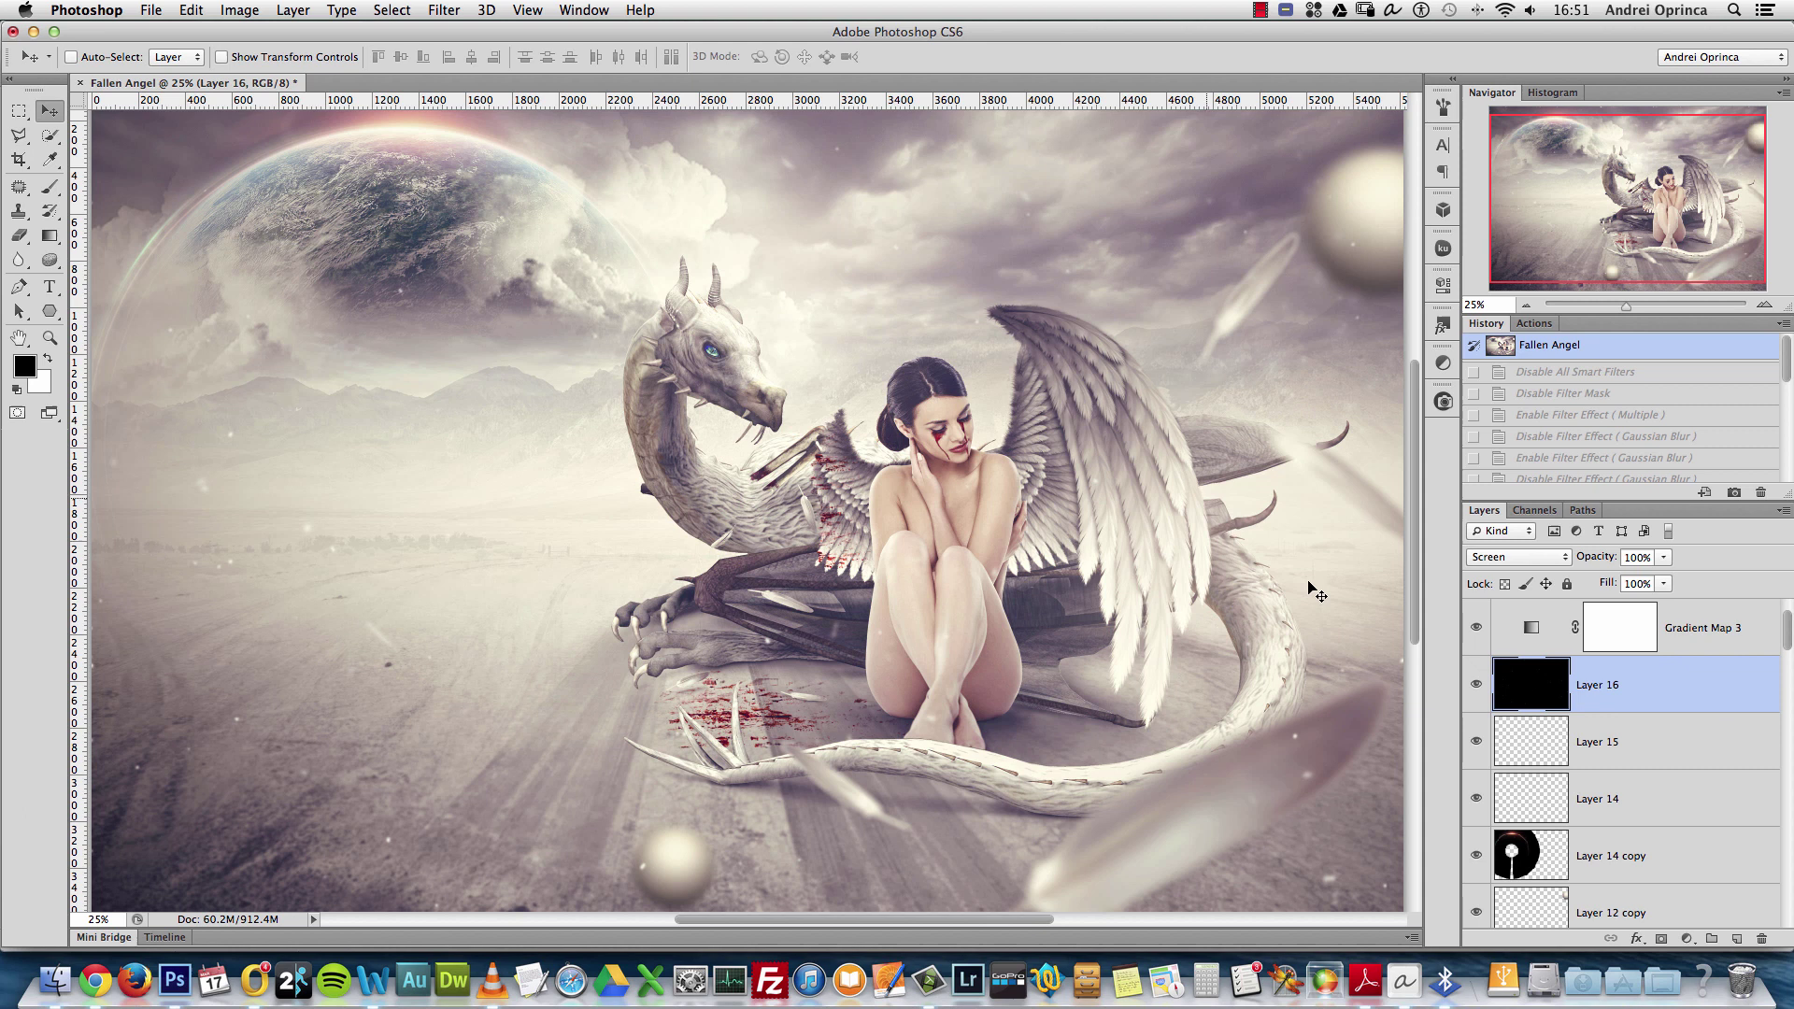
pyautogui.click(1526, 305)
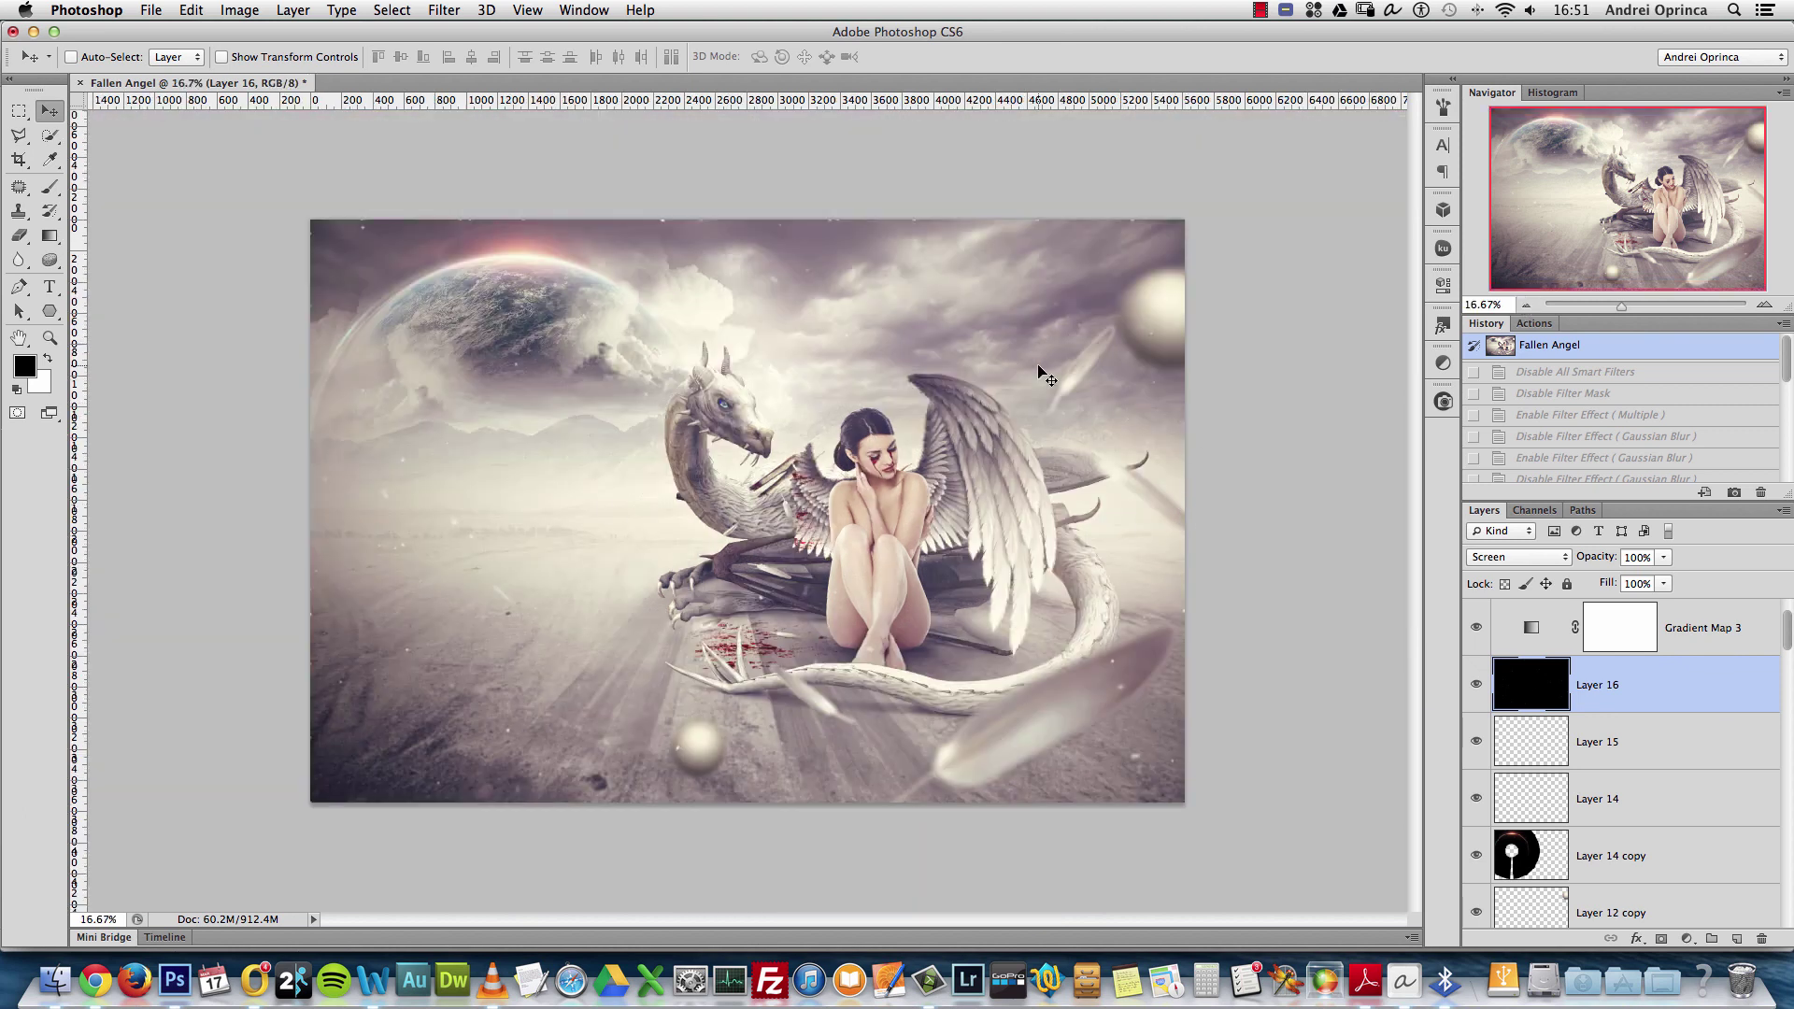
pyautogui.scroll(1, 1767, 677)
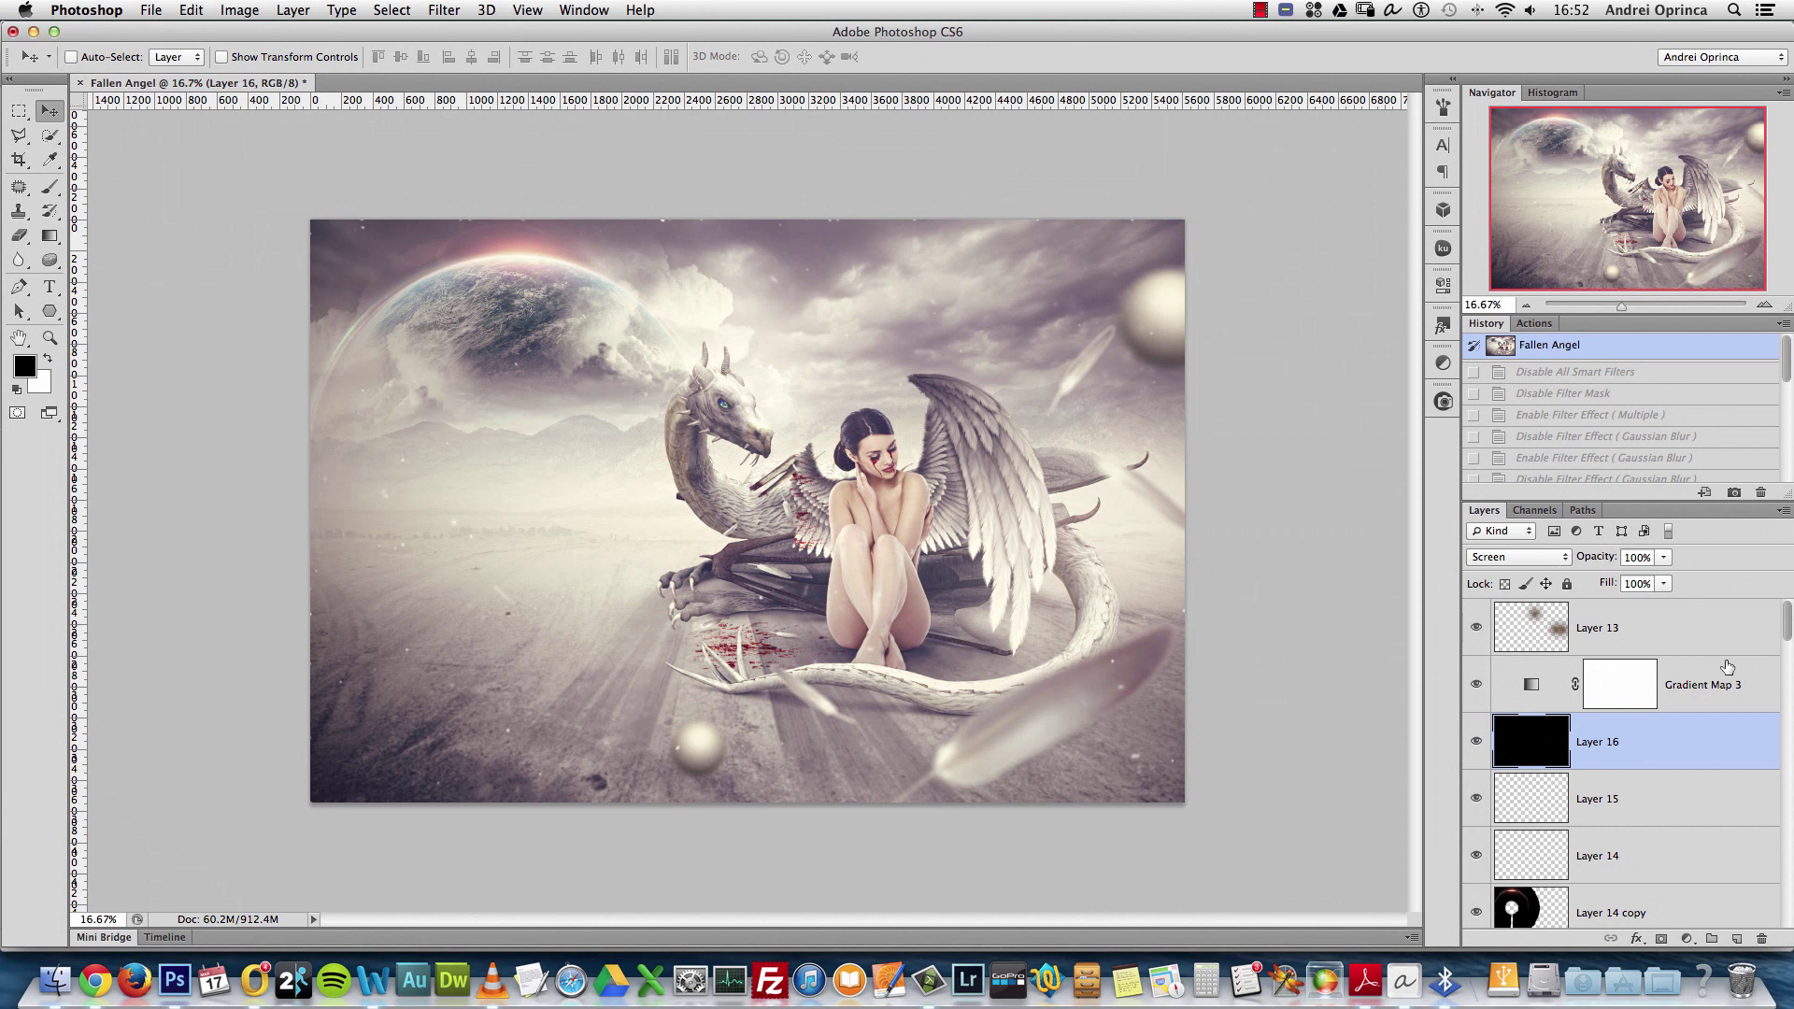
pyautogui.click(1768, 307)
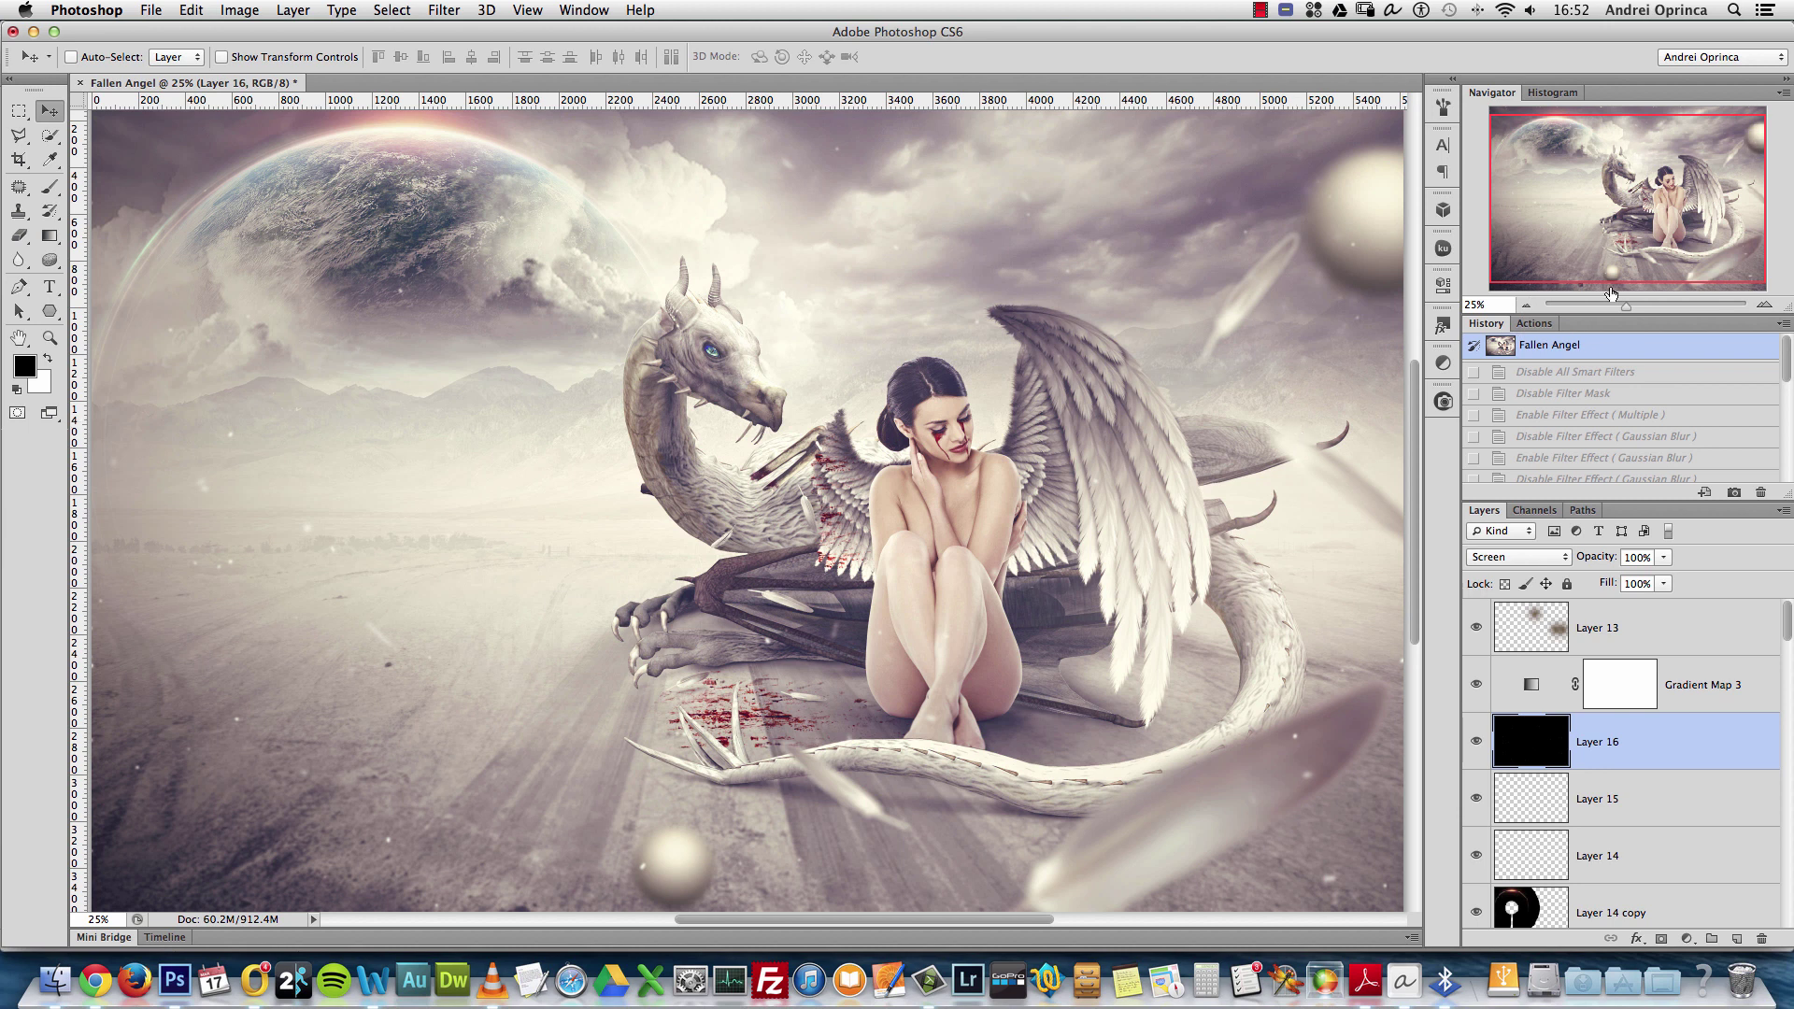
pyautogui.click(1527, 305)
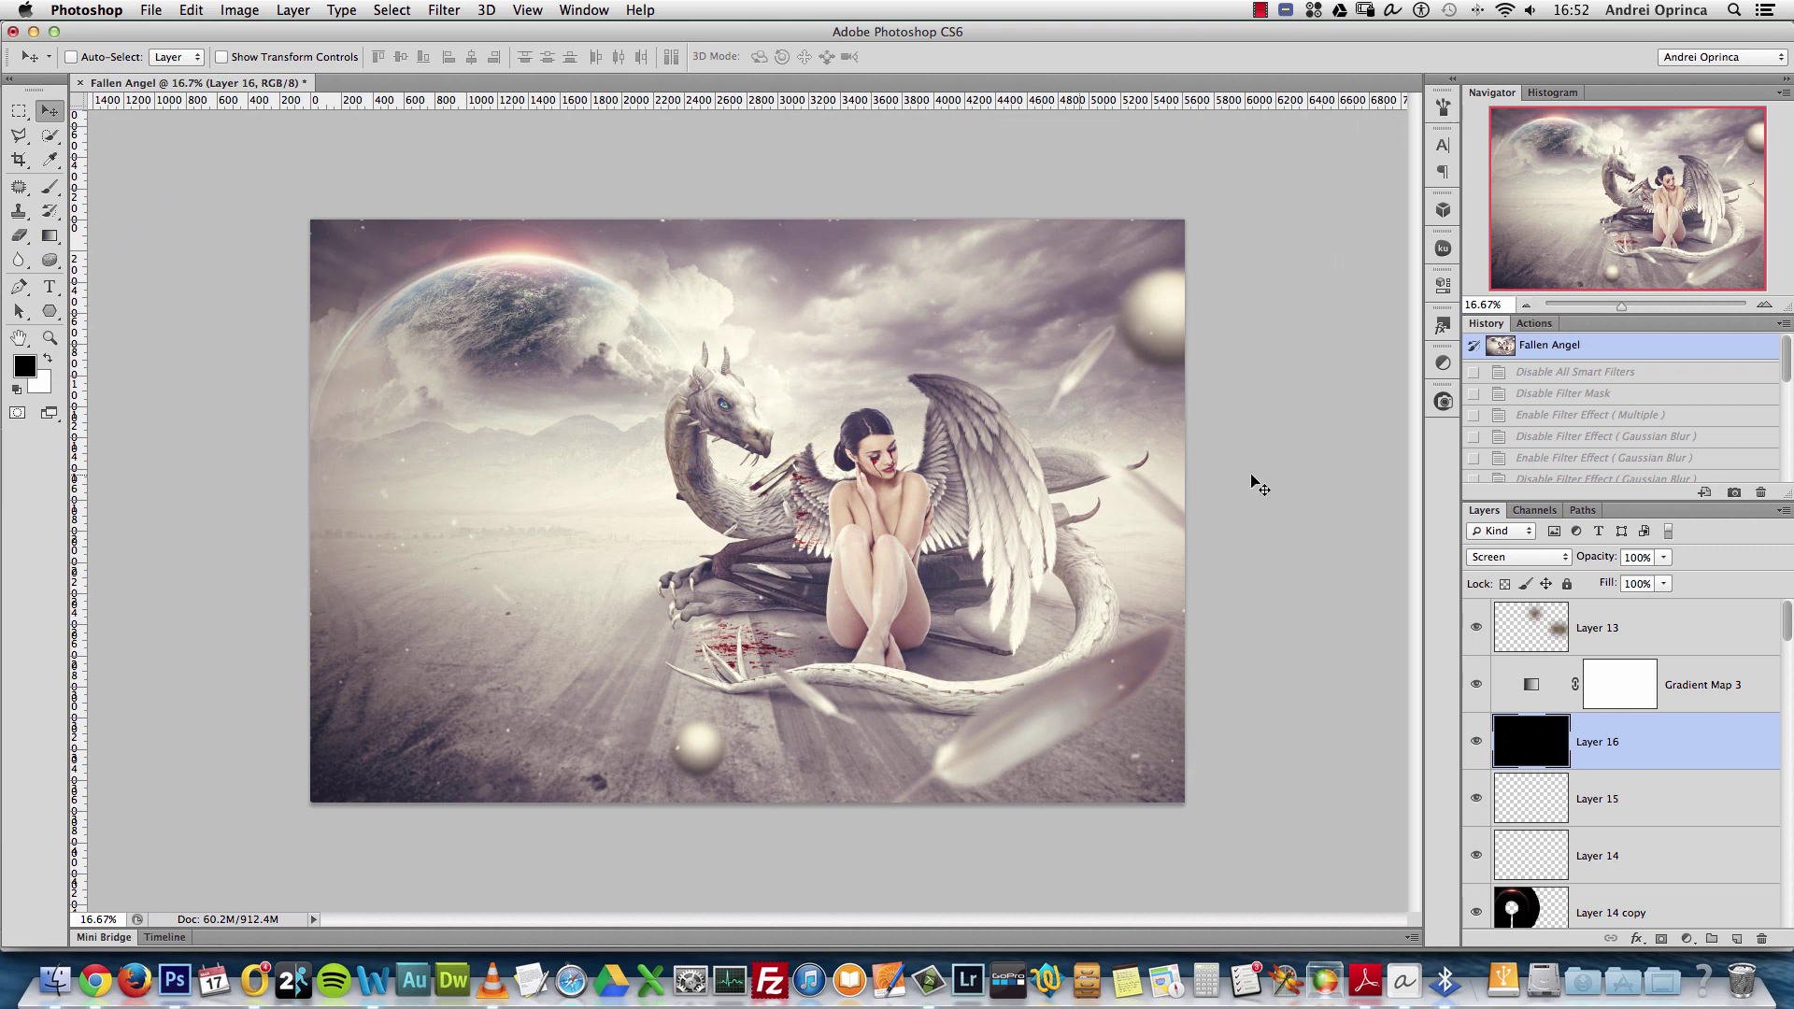
# Select the whole canvas of the Fallen Angel document and copy it to the clipboard
pyautogui.press('super+a')
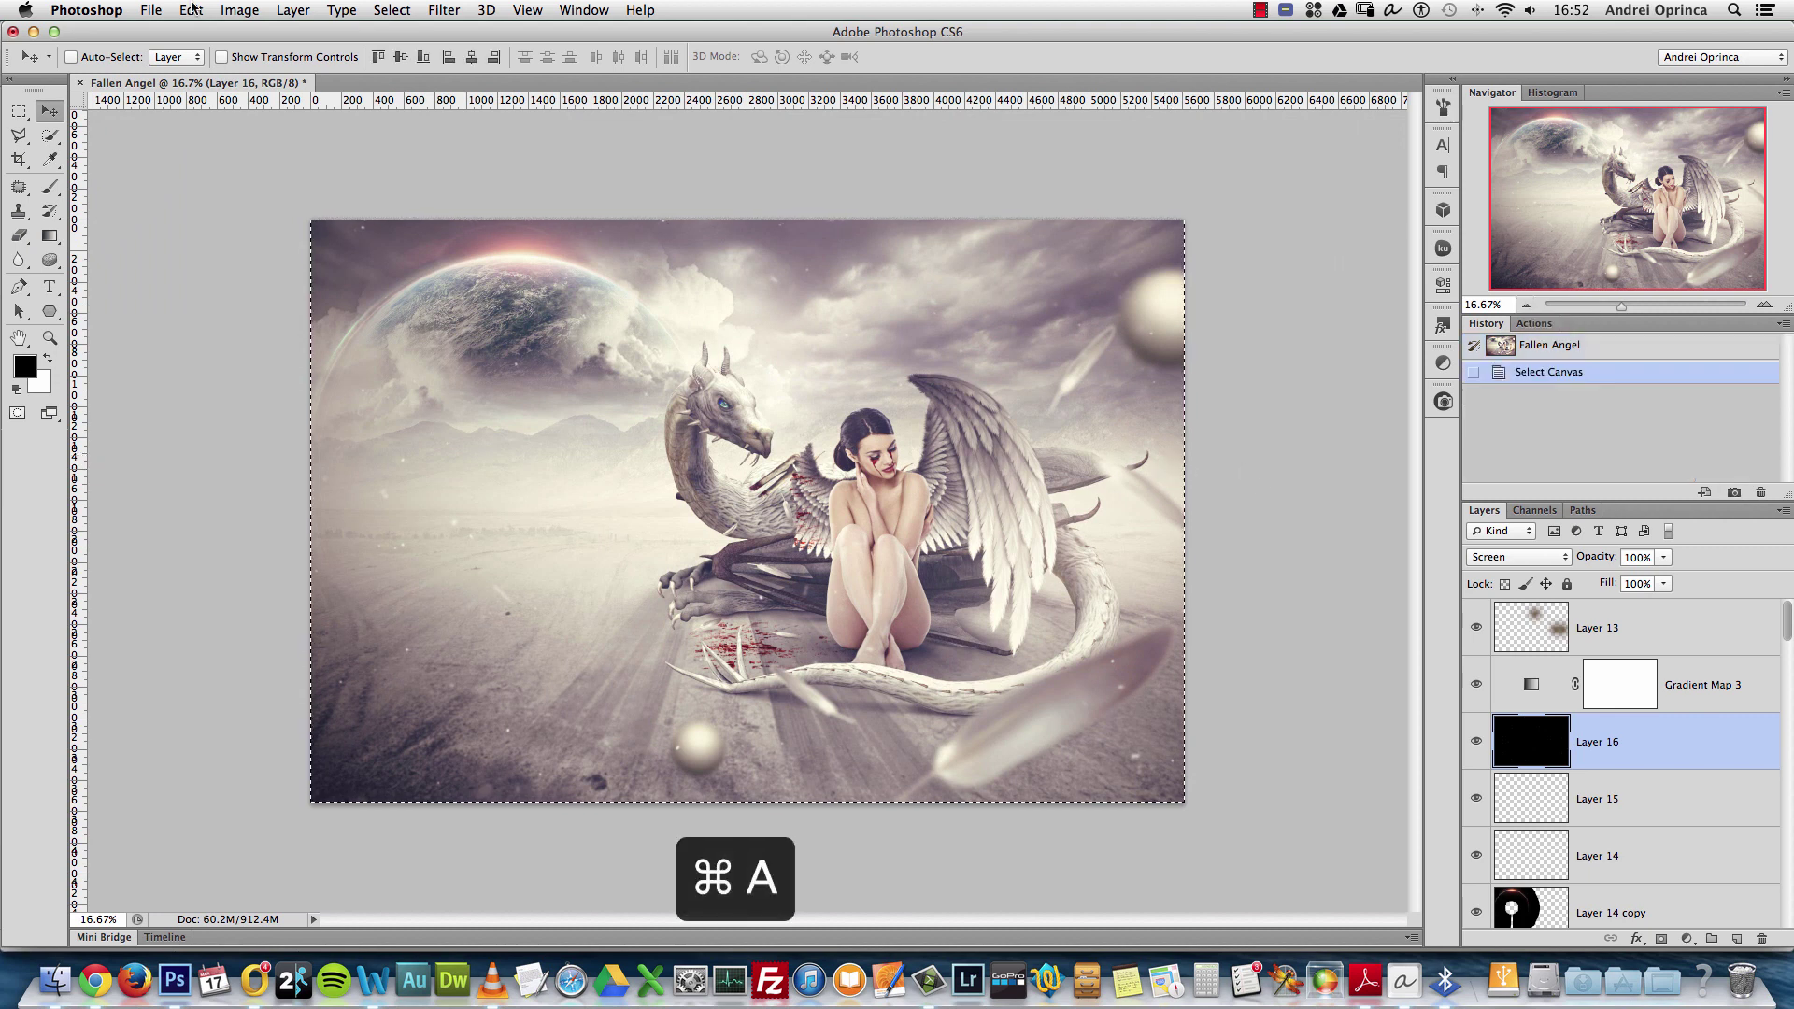
pyautogui.click(190, 11)
pyautogui.click(254, 156)
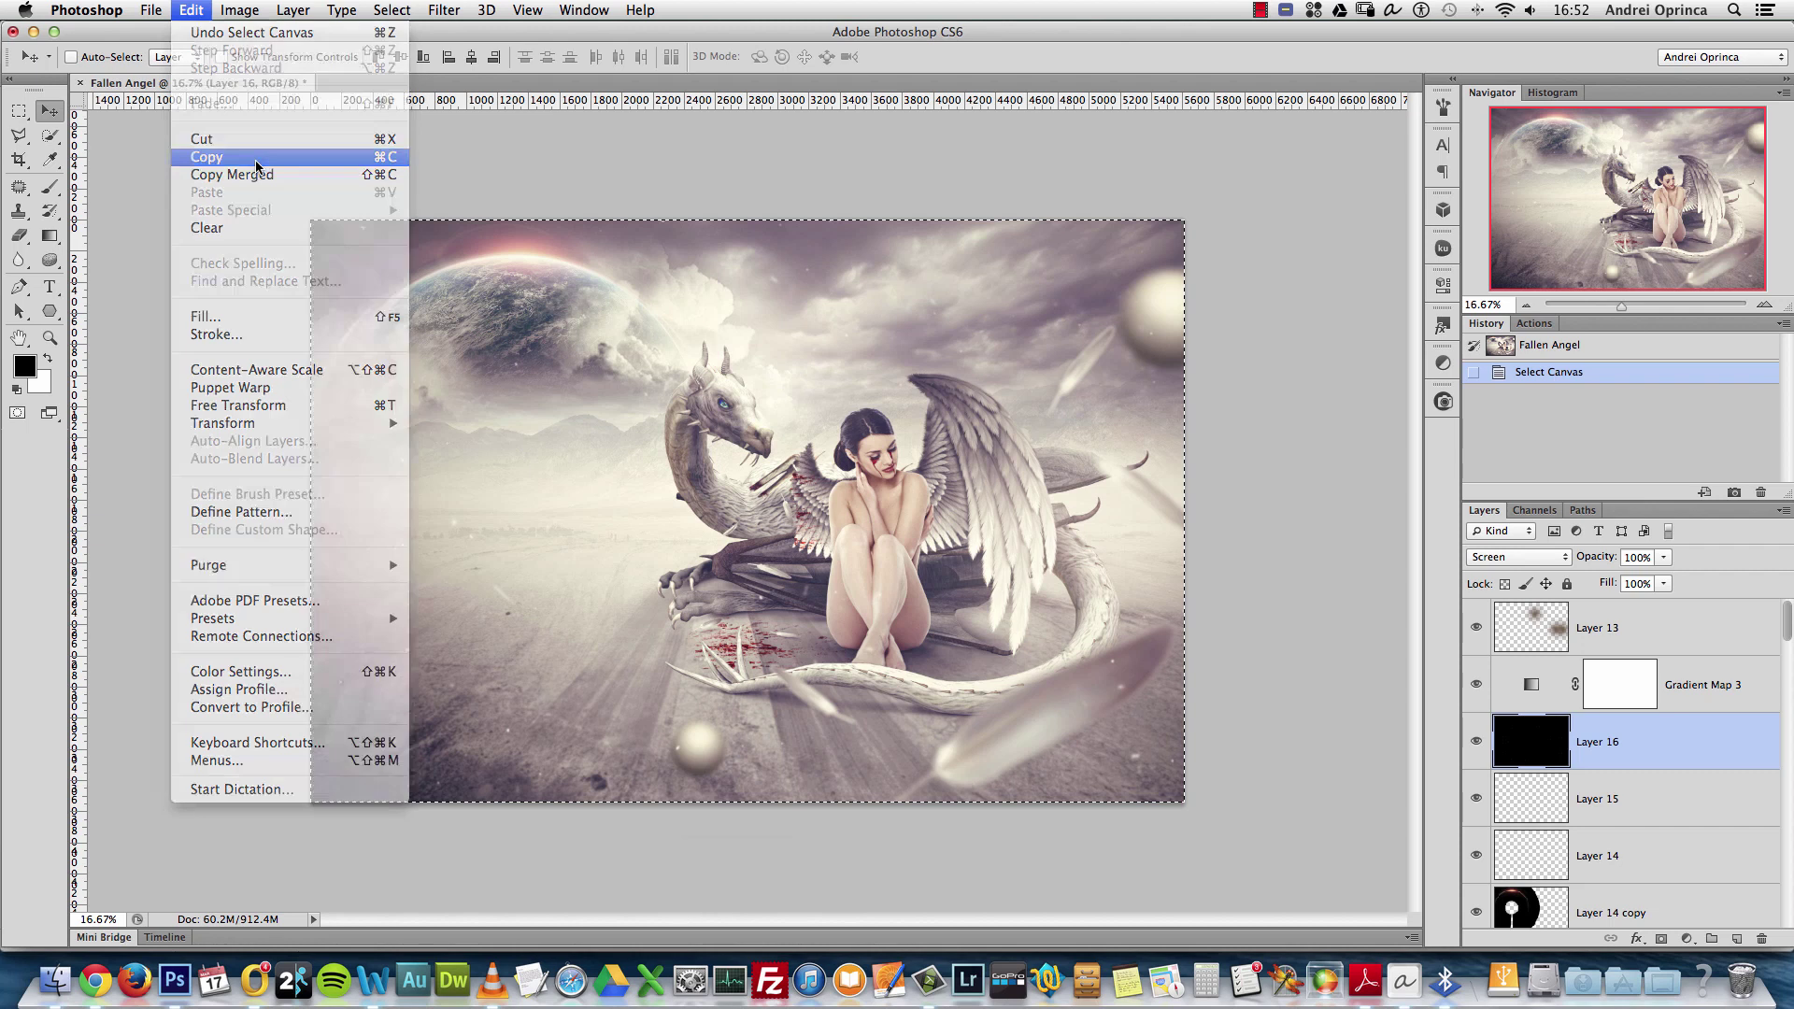
# Create a white RGB document from the Clipboard preset, 5616 × 3744 pixels at 300 pixels/inch
pyautogui.press('super+n')
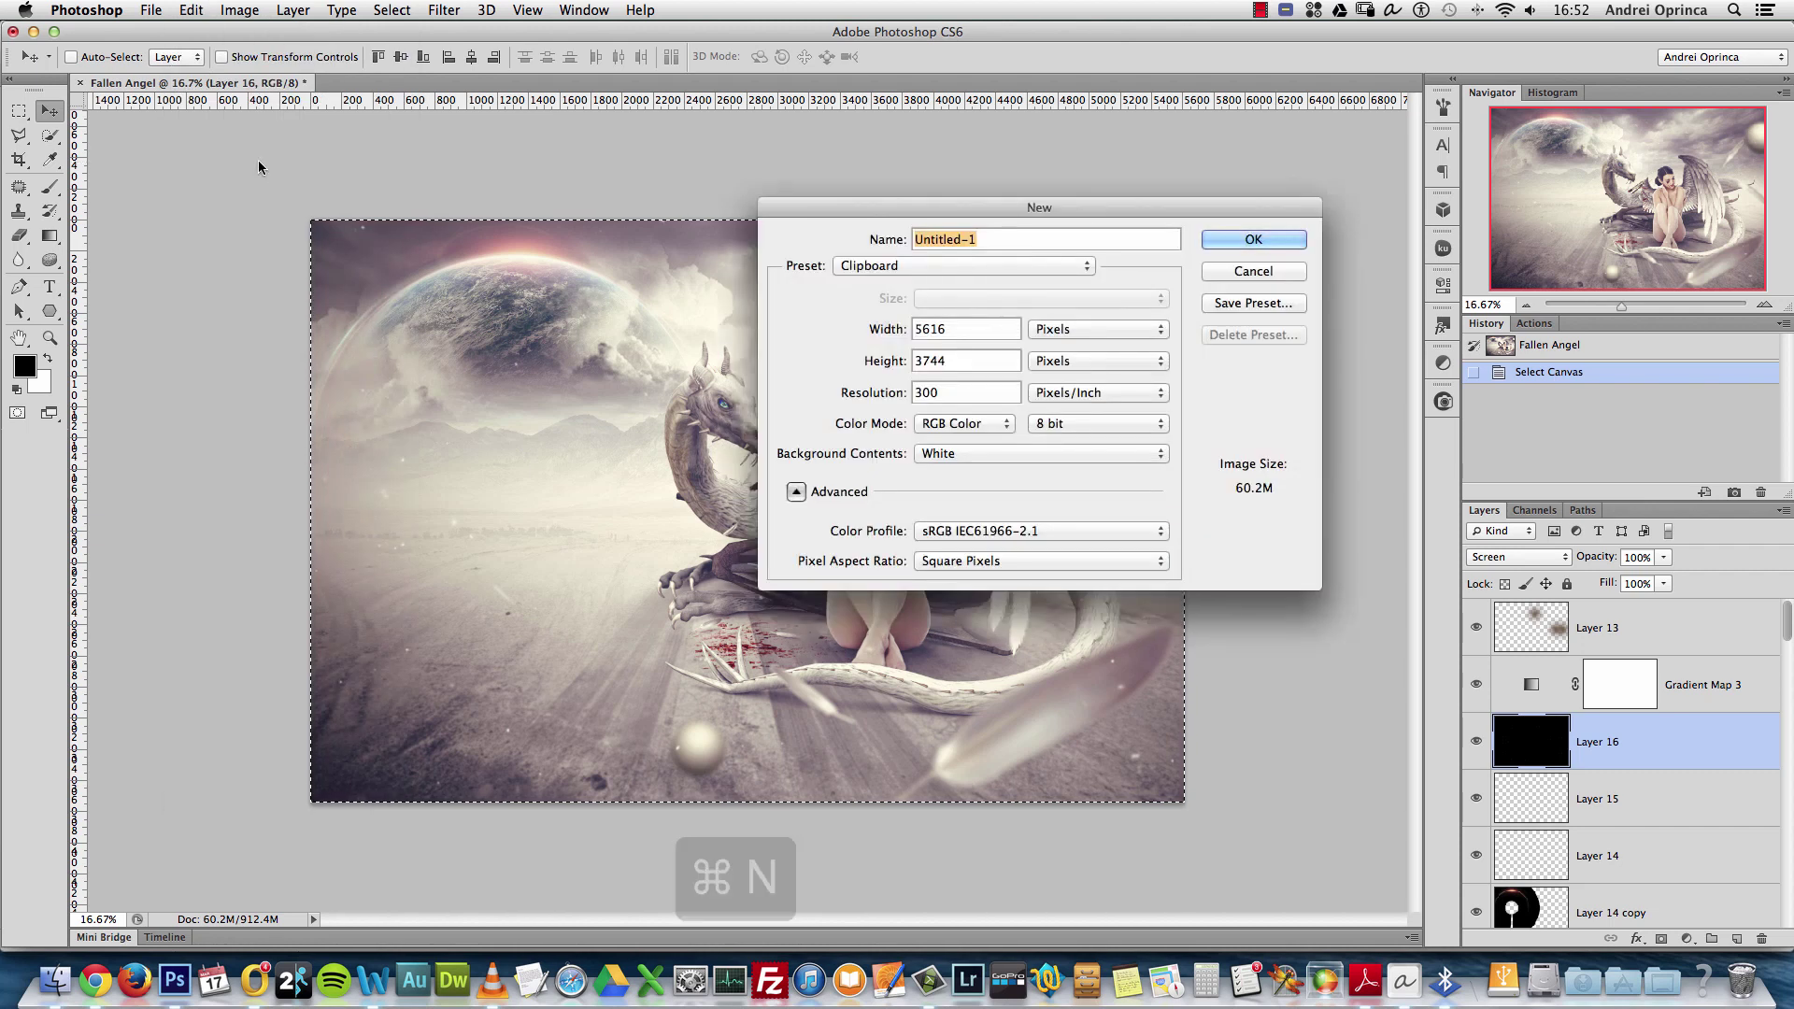
pyautogui.press('Tab')
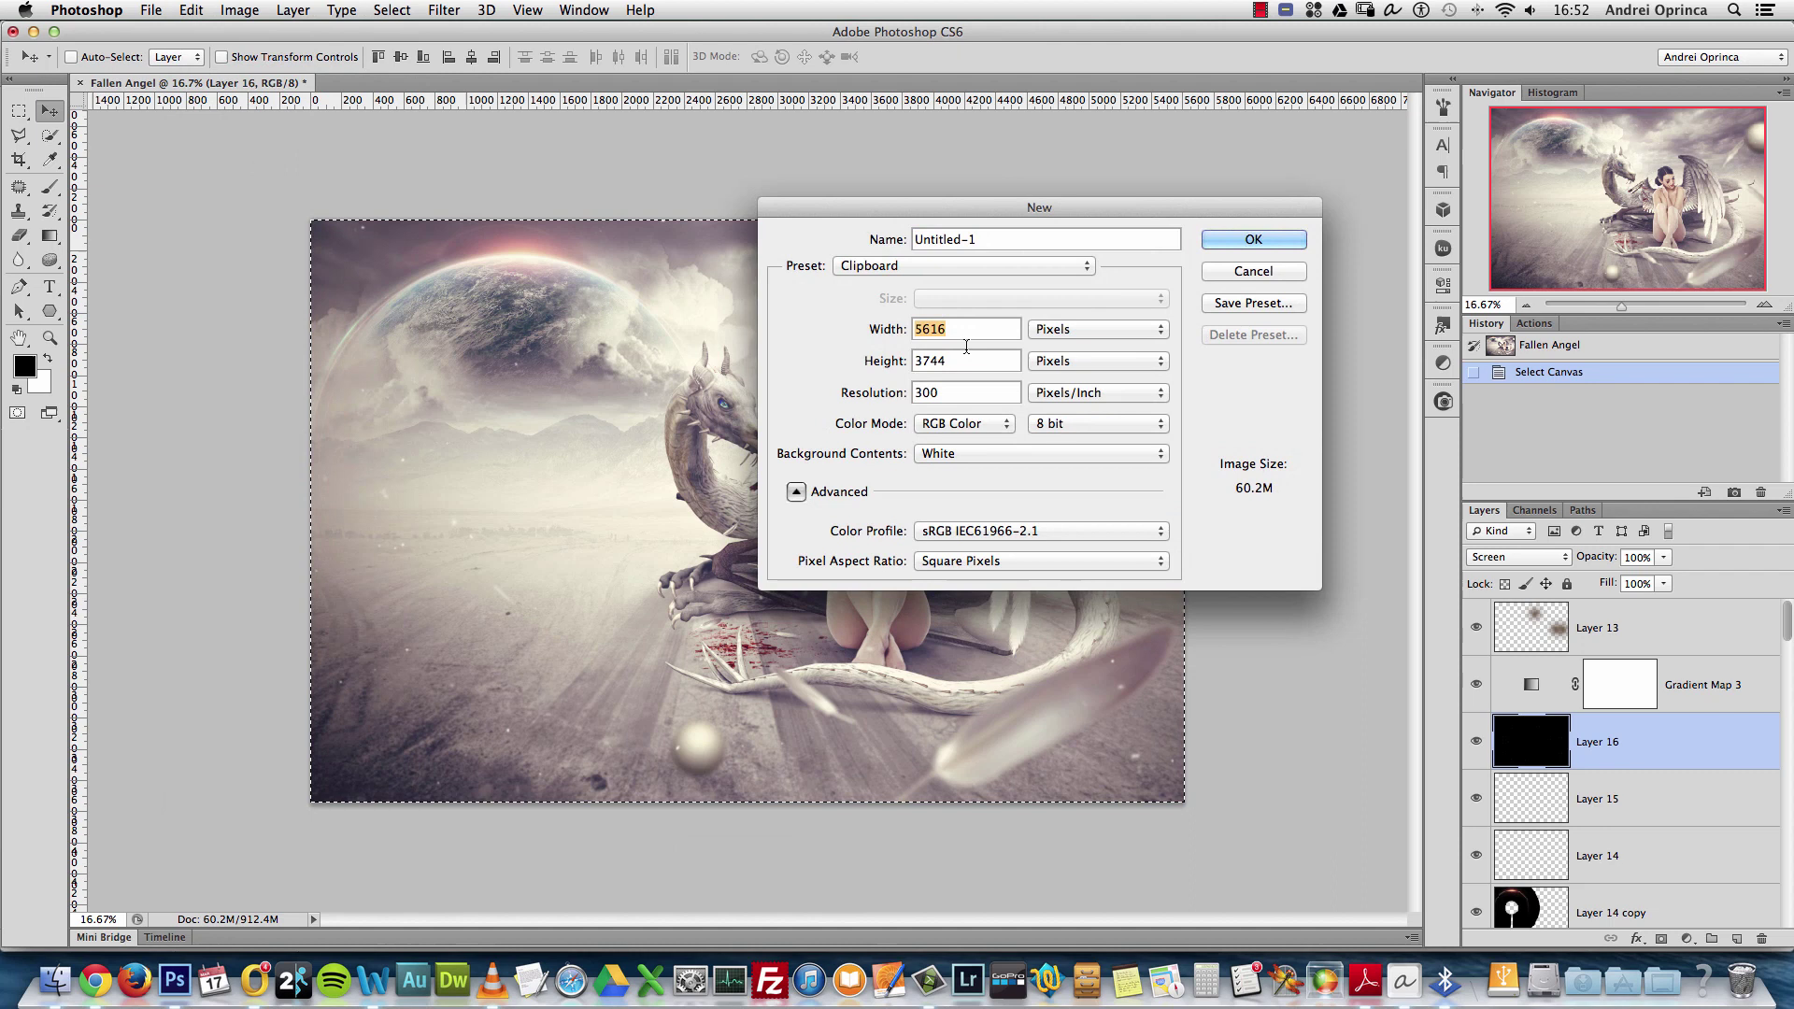
pyautogui.press('Tab')
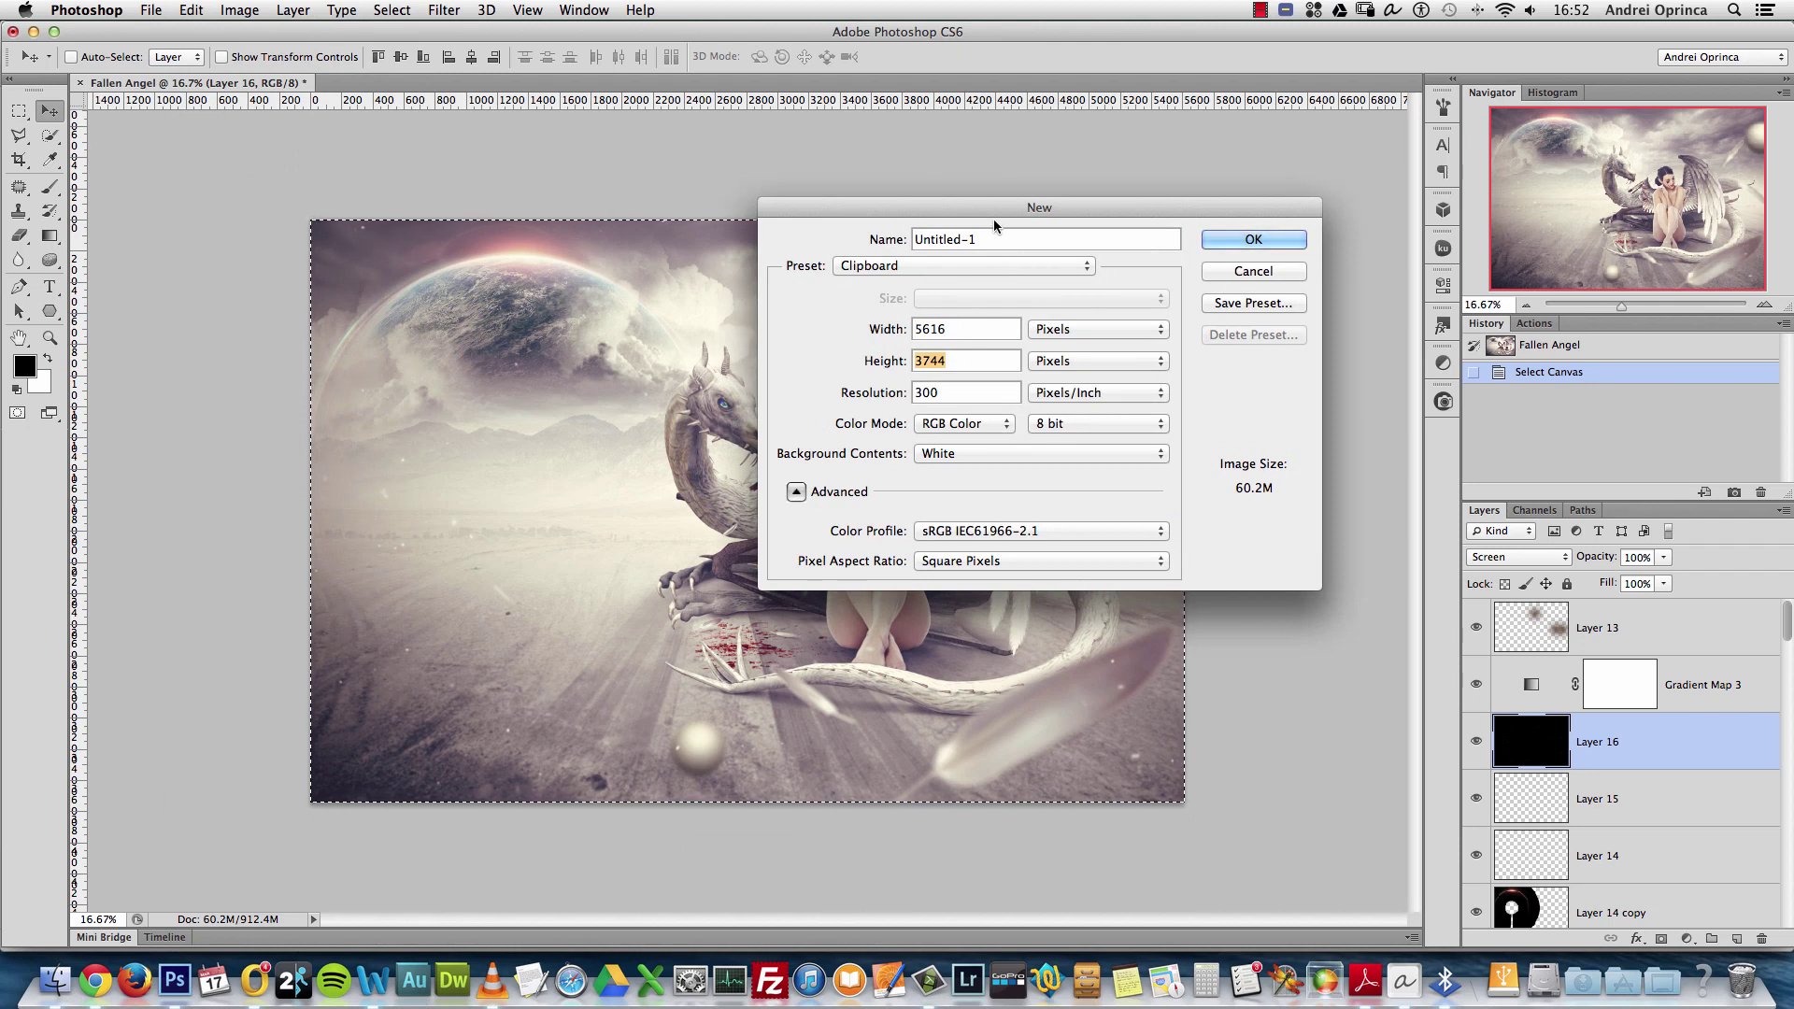
pyautogui.moveTo(994, 215); pyautogui.dragTo(1006, 209)
pyautogui.hotkey('shift', 'Tab')
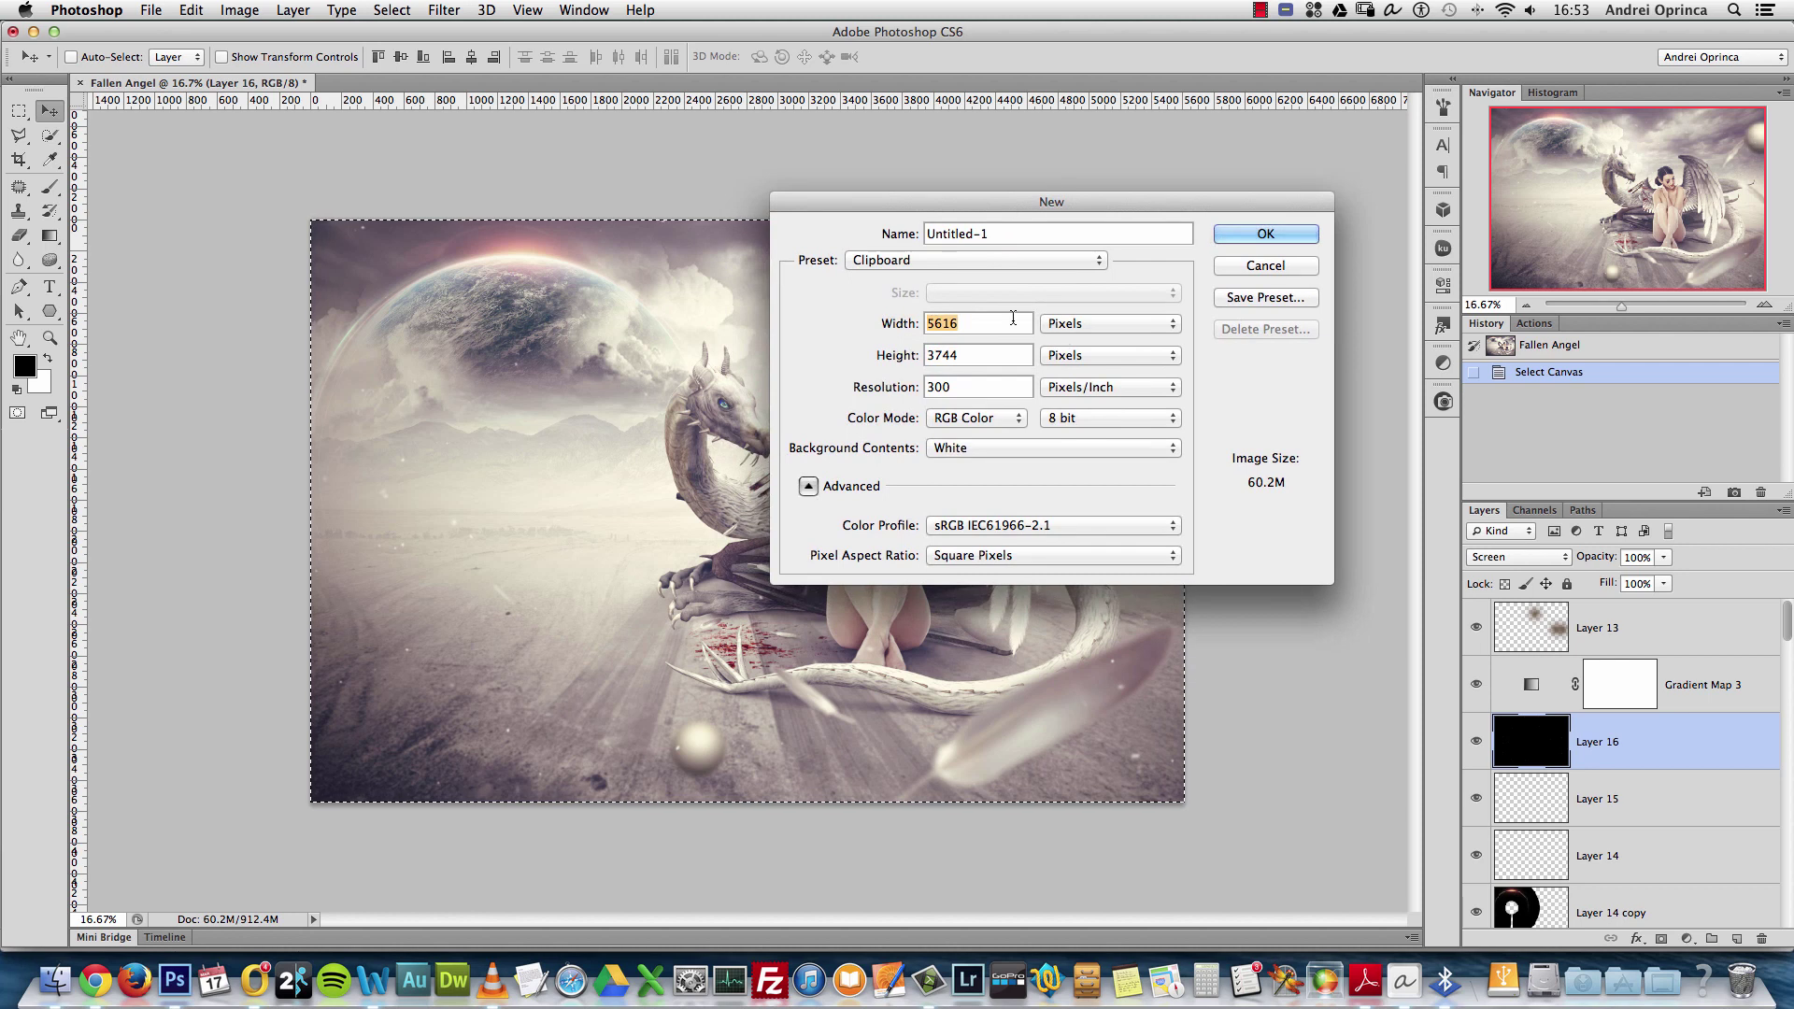
pyautogui.moveTo(1037, 201); pyautogui.dragTo(1095, 233)
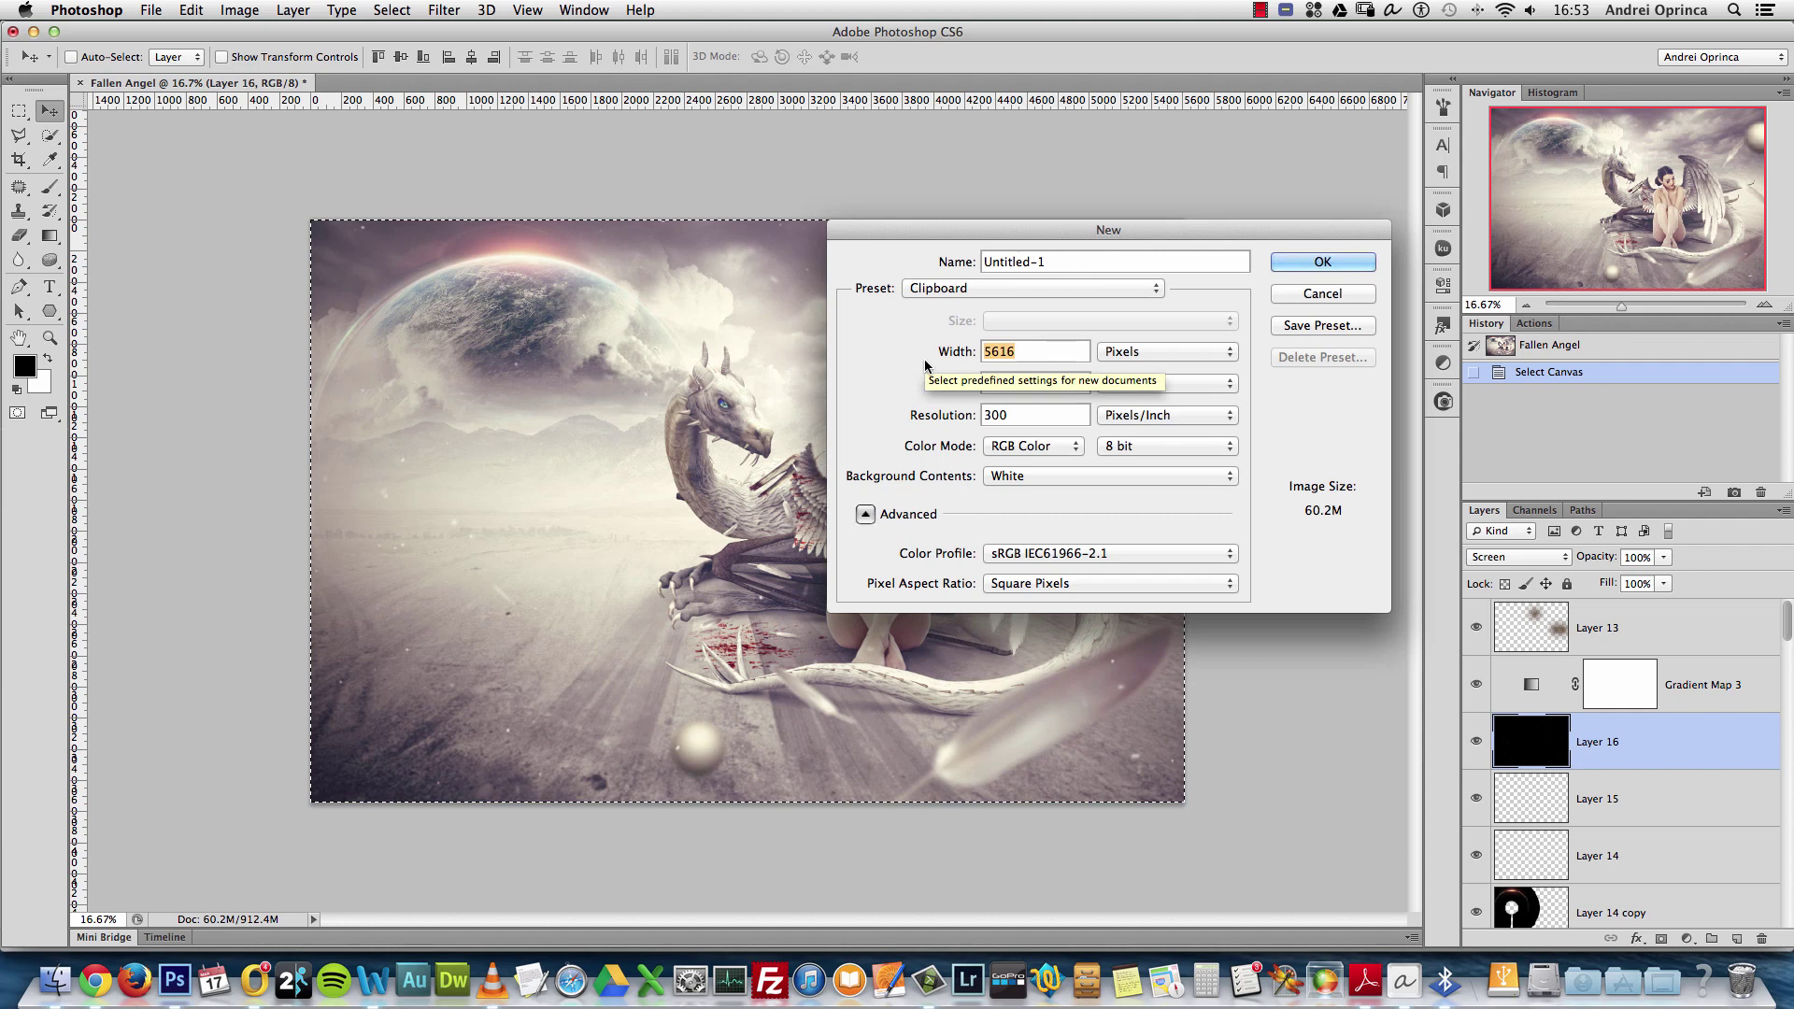
pyautogui.moveTo(1214, 228)
pyautogui.mouseDown()
pyautogui.moveTo(1228, 245)
pyautogui.moveTo(1243, 228)
pyautogui.mouseUp()
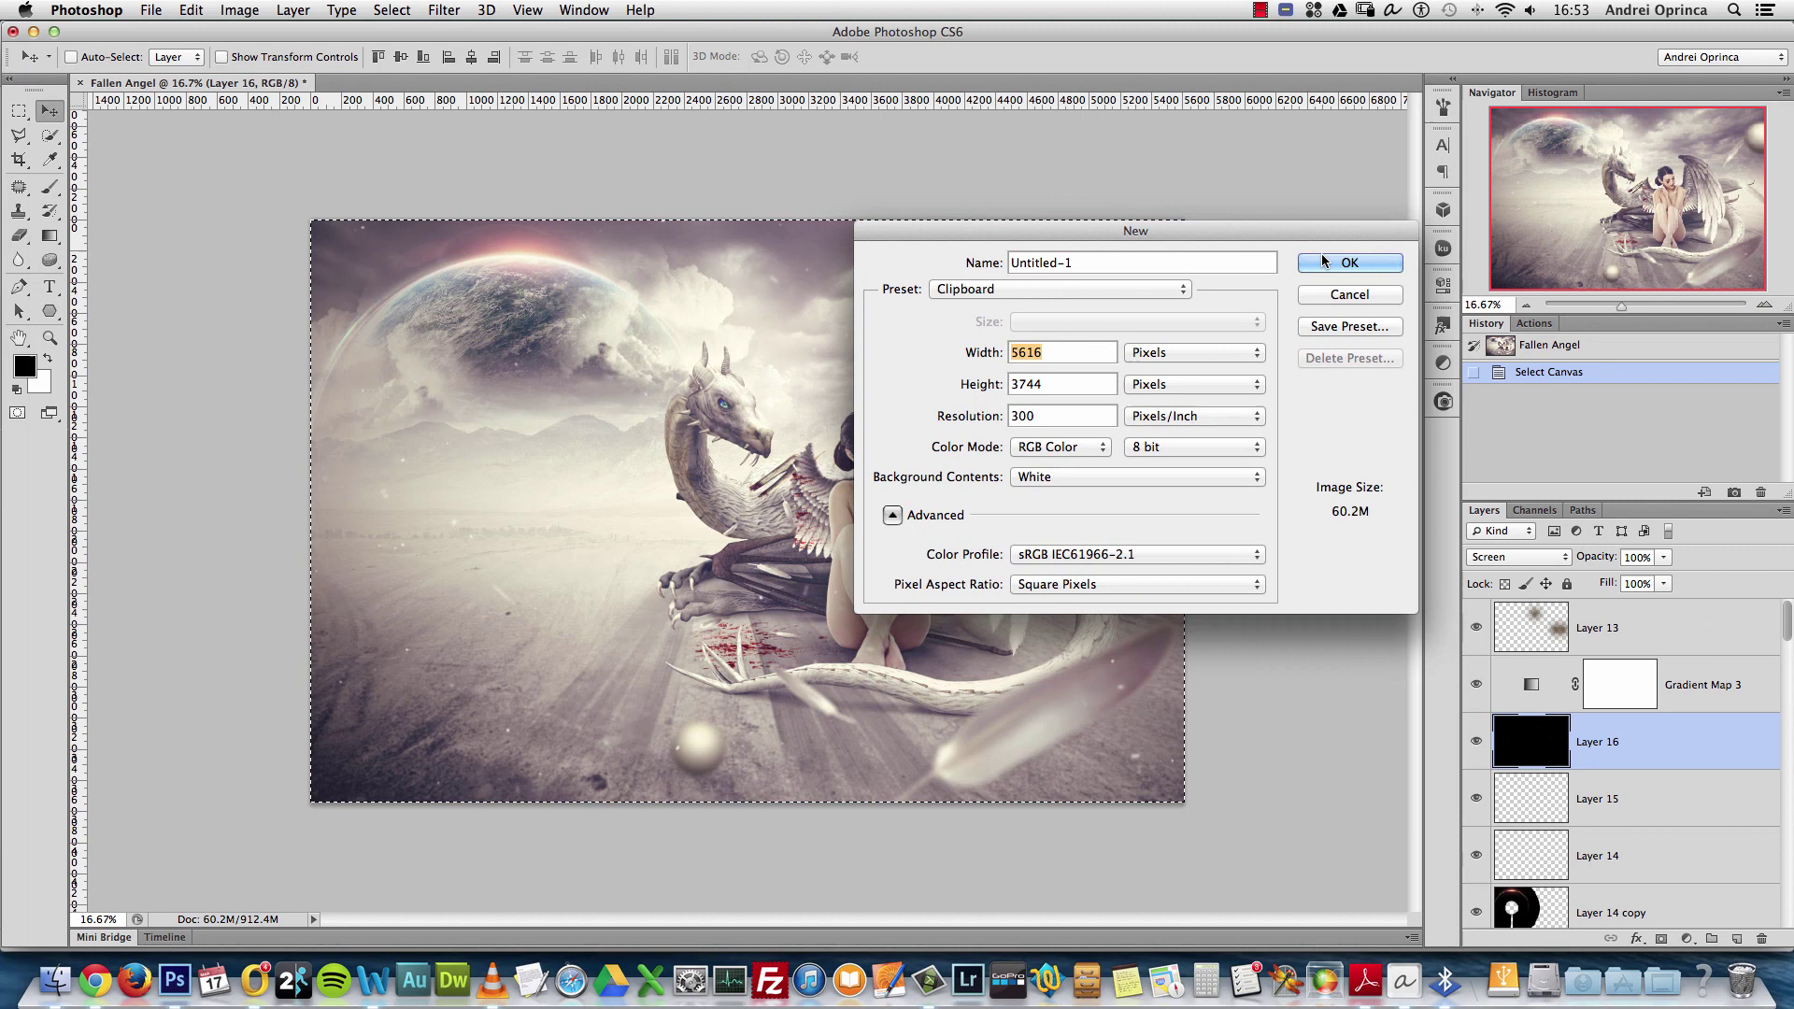
pyautogui.click(1349, 263)
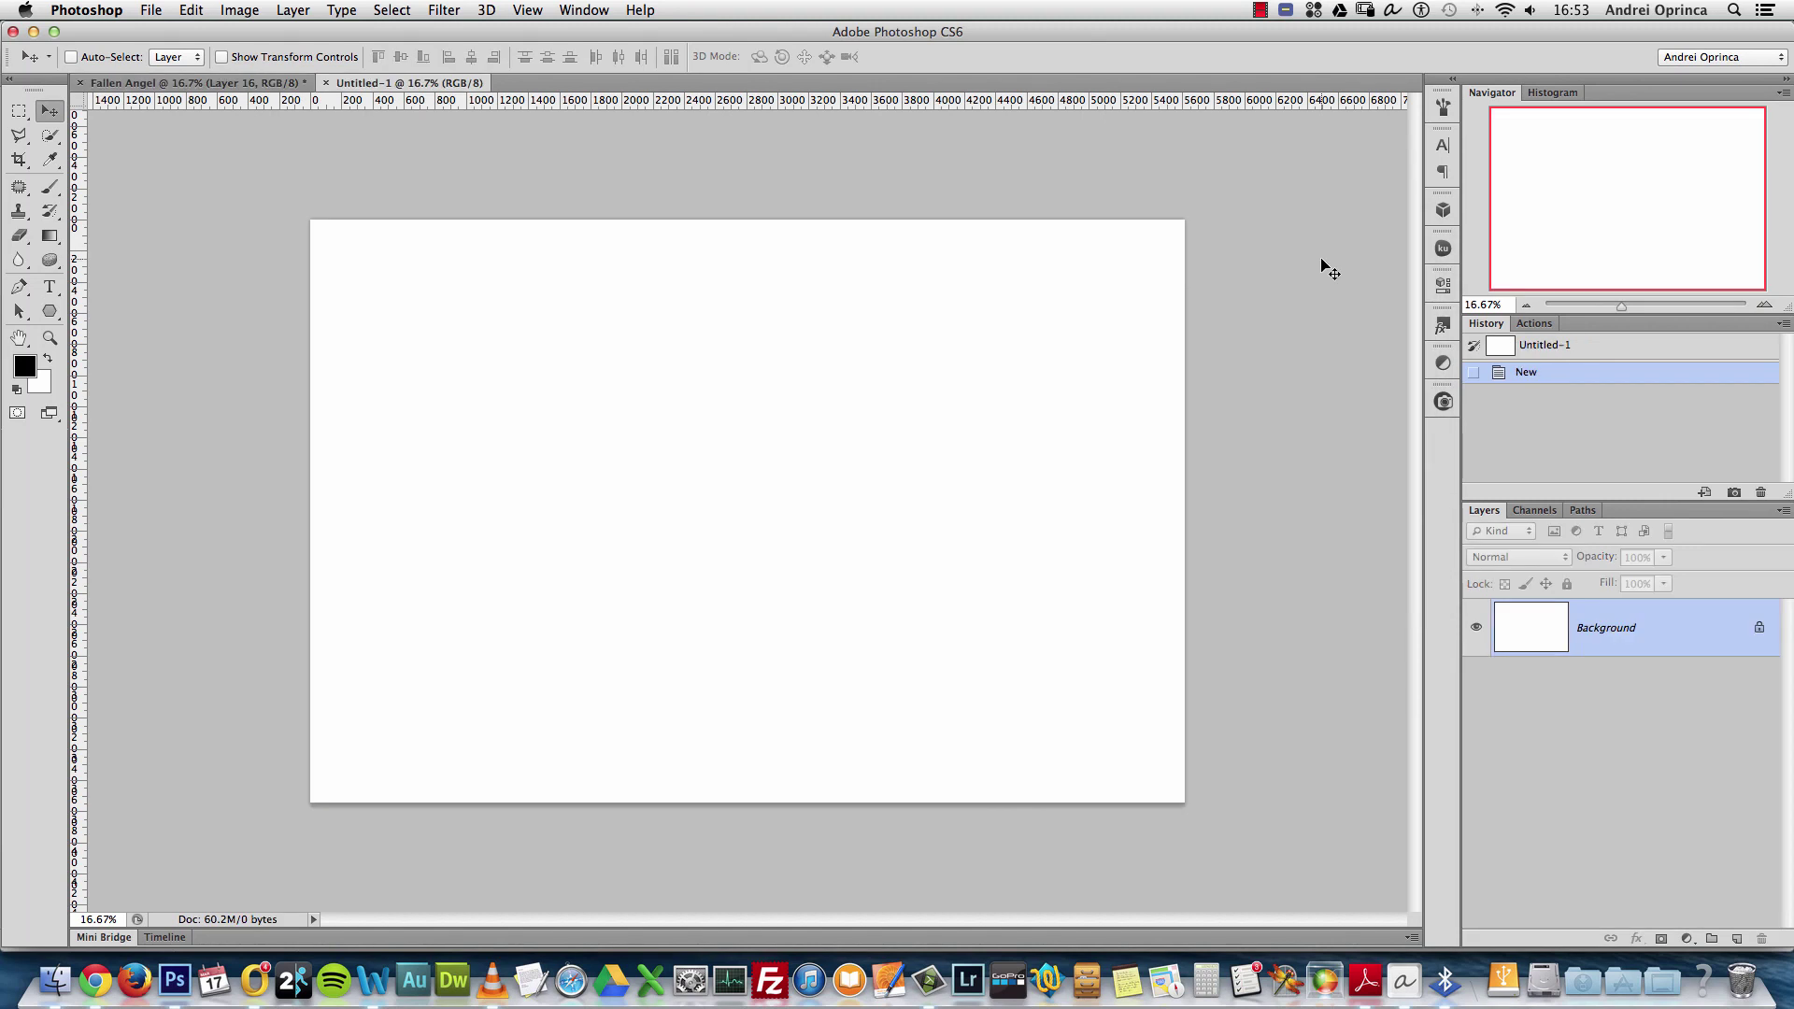
pyautogui.press('super+n')
pyautogui.press('Tab')
pyautogui.write('255')
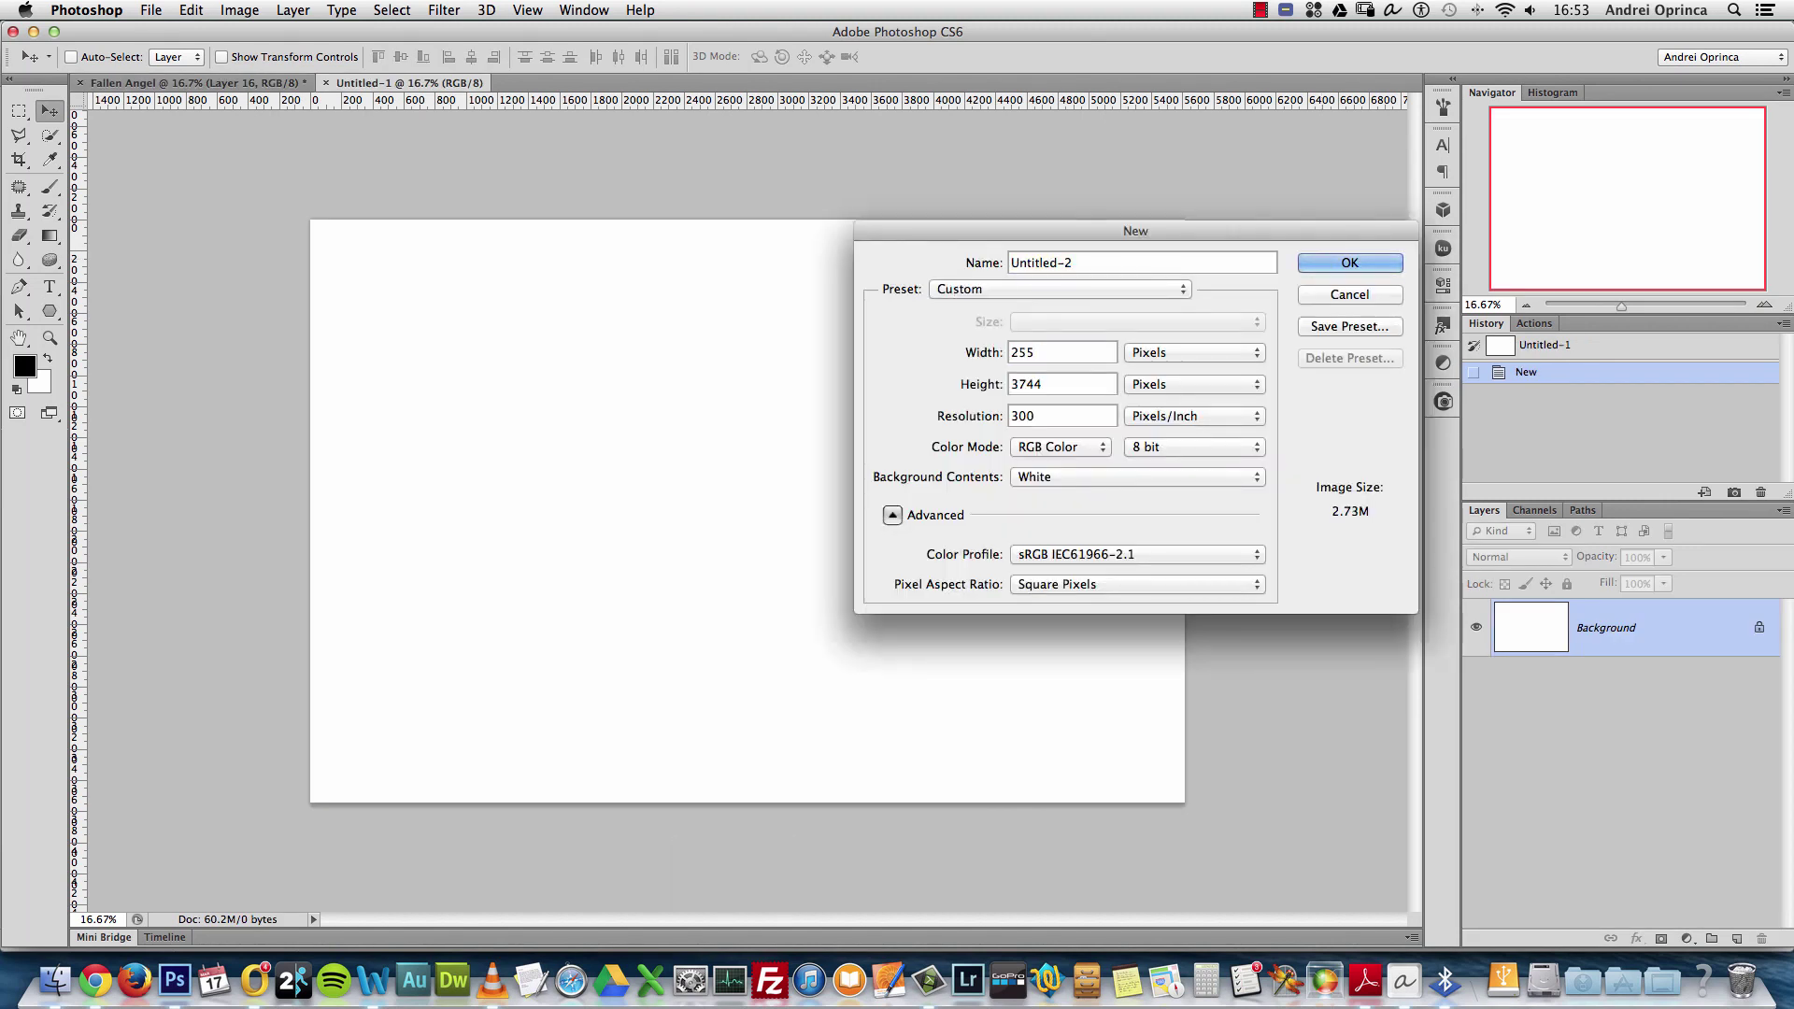
pyautogui.press('BackSpace')
pyautogui.write('00')
pyautogui.click(1352, 295)
# Resize the blank document to a width of 2500 pixels with proportions constrained, and compare it with the Fallen Angel document
pyautogui.scroll(3, 1357, 309)
pyautogui.press('alt+super+i')
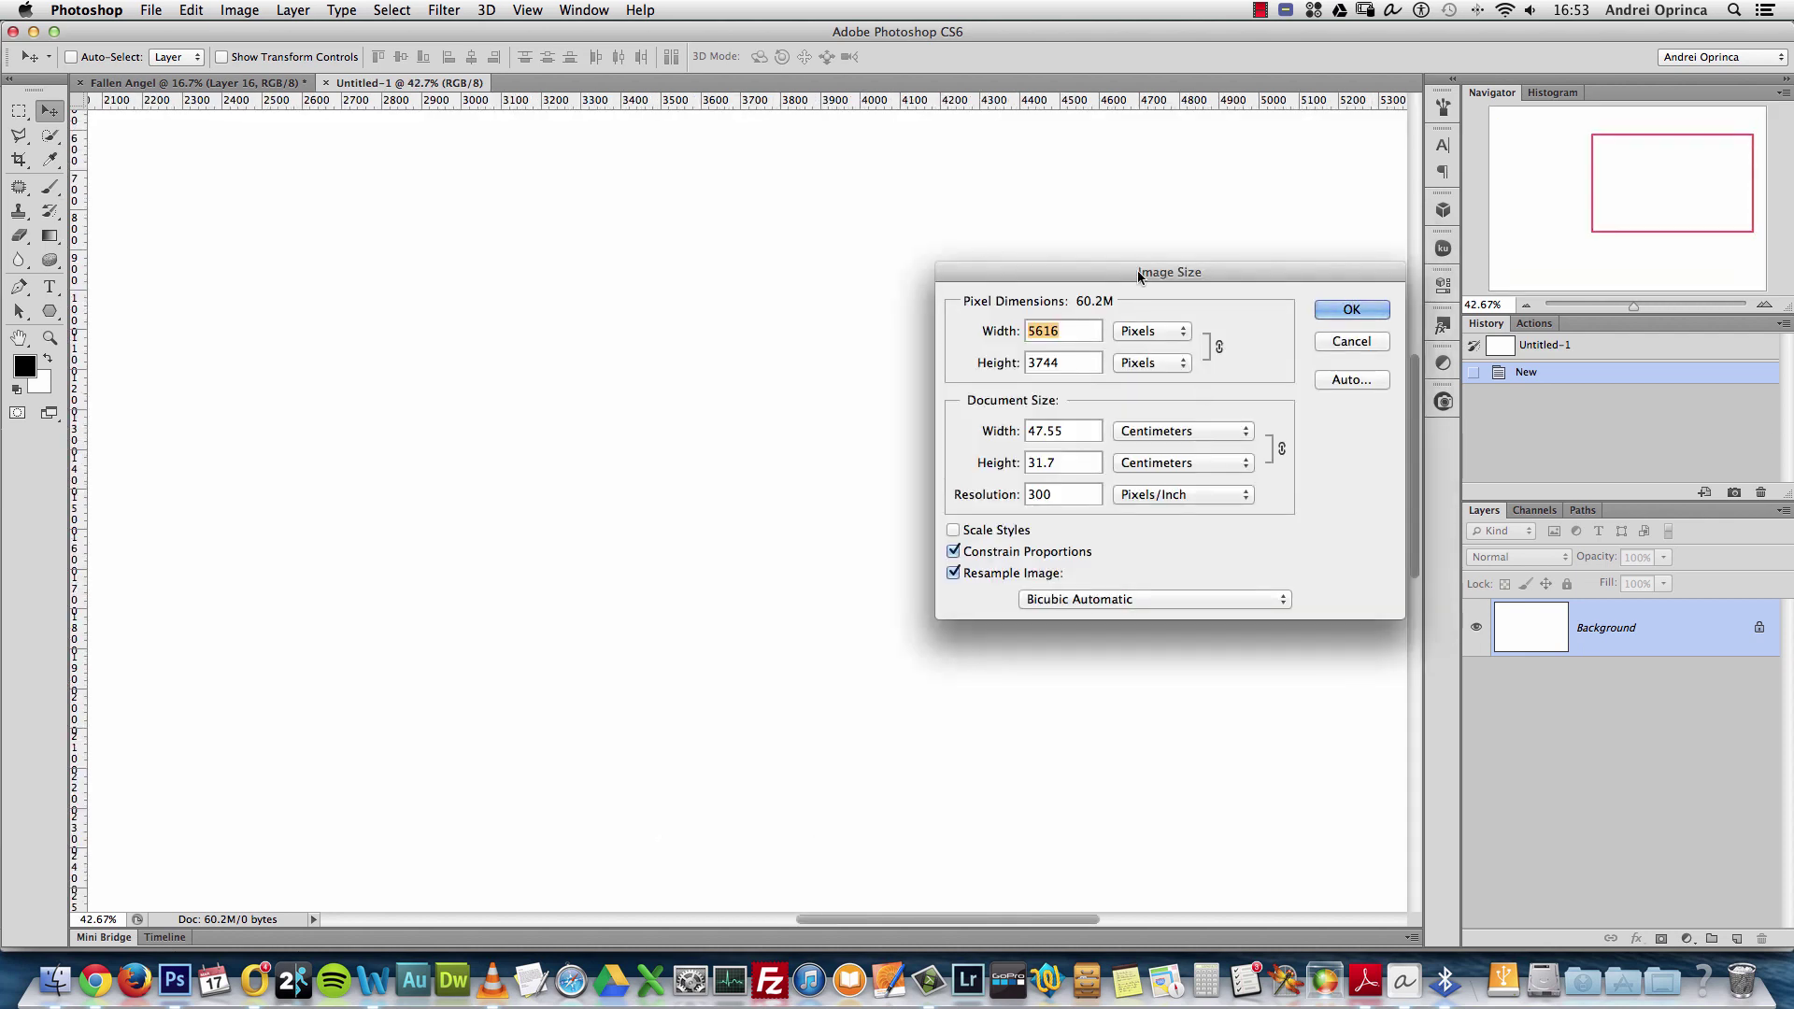
pyautogui.write('2500')
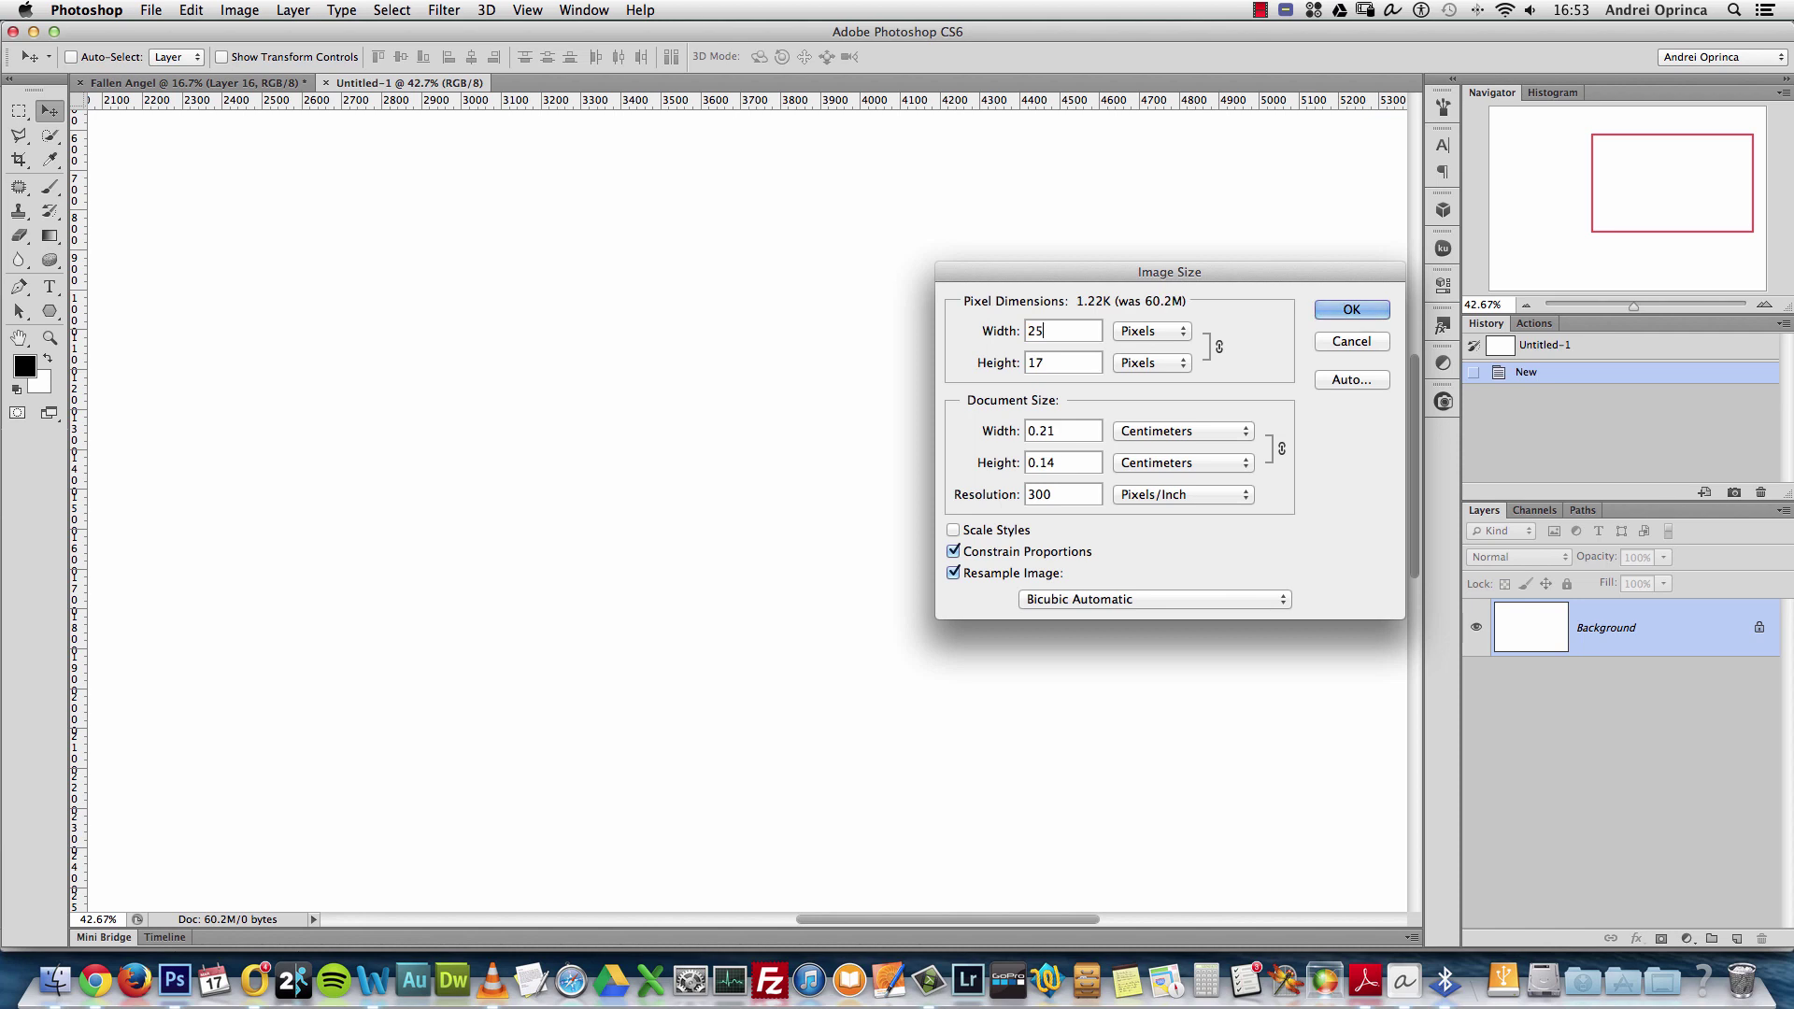
pyautogui.click(1355, 310)
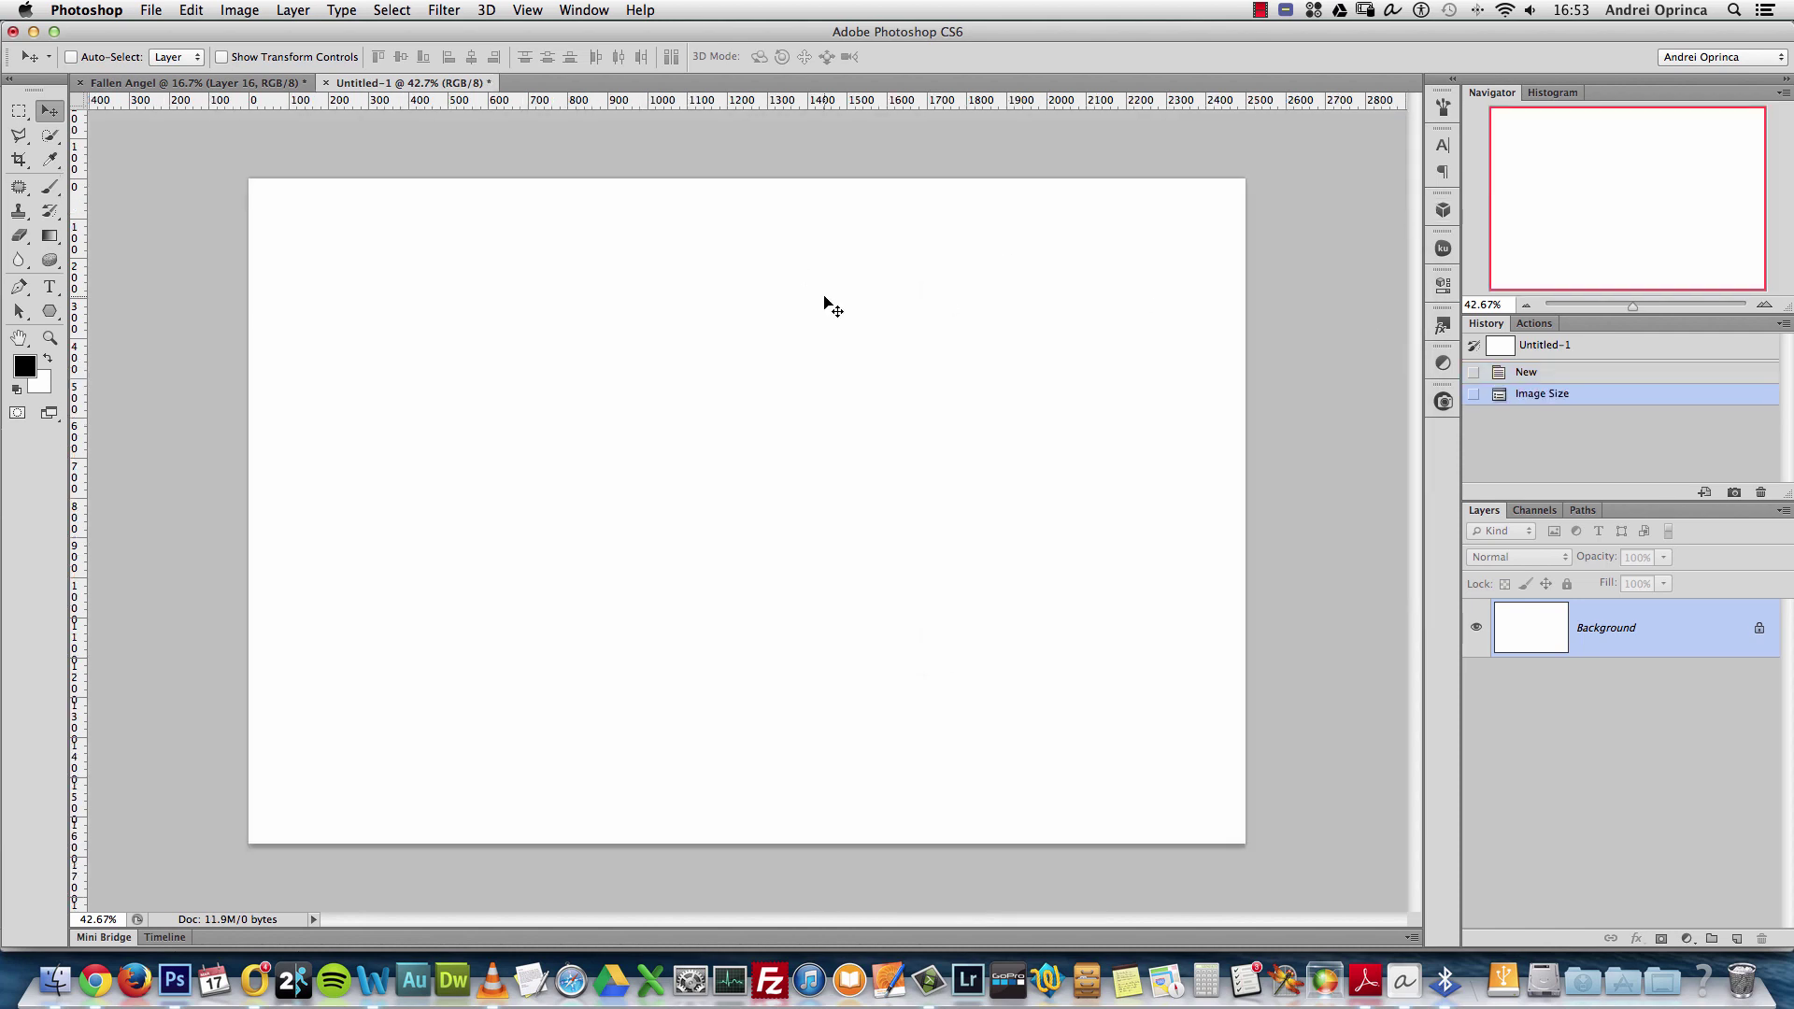
pyautogui.click(222, 84)
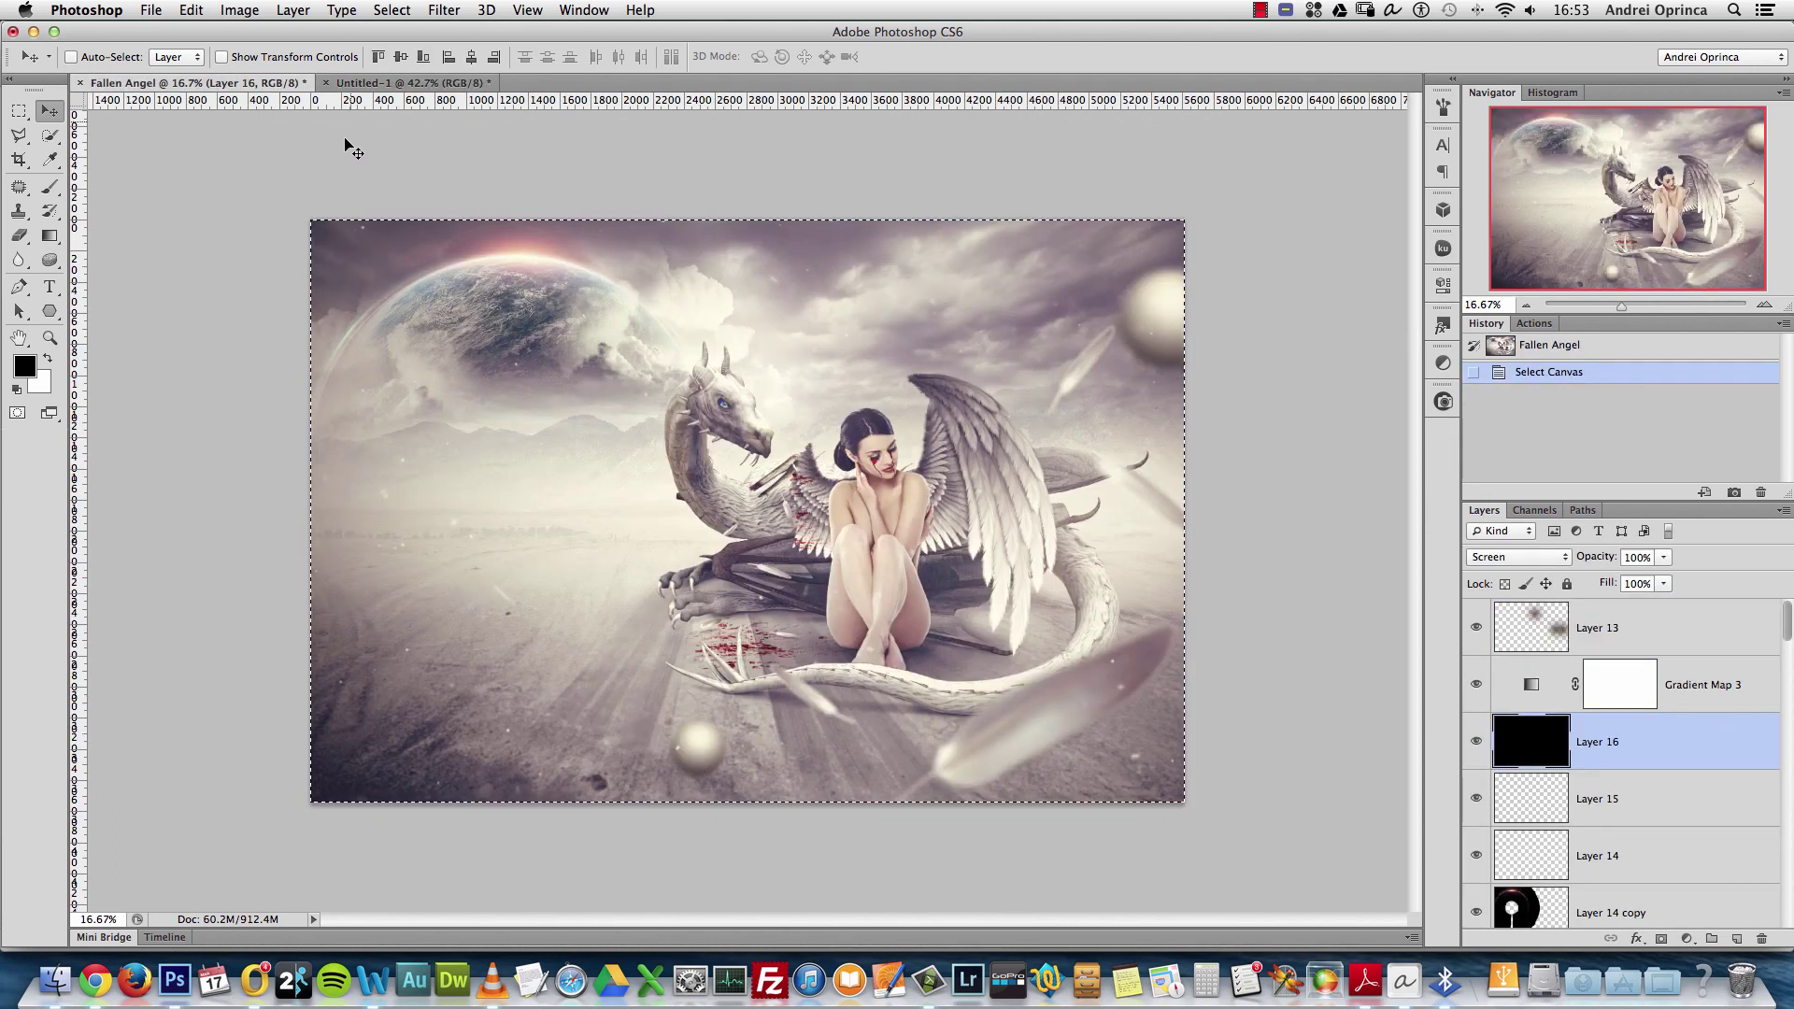
pyautogui.click(365, 86)
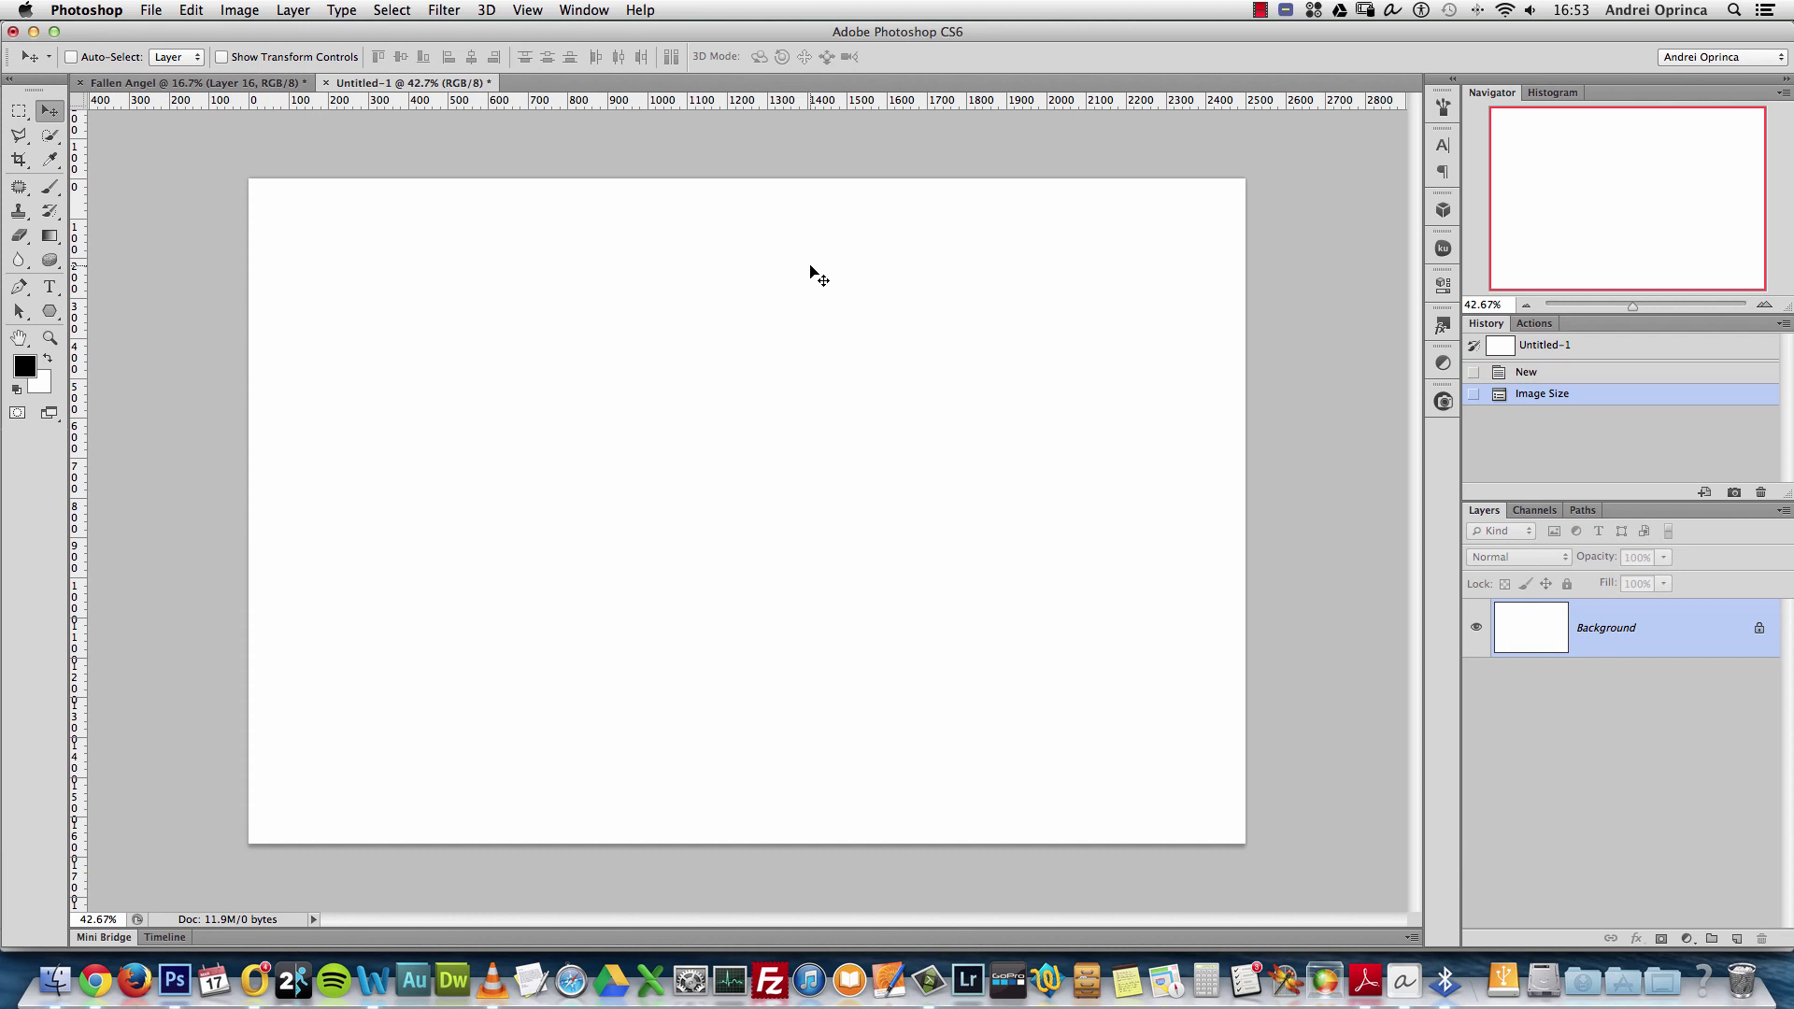
# Preview background.jpg and background2.jpg in the Fallen angel folder, and open background.jpg
pyautogui.press('super+o')
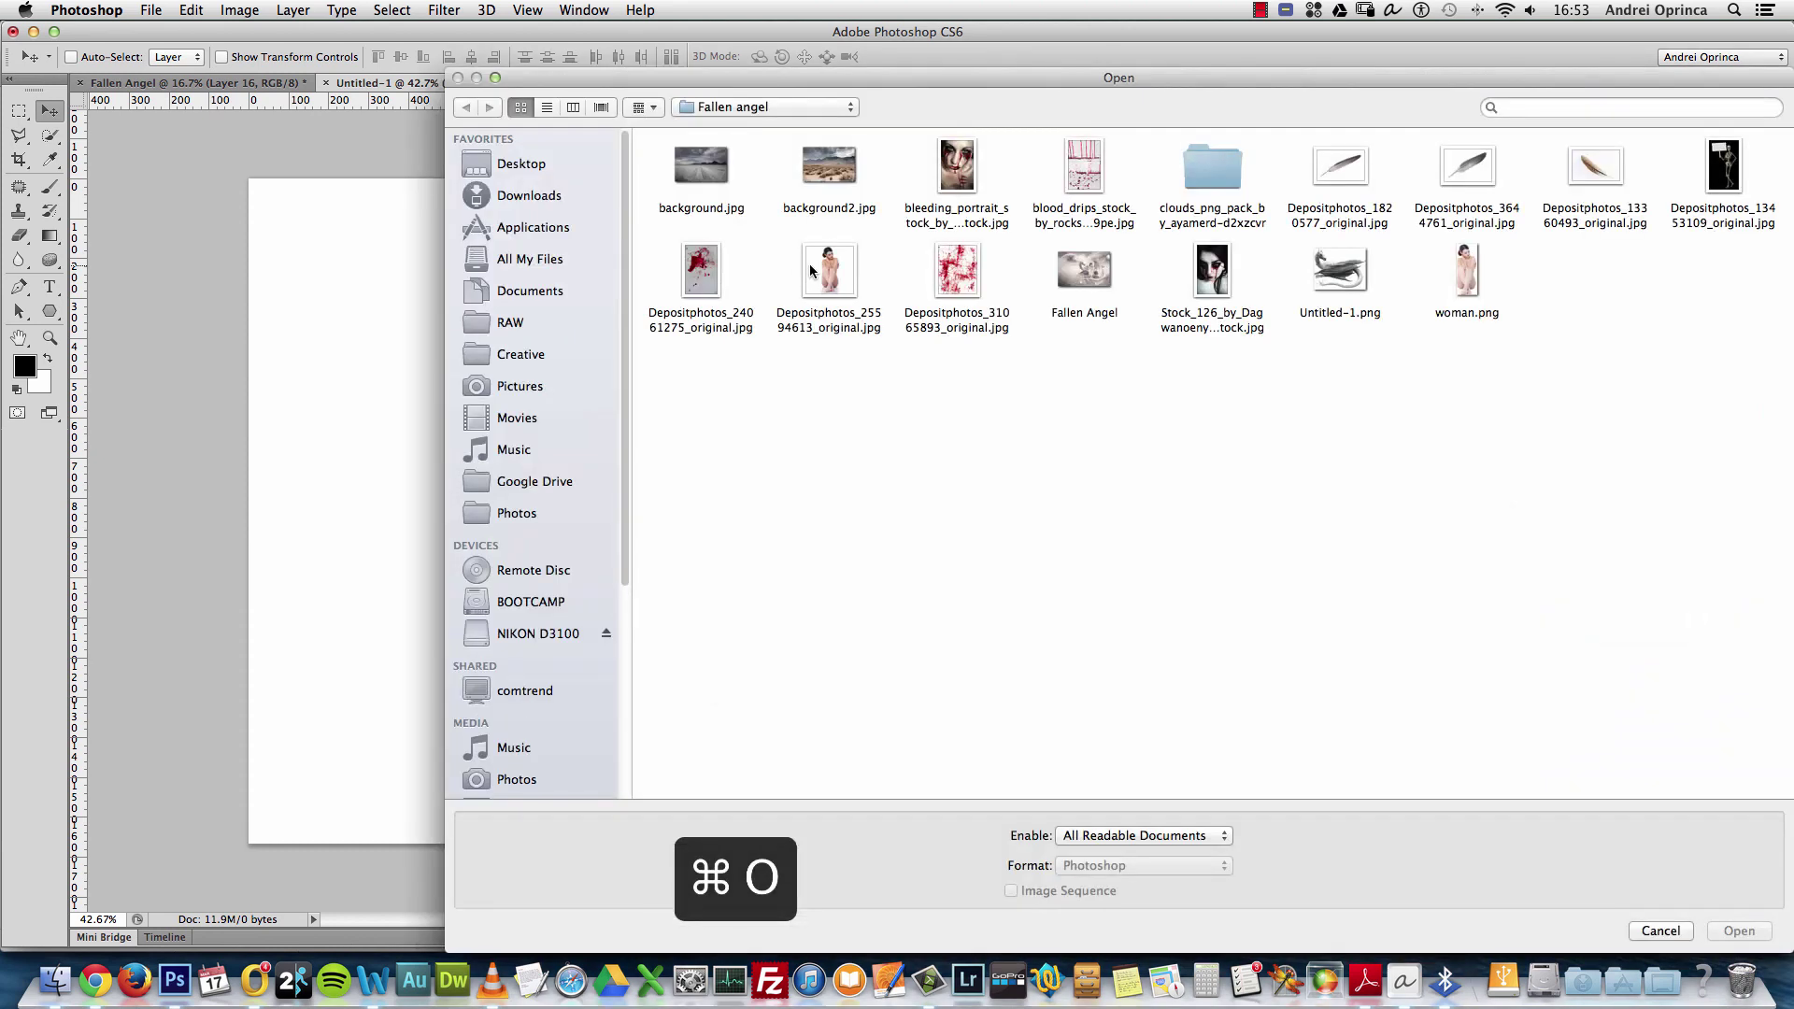
pyautogui.click(721, 170)
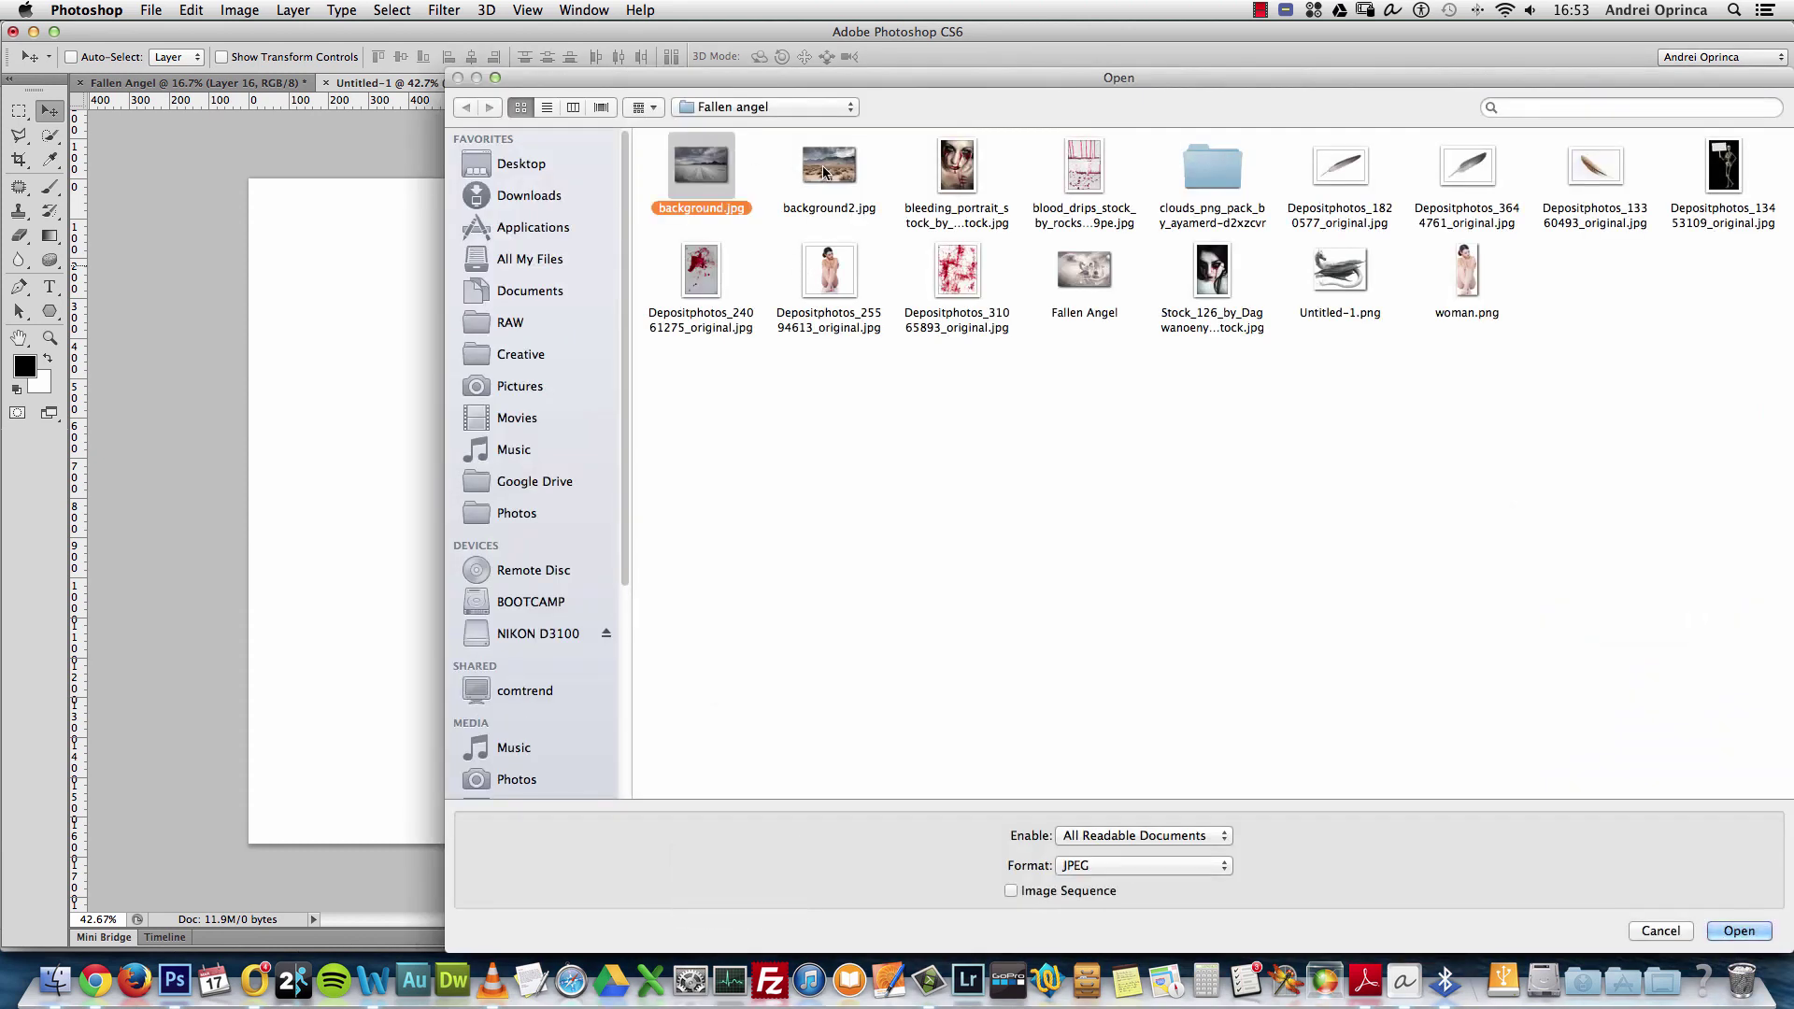
pyautogui.press('space')
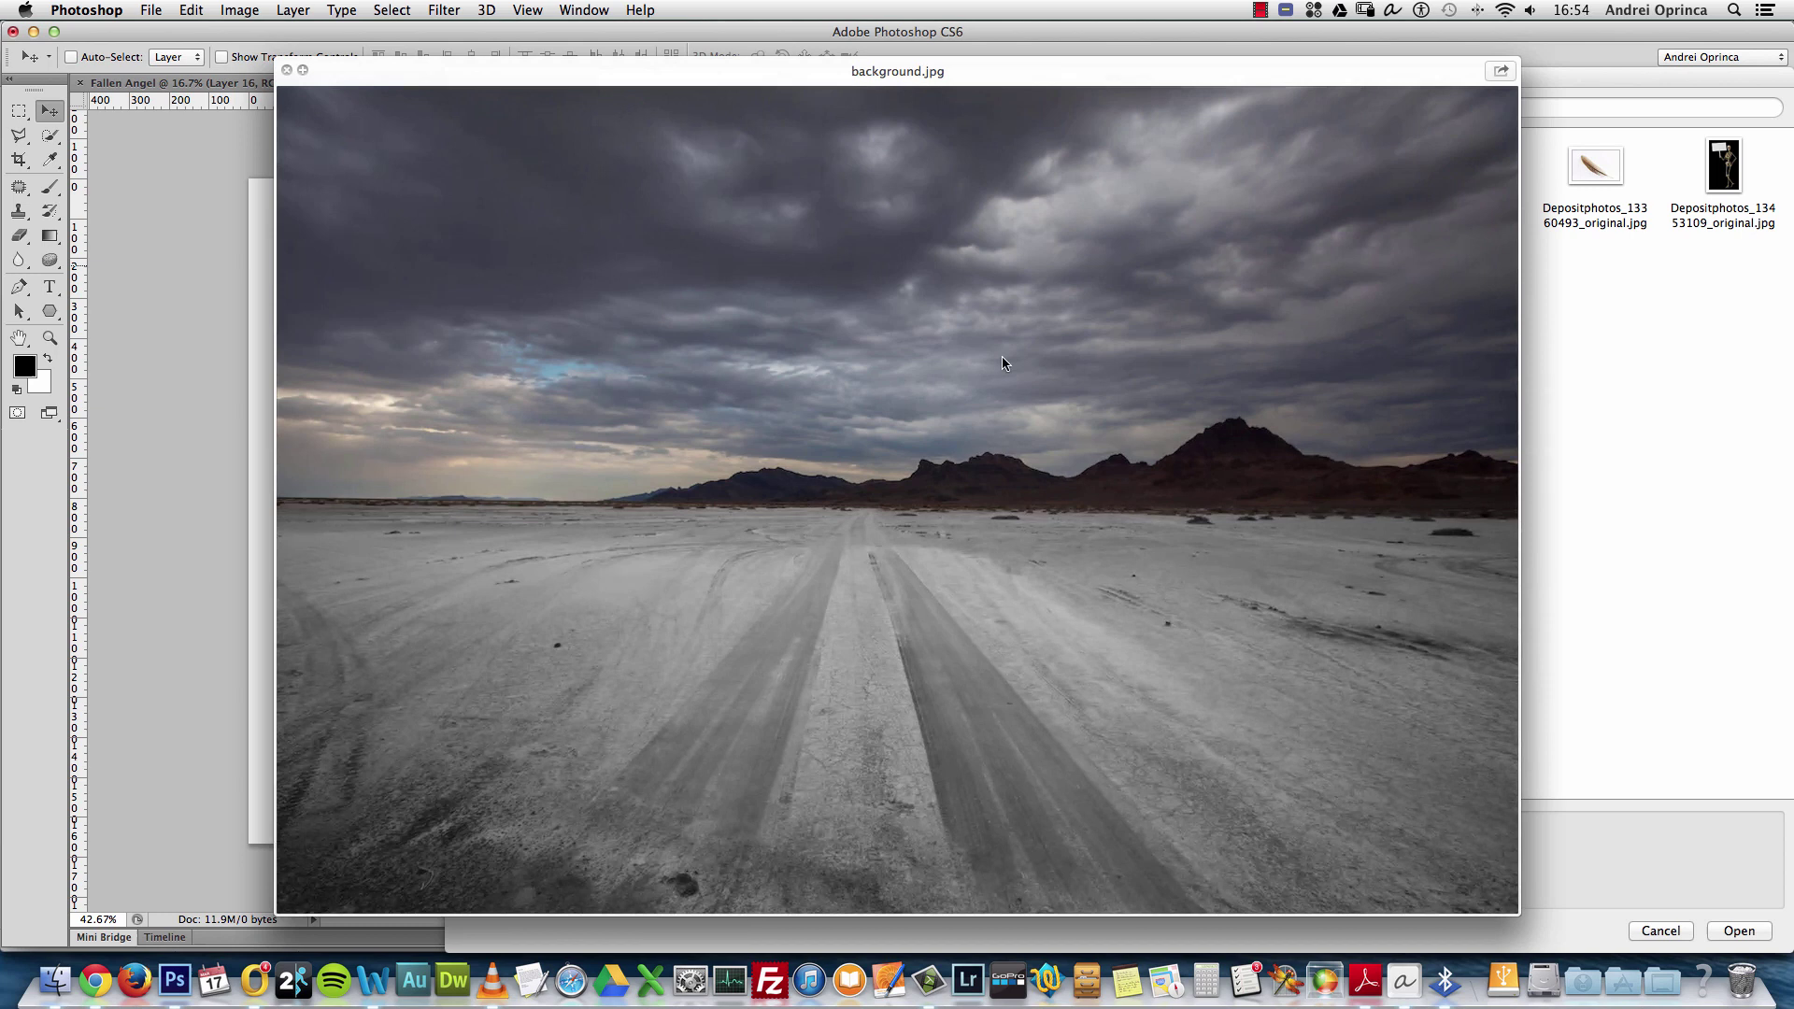
pyautogui.press('space')
pyautogui.click(811, 178)
pyautogui.press('space')
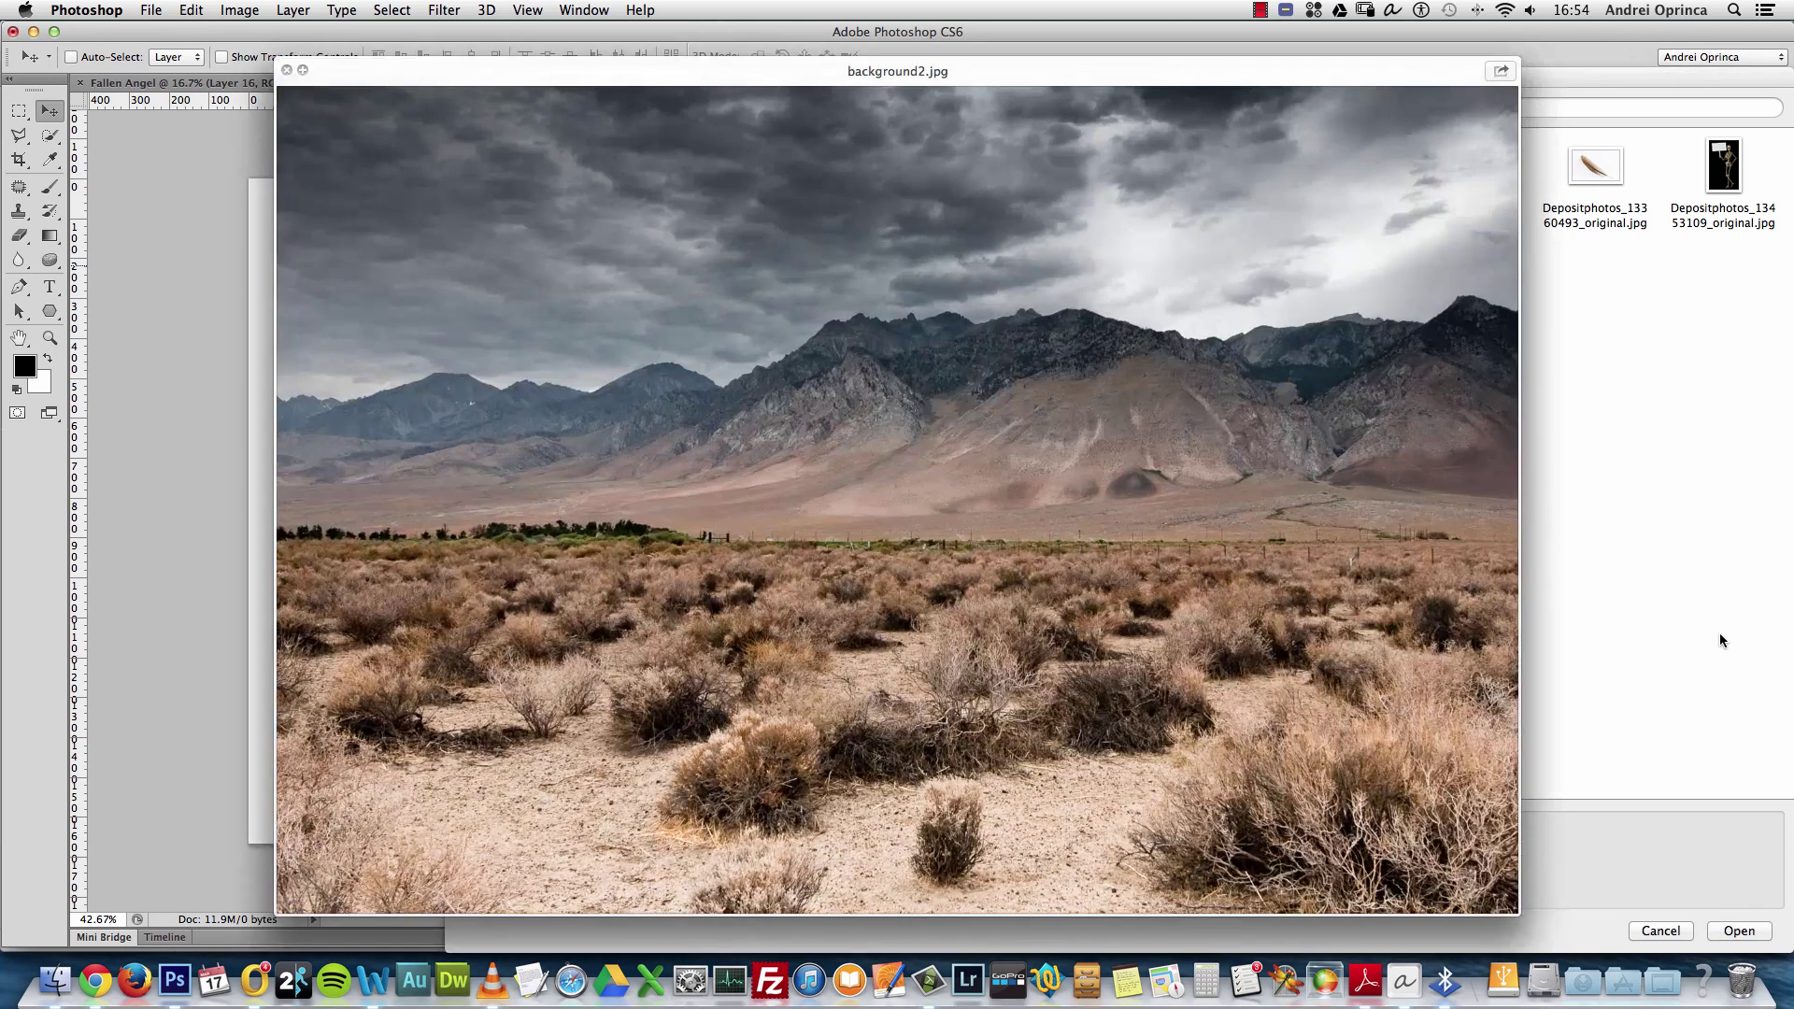
pyautogui.press('space')
pyautogui.press('Left')
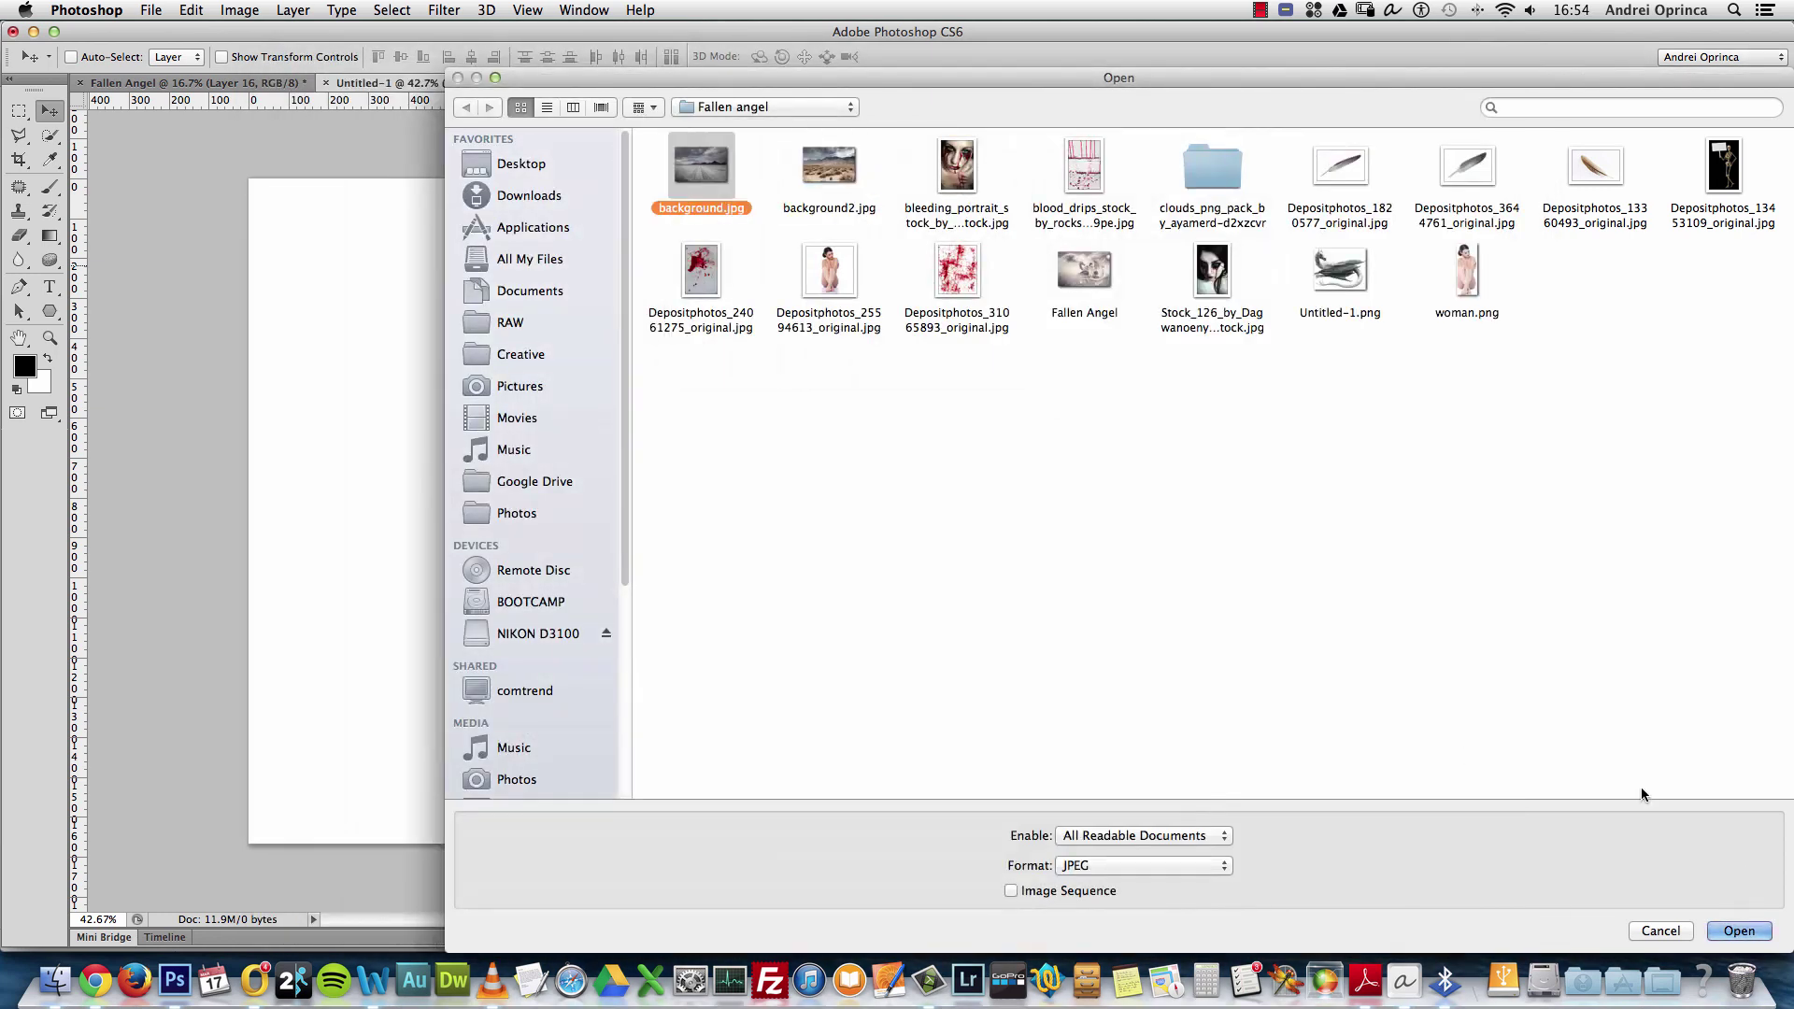
pyautogui.click(1740, 932)
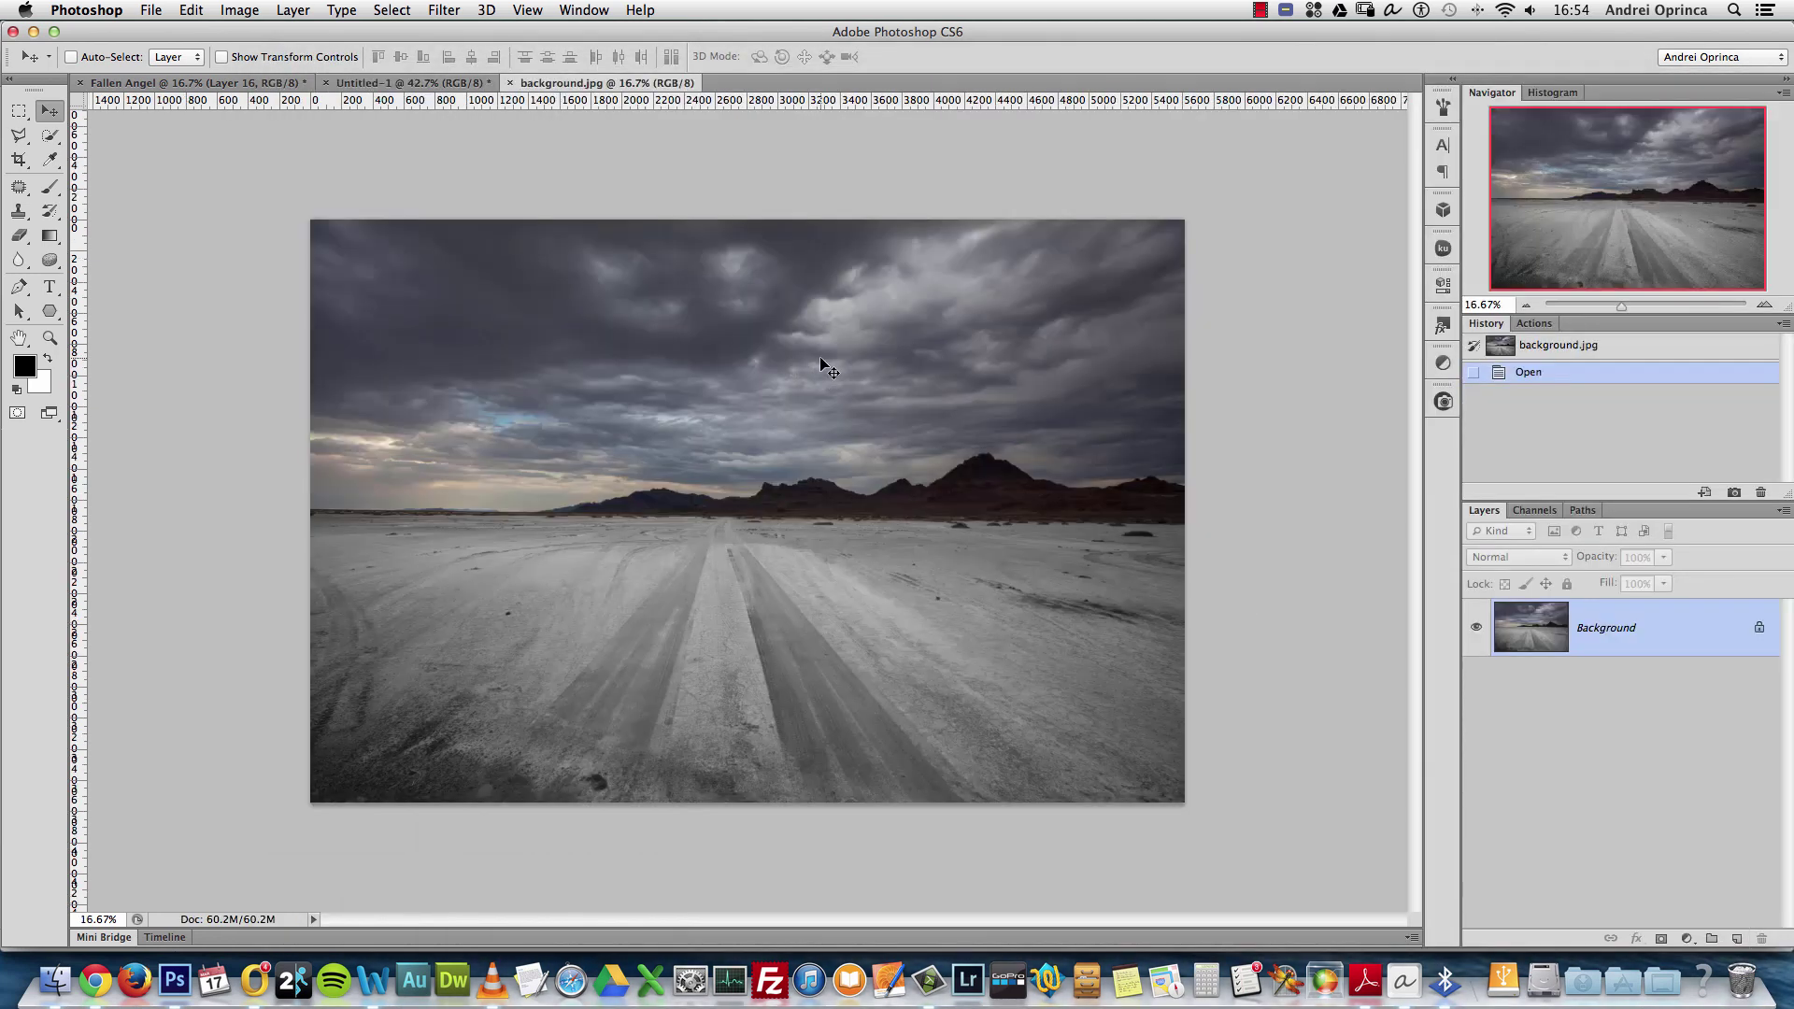
# Copy the entire background.jpg image, close it, and paste it into the blank document as a new layer
pyautogui.press('super+a')
pyautogui.press('super+c')
pyautogui.press('super+w')
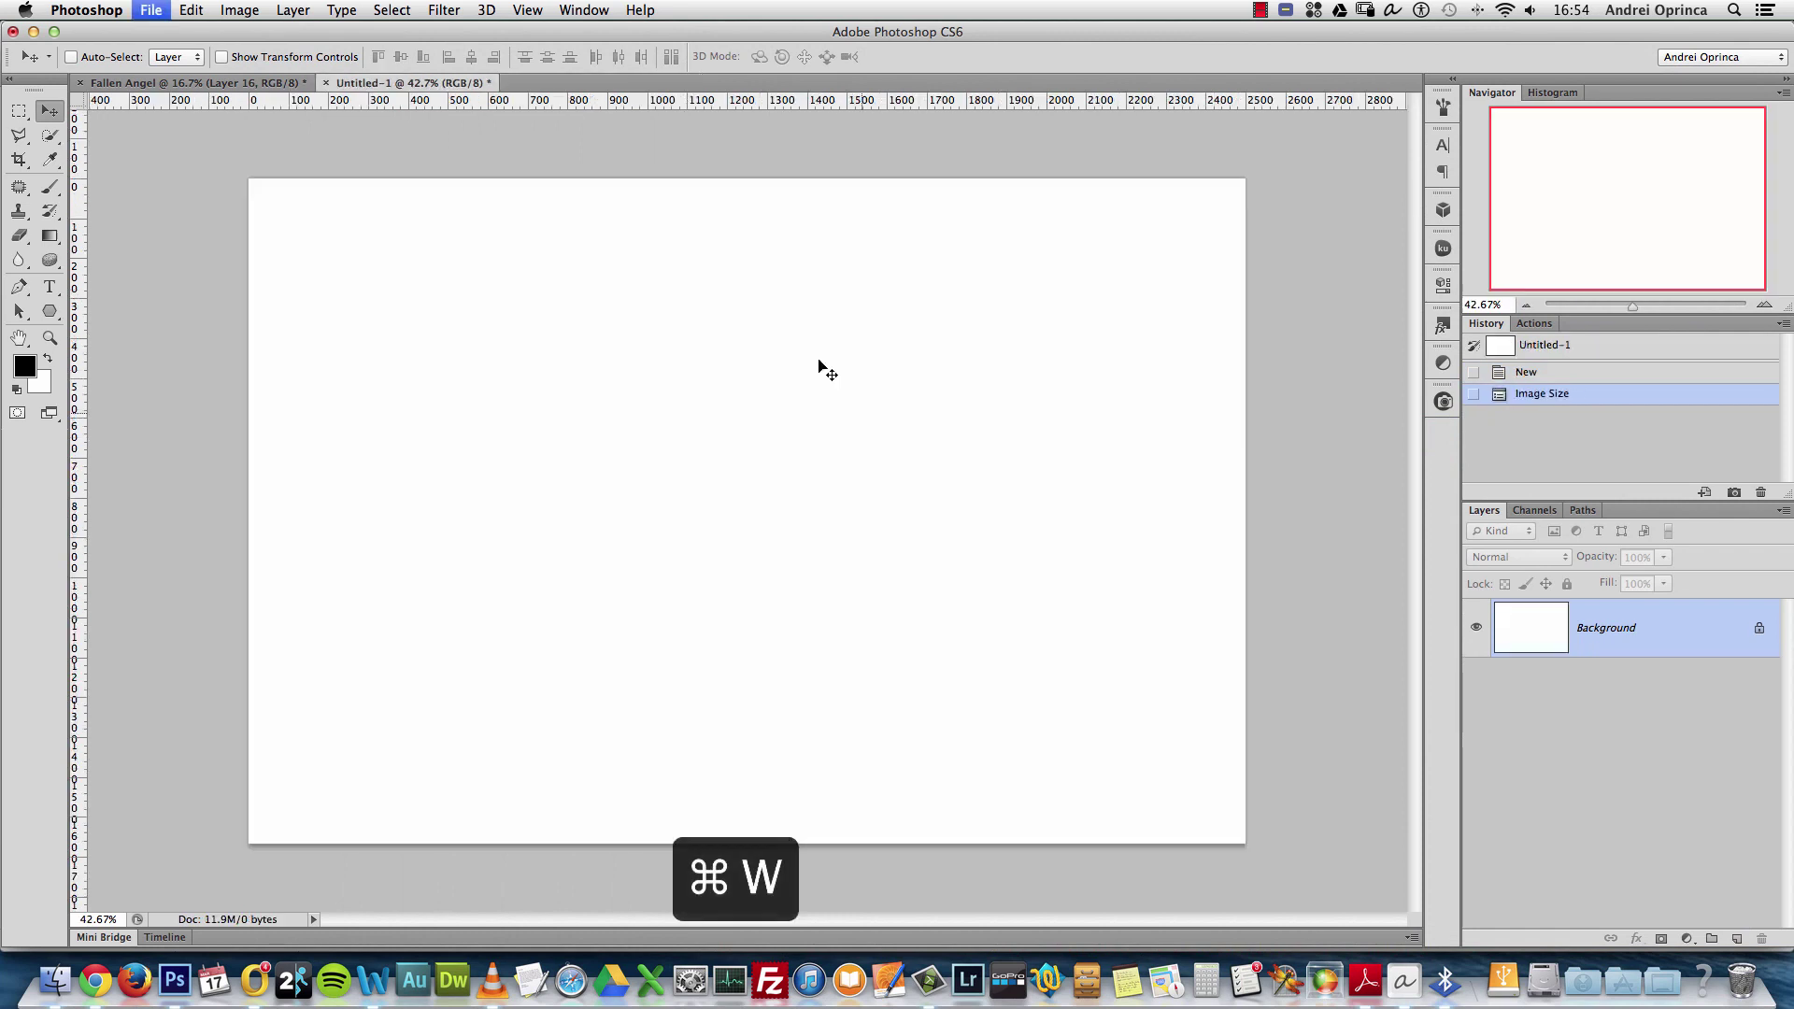
pyautogui.press('super+v')
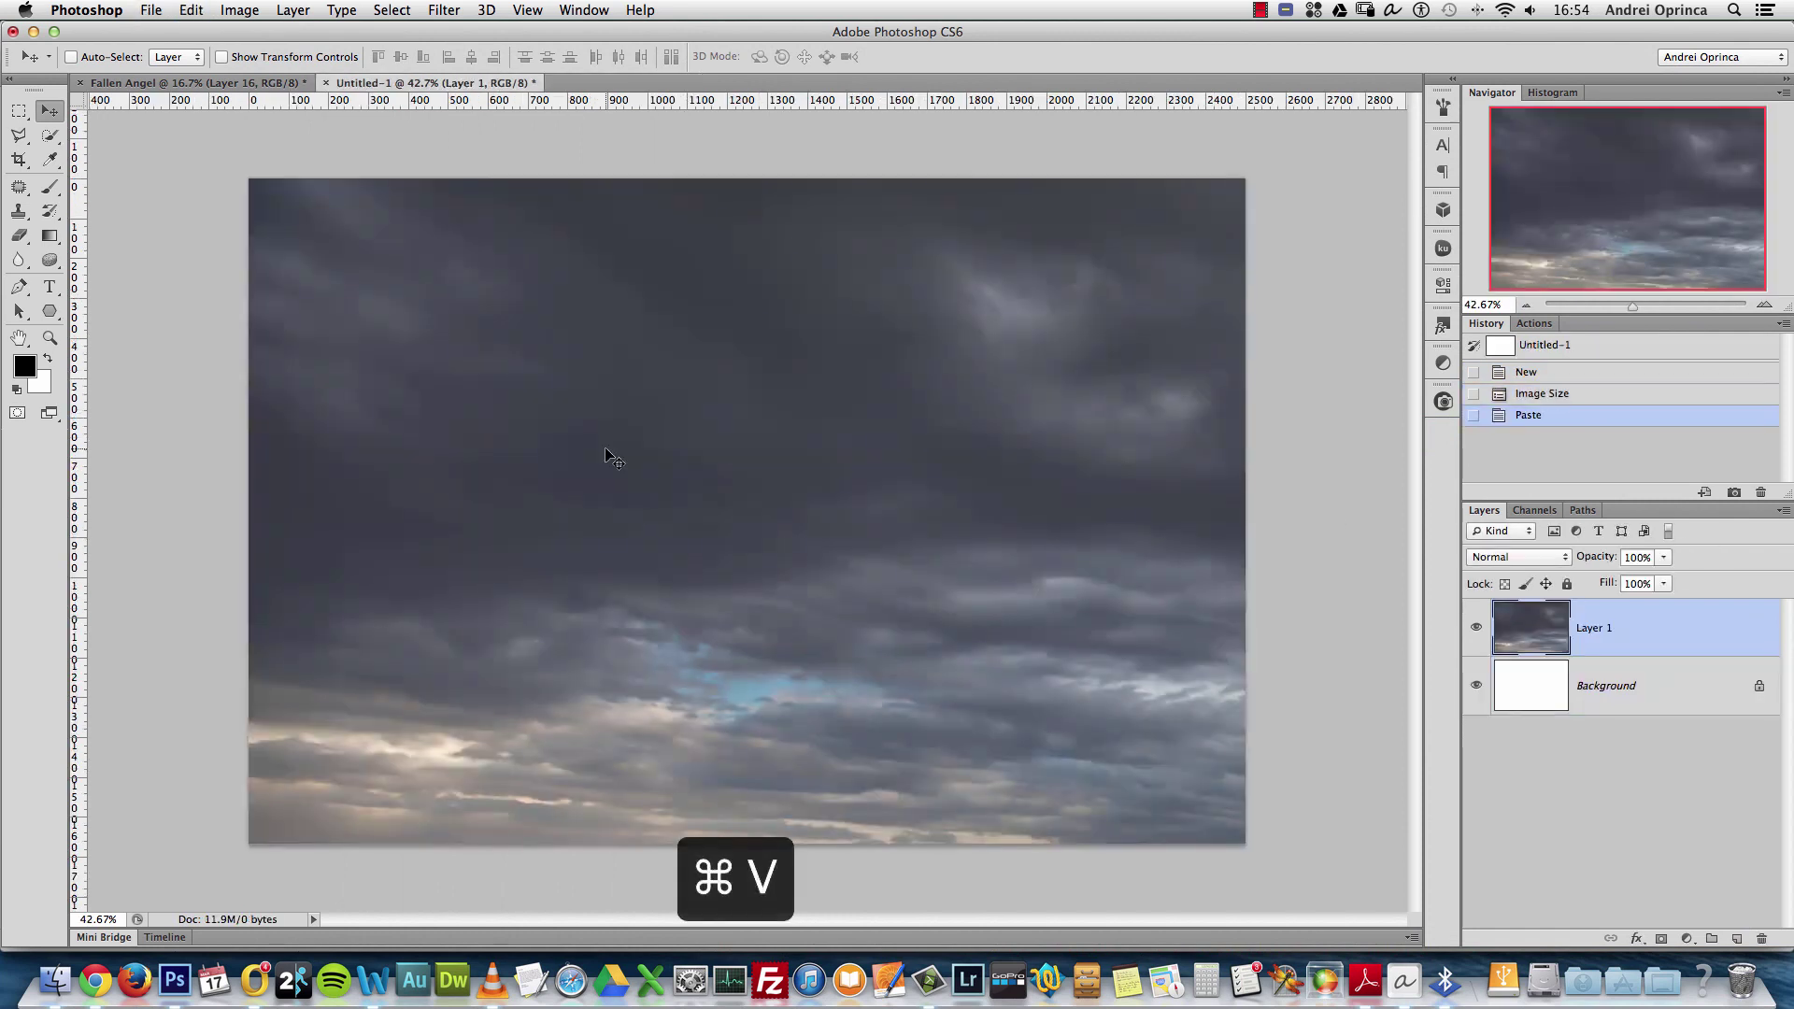
# Scale the pasted landscape proportionally to 45.25% and position it to cover the canvas, and delete the white Background layer
pyautogui.scroll(-5, 650, 525)
pyautogui.press('super+t')
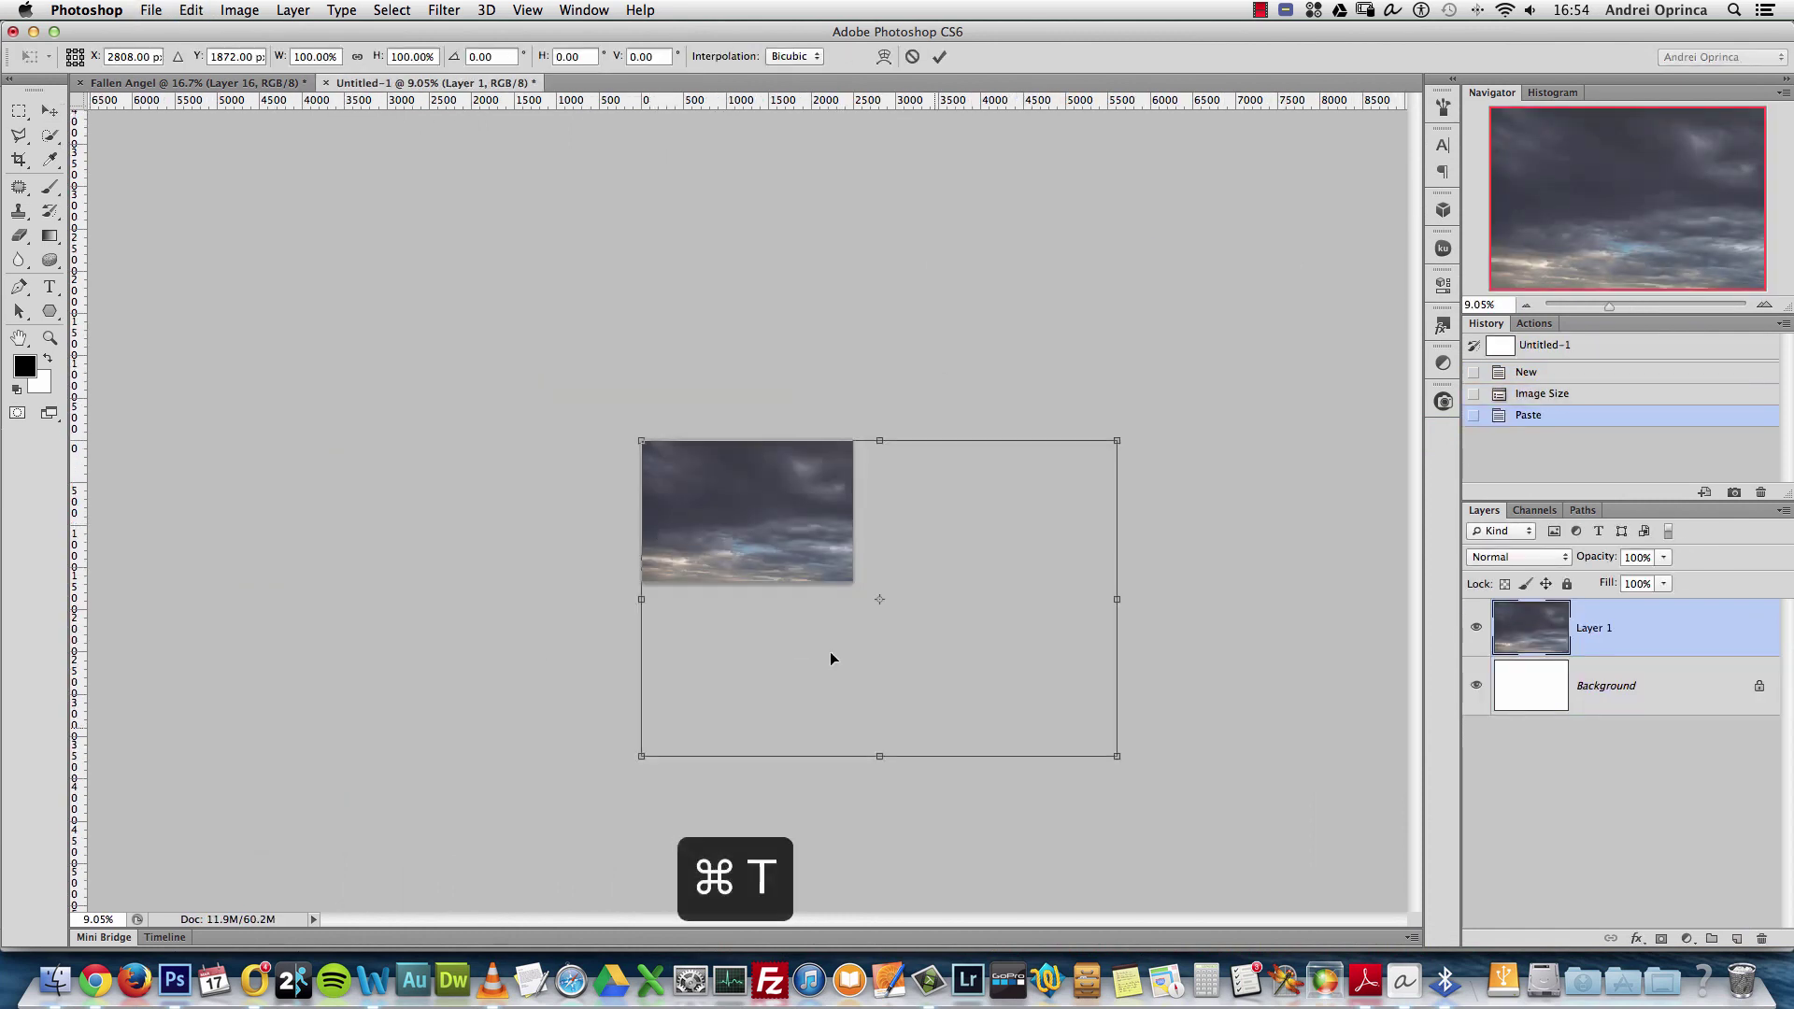
pyautogui.moveTo(1122, 772); pyautogui.dragTo(850, 598)
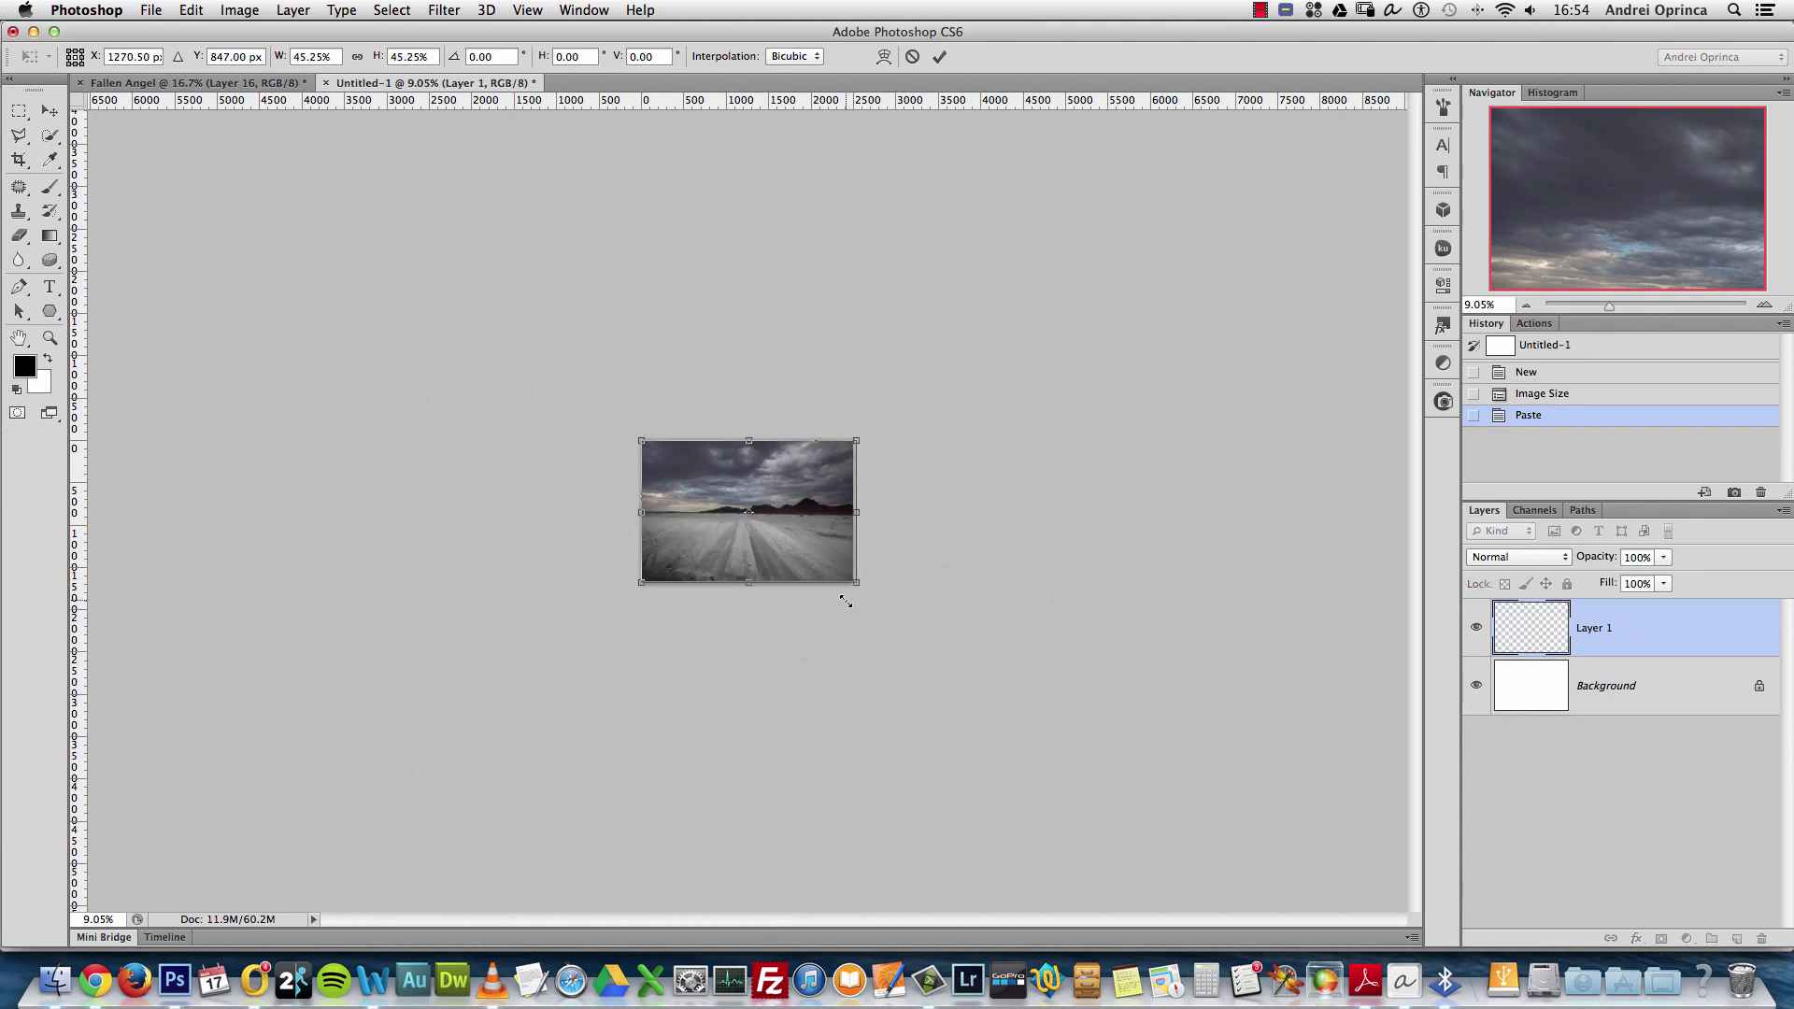
pyautogui.click(1771, 308)
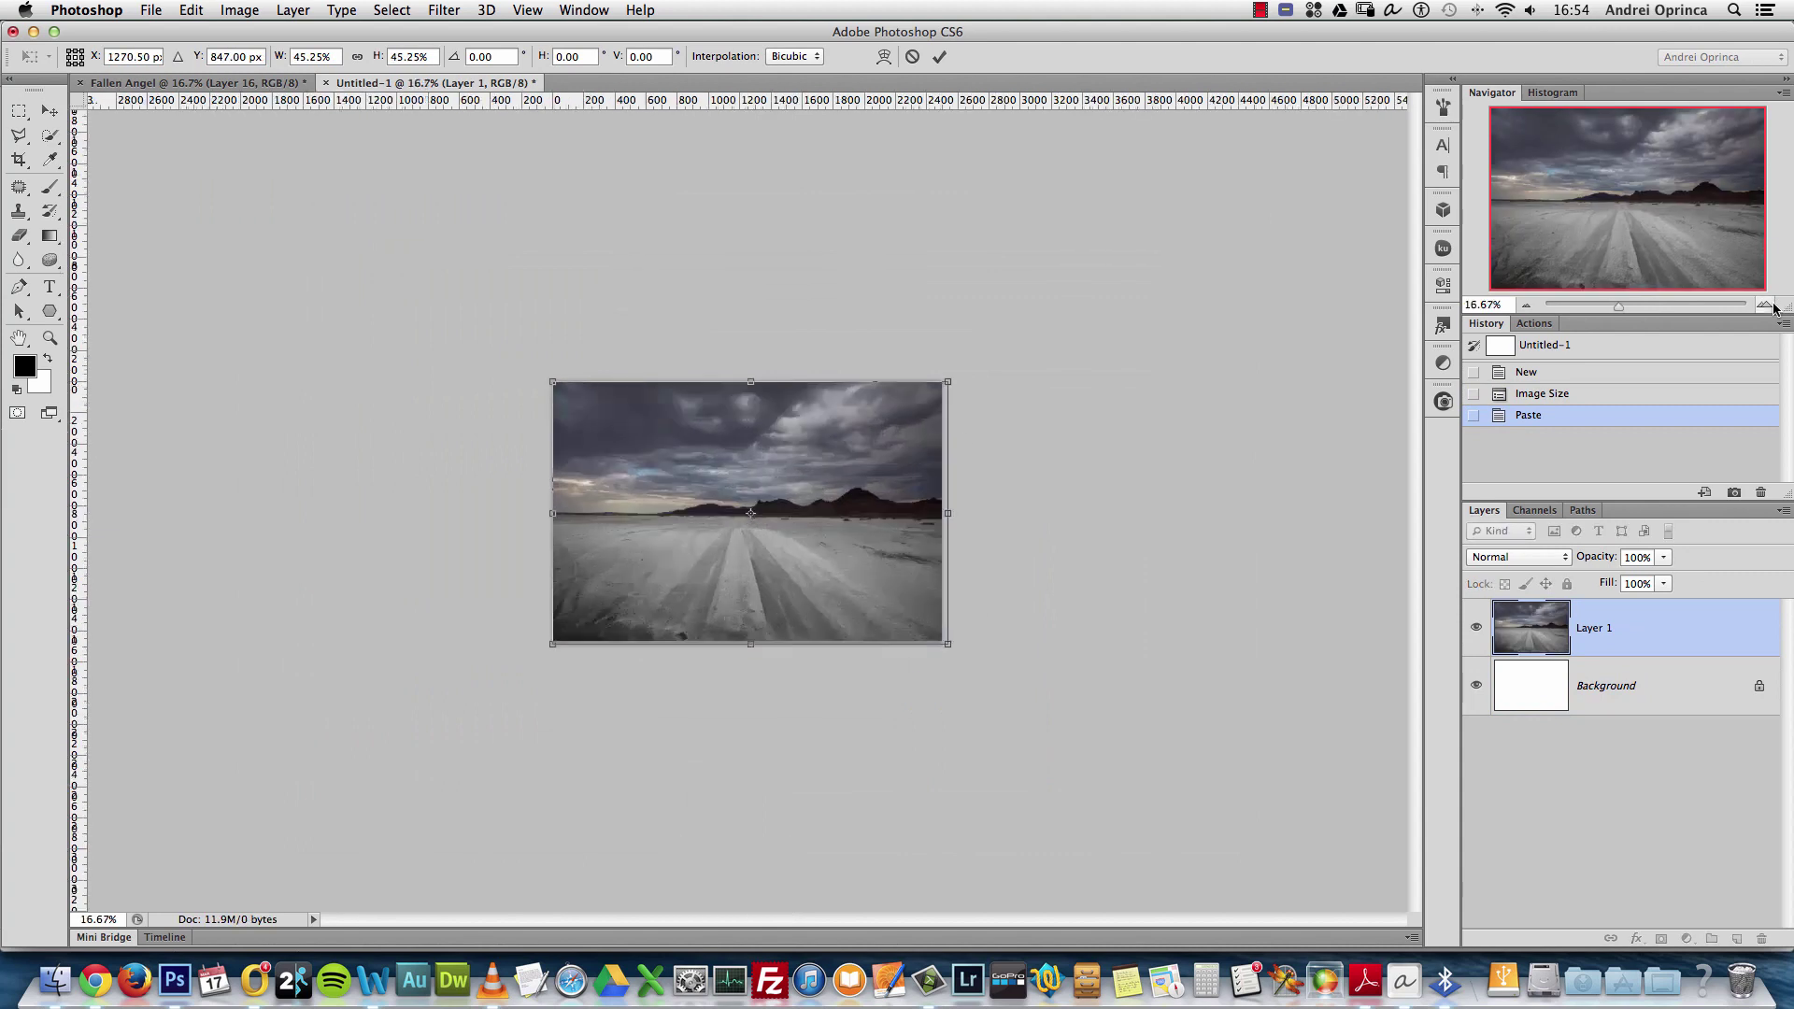
pyautogui.click(1771, 308)
pyautogui.click(1771, 307)
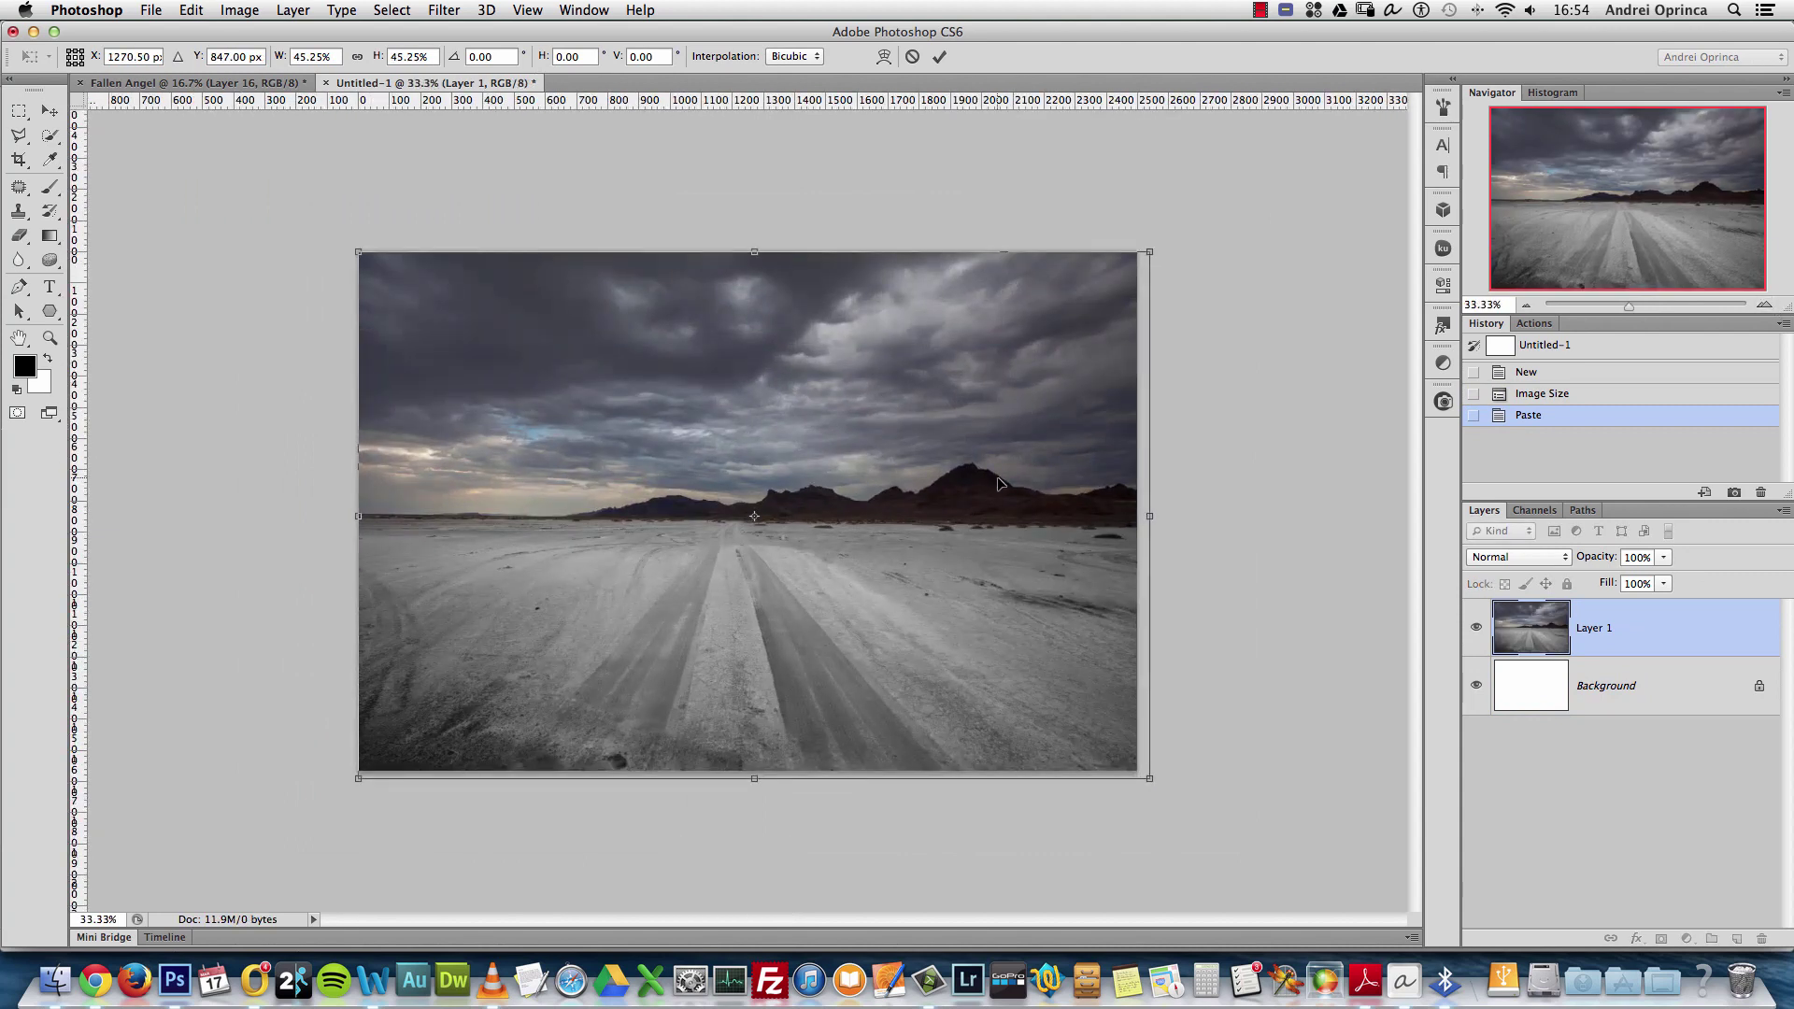
pyautogui.moveTo(990, 459); pyautogui.dragTo(984, 458)
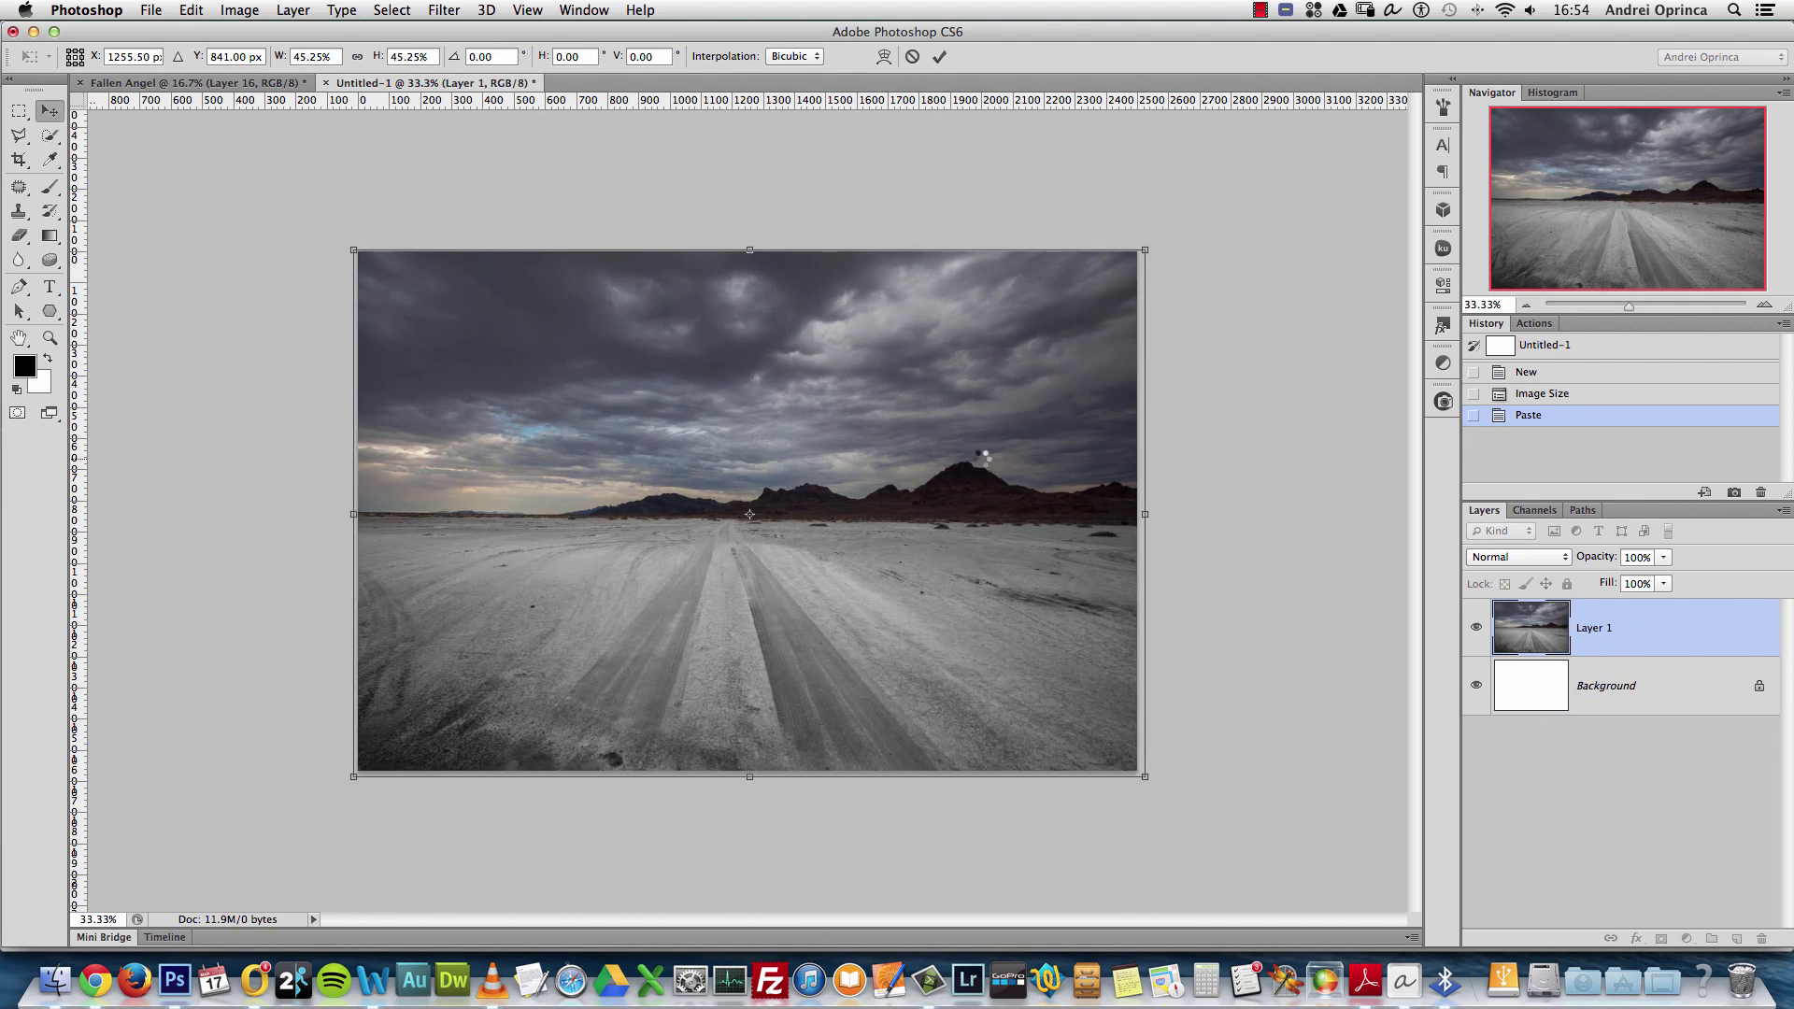
pyautogui.press('Return')
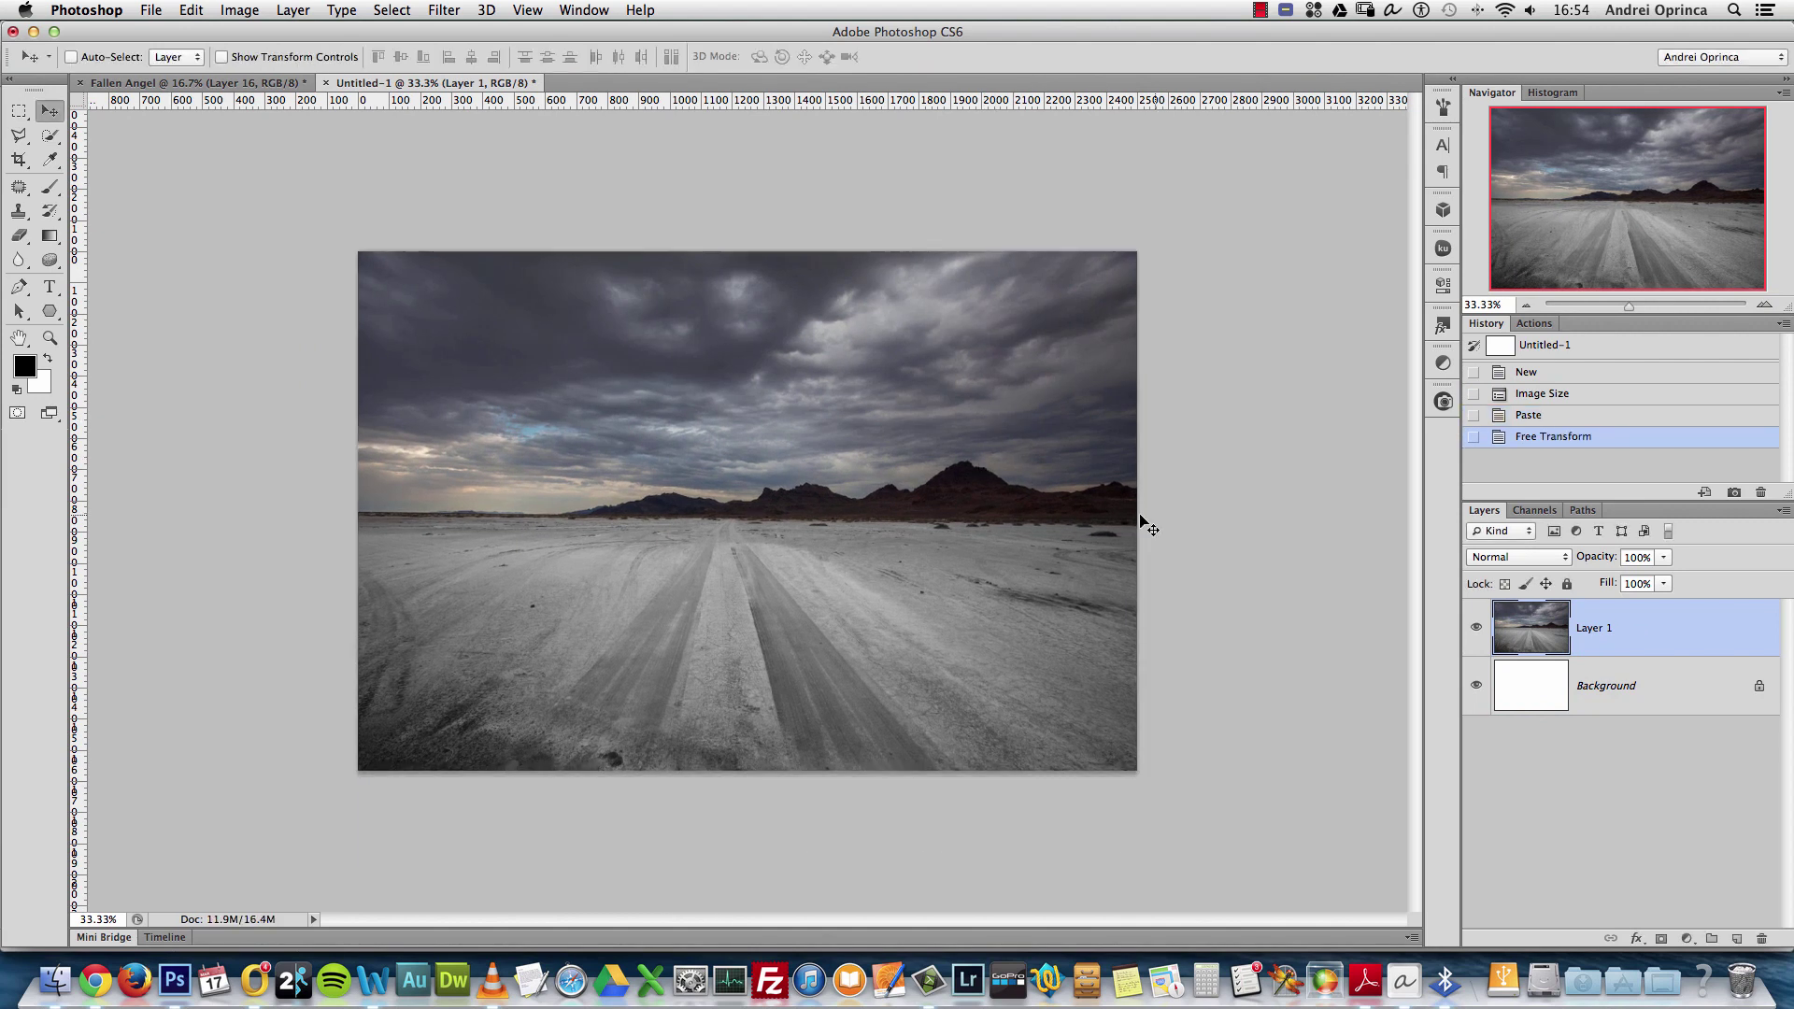
pyautogui.moveTo(1746, 705); pyautogui.dragTo(1761, 937)
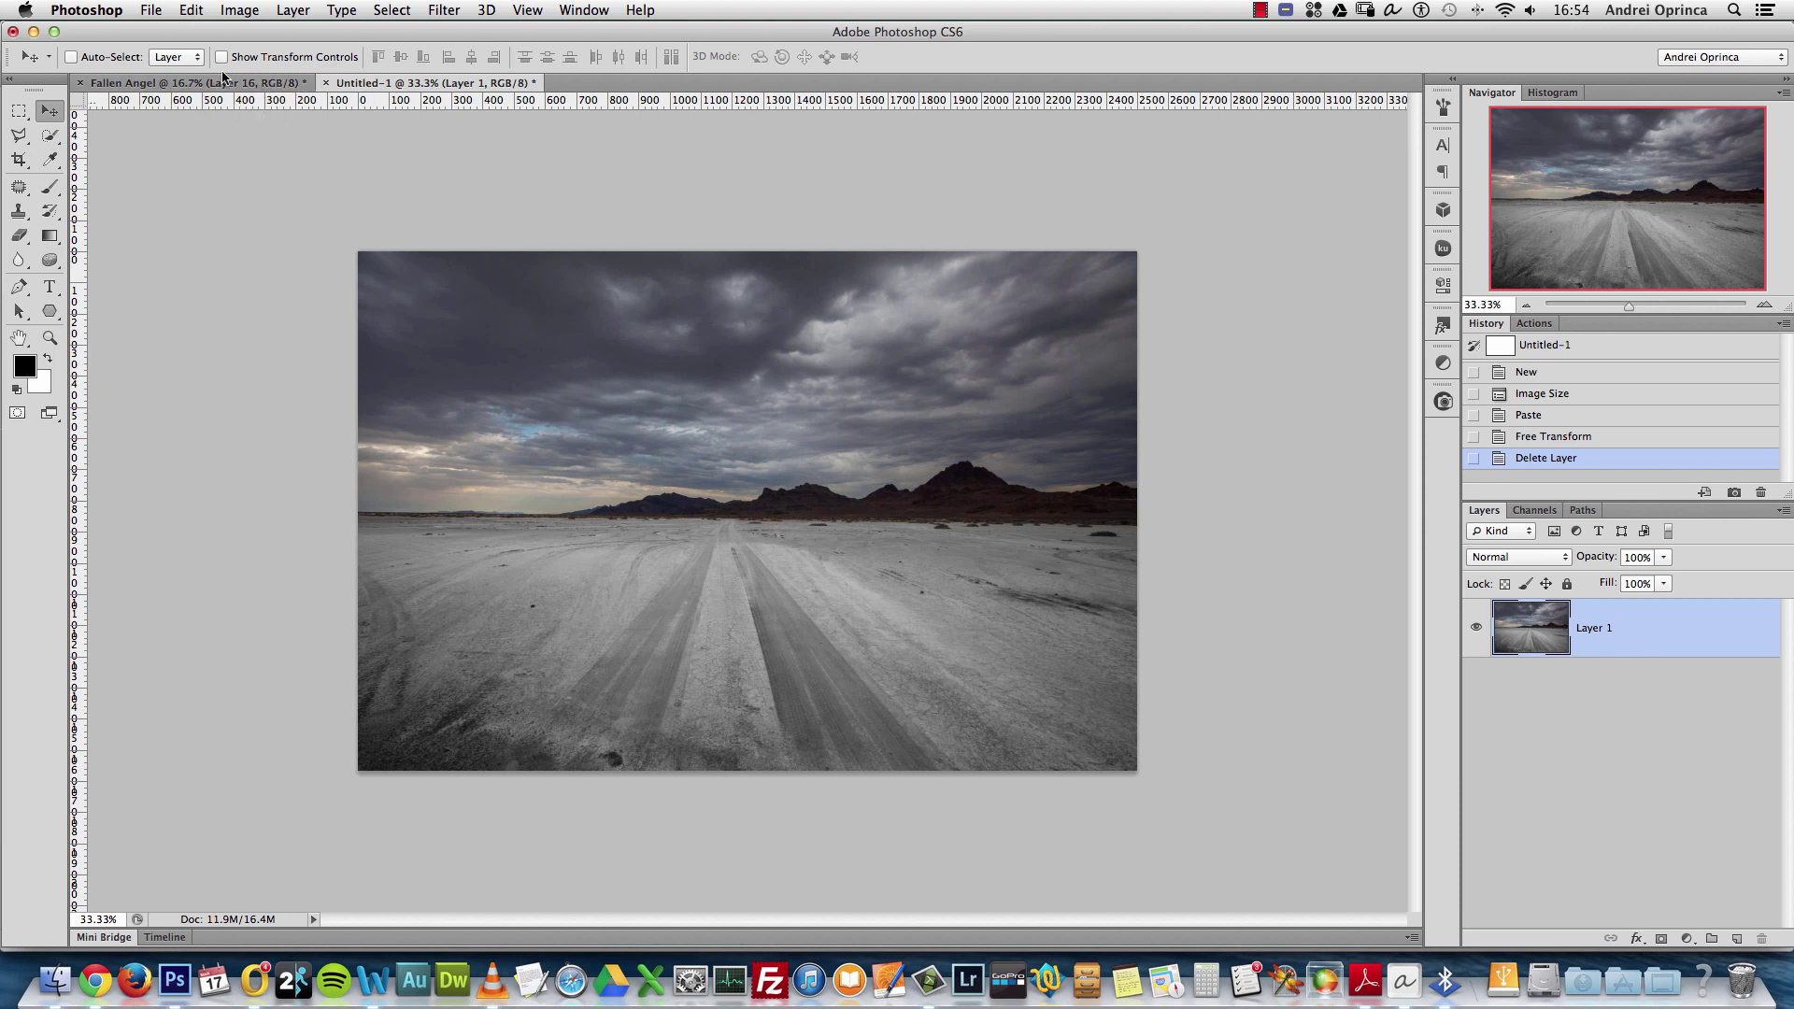
# Open background2.jpg from the Fallen angel folder, copy the entire image, close it, and paste it as a new layer above the landscape
pyautogui.press('super+o')
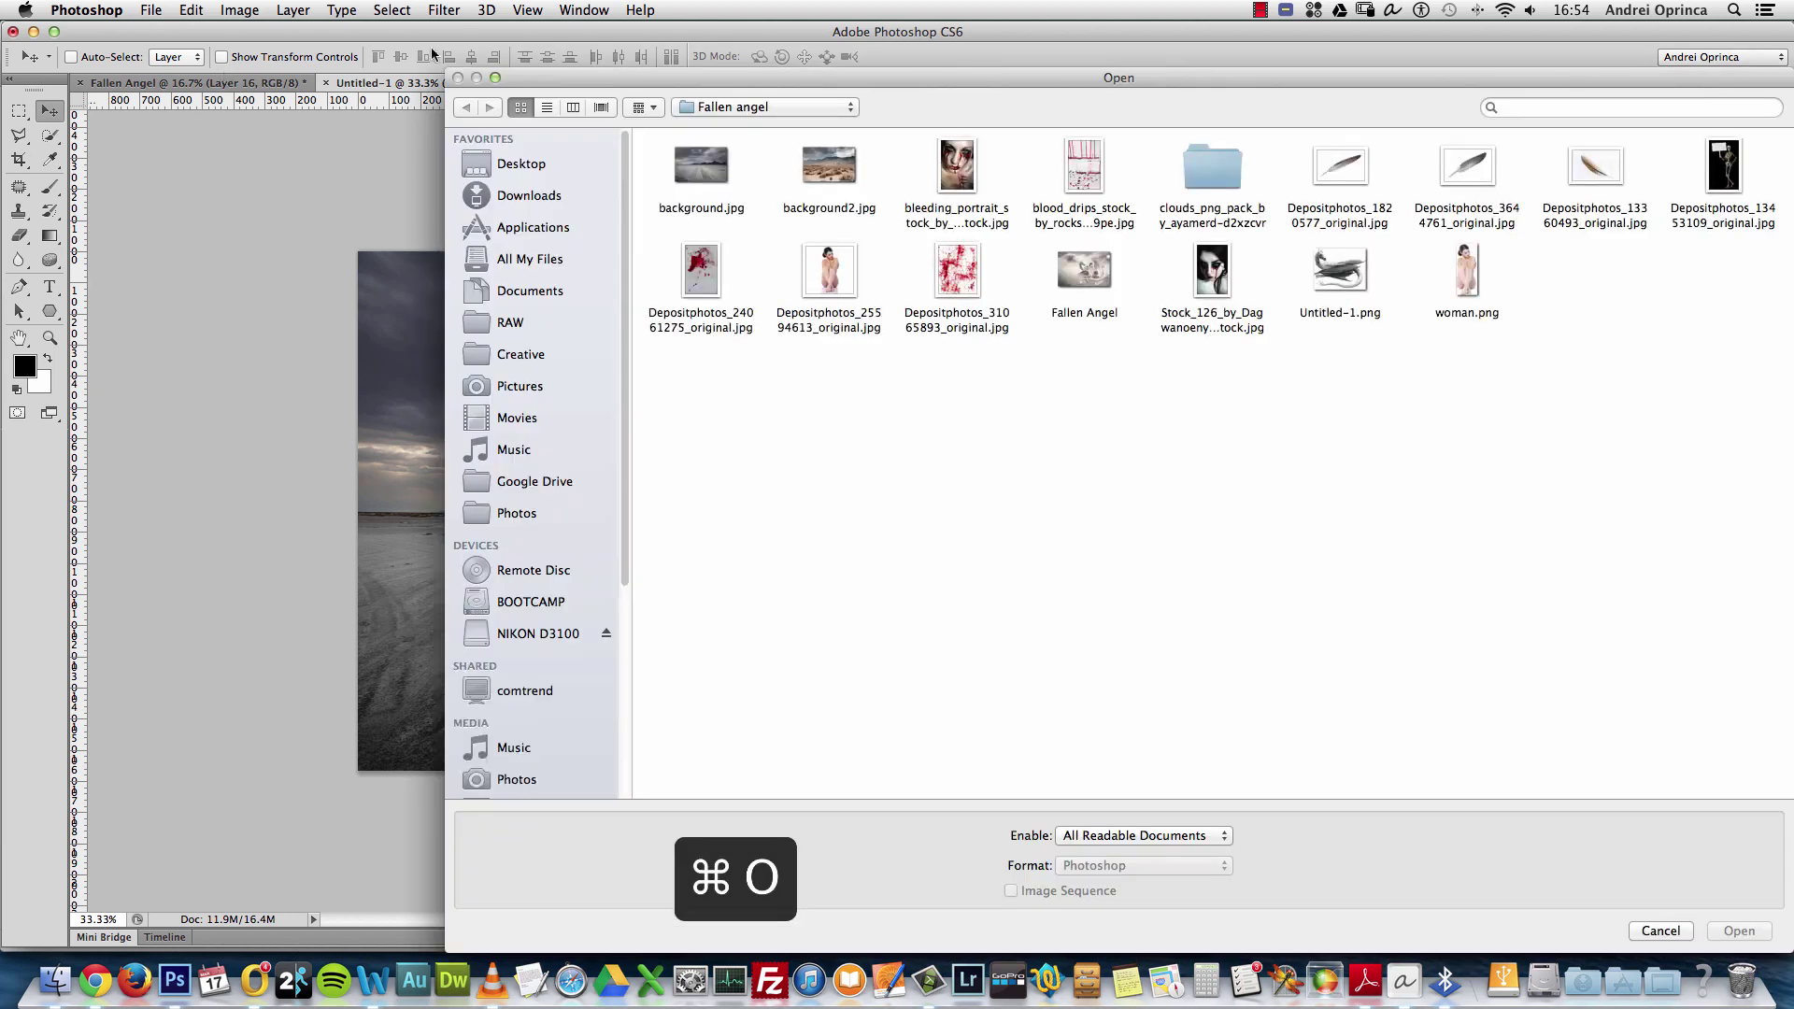
pyautogui.doubleClick(829, 168)
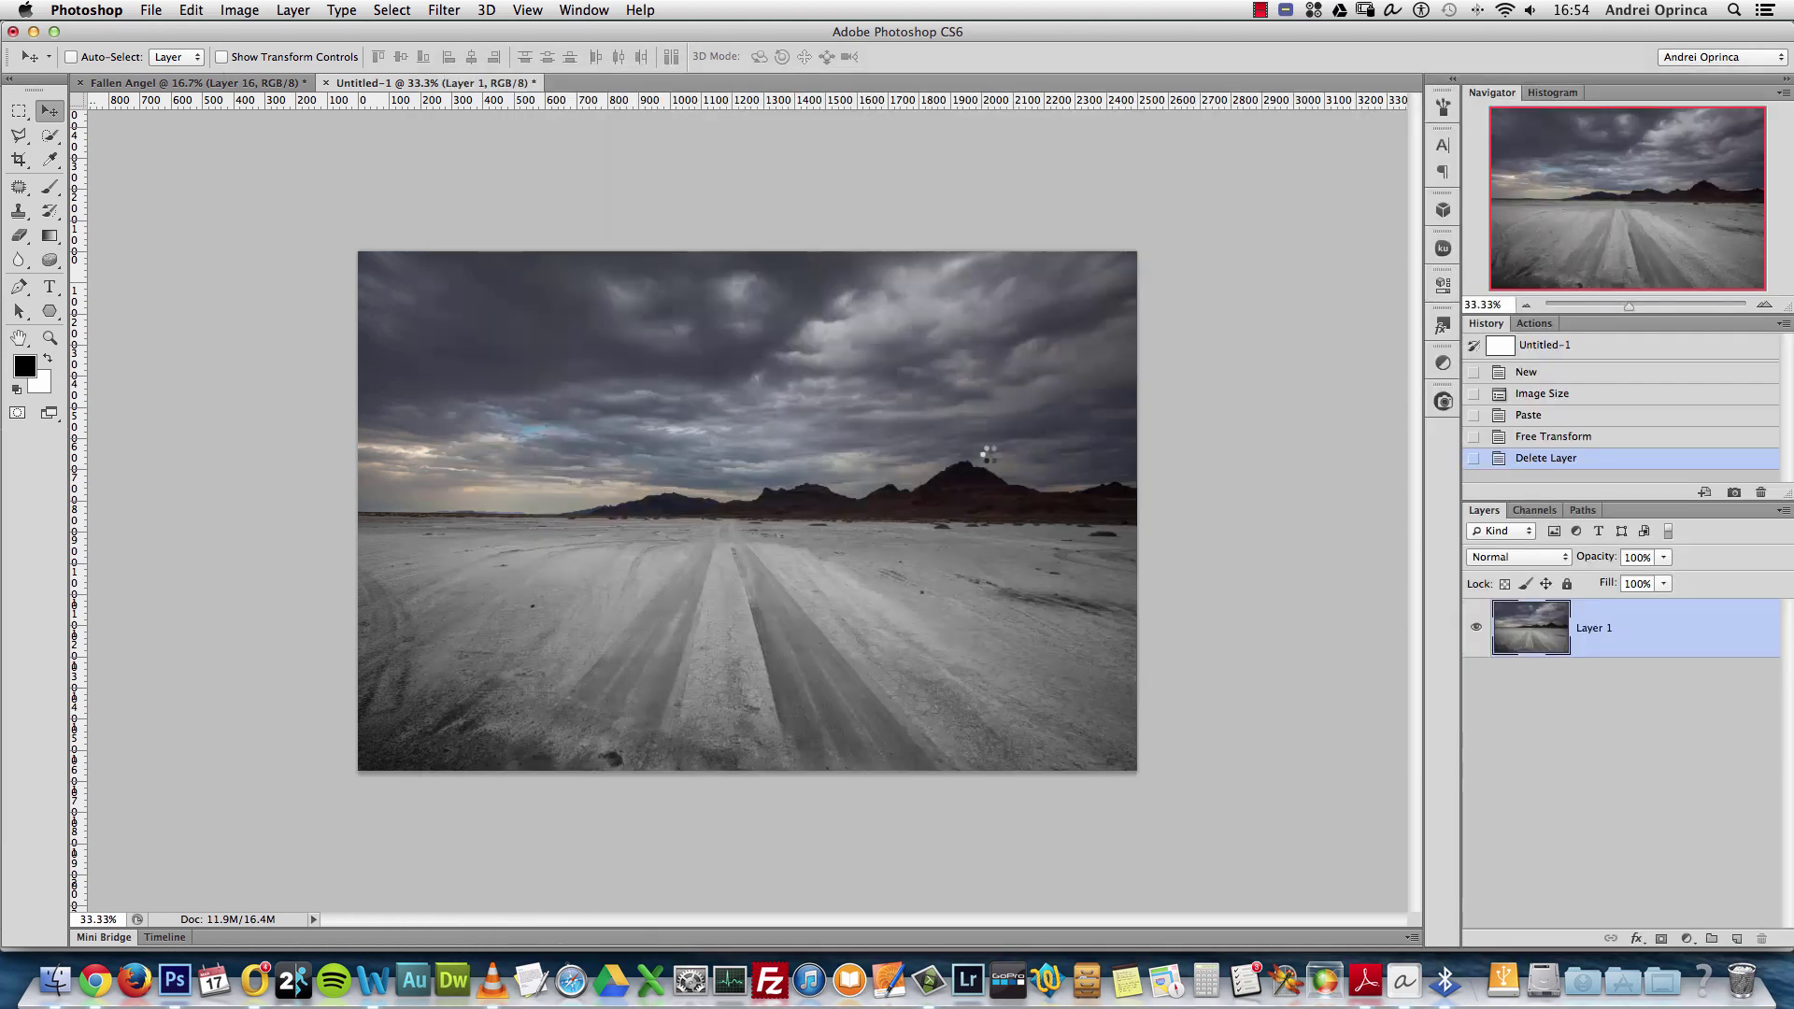
pyautogui.press('super+a')
pyautogui.press('super+c')
pyautogui.press('super+w')
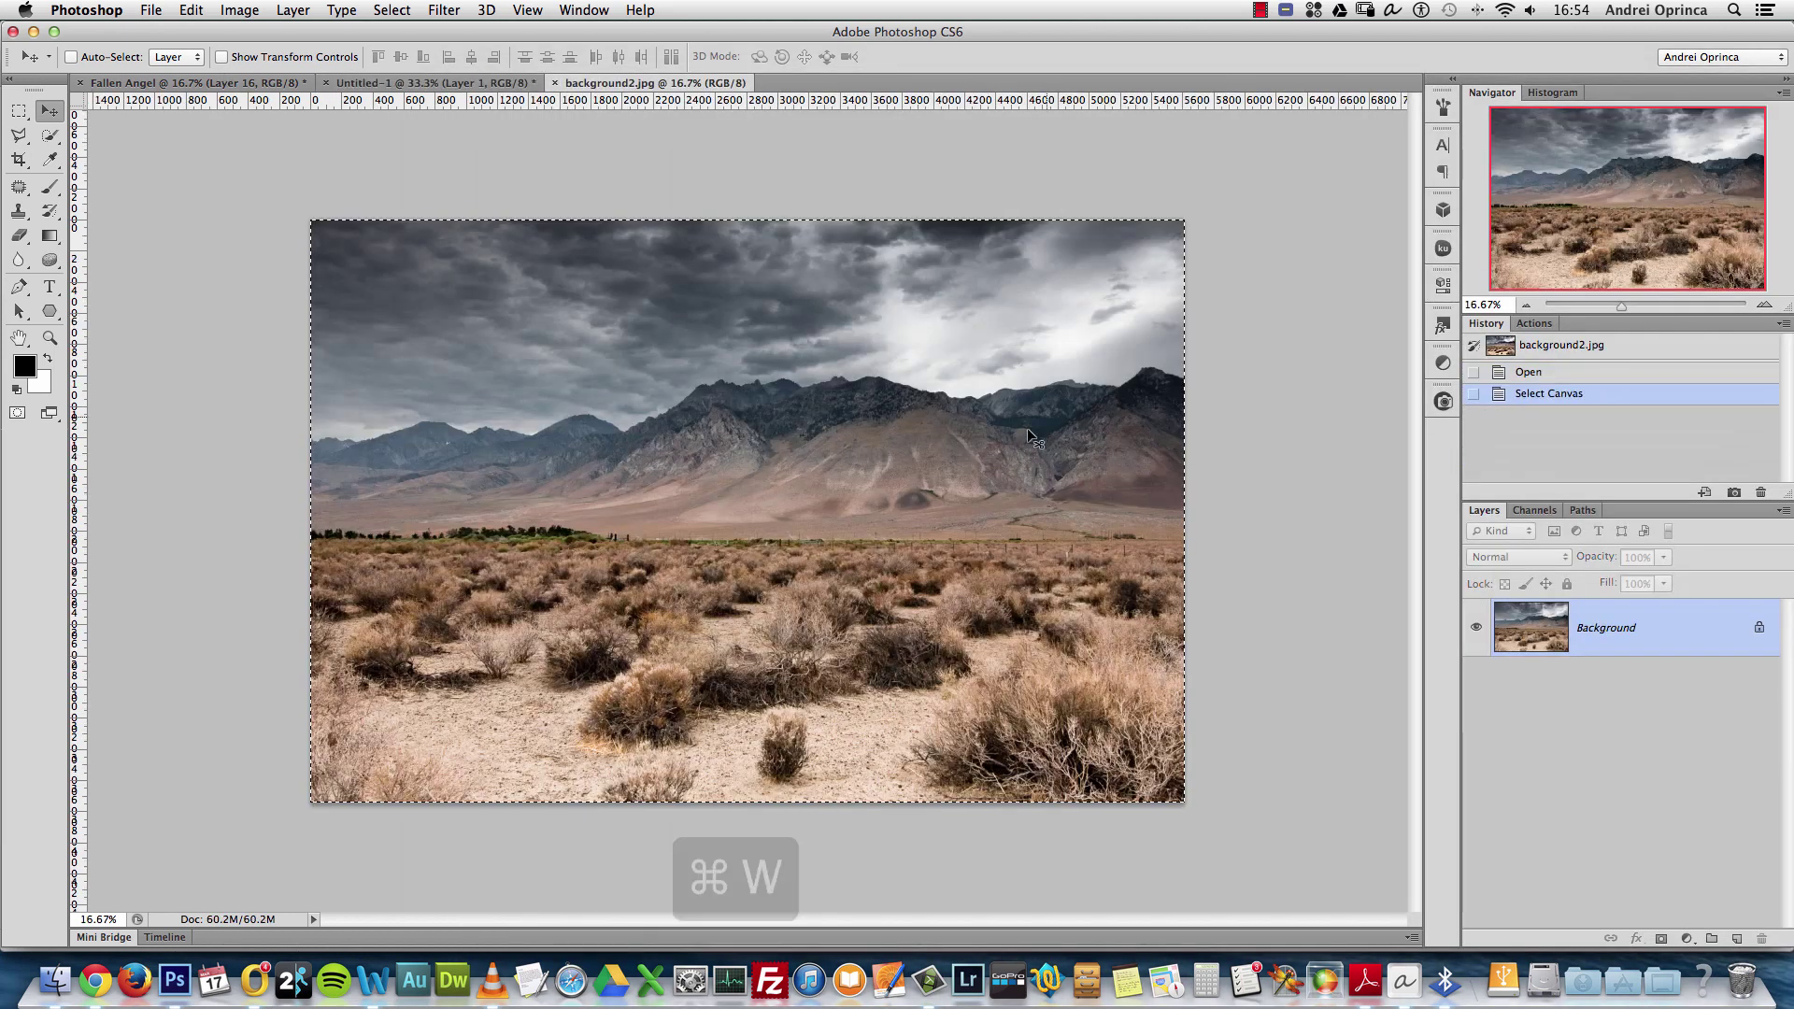
pyautogui.press('super+v')
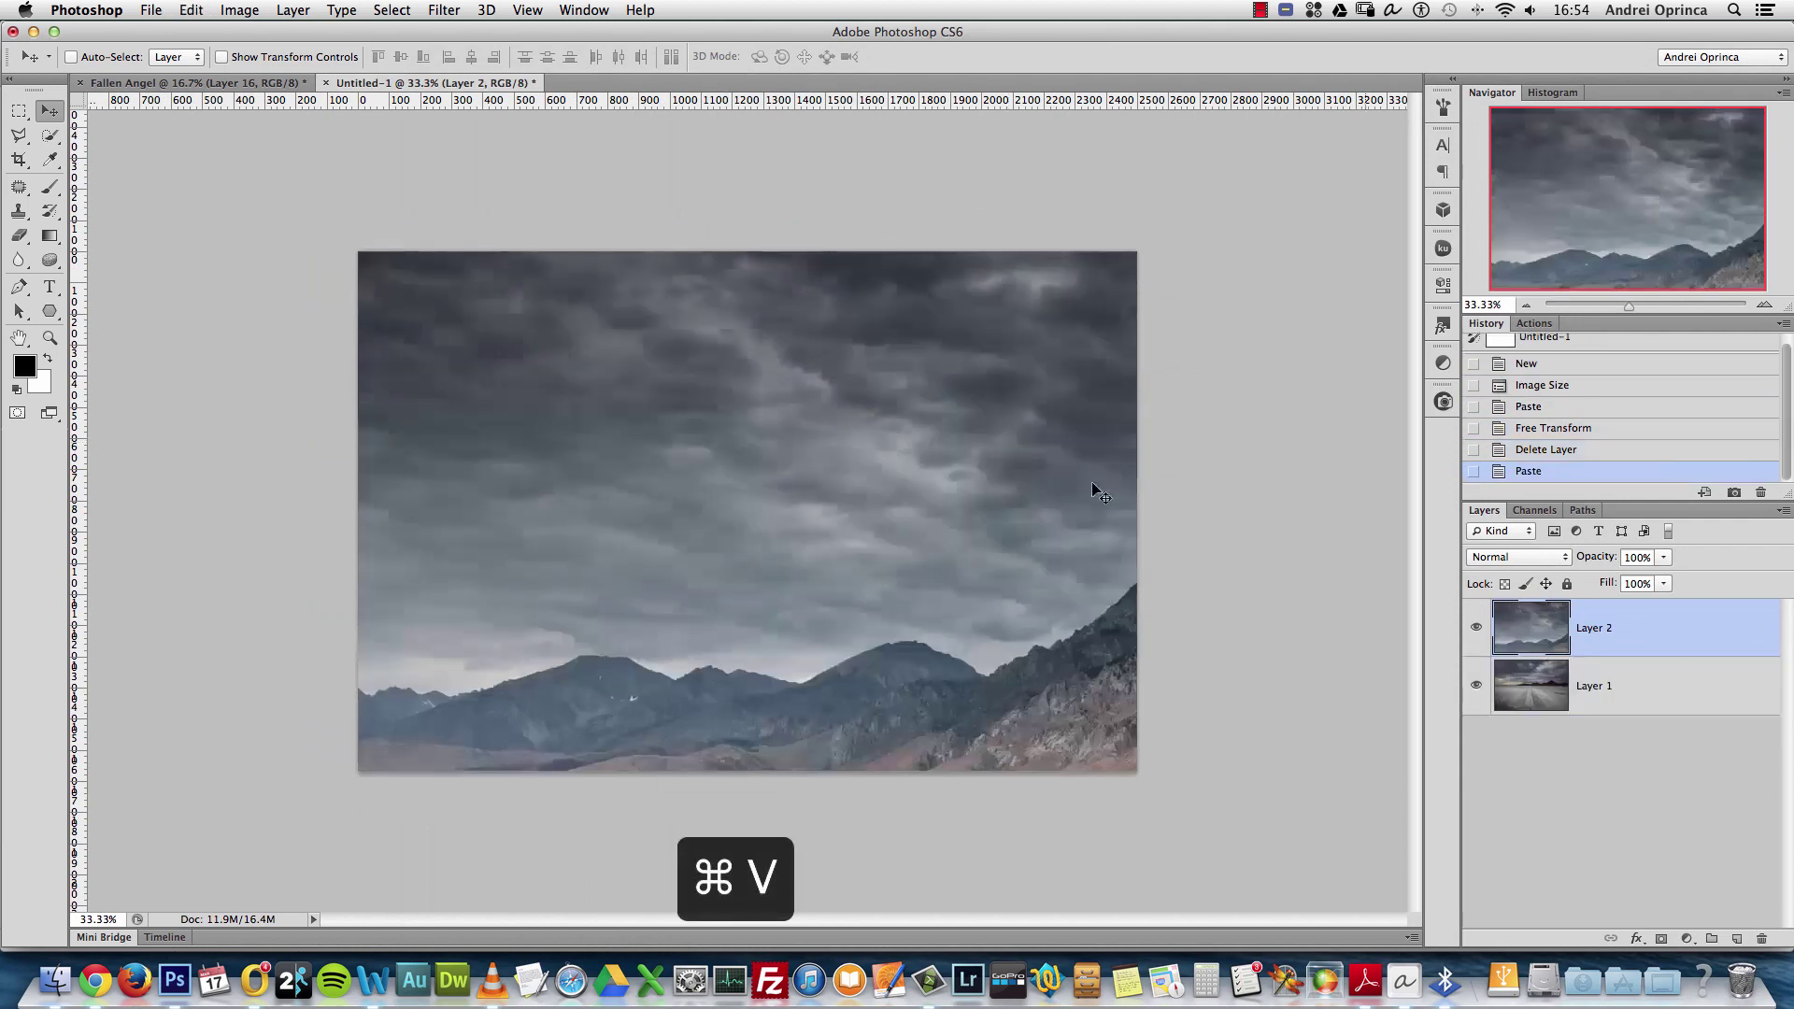
# Rename the newly pasted layer BG2 and the layer beneath it BG1
pyautogui.doubleClick(1596, 627)
pyautogui.write('BG2')
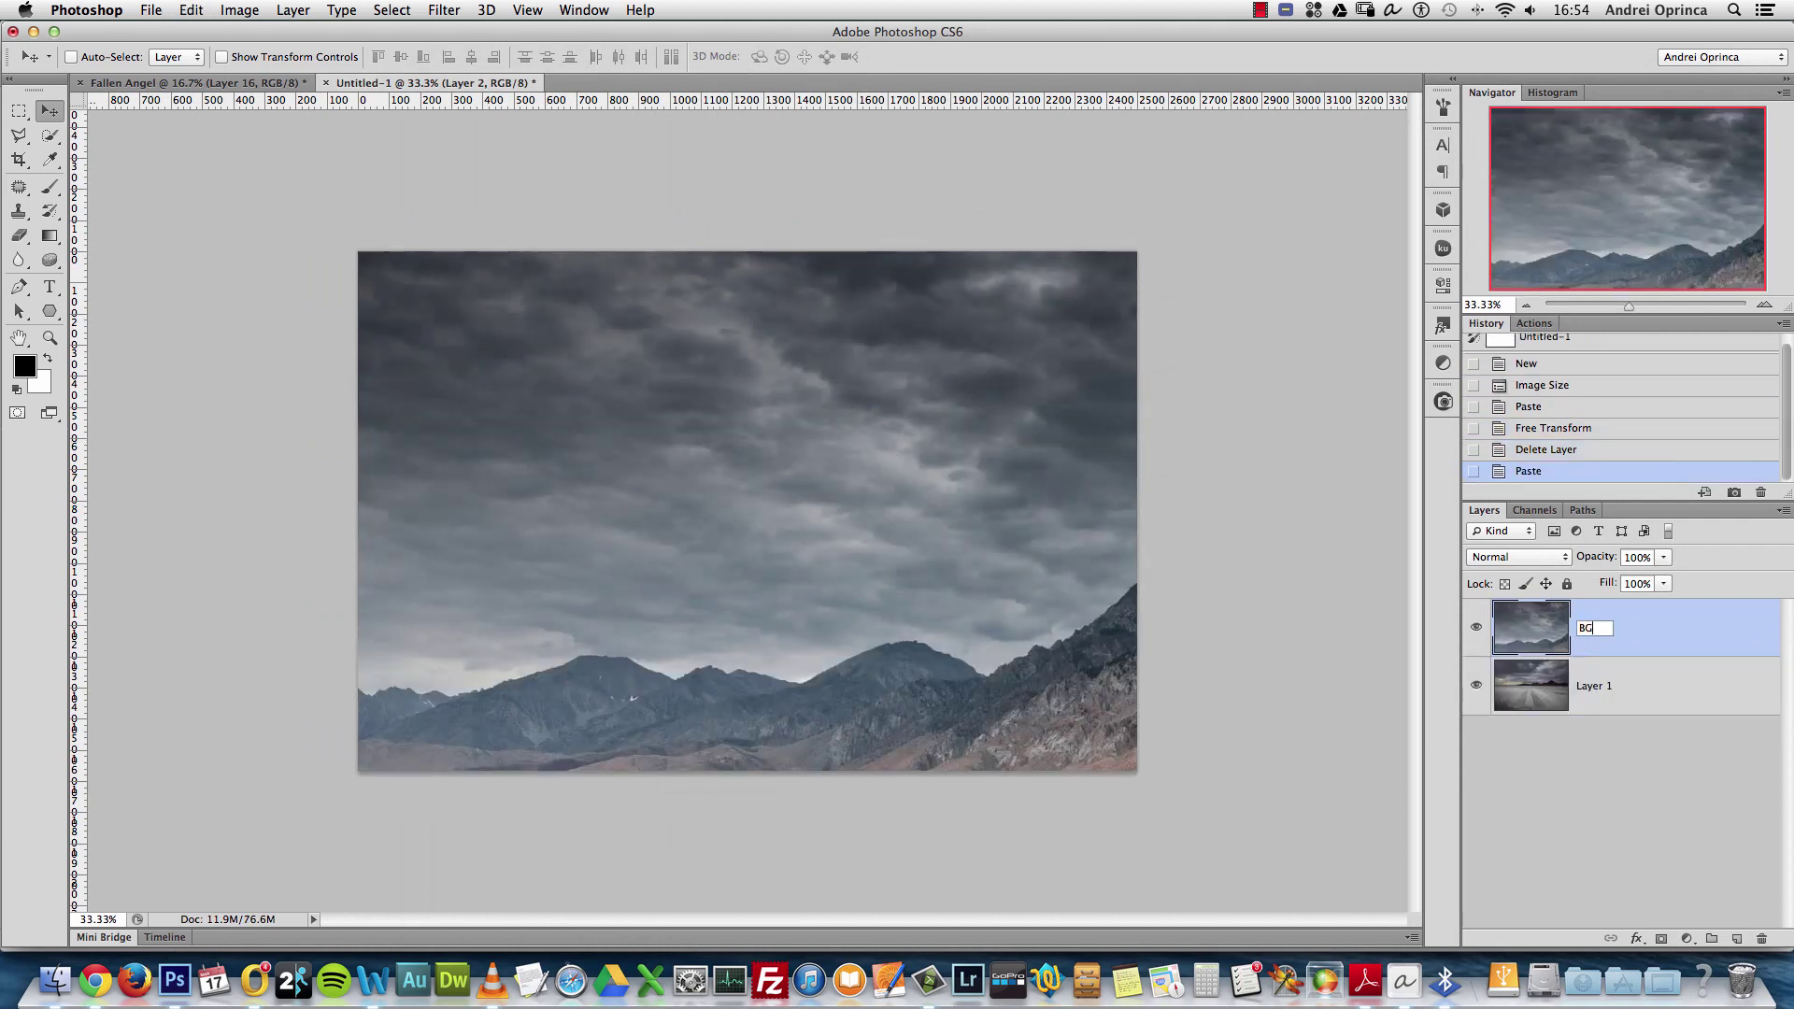
pyautogui.press('Return')
pyautogui.doubleClick(1596, 686)
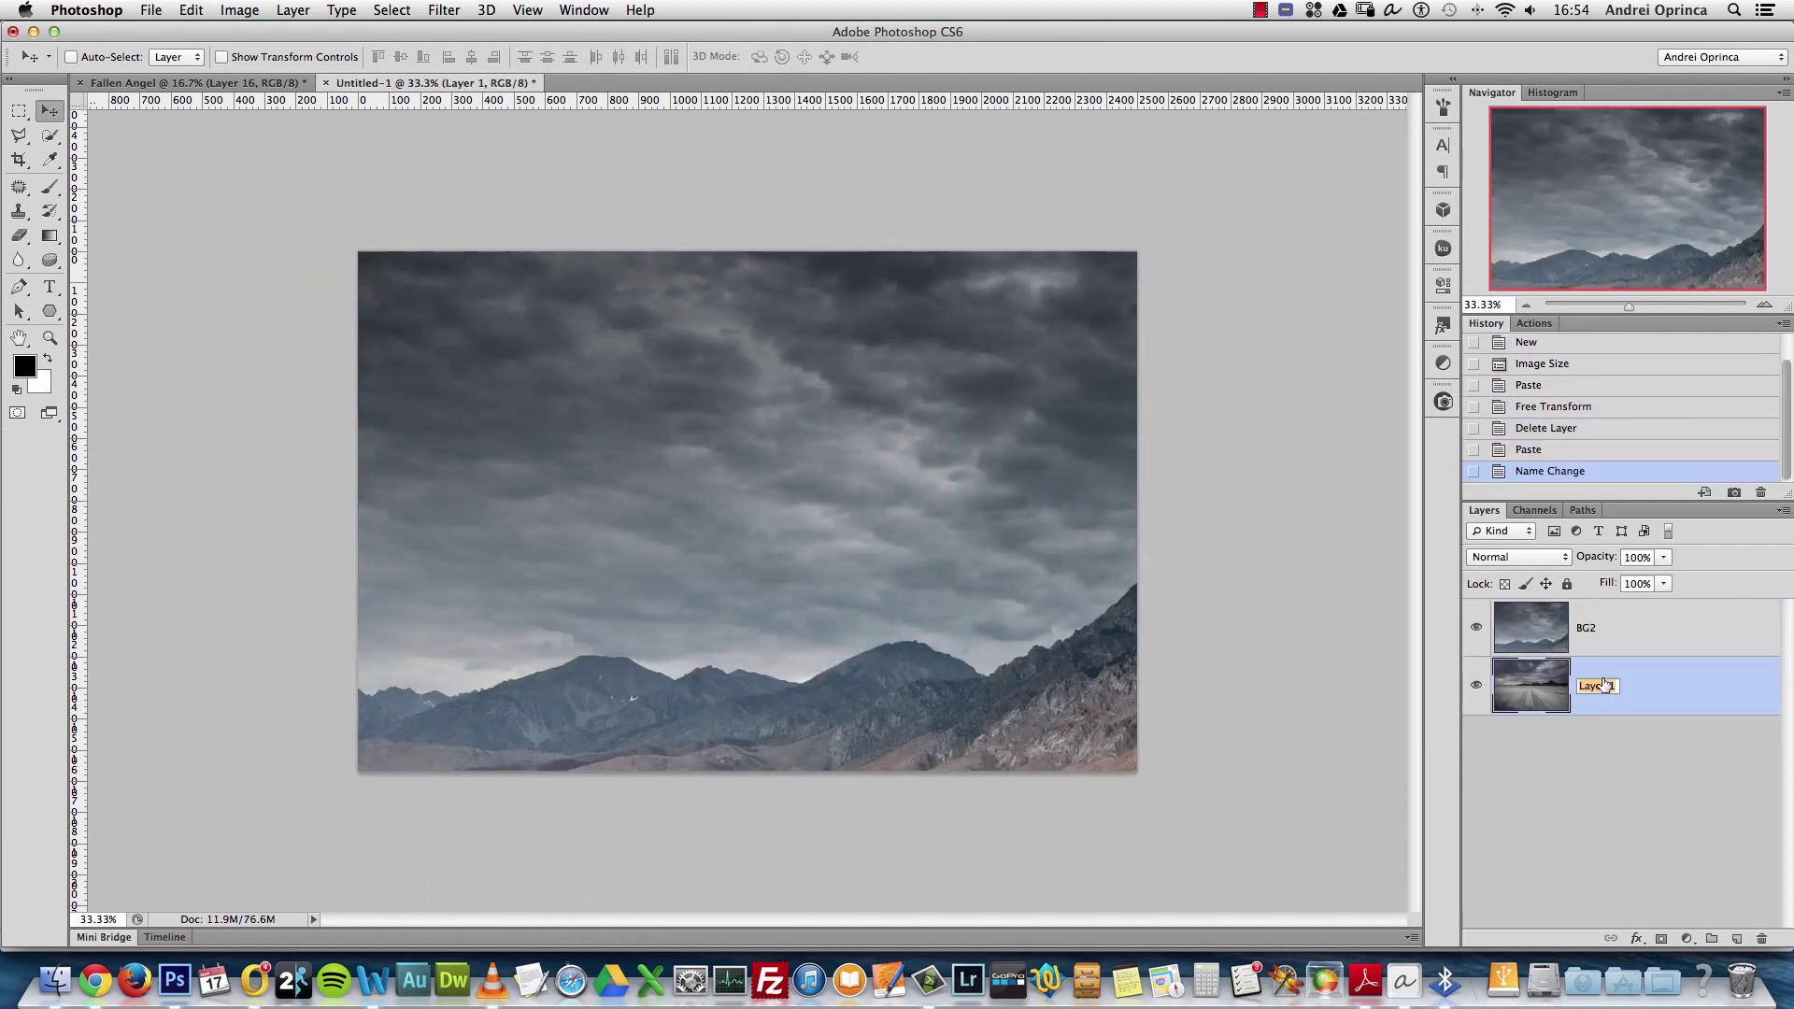
pyautogui.write('BG1')
pyautogui.press('Return')
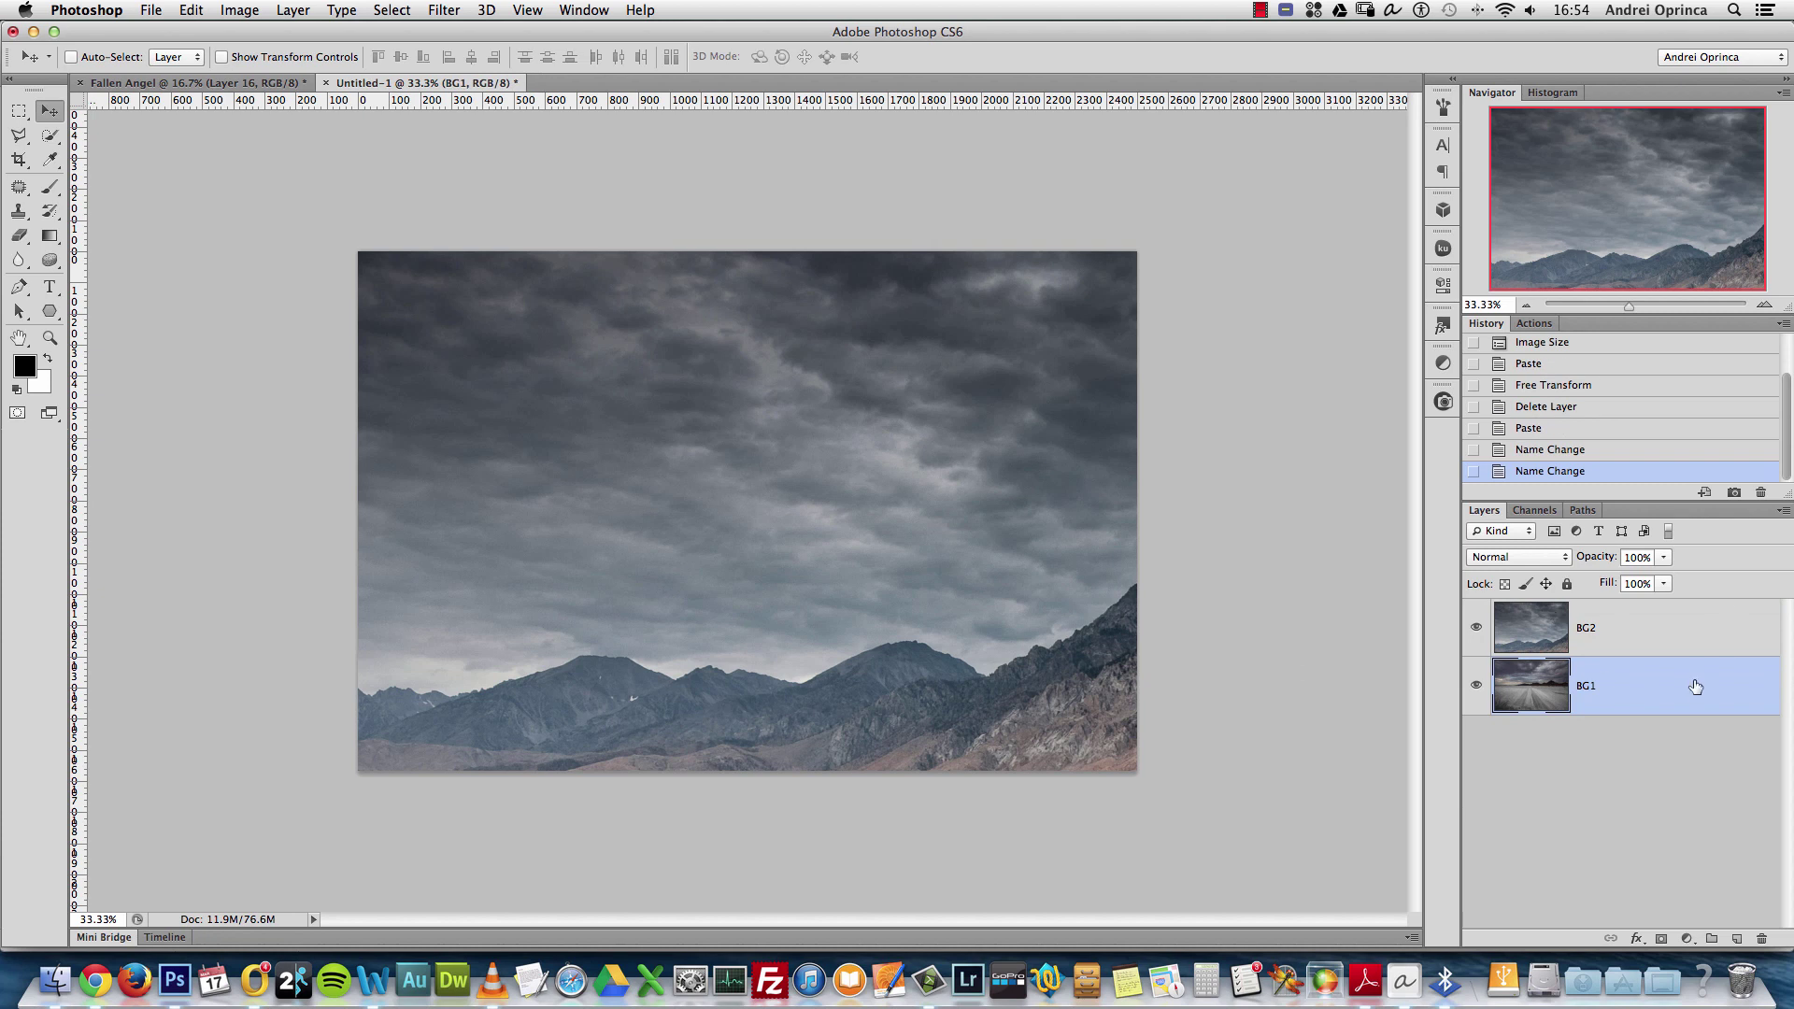
# Scale the BG2 layer proportionally to about 45.6%, position it to cover the whole canvas, and hide it
pyautogui.press('super+t')
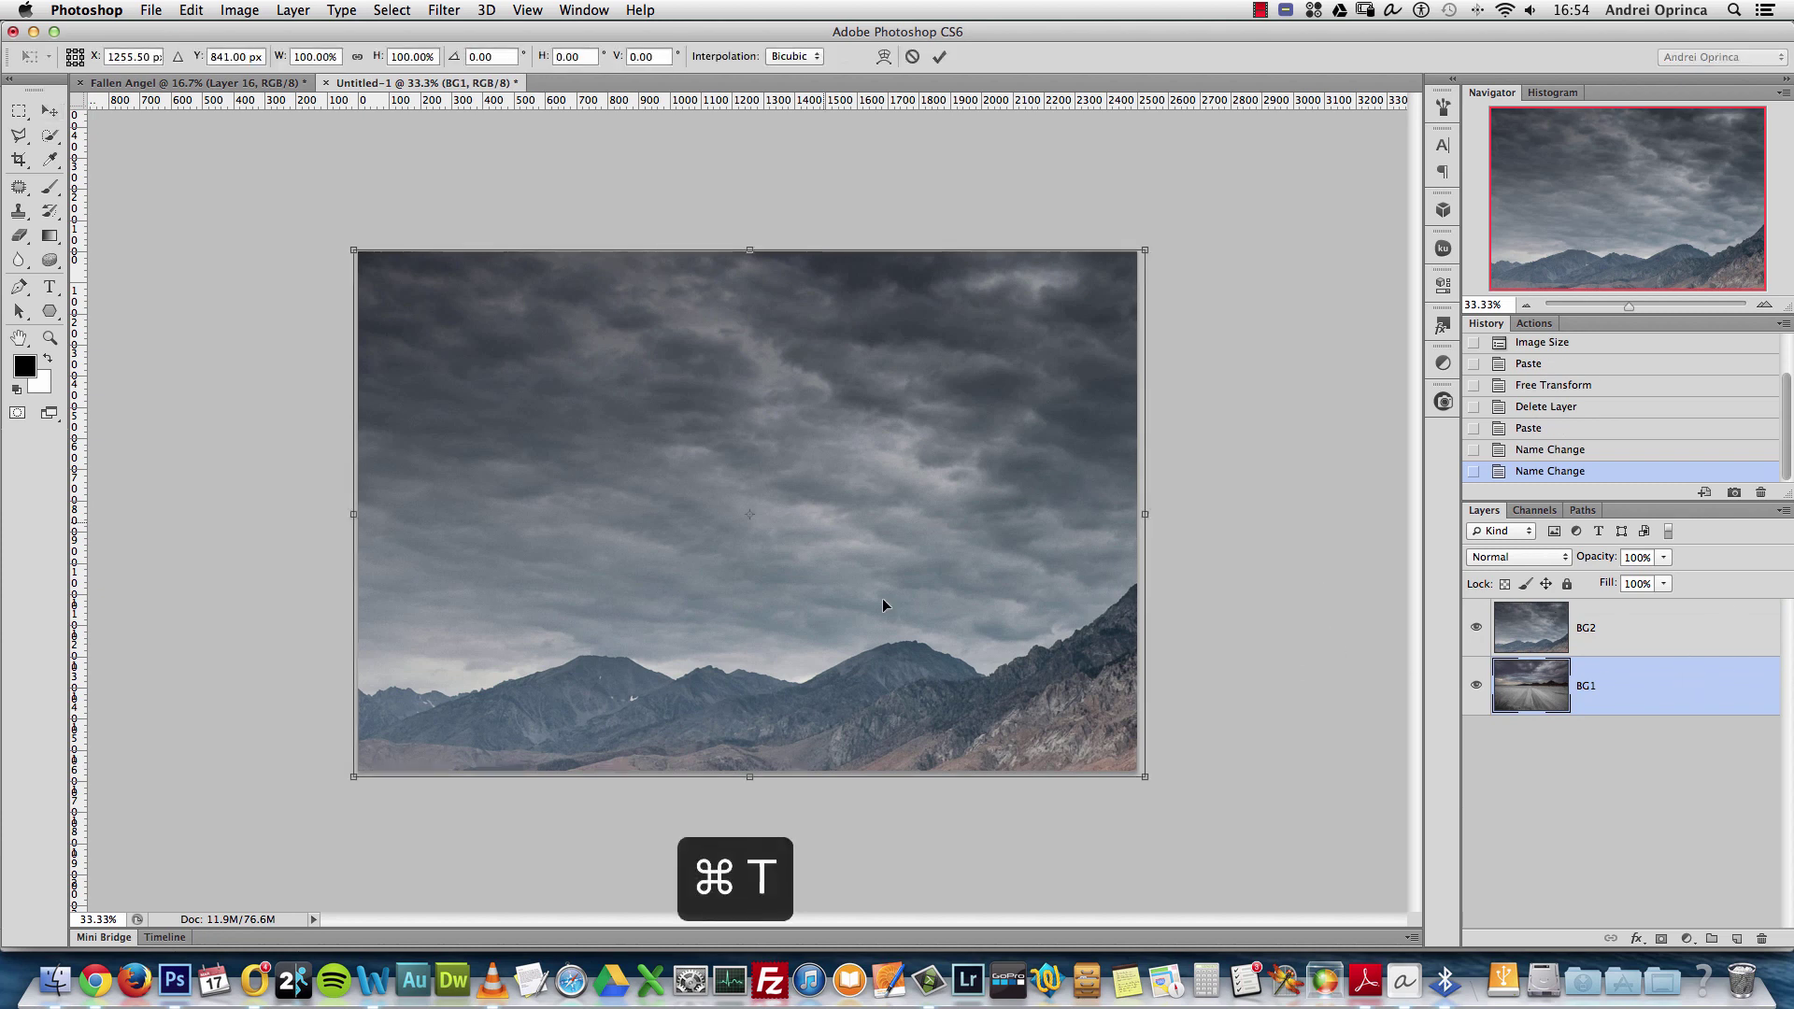
pyautogui.press('Escape')
pyautogui.click(1612, 631)
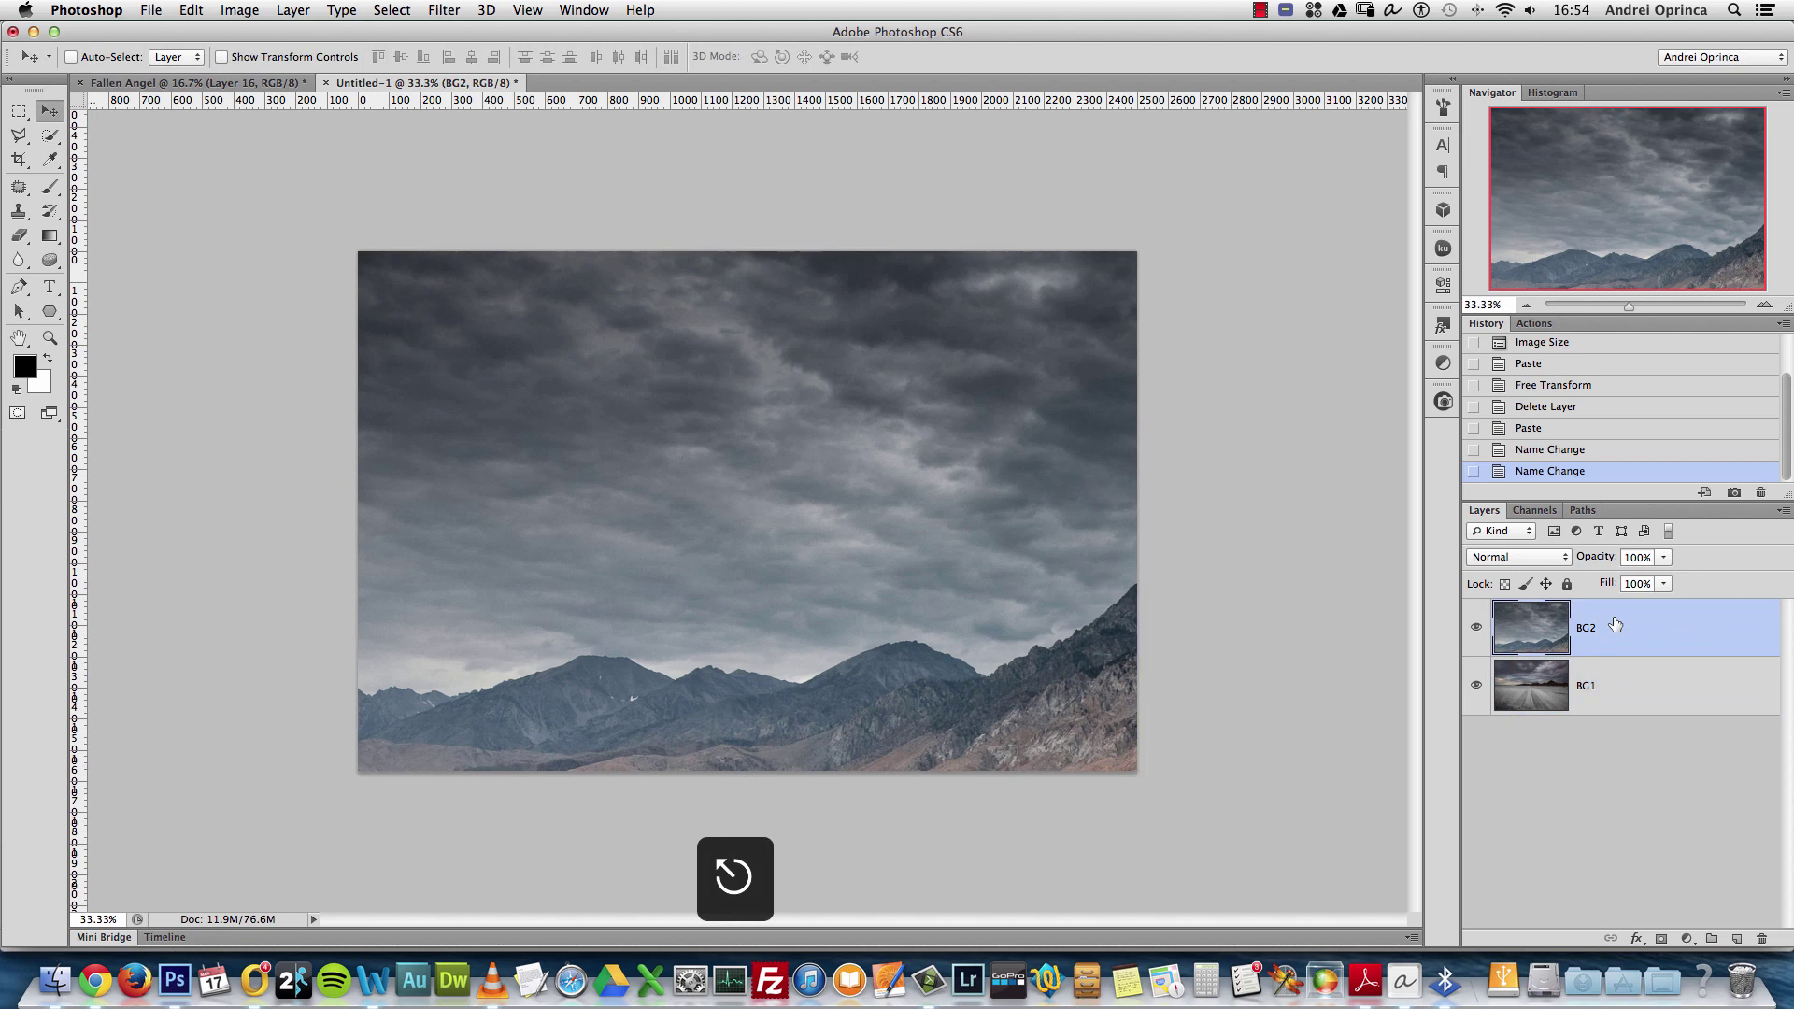
pyautogui.press('super+t')
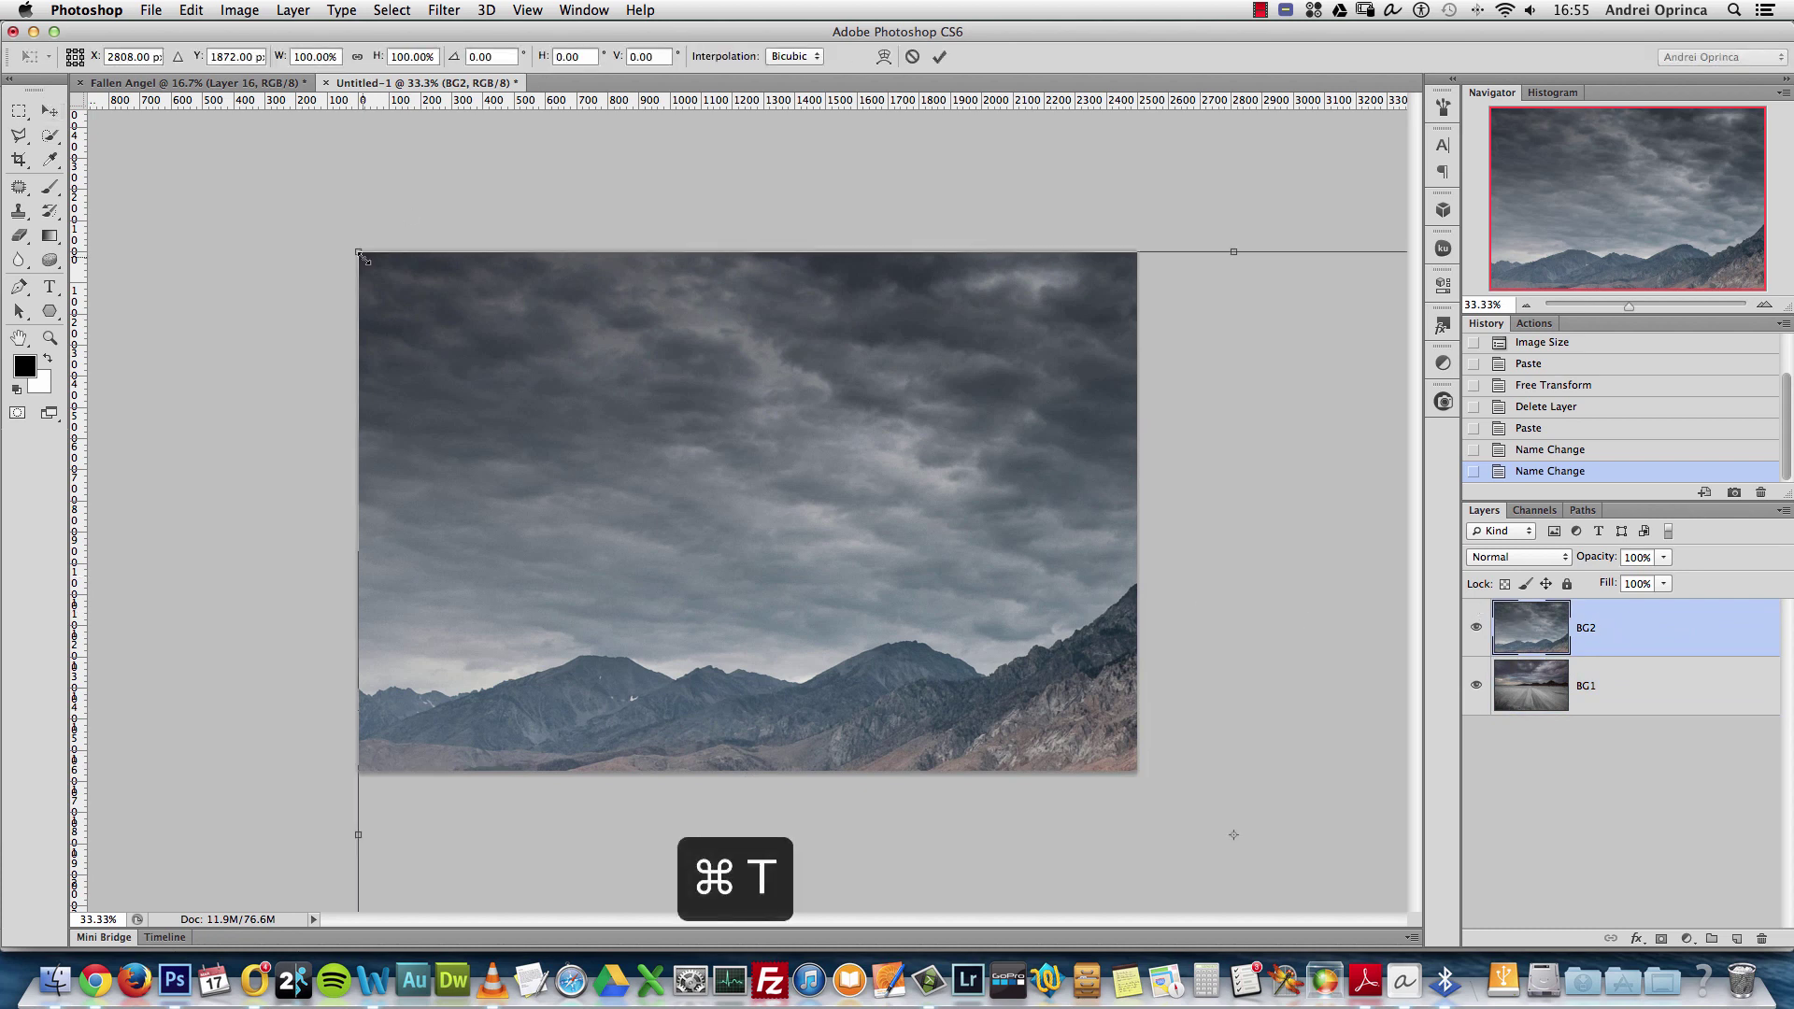
pyautogui.moveTo(362, 256); pyautogui.dragTo(725, 489)
pyautogui.moveTo(926, 554); pyautogui.dragTo(409, 242)
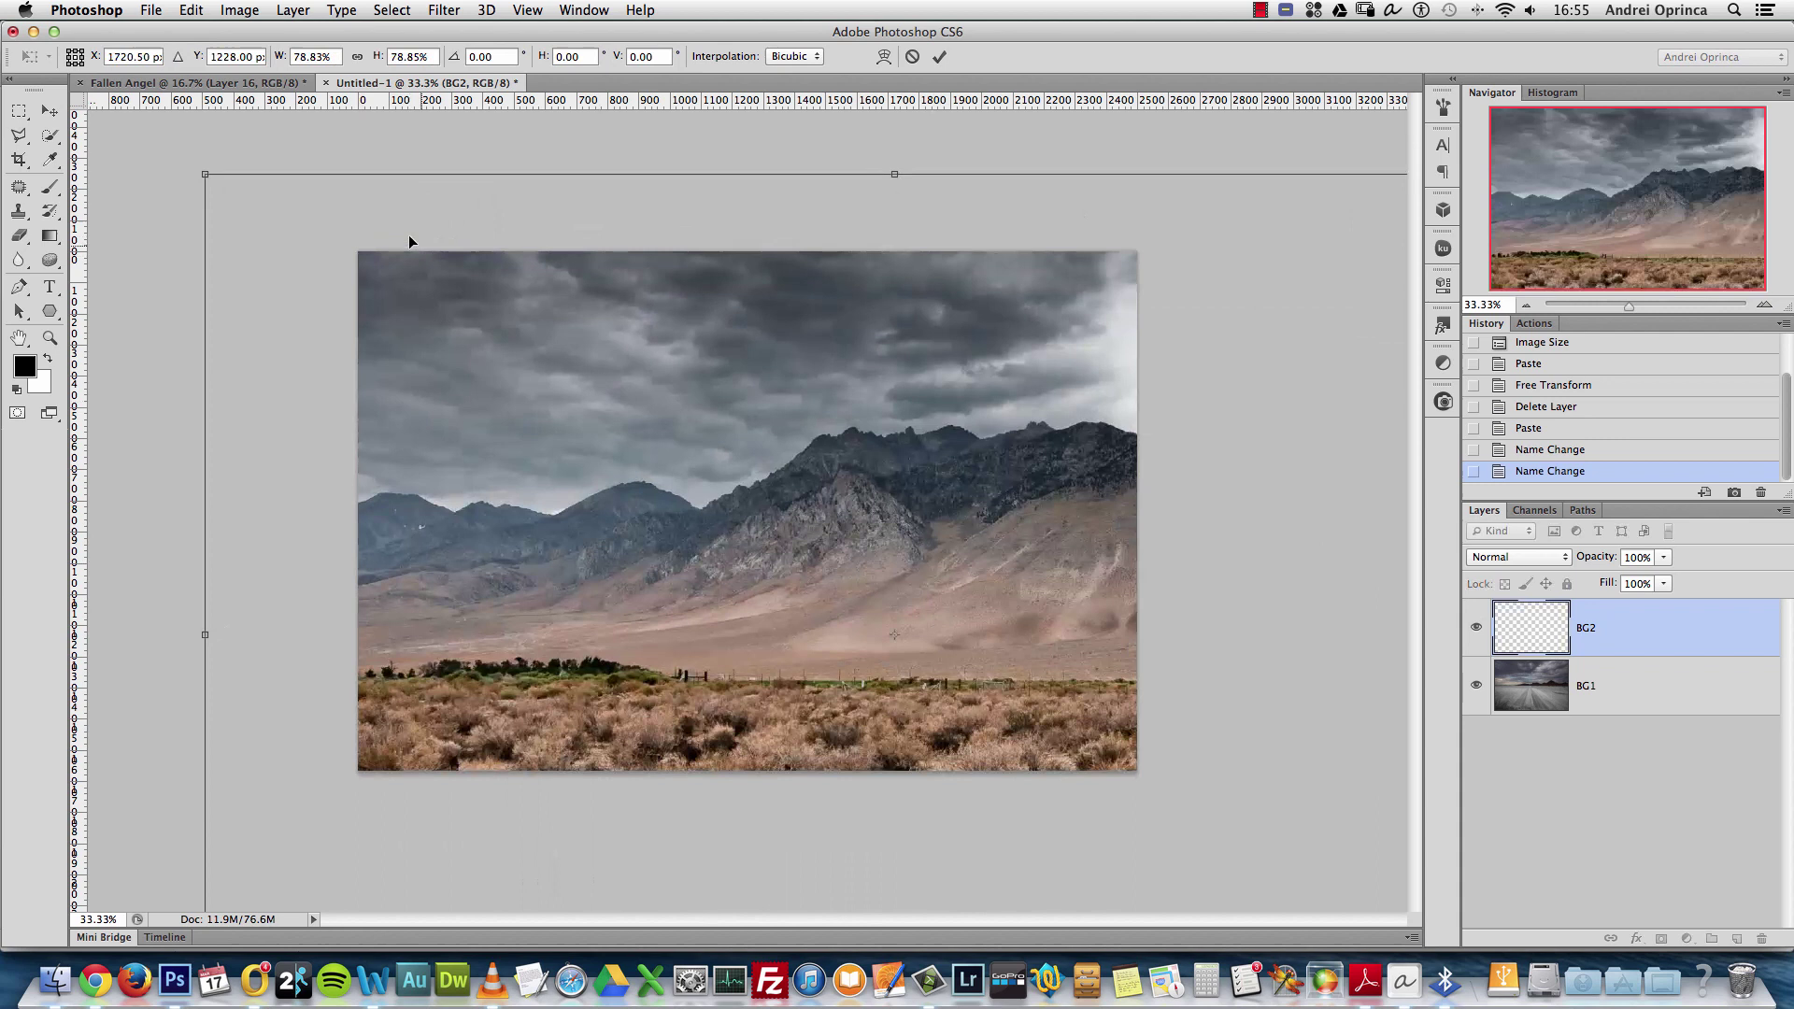
pyautogui.moveTo(241, 170); pyautogui.dragTo(485, 348)
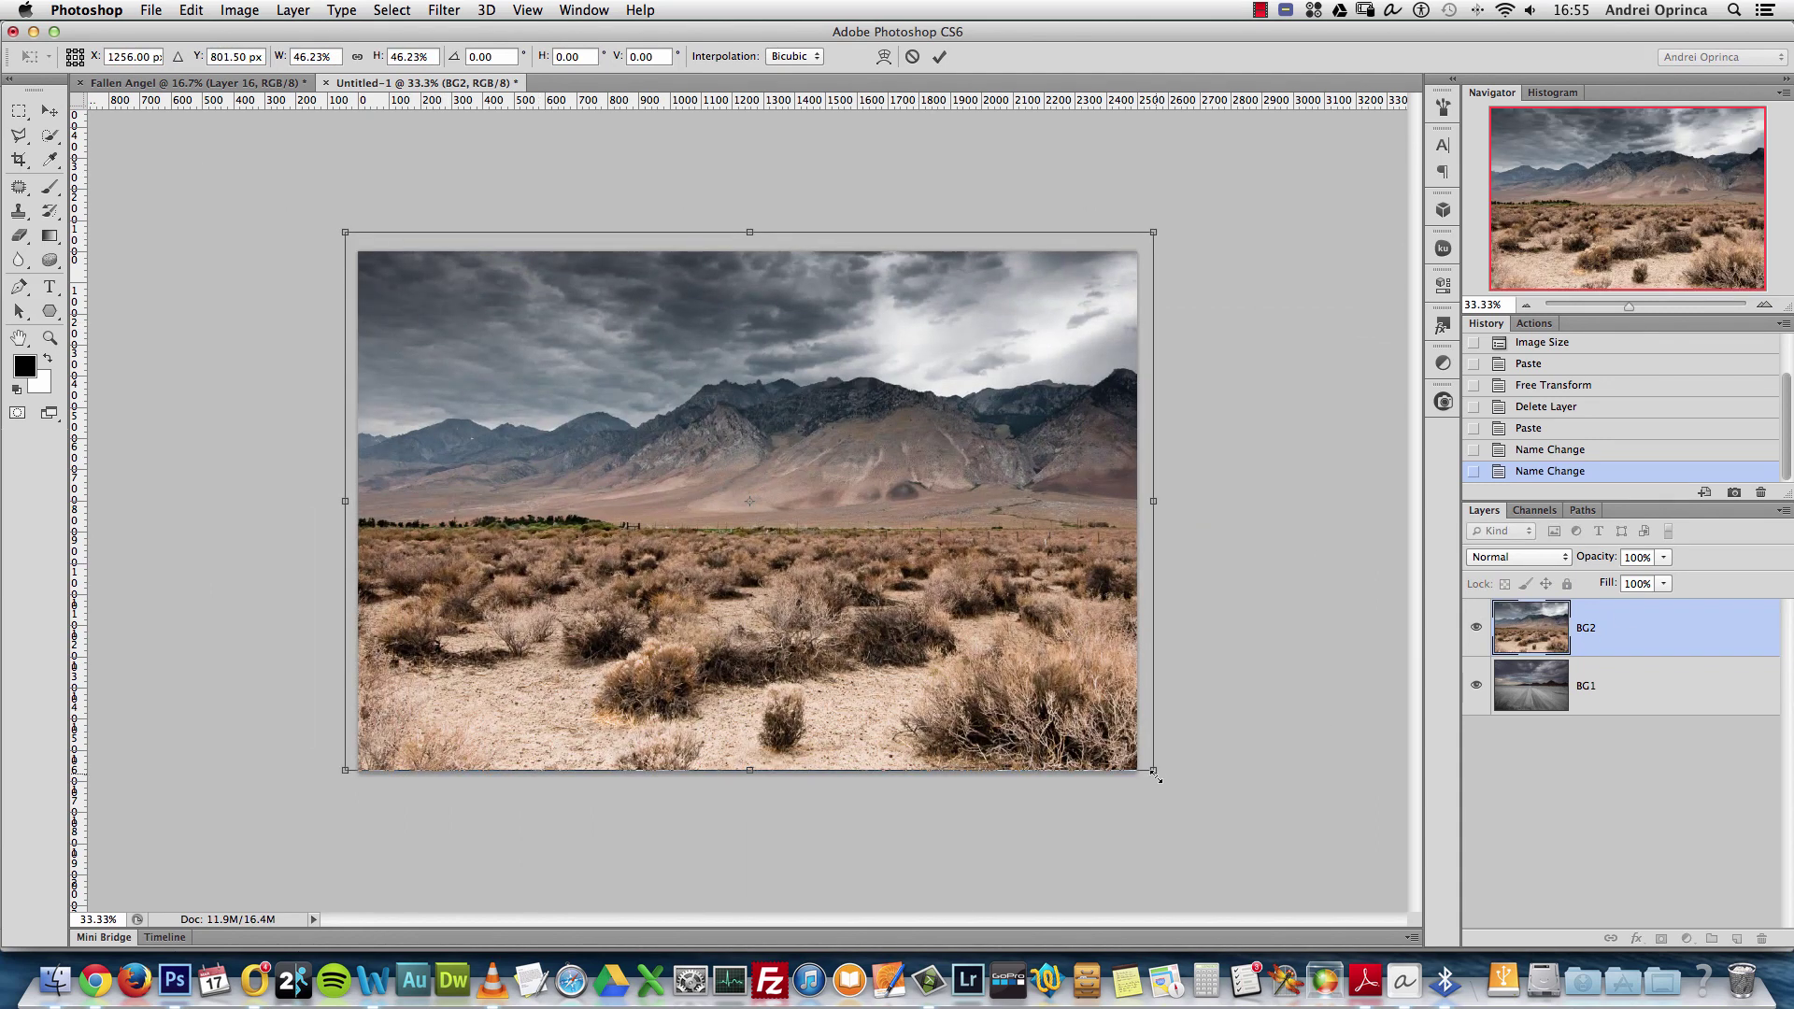
pyautogui.moveTo(1154, 772); pyautogui.dragTo(1167, 779)
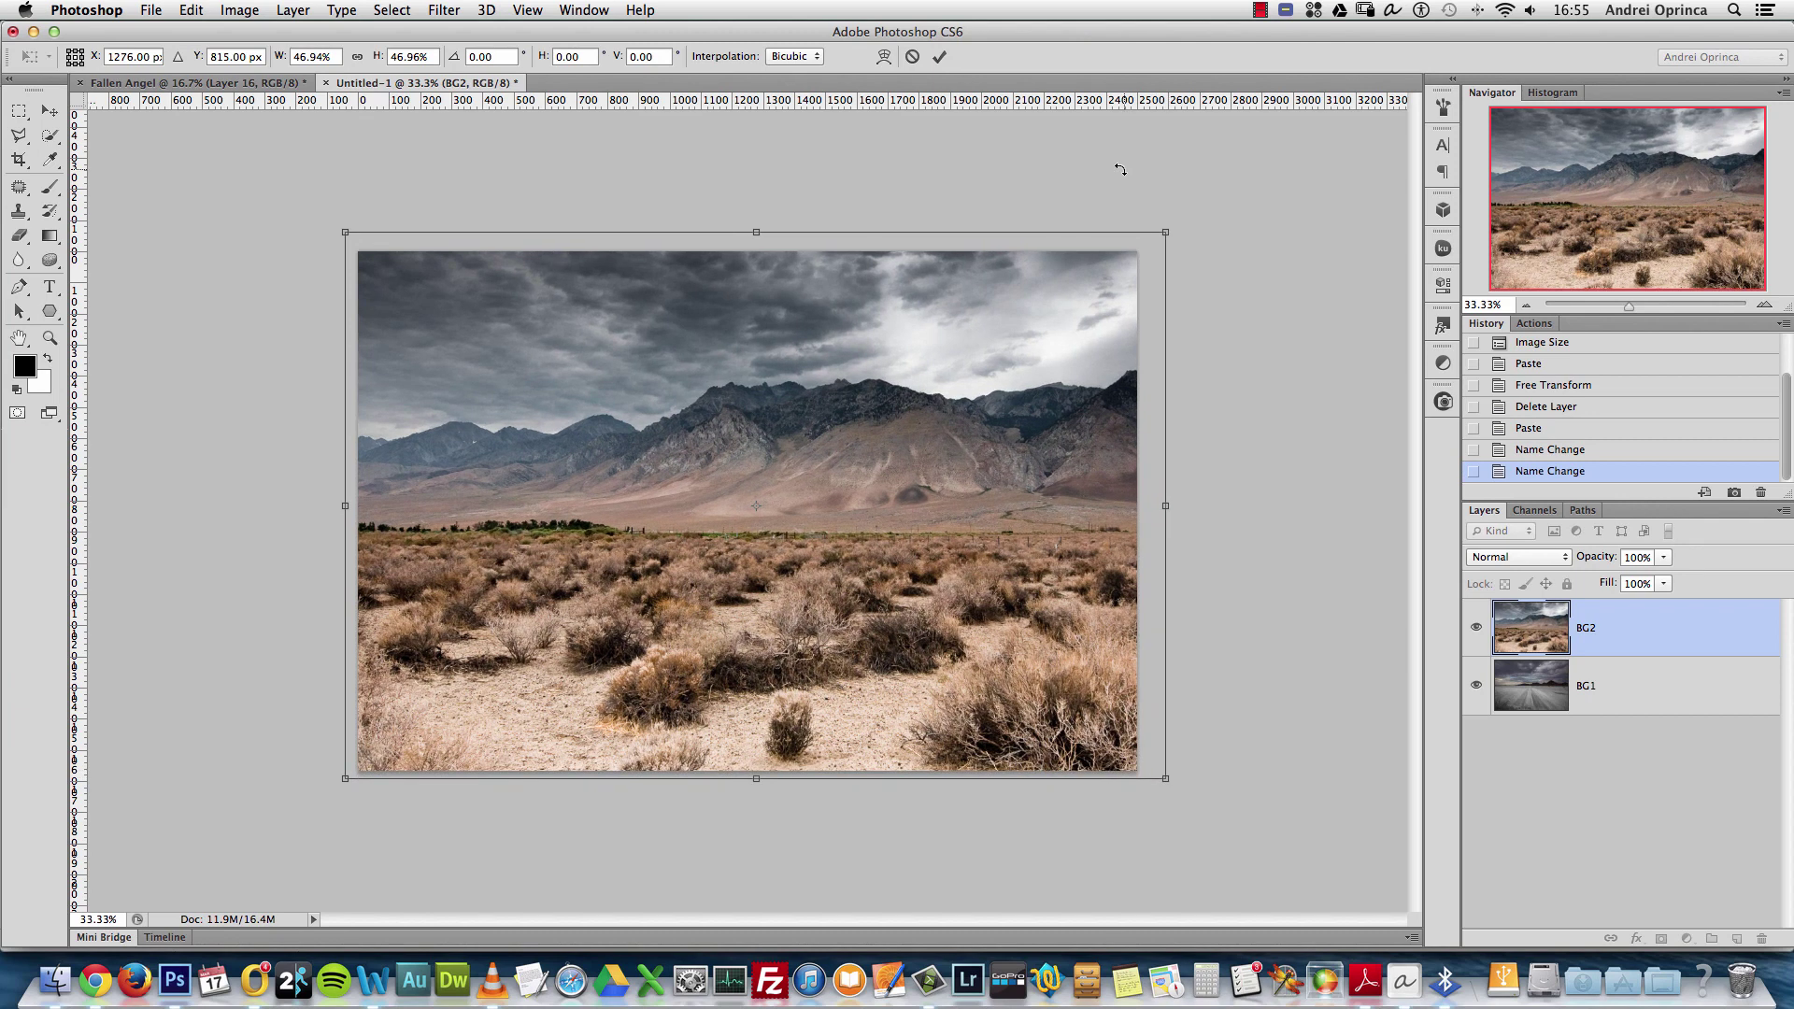
pyautogui.moveTo(1164, 233); pyautogui.dragTo(1136, 243)
pyautogui.press('Right')
pyautogui.press('Right')
pyautogui.press('Right')
pyautogui.press('Right')
pyautogui.press('Right')
pyautogui.press('Right')
pyautogui.press('Right')
pyautogui.press('Right')
pyautogui.press('Right')
pyautogui.press('Right')
pyautogui.press('Right')
pyautogui.press('Right')
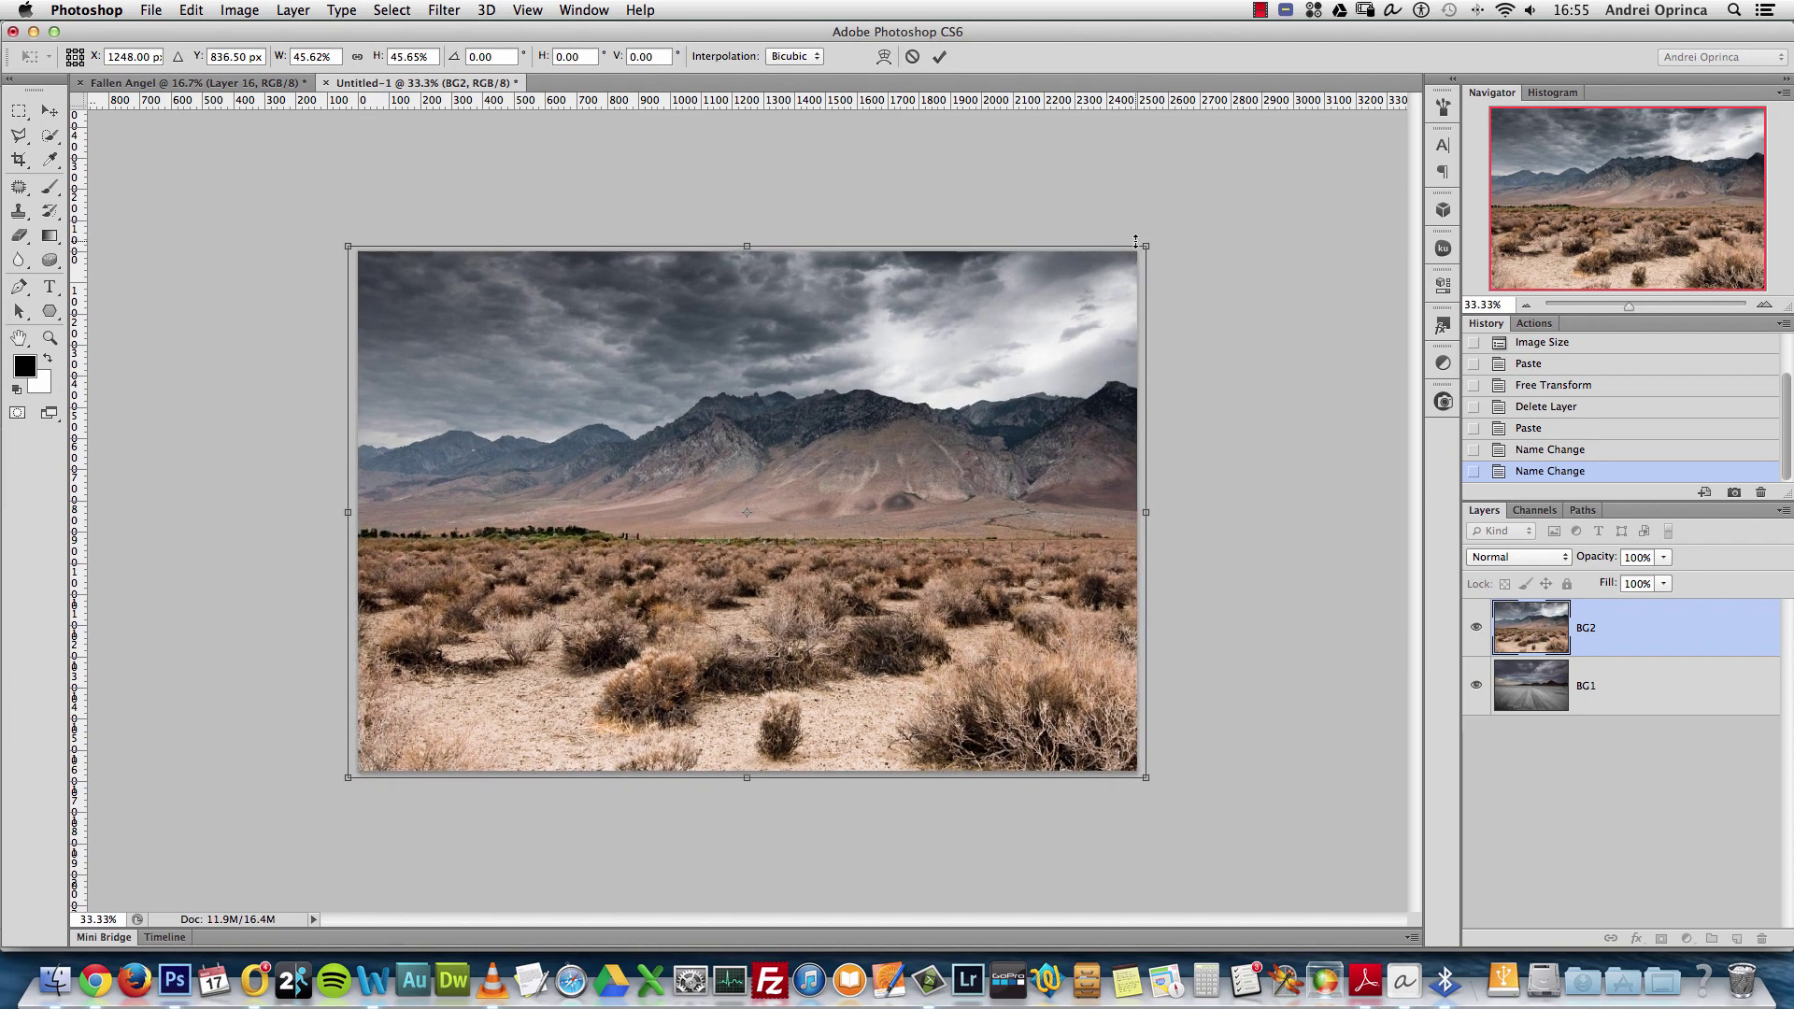
pyautogui.press('Up')
pyautogui.press('Up')
pyautogui.press('Up')
pyautogui.press('Return')
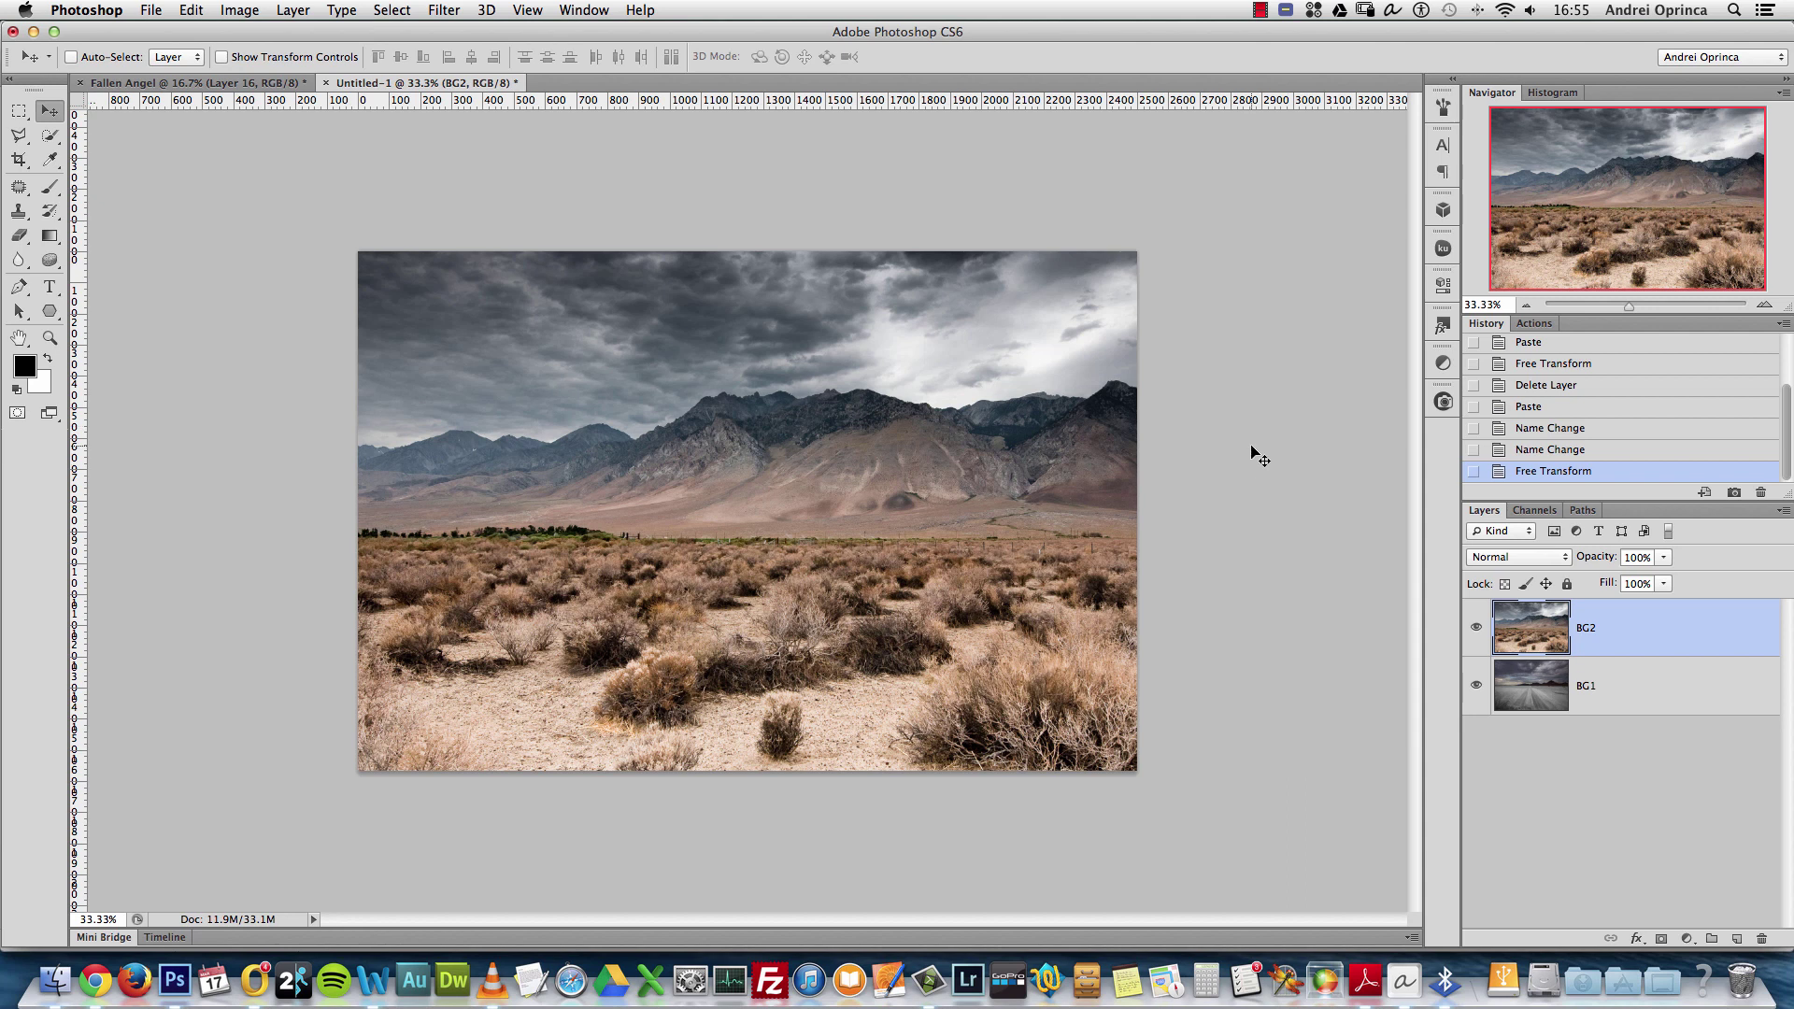
pyautogui.click(1476, 629)
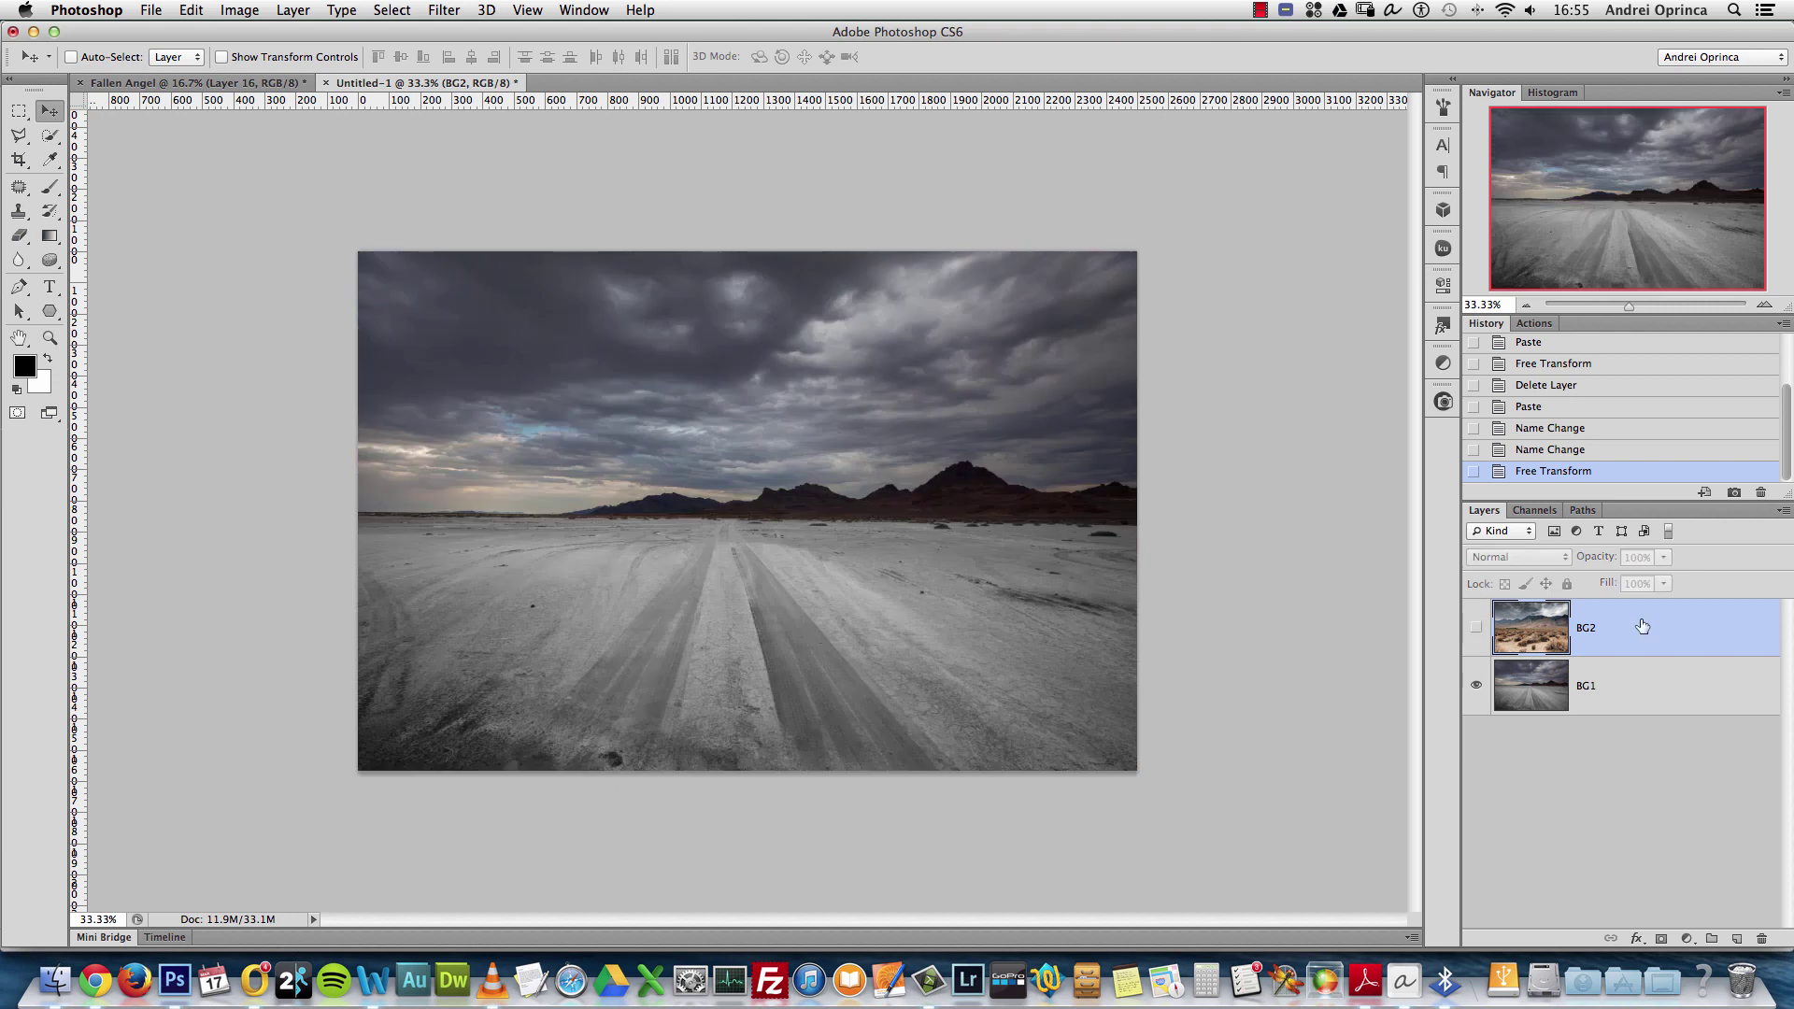
# Preview Untitled-1.png and woman.png in the Fallen angel folder
pyautogui.press('super+o')
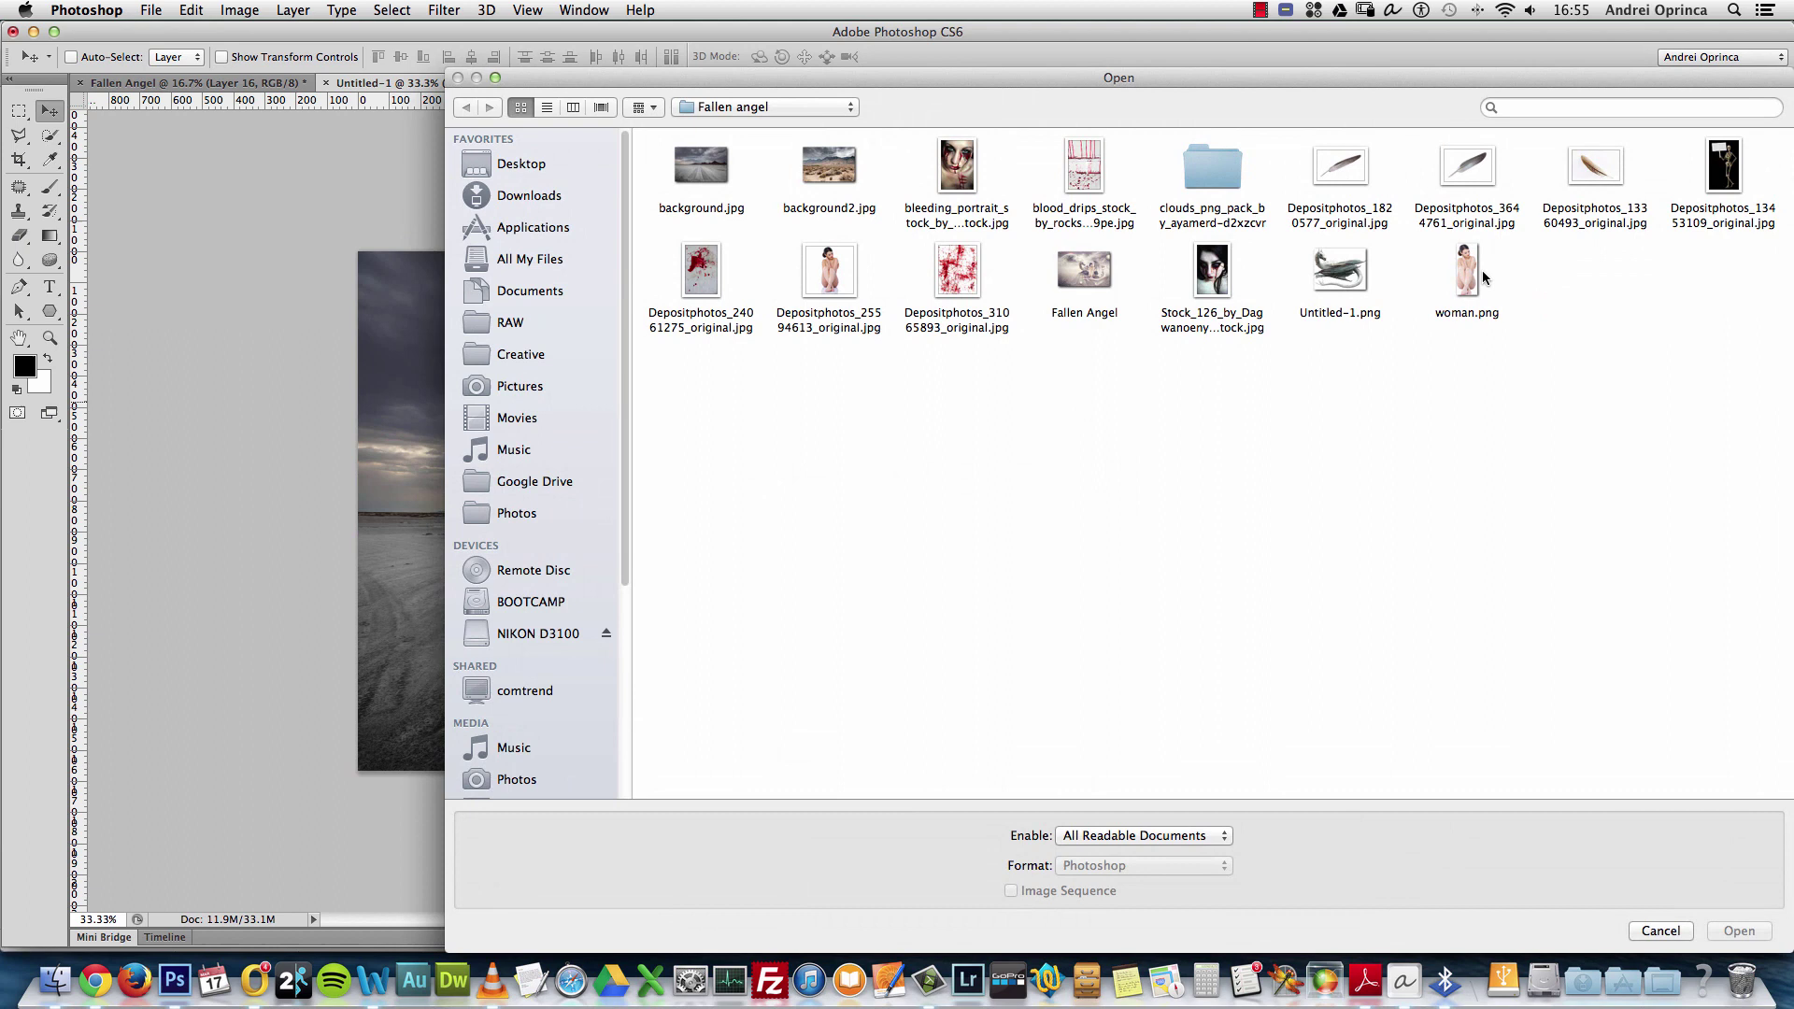
pyautogui.click(1354, 274)
pyautogui.press('space')
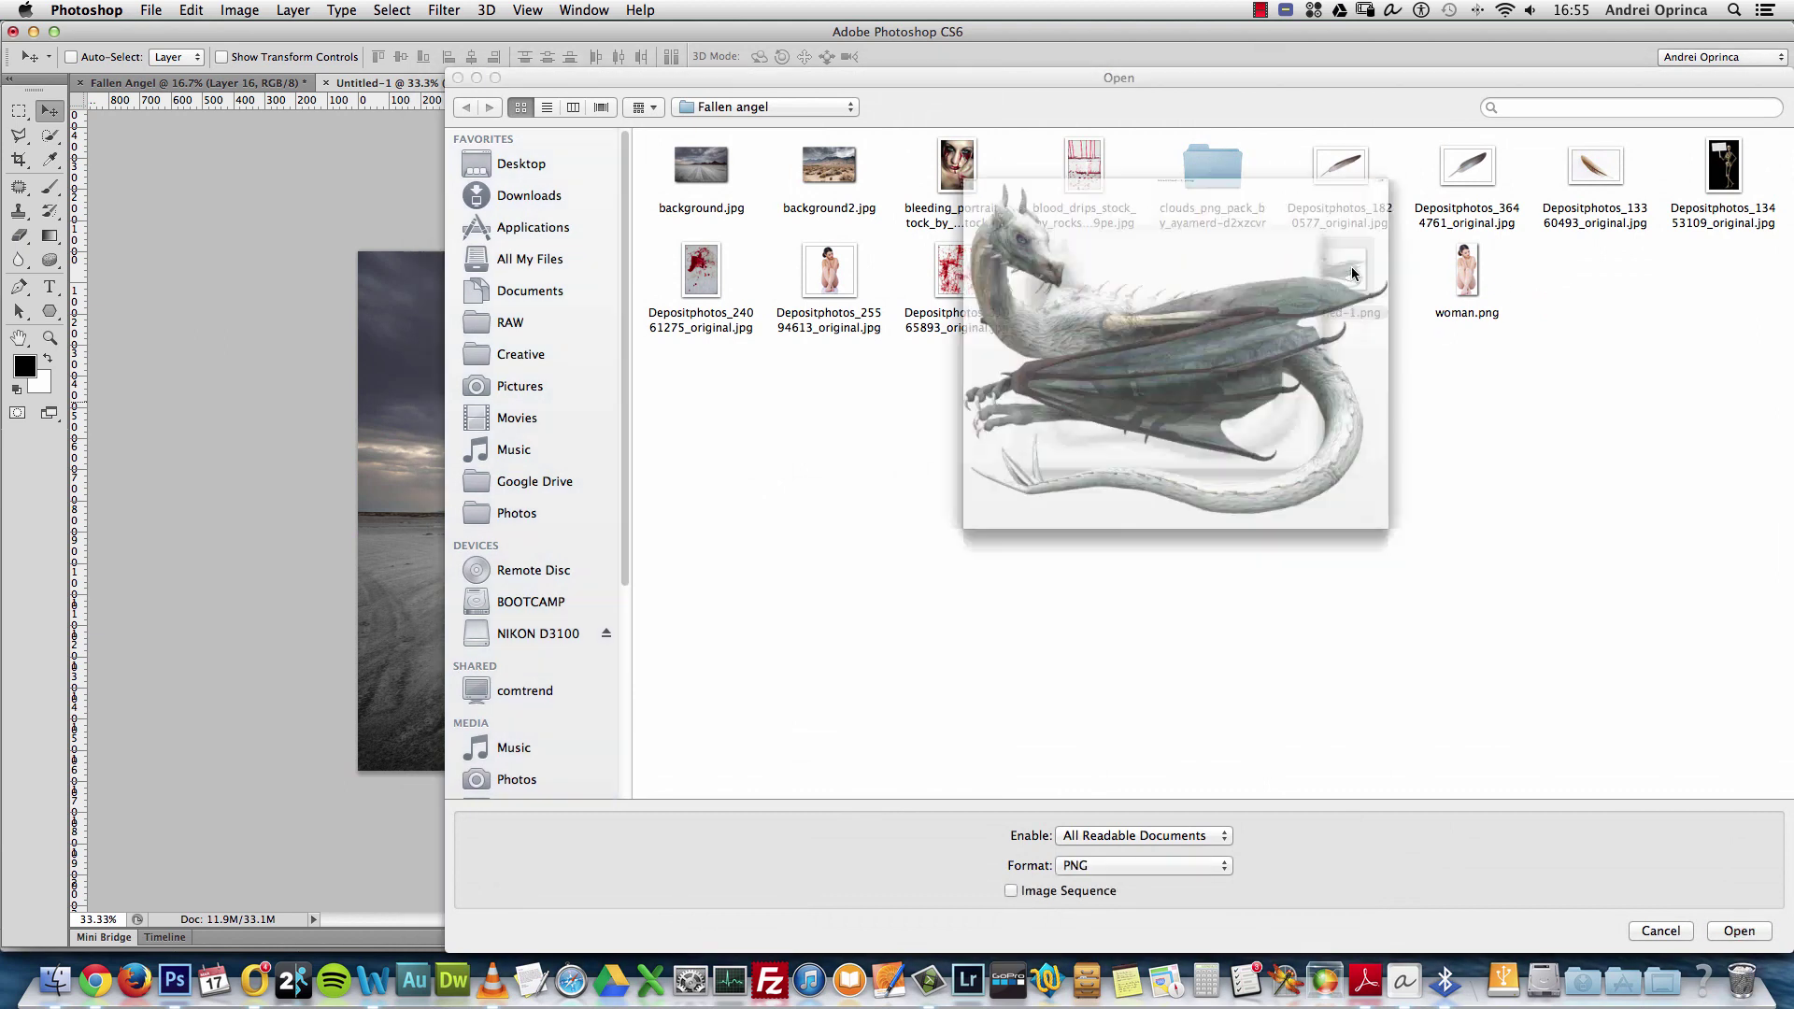
pyautogui.press('space')
pyautogui.click(1472, 285)
pyautogui.press('space')
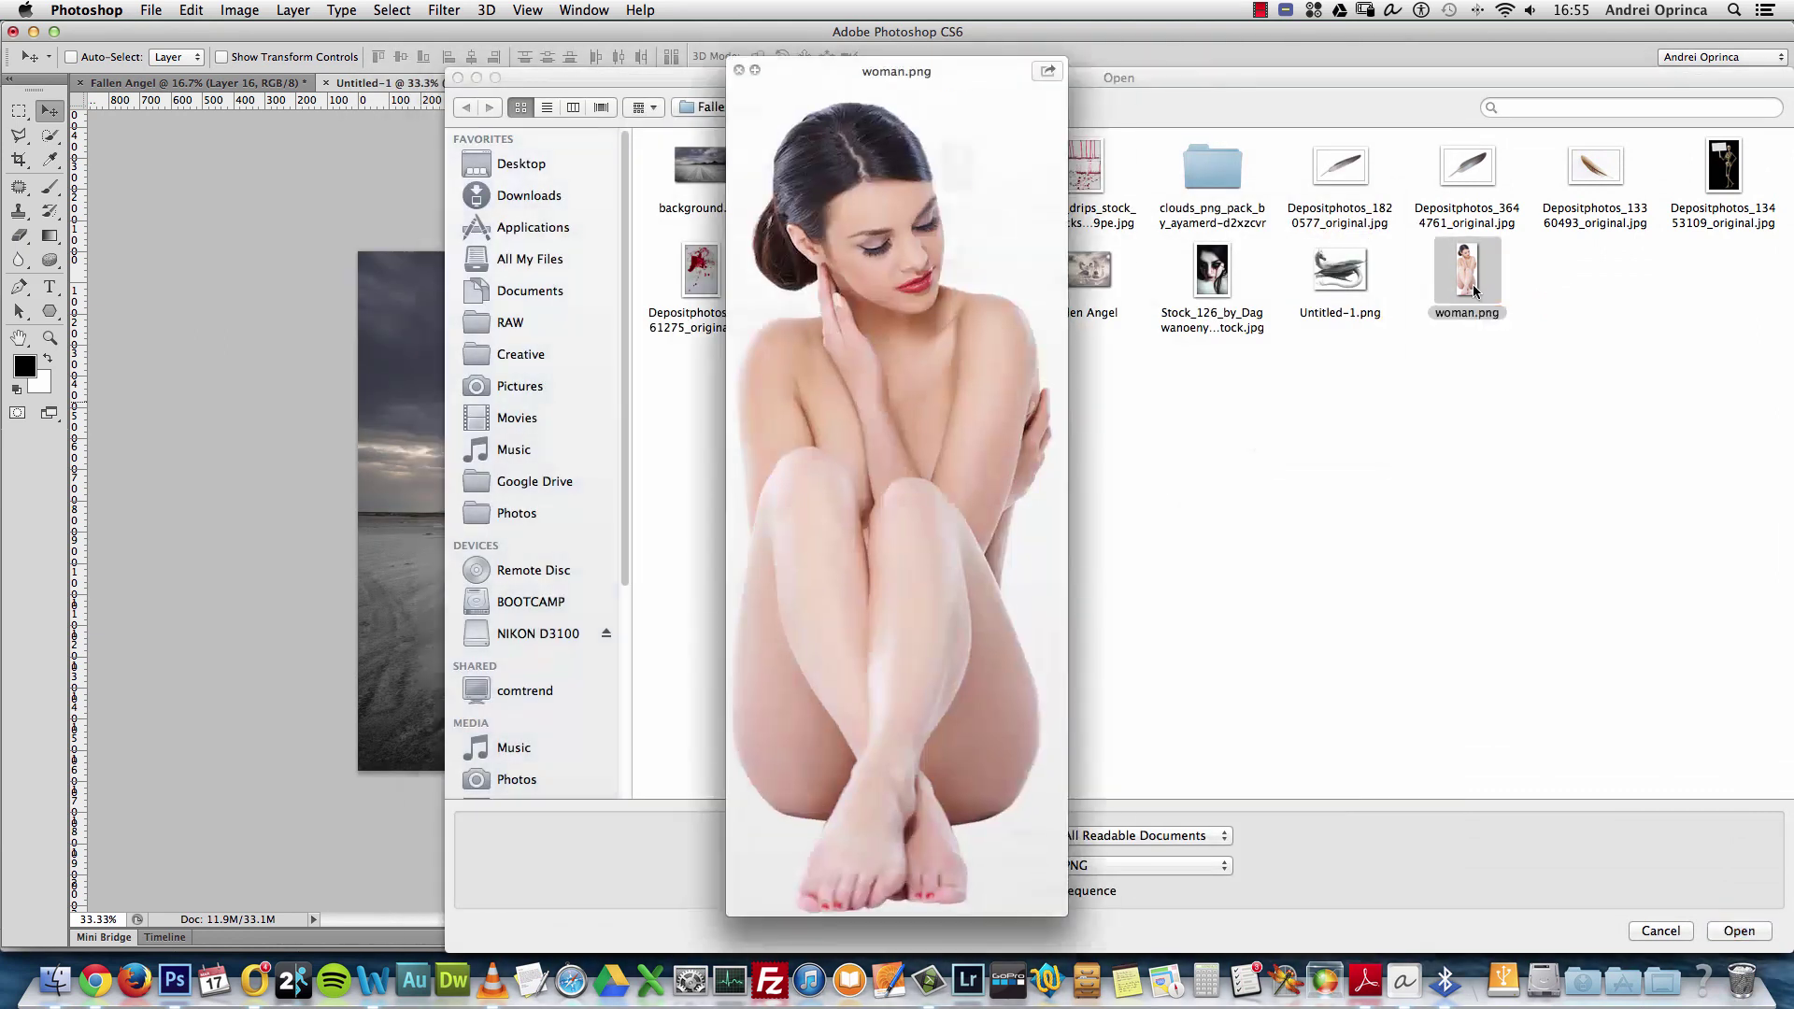
pyautogui.press('space')
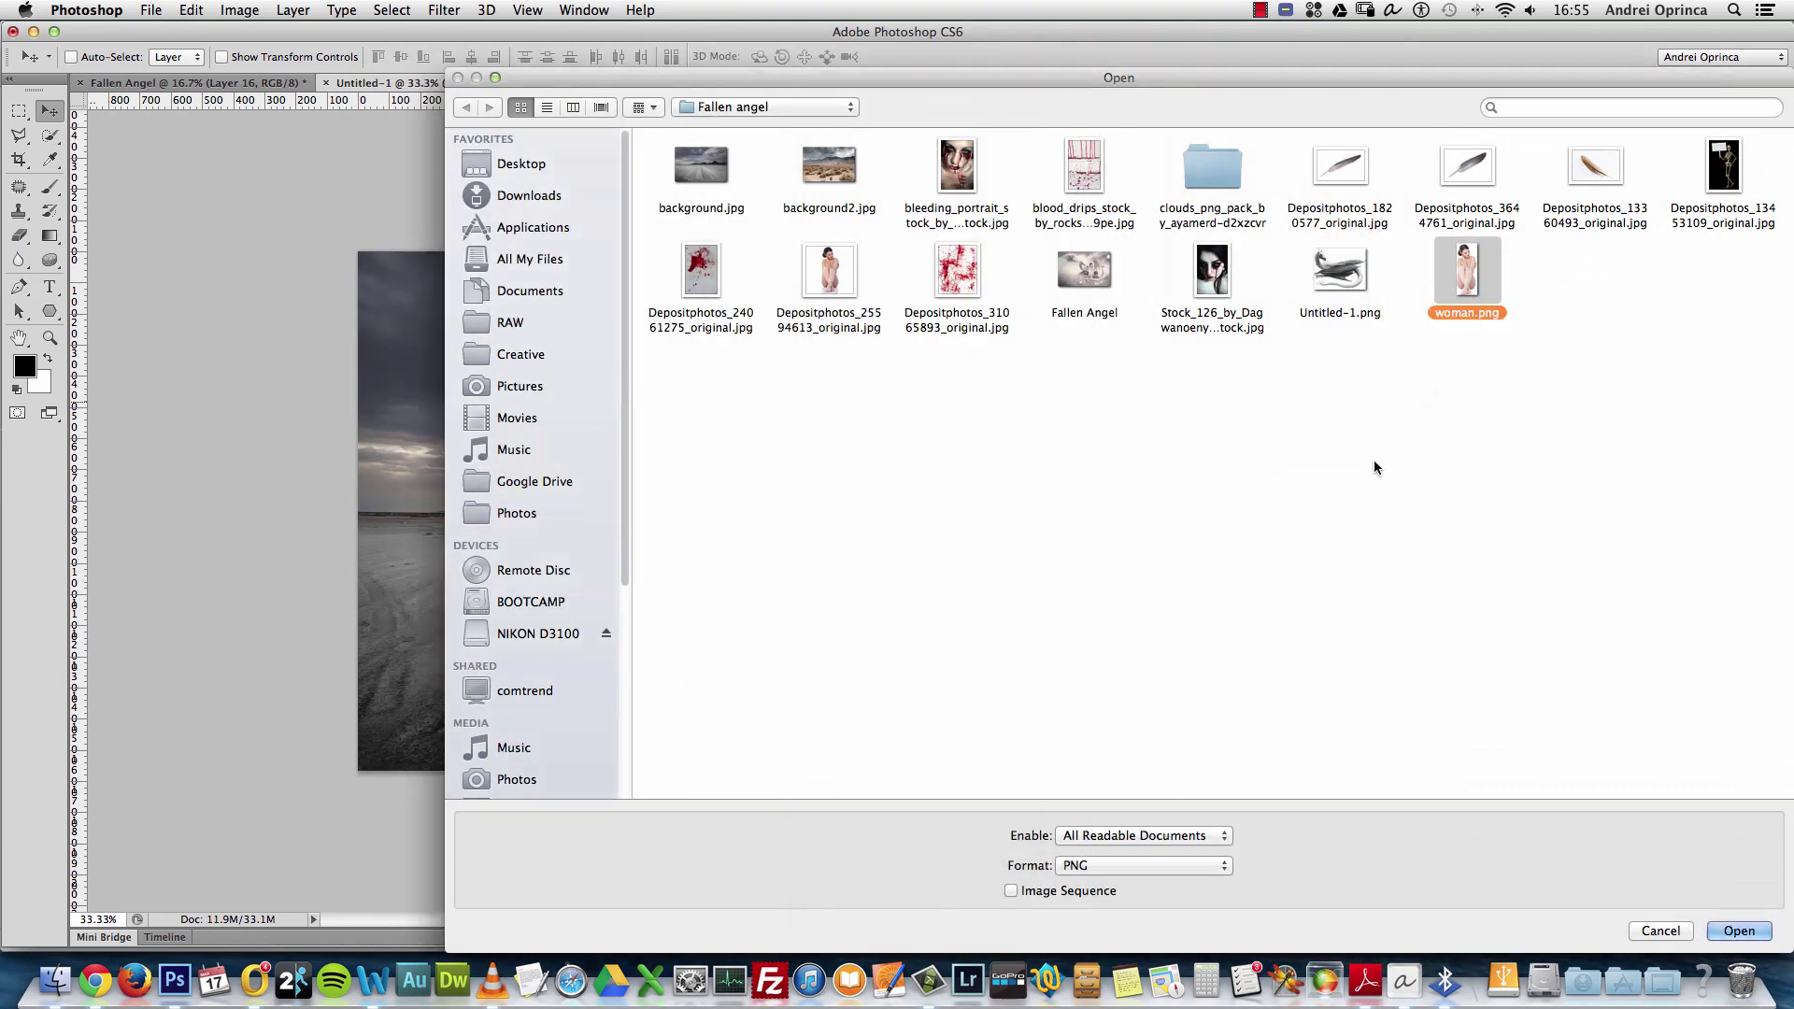
pyautogui.click(1349, 273)
pyautogui.press('space')
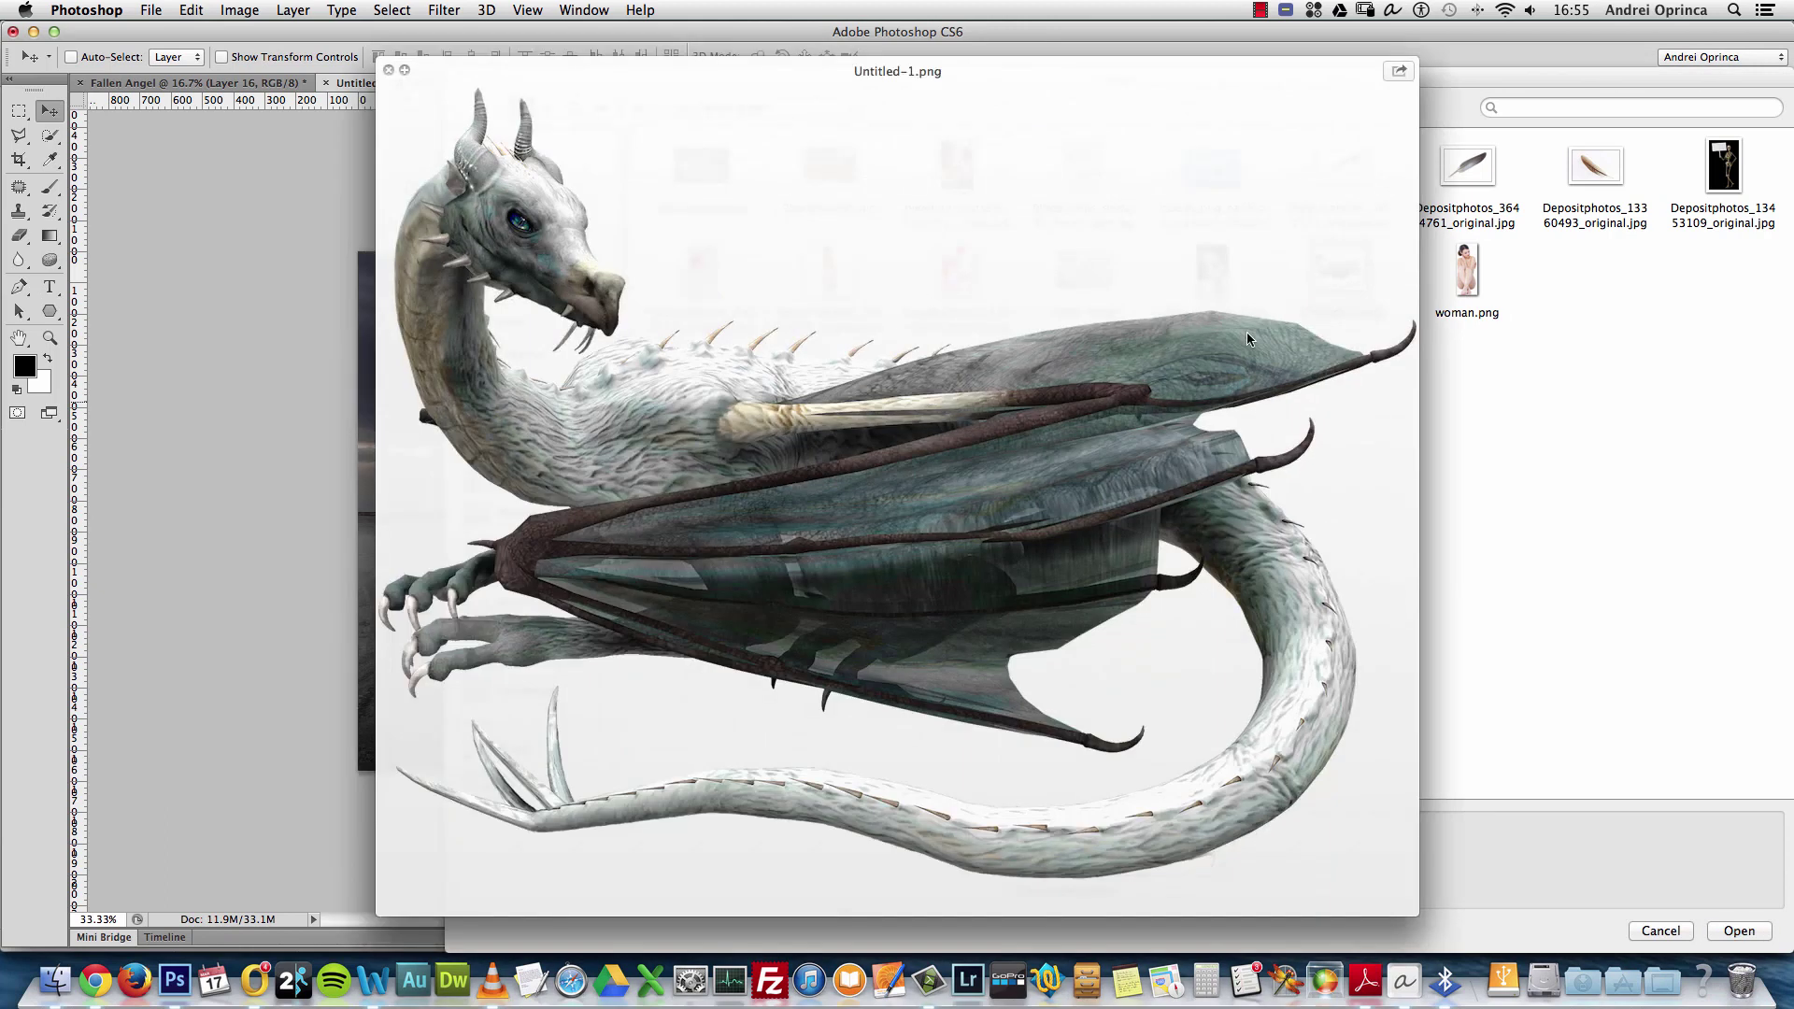
pyautogui.press('space')
# Preview Depositphotos_25594613_original.jpg, and open the cut-out woman.png
pyautogui.click(1466, 275)
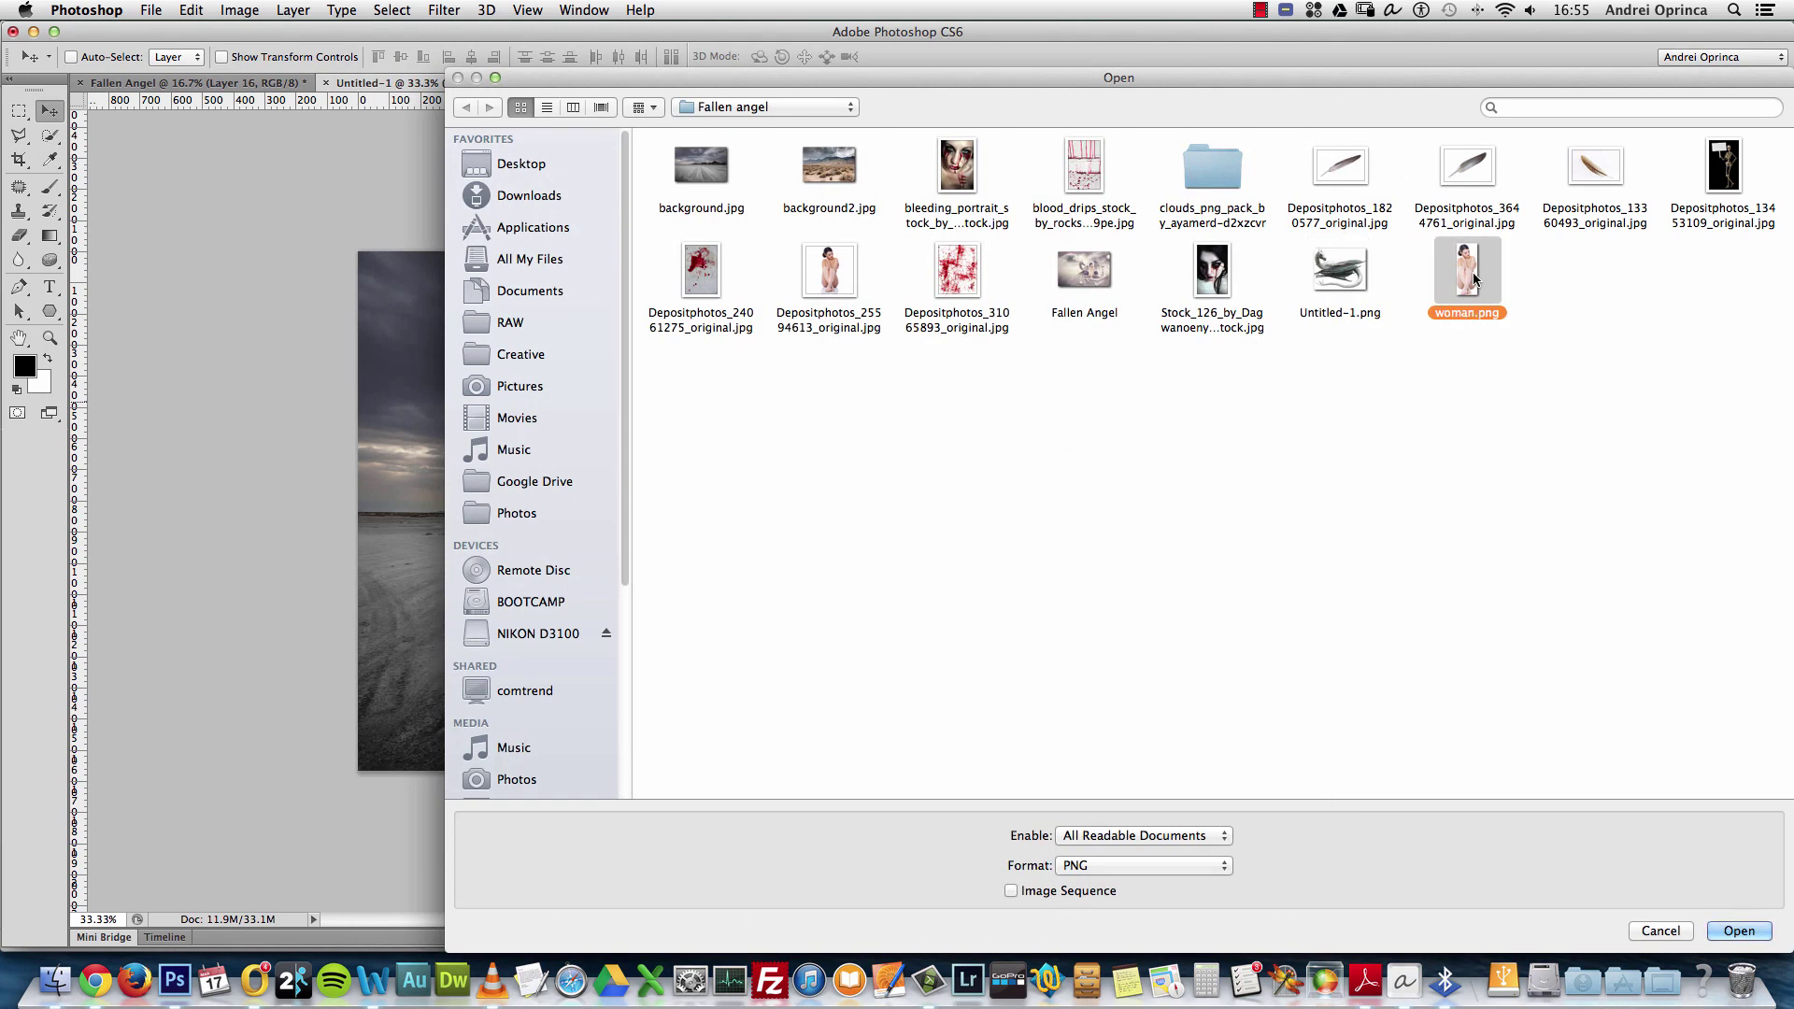
pyautogui.click(839, 281)
pyautogui.press('space')
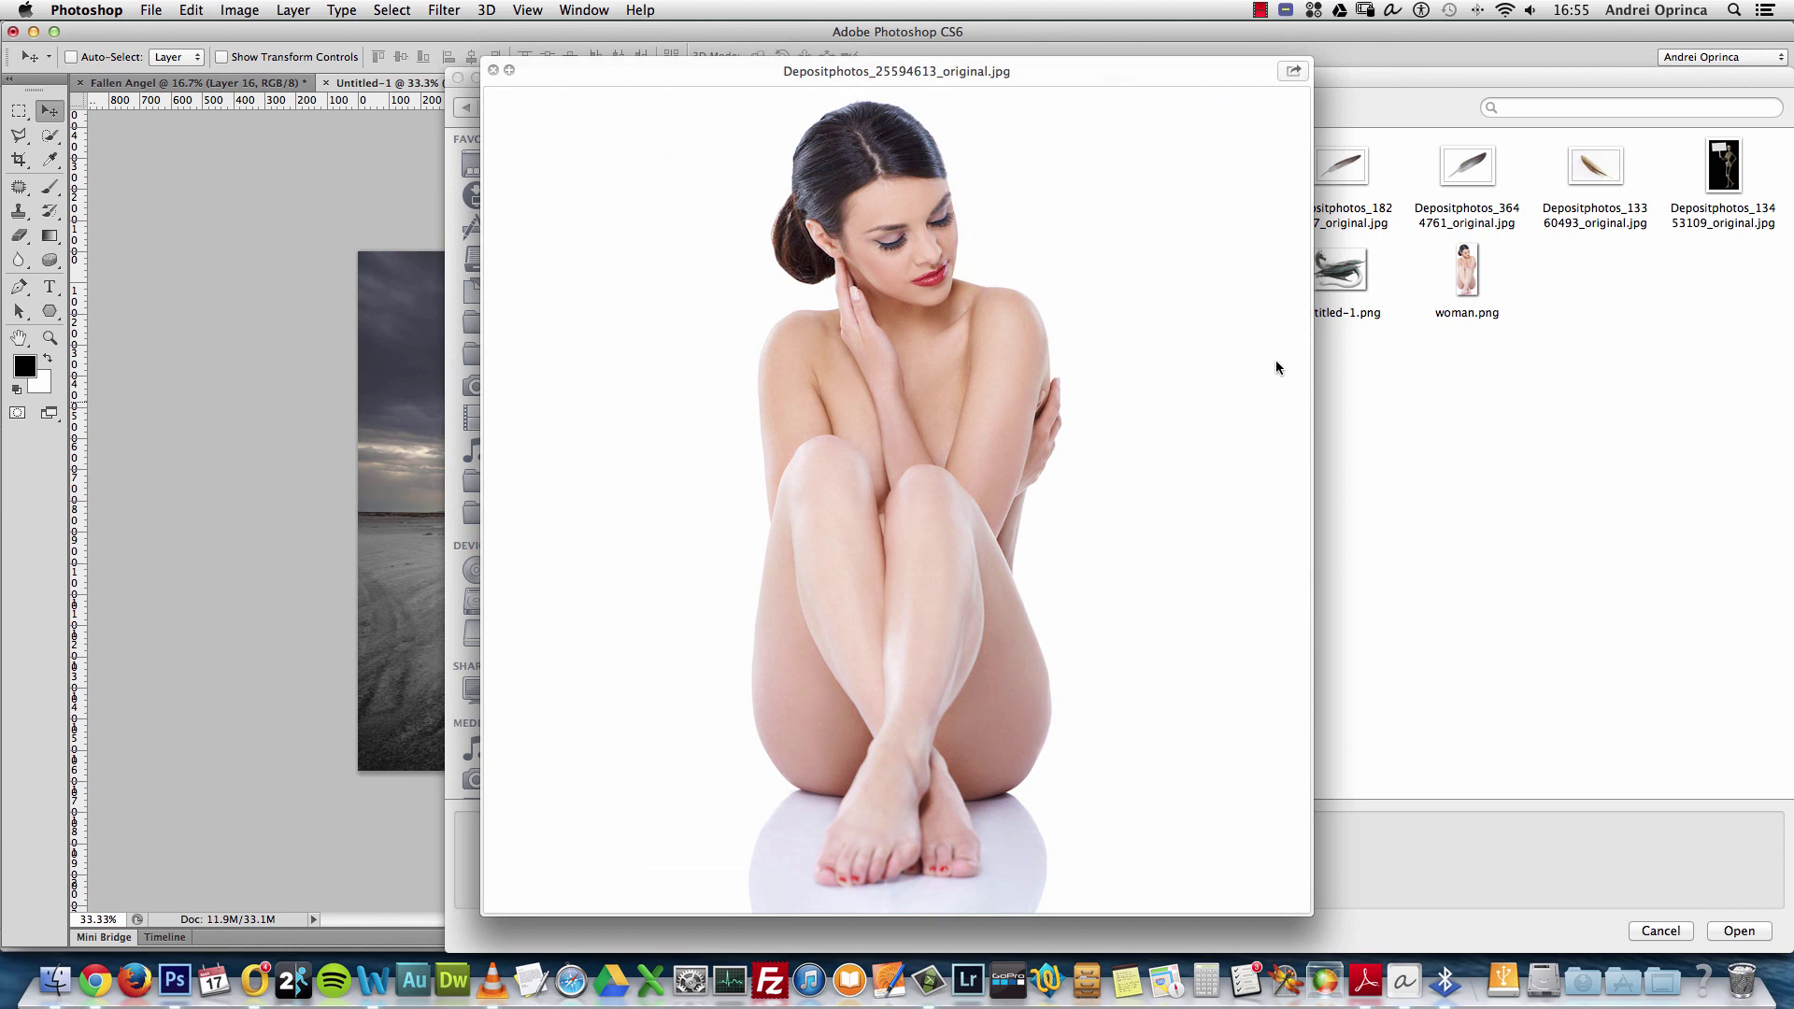
pyautogui.press('space')
pyautogui.click(1467, 271)
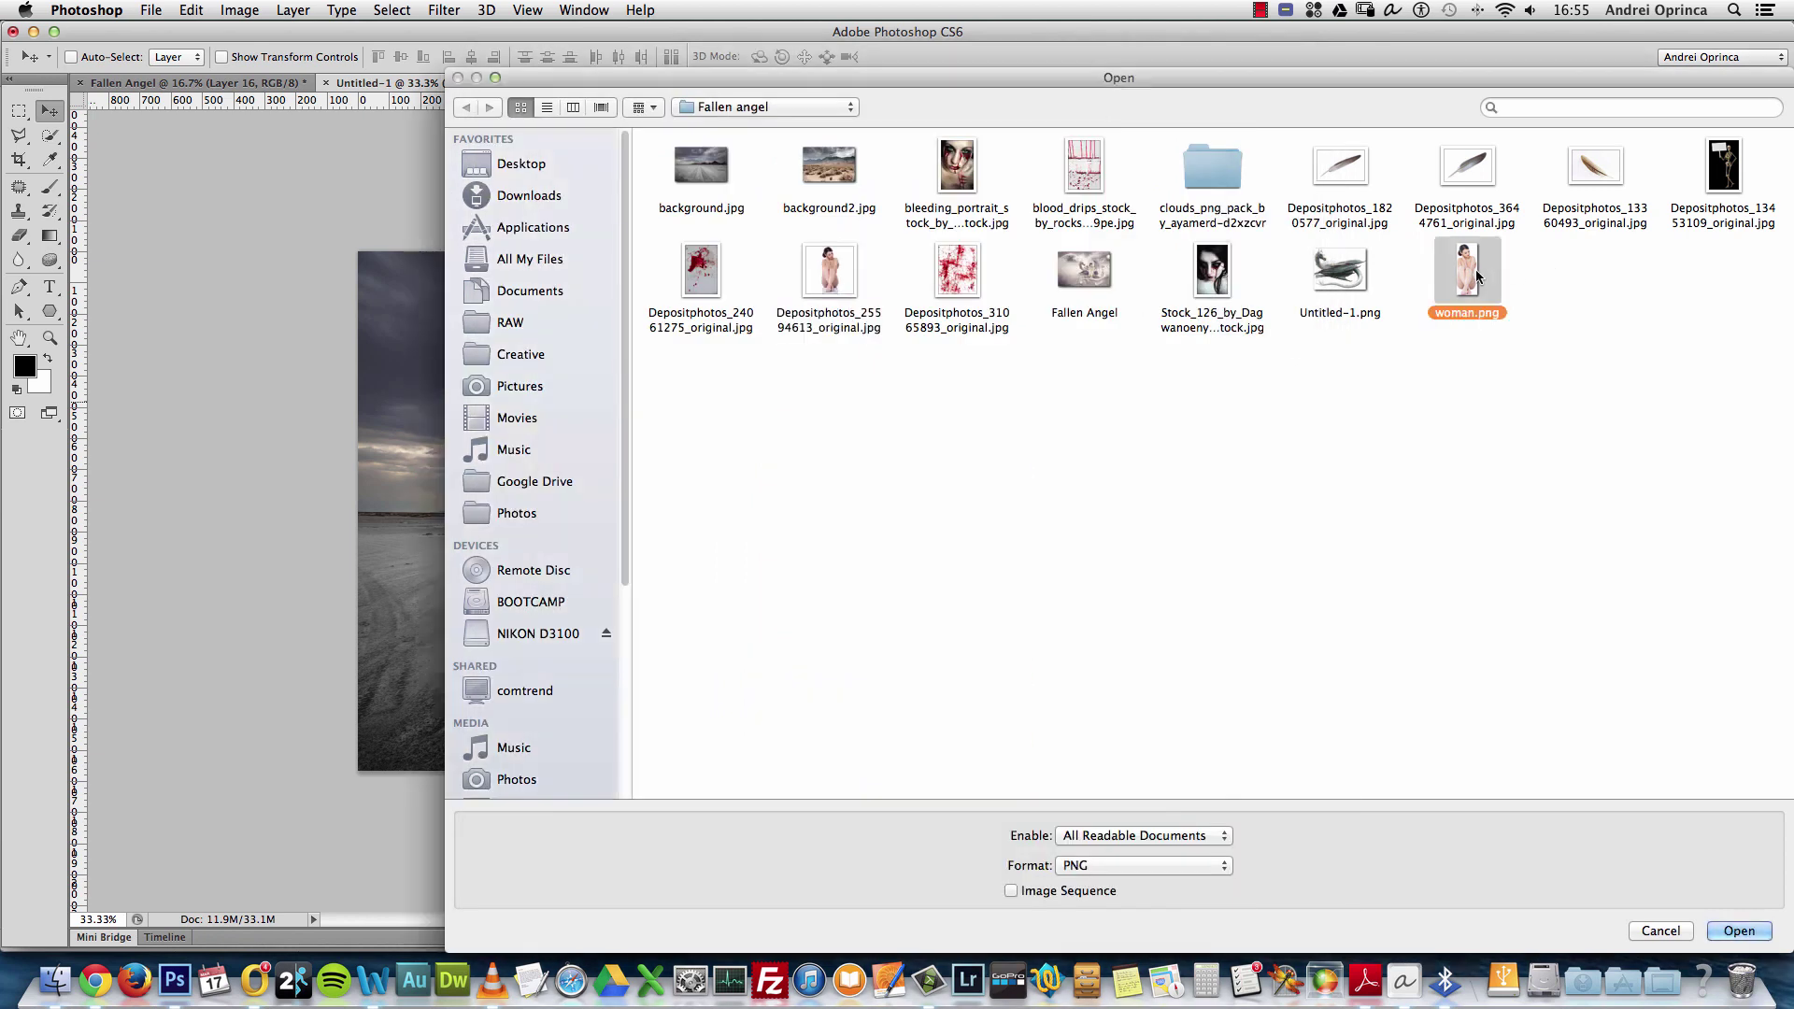
pyautogui.click(1740, 931)
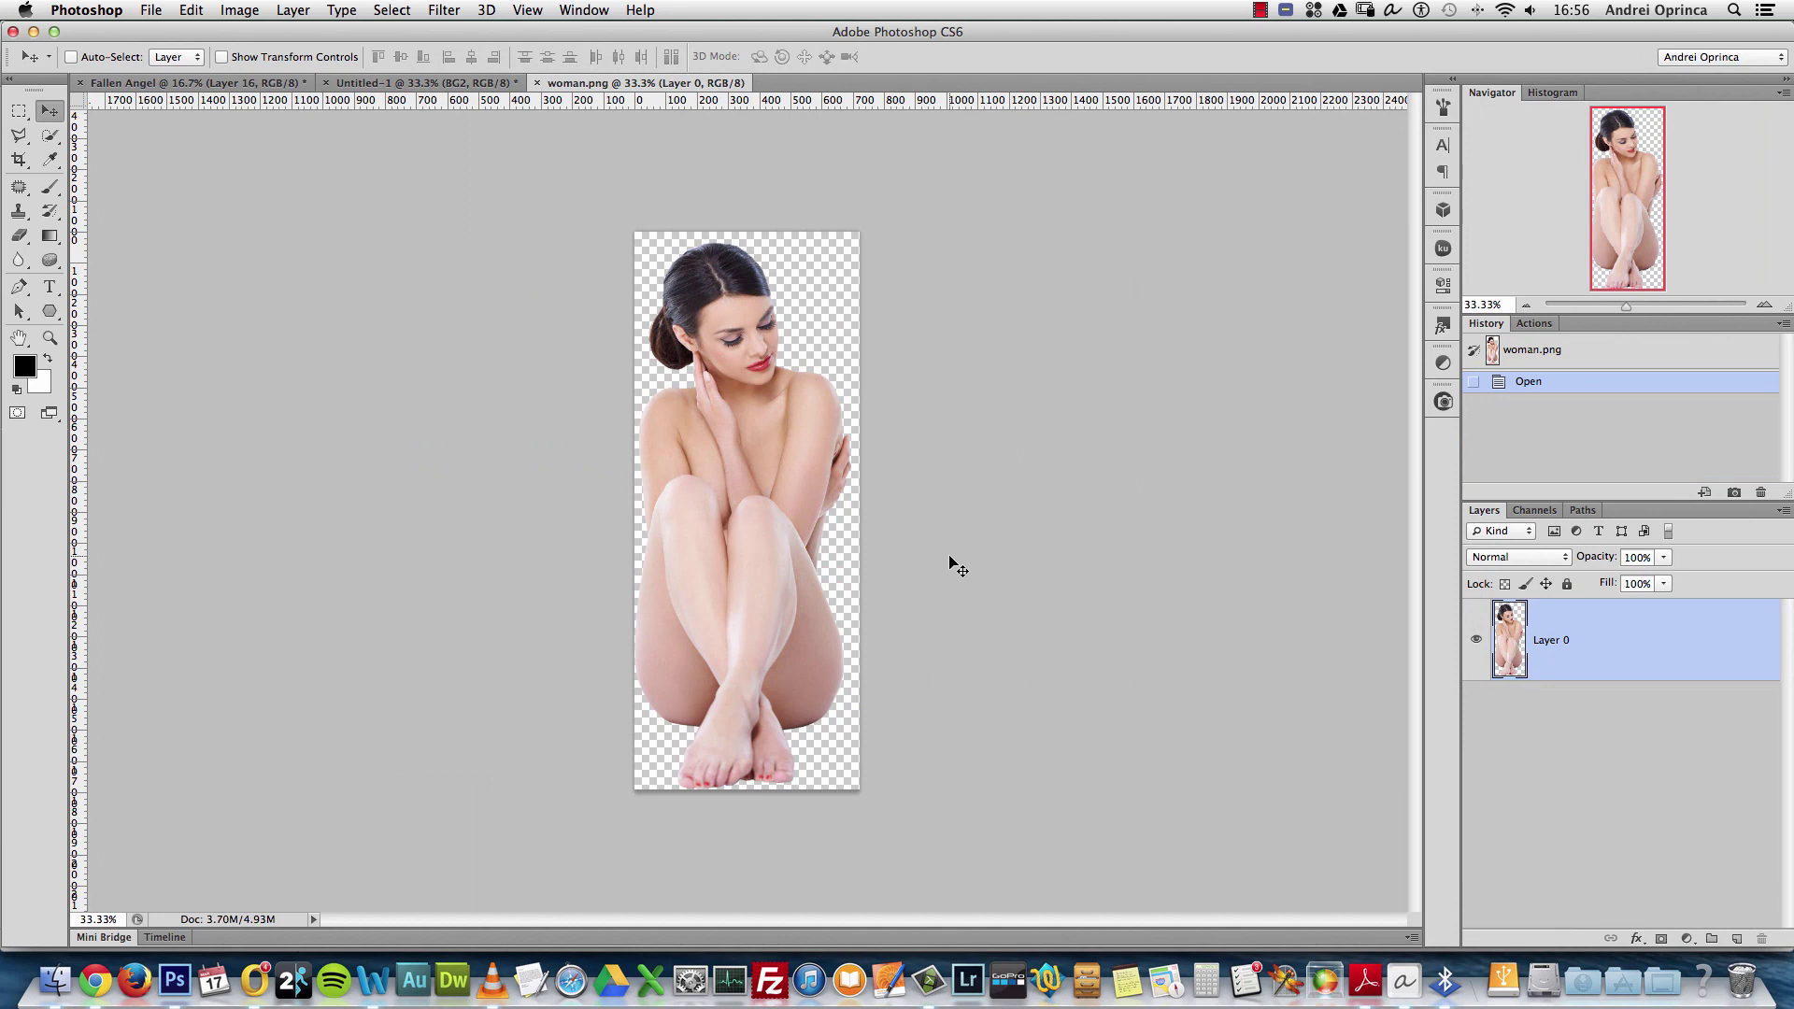
# Copy the entire woman.png image, close it, paste it above BG2, and open the new layer's name for editing
pyautogui.press('super+a')
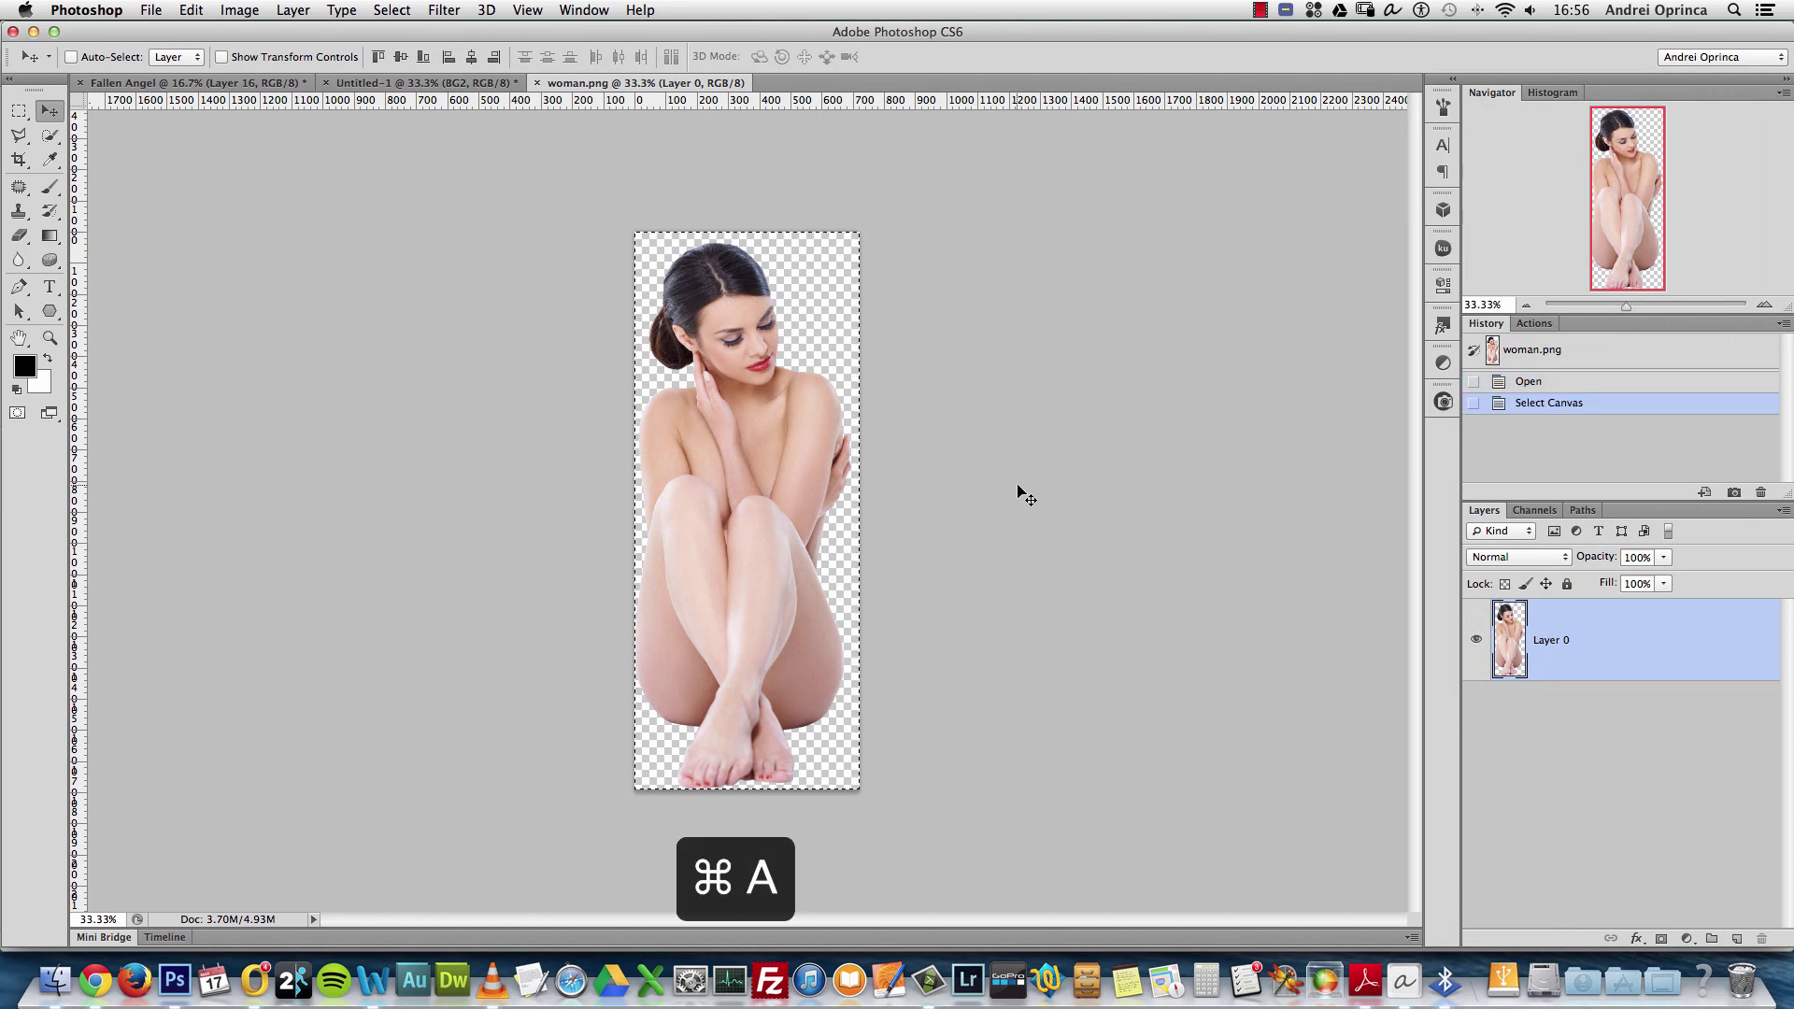
pyautogui.press('super+c')
pyautogui.press('super+w')
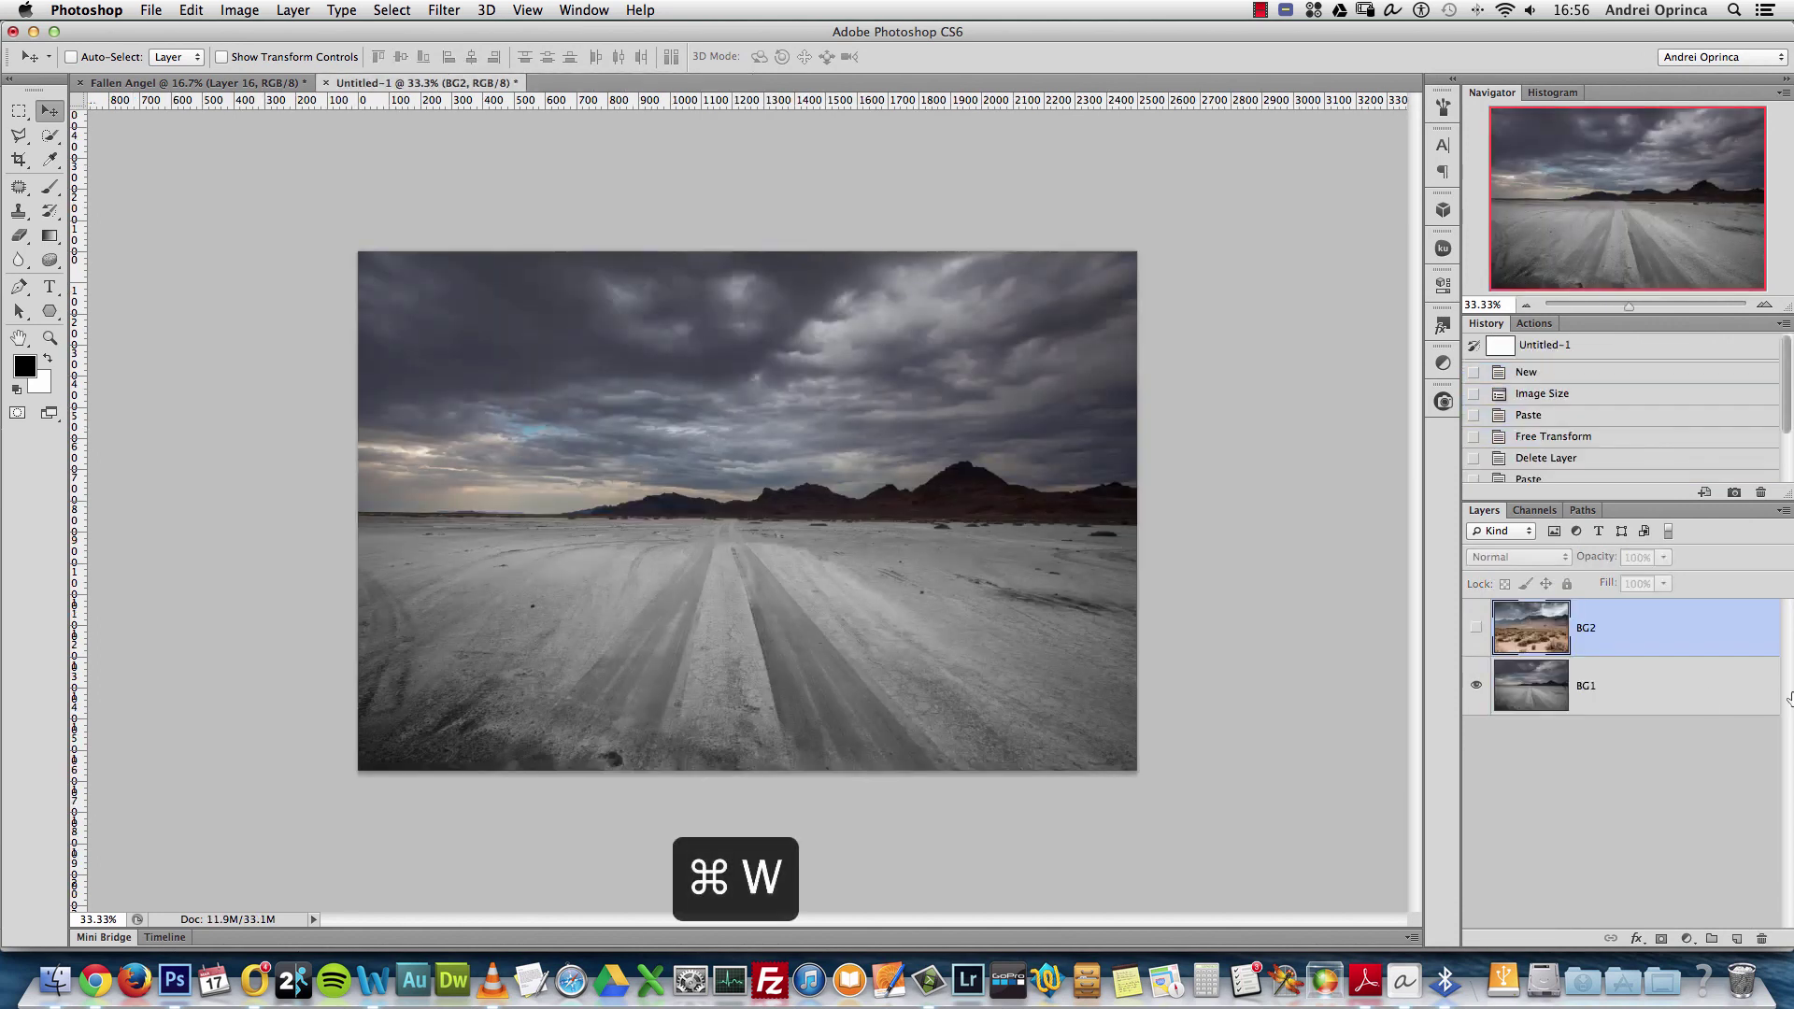
pyautogui.press('super+v')
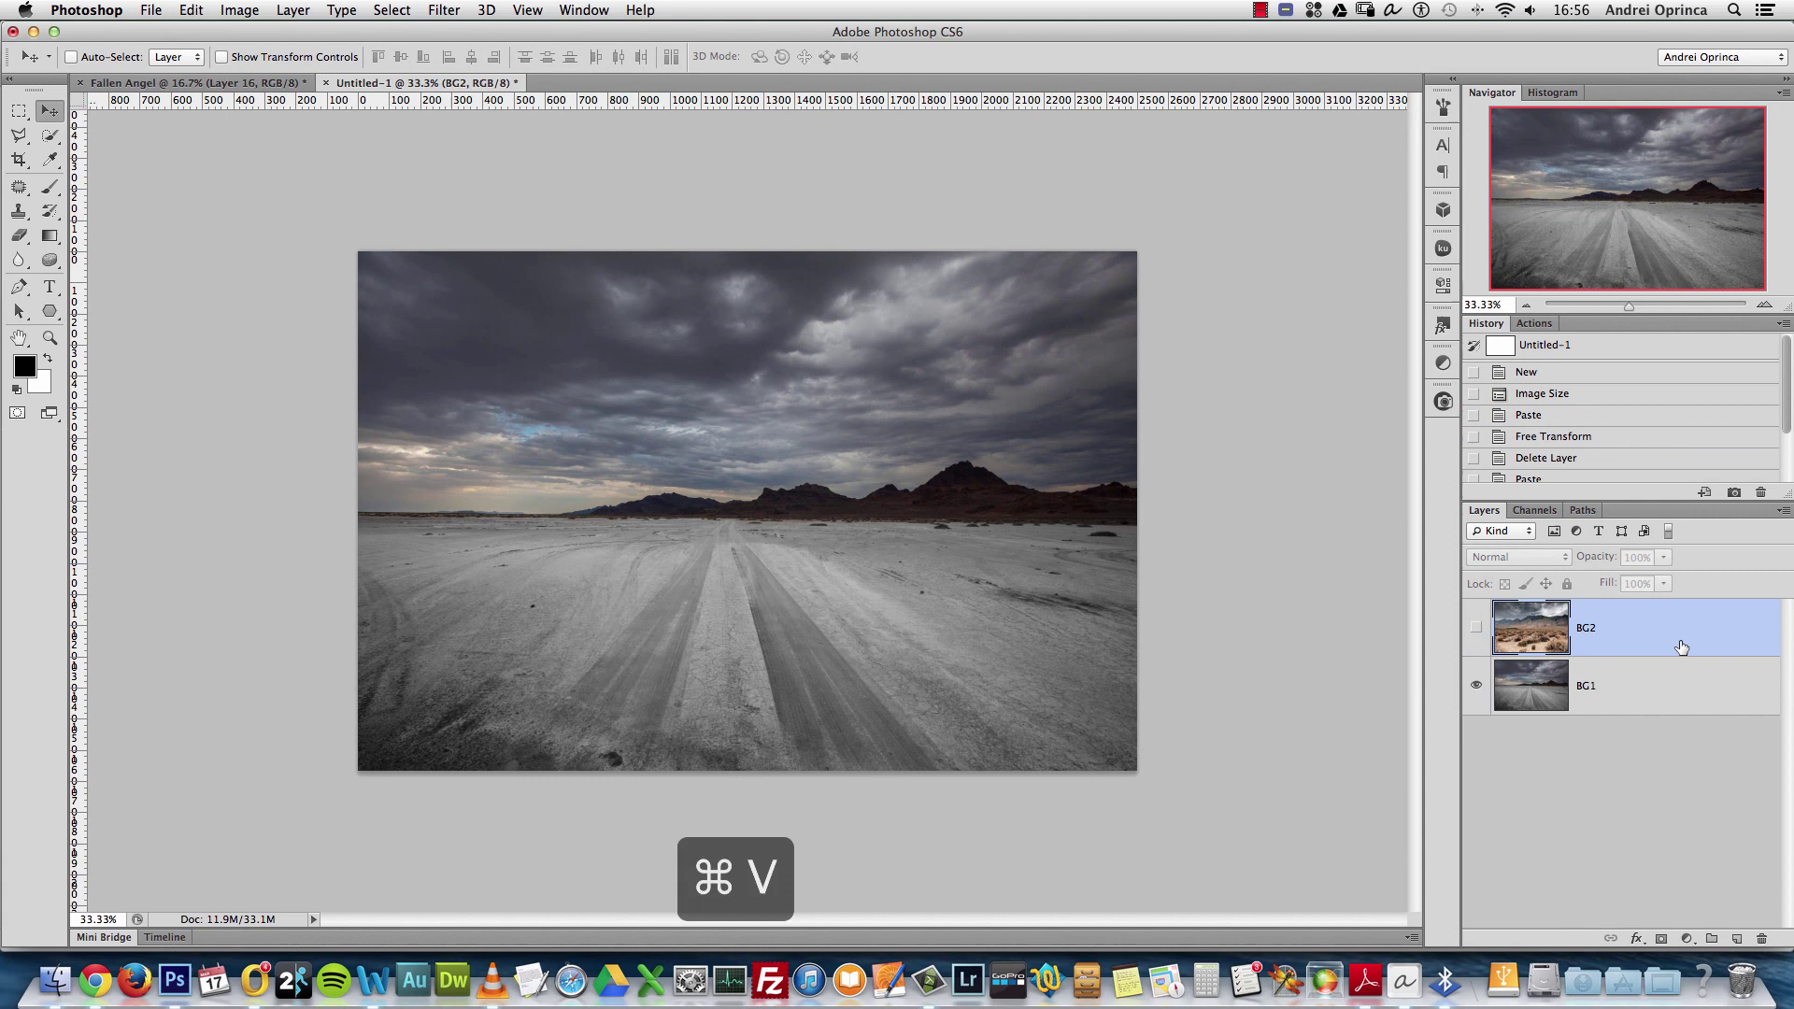
pyautogui.doubleClick(1593, 633)
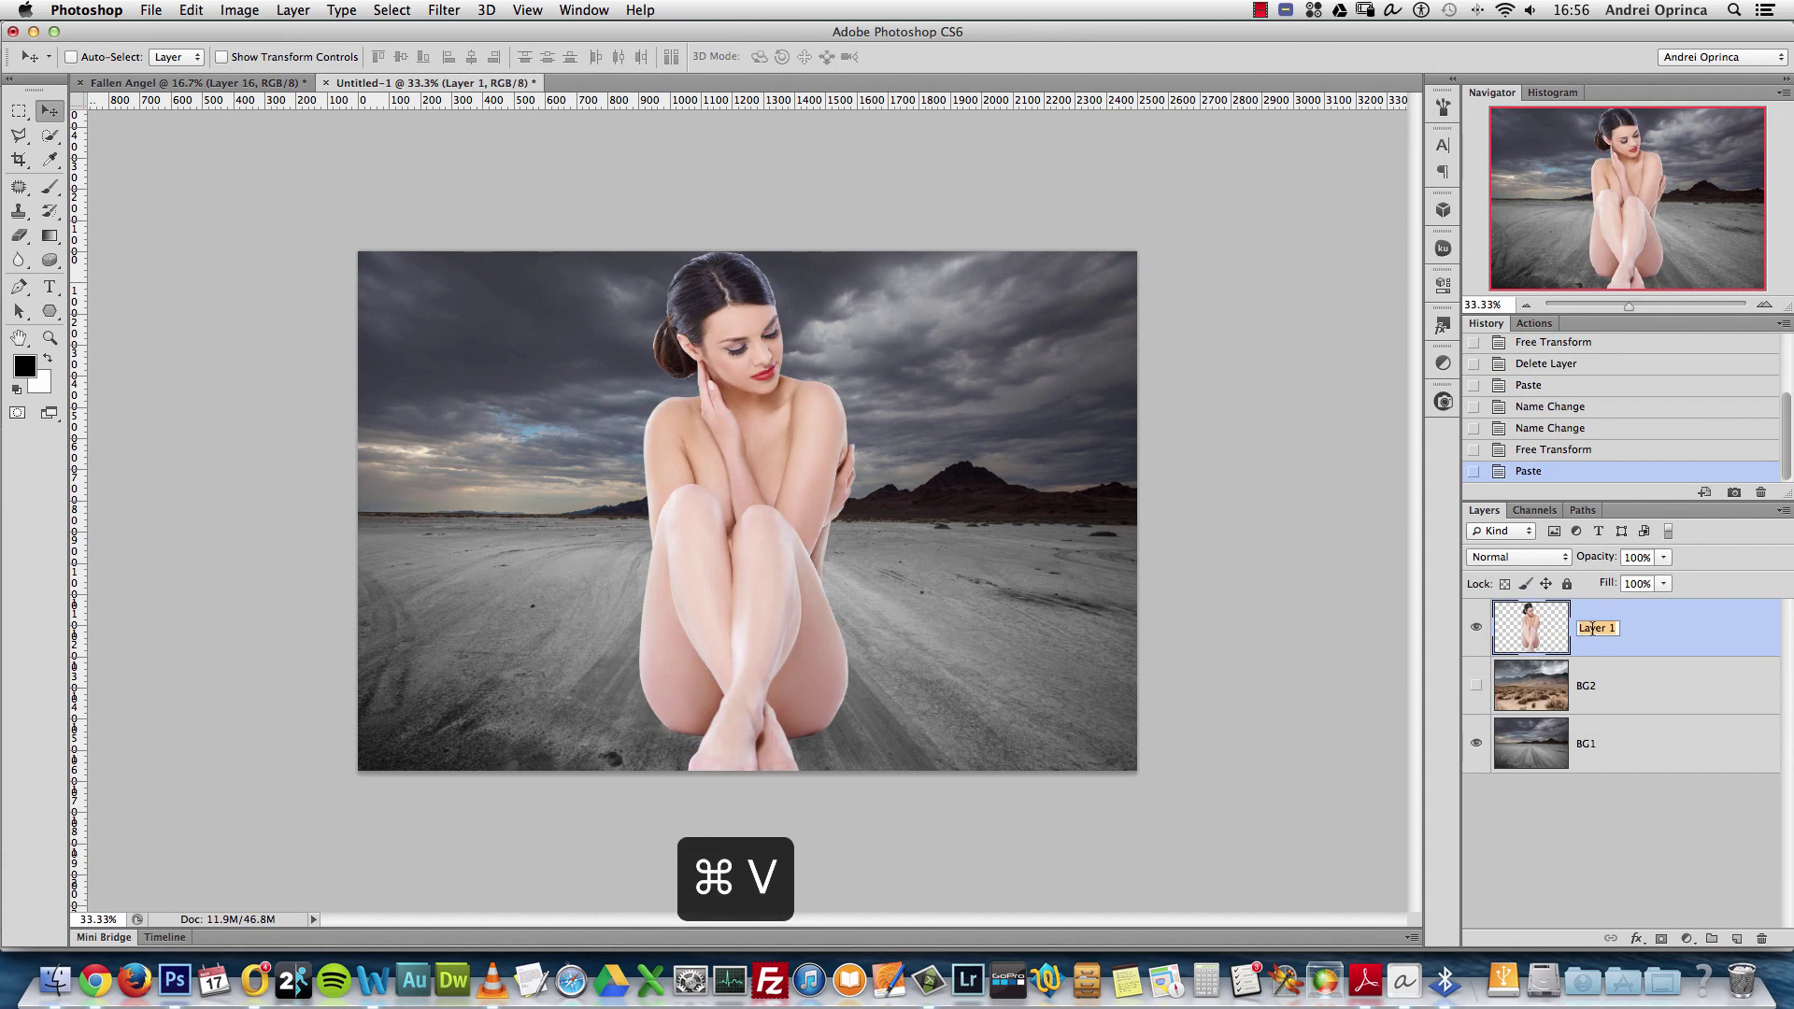
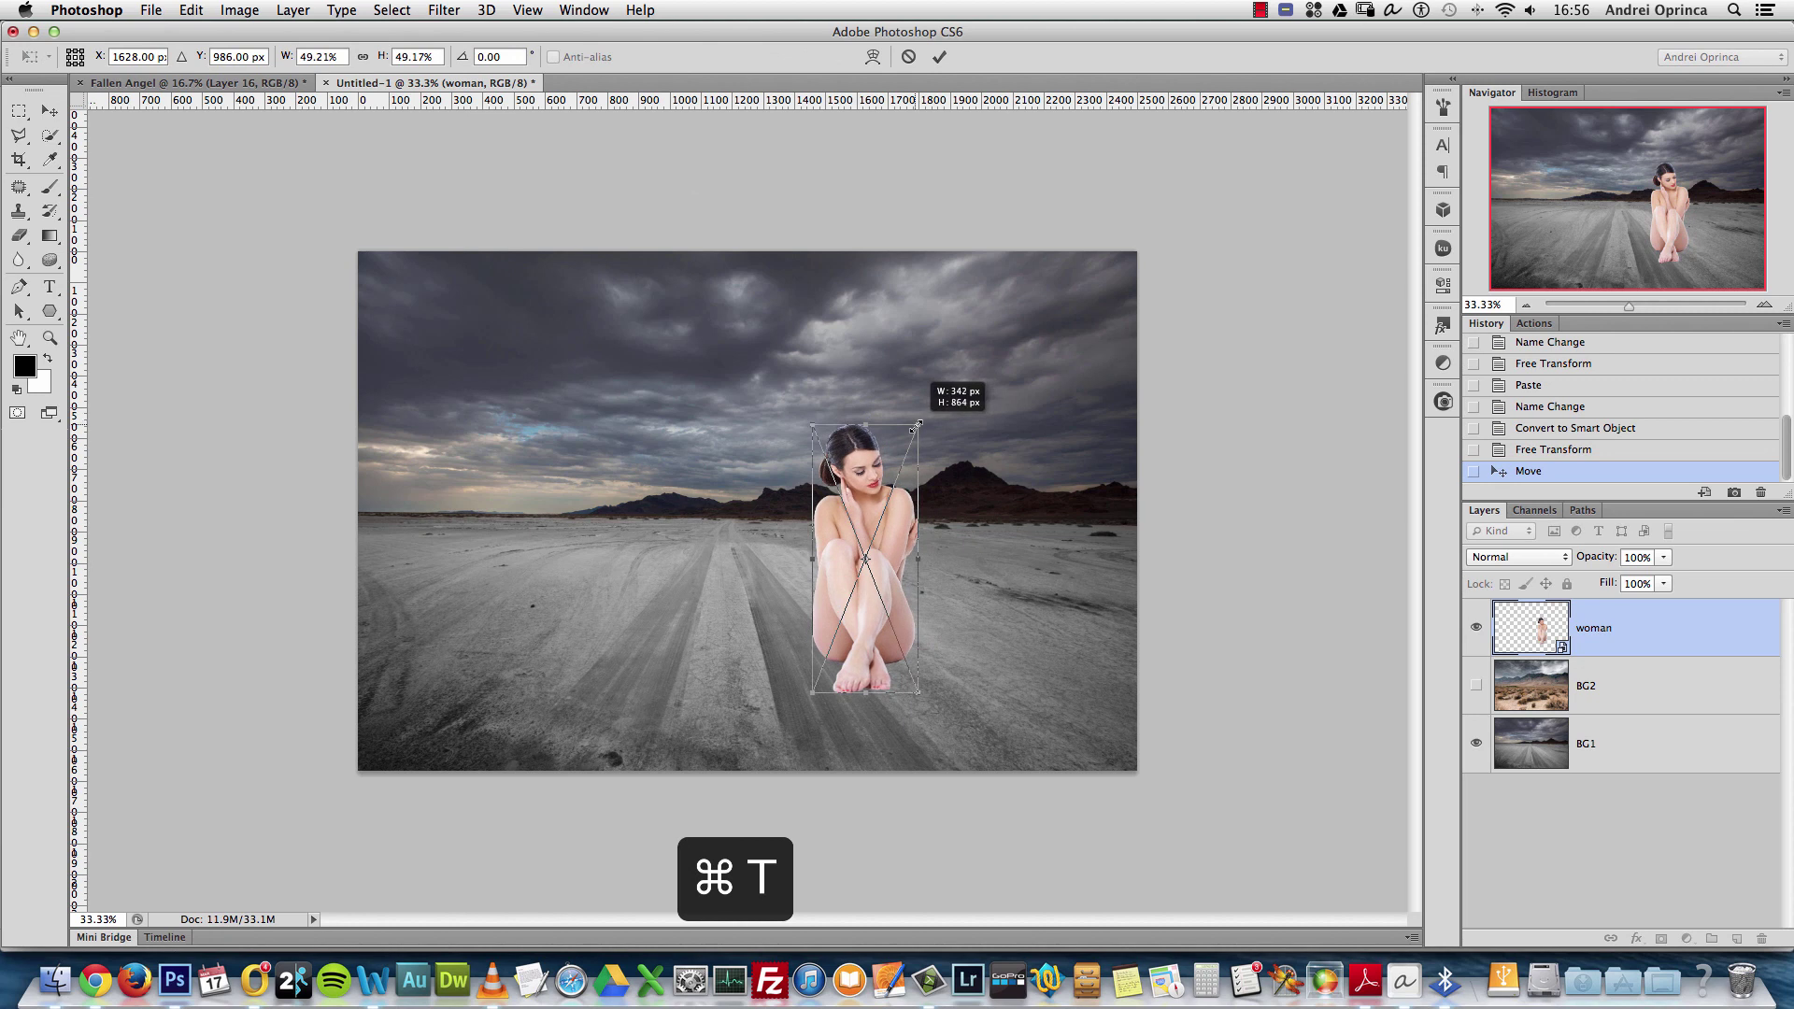
# Apply the woman layer's proportional scaling at about 49% and nudge the layer slightly upward
pyautogui.press('Return')
pyautogui.press('Up')
pyautogui.press('Up')
pyautogui.press('Up')
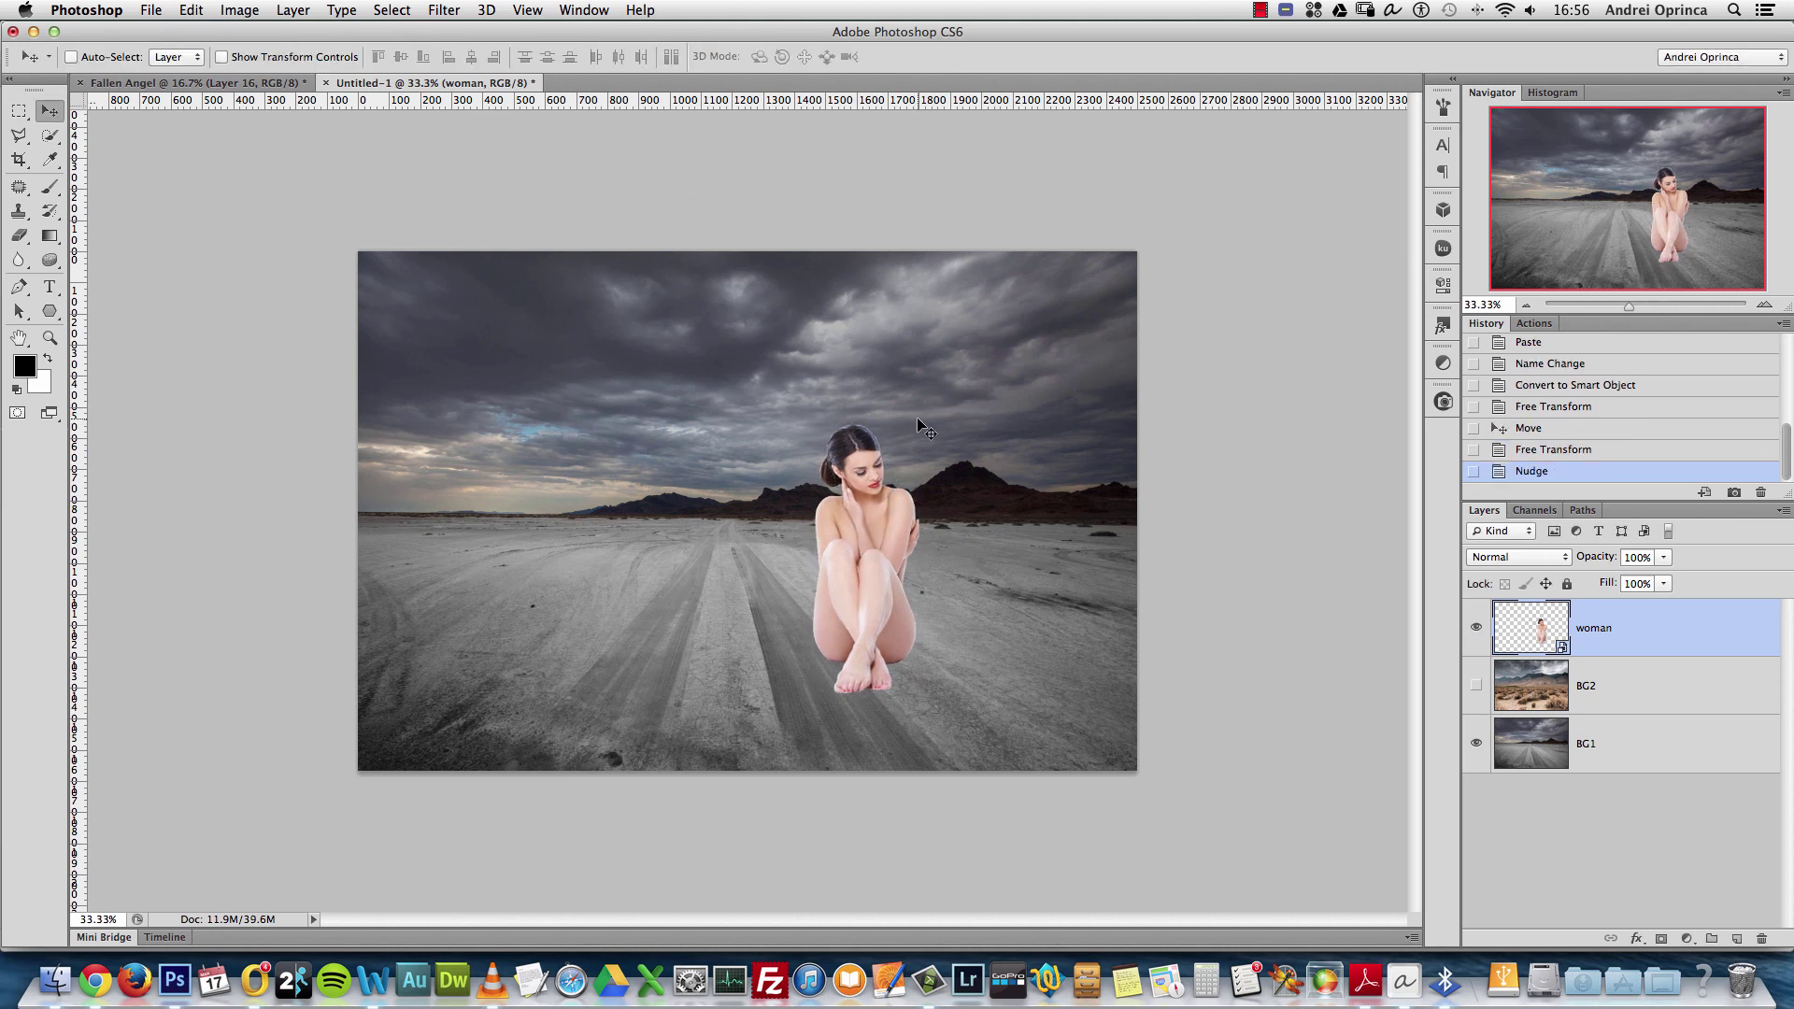
# Inspect the woman's feet and the ground beneath them at 200% magnification
pyautogui.press('super+1')
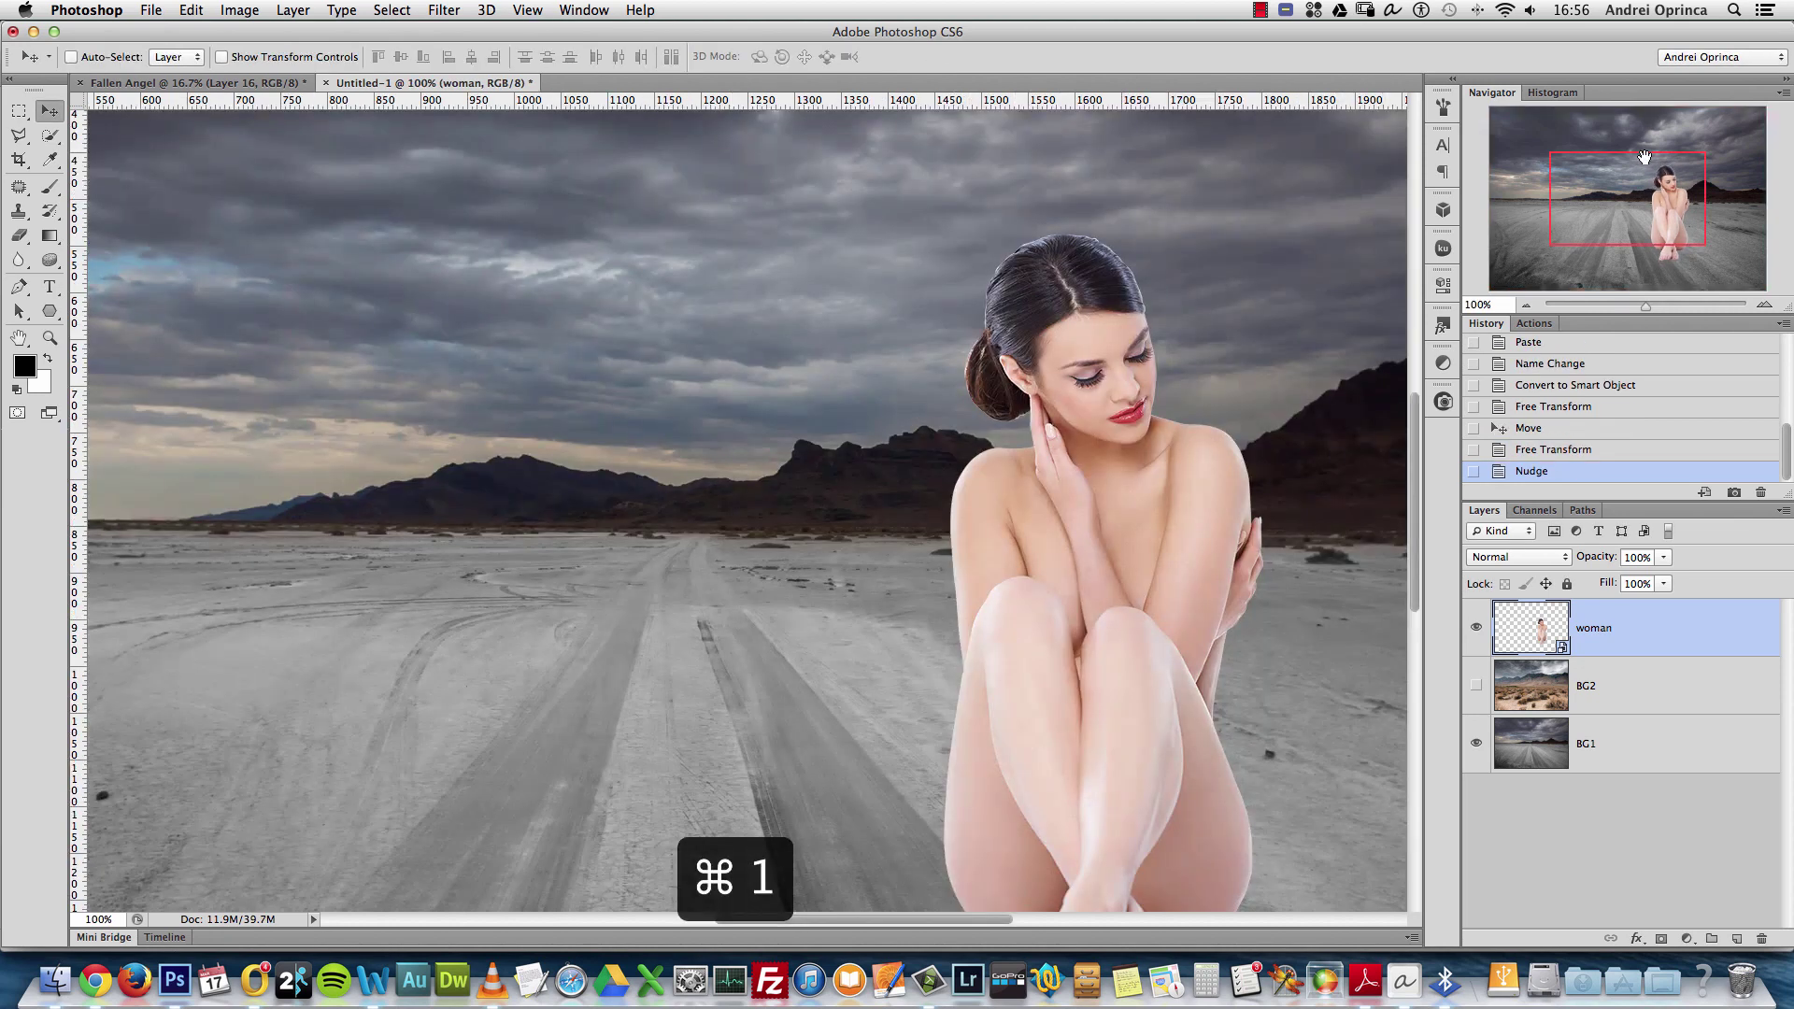
pyautogui.moveTo(1656, 196); pyautogui.dragTo(1653, 245)
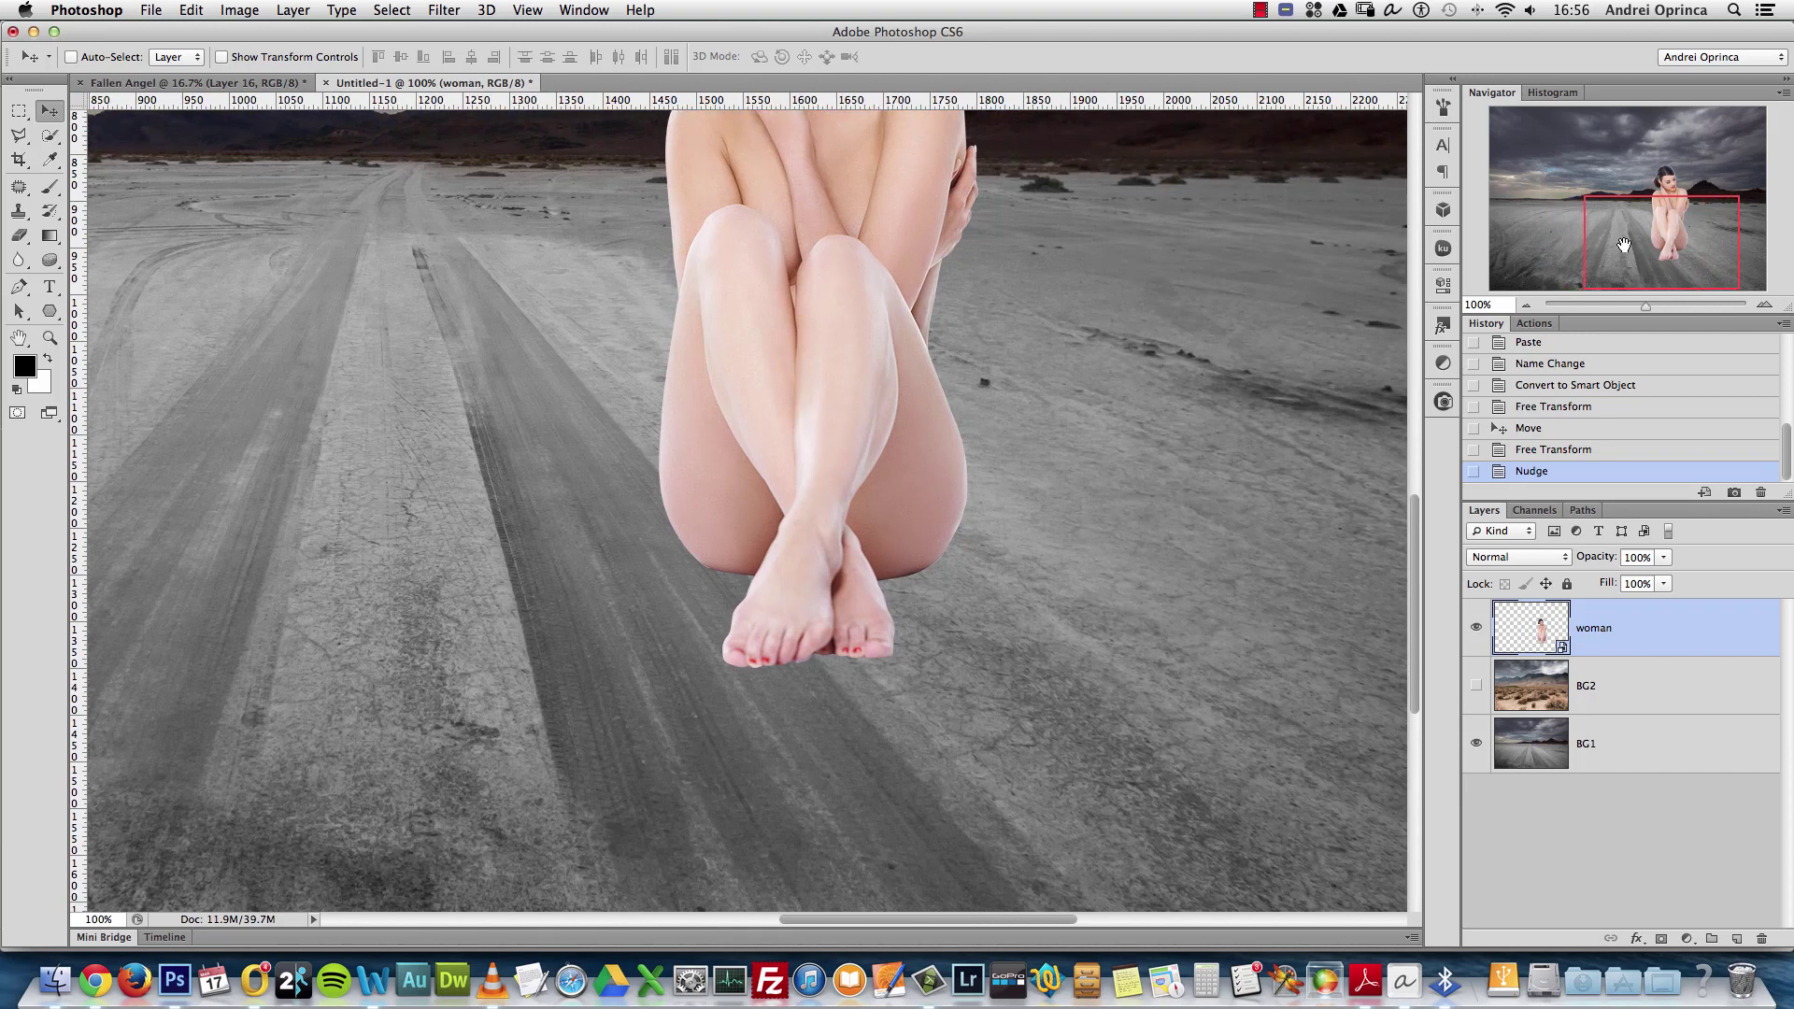
pyautogui.click(1764, 304)
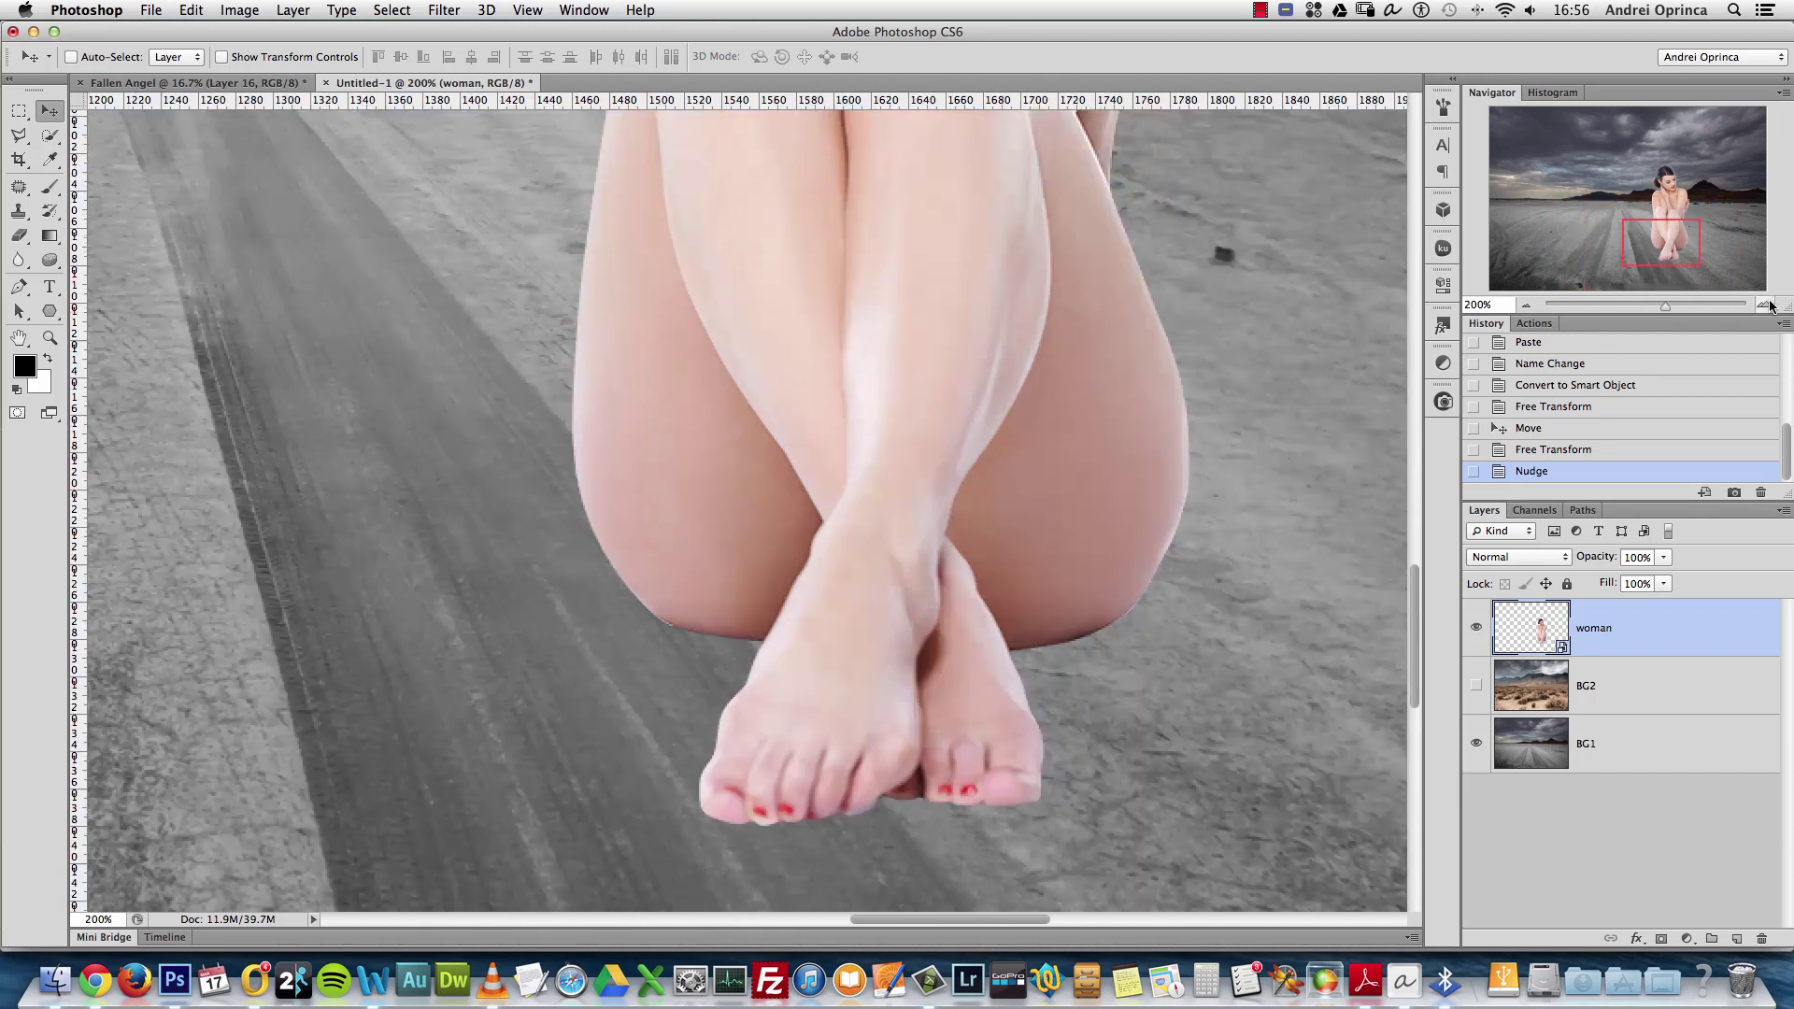
pyautogui.moveTo(787, 670); pyautogui.dragTo(1073, 440)
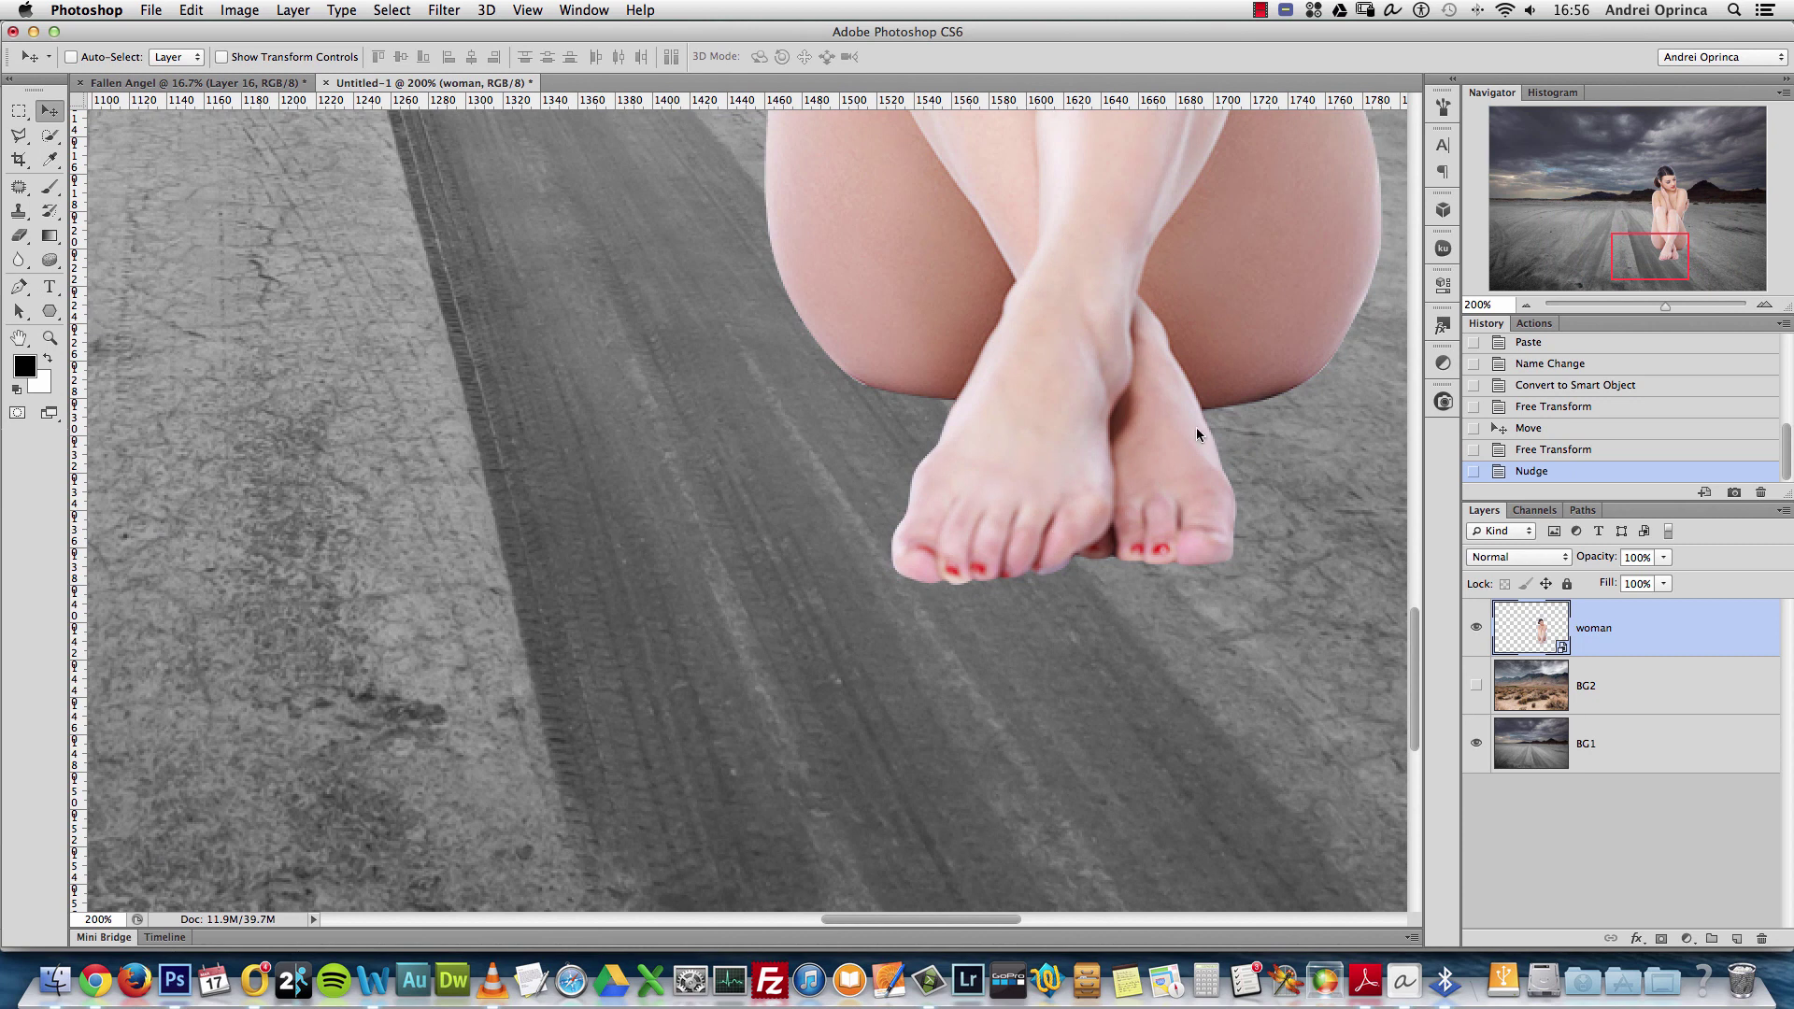
# Convert the BG1 background layer to a Smart Object
pyautogui.moveTo(1632, 257); pyautogui.dragTo(1667, 251)
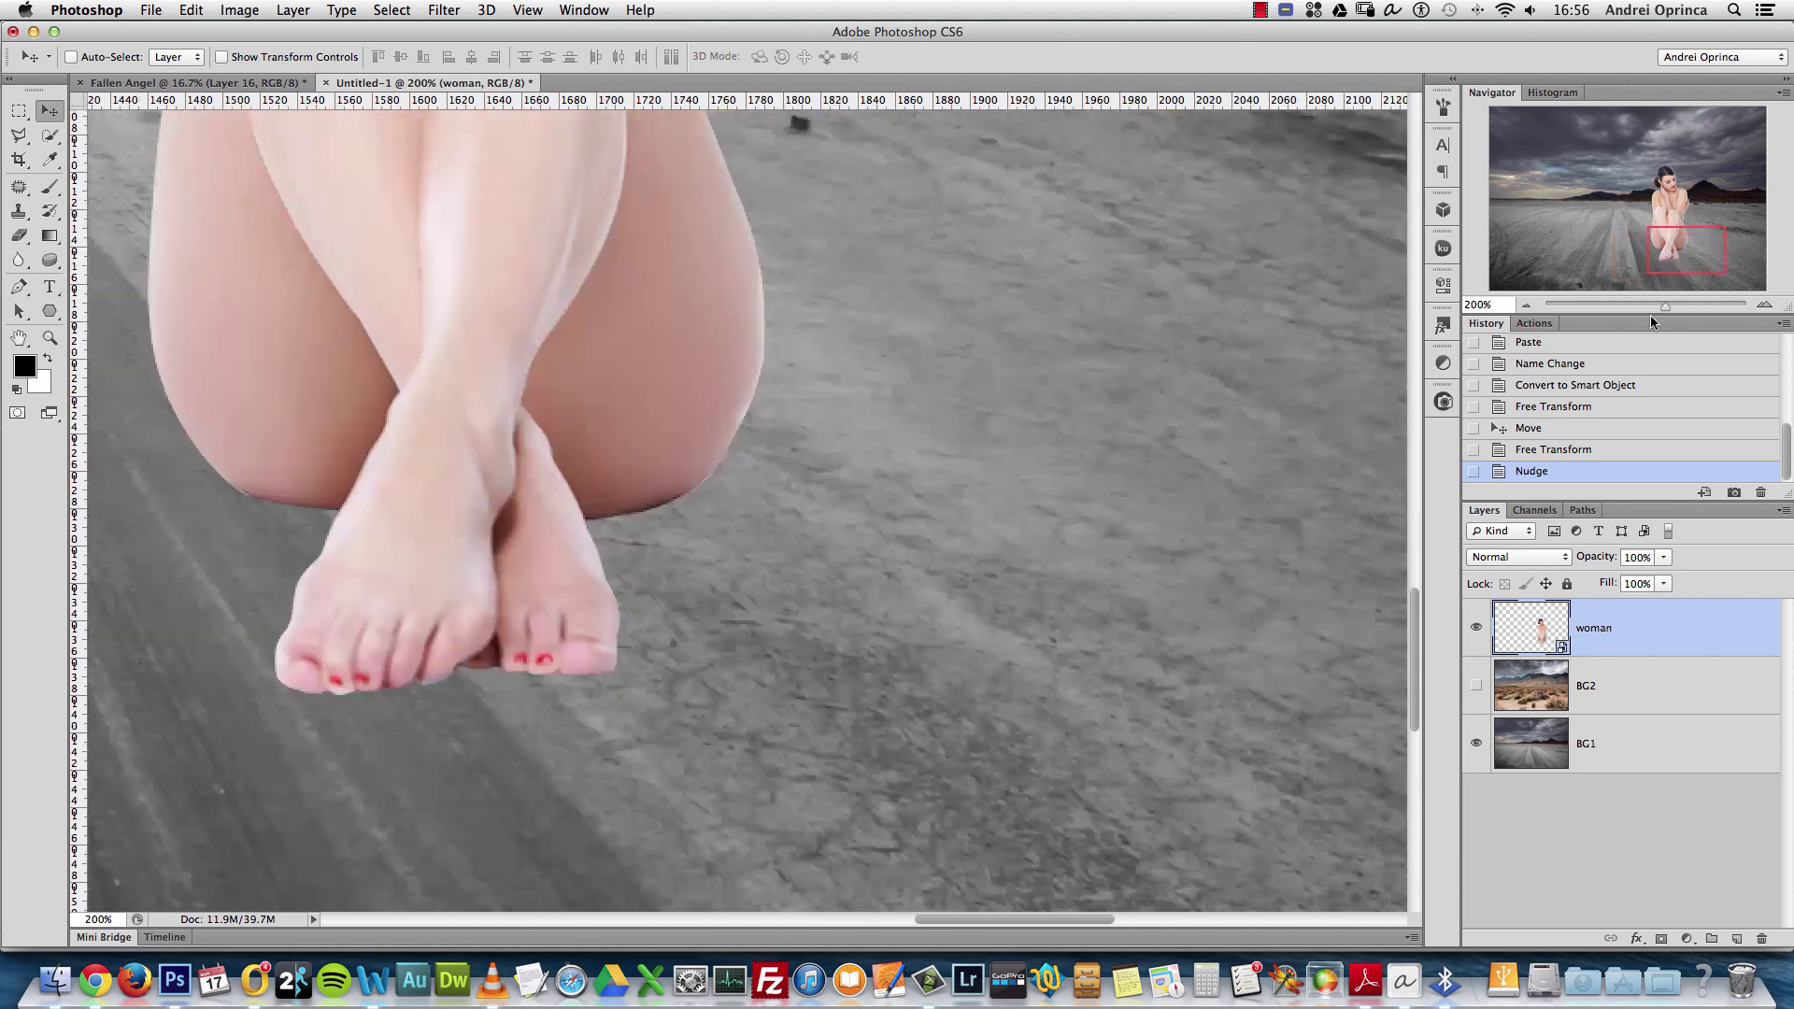
pyautogui.click(1526, 305)
pyautogui.click(1526, 305)
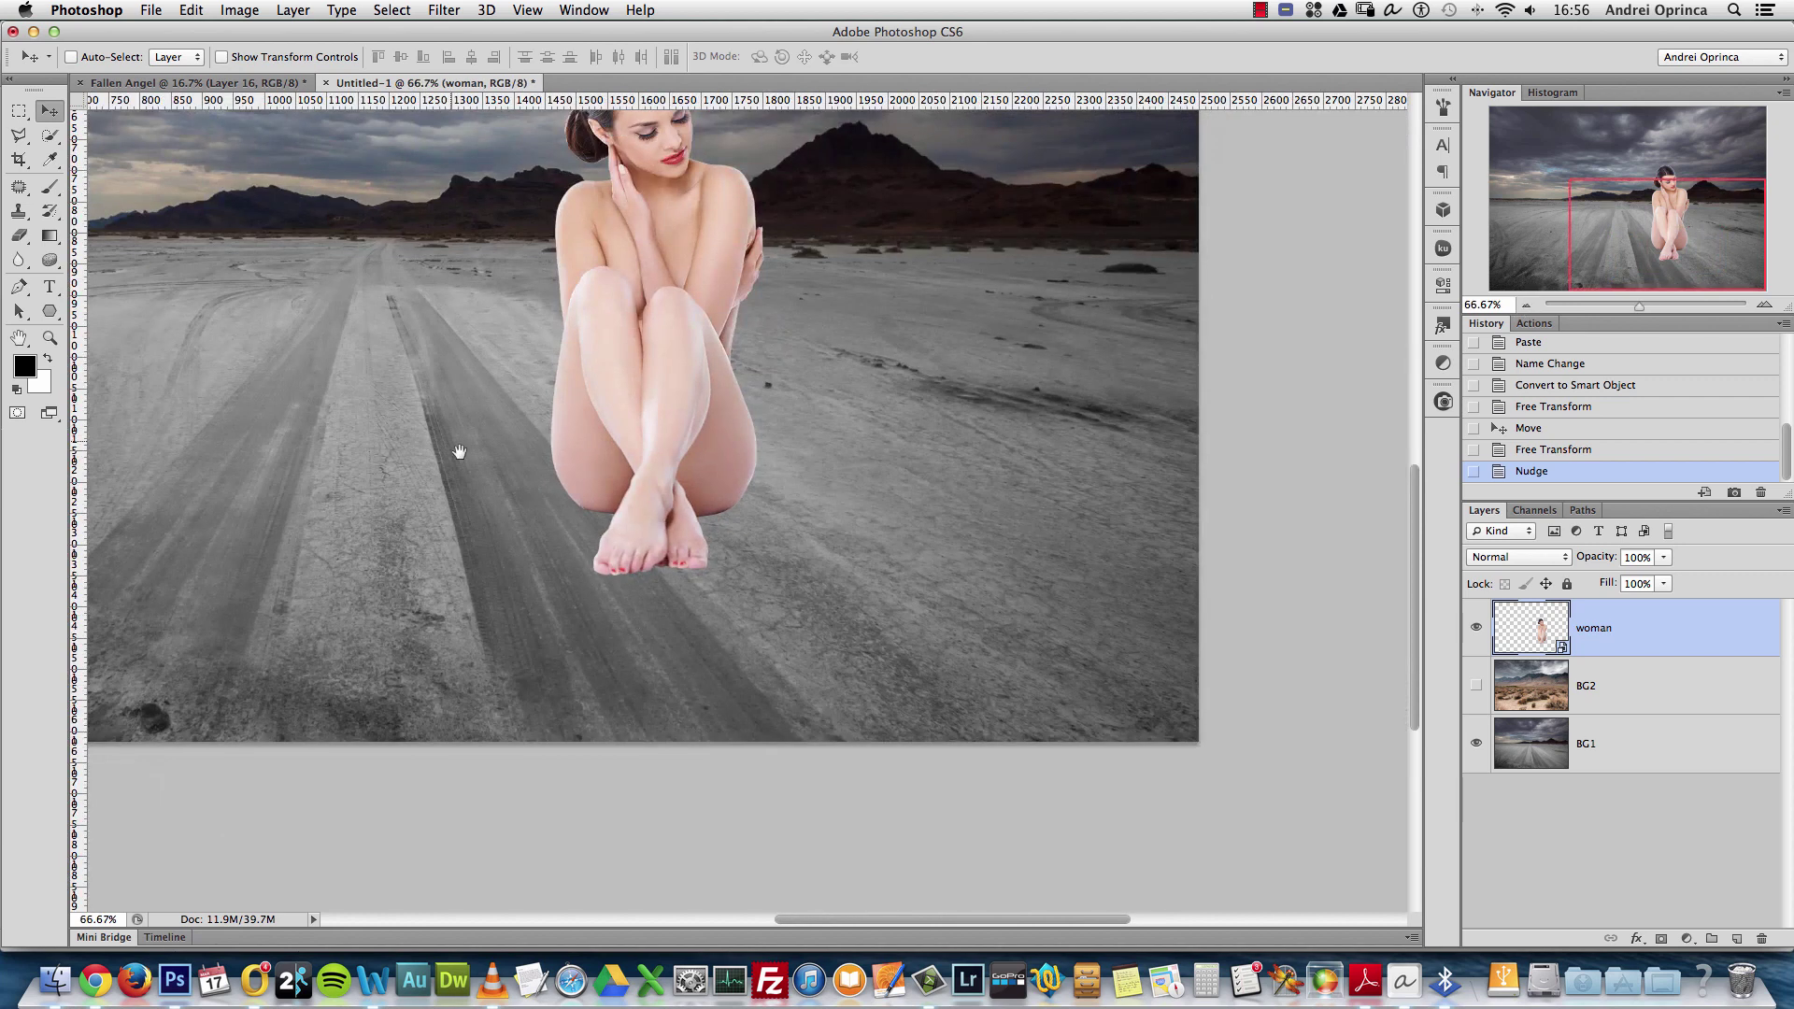
pyautogui.moveTo(461, 452); pyautogui.dragTo(881, 553)
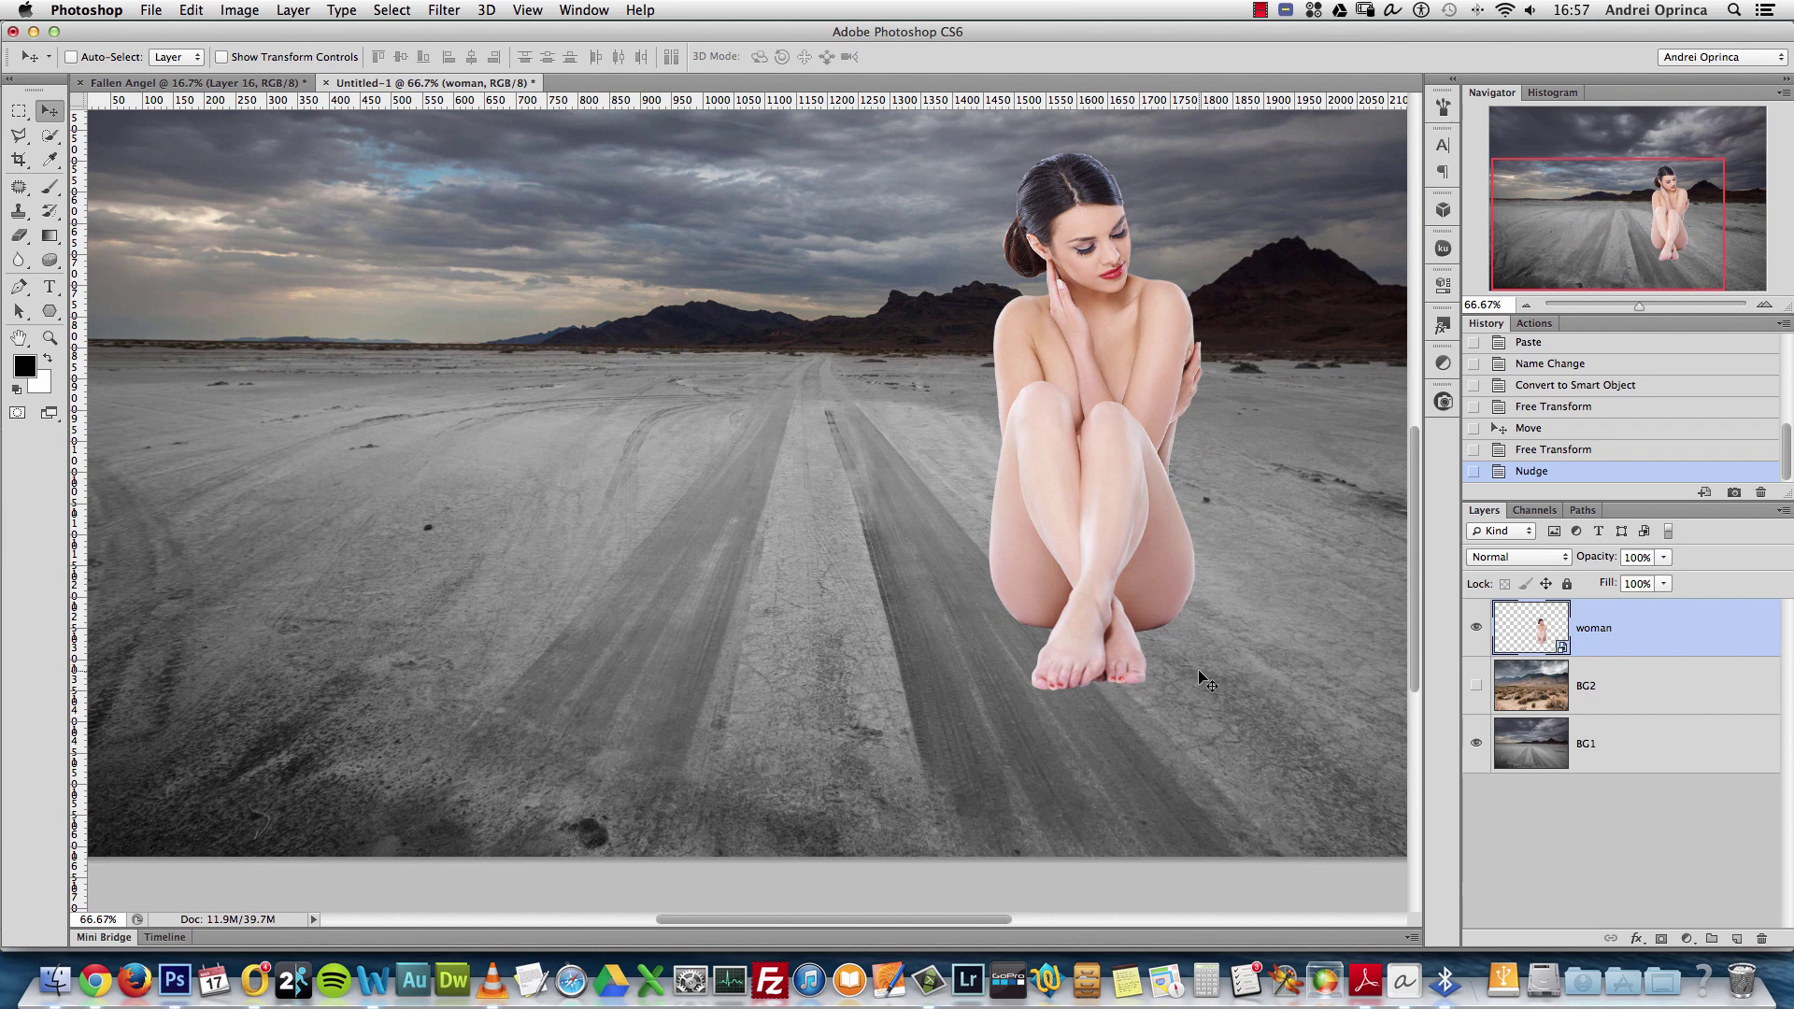
pyautogui.click(1665, 761)
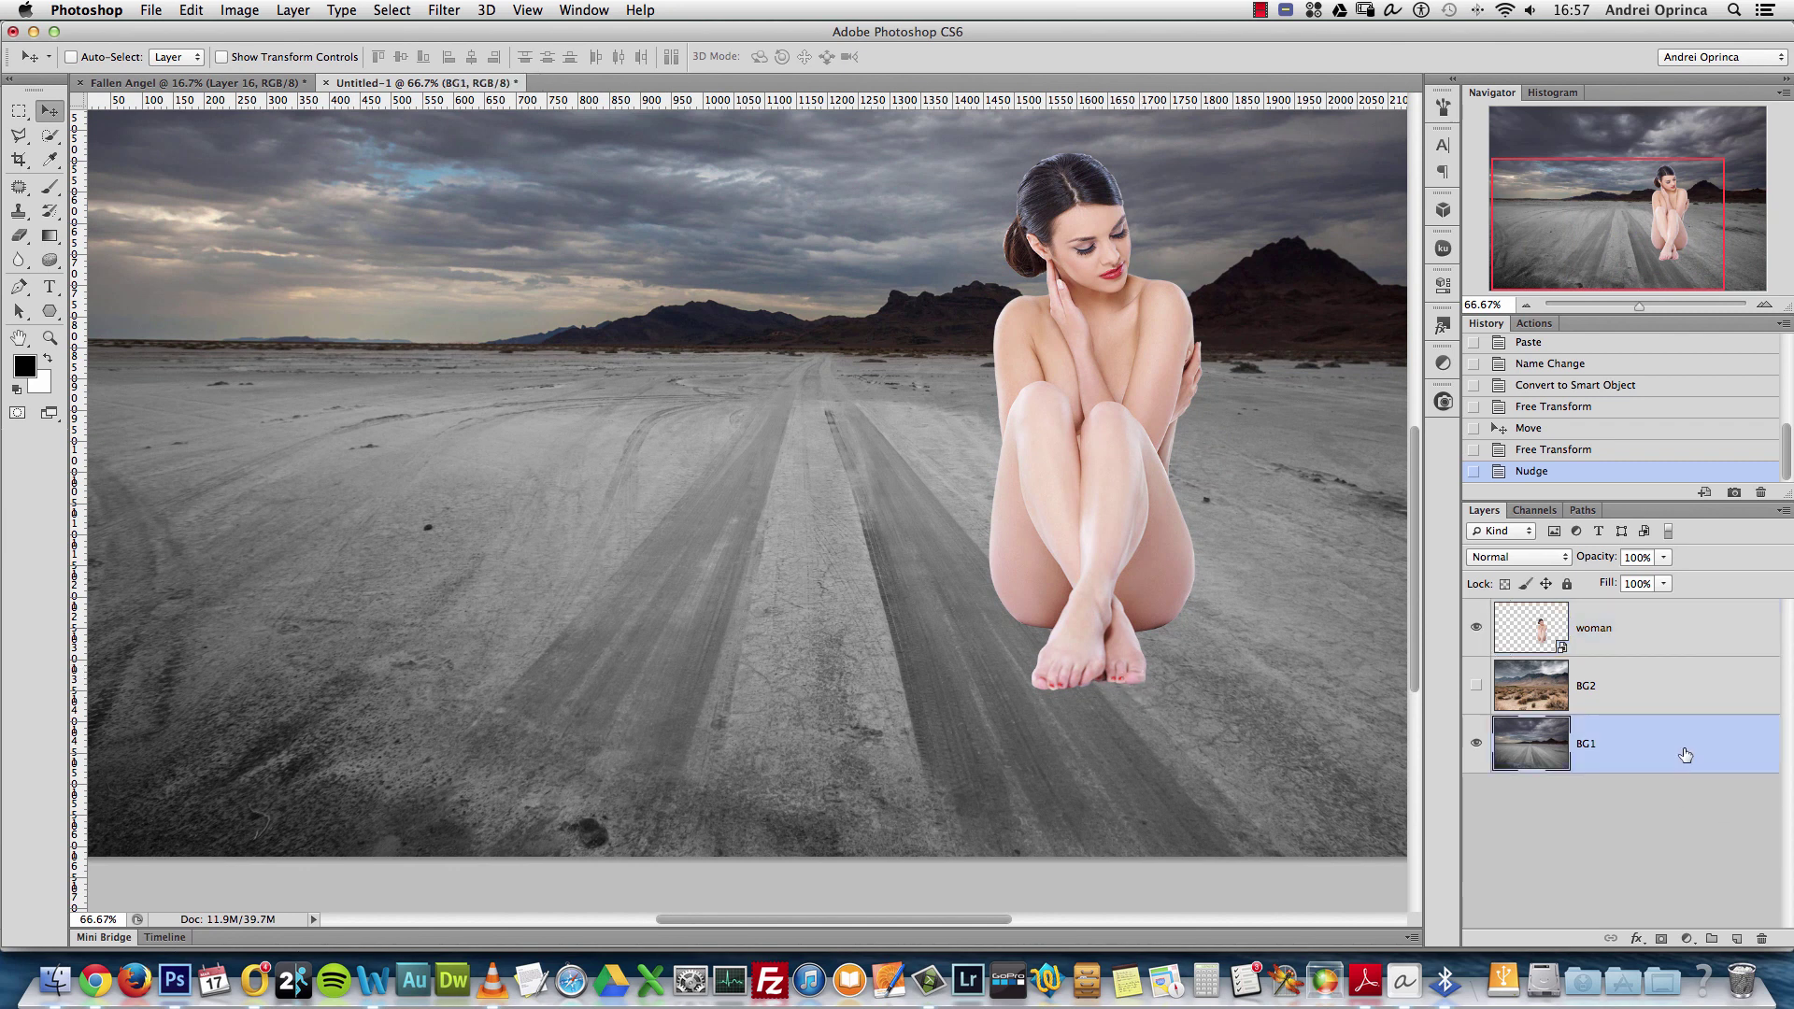
pyautogui.rightClick(1623, 748)
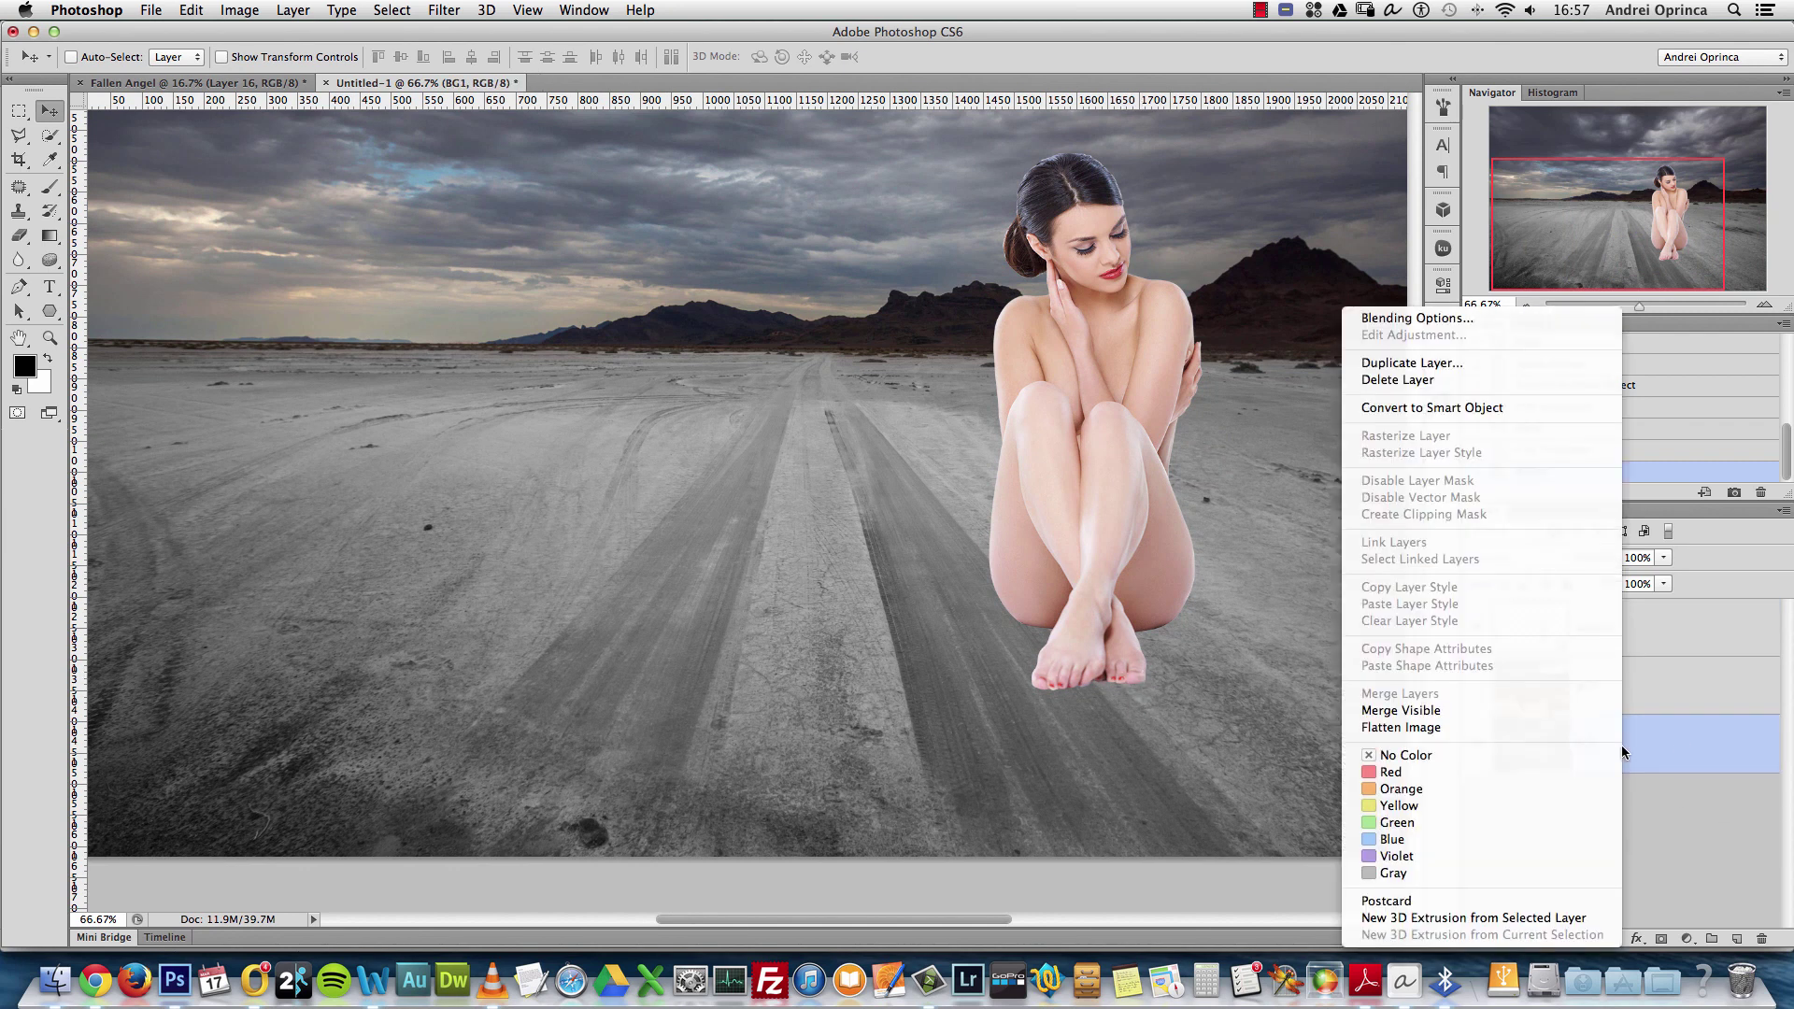
pyautogui.click(1500, 411)
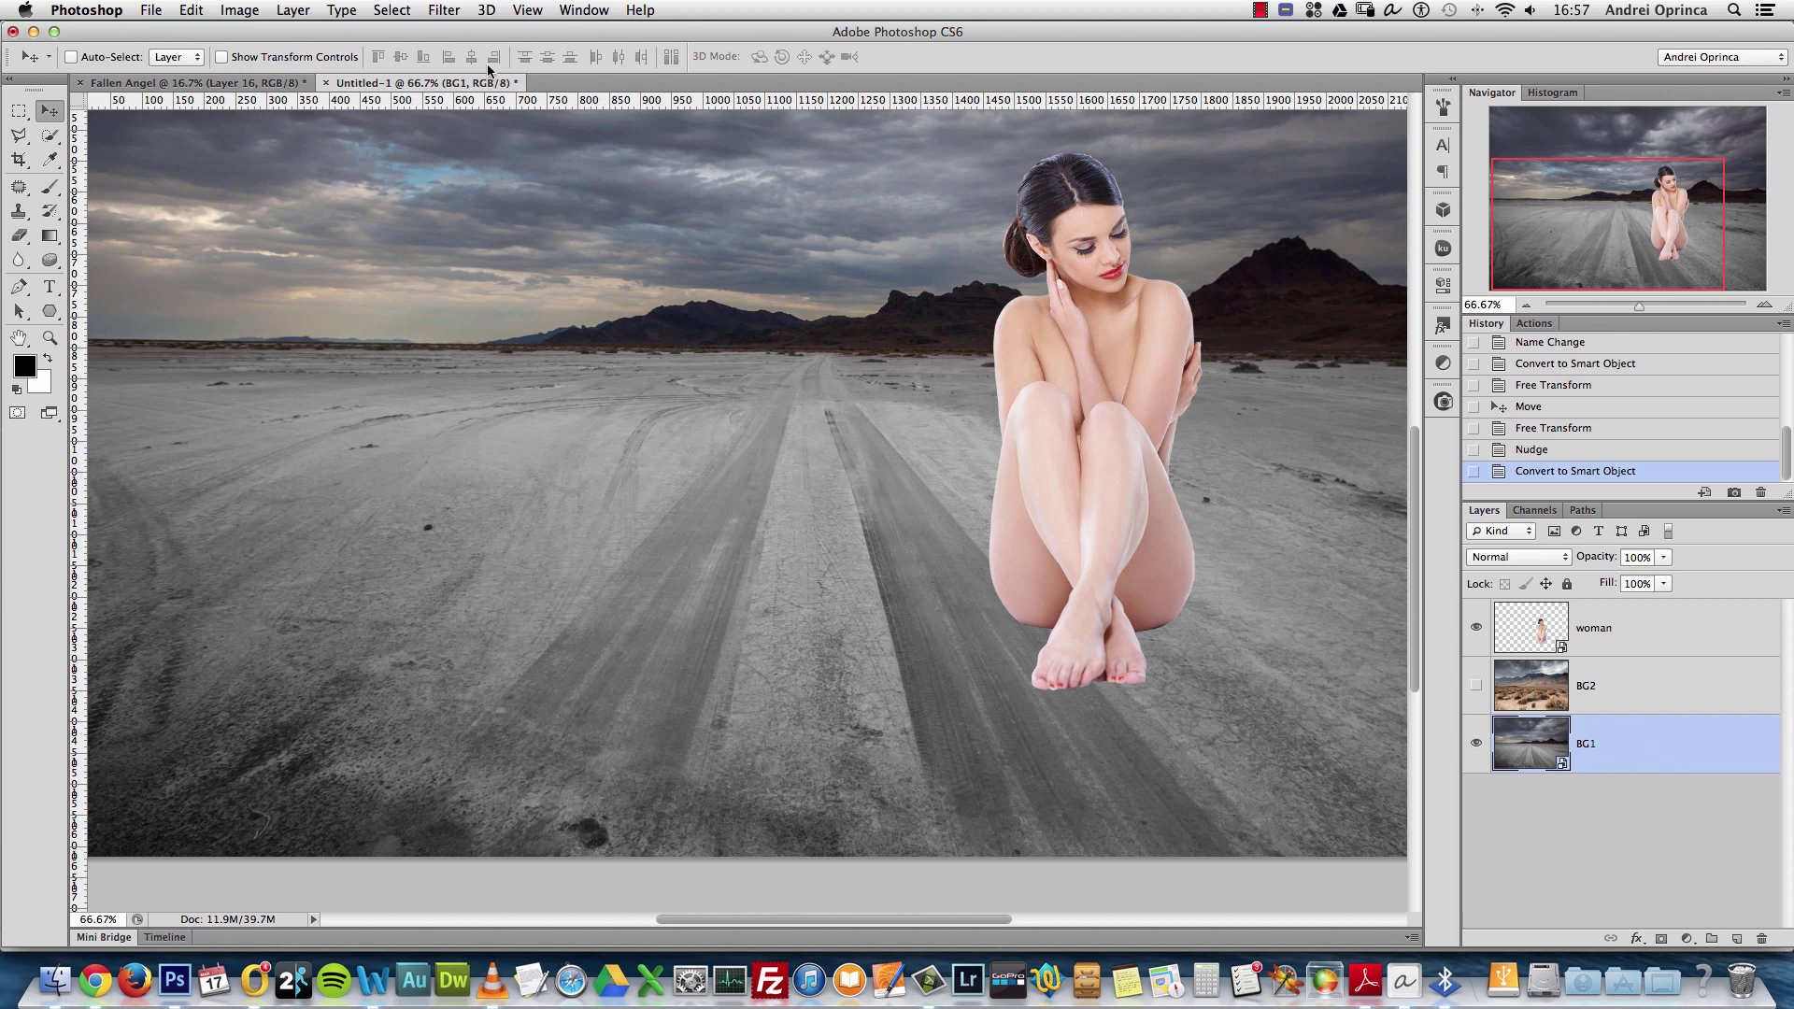
# Start a Gaussian Blur on the BG1 Smart Object and lower its radius to about 1.6 pixels
pyautogui.press('super+x')
pyautogui.press('super+1')
pyautogui.moveTo(976, 496); pyautogui.dragTo(826, 390)
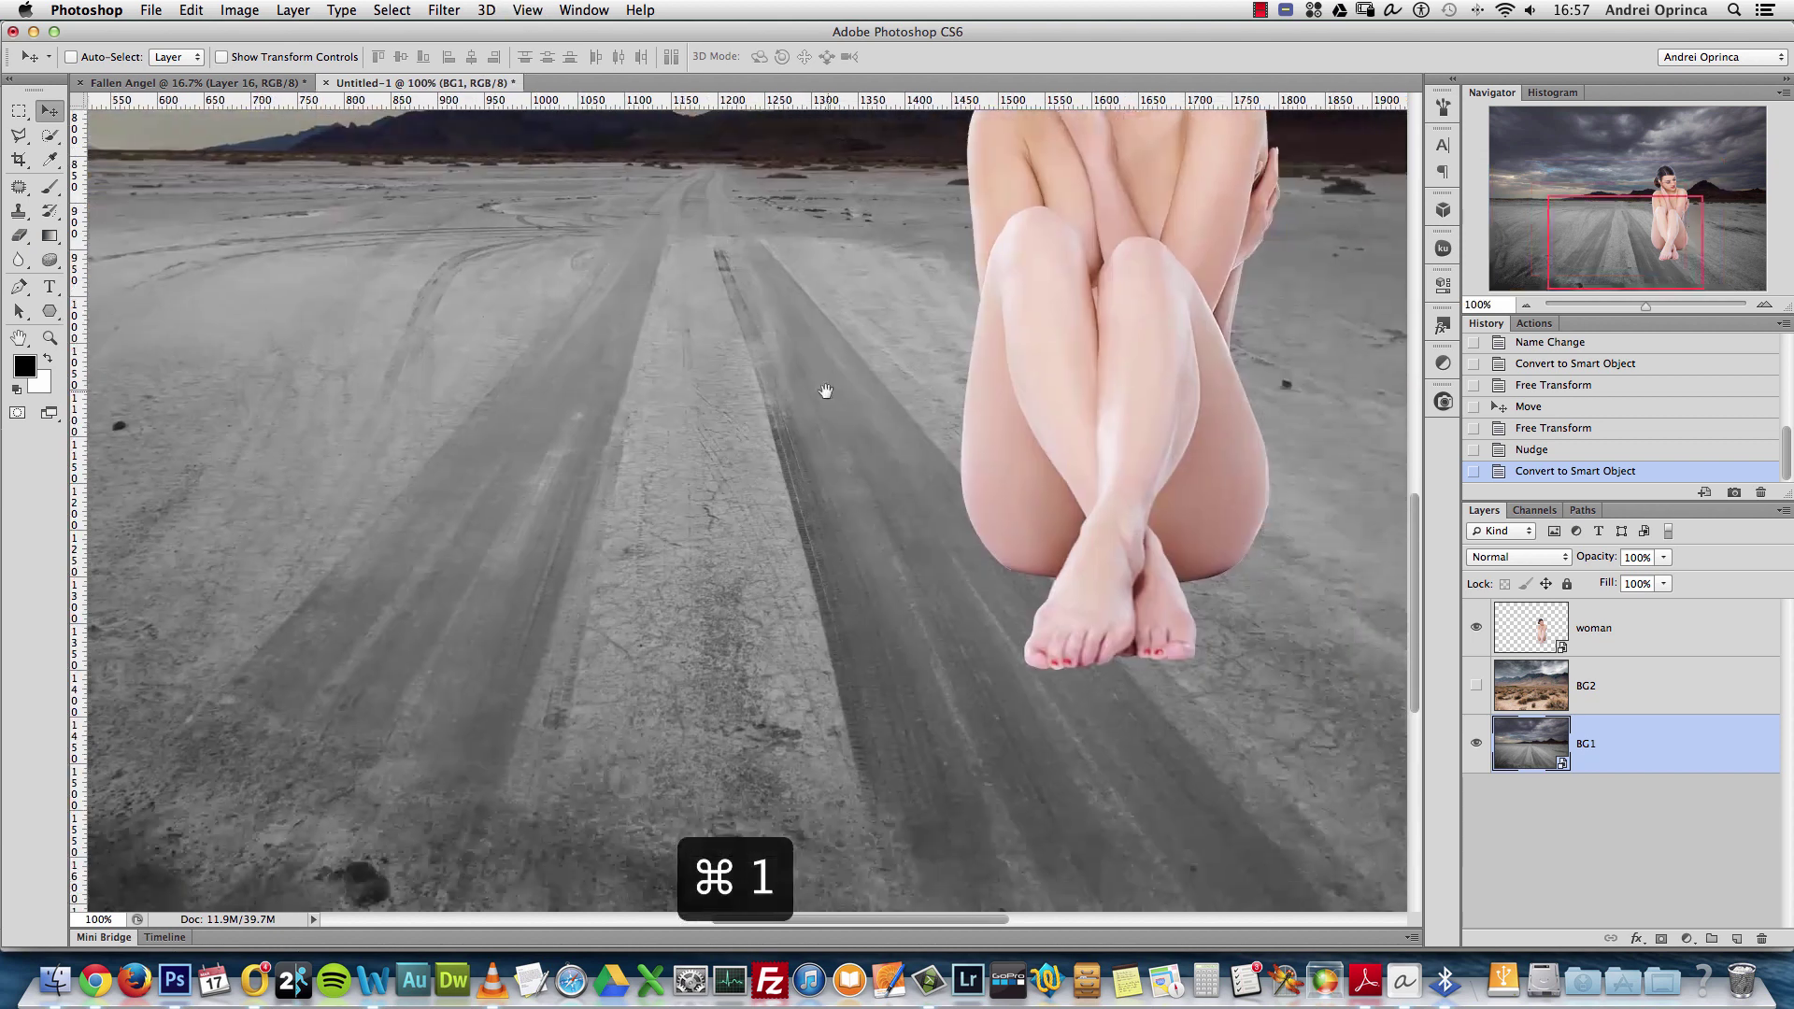
pyautogui.hscroll(-3, 993, 501)
pyautogui.scroll(1, 993, 501)
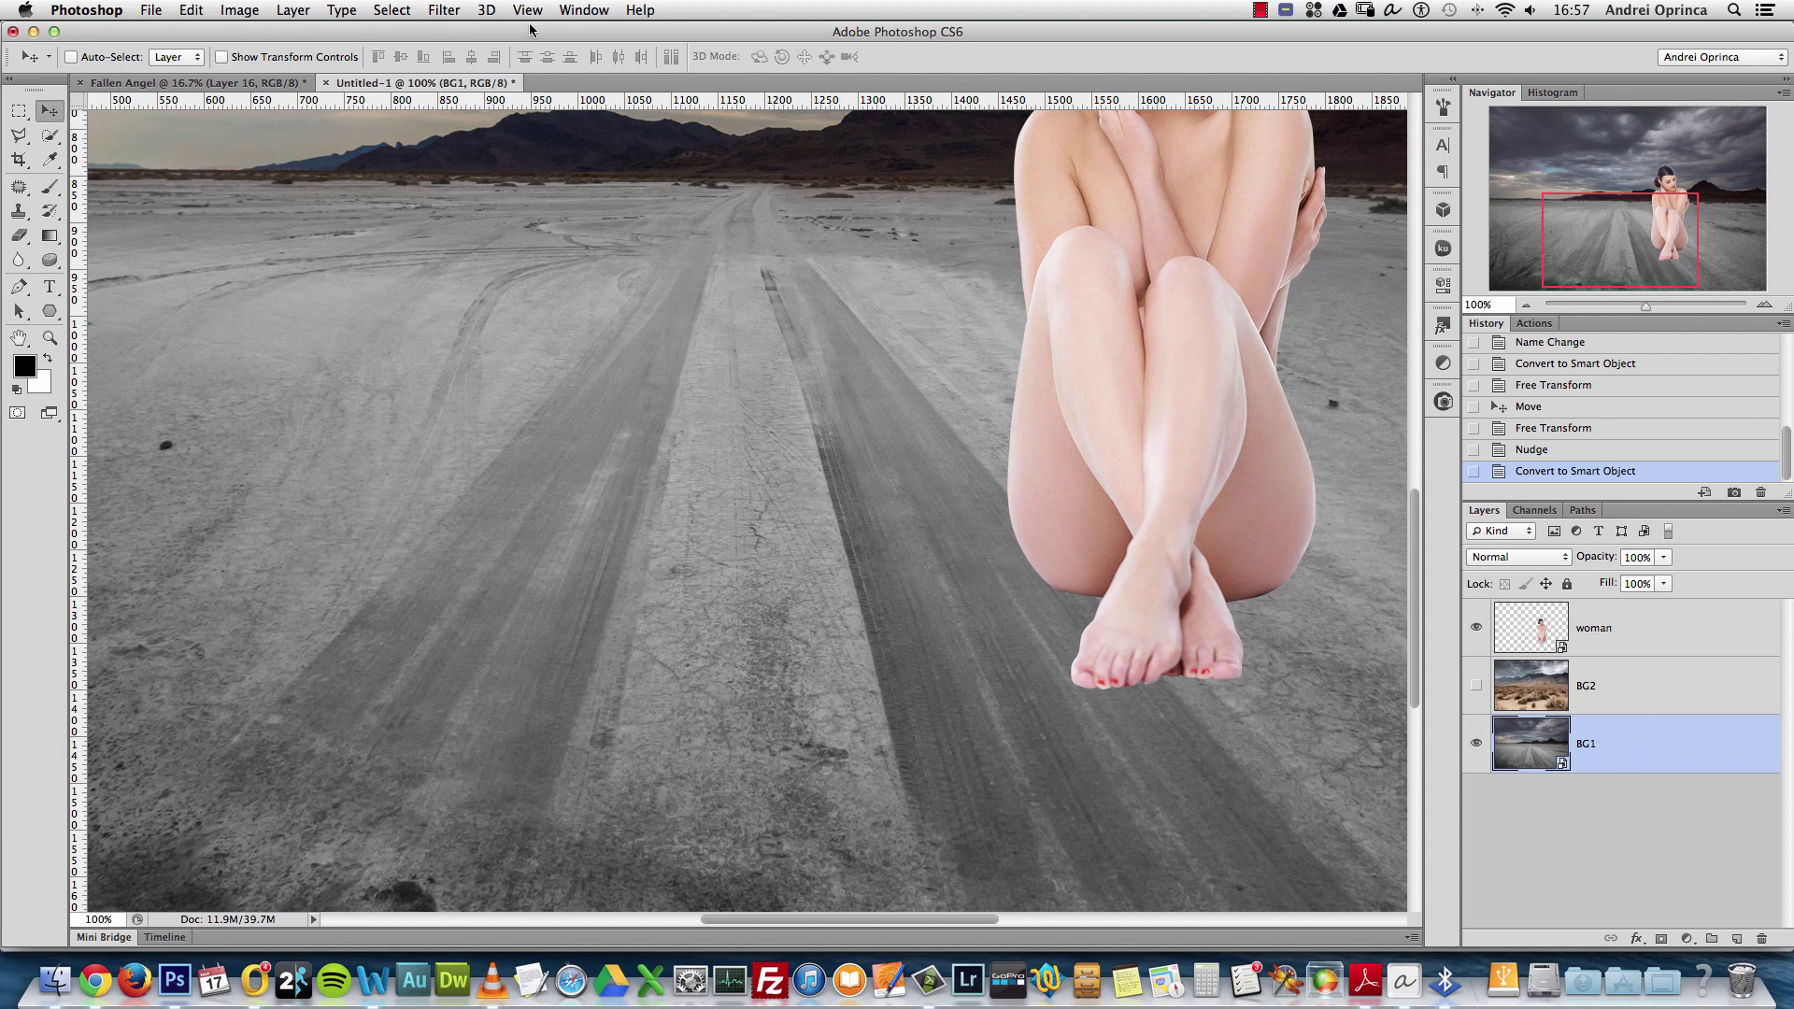
pyautogui.click(453, 11)
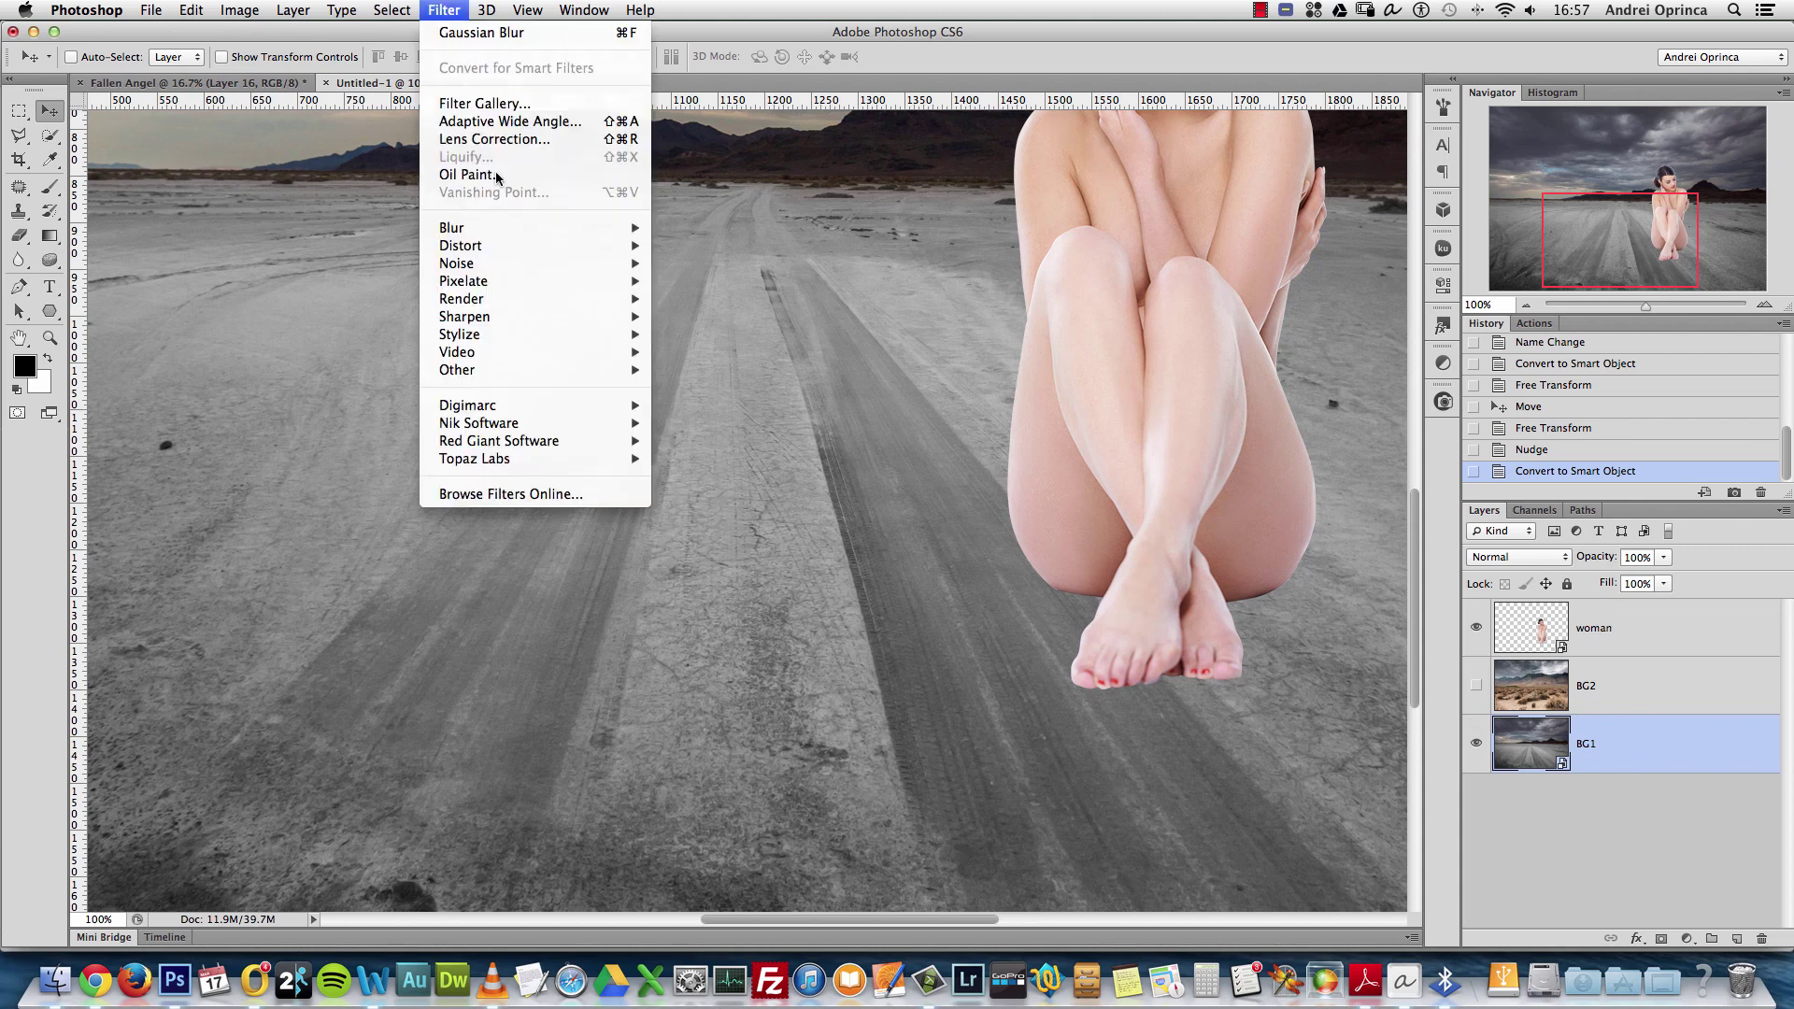
pyautogui.moveTo(512, 229)
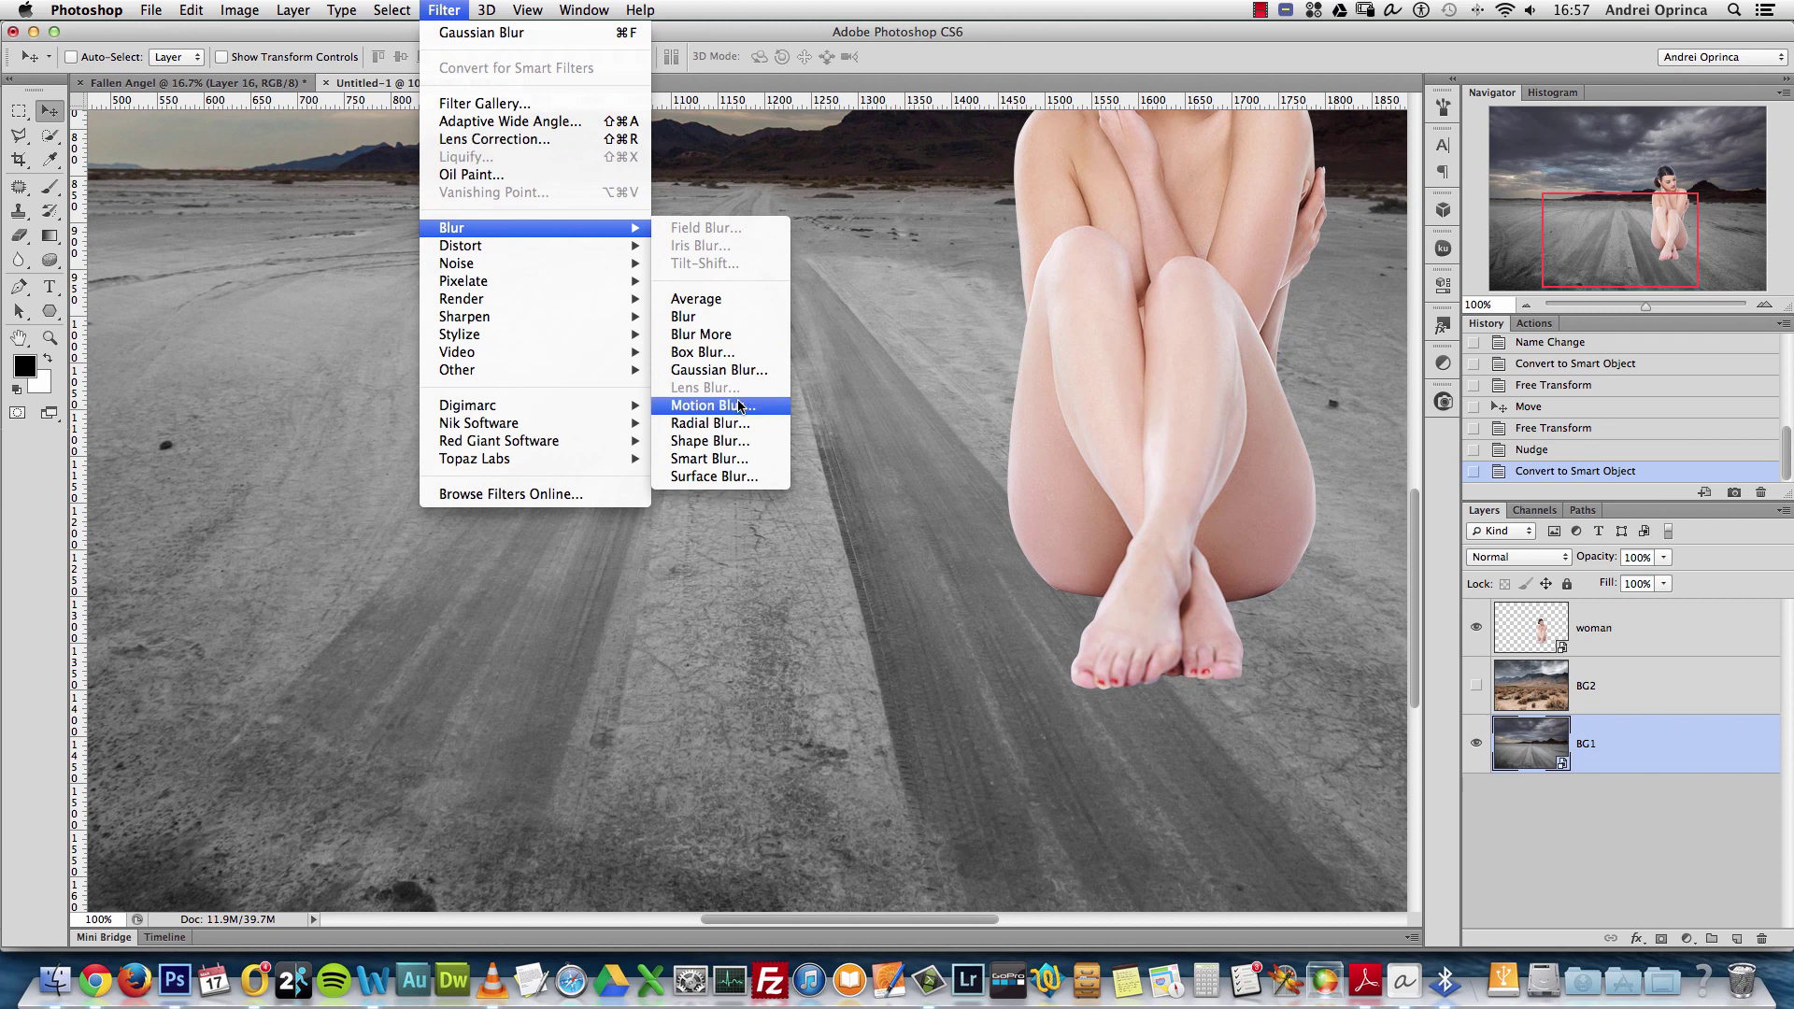
pyautogui.click(733, 371)
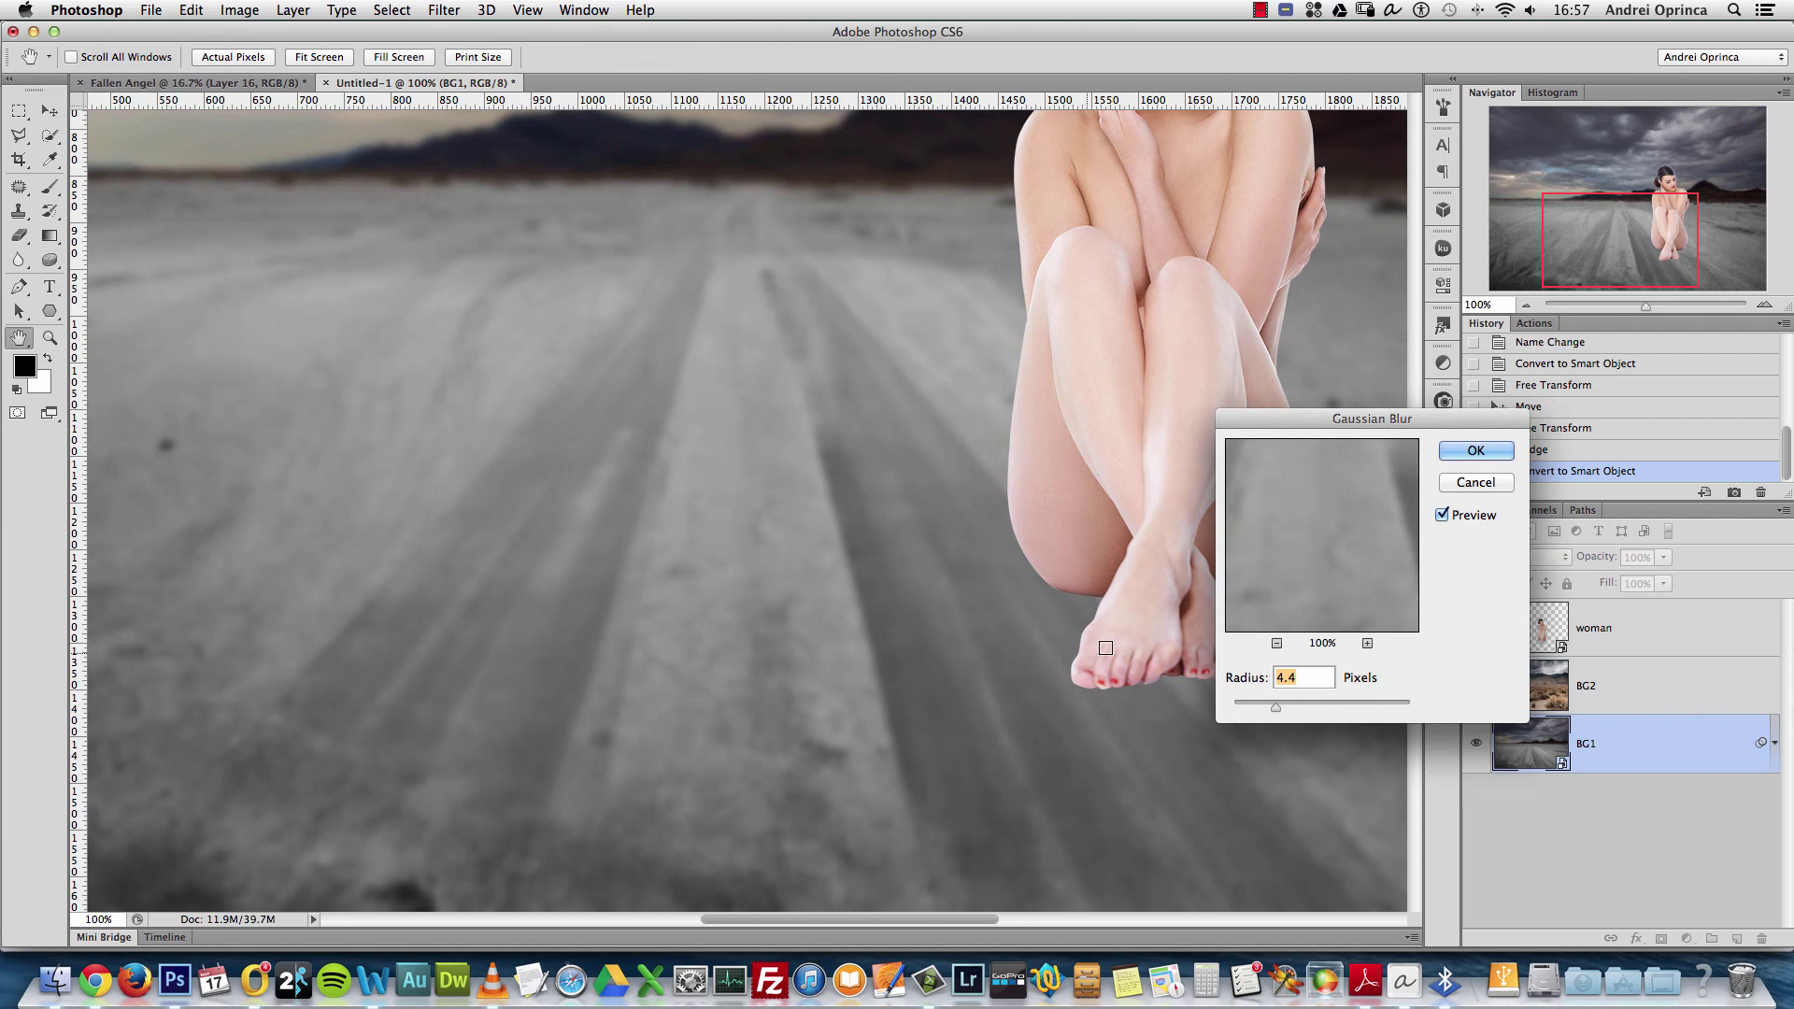
pyautogui.click(1249, 707)
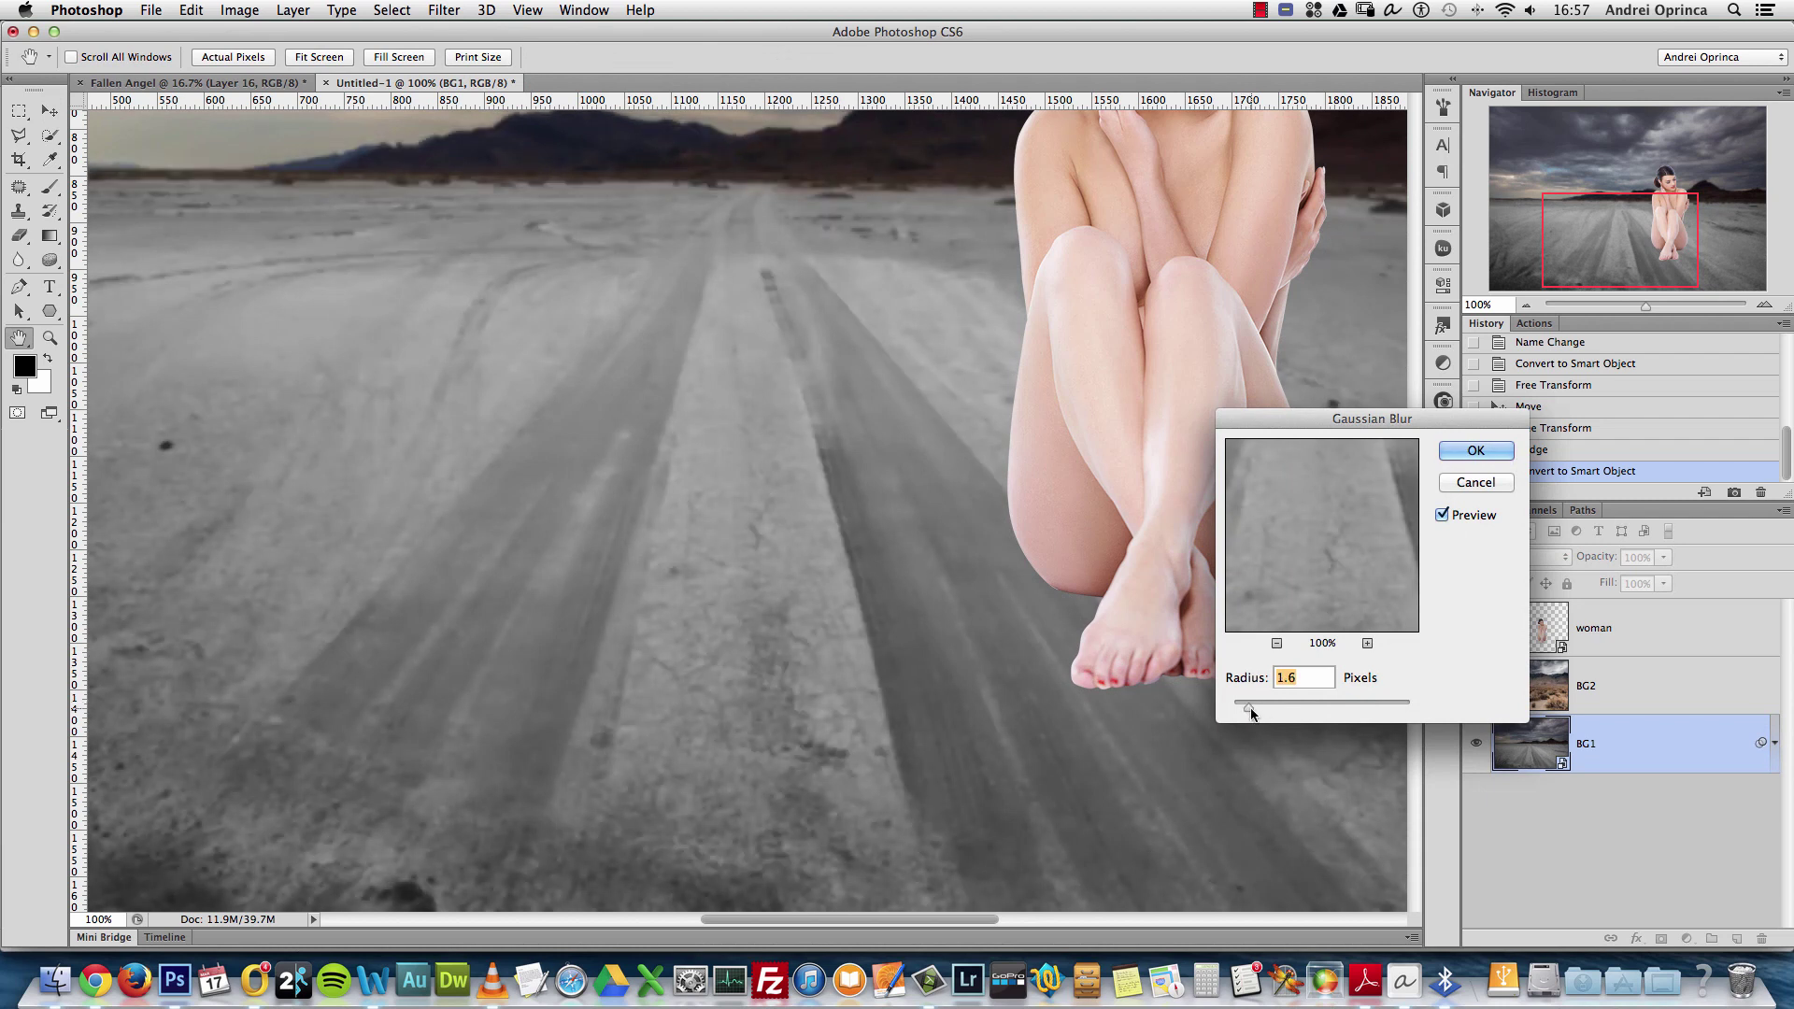
pyautogui.hscroll(5, 1047, 705)
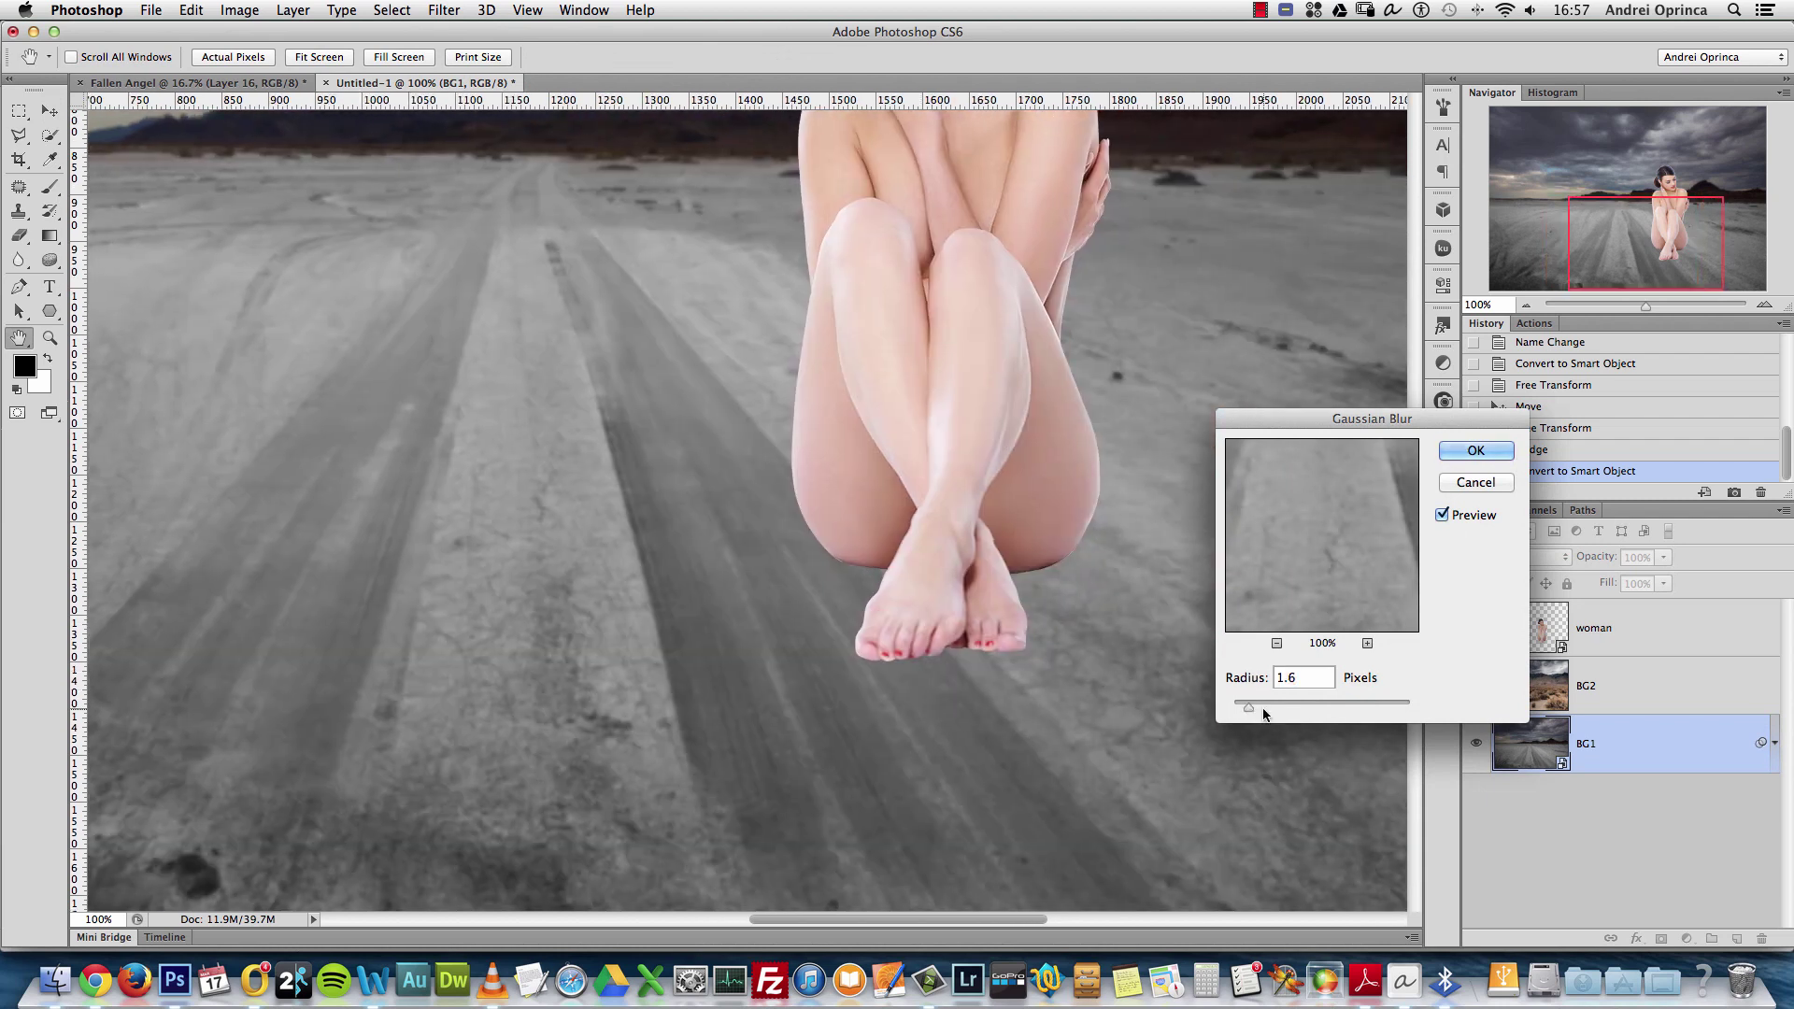
# Set the Gaussian Blur radius for BG1 to 1.5 pixels and apply the filter
pyautogui.click(1293, 676)
pyautogui.press('BackSpace')
pyautogui.write('3')
pyautogui.press('BackSpace')
pyautogui.write('5')
pyautogui.click(1482, 452)
# Compare the sharpness of the woman's feet with the blurred ground at 200% and 100% magnification
pyautogui.click(1759, 305)
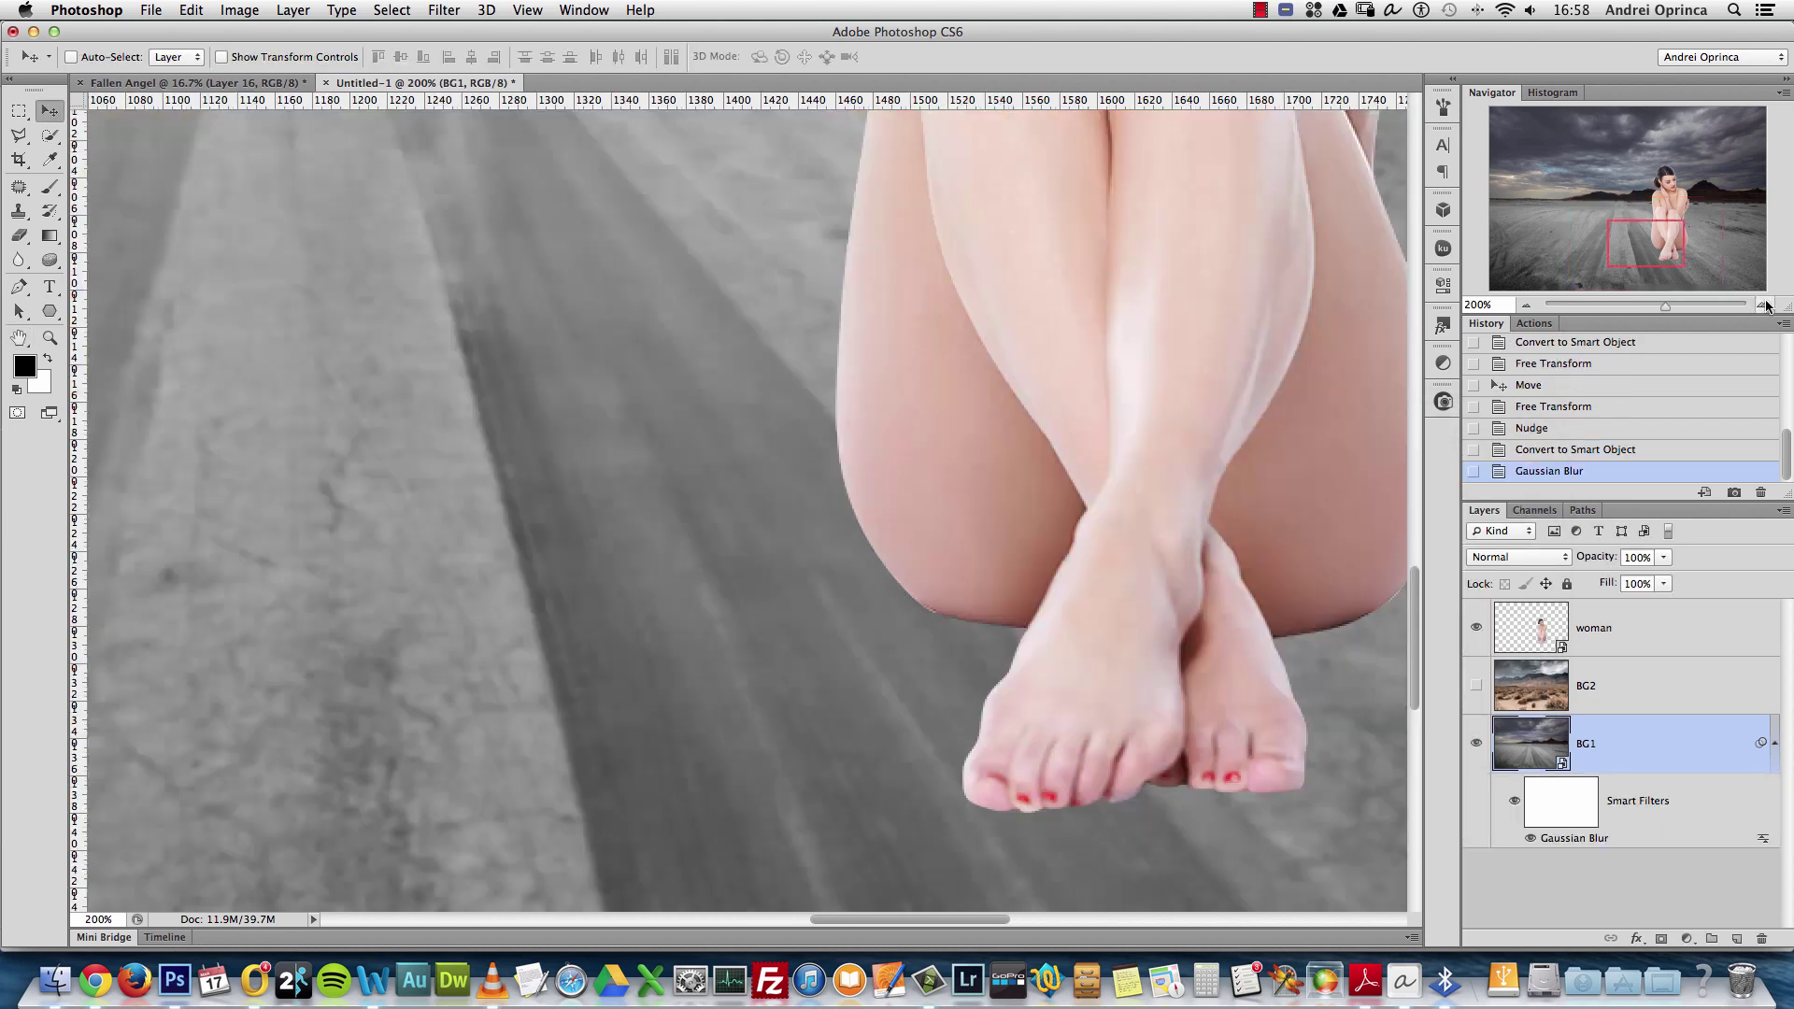
pyautogui.moveTo(894, 573); pyautogui.dragTo(661, 473)
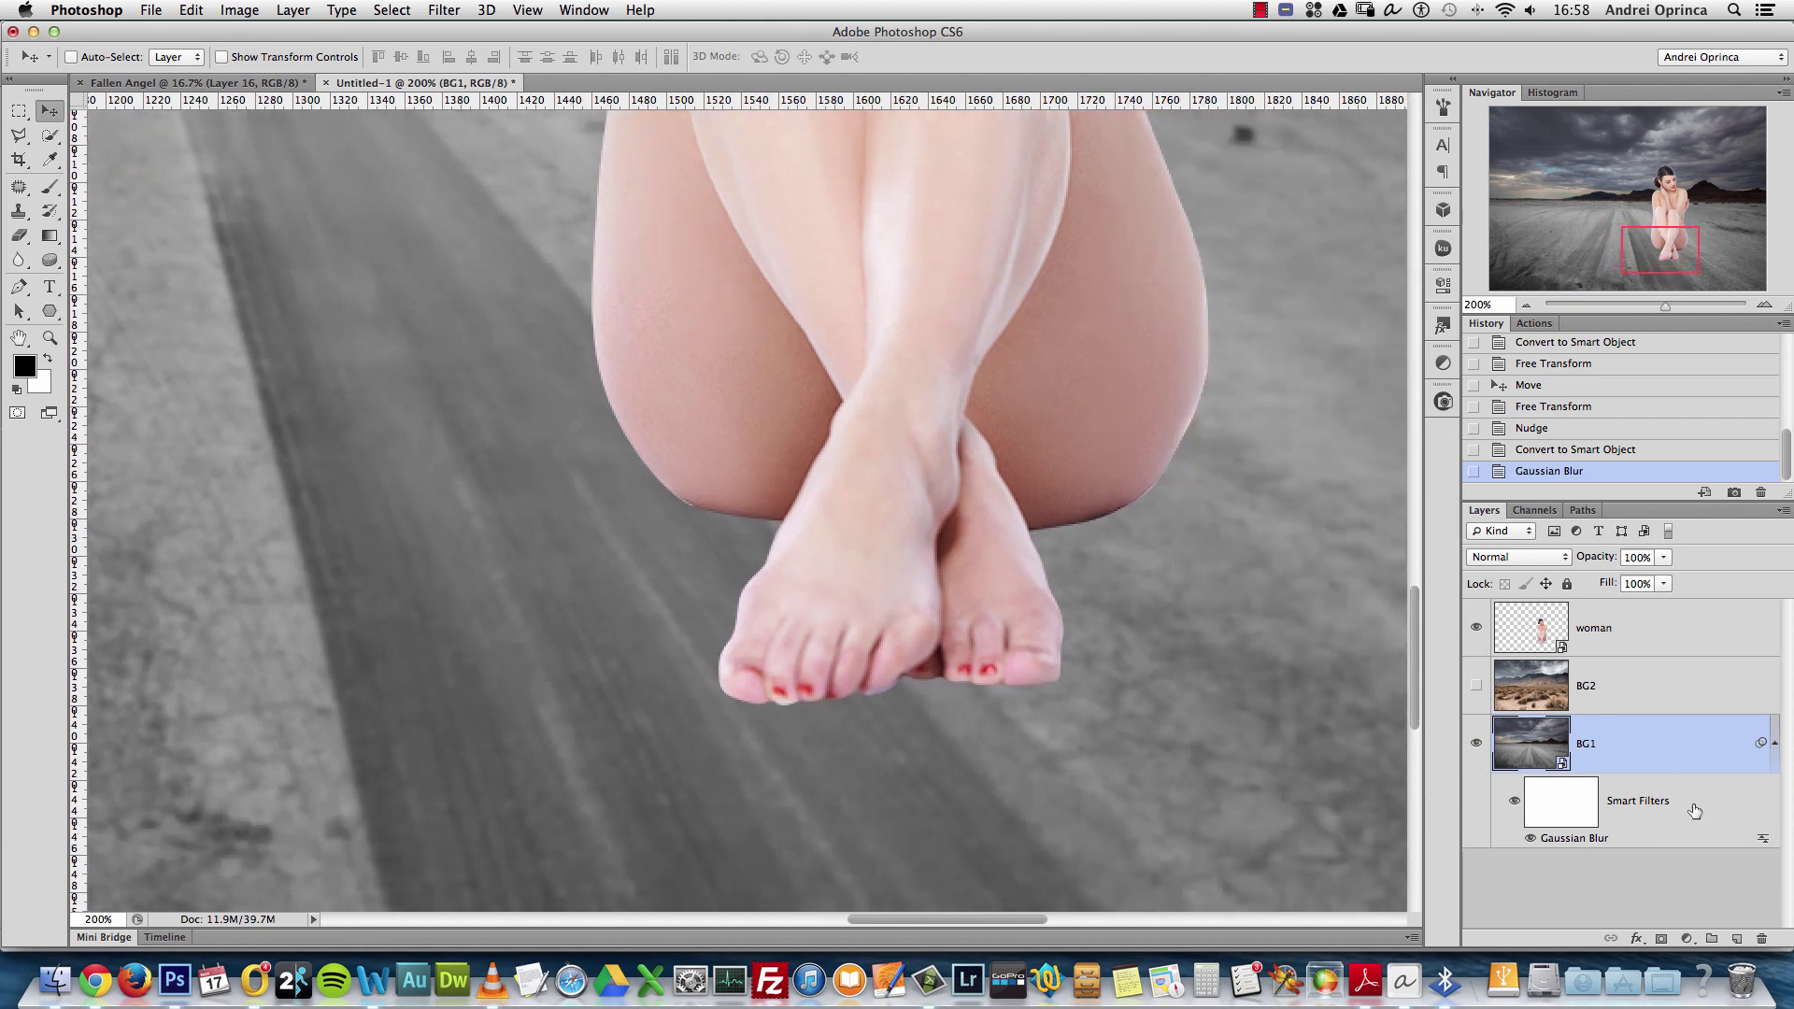
pyautogui.click(1630, 631)
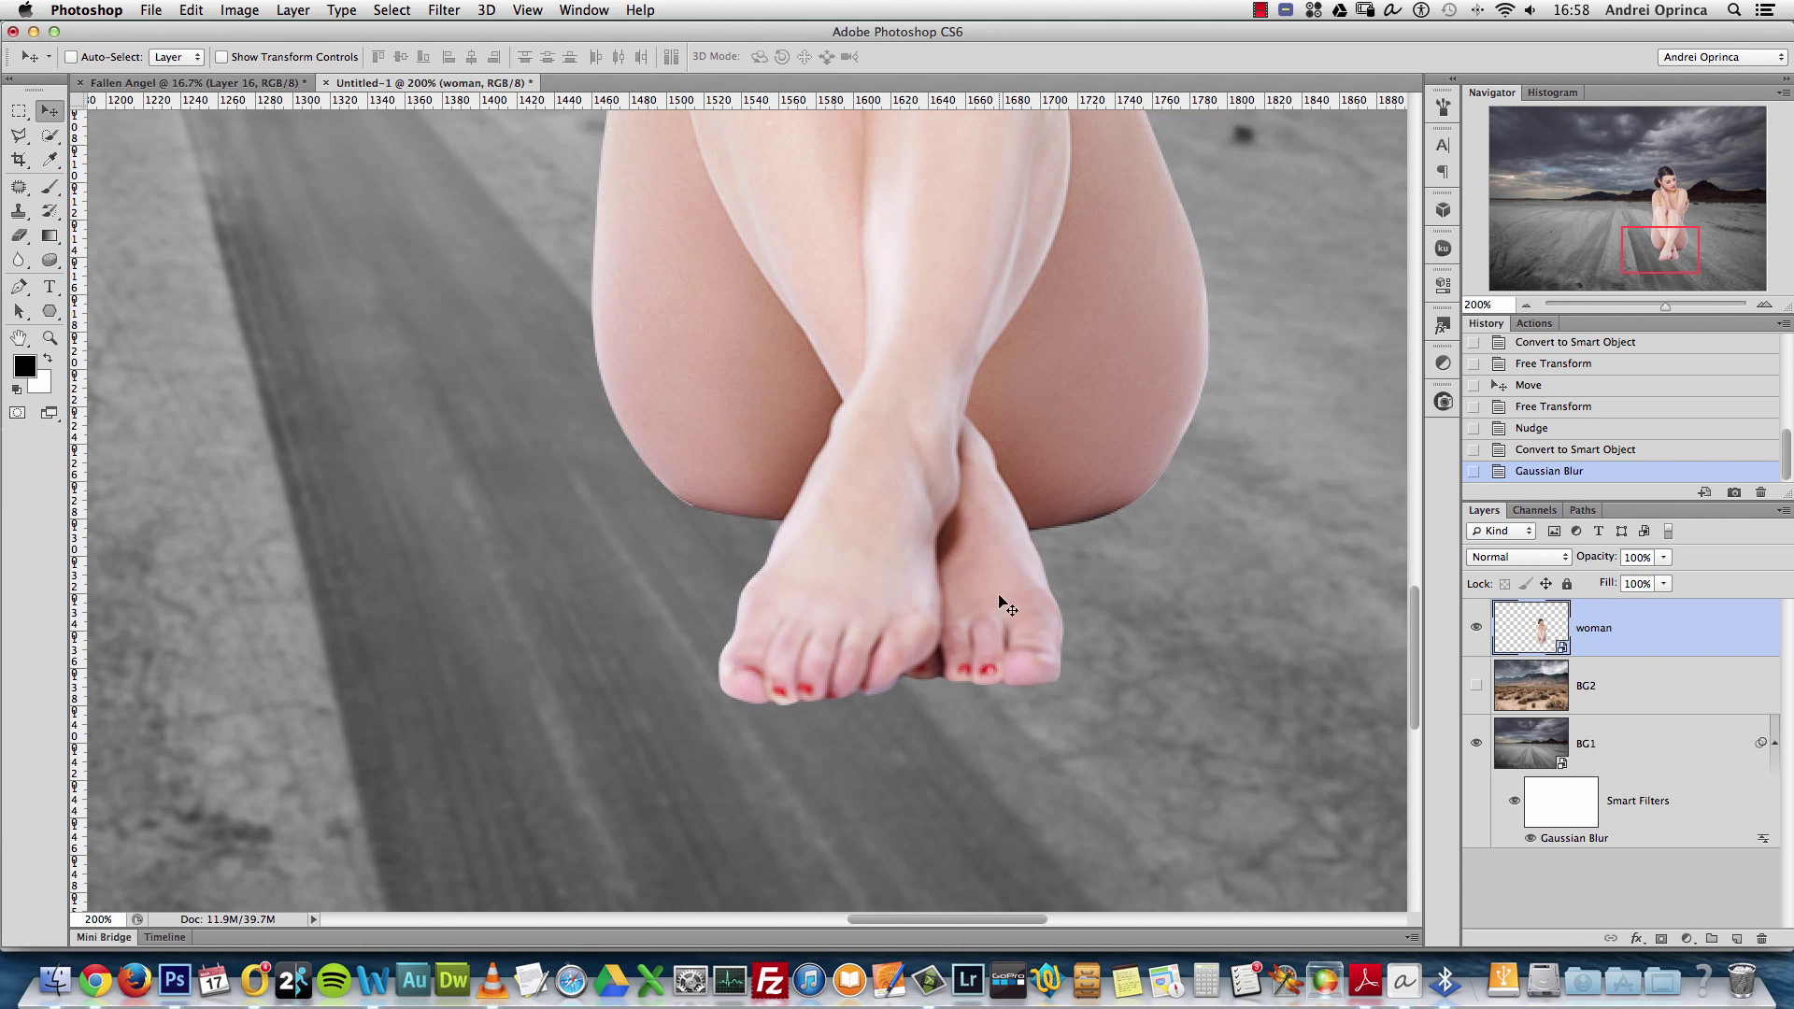
pyautogui.click(1526, 305)
pyautogui.hscroll(-5, 1034, 460)
pyautogui.scroll(2, 1033, 460)
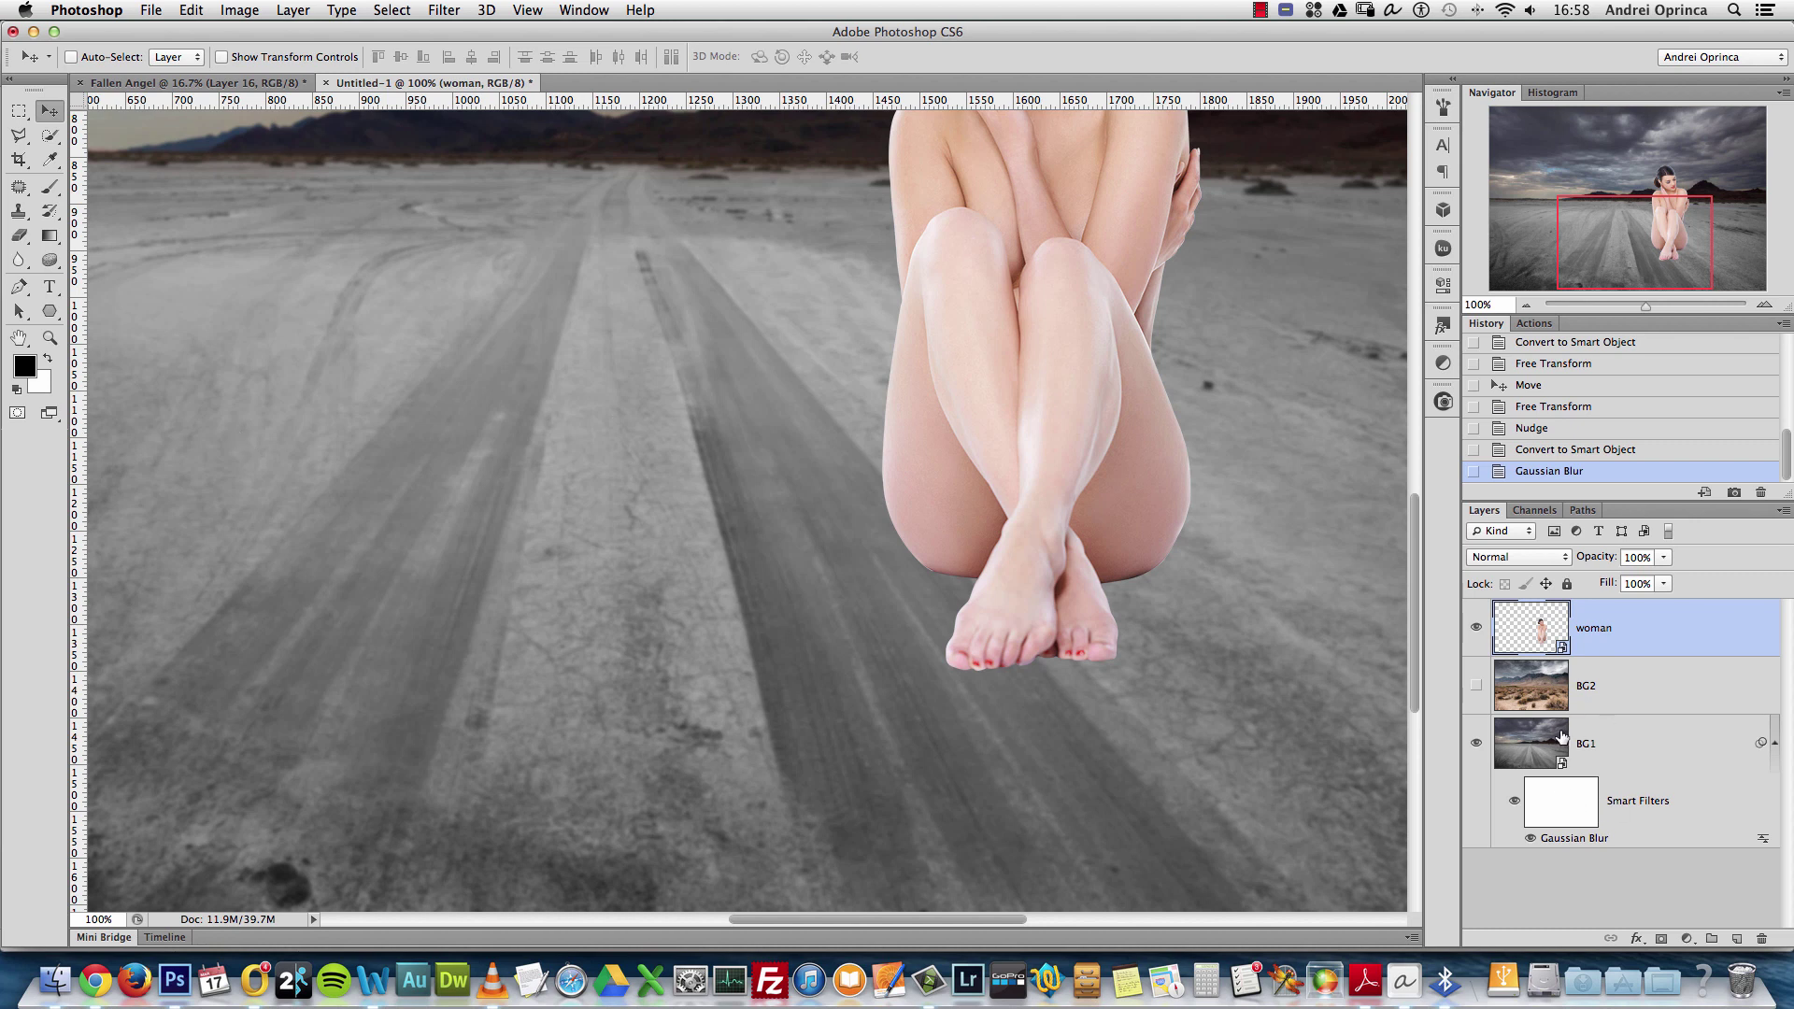
# Set the Gradient tool to the Foreground to Background preset and target the smart filter mask of BG1
pyautogui.click(50, 235)
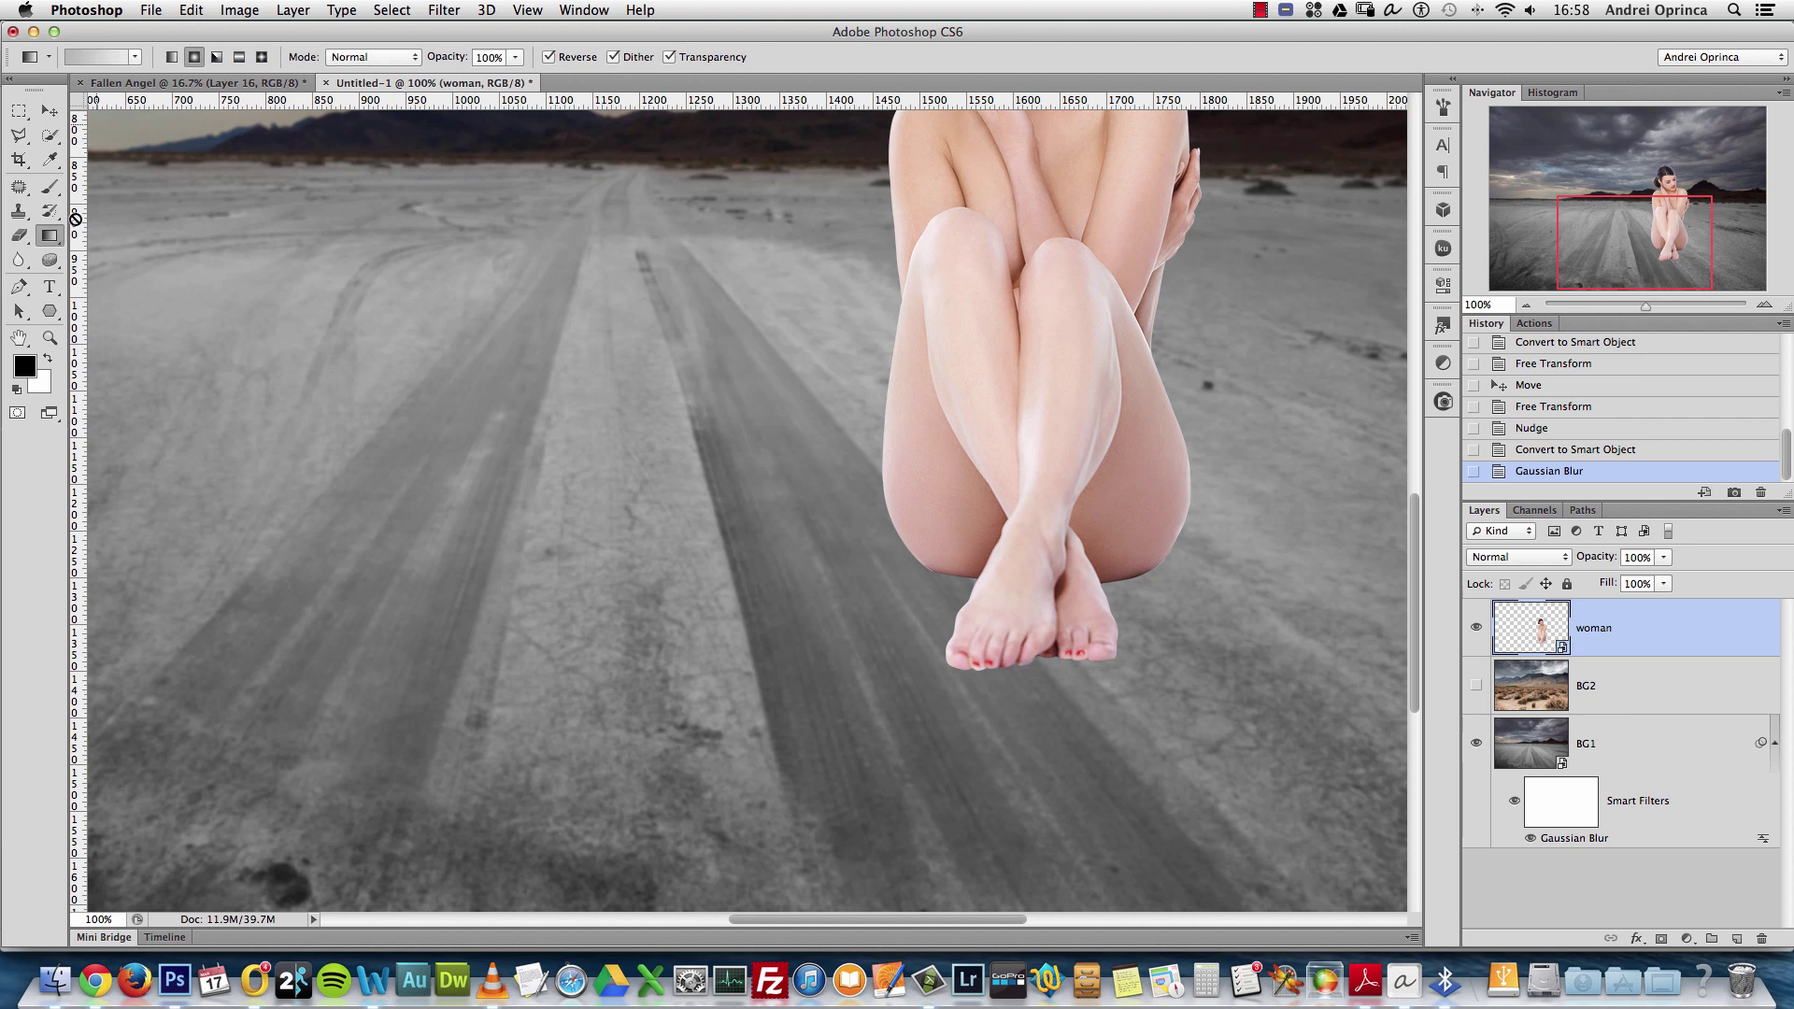
pyautogui.click(101, 57)
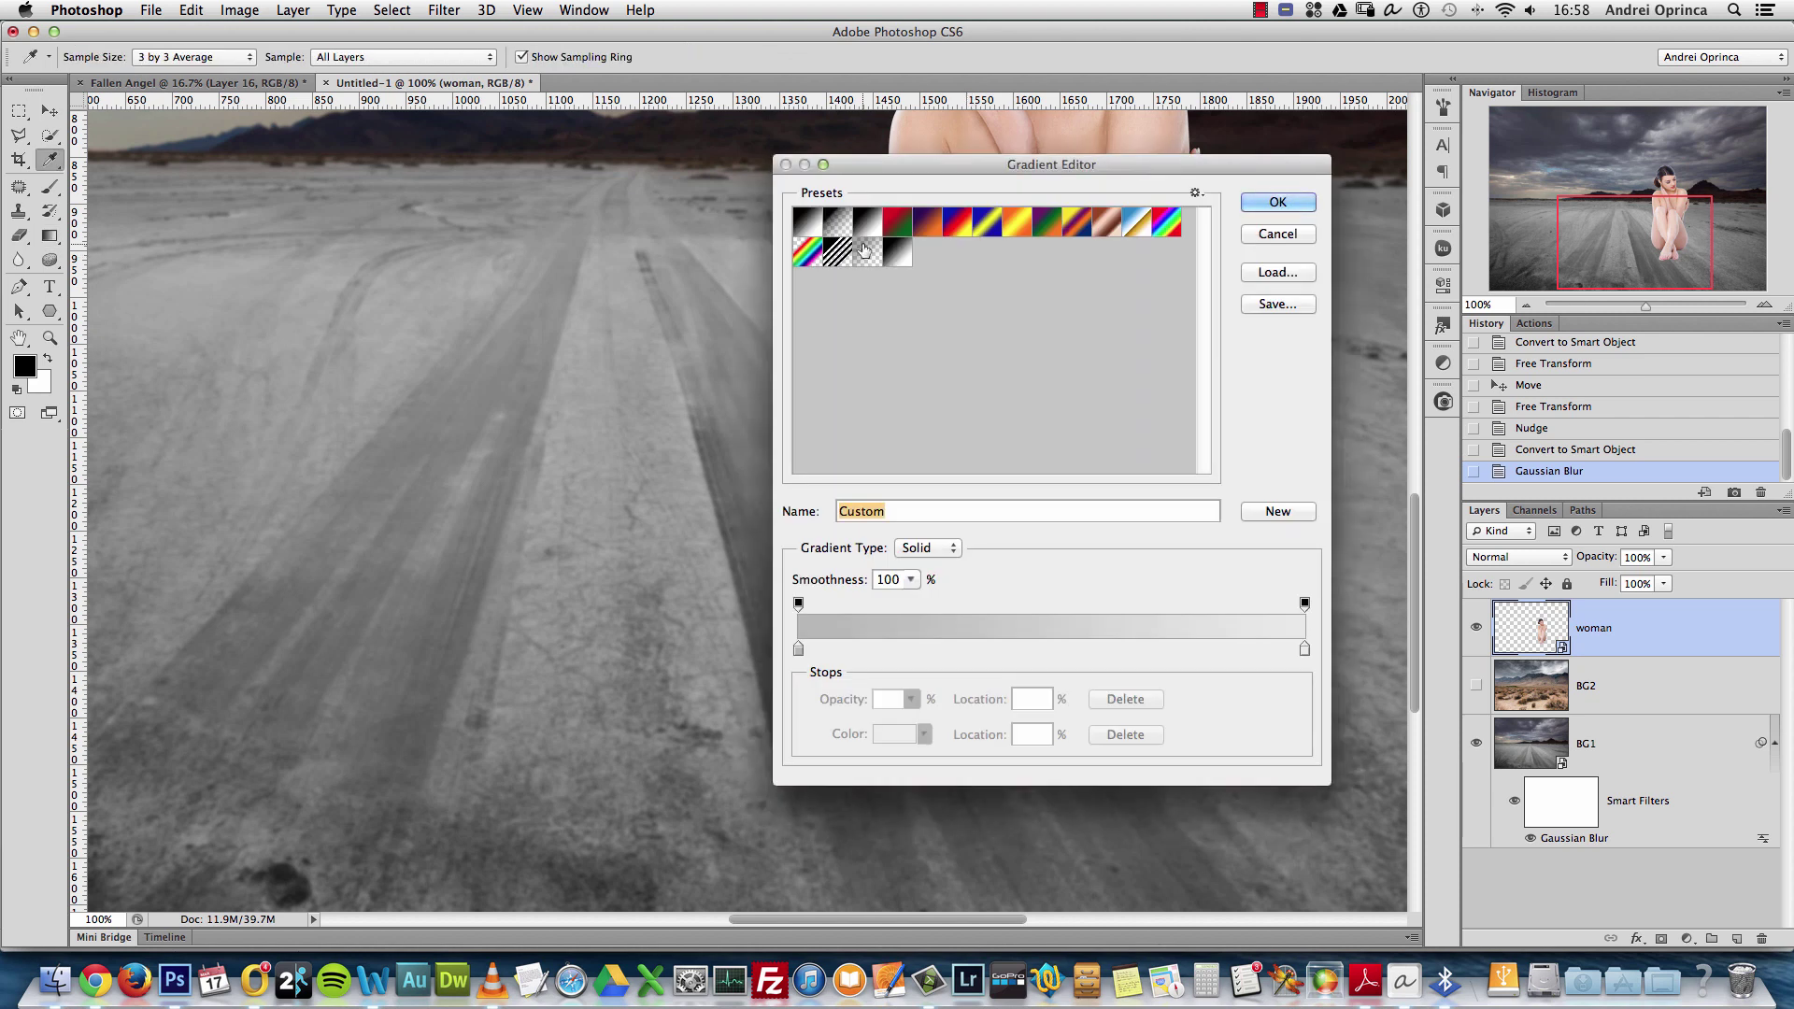
pyautogui.click(809, 224)
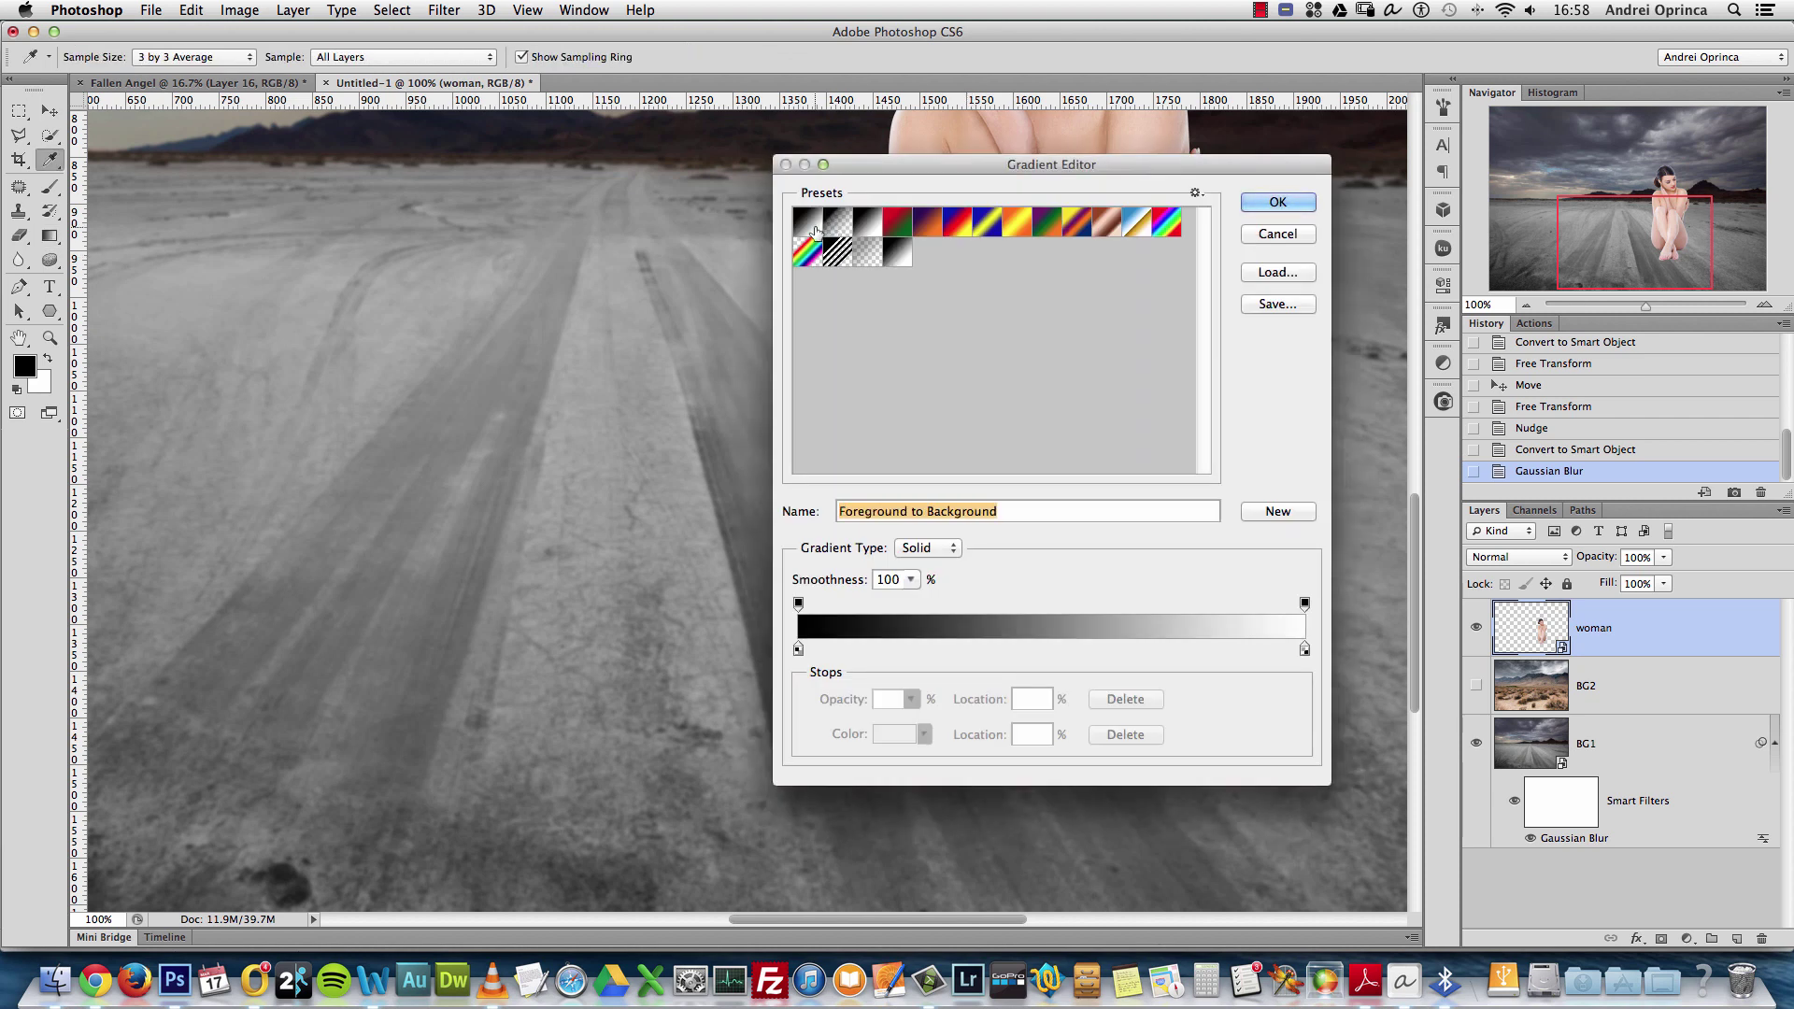
pyautogui.click(1265, 203)
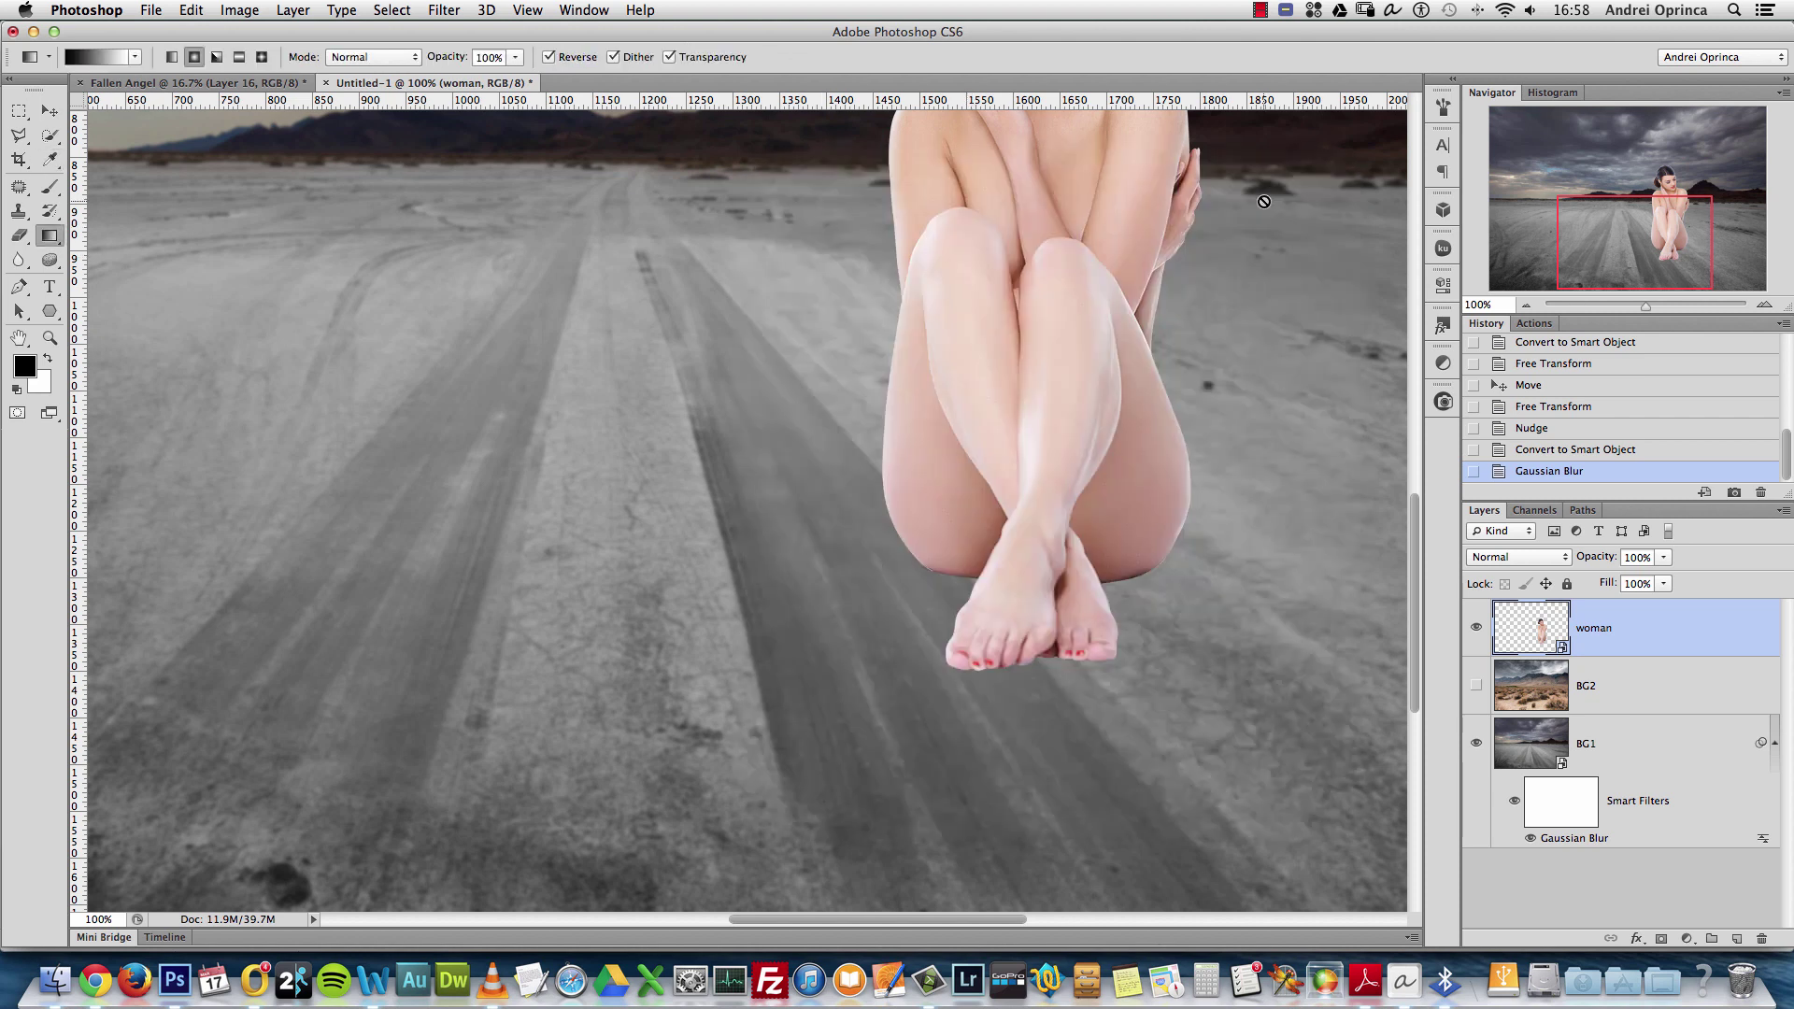
pyautogui.click(1575, 805)
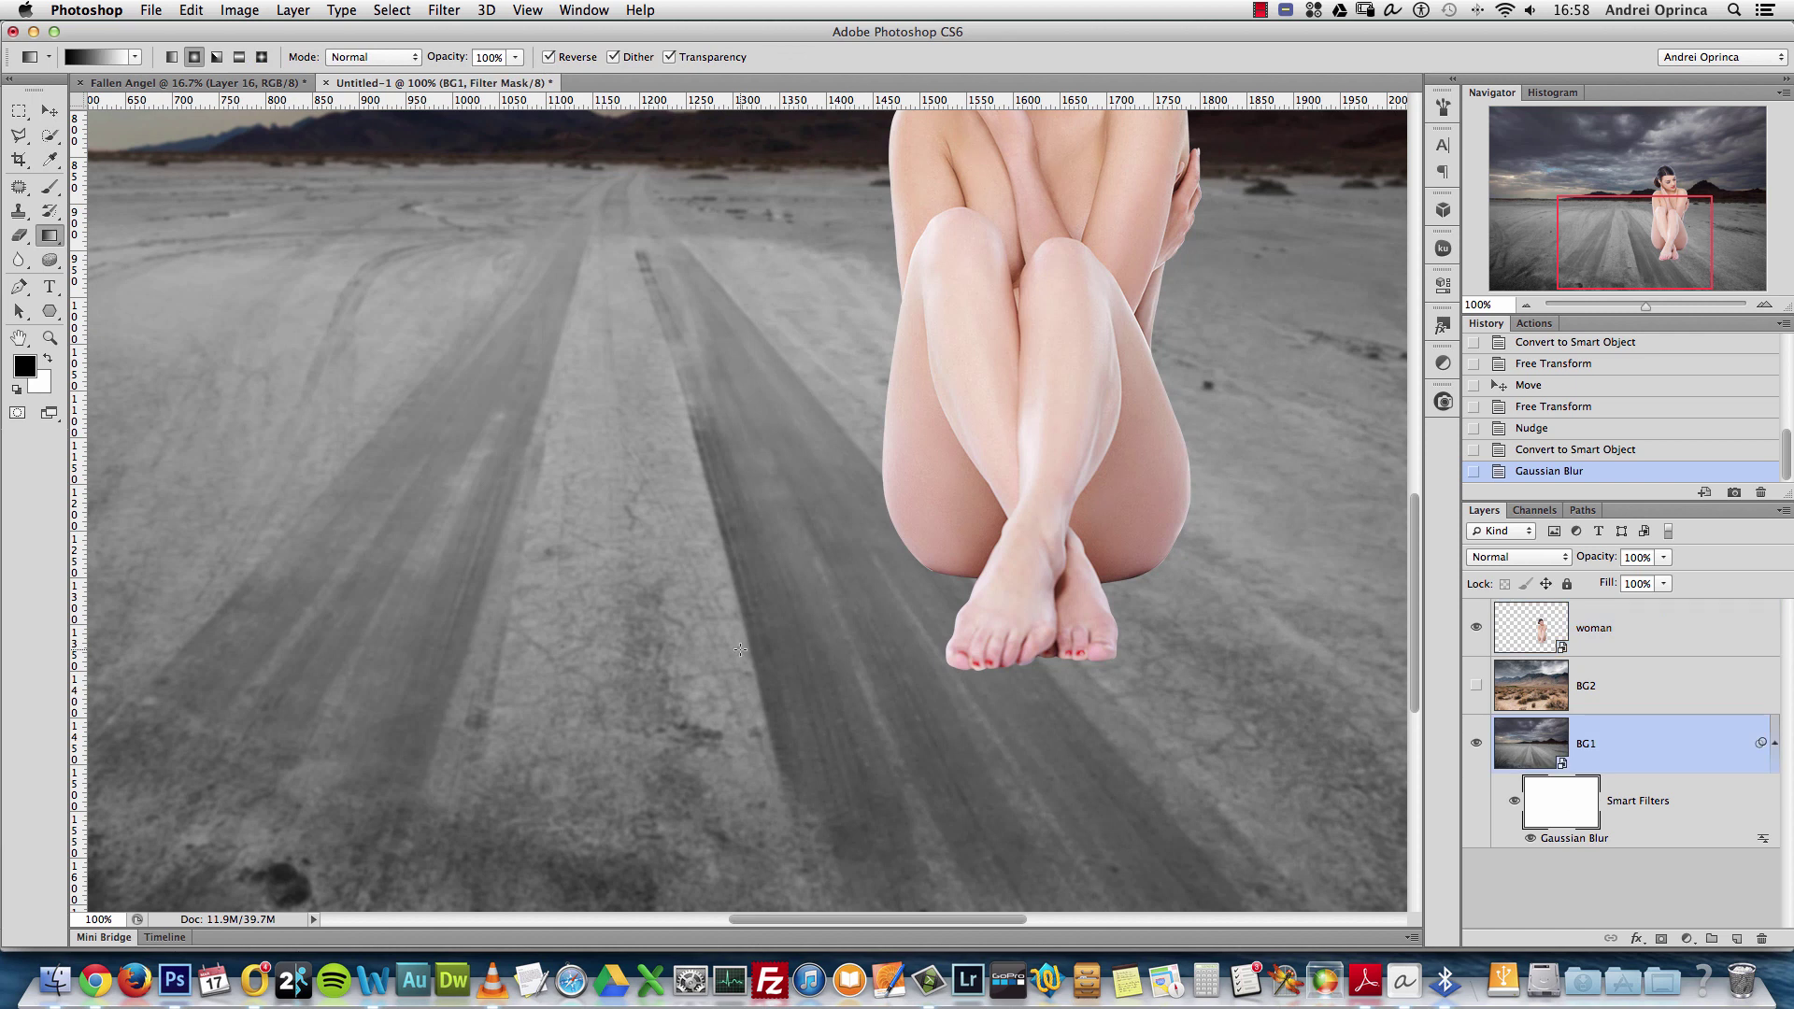
# Try a radial gradient on BG1's filter mask, then switch to a reversed linear gradient and test several strokes over the ground
pyautogui.moveTo(761, 627); pyautogui.dragTo(756, 439)
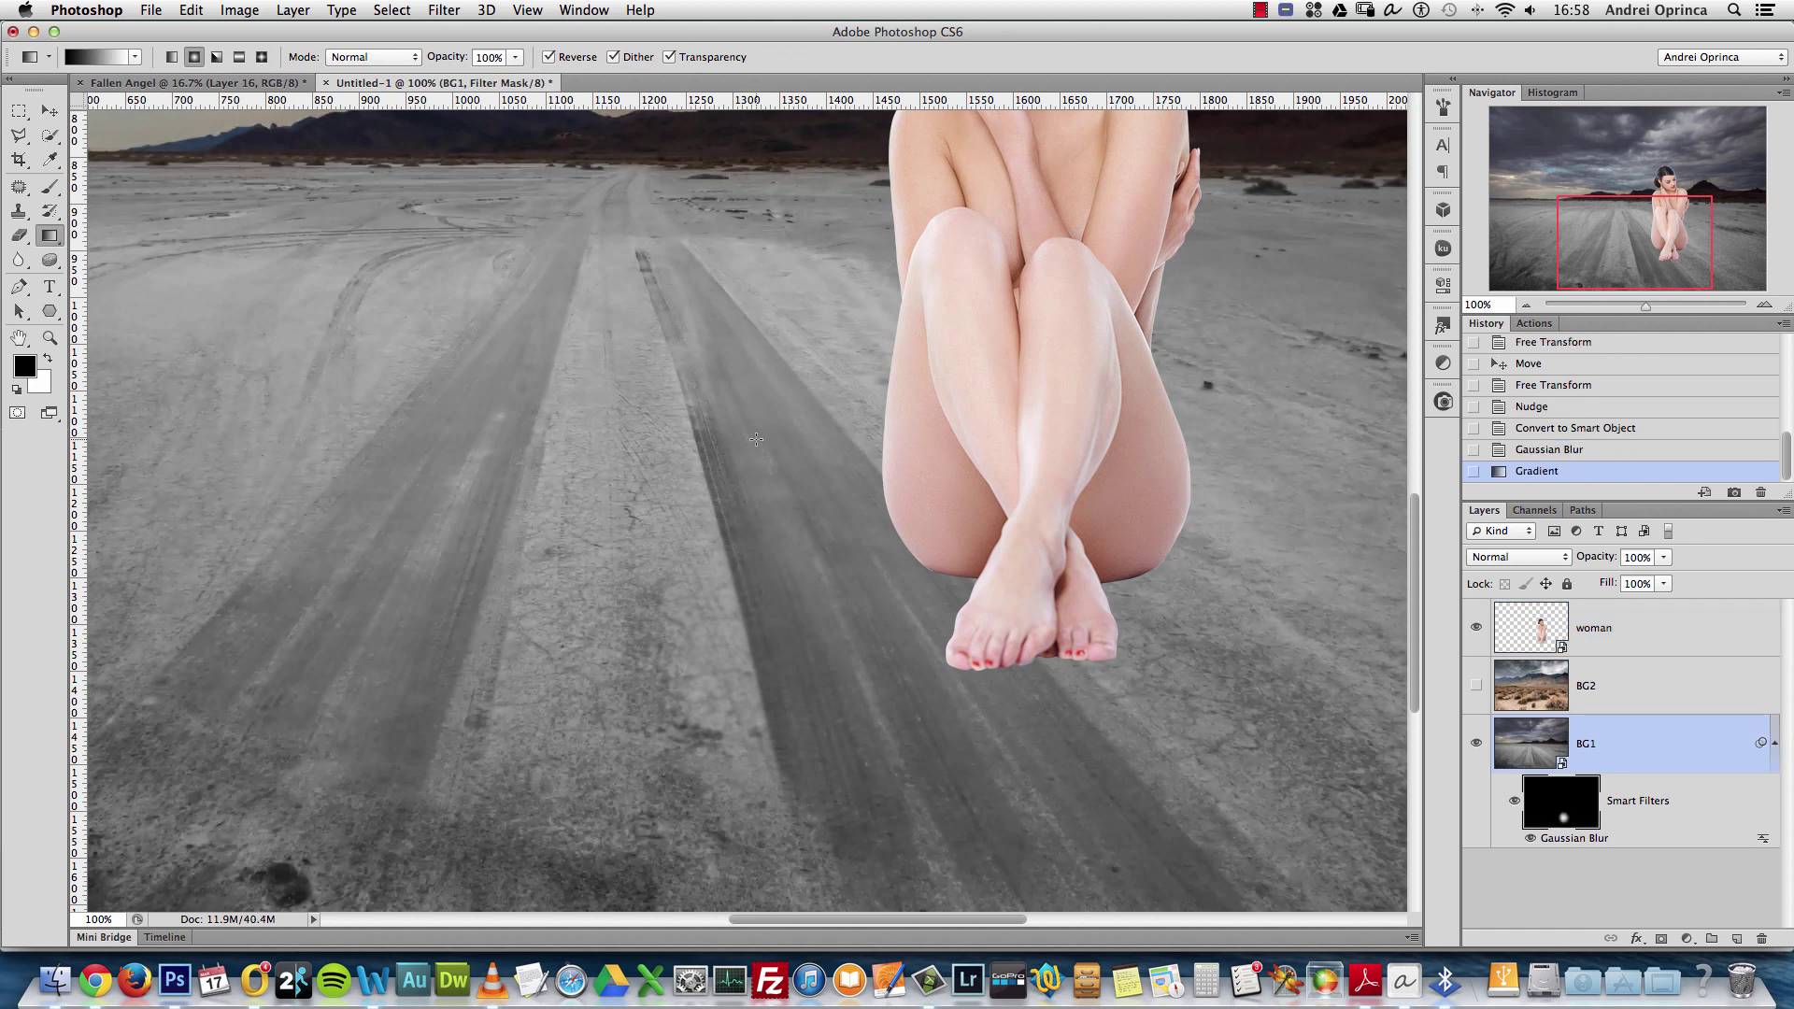
pyautogui.click(172, 58)
pyautogui.moveTo(789, 580); pyautogui.dragTo(670, 477)
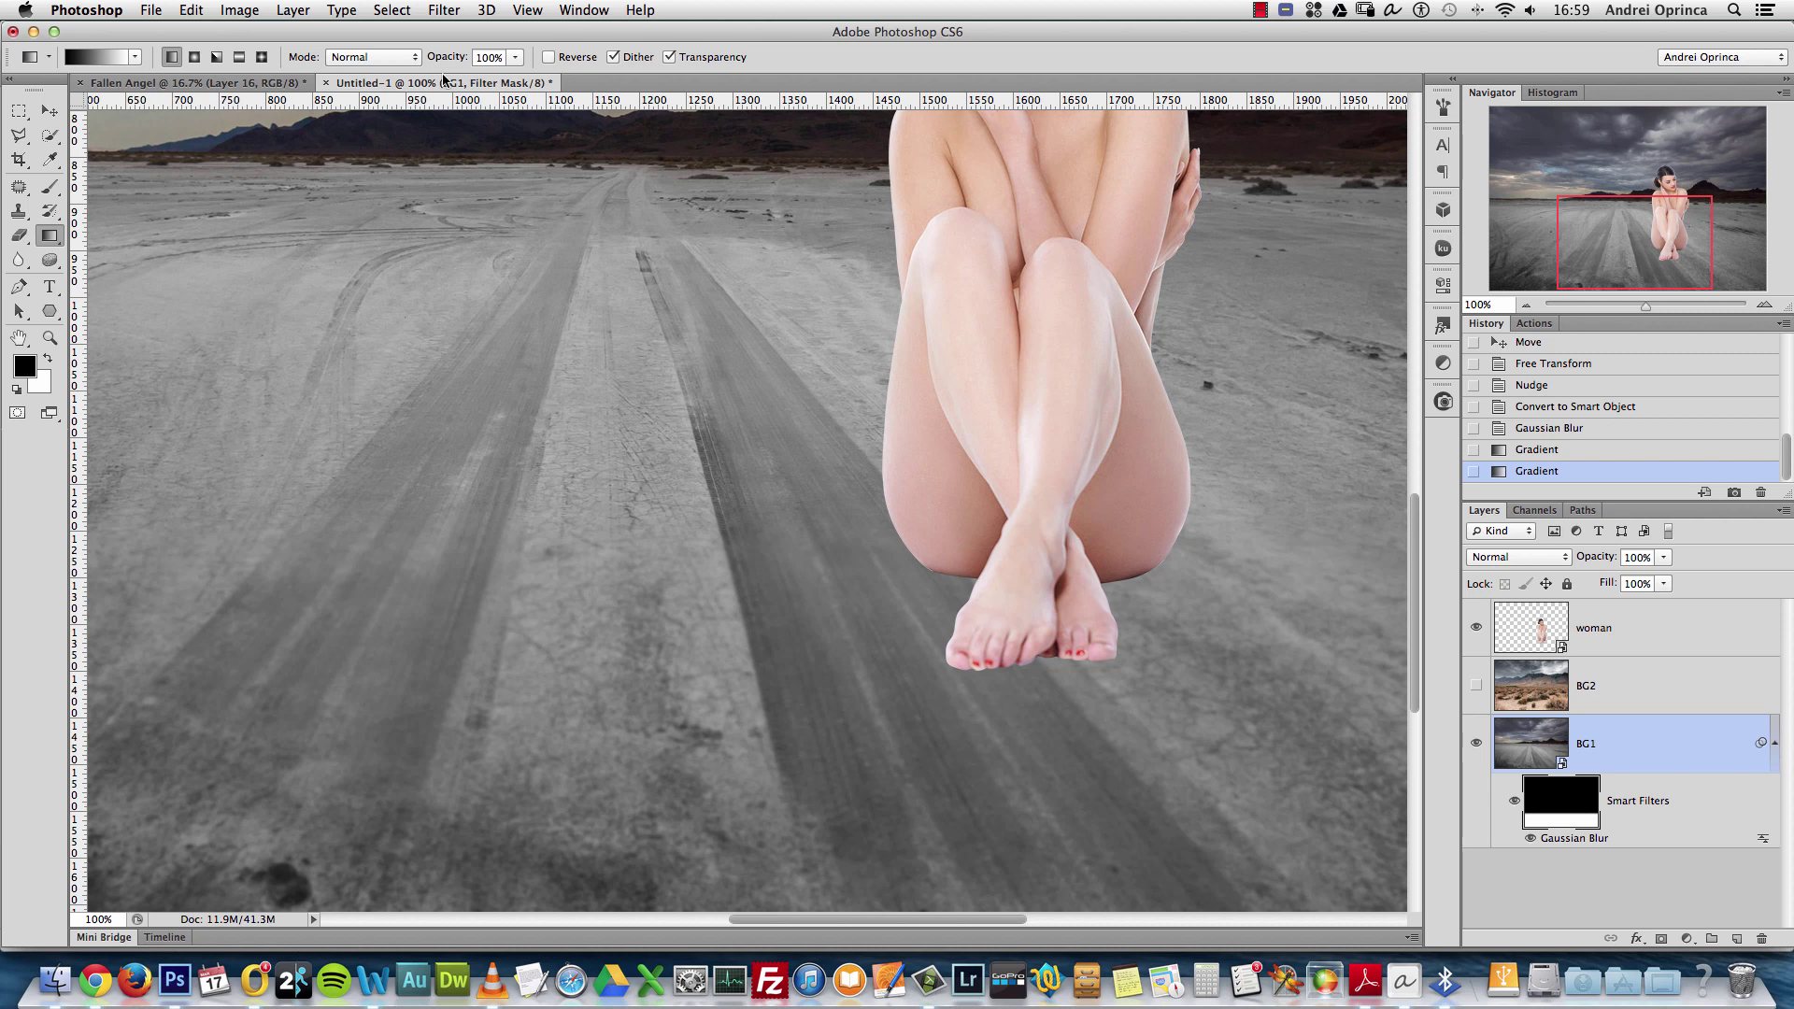
pyautogui.click(561, 60)
pyautogui.moveTo(631, 390); pyautogui.dragTo(632, 385)
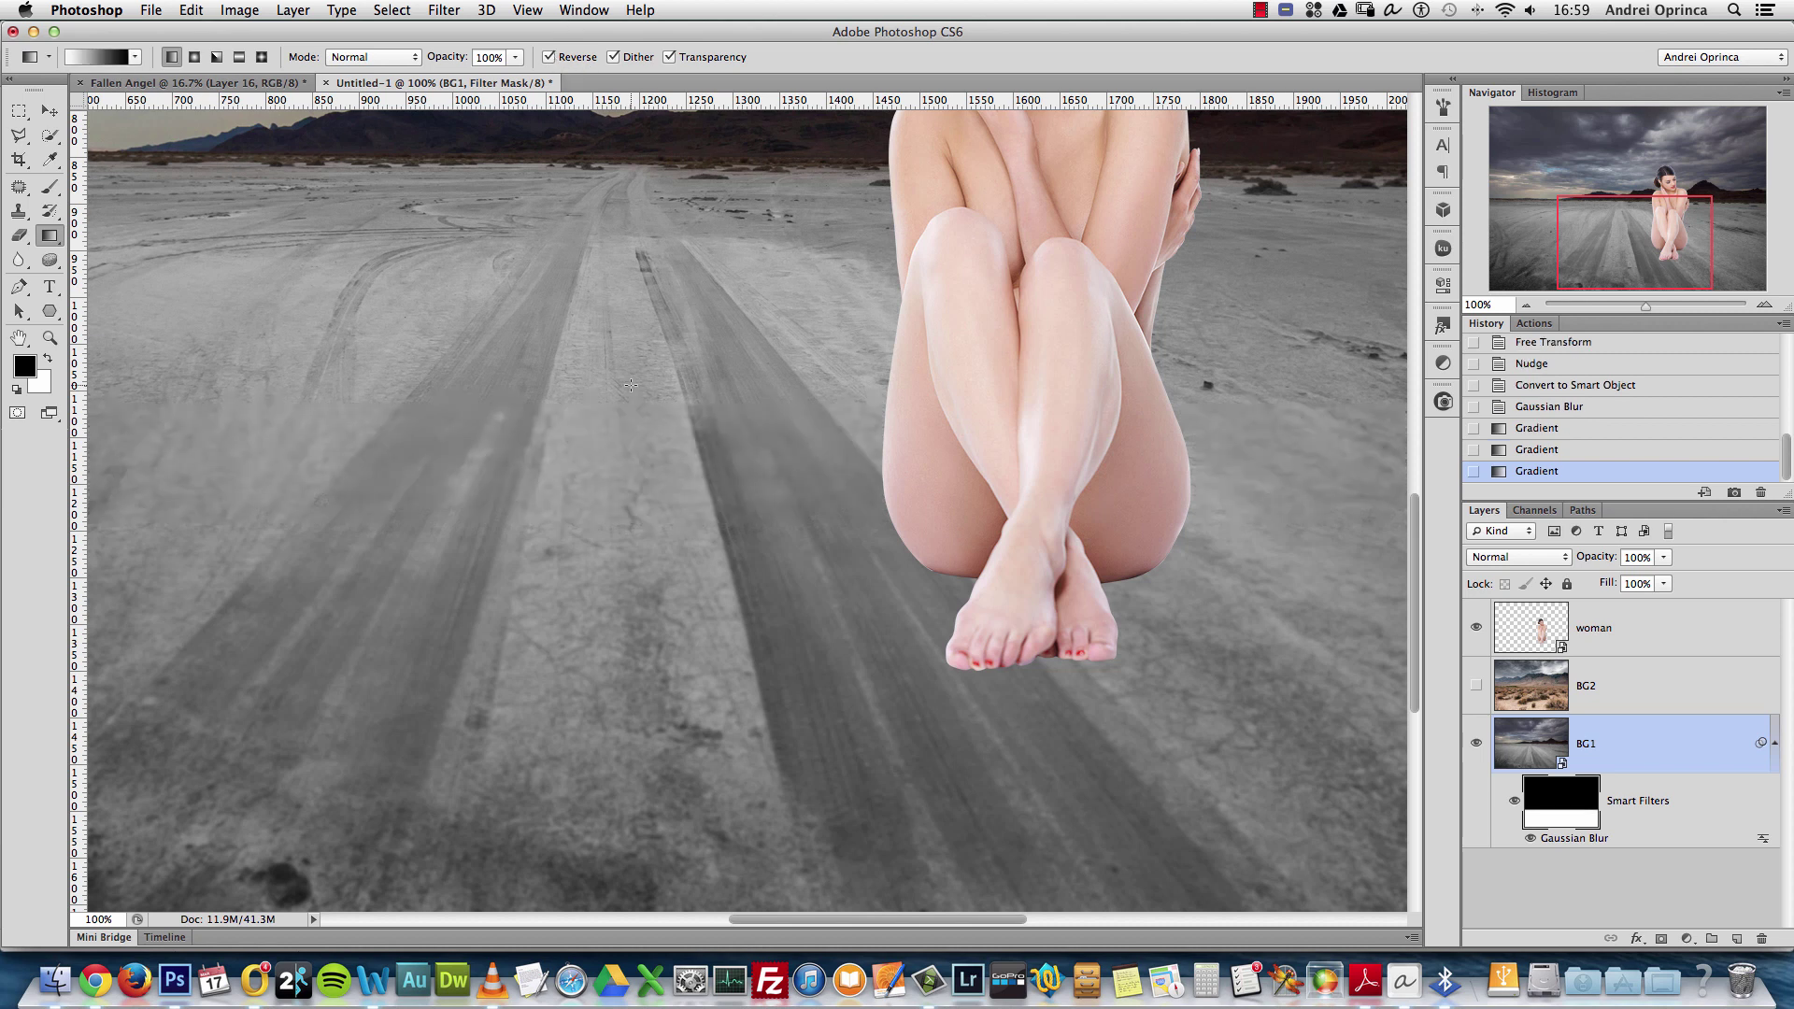
pyautogui.moveTo(657, 484); pyautogui.dragTo(1353, 671)
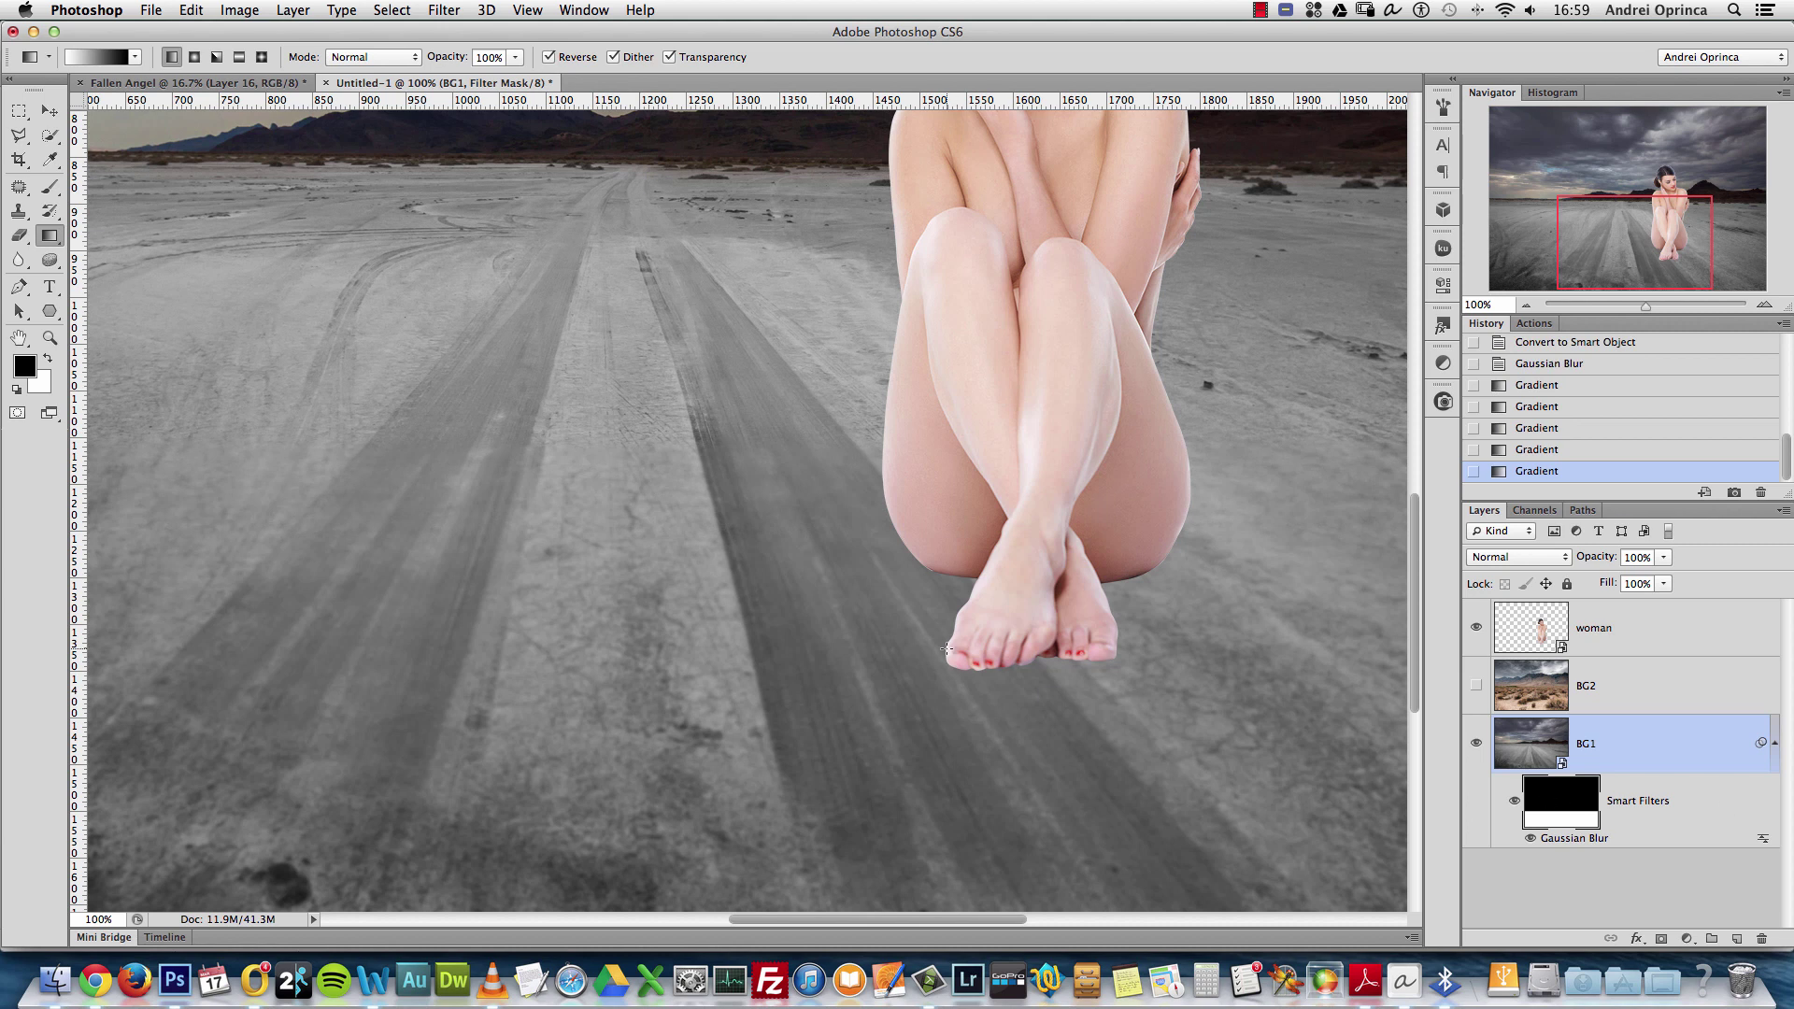
# Redraw the vertical linear gradient on BG1's filter mask so the blur fades in smoothly toward the foreground
pyautogui.click(1526, 305)
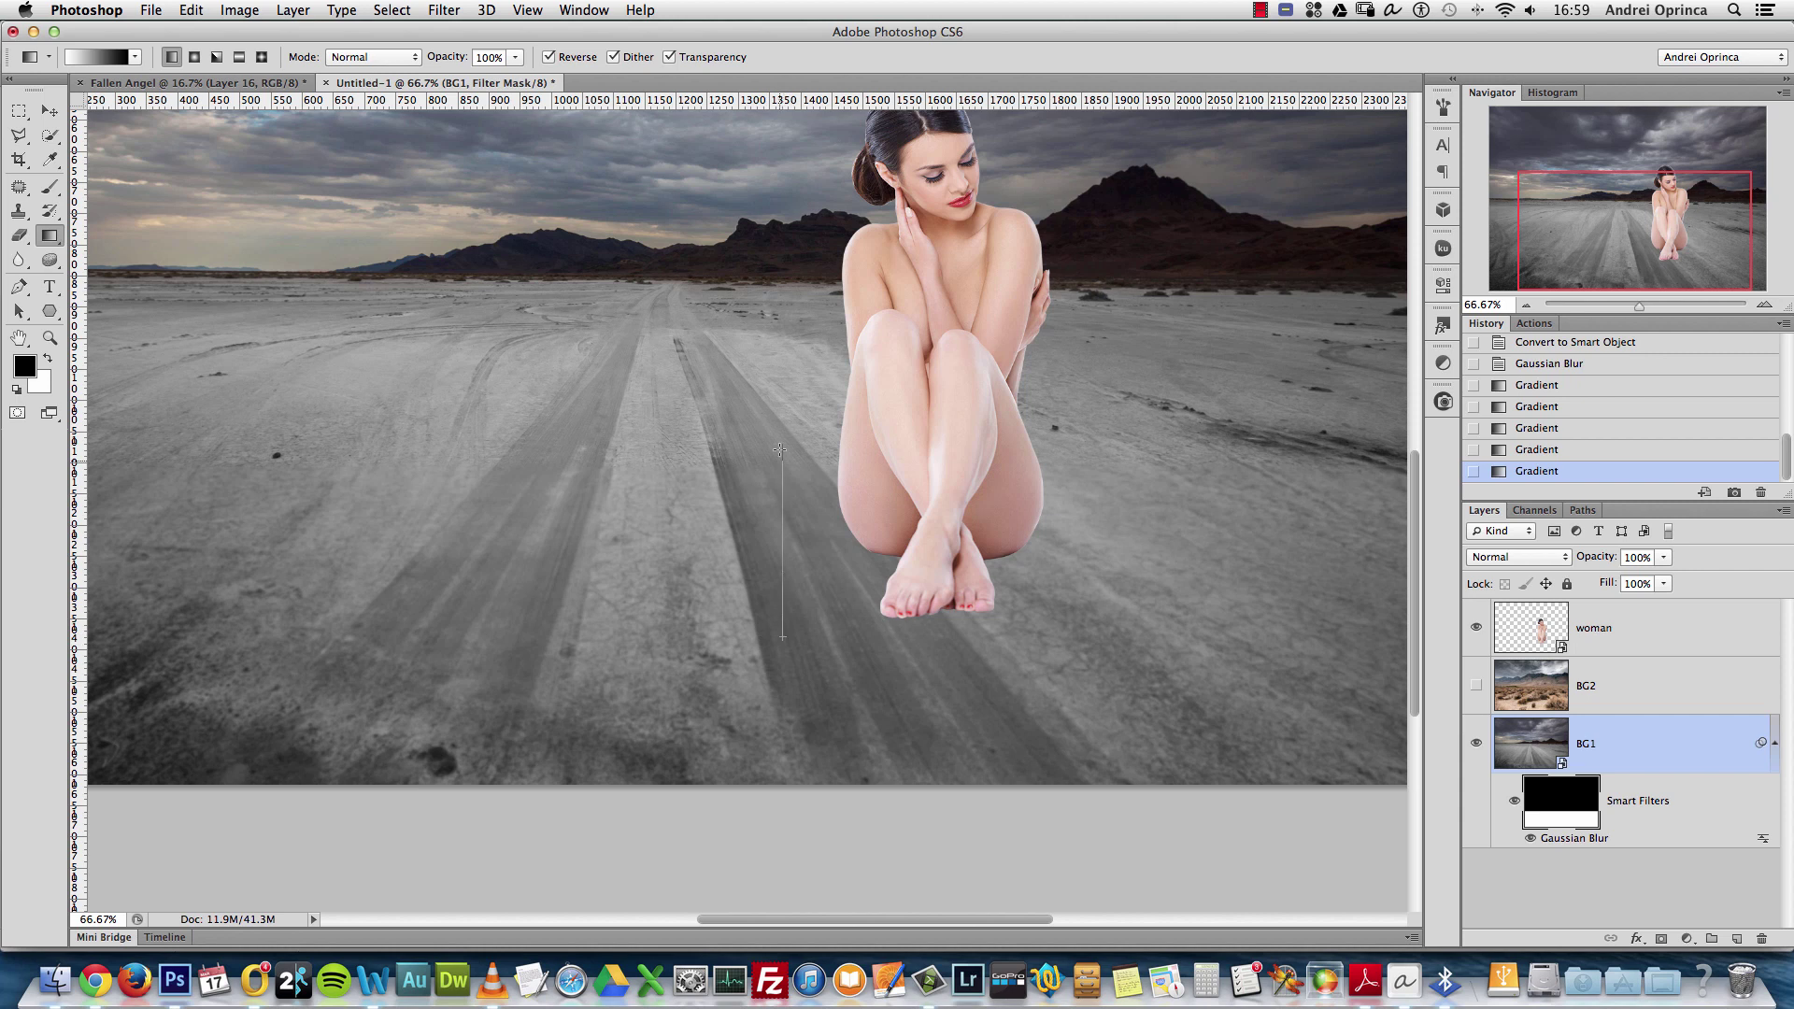
pyautogui.moveTo(780, 450); pyautogui.dragTo(780, 411)
pyautogui.press('super+1')
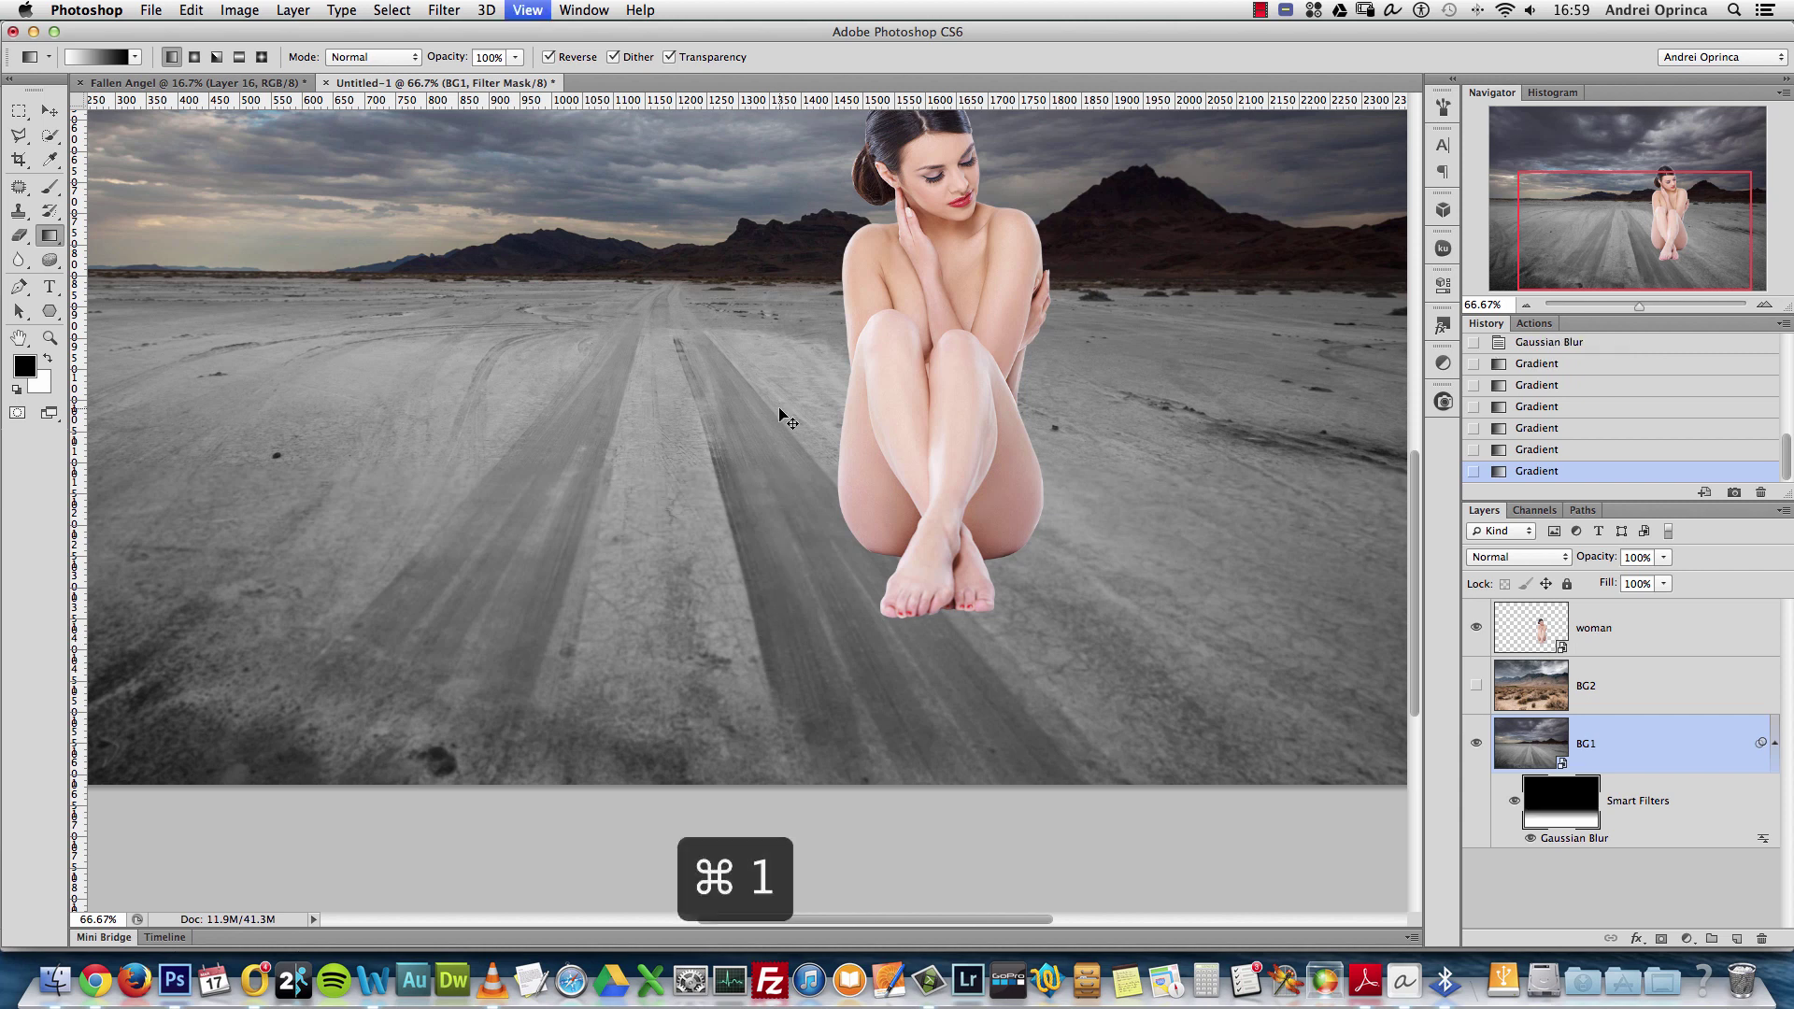
pyautogui.moveTo(864, 674); pyautogui.dragTo(855, 397)
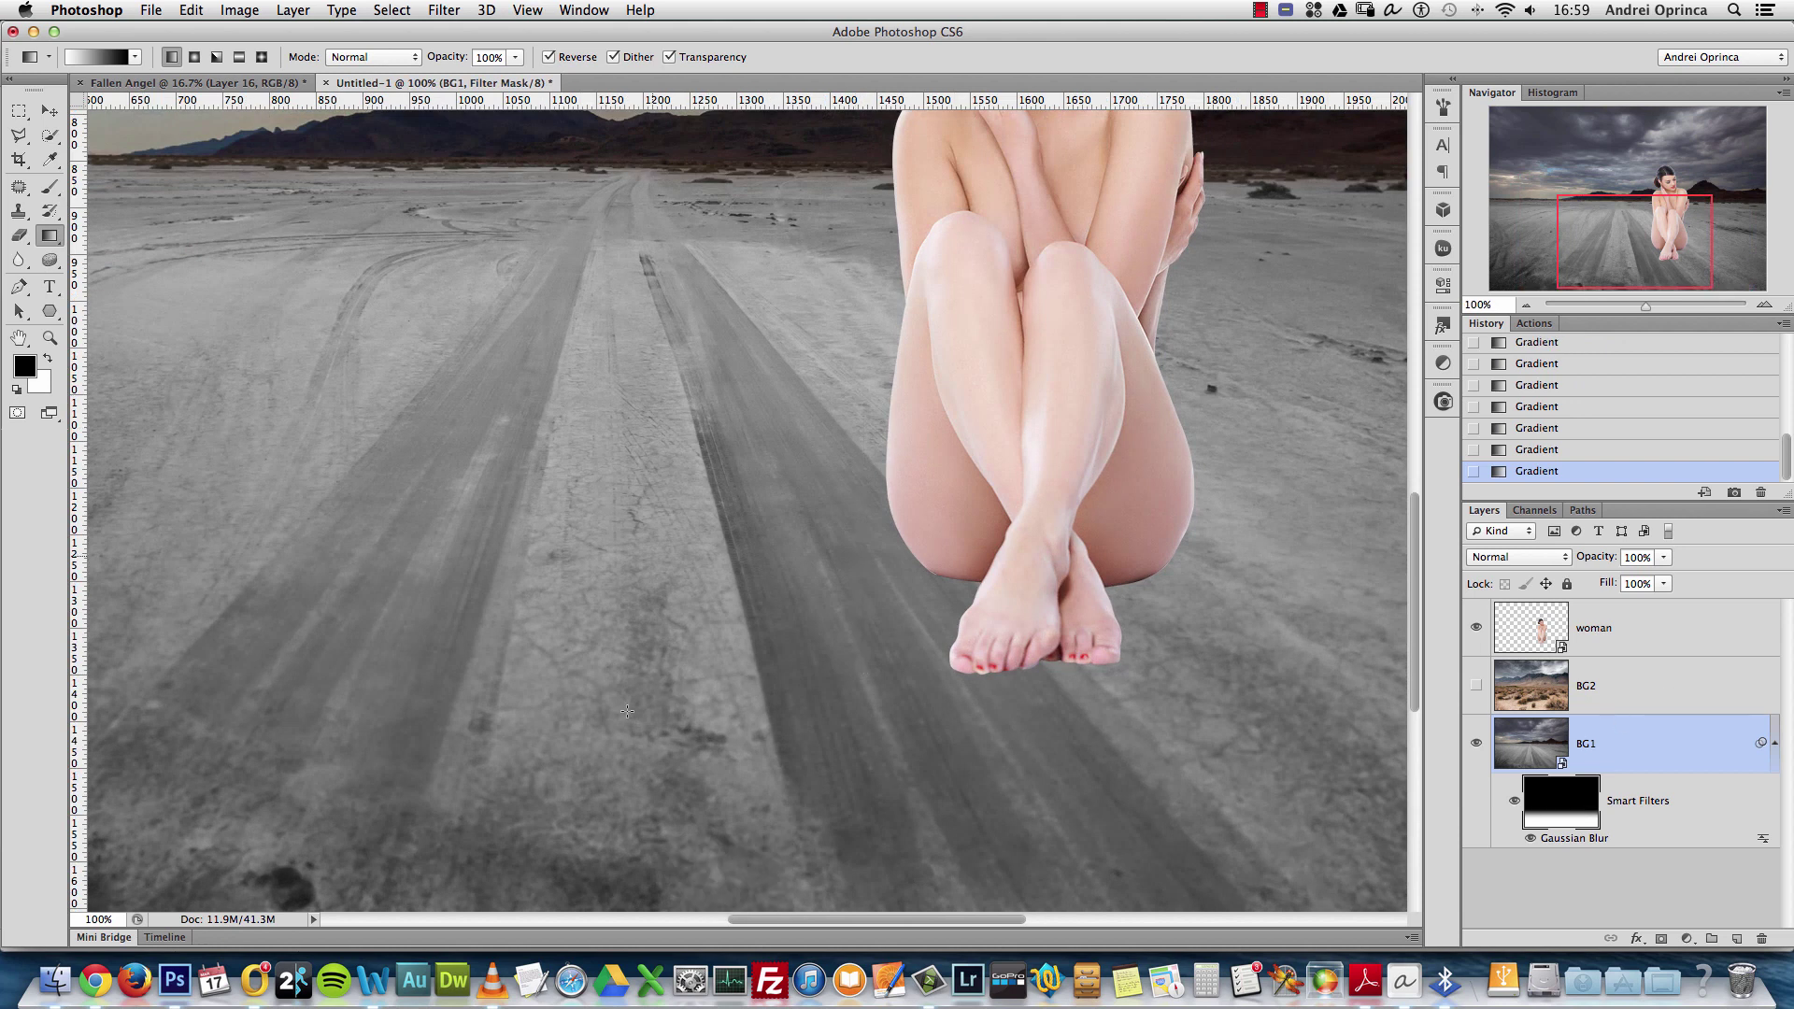
# Compare the BG1 blur with its filter mask disabled and enabled, leaving the mask enabled
pyautogui.keyDown('shift'); pyautogui.click(1554, 816); pyautogui.keyUp('shift')
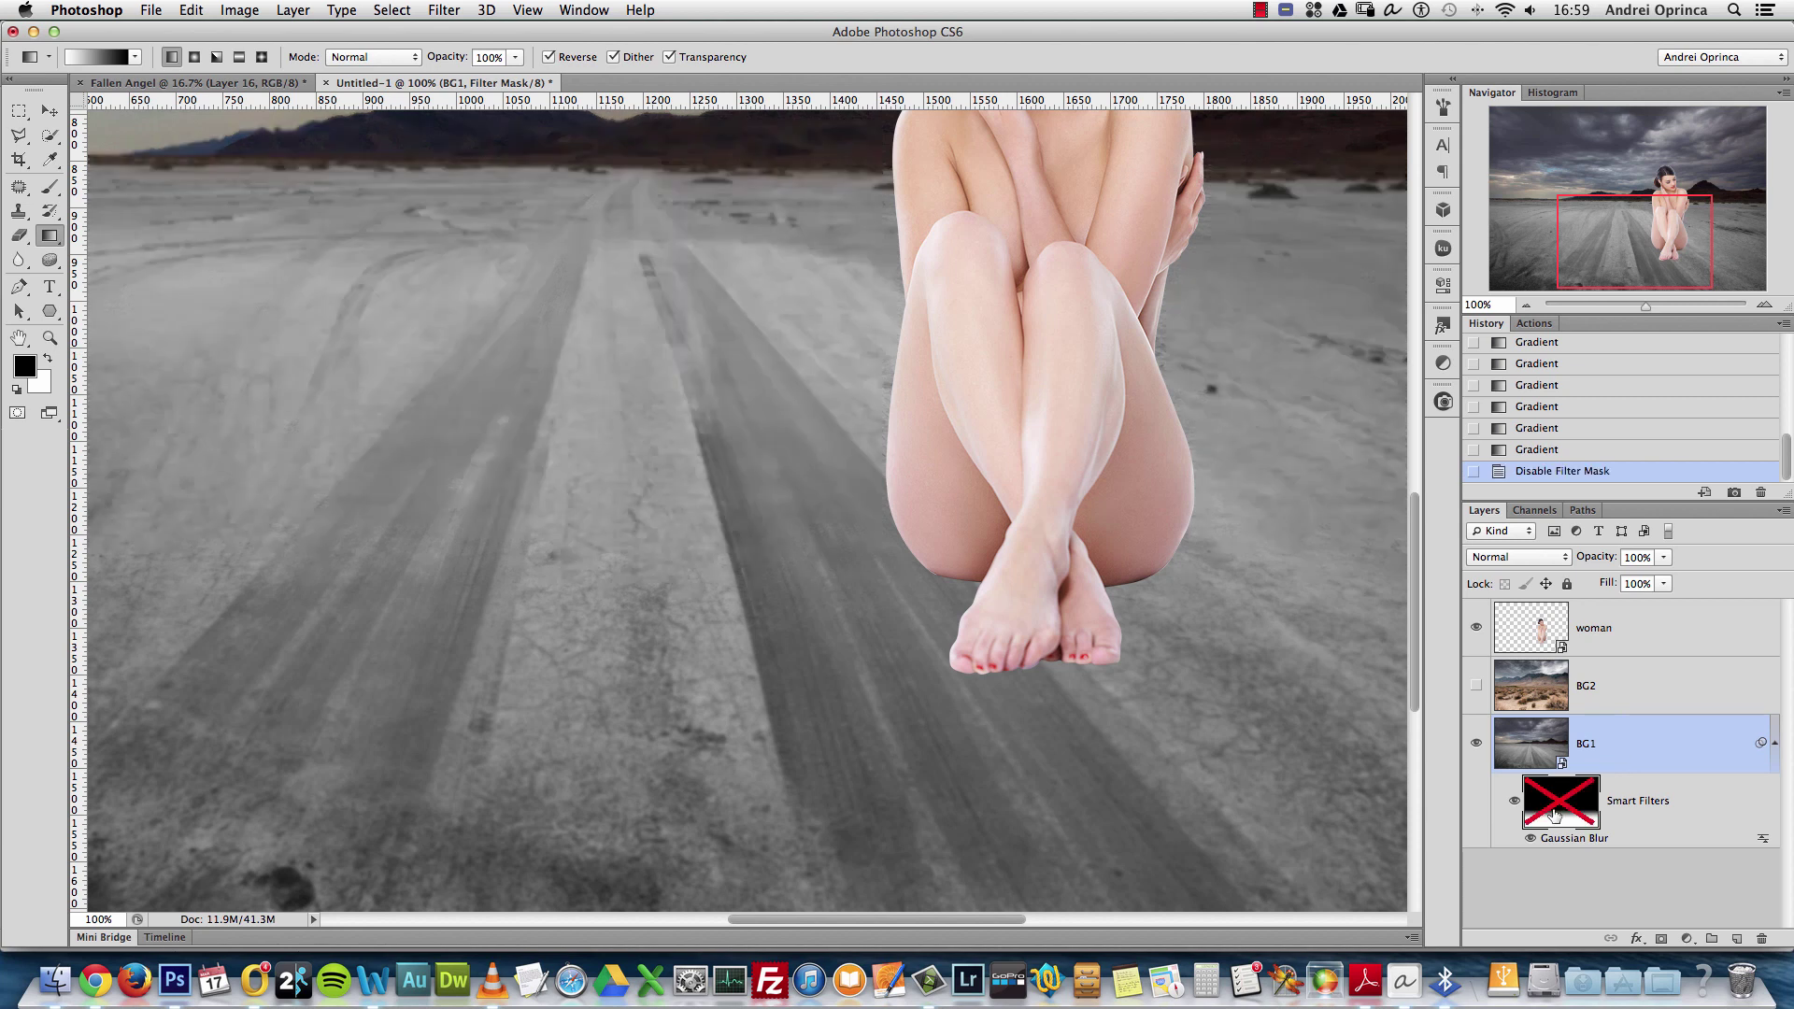
pyautogui.keyDown('shift'); pyautogui.click(1554, 816); pyautogui.keyUp('shift')
pyautogui.keyDown('shift'); pyautogui.click(1554, 816); pyautogui.keyUp('shift')
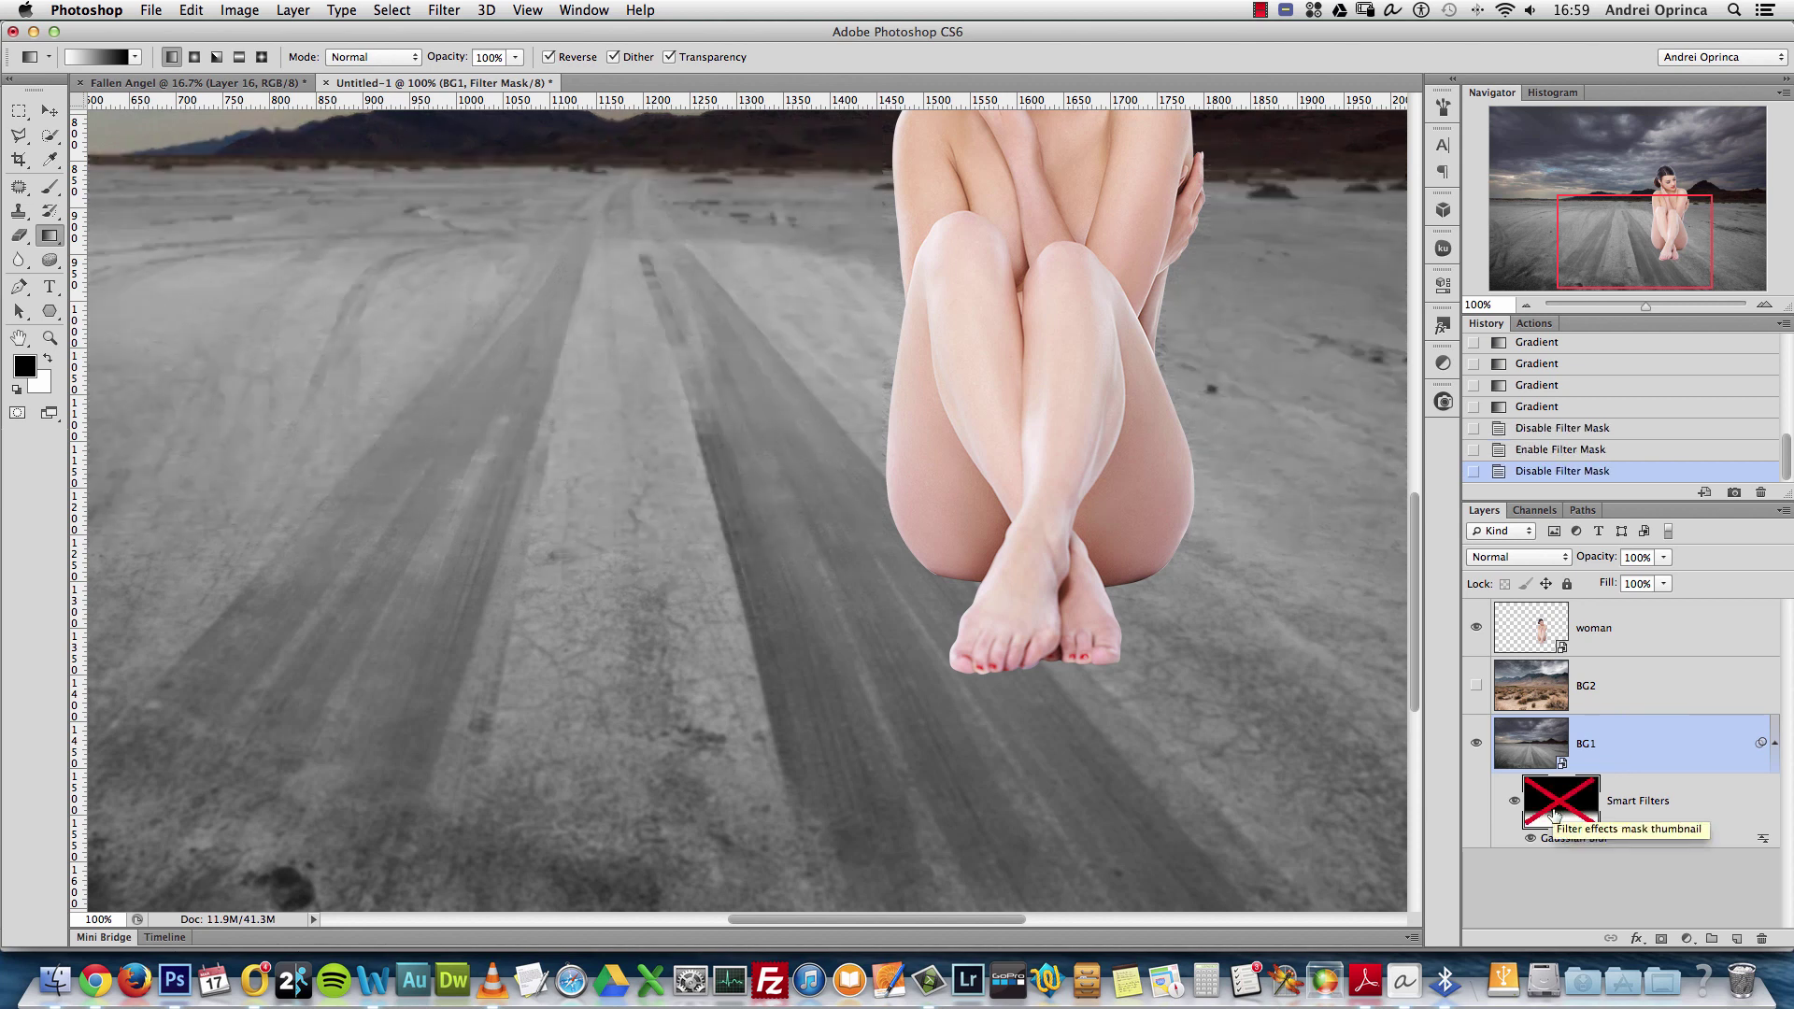
pyautogui.keyDown('shift'); pyautogui.click(1554, 816); pyautogui.keyUp('shift')
pyautogui.keyDown('shift'); pyautogui.click(1554, 816); pyautogui.keyUp('shift')
pyautogui.keyDown('shift'); pyautogui.click(1554, 816); pyautogui.keyUp('shift')
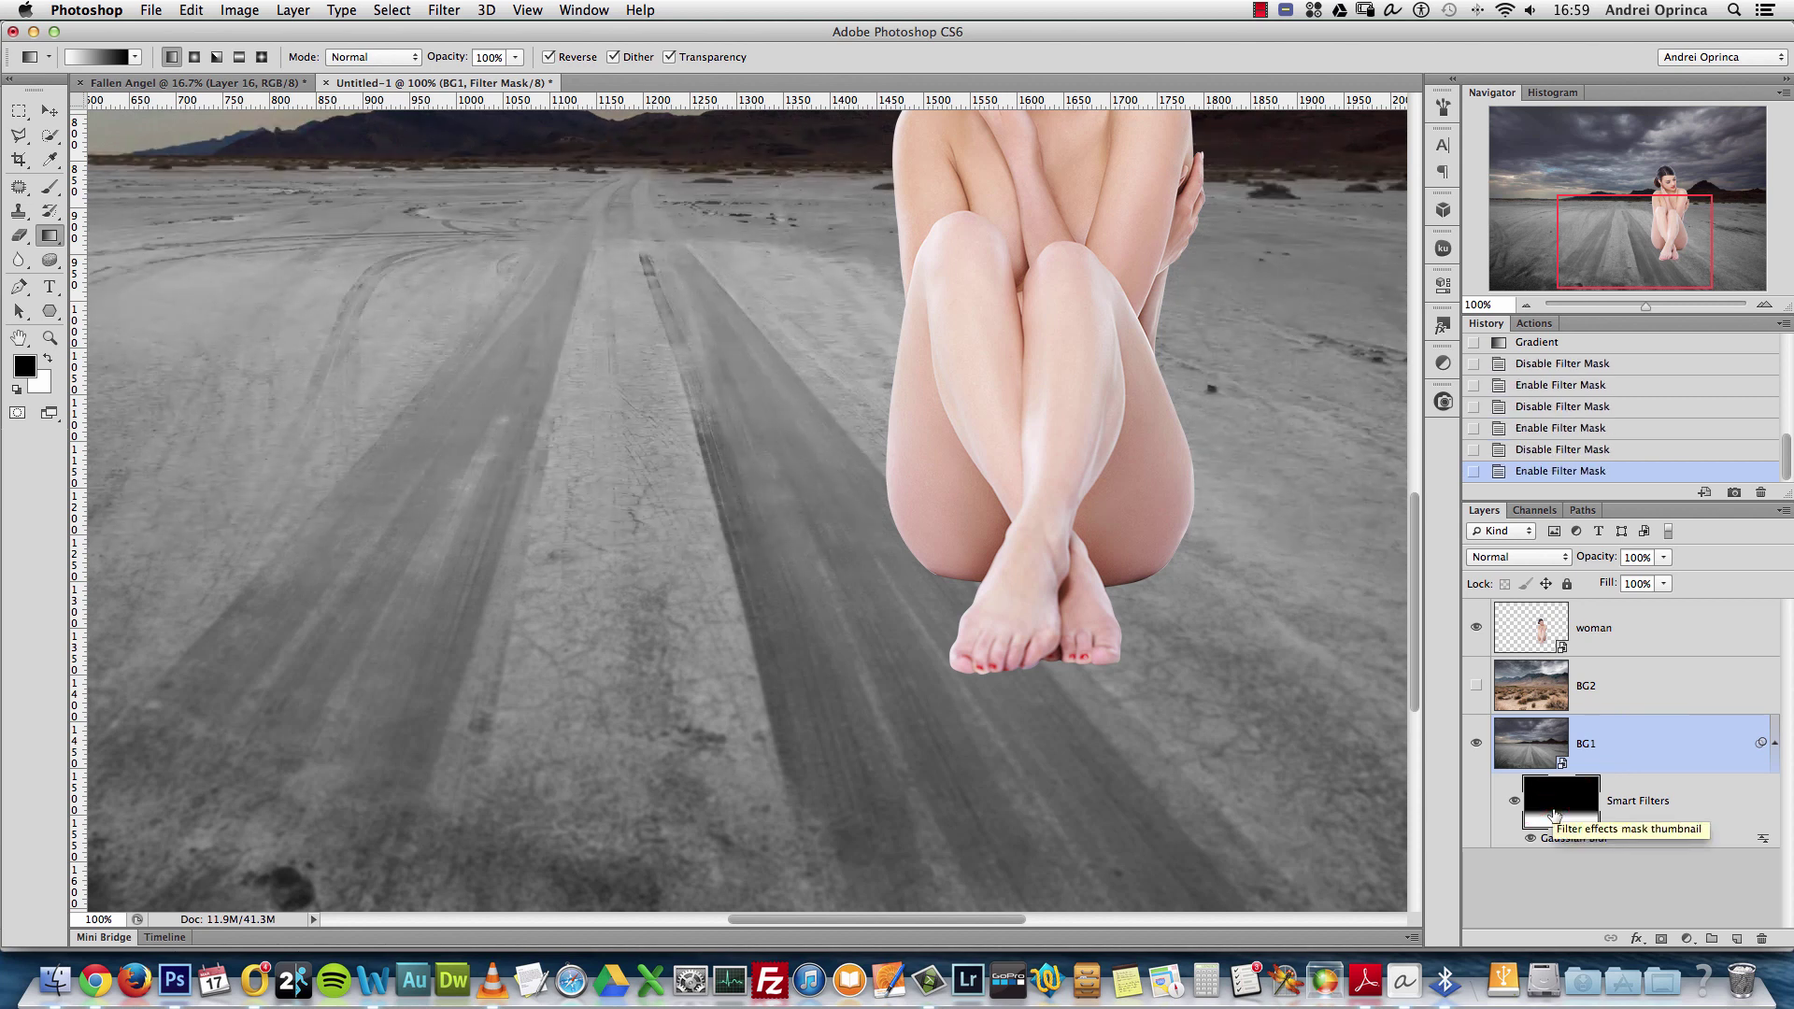
# Apply a Gaussian Blur smart filter with a 1.2 pixel radius to the woman layer
pyautogui.click(1647, 641)
pyautogui.press('super+1')
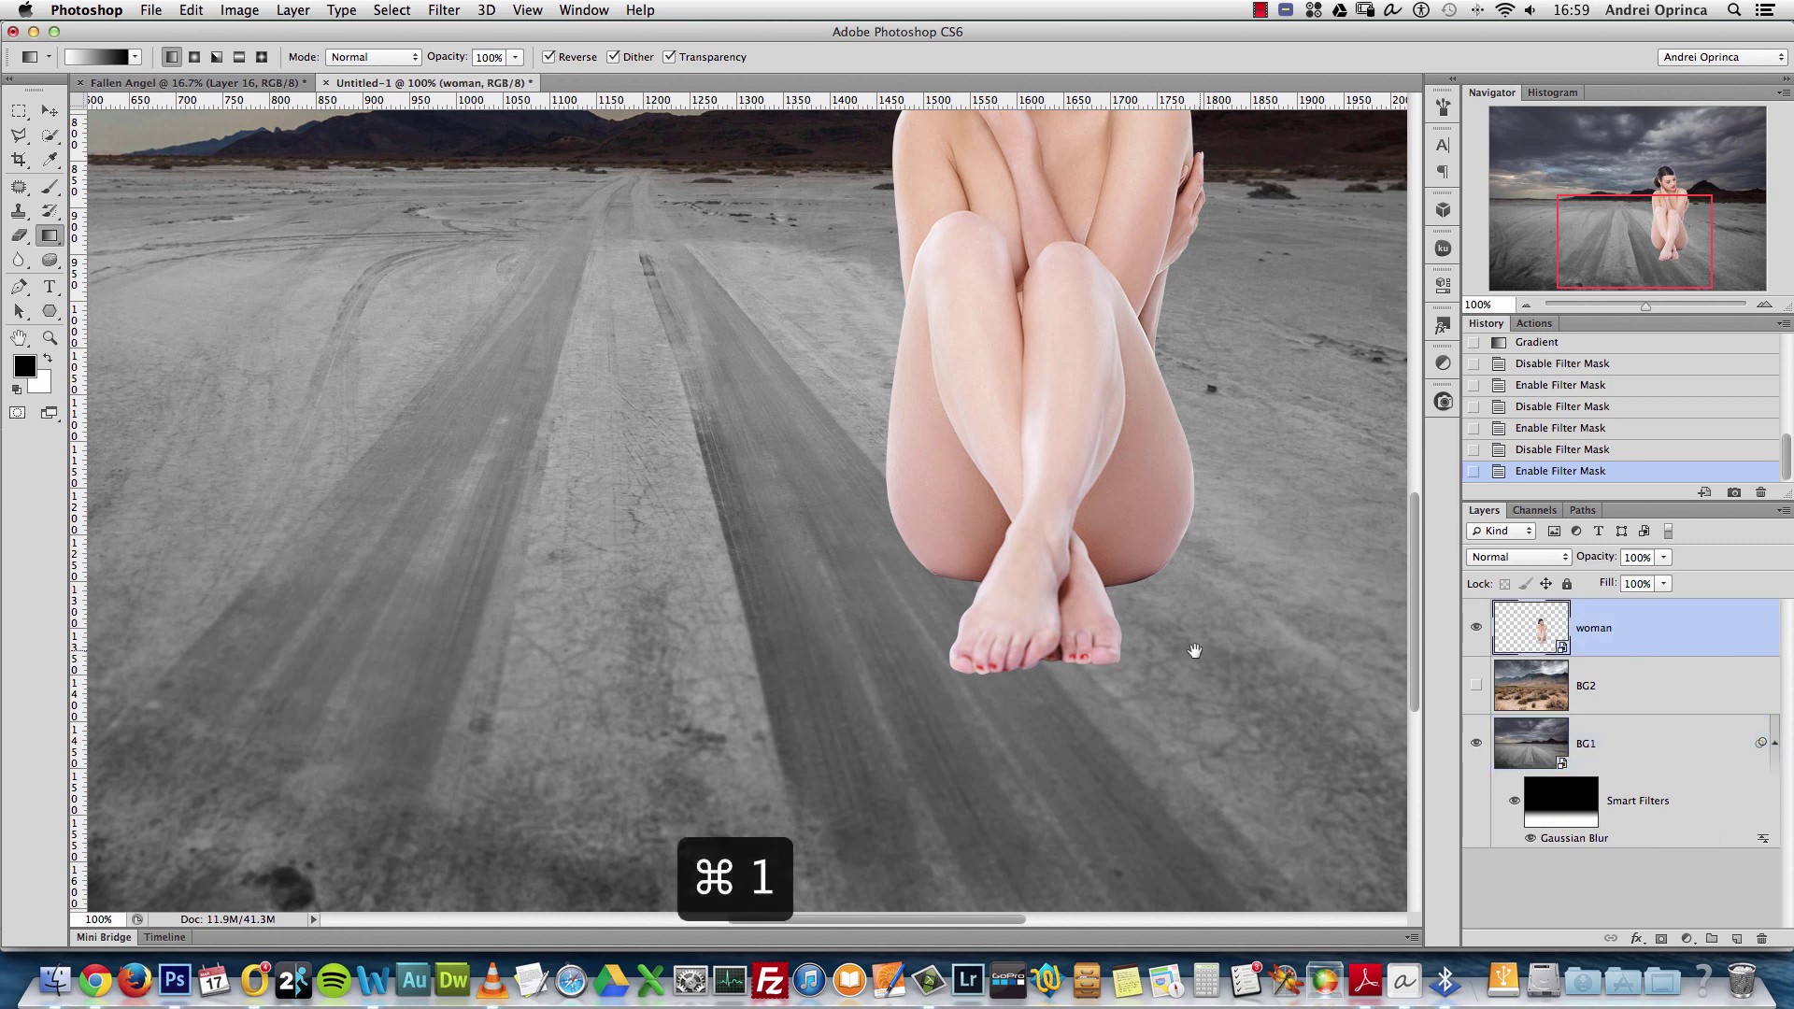
pyautogui.moveTo(1194, 651); pyautogui.dragTo(961, 620)
pyautogui.press('h')
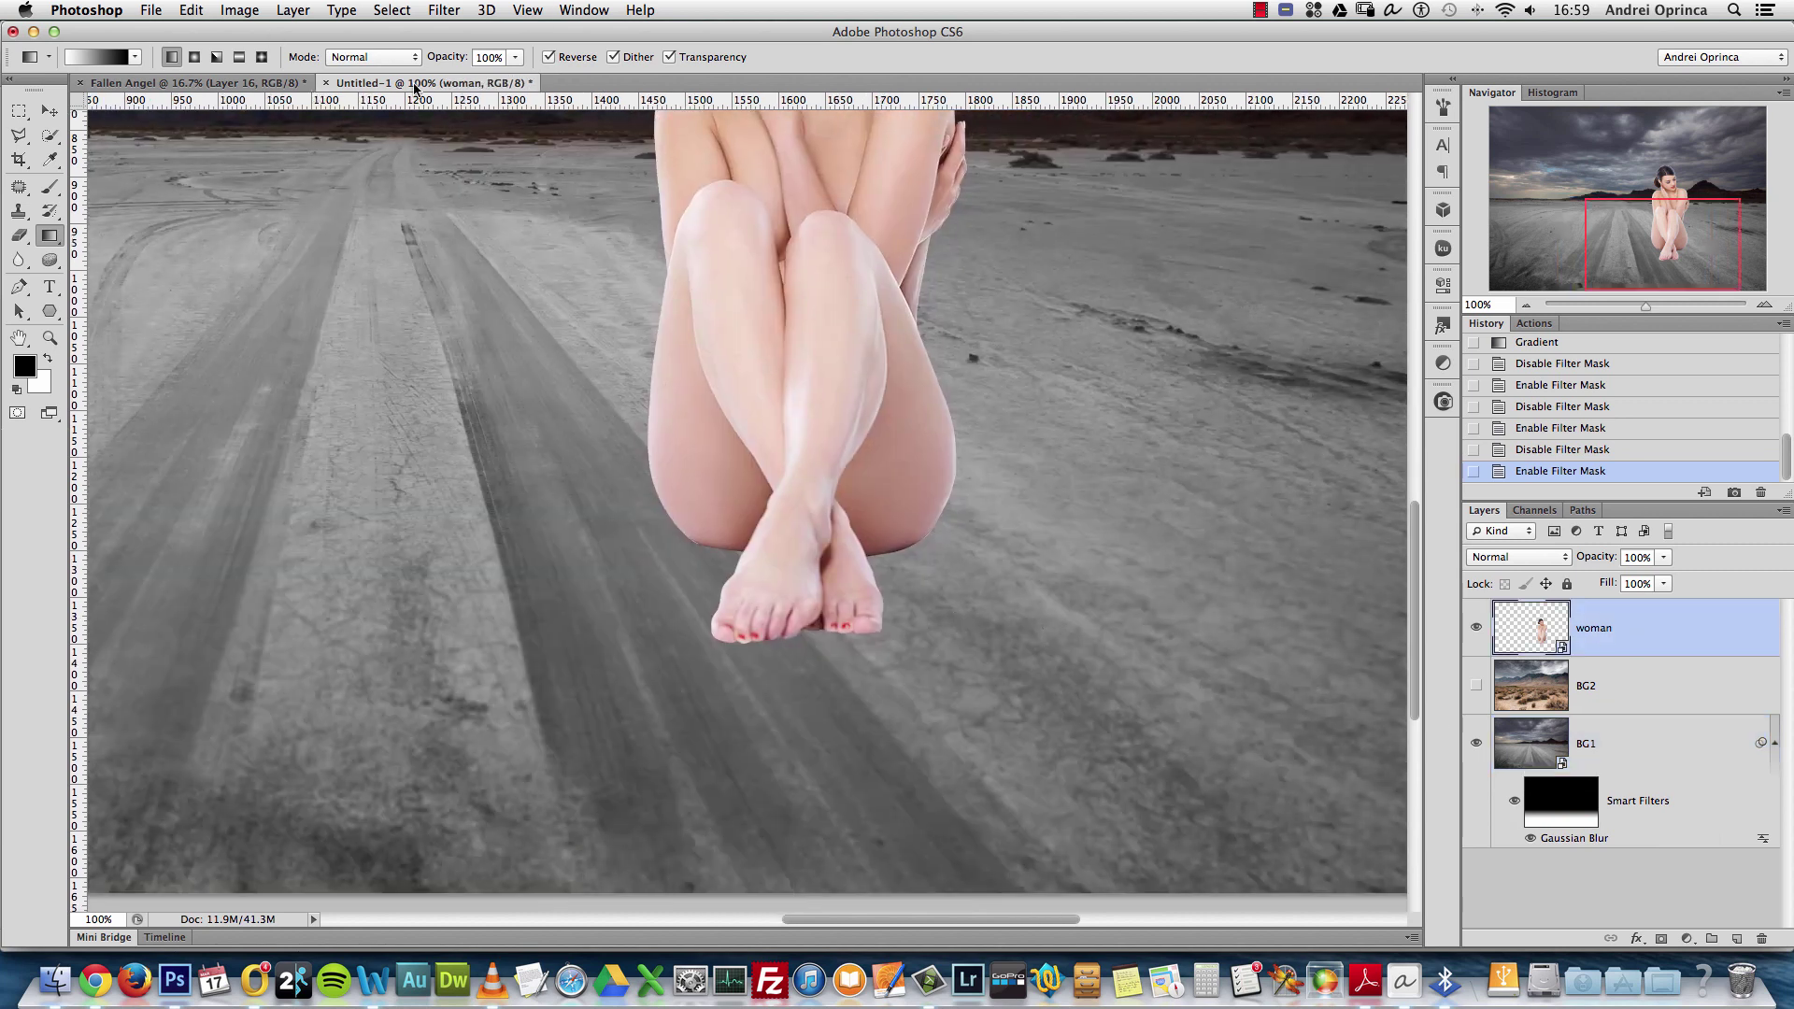
pyautogui.press('super+f')
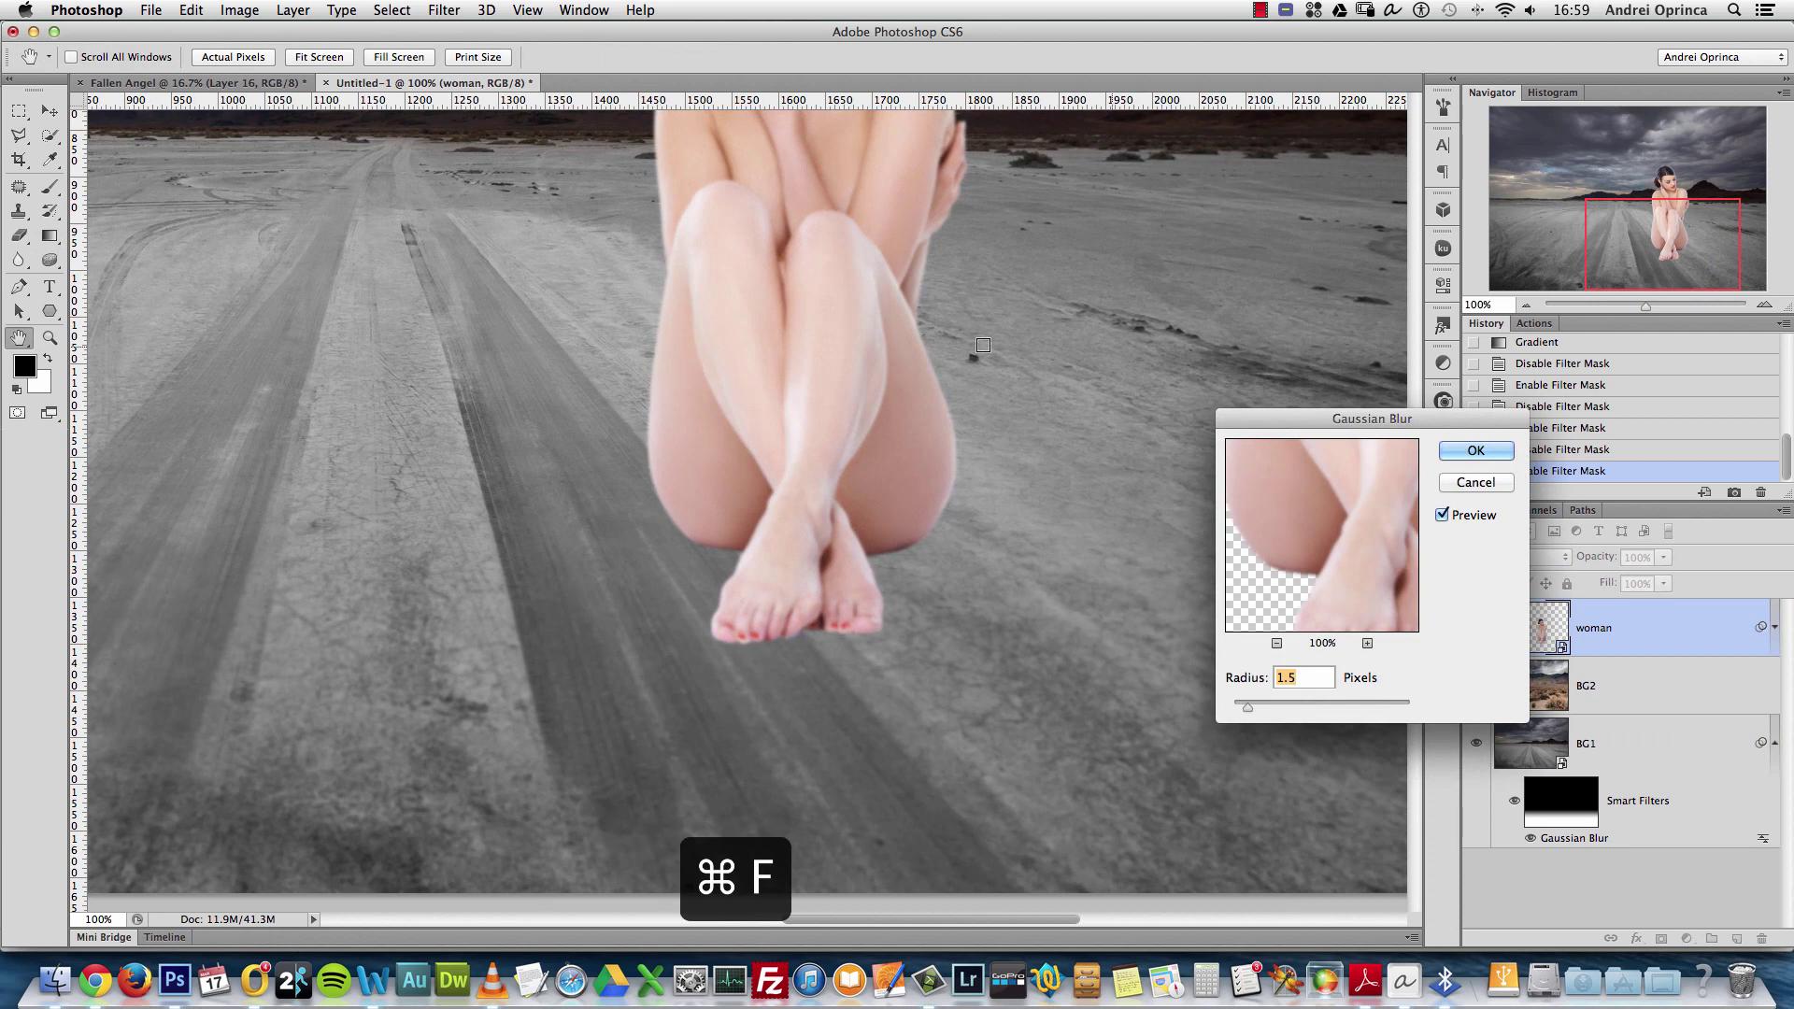
pyautogui.moveTo(1493, 422); pyautogui.dragTo(1221, 259)
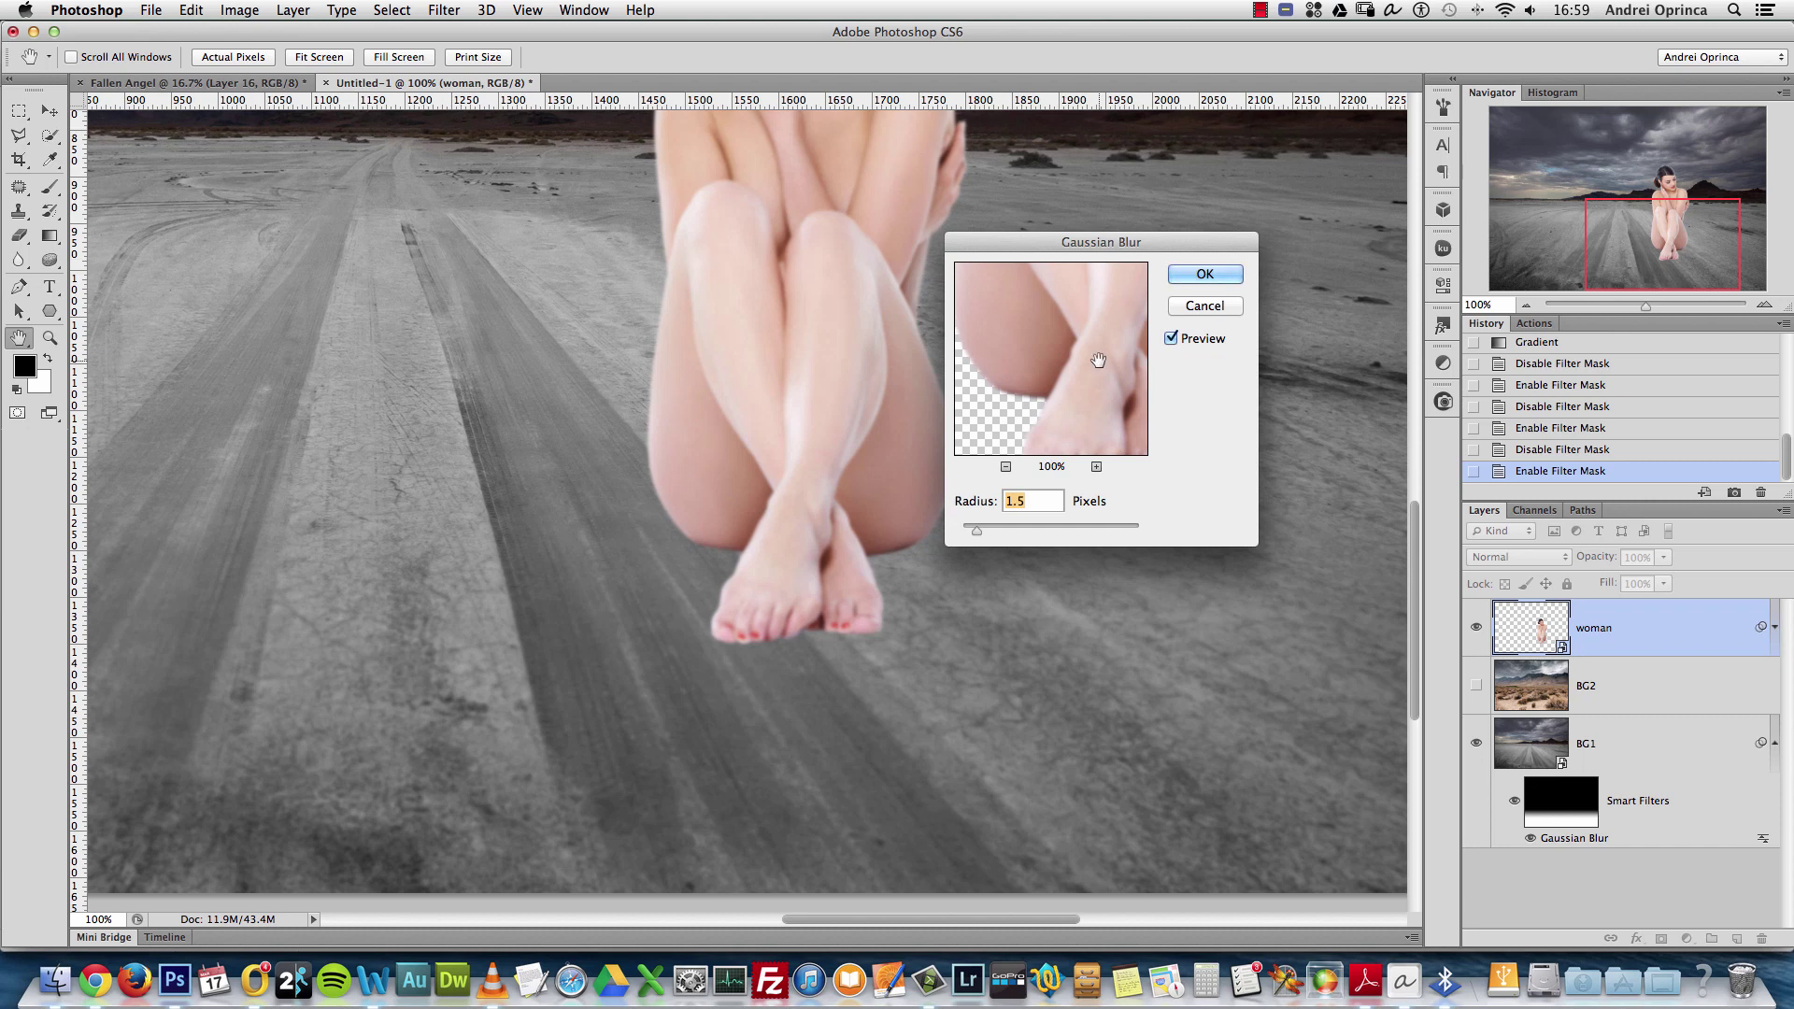
pyautogui.click(1025, 503)
pyautogui.press('BackSpace')
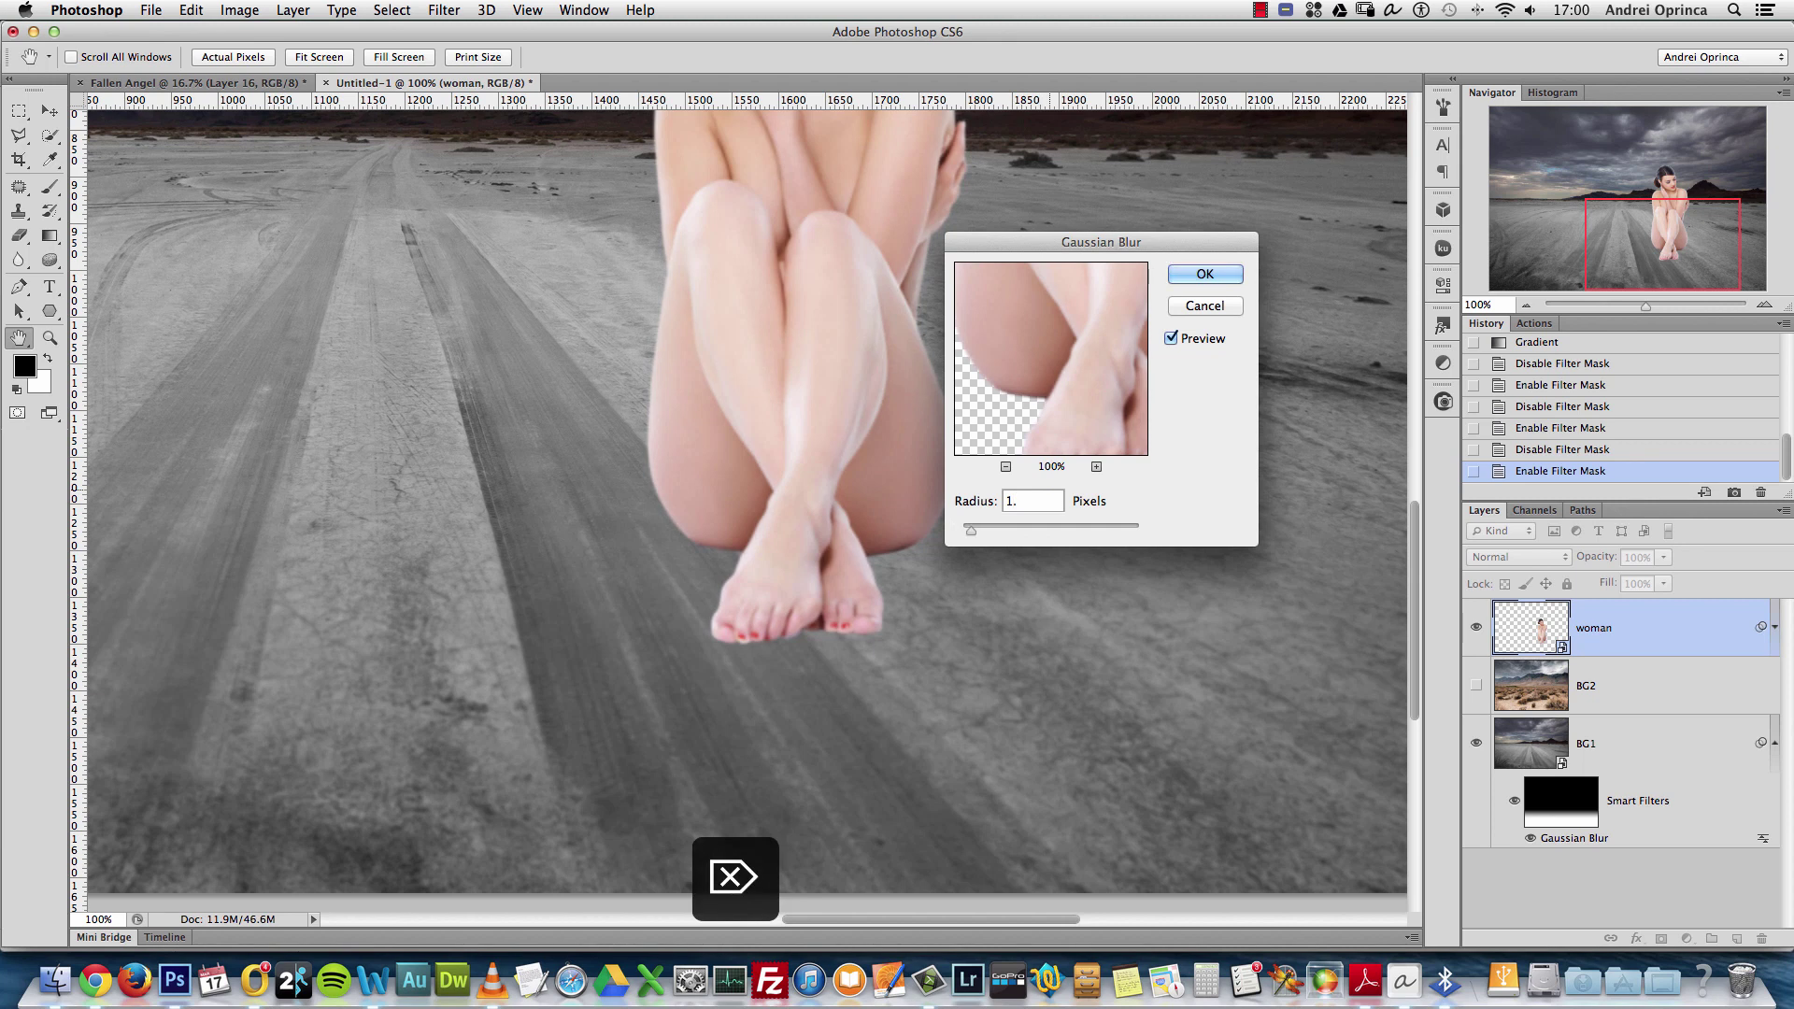
pyautogui.write('2')
pyautogui.click(1206, 273)
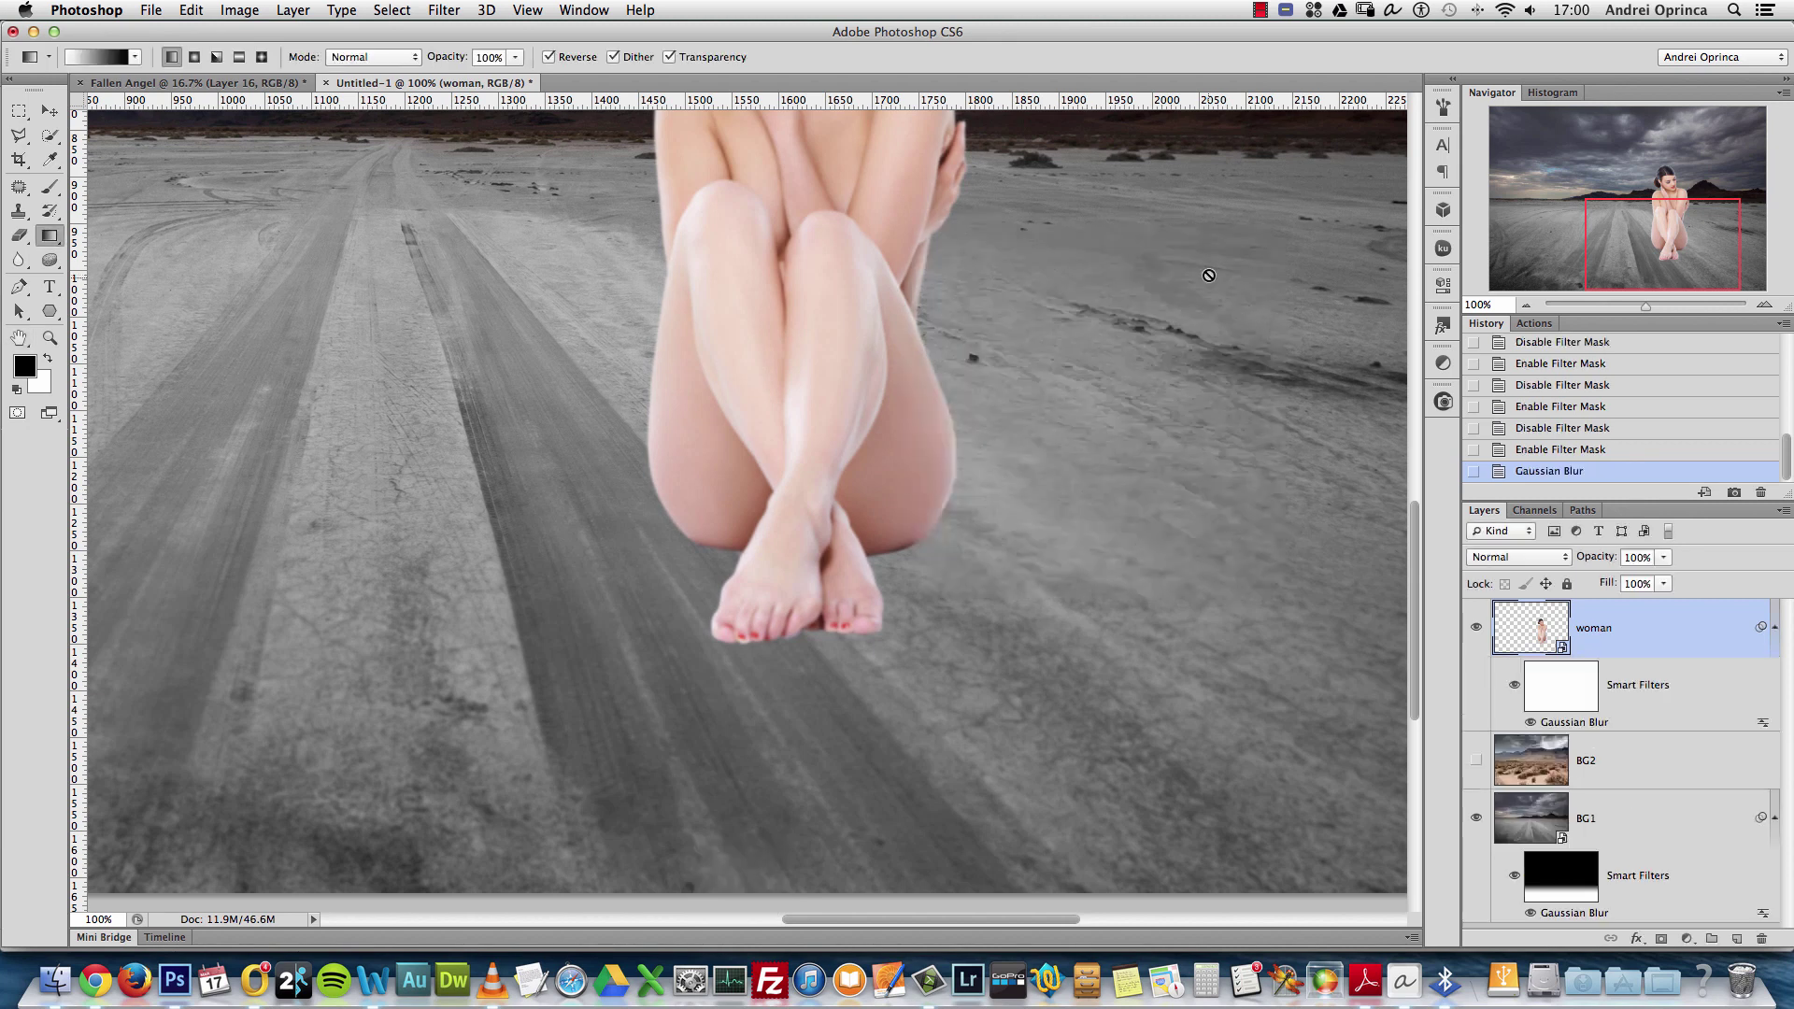
# Draw a vertical linear gradient on the woman's filter mask so the blur fades in only over the feet, refining it at close zoom
pyautogui.click(1576, 694)
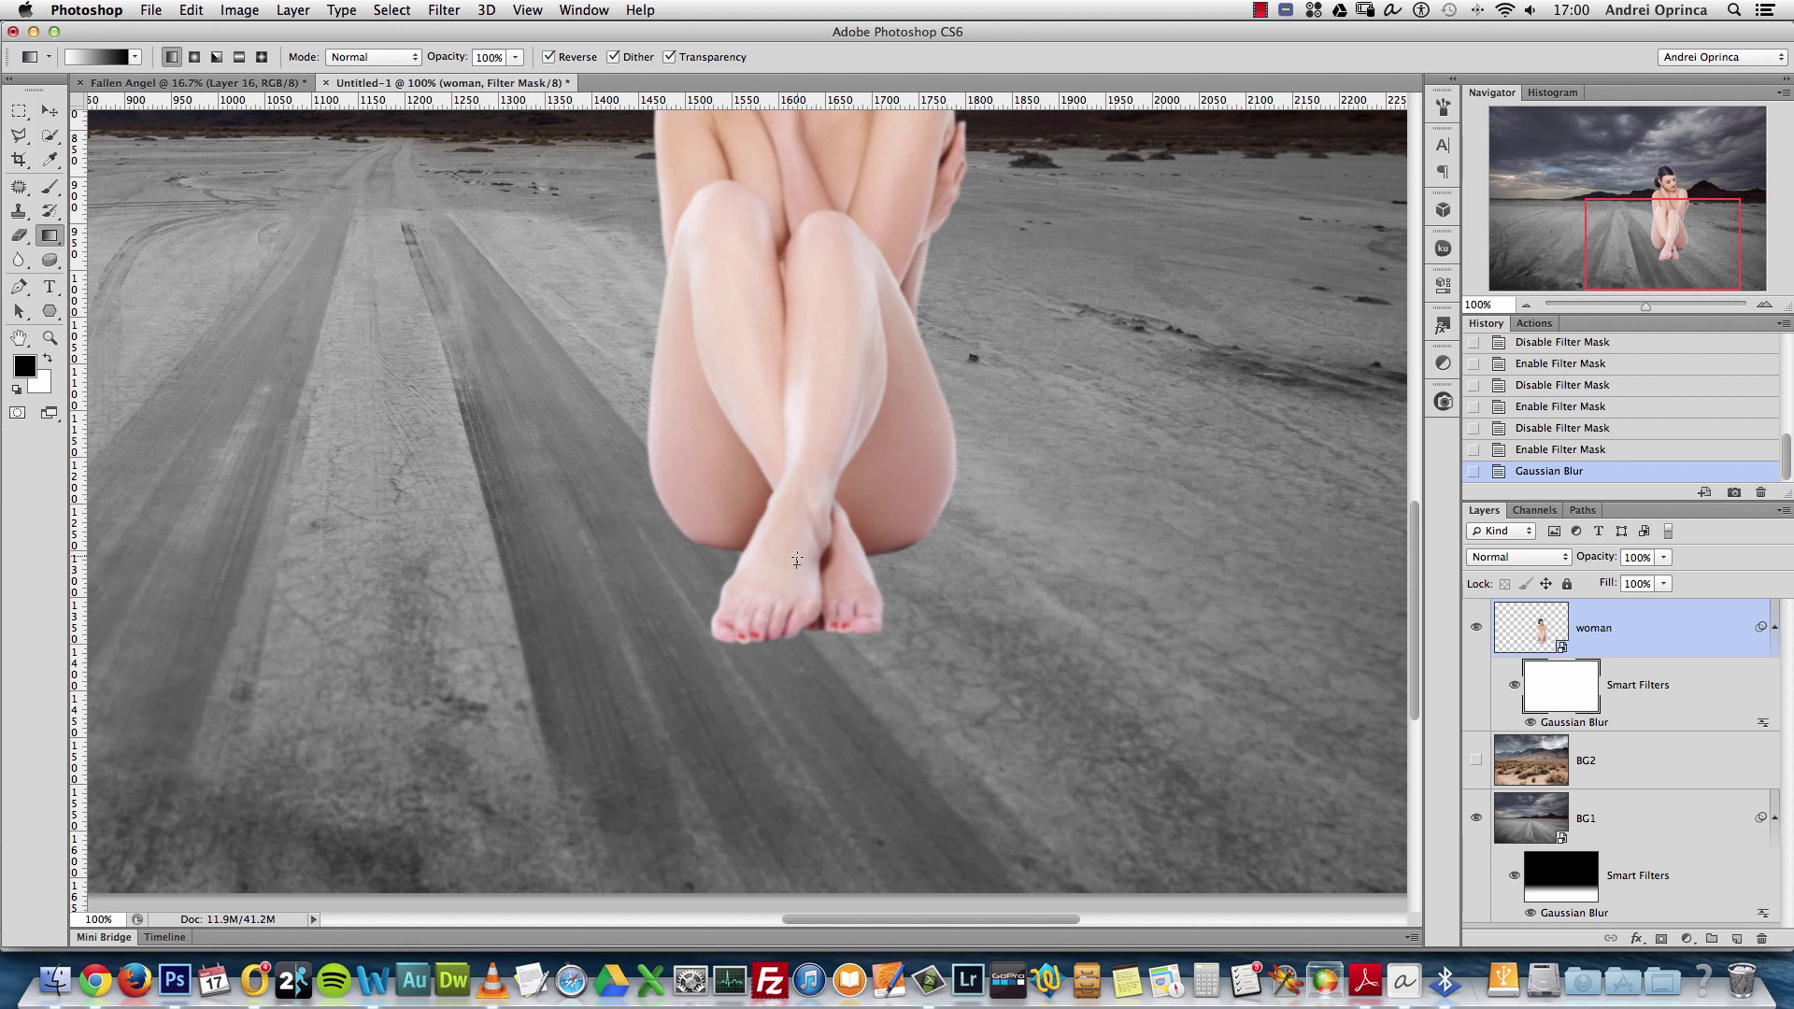
pyautogui.moveTo(798, 564); pyautogui.dragTo(797, 534)
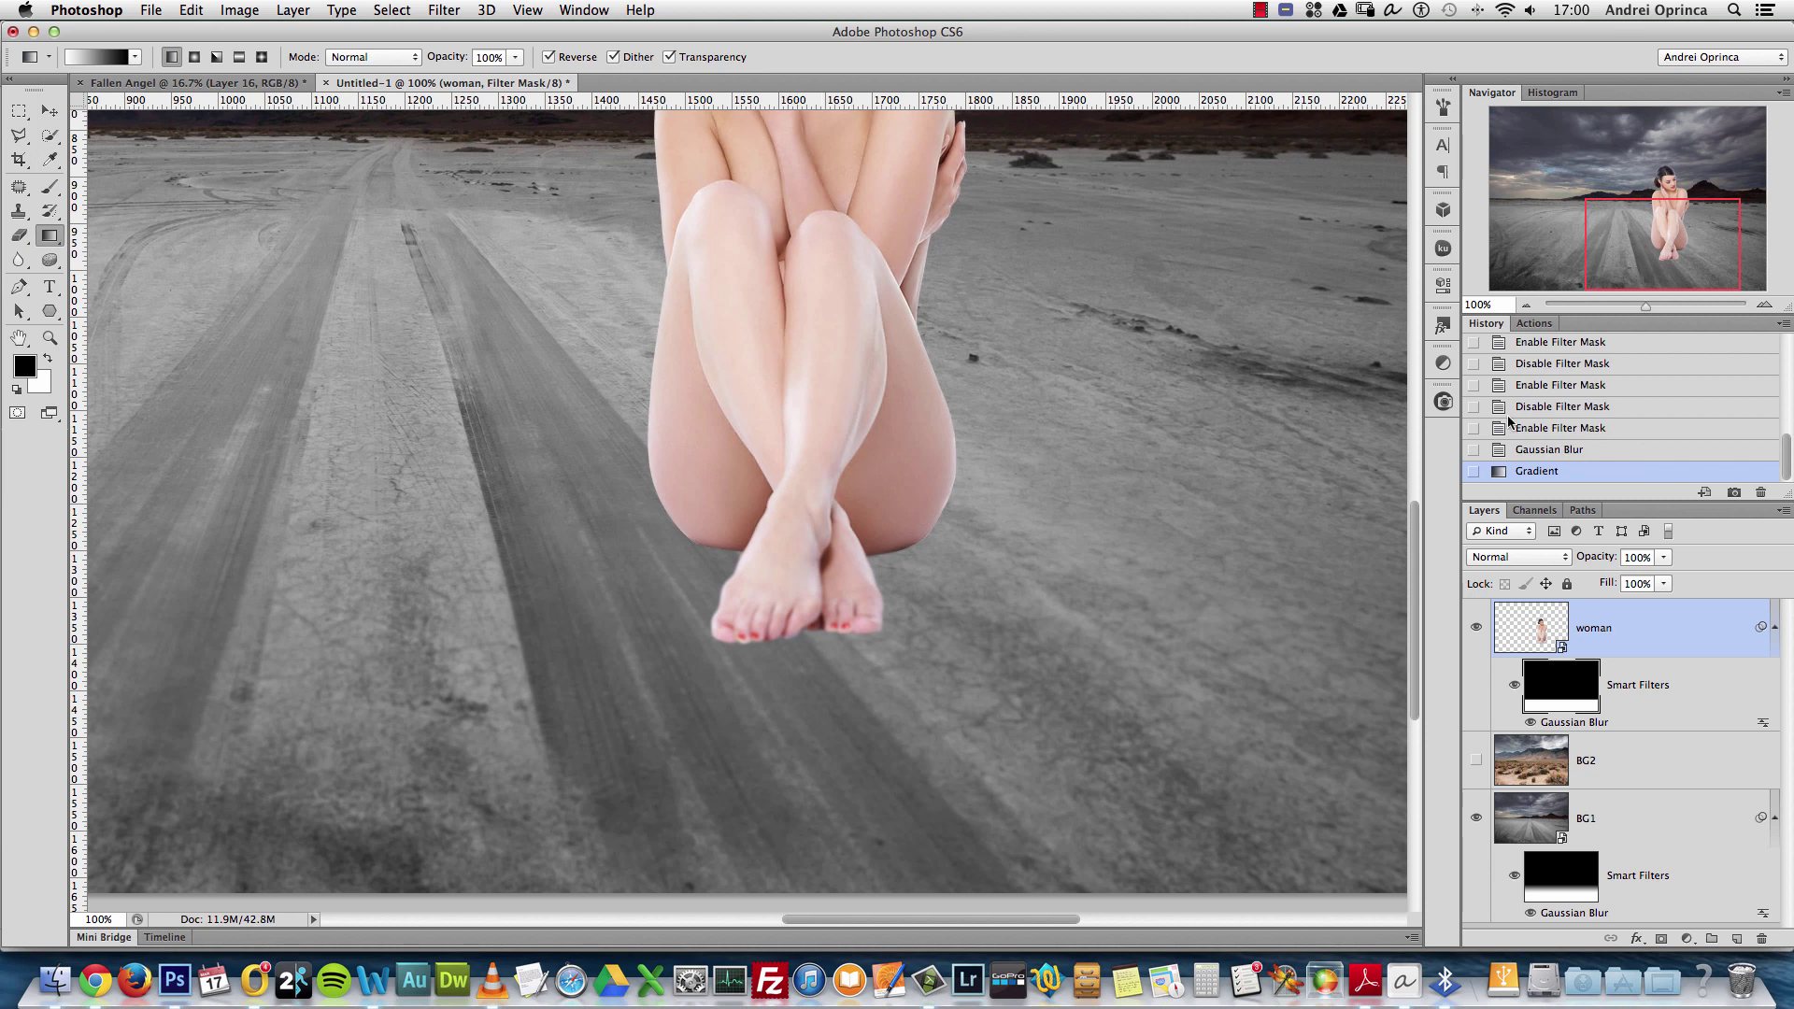
pyautogui.click(1764, 305)
pyautogui.click(1765, 305)
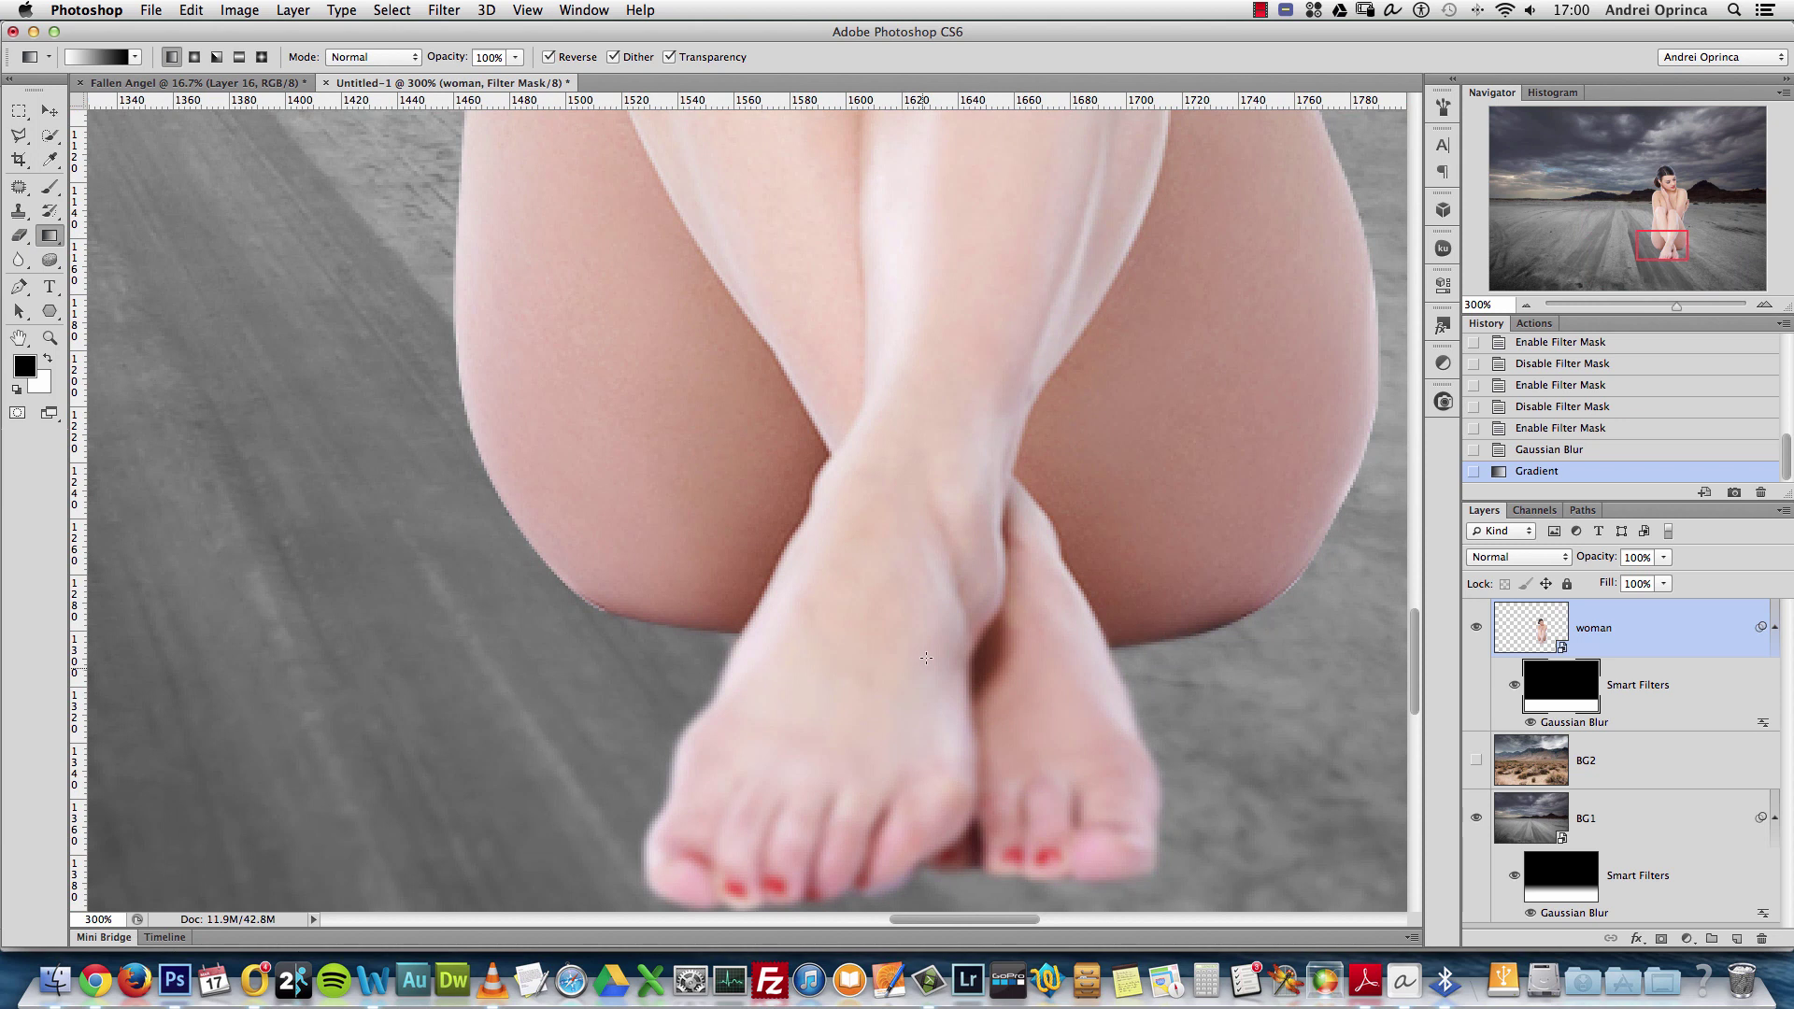
pyautogui.moveTo(876, 847); pyautogui.dragTo(885, 458)
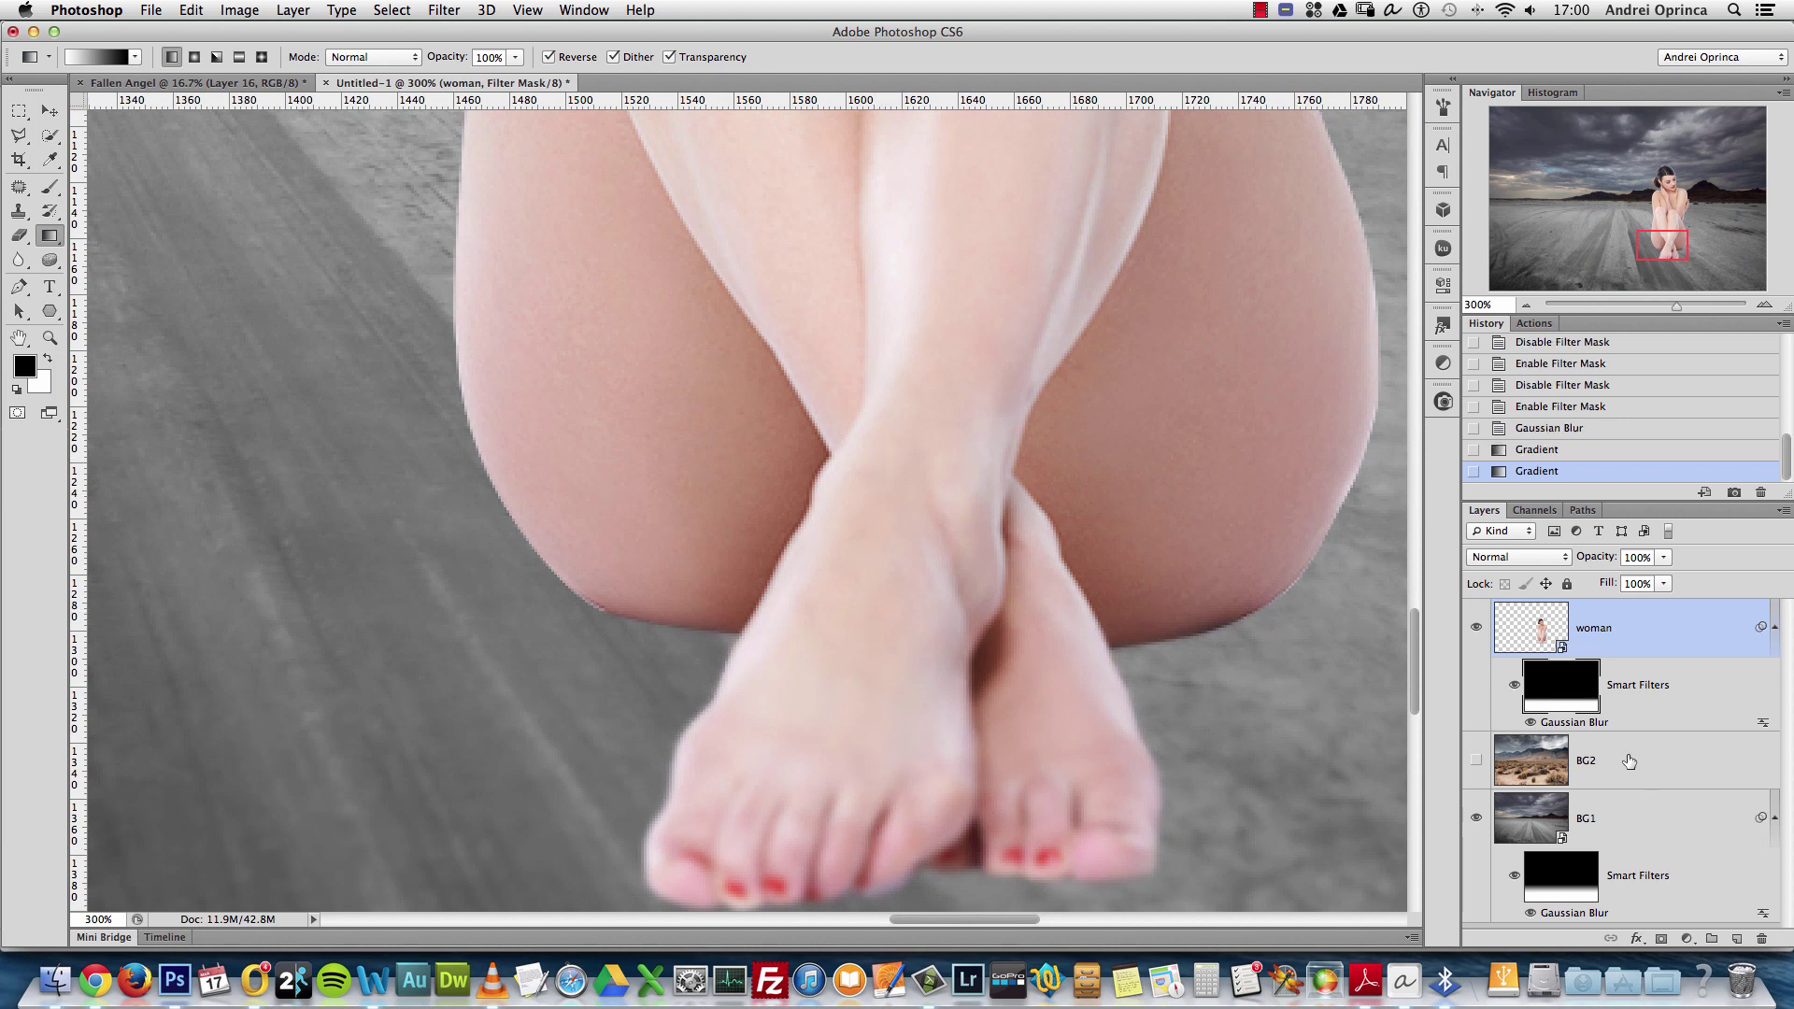
# Edit the woman's Gaussian Blur smart filter and reduce its radius to 0.8 pixels
pyautogui.doubleClick(1582, 724)
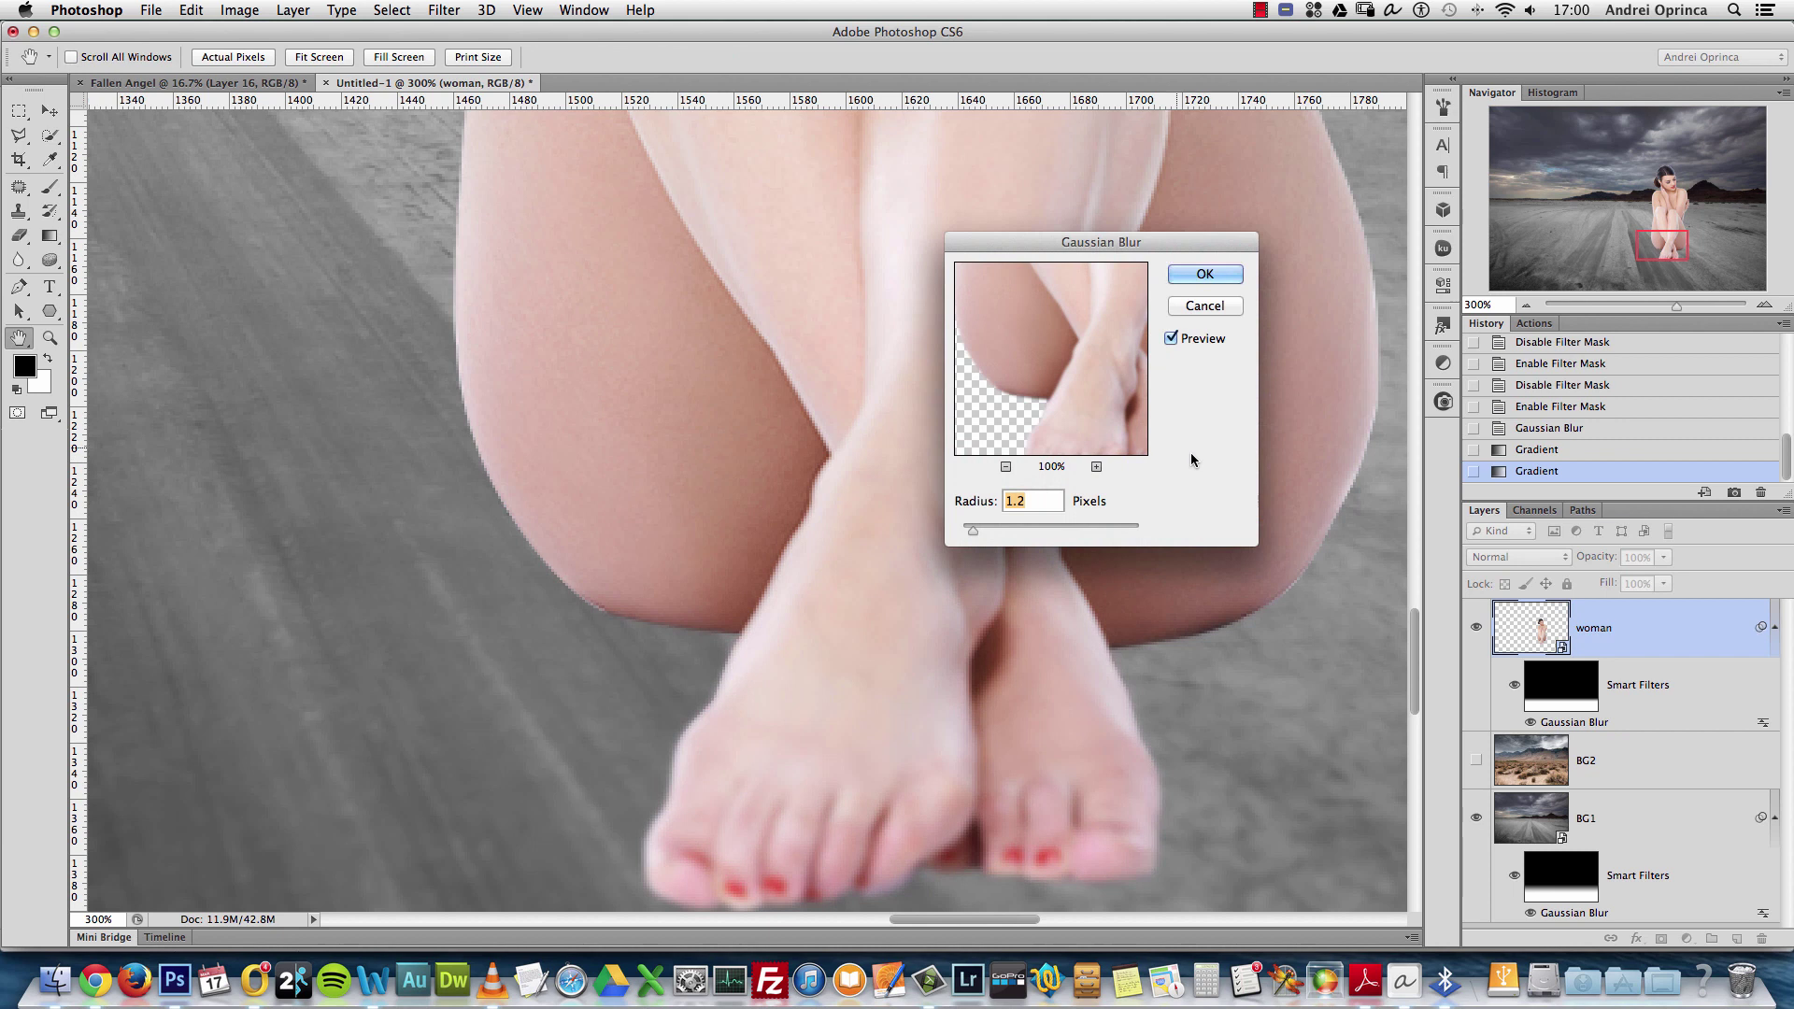
pyautogui.click(1034, 500)
pyautogui.press('BackSpace')
pyautogui.press('BackSpace')
pyautogui.press('BackSpace')
pyautogui.write('0')
pyautogui.hotkey('shift', 'Up')
pyautogui.hotkey('shift', 'Up')
pyautogui.hotkey('shift', 'Up')
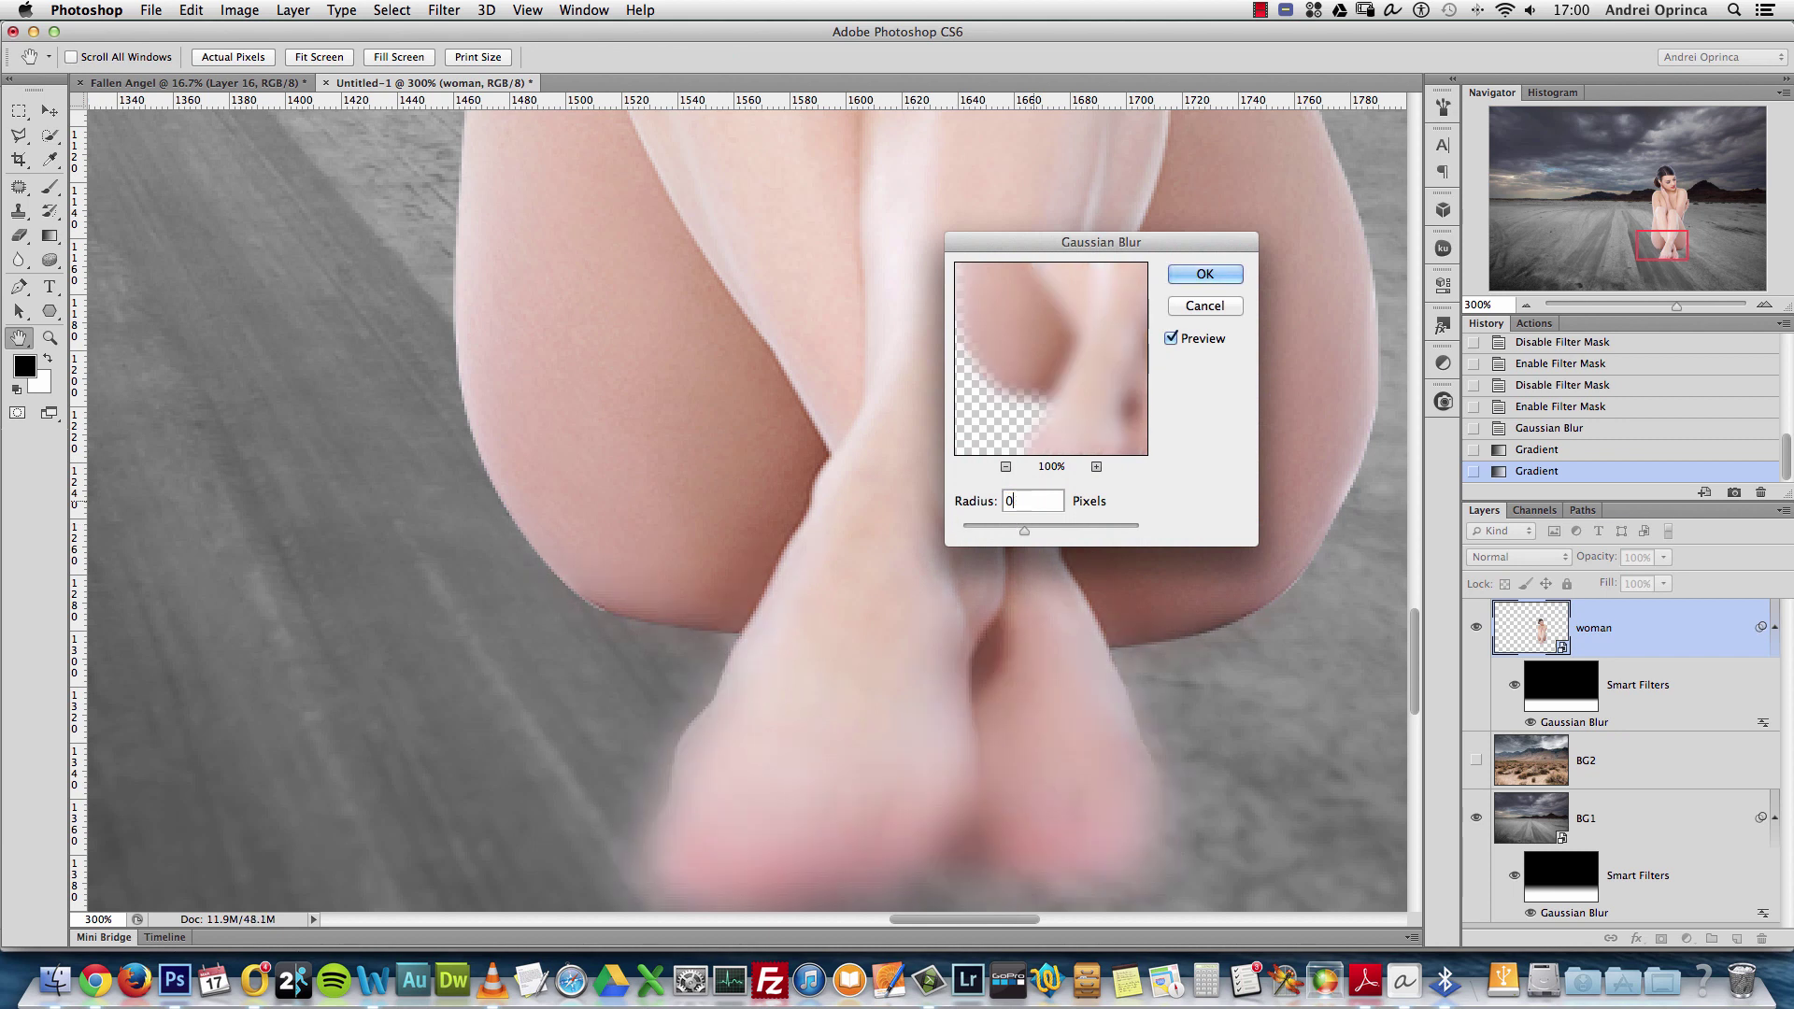
pyautogui.press('BackSpace')
pyautogui.press('BackSpace')
pyautogui.write('0.4')
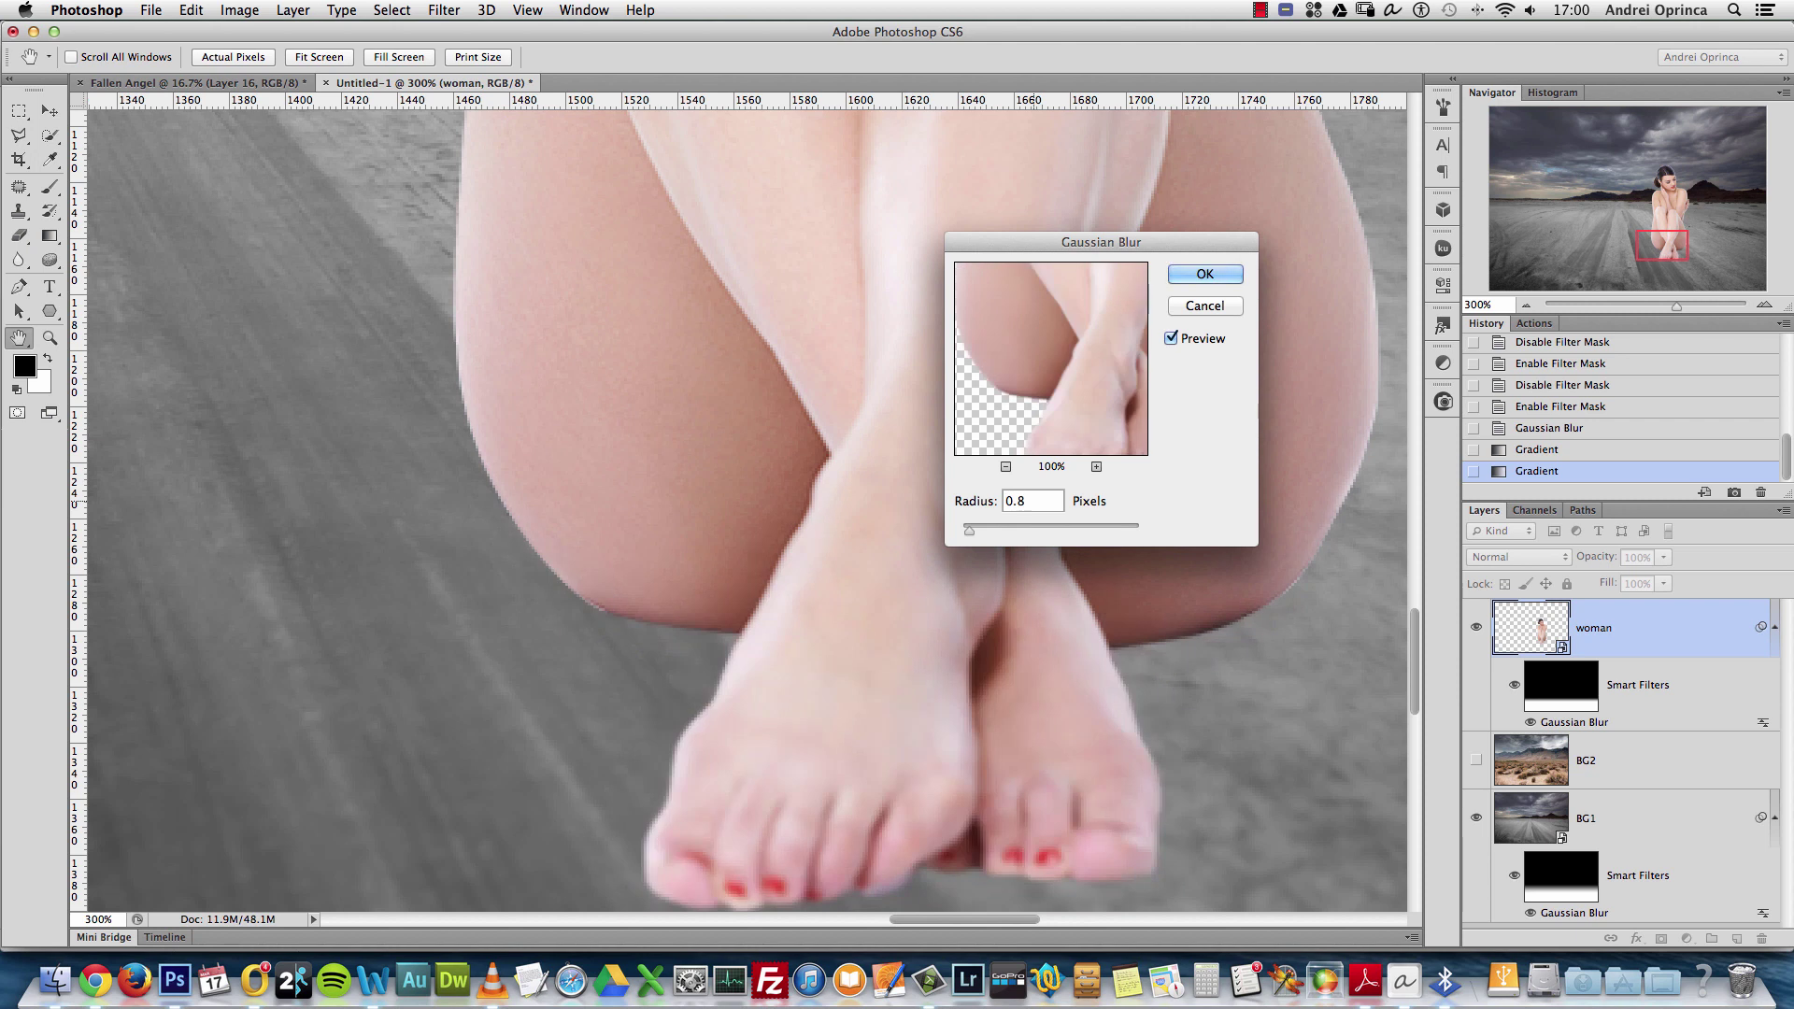
pyautogui.press('Return')
# Set the Brush tool to 100% hardness, opacity and flow, and target the woman's filter mask
pyautogui.moveTo(877, 685); pyautogui.dragTo(823, 543)
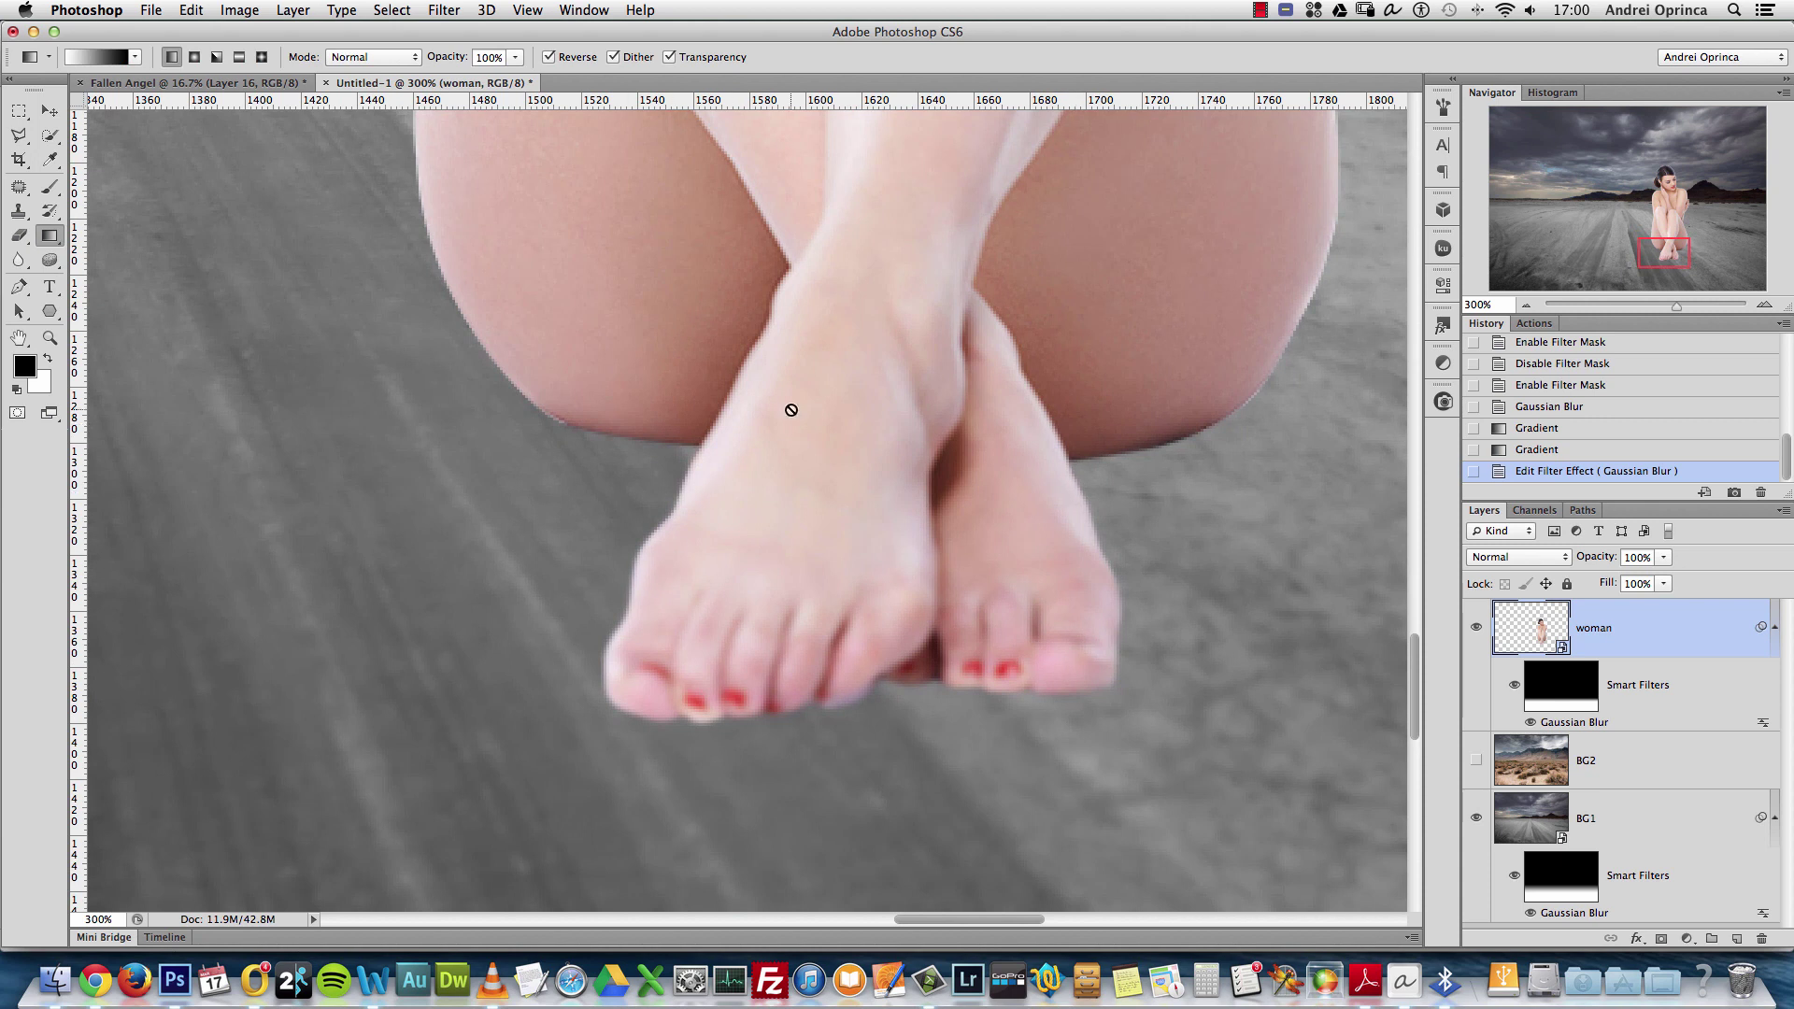
pyautogui.press('b')
pyautogui.click(1585, 699)
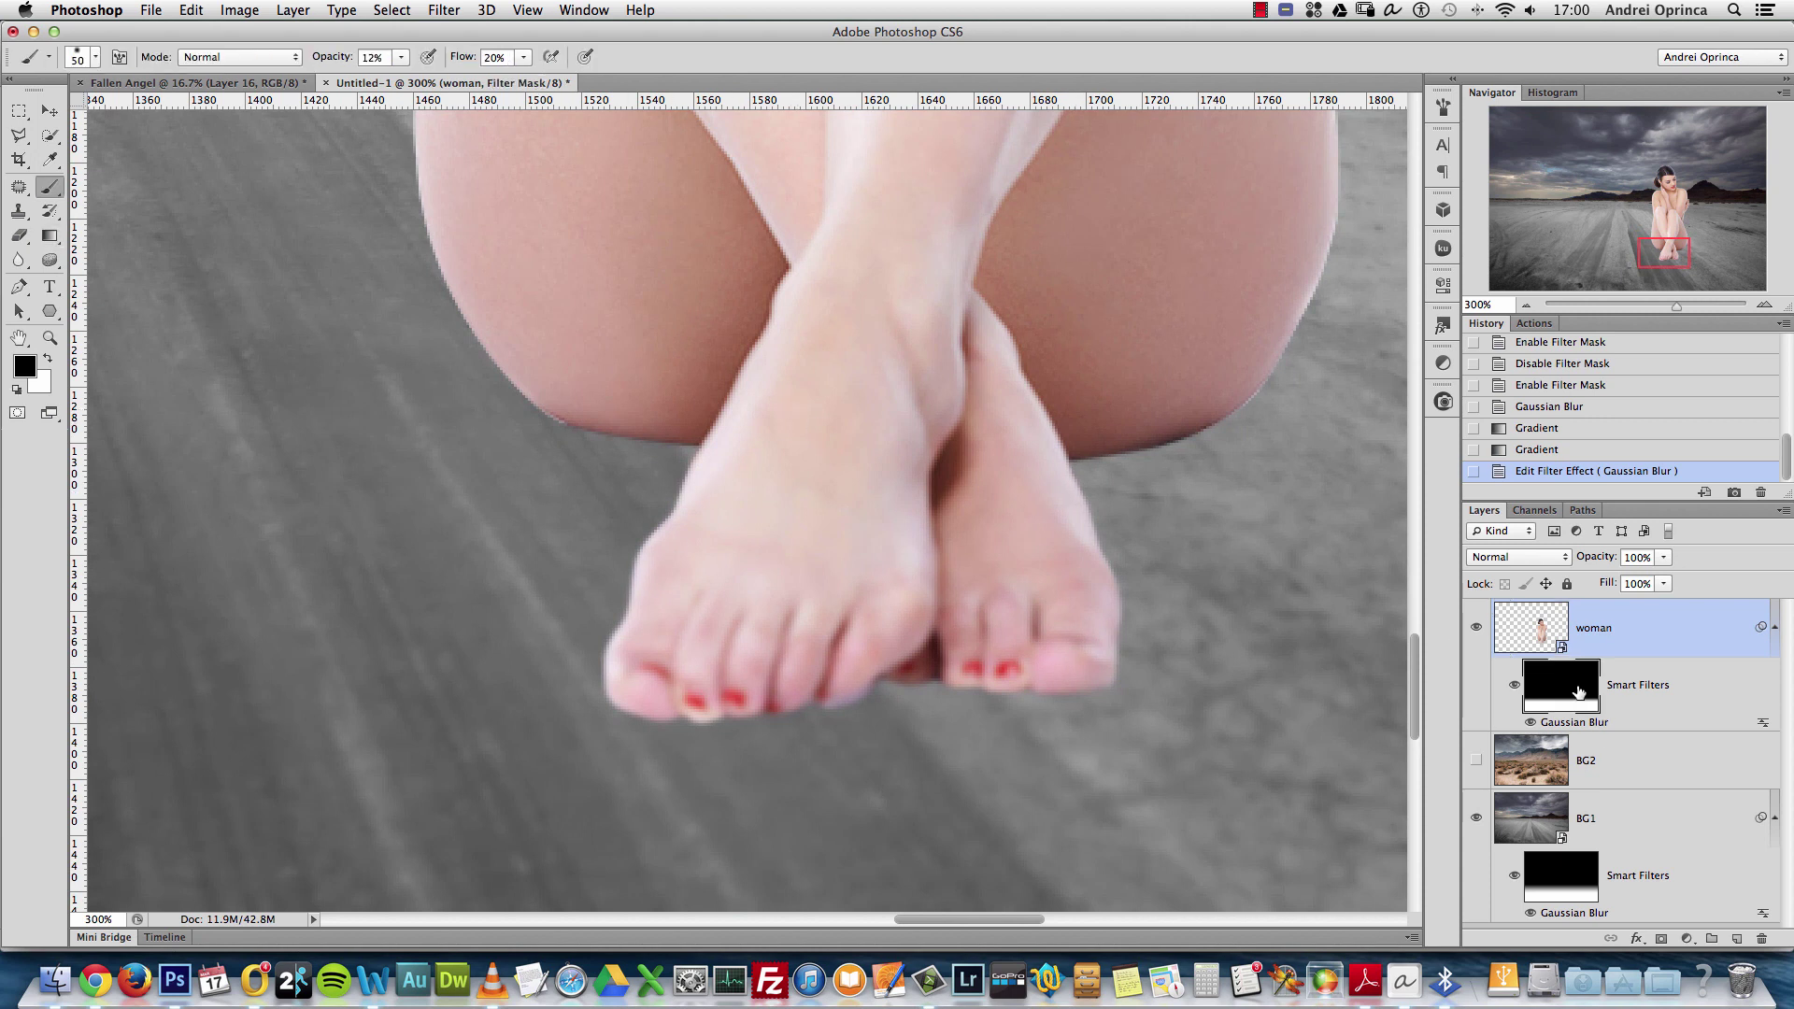
pyautogui.rightClick(824, 452)
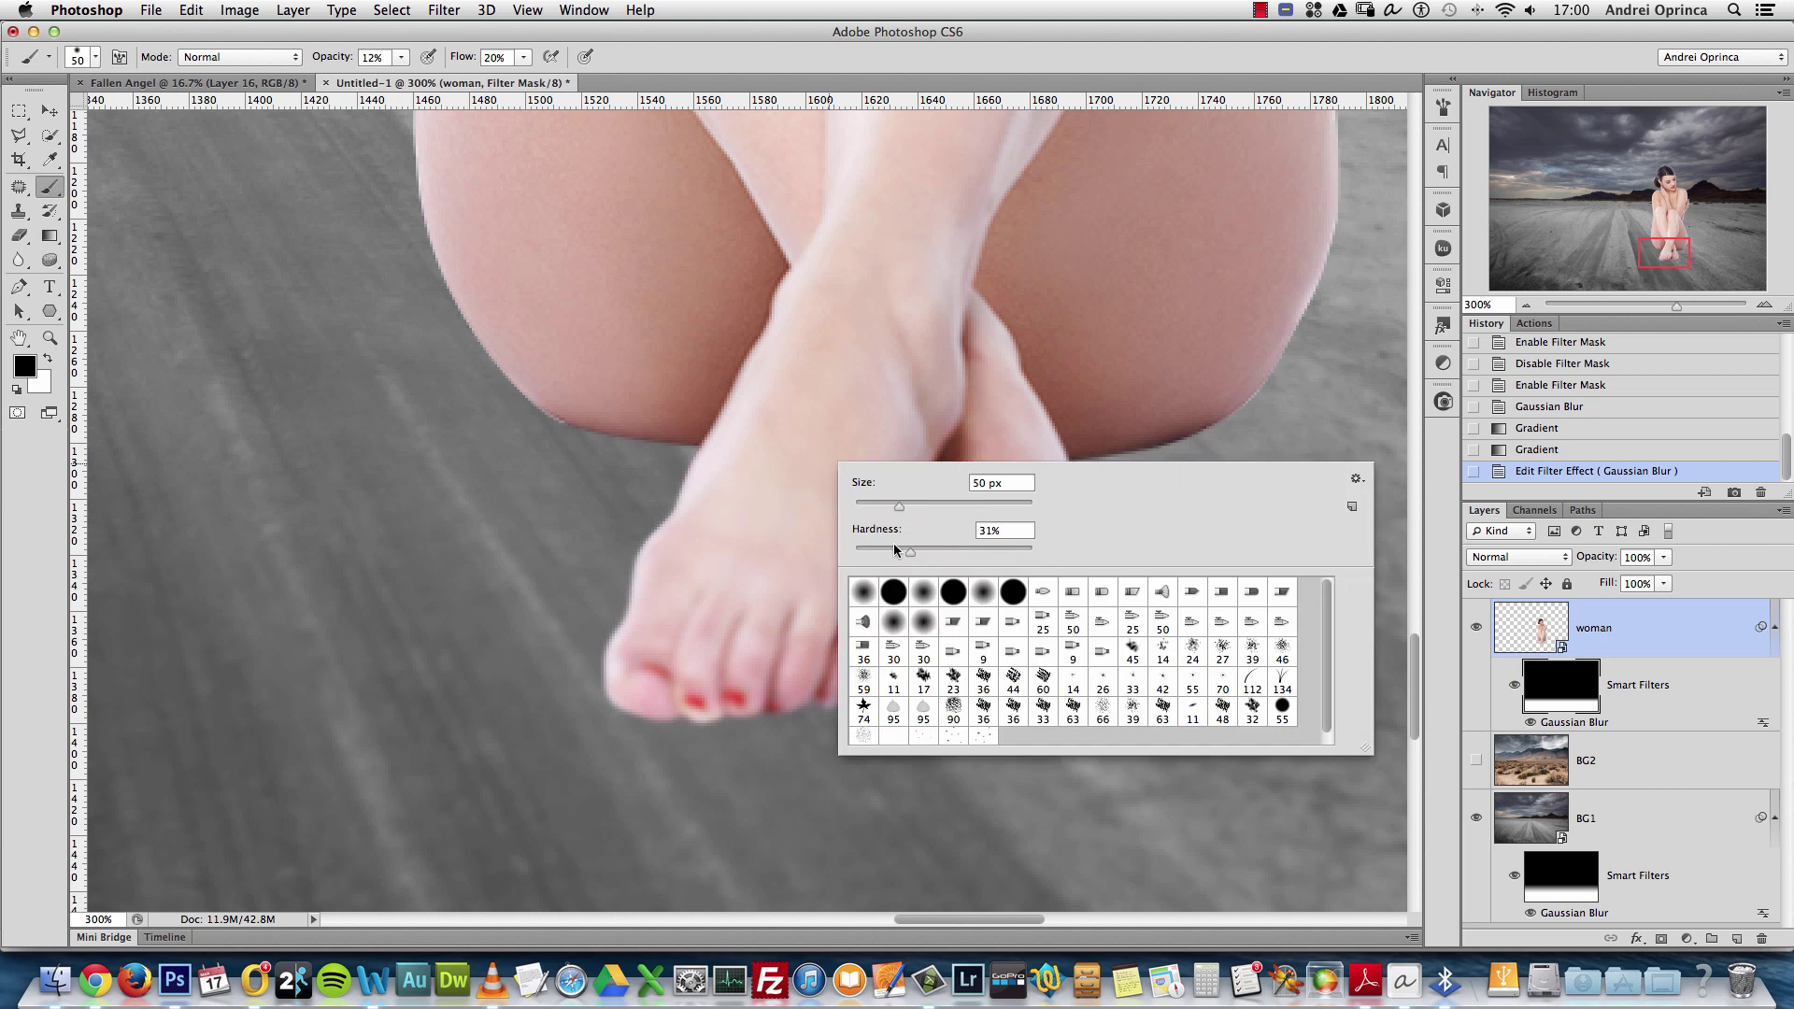
pyautogui.moveTo(891, 546); pyautogui.dragTo(852, 548)
pyautogui.write('100100')
pyautogui.press('Return')
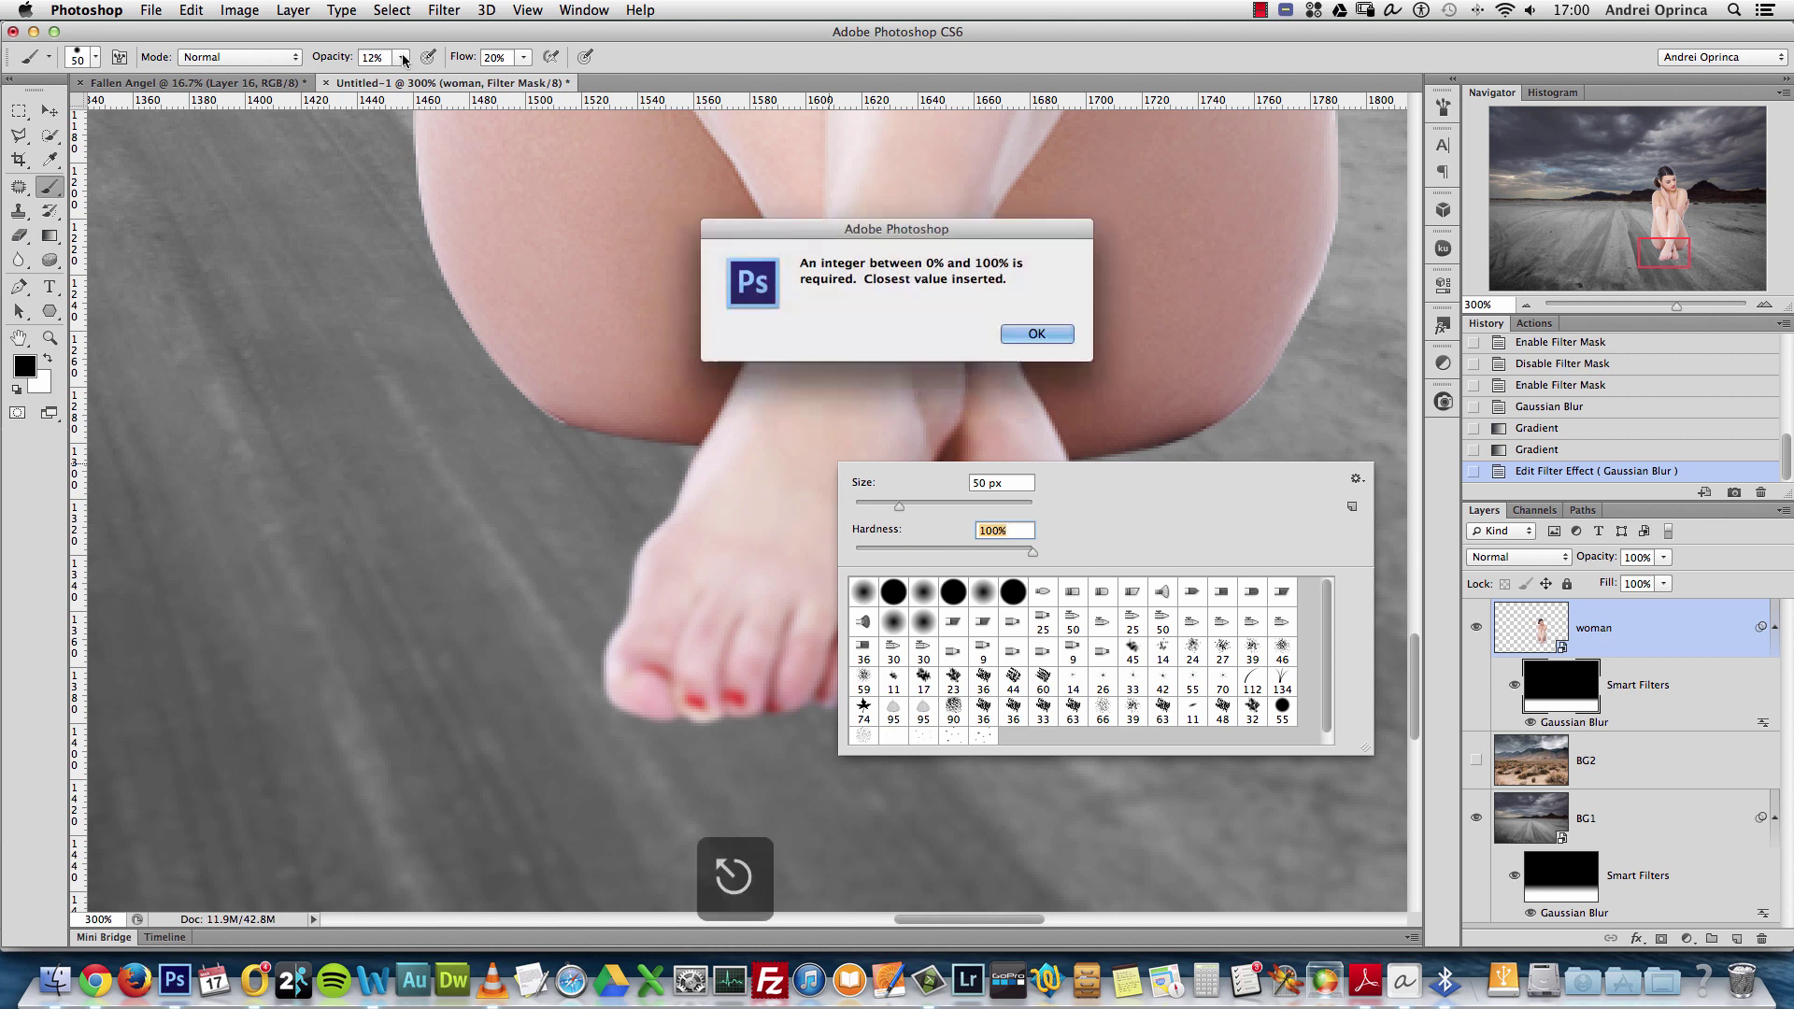
pyautogui.press('Return')
pyautogui.click(1642, 609)
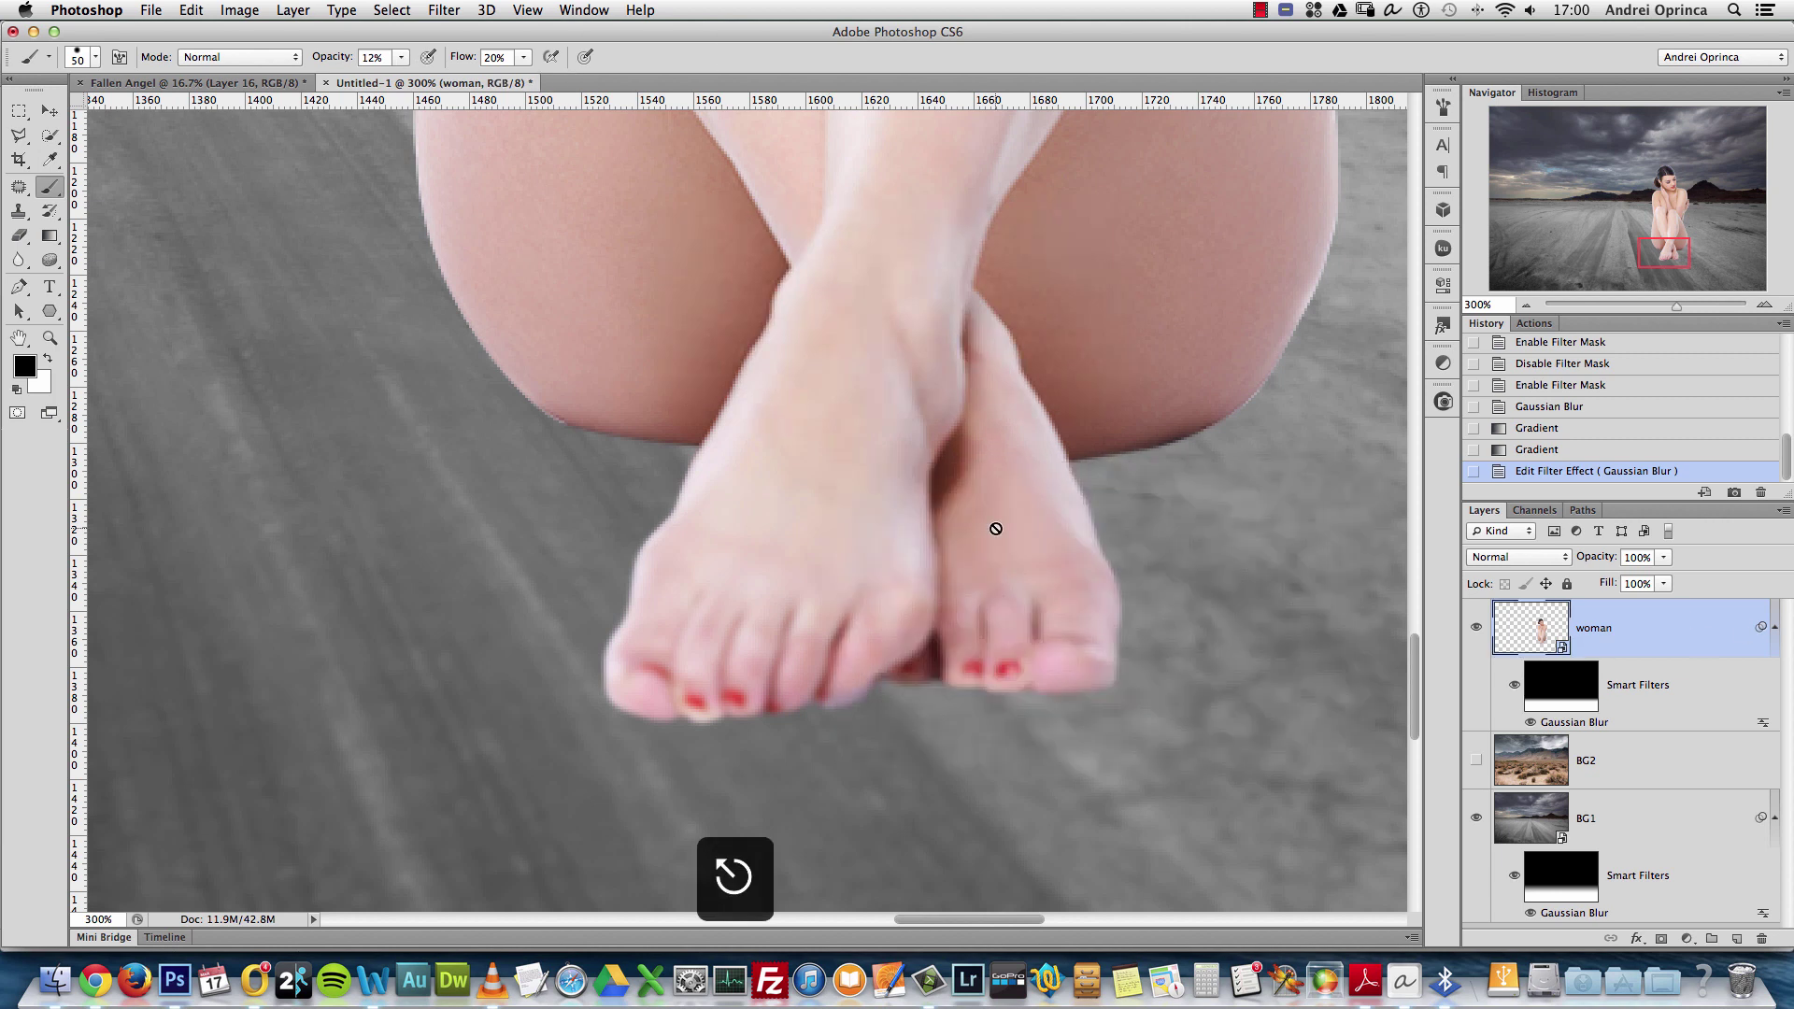
pyautogui.press('1')
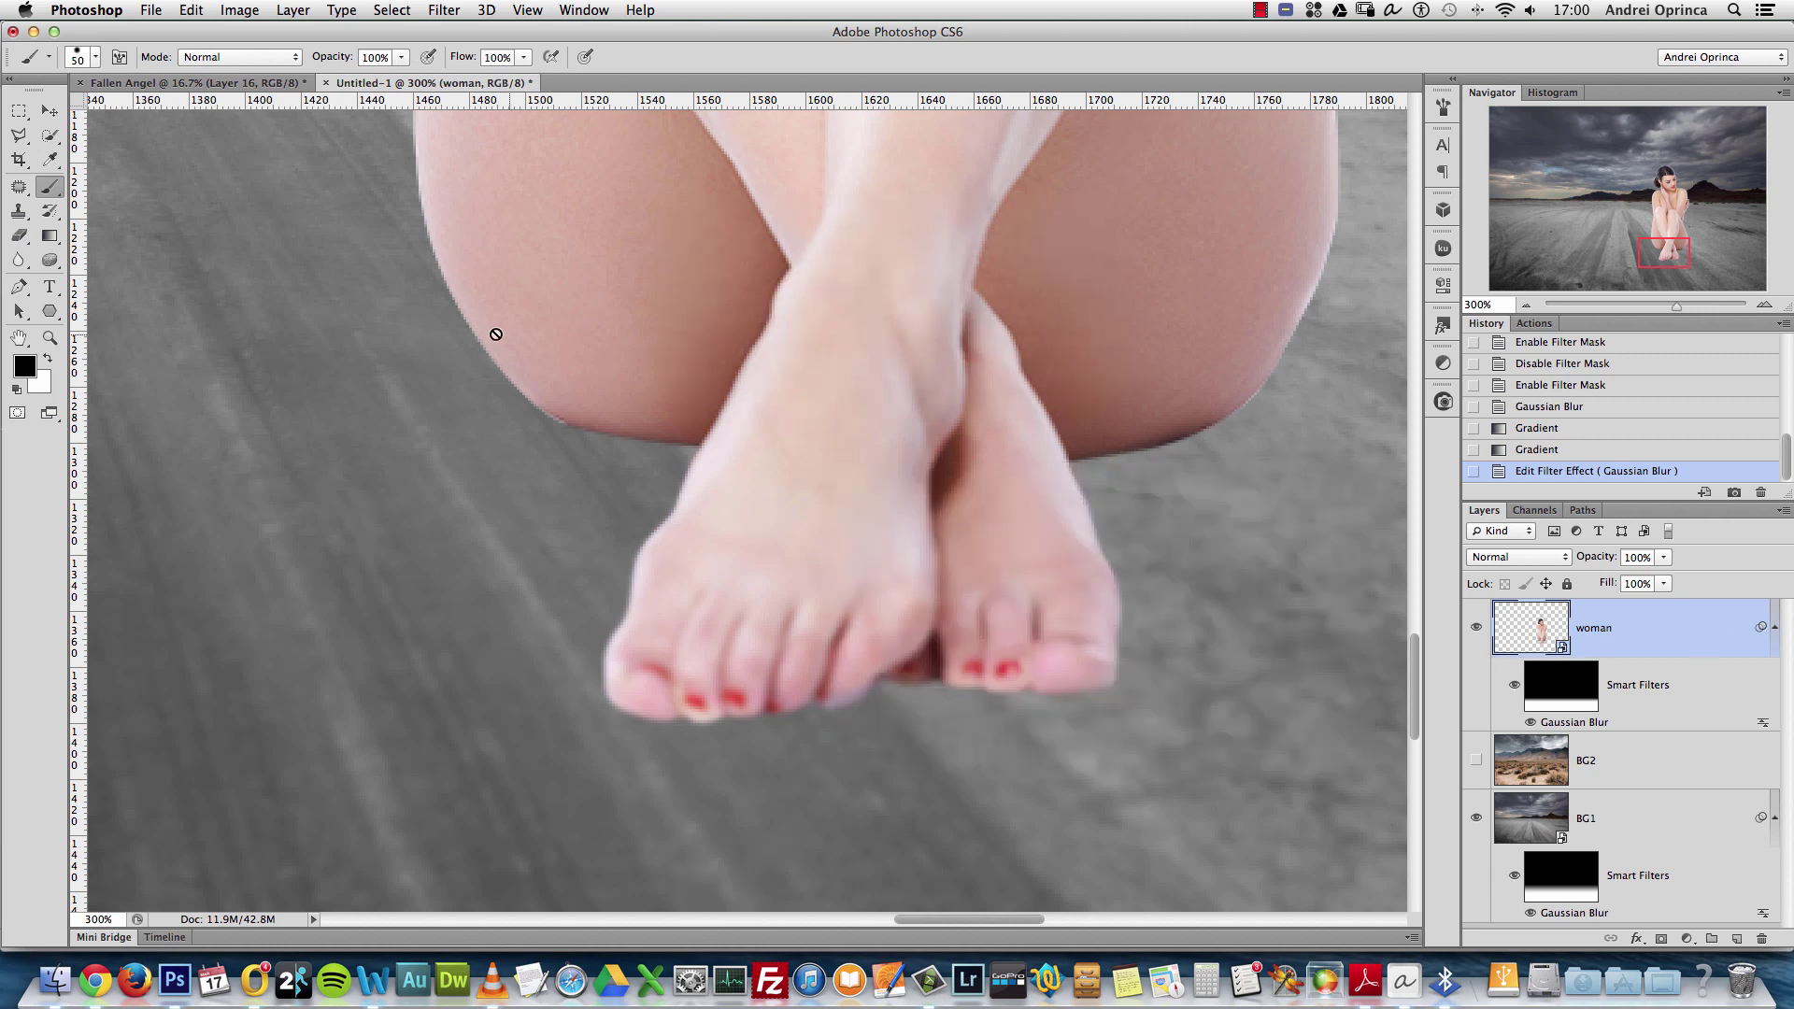
pyautogui.click(1571, 703)
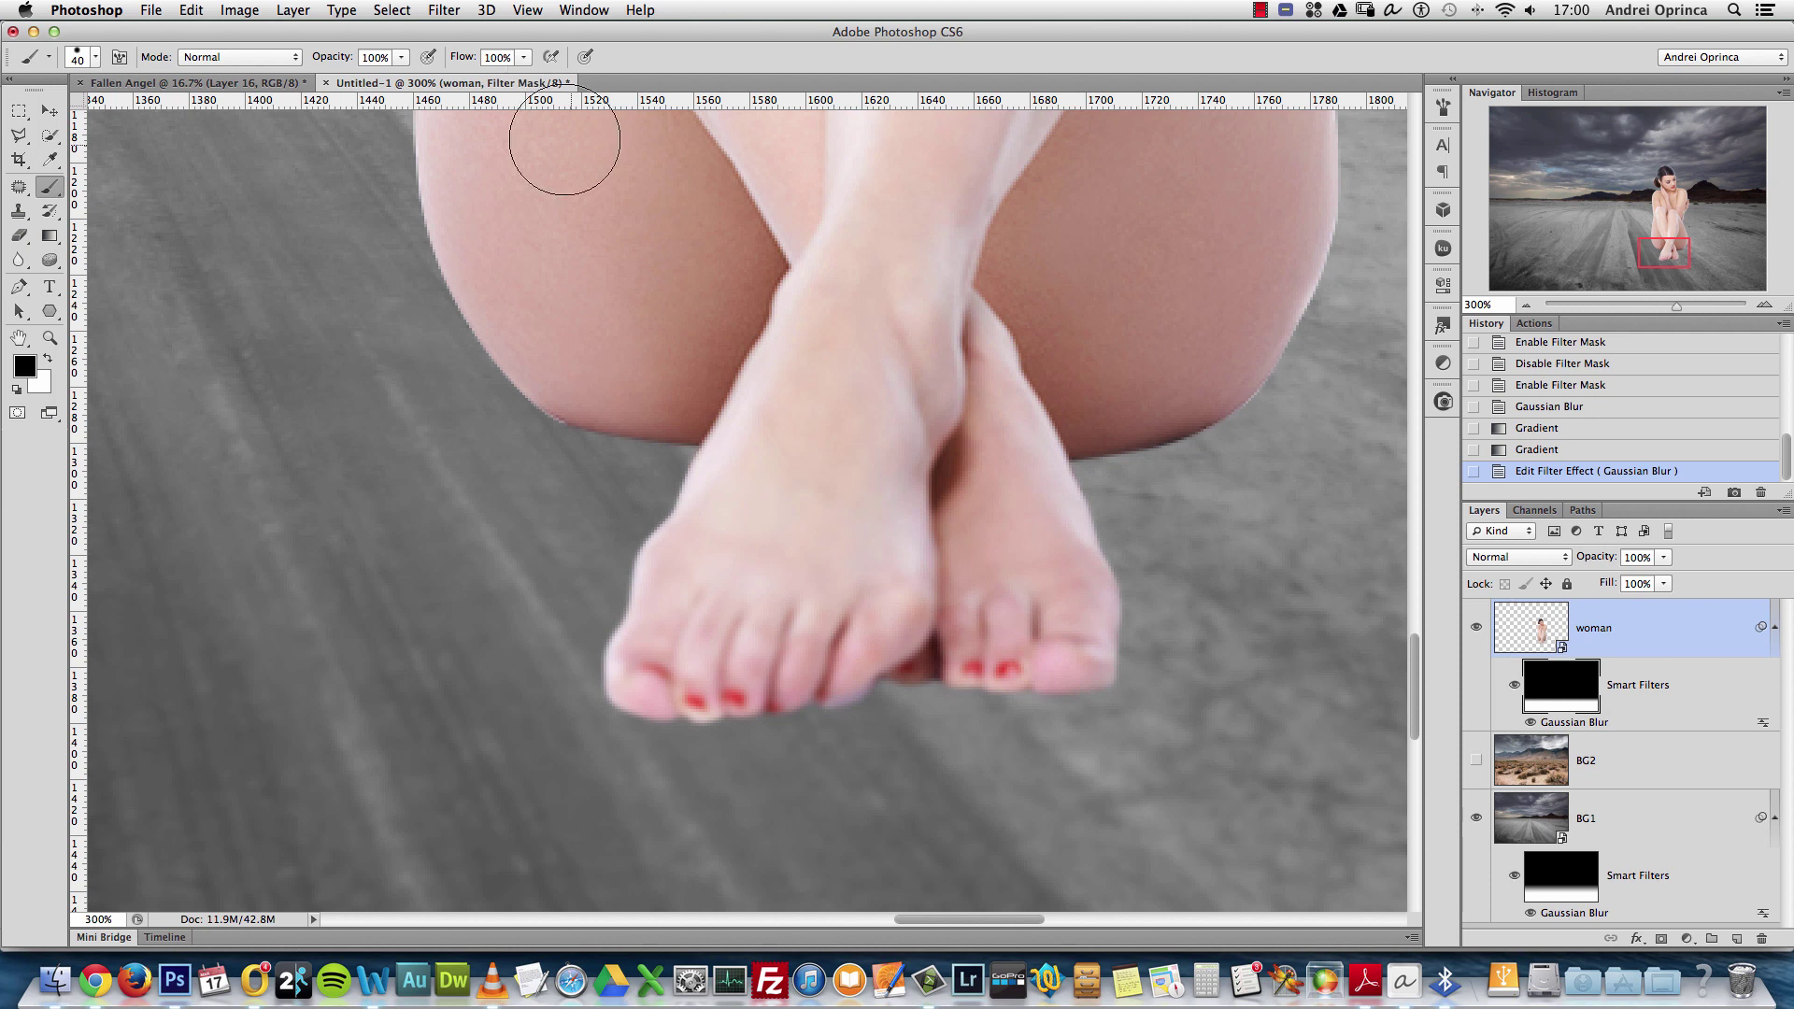
# Paint black with a 30 px hard brush over the front foot on the woman's filter mask to remove the blur there
pyautogui.press('[')
pyautogui.moveTo(821, 401); pyautogui.dragTo(721, 637)
pyautogui.click(721, 638)
pyautogui.click(733, 629)
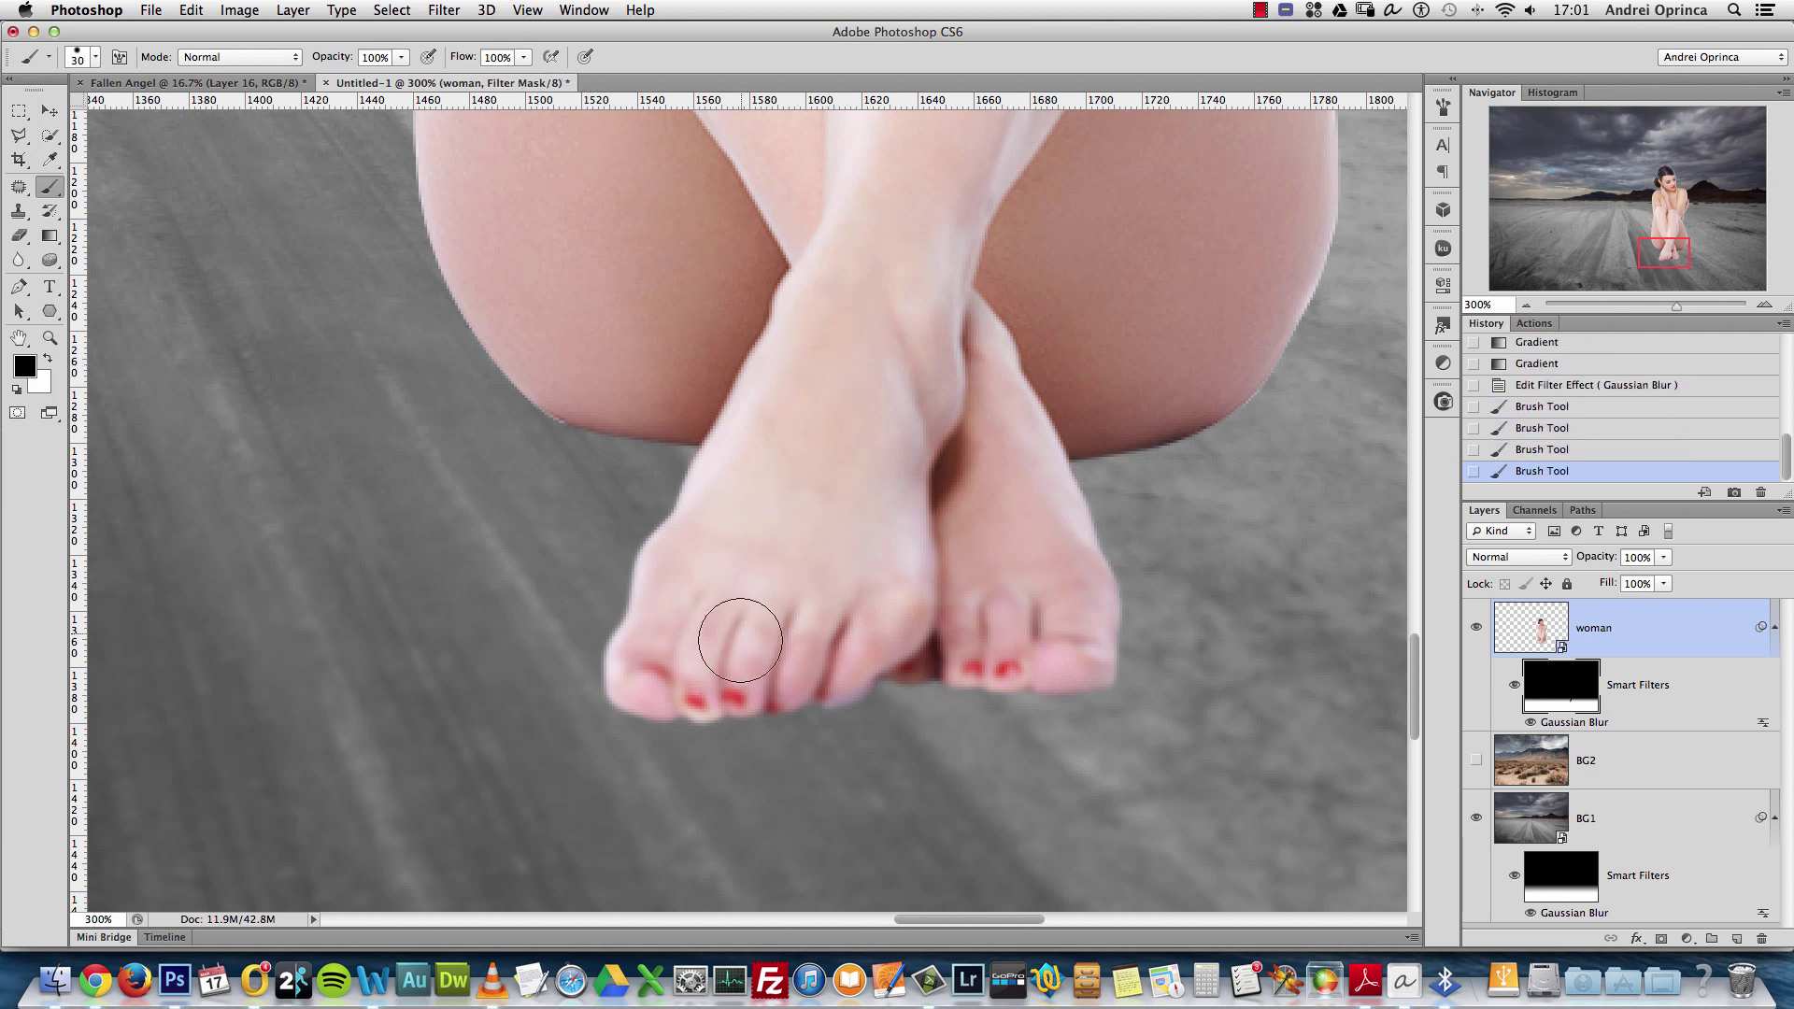
pyautogui.click(821, 548)
pyautogui.click(833, 493)
pyautogui.click(865, 303)
pyautogui.rightClick(929, 357)
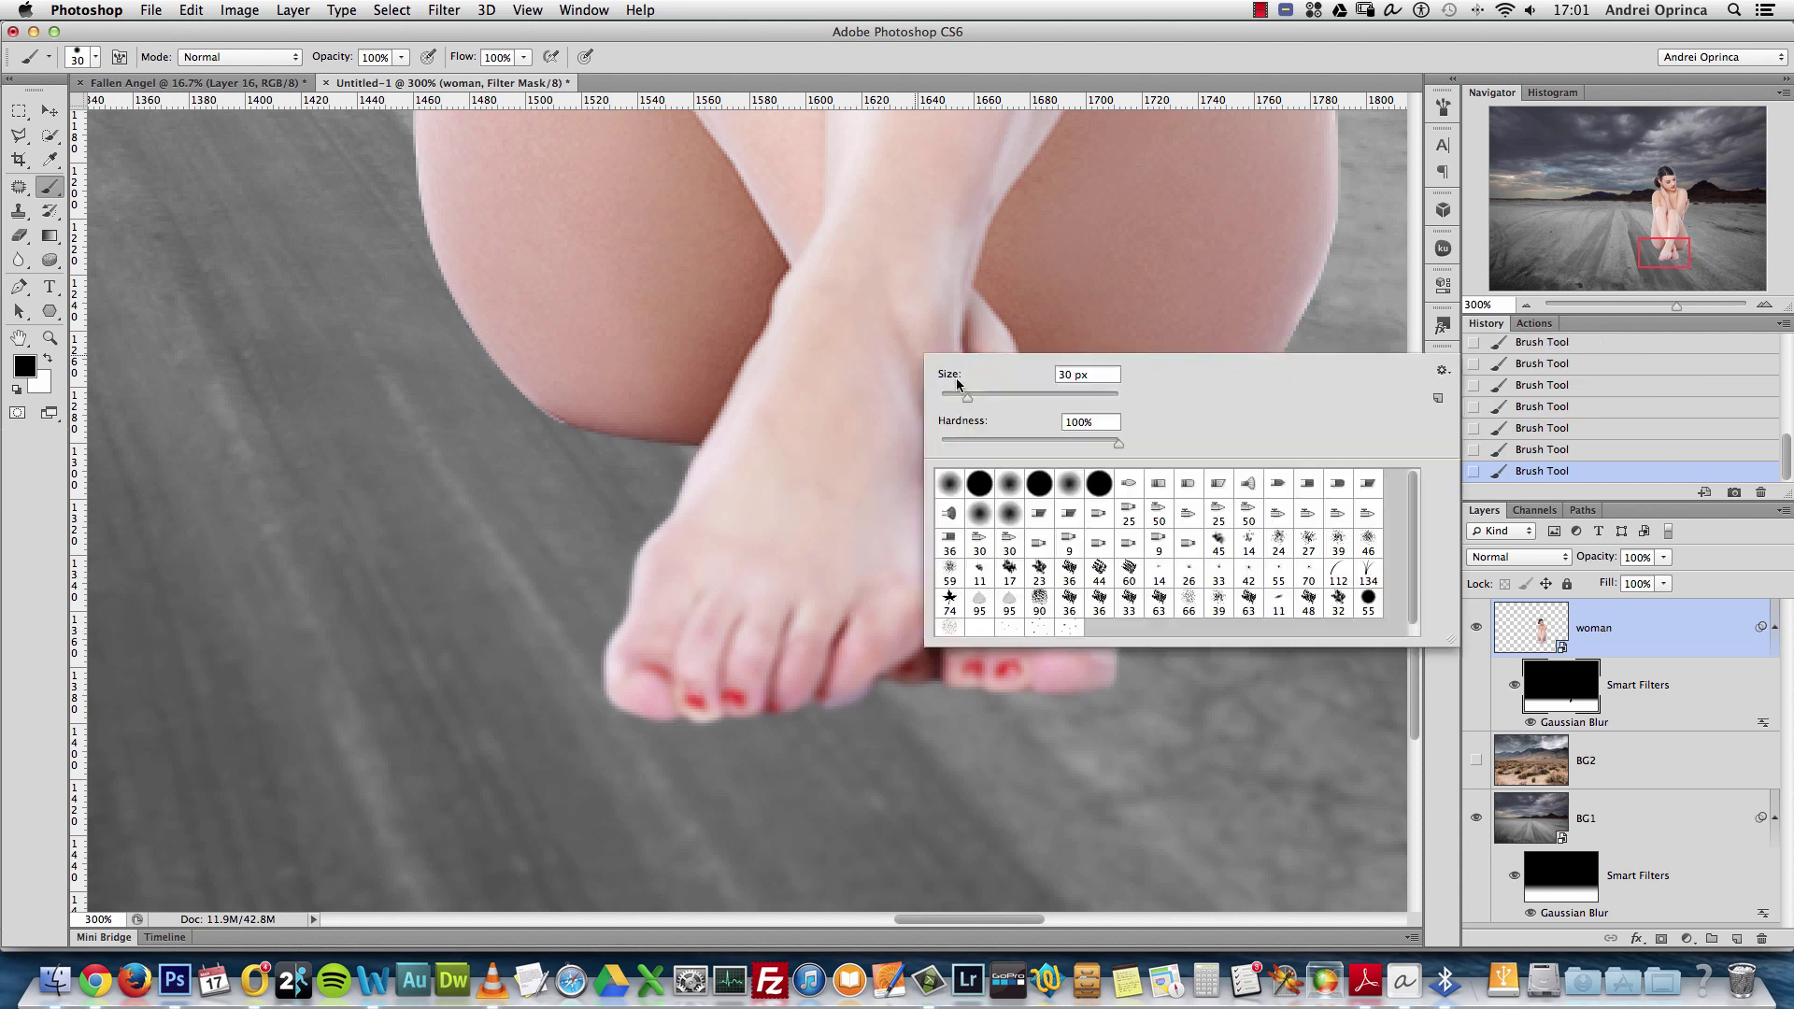
pyautogui.moveTo(962, 439); pyautogui.dragTo(989, 439)
pyautogui.press('Return')
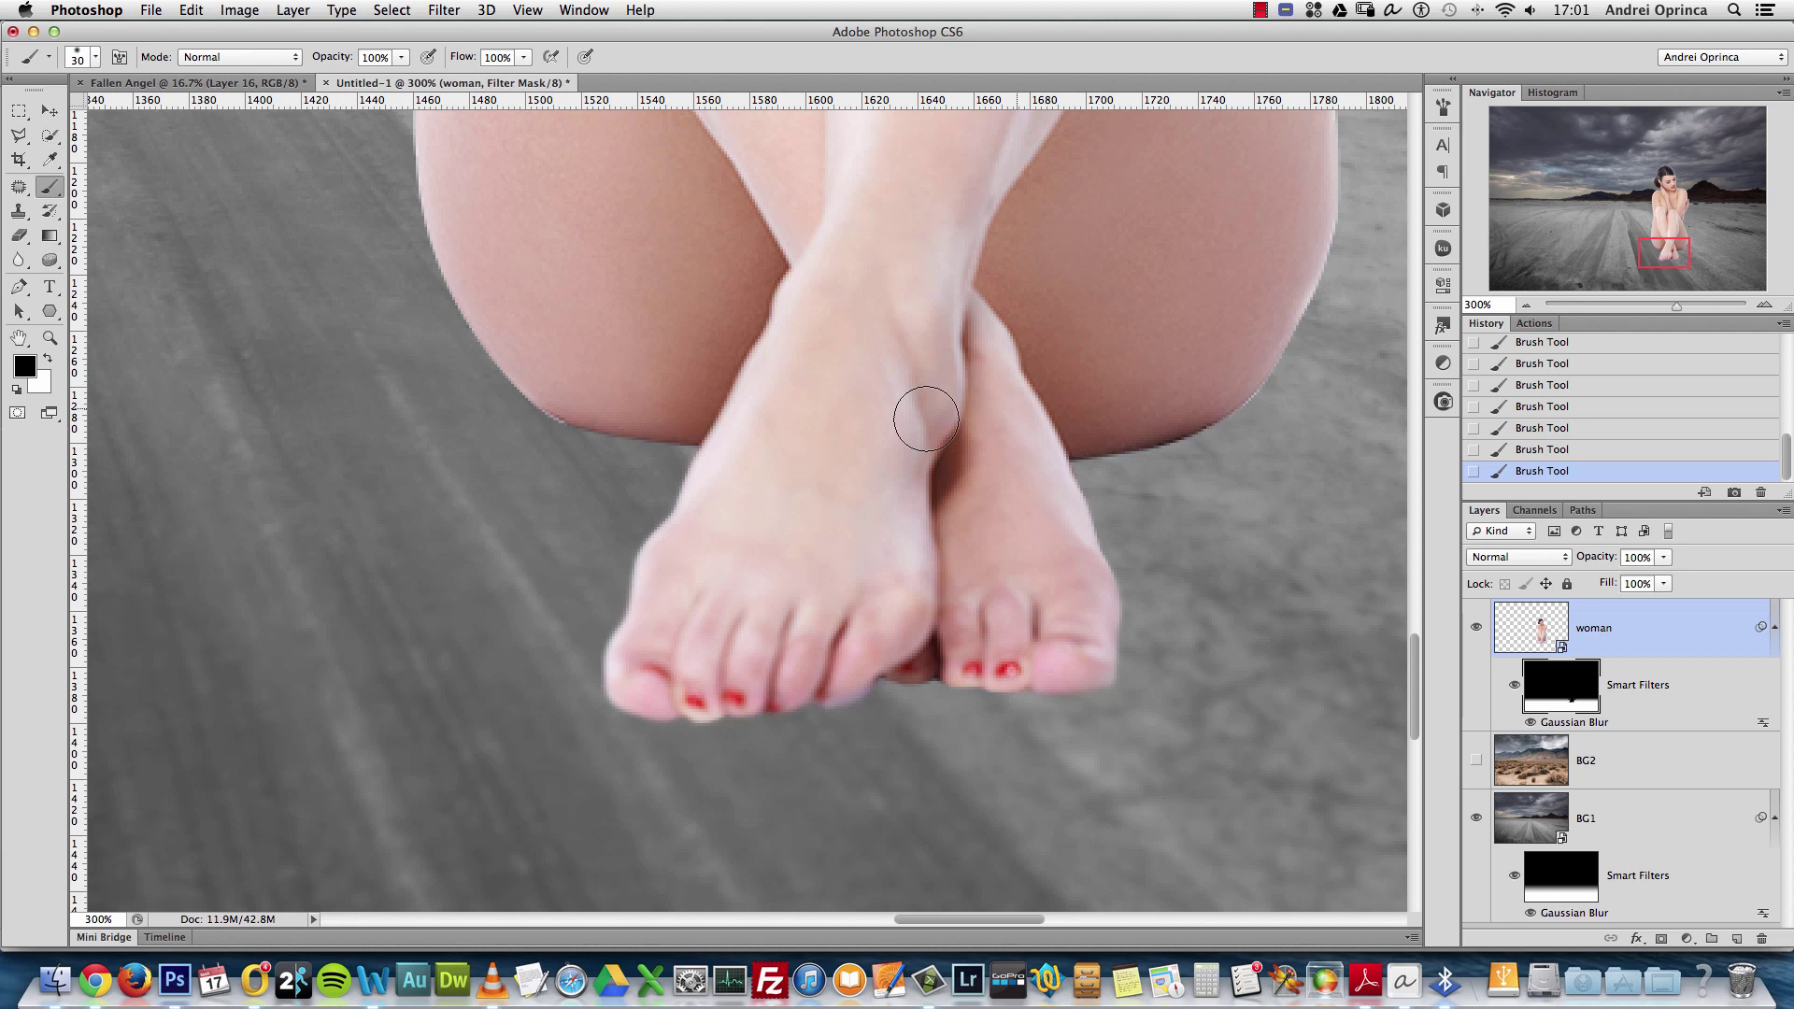
# Compare the woman's feet with her smart filters disabled and enabled, leaving the Gaussian Blur enabled
pyautogui.click(1515, 685)
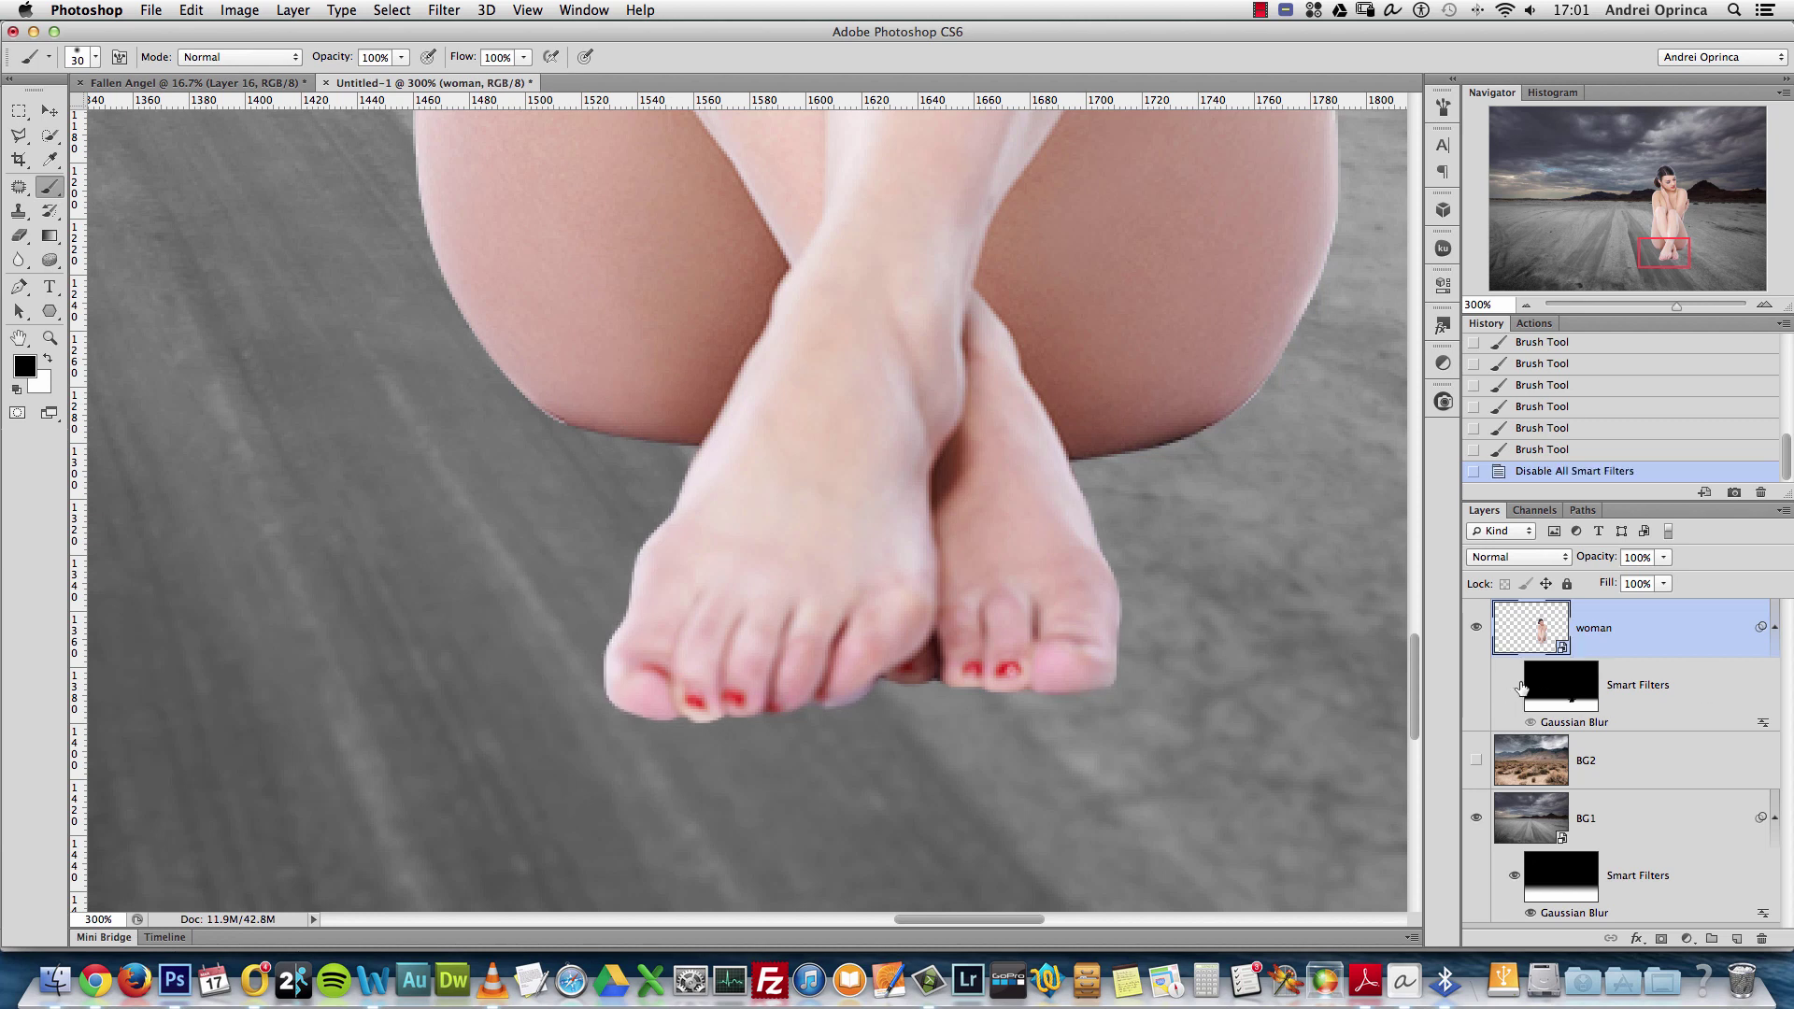
pyautogui.click(1517, 686)
pyautogui.click(1518, 686)
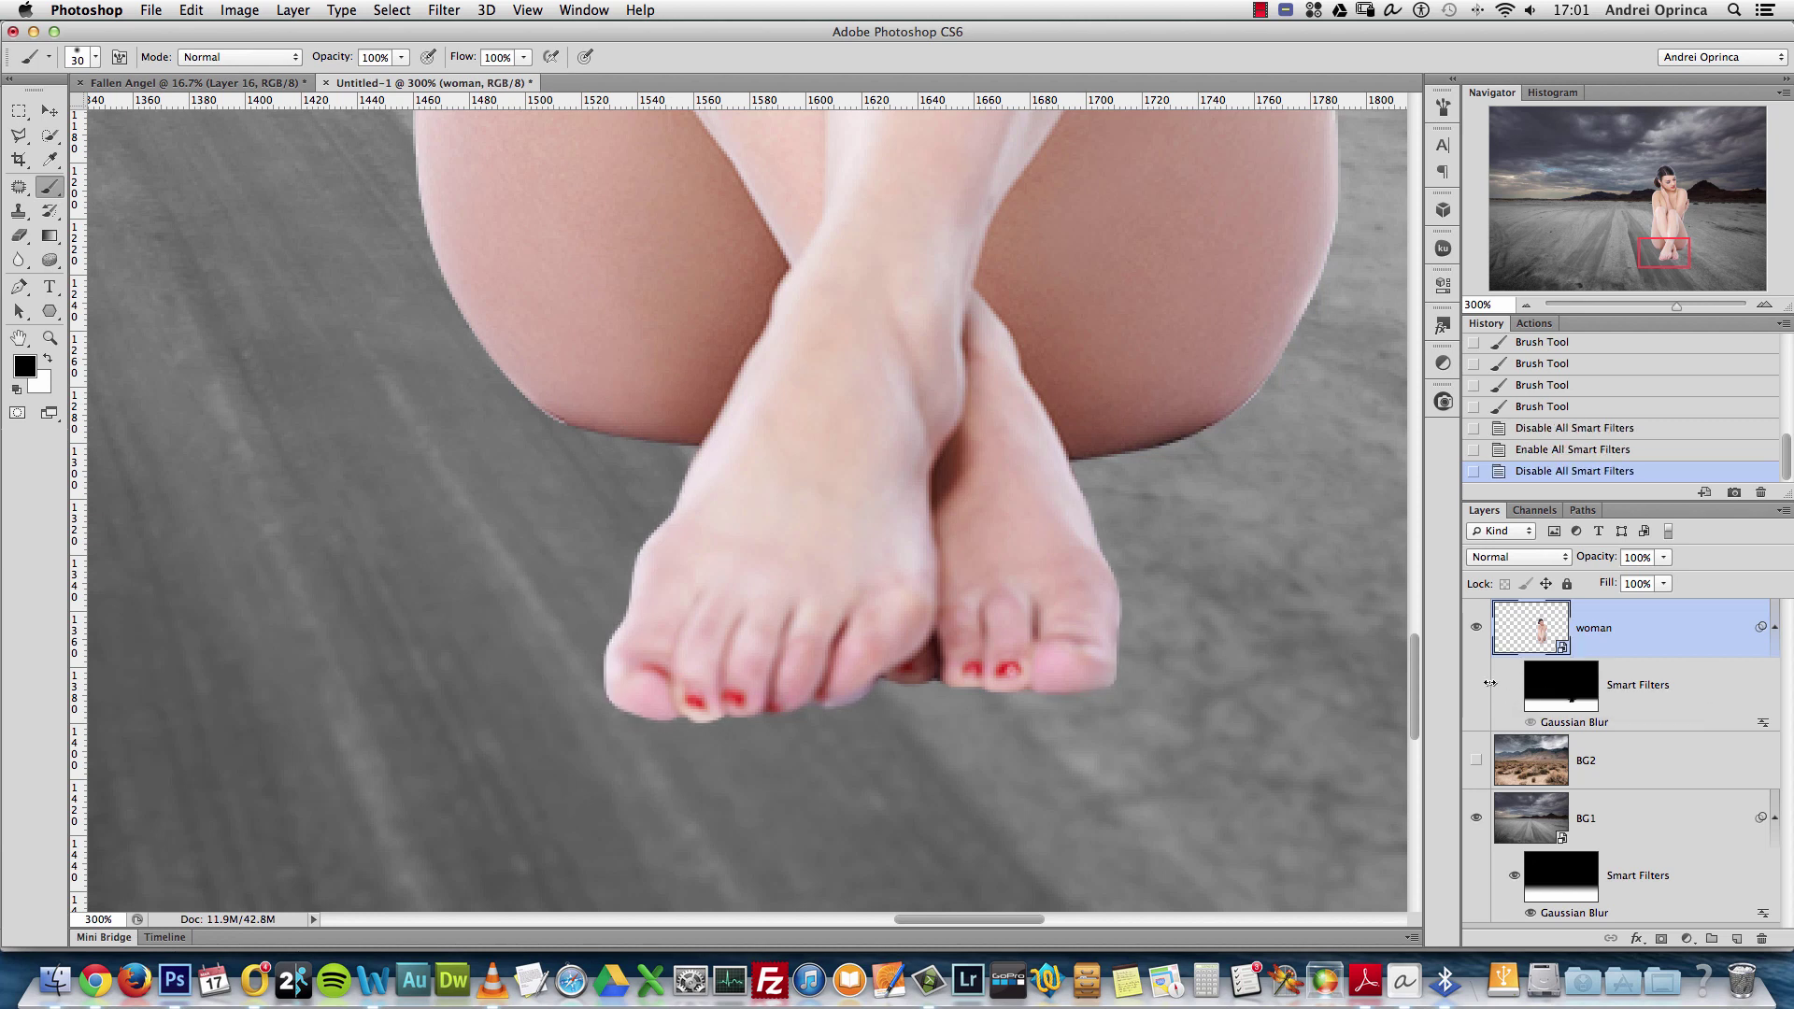
pyautogui.click(1537, 719)
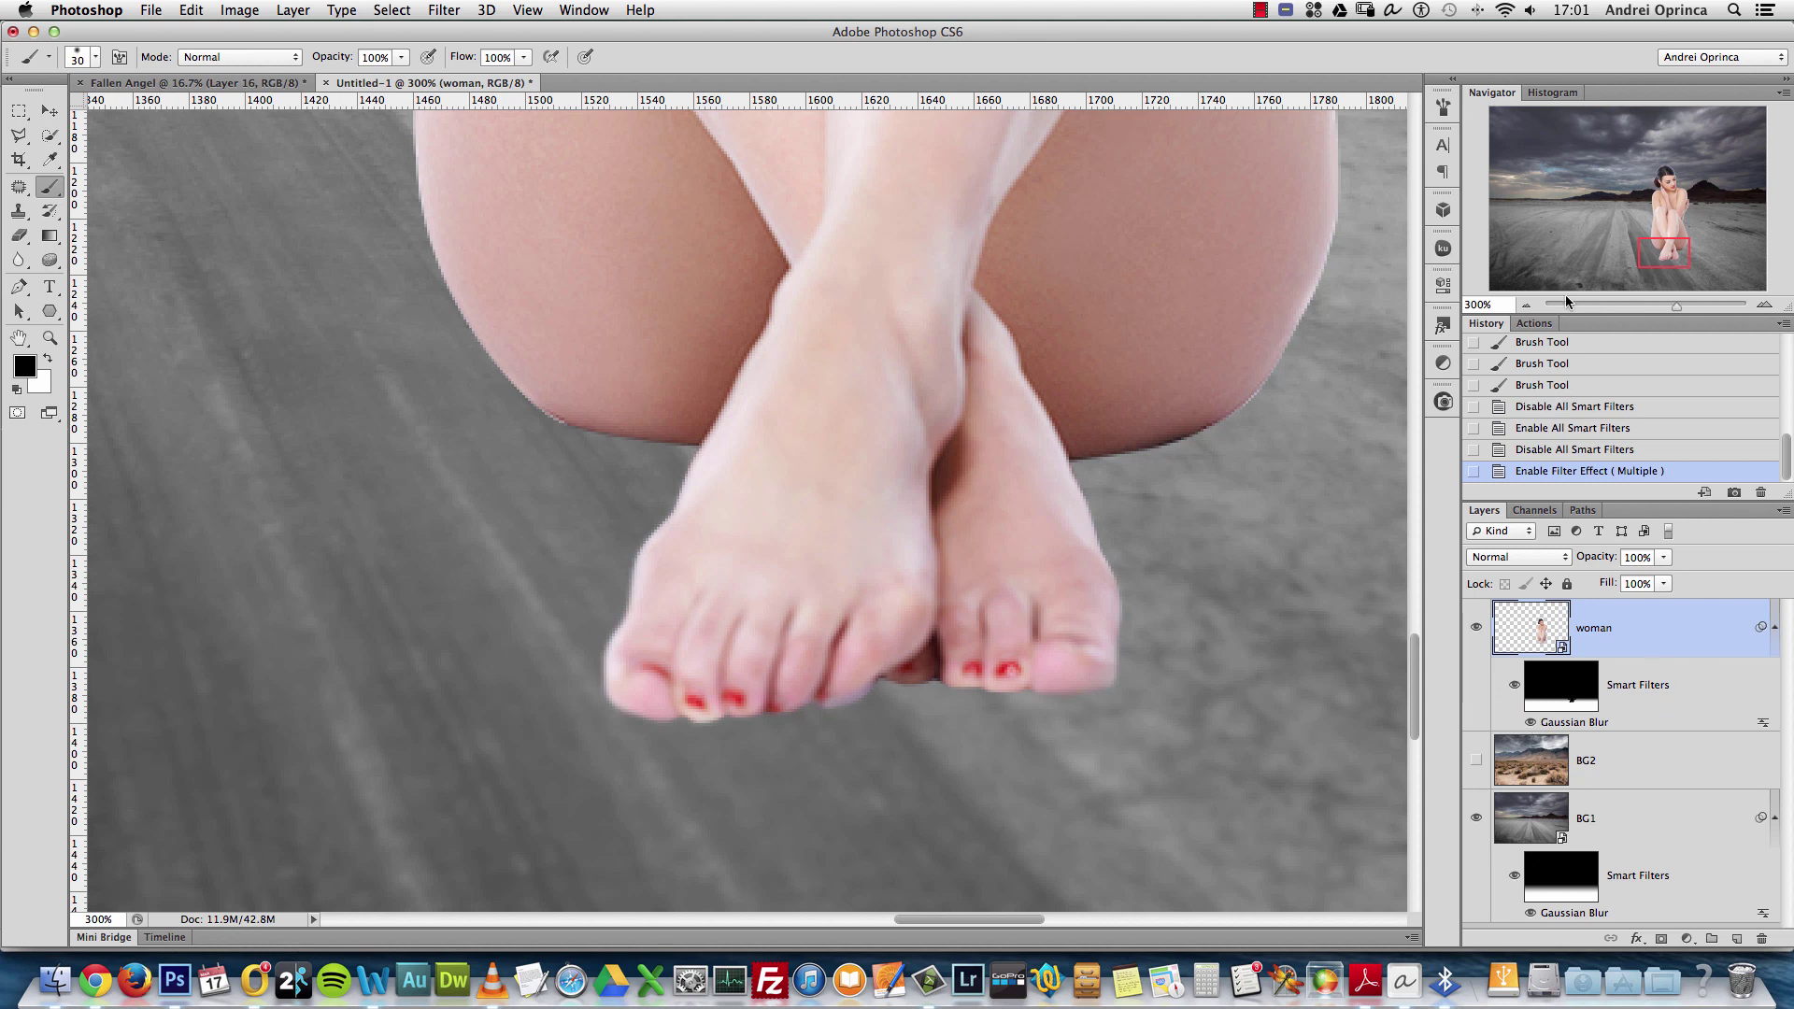
pyautogui.click(1527, 304)
pyautogui.click(1527, 305)
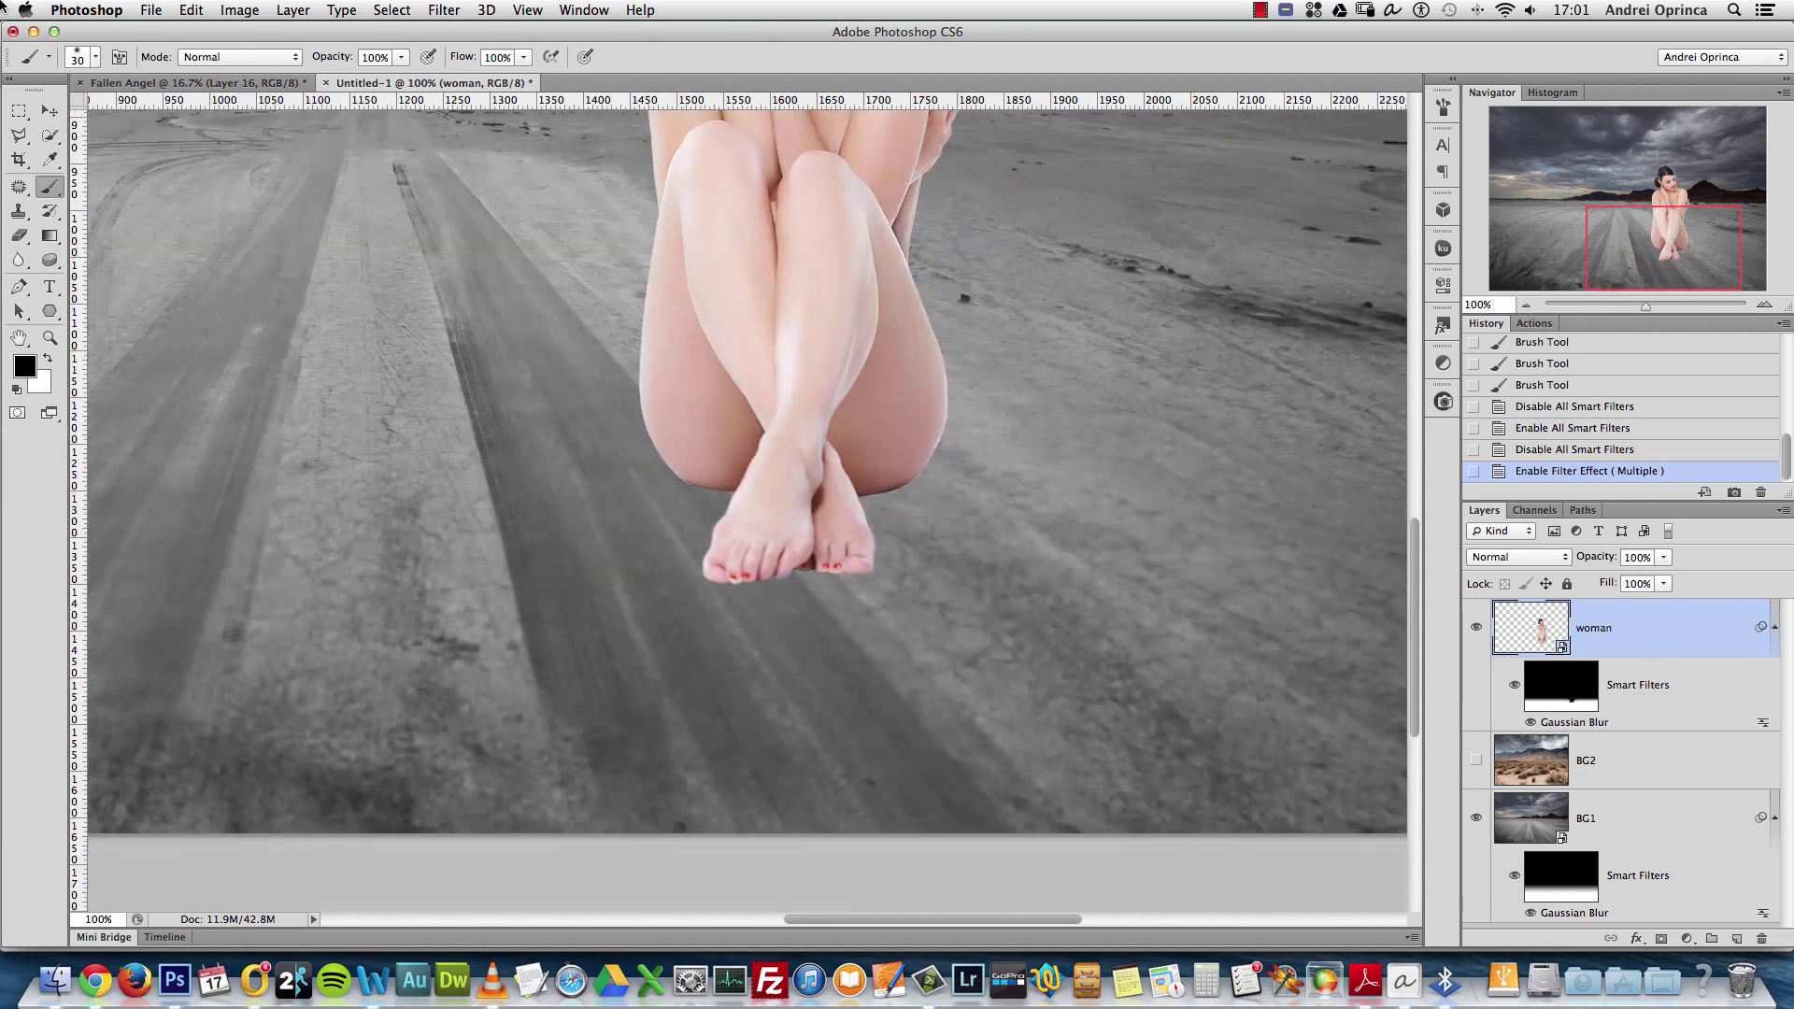
# Check the finished Fallen Angel document for reference, then return to the working composite and examine the whole figure
pyautogui.click(187, 83)
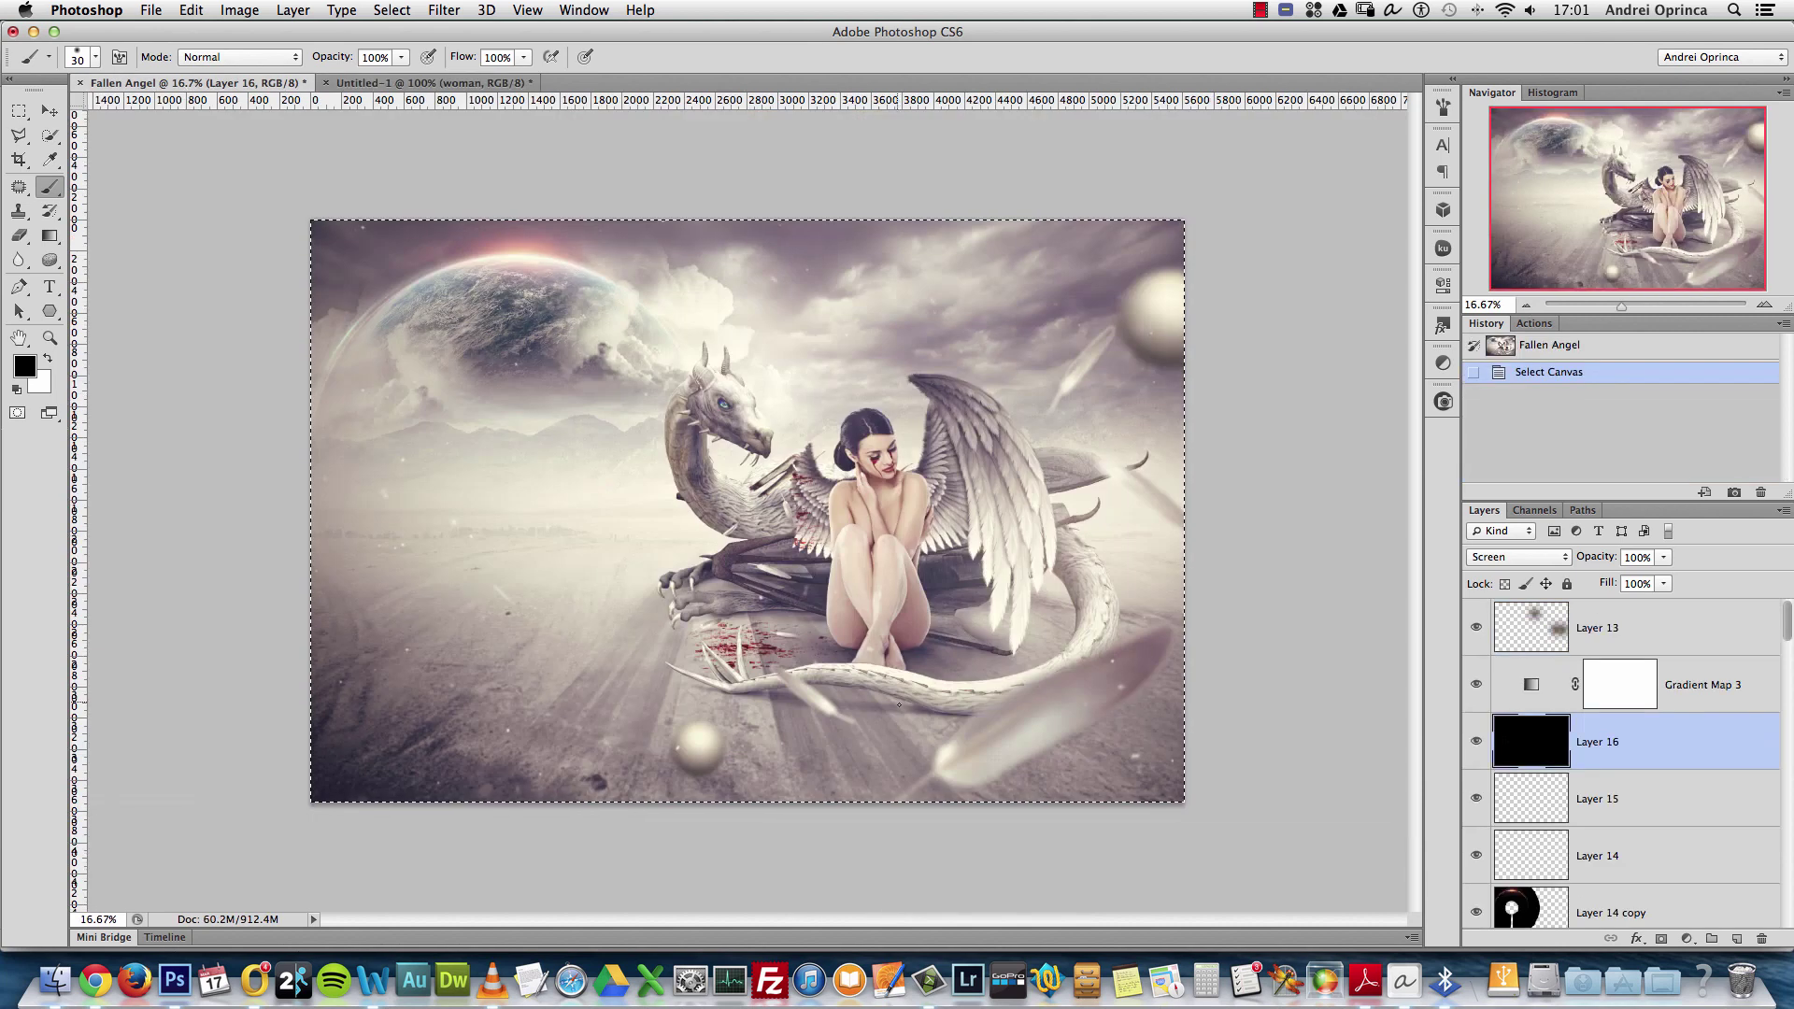
pyautogui.click(425, 83)
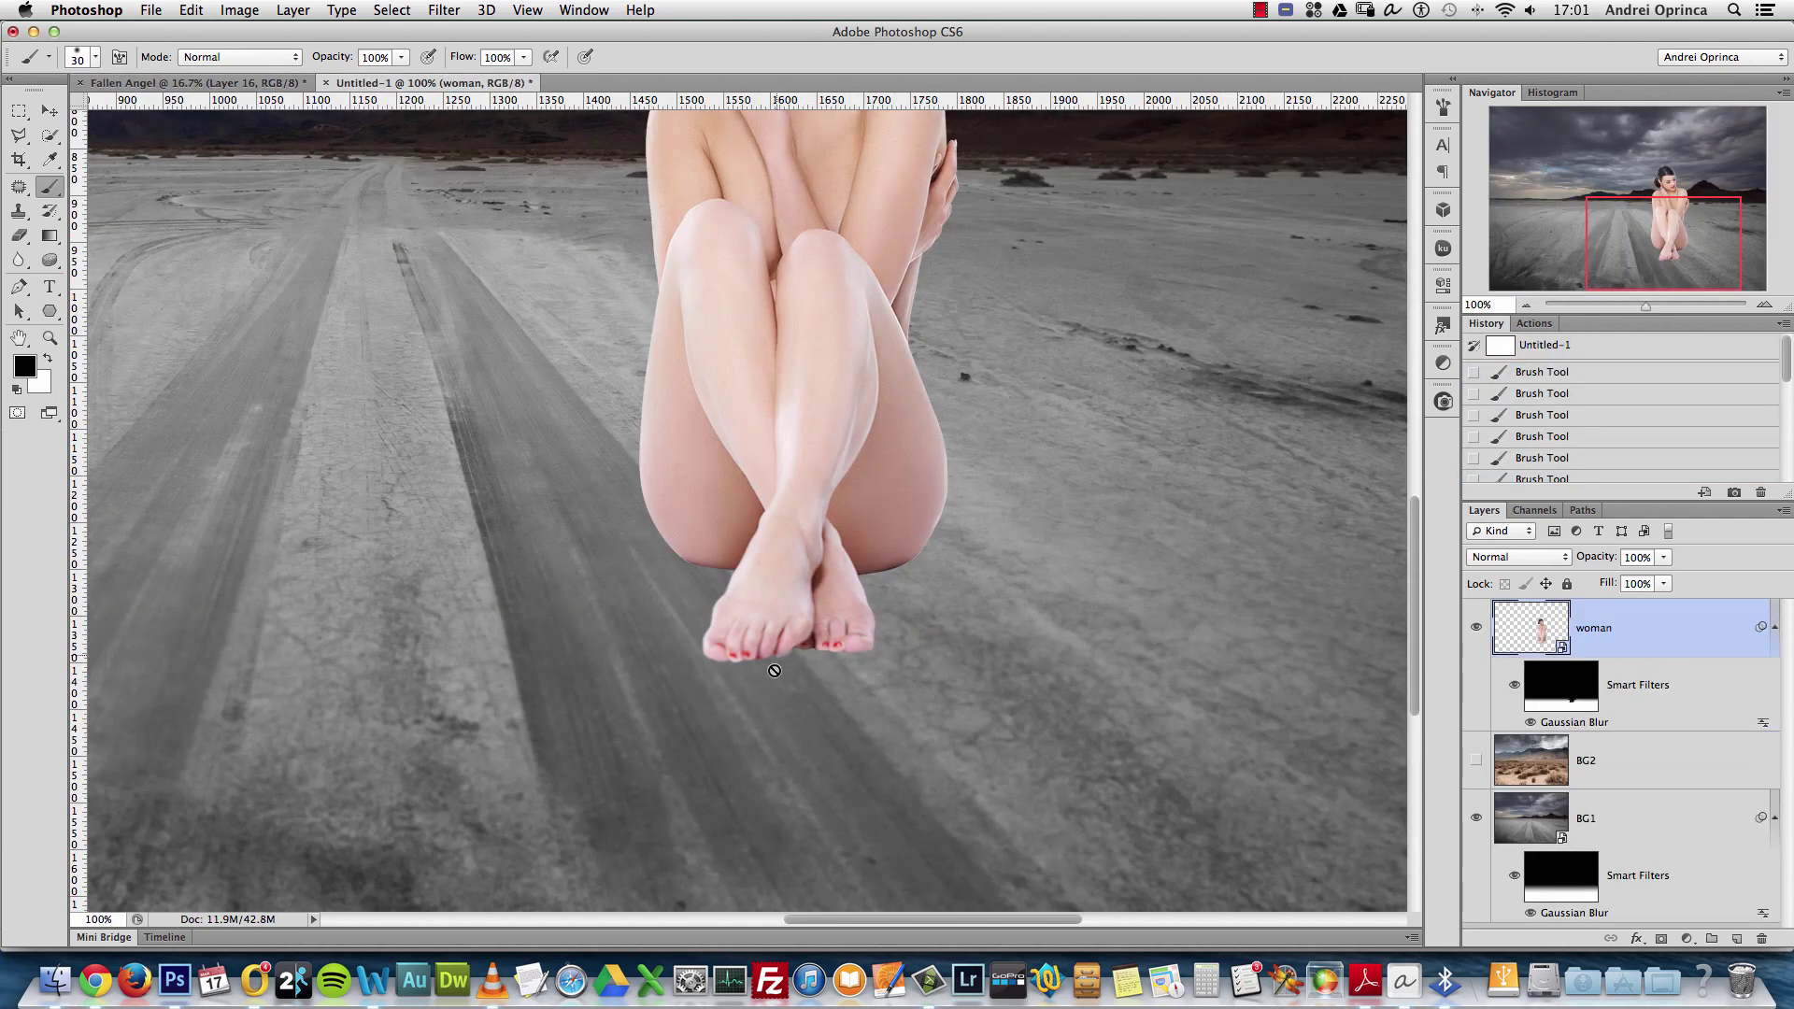
pyautogui.click(1526, 304)
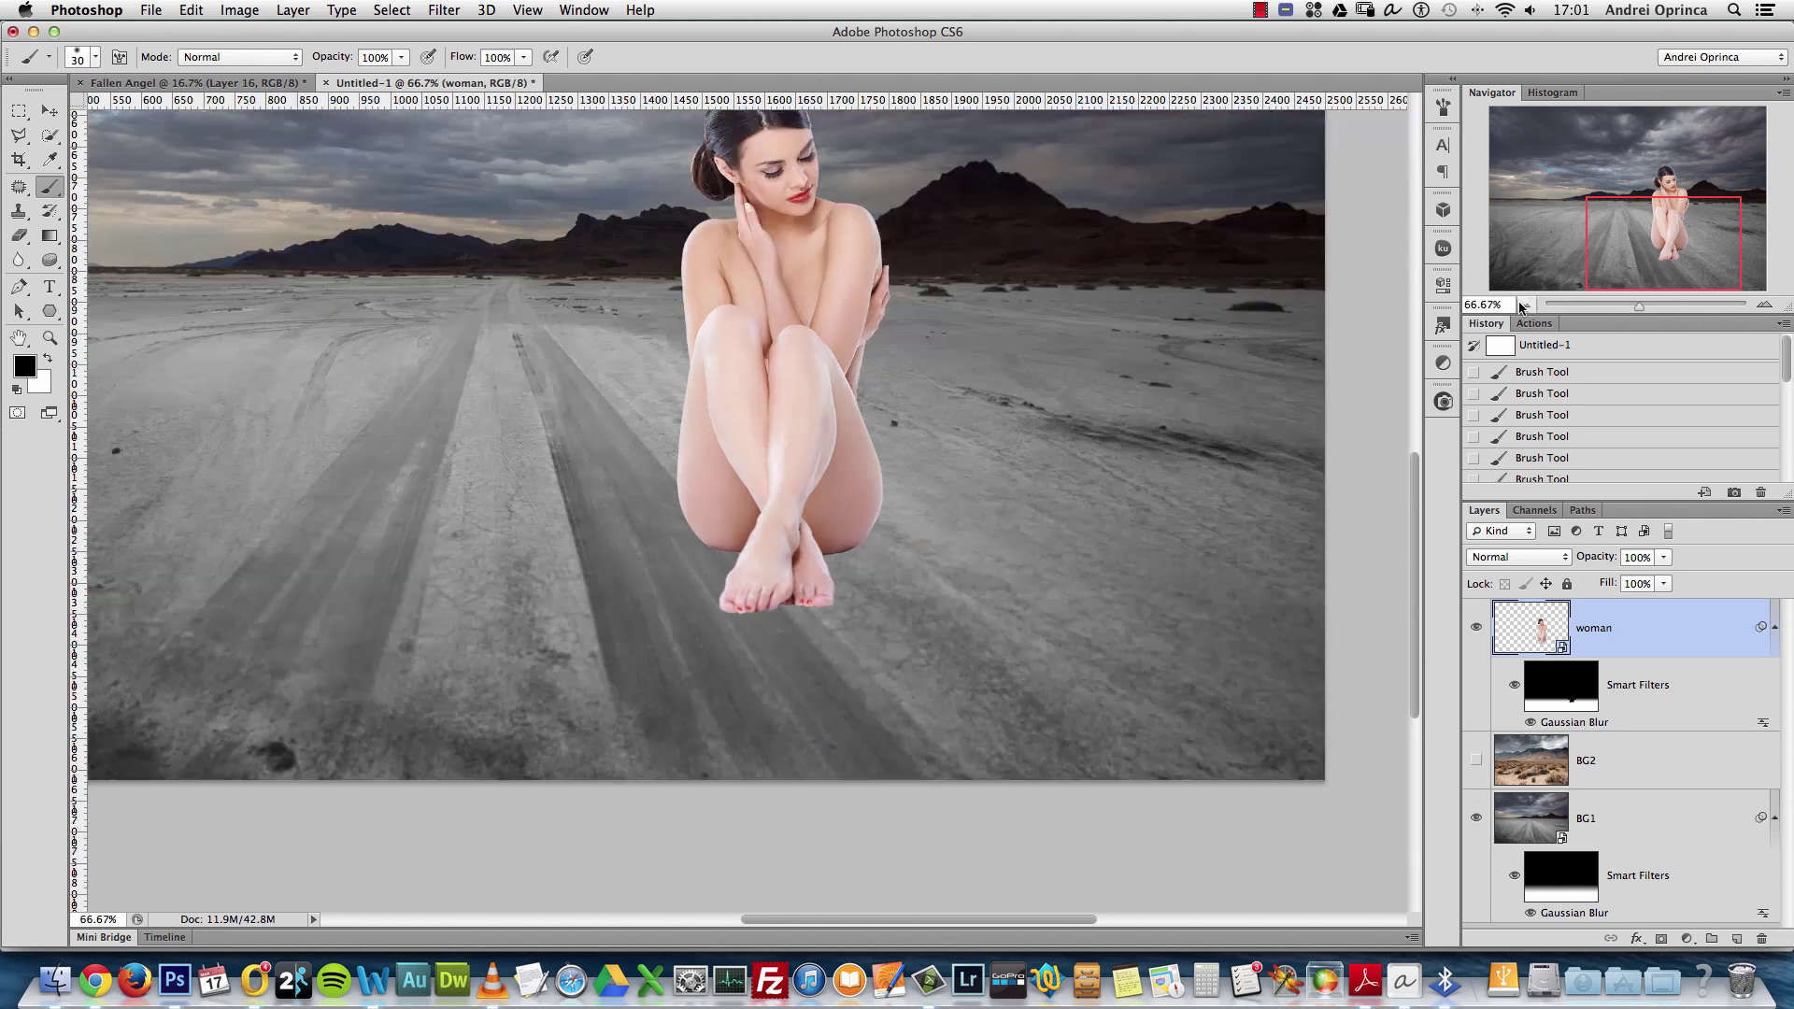
pyautogui.hscroll(-8, 720, 368)
pyautogui.scroll(5, 720, 368)
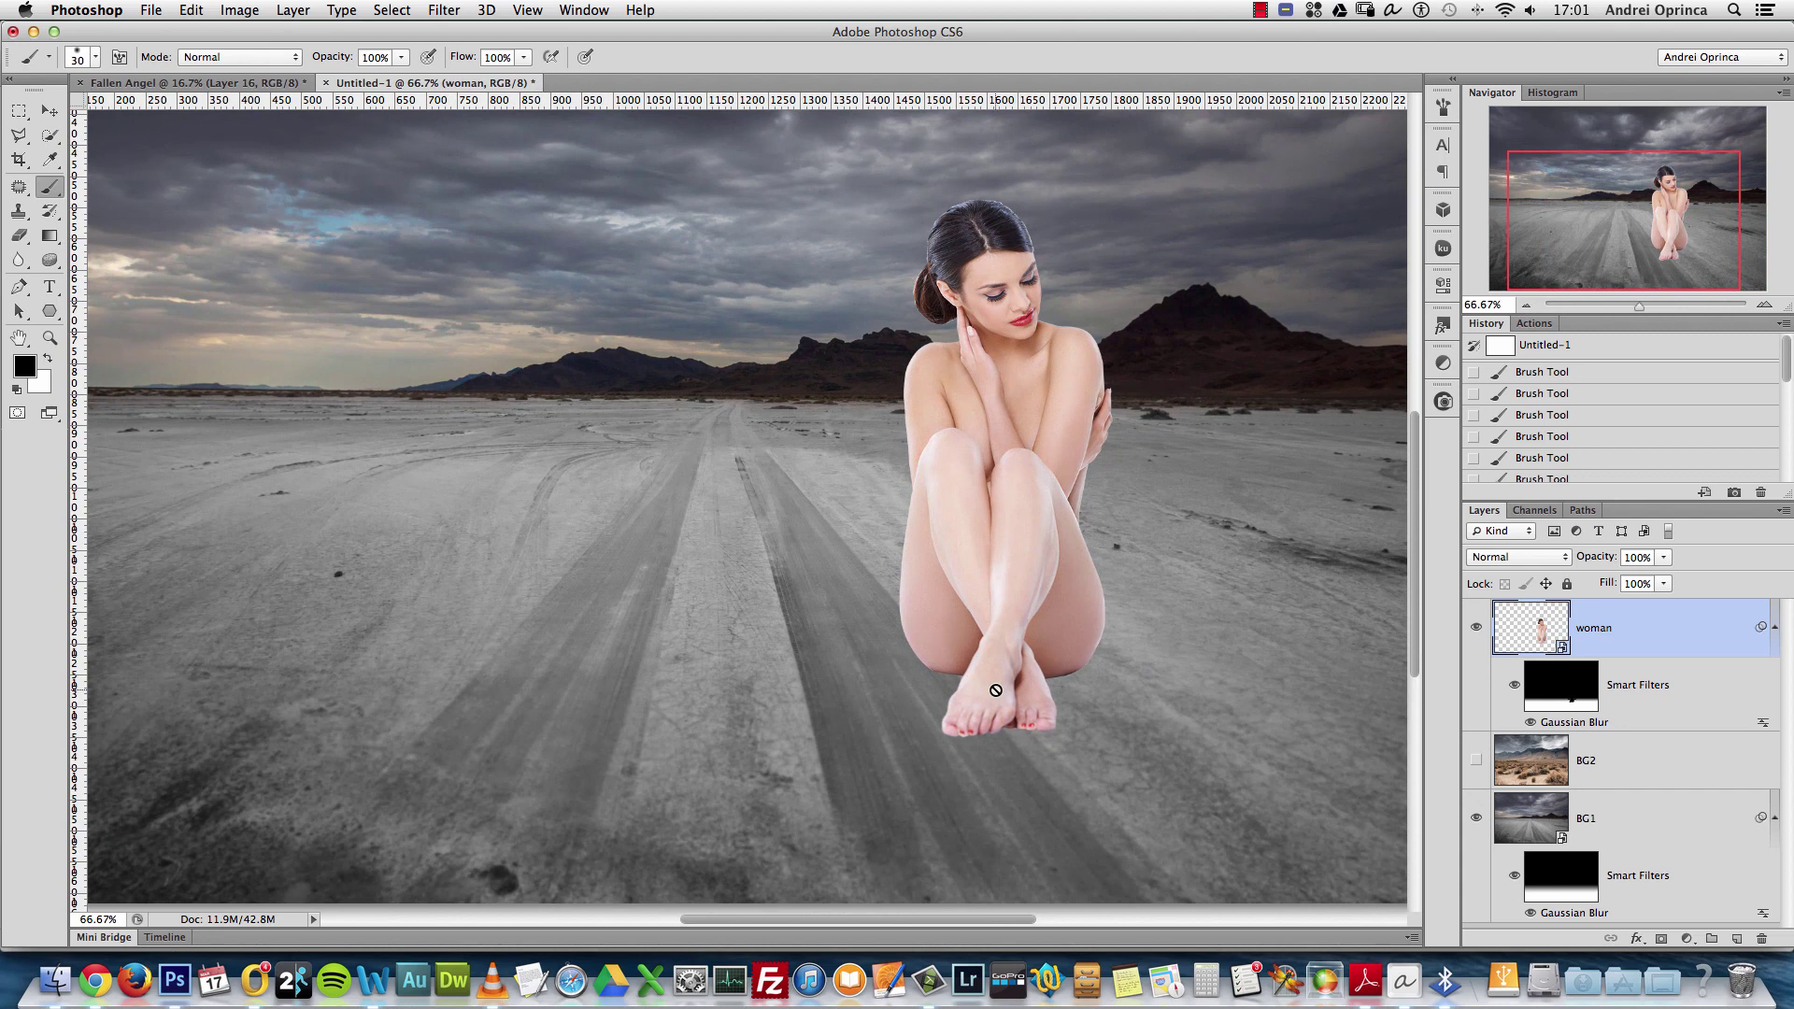
# Select and show the BG2 layer, and hide the woman layer to view the second desert background alone
pyautogui.click(1639, 761)
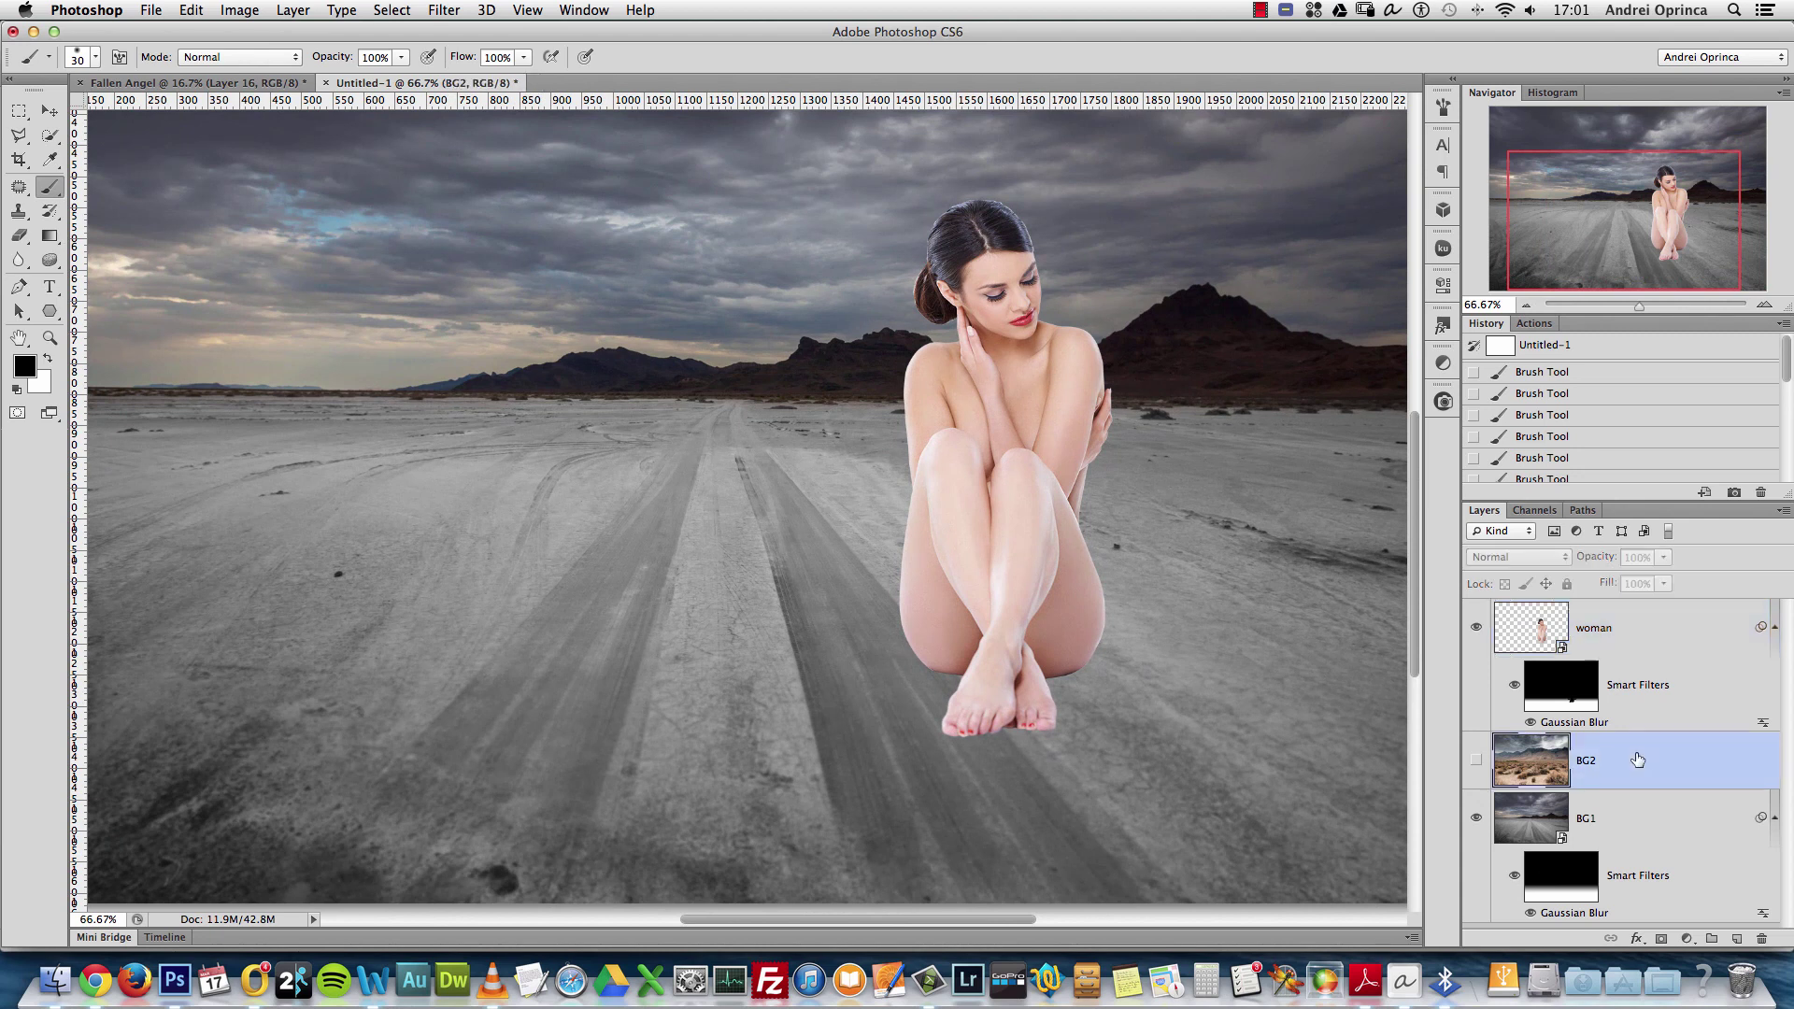
pyautogui.click(1478, 761)
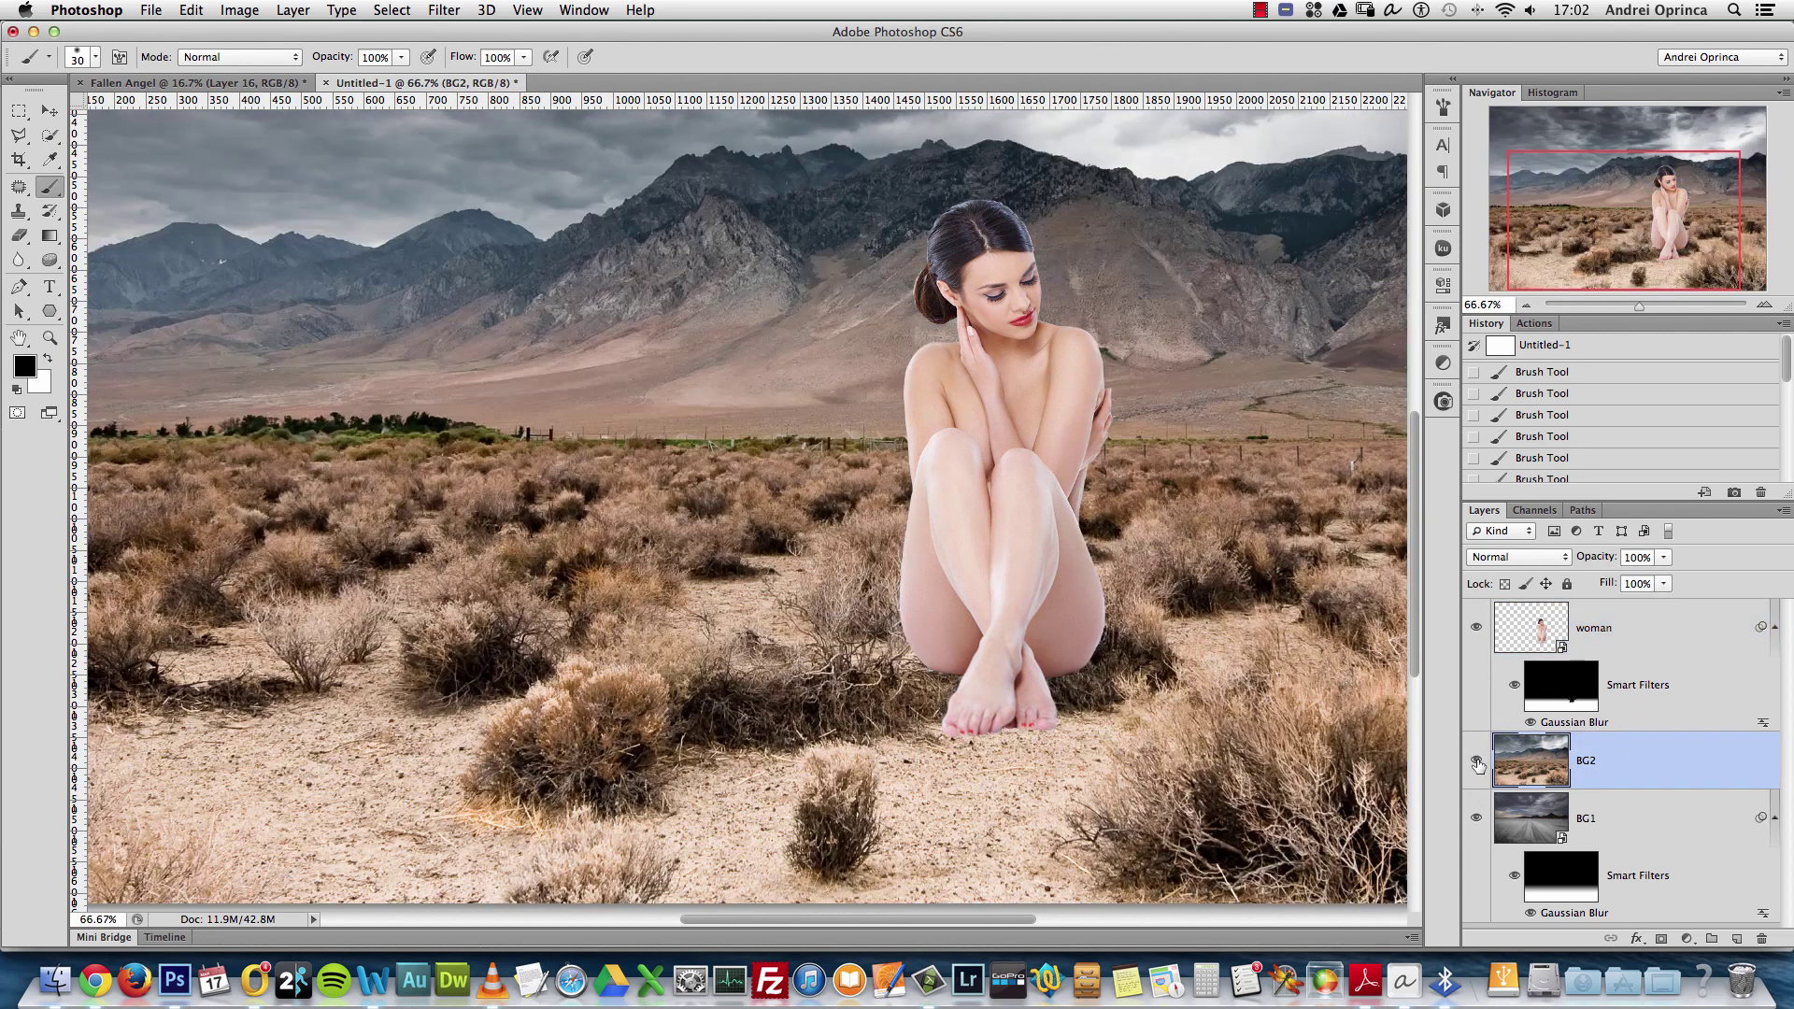
pyautogui.click(1478, 632)
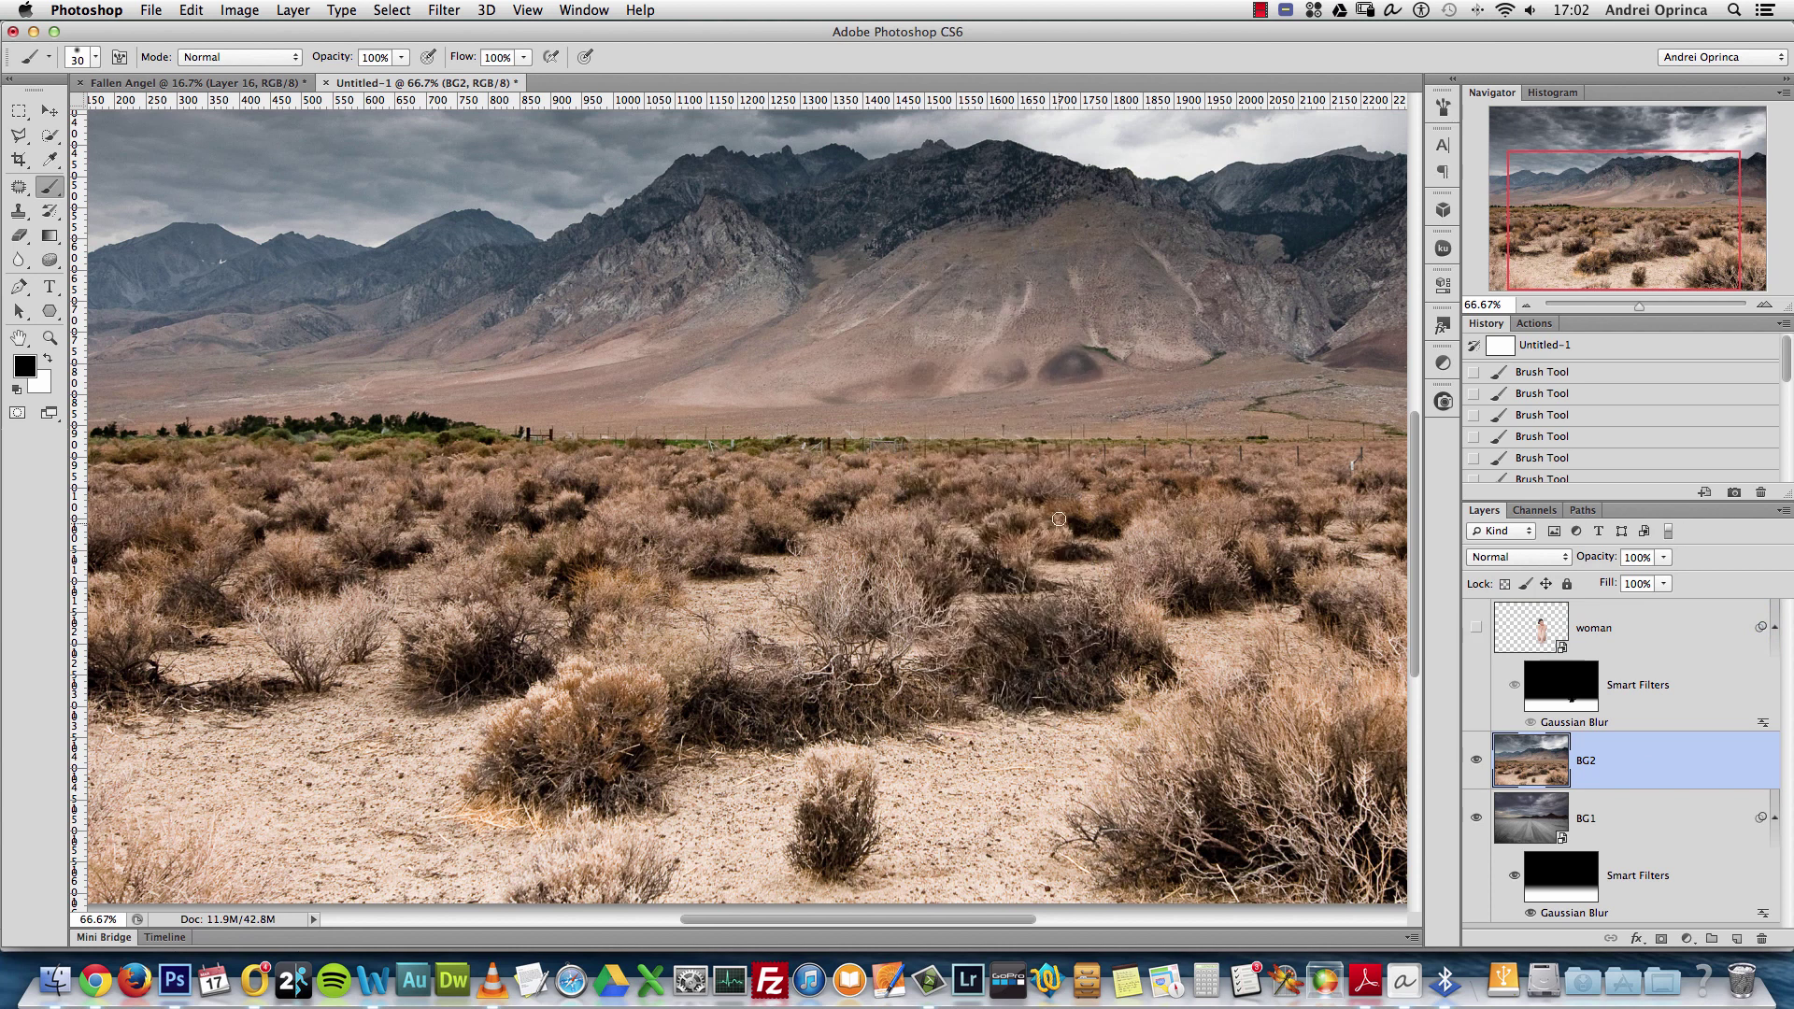
pyautogui.keyDown('alt'); pyautogui.scroll(-3, 909, 552); pyautogui.keyUp('alt')
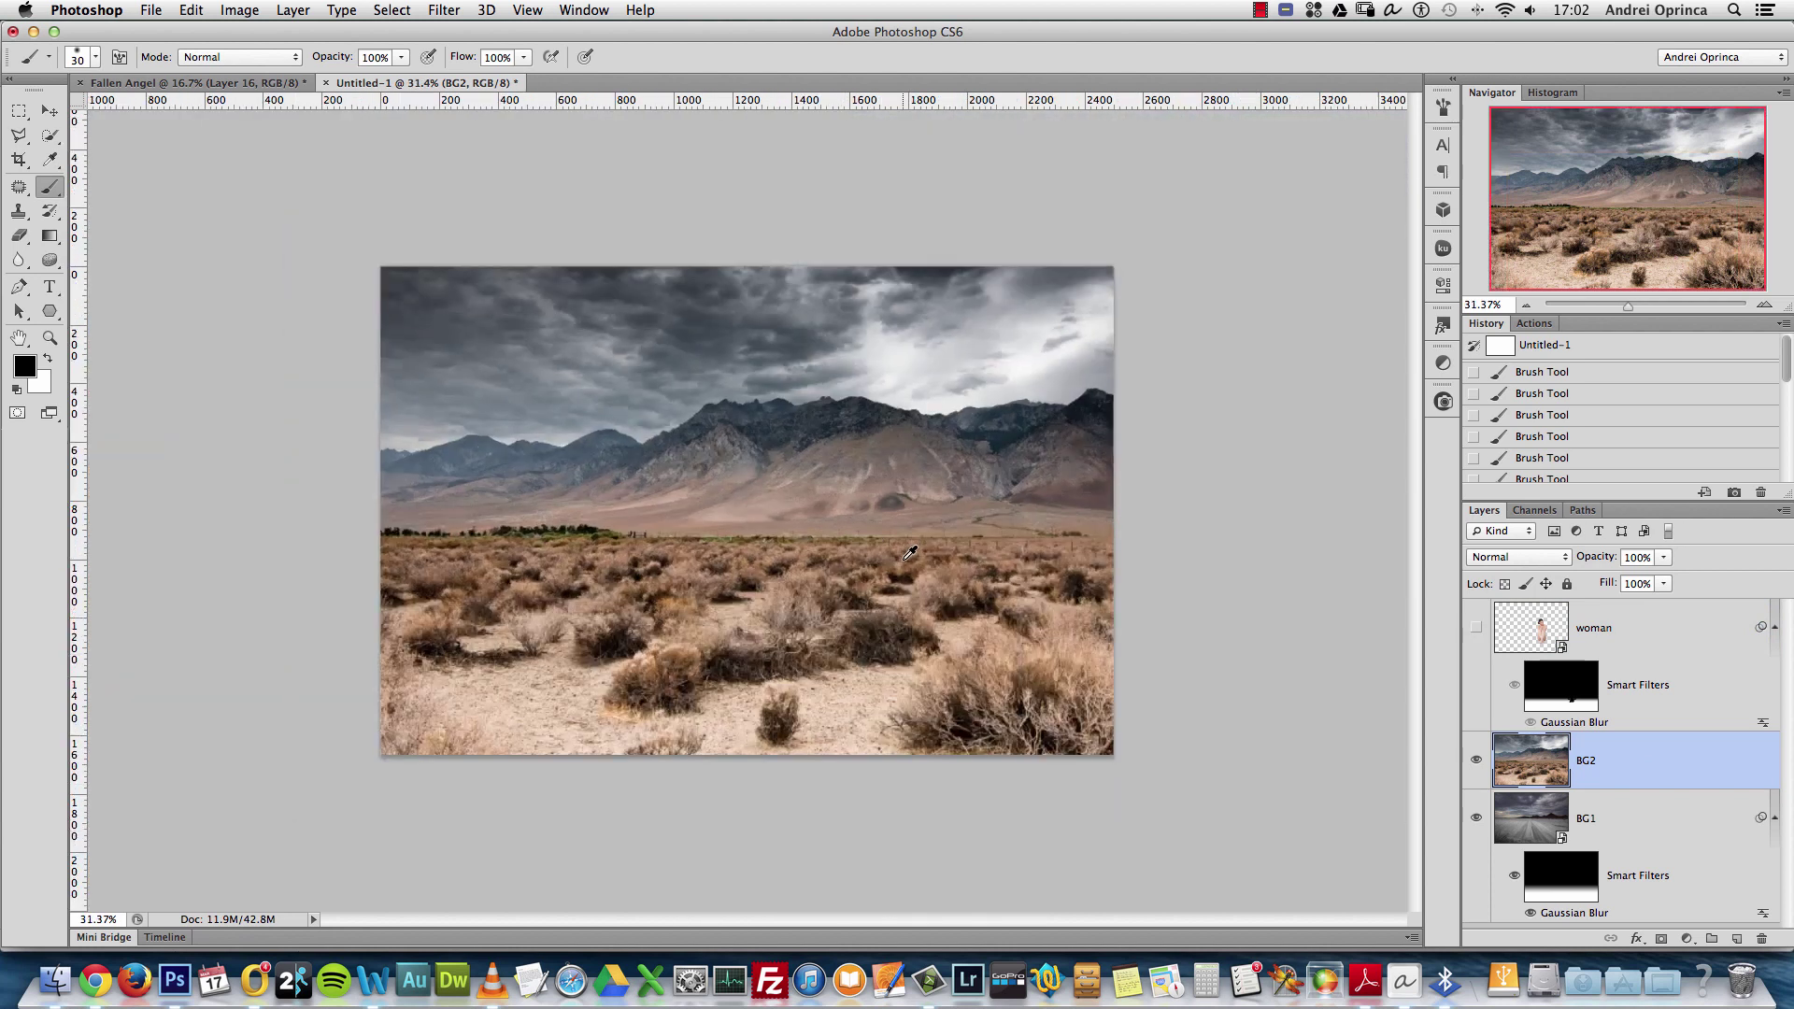
# Add a layer mask to BG2 and draw a short reversed reflected gradient on it around the horizon
pyautogui.keyDown('alt'); pyautogui.scroll(3, 909, 552); pyautogui.keyUp('alt')
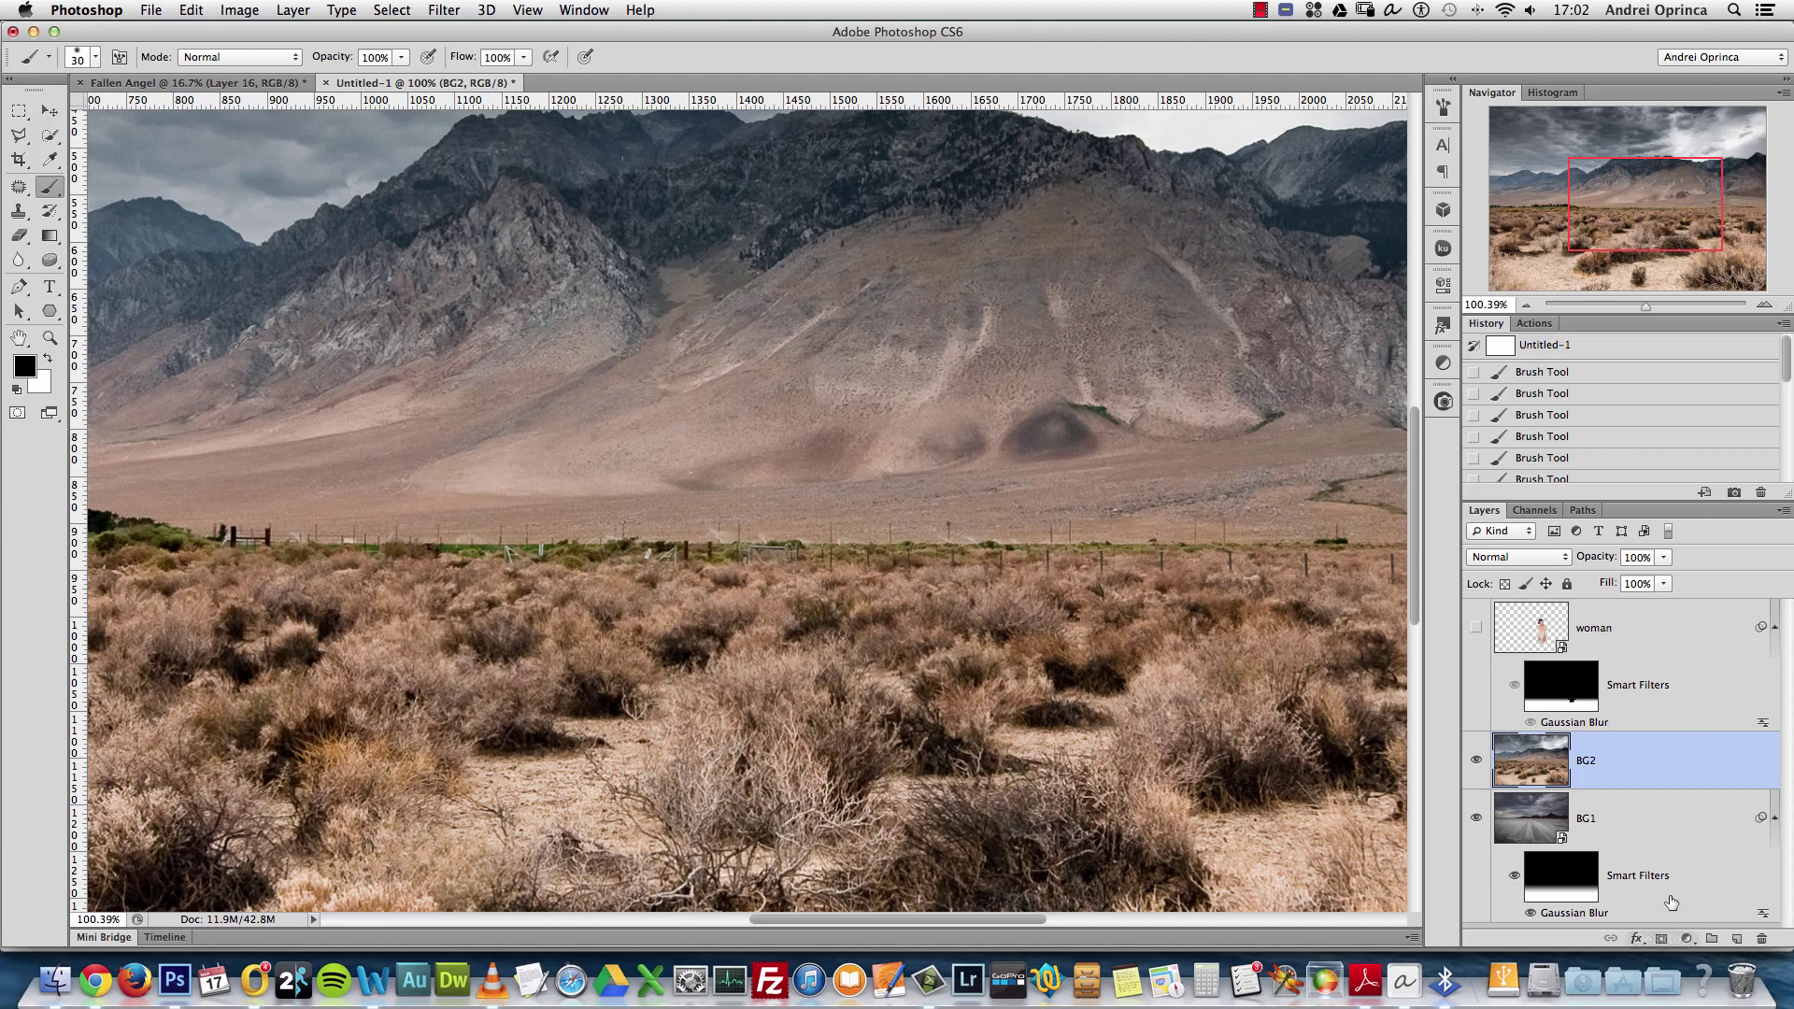
pyautogui.click(1661, 939)
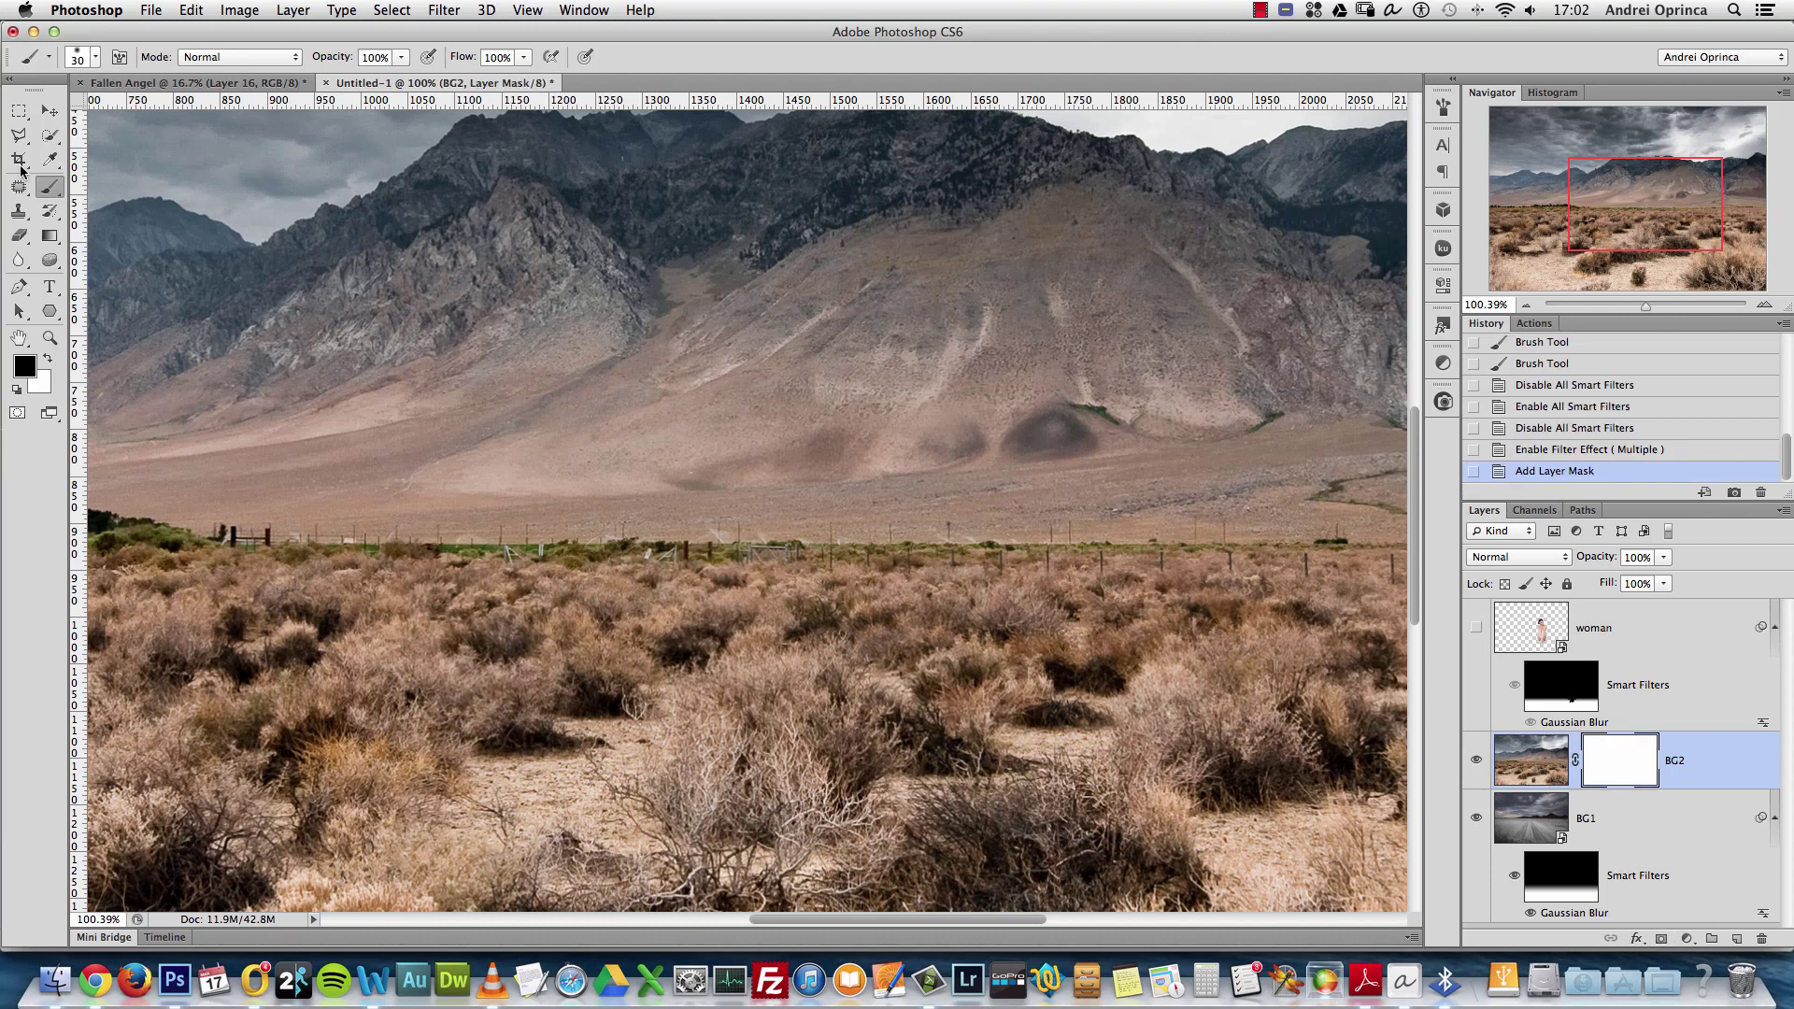
pyautogui.click(49, 236)
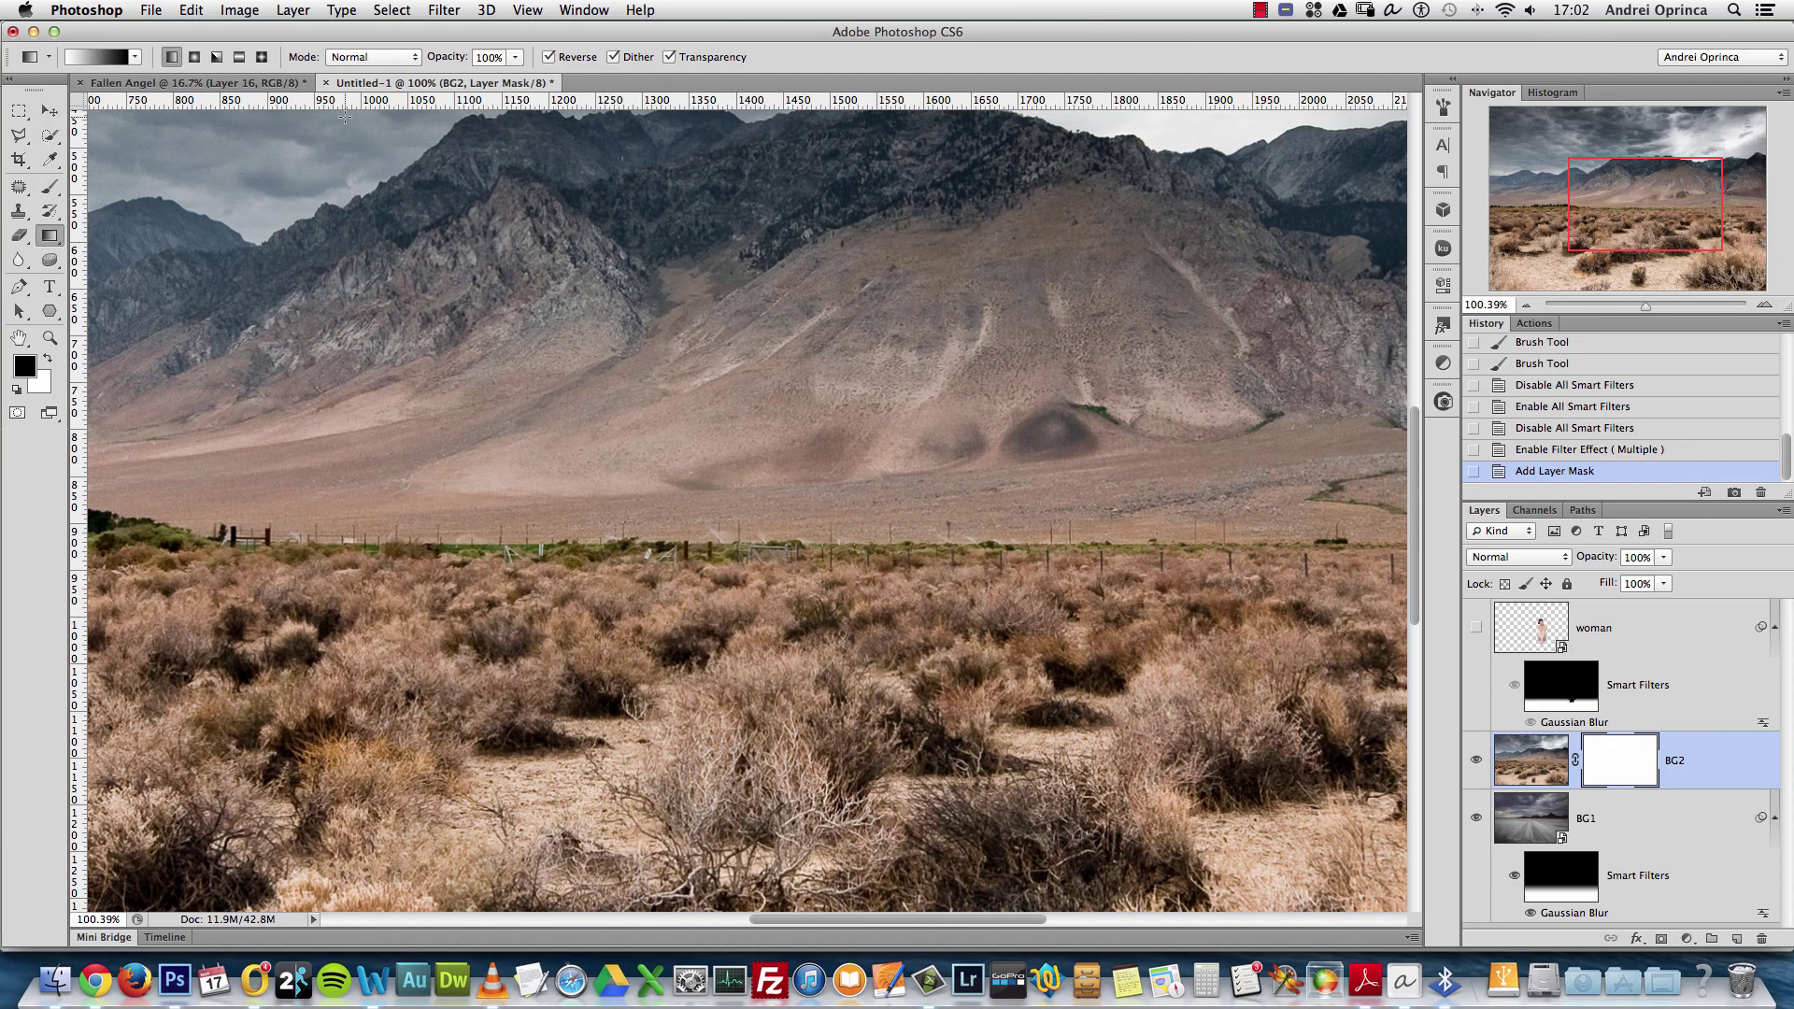
pyautogui.click(240, 57)
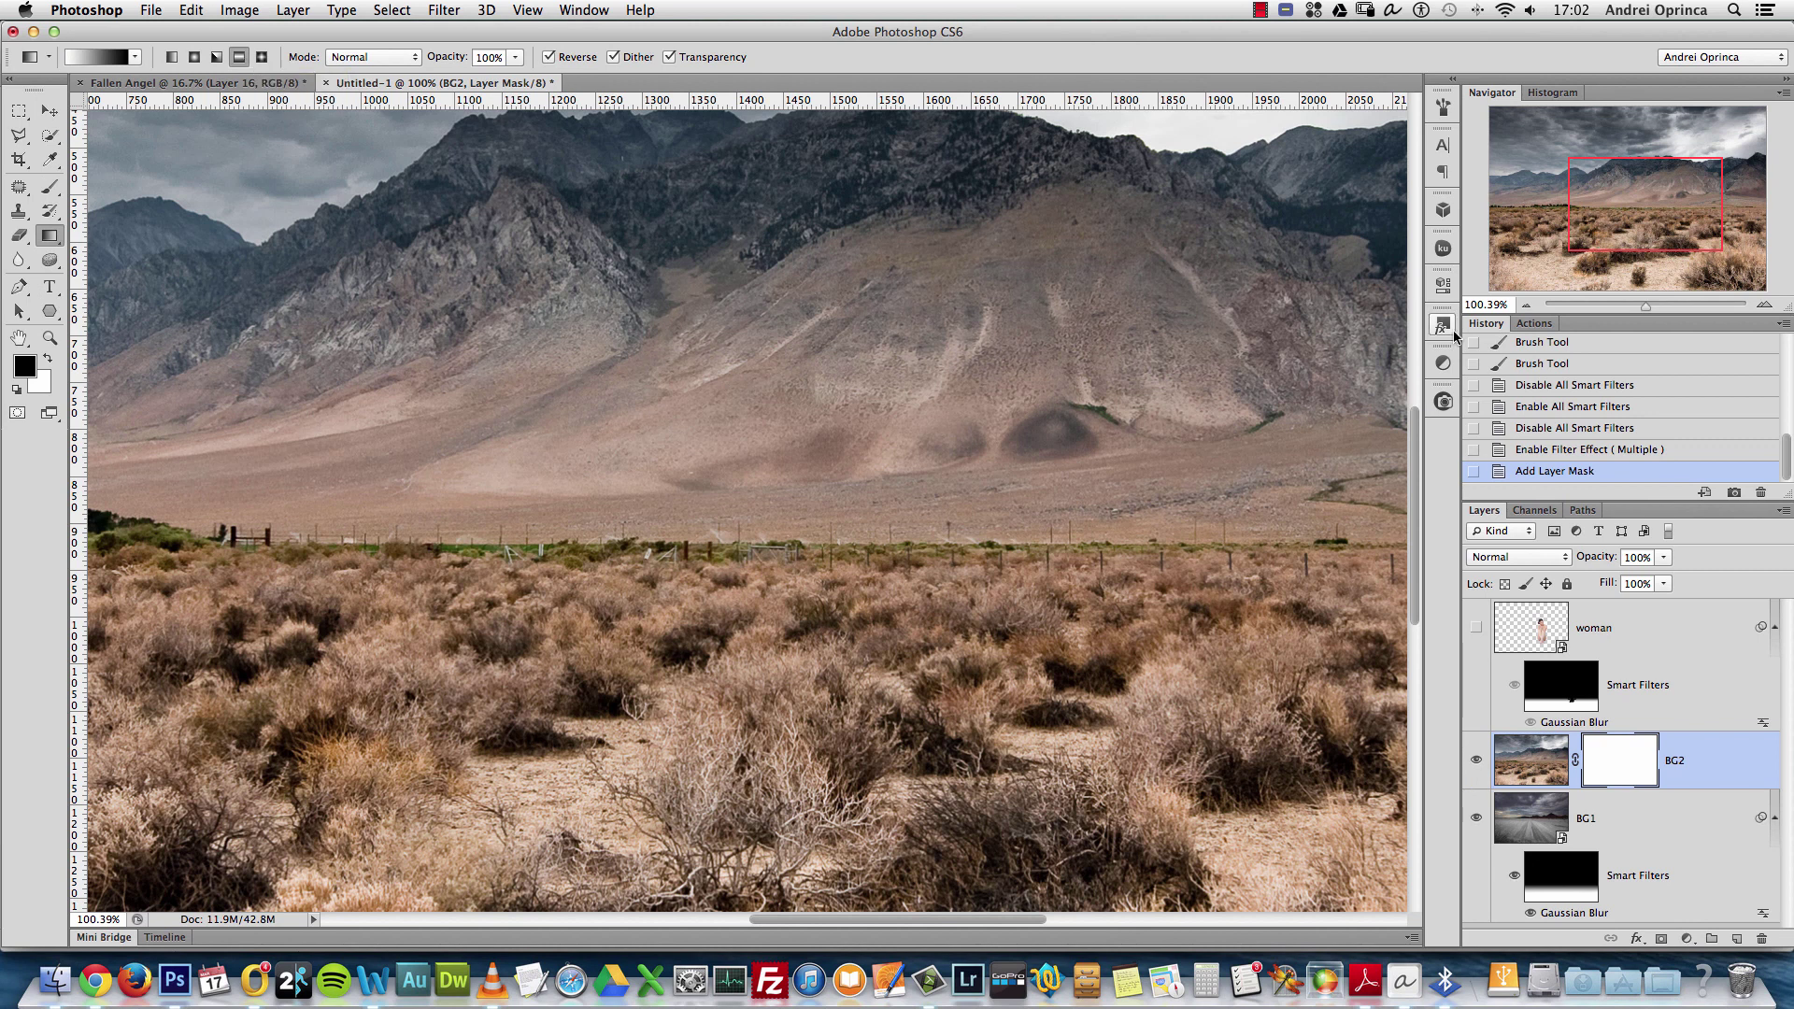
pyautogui.click(1527, 306)
pyautogui.click(1527, 306)
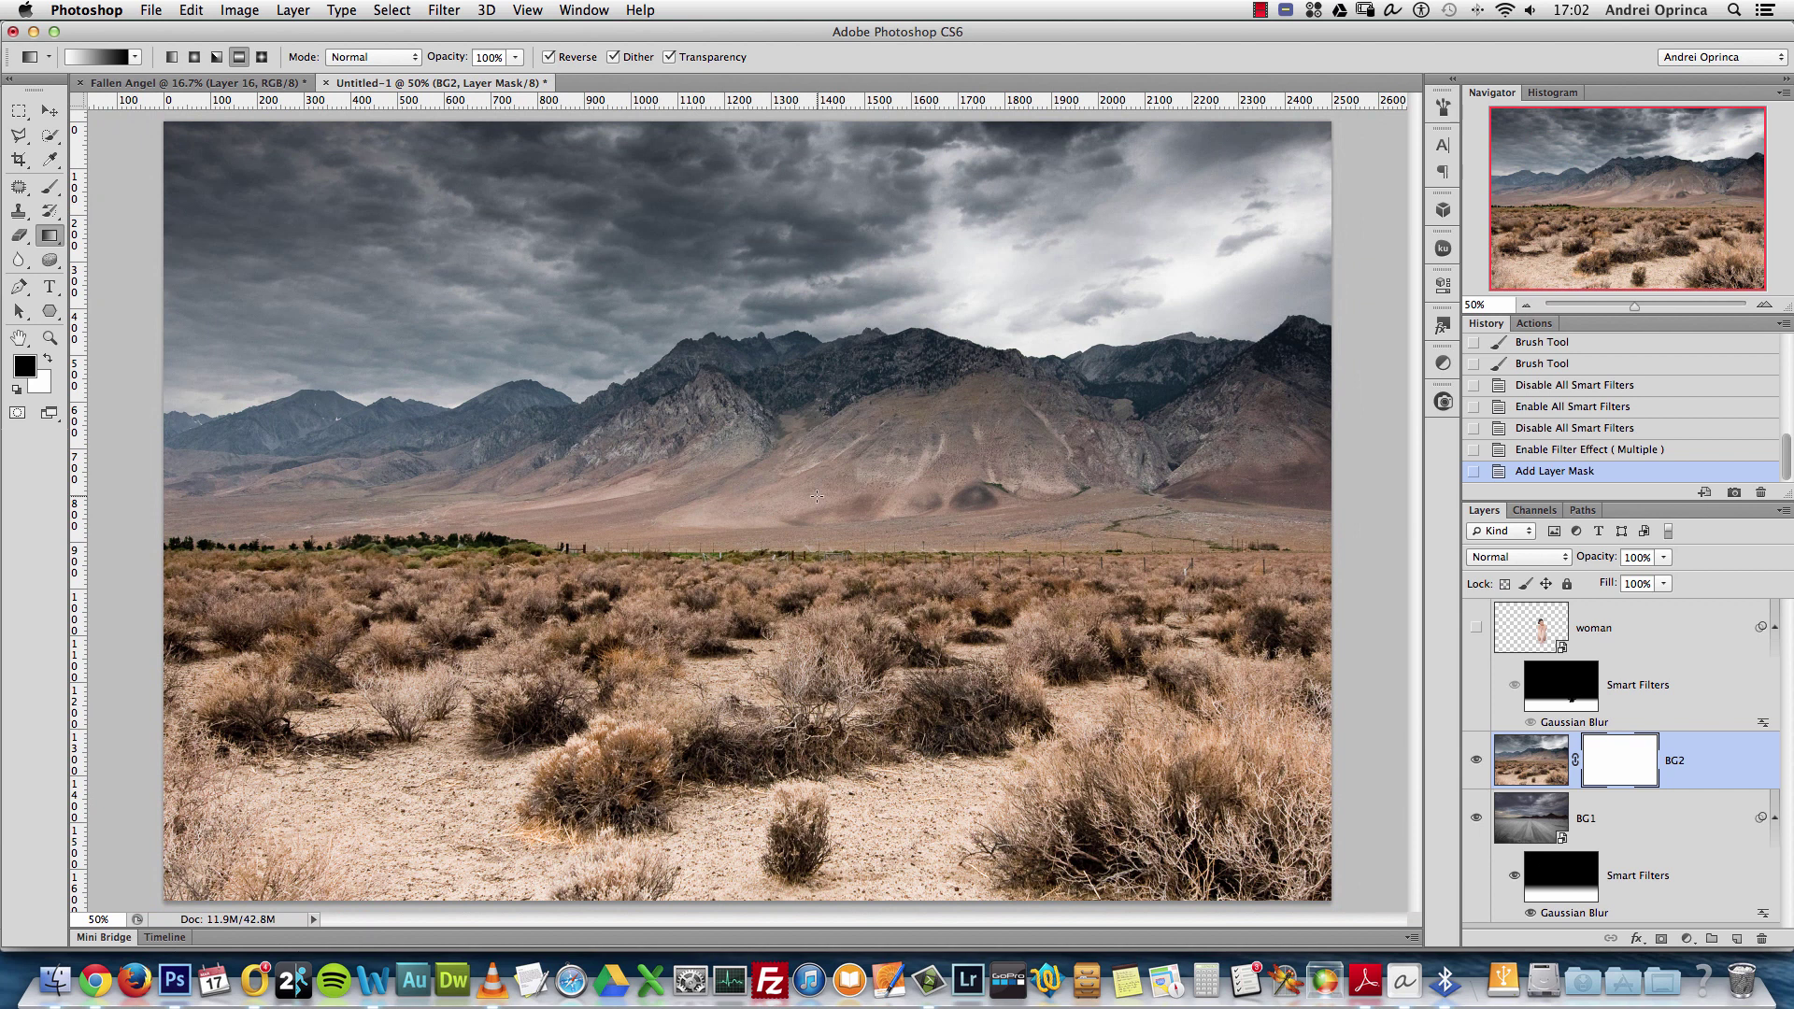
pyautogui.moveTo(816, 581); pyautogui.dragTo(817, 595)
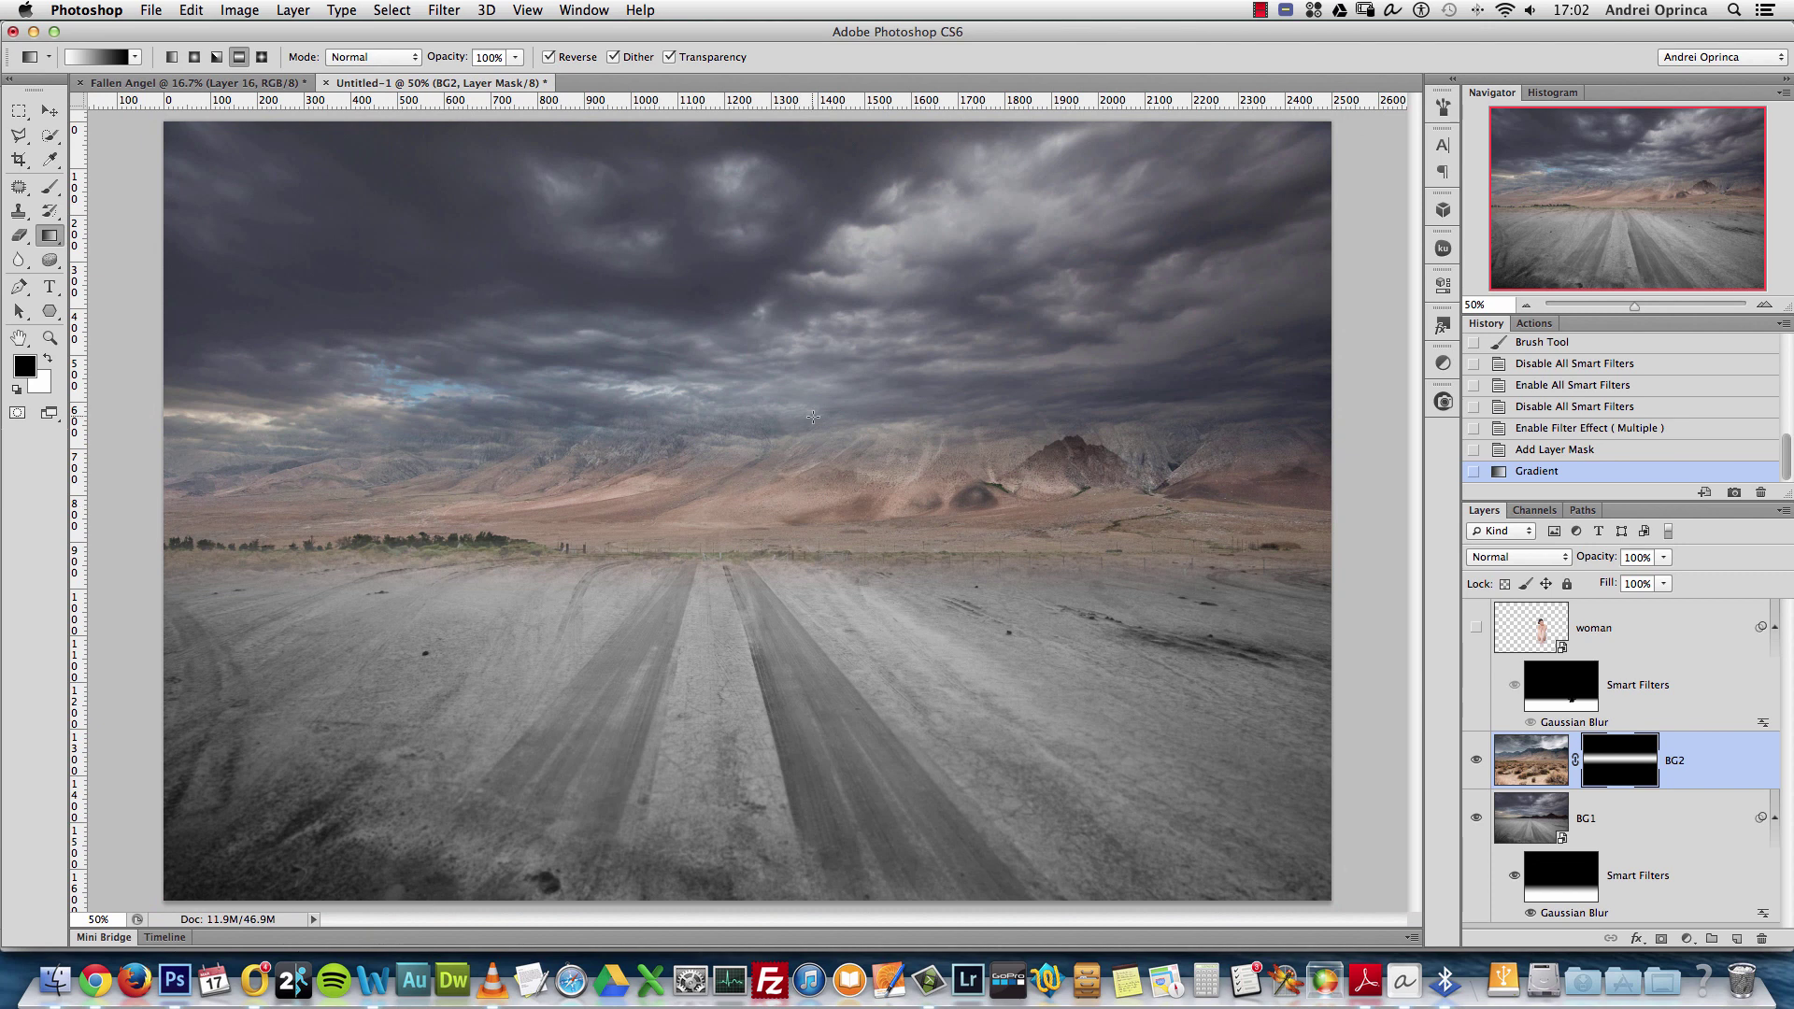
# Redraw the reflected gradient on BG2's mask to blend in its full mountain range, and compare BG2 hidden and shown
pyautogui.moveTo(809, 571); pyautogui.dragTo(810, 576)
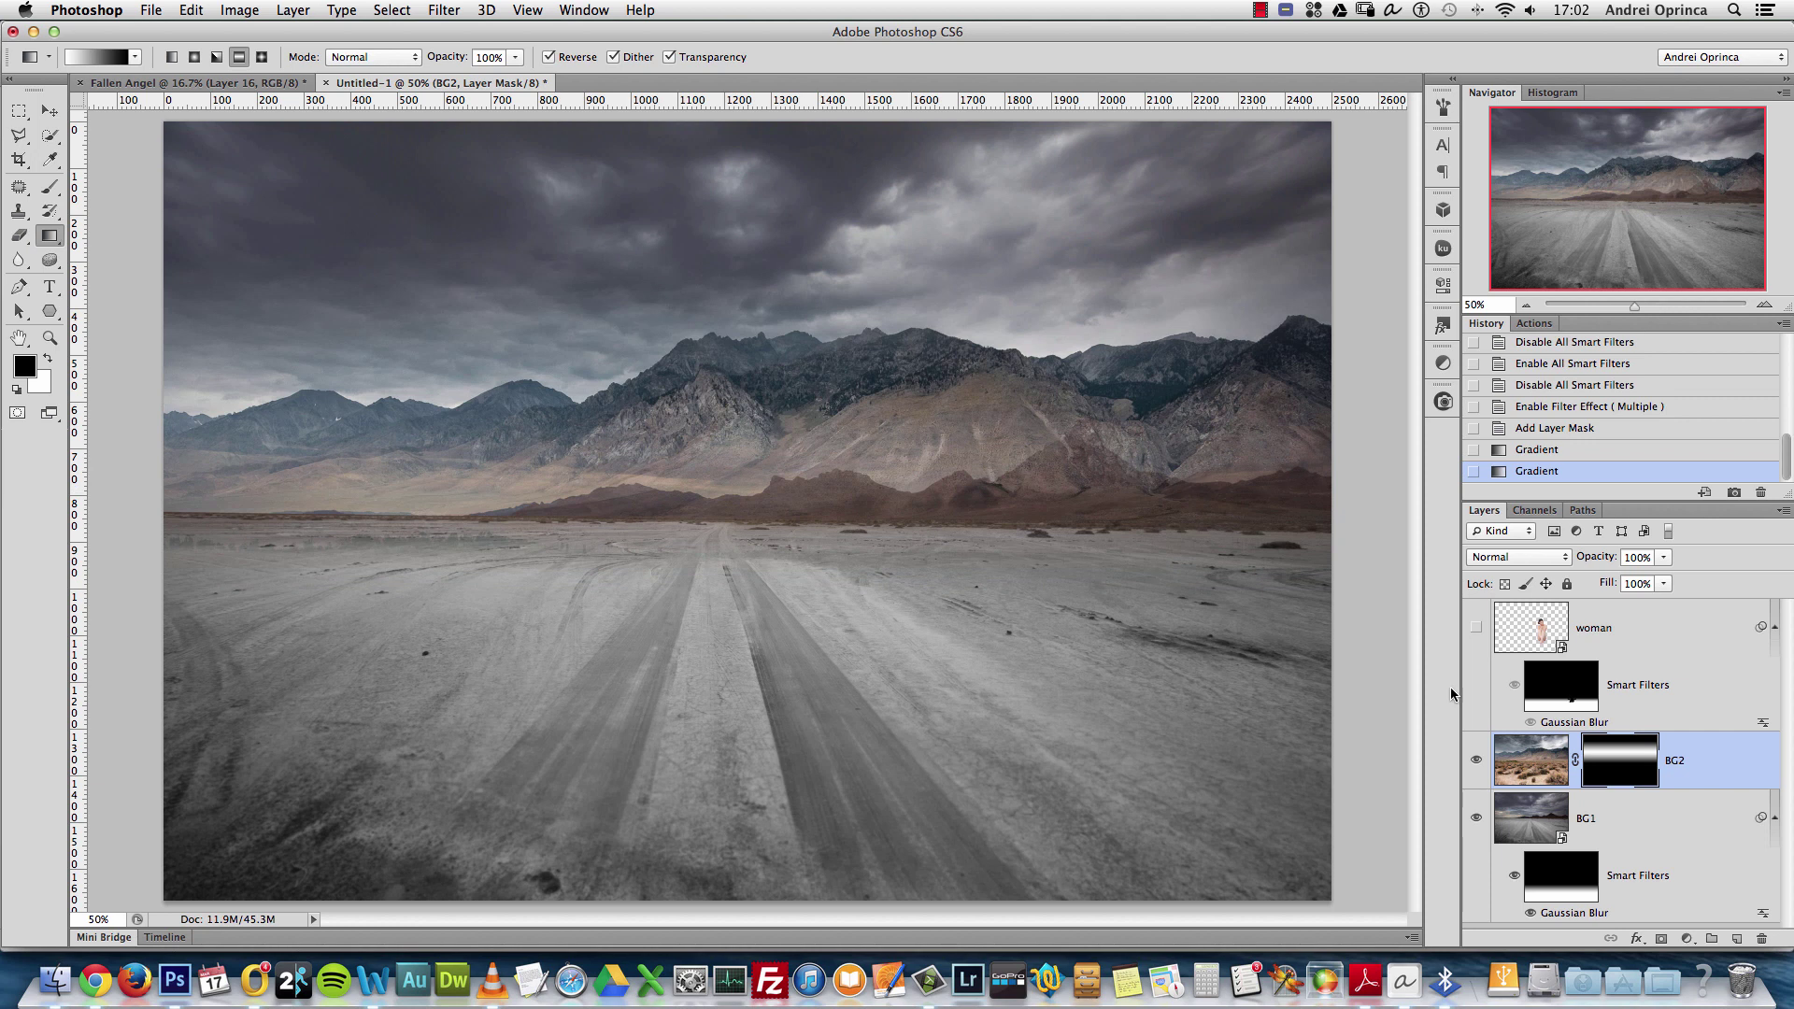
pyautogui.click(1477, 759)
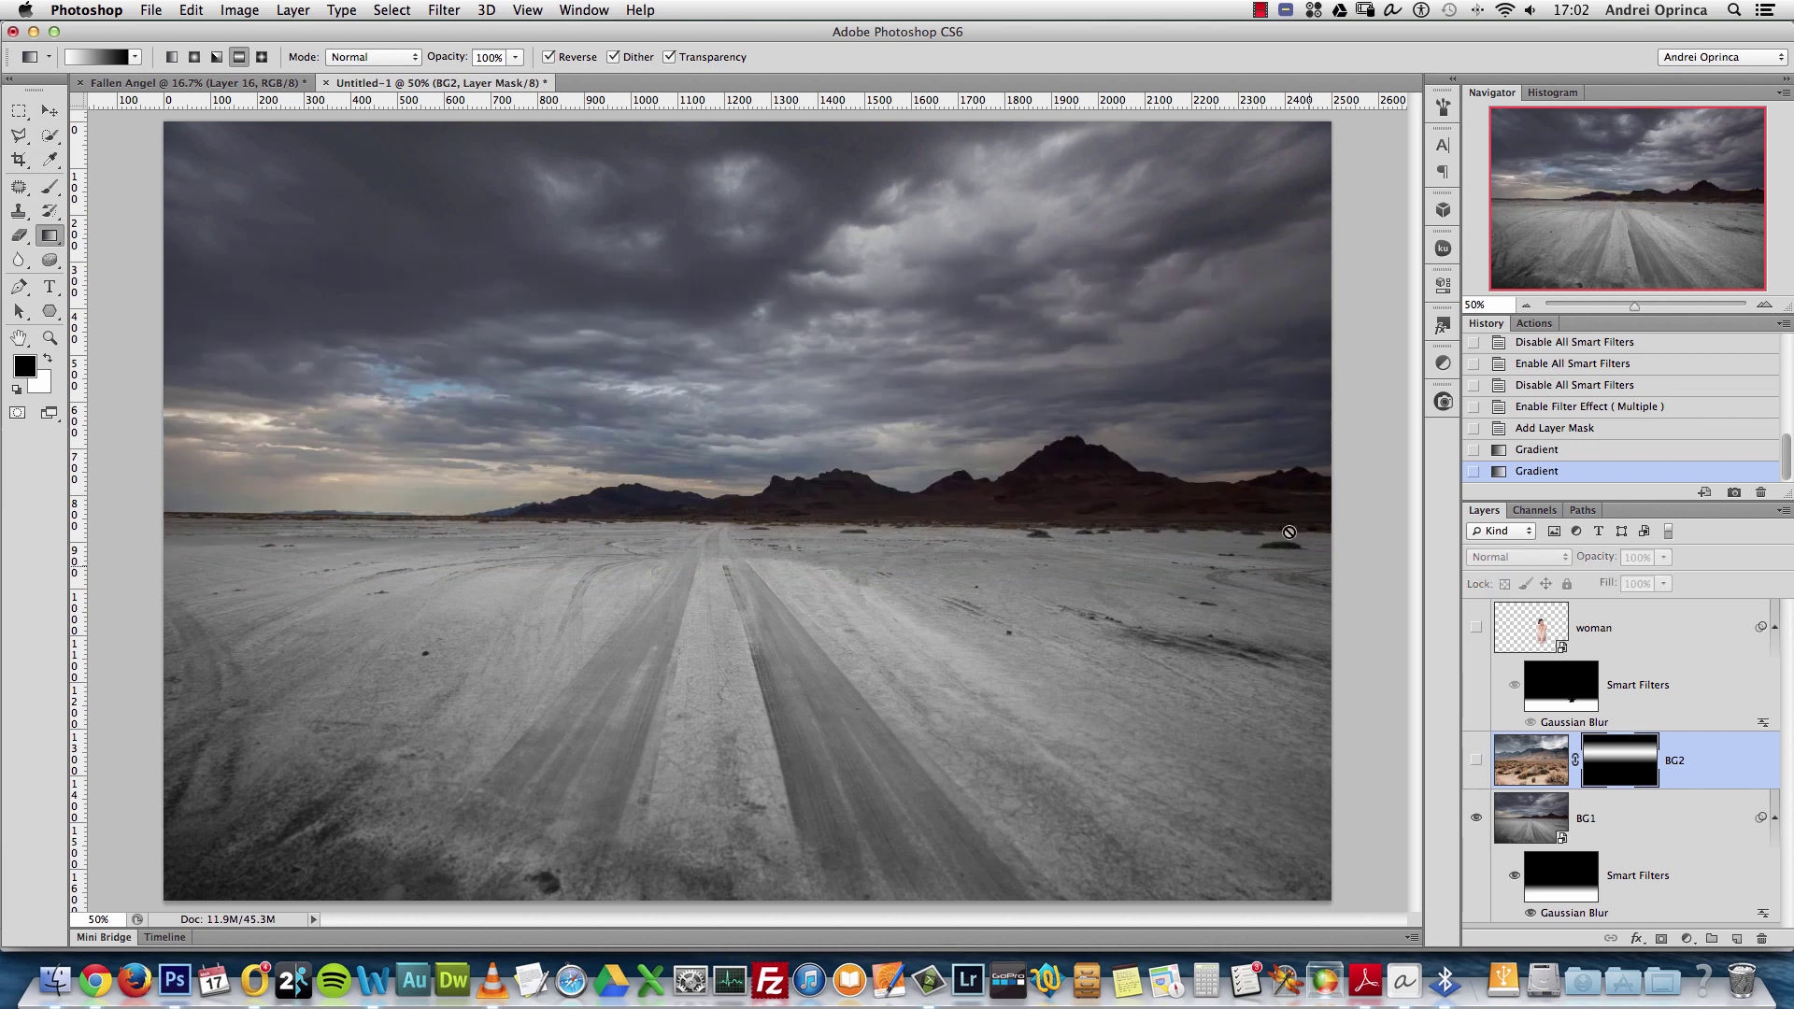
pyautogui.click(1476, 760)
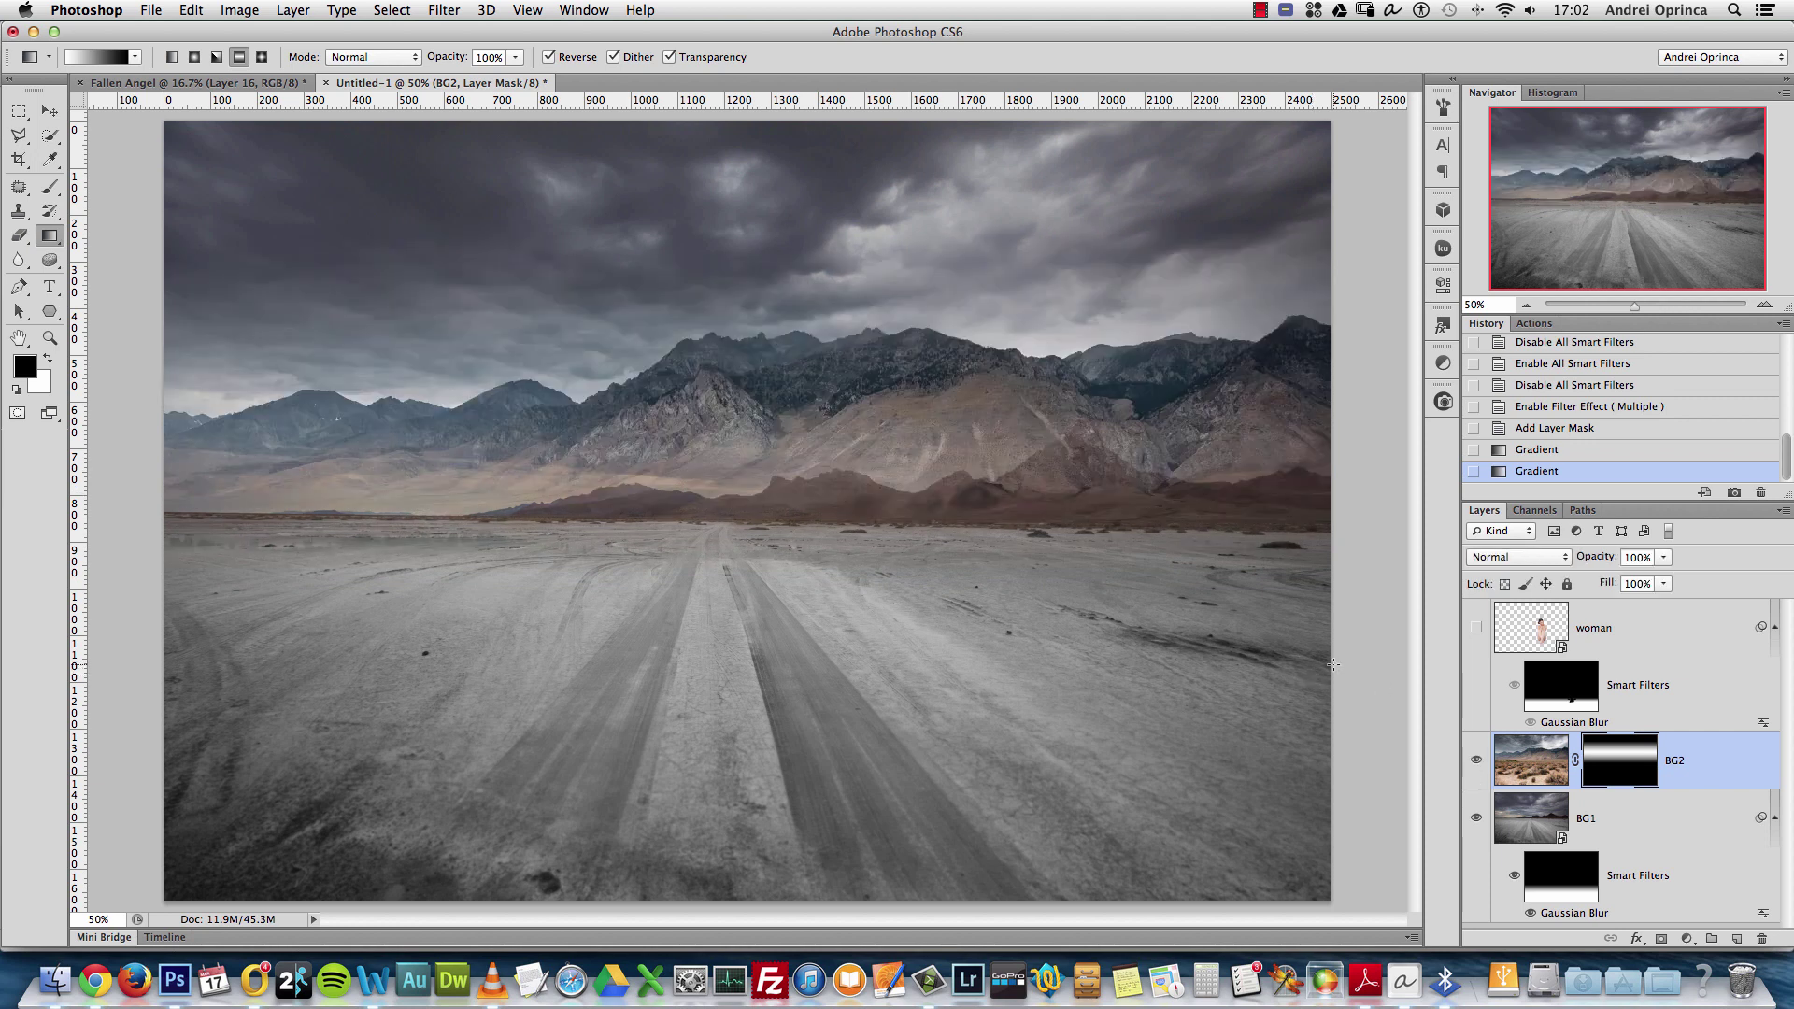
# Paint white at 50% opacity with a 250 px brush on BG2's mask along the base of the mountains
pyautogui.press('b')
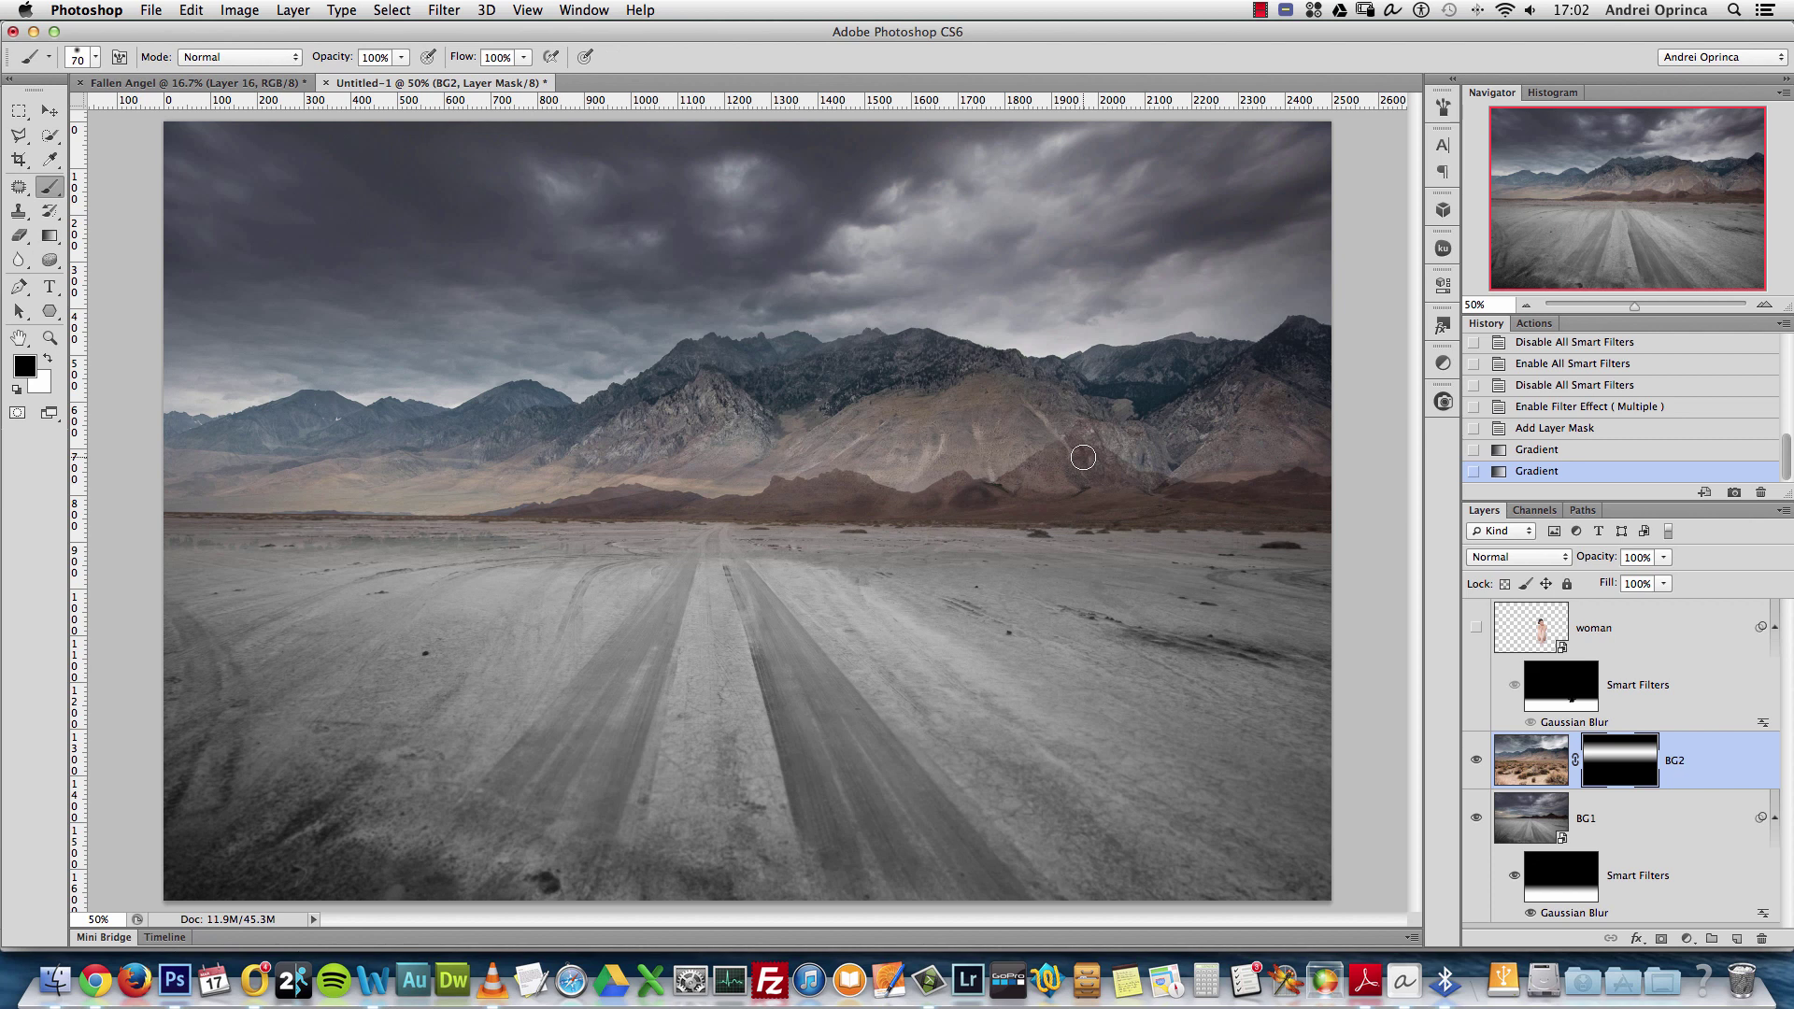
pyautogui.press(']')
pyautogui.press(']')
pyautogui.press(']')
pyautogui.press(']')
pyautogui.press(']')
pyautogui.press(']')
pyautogui.press(']')
pyautogui.press(']')
pyautogui.press(']')
pyautogui.press(']')
pyautogui.press(']')
pyautogui.press(']')
pyautogui.press(']')
pyautogui.press('[')
pyautogui.press('[')
pyautogui.press('[')
pyautogui.press('x')
pyautogui.moveTo(1275, 469); pyautogui.dragTo(1266, 455)
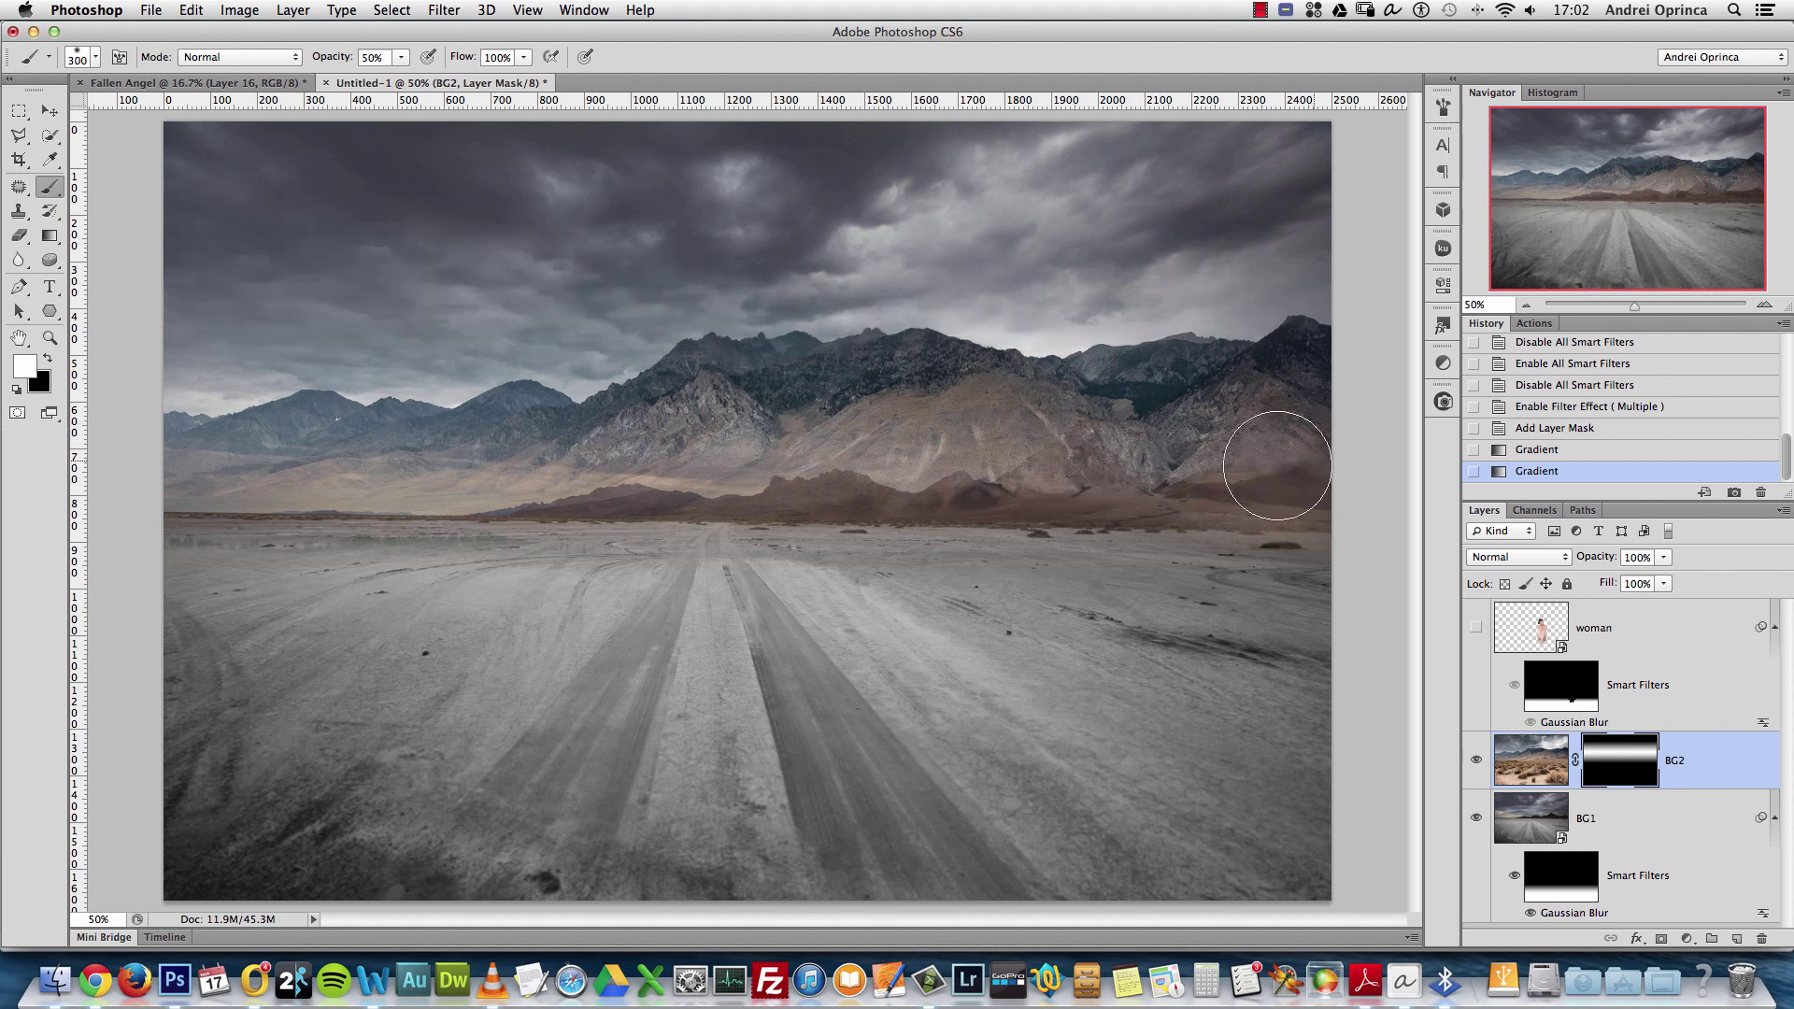
pyautogui.press(']')
pyautogui.press('super+z')
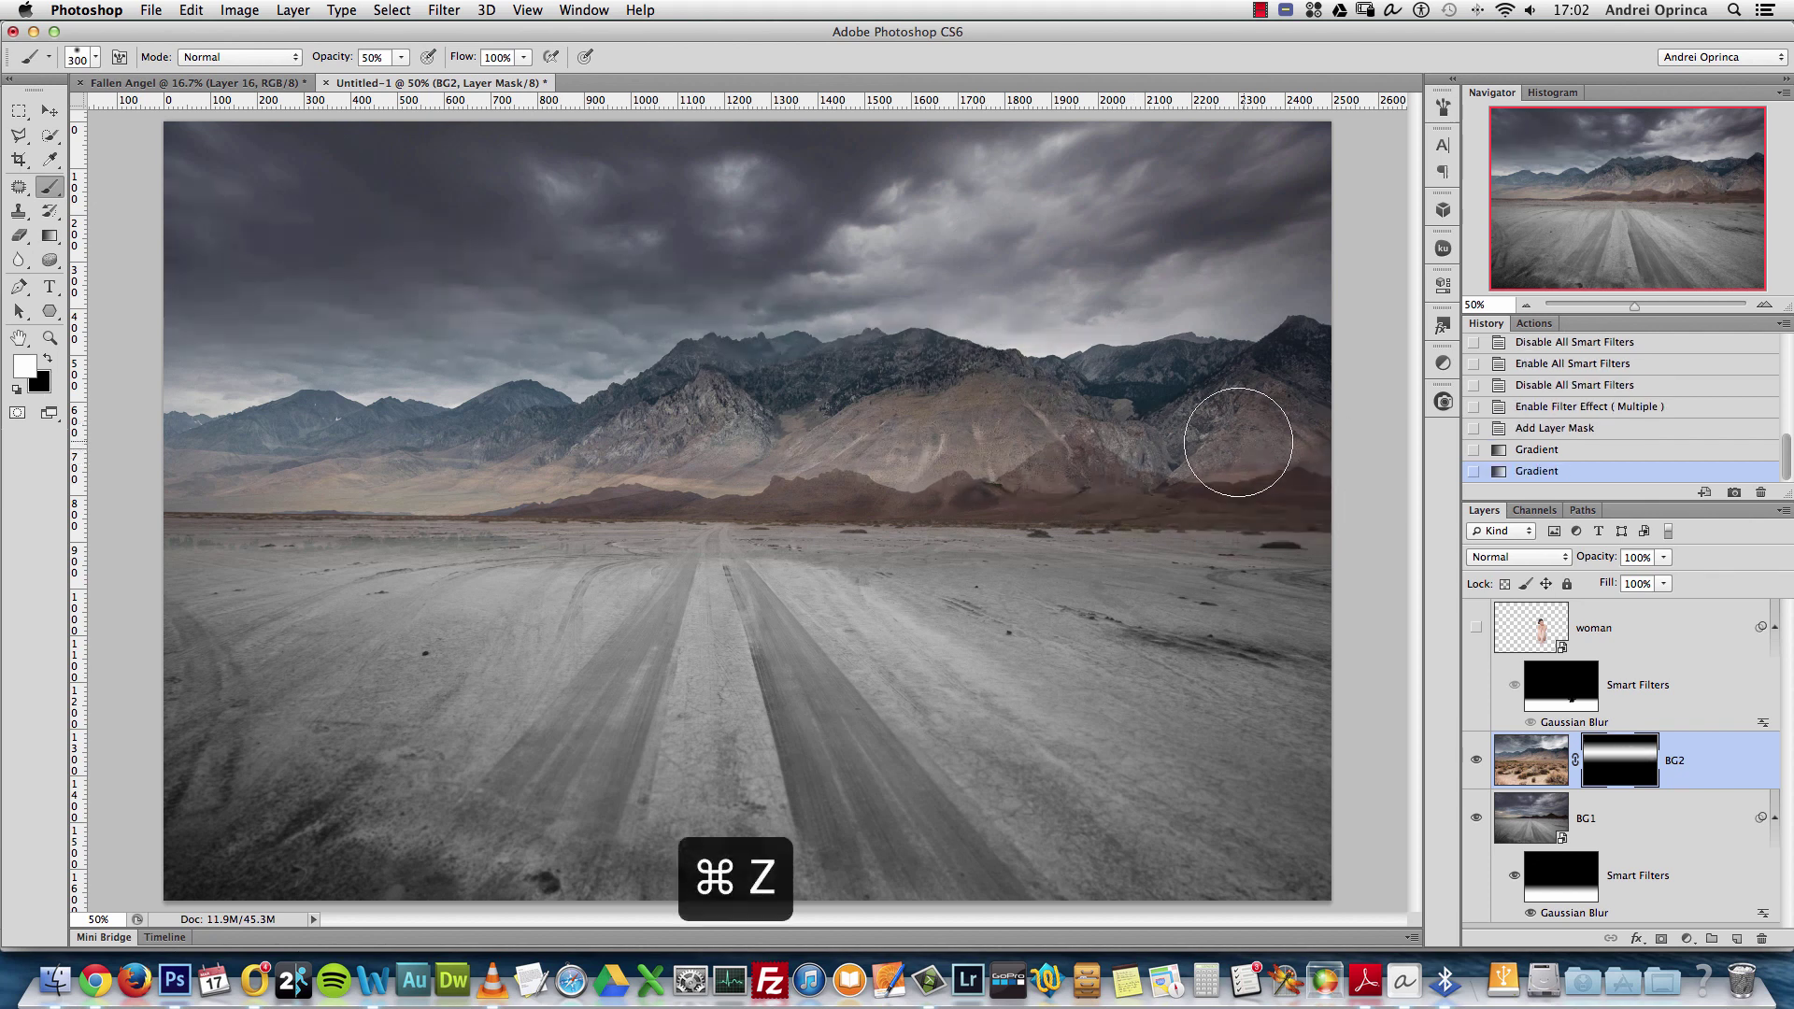
pyautogui.press('[')
pyautogui.moveTo(1306, 452)
pyautogui.mouseDown()
pyautogui.moveTo(1078, 429)
pyautogui.moveTo(1237, 460)
pyautogui.moveTo(939, 441)
pyautogui.moveTo(1085, 471)
pyautogui.moveTo(888, 452)
pyautogui.moveTo(920, 462)
pyautogui.moveTo(216, 465)
pyautogui.mouseUp()
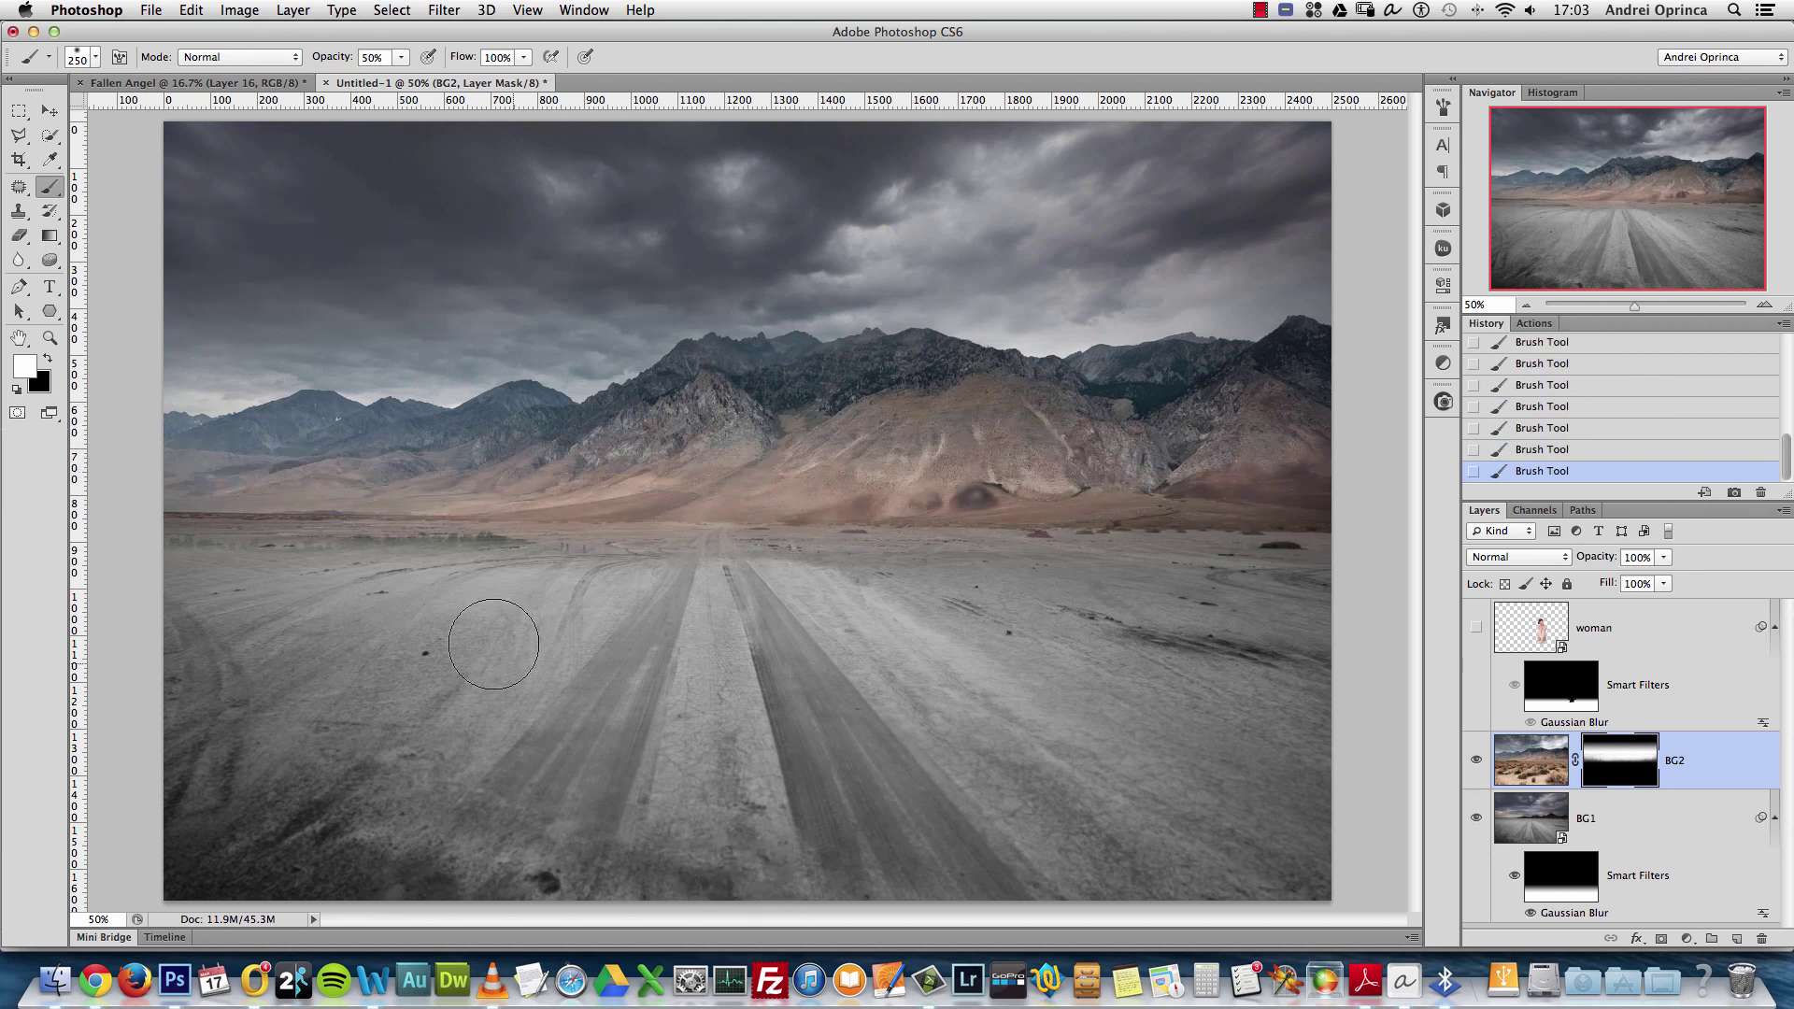
# Paint black at 50% opacity on BG2's mask just below the horizon to hide its remaining ground
pyautogui.press('x')
pyautogui.press(']')
pyautogui.press(']')
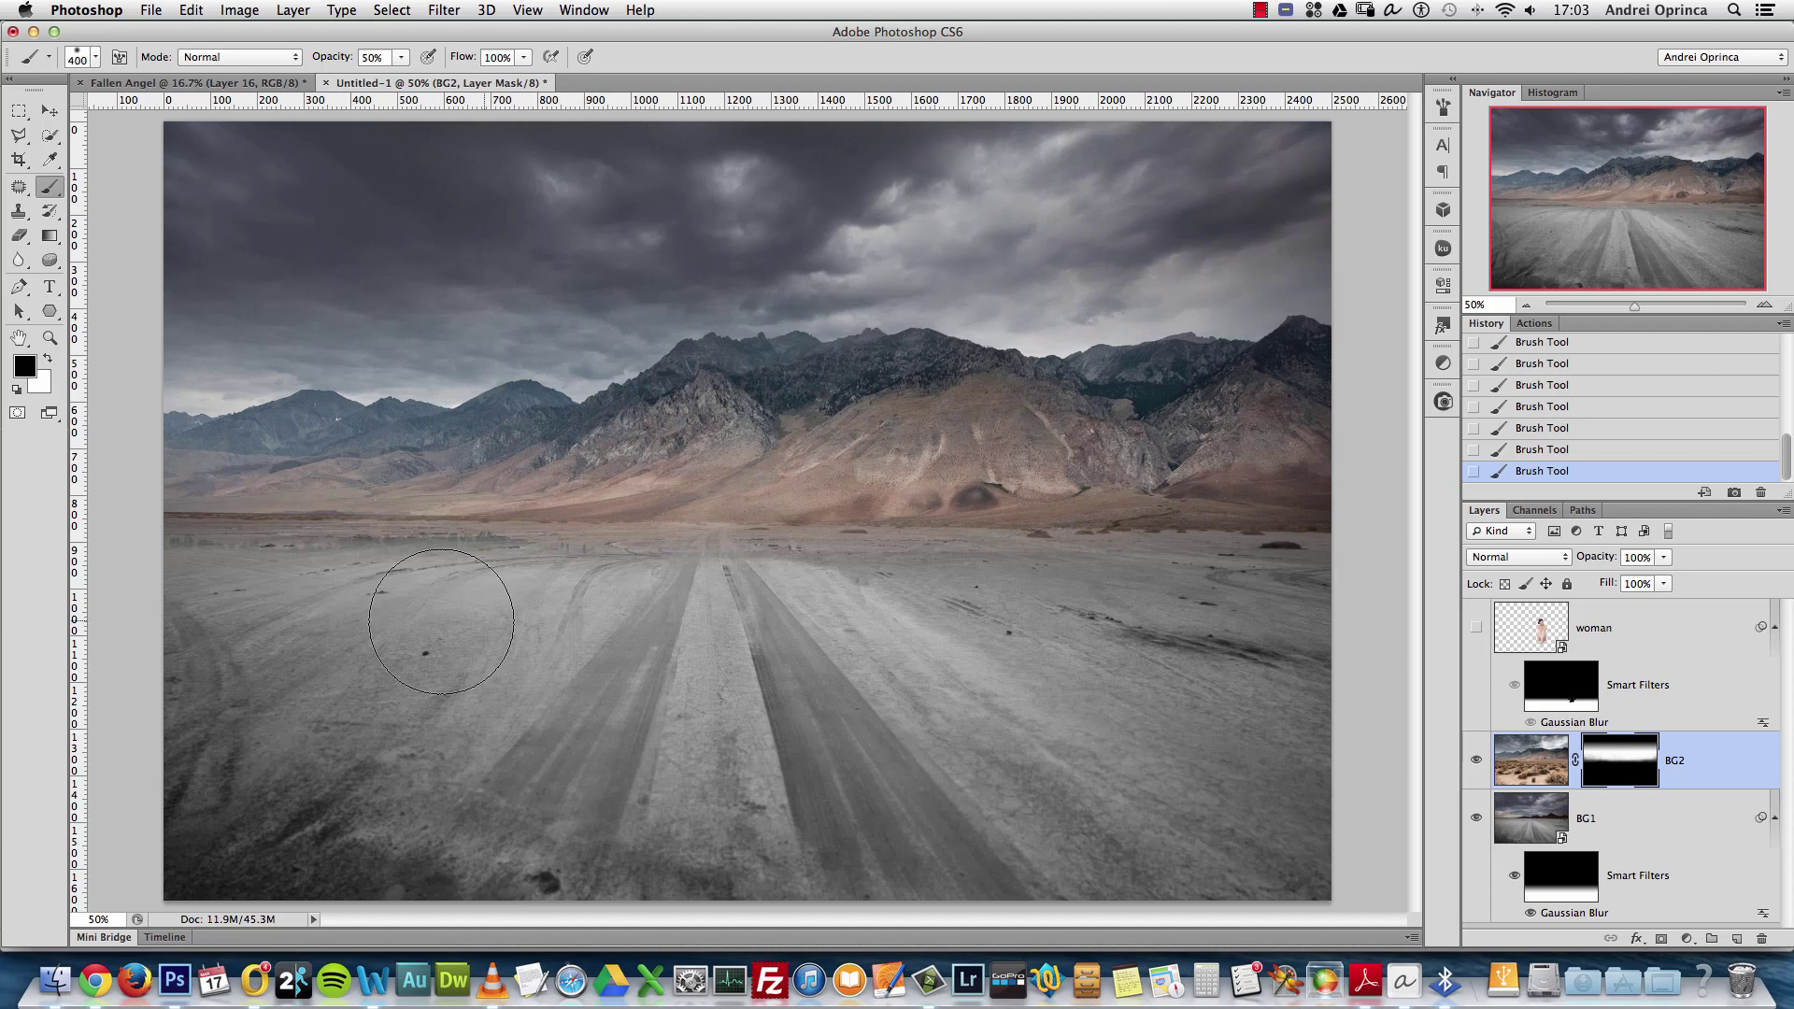
pyautogui.press('[')
pyautogui.press('[')
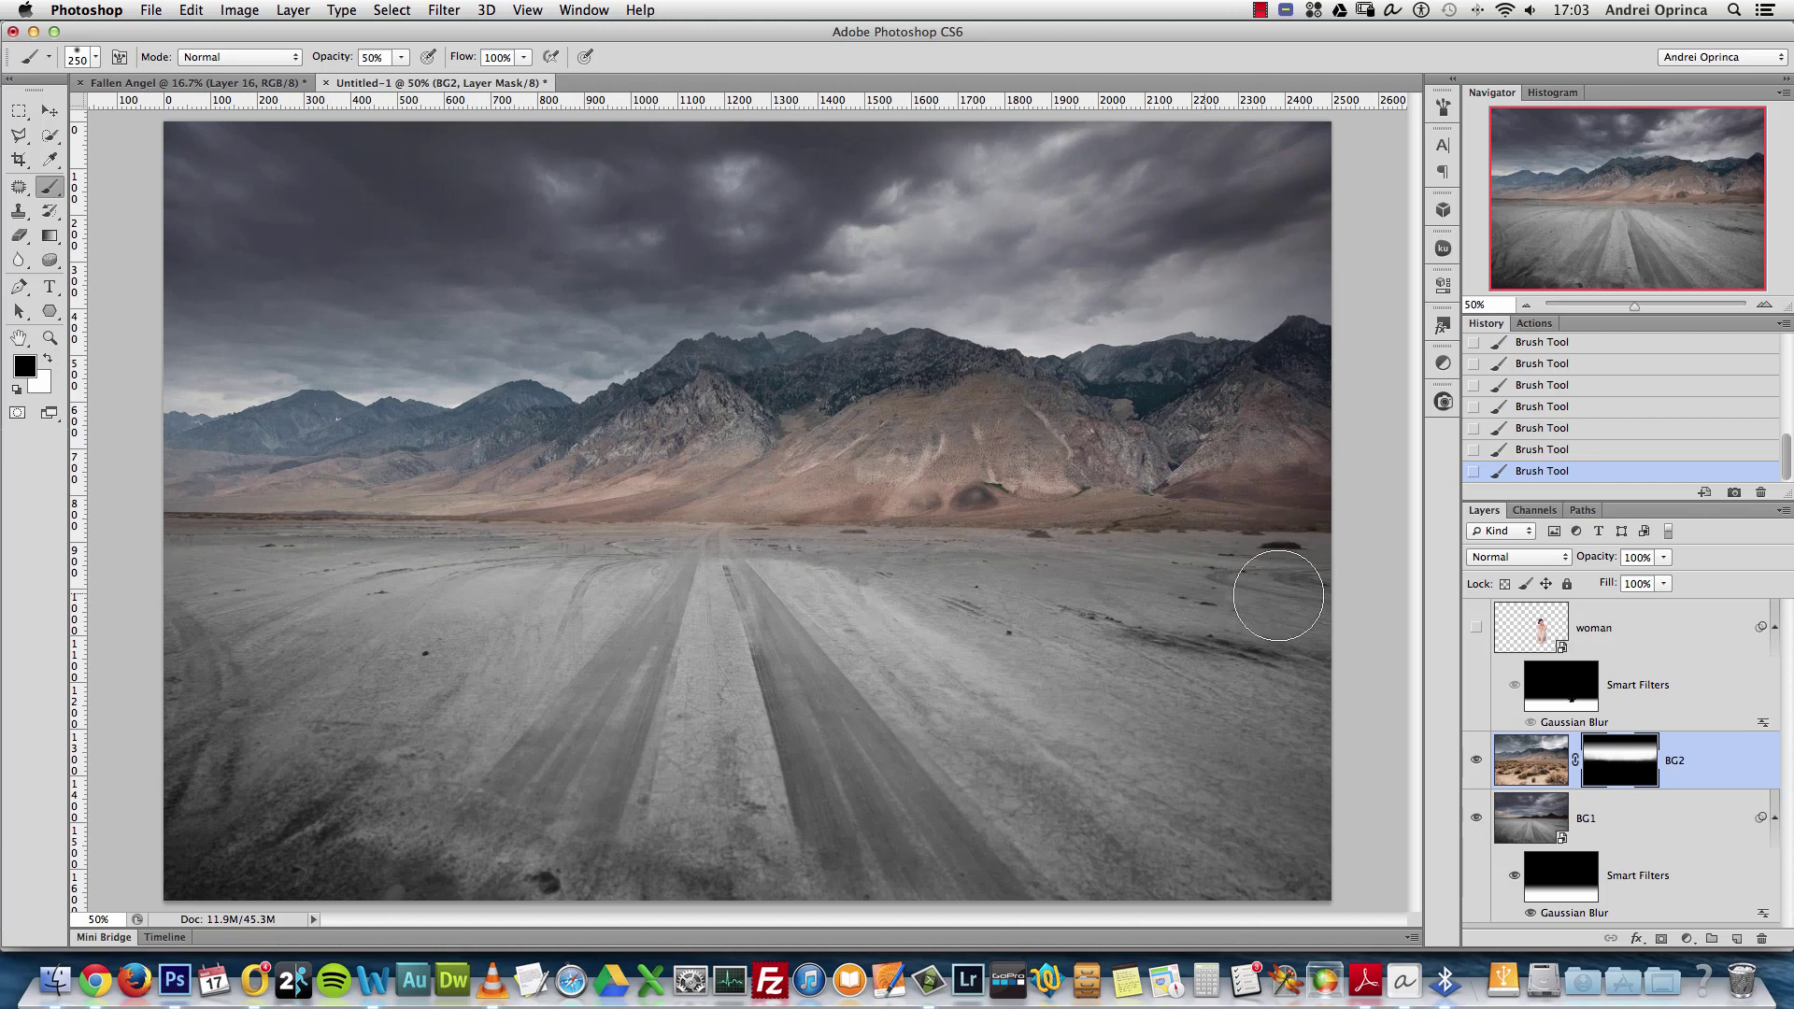
# Compare the composite with BG2's layer mask disabled and enabled, and with BG2 hidden and shown
pyautogui.keyDown('shift'); pyautogui.click(1619, 762); pyautogui.keyUp('shift')
pyautogui.keyDown('shift'); pyautogui.click(1620, 760); pyautogui.keyUp('shift')
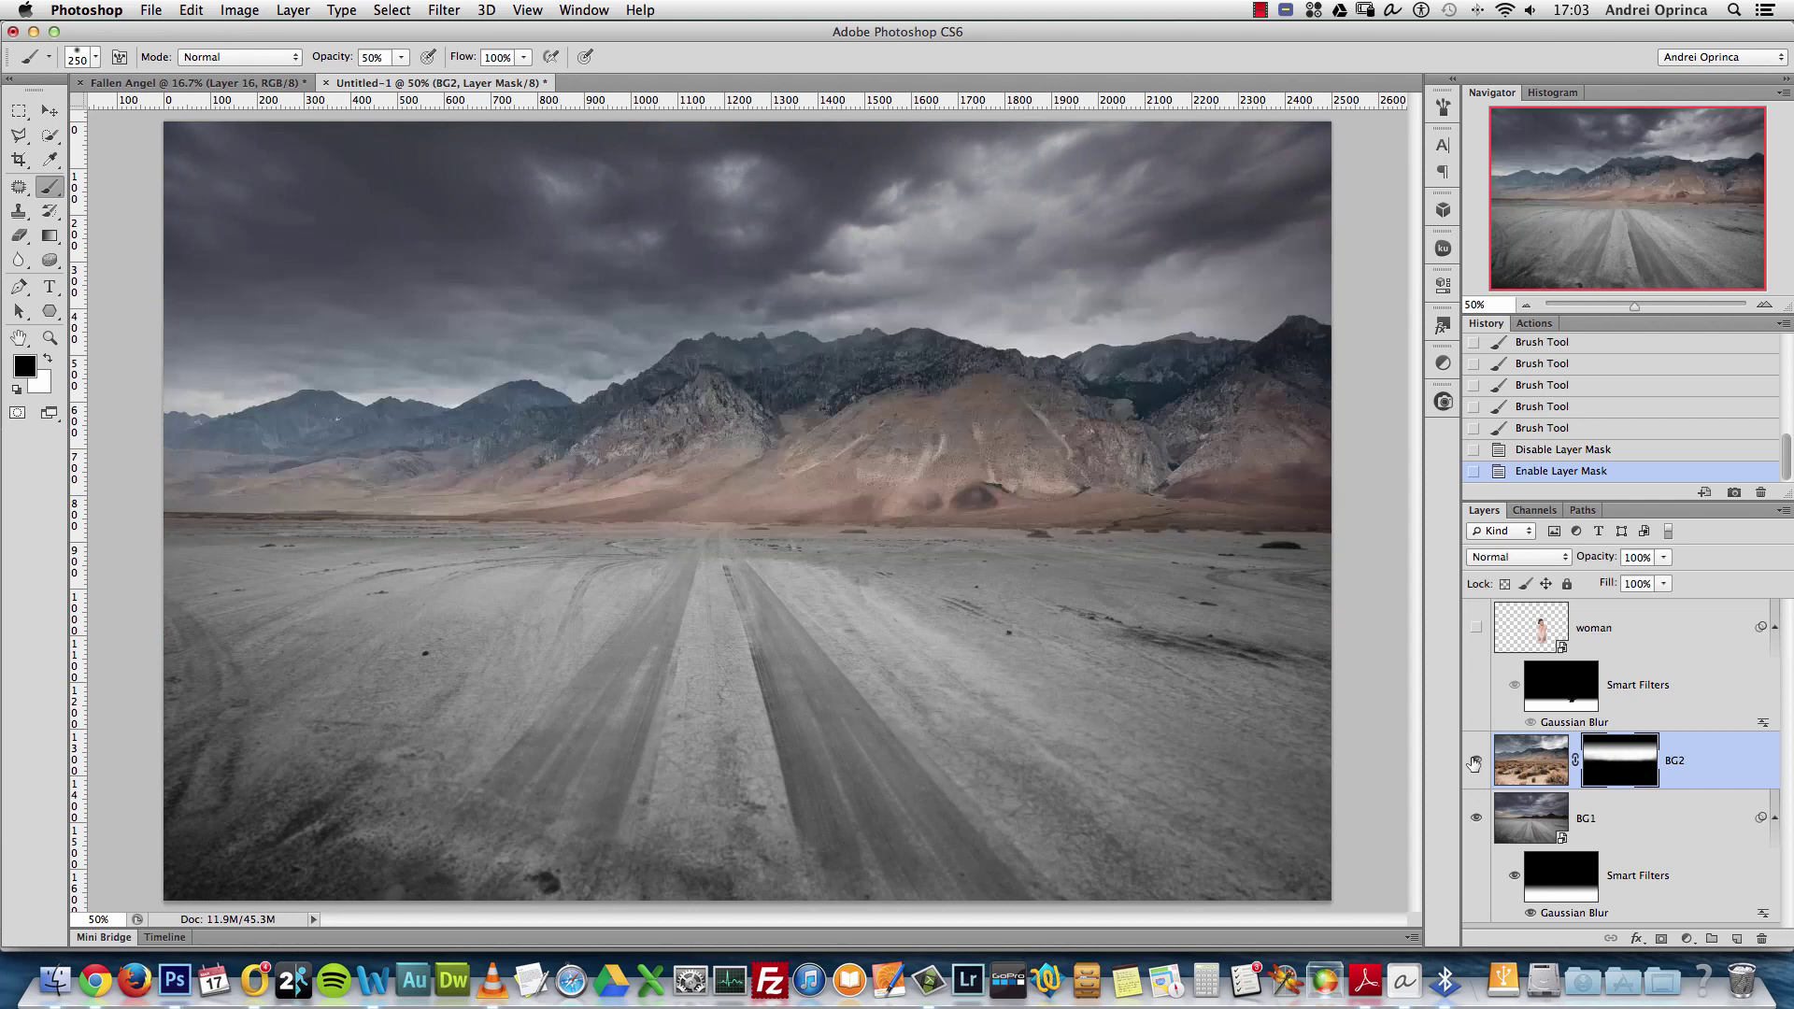
pyautogui.press('v')
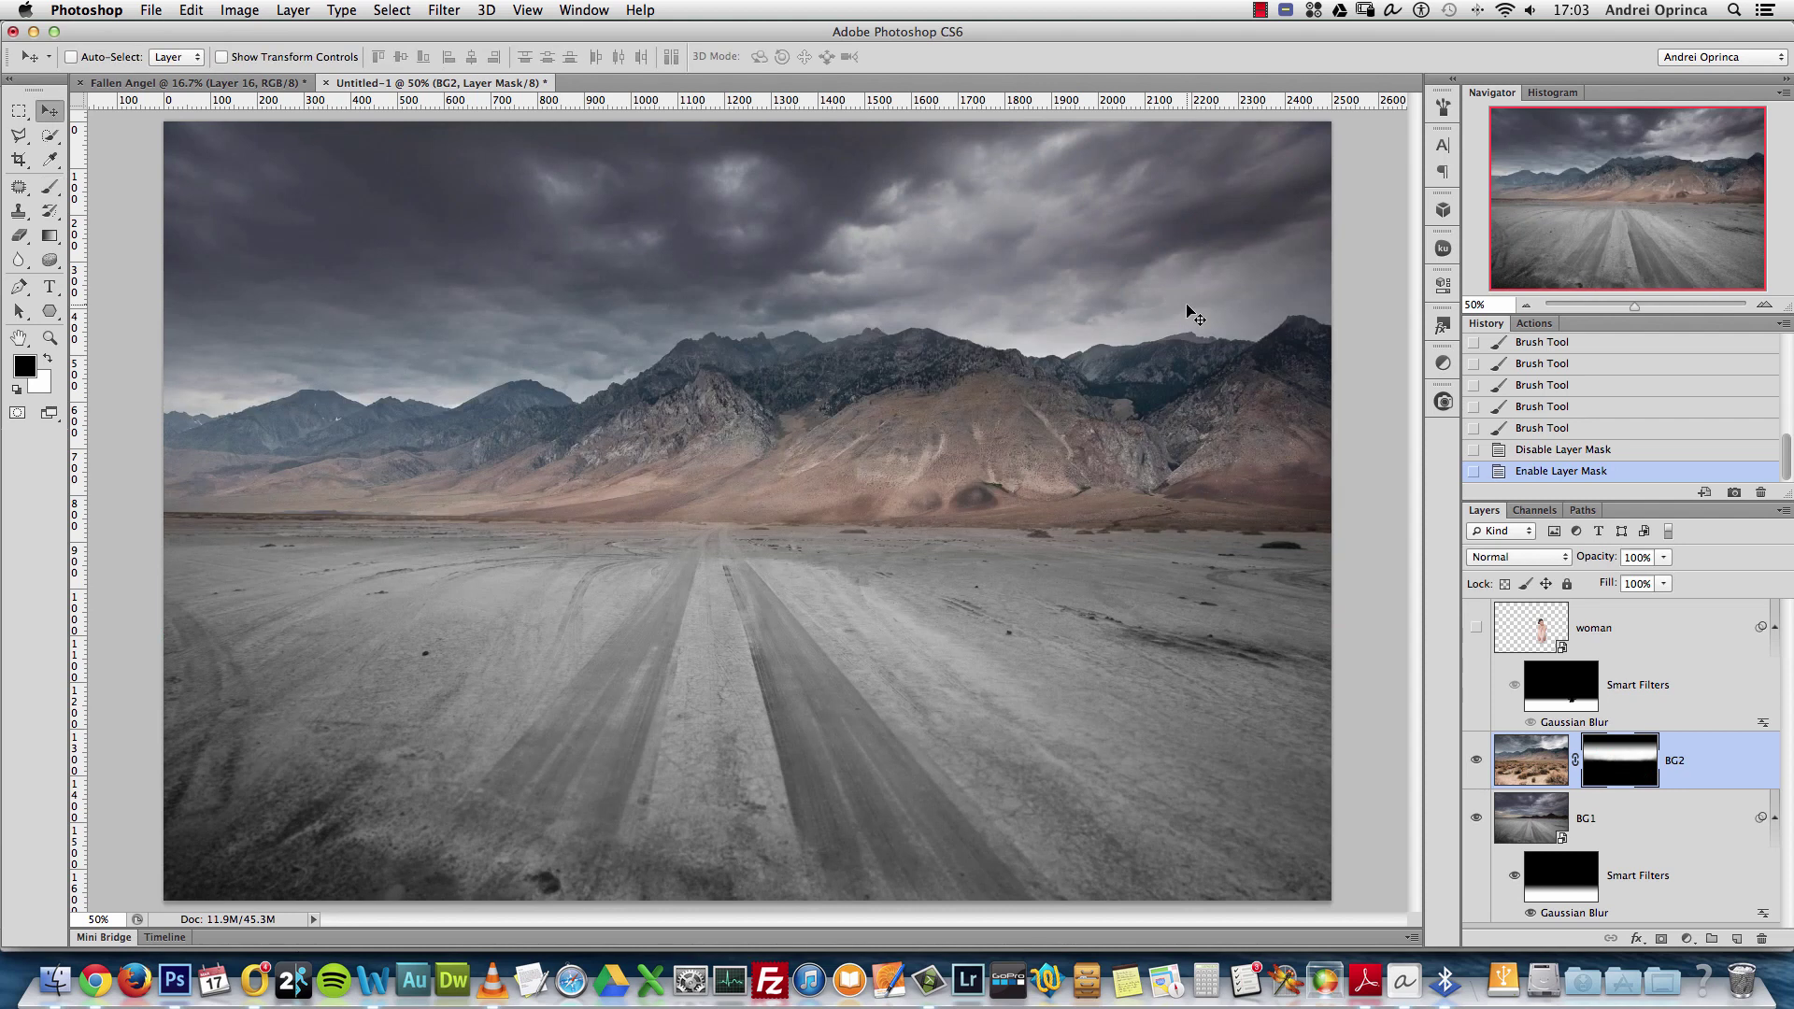
pyautogui.click(1477, 760)
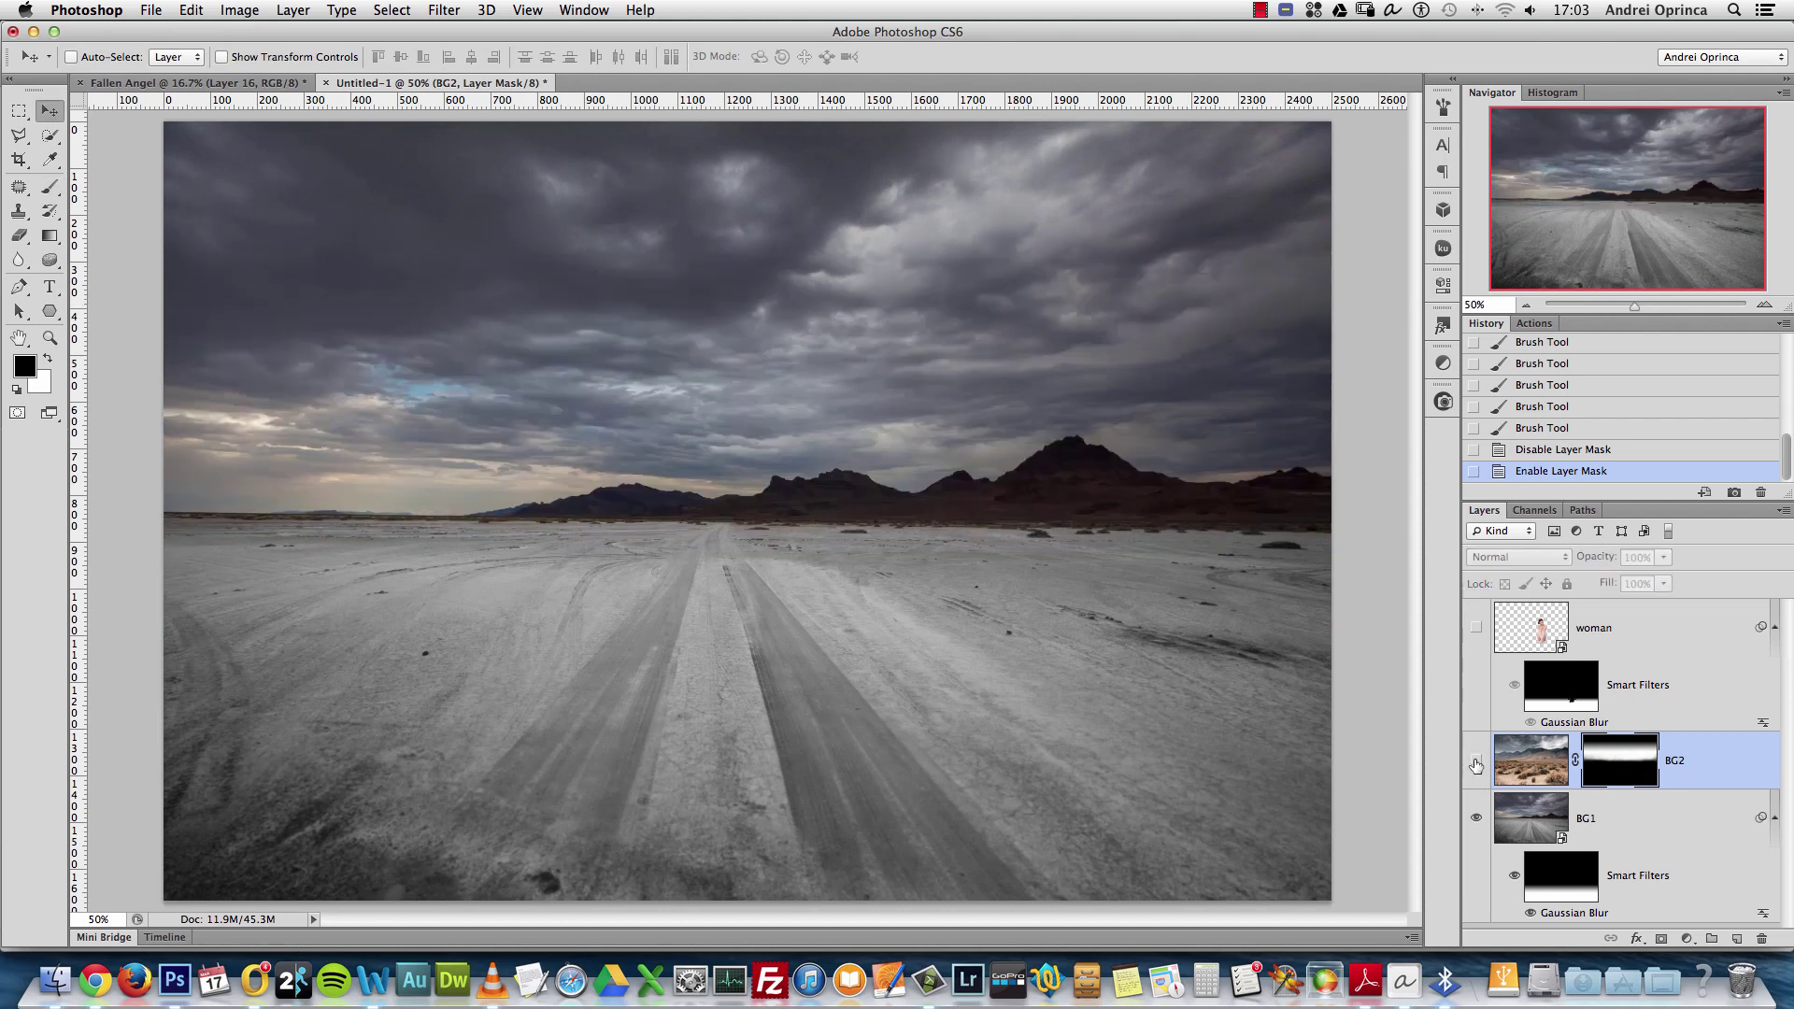
pyautogui.click(1476, 759)
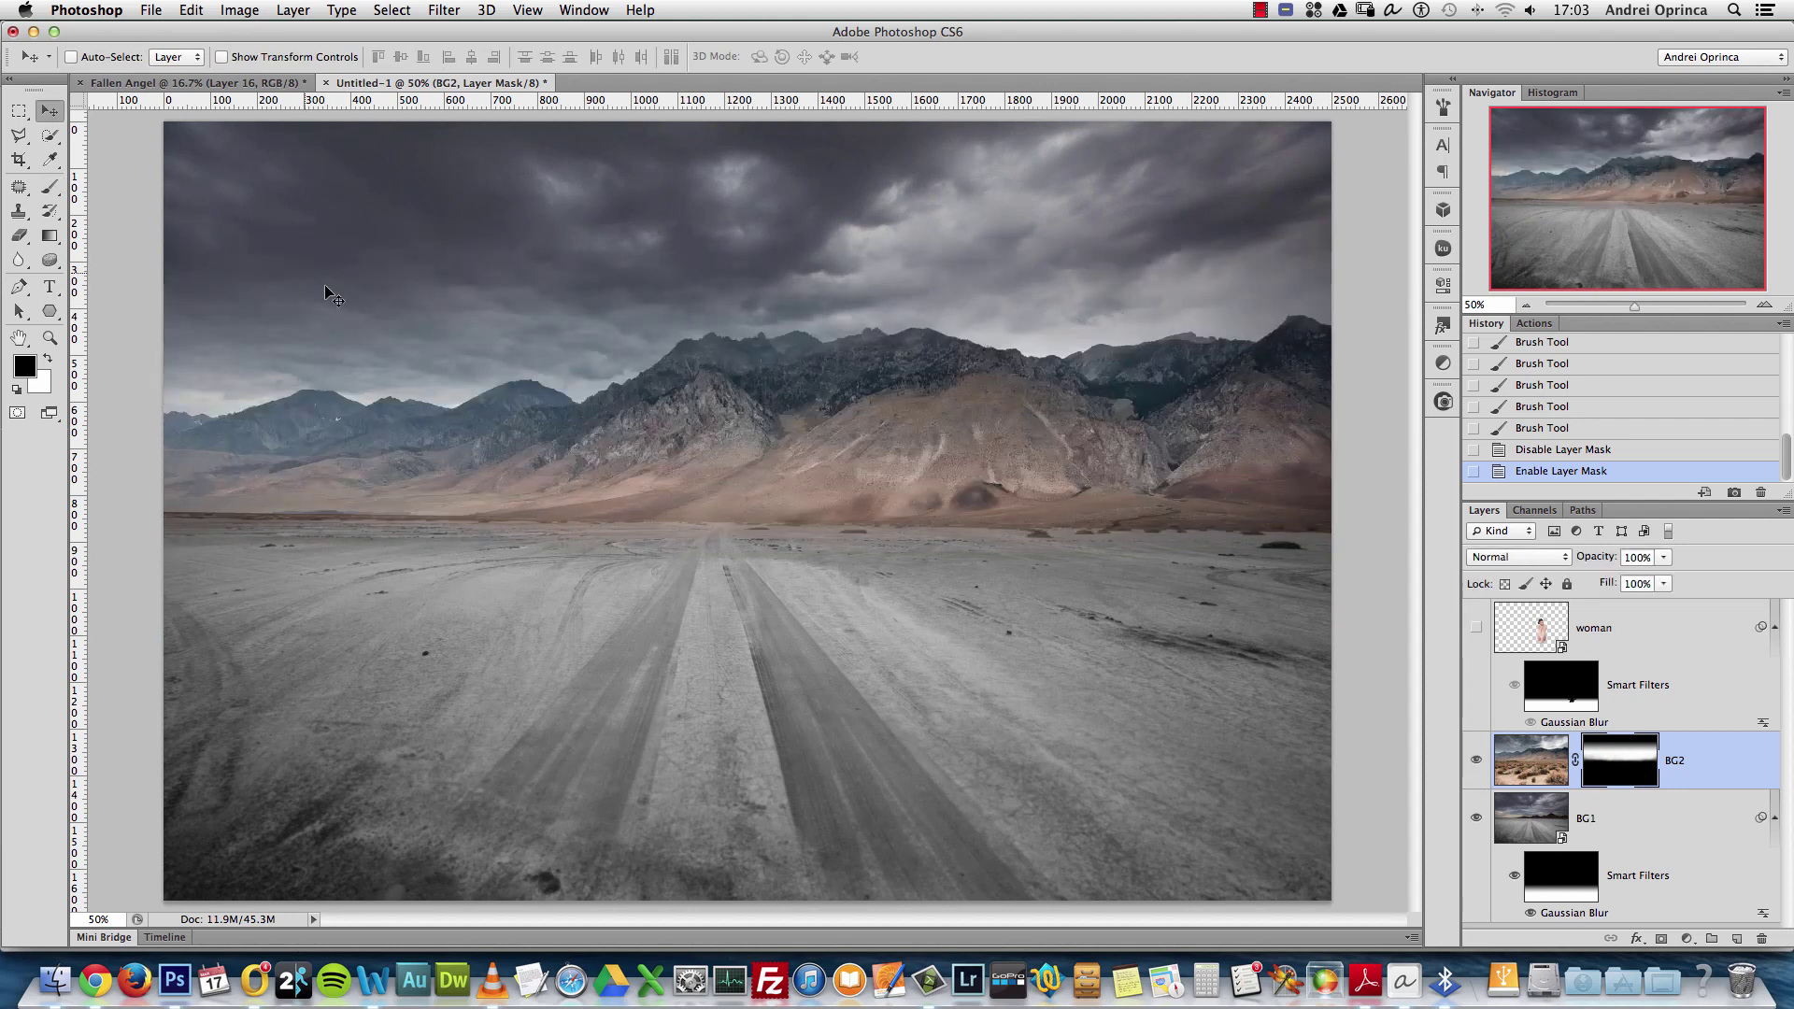
pyautogui.keyDown('shift'); pyautogui.click(1619, 760); pyautogui.keyUp('shift')
pyautogui.keyDown('shift'); pyautogui.click(1619, 760); pyautogui.keyUp('shift')
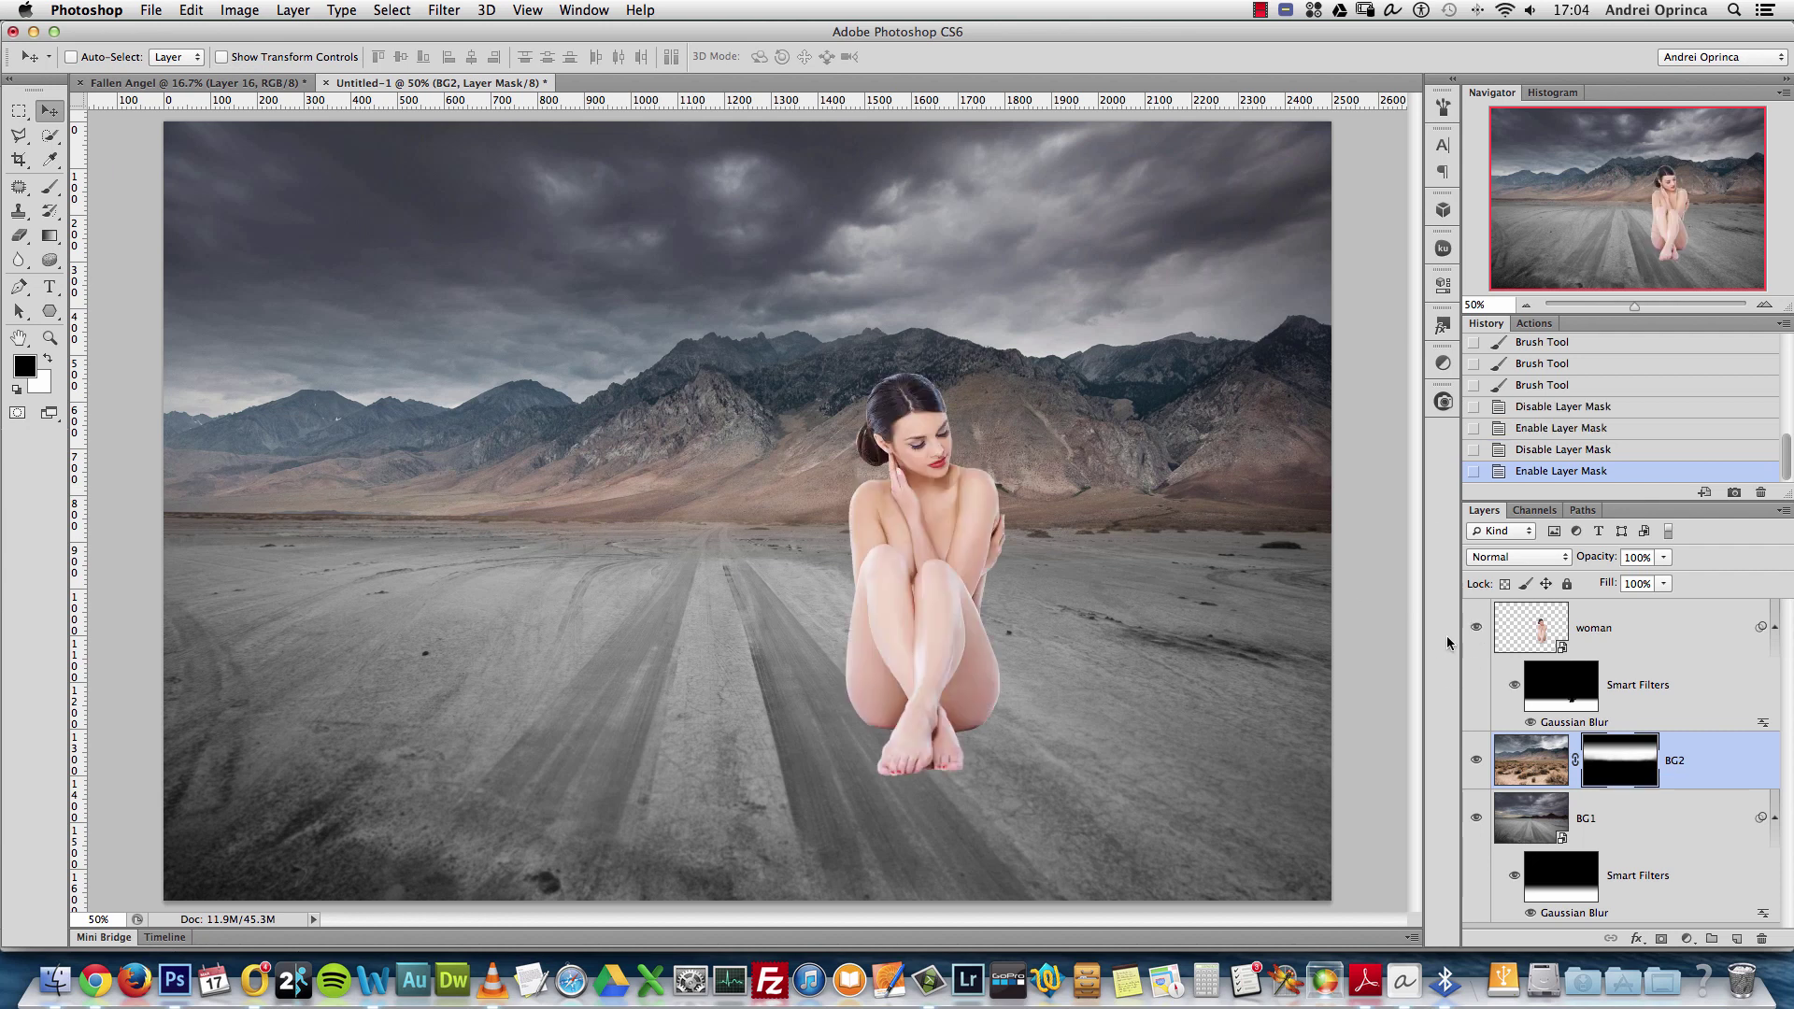
# Add a Hue/Saturation adjustment layer clipped to the woman layer and set Saturation to -46
pyautogui.click(1774, 622)
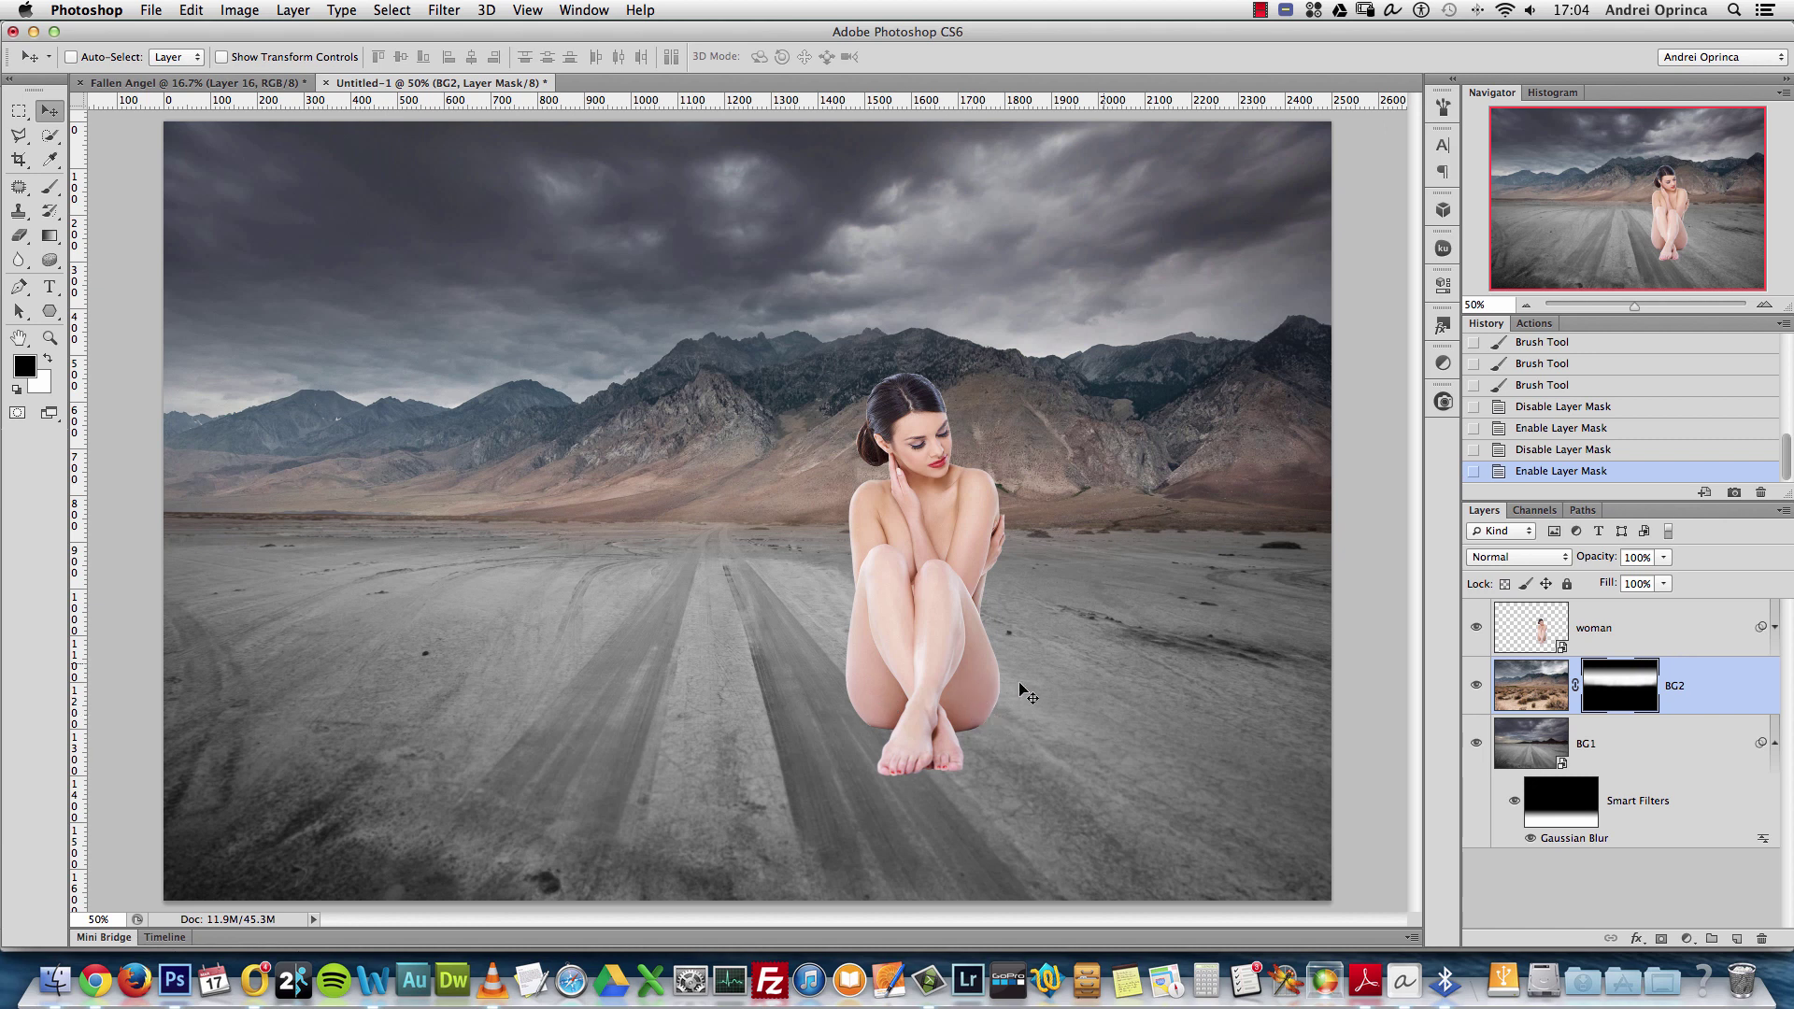
pyautogui.click(1712, 643)
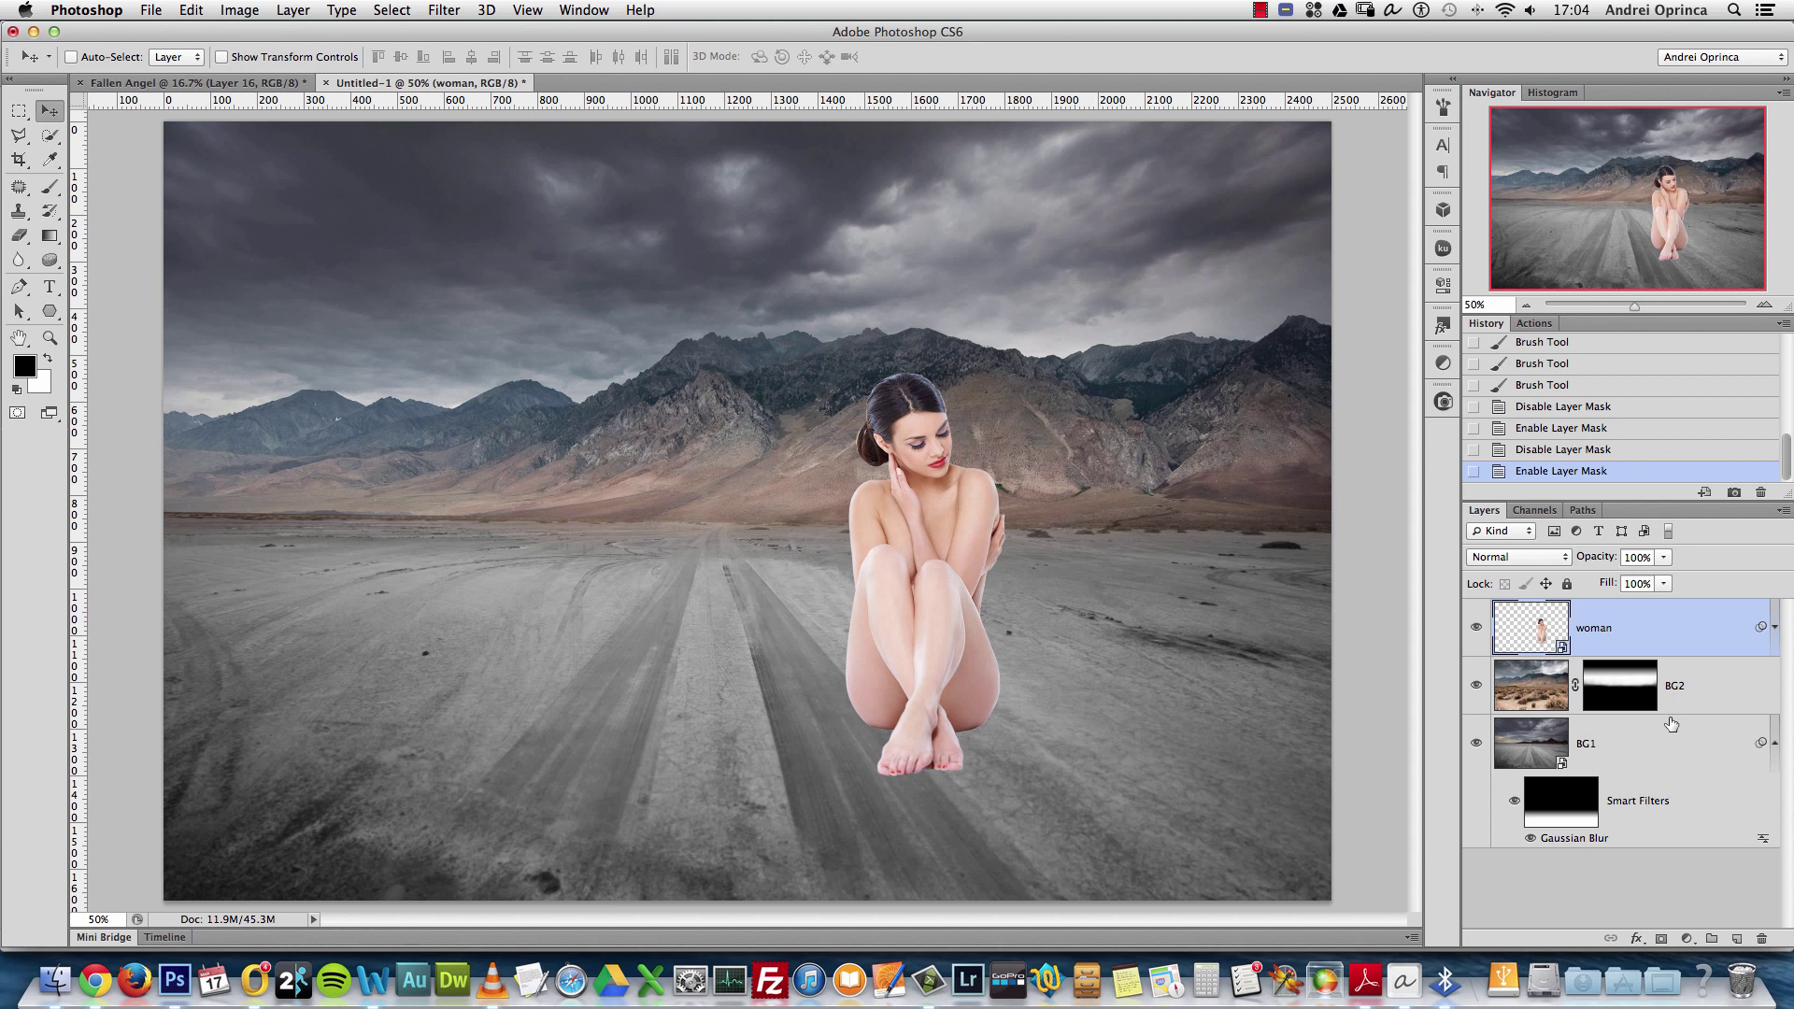
pyautogui.click(1688, 938)
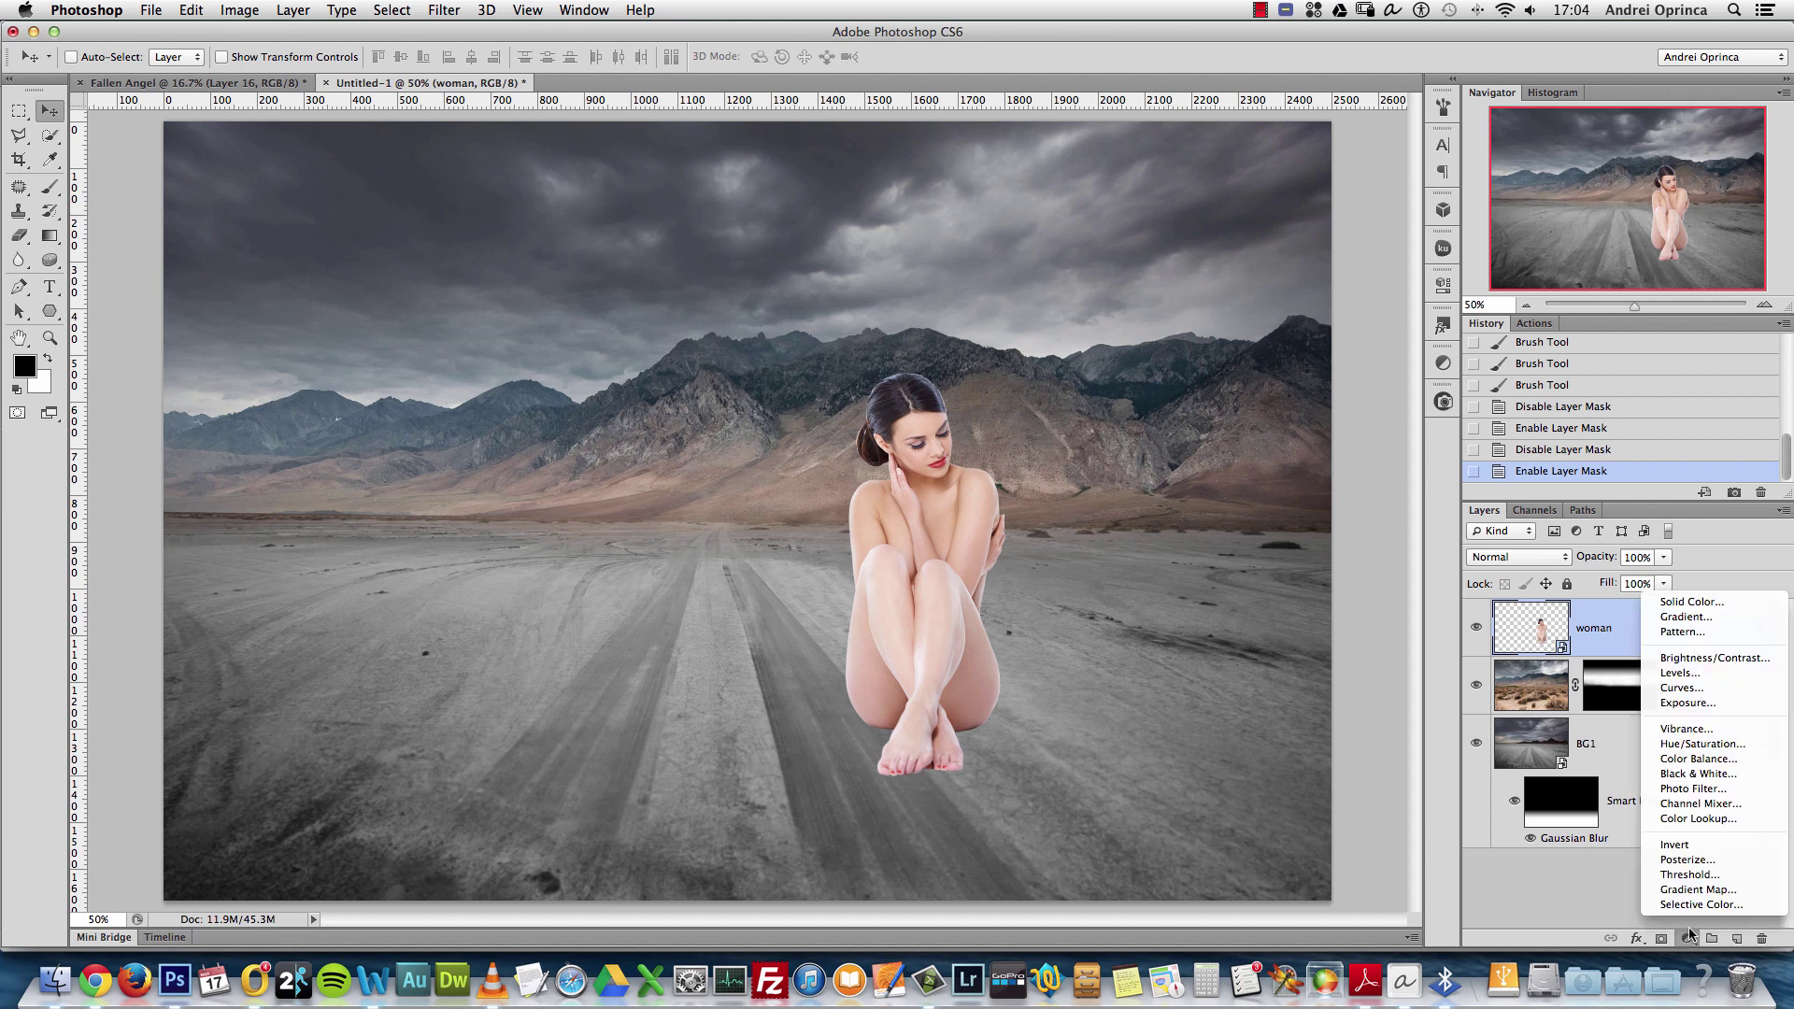
pyautogui.click(1703, 744)
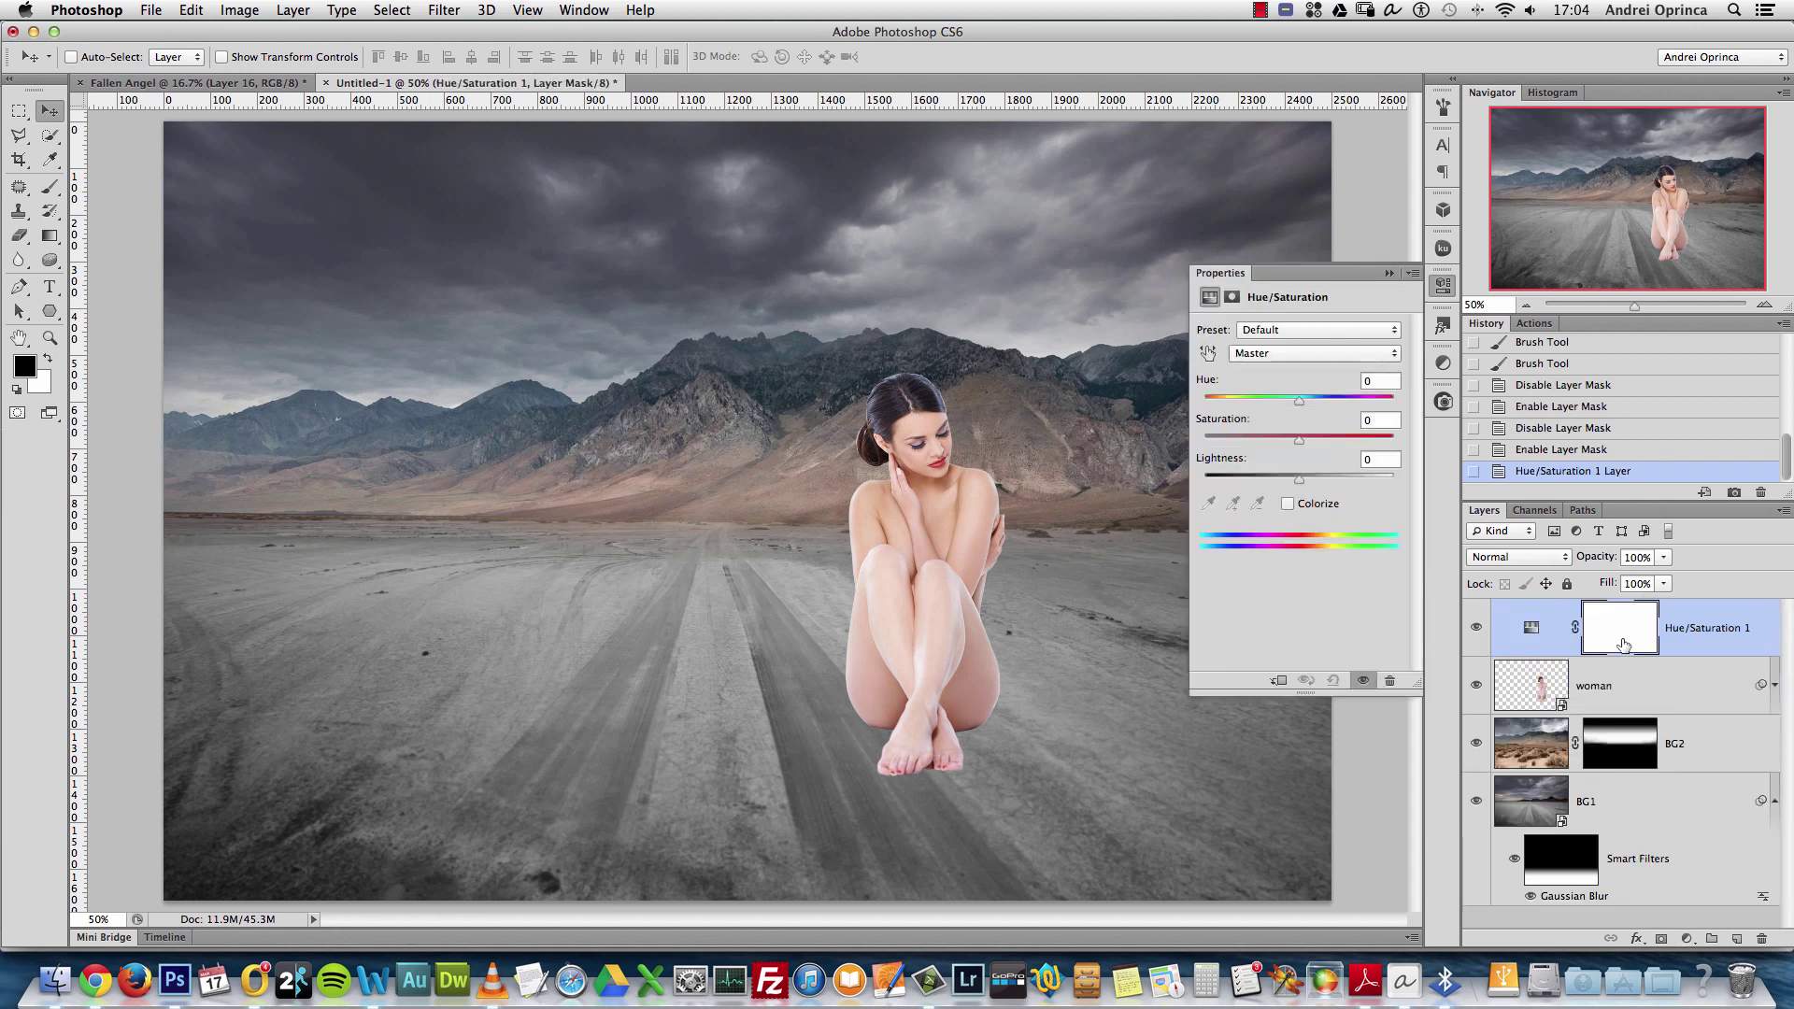
pyautogui.rightClick(1720, 613)
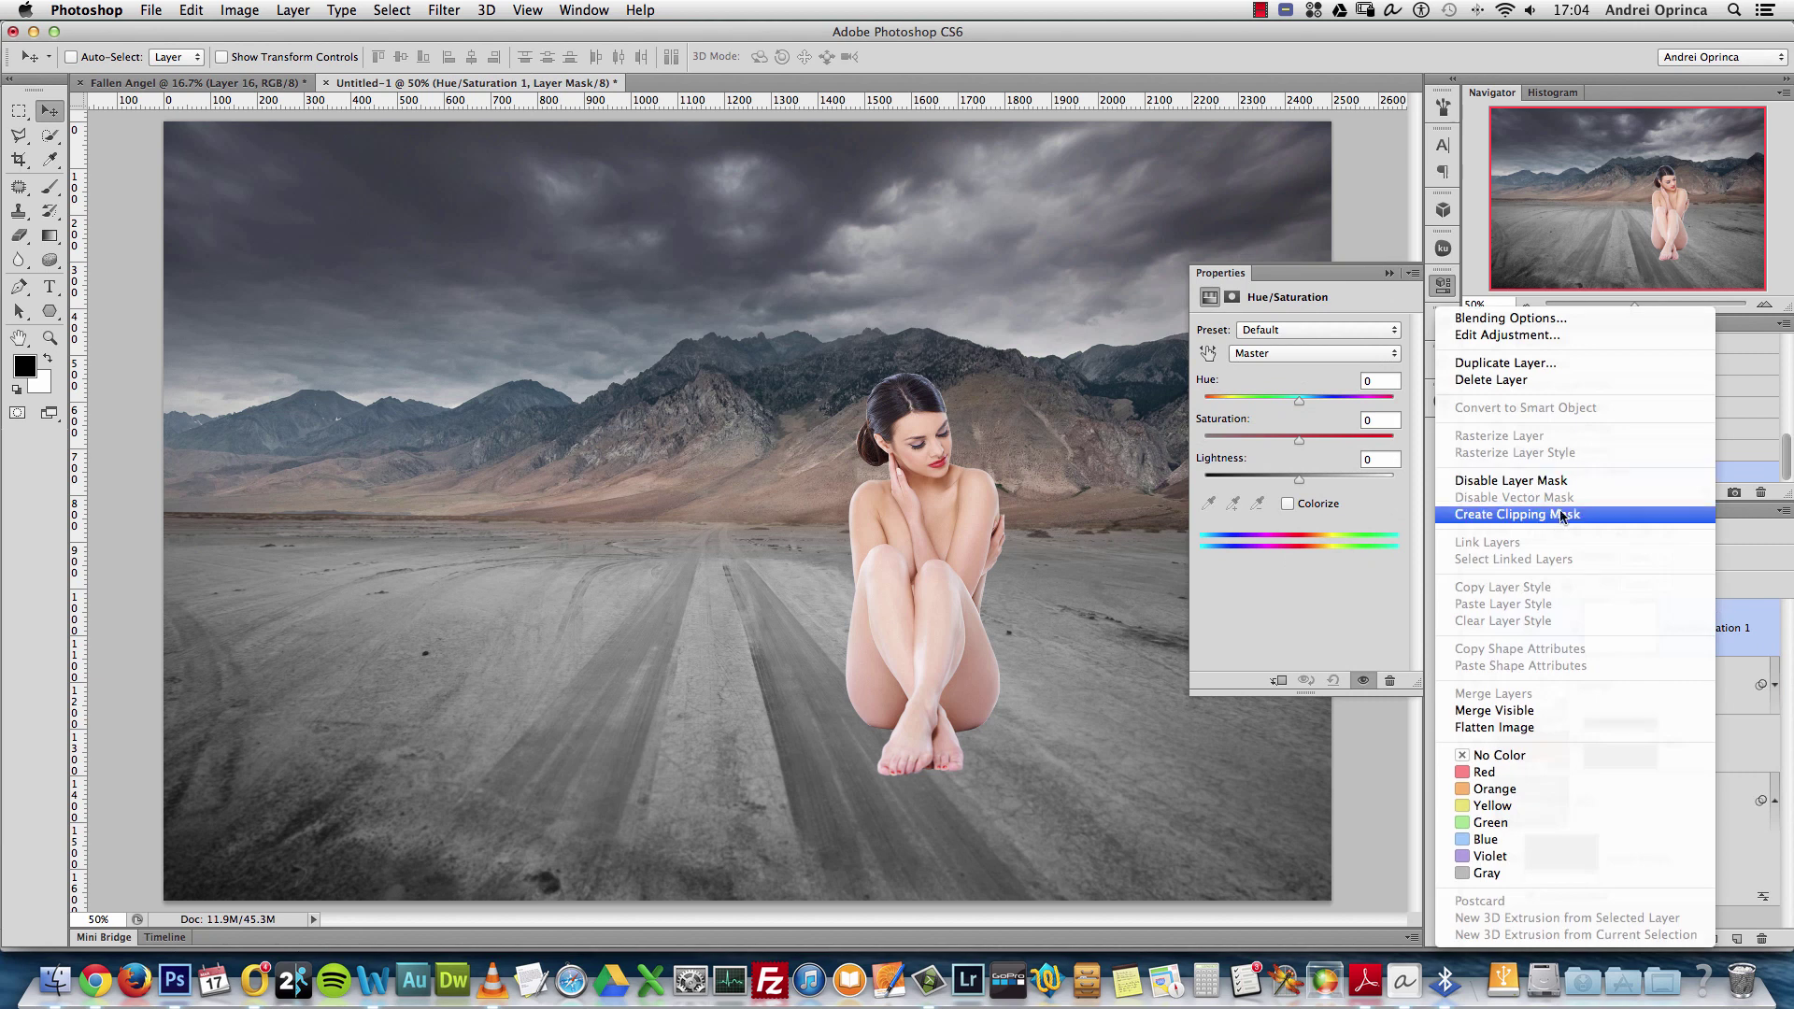
pyautogui.click(1550, 513)
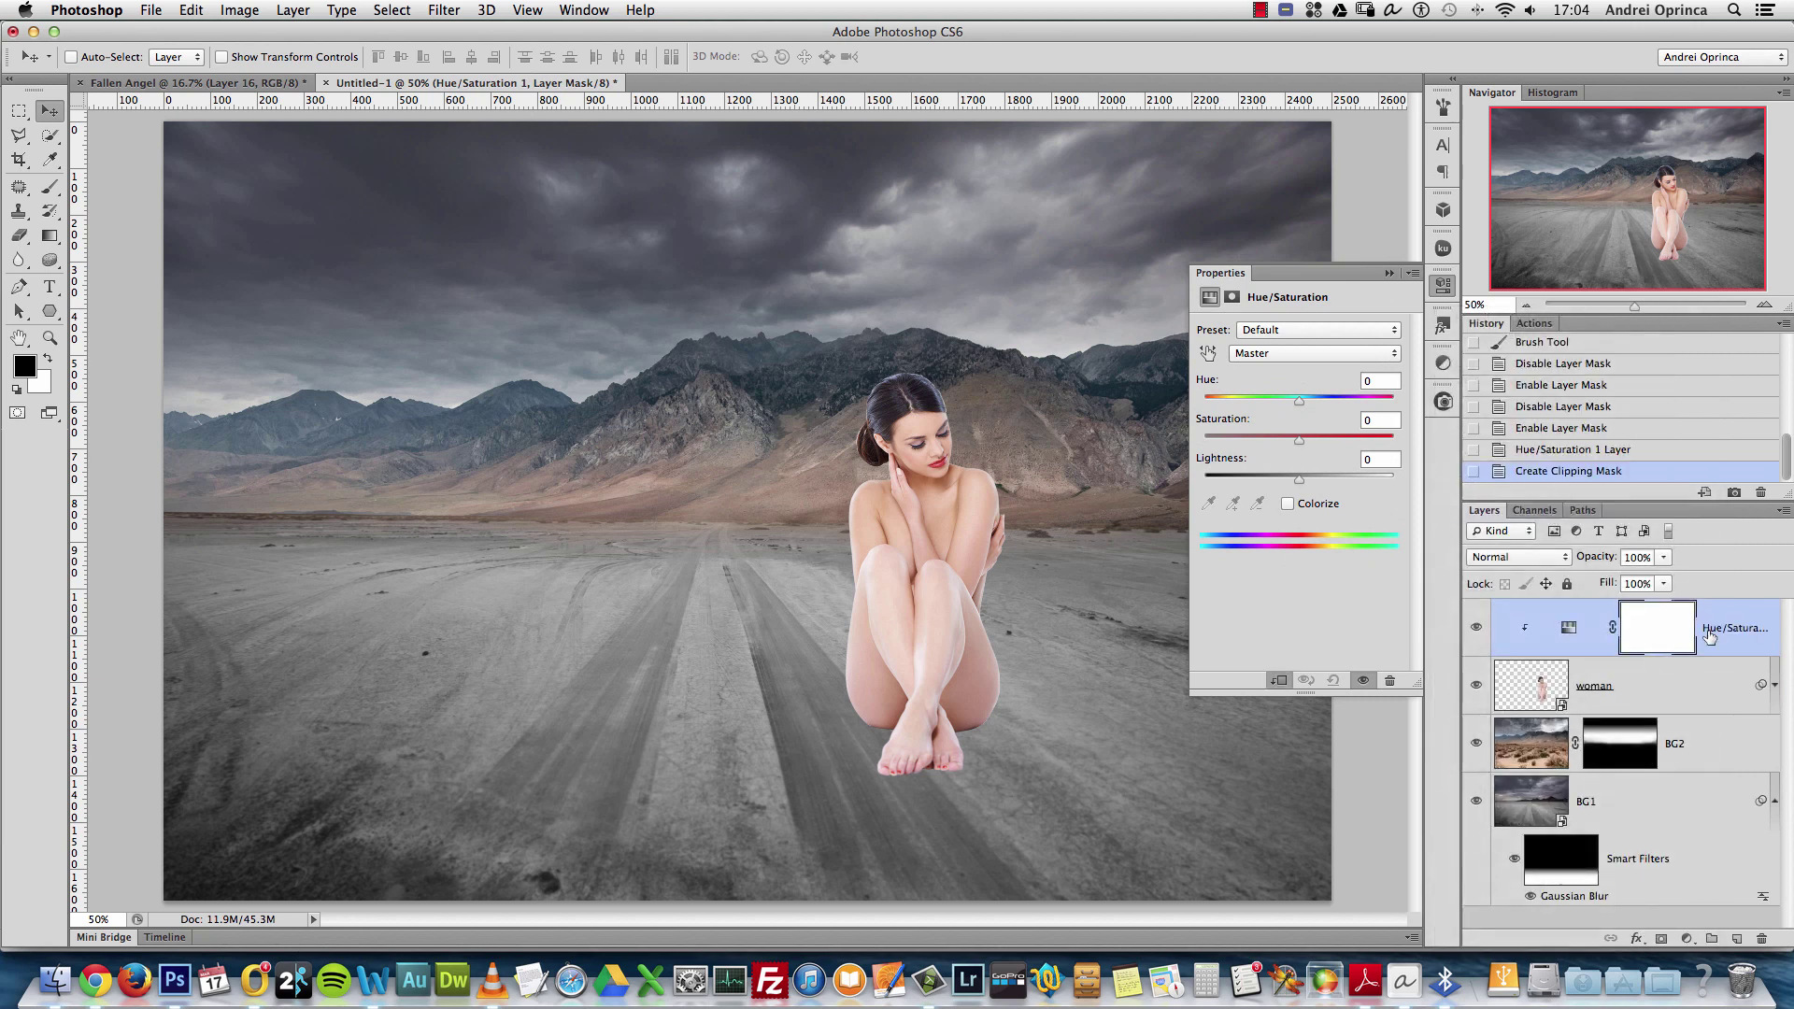
pyautogui.click(1293, 438)
pyautogui.write('-46')
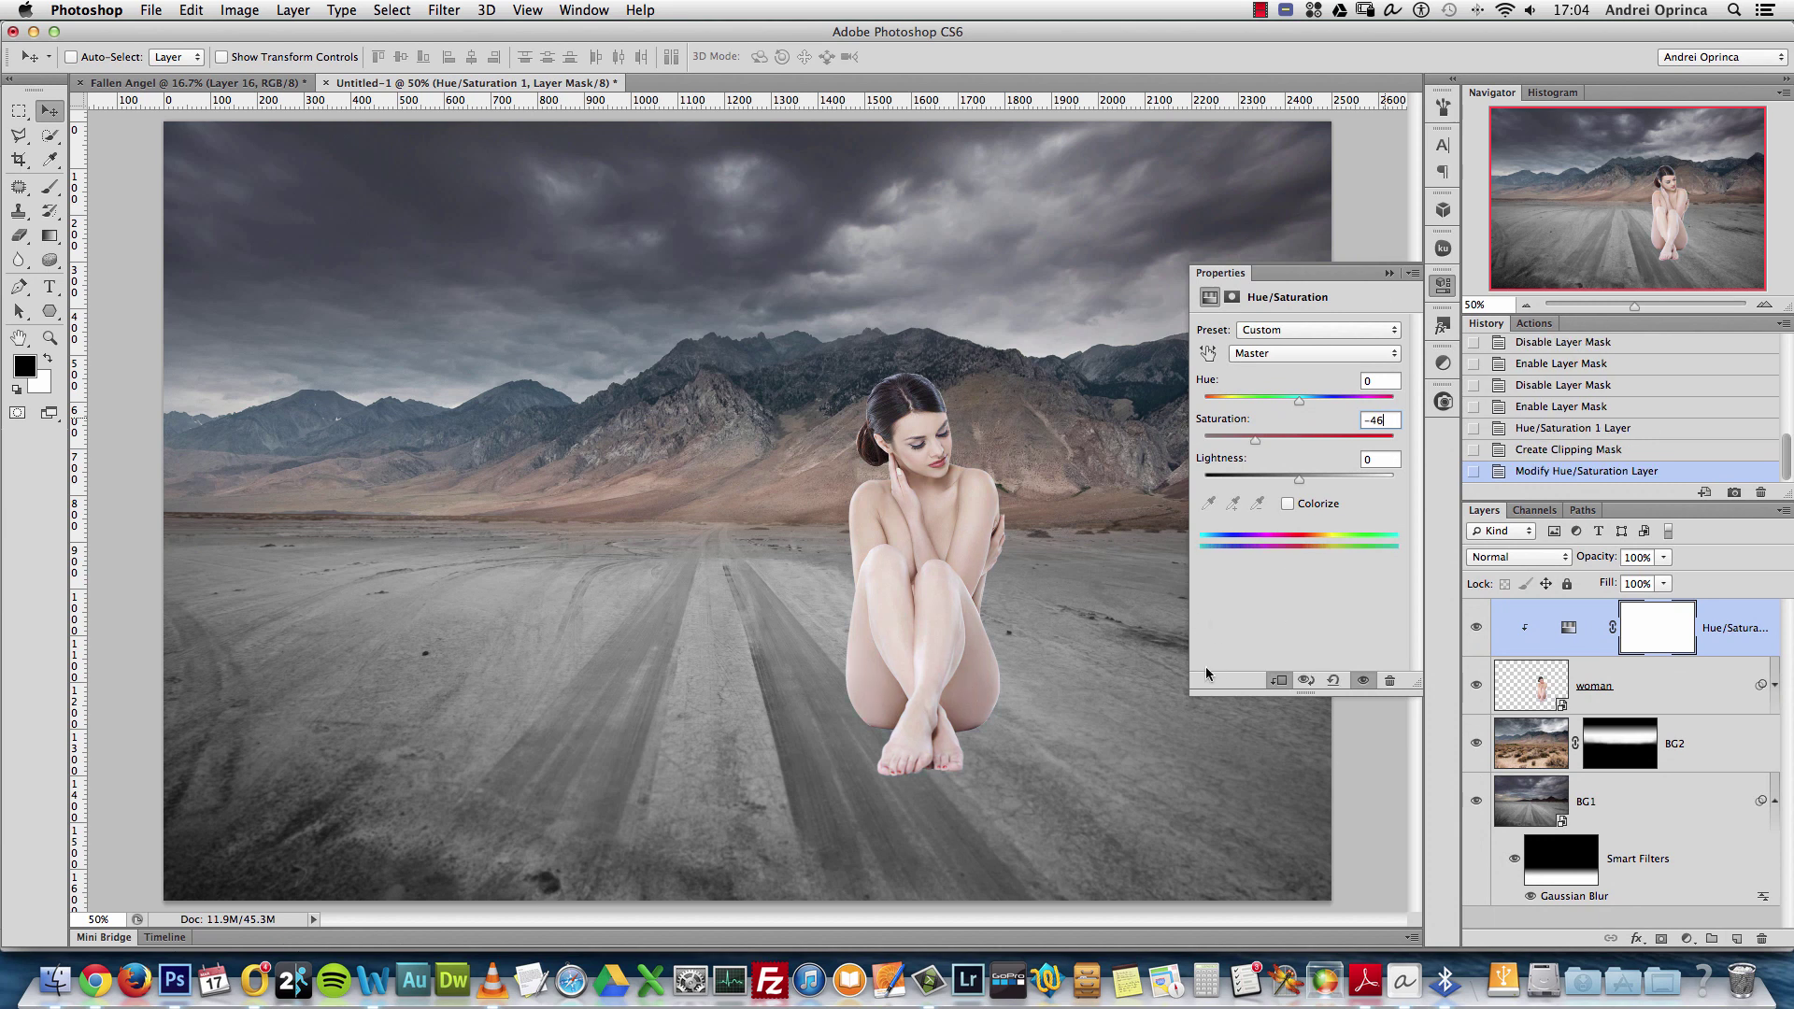
# Add a Curves adjustment layer above Hue/Saturation and clip it to the woman layer
pyautogui.click(1687, 938)
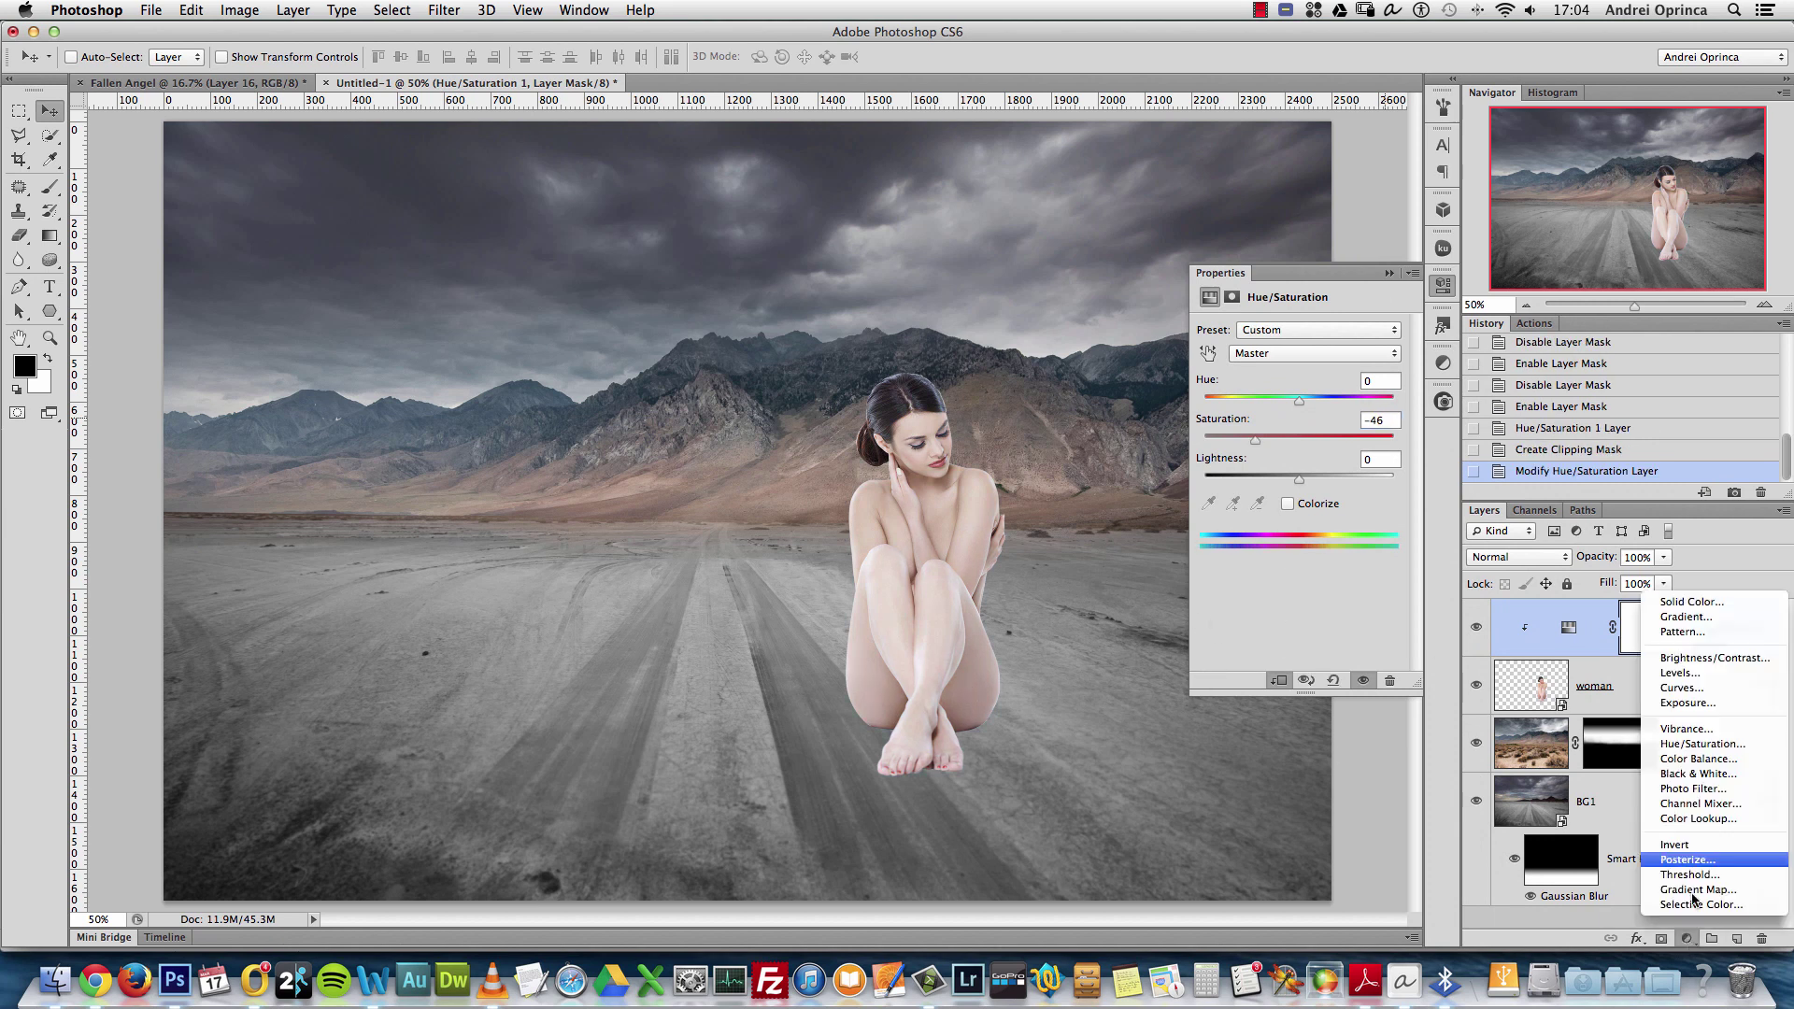
pyautogui.click(1698, 687)
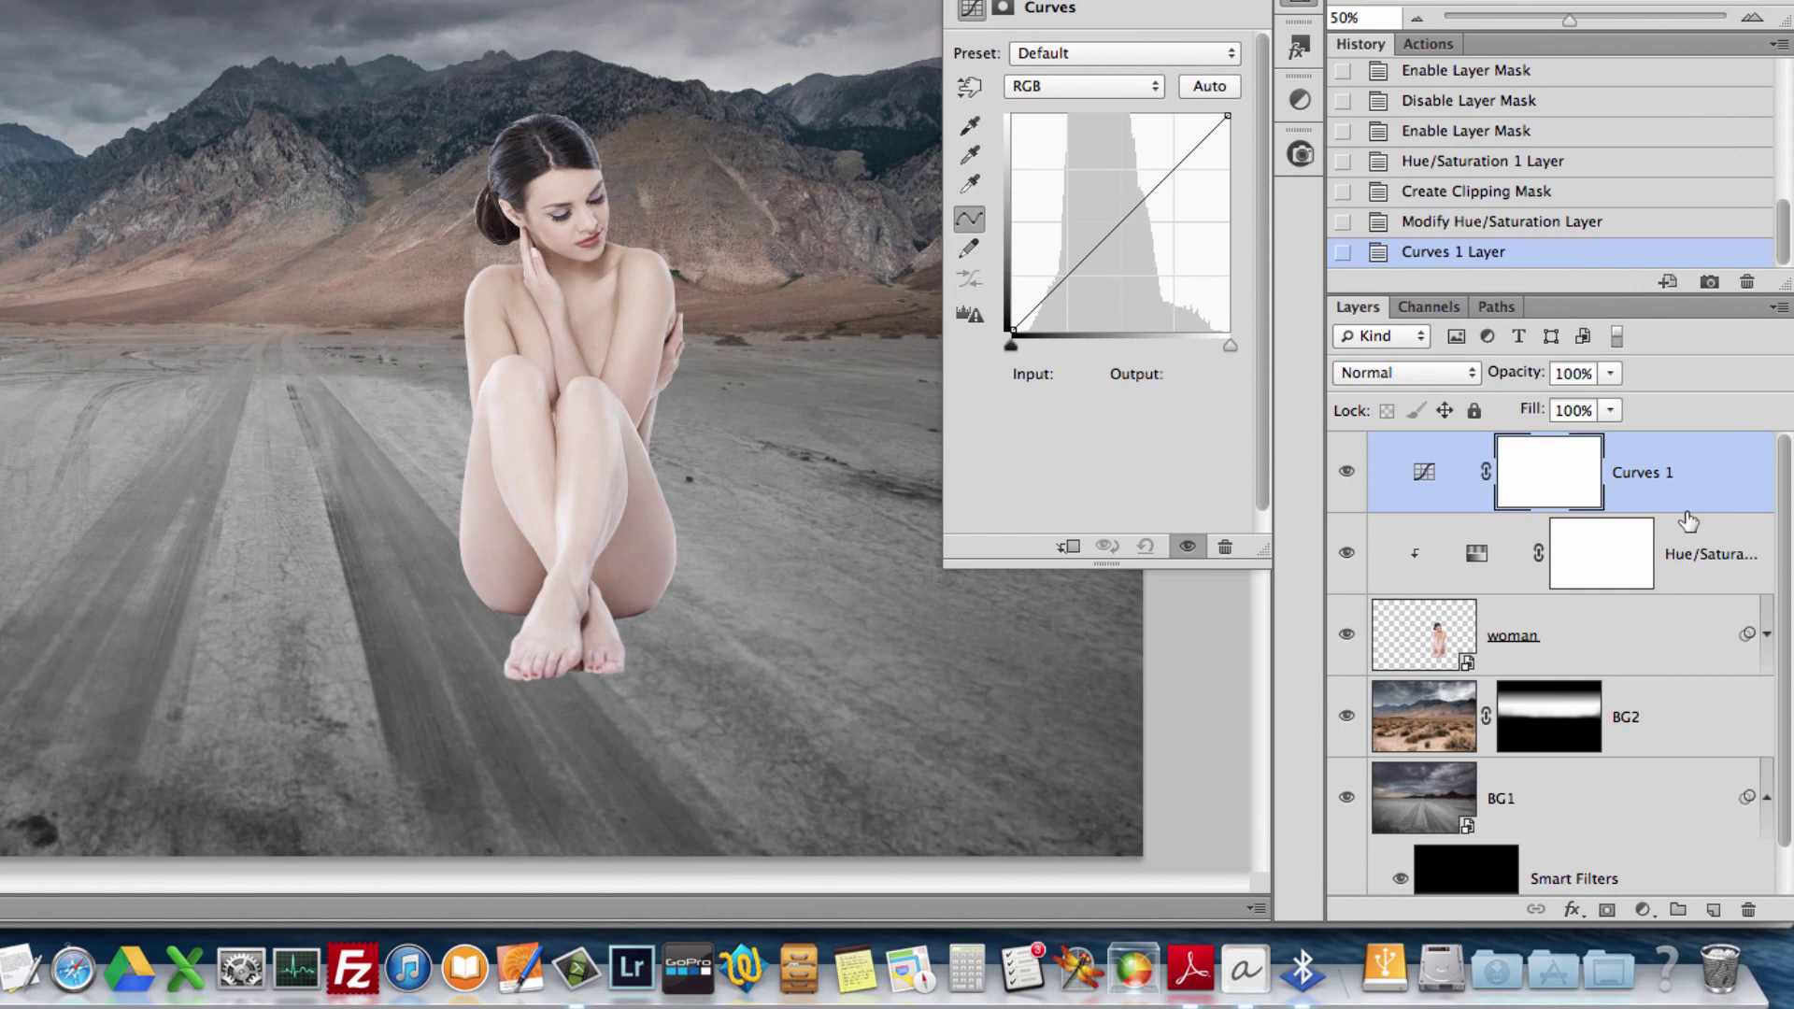
pyautogui.keyDown('alt'); pyautogui.click(1686, 506); pyautogui.keyUp('alt')
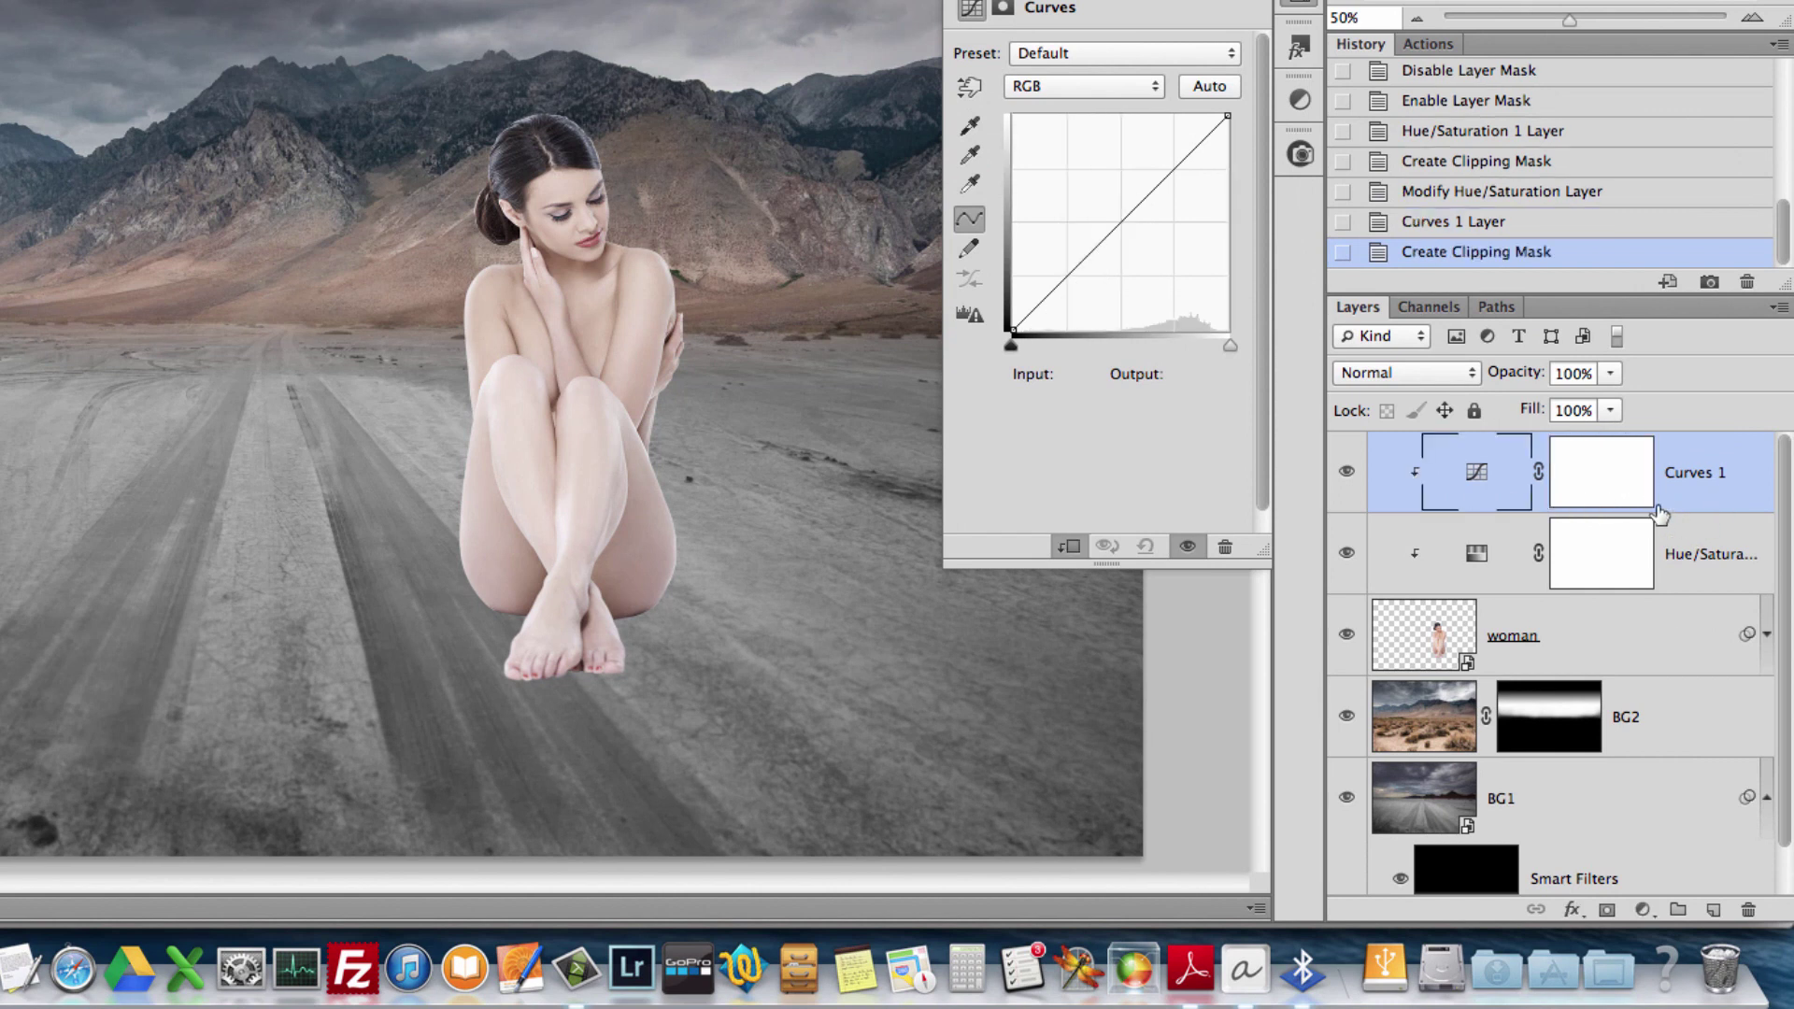
pyautogui.keyDown('alt'); pyautogui.click(1687, 507); pyautogui.keyUp('alt')
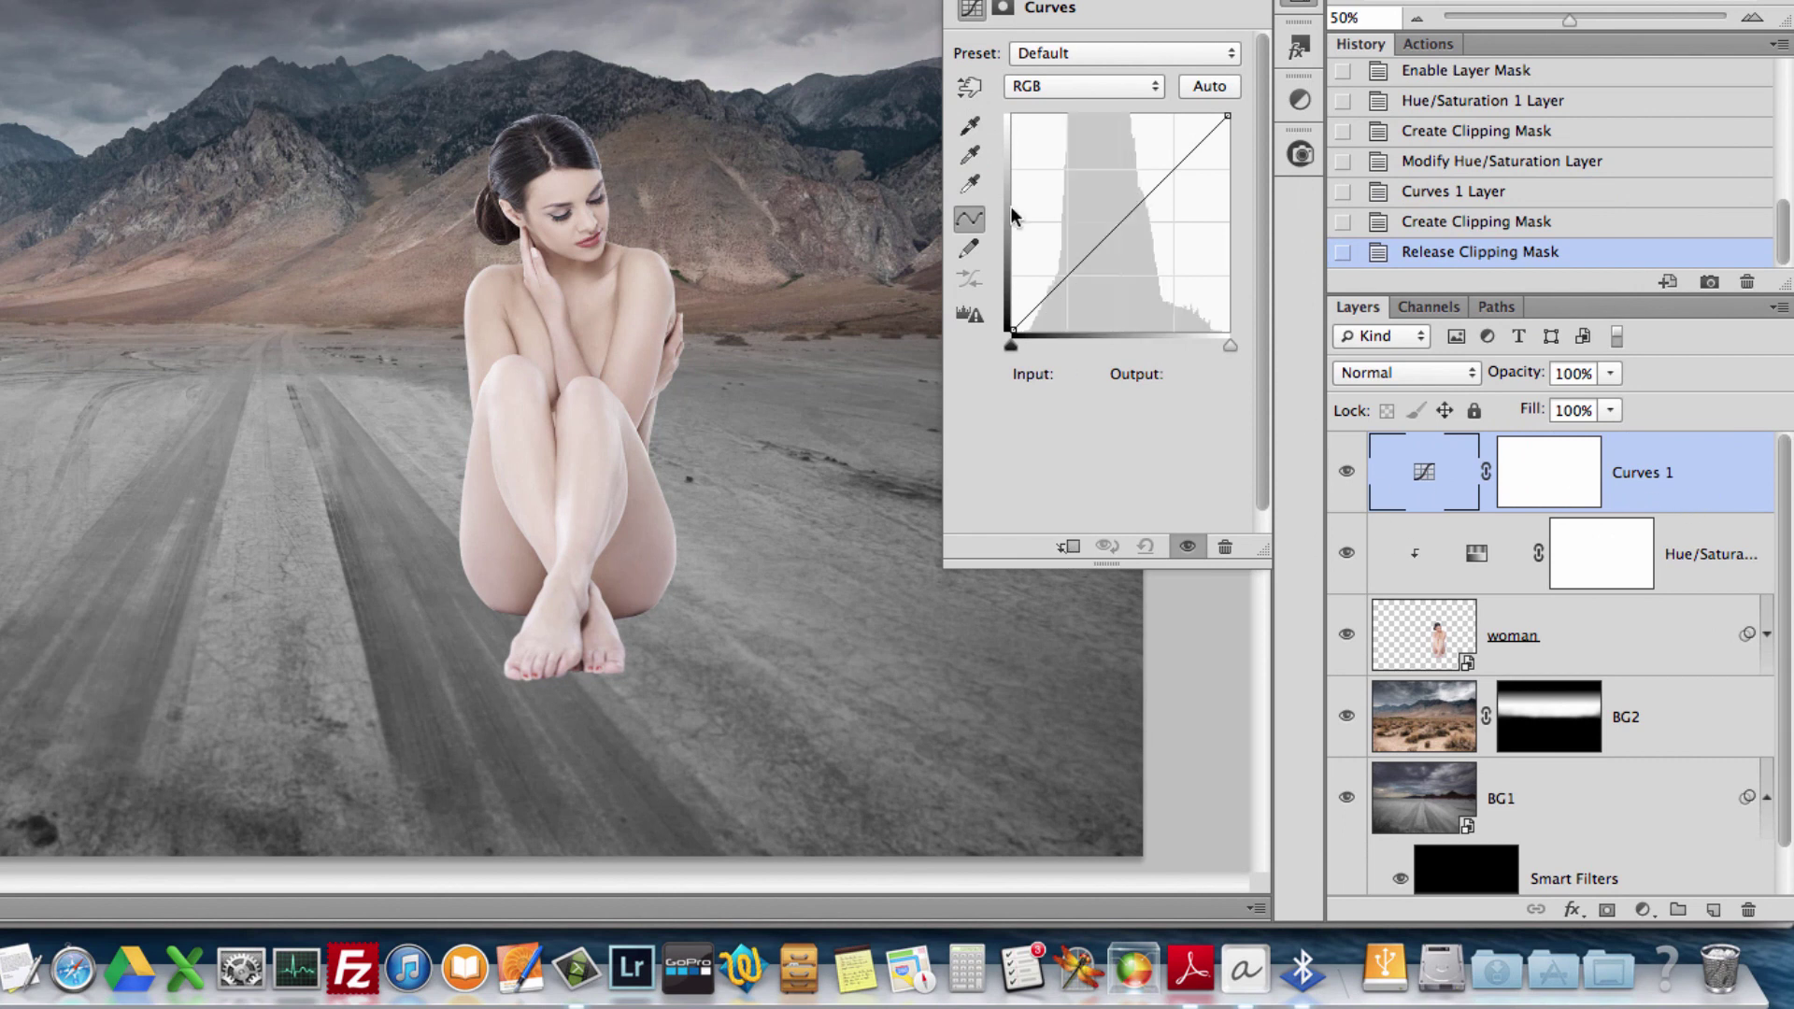
pyautogui.click(1068, 547)
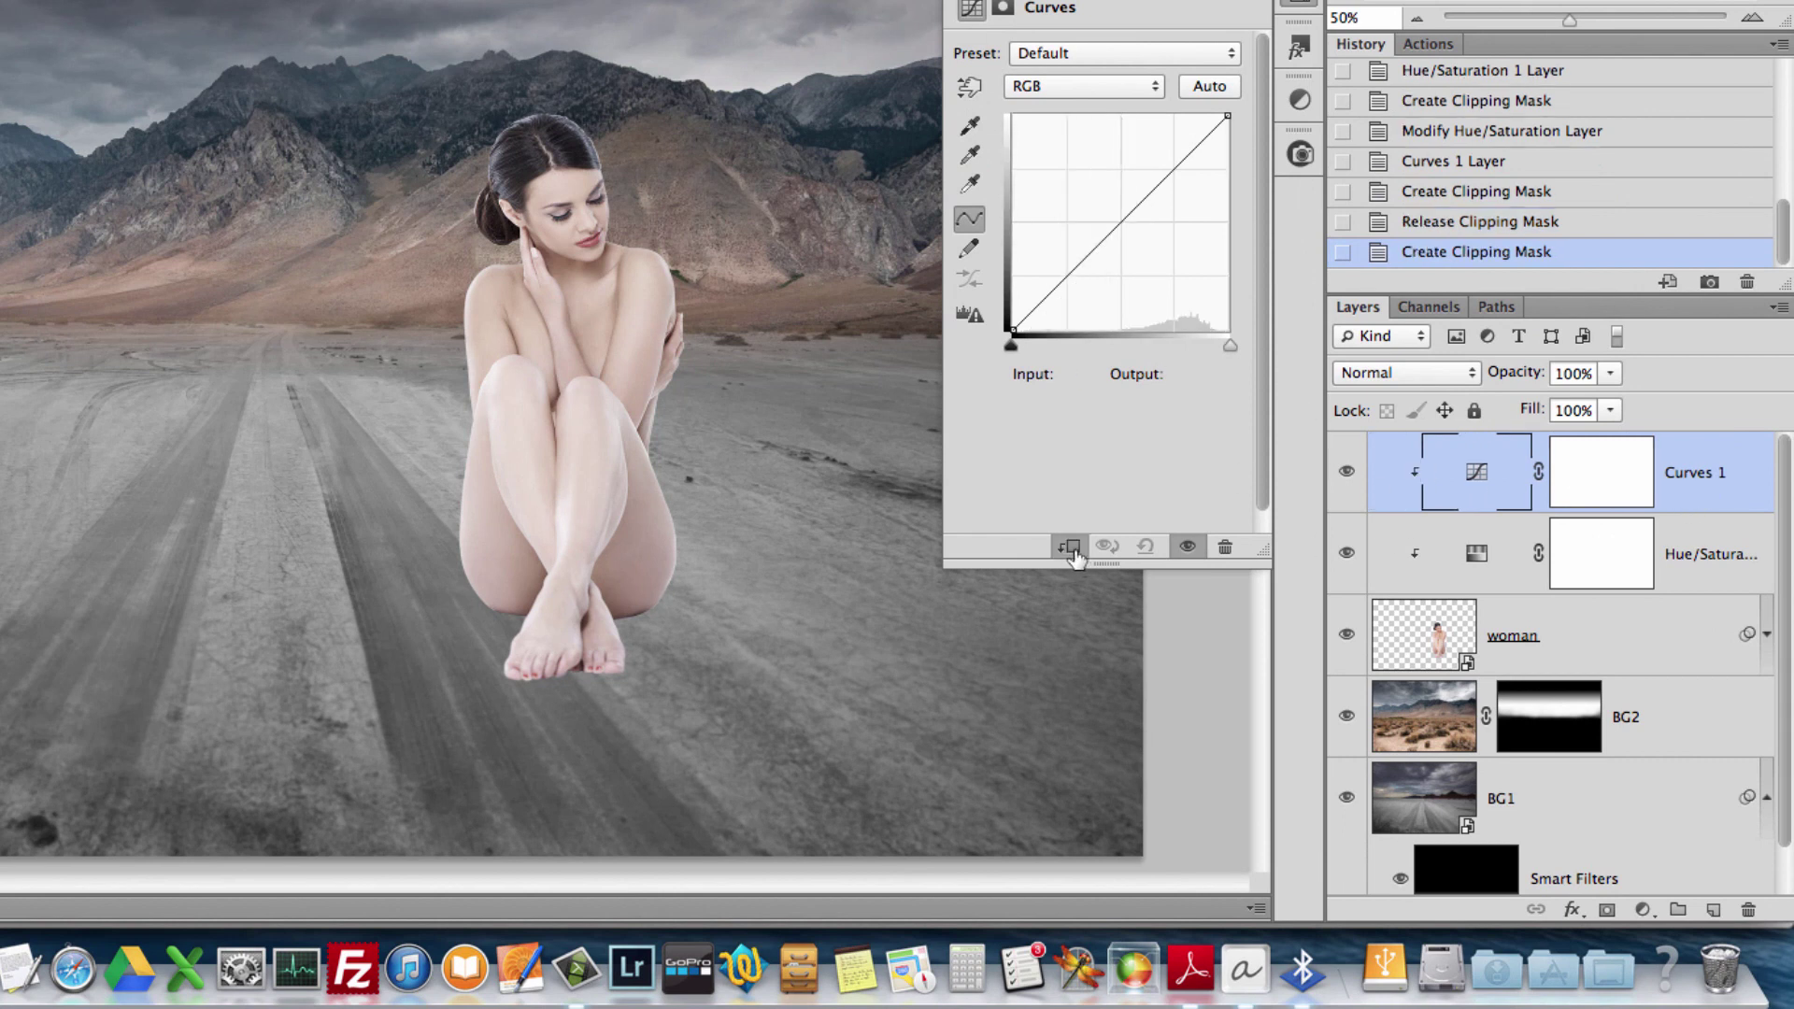
pyautogui.click(1068, 546)
pyautogui.click(1068, 547)
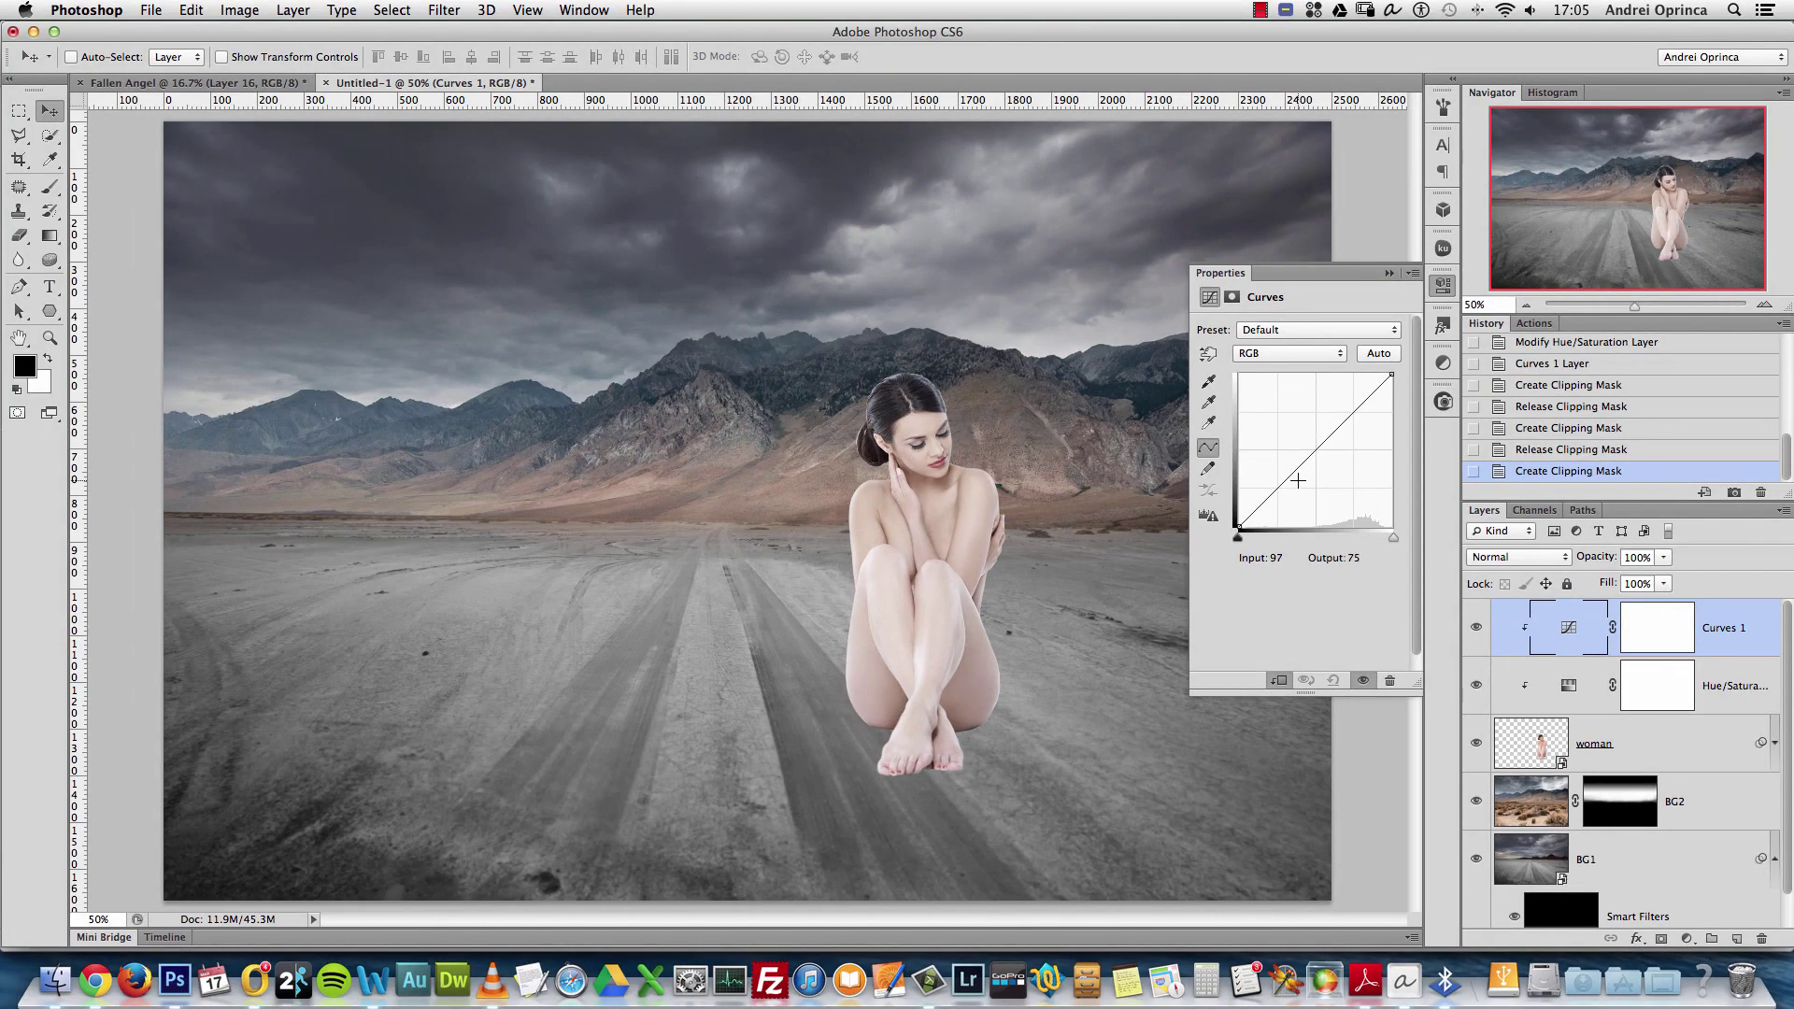
# Pull the RGB curve's lower midtones down to darken the woman, and add an upper point at input 186, output 180
pyautogui.moveTo(1300, 470); pyautogui.dragTo(1297, 479)
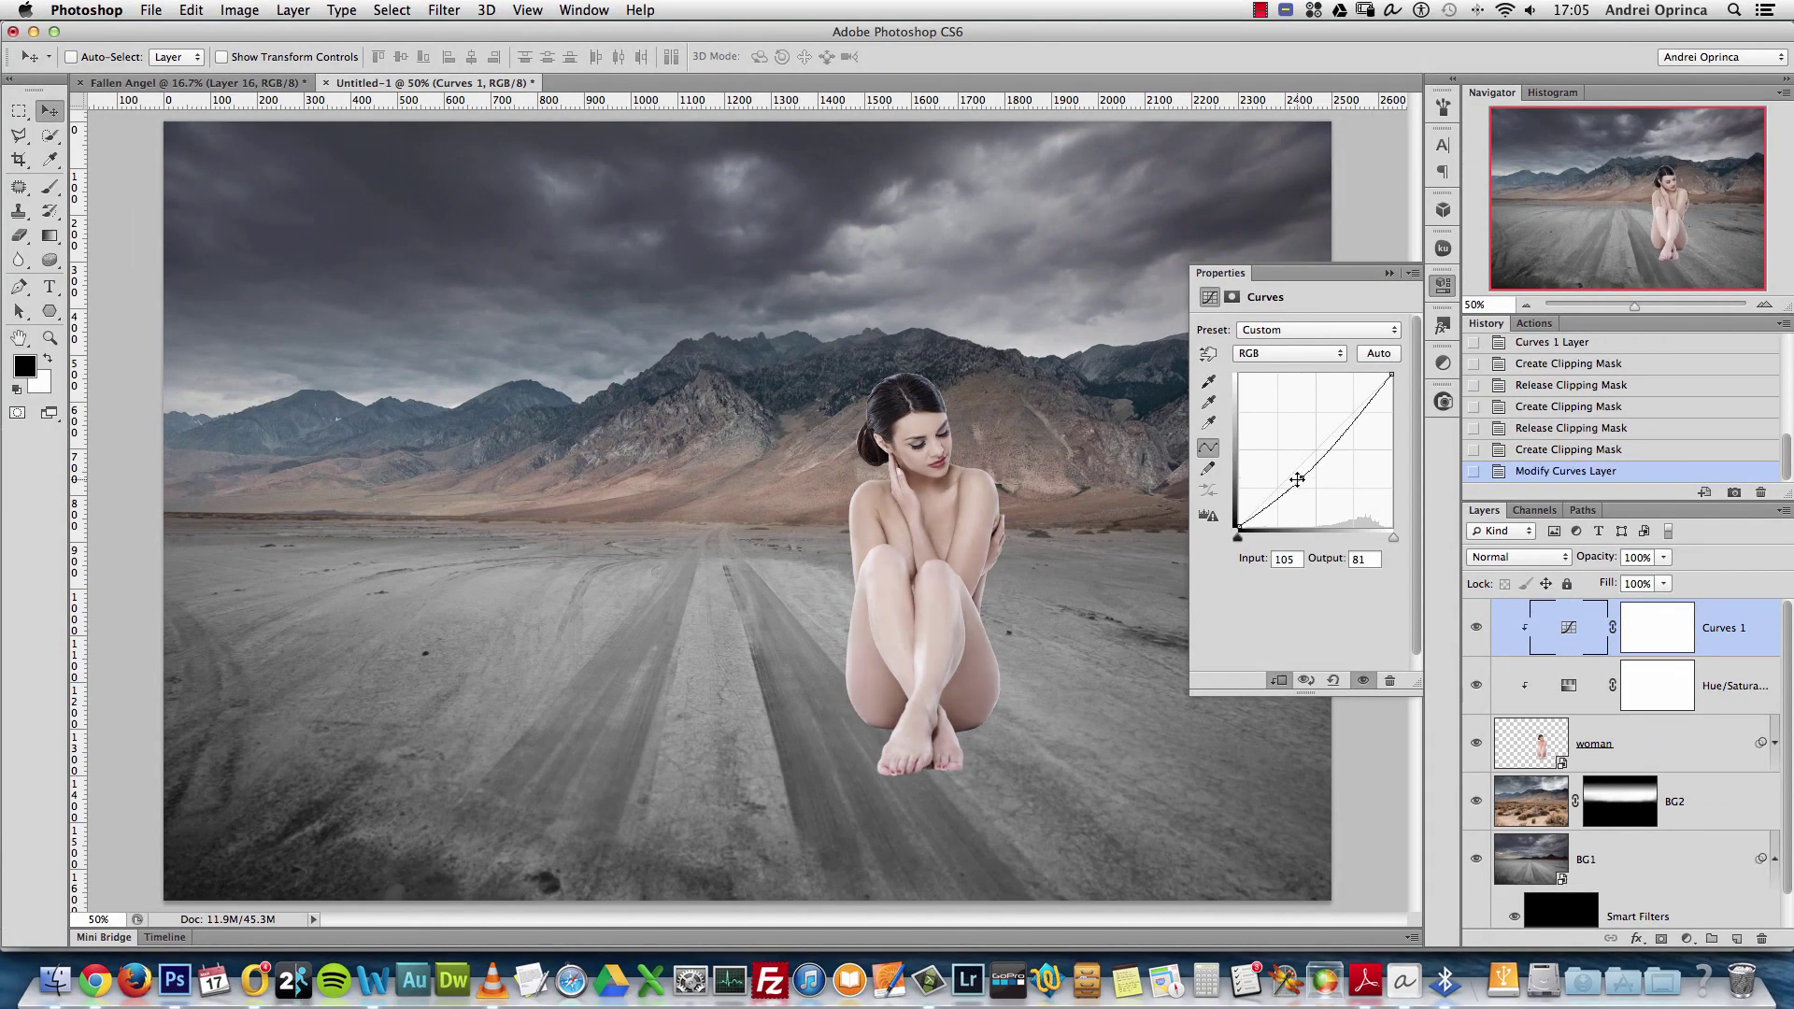
pyautogui.click(1350, 422)
pyautogui.moveTo(1304, 477); pyautogui.dragTo(1351, 421)
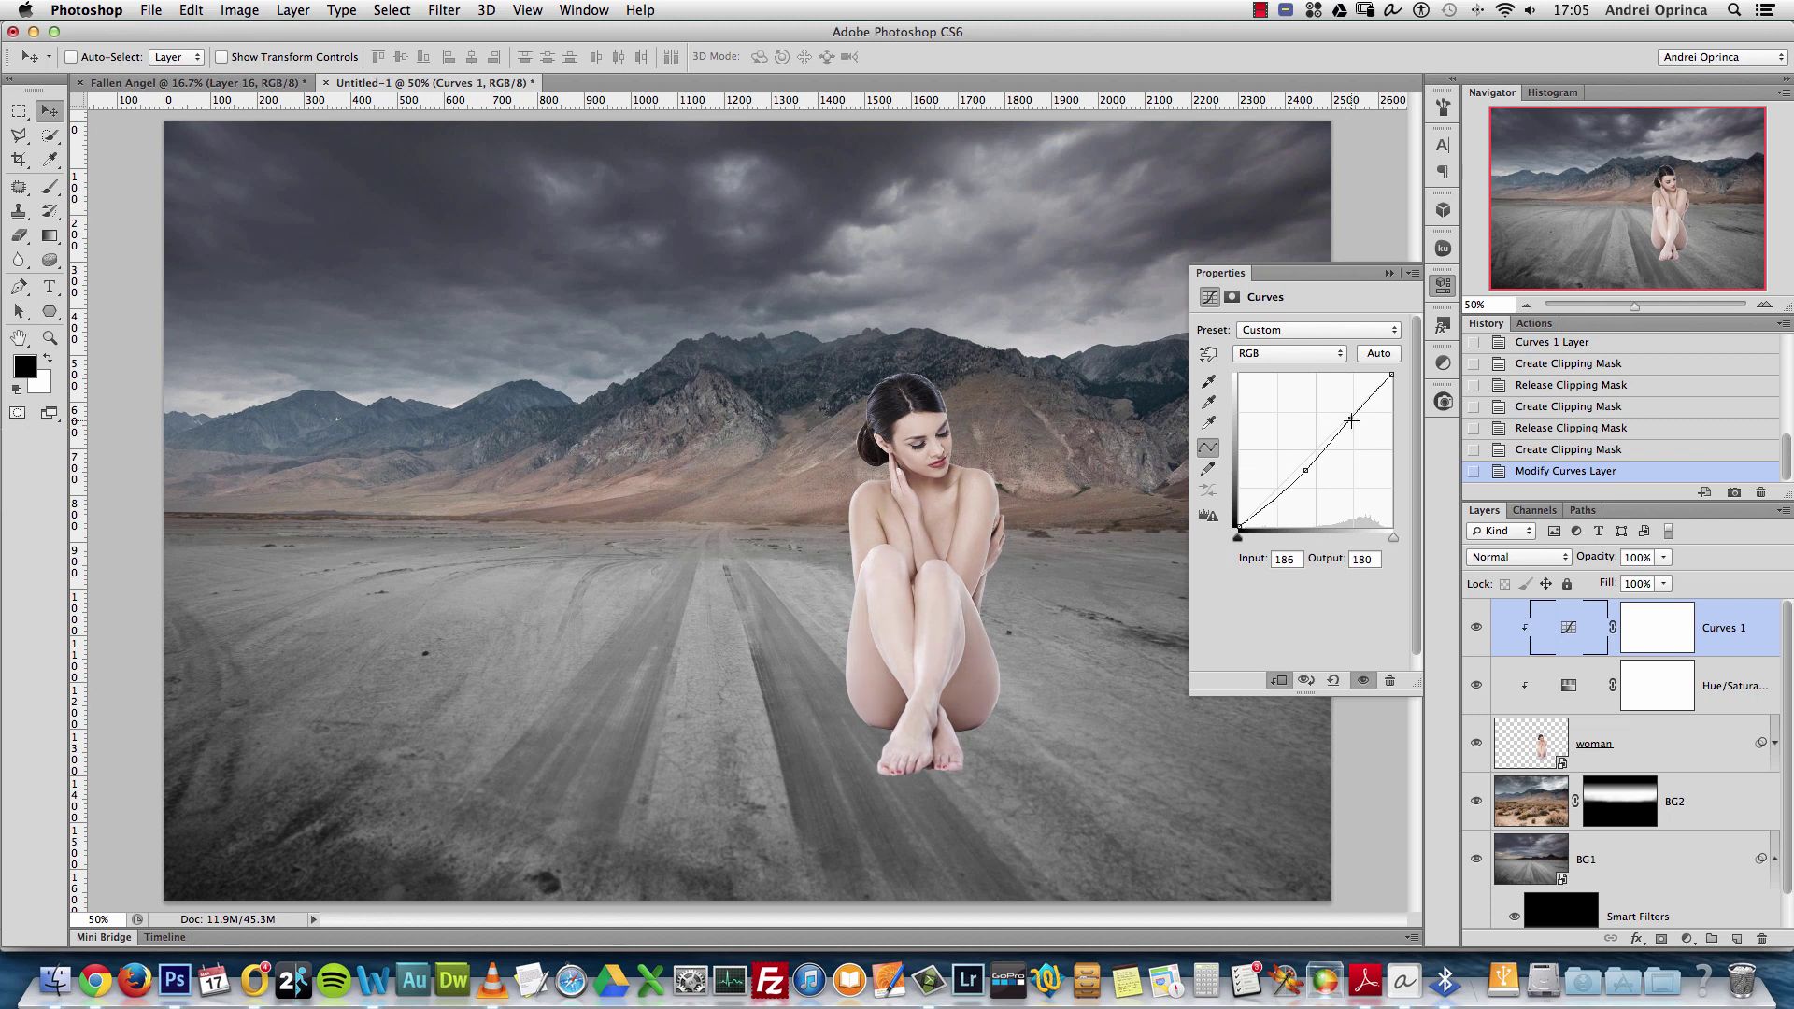
# Compare the woman with the Curves adjustment hidden and shown, and examine the input and output values of both curve points
pyautogui.click(1477, 627)
pyautogui.click(1478, 628)
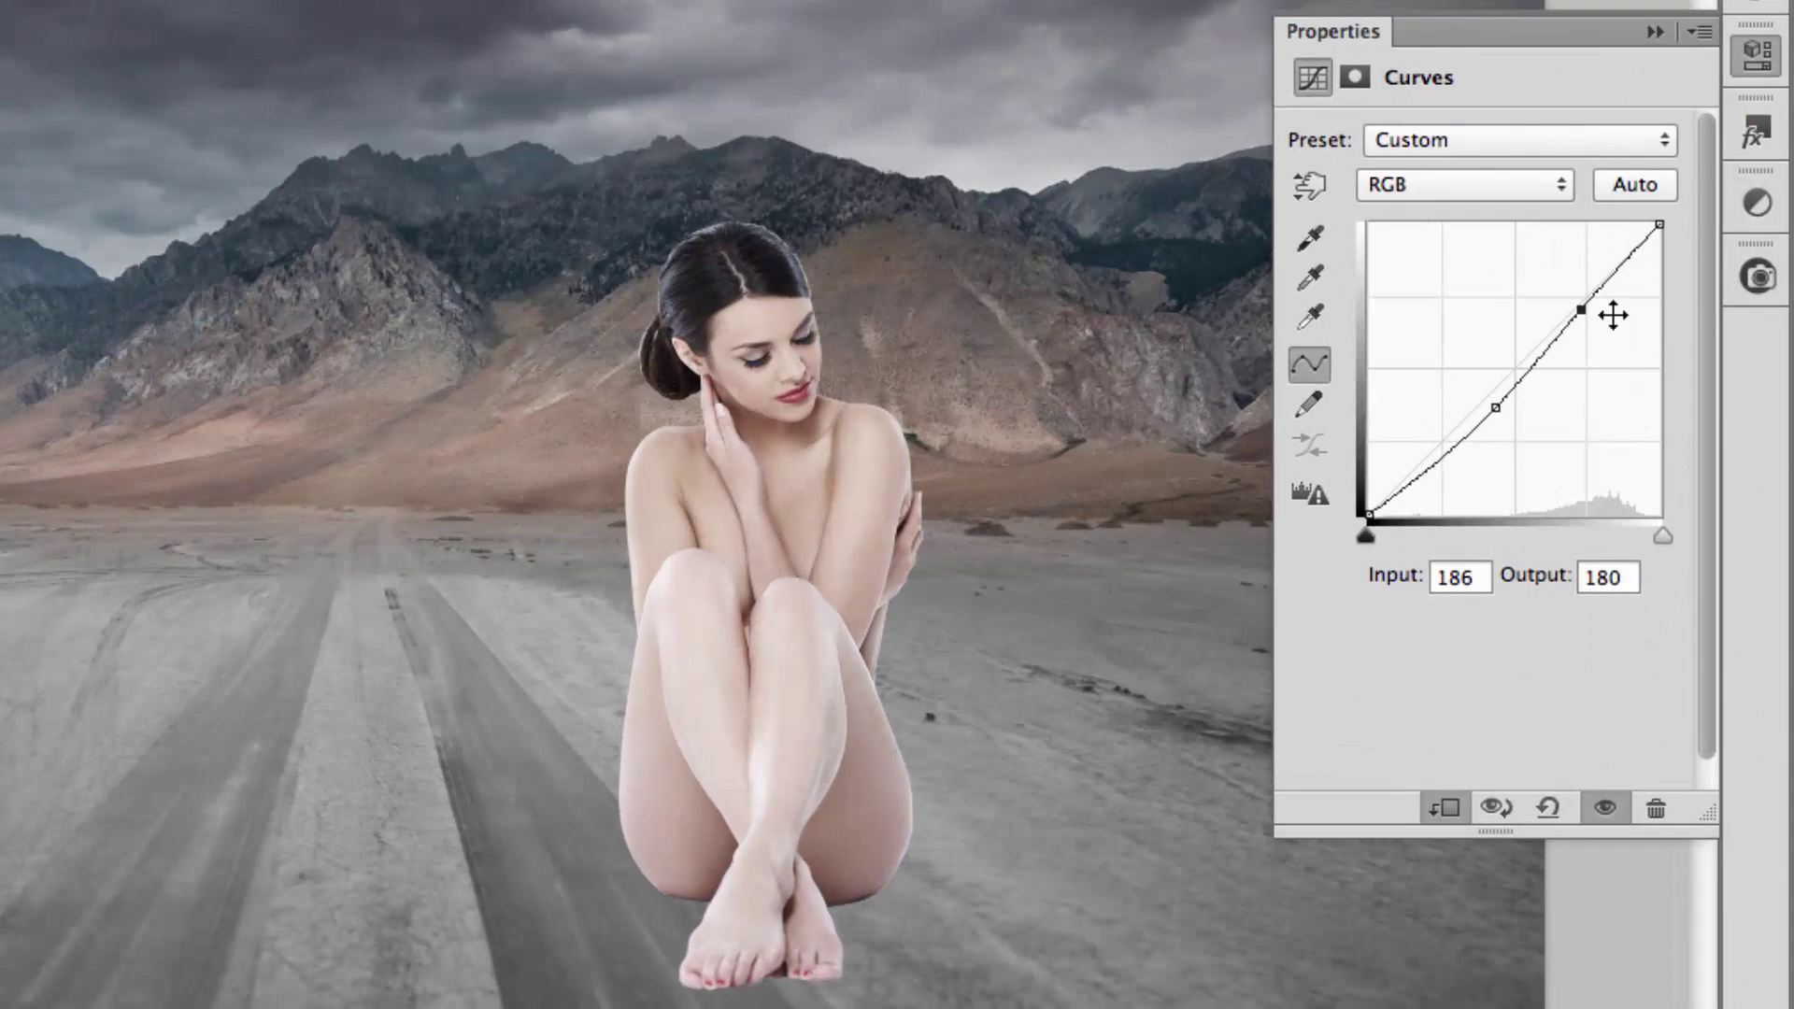
pyautogui.click(1600, 577)
pyautogui.click(1458, 577)
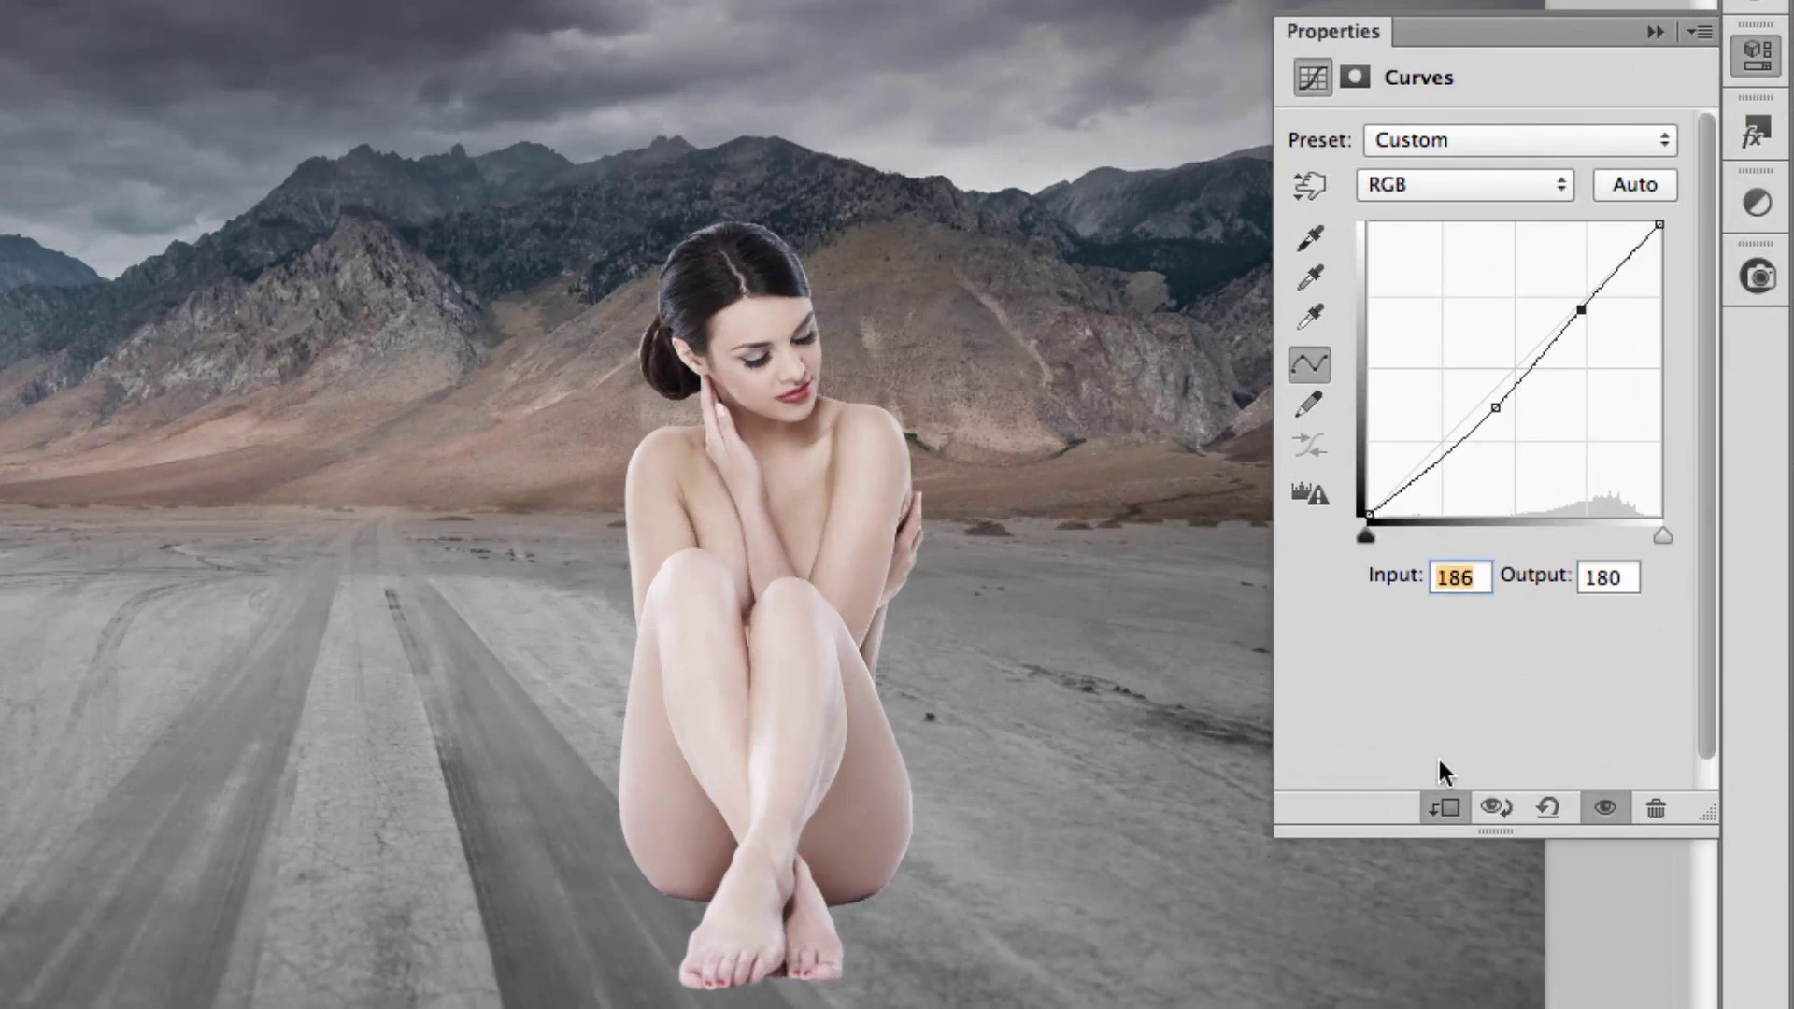
pyautogui.click(1495, 408)
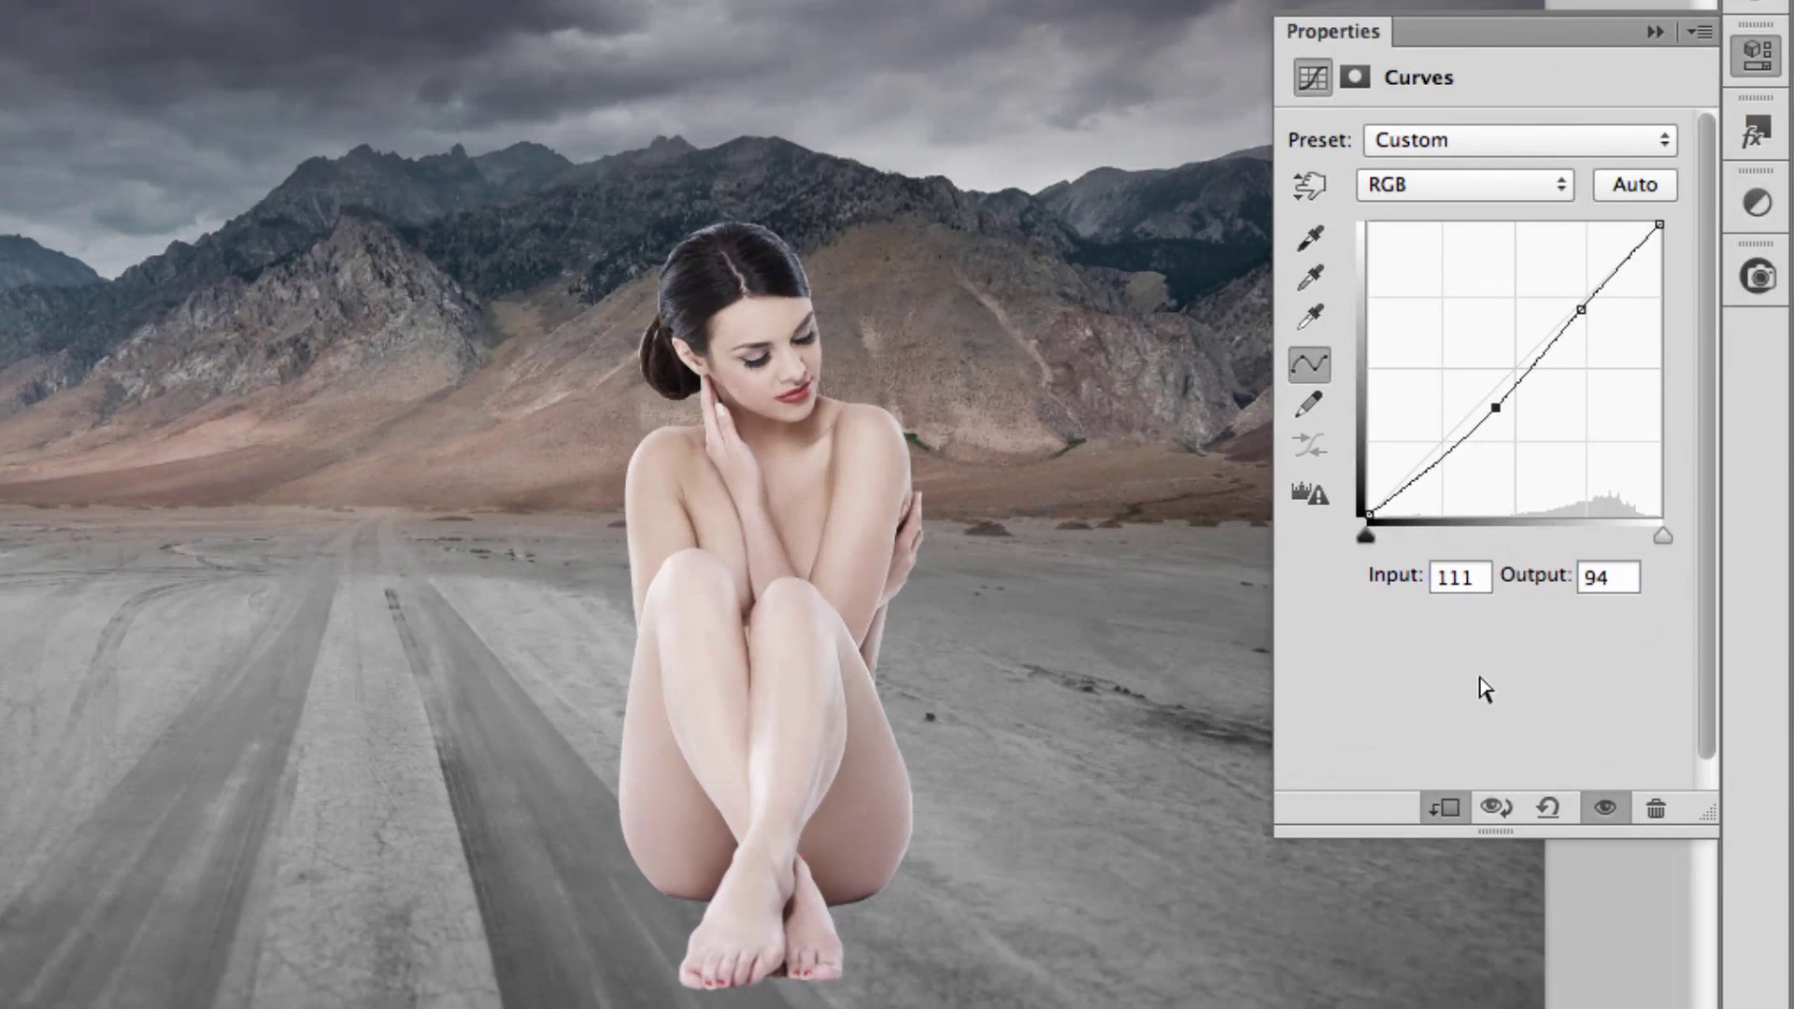
pyautogui.click(1464, 577)
pyautogui.click(1621, 578)
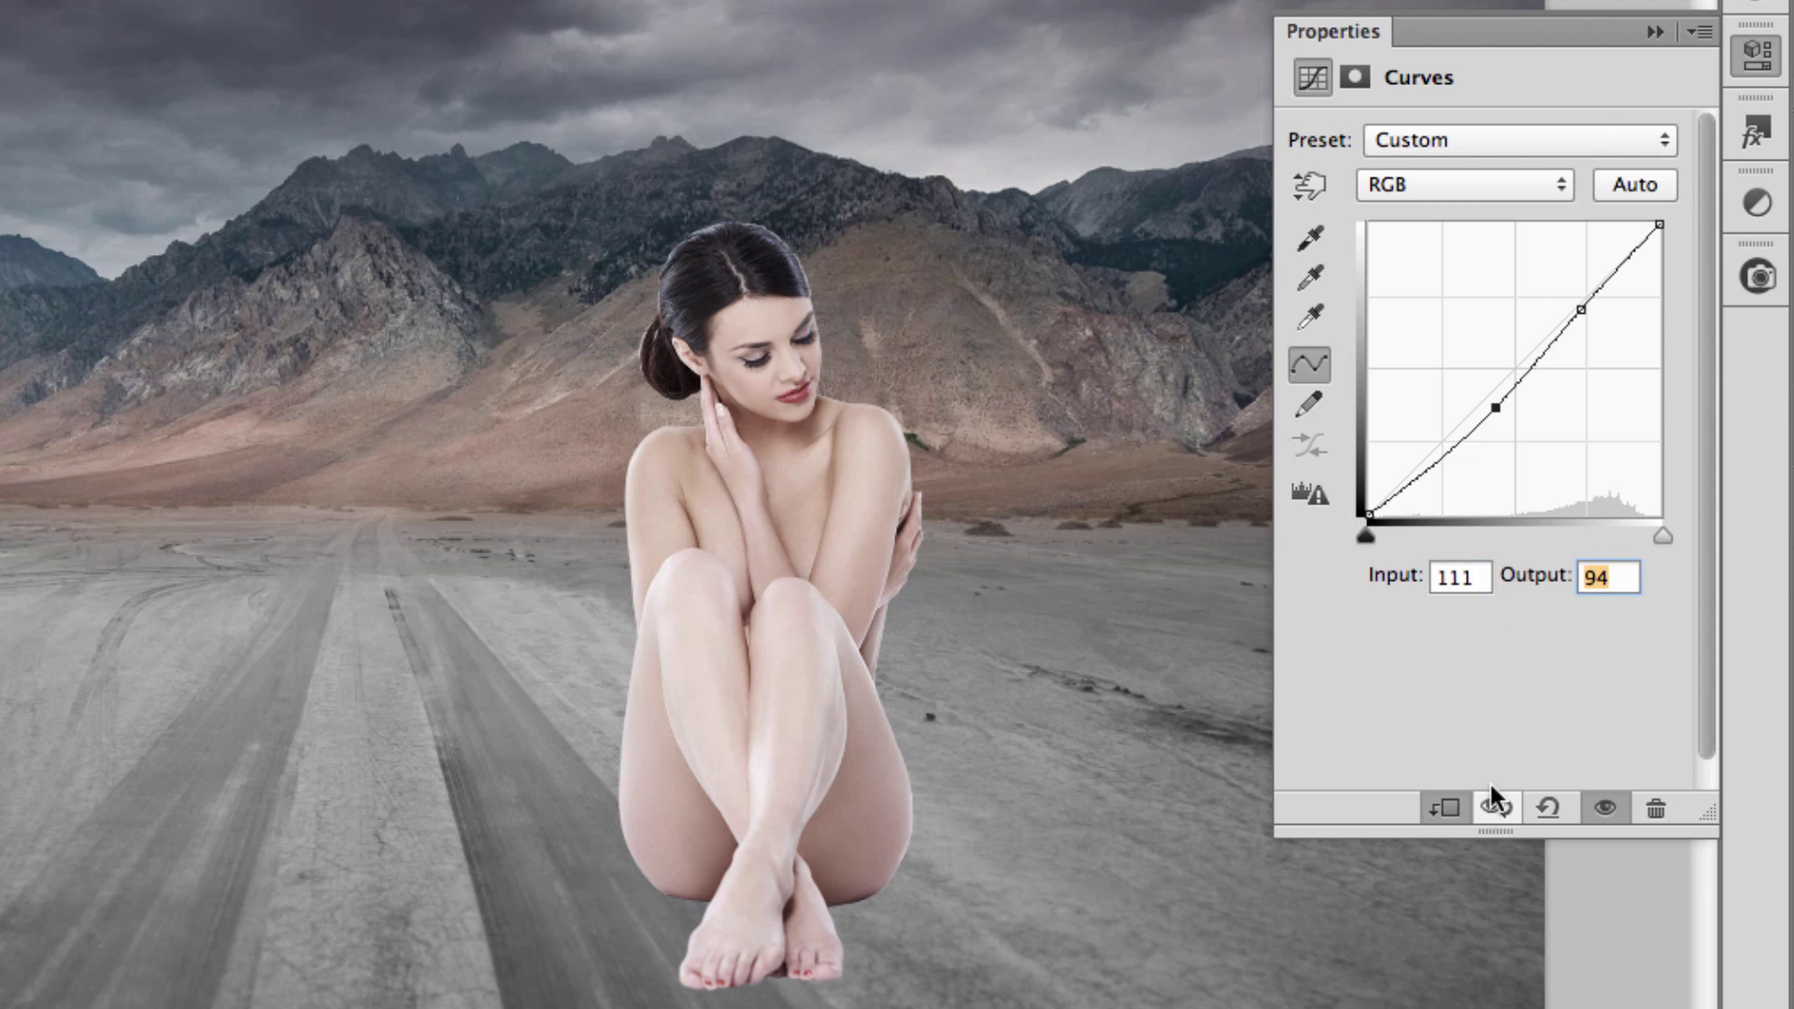
pyautogui.click(1655, 31)
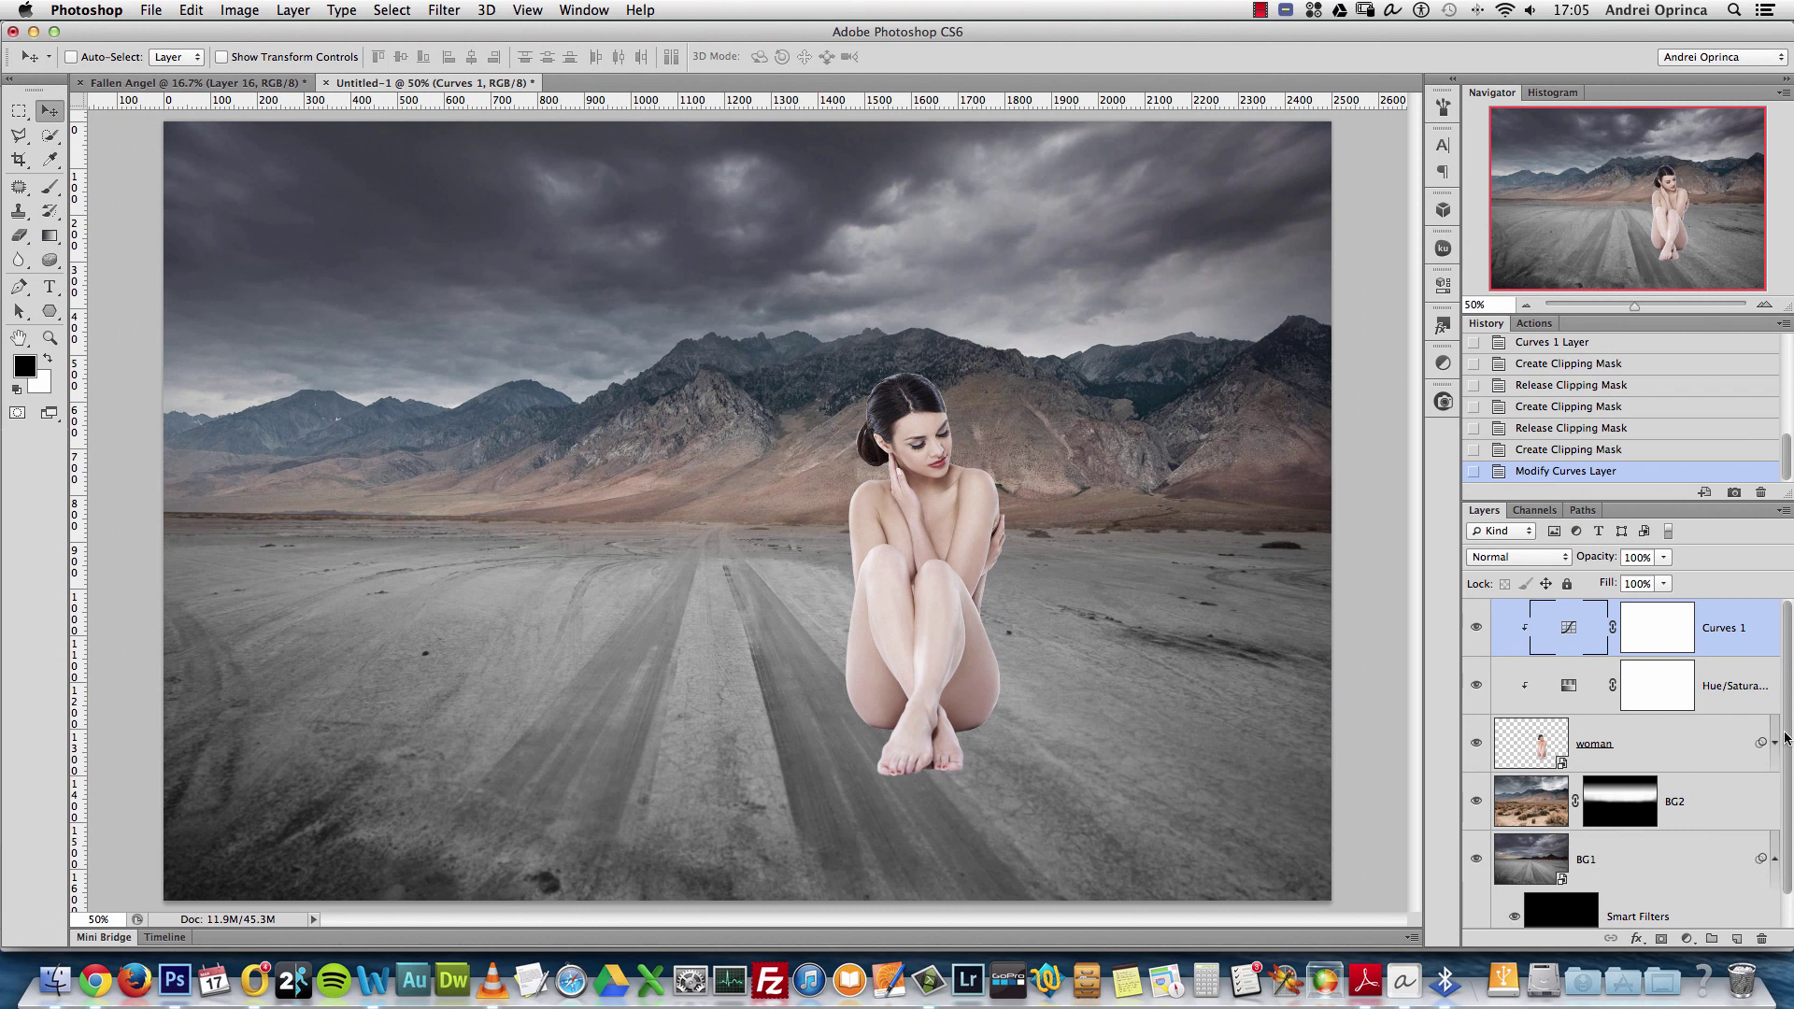
# Collapse BG1's smart filter list and add a black-to-white Gradient Map adjustment layer directly above BG2
pyautogui.moveTo(1787, 738); pyautogui.dragTo(1787, 783)
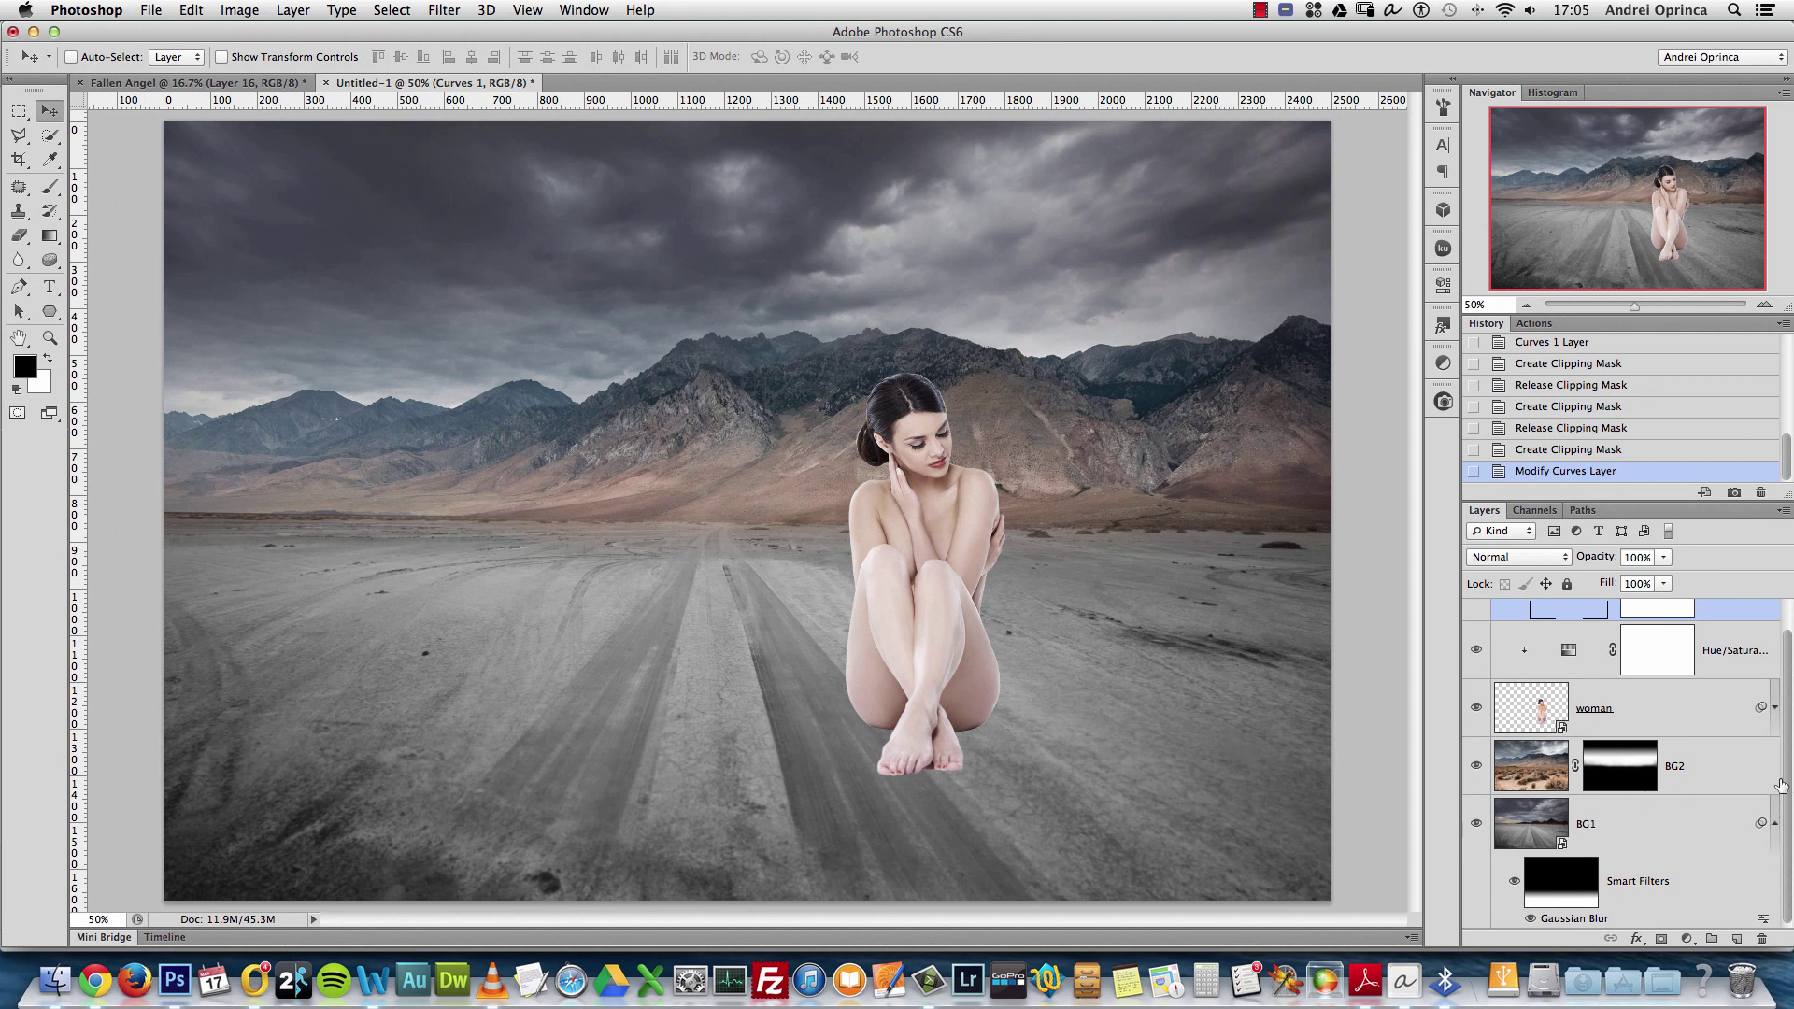
pyautogui.click(1775, 823)
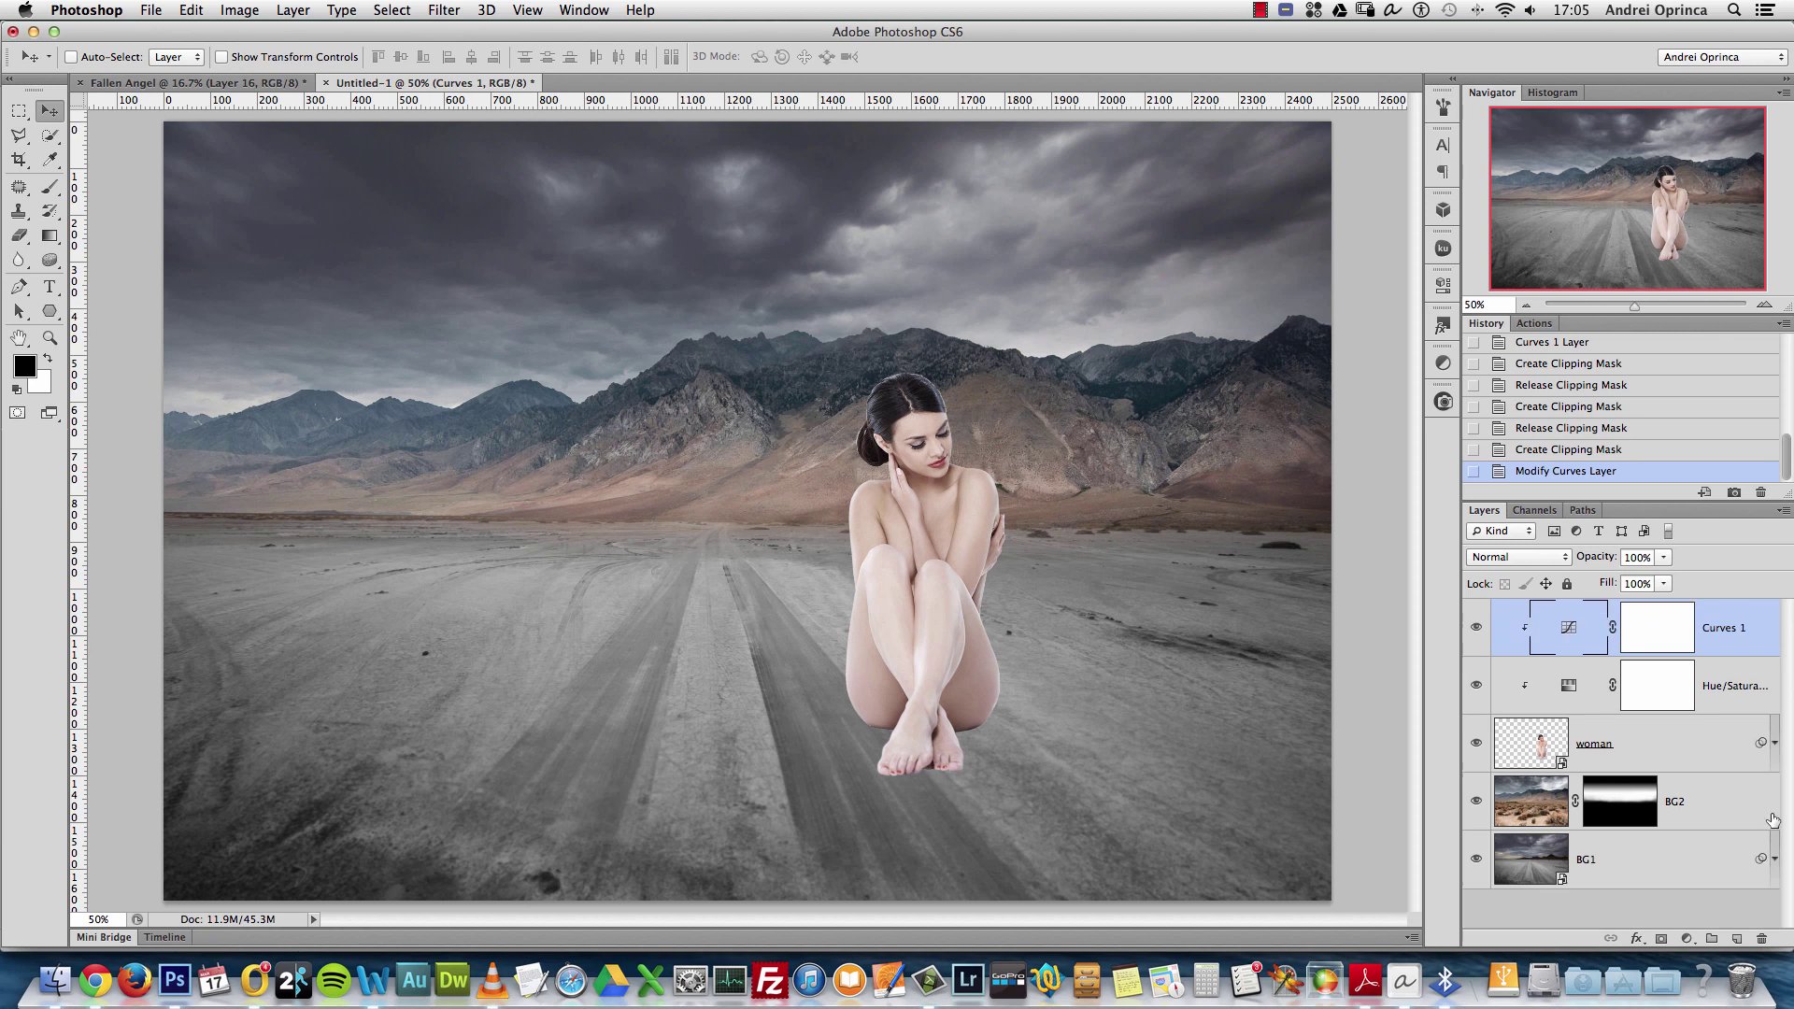
pyautogui.click(1697, 834)
pyautogui.click(1707, 811)
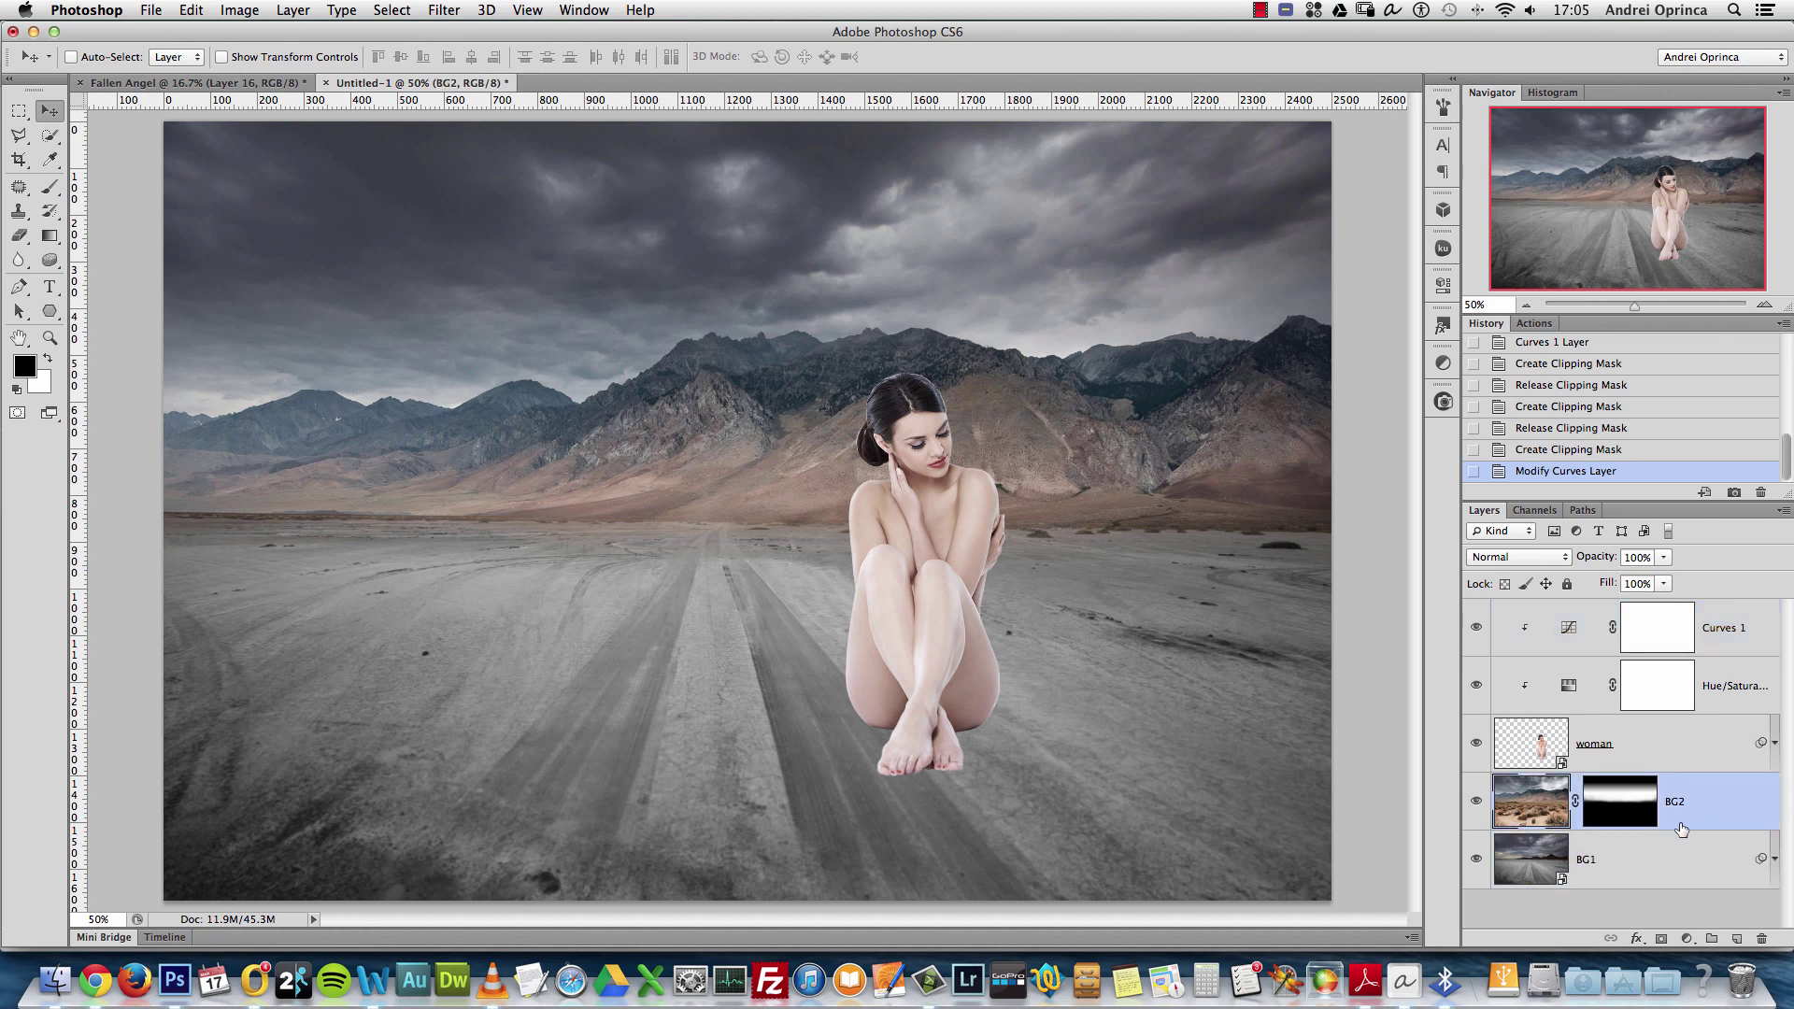
pyautogui.click(1687, 939)
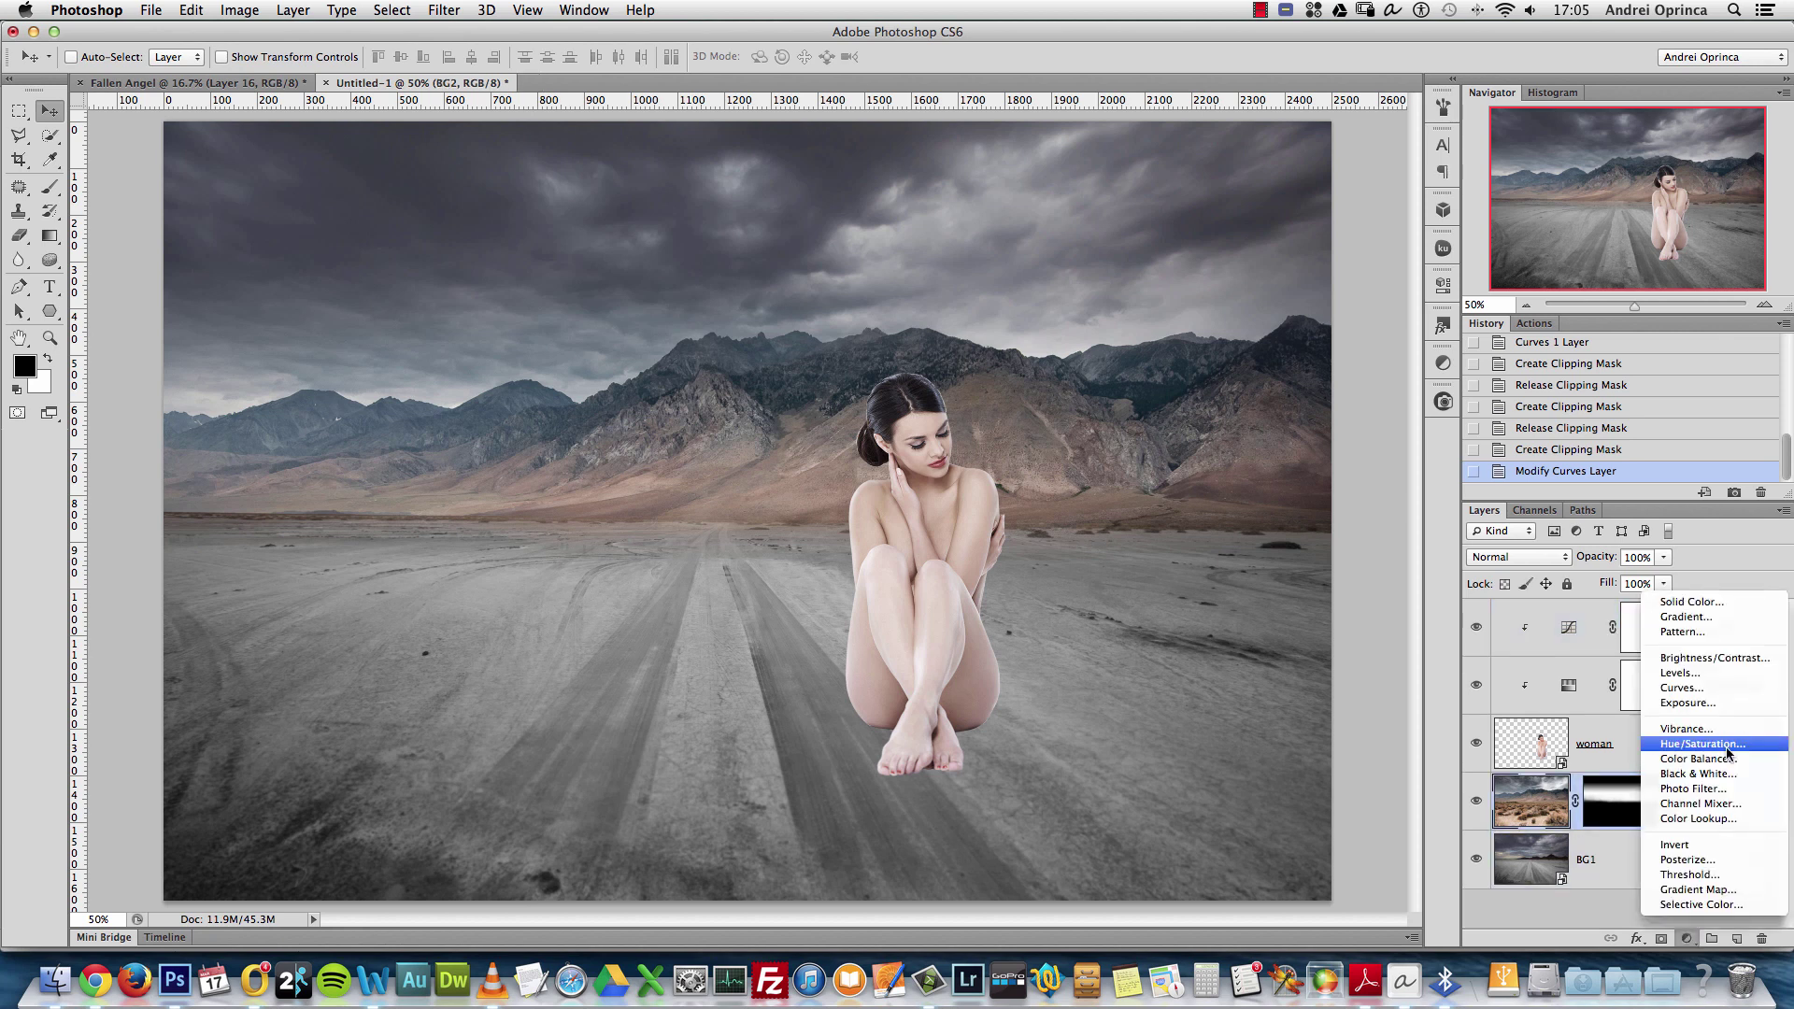
pyautogui.click(1729, 889)
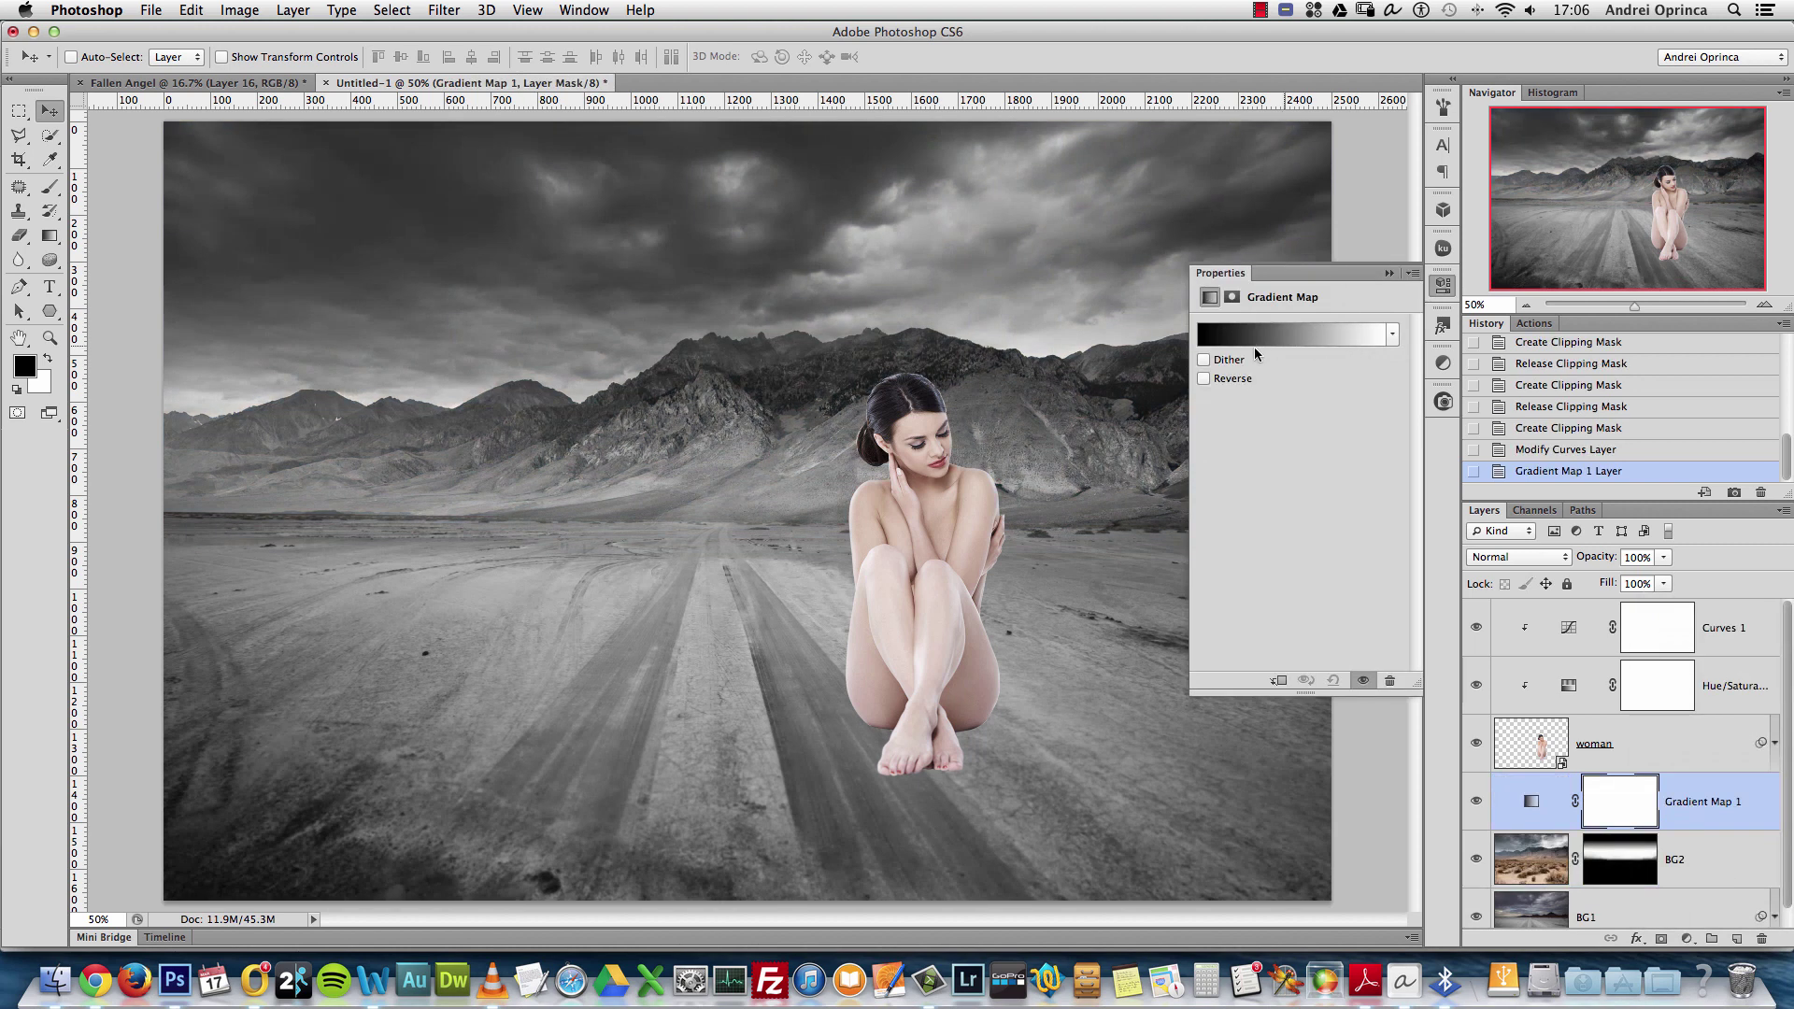
pyautogui.click(1390, 273)
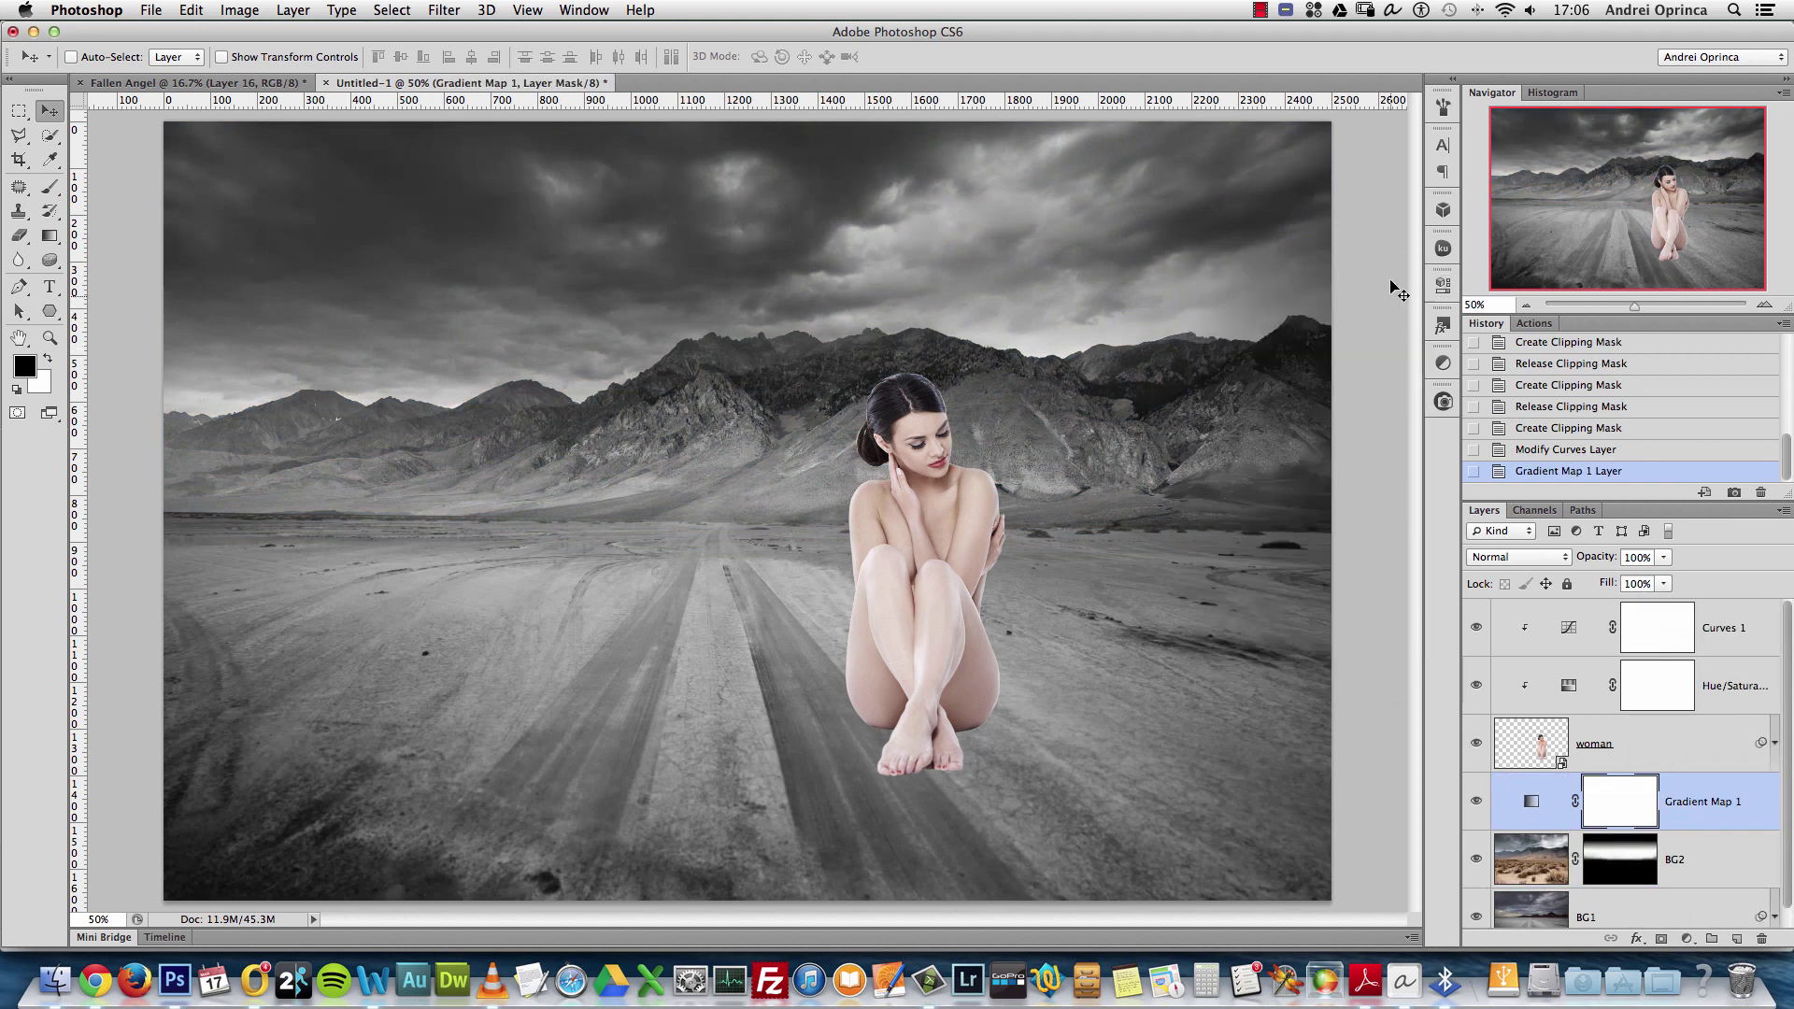
# Set the Gradient Map layer to Screen blending at 50% opacity and compare the image with it hidden and shown
pyautogui.click(1516, 559)
pyautogui.click(1502, 715)
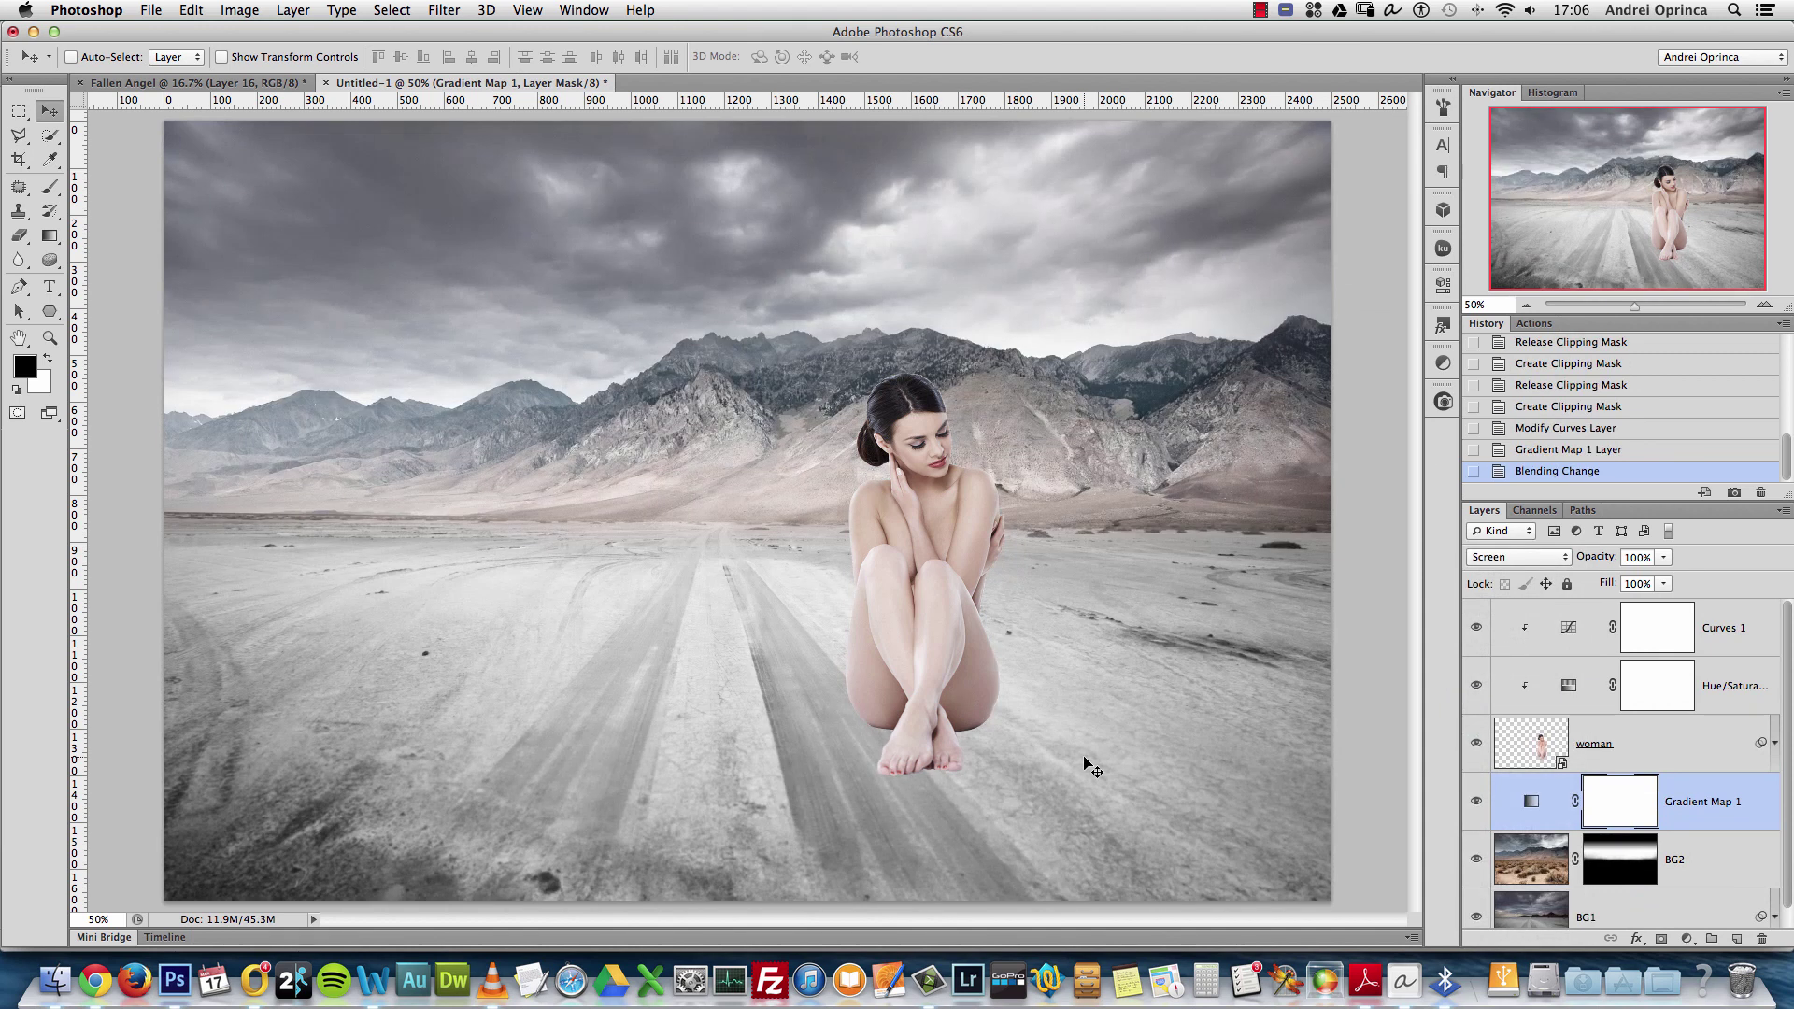
pyautogui.click(1638, 556)
pyautogui.write('50')
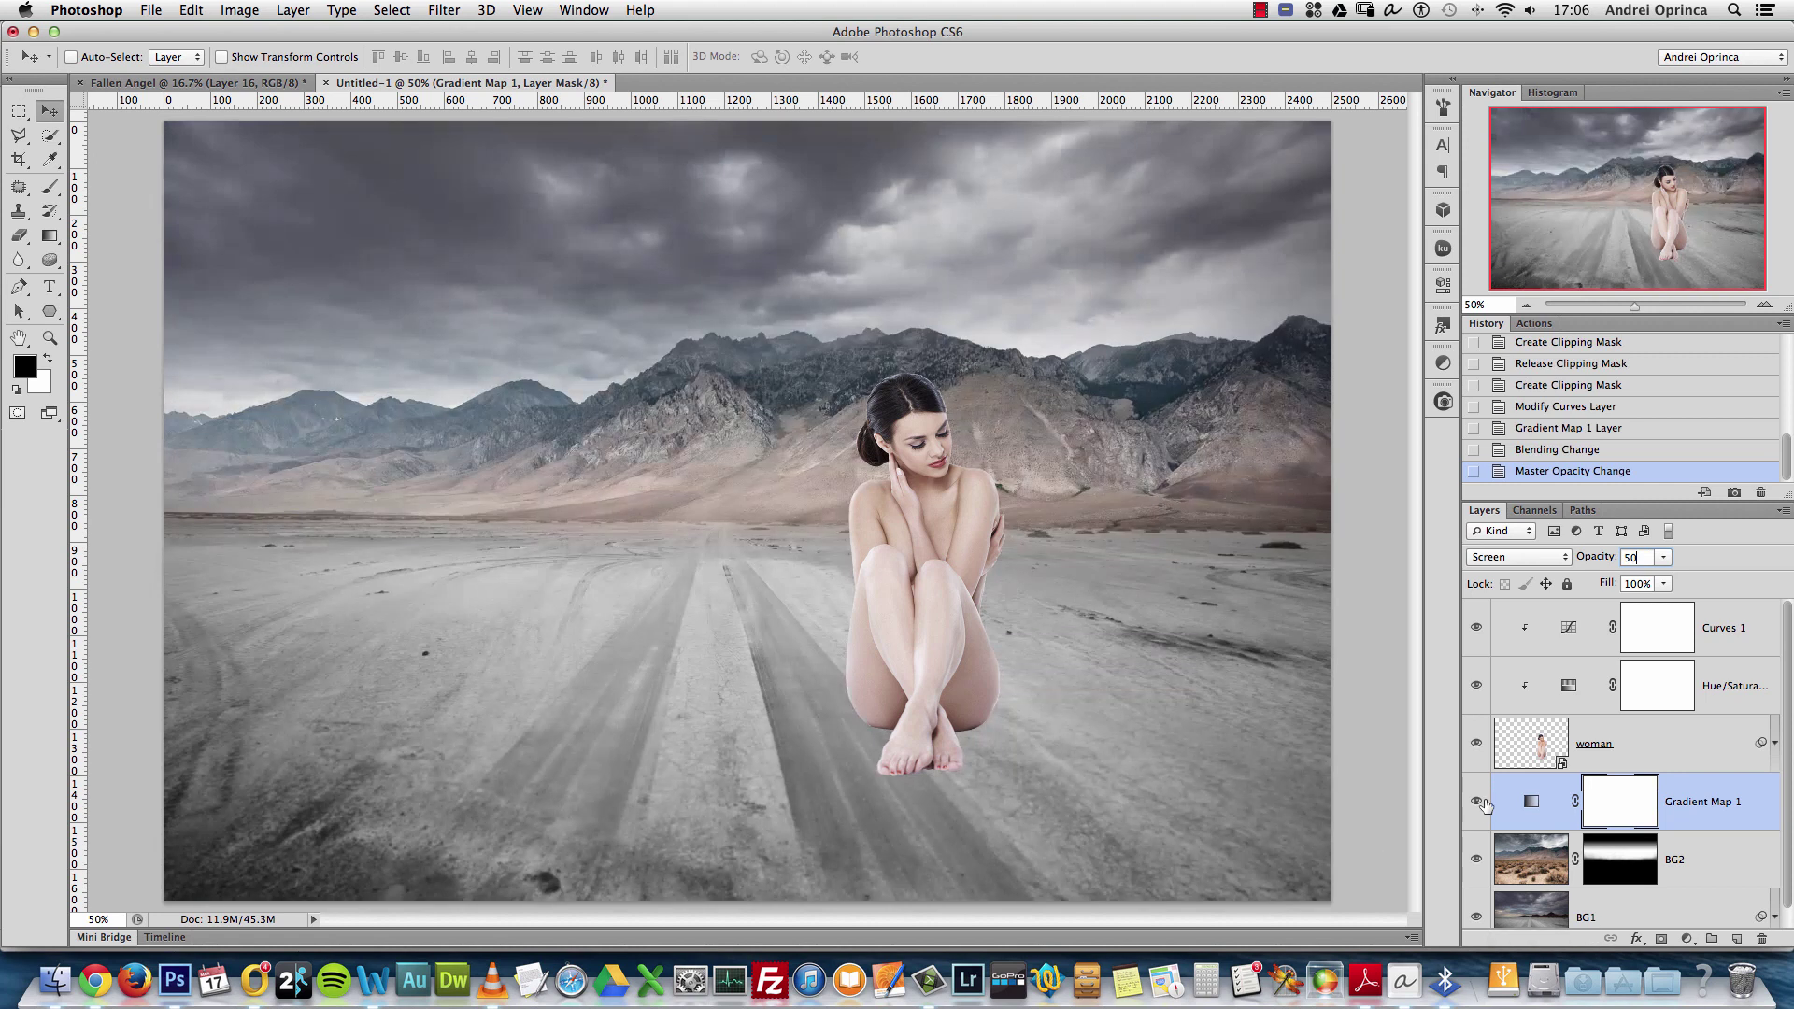
pyautogui.click(1477, 801)
pyautogui.click(1478, 804)
pyautogui.click(1477, 804)
pyautogui.click(1477, 804)
# Create a new layer above the Gradient Map and set up a white Foreground to Transparent gradient for the Gradient tool
pyautogui.click(1736, 939)
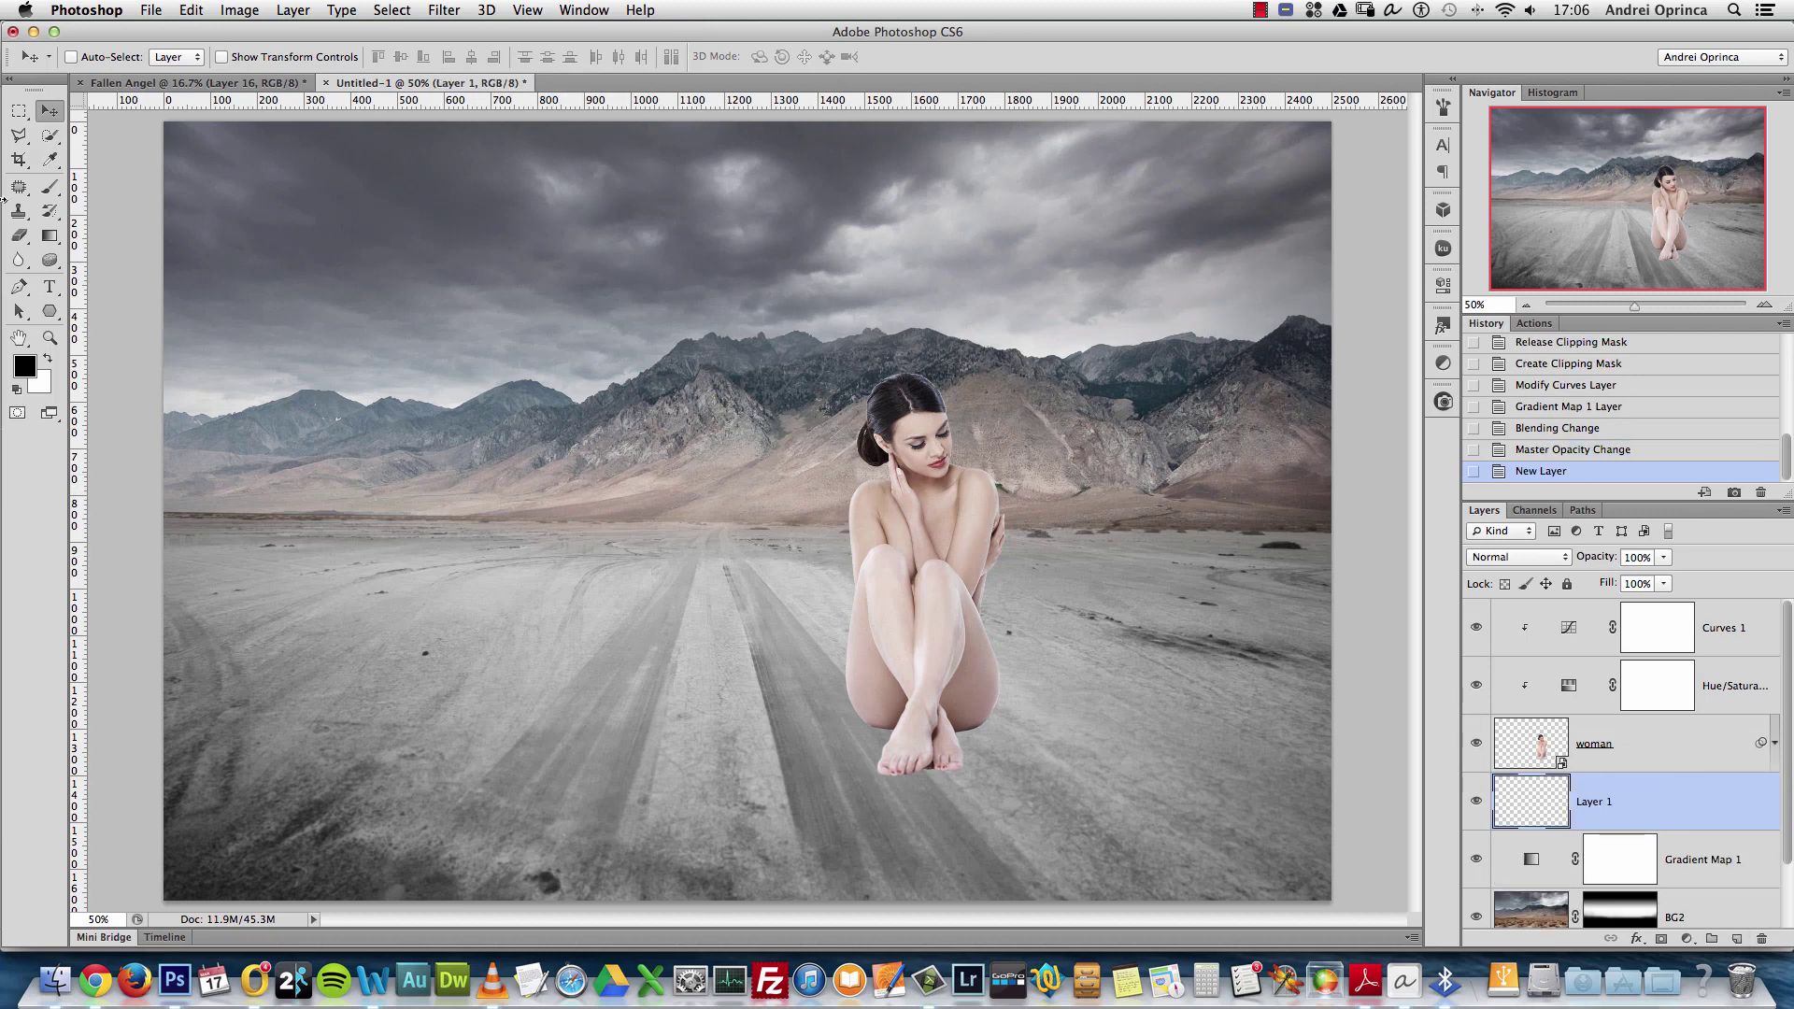
pyautogui.click(50, 235)
pyautogui.click(93, 59)
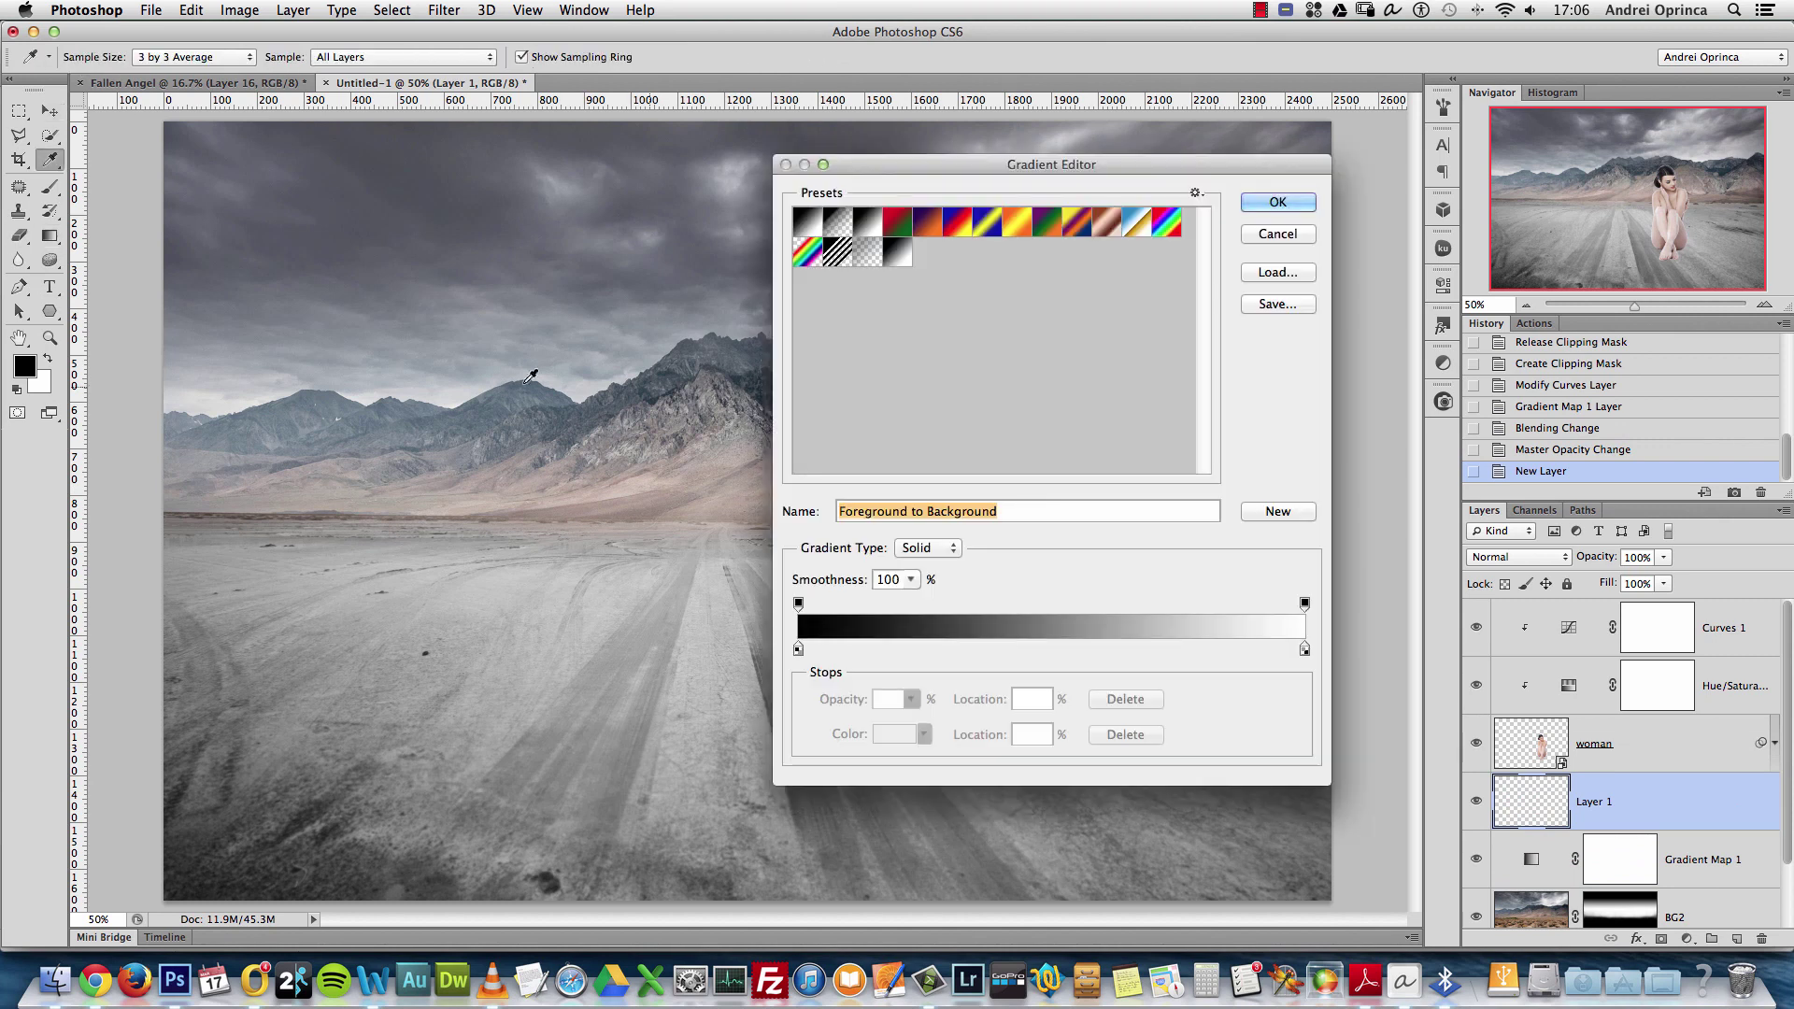
pyautogui.click(841, 225)
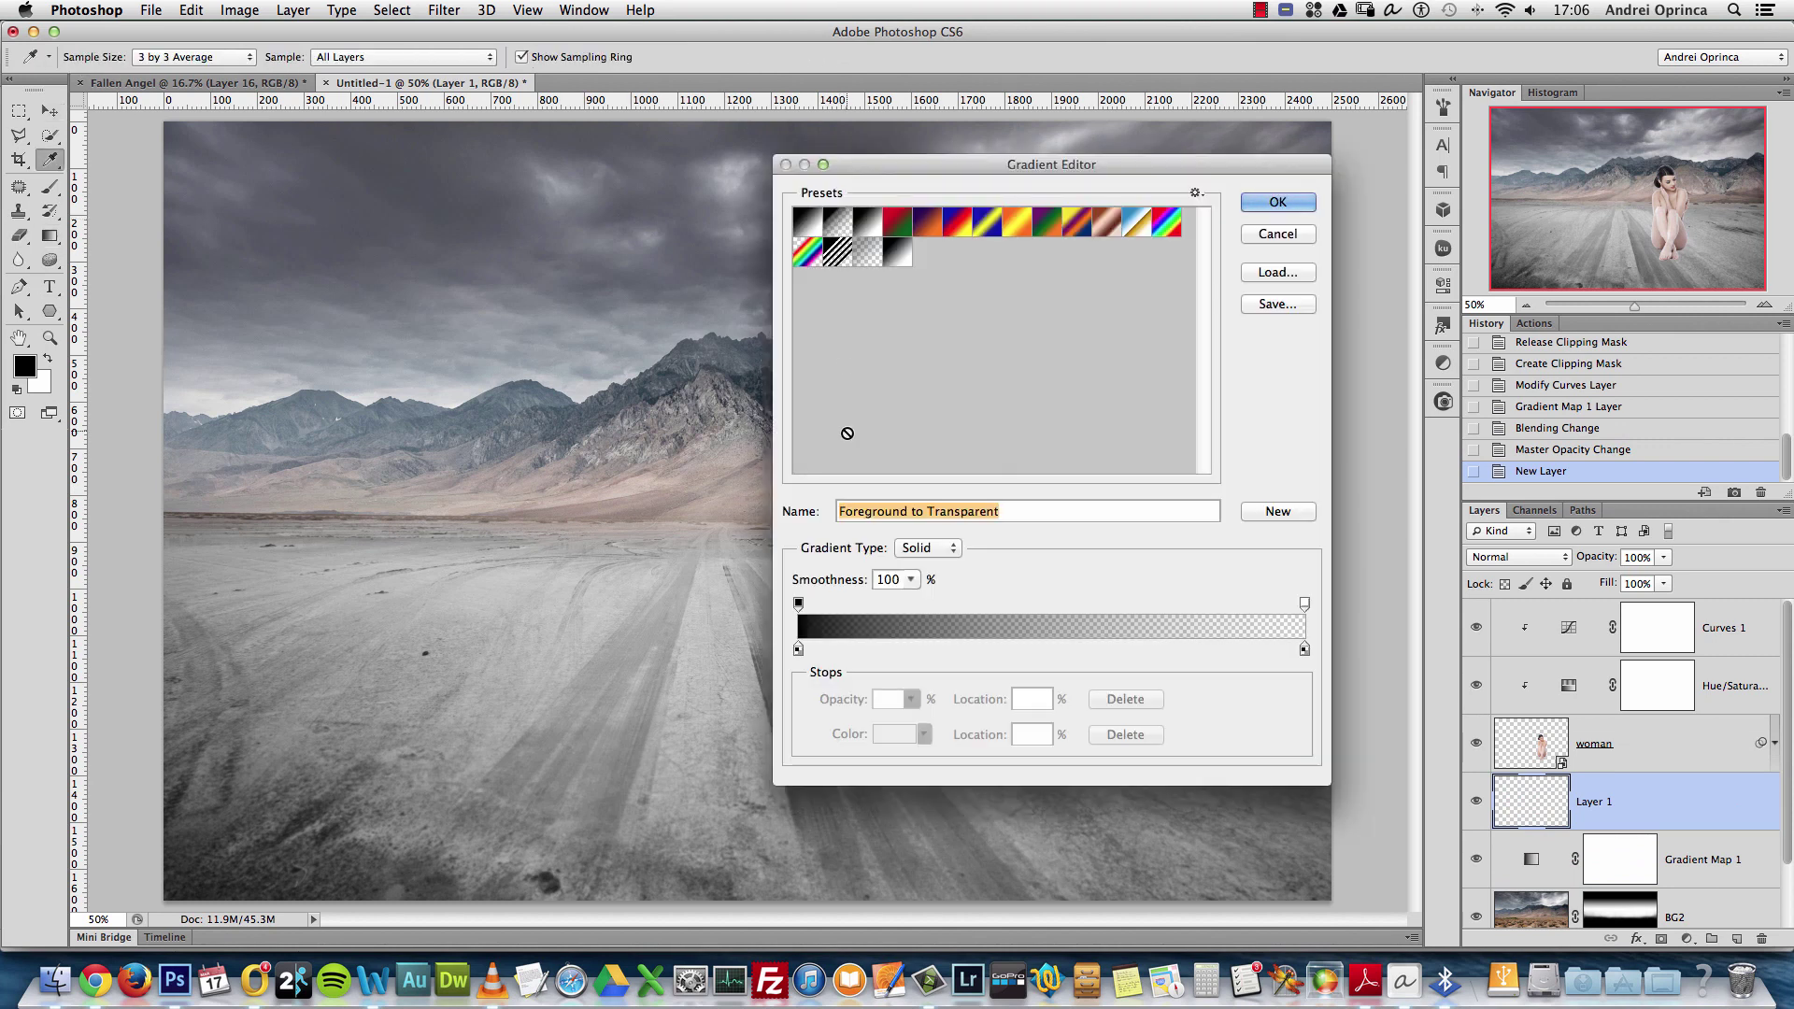
pyautogui.click(1277, 201)
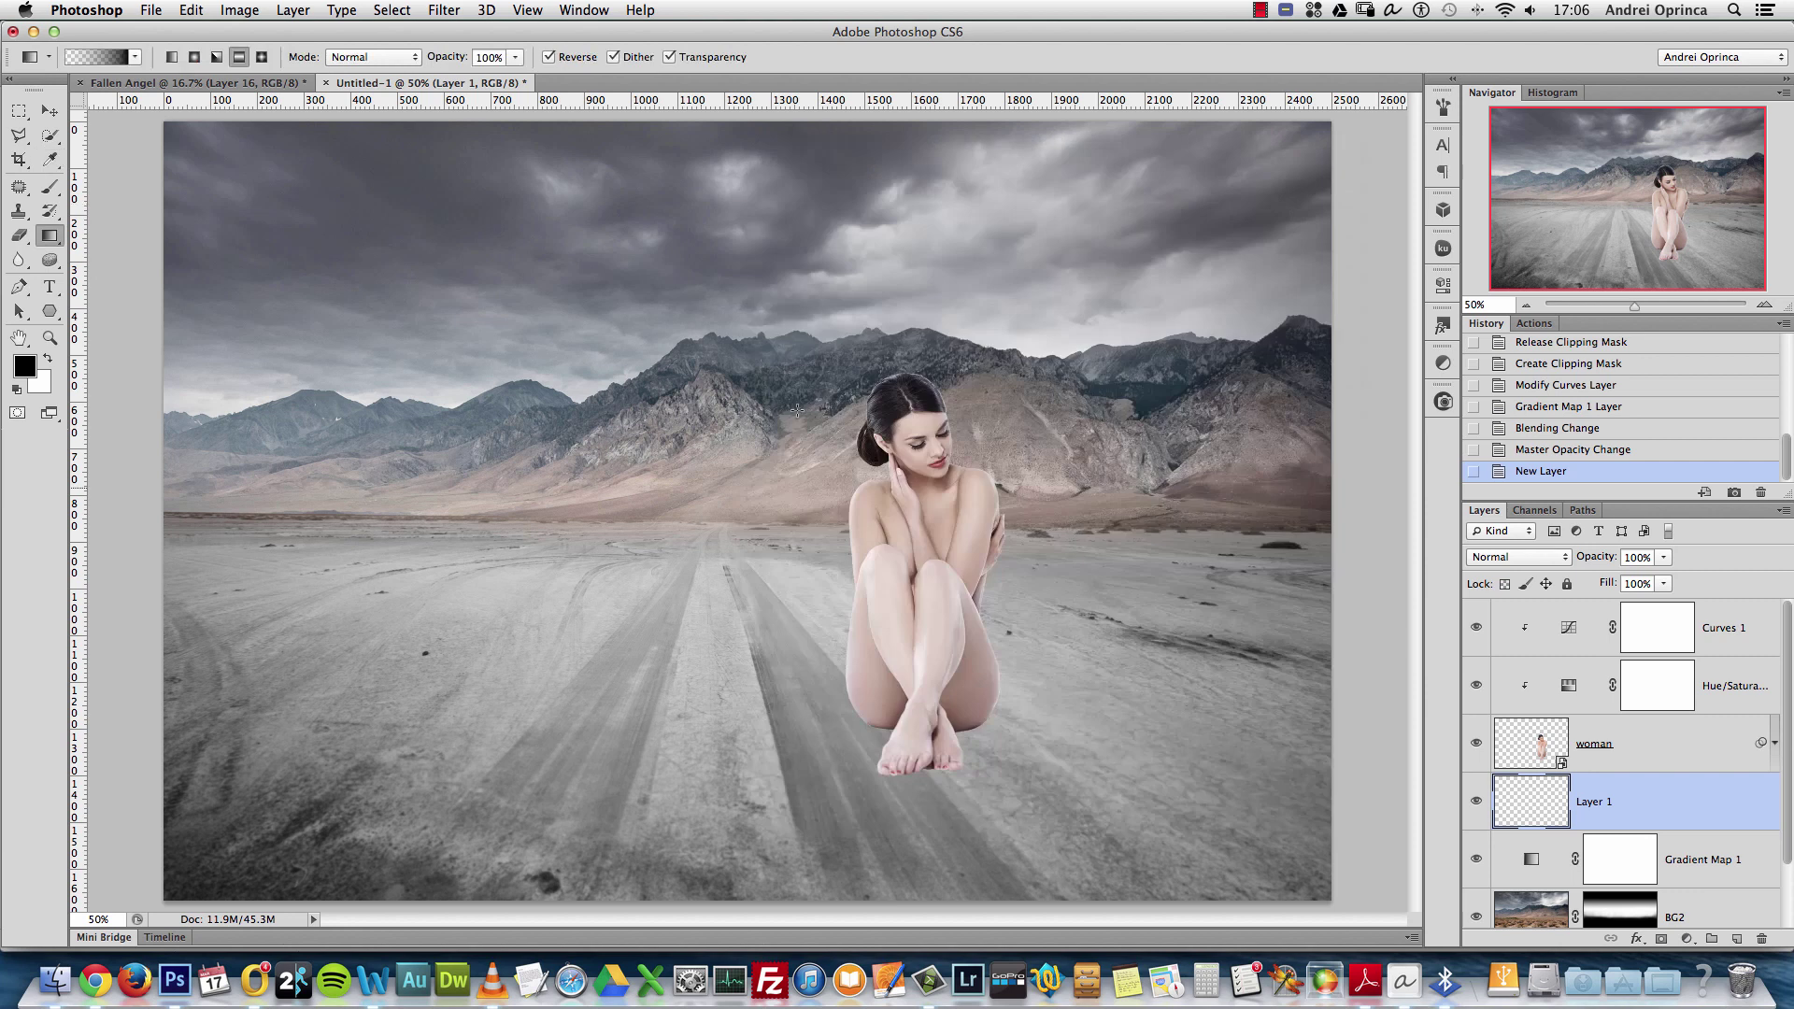
pyautogui.click(46, 359)
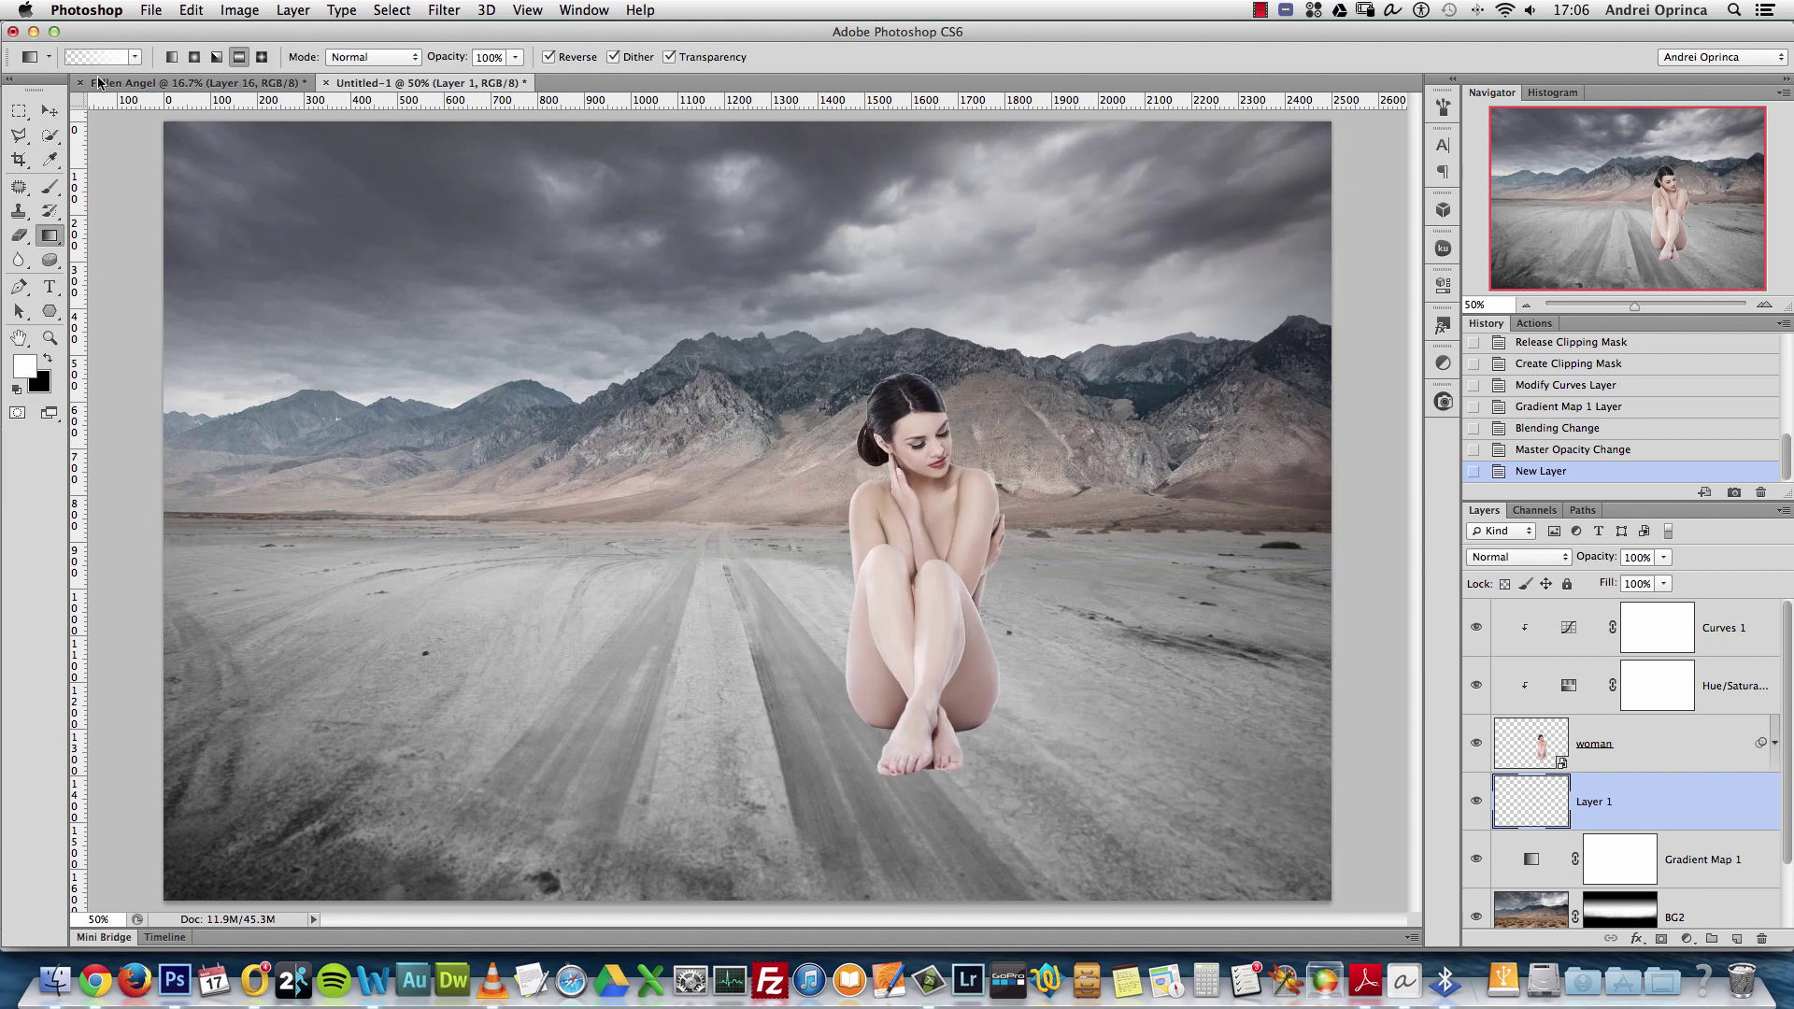
pyautogui.click(99, 59)
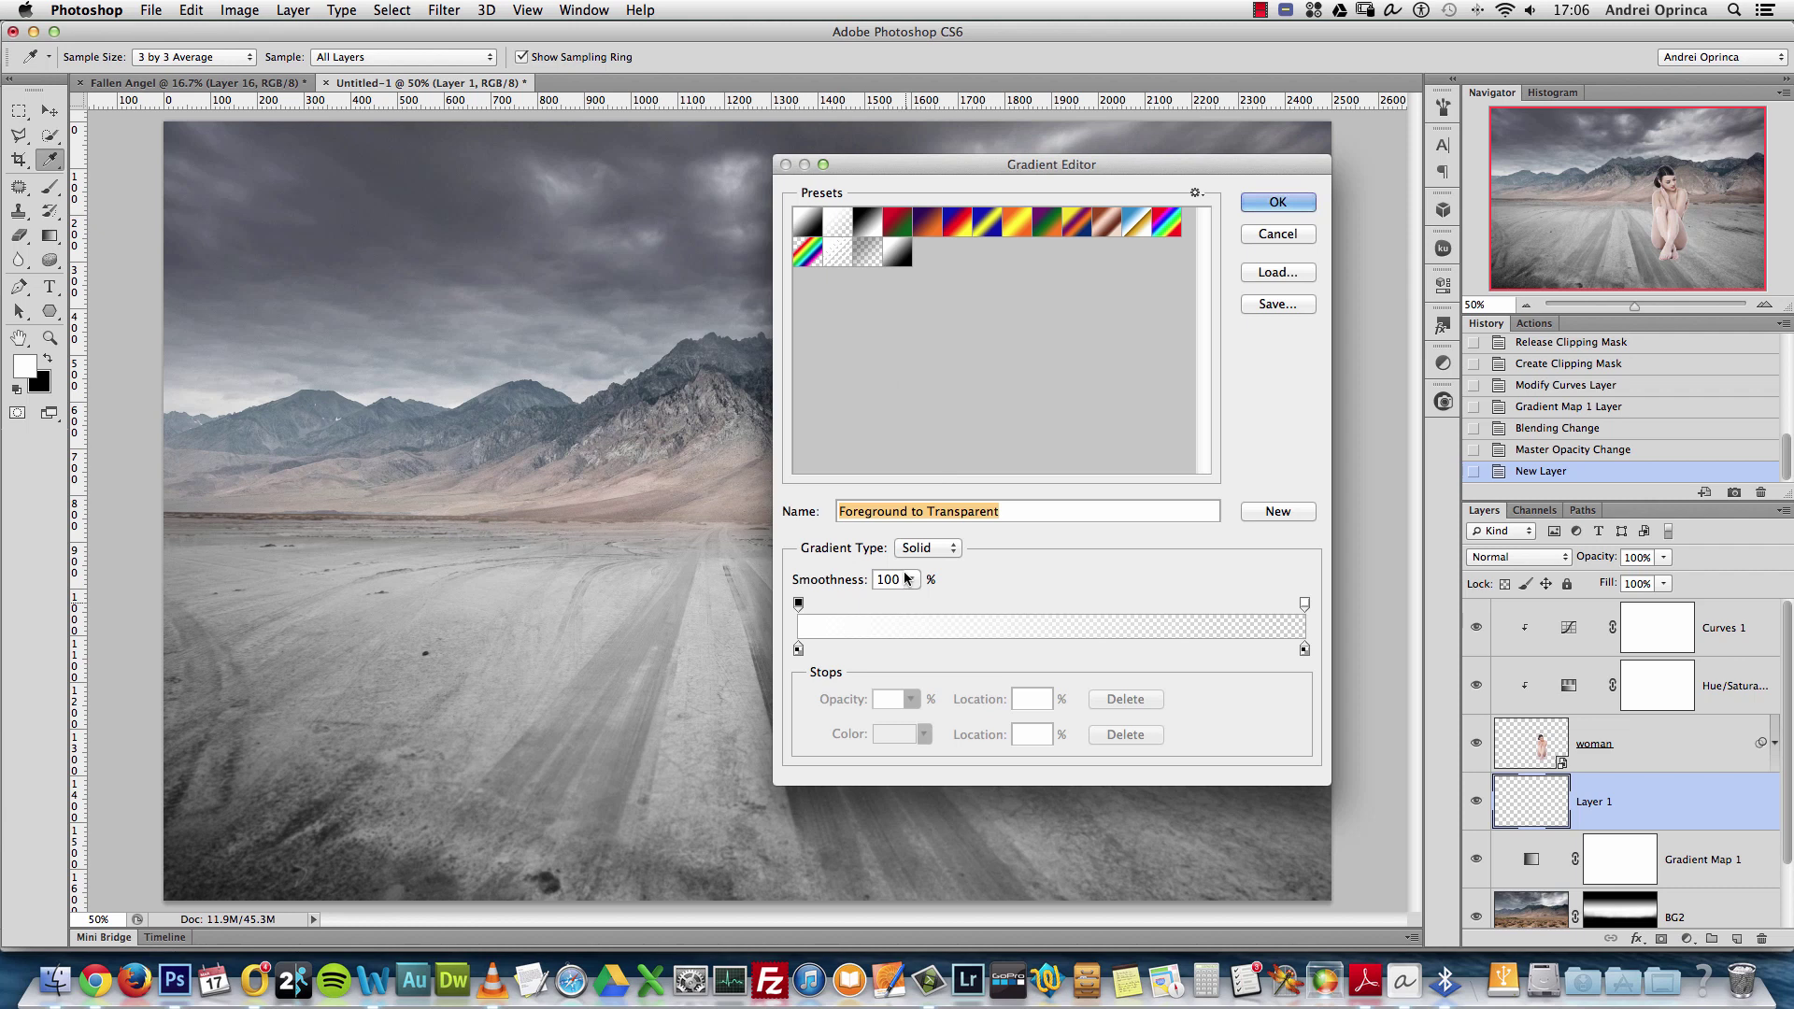
pyautogui.click(1261, 208)
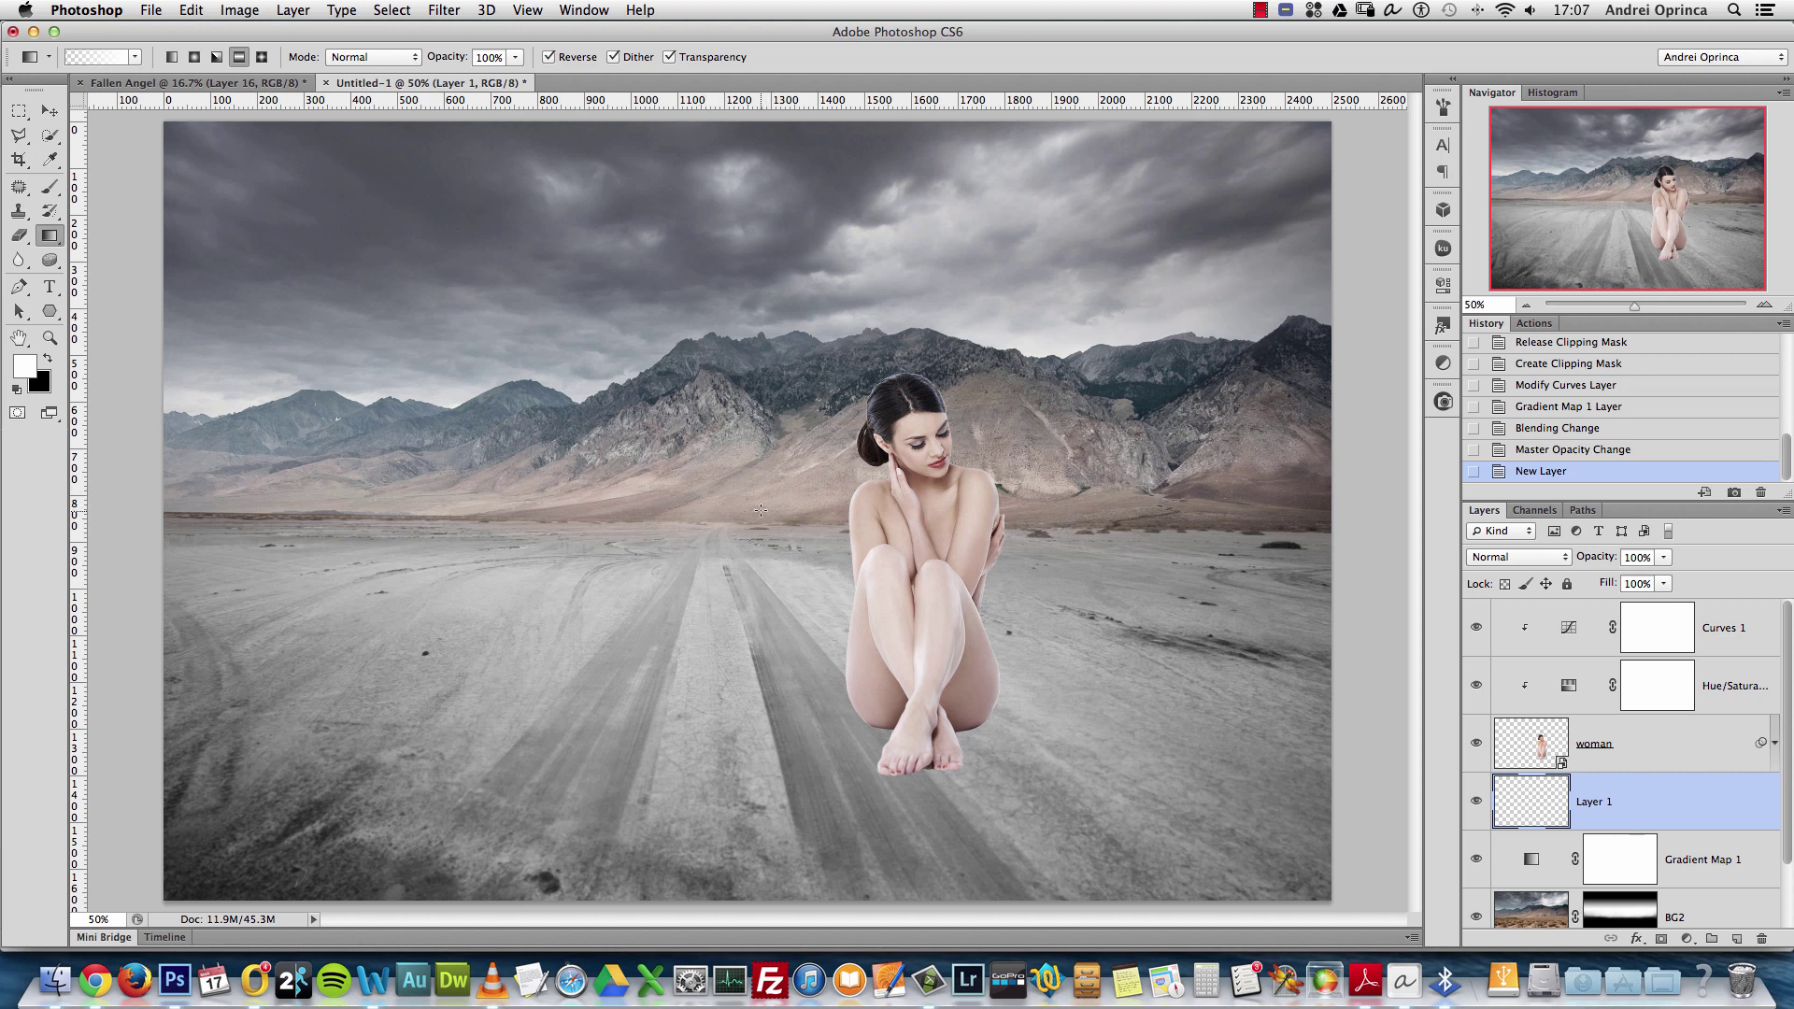
# Try a reversed white gradient from the horizon upward, undo it, and turn off the Gradient tool's Reverse option
pyautogui.moveTo(749, 497); pyautogui.dragTo(770, 383)
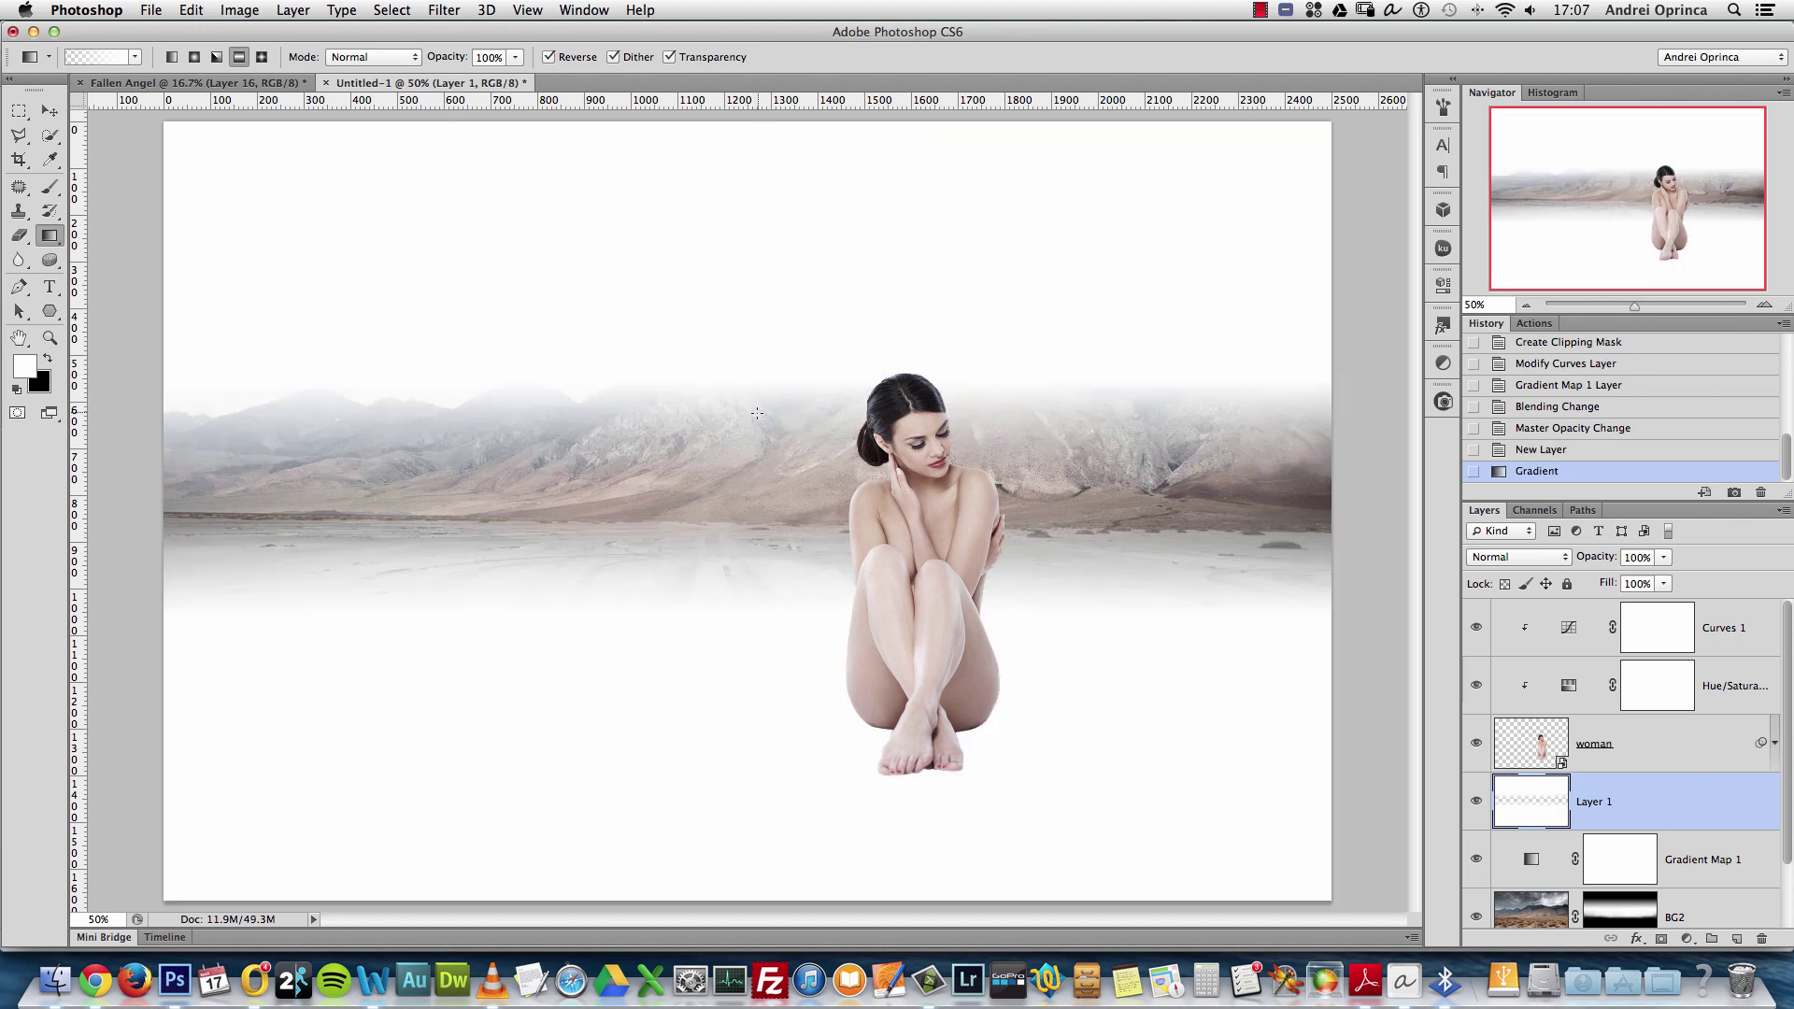
pyautogui.press('super+z')
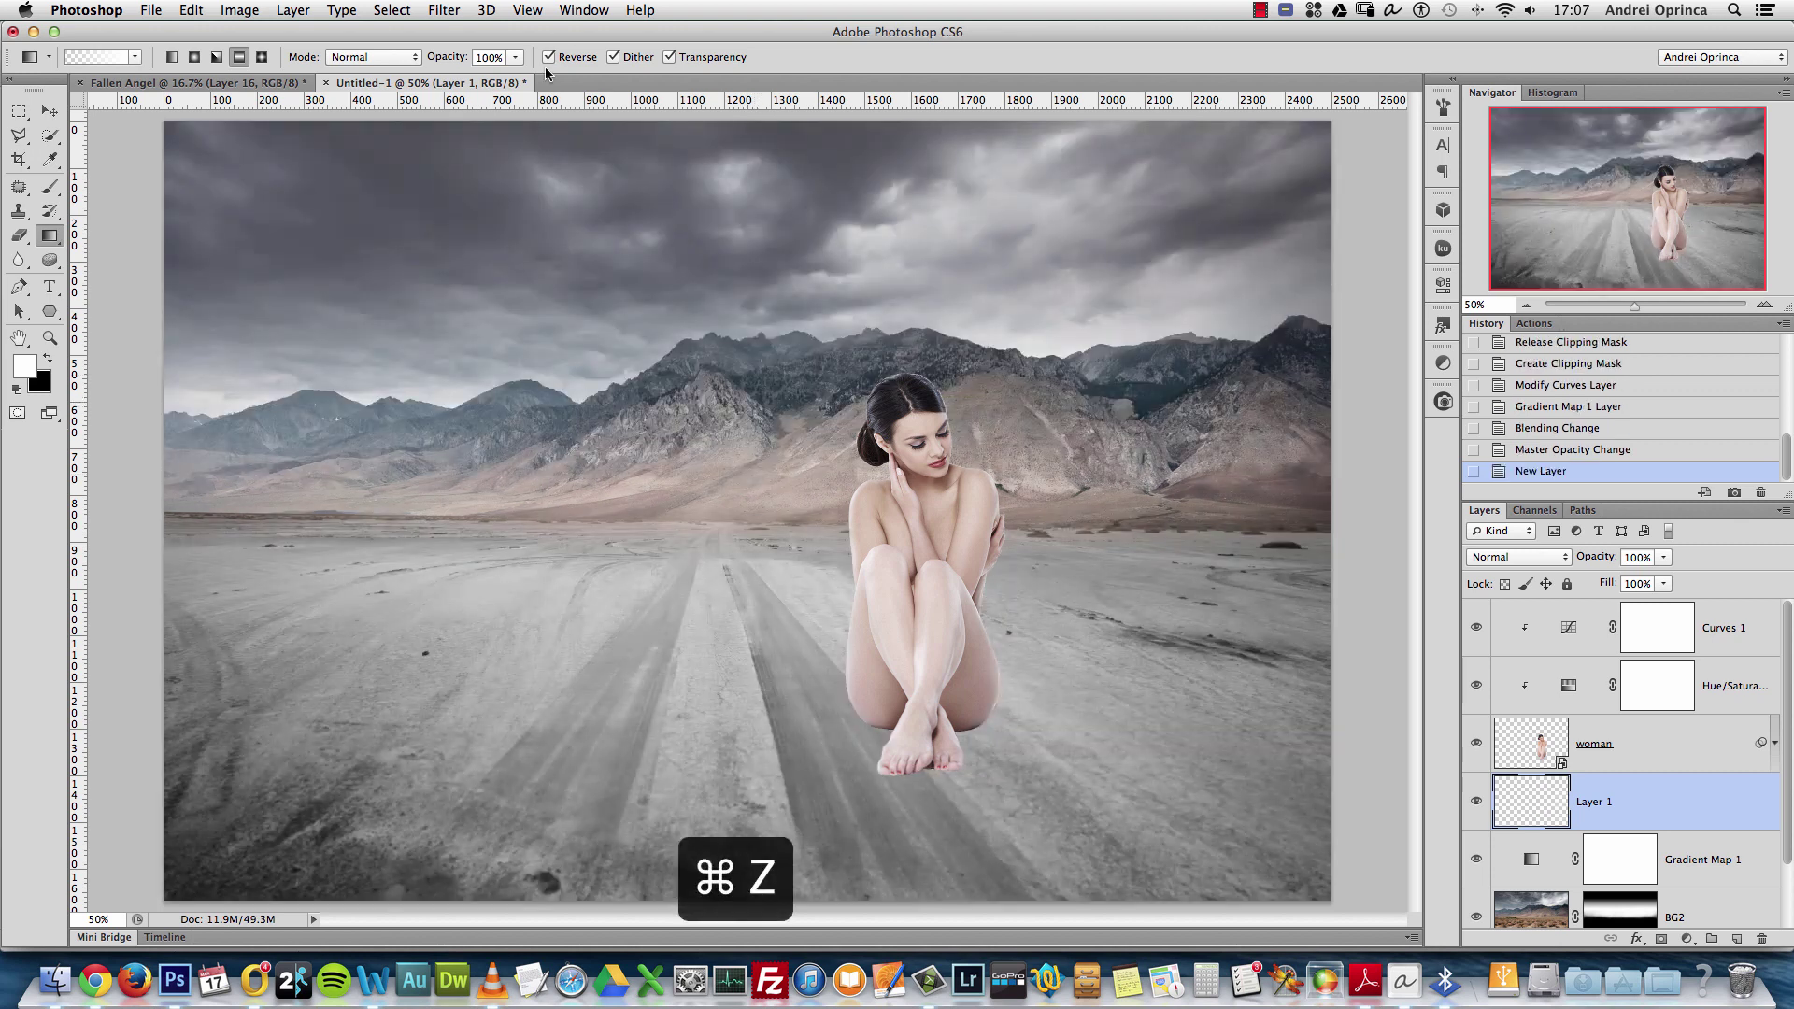
pyautogui.click(551, 57)
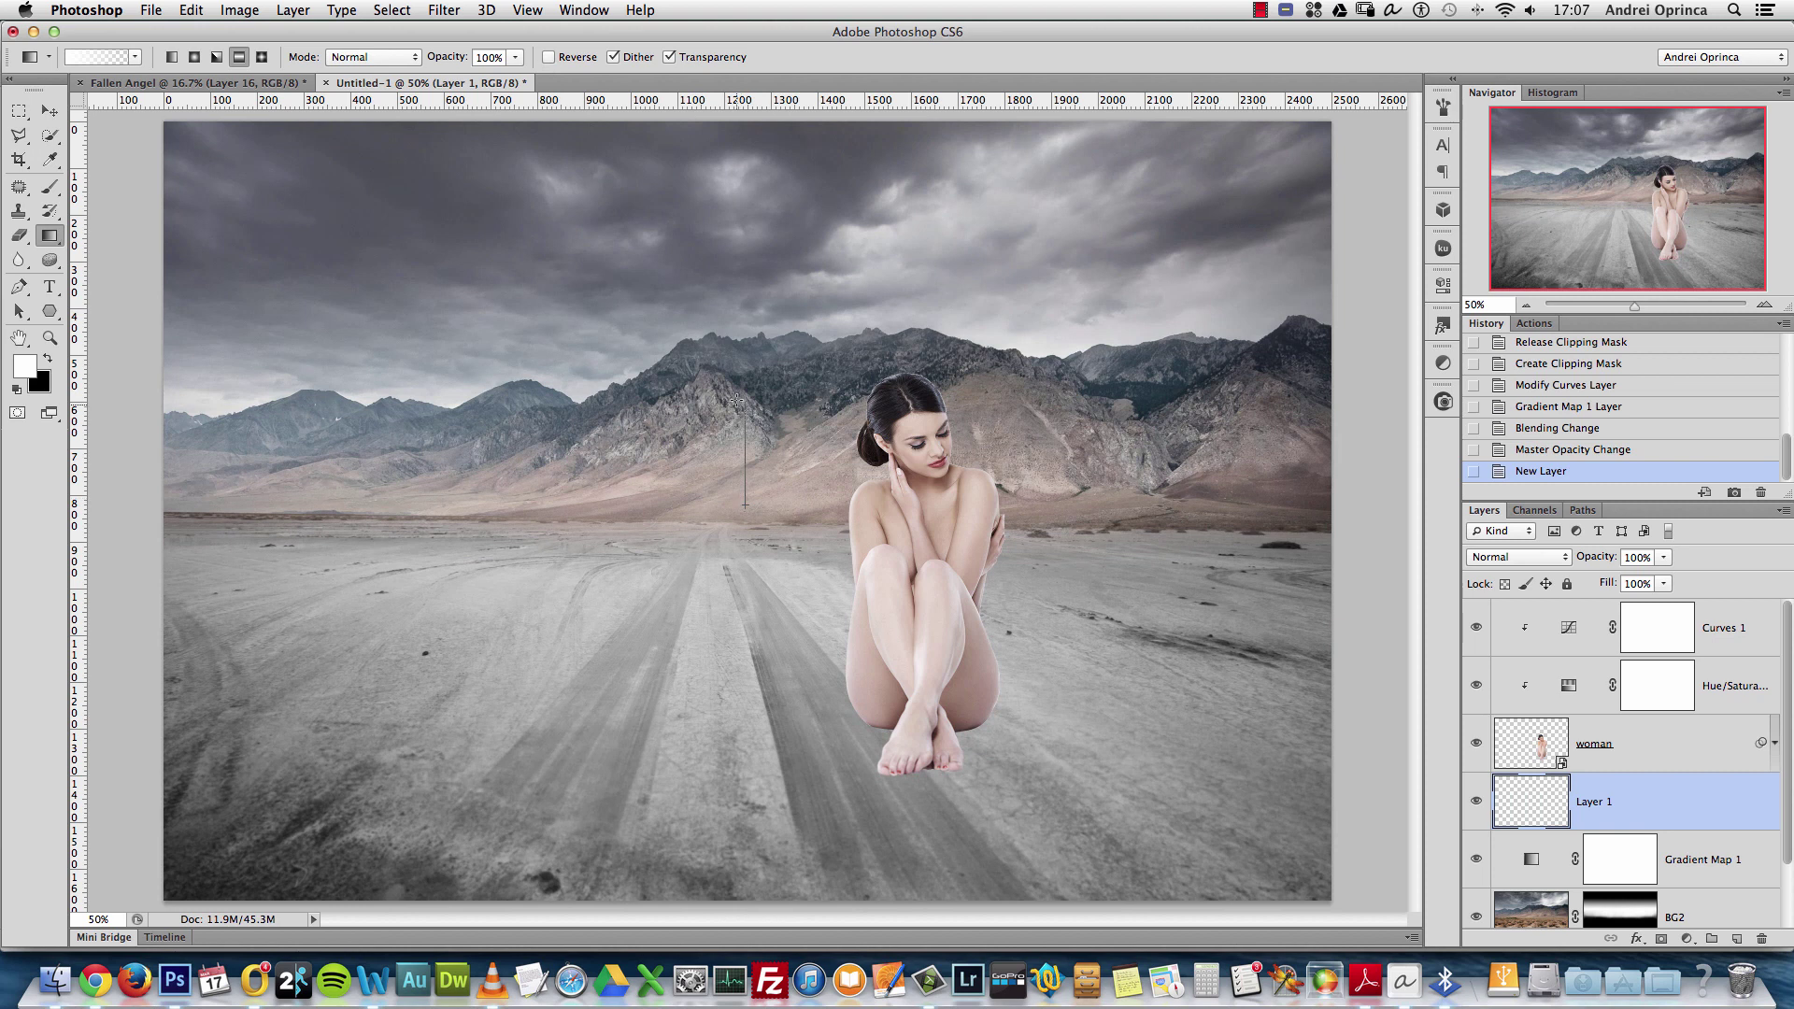
# Try white fog gradients of different heights across the horizon with the layer's opacity lowered to 56%, and undo them
pyautogui.moveTo(736, 400); pyautogui.dragTo(732, 399)
pyautogui.press('super+z')
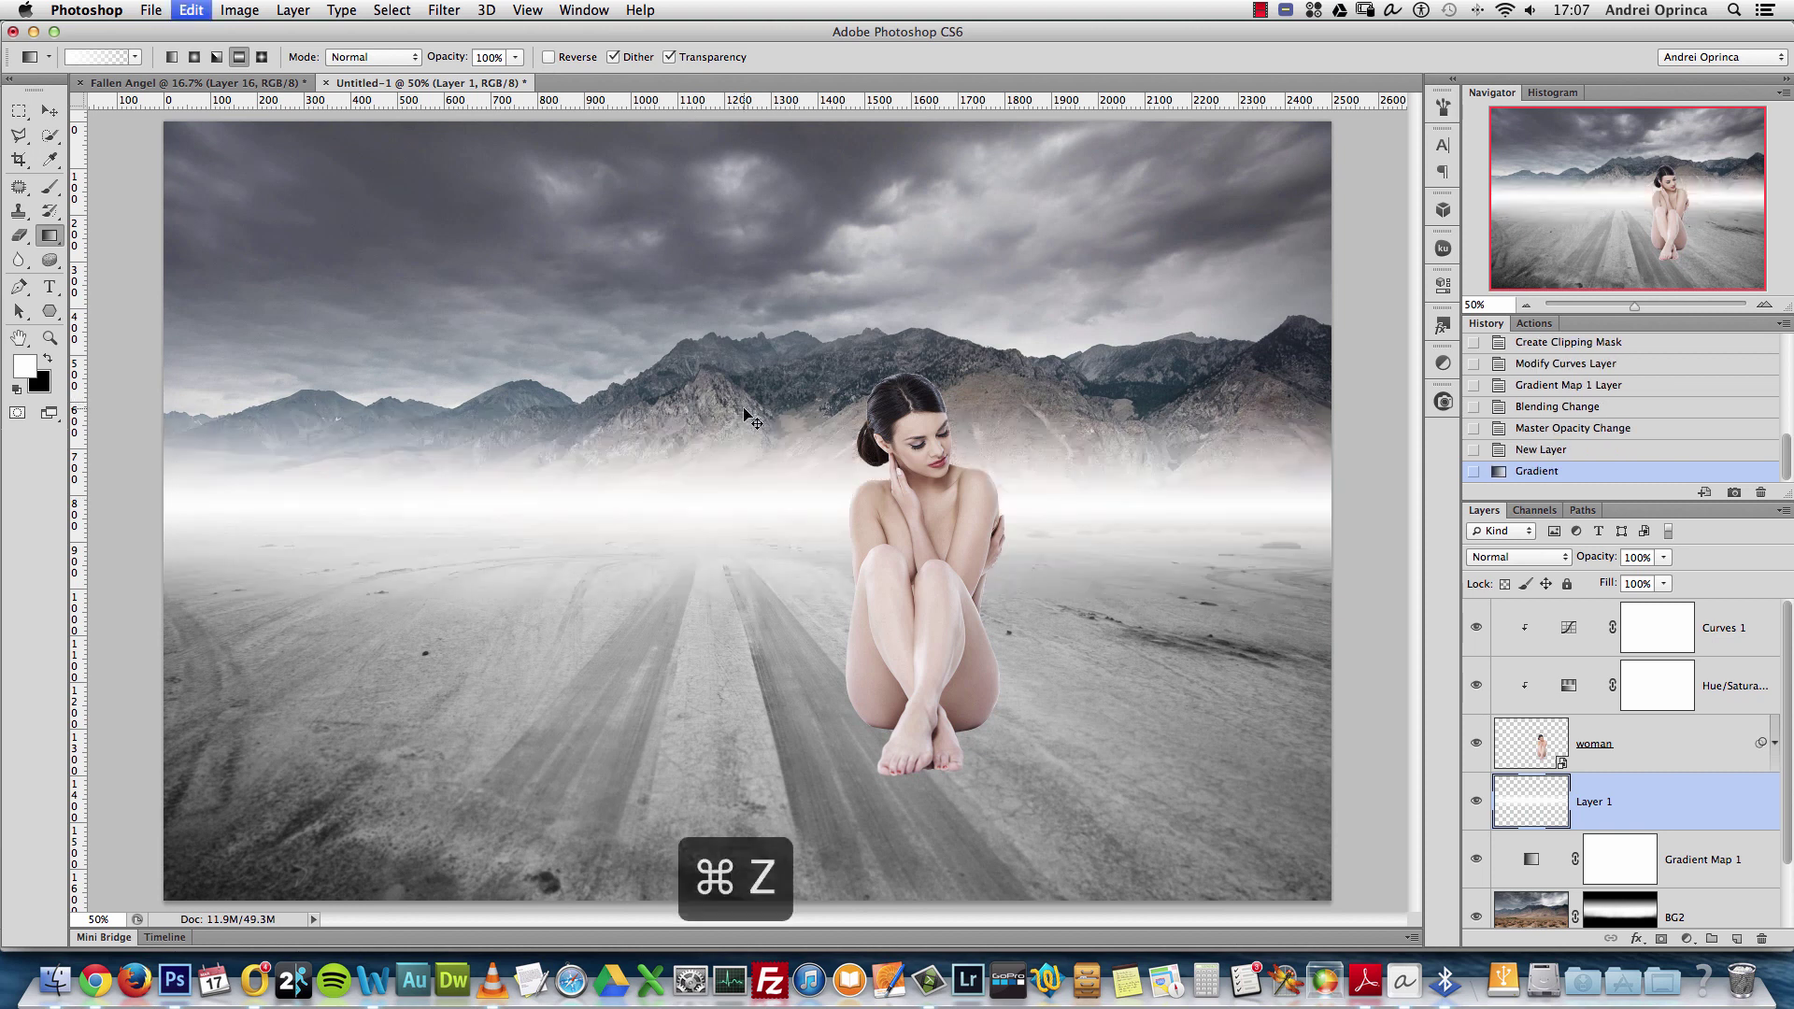
pyautogui.moveTo(728, 451); pyautogui.dragTo(726, 357)
pyautogui.press('super+z')
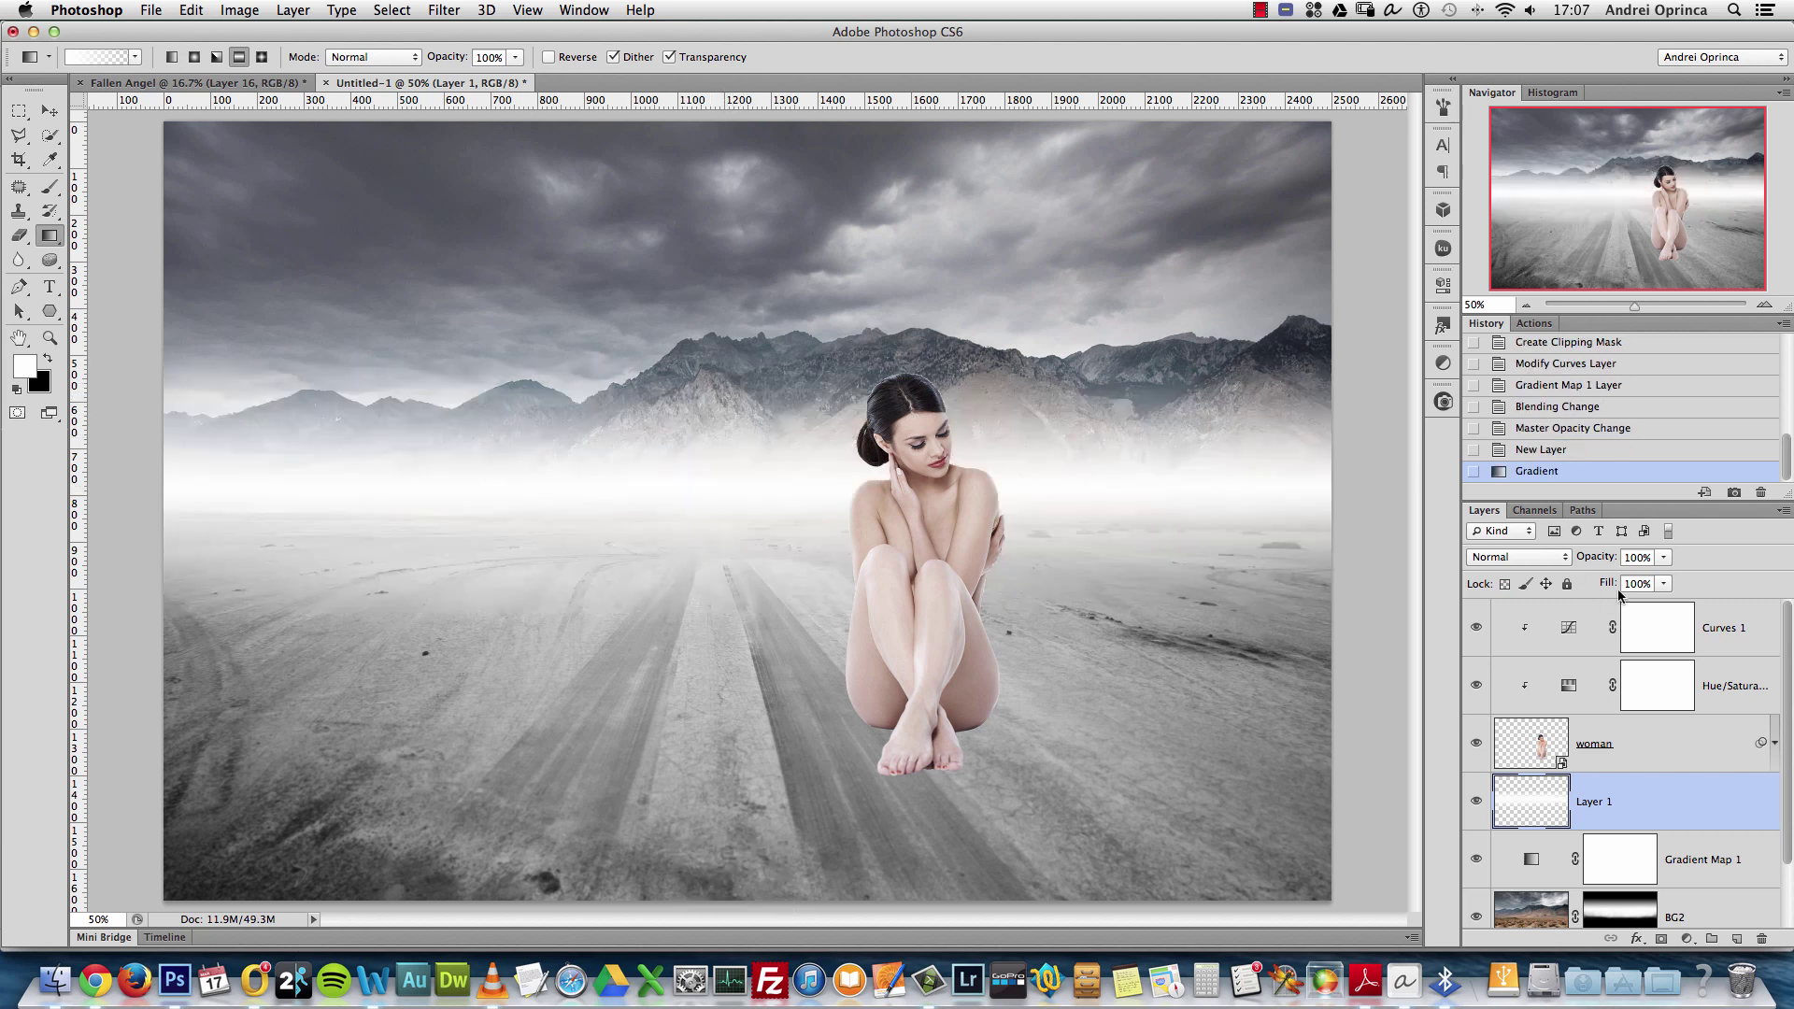
pyautogui.click(1664, 557)
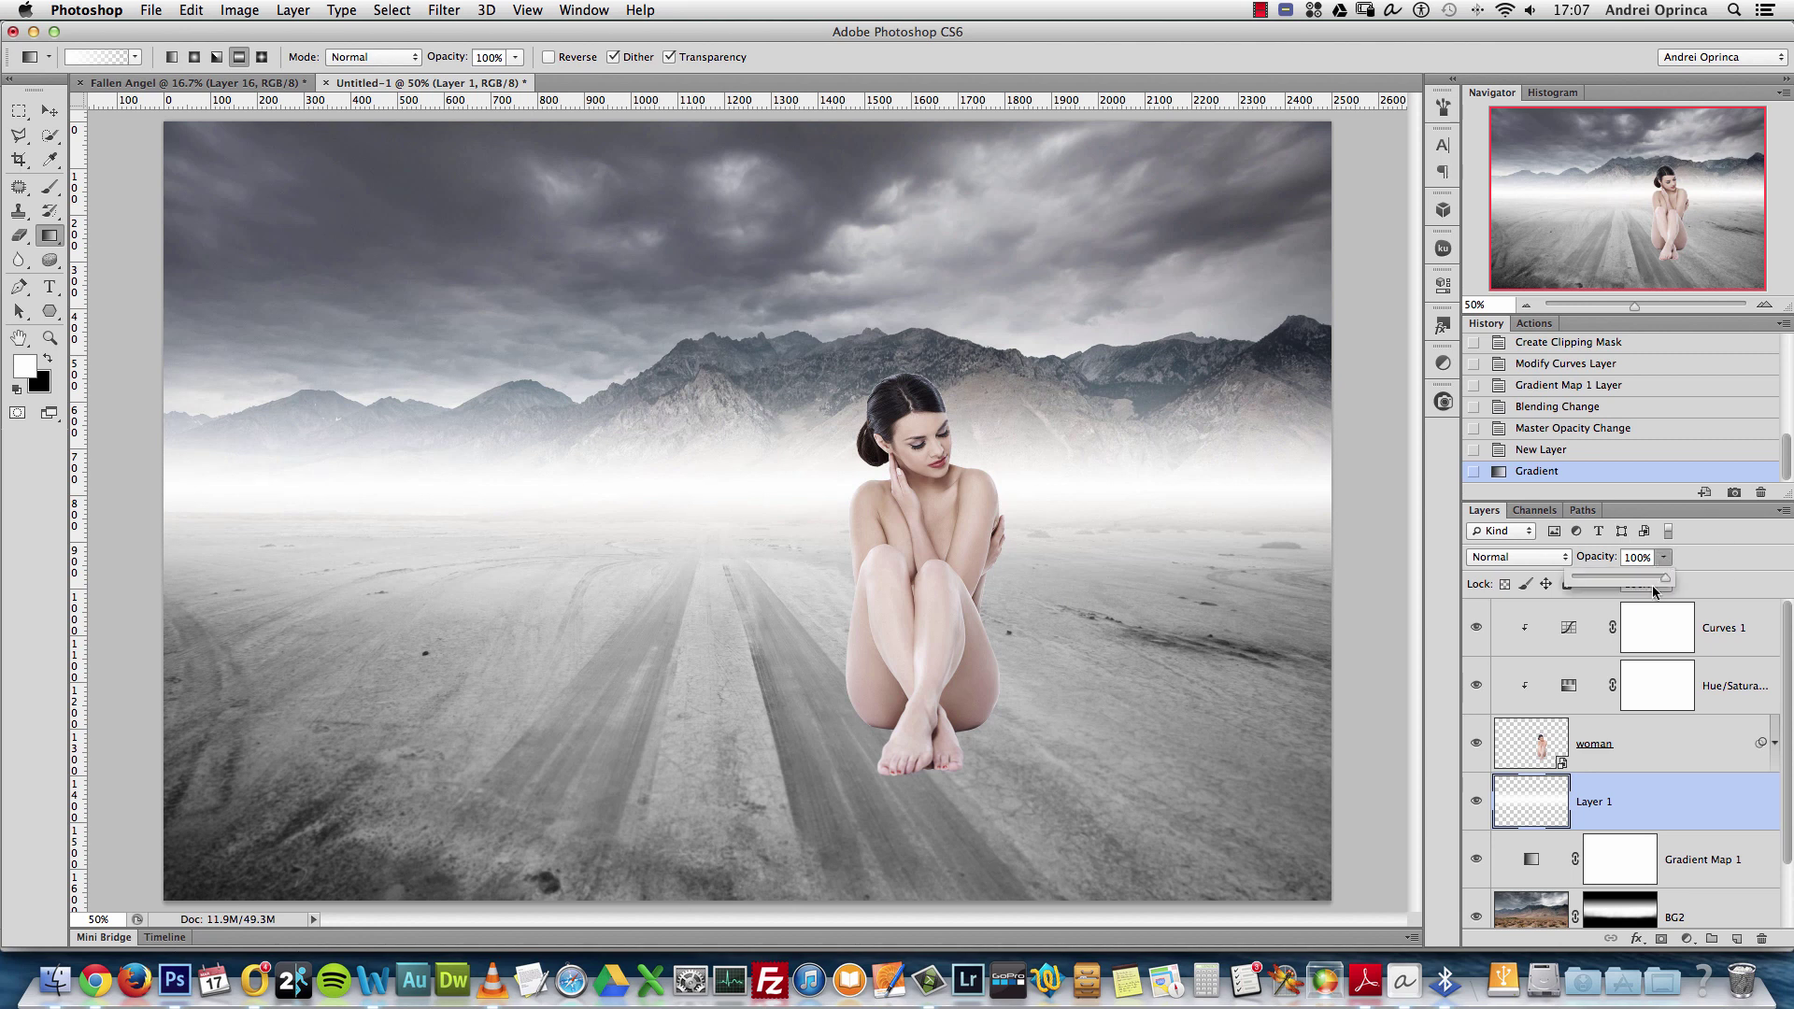
pyautogui.moveTo(1665, 576); pyautogui.dragTo(1623, 579)
pyautogui.press('alt+super+z')
pyautogui.press('alt+super+z')
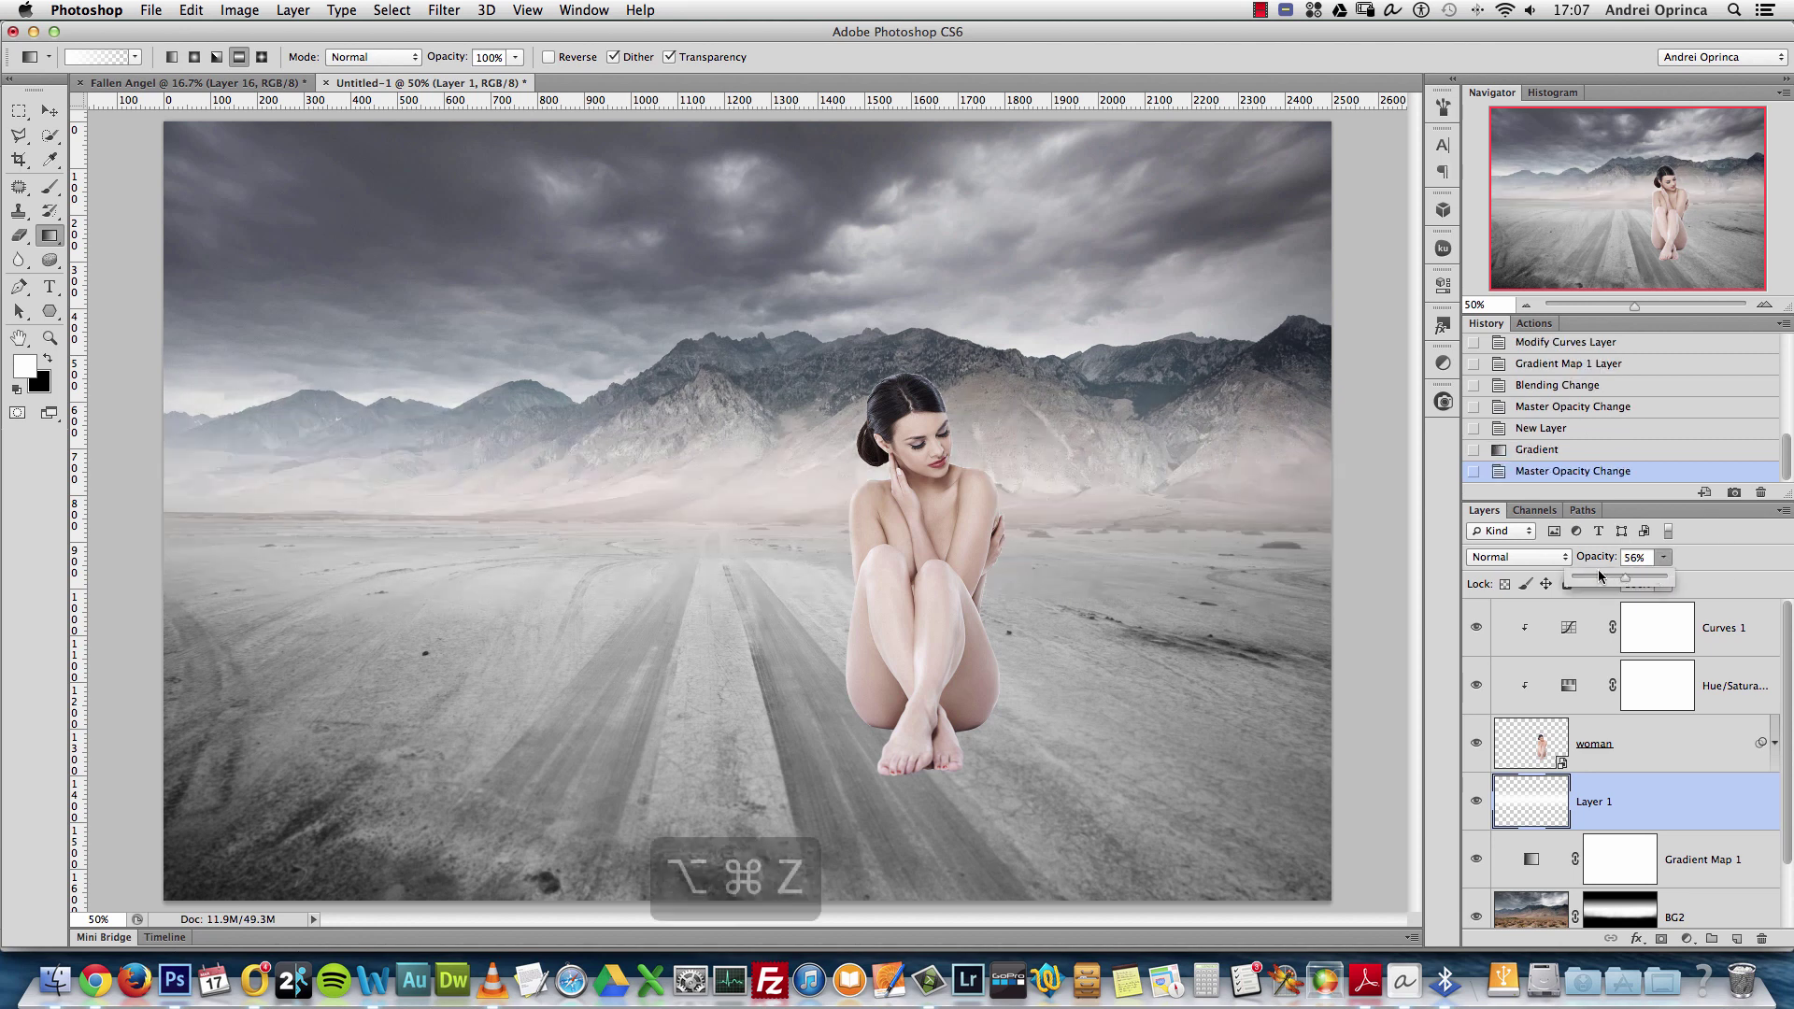
# Check the Fallen Angel document, draw a tall reflected white gradient from the horizon on Layer 1, and set its opacity to 80%
pyautogui.click(187, 82)
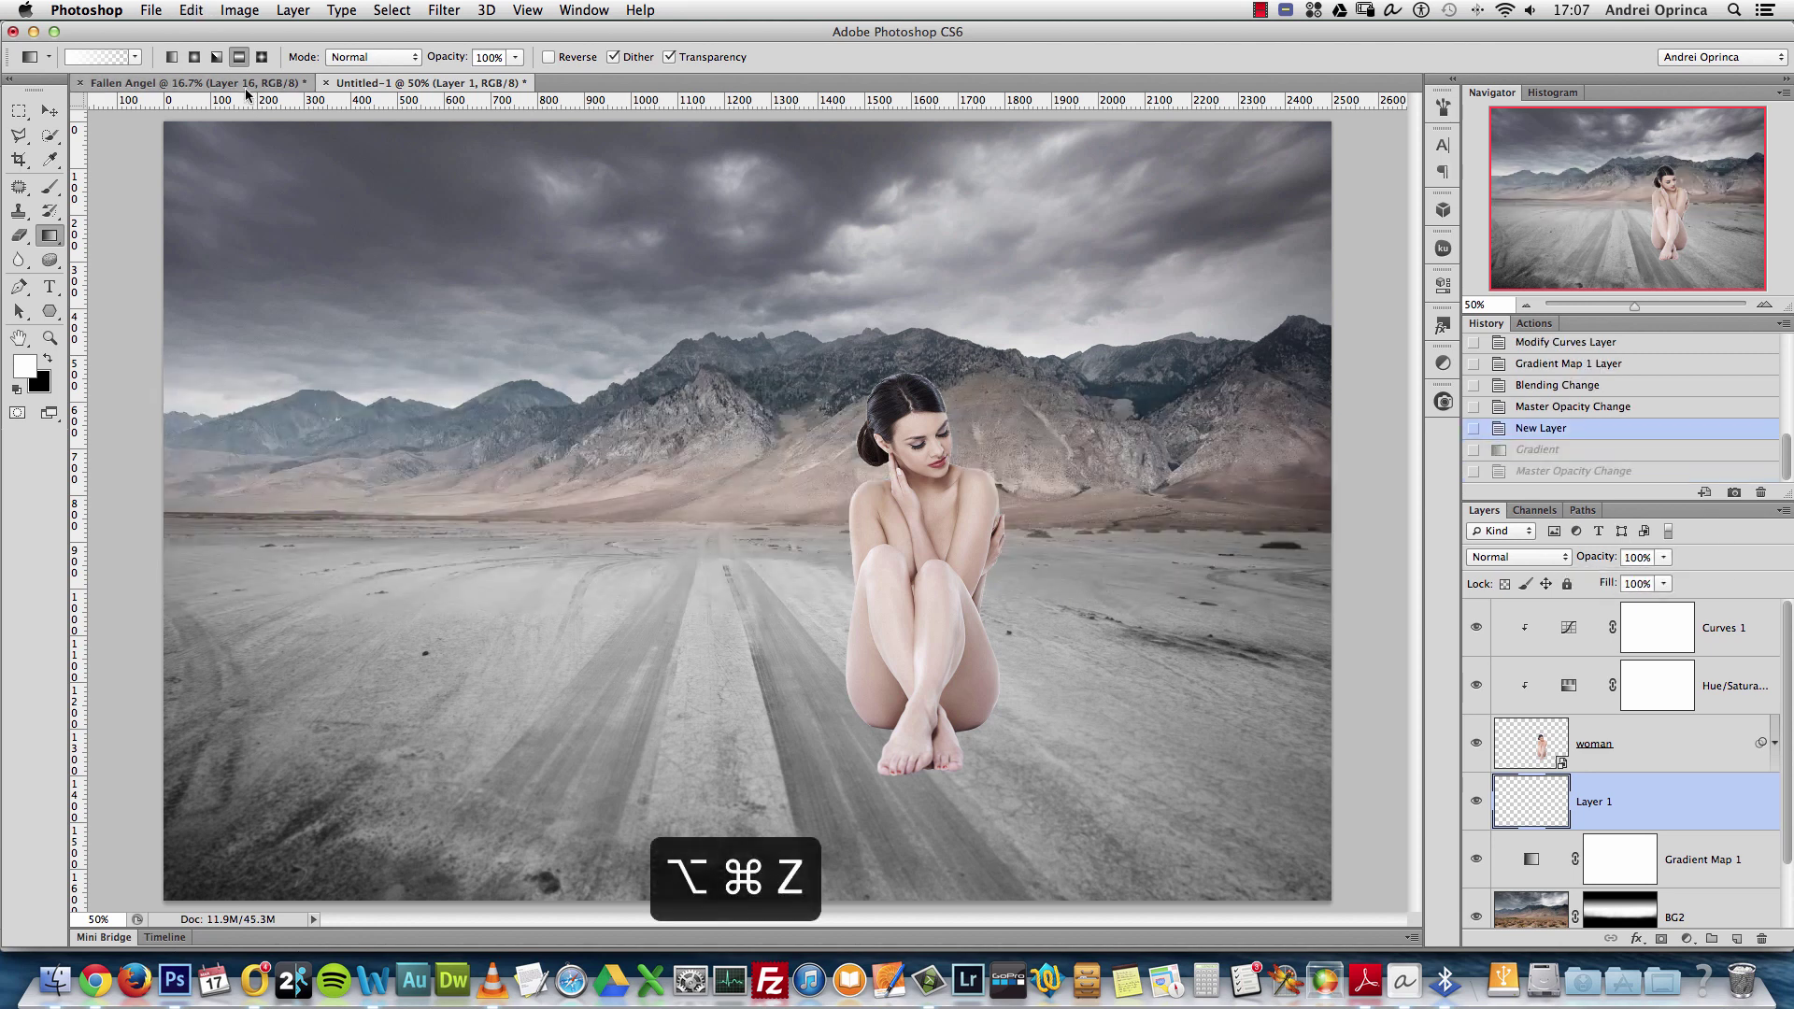
pyautogui.click(421, 82)
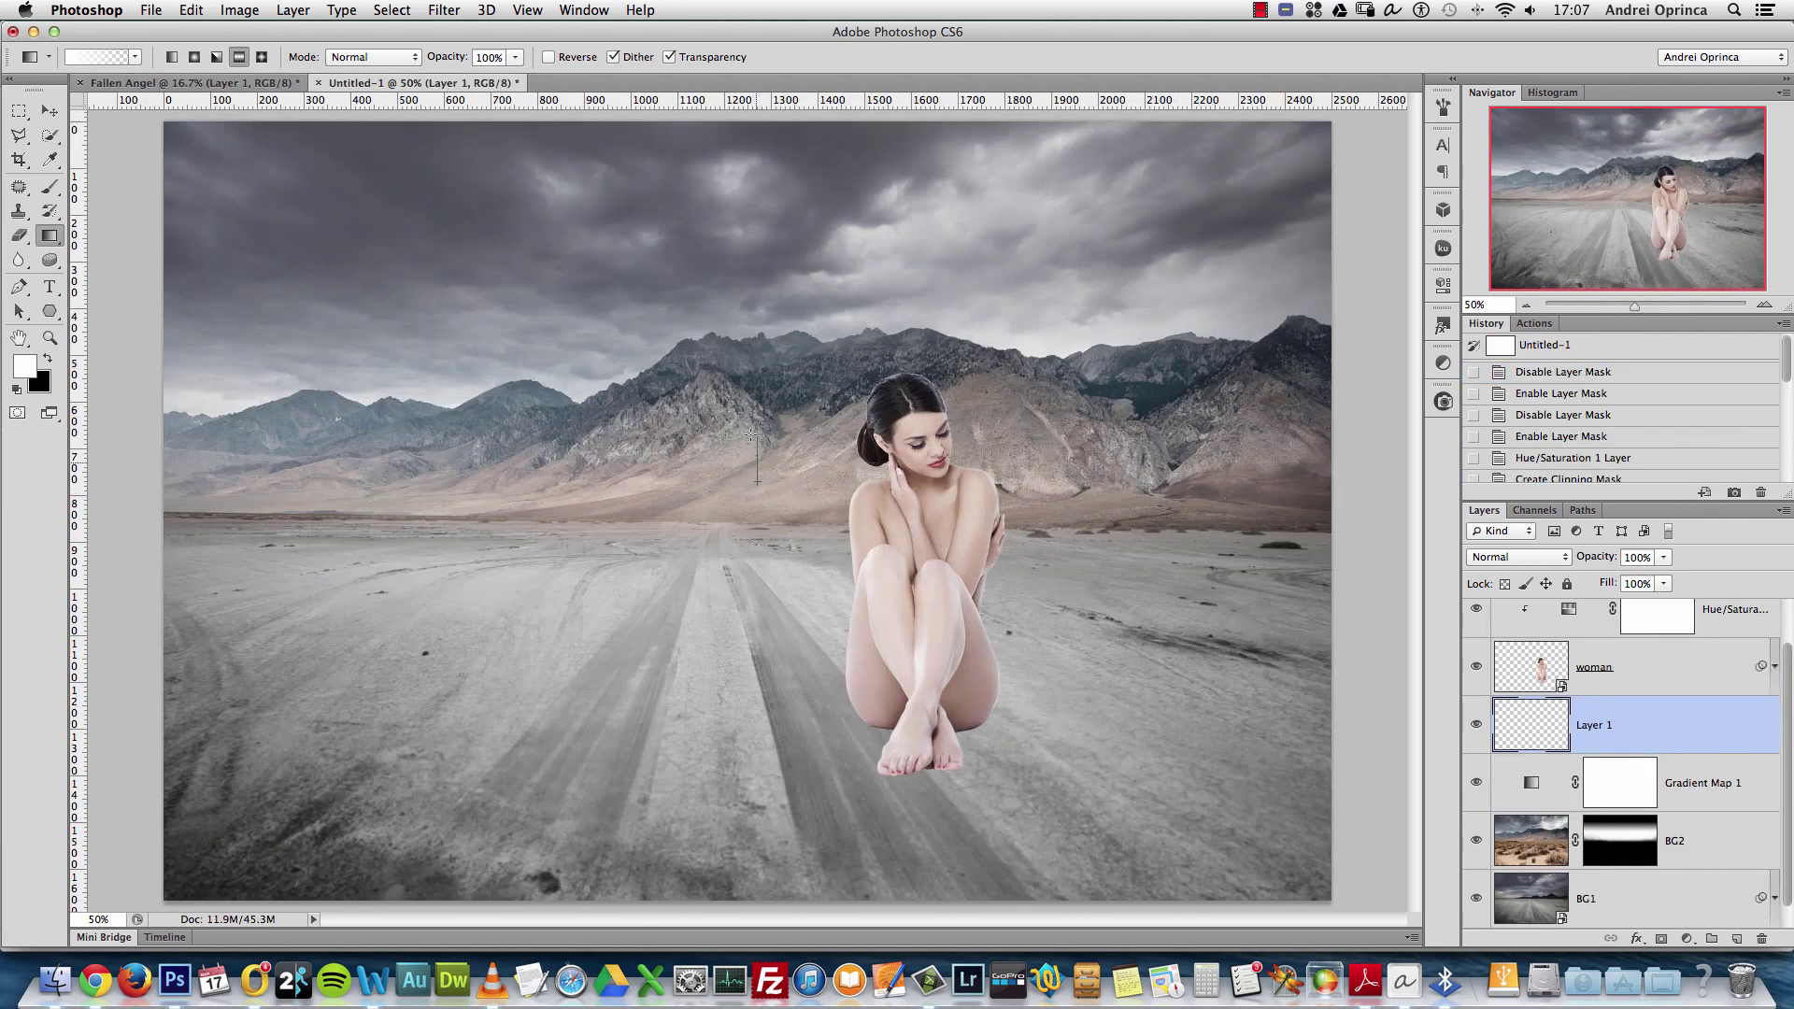
pyautogui.moveTo(751, 434); pyautogui.dragTo(760, 331)
pyautogui.press('super+z')
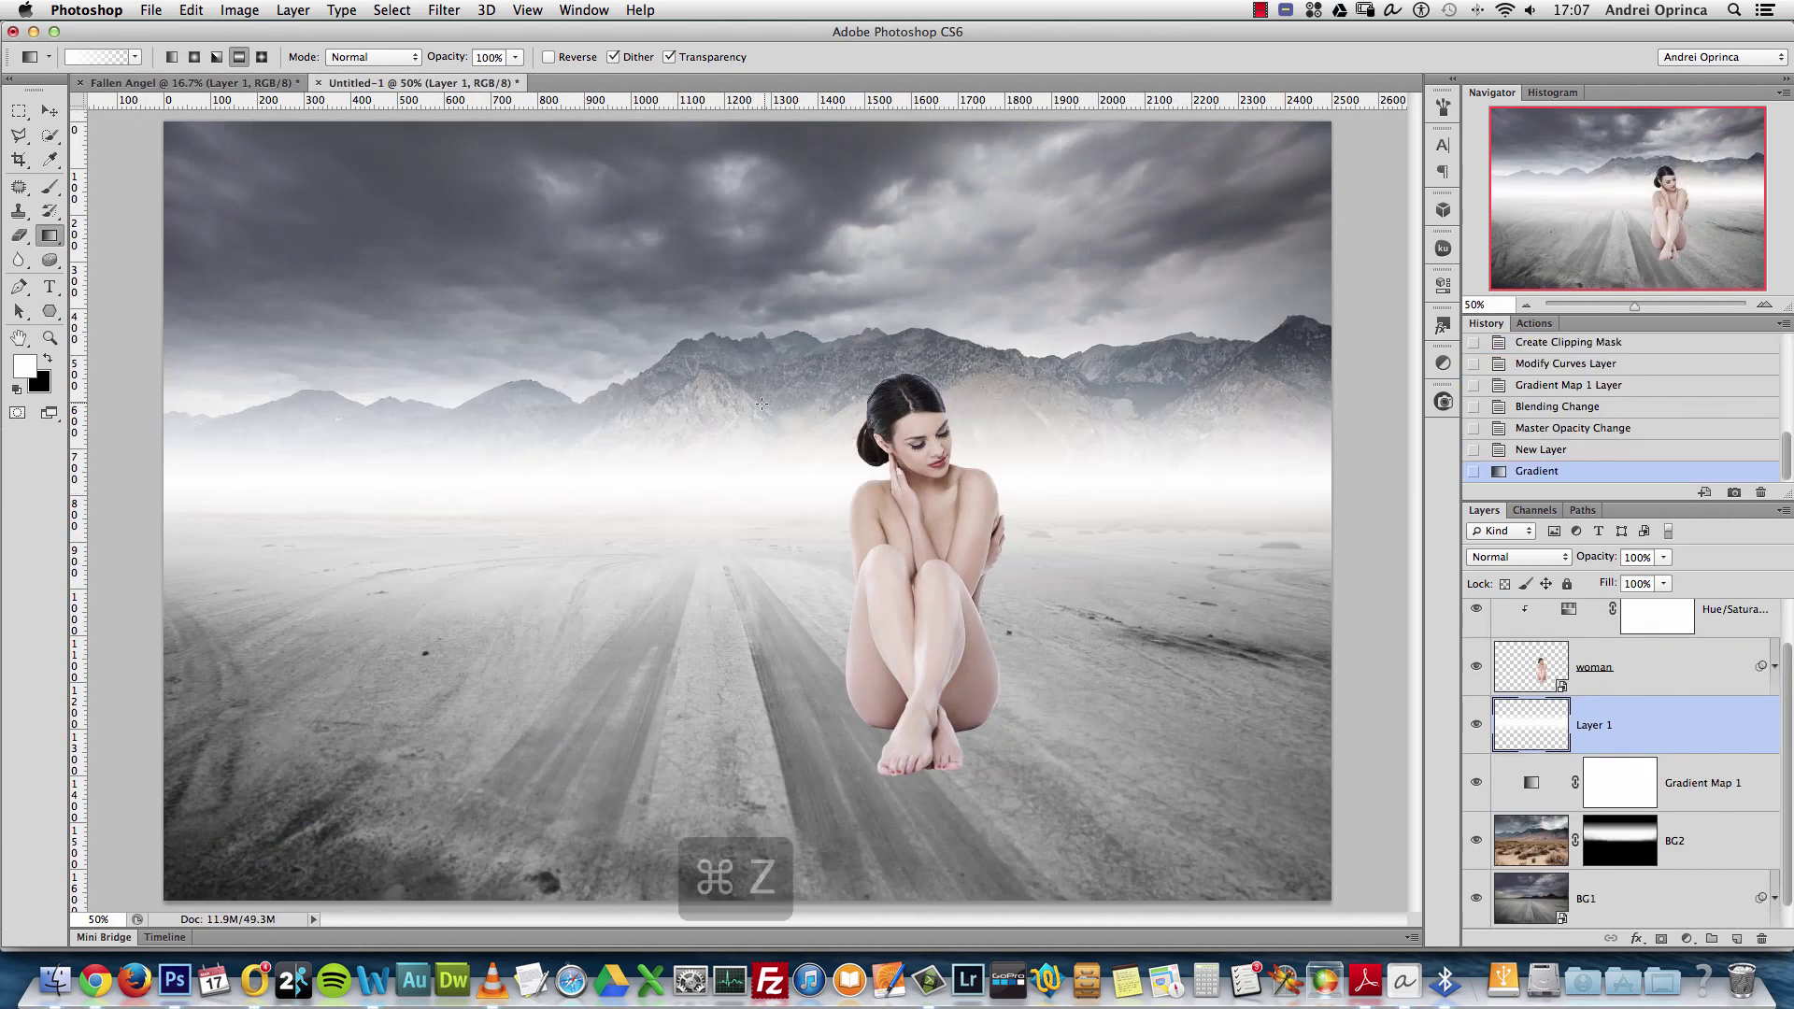
pyautogui.moveTo(751, 315); pyautogui.dragTo(753, 292)
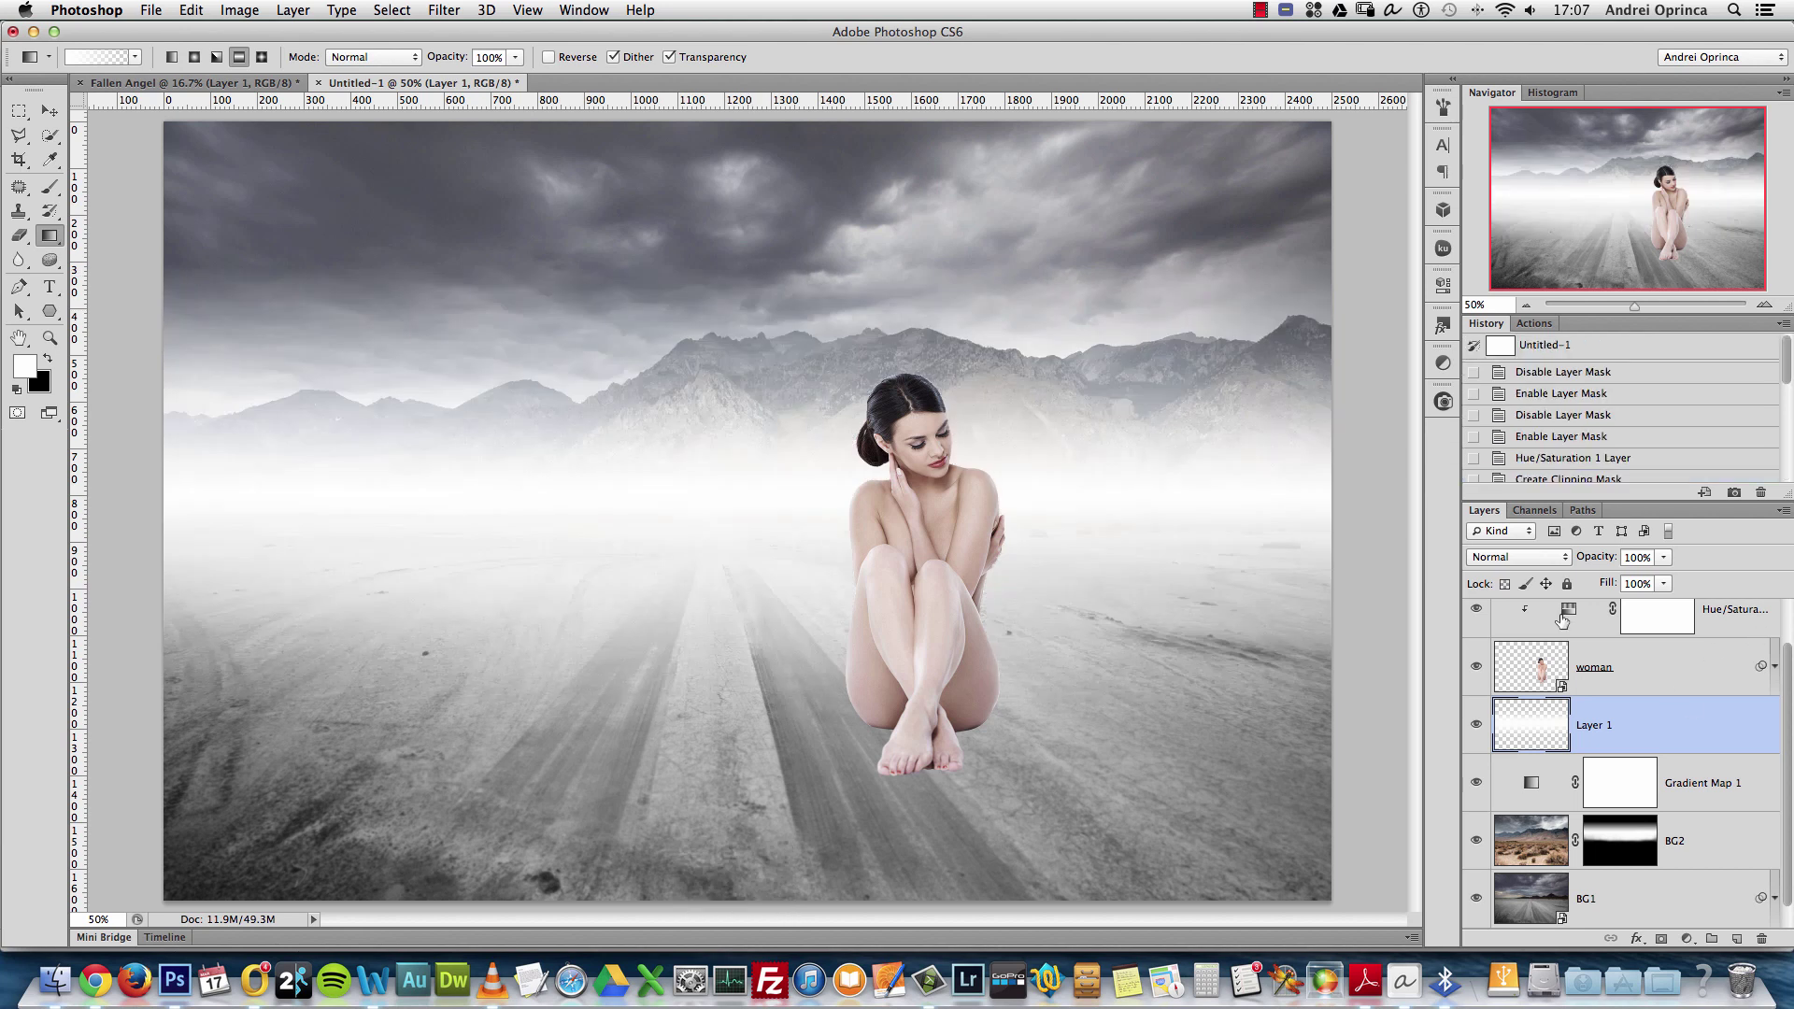
pyautogui.click(1648, 556)
pyautogui.write('80')
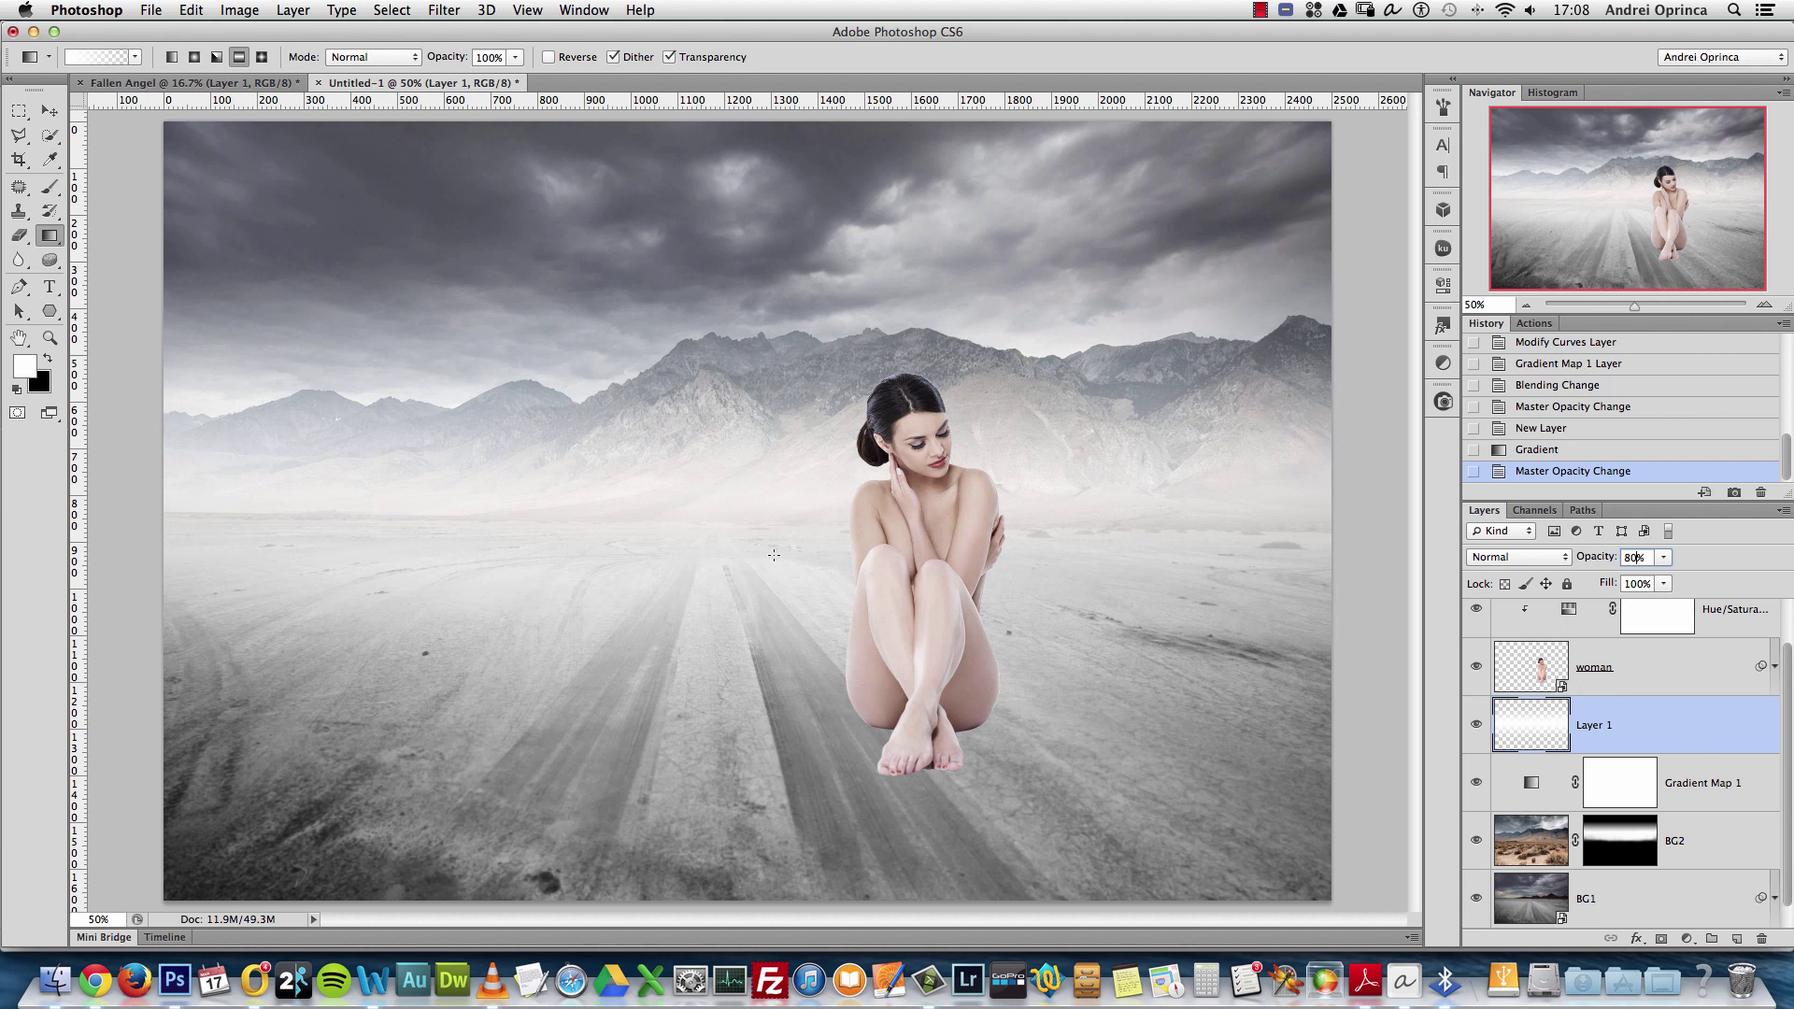
# Open the dragon image Untitled-1.png from the Fallen angel folder
pyautogui.press('super+o')
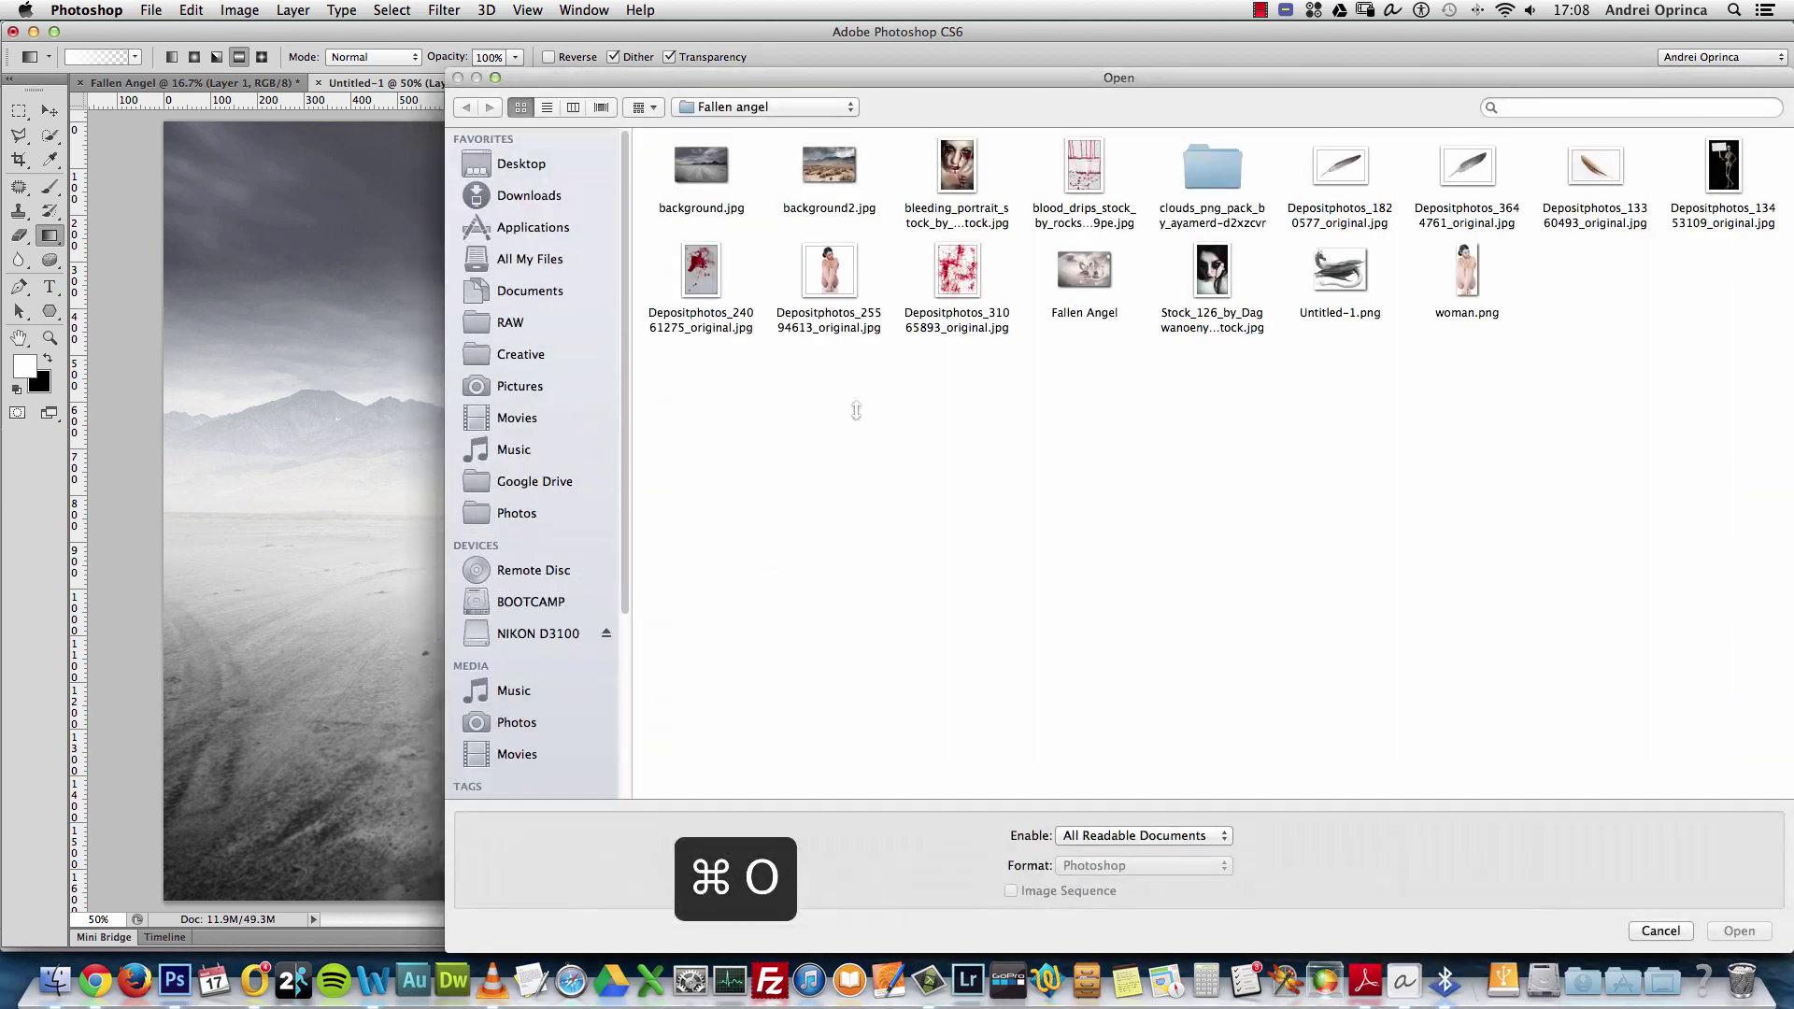
pyautogui.click(1340, 271)
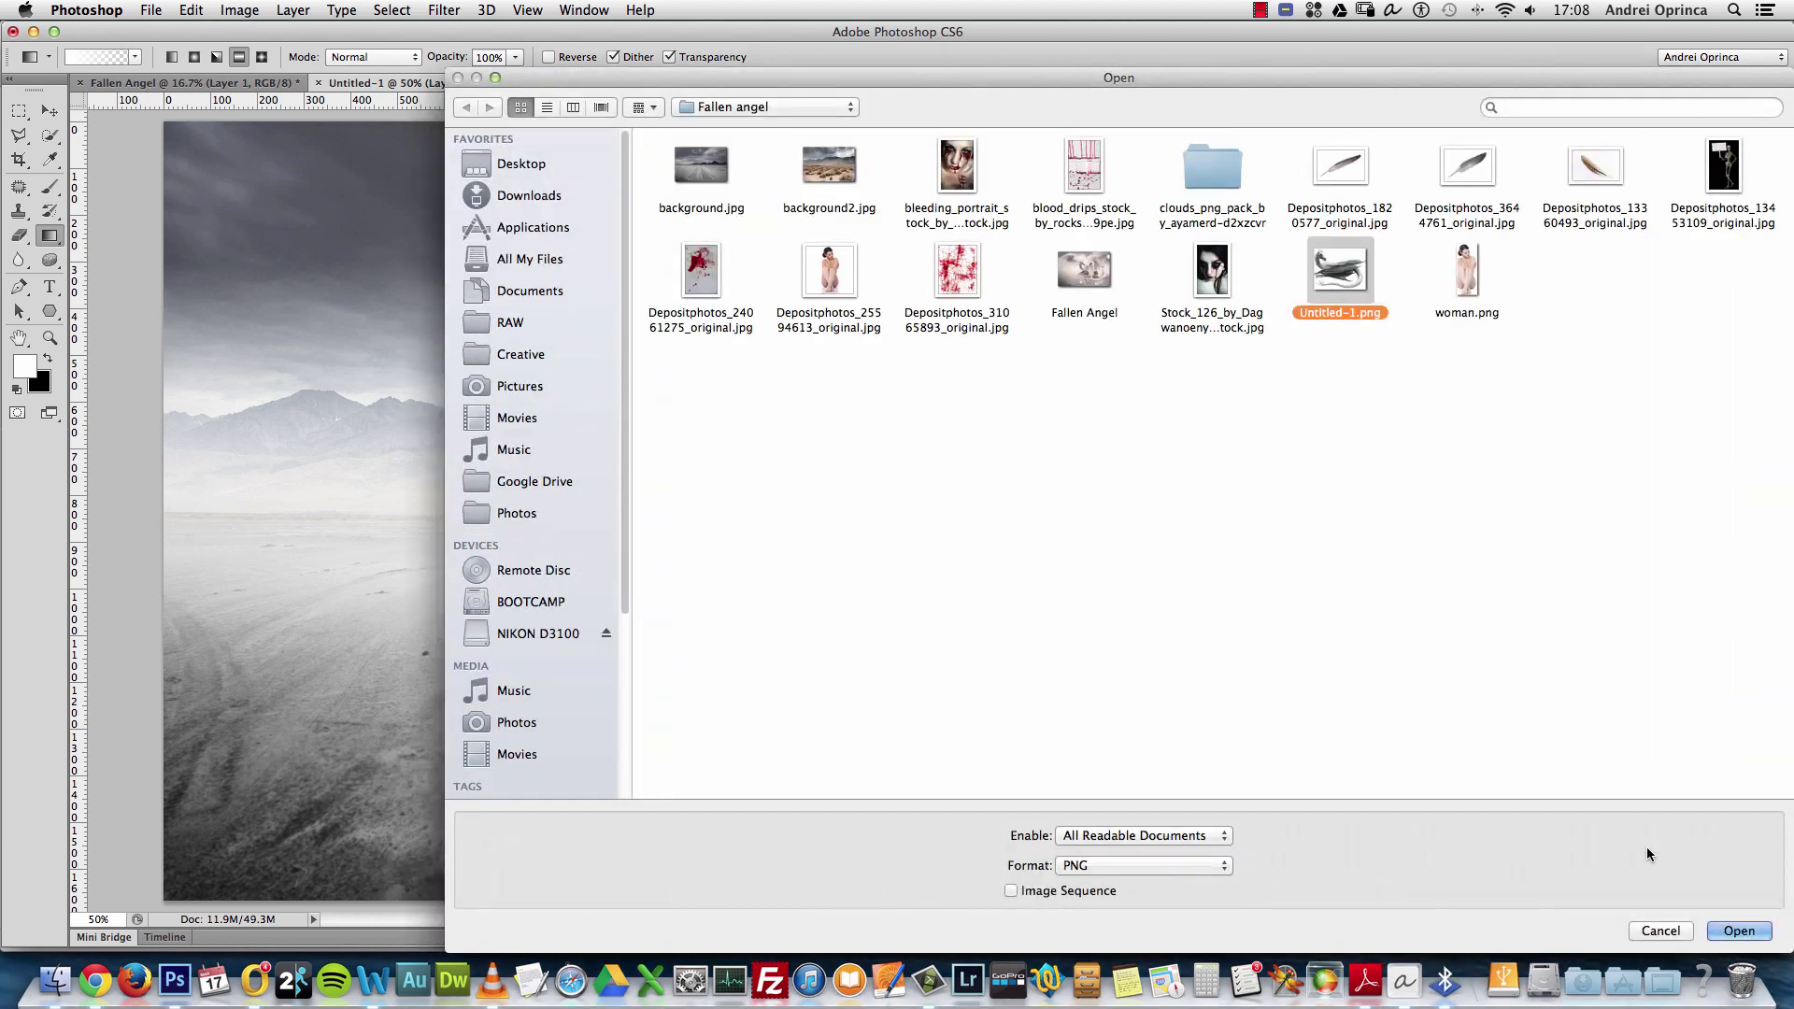
pyautogui.click(1738, 930)
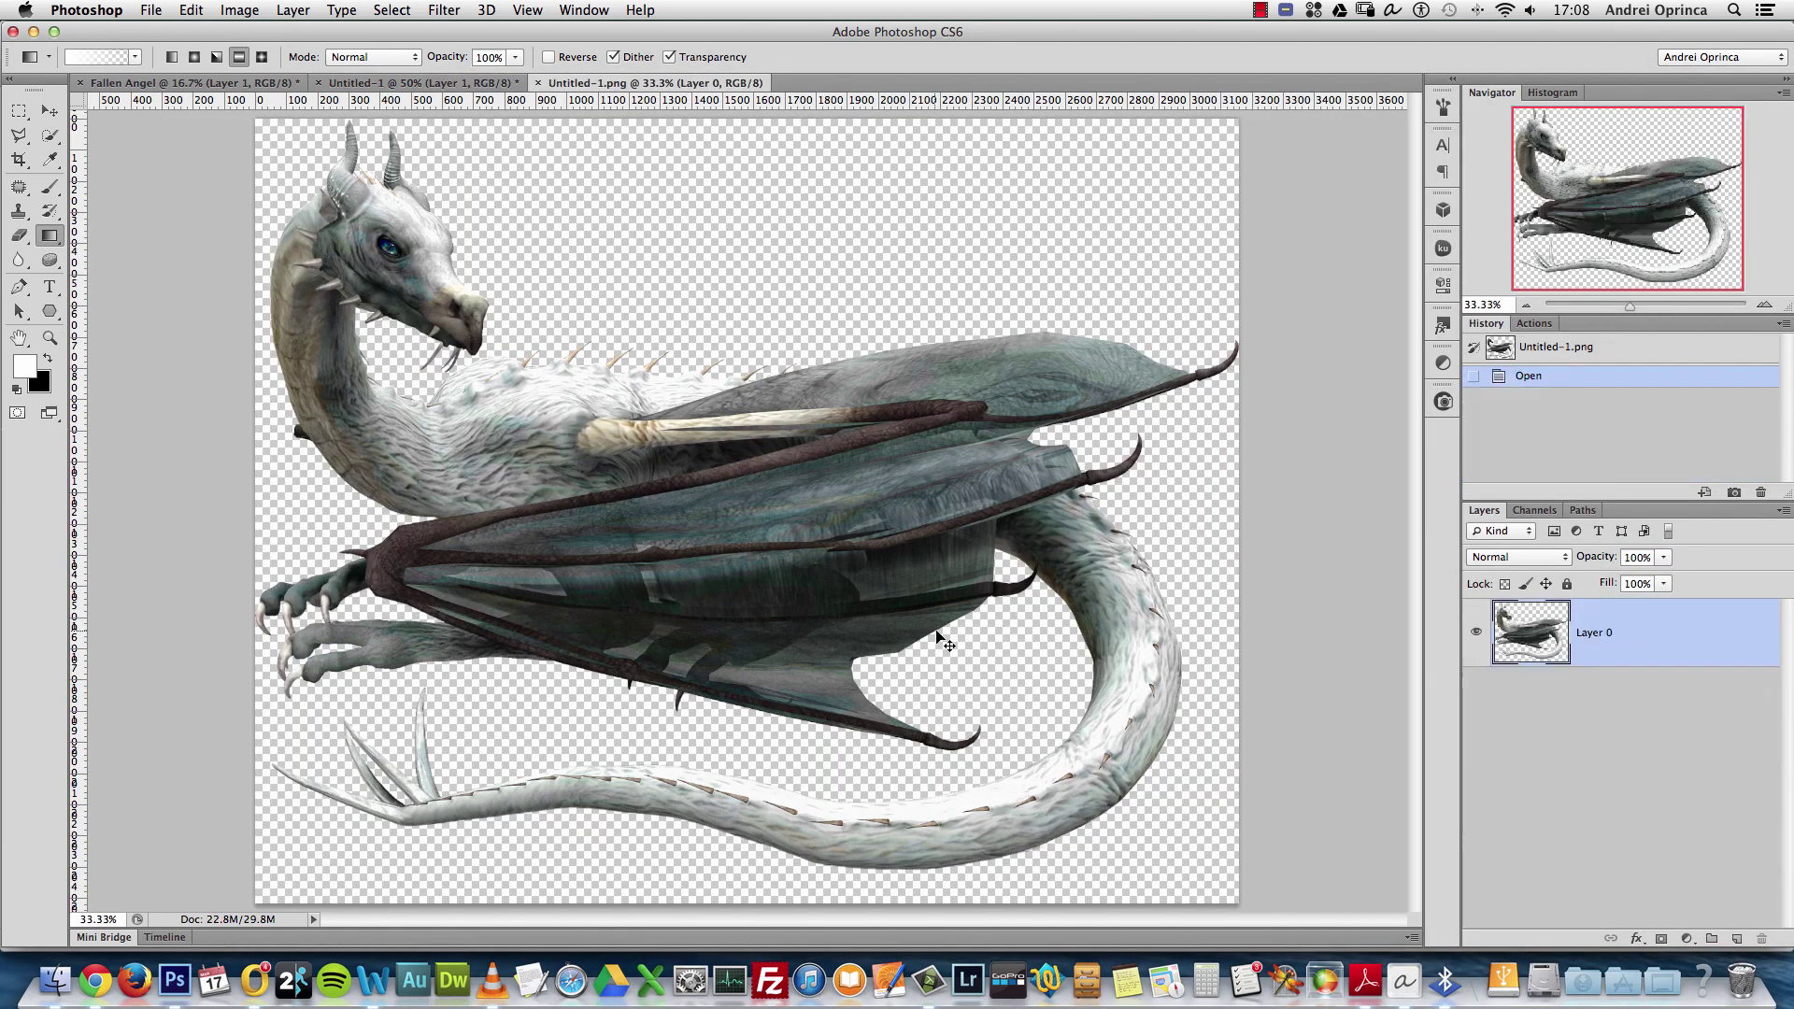
# Copy the entire dragon image and return to the Untitled-1 composition
pyautogui.press('super+a')
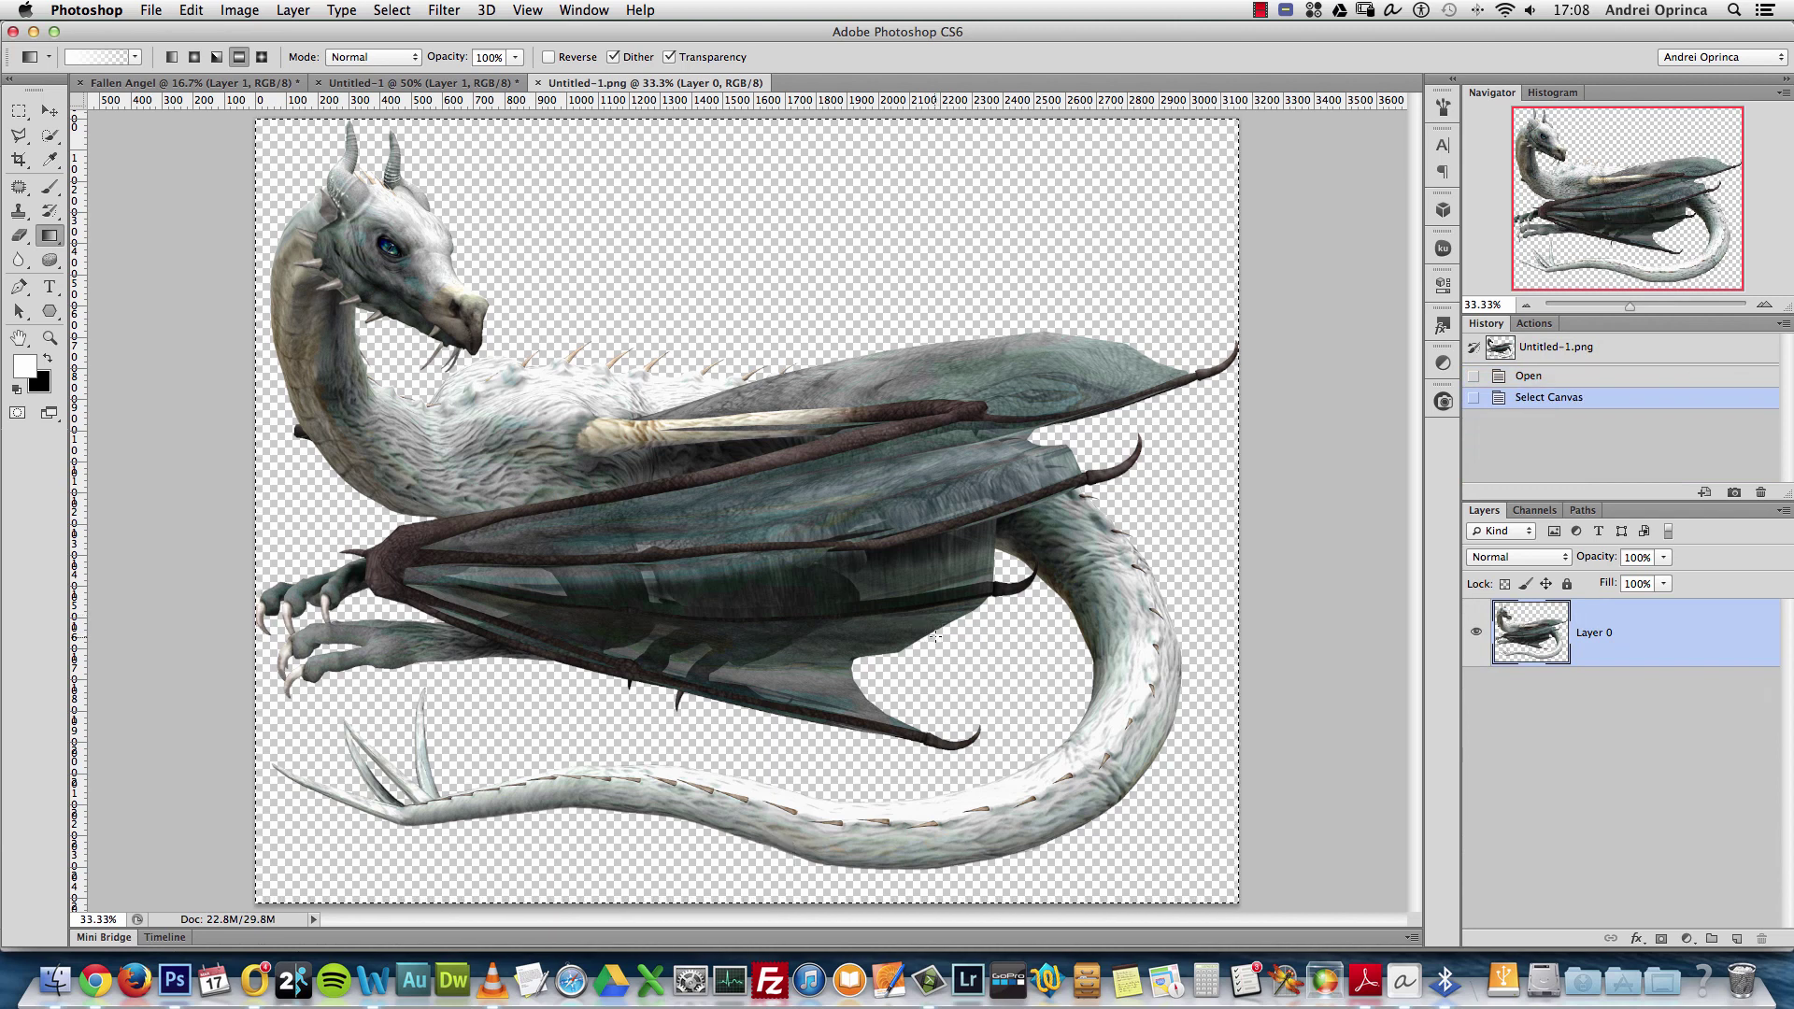
pyautogui.press('super+c')
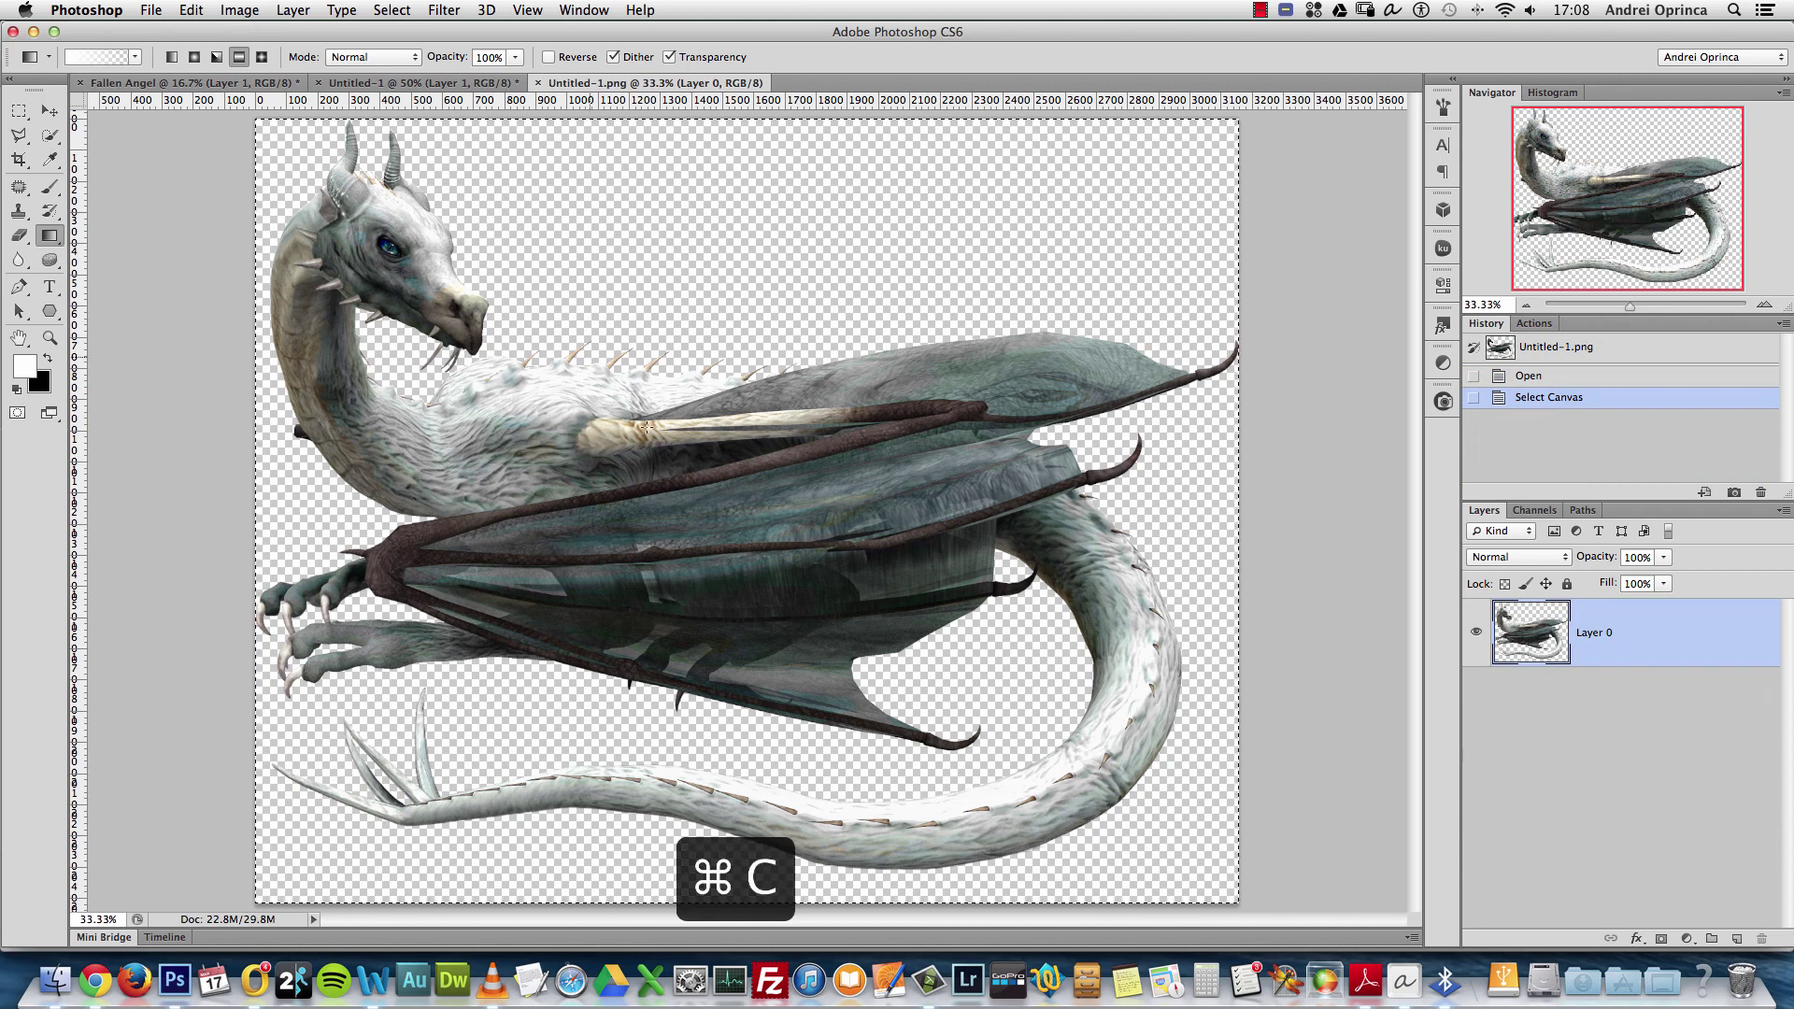
pyautogui.click(390, 84)
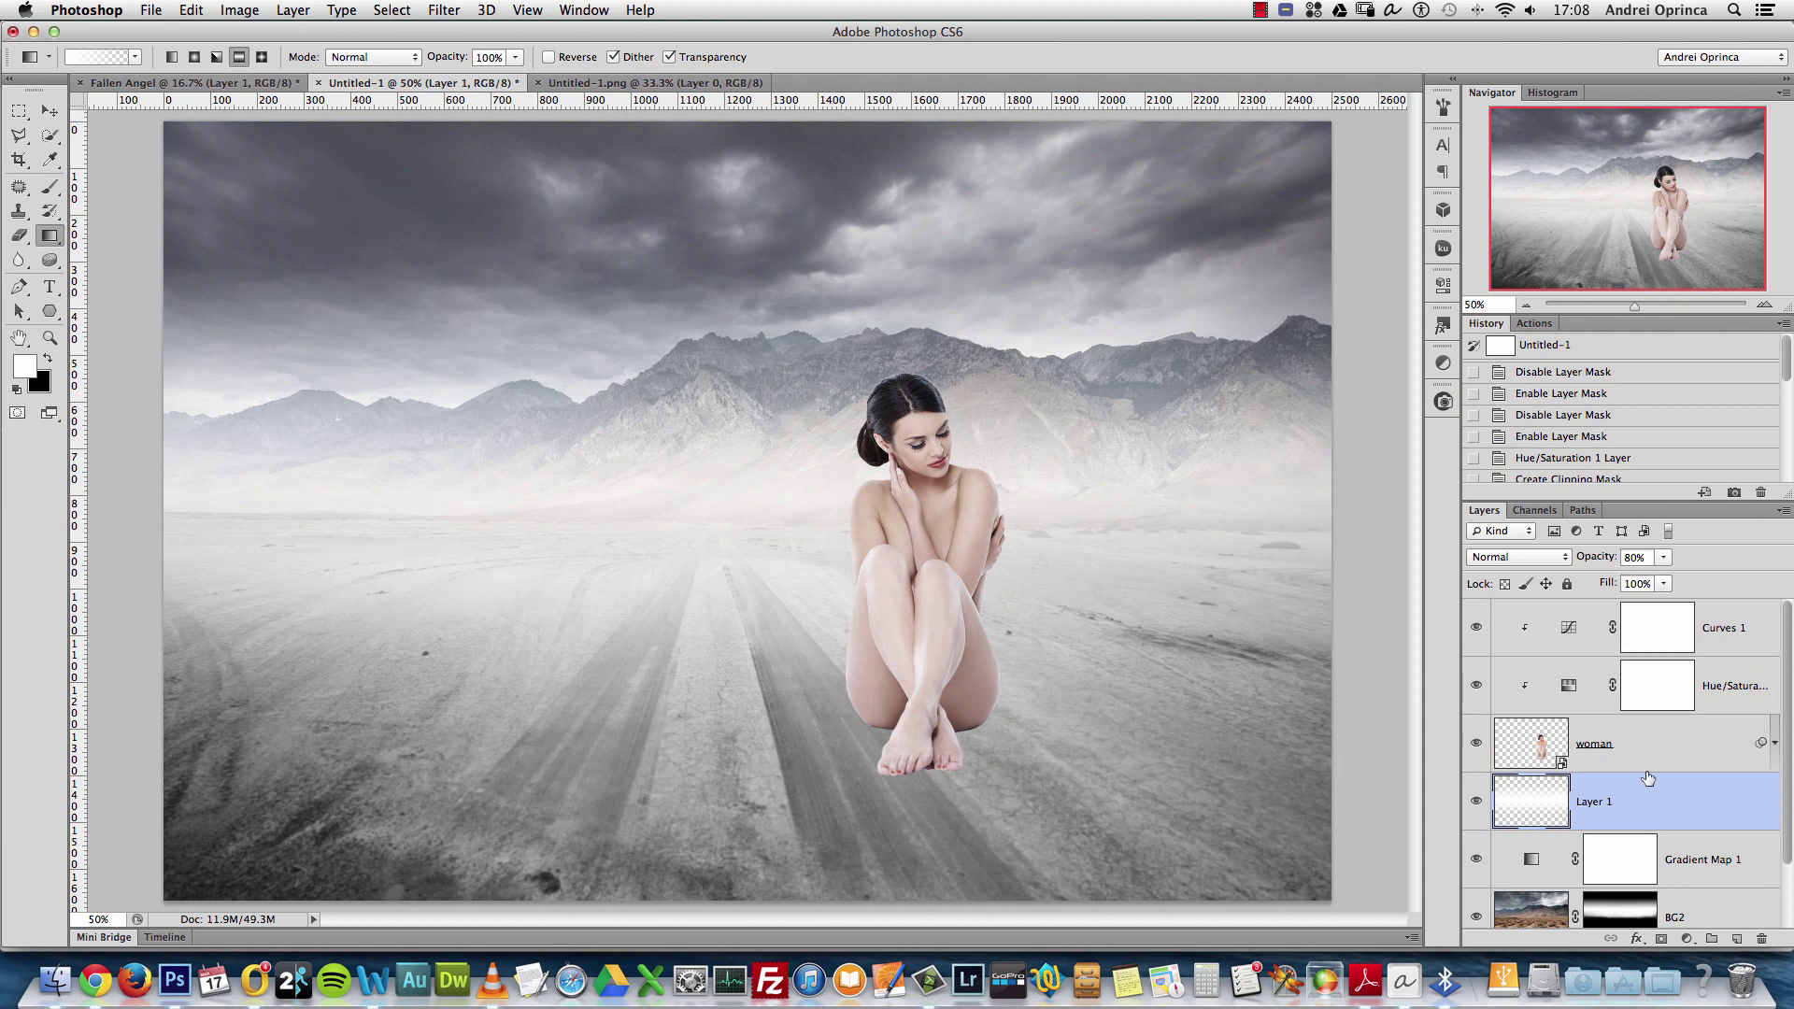
# Rename the fog gradient layer as MYST
pyautogui.doubleClick(1593, 803)
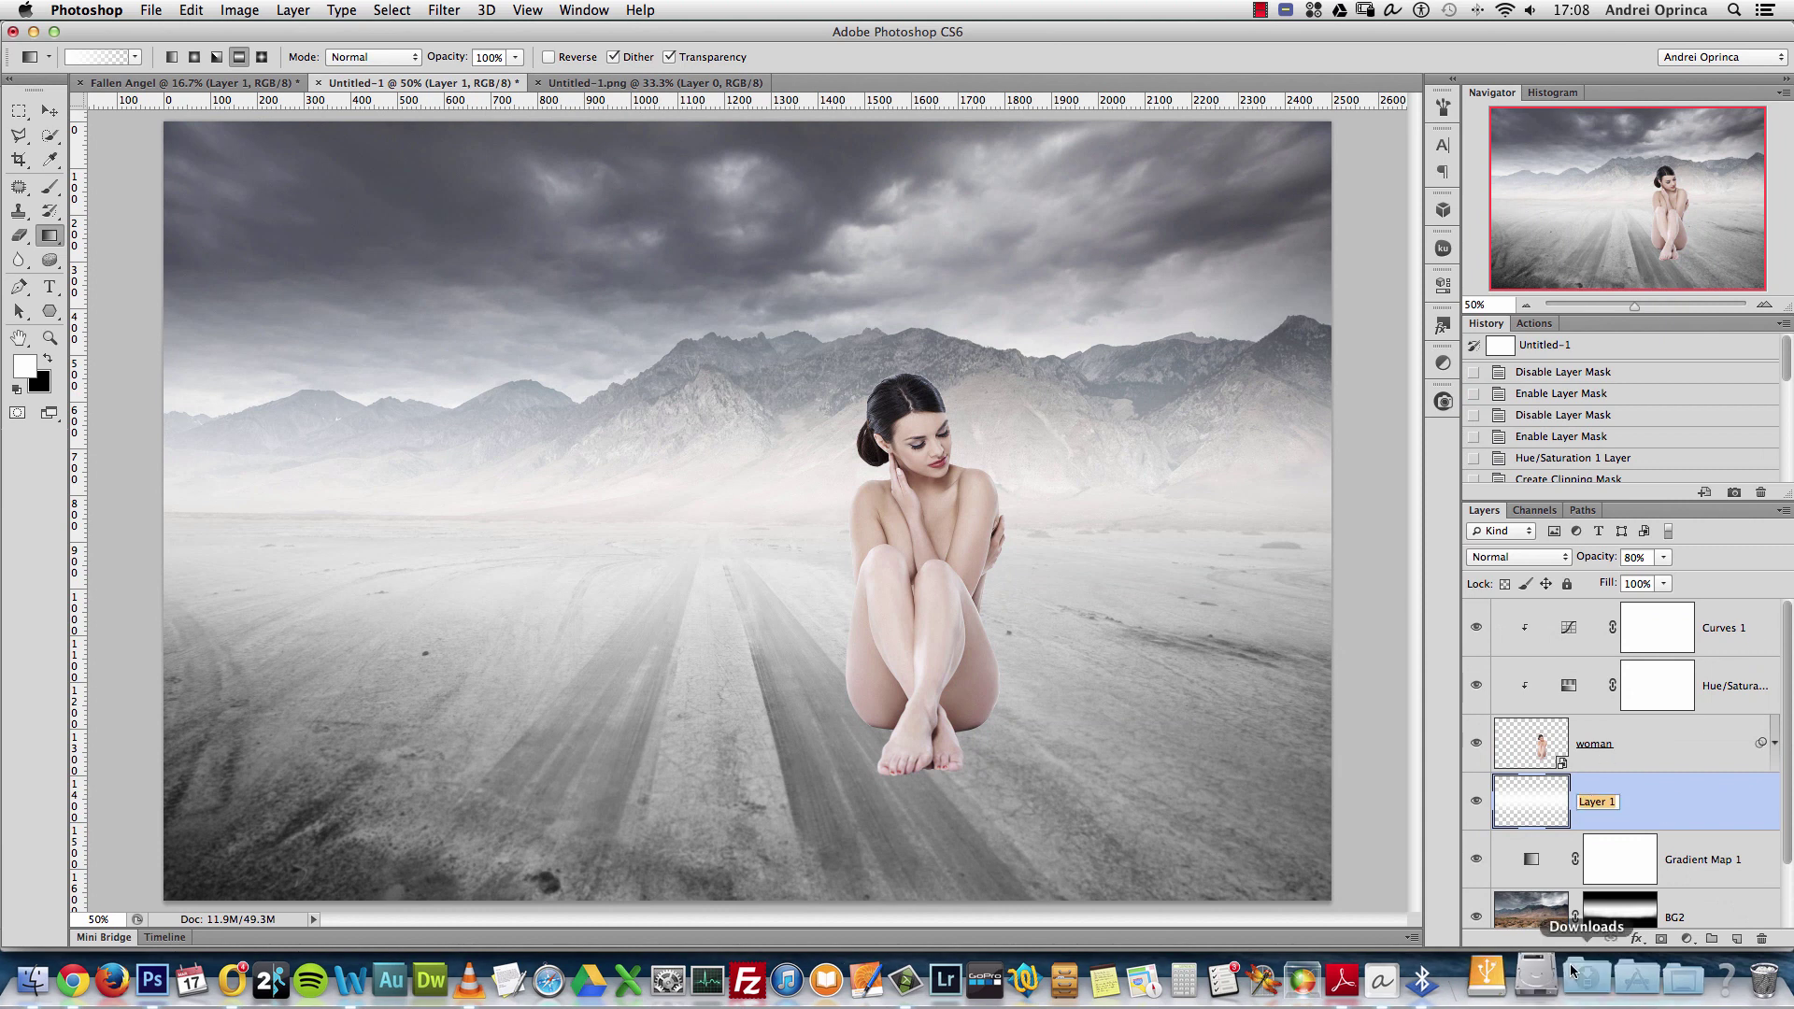
pyautogui.write('MYST')
pyautogui.press('Return')
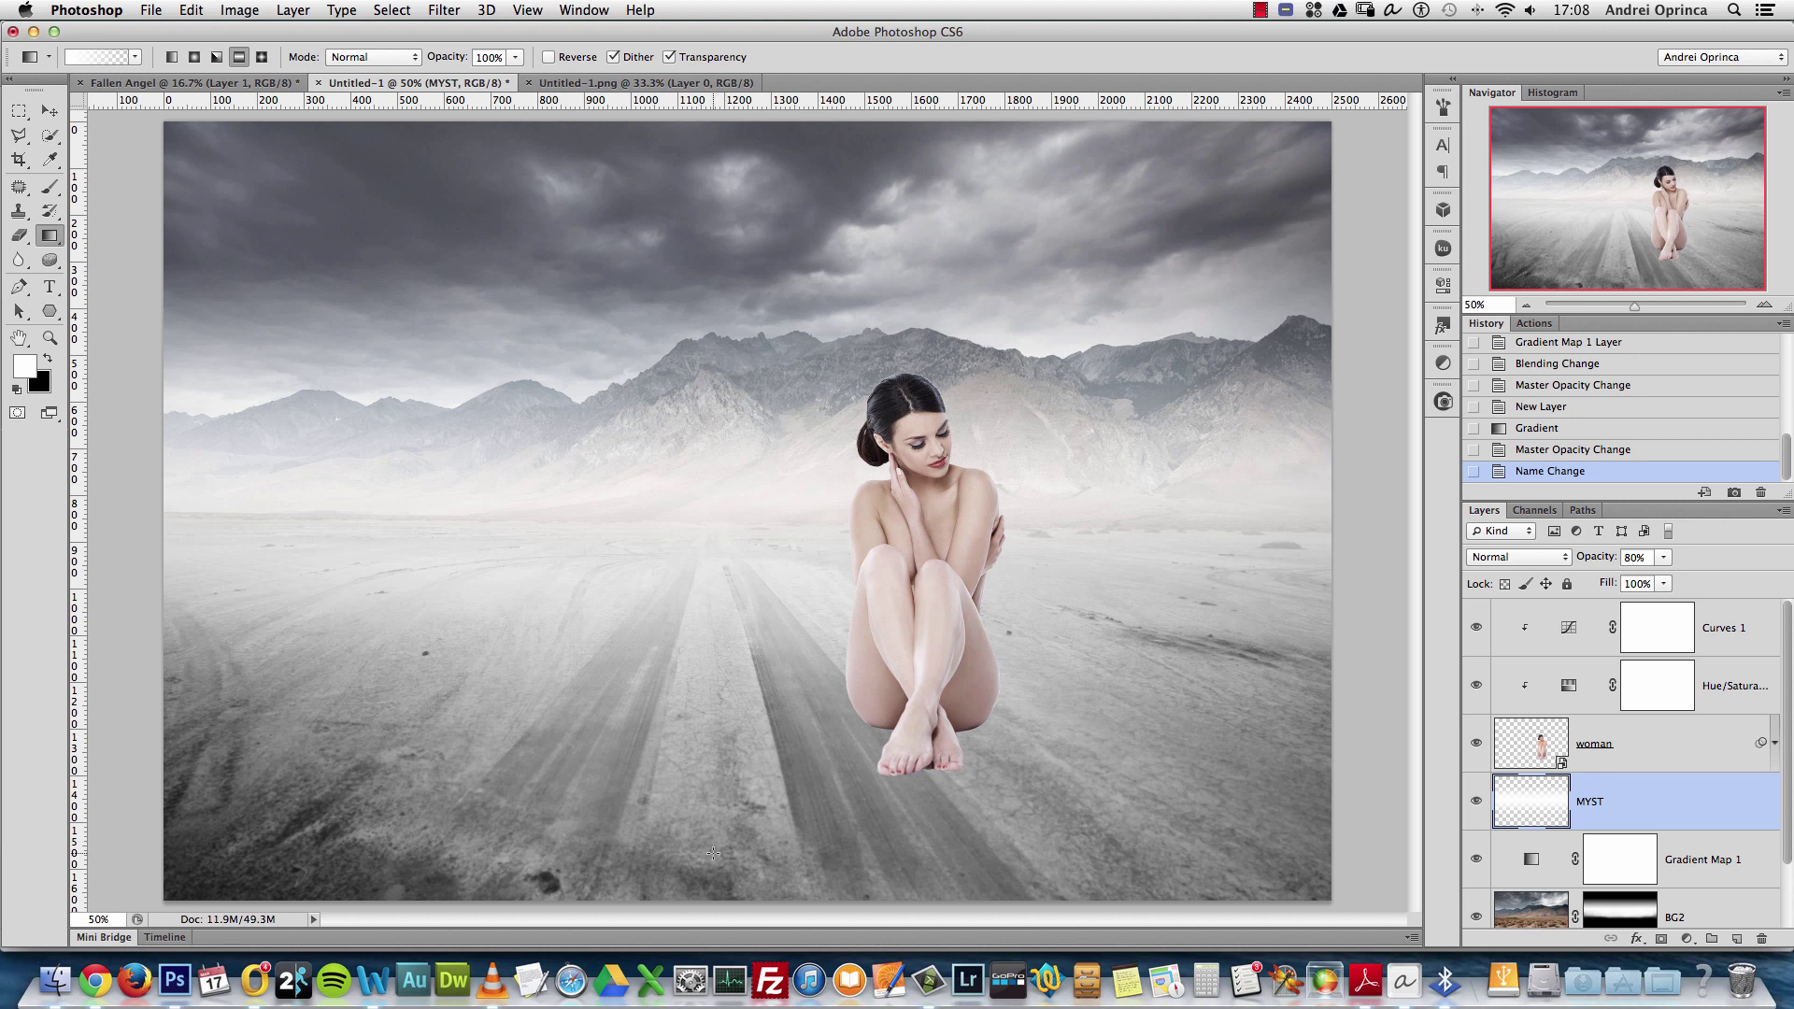
# Paste the copied dragon above the MYST layer and name its layer "dragon"
pyautogui.press('super+v')
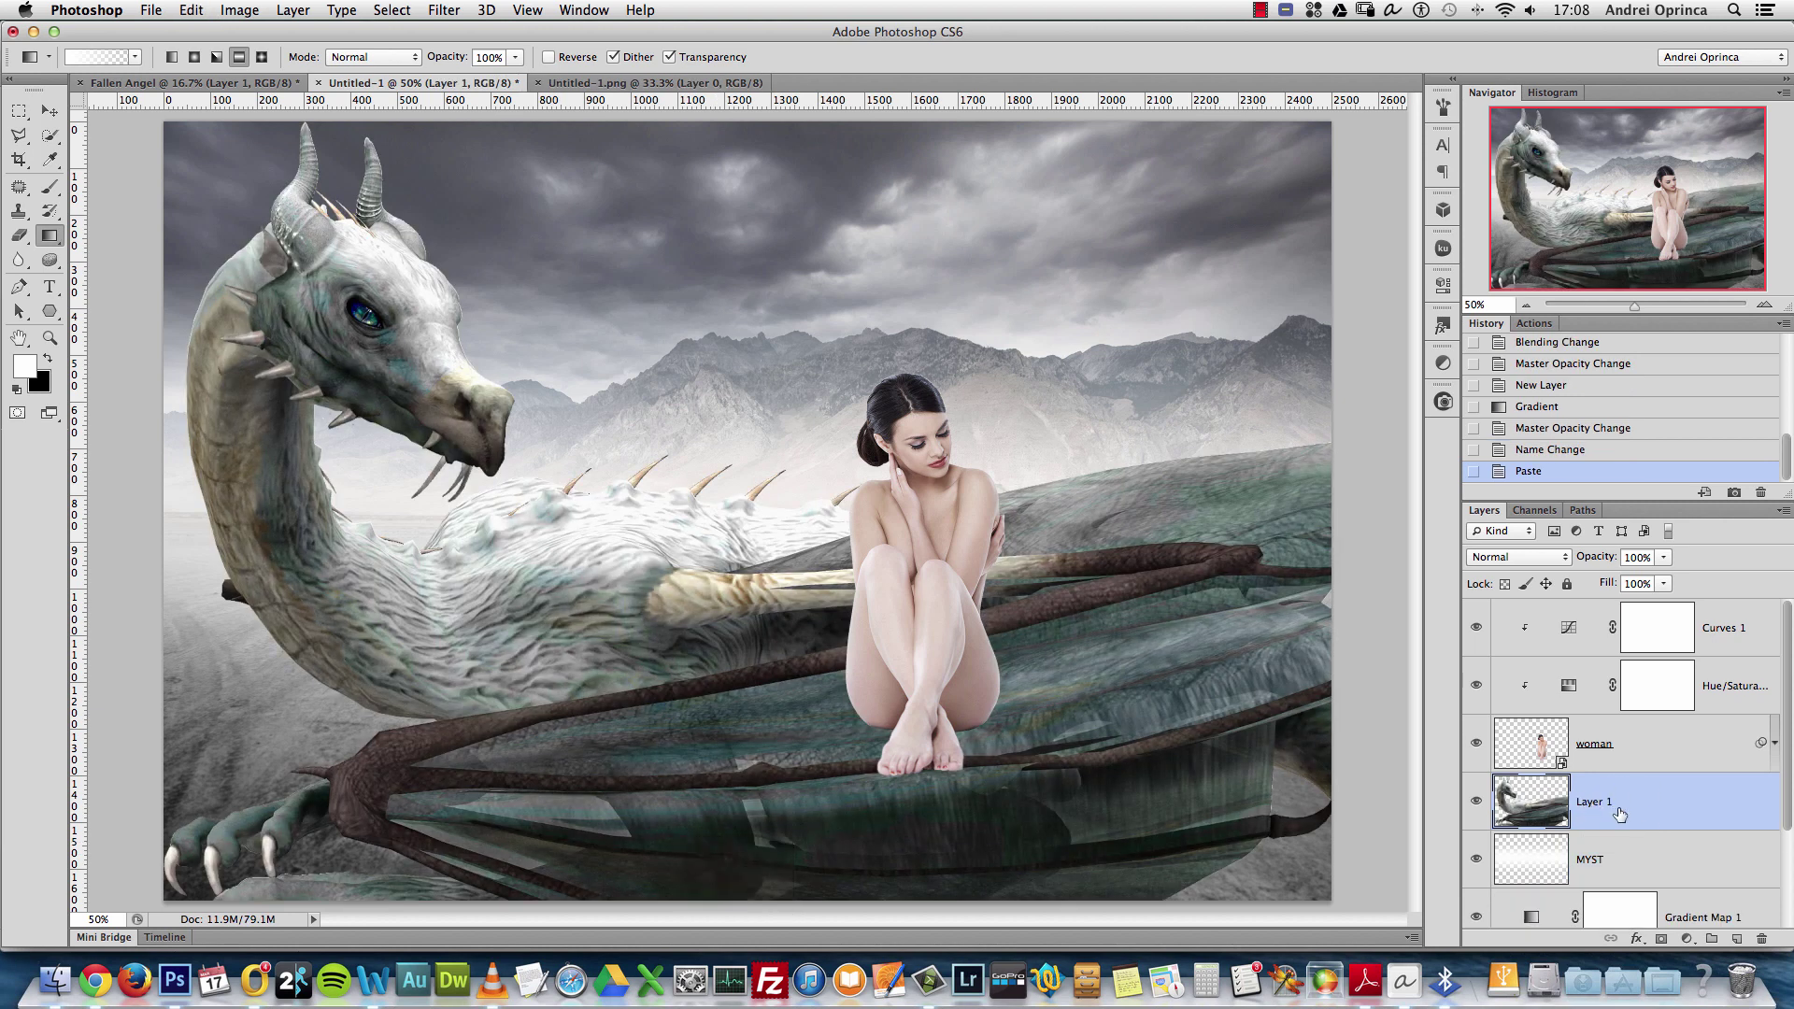
pyautogui.doubleClick(1586, 803)
pyautogui.write('dragon')
pyautogui.press('Return')
pyautogui.press('super+t')
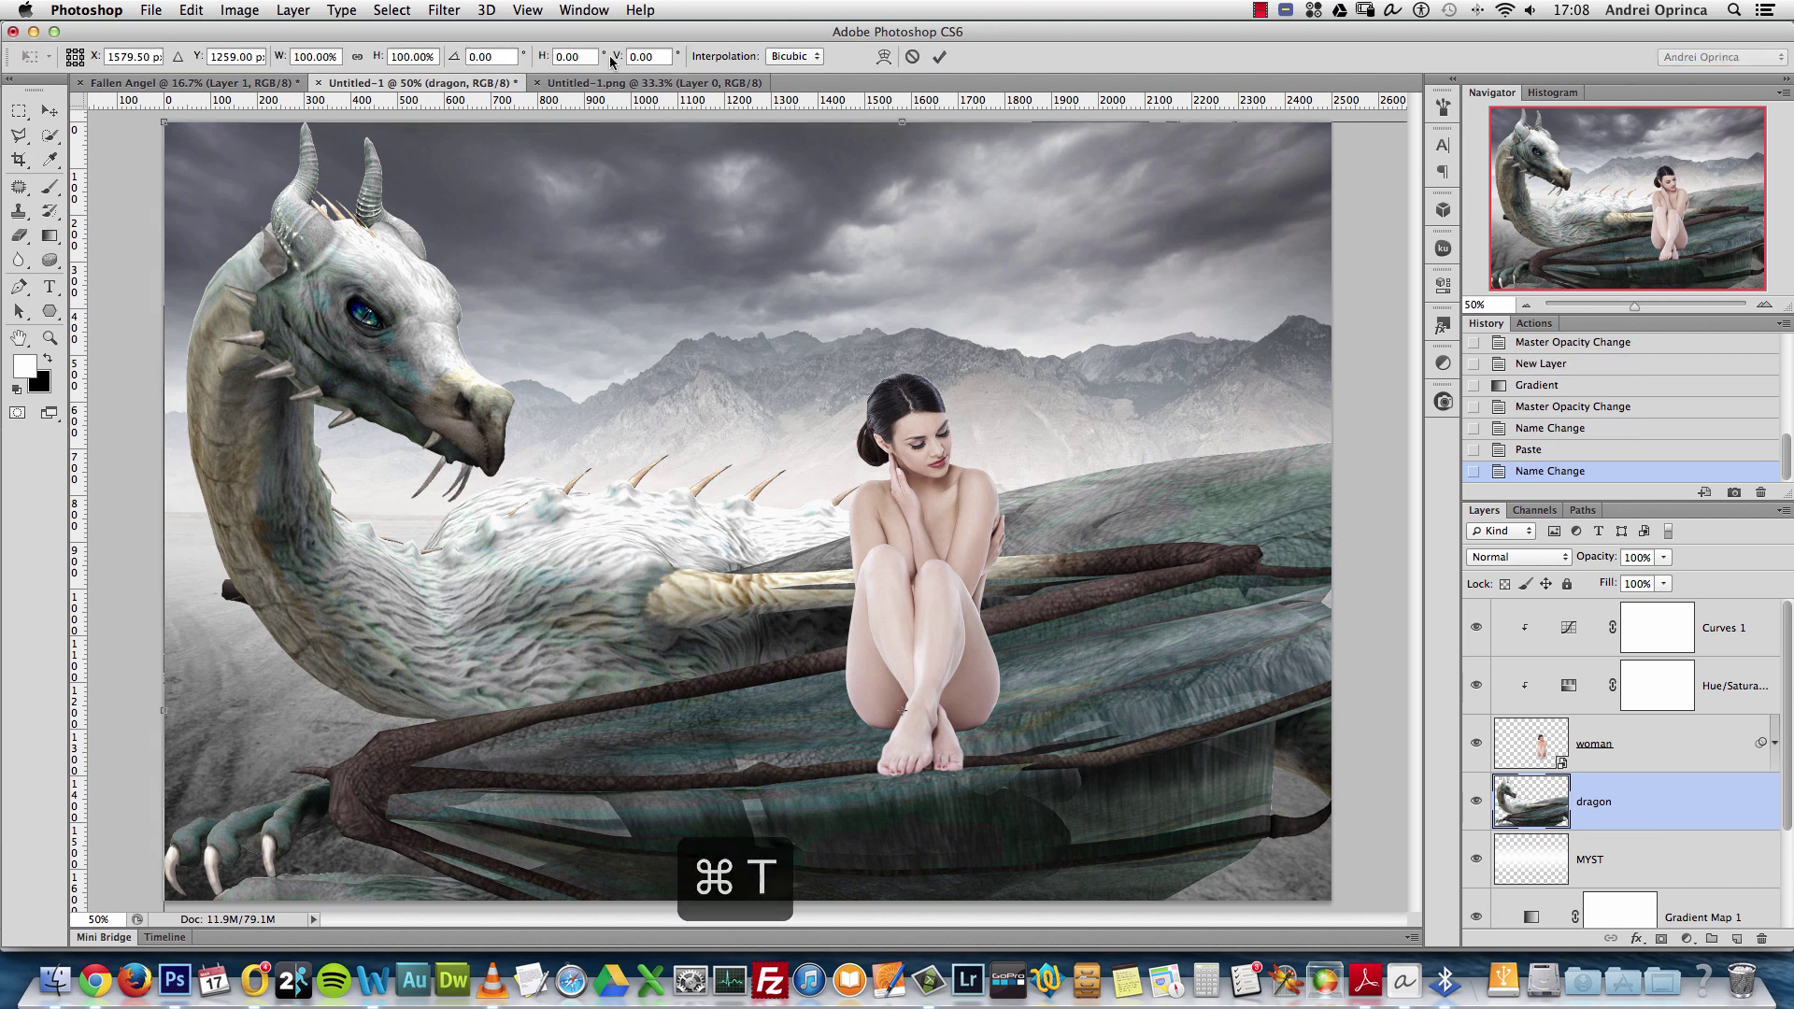
pyautogui.click(360, 57)
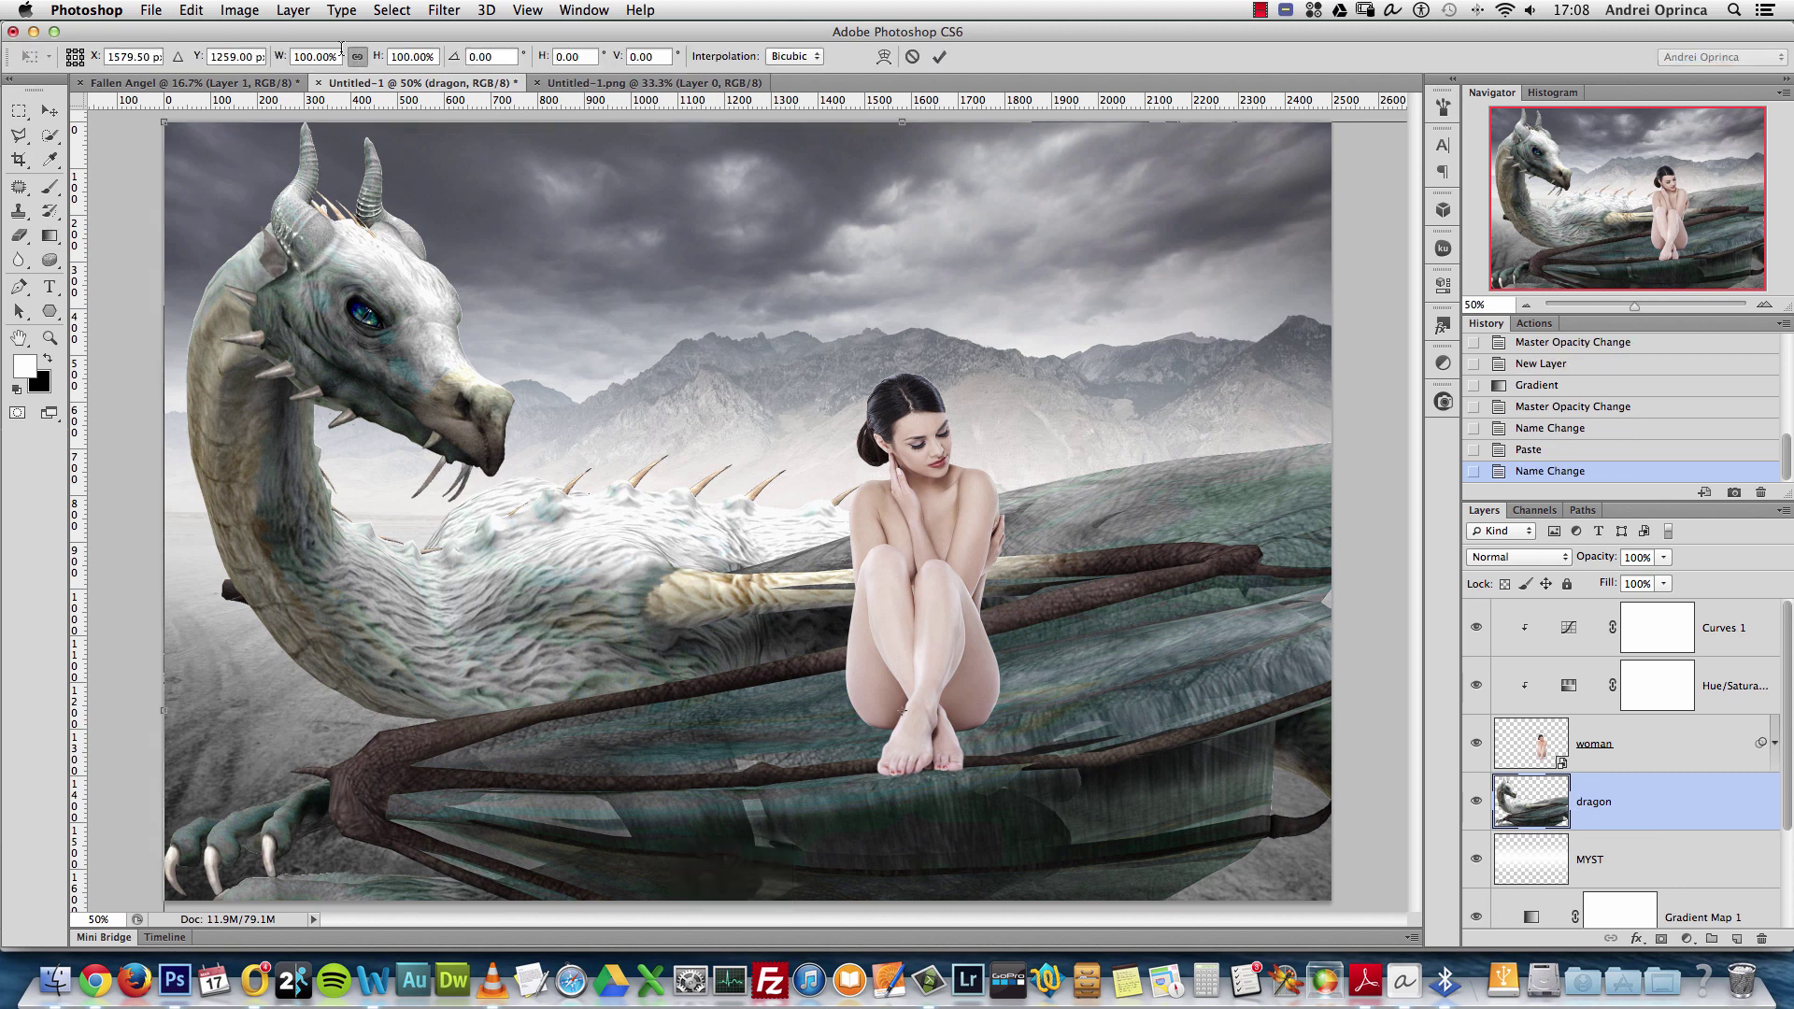
pyautogui.click(338, 56)
pyautogui.write('50')
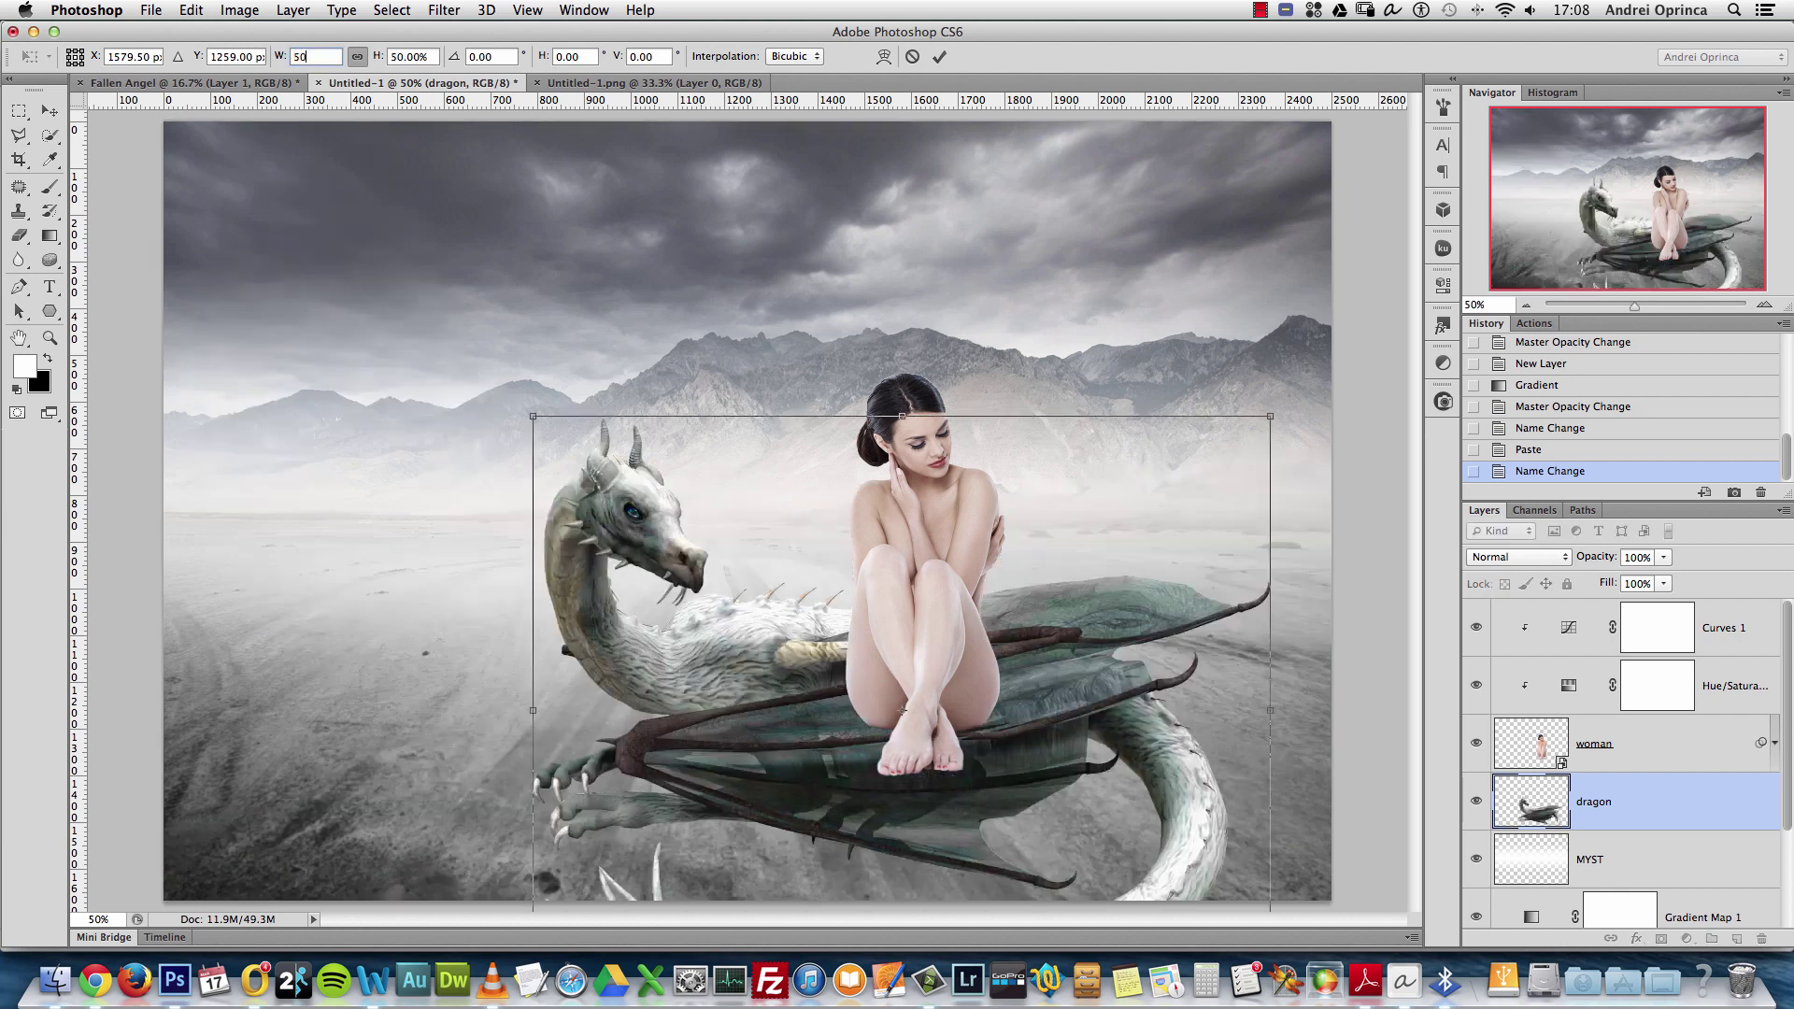
pyautogui.moveTo(979, 739); pyautogui.dragTo(1025, 542)
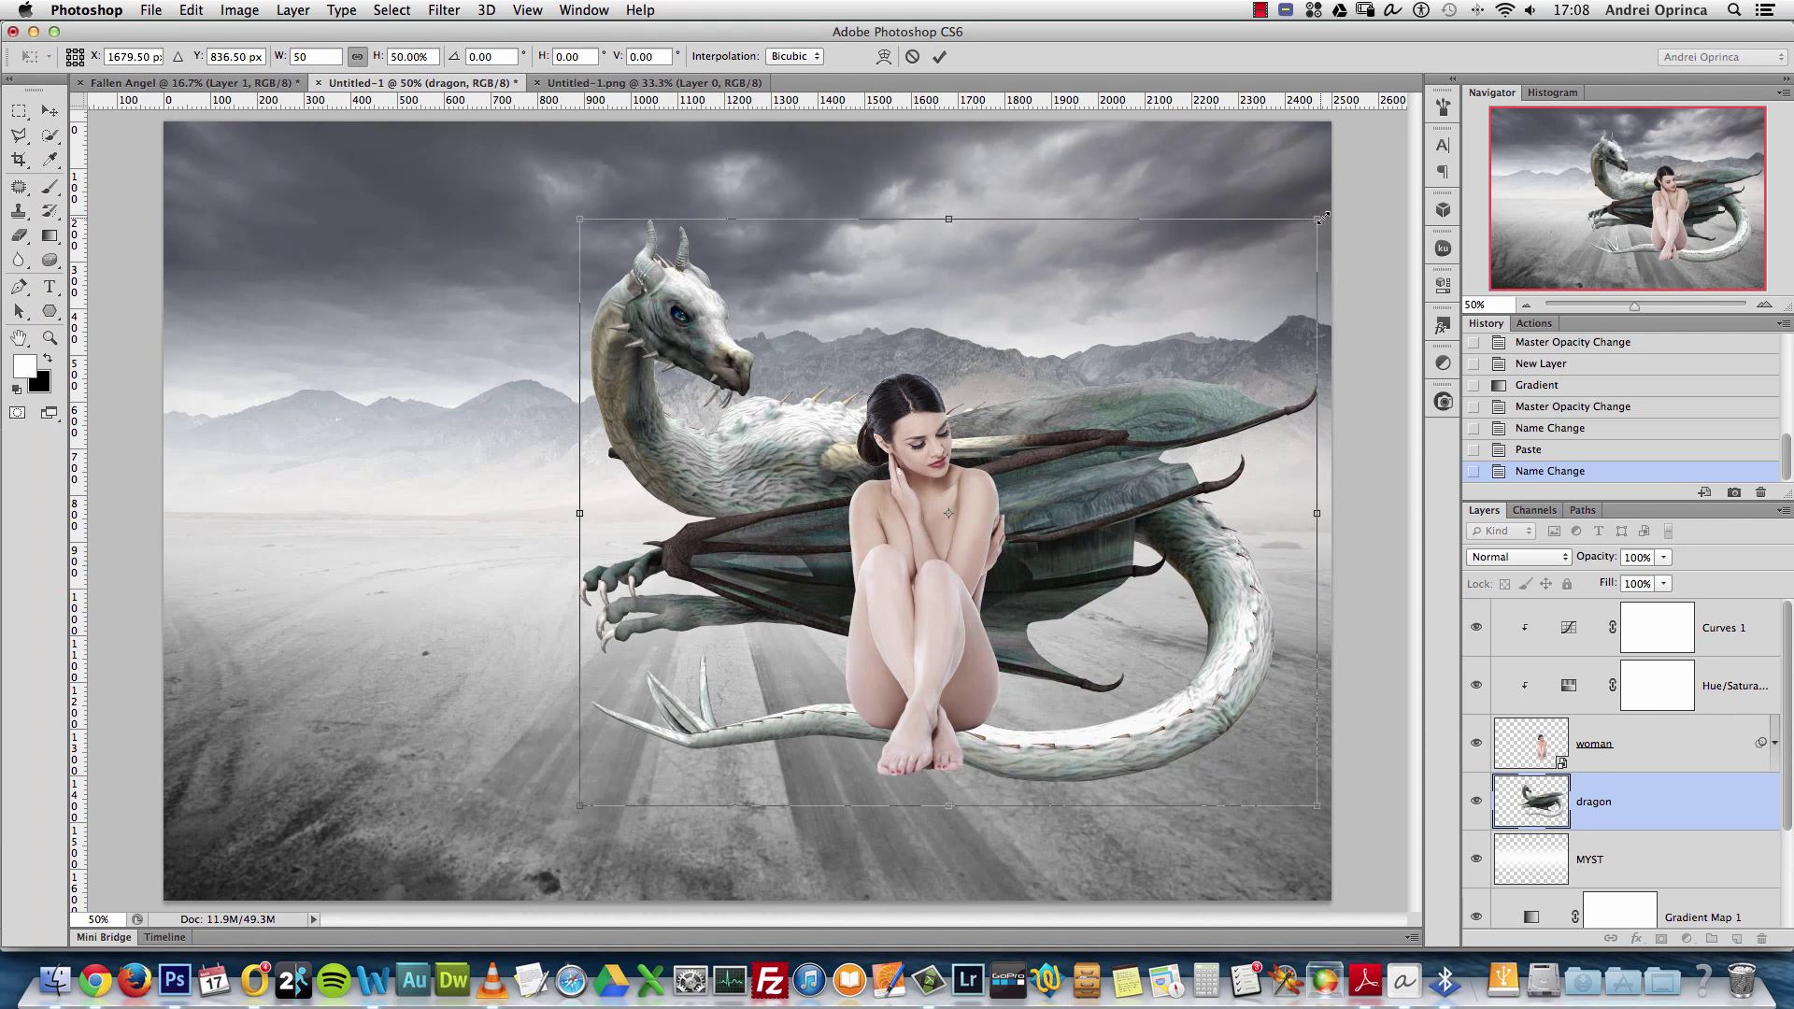
pyautogui.moveTo(1320, 217); pyautogui.dragTo(1221, 245)
pyautogui.moveTo(1052, 574); pyautogui.dragTo(1039, 530)
# Check the Fallen Angel document, then try scaling the dragon proportionally to 50% and down to about 39% behind the woman
pyautogui.click(241, 84)
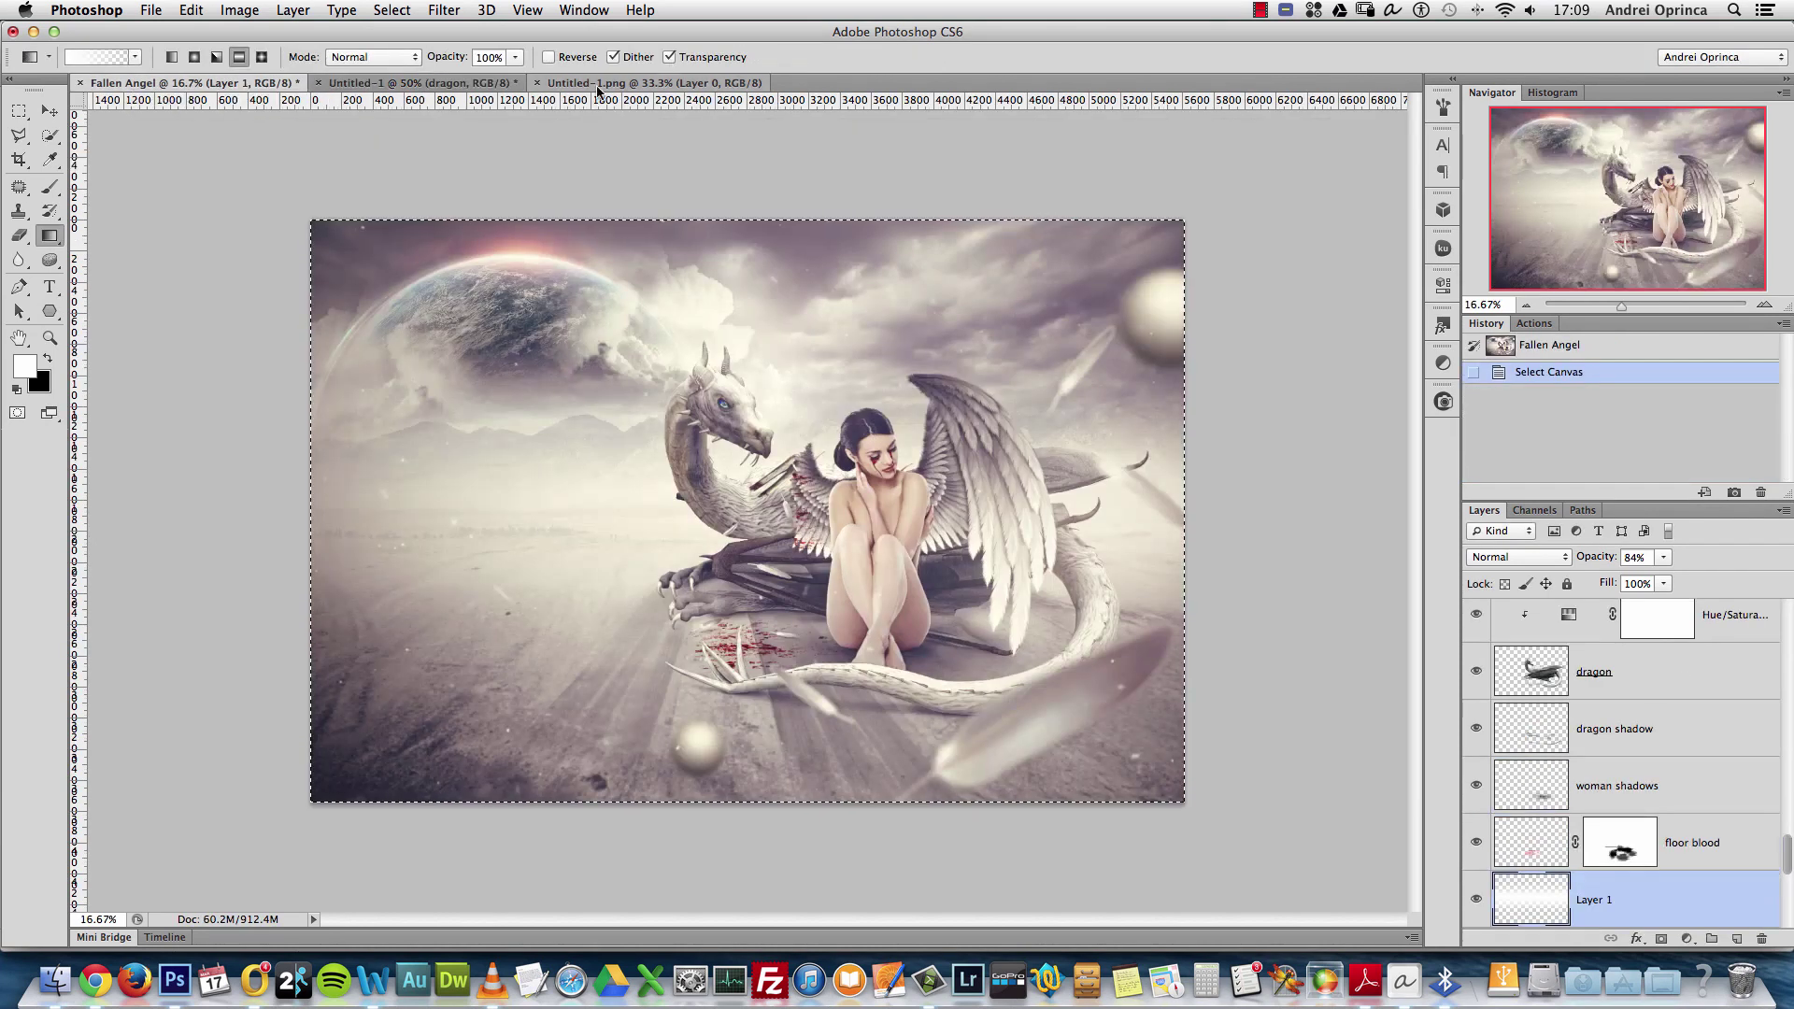
pyautogui.click(489, 84)
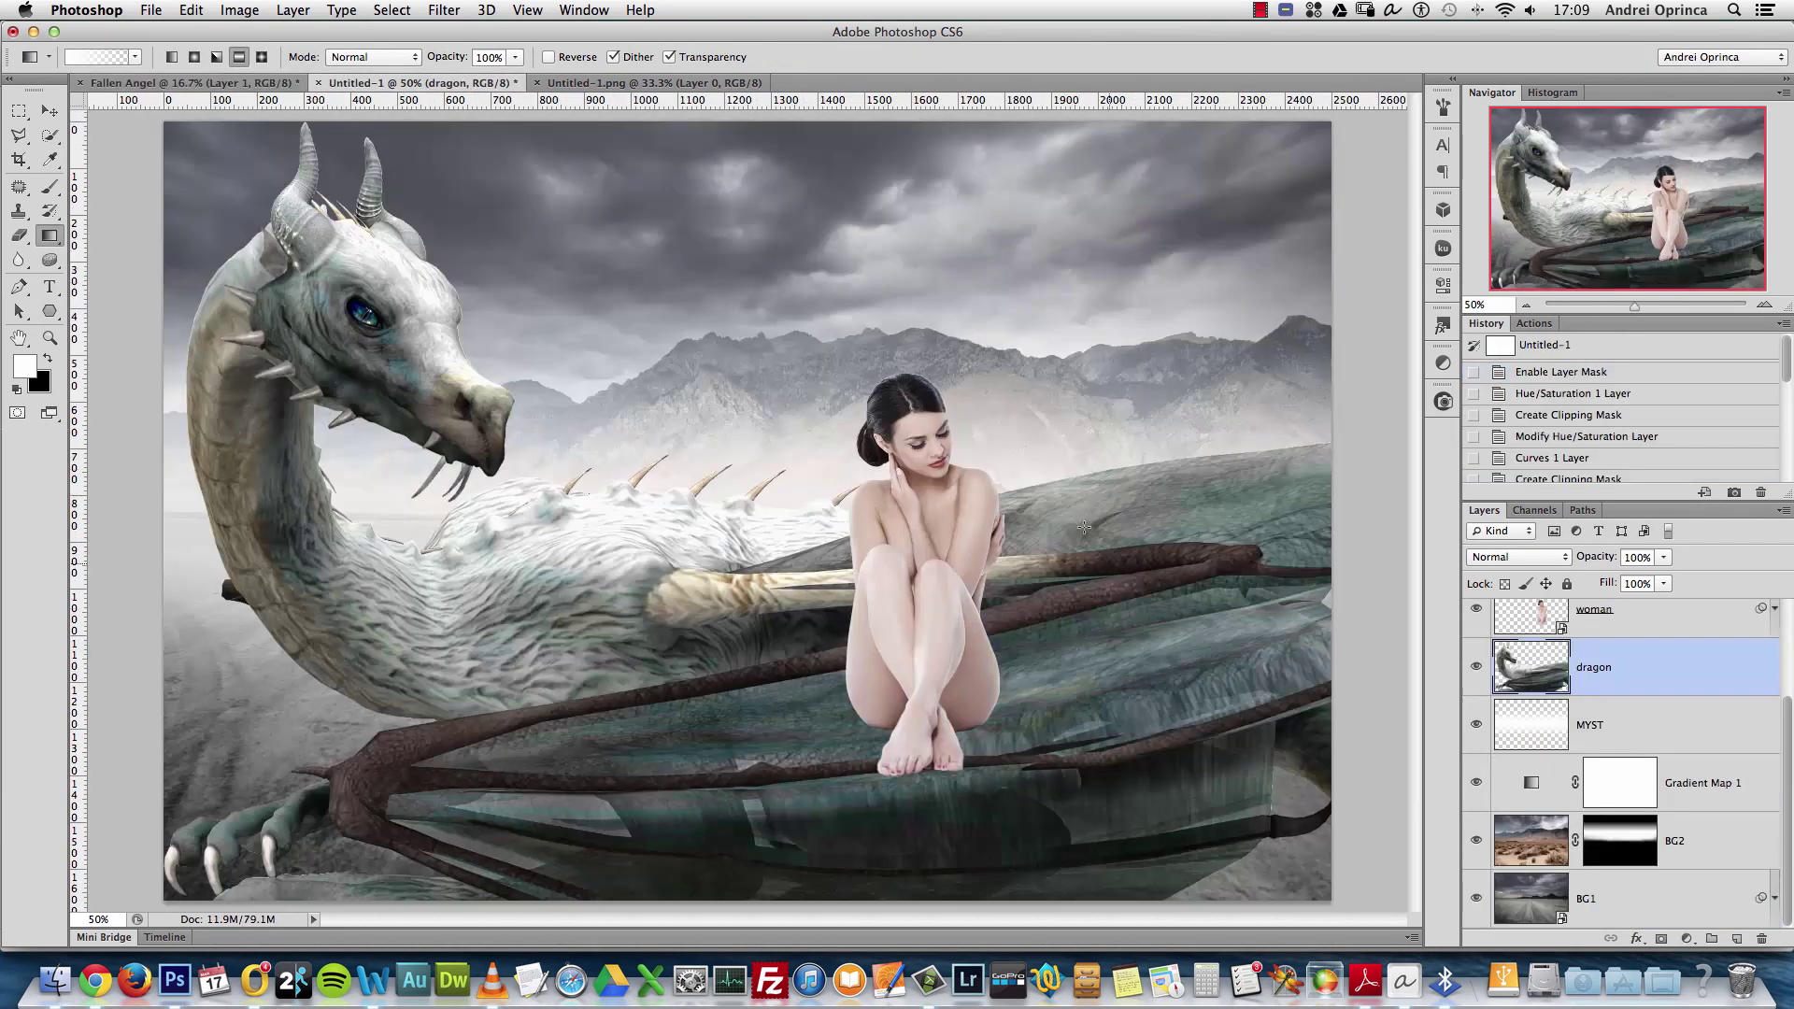
pyautogui.press('super+t')
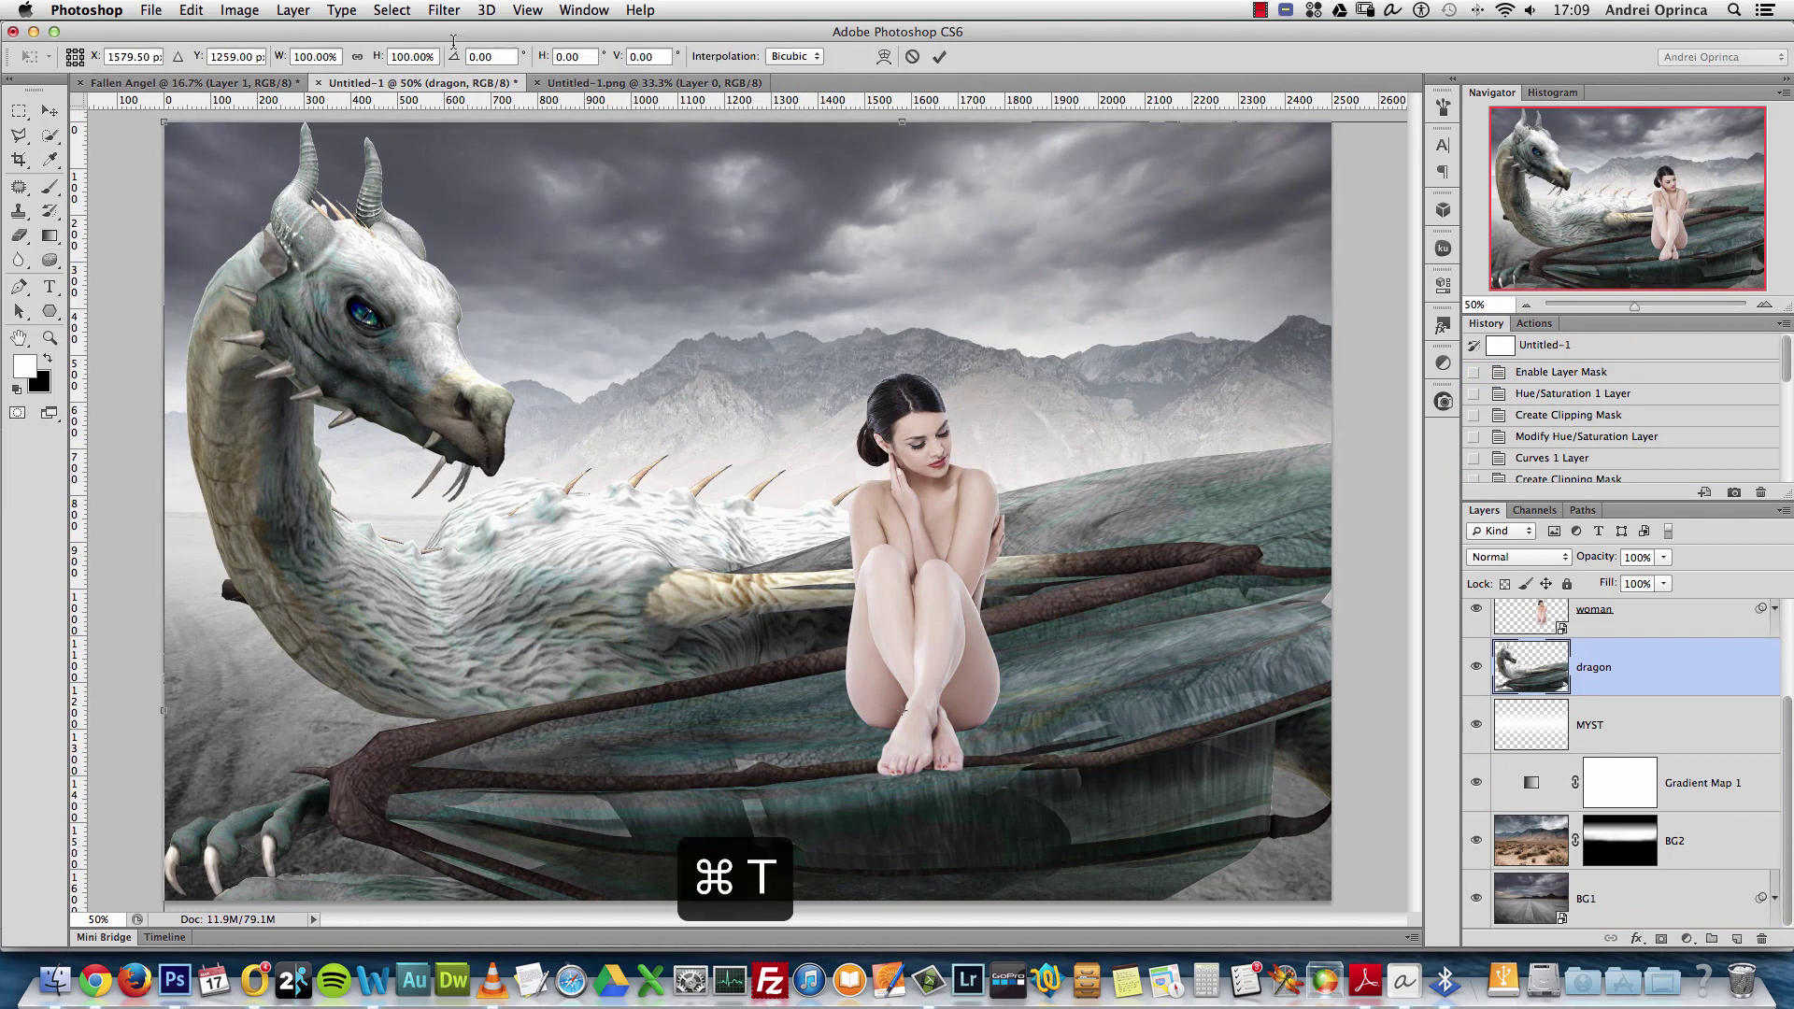
pyautogui.click(356, 58)
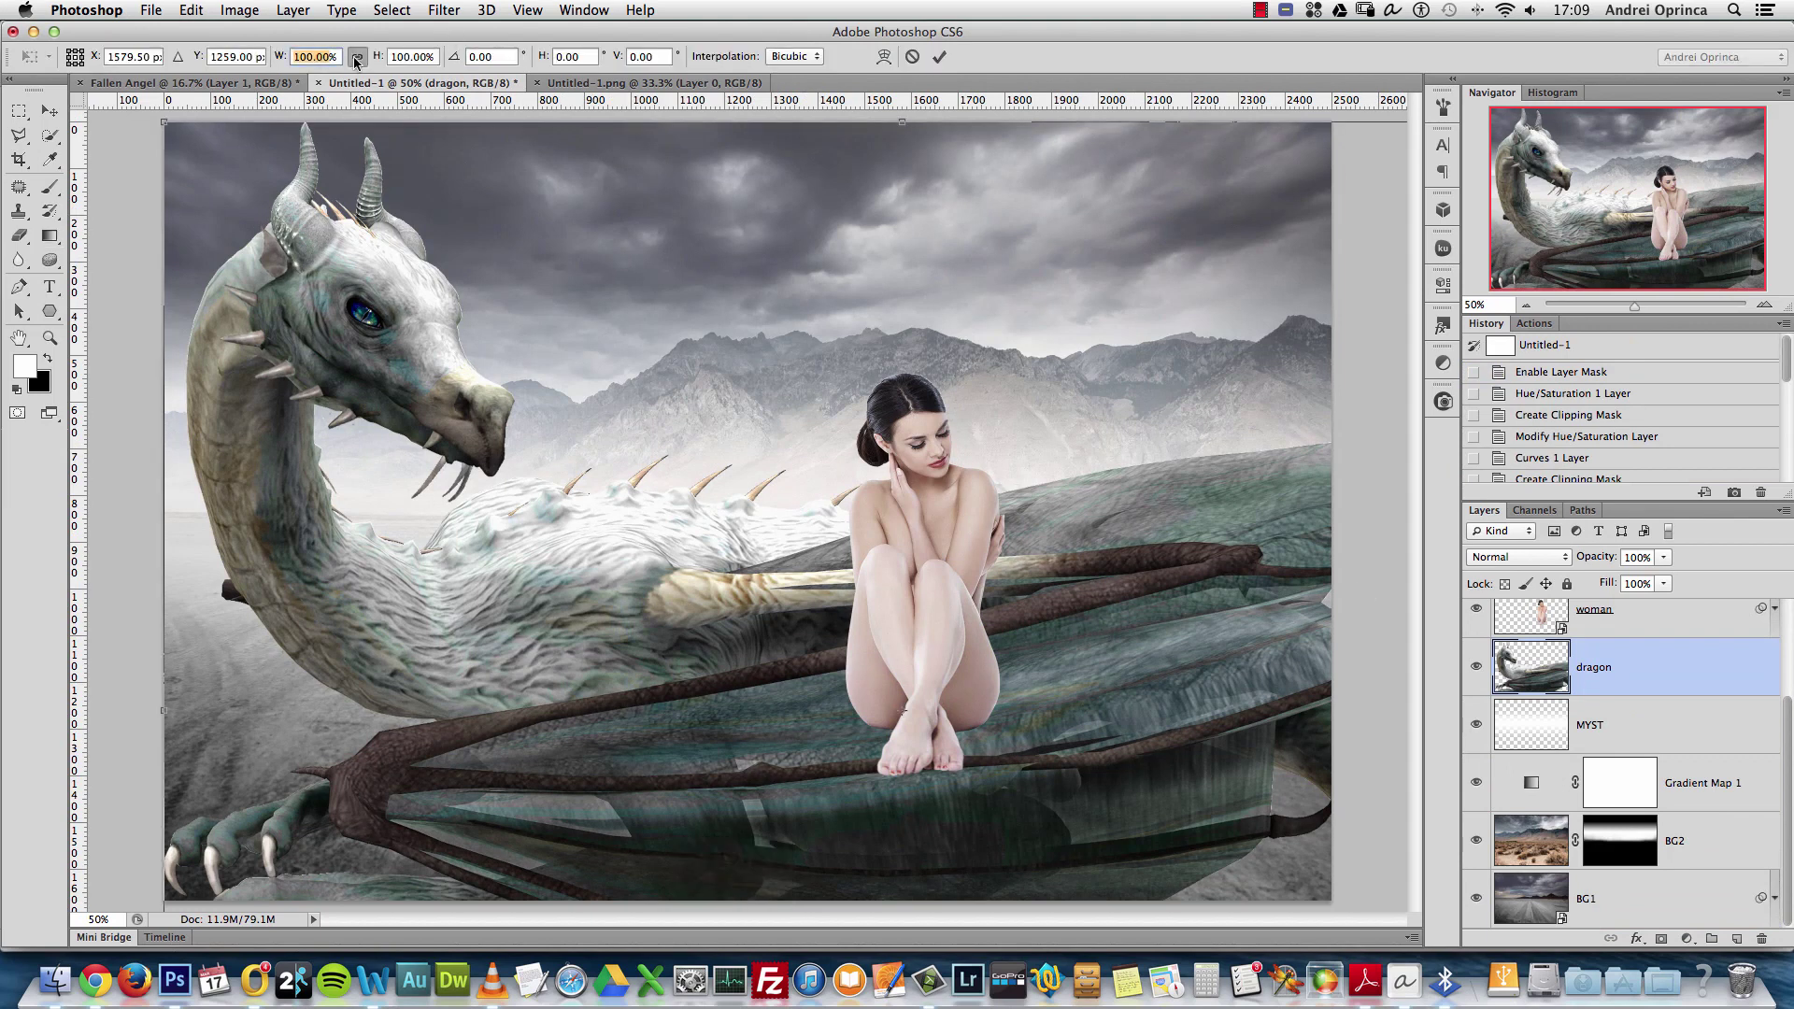
pyautogui.write('50%')
pyautogui.moveTo(879, 639); pyautogui.dragTo(972, 502)
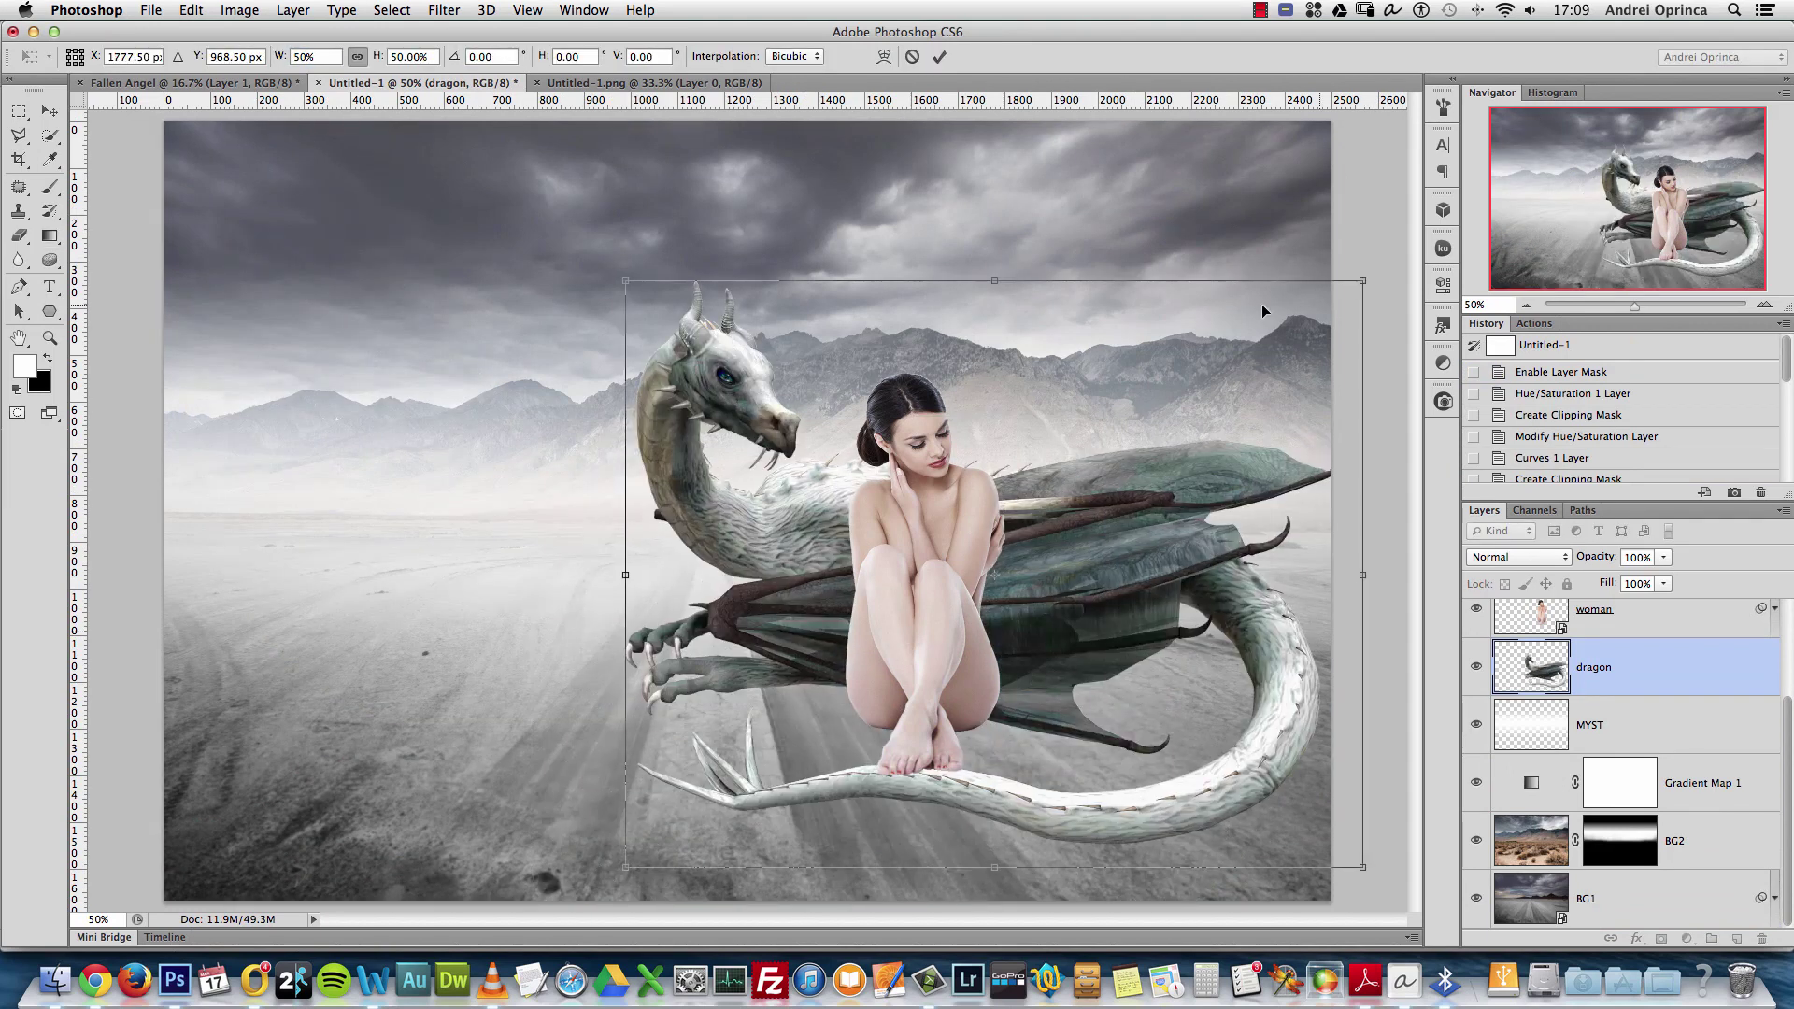
pyautogui.moveTo(1323, 254); pyautogui.dragTo(1166, 378)
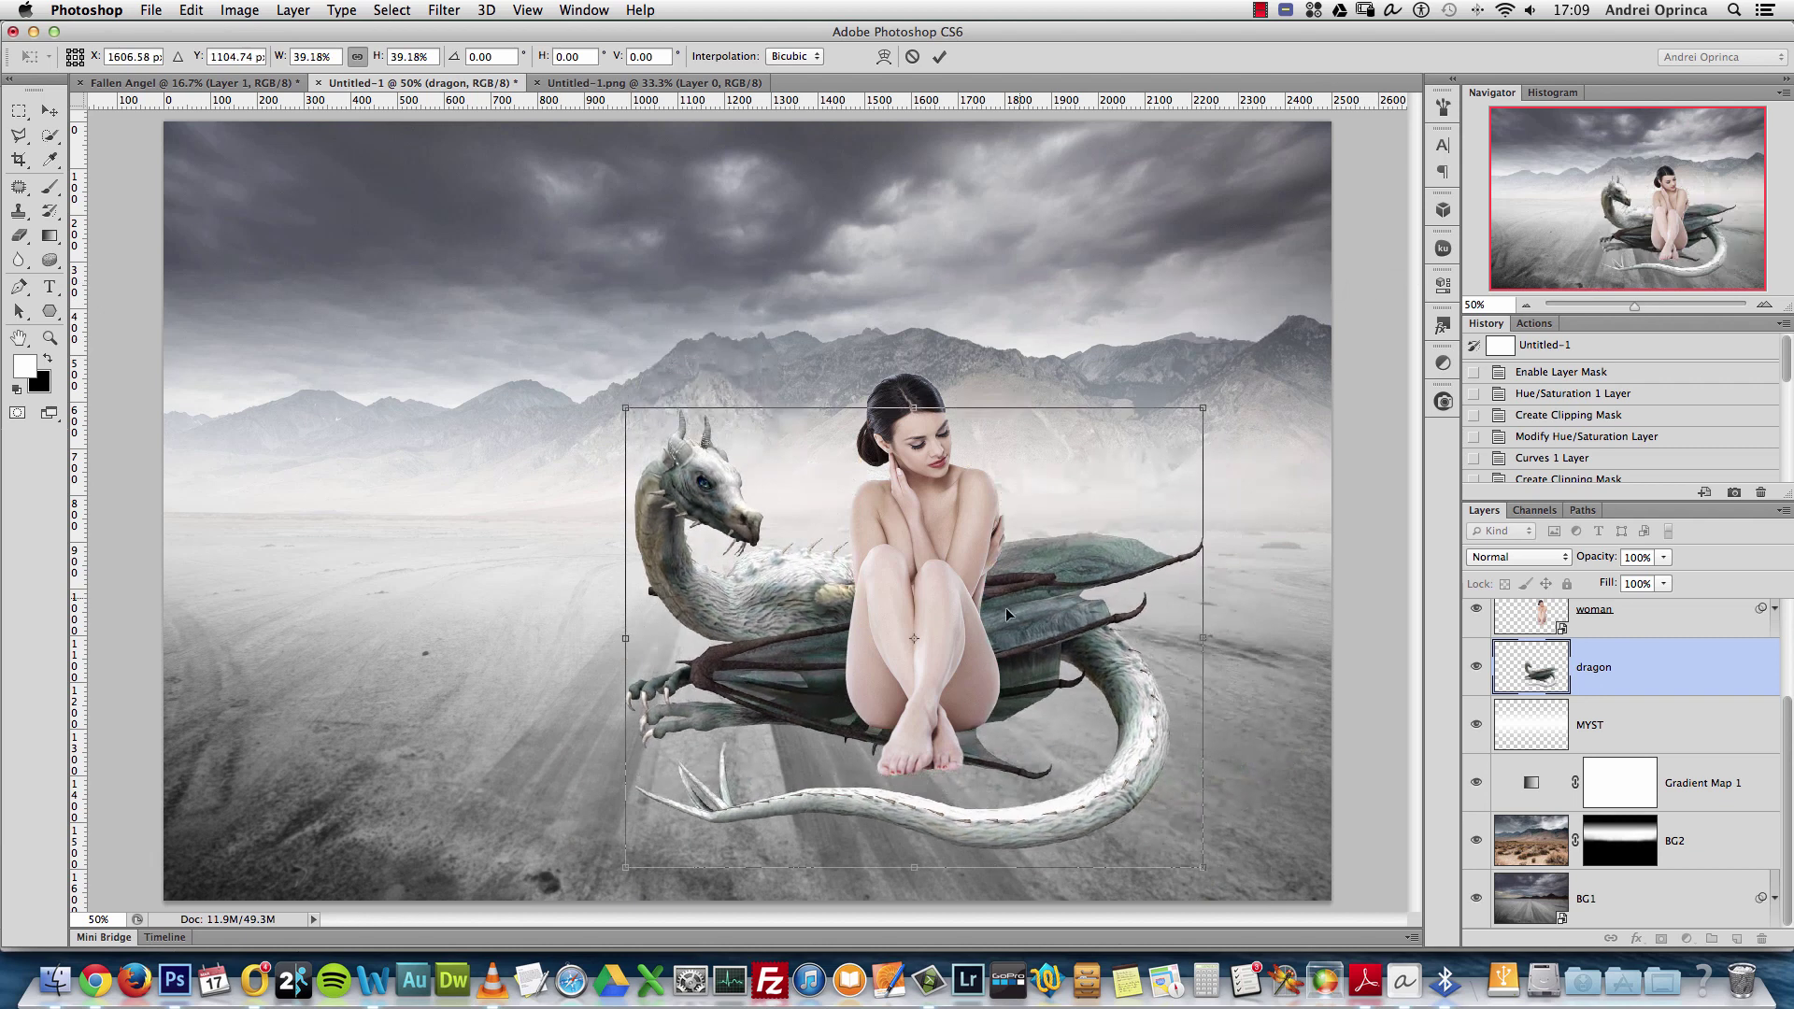
pyautogui.moveTo(991, 623); pyautogui.dragTo(891, 600)
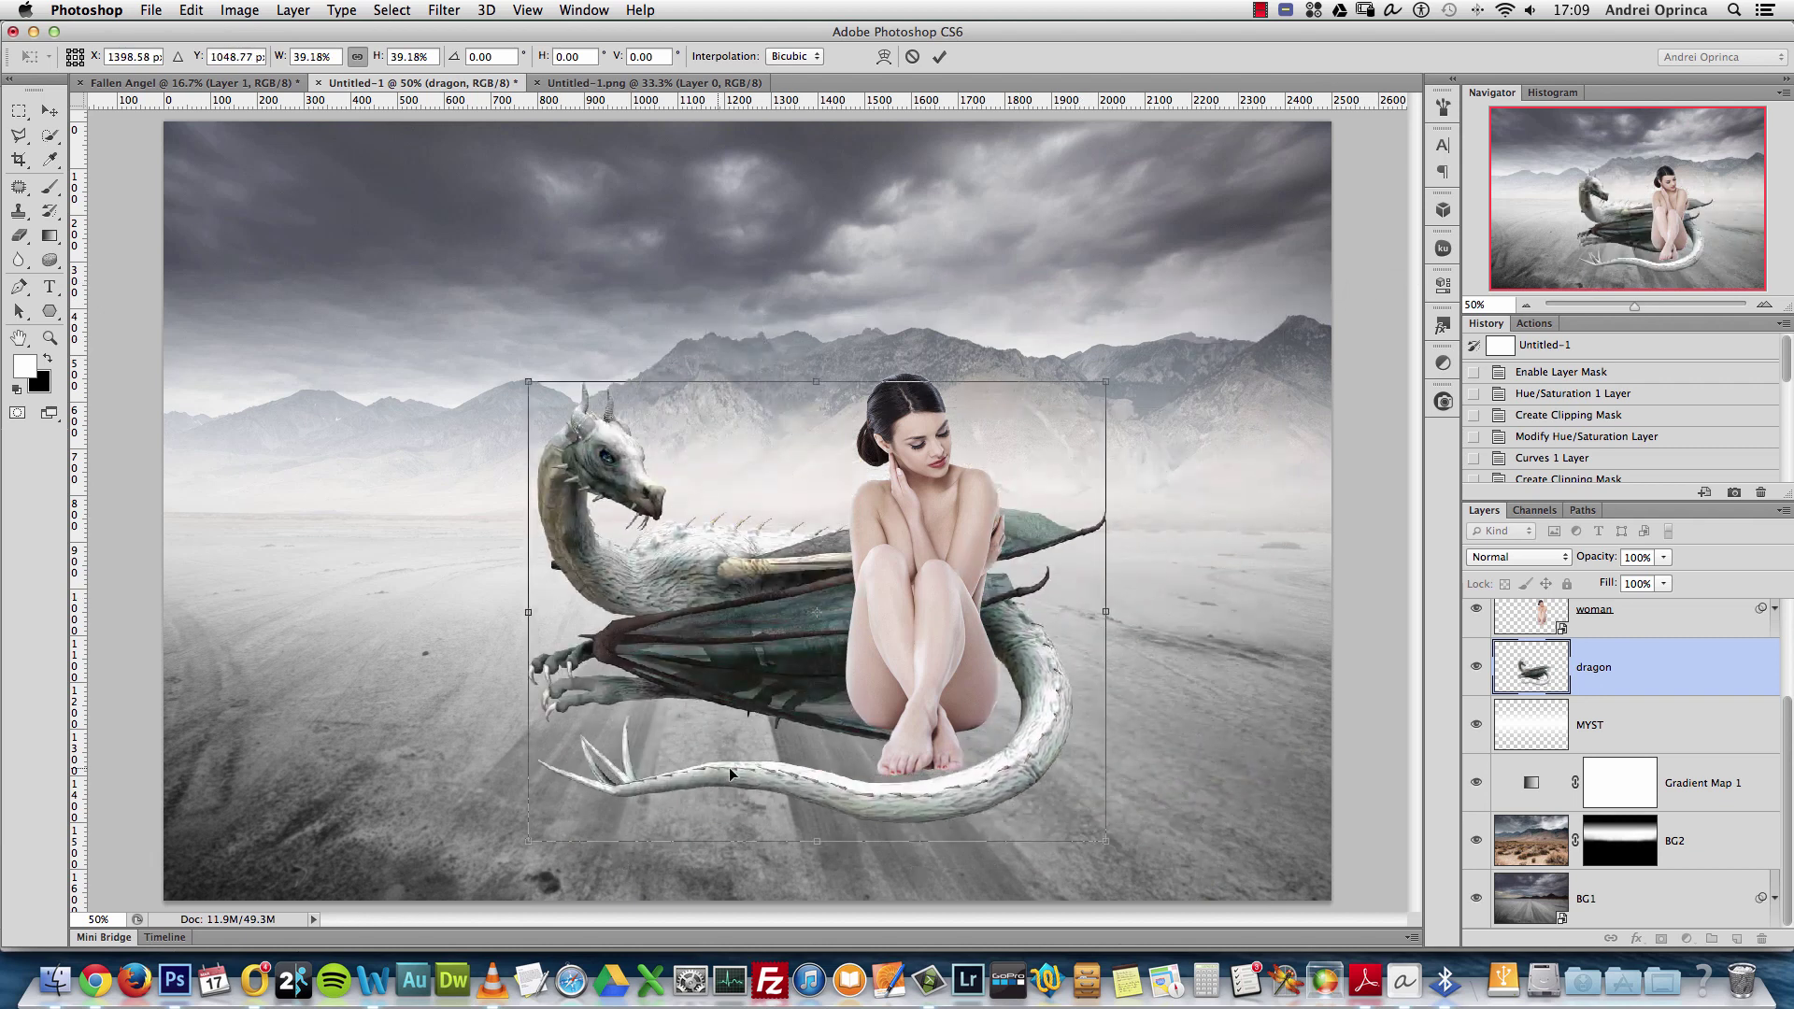
pyautogui.moveTo(795, 738); pyautogui.dragTo(928, 797)
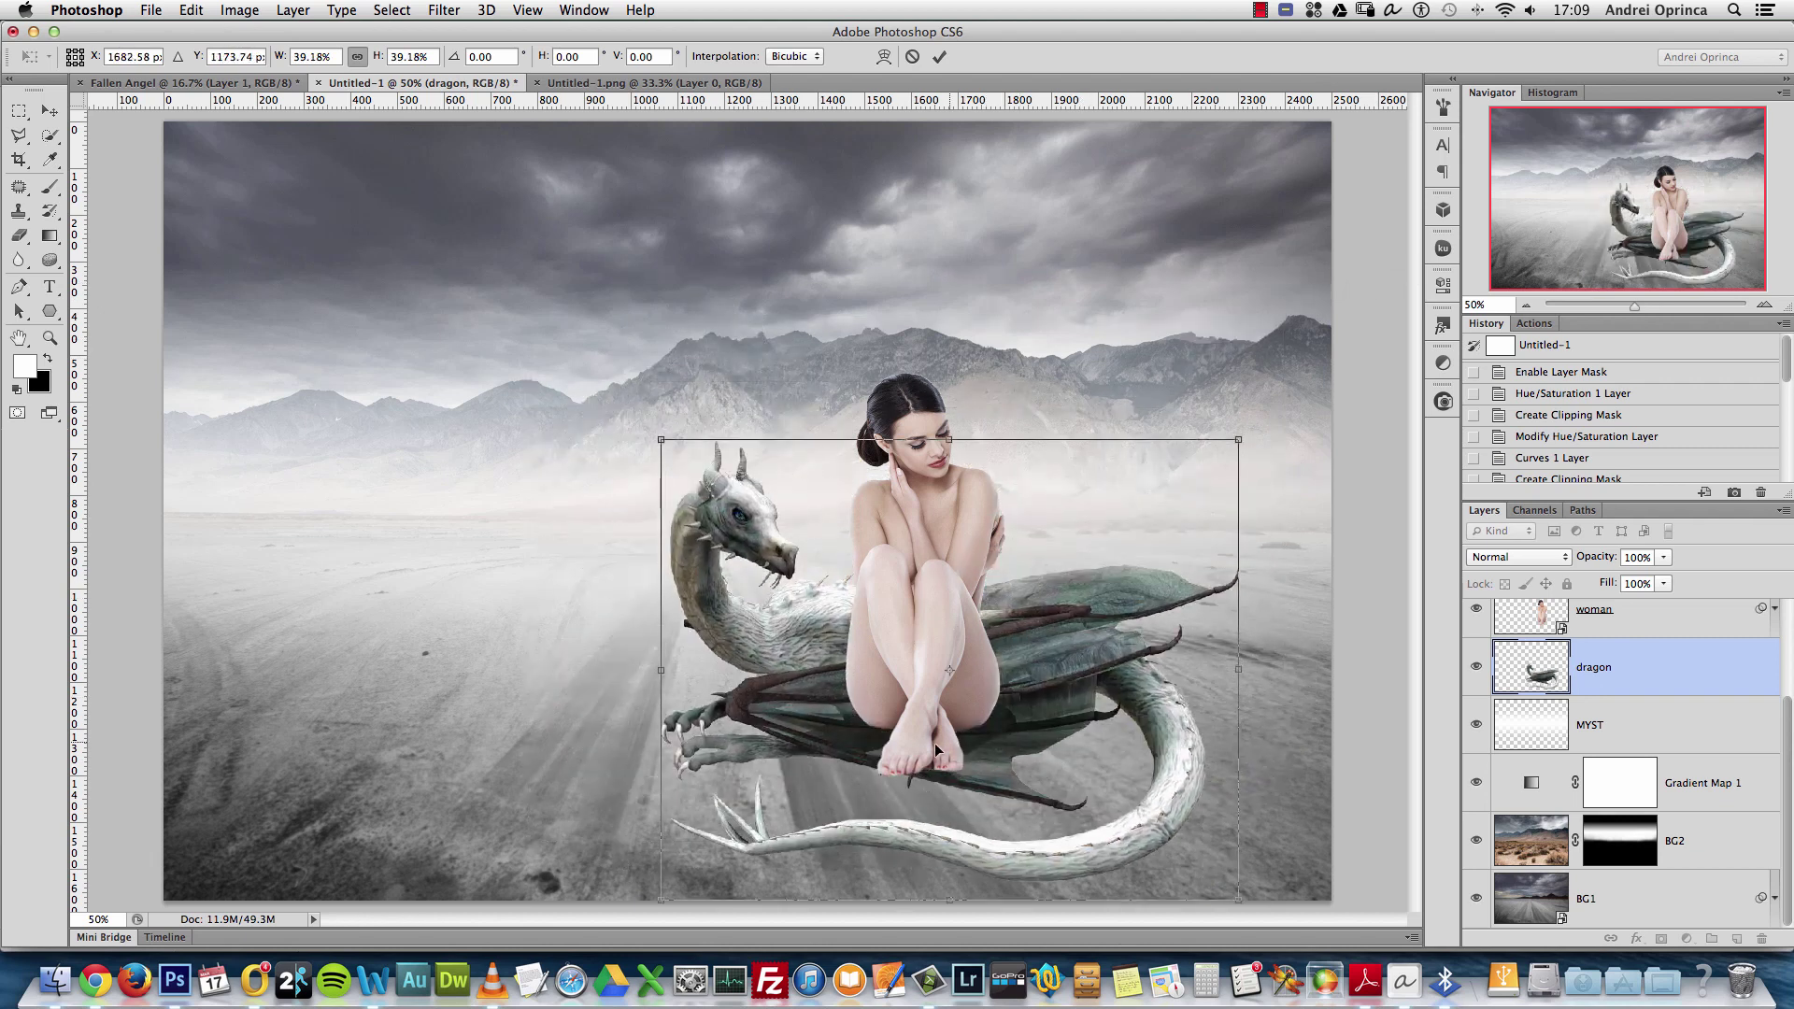
# Try repositioning the dragon behind the woman and enlarging it proportionally to about 44%
pyautogui.moveTo(1080, 765); pyautogui.dragTo(1088, 693)
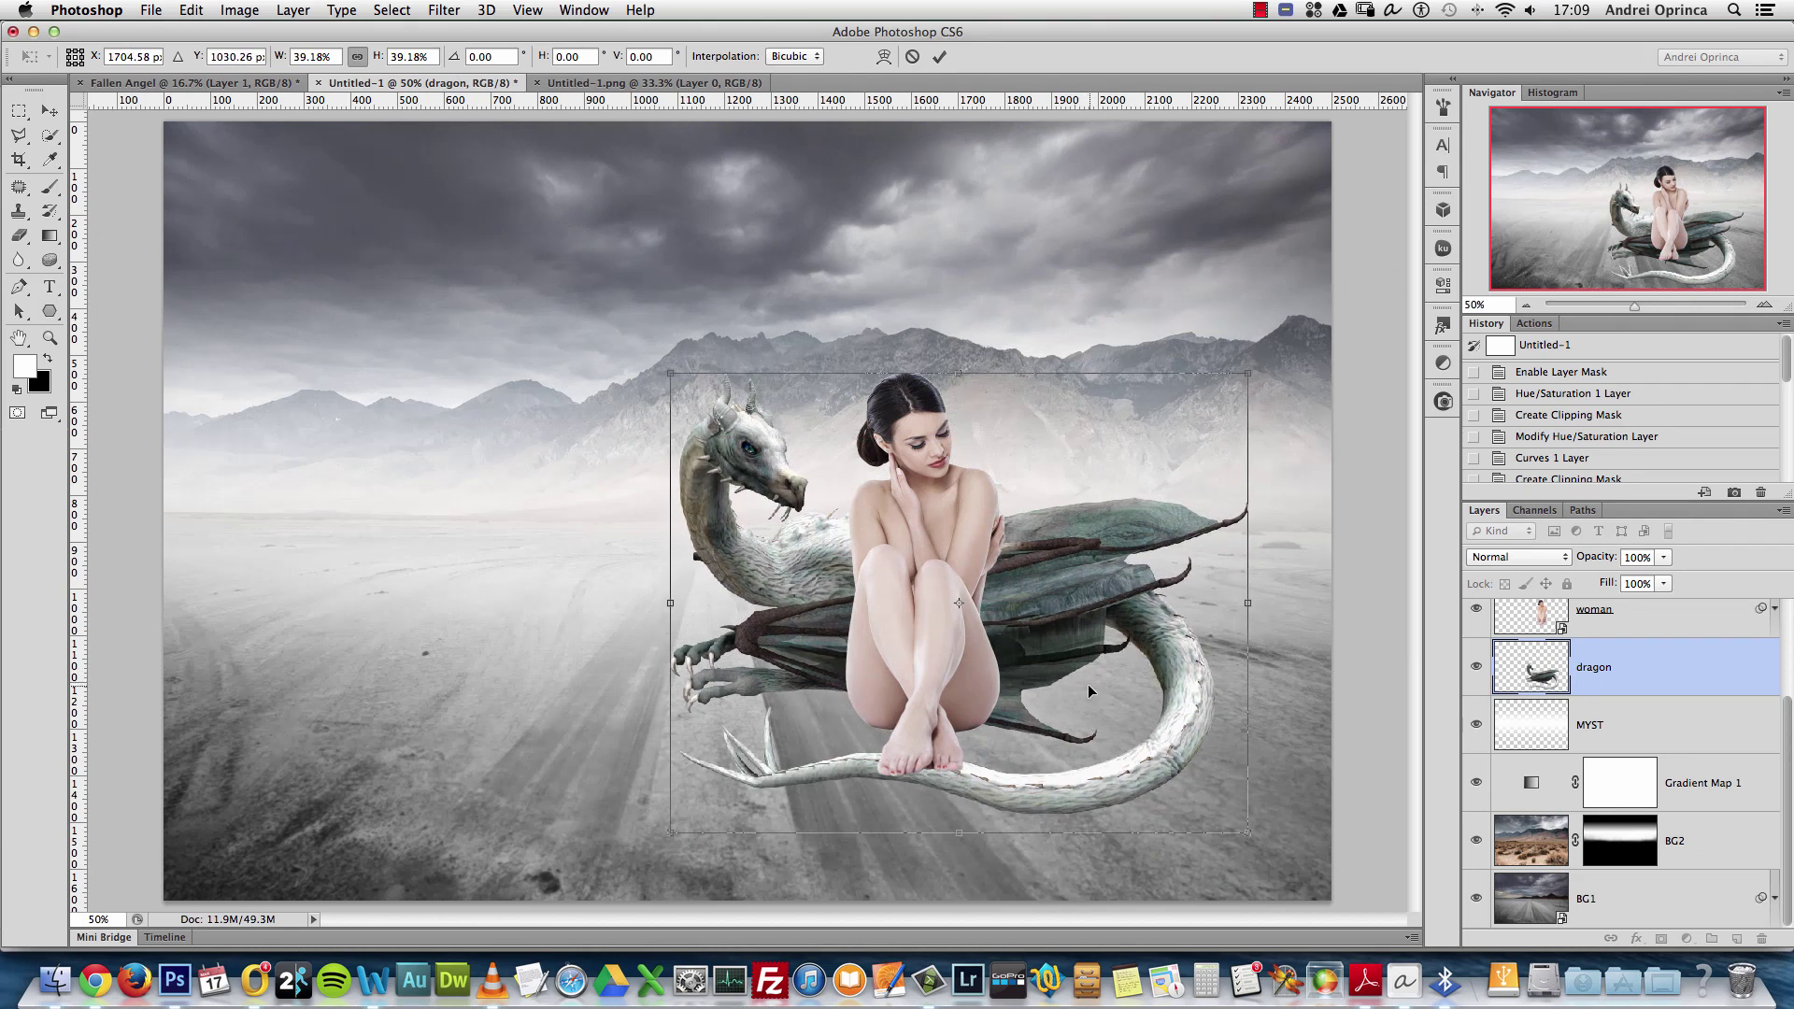
pyautogui.moveTo(1255, 367); pyautogui.dragTo(1276, 344)
pyautogui.moveTo(1131, 573); pyautogui.dragTo(1137, 574)
pyautogui.moveTo(1281, 342); pyautogui.dragTo(1310, 316)
pyautogui.moveTo(1183, 559); pyautogui.dragTo(1172, 561)
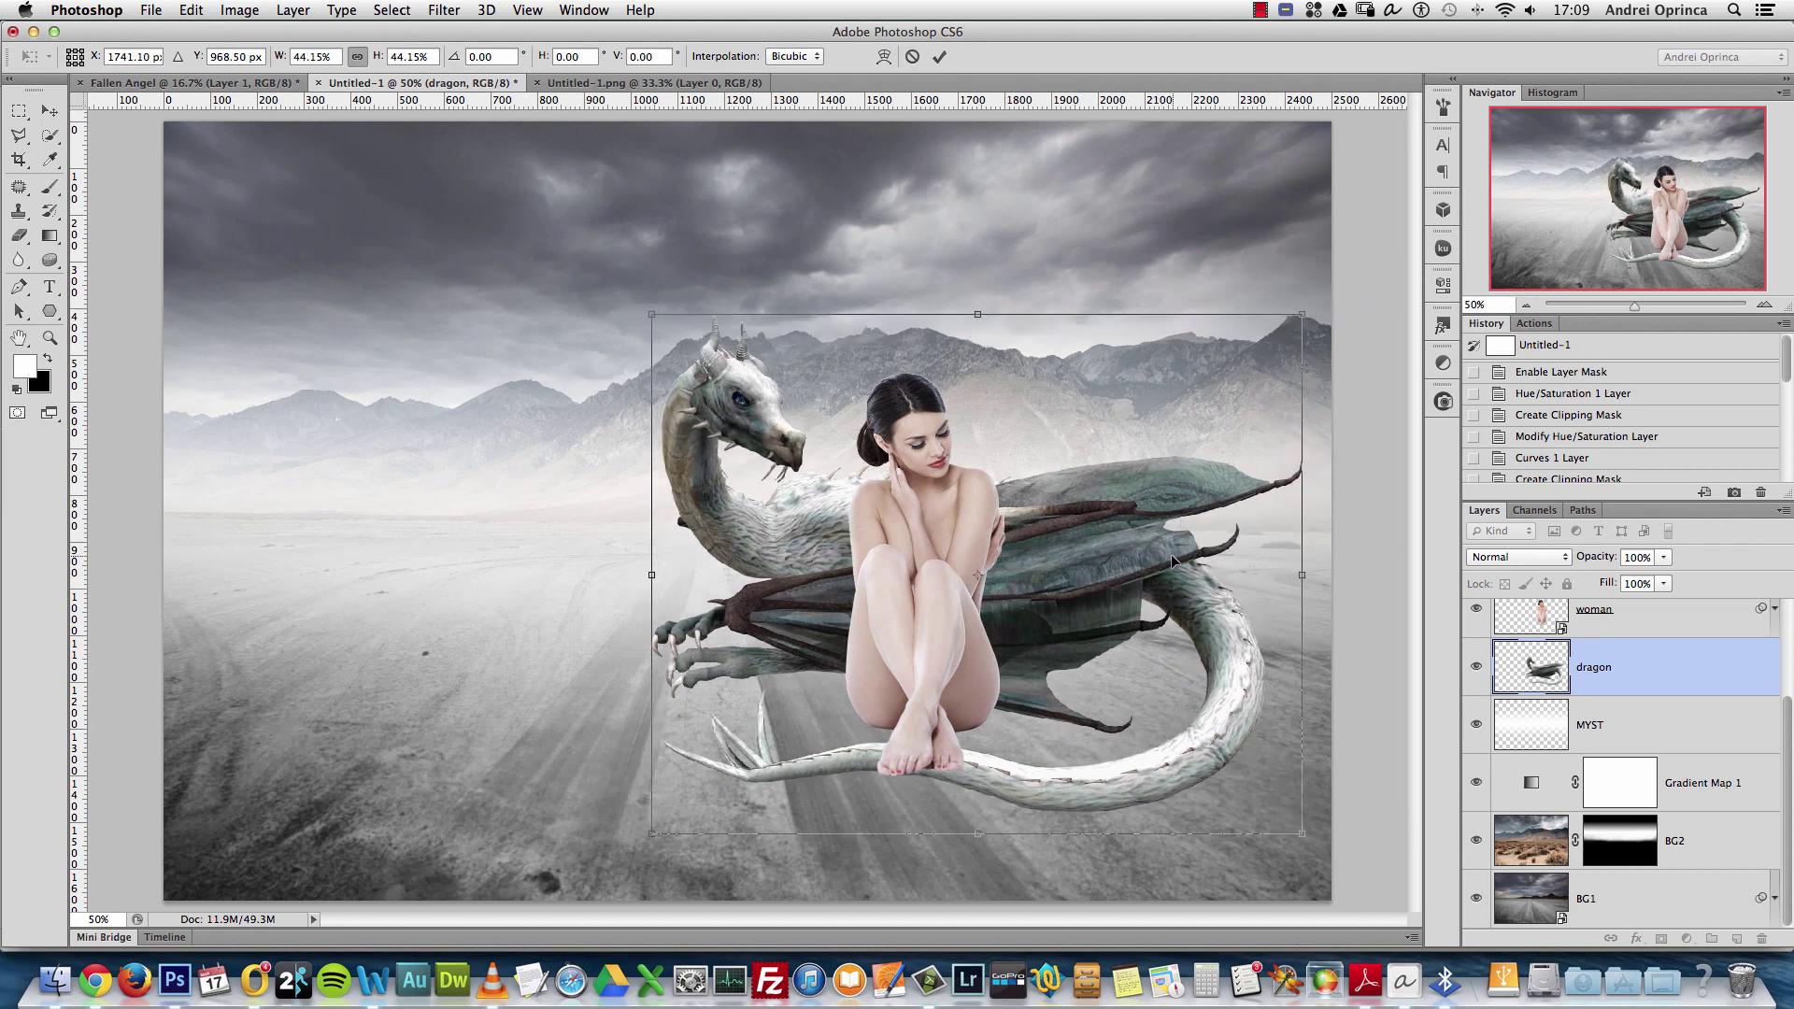
pyautogui.press('Return')
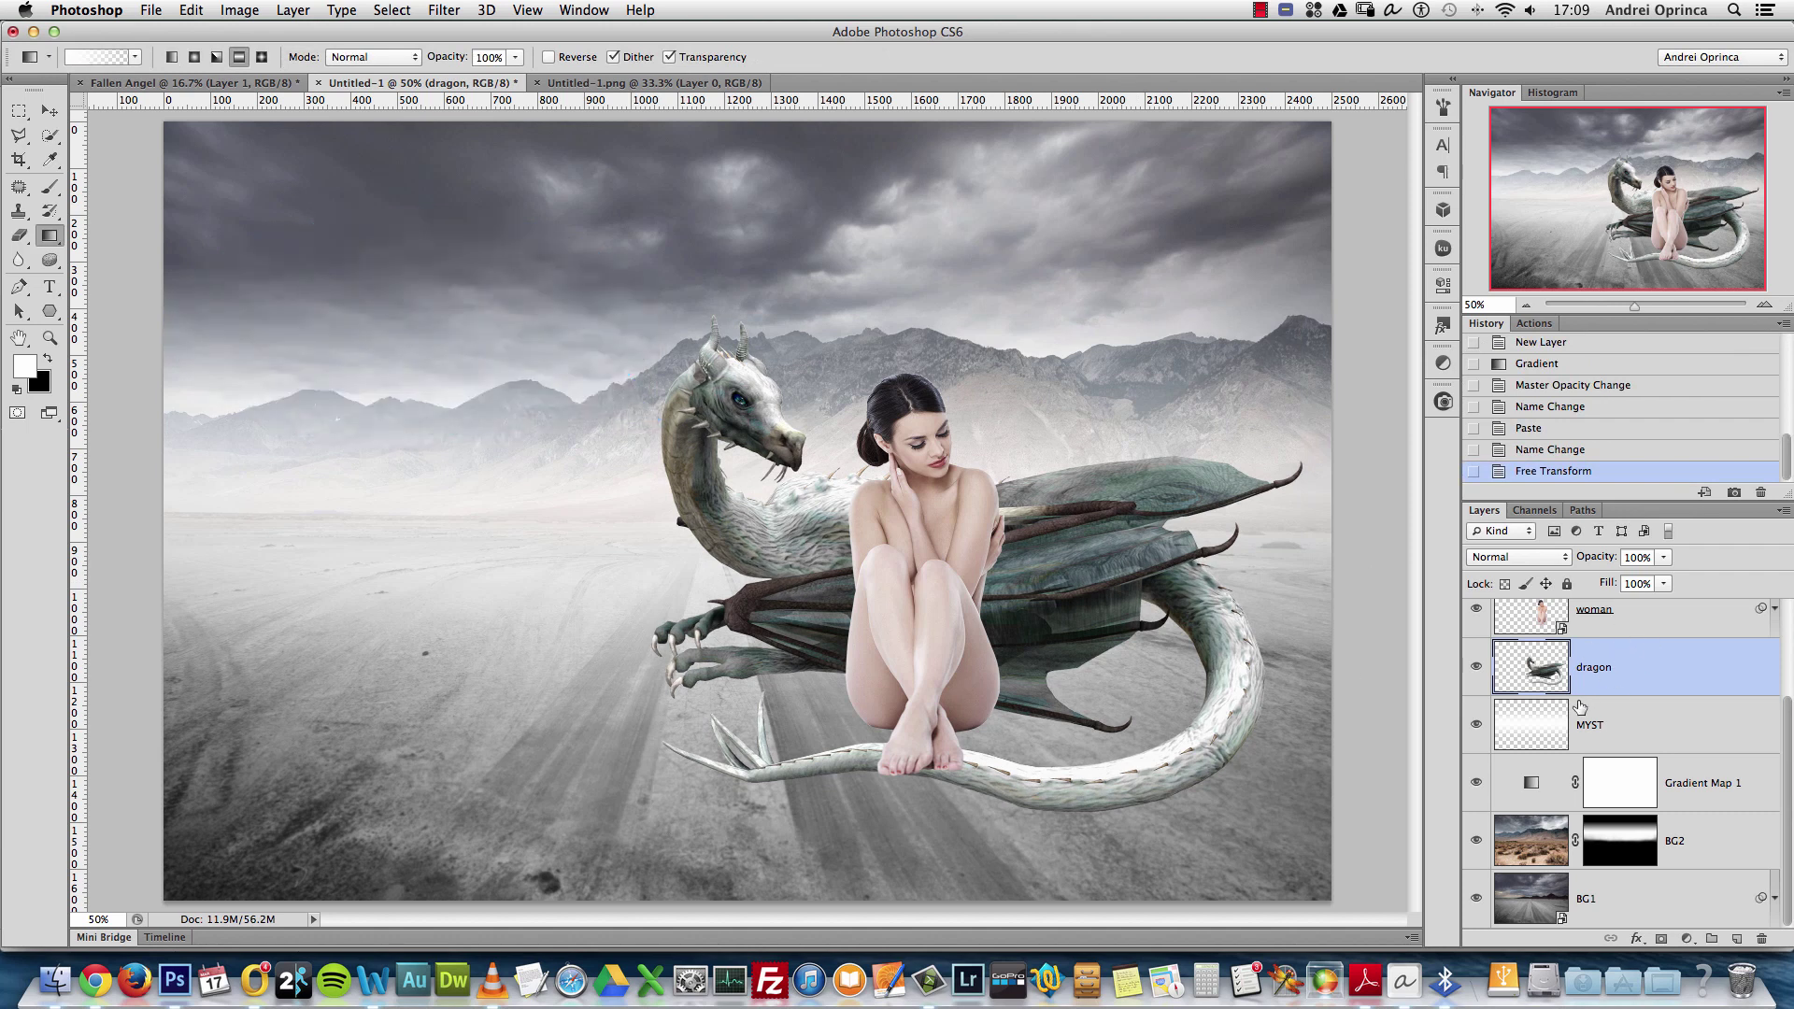
# Undo the dragon's transform and convert its layer to a Smart Object
pyautogui.press('super+z')
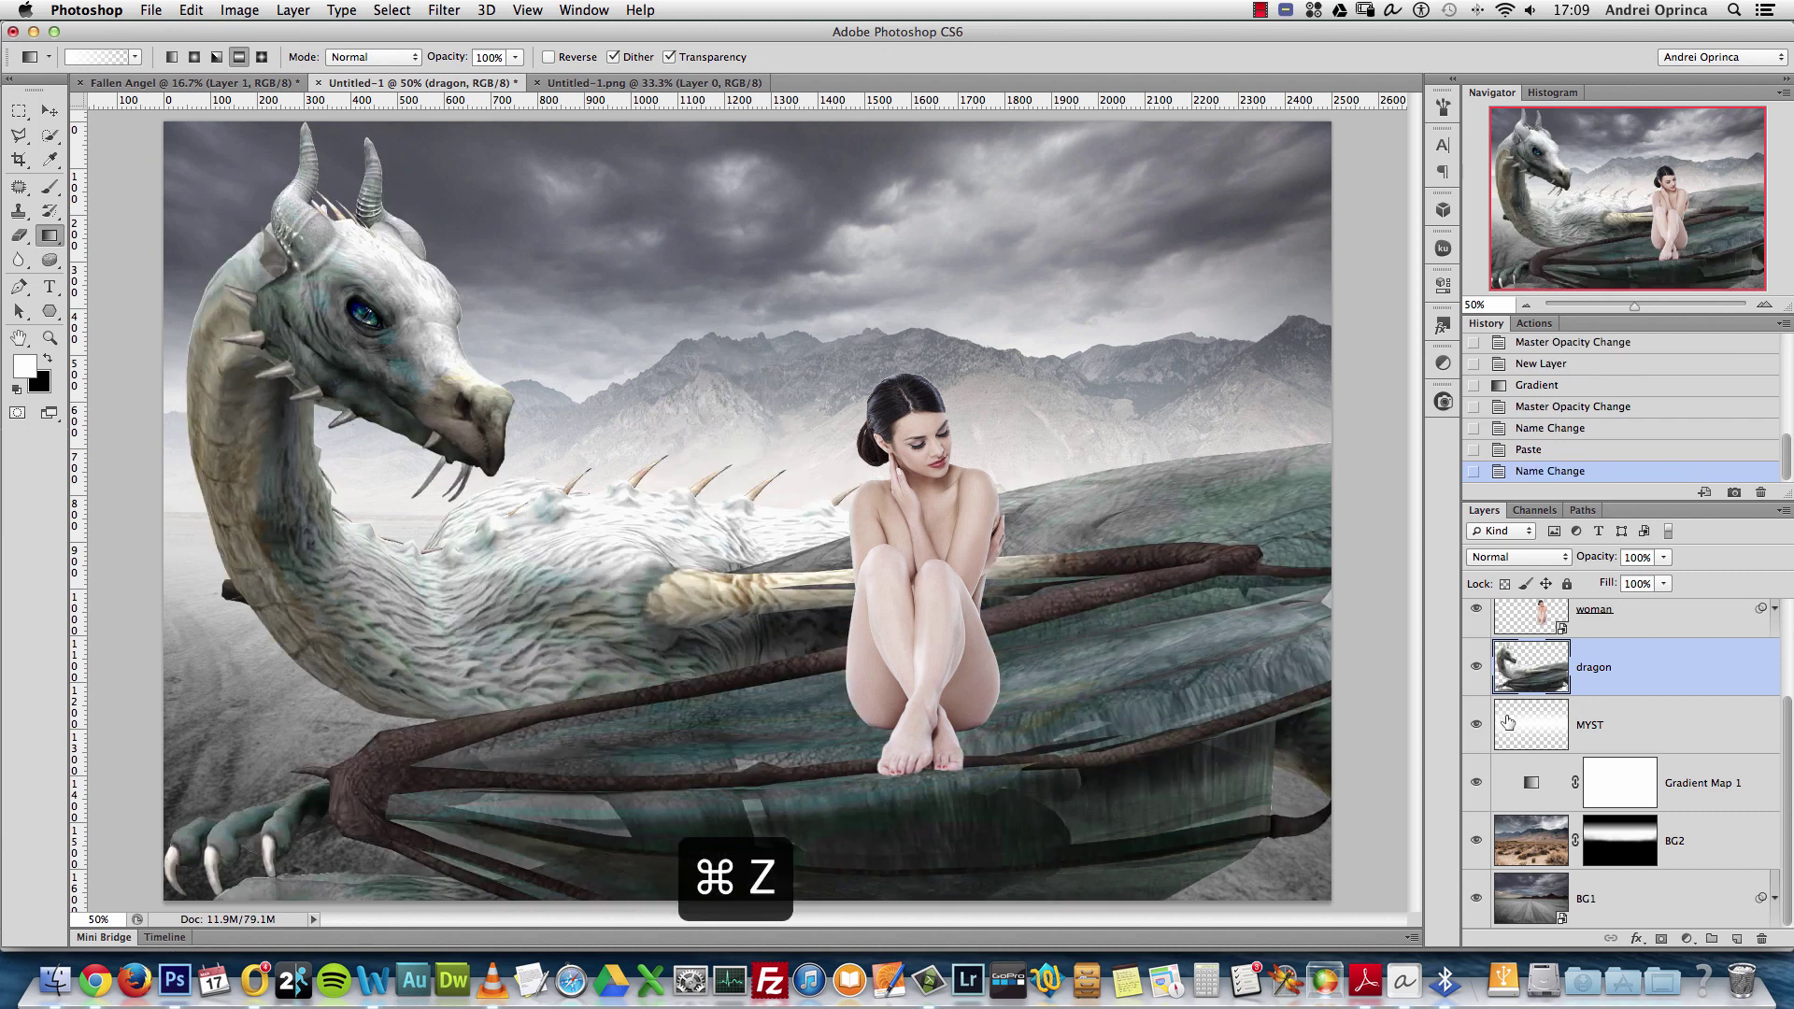
pyautogui.rightClick(1621, 654)
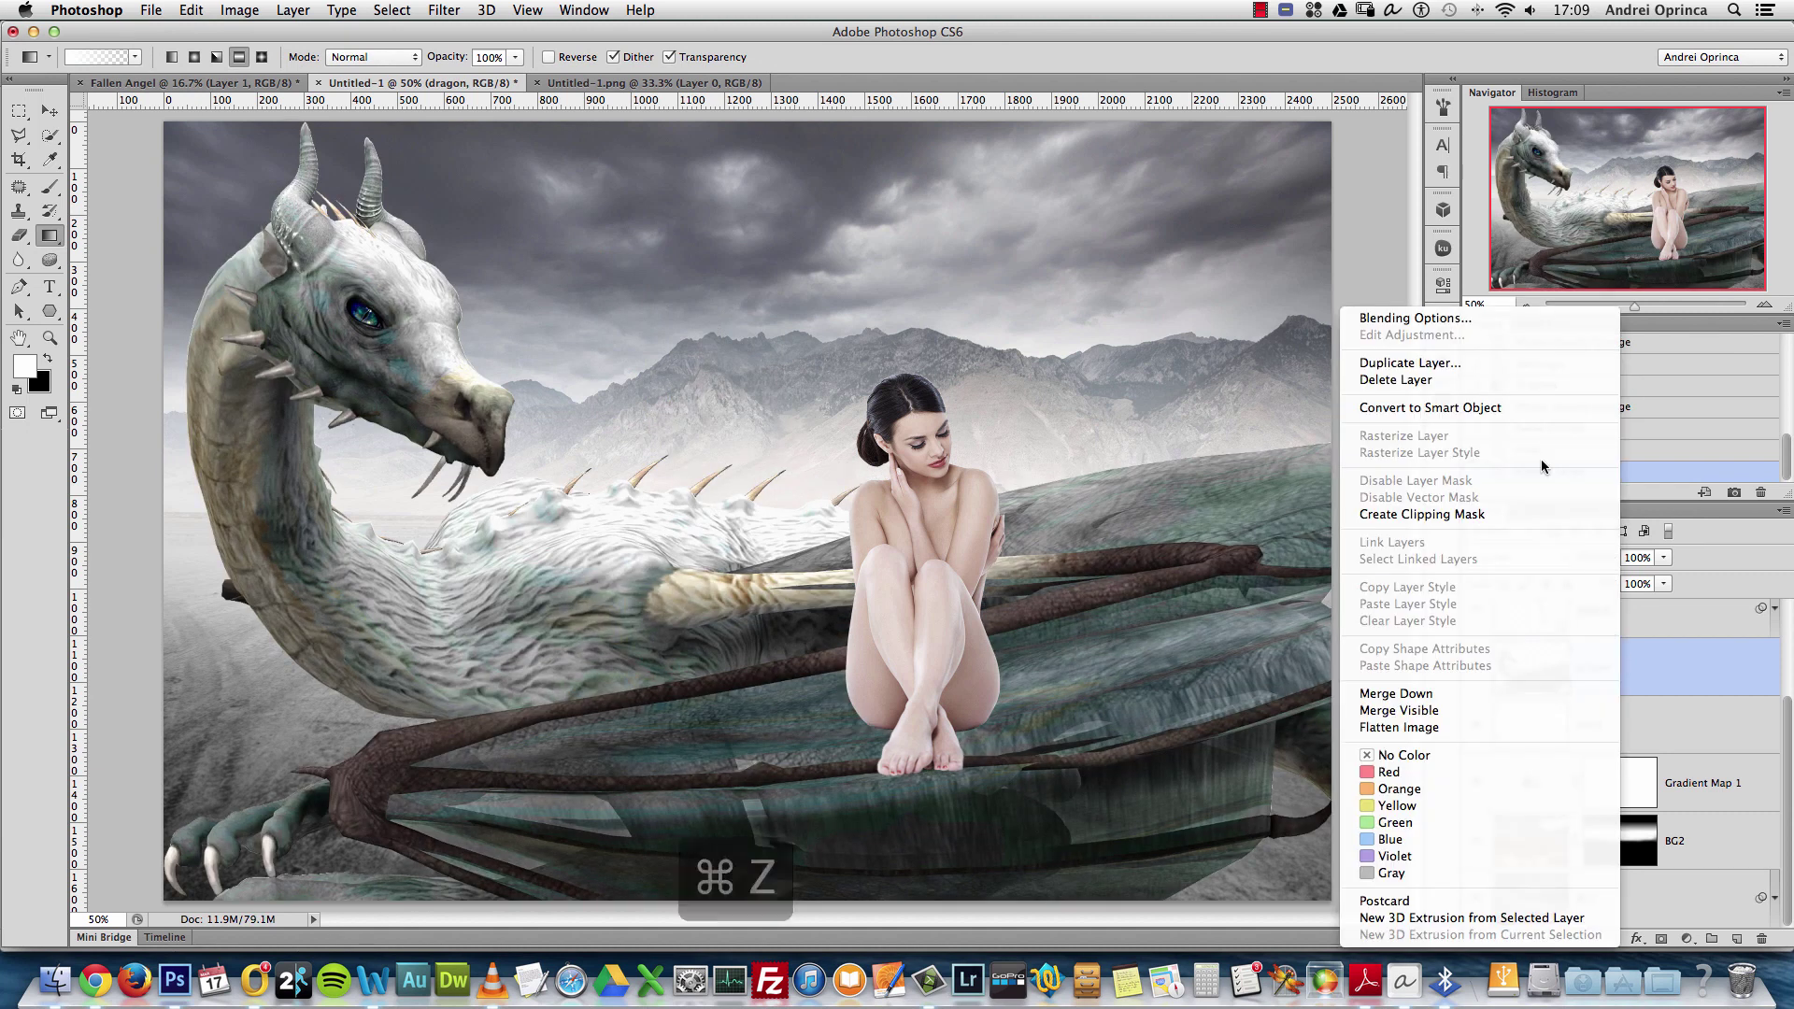
pyautogui.click(1495, 411)
# Scale the dragon Smart Object proportionally to 46% and place it behind the woman, with its tail passing under her feet
pyautogui.press('super+t')
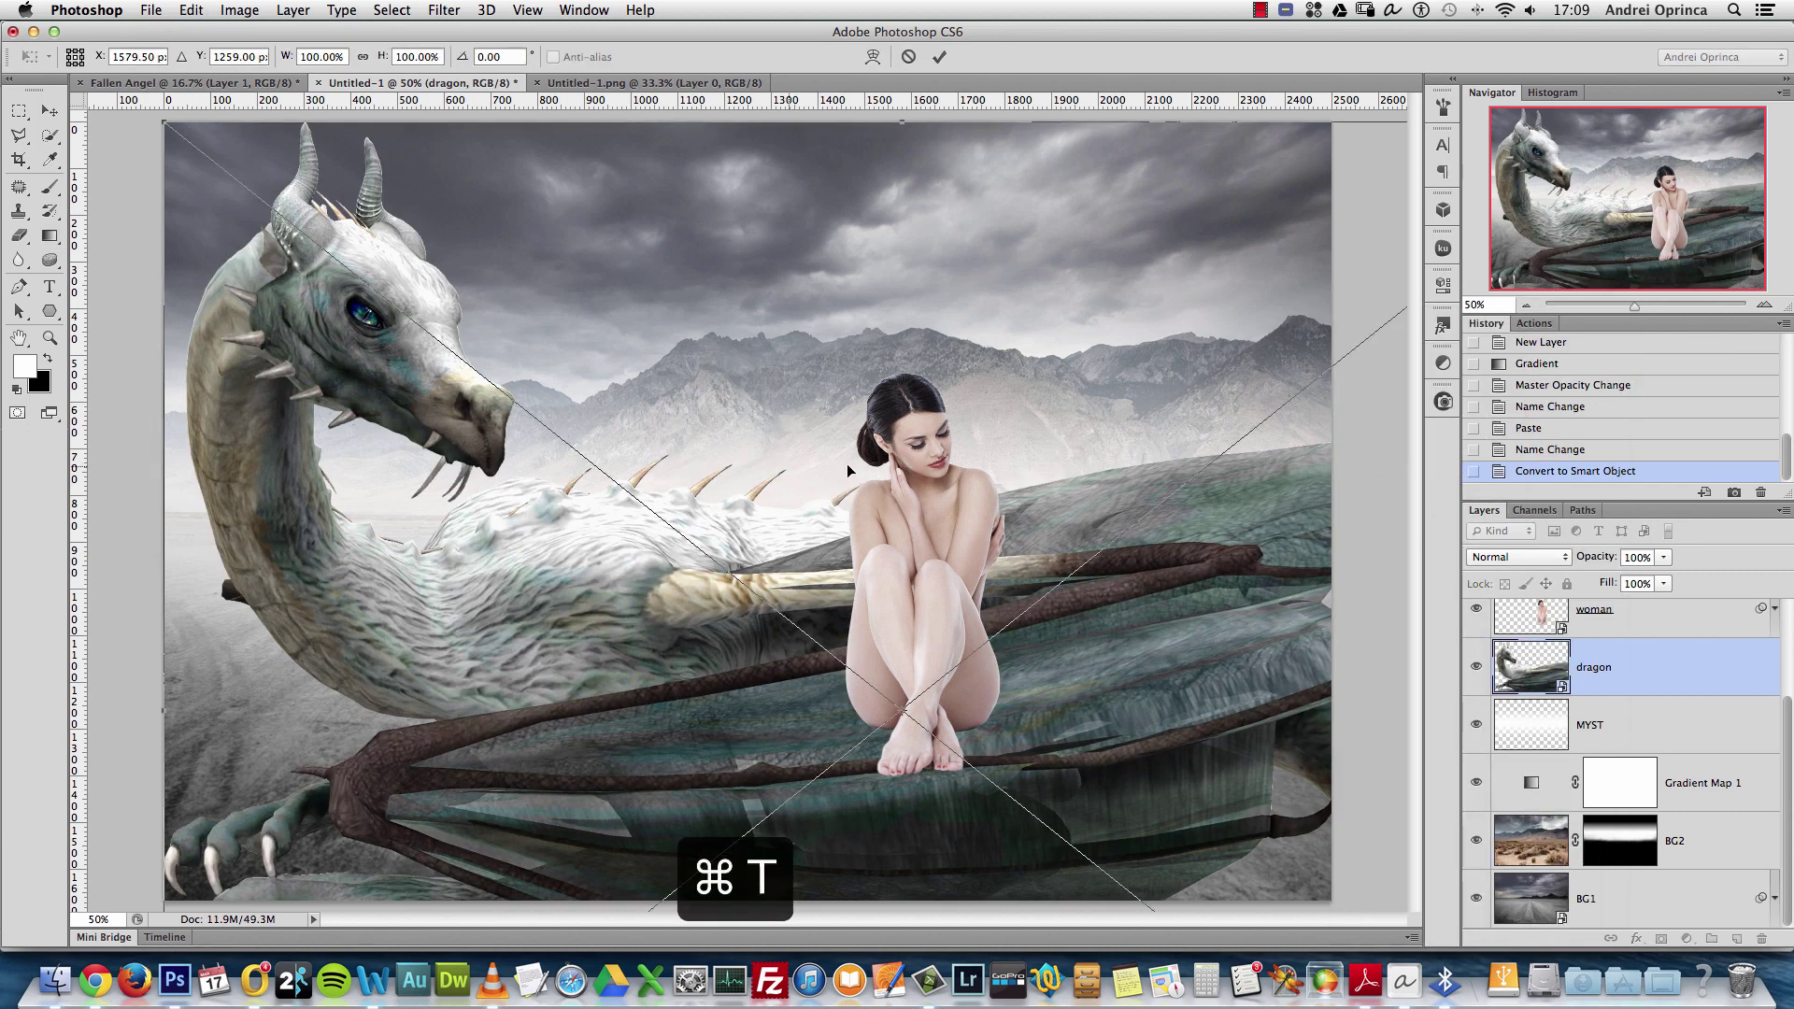
pyautogui.click(362, 57)
pyautogui.click(332, 56)
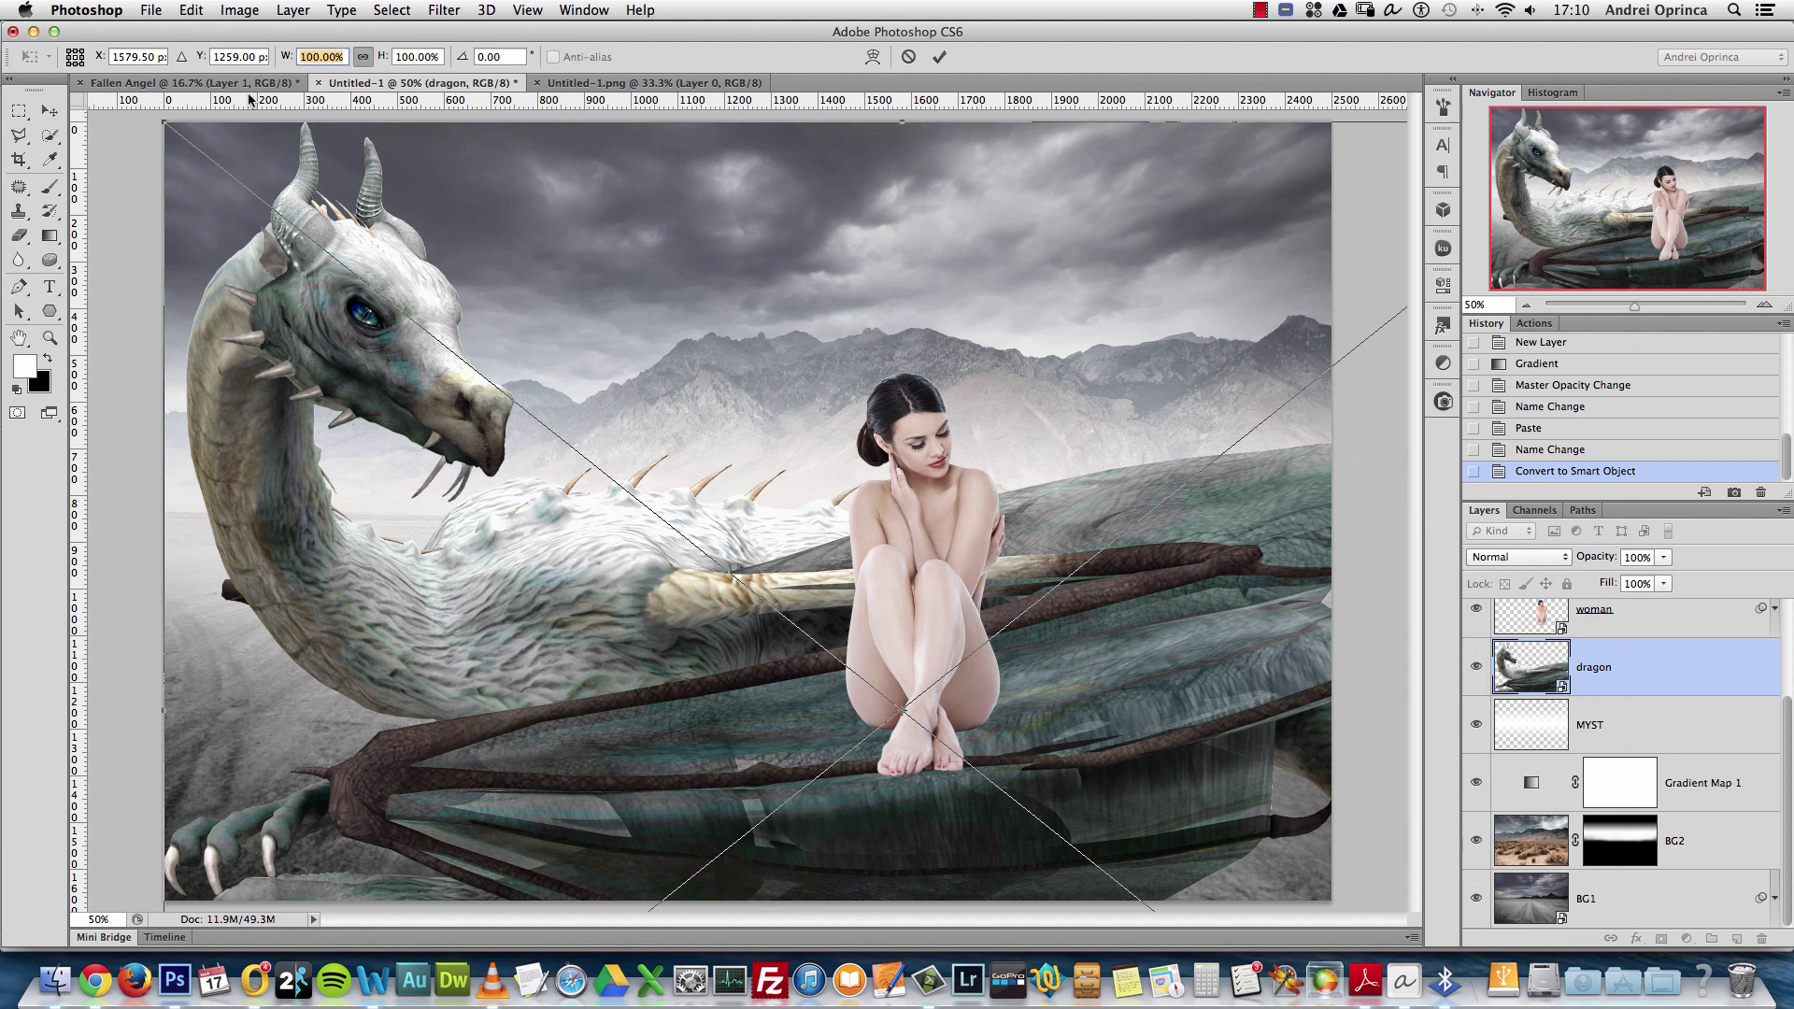
pyautogui.write('1')
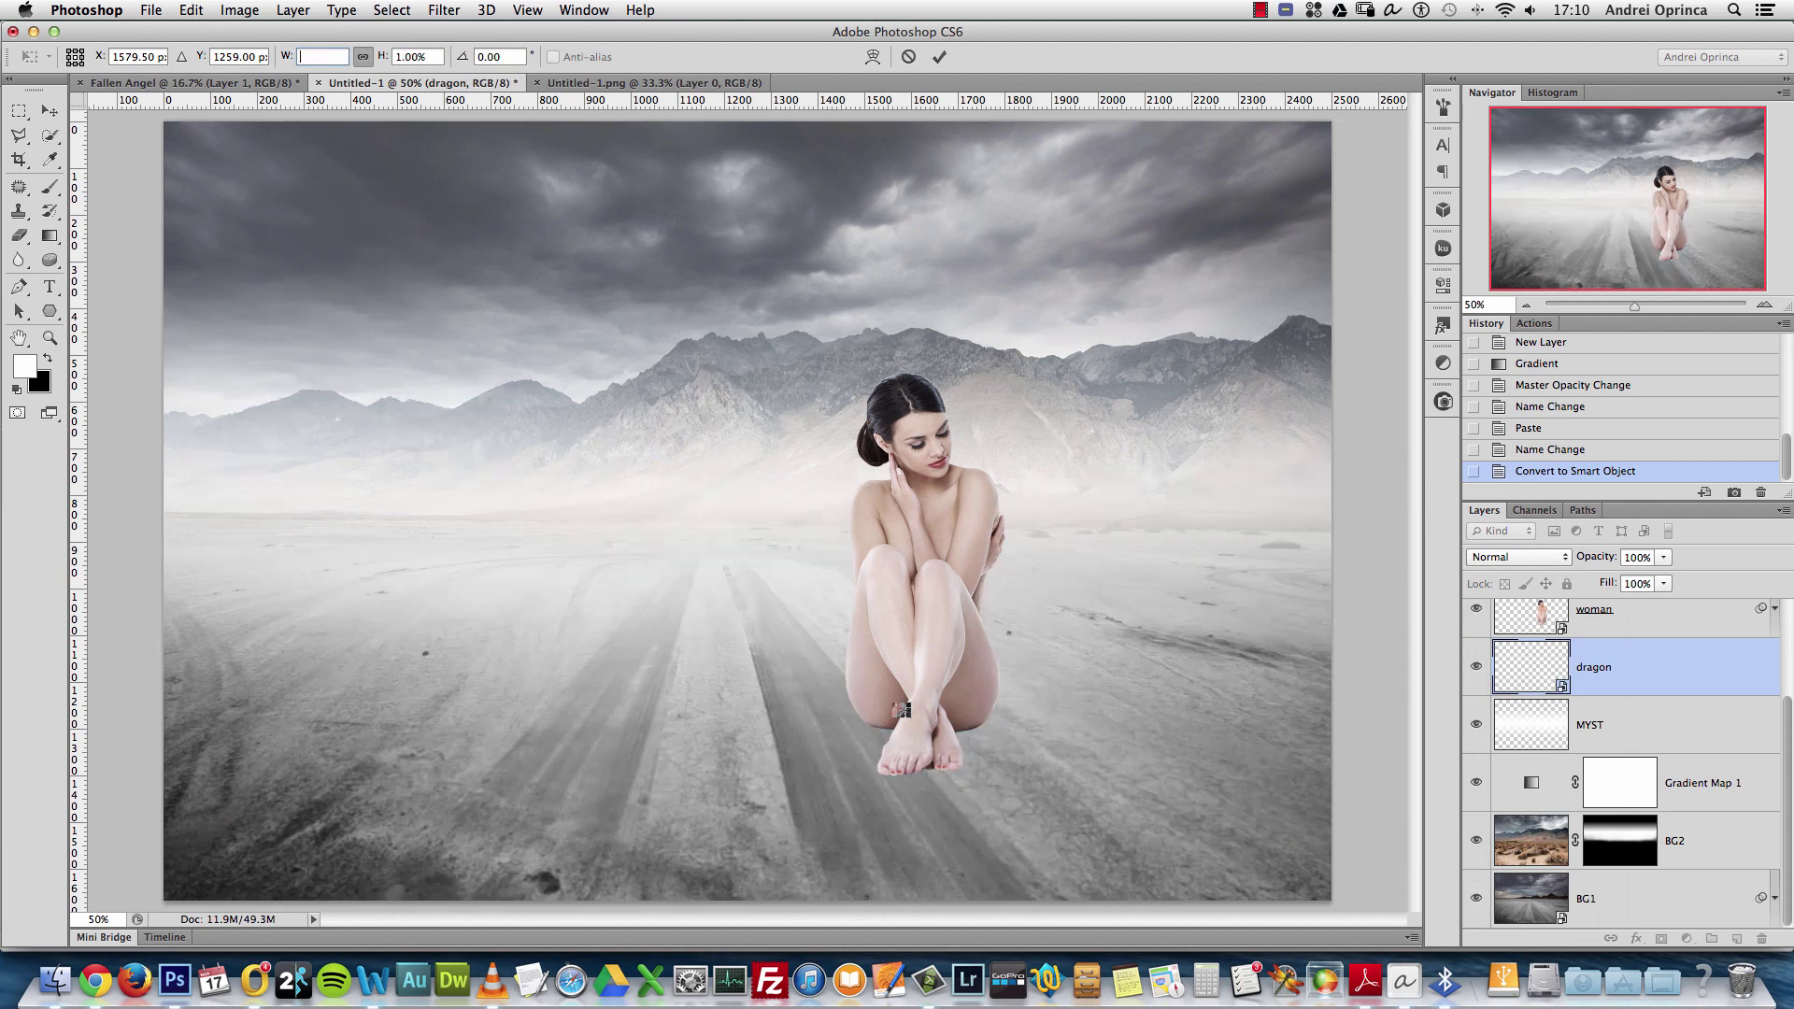
pyautogui.write('48')
pyautogui.moveTo(962, 719); pyautogui.dragTo(1058, 528)
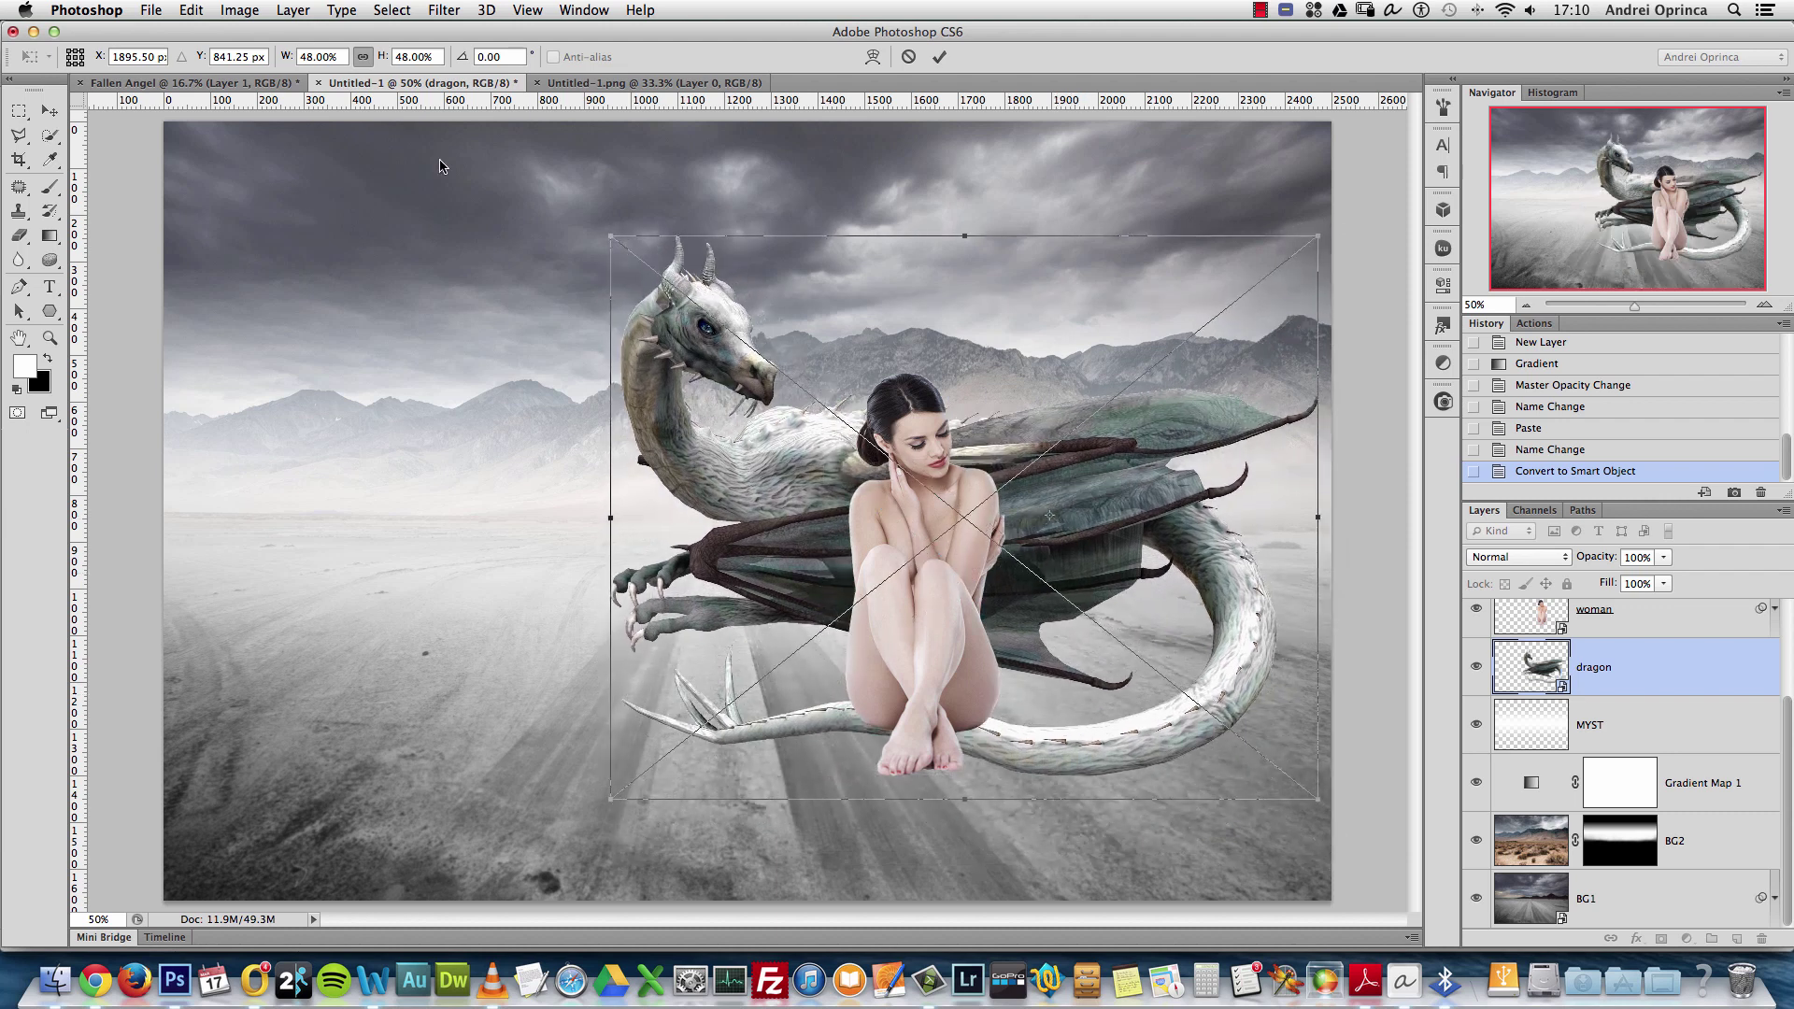
pyautogui.click(338, 62)
pyautogui.write('46')
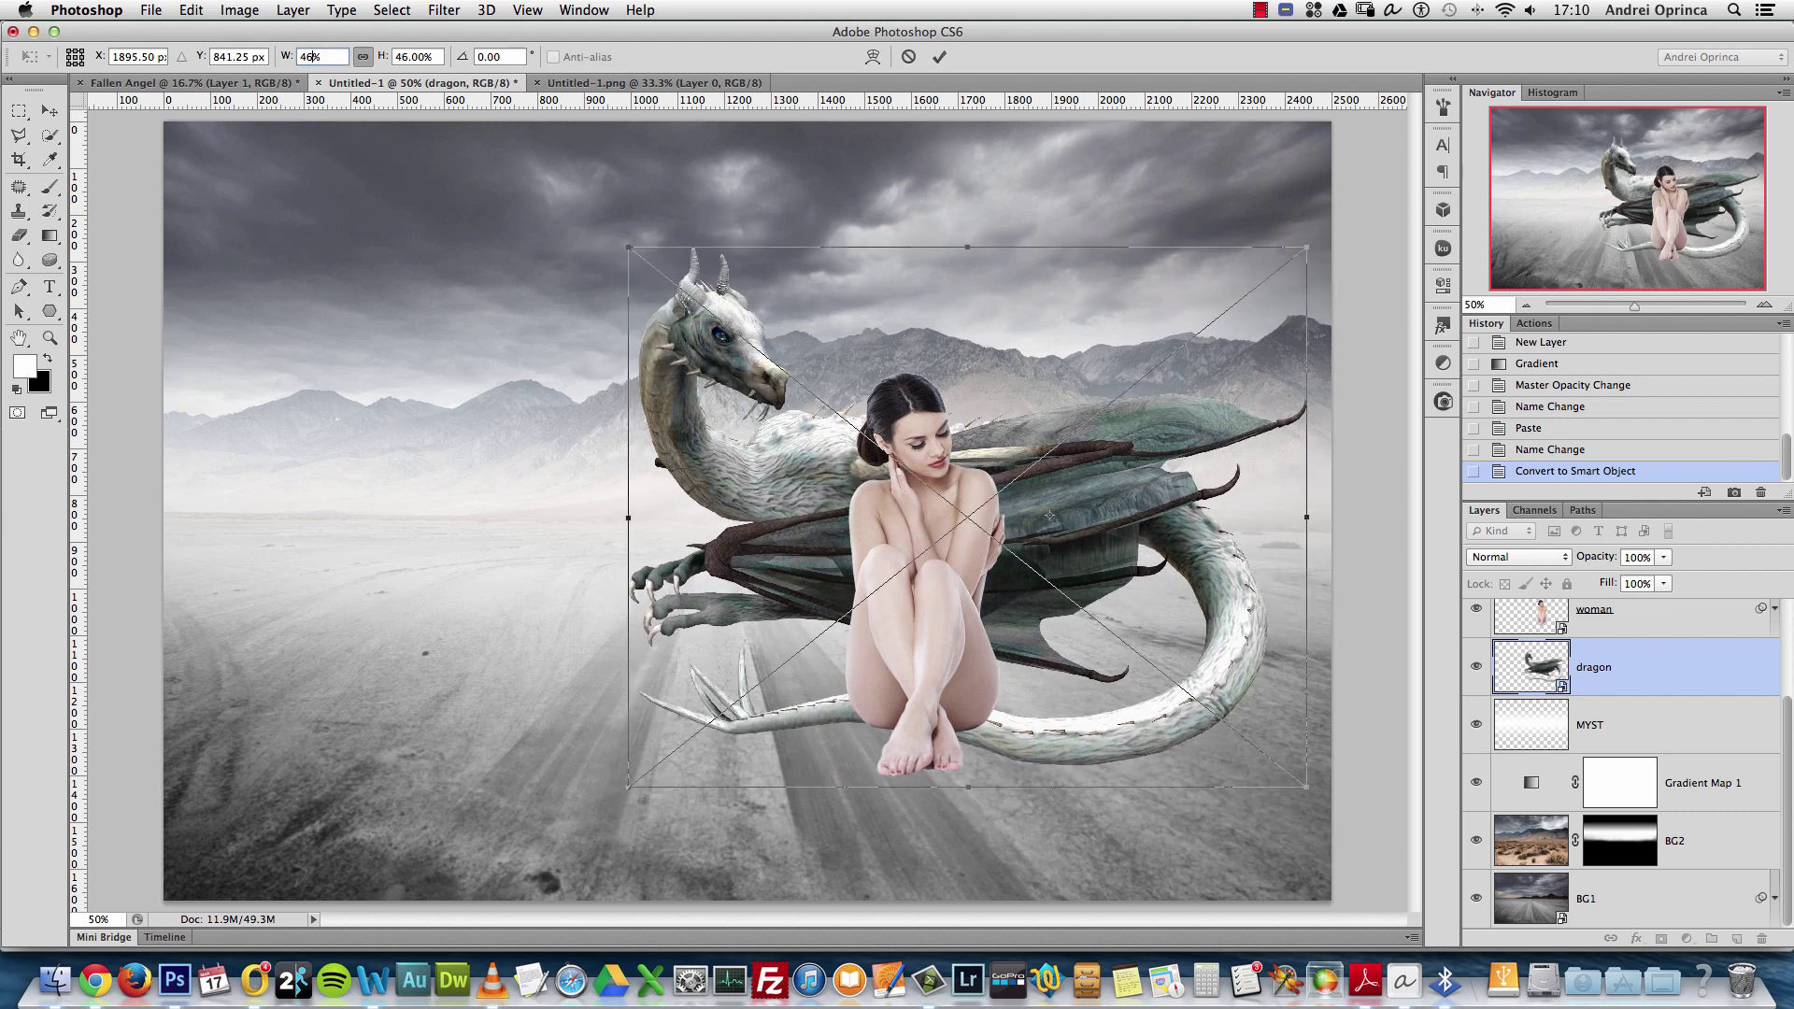
pyautogui.moveTo(1081, 583); pyautogui.dragTo(1081, 640)
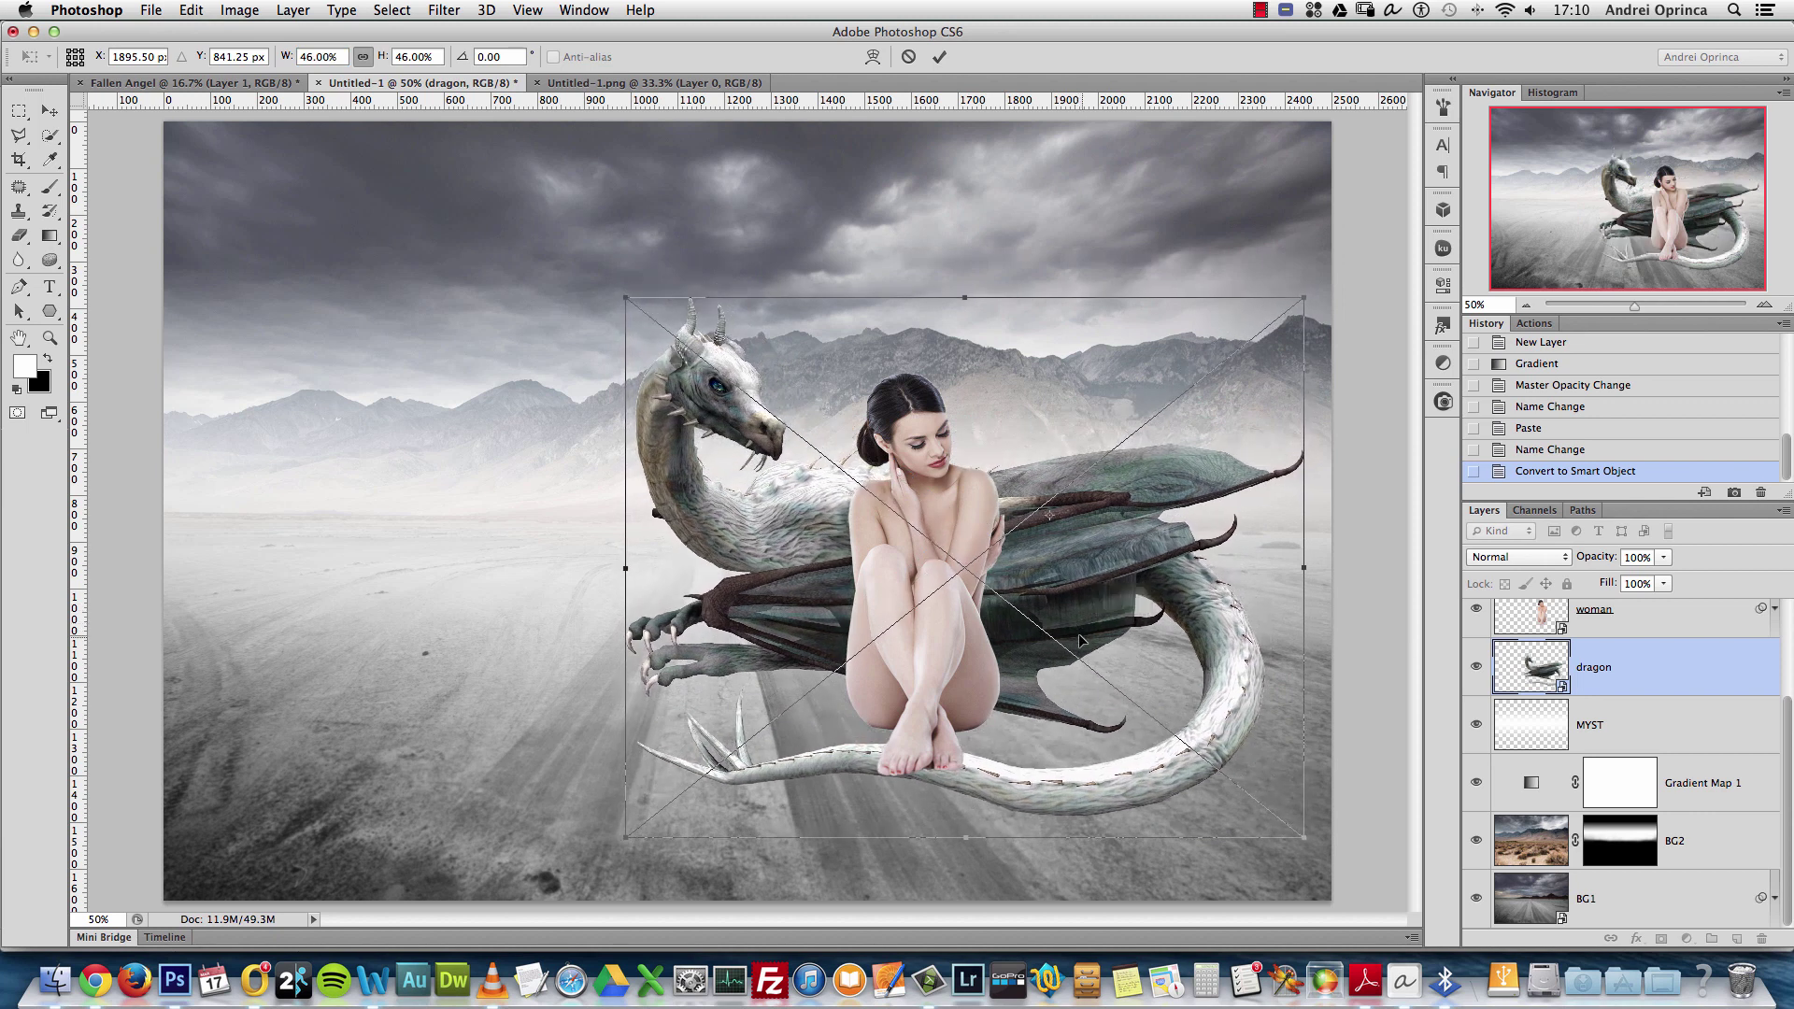
pyautogui.press('Return')
pyautogui.press('g')
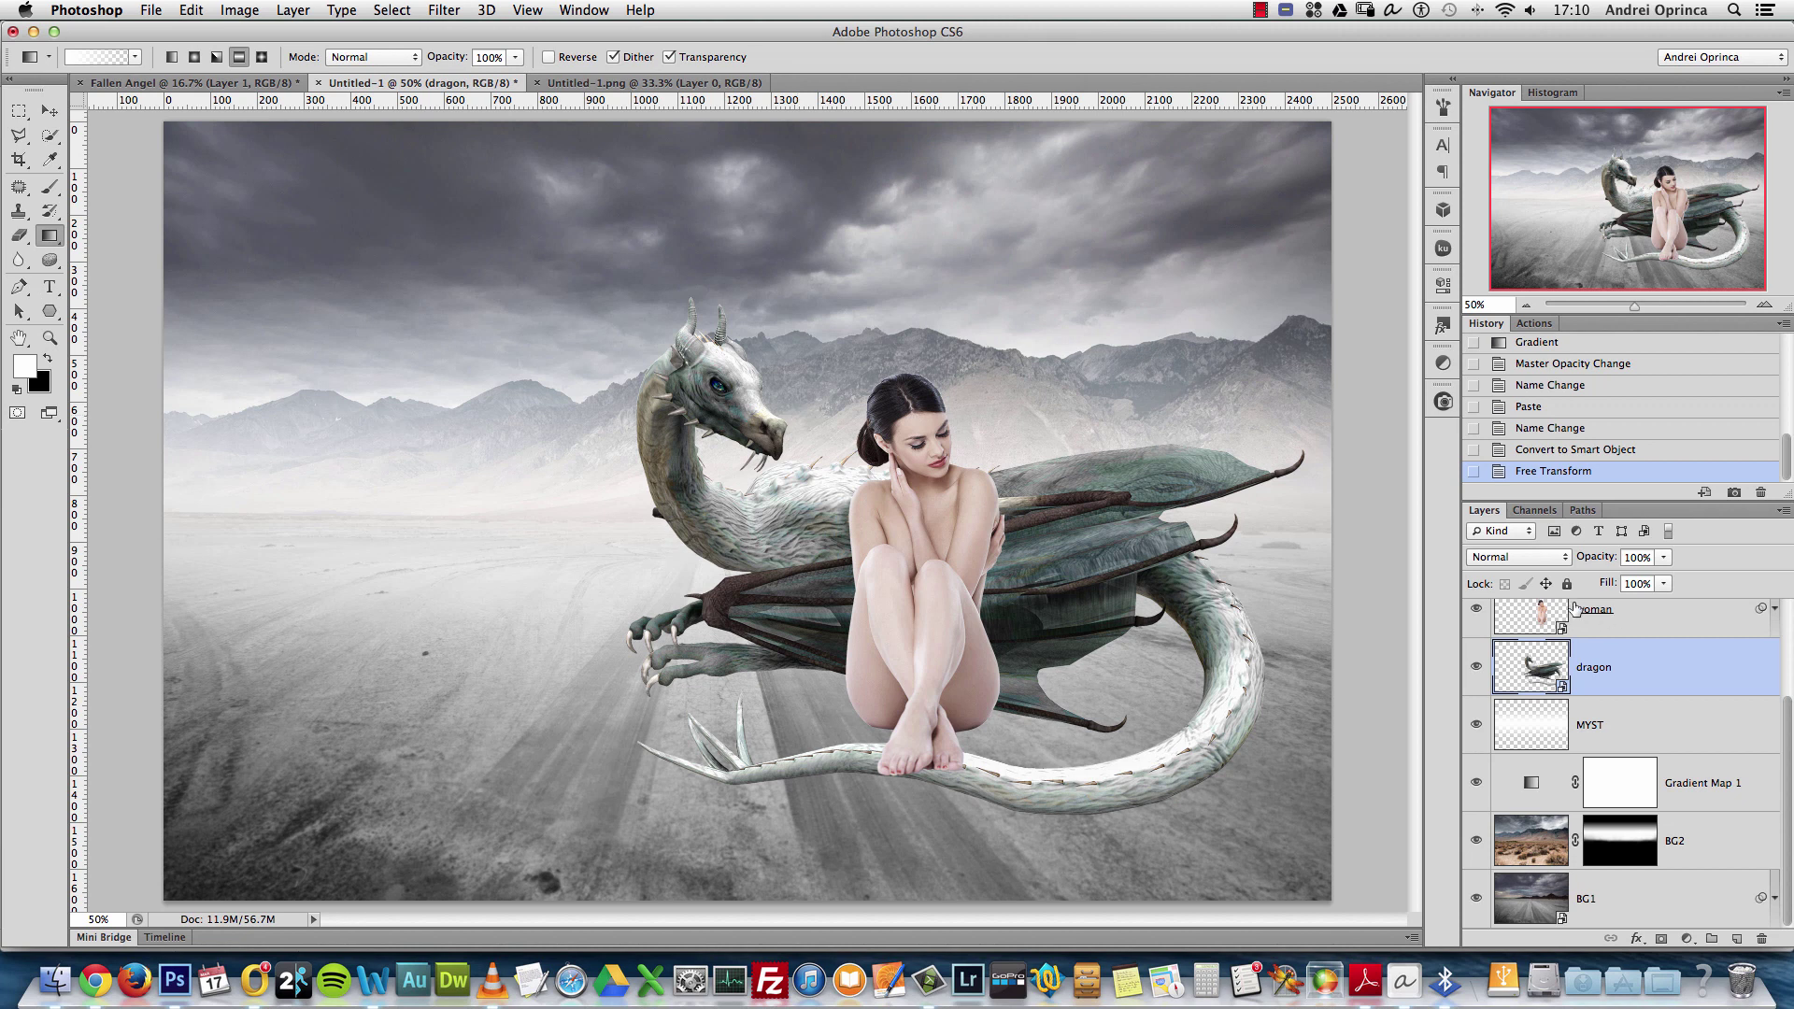
# Load the dragon layer's outline as a selection and add a layer mask from it to the woman layer
pyautogui.moveTo(1790, 717); pyautogui.dragTo(1790, 710)
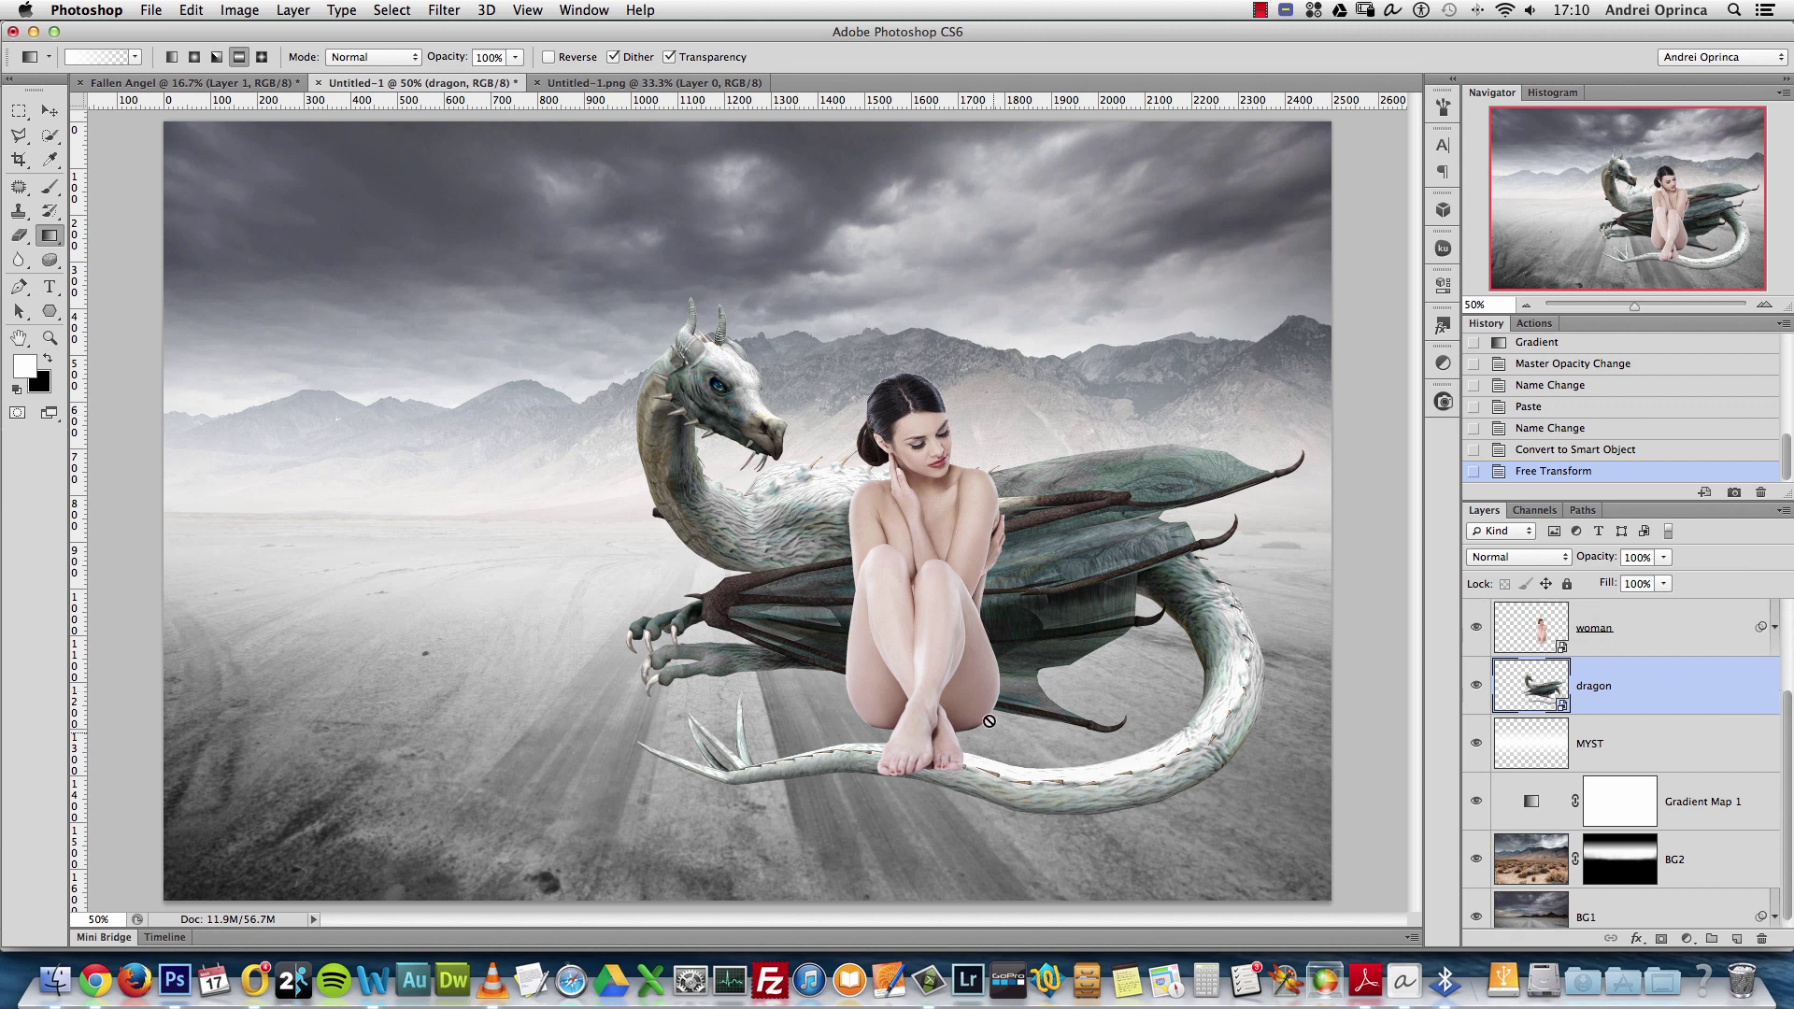
pyautogui.press('super+1')
pyautogui.moveTo(1100, 806); pyautogui.dragTo(913, 473)
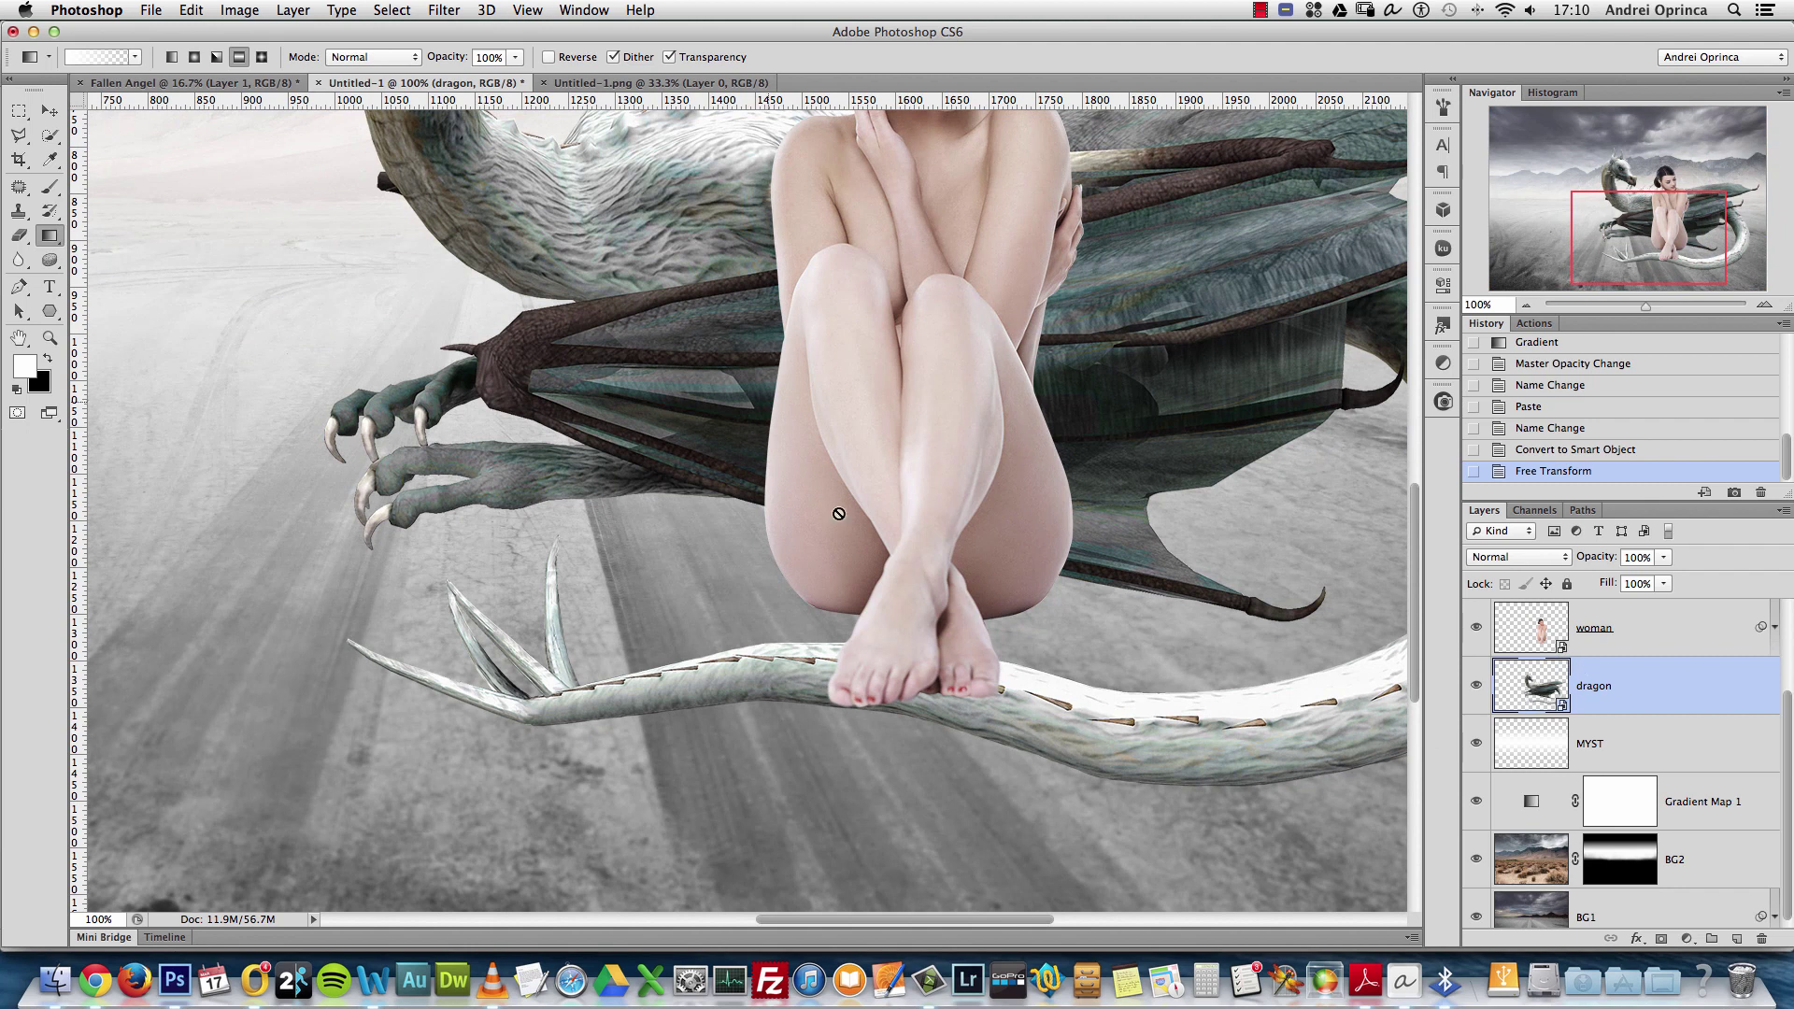
pyautogui.keyDown('super'); pyautogui.click(1540, 690); pyautogui.keyUp('super')
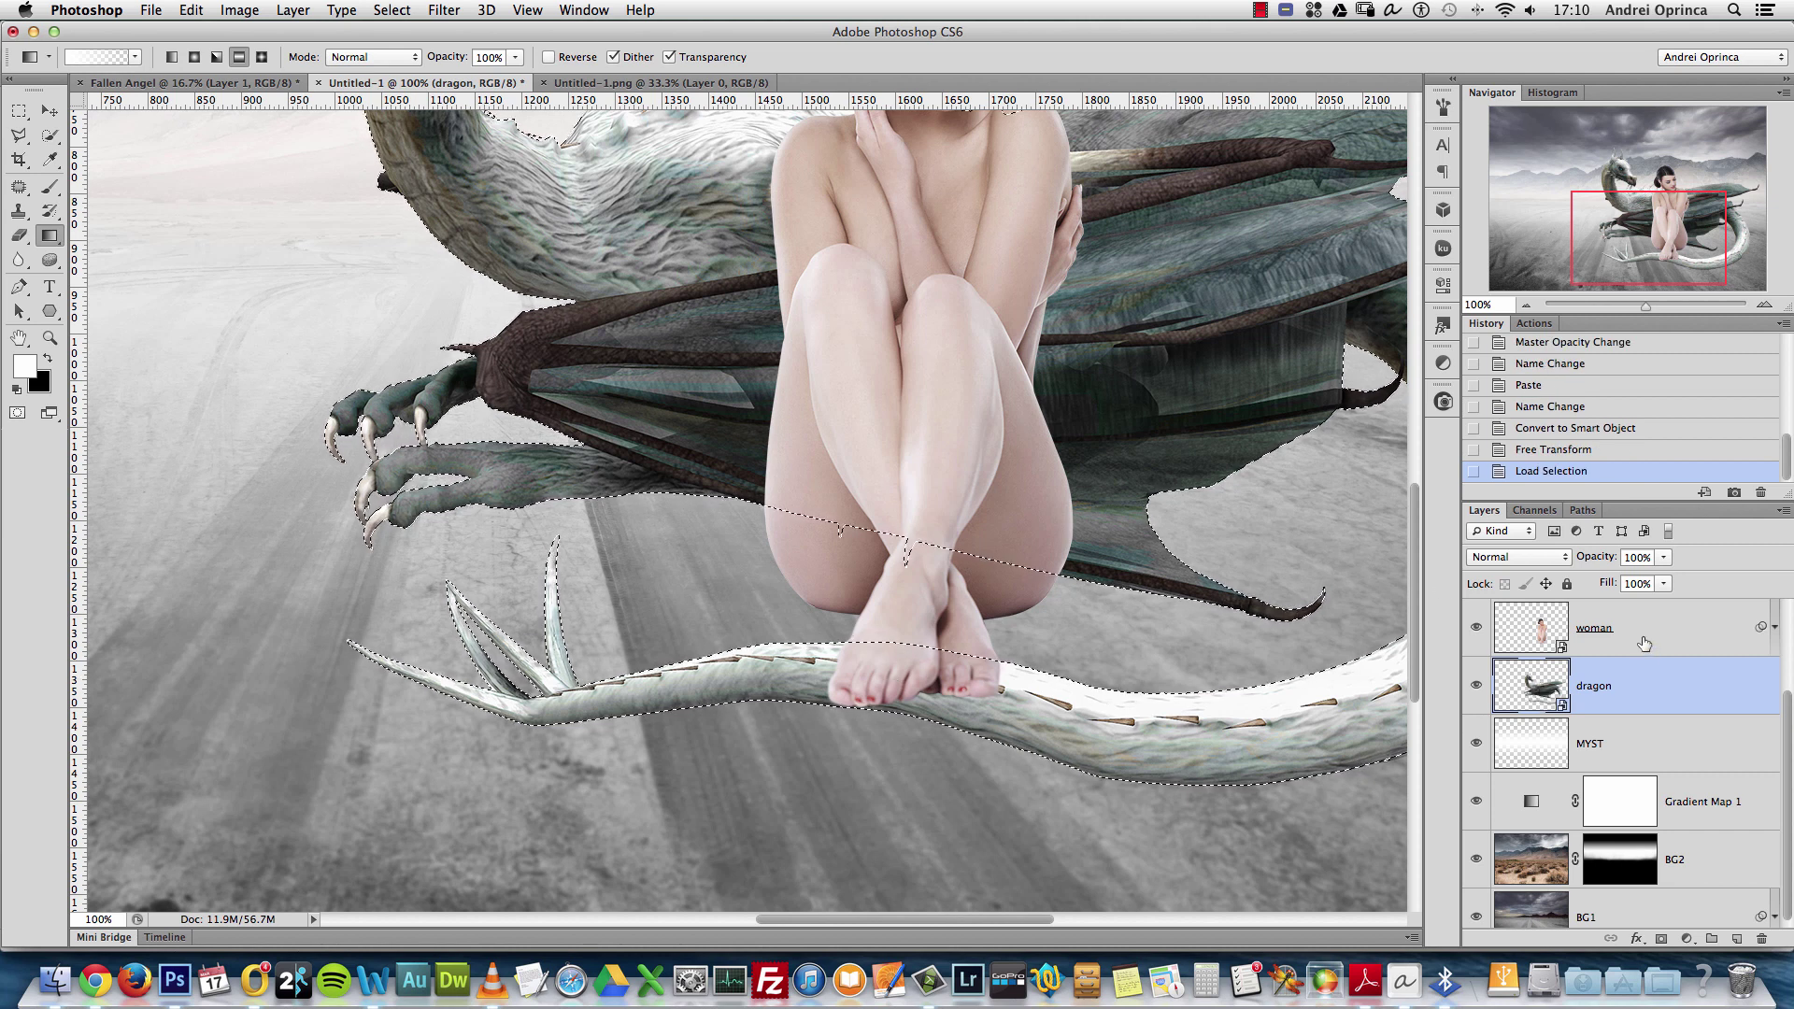
pyautogui.hotkey('alt', ']')
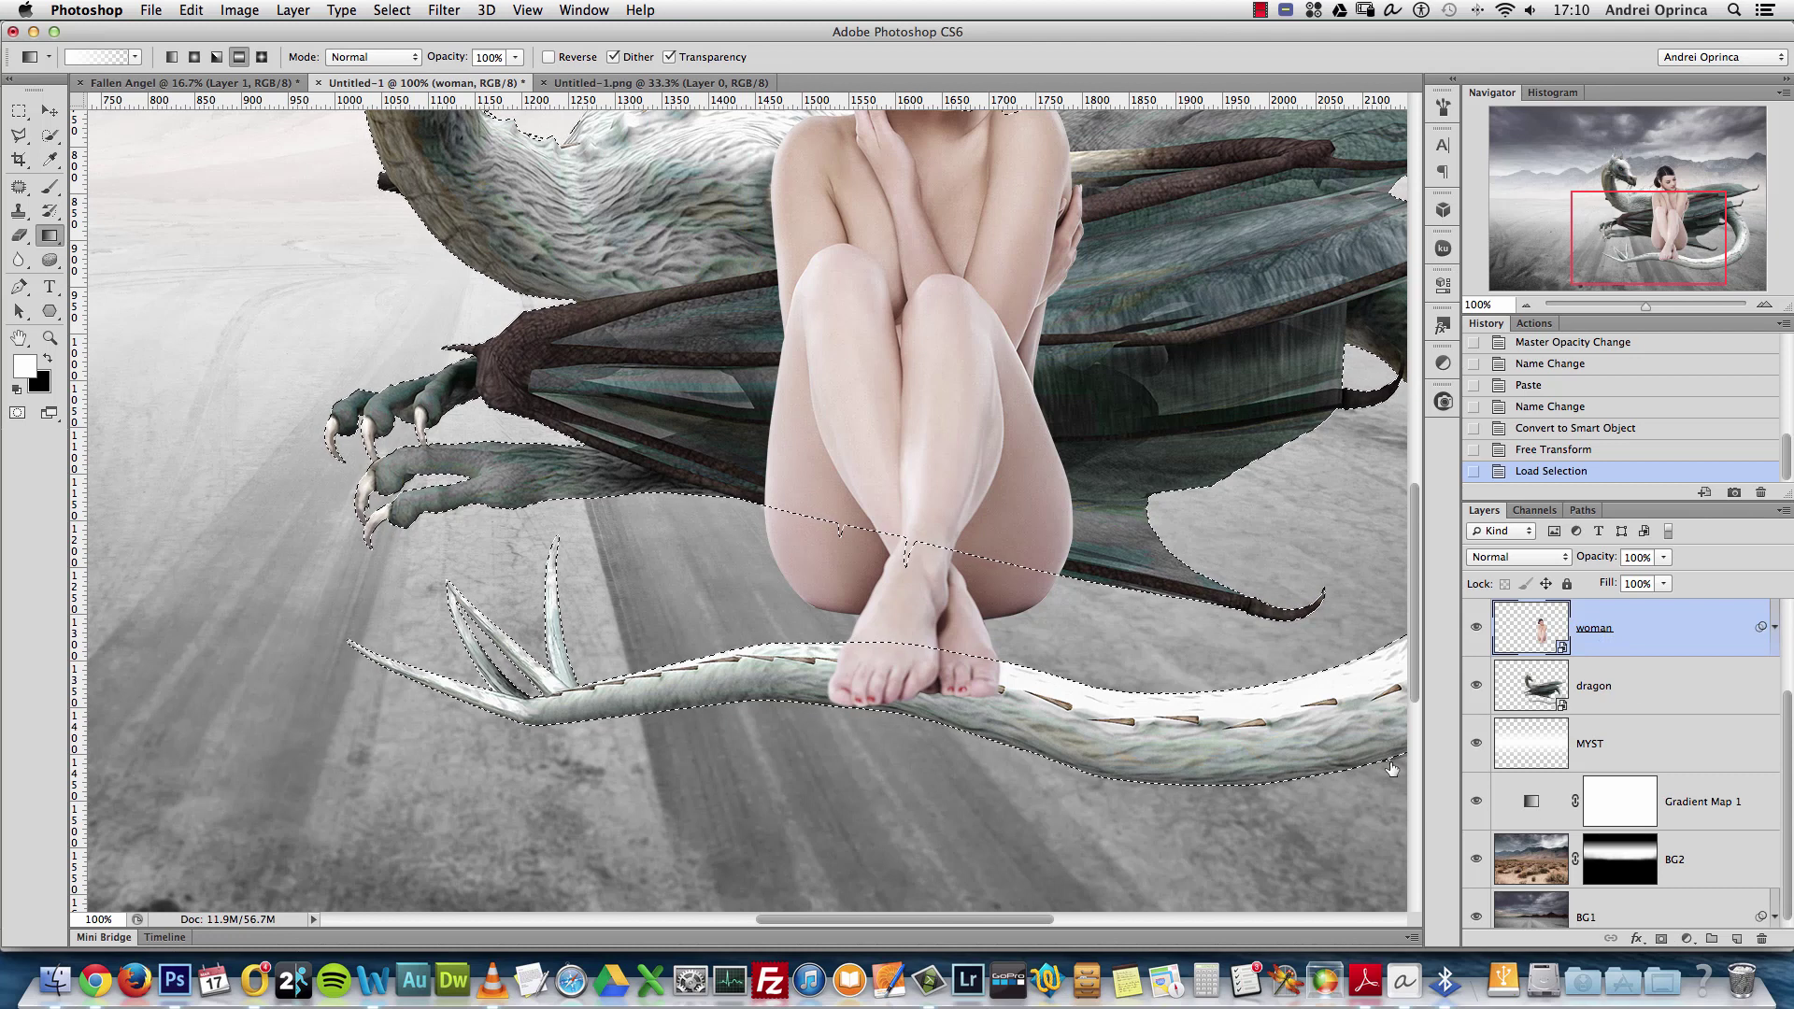
pyautogui.click(1661, 939)
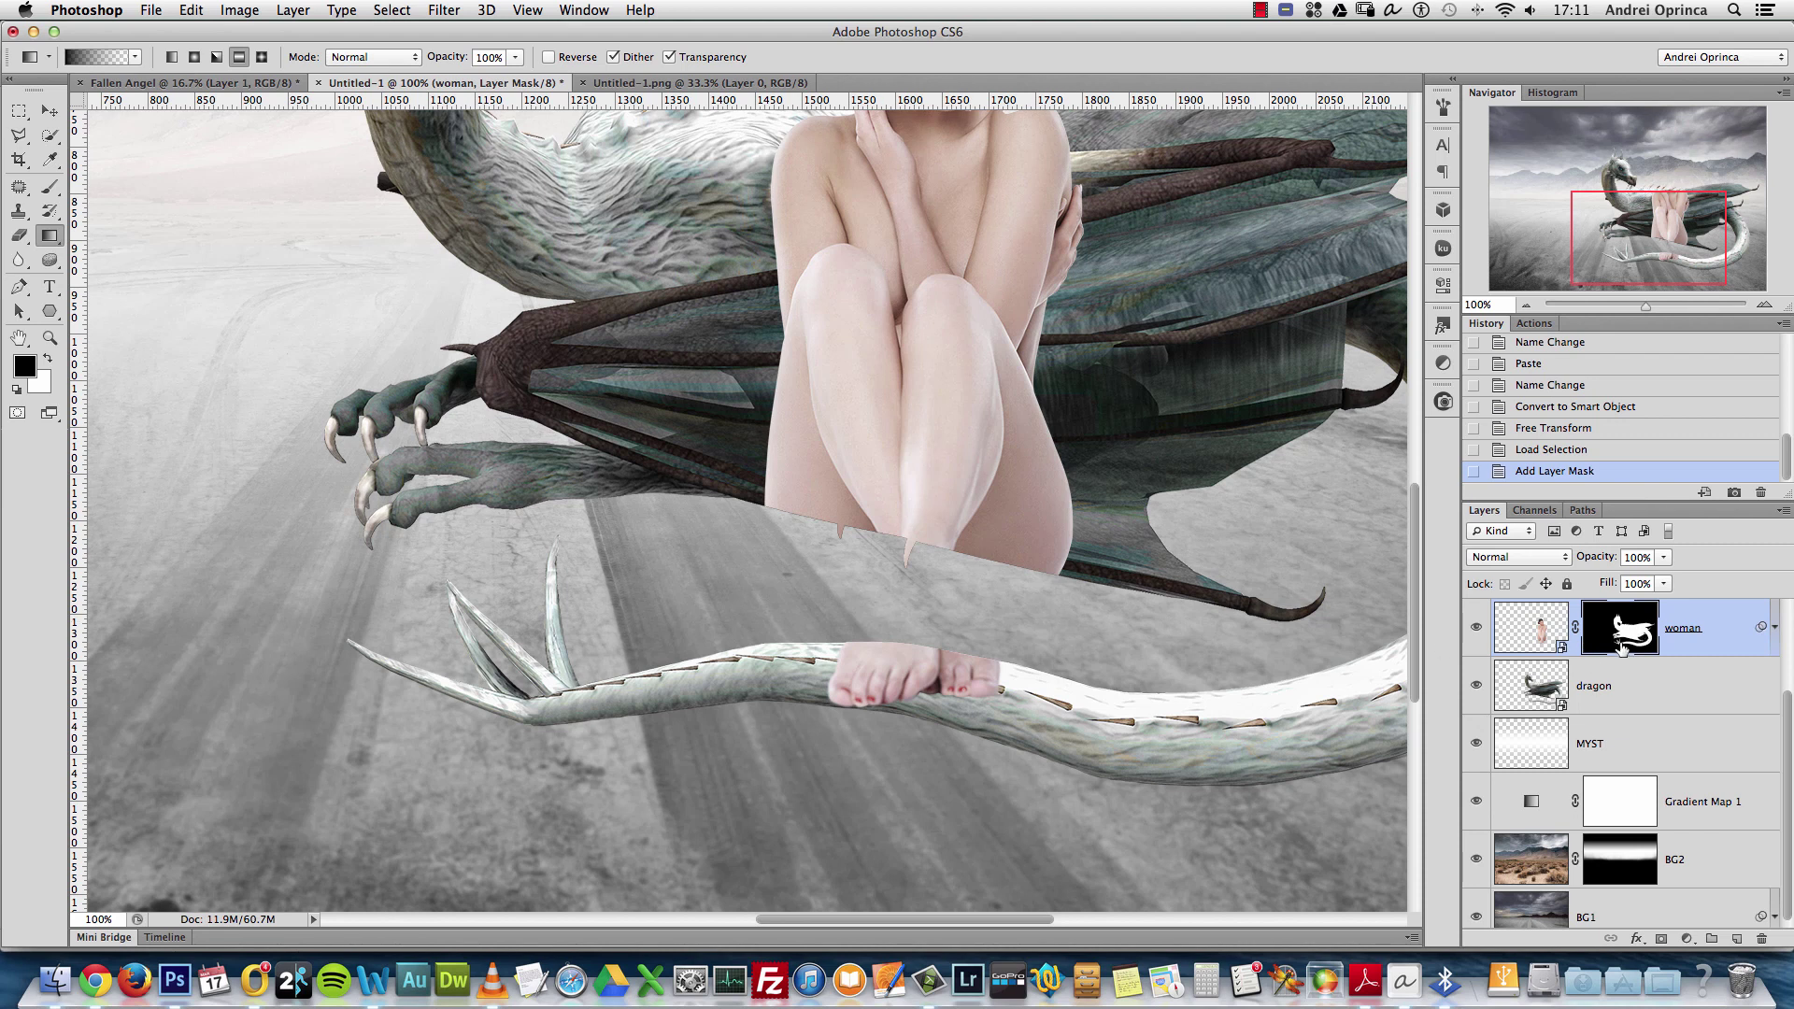
# Fill the woman layer's mask with white and reload the dragon layer's outline as a selection
pyautogui.press('x')
pyautogui.hotkey('alt', 'BackSpace')
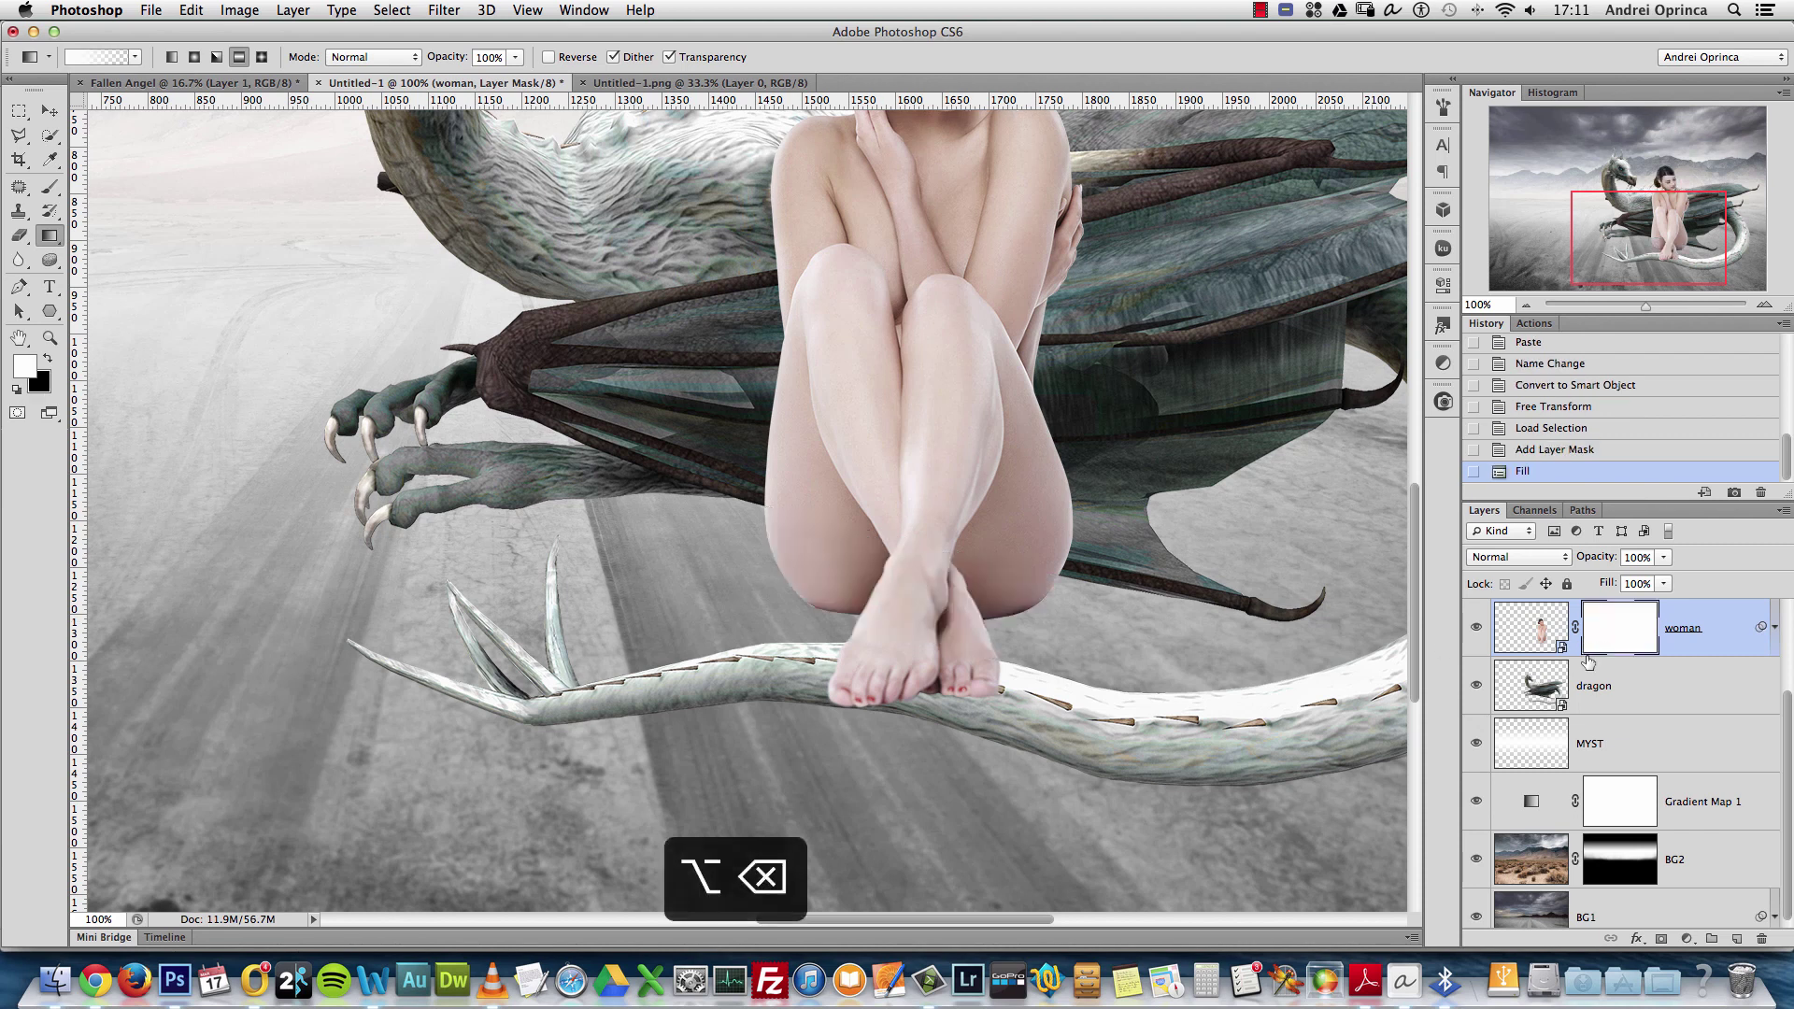
pyautogui.click(1626, 690)
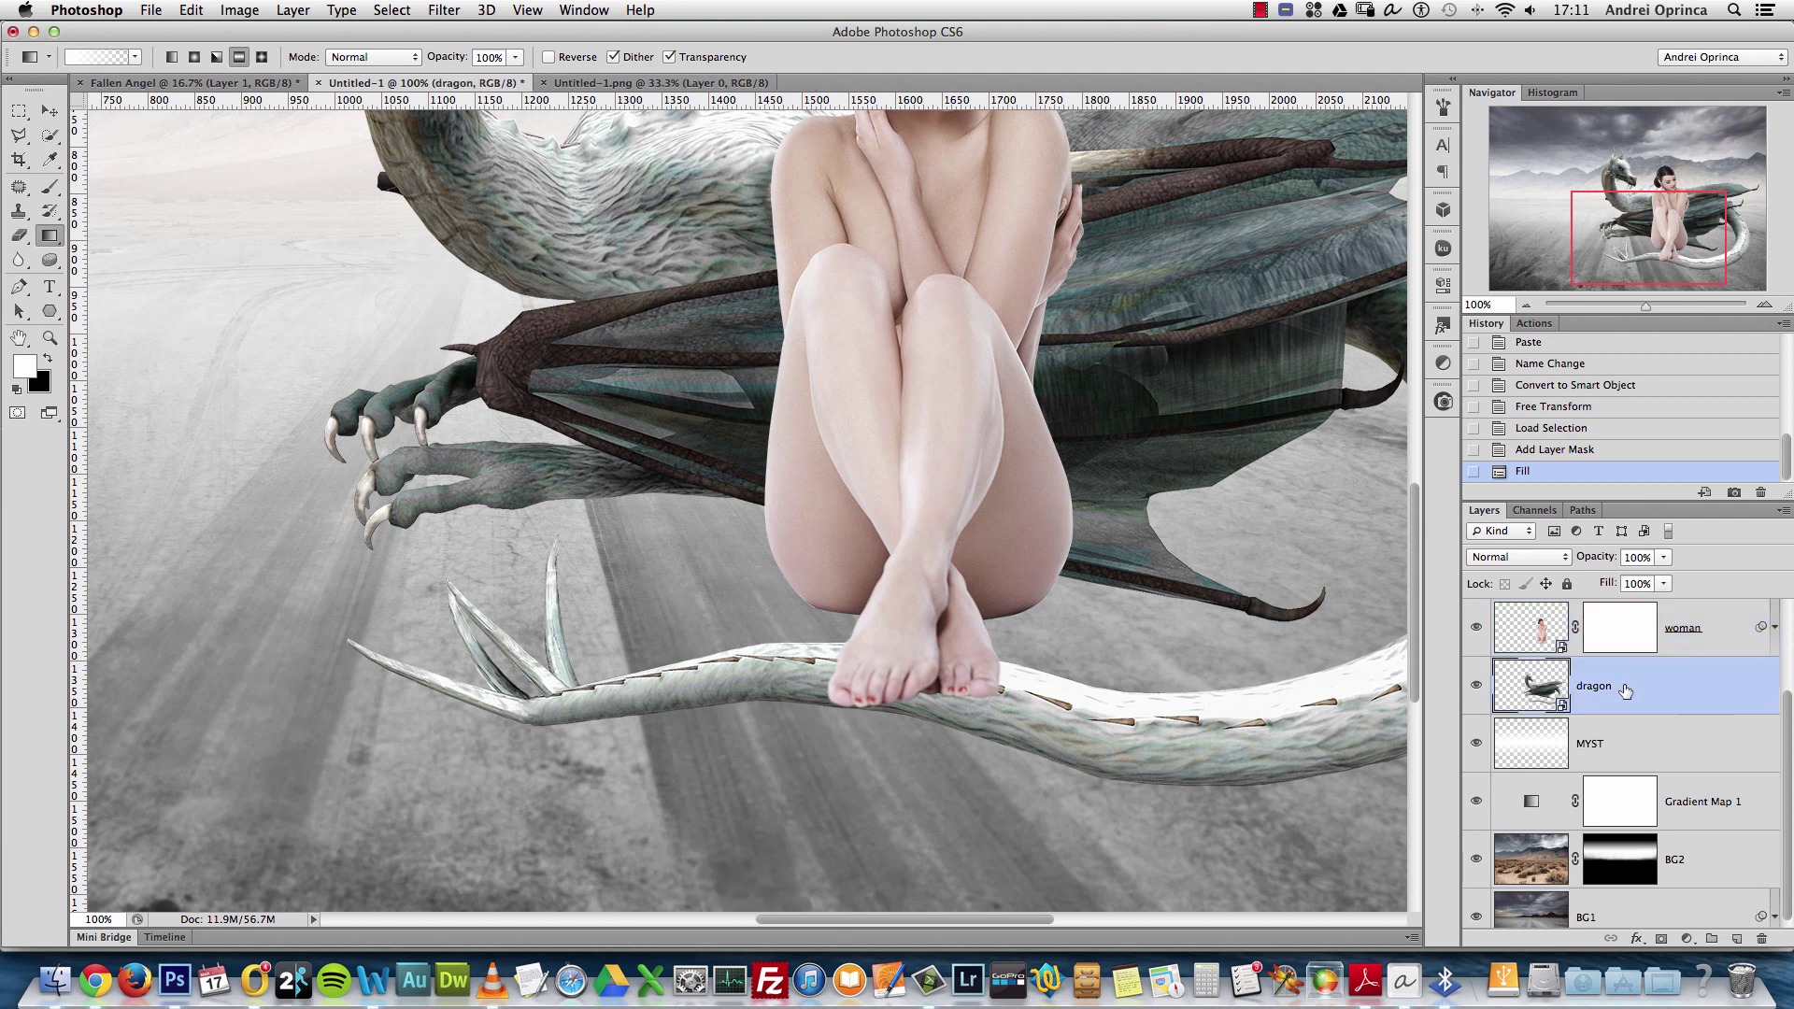
pyautogui.keyDown('ctrl'); pyautogui.click(1542, 696); pyautogui.keyUp('ctrl')
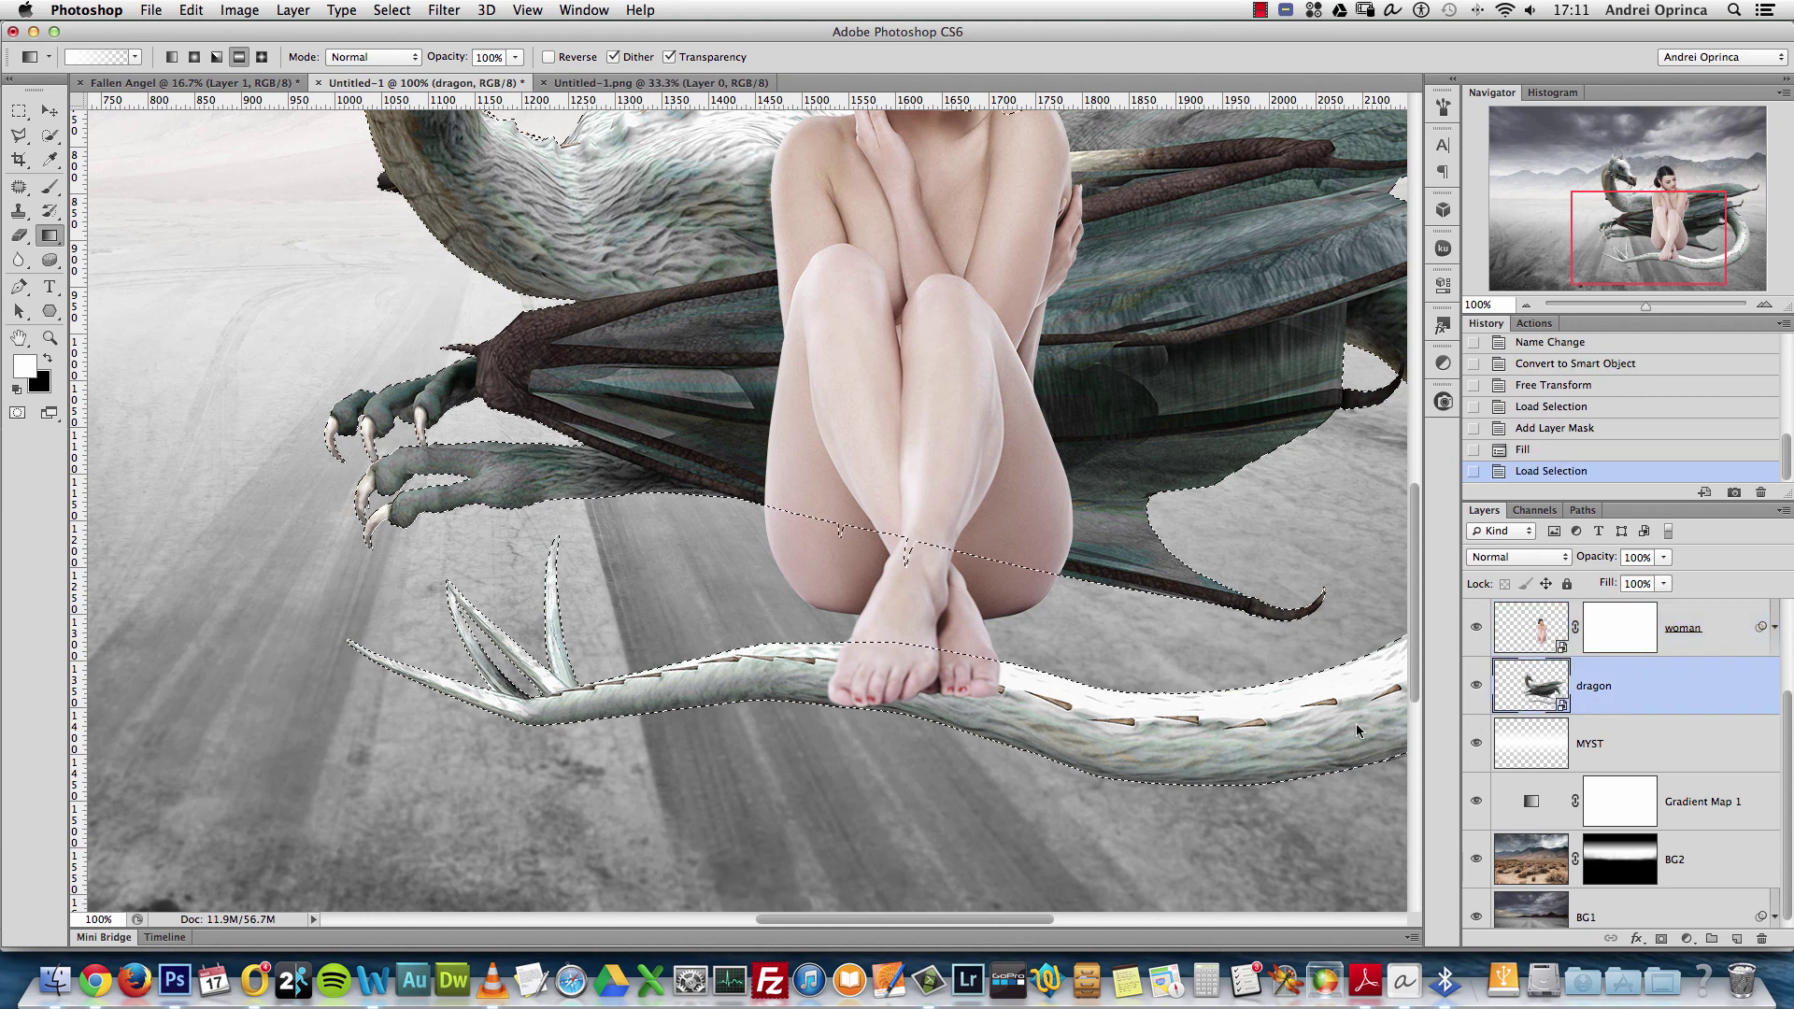
# Mask out the woman's feet over the dragon's tail with a size 100 black brush at 100% opacity, then deselect
pyautogui.click(49, 135)
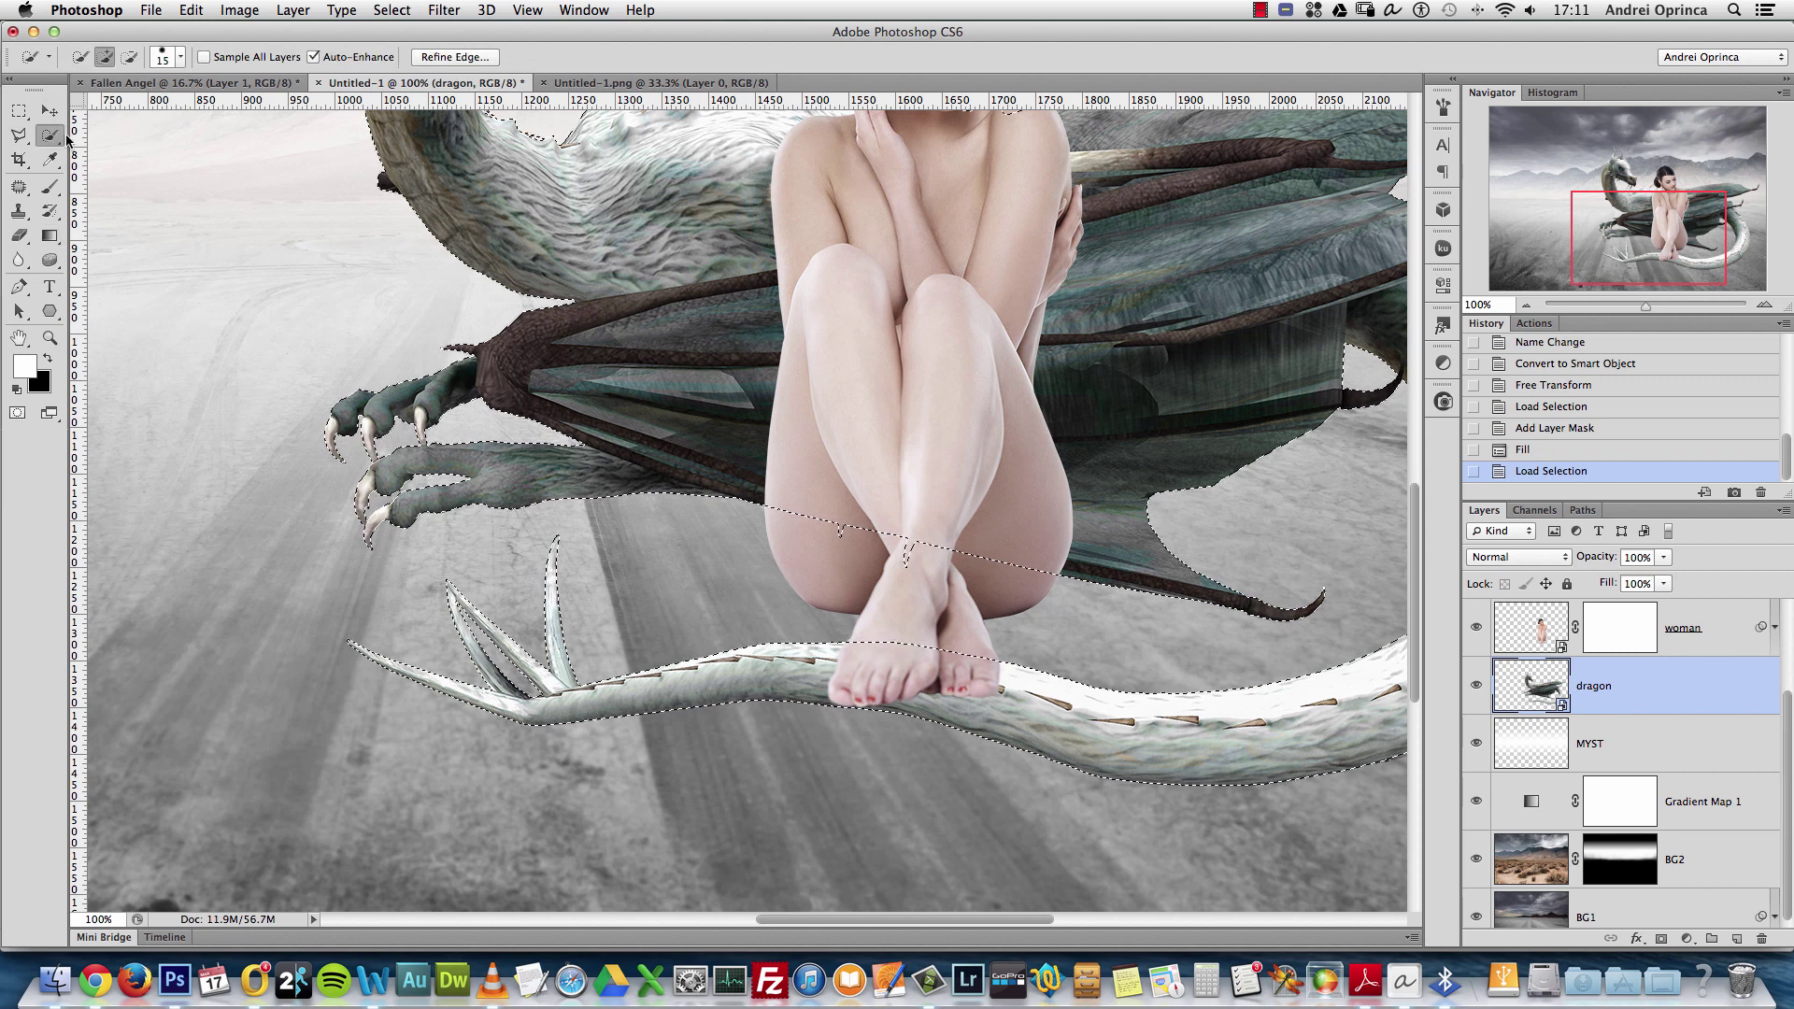
pyautogui.click(56, 189)
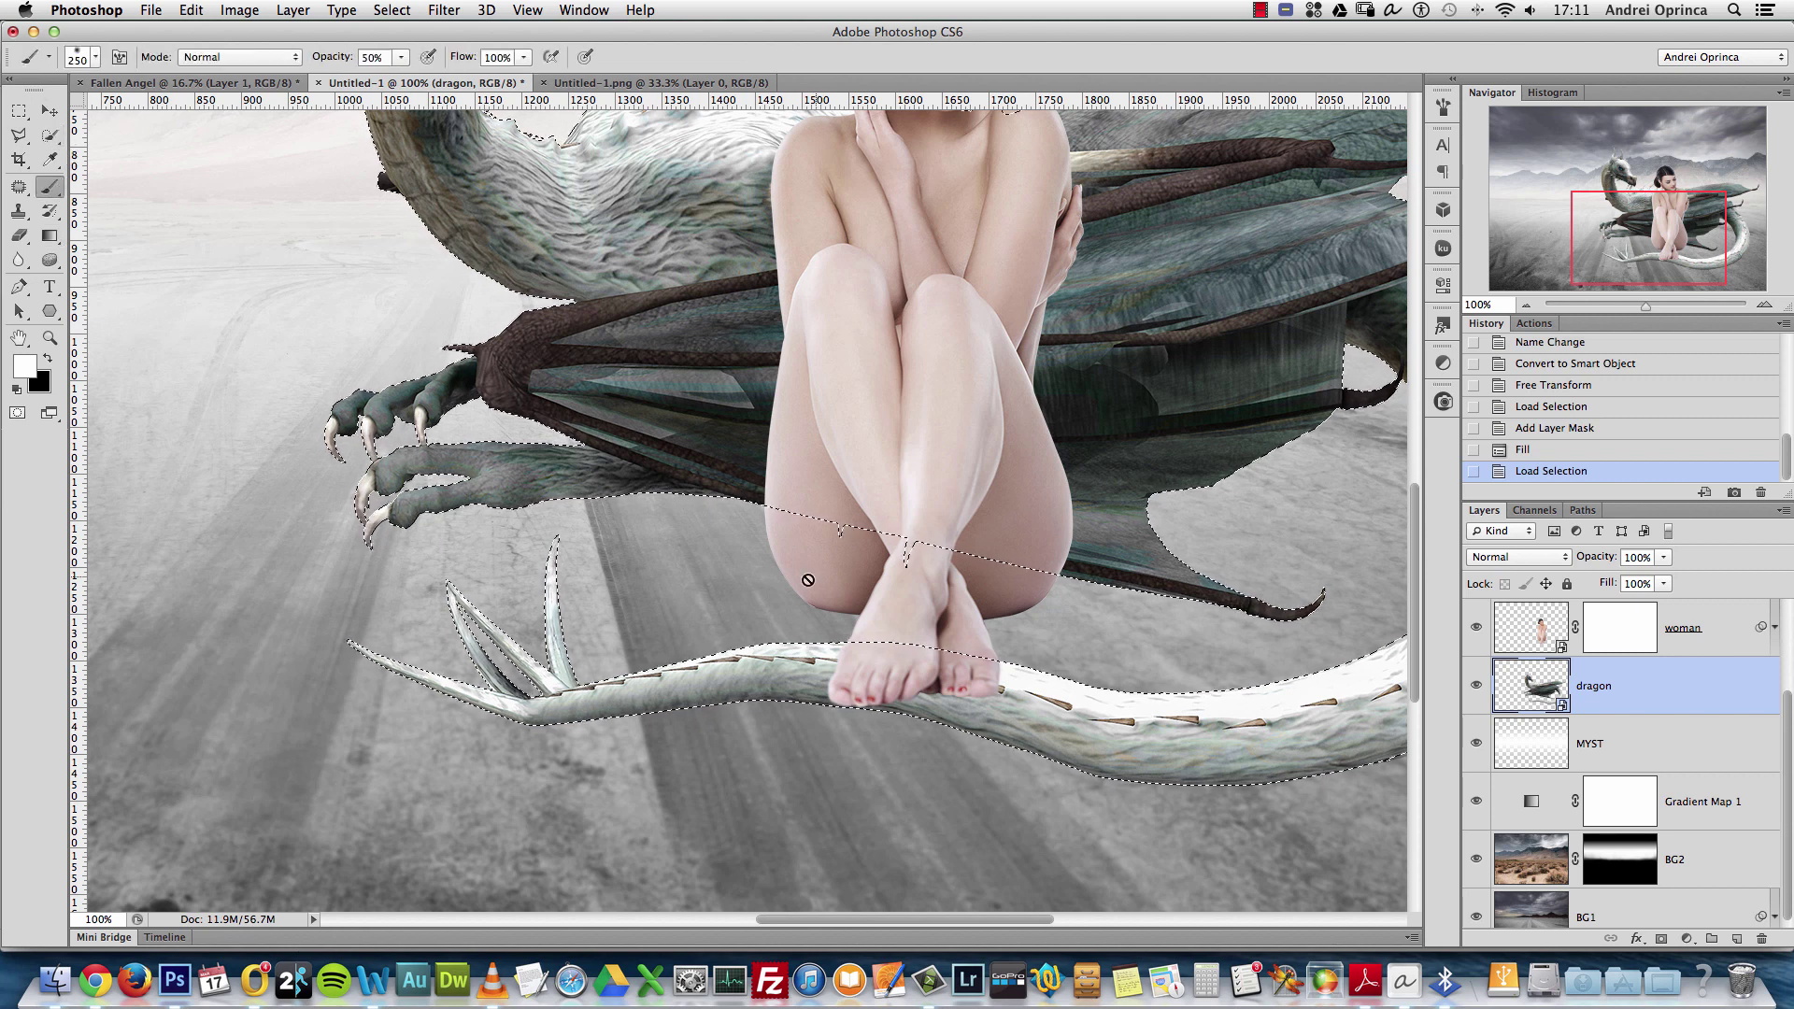
pyautogui.press(']')
pyautogui.press(']')
pyautogui.press(']')
pyautogui.press(']')
pyautogui.click(1621, 629)
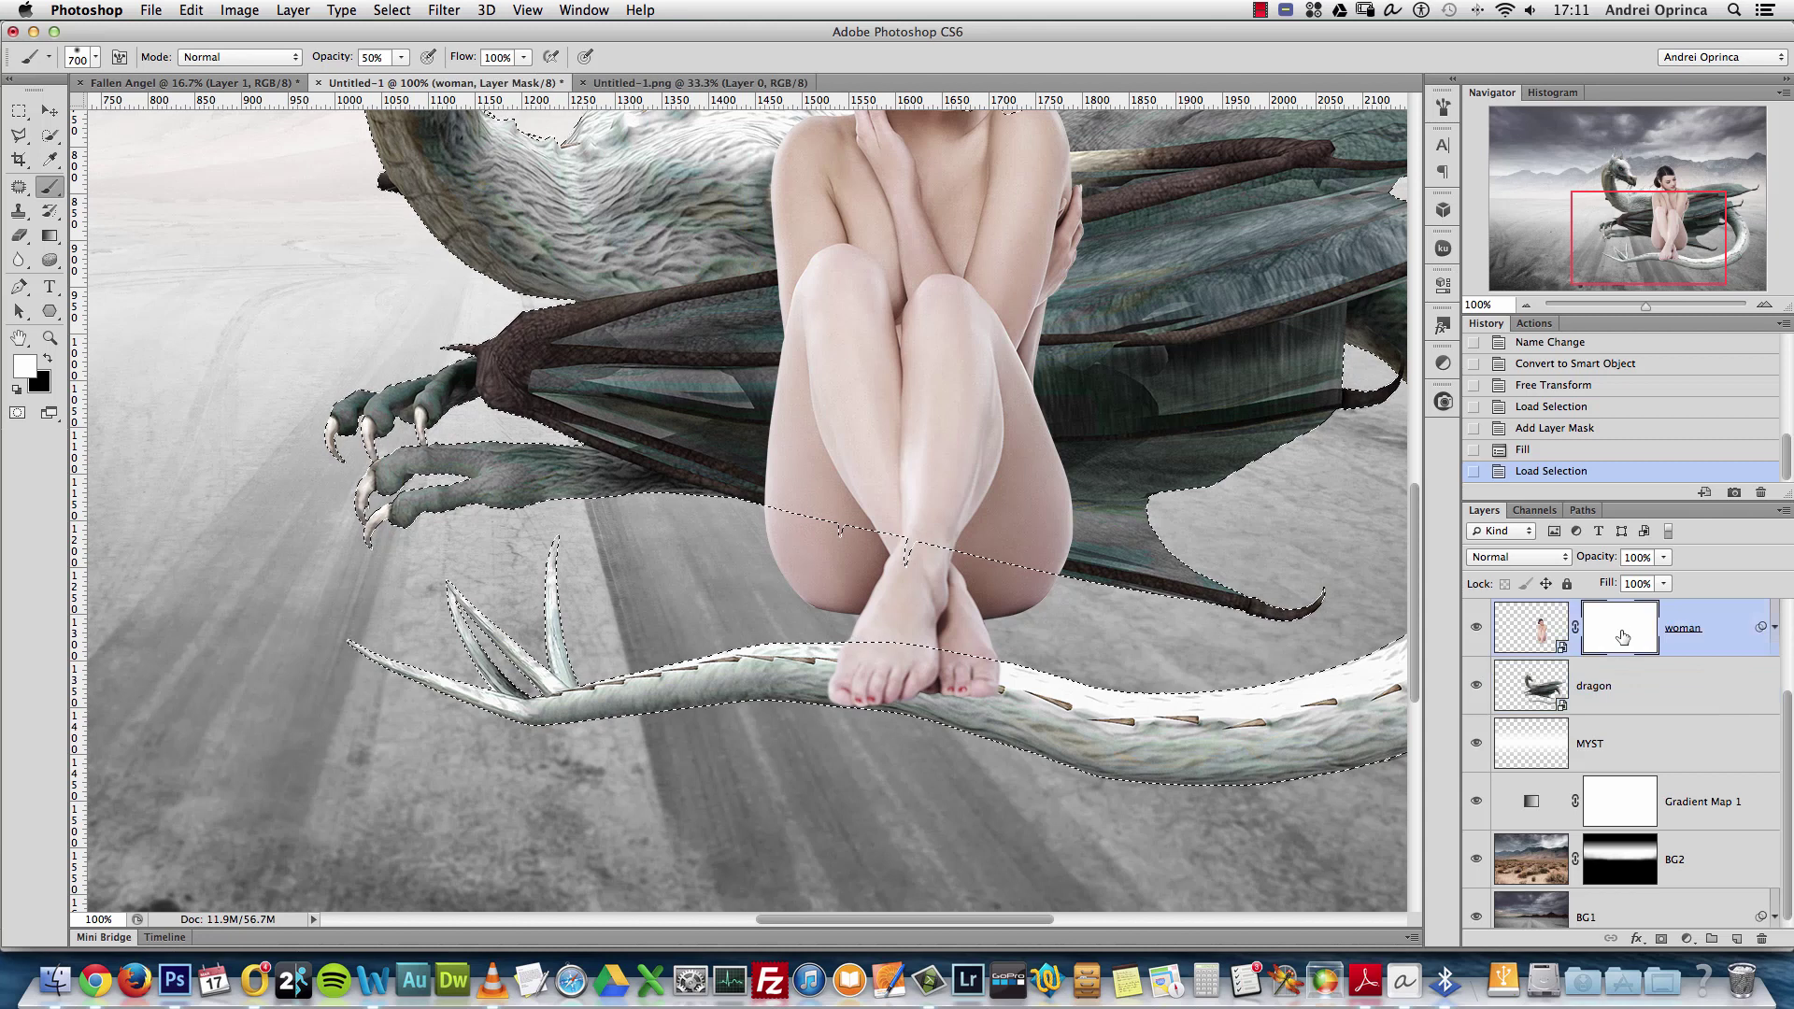
pyautogui.press('[')
pyautogui.press('[')
pyautogui.press('[')
pyautogui.press('[')
pyautogui.press('[')
pyautogui.press('[')
pyautogui.press('[')
pyautogui.press('[')
pyautogui.click(47, 360)
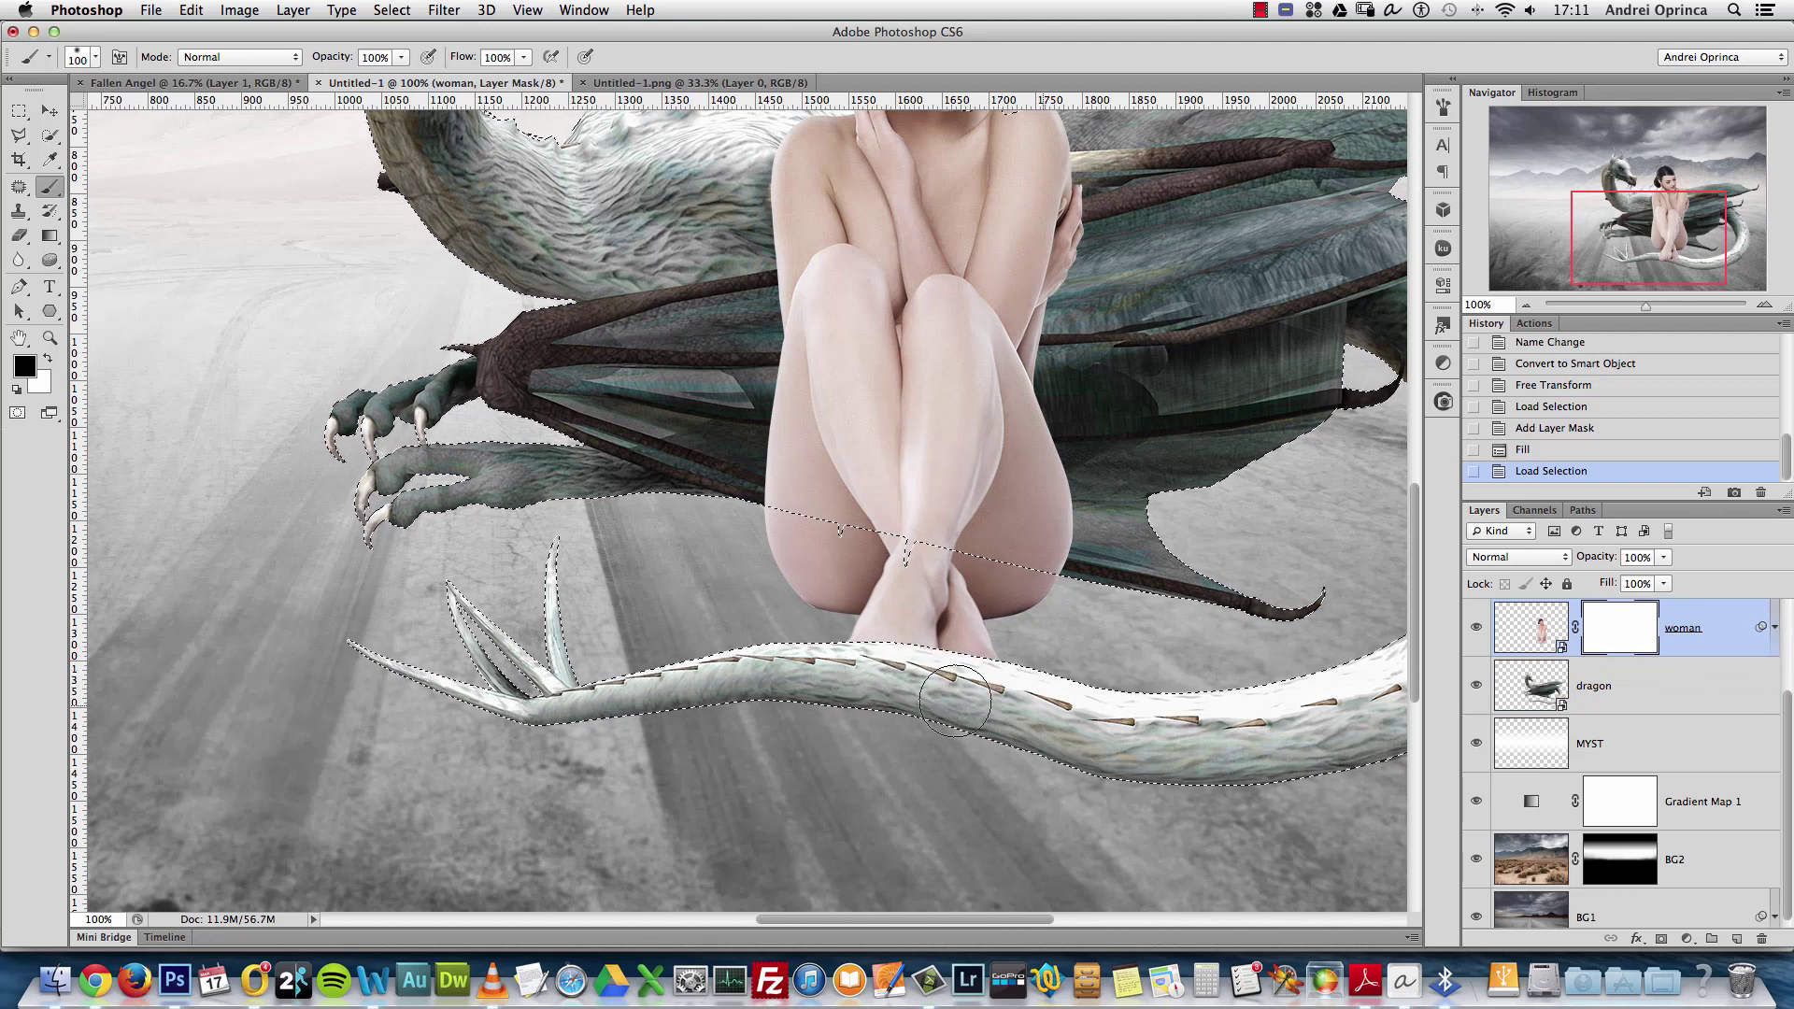
pyautogui.moveTo(819, 662)
pyautogui.mouseDown()
pyautogui.moveTo(920, 635)
pyautogui.moveTo(1039, 706)
pyautogui.moveTo(991, 669)
pyautogui.mouseUp()
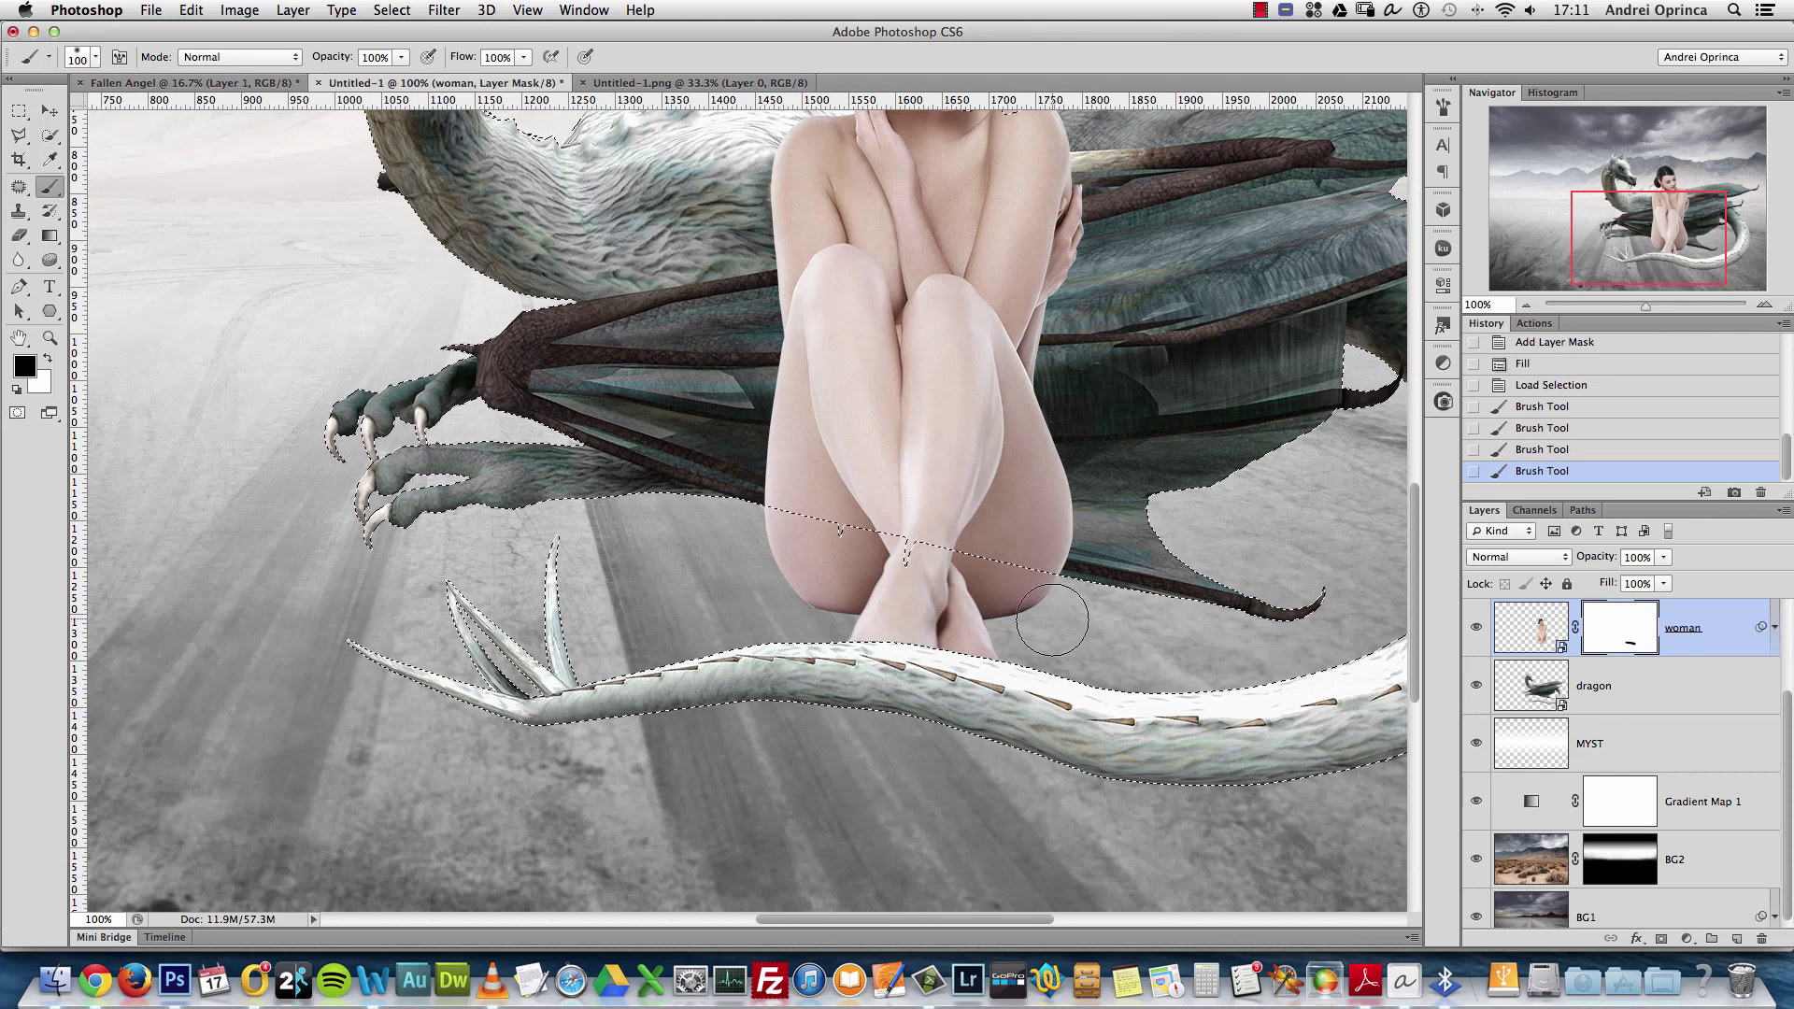
pyautogui.press('super+d')
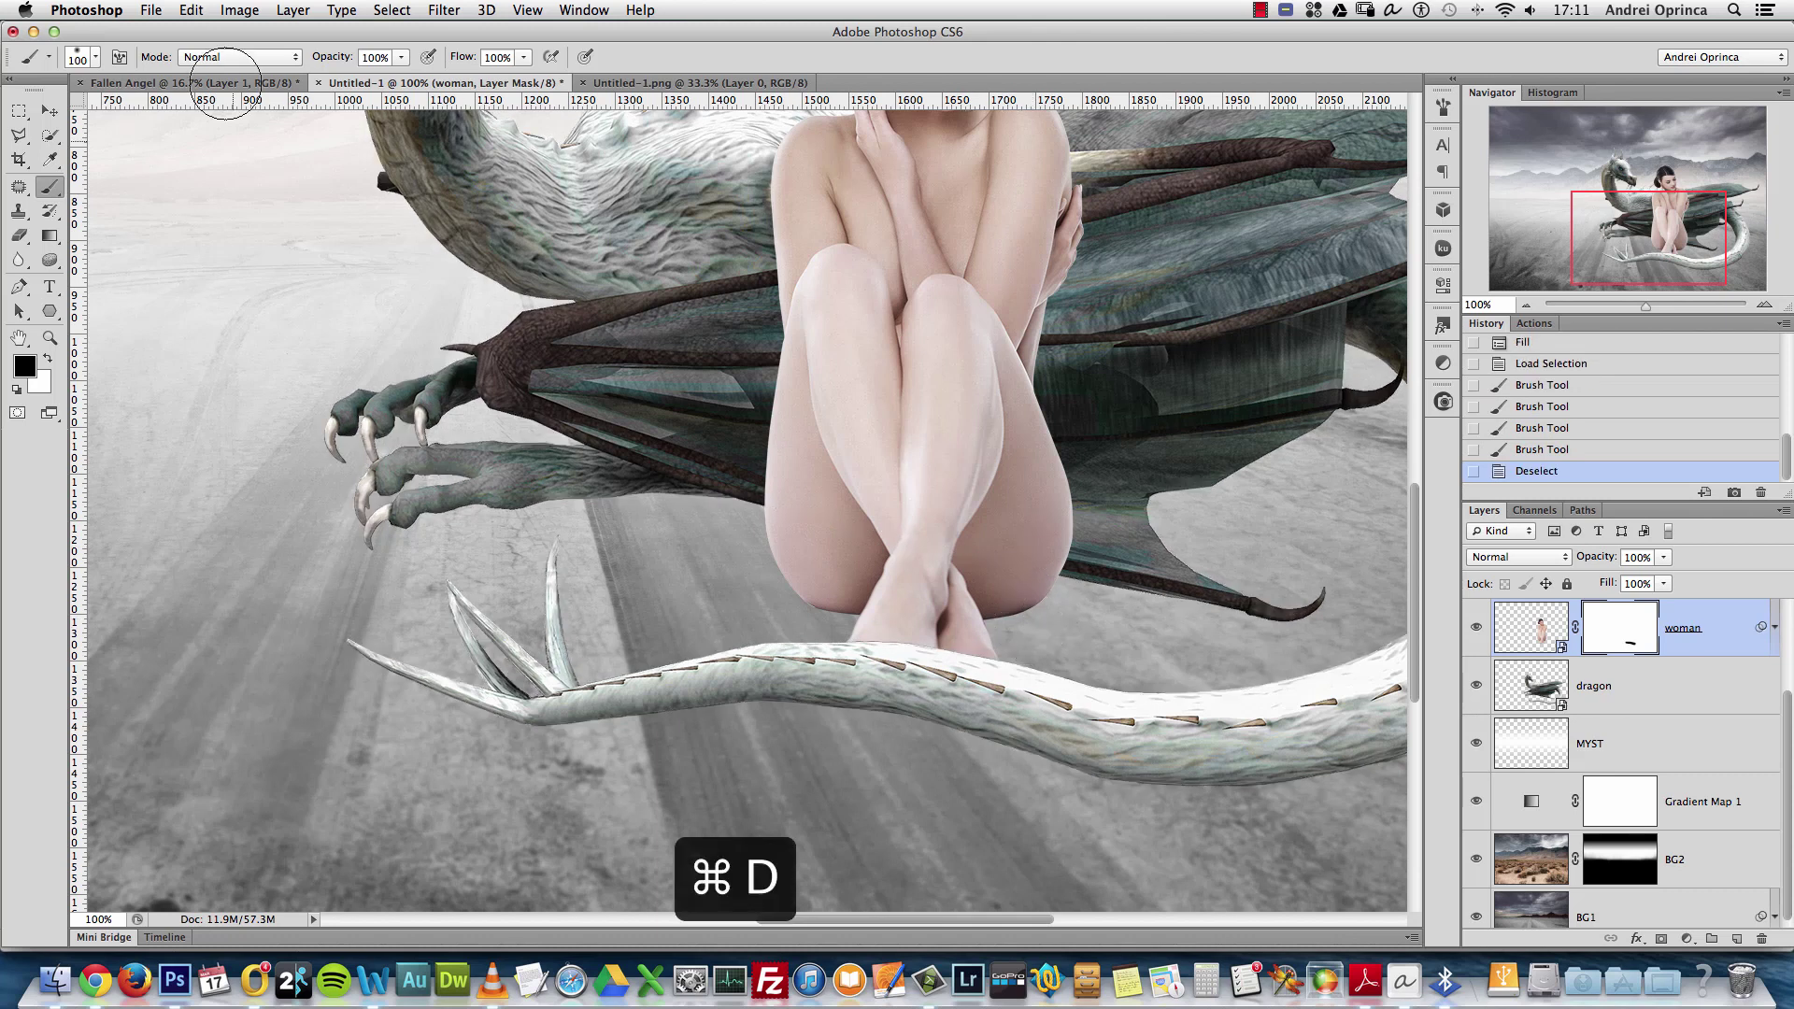
pyautogui.click(58, 111)
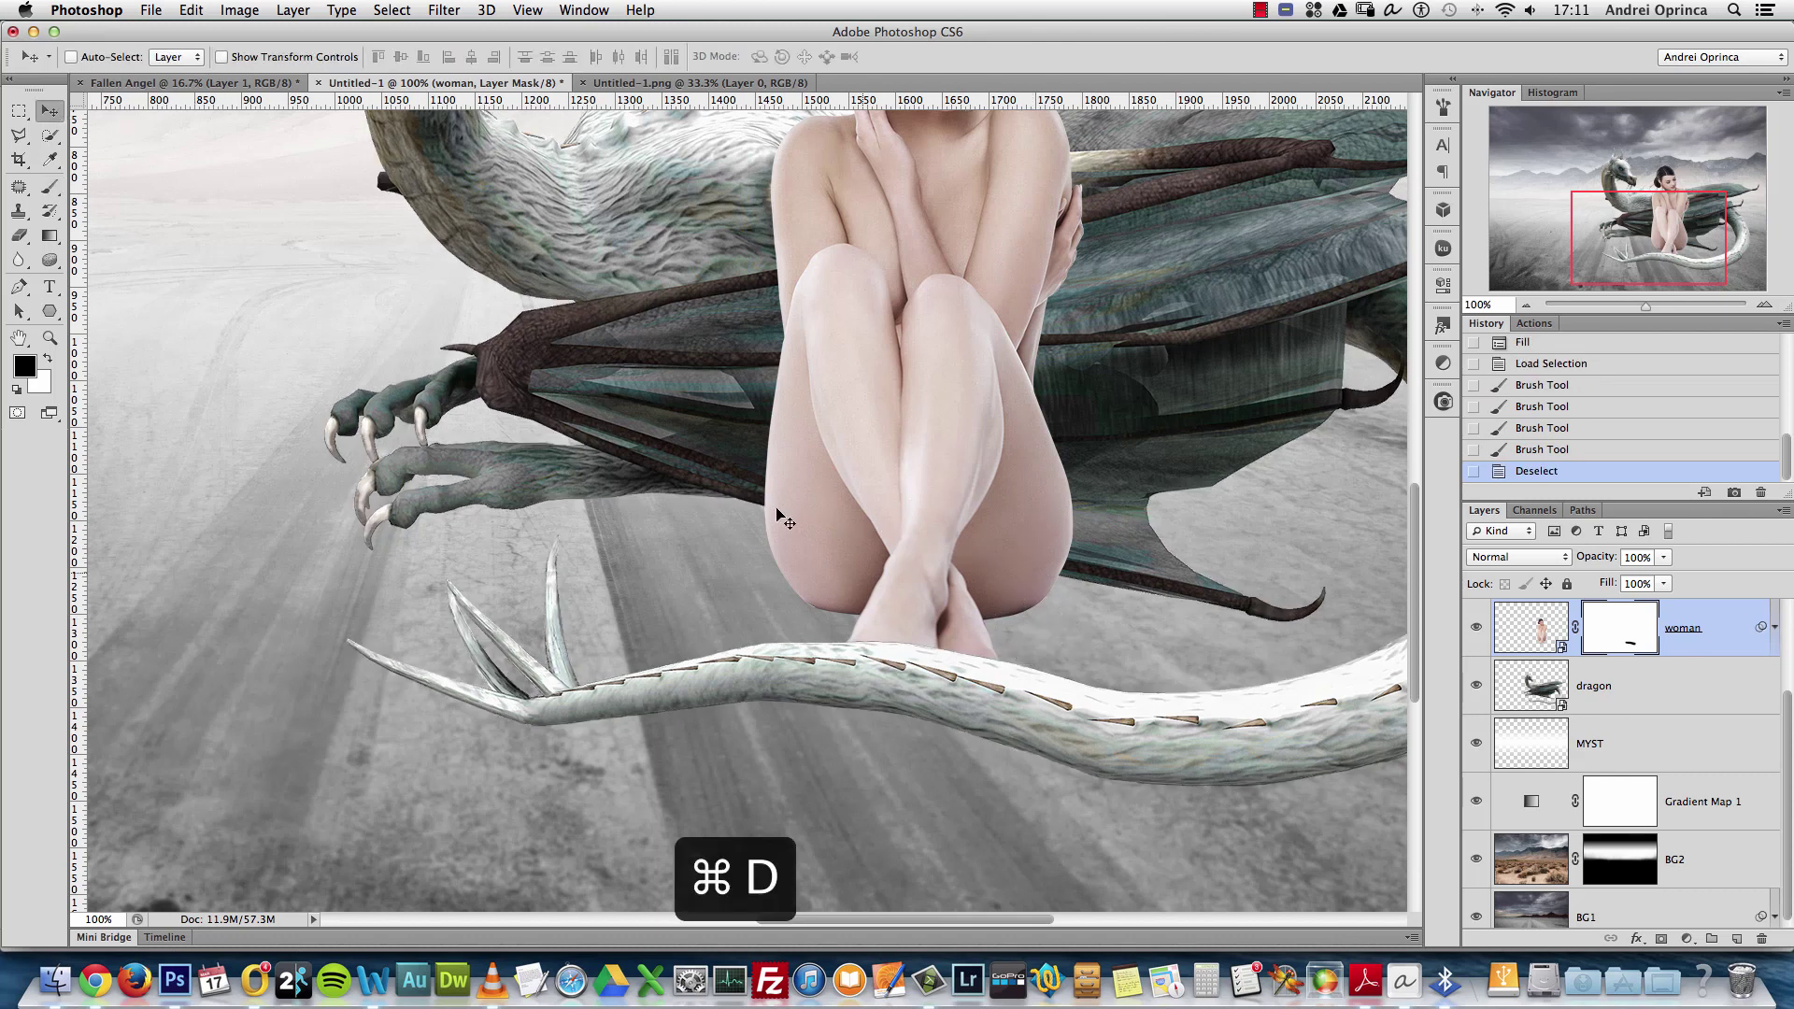
pyautogui.keyDown('alt'); pyautogui.click(922, 648); pyautogui.keyUp('alt')
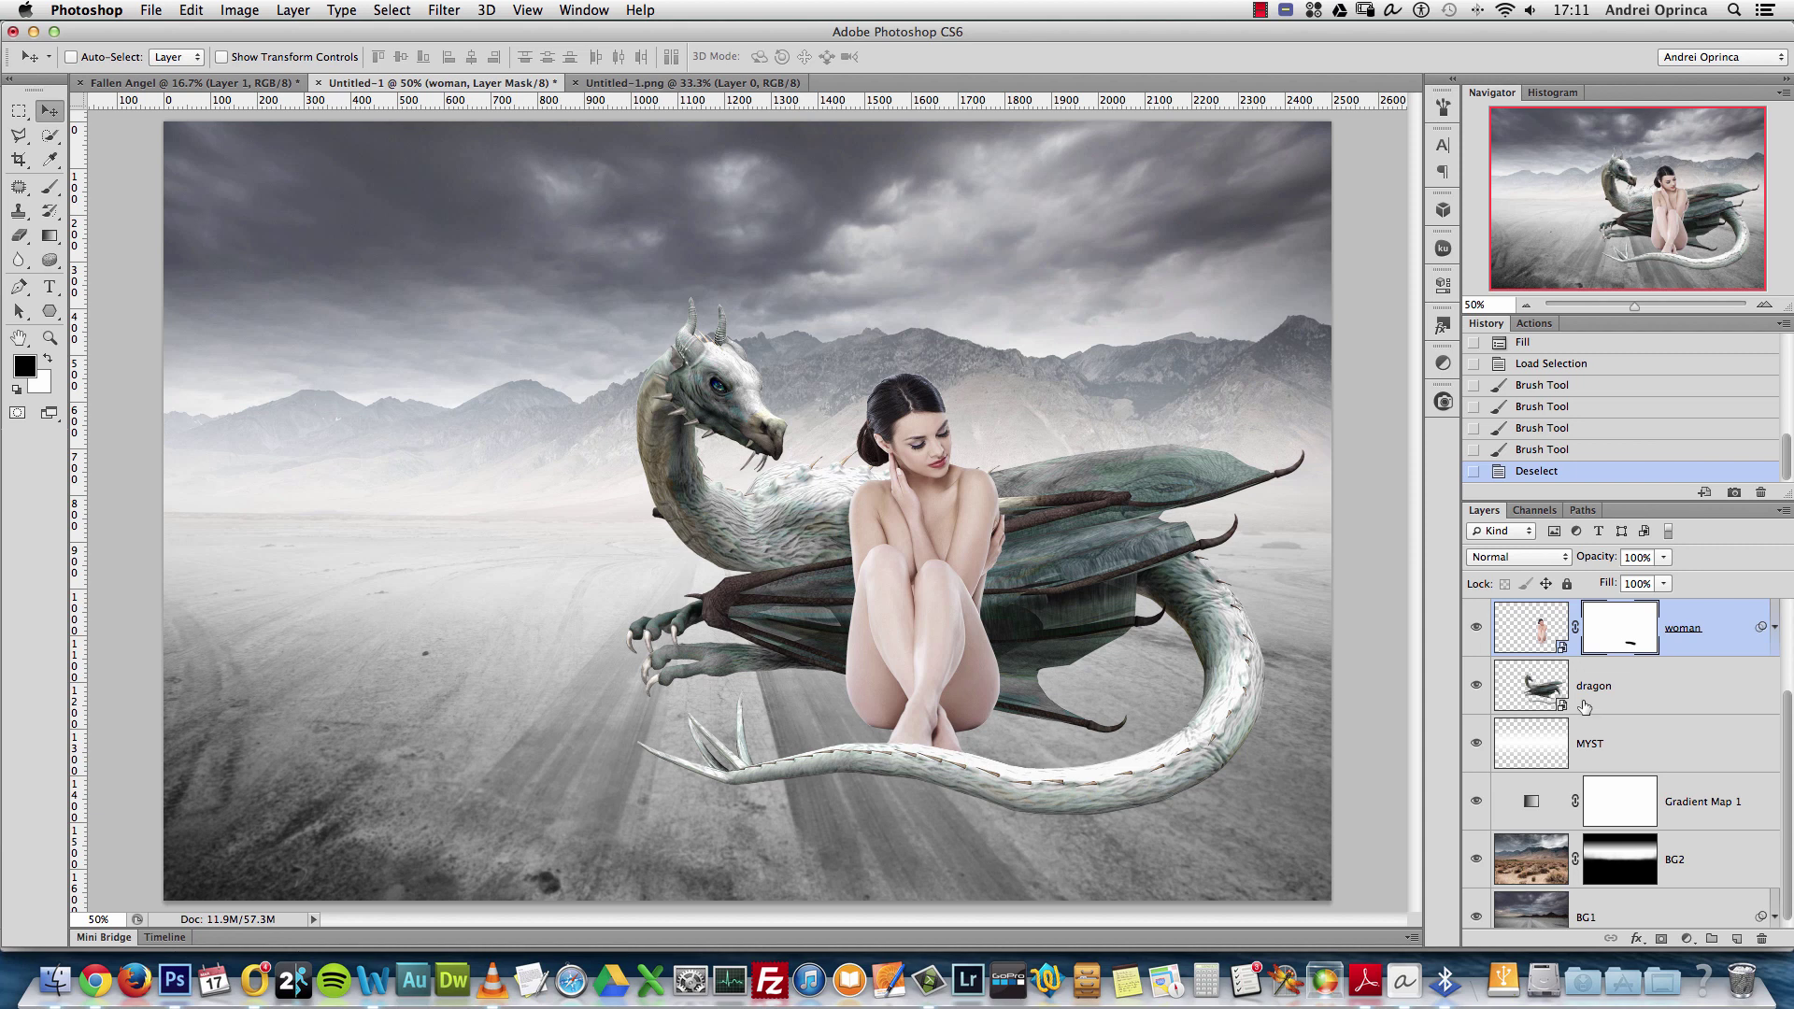
pyautogui.press('super+1')
pyautogui.moveTo(1080, 693); pyautogui.dragTo(981, 690)
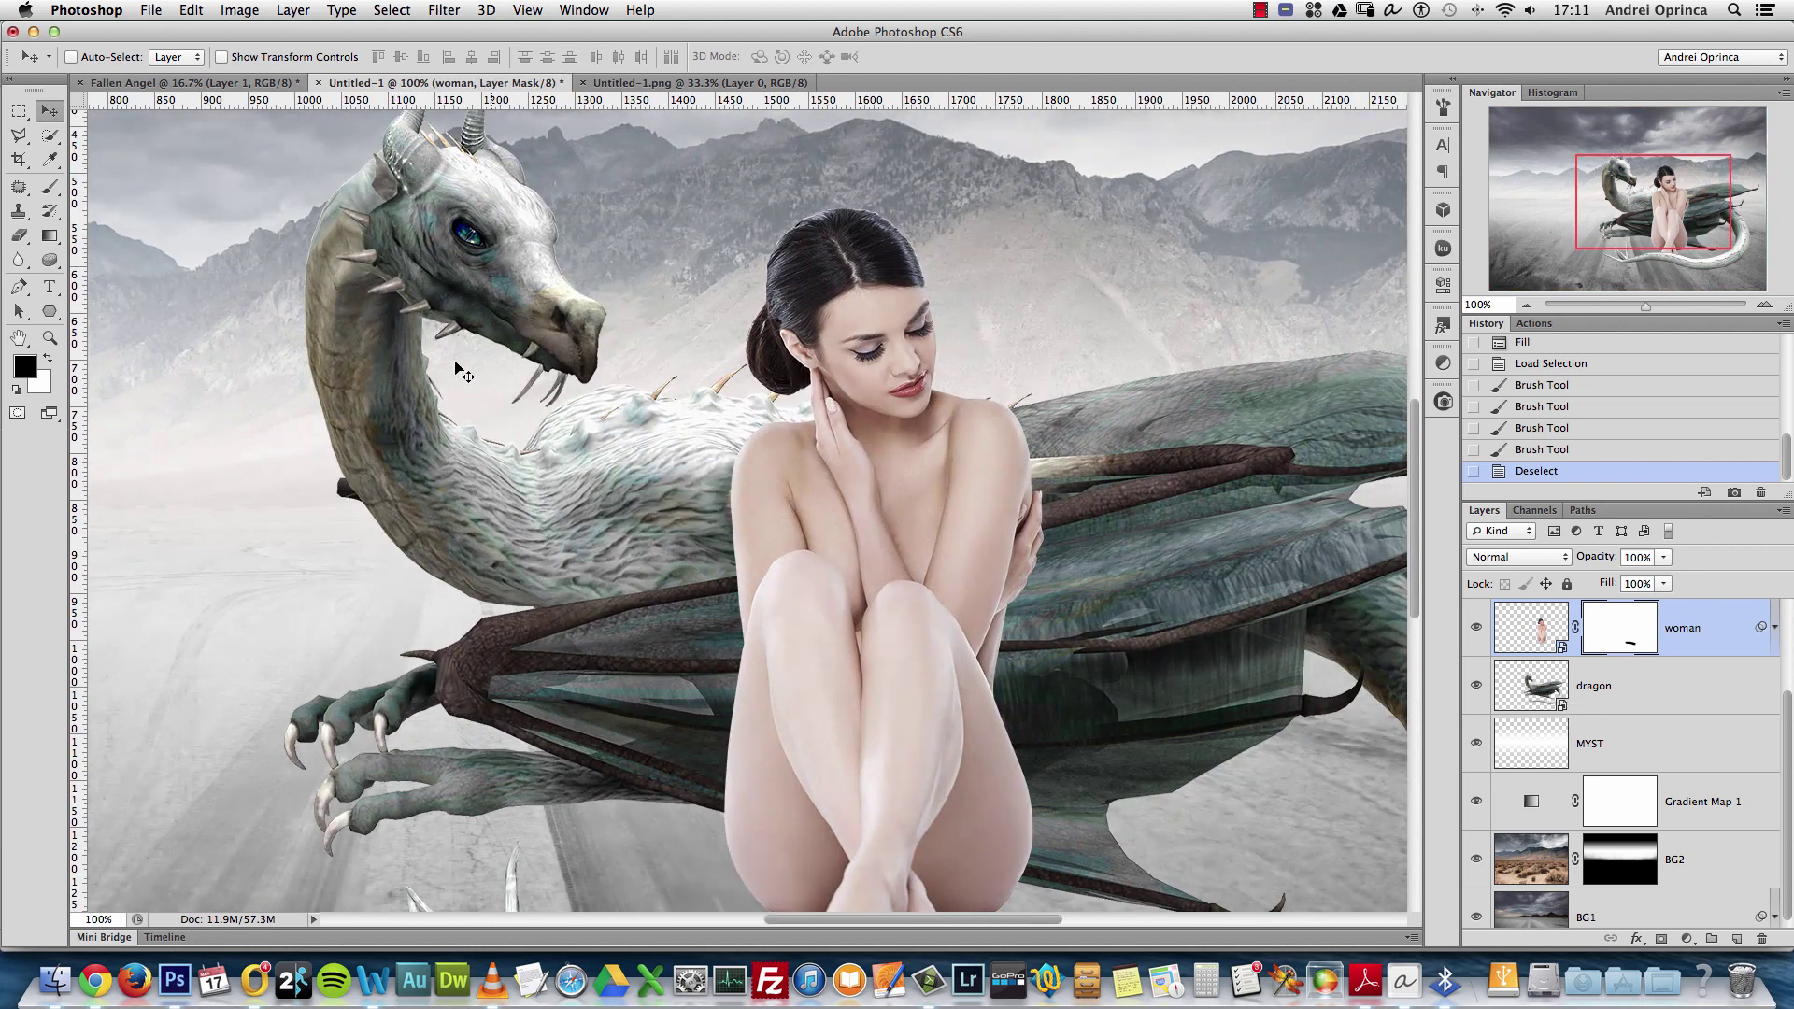
pyautogui.click(1691, 693)
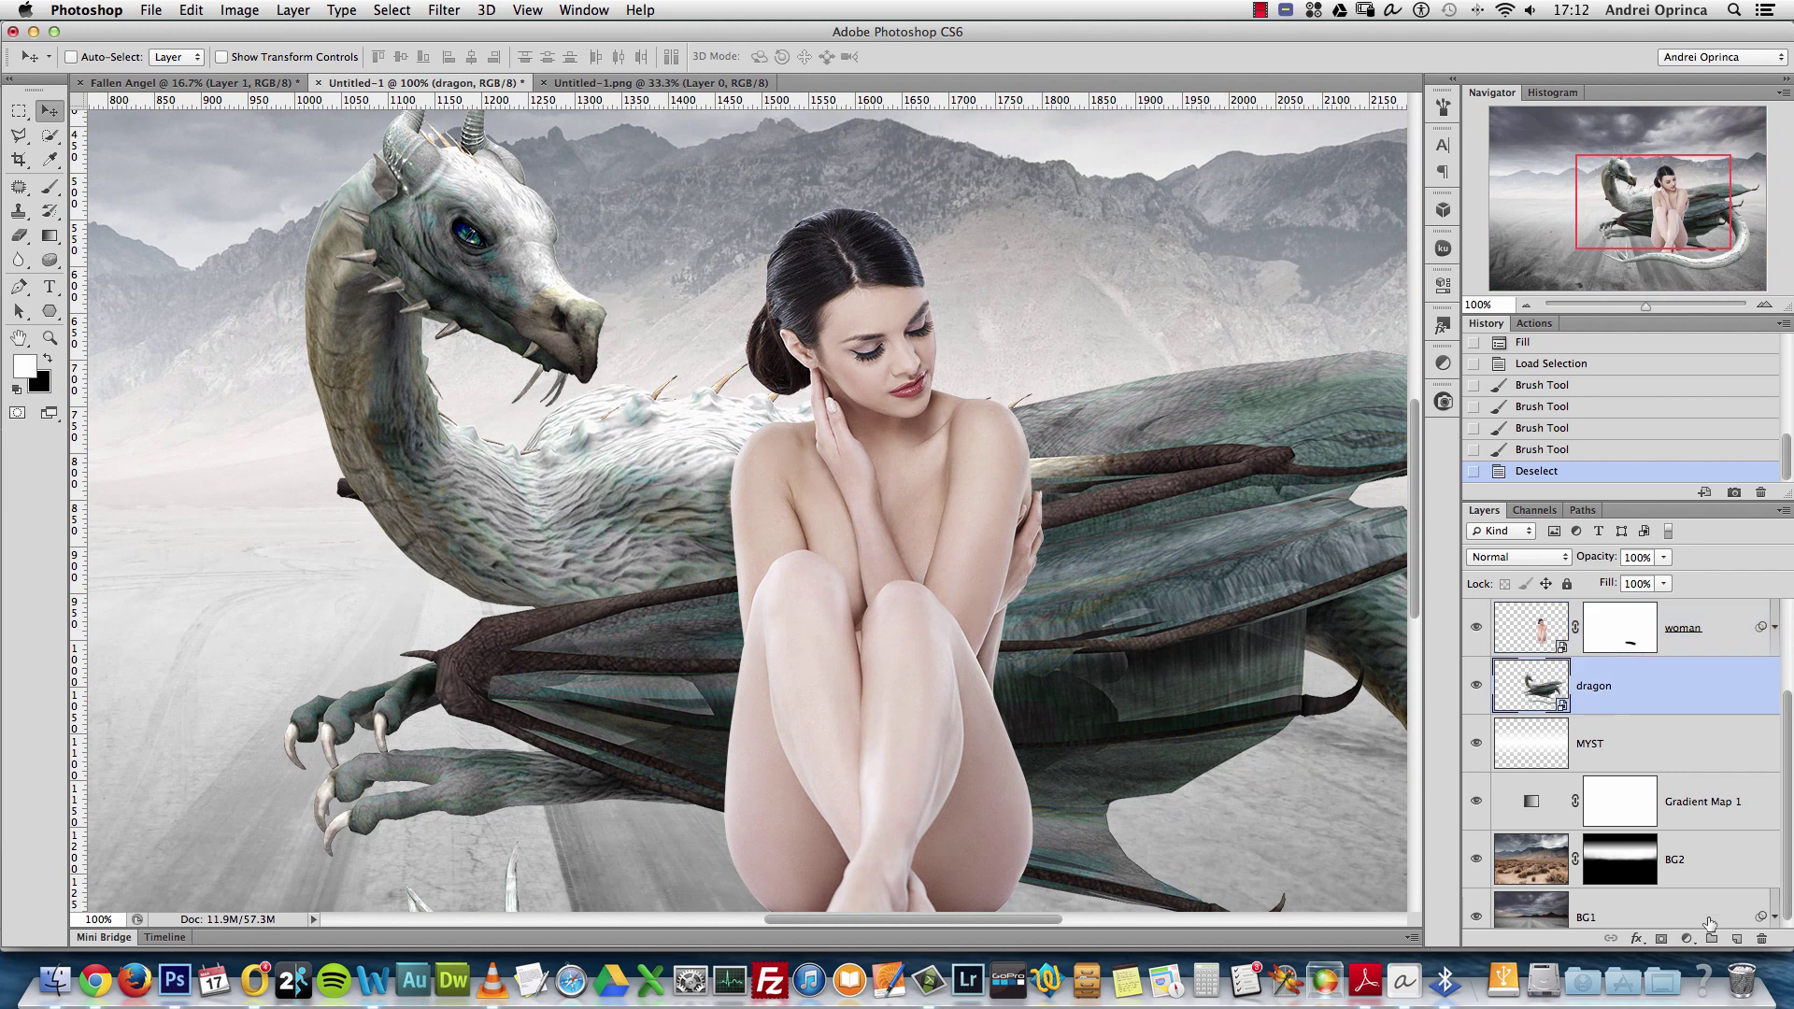
pyautogui.click(1687, 938)
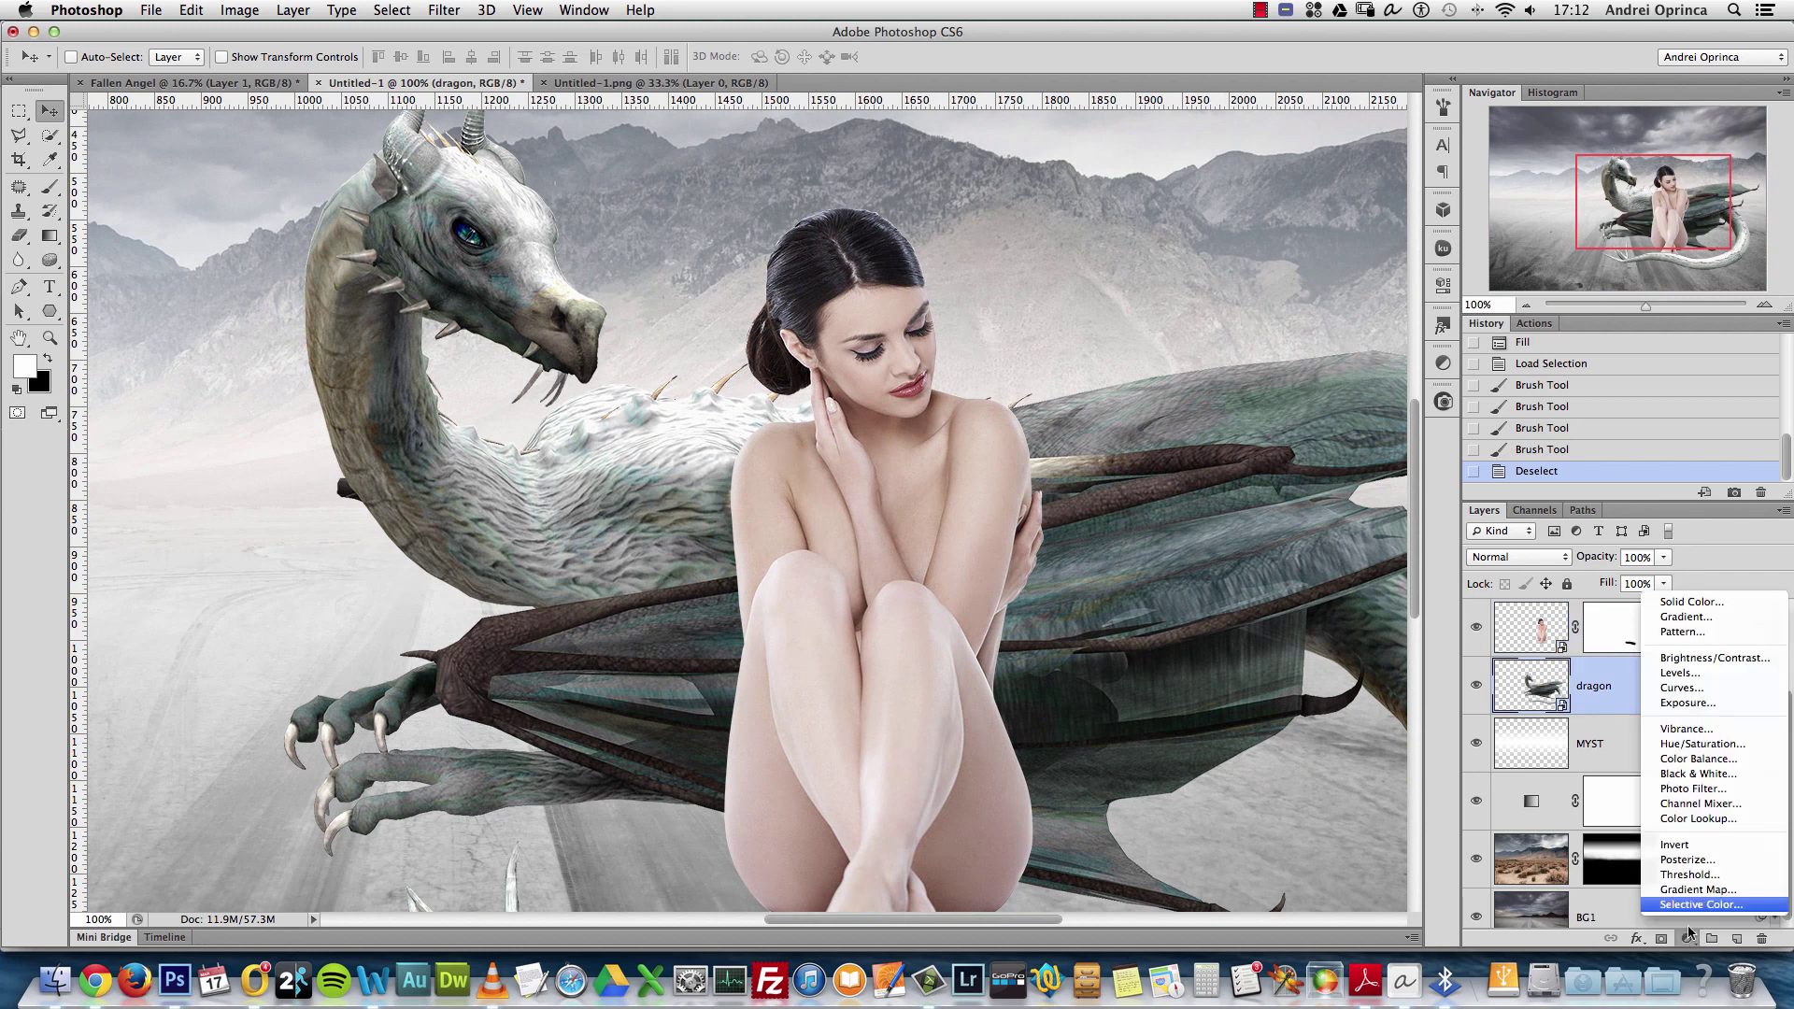
pyautogui.click(1715, 659)
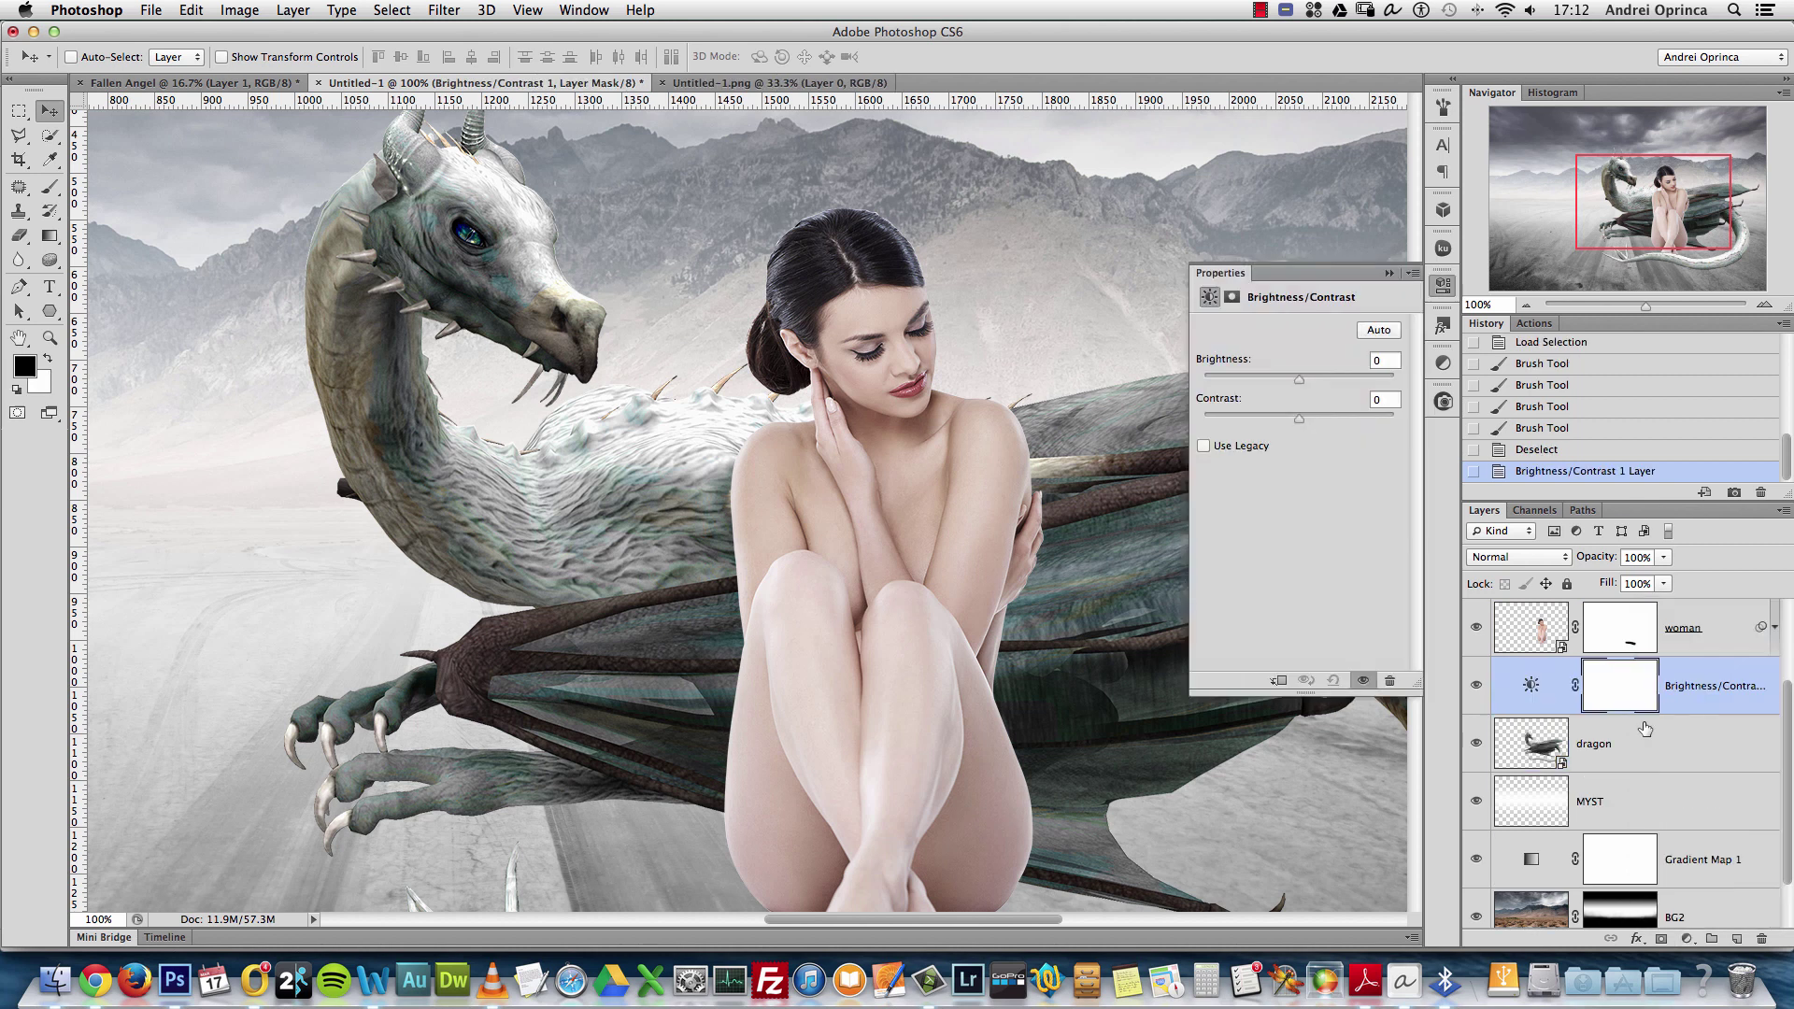
pyautogui.moveTo(1774, 701); pyautogui.dragTo(1761, 939)
# Add a Hue/Saturation adjustment clipped to the dragon, widen its Cyans range to 108°/138° and set Cyans saturation to -66
pyautogui.click(1687, 938)
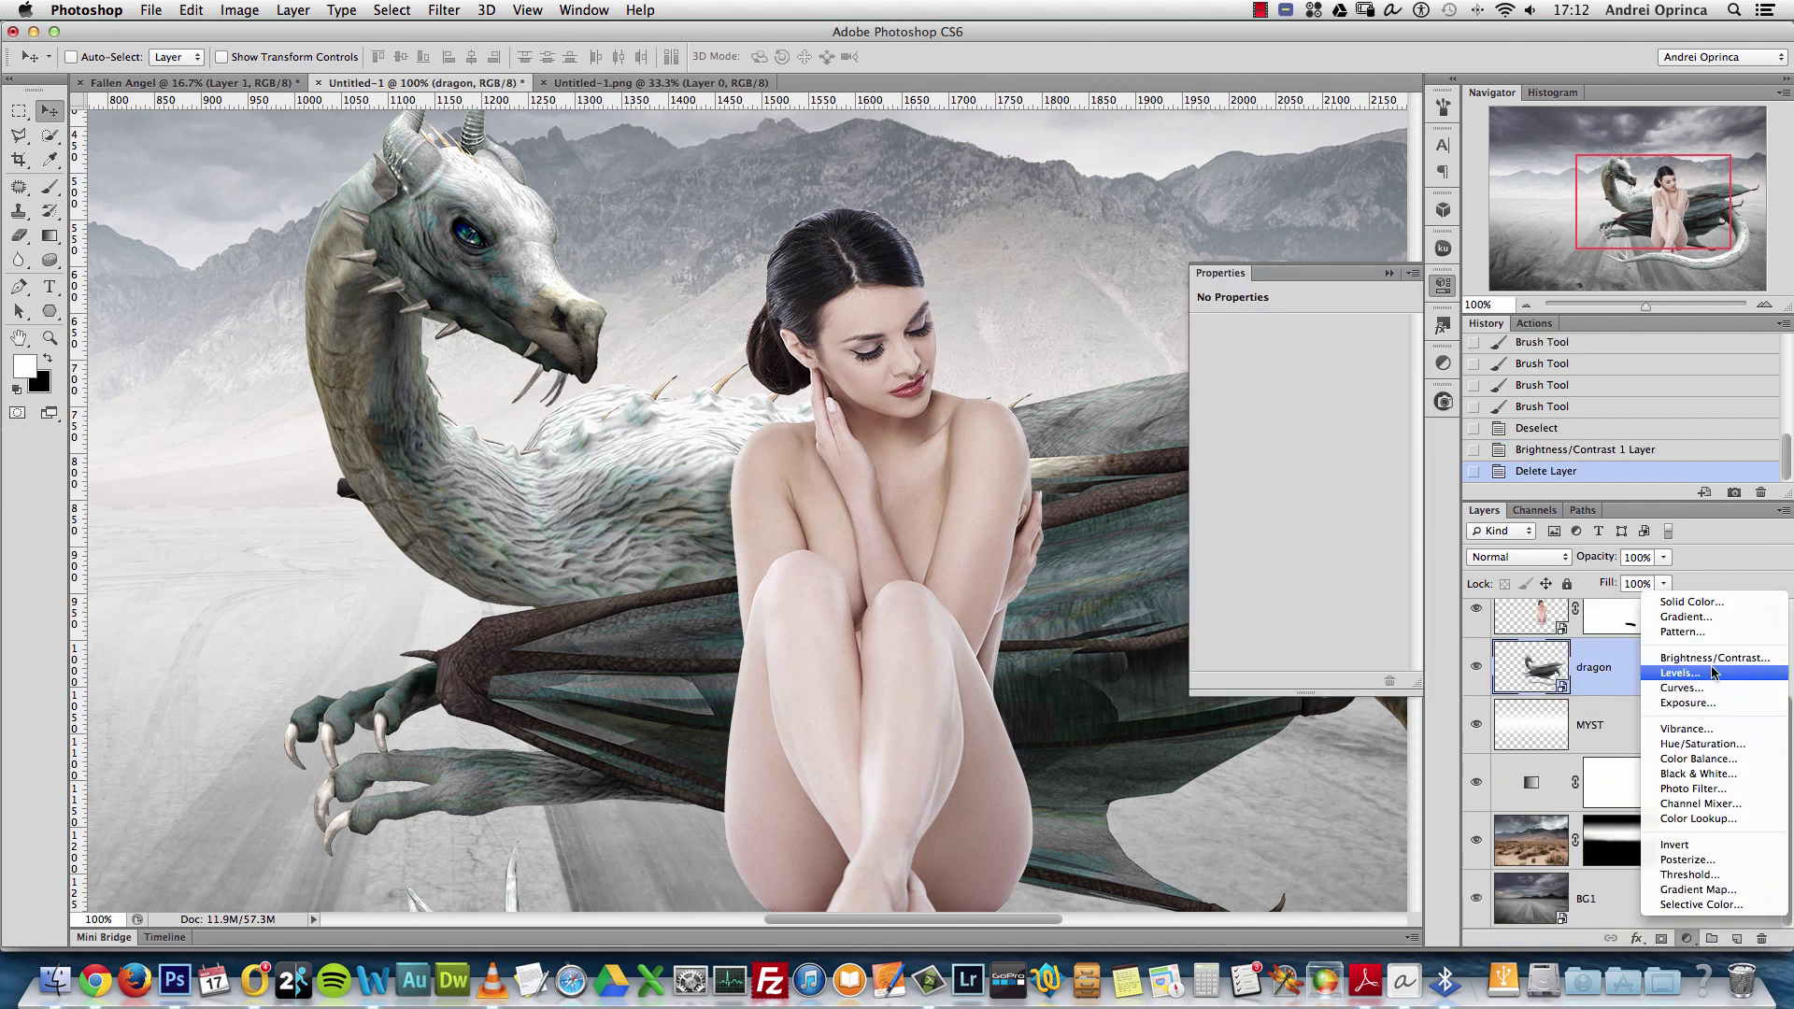
pyautogui.click(1701, 748)
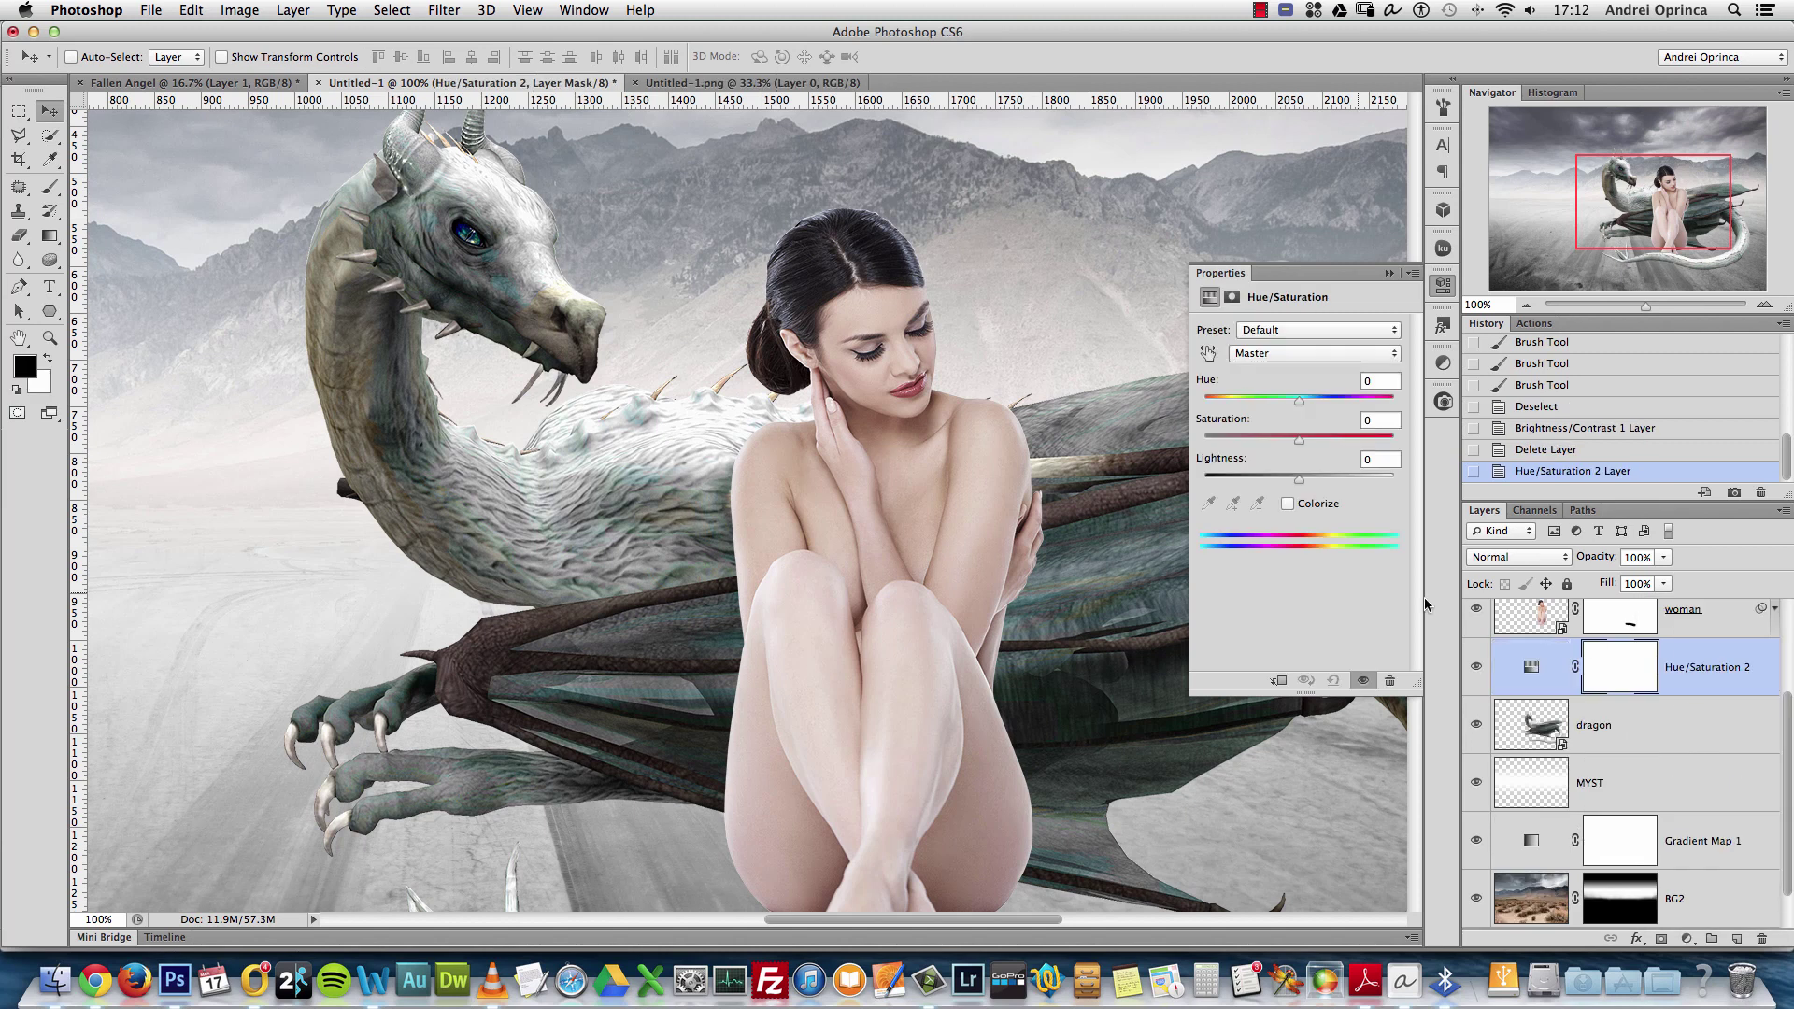
pyautogui.click(1278, 680)
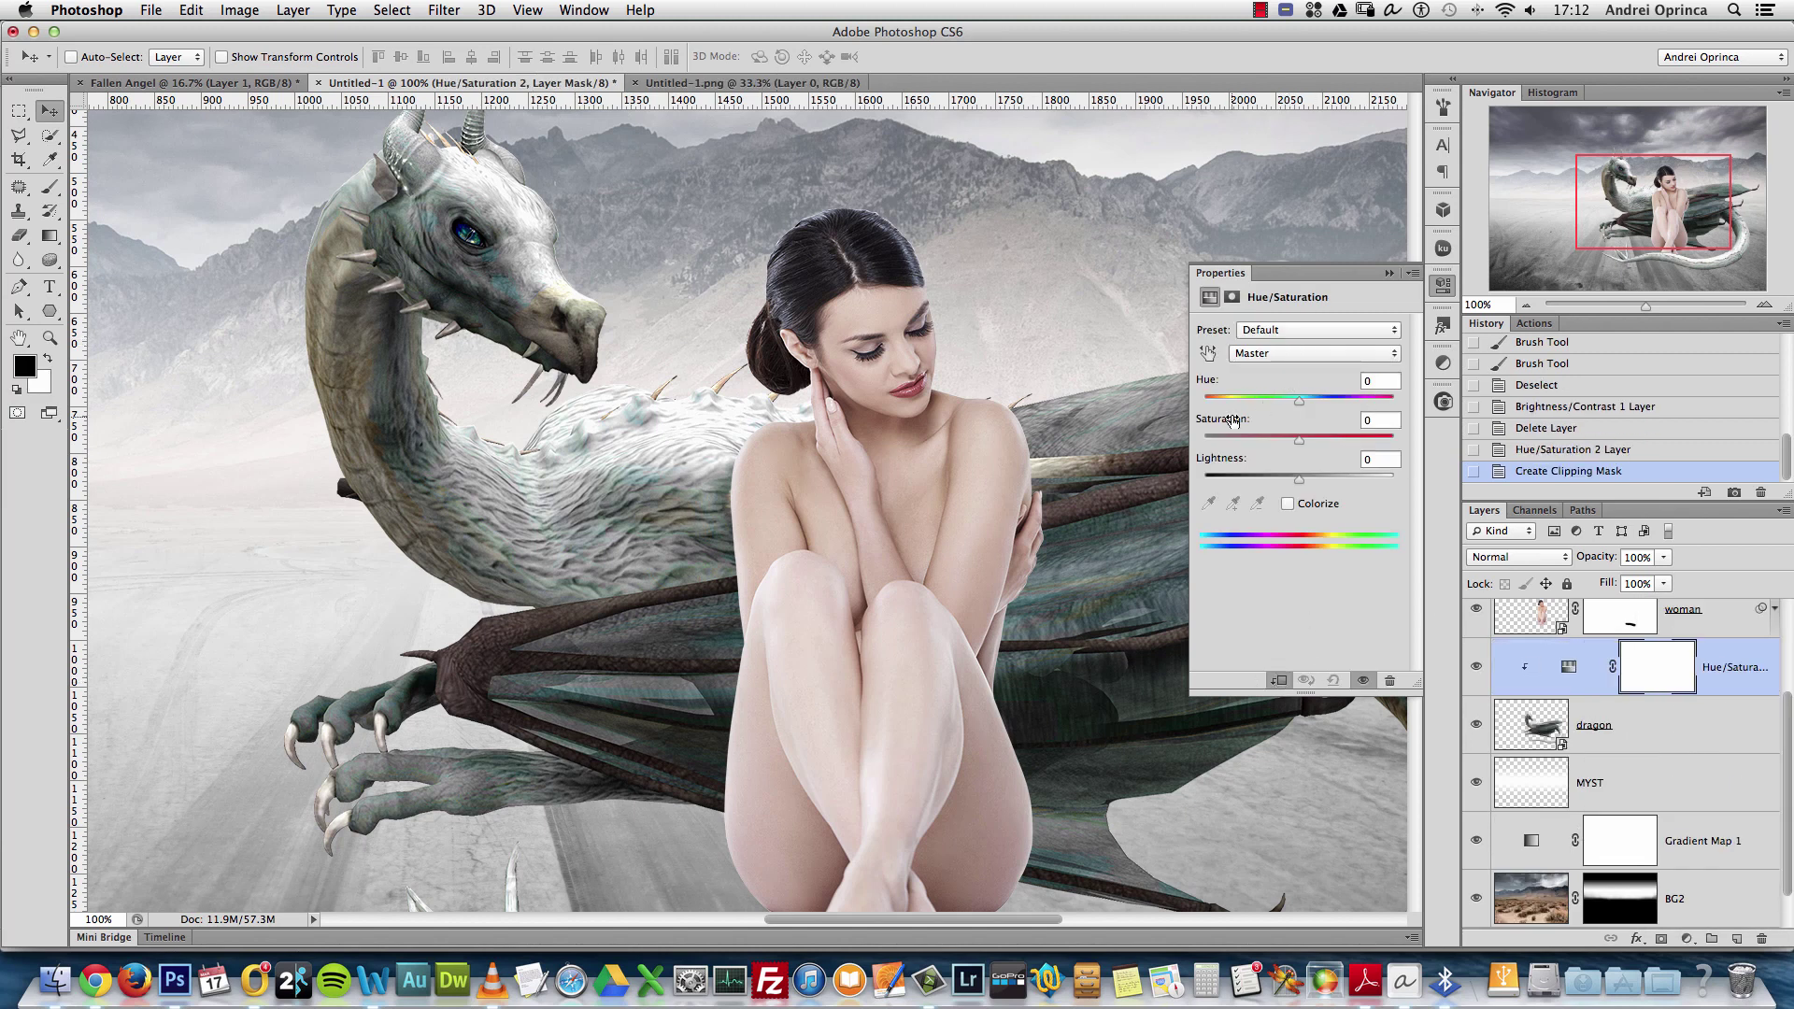
pyautogui.click(1309, 360)
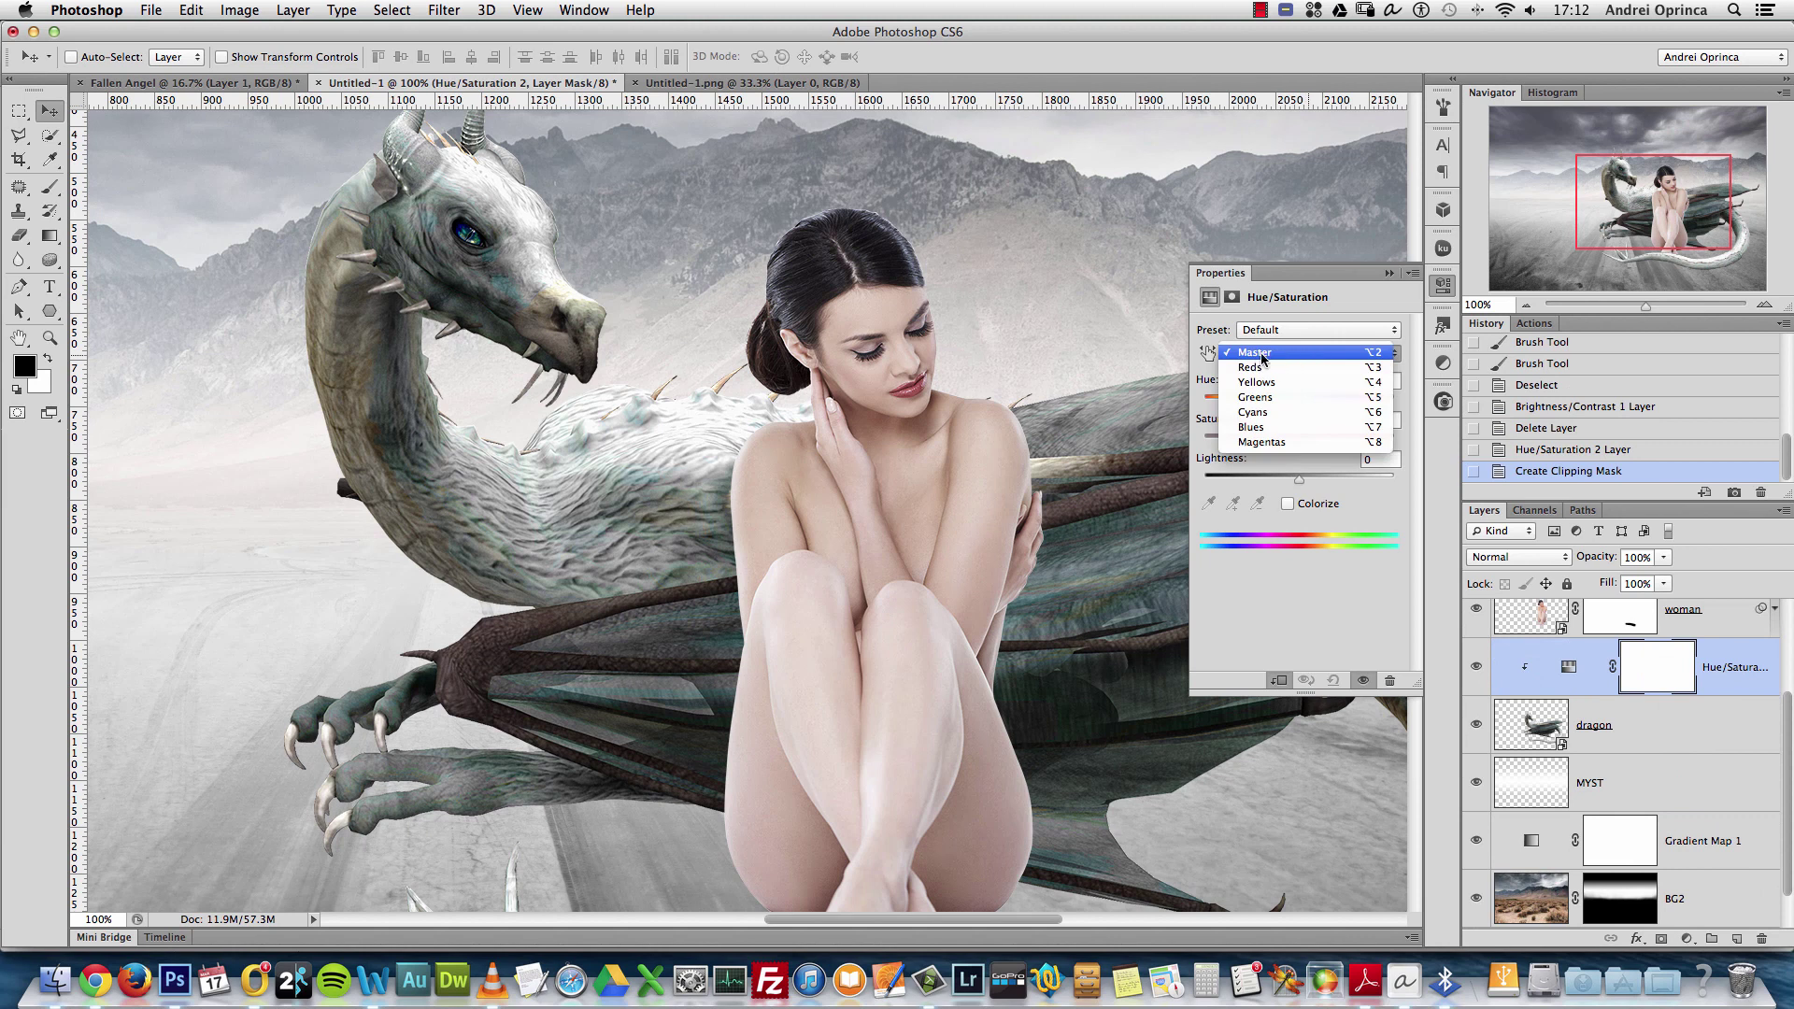
pyautogui.click(1263, 413)
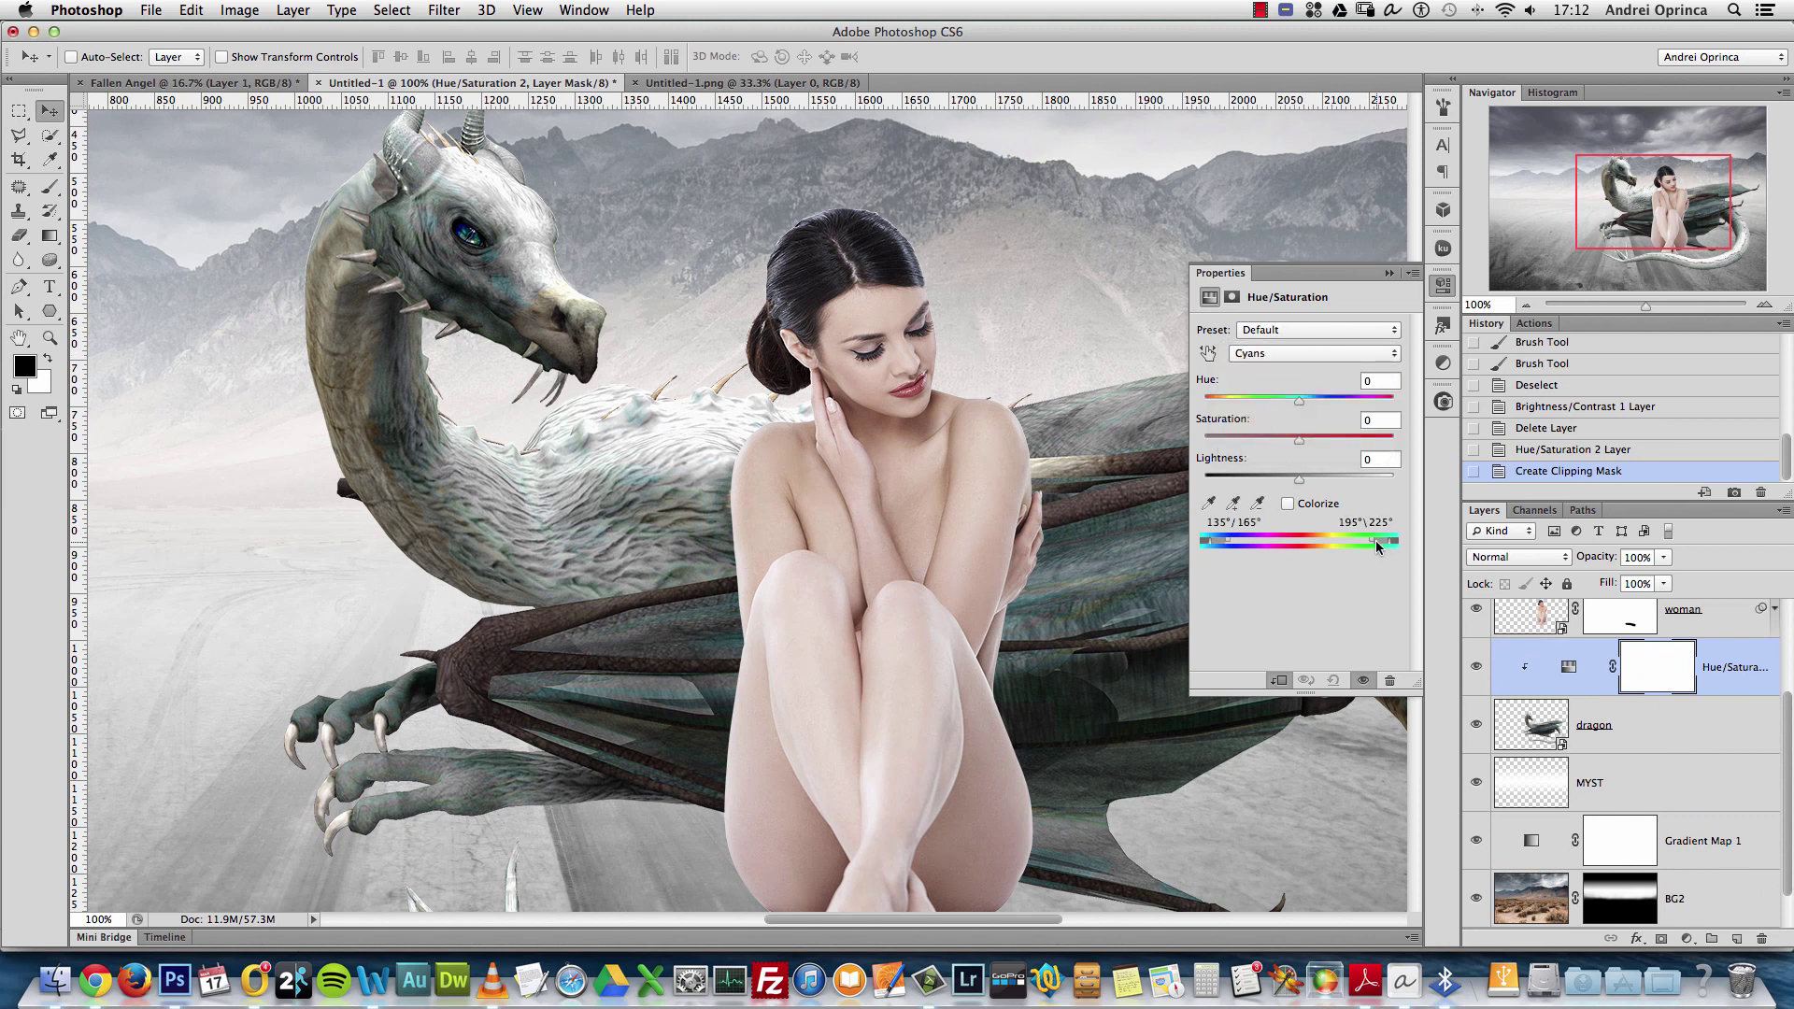
pyautogui.moveTo(1384, 547)
pyautogui.mouseDown()
pyautogui.moveTo(1357, 540)
pyautogui.moveTo(1373, 544)
pyautogui.mouseUp()
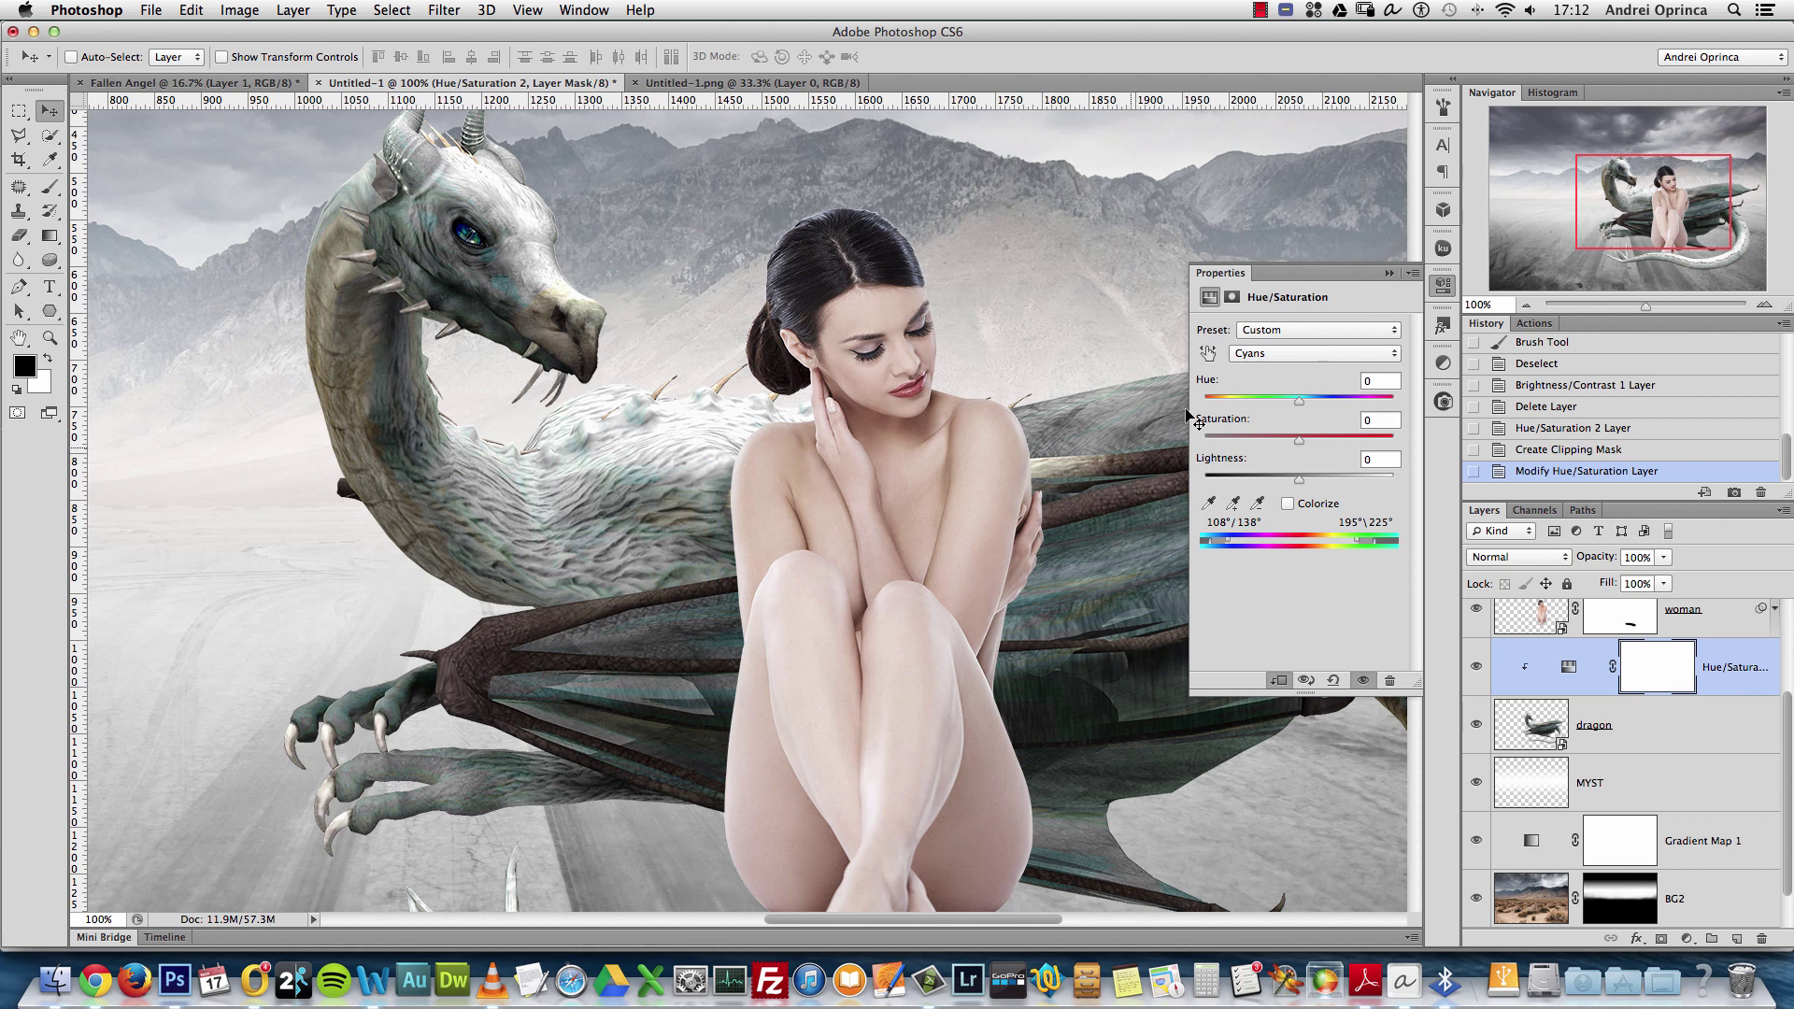
pyautogui.moveTo(1309, 443); pyautogui.dragTo(1255, 448)
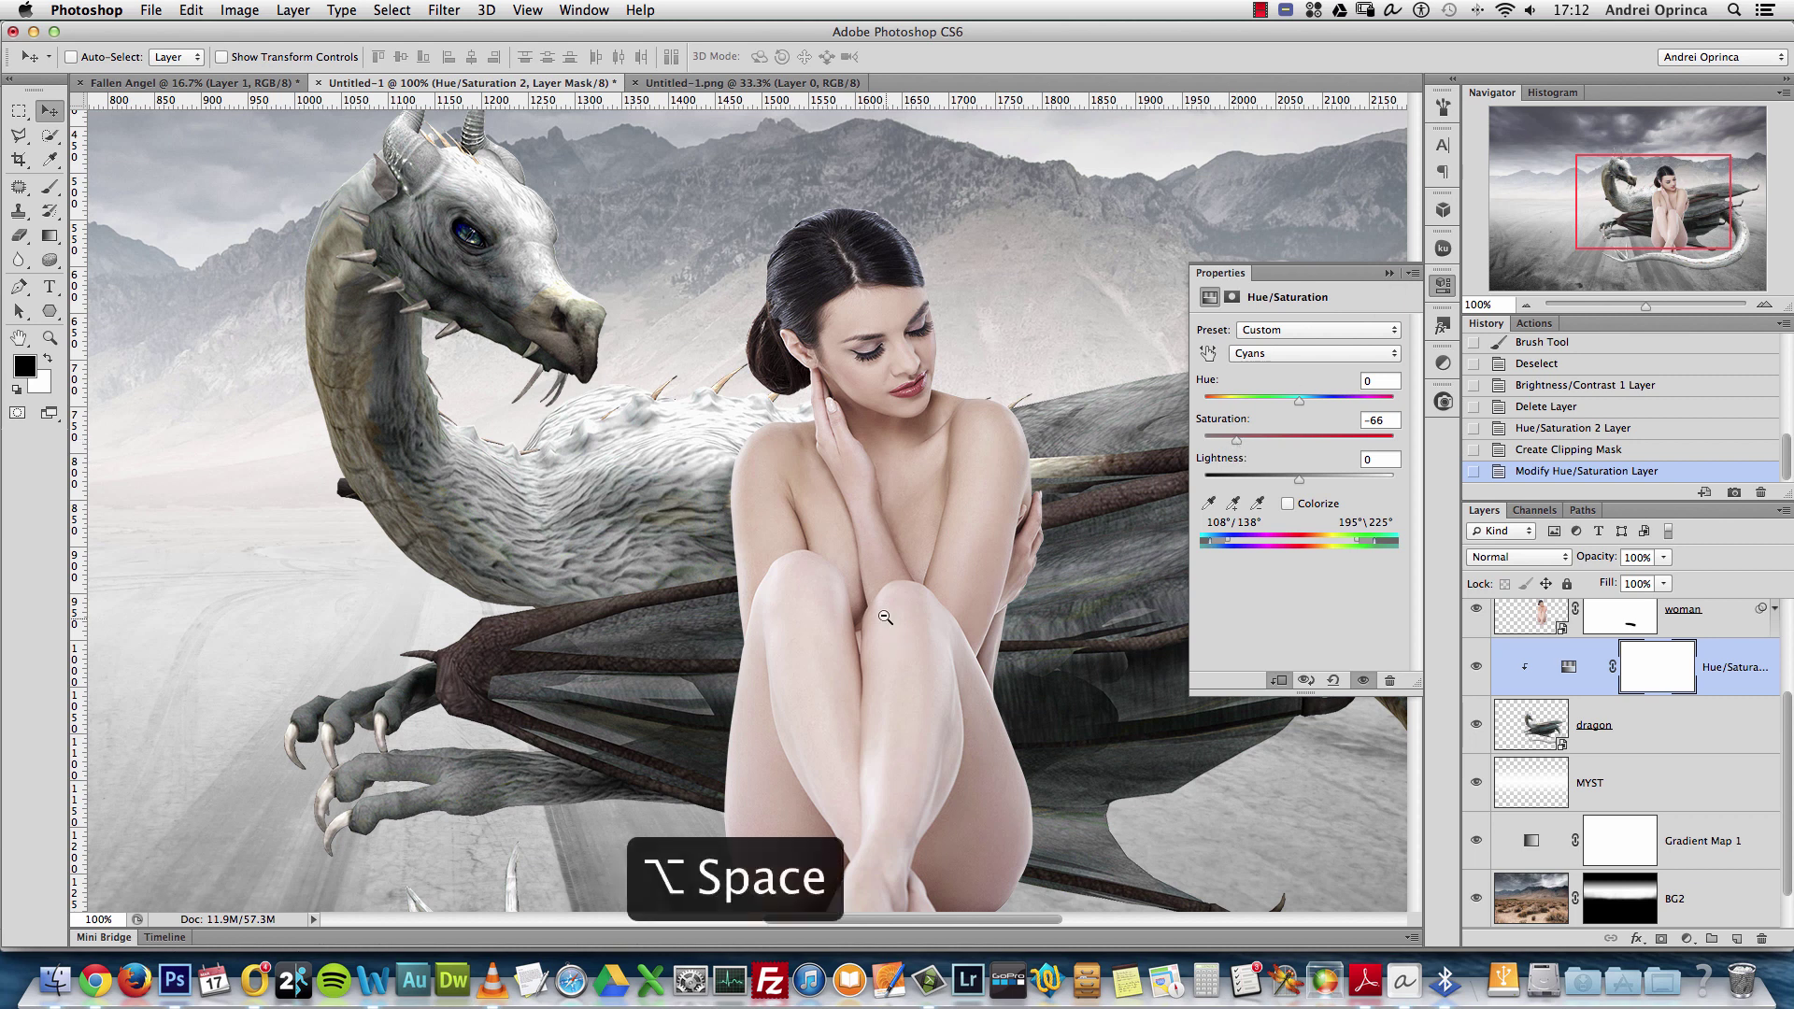
# Compare the dragon with the Hue/Saturation adjustment shown and hidden, both overall and close up on its head
pyautogui.keyDown('alt'); pyautogui.click(930, 636); pyautogui.keyUp('alt')
pyautogui.moveTo(1026, 668); pyautogui.dragTo(761, 589)
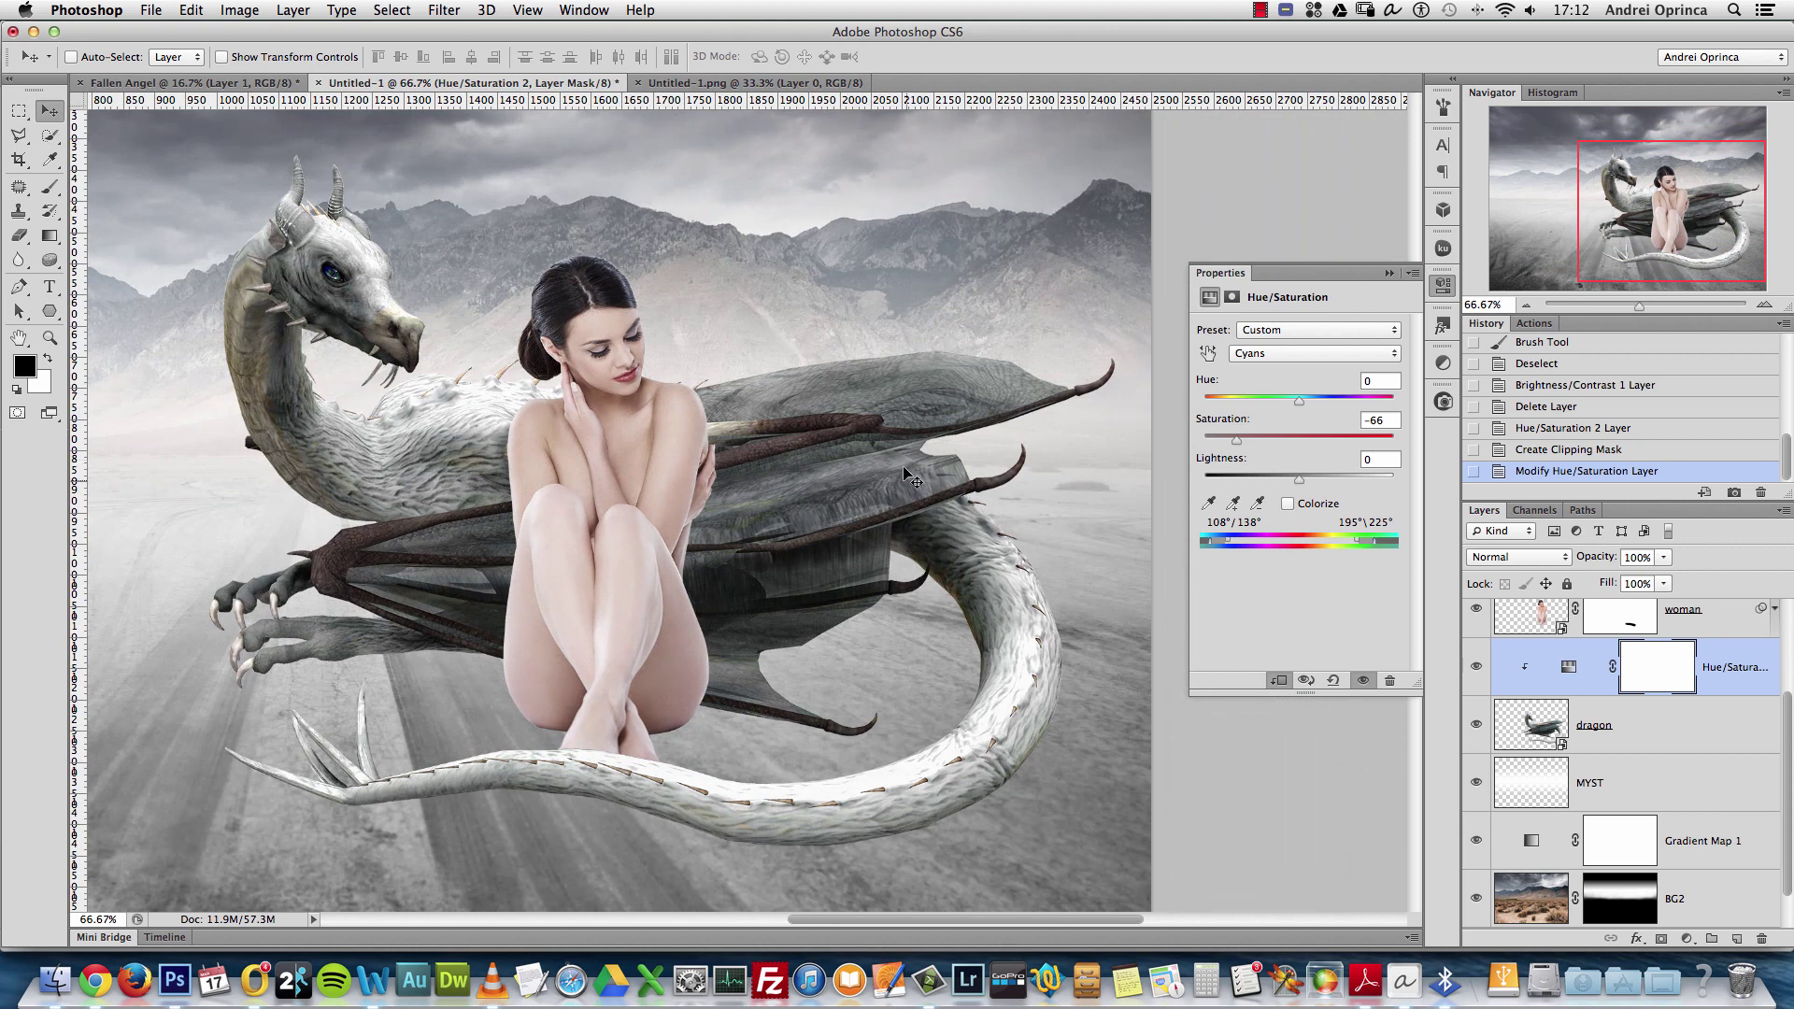
pyautogui.click(1478, 667)
pyautogui.click(1475, 669)
pyautogui.click(1476, 668)
pyautogui.click(1475, 669)
pyautogui.click(1475, 669)
pyautogui.press('super+space')
pyautogui.keyDown('super'); pyautogui.click(241, 297); pyautogui.keyUp('super')
pyautogui.keyDown('super'); pyautogui.click(356, 291); pyautogui.keyUp('super')
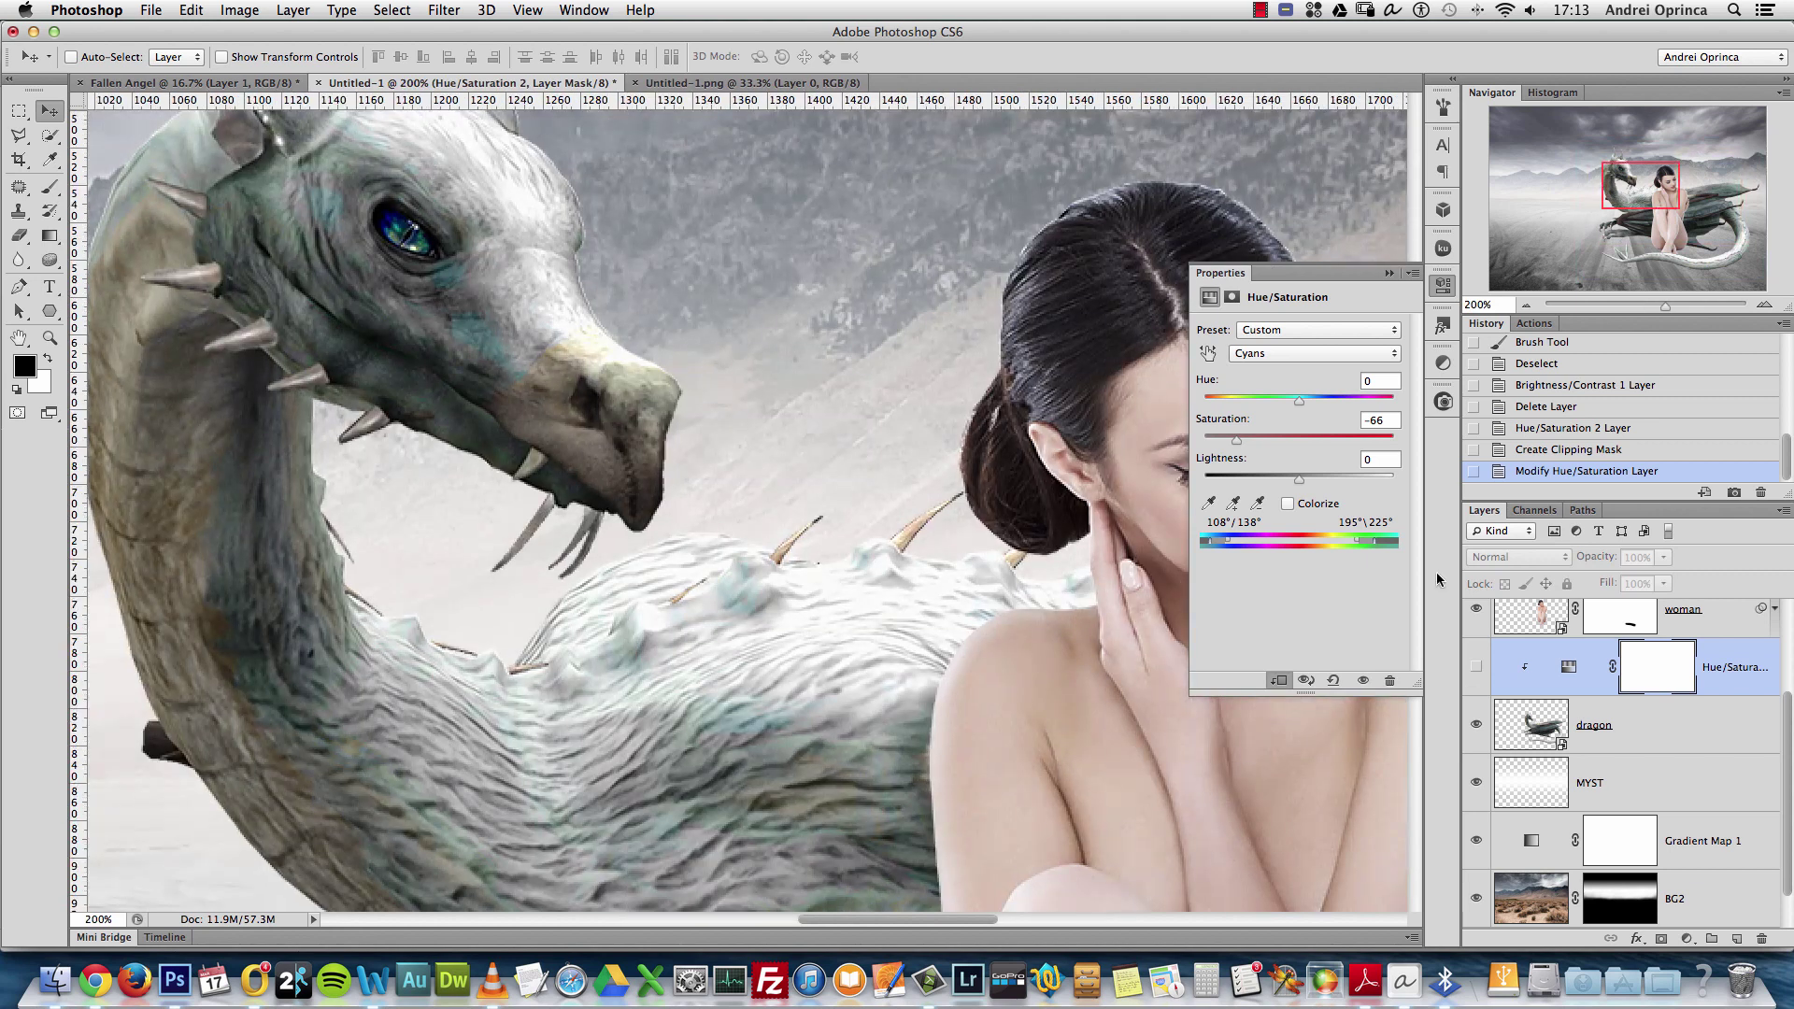
pyautogui.click(1475, 667)
pyautogui.click(1476, 667)
pyautogui.click(1475, 667)
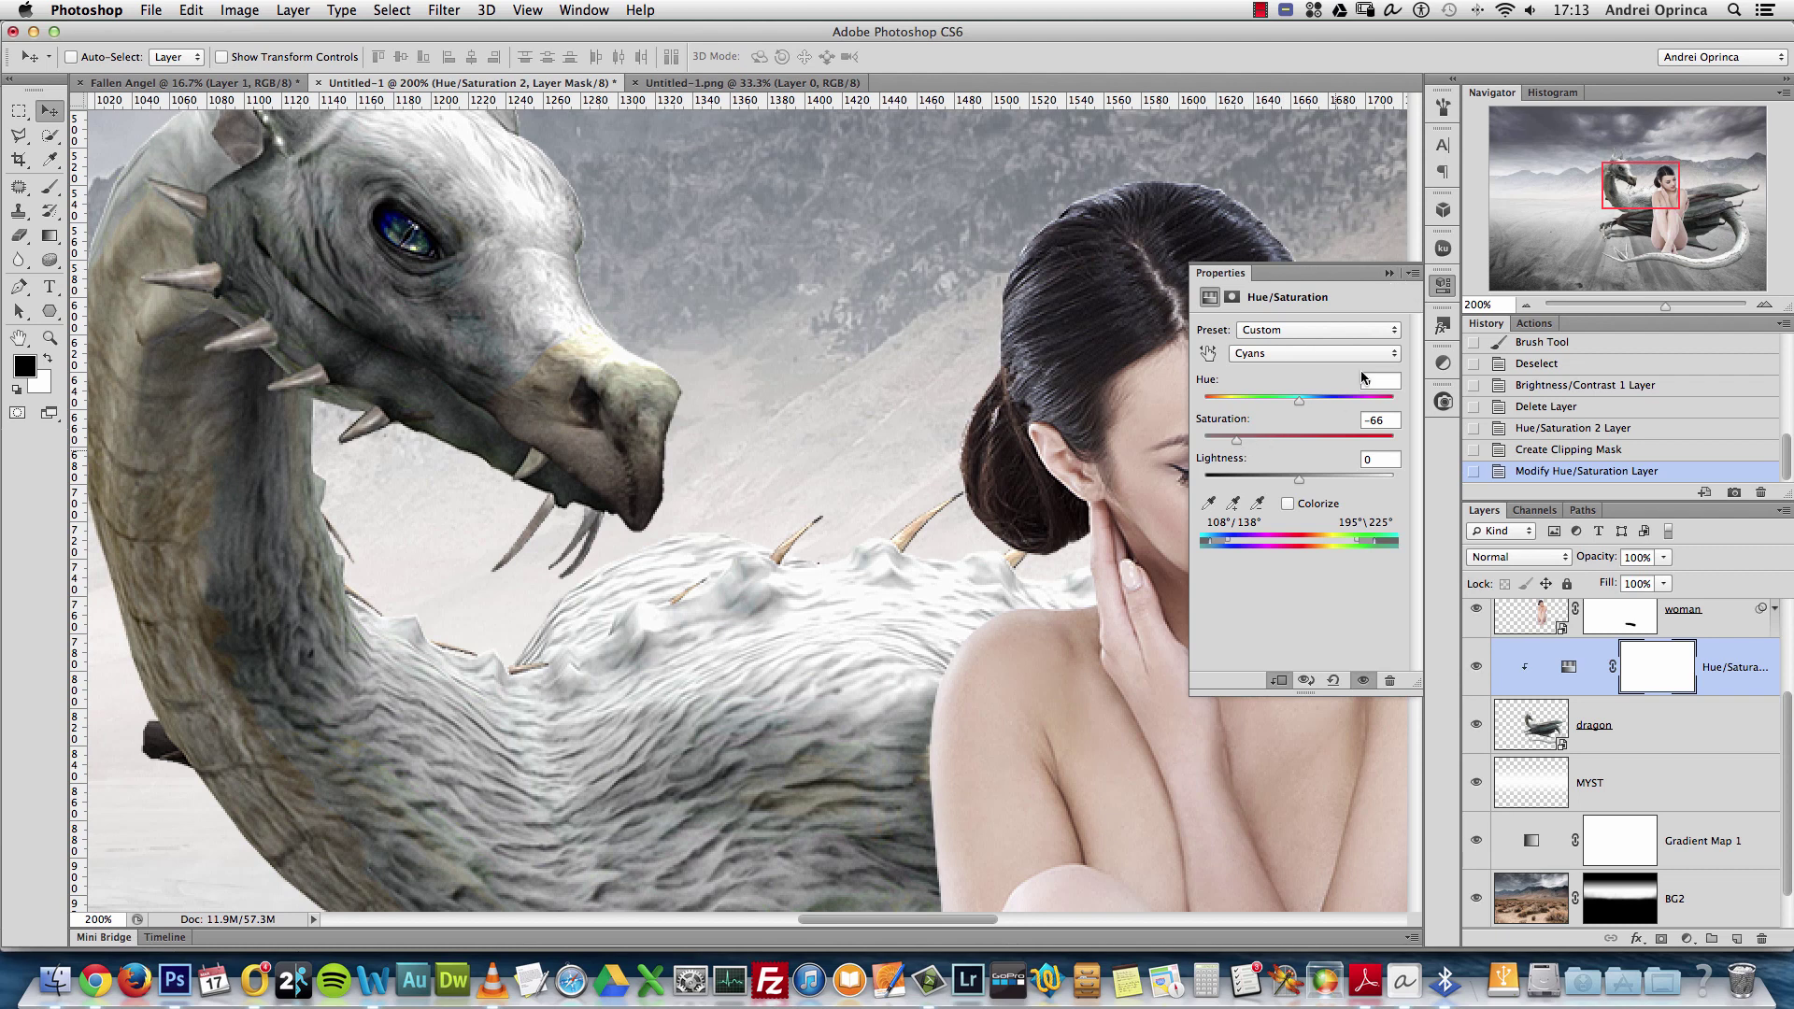
pyautogui.click(1389, 273)
pyautogui.keyDown('alt'); pyautogui.click(1138, 611); pyautogui.keyUp('alt')
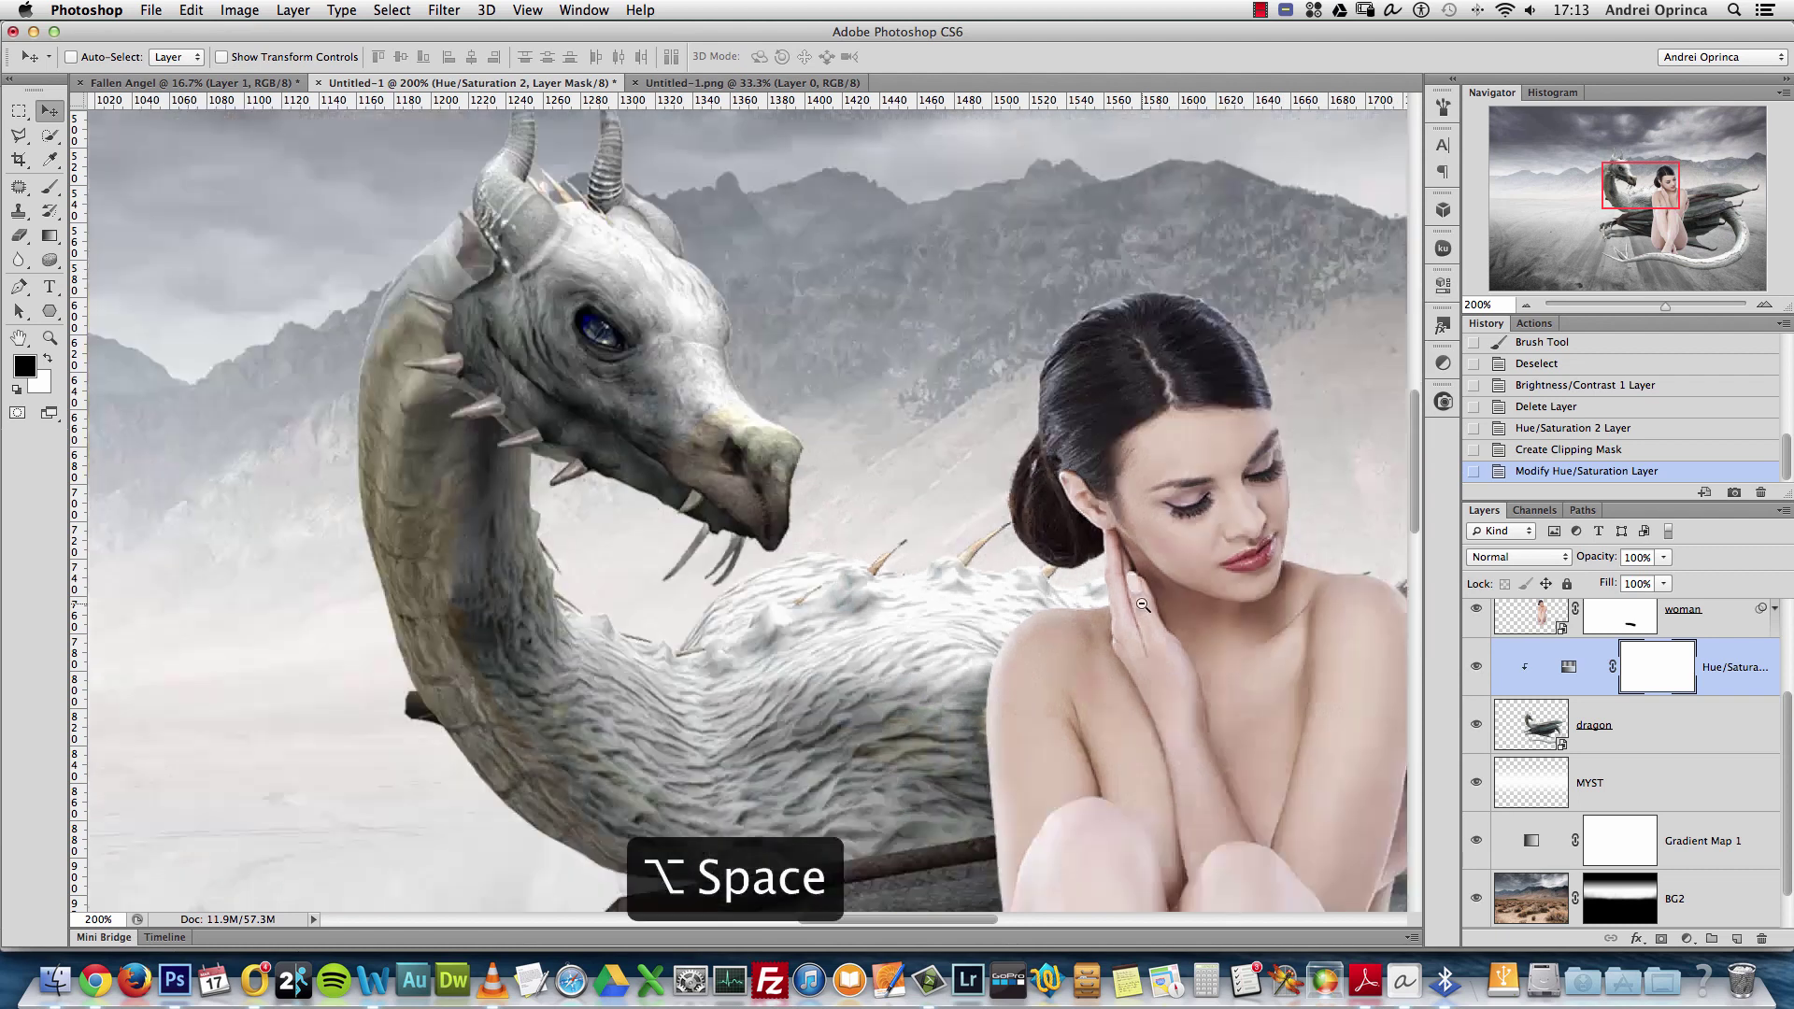
pyautogui.keyDown('alt'); pyautogui.click(1139, 611); pyautogui.keyUp('alt')
pyautogui.scroll(-2, 1010, 585)
pyautogui.hscroll(2, 1010, 584)
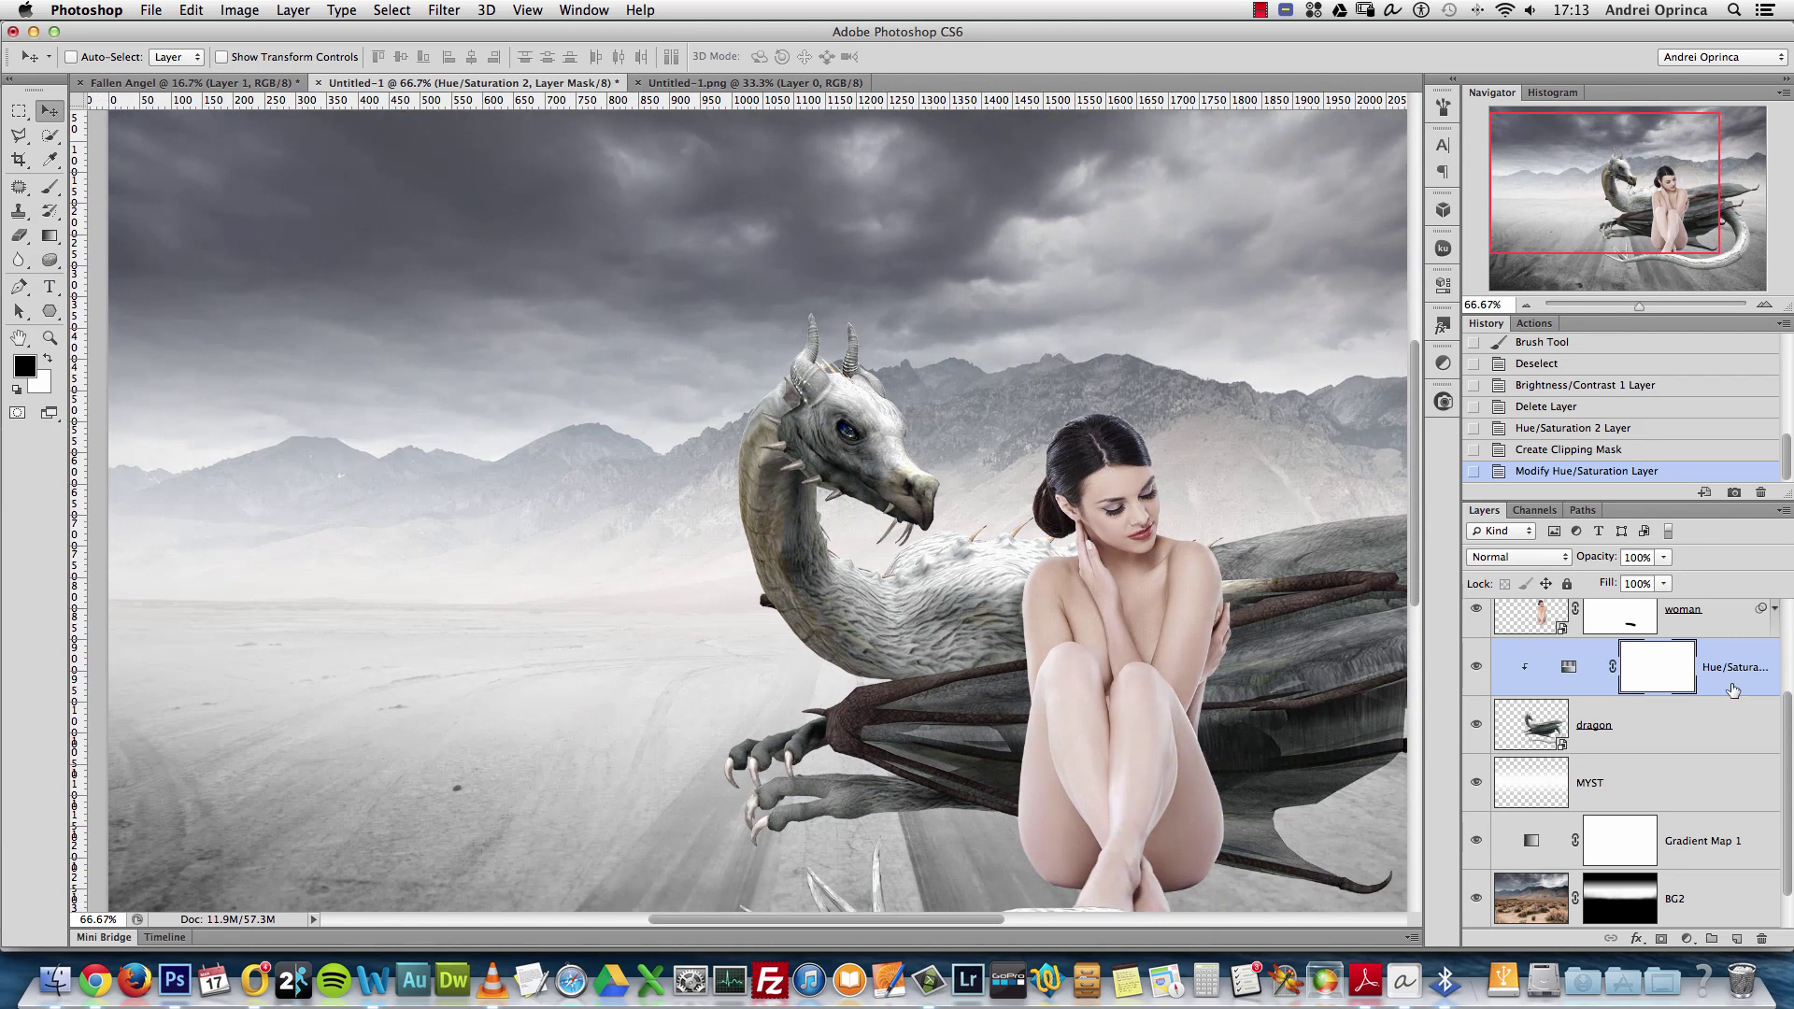
# Create a new layer directly above the dragon, clipped to it, and rename it "eye"
pyautogui.click(1690, 734)
pyautogui.press('x')
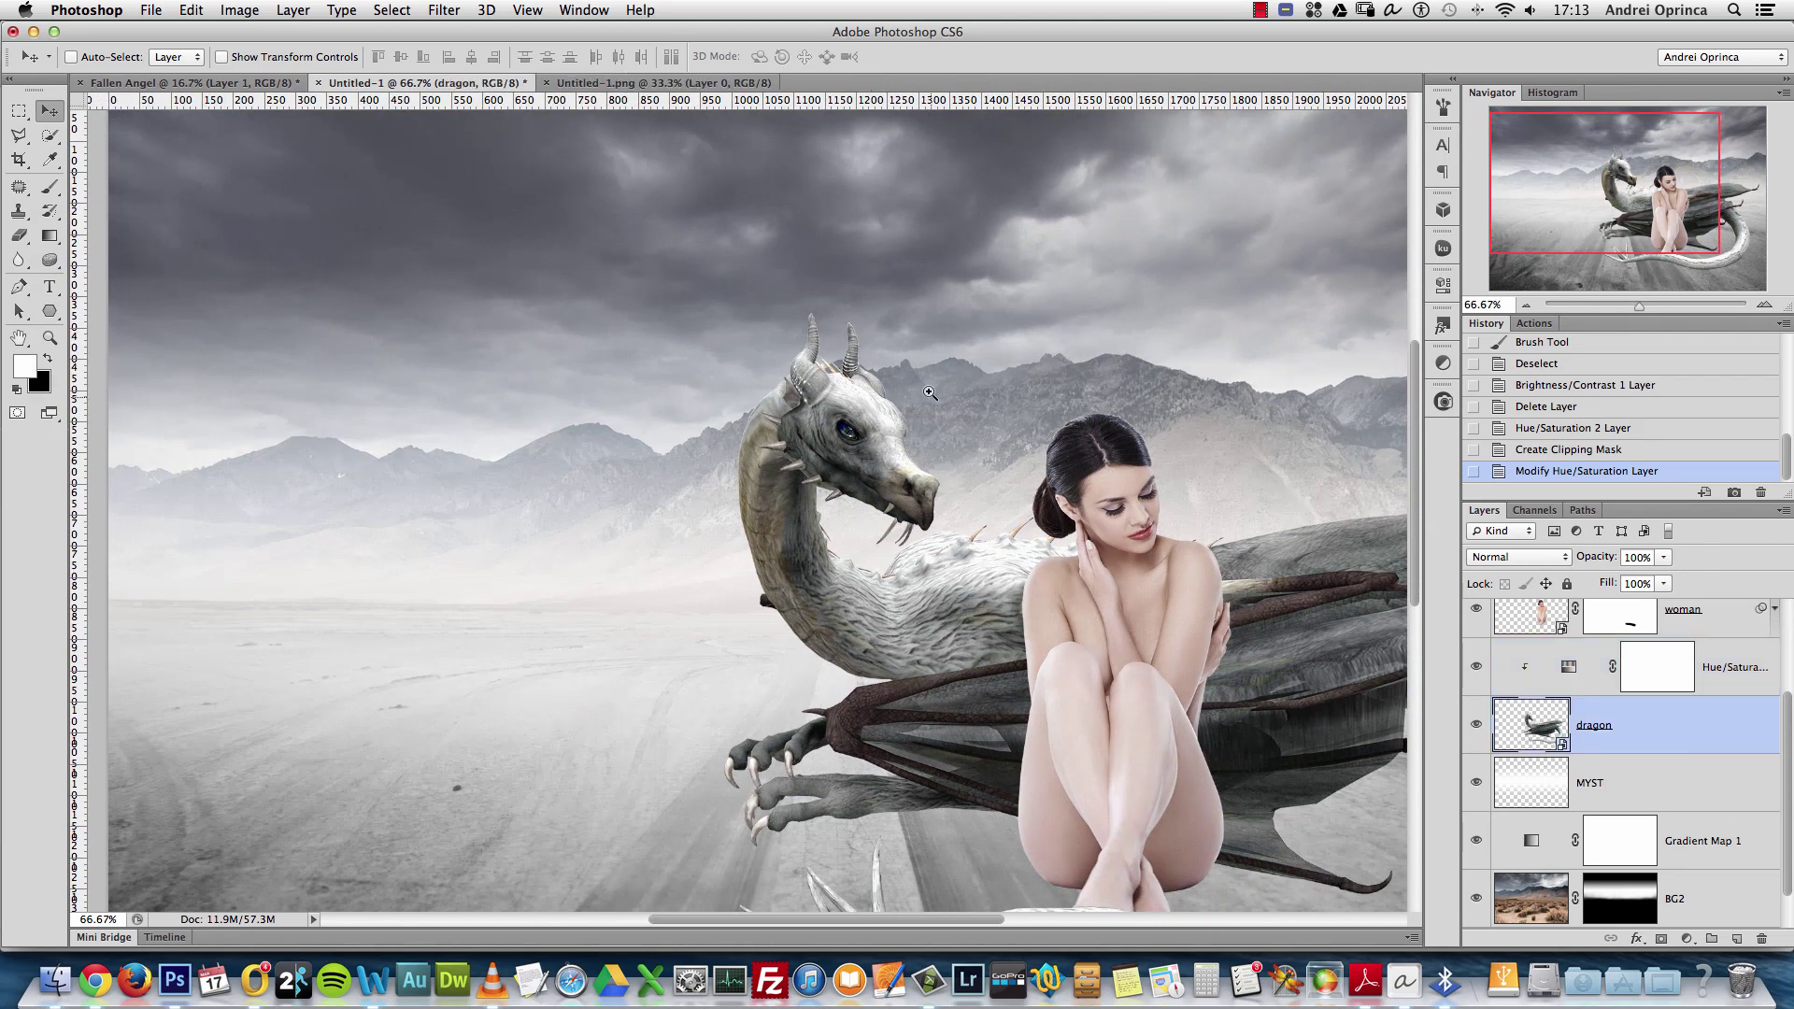
pyautogui.keyDown('super'); pyautogui.click(925, 404); pyautogui.keyUp('super')
pyautogui.keyDown('super'); pyautogui.click(915, 417); pyautogui.keyUp('super')
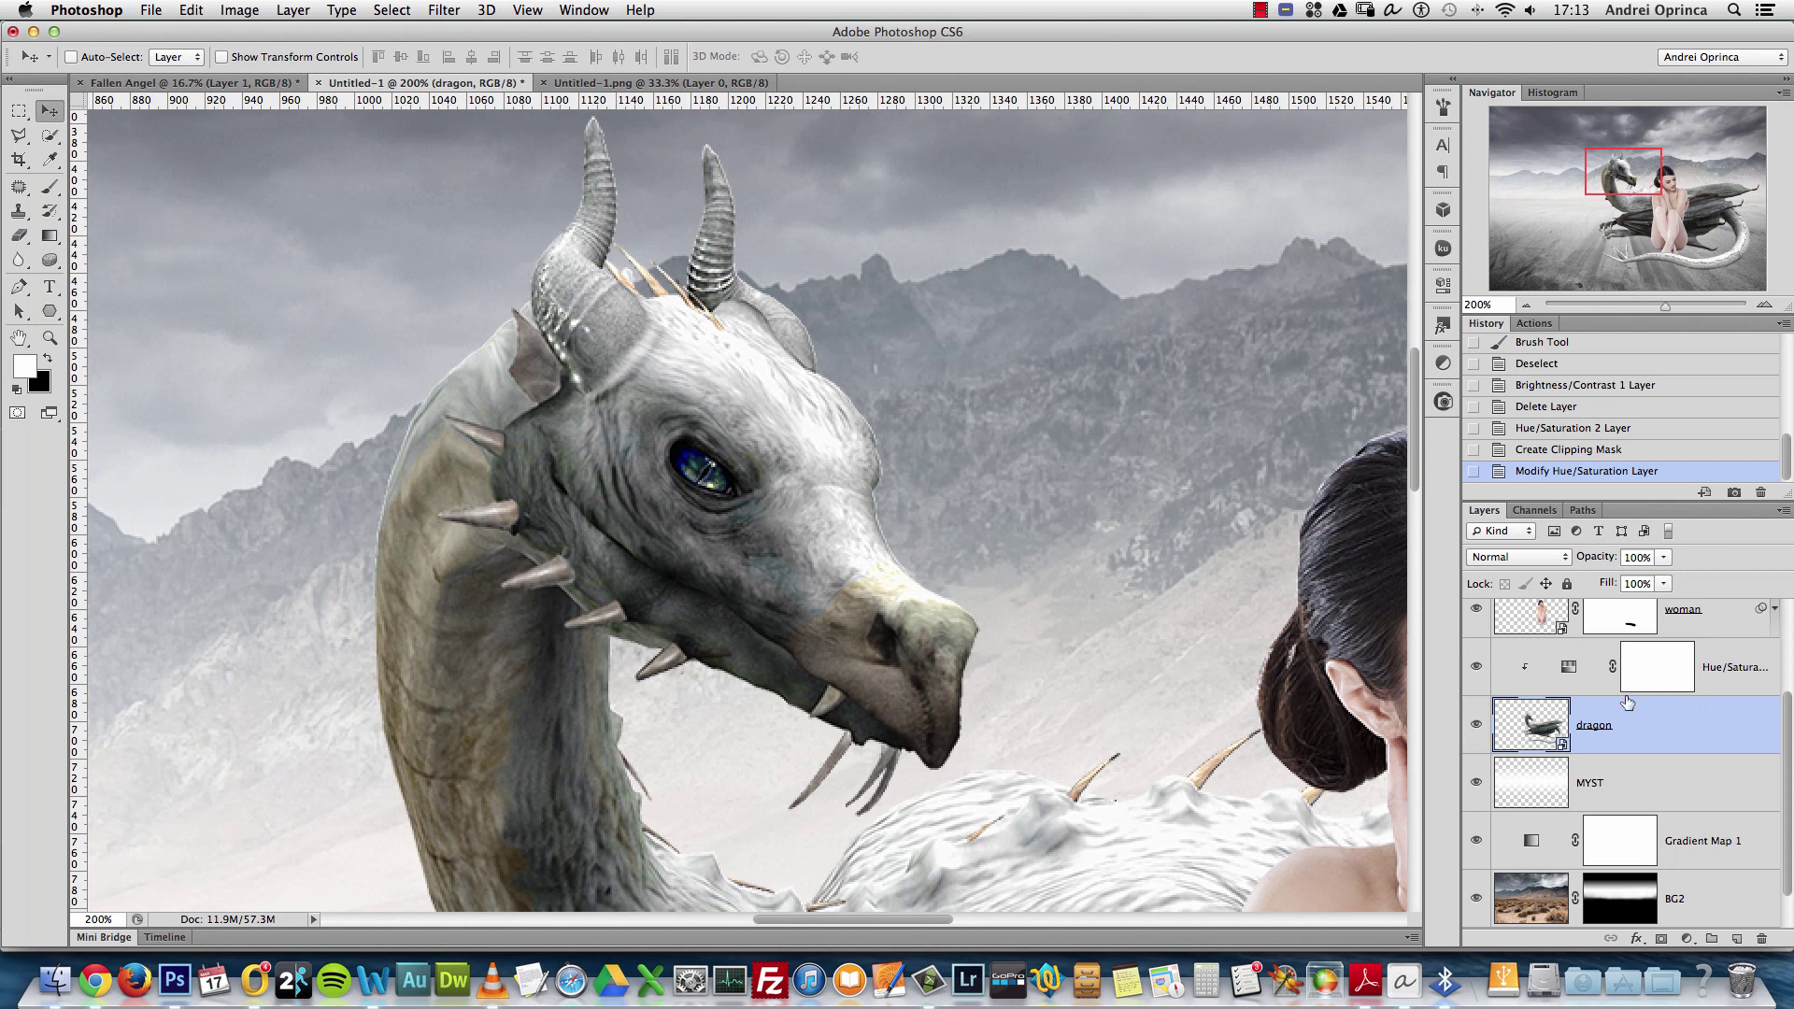
pyautogui.click(1736, 939)
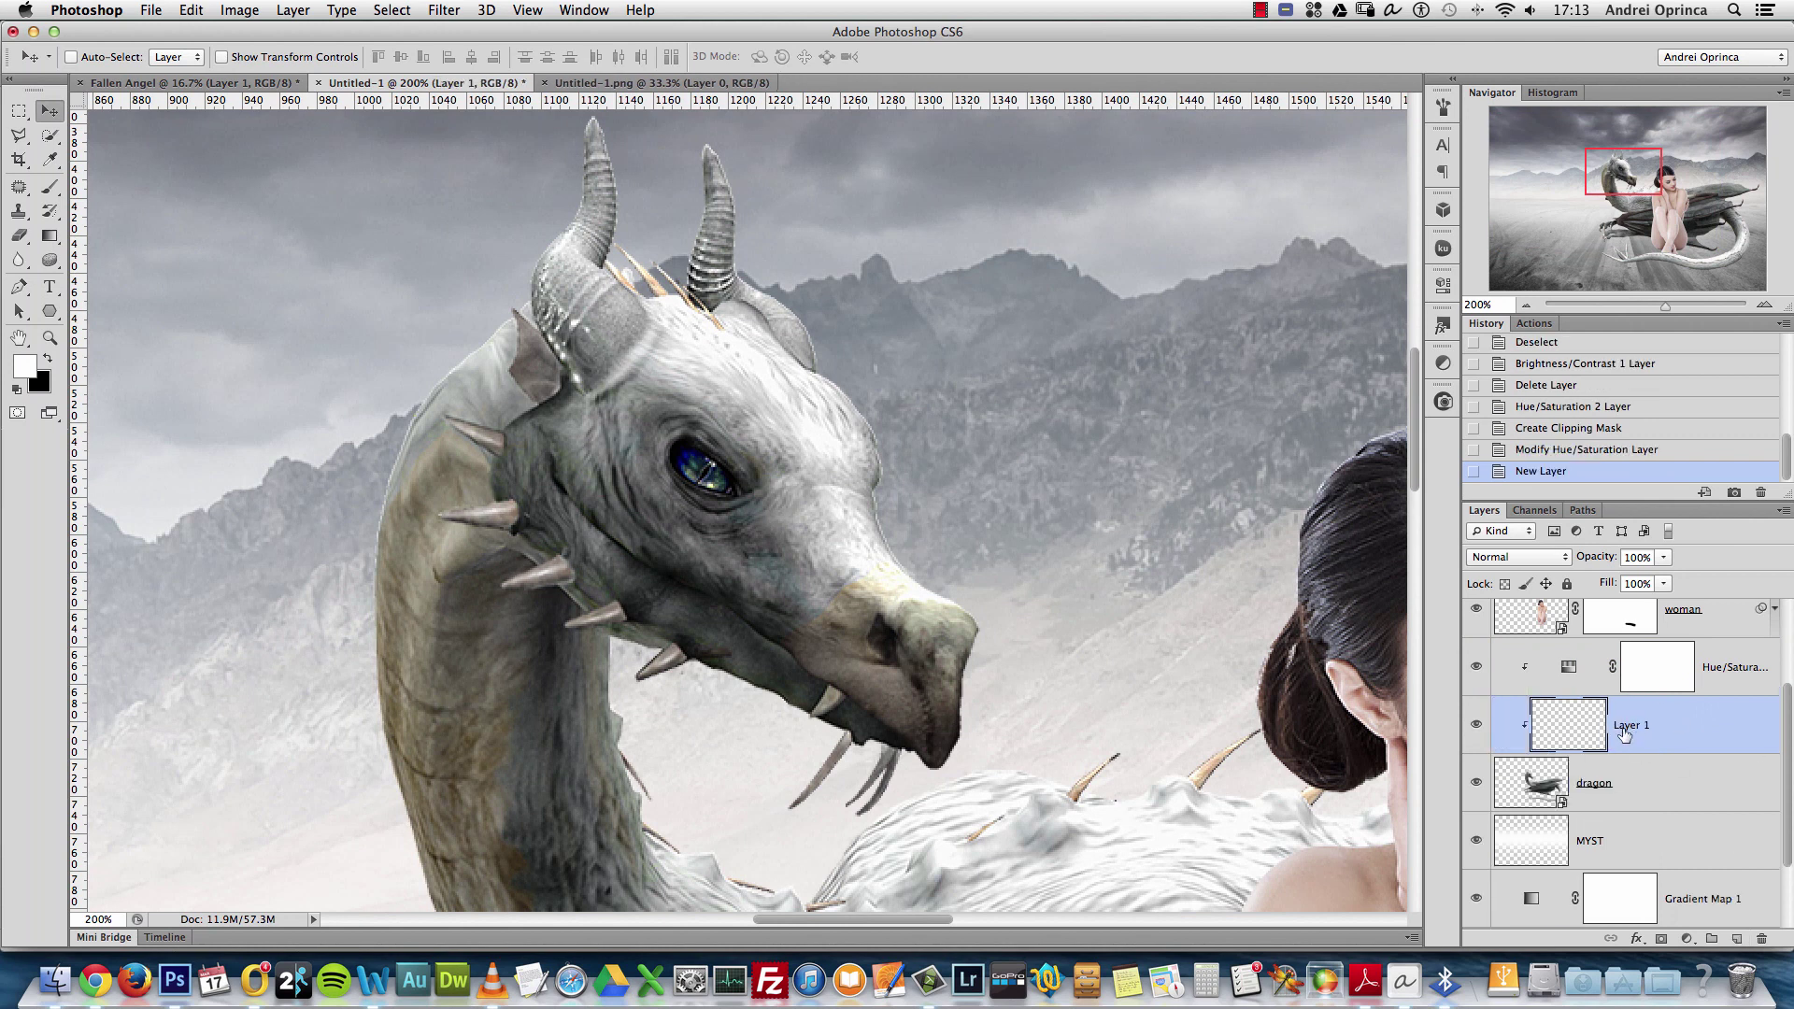
pyautogui.doubleClick(1630, 726)
pyautogui.write('eye')
pyautogui.press('Return')
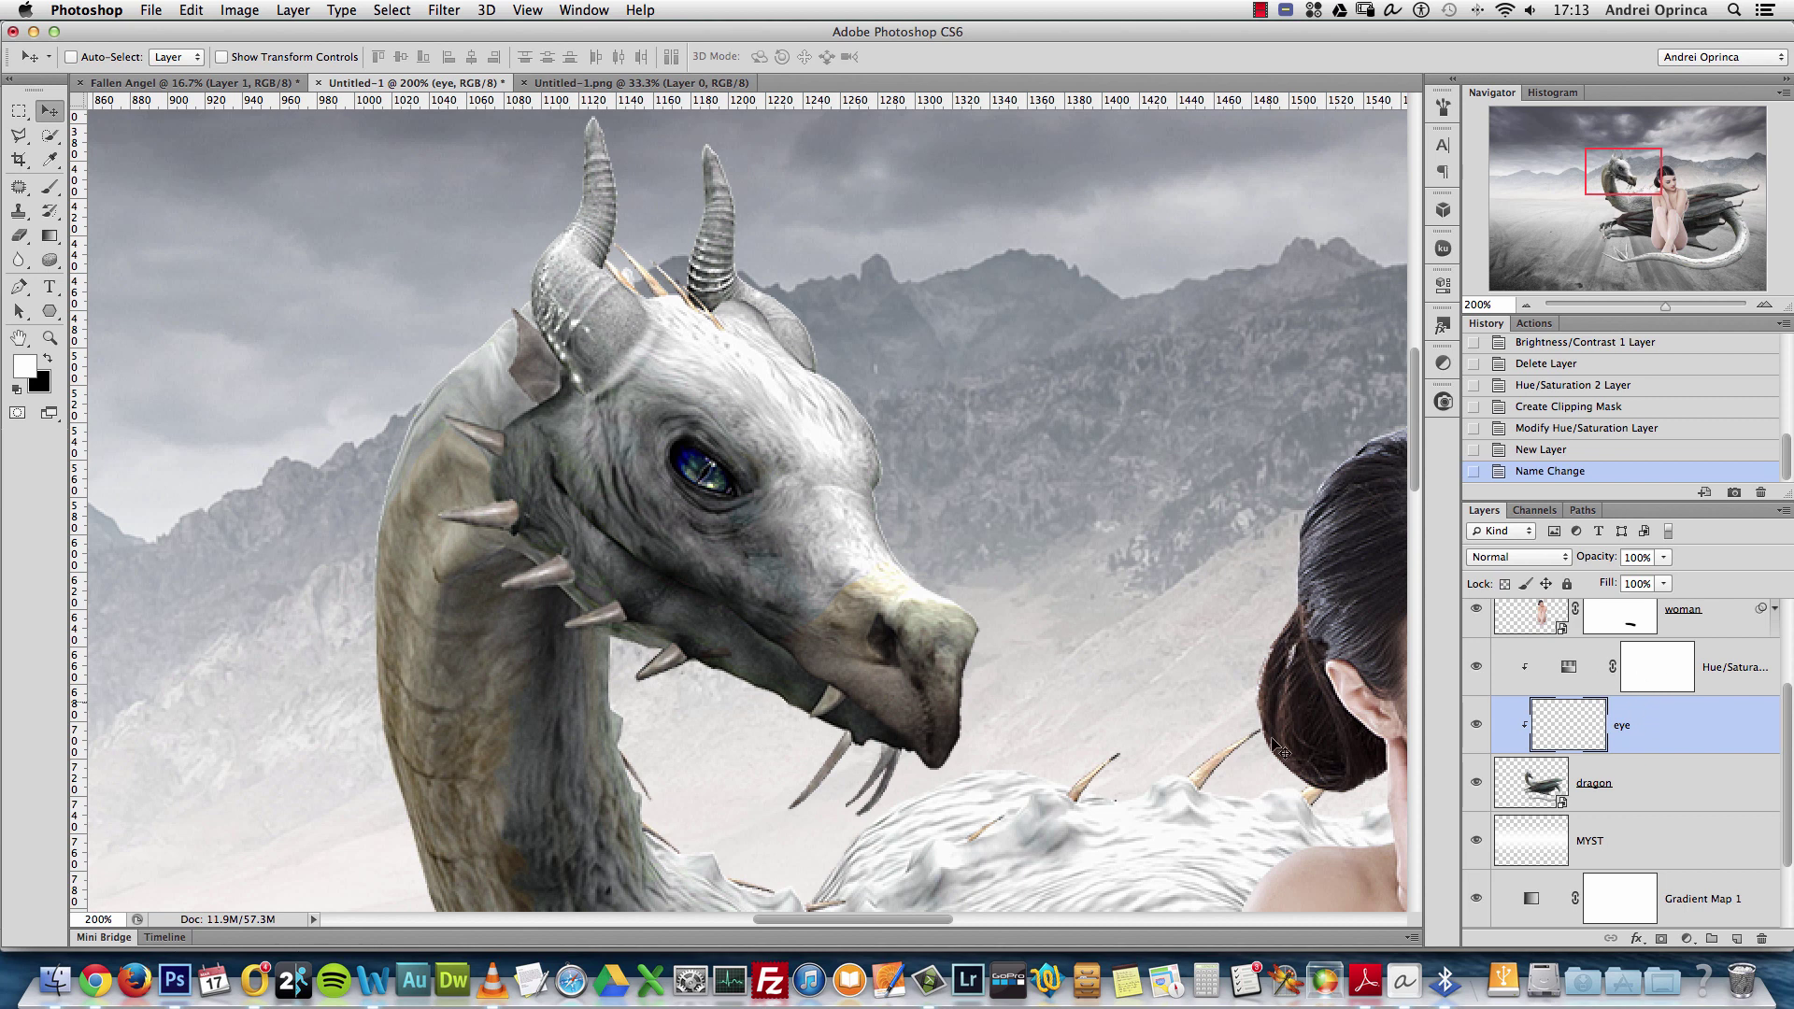
# Prepare a size 40 brush and set the foreground color to dark teal #205260
pyautogui.press('b')
pyautogui.press('[')
pyautogui.press('[')
pyautogui.press('[')
pyautogui.press('[')
pyautogui.press('[')
pyautogui.press('[')
pyautogui.press('[')
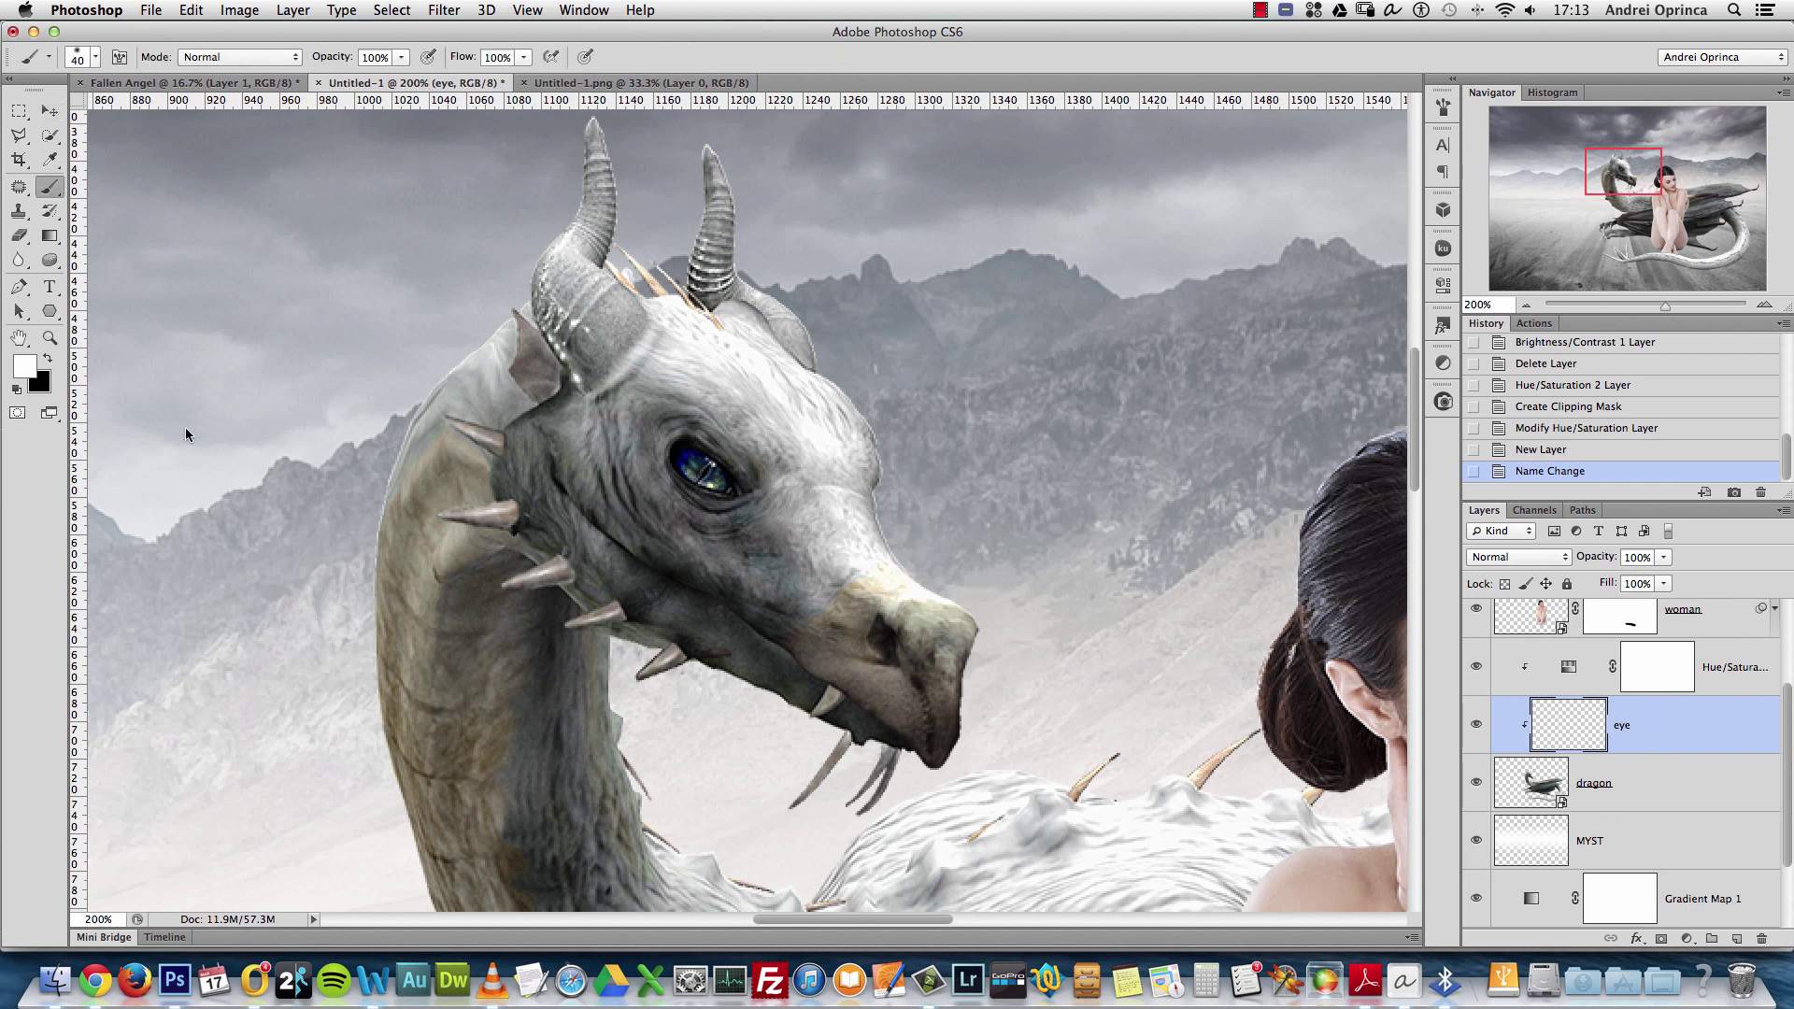
pyautogui.click(28, 368)
pyautogui.click(1555, 376)
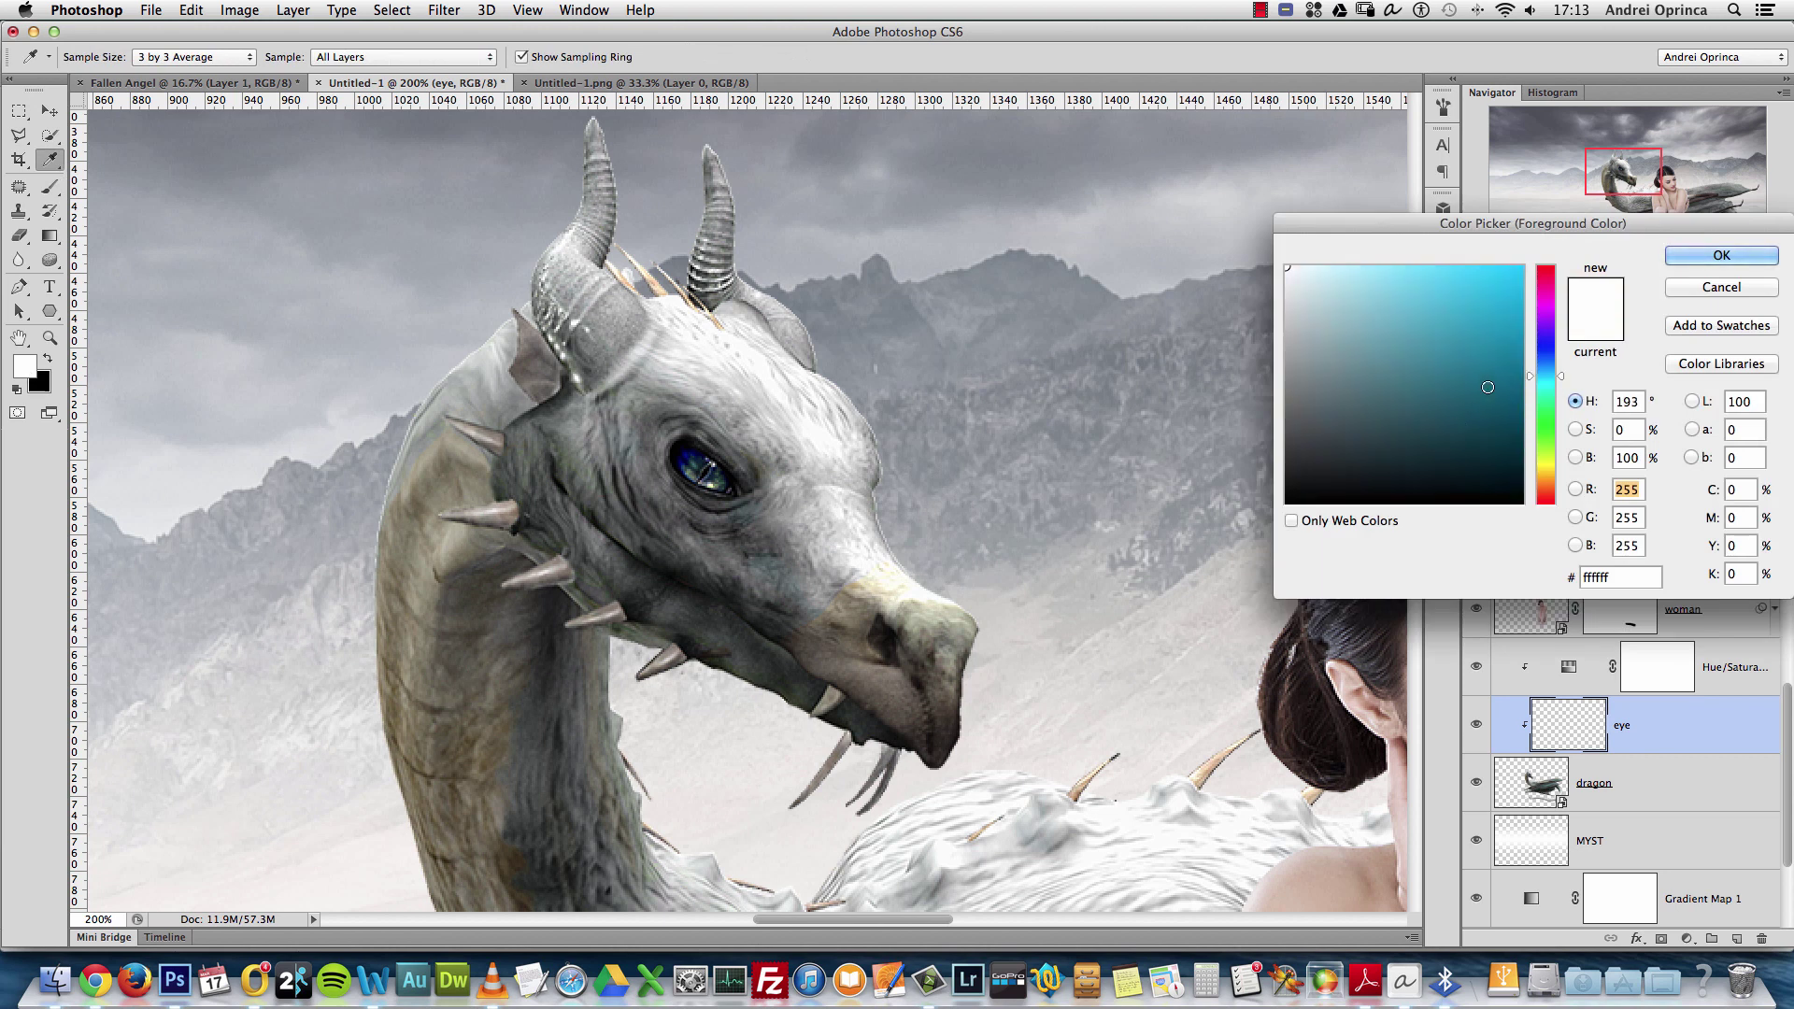
pyautogui.moveTo(1477, 390); pyautogui.dragTo(1444, 414)
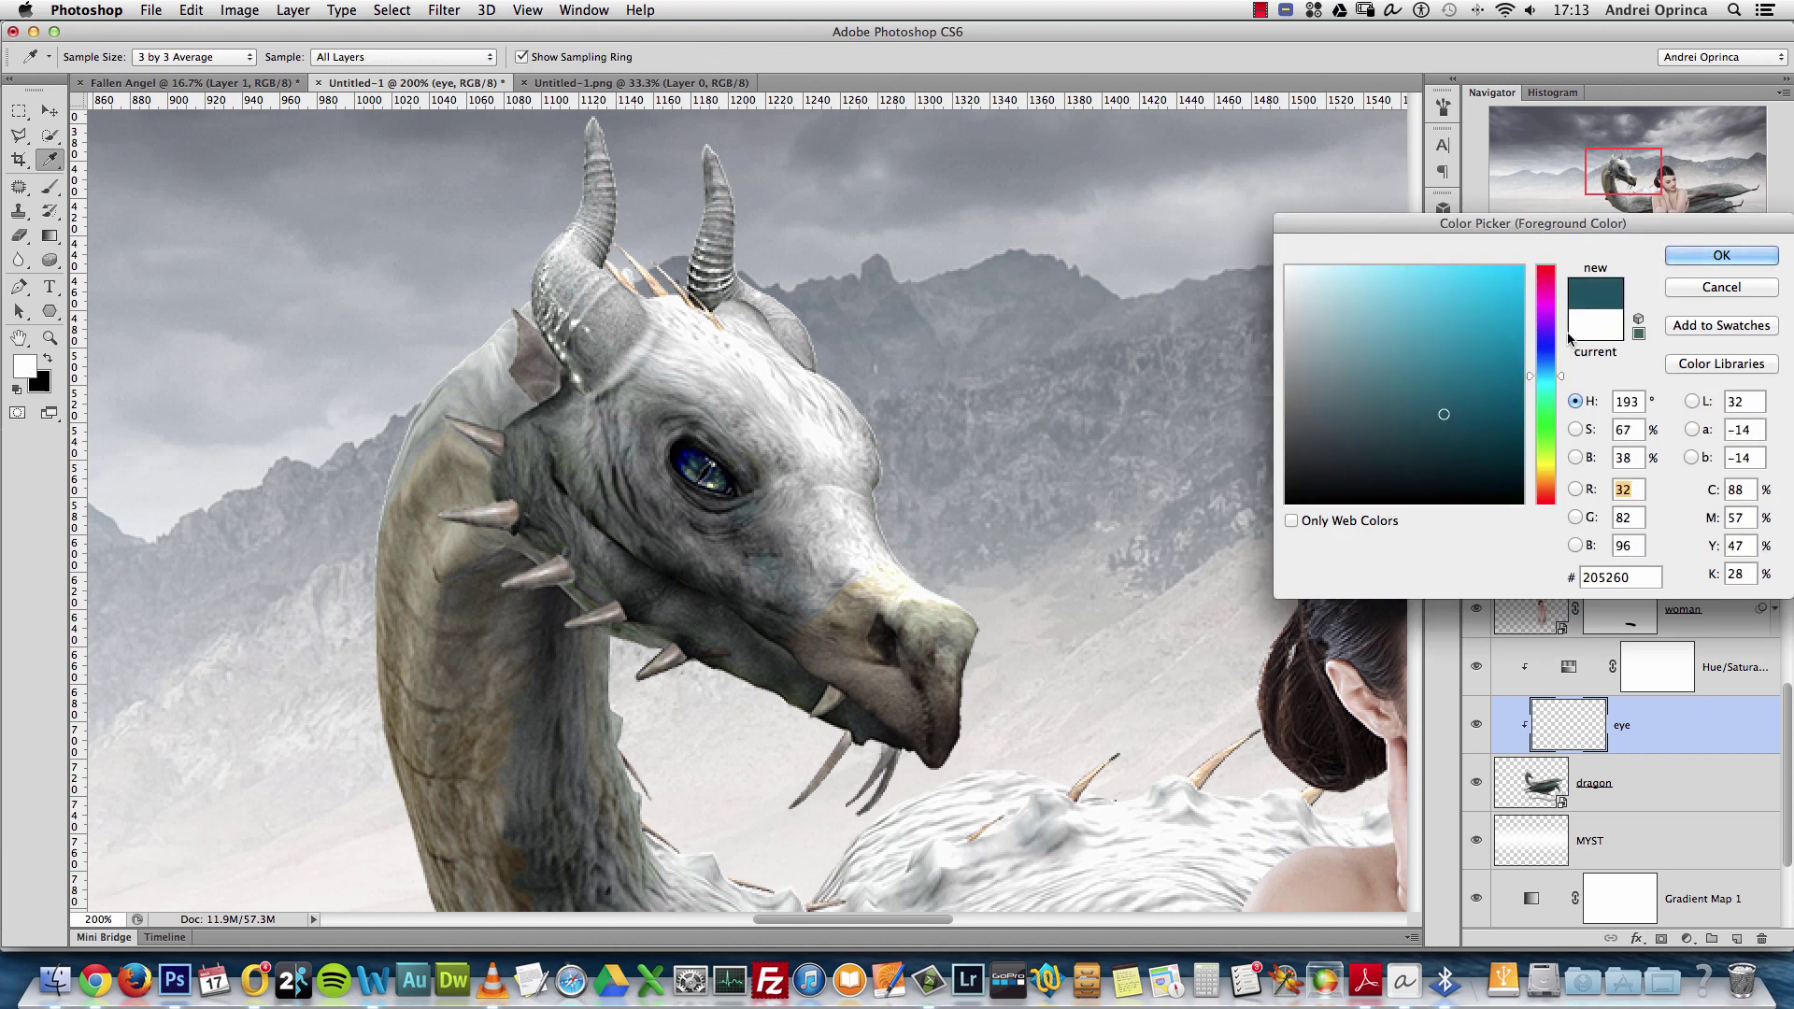
pyautogui.click(1690, 258)
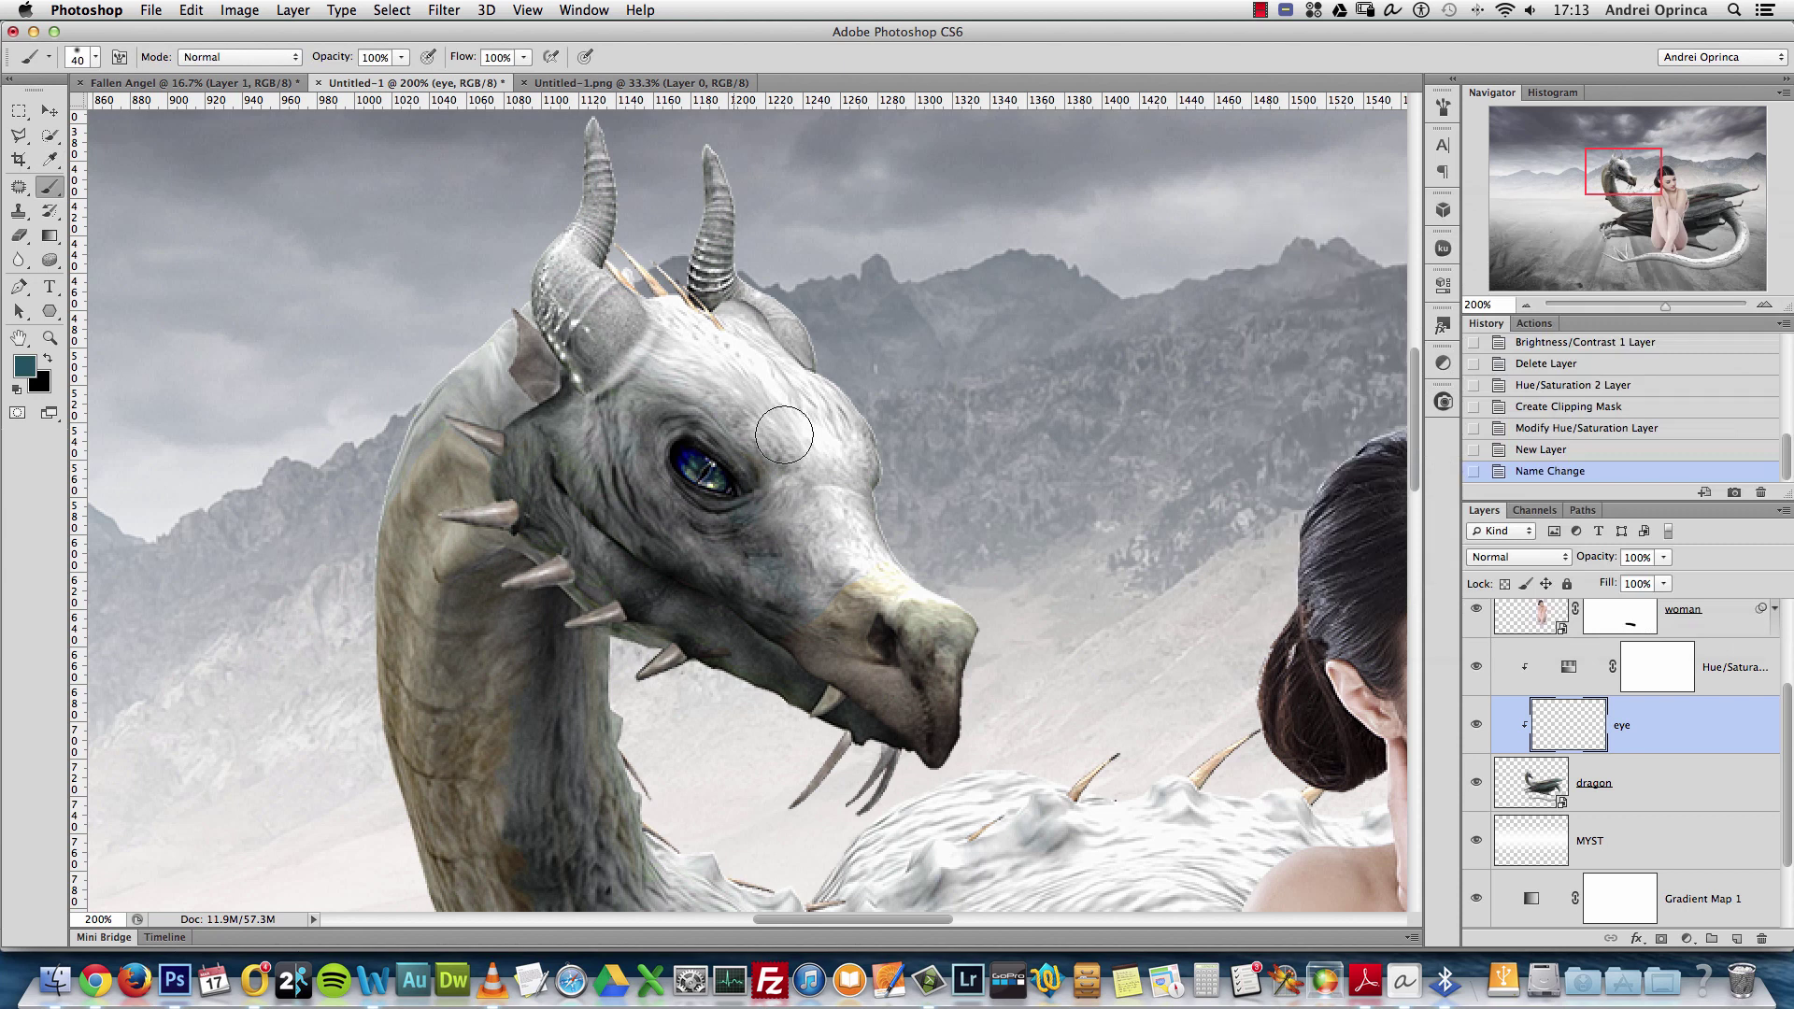
# Paint over the dragon's whole eye on the eye layer with a 9 px brush at 65% hardness
pyautogui.keyDown('super'); pyautogui.click(701, 459); pyautogui.keyUp('super')
pyautogui.keyDown('super'); pyautogui.click(702, 466); pyautogui.keyUp('super')
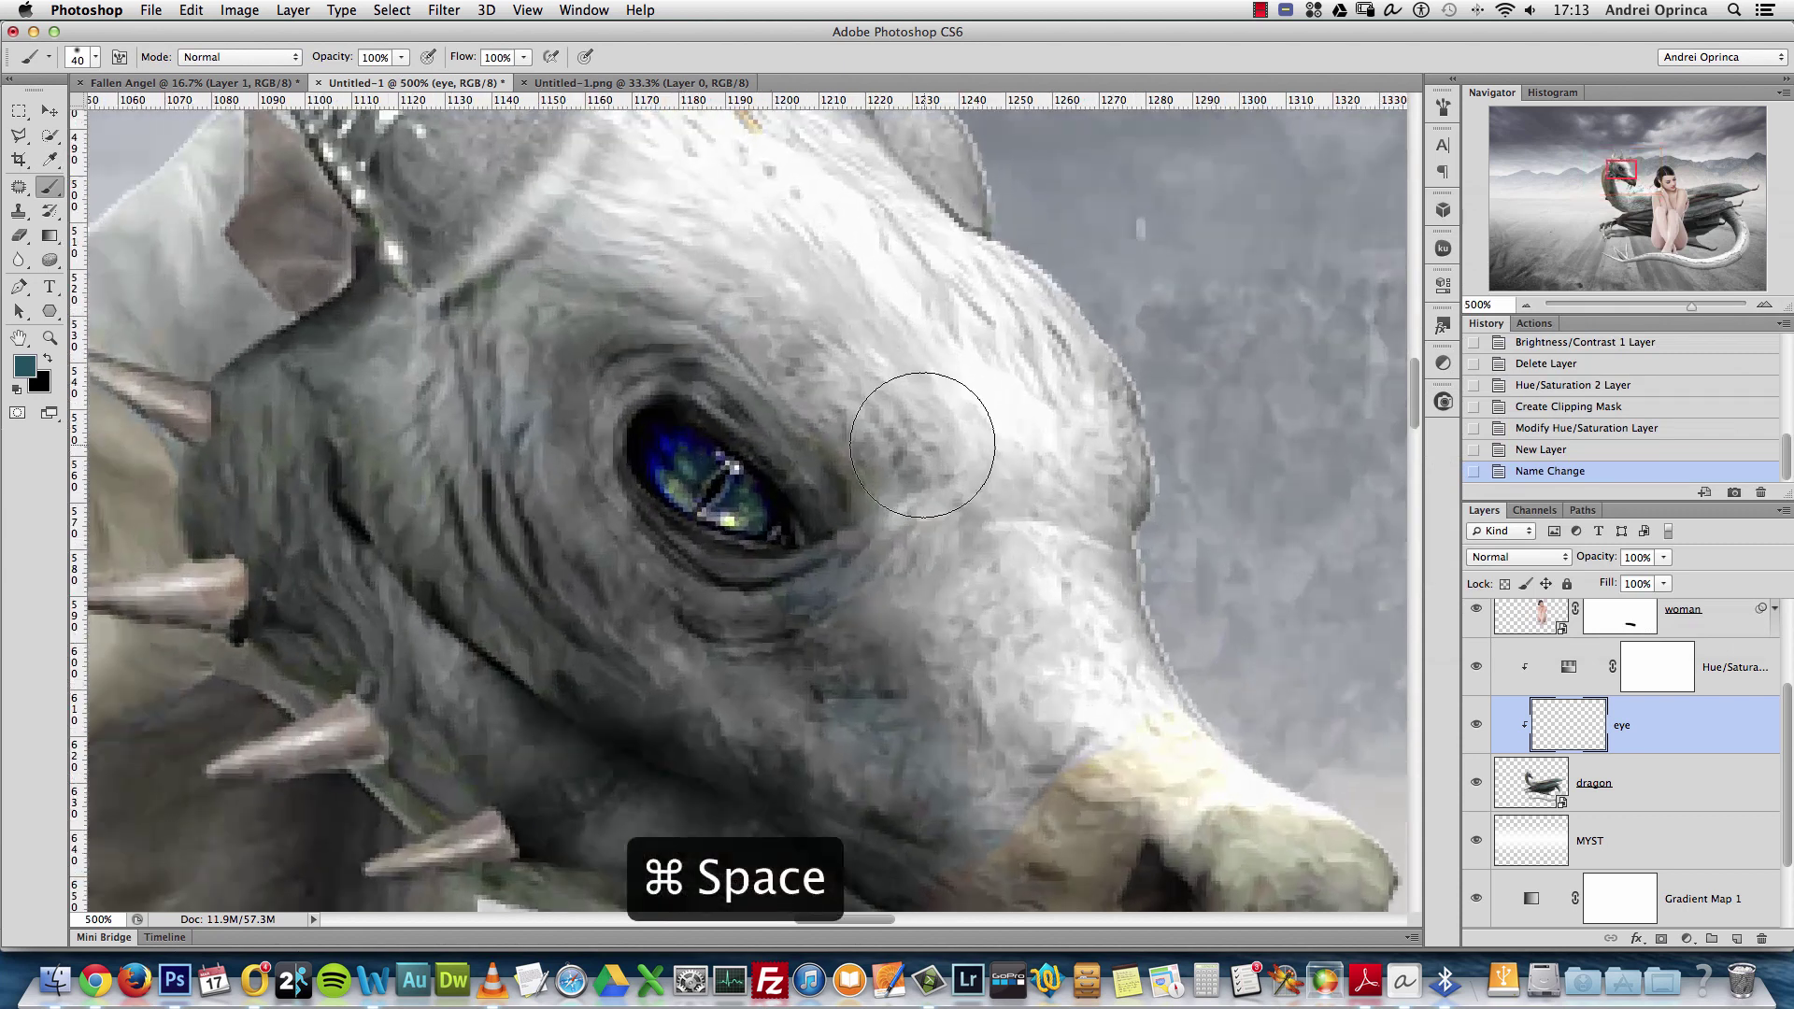
pyautogui.rightClick(934, 447)
pyautogui.moveTo(977, 485); pyautogui.dragTo(1016, 530)
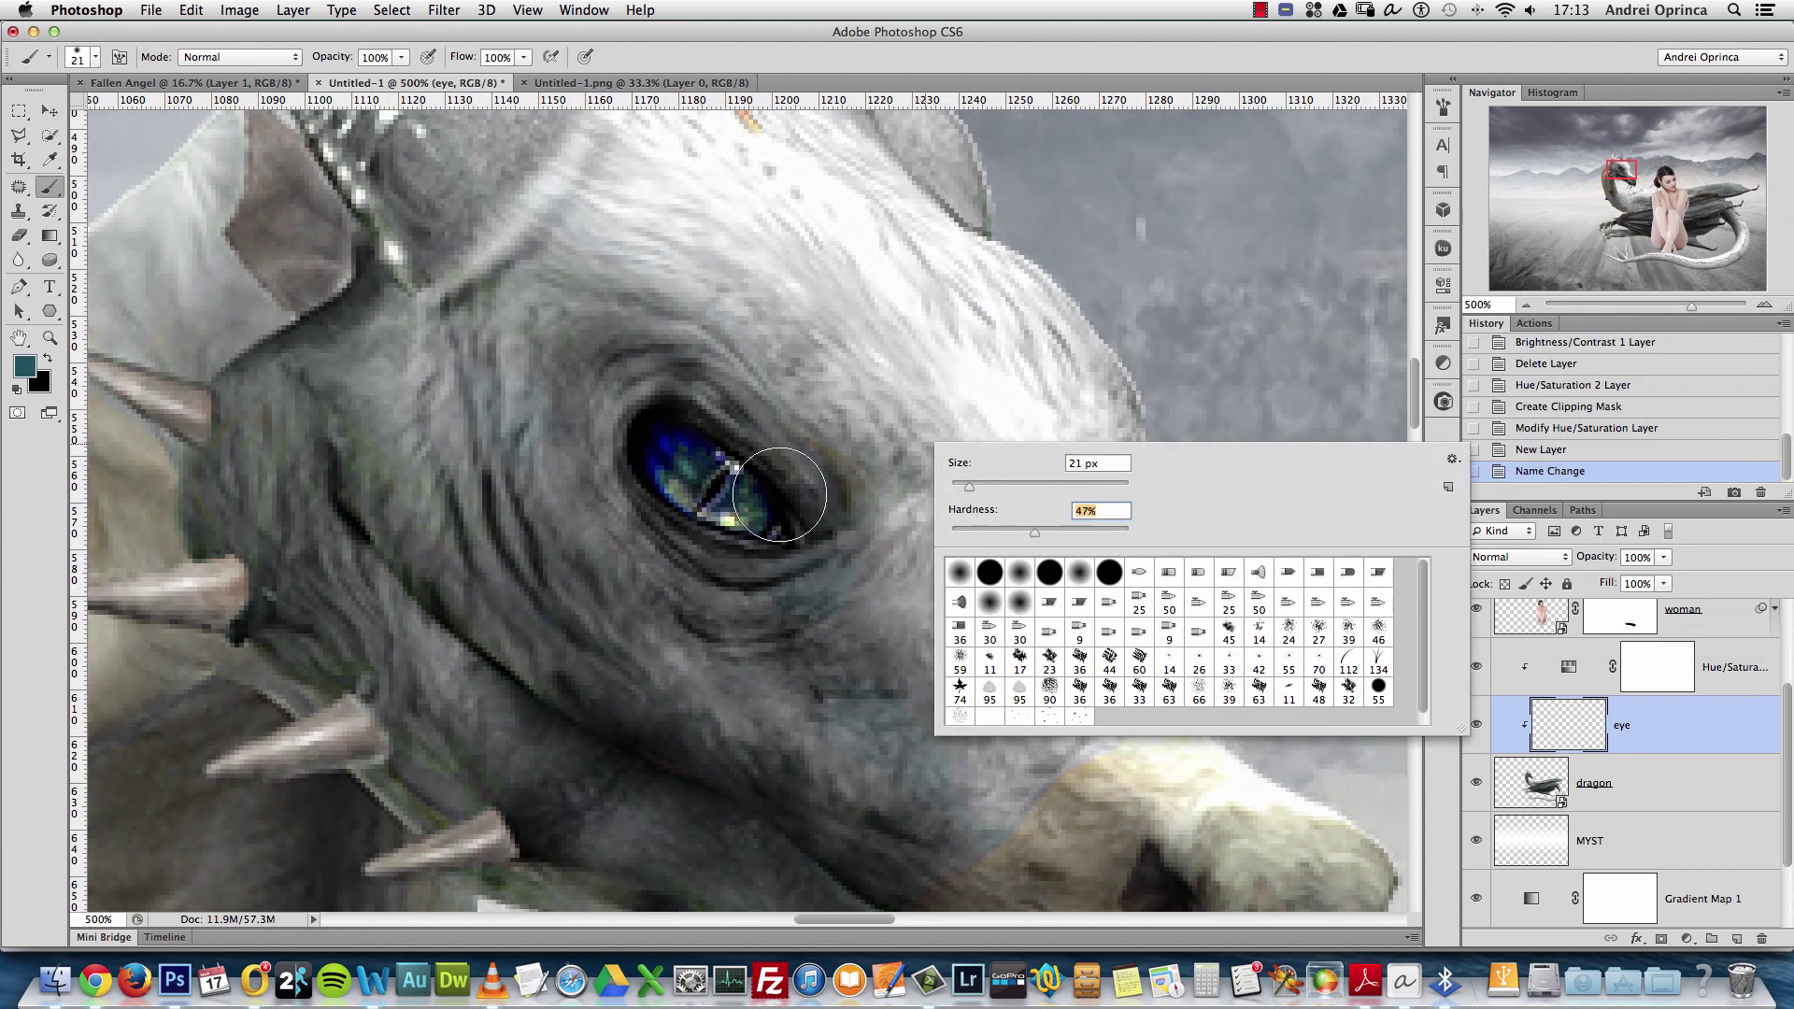
pyautogui.press('Return')
pyautogui.press('[')
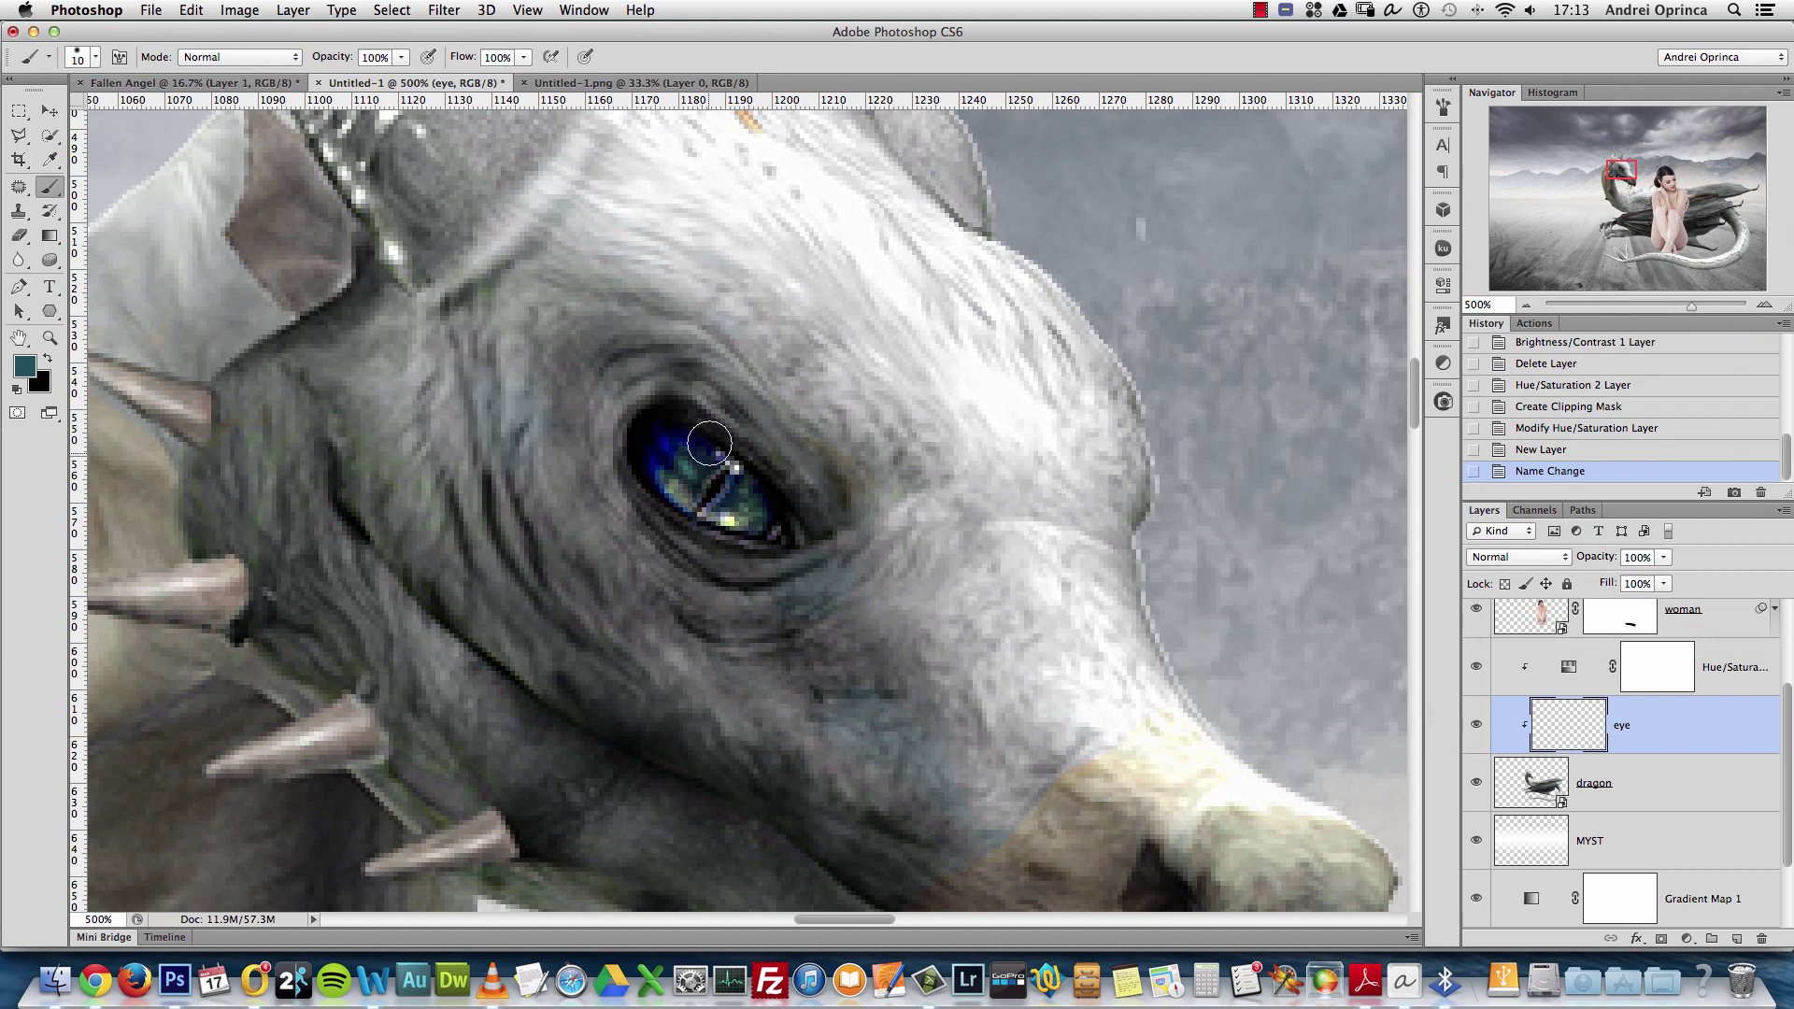
pyautogui.press('[')
pyautogui.rightClick(701, 434)
pyautogui.moveTo(817, 520); pyautogui.dragTo(857, 523)
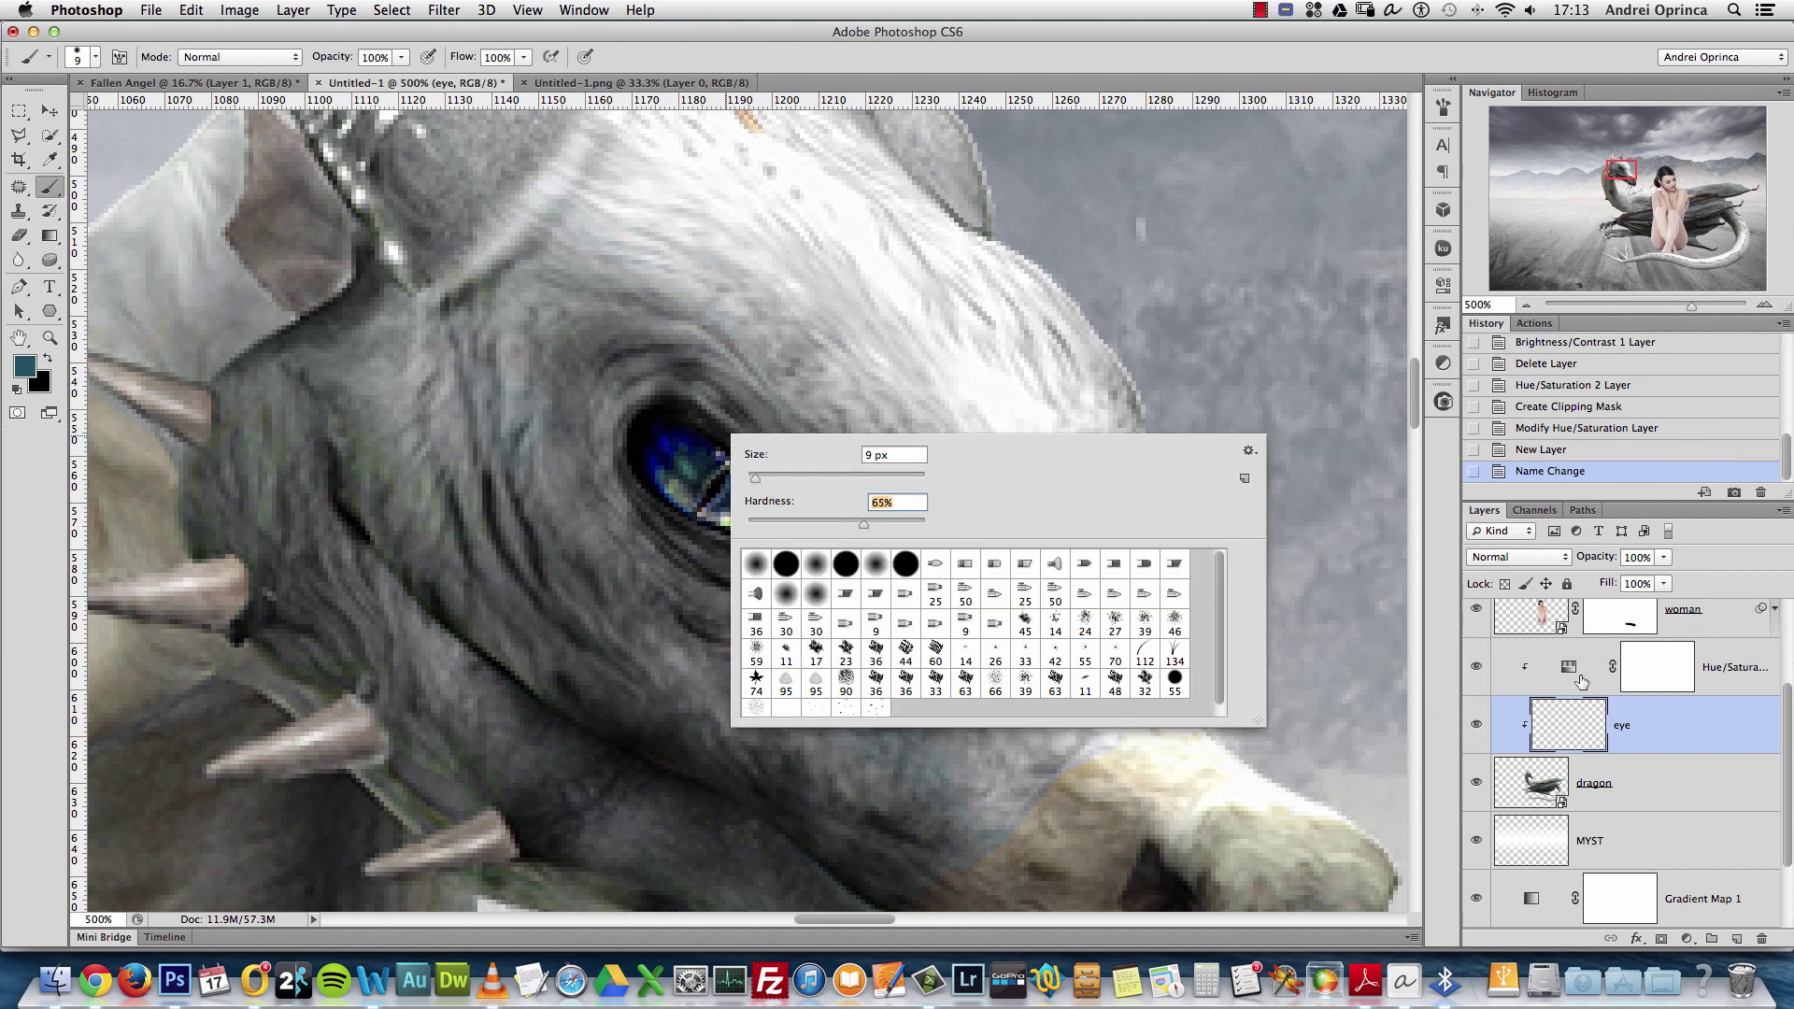
pyautogui.press('Return')
pyautogui.moveTo(696, 447)
pyautogui.mouseDown()
pyautogui.moveTo(673, 432)
pyautogui.moveTo(676, 474)
pyautogui.moveTo(718, 495)
pyautogui.moveTo(689, 451)
pyautogui.moveTo(748, 504)
pyautogui.moveTo(673, 478)
pyautogui.moveTo(673, 448)
pyautogui.moveTo(738, 509)
pyautogui.mouseUp()
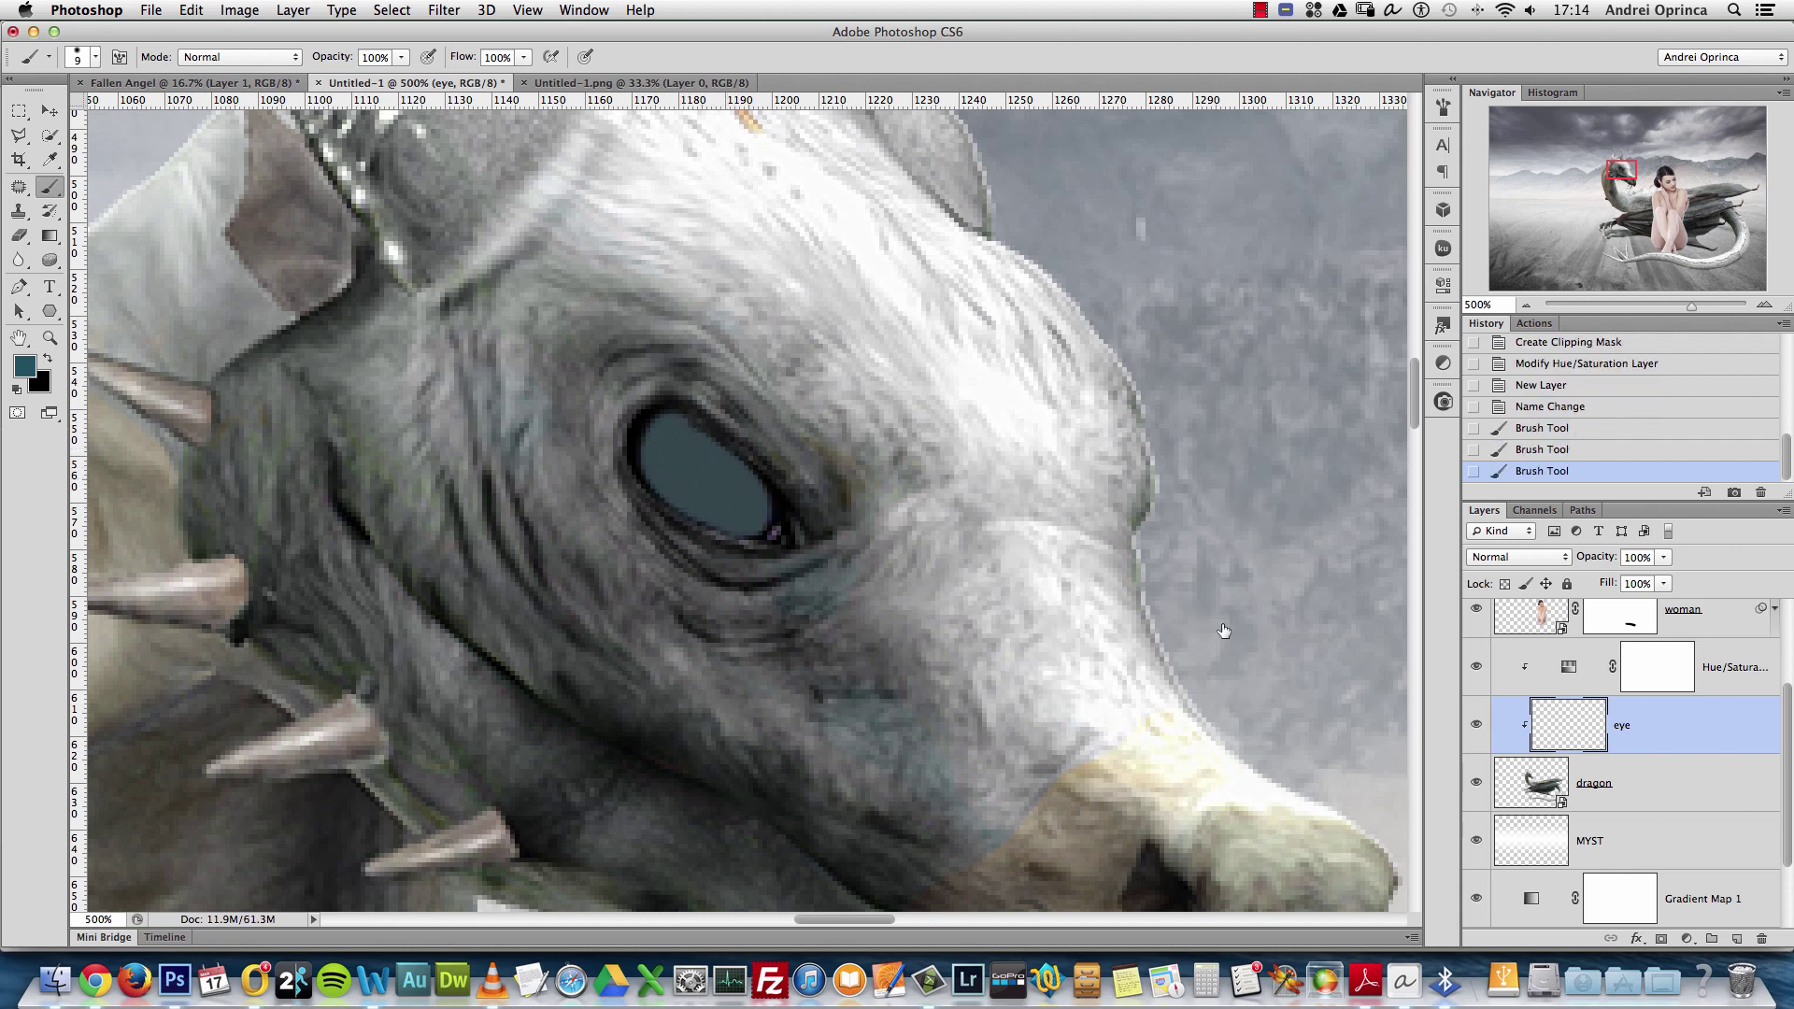
# Set the eye layer's blending mode to Color Dodge
pyautogui.click(1549, 554)
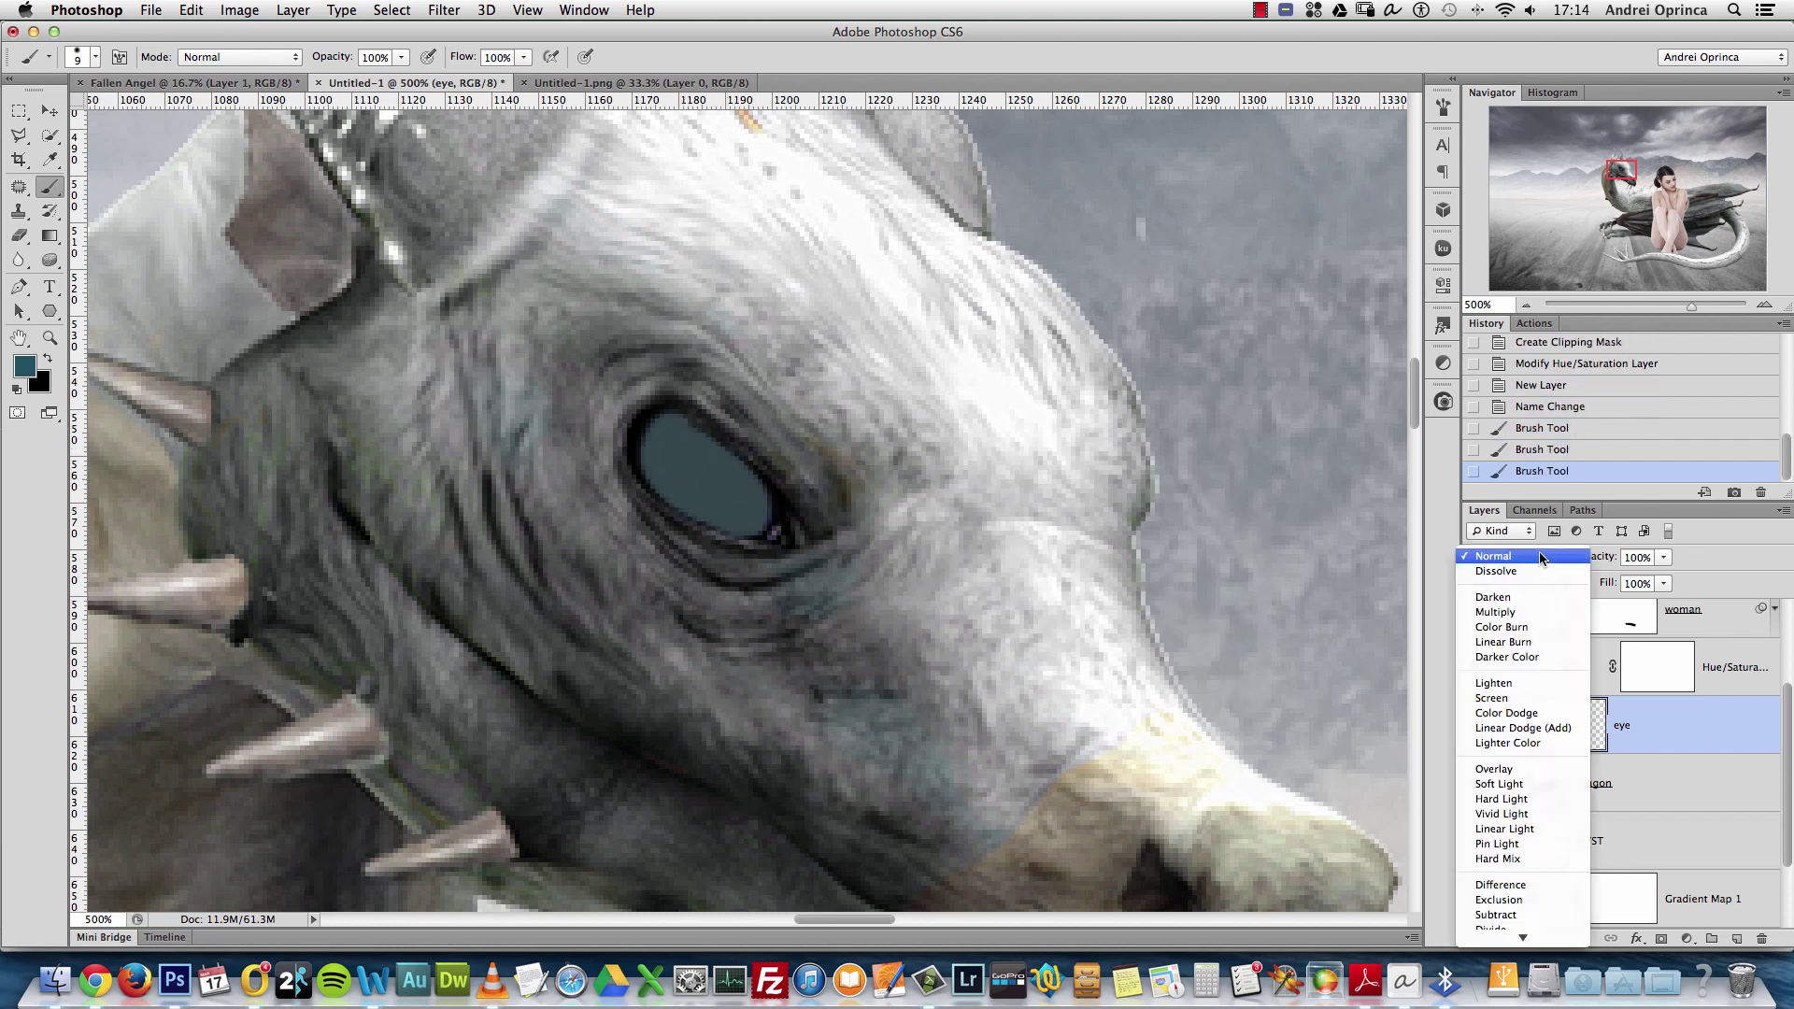
pyautogui.click(1525, 714)
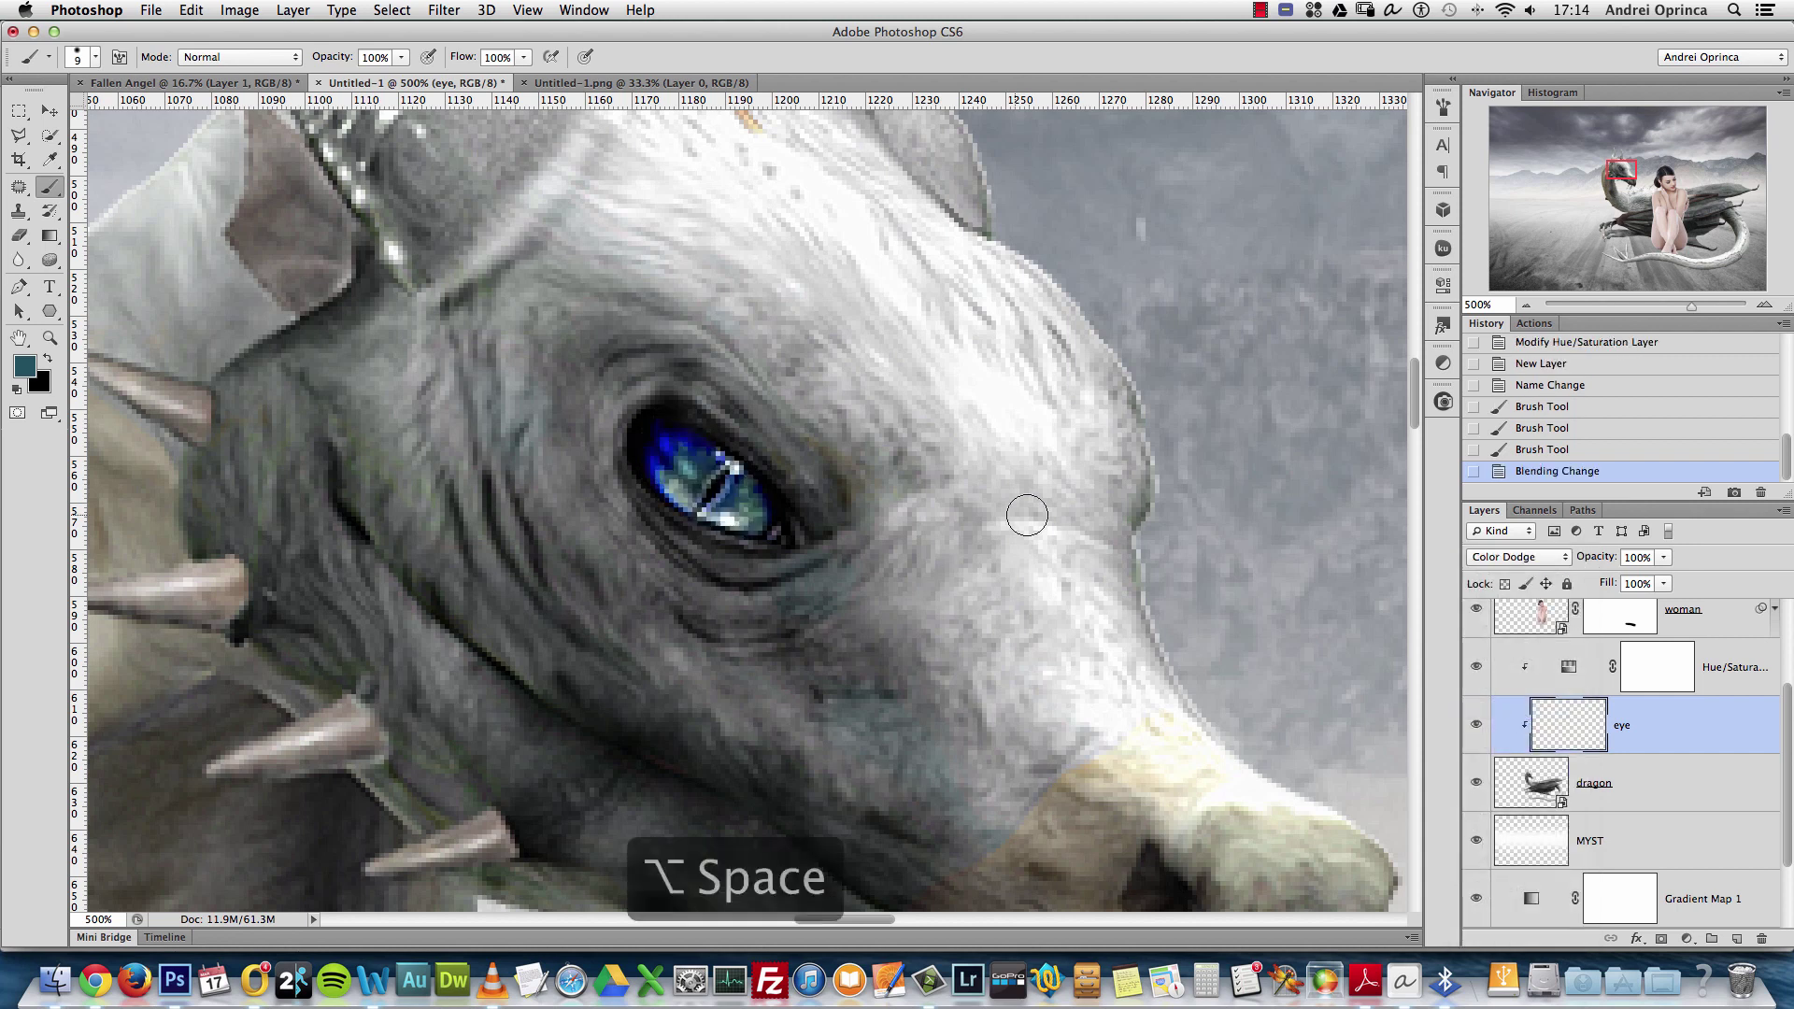
pyautogui.keyDown('alt'); pyautogui.keyDown('space'); pyautogui.click(1019, 528); pyautogui.keyUp('space'); pyautogui.keyUp('alt')
pyautogui.keyDown('alt'); pyautogui.keyDown('space'); pyautogui.click(1001, 538); pyautogui.keyUp('space'); pyautogui.keyUp('alt')
pyautogui.keyDown('alt'); pyautogui.keyDown('space'); pyautogui.click(1002, 537); pyautogui.keyUp('space'); pyautogui.keyUp('alt')
pyautogui.keyDown('alt'); pyautogui.keyDown('space'); pyautogui.click(1009, 533); pyautogui.keyUp('space'); pyautogui.keyUp('alt')
pyautogui.keyDown('alt'); pyautogui.keyDown('space'); pyautogui.click(1013, 530); pyautogui.keyUp('space'); pyautogui.keyUp('alt')
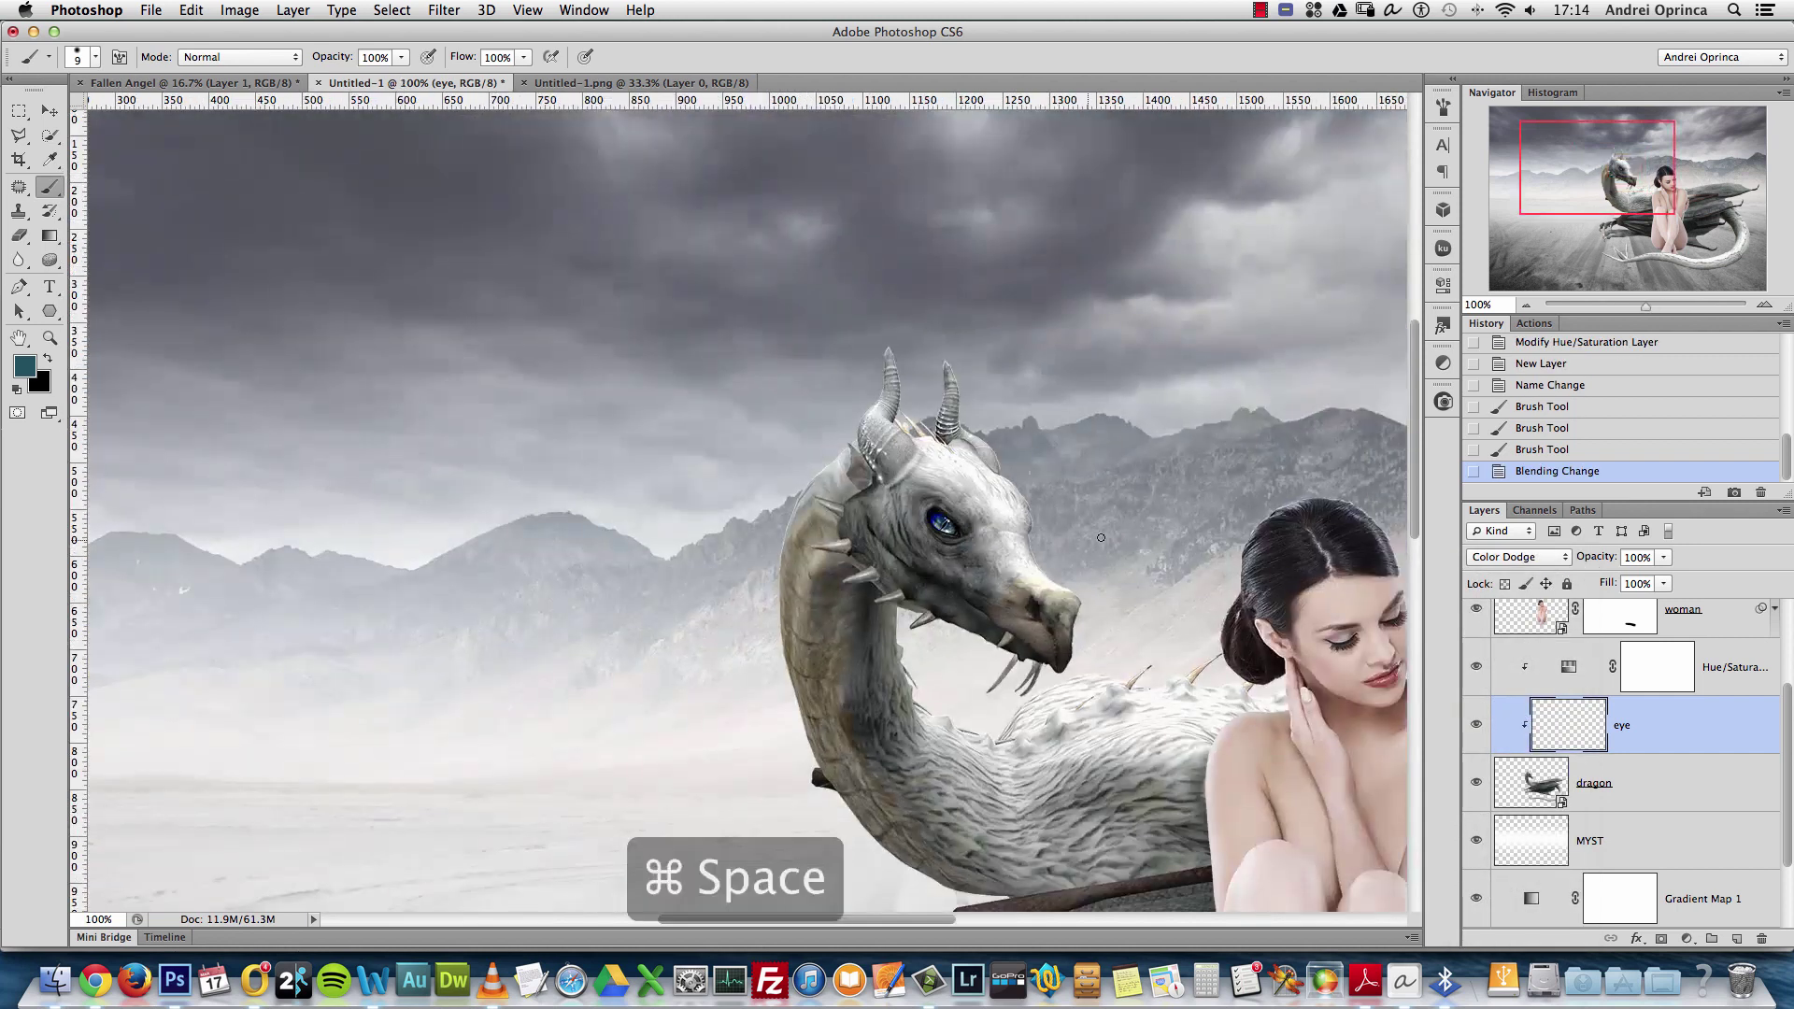
pyautogui.keyDown('super'); pyautogui.keyDown('space'); pyautogui.click(1014, 529); pyautogui.keyUp('space'); pyautogui.keyUp('super')
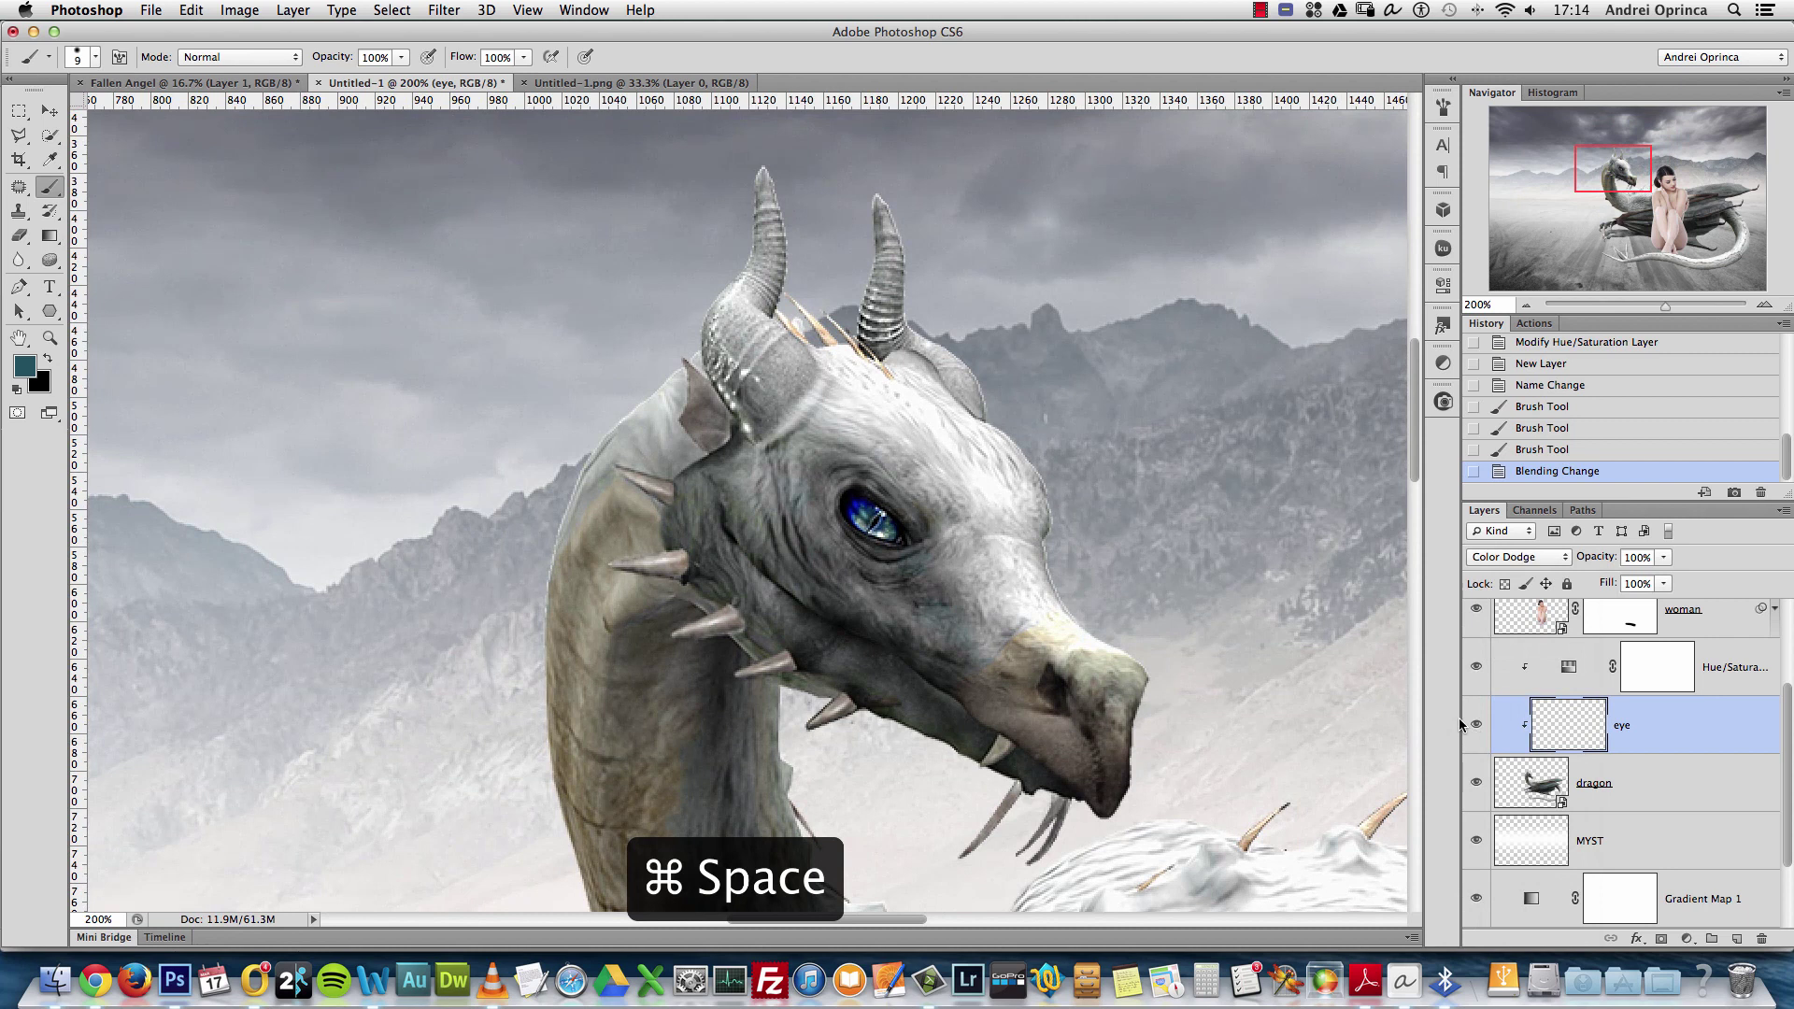
pyautogui.moveTo(1104, 696); pyautogui.dragTo(951, 579)
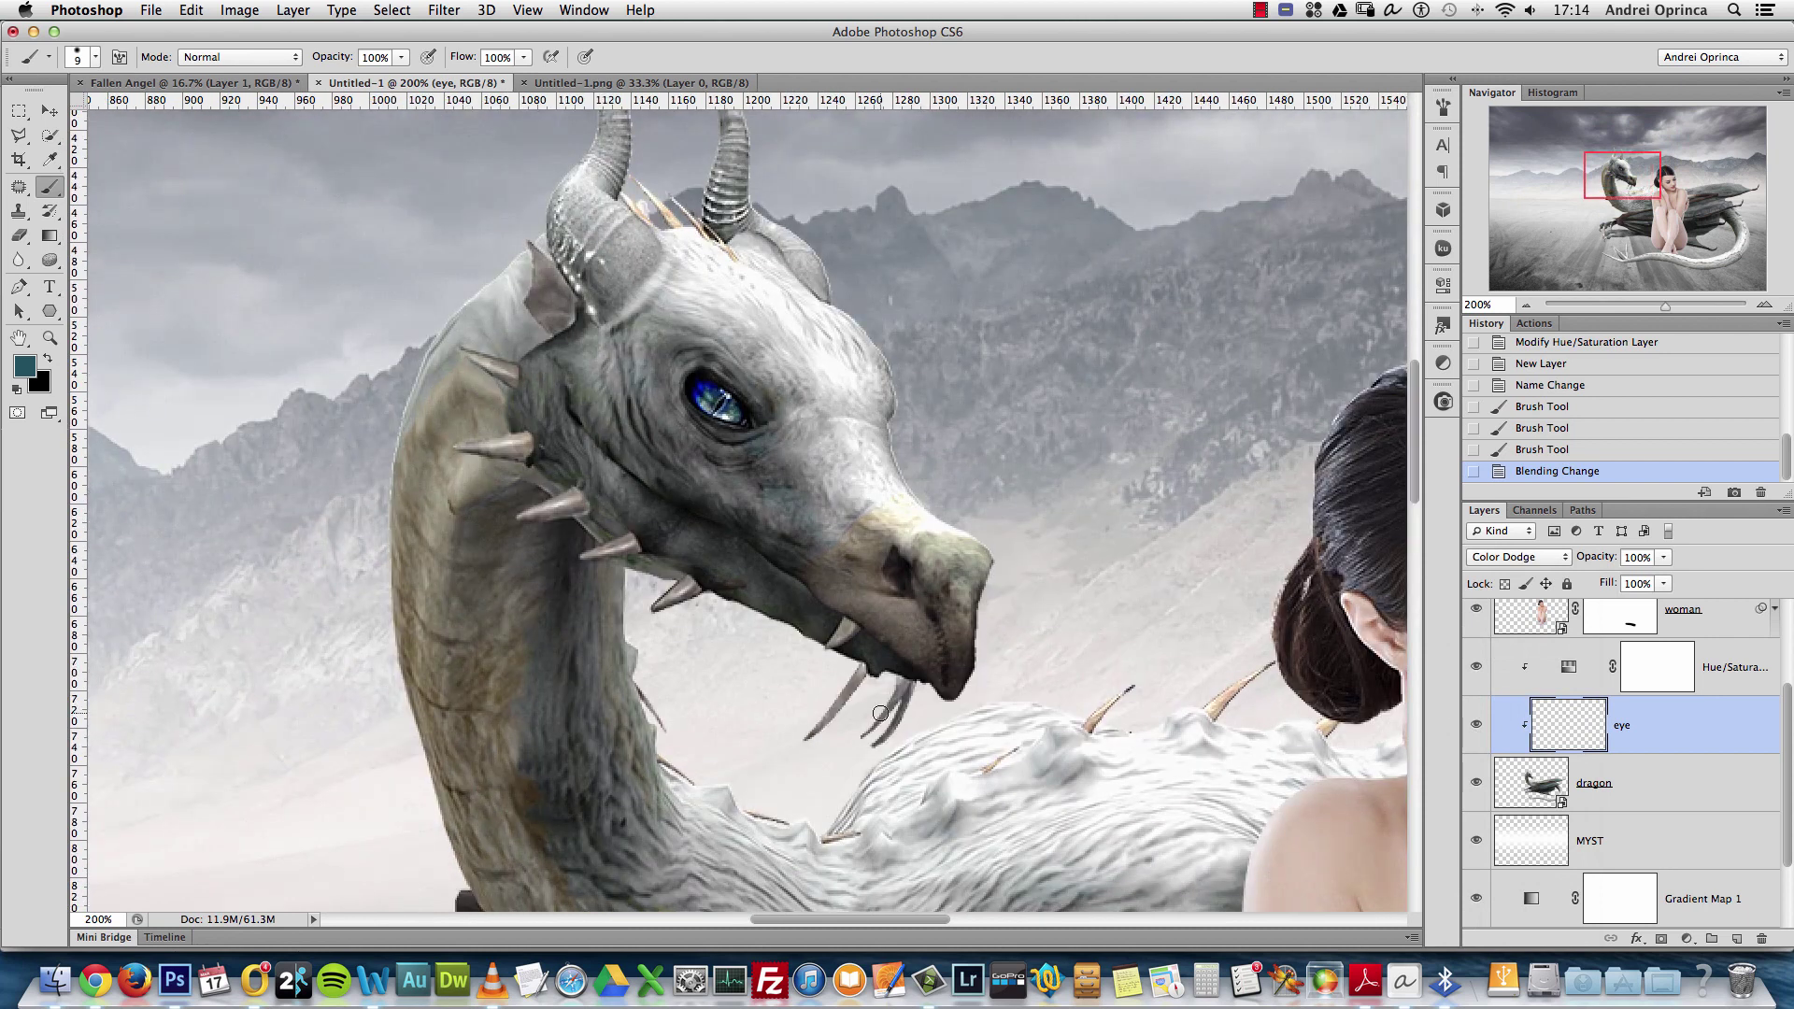
# Apply a Hue/Saturation adjustment directly to the eye layer with hue -23, saturation +59 and lightness -2, comparing it with the preview off
pyautogui.press('super+u')
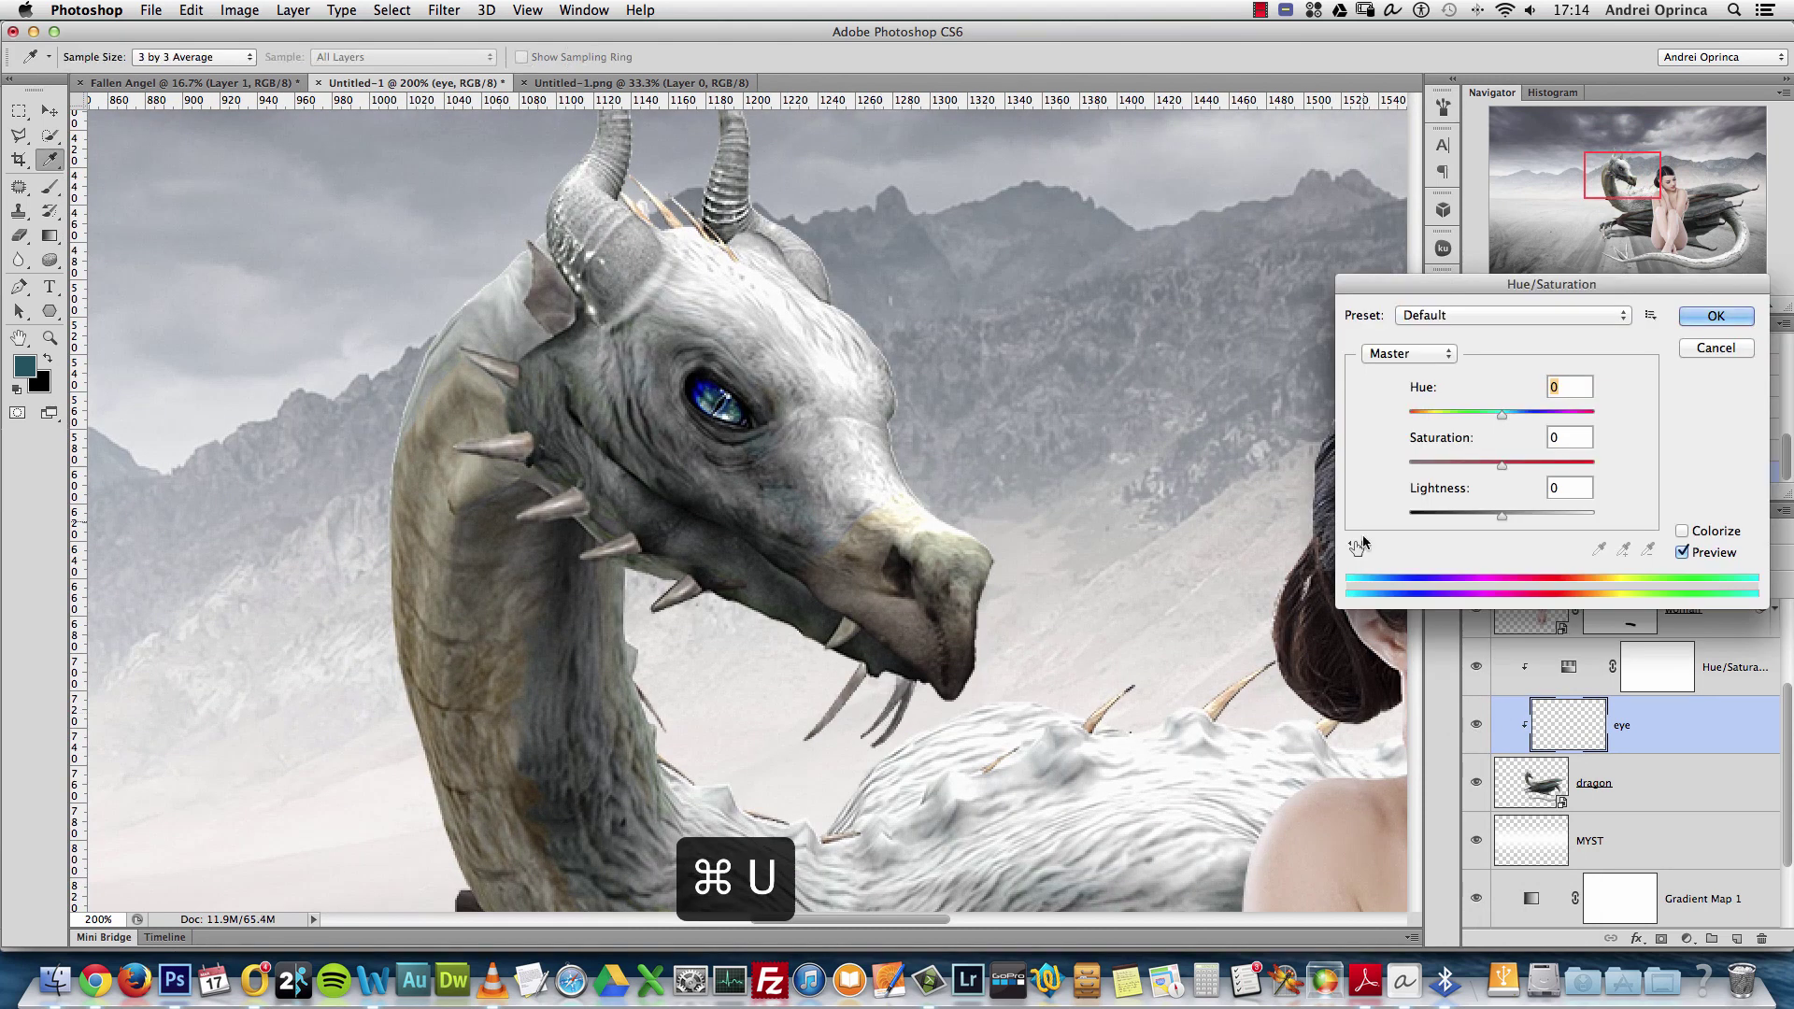
pyautogui.moveTo(1584, 284); pyautogui.dragTo(1294, 204)
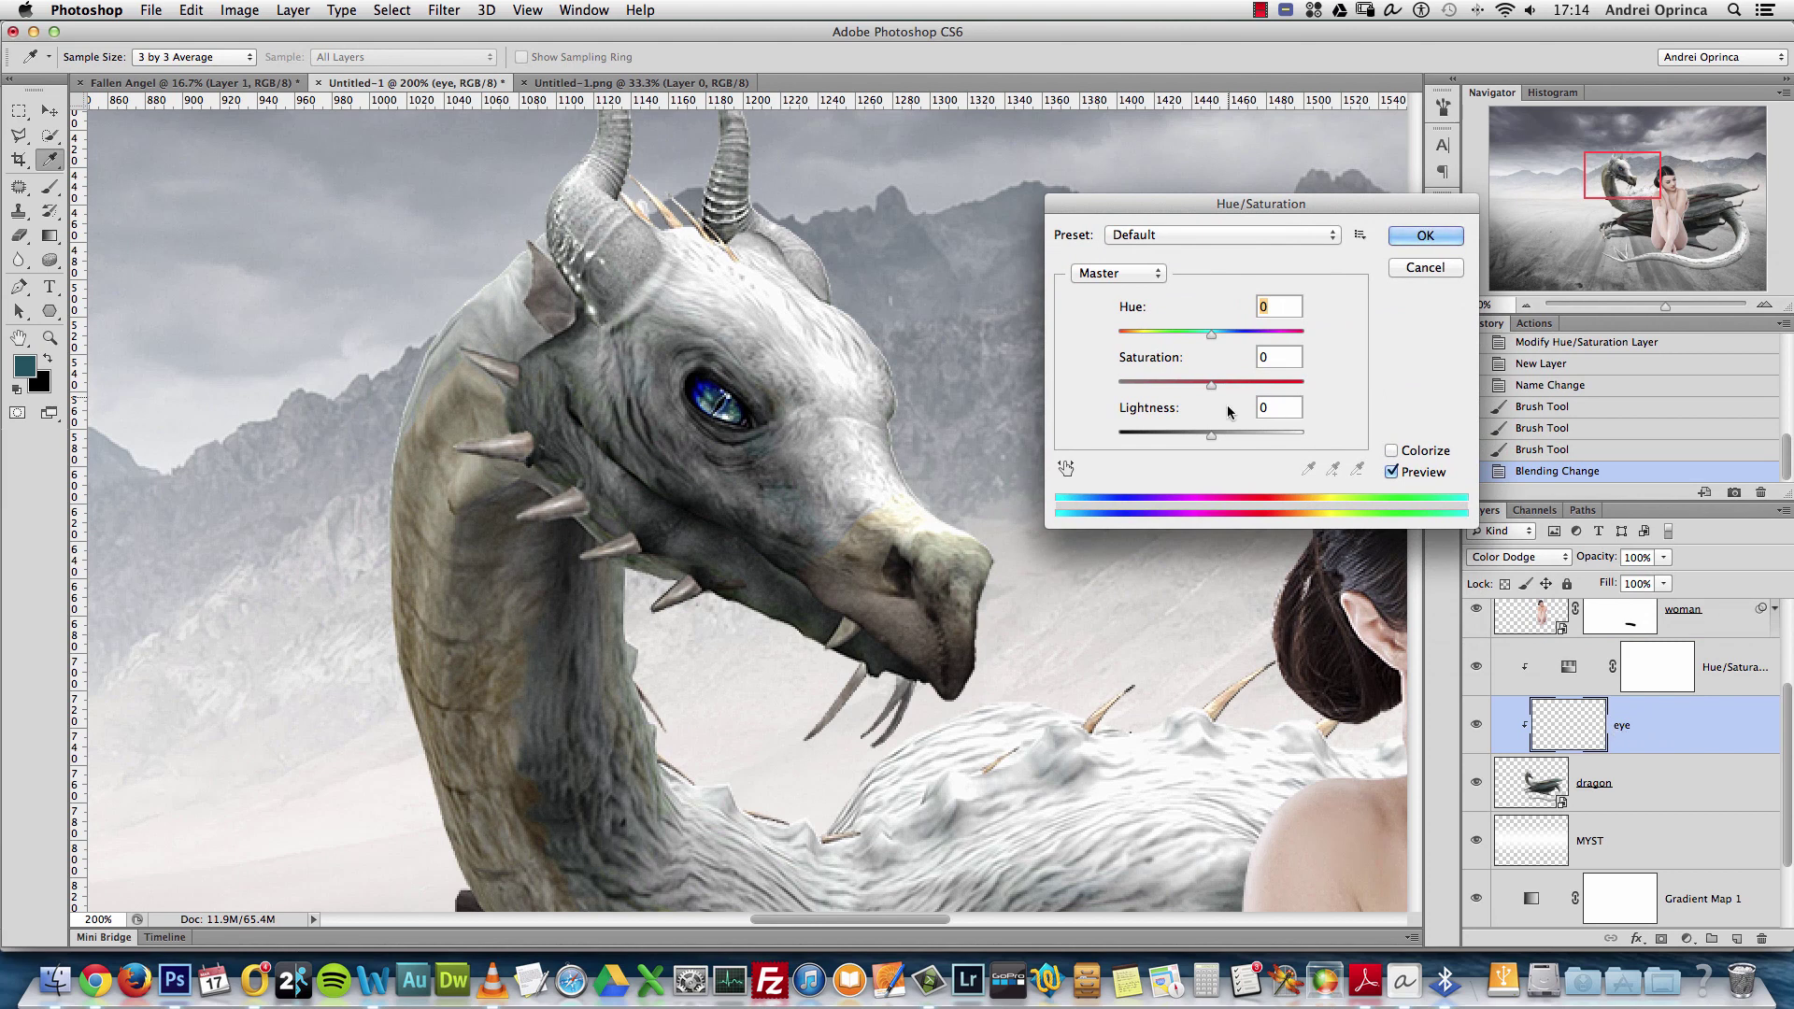
pyautogui.moveTo(1210, 387); pyautogui.dragTo(1146, 342)
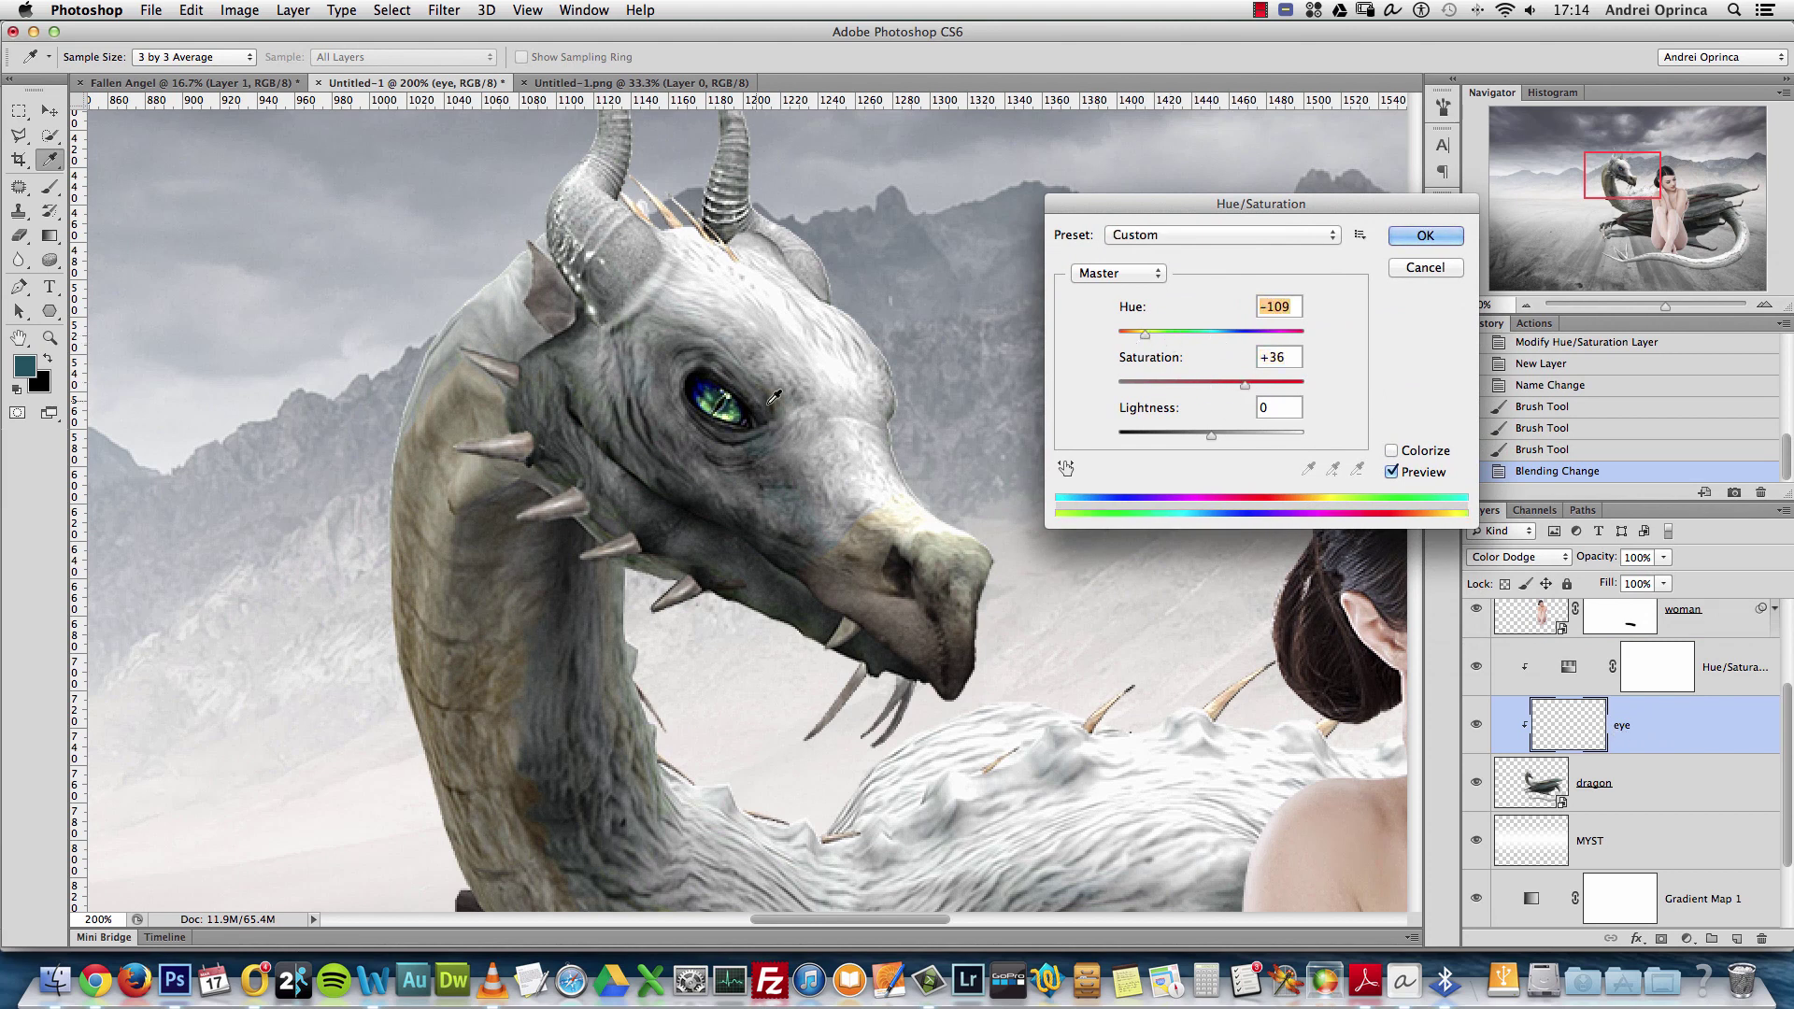
pyautogui.moveTo(1209, 437)
pyautogui.mouseDown()
pyautogui.moveTo(1192, 432)
pyautogui.moveTo(1245, 437)
pyautogui.mouseUp()
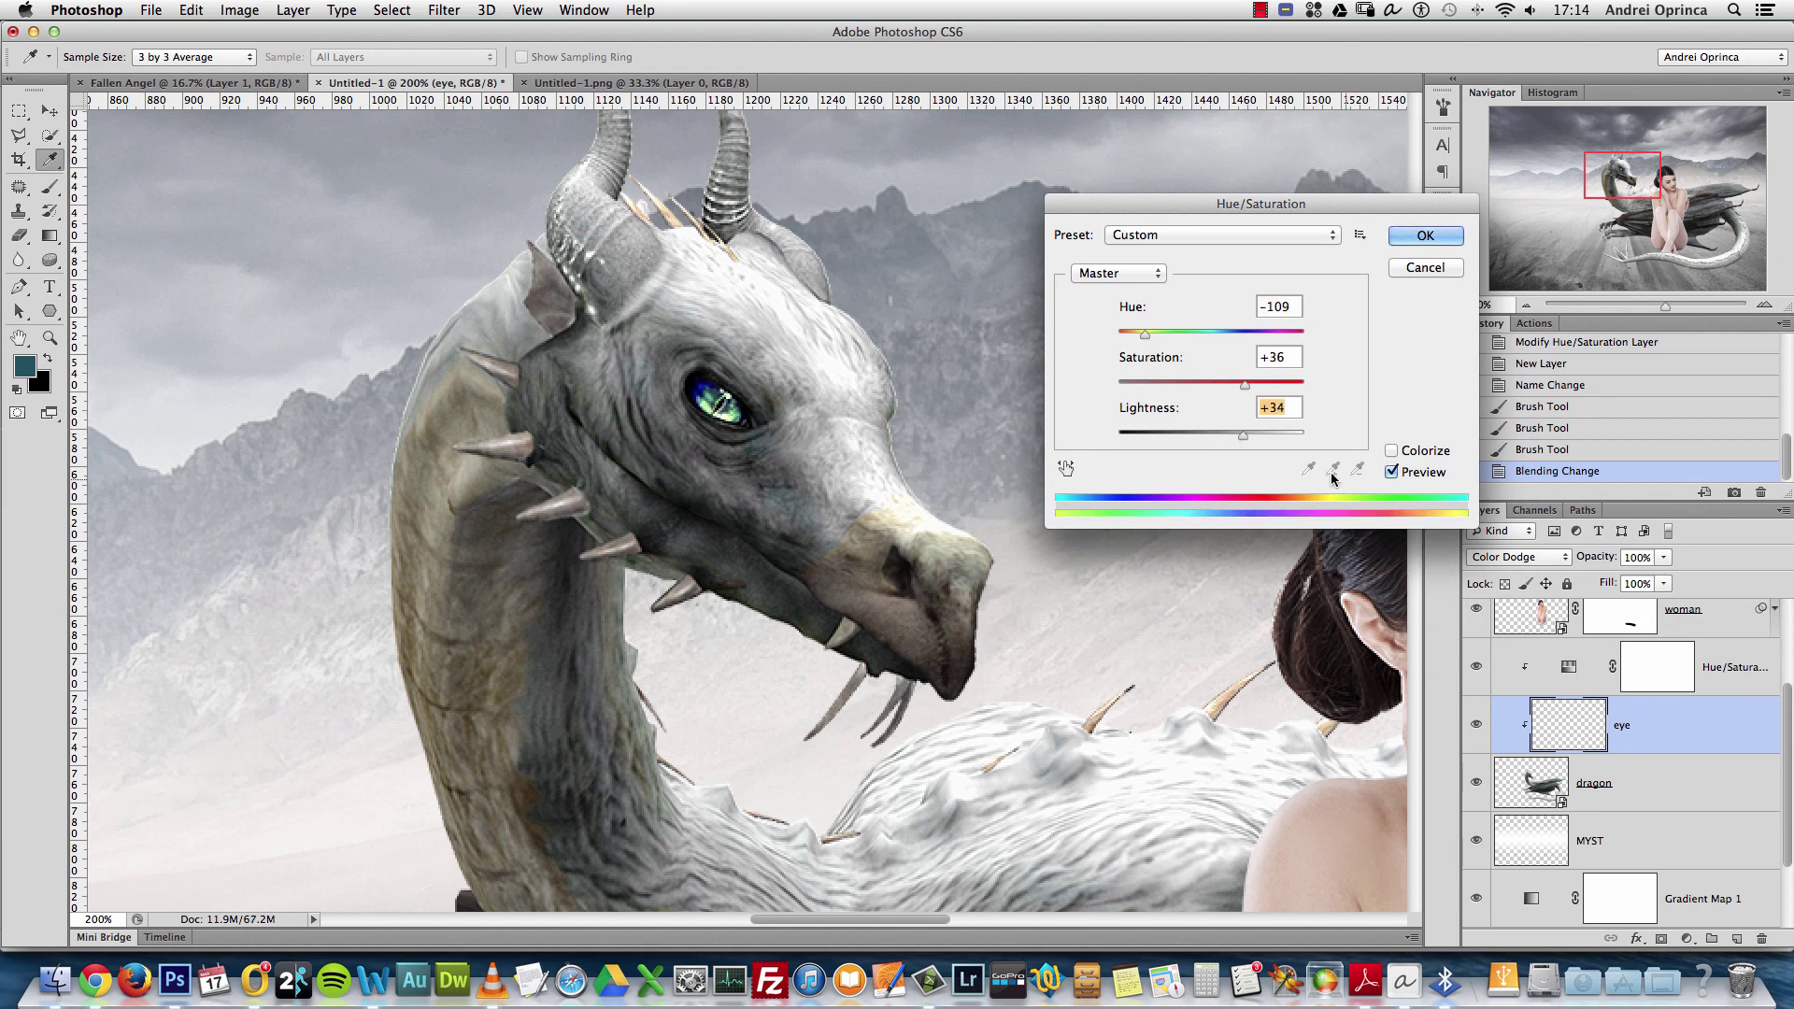
pyautogui.write('0')
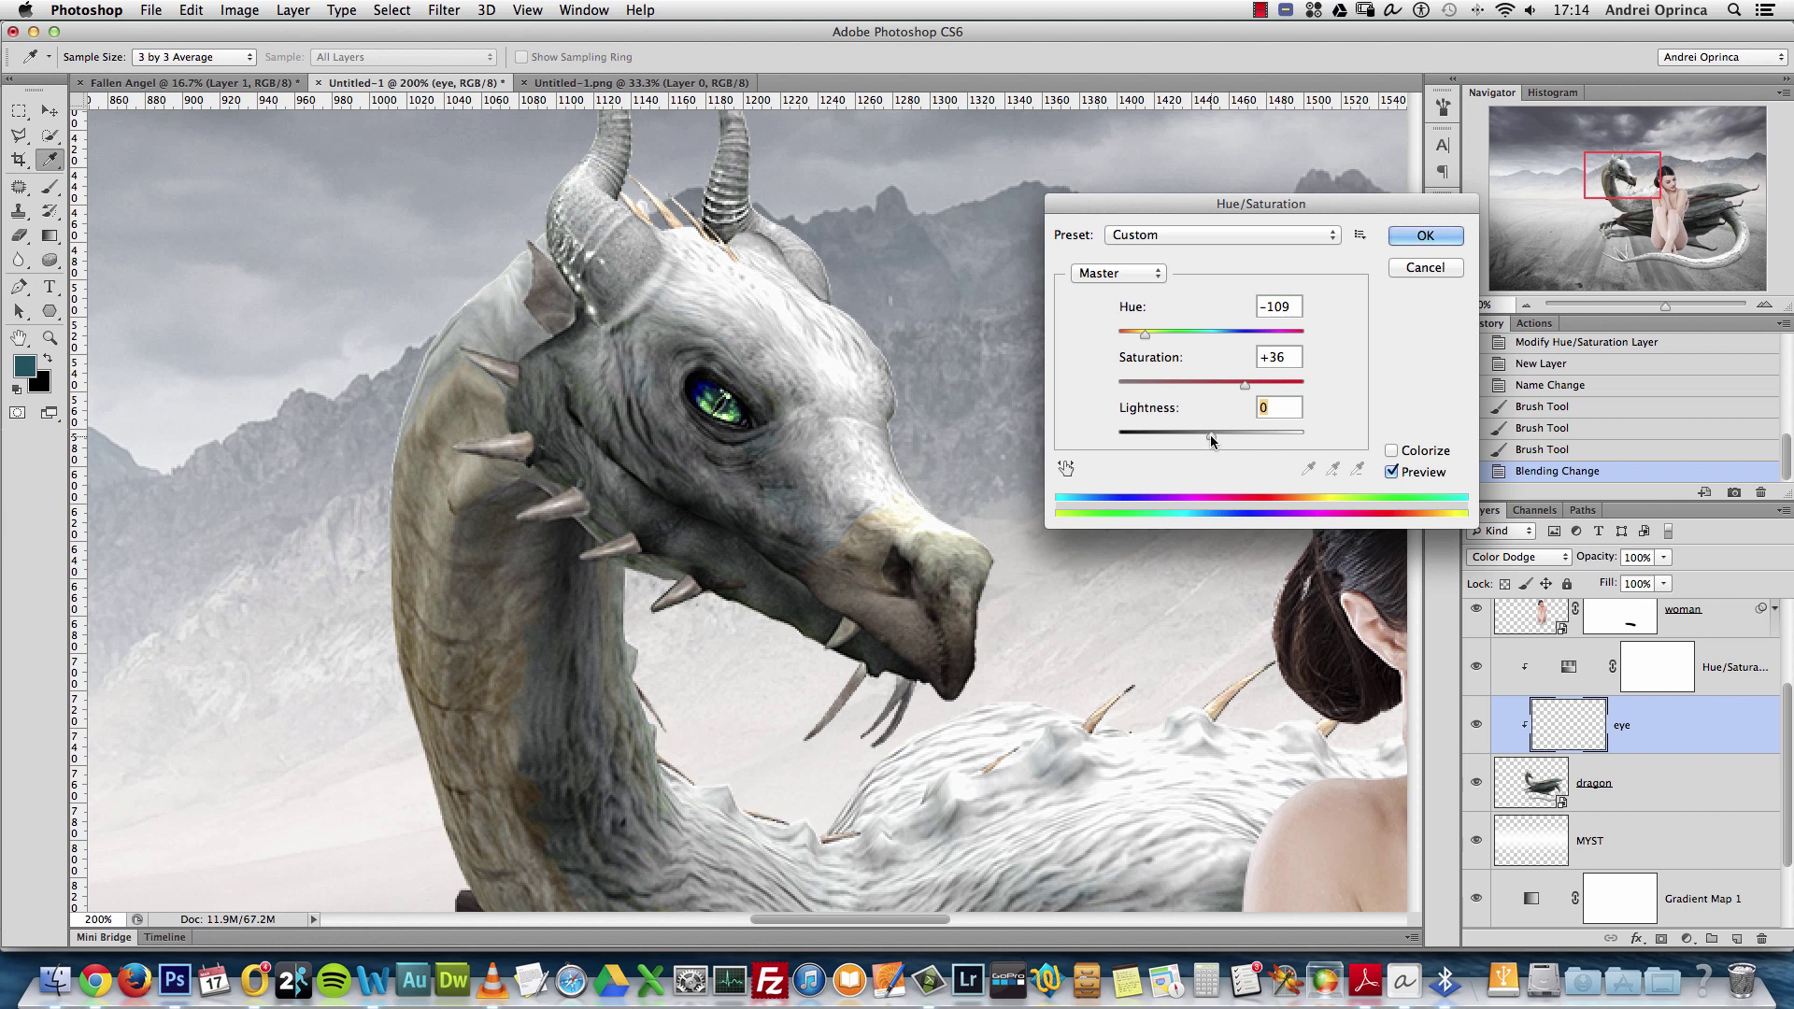
pyautogui.moveTo(1209, 434); pyautogui.dragTo(1267, 383)
pyautogui.moveTo(1144, 334); pyautogui.dragTo(1188, 337)
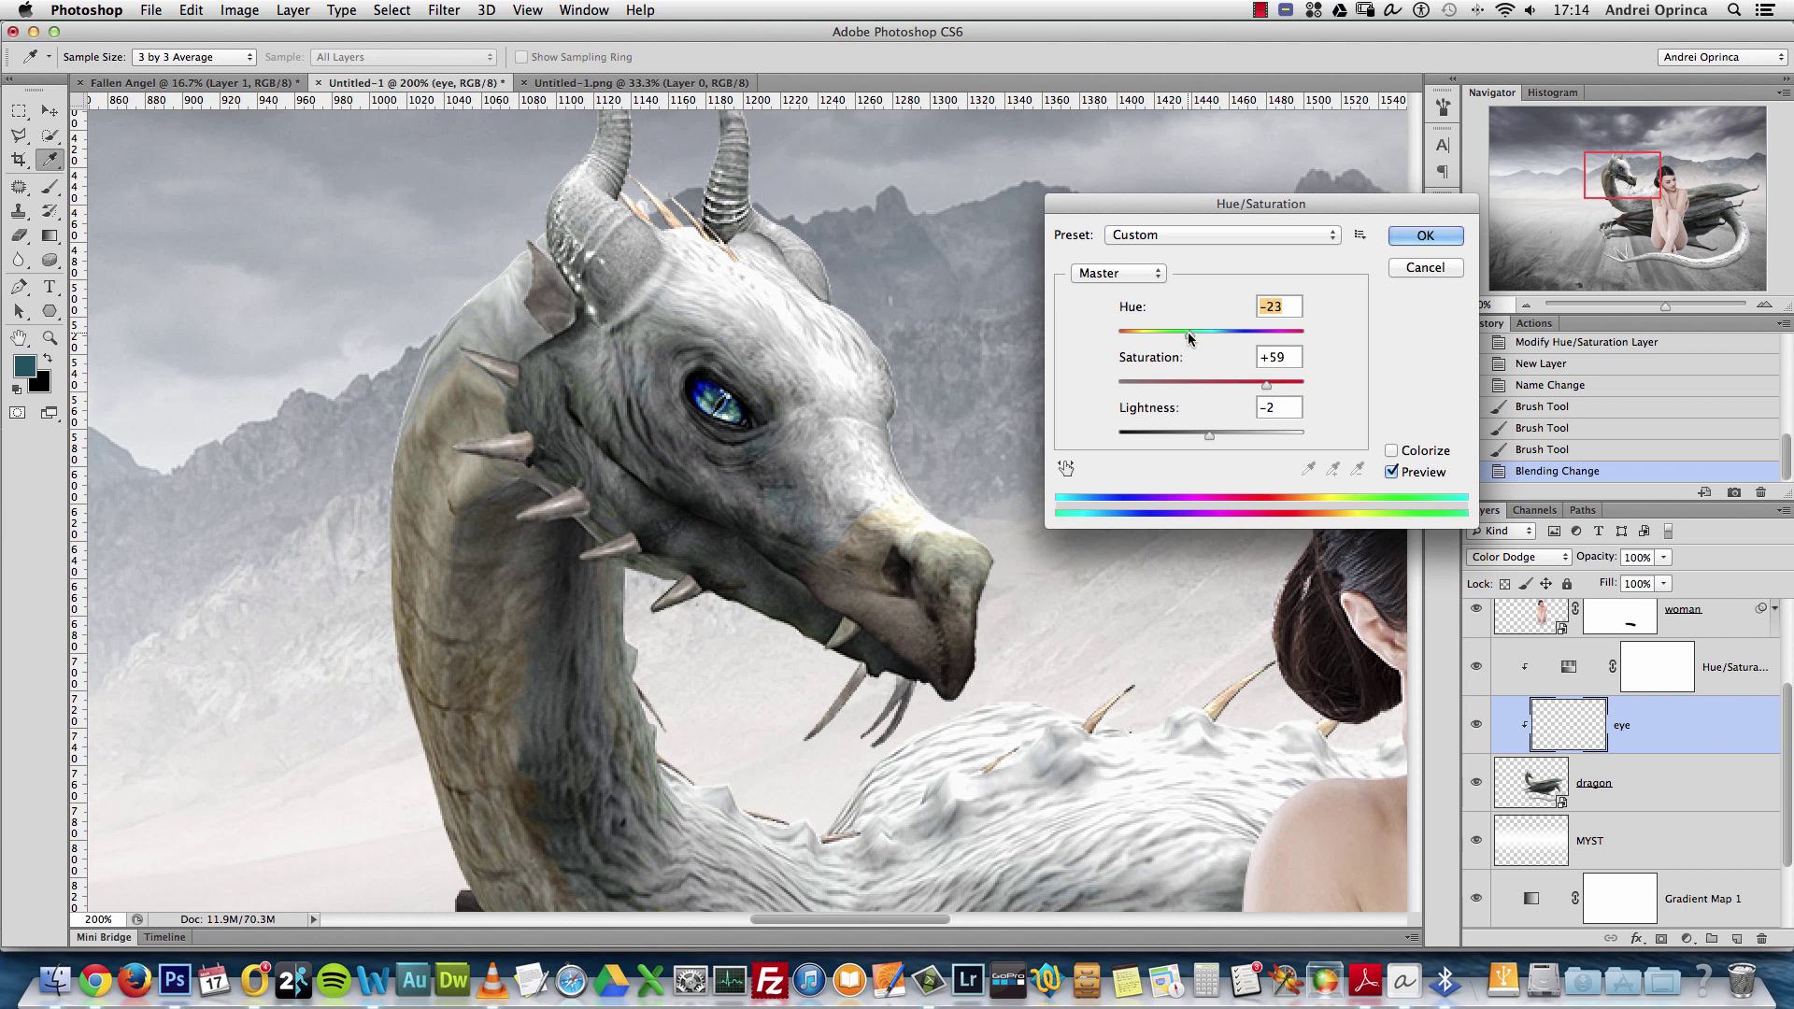
pyautogui.click(1392, 472)
pyautogui.click(1392, 472)
pyautogui.click(1425, 235)
pyautogui.press('b')
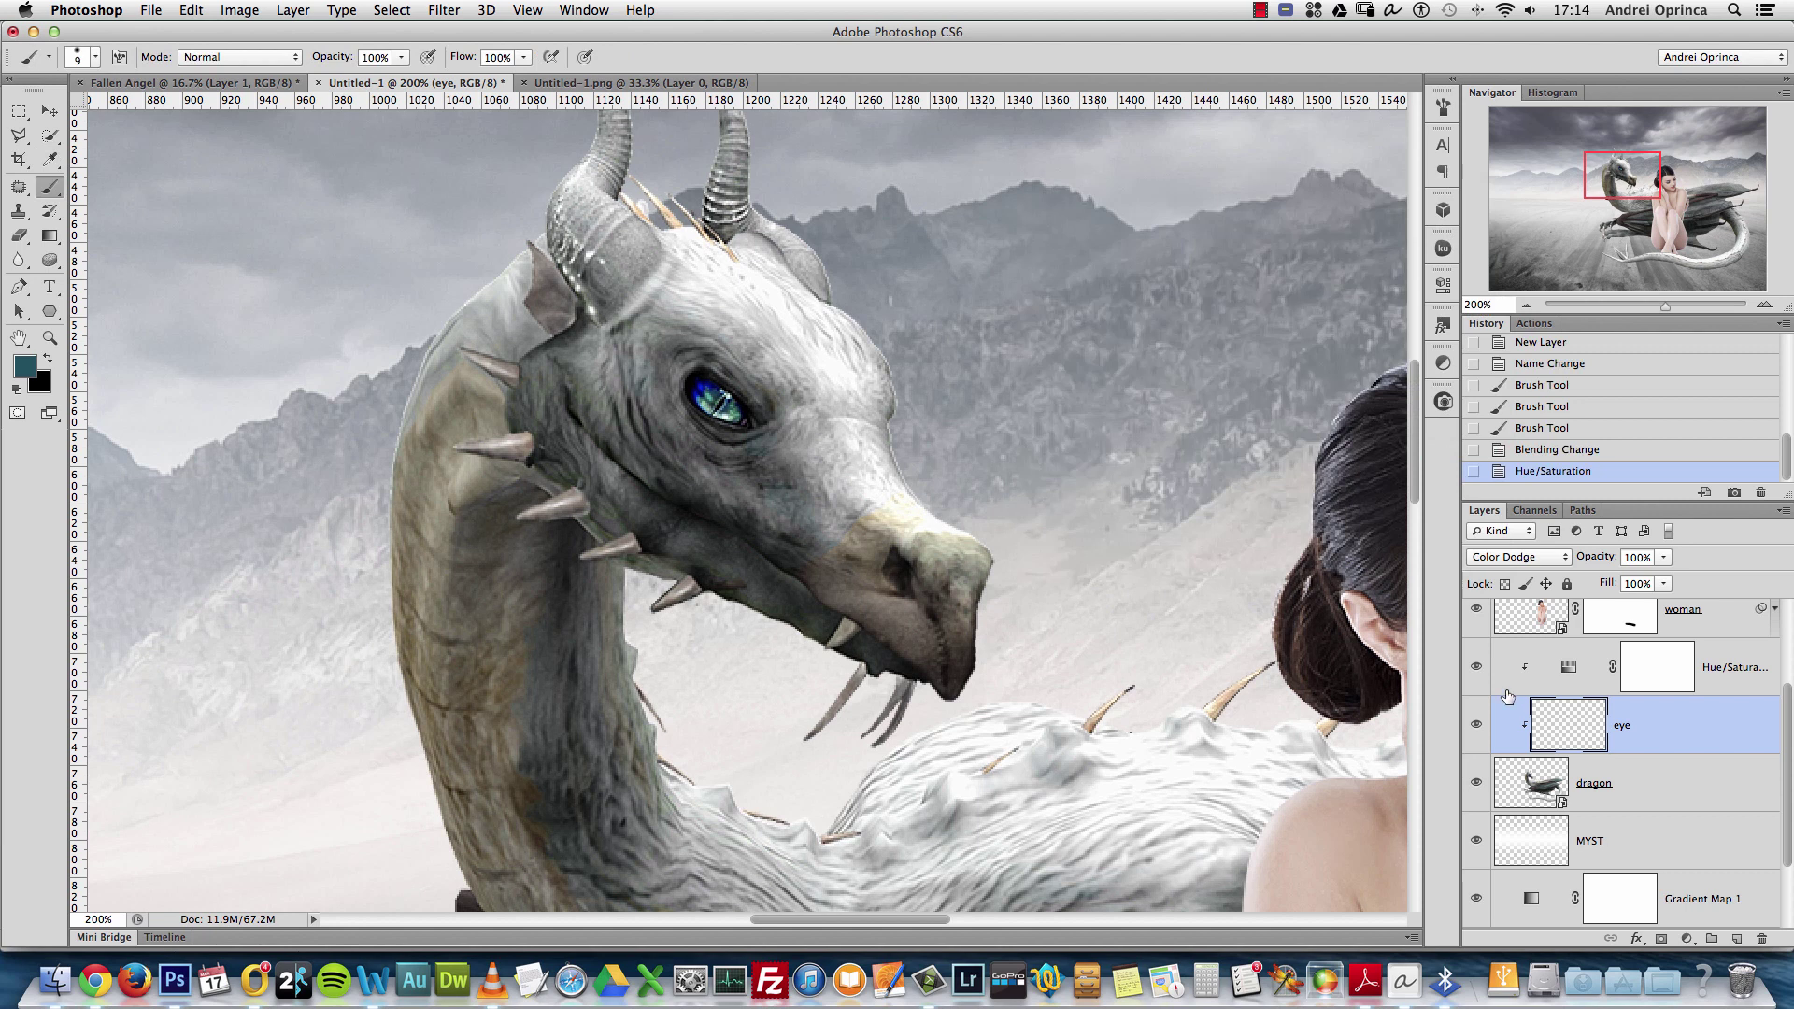
# Compare the dragon with the eye layer hidden and shown, and examine the eye within the wider composition
pyautogui.click(1477, 726)
pyautogui.click(1474, 728)
pyautogui.click(1476, 727)
pyautogui.click(1479, 727)
pyautogui.keyDown('ctrl'); pyautogui.click(1028, 432); pyautogui.keyUp('ctrl')
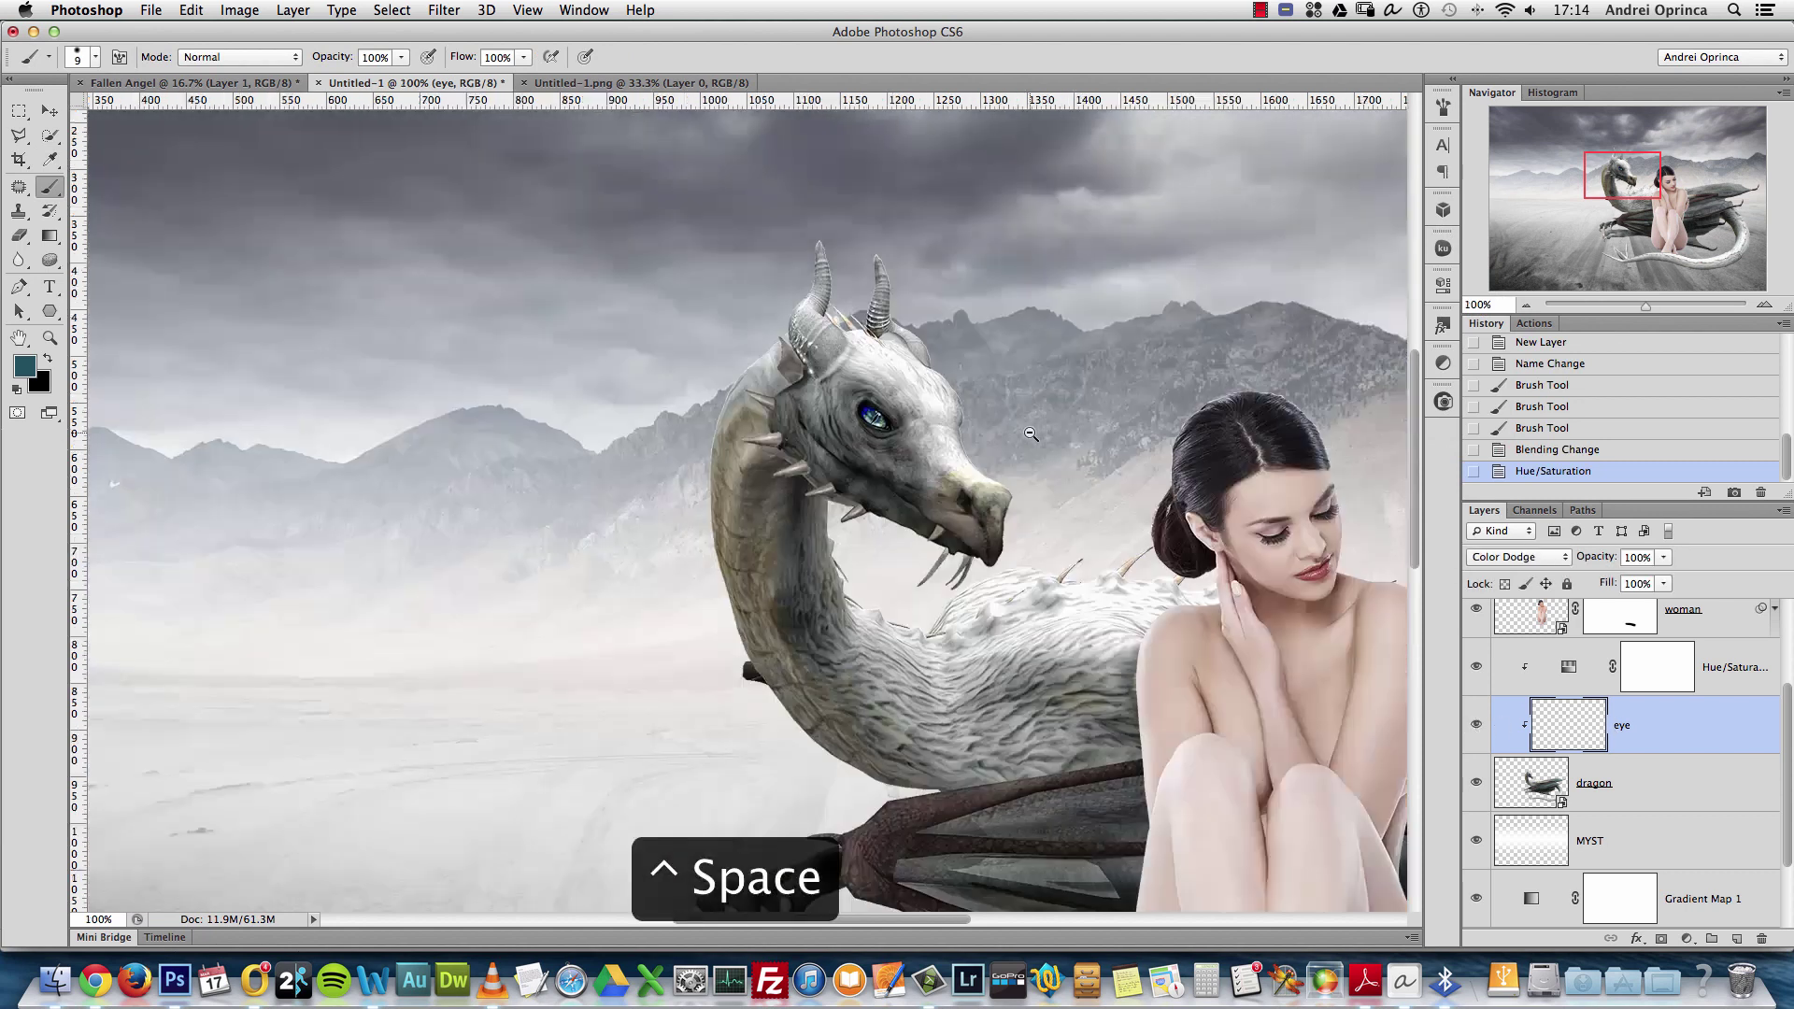
pyautogui.keyDown('ctrl'); pyautogui.click(968, 429); pyautogui.keyUp('ctrl')
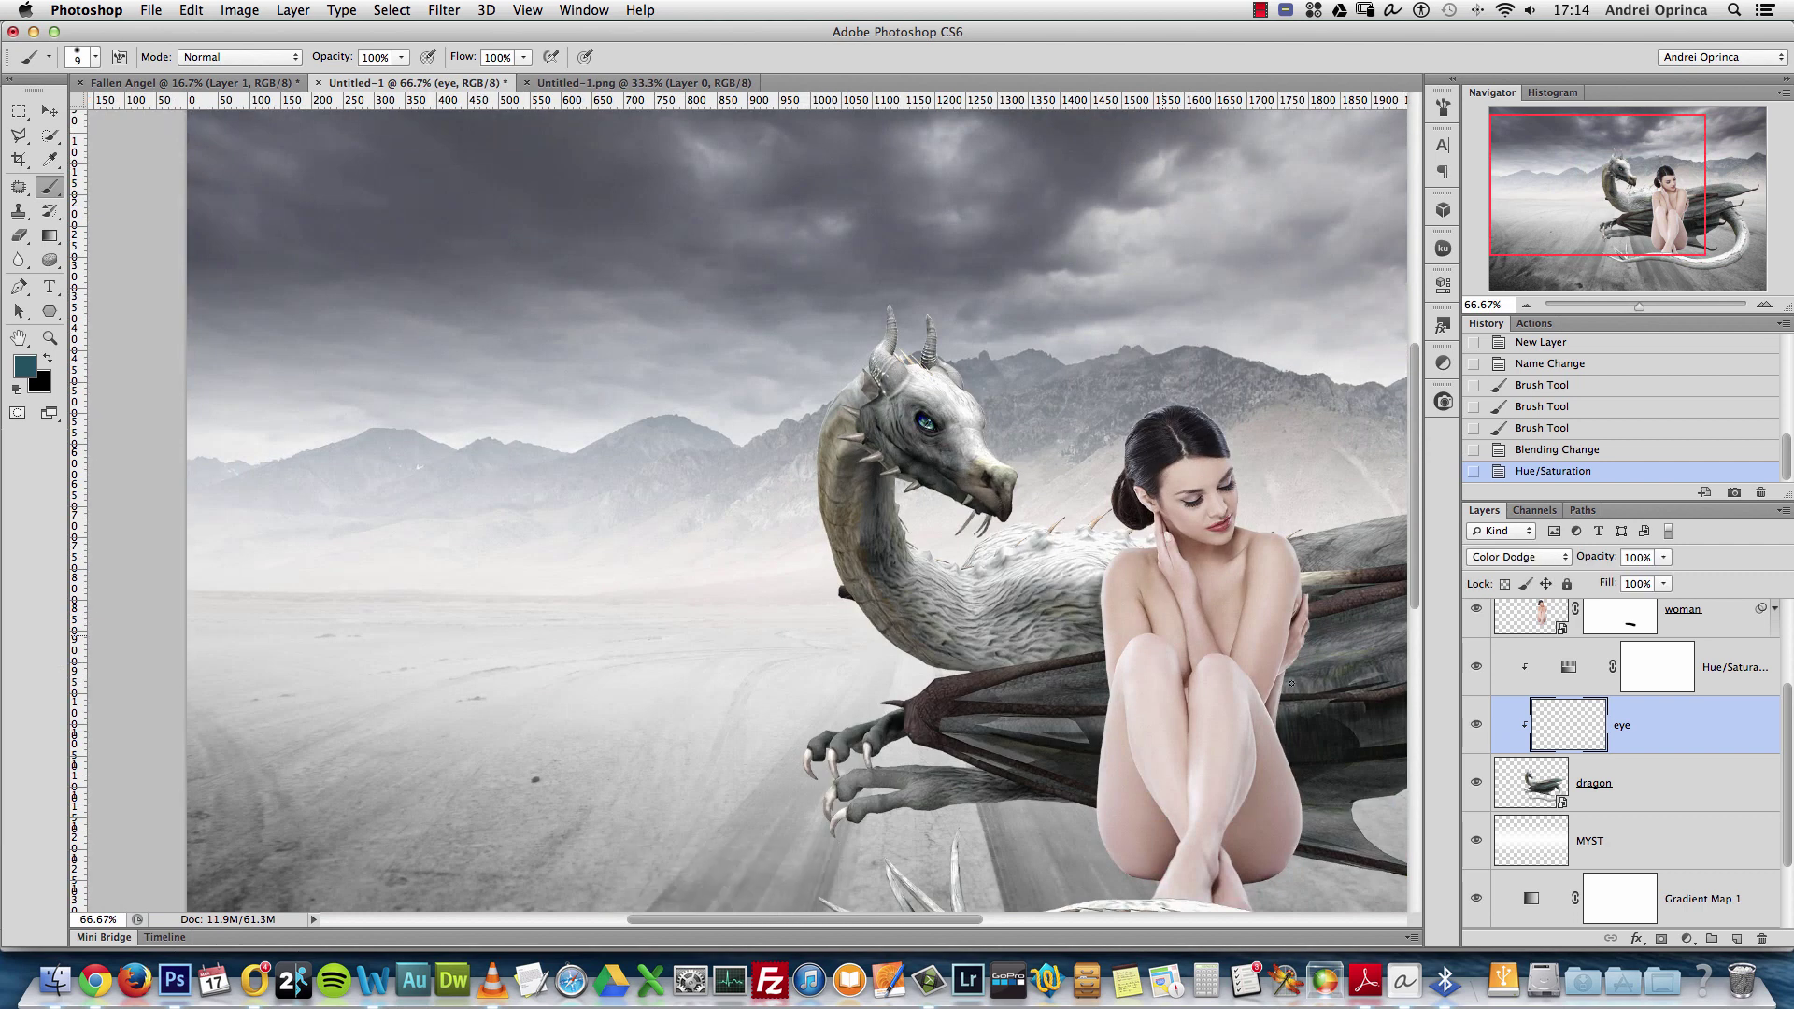
pyautogui.moveTo(1601, 230); pyautogui.dragTo(1598, 255)
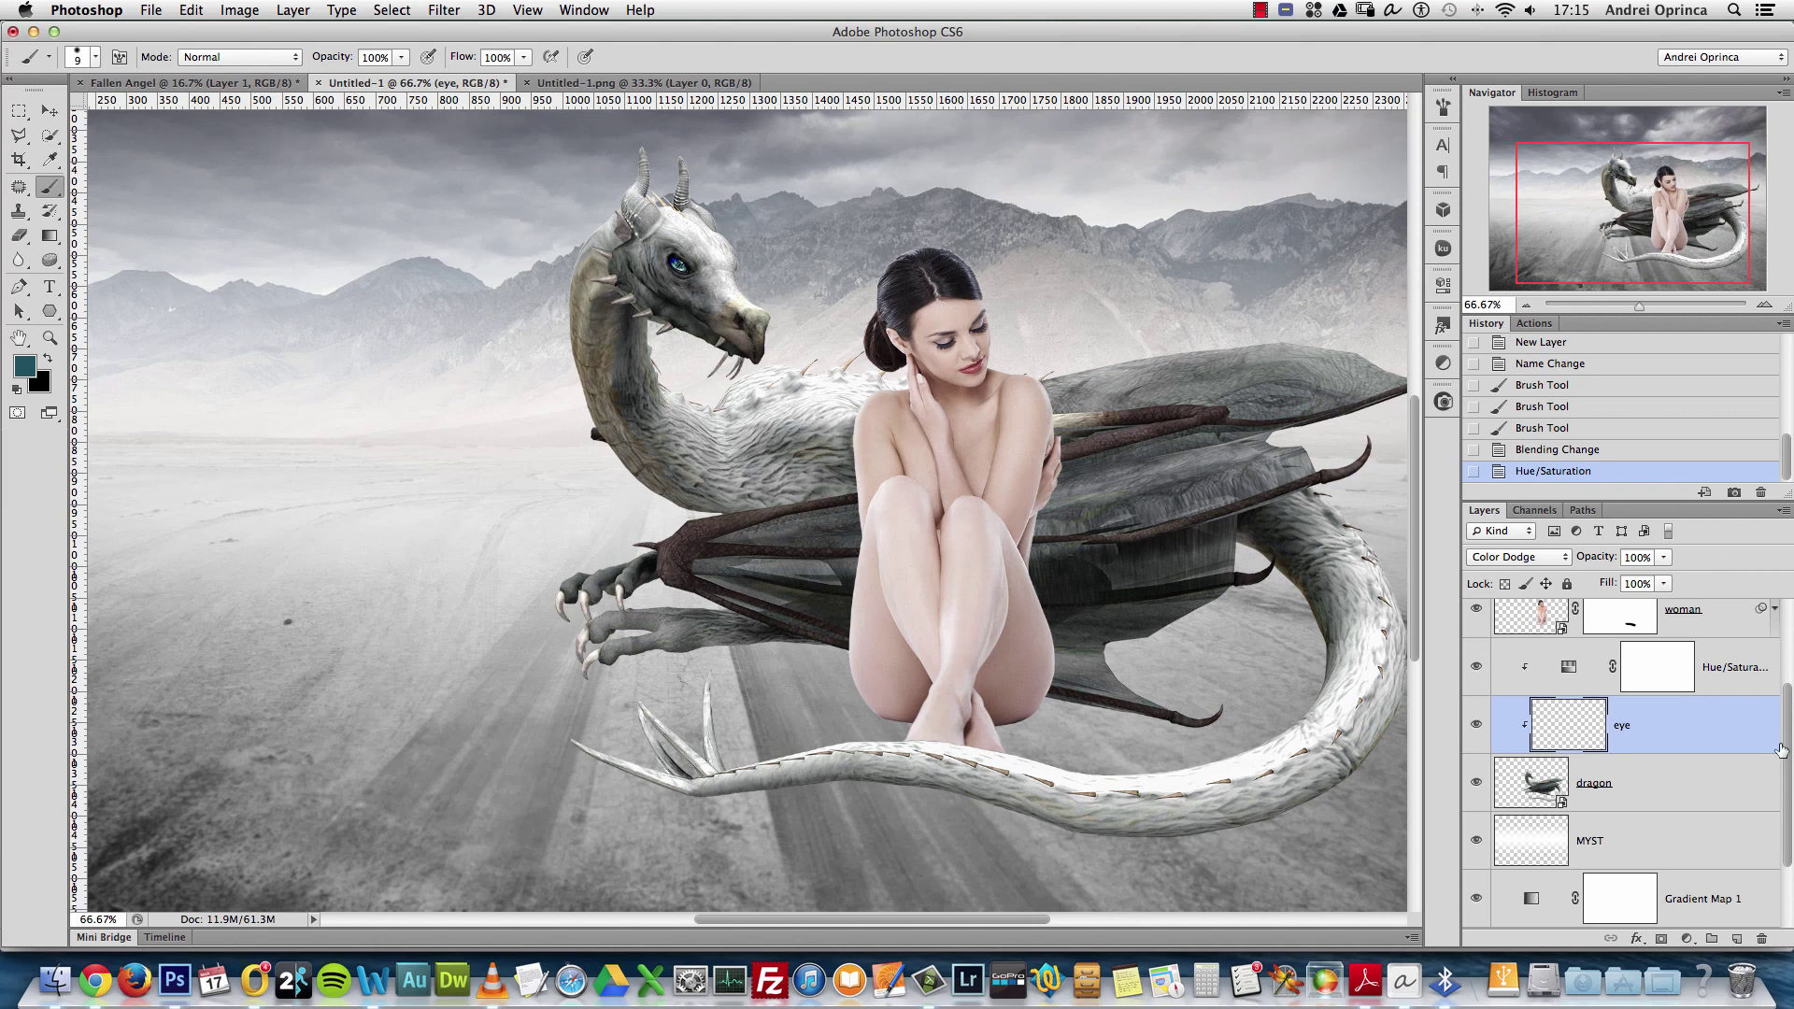
# Group the dragon layer with its clipped eye and Hue/Saturation layers as "dragon", and hide the group
pyautogui.click(1656, 791)
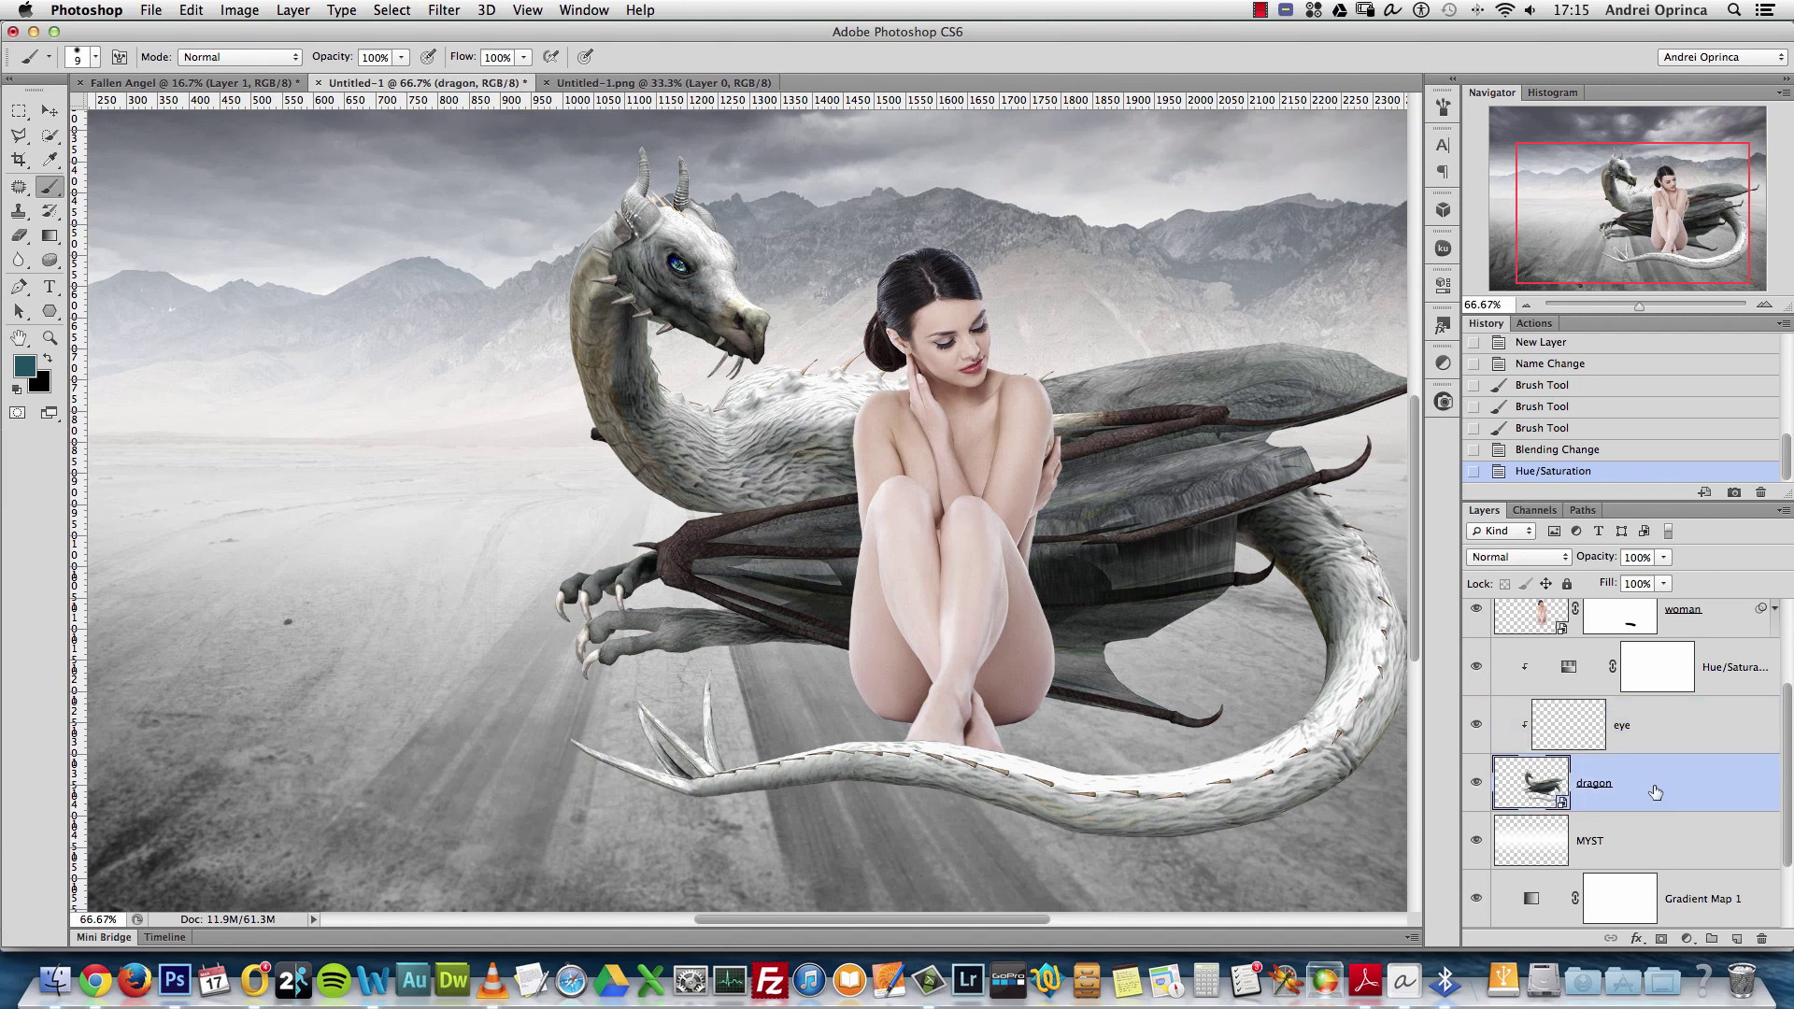
pyautogui.keyDown('shift'); pyautogui.click(1705, 685); pyautogui.keyUp('shift')
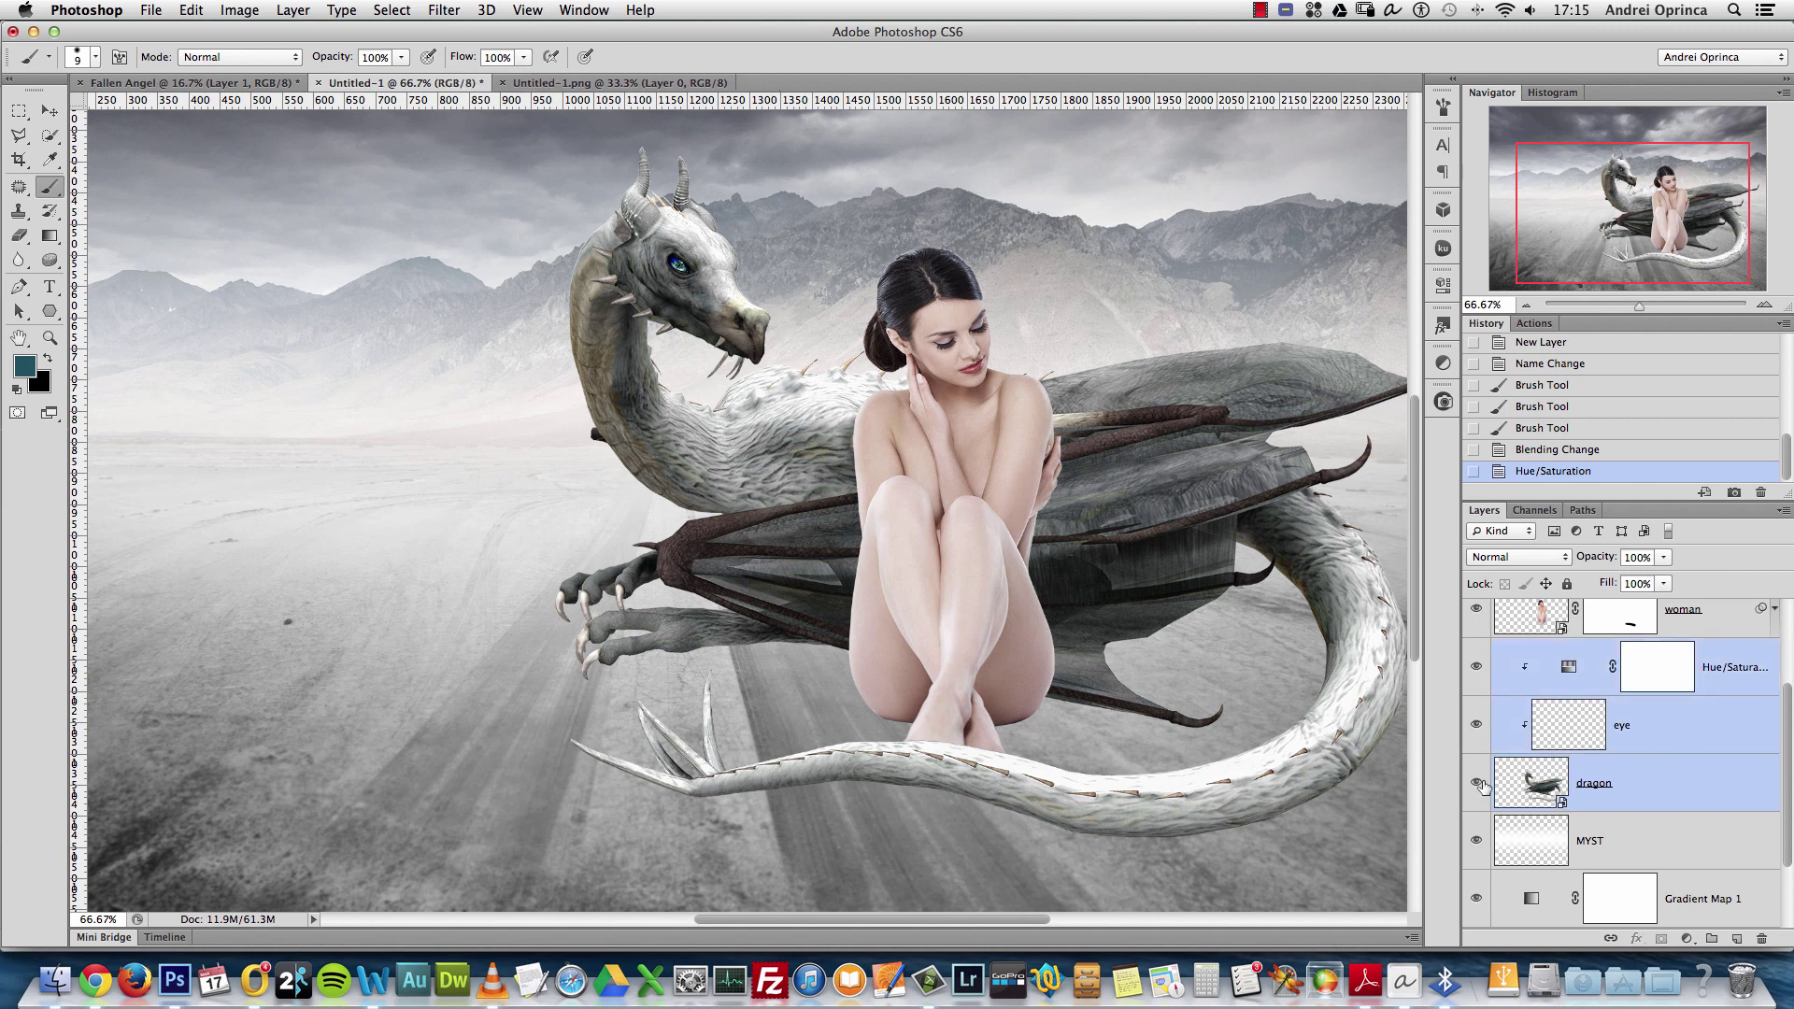
pyautogui.press('cmd+g')
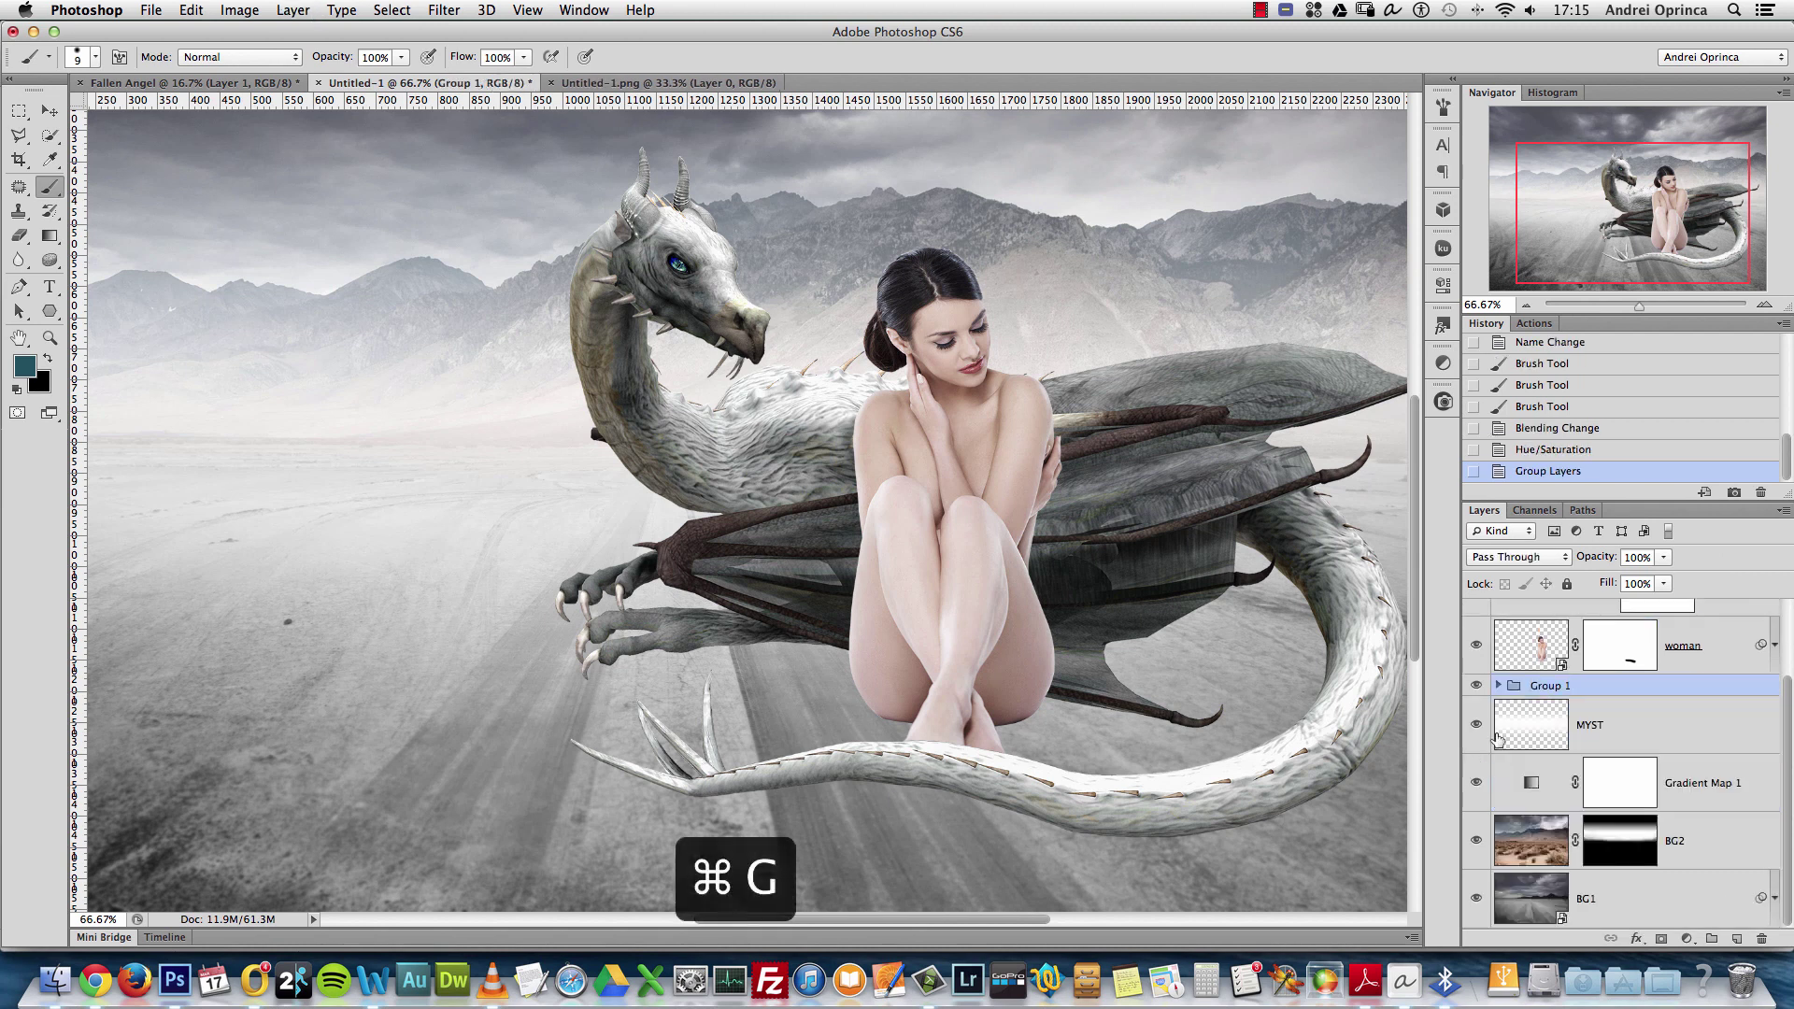
pyautogui.doubleClick(1556, 687)
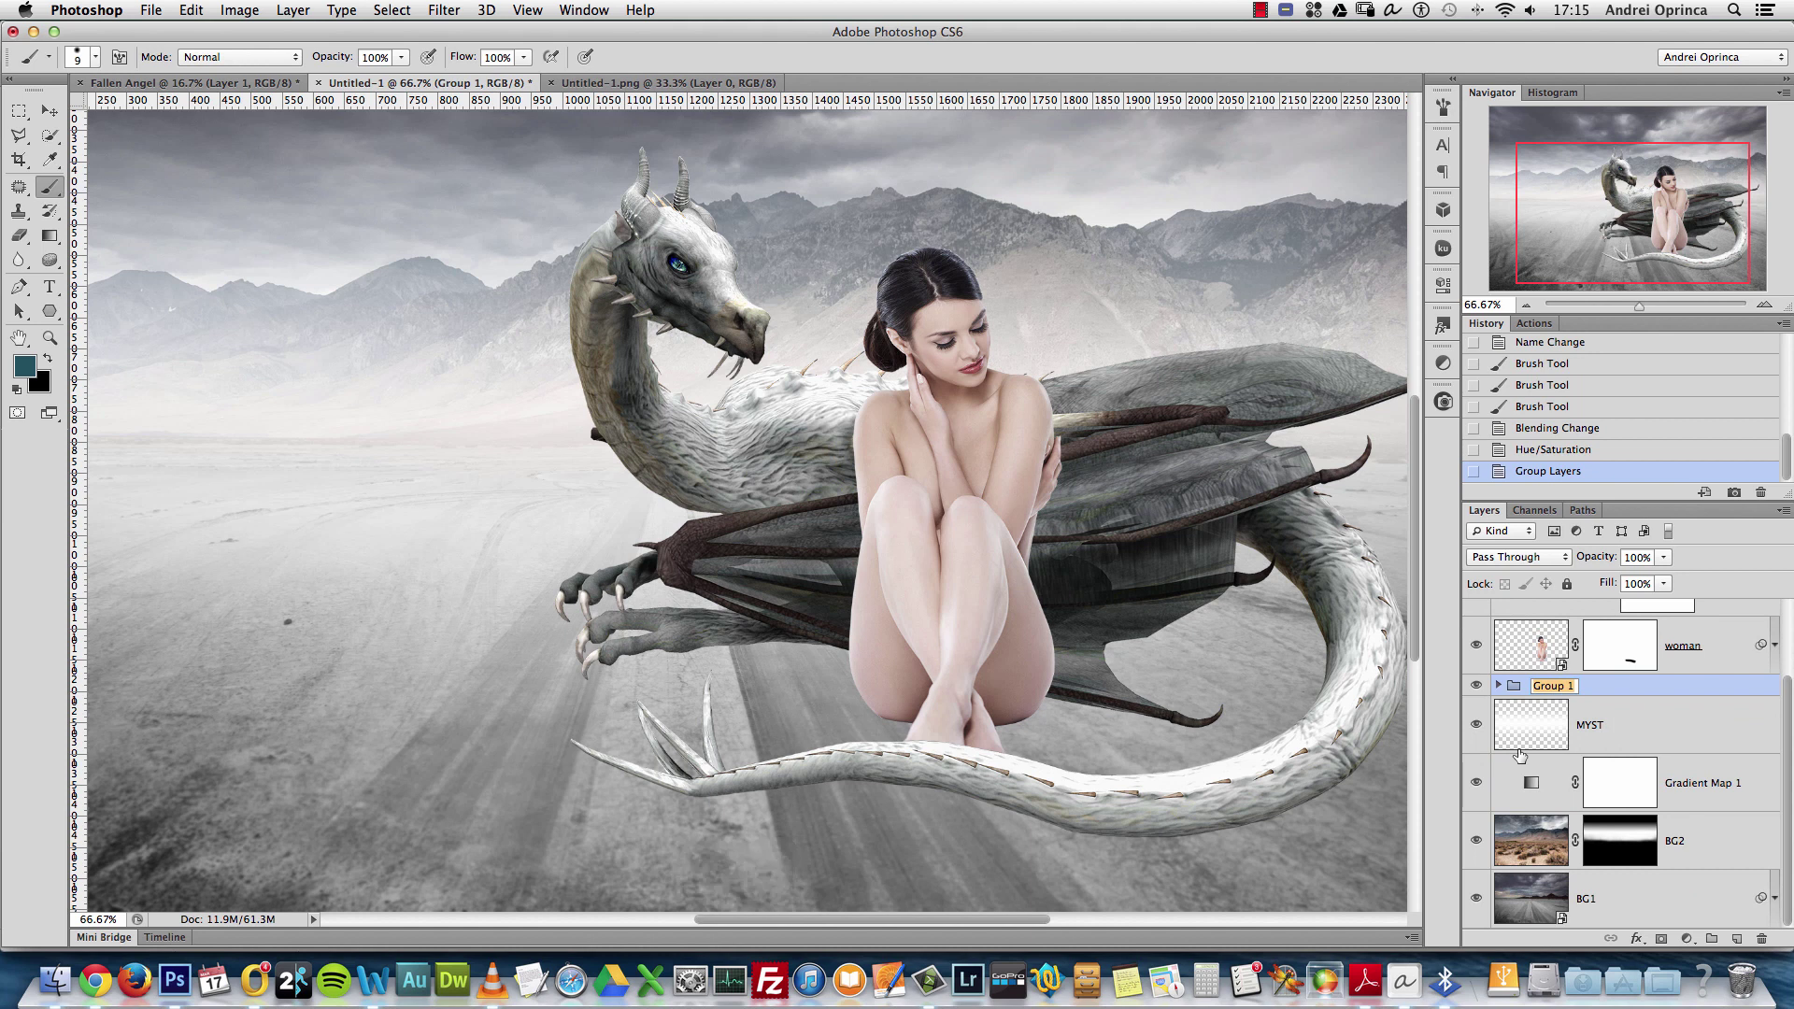
pyautogui.write('dragon')
pyautogui.press('Return')
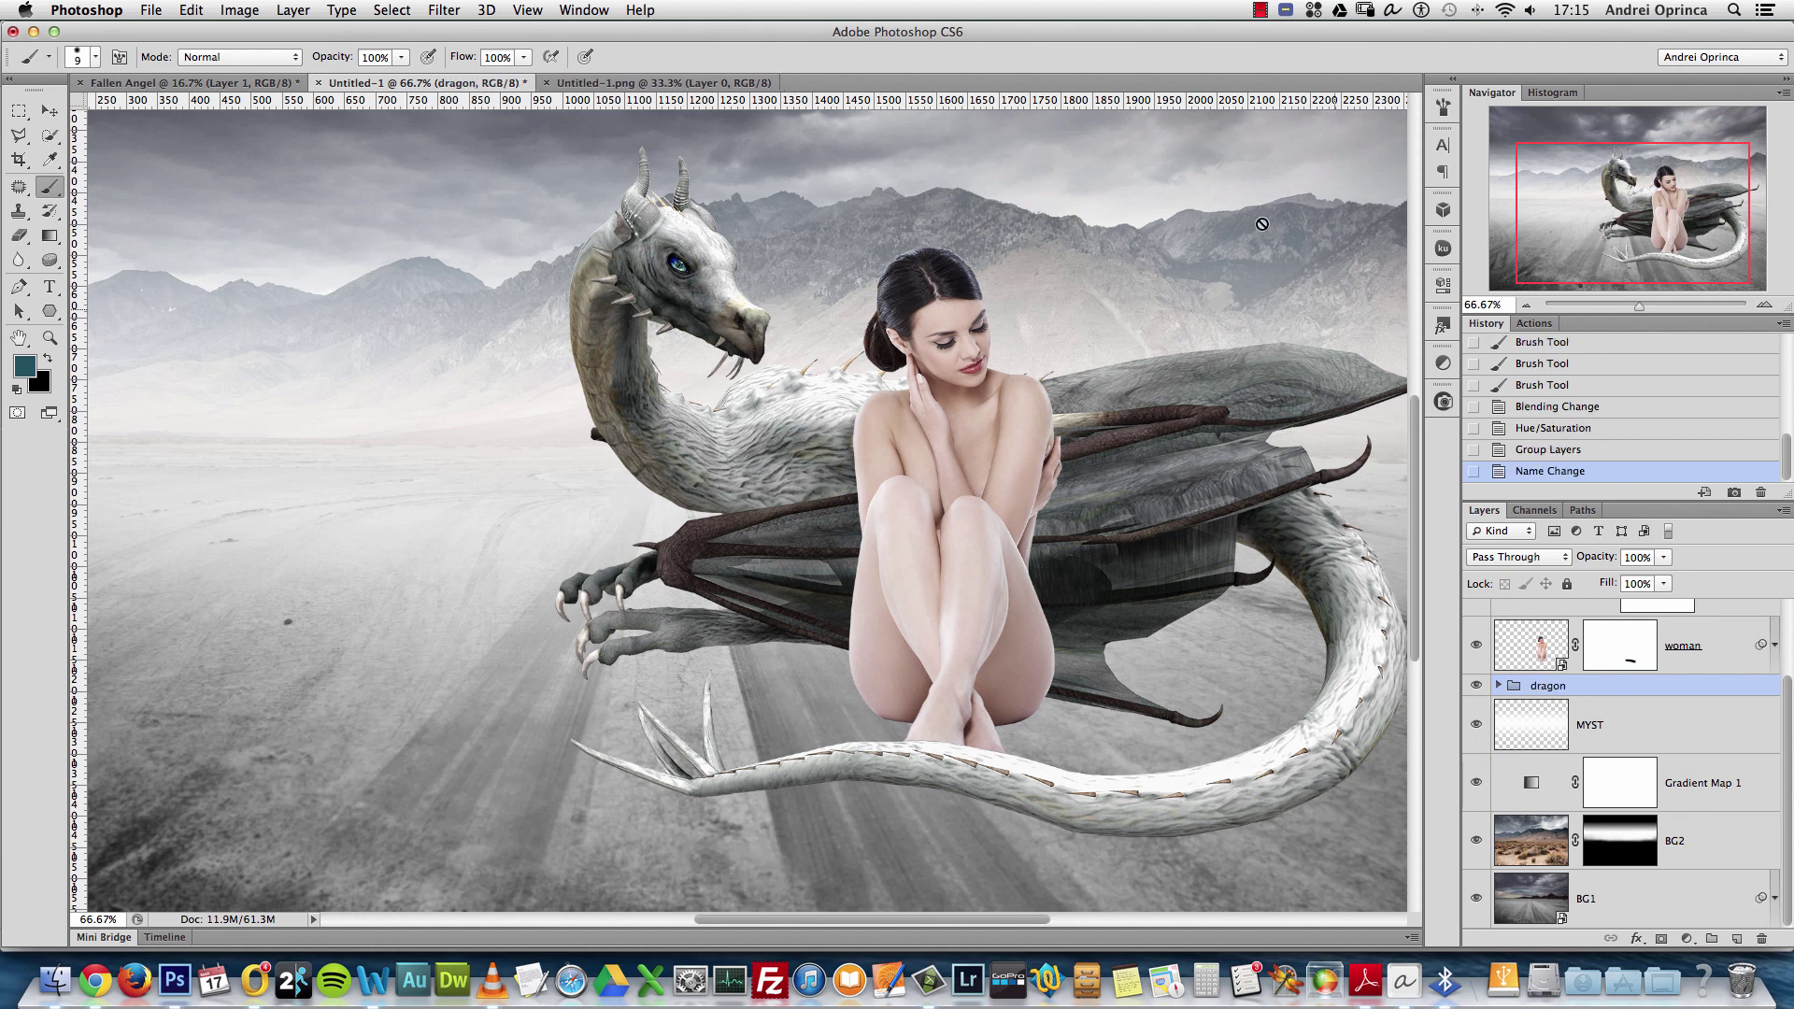
pyautogui.click(1476, 688)
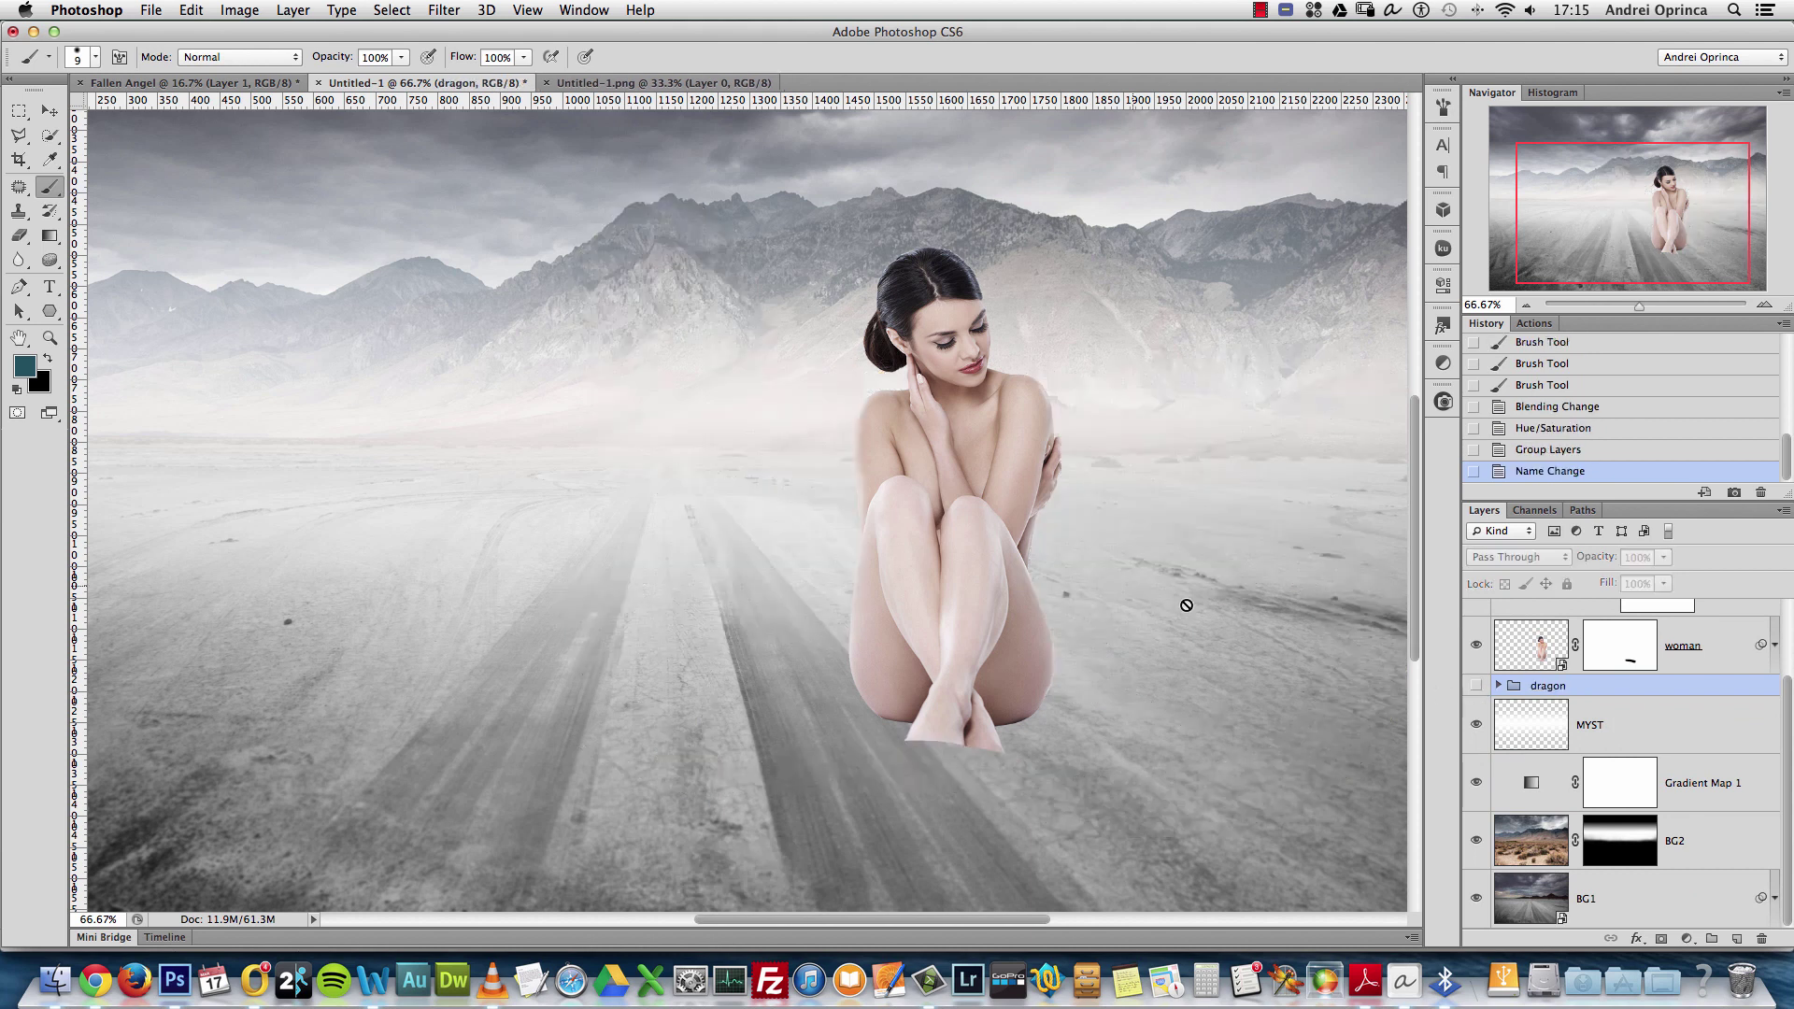
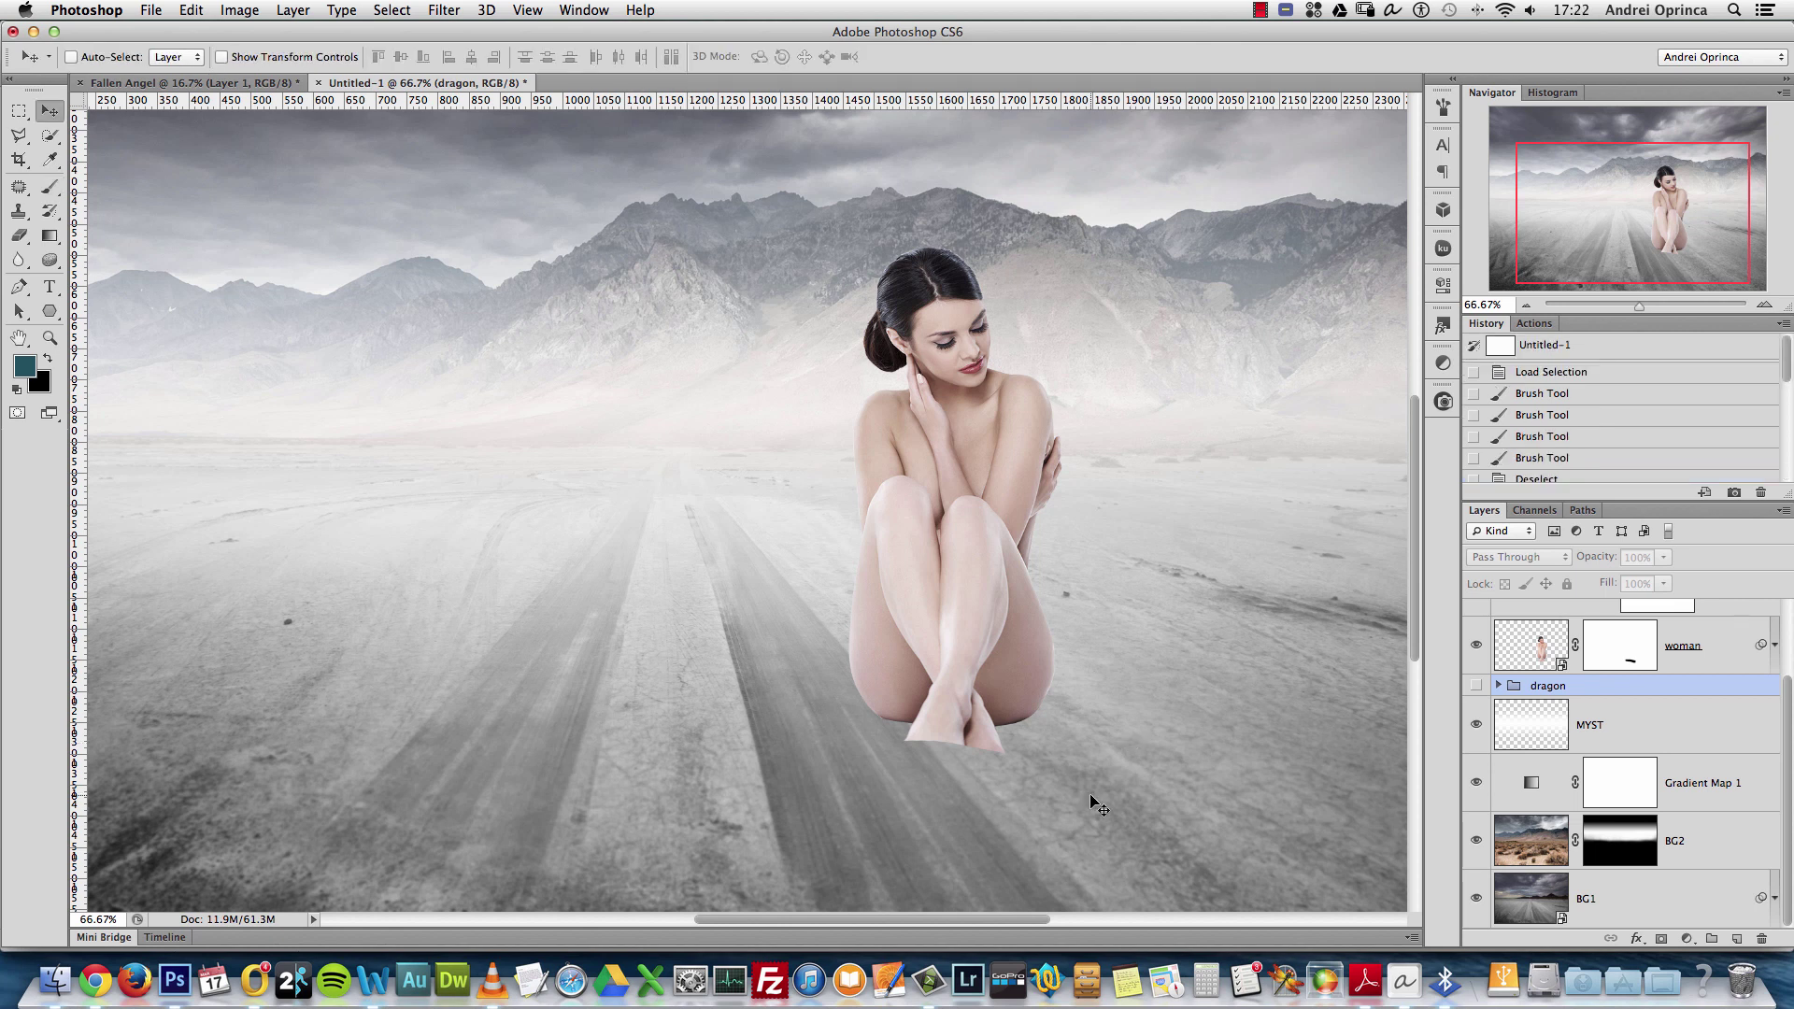
# Open the wing image winged_fantasy___silver_by_thy_darkest_hour-d4scb0d.png from the Fallen angel folder
pyautogui.press('super+o')
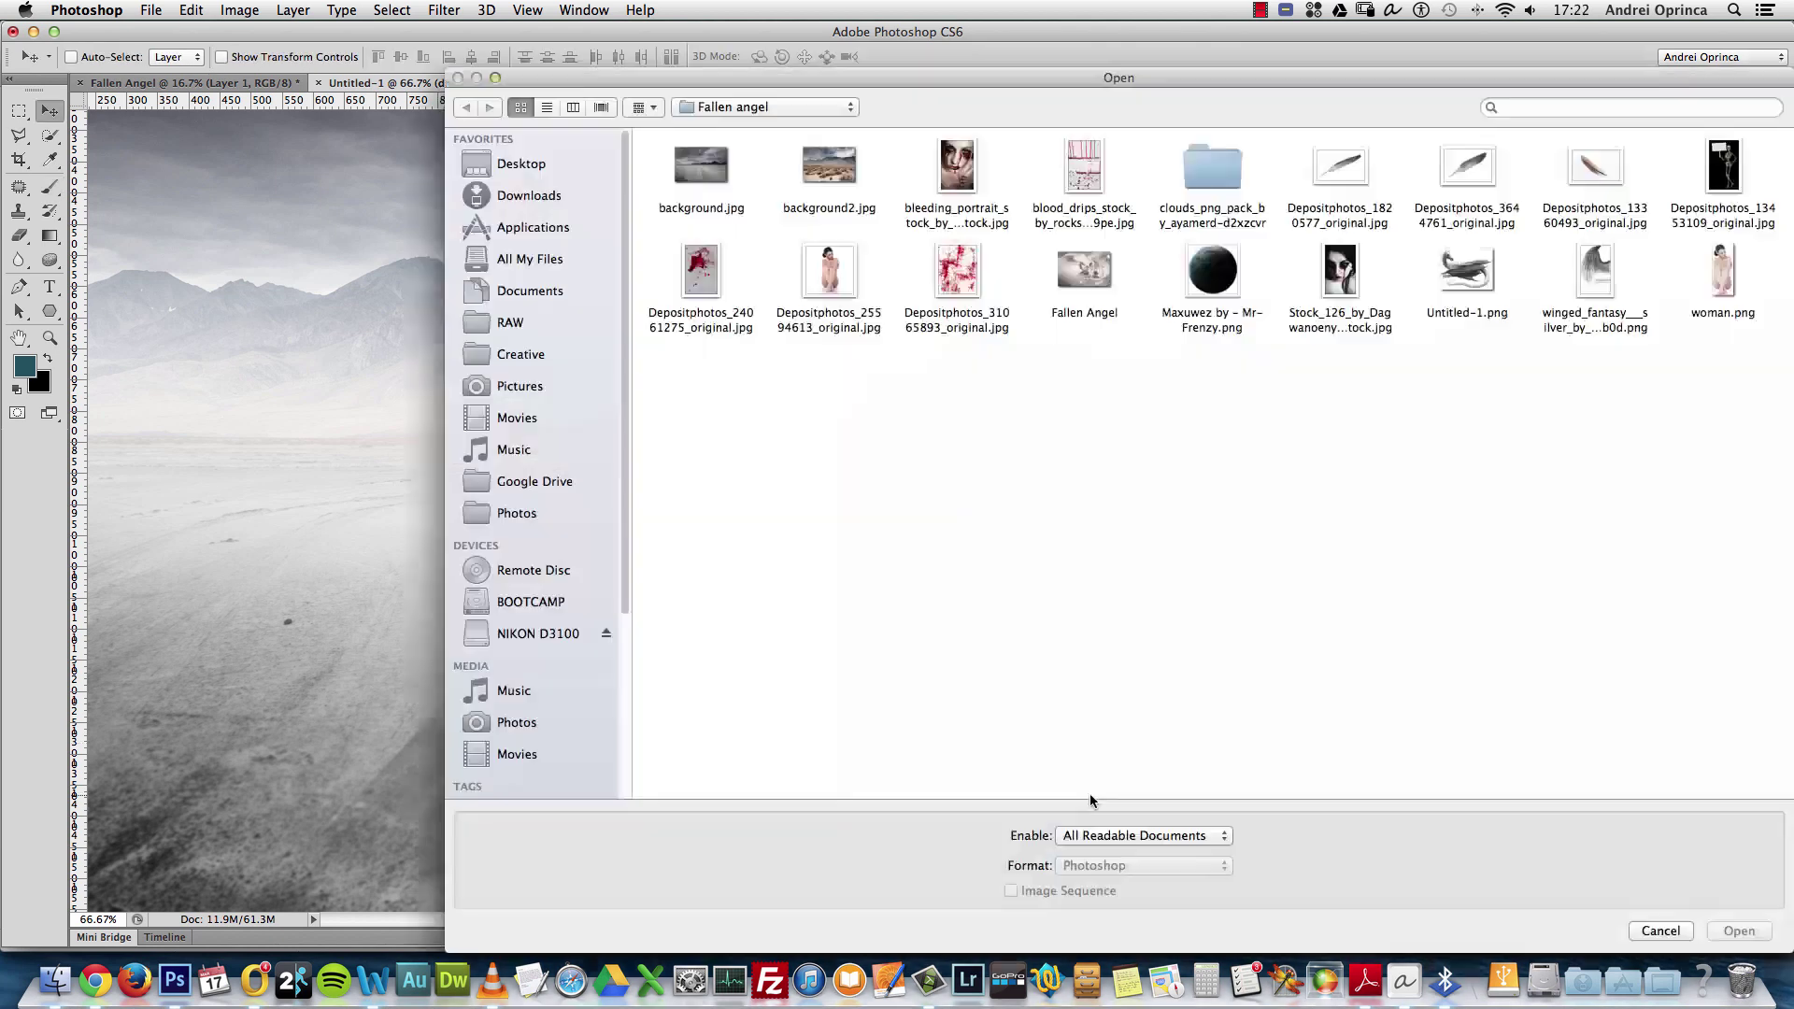
pyautogui.click(1595, 272)
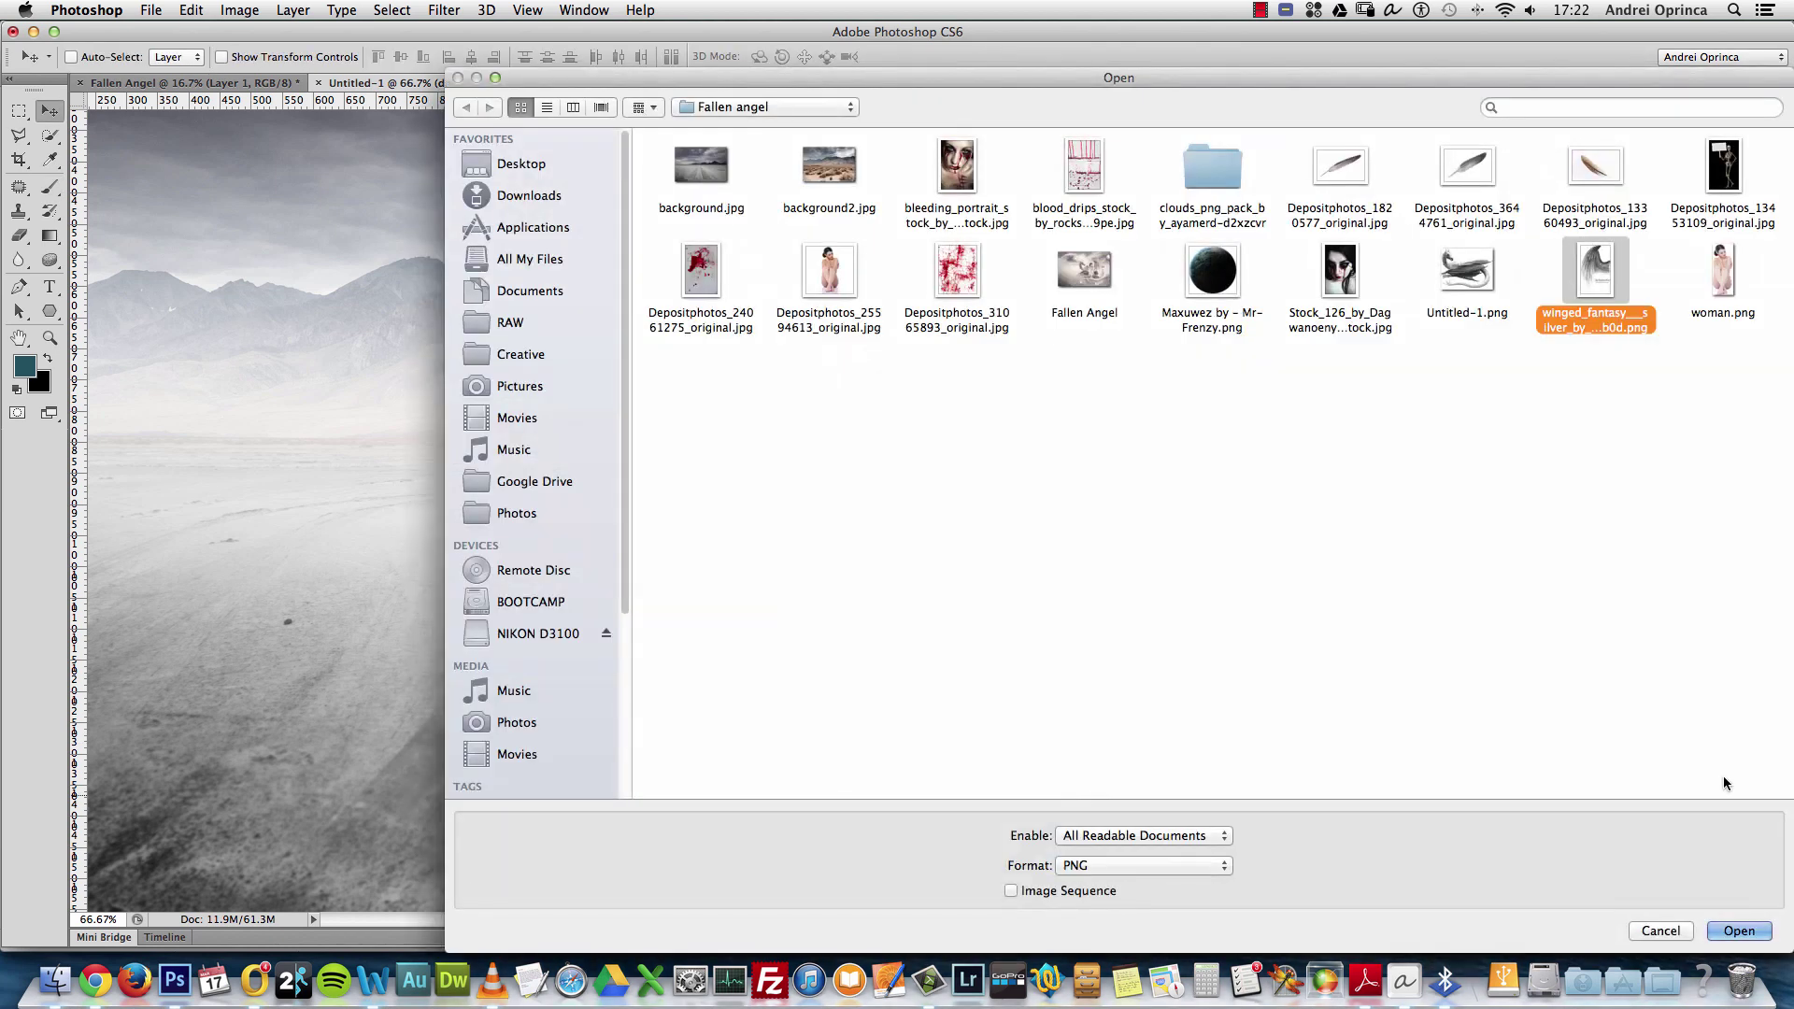
pyautogui.click(1740, 931)
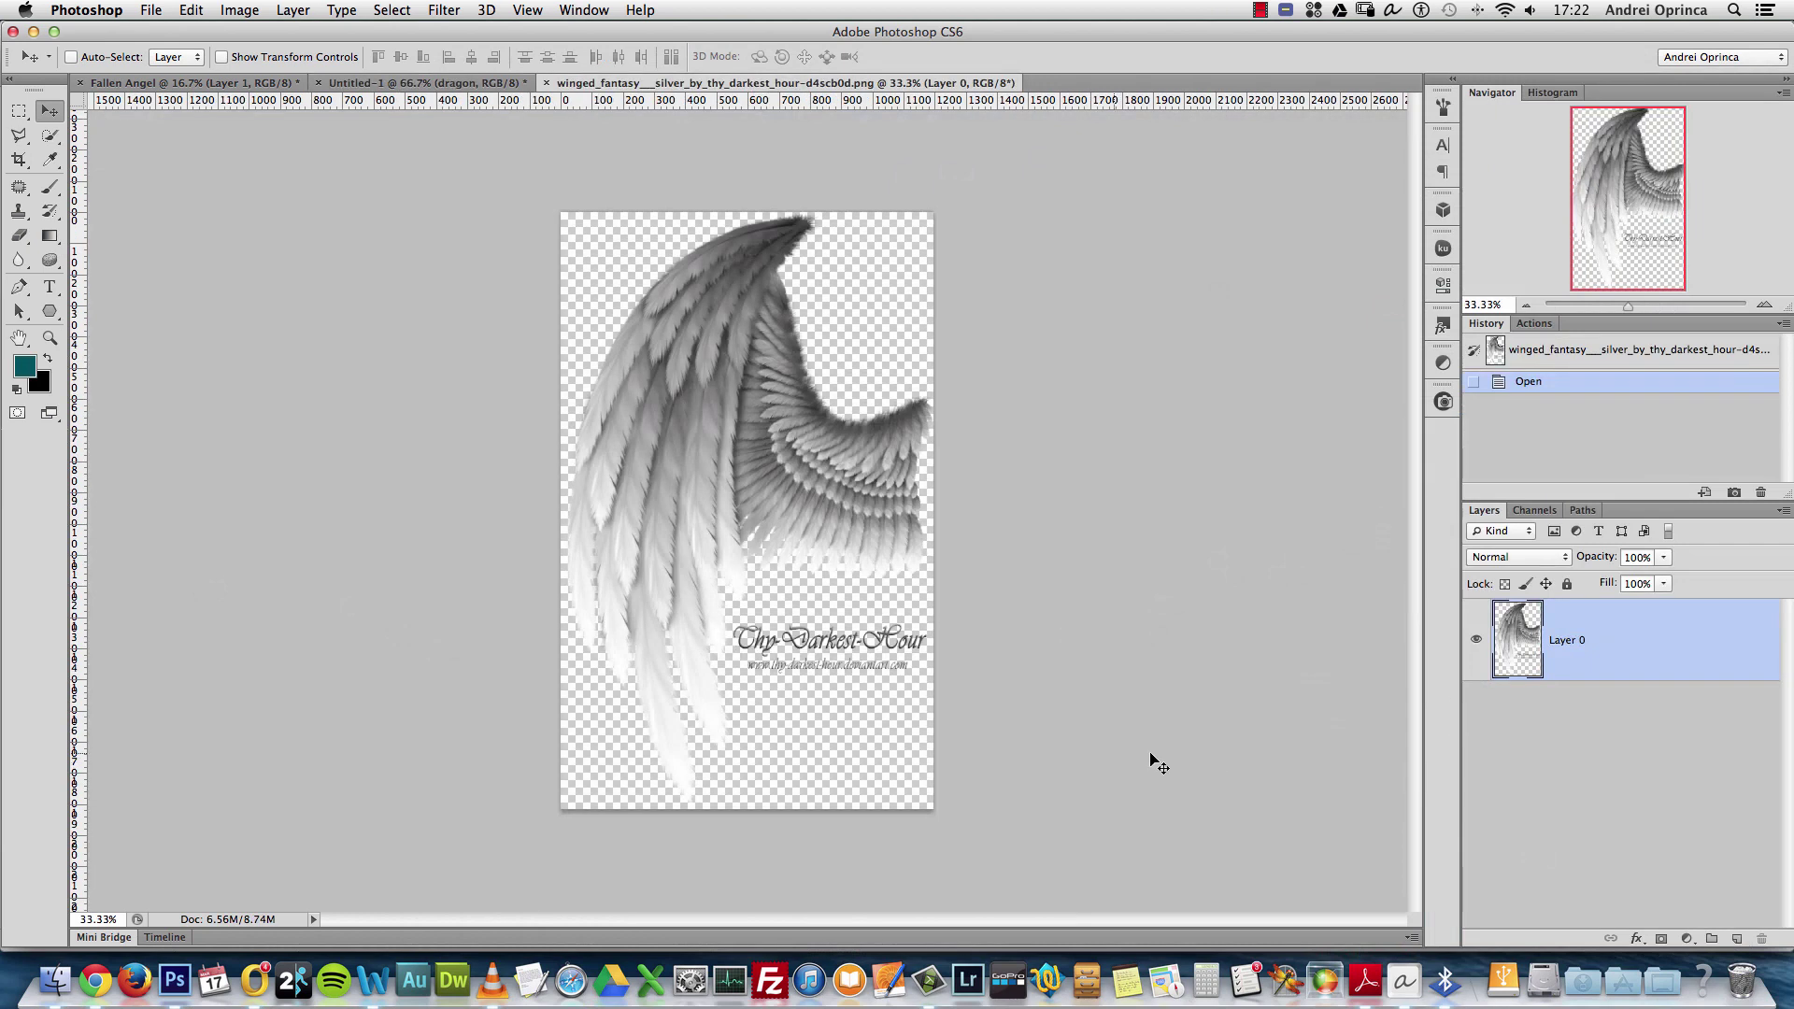
pyautogui.press('super+1')
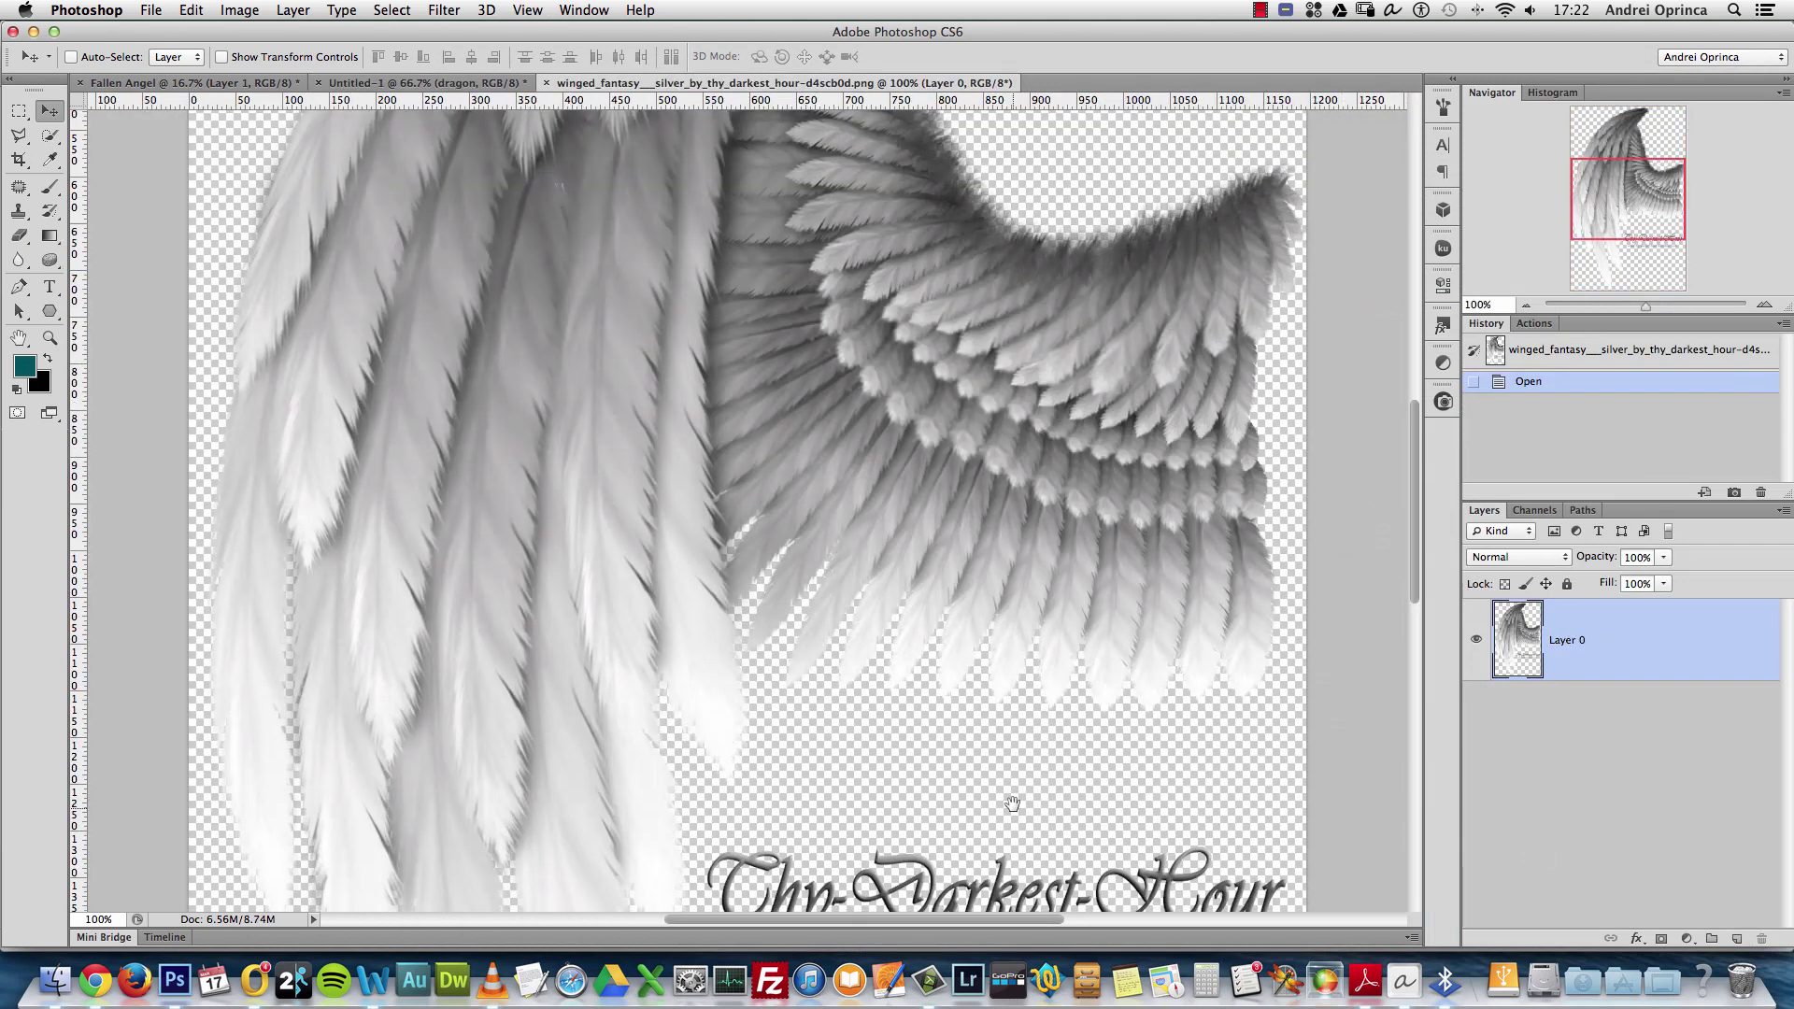
# Select the Thy-Darkest-Hour signature and web address below the wing with a rectangular marquee, delete them and deselect
pyautogui.scroll(-5, 1054, 660)
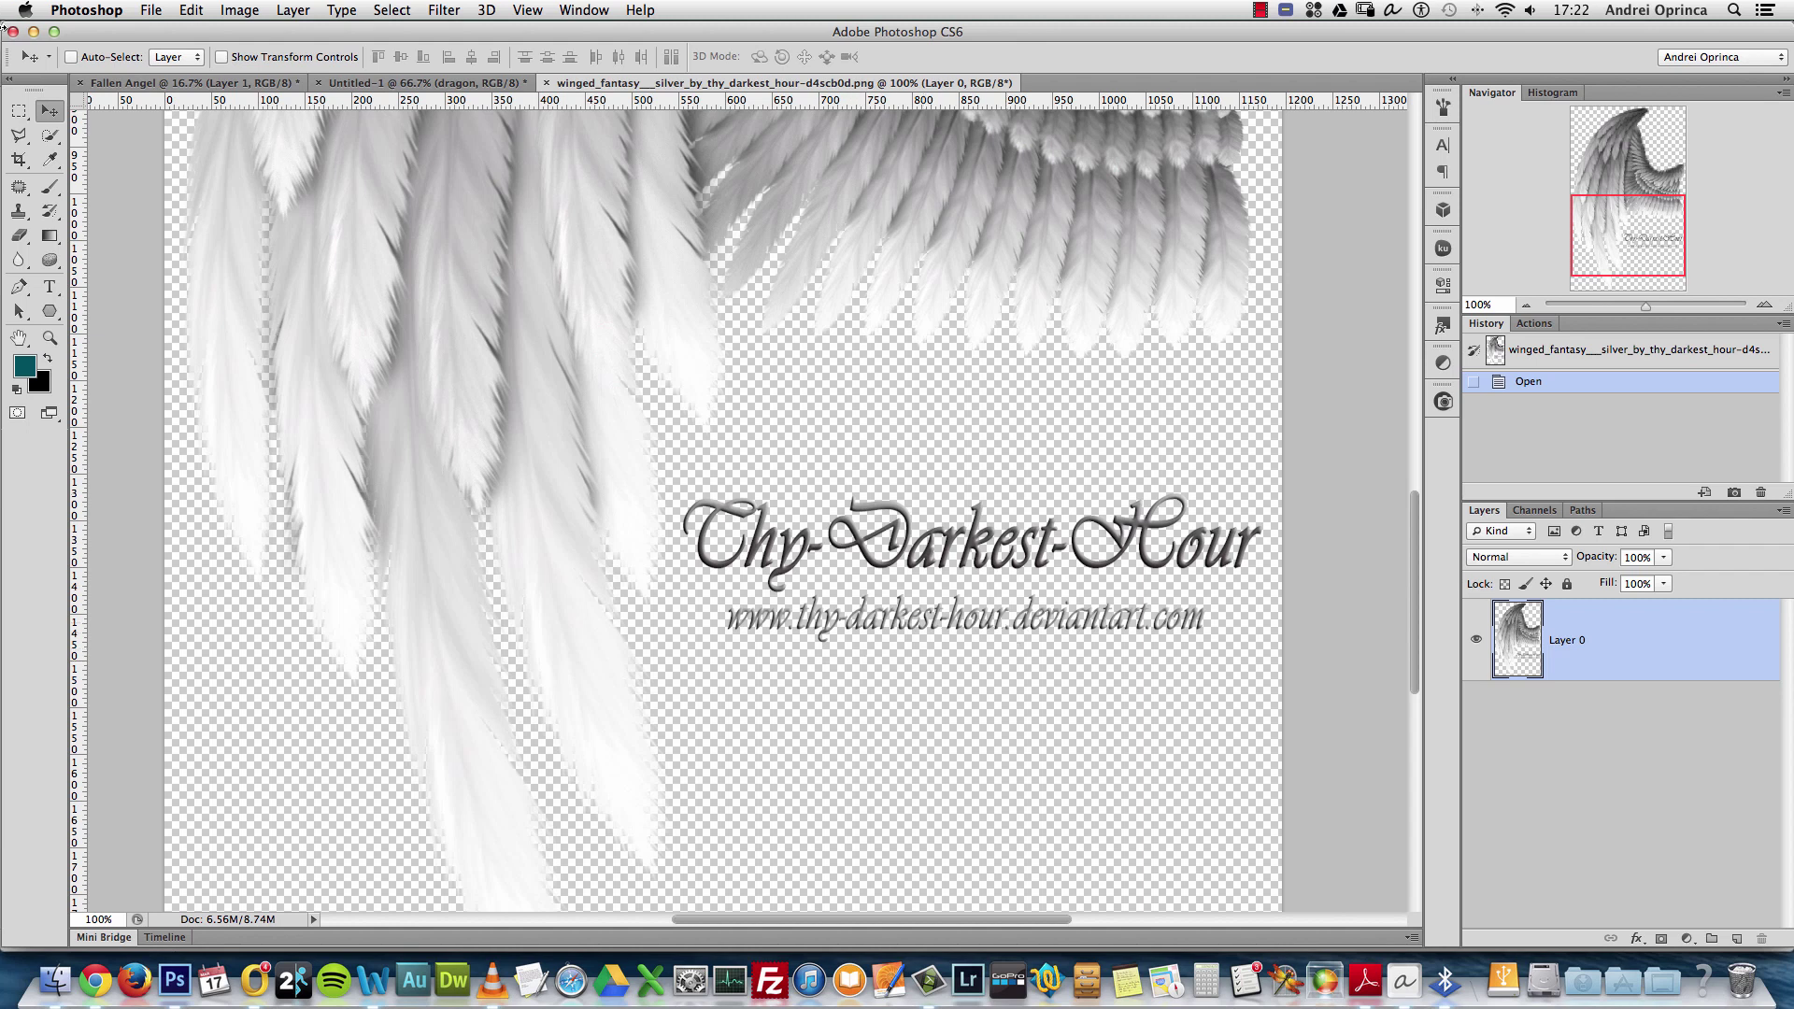
pyautogui.click(19, 110)
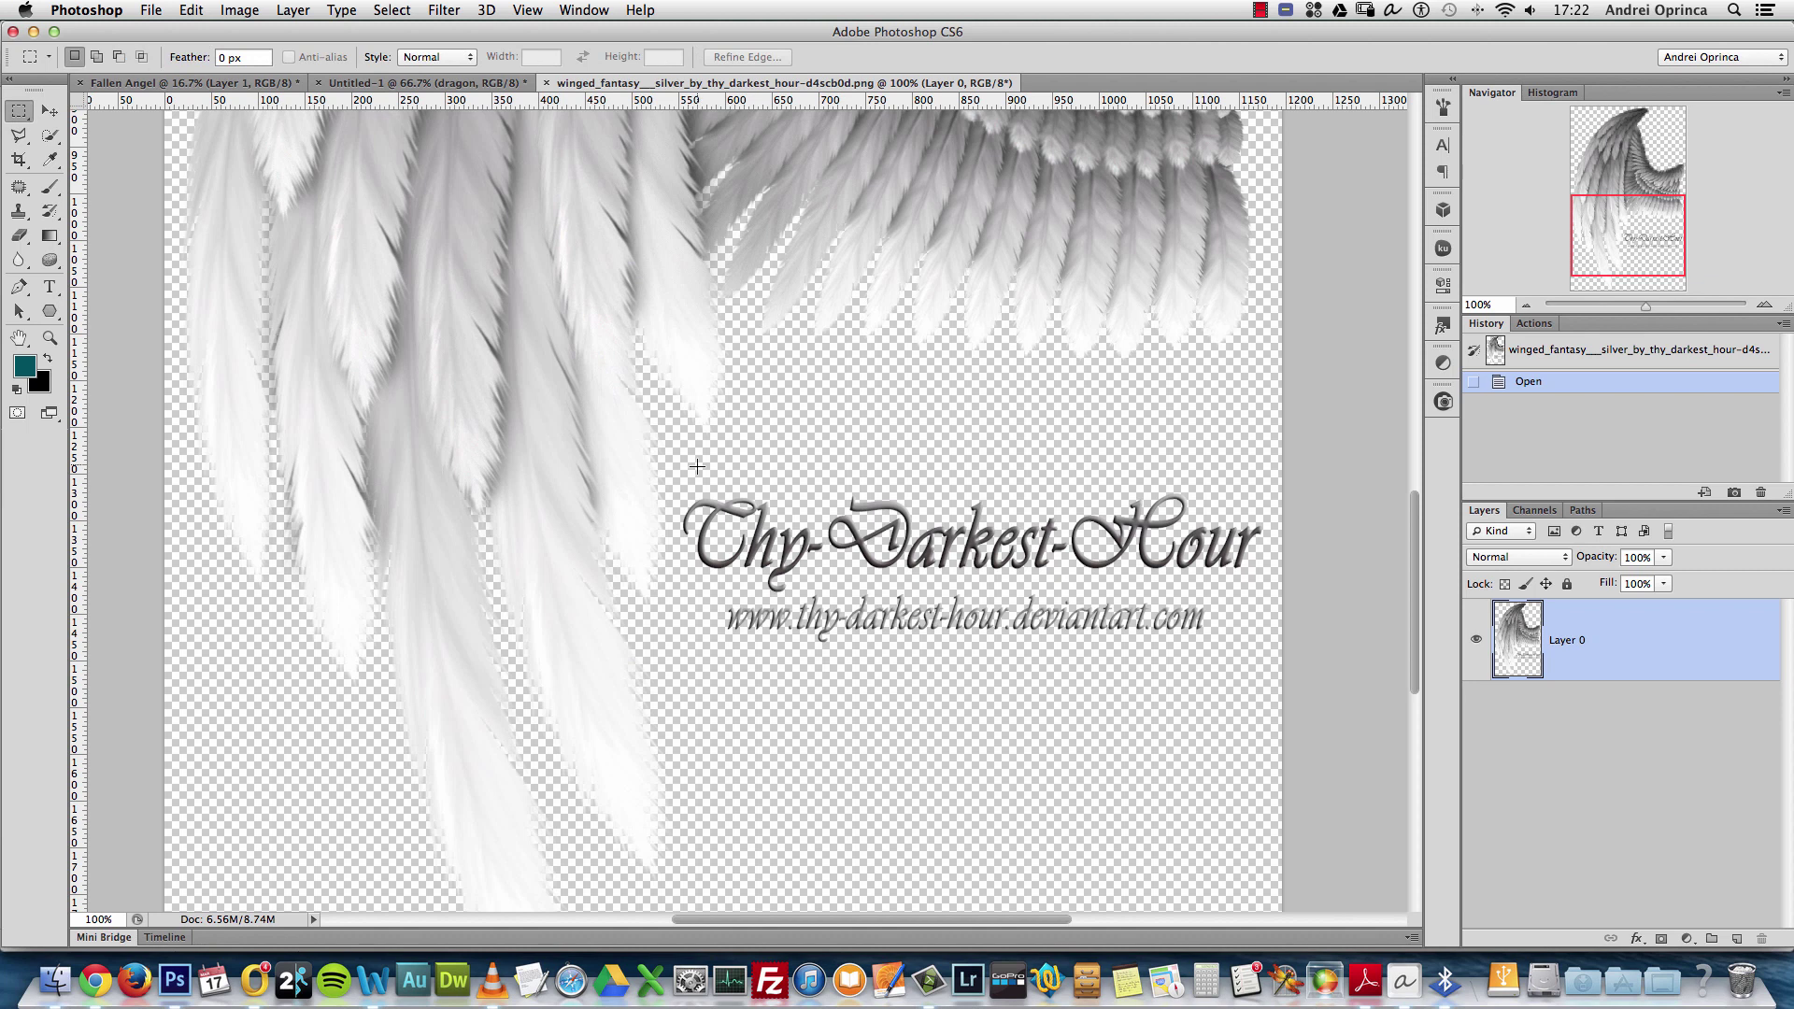
pyautogui.moveTo(679, 460); pyautogui.dragTo(1281, 658)
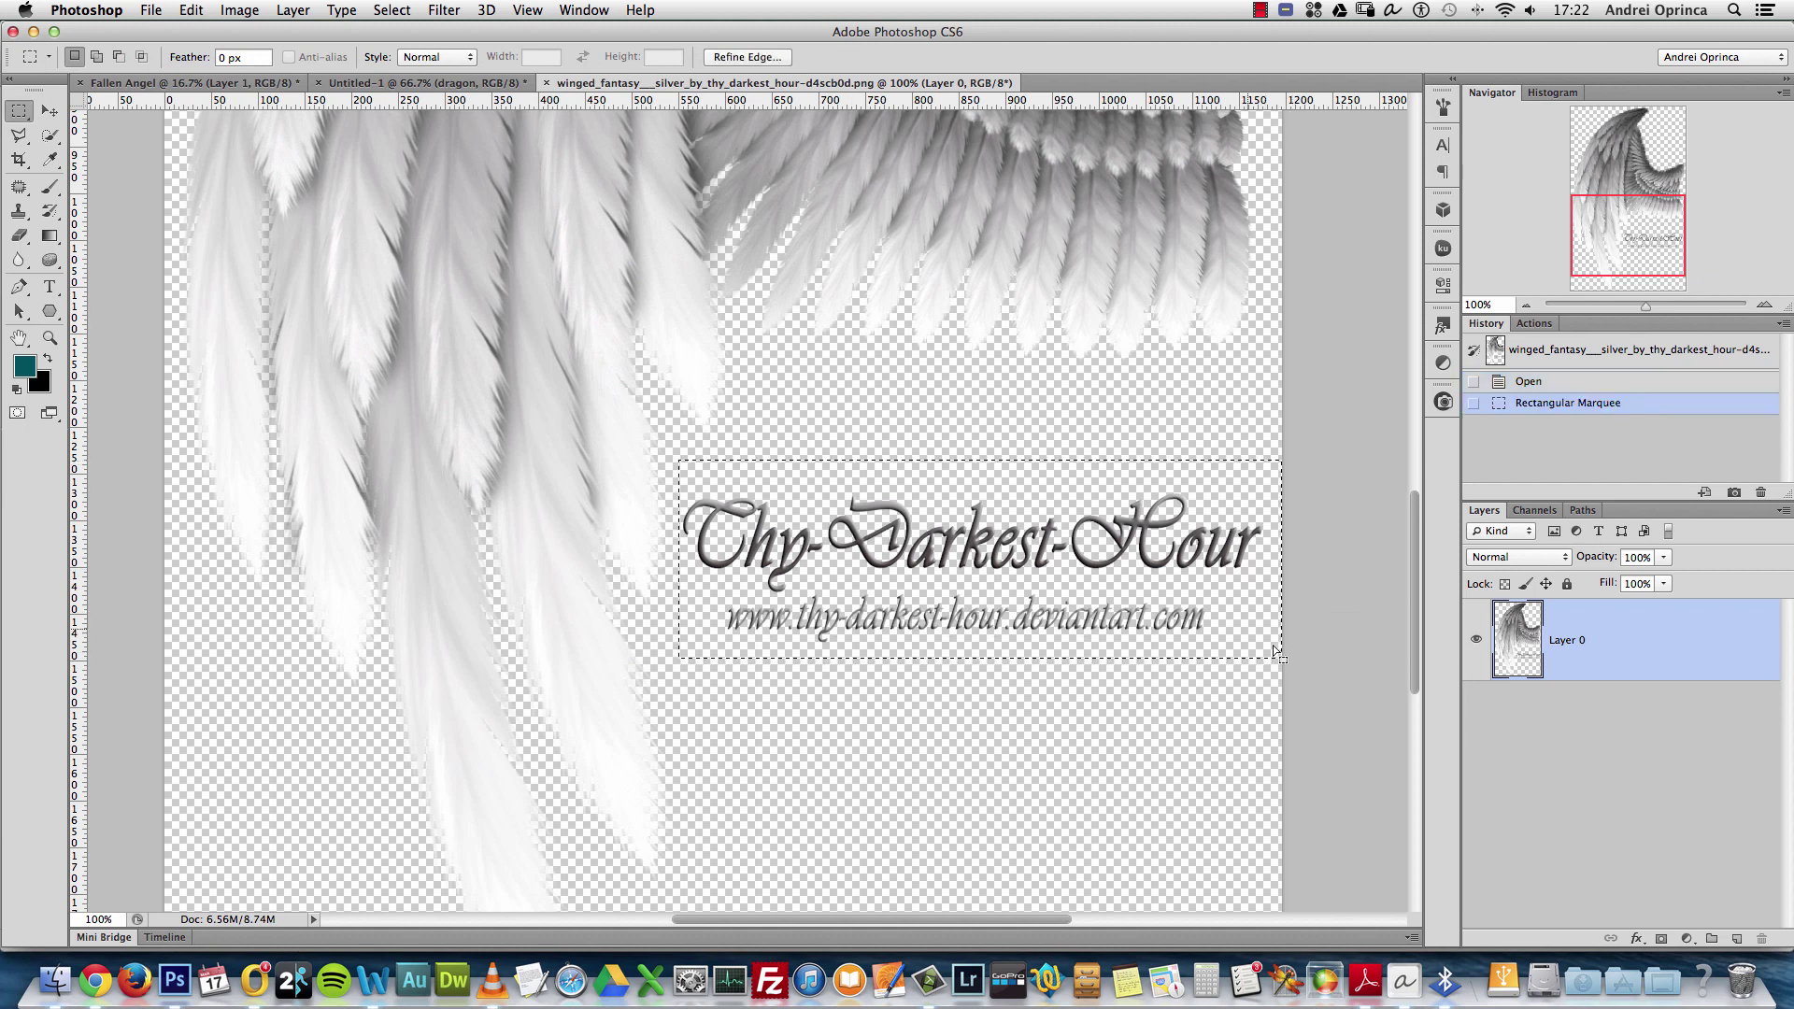
pyautogui.press('Up')
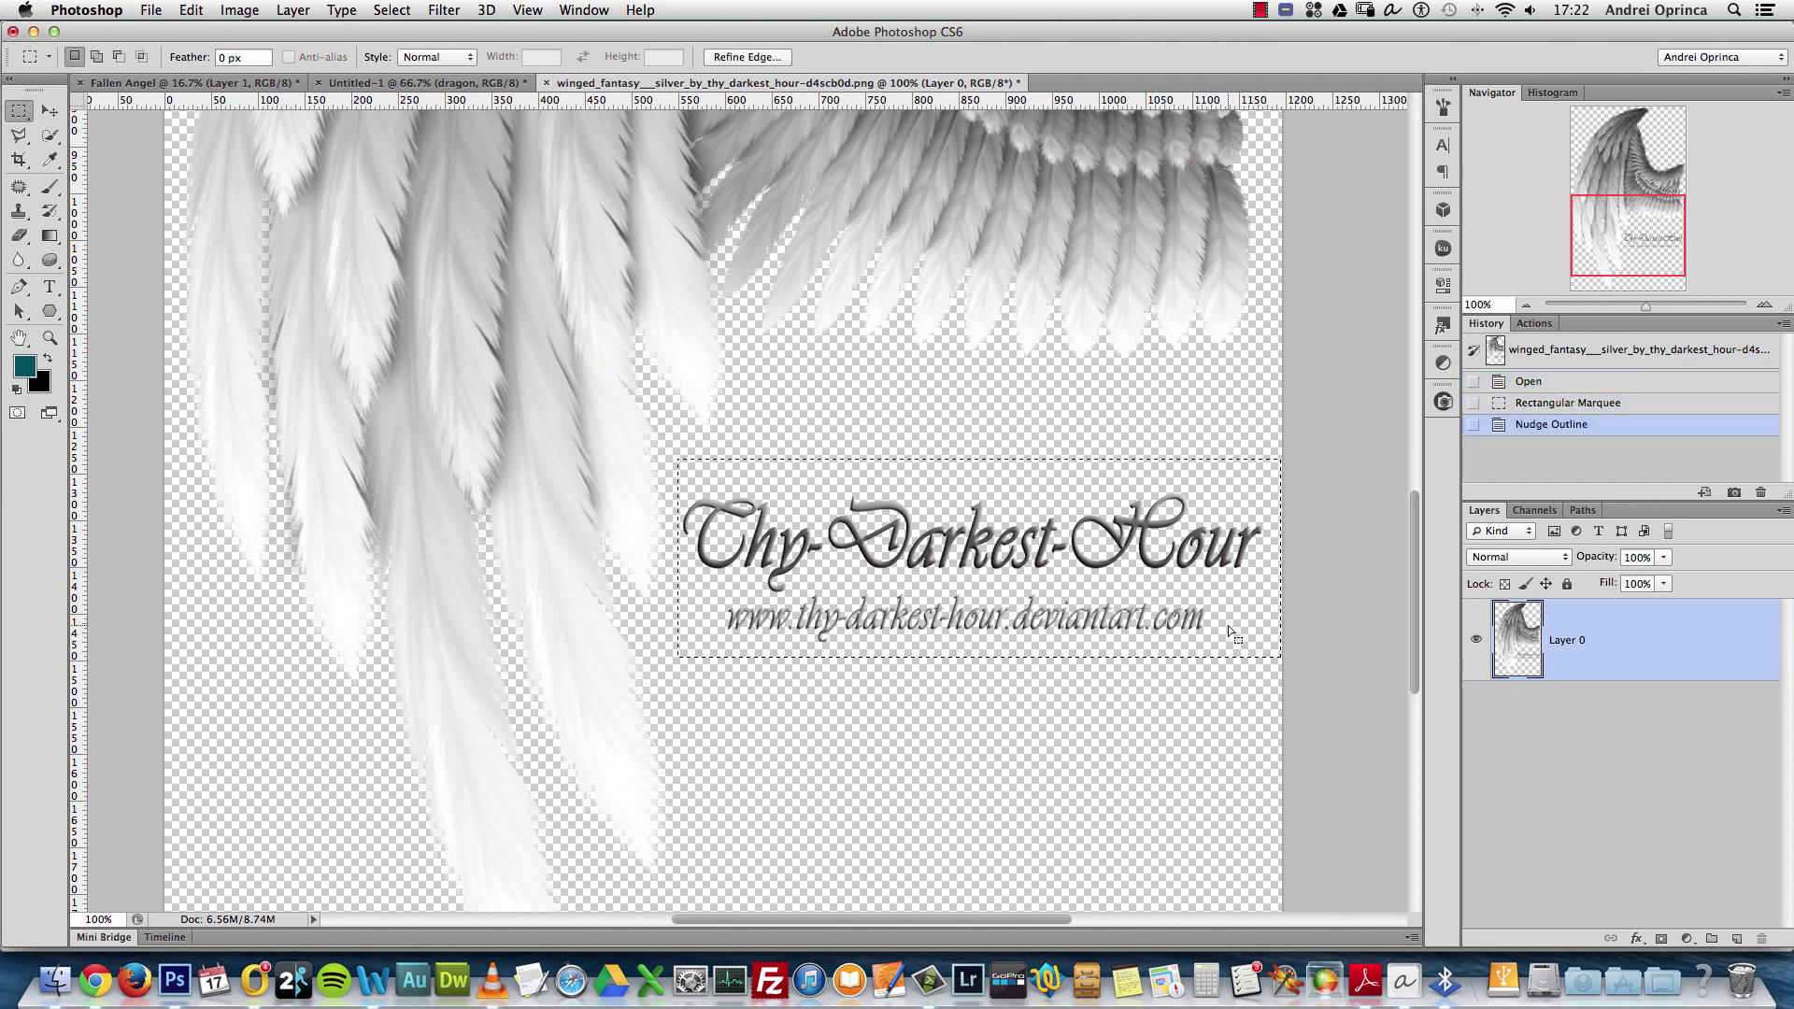
pyautogui.press('Delete')
pyautogui.press('super+d')
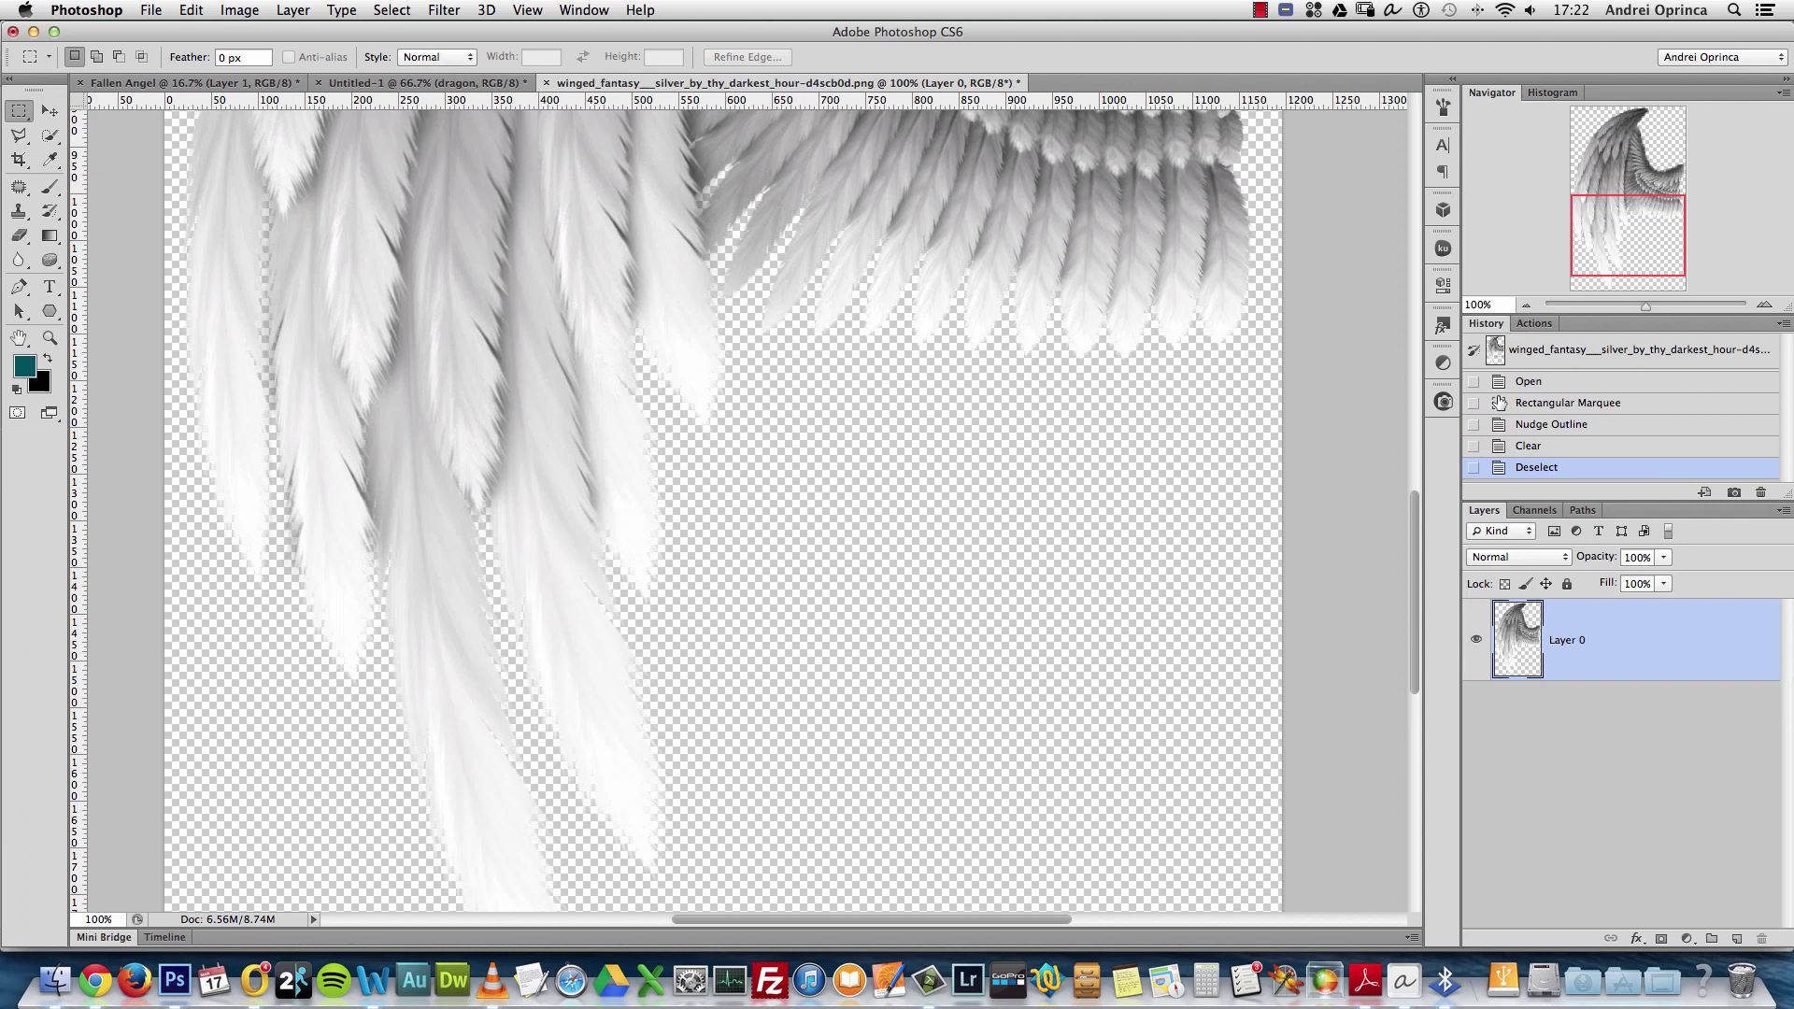
# Copy the entire wing image and close its file without saving
pyautogui.click(1527, 306)
pyautogui.click(1527, 305)
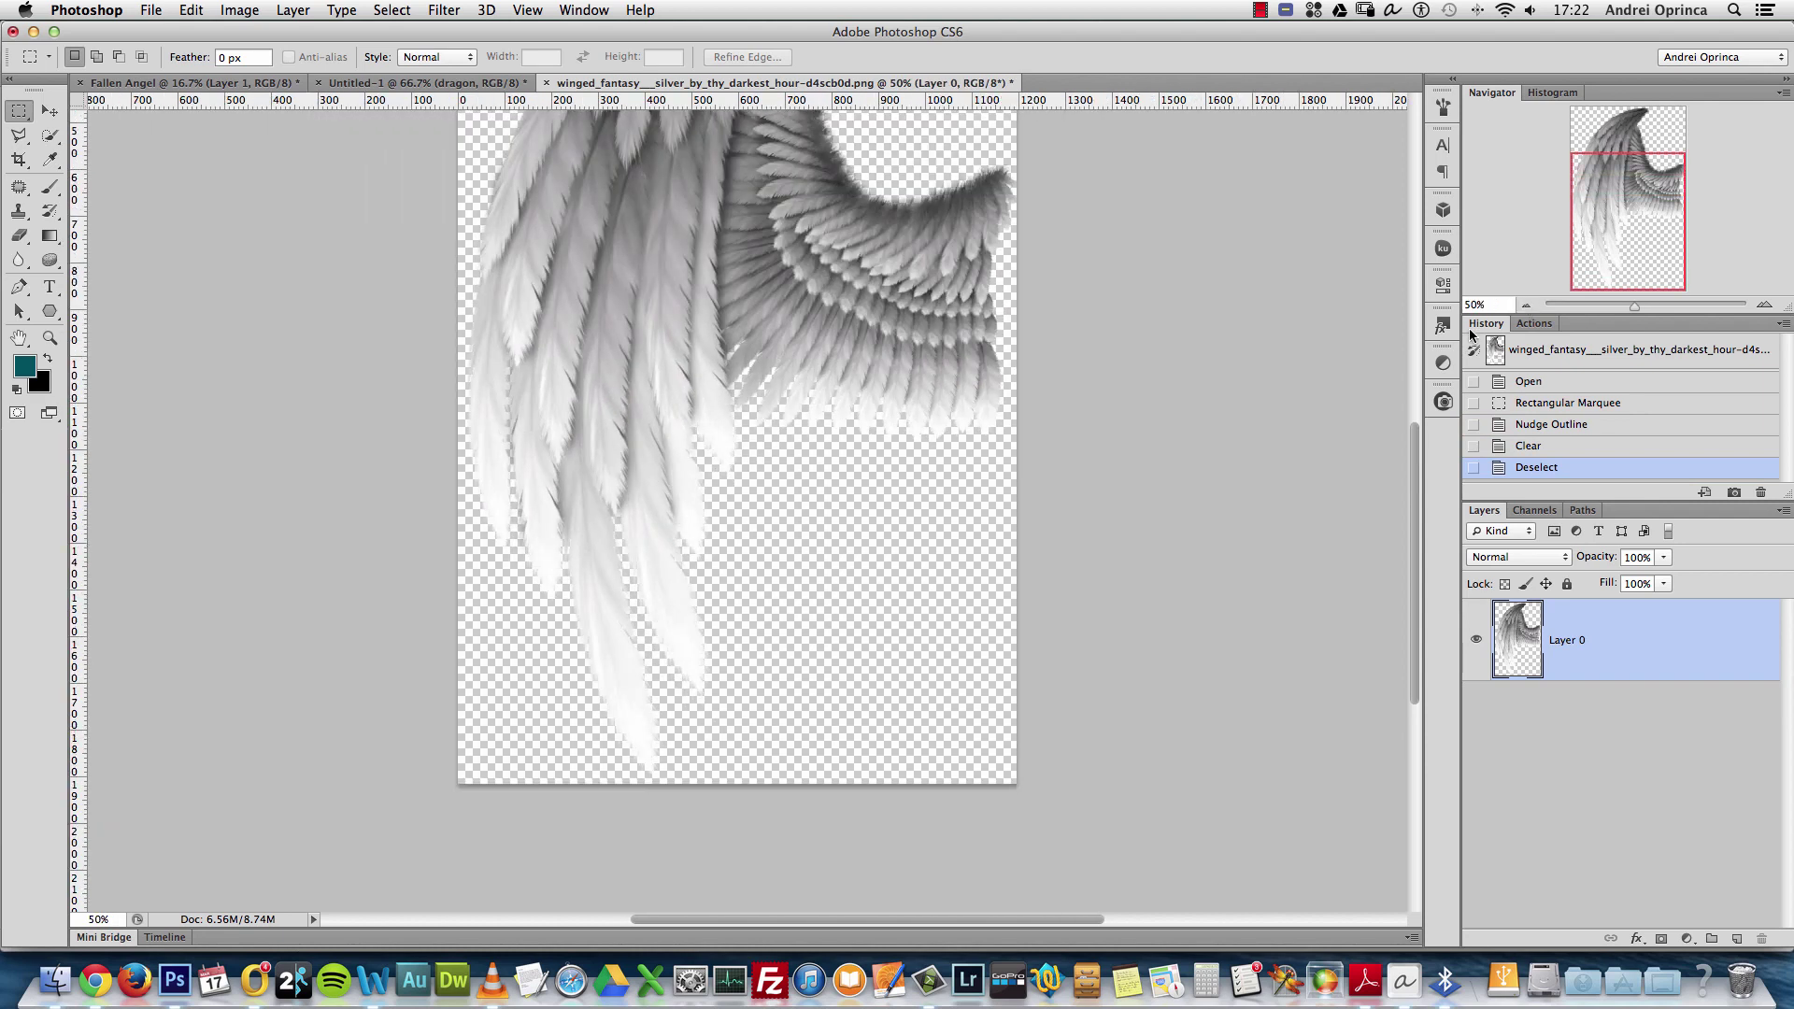
pyautogui.click(1527, 305)
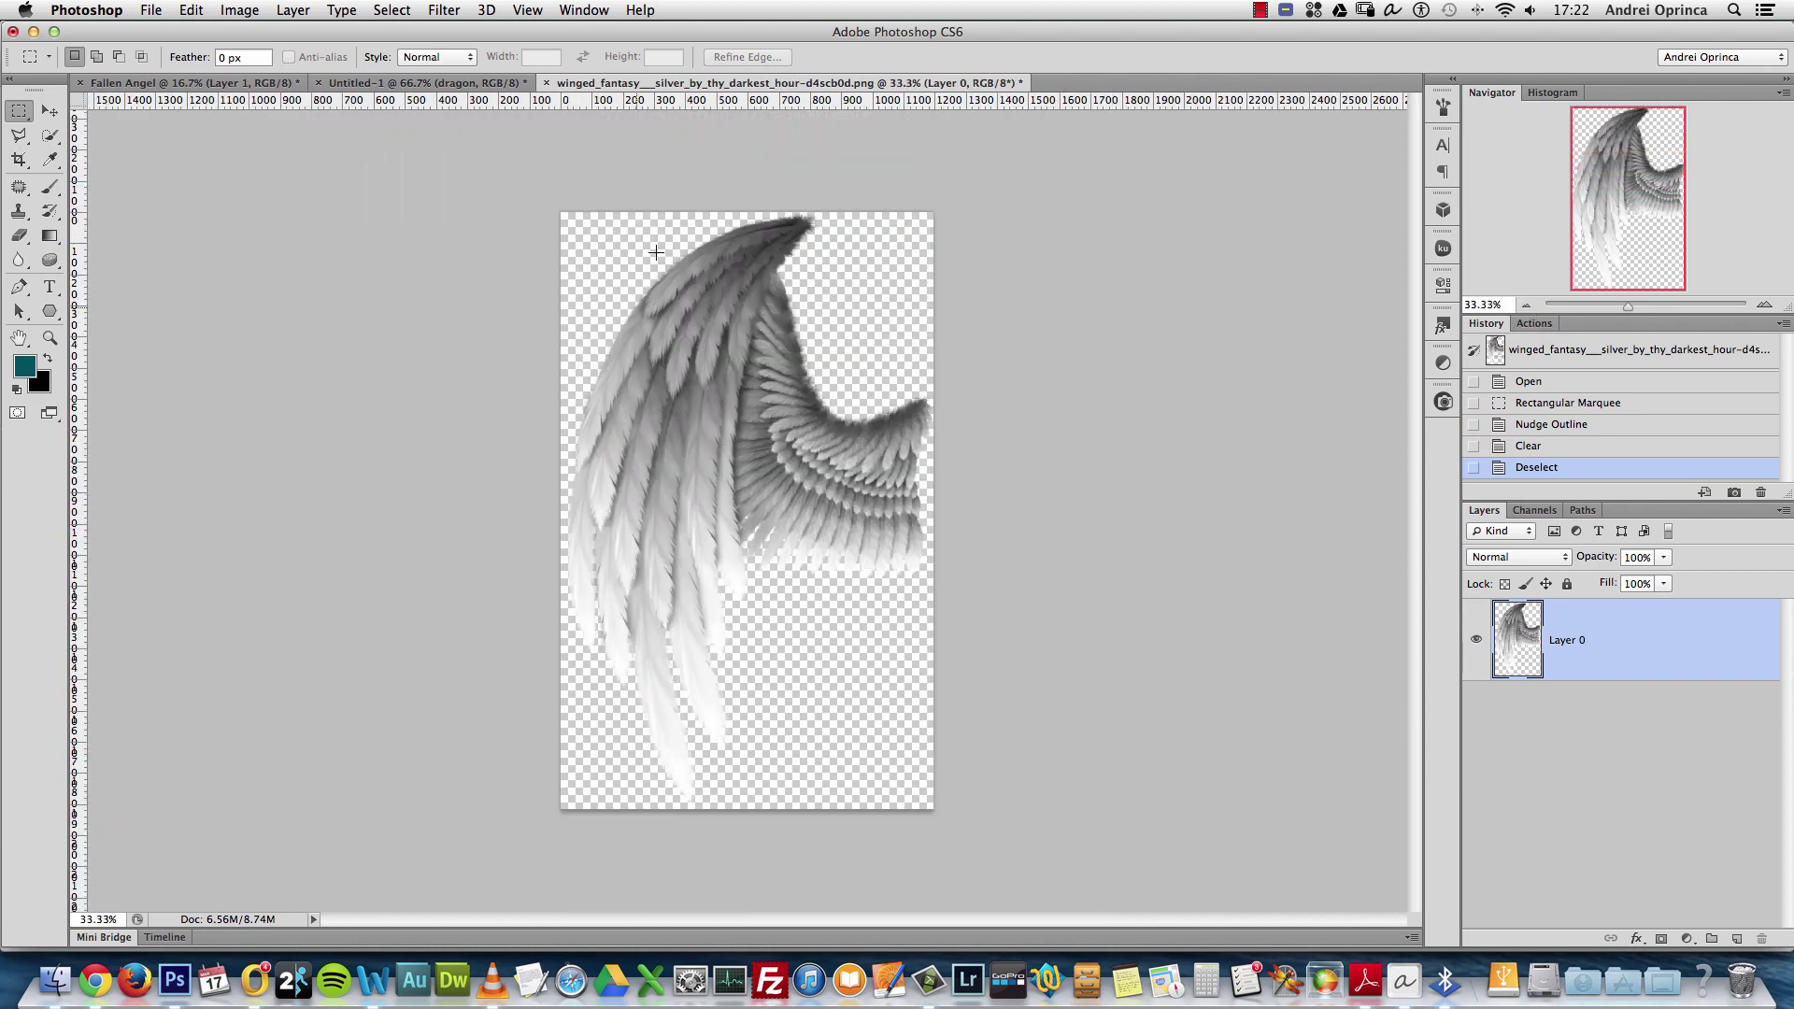
pyautogui.moveTo(477, 151); pyautogui.dragTo(1105, 852)
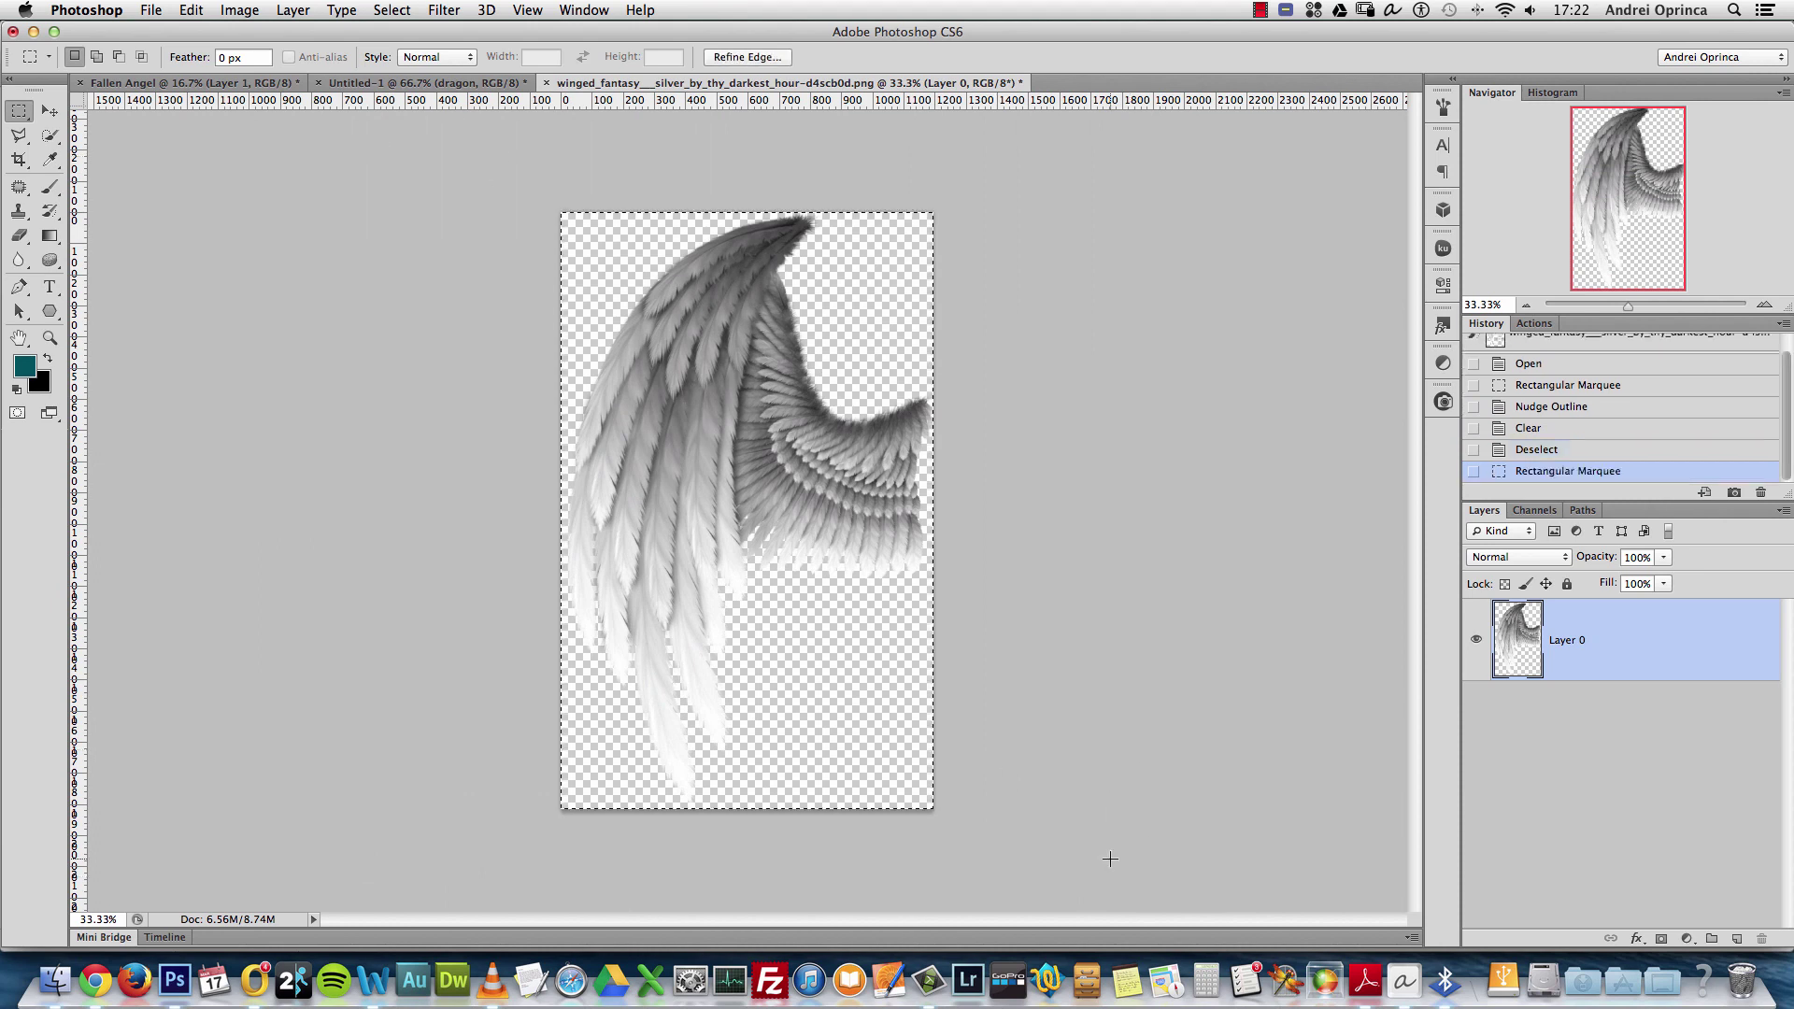
pyautogui.press('super+c')
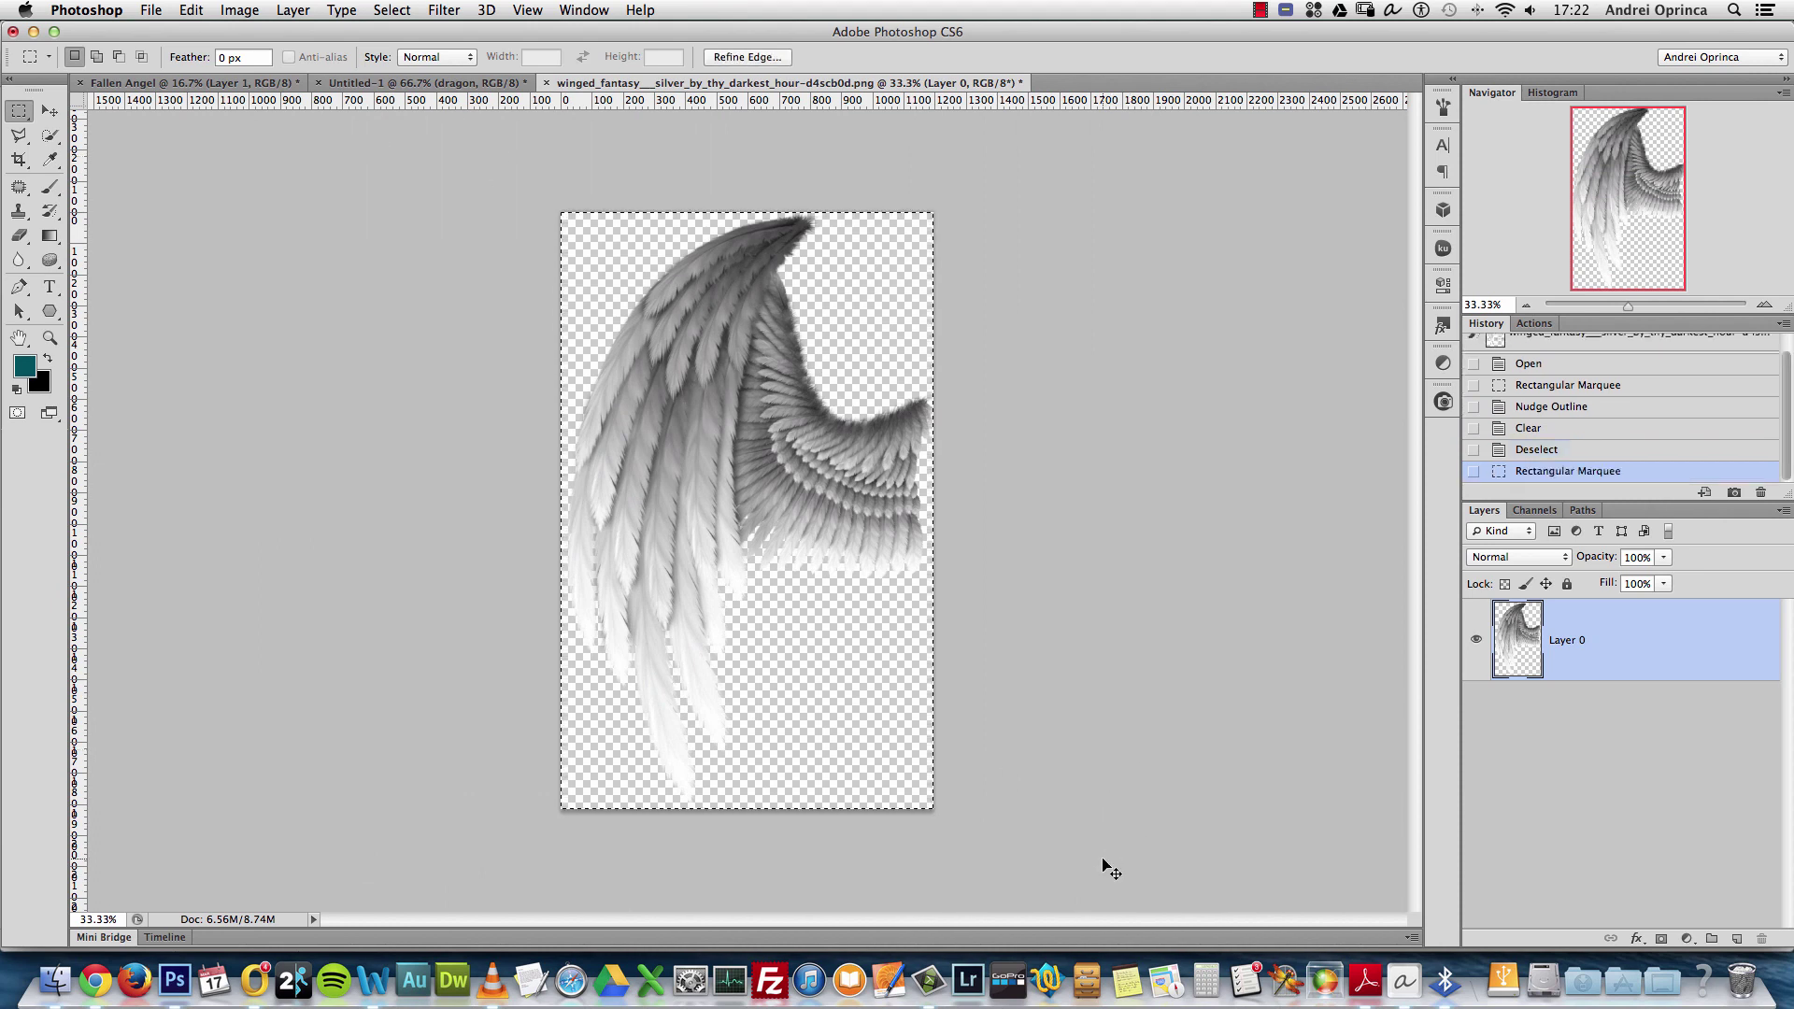
pyautogui.press('super+w')
pyautogui.click(877, 341)
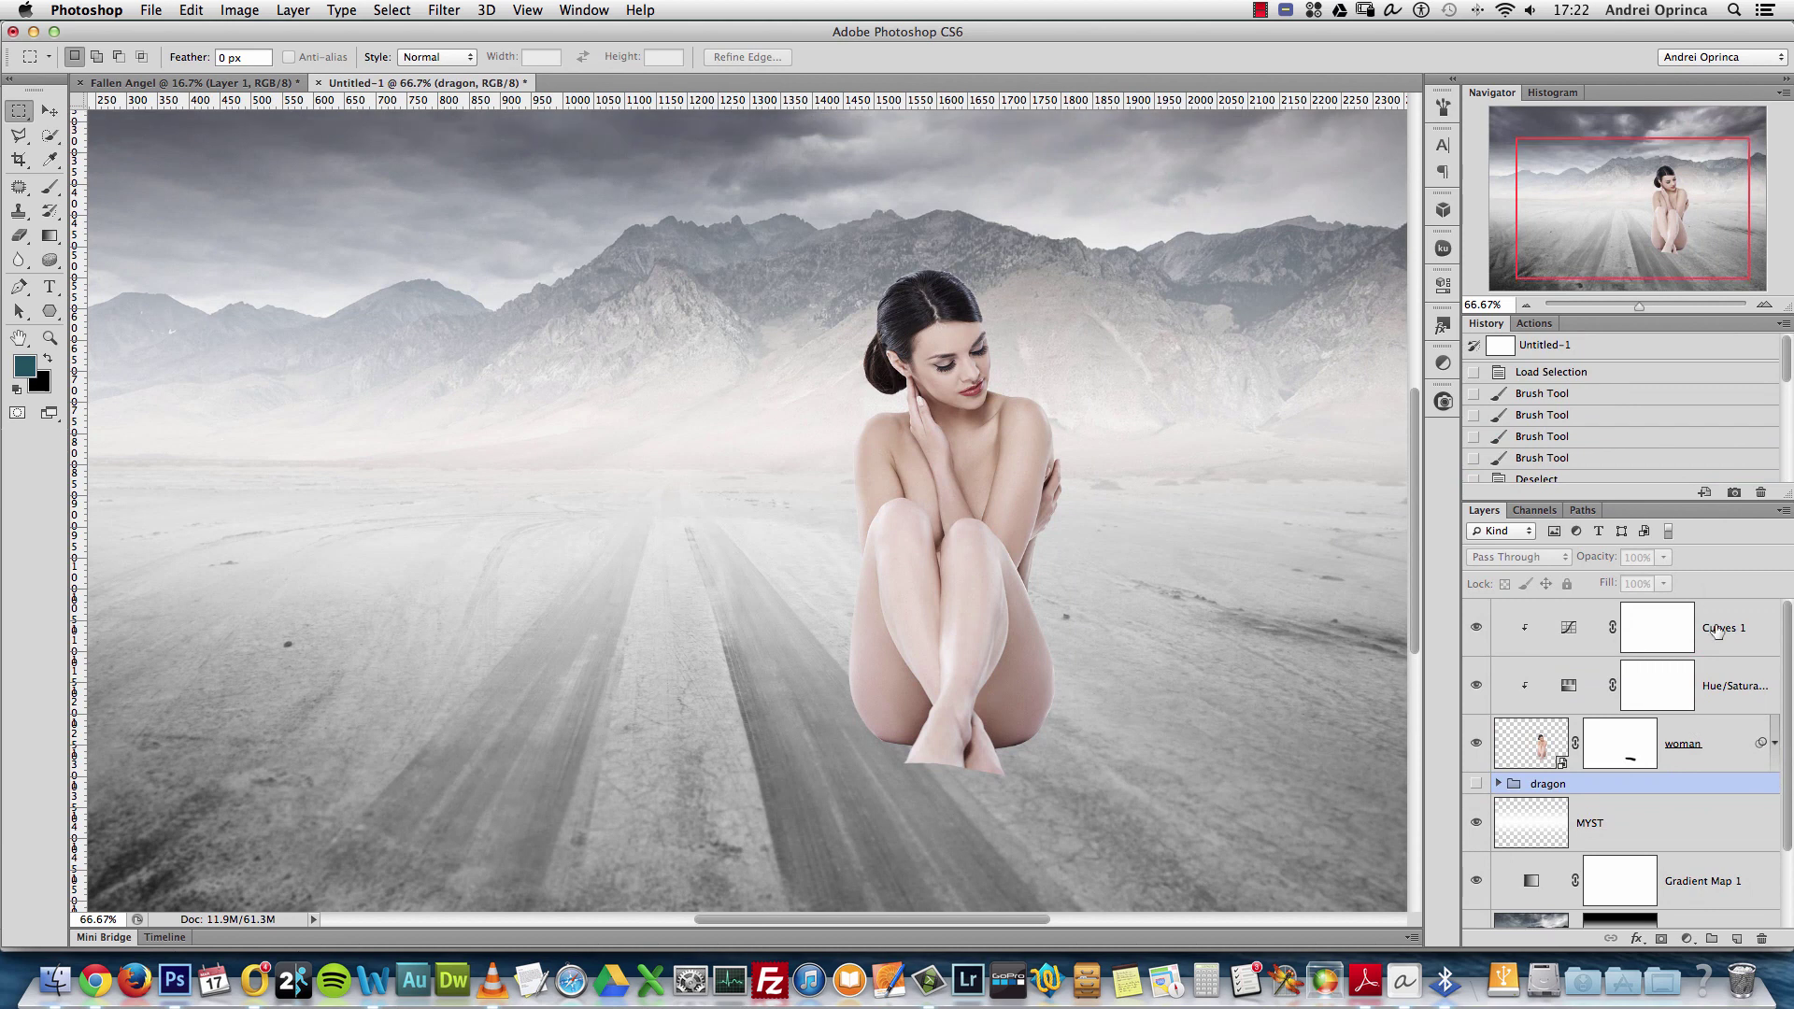
# Paste the wing above the Curves 1 layer and scale it proportionally to 50%
pyautogui.click(1663, 642)
pyautogui.press('super+v')
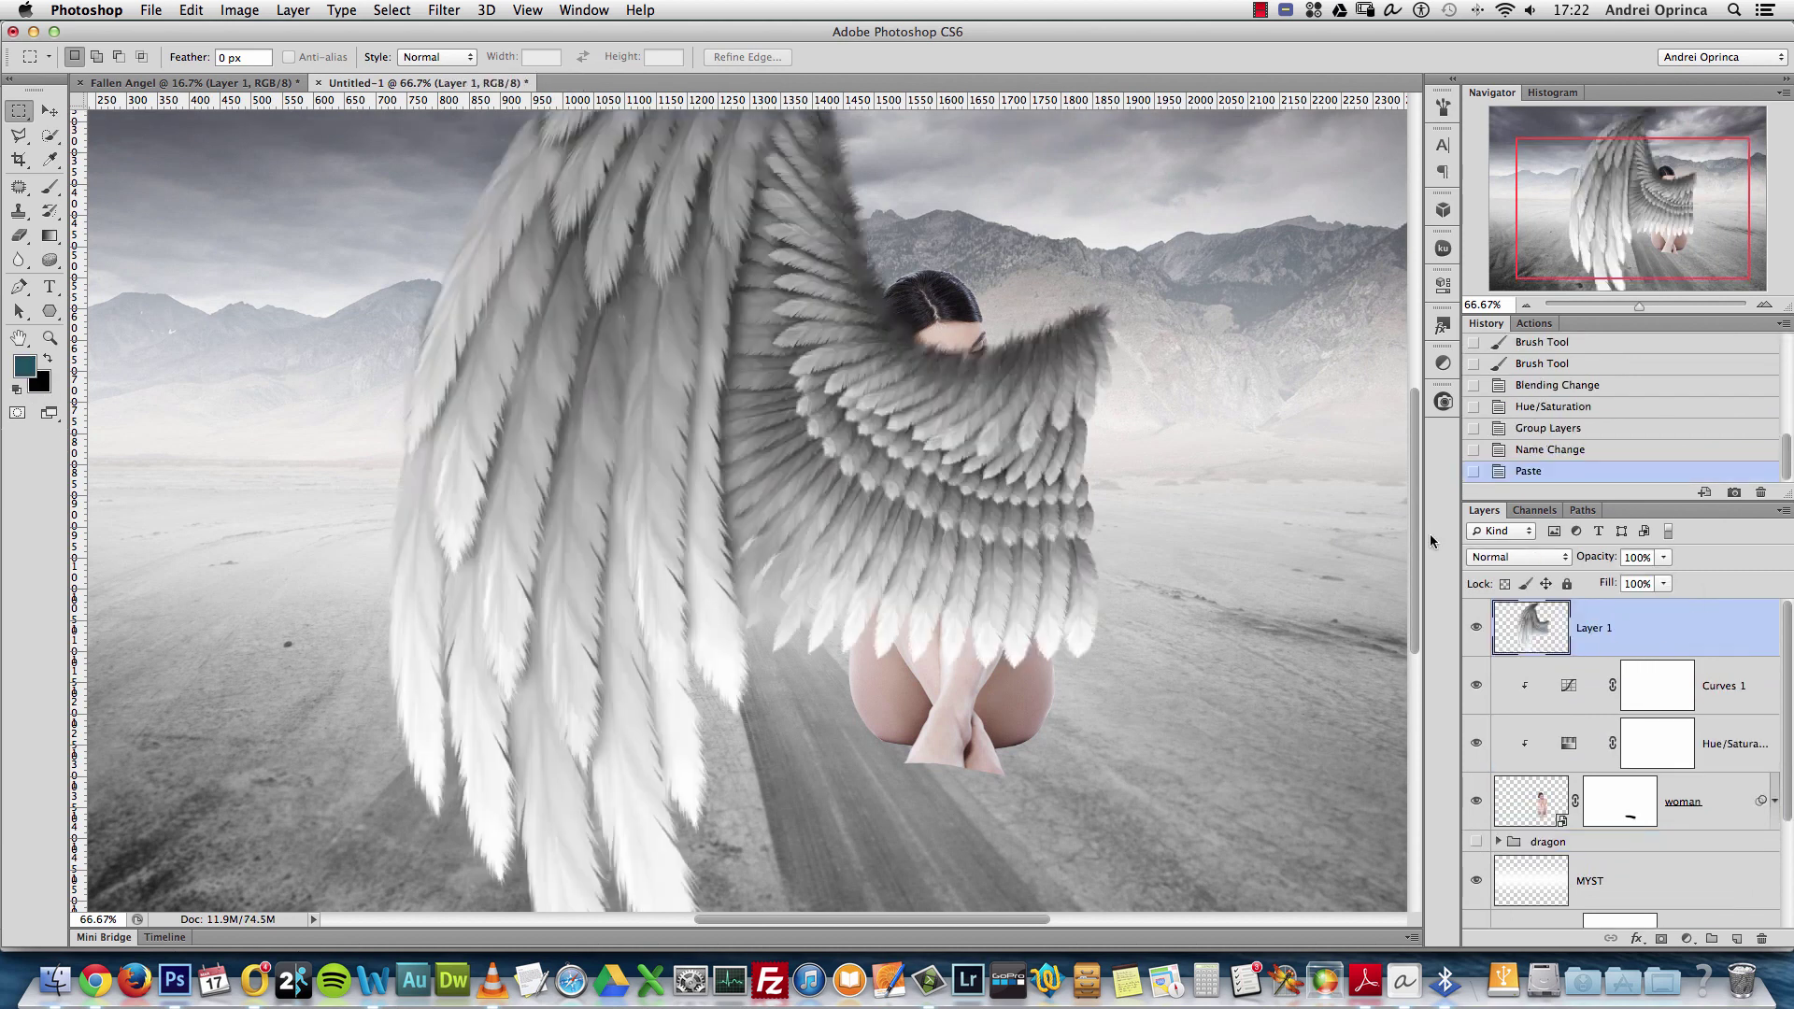
pyautogui.press('super+t')
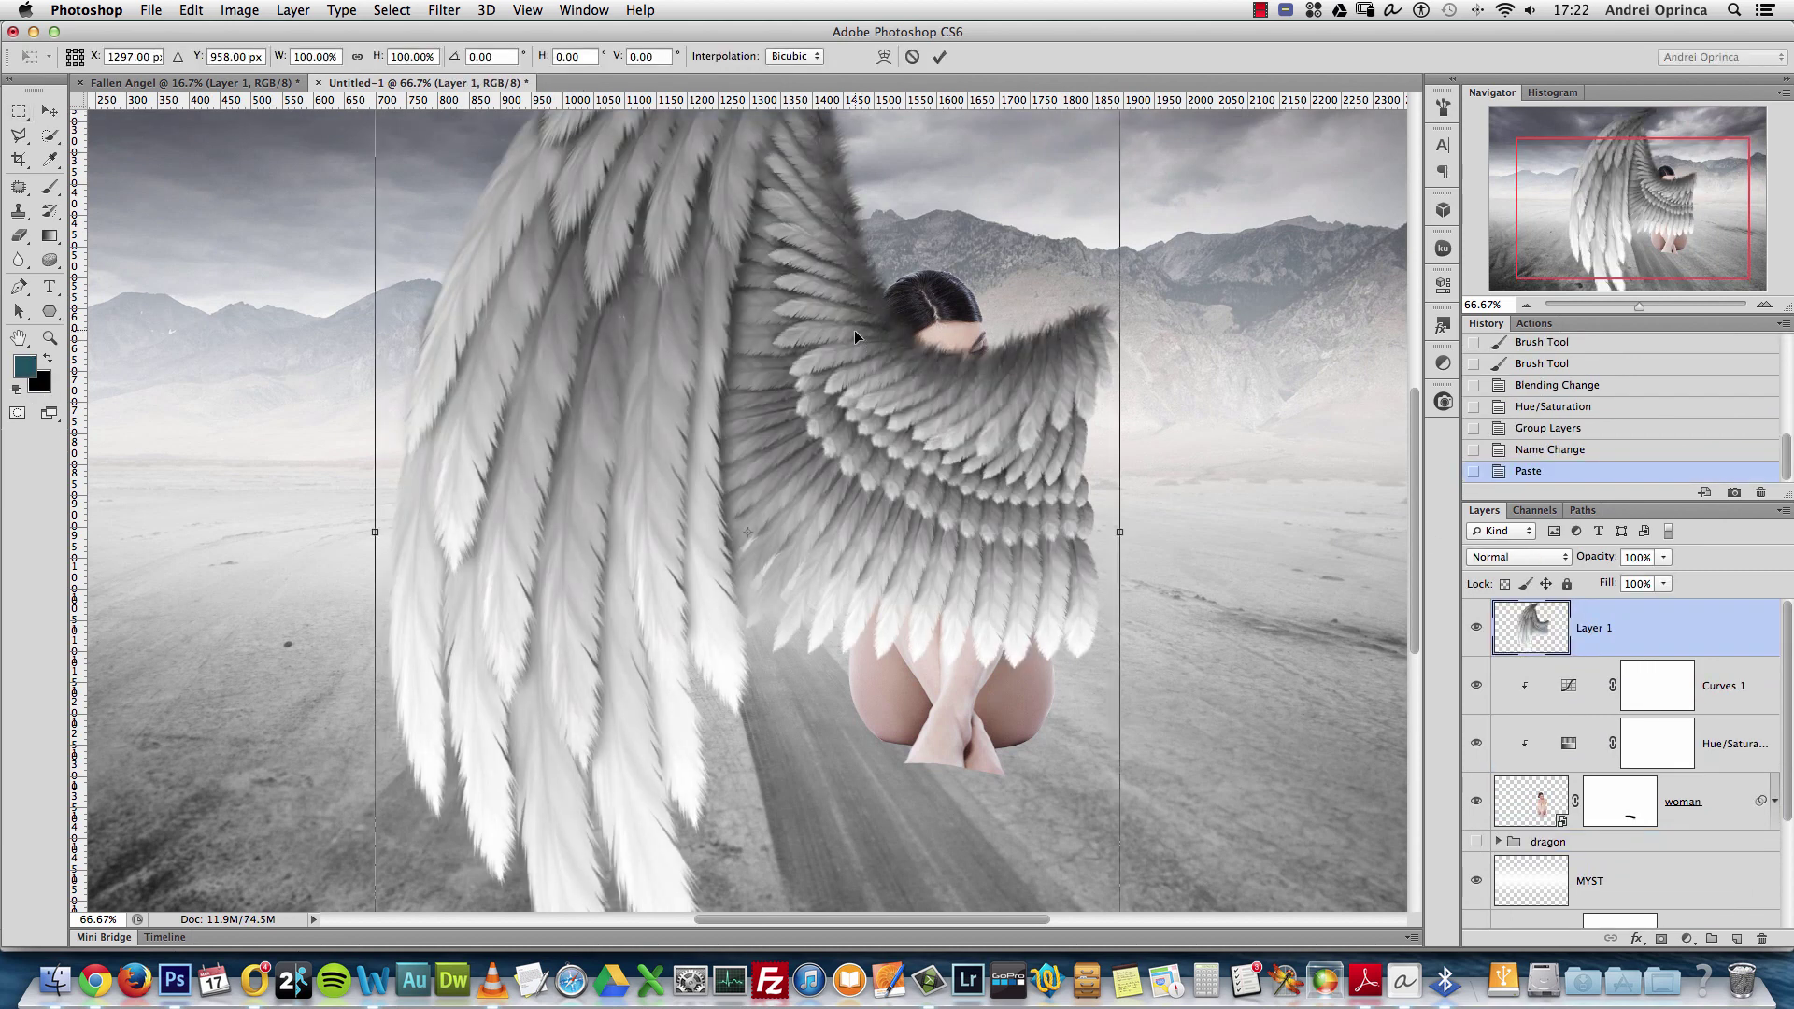
pyautogui.click(357, 56)
pyautogui.click(301, 56)
pyautogui.write('50')
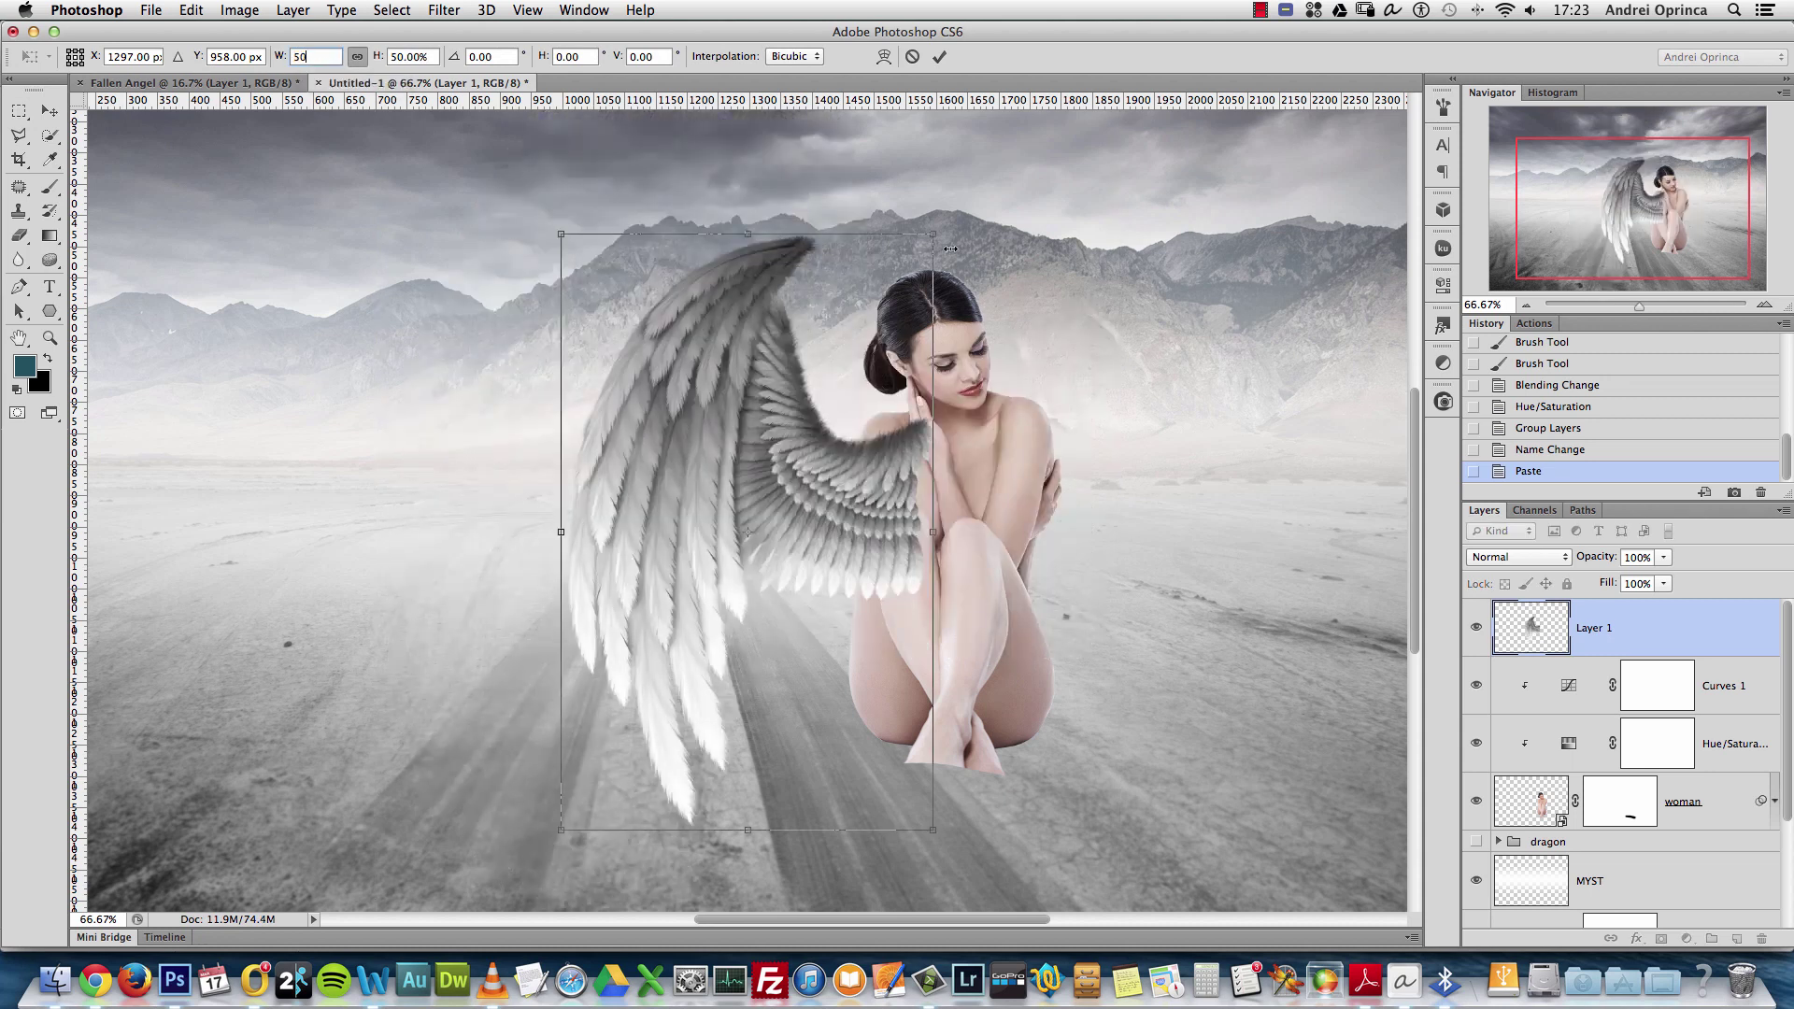
# Shrink the wing proportionally to a little over 40% and position its base at the woman's shoulder
pyautogui.moveTo(950, 248); pyautogui.dragTo(841, 359)
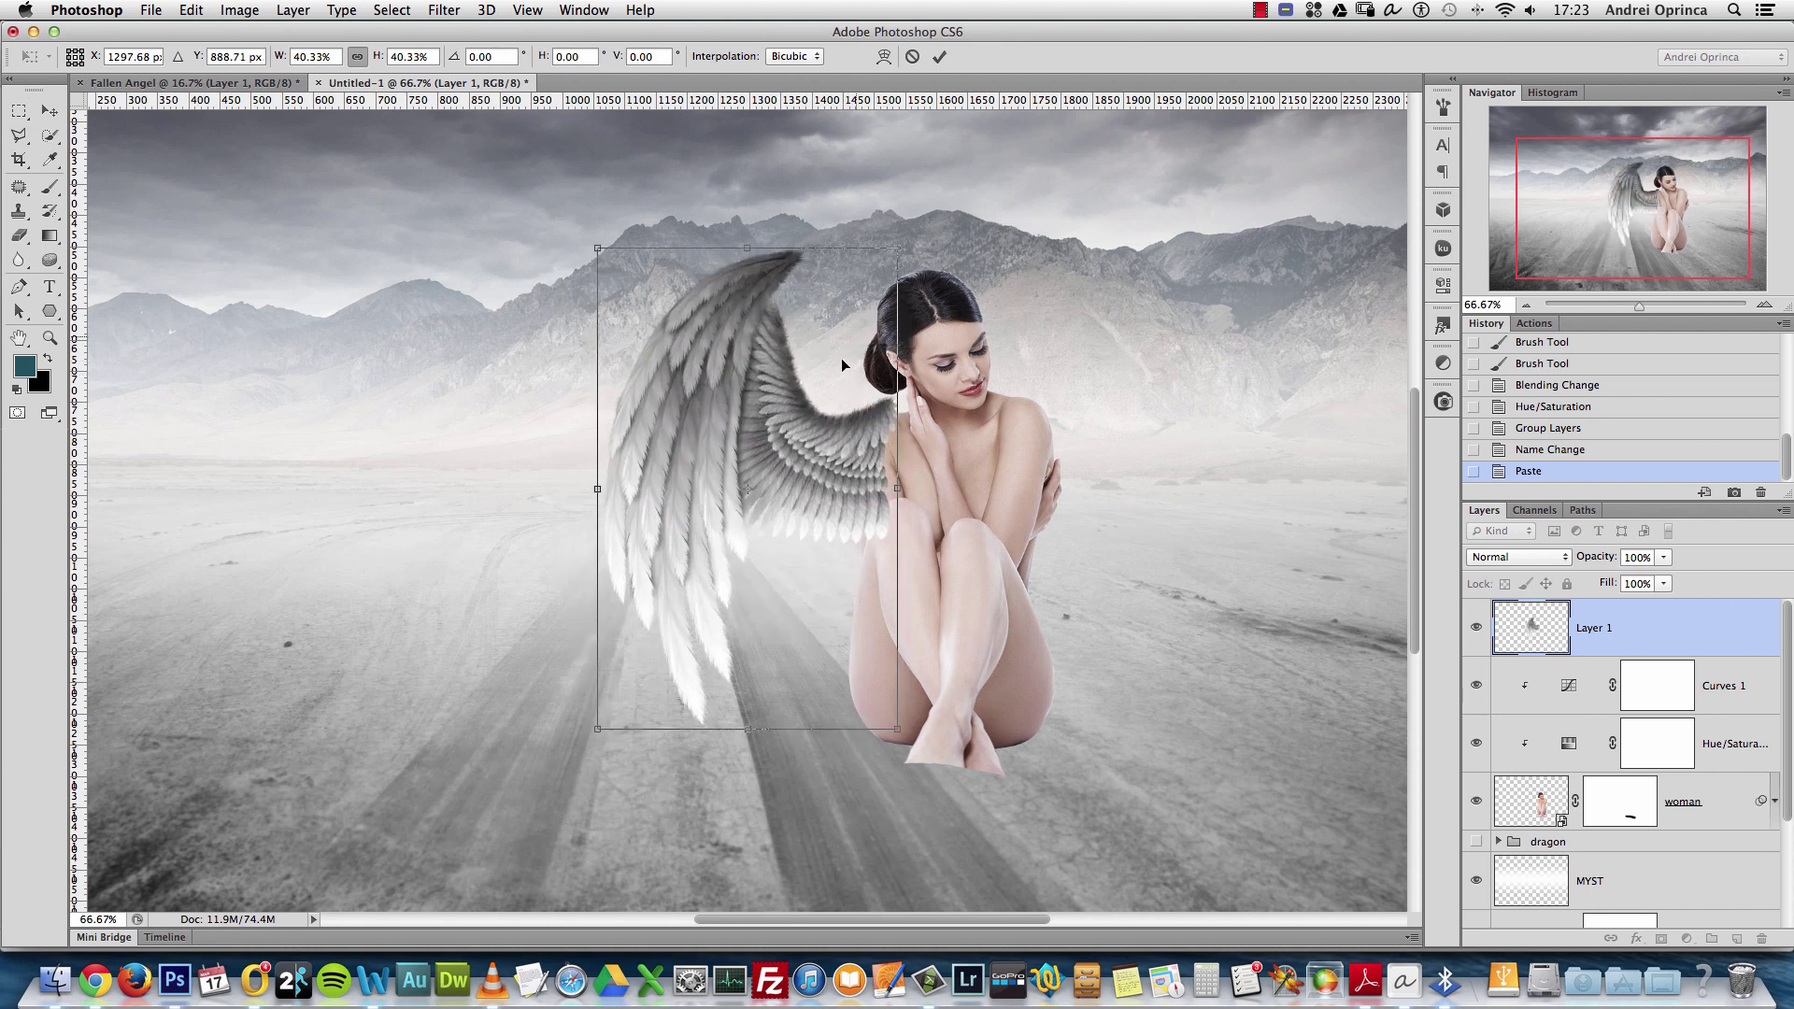
pyautogui.moveTo(898, 249); pyautogui.dragTo(922, 231)
pyautogui.press('Return')
pyautogui.press('m')
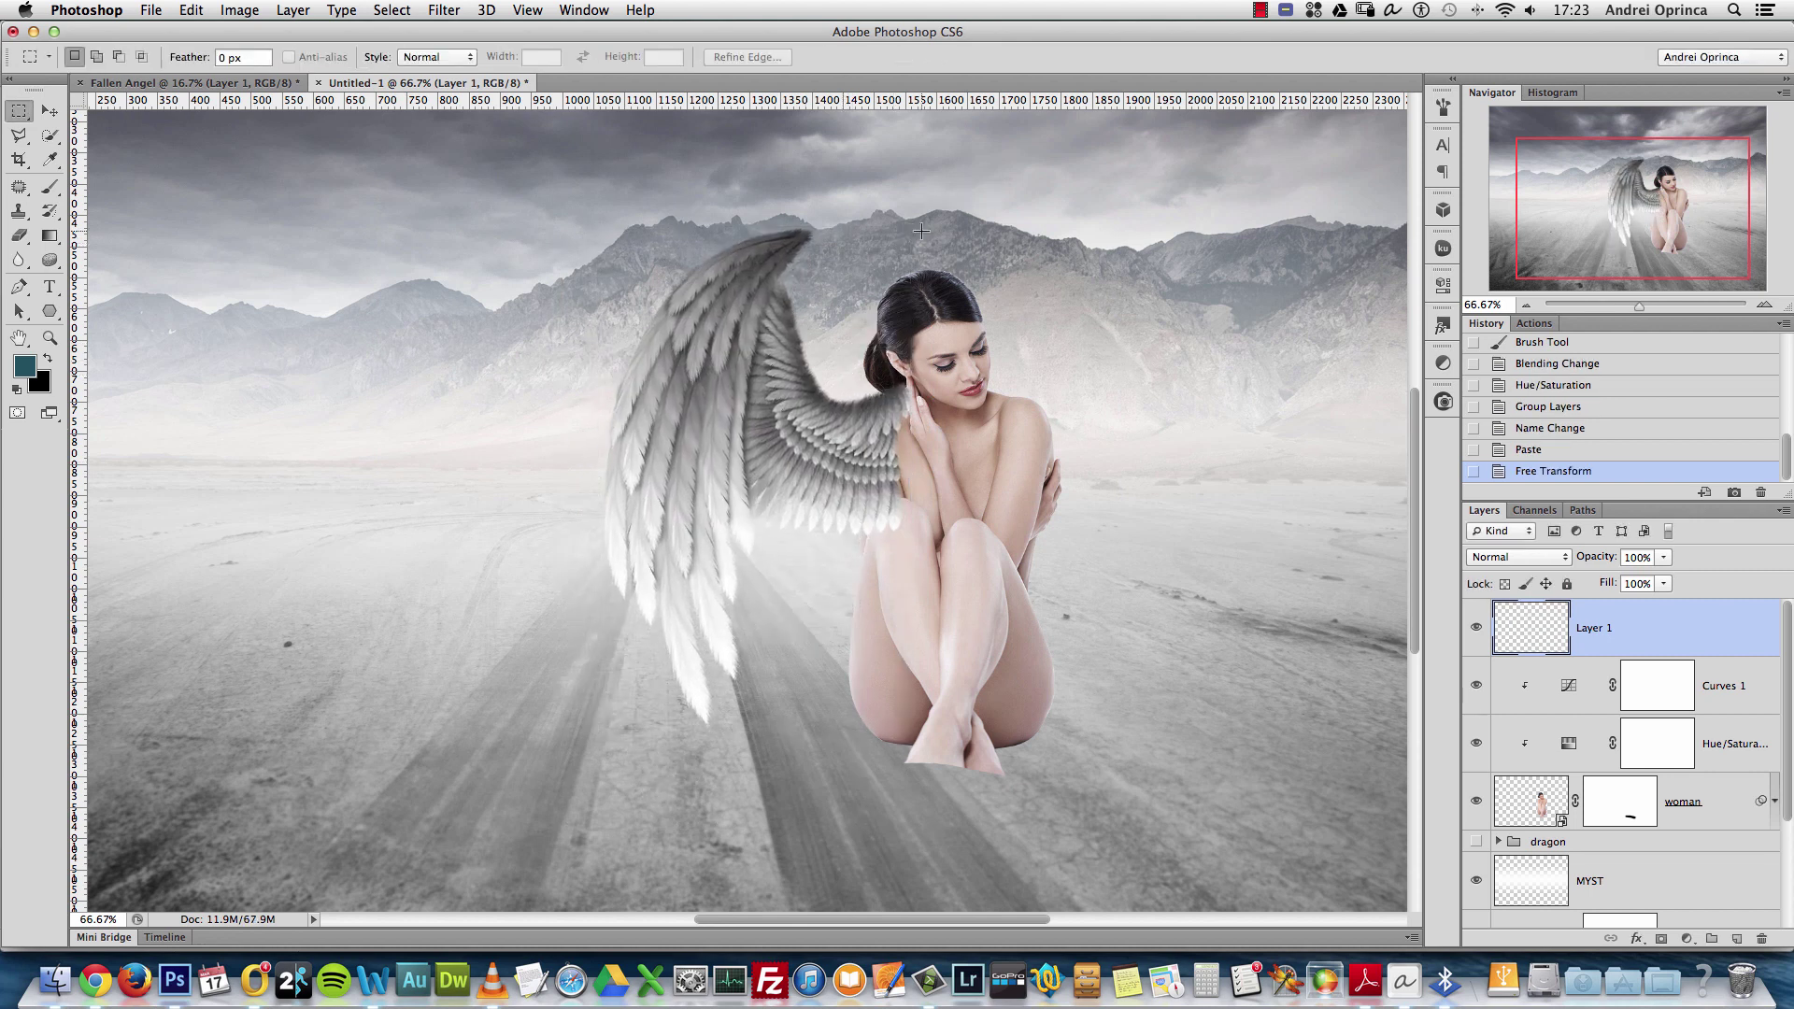
pyautogui.press('v')
pyautogui.moveTo(829, 323); pyautogui.dragTo(830, 337)
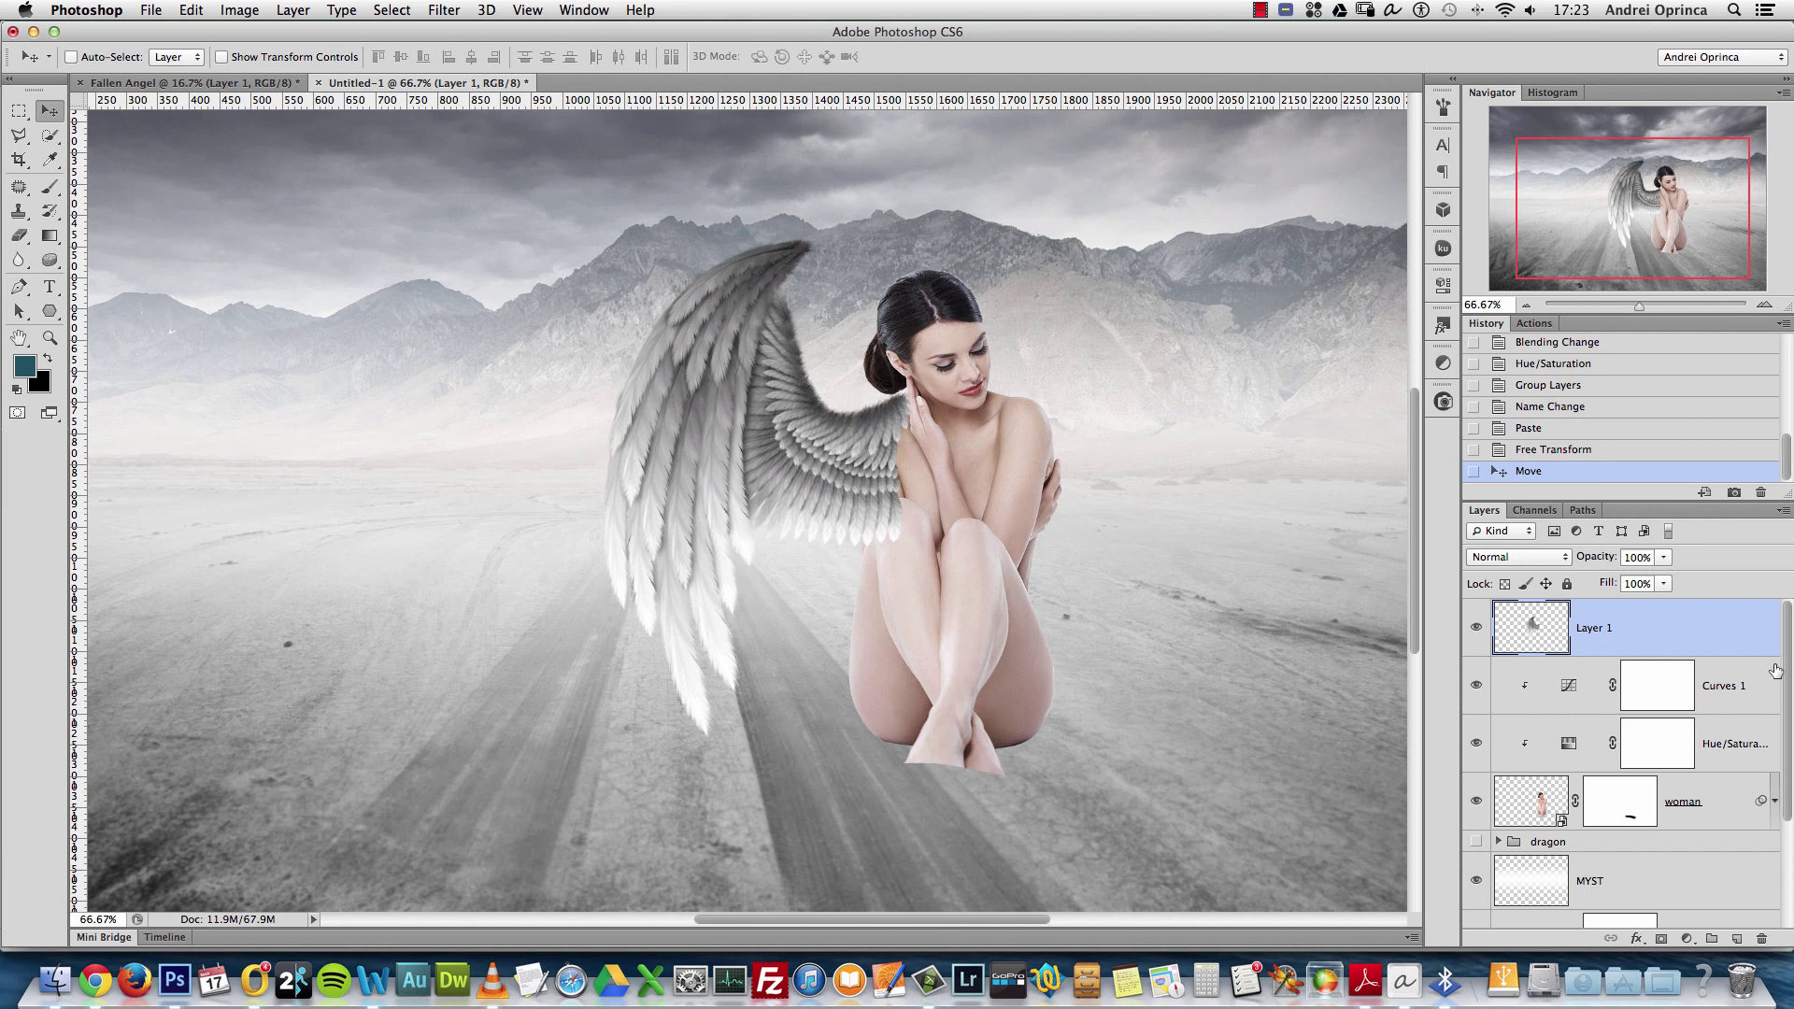
# Move the wing layer directly below the woman layer and rename it "R wing"
pyautogui.moveTo(1735, 627); pyautogui.dragTo(1713, 835)
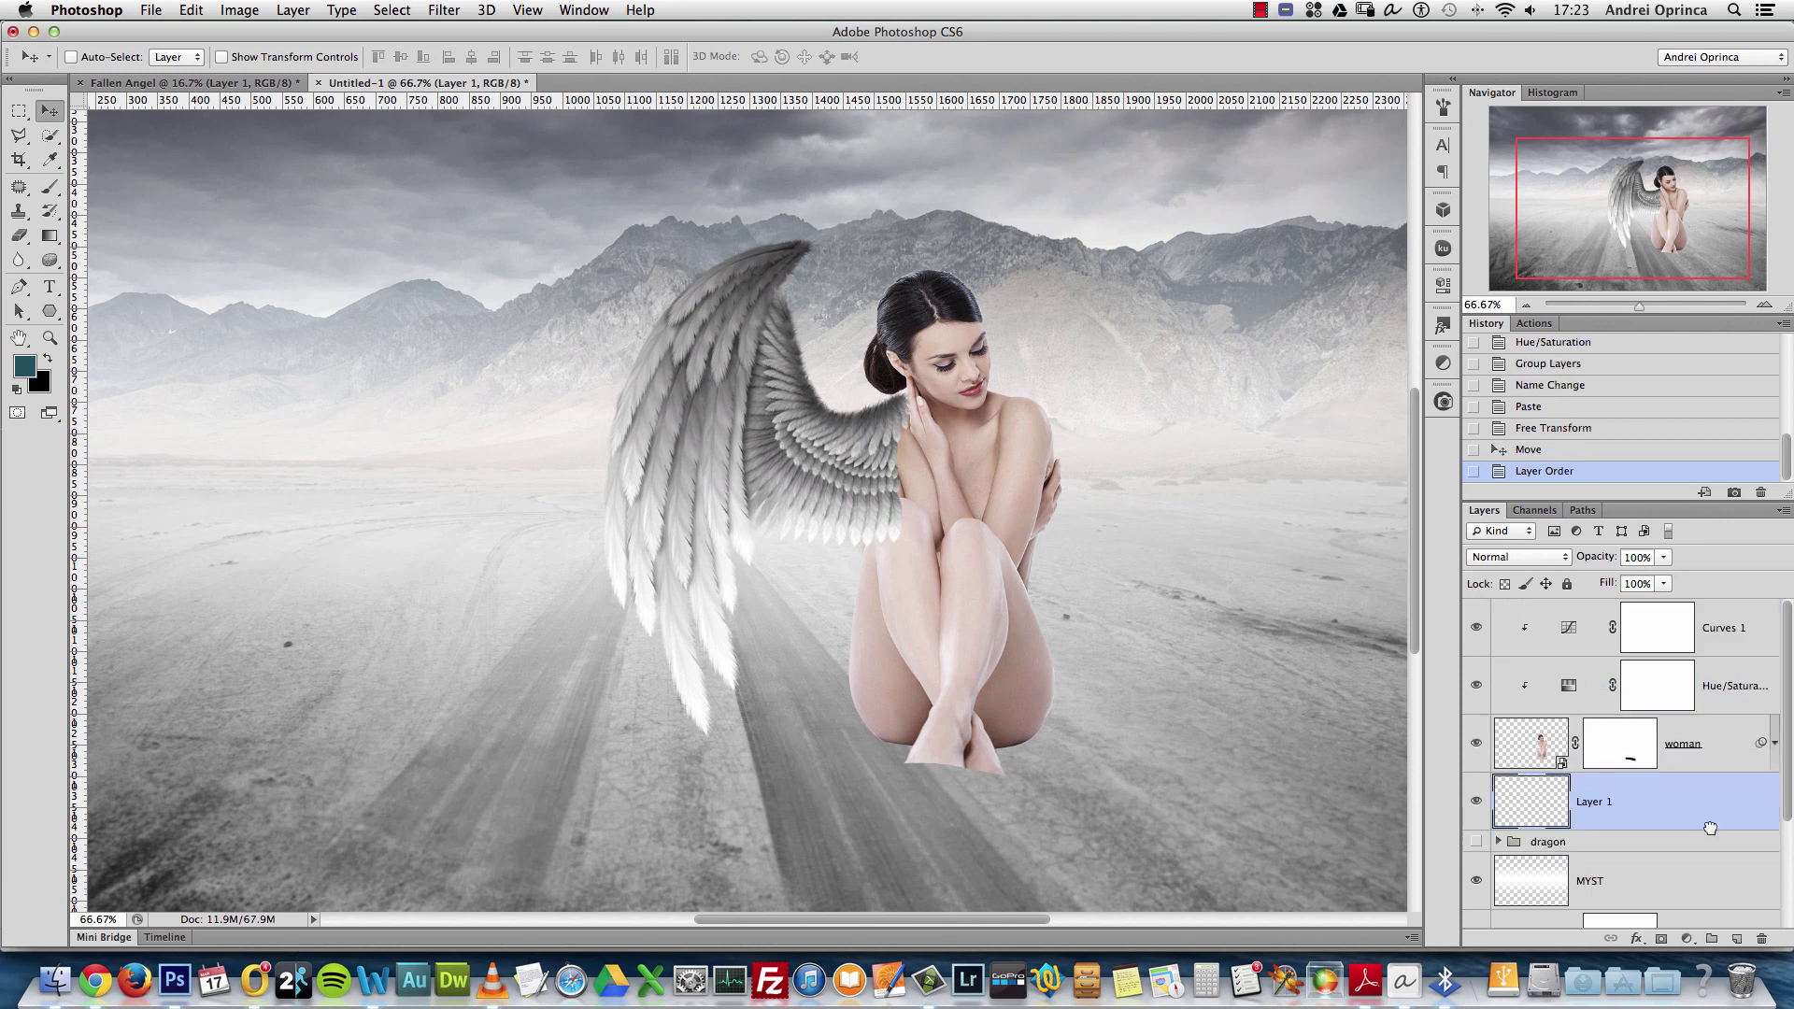
pyautogui.doubleClick(1593, 802)
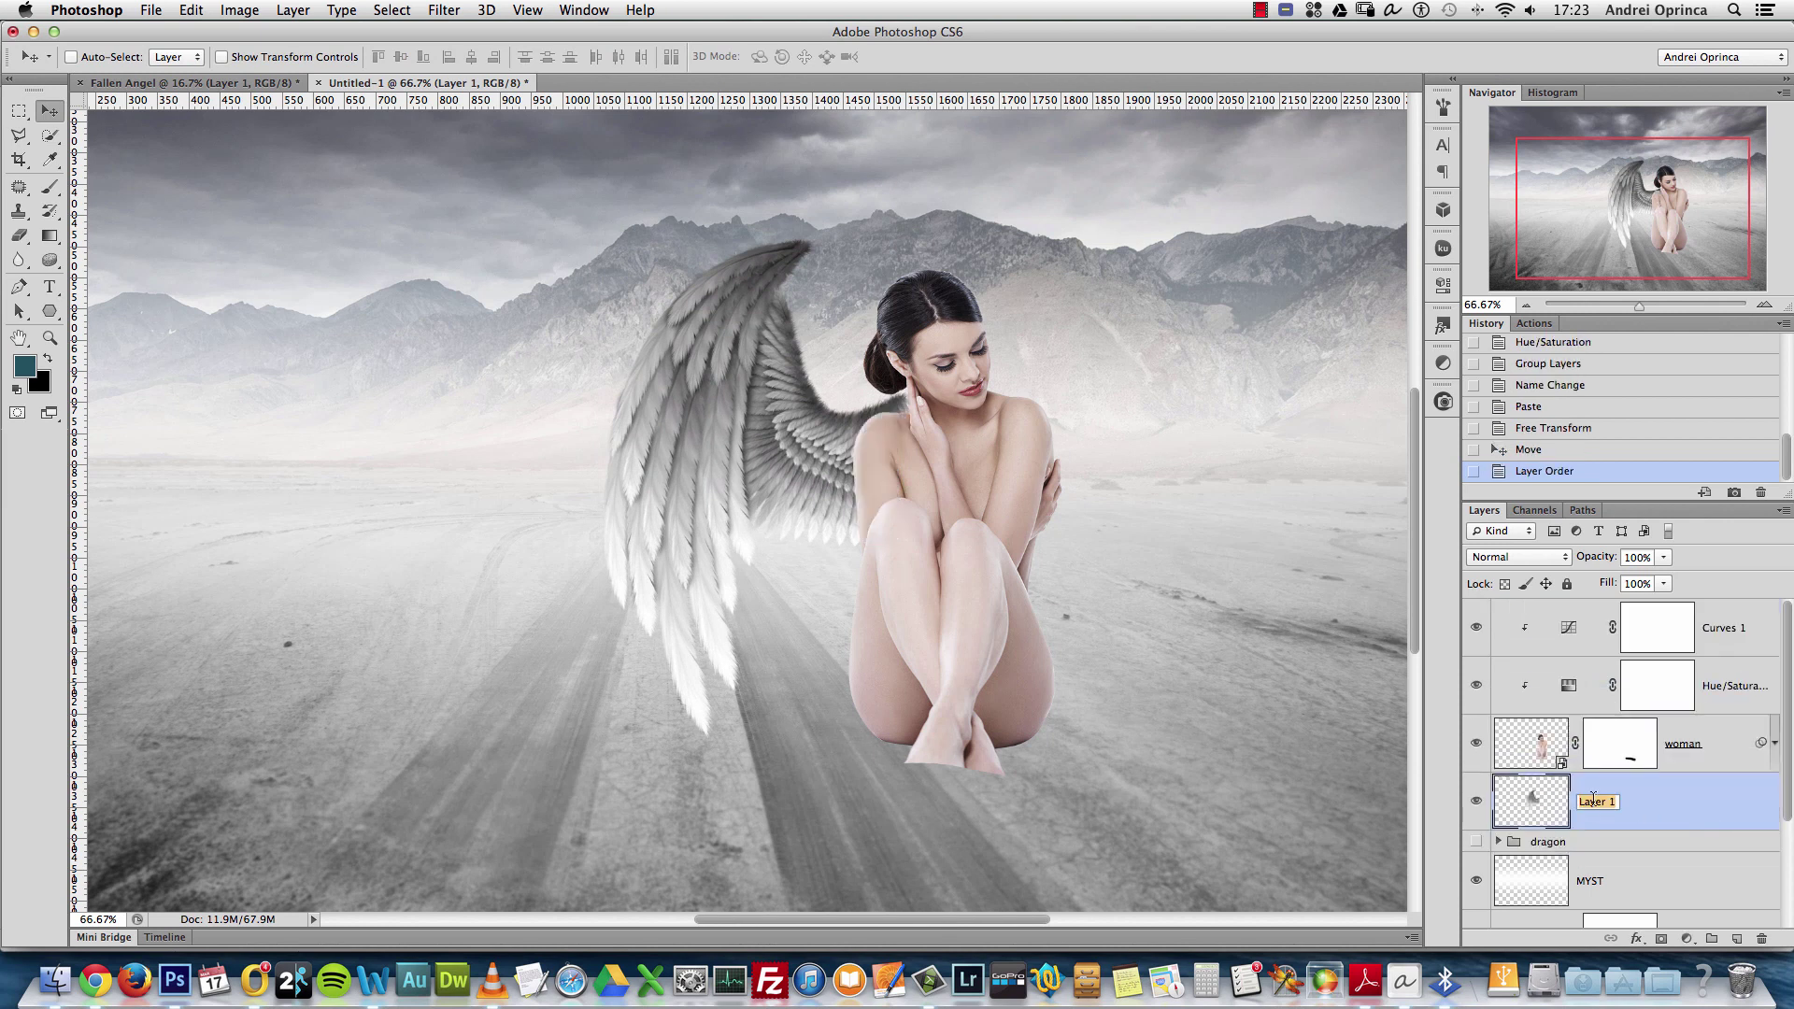
pyautogui.write('R wing')
pyautogui.press('Return')
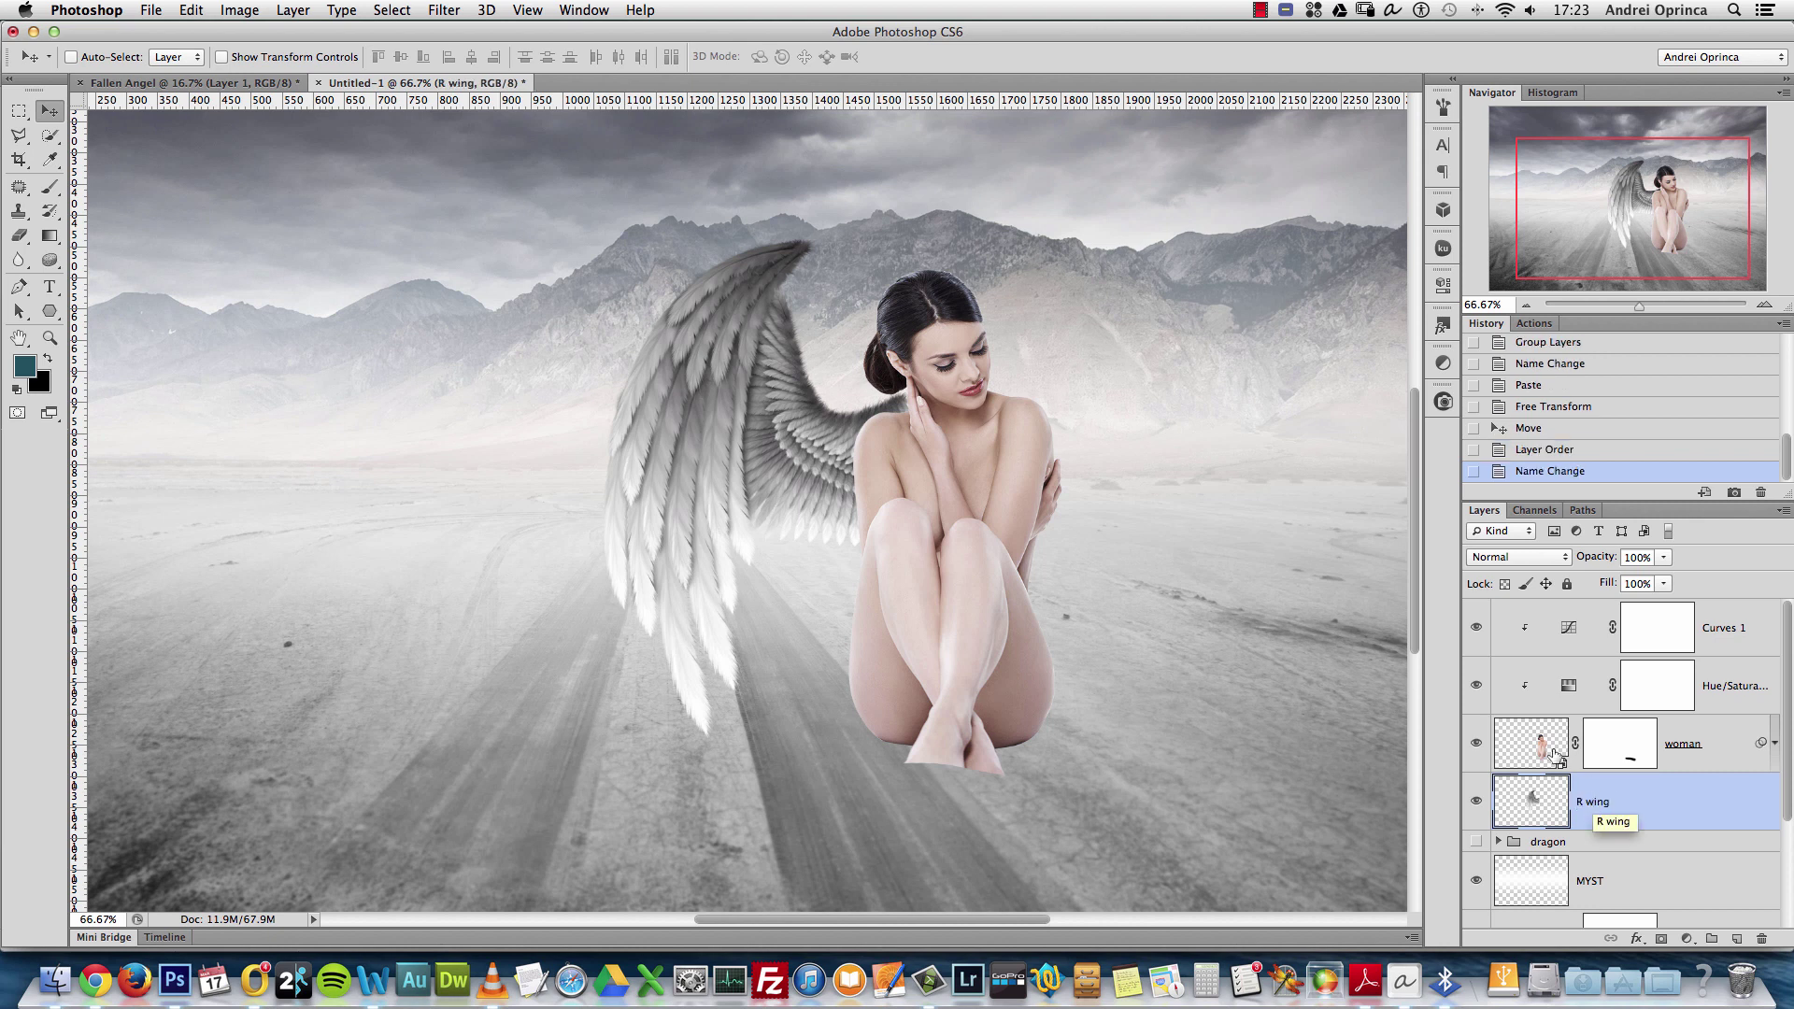
# Lower the R wing slightly and duplicate it, flipping the copy horizontally onto the woman's other side
pyautogui.moveTo(899, 436); pyautogui.dragTo(909, 456)
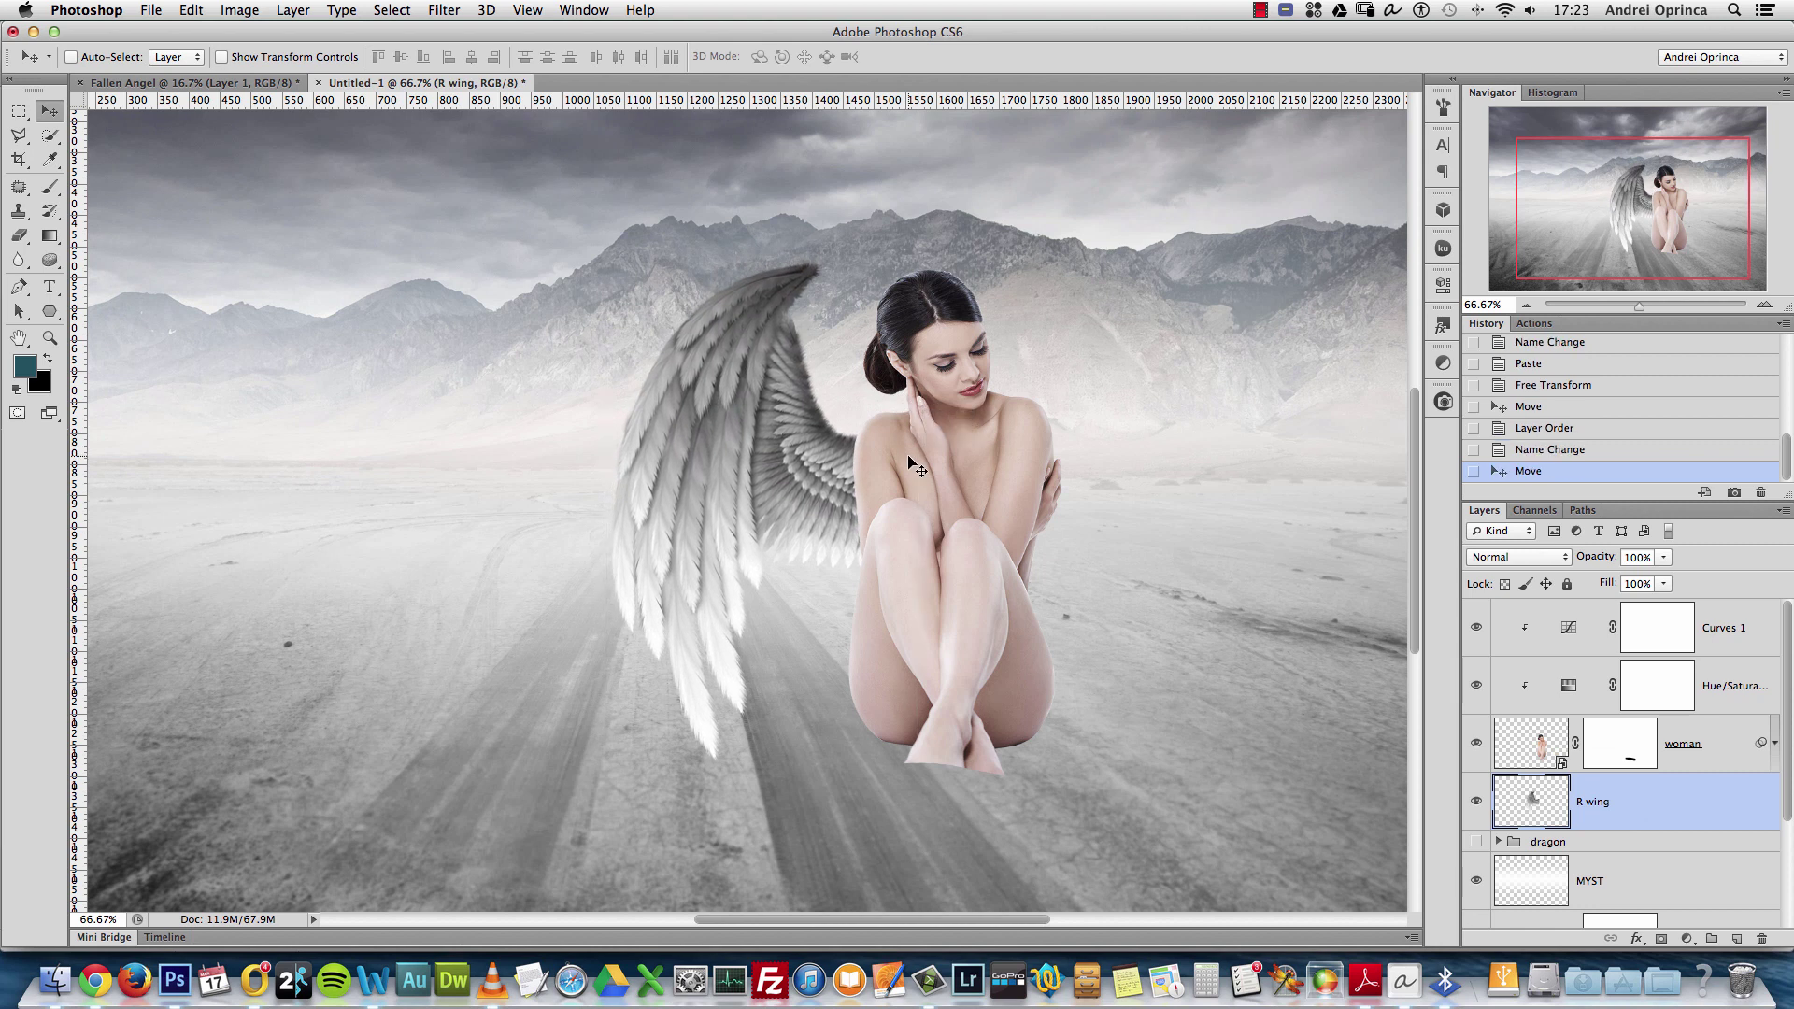
pyautogui.press('super+j')
pyautogui.press('super+t')
pyautogui.rightClick(824, 439)
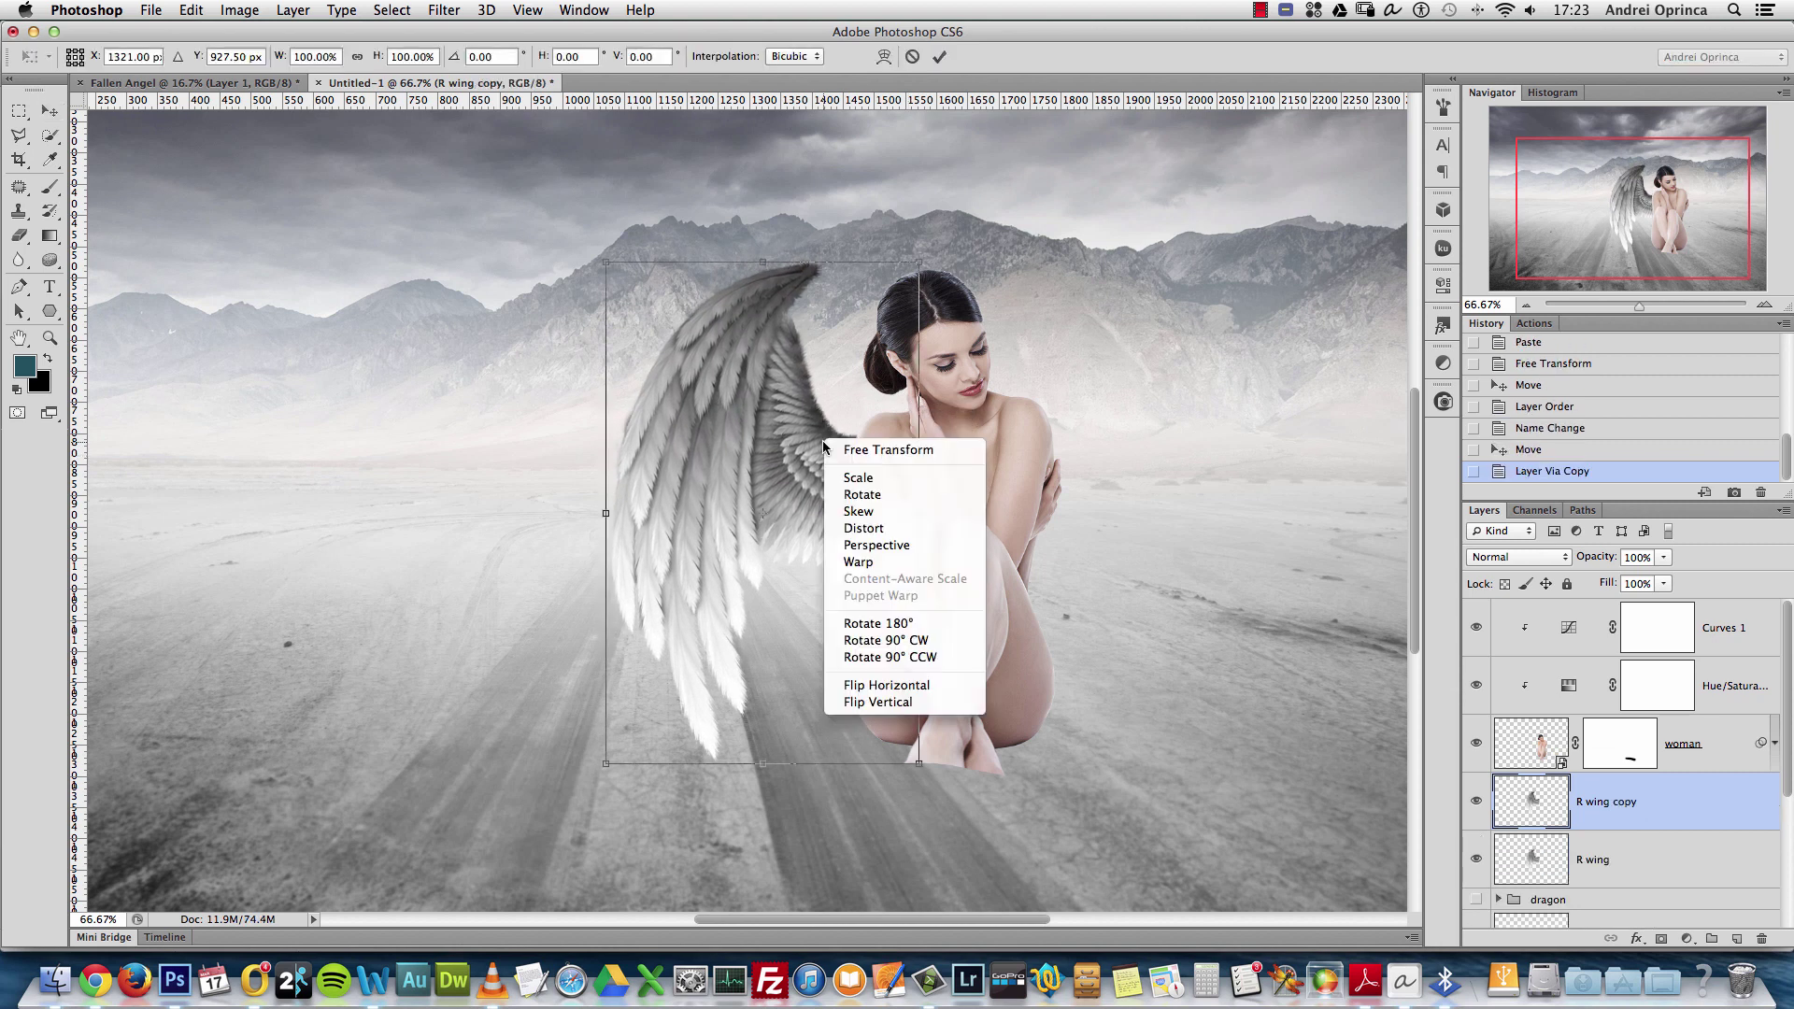
pyautogui.click(952, 685)
pyautogui.moveTo(808, 480); pyautogui.dragTo(1134, 475)
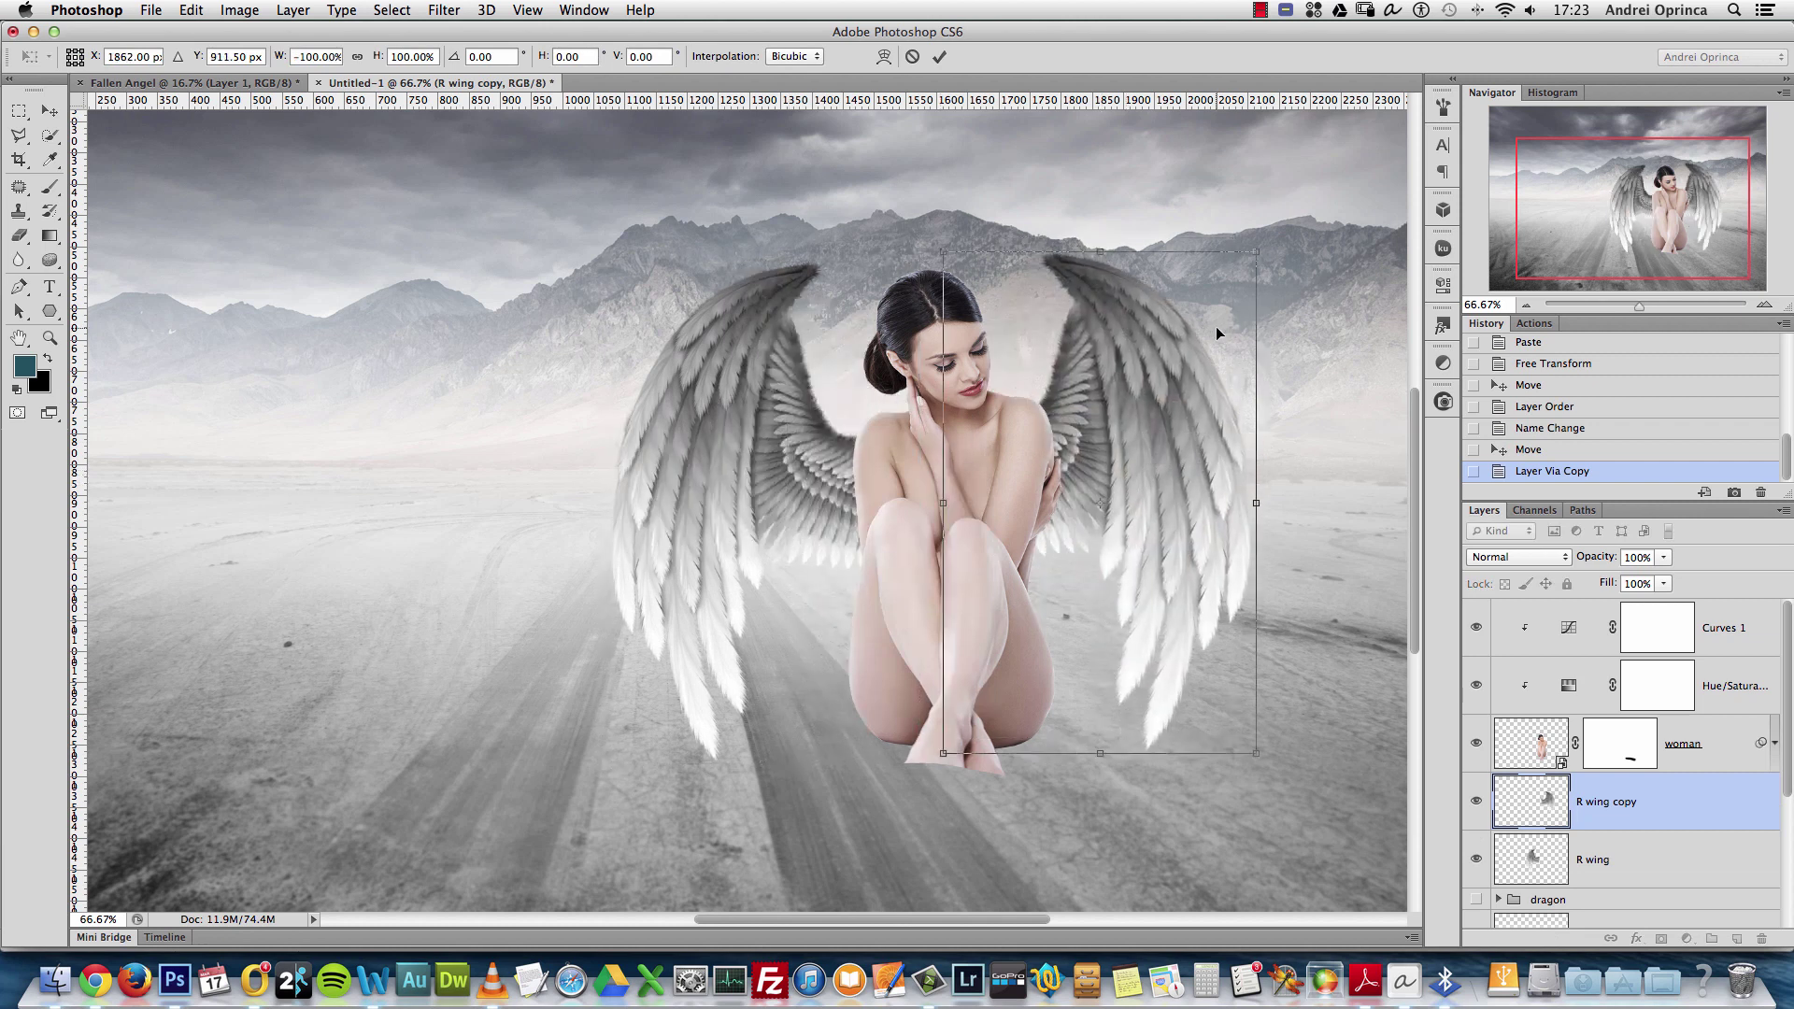
# Rotate the flipped wing copy to about -4.96° and raise it behind the woman's shoulder
pyautogui.moveTo(1278, 222); pyautogui.dragTo(1308, 245)
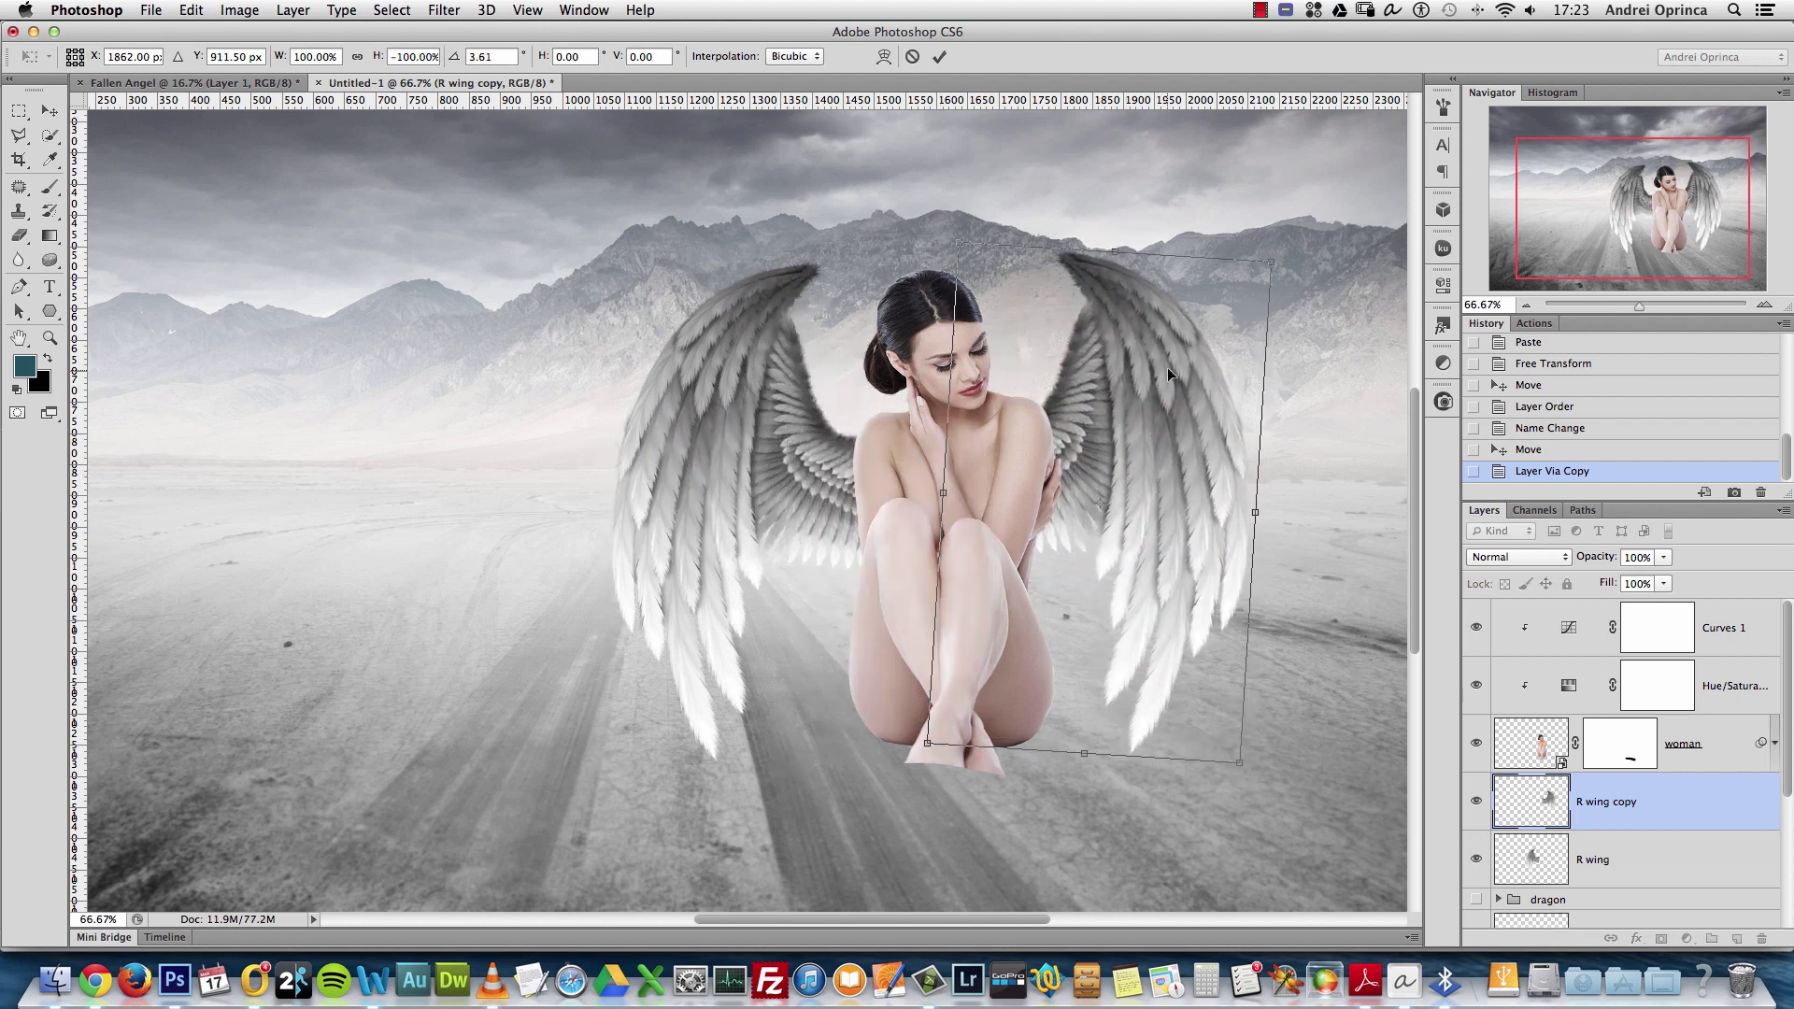
pyautogui.moveTo(1168, 374); pyautogui.dragTo(1158, 381)
pyautogui.moveTo(1295, 248); pyautogui.dragTo(1285, 280)
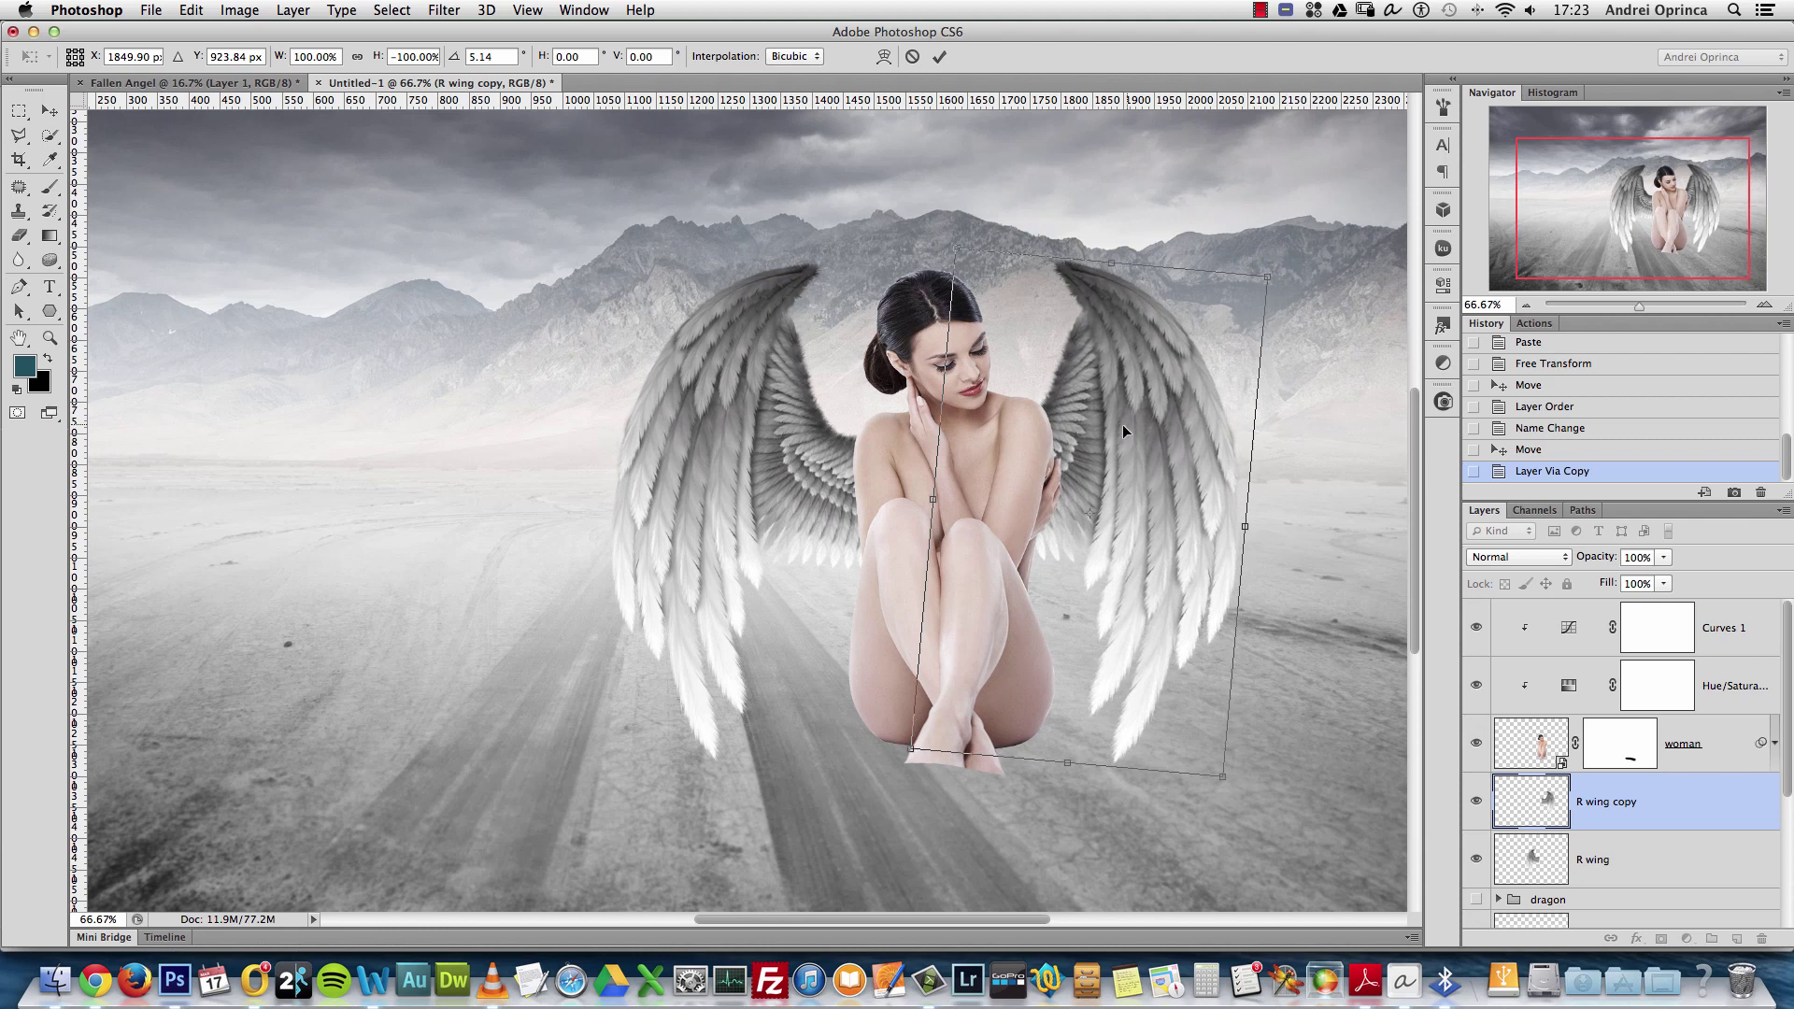
pyautogui.moveTo(1124, 424); pyautogui.dragTo(1119, 413)
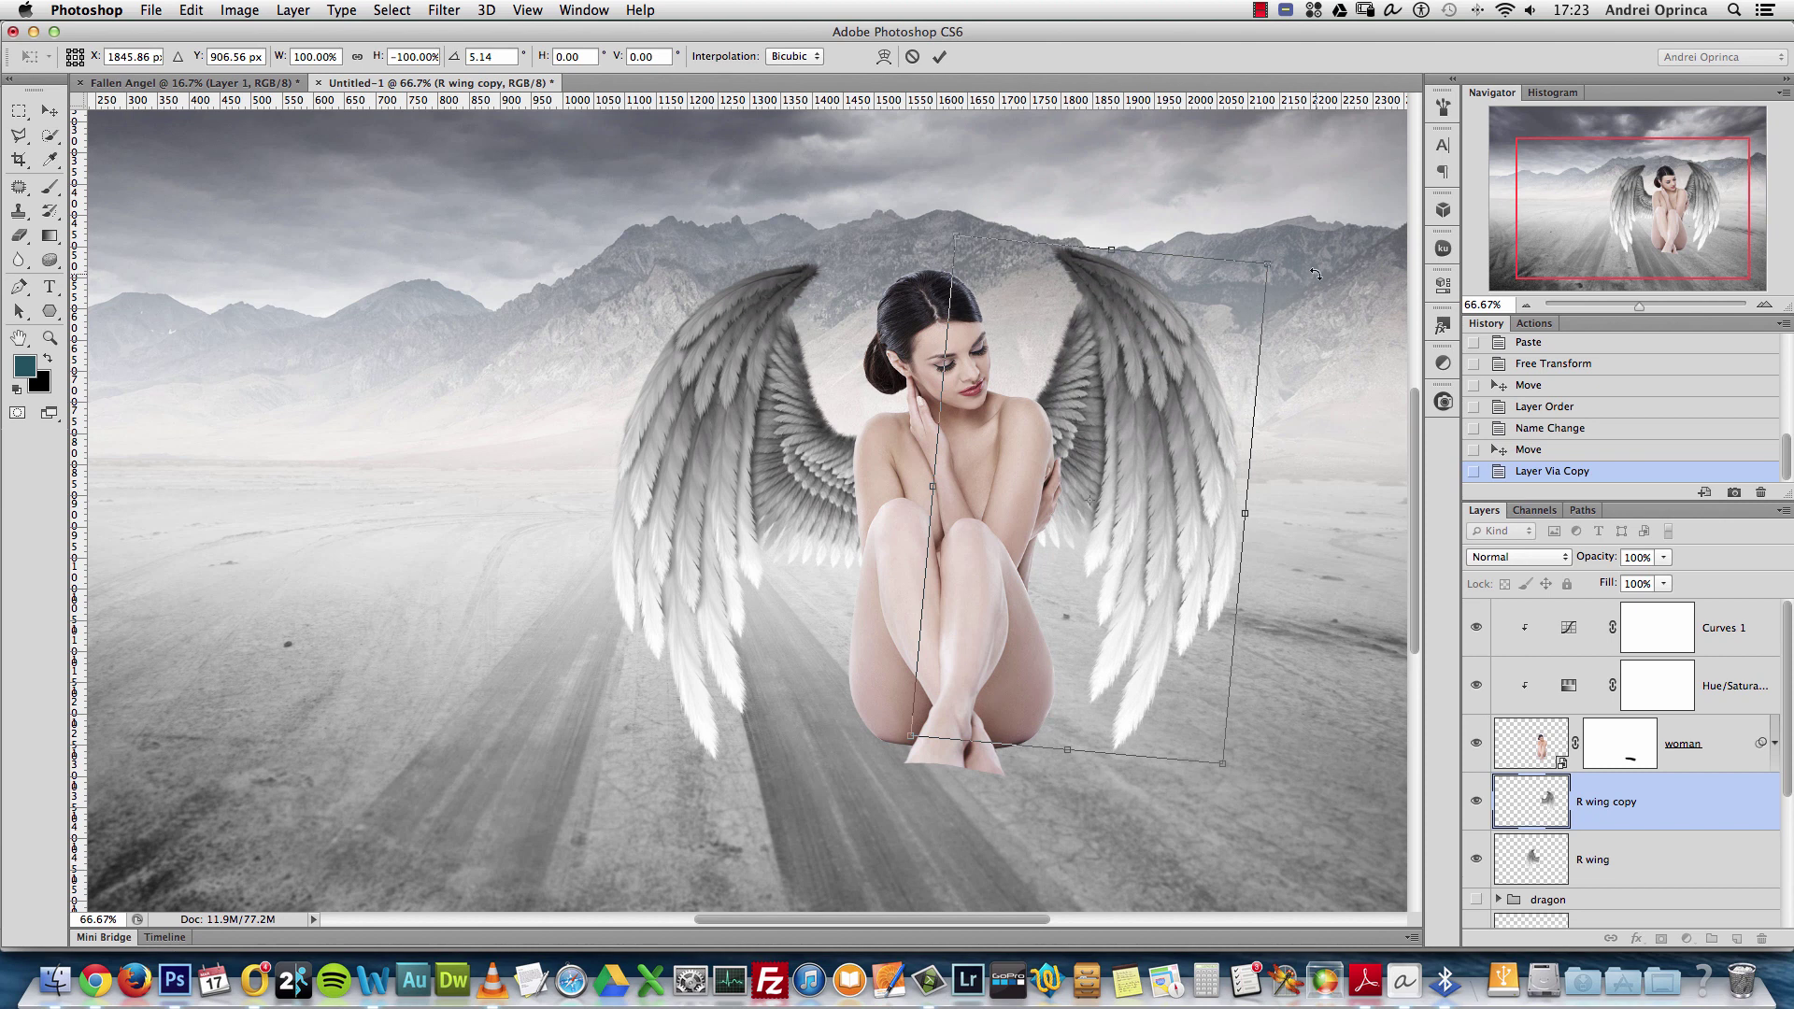
pyautogui.moveTo(1315, 274); pyautogui.dragTo(1284, 222)
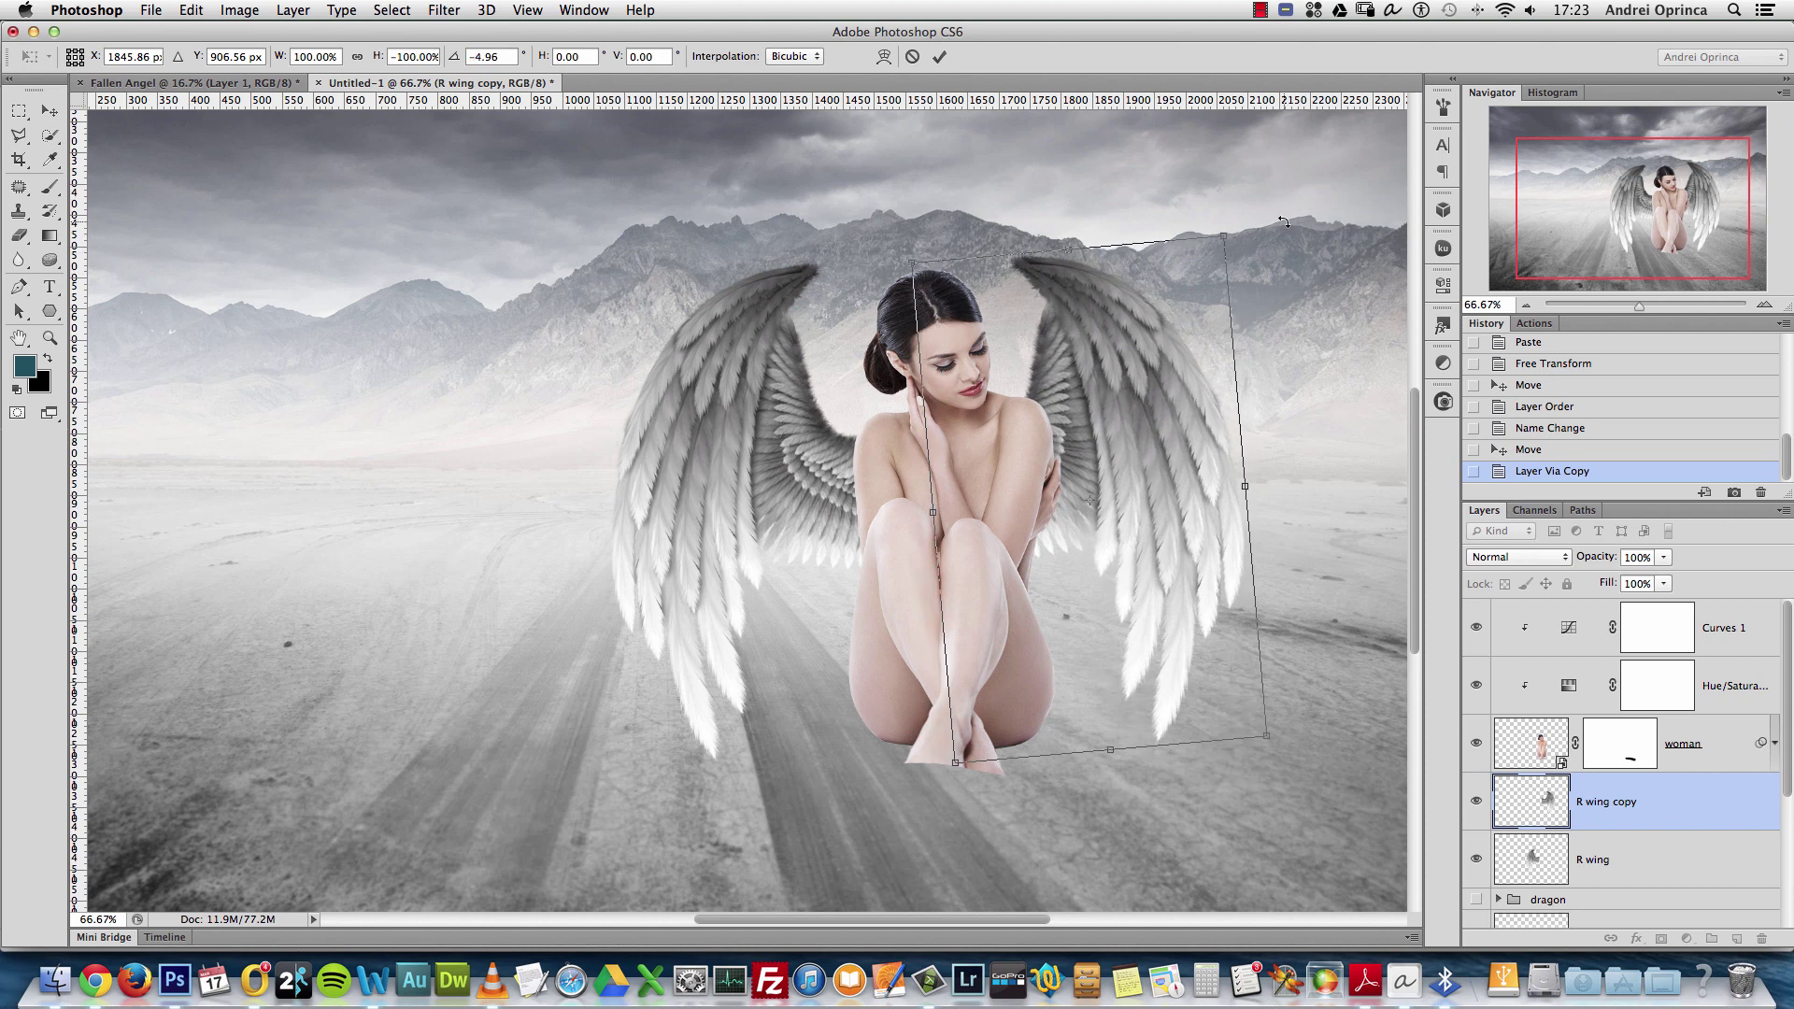
pyautogui.moveTo(1136, 452); pyautogui.dragTo(1129, 434)
pyautogui.press('Return')
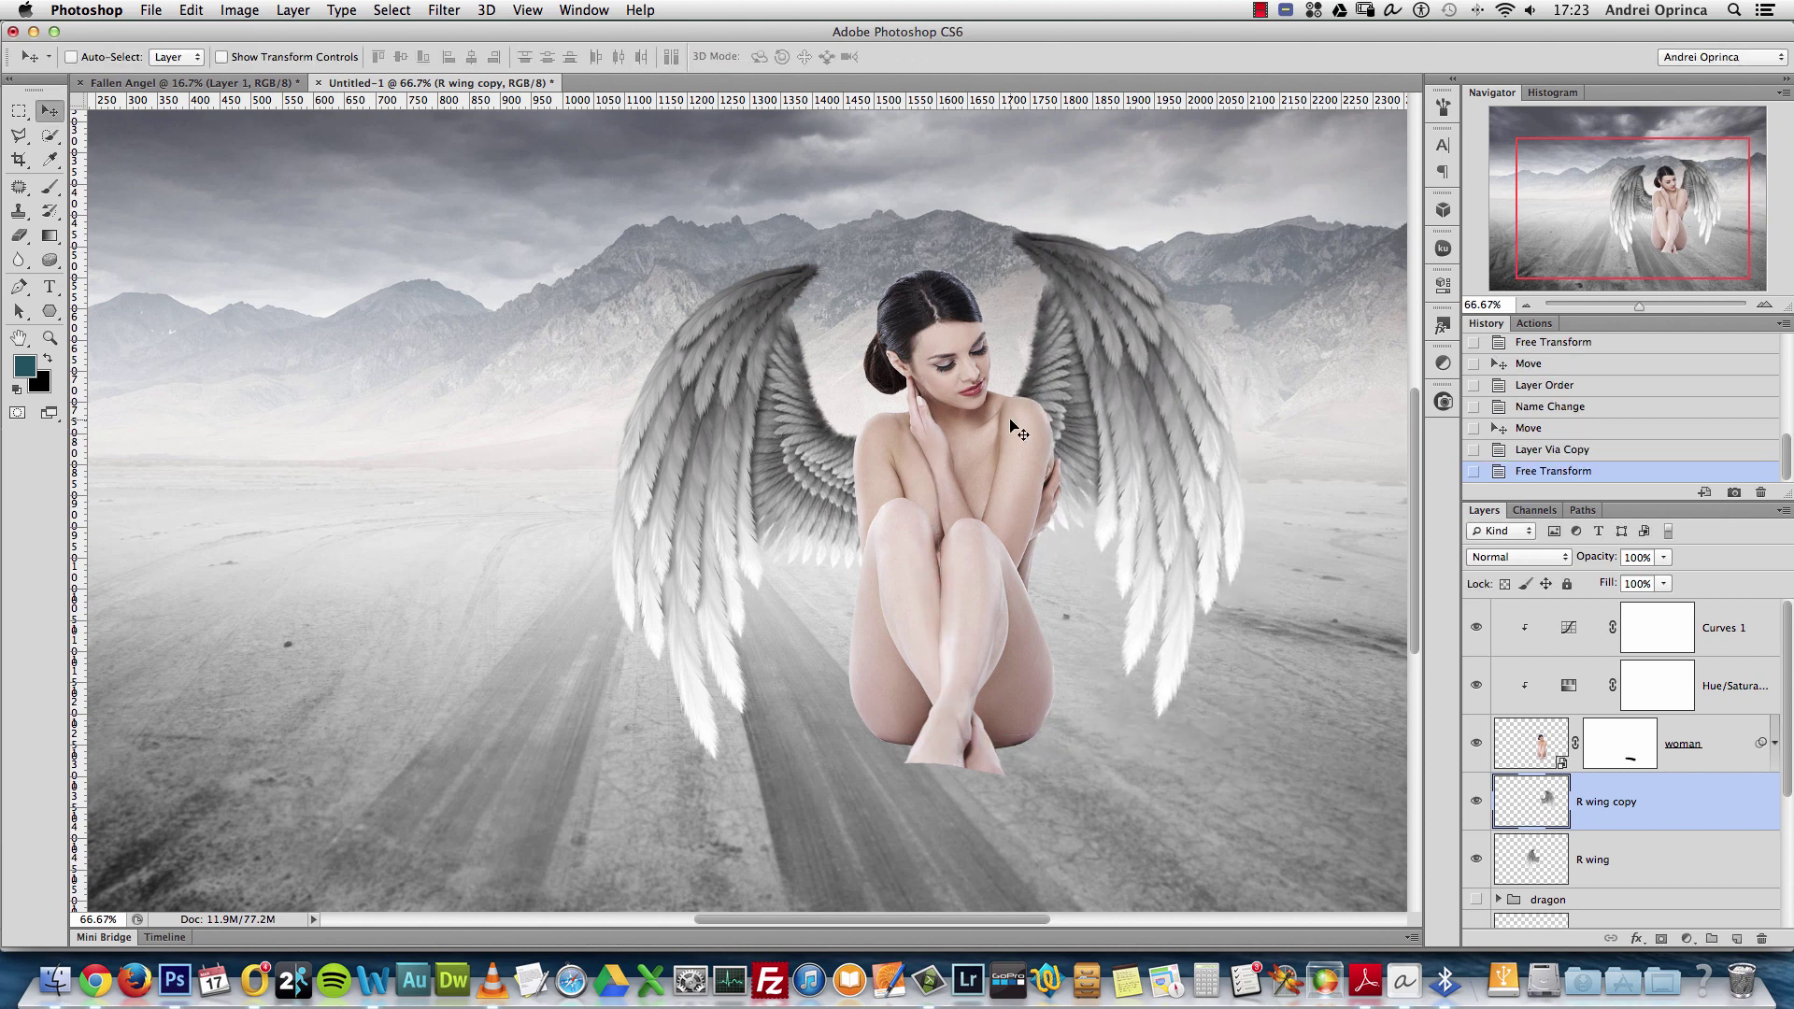
pyautogui.moveTo(794, 457); pyautogui.dragTo(789, 450)
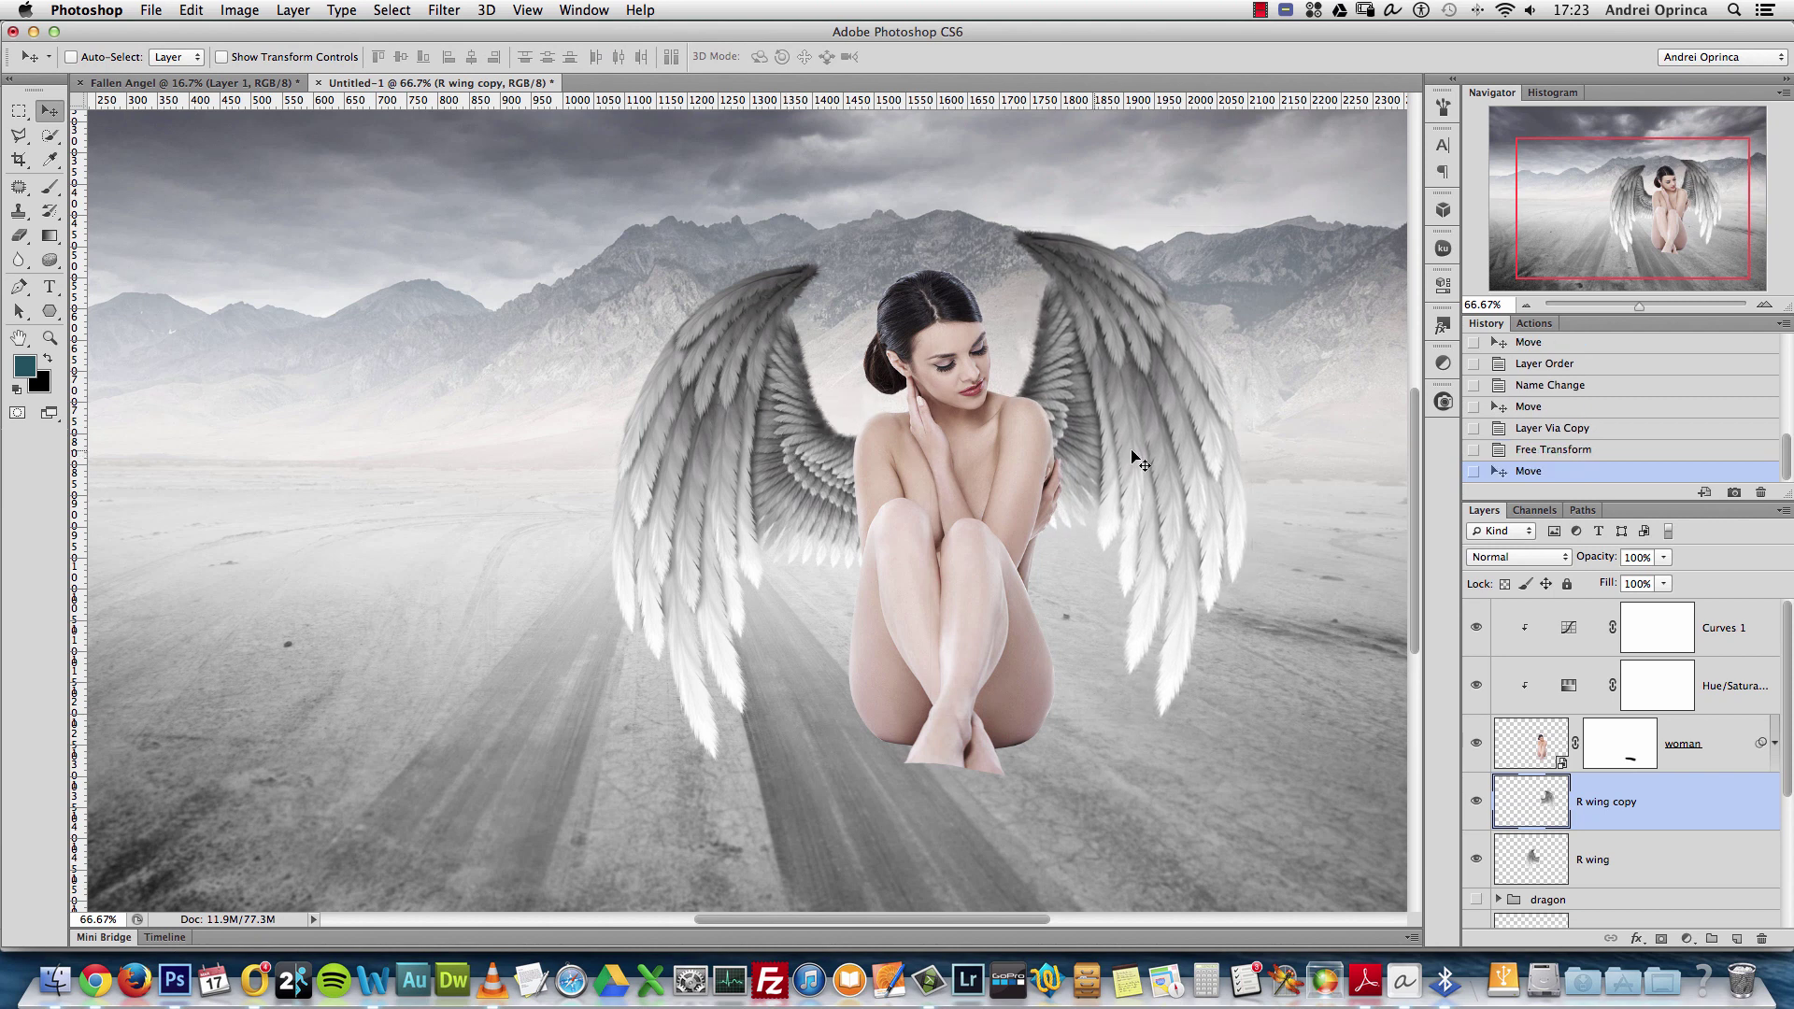
# Rotate the original R wing by about -3.48° and shift it slightly closer to the woman's back
pyautogui.press('super+t')
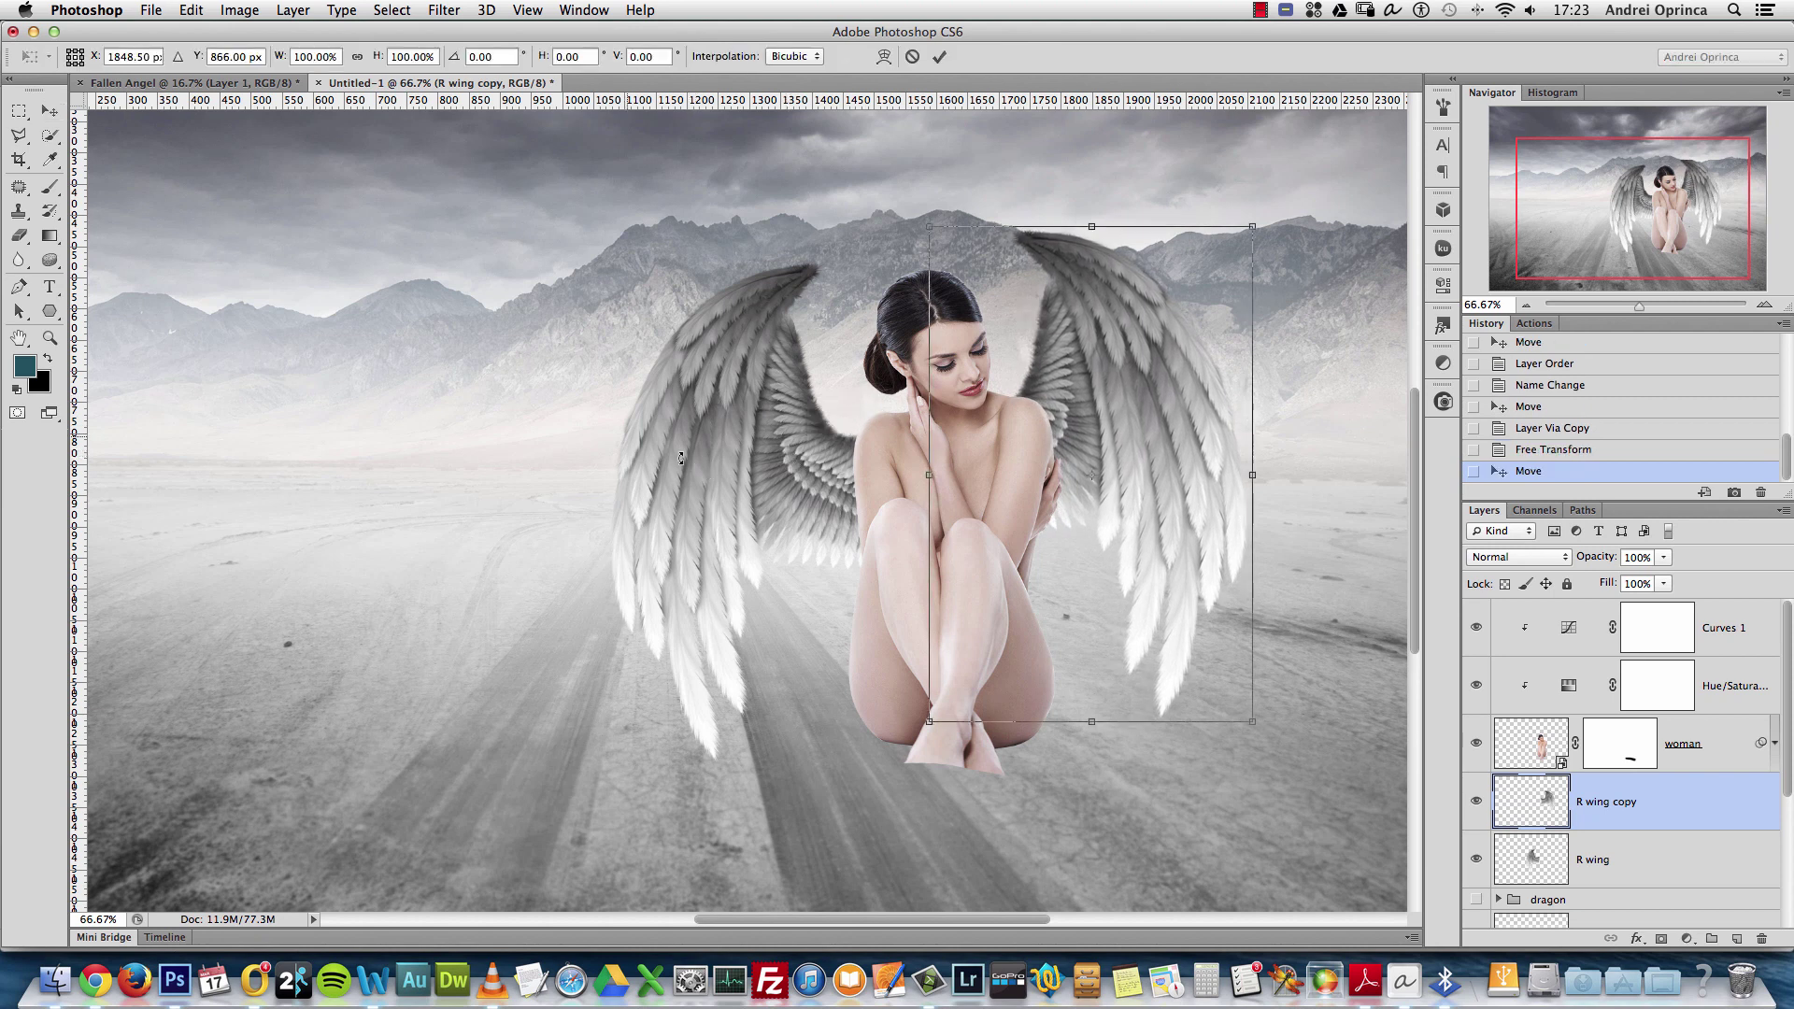
pyautogui.press('Escape')
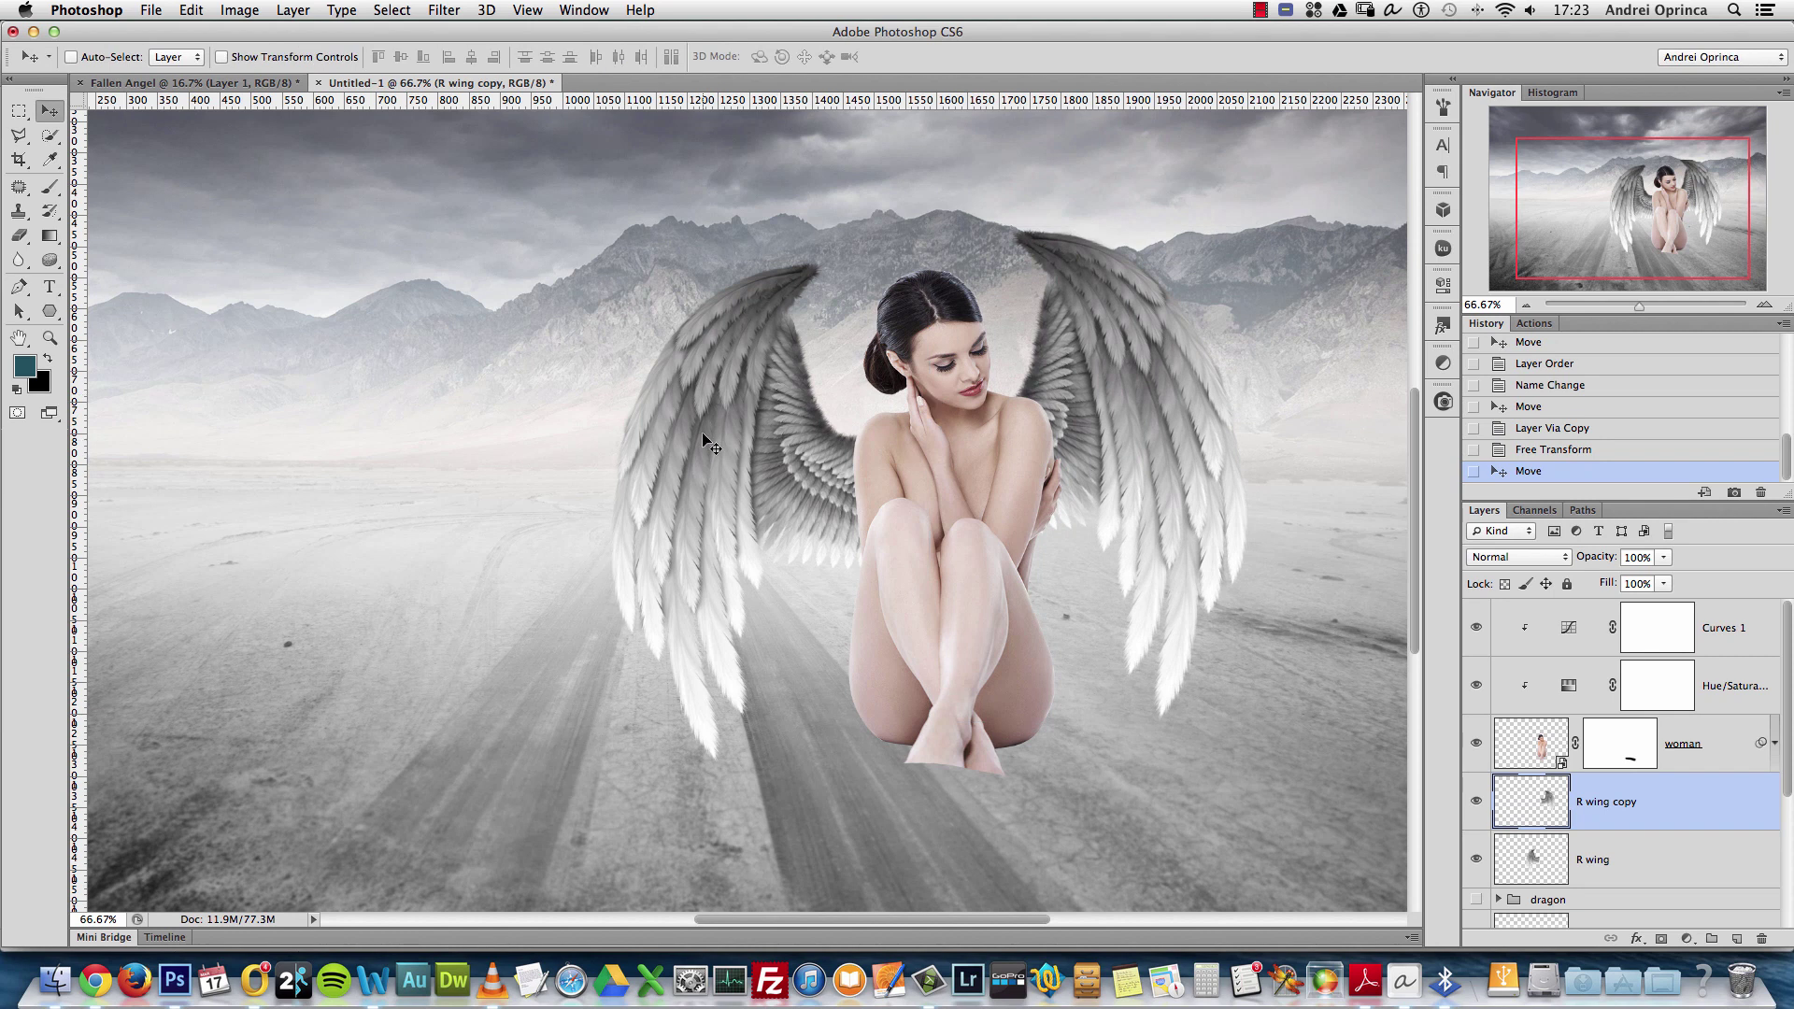
pyautogui.hotkey('alt', '[')
pyautogui.moveTo(716, 486); pyautogui.dragTo(708, 504)
pyautogui.hotkey('ctrl', 't')
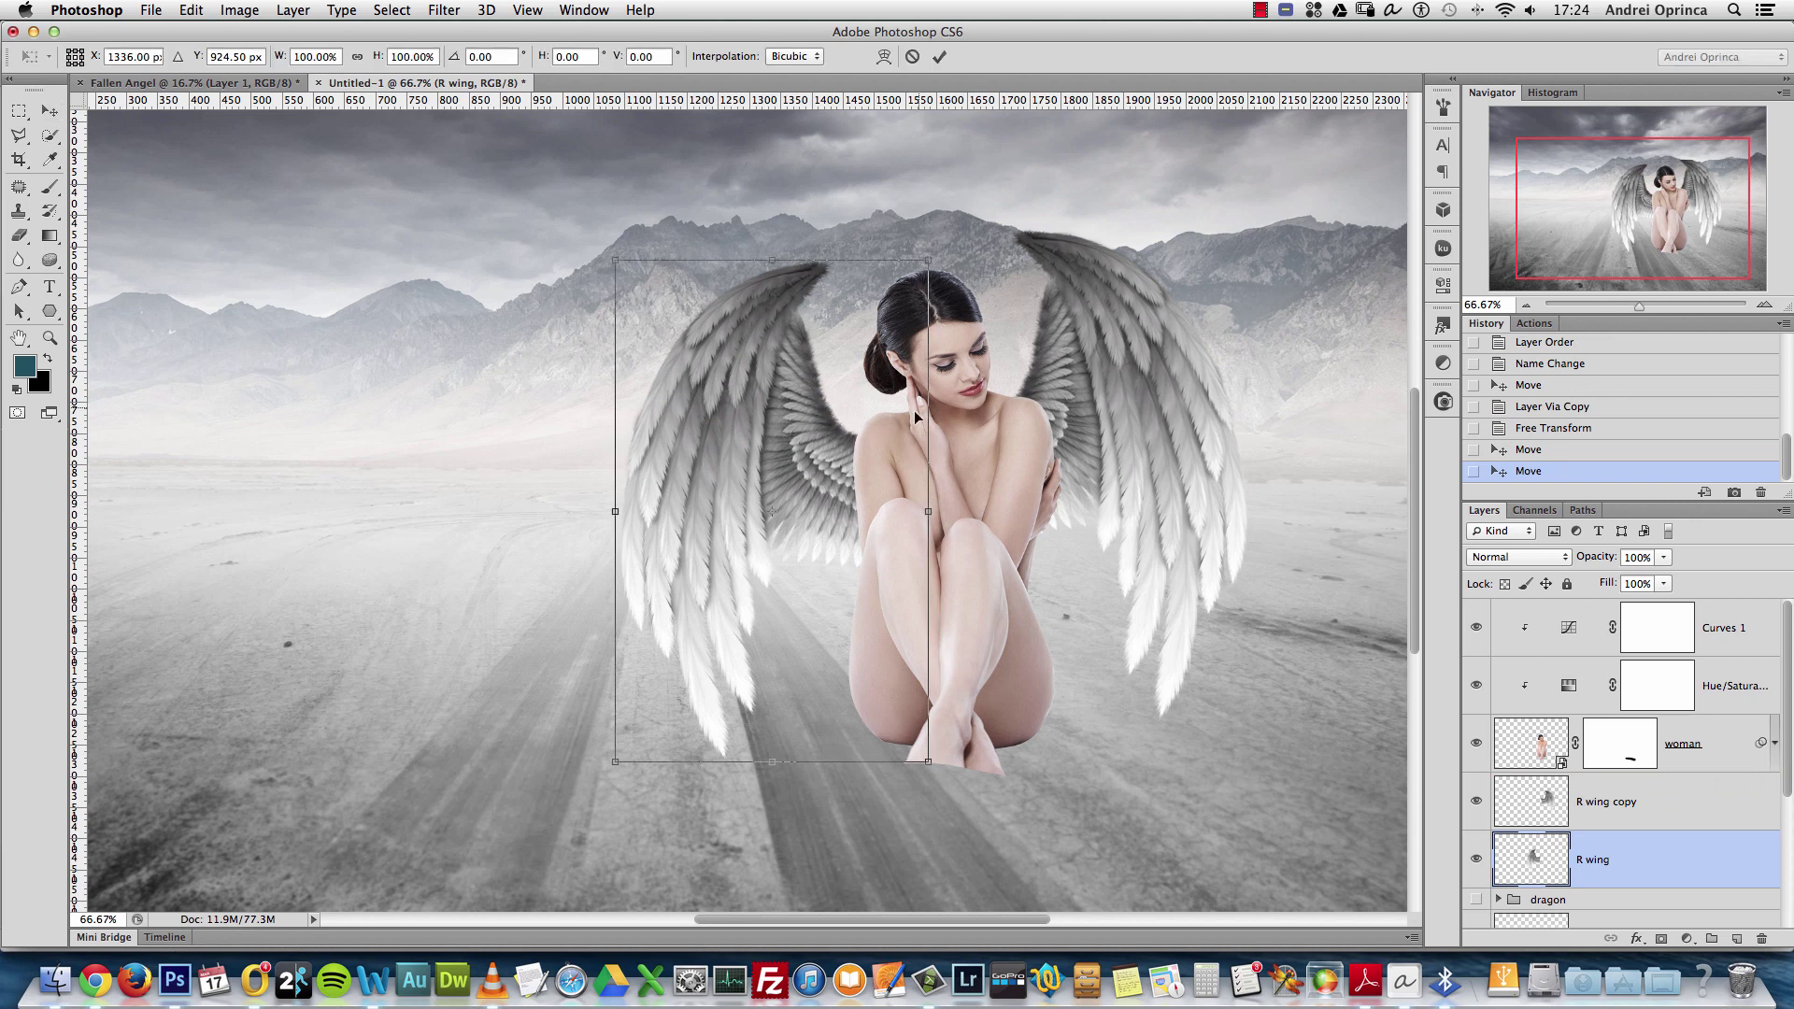
pyautogui.moveTo(991, 241); pyautogui.dragTo(1005, 267)
pyautogui.moveTo(840, 434); pyautogui.dragTo(845, 442)
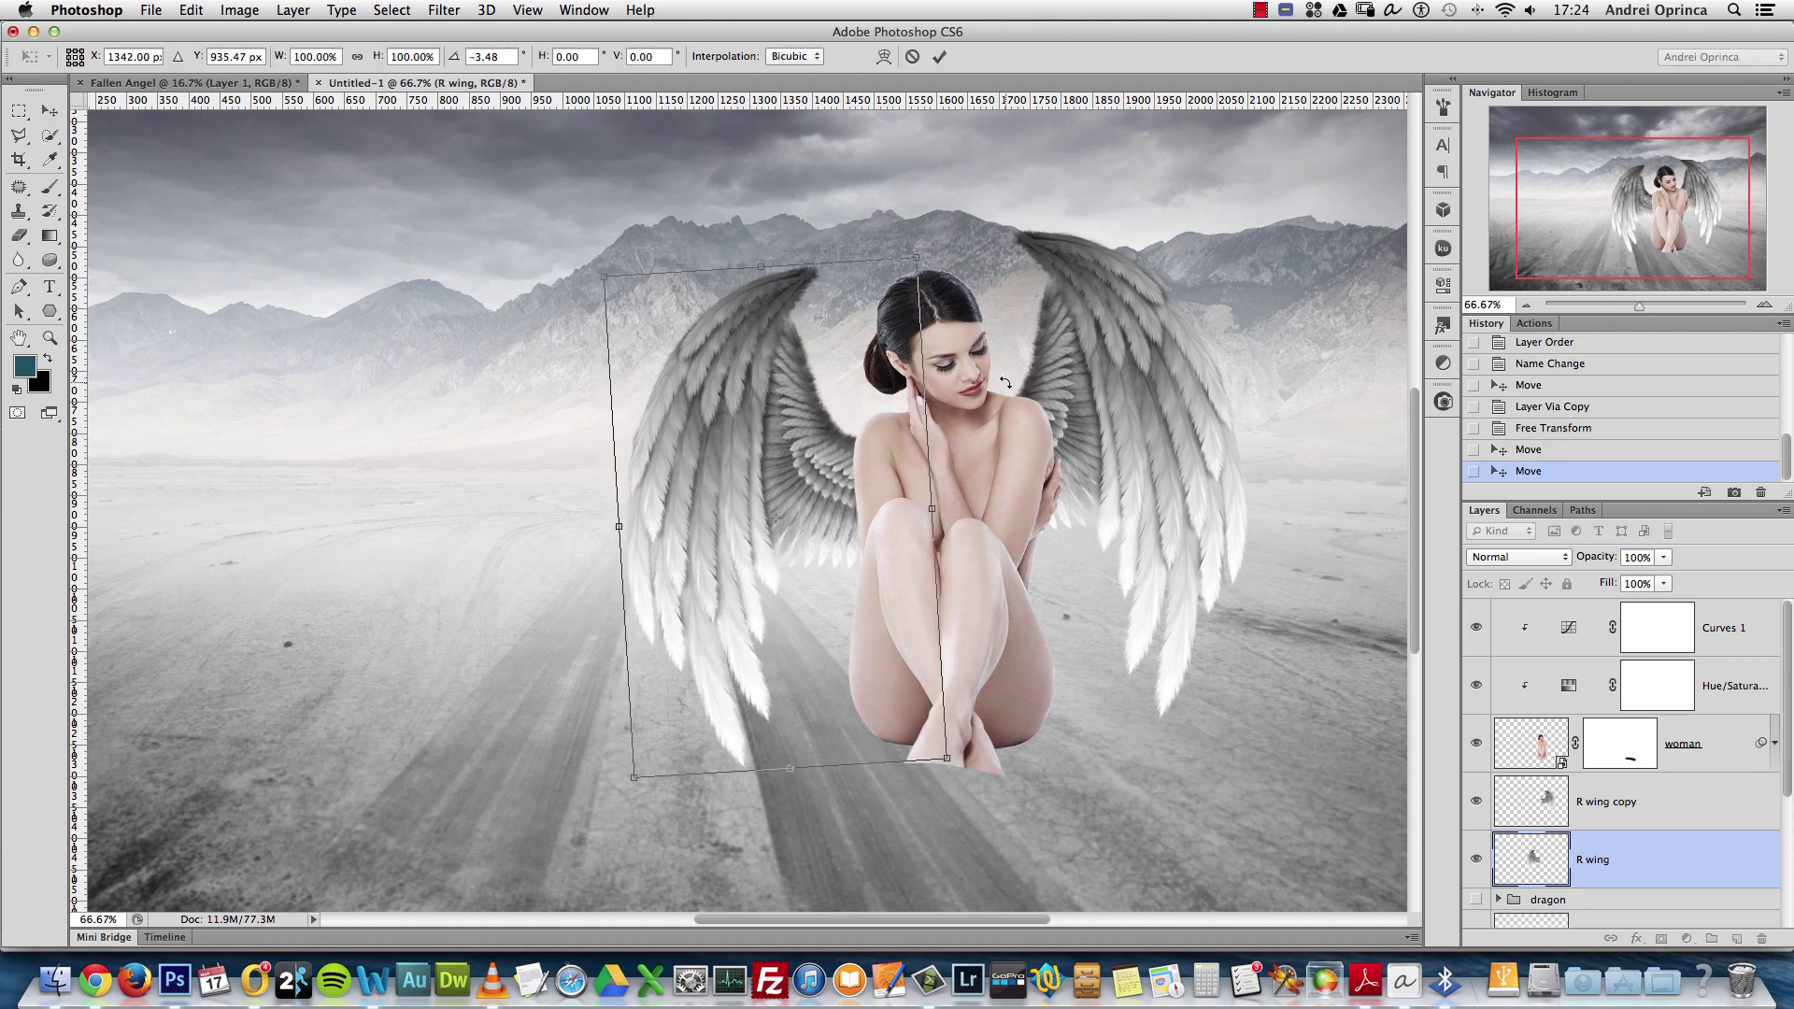
pyautogui.press('Return')
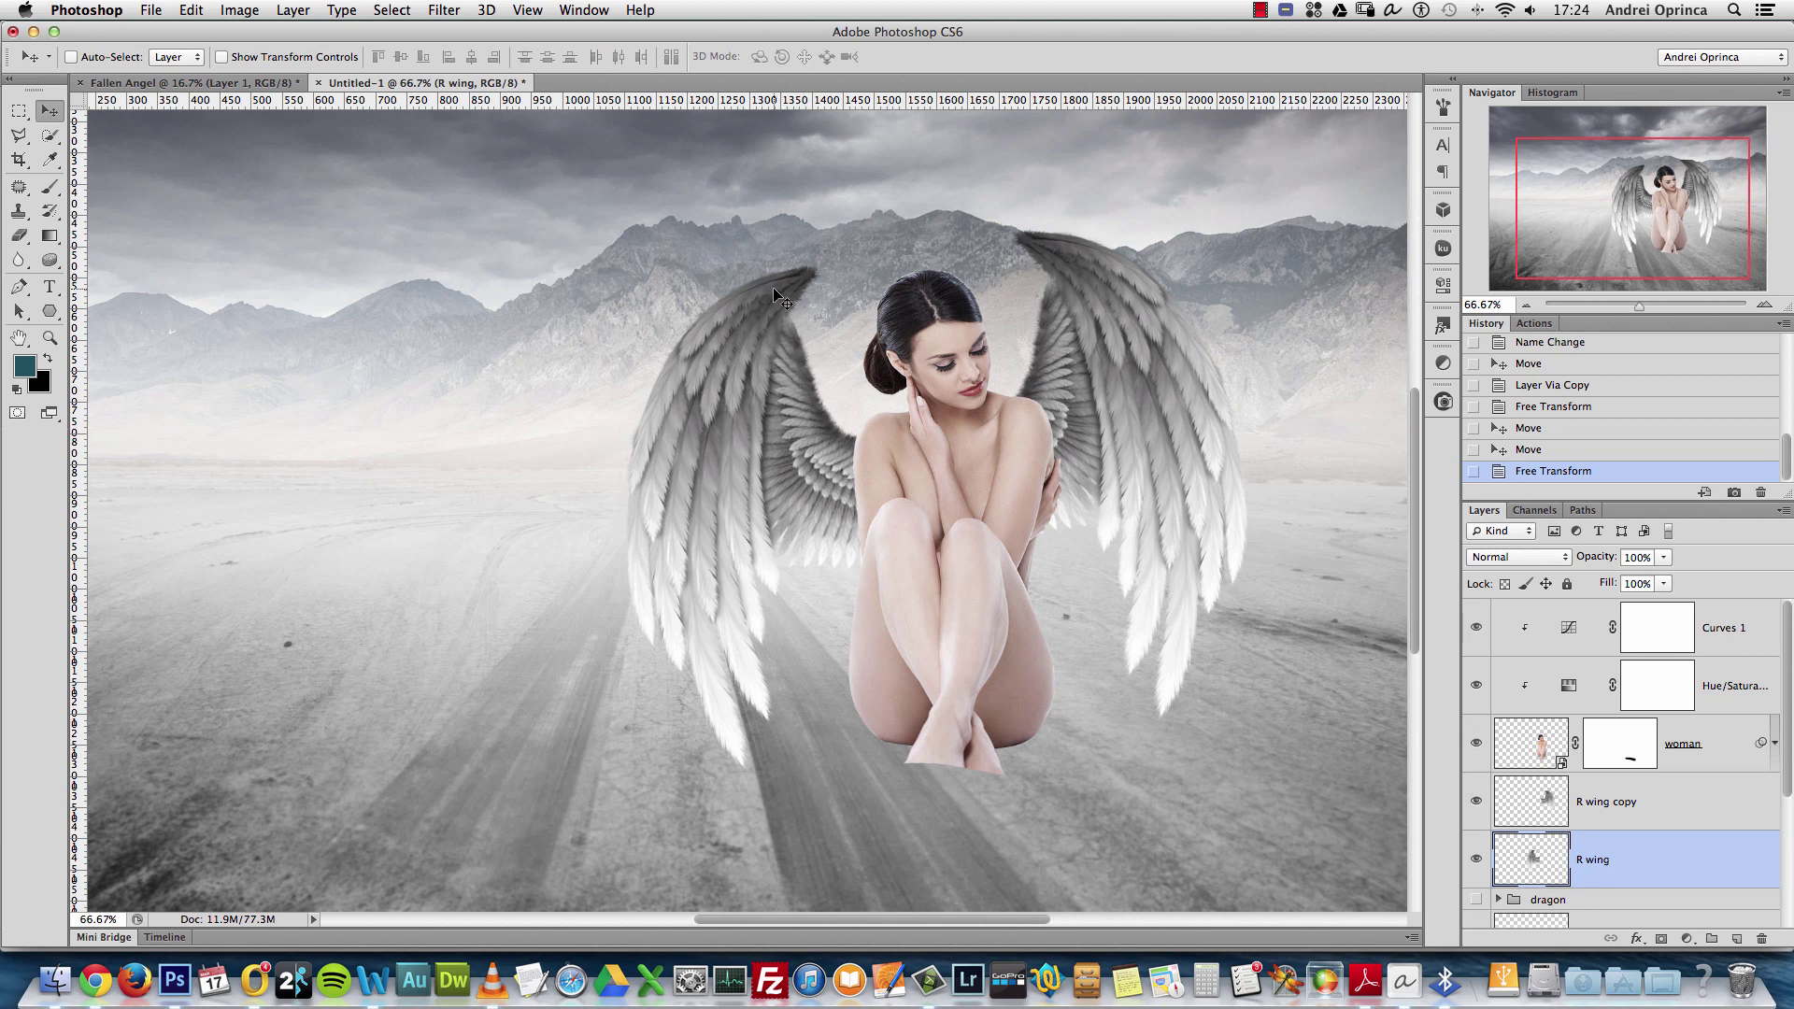
# Open the skeleton image Depositphotos_13453109_original.jpg from the Fallen angel folder
pyautogui.press('super+o')
pyautogui.click(1731, 160)
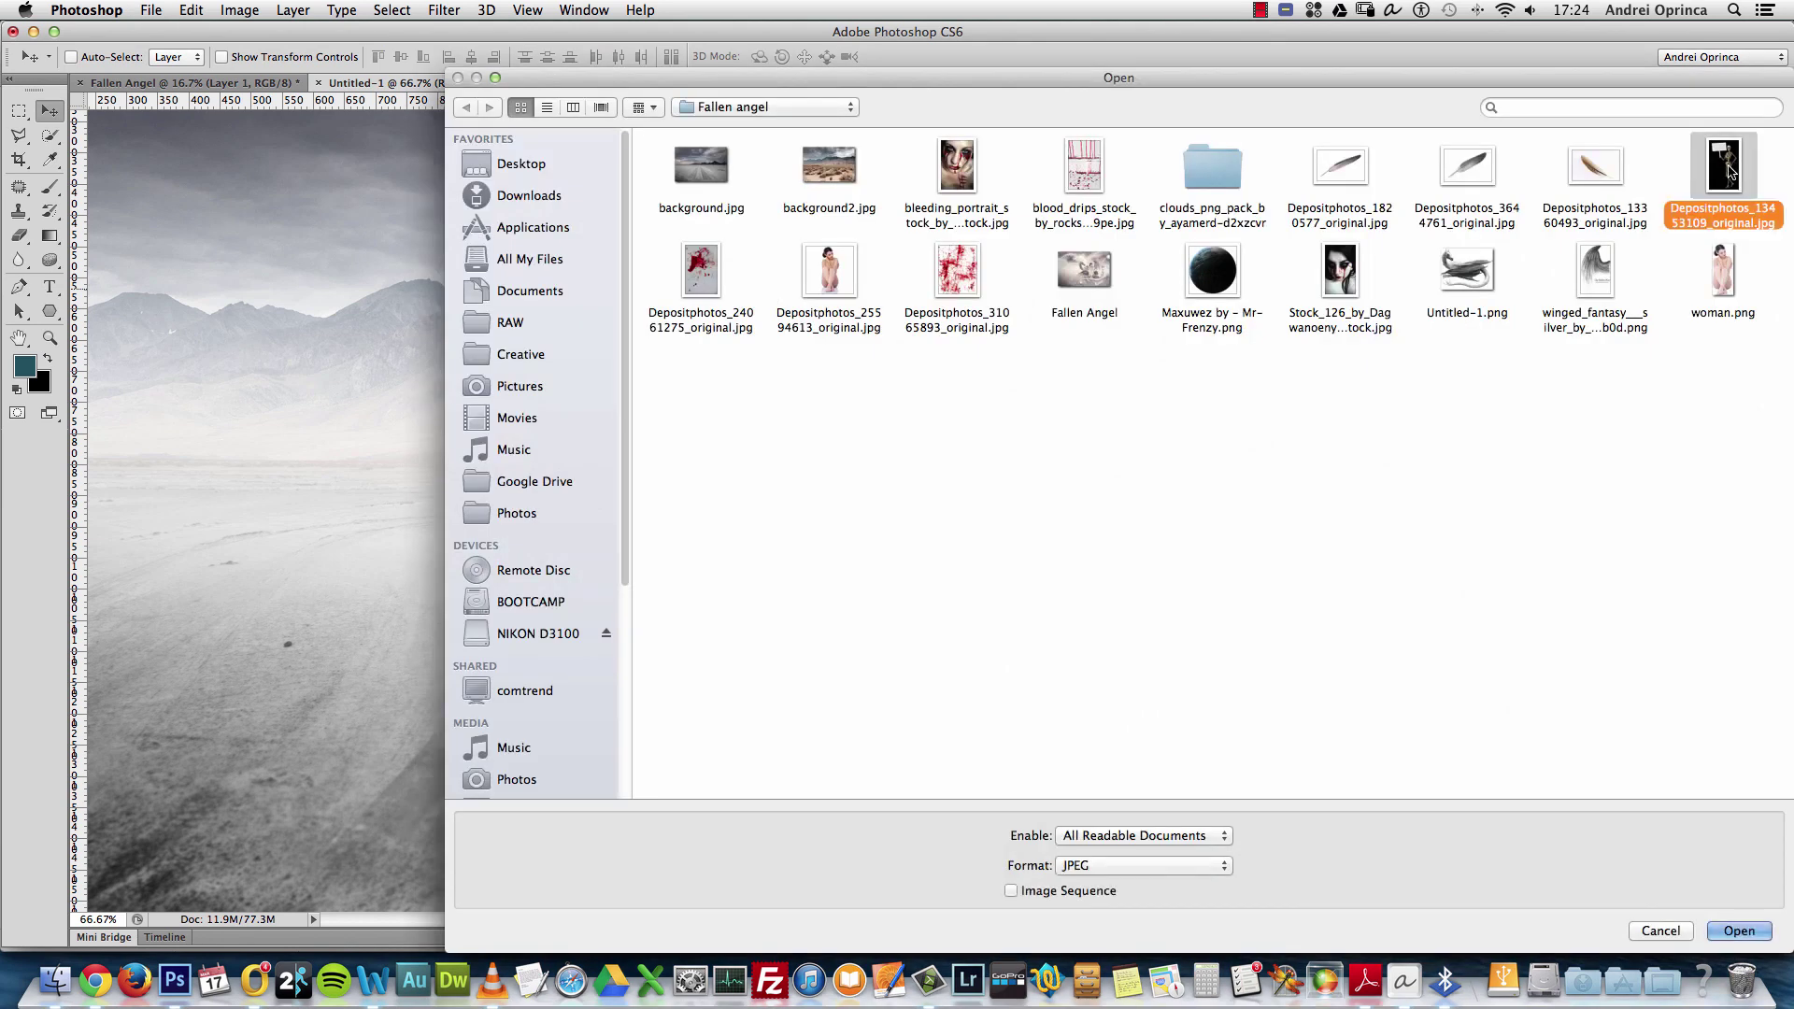
pyautogui.click(1743, 932)
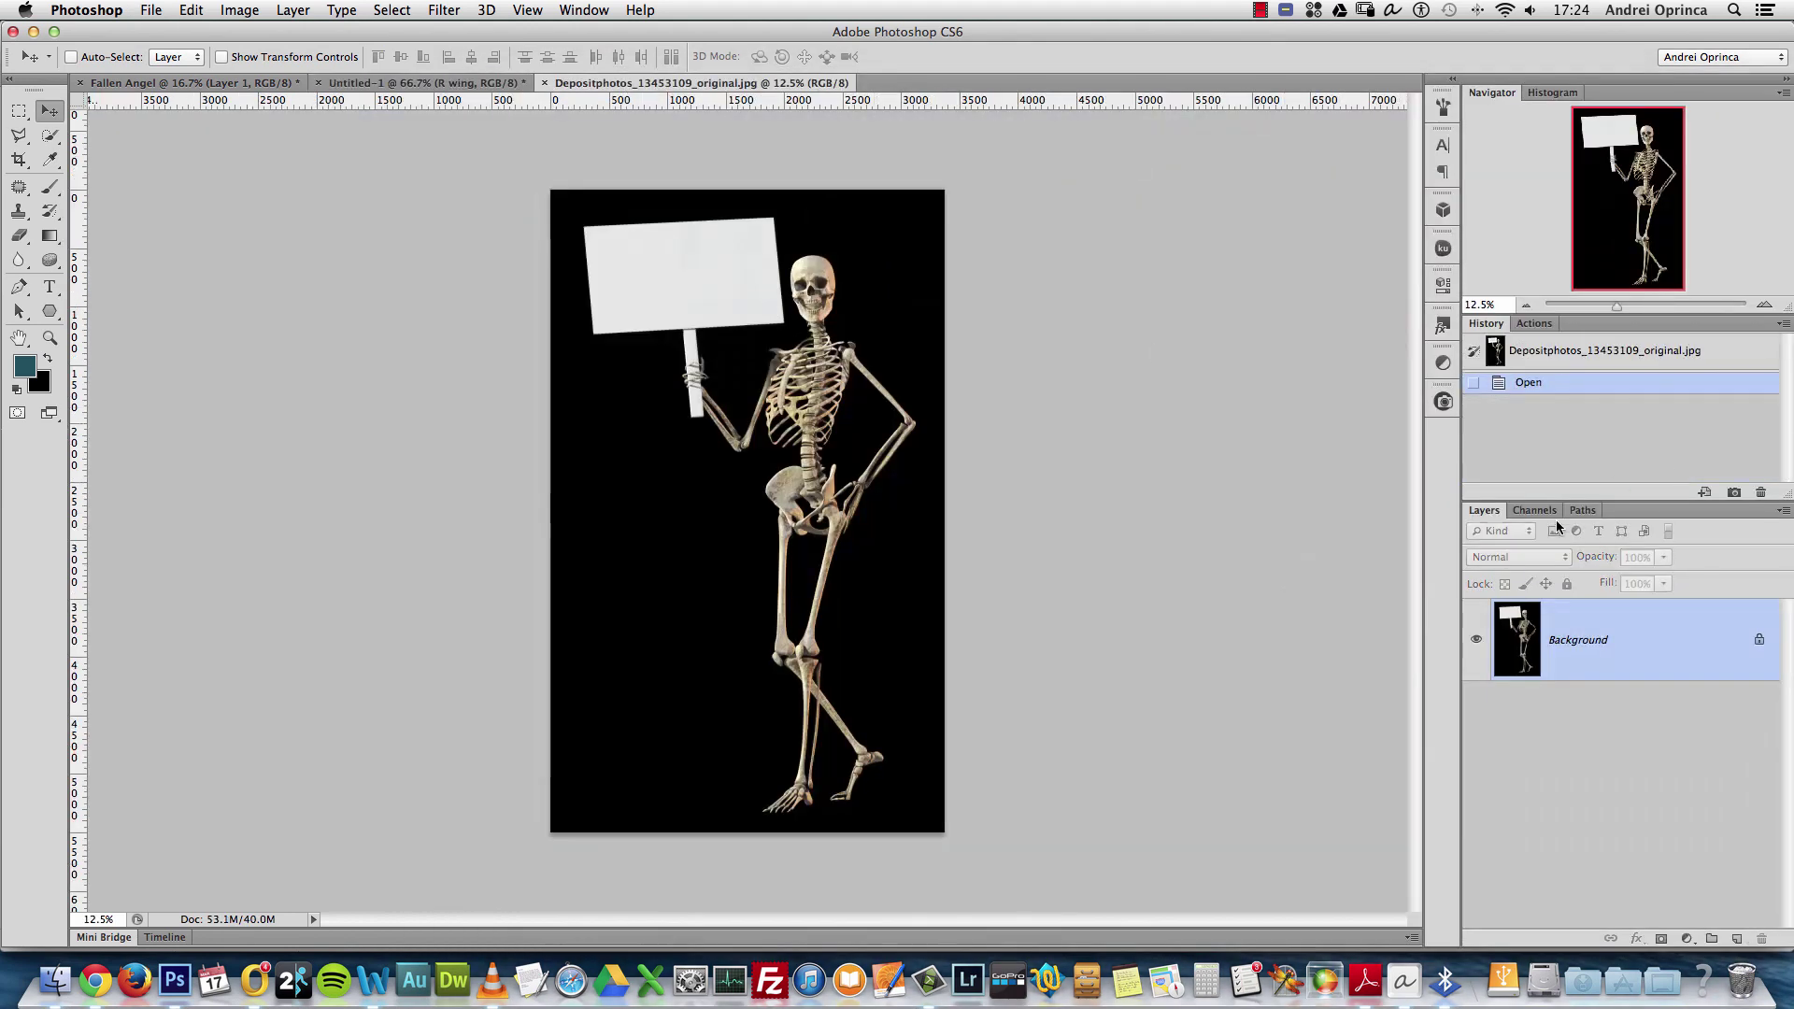
# Try to select the upper arm and forearm bones of the skeleton's bent arm with the Quick Selection tool, and clear the selection
pyautogui.click(1589, 510)
pyautogui.click(1499, 512)
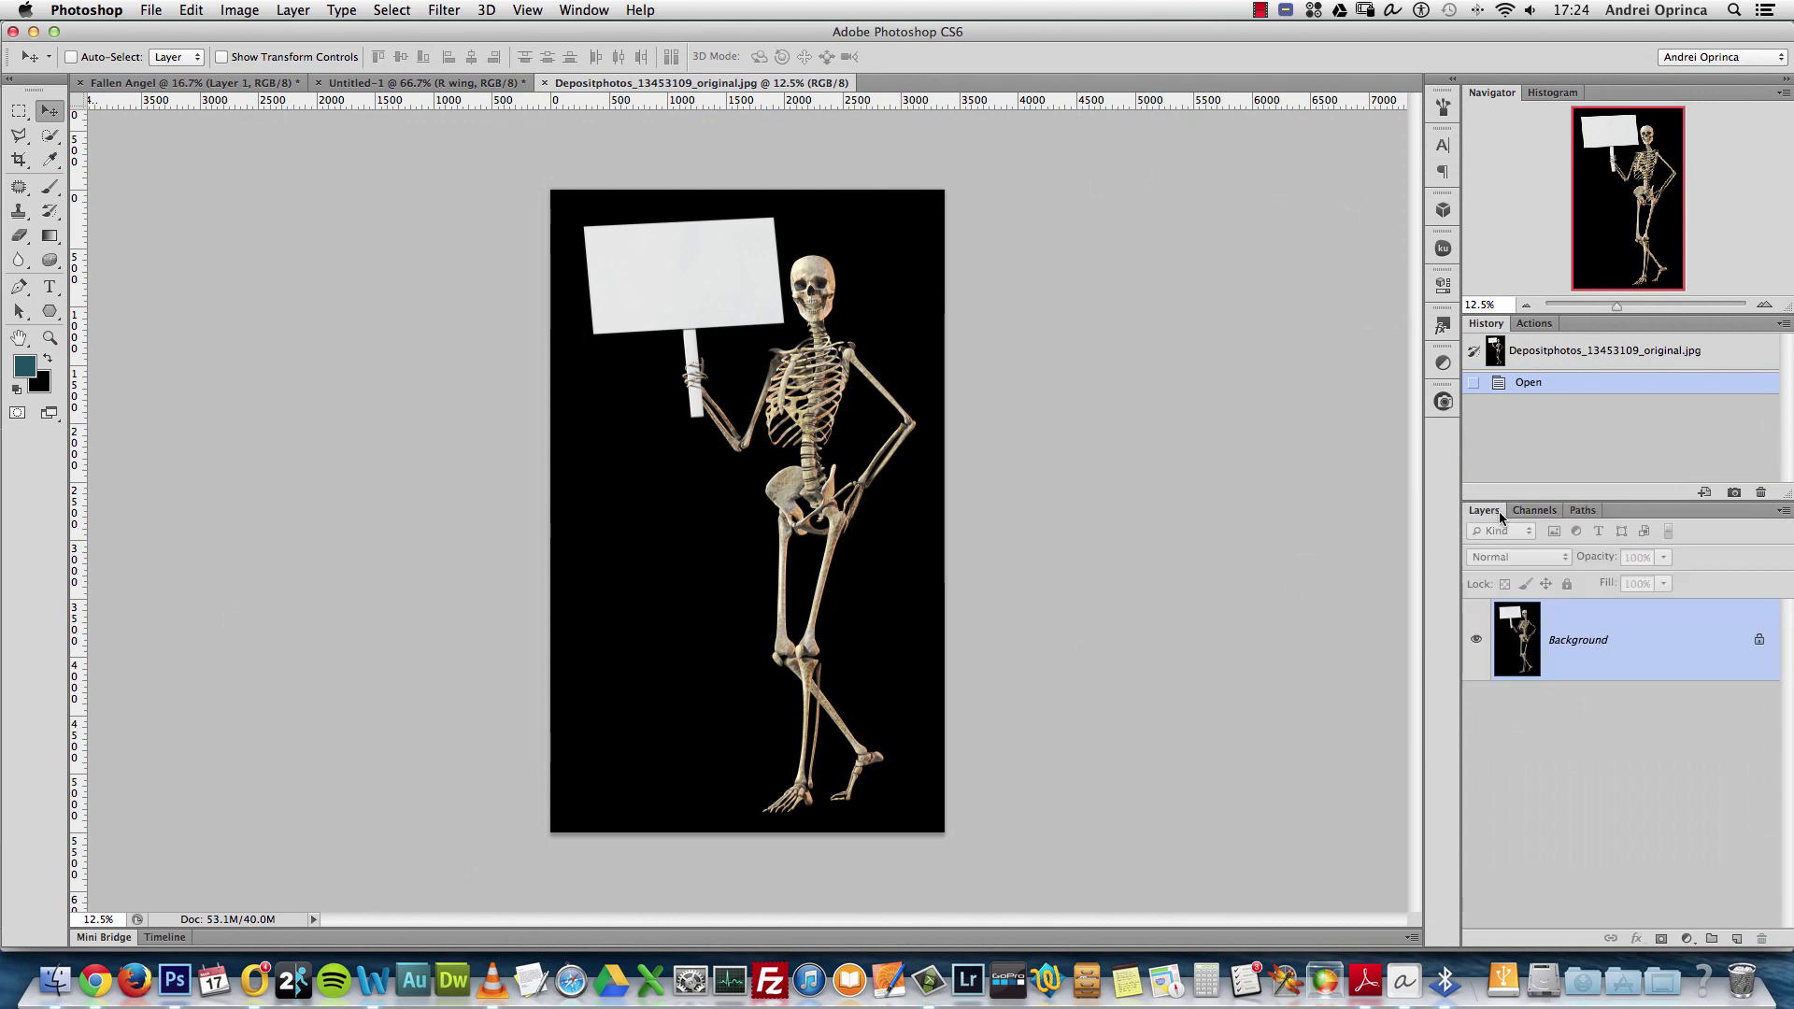
pyautogui.press('super+1')
pyautogui.moveTo(1265, 360); pyautogui.dragTo(810, 681)
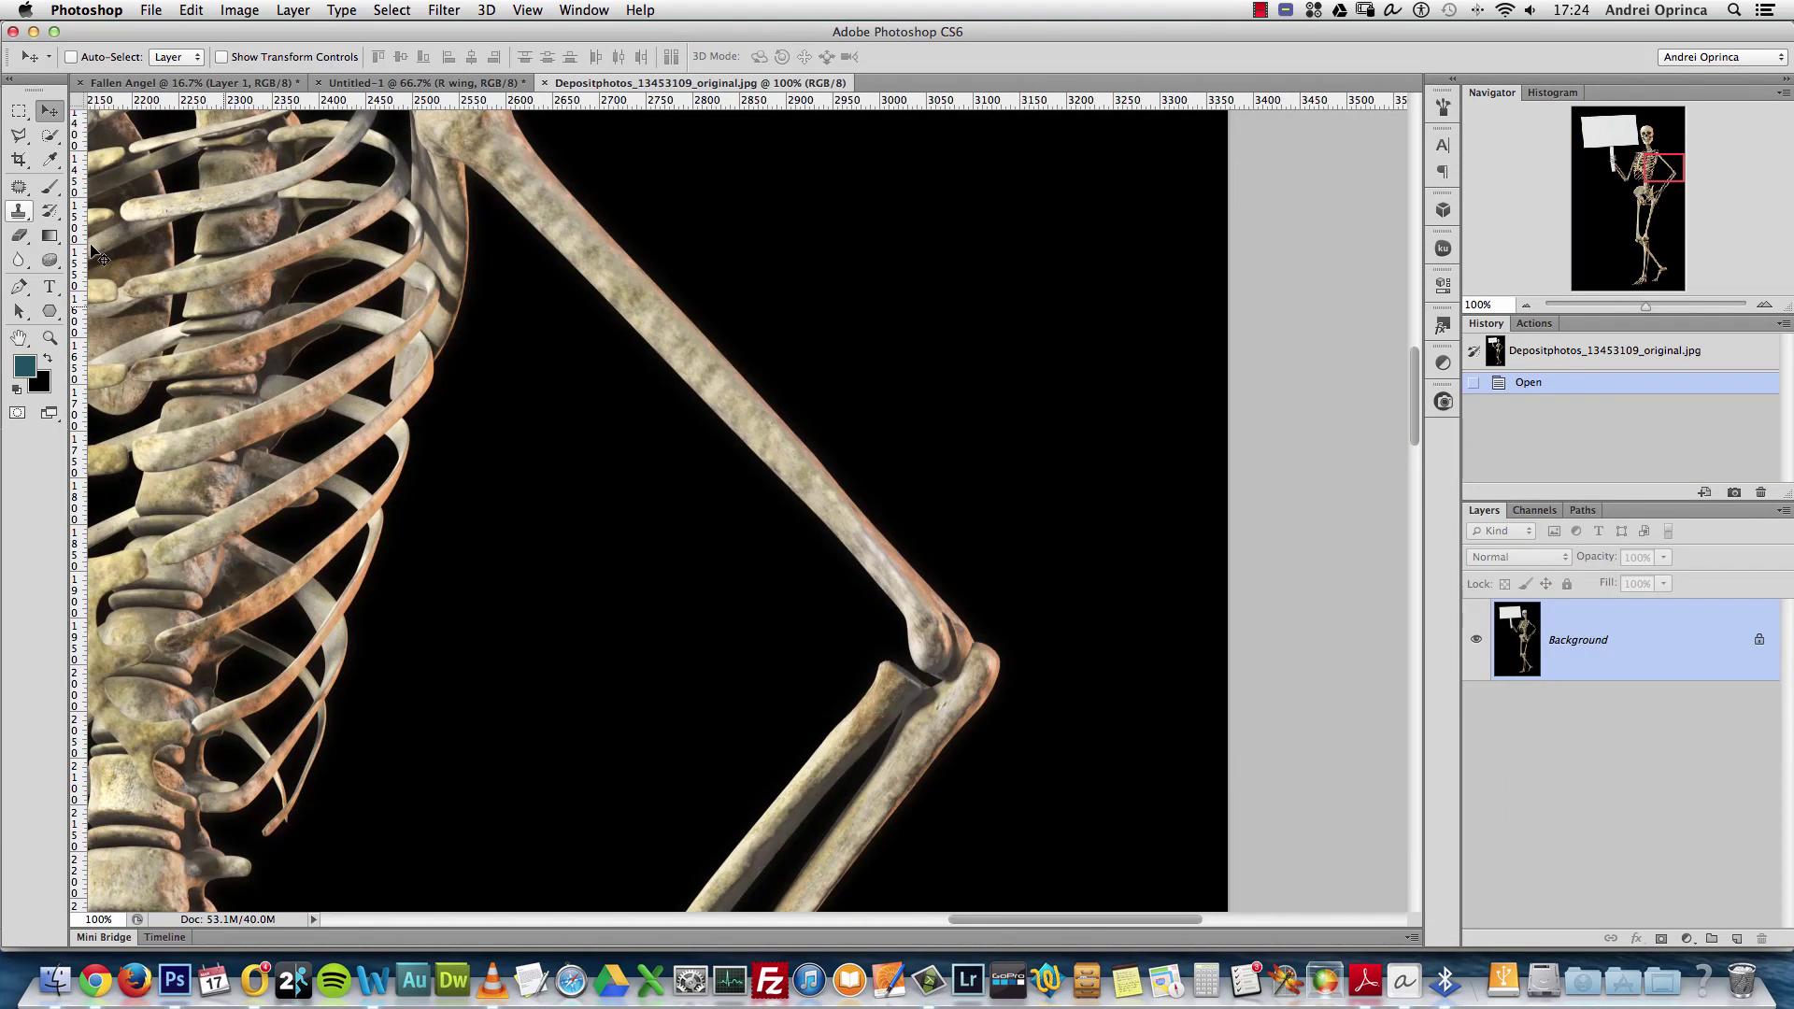
pyautogui.click(50, 136)
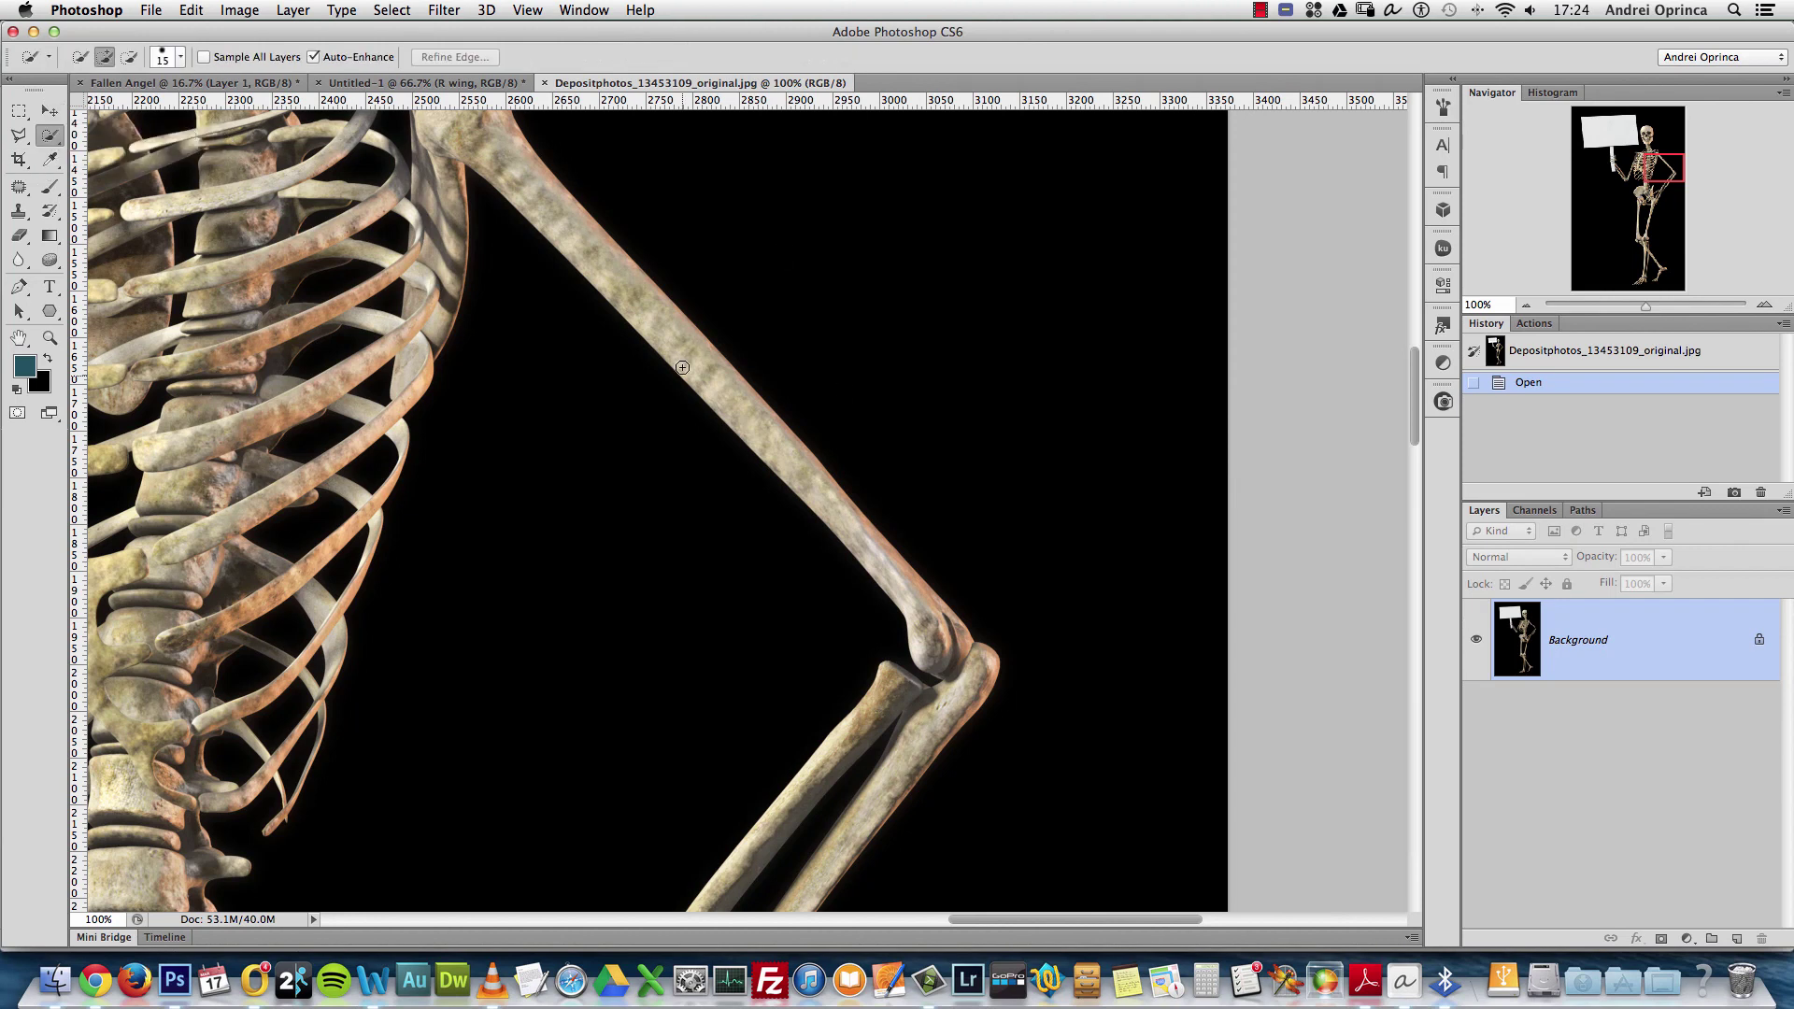
pyautogui.moveTo(687, 364); pyautogui.dragTo(819, 490)
pyautogui.moveTo(925, 645); pyautogui.dragTo(967, 694)
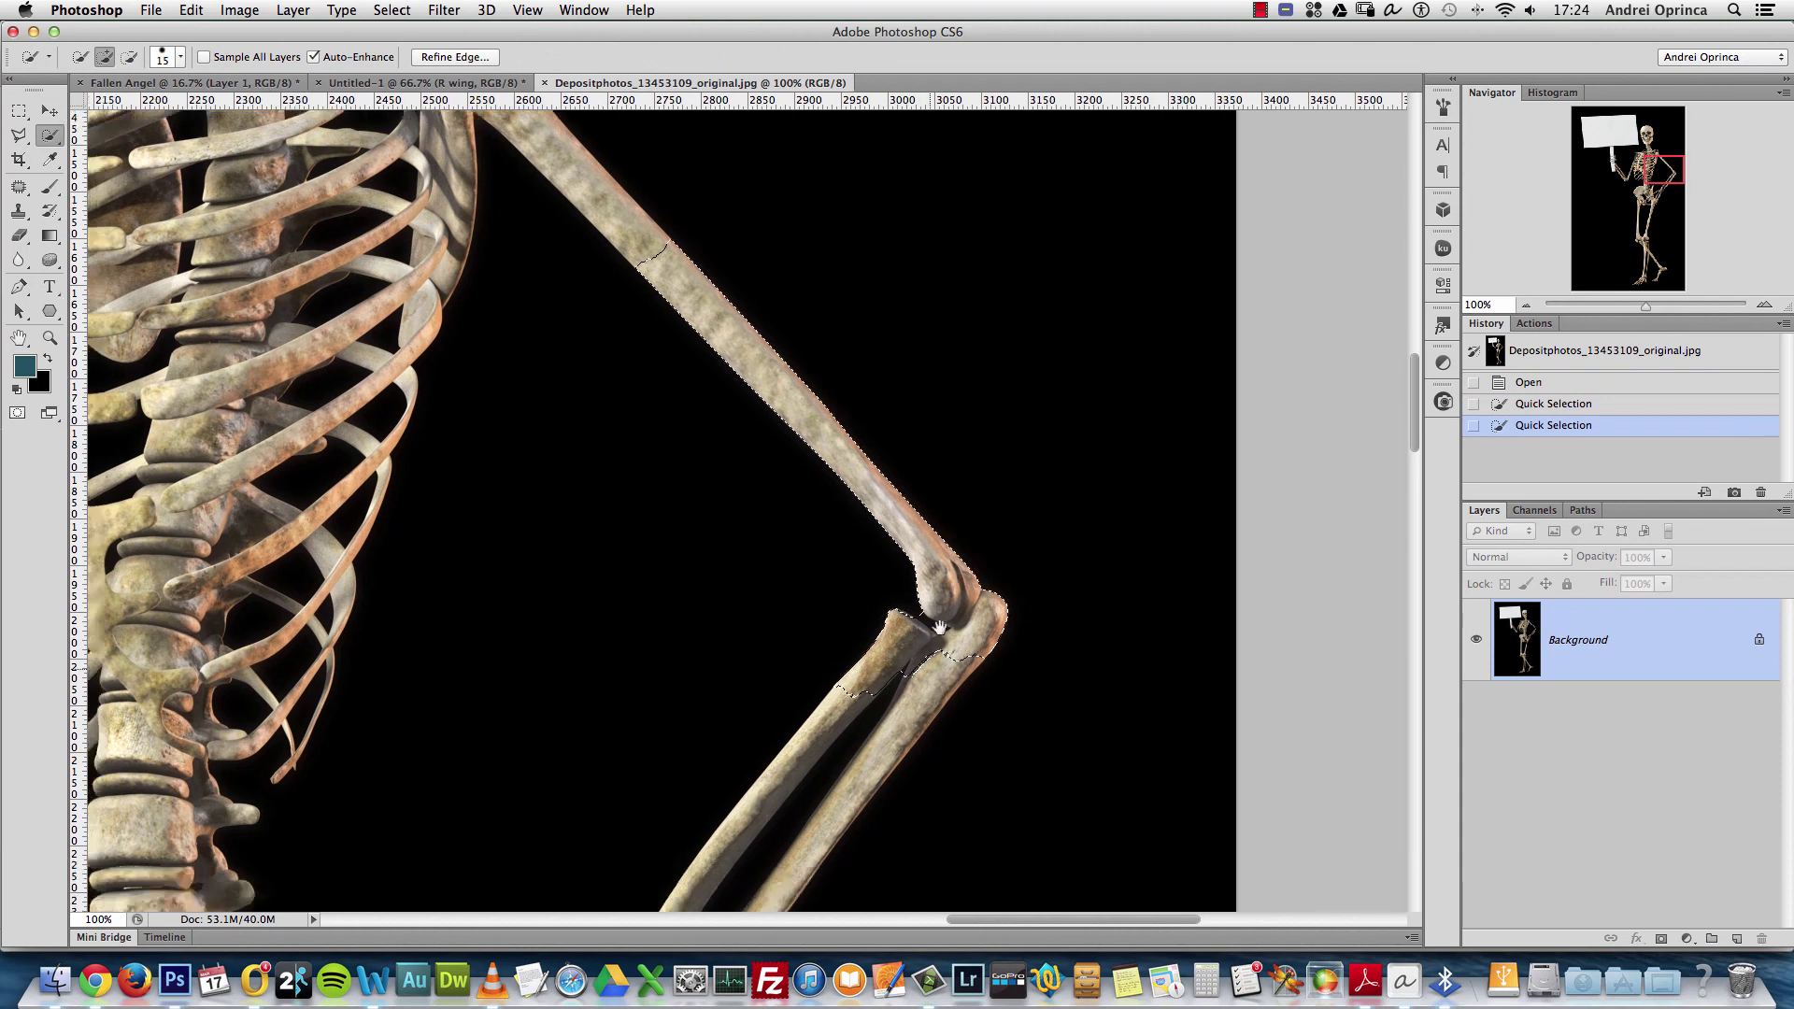
pyautogui.scroll(-5, 953, 696)
pyautogui.moveTo(929, 440)
pyautogui.mouseDown()
pyautogui.moveTo(752, 633)
pyautogui.moveTo(617, 862)
pyautogui.moveTo(692, 809)
pyautogui.mouseUp()
pyautogui.press('super+d')
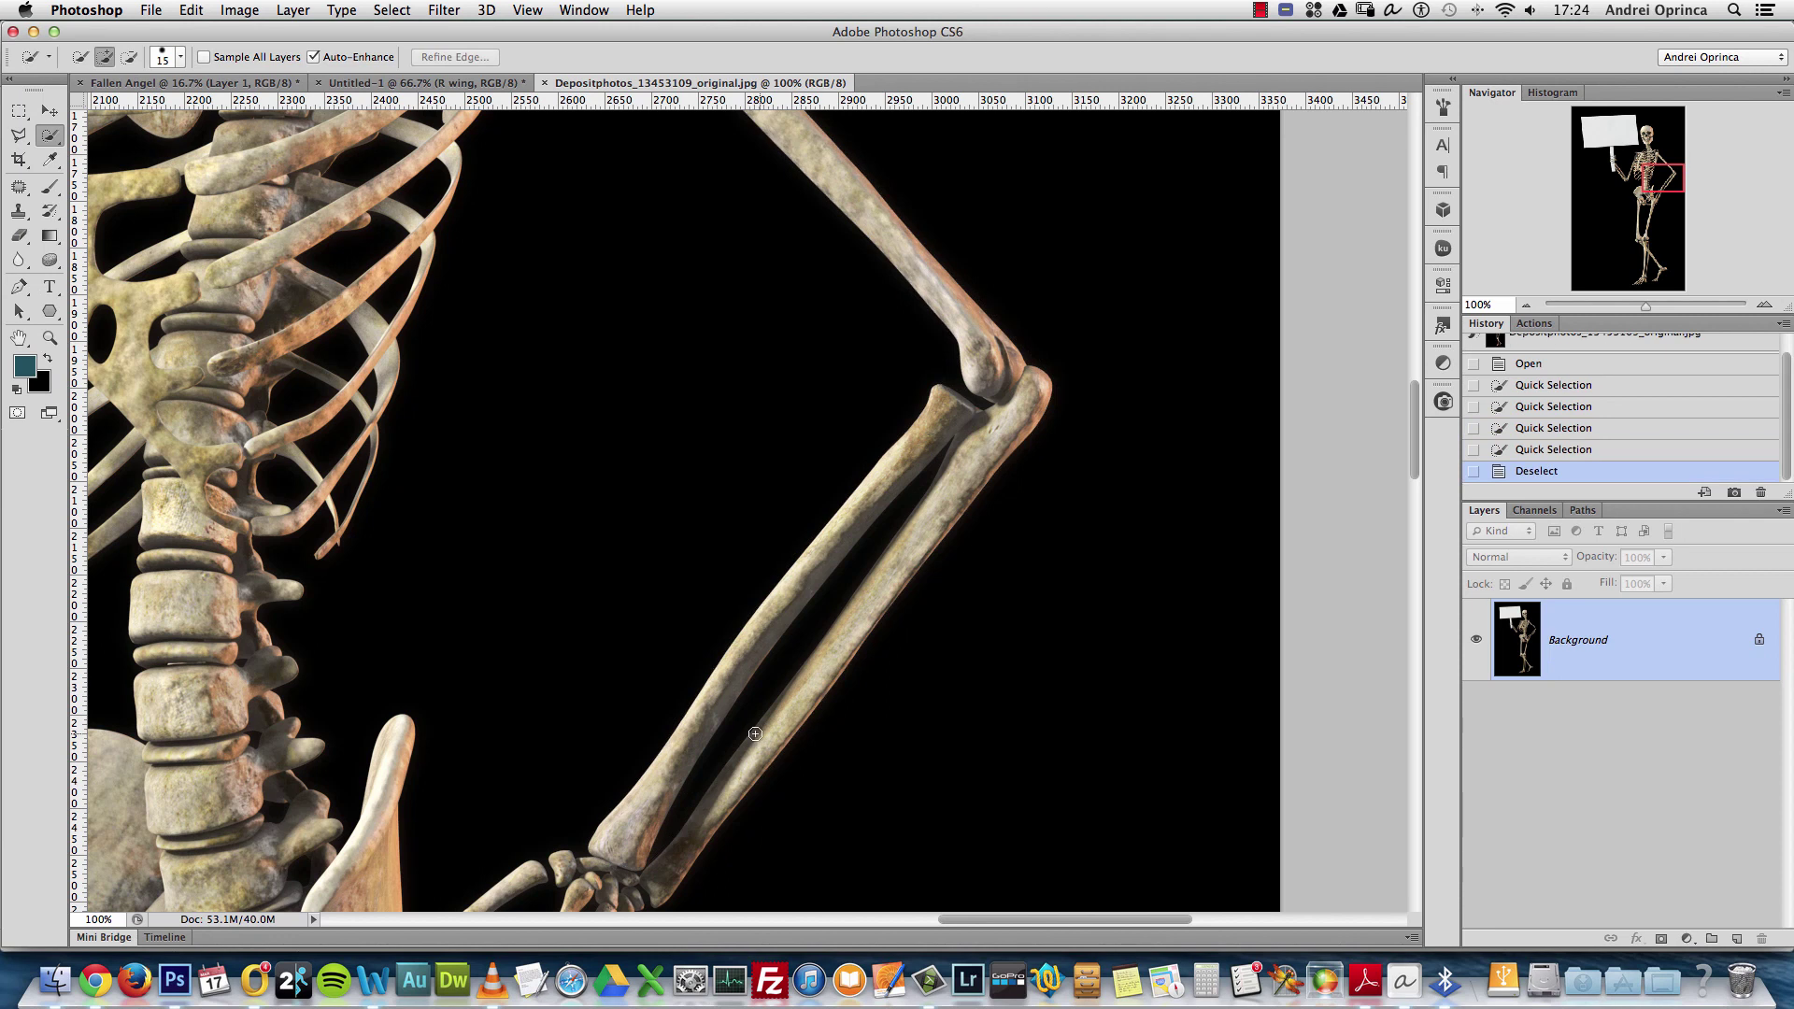
# Select all the black background around and between the skeleton's bones using the Magic Wand with Contiguous turned off
pyautogui.click(50, 135)
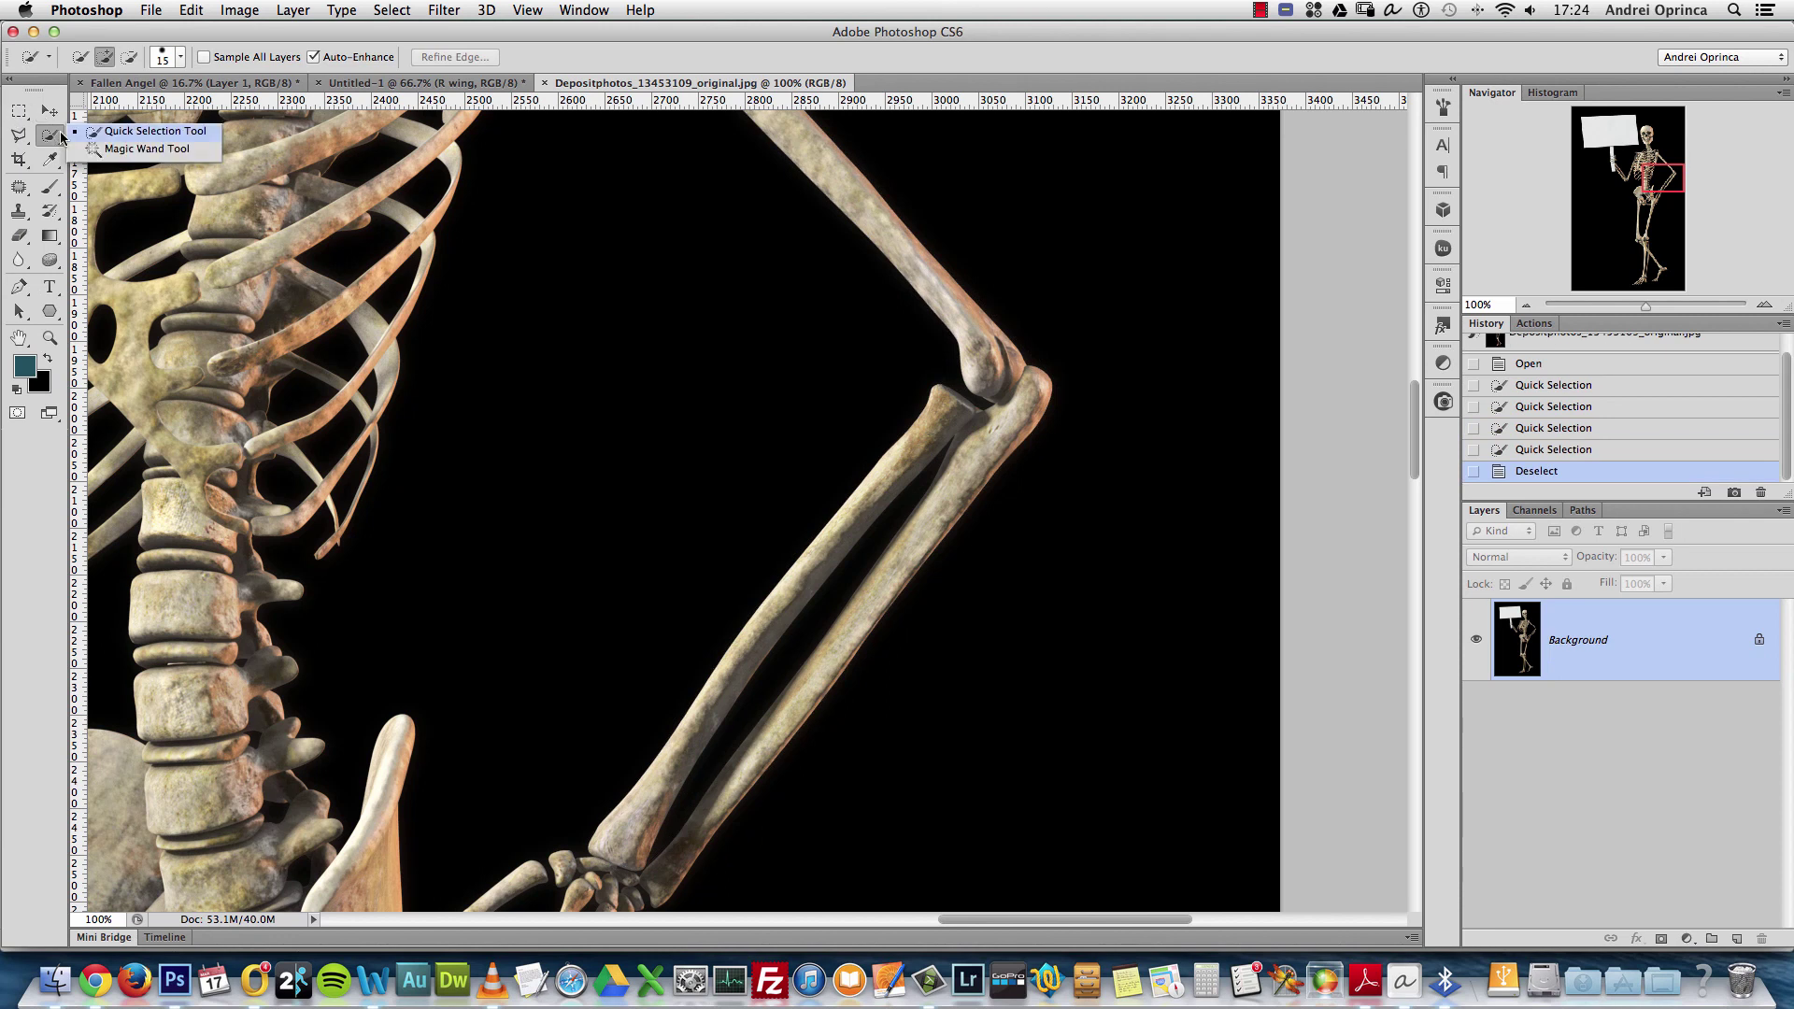
pyautogui.click(139, 152)
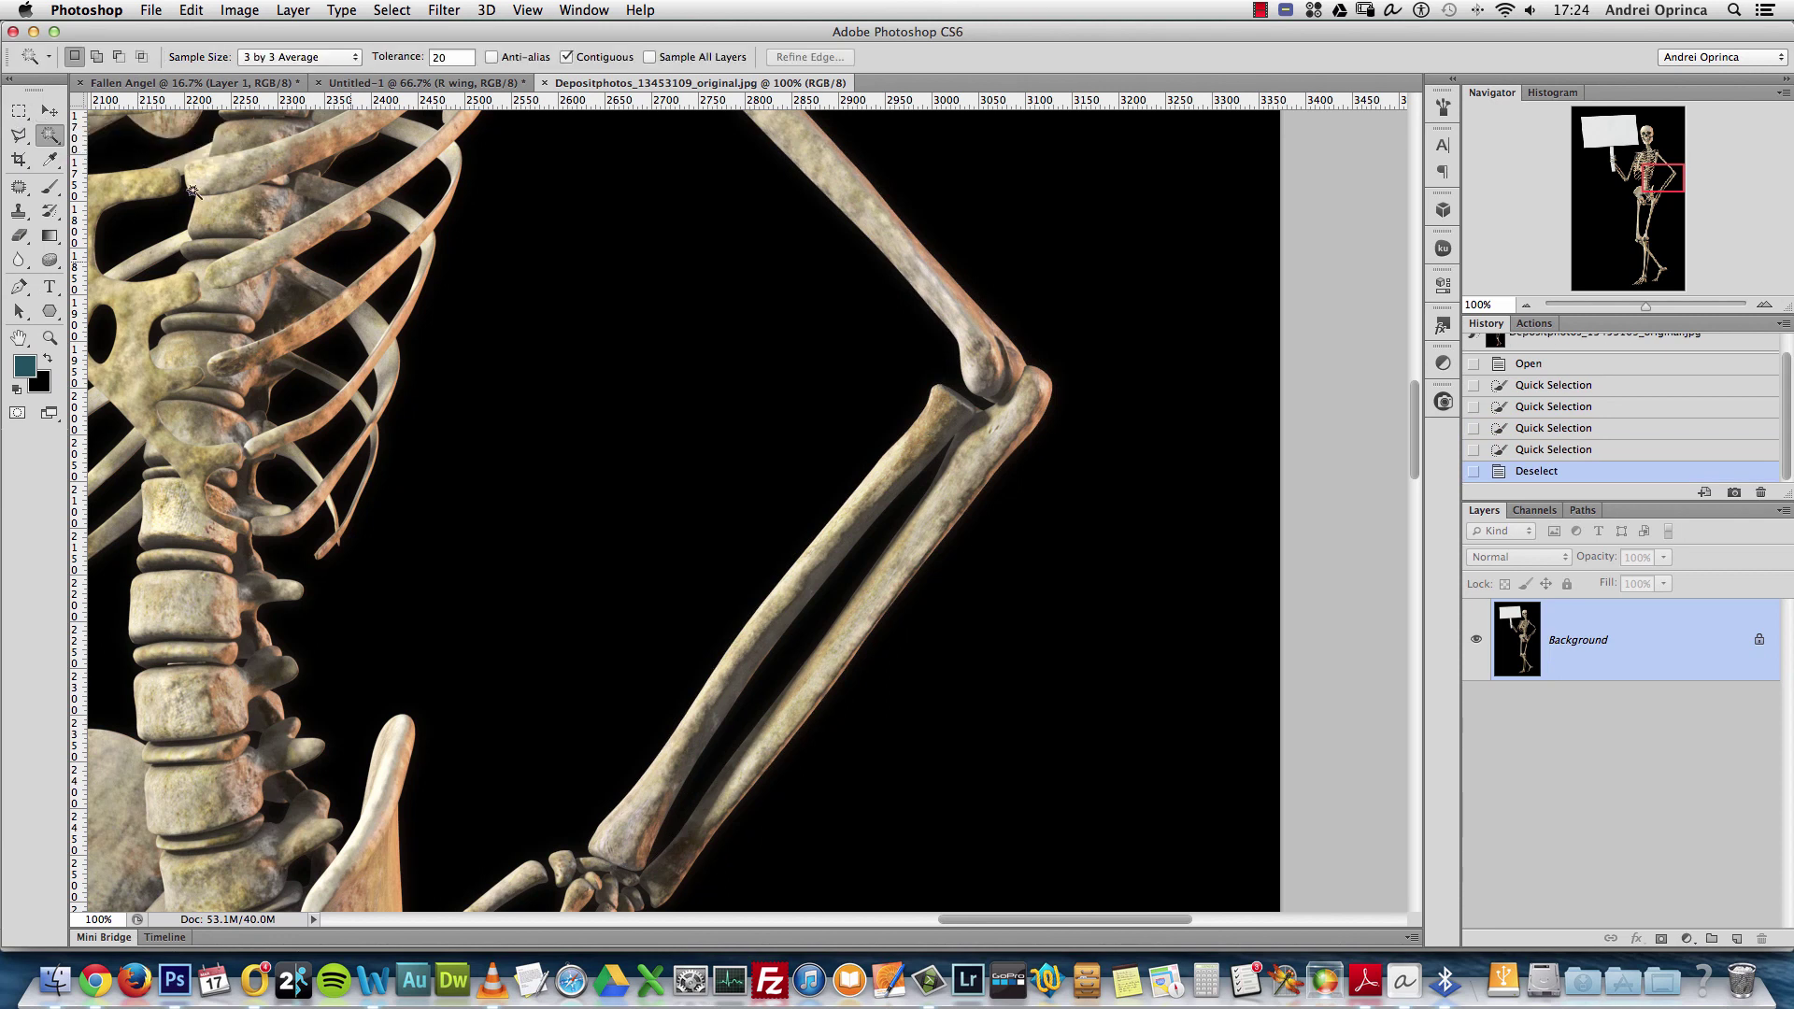
pyautogui.click(709, 366)
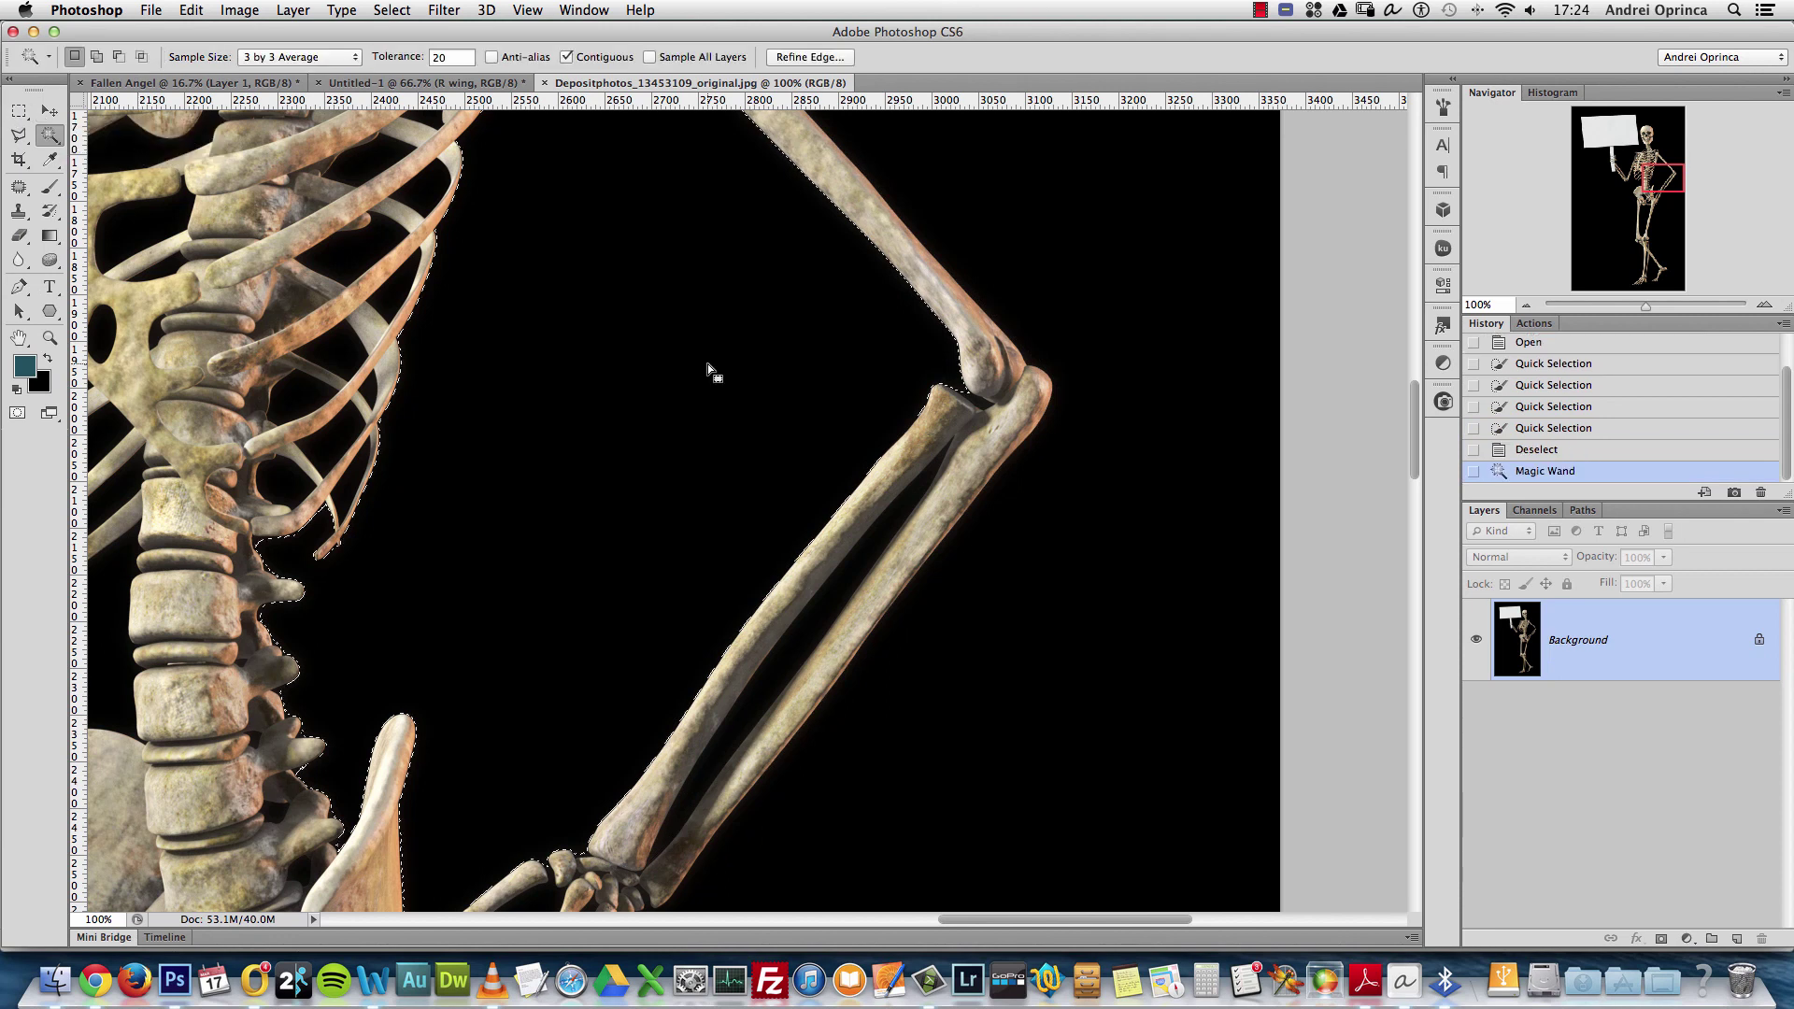
pyautogui.click(567, 57)
pyautogui.hotkey('ctrl', 'd')
pyautogui.click(642, 275)
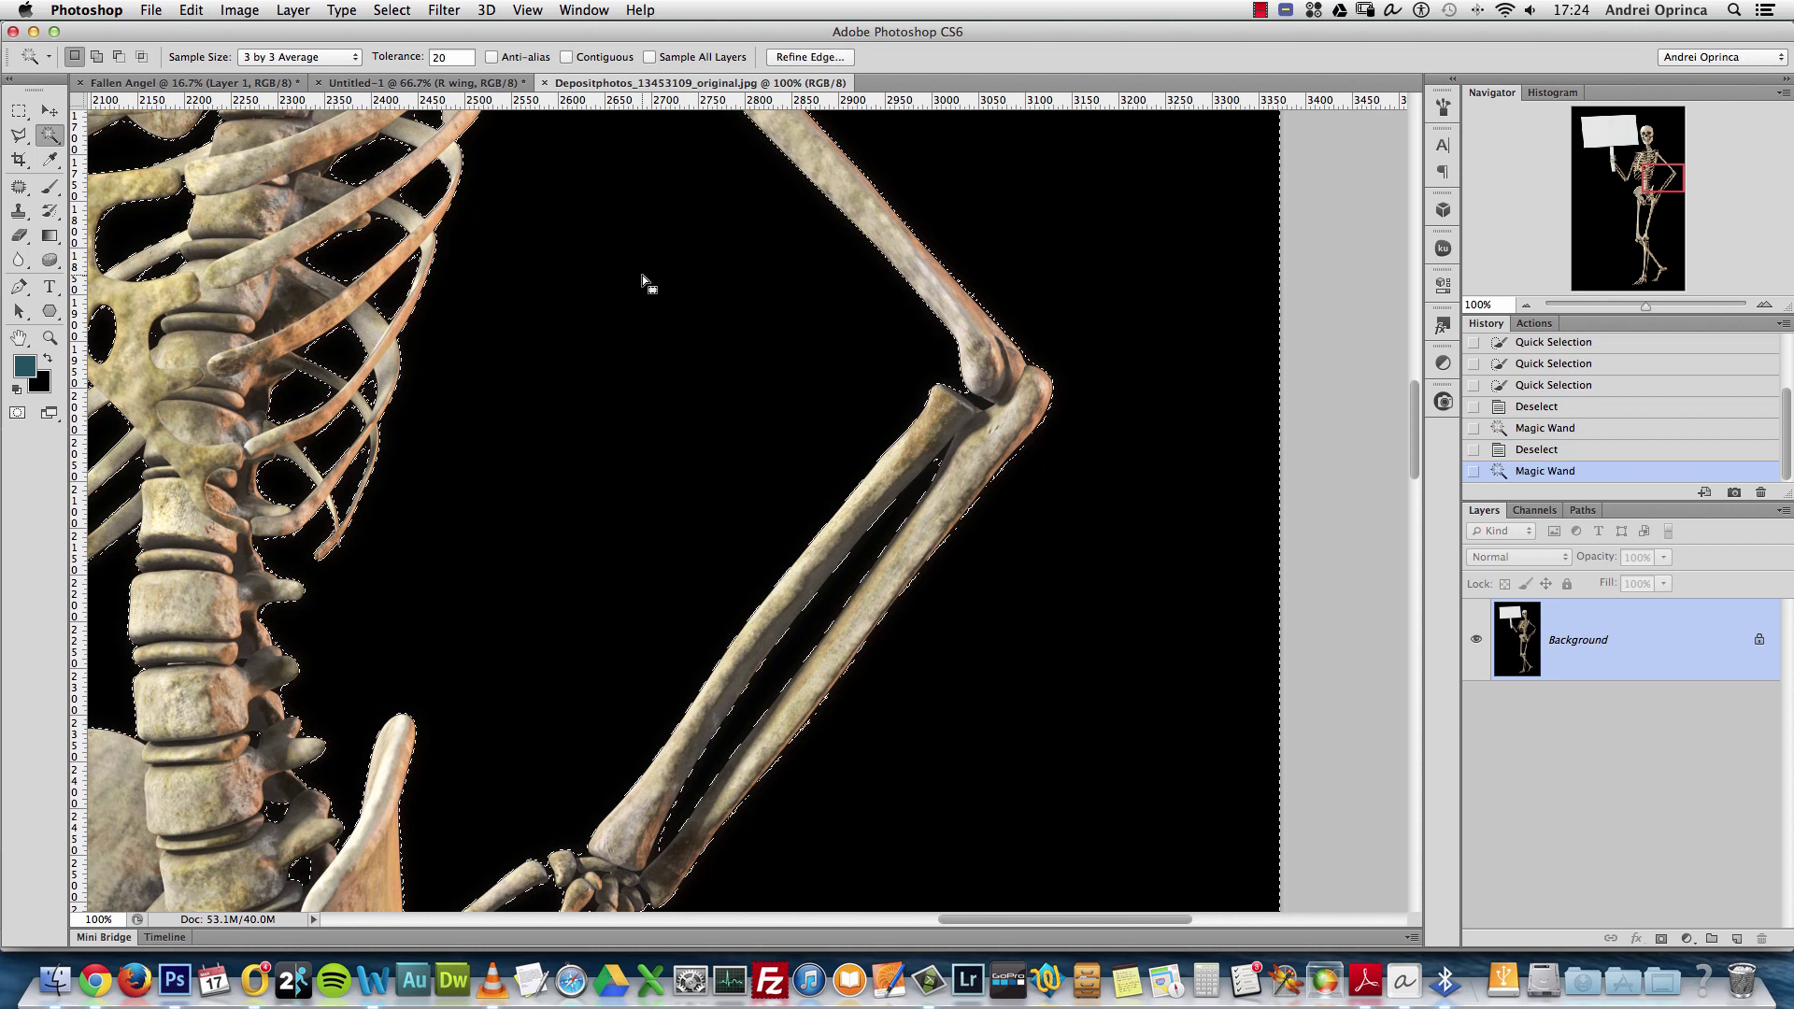
pyautogui.press('alt')
pyautogui.scroll(10, 977, 361)
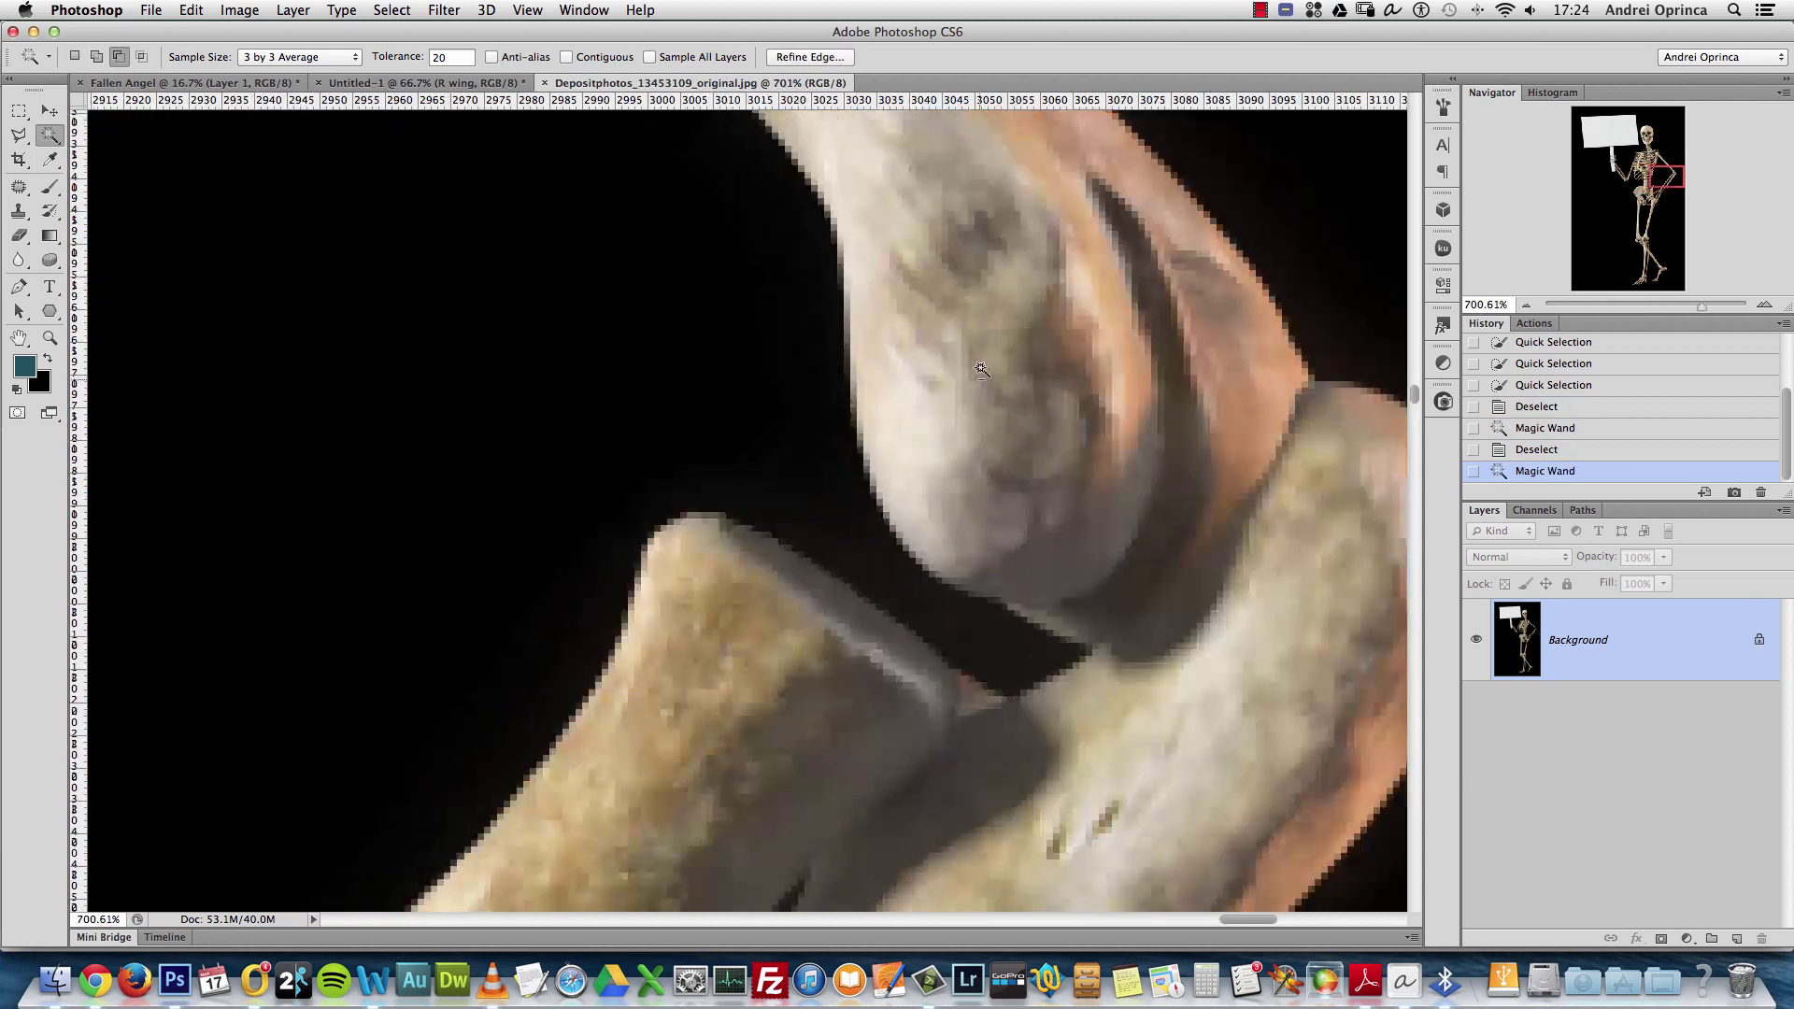
# Select all the black background around the skeleton with the non-contiguous Magic Wand at tolerance 20, including the gaps between the bones
pyautogui.keyDown('shift'); pyautogui.click(975, 637); pyautogui.keyUp('shift')
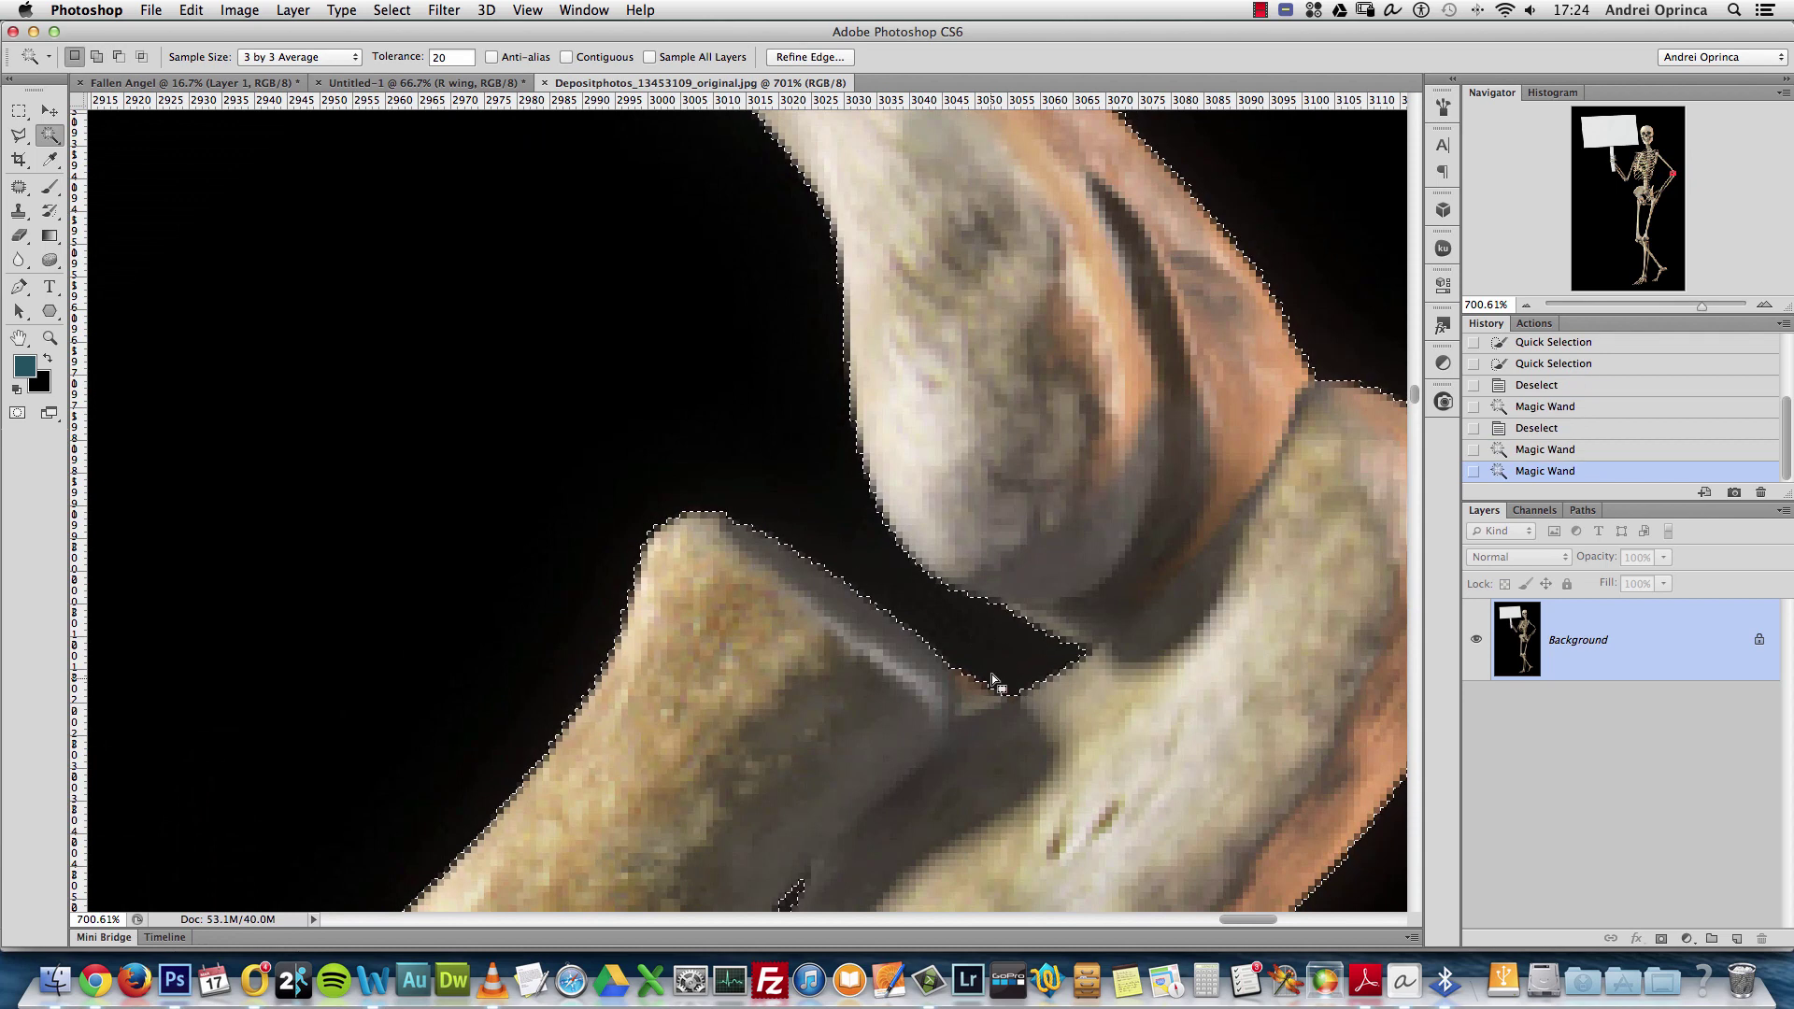
pyautogui.click(1522, 304)
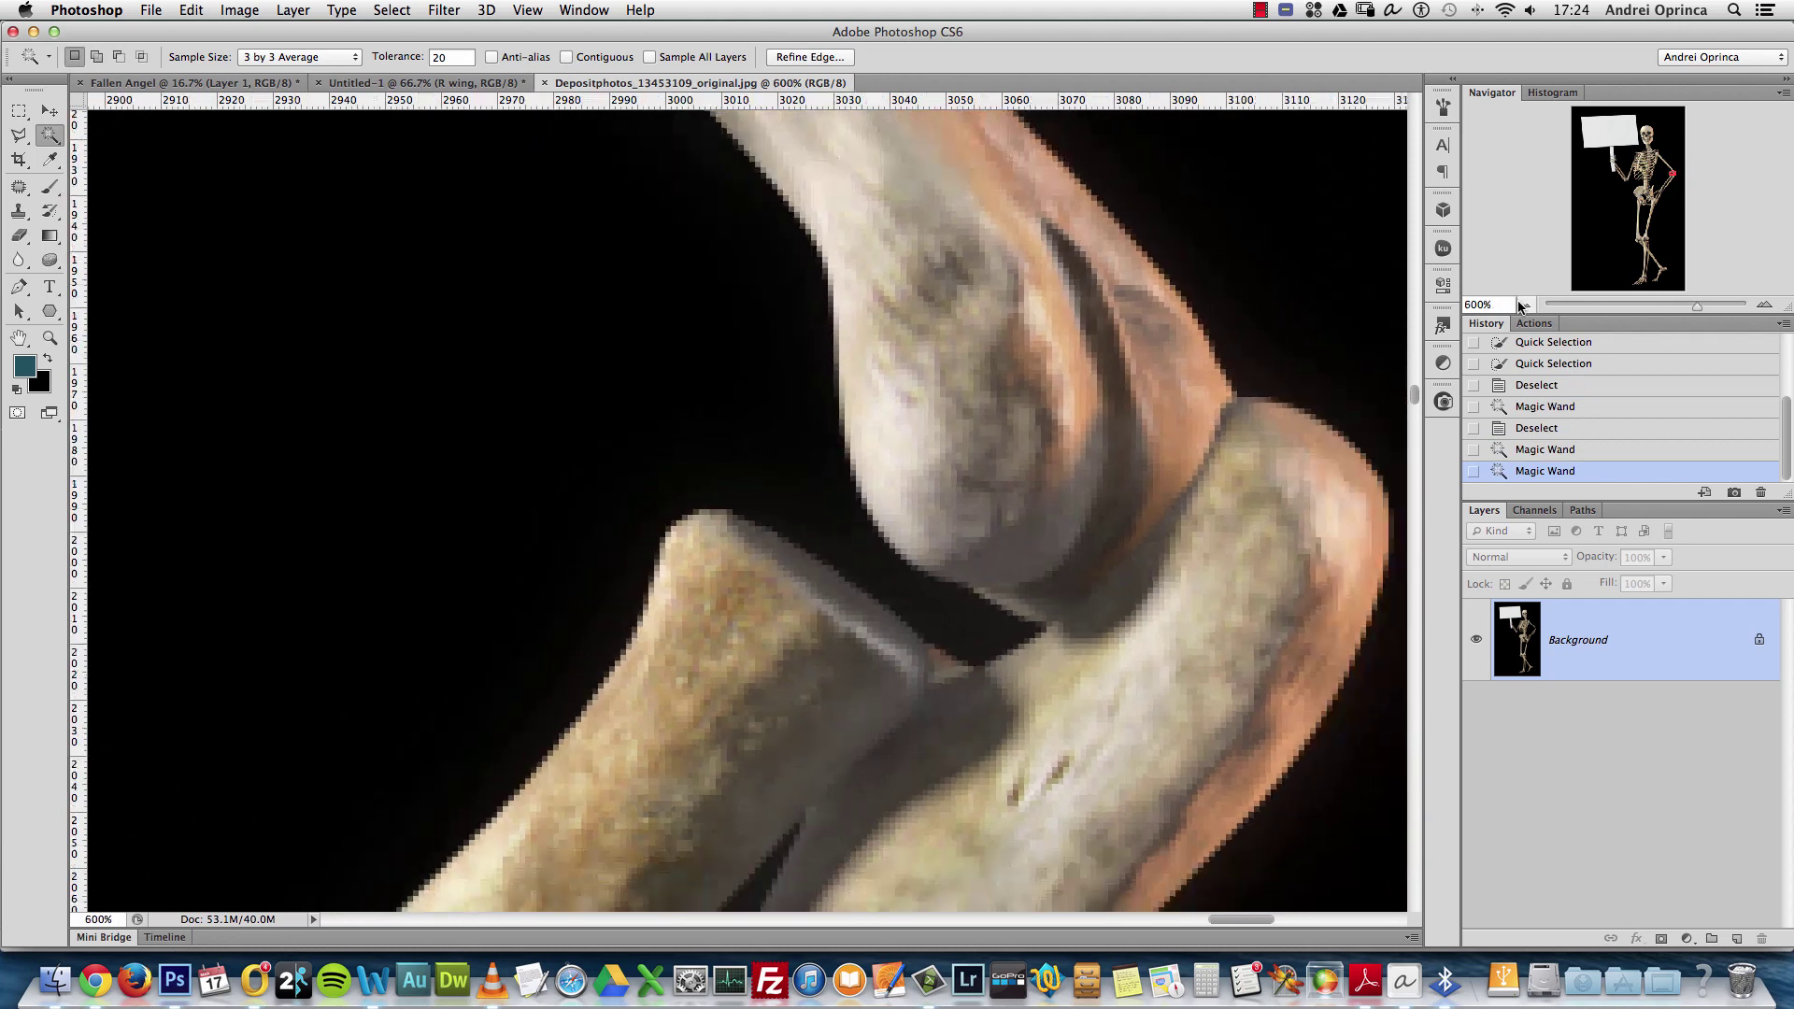
pyautogui.click(1522, 305)
pyautogui.click(1522, 305)
pyautogui.click(1522, 304)
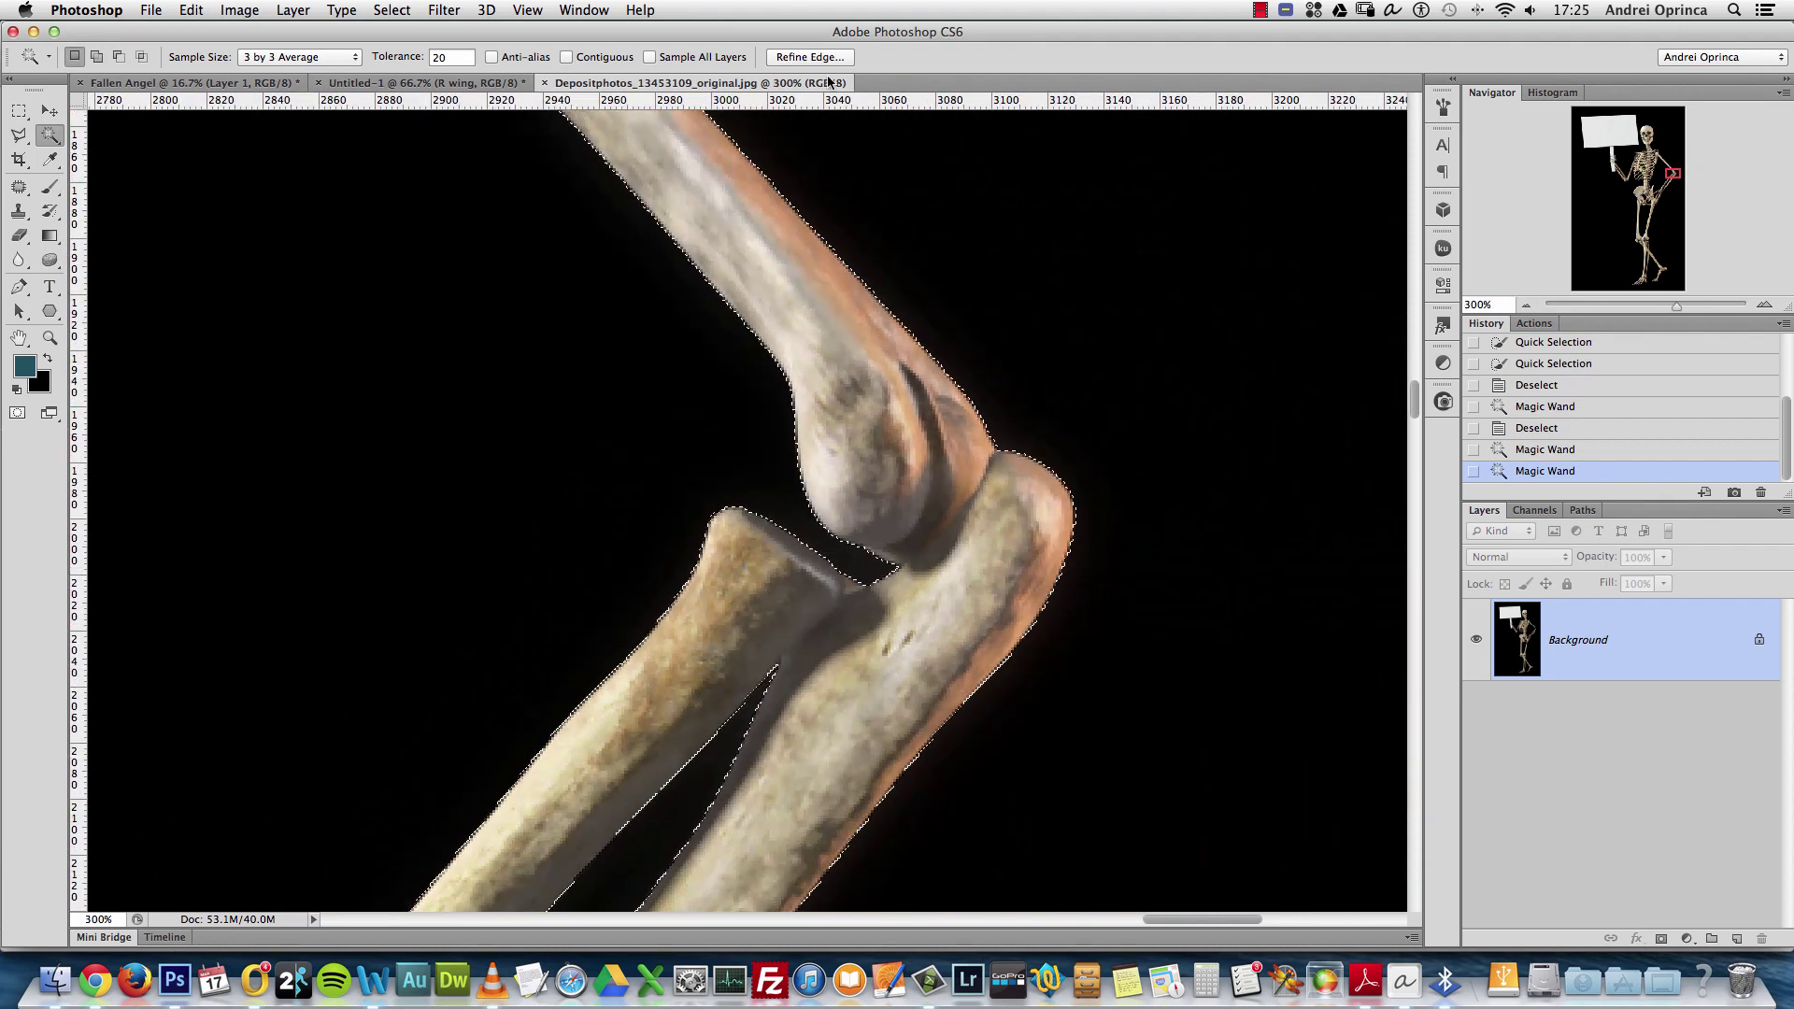
pyautogui.press('super+alt+r')
pyautogui.press('Return')
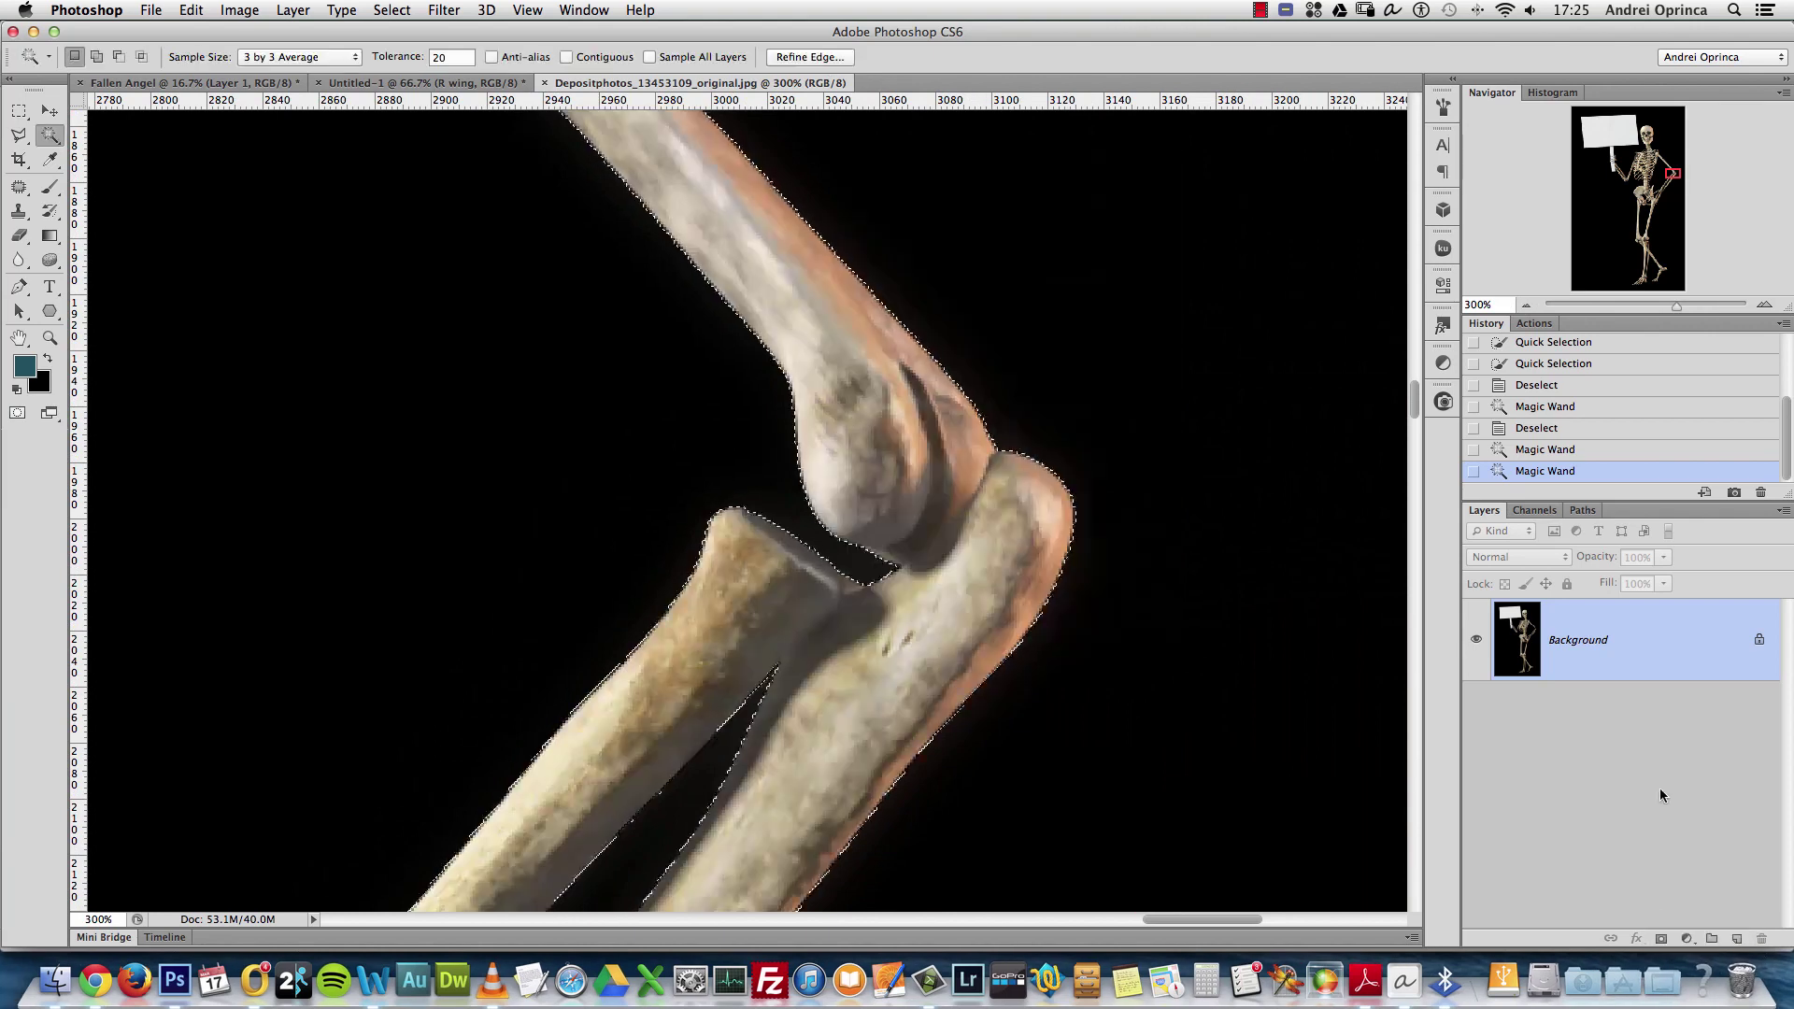
# Add a layer mask from the background selection and invert it to leave only the skeleton showing
pyautogui.click(1661, 938)
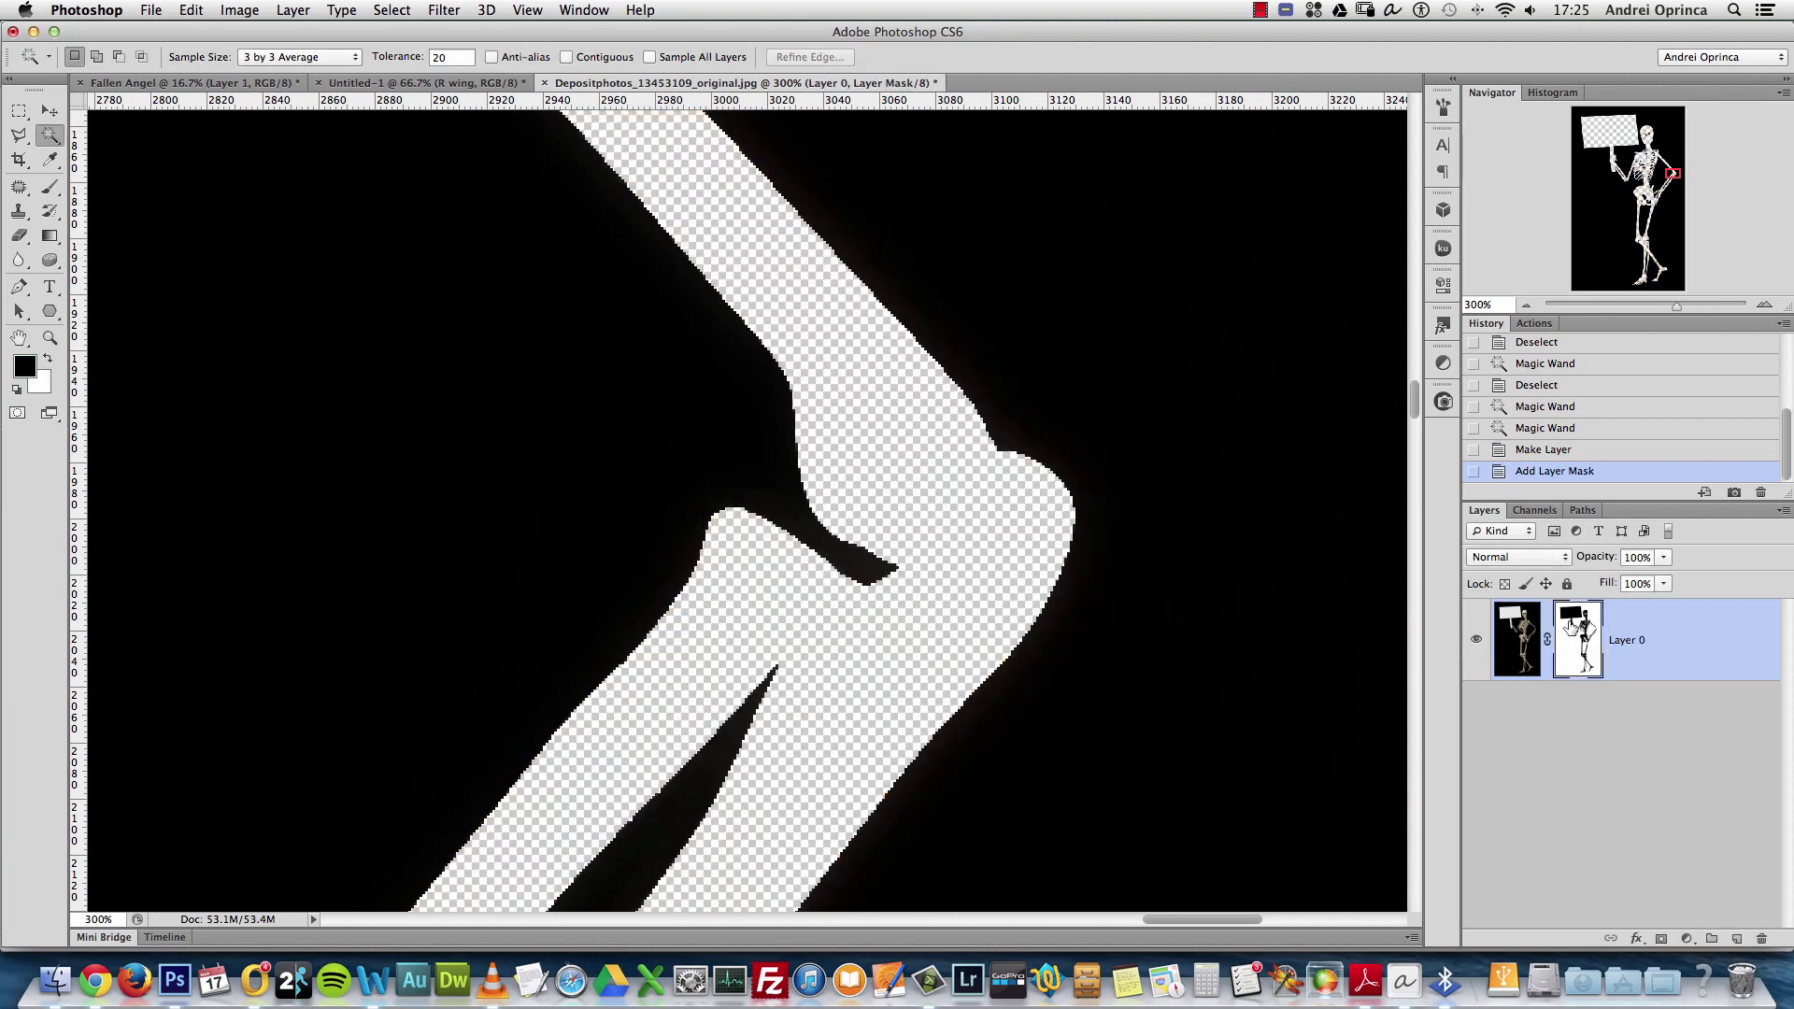
pyautogui.press('super+i')
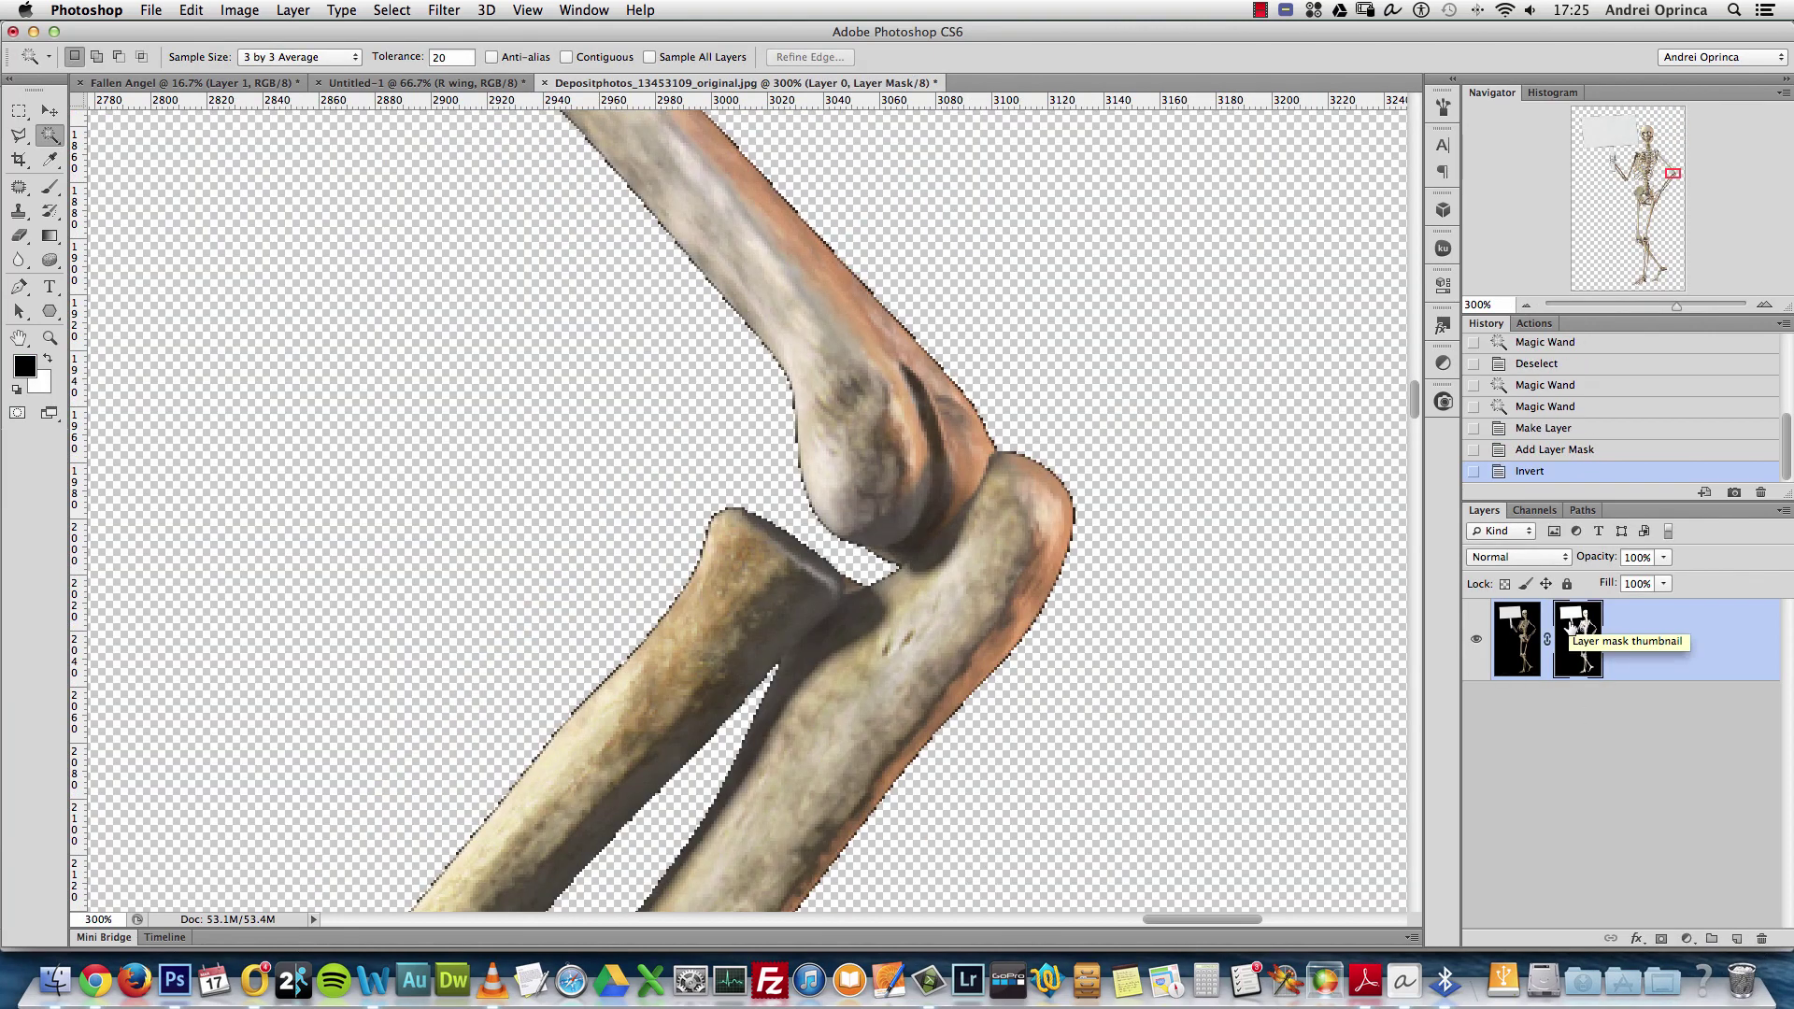
pyautogui.press('super+minus')
pyautogui.press('super+minus')
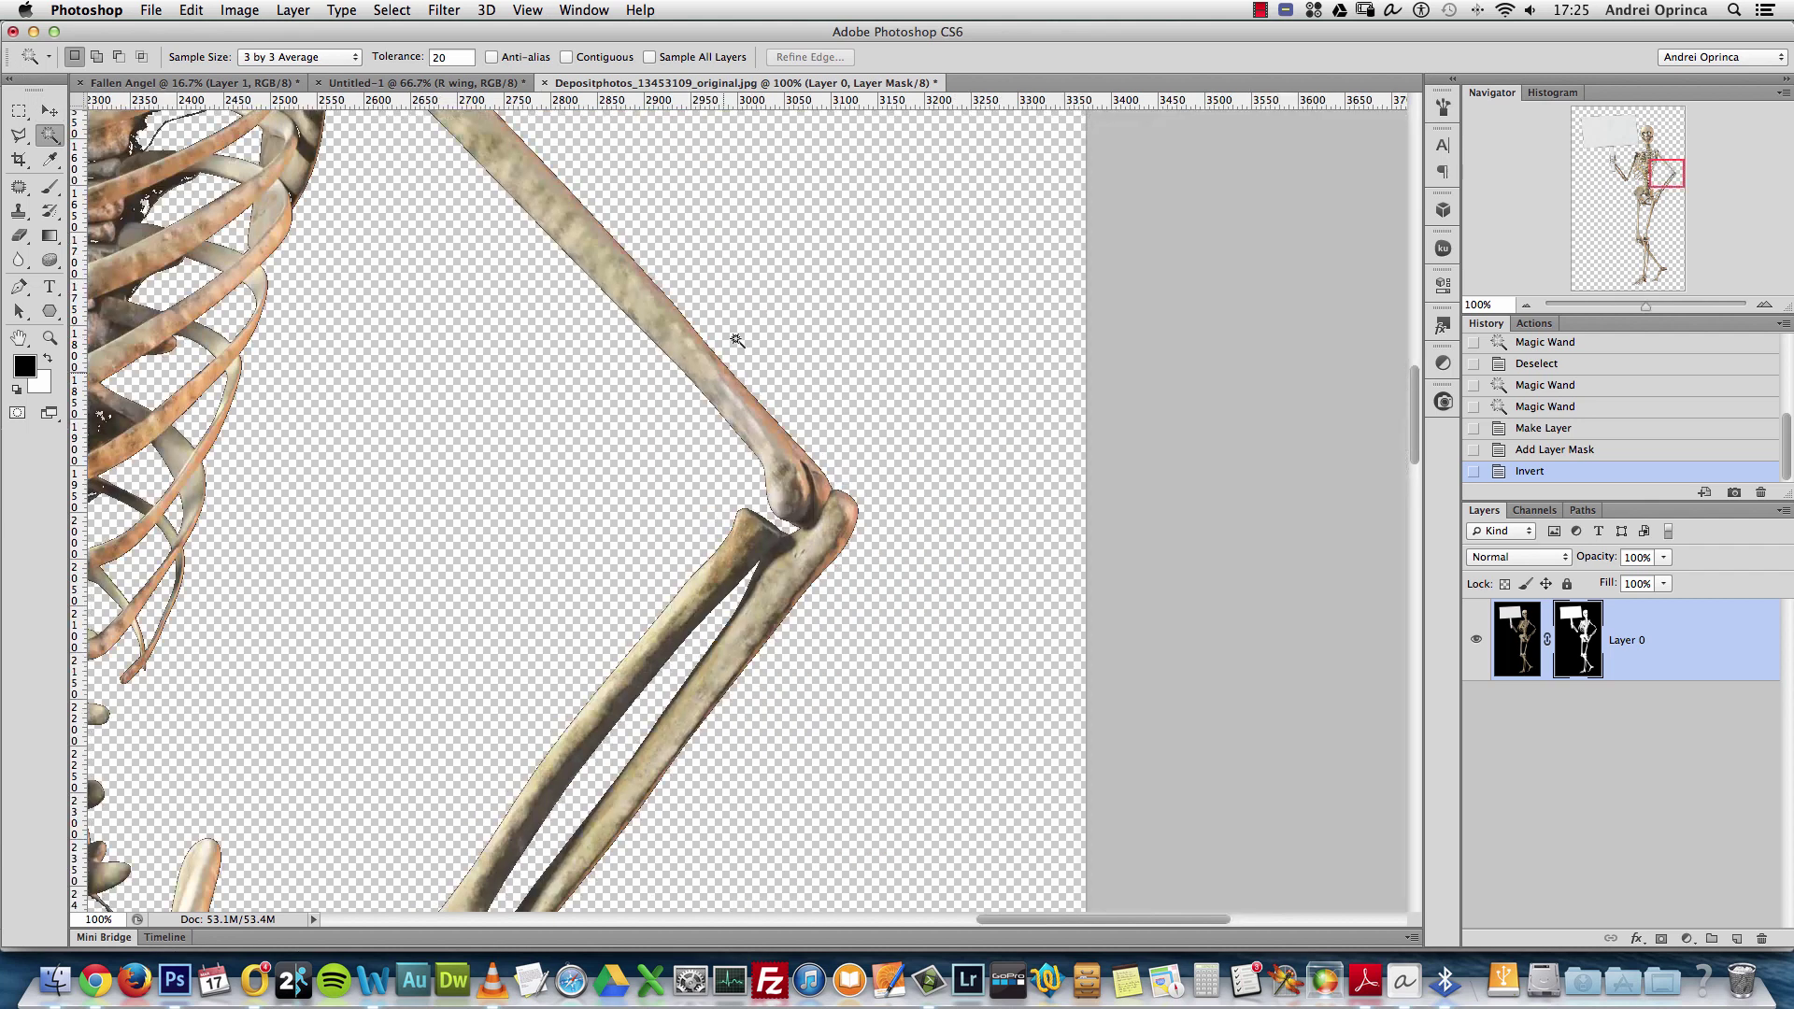
# Start Refine Mask on the skeleton's layer mask, keep the output as Layer Mask, and preview the elbow On White
pyautogui.click(1765, 305)
pyautogui.click(1765, 304)
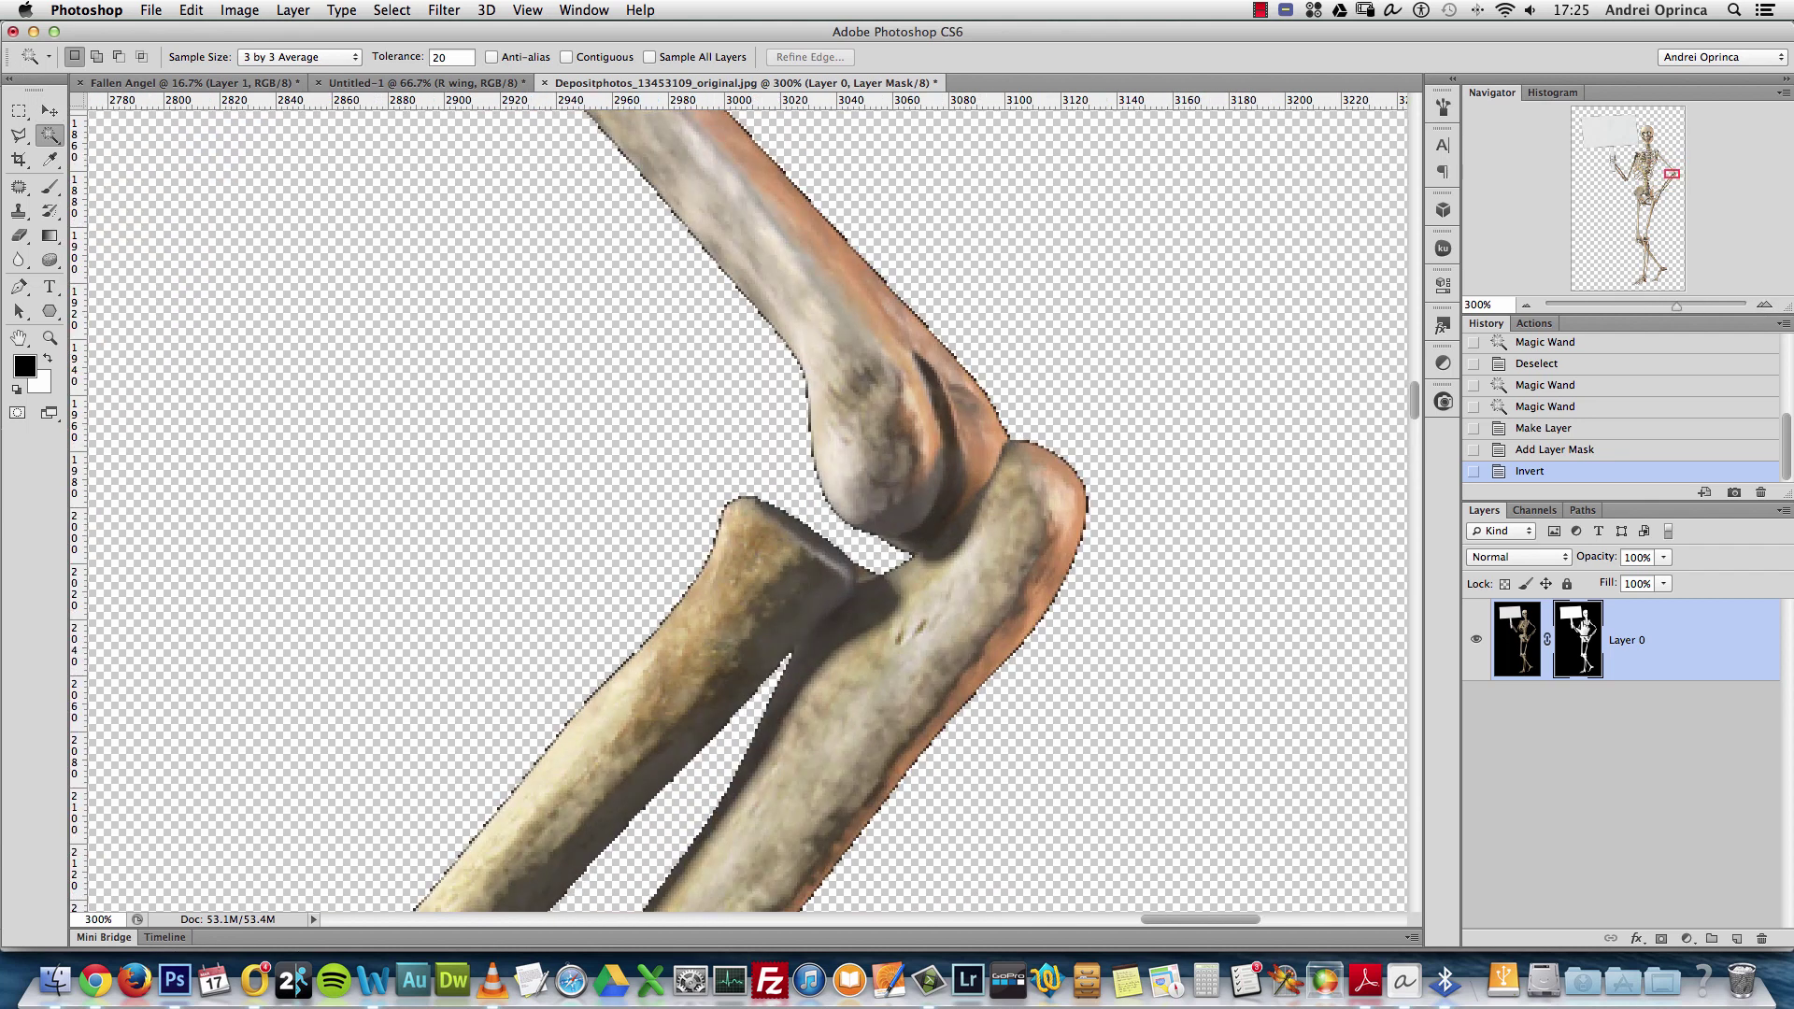
pyautogui.rightClick(1580, 624)
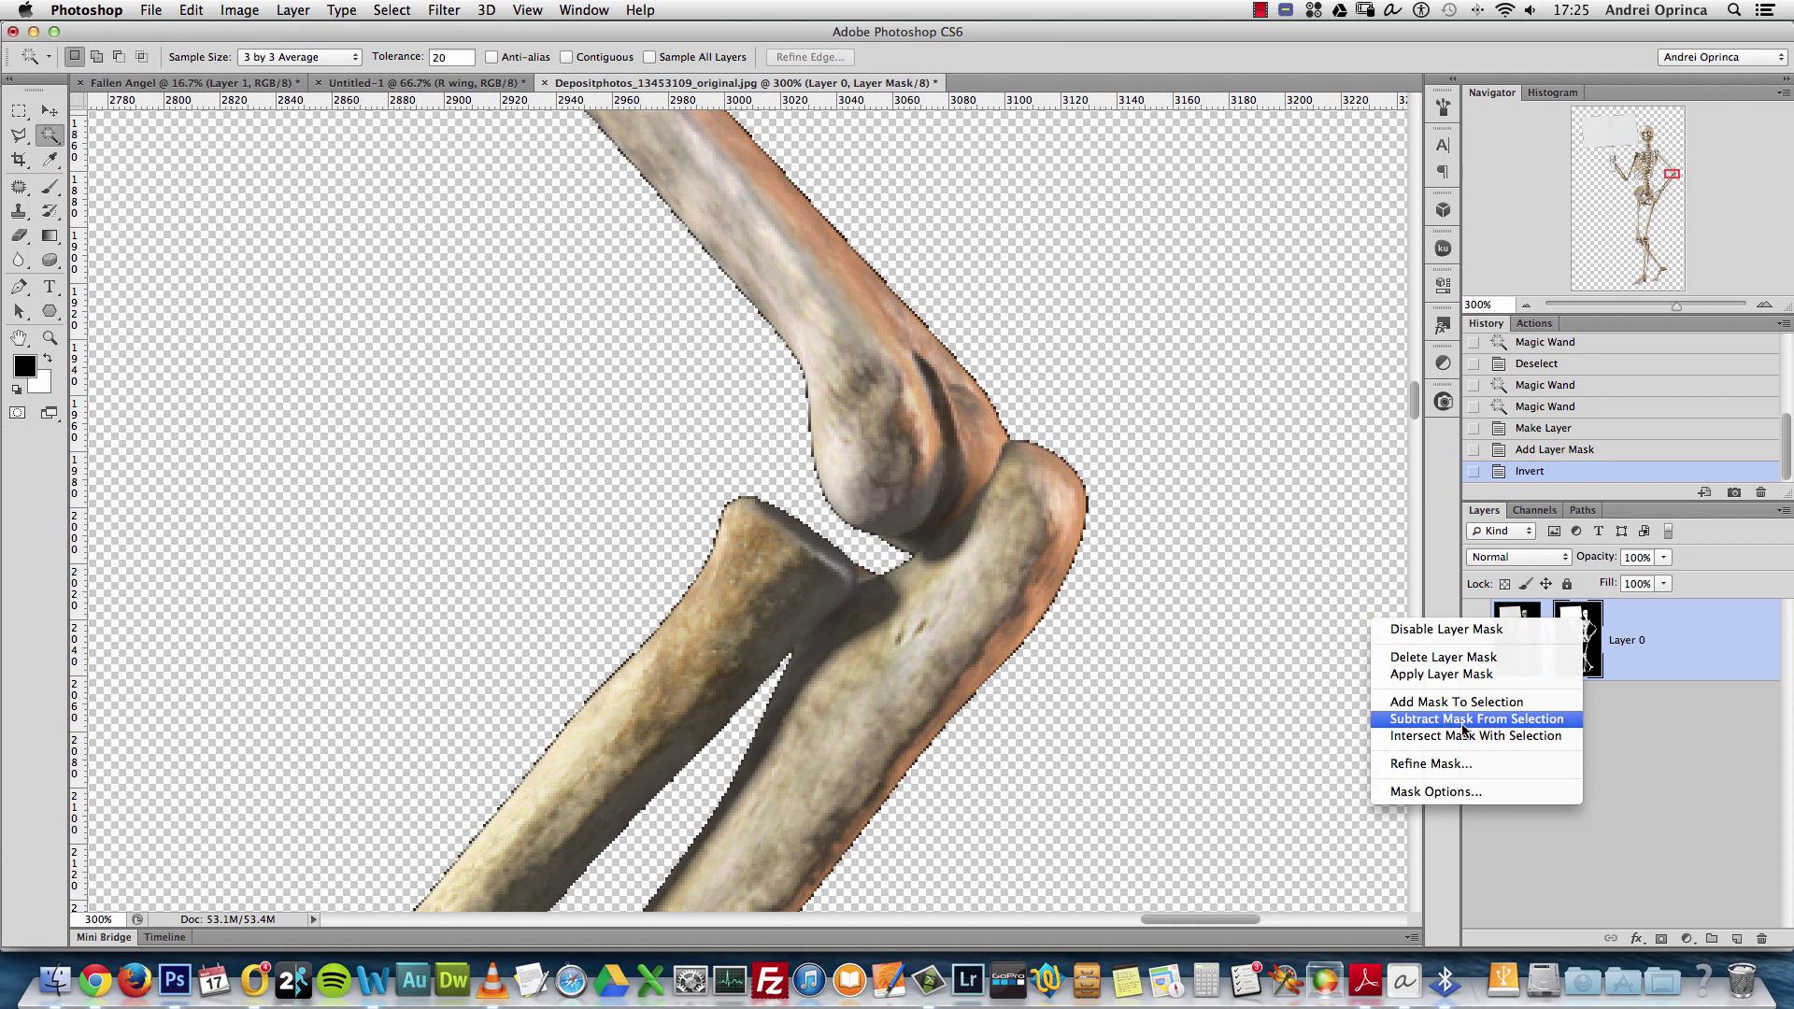
pyautogui.click(1457, 764)
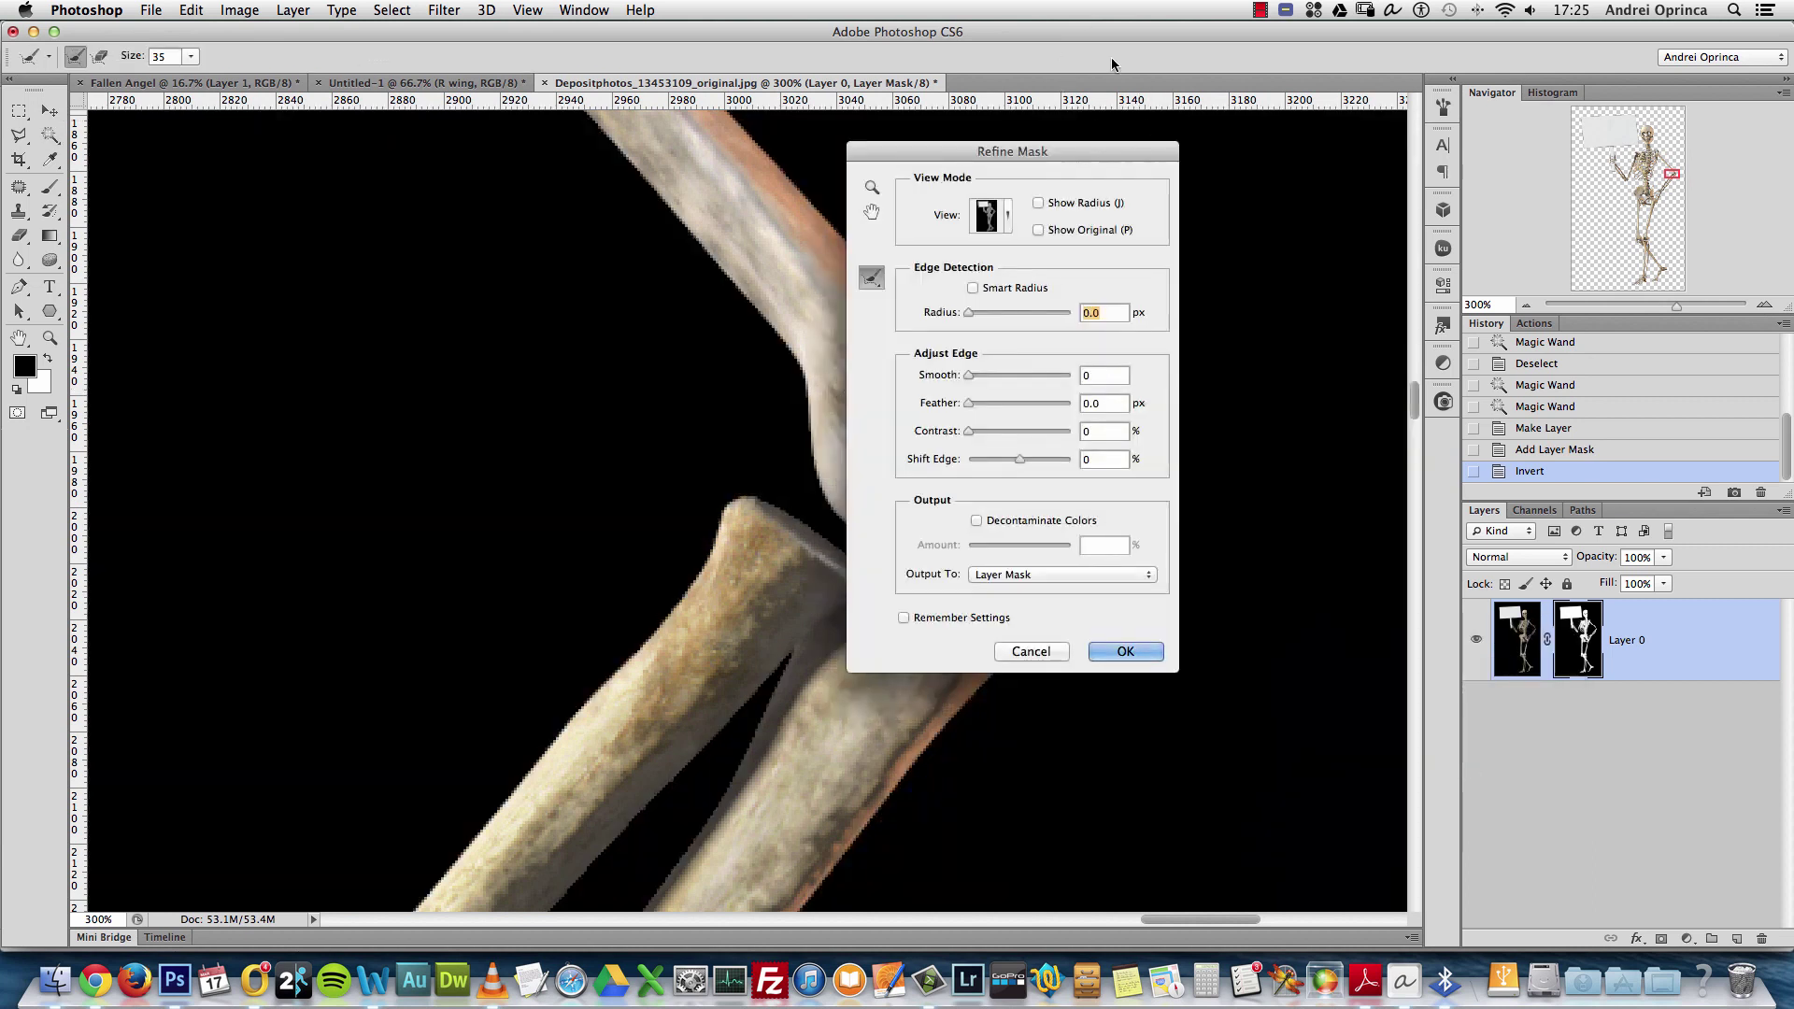
pyautogui.click(1029, 575)
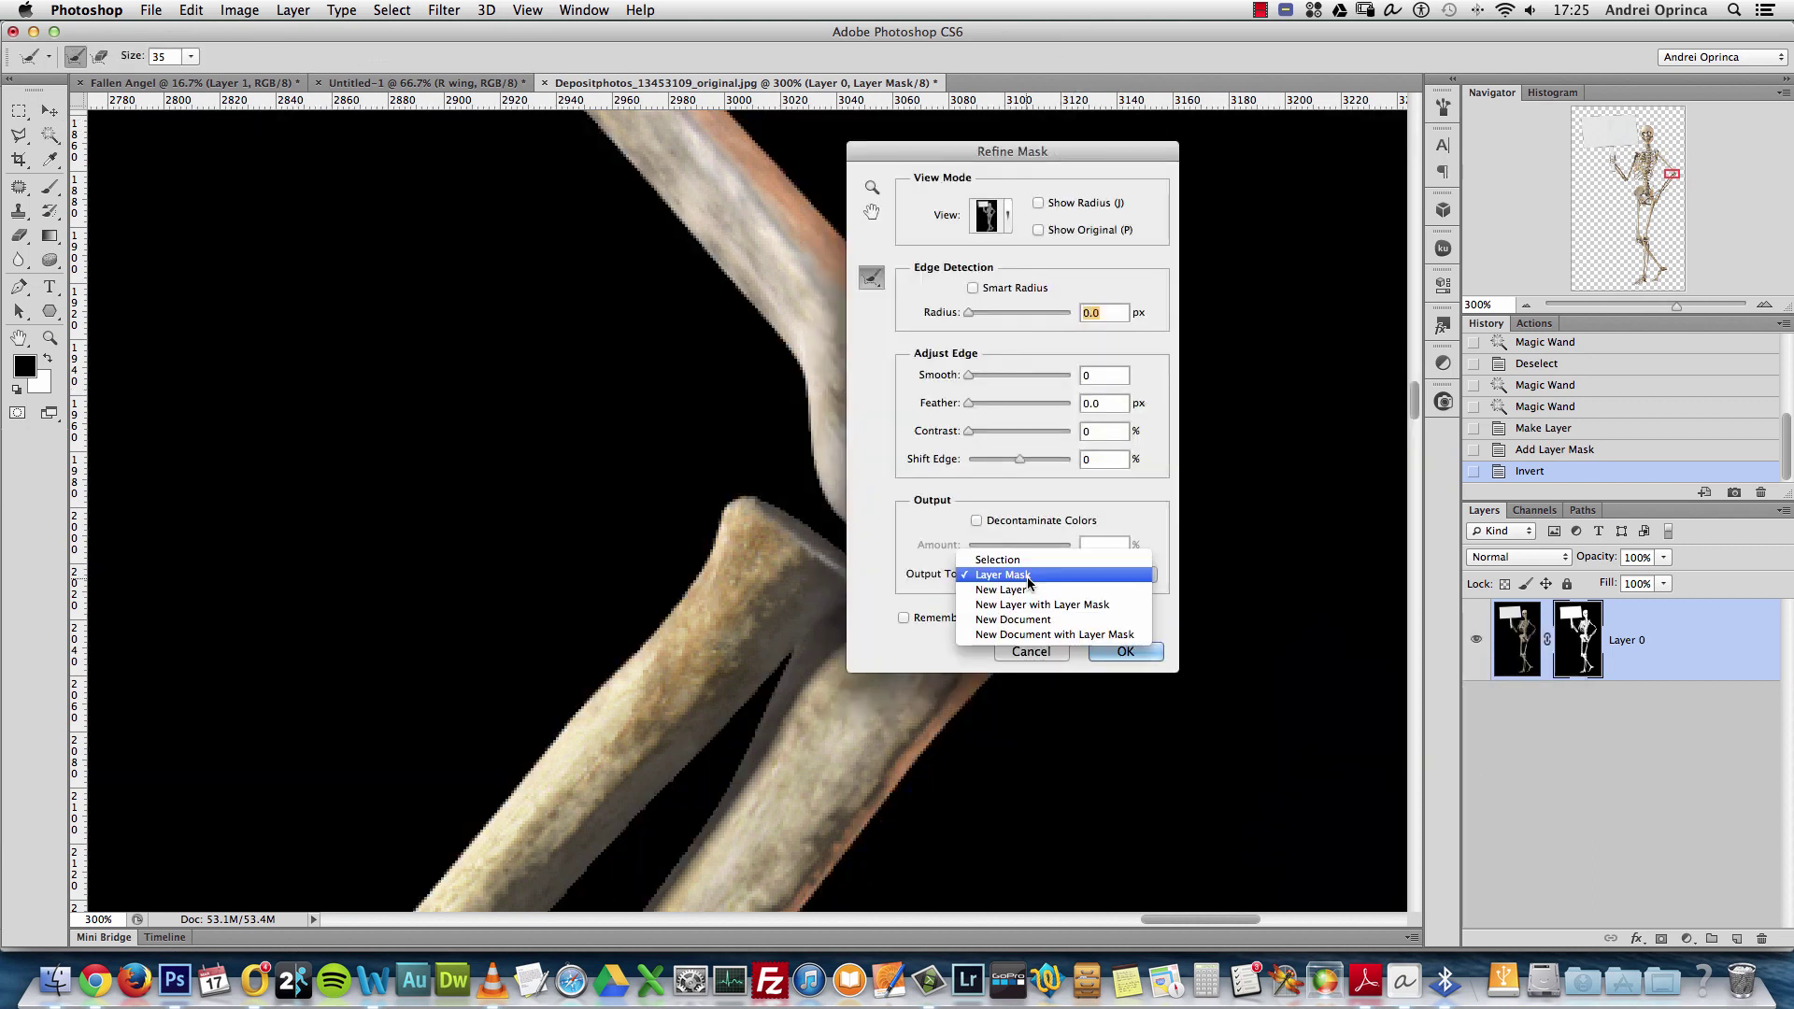
pyautogui.click(1028, 575)
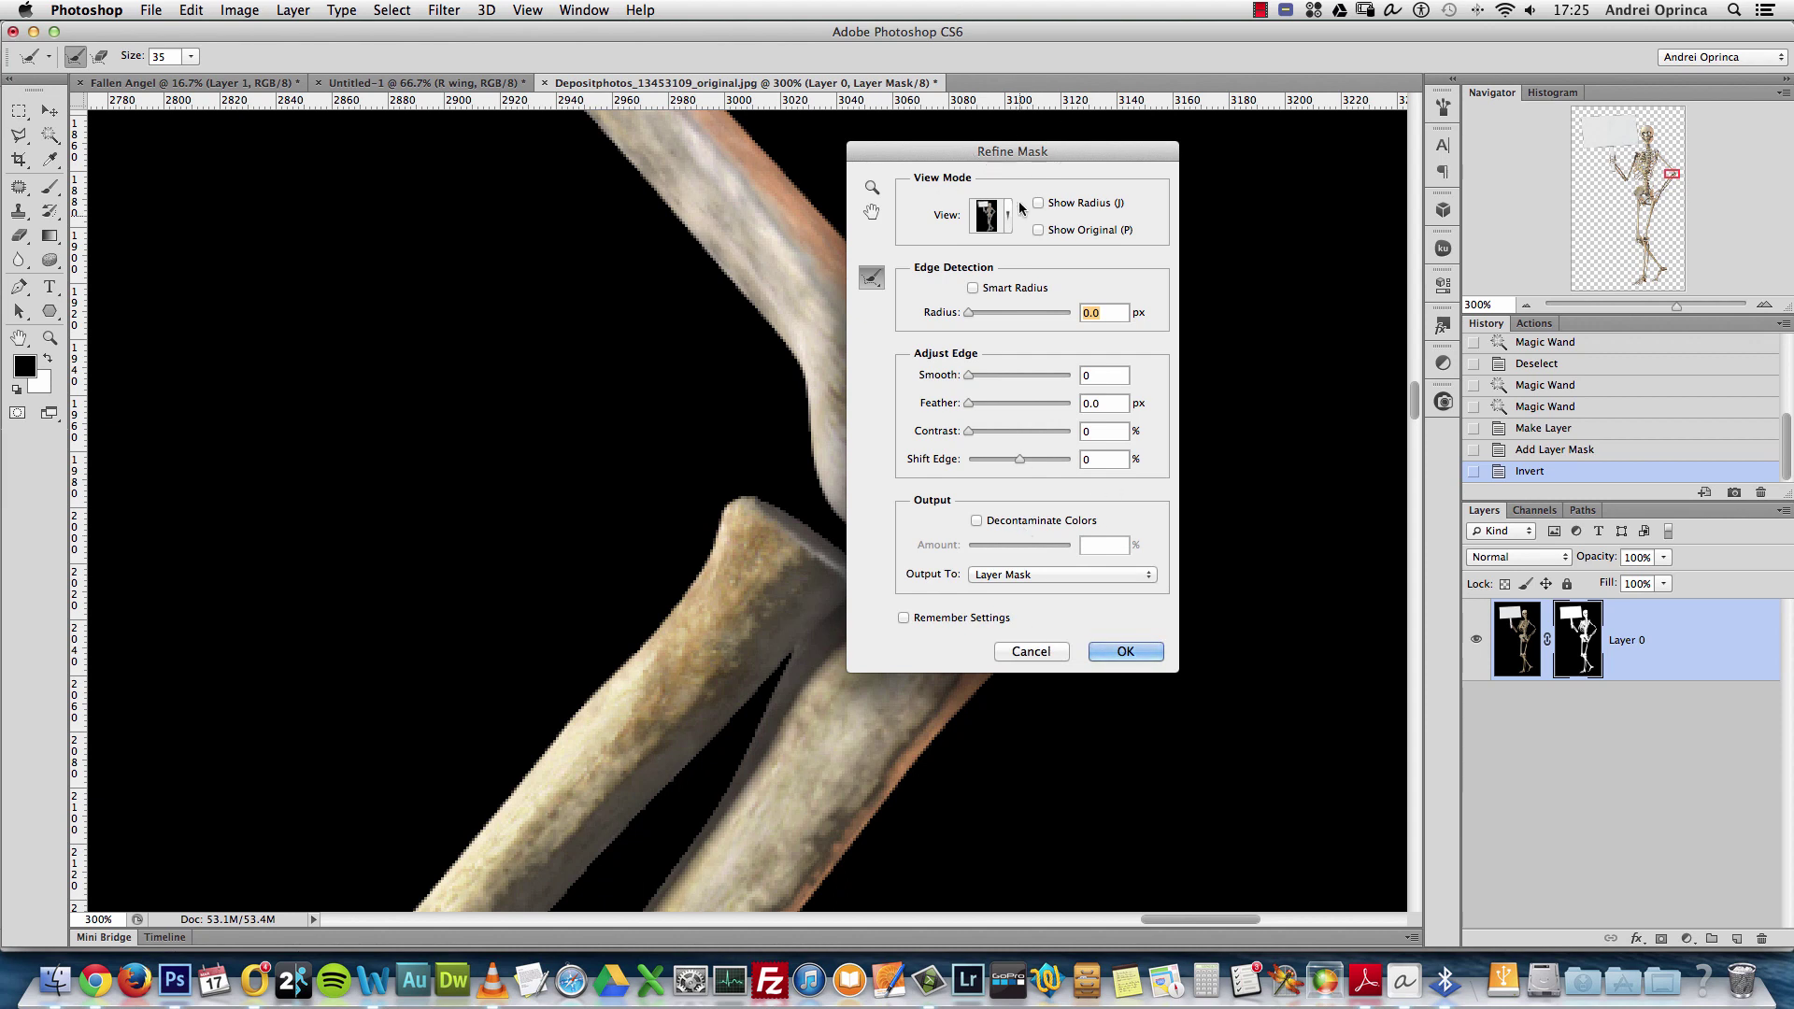
pyautogui.click(1004, 218)
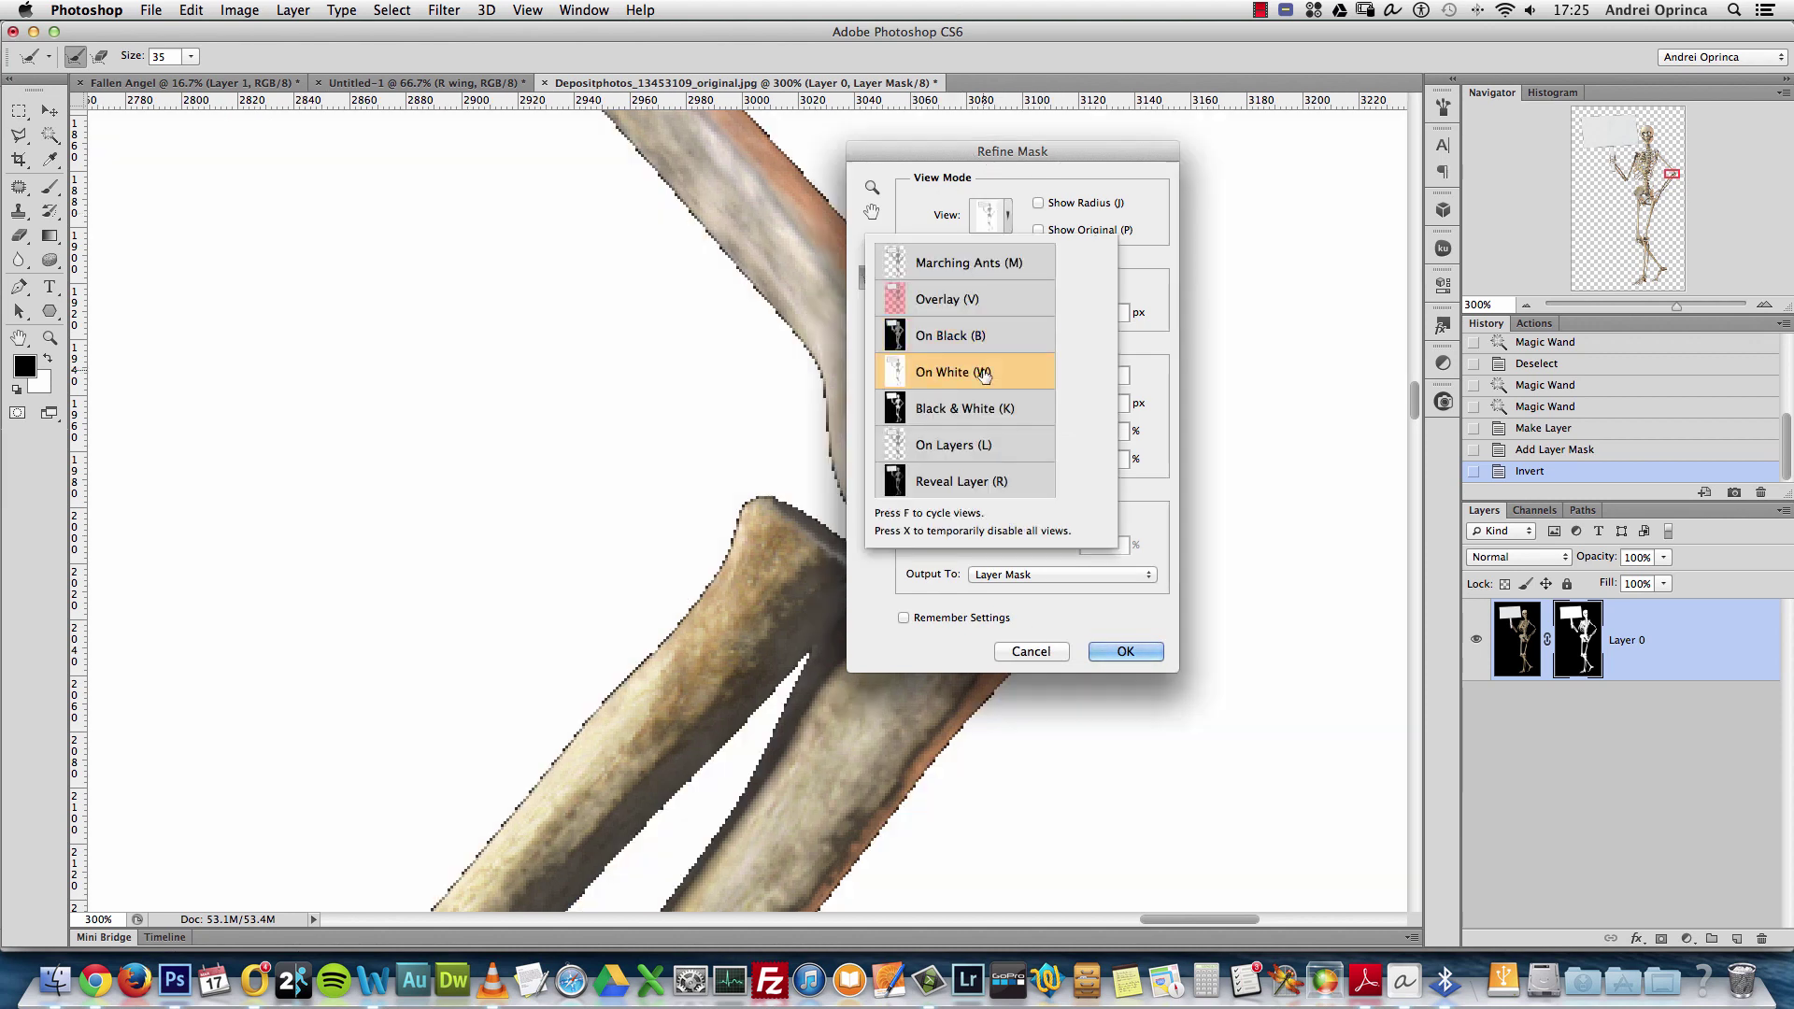
pyautogui.moveTo(1075, 152); pyautogui.dragTo(1256, 136)
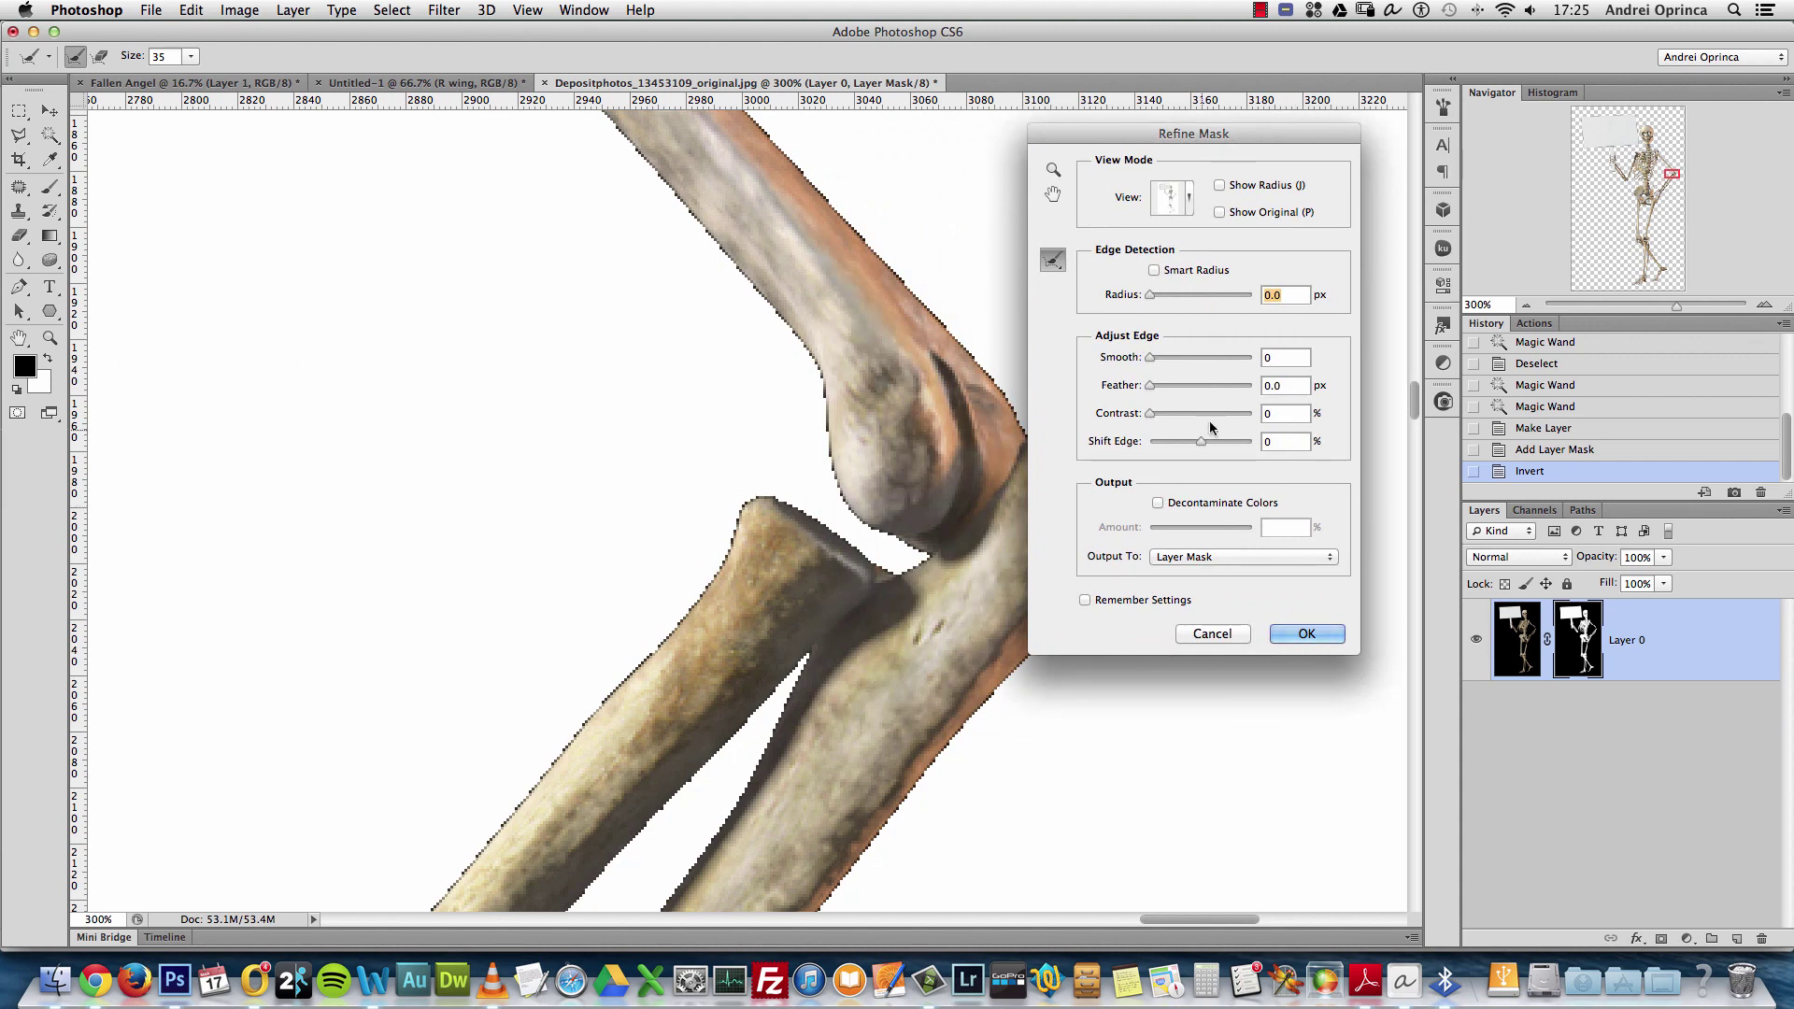
# Refine the mask edge with Shift Edge -24%, Feather 1 px and raised Contrast, output to Layer Mask
pyautogui.moveTo(1201, 442); pyautogui.dragTo(1189, 443)
pyautogui.moveTo(1151, 358)
pyautogui.mouseDown()
pyautogui.moveTo(1155, 391)
pyautogui.moveTo(1173, 391)
pyautogui.moveTo(1161, 361)
pyautogui.moveTo(1137, 360)
pyautogui.mouseUp()
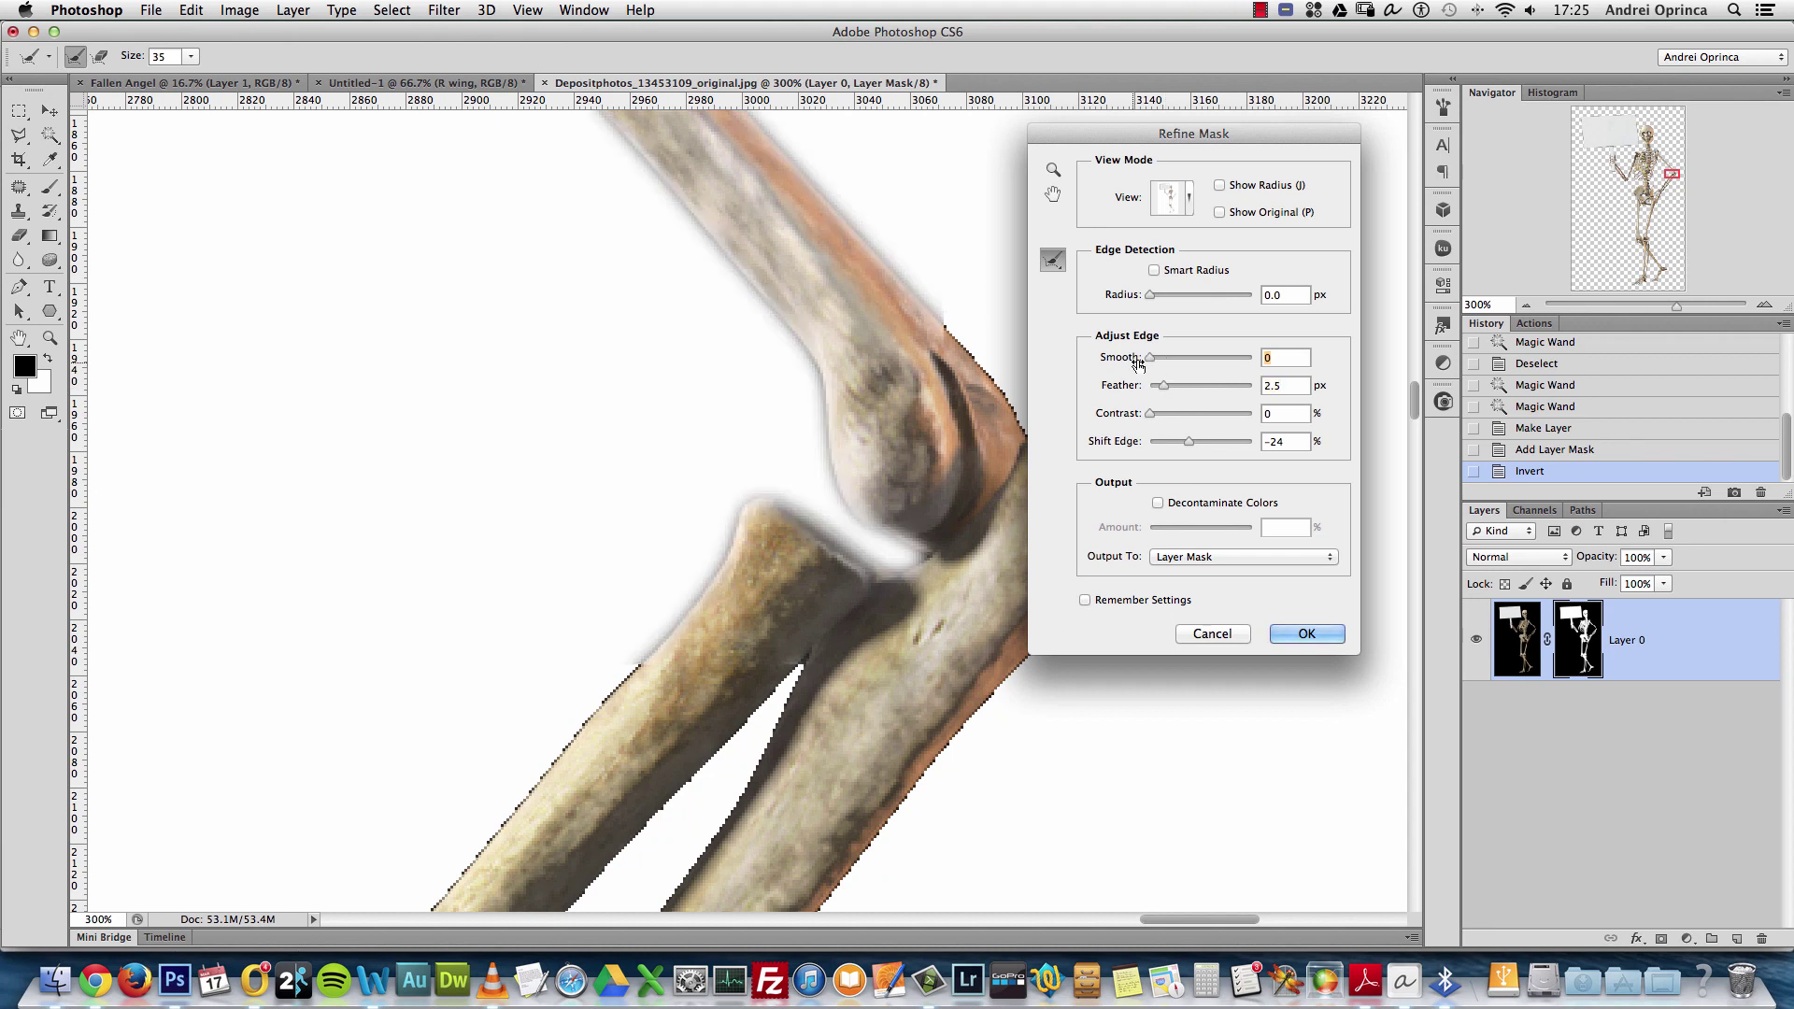
pyautogui.press('Tab')
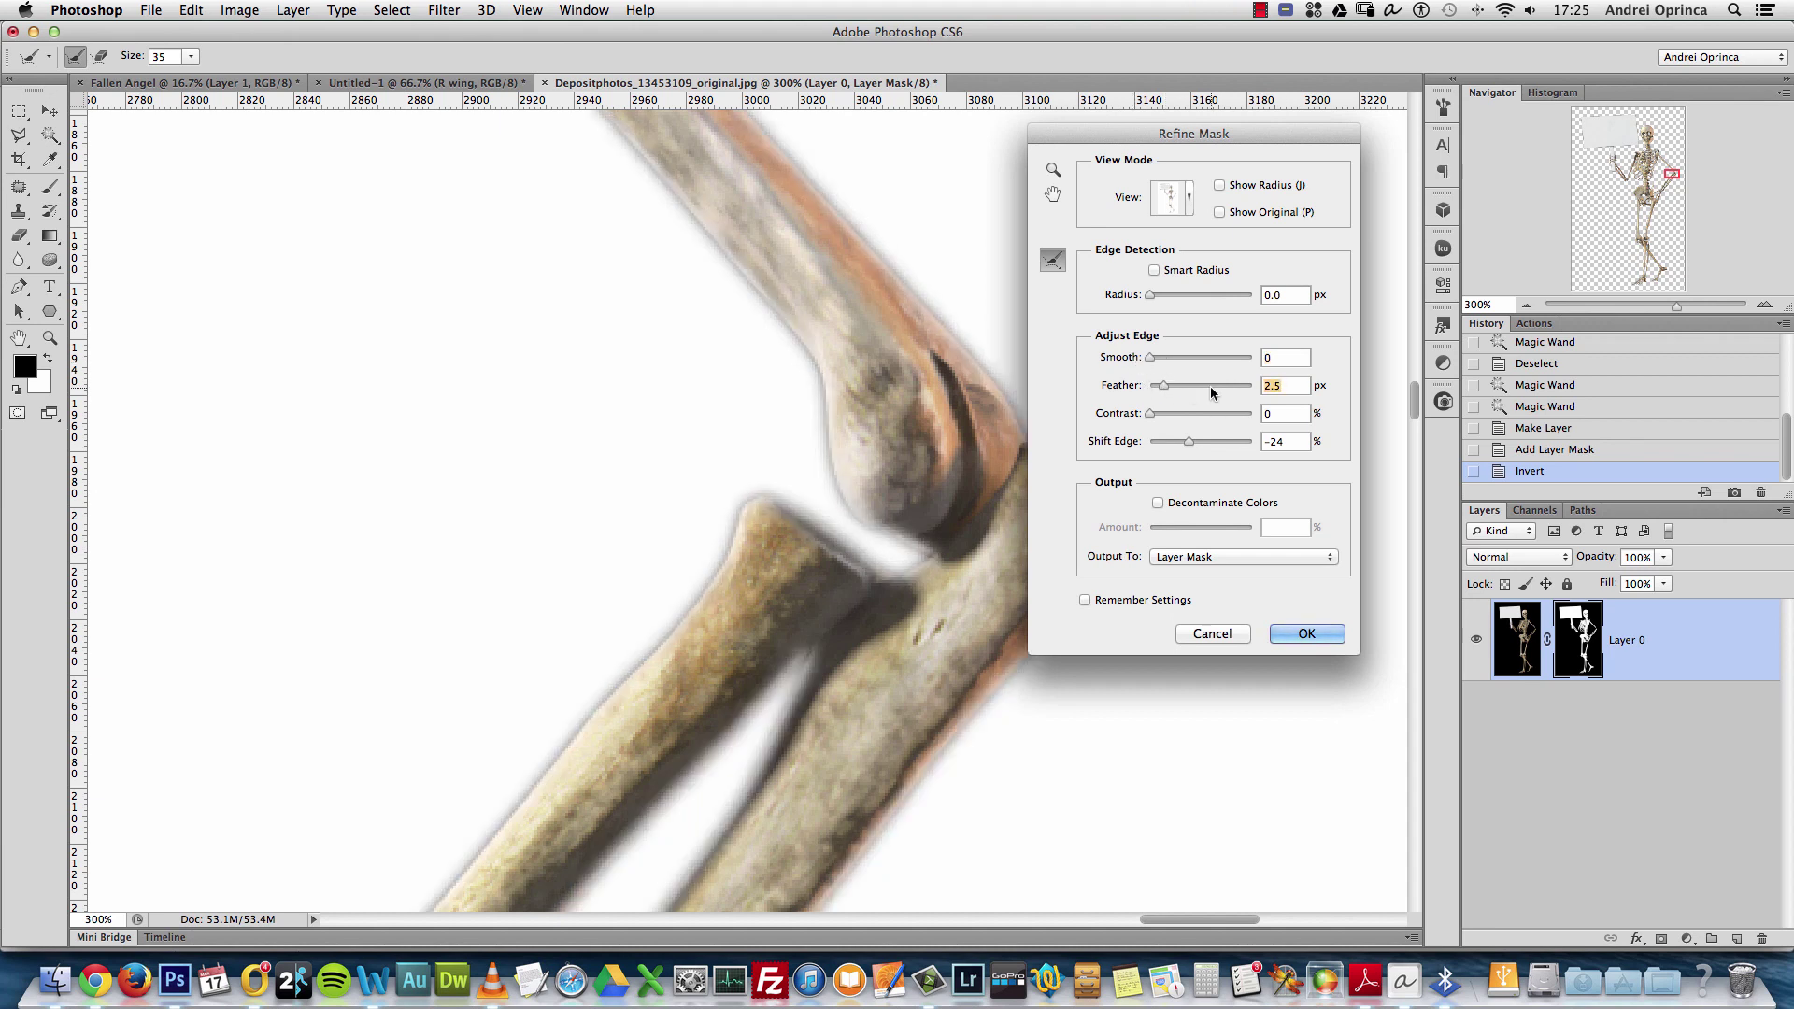
pyautogui.write('1')
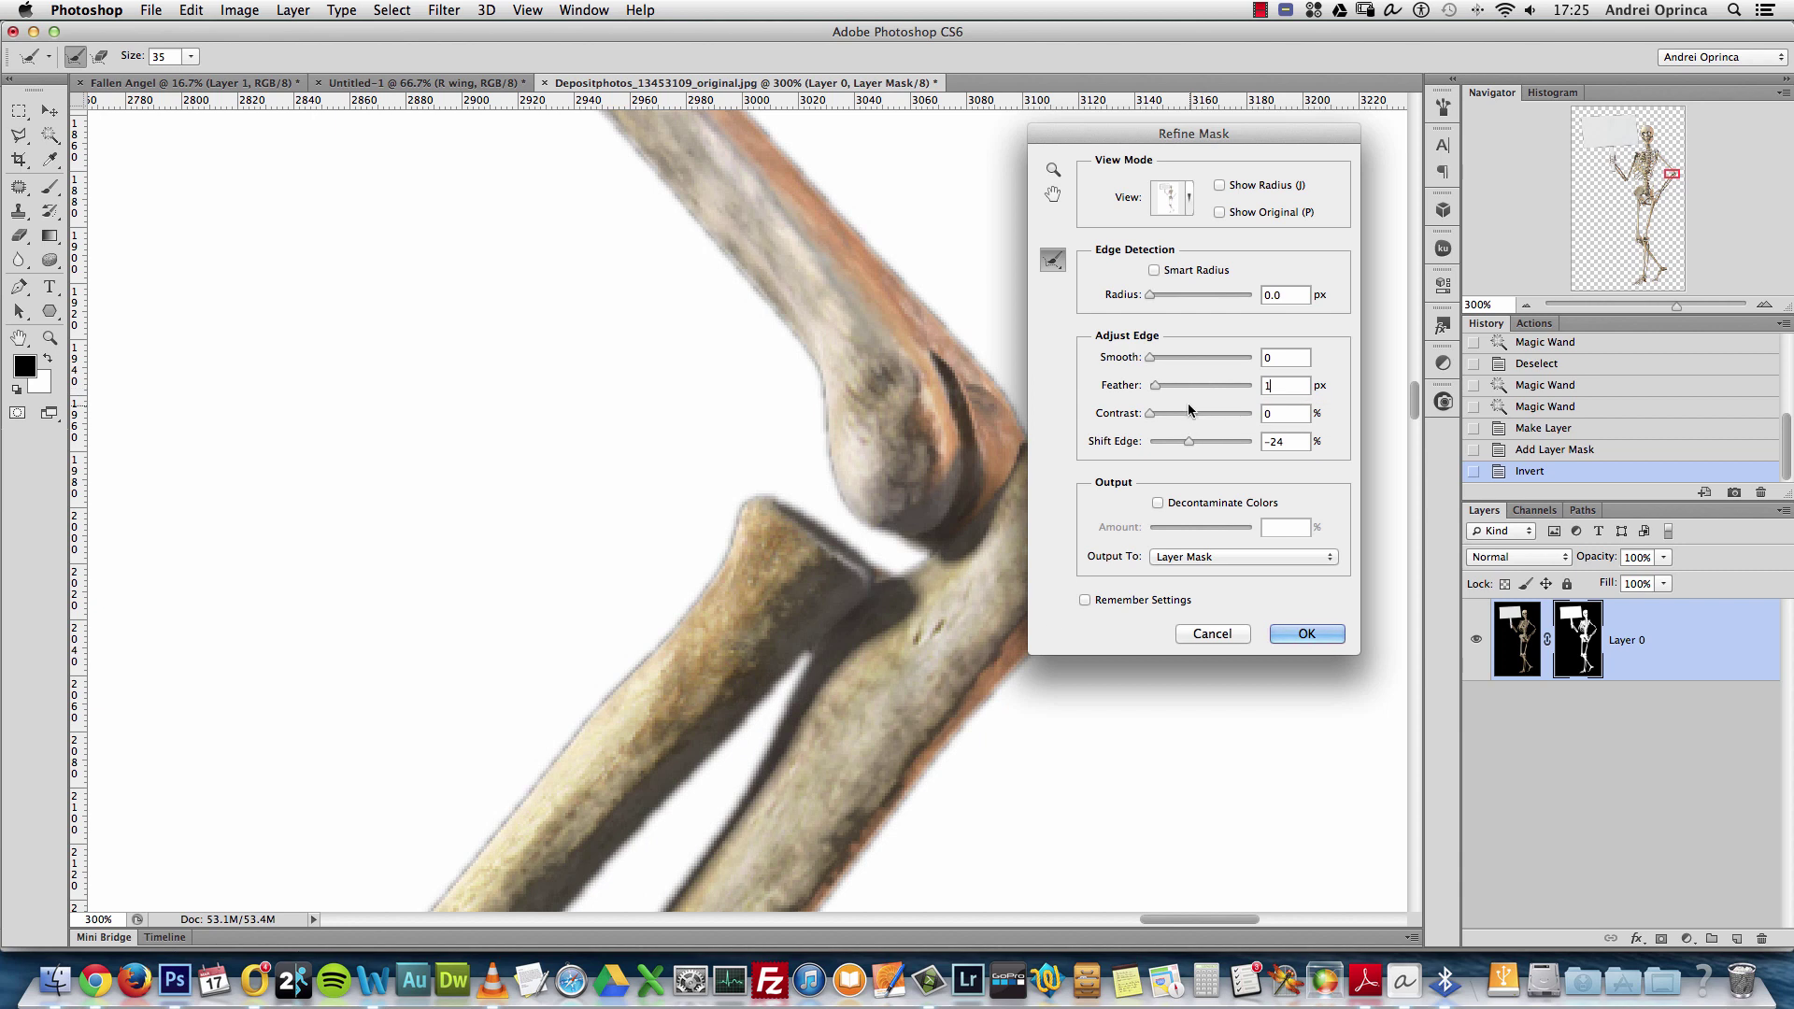
pyautogui.click(1198, 413)
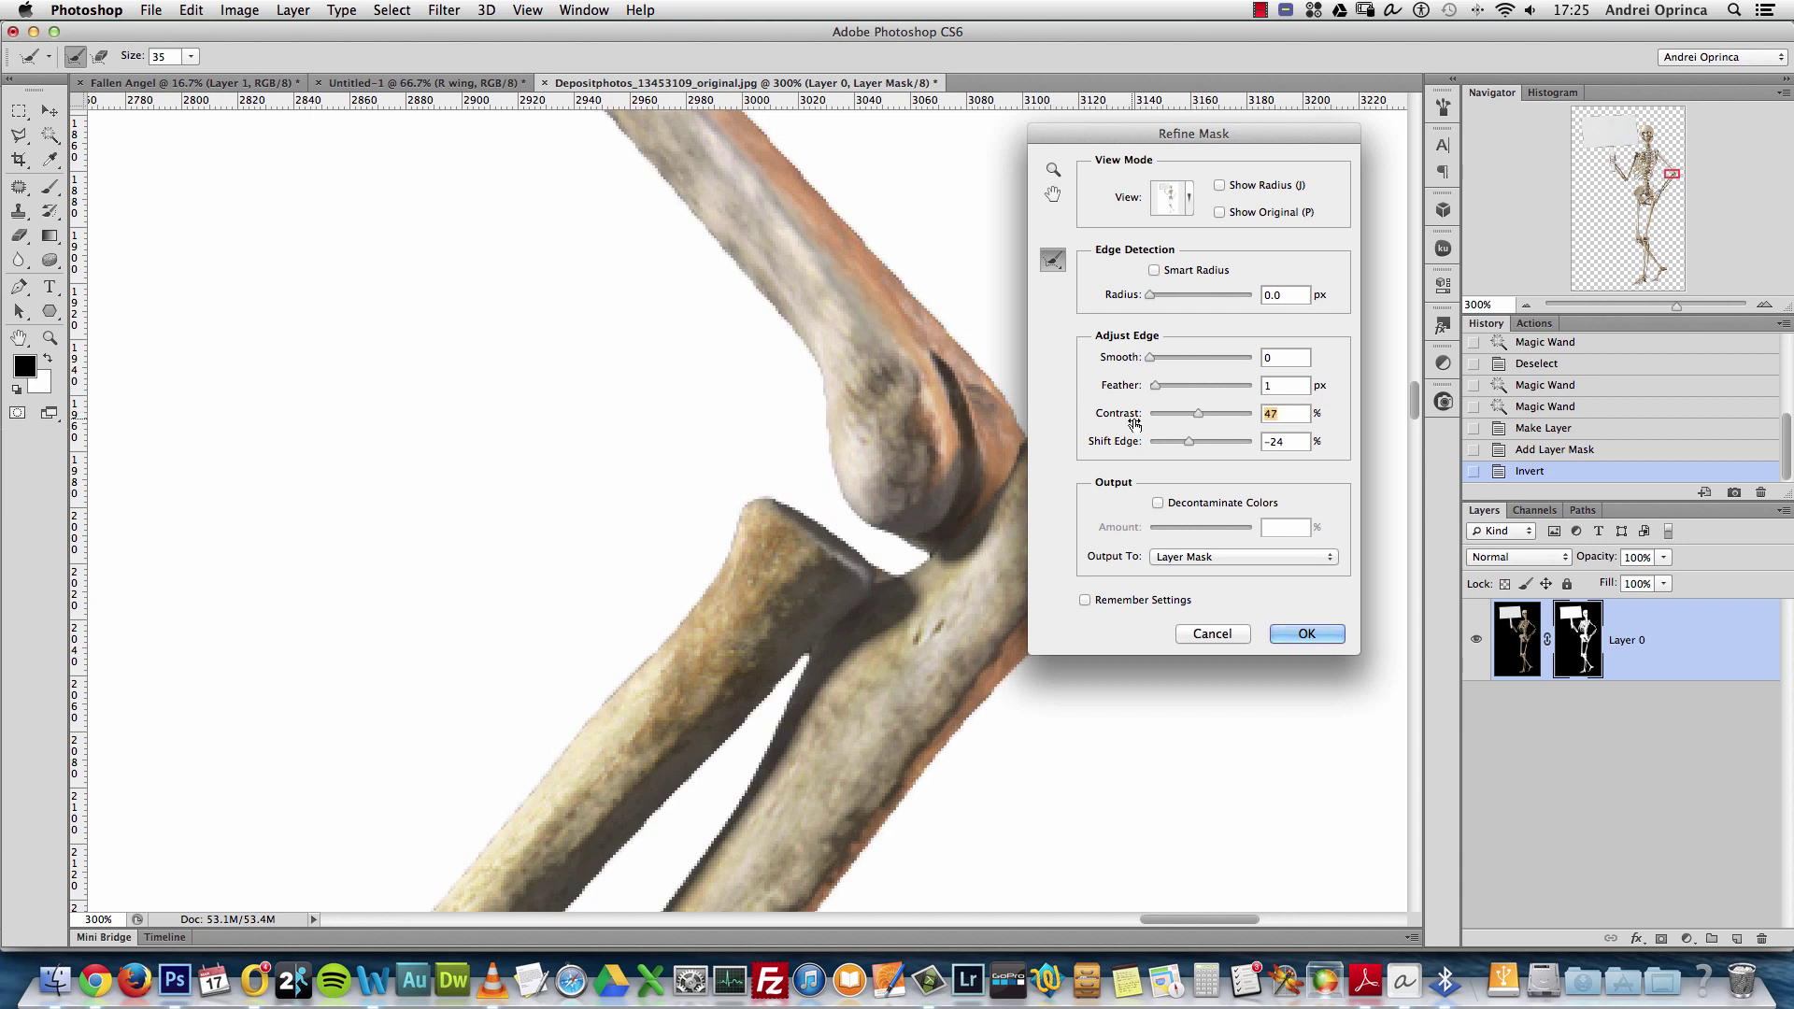
pyautogui.moveTo(1198, 413); pyautogui.dragTo(1185, 413)
pyautogui.click(1214, 558)
pyautogui.click(1197, 559)
pyautogui.click(1313, 634)
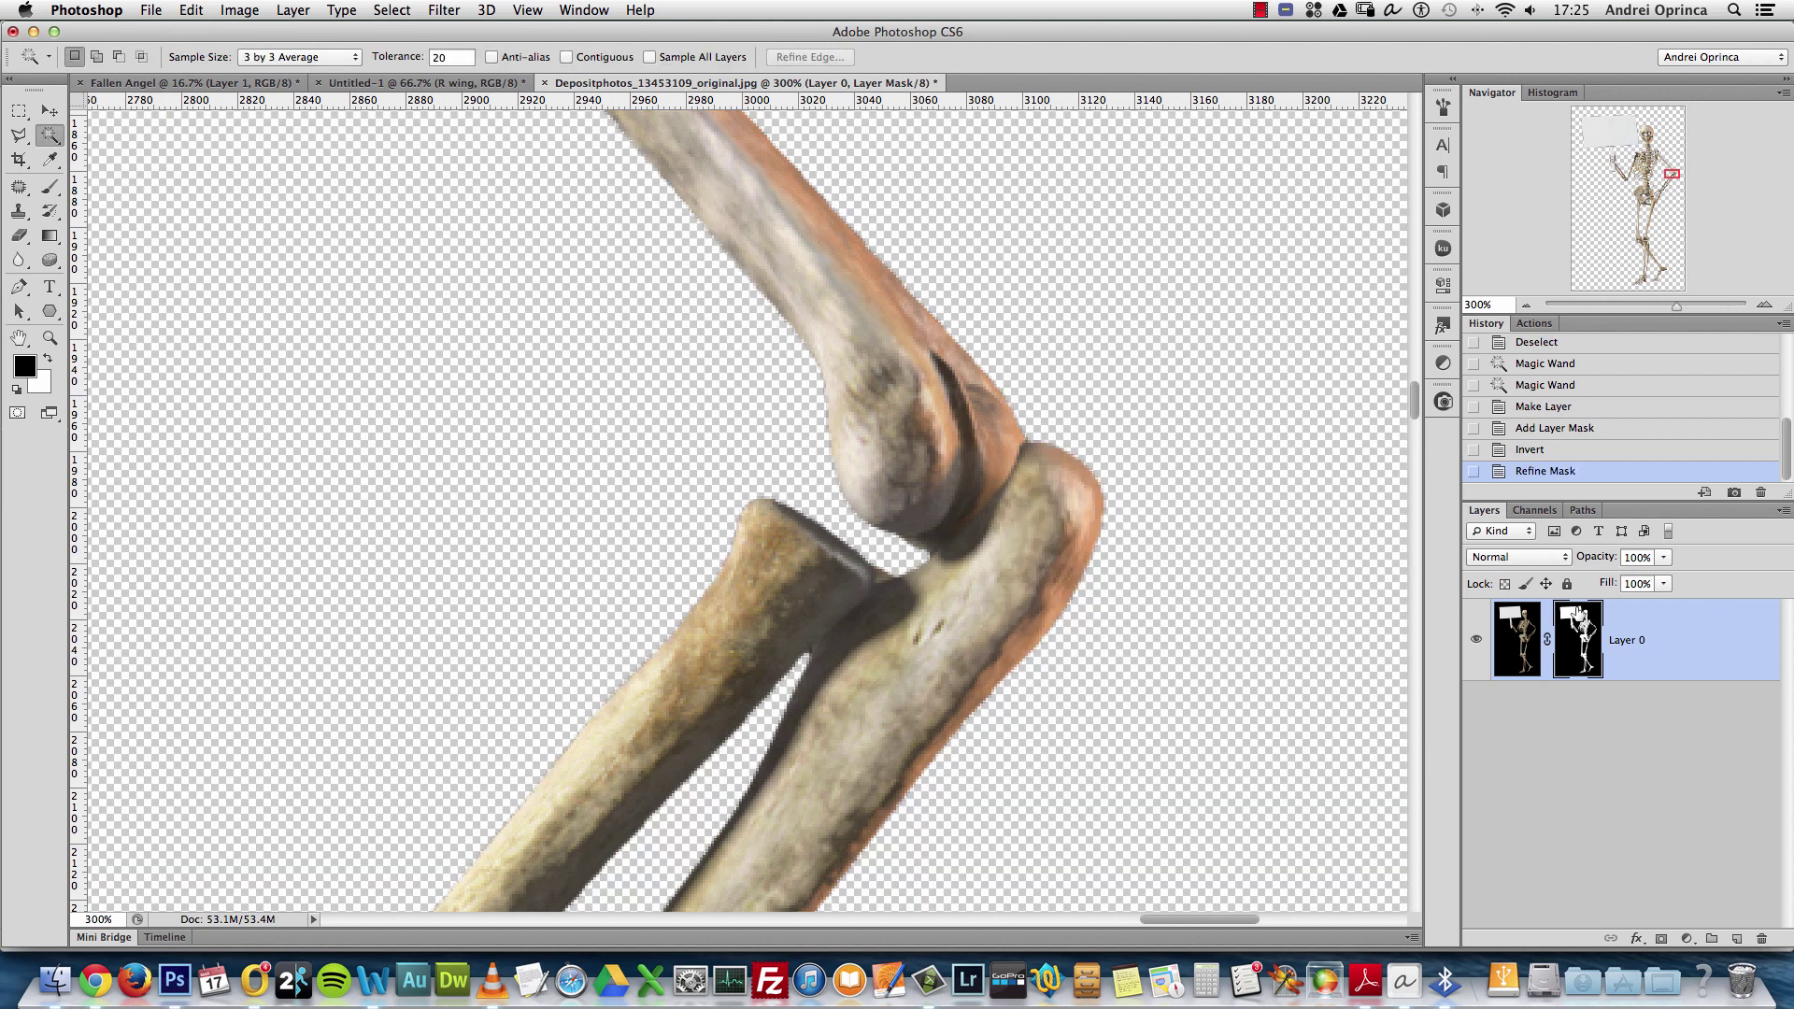
# Apply the refined layer mask permanently to the skeleton layer
pyautogui.press('super+1')
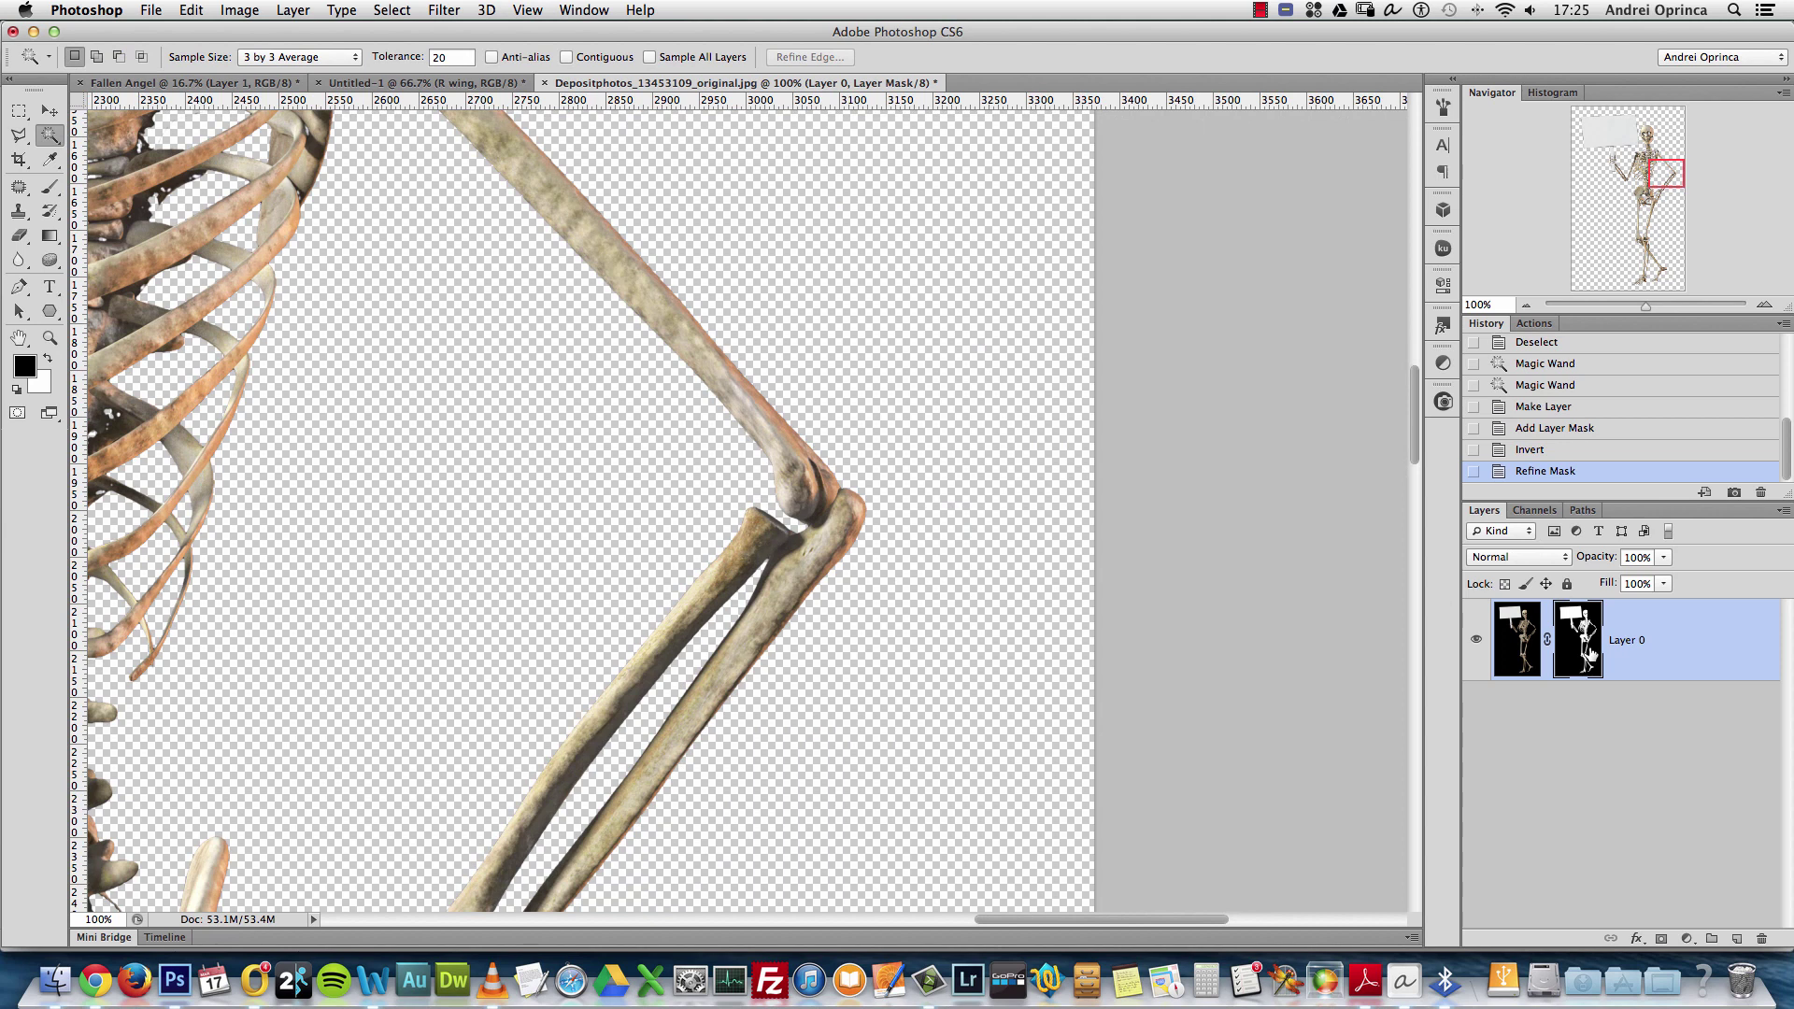
pyautogui.rightClick(1592, 651)
pyautogui.click(1486, 700)
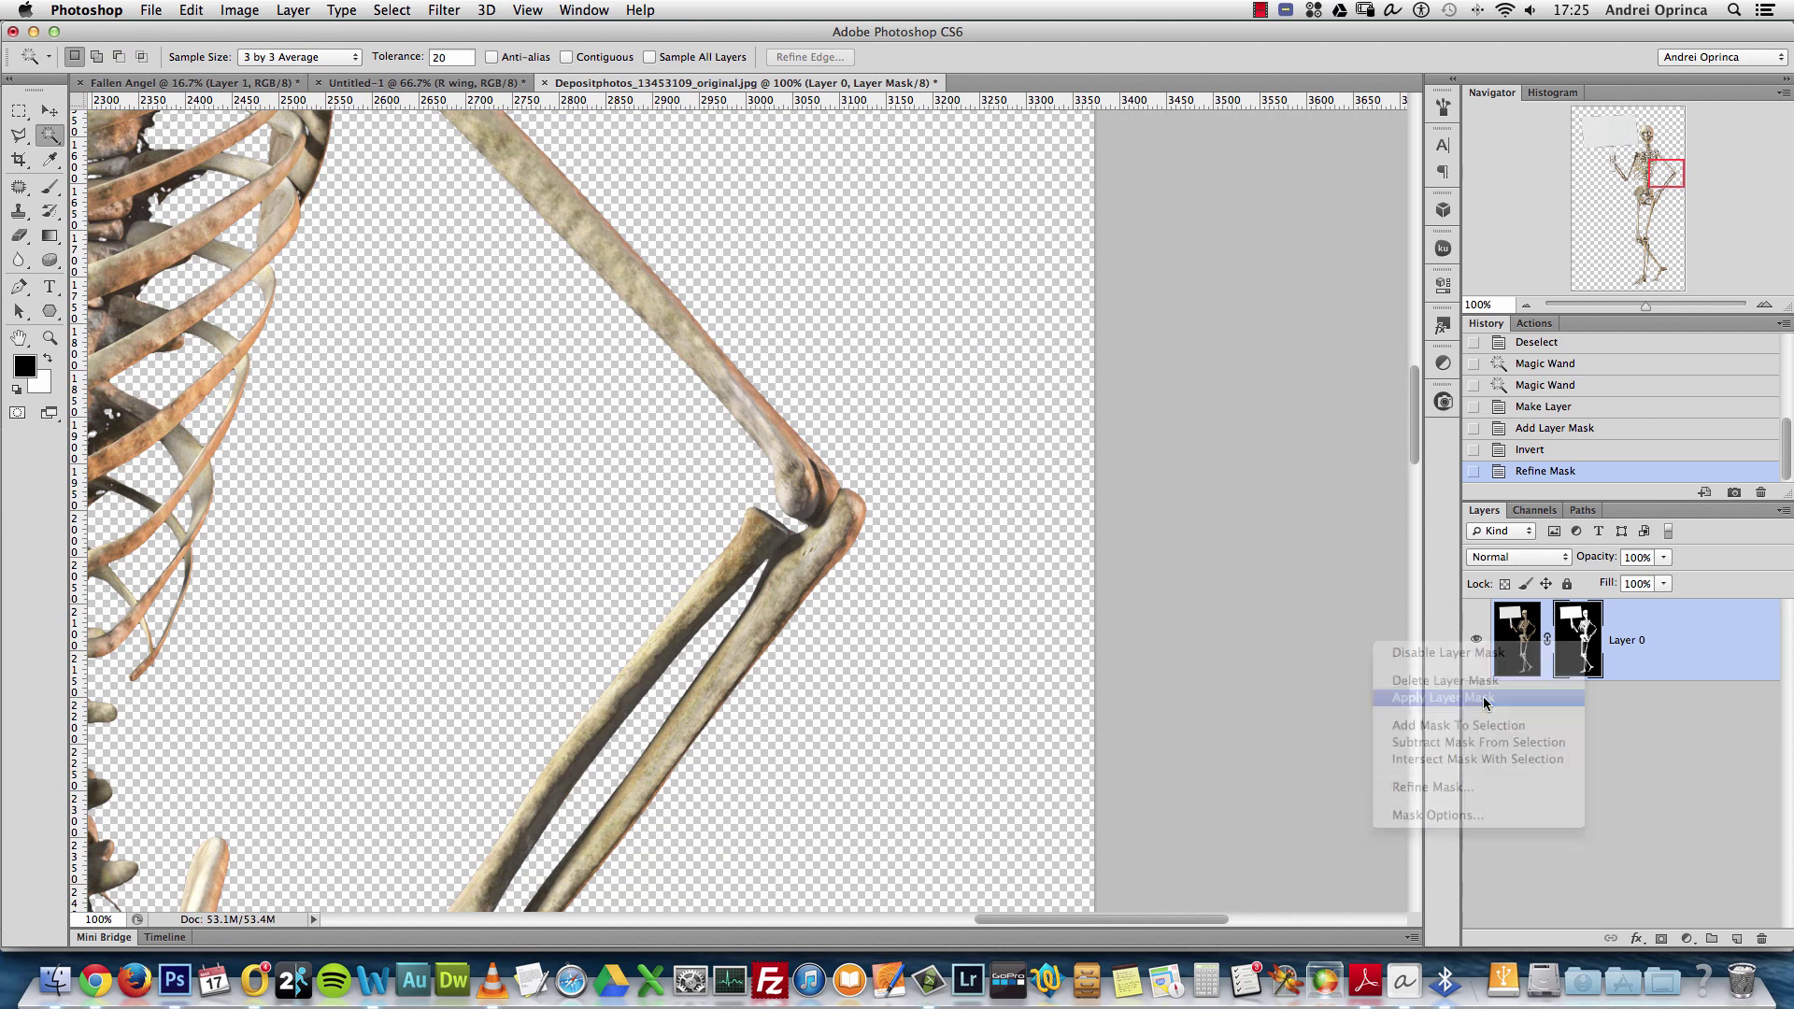
# Outline the bent arm from below the shoulder to the wrist with a Polygonal Lasso selection
pyautogui.click(18, 110)
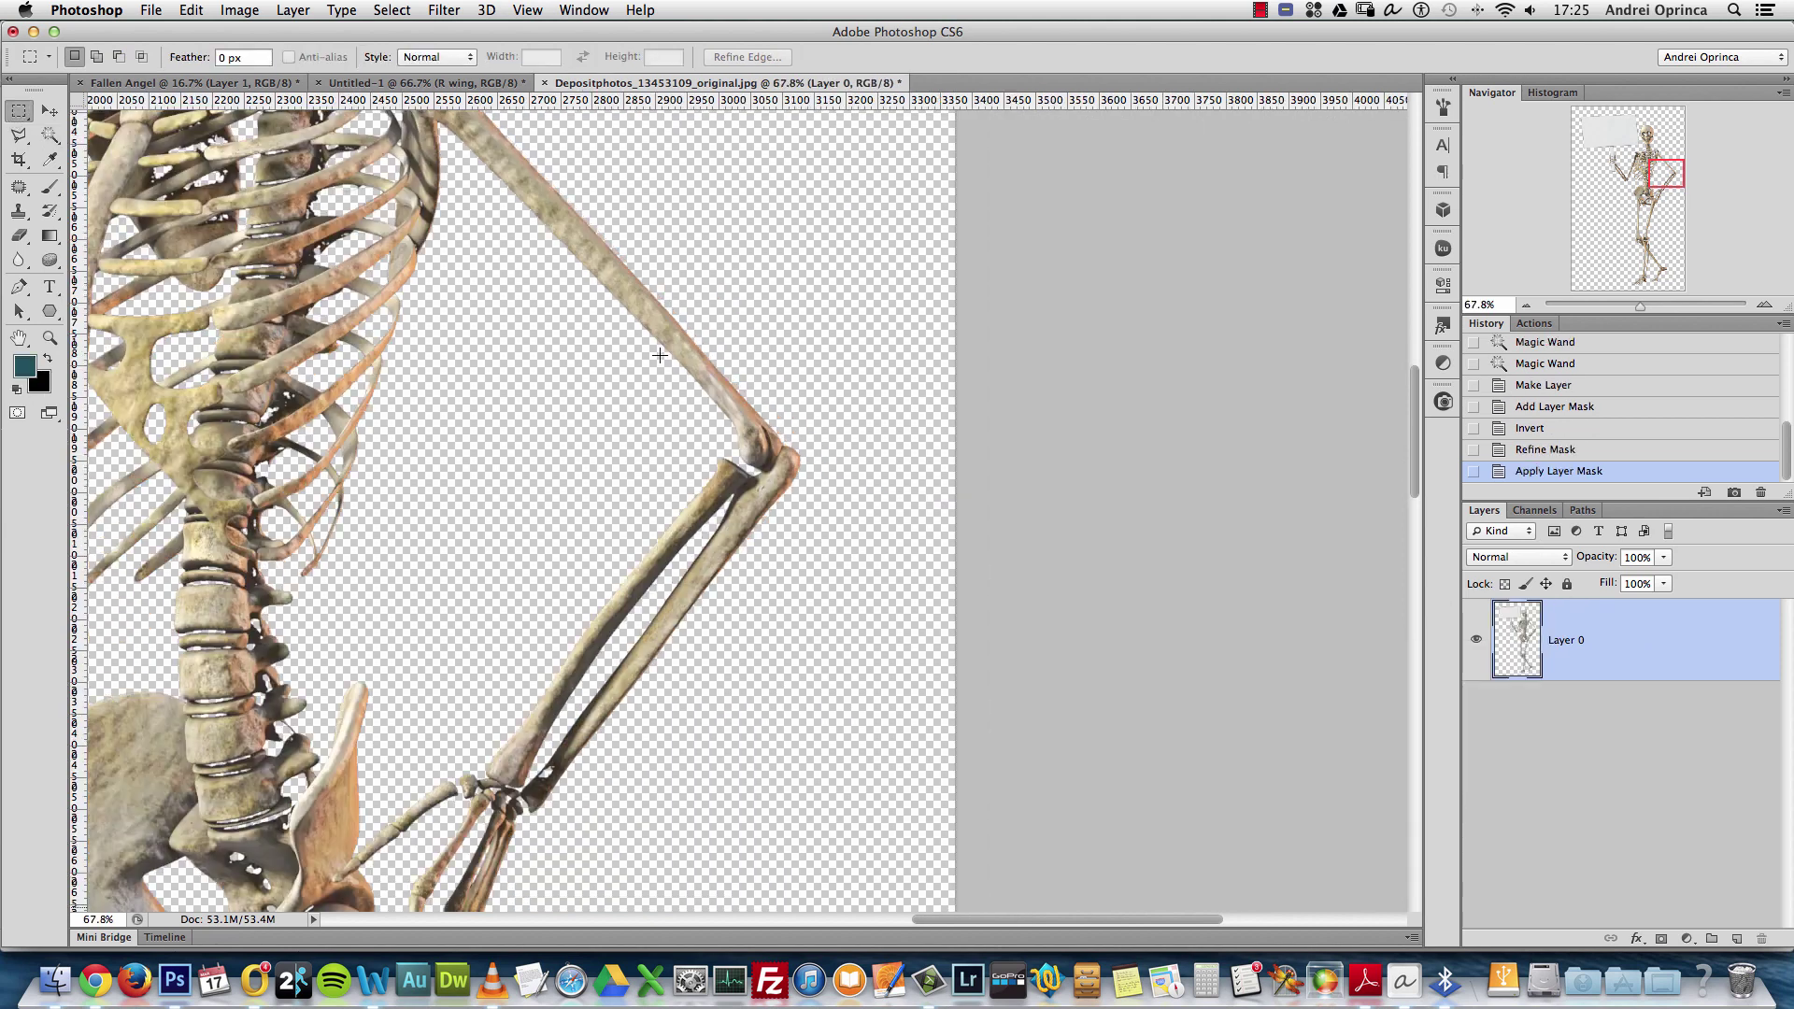
pyautogui.scroll(-5, 653, 349)
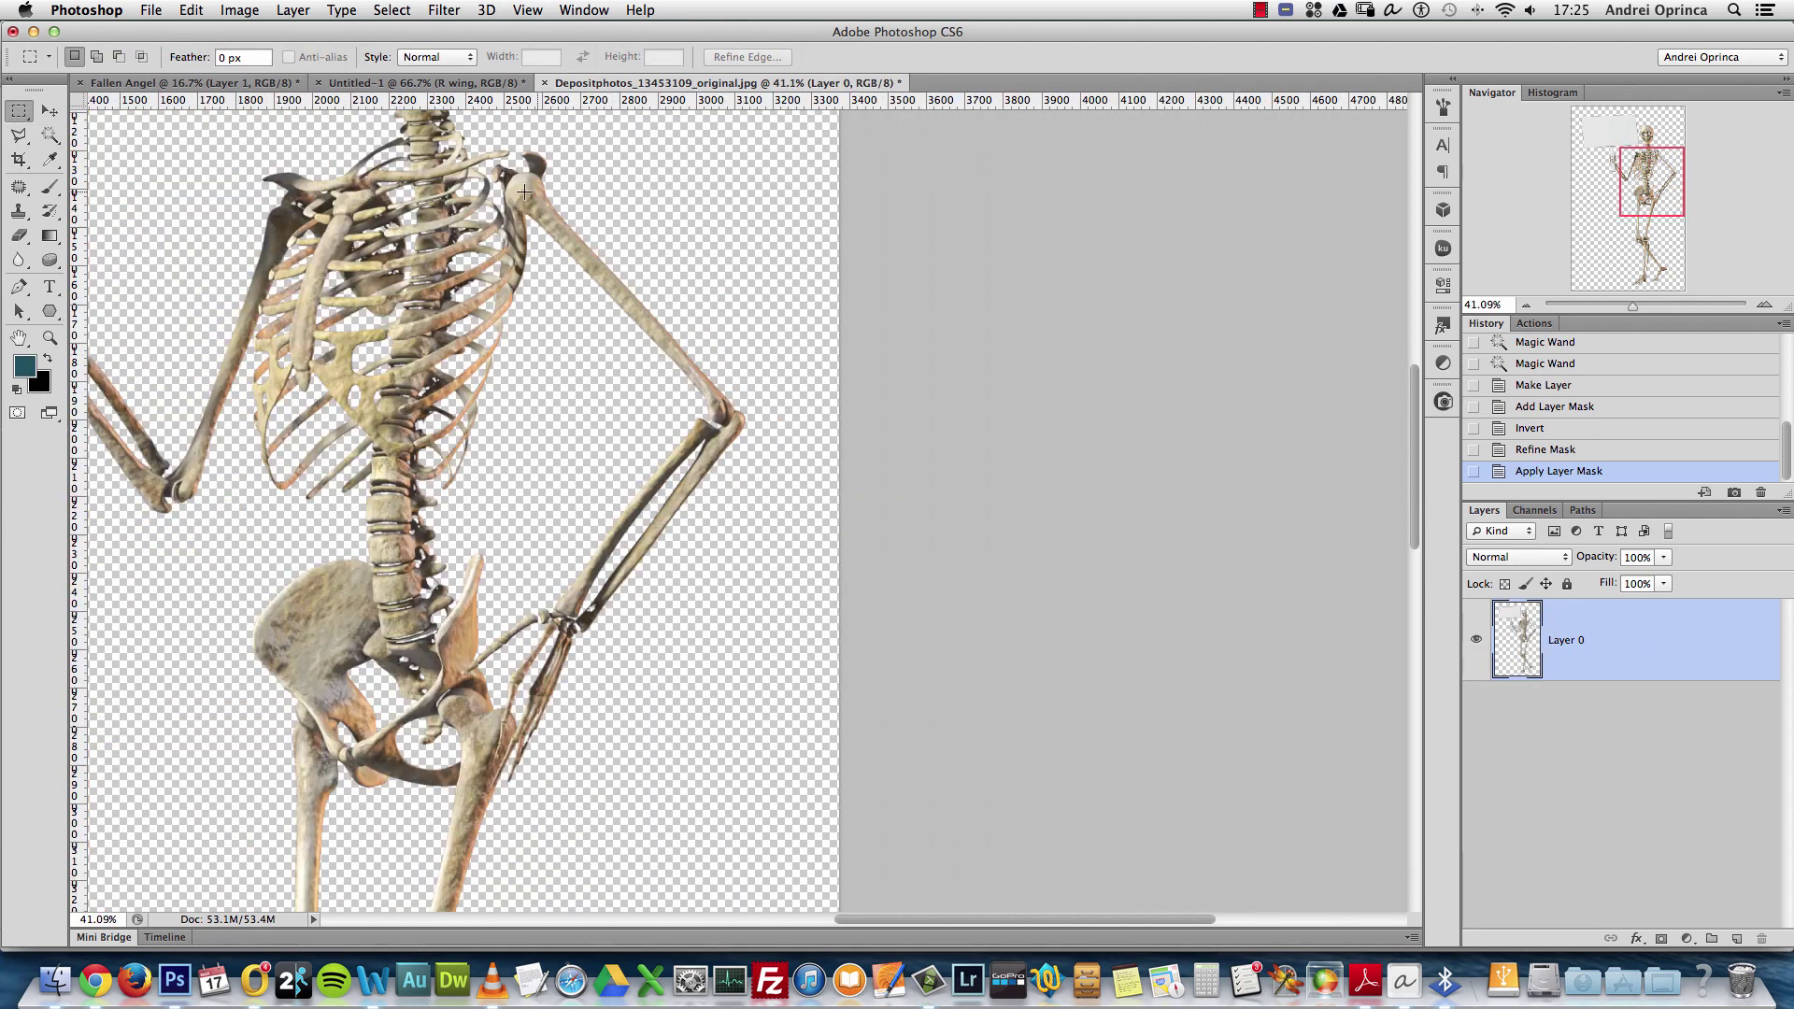
pyautogui.click(18, 135)
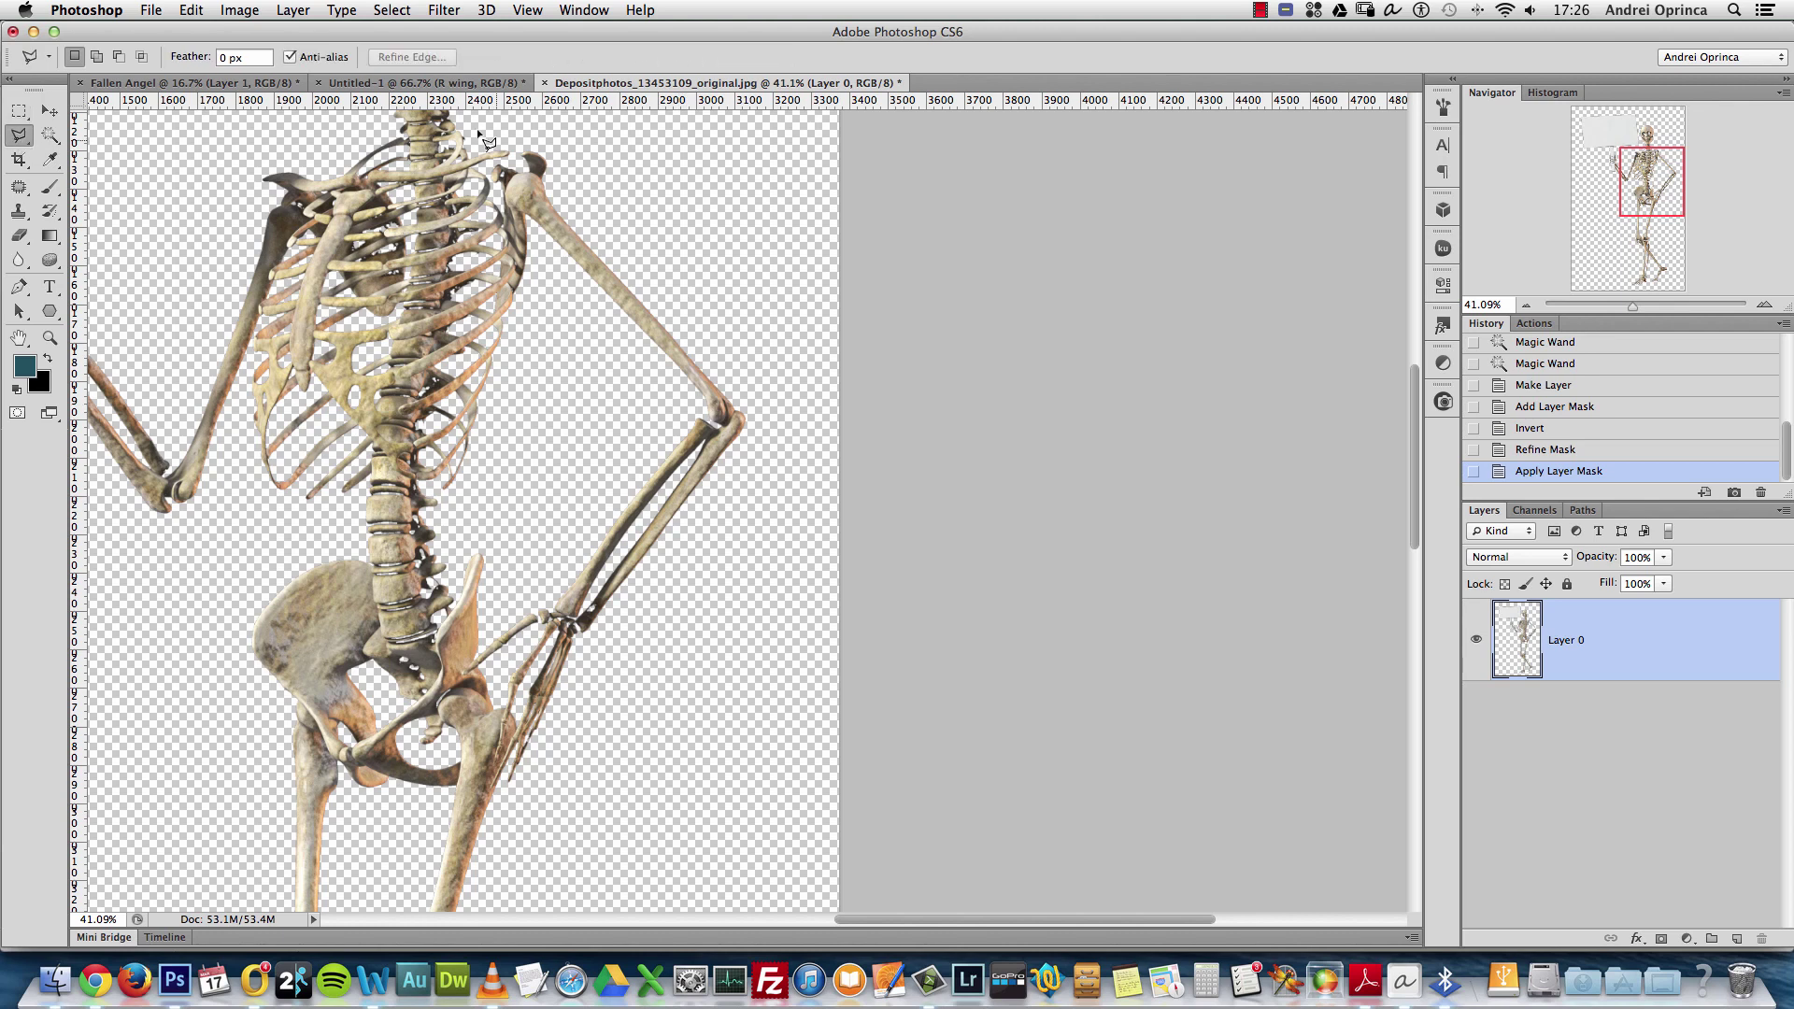
pyautogui.click(537, 333)
pyautogui.click(595, 632)
pyautogui.click(714, 603)
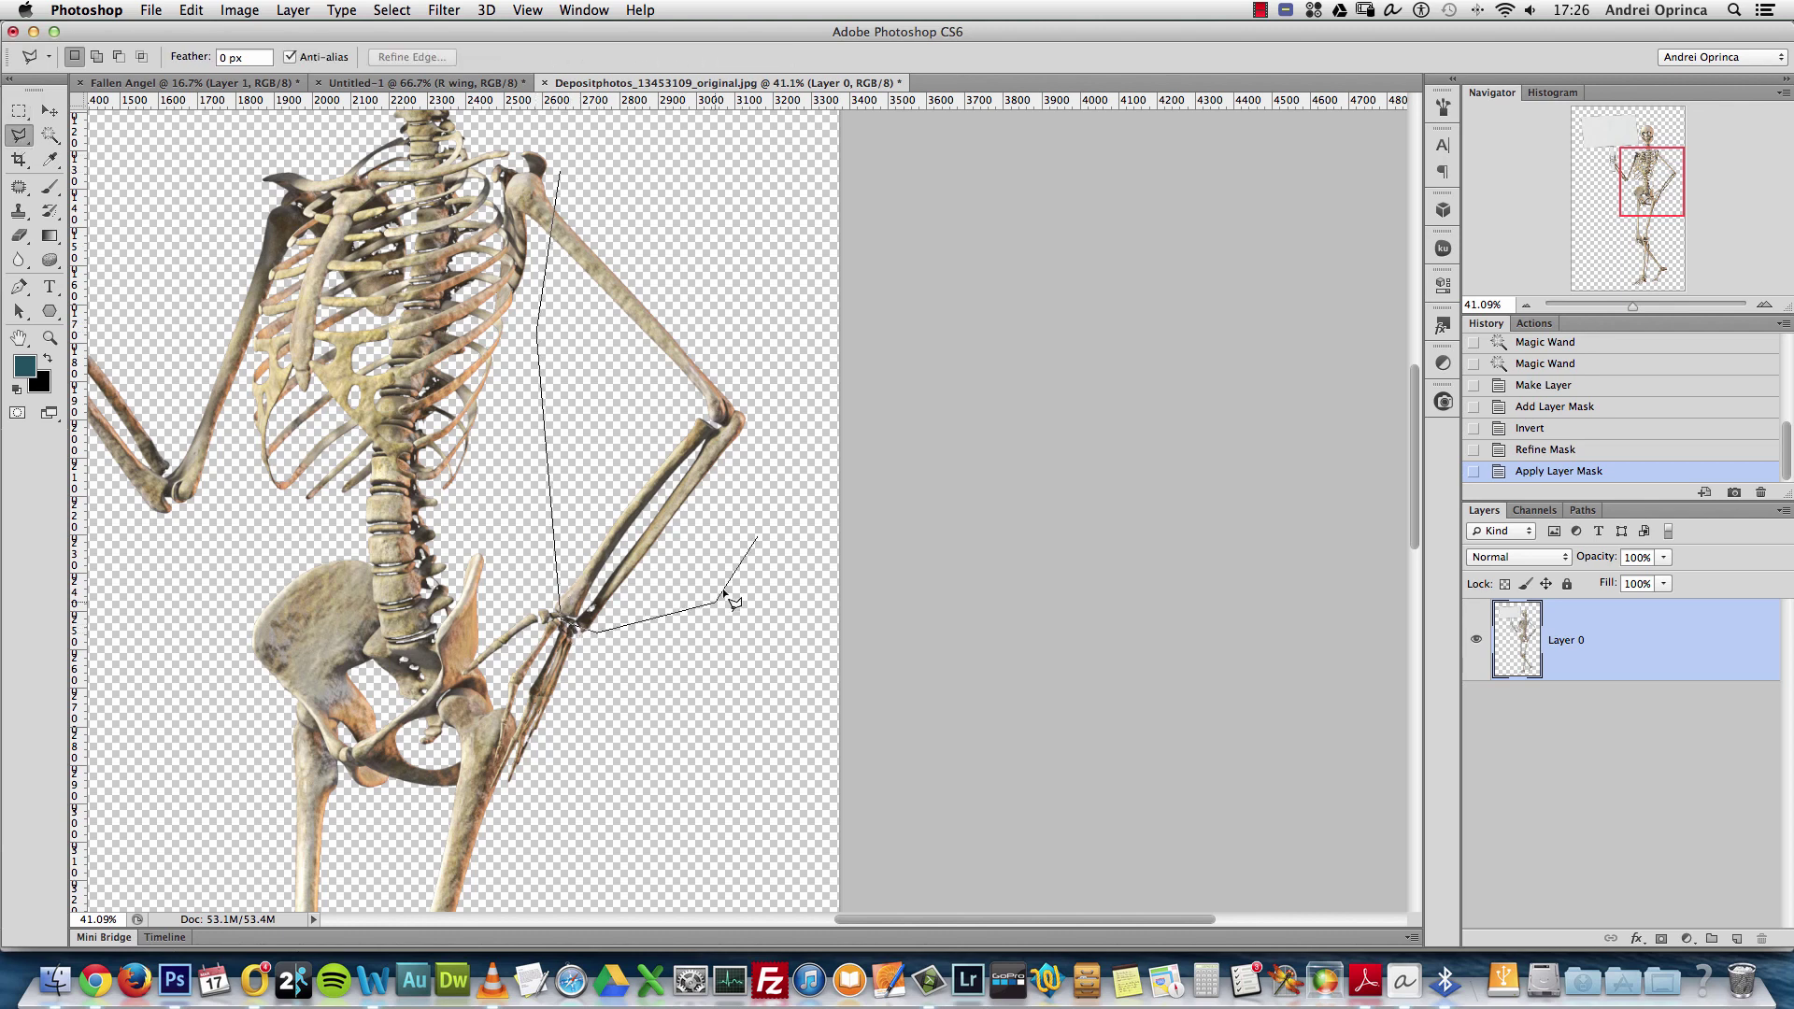
pyautogui.click(799, 400)
pyautogui.click(741, 238)
pyautogui.click(600, 169)
pyautogui.click(592, 168)
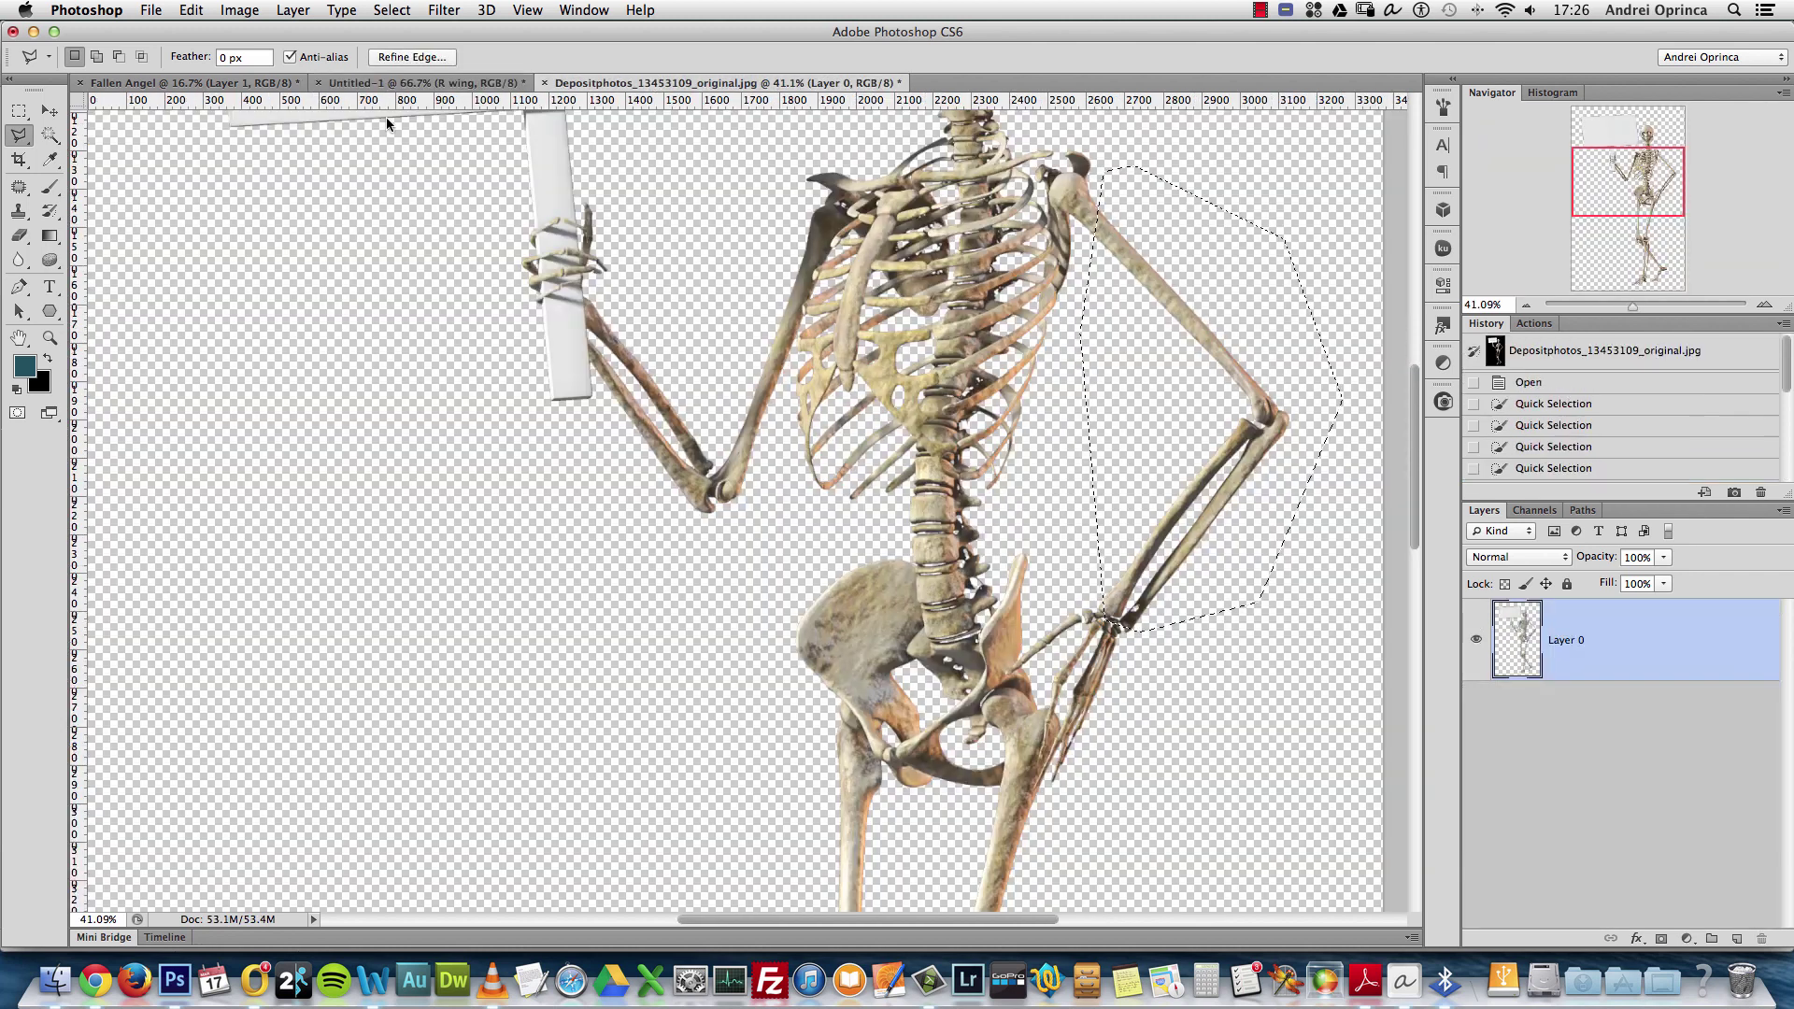
# Paste the copied arm bones into the Untitled-1 document directly above the "R wing copy" layer
pyautogui.click(420, 82)
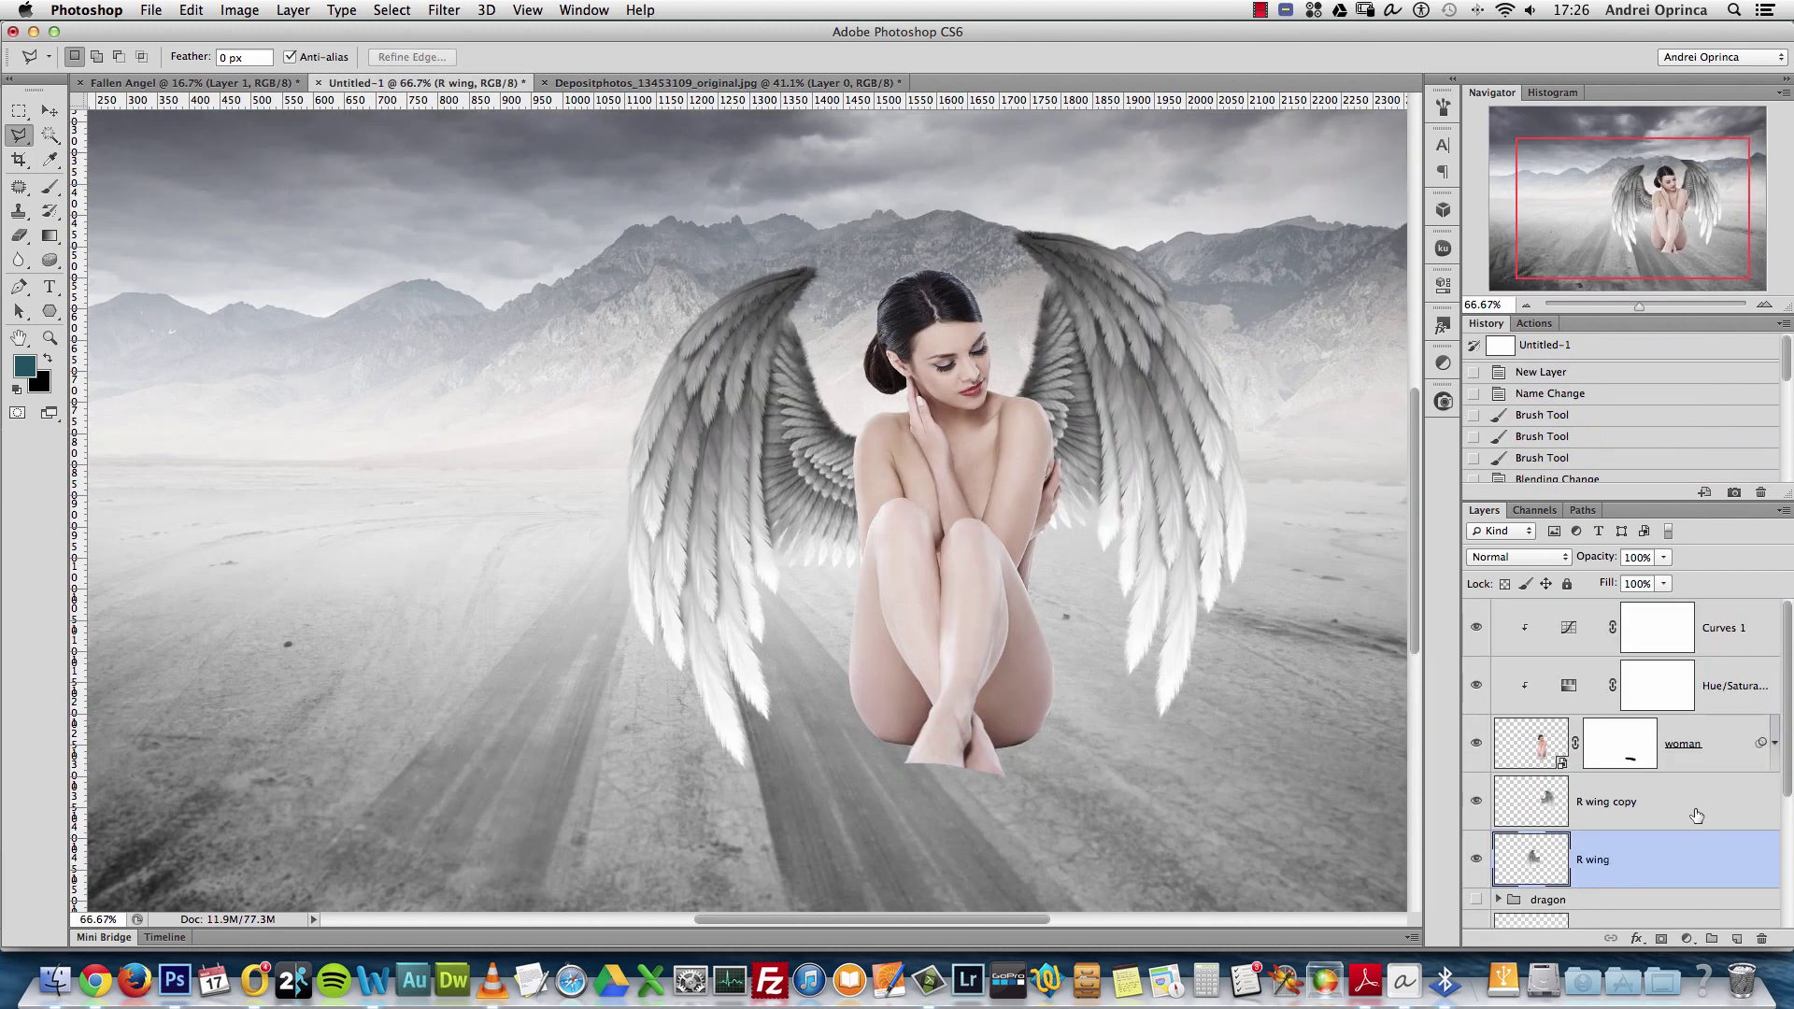
pyautogui.click(1660, 826)
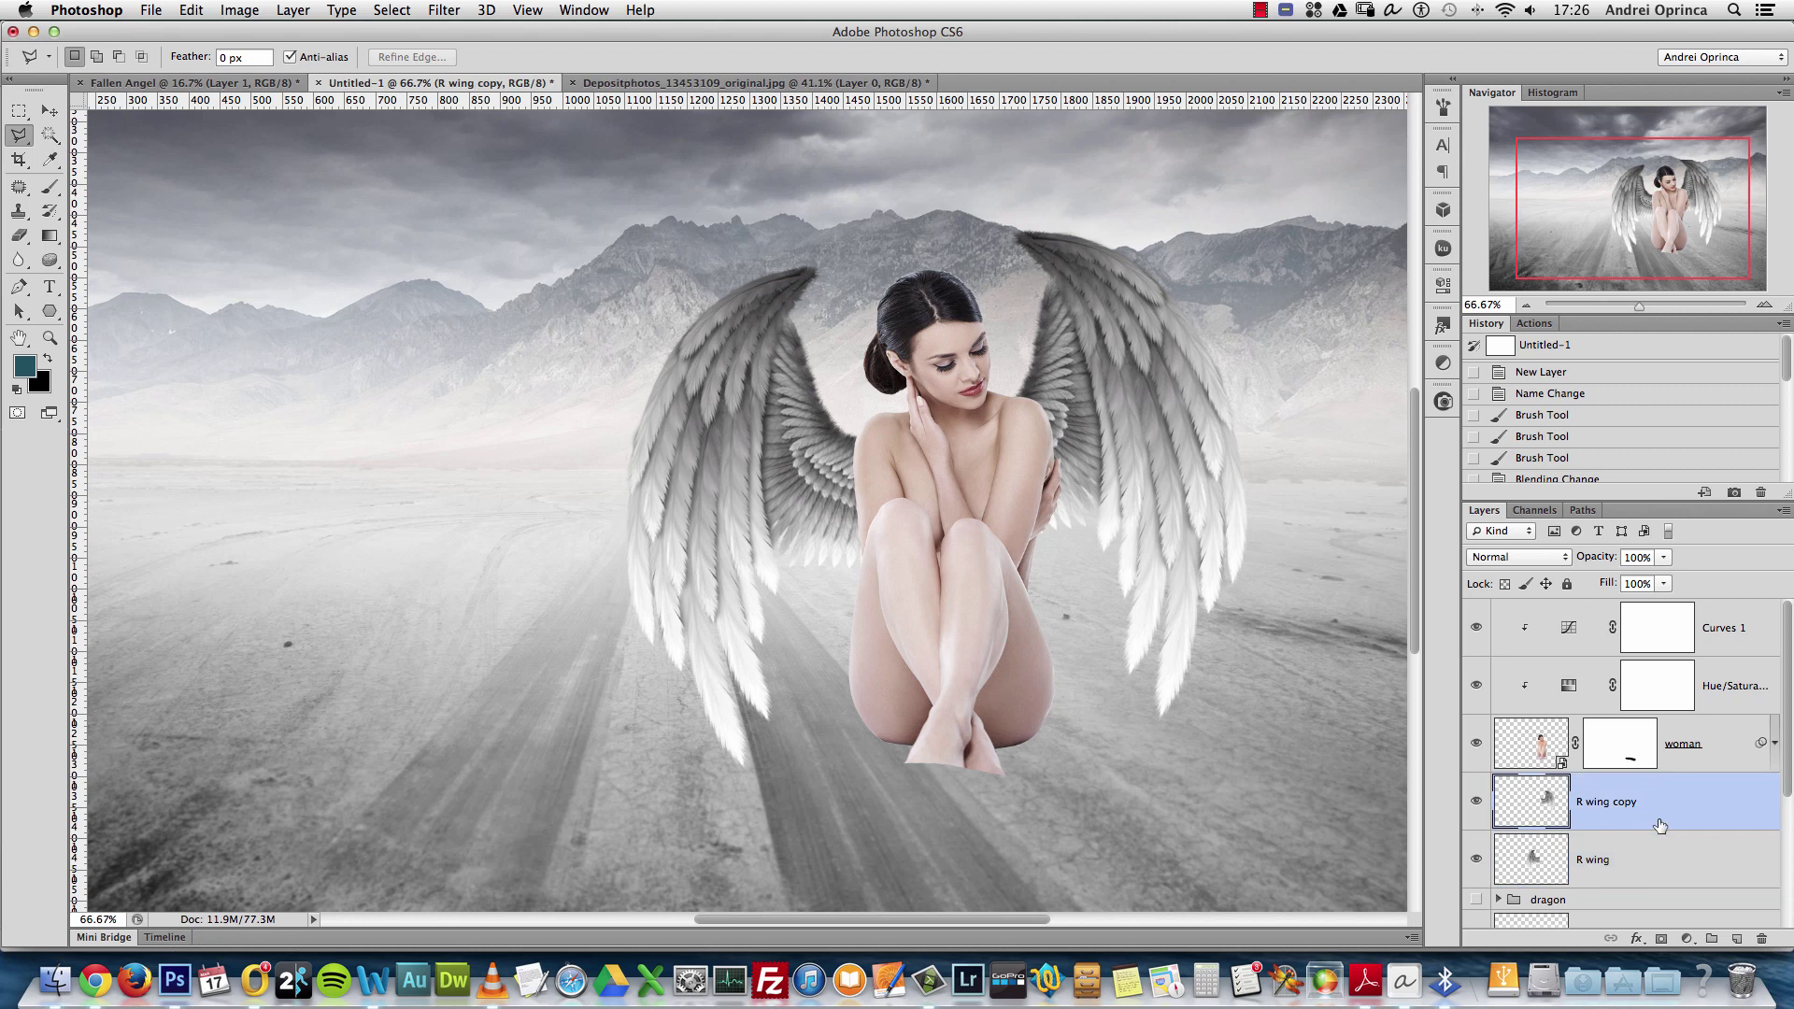
pyautogui.press('cmd+v')
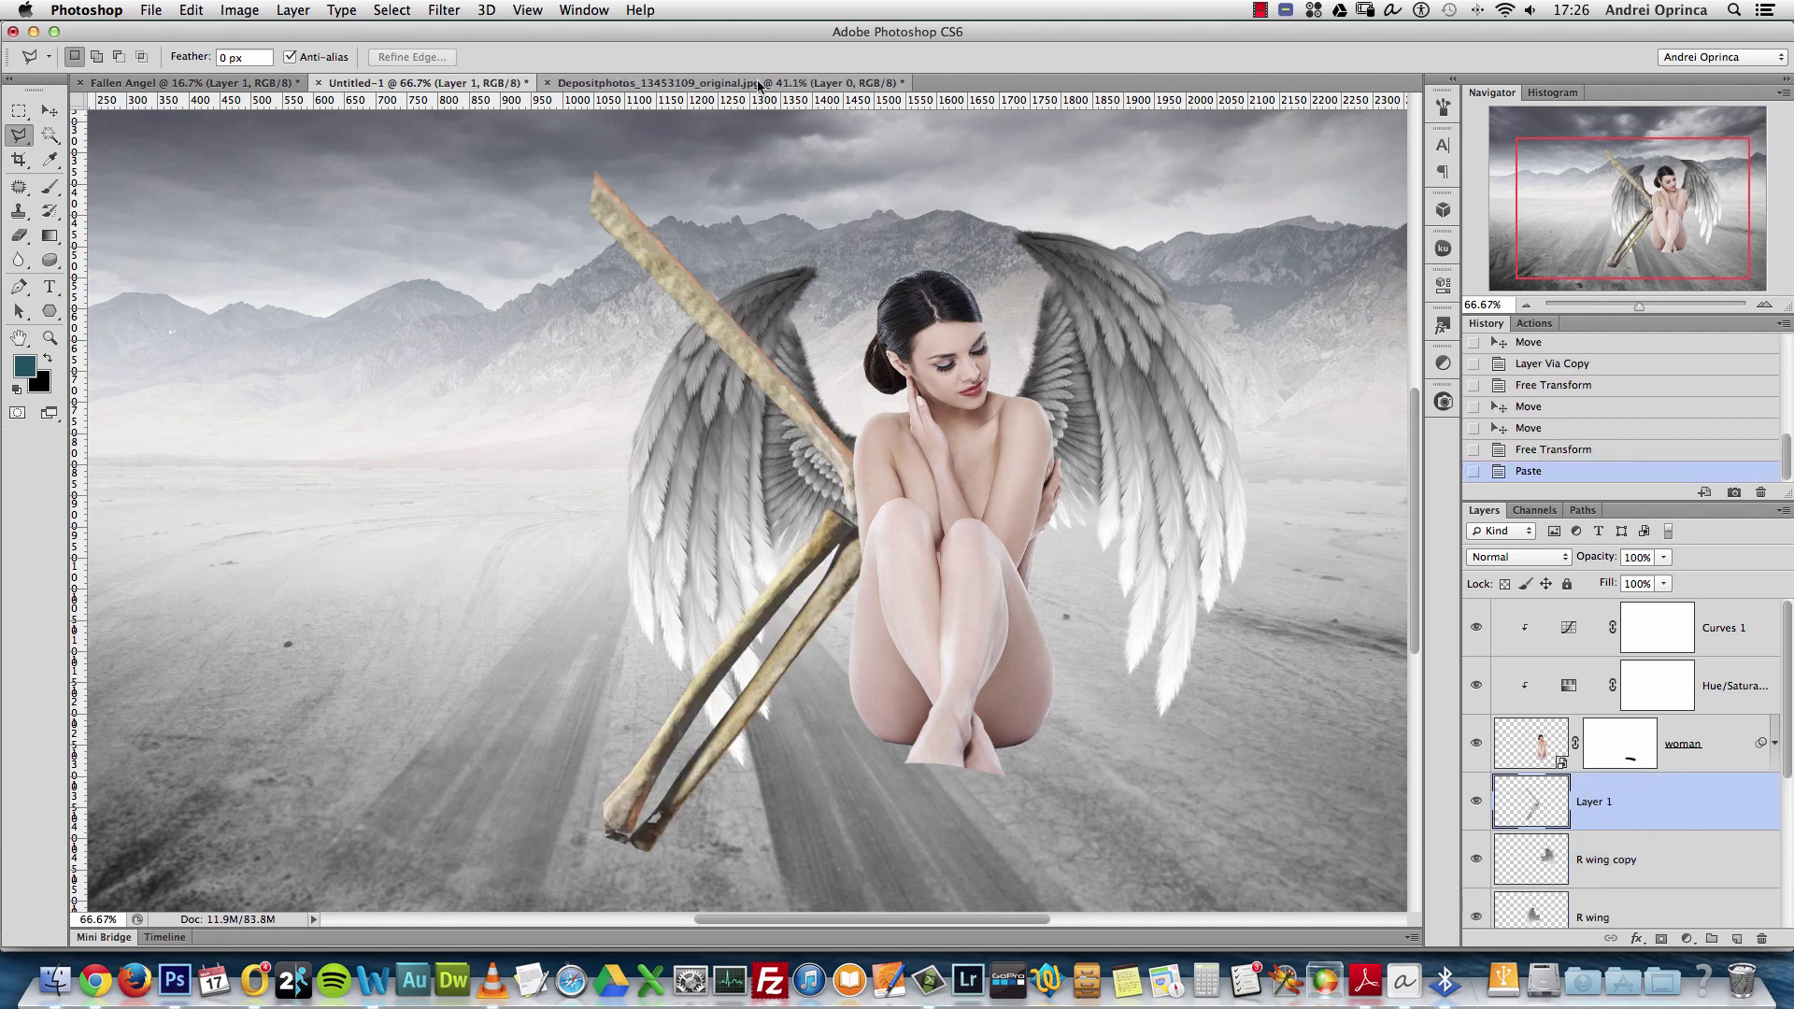
# Close the skeleton document Depositphotos_13453109_original.jpg without saving its changes
pyautogui.click(719, 82)
pyautogui.press('cmd+w')
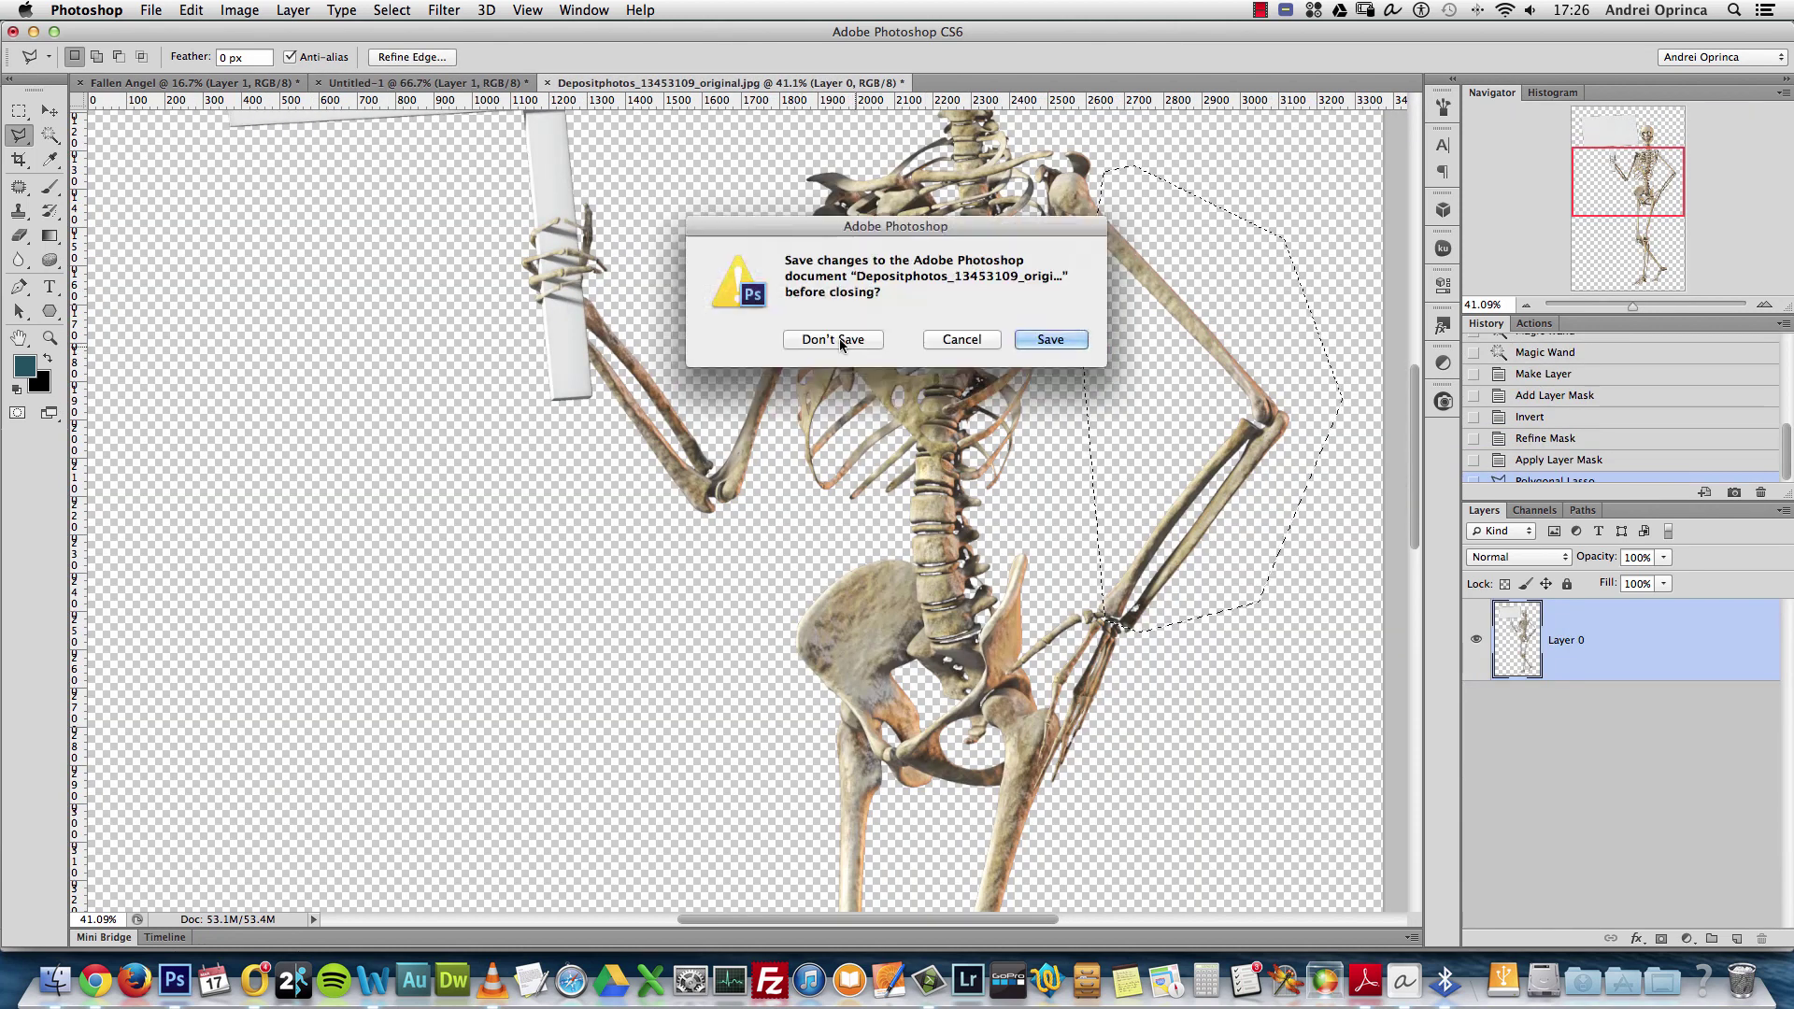
pyautogui.click(835, 339)
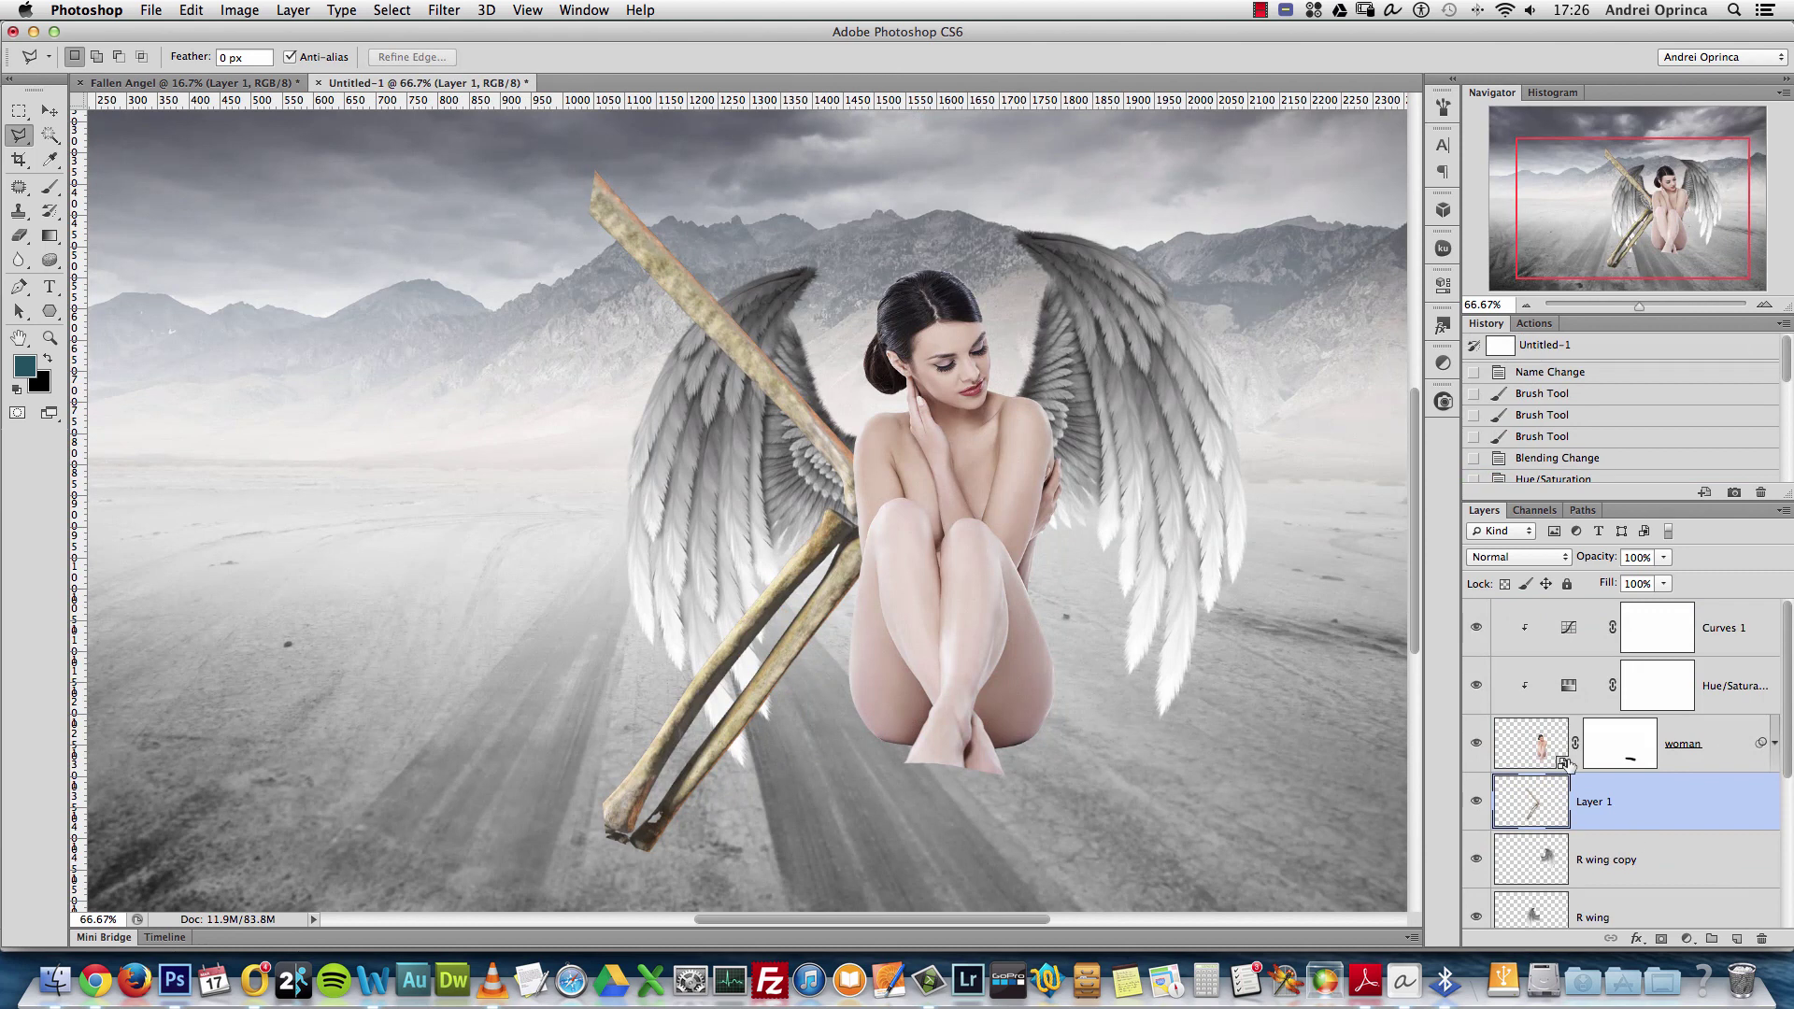
# Rename the pasted arm layer to "bone"
pyautogui.scroll(-3, 1640, 844)
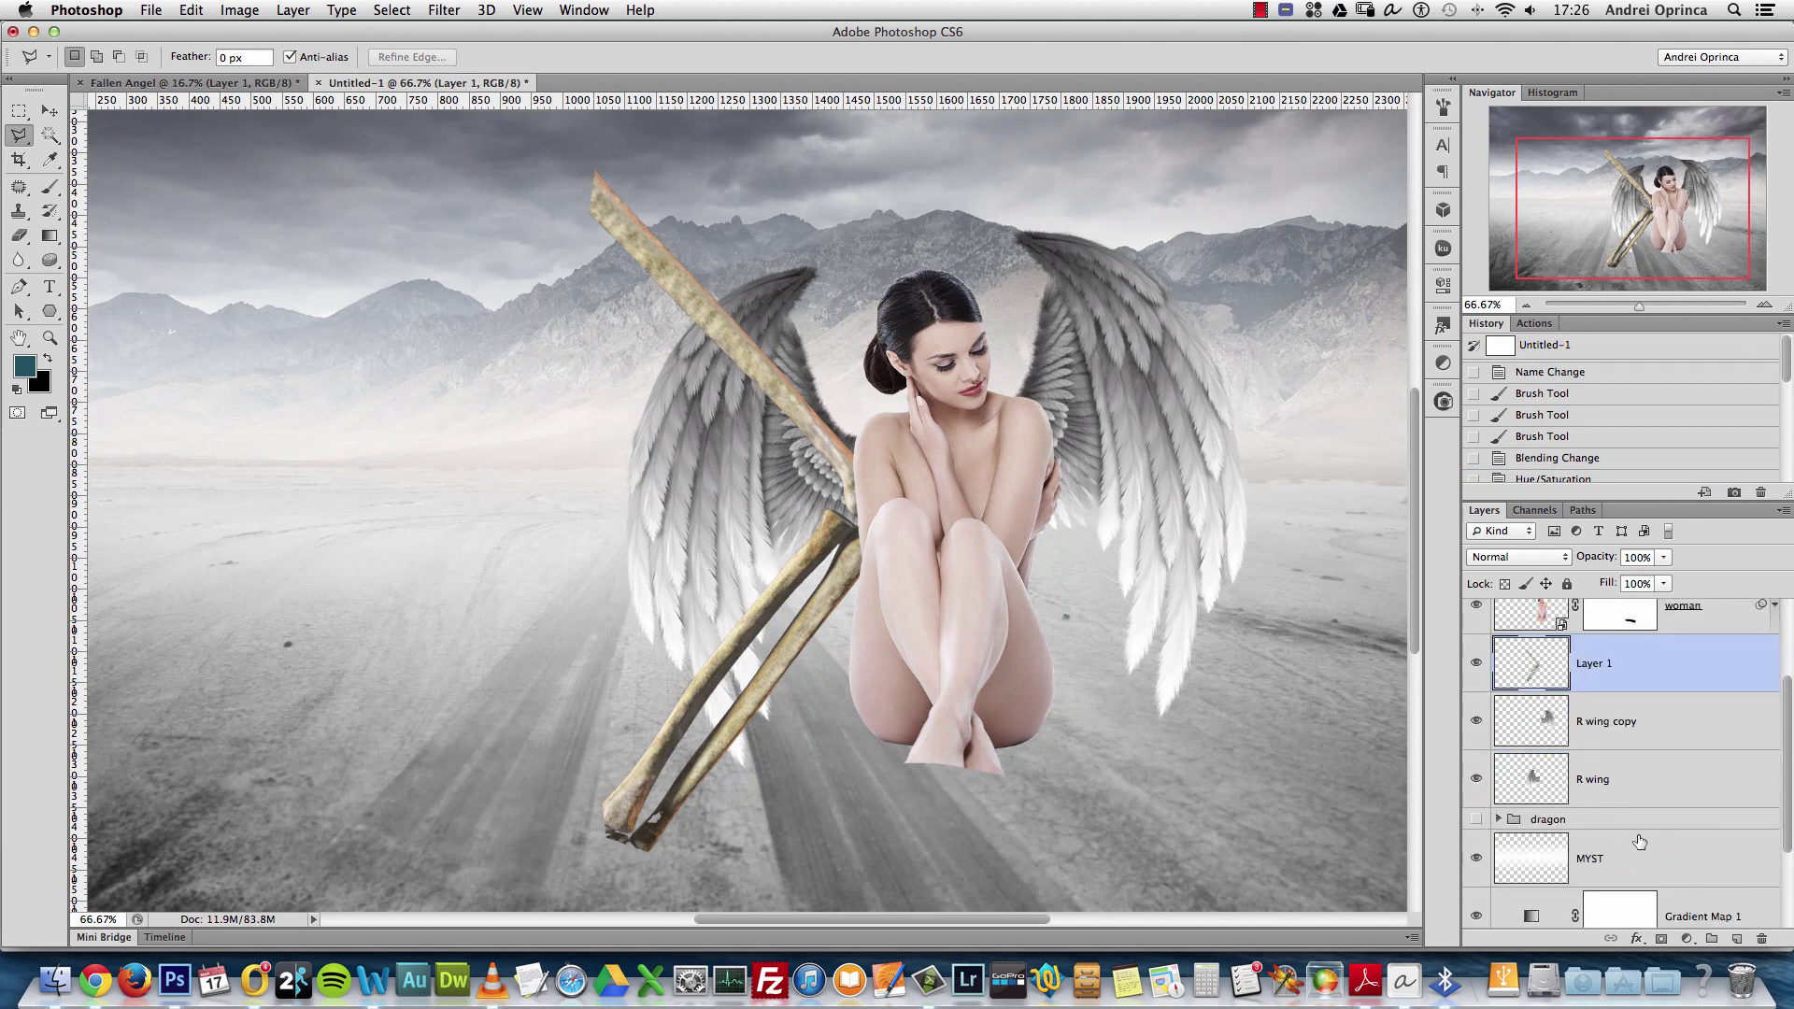
pyautogui.doubleClick(1598, 664)
pyautogui.write('bone')
pyautogui.press('Return')
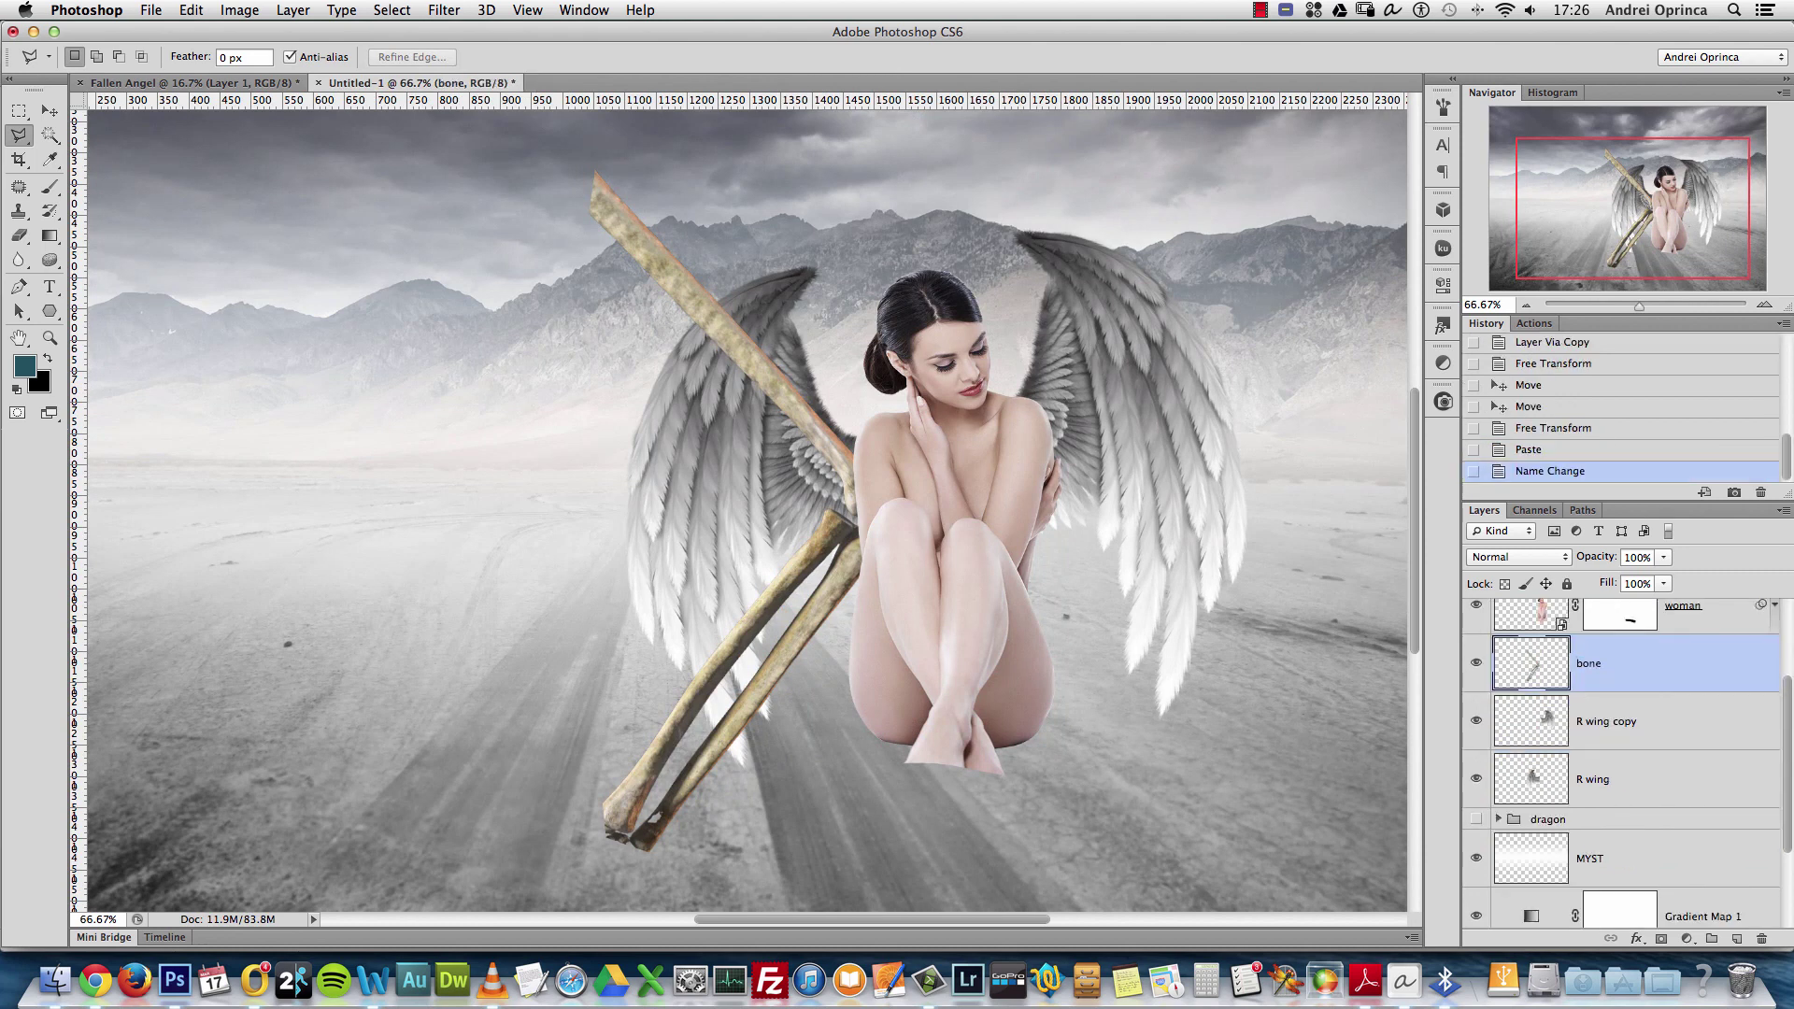
# Rename the "R wing copy" layer to "R wing" and the original "R wing" layer to "L wing"
pyautogui.click(1616, 728)
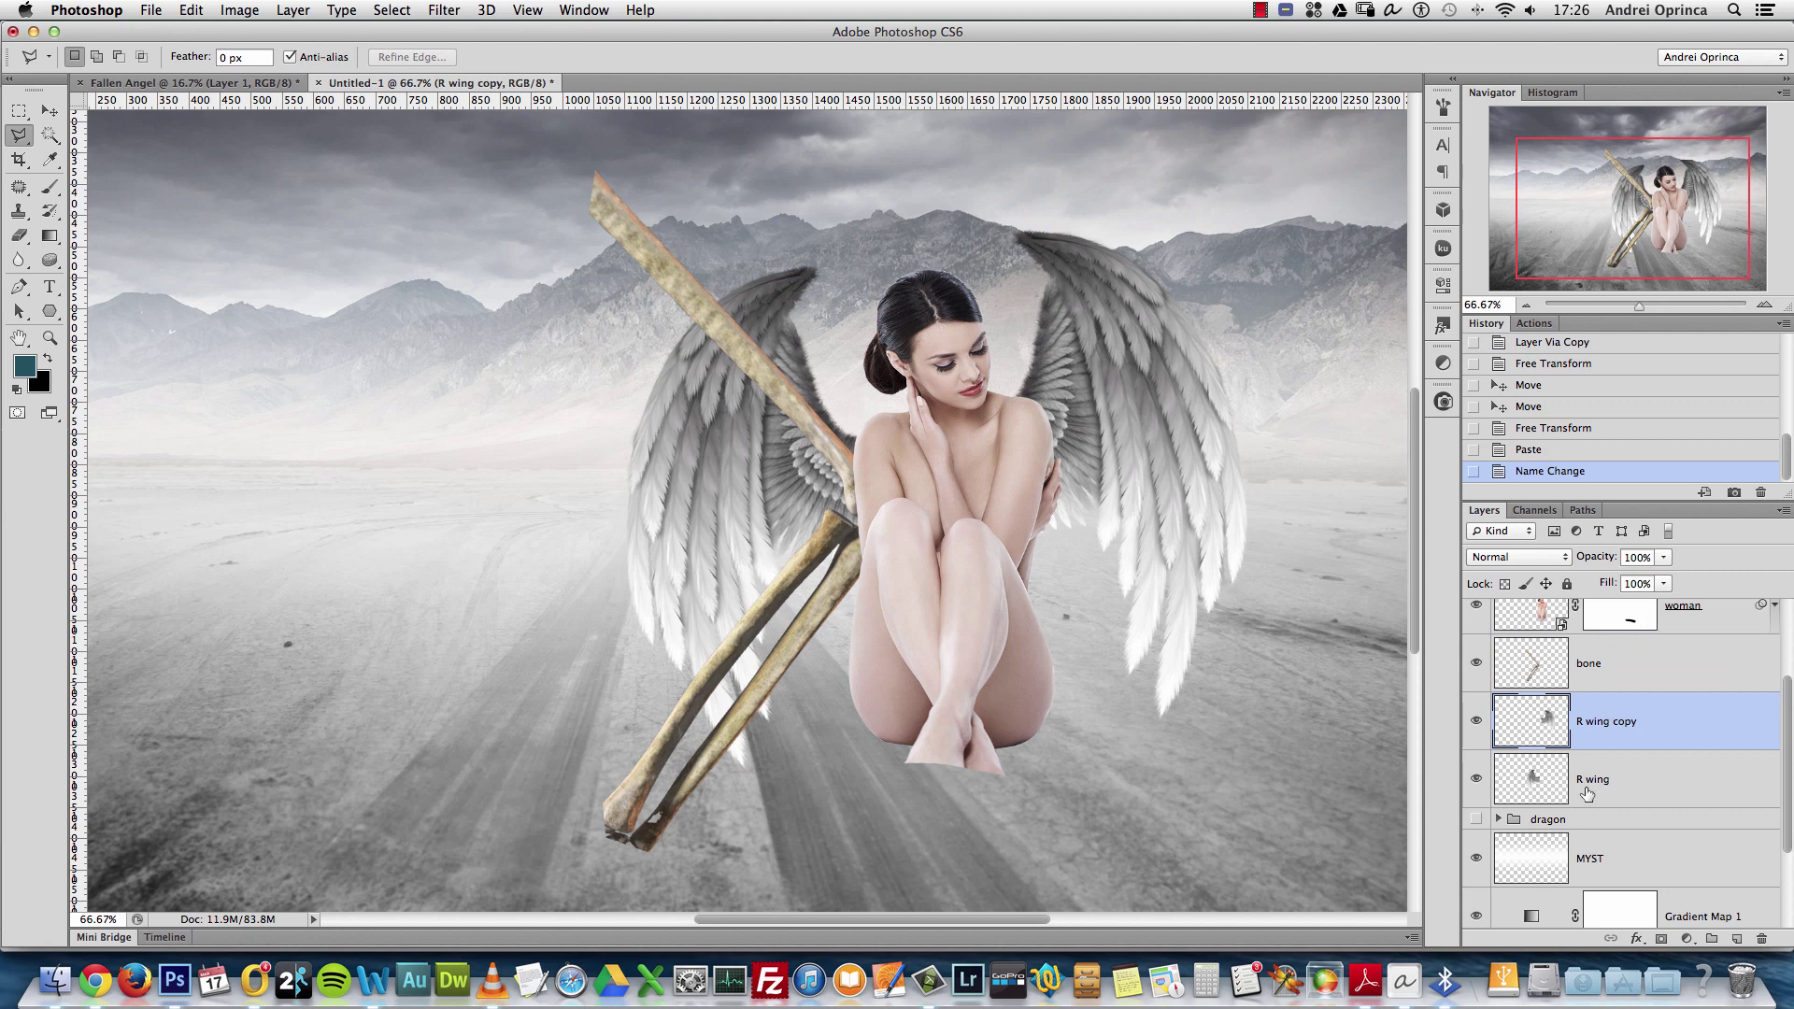
pyautogui.doubleClick(1609, 725)
pyautogui.click(1617, 720)
pyautogui.press('BackSpace')
pyautogui.press('Return')
pyautogui.doubleClick(1589, 777)
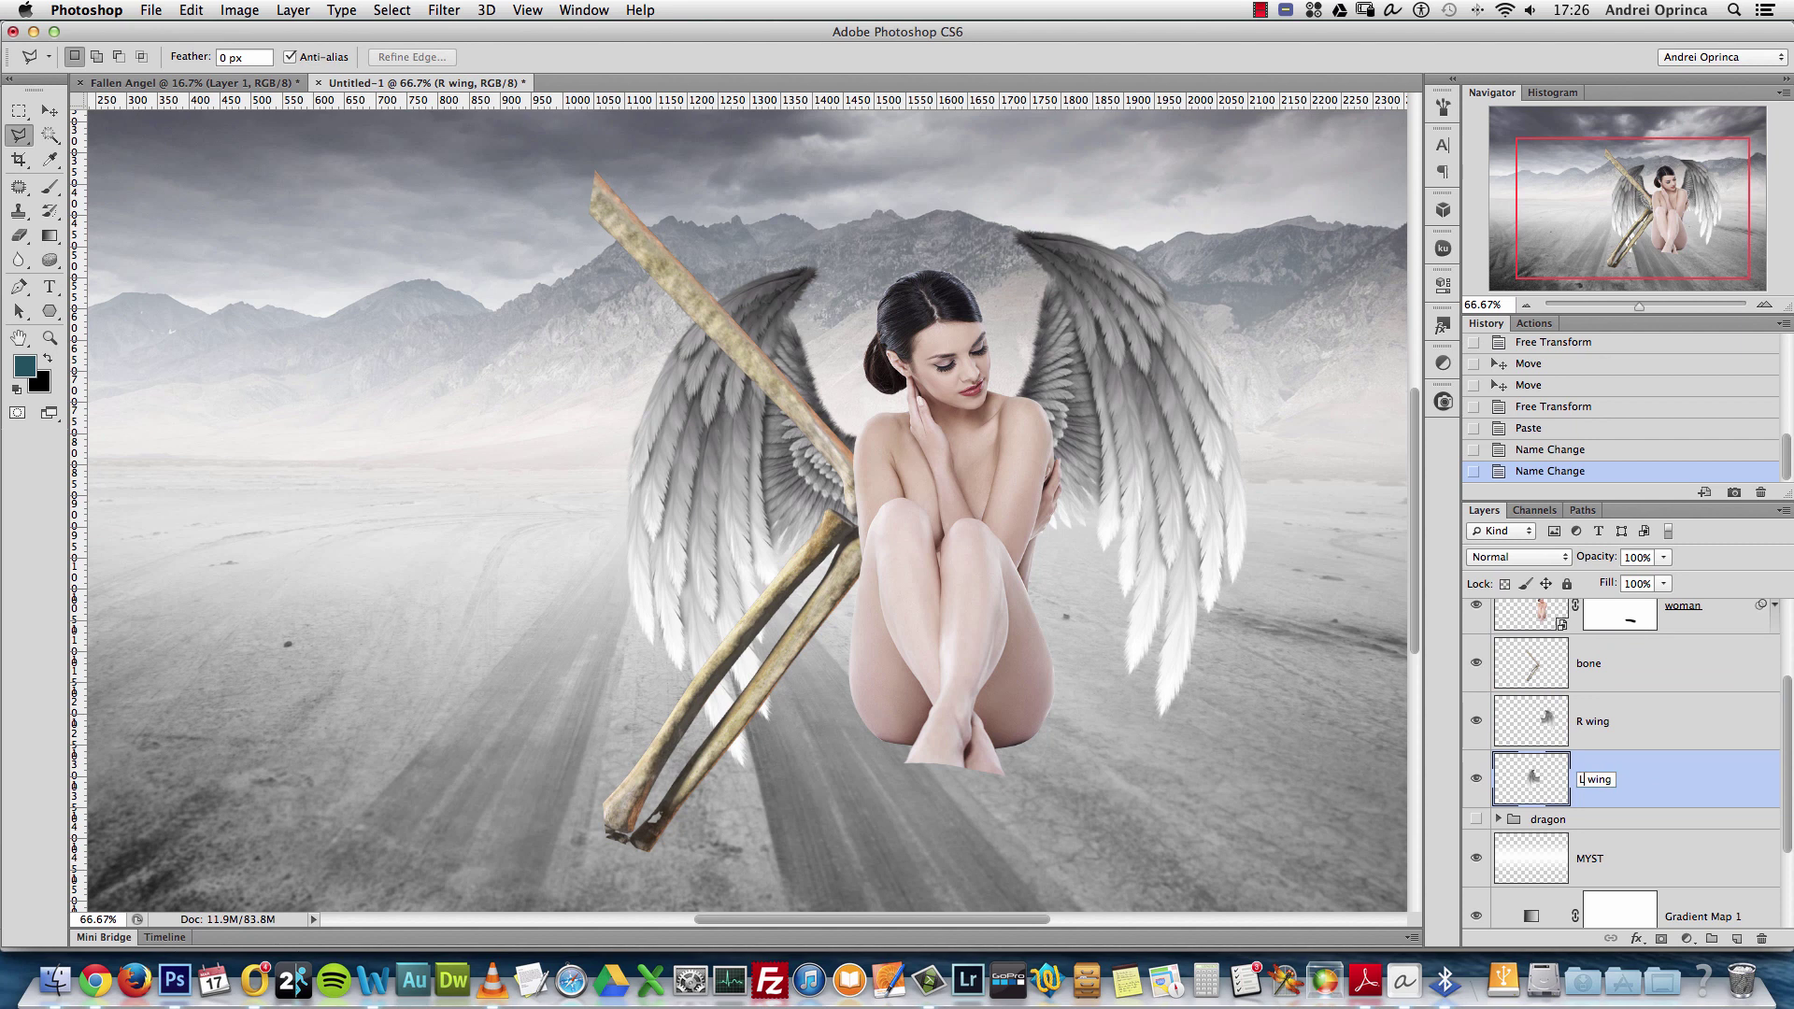
pyautogui.press('Return')
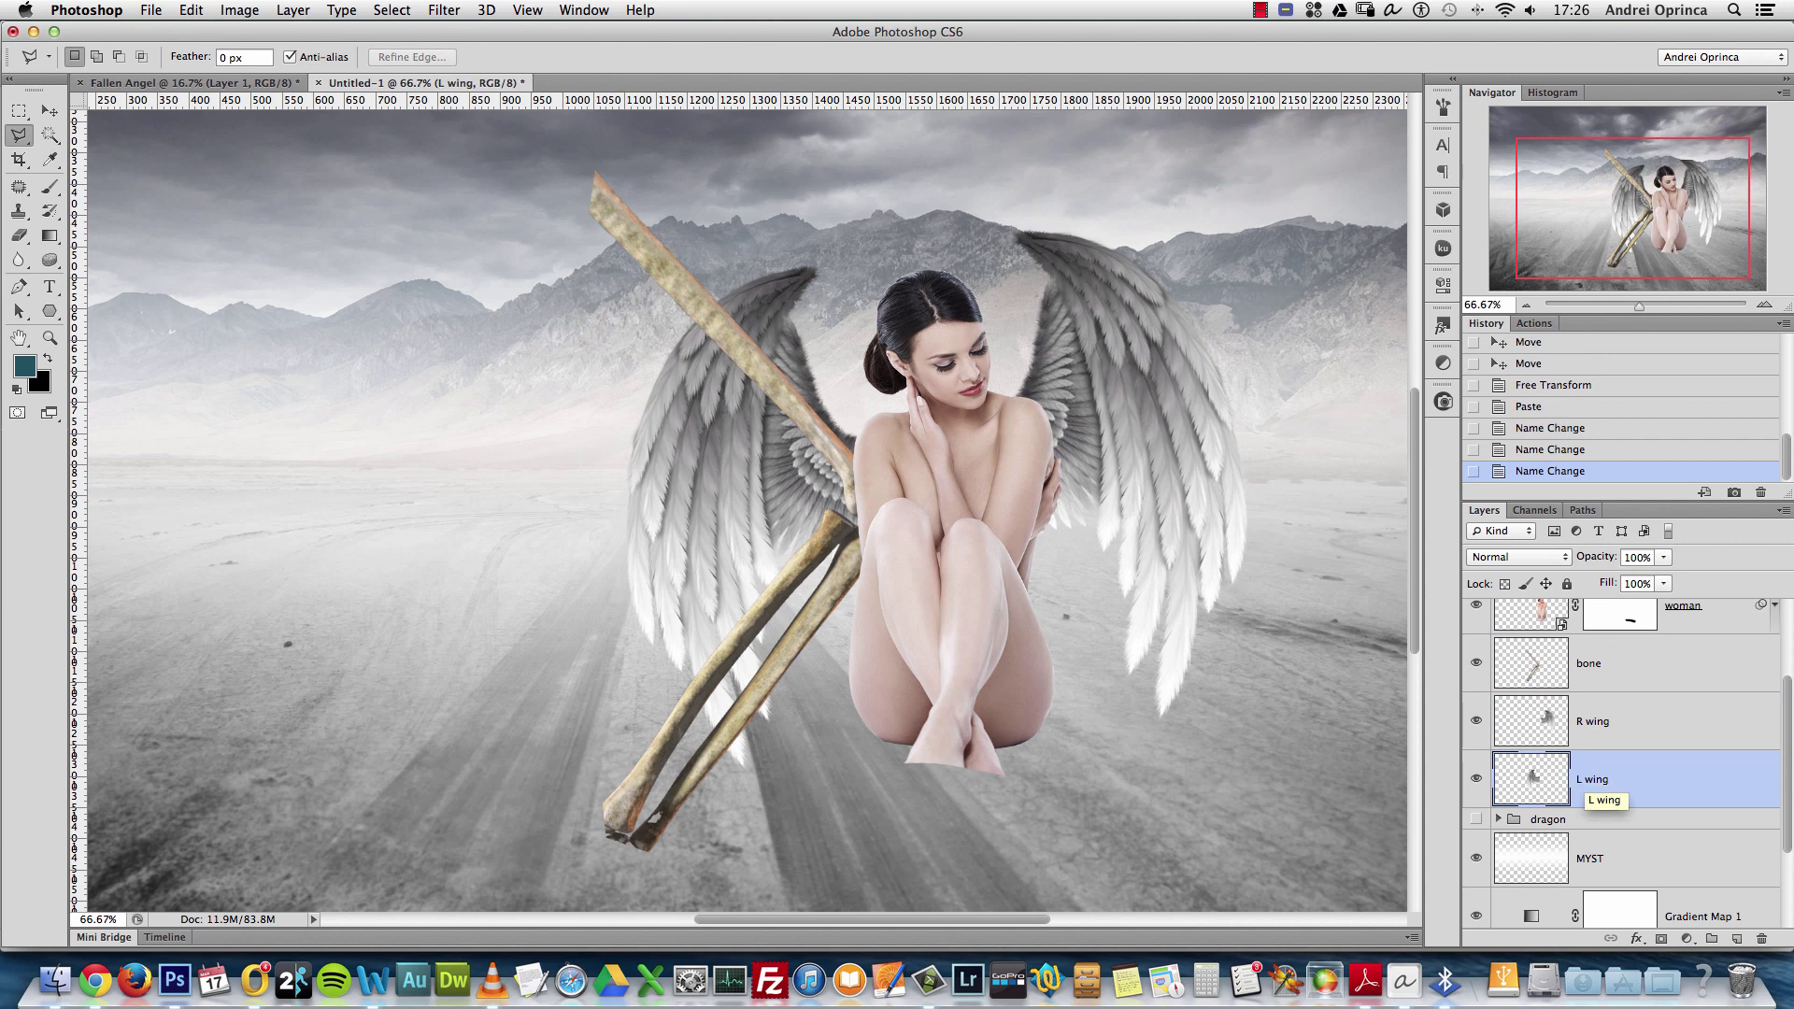
# Hide the "bone" layer and look at the finished Fallen Angel document as a reference for the damaged wing
pyautogui.click(1650, 673)
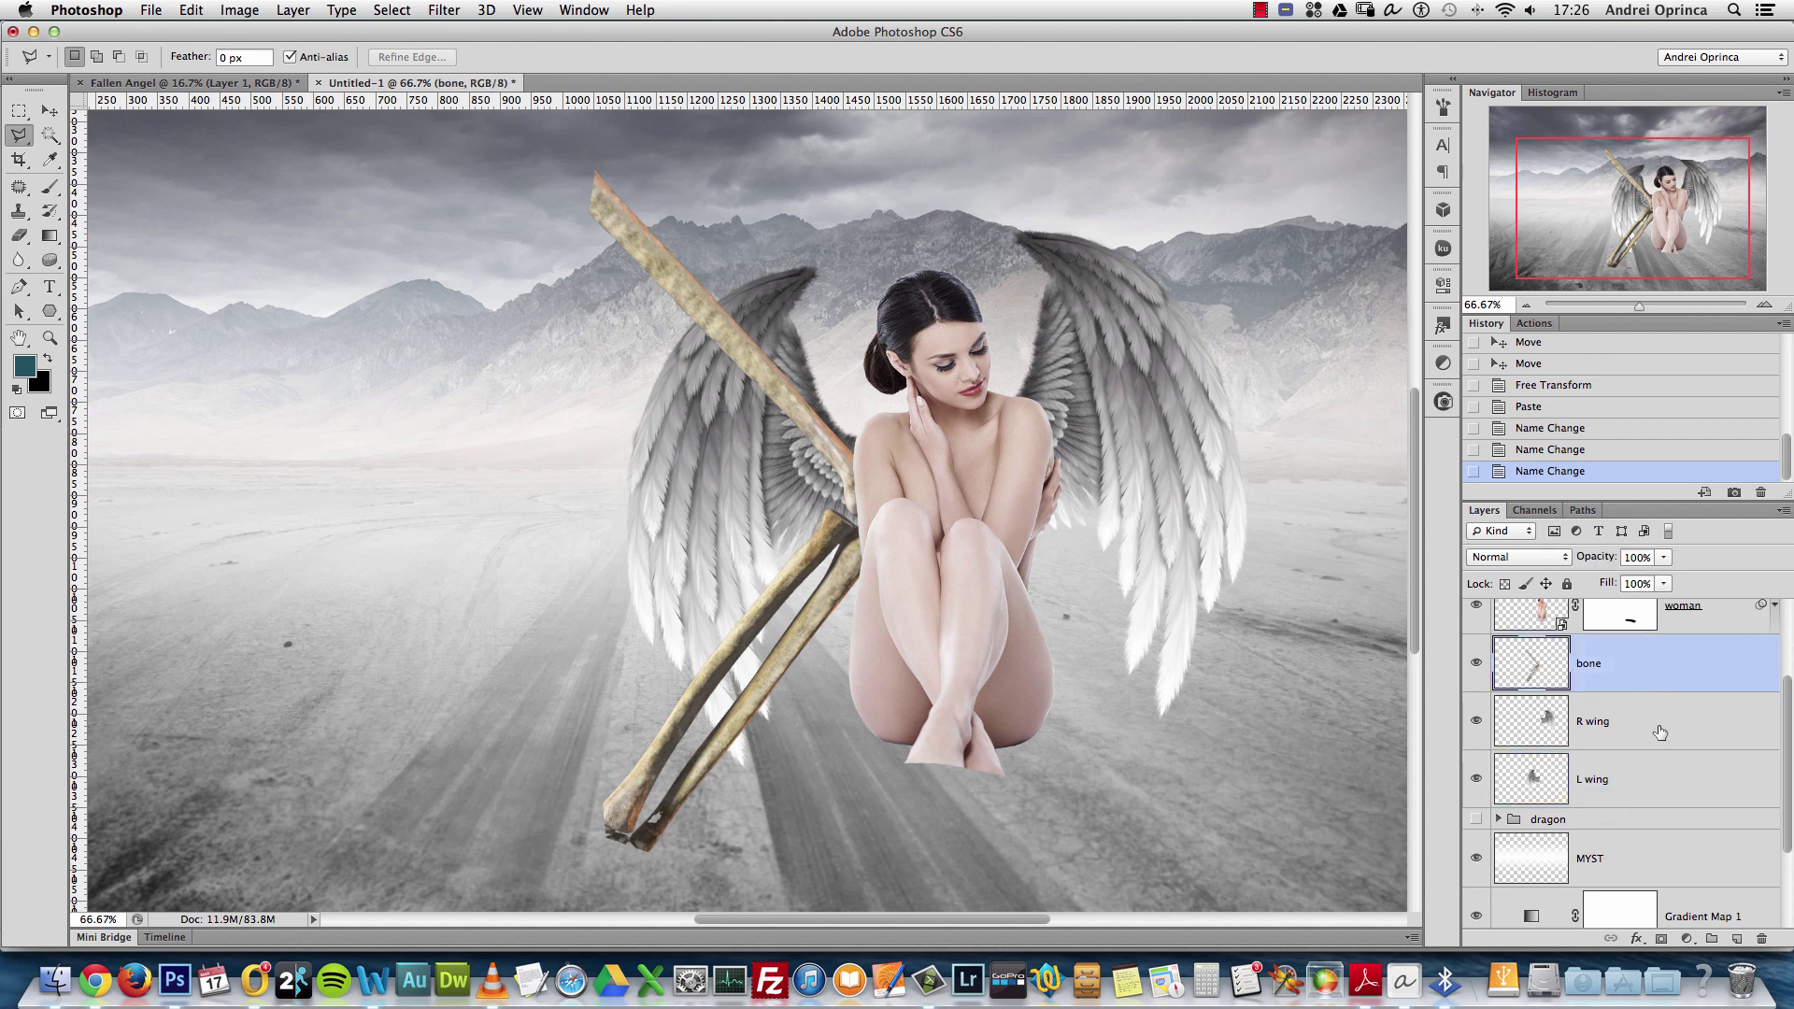
pyautogui.click(1476, 659)
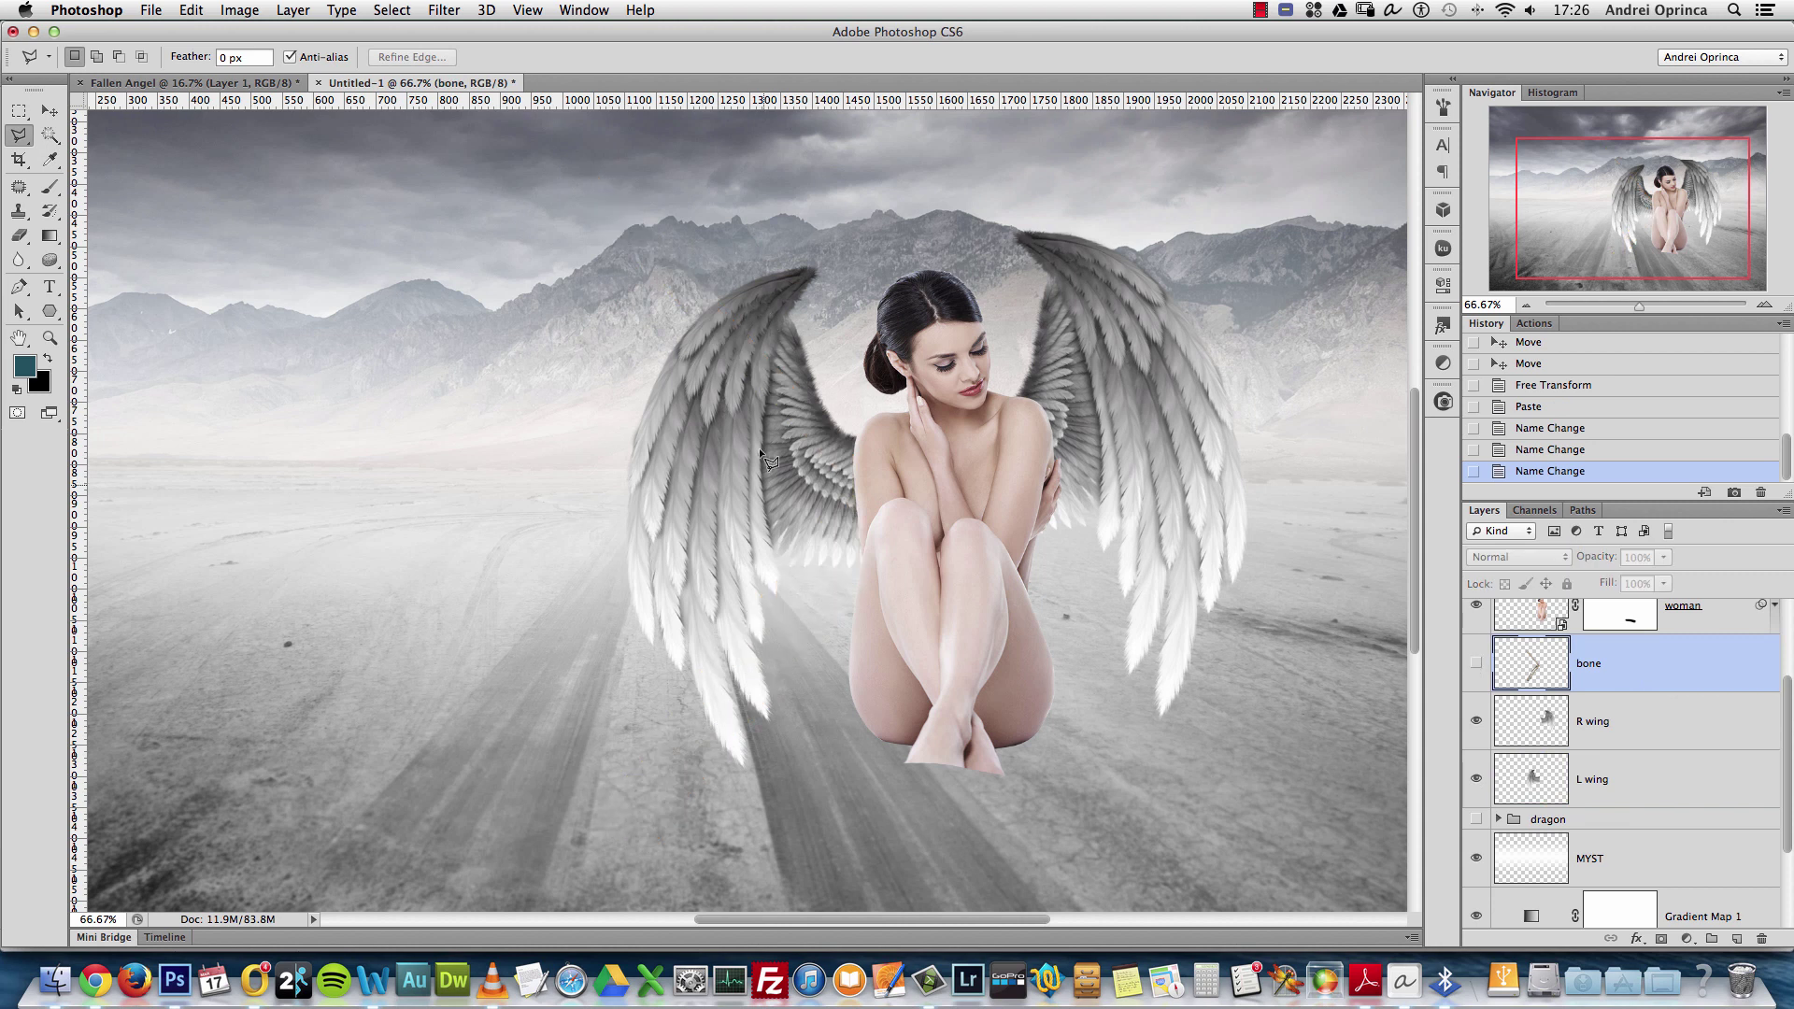
pyautogui.click(248, 83)
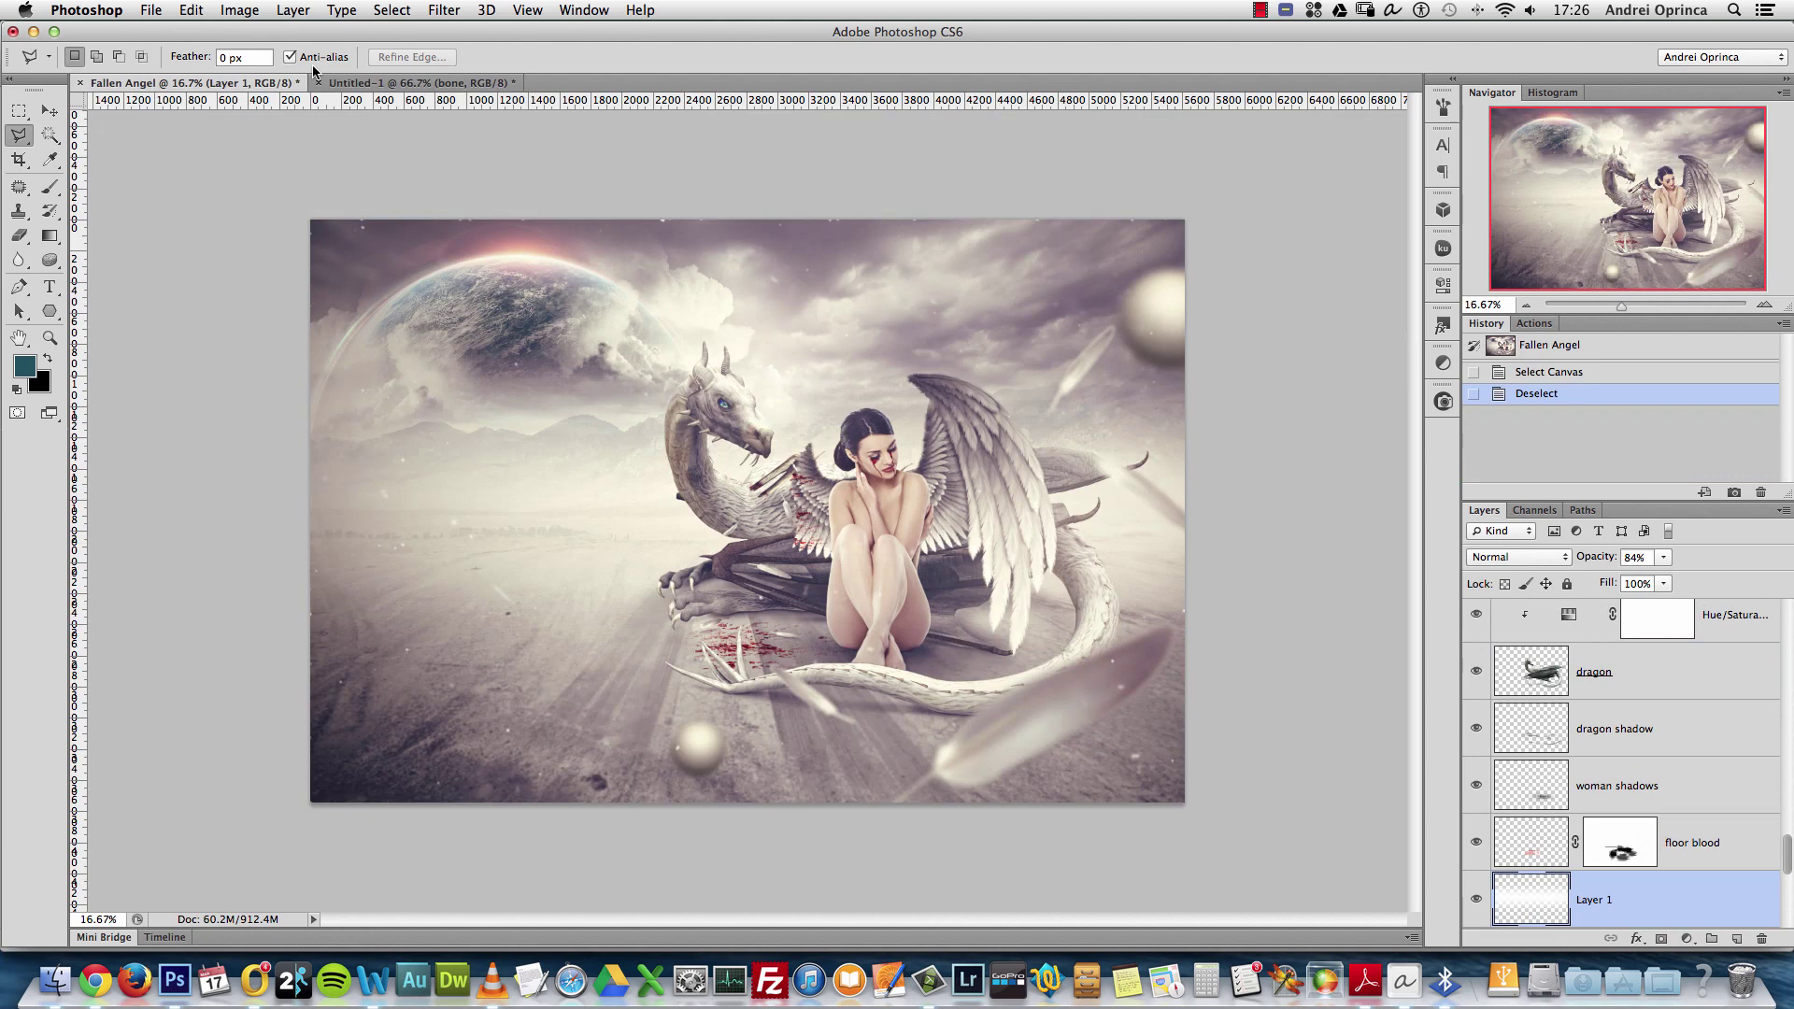
pyautogui.click(337, 83)
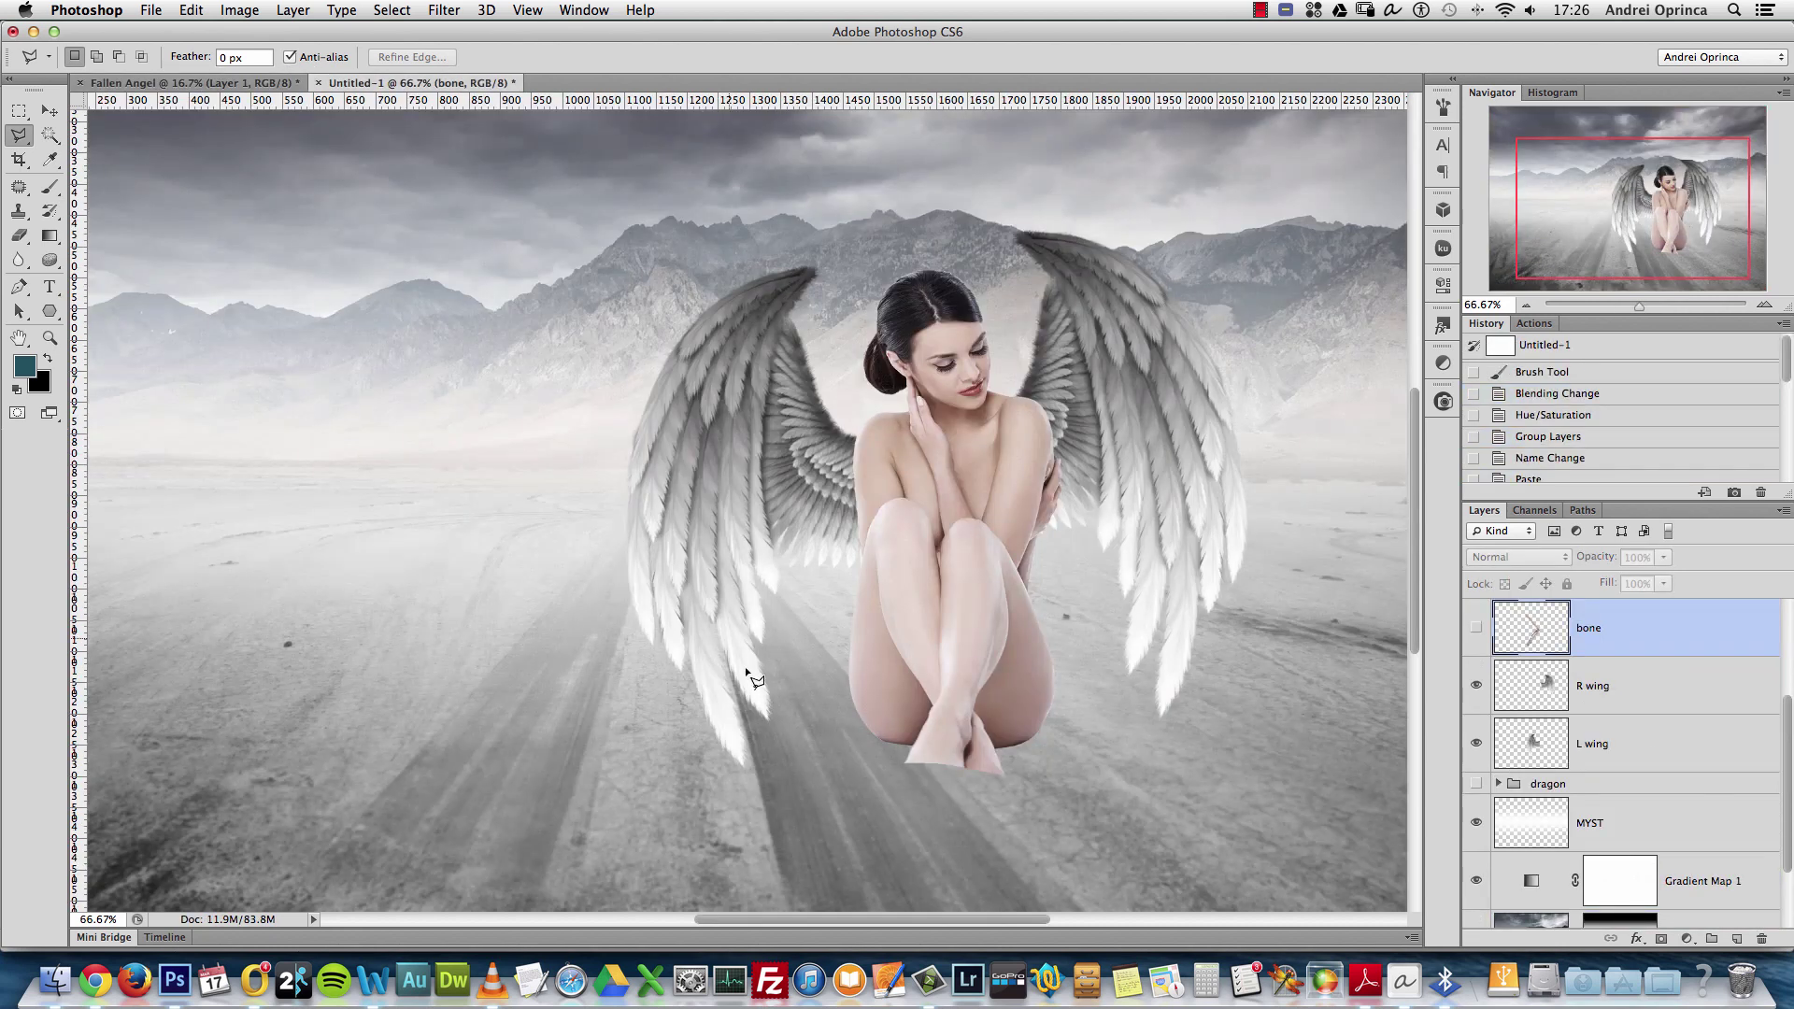
# Add a layer mask to the "L wing" layer and set the 27 px splatter brush tip to a size of 101 px
pyautogui.click(1629, 743)
pyautogui.click(1661, 939)
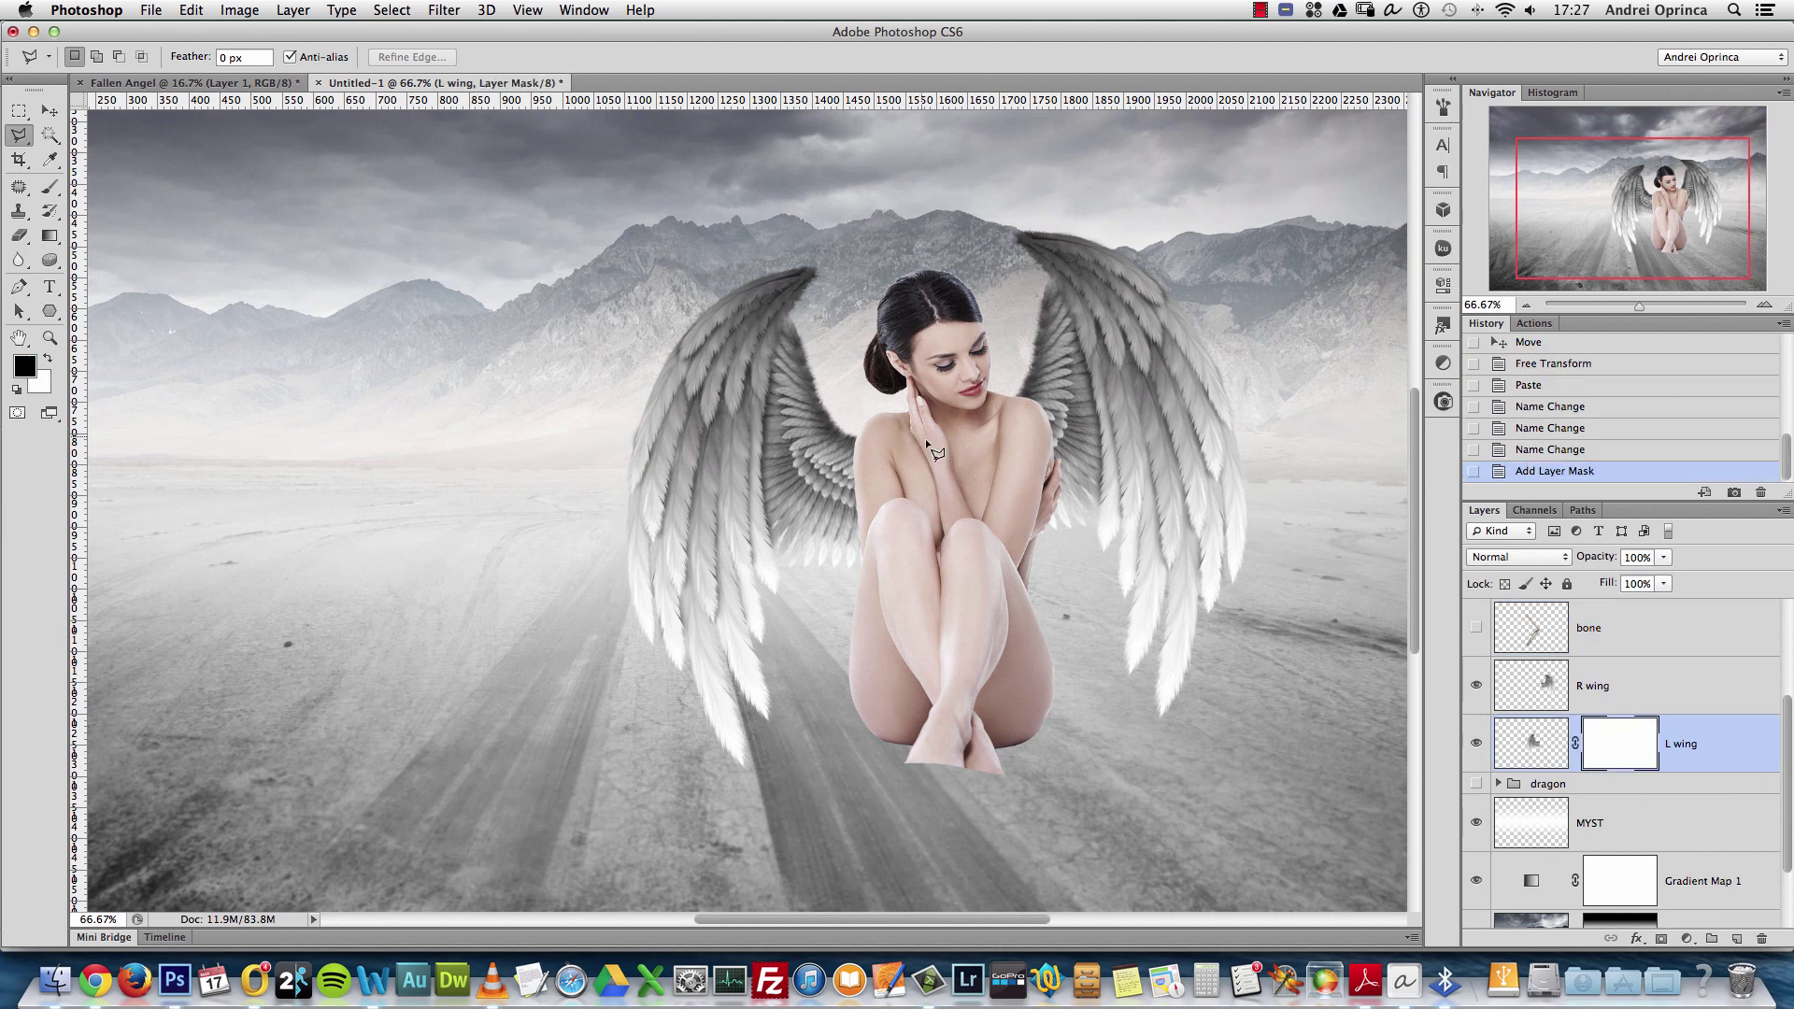
pyautogui.press('b')
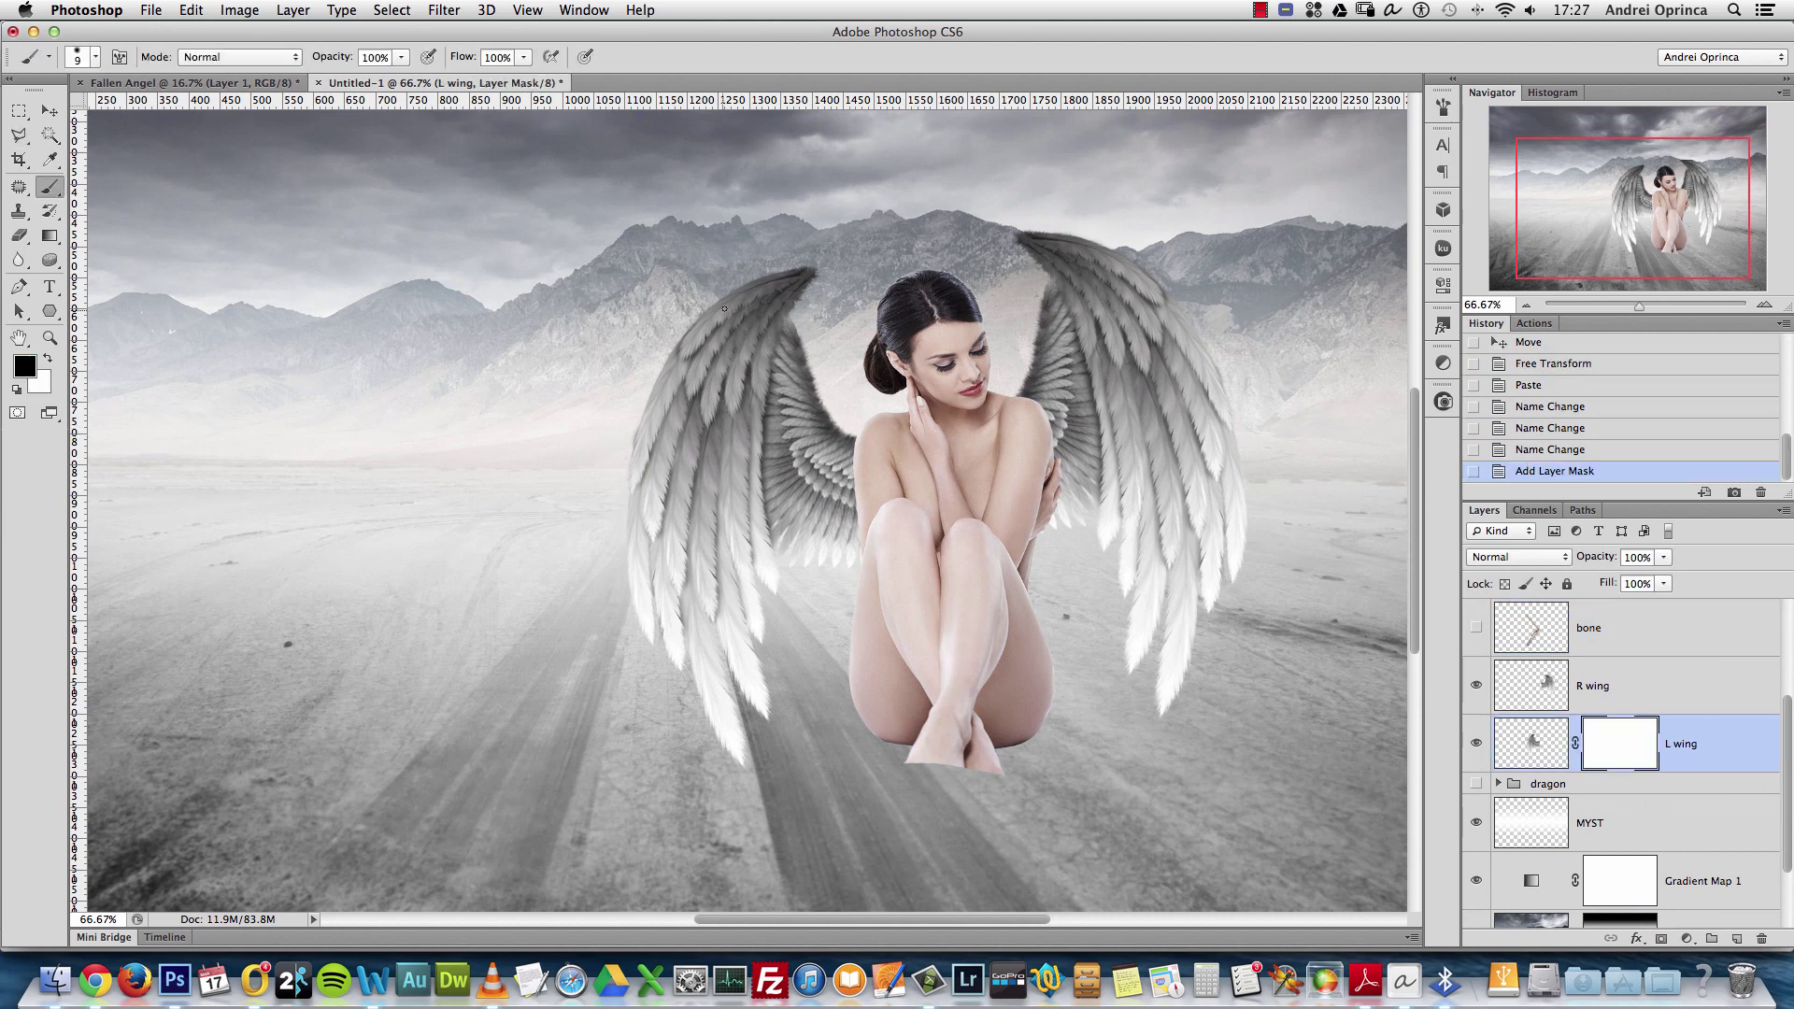
pyautogui.rightClick(724, 309)
pyautogui.scroll(-1, 1227, 466)
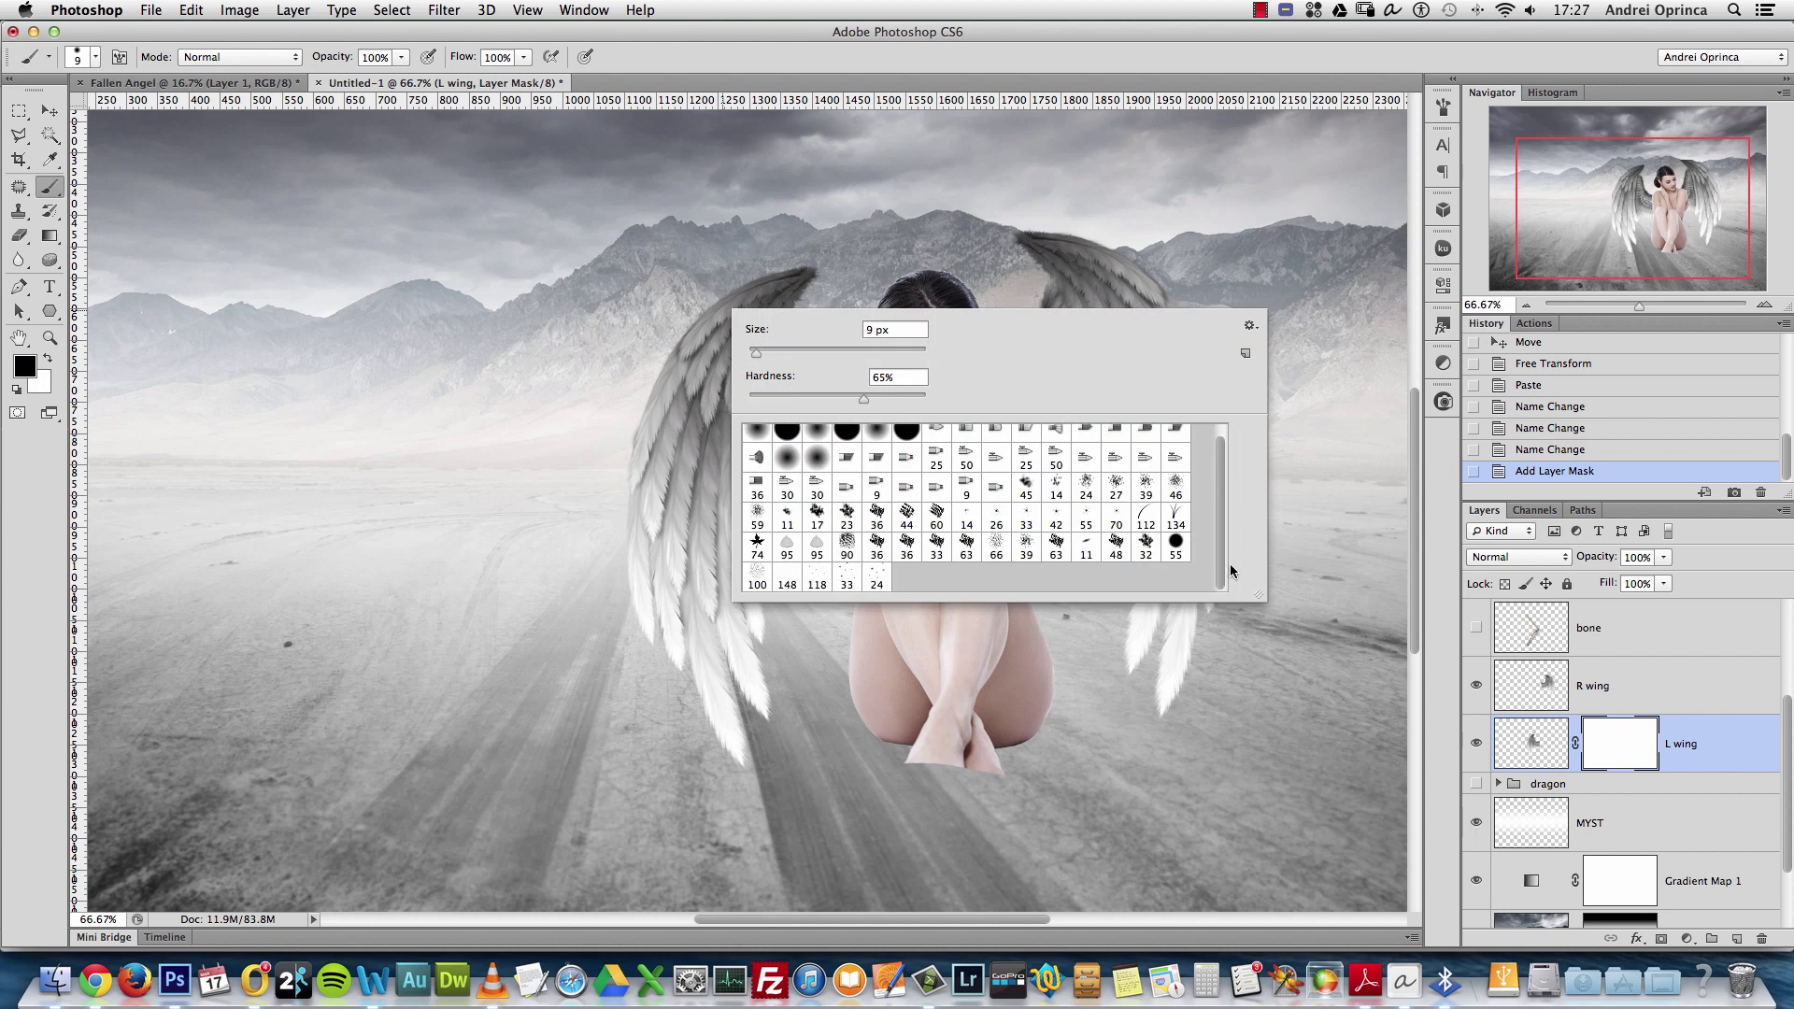
pyautogui.click(1114, 485)
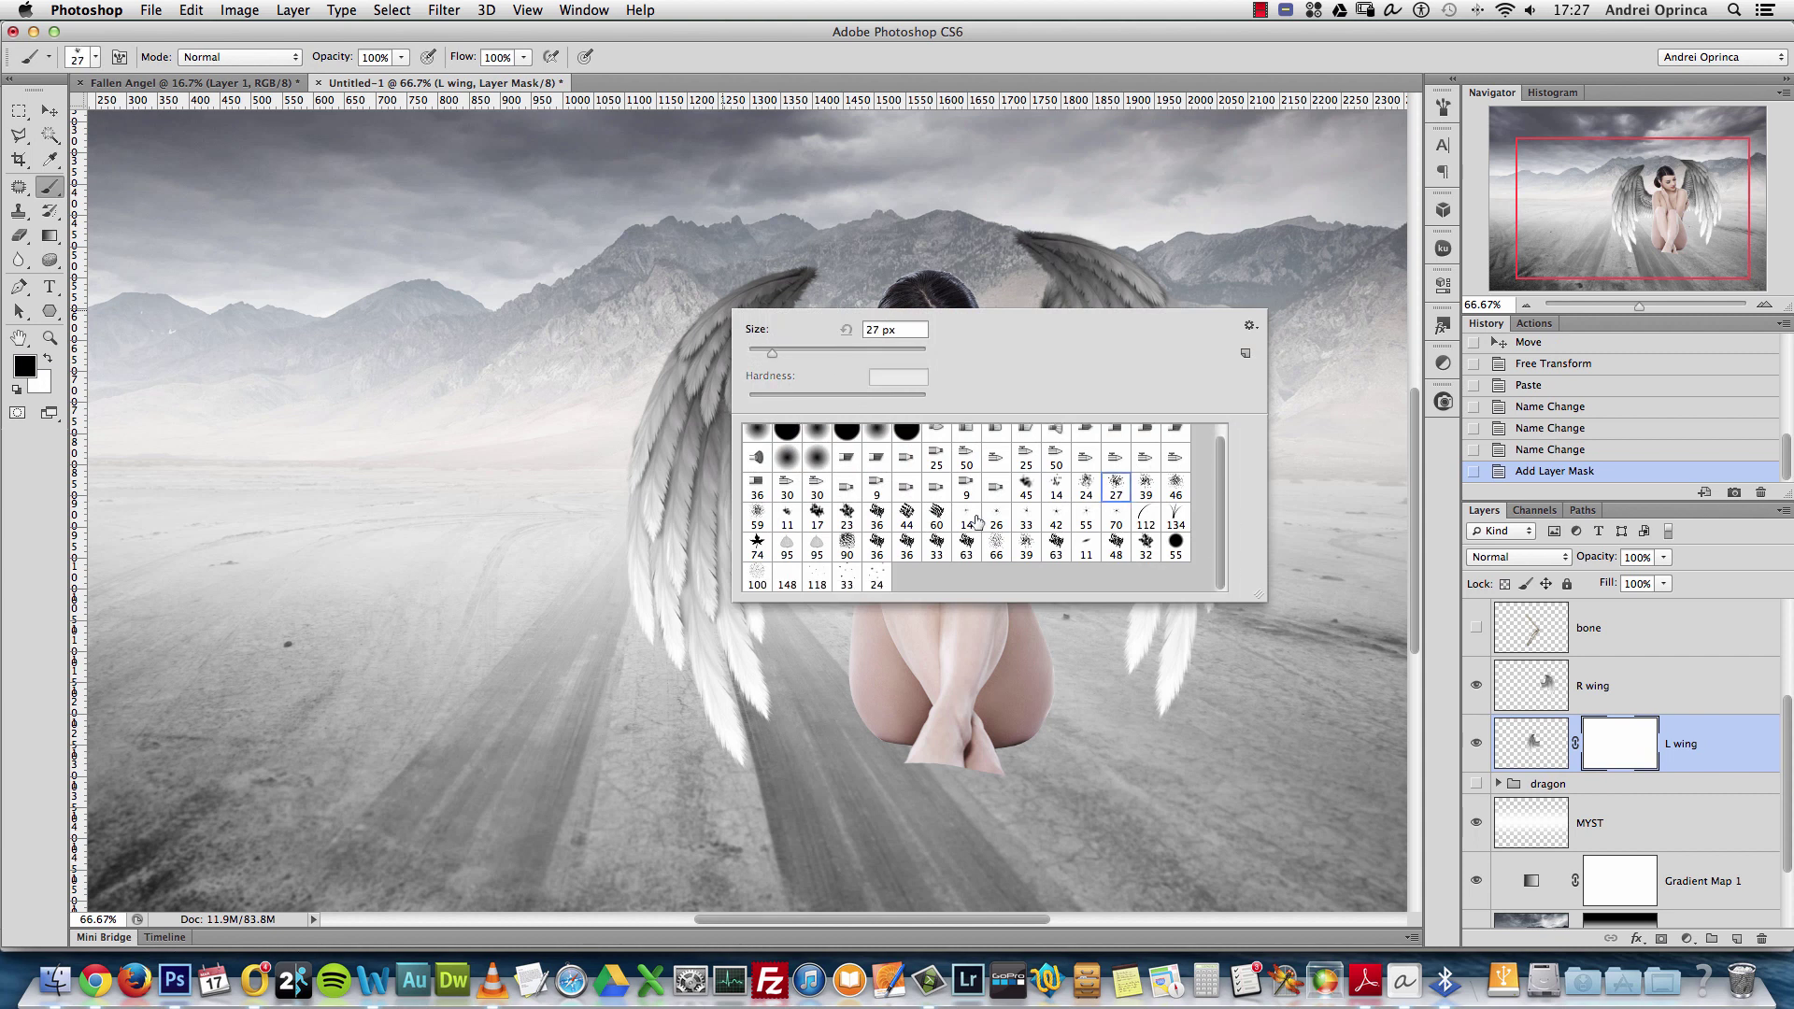
pyautogui.moveTo(804, 356); pyautogui.dragTo(834, 359)
pyautogui.press('Return')
# Mask out the long outer feathers of the left wing in black, switching to a hard round brush of 101 px
pyautogui.moveTo(676, 608); pyautogui.dragTo(680, 644)
pyautogui.rightClick(729, 502)
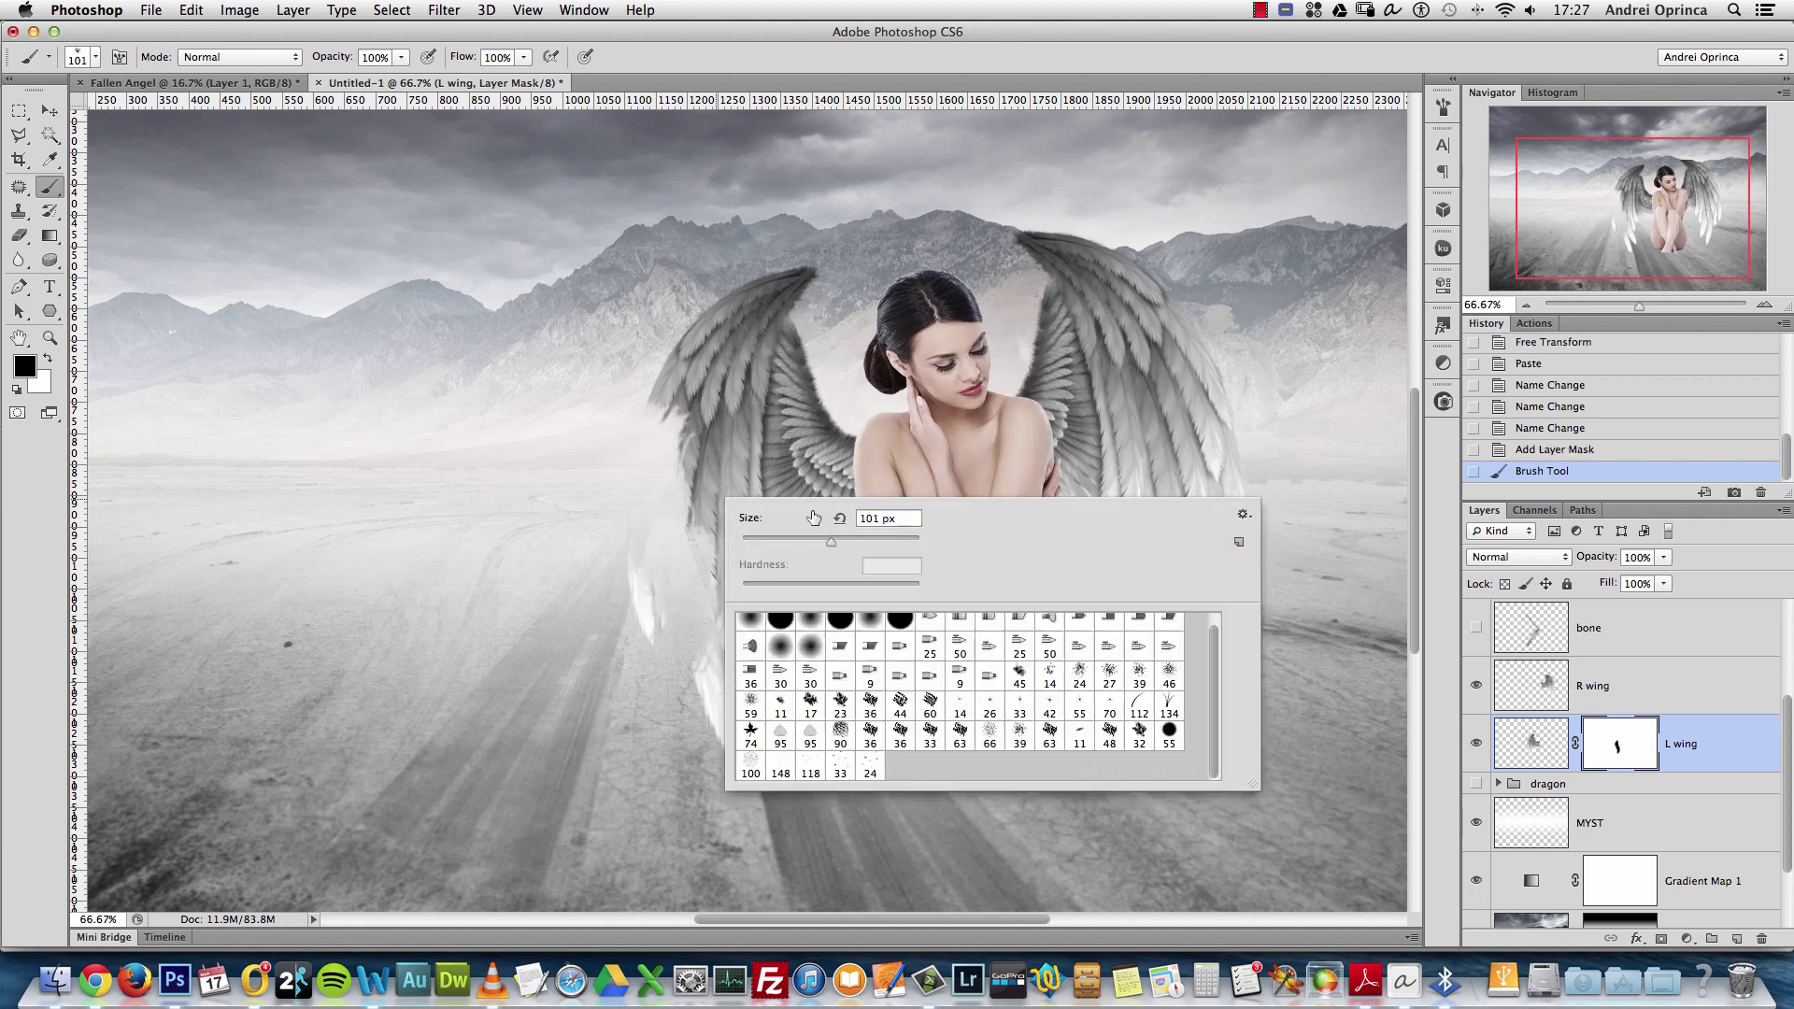
pyautogui.click(641, 513)
pyautogui.moveTo(641, 513)
pyautogui.mouseDown()
pyautogui.moveTo(711, 753)
pyautogui.moveTo(747, 740)
pyautogui.moveTo(756, 602)
pyautogui.moveTo(733, 615)
pyautogui.moveTo(663, 476)
pyautogui.moveTo(674, 362)
pyautogui.moveTo(811, 226)
pyautogui.moveTo(838, 240)
pyautogui.moveTo(697, 326)
pyautogui.moveTo(760, 277)
pyautogui.moveTo(812, 288)
pyautogui.moveTo(664, 368)
pyautogui.mouseUp()
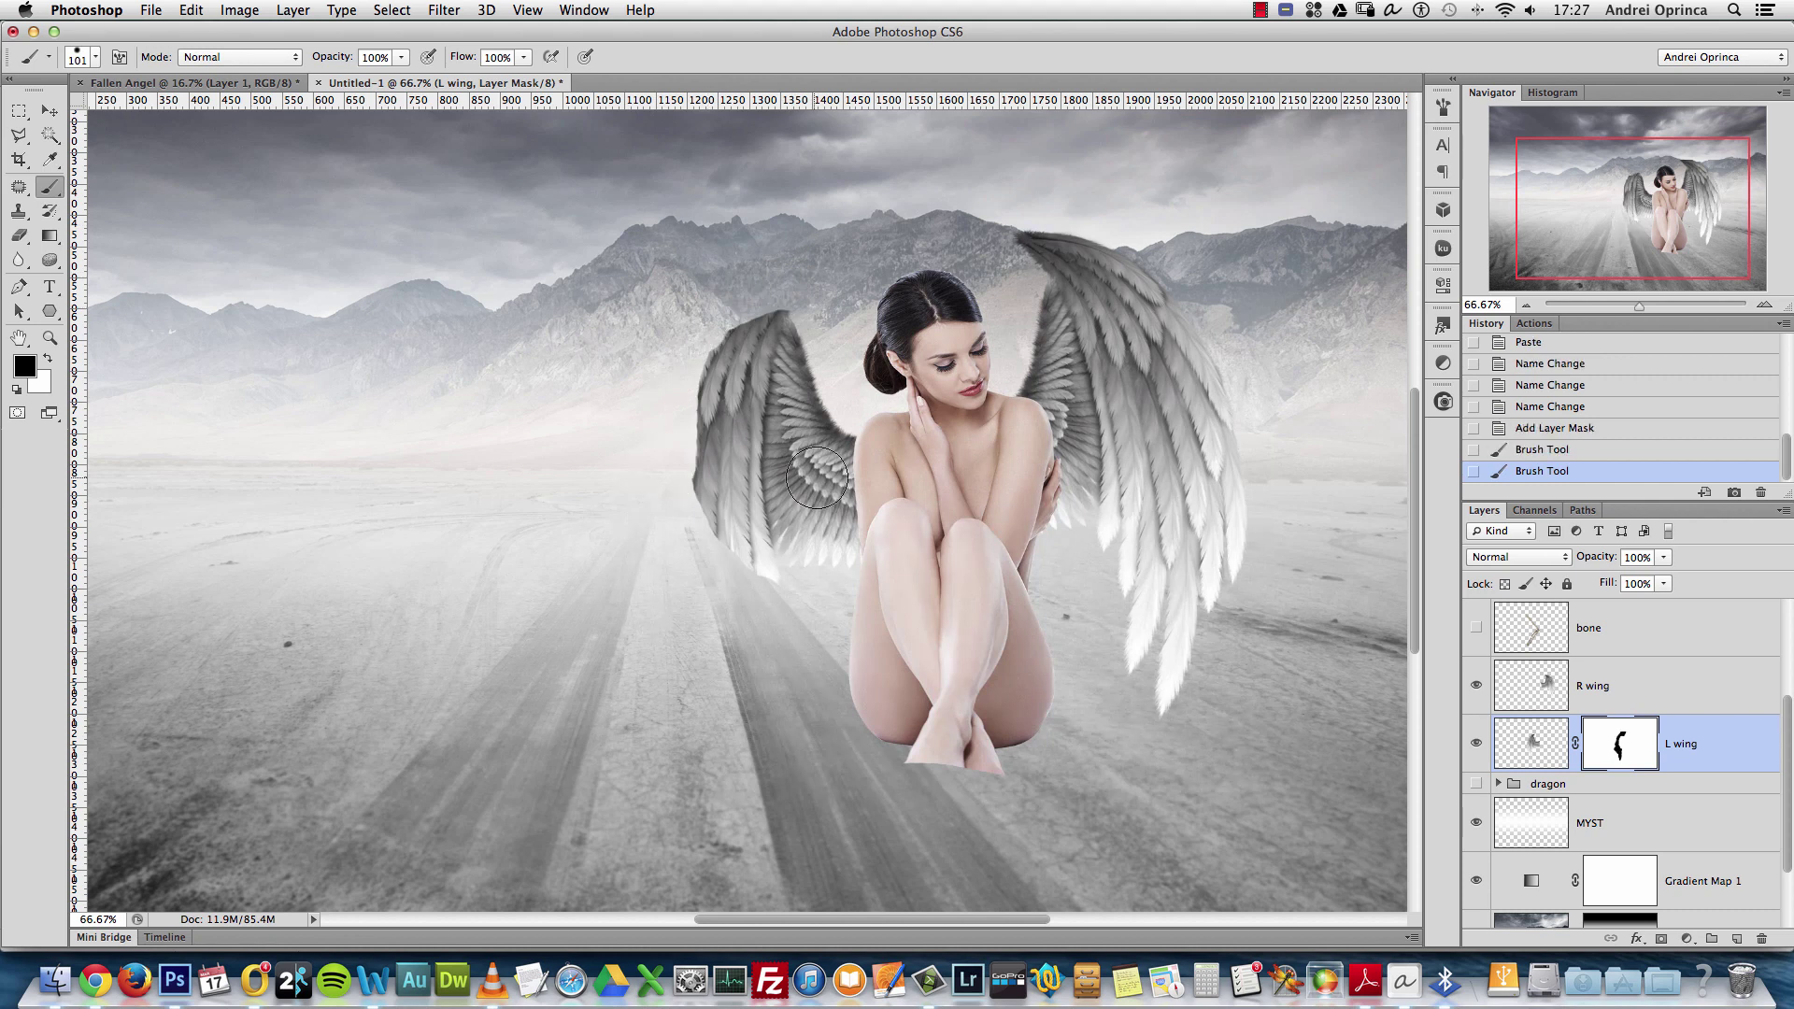
# Roughen the cut outer edge of the left wing on the mask with the 27 px splatter tip enlarged to 94 px
pyautogui.rightClick(1126, 407)
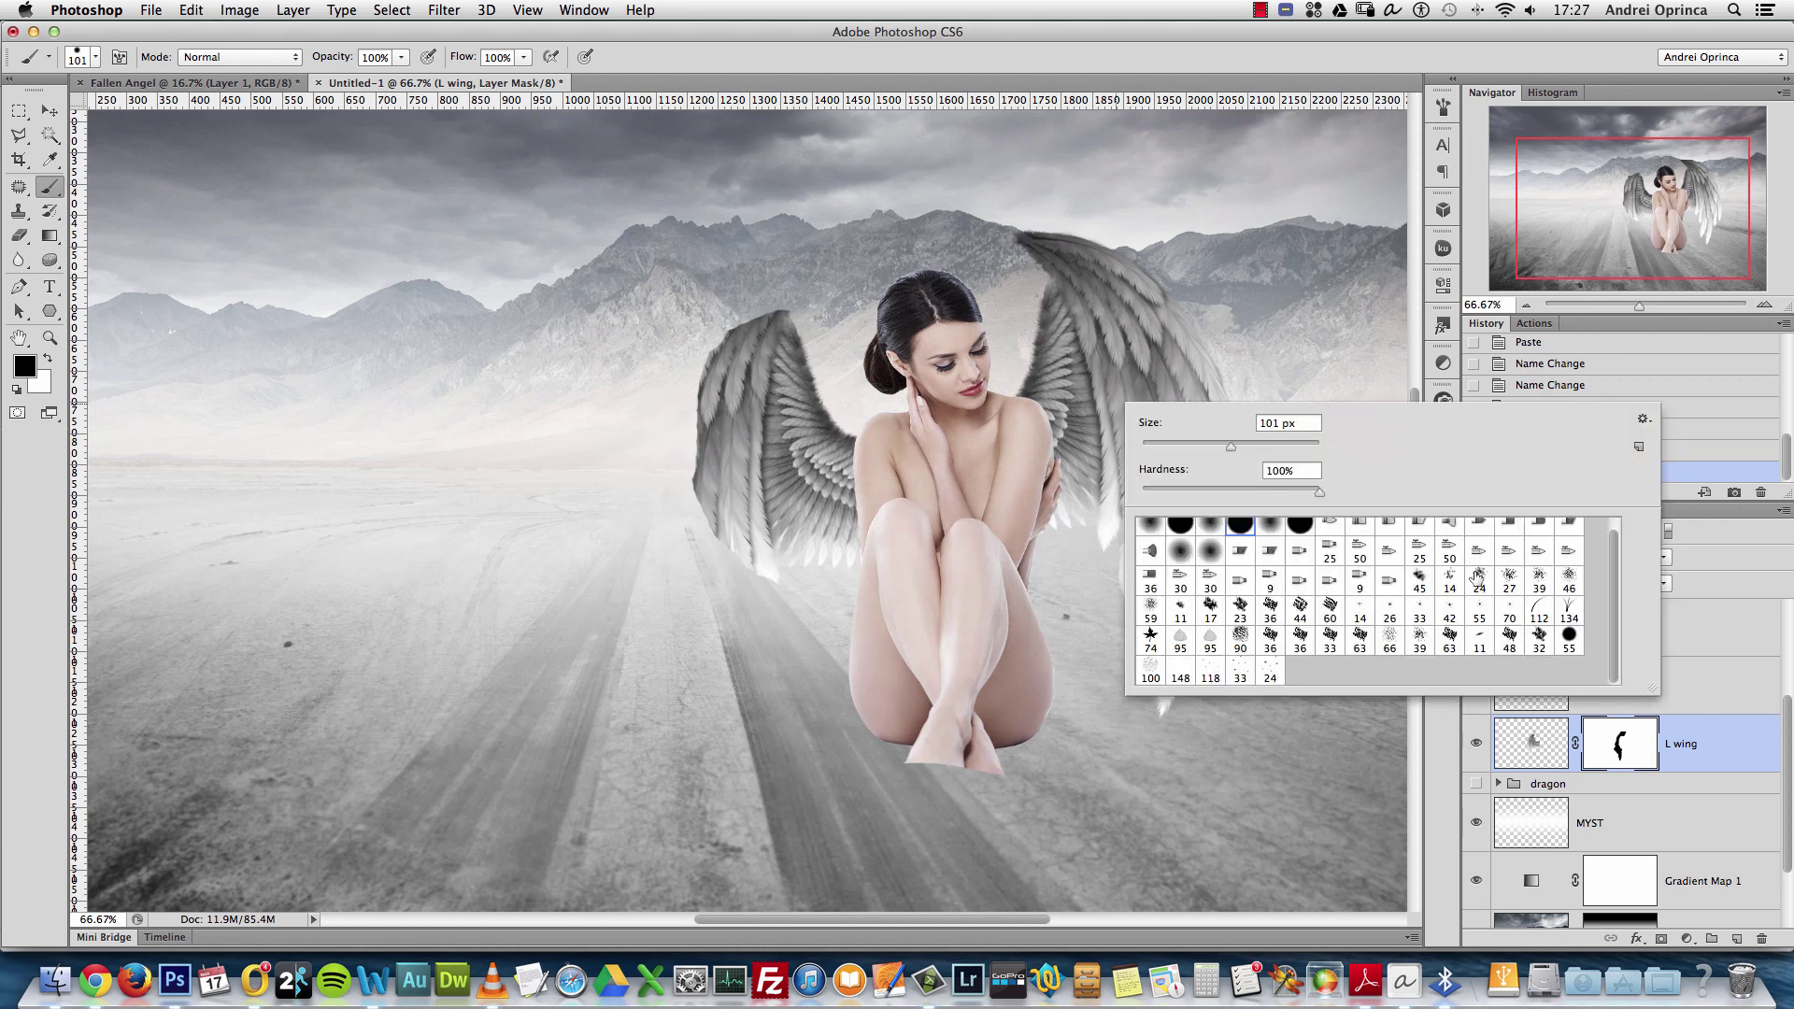
pyautogui.click(1510, 583)
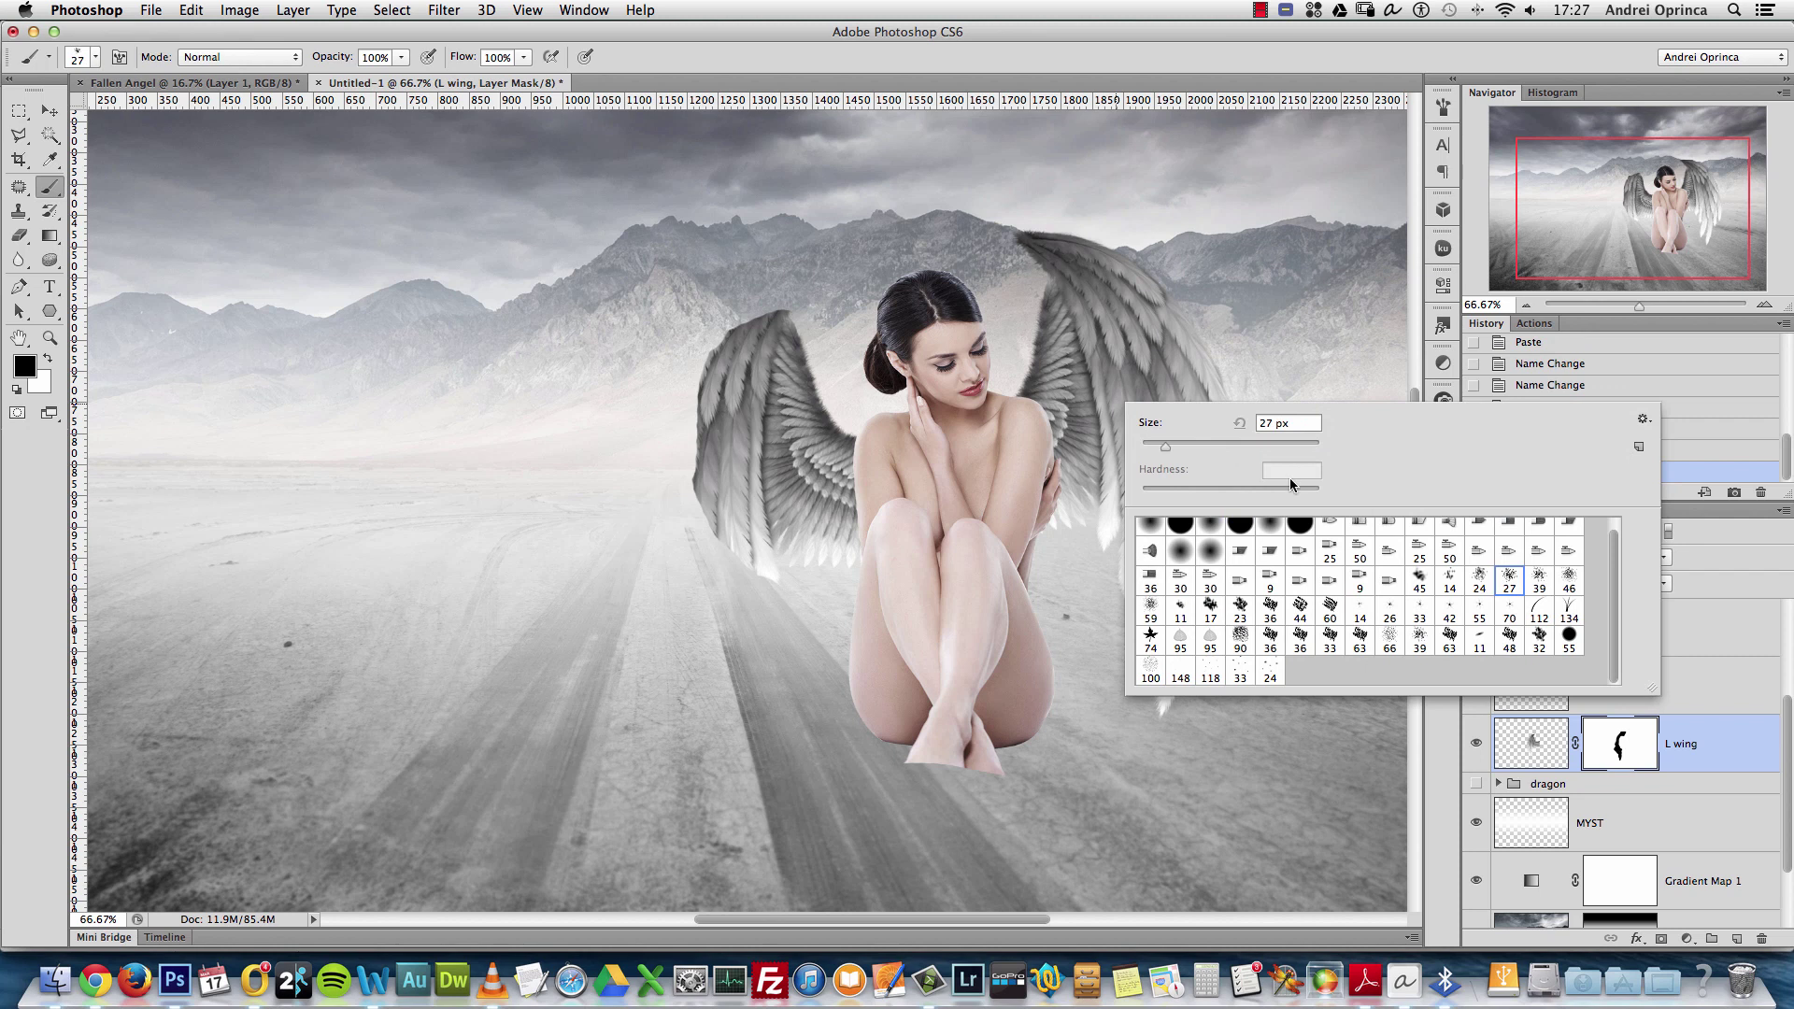
pyautogui.moveTo(1210, 442); pyautogui.dragTo(1224, 446)
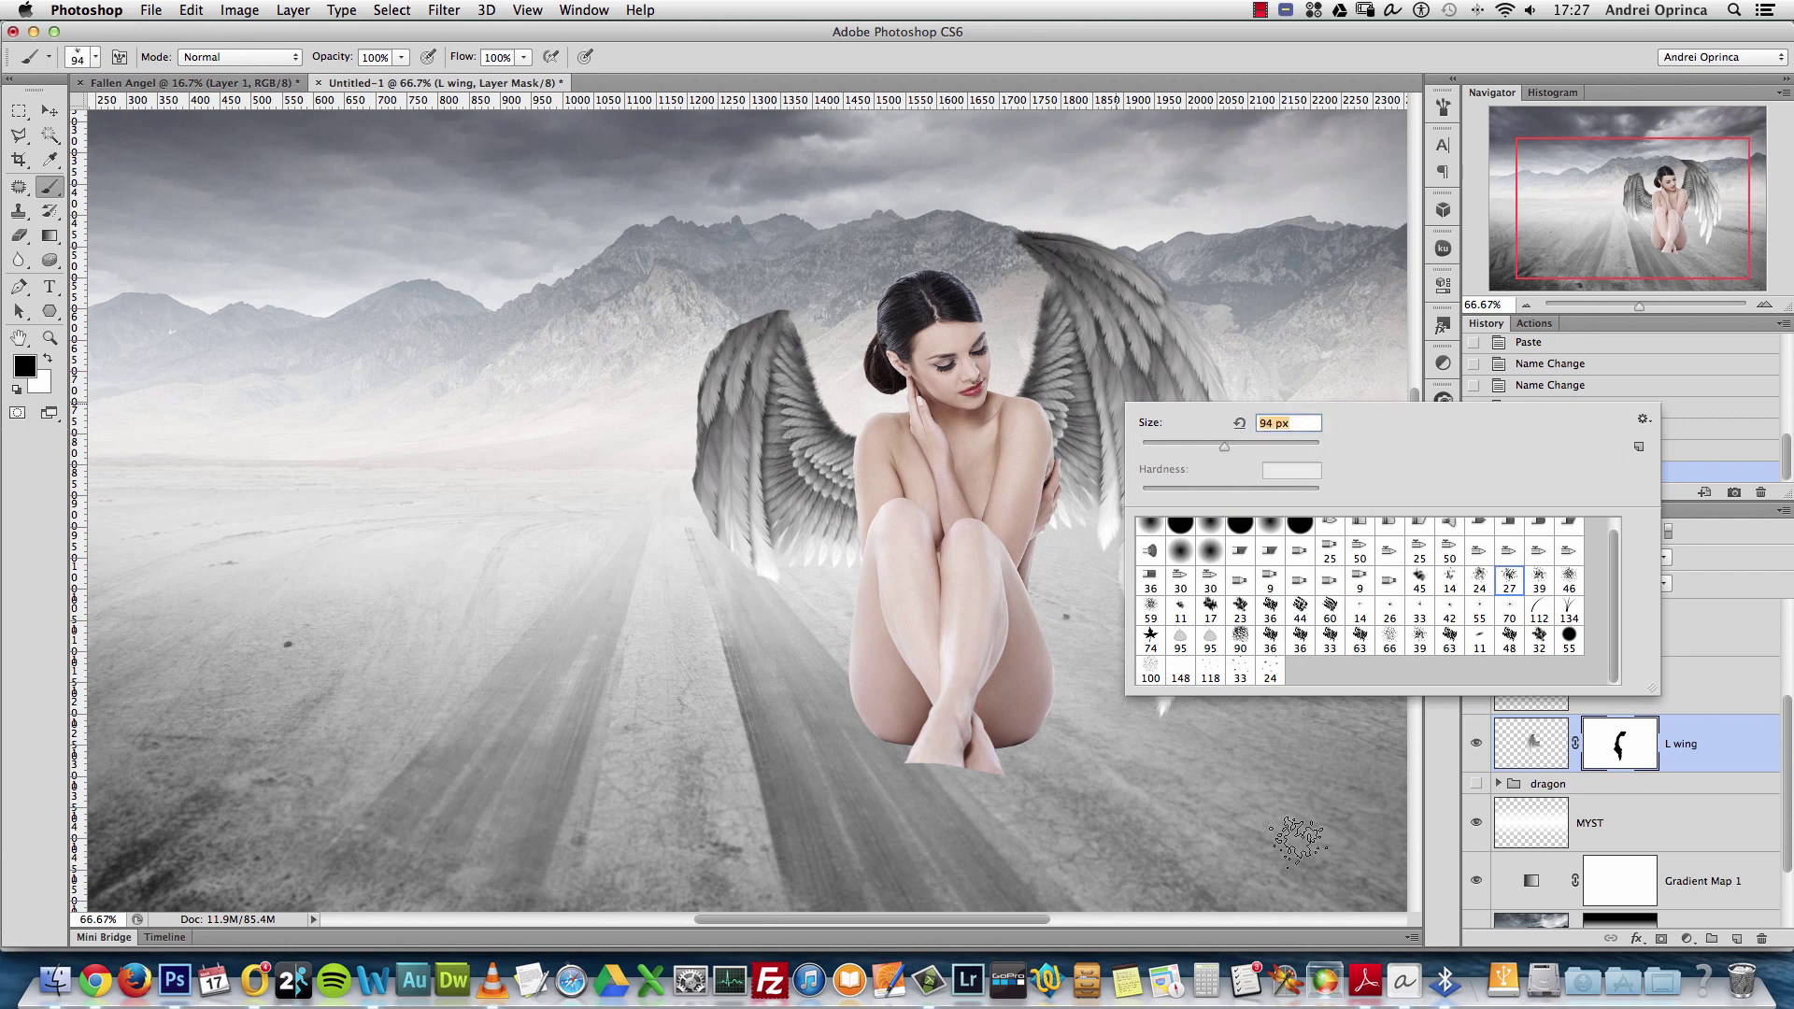
pyautogui.moveTo(696, 384)
pyautogui.mouseDown()
pyautogui.moveTo(673, 549)
pyautogui.moveTo(719, 621)
pyautogui.moveTo(727, 607)
pyautogui.mouseUp()
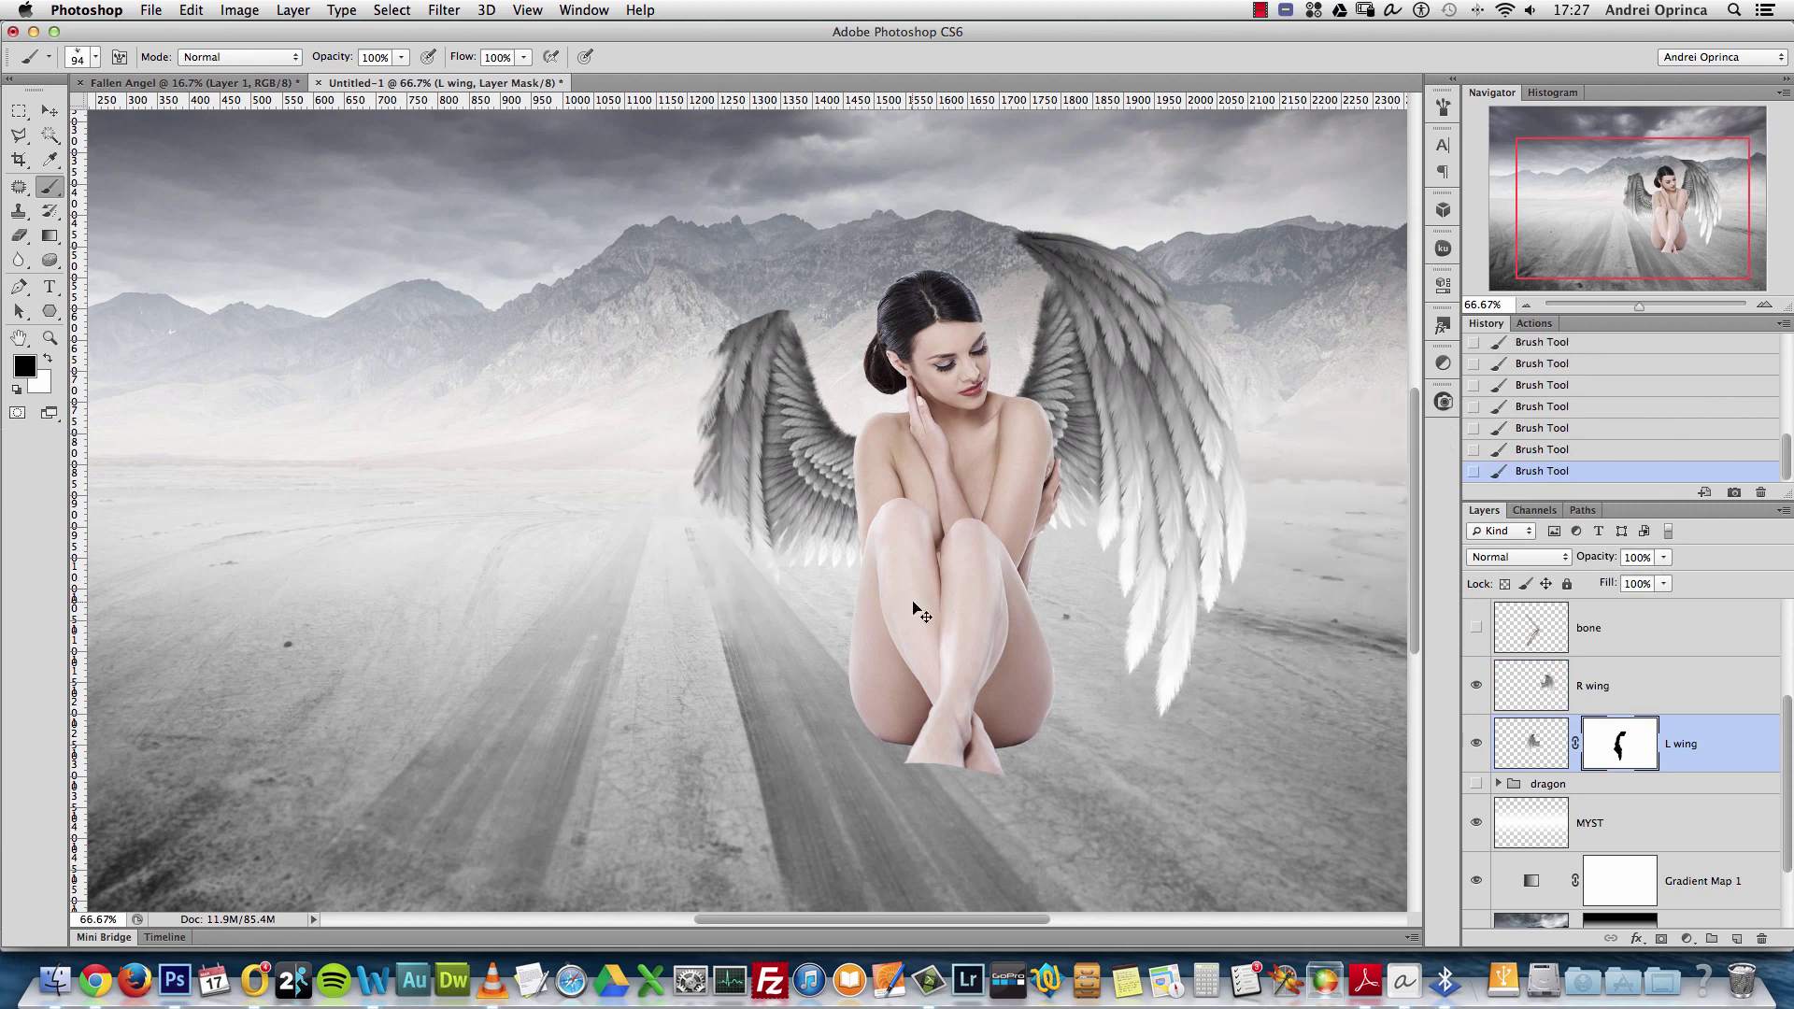
# Hide the Gradient Map 1 adjustment layer
pyautogui.press('super+plus')
pyautogui.moveTo(750, 596); pyautogui.dragTo(745, 508)
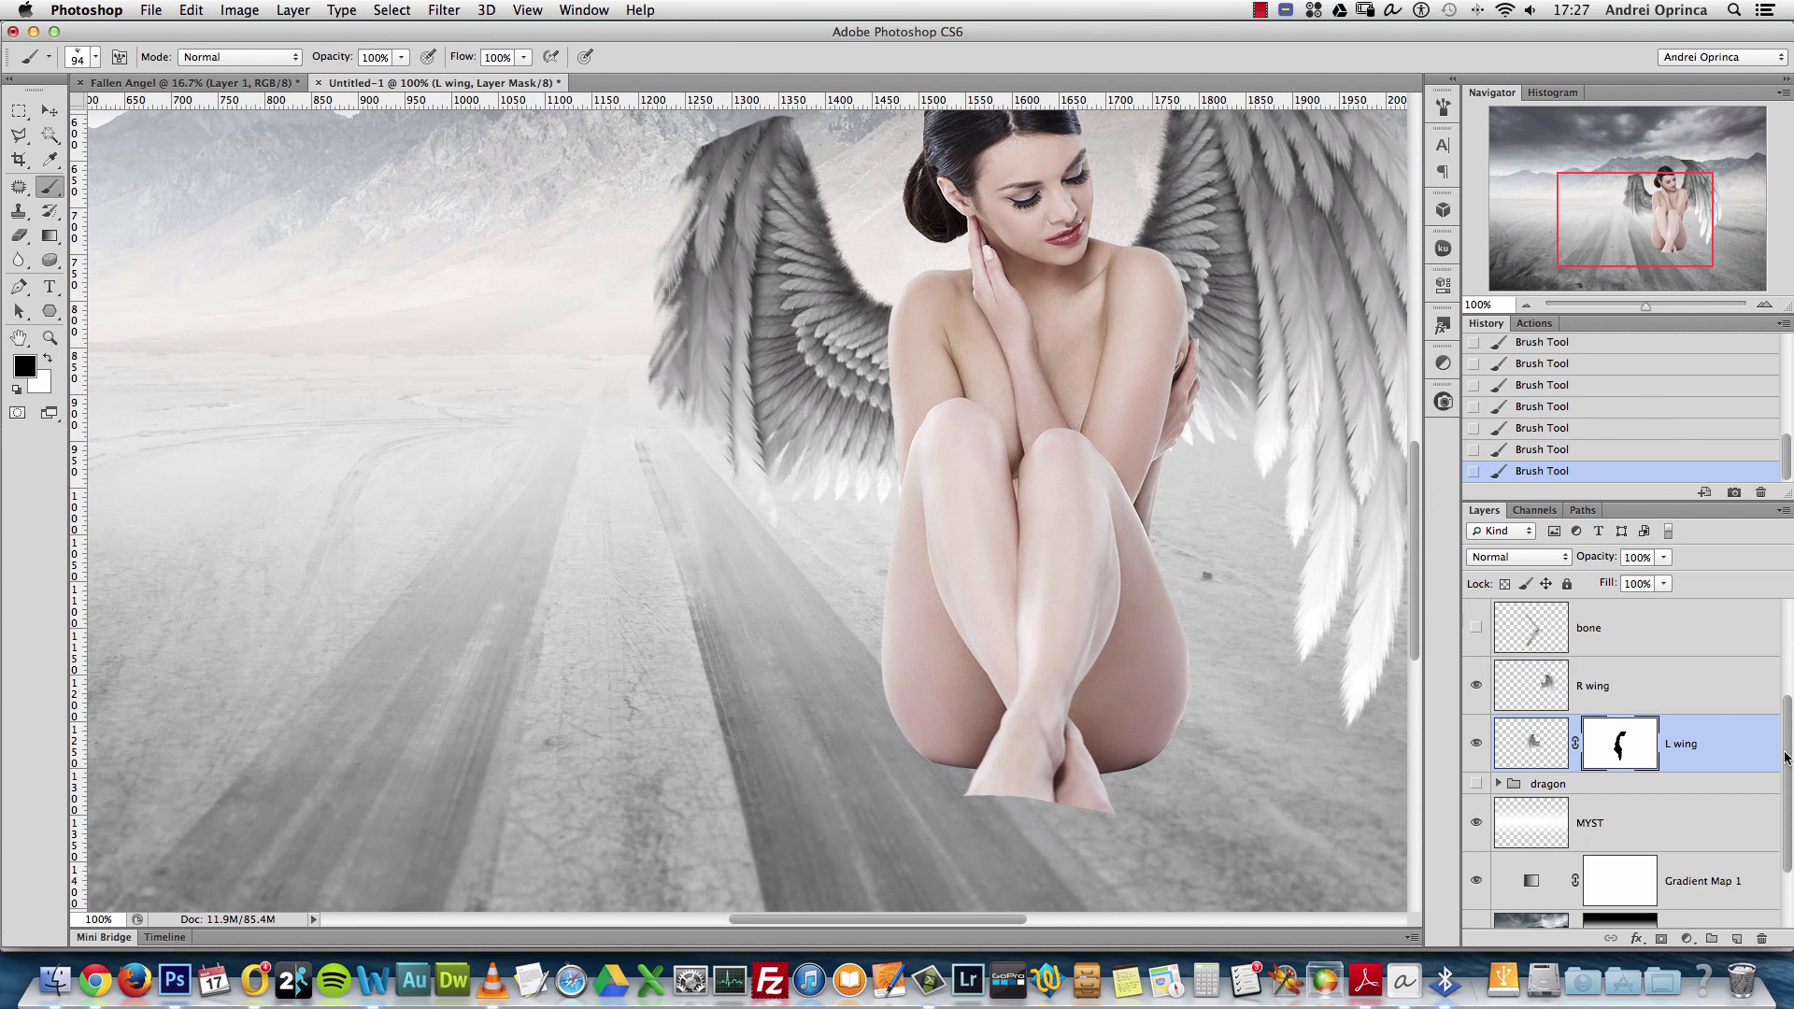
pyautogui.moveTo(1786, 757); pyautogui.dragTo(1786, 795)
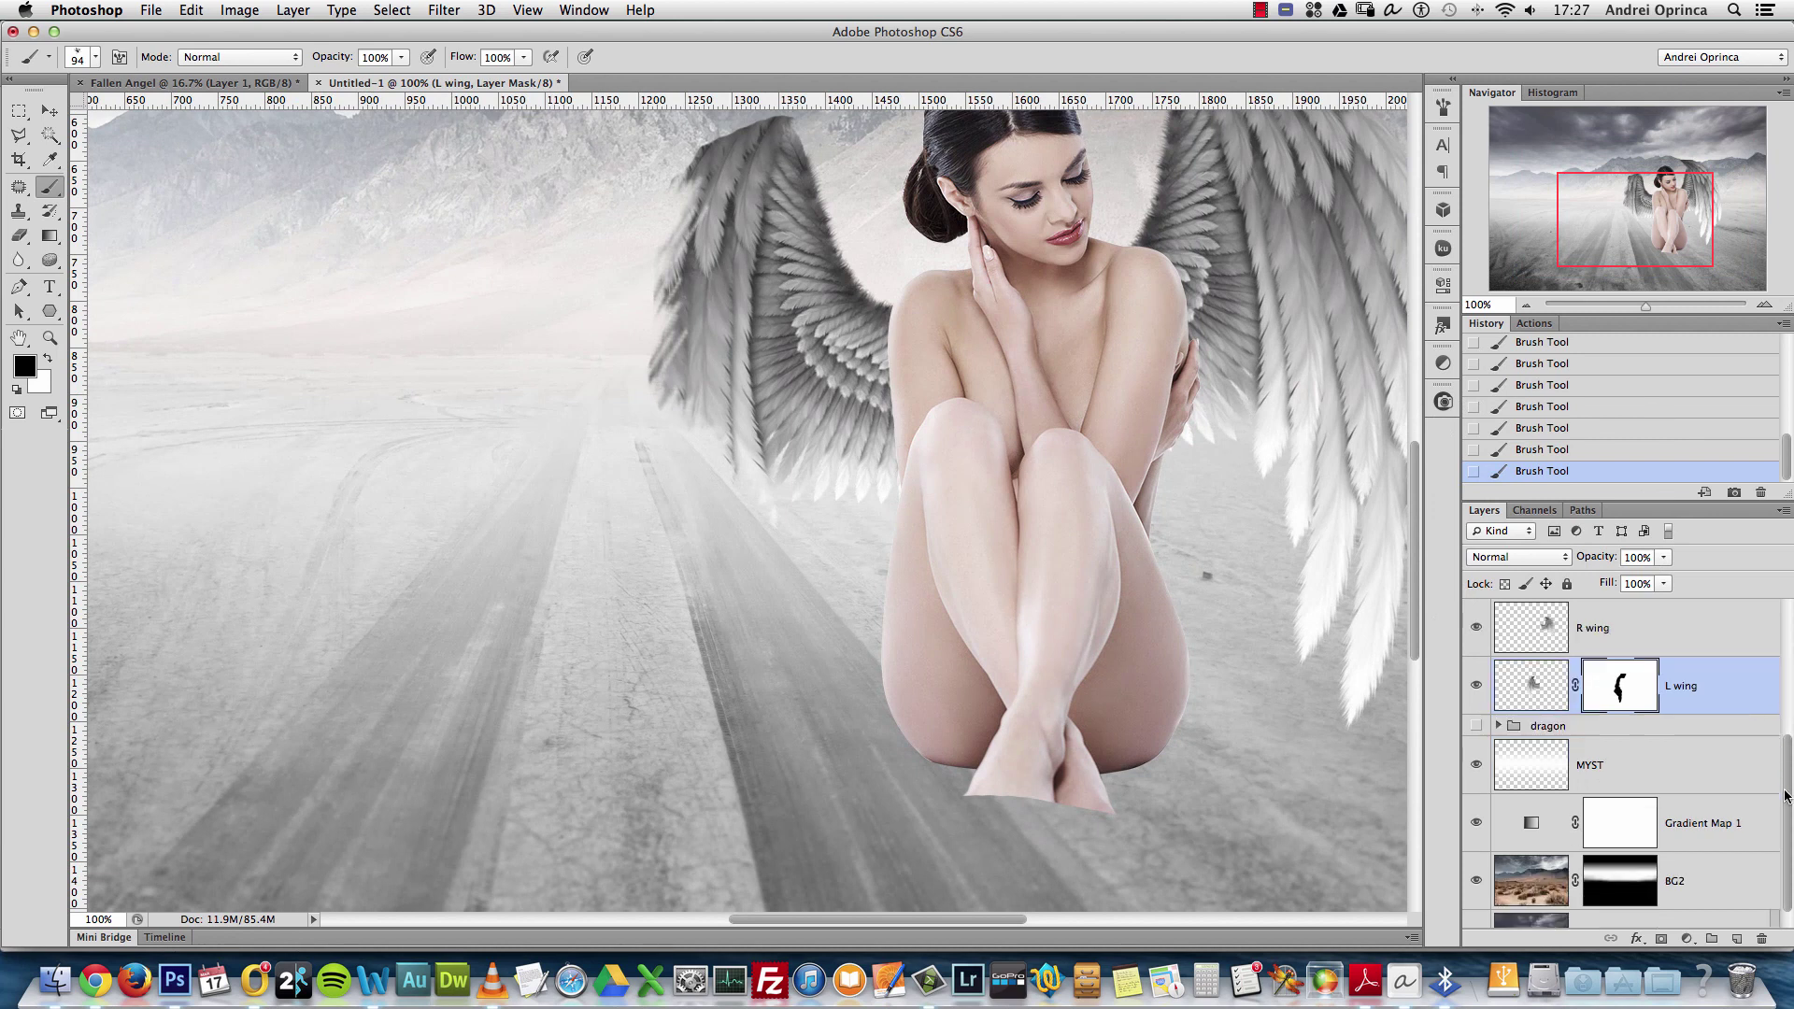
pyautogui.click(1475, 825)
pyautogui.click(1475, 823)
pyautogui.click(1475, 824)
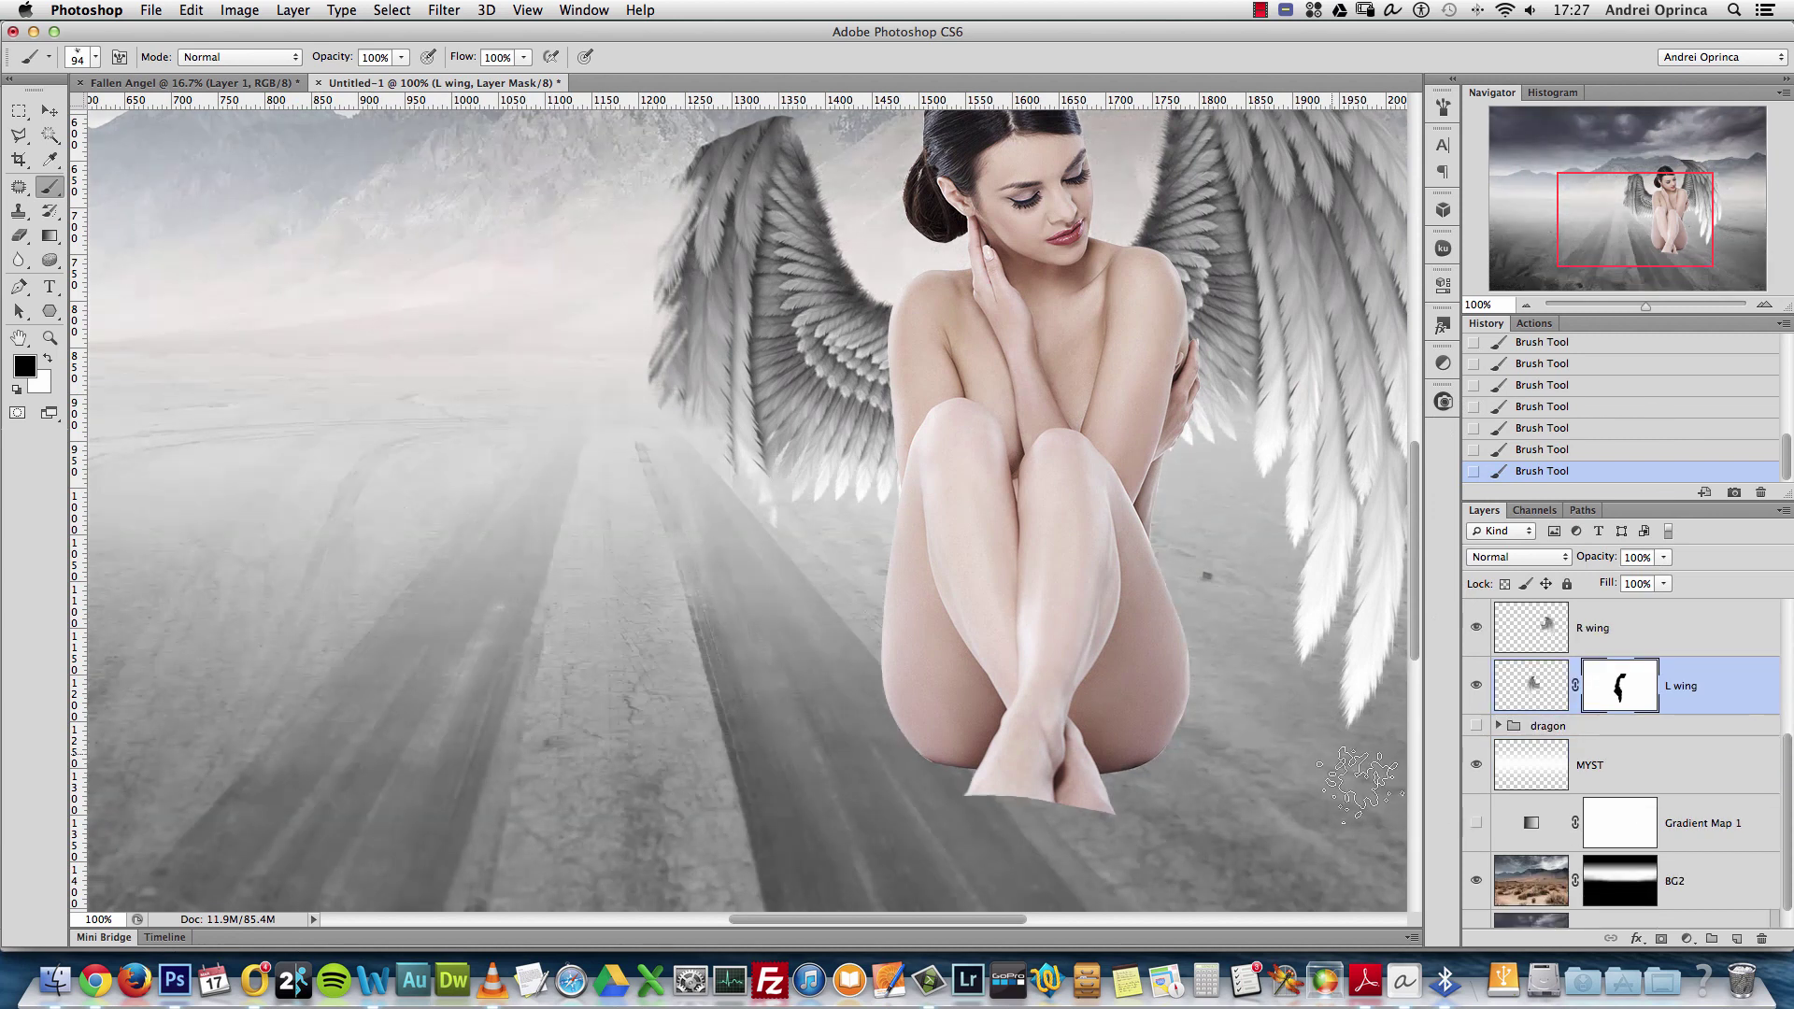
# Trim the upper outer edge of the left wing on its mask with the splatter brush at 27 px
pyautogui.moveTo(835, 496); pyautogui.dragTo(838, 586)
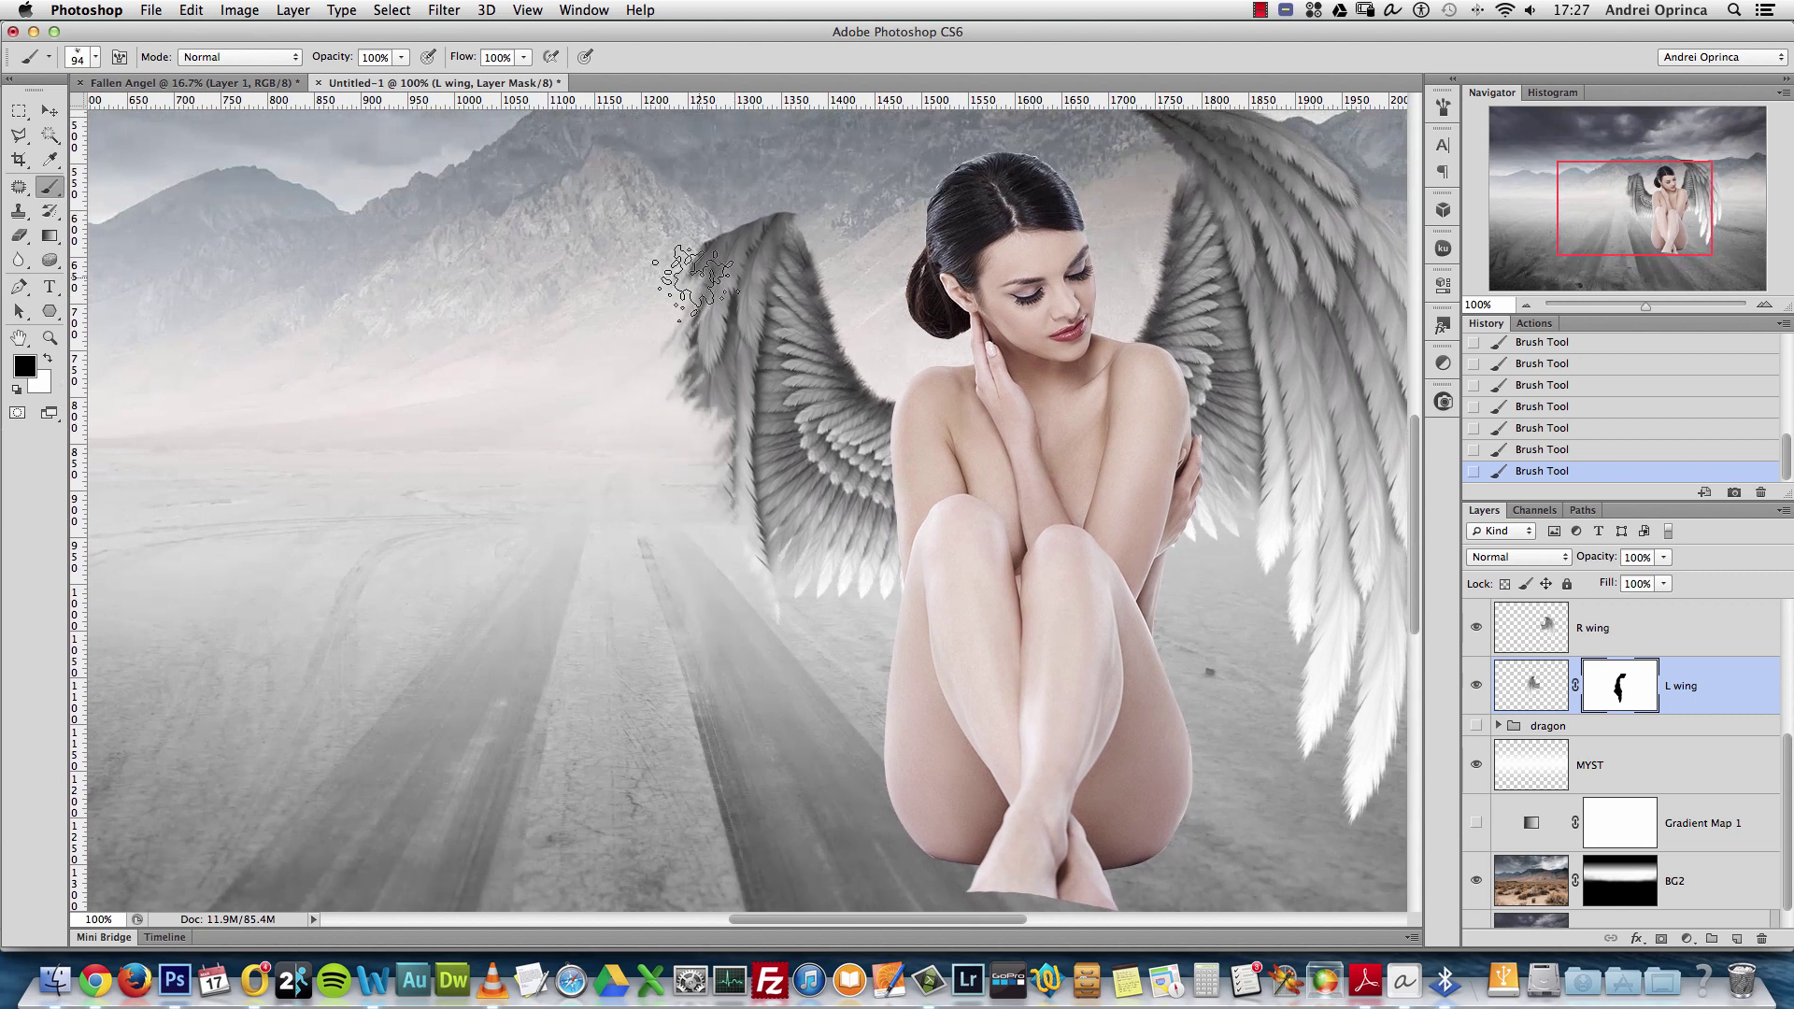
pyautogui.rightClick(725, 281)
pyautogui.click(1093, 458)
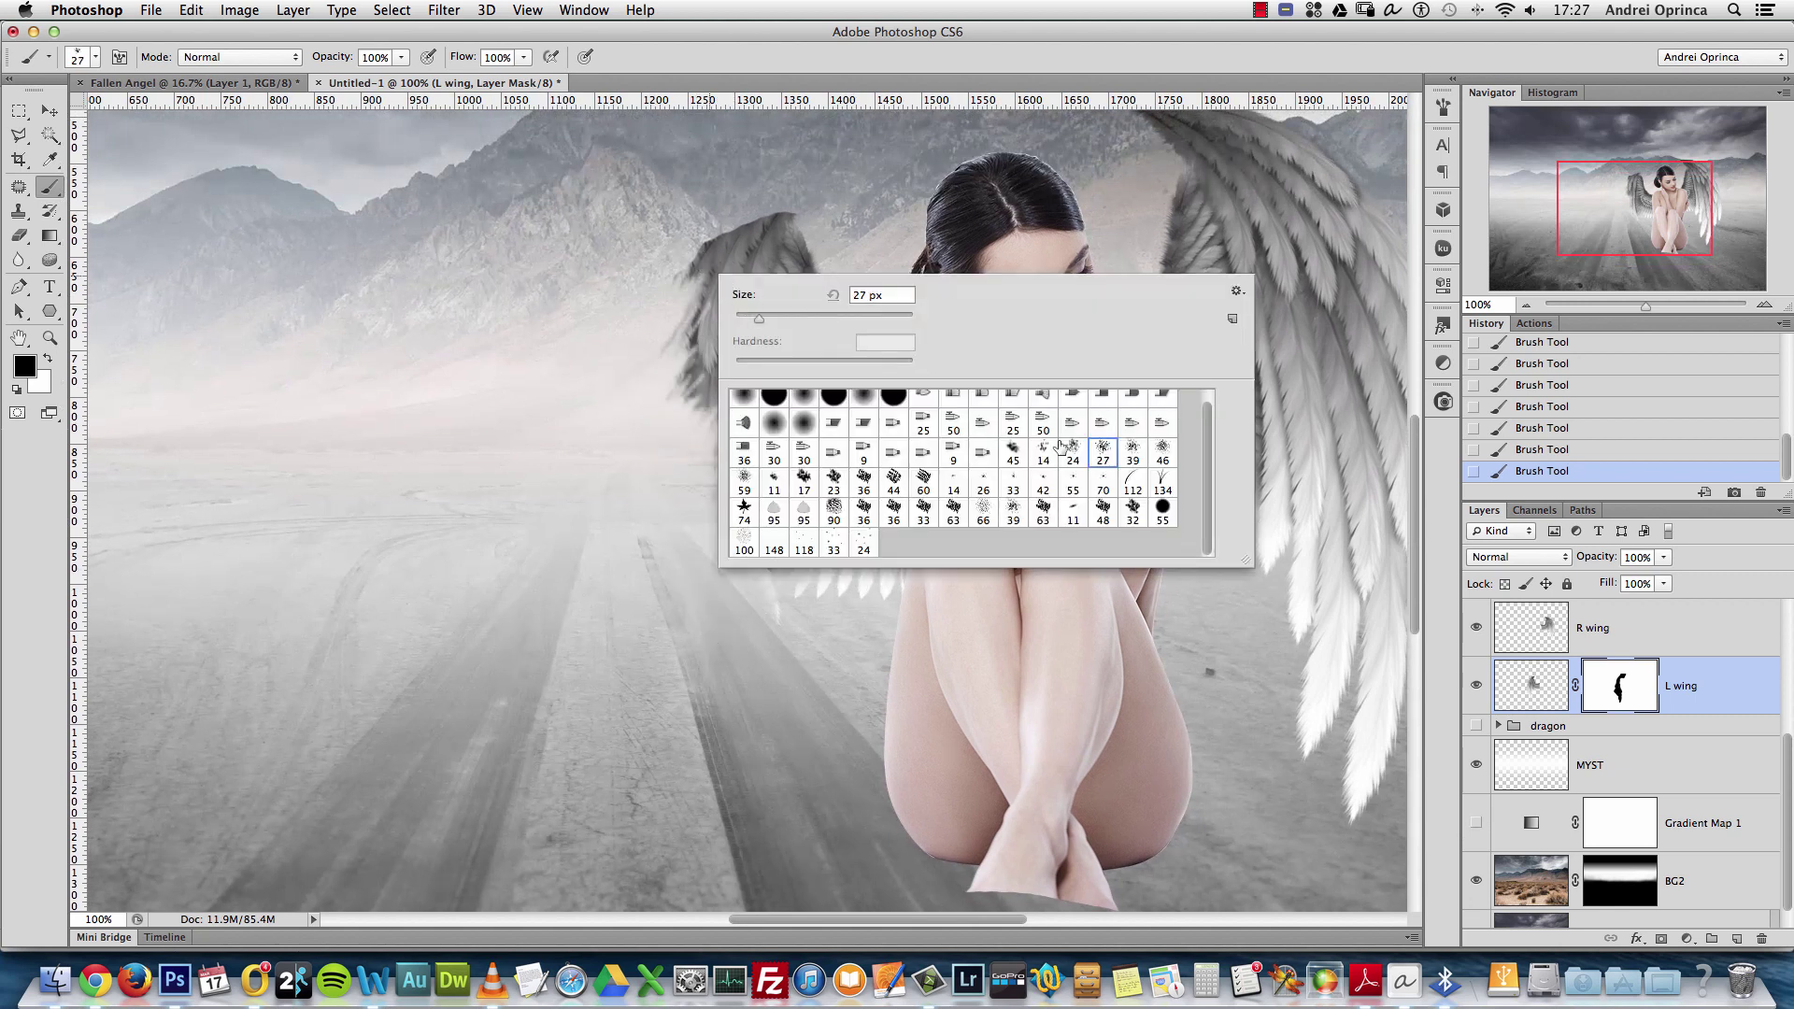
pyautogui.click(702, 265)
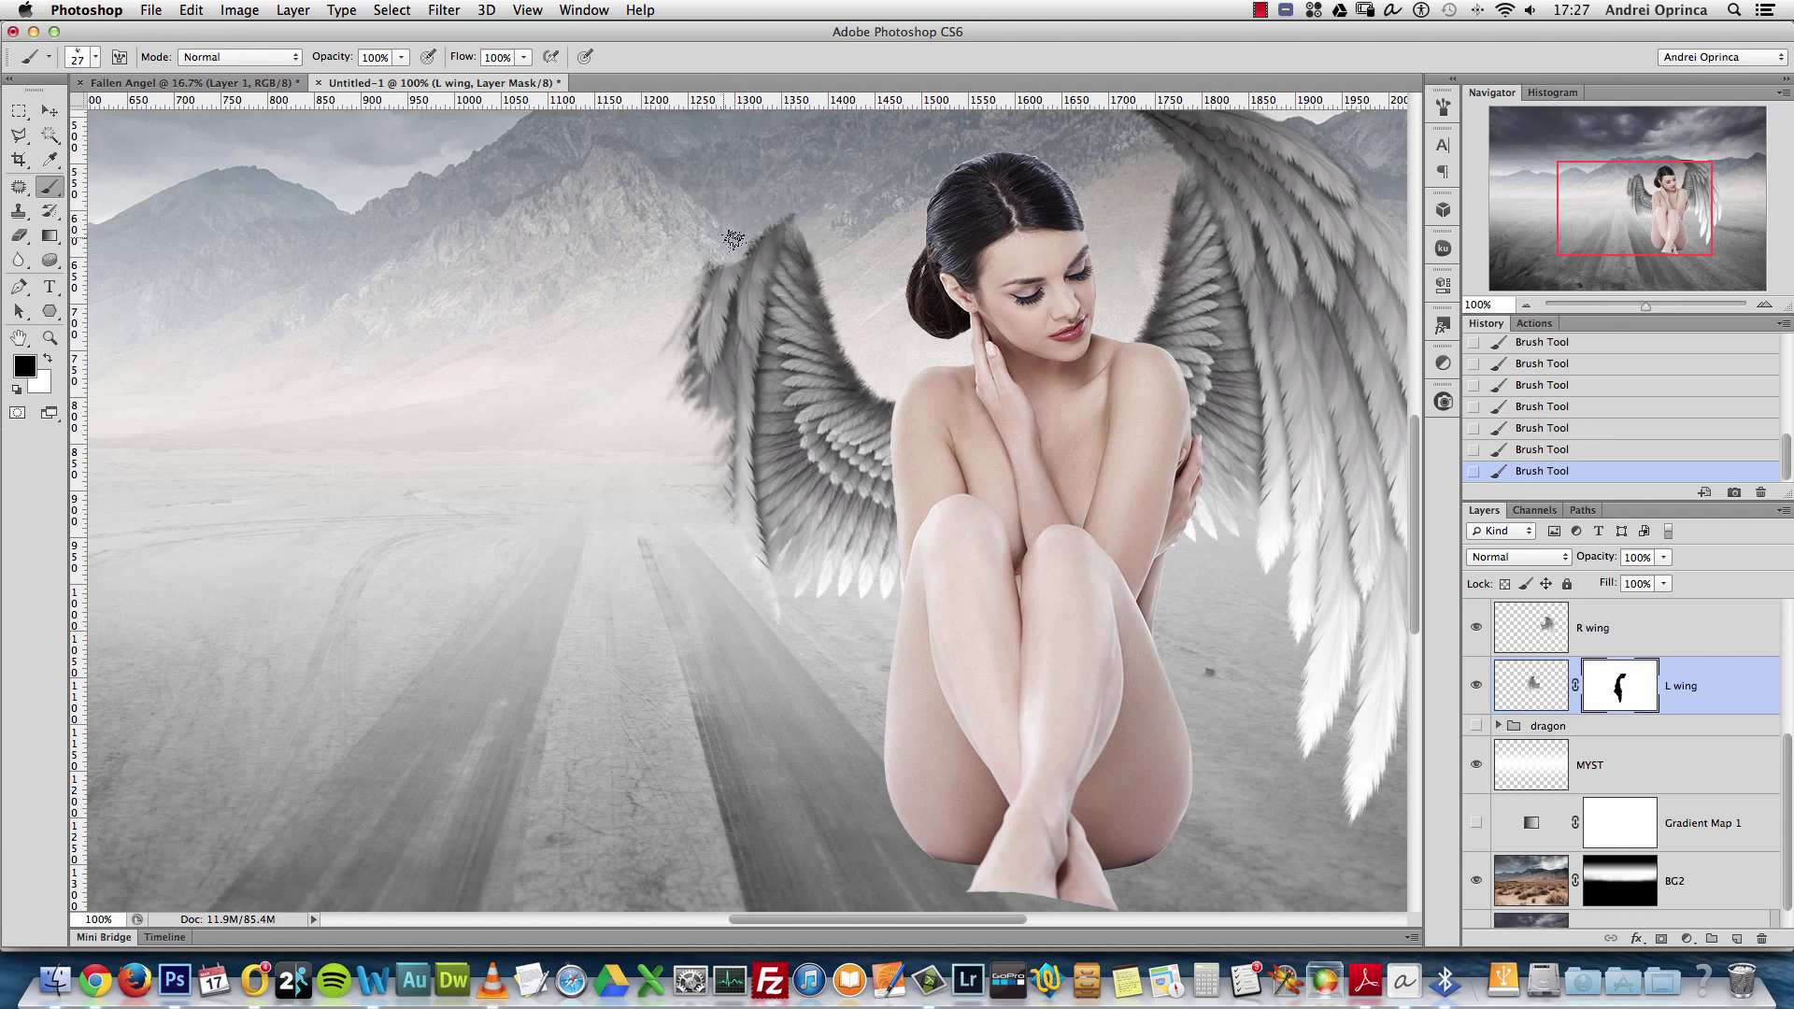
pyautogui.moveTo(733, 240)
pyautogui.mouseDown()
pyautogui.moveTo(687, 319)
pyautogui.moveTo(689, 420)
pyautogui.mouseUp()
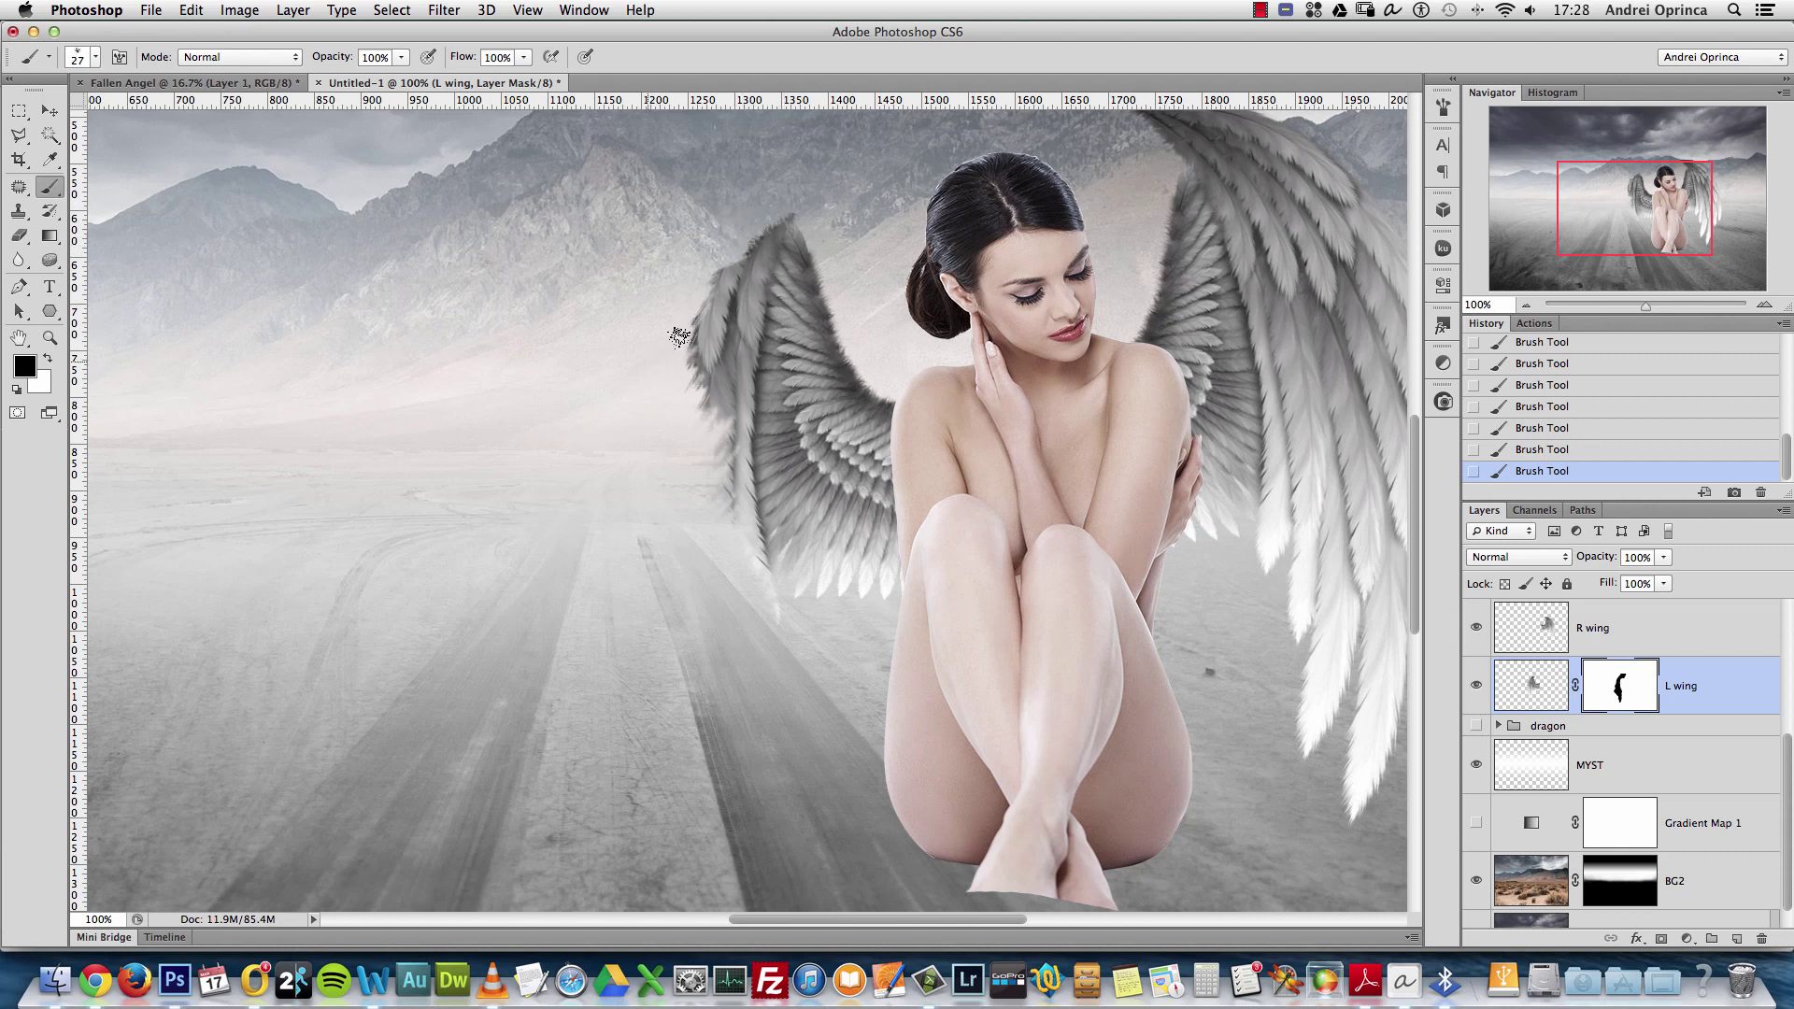
pyautogui.moveTo(679, 336)
pyautogui.mouseDown()
pyautogui.moveTo(699, 390)
pyautogui.moveTo(710, 281)
pyautogui.mouseUp()
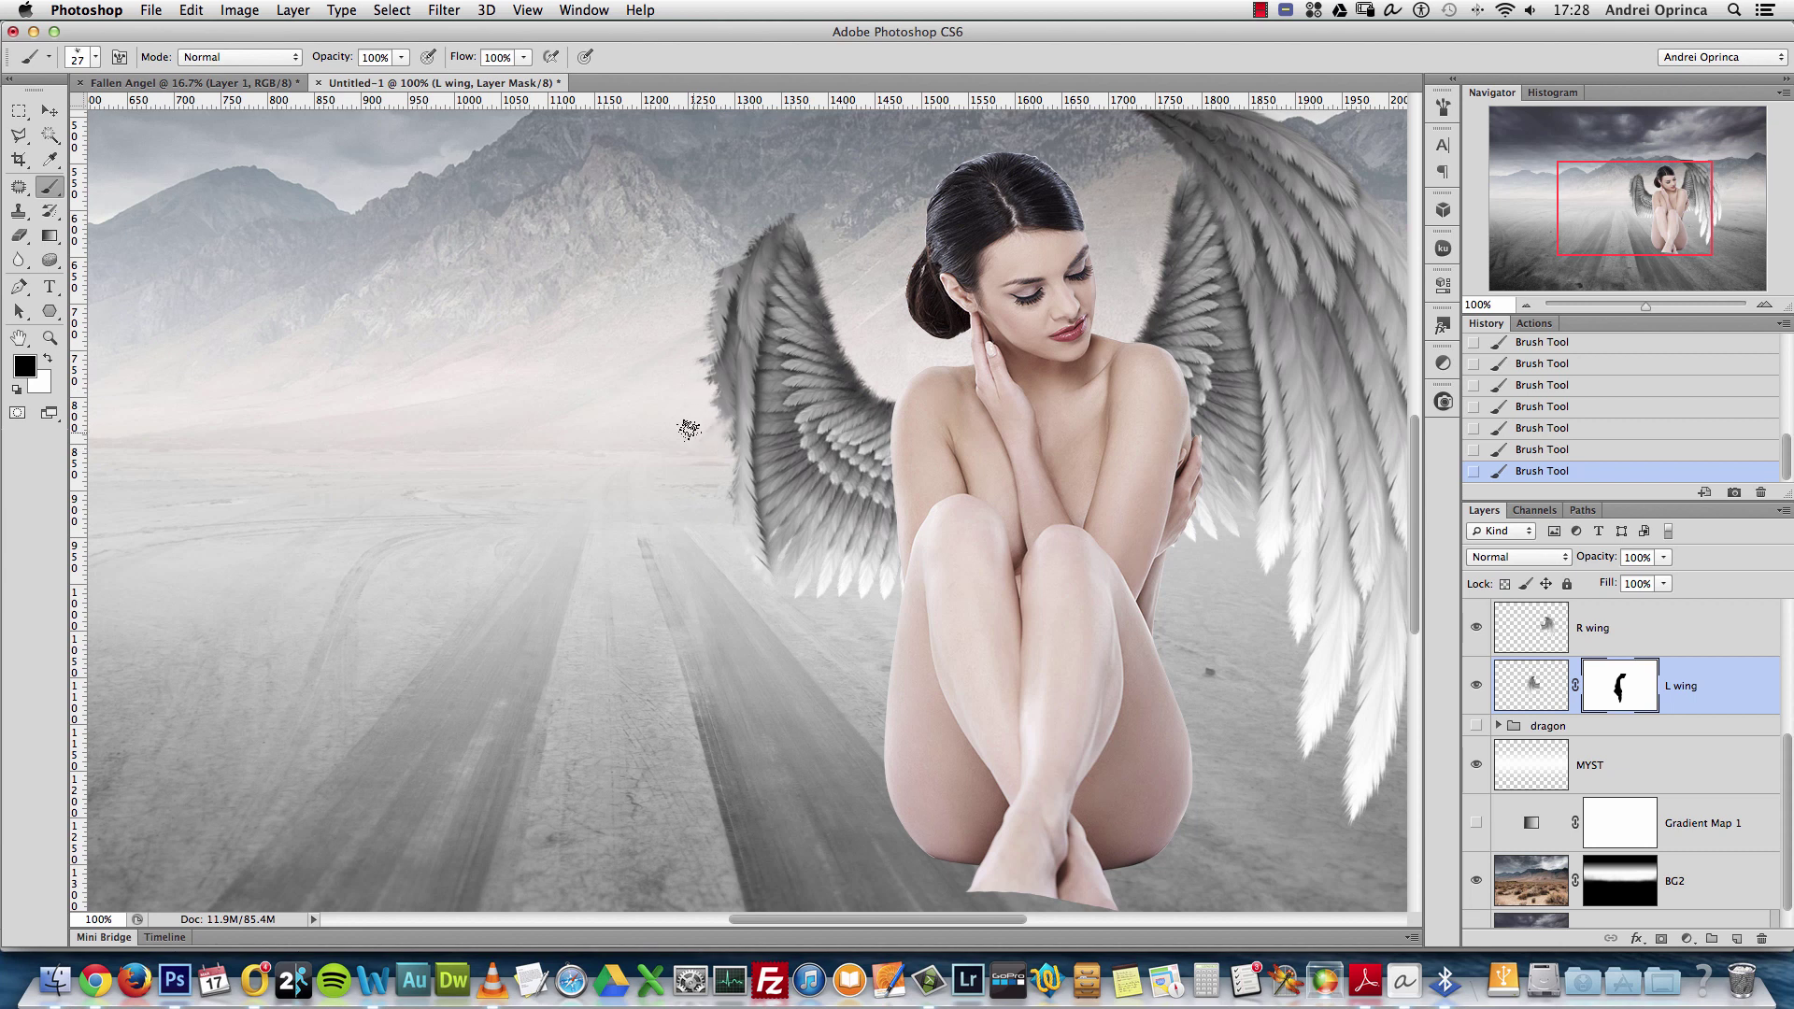
# Select the 17 px brush tip for detail work on the left wing's lower outer edge
pyautogui.rightClick(861, 408)
pyautogui.click(952, 610)
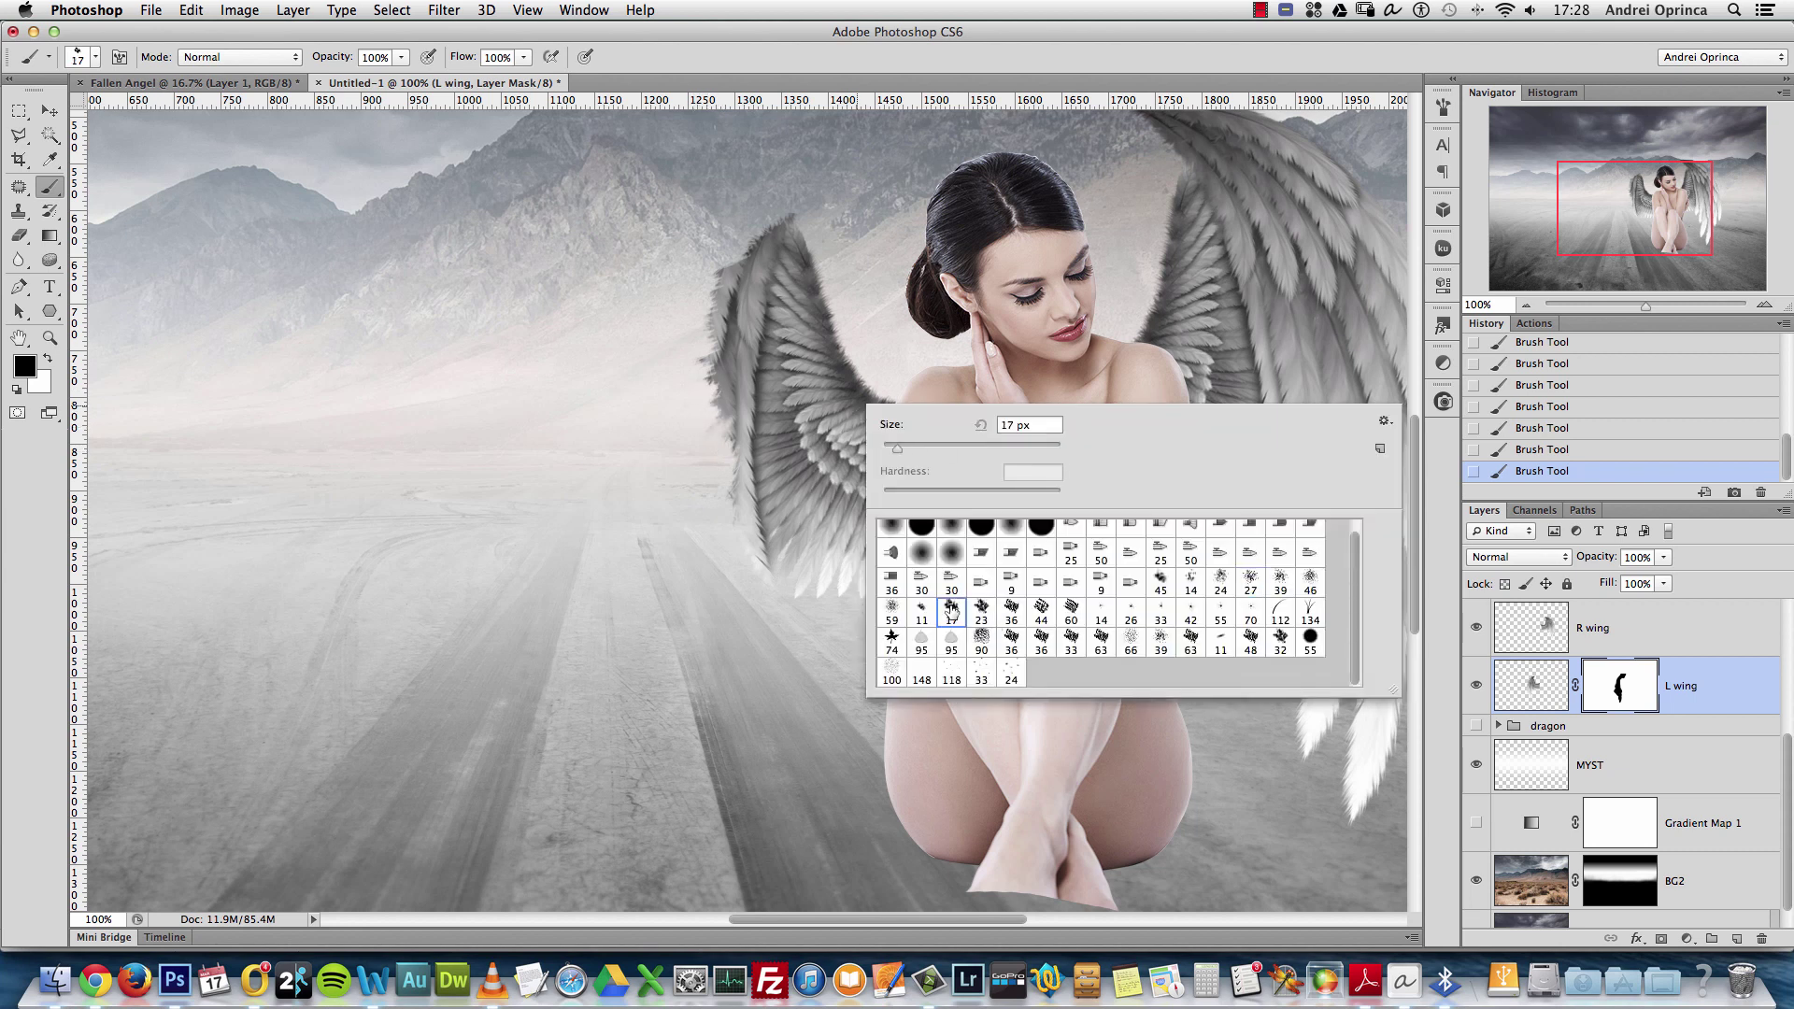
pyautogui.click(717, 445)
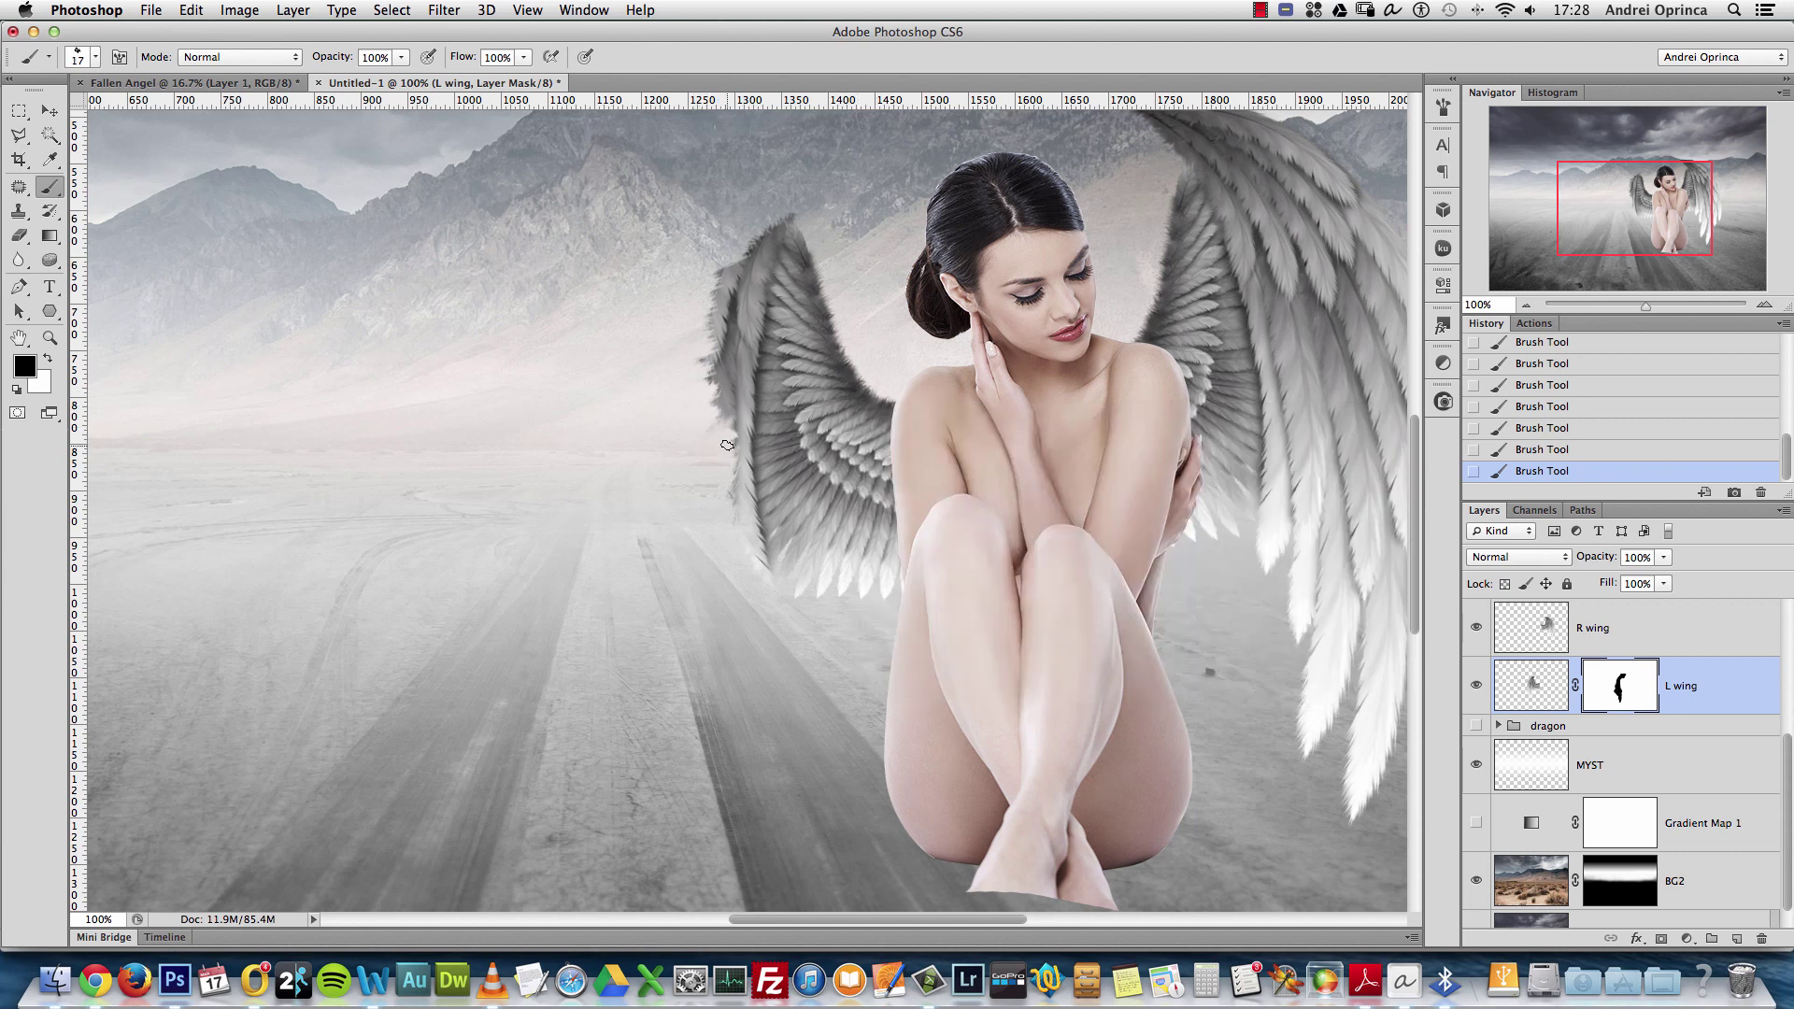
pyautogui.scroll(2, 737, 455)
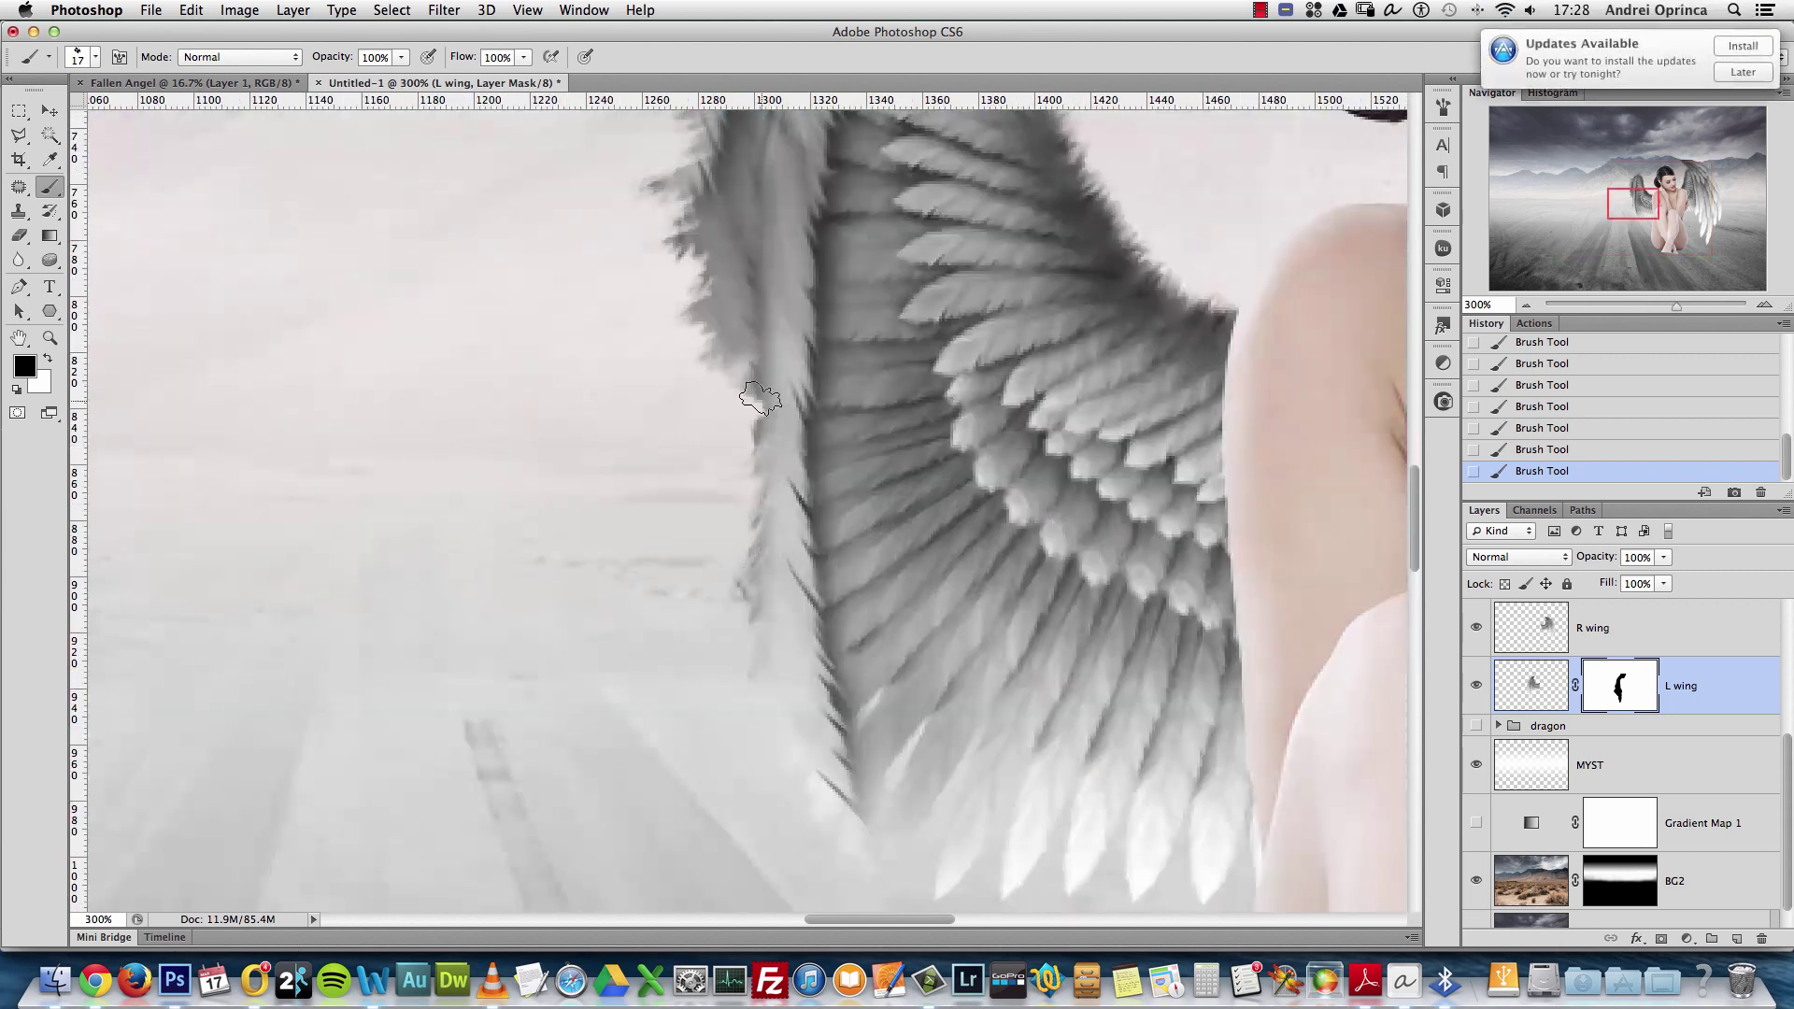
# Postpone the system updates until tonight and choose the 39 px splatter brush tip for the wing mask
pyautogui.rightClick(775, 405)
pyautogui.click(1743, 73)
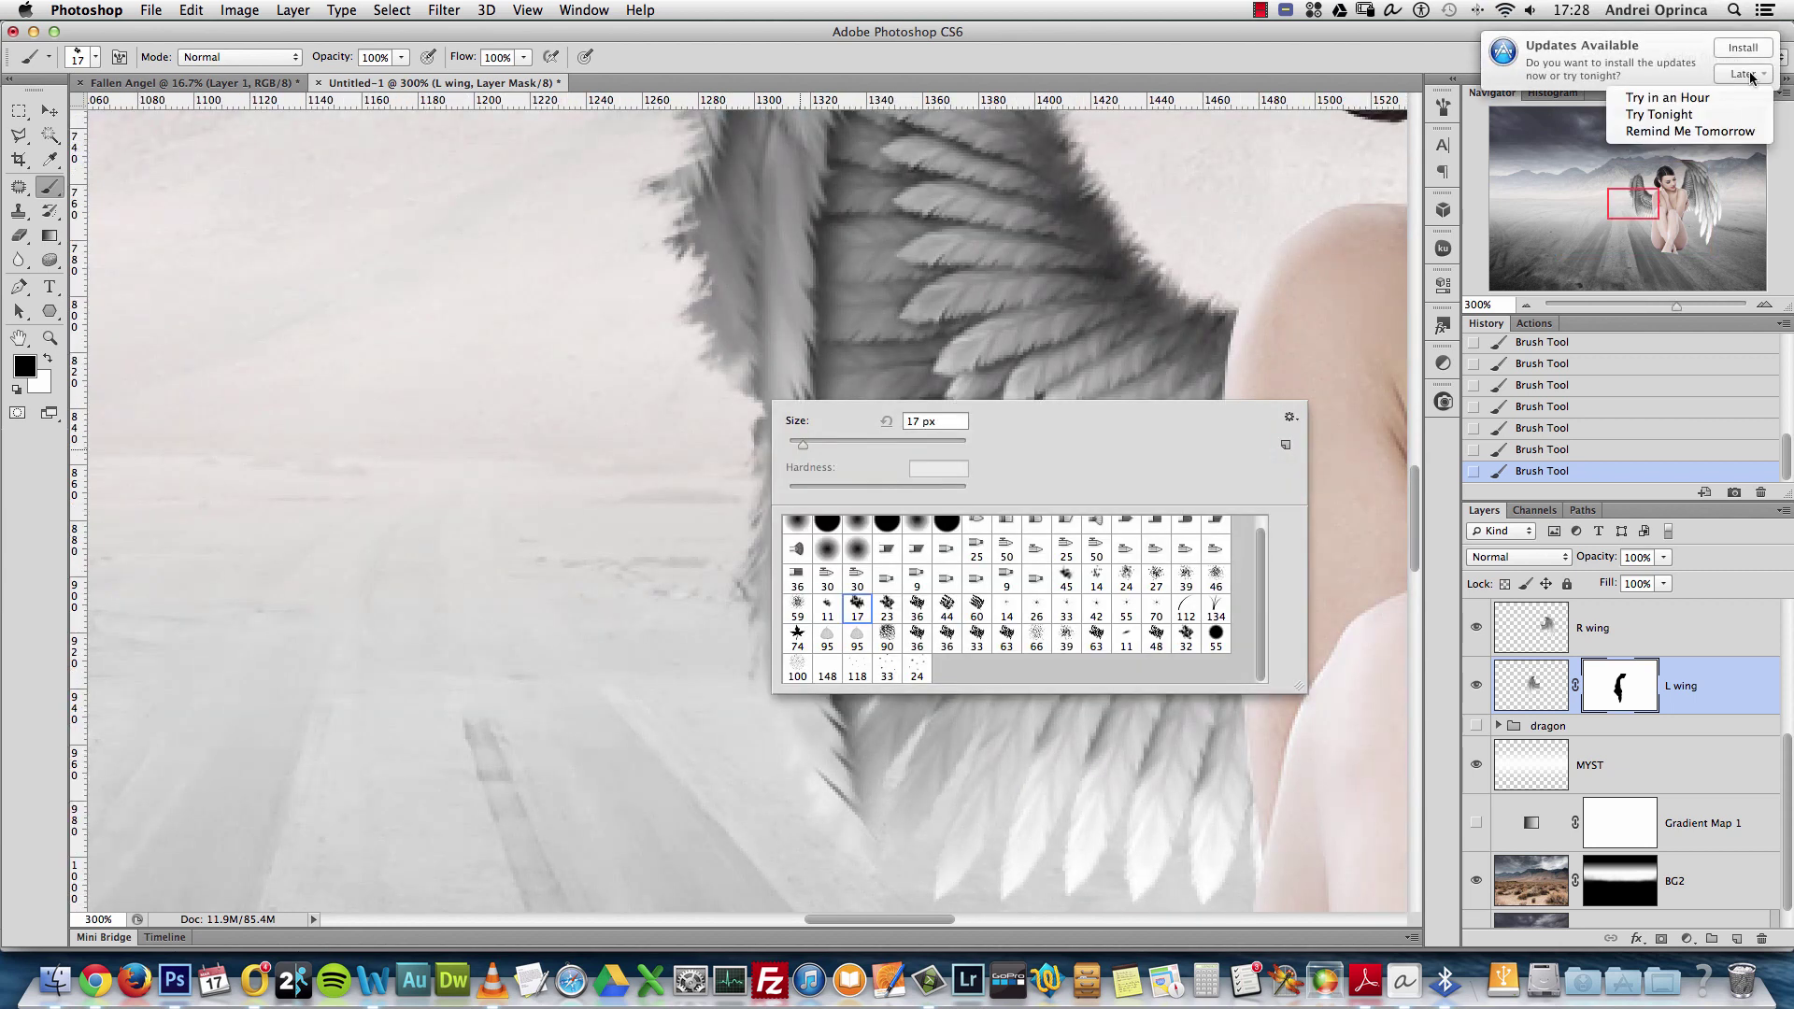
pyautogui.click(1685, 113)
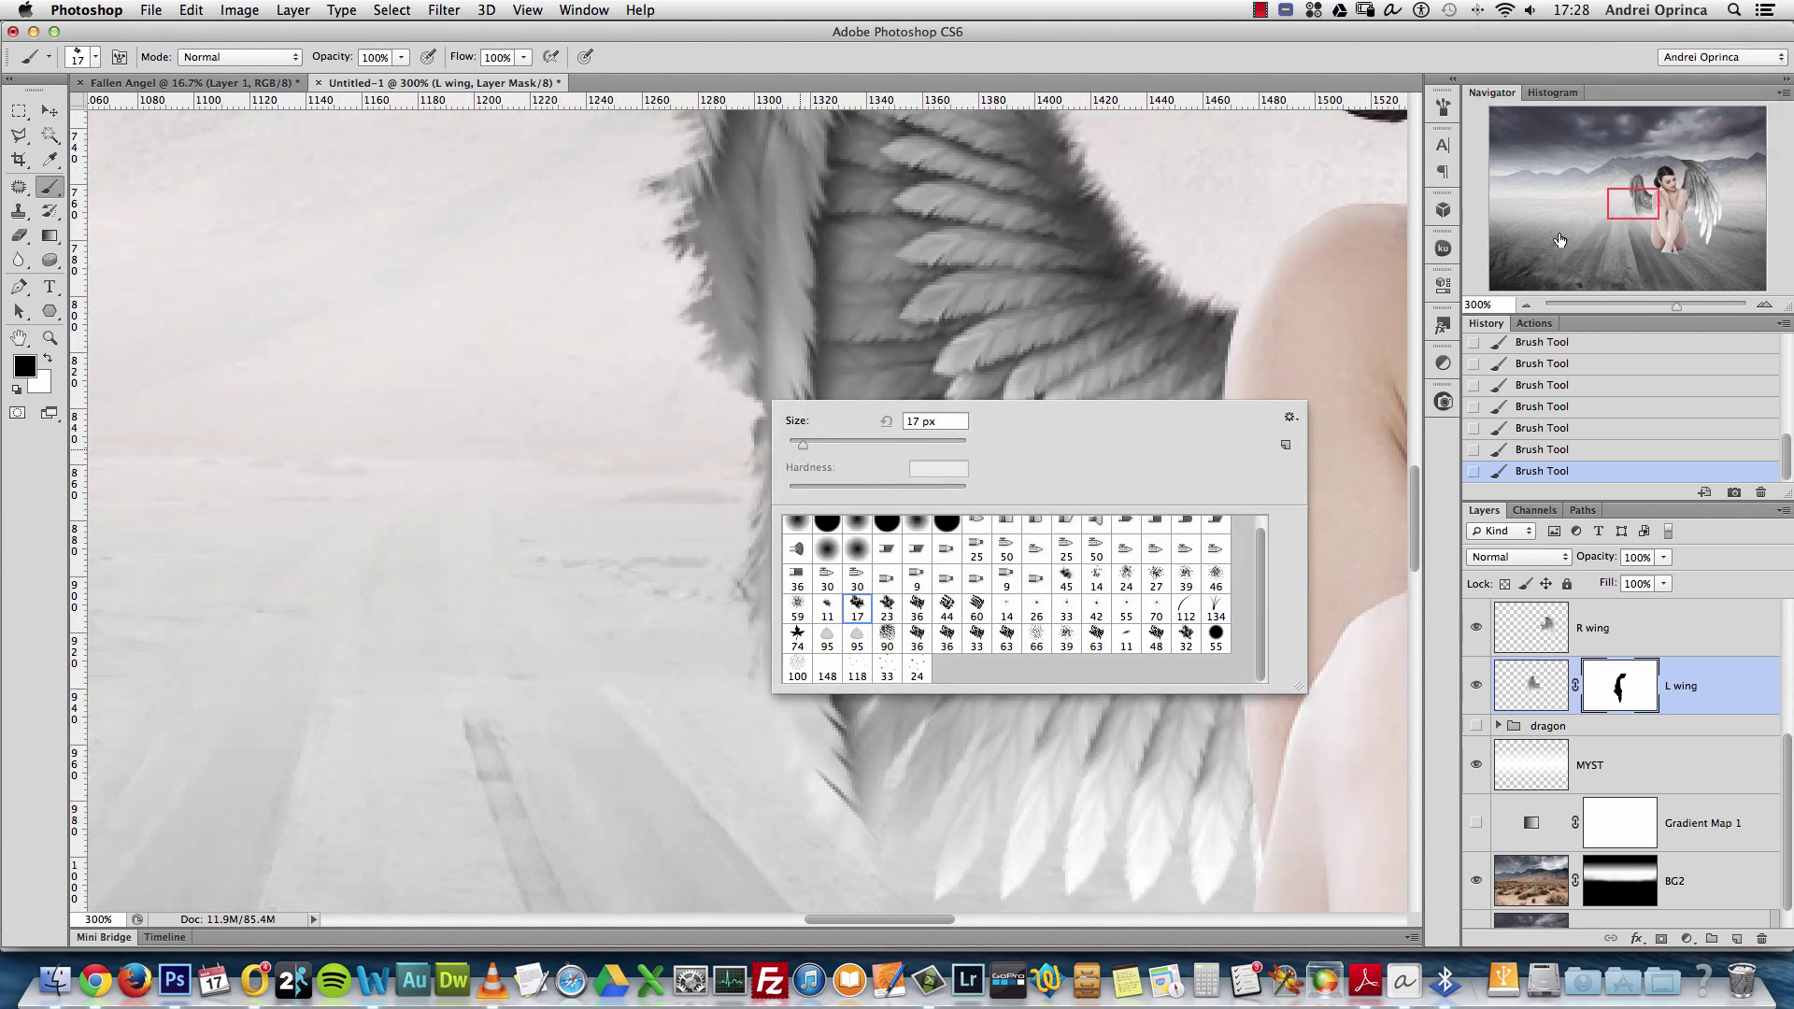
pyautogui.click(1067, 636)
pyautogui.click(726, 453)
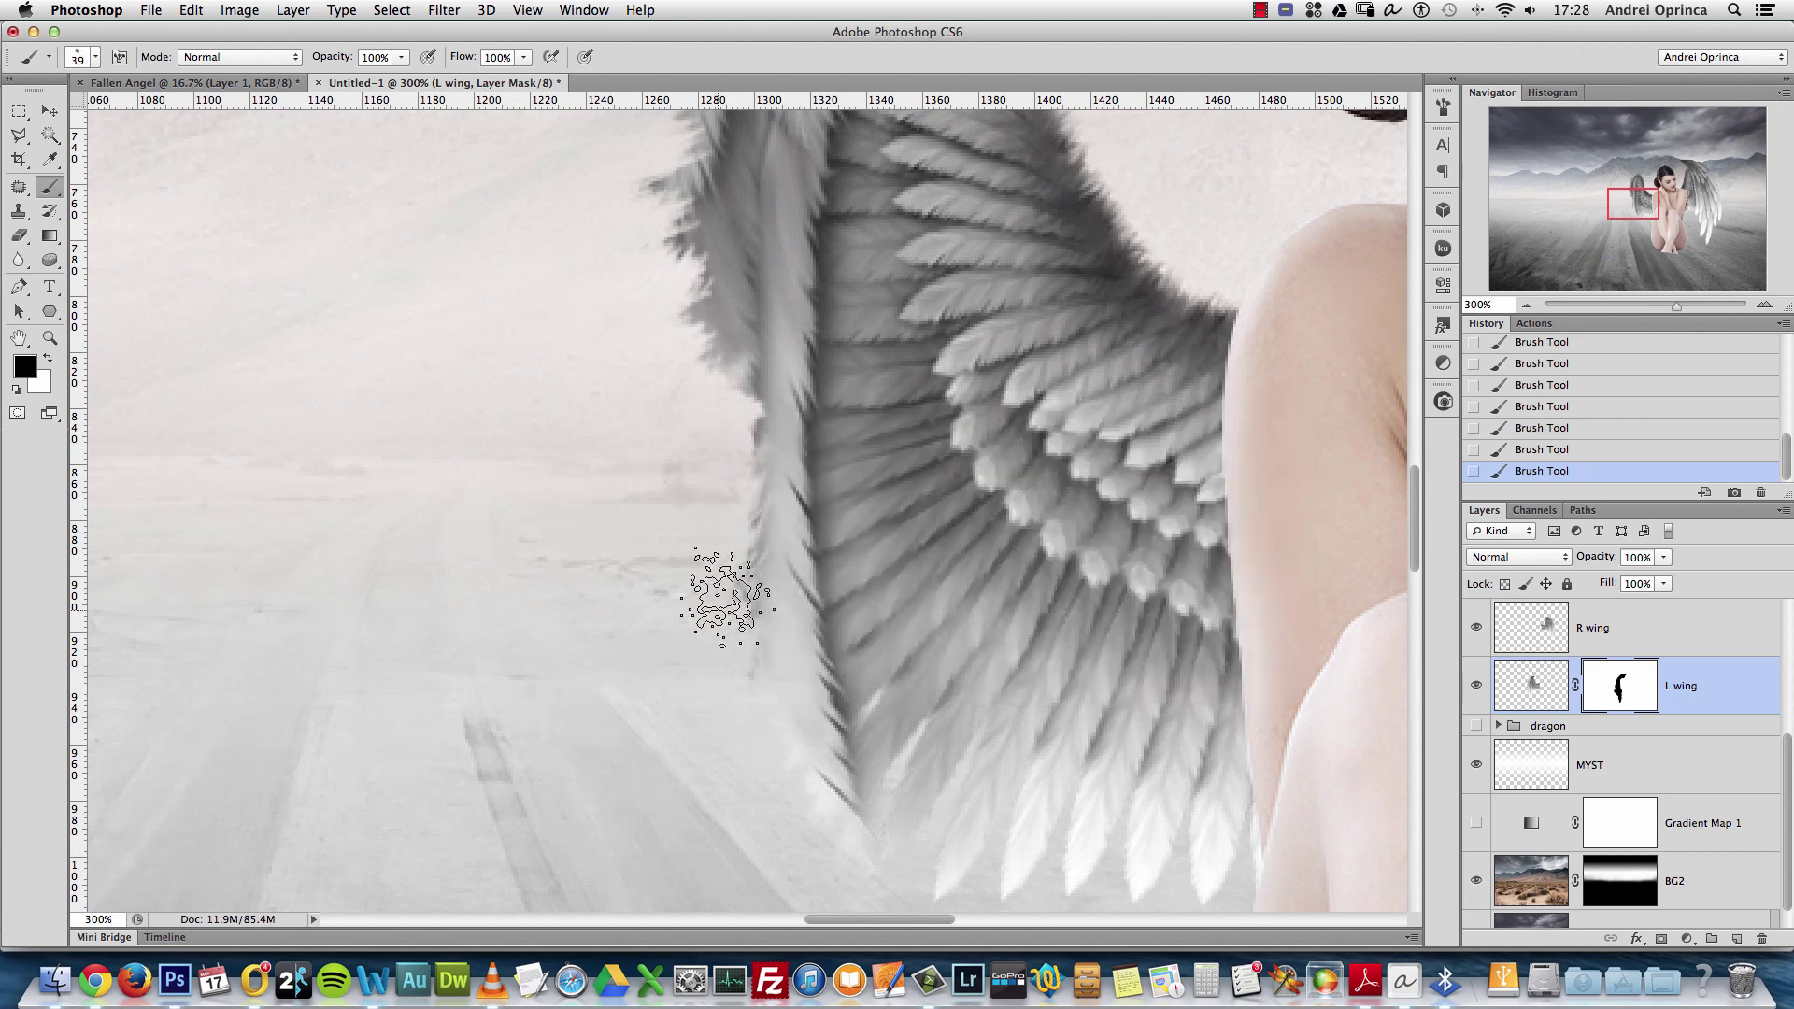
# Turn off Dual Brush for the 39 px tip and paint away stray feathers along the left wing's outer edge
pyautogui.click(1444, 108)
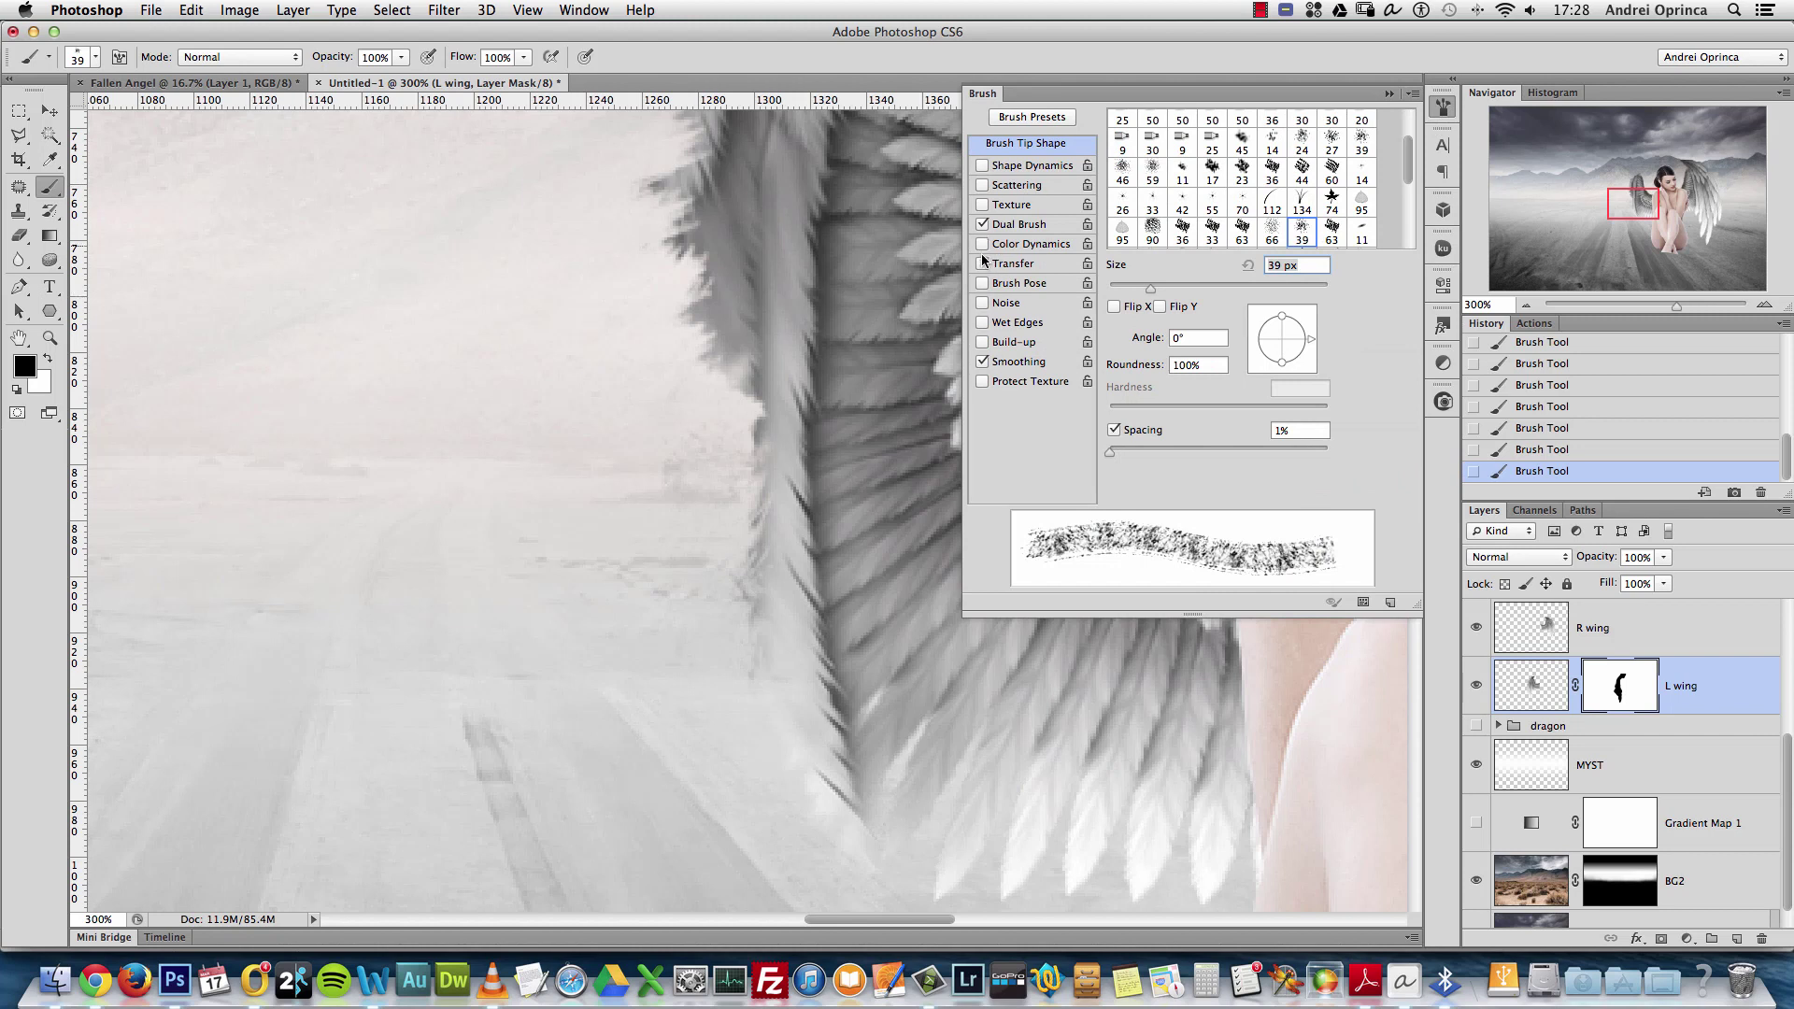
pyautogui.click(982, 224)
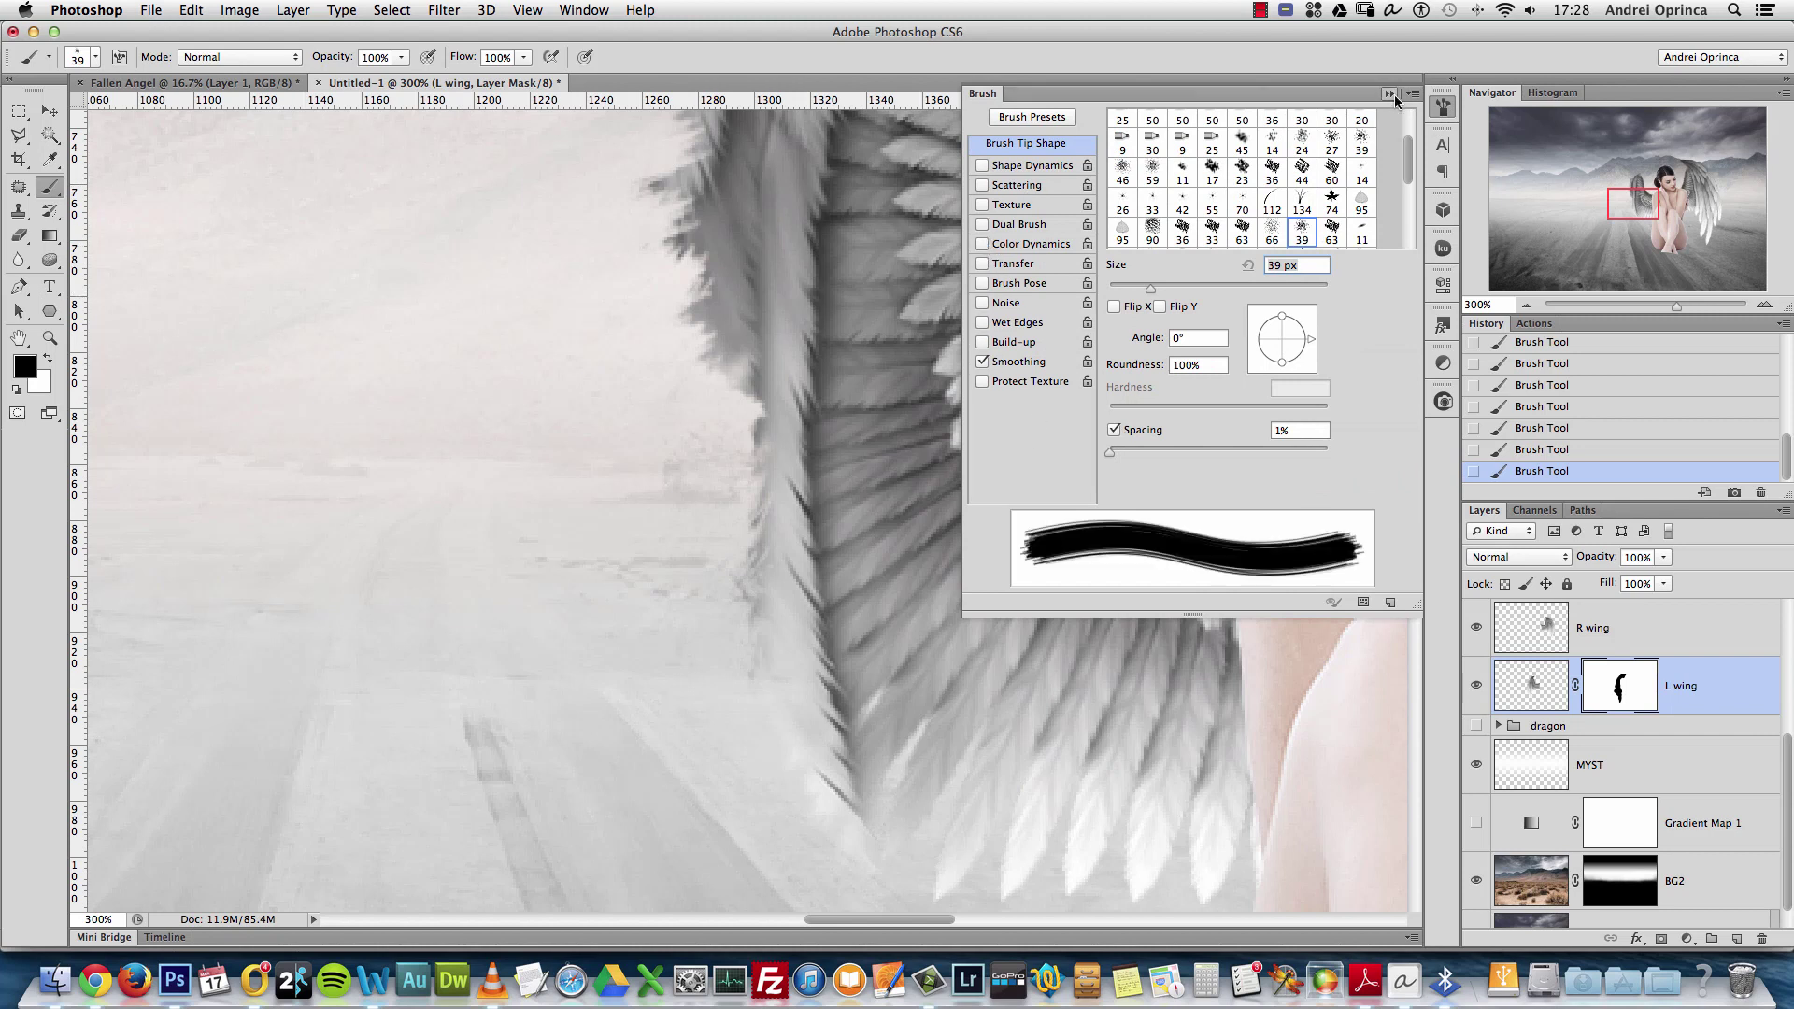
pyautogui.click(1444, 107)
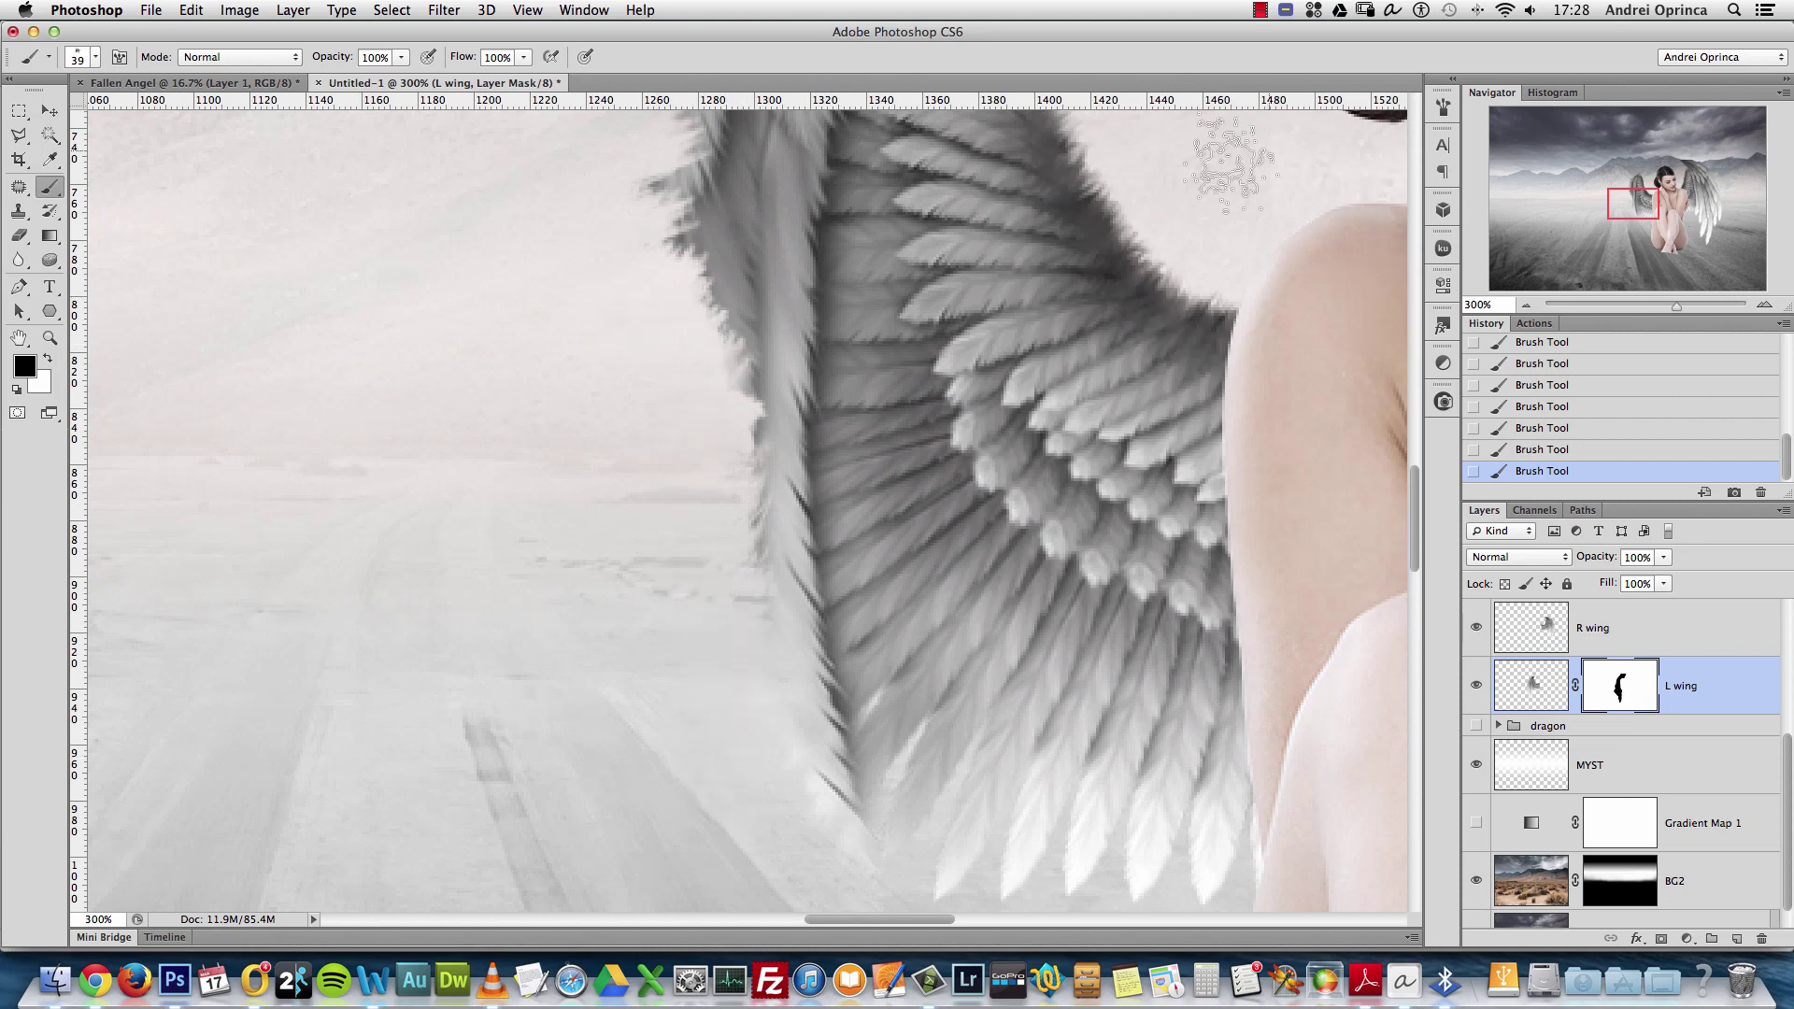
# Mask away the outermost feathers along the left wing's upper outer edge with the 39 px splatter brush
pyautogui.click(1444, 108)
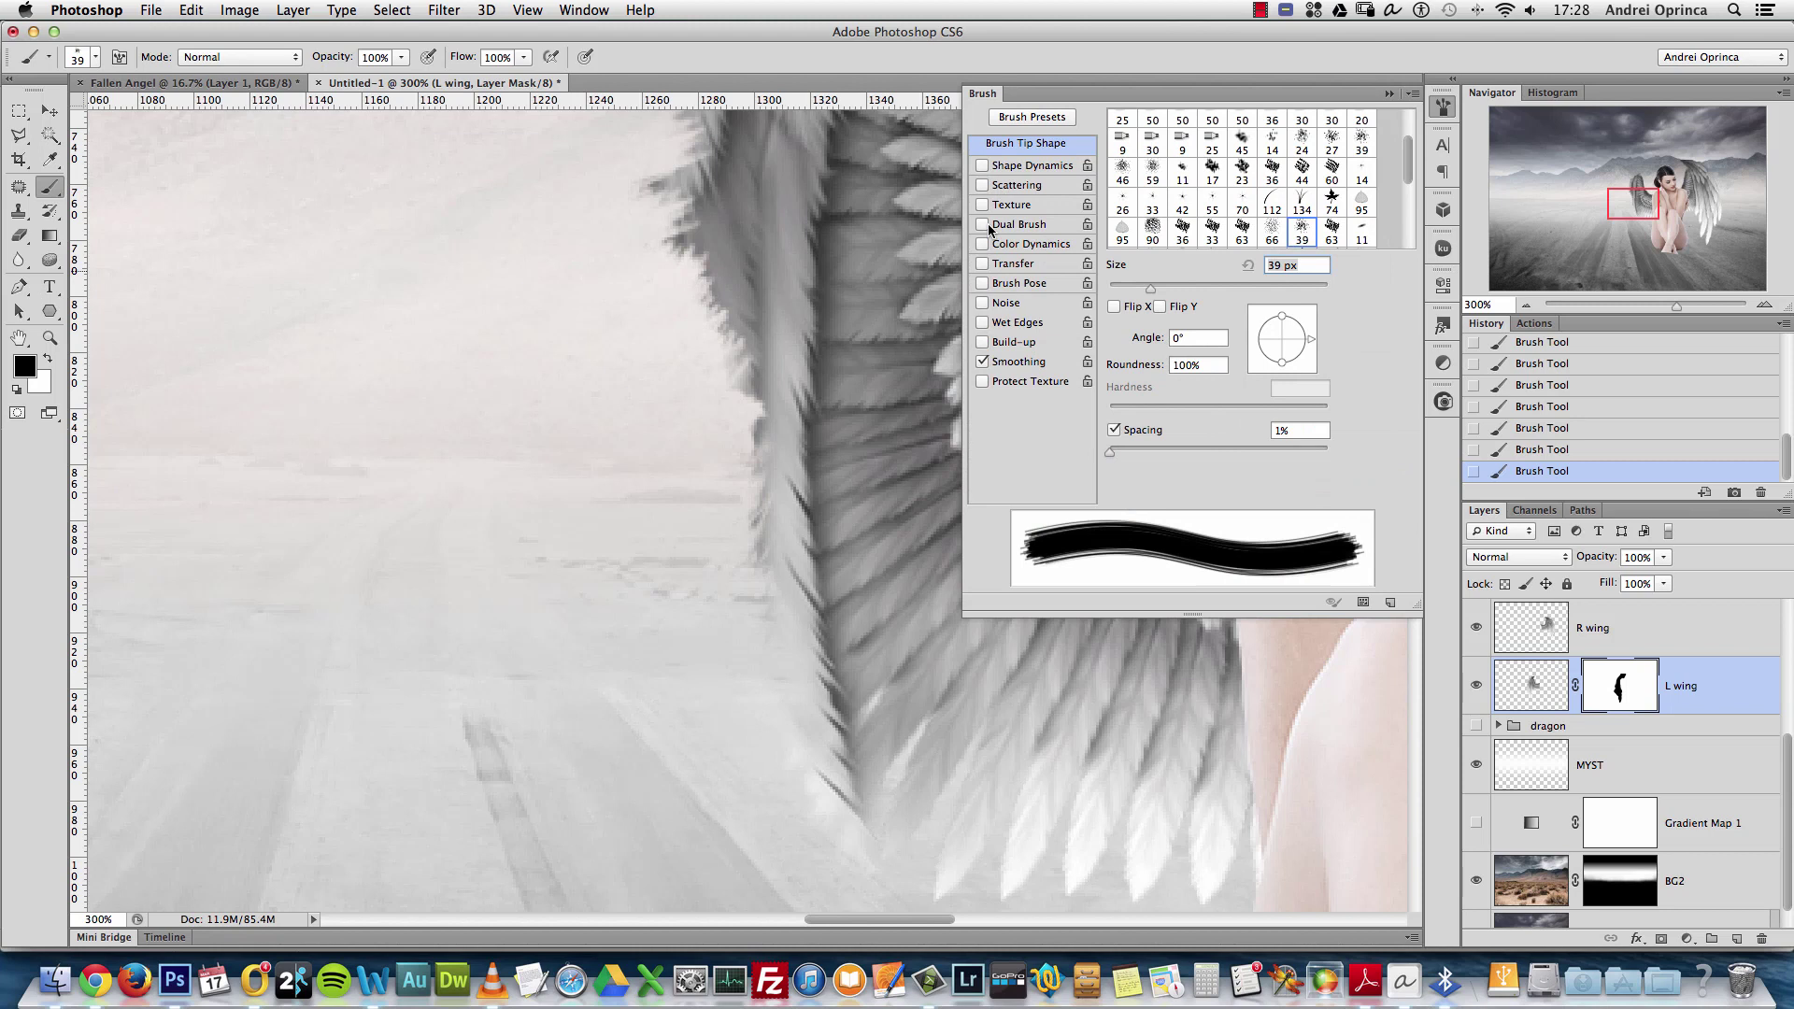
pyautogui.click(1391, 94)
pyautogui.scroll(8, 748, 607)
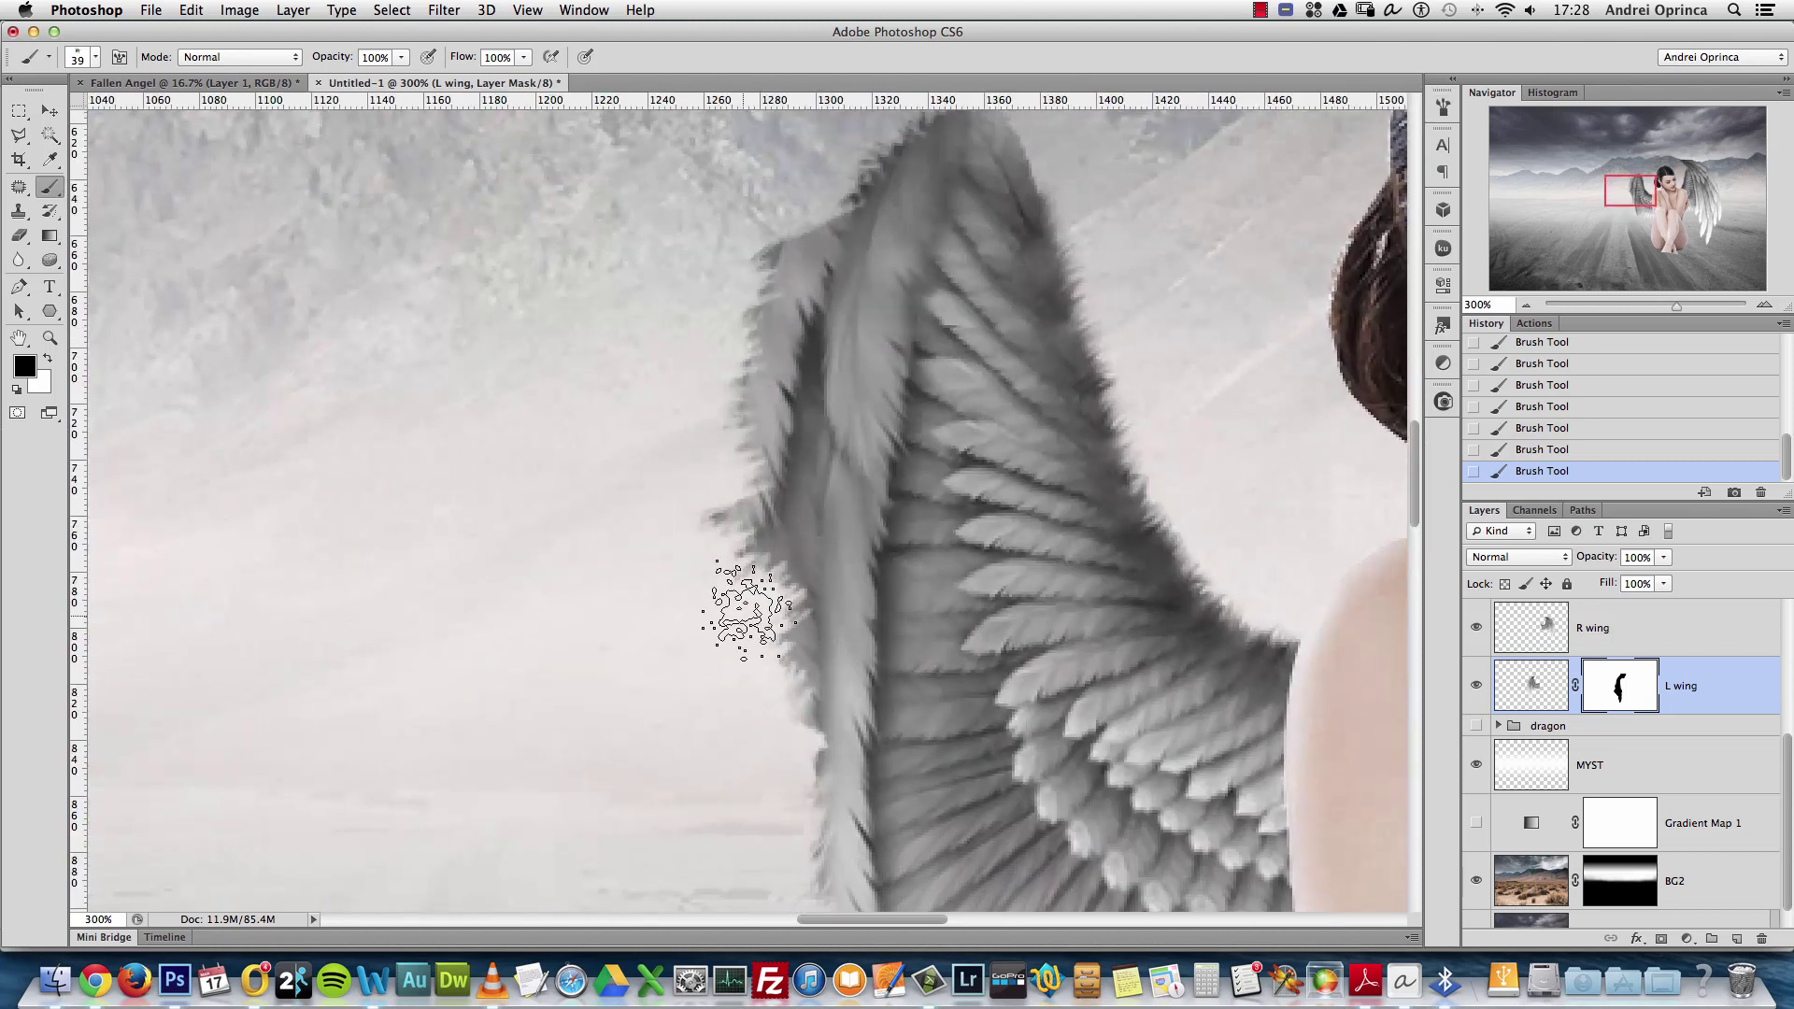
pyautogui.moveTo(747, 608)
pyautogui.mouseDown()
pyautogui.moveTo(740, 549)
pyautogui.moveTo(810, 244)
pyautogui.moveTo(772, 223)
pyautogui.moveTo(745, 256)
pyautogui.moveTo(707, 477)
pyautogui.moveTo(745, 347)
pyautogui.moveTo(646, 350)
pyautogui.moveTo(676, 352)
pyautogui.moveTo(736, 442)
pyautogui.moveTo(754, 436)
pyautogui.moveTo(799, 517)
pyautogui.moveTo(753, 537)
pyautogui.moveTo(778, 513)
pyautogui.moveTo(778, 459)
pyautogui.moveTo(779, 513)
pyautogui.moveTo(796, 479)
pyautogui.moveTo(755, 605)
pyautogui.moveTo(782, 617)
pyautogui.moveTo(744, 666)
pyautogui.moveTo(774, 492)
pyautogui.moveTo(757, 425)
pyautogui.mouseUp()
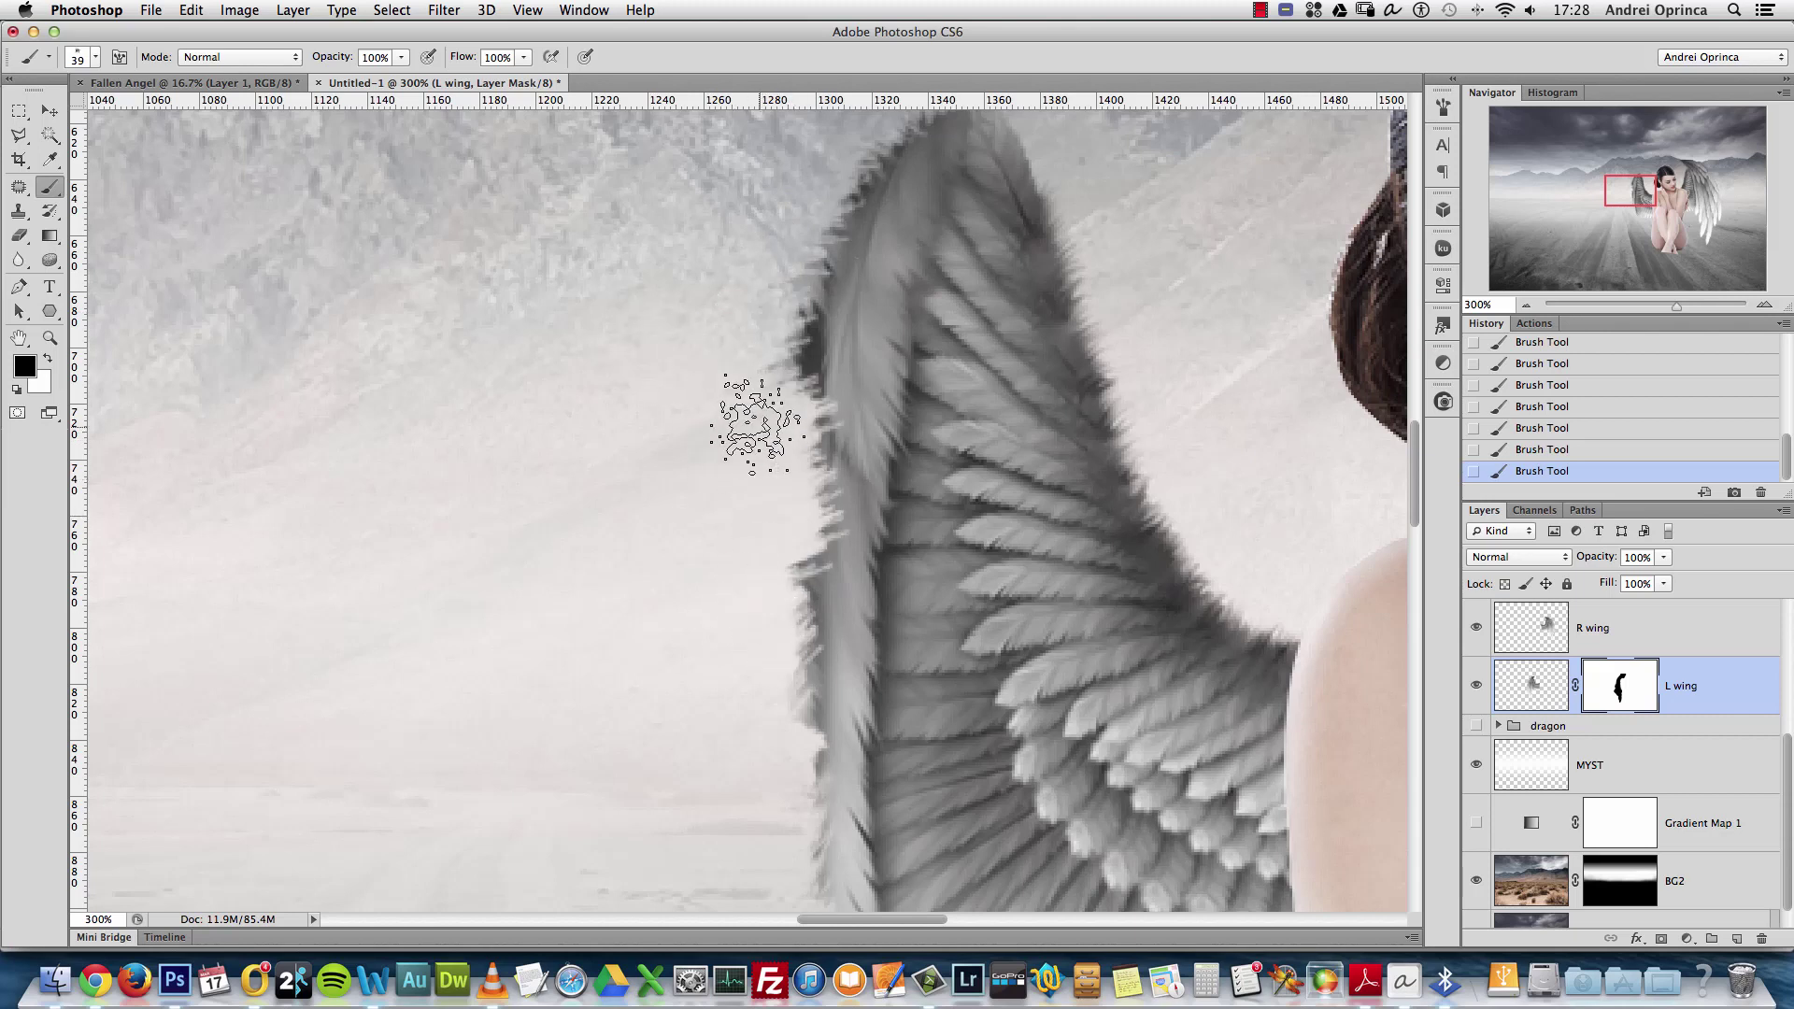
# Mask away the long outer feathers at the left wing's lower corner
pyautogui.keyDown('alt'); pyautogui.keyDown('super'); pyautogui.click(722, 531); pyautogui.keyUp('super'); pyautogui.keyUp('alt')
pyautogui.keyDown('alt'); pyautogui.keyDown('super'); pyautogui.click(721, 531); pyautogui.keyUp('super'); pyautogui.keyUp('alt')
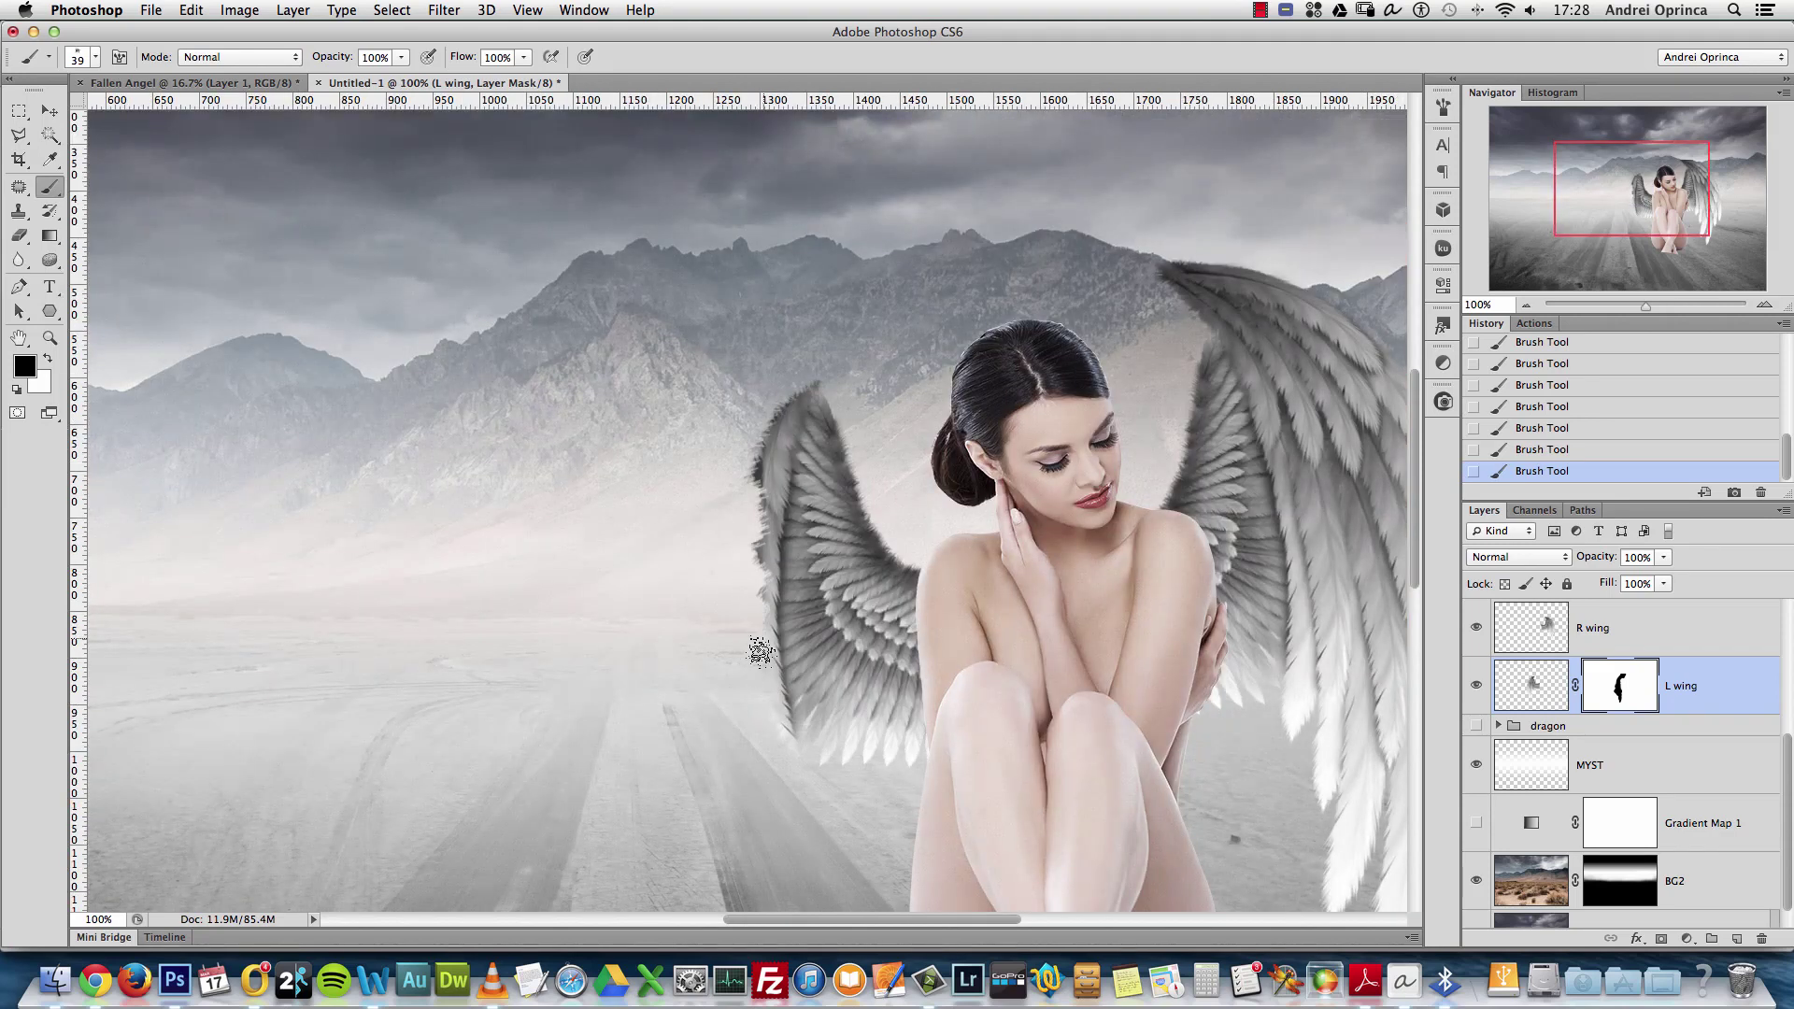
pyautogui.moveTo(771, 699); pyautogui.dragTo(767, 657)
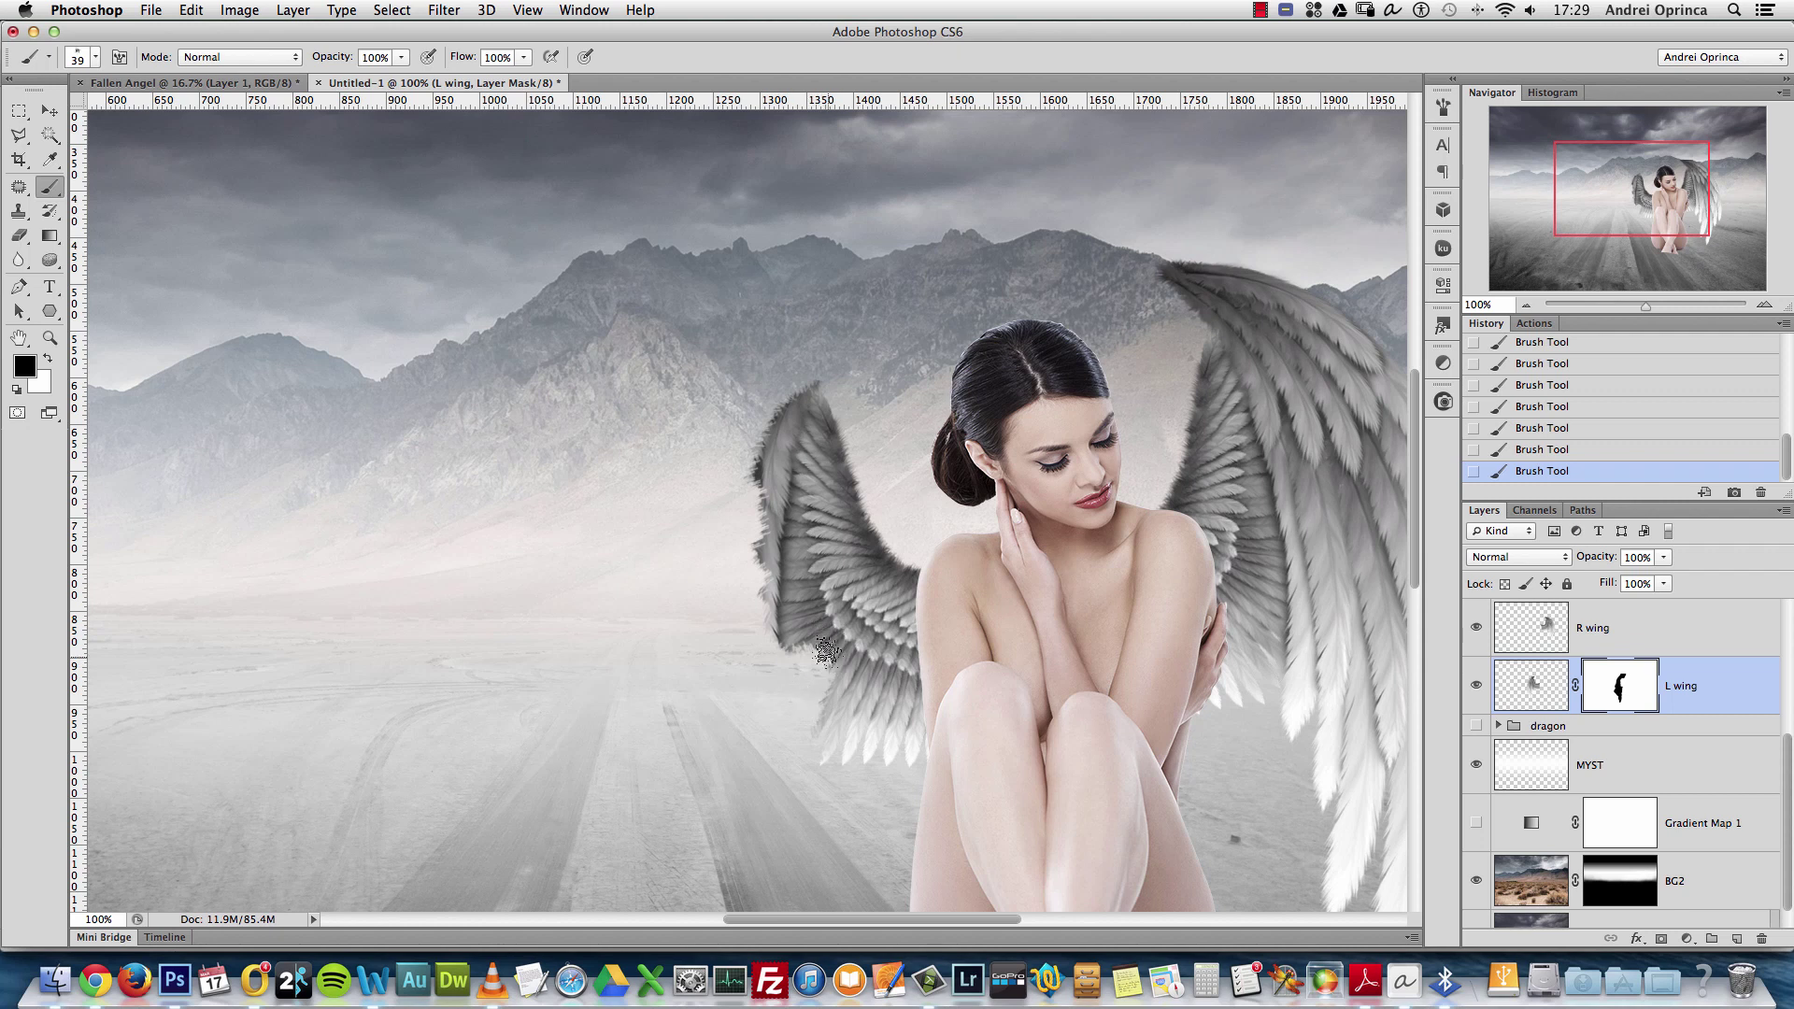
pyautogui.press('x')
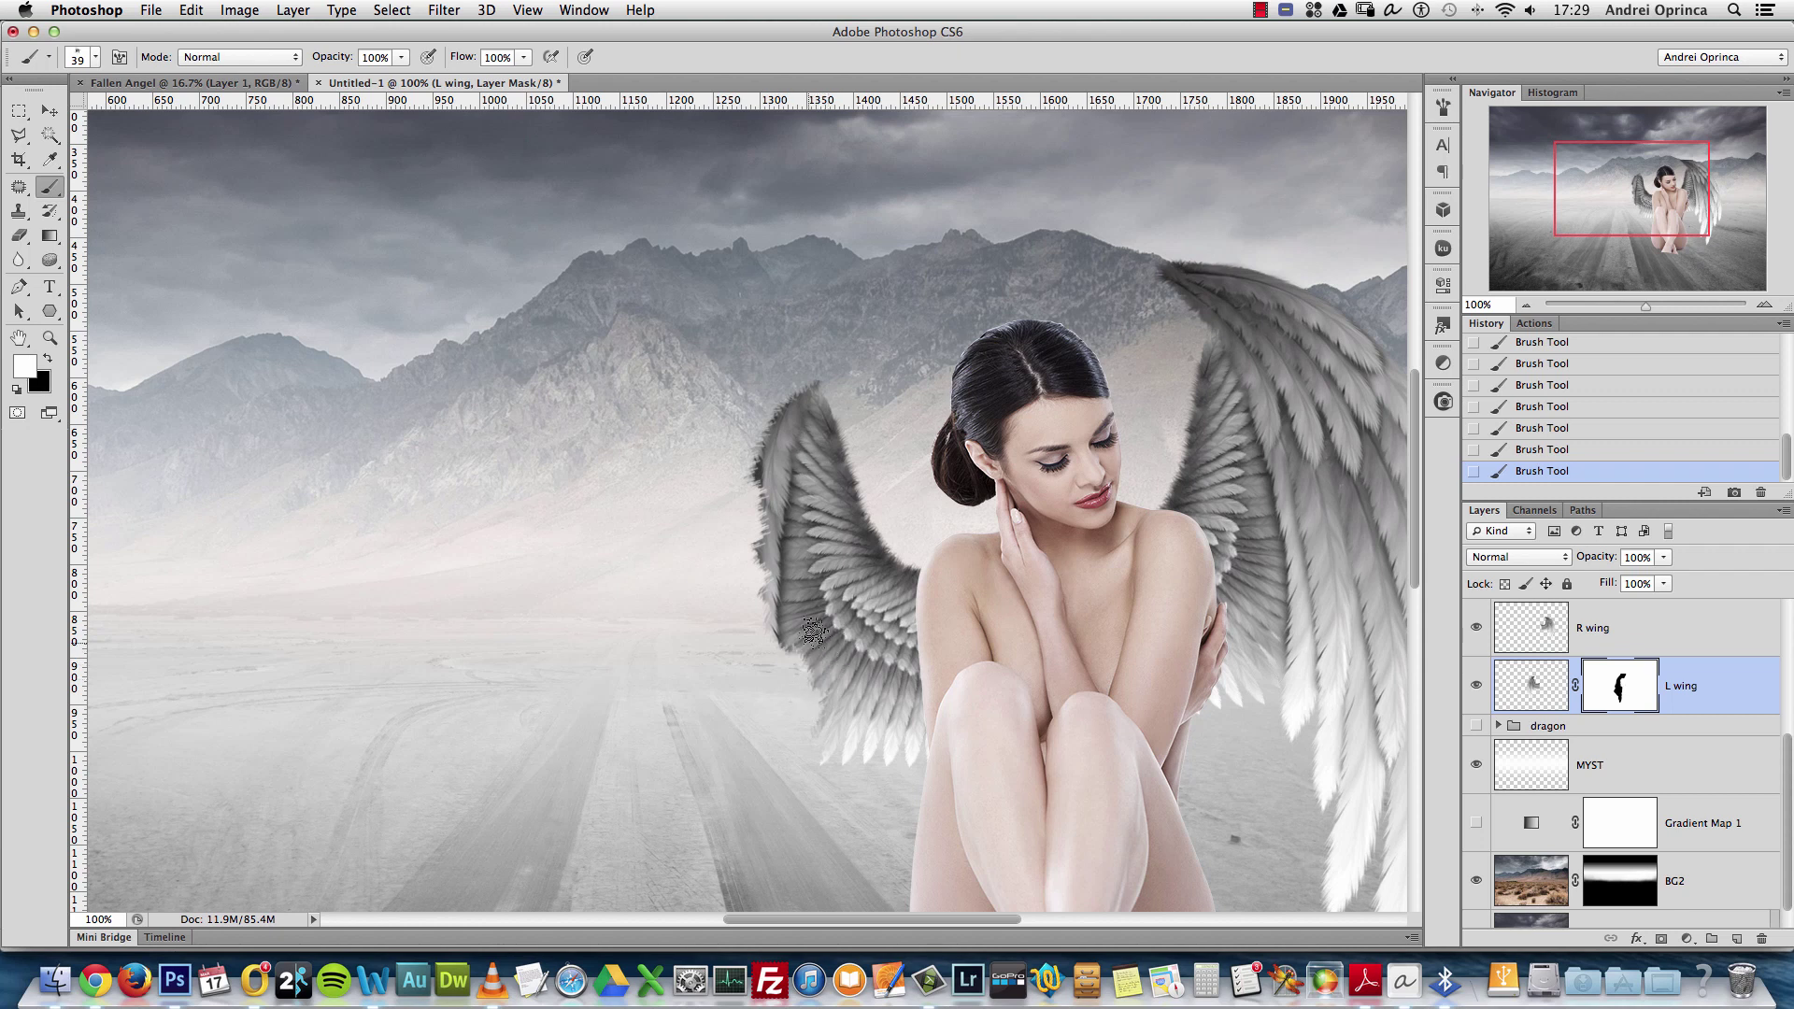
pyautogui.press('x')
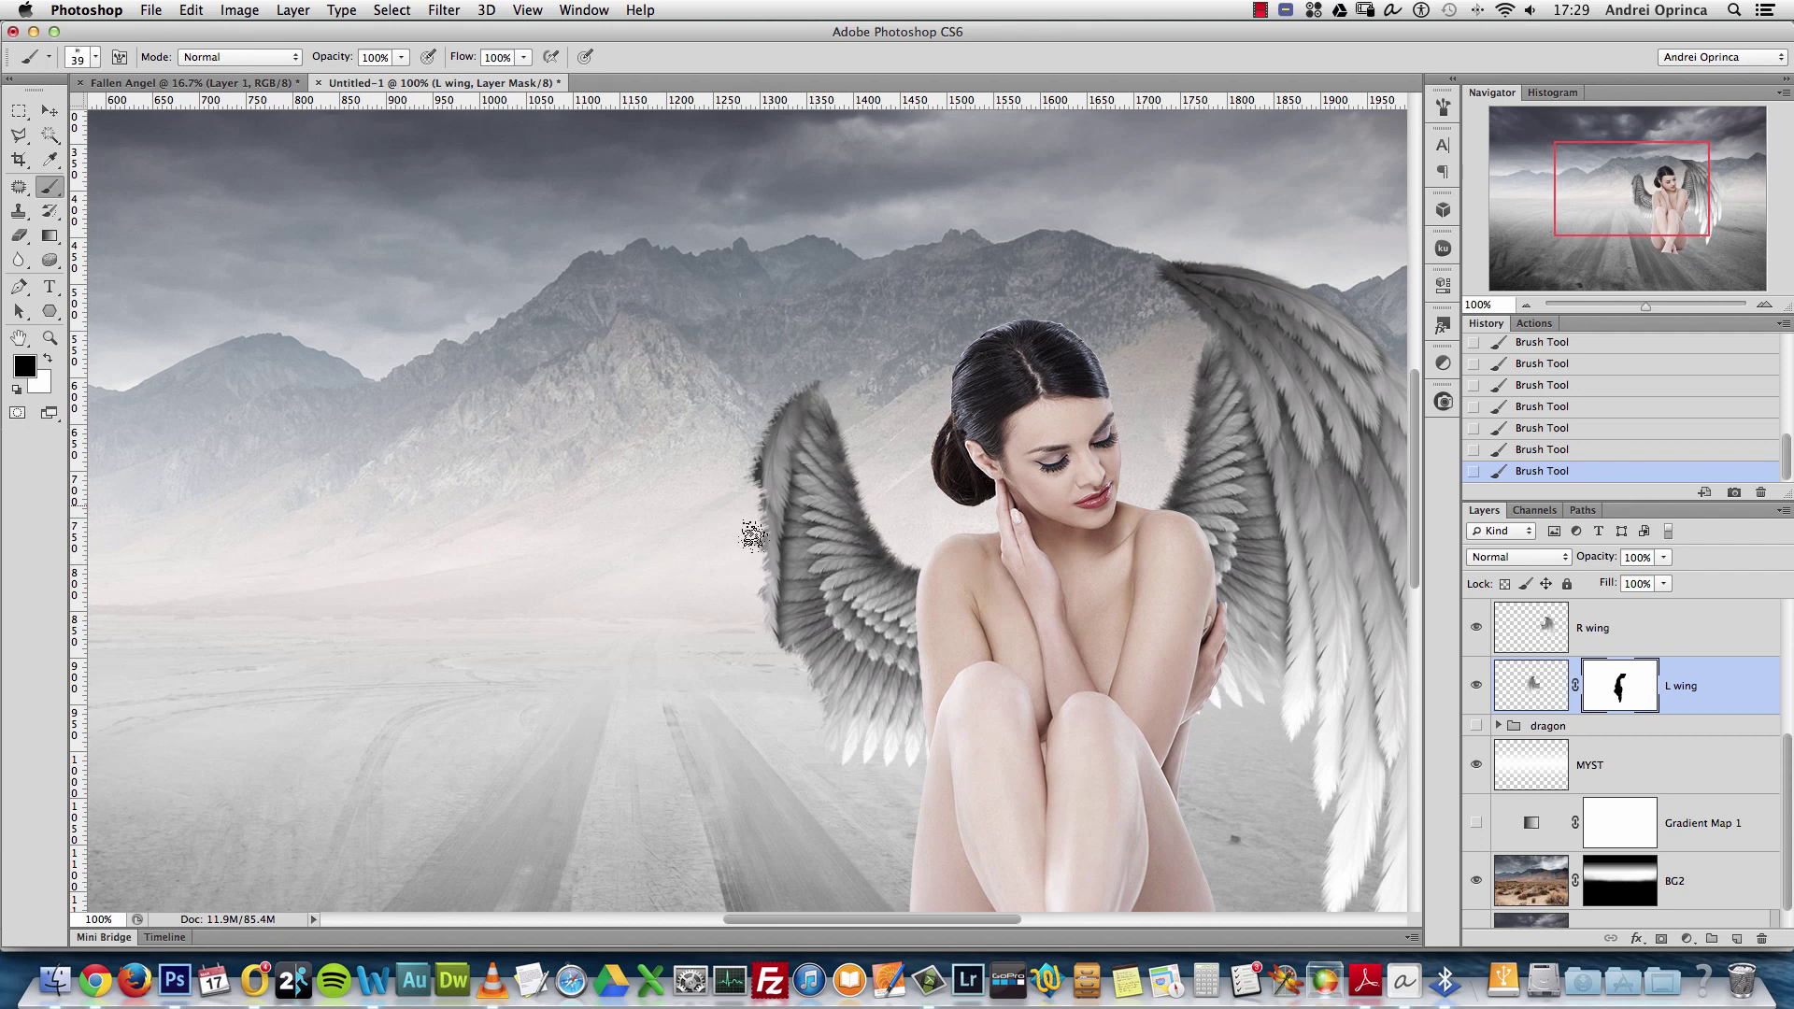
# Check the wing in the finished Fallen Angel image and trim the left wing's outer edge back to a narrower, ragged outline
pyautogui.click(236, 83)
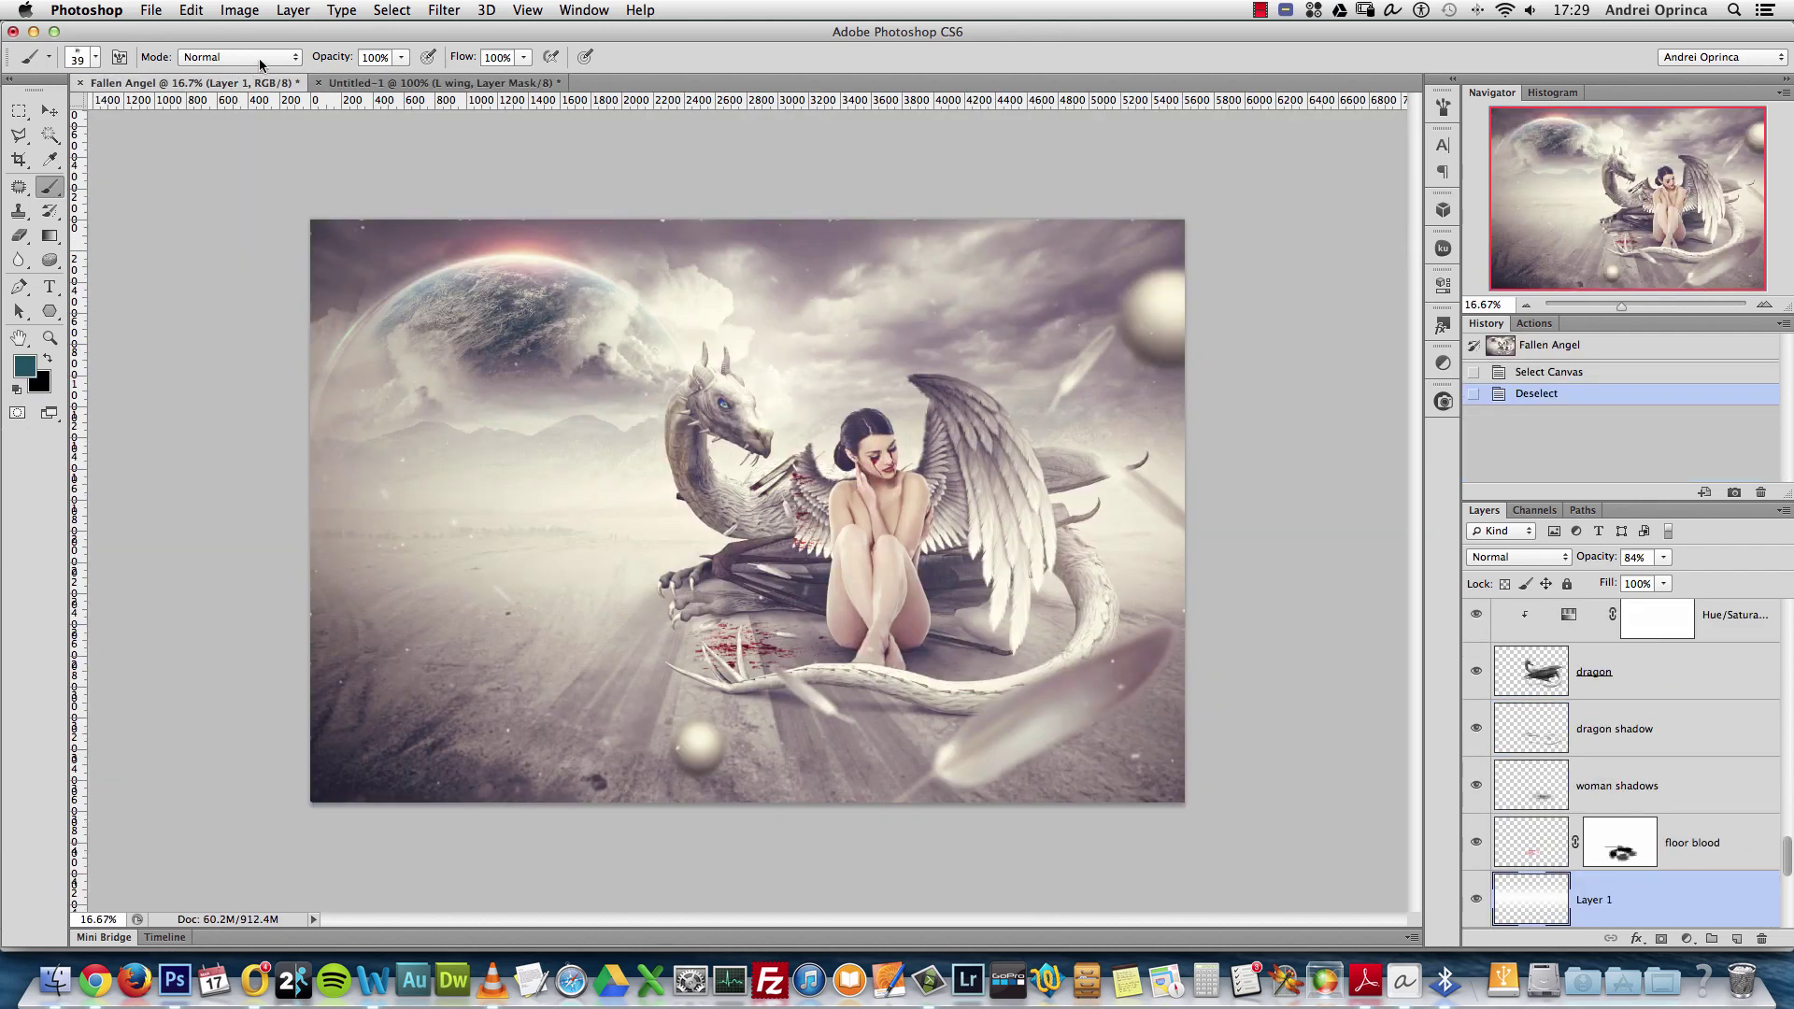
pyautogui.click(440, 83)
pyautogui.scroll(3, 748, 504)
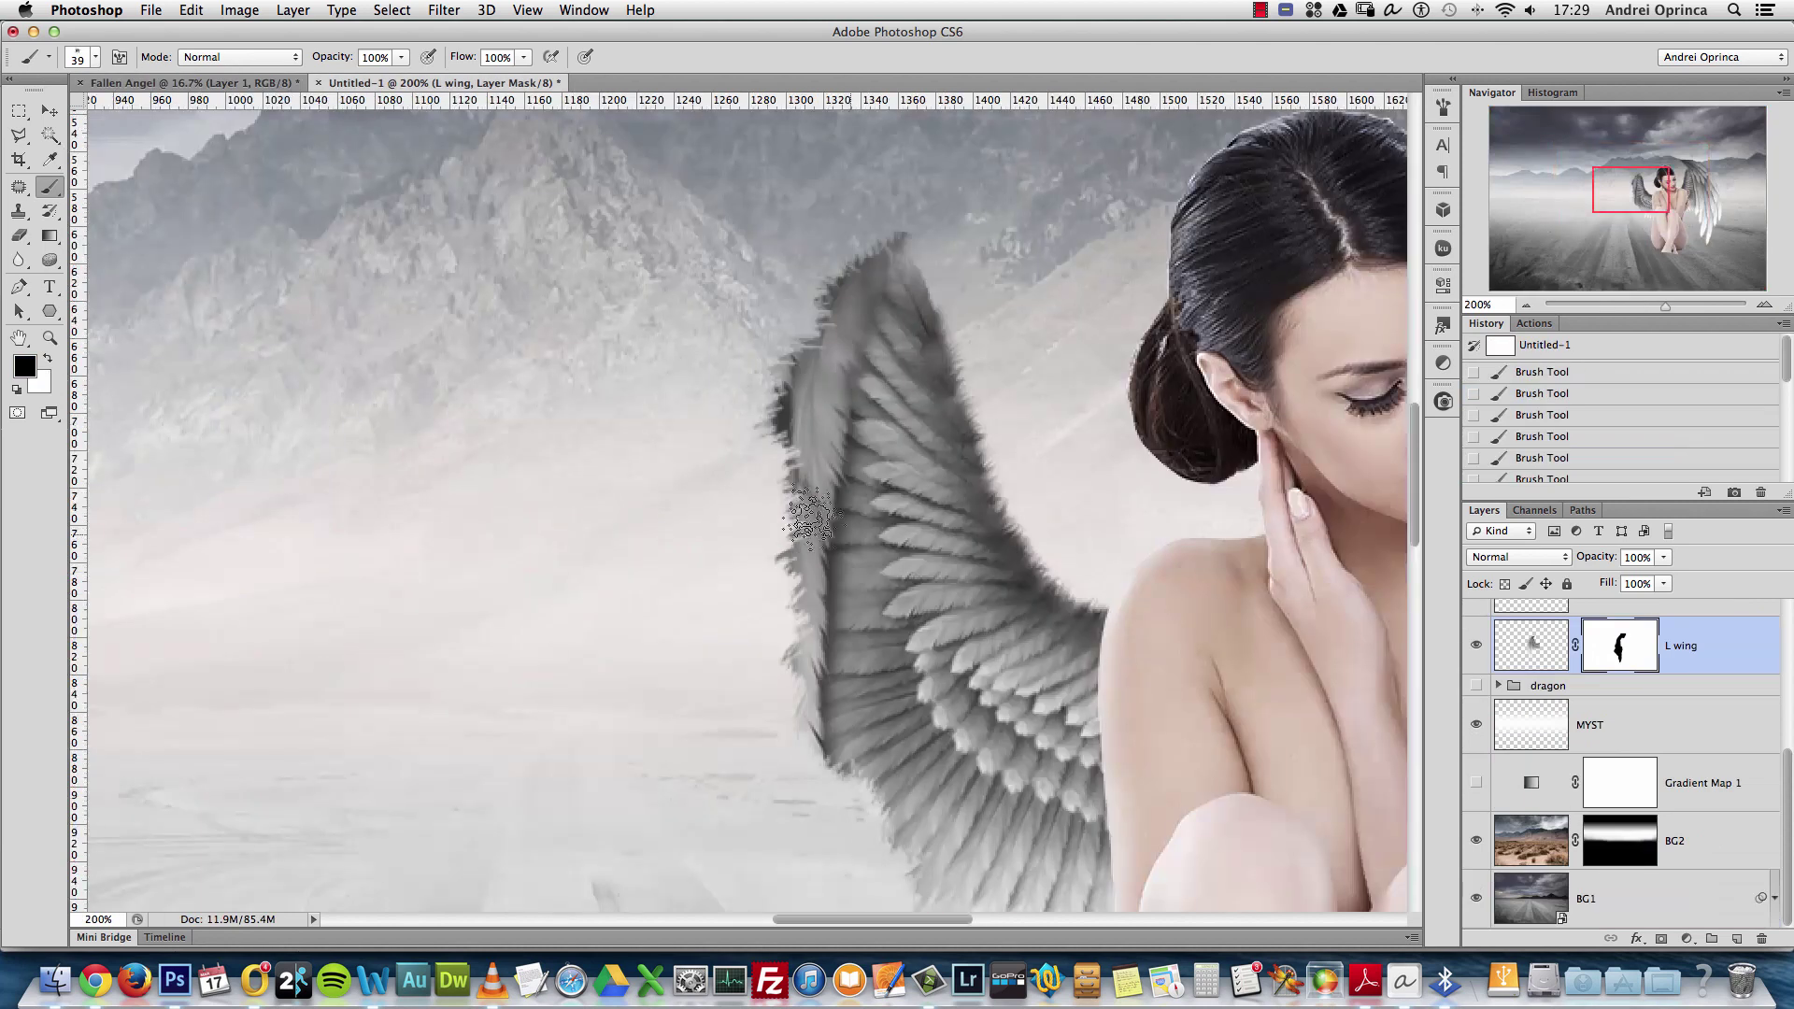
pyautogui.scroll(-2, 810, 519)
pyautogui.hscroll(3, 810, 518)
pyautogui.moveTo(772, 657)
pyautogui.mouseDown()
pyautogui.moveTo(732, 624)
pyautogui.moveTo(749, 575)
pyautogui.moveTo(715, 565)
pyautogui.moveTo(685, 455)
pyautogui.moveTo(693, 365)
pyautogui.mouseUp()
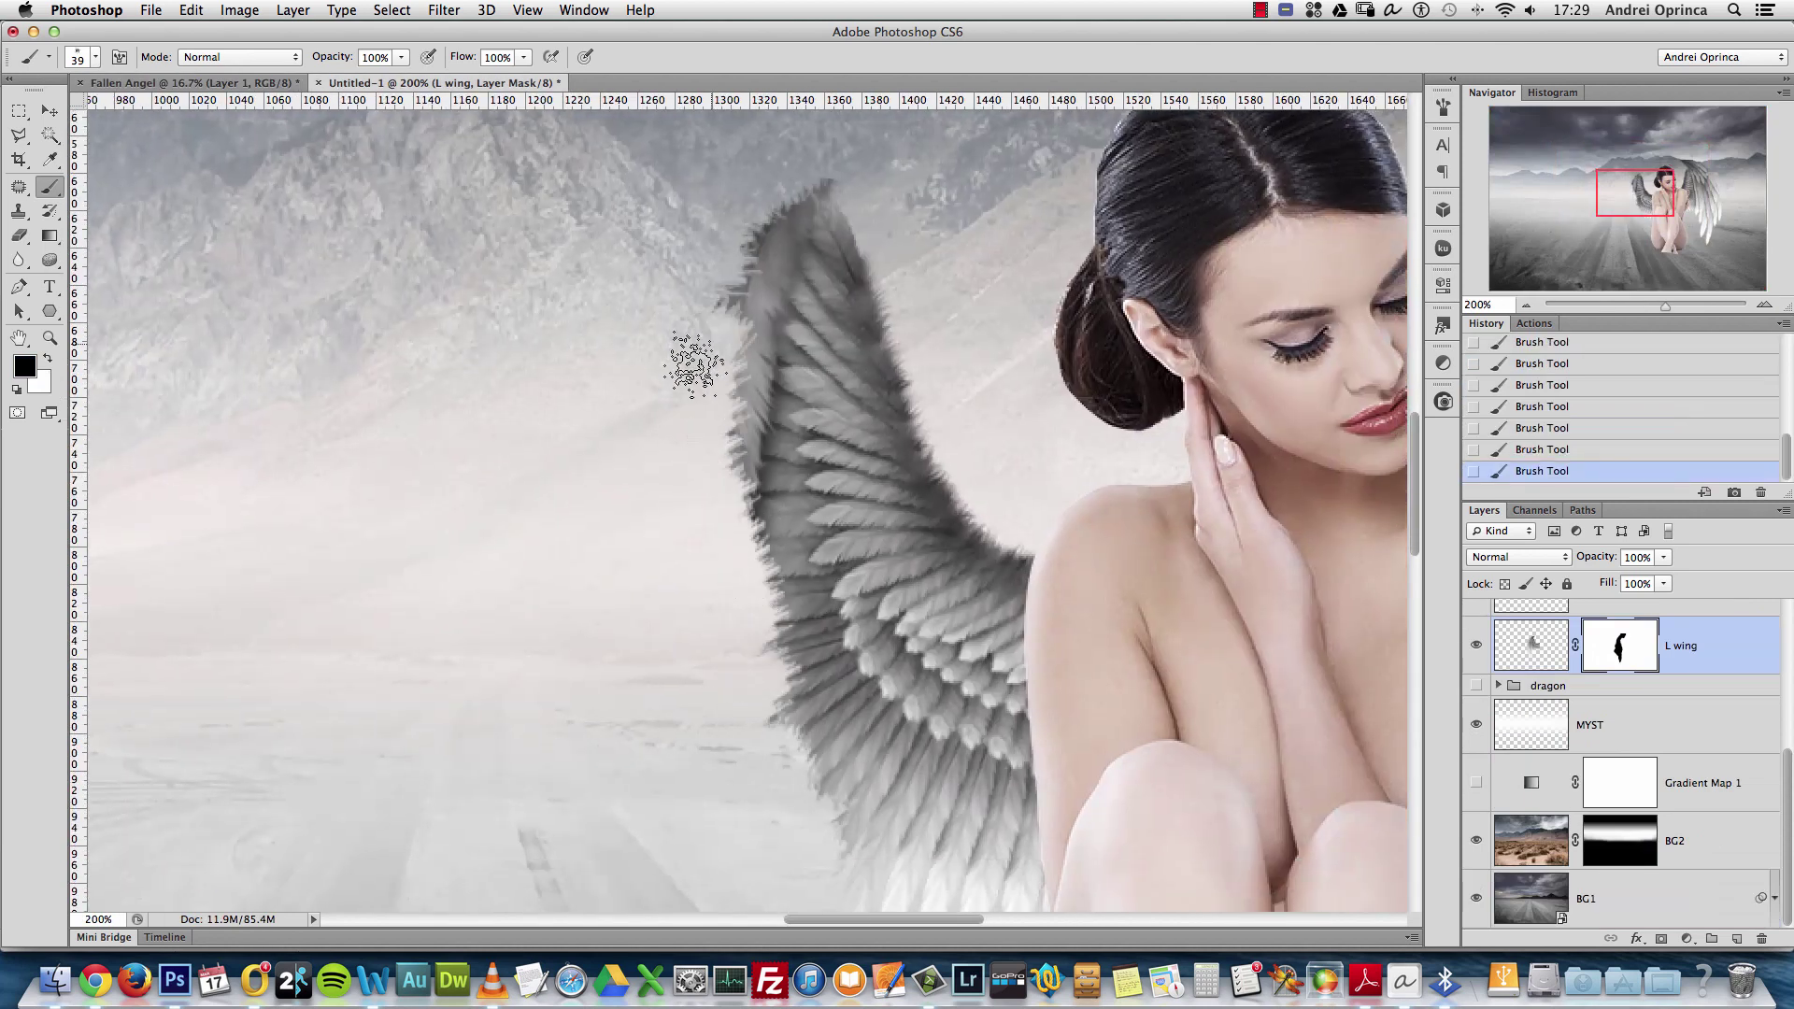
# Cut a gap into the middle of the left wing's outer edge on the mask, using the splatter brush at small sizes such as 15 and 9 px
pyautogui.keyDown('super'); pyautogui.click(802, 537); pyautogui.keyUp('super')
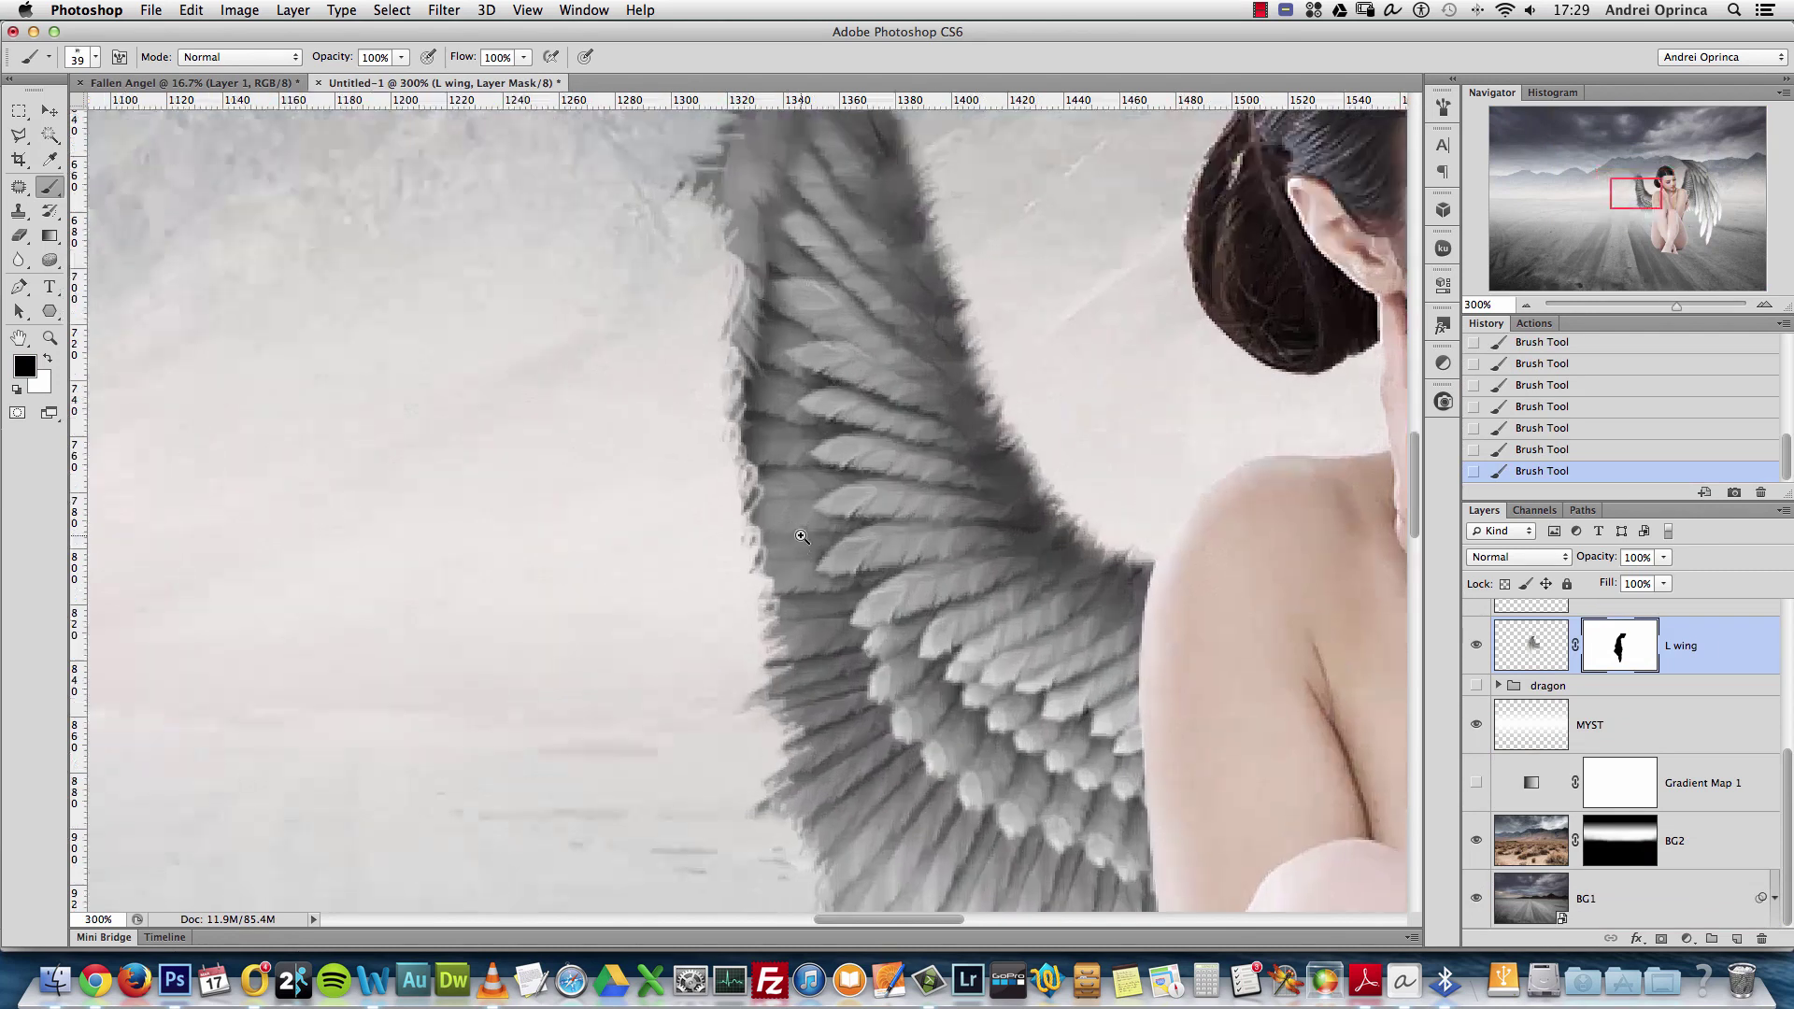
pyautogui.keyDown('super'); pyautogui.click(802, 536); pyautogui.keyUp('super')
pyautogui.press('[')
pyautogui.press('[')
pyautogui.press('[')
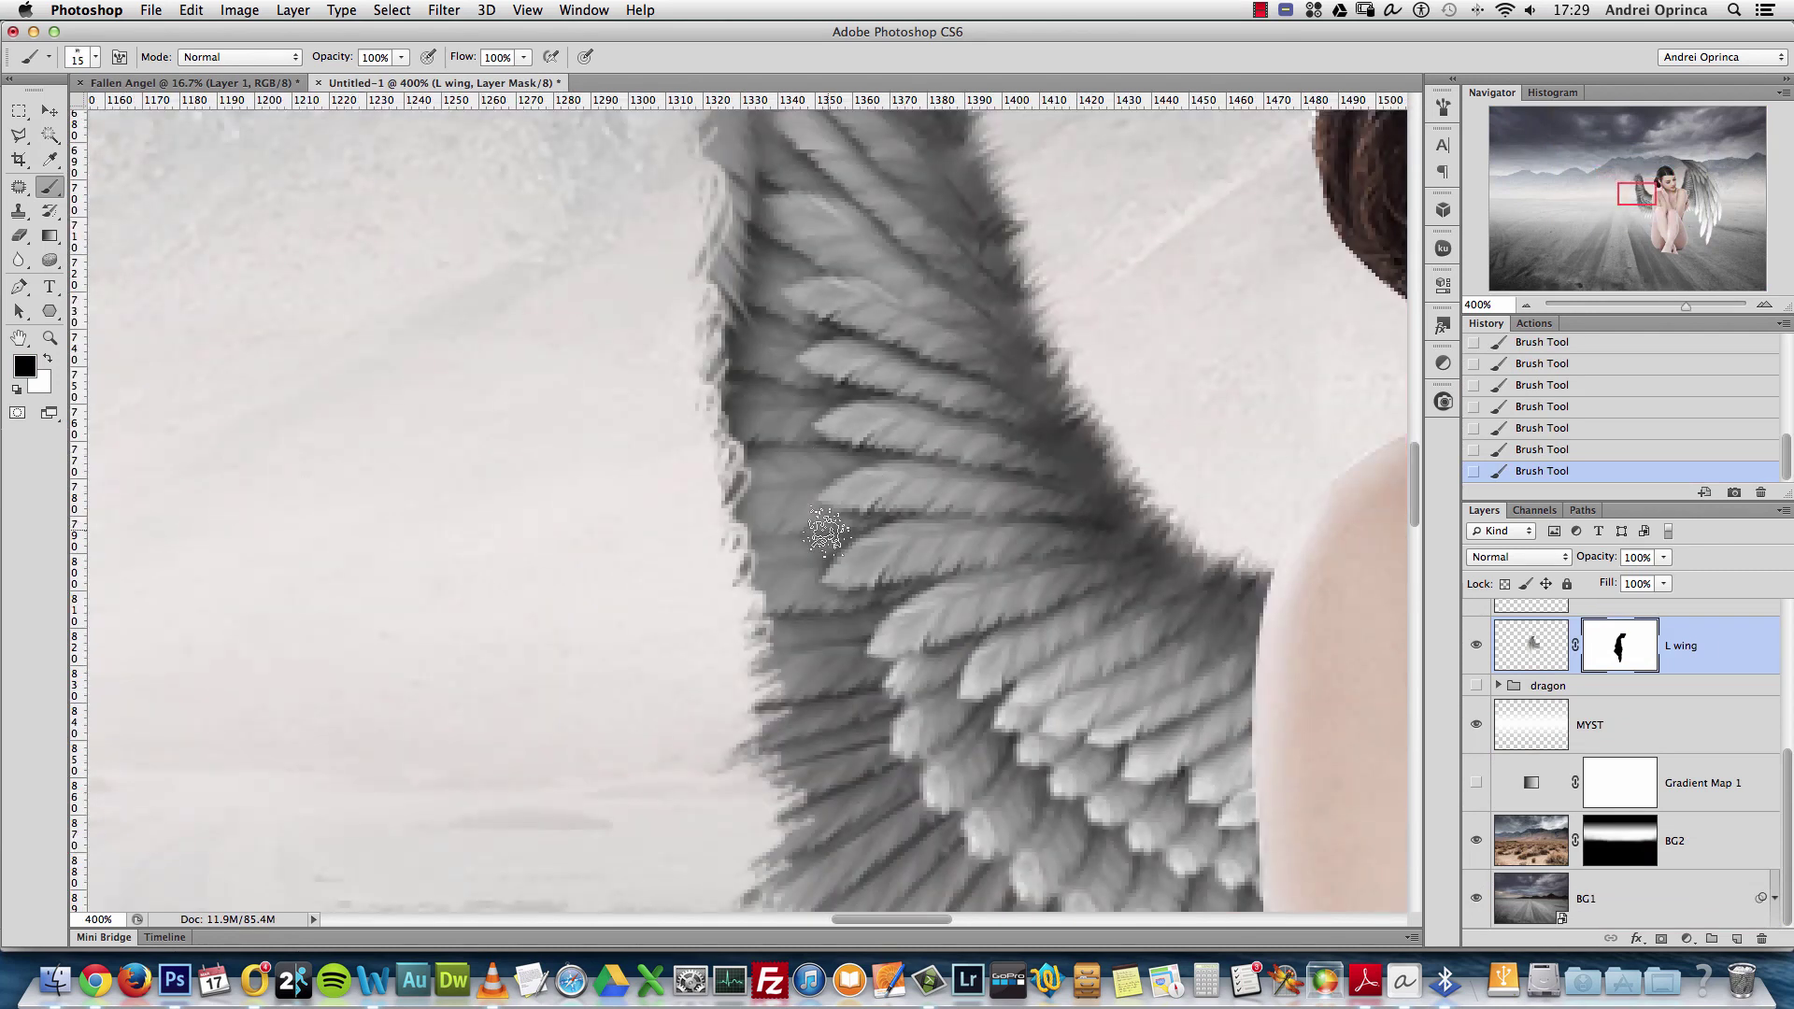
pyautogui.moveTo(815, 533); pyautogui.dragTo(834, 531)
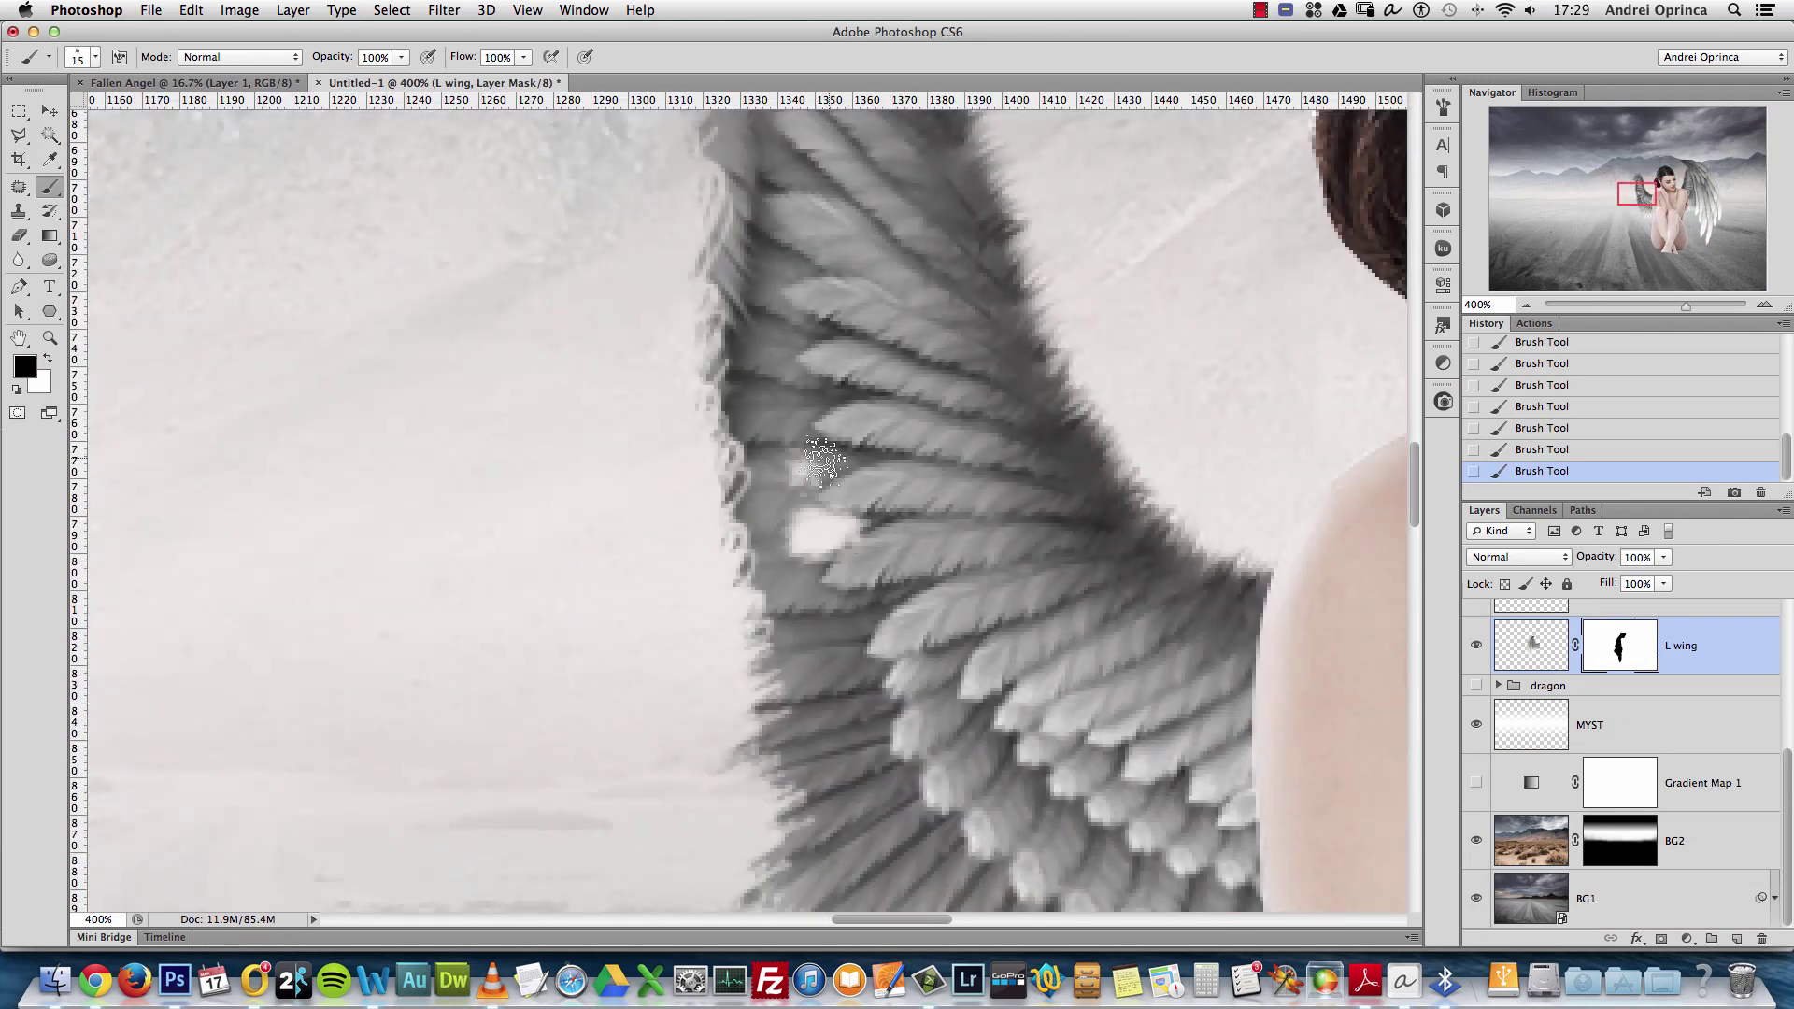
pyautogui.moveTo(822, 459)
pyautogui.mouseDown()
pyautogui.moveTo(779, 499)
pyautogui.moveTo(828, 475)
pyautogui.mouseUp()
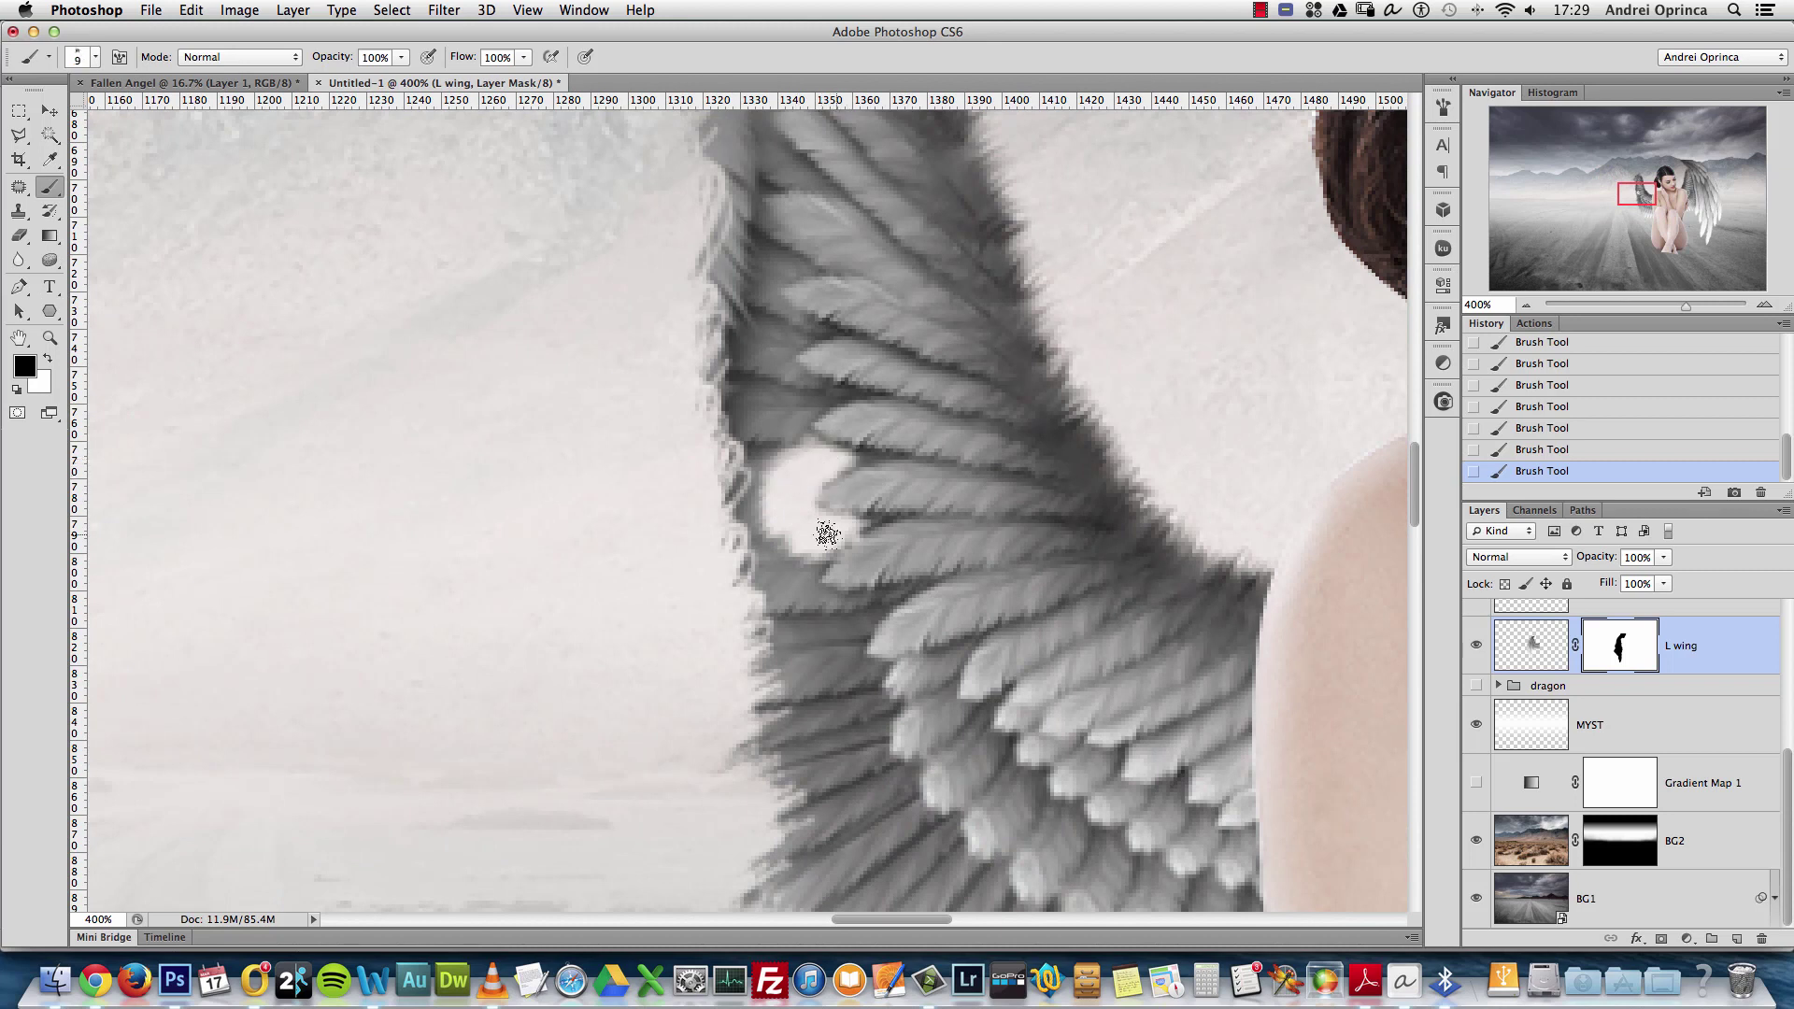
pyautogui.press(']')
pyautogui.moveTo(851, 602)
pyautogui.mouseDown()
pyautogui.moveTo(797, 582)
pyautogui.moveTo(810, 551)
pyautogui.moveTo(793, 578)
pyautogui.moveTo(758, 528)
pyautogui.moveTo(721, 517)
pyautogui.moveTo(742, 534)
pyautogui.moveTo(706, 545)
pyautogui.moveTo(727, 521)
pyautogui.moveTo(694, 559)
pyautogui.moveTo(748, 584)
pyautogui.mouseUp()
# Set the splatter brush back to 39 px and roughen the left wing's outer edge from the gap down to its lower feathers
pyautogui.press(']')
pyautogui.press(']')
pyautogui.press(']')
pyautogui.press(']')
pyautogui.press(']')
pyautogui.rightClick(748, 584)
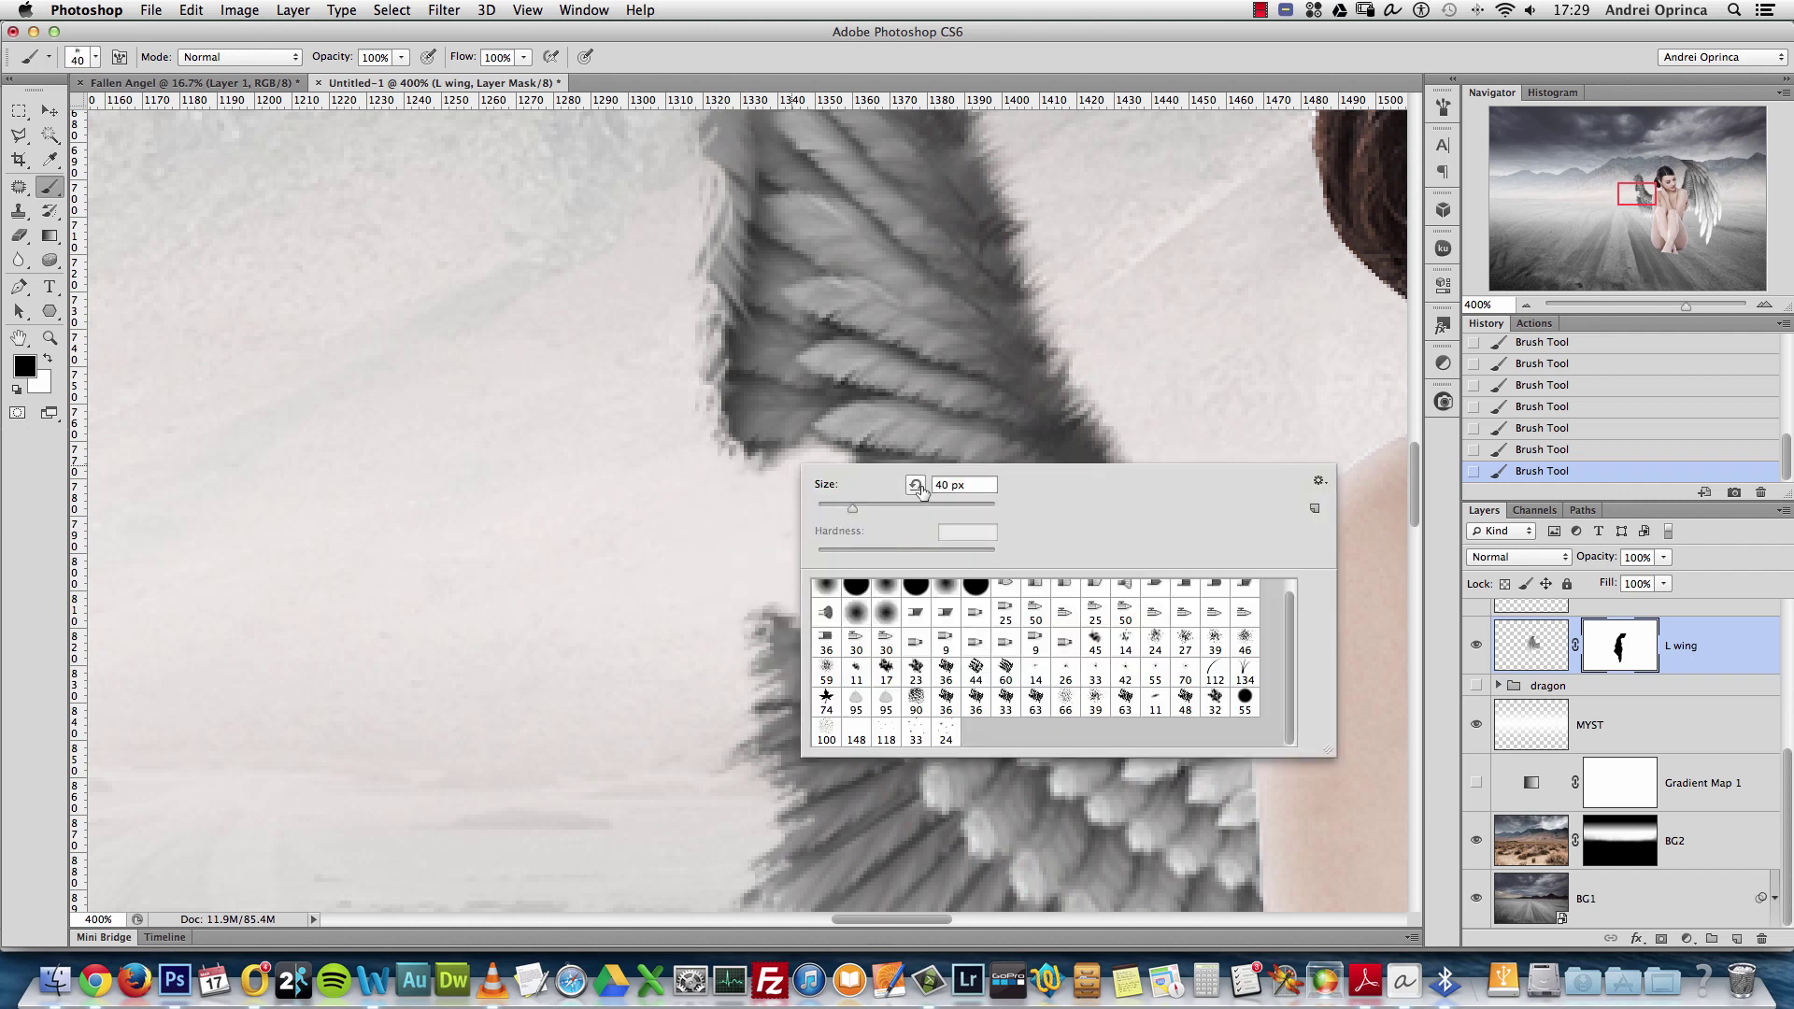
pyautogui.click(1215, 639)
pyautogui.click(641, 520)
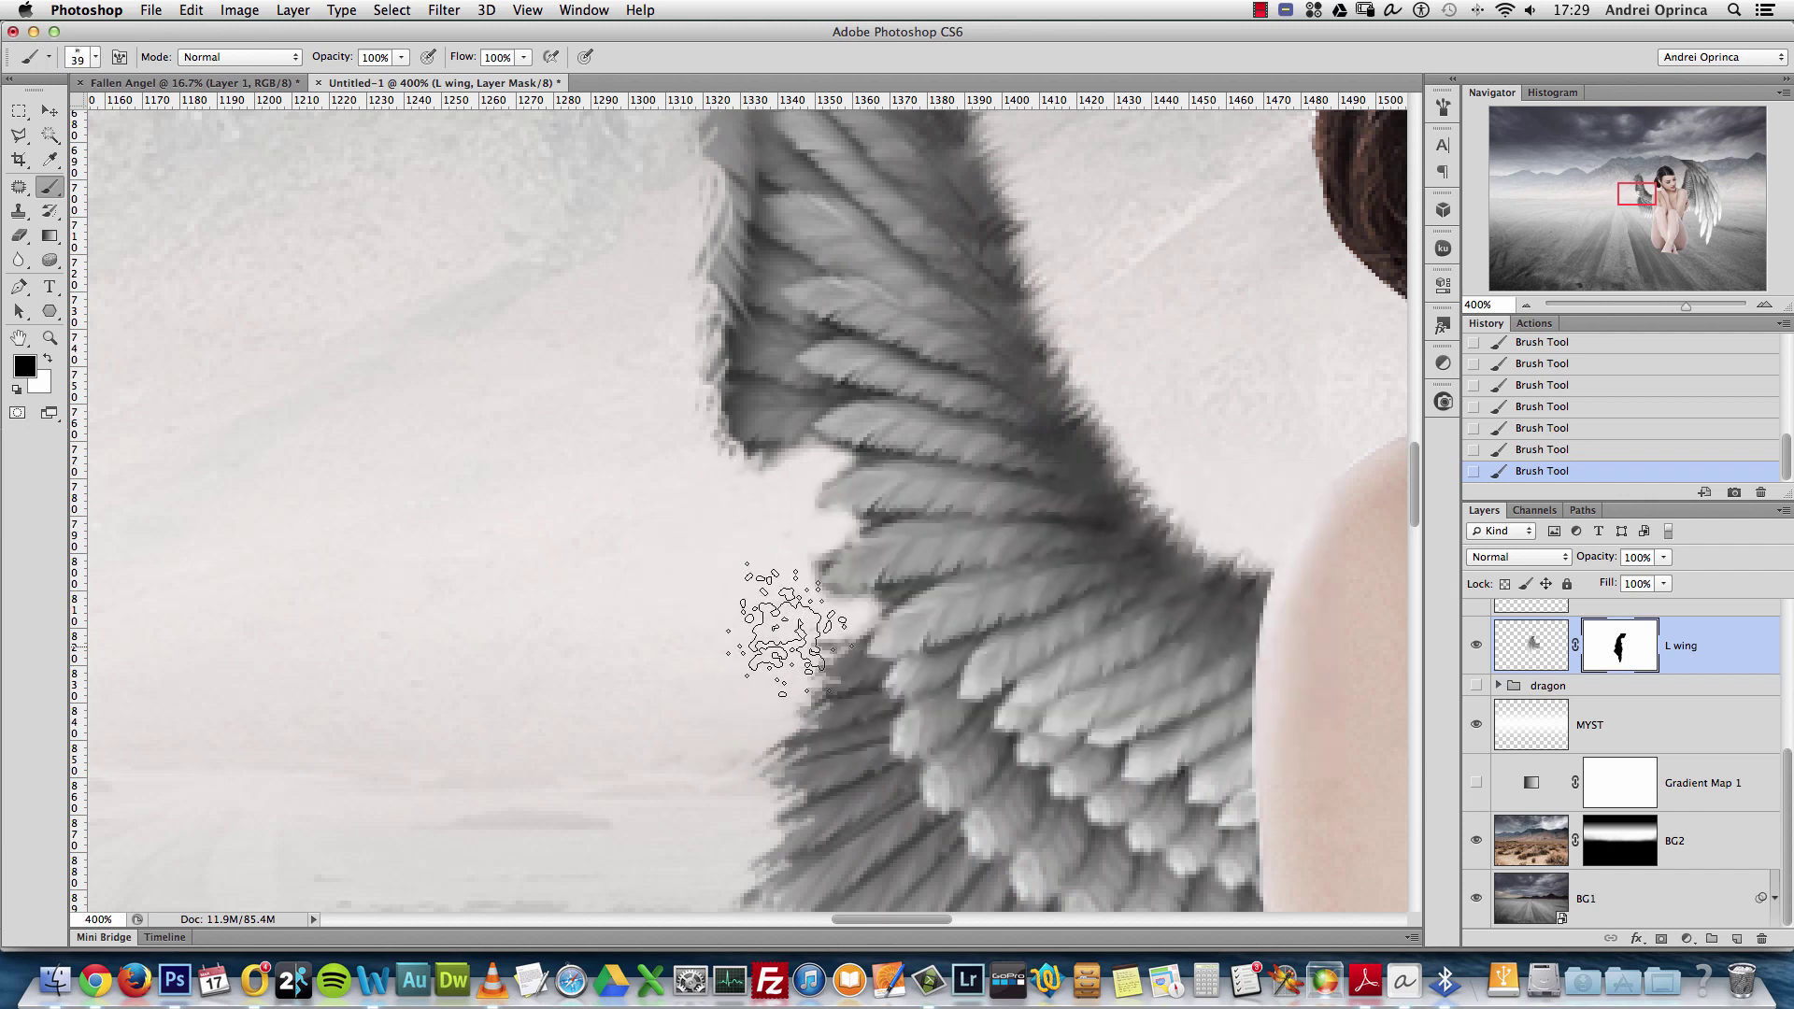
pyautogui.moveTo(790, 626)
pyautogui.mouseDown()
pyautogui.moveTo(755, 541)
pyautogui.moveTo(774, 365)
pyautogui.mouseUp()
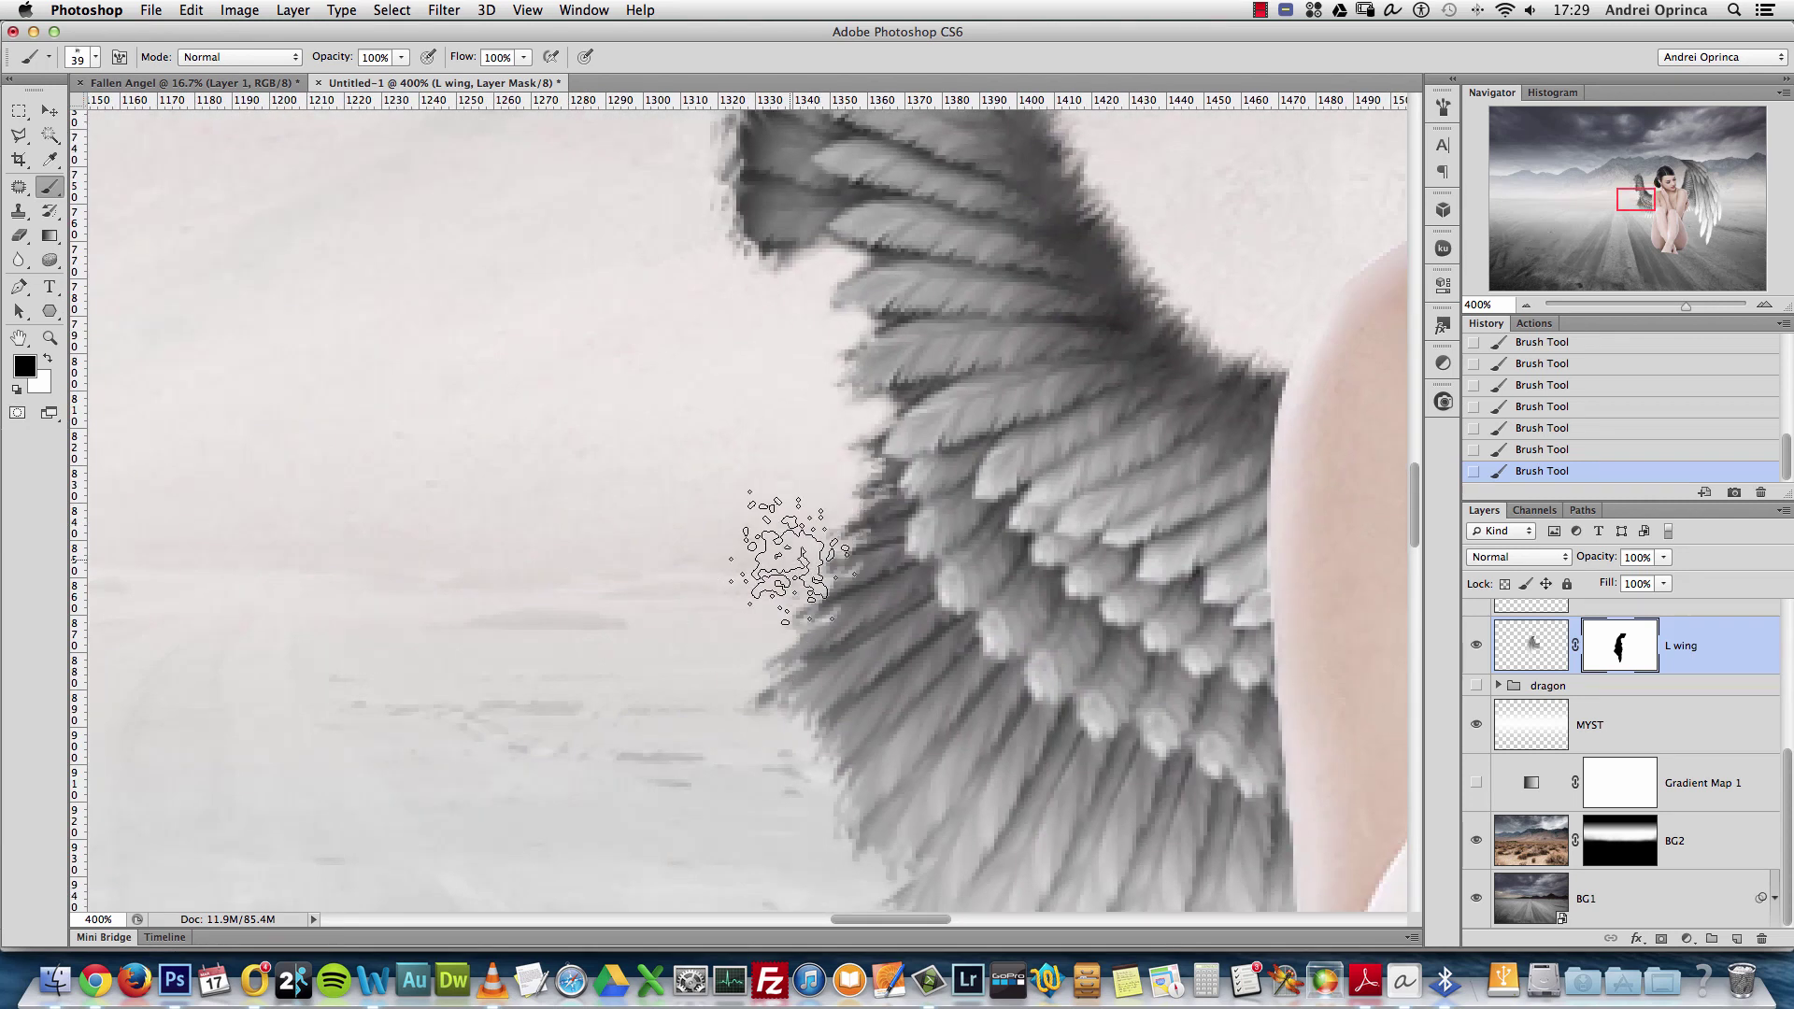
pyautogui.moveTo(721, 701); pyautogui.dragTo(850, 738)
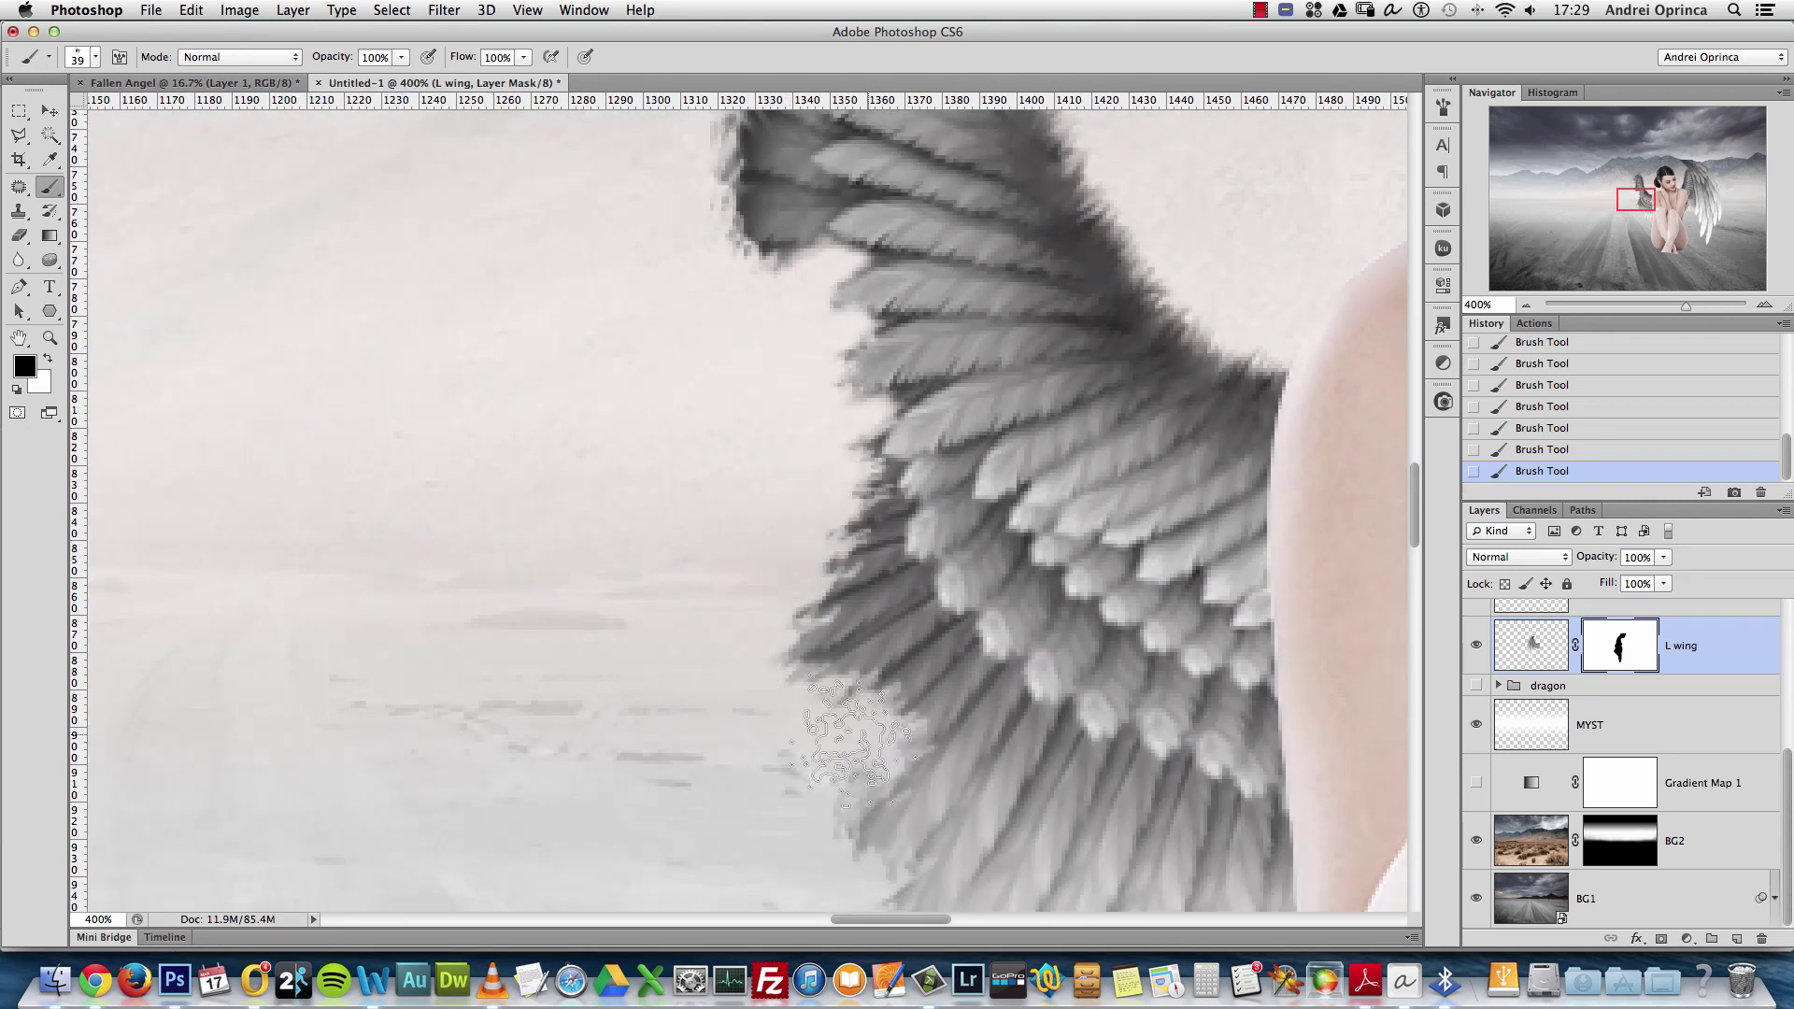
# Mask away the protruding feathers around the left wing's upper tip and outer edge with the 39 px brush
pyautogui.press('super+minus')
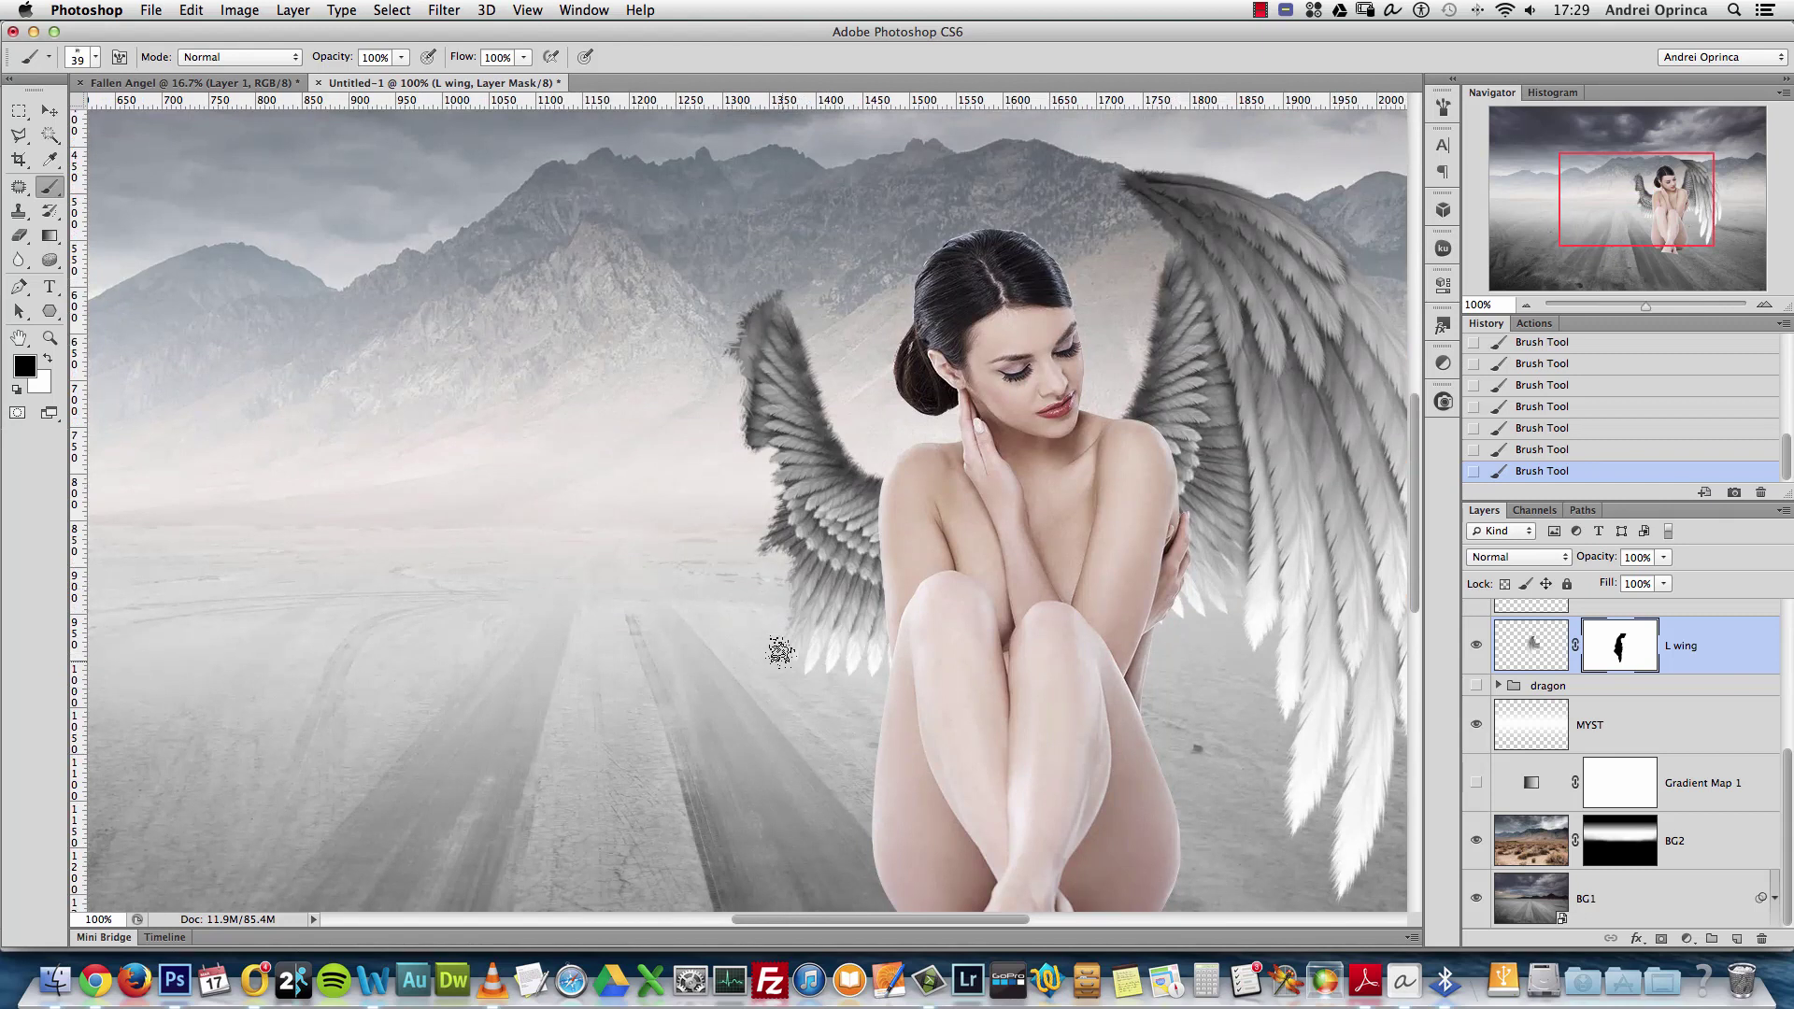
pyautogui.keyDown('super'); pyautogui.click(706, 387); pyautogui.keyUp('super')
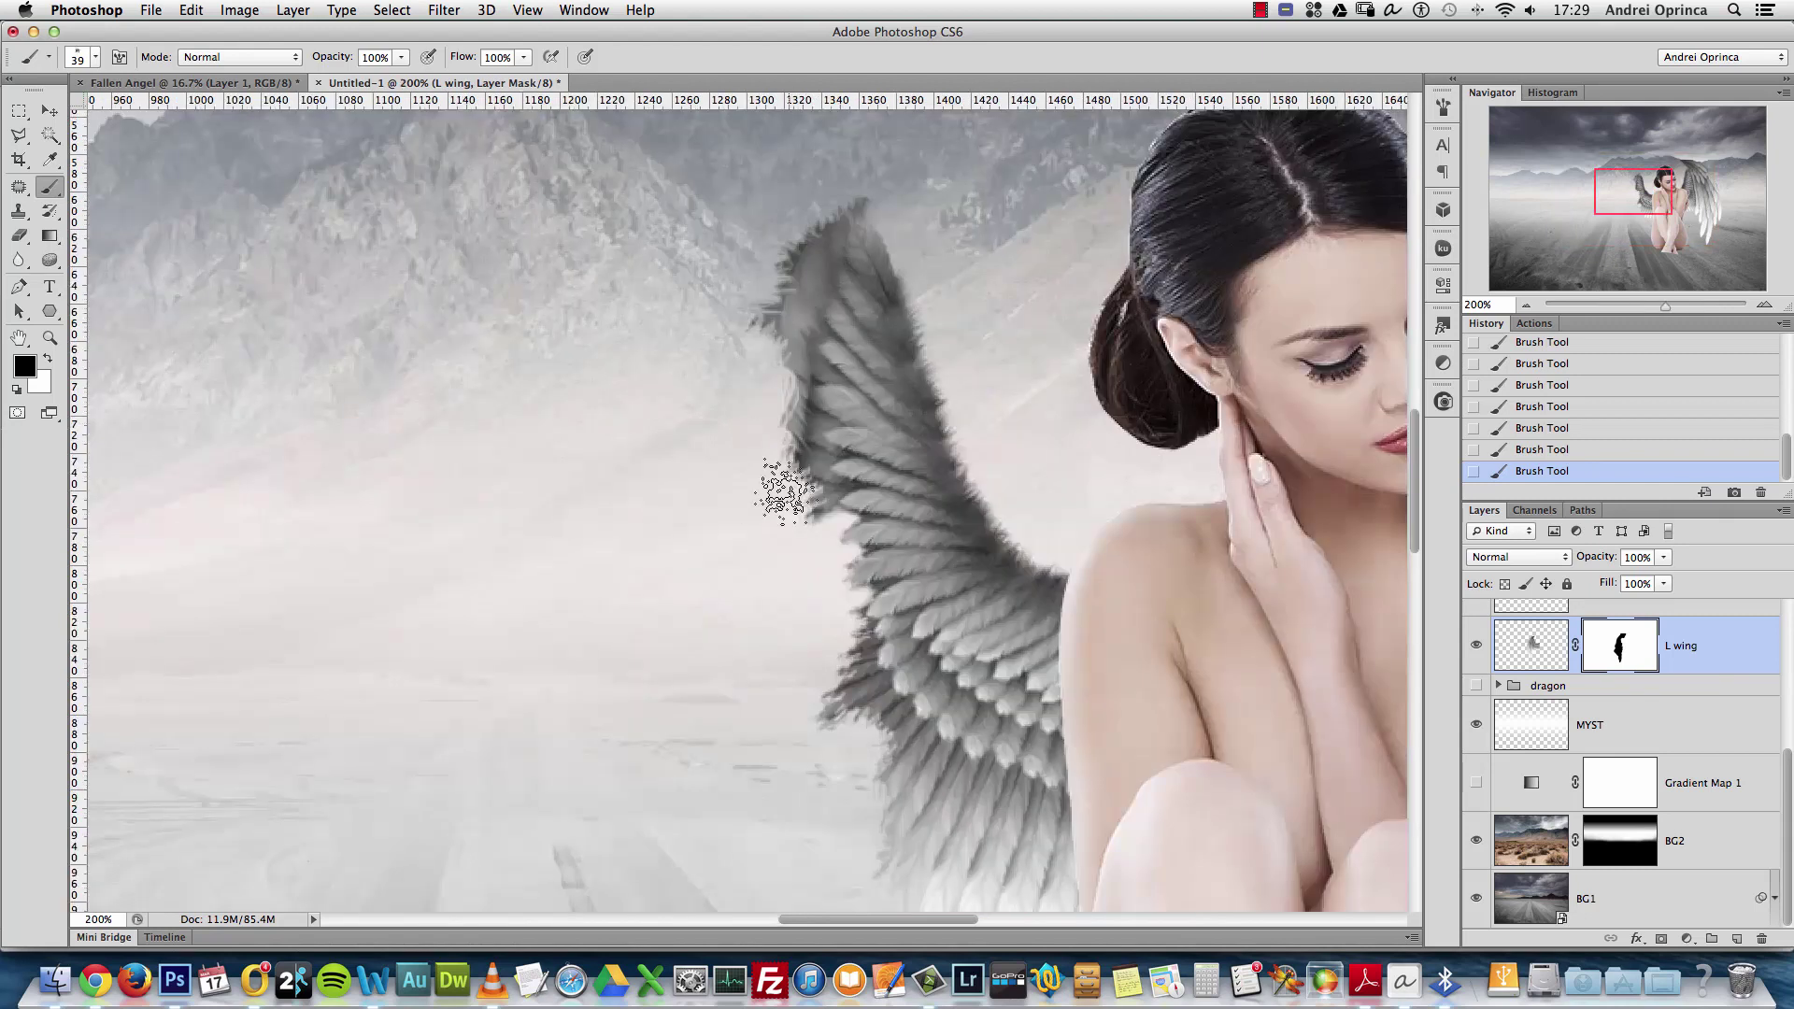
pyautogui.moveTo(774, 434)
pyautogui.mouseDown()
pyautogui.moveTo(762, 472)
pyautogui.moveTo(782, 329)
pyautogui.moveTo(764, 329)
pyautogui.moveTo(768, 280)
pyautogui.moveTo(841, 213)
pyautogui.moveTo(741, 280)
pyautogui.moveTo(748, 321)
pyautogui.mouseUp()
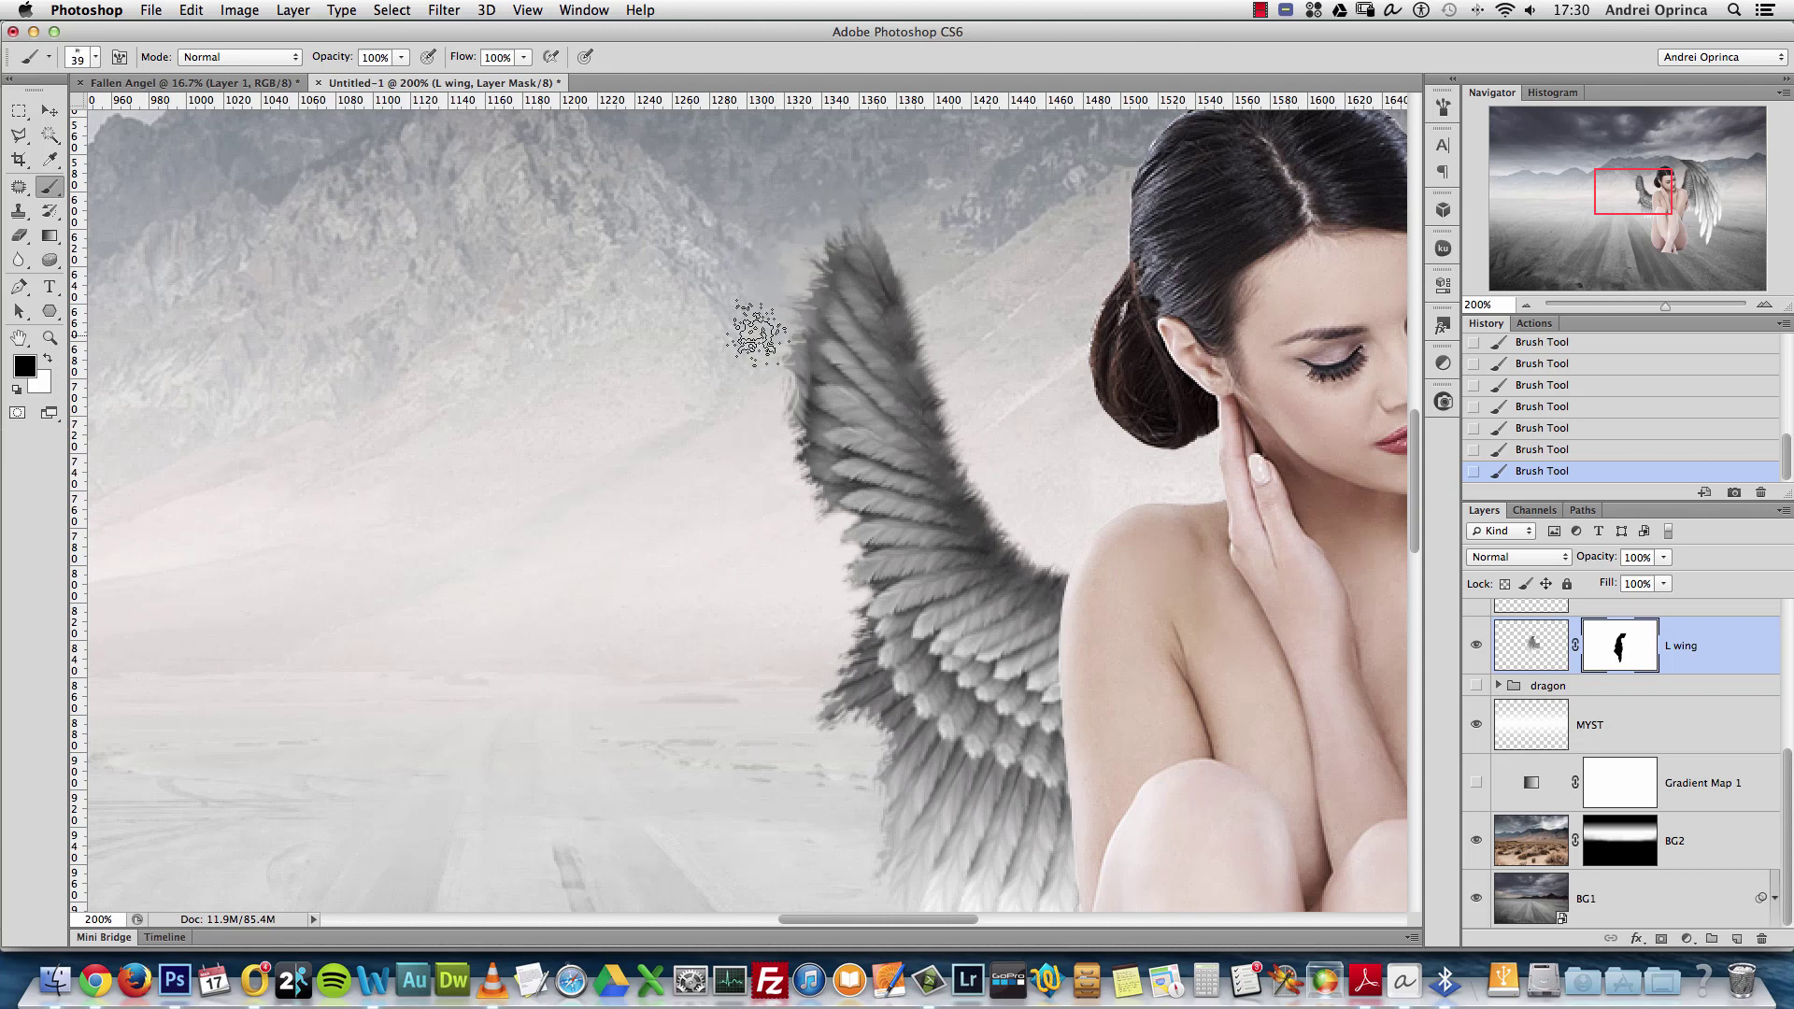
# Thin the upper half of the left wing's outer edge, using the splatter brush at 20 px and again at 39 px
pyautogui.press('[')
pyautogui.press('[')
pyautogui.press('[')
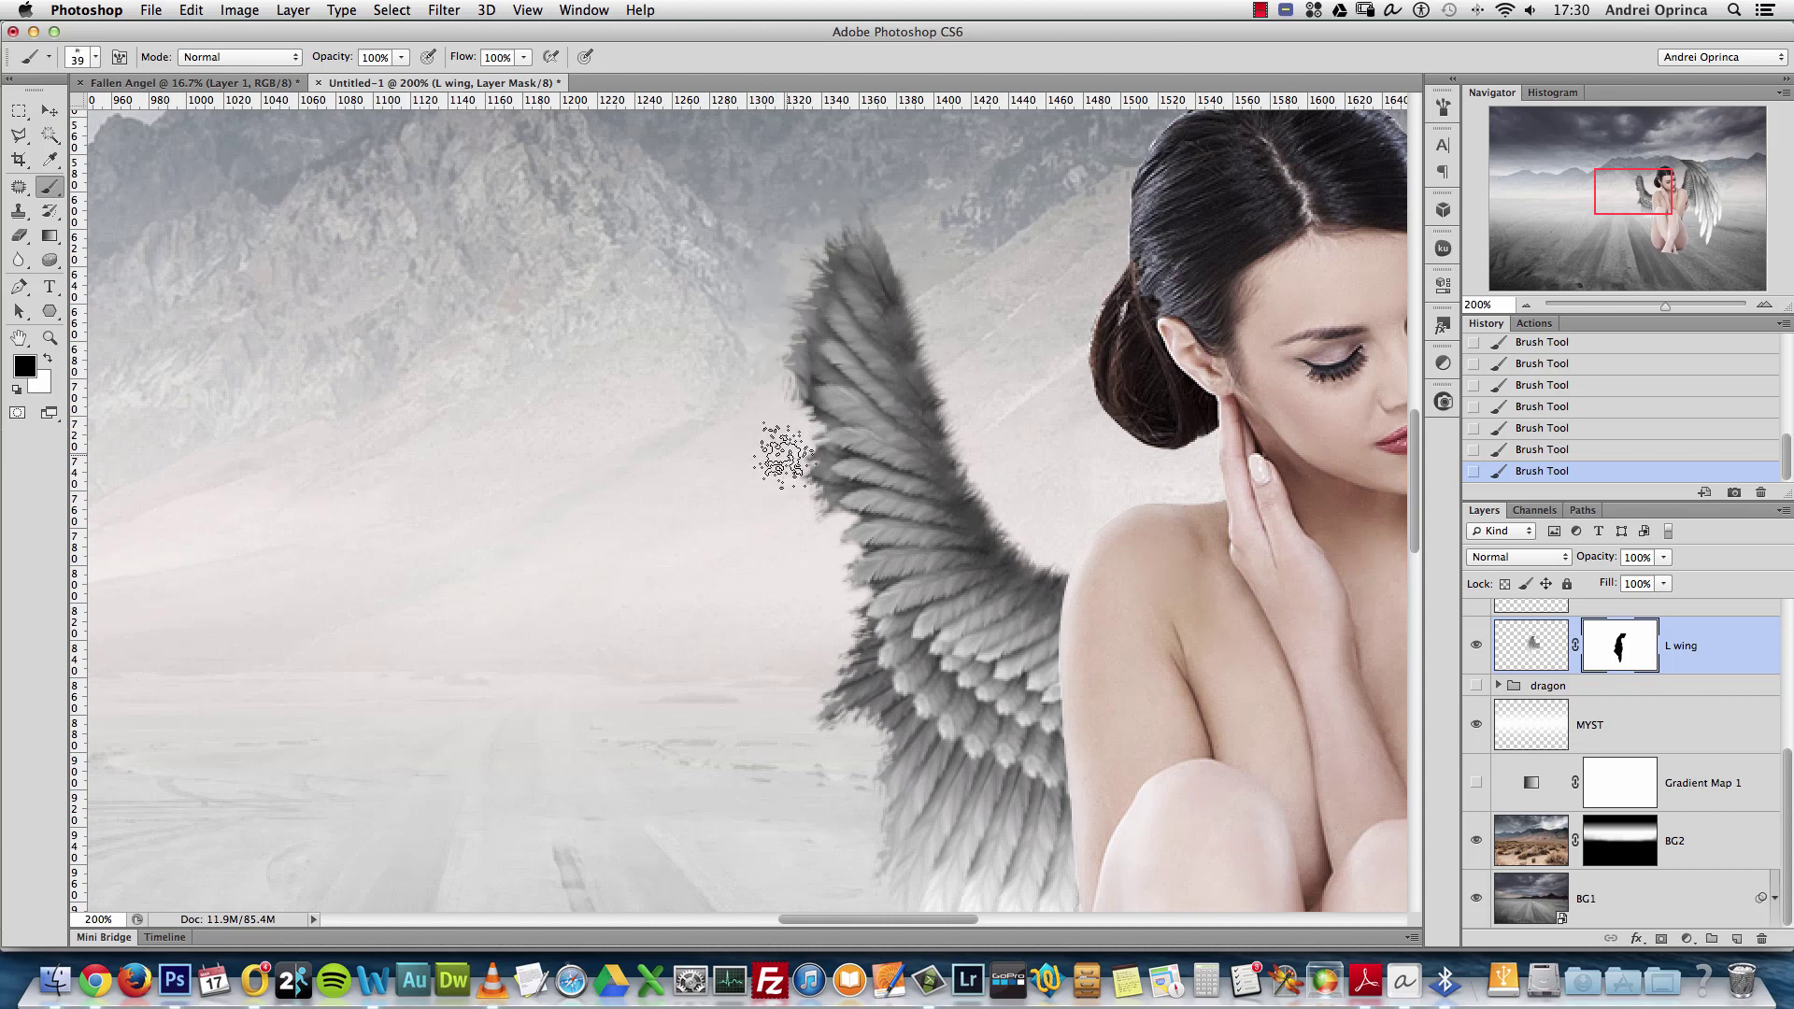
pyautogui.moveTo(813, 422); pyautogui.dragTo(816, 486)
pyautogui.press('[')
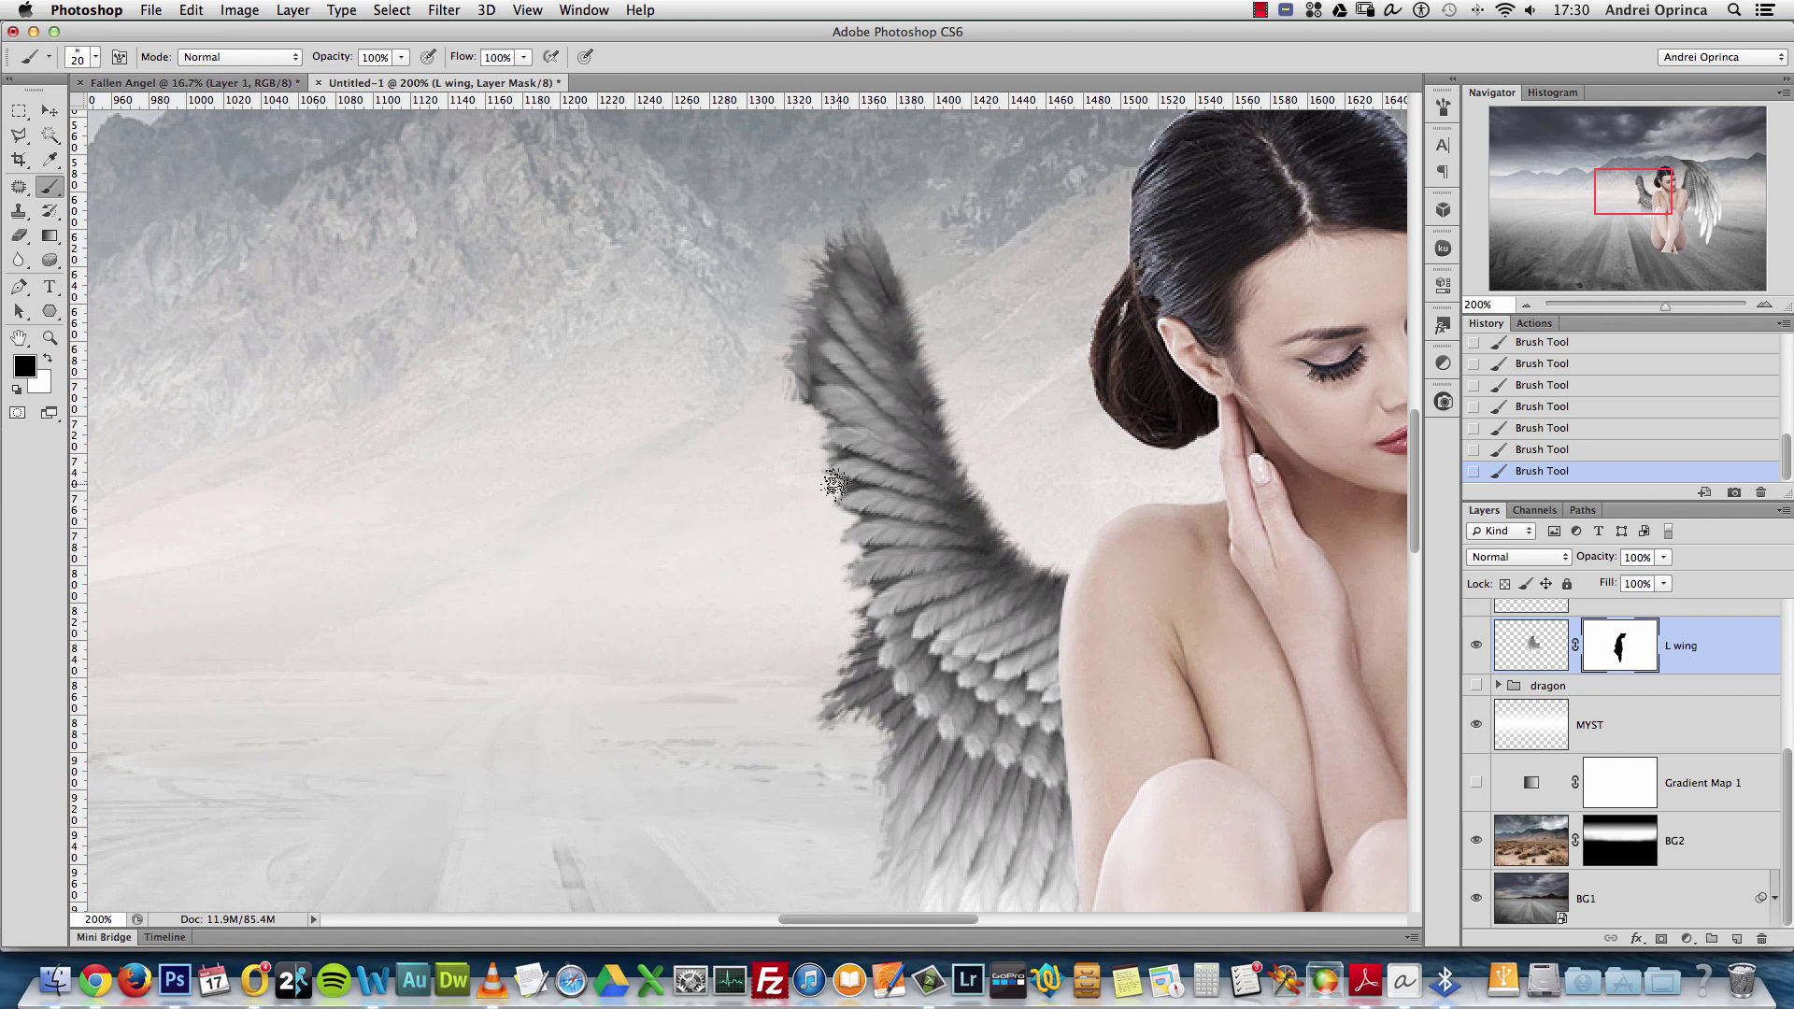
pyautogui.press(']')
pyautogui.rightClick(824, 500)
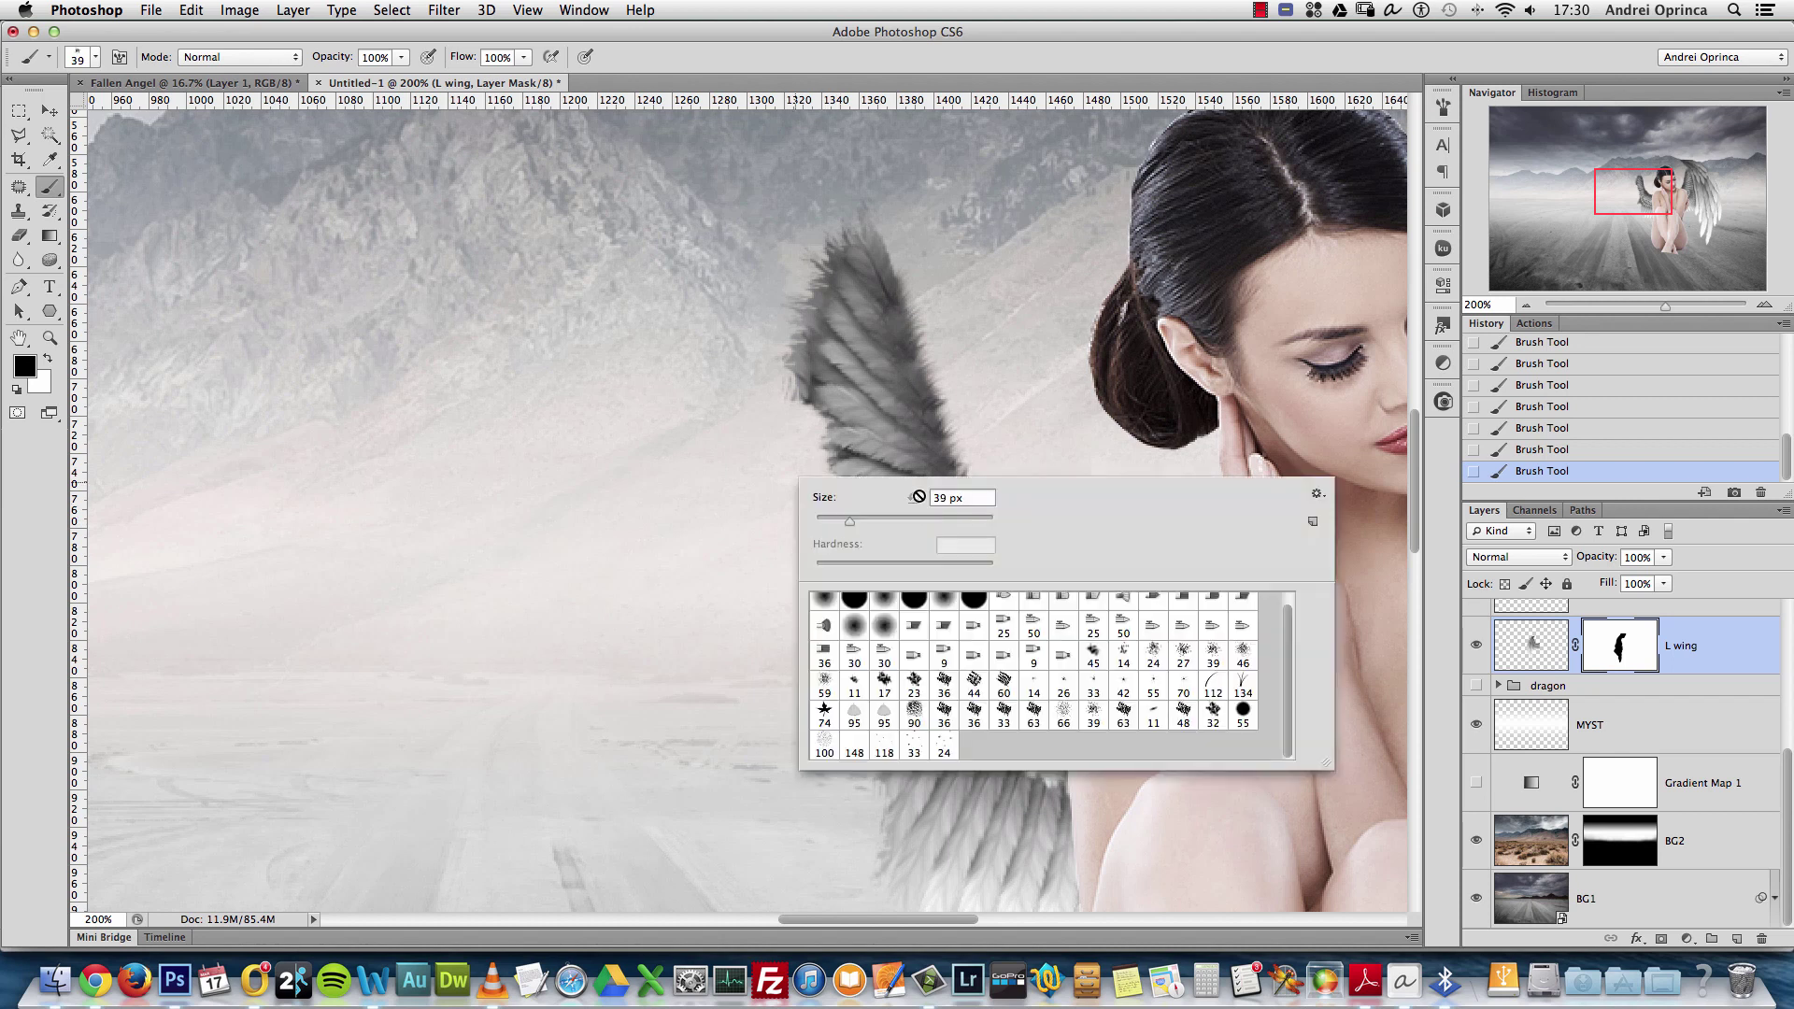
pyautogui.click(769, 481)
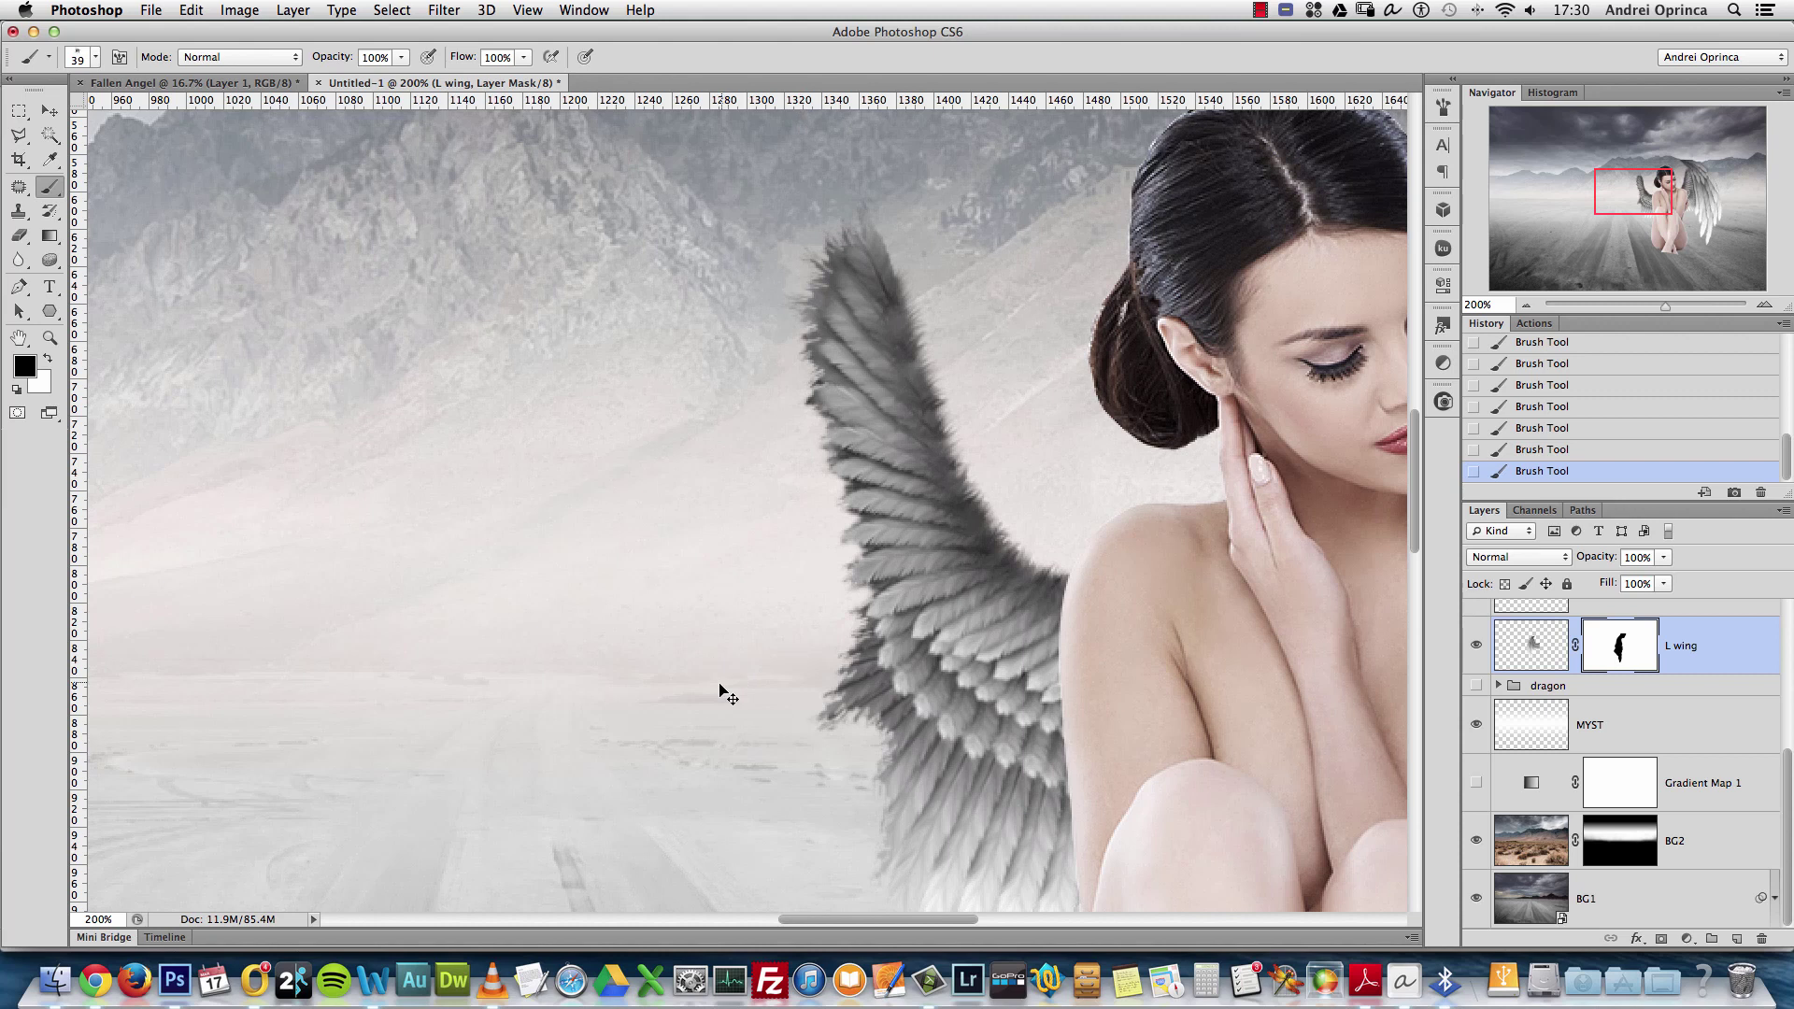
# Show the bone layer and scale the arm bones down over the left wing
pyautogui.press('super+minus')
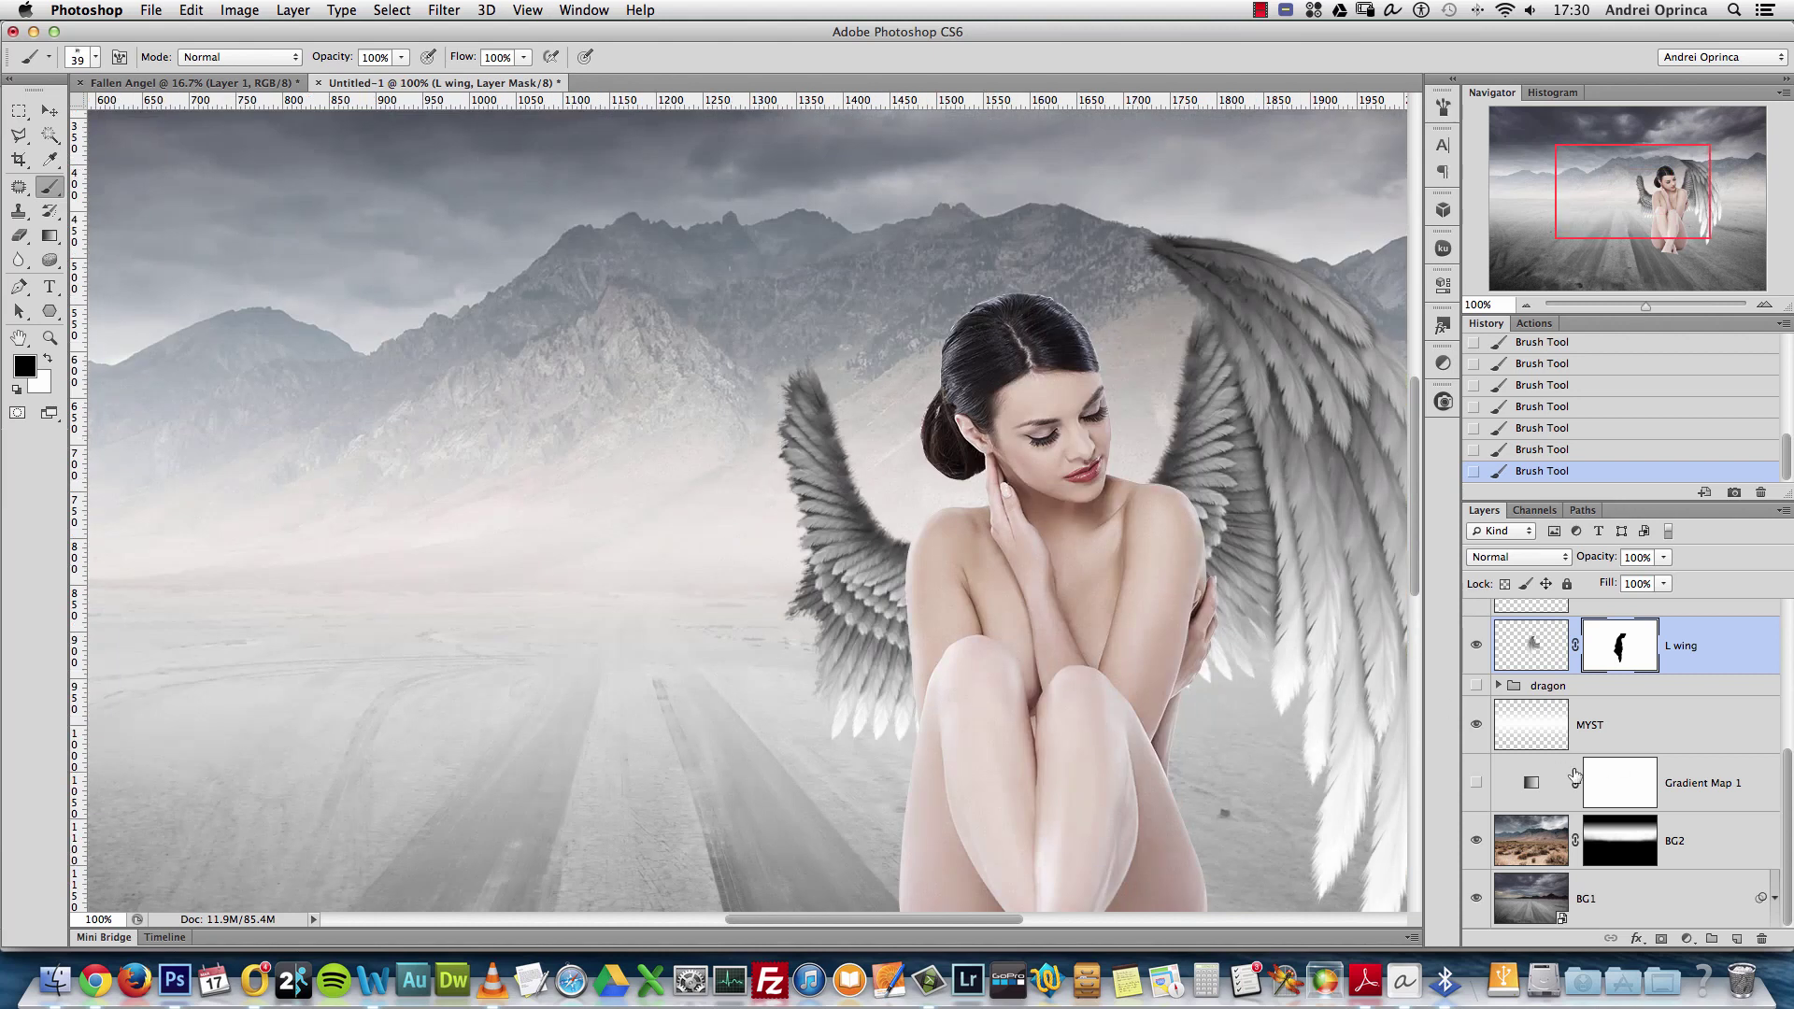
pyautogui.moveTo(1787, 767); pyautogui.dragTo(1791, 696)
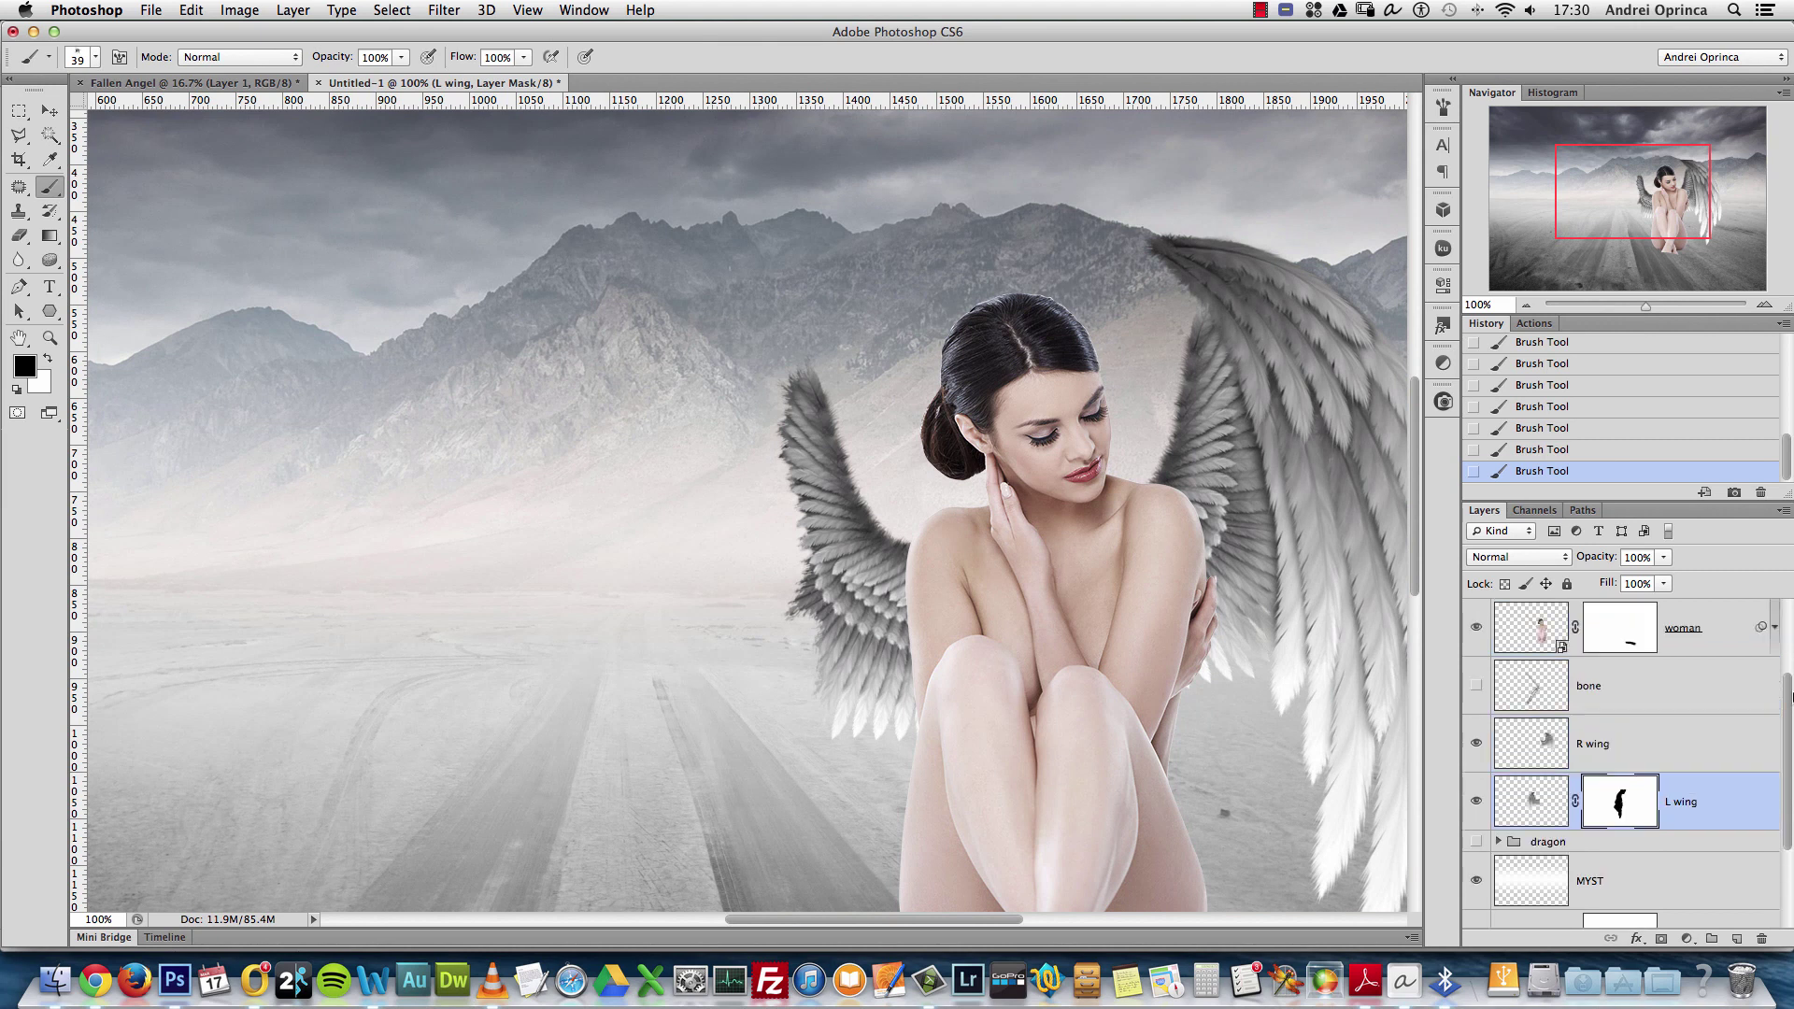
pyautogui.click(1609, 691)
pyautogui.click(1477, 685)
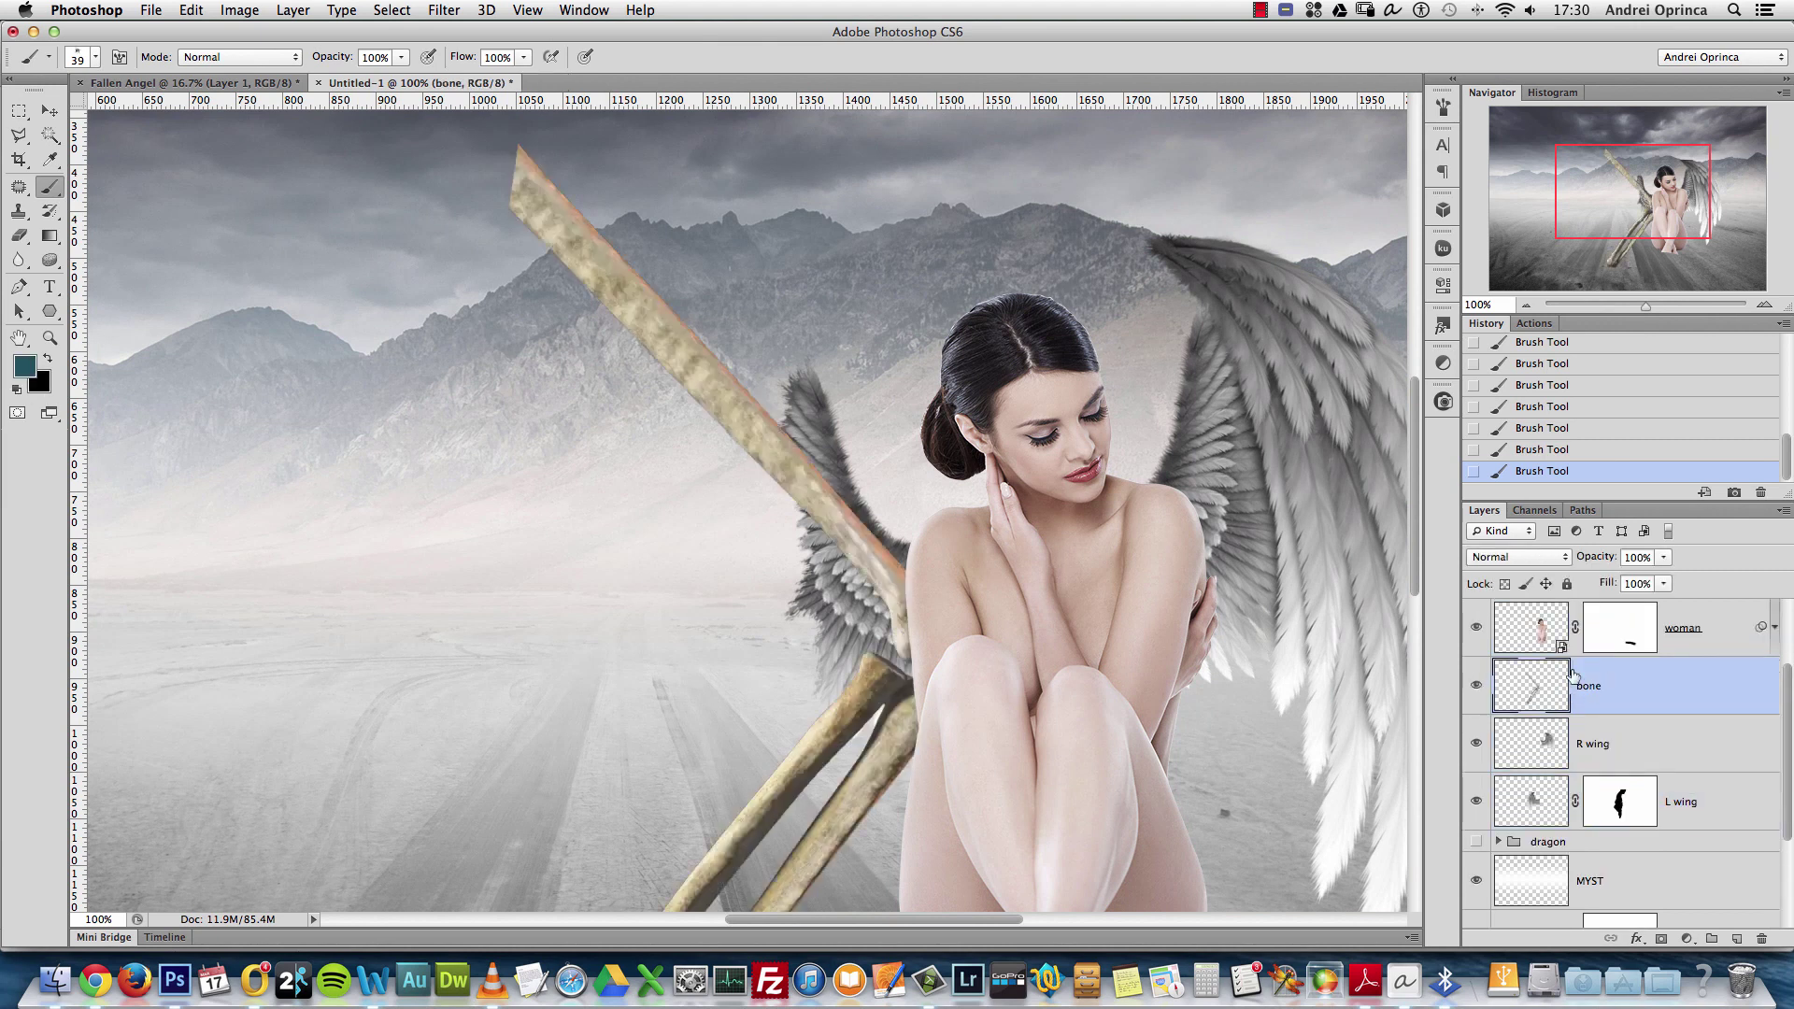
pyautogui.press('super+t')
pyautogui.moveTo(990, 145); pyautogui.dragTo(752, 645)
pyautogui.moveTo(654, 793); pyautogui.dragTo(824, 441)
pyautogui.press('Return')
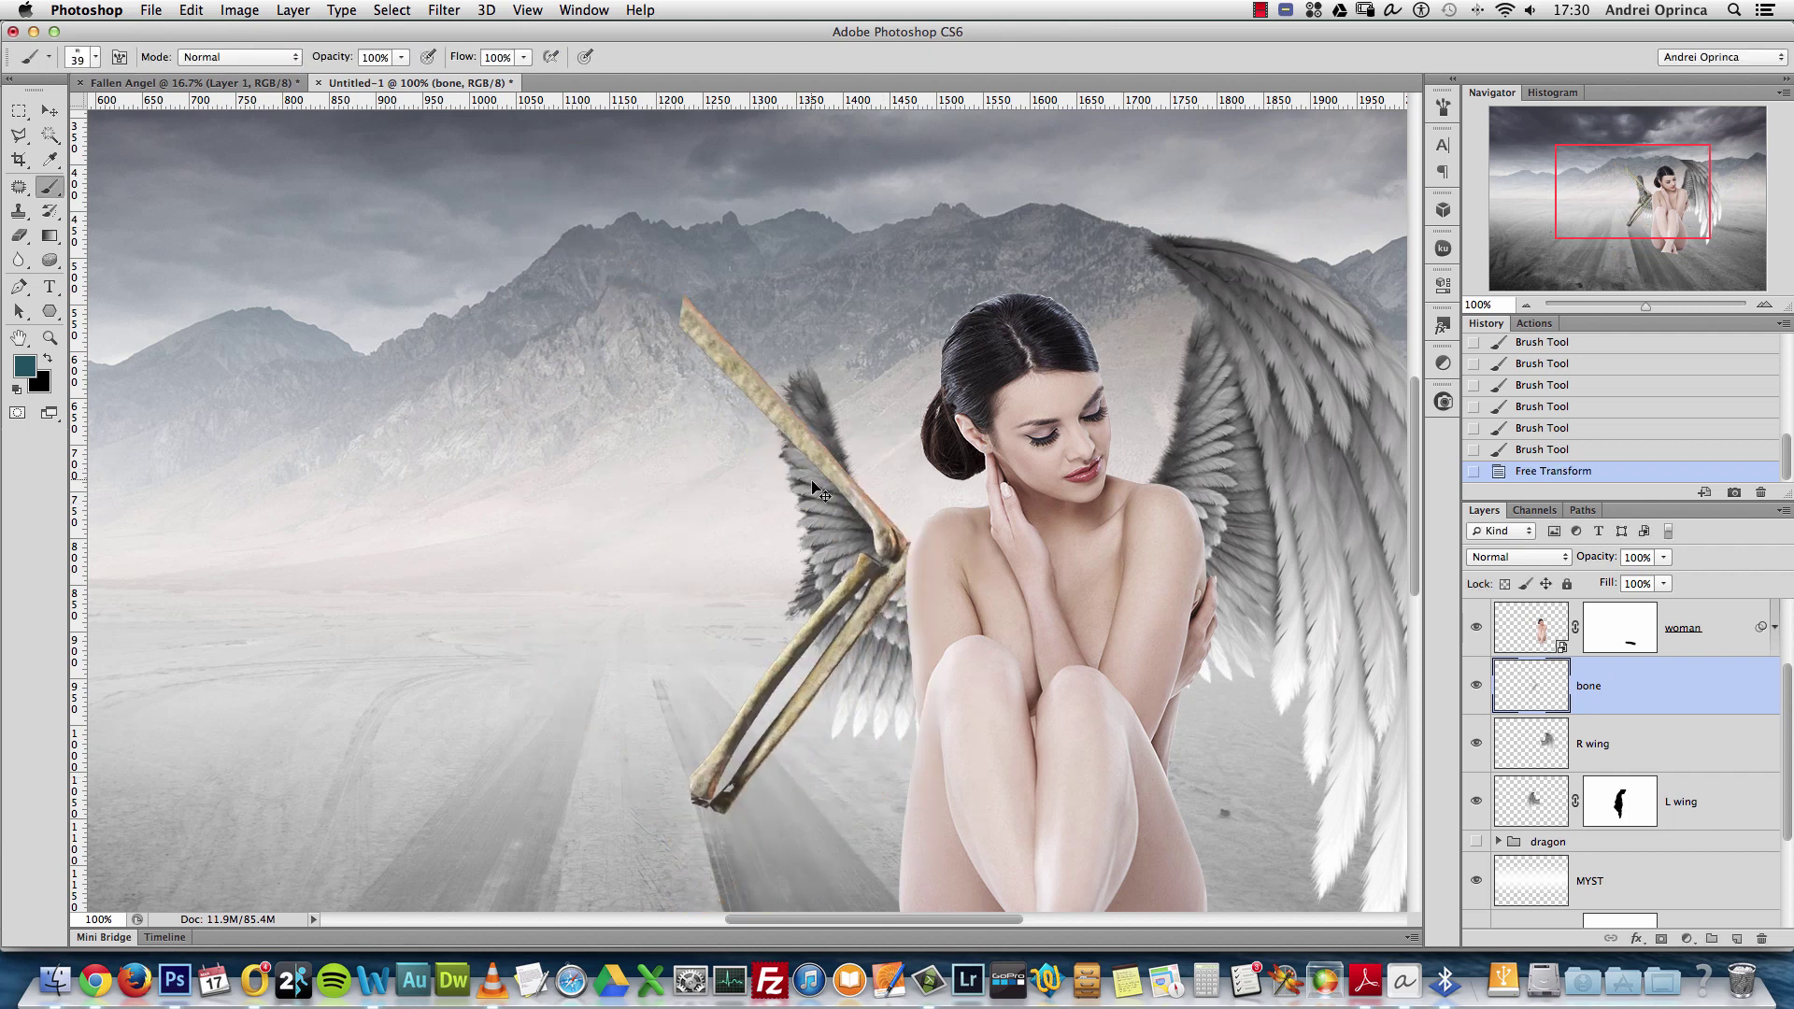
# Flip the bones horizontally, rotate them to 95.89°, scale them to 66.41% and fit the upper bone along the left wing
pyautogui.press('super+t')
pyautogui.rightClick(792, 496)
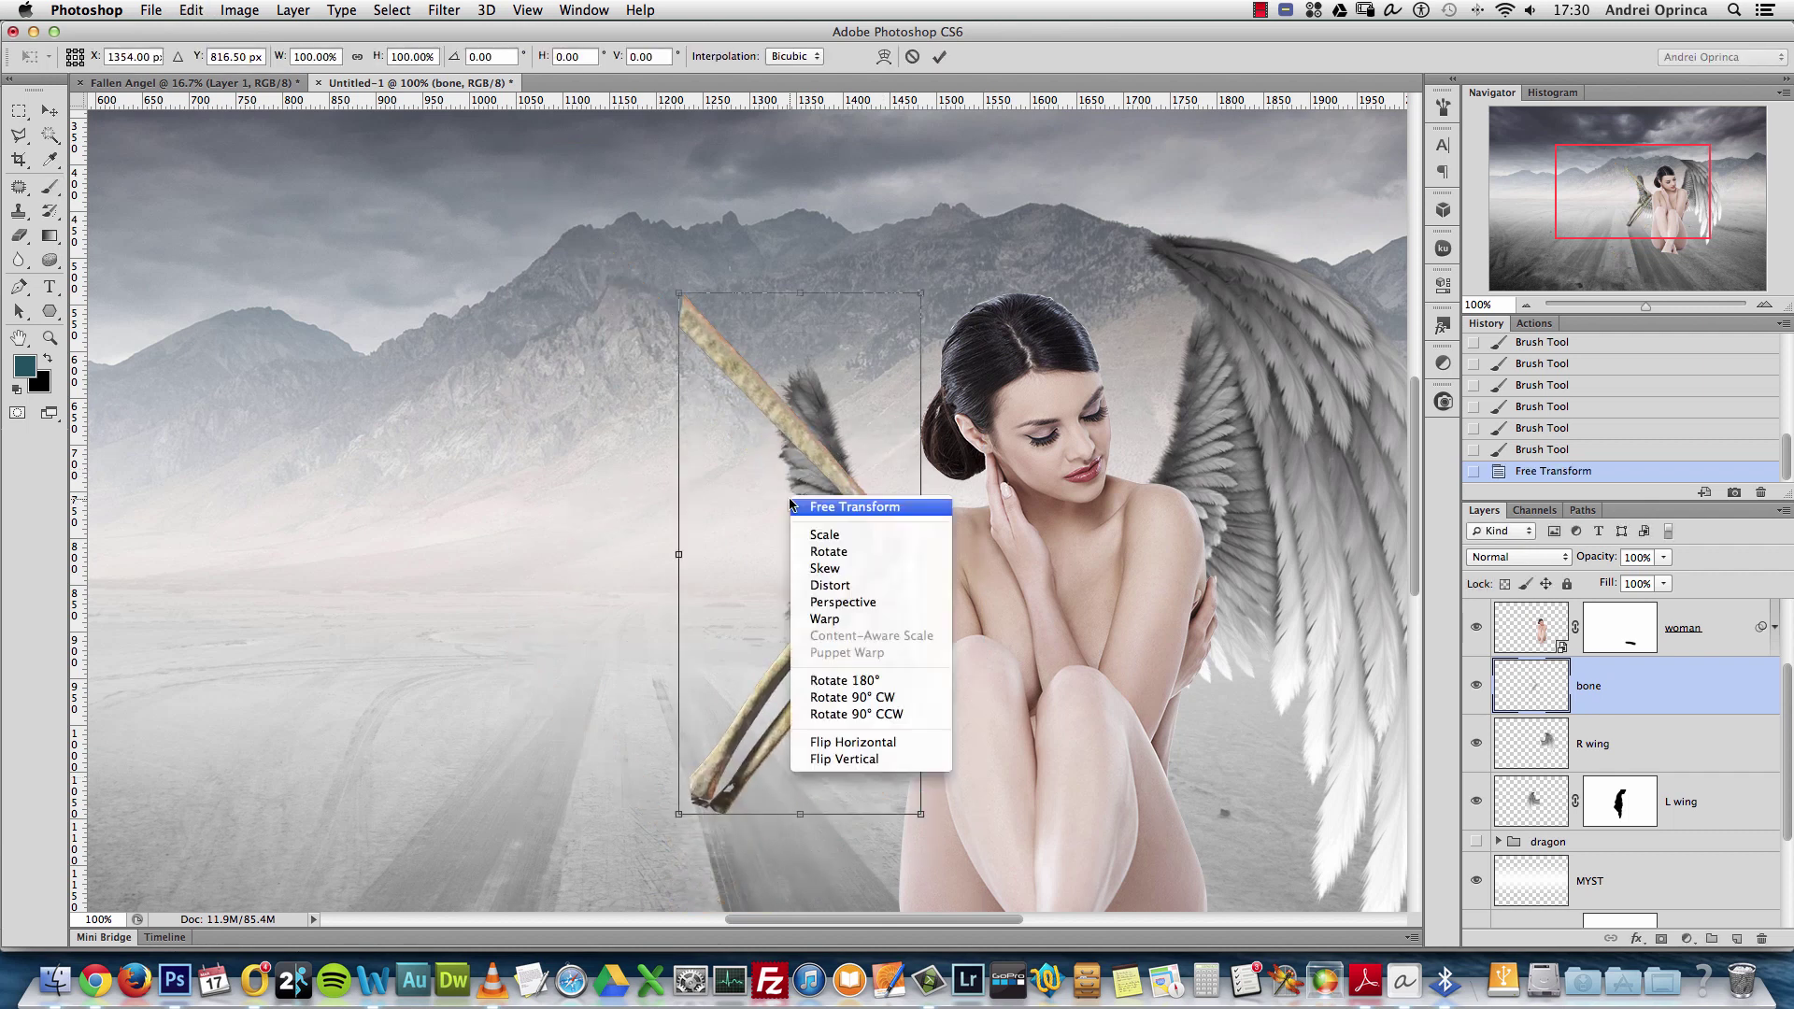
pyautogui.click(893, 742)
pyautogui.moveTo(972, 280); pyautogui.dragTo(884, 541)
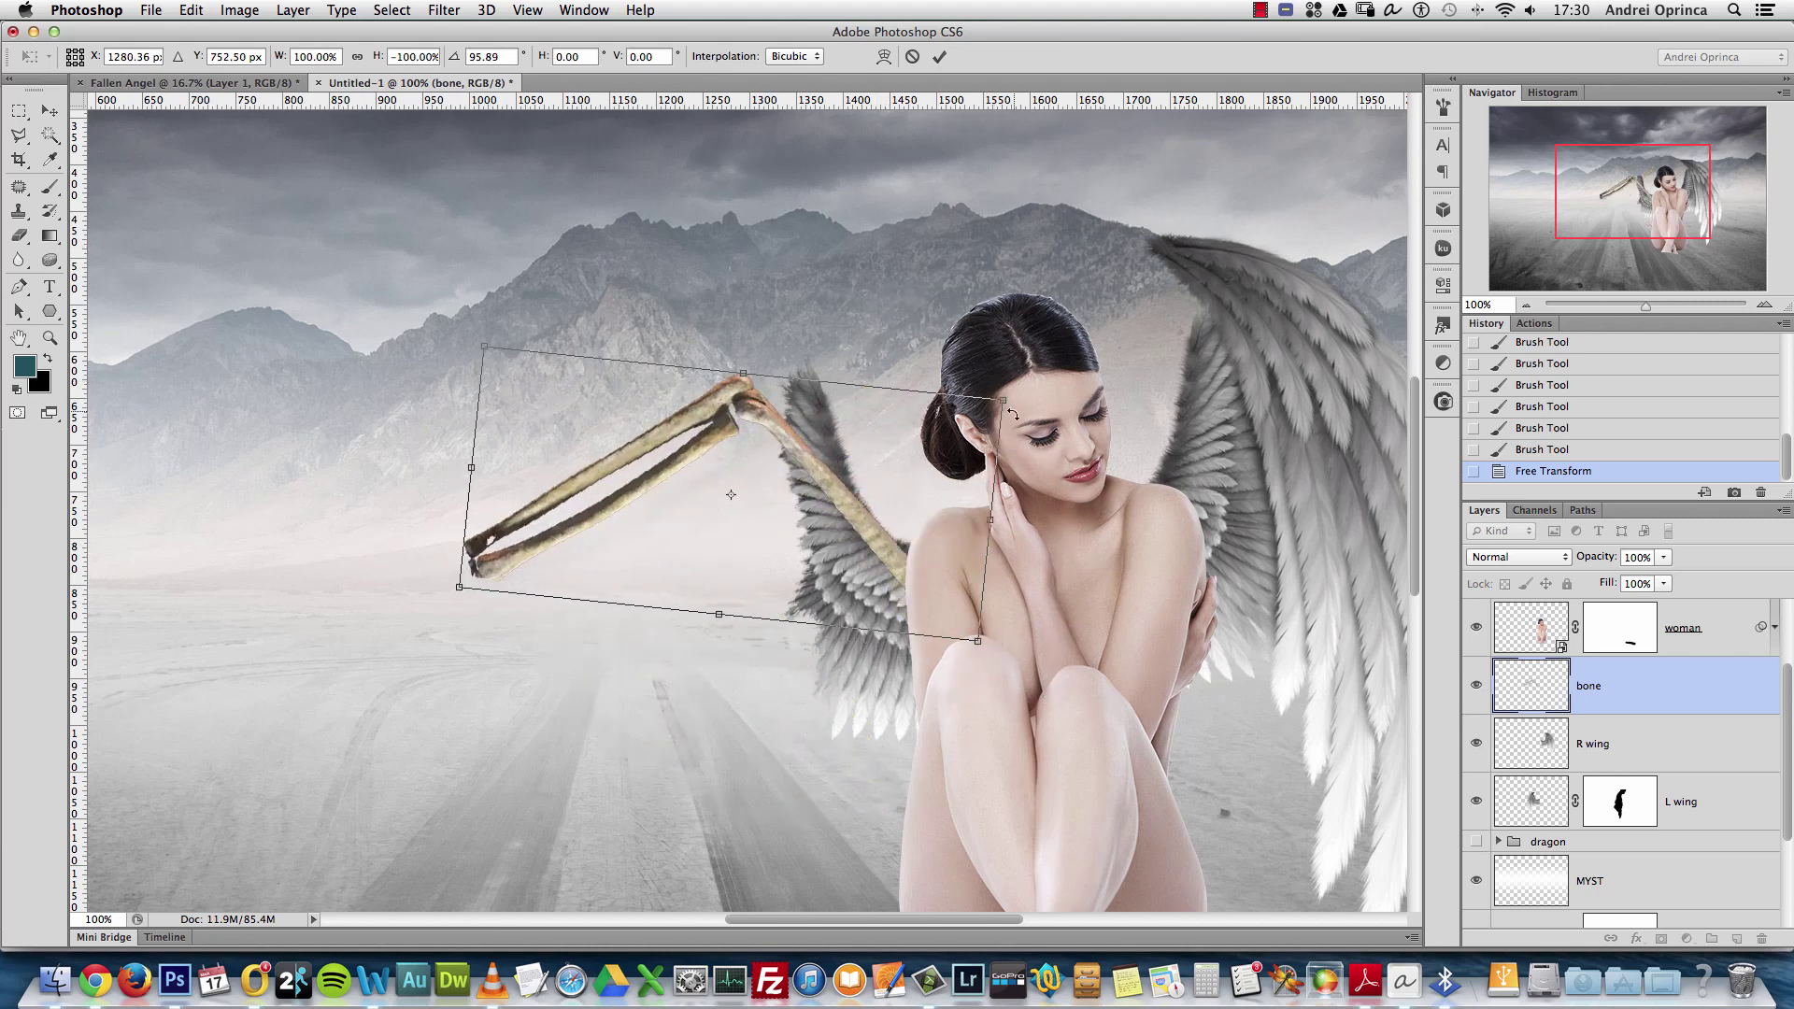
pyautogui.moveTo(1003, 400); pyautogui.dragTo(819, 400)
pyautogui.moveTo(710, 505); pyautogui.dragTo(828, 537)
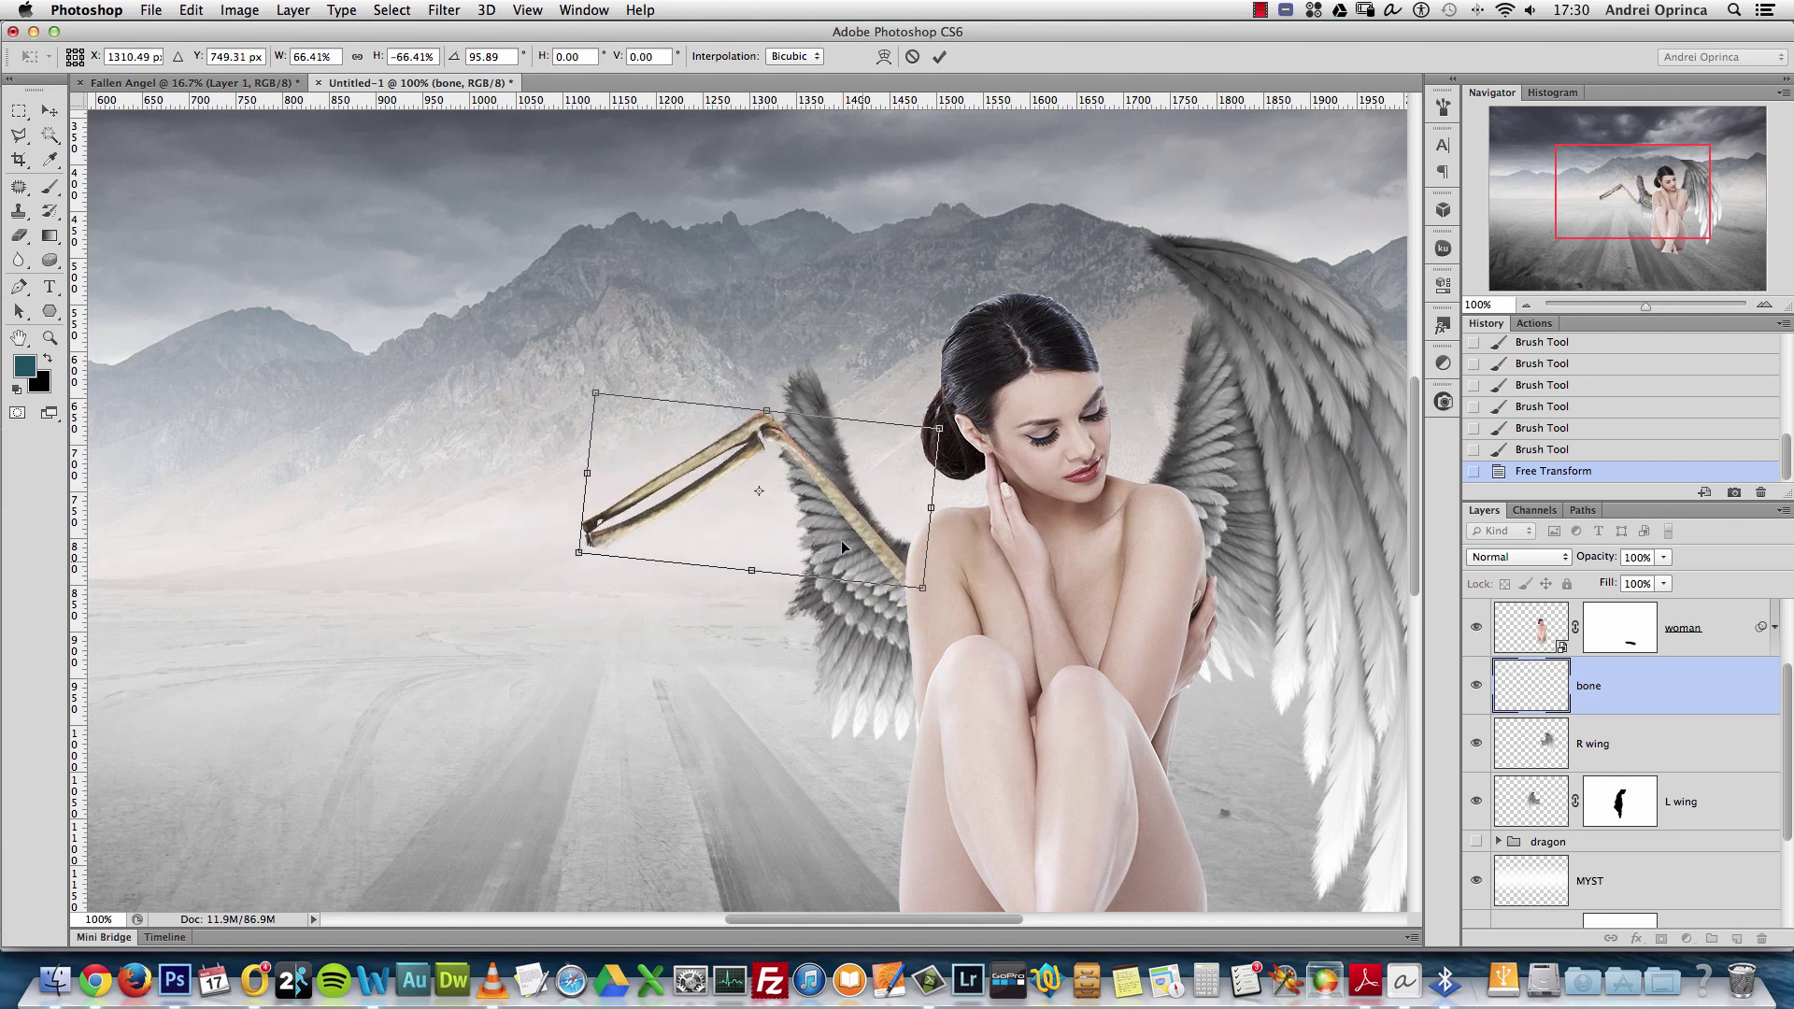
pyautogui.press('Return')
# Place the bone layer directly below the L wing layer and shift the bones slightly outward from the woman
pyautogui.moveTo(1712, 685); pyautogui.dragTo(1642, 816)
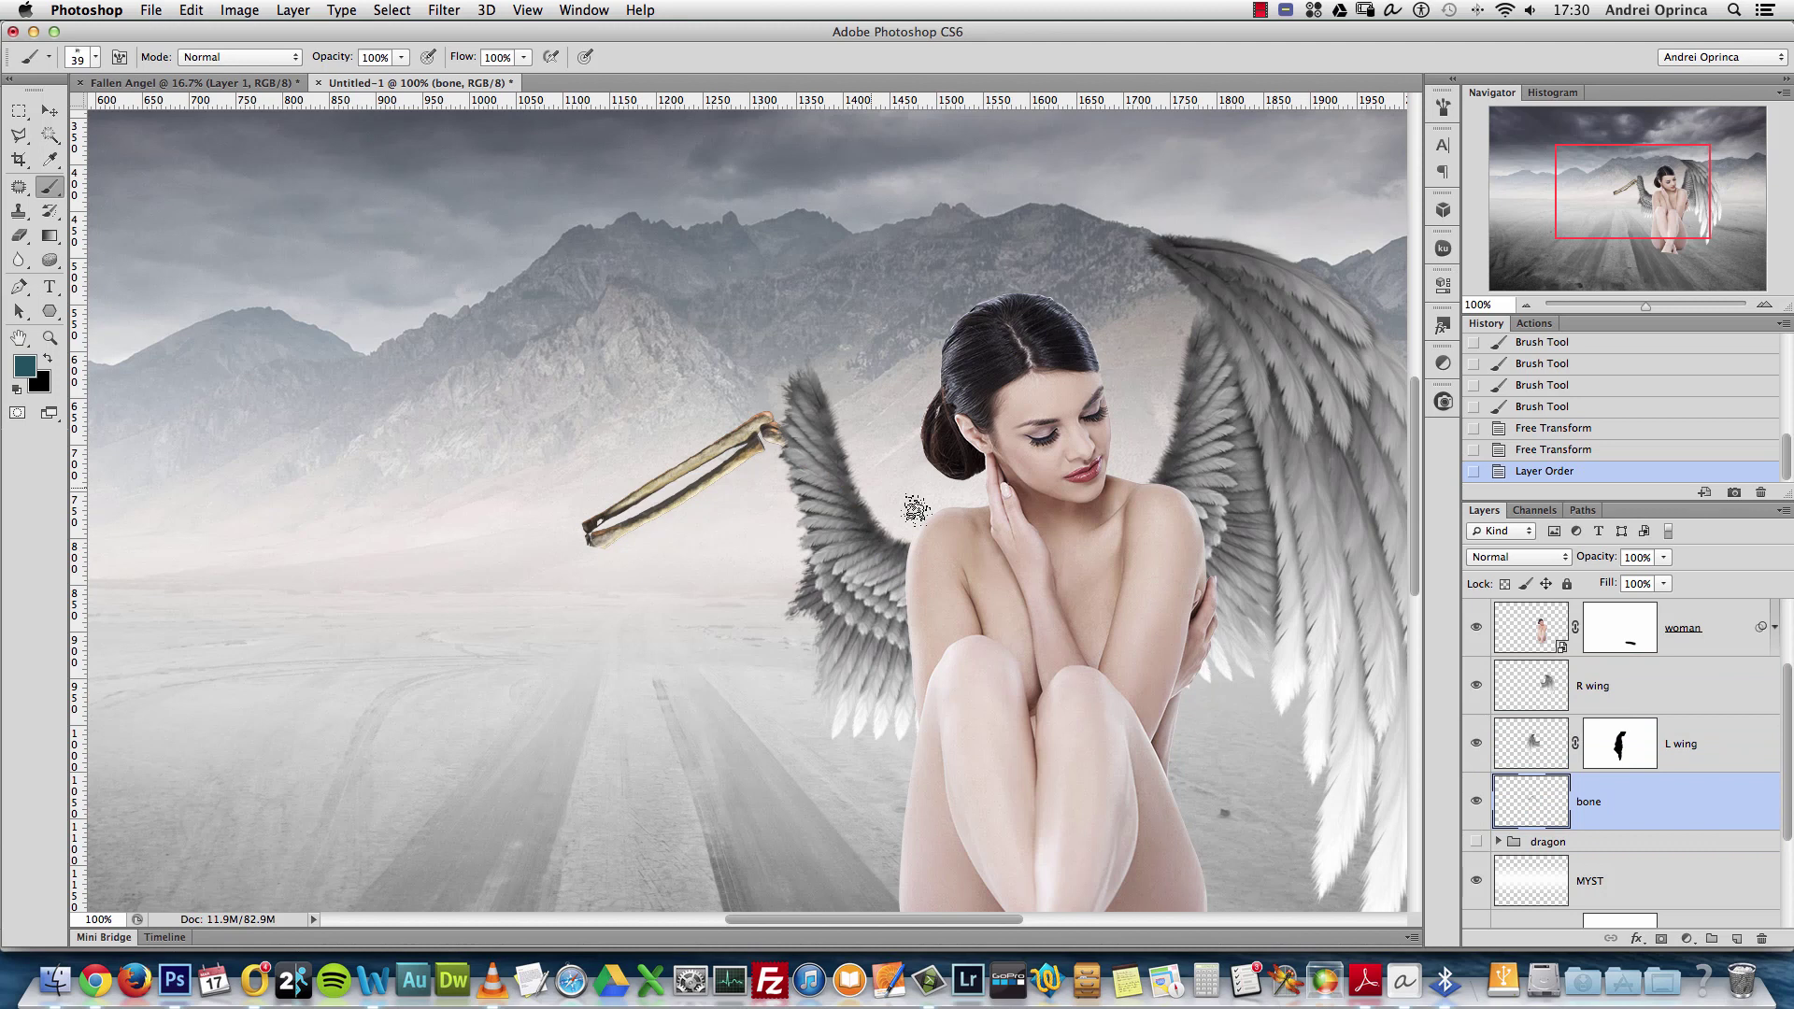
pyautogui.press('v')
pyautogui.moveTo(845, 517); pyautogui.dragTo(831, 514)
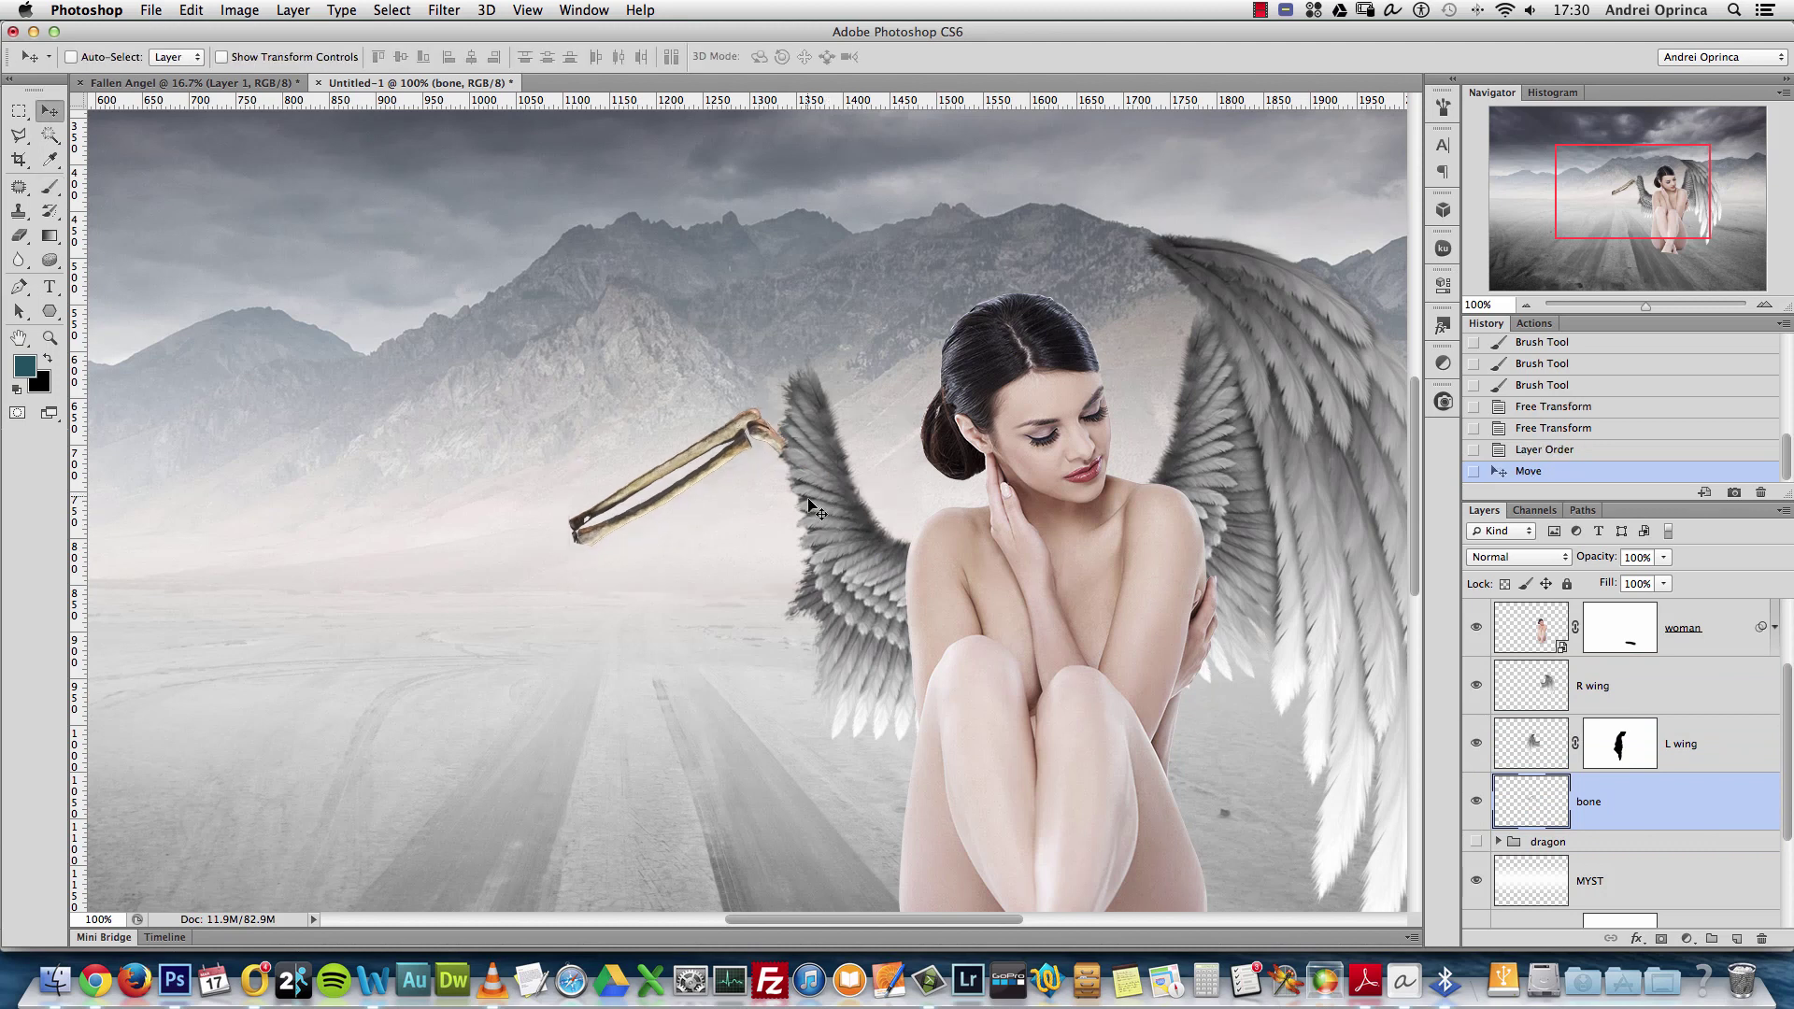
# Rotate the bones by about -19.41°, shift them slightly down toward the woman's shoulder and fine-tune their rotation against the left wing
pyautogui.hotkey('ctrl', 't')
pyautogui.moveTo(998, 402); pyautogui.dragTo(947, 321)
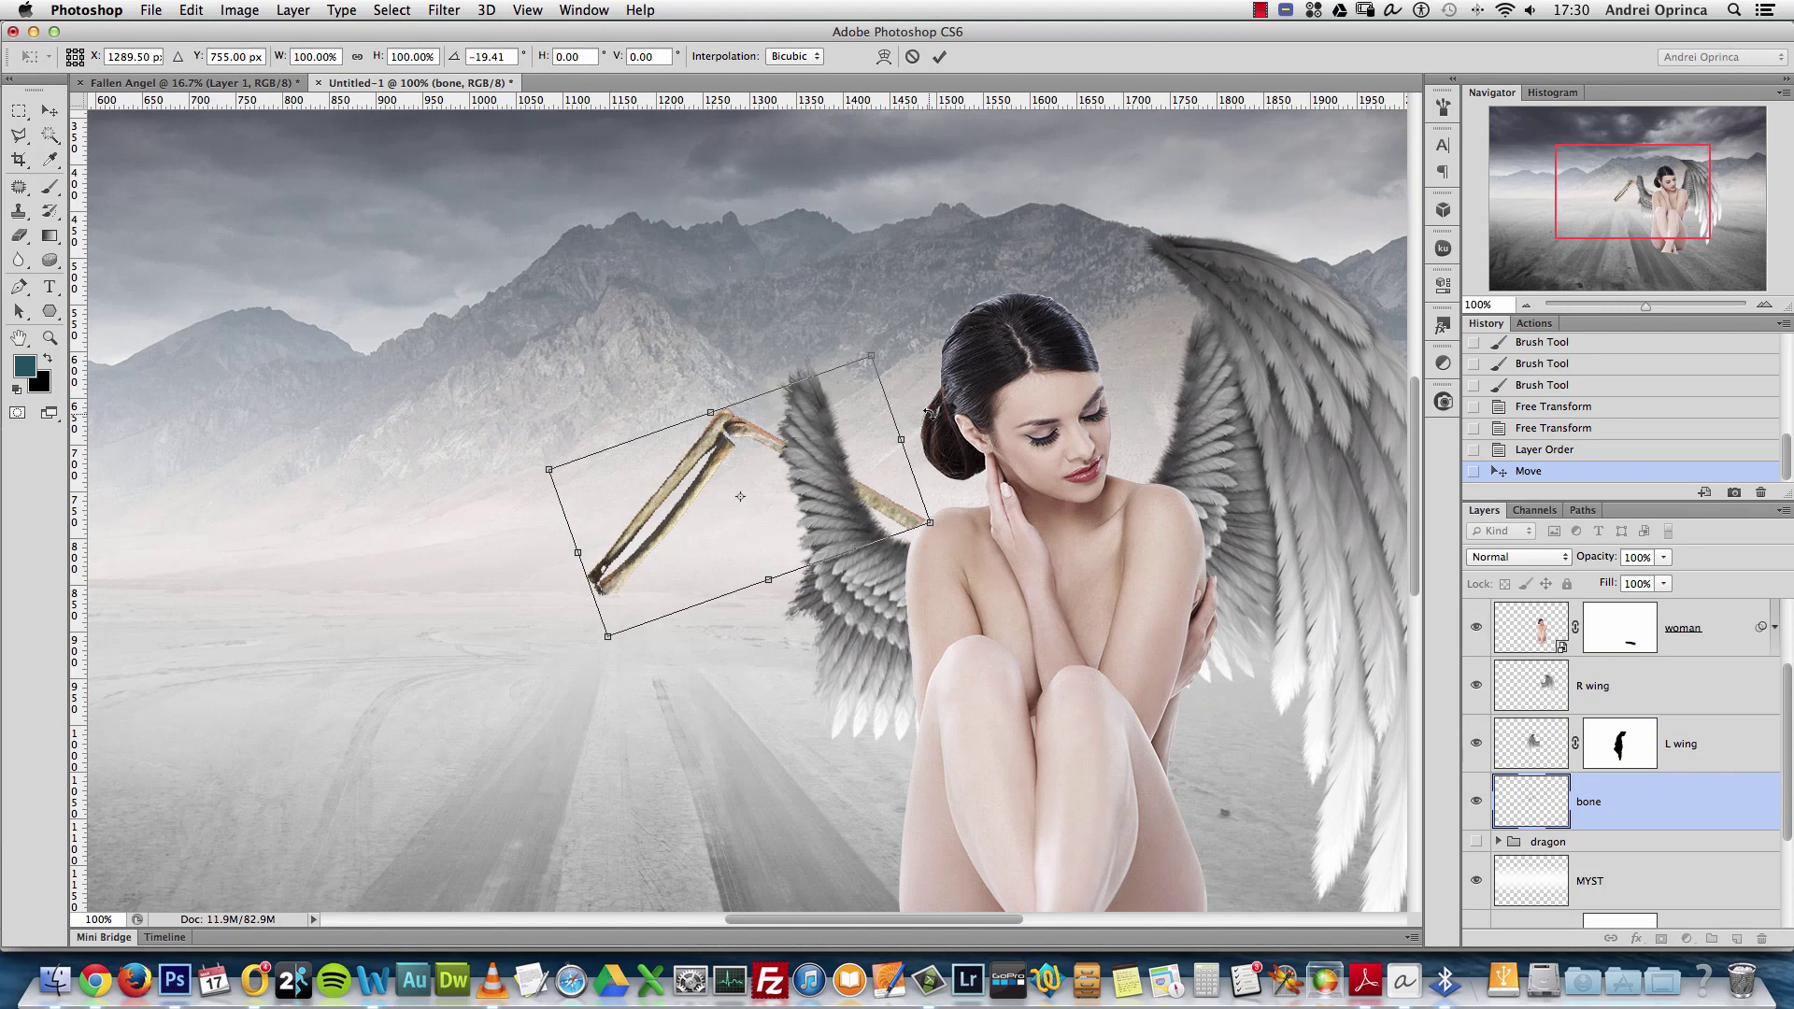
pyautogui.press('Return')
pyautogui.moveTo(899, 488)
pyautogui.mouseDown()
pyautogui.moveTo(918, 537)
pyautogui.moveTo(915, 506)
pyautogui.mouseUp()
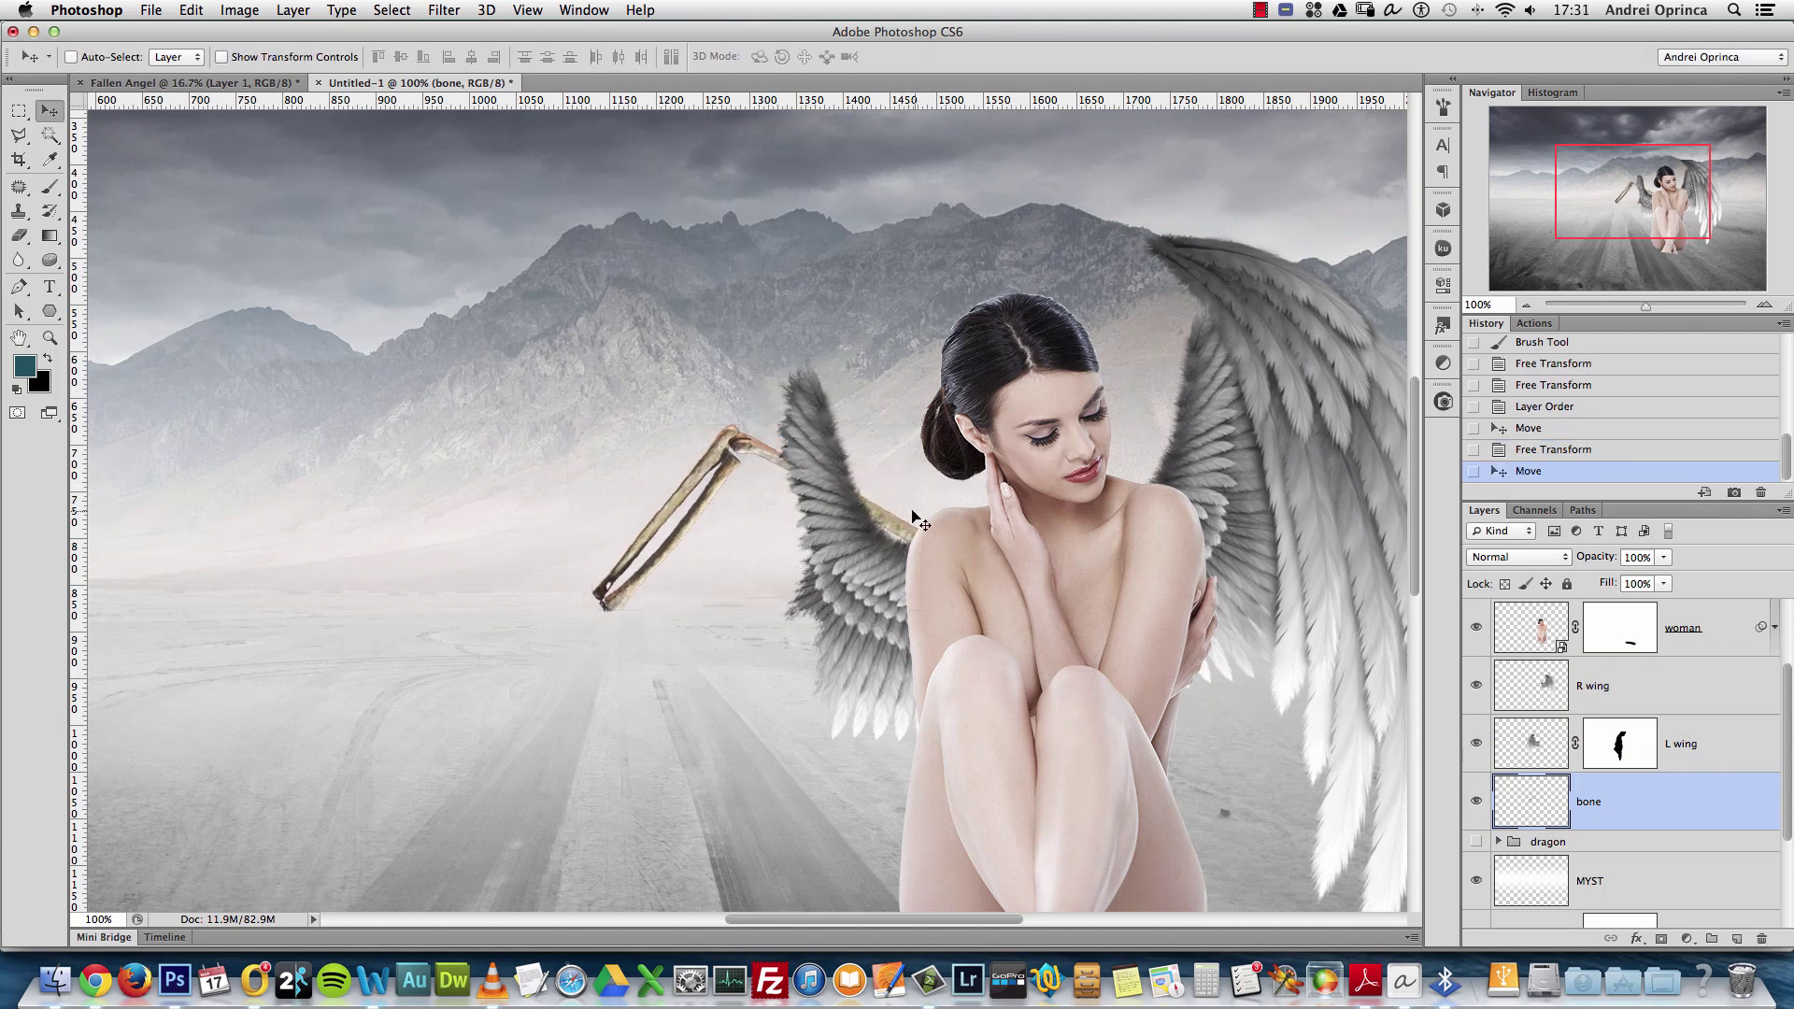
pyautogui.hotkey('ctrl', 't')
pyautogui.moveTo(980, 413)
pyautogui.mouseDown()
pyautogui.moveTo(974, 458)
pyautogui.moveTo(976, 430)
pyautogui.mouseUp()
pyautogui.press('Return')
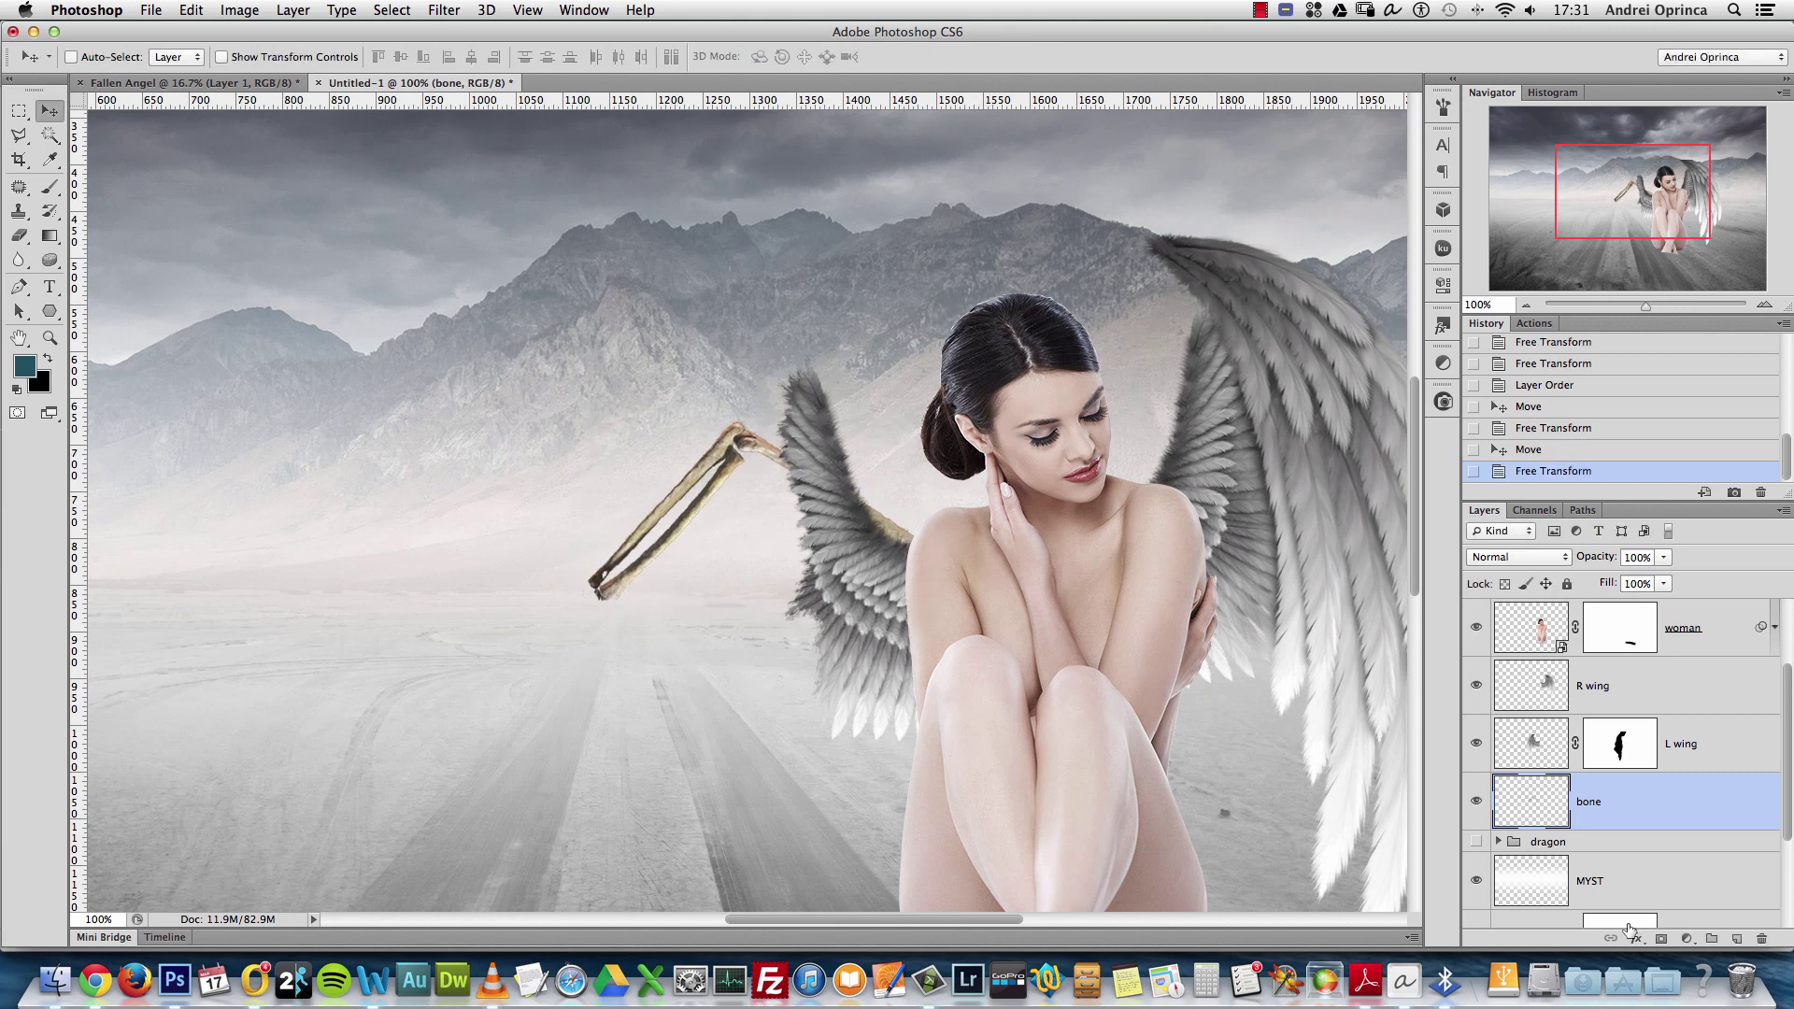
# Add a layer mask to the bone layer and paint out the upper bone's shoulder end and the forearm bones' lower ends with the 39 px splatter brush
pyautogui.click(1662, 939)
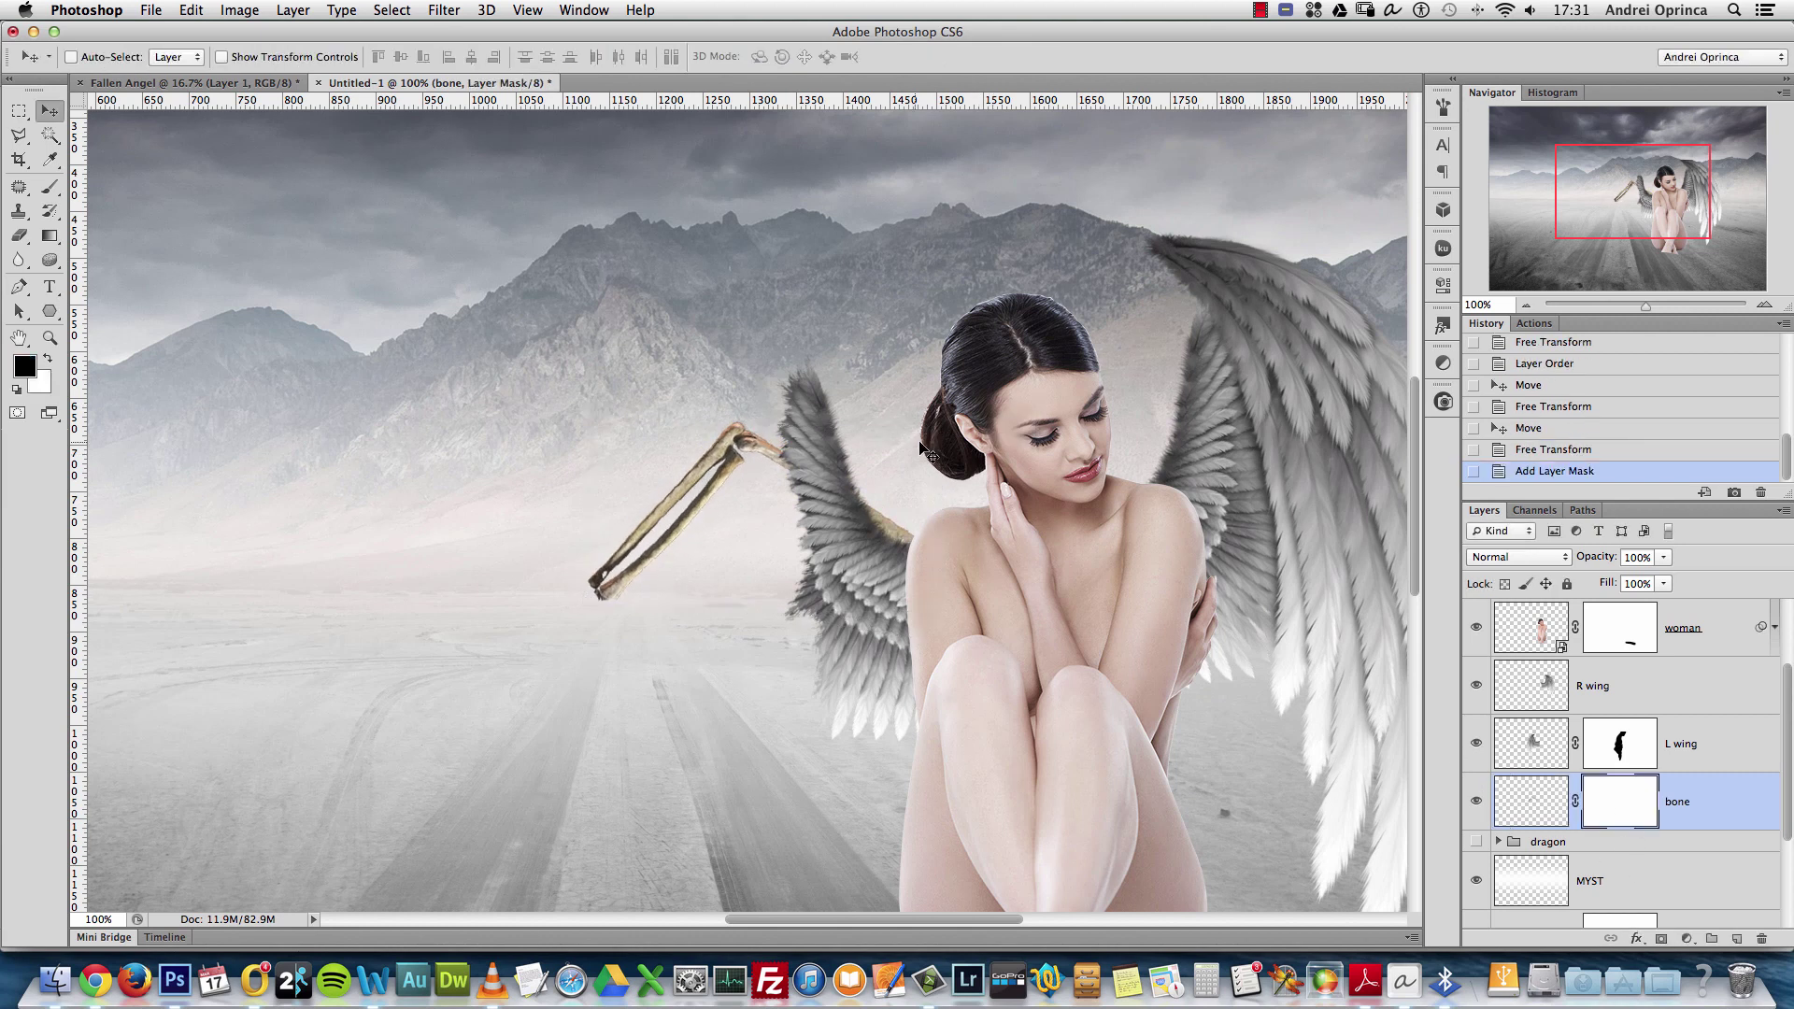
pyautogui.press('b')
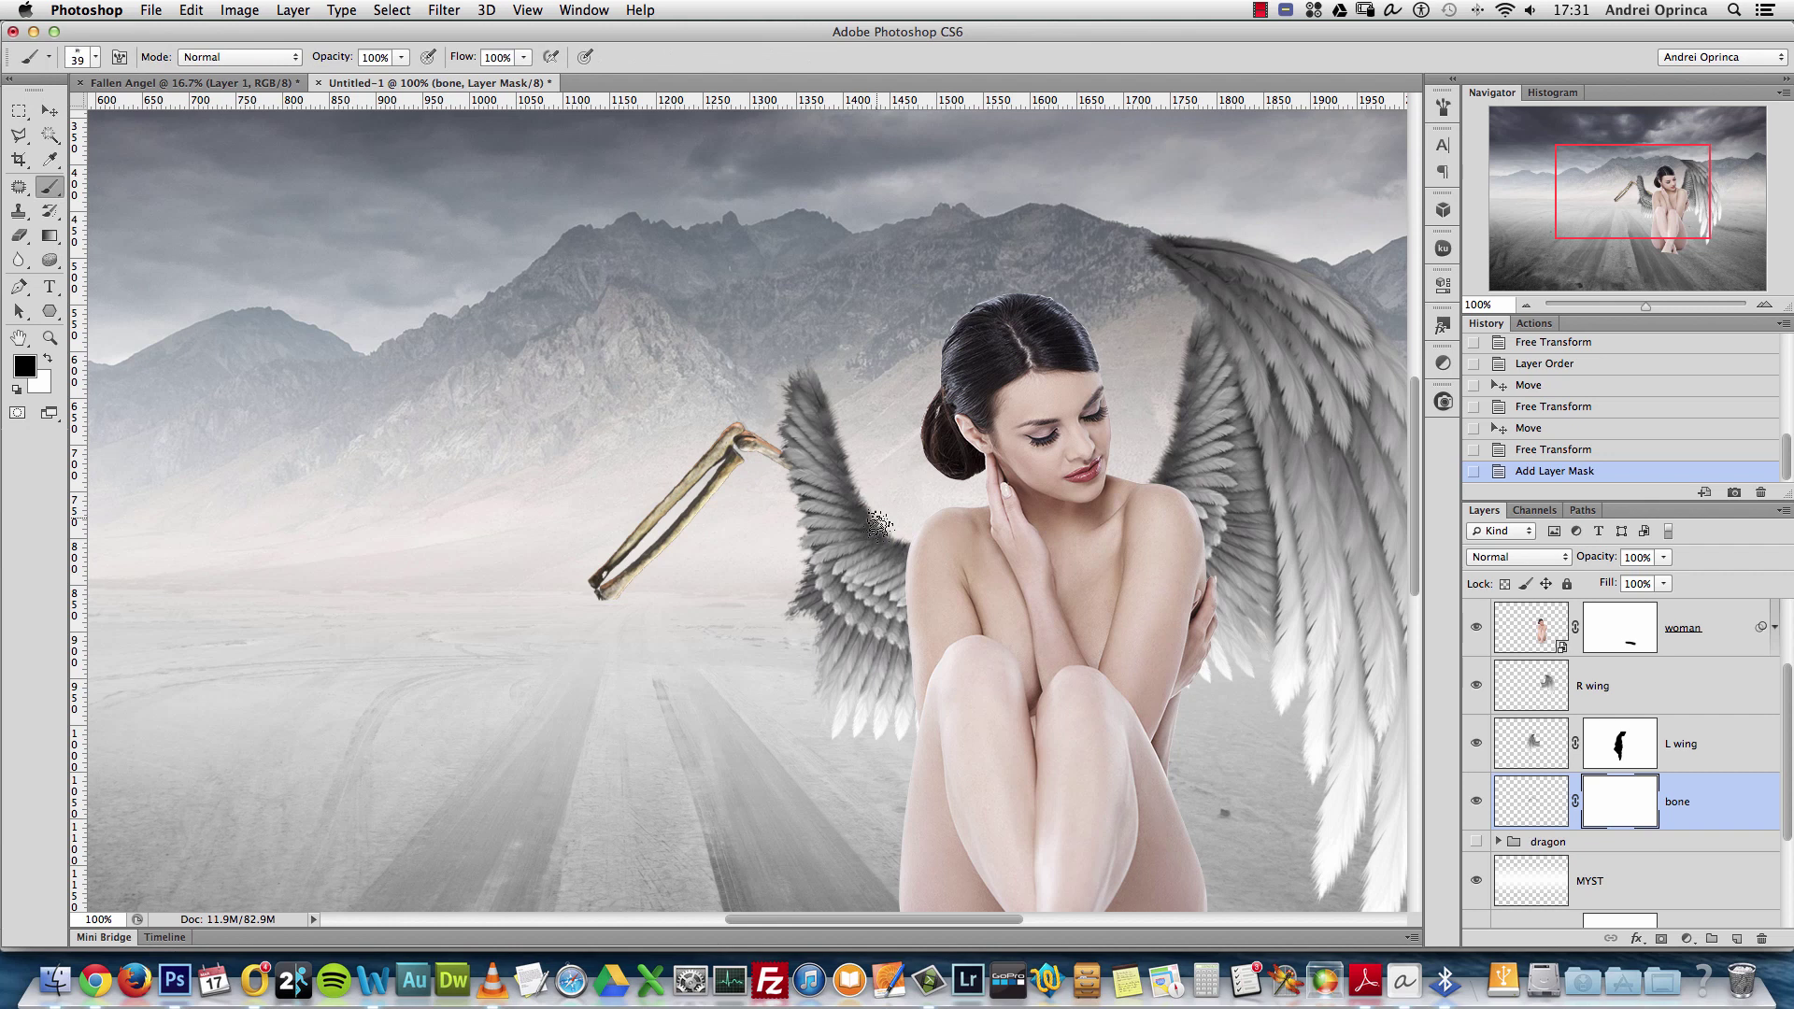
pyautogui.moveTo(878, 525); pyautogui.dragTo(861, 522)
pyautogui.click(552, 603)
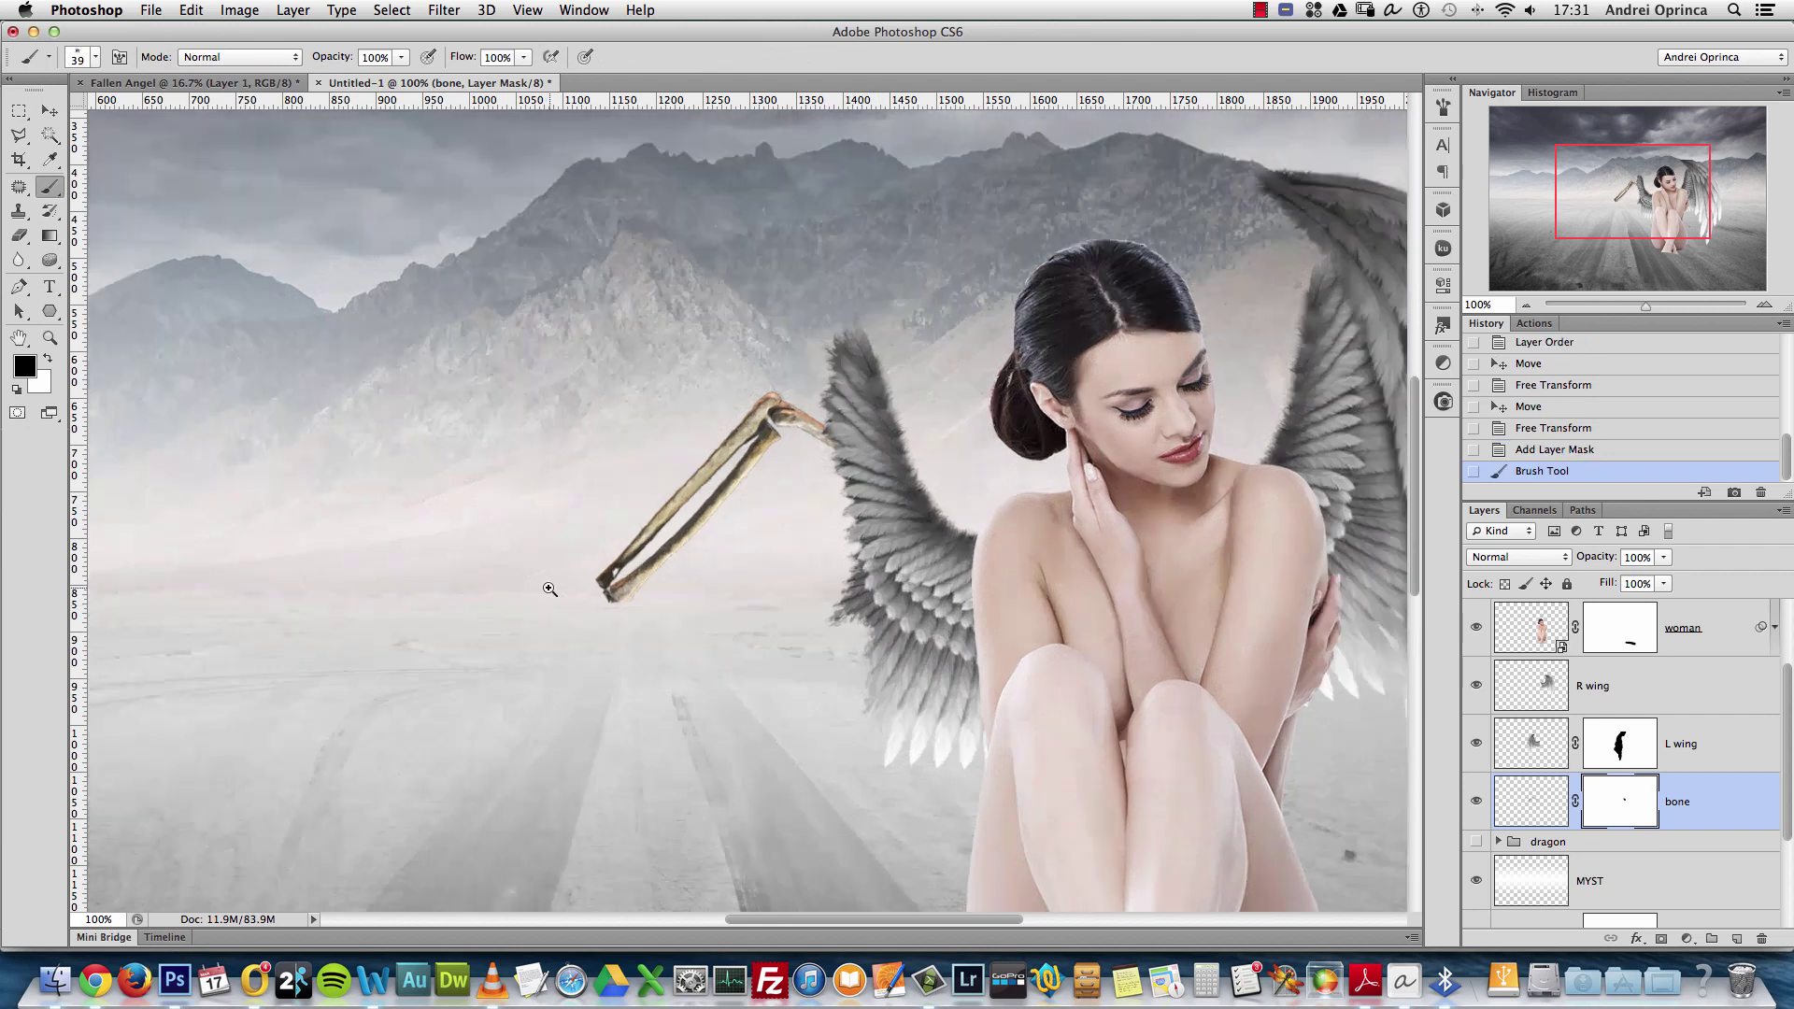
pyautogui.moveTo(769, 383)
pyautogui.mouseDown()
pyautogui.moveTo(729, 495)
pyautogui.moveTo(649, 548)
pyautogui.moveTo(687, 615)
pyautogui.moveTo(761, 513)
pyautogui.moveTo(710, 541)
pyautogui.moveTo(696, 509)
pyautogui.mouseUp()
pyautogui.moveTo(696, 510)
pyautogui.mouseDown()
pyautogui.moveTo(707, 443)
pyautogui.moveTo(710, 477)
pyautogui.moveTo(795, 499)
pyautogui.moveTo(709, 478)
pyautogui.moveTo(735, 445)
pyautogui.moveTo(748, 498)
pyautogui.moveTo(771, 340)
pyautogui.moveTo(794, 395)
pyautogui.moveTo(750, 458)
pyautogui.moveTo(838, 490)
pyautogui.moveTo(808, 471)
pyautogui.moveTo(840, 451)
pyautogui.moveTo(811, 482)
pyautogui.mouseUp()
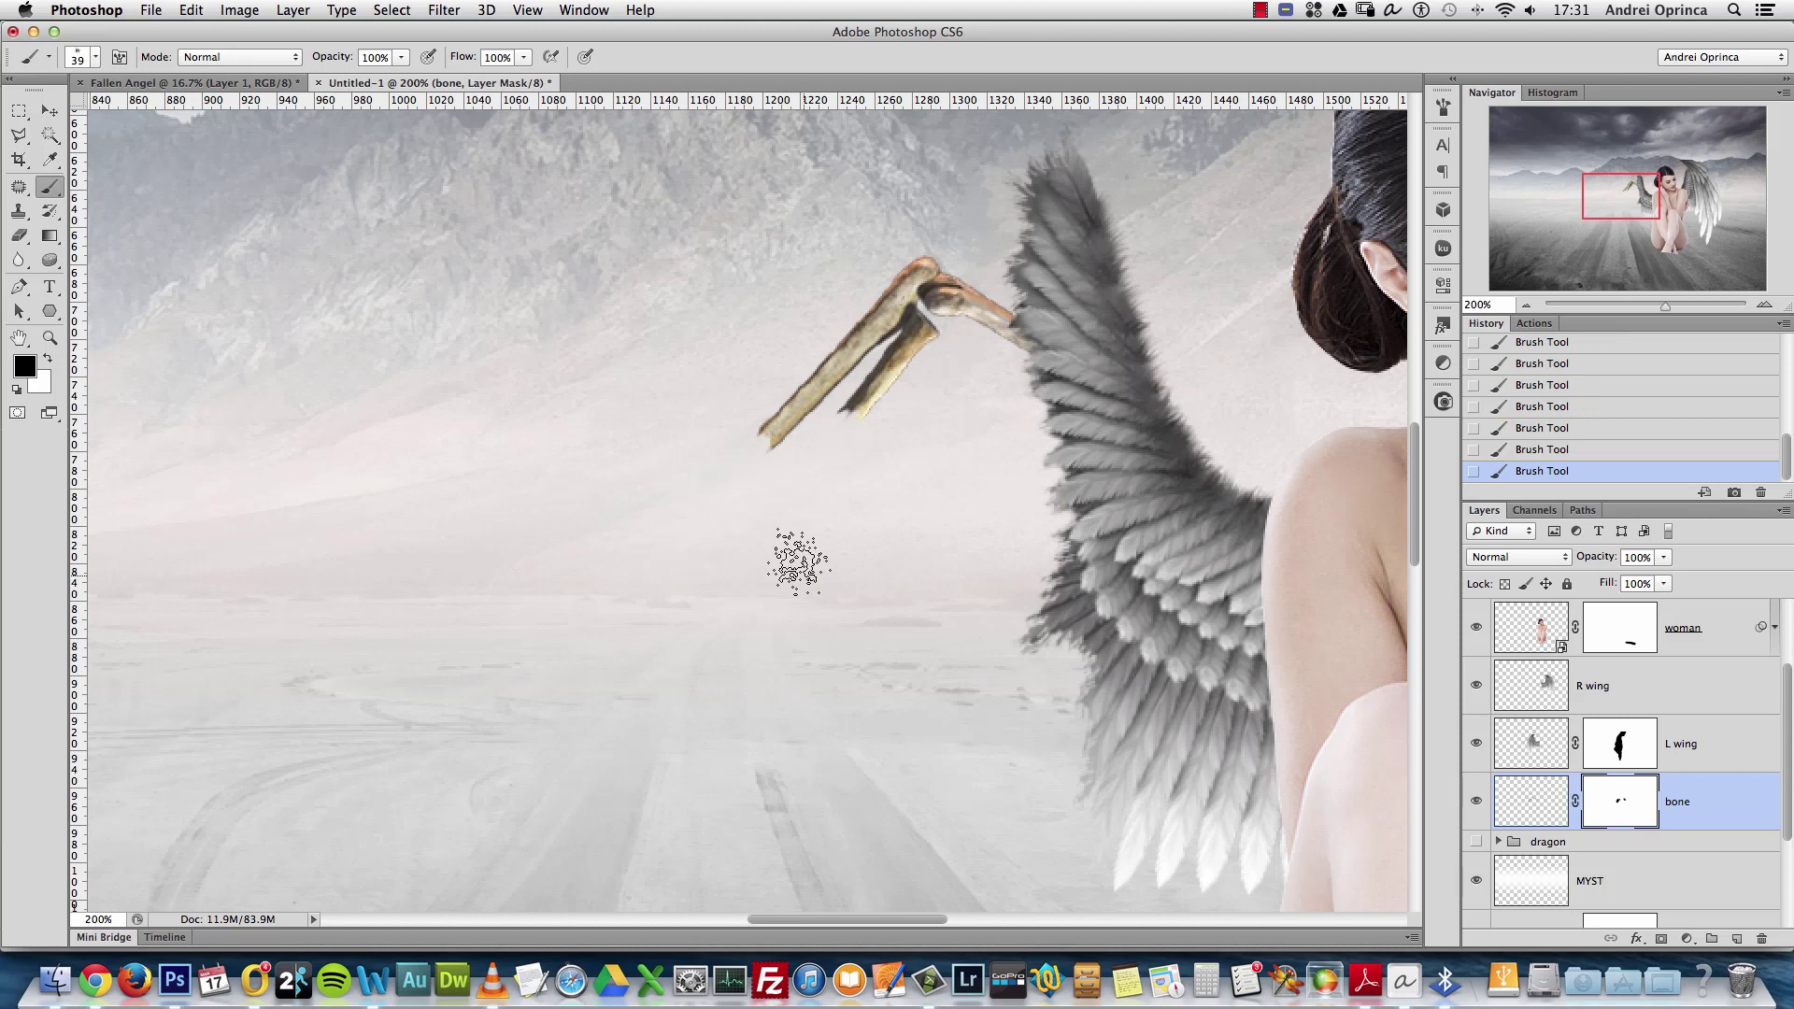
pyautogui.click(26, 136)
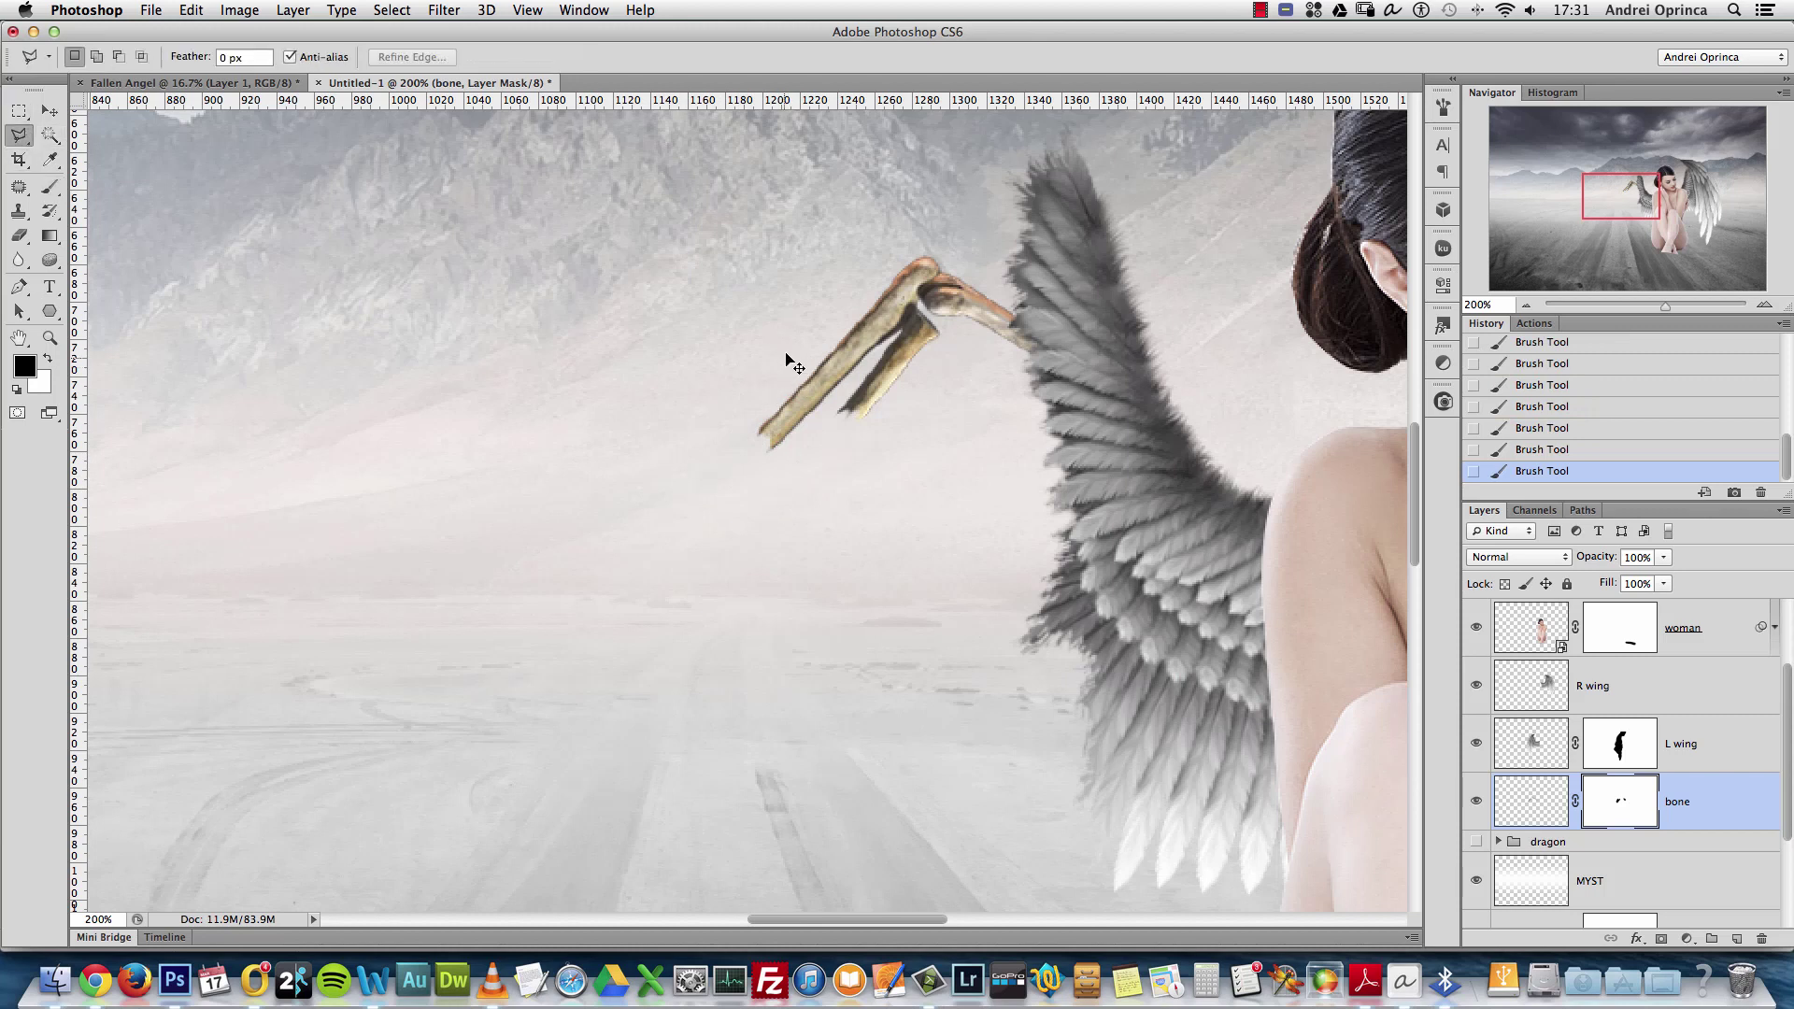
pyautogui.scroll(2, 793, 369)
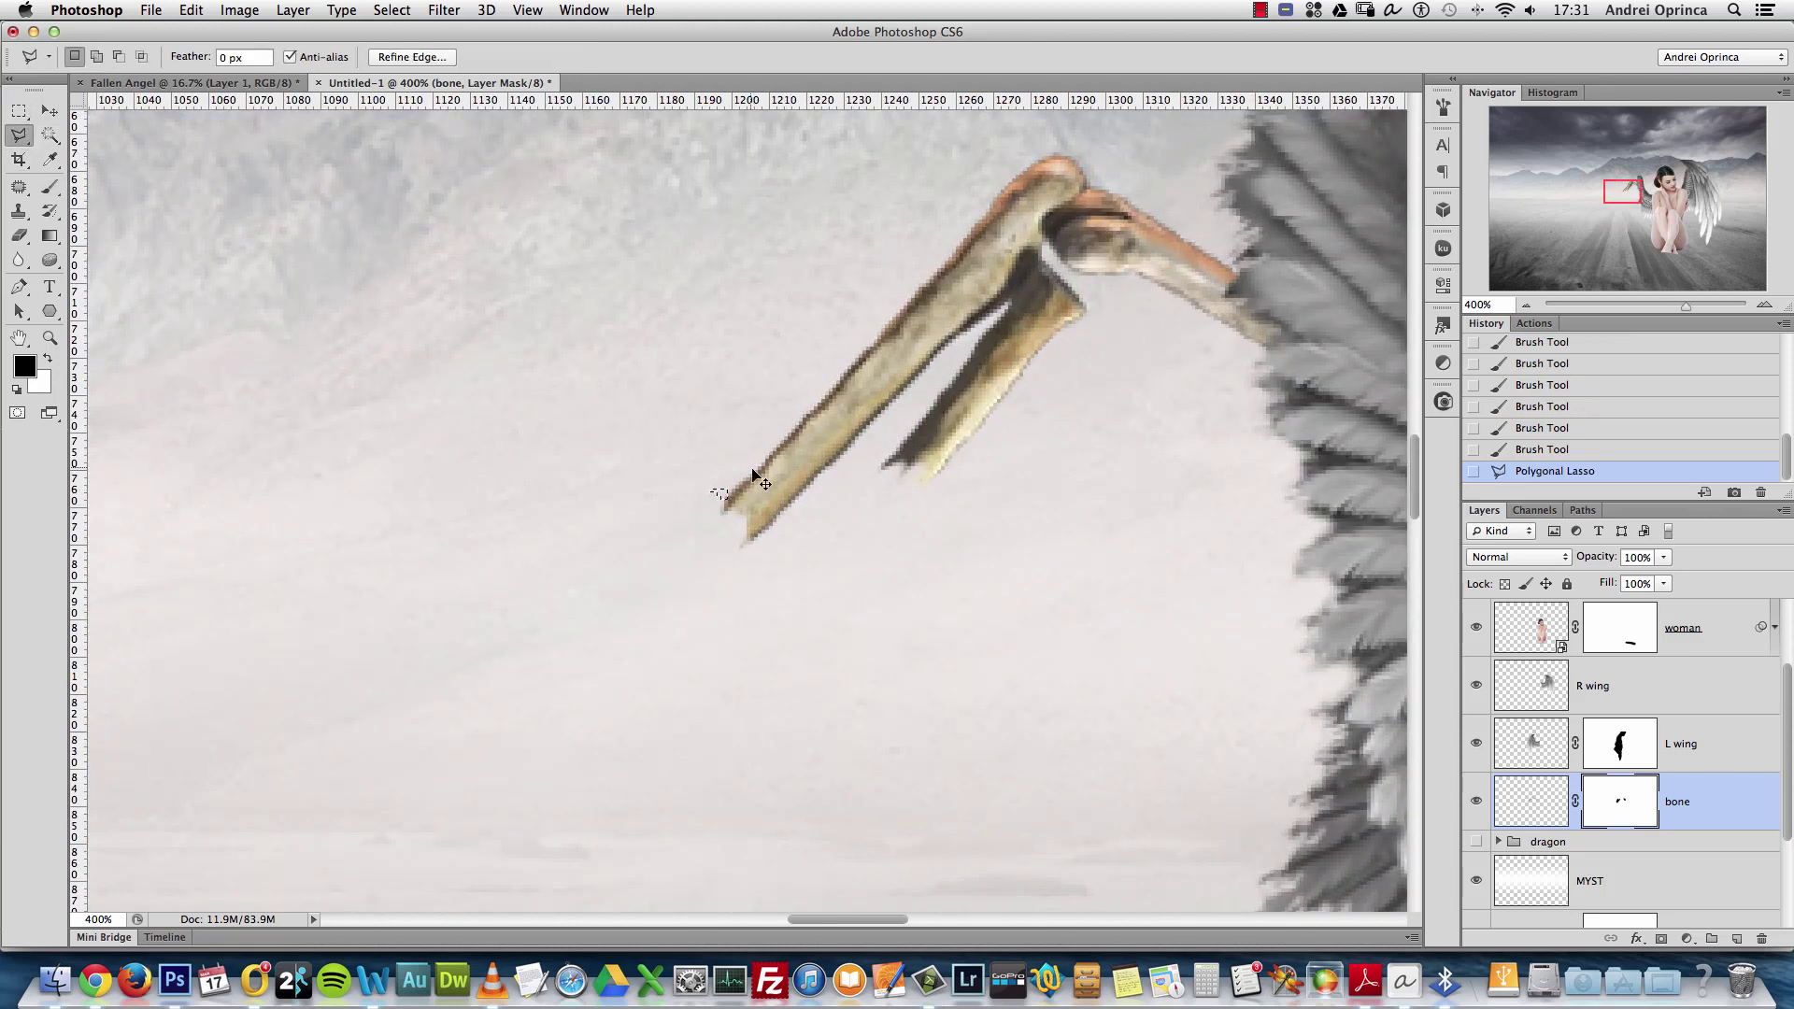
pyautogui.press('super+d')
# Outline a jagged area around the longer forearm bone's tip with the Lasso and fill it with black on the bone layer's mask
pyautogui.click(22, 137)
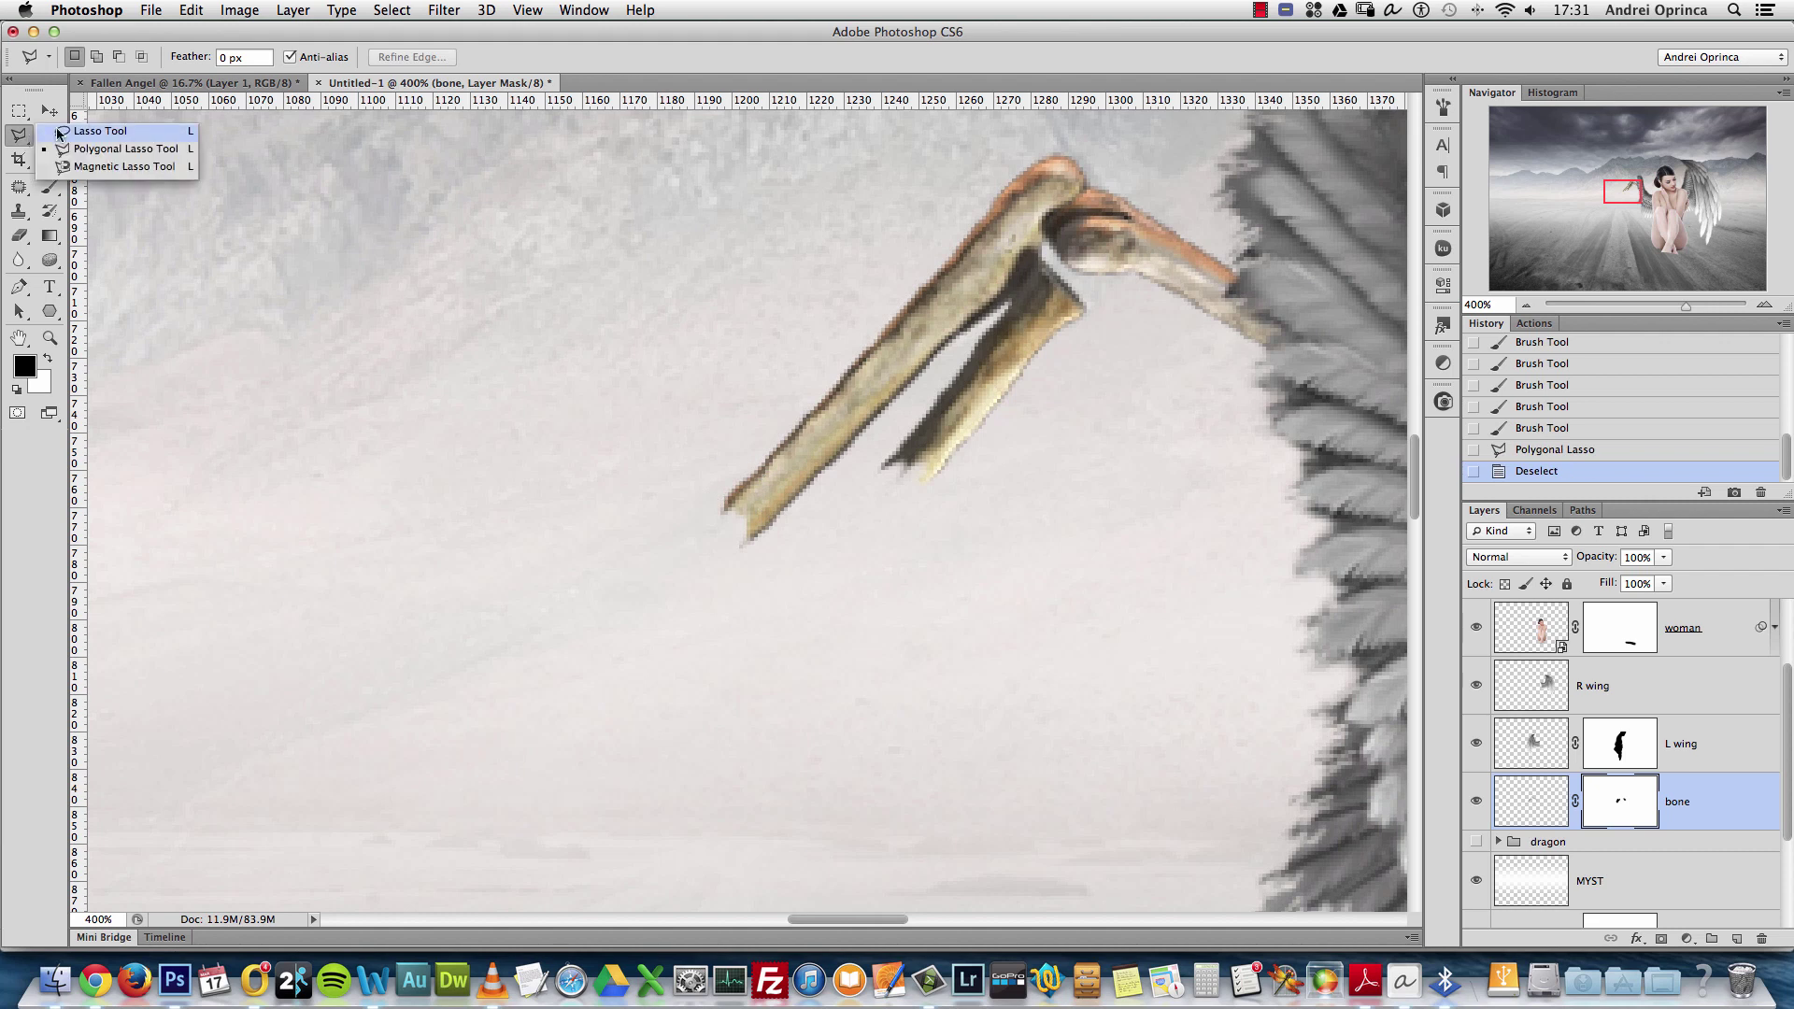
pyautogui.click(105, 133)
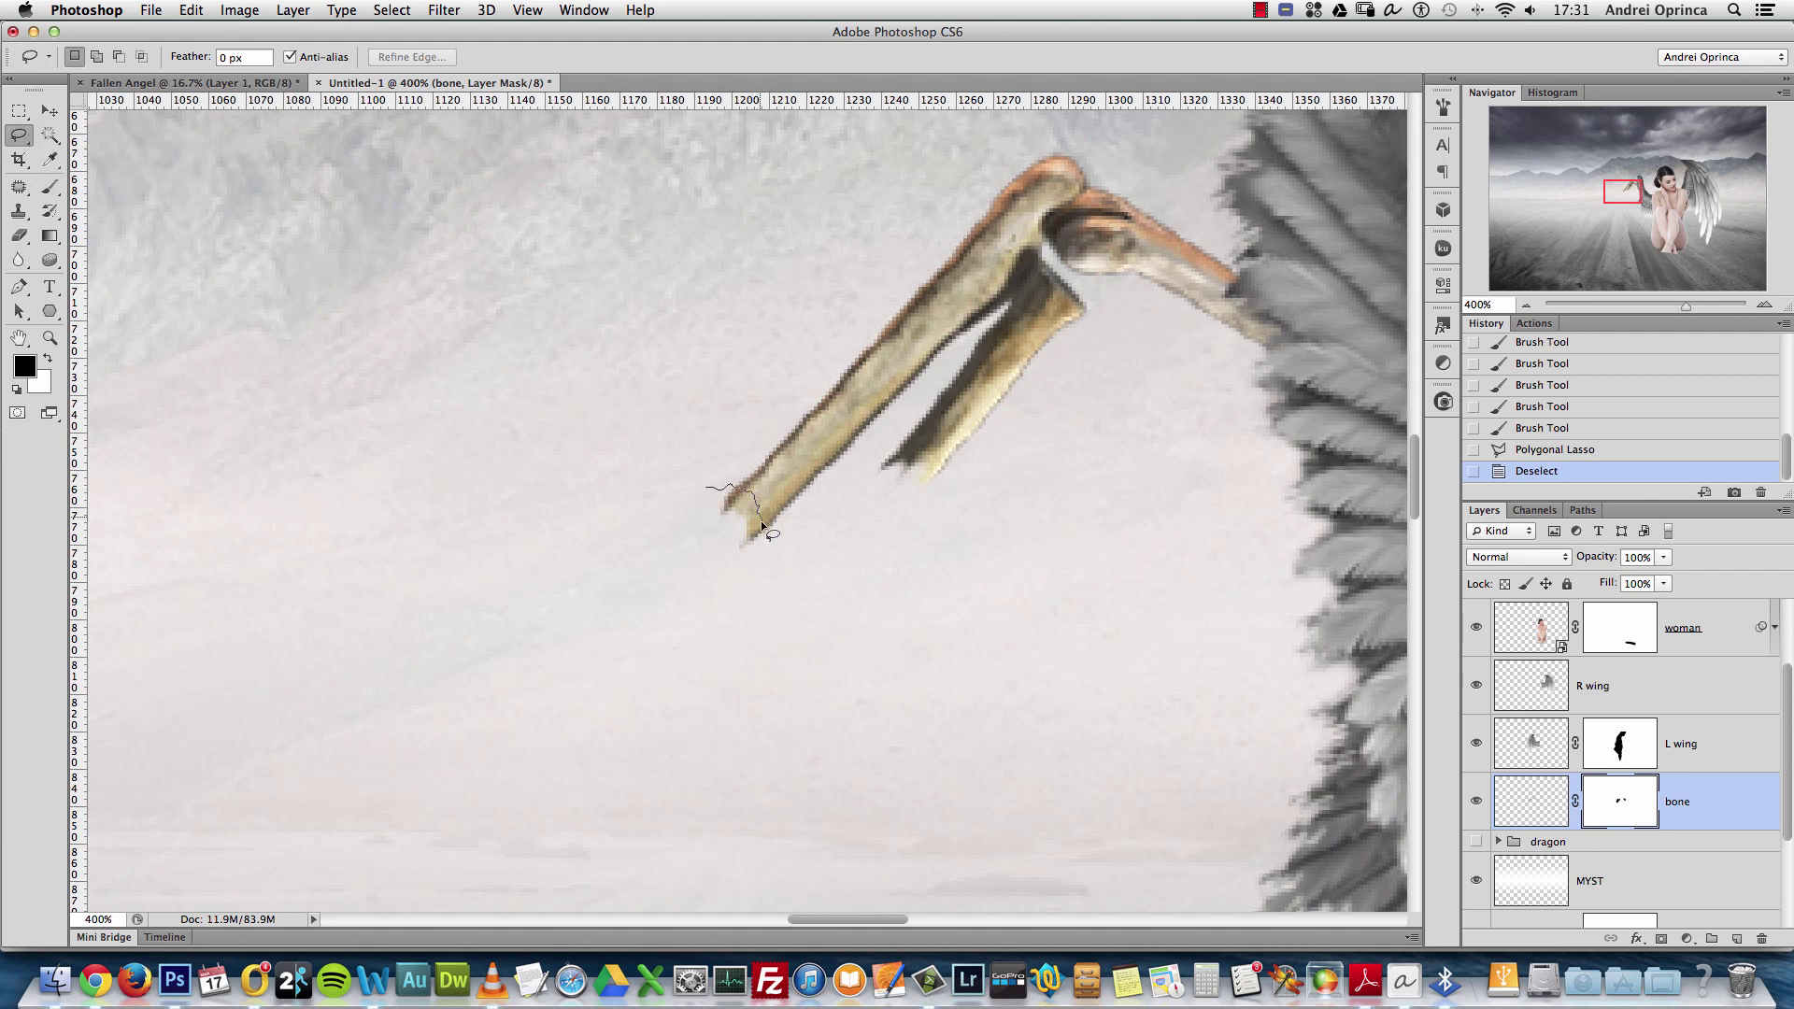
pyautogui.moveTo(691, 526); pyautogui.dragTo(694, 469)
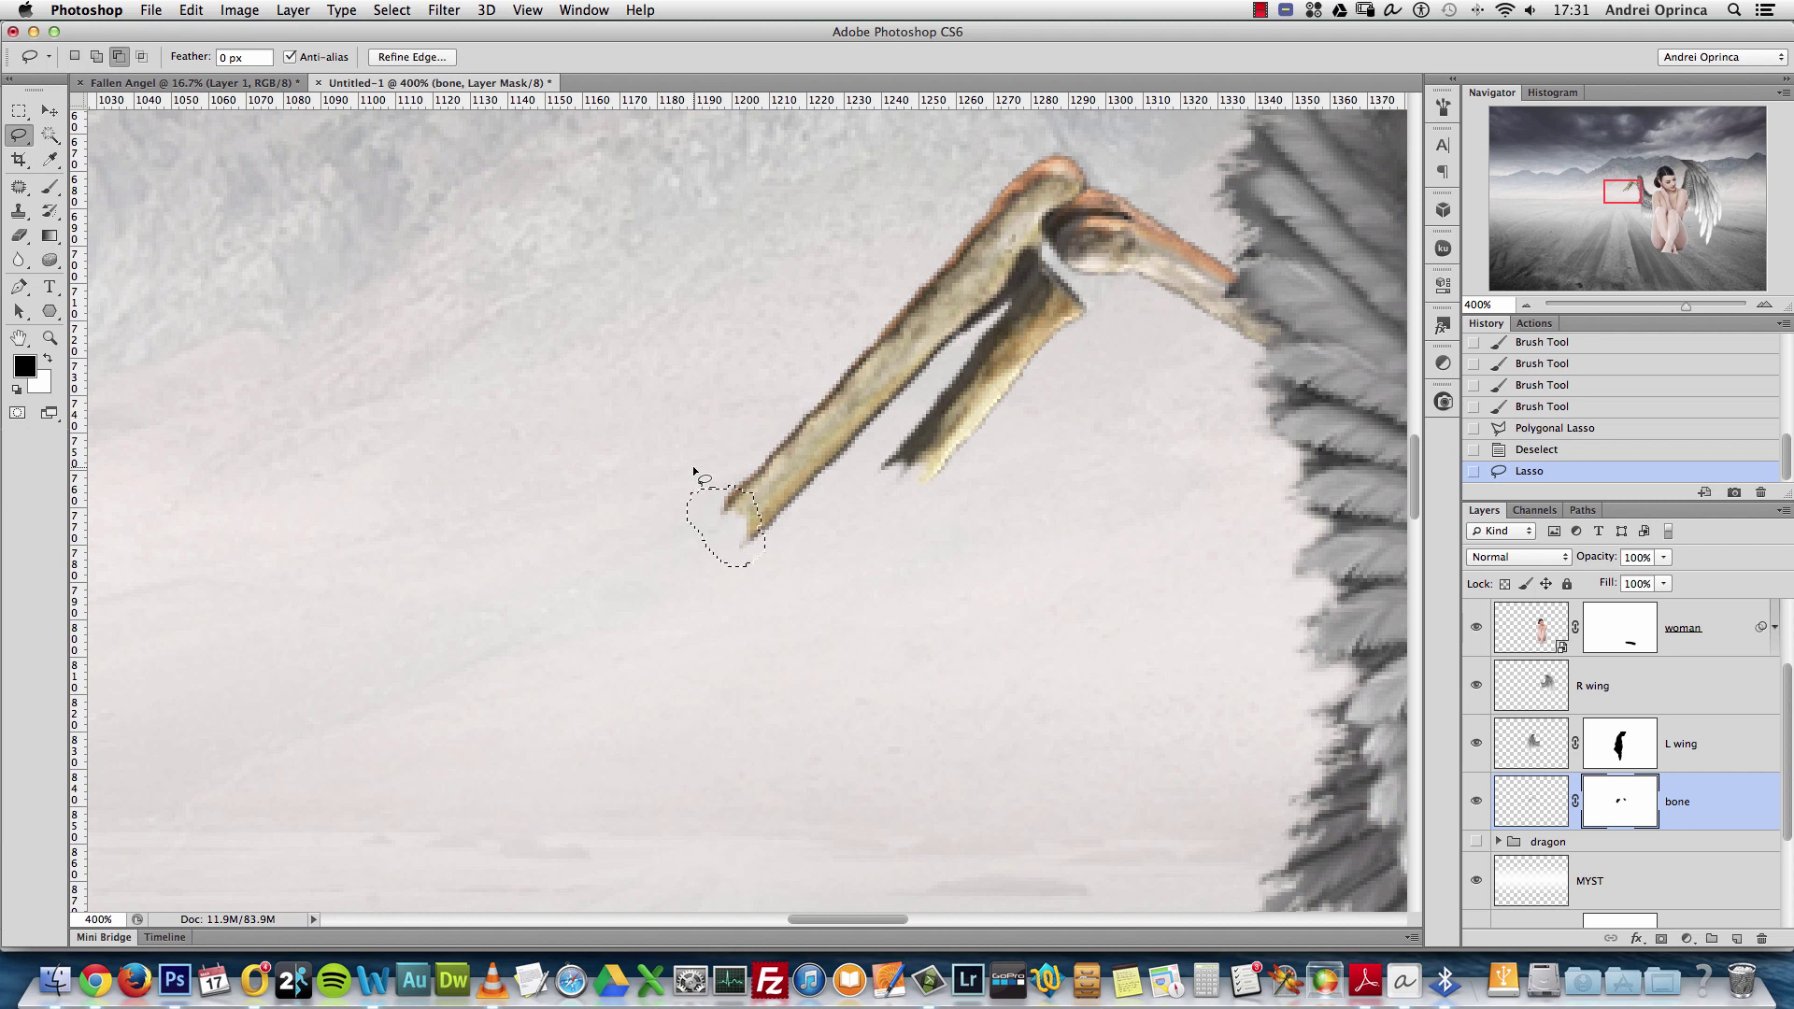
pyautogui.hotkey('alt', 'BackSpace')
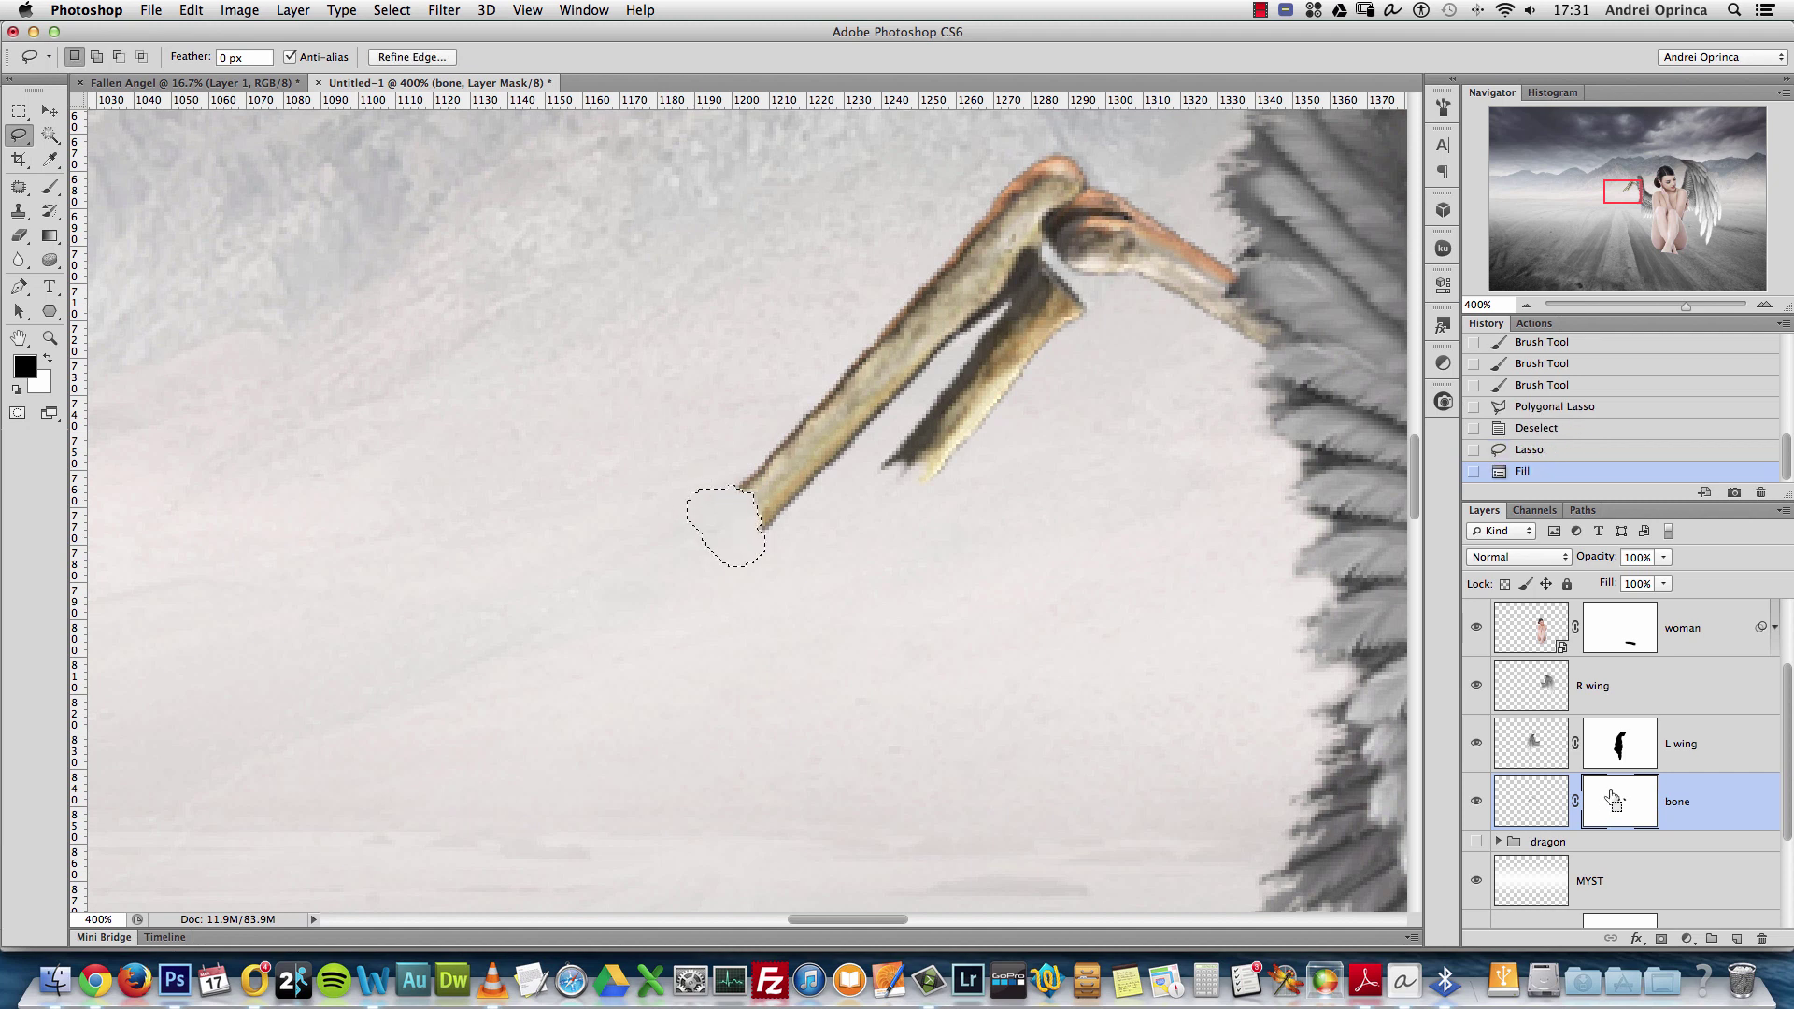
pyautogui.press('super+d')
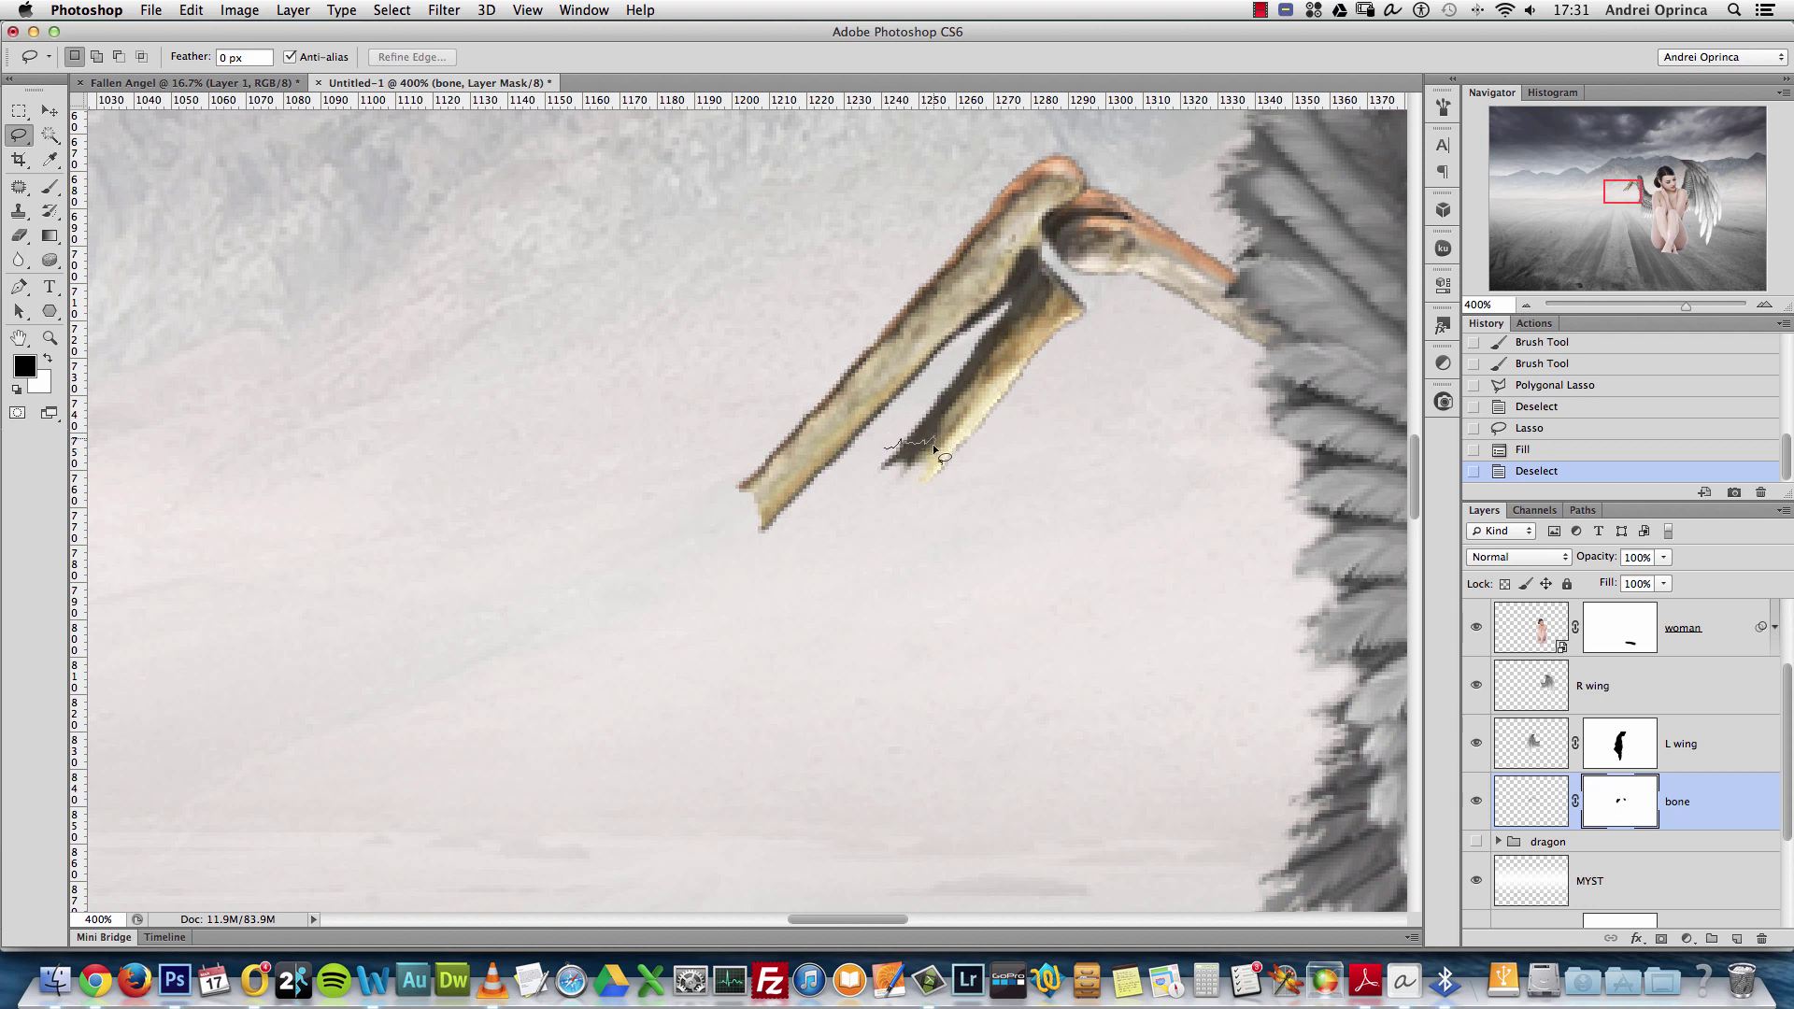
# Lasso a jagged area around the shorter forearm bone's broken end and fill it with black on the bone mask
pyautogui.moveTo(952, 479); pyautogui.dragTo(949, 478)
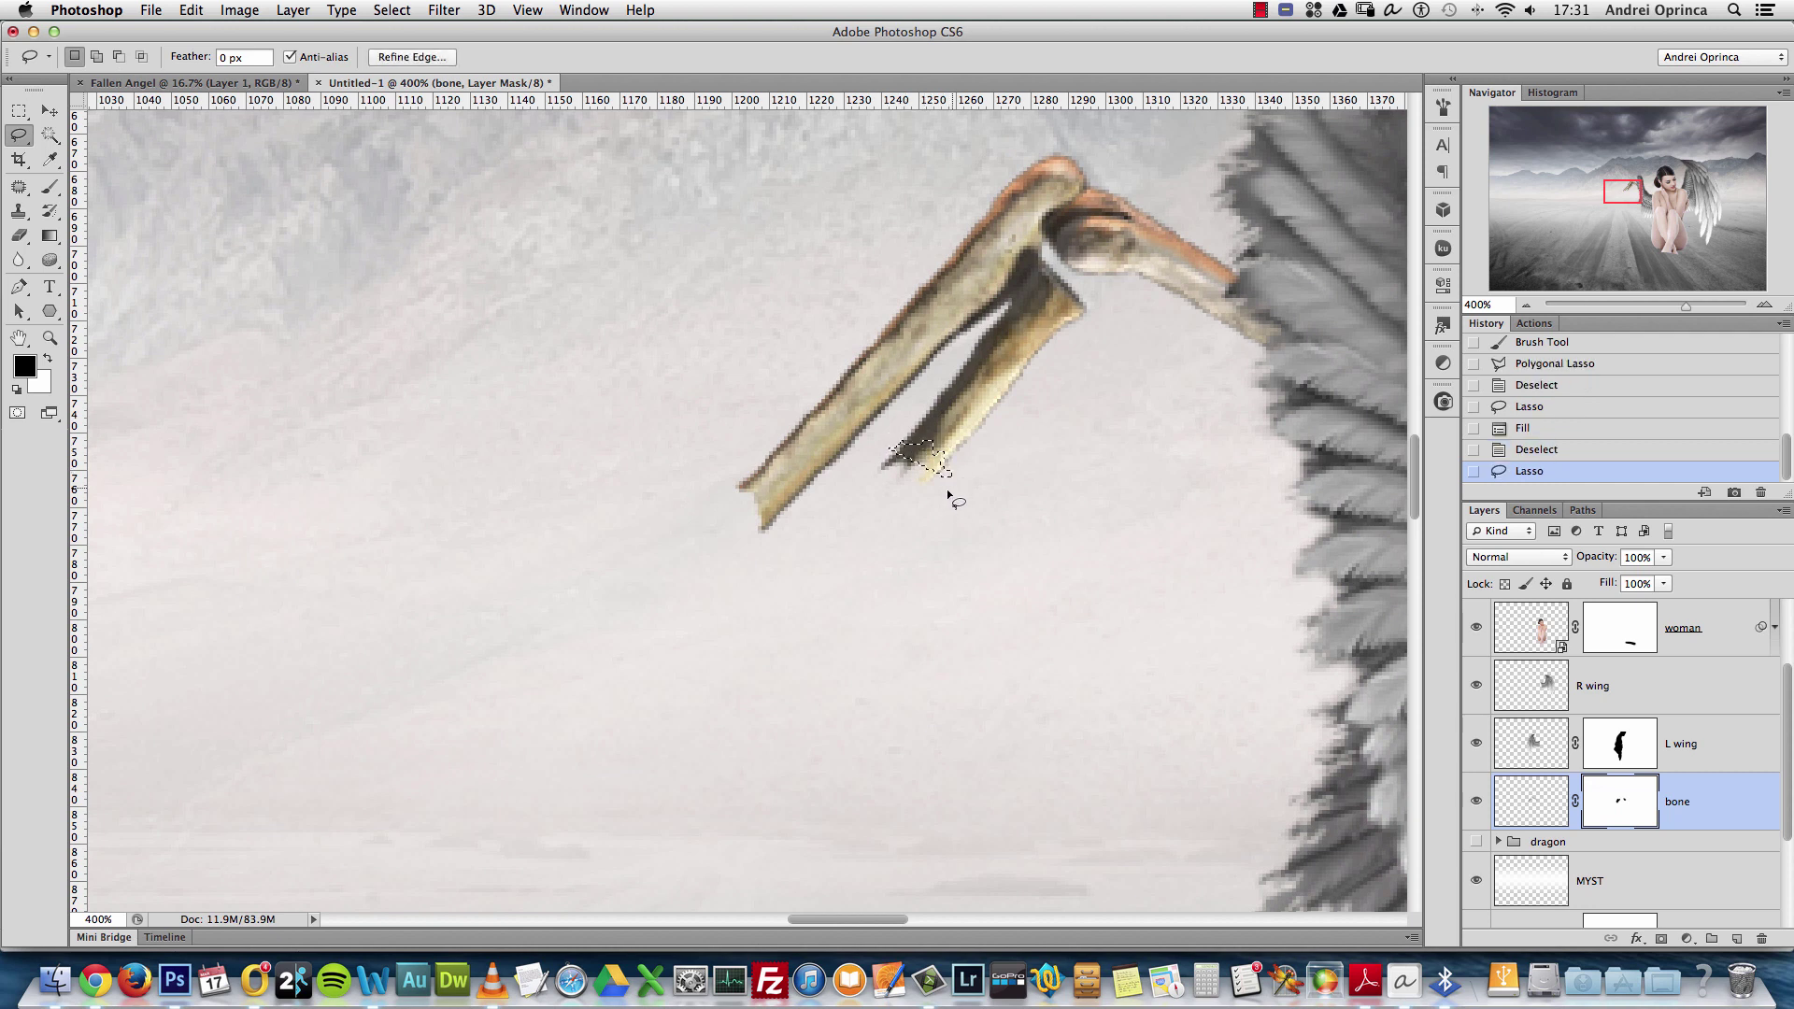
pyautogui.press('super+d')
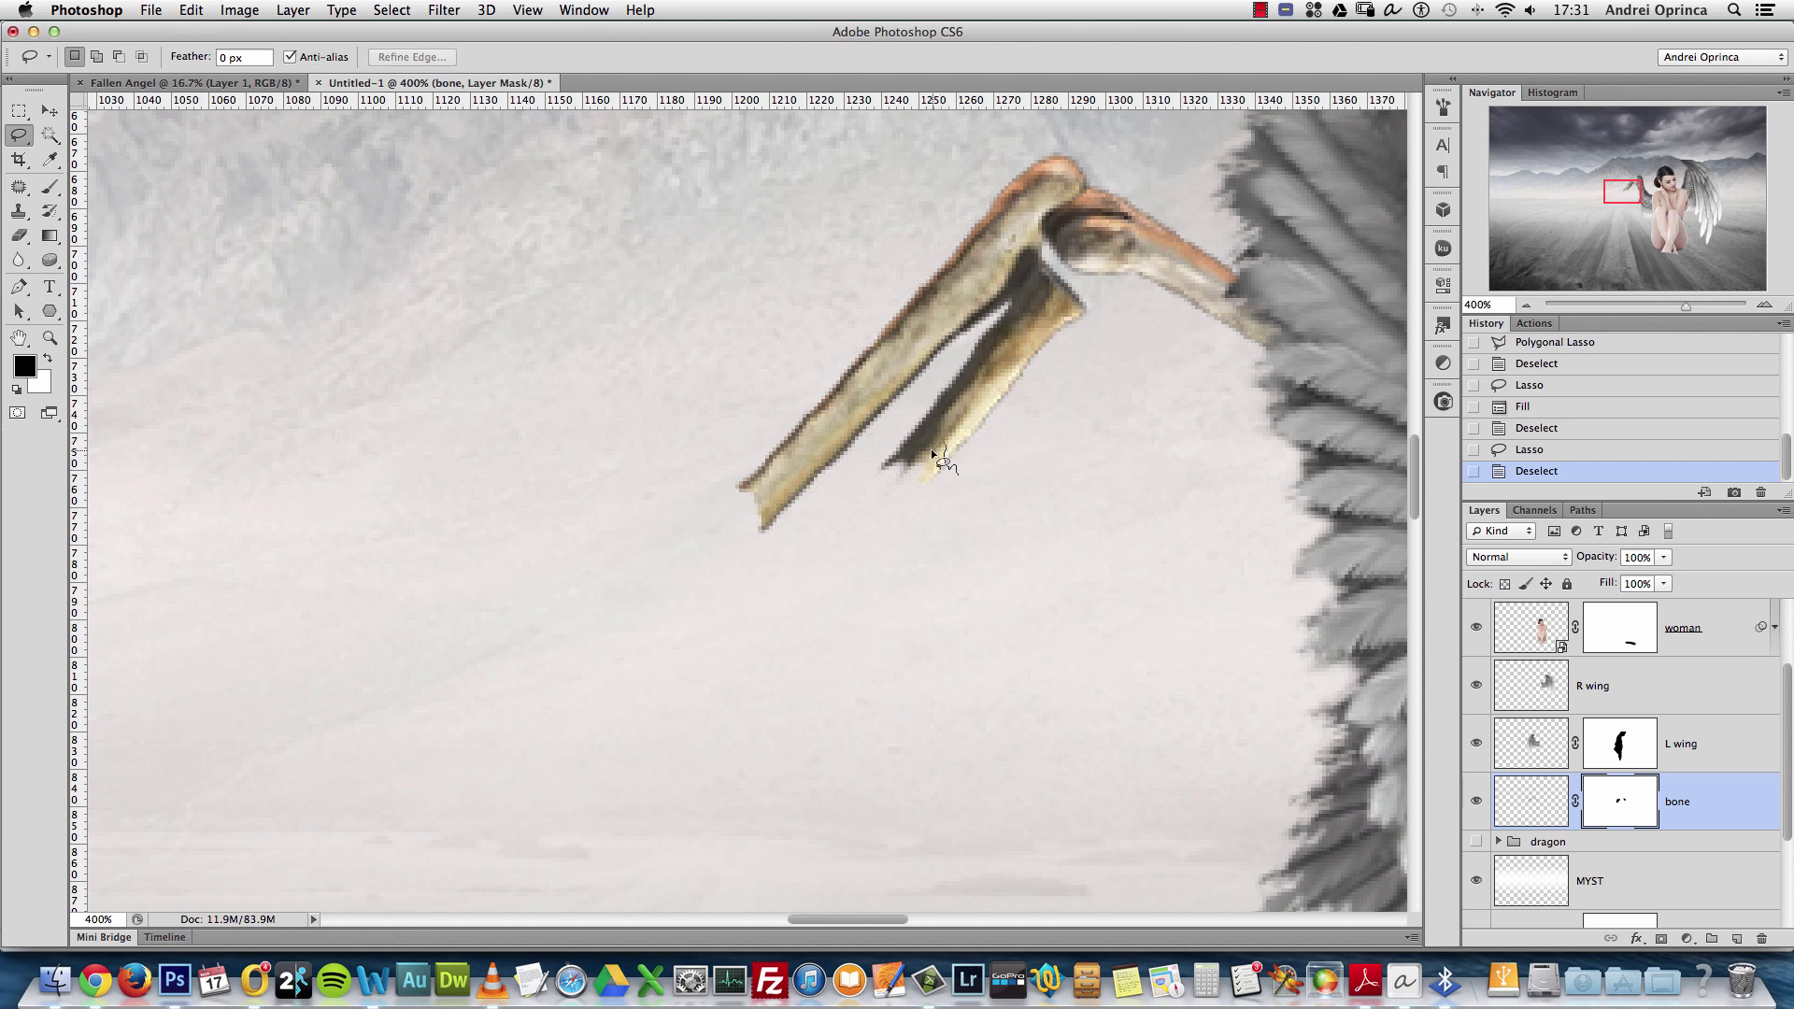
pyautogui.moveTo(919, 446)
pyautogui.mouseDown()
pyautogui.moveTo(865, 478)
pyautogui.moveTo(875, 512)
pyautogui.moveTo(934, 512)
pyautogui.mouseUp()
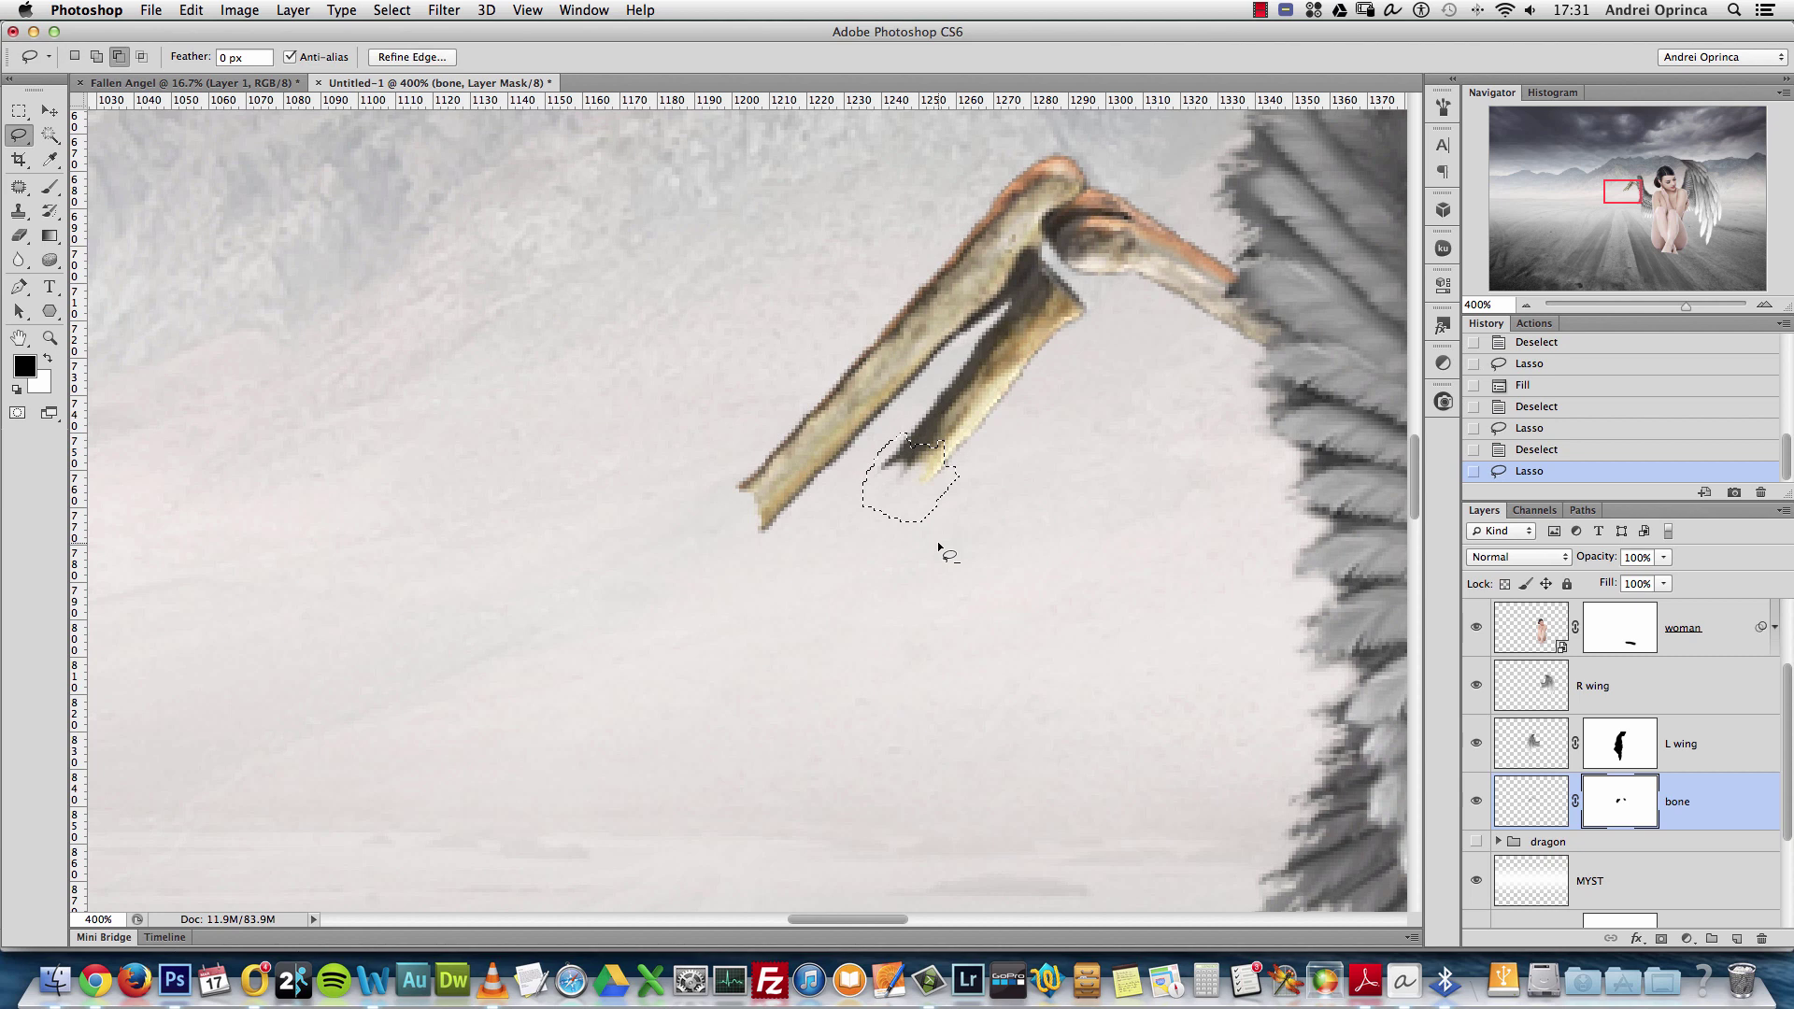
pyautogui.hotkey('alt', 'BackSpace')
pyautogui.press('super+d')
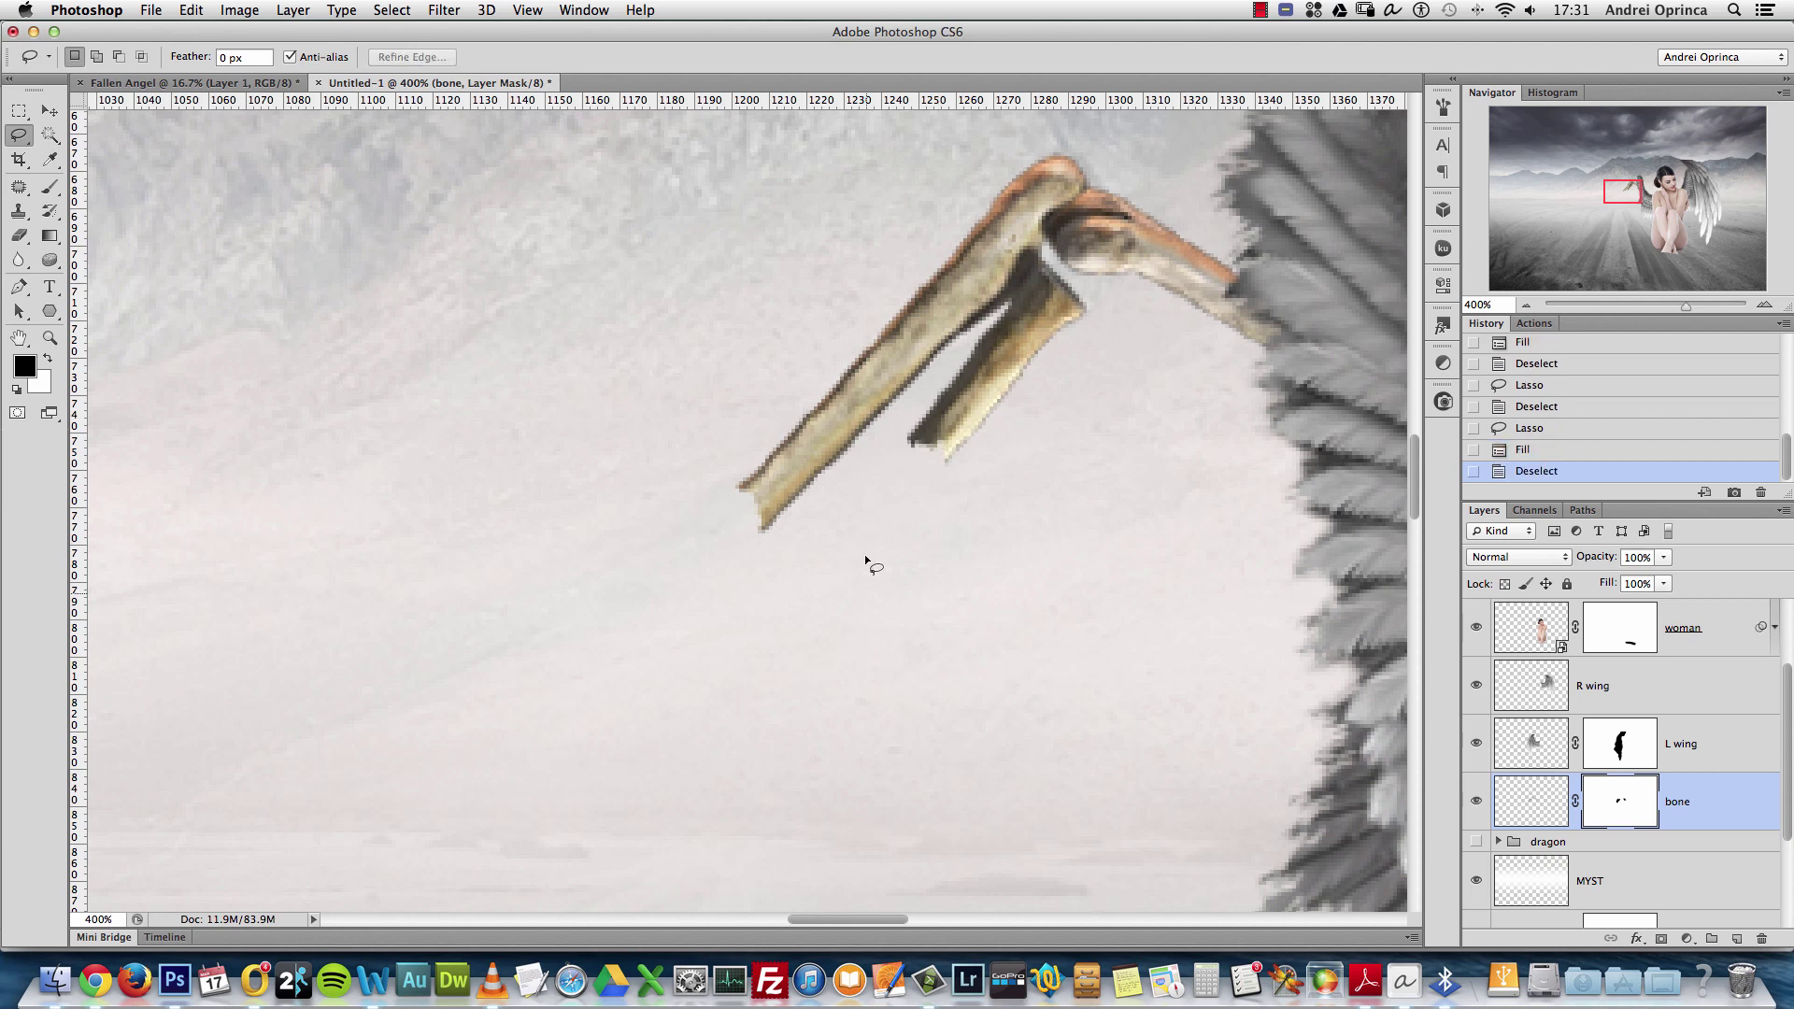
# Recut the longer forearm bone's broken tip with another jagged lasso selection filled with black on the mask
pyautogui.press('super+1')
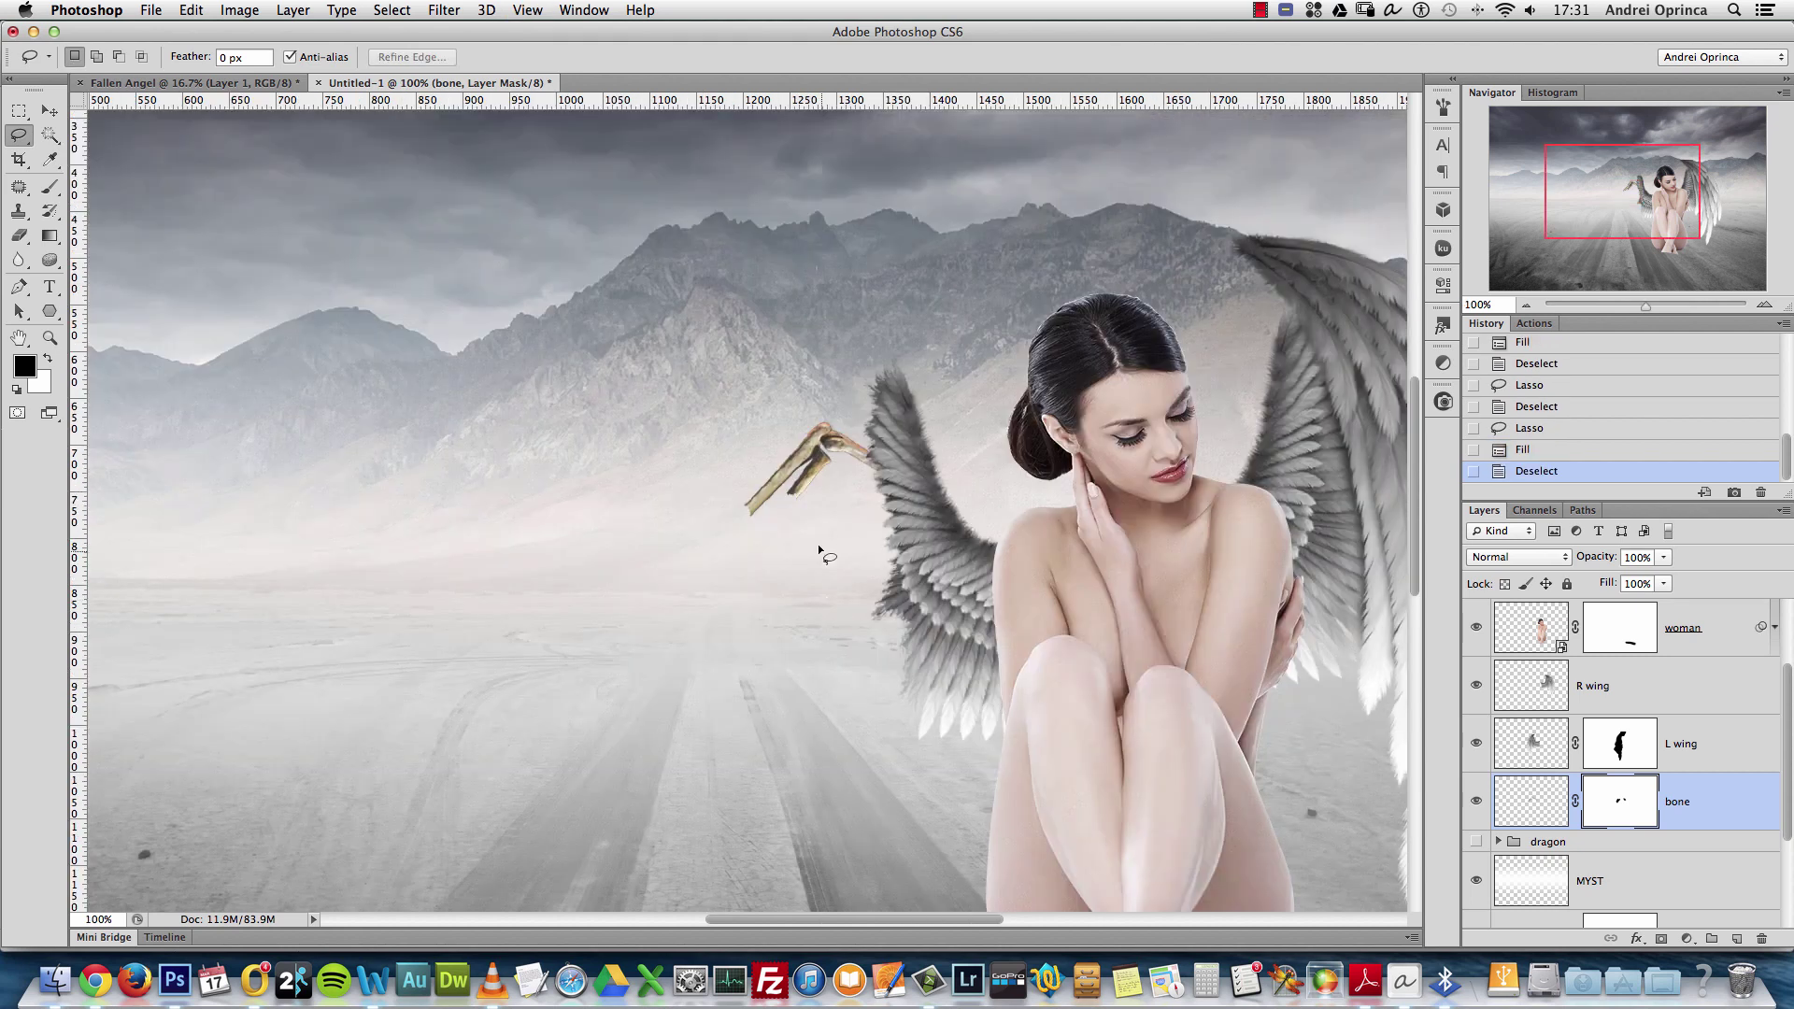
pyautogui.keyDown('super'); pyautogui.click(746, 505); pyautogui.keyUp('super')
pyautogui.keyDown('super'); pyautogui.click(746, 505); pyautogui.keyUp('super')
pyautogui.keyDown('super'); pyautogui.click(747, 509); pyautogui.keyUp('super')
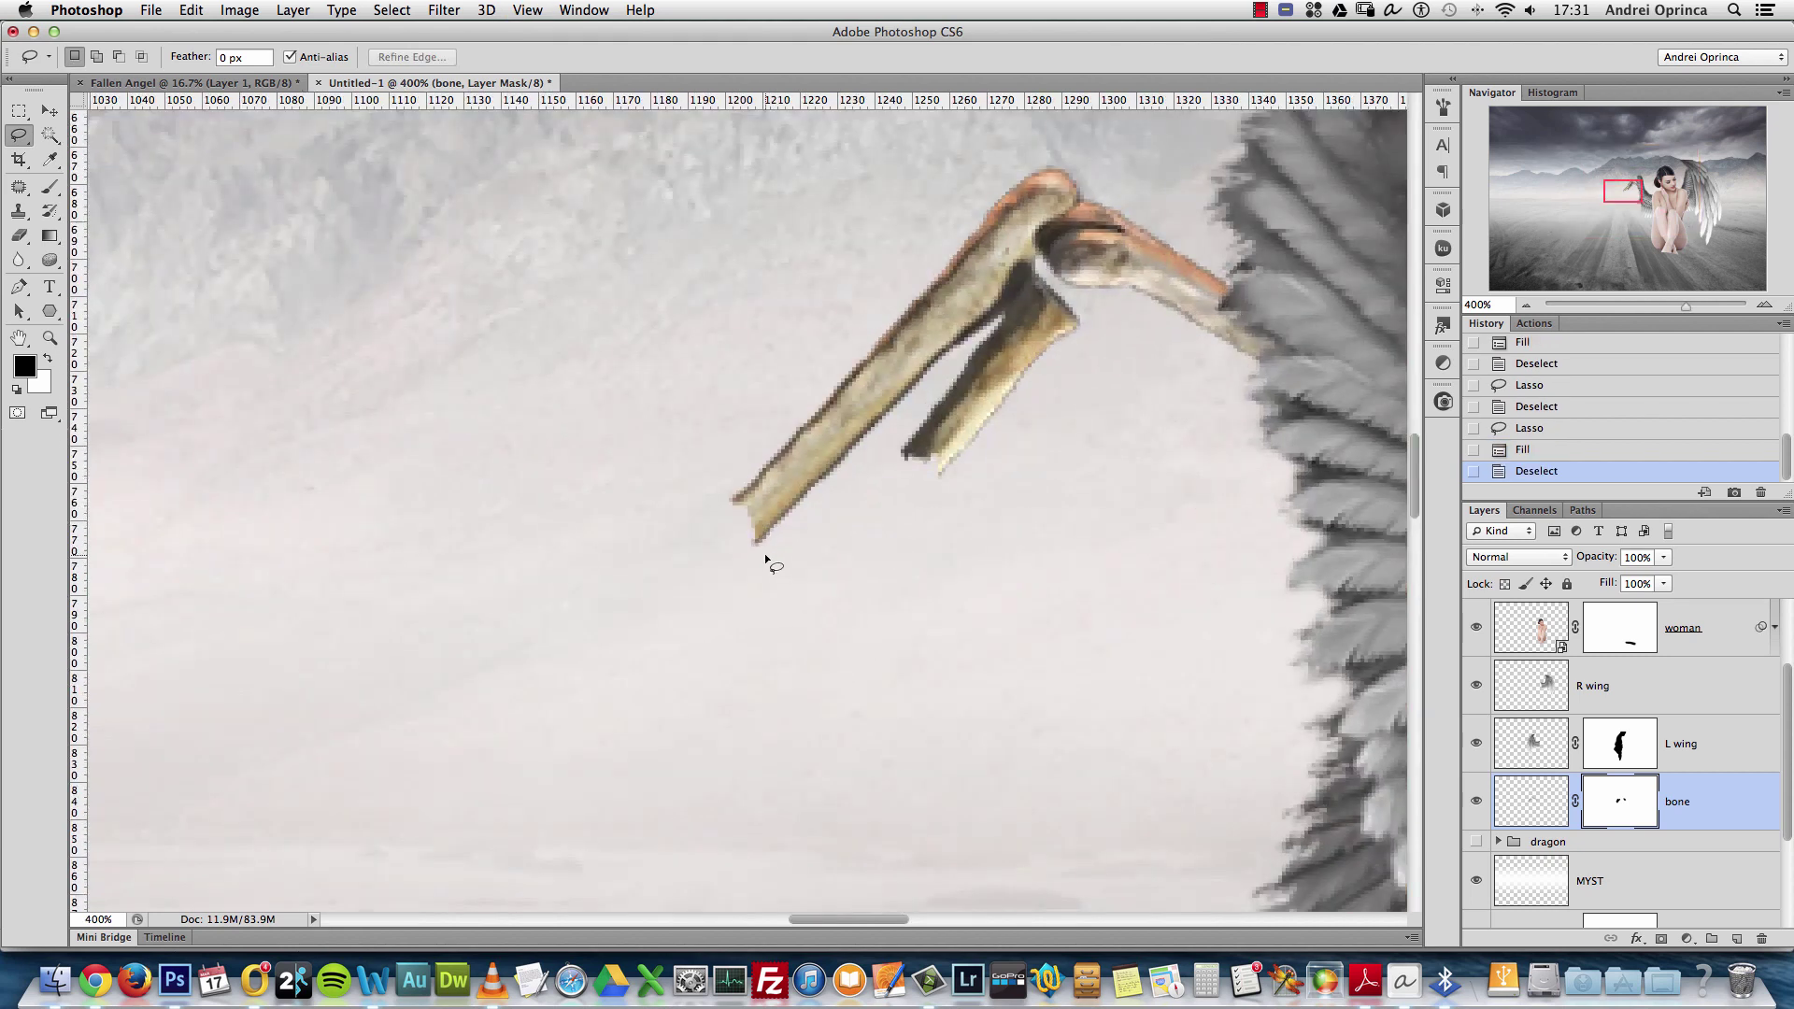
pyautogui.moveTo(765, 559)
pyautogui.mouseDown()
pyautogui.moveTo(752, 474)
pyautogui.moveTo(711, 503)
pyautogui.moveTo(749, 567)
pyautogui.mouseUp()
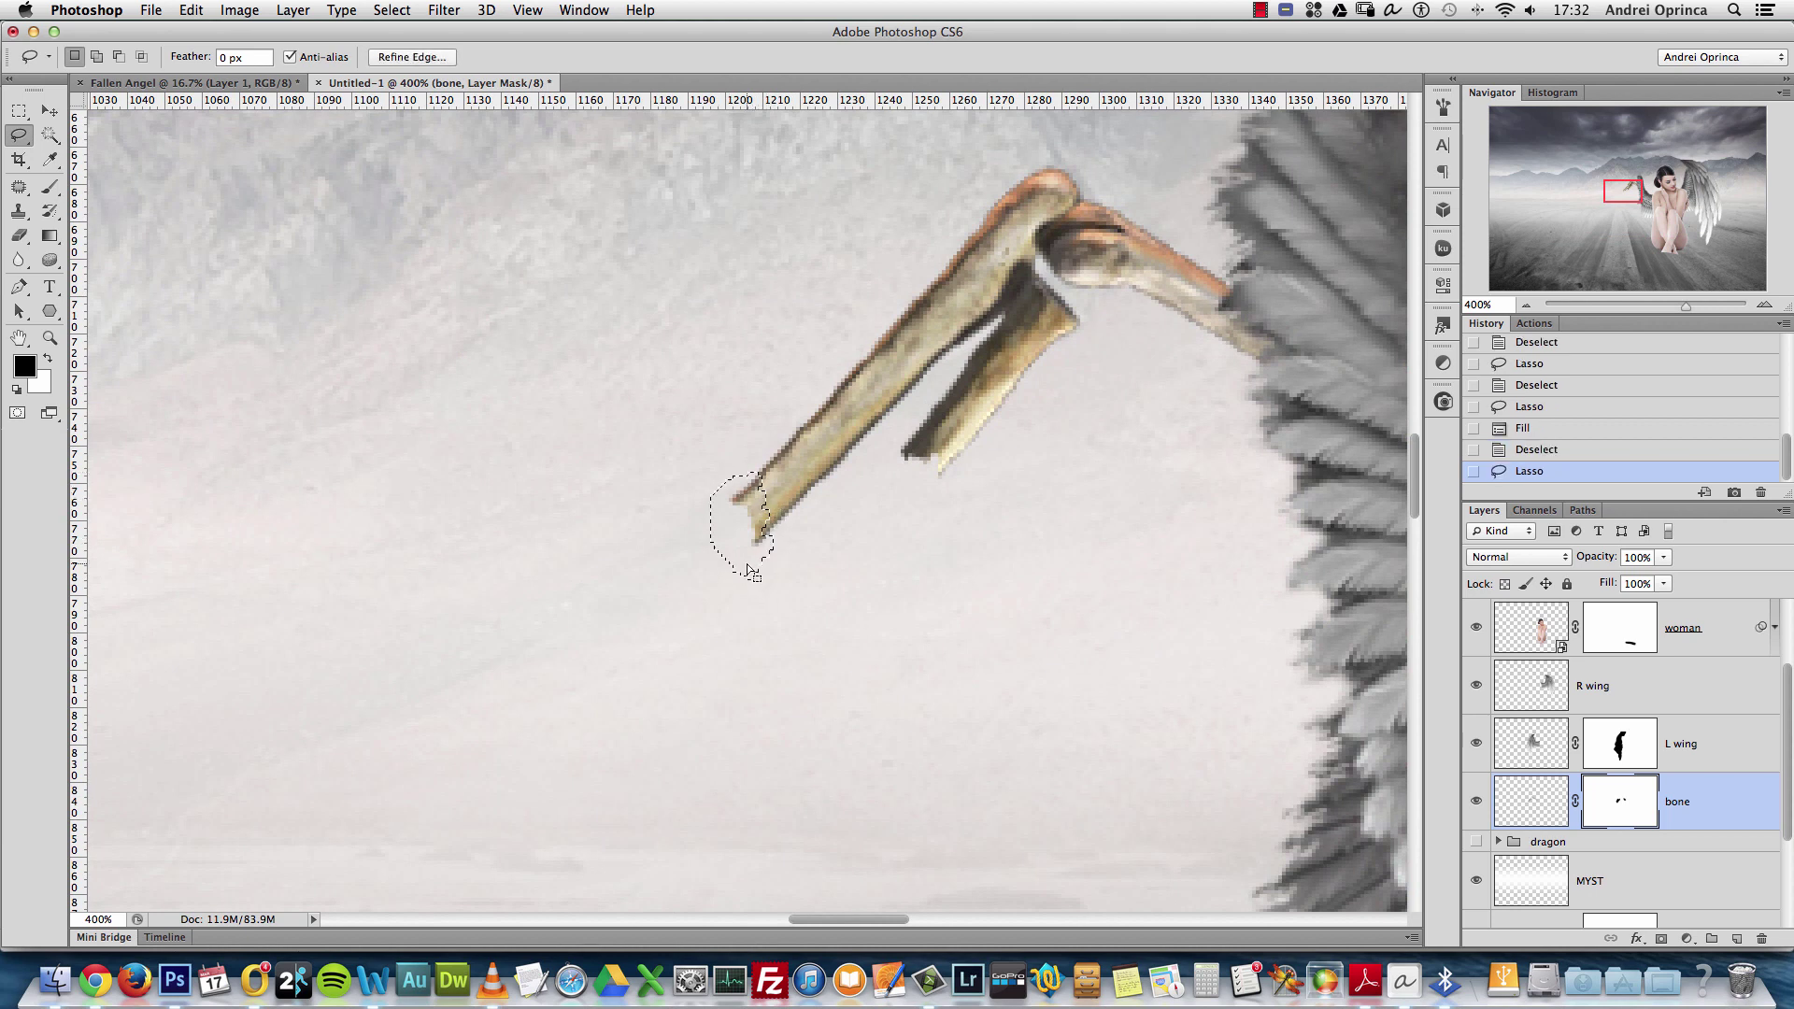
pyautogui.hotkey('alt', 'BackSpace')
pyautogui.press('super+d')
pyautogui.press('super+1')
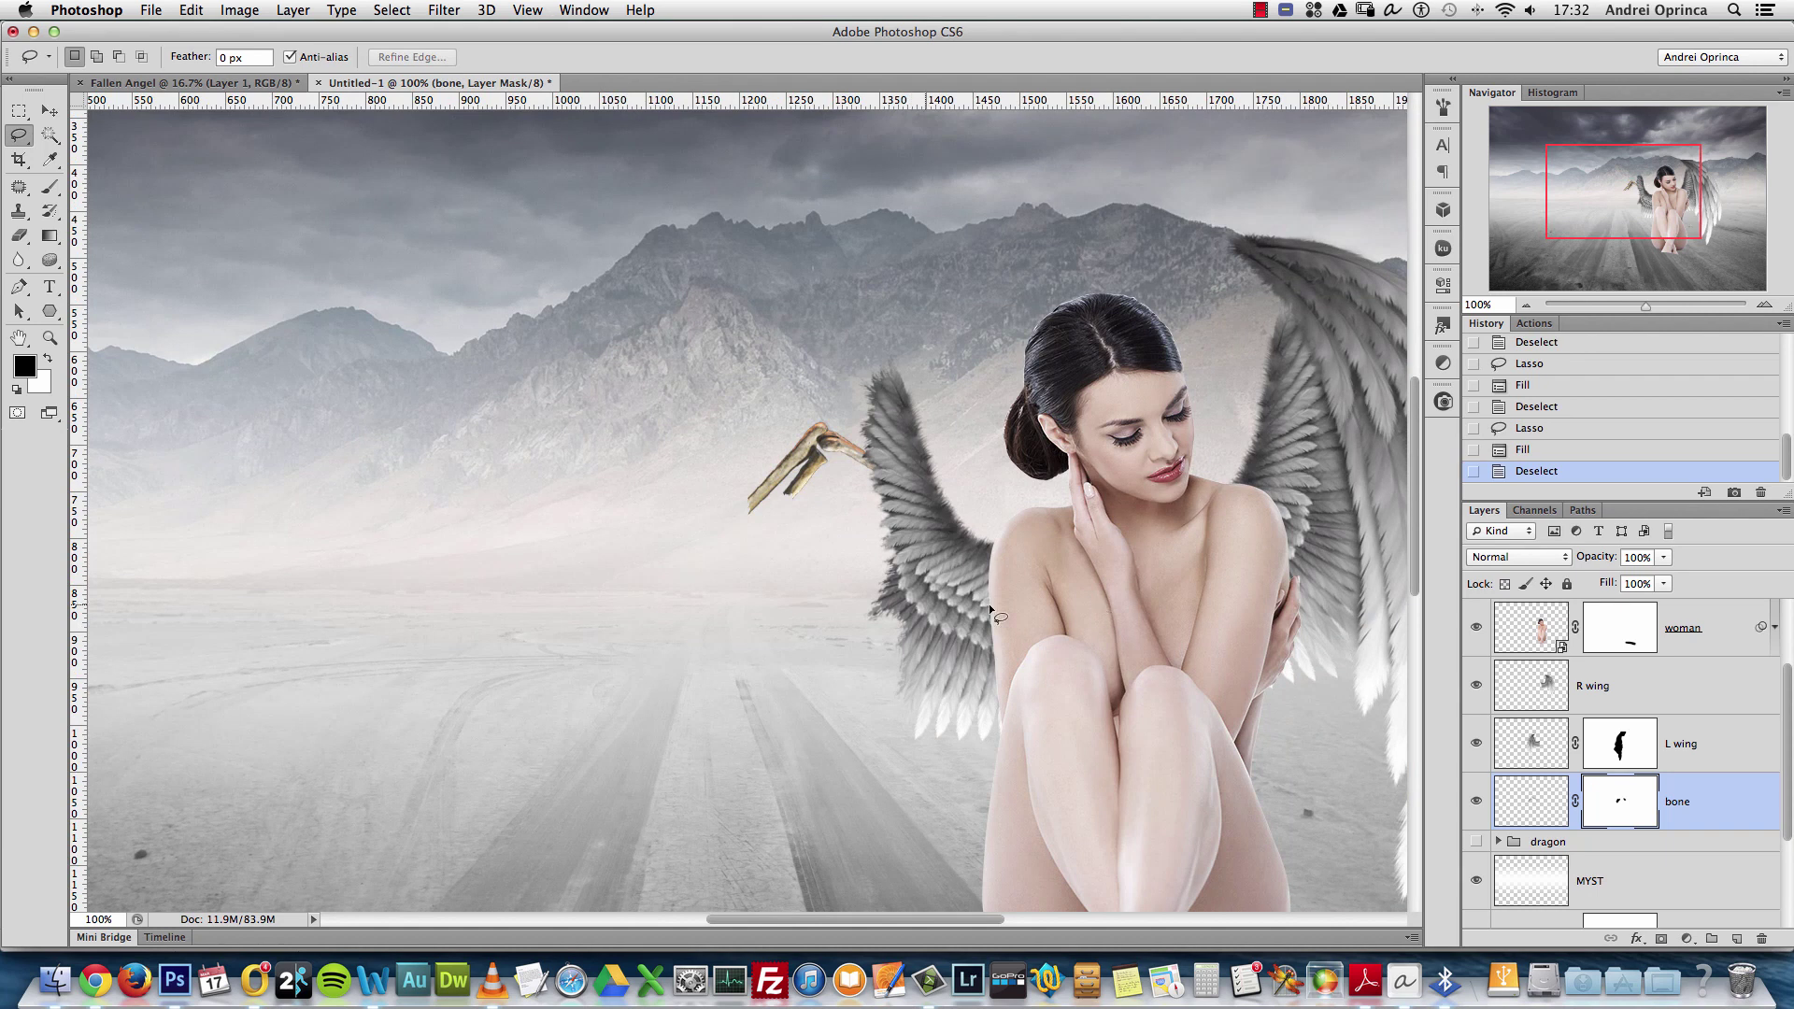
# Show the dragon group and move the dragon layer left and slightly up so its head clears the bones
pyautogui.keyDown('alt'); pyautogui.click(806, 540); pyautogui.keyUp('alt')
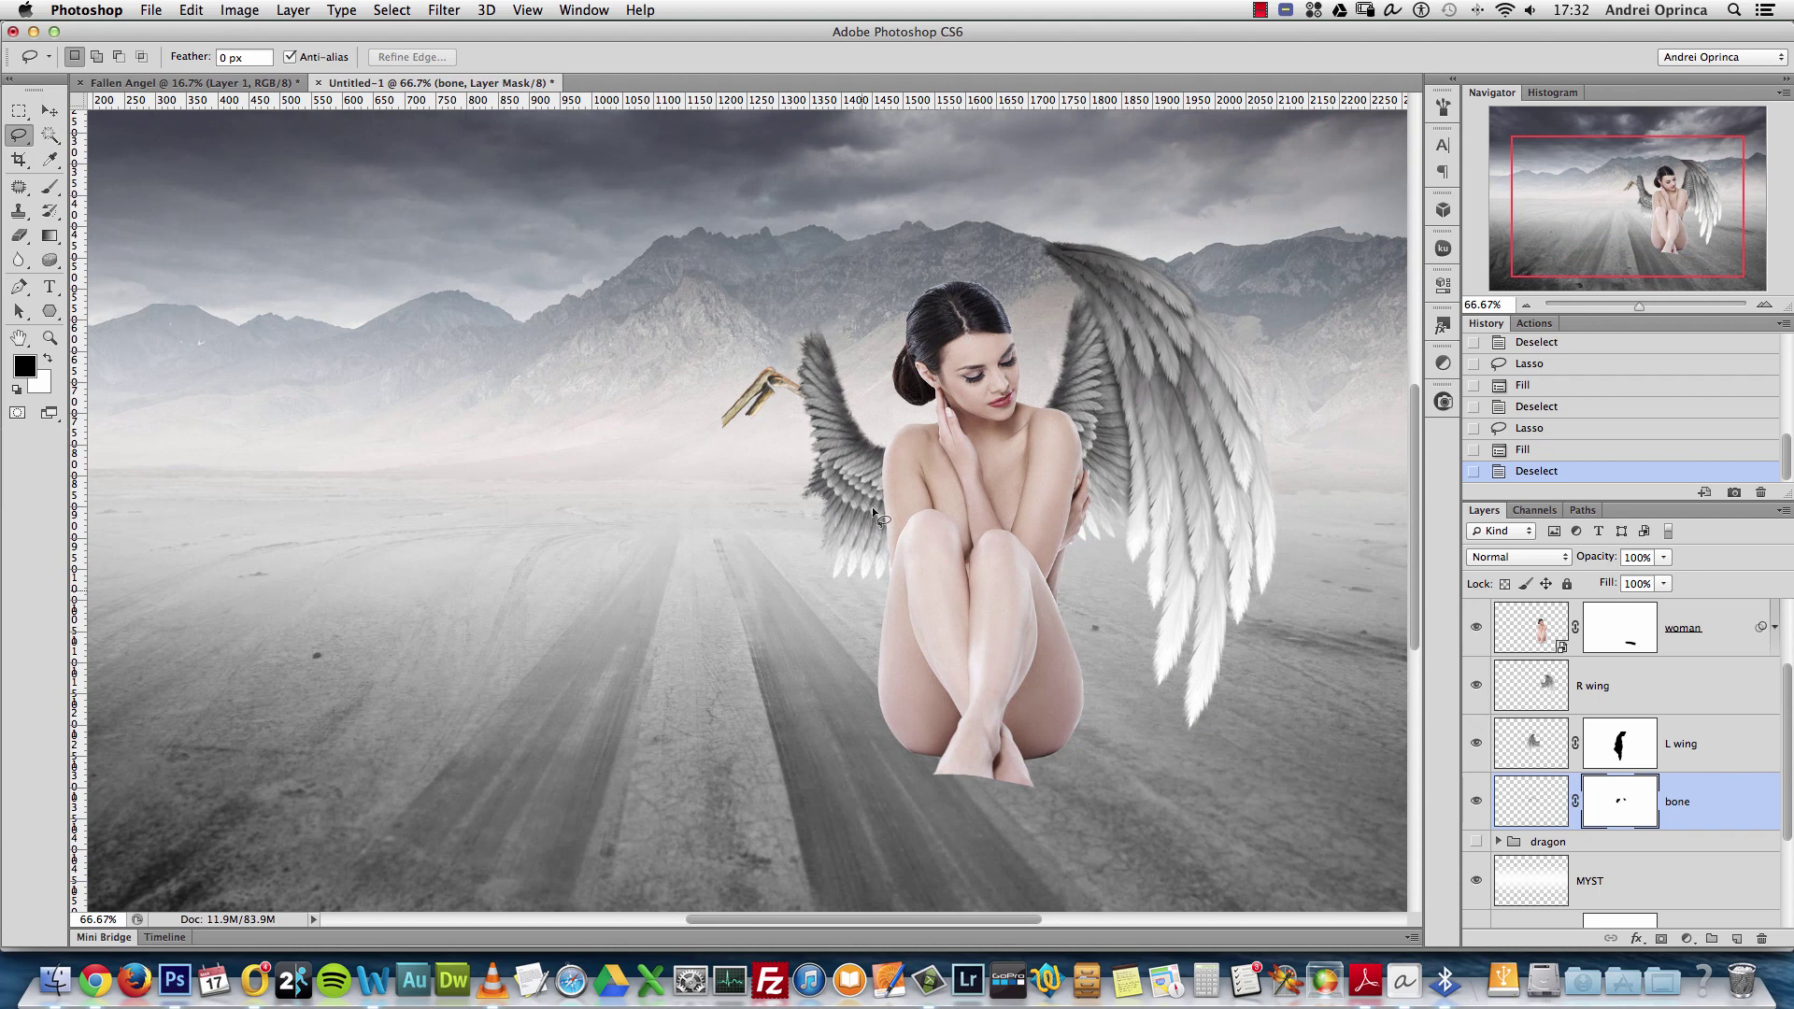
pyautogui.moveTo(873, 572); pyautogui.dragTo(816, 628)
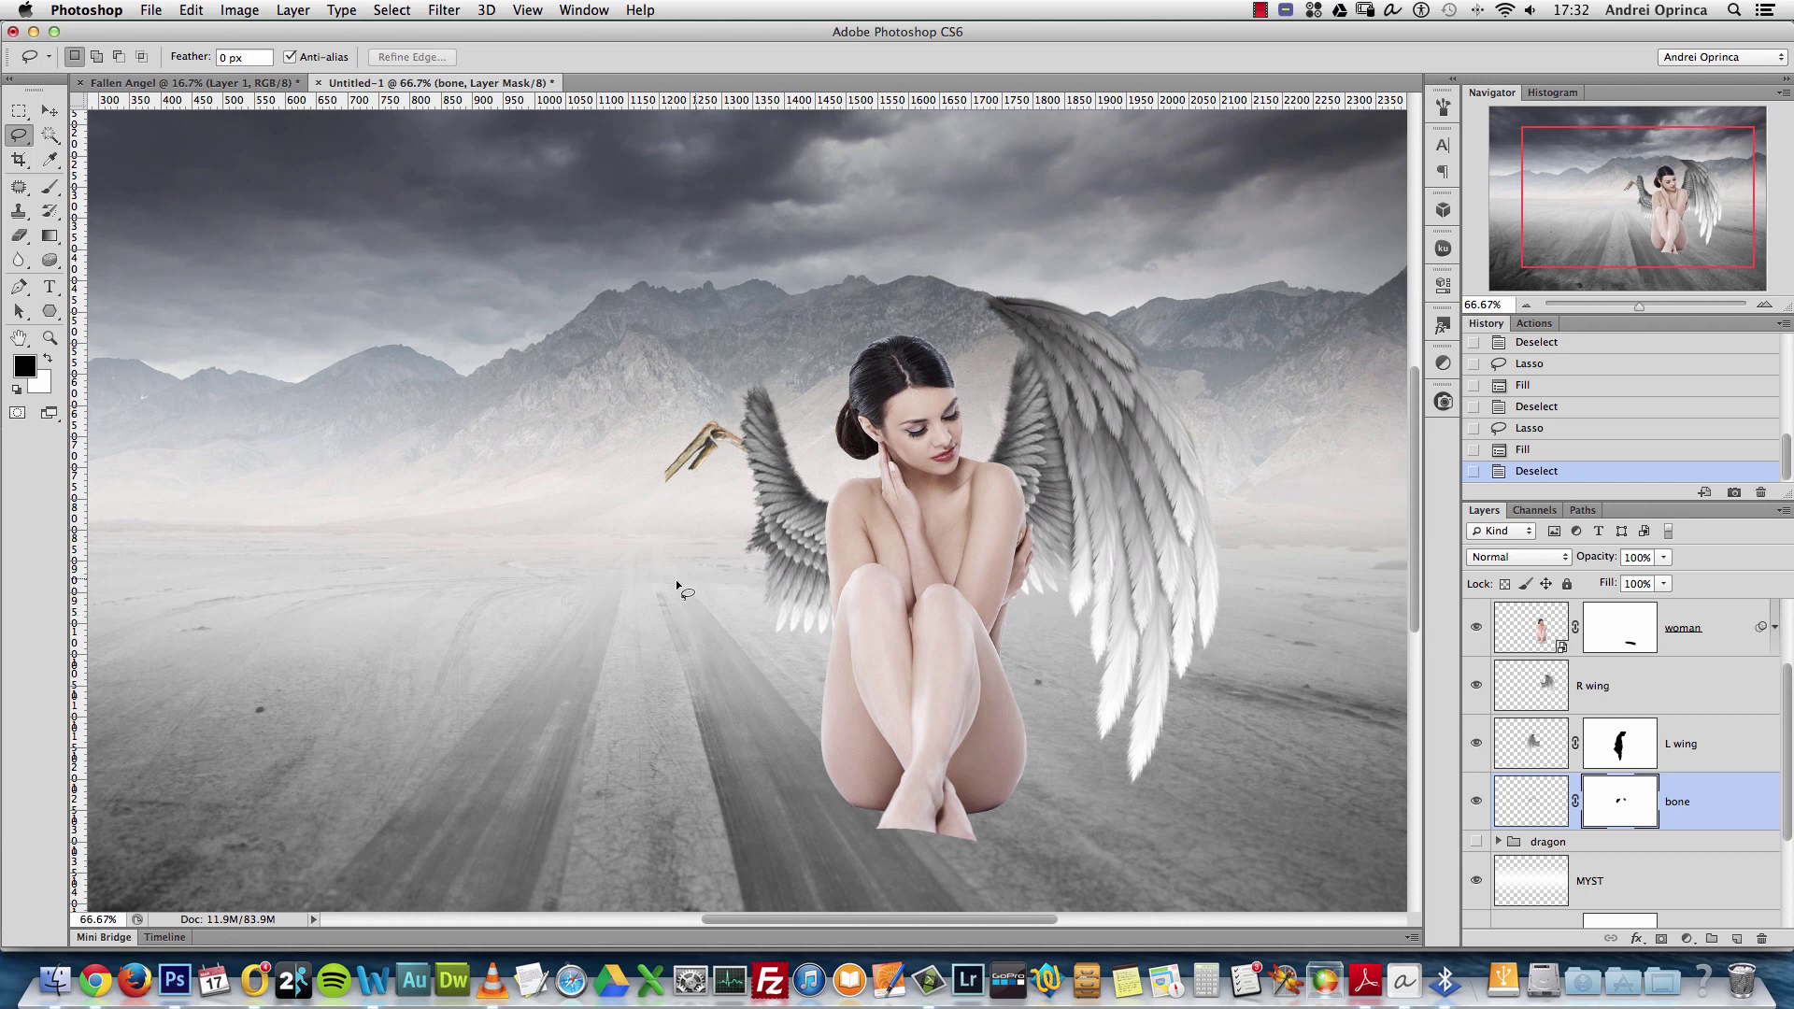
pyautogui.click(1476, 842)
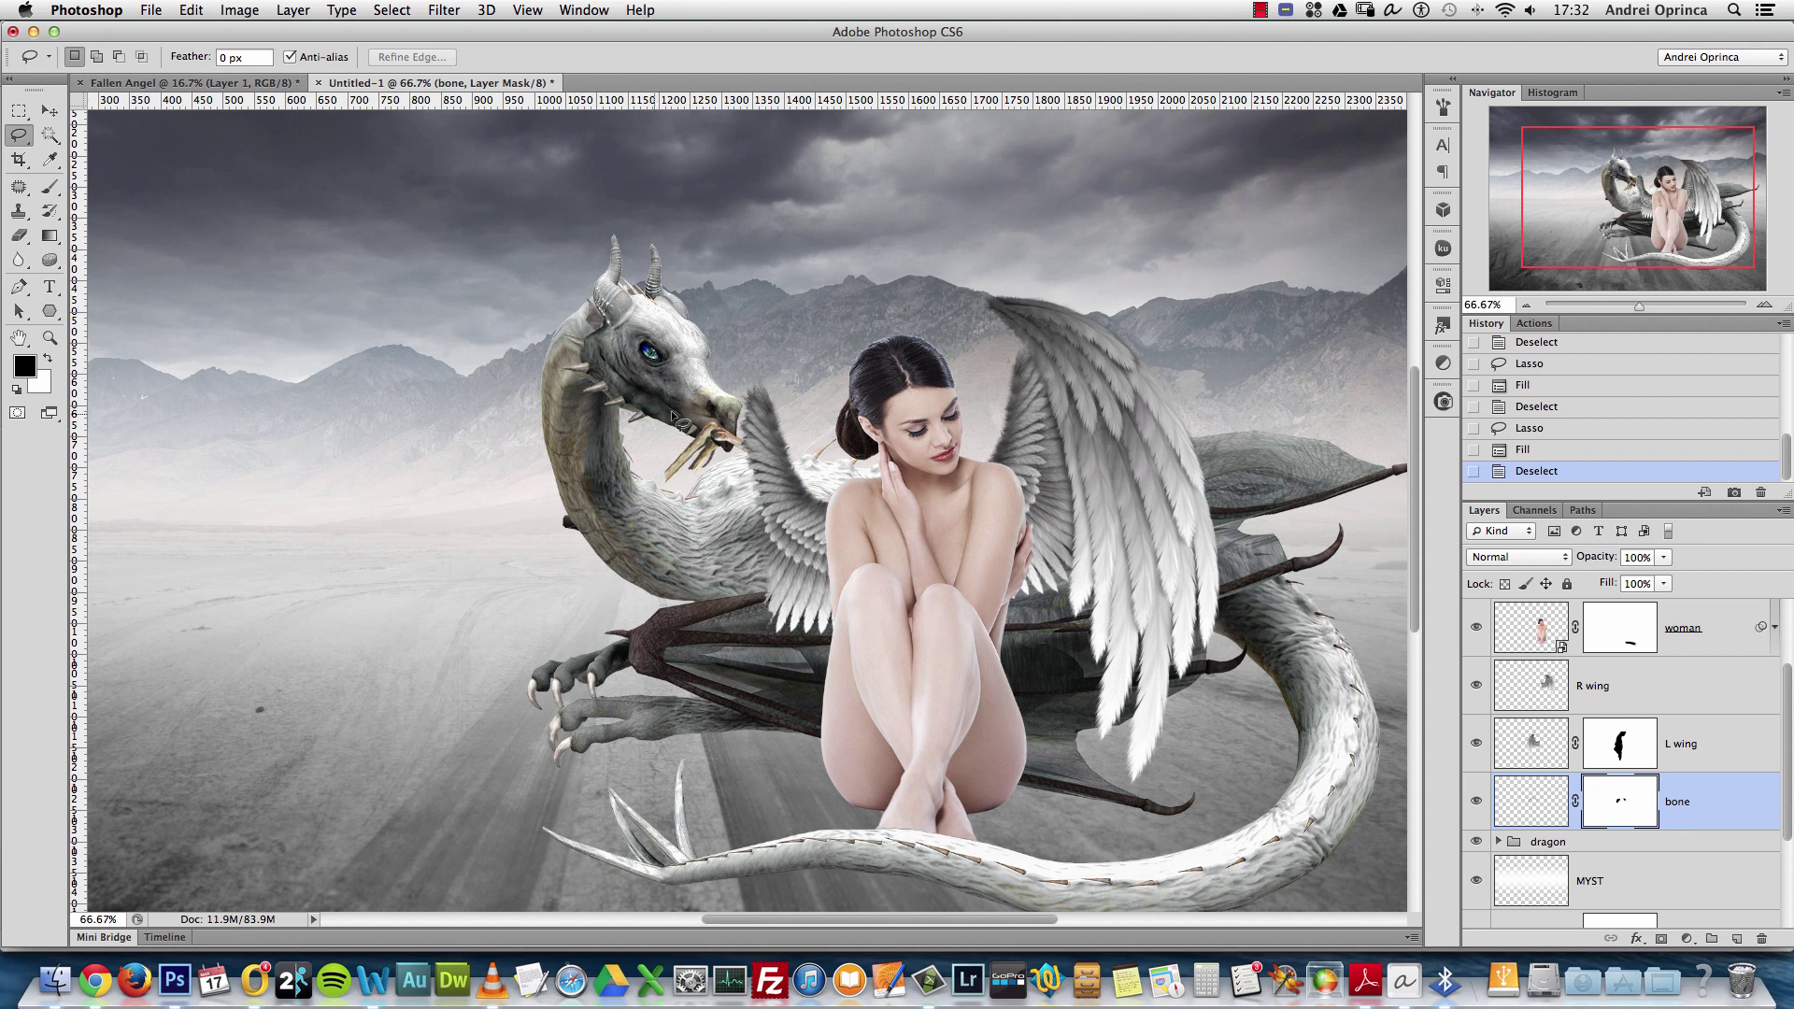
pyautogui.click(52, 110)
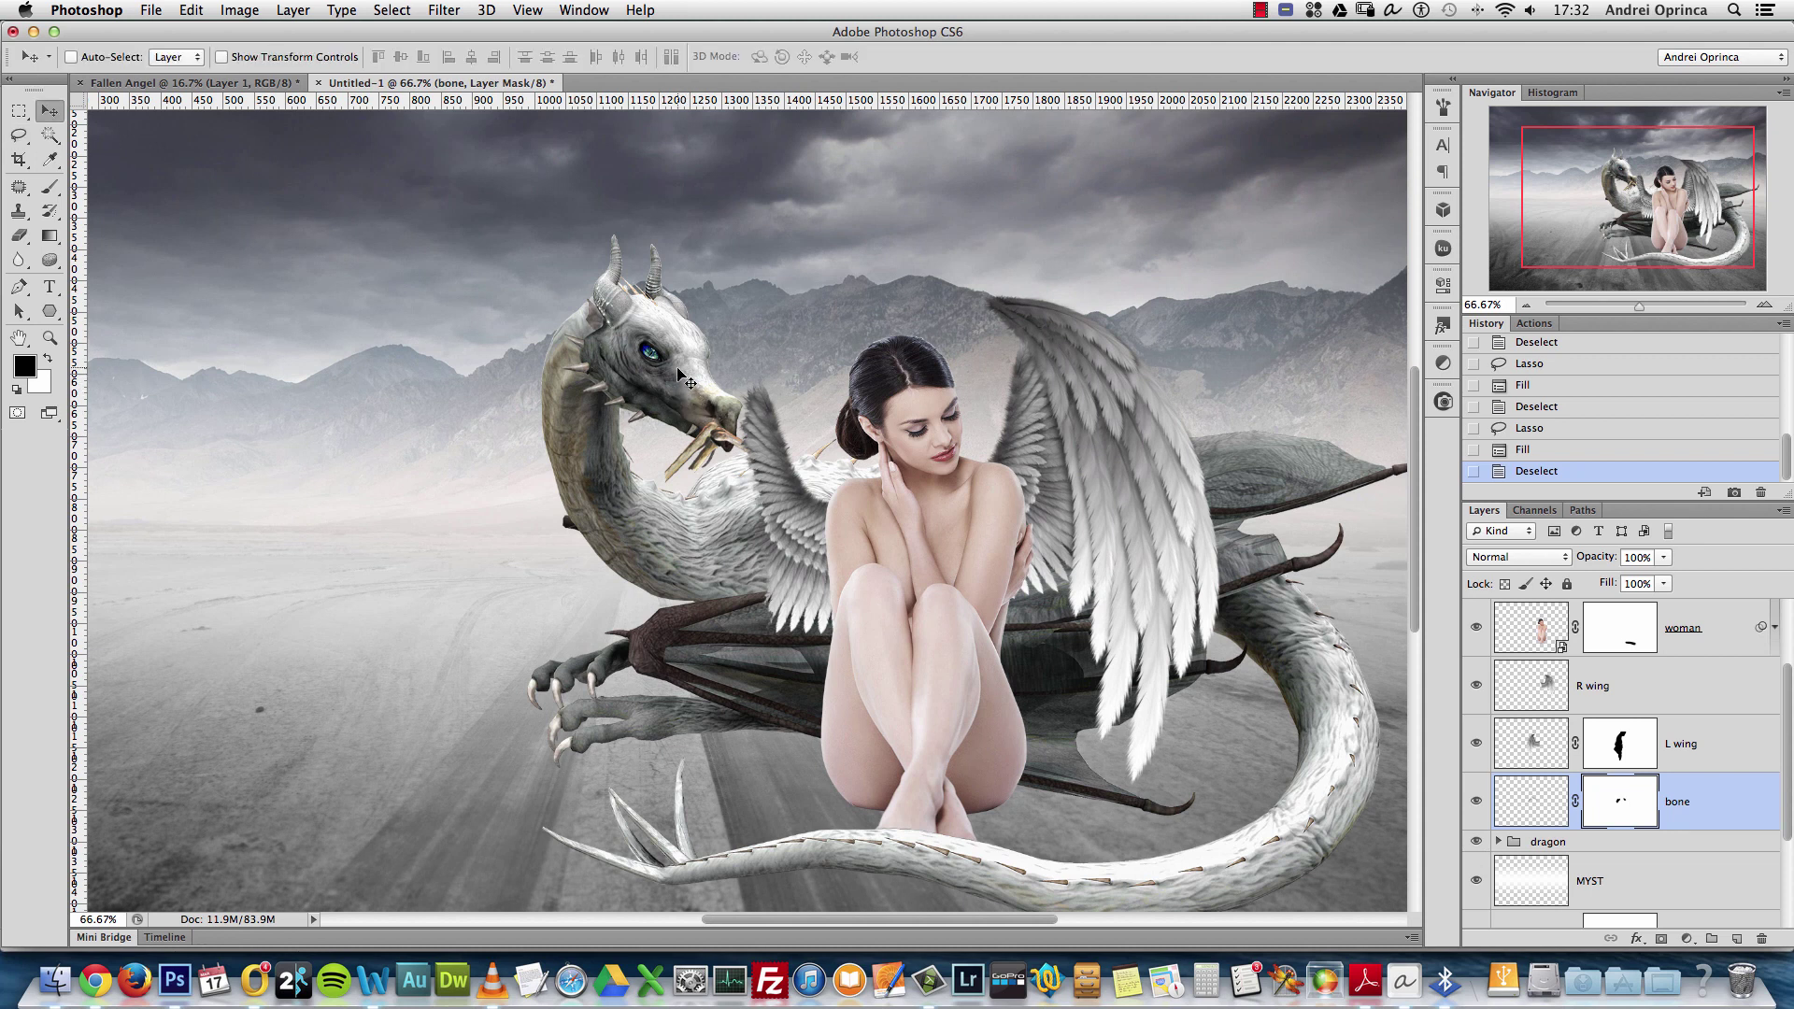
pyautogui.keyDown('ctrl'); pyautogui.click(691, 394); pyautogui.keyUp('ctrl')
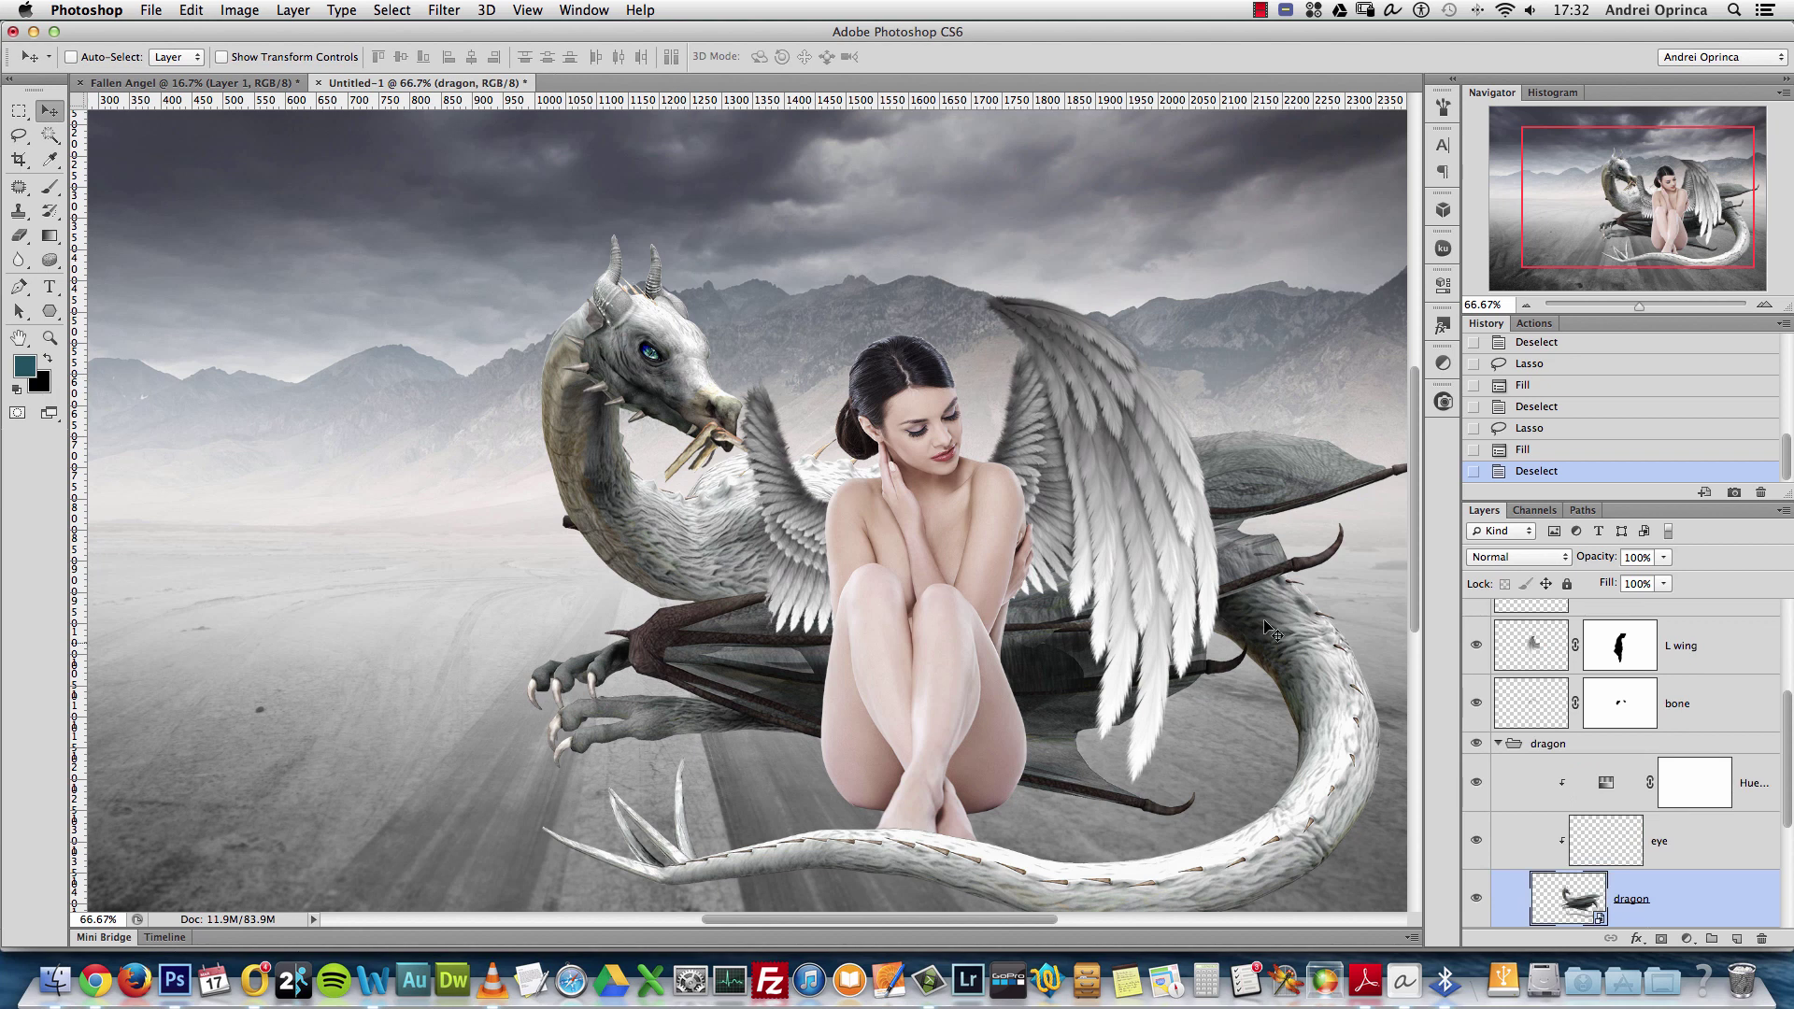
pyautogui.moveTo(1055, 815); pyautogui.dragTo(1049, 661)
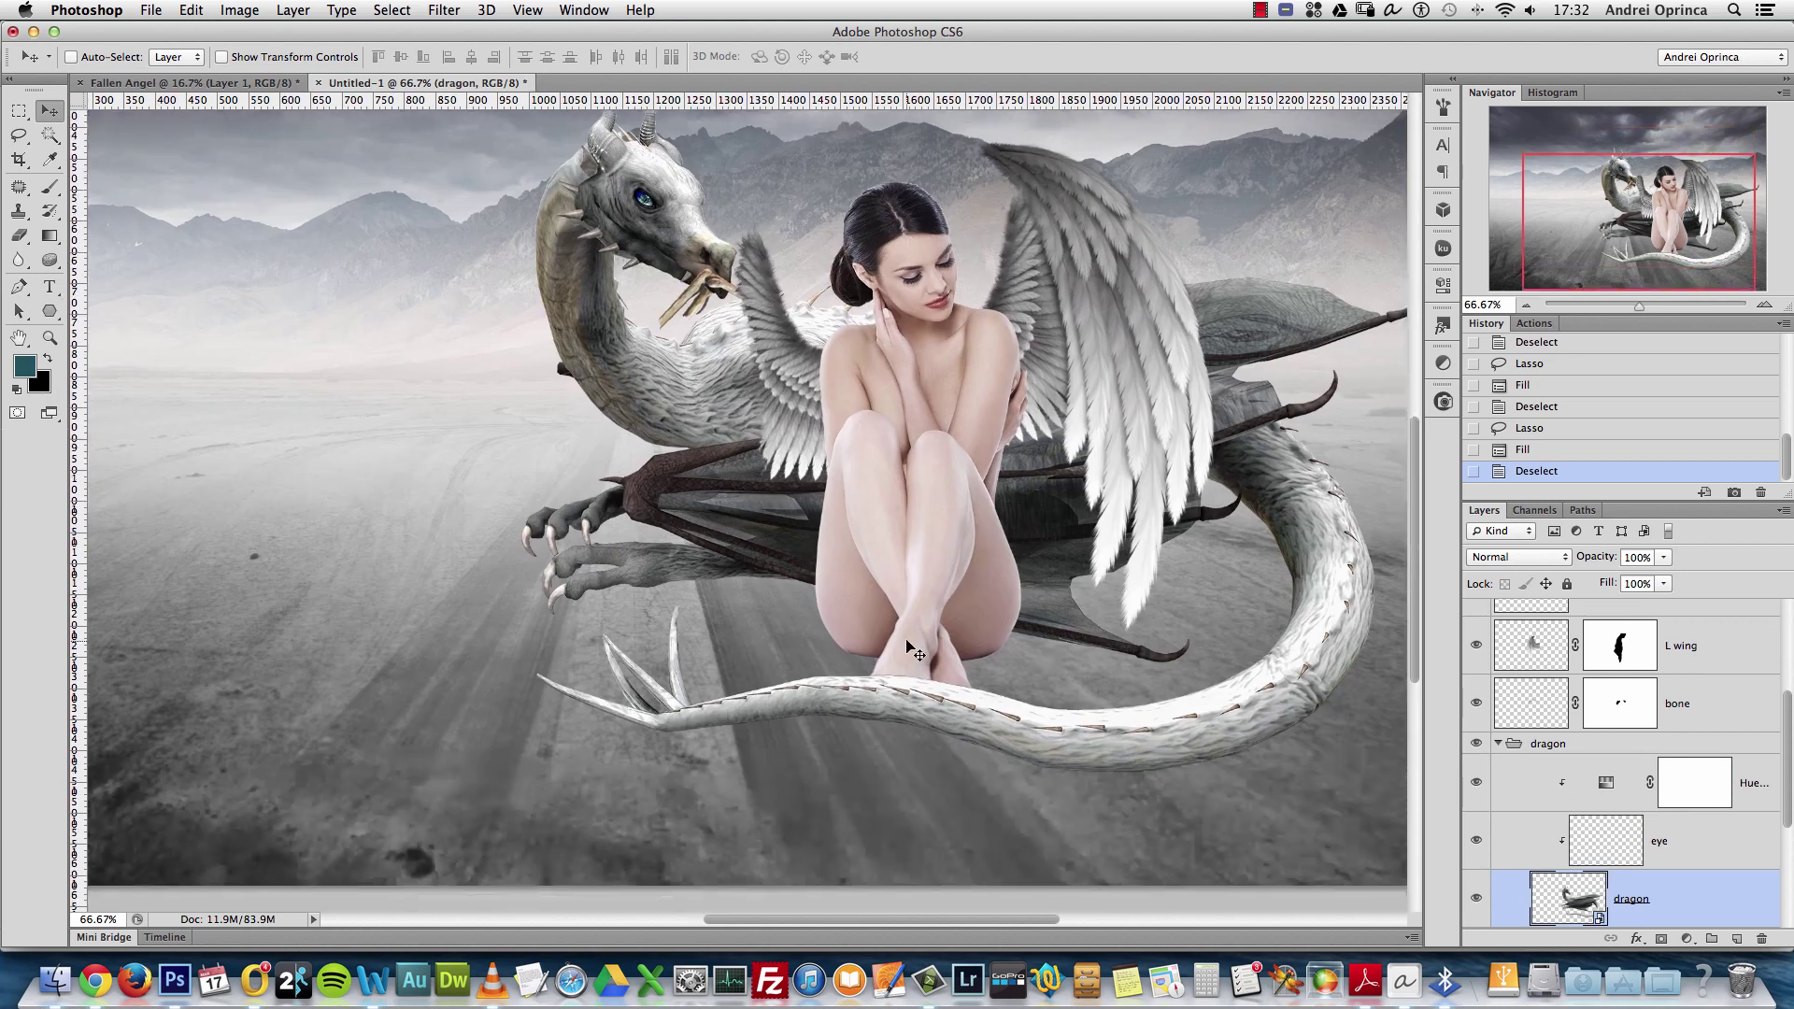
pyautogui.moveTo(1140, 526); pyautogui.dragTo(1056, 509)
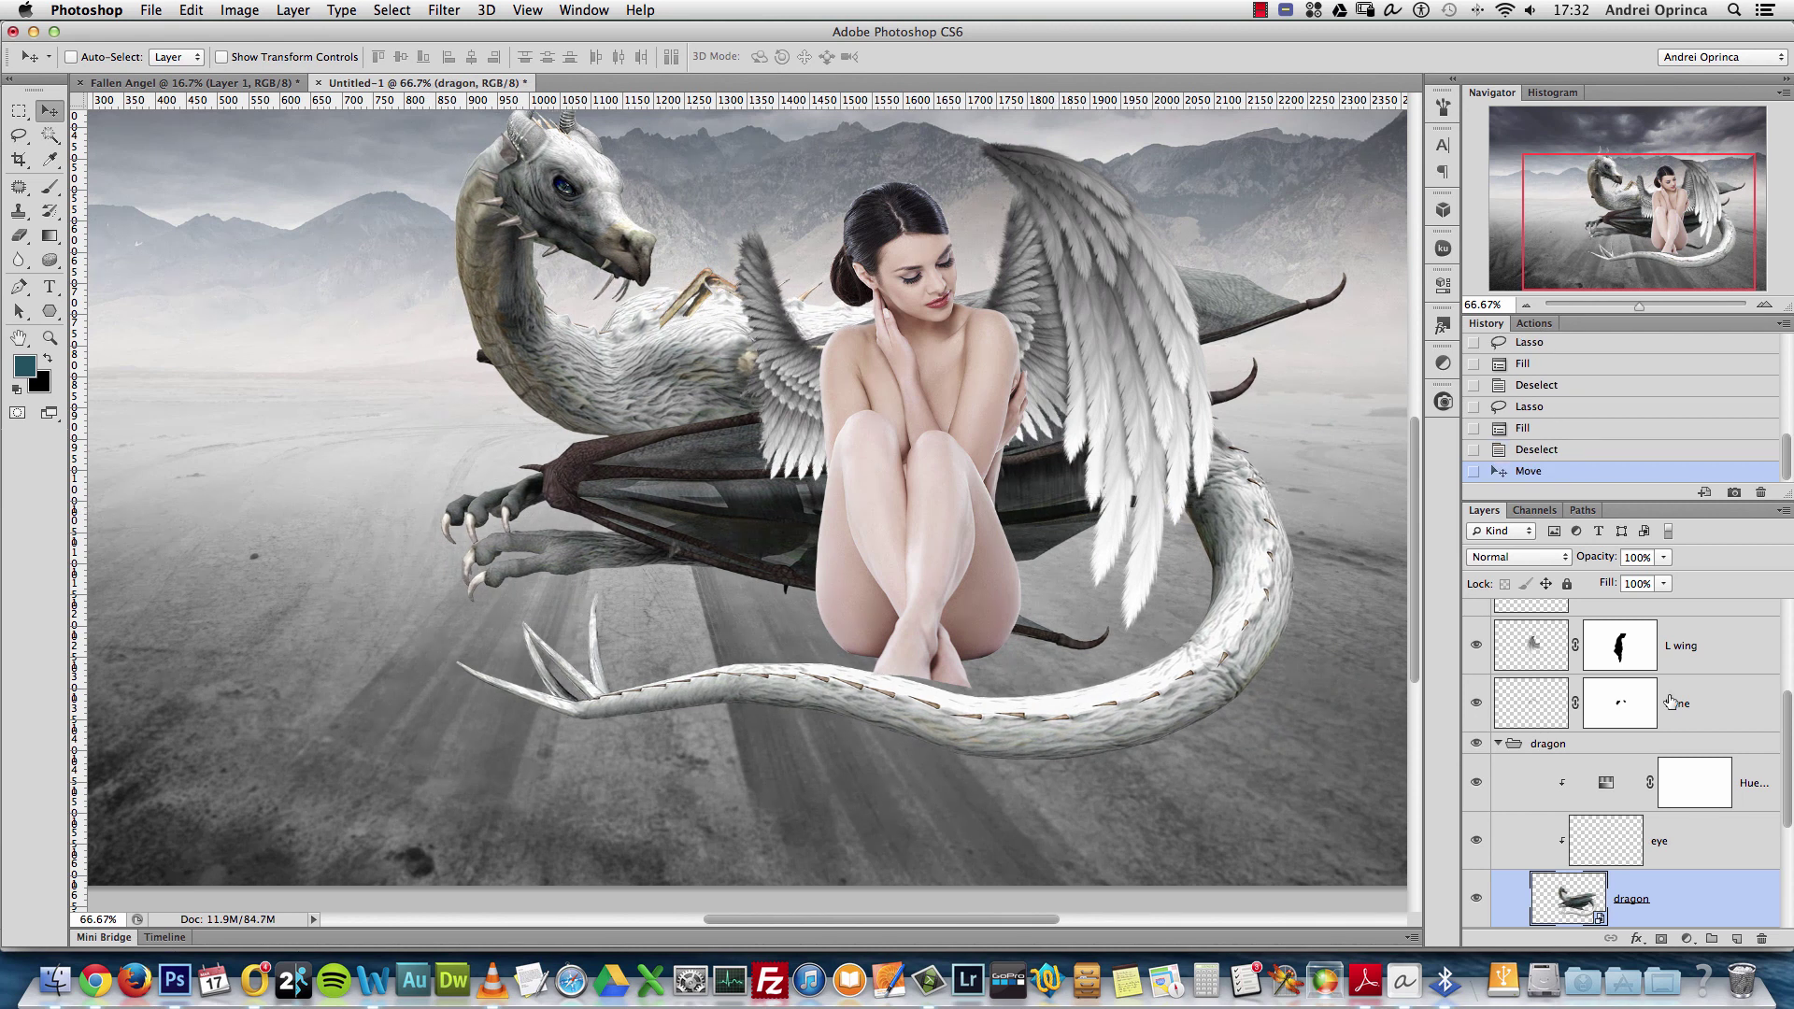
# Collapse the dragon group and fill the woman's layer mask with white to reveal her feet fully
pyautogui.scroll(3, 1792, 741)
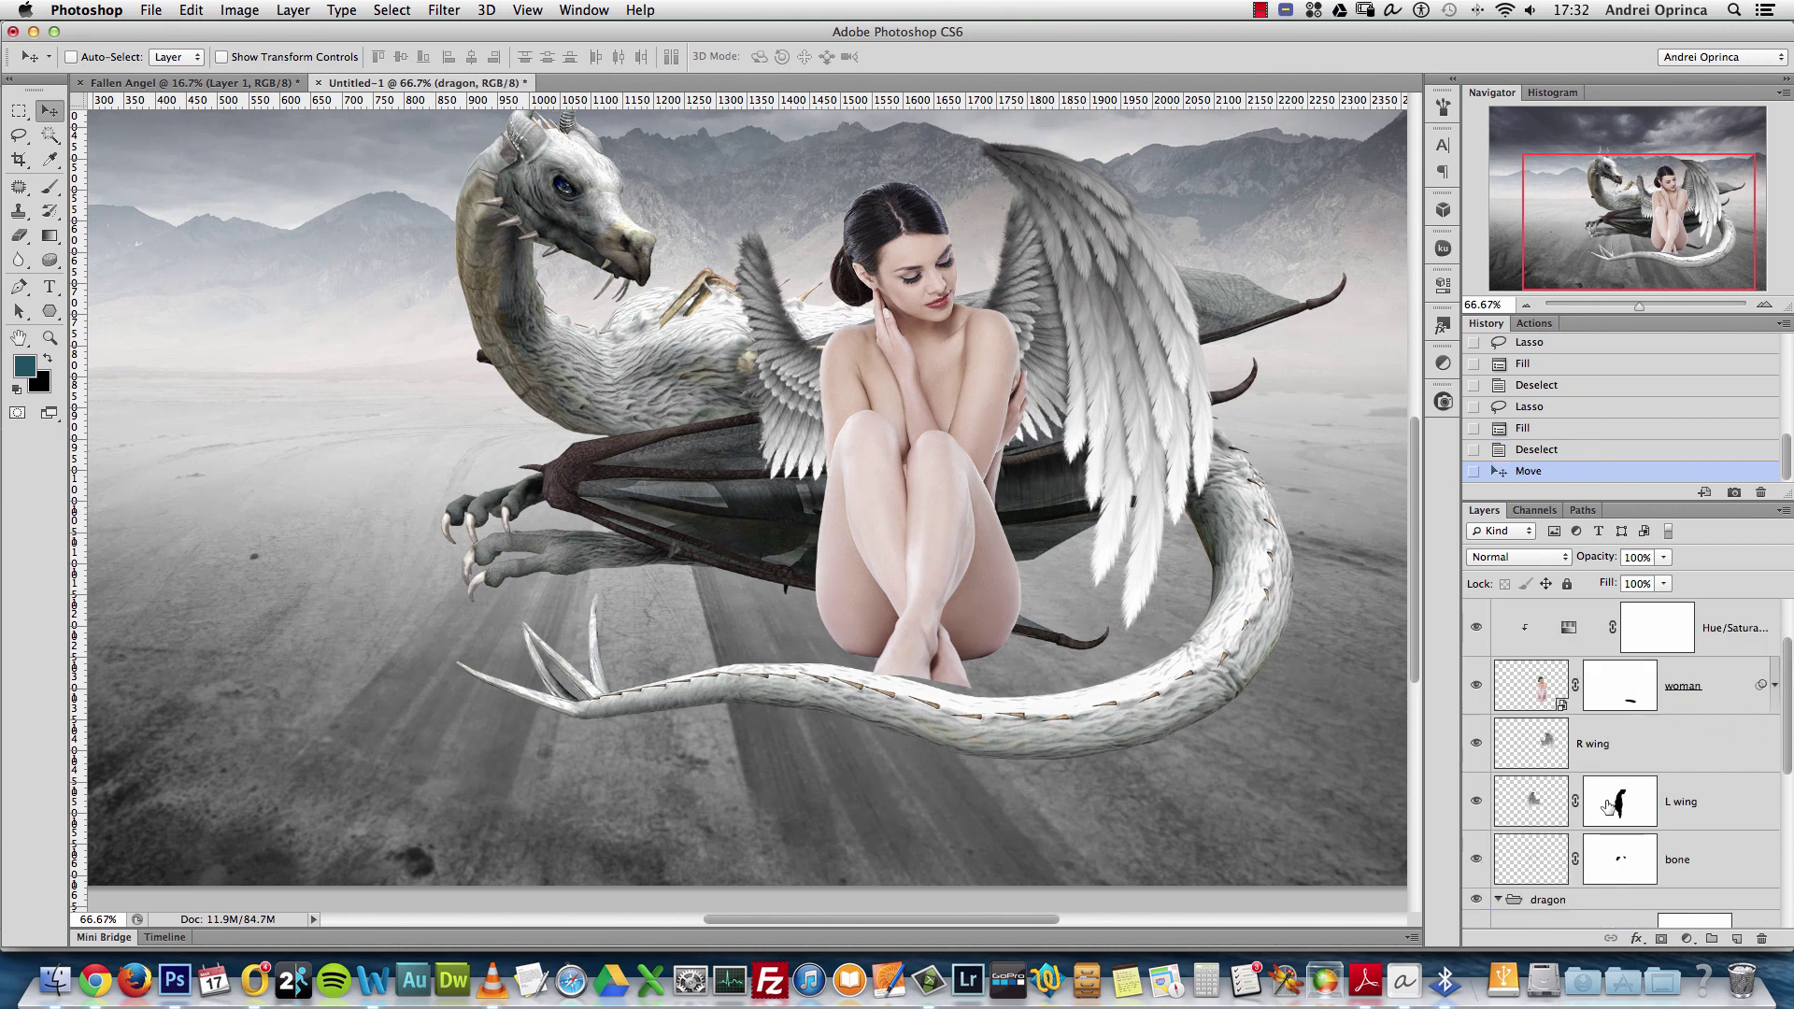
pyautogui.click(1498, 899)
pyautogui.click(1630, 677)
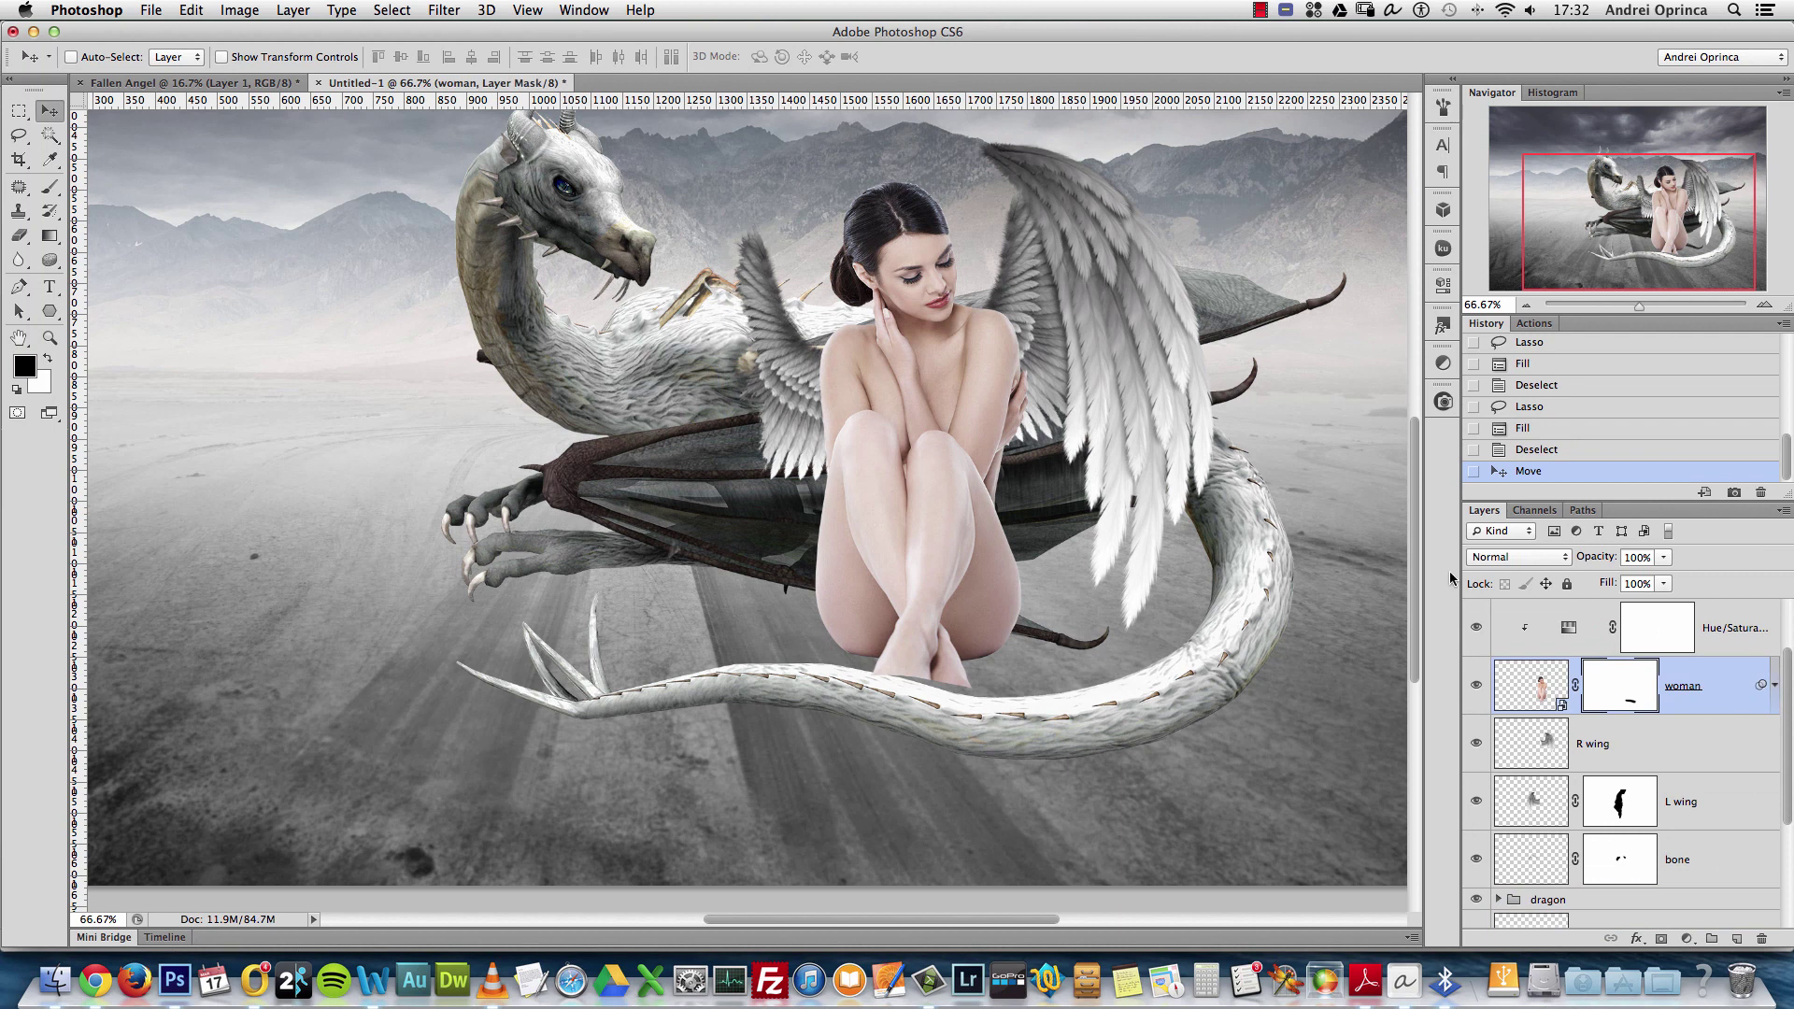
pyautogui.press('x')
pyautogui.hotkey('alt', 'BackSpace')
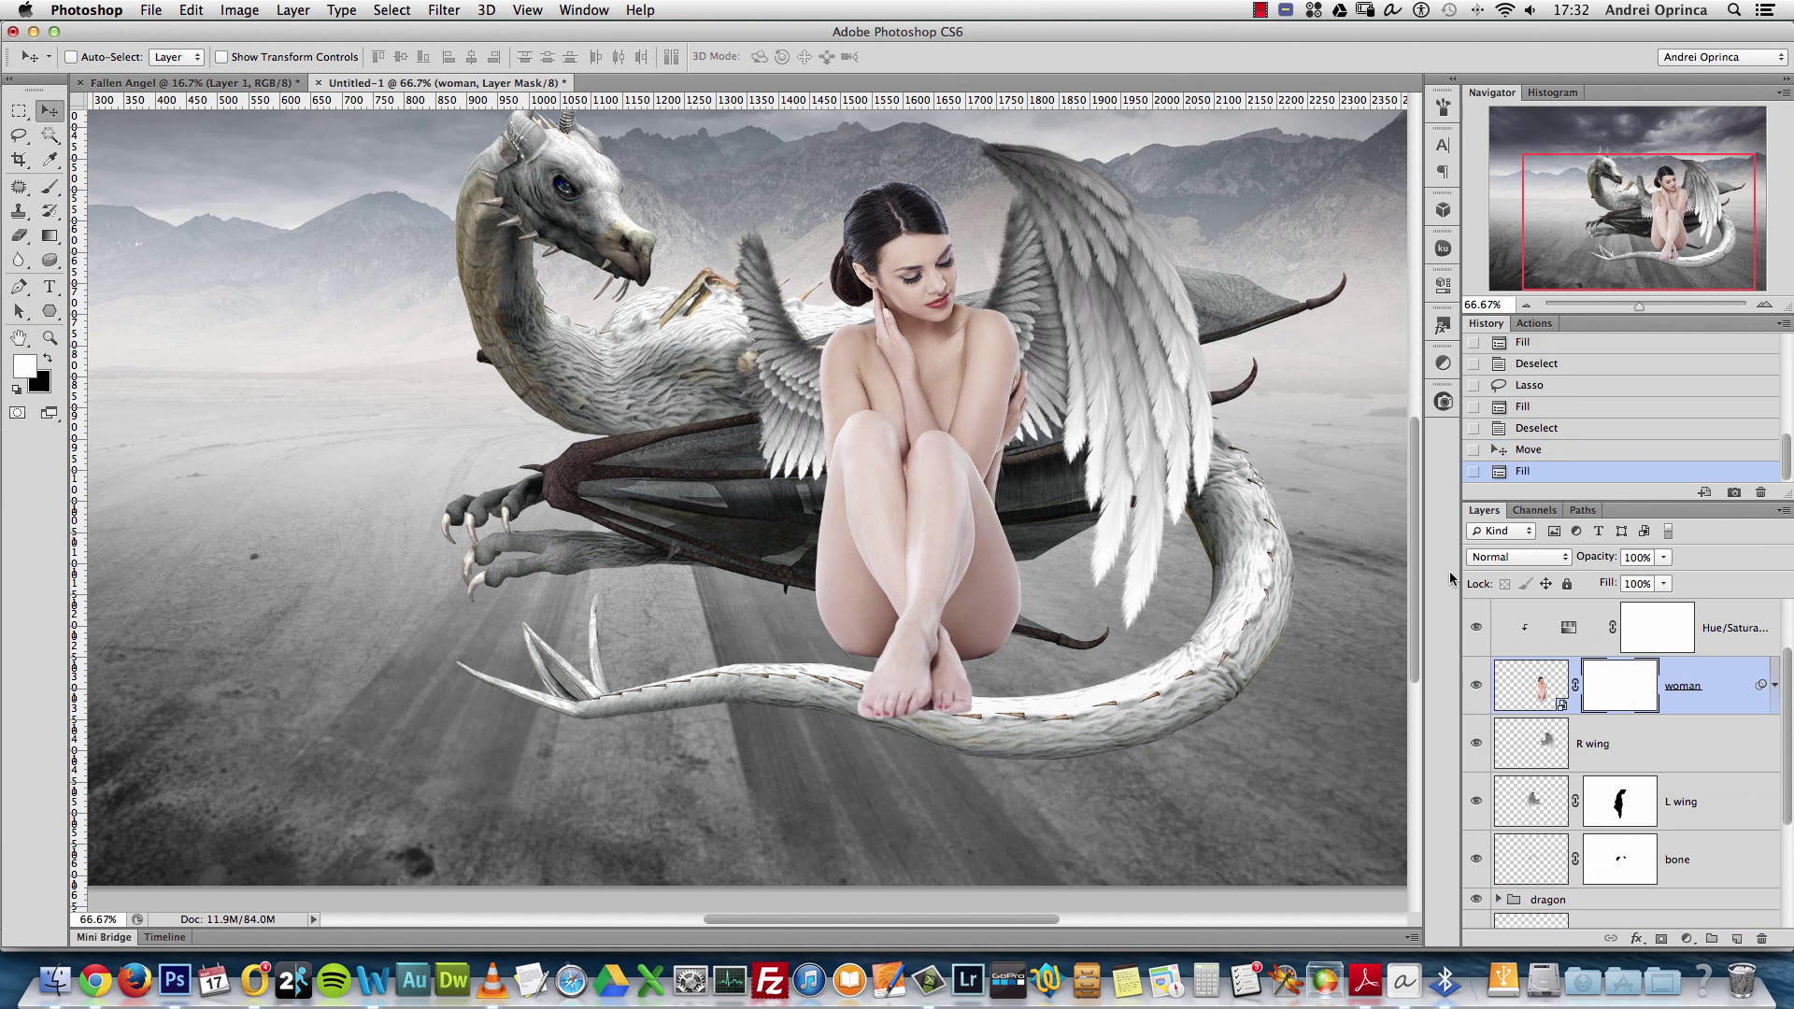
# Expand the dragon group and load the dragon layer's outline as a selection, keeping the woman's layer mask active
pyautogui.scroll(-5, 1785, 694)
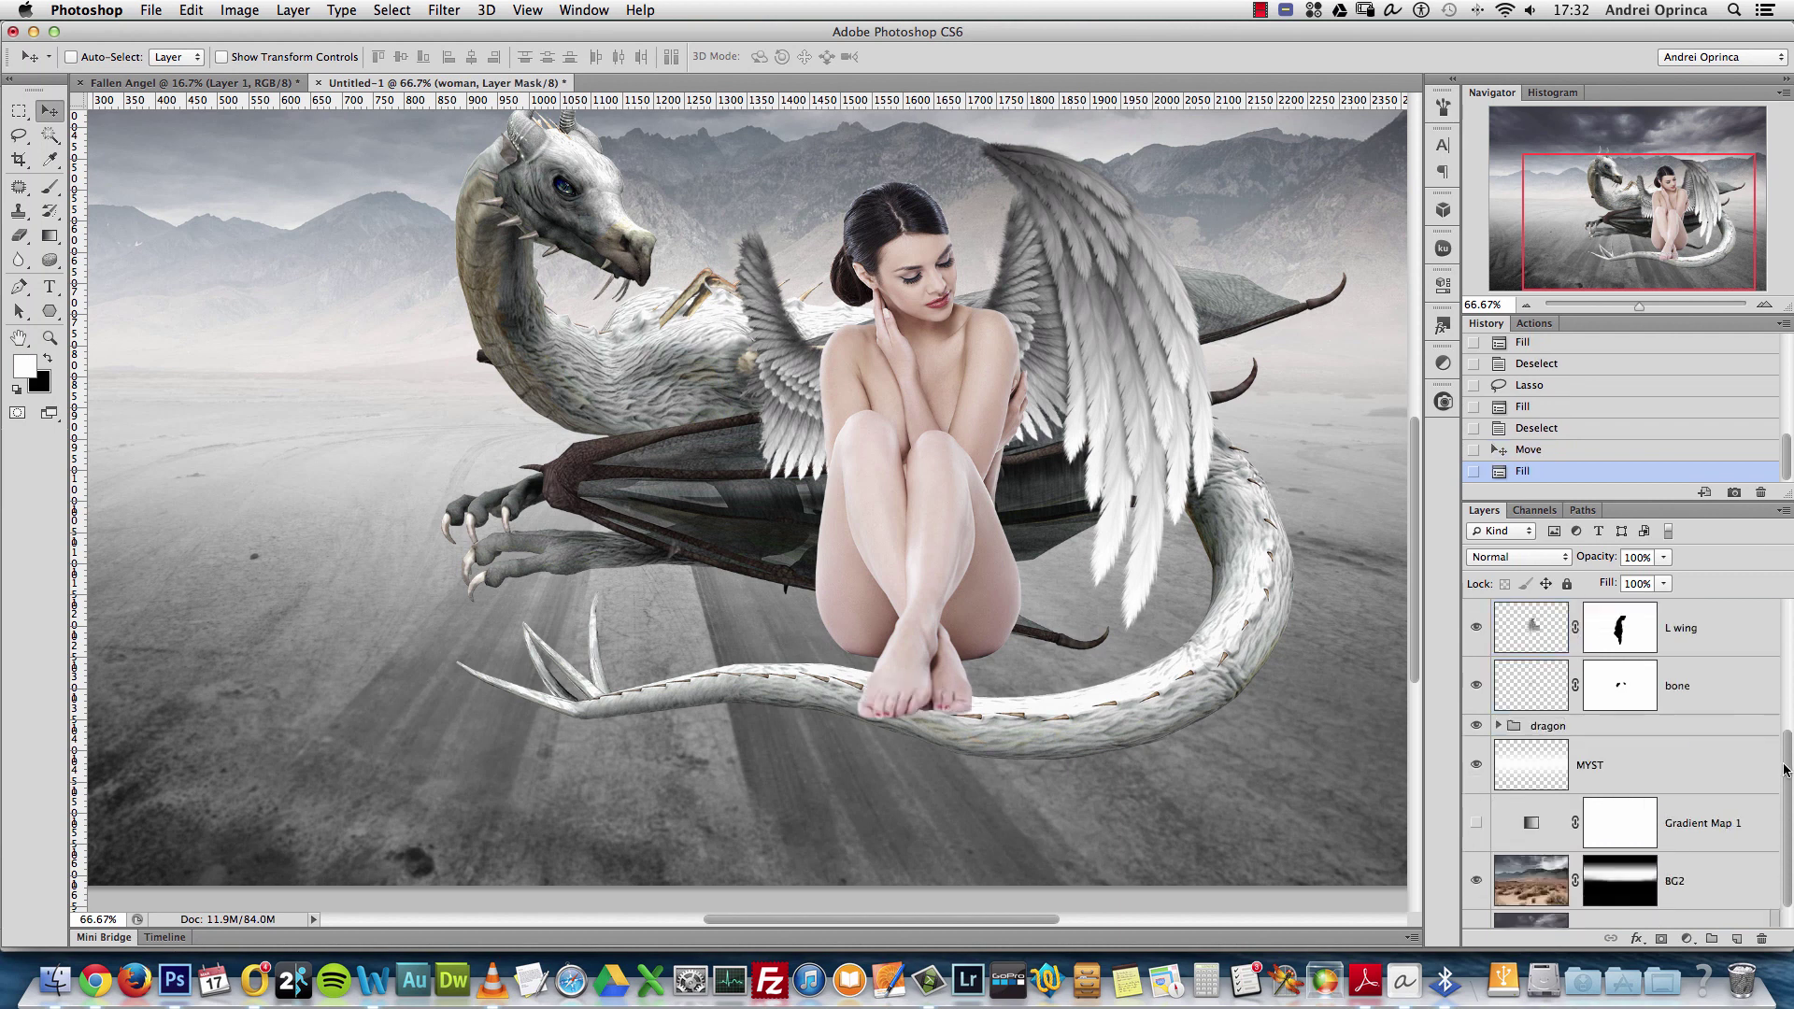
pyautogui.moveTo(1789, 739); pyautogui.dragTo(1780, 791)
pyautogui.click(1499, 783)
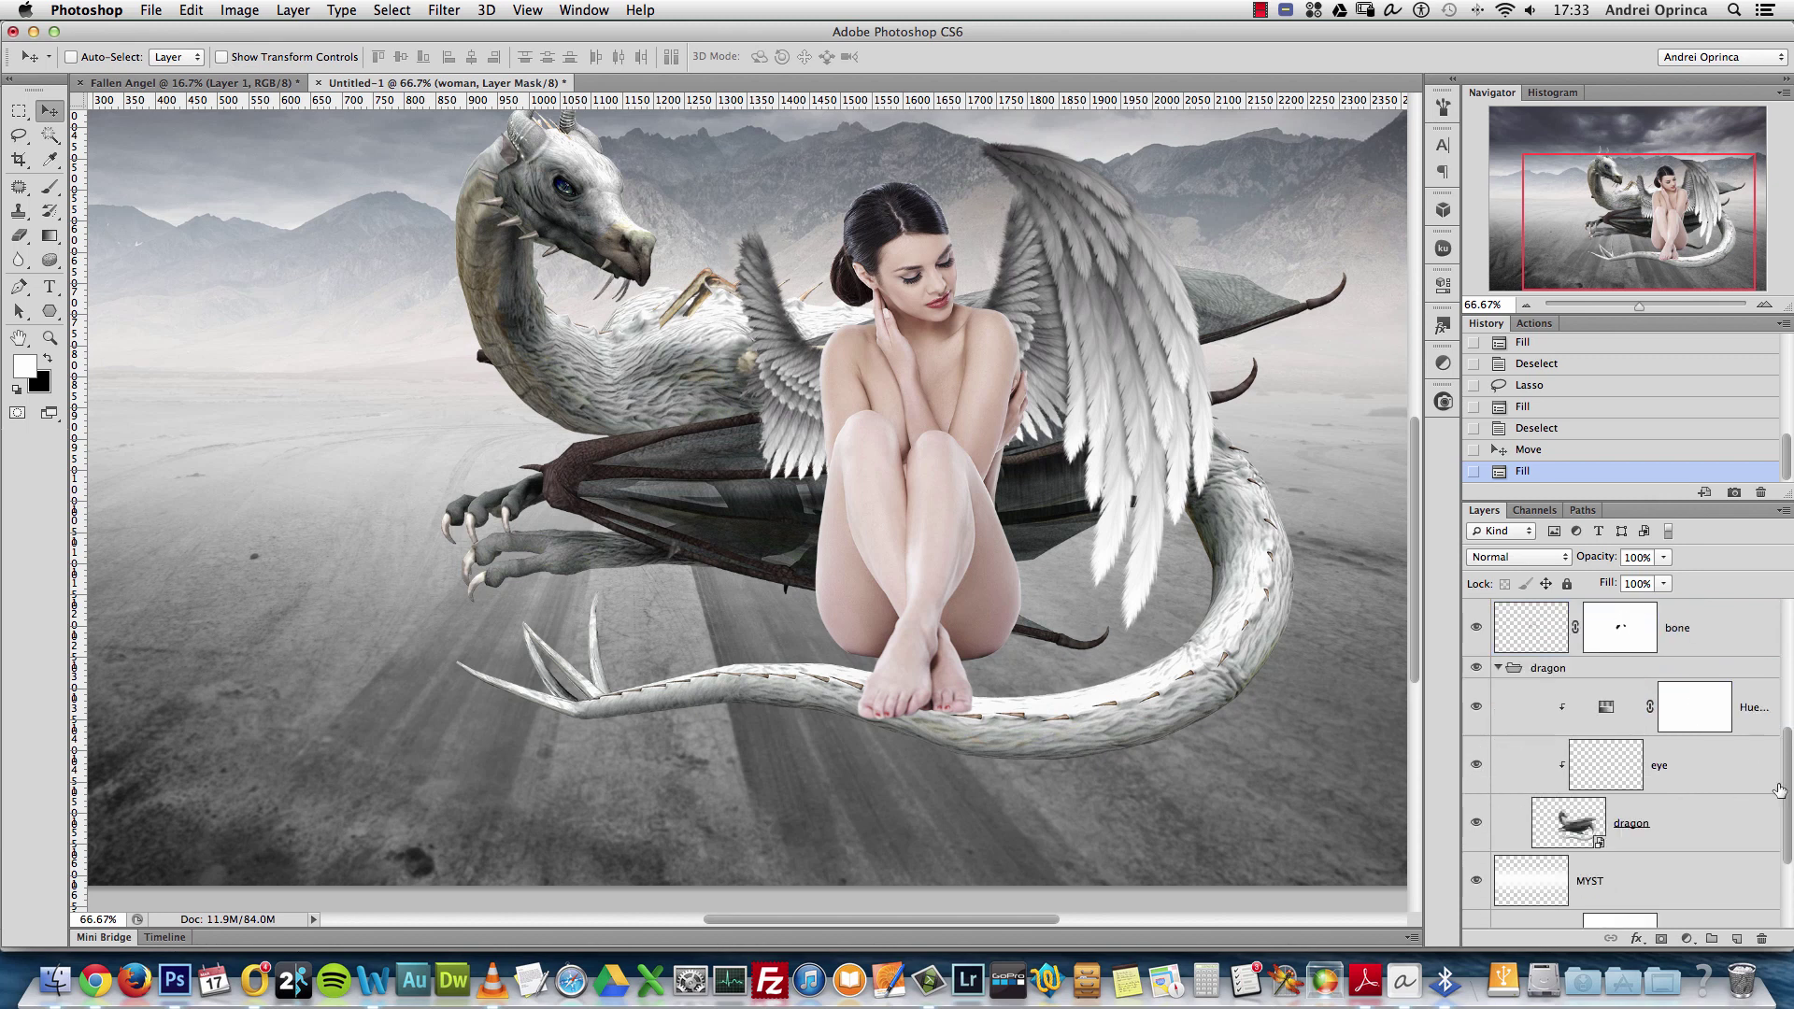
pyautogui.keyDown('super'); pyautogui.click(1559, 827); pyautogui.keyUp('super')
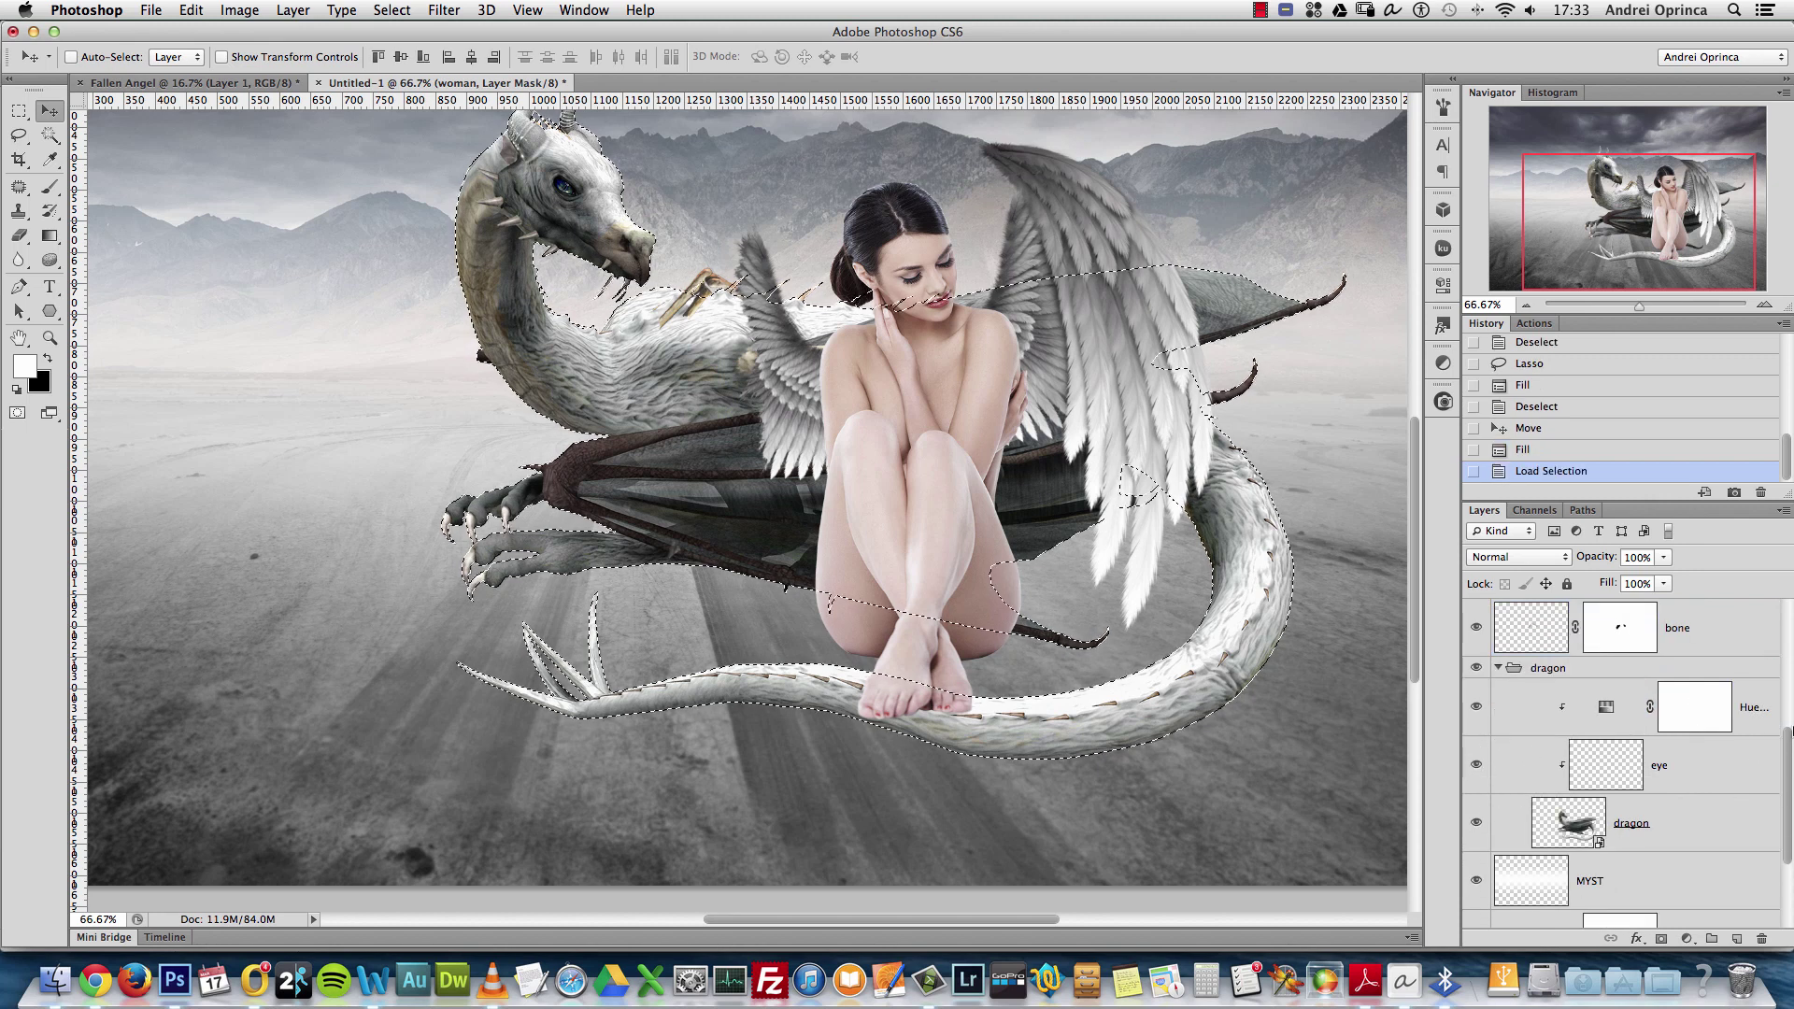
pyautogui.moveTo(1788, 759); pyautogui.dragTo(1786, 638)
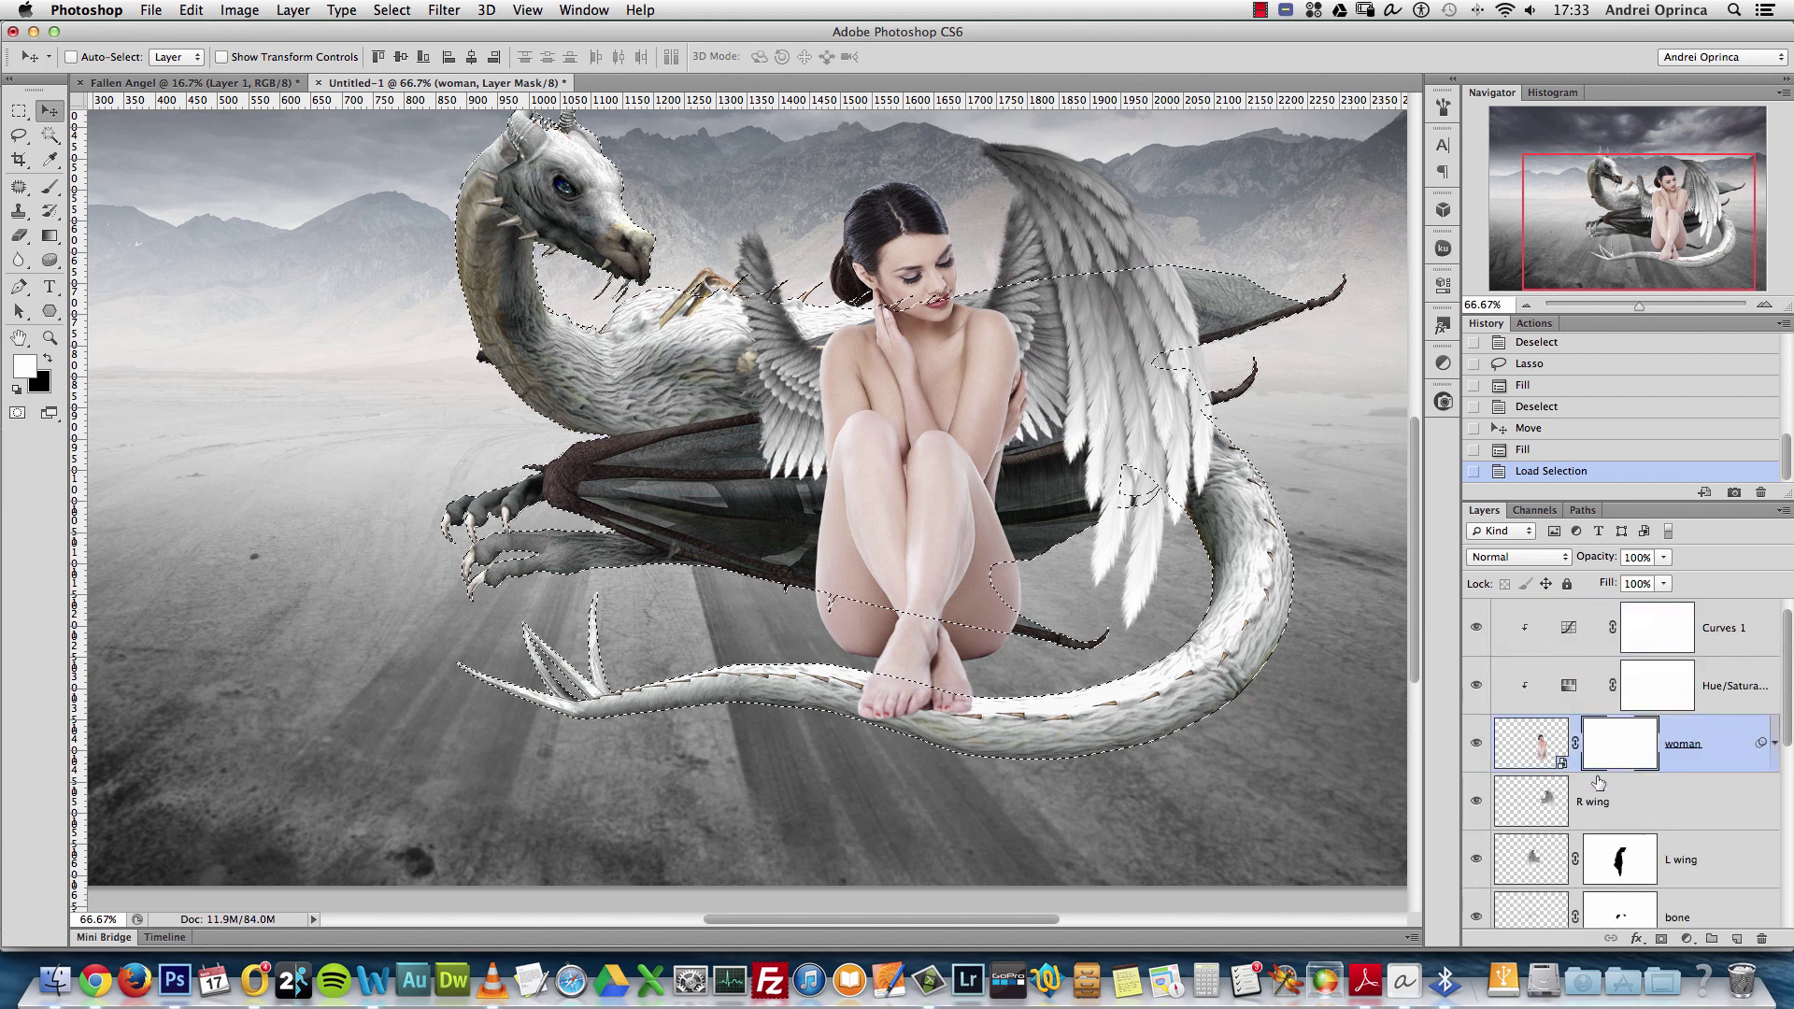
# Paint black on the woman's mask with a 39 px, 100% hardness brush to hide her toes behind the tail, then deselect
pyautogui.scroll(1, 900, 738)
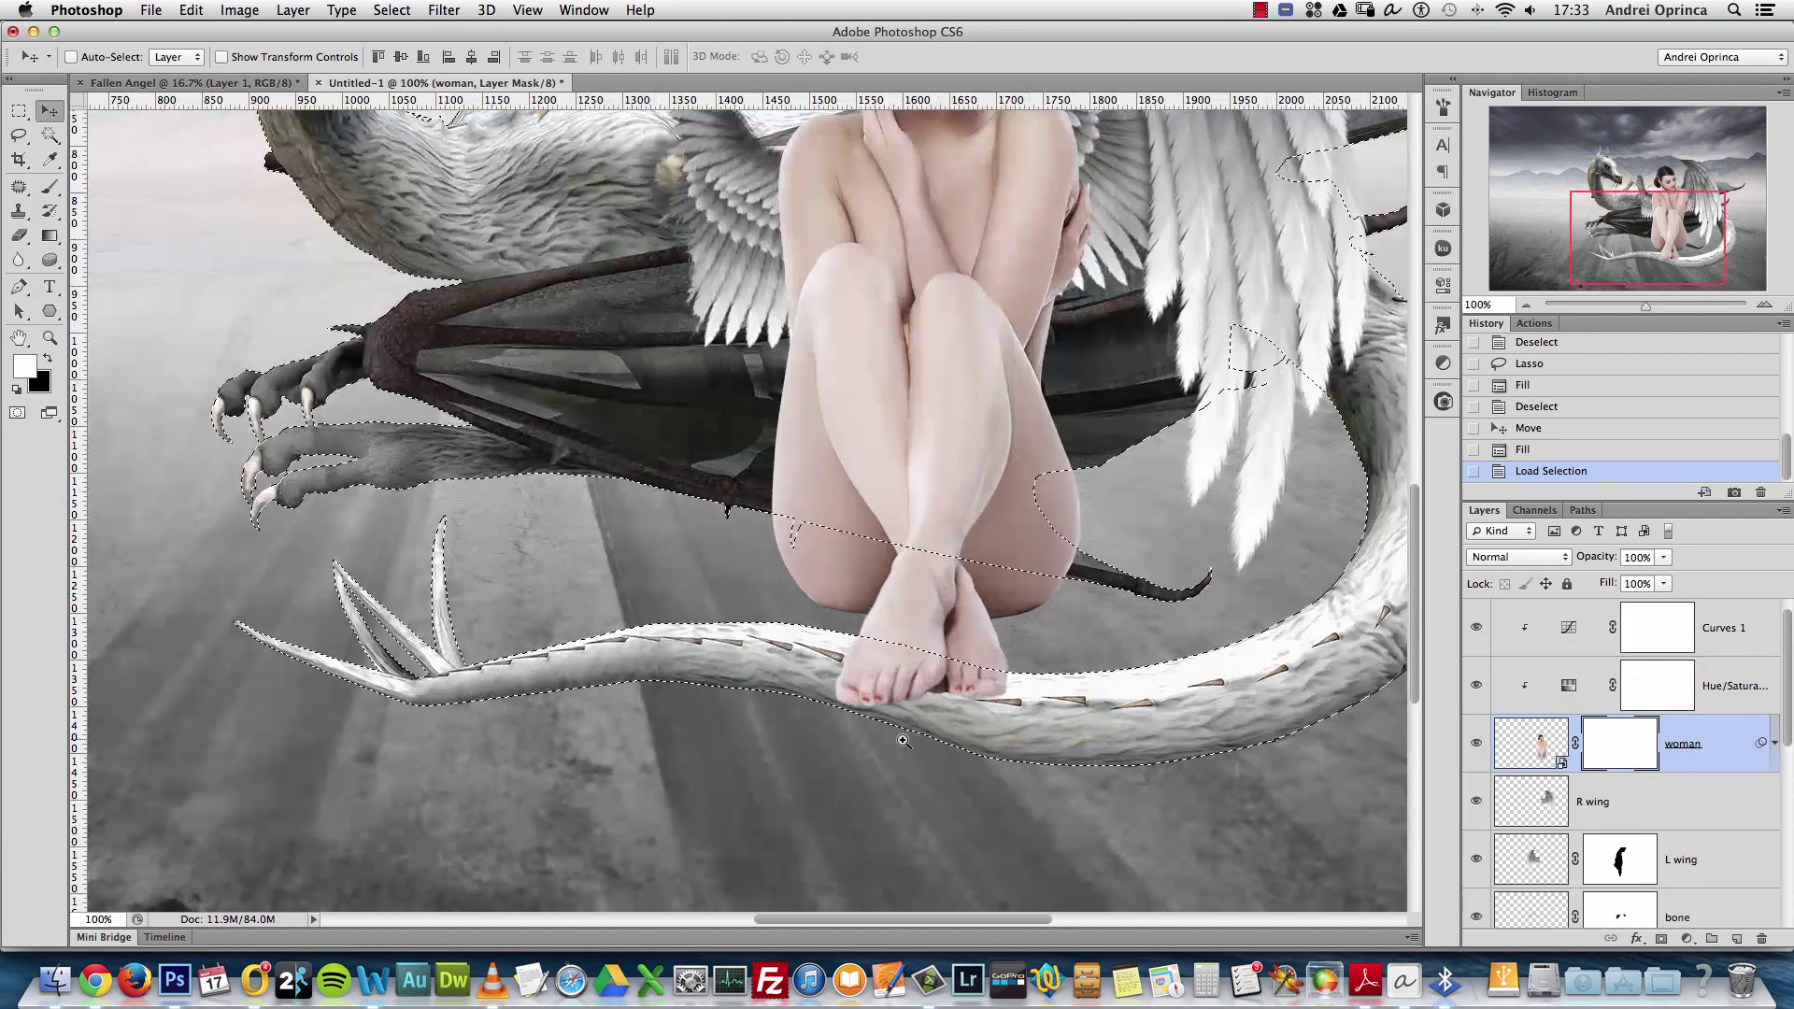
pyautogui.press('b')
pyautogui.rightClick(900, 733)
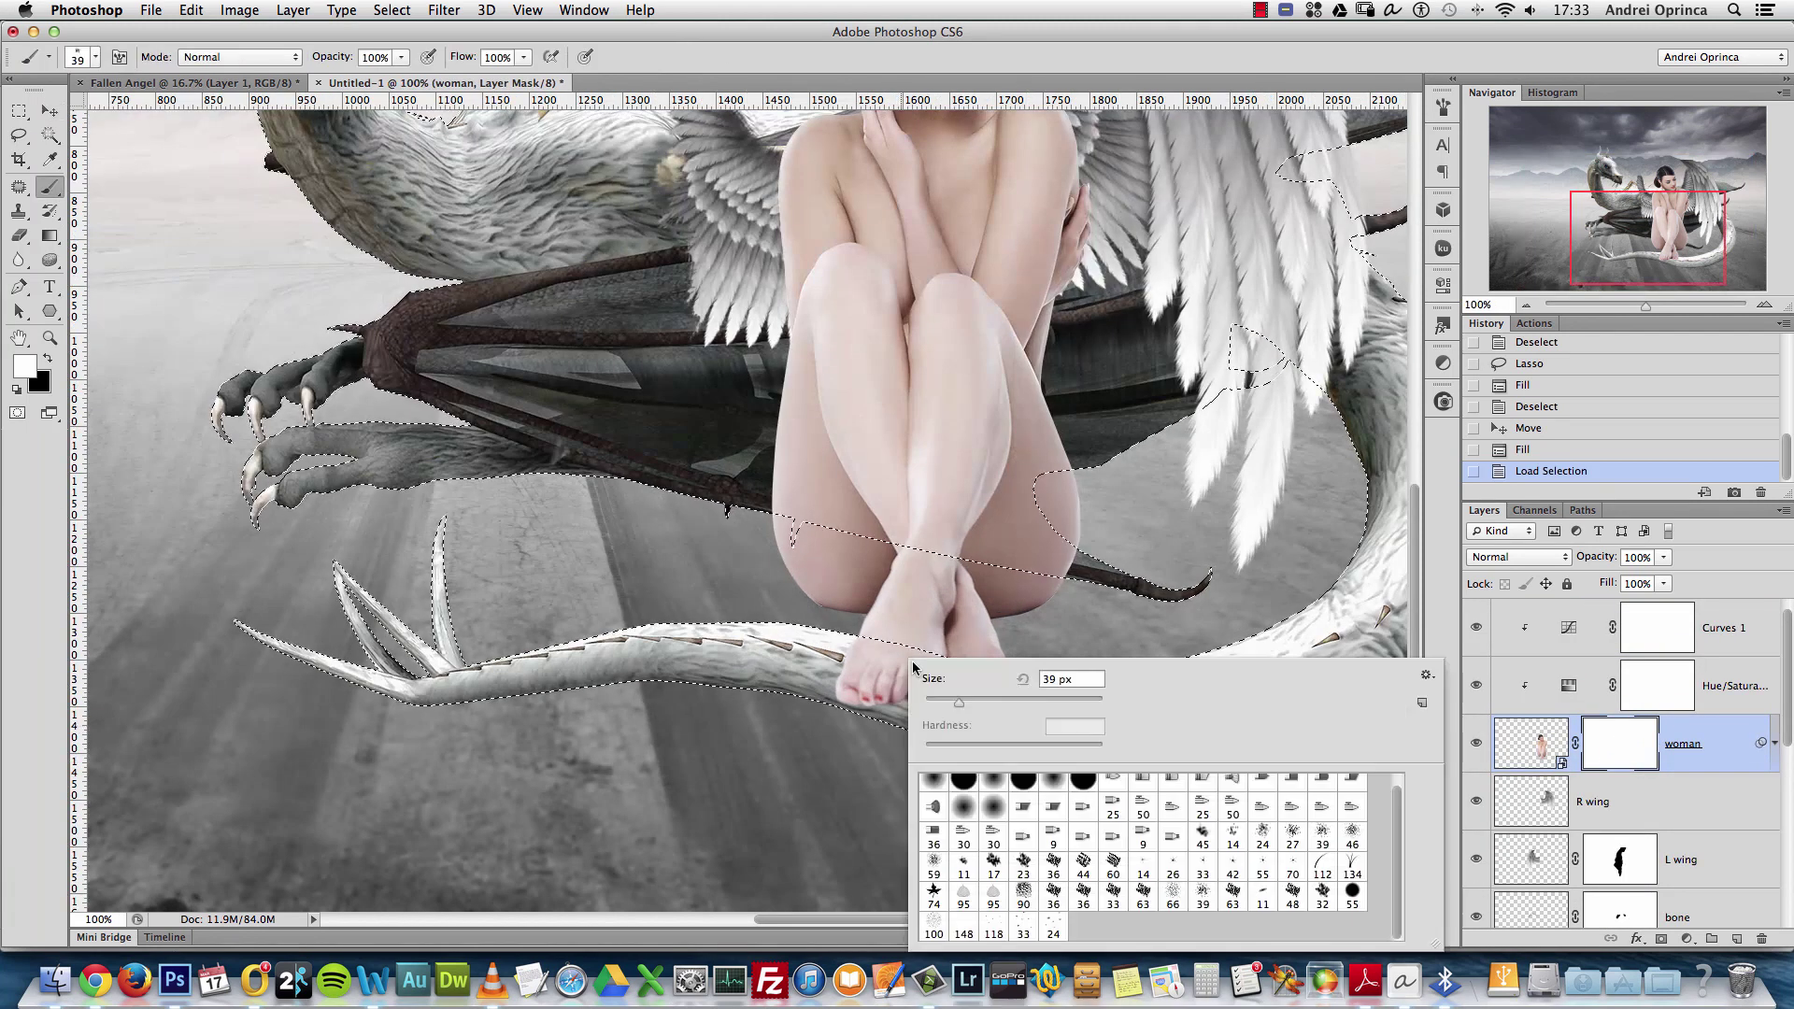
pyautogui.click(963, 782)
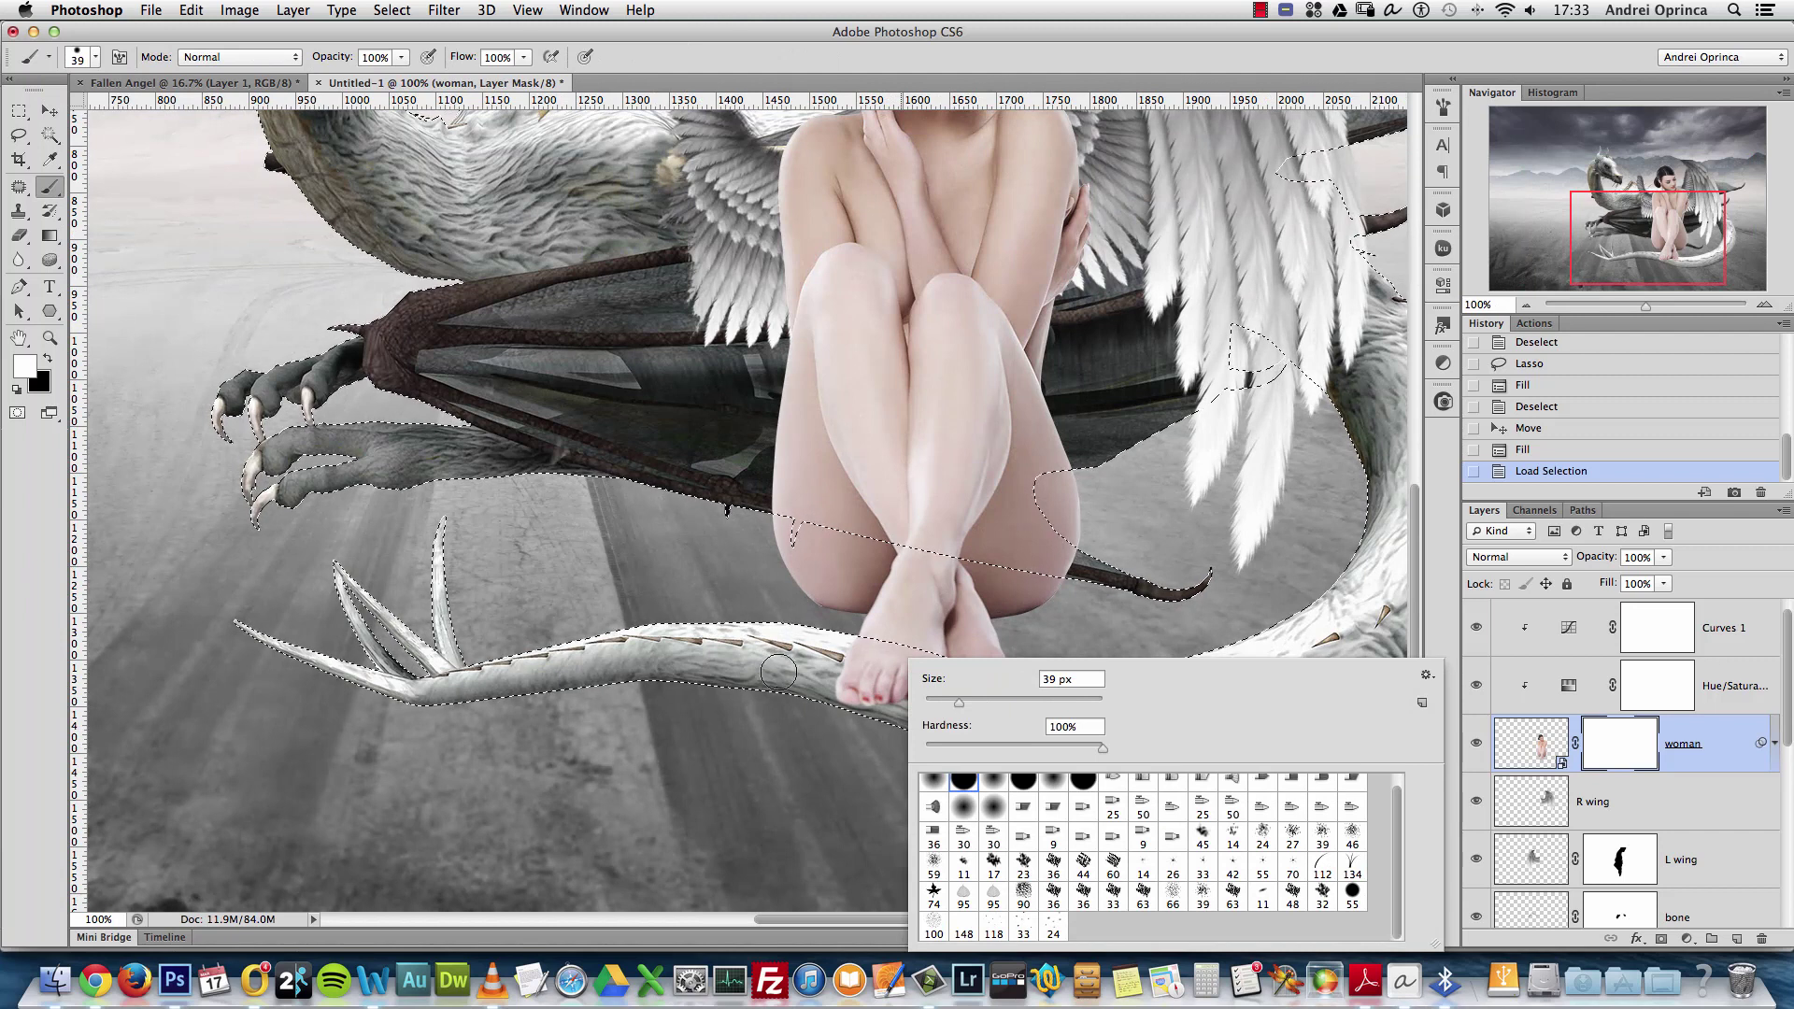
pyautogui.click(836, 685)
pyautogui.press('x')
pyautogui.moveTo(837, 685)
pyautogui.mouseDown()
pyautogui.moveTo(926, 670)
pyautogui.moveTo(951, 690)
pyautogui.moveTo(846, 686)
pyautogui.moveTo(865, 679)
pyautogui.moveTo(842, 659)
pyautogui.moveTo(1004, 679)
pyautogui.moveTo(942, 702)
pyautogui.moveTo(856, 671)
pyautogui.mouseUp()
pyautogui.press('super+d')
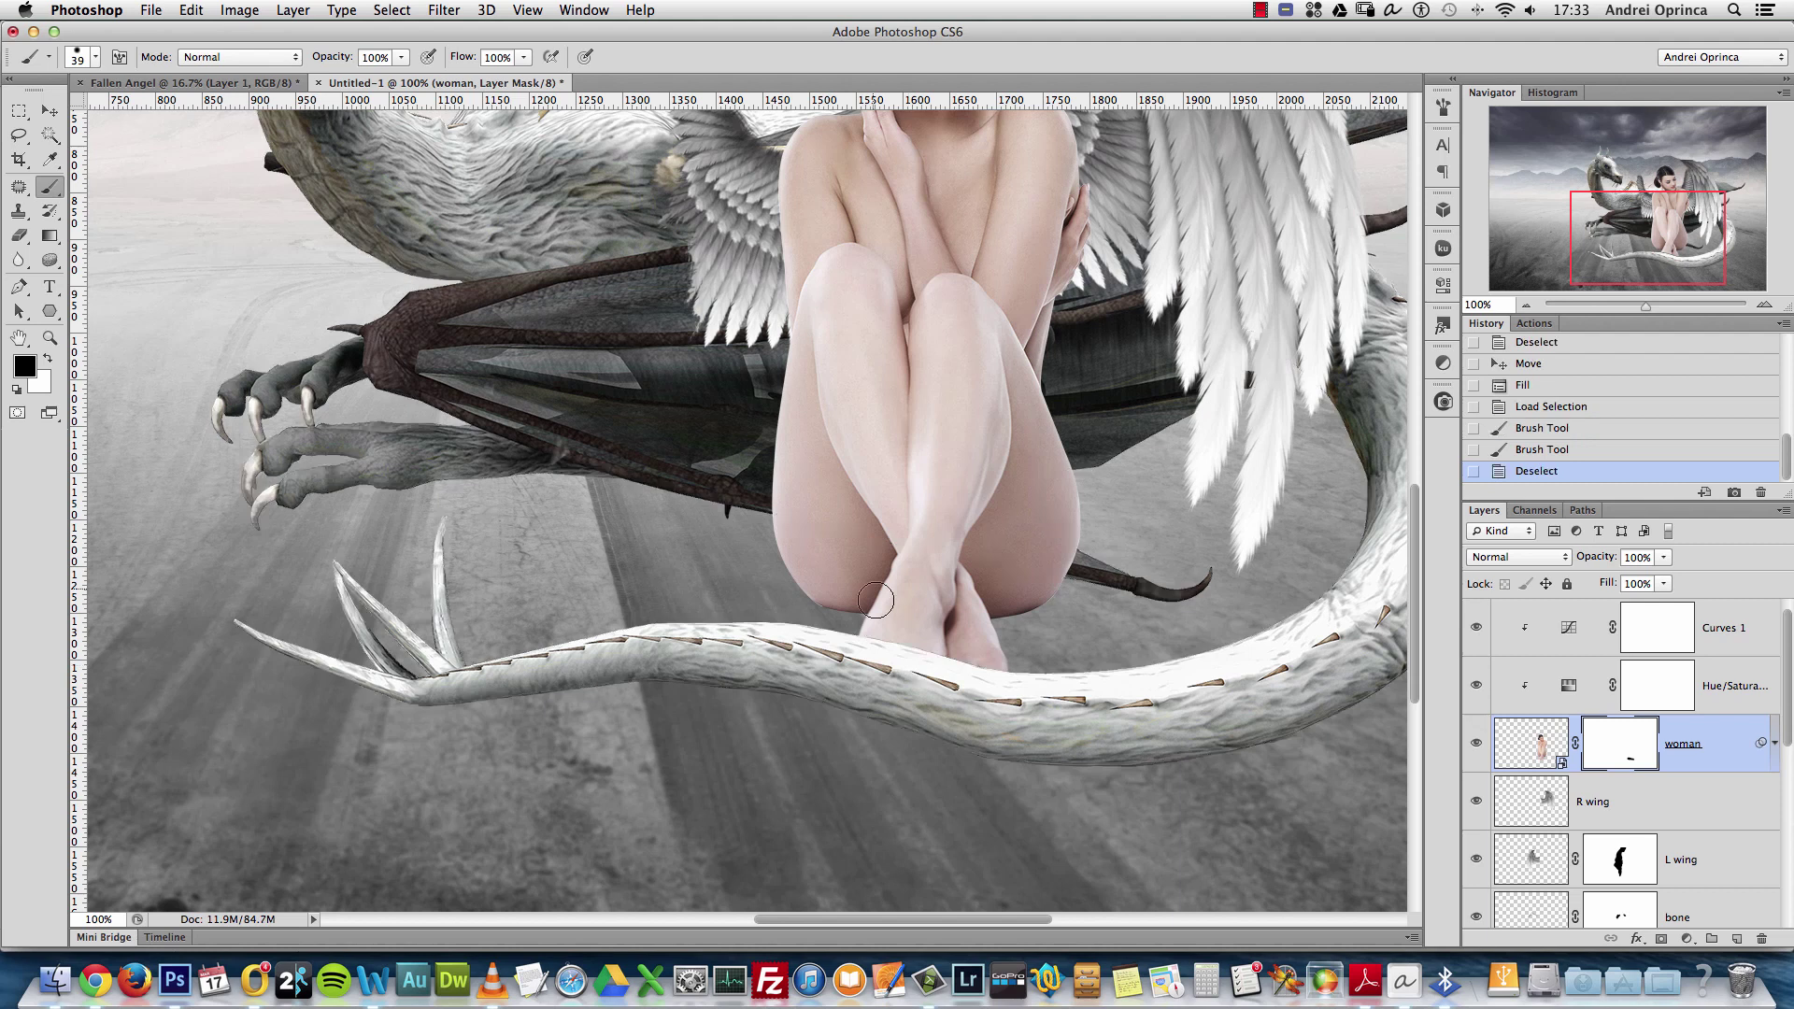
# Select the eye layer in the dragon group and move it left onto the dragon's eye
pyautogui.keyDown('alt'); pyautogui.click(828, 567); pyautogui.keyUp('alt')
pyautogui.keyDown('alt'); pyautogui.click(828, 567); pyautogui.keyUp('alt')
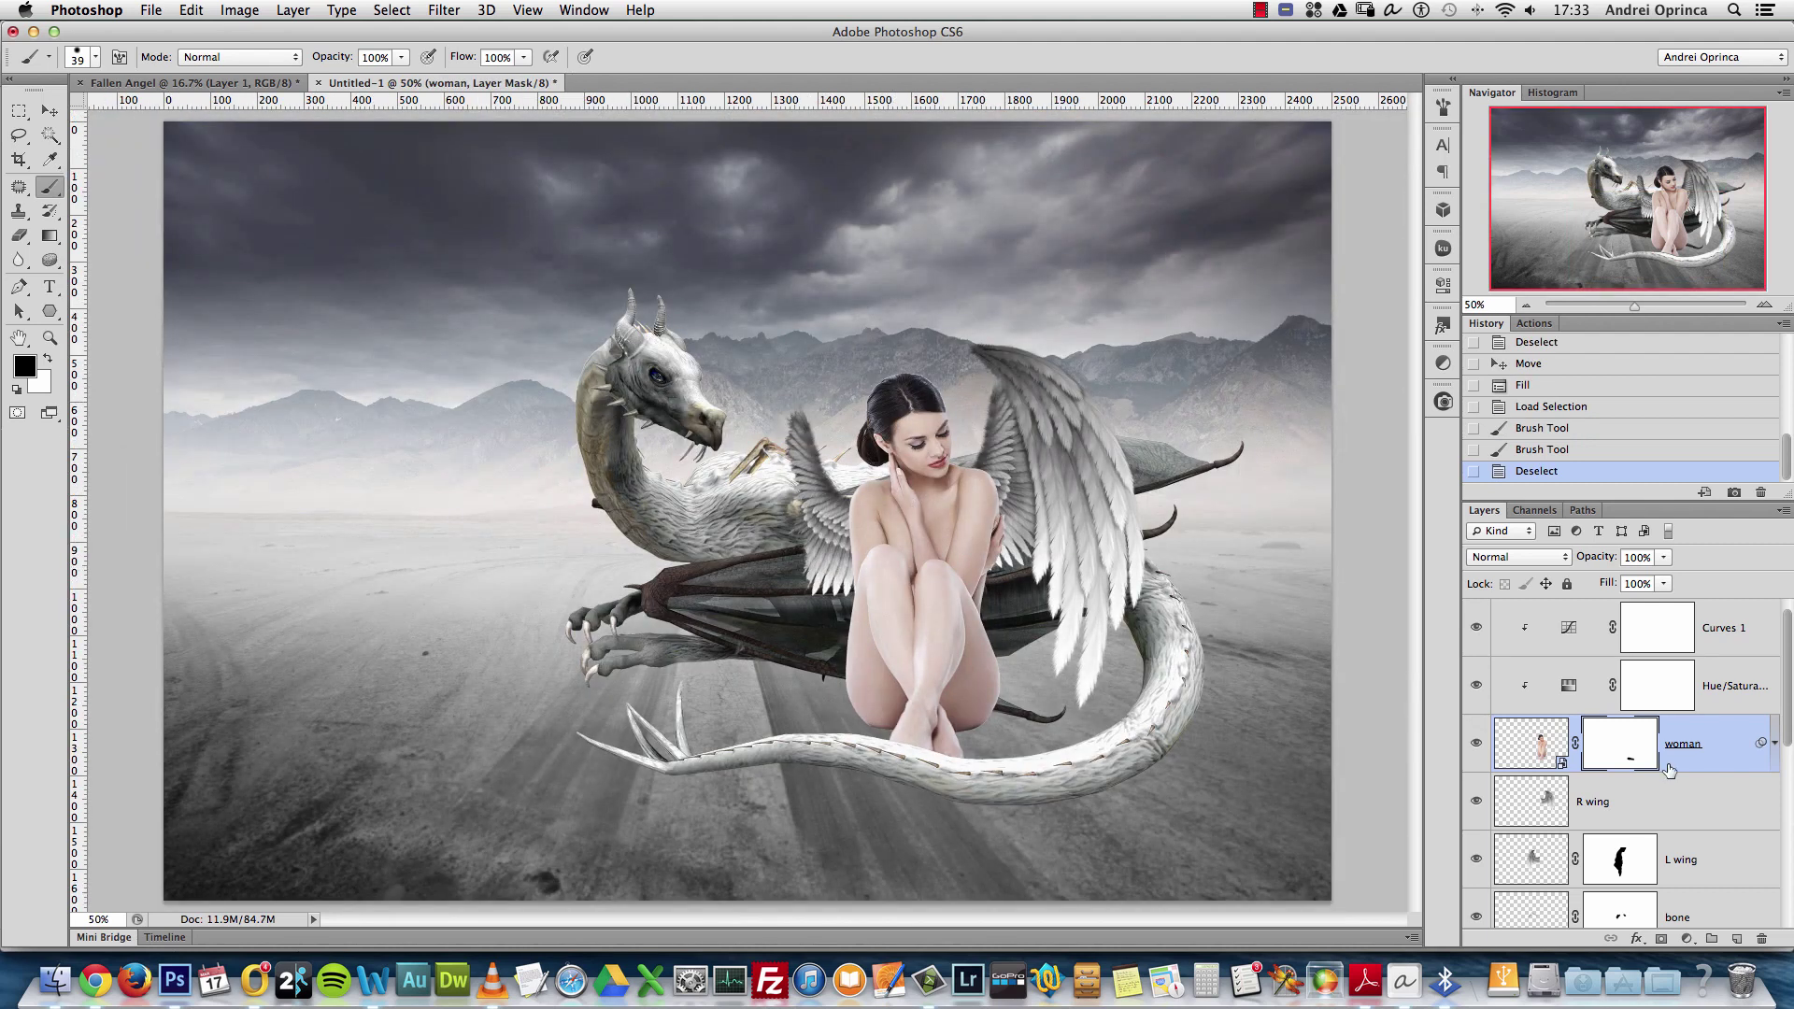
pyautogui.moveTo(1787, 661)
pyautogui.mouseDown()
pyautogui.moveTo(1787, 685)
pyautogui.moveTo(1786, 632)
pyautogui.mouseUp()
pyautogui.scroll(-5, 1781, 654)
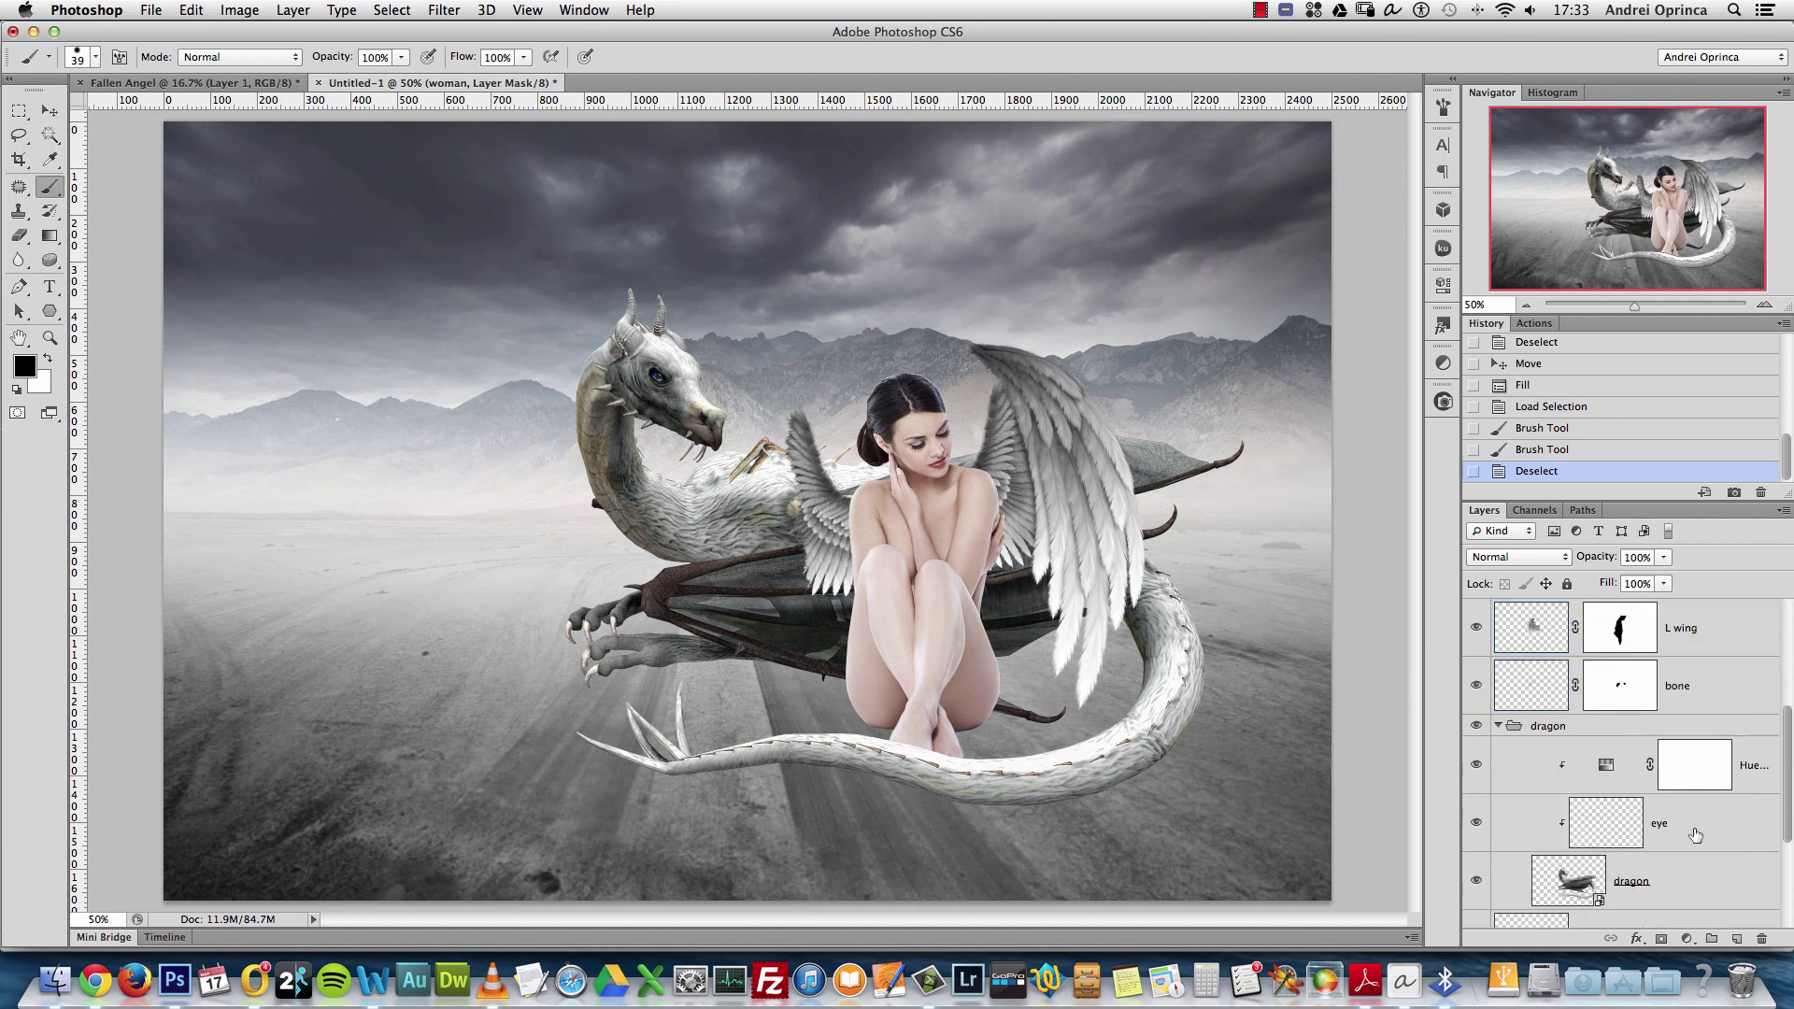
pyautogui.click(1697, 835)
pyautogui.press('x')
pyautogui.keyDown('alt'); pyautogui.click(651, 360); pyautogui.keyUp('alt')
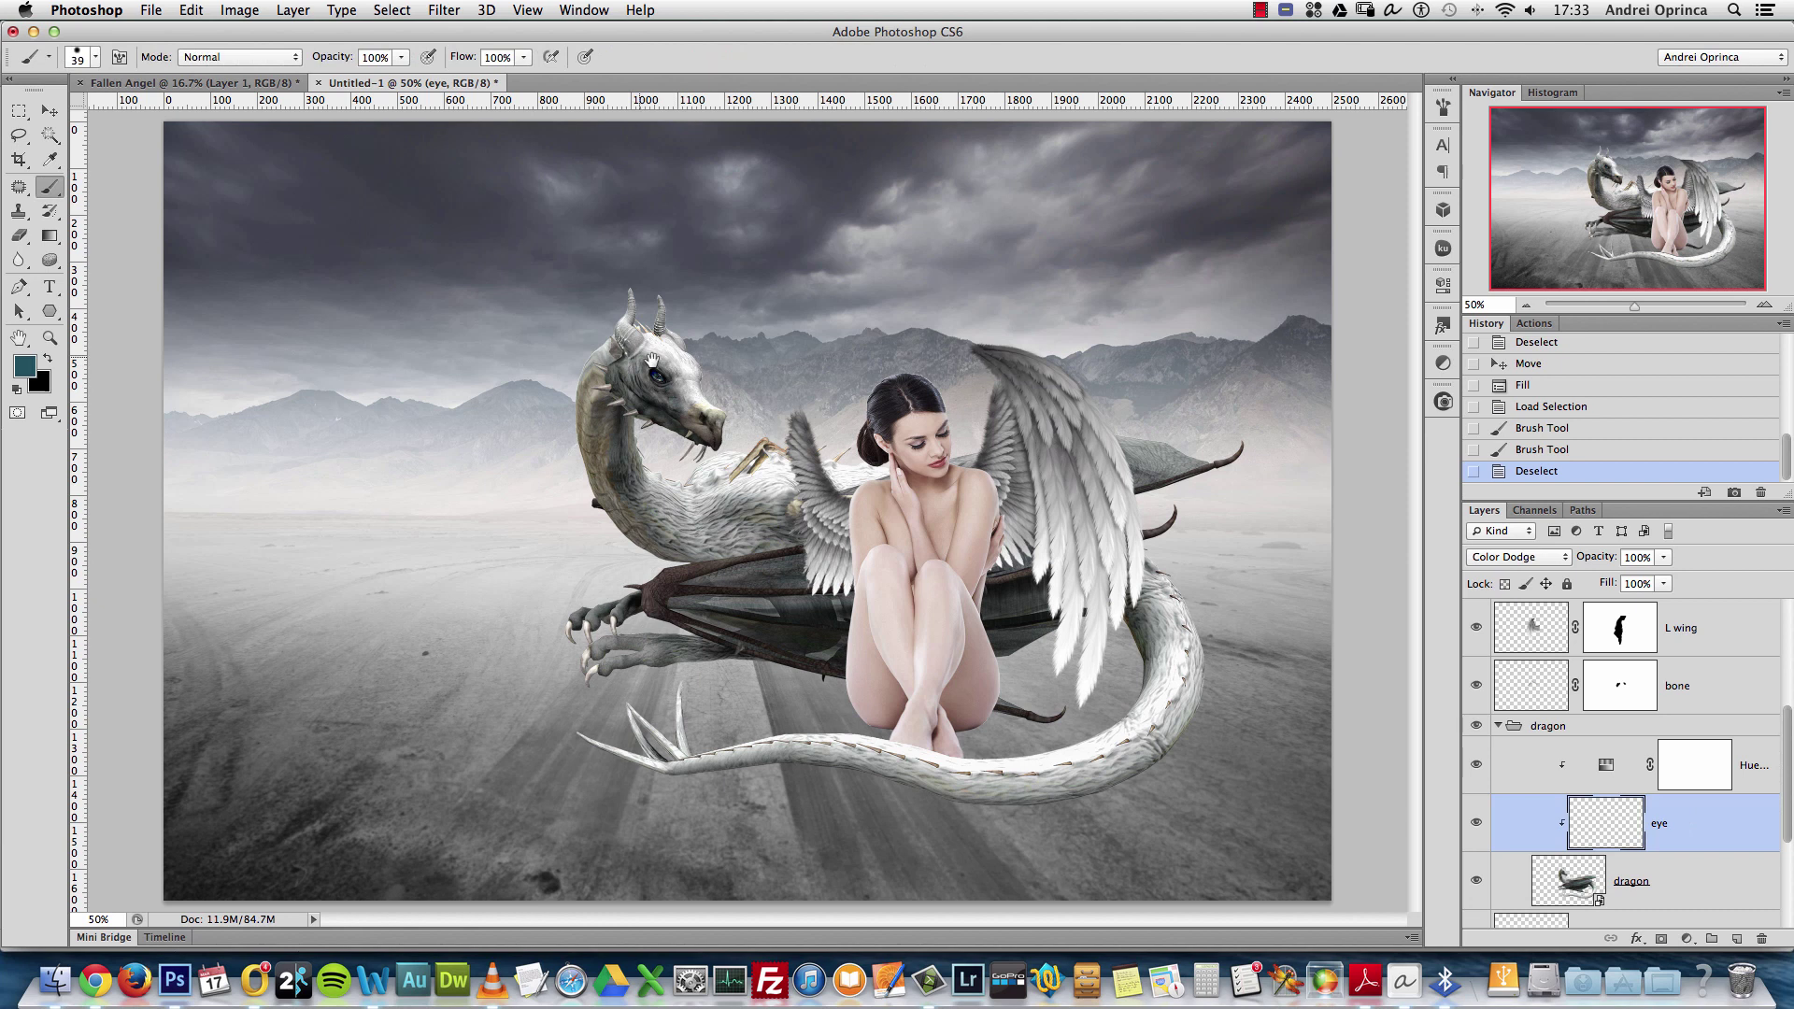
pyautogui.scroll(3, 651, 359)
pyautogui.press('v')
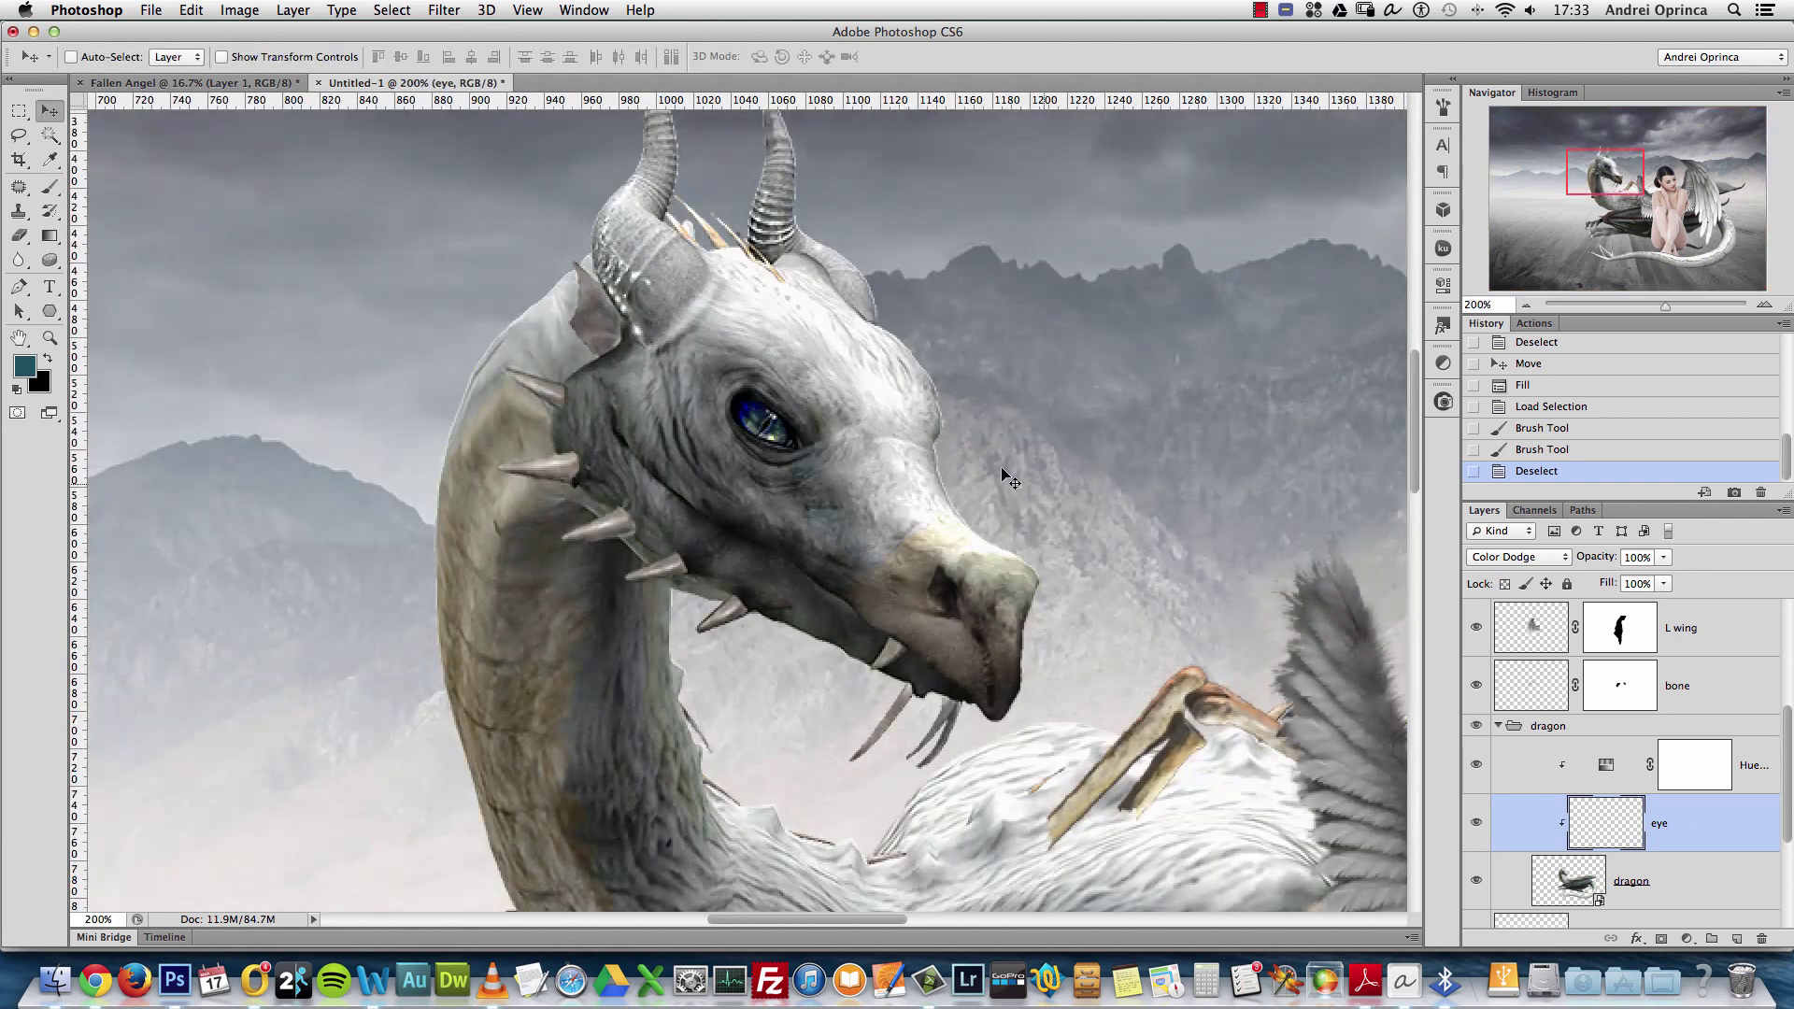
pyautogui.moveTo(1009, 481); pyautogui.dragTo(874, 479)
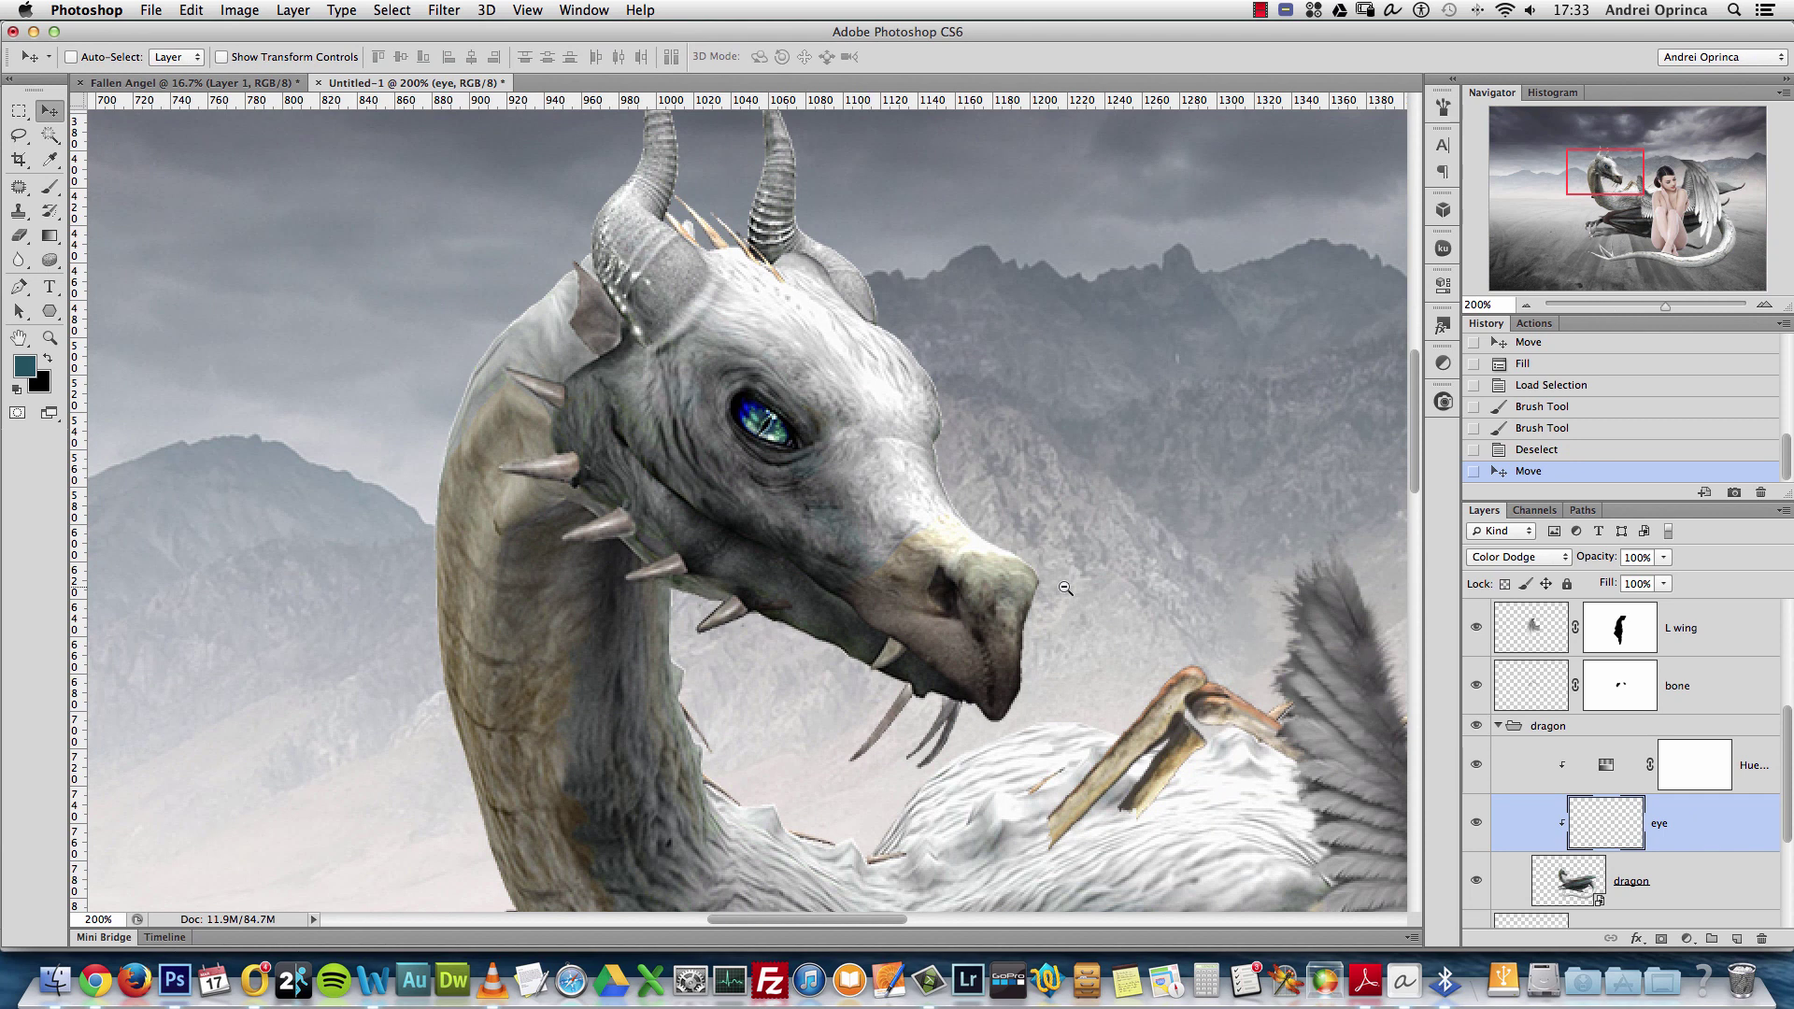
# Open the bleeding_portrait_stock_by_GlamourousAcid_Stock.jpg image from the Fallen angel folder
pyautogui.scroll(-4, 1066, 588)
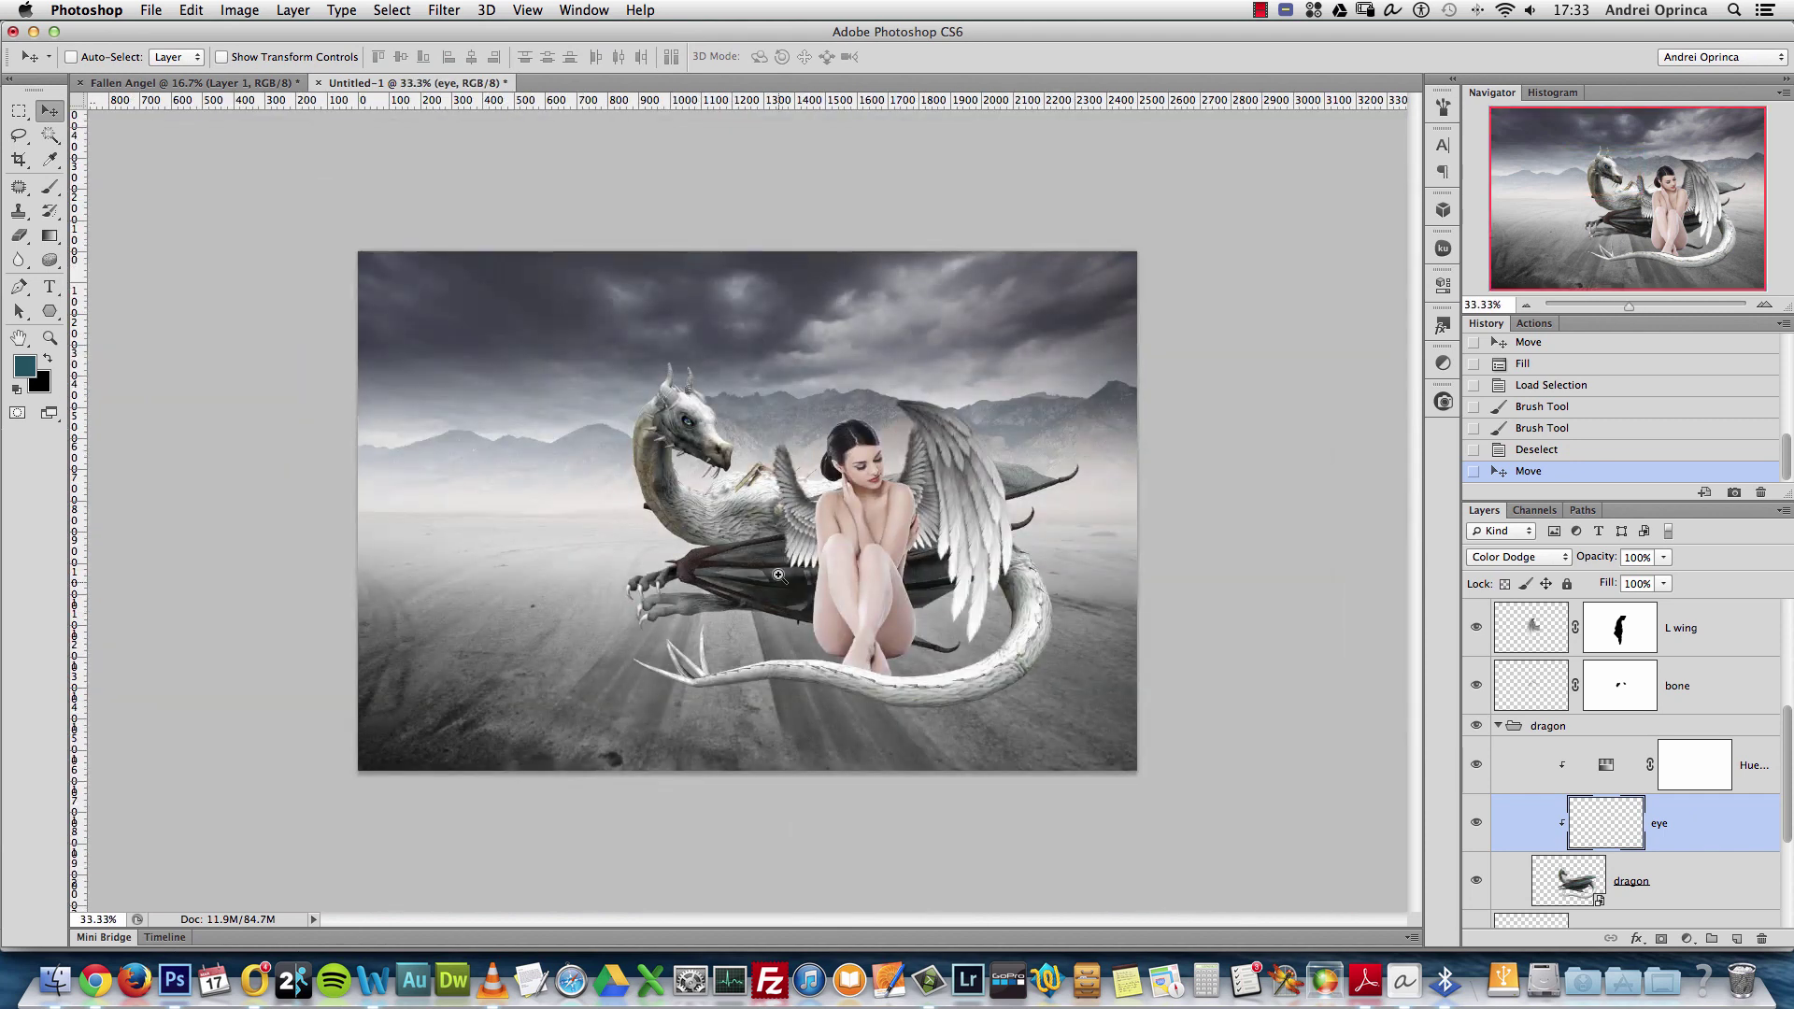
pyautogui.press('super+equal')
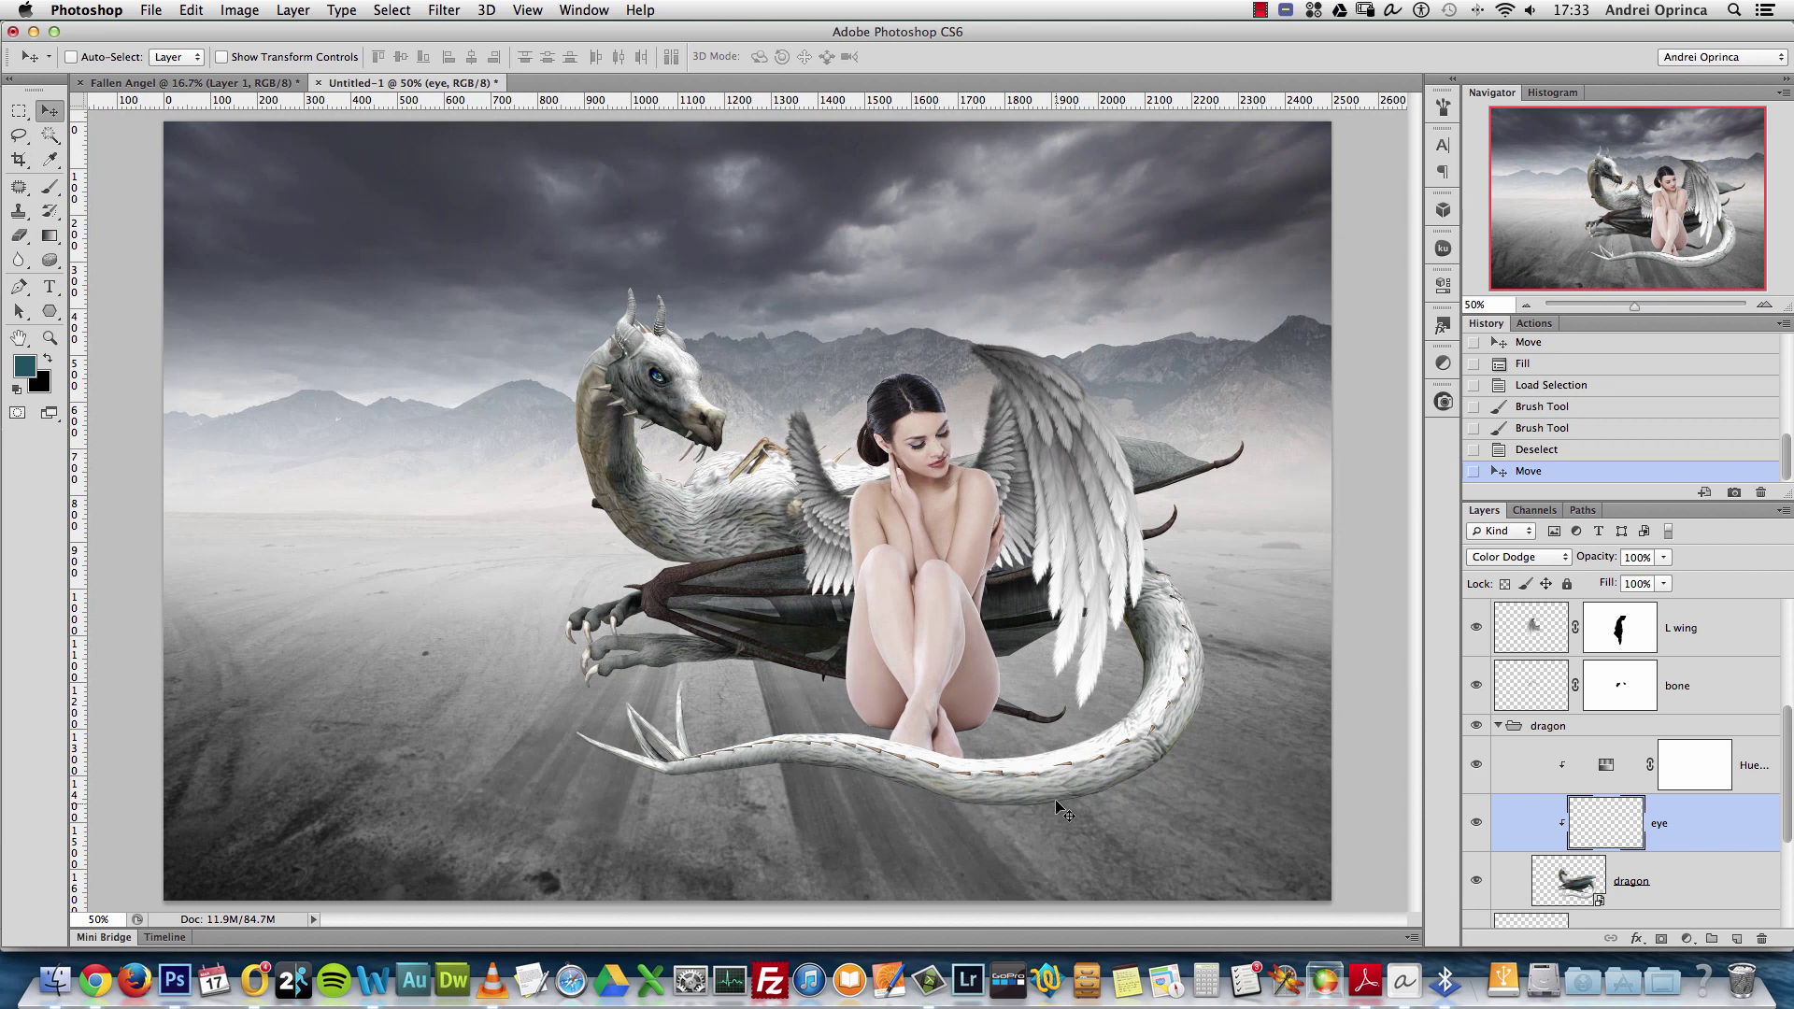
pyautogui.press('super+o')
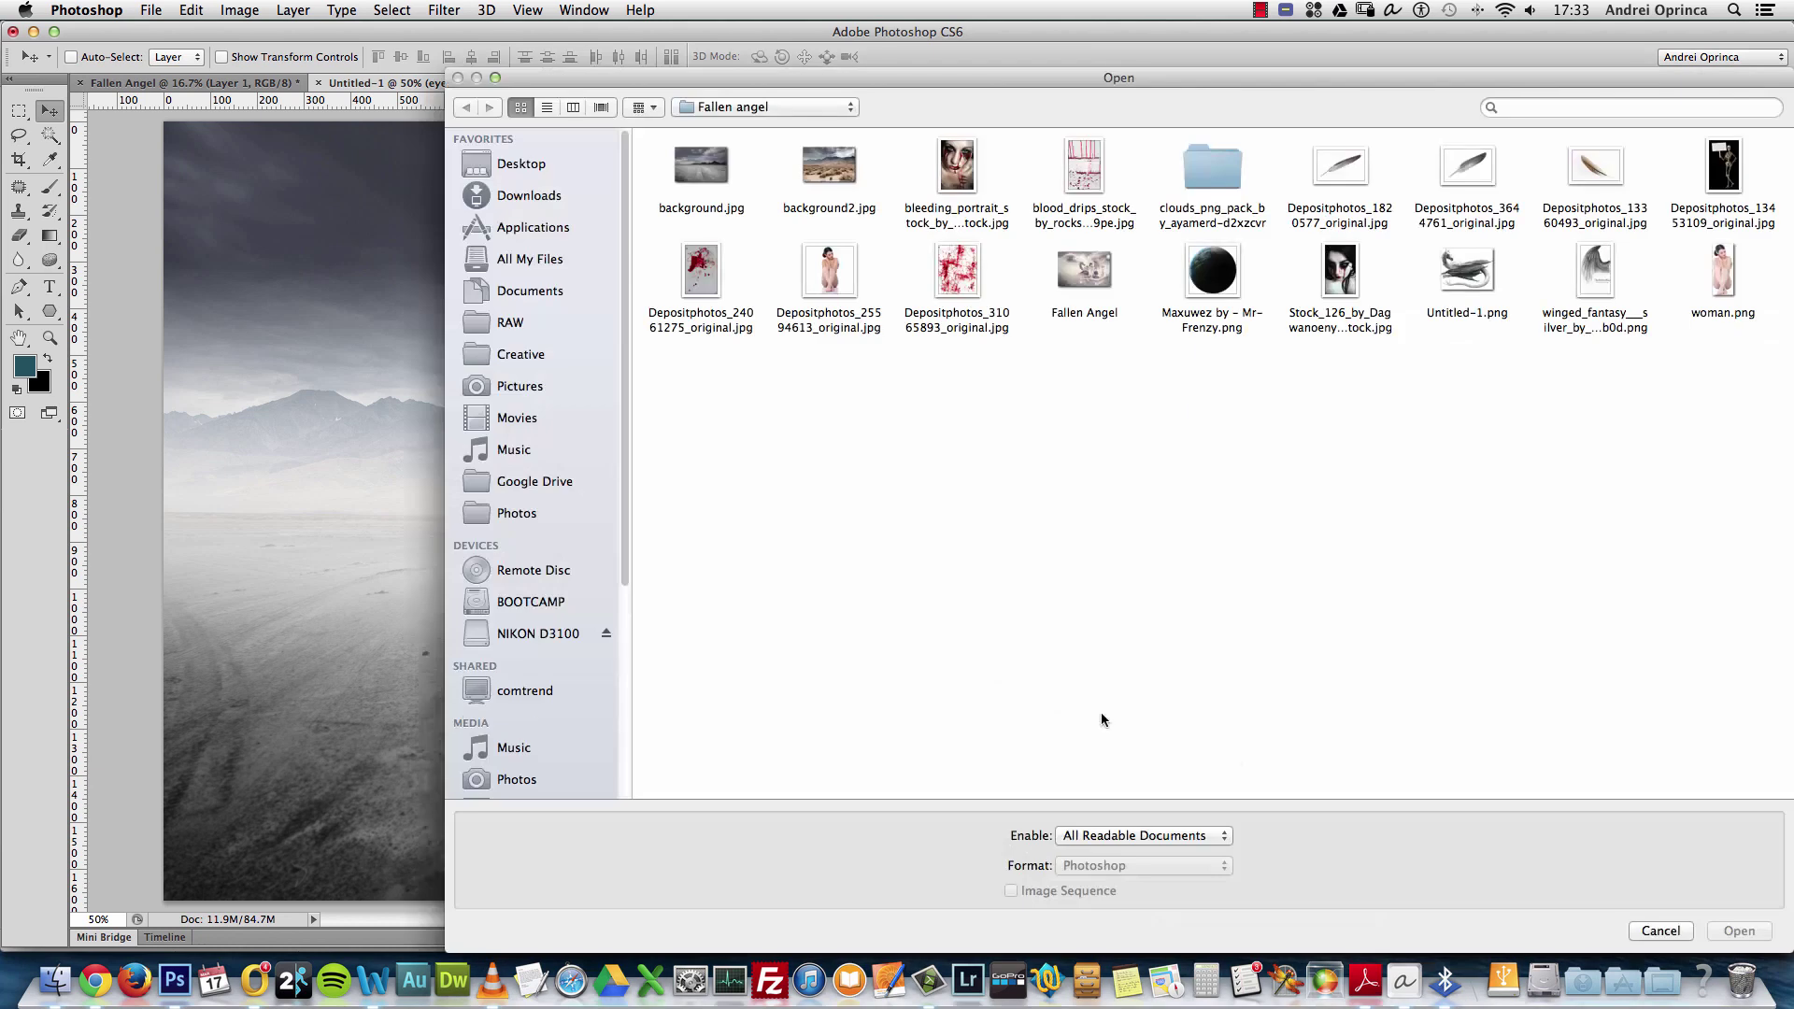
pyautogui.click(966, 179)
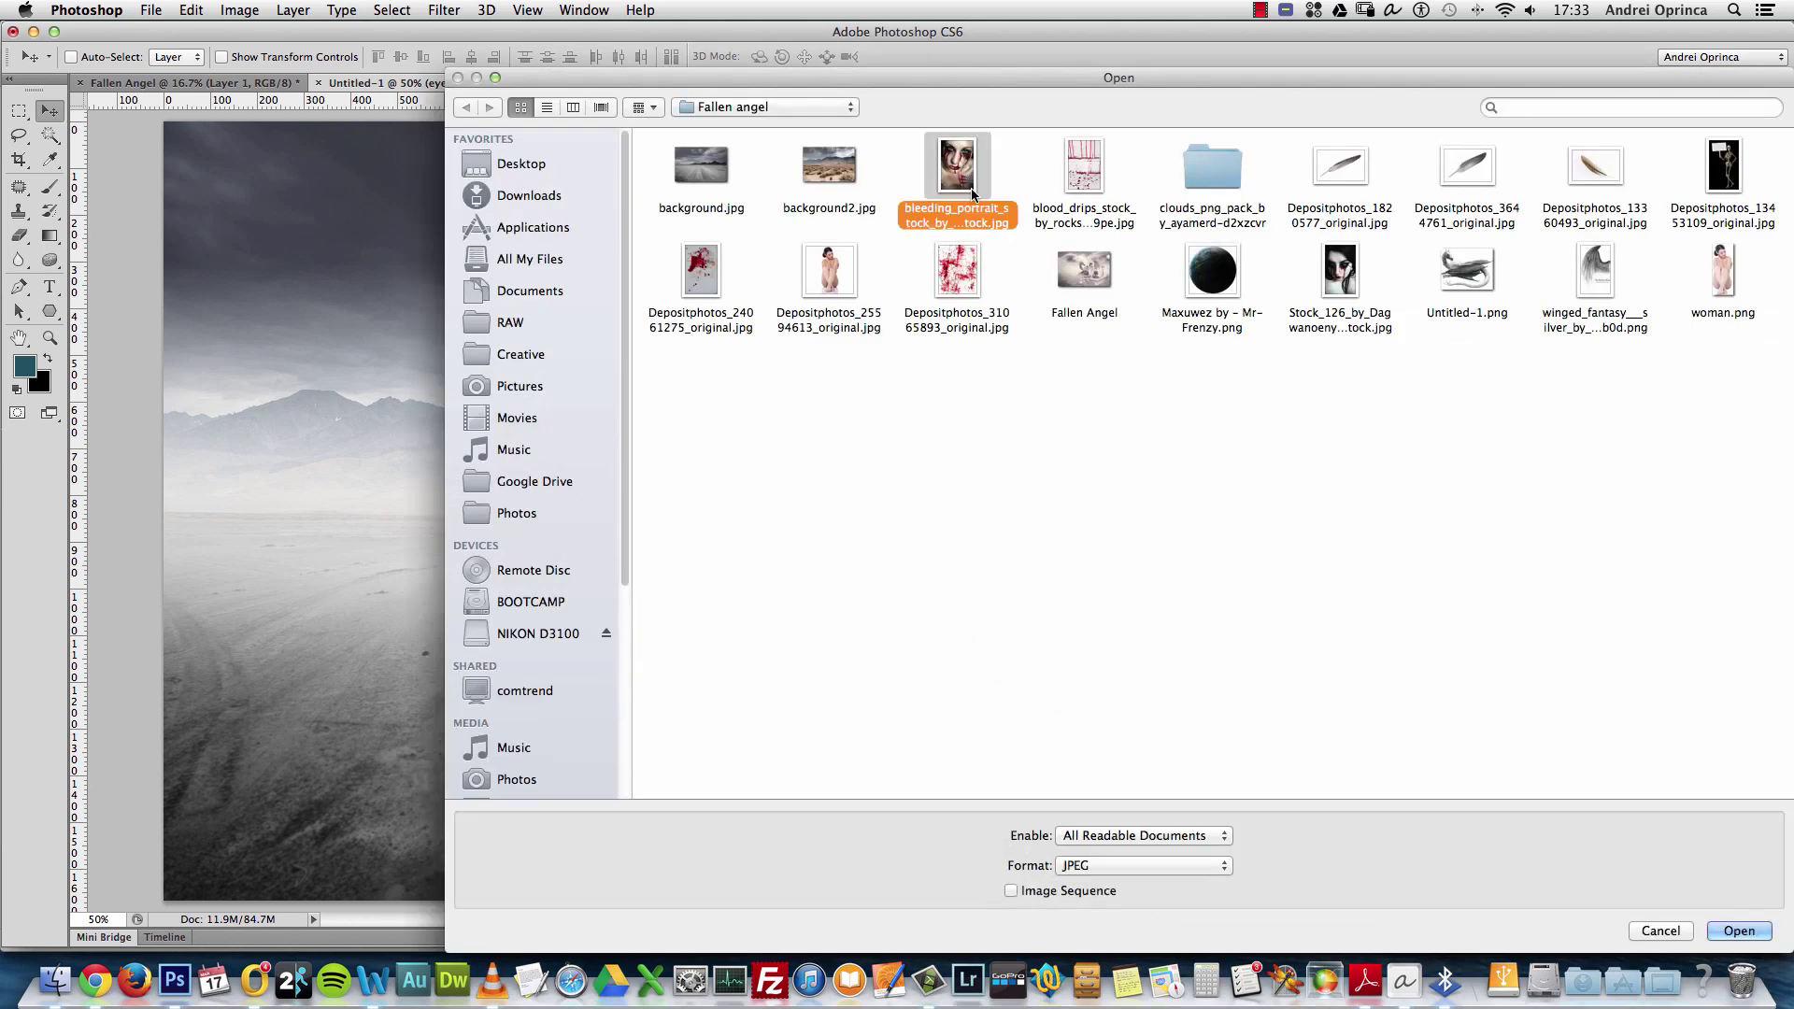
pyautogui.click(1725, 930)
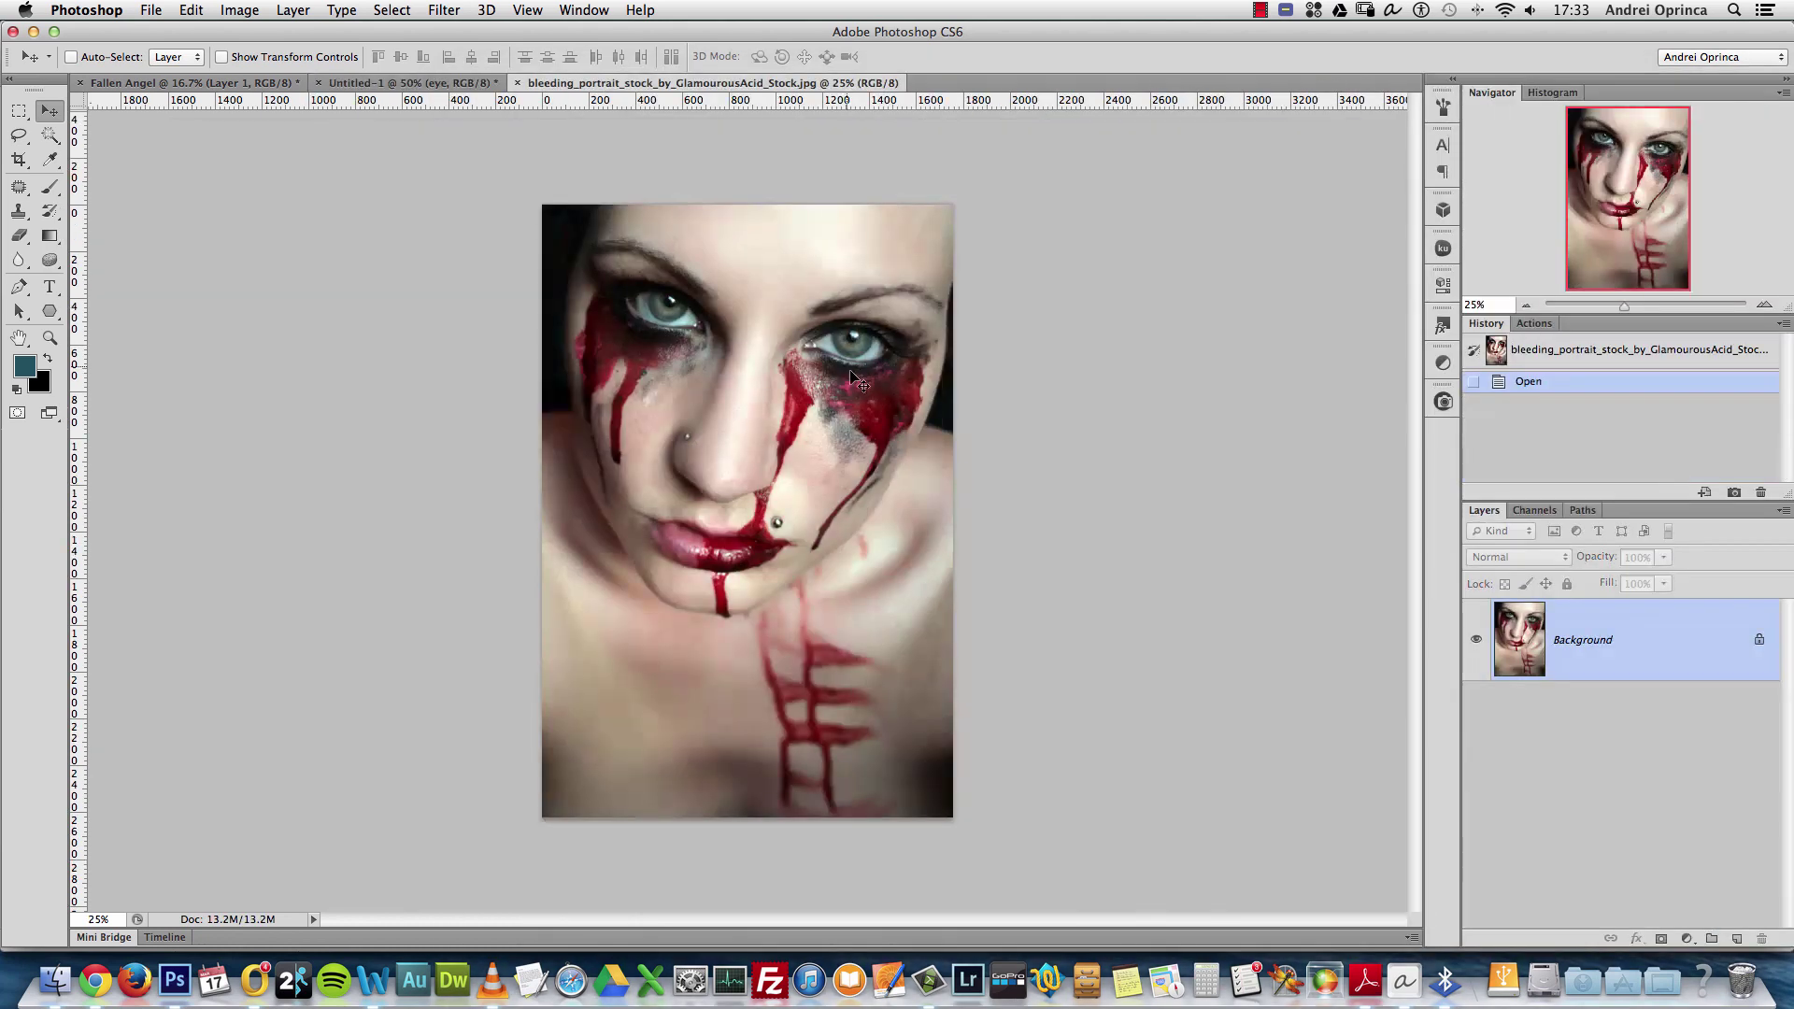
# Lasso the blood smear and its long drip beneath the portrait's right-hand eye
pyautogui.press('super+1')
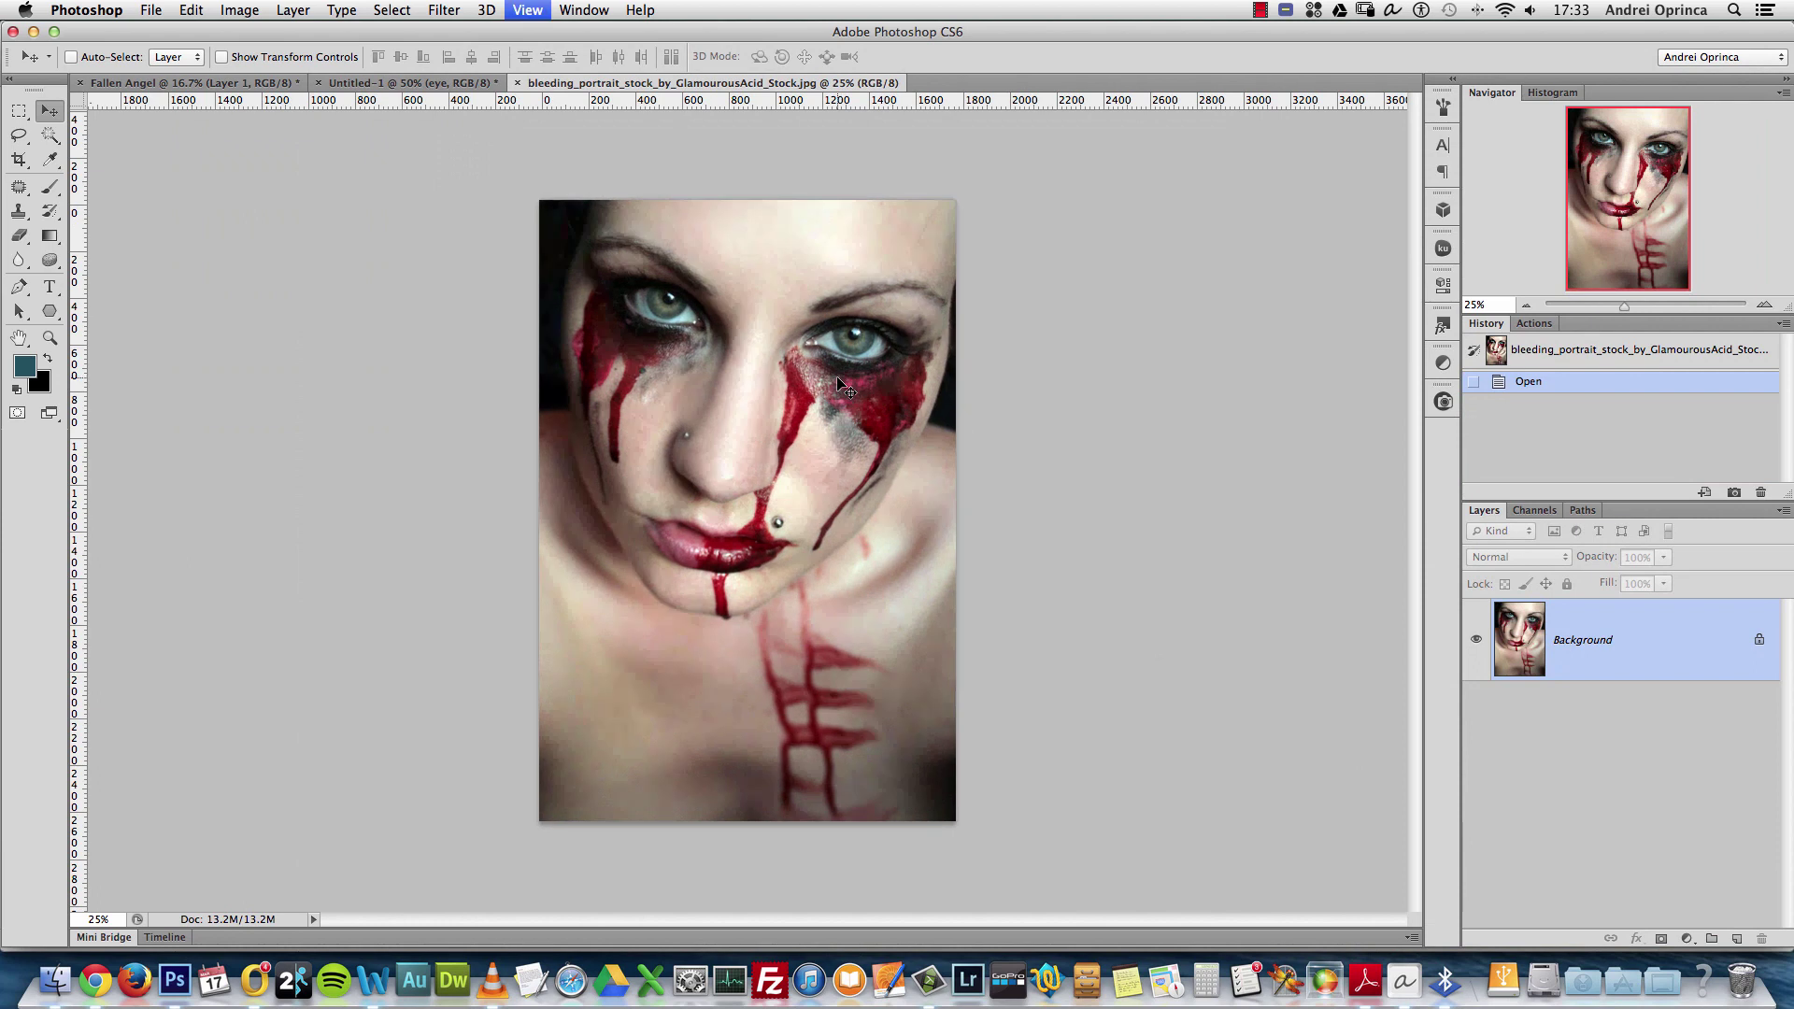
pyautogui.moveTo(1320, 178); pyautogui.dragTo(982, 561)
pyautogui.press('super+minus')
pyautogui.press('super+minus')
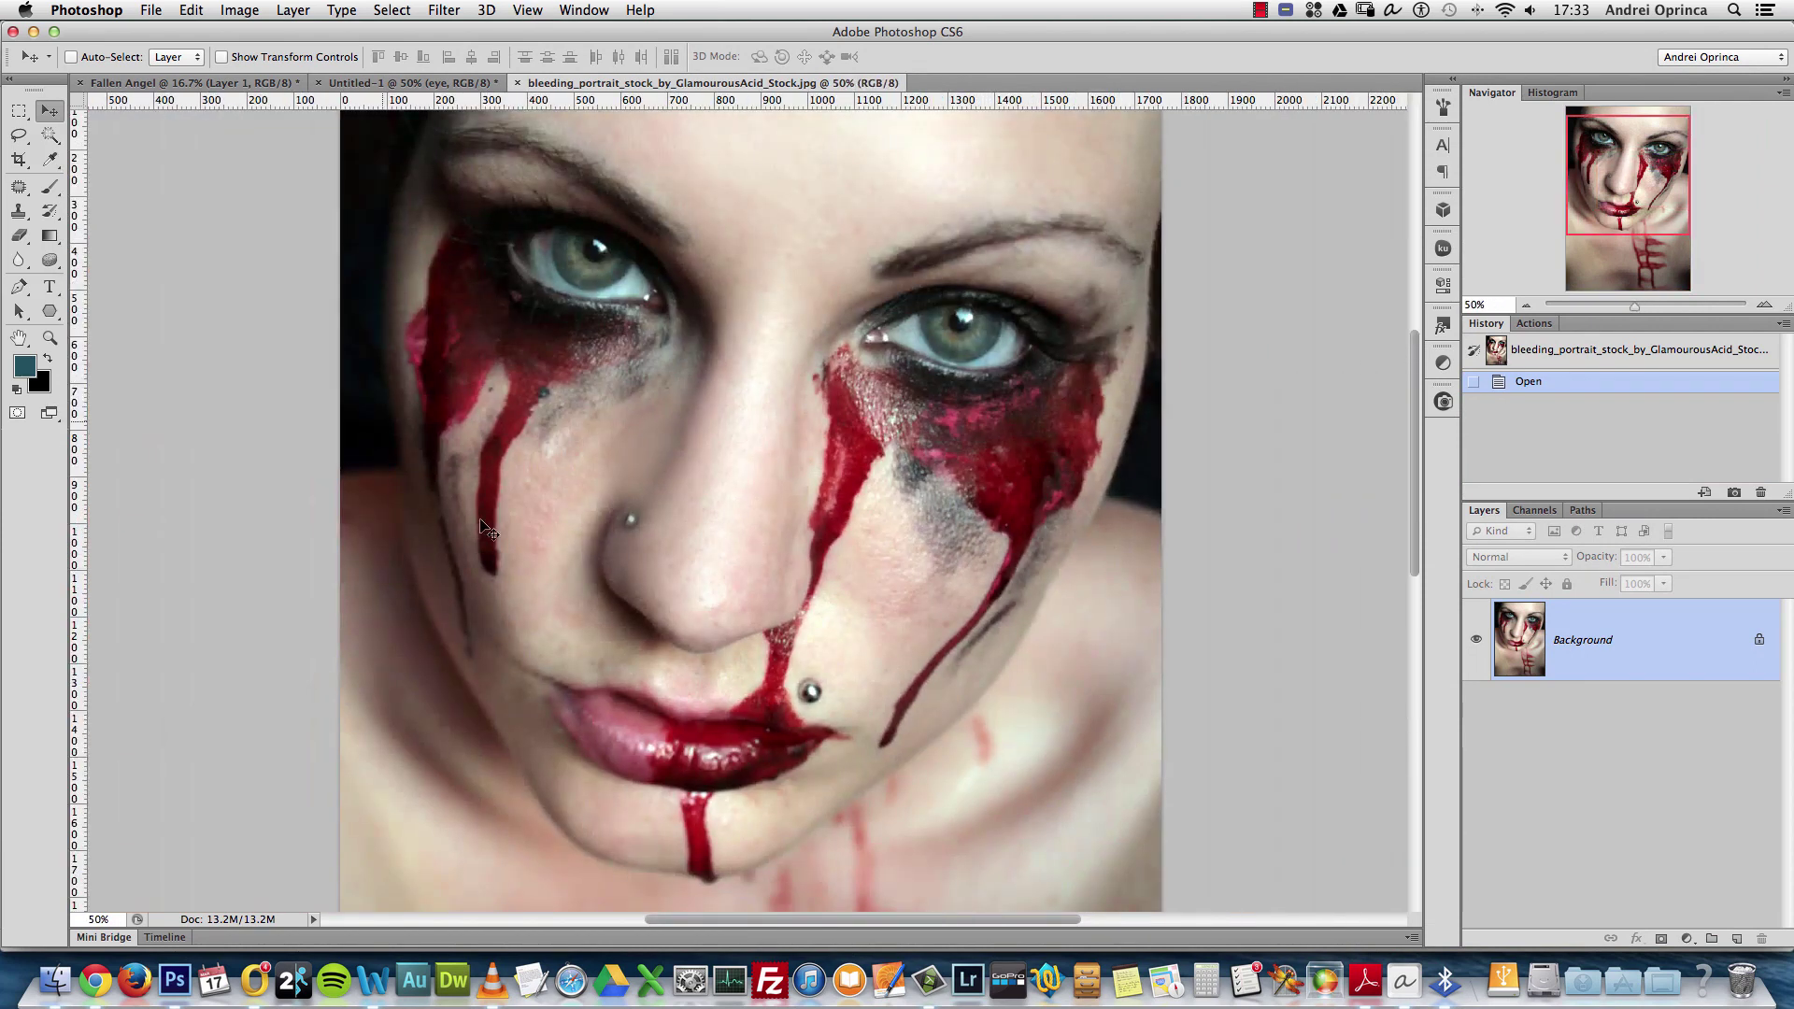
pyautogui.click(18, 135)
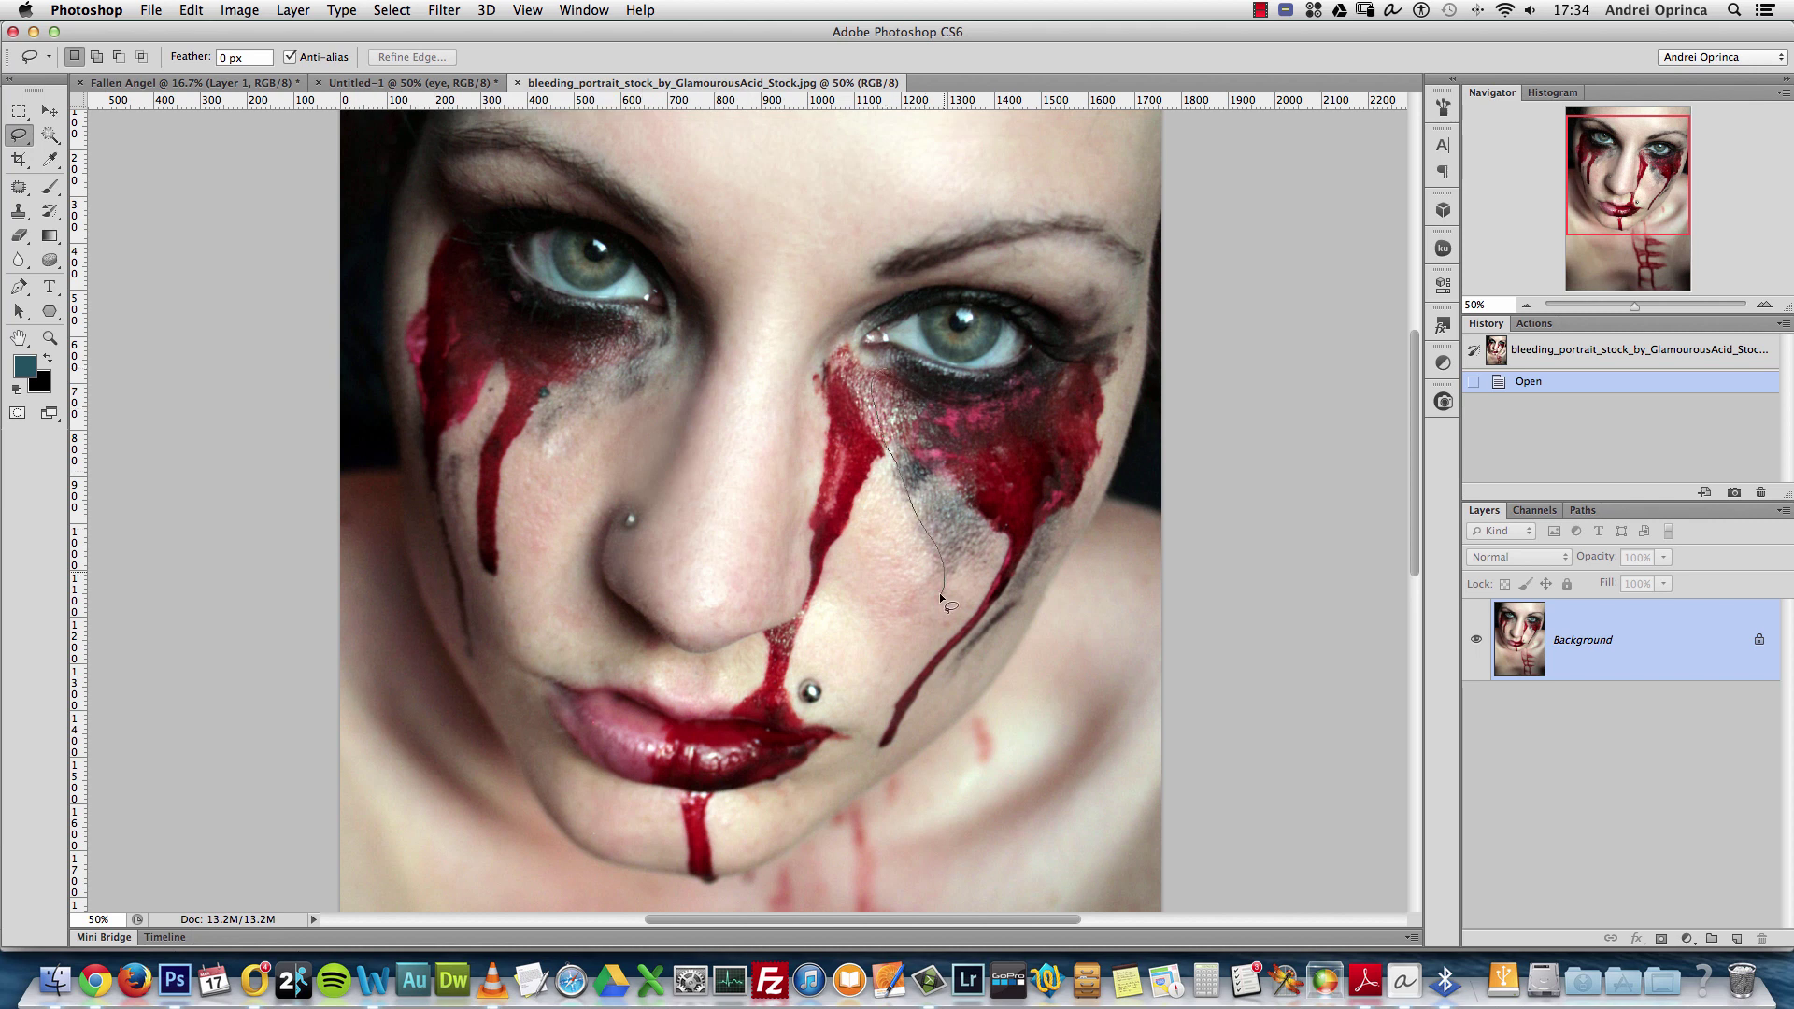
pyautogui.moveTo(875, 727)
pyautogui.mouseDown()
pyautogui.moveTo(880, 765)
pyautogui.moveTo(934, 733)
pyautogui.moveTo(994, 640)
pyautogui.mouseUp()
pyautogui.moveTo(1056, 533); pyautogui.dragTo(1101, 471)
pyautogui.moveTo(1084, 361)
pyautogui.mouseDown()
pyautogui.moveTo(971, 387)
pyautogui.moveTo(908, 381)
pyautogui.mouseUp()
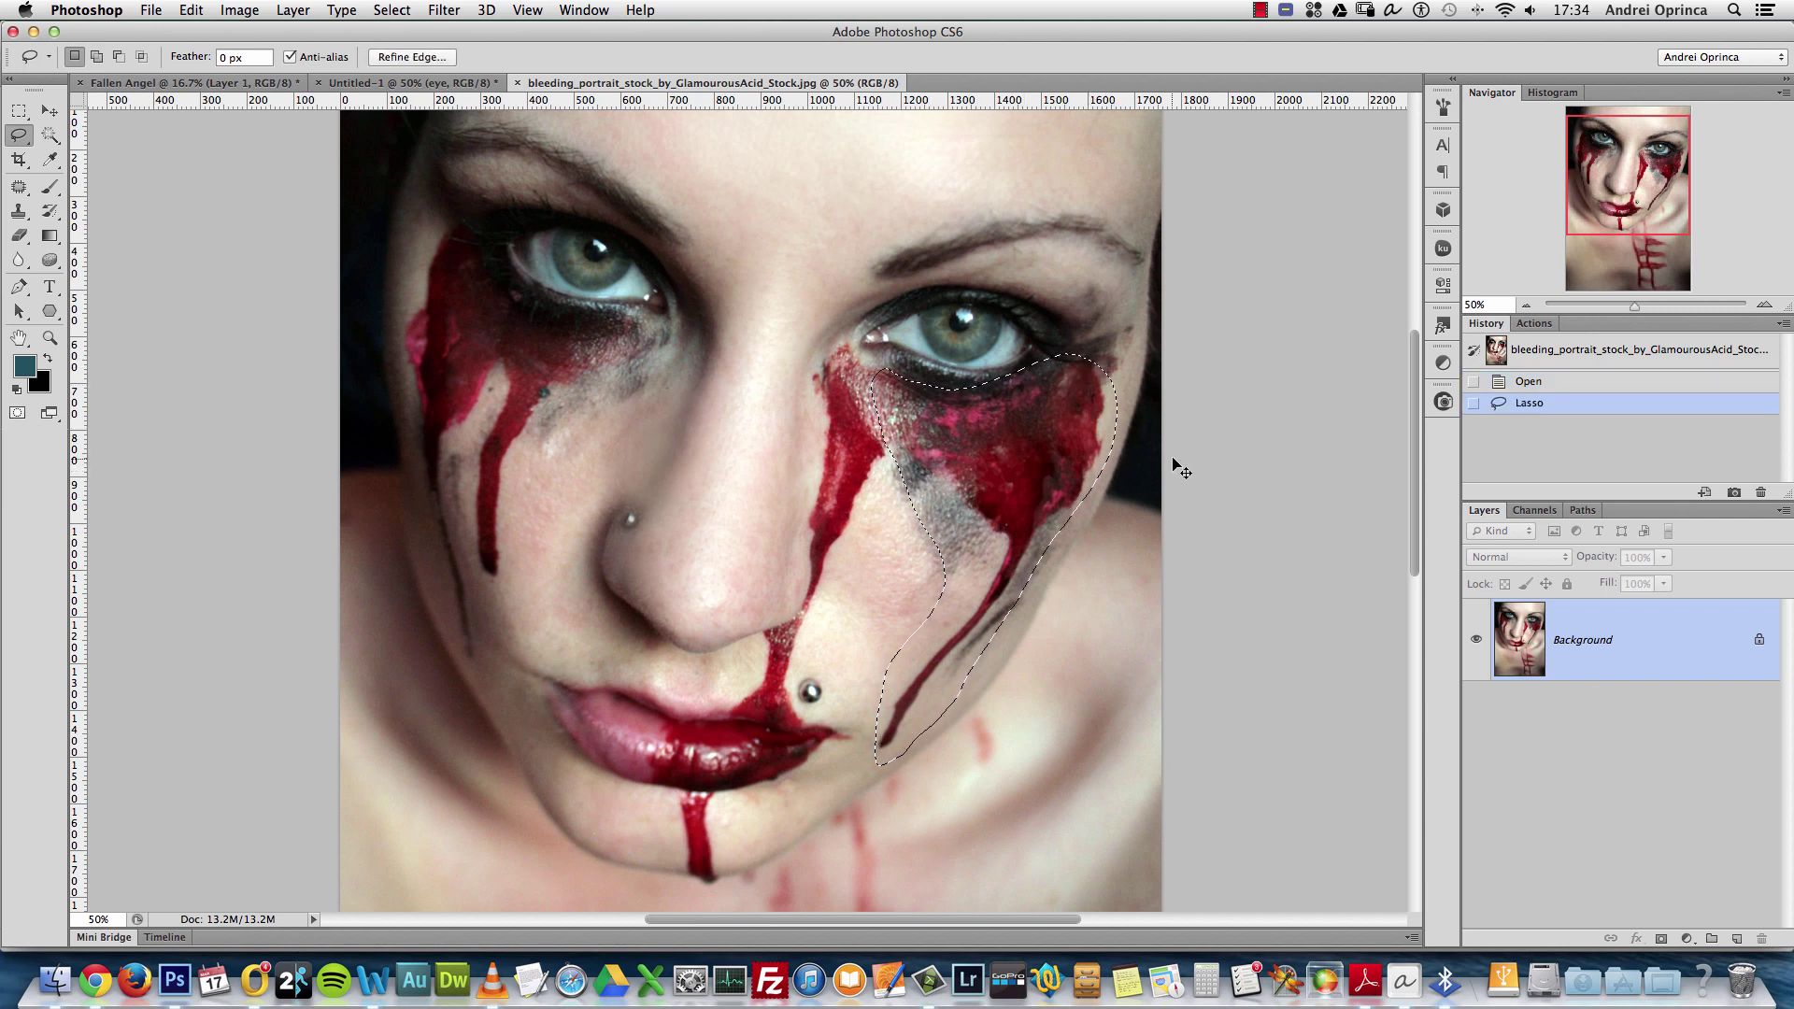
# Copy the selected blood into the Untitled-1 composite as a new layer above Curves 1, collapsing the dragon group
pyautogui.click(378, 86)
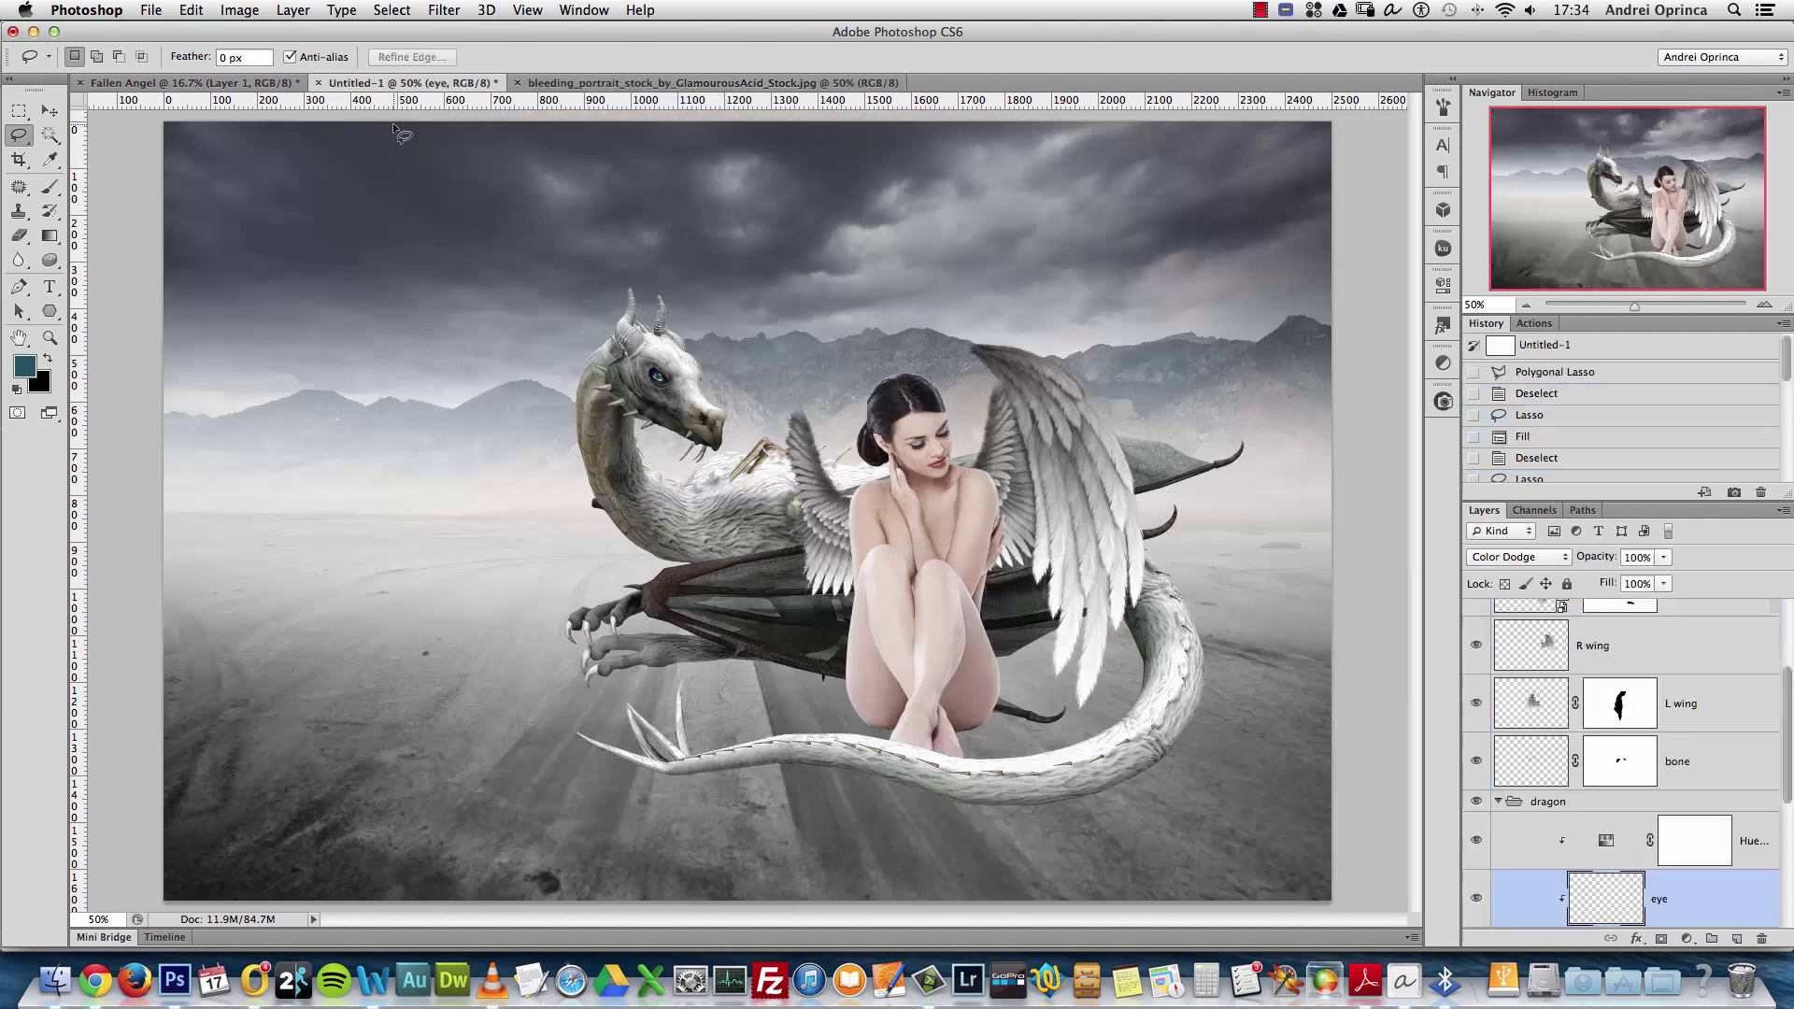
pyautogui.scroll(-2, 1787, 710)
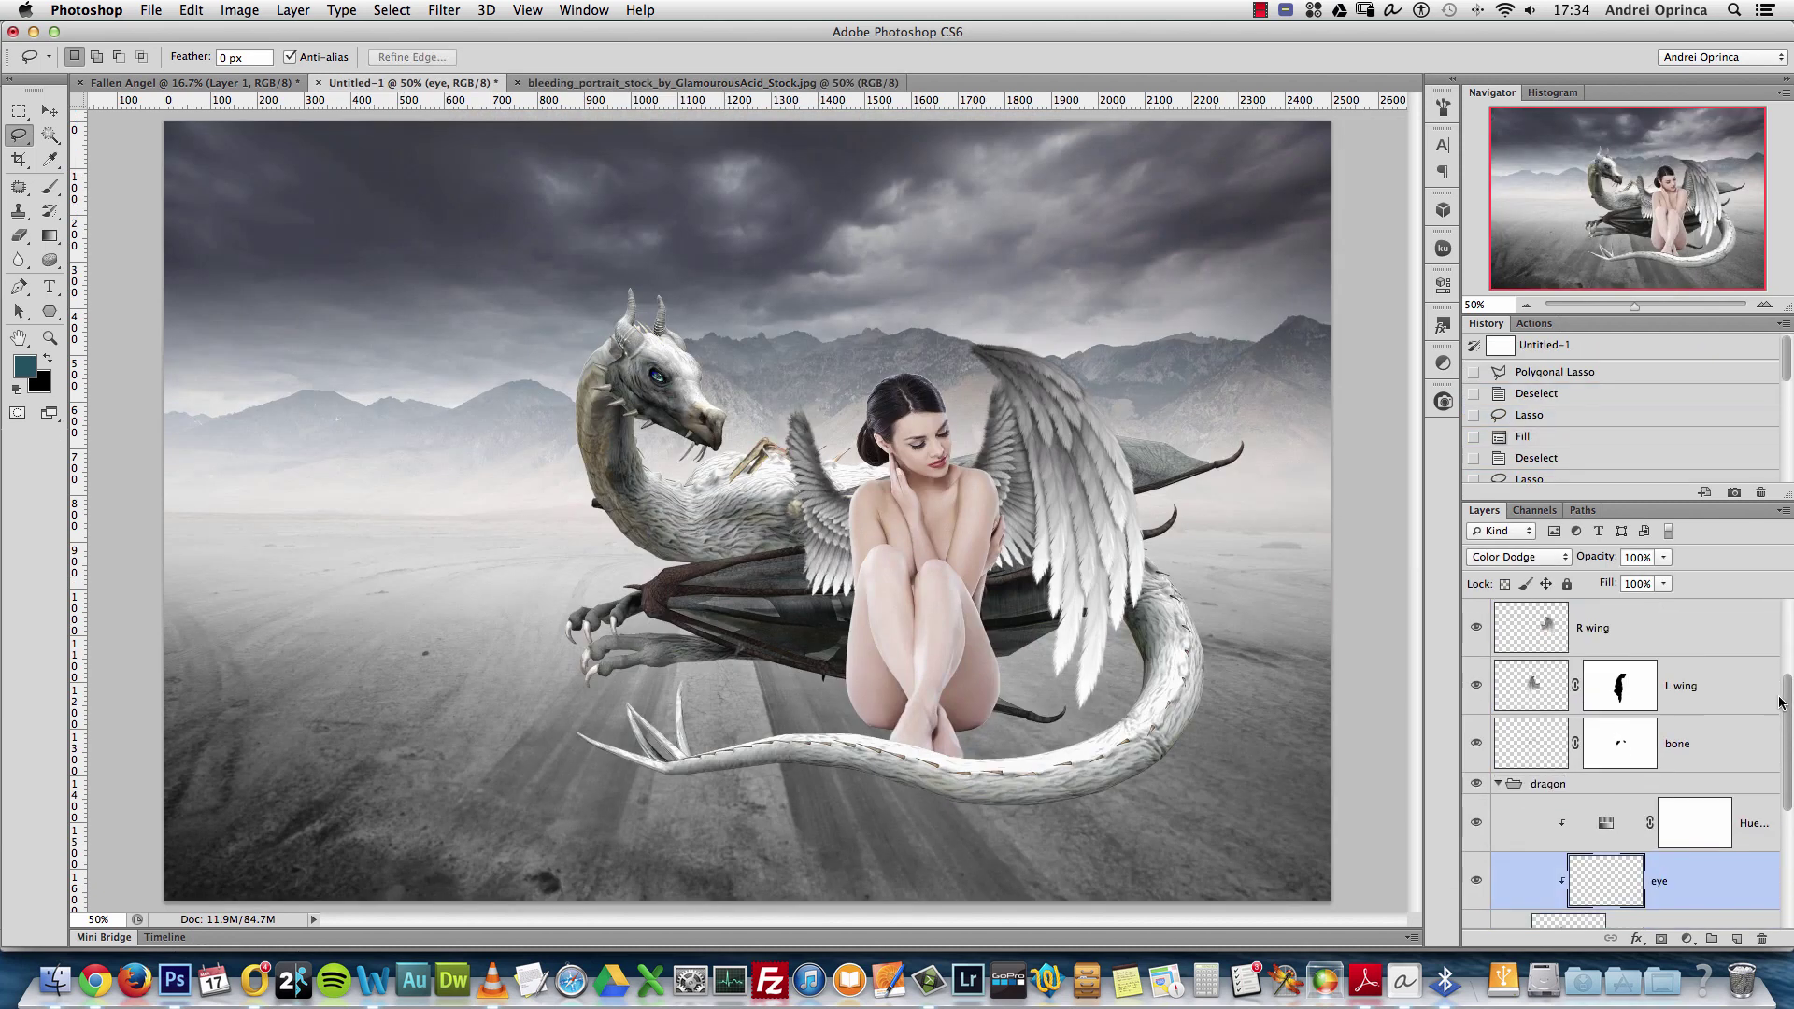
pyautogui.click(1551, 785)
pyautogui.scroll(5, 1767, 743)
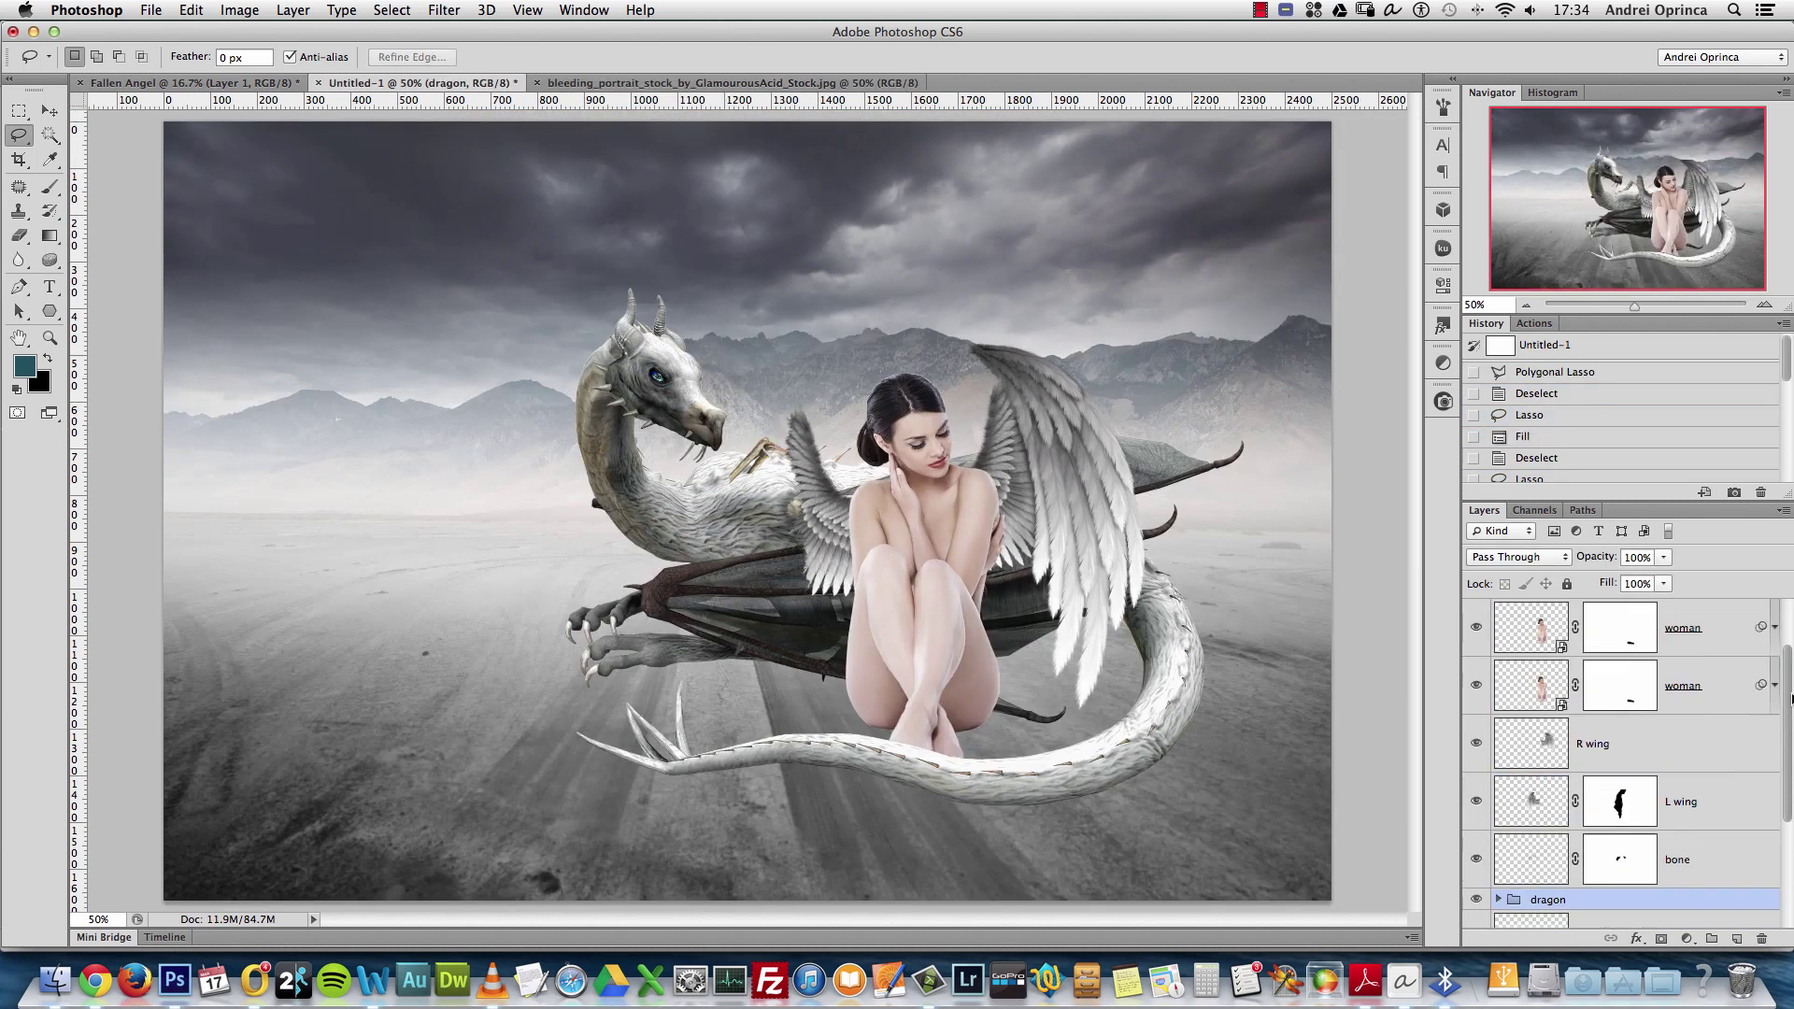
pyautogui.click(1688, 646)
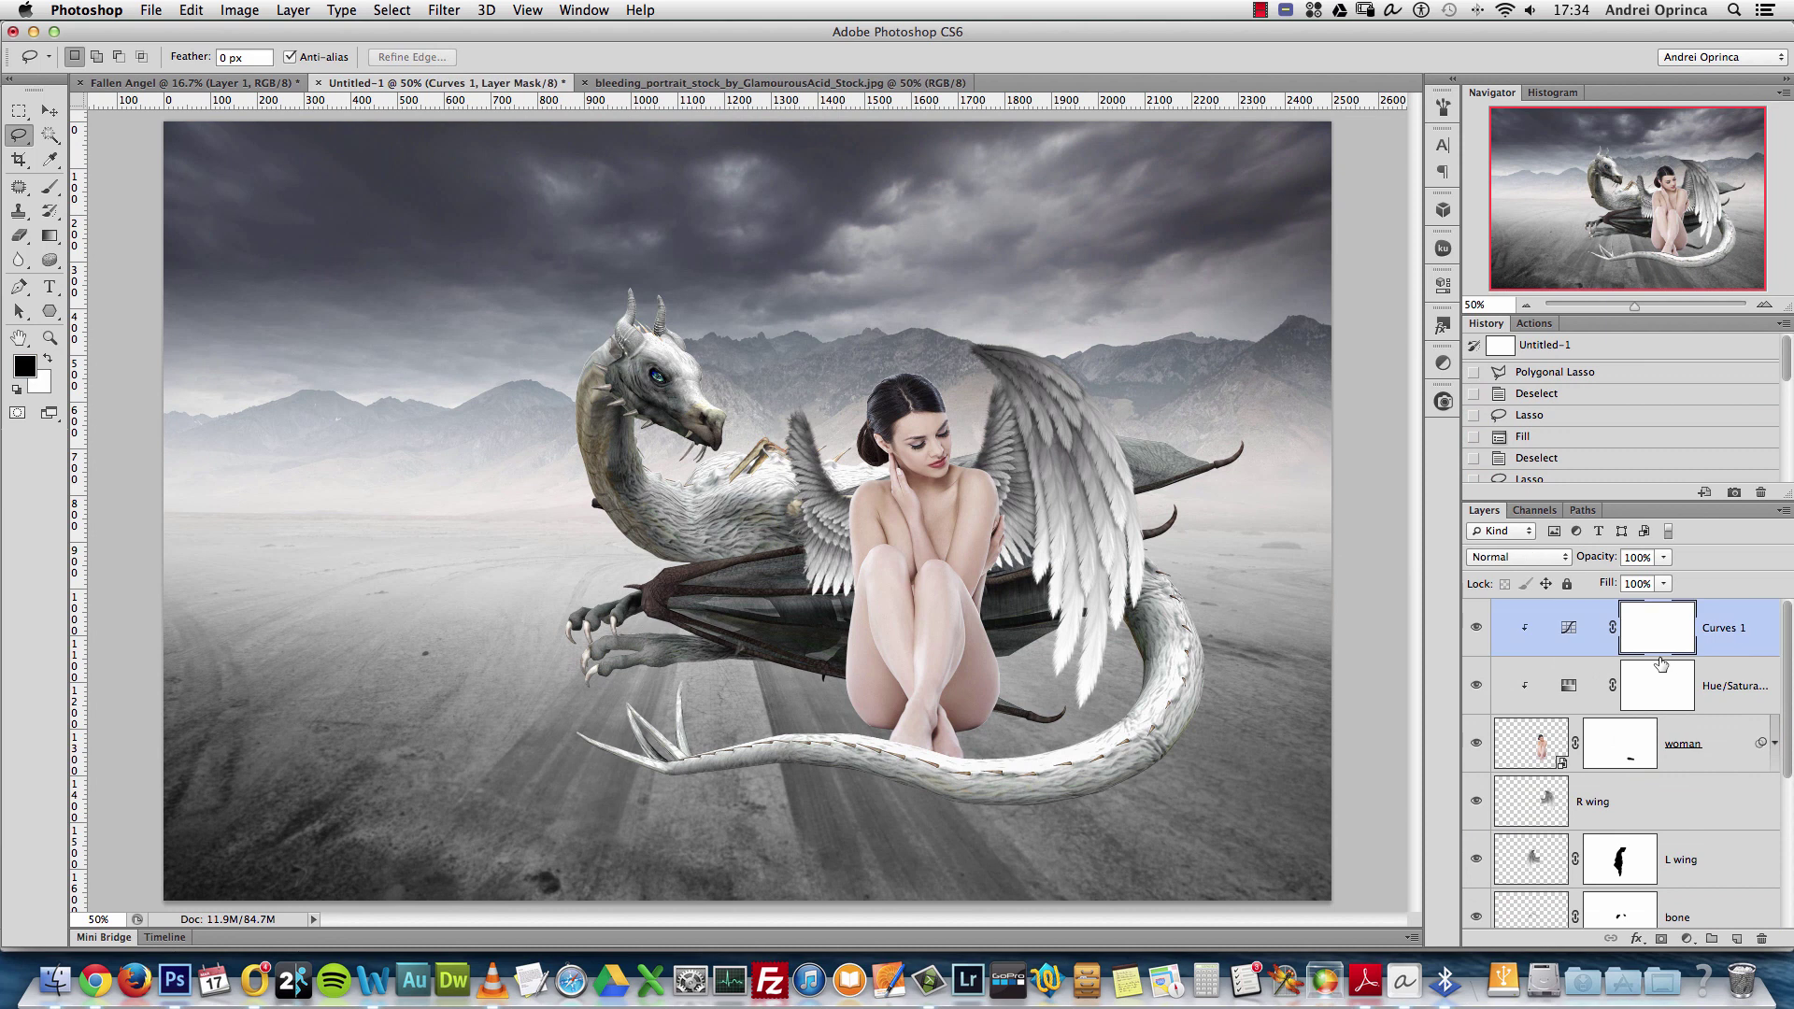
pyautogui.press('super+v')
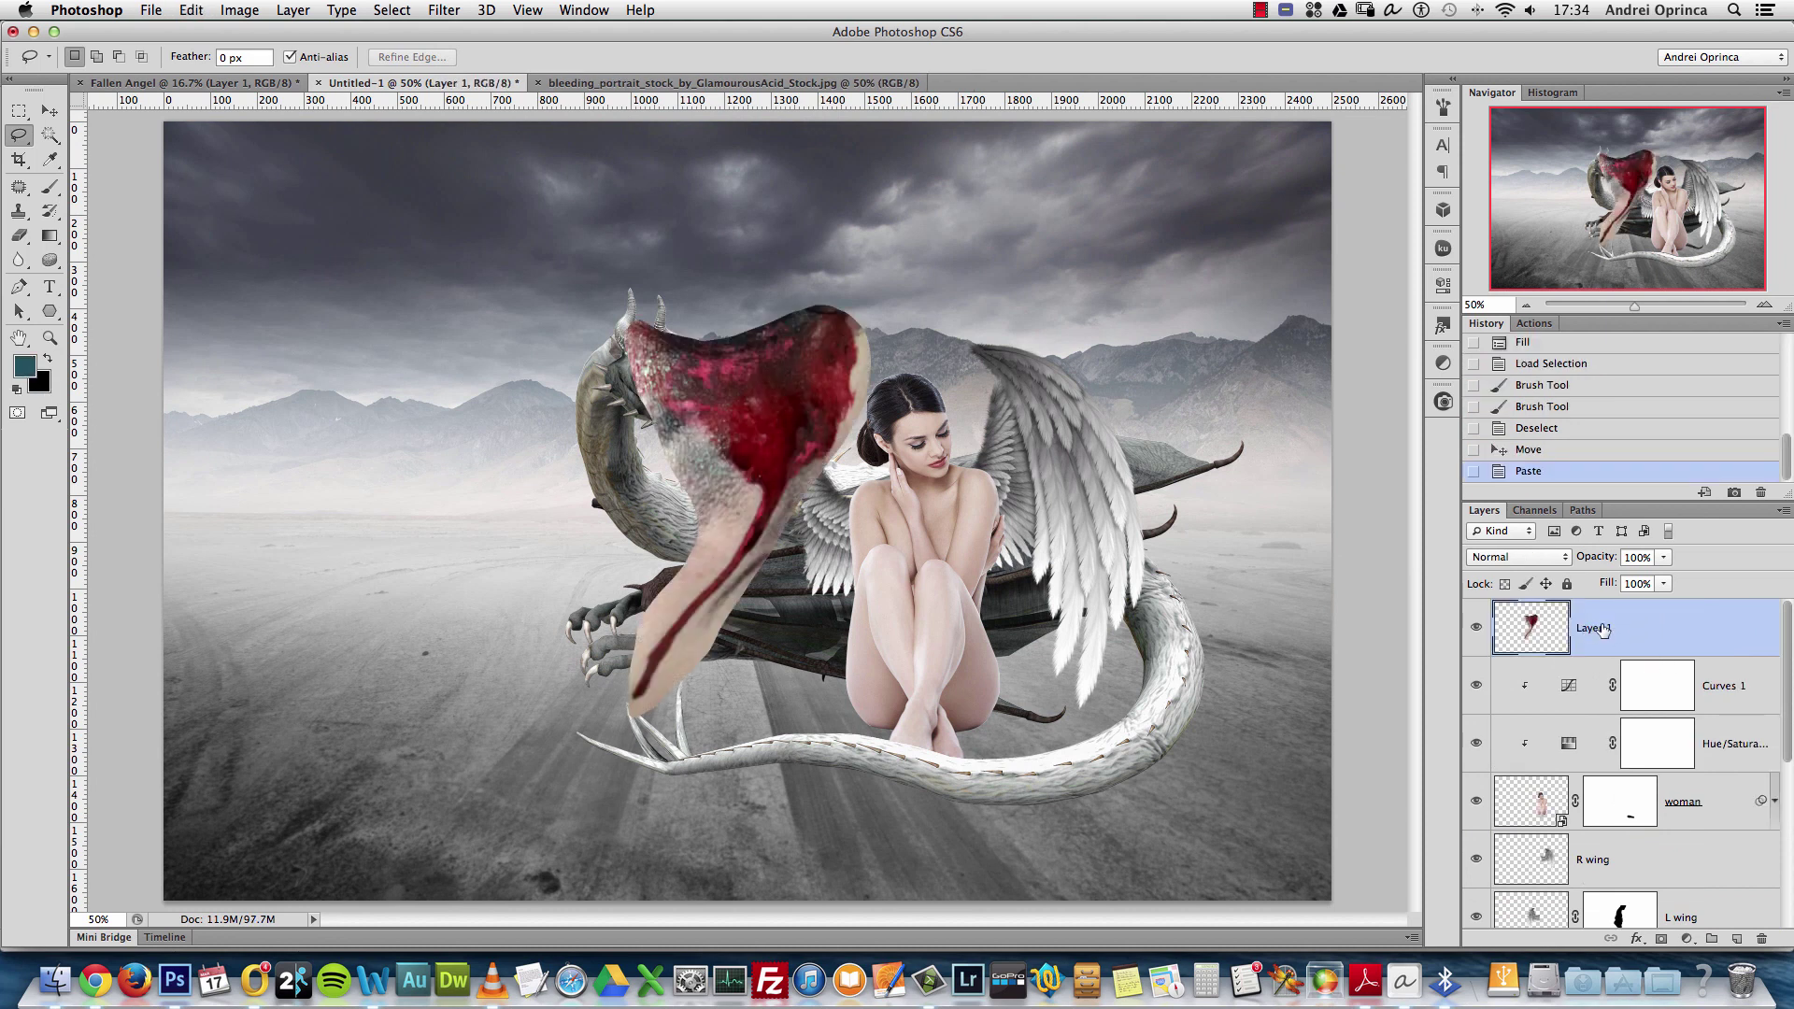
# Scale the pasted blood patch down to about a fifth of its size beside the woman's arm
pyautogui.press('super+t')
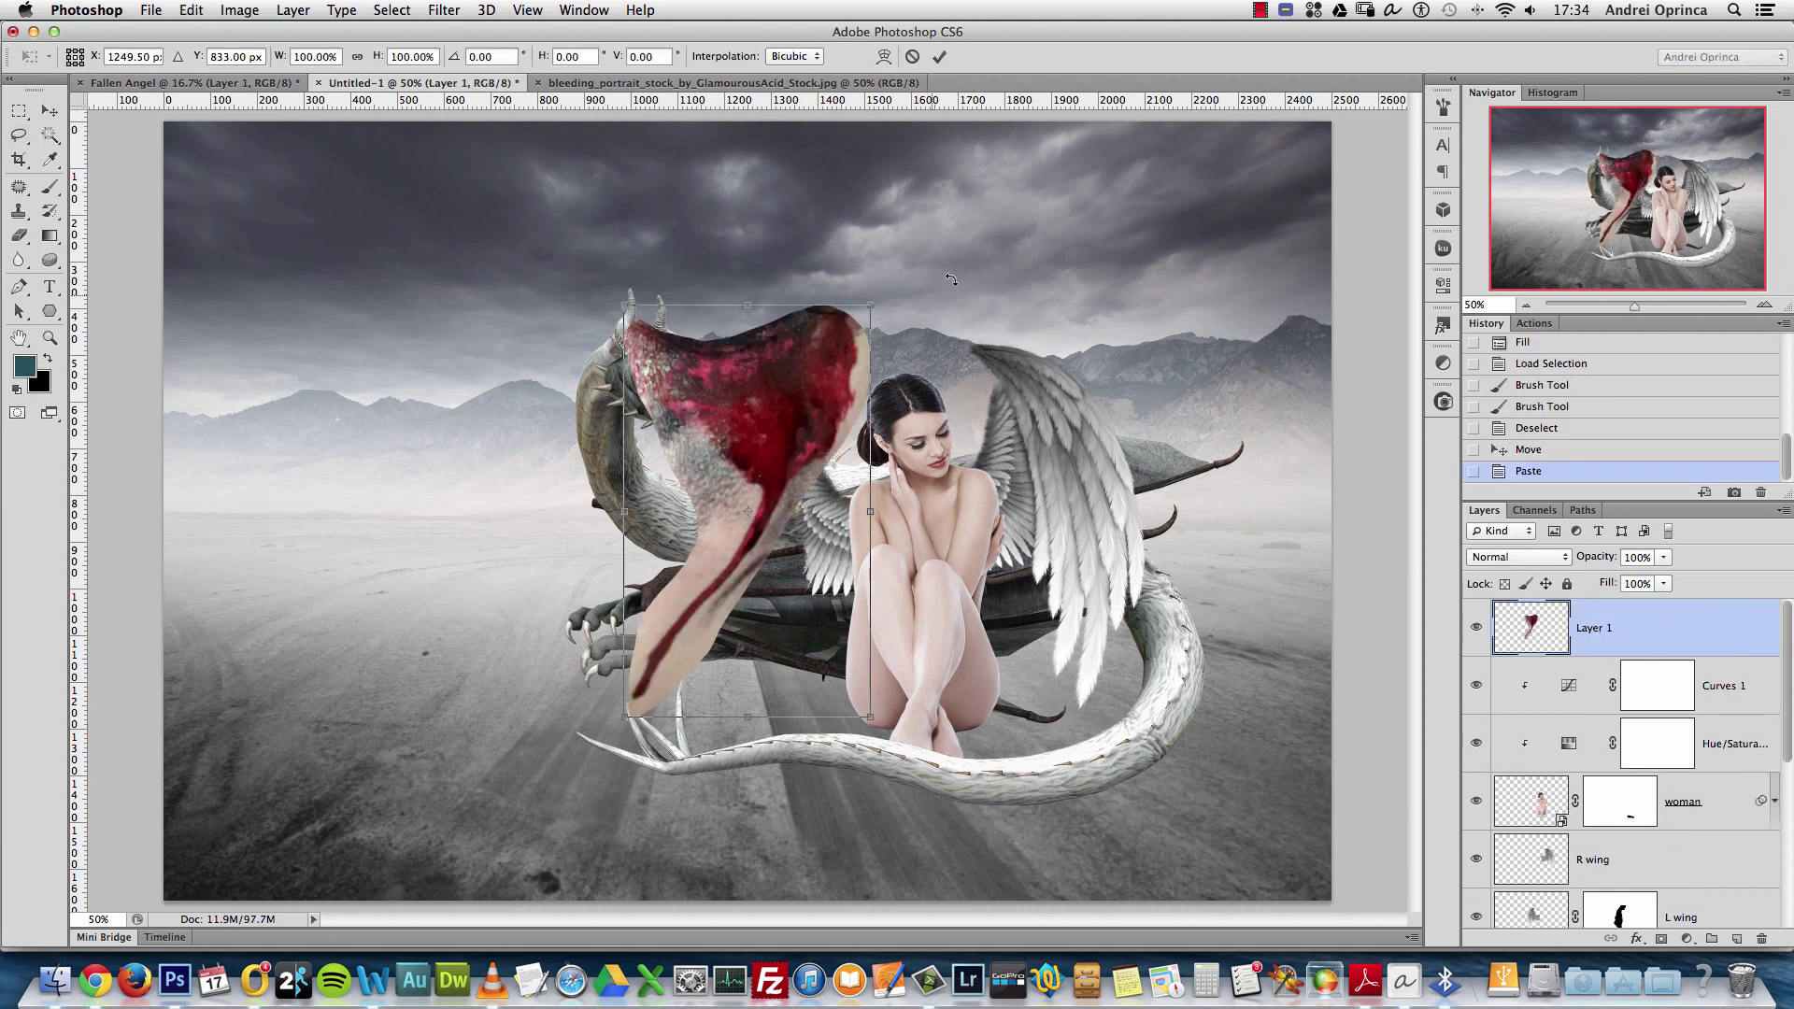
pyautogui.moveTo(783, 501); pyautogui.dragTo(1223, 453)
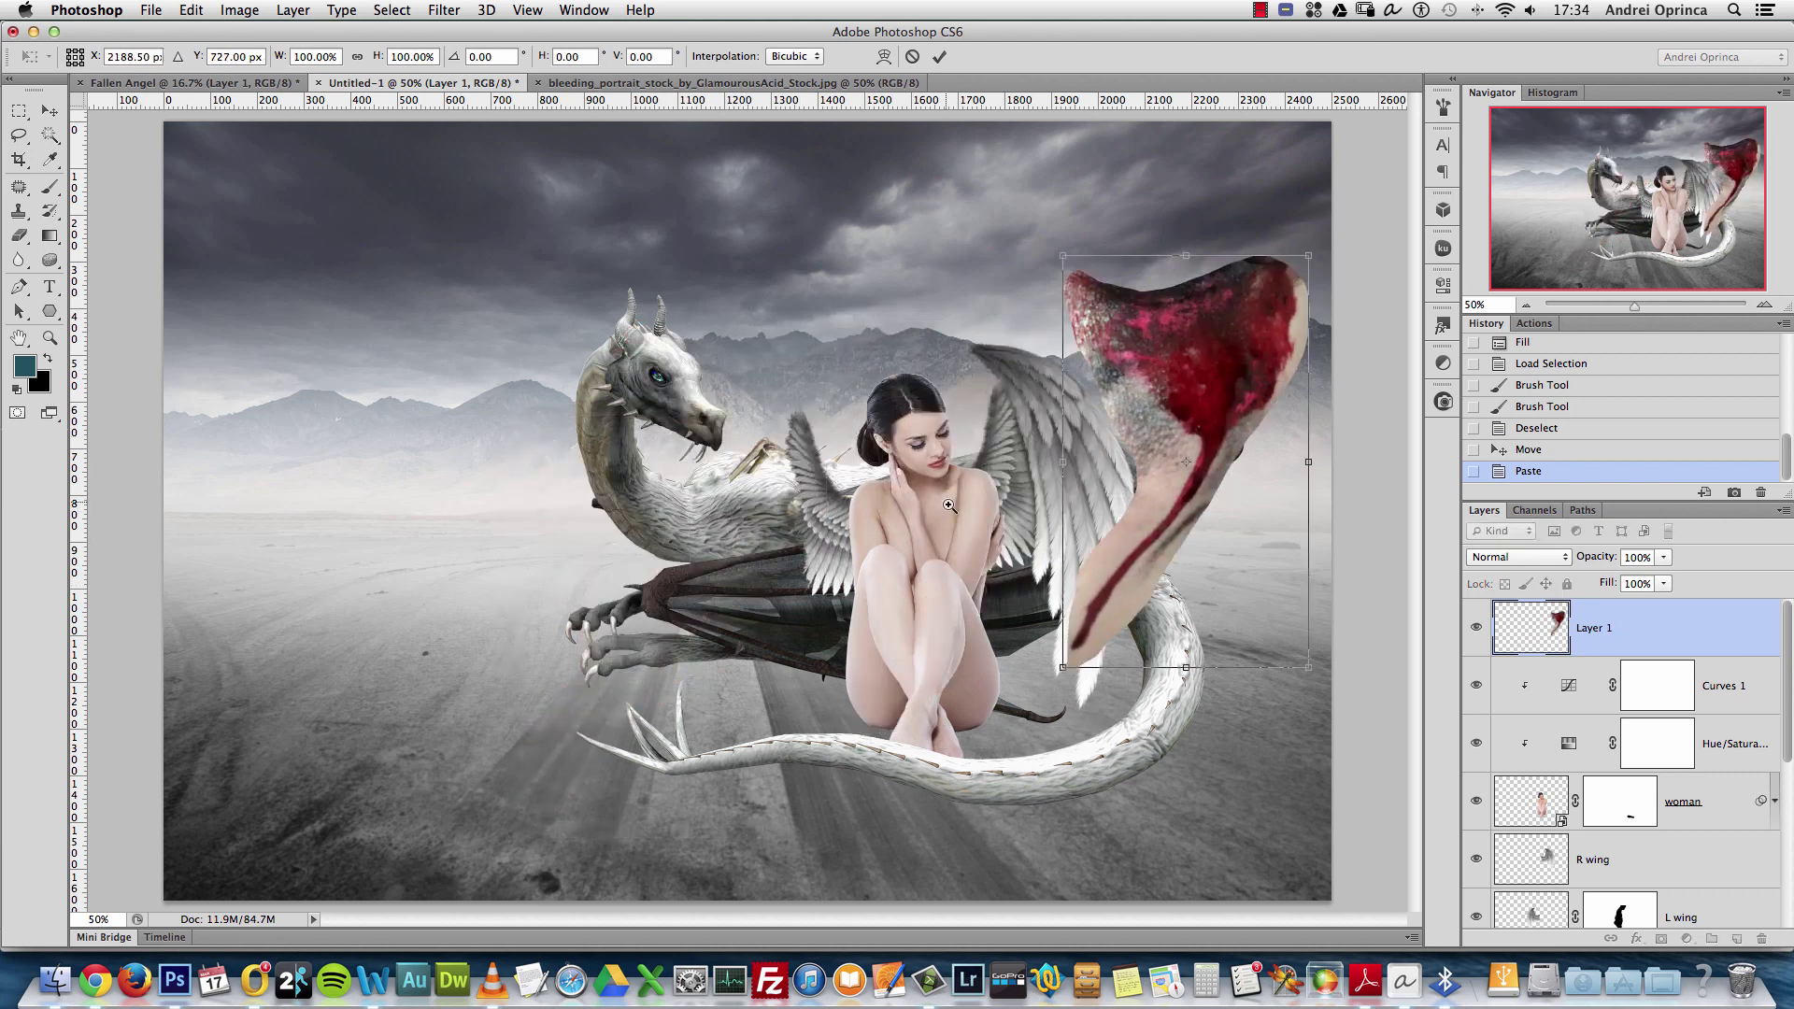
pyautogui.click(949, 506)
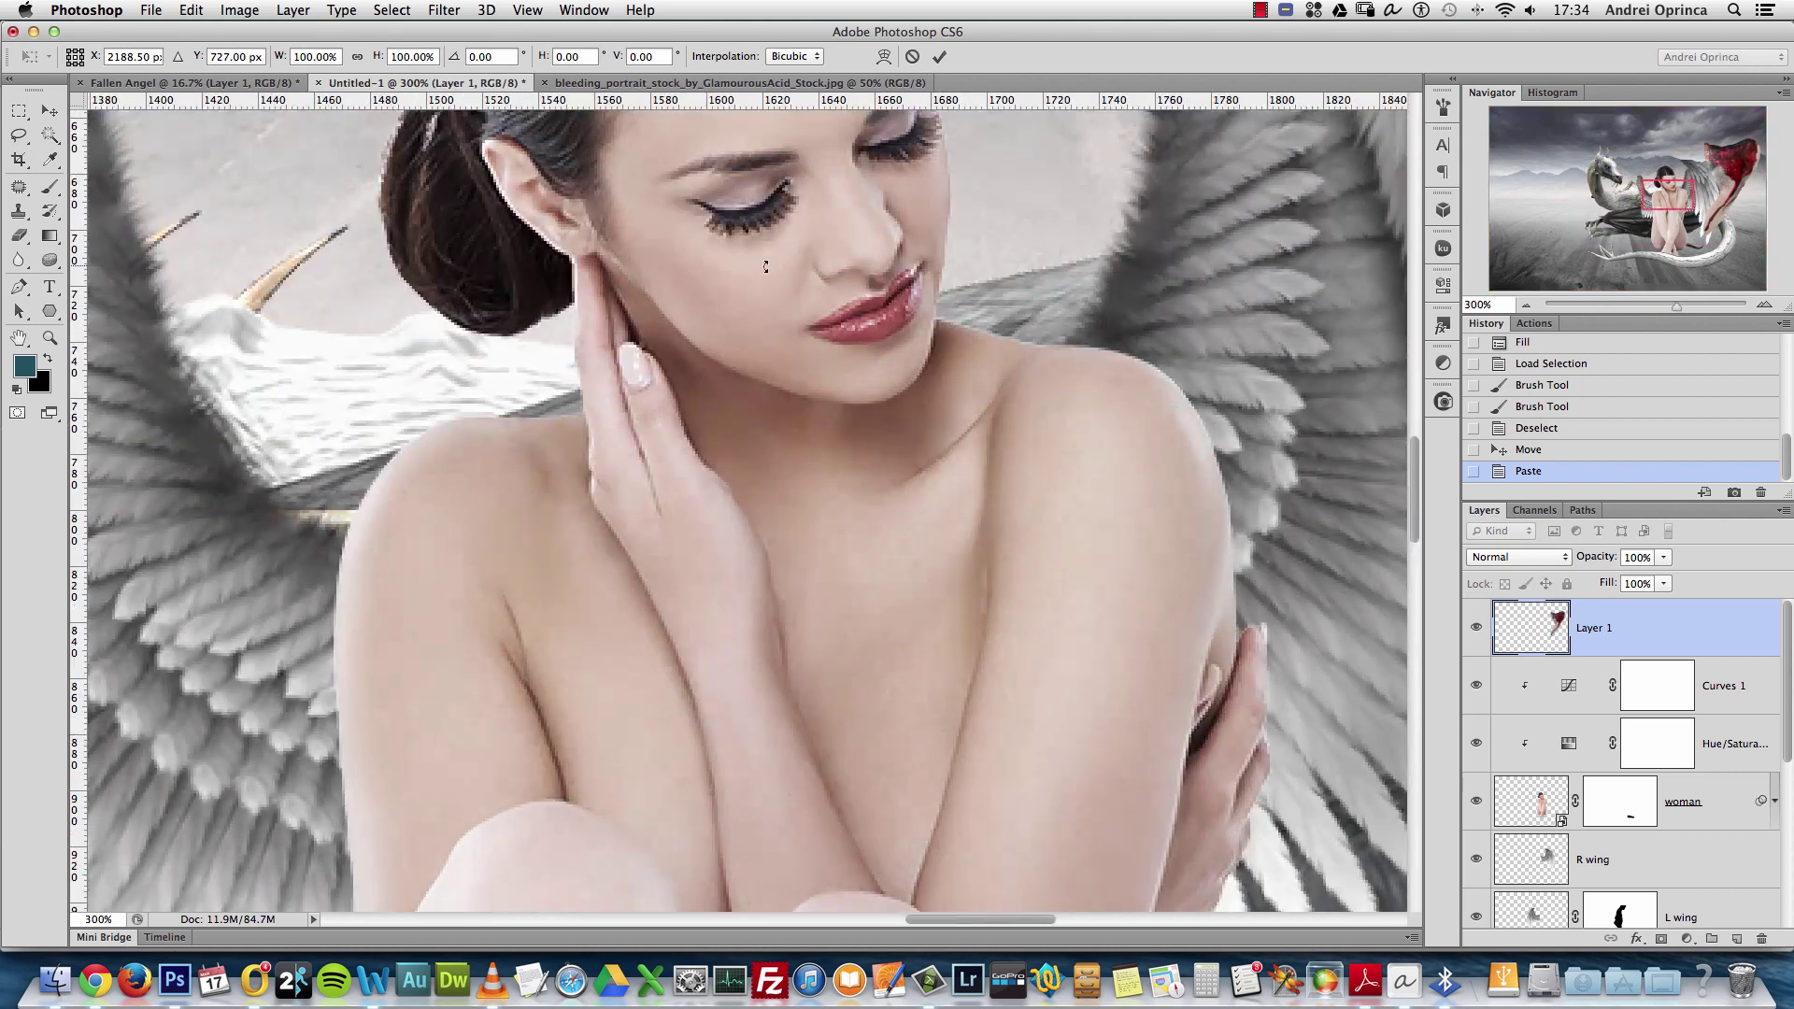
pyautogui.keyDown('alt'); pyautogui.click(903, 357); pyautogui.keyUp('alt')
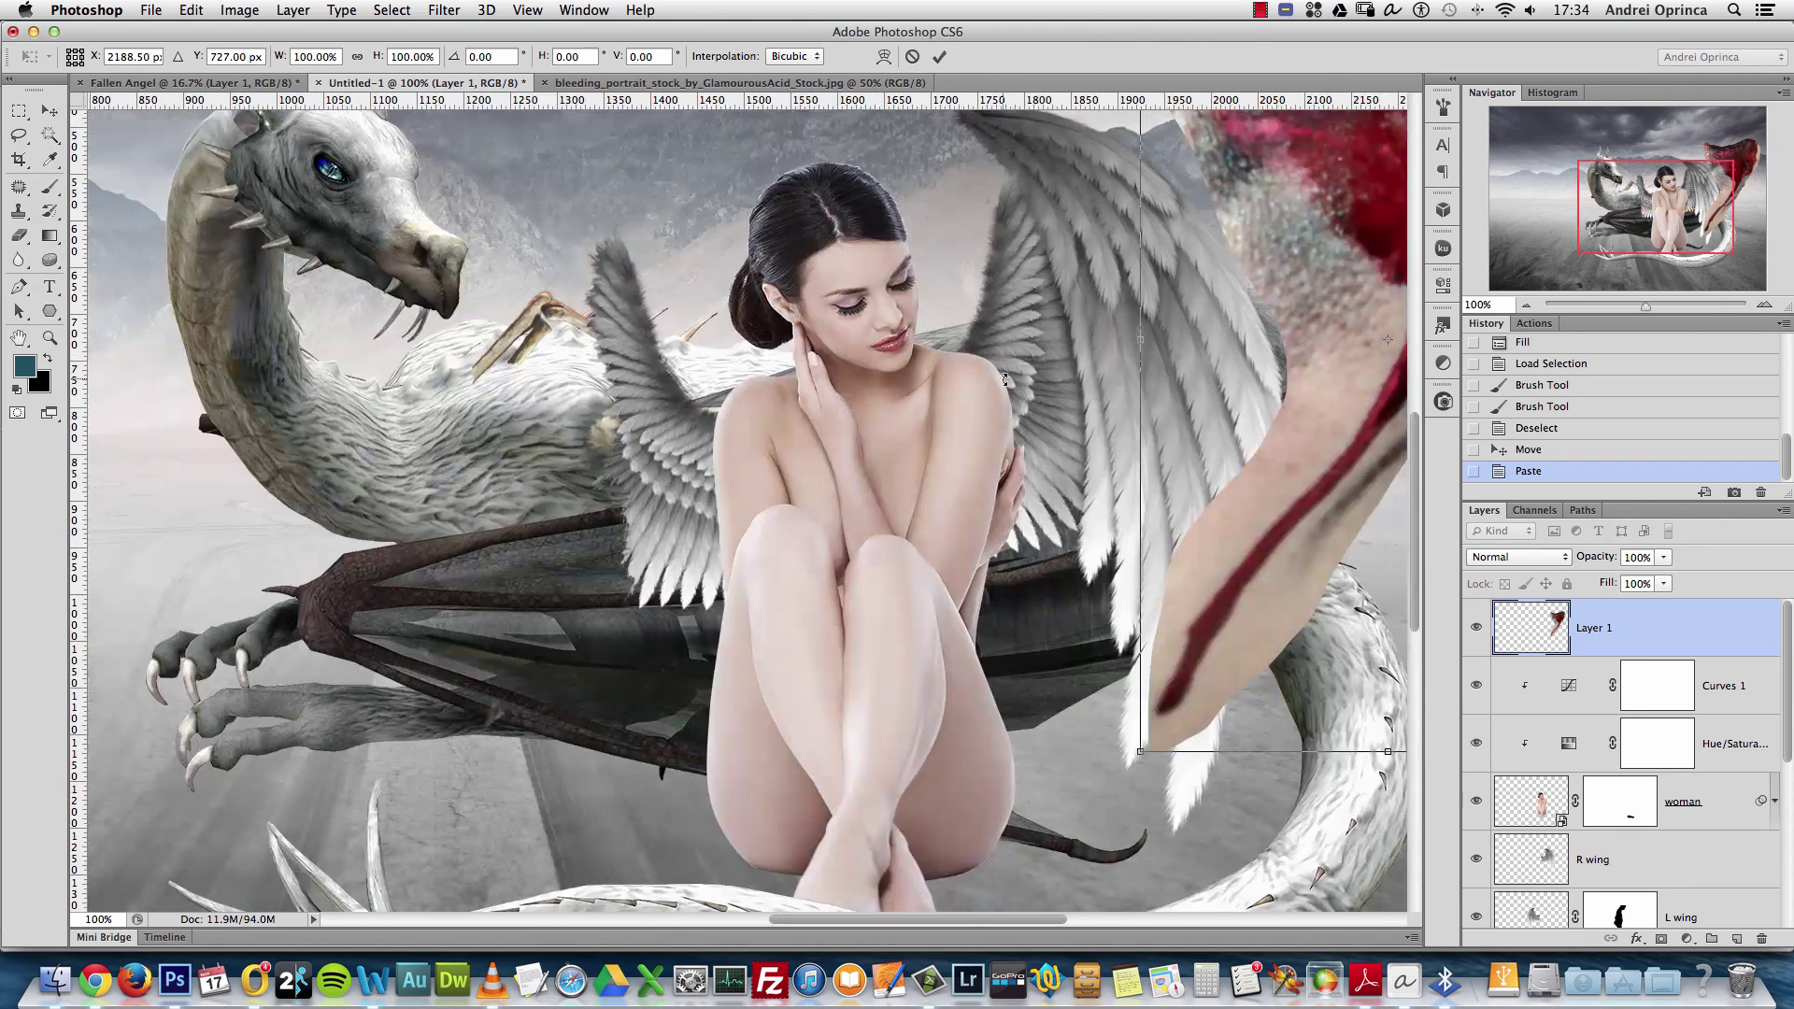
pyautogui.moveTo(1216, 479); pyautogui.dragTo(833, 671)
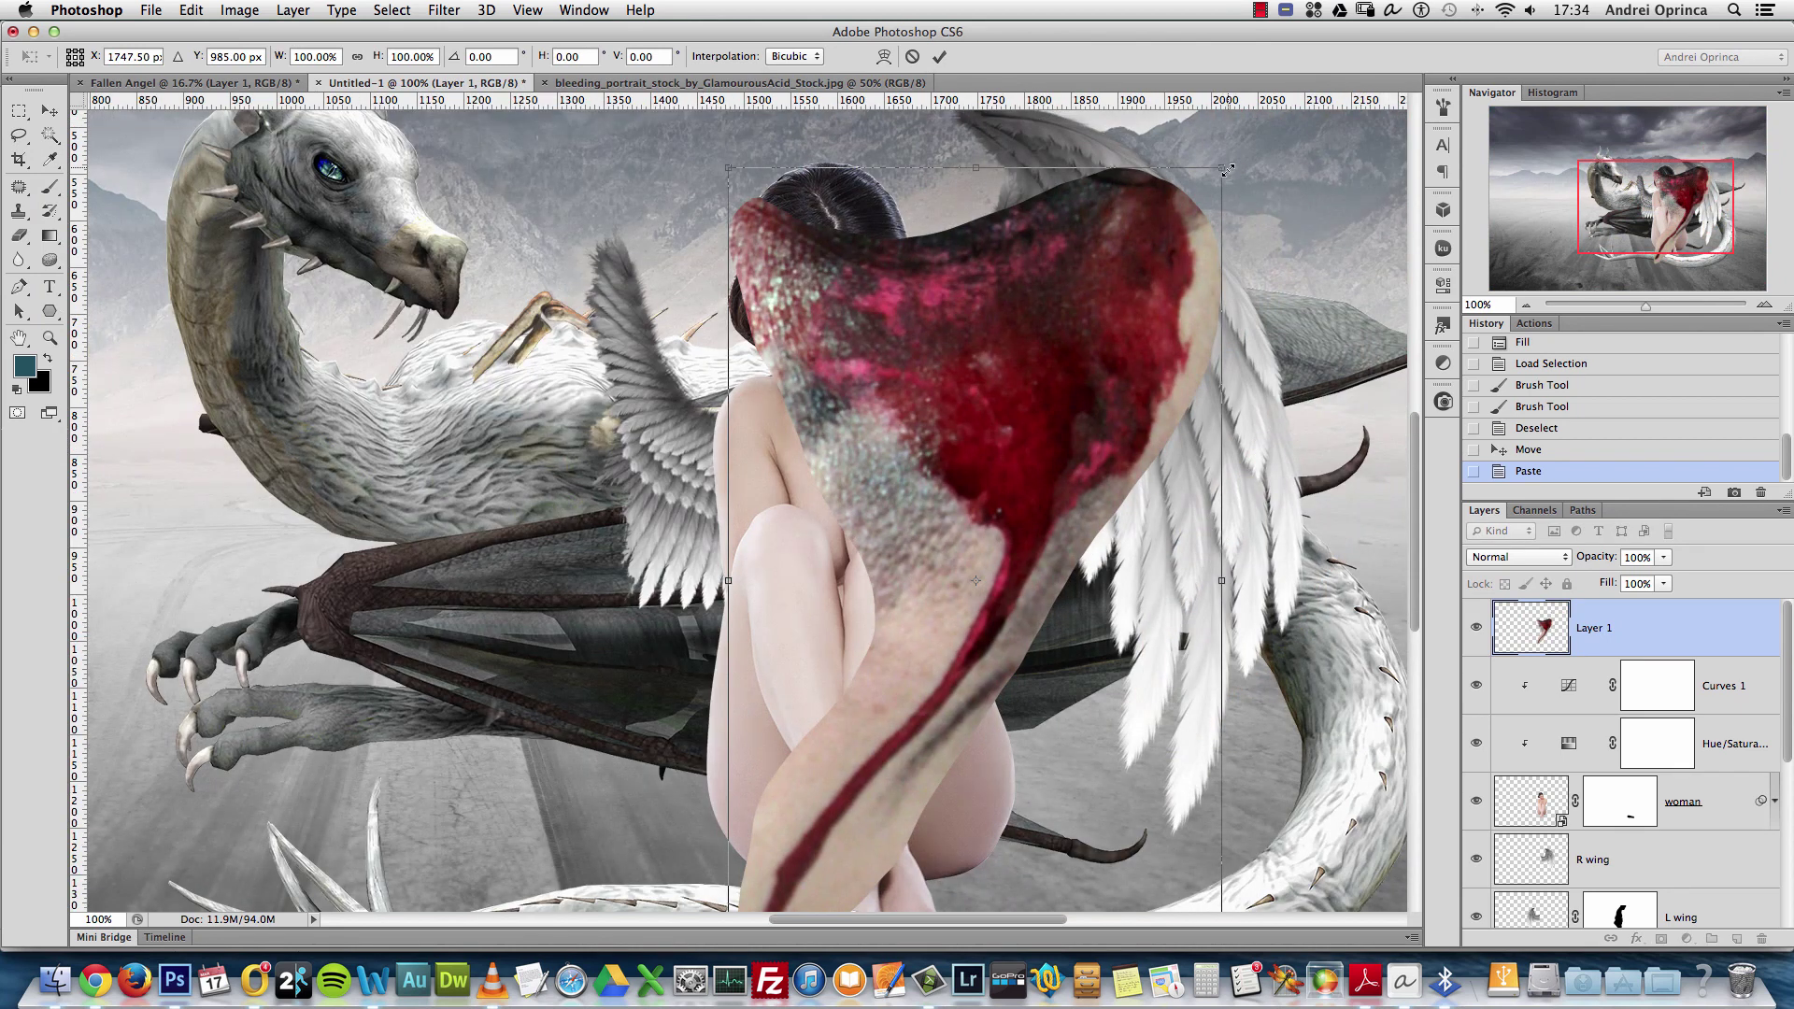
pyautogui.moveTo(1223, 169); pyautogui.dragTo(1026, 494)
pyautogui.press('Return')
# Flip the pasted blood patch horizontally, place it on the woman's face, and shrink it beside her left-hand eye
pyautogui.press('l')
pyautogui.press('super+t')
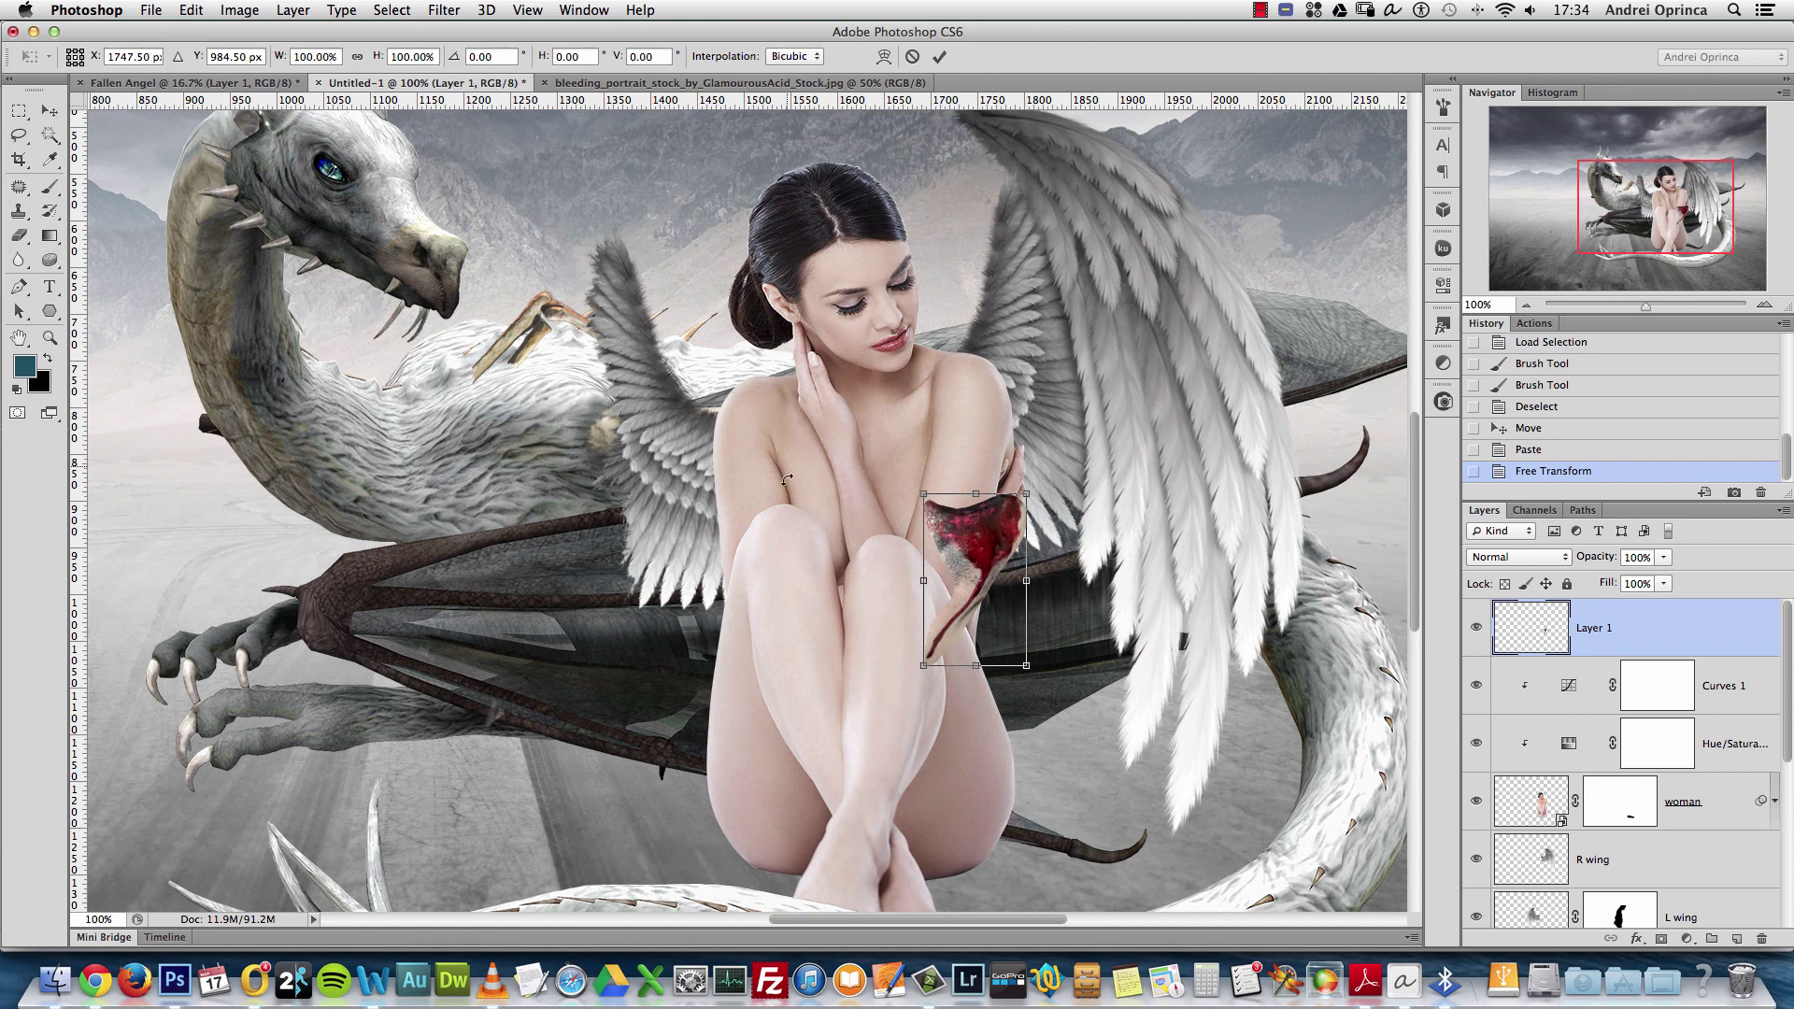
pyautogui.rightClick(970, 527)
pyautogui.click(1068, 775)
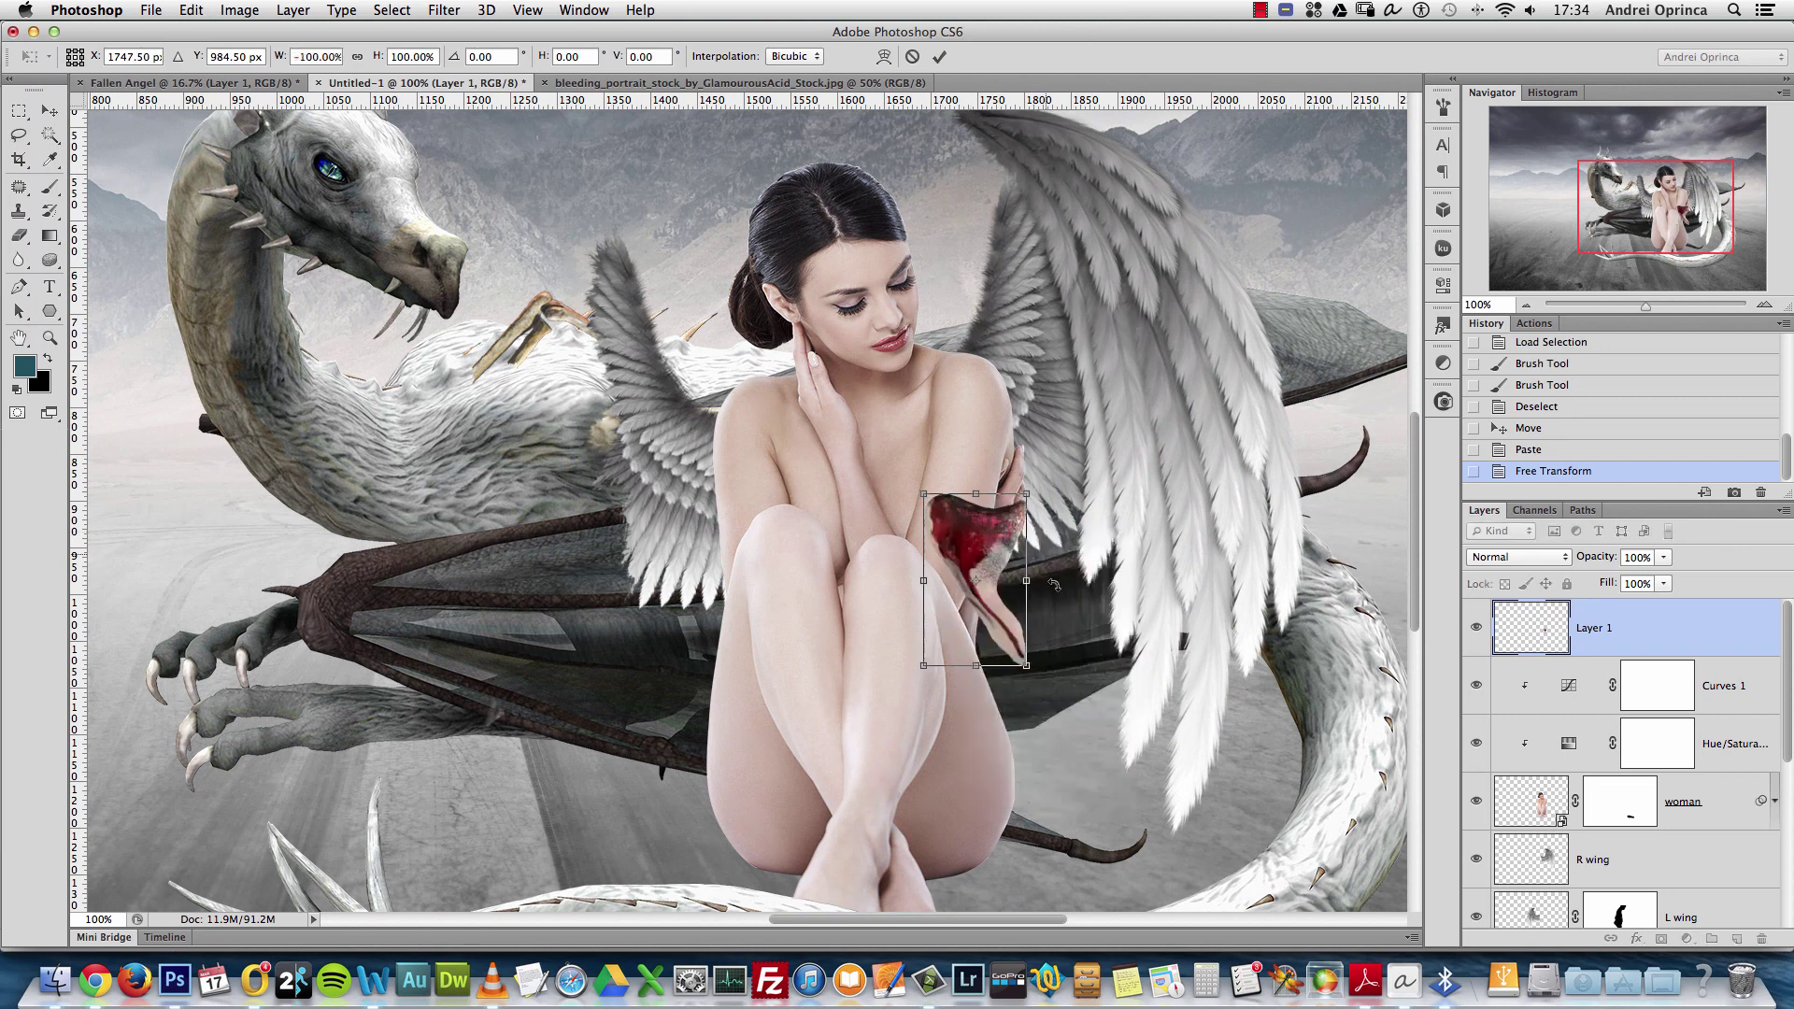
pyautogui.moveTo(996, 564); pyautogui.dragTo(888, 351)
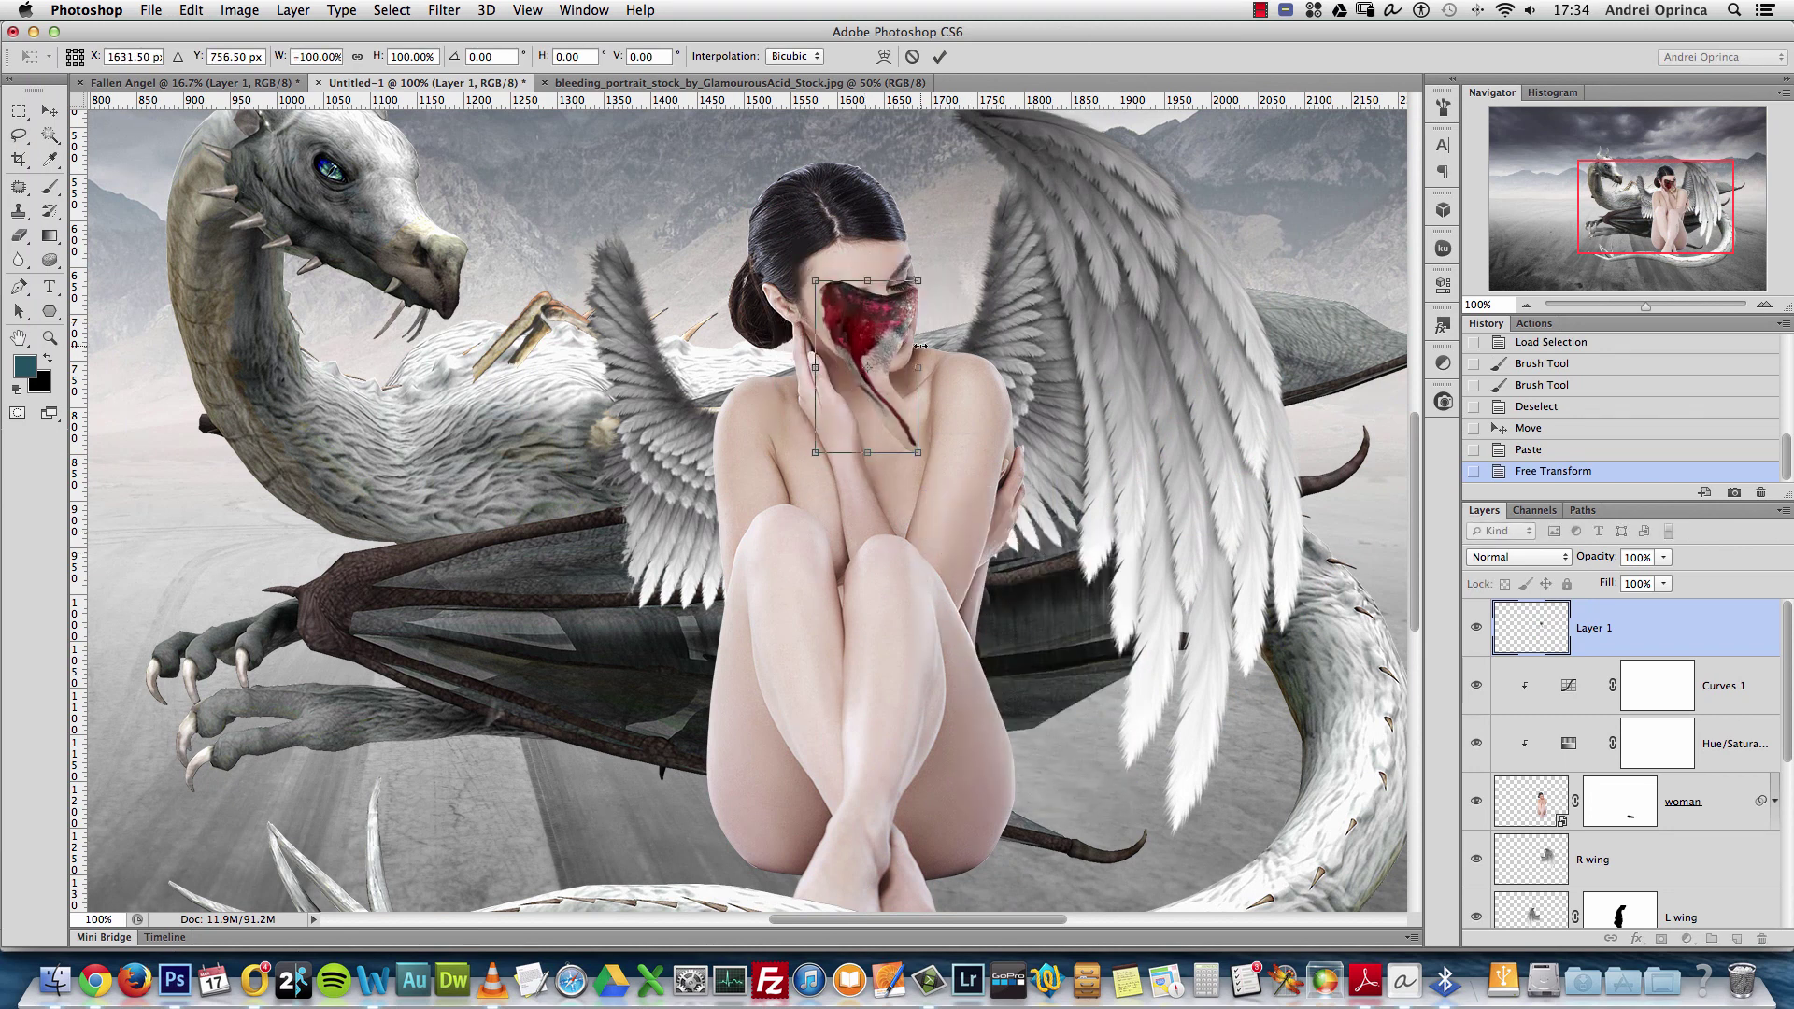
pyautogui.moveTo(919, 451)
pyautogui.mouseDown()
pyautogui.moveTo(911, 374)
pyautogui.moveTo(869, 346)
pyautogui.moveTo(850, 362)
pyautogui.mouseUp()
pyautogui.press('Return')
pyautogui.press('l')
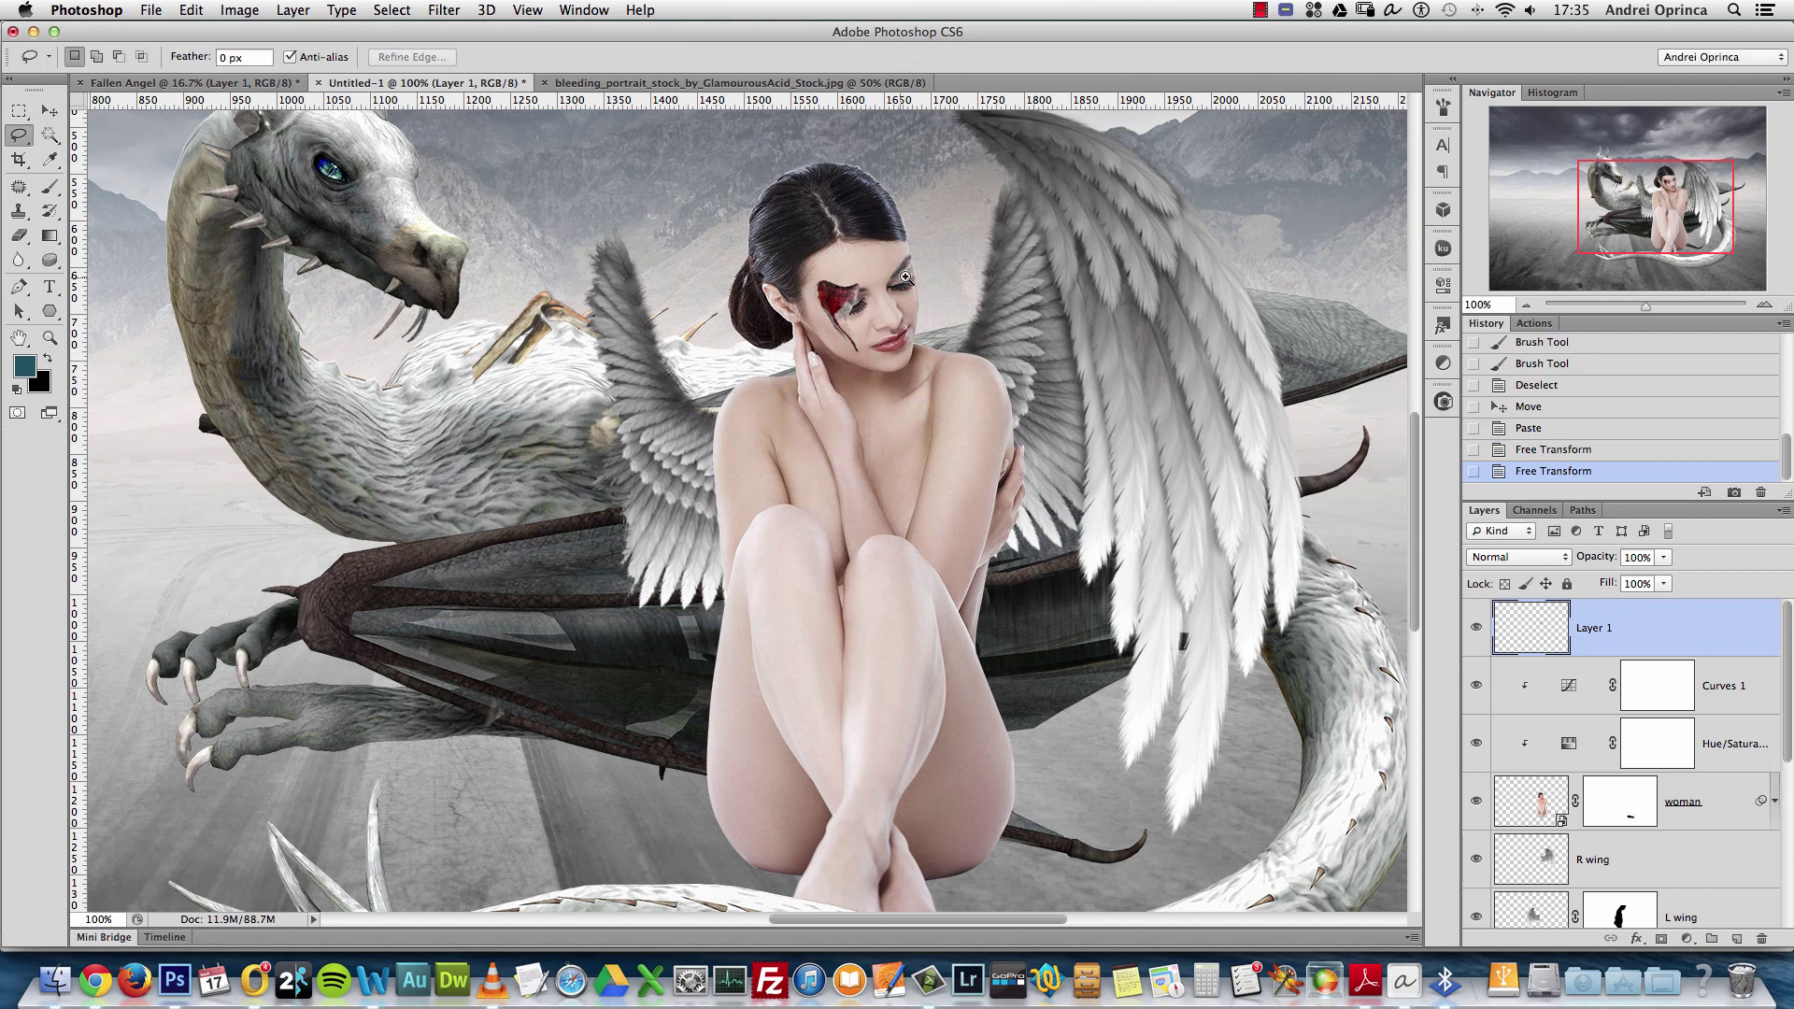
# Scale the blood patch to 81.25% and position it directly beneath the lashes of the woman's left-hand eye
pyautogui.scroll(2, 888, 290)
pyautogui.press('super+t')
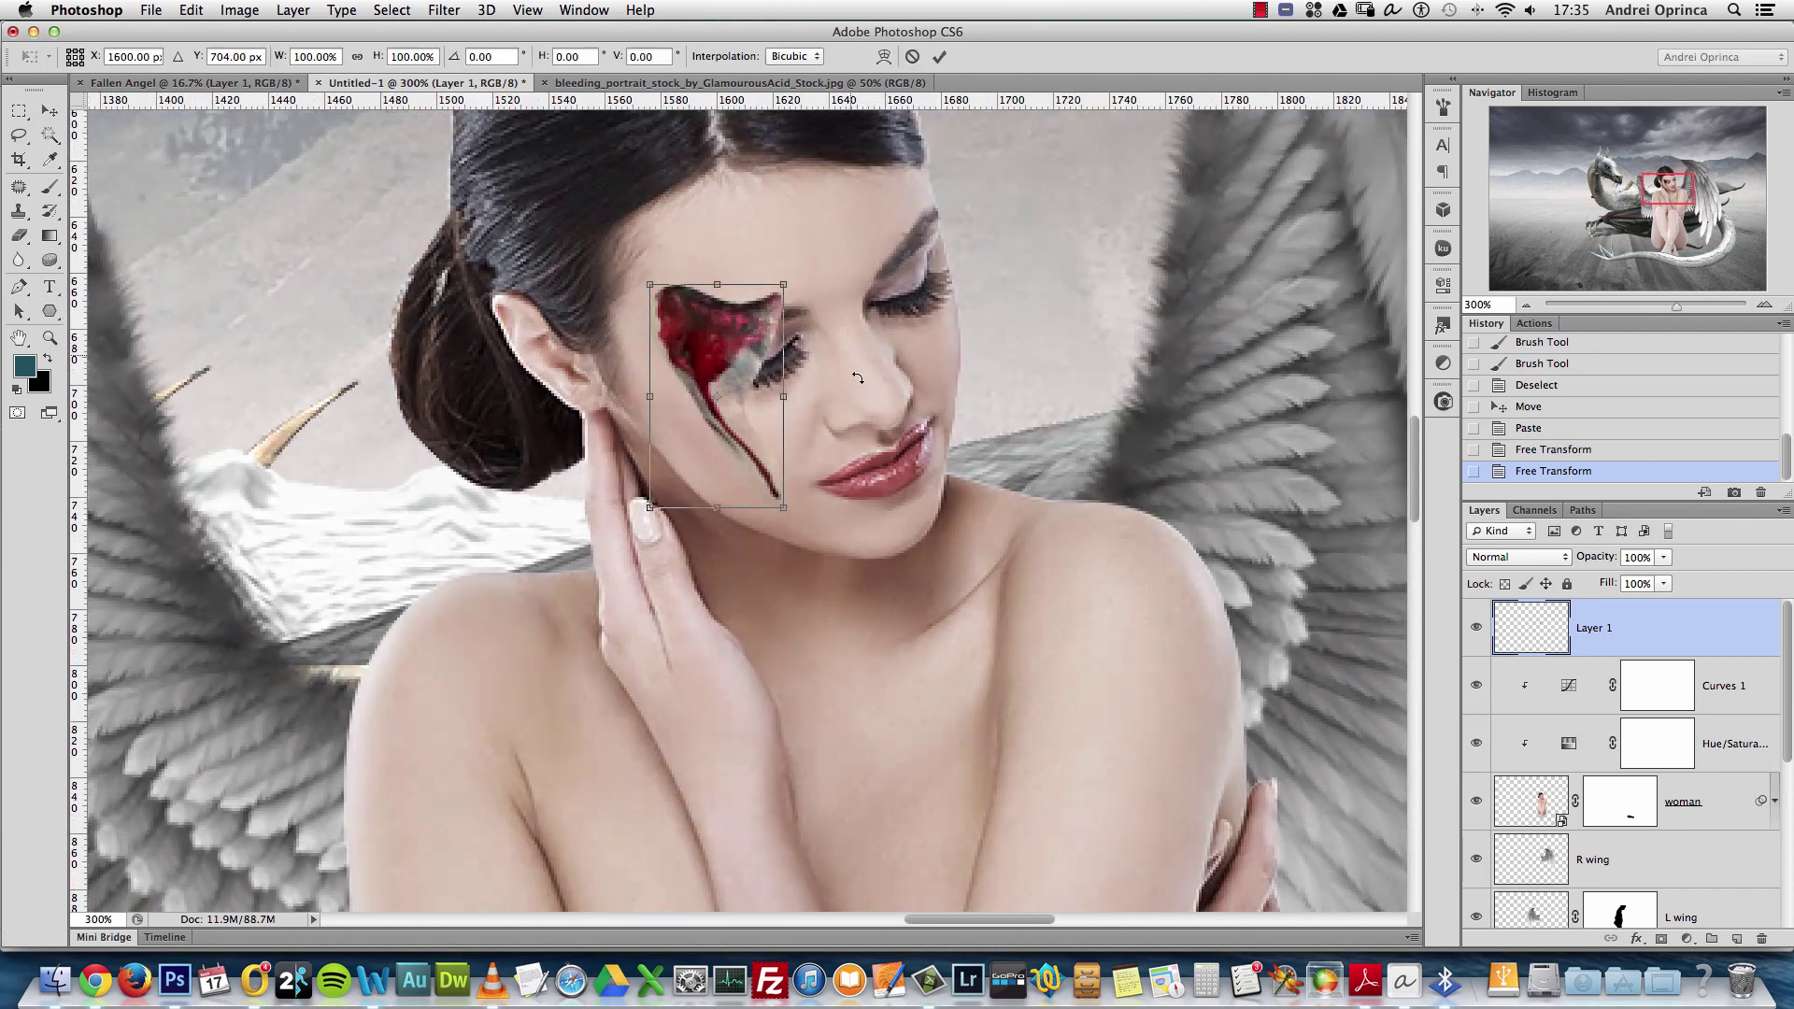
pyautogui.moveTo(733, 357); pyautogui.dragTo(785, 404)
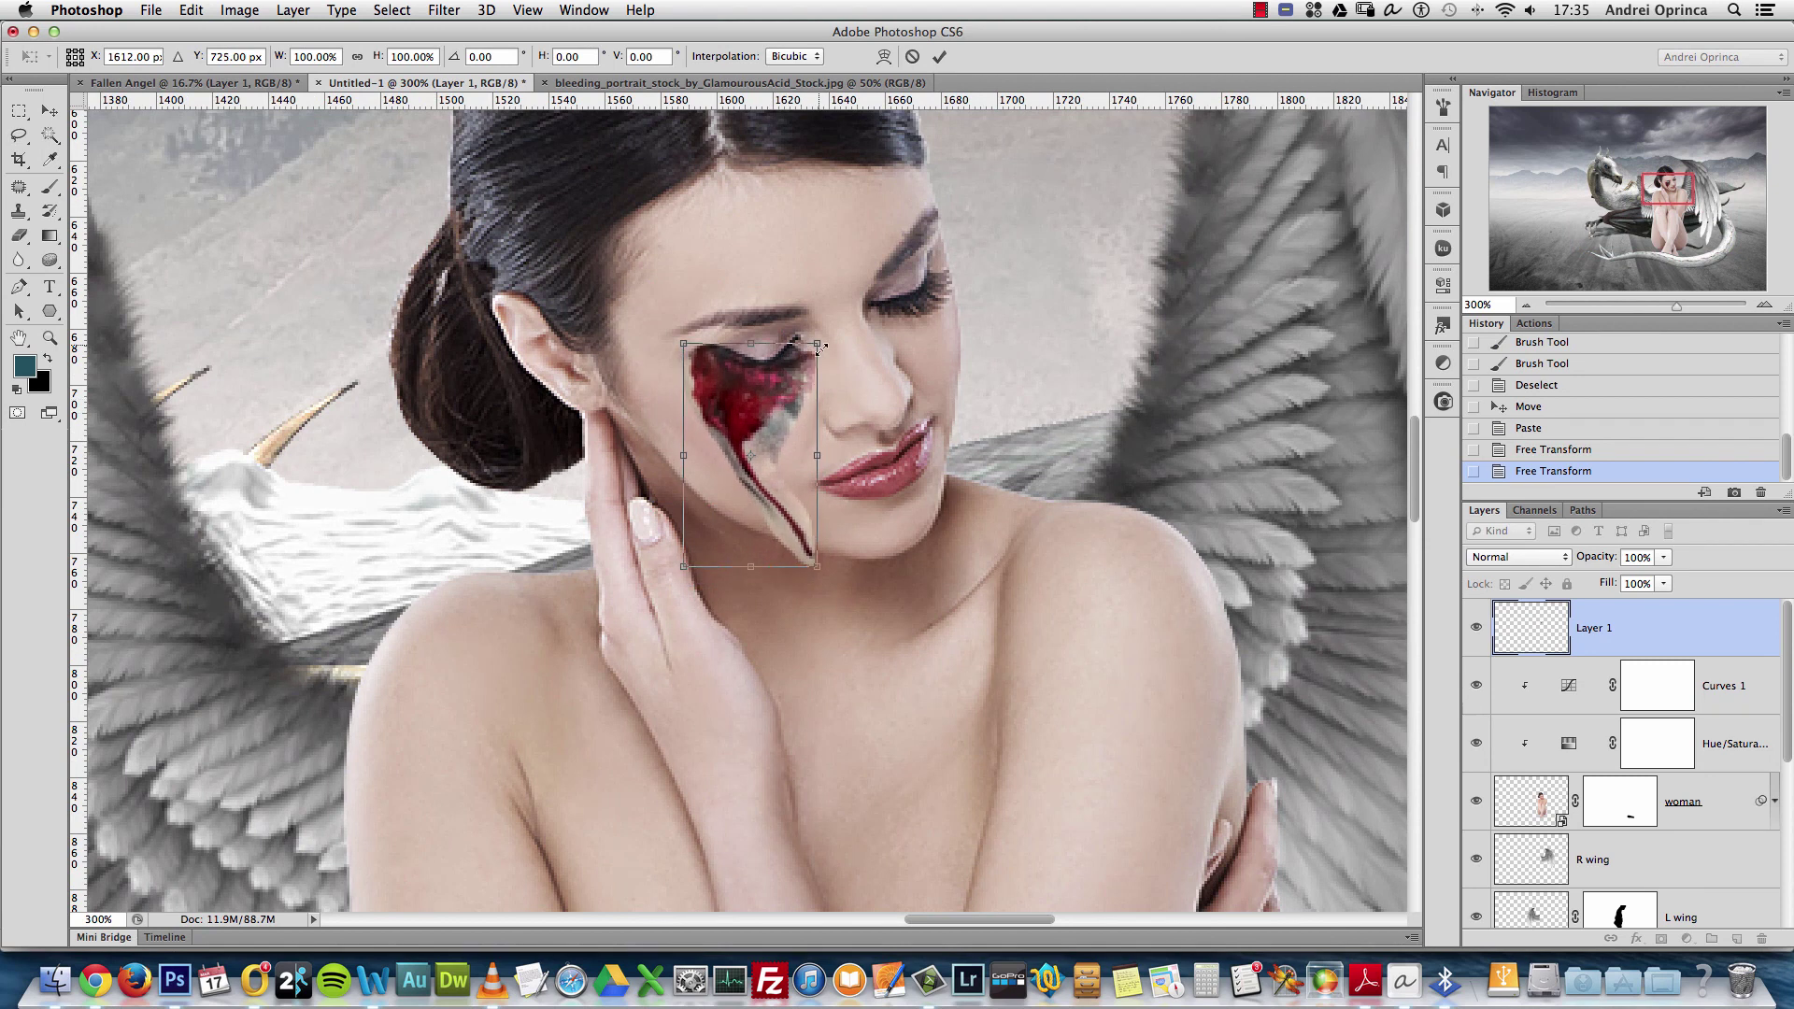
pyautogui.moveTo(816, 338); pyautogui.dragTo(792, 385)
pyautogui.moveTo(767, 445); pyautogui.dragTo(787, 411)
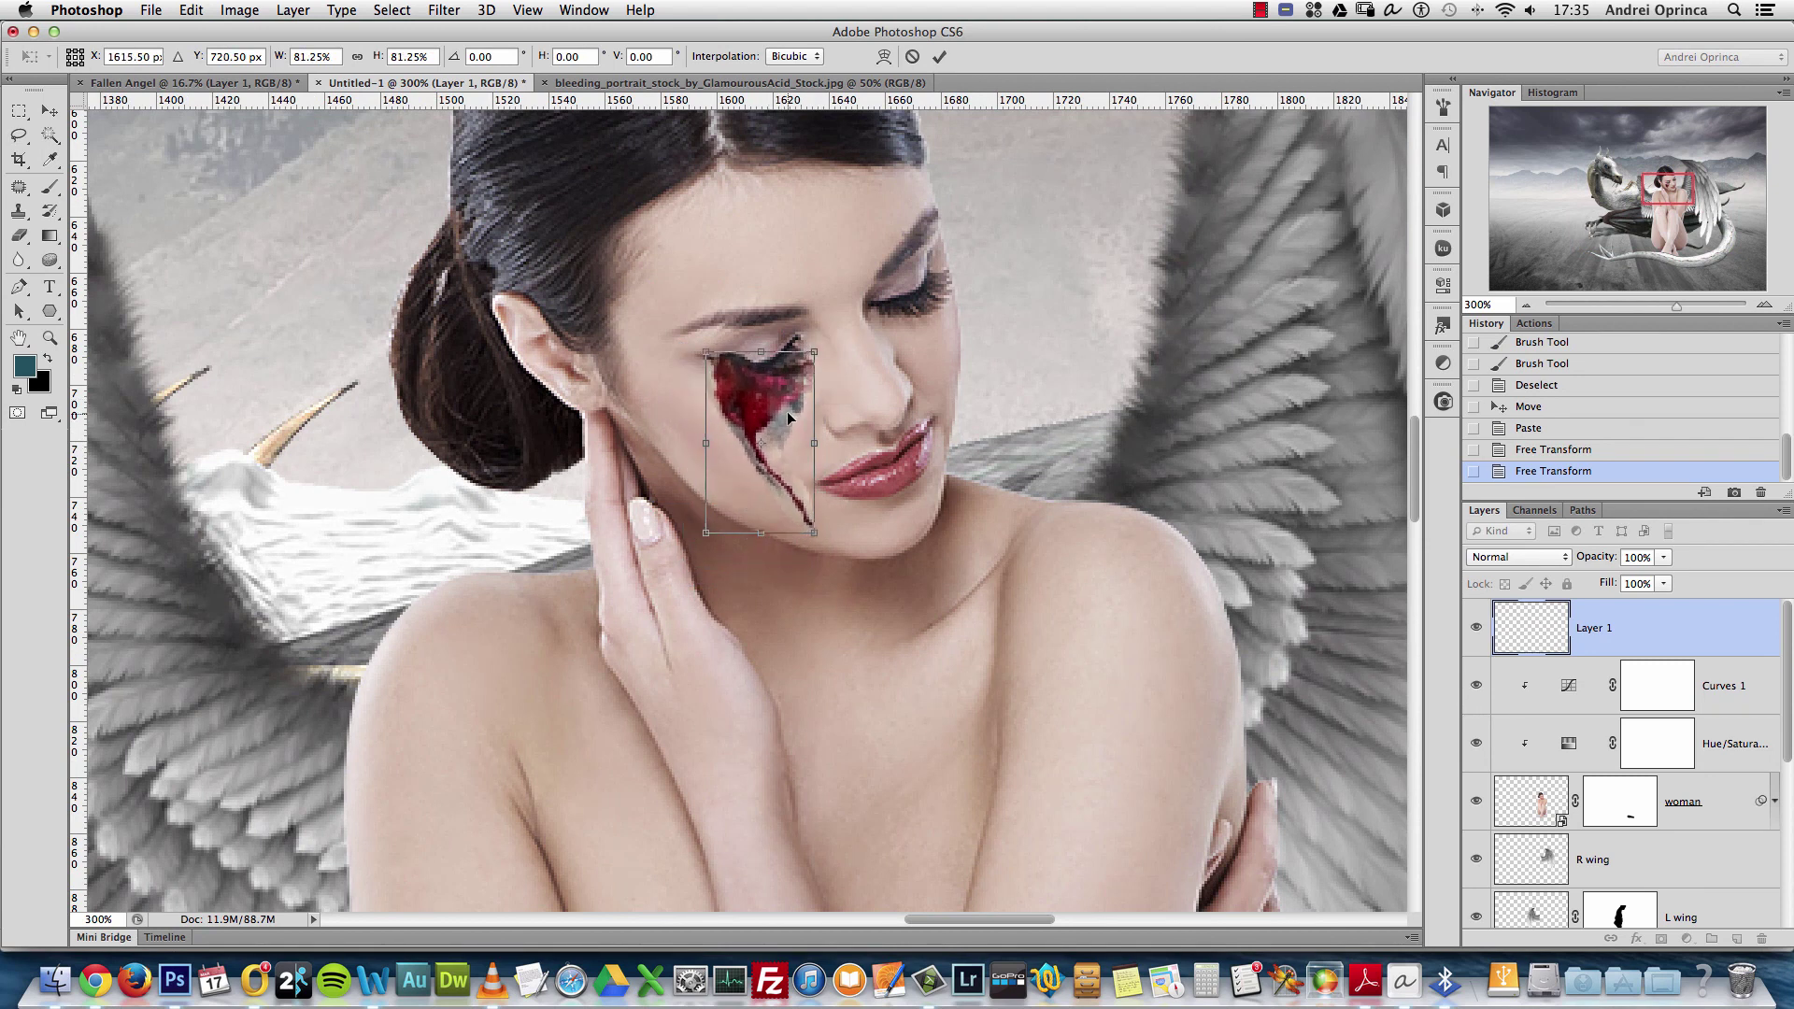
pyautogui.press('Return')
pyautogui.press('l')
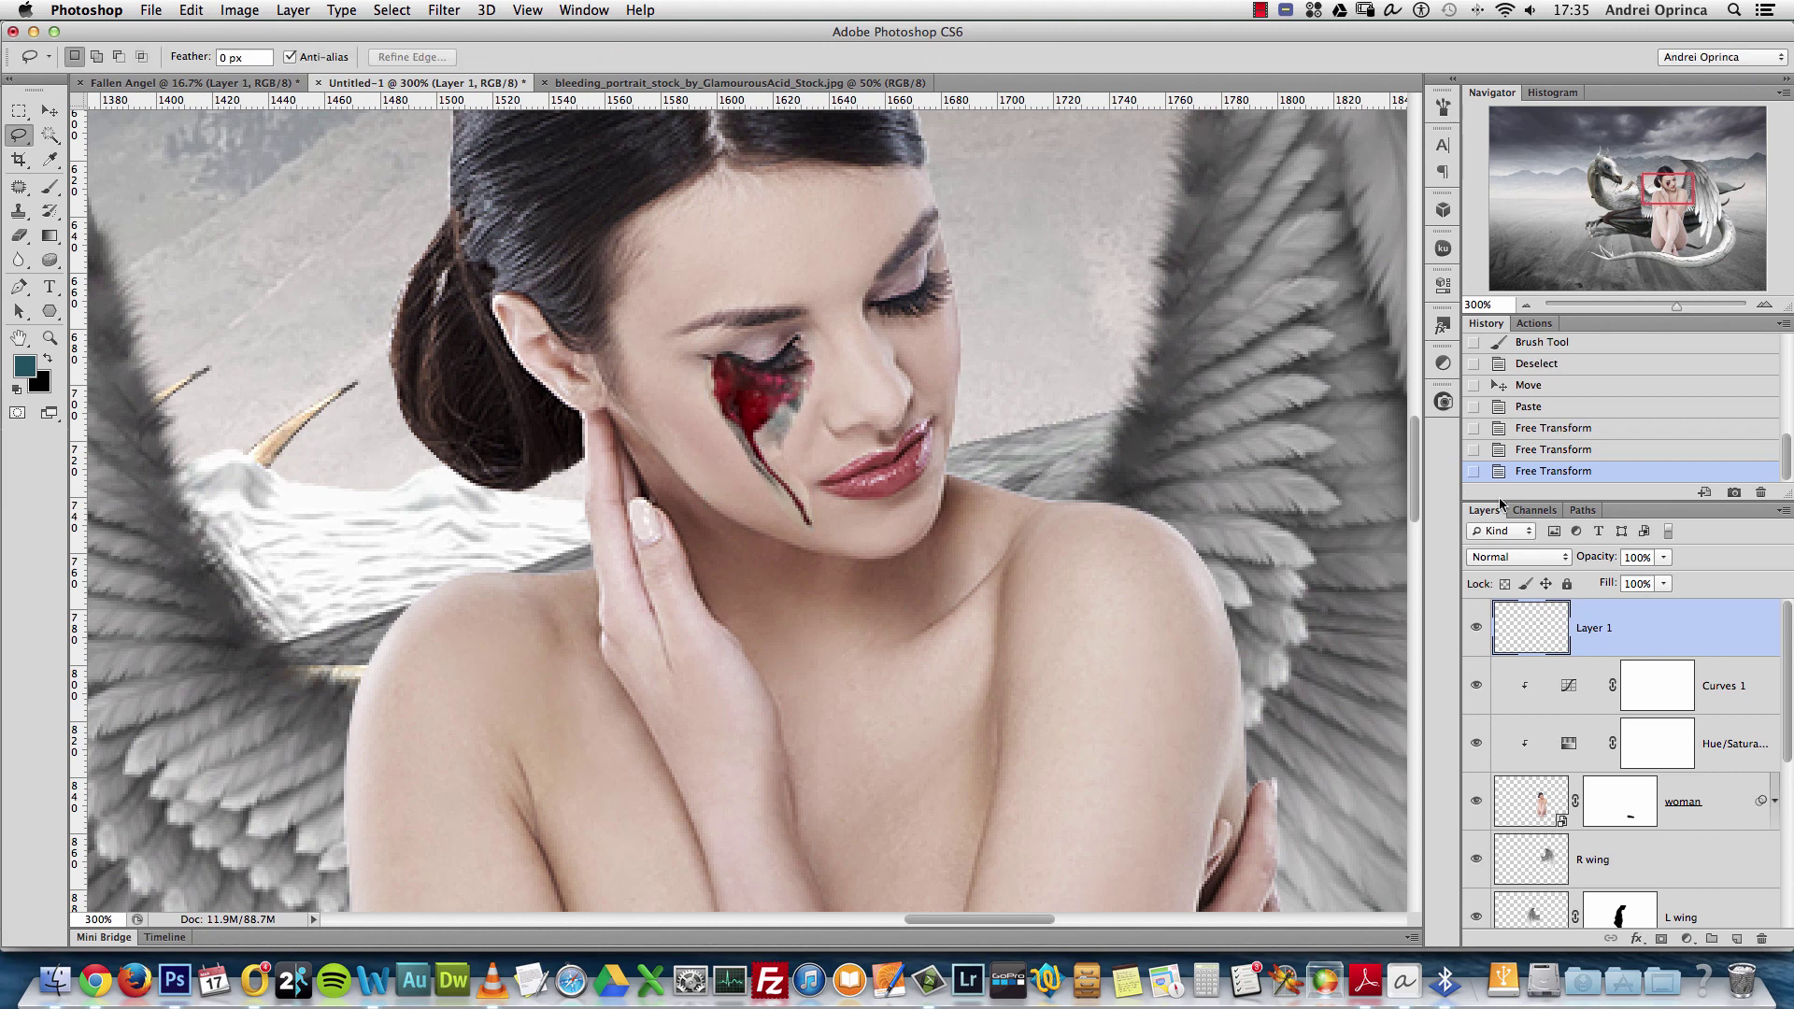
# Compare Multiply, Soft Light and Normal blending on the blood layer and settle on Multiply
pyautogui.click(1507, 558)
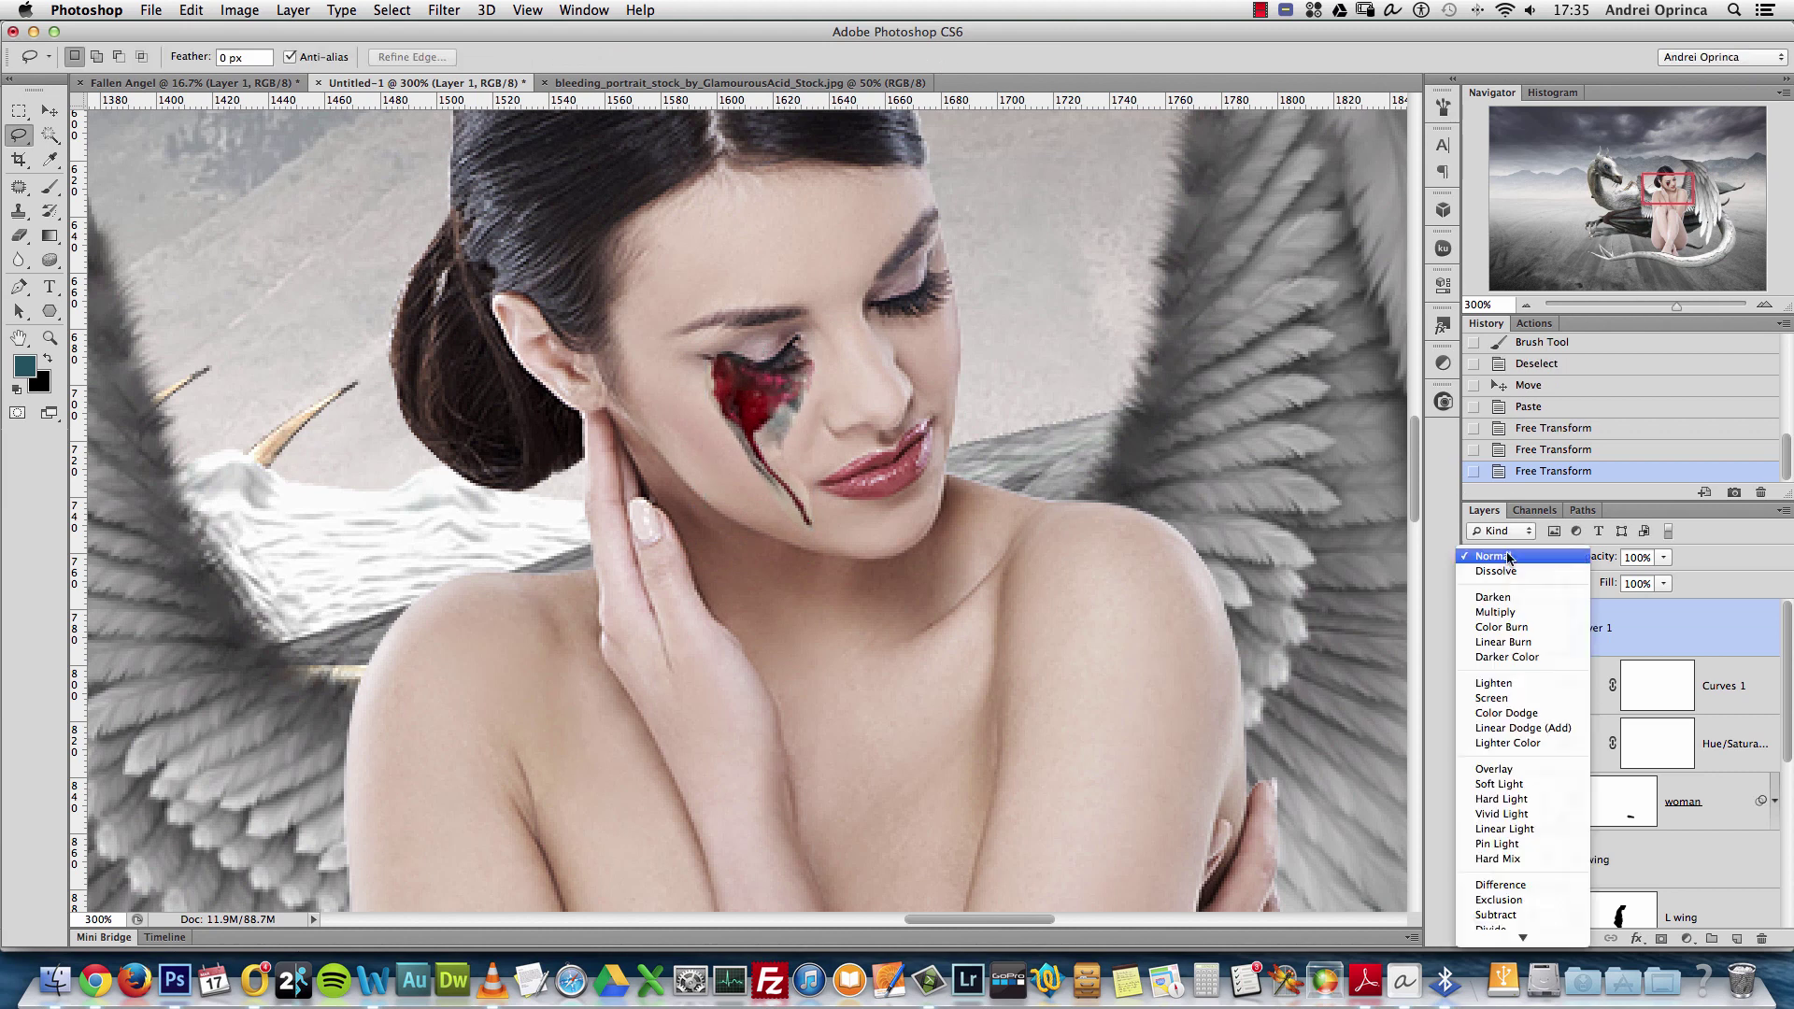
pyautogui.click(1505, 614)
pyautogui.click(1506, 558)
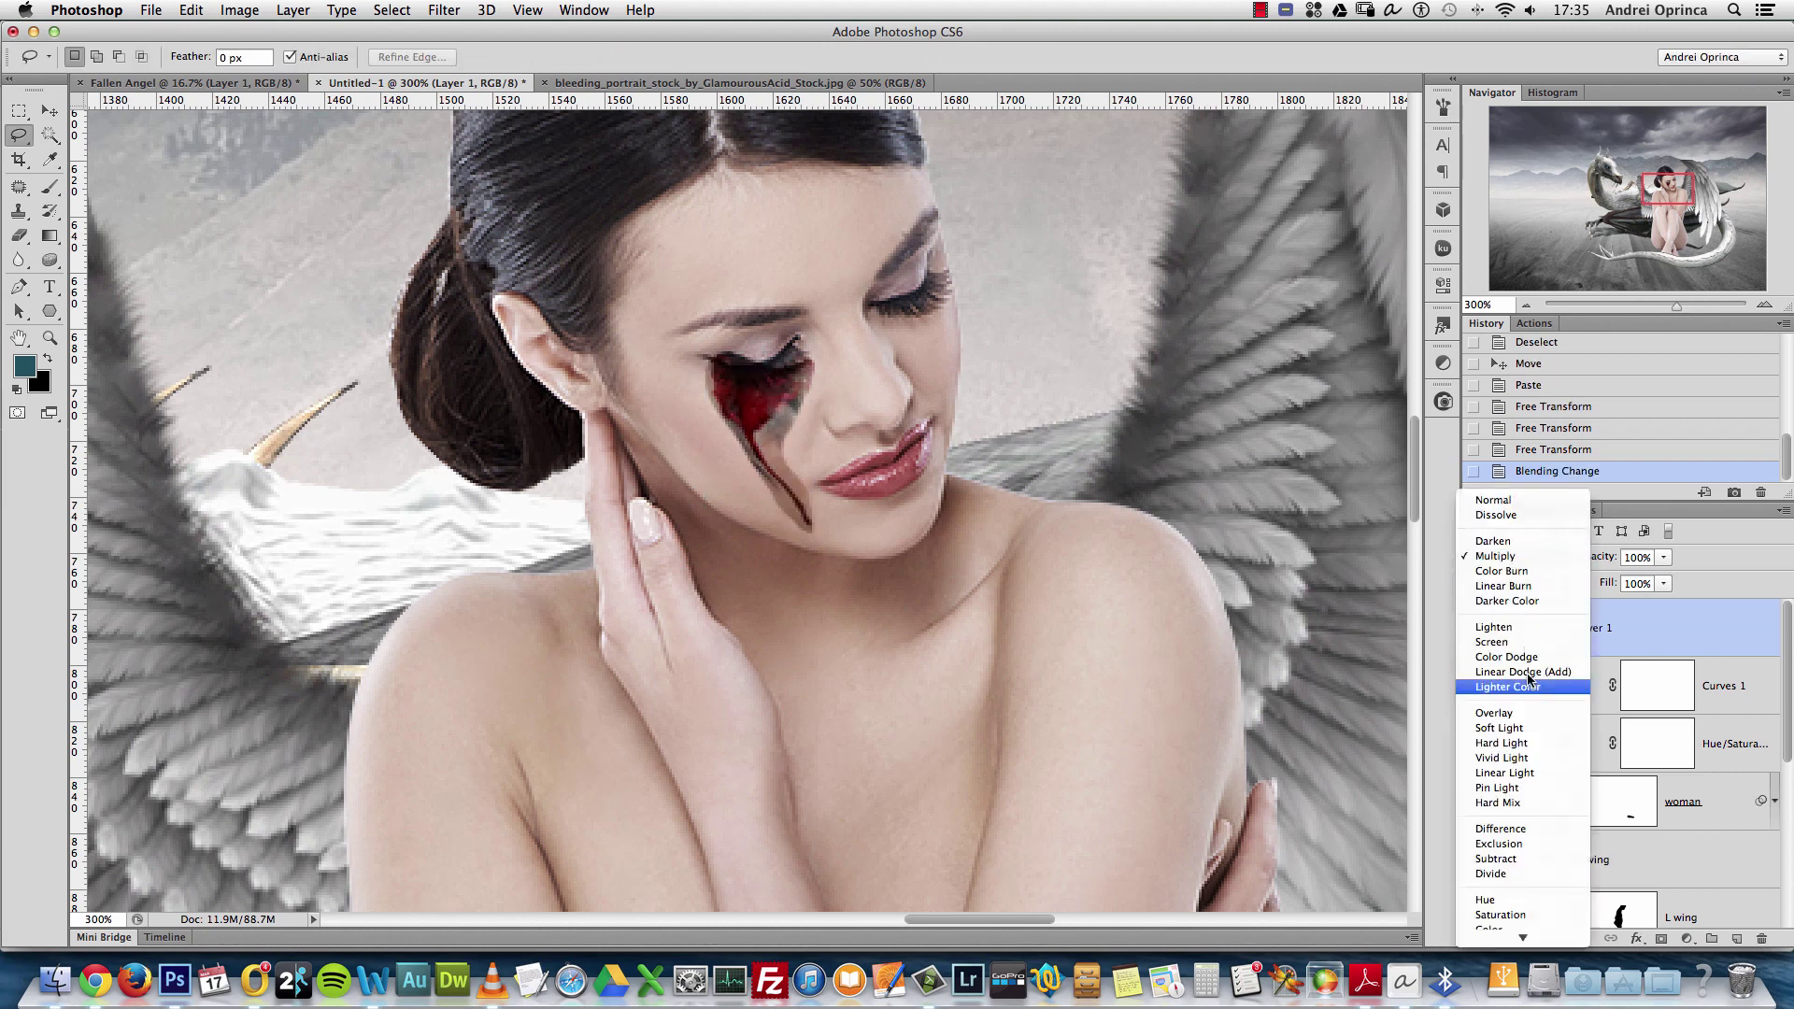
pyautogui.click(1516, 731)
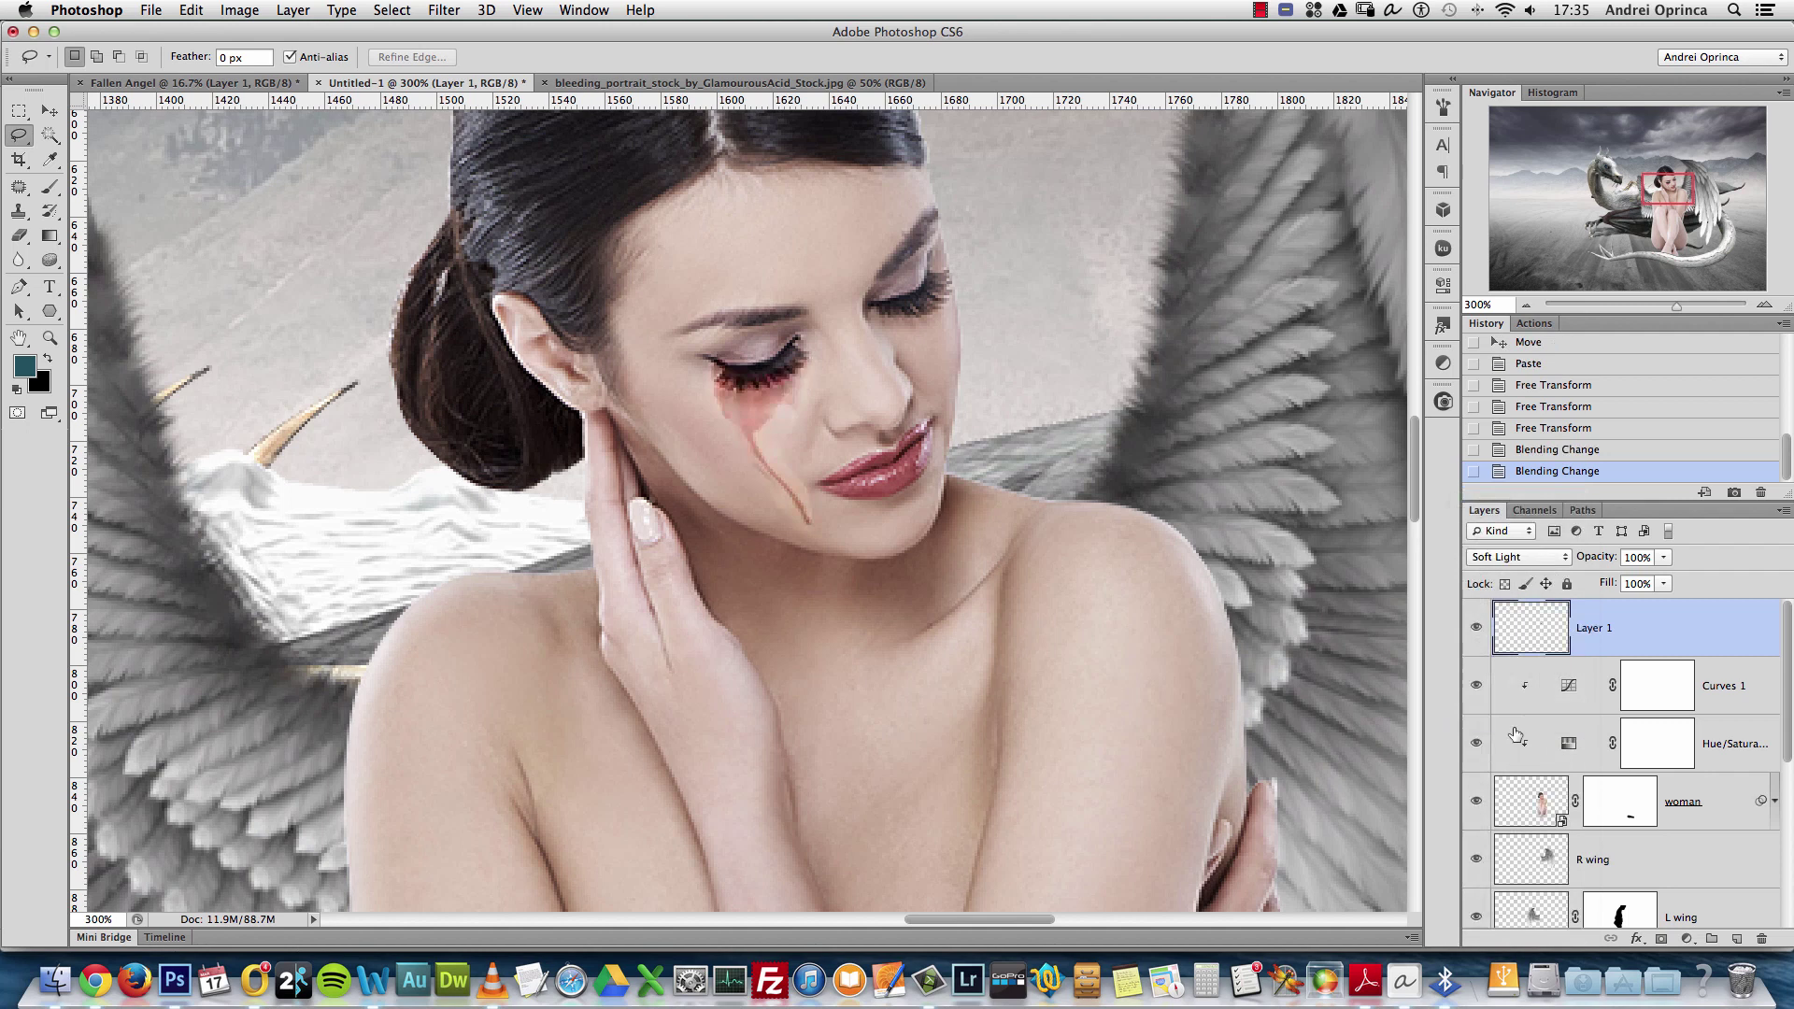
pyautogui.click(1510, 561)
pyautogui.click(1512, 332)
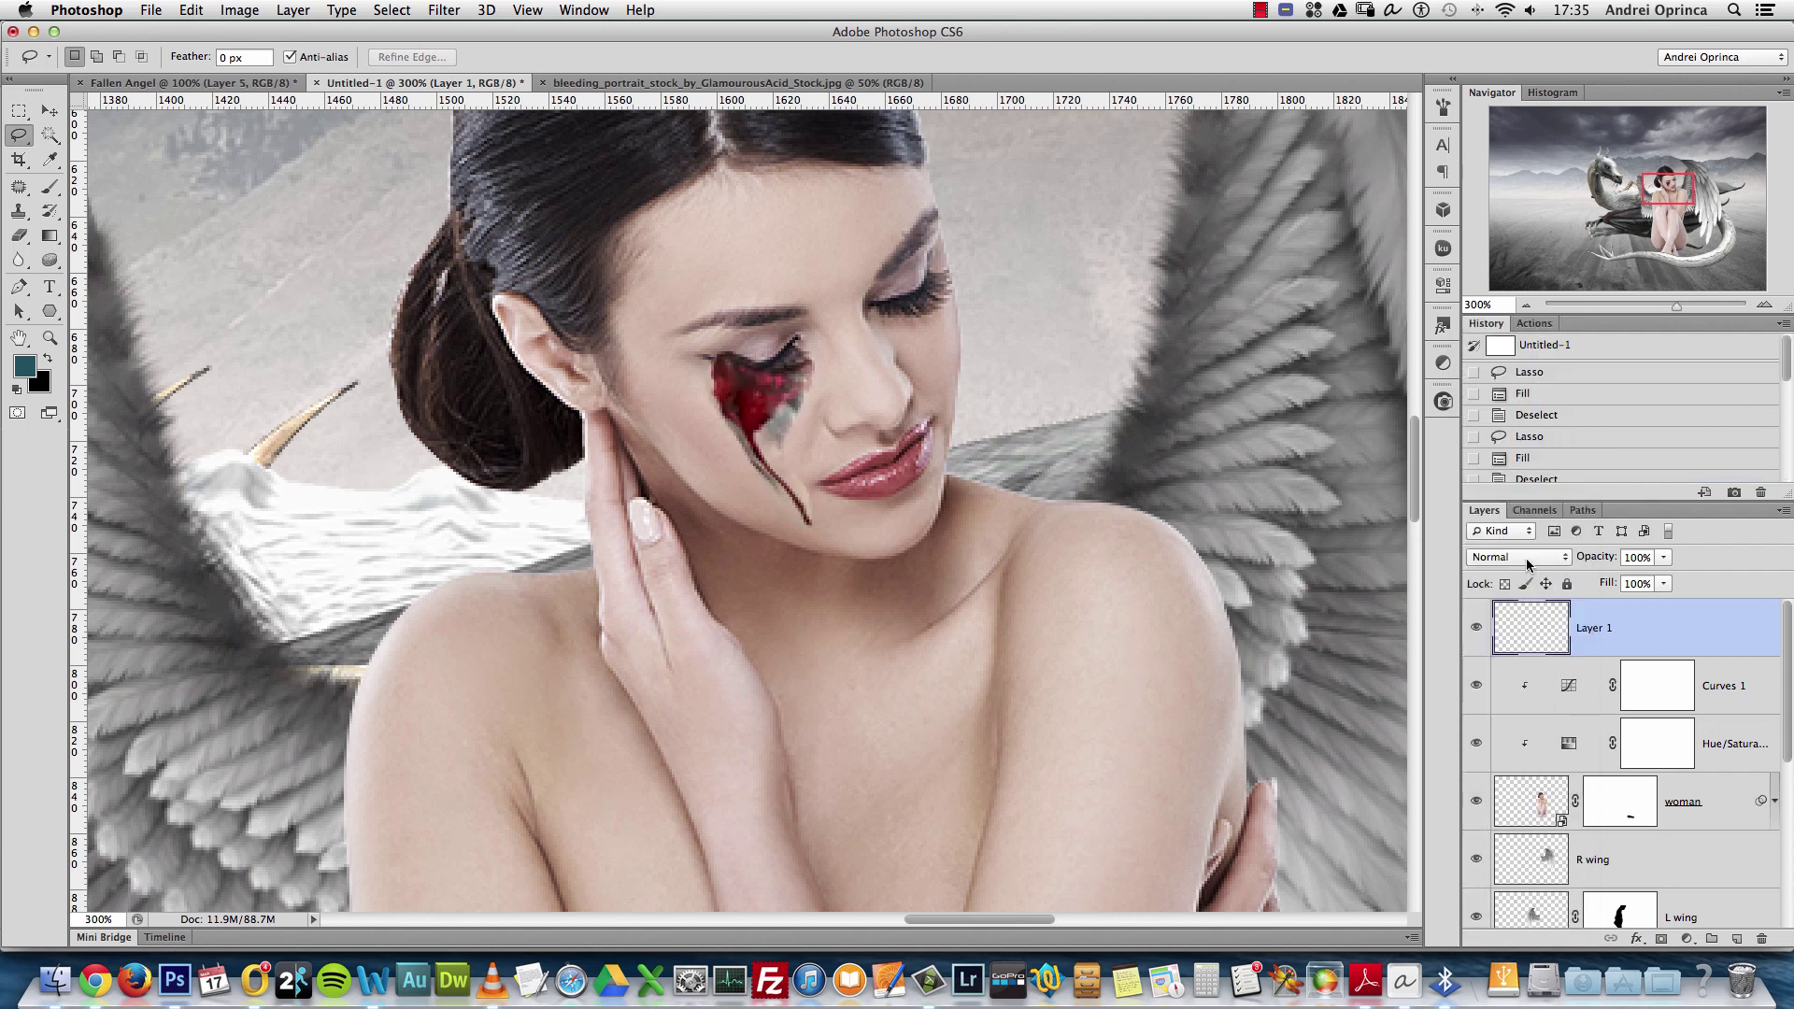
pyautogui.click(1527, 558)
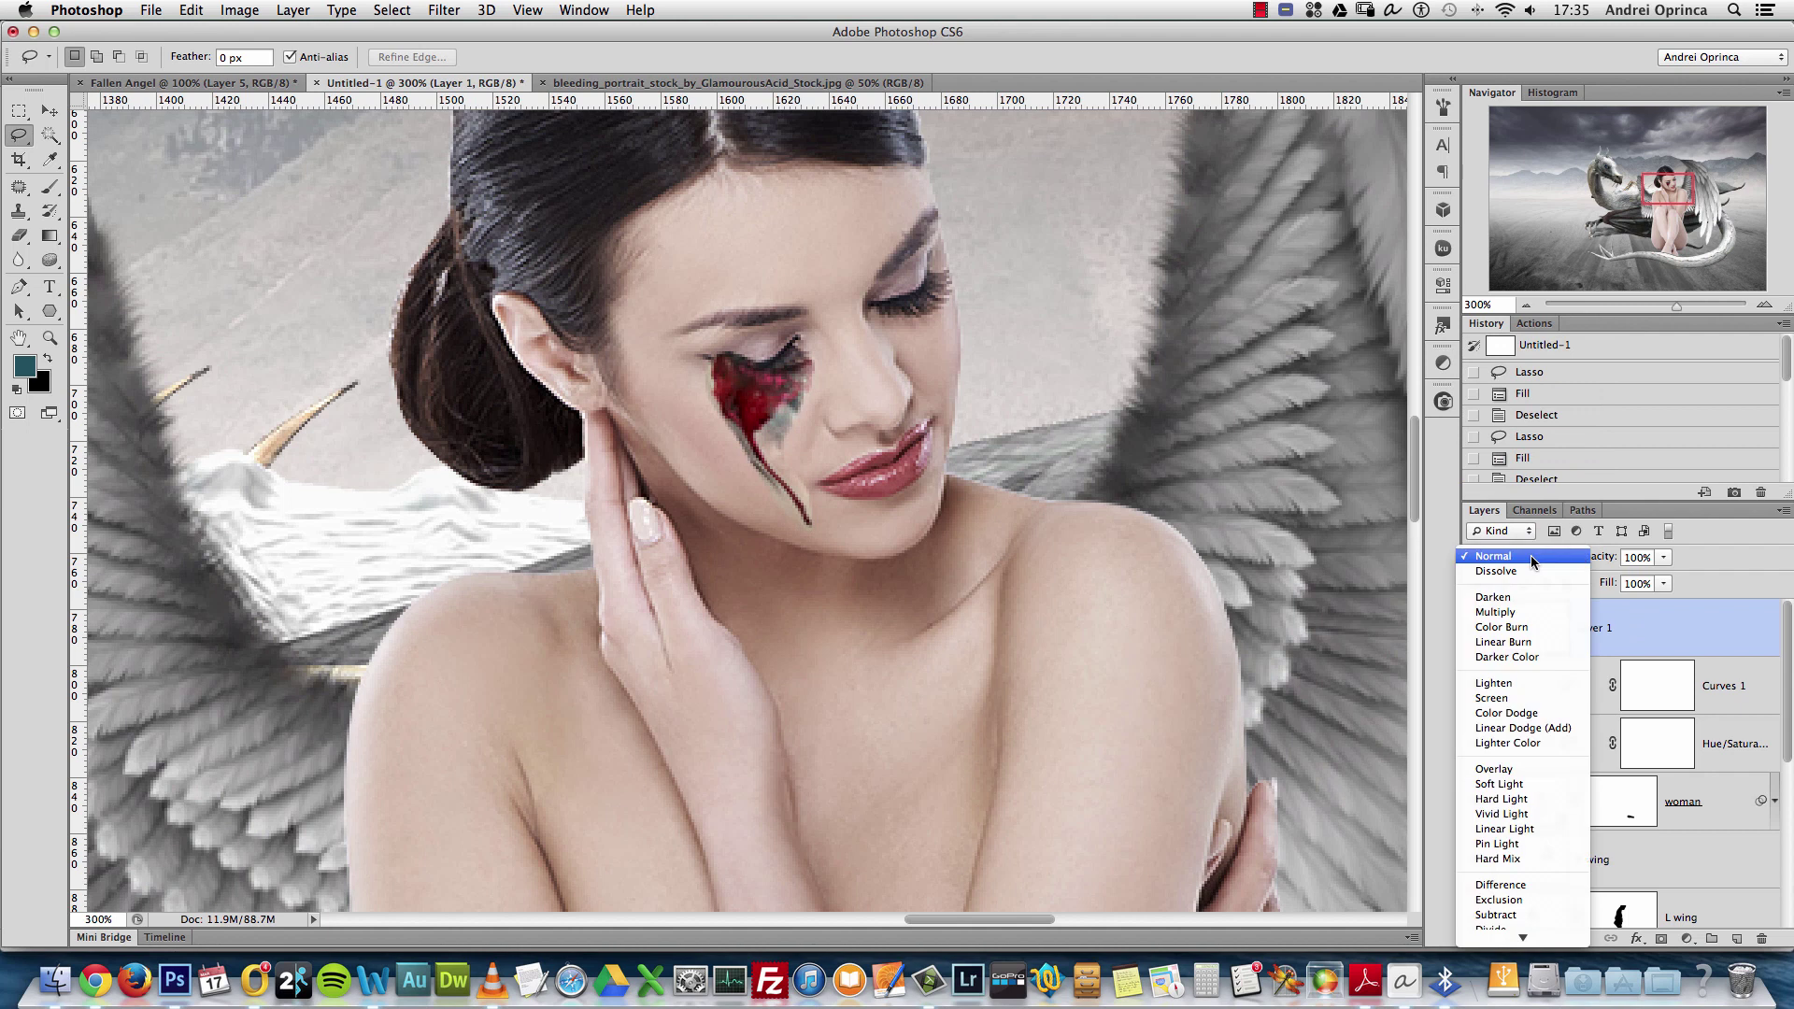
pyautogui.click(1510, 609)
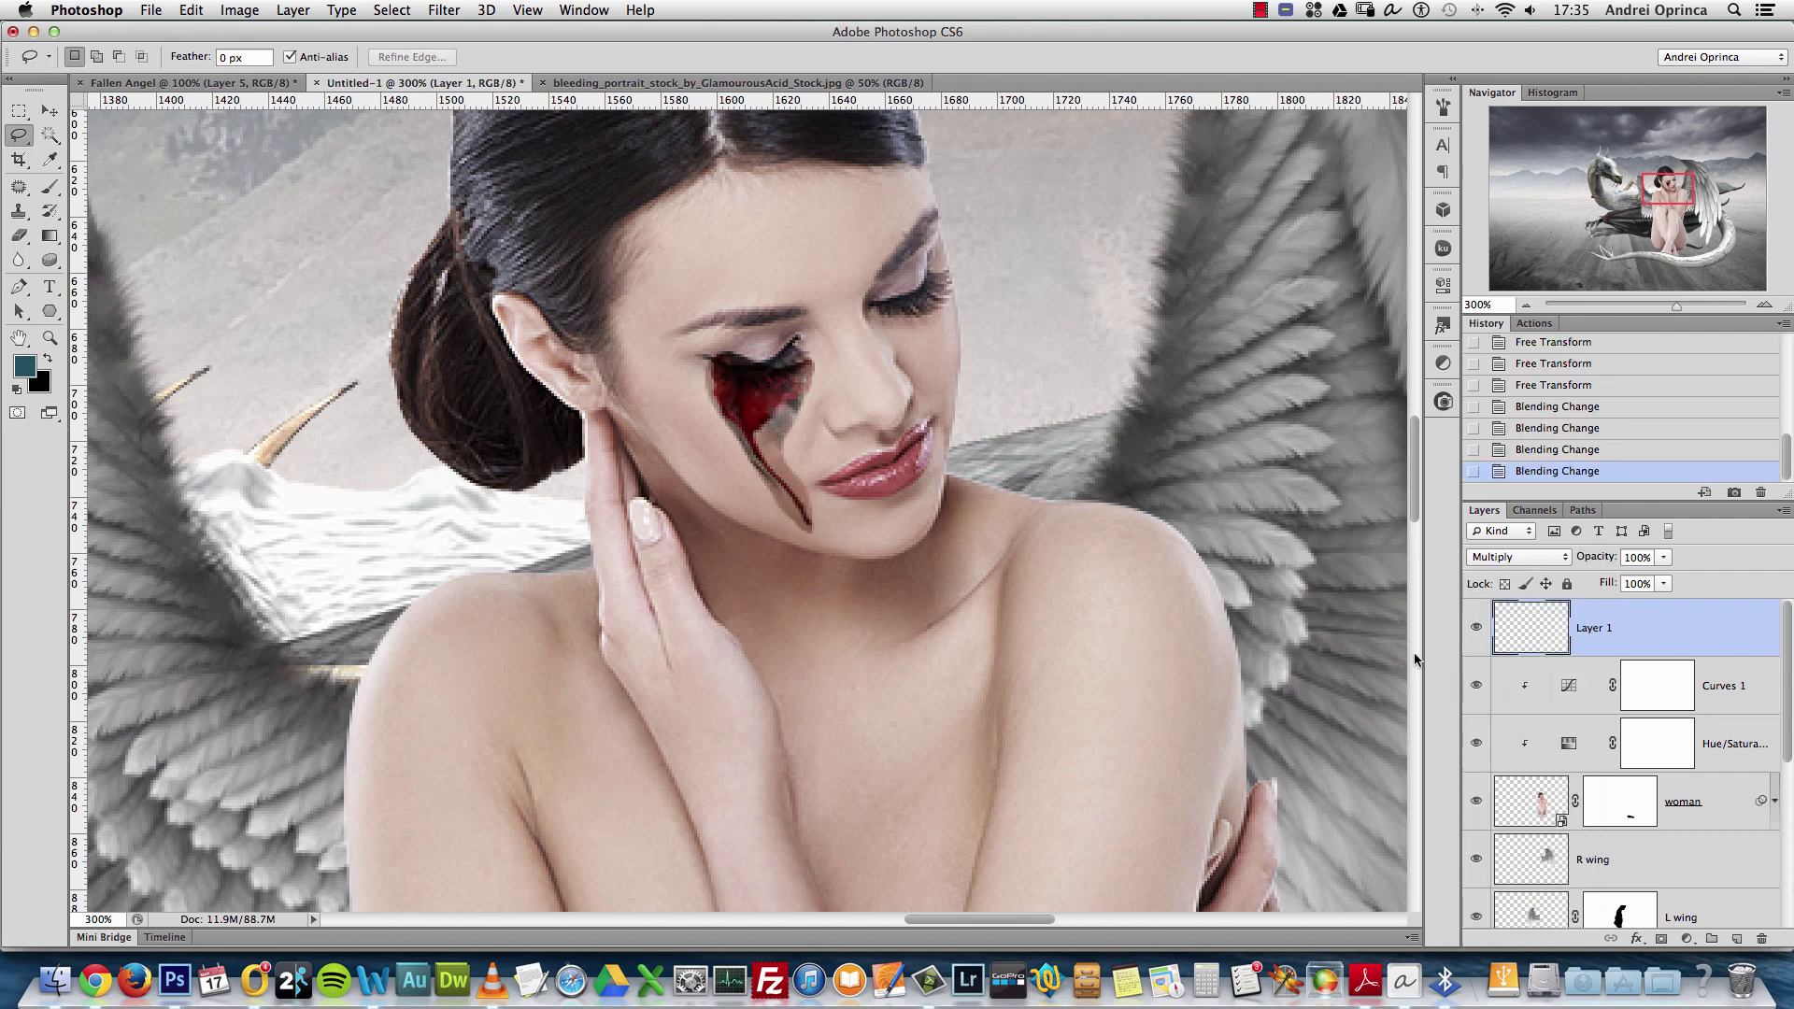
# Brighten the blood layer with Levels, setting the midtone input to 2.45 and the white input to 186
pyautogui.press('super+l')
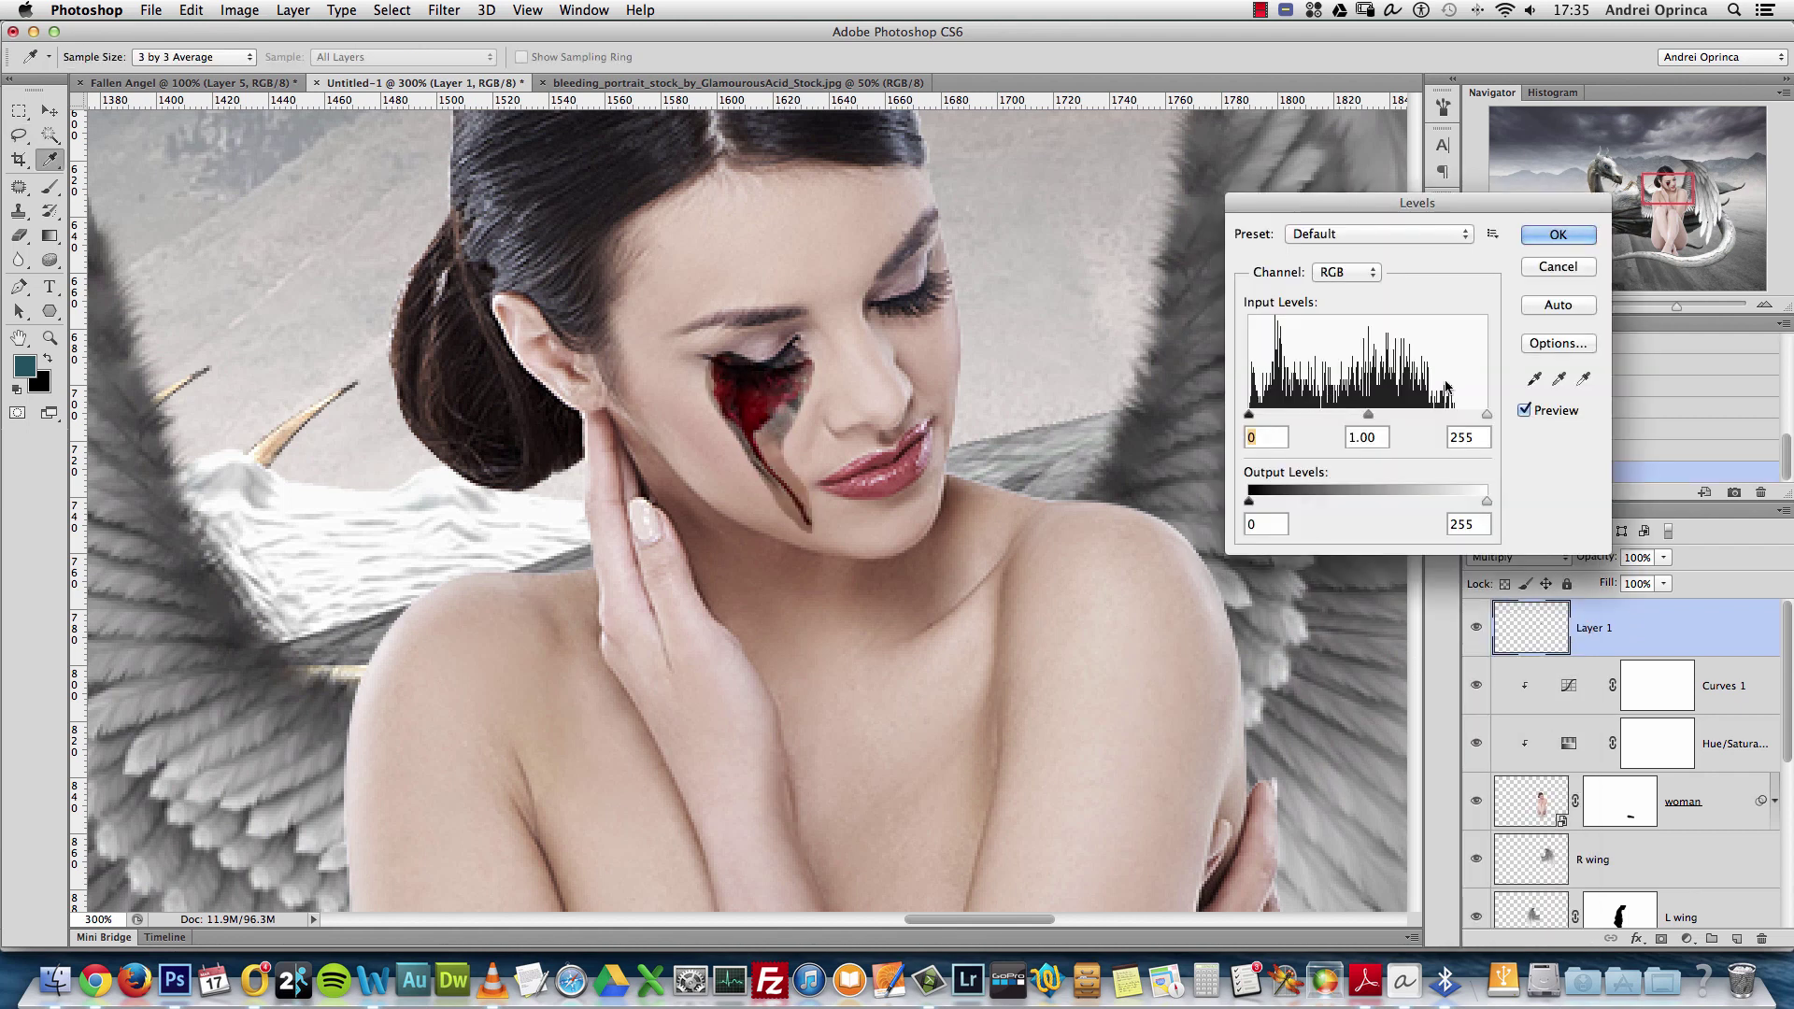
pyautogui.moveTo(1439, 203); pyautogui.dragTo(1323, 214)
pyautogui.moveTo(1371, 427); pyautogui.dragTo(1174, 428)
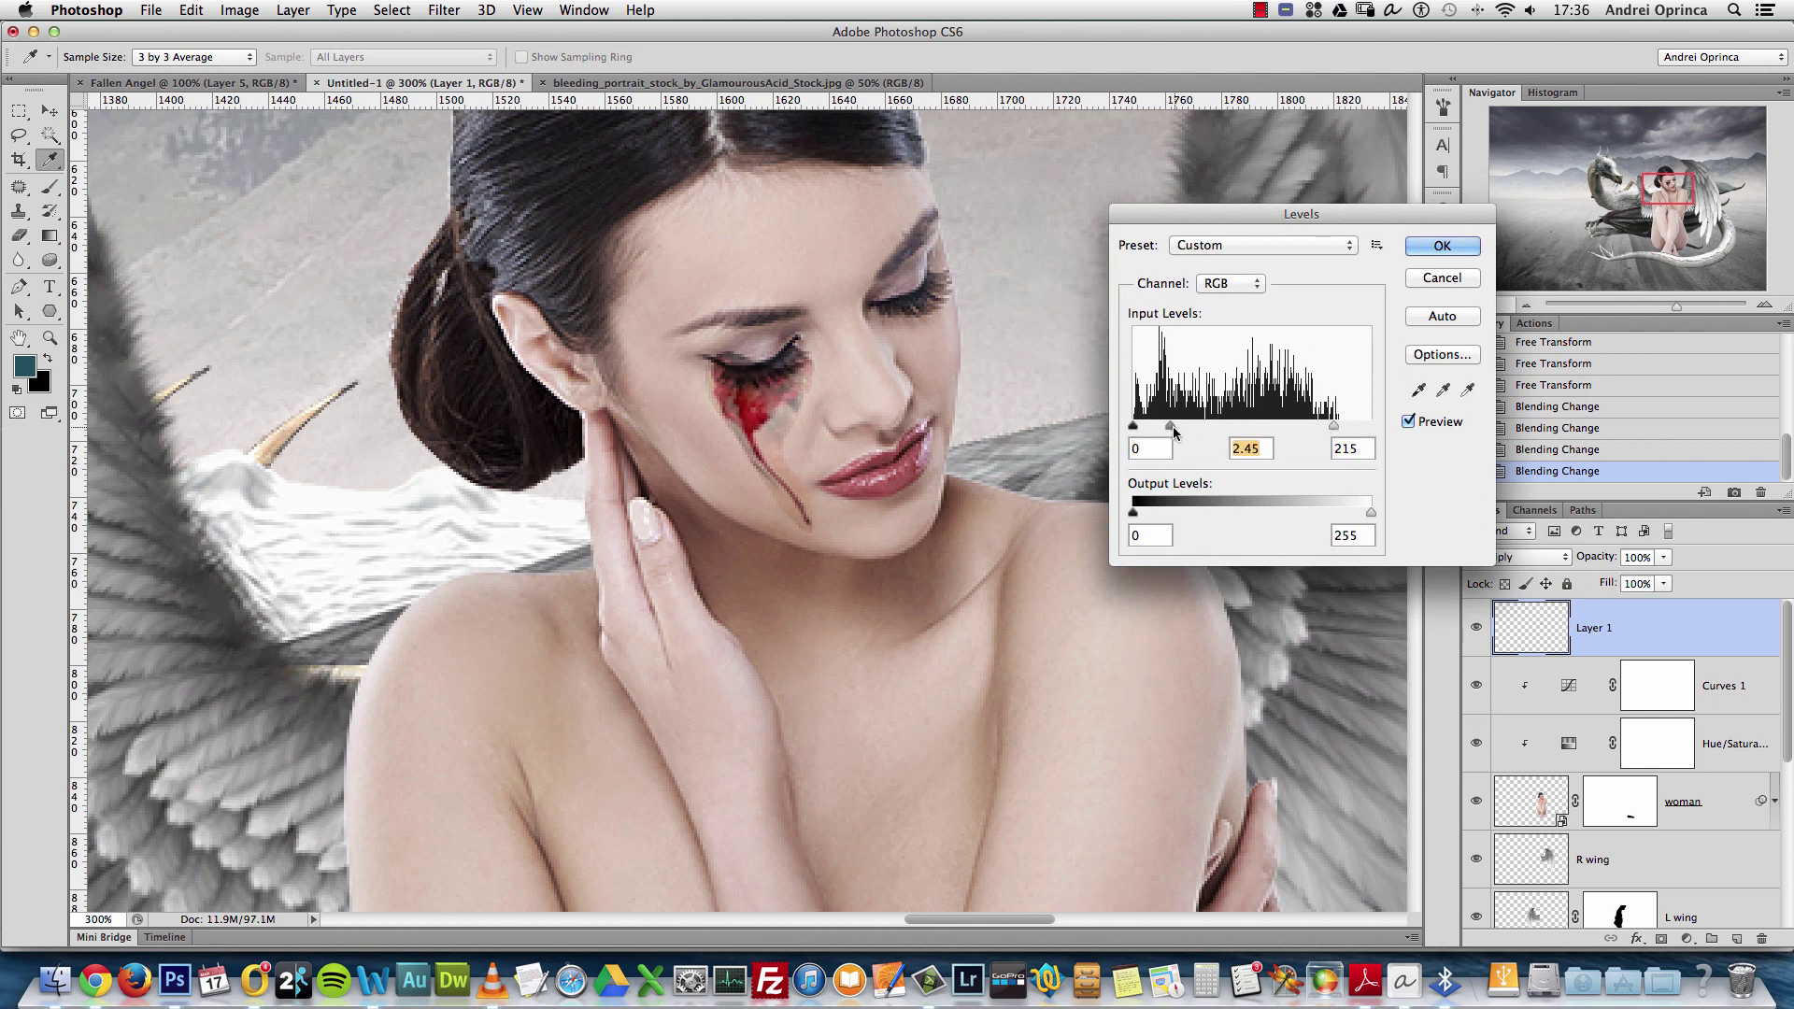
pyautogui.moveTo(1334, 426); pyautogui.dragTo(1307, 426)
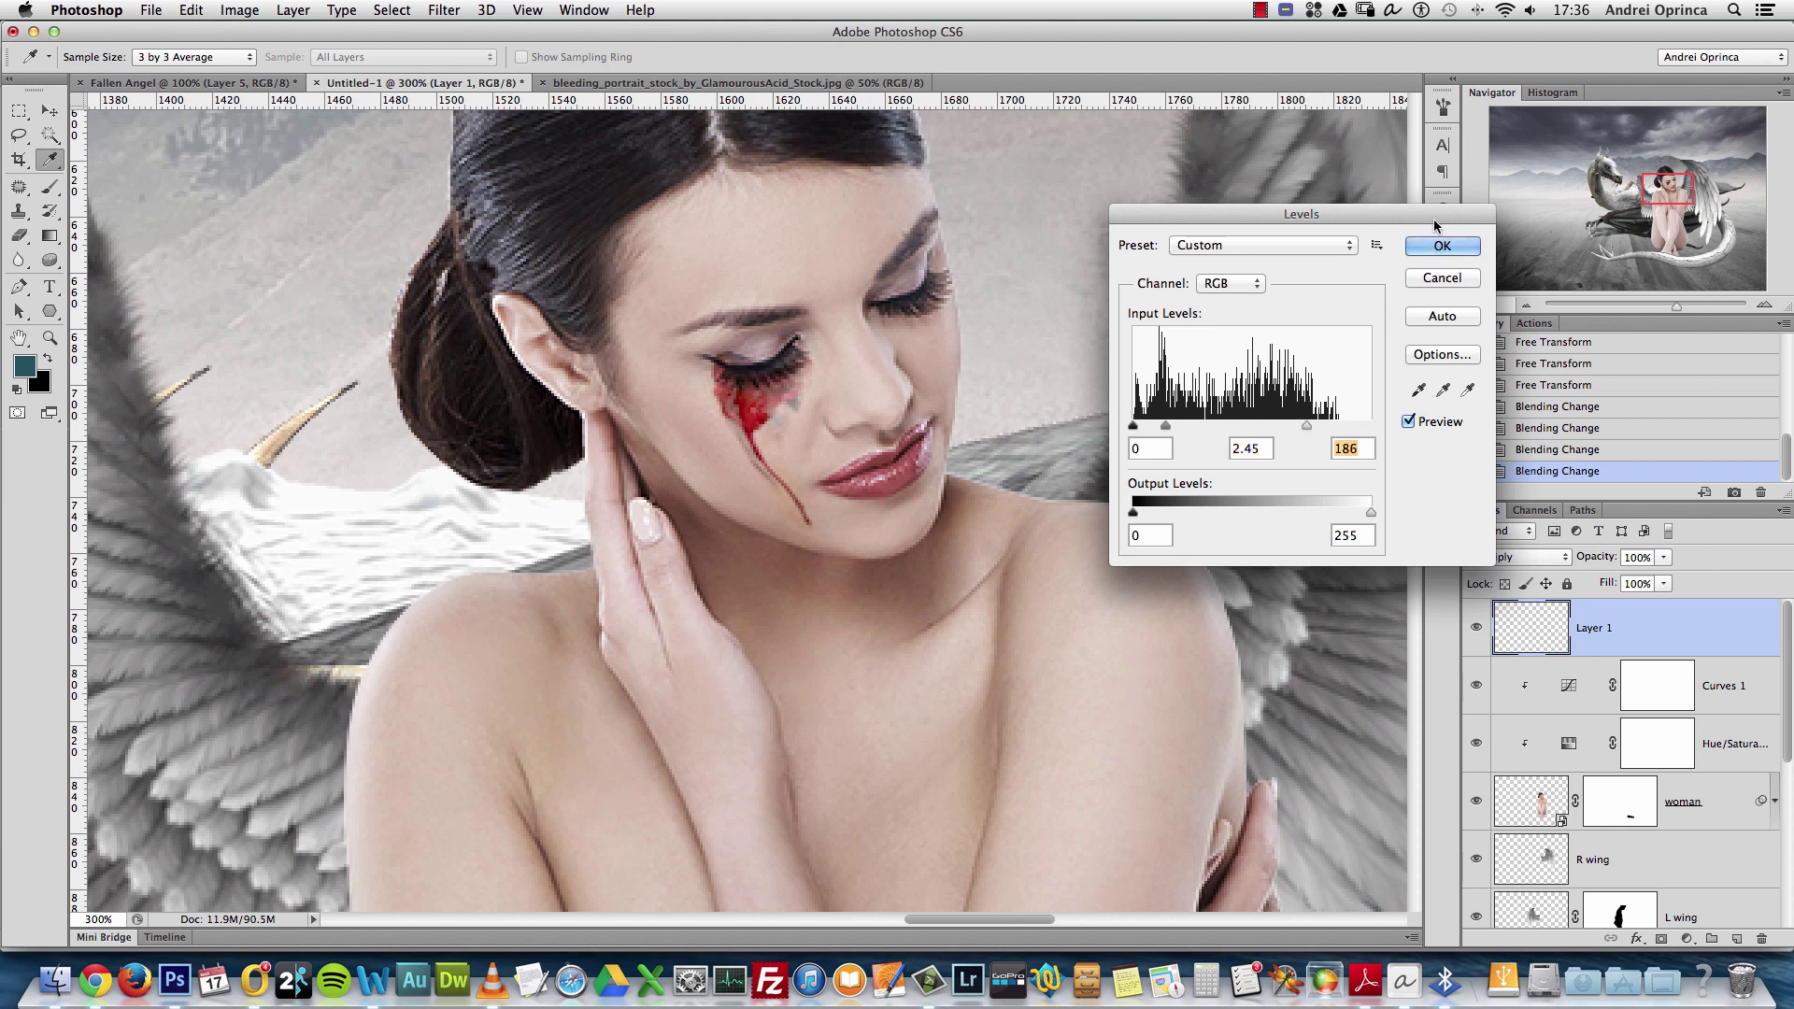
pyautogui.moveTo(1433, 218); pyautogui.dragTo(1337, 158)
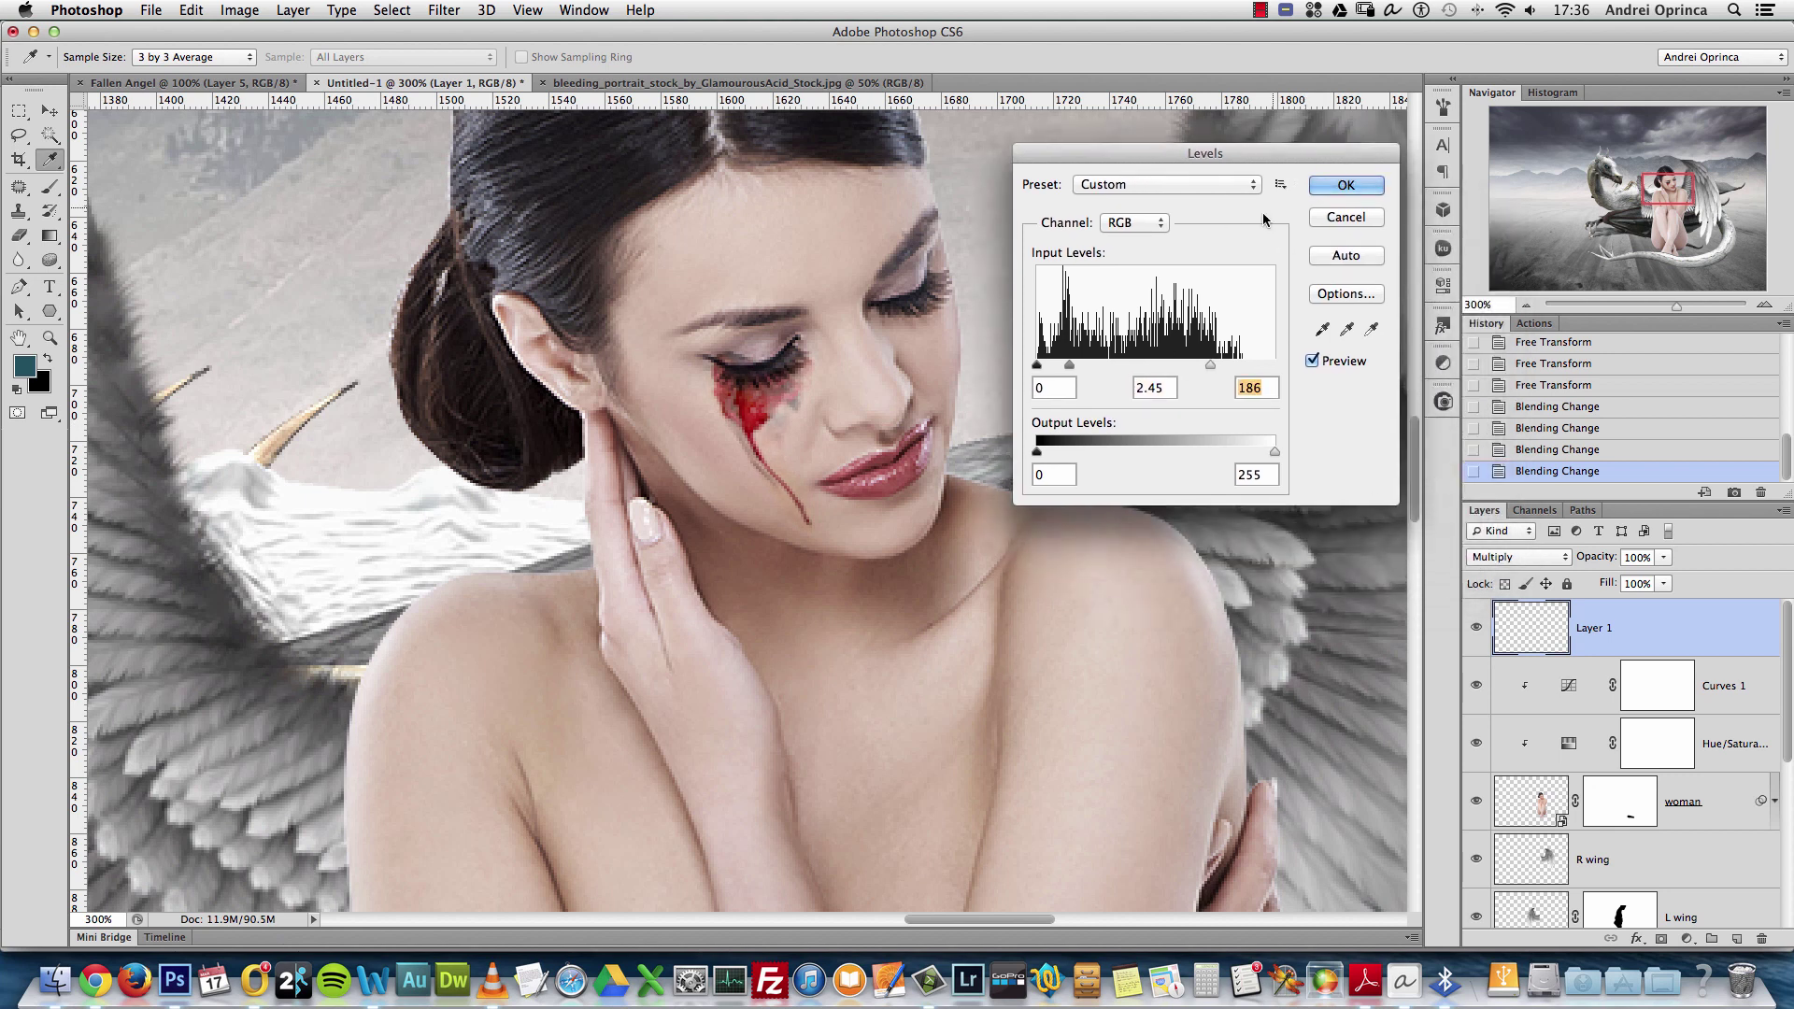
pyautogui.click(1345, 185)
pyautogui.press('l')
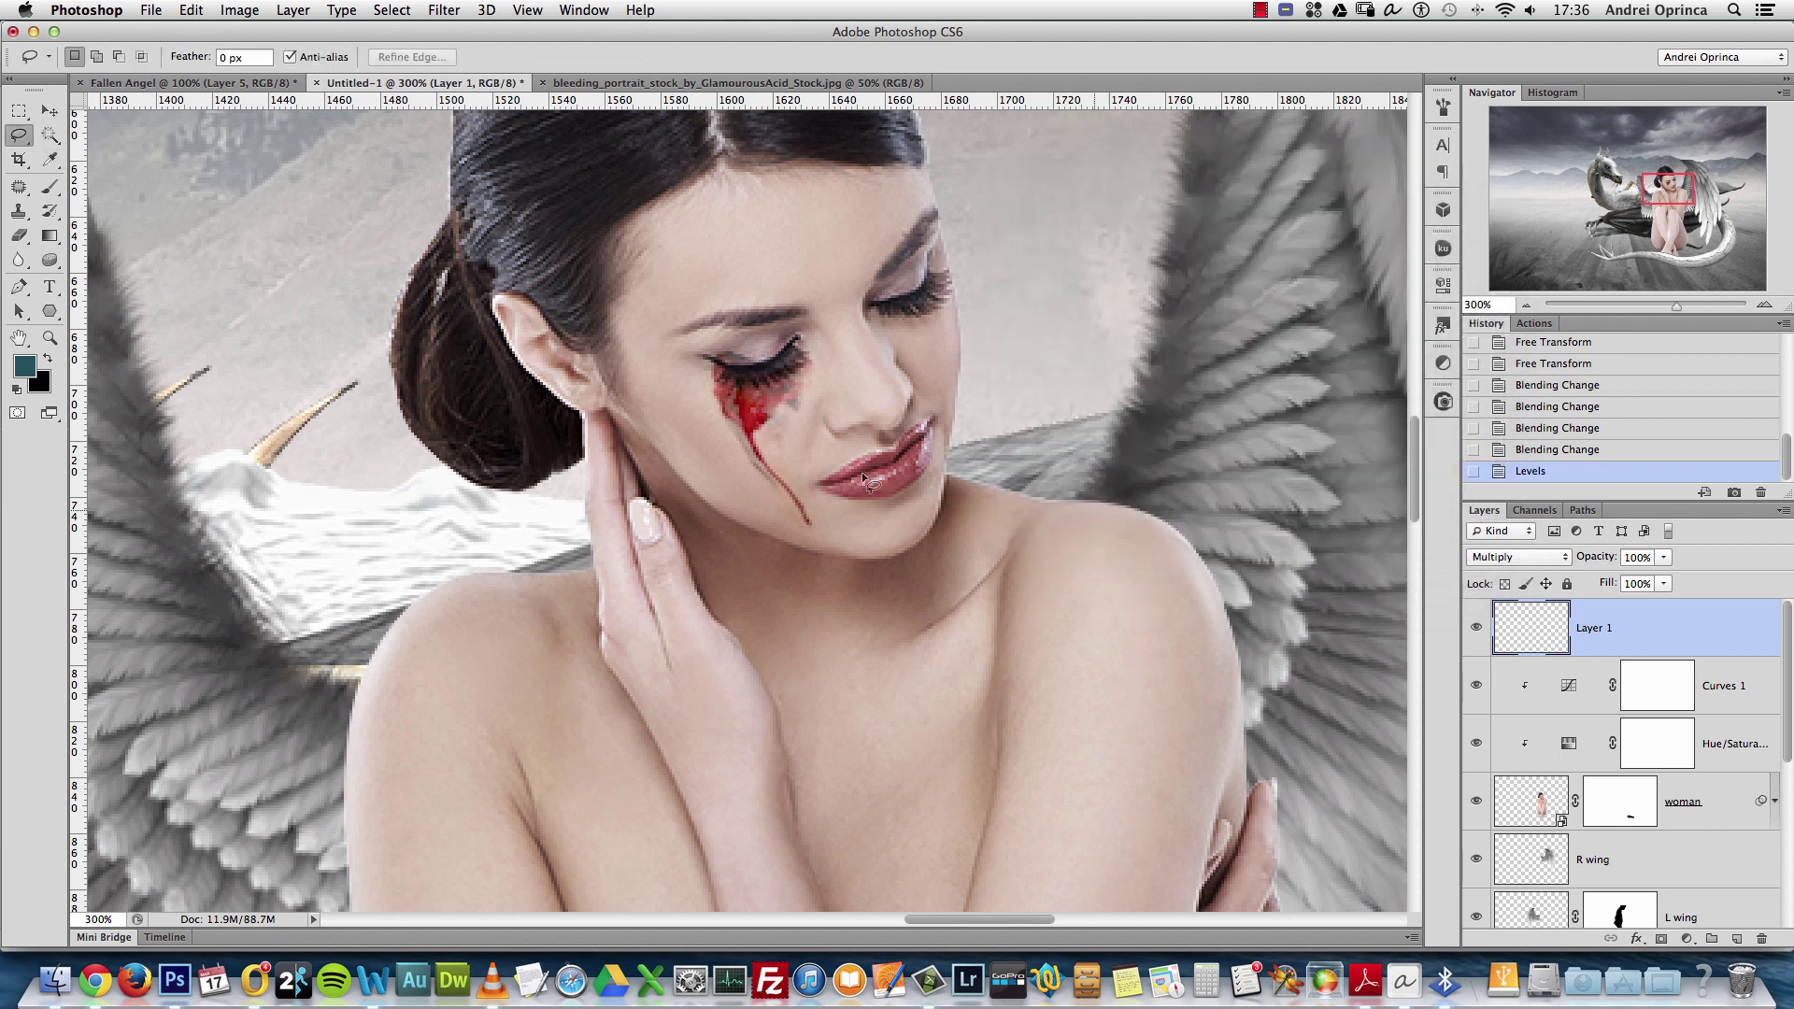
# Add a mask to the blood layer and paint out the smear's edge toward the nose with a small black brush
pyautogui.click(1660, 939)
pyautogui.press('b')
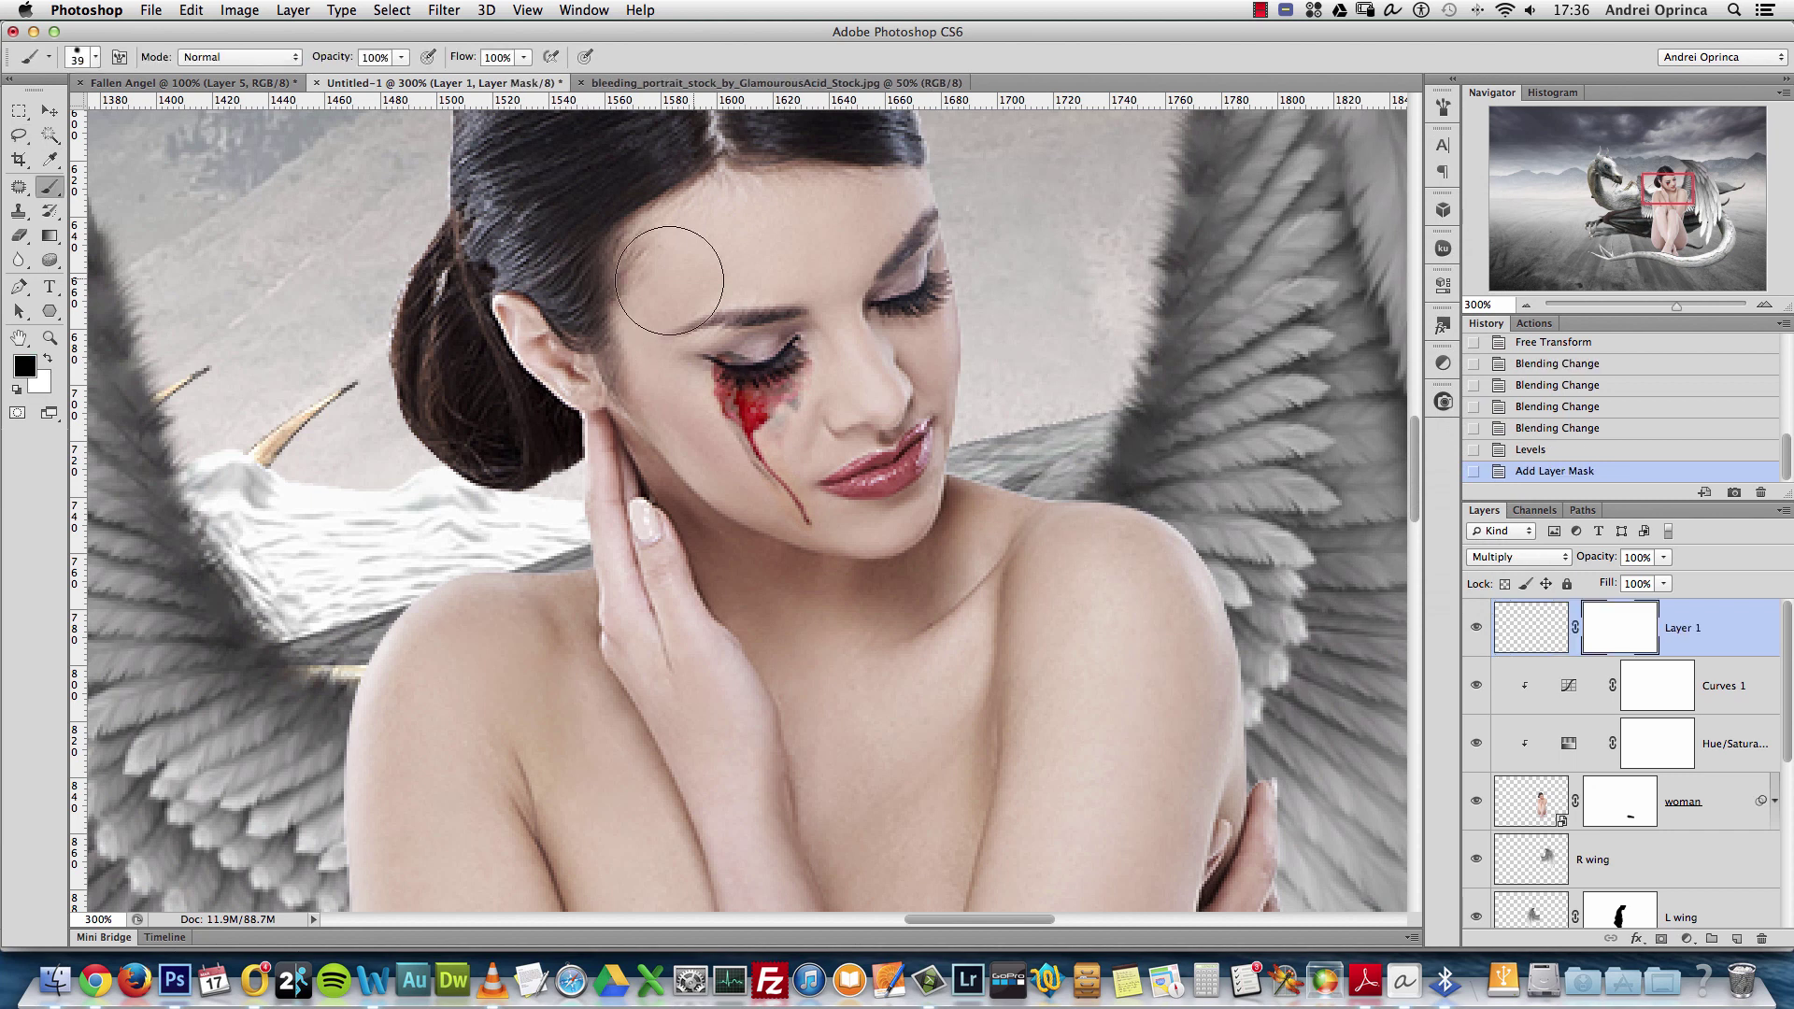
pyautogui.rightClick(777, 282)
pyautogui.moveTo(880, 366); pyautogui.dragTo(795, 366)
pyautogui.press('Return')
pyautogui.press('[')
pyautogui.click(821, 355)
pyautogui.click(821, 361)
pyautogui.click(818, 376)
pyautogui.click(816, 391)
pyautogui.click(813, 404)
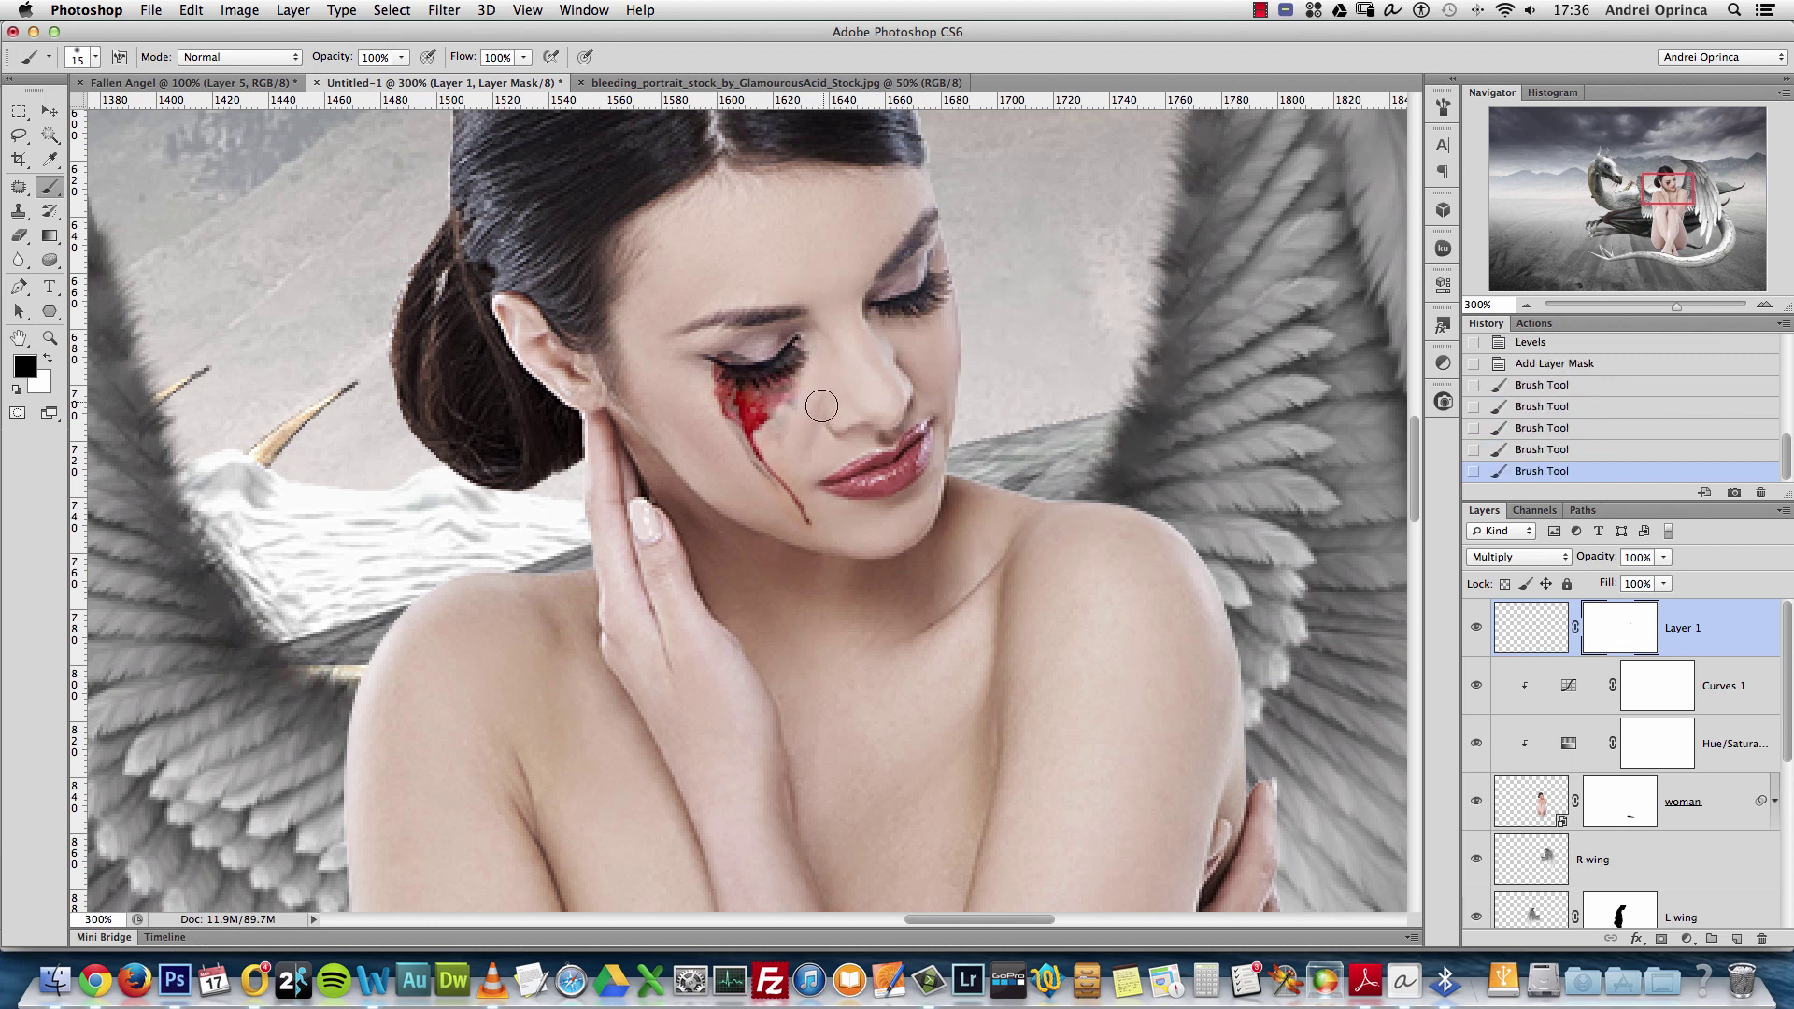
# Refine the smear's upper edge and the drip on the mask at 50% brush opacity, using 25 and 15 px brushes
pyautogui.press(']')
pyautogui.click(700, 336)
pyautogui.click(789, 327)
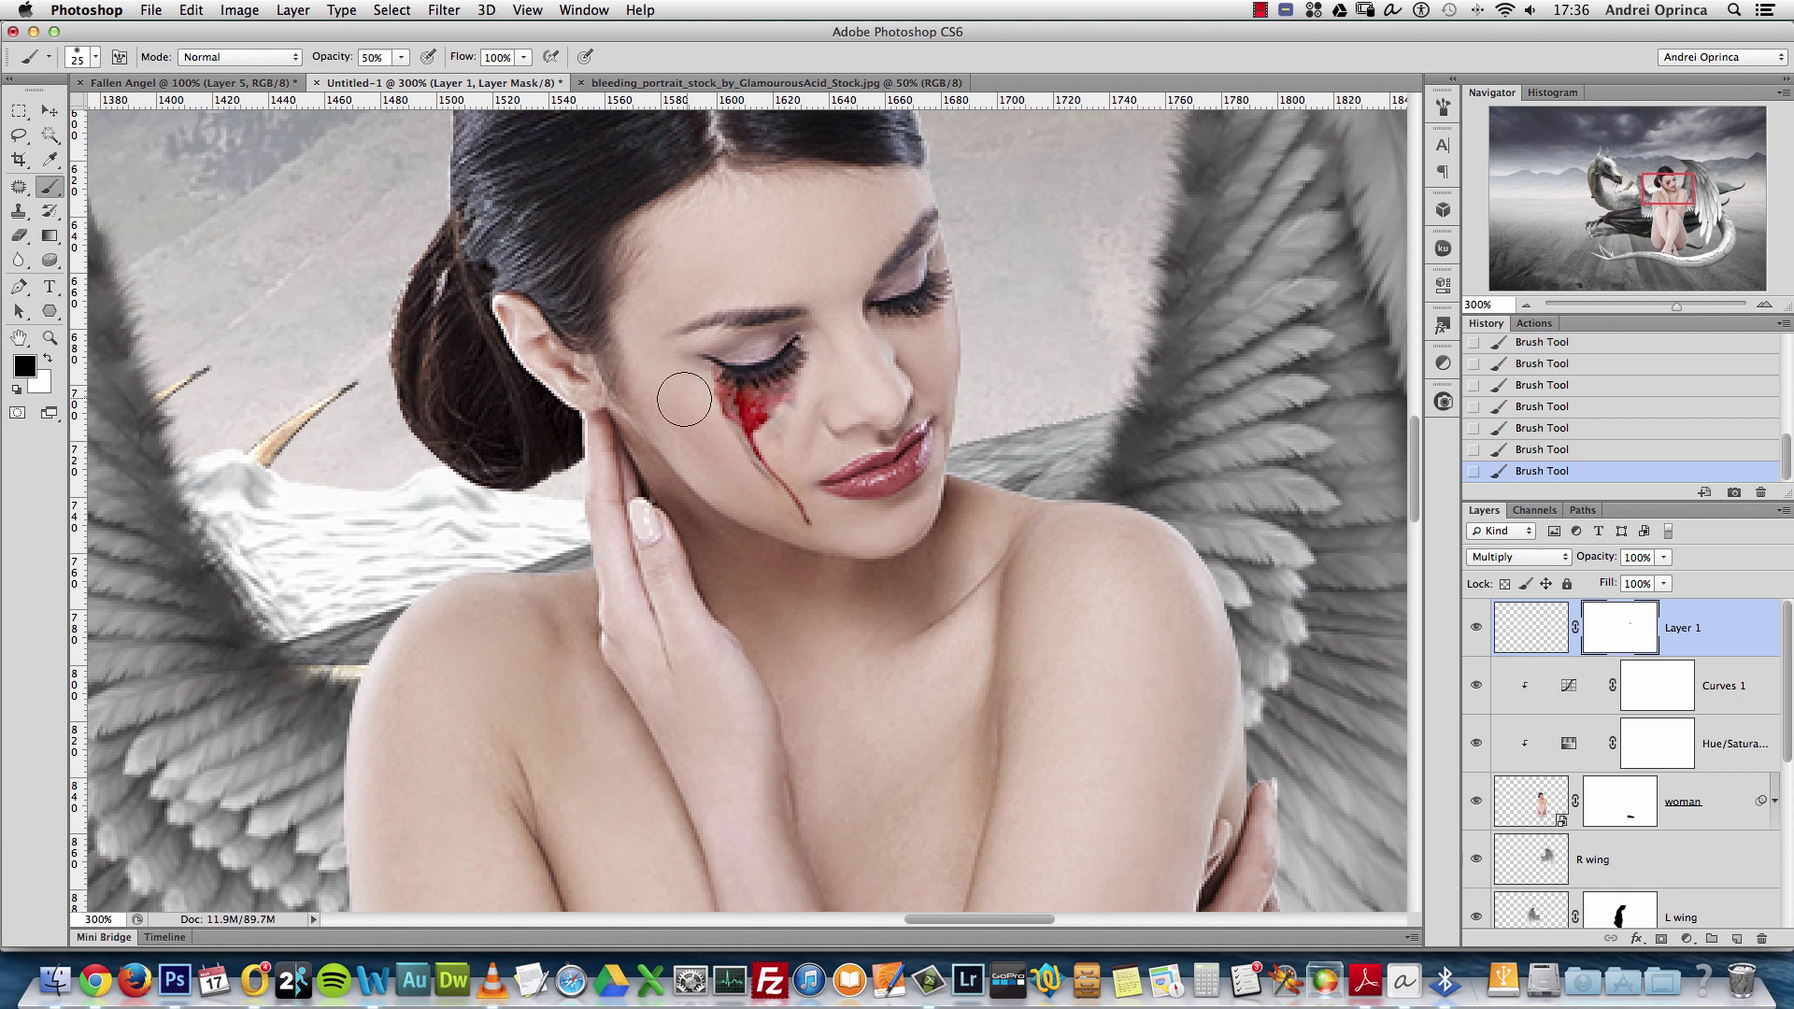
pyautogui.keyDown('super'); pyautogui.click(749, 477); pyautogui.keyUp('super')
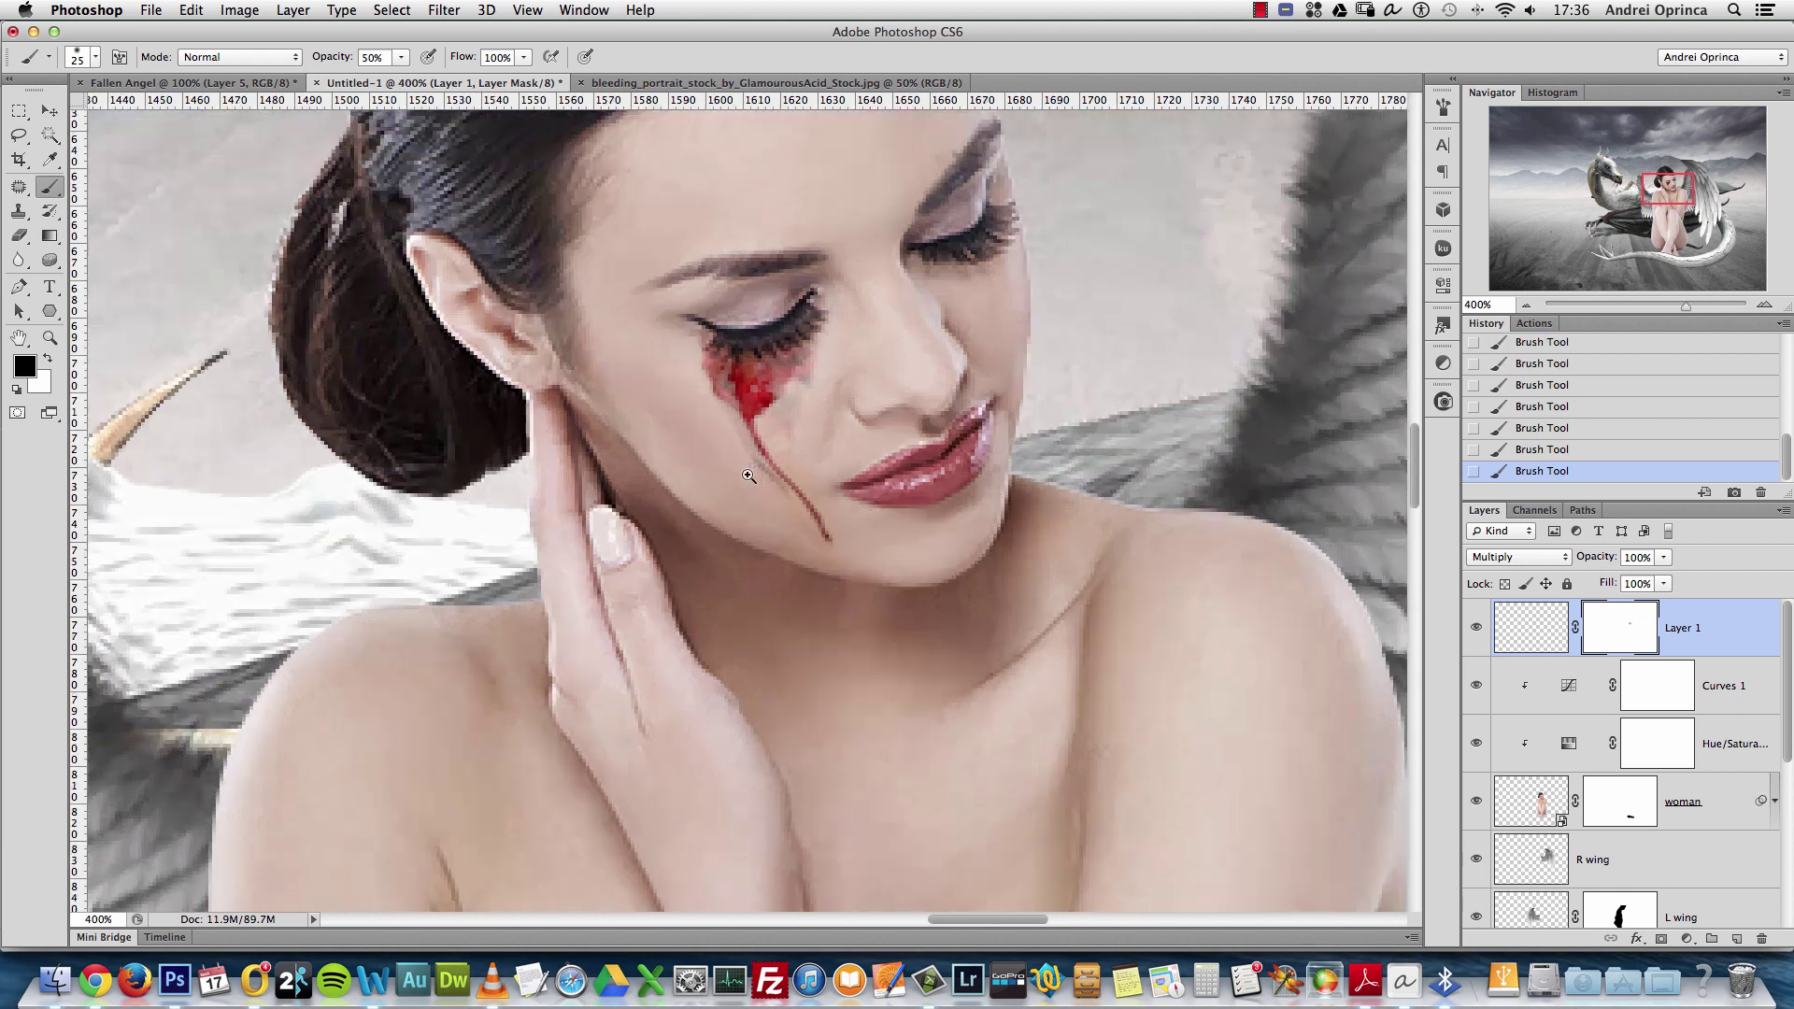
pyautogui.press('[')
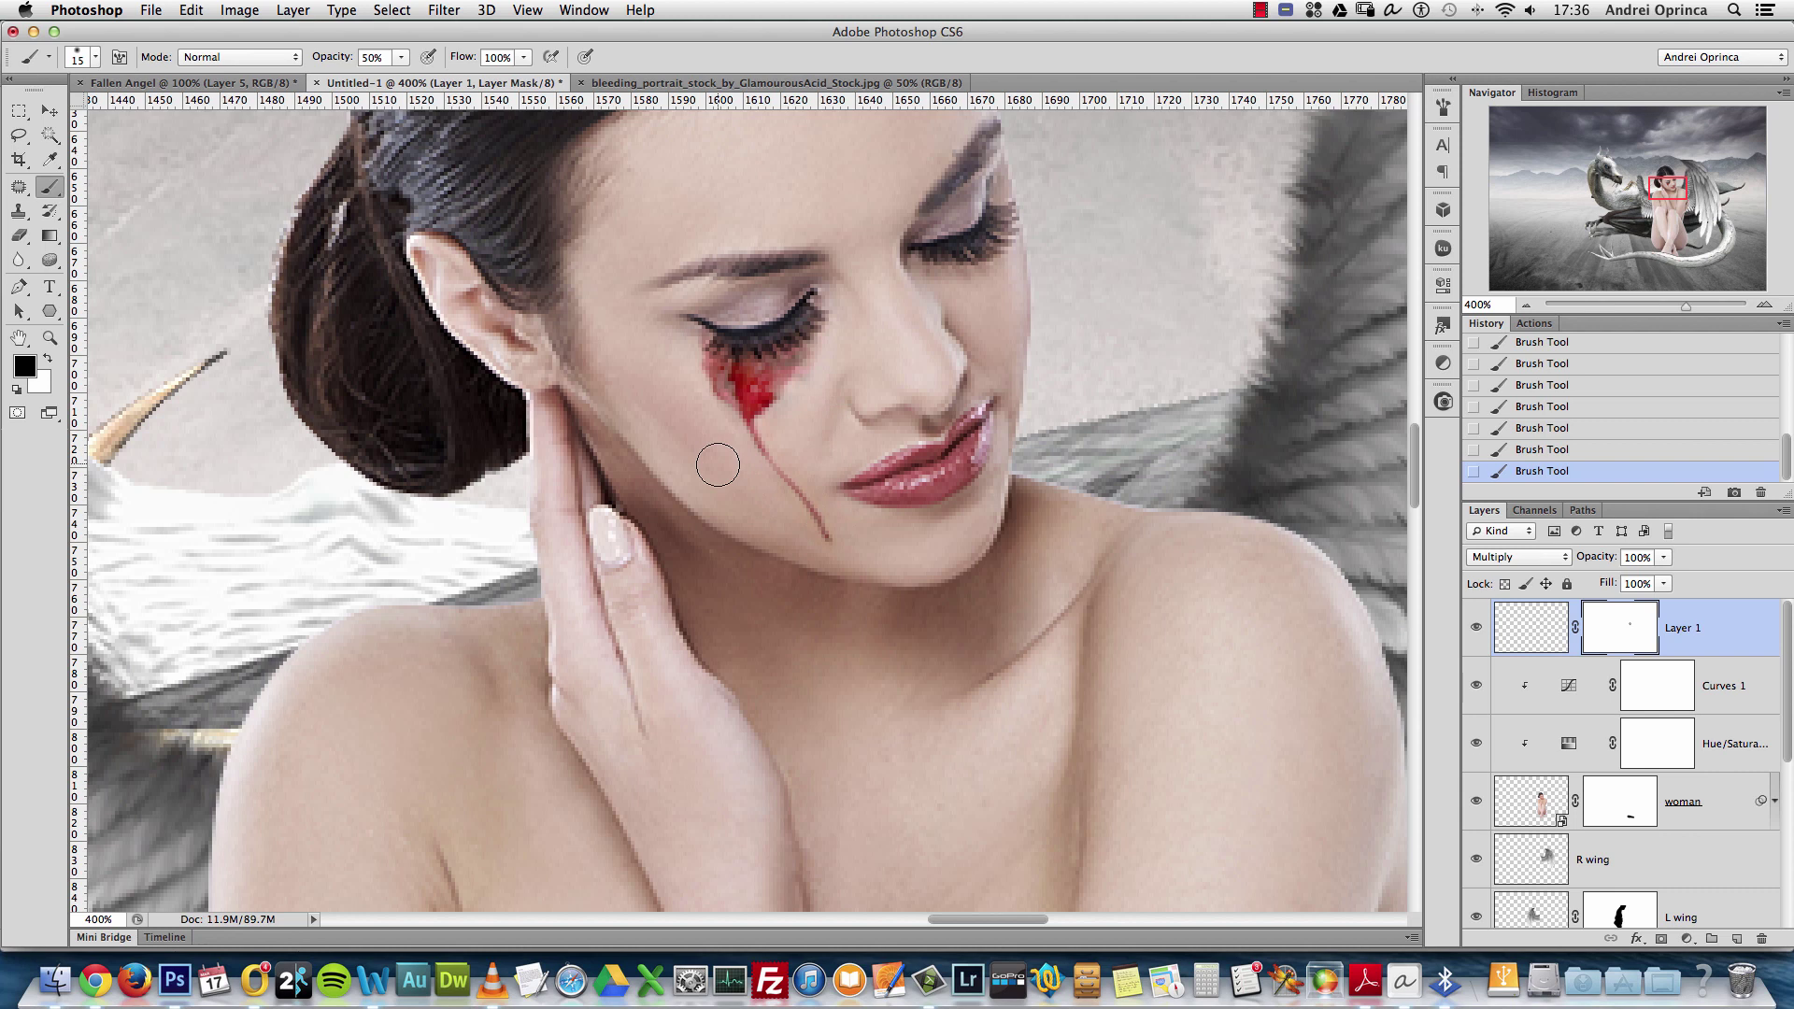
# Darken the blood layer's image, not its mask, with Levels using black input 20 and midtone 0.88
pyautogui.press('super+1')
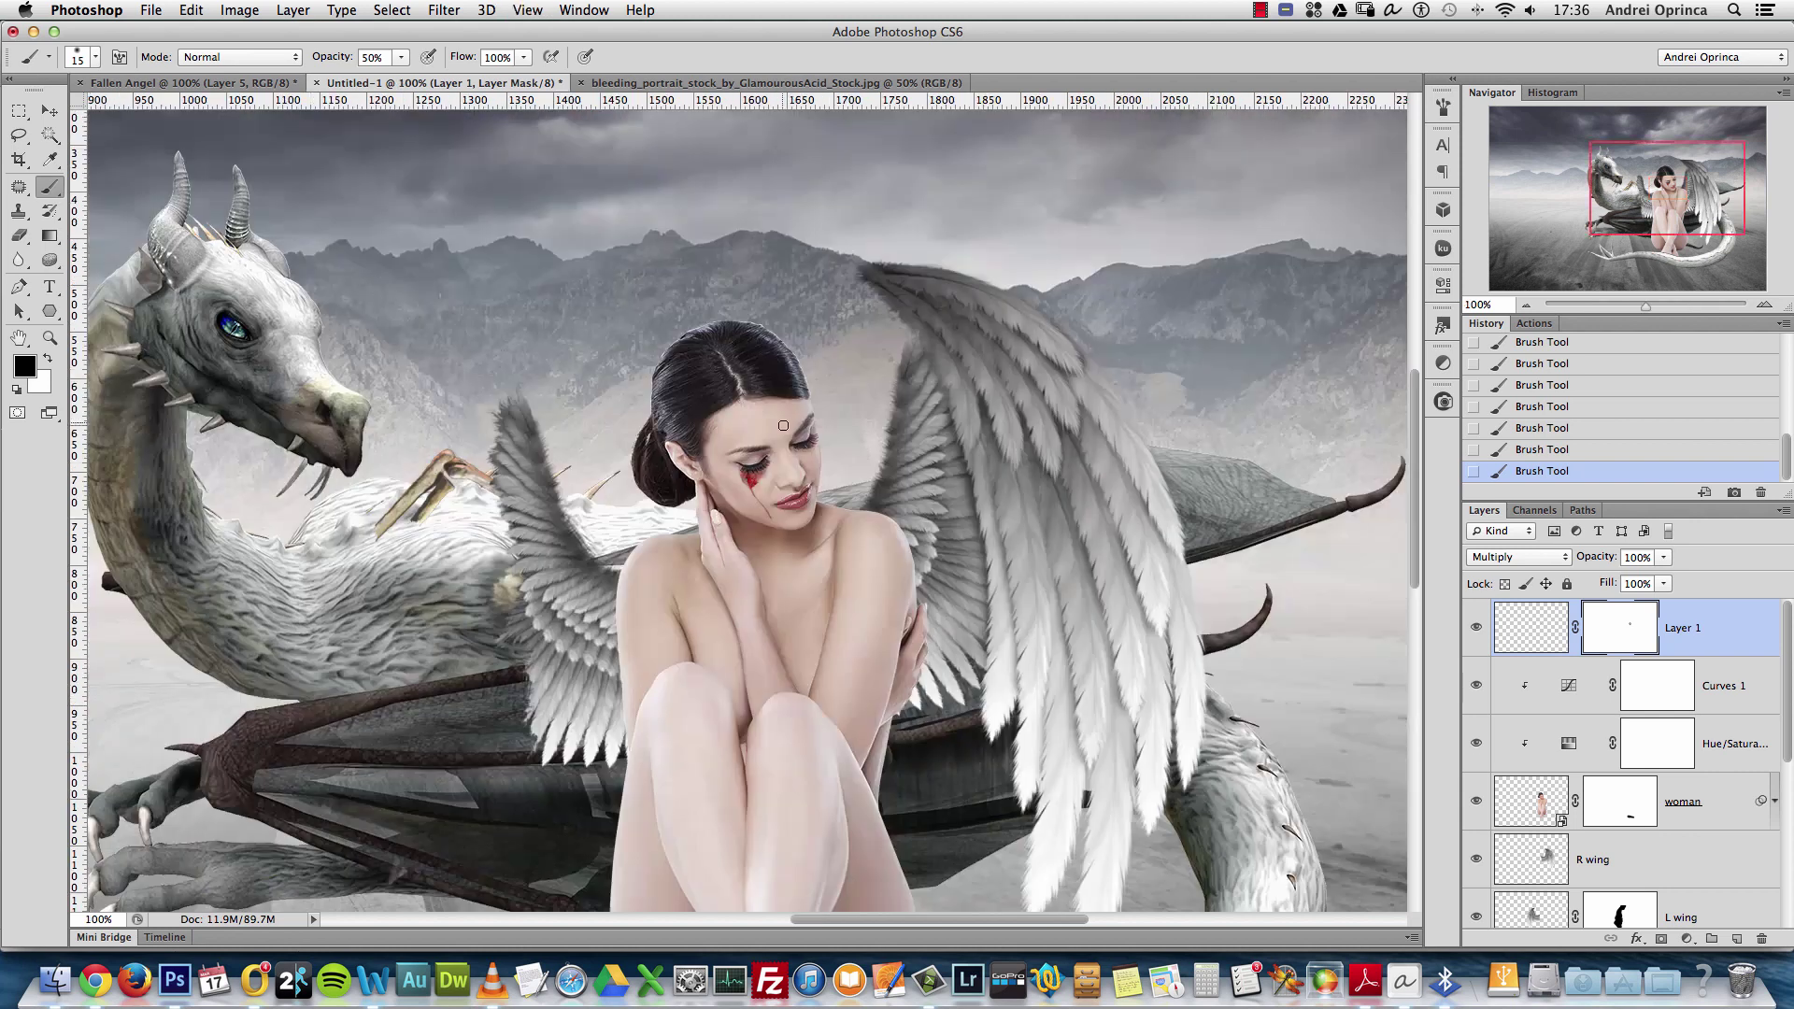
pyautogui.keyDown('super'); pyautogui.click(766, 474); pyautogui.keyUp('super')
pyautogui.press('super+l')
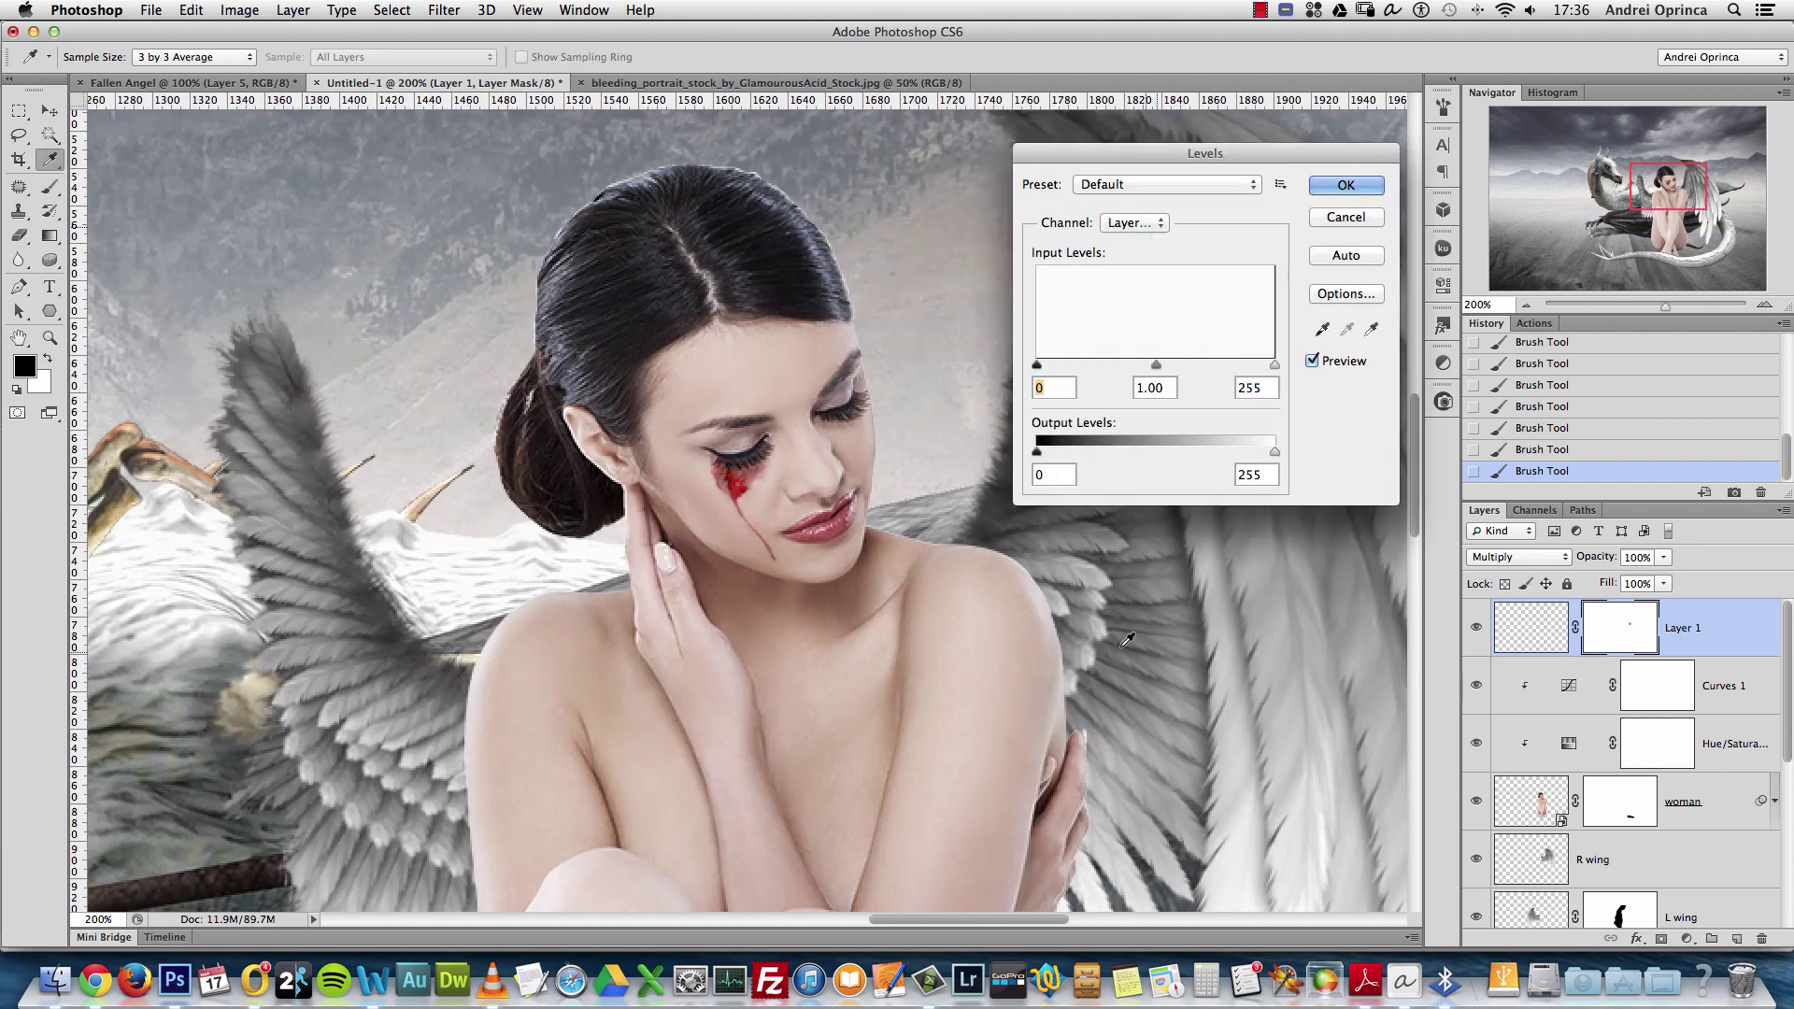
pyautogui.press('Escape')
pyautogui.press('super+2')
pyautogui.press('super+l')
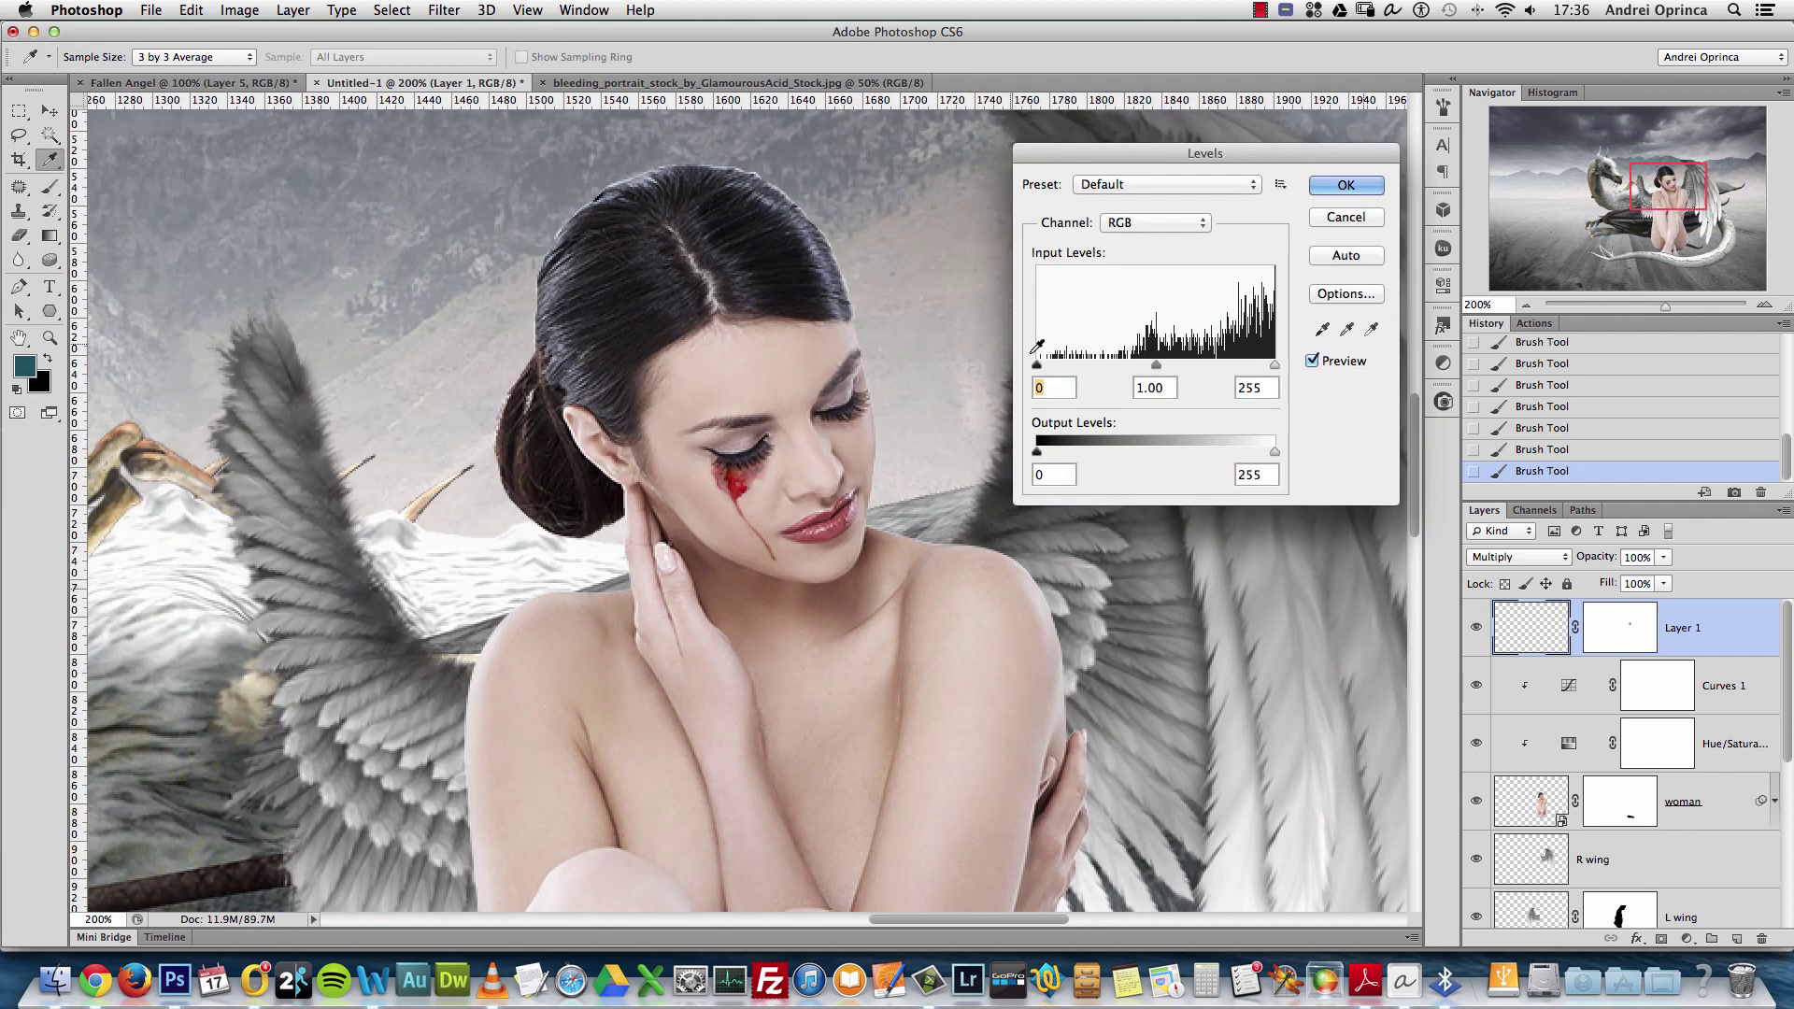
pyautogui.moveTo(1040, 367); pyautogui.dragTo(1175, 364)
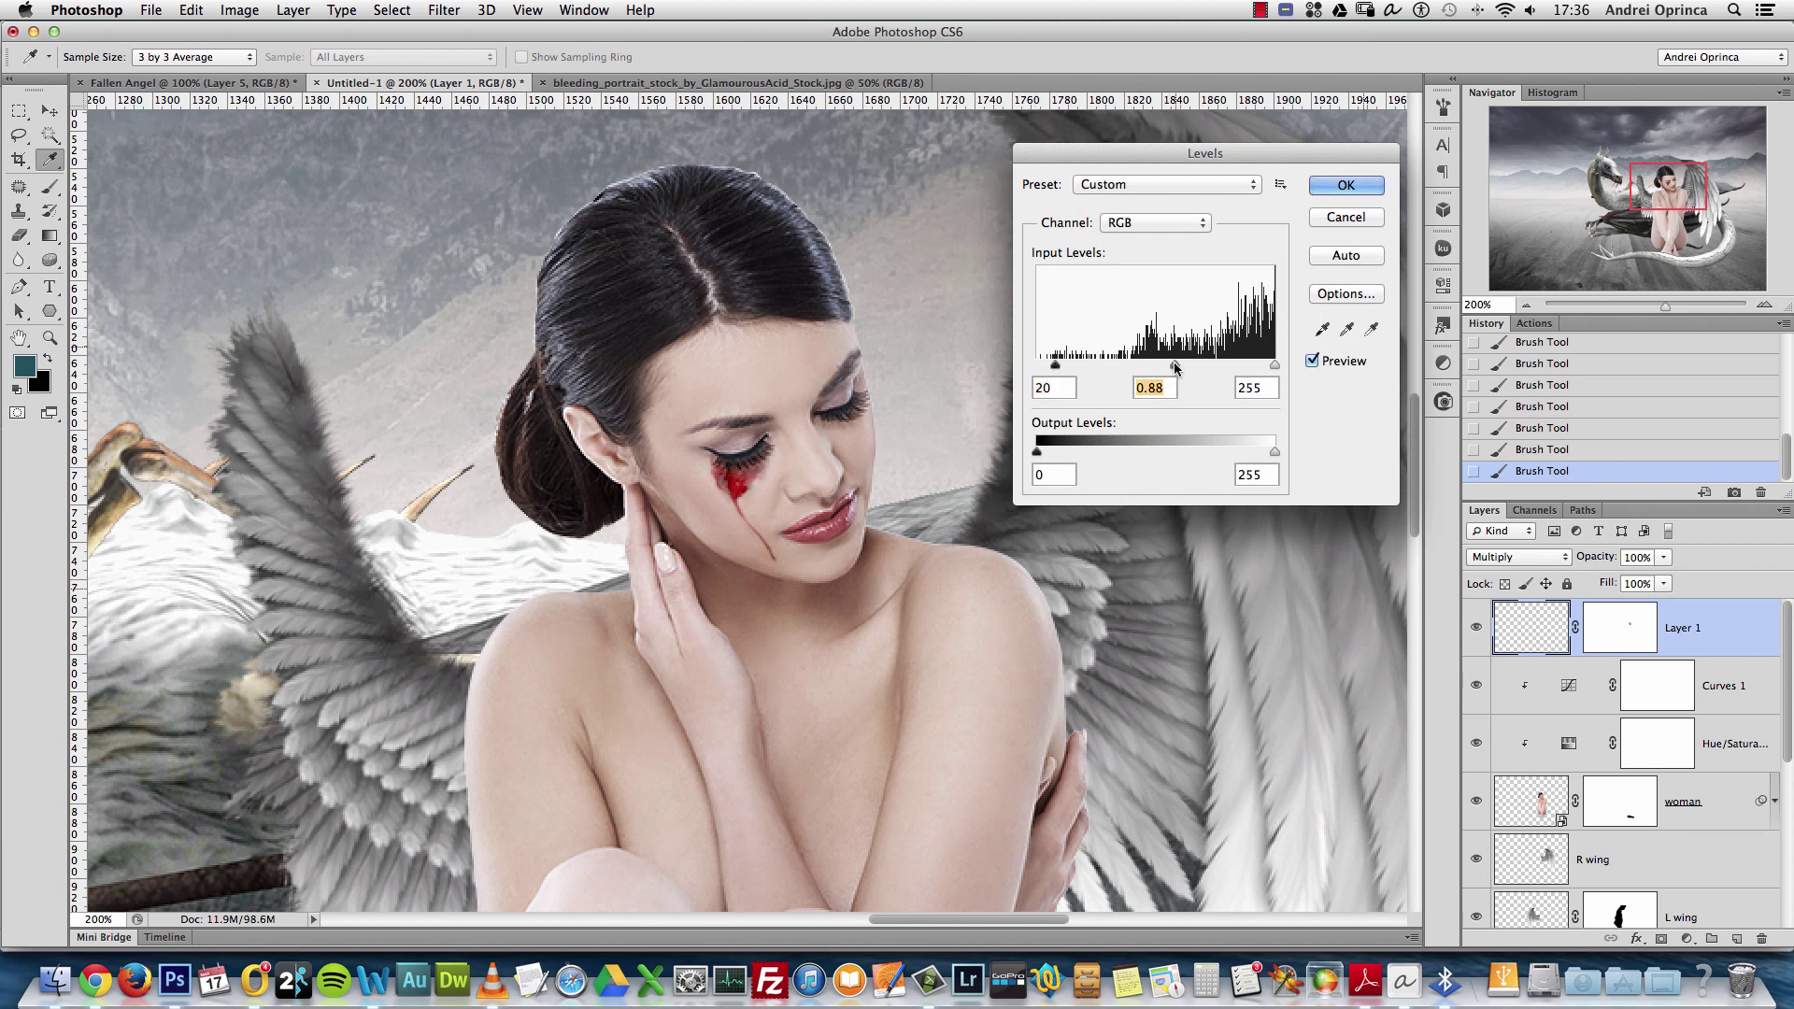
pyautogui.click(1346, 185)
pyautogui.press('b')
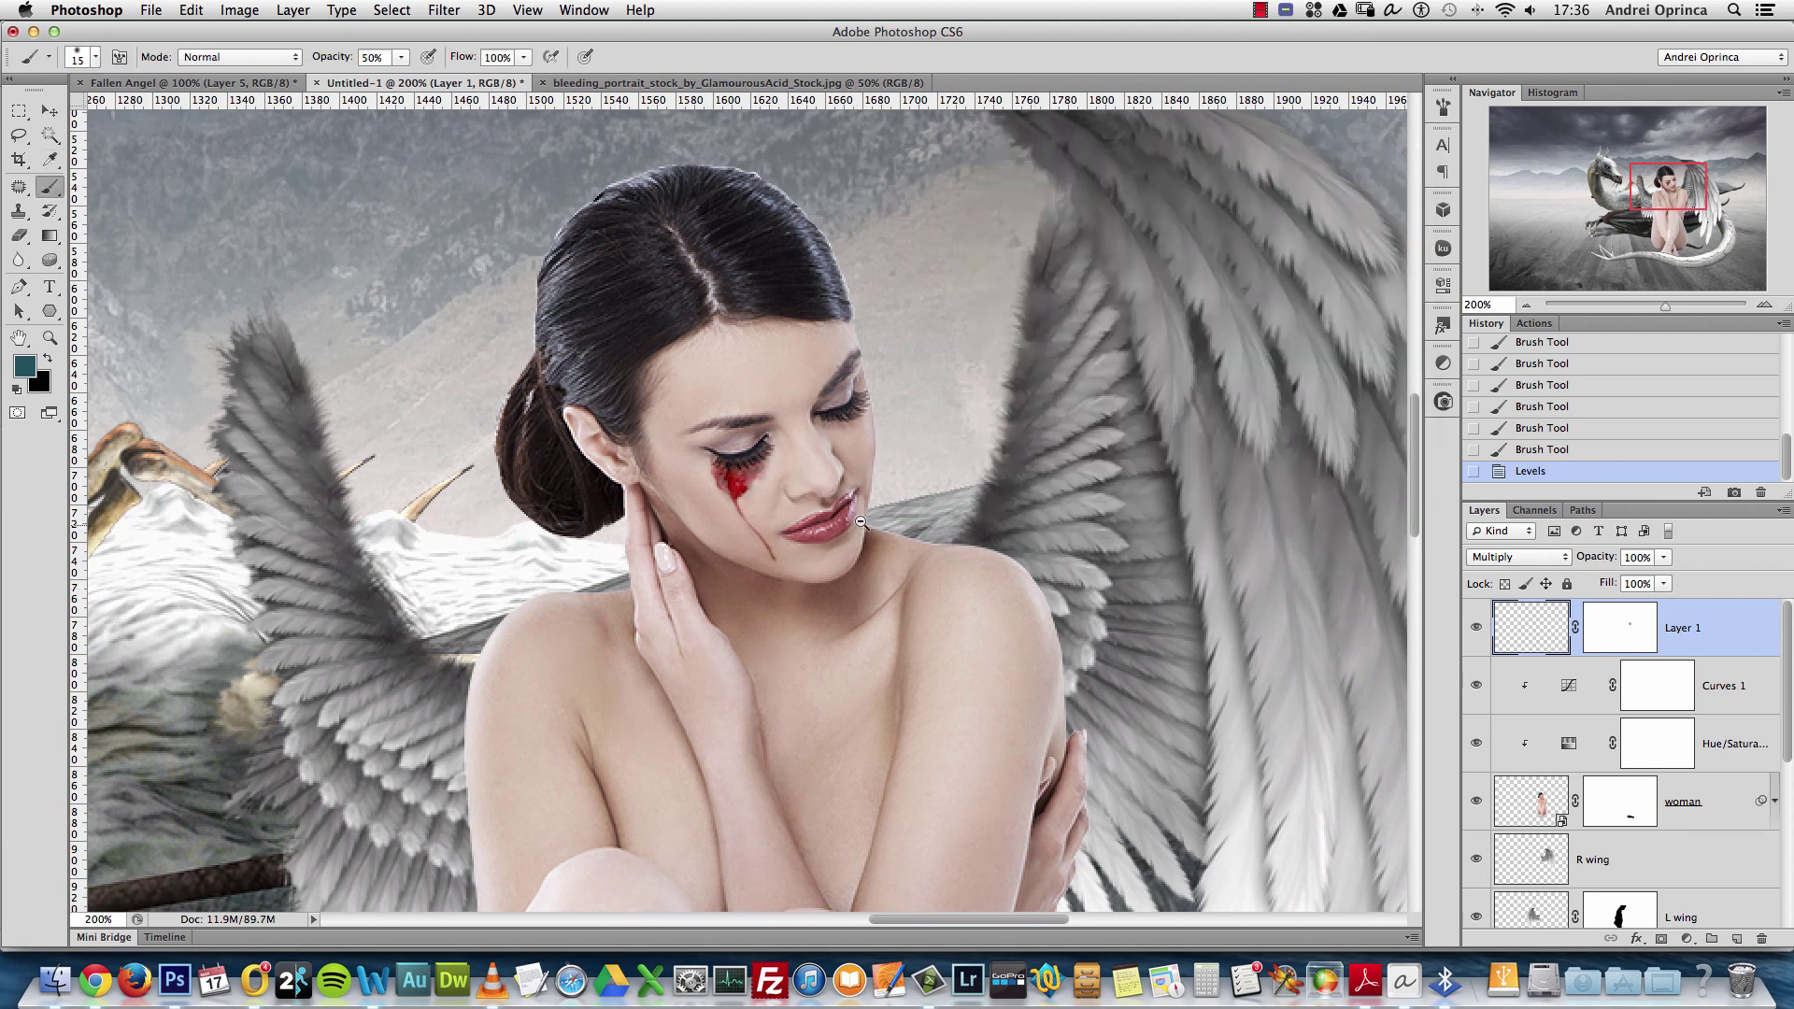
# In the bleeding portrait, clear any selection and lasso the blood smear and drip beneath the left-hand eye
pyautogui.keyDown('alt'); pyautogui.click(861, 523); pyautogui.keyUp('alt')
pyautogui.moveTo(858, 580); pyautogui.dragTo(864, 534)
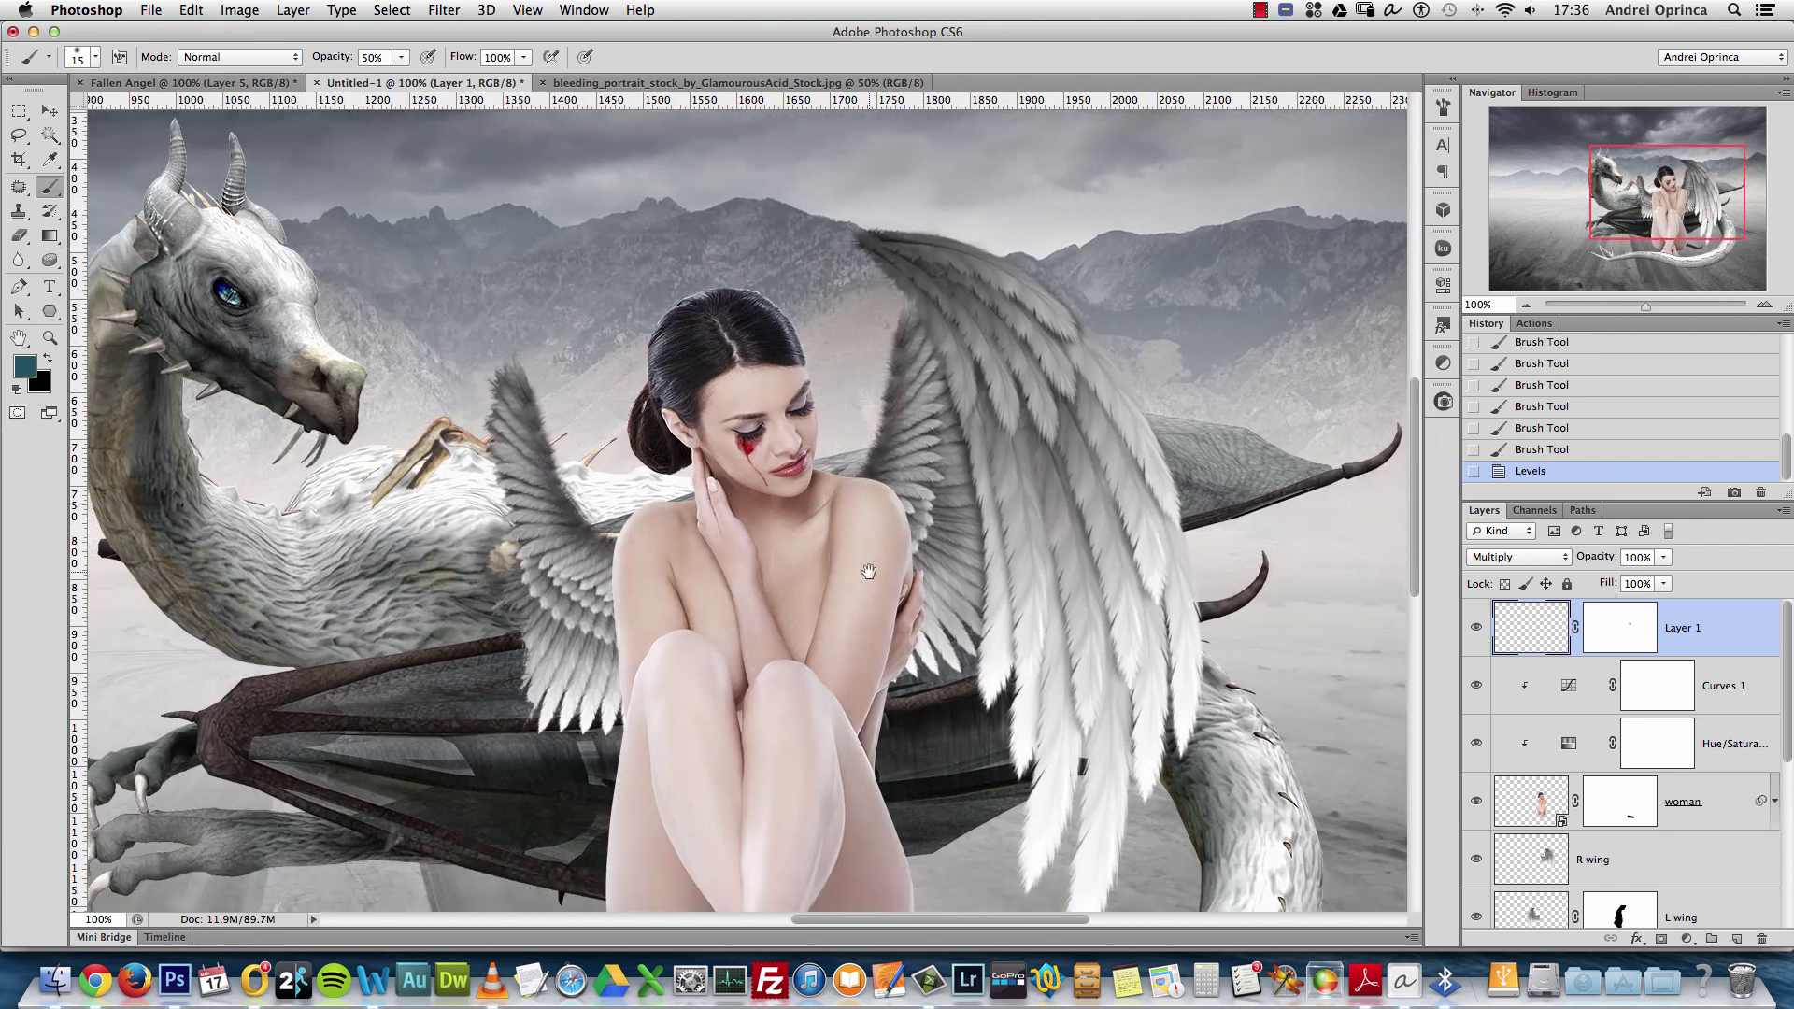
pyautogui.click(696, 83)
pyautogui.press('super+d')
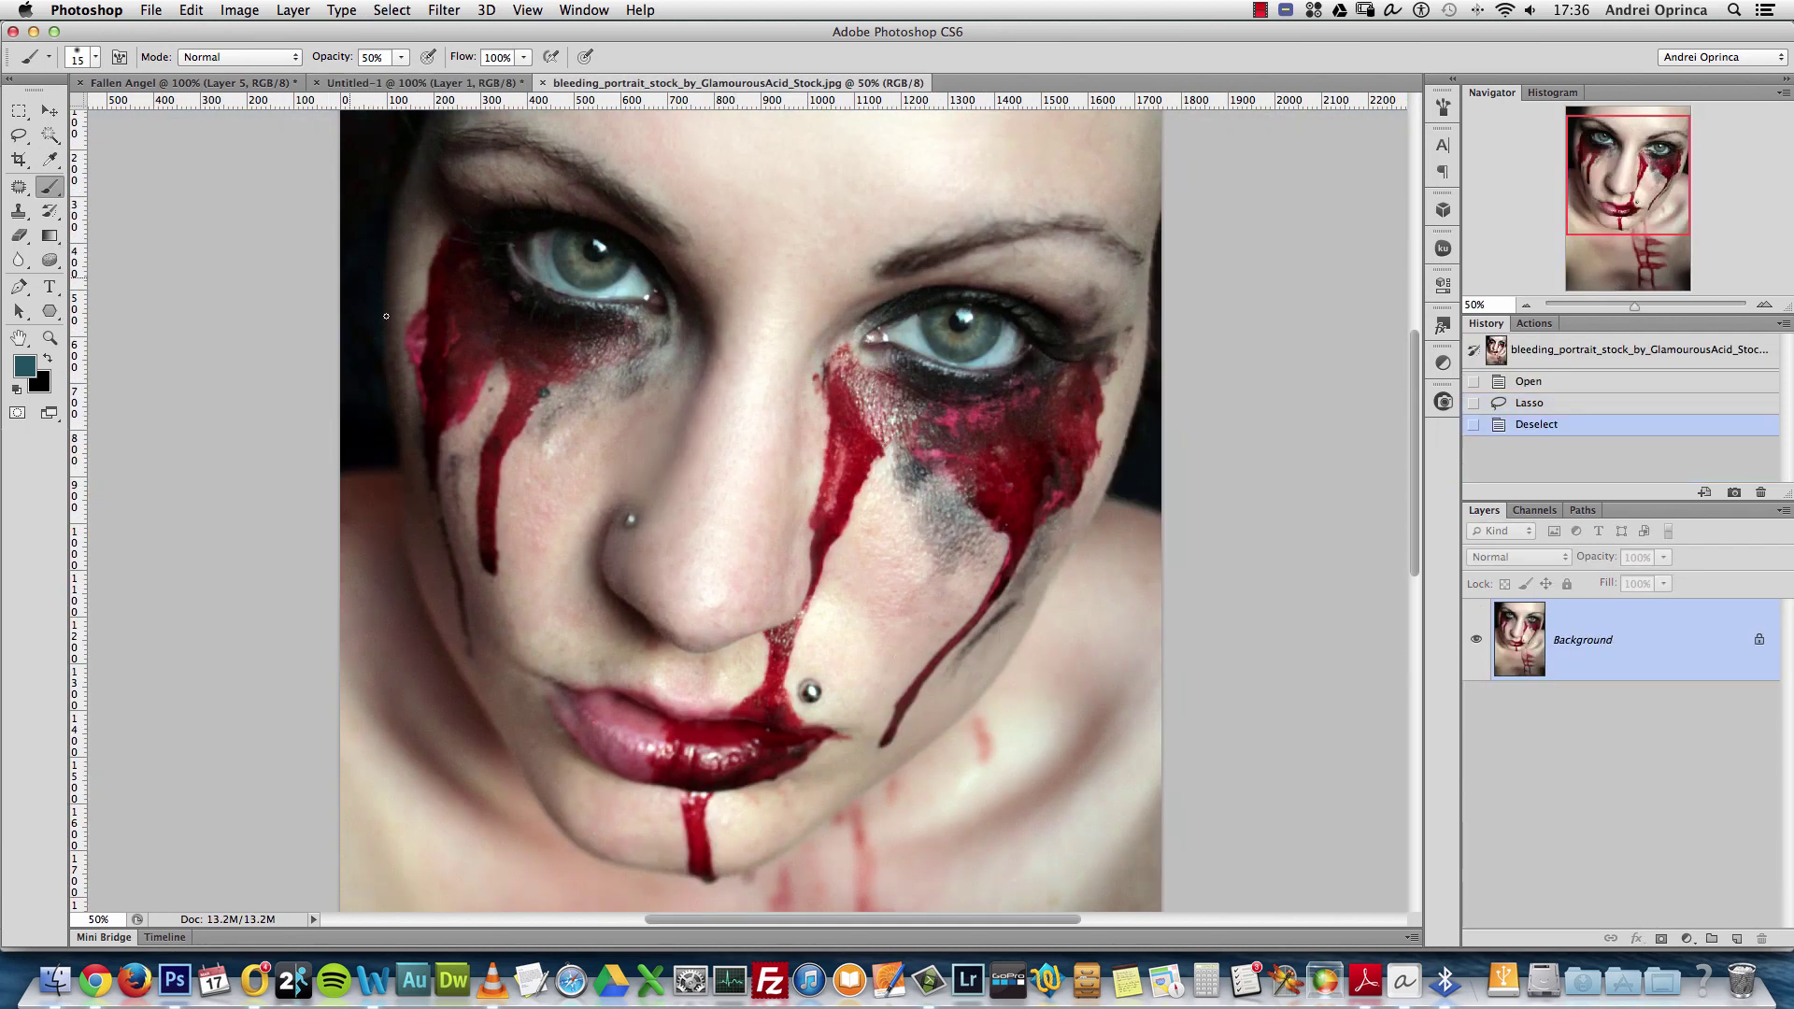
pyautogui.click(19, 136)
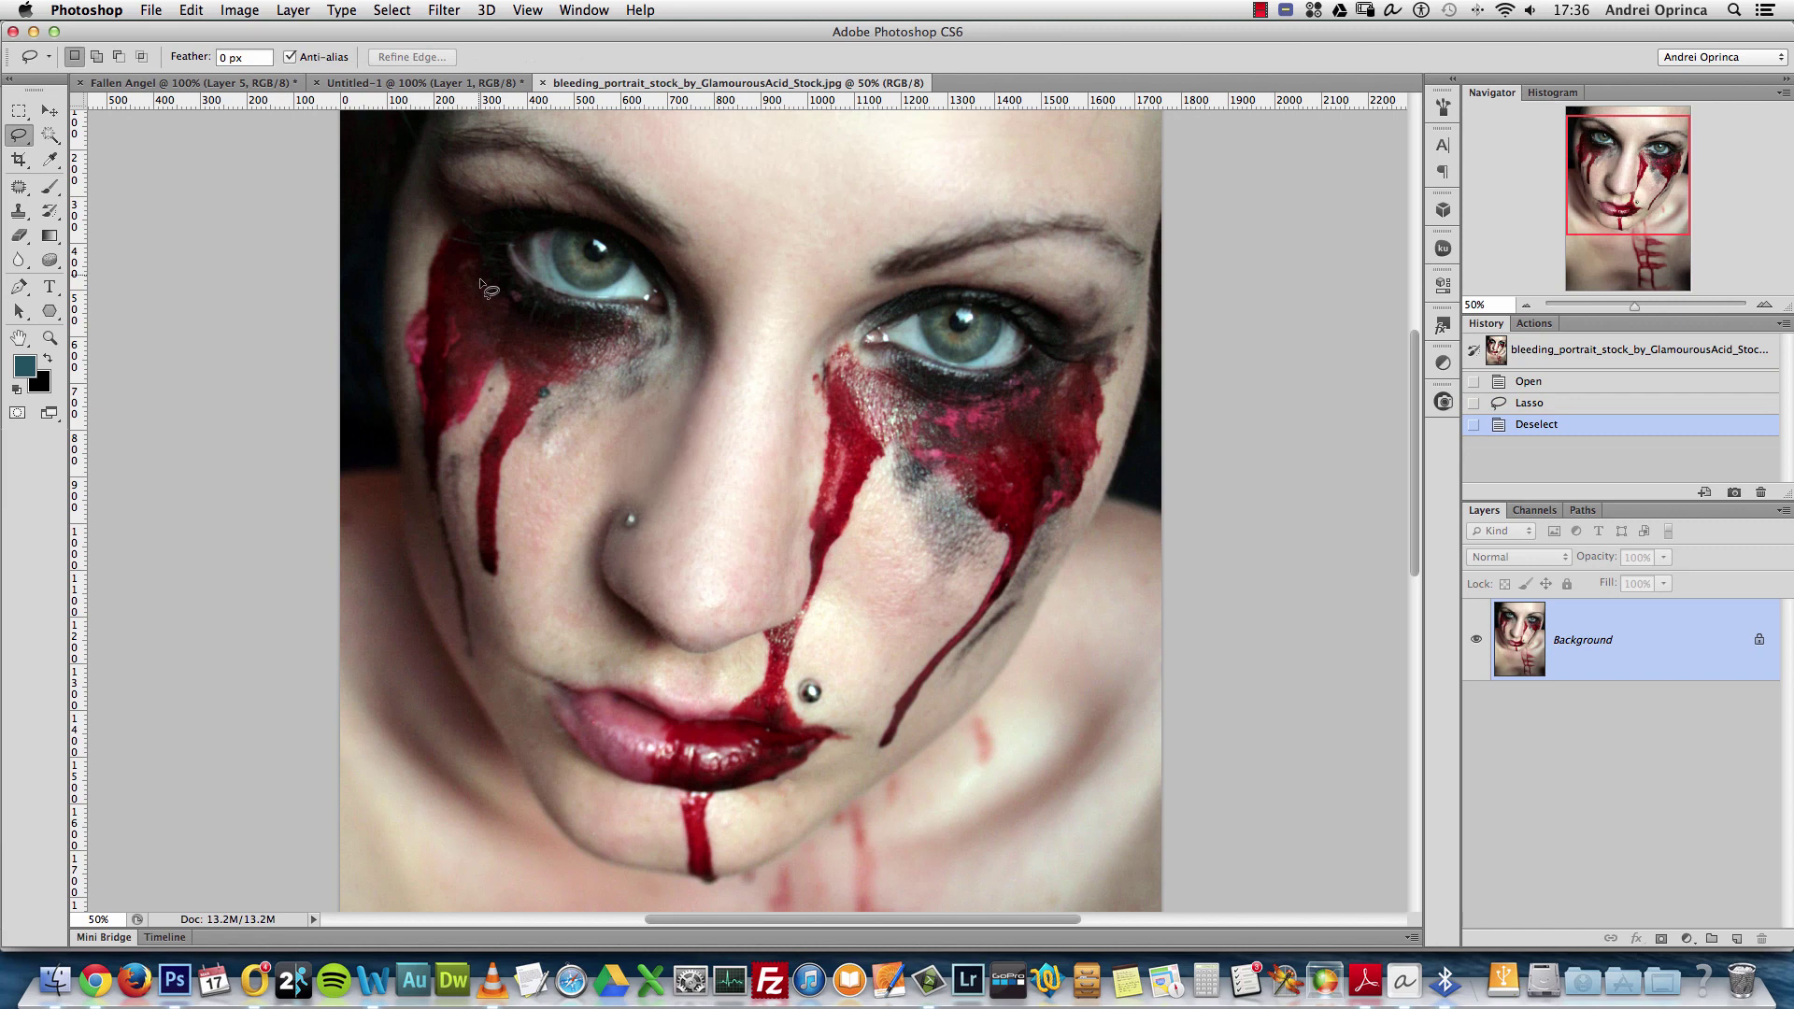
pyautogui.moveTo(482, 269); pyautogui.dragTo(487, 326)
pyautogui.moveTo(625, 344)
pyautogui.mouseDown()
pyautogui.moveTo(606, 312)
pyautogui.moveTo(484, 269)
pyautogui.mouseUp()
# Return to the Untitled-1 composite and rename the existing blood layer as tear1
pyautogui.click(420, 82)
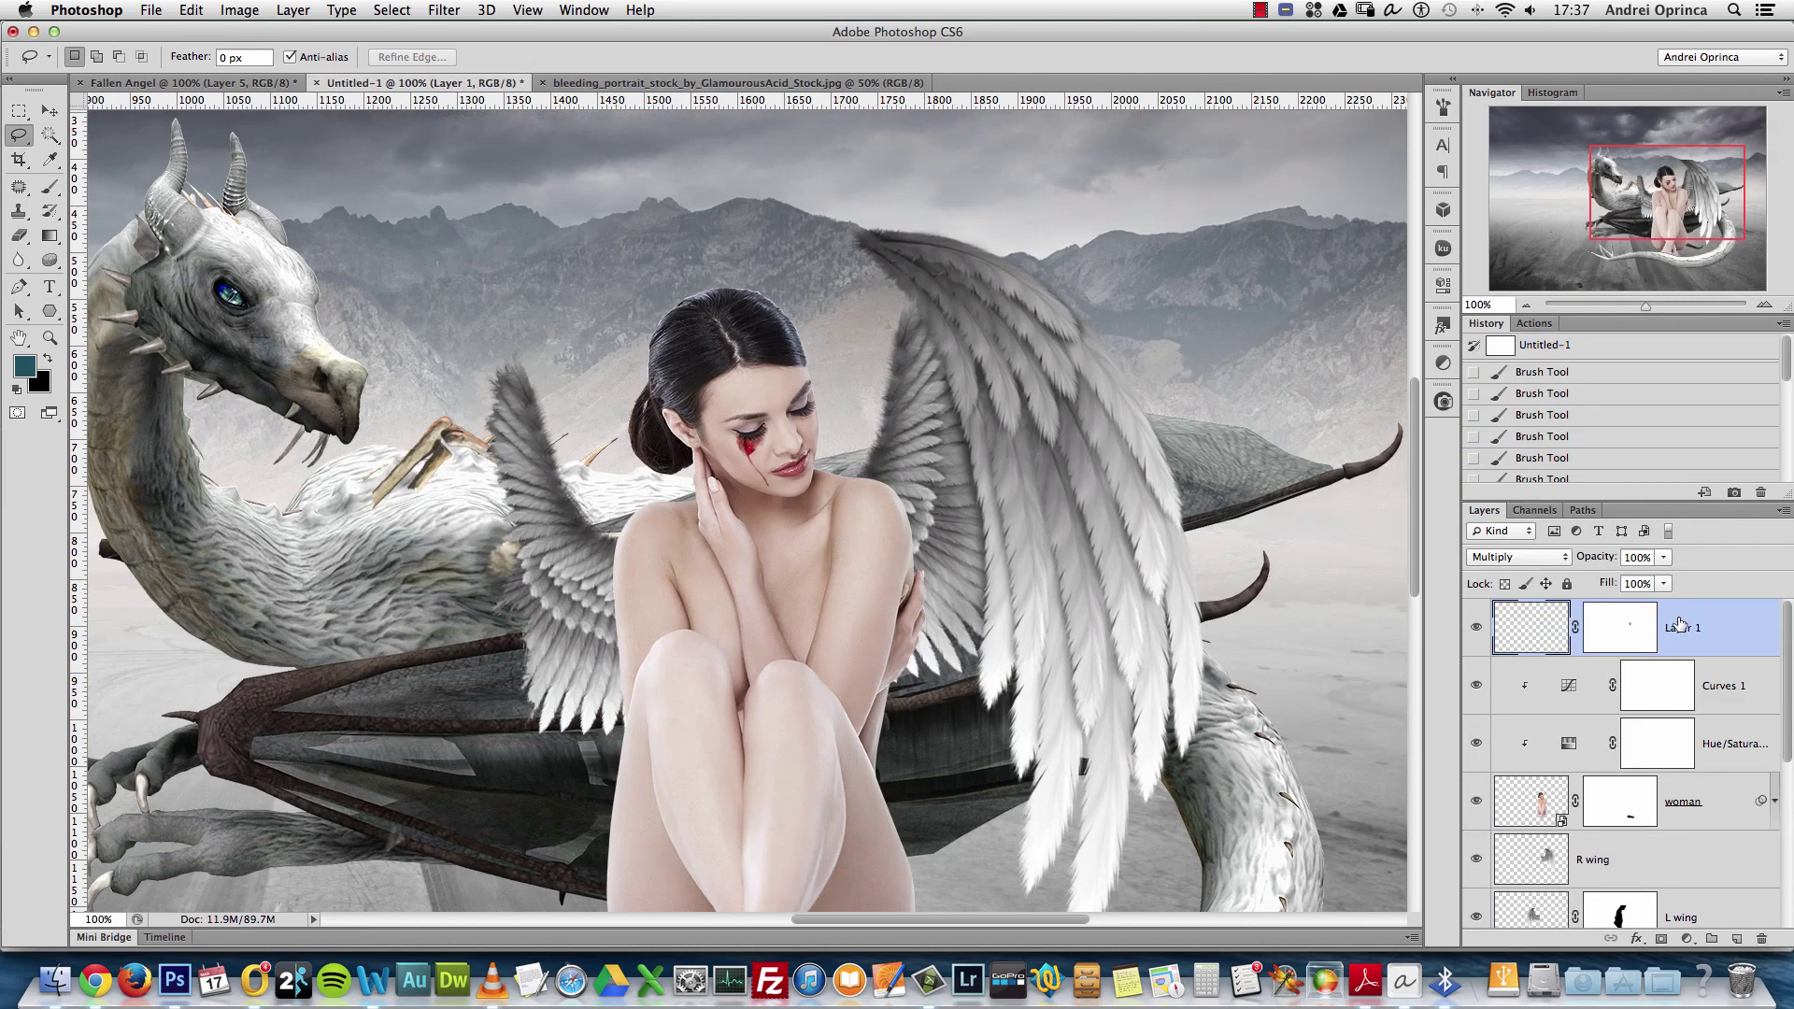
pyautogui.doubleClick(1679, 627)
pyautogui.write('tear1')
pyautogui.press('Return')
# Paste the second blood patch into the composite as a new layer and name it tear 2
pyautogui.press('super+v')
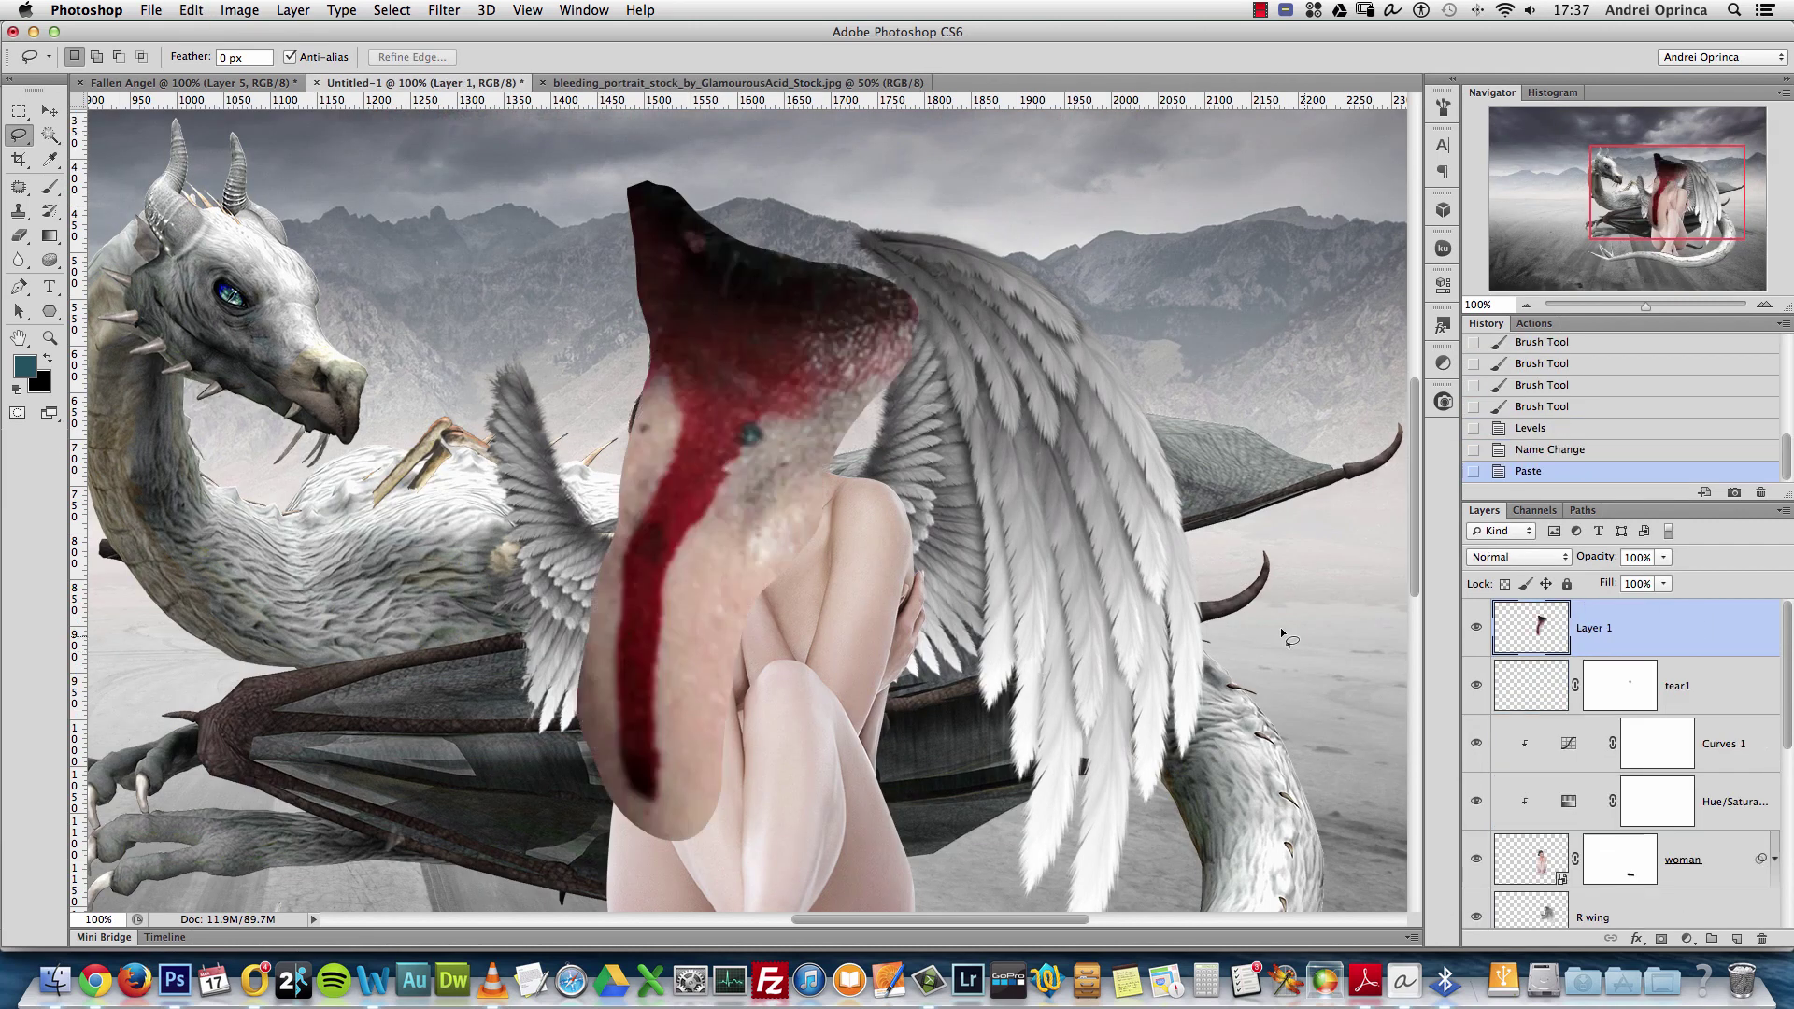
pyautogui.doubleClick(1591, 630)
pyautogui.write('tear 2')
pyautogui.press('Return')
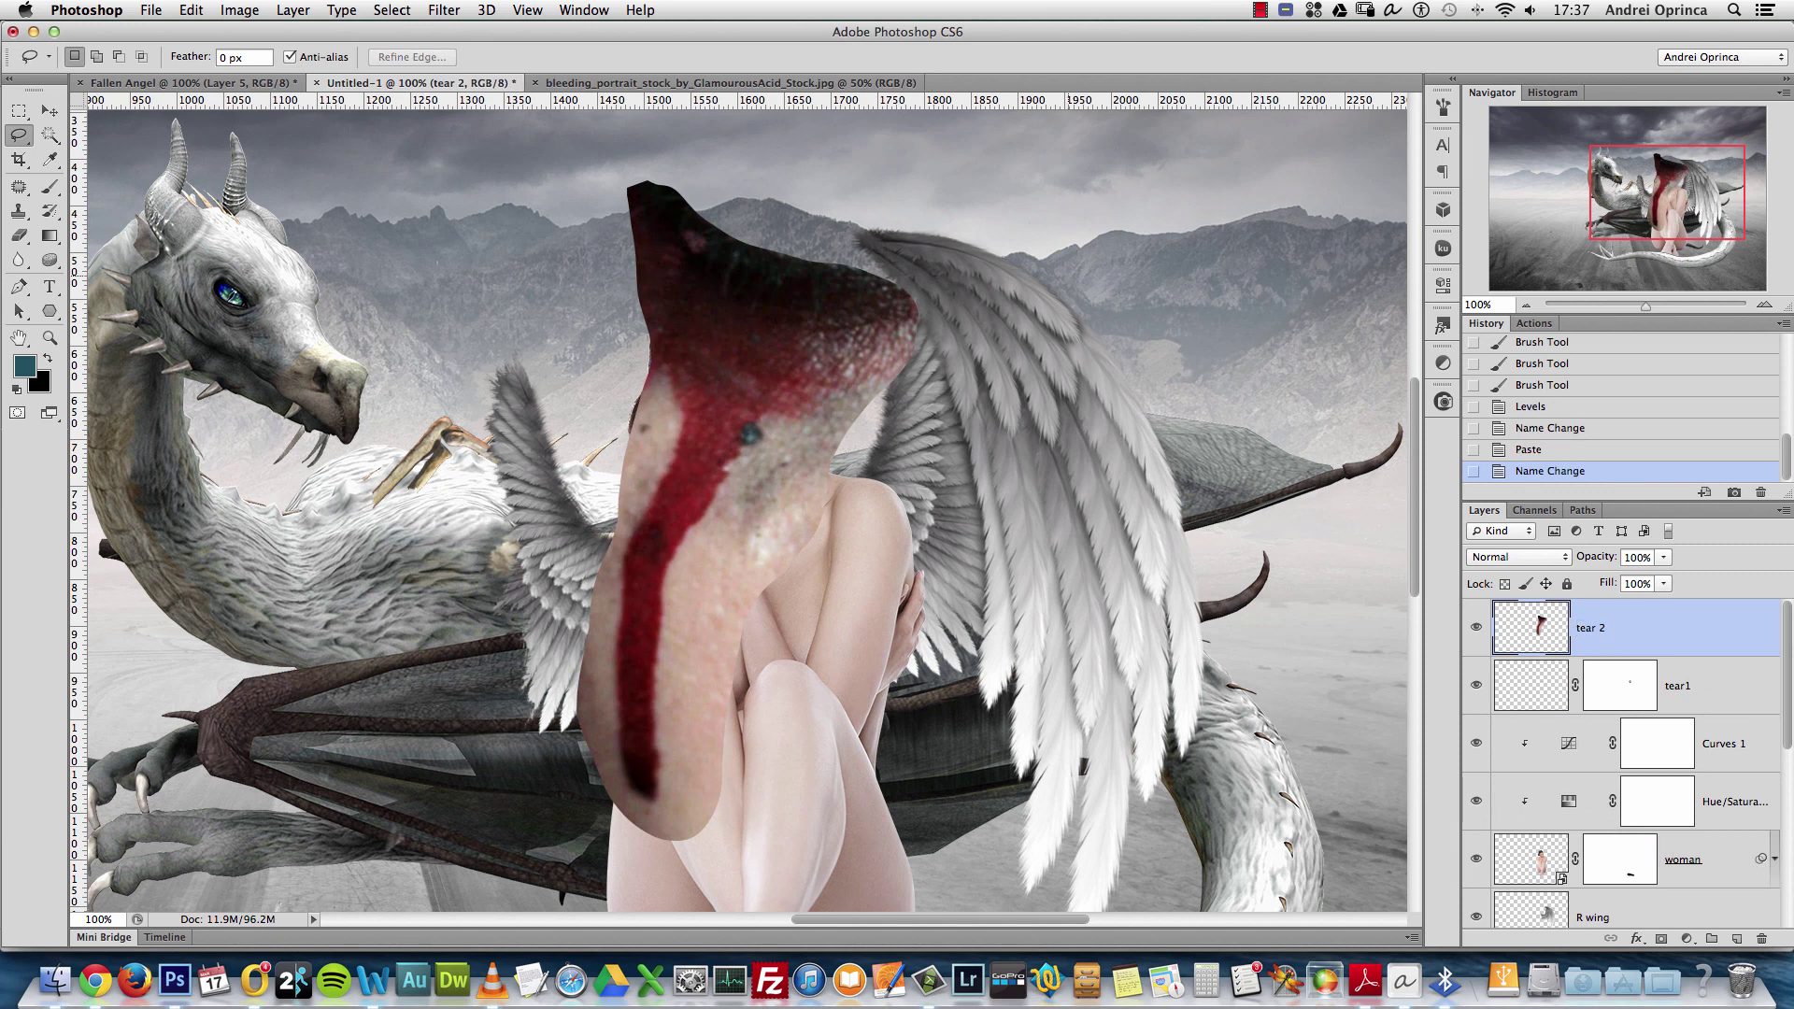
# Scale the tear 2 layer down to about 11% of its pasted size, keeping it centred in place
pyautogui.press('super+t')
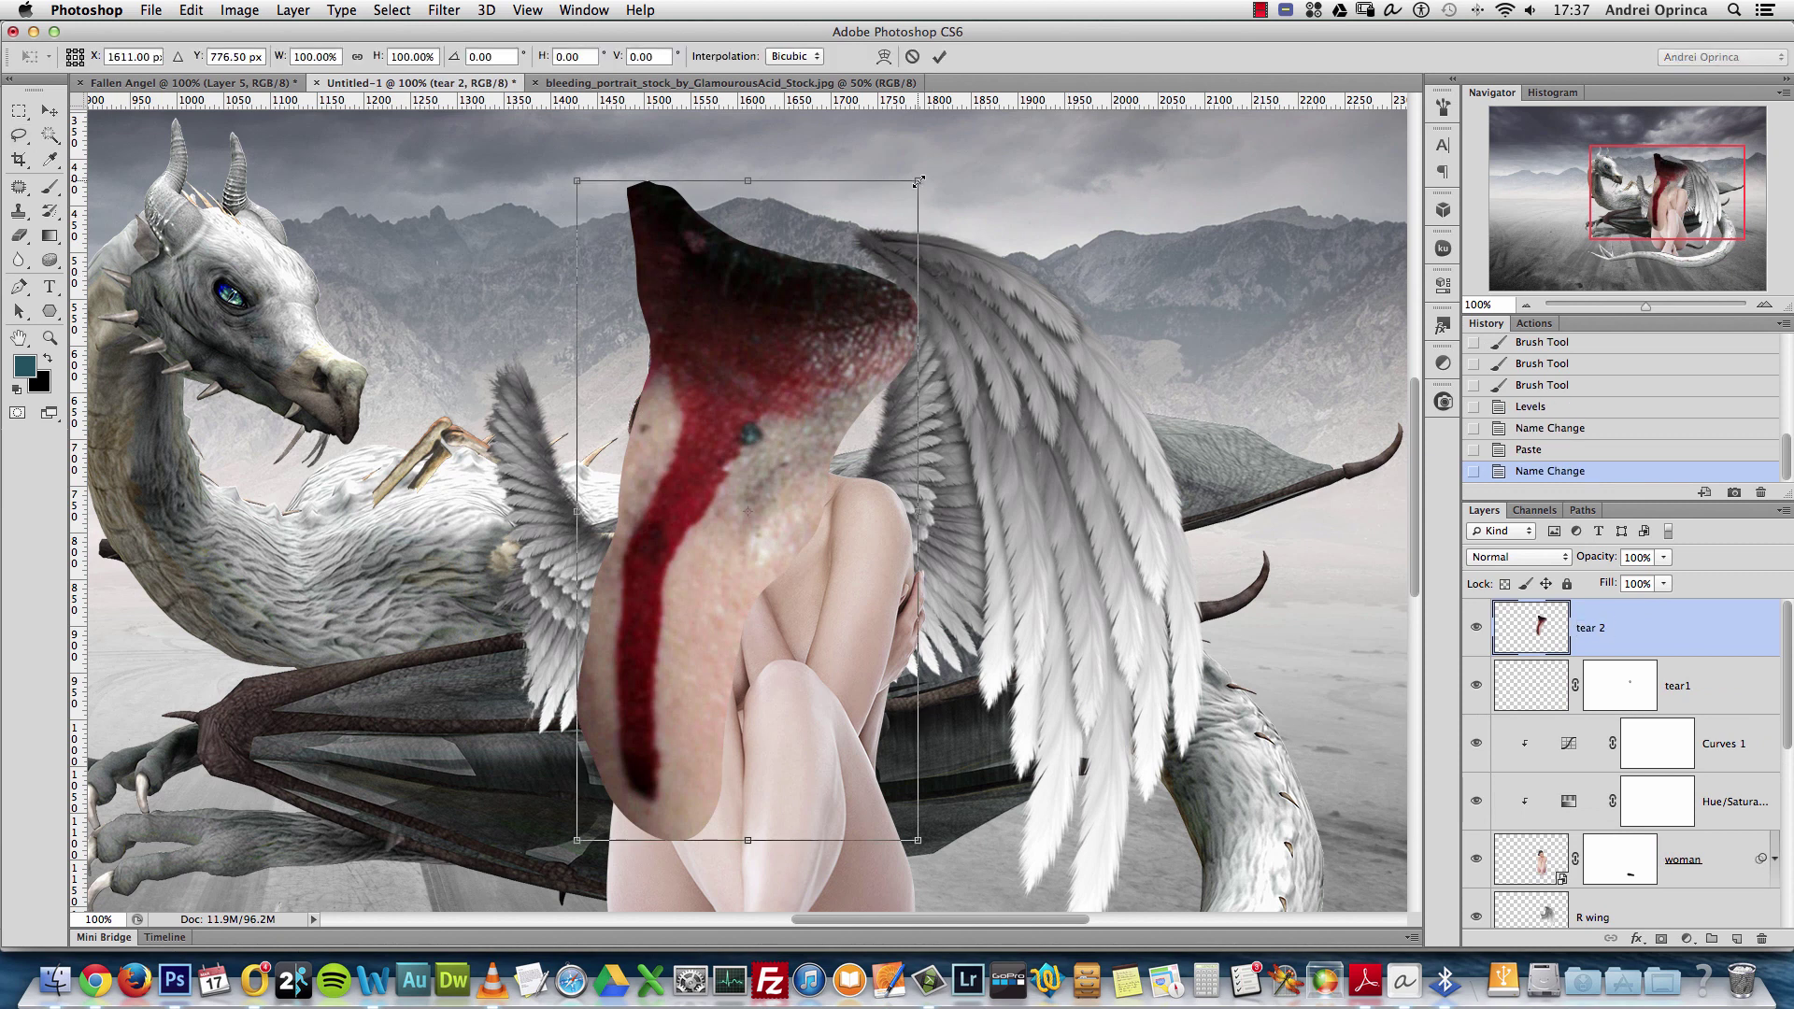
pyautogui.moveTo(918, 180); pyautogui.dragTo(728, 455)
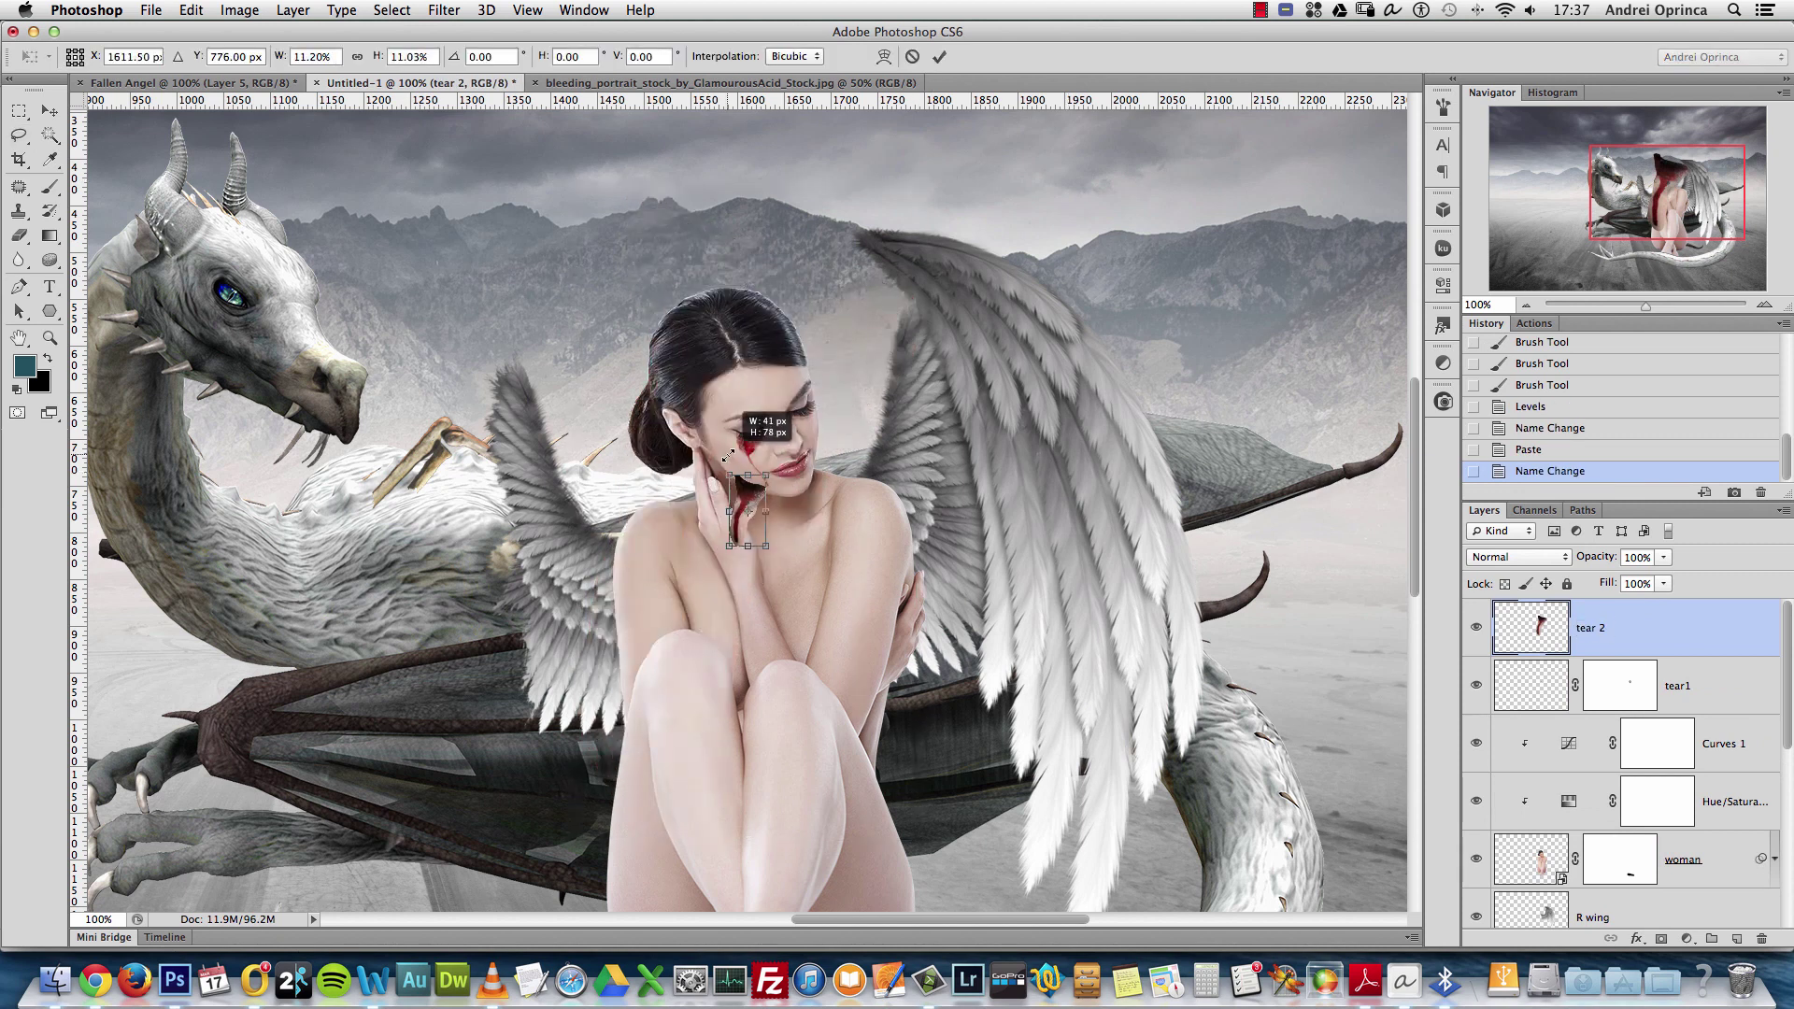
pyautogui.press('Return')
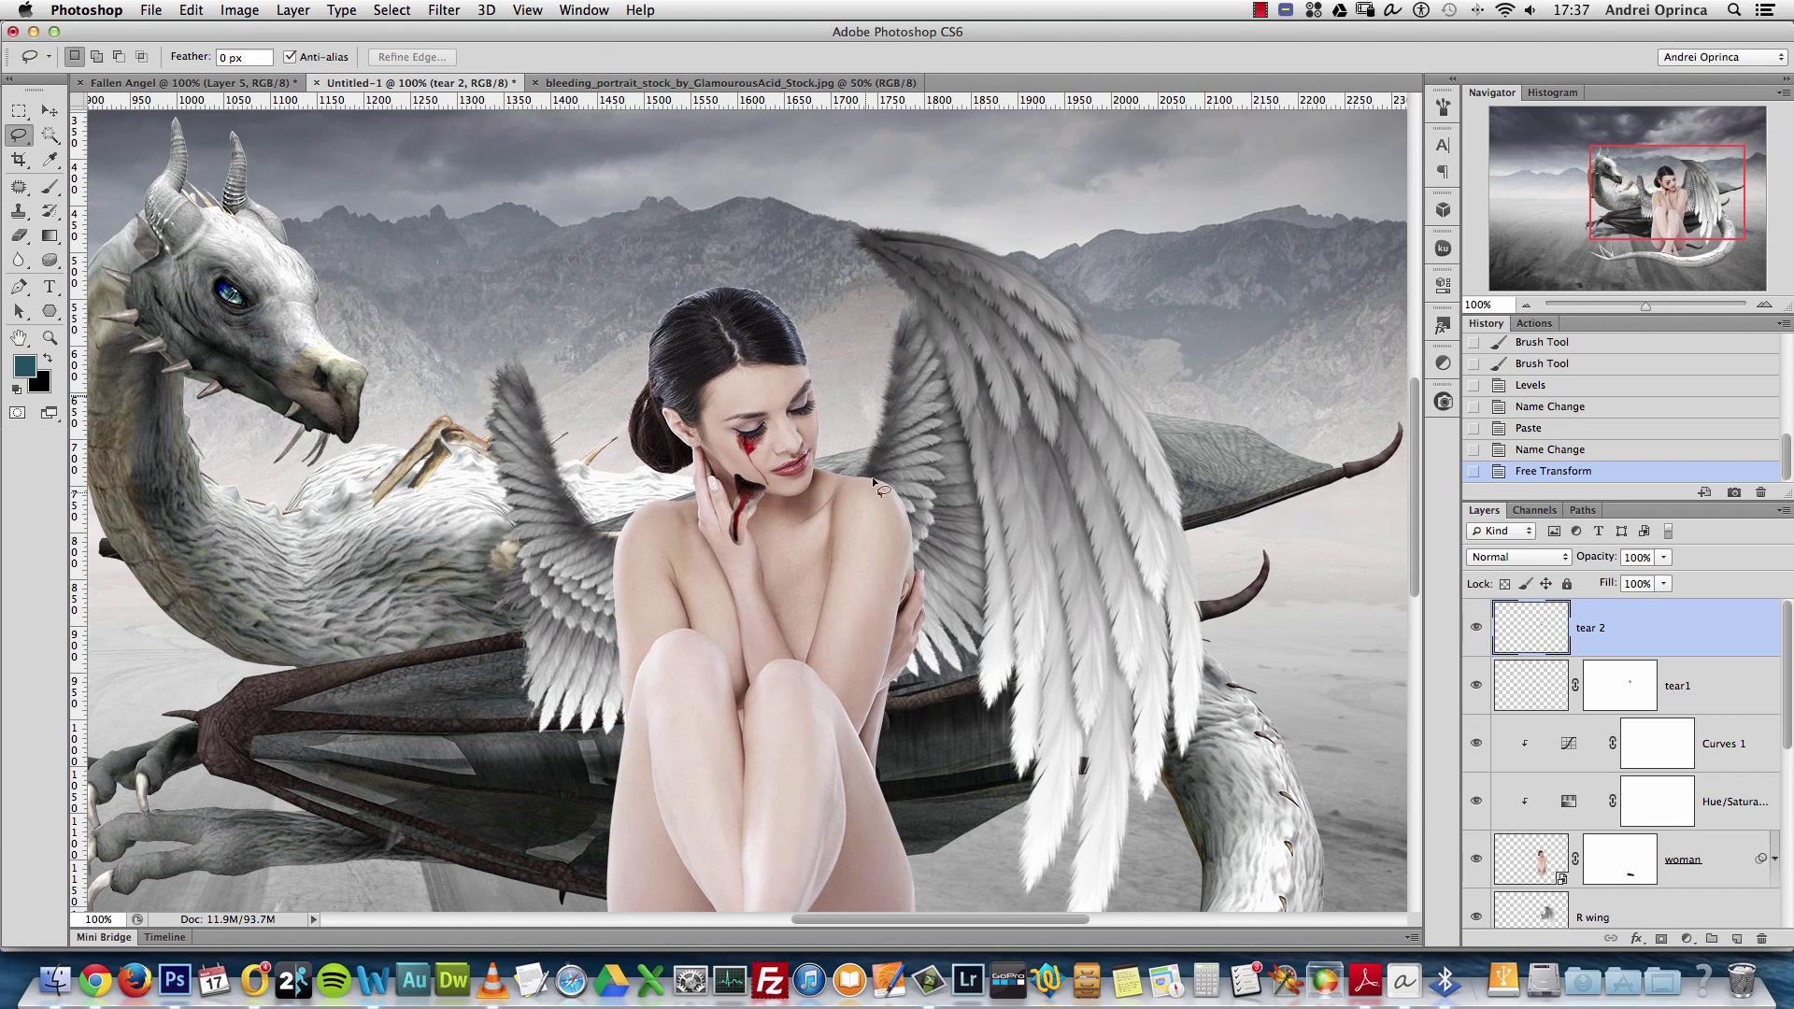
# Flip tear 2 horizontally, shrink it to about 60%, and position it beneath the woman's right-hand eye in the image
pyautogui.keyDown('super'); pyautogui.click(832, 457); pyautogui.keyUp('super')
pyautogui.press('super+t')
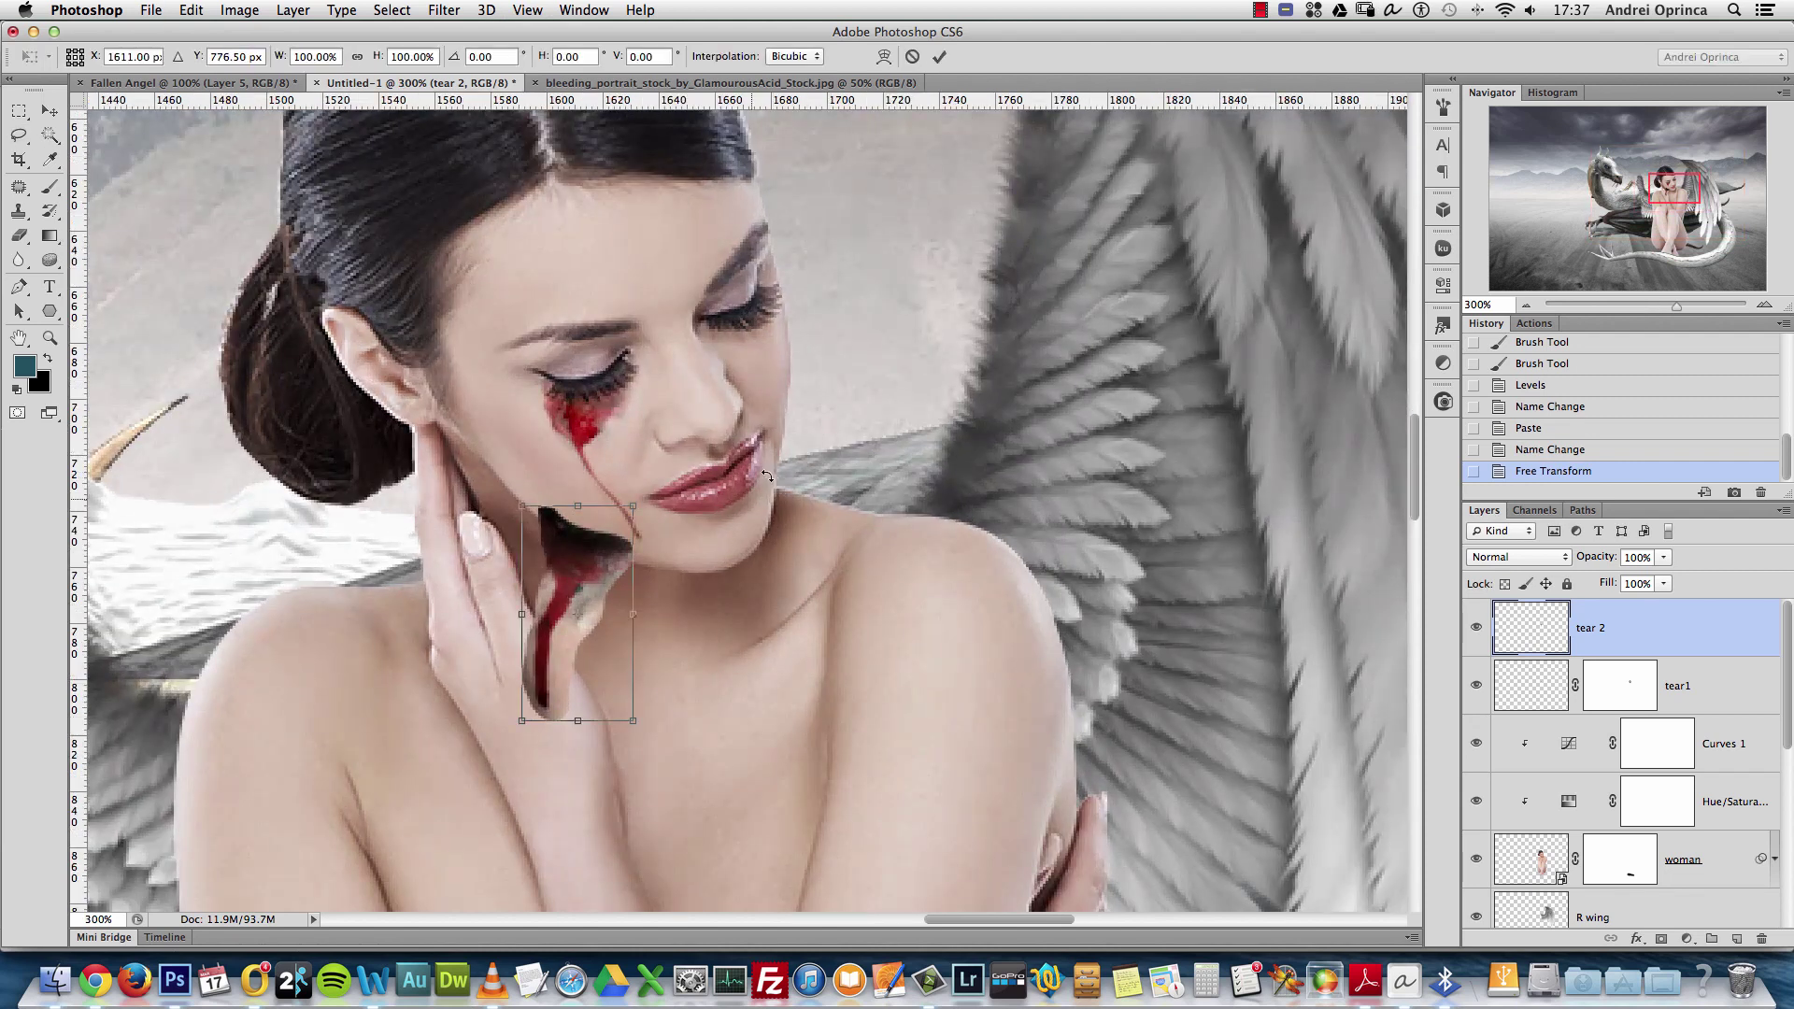
pyautogui.rightClick(646, 620)
pyautogui.click(739, 847)
pyautogui.moveTo(587, 595); pyautogui.dragTo(794, 315)
pyautogui.moveTo(841, 224); pyautogui.dragTo(760, 346)
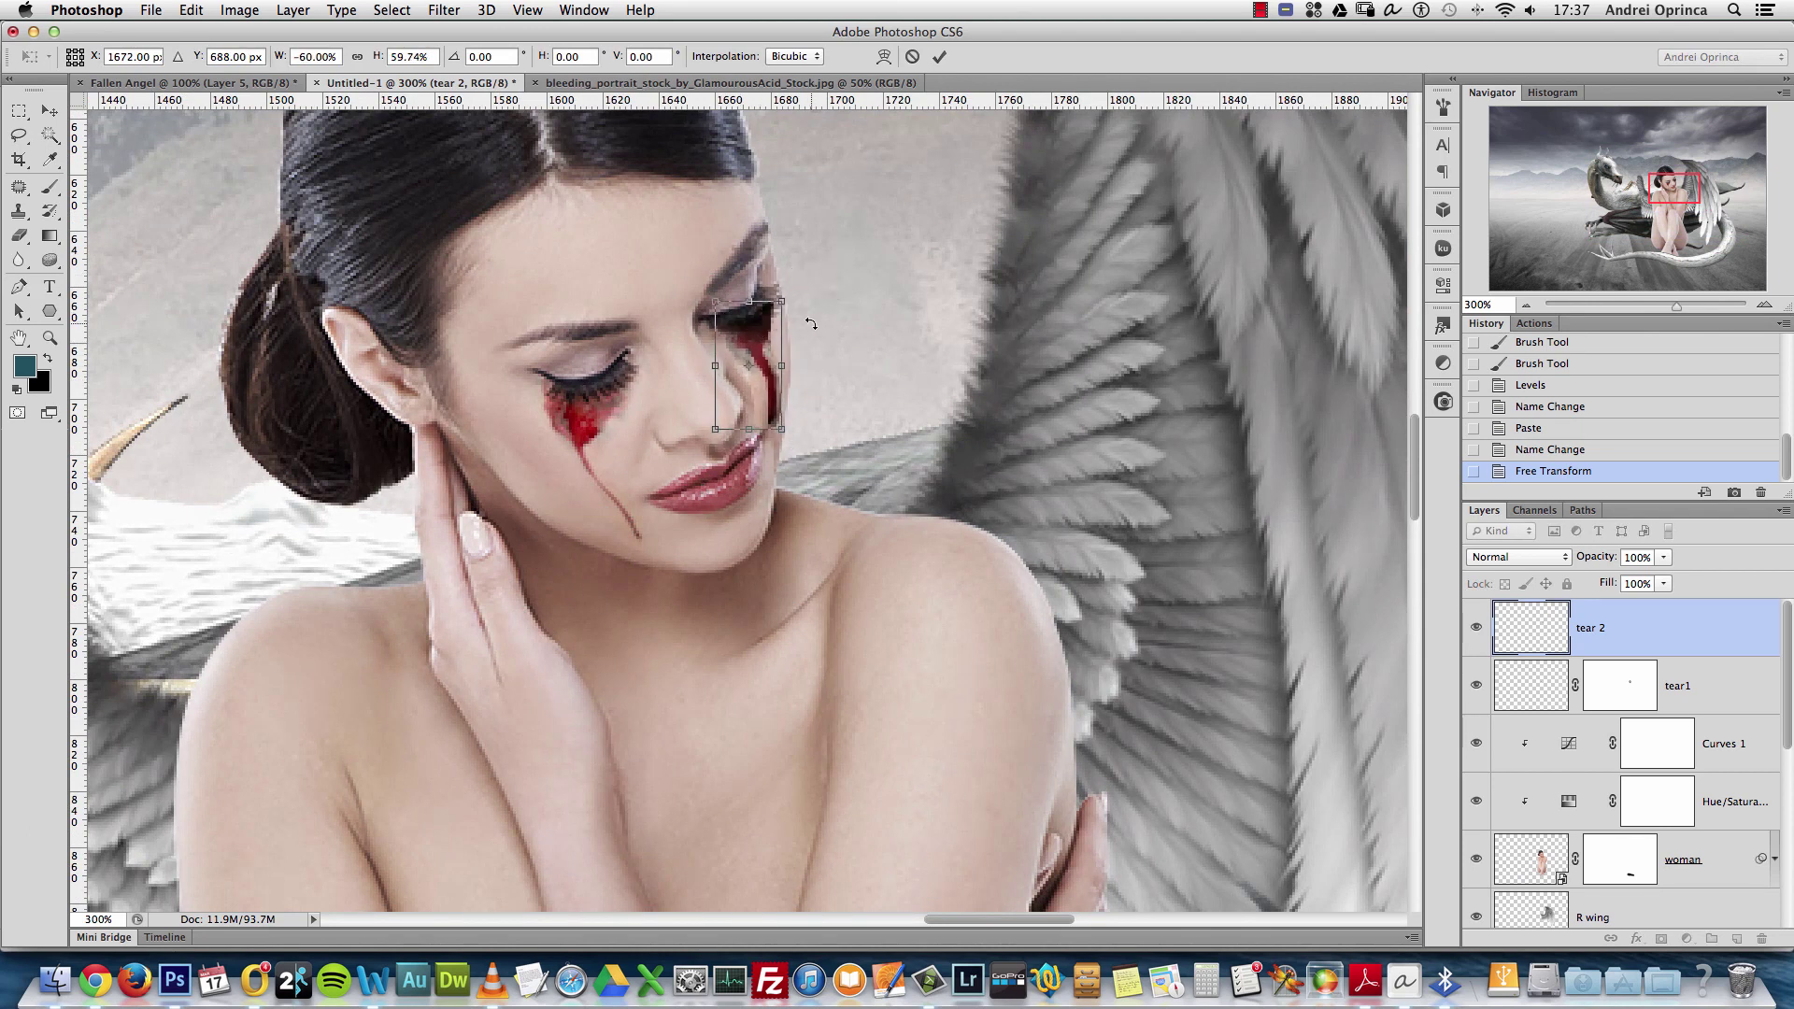
pyautogui.press('Return')
pyautogui.press('l')
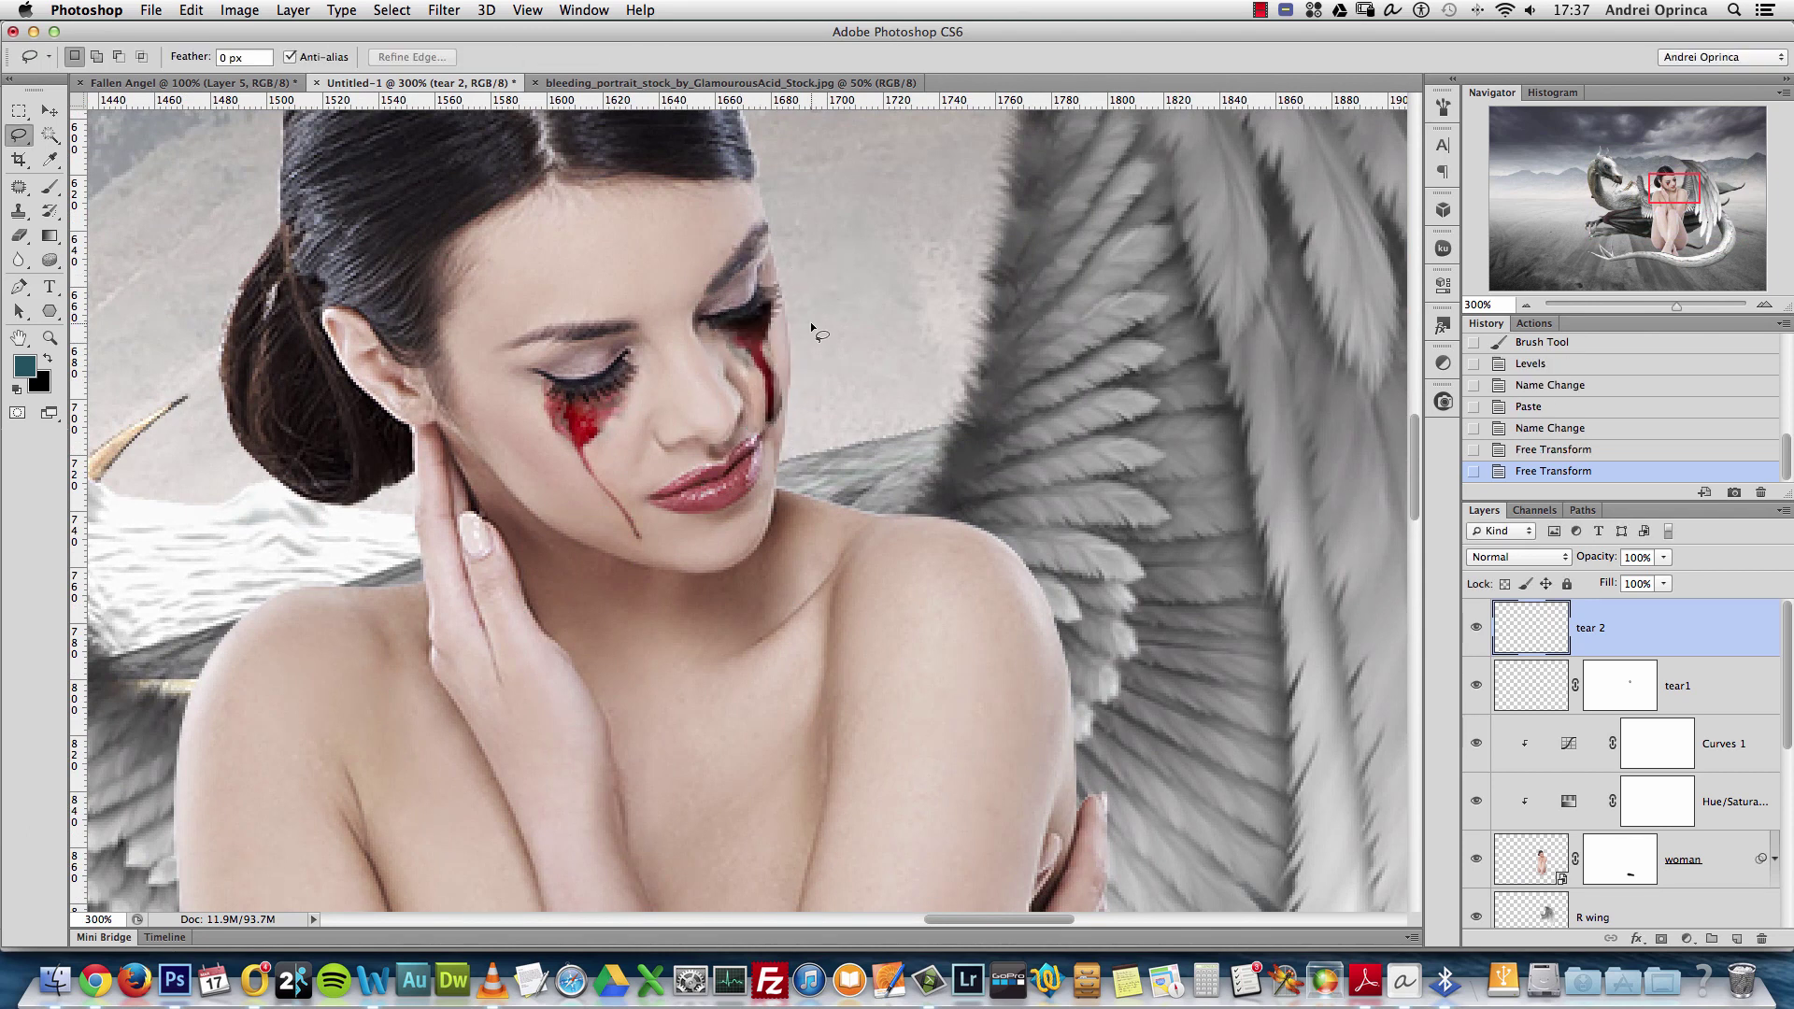
# Set the tear 2 layer's blend mode to Multiply
pyautogui.click(1518, 558)
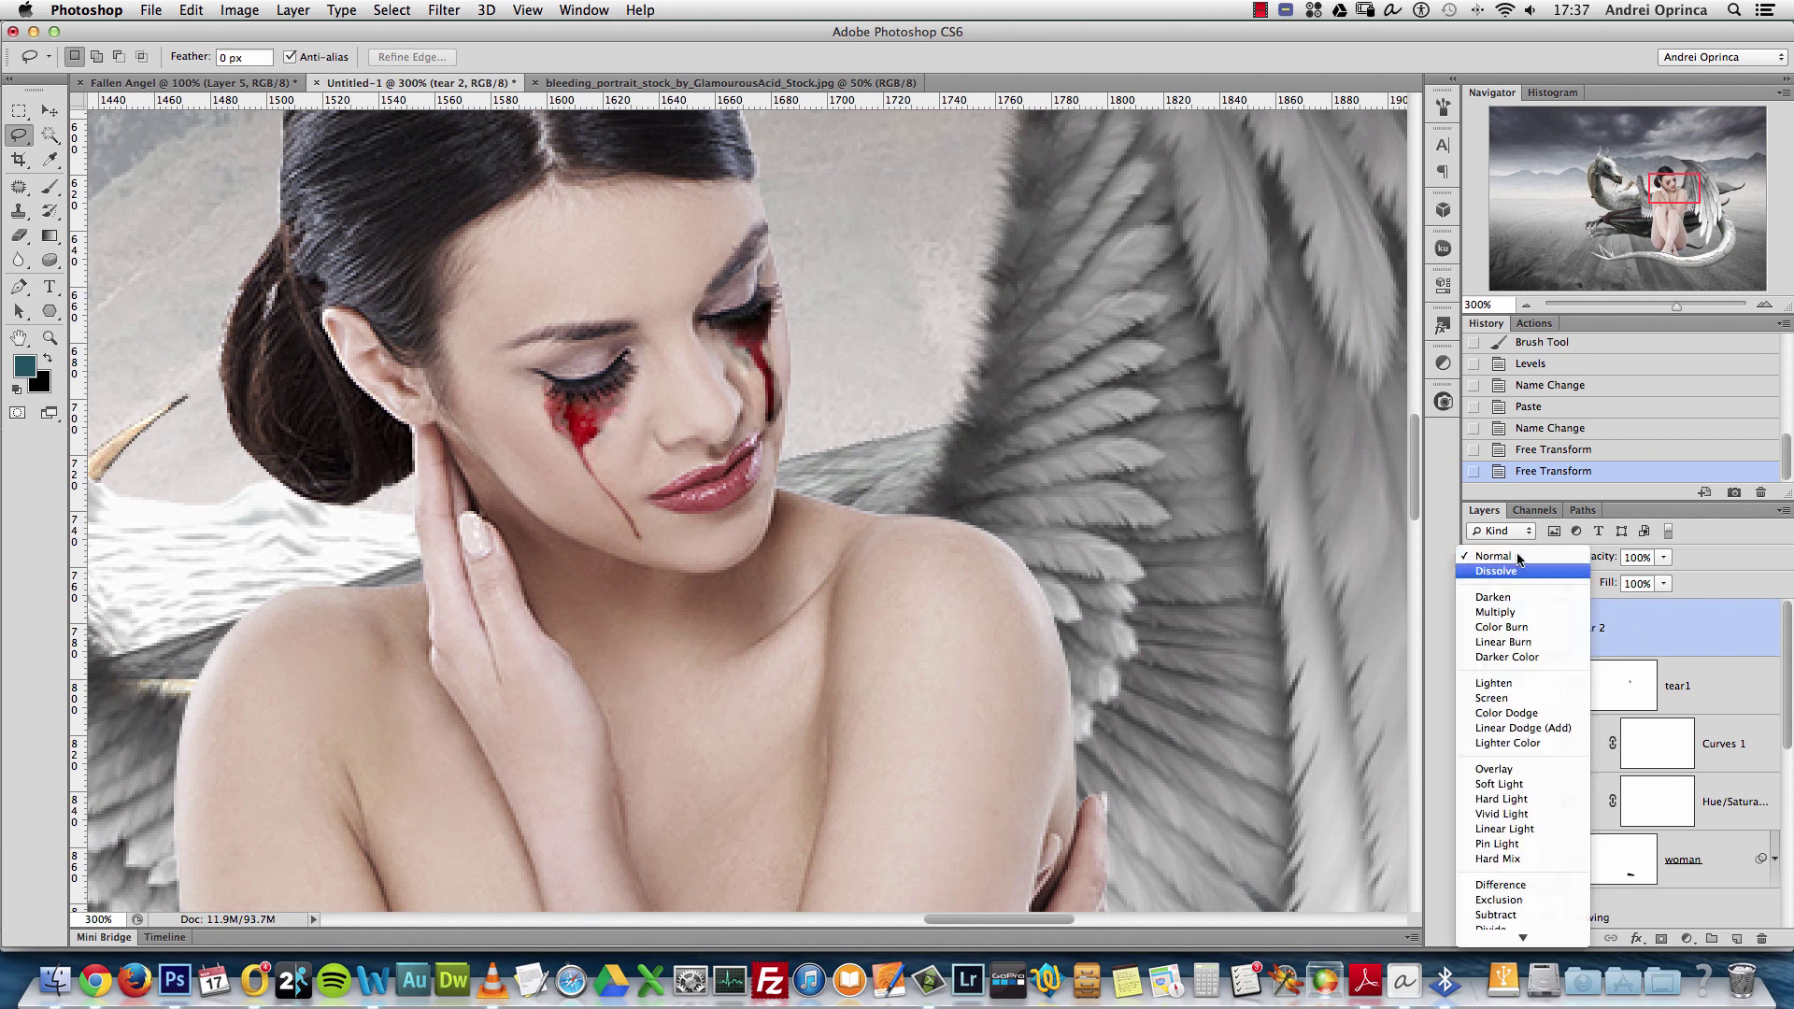
pyautogui.click(1509, 616)
pyautogui.press('super+l')
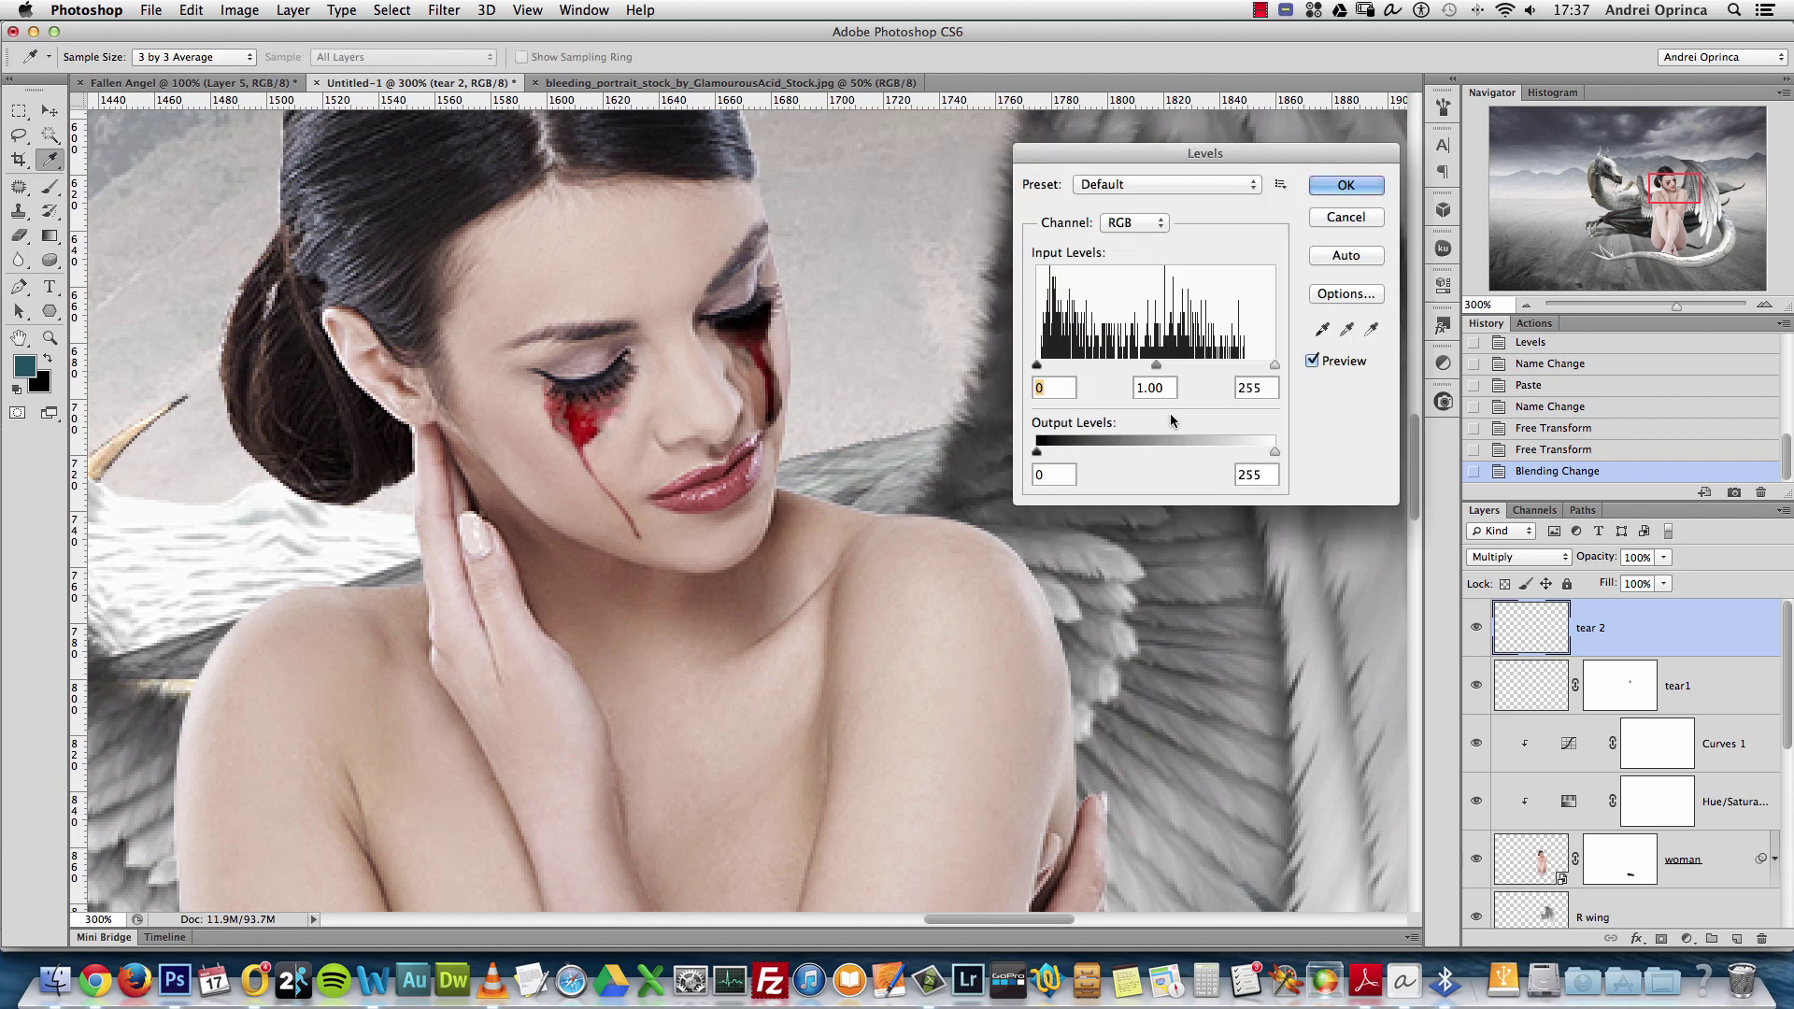
pyautogui.press('Escape')
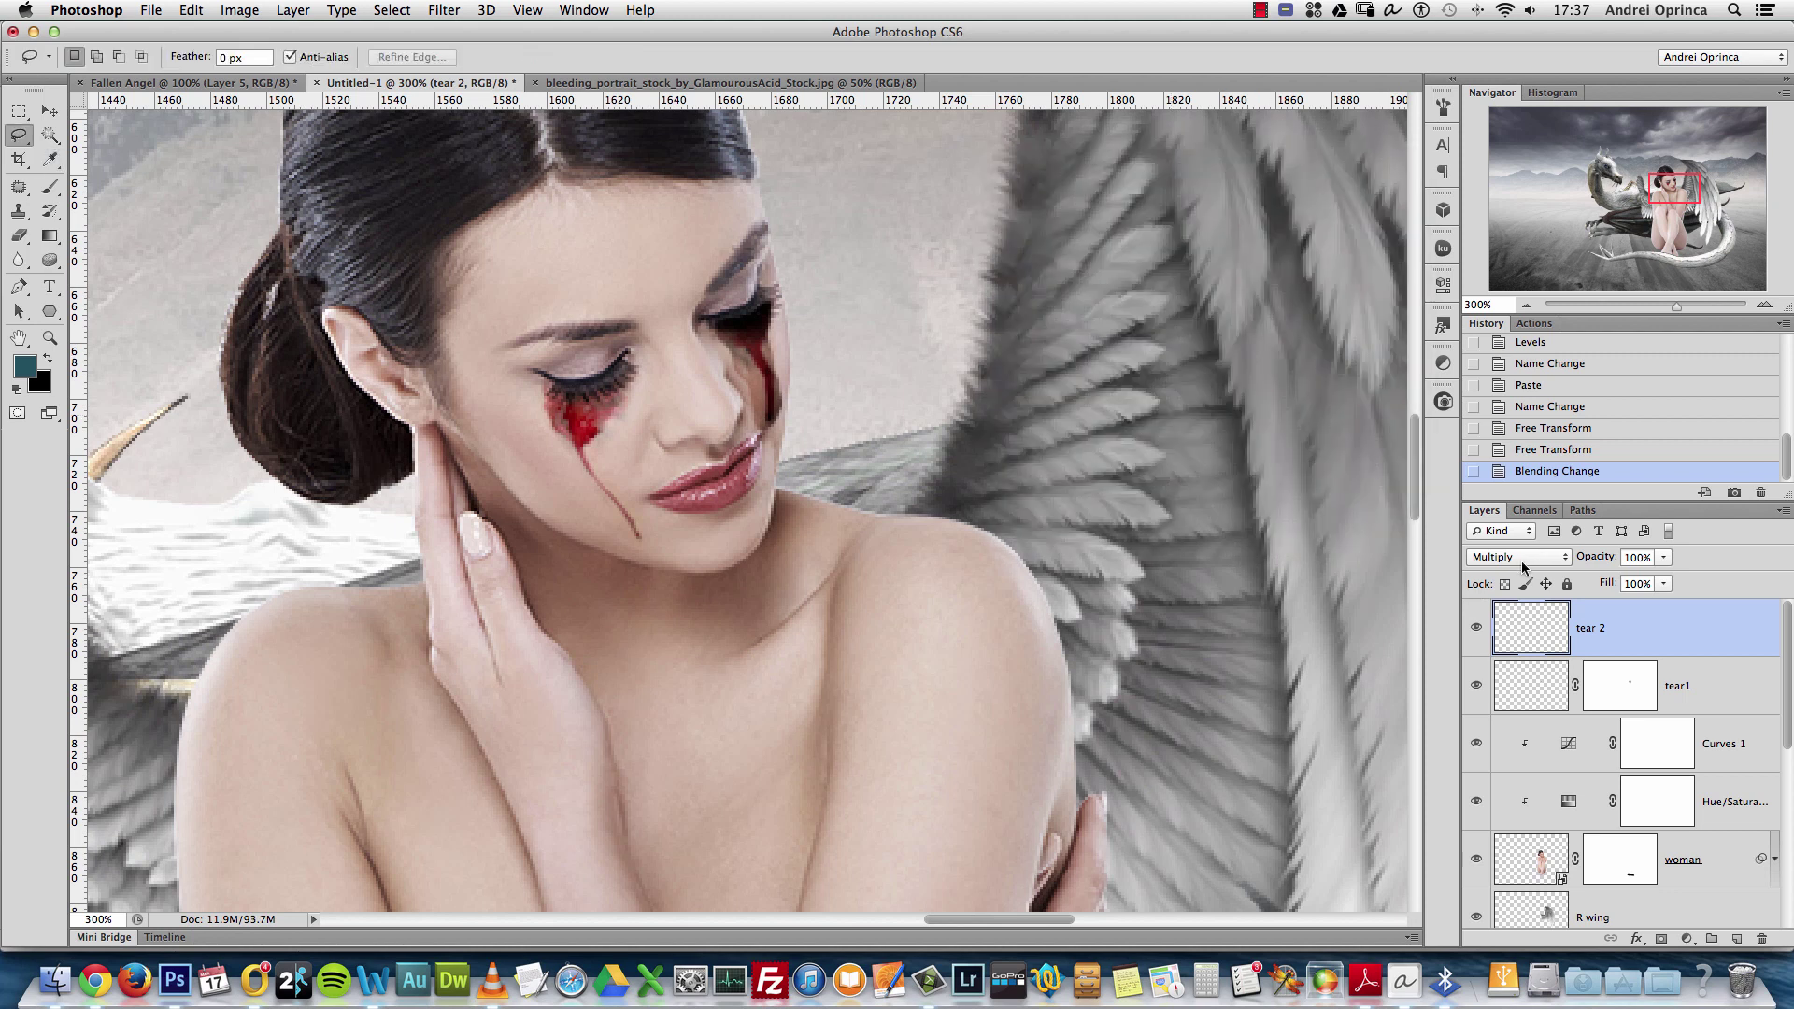
# Try Soft Light and Darken as blend modes for tear 2, and return the layer to Multiply
pyautogui.click(1527, 559)
pyautogui.click(1500, 728)
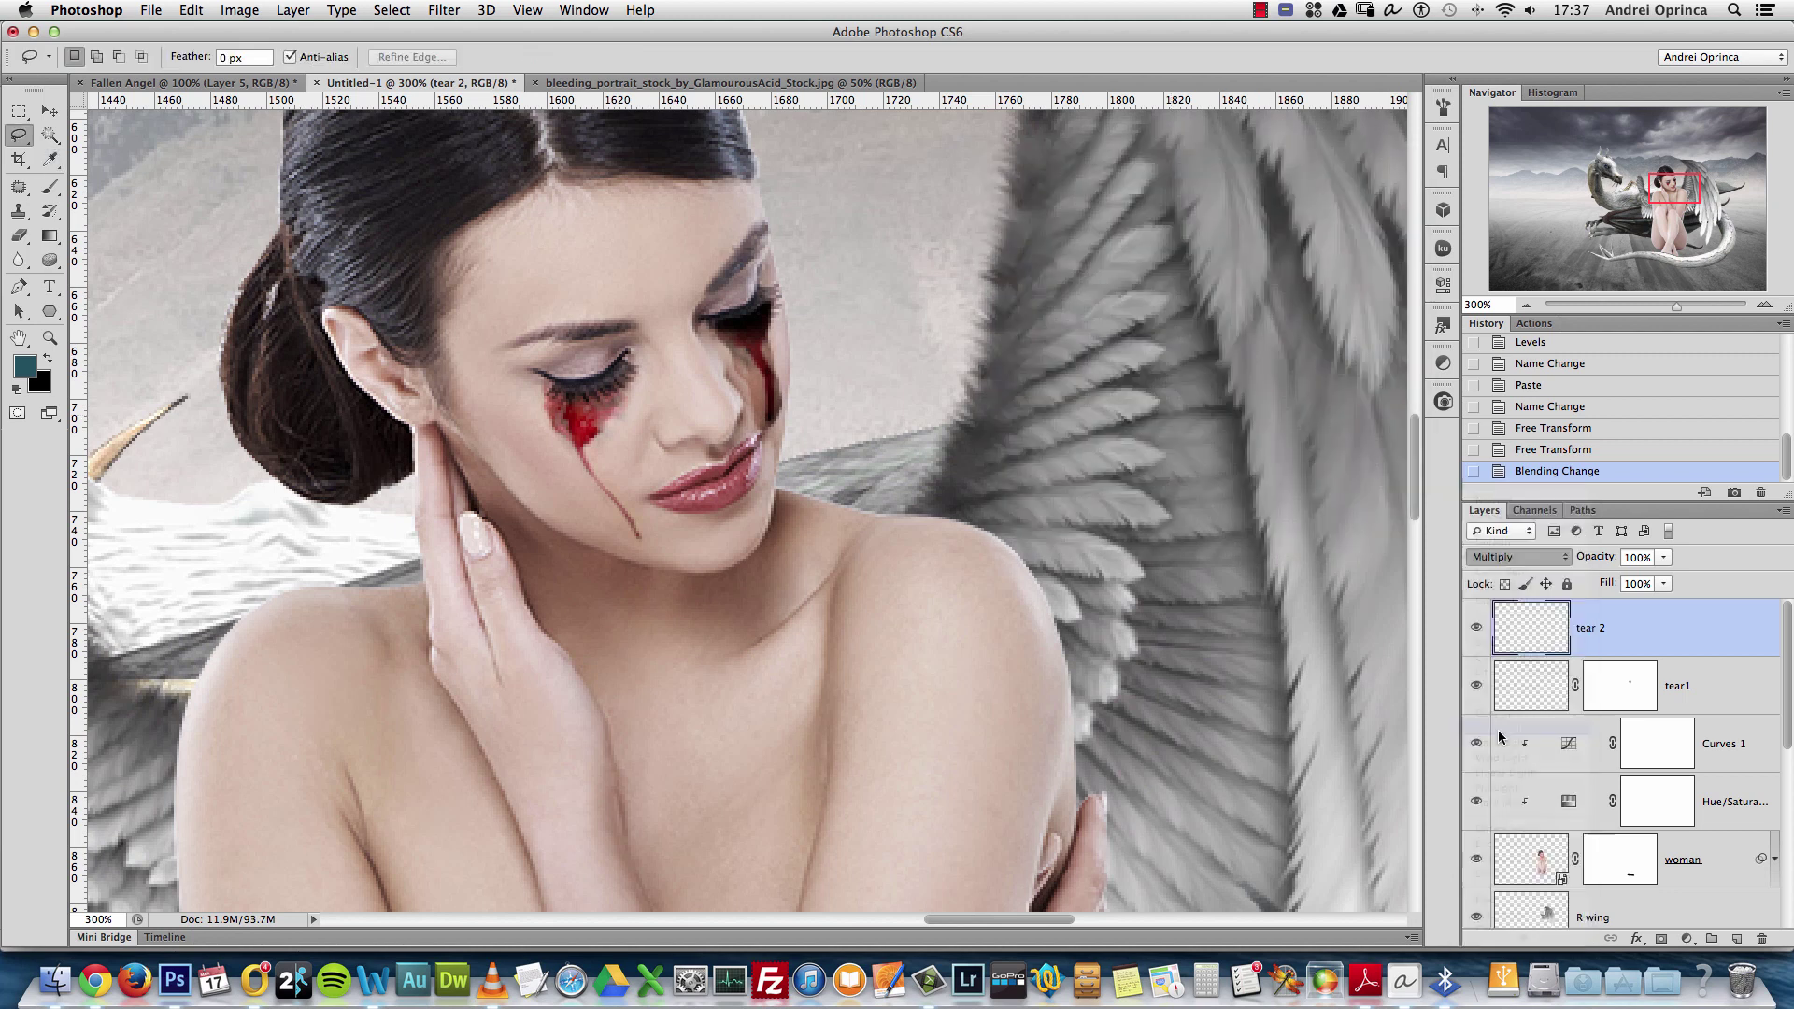
pyautogui.click(1530, 558)
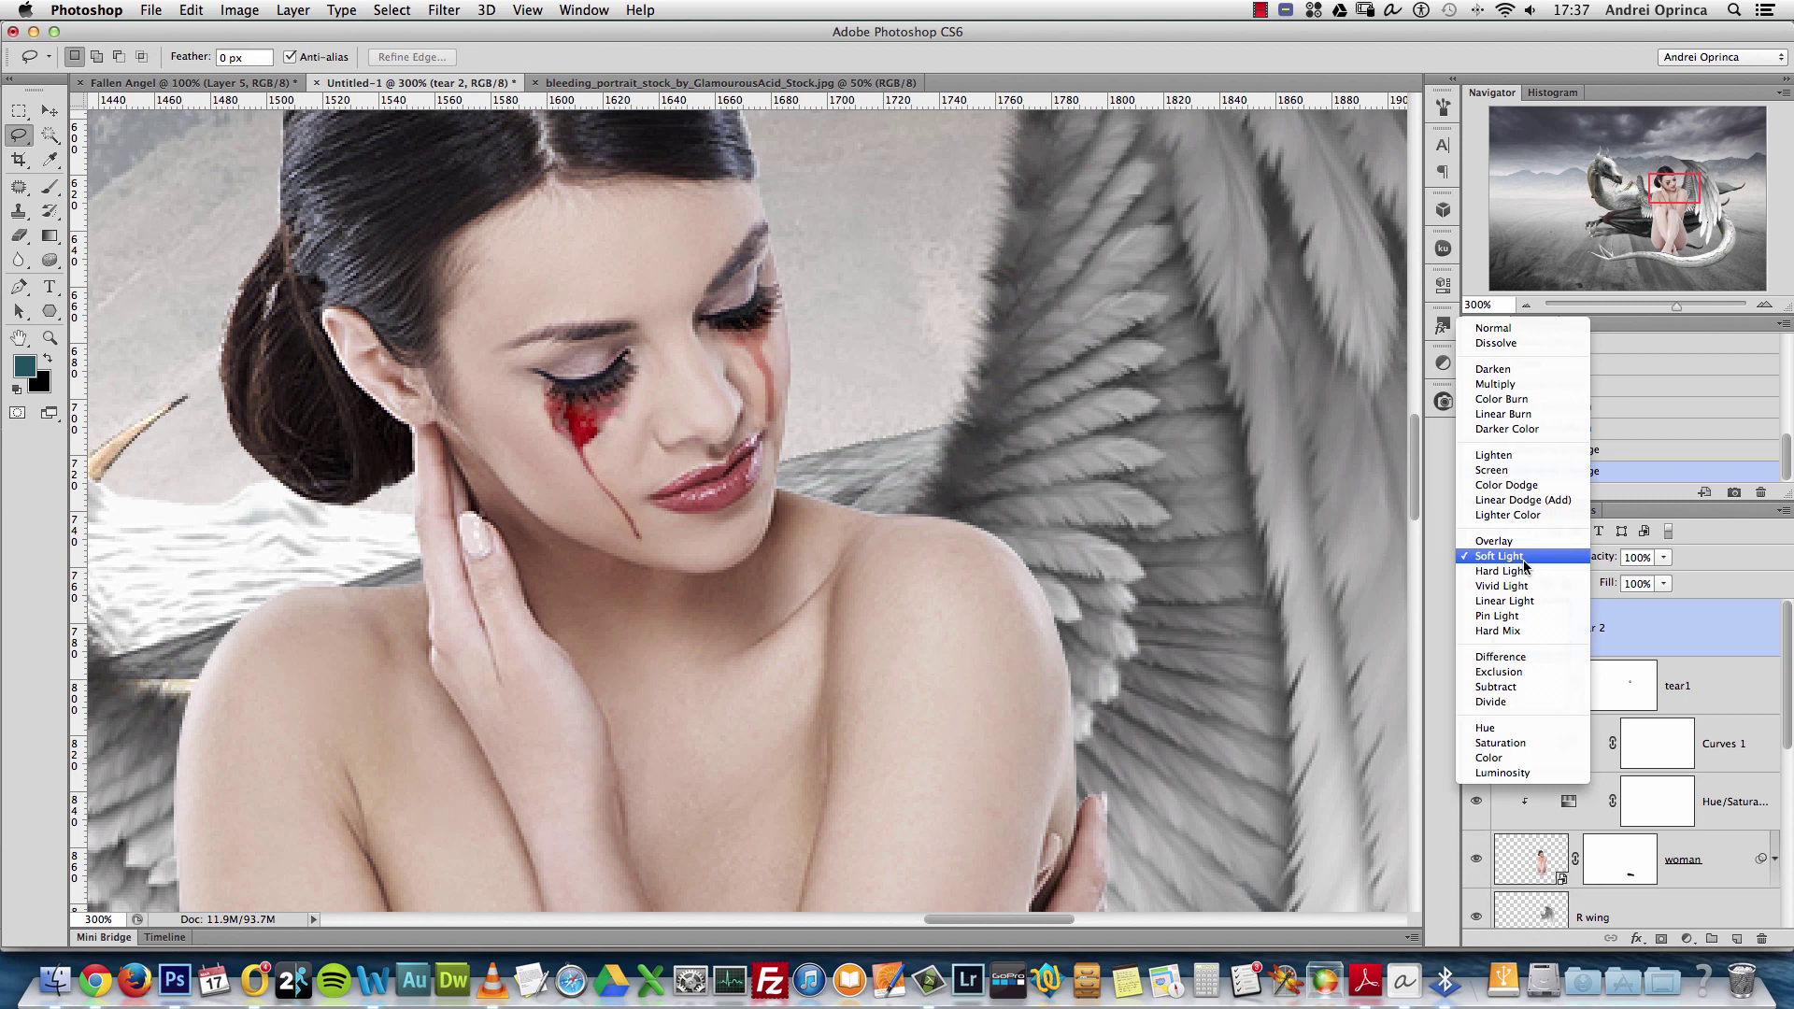
pyautogui.click(1506, 369)
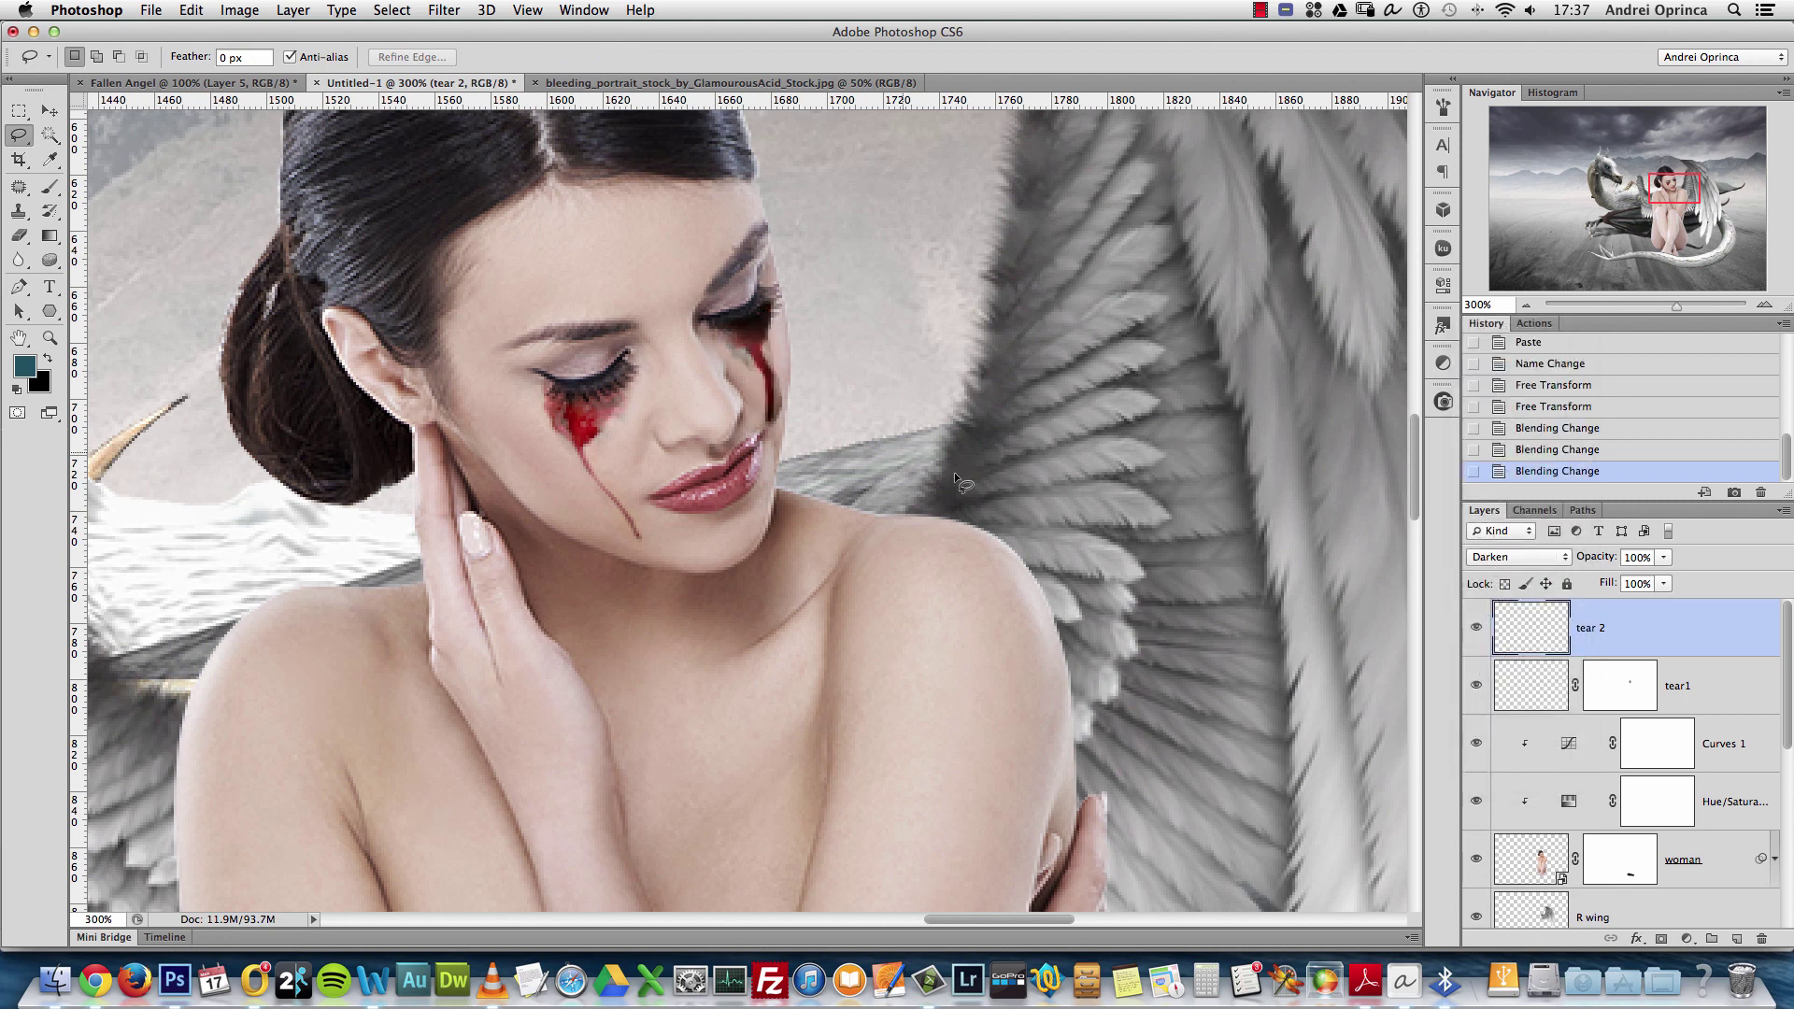
pyautogui.click(1507, 561)
pyautogui.click(1515, 572)
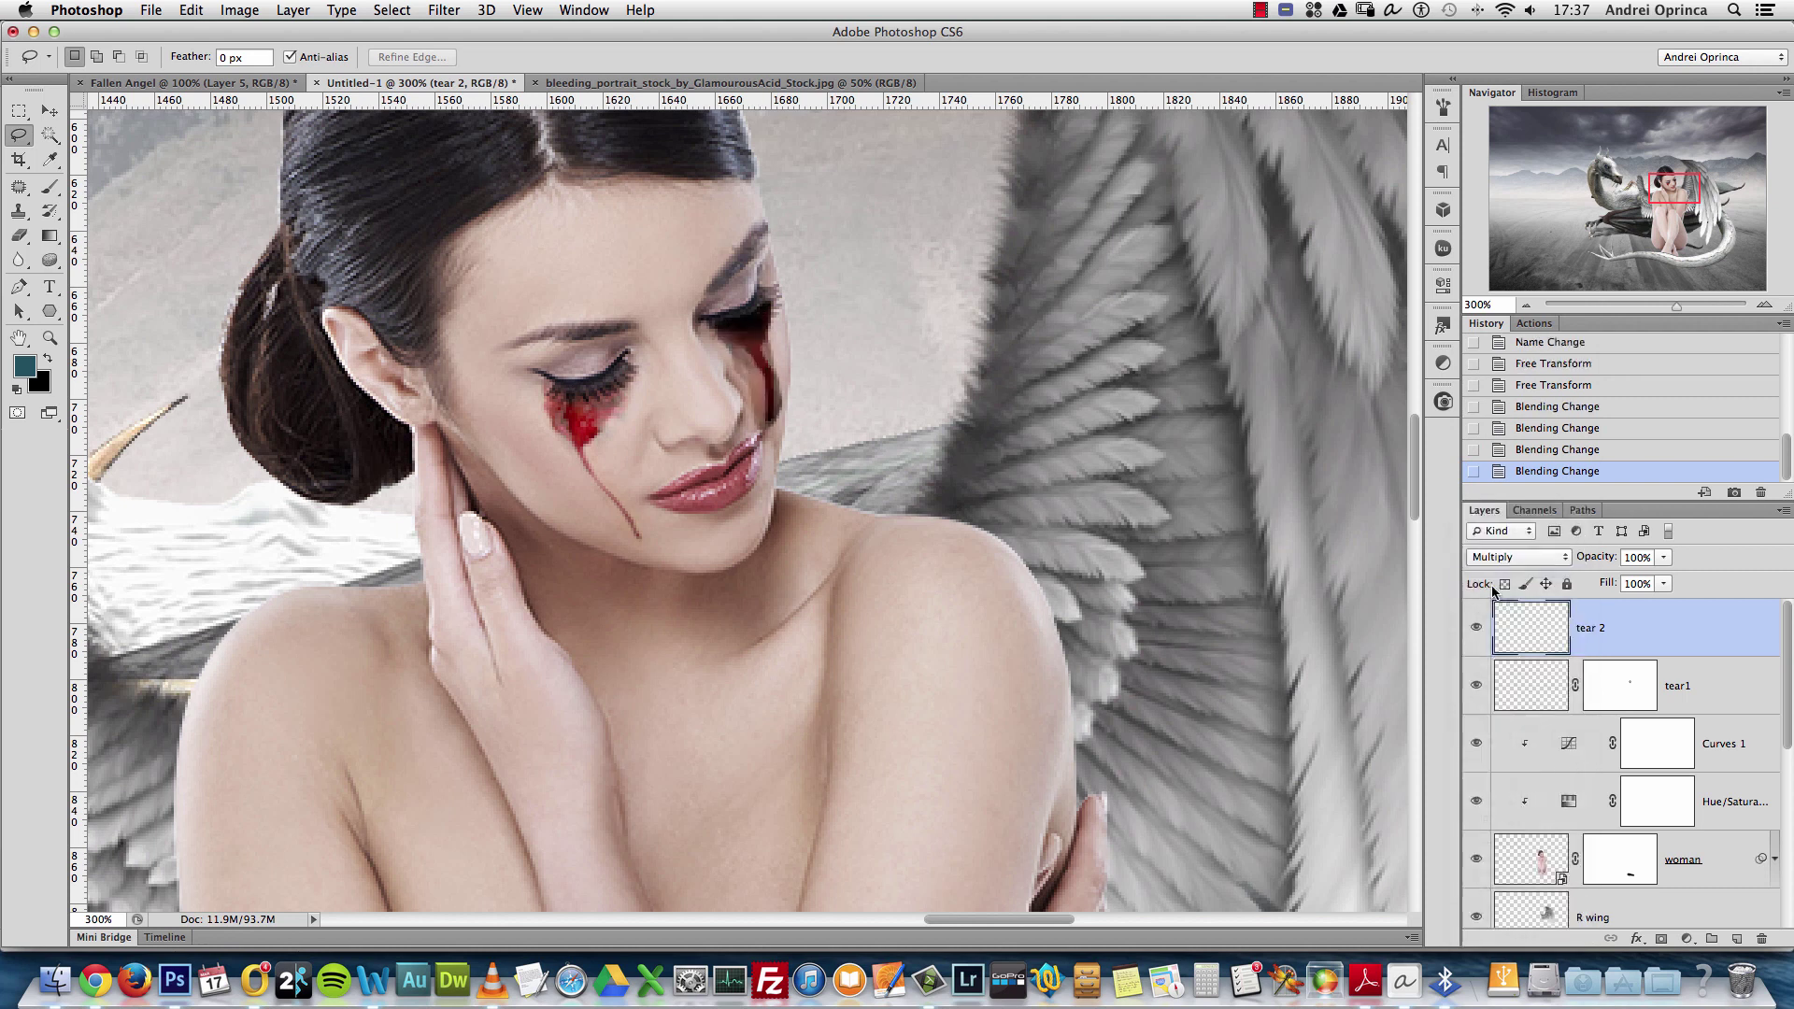
# Brighten tear 2 with Levels using midtone 1.58 and white input 200
pyautogui.press('super+l')
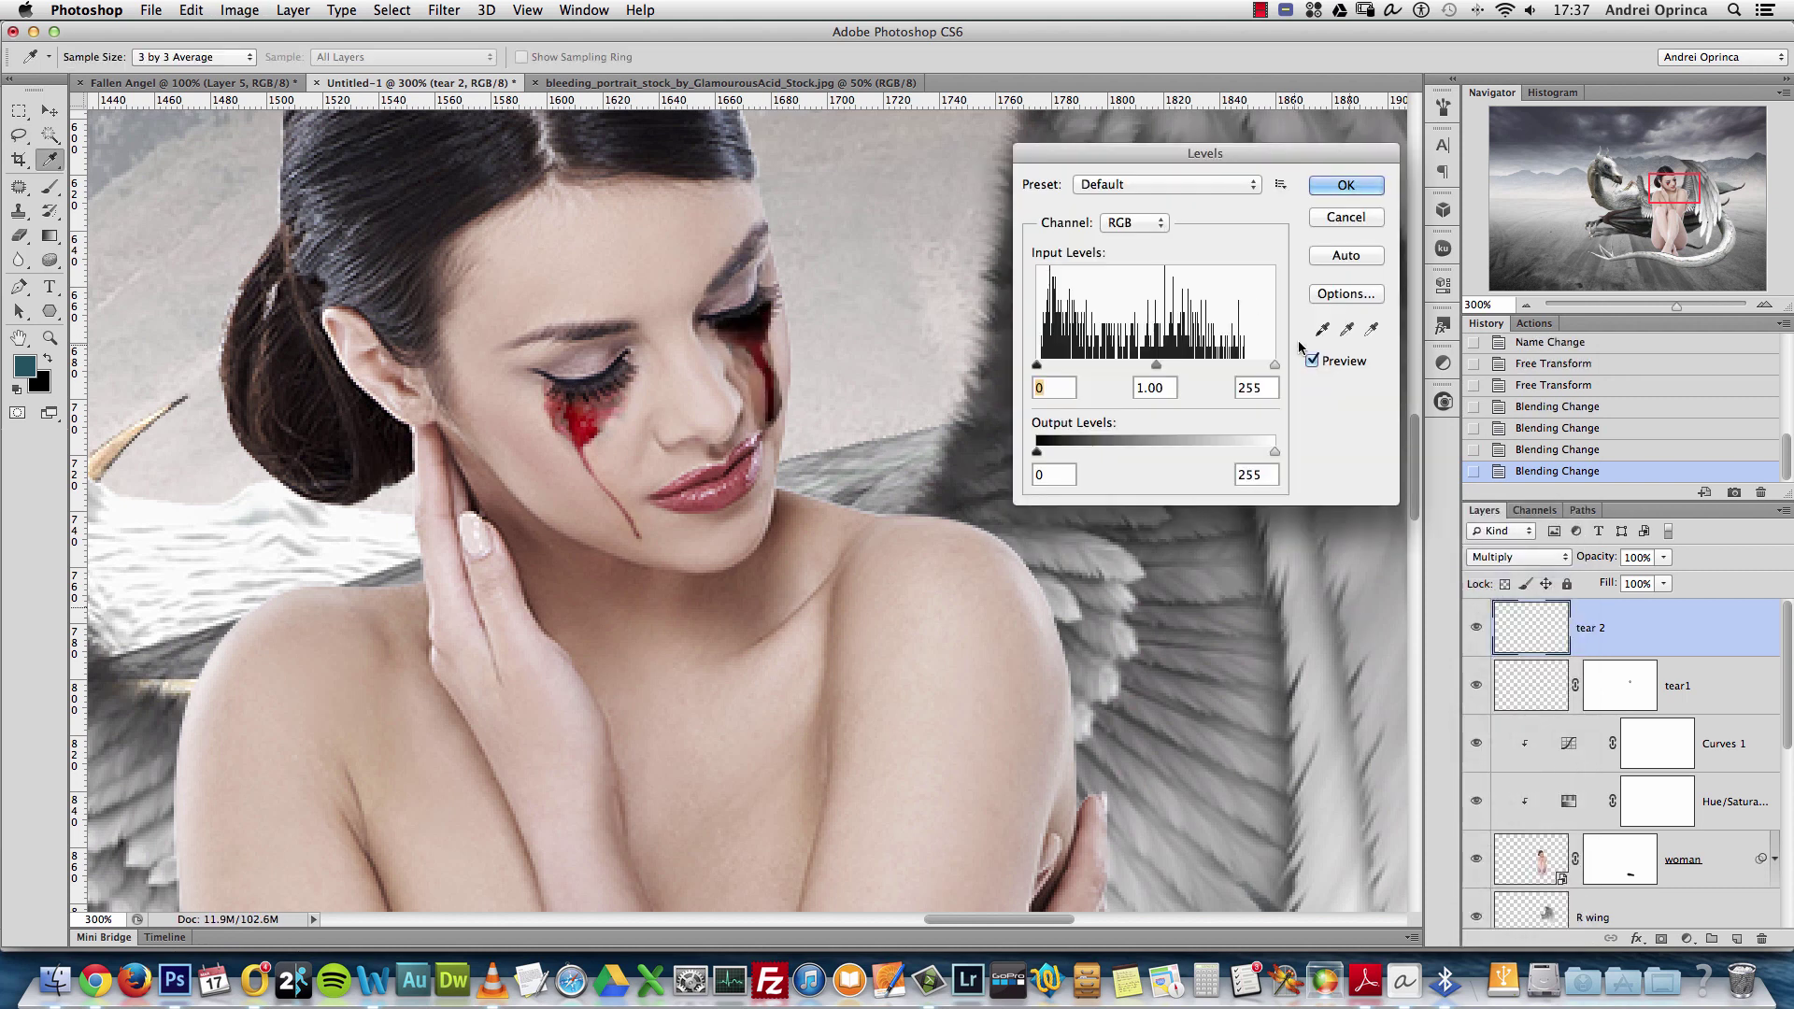
pyautogui.moveTo(1275, 364); pyautogui.dragTo(1090, 367)
pyautogui.click(1345, 185)
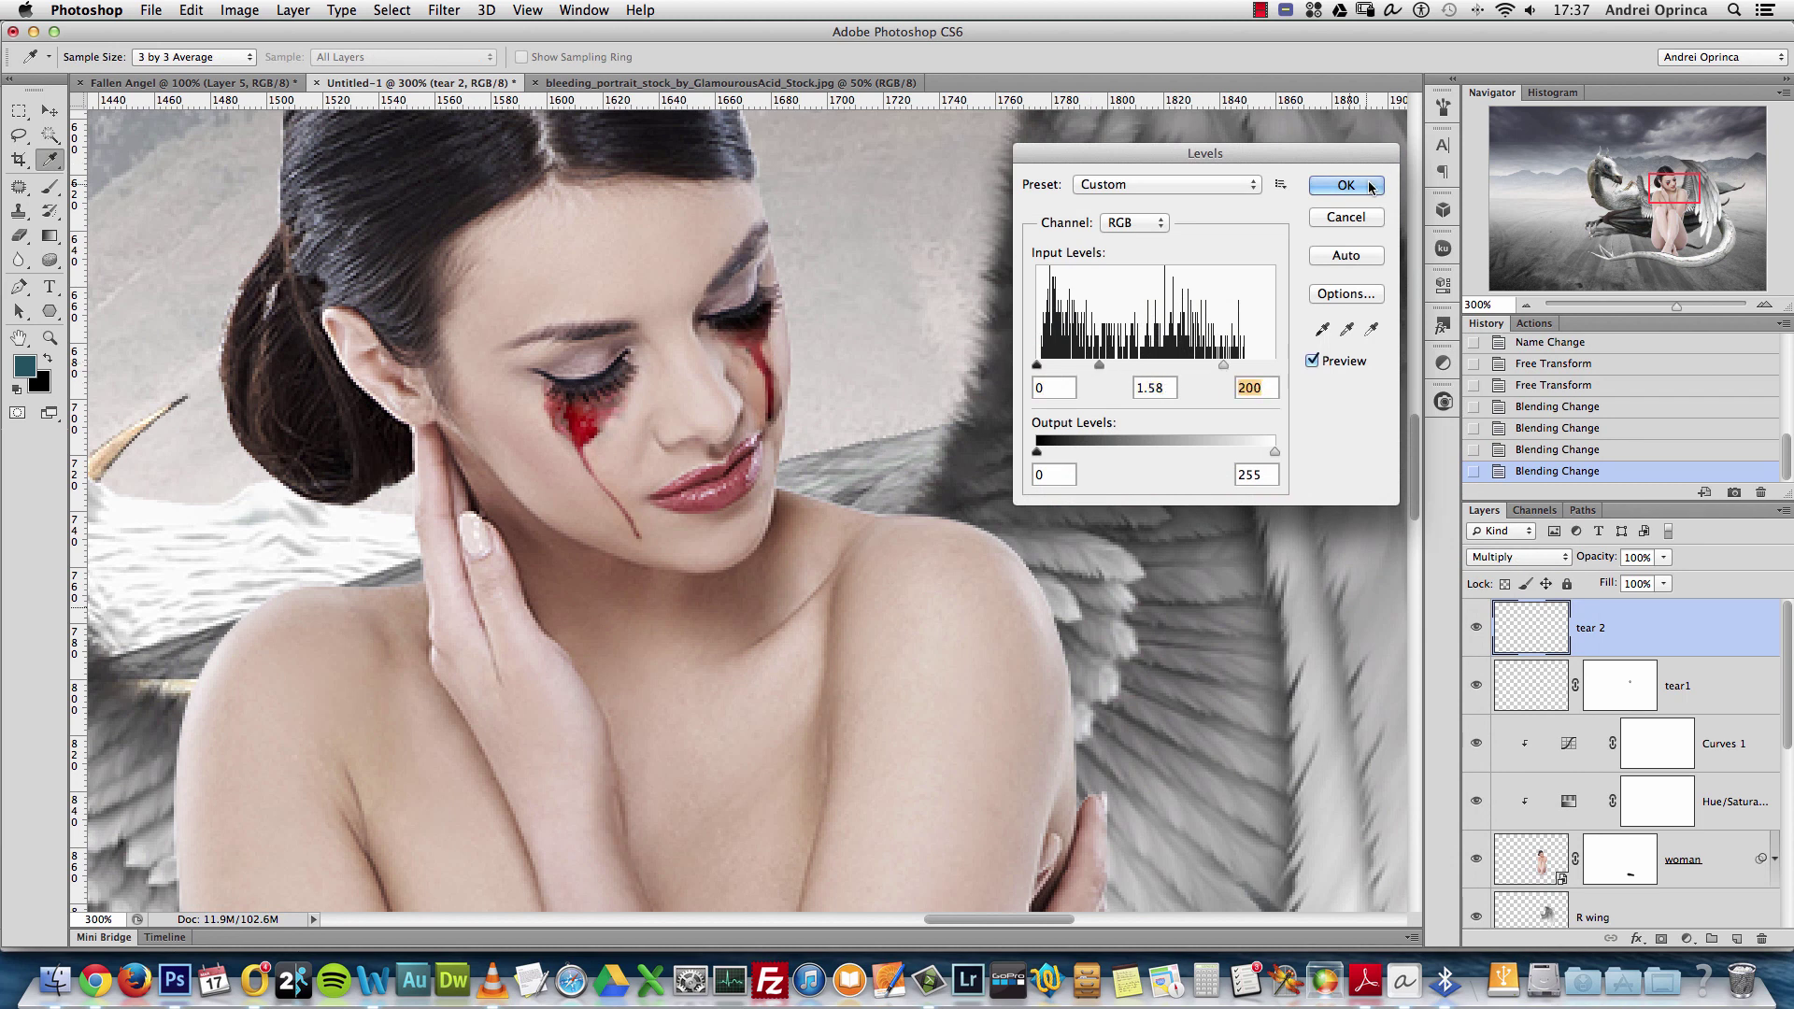
pyautogui.press('l')
# Add a layer mask to tear 2 and paint black at 50% opacity with a 15 px brush around the drip to hide excess skin
pyautogui.click(1662, 938)
pyautogui.press('b')
pyautogui.press('d')
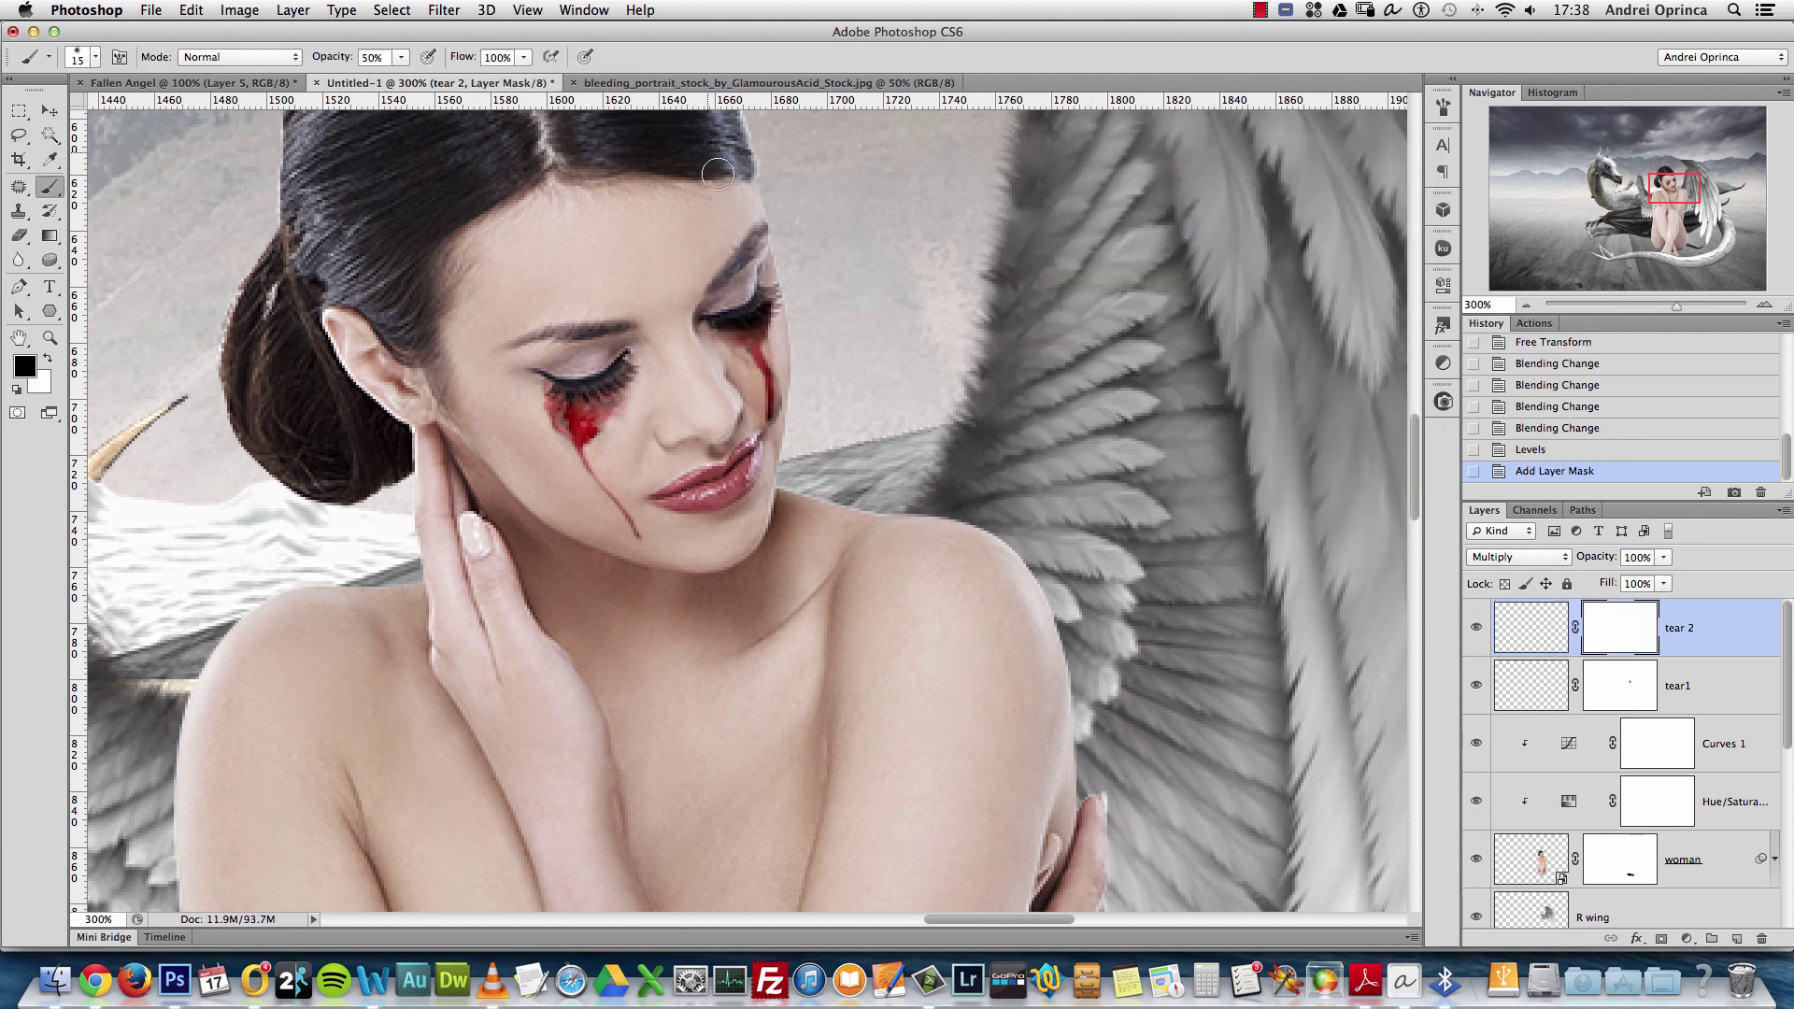
pyautogui.keyDown('super'); pyautogui.click(794, 342); pyautogui.keyUp('super')
pyautogui.moveTo(778, 329)
pyautogui.mouseDown()
pyautogui.moveTo(769, 271)
pyautogui.moveTo(717, 288)
pyautogui.moveTo(701, 369)
pyautogui.mouseUp()
pyautogui.moveTo(705, 366); pyautogui.dragTo(713, 372)
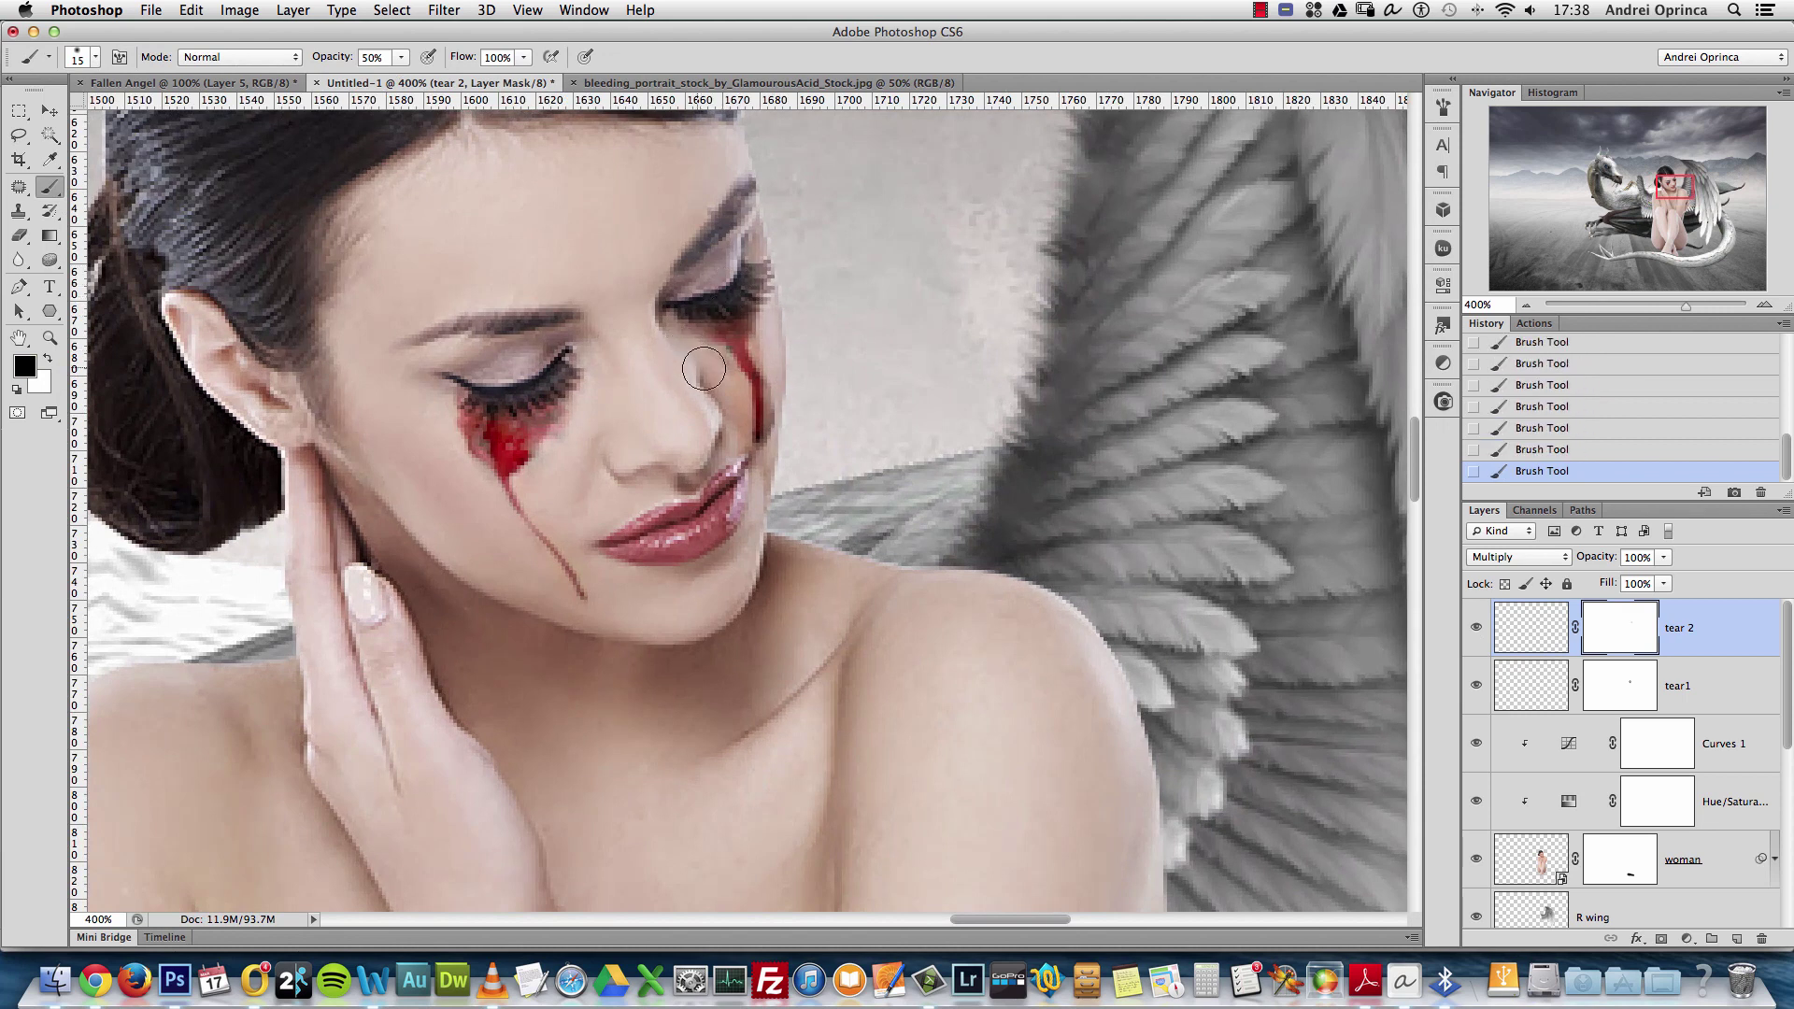
pyautogui.moveTo(789, 449); pyautogui.dragTo(783, 374)
# Refine the edges of tear 2's drip on its mask with a smaller brush, restoring the blood with white at 5 px
pyautogui.press('[')
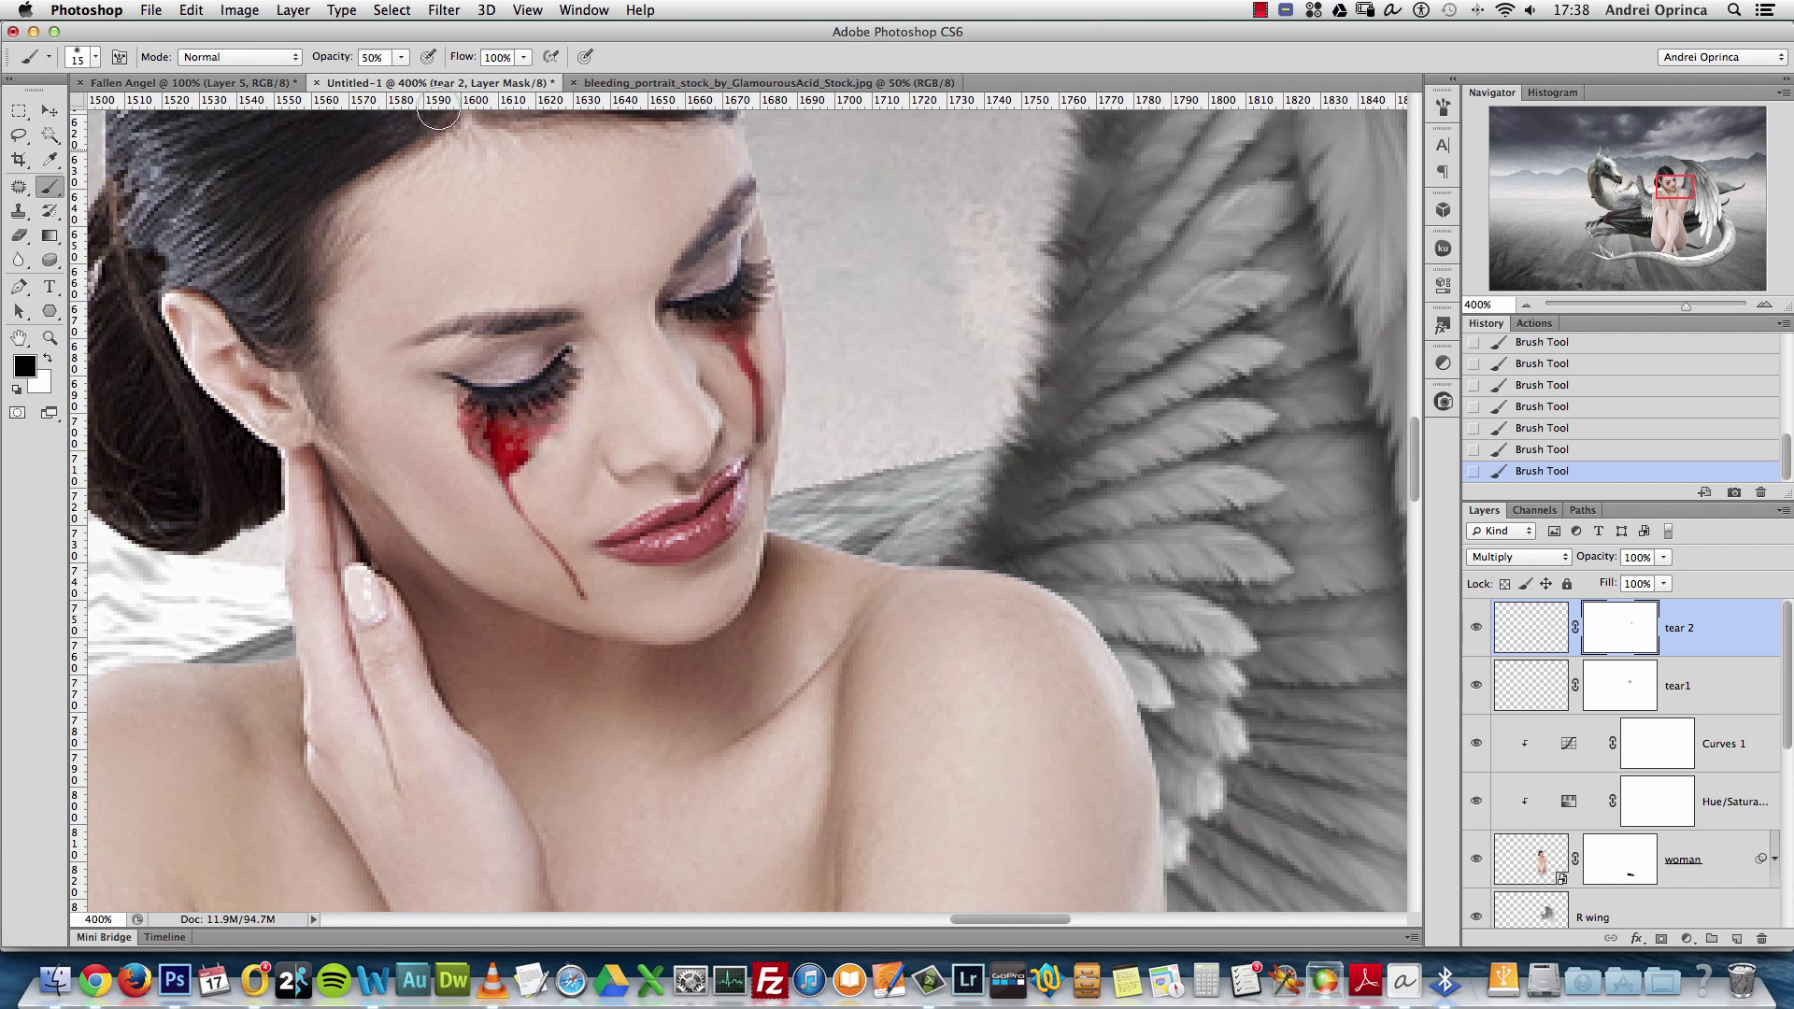
pyautogui.press('[')
pyautogui.press('c')
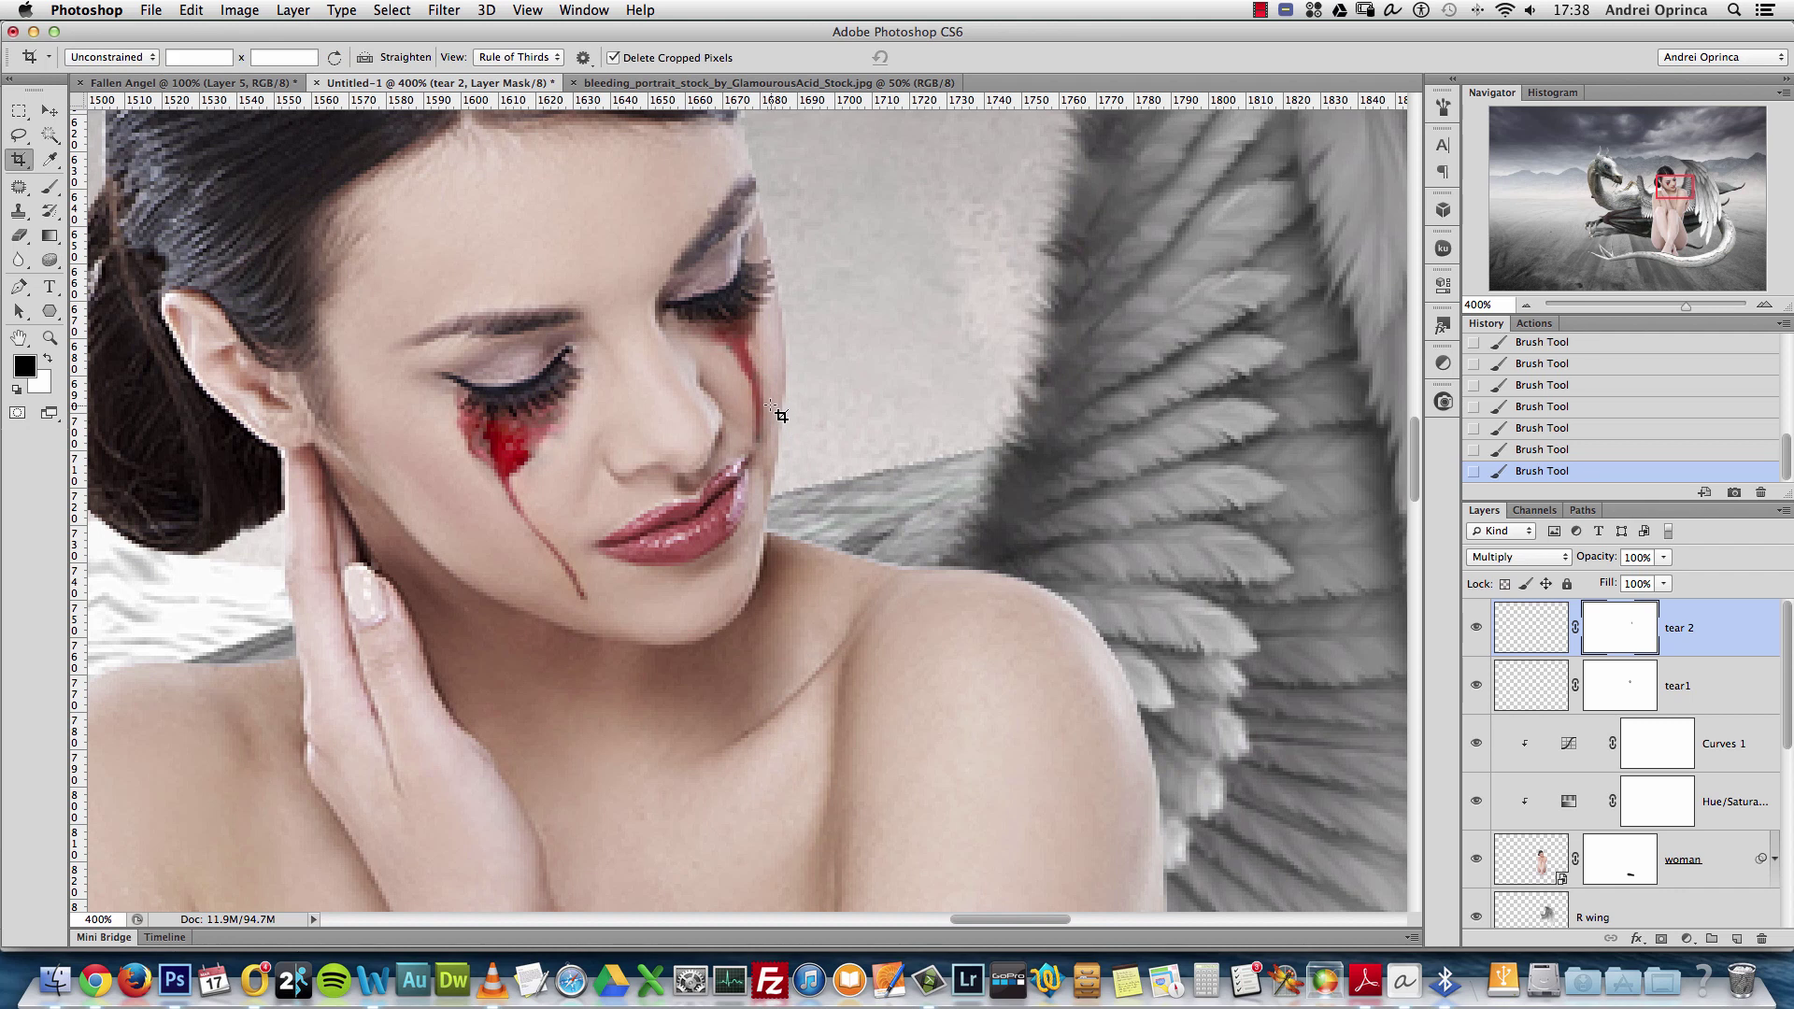
pyautogui.press('b')
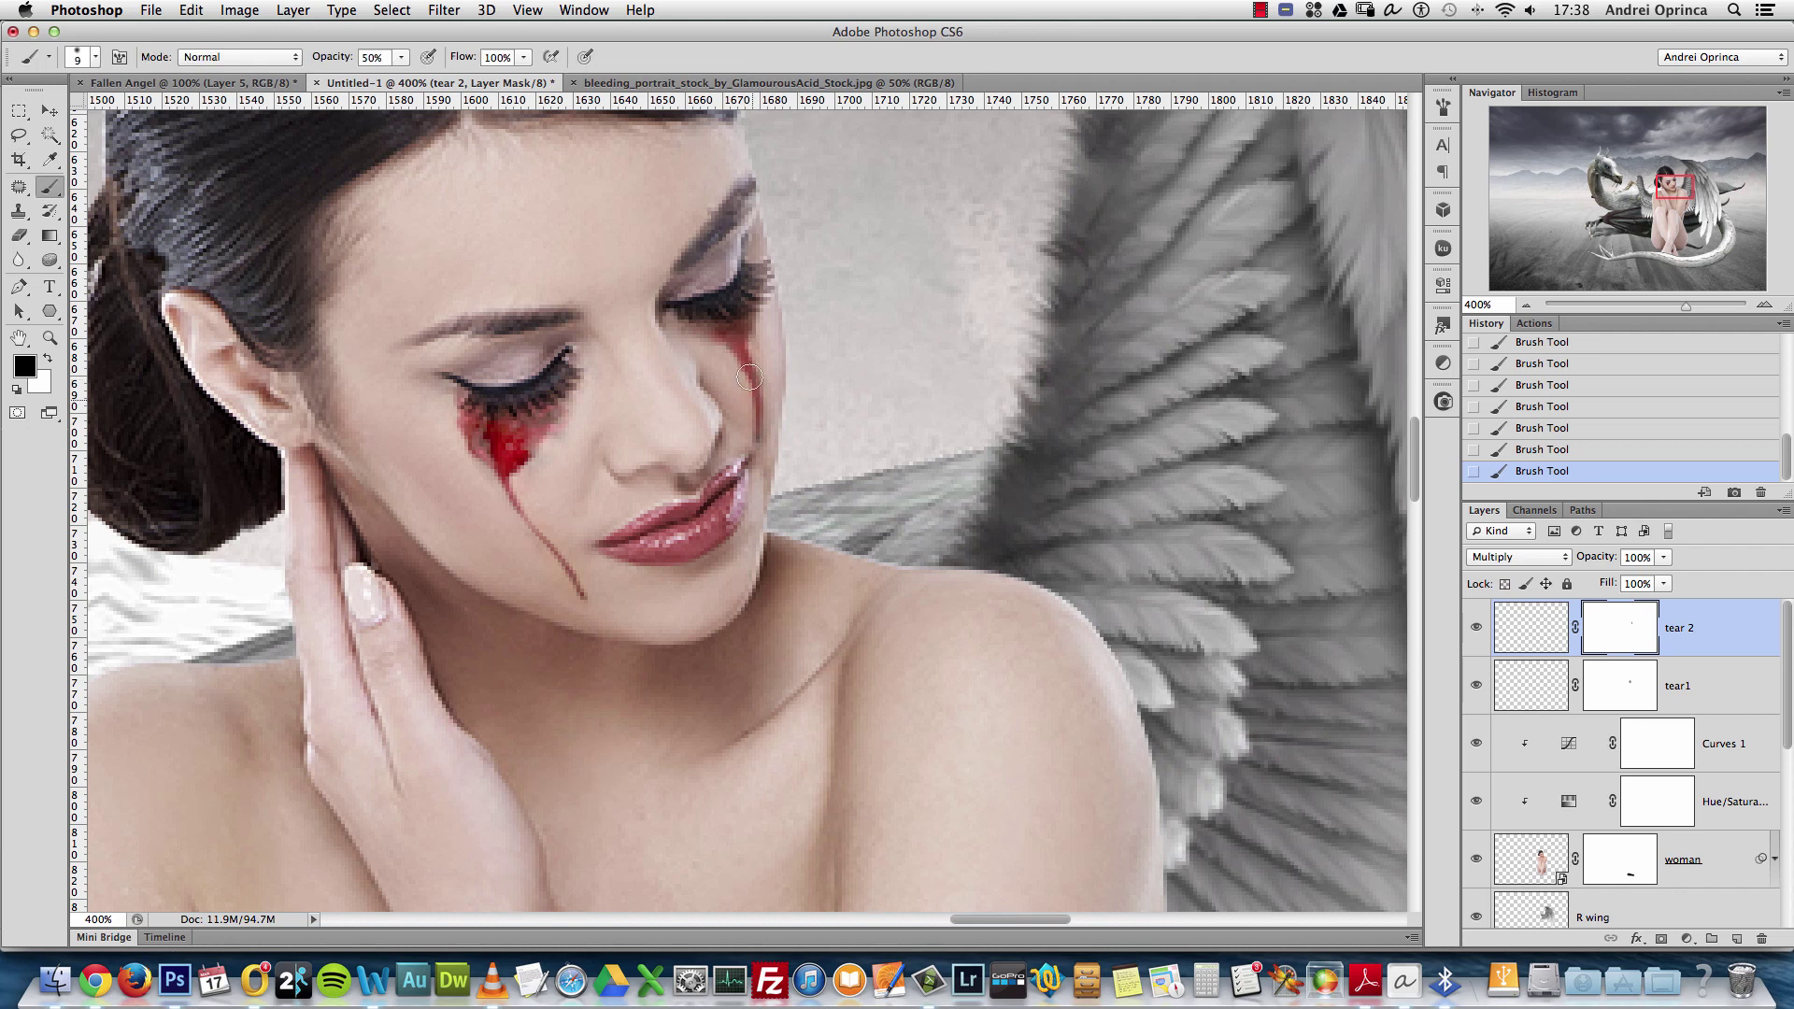
pyautogui.press('x')
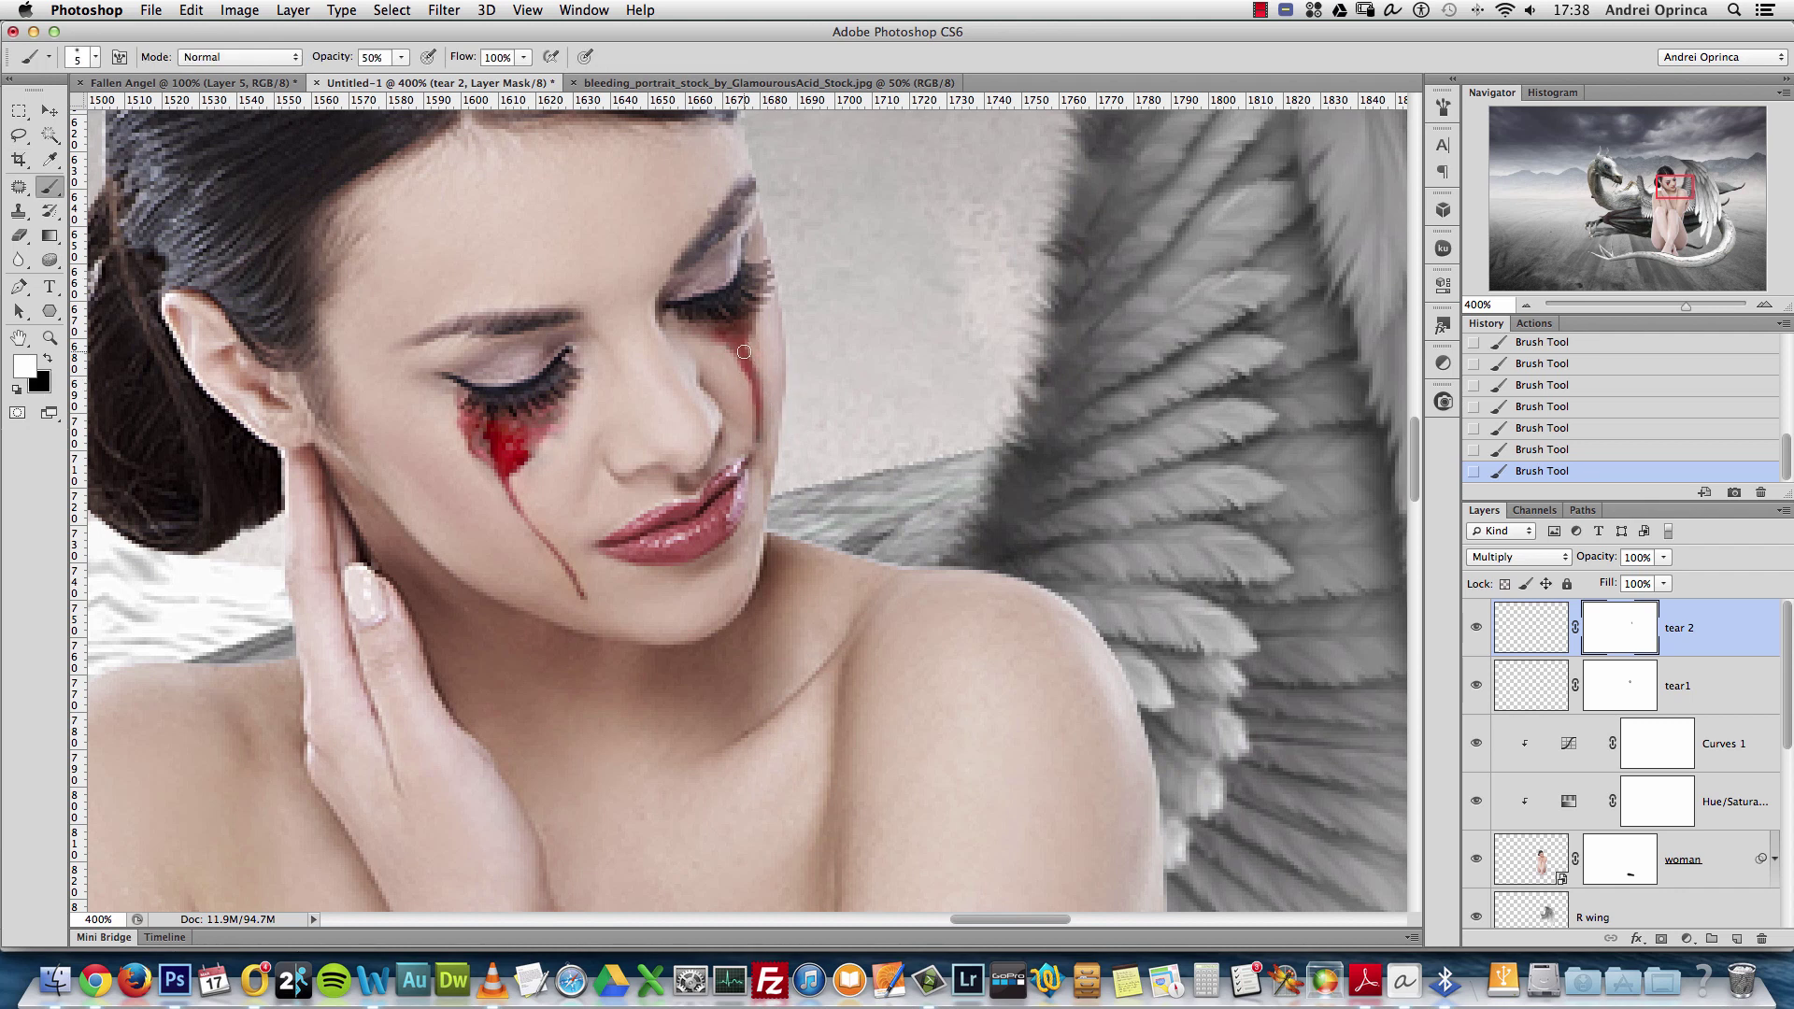
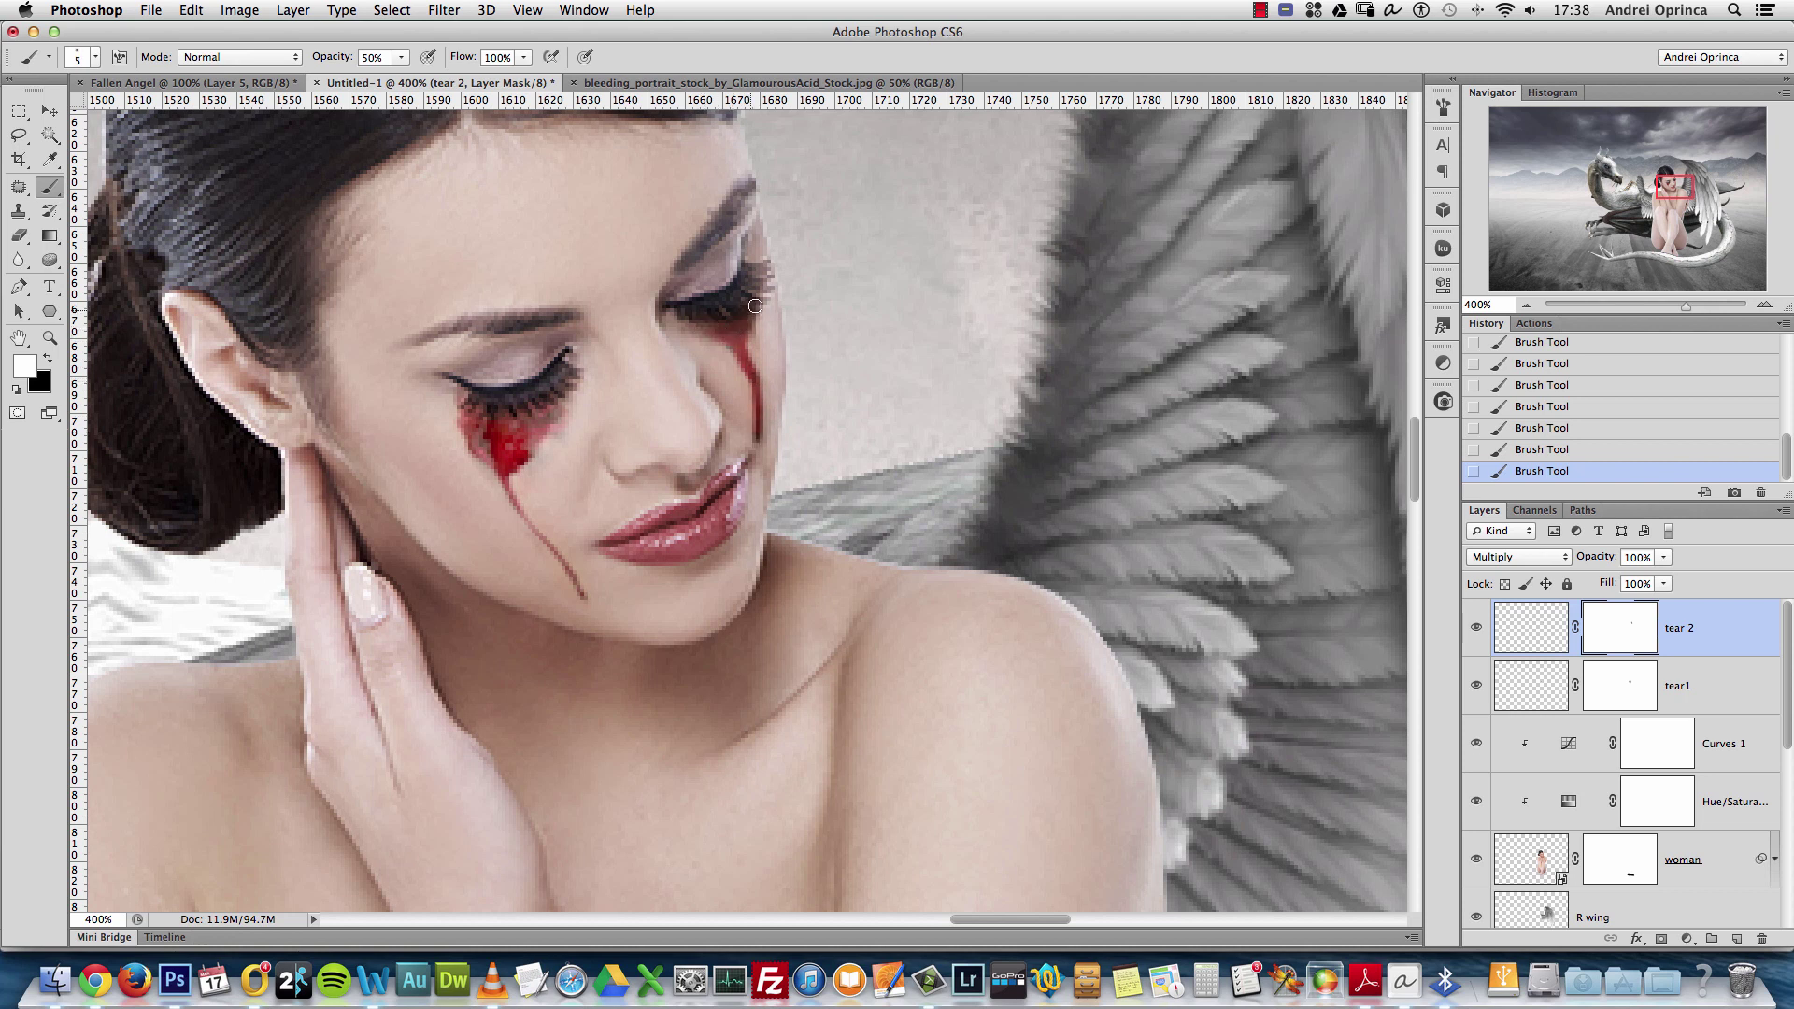
pyautogui.press('super+1')
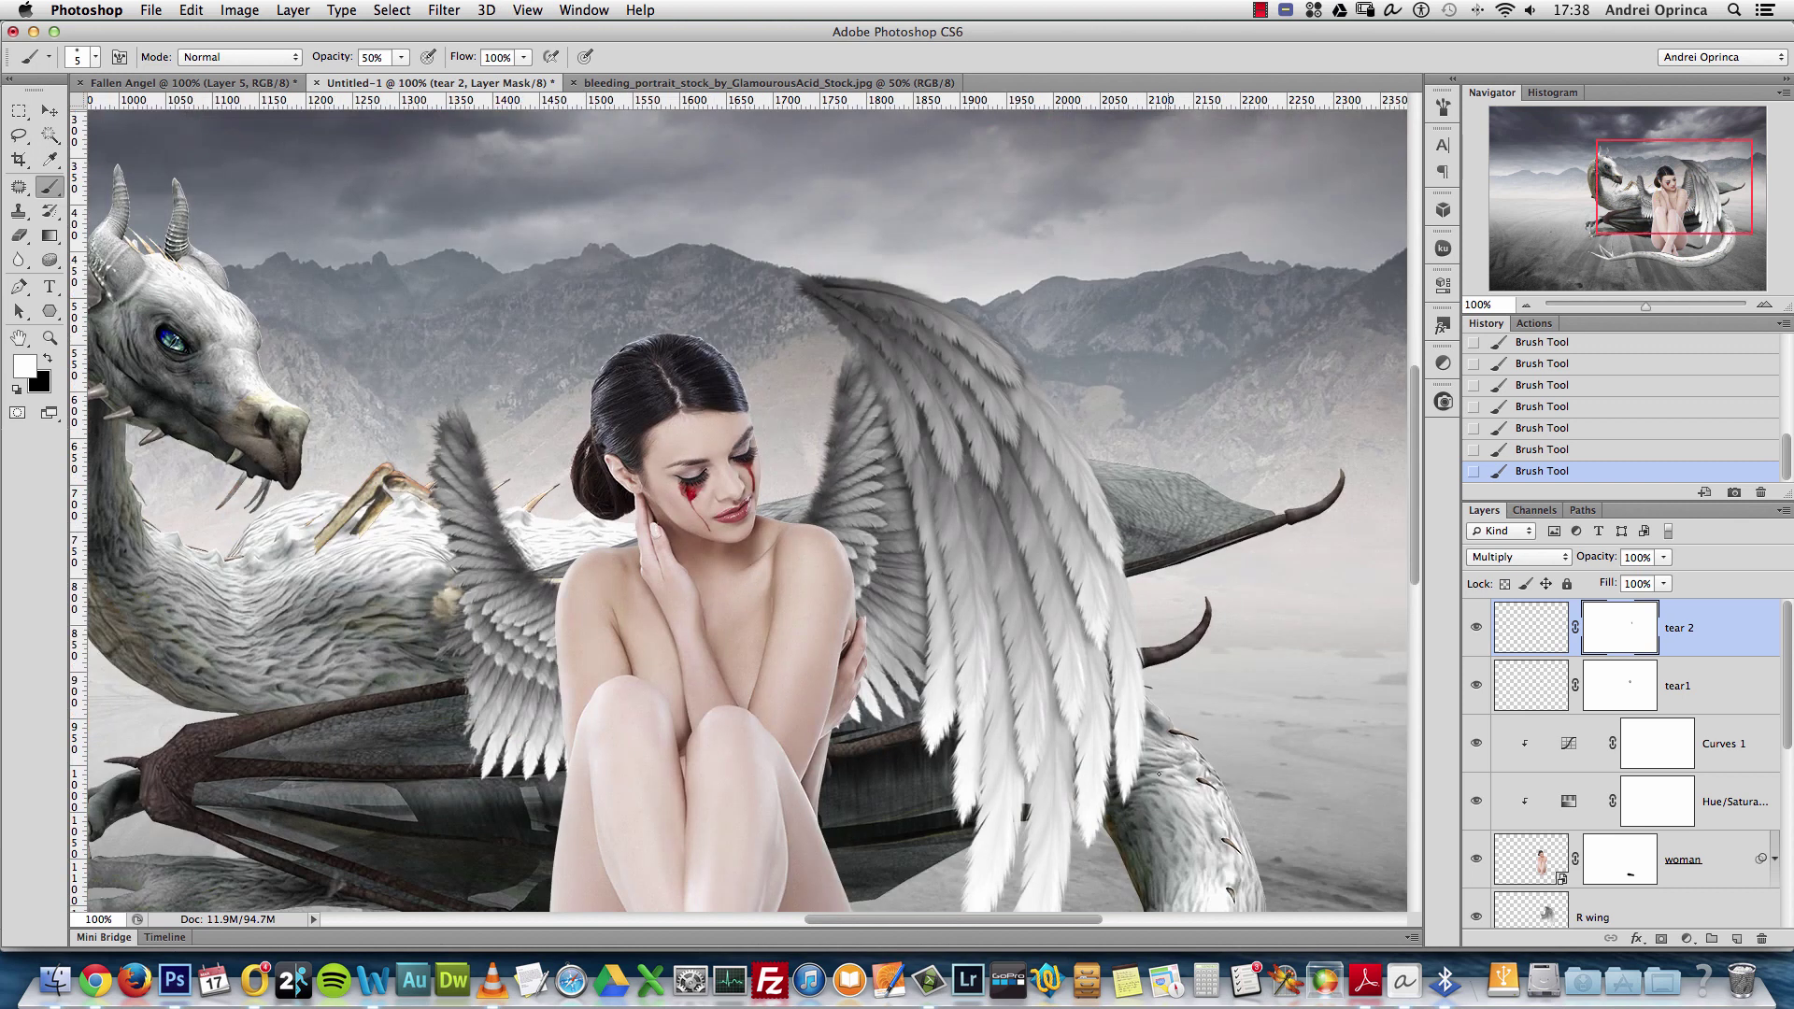
# Nudge the tear1 layer slightly upward toward the eye
pyautogui.click(1701, 700)
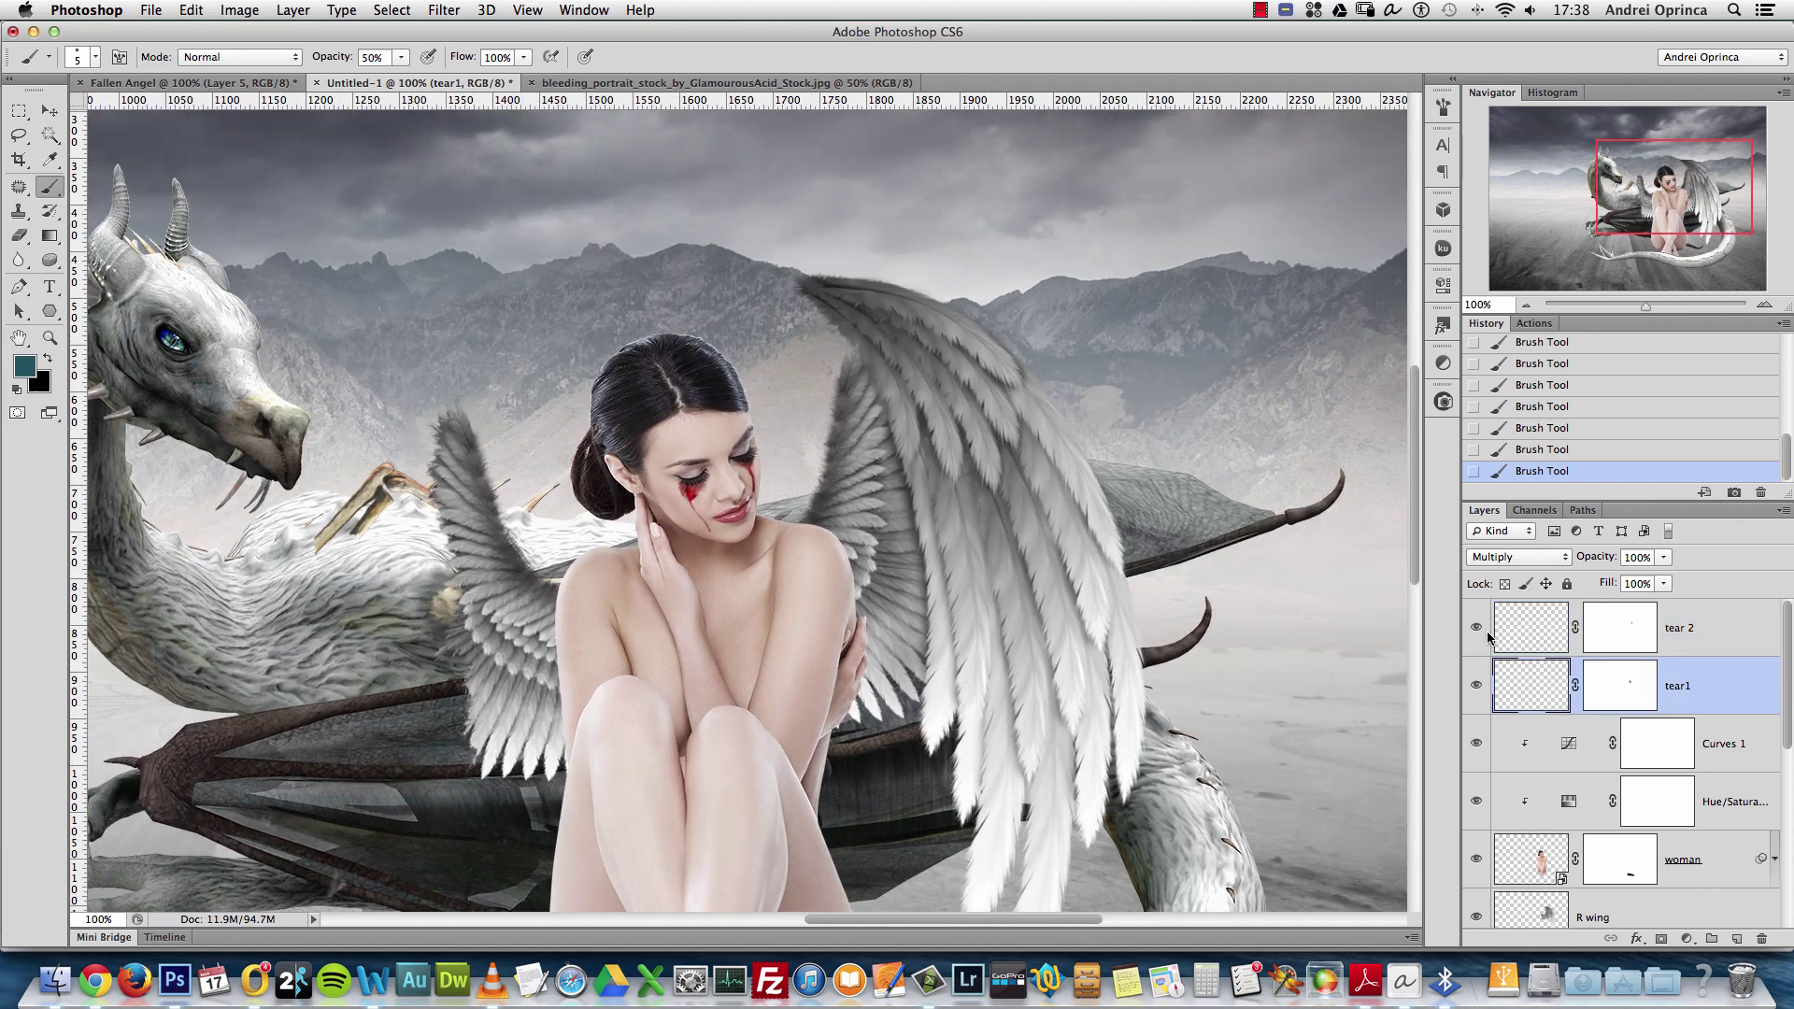
pyautogui.press('v')
pyautogui.press('Up')
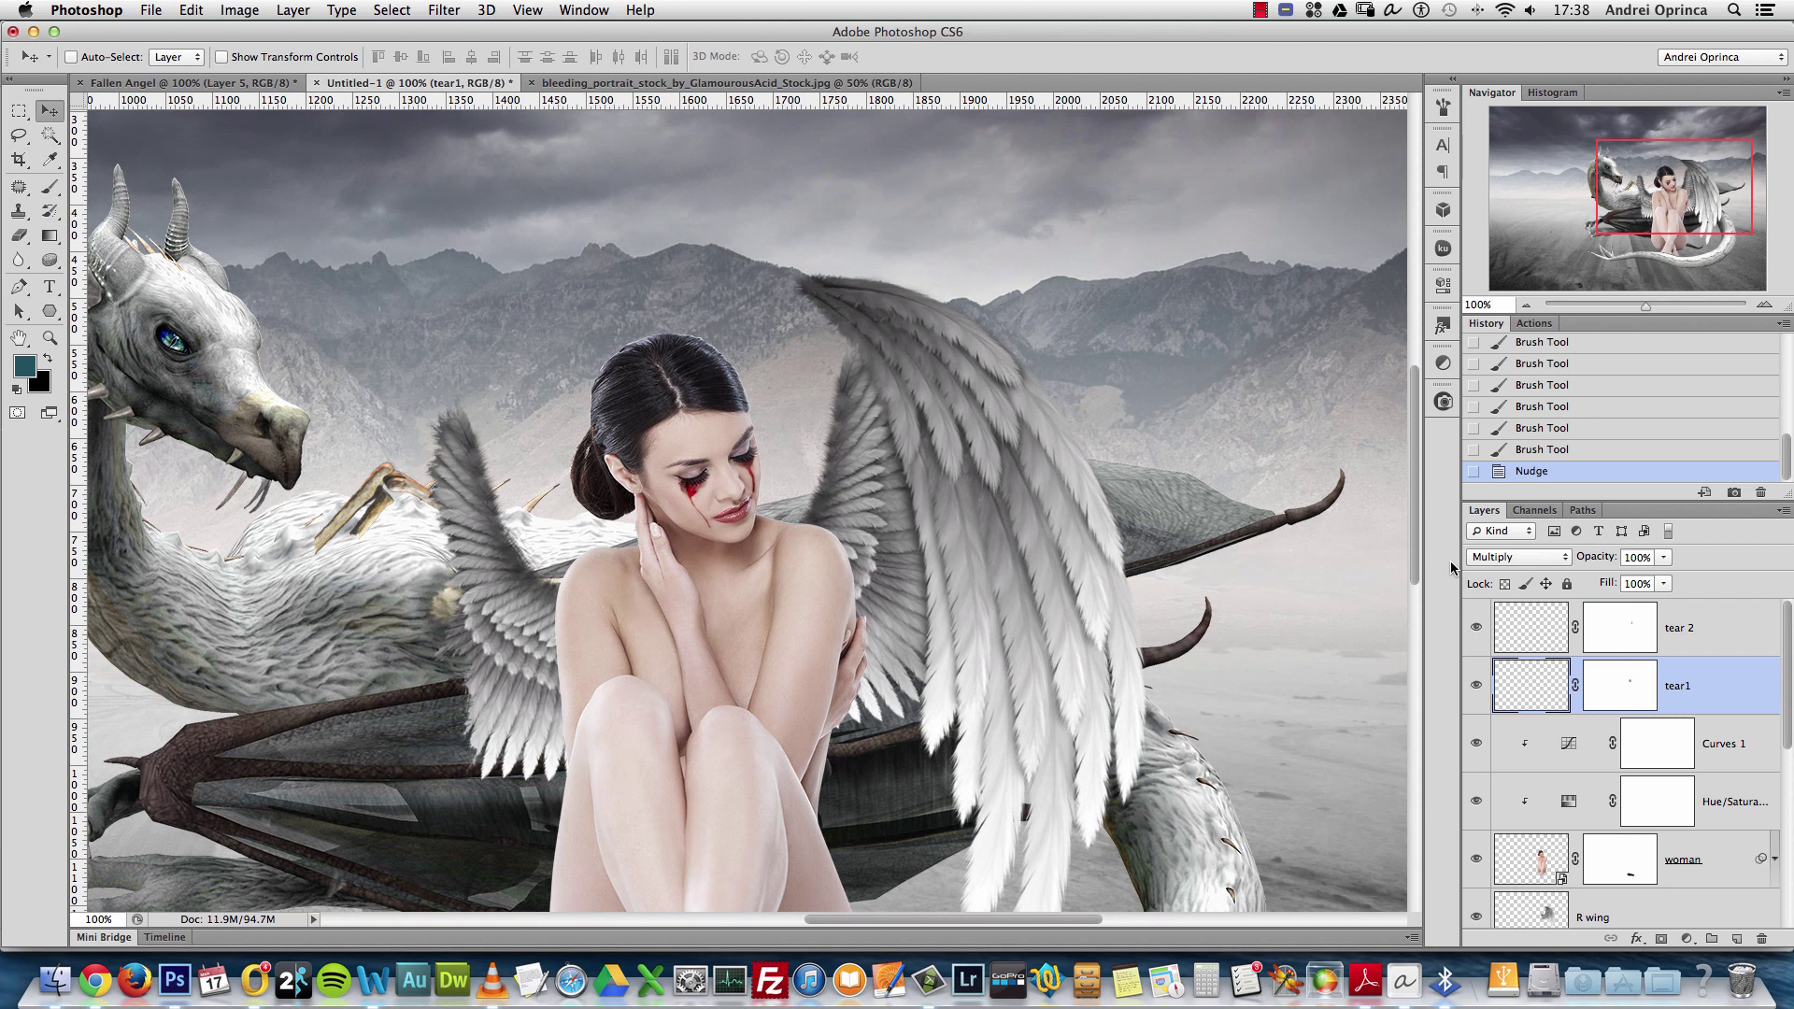
# On tear1's mask, paint black at 50% opacity with a 15 px brush over the left-hand eyelid to hide blood above the lashes
pyautogui.click(1615, 699)
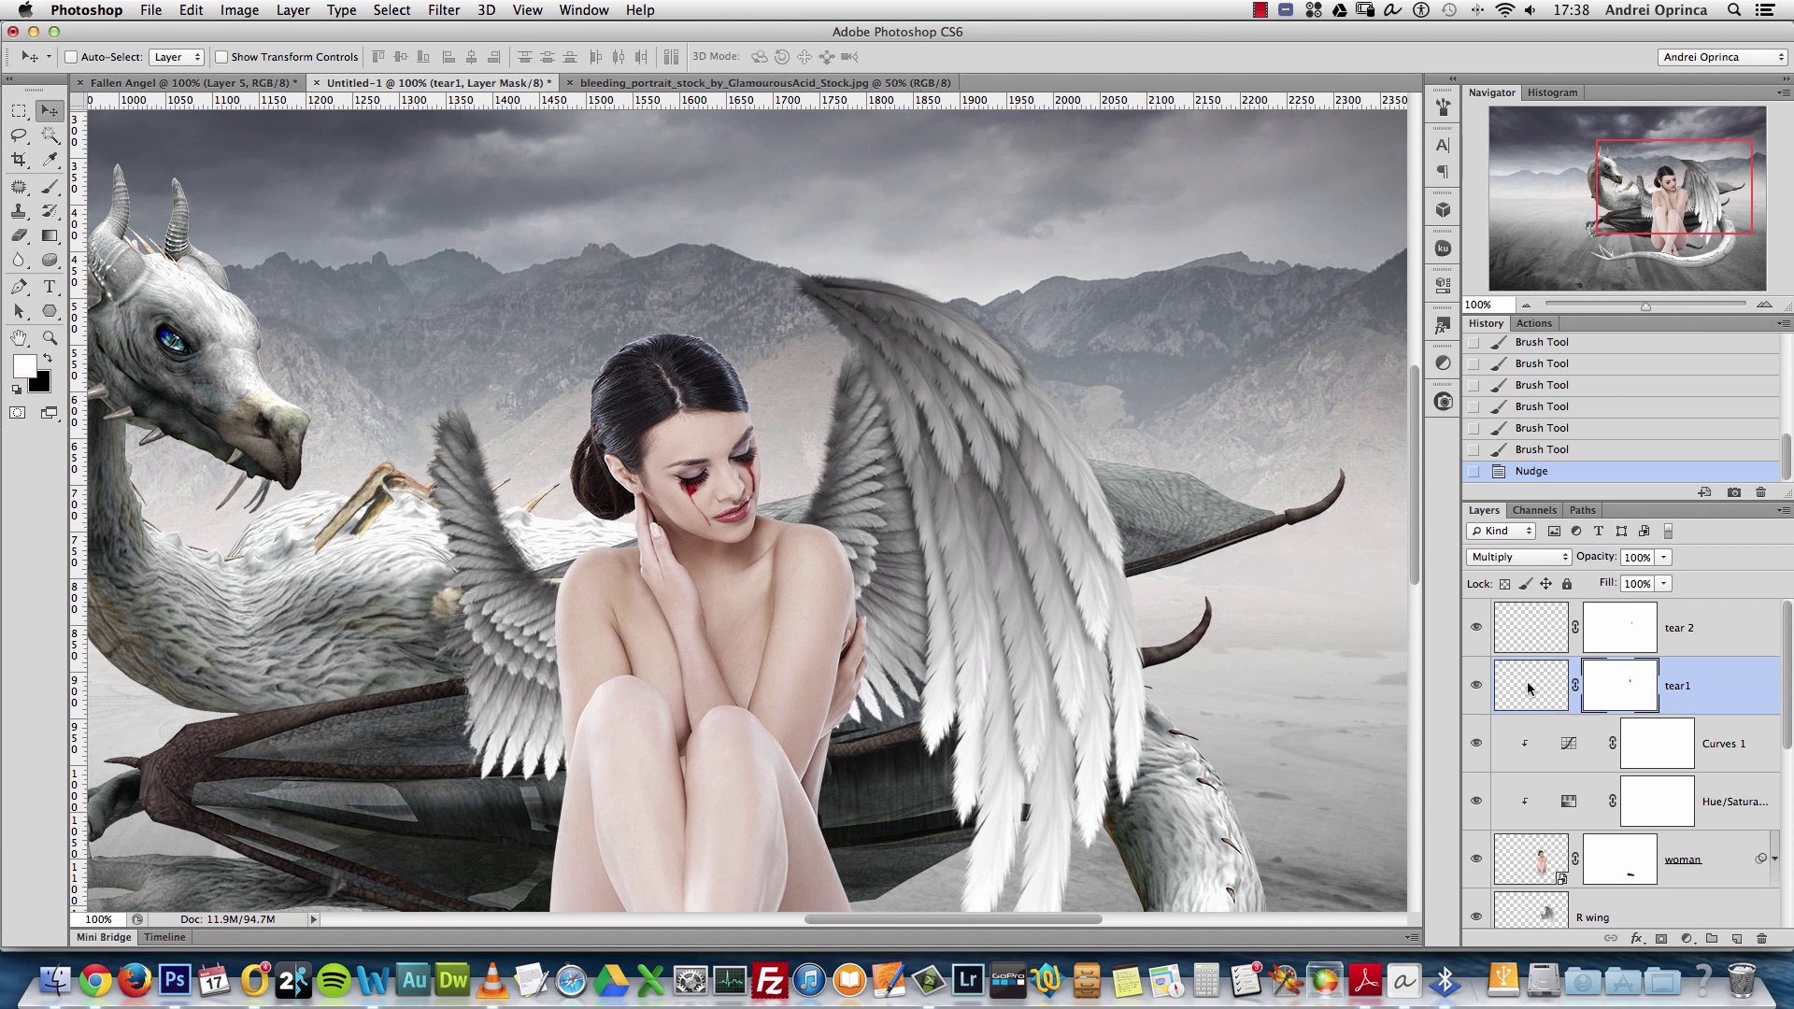
pyautogui.press('b')
pyautogui.scroll(2, 701, 445)
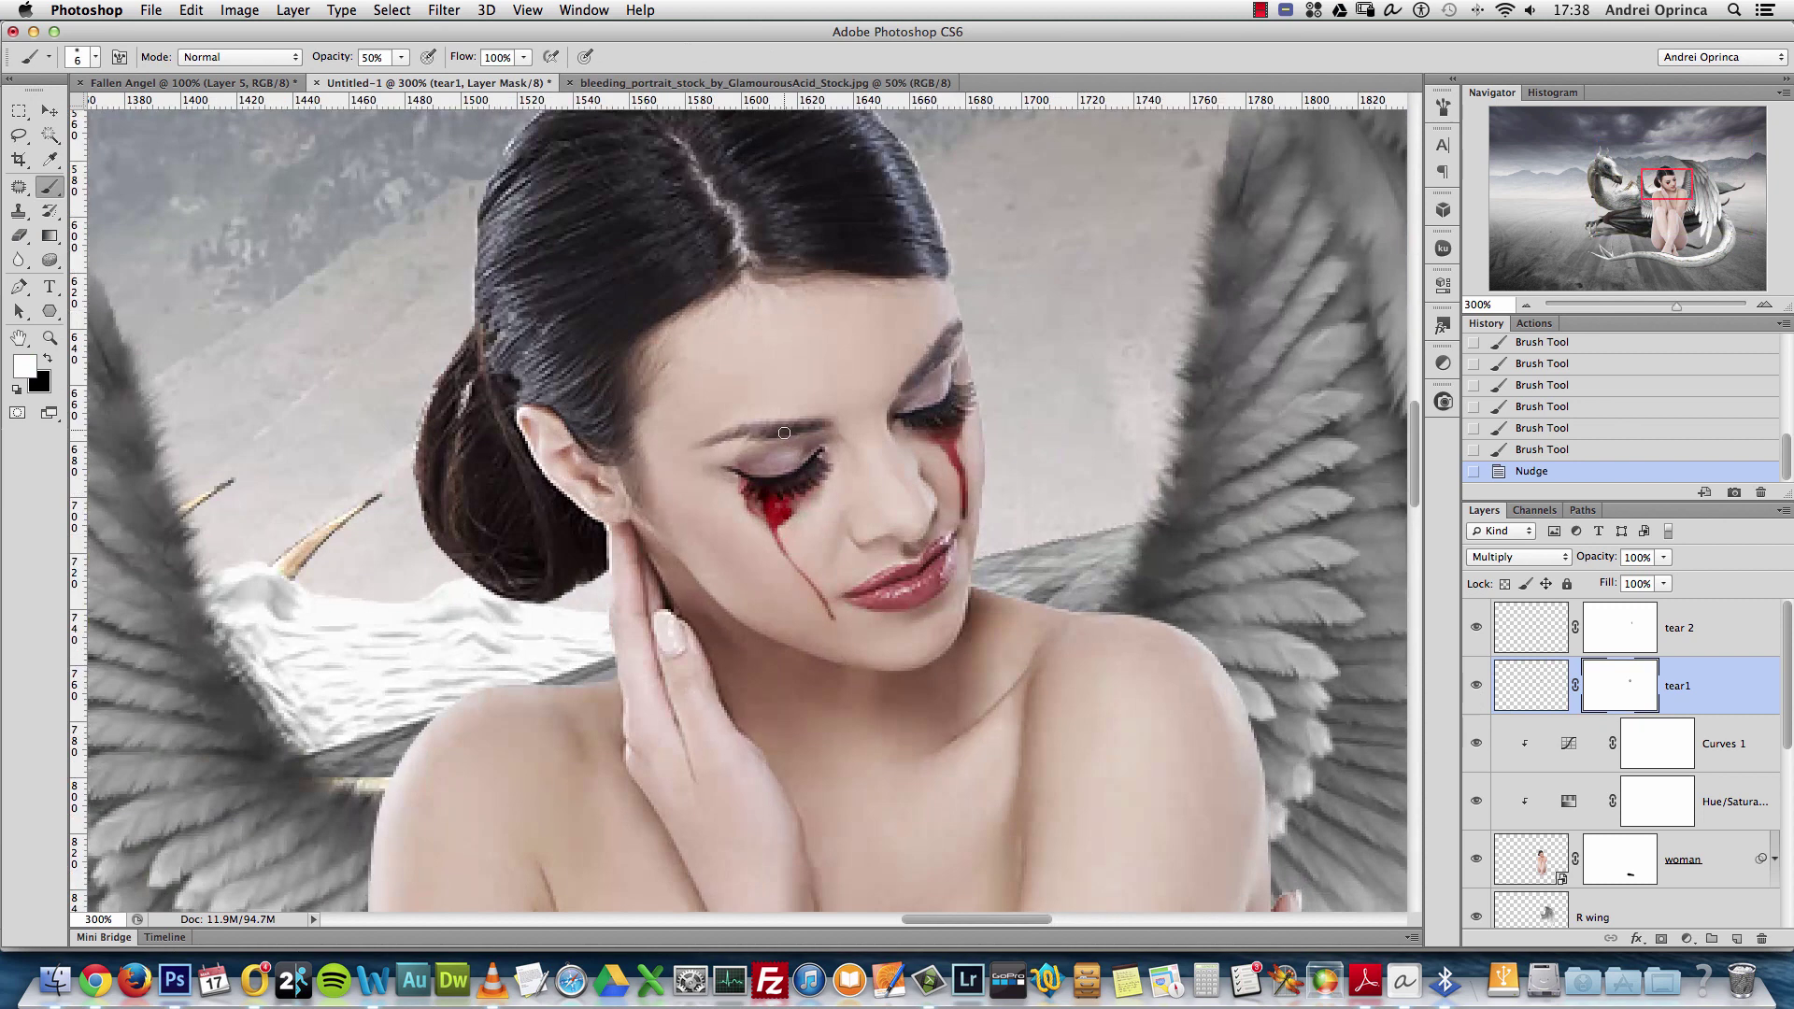
pyautogui.moveTo(802, 449); pyautogui.dragTo(728, 453)
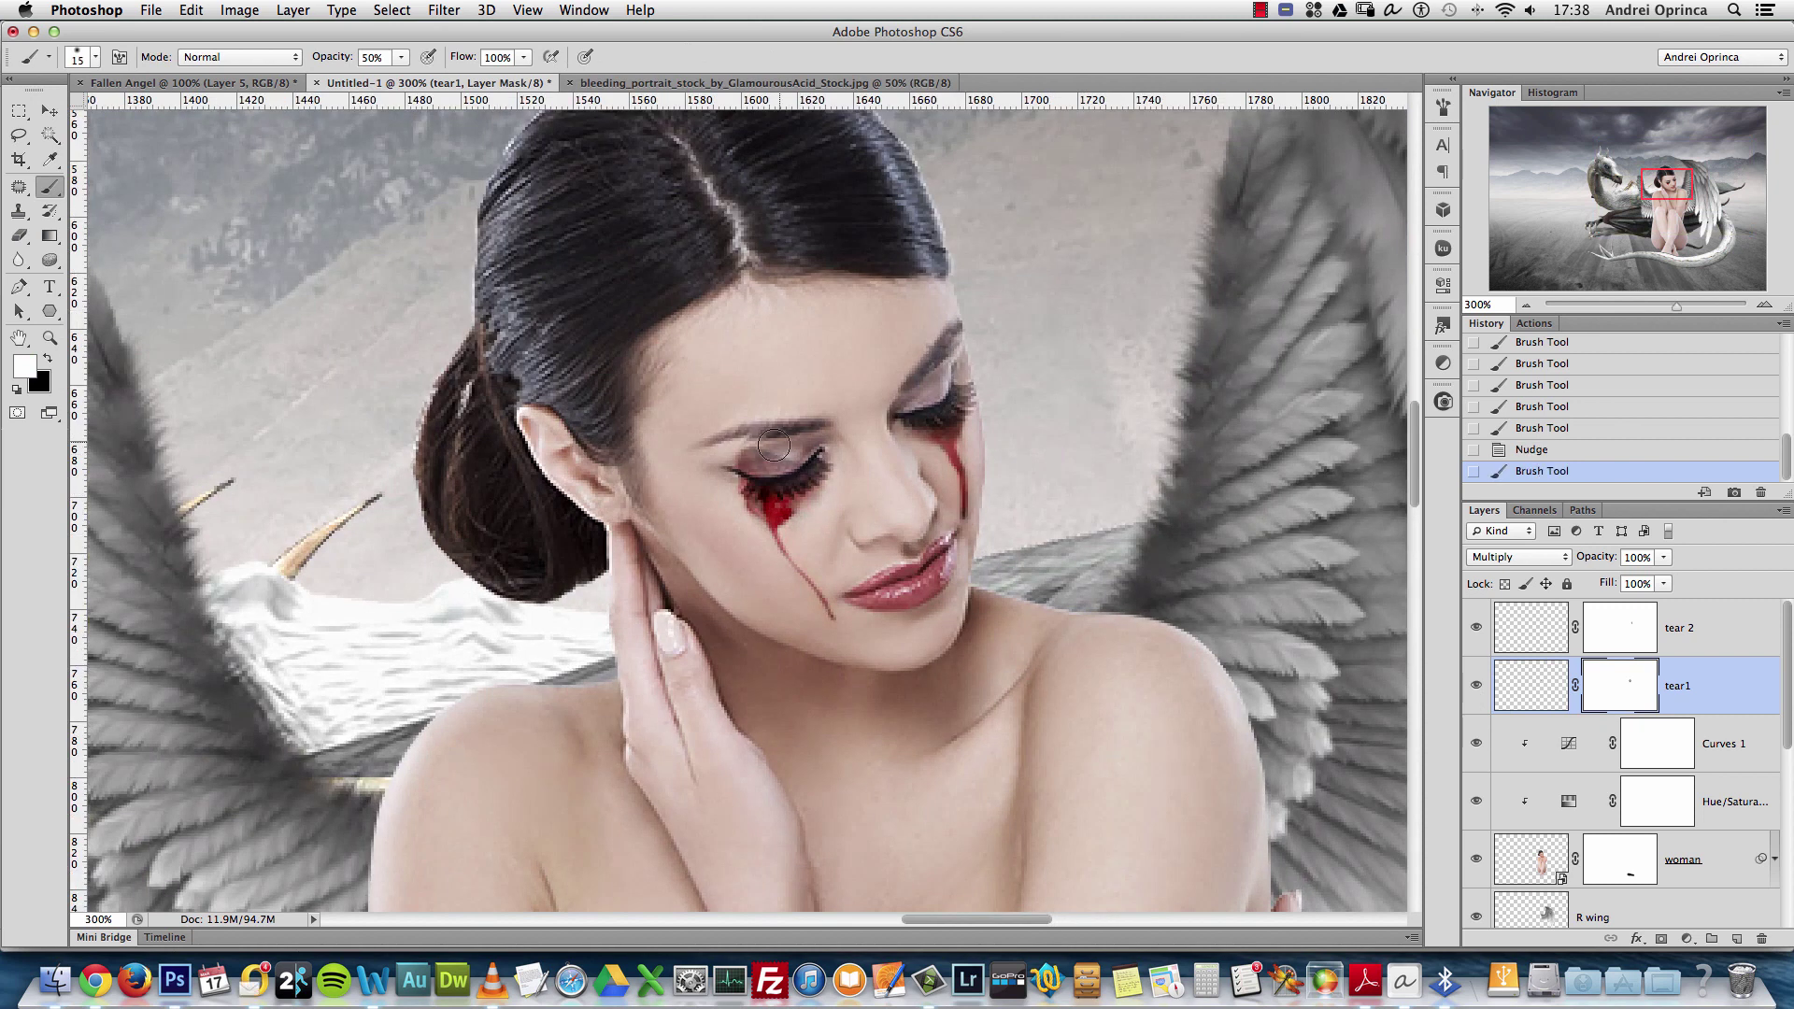
pyautogui.press('x')
pyautogui.click(746, 452)
pyautogui.click(752, 454)
pyautogui.click(759, 455)
pyautogui.click(764, 456)
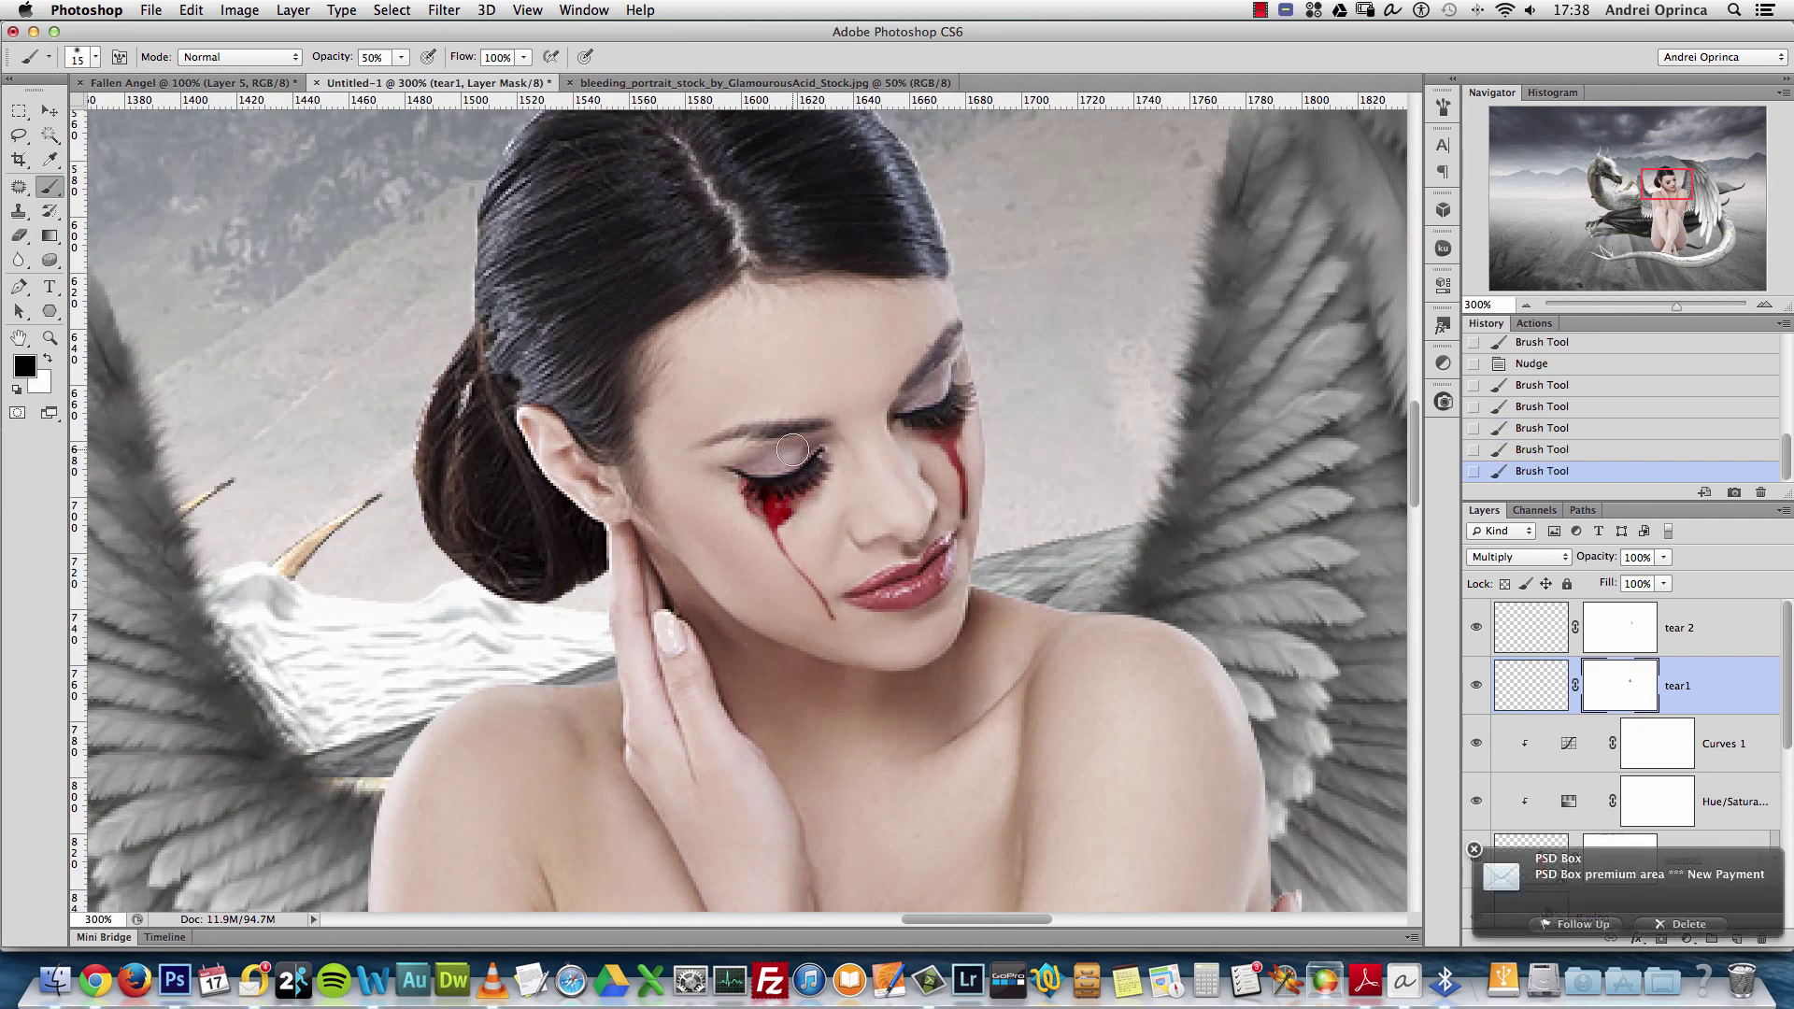
pyautogui.click(769, 458)
pyautogui.click(774, 459)
pyautogui.click(1474, 849)
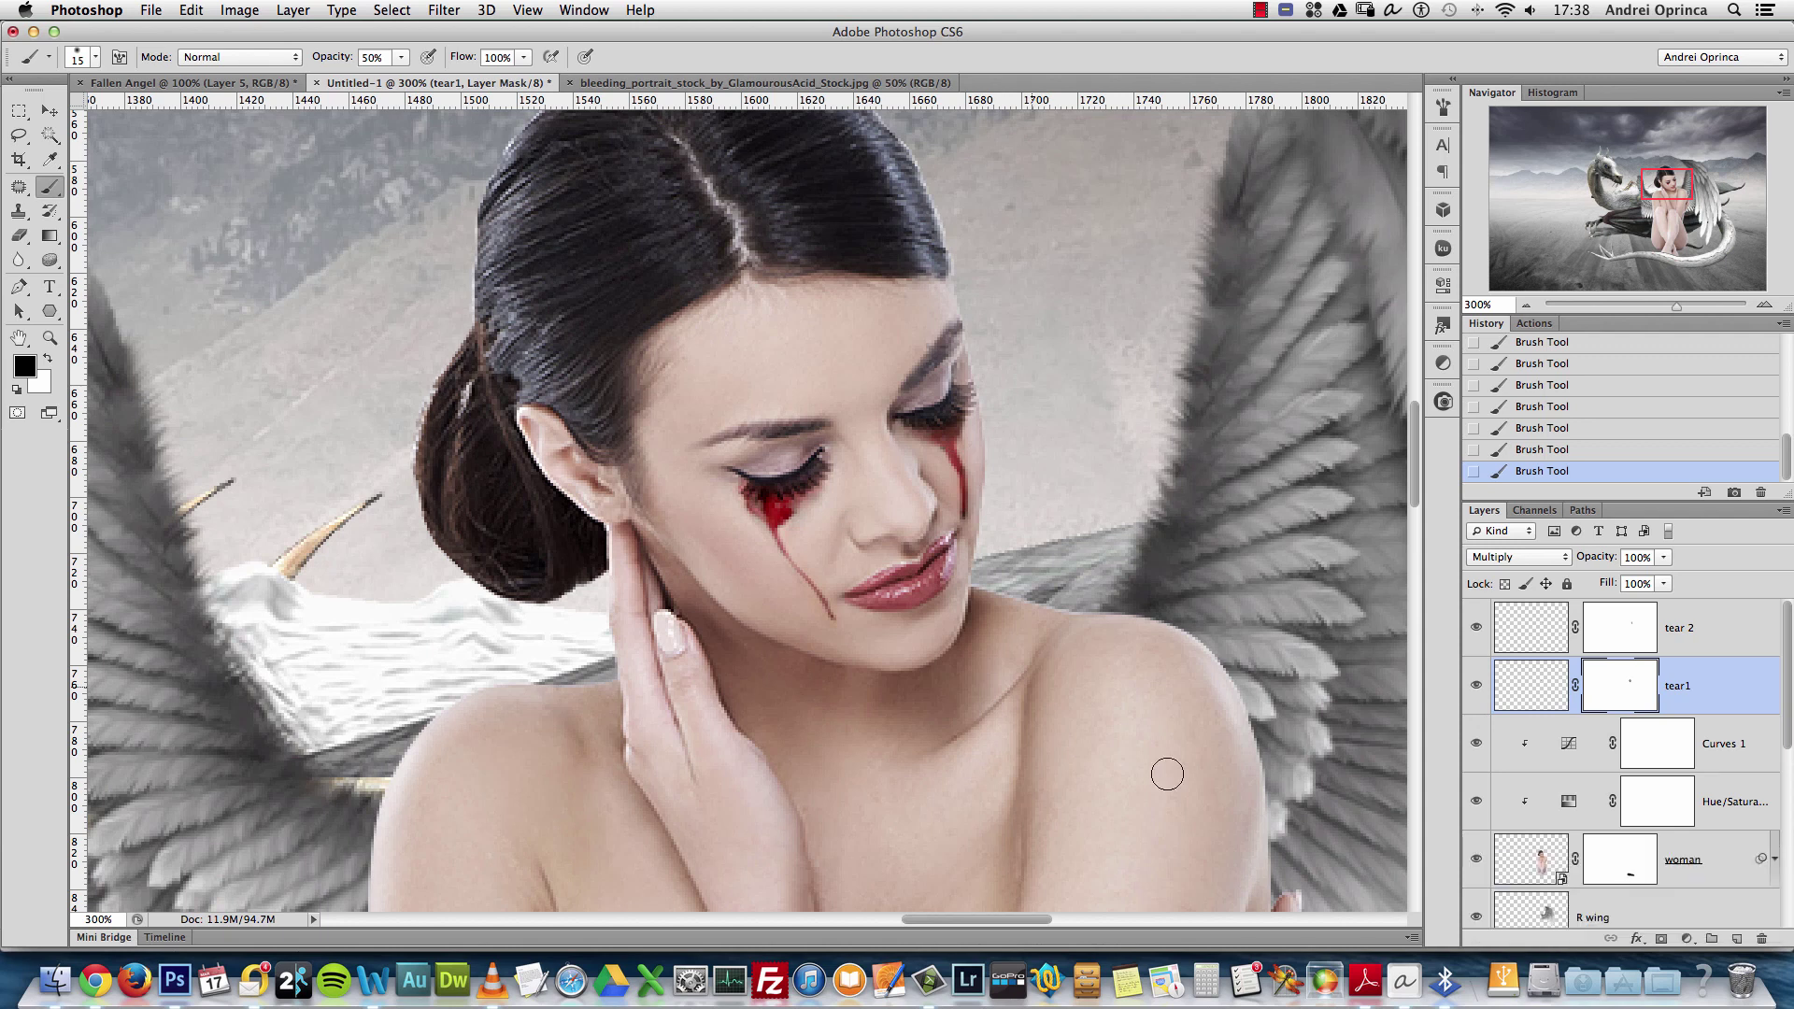
# Select the tear1 and tear 2 layers together and group them
pyautogui.keyDown('alt'); pyautogui.click(866, 579); pyautogui.keyUp('alt')
pyautogui.keyDown('alt'); pyautogui.click(867, 579); pyautogui.keyUp('alt')
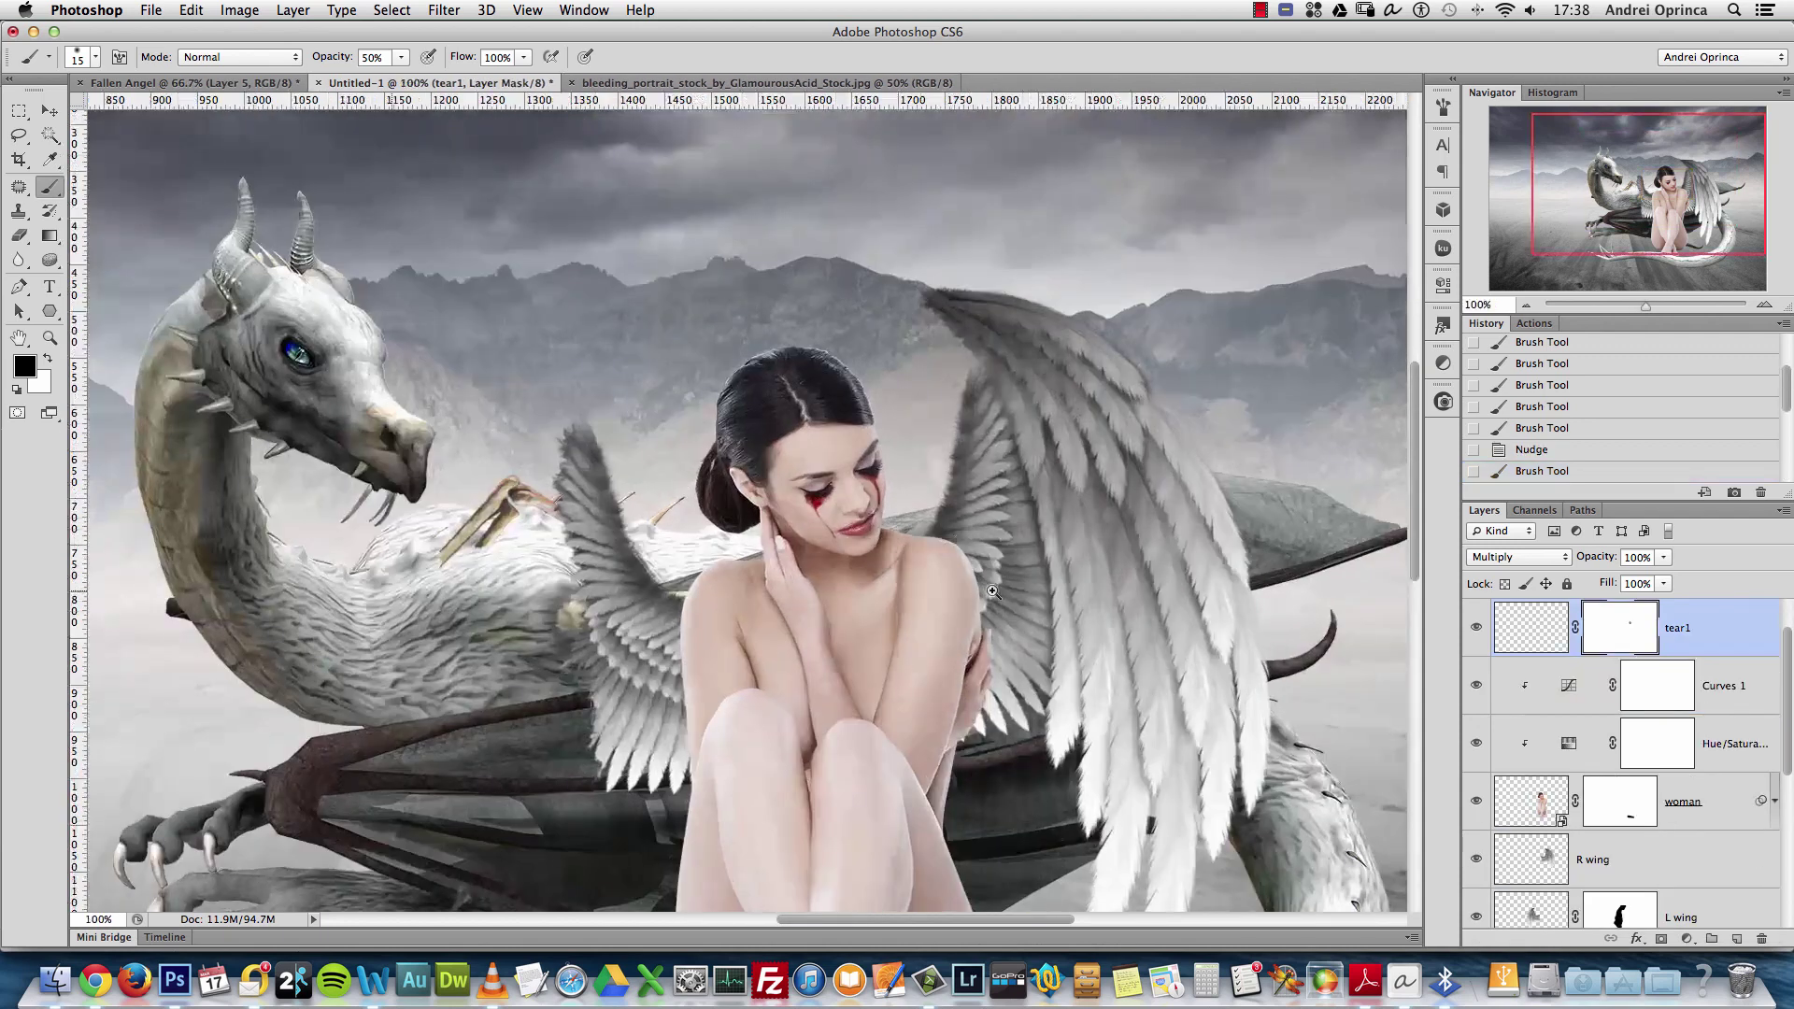
pyautogui.scroll(-5, 990, 561)
pyautogui.hscroll(-3, 990, 561)
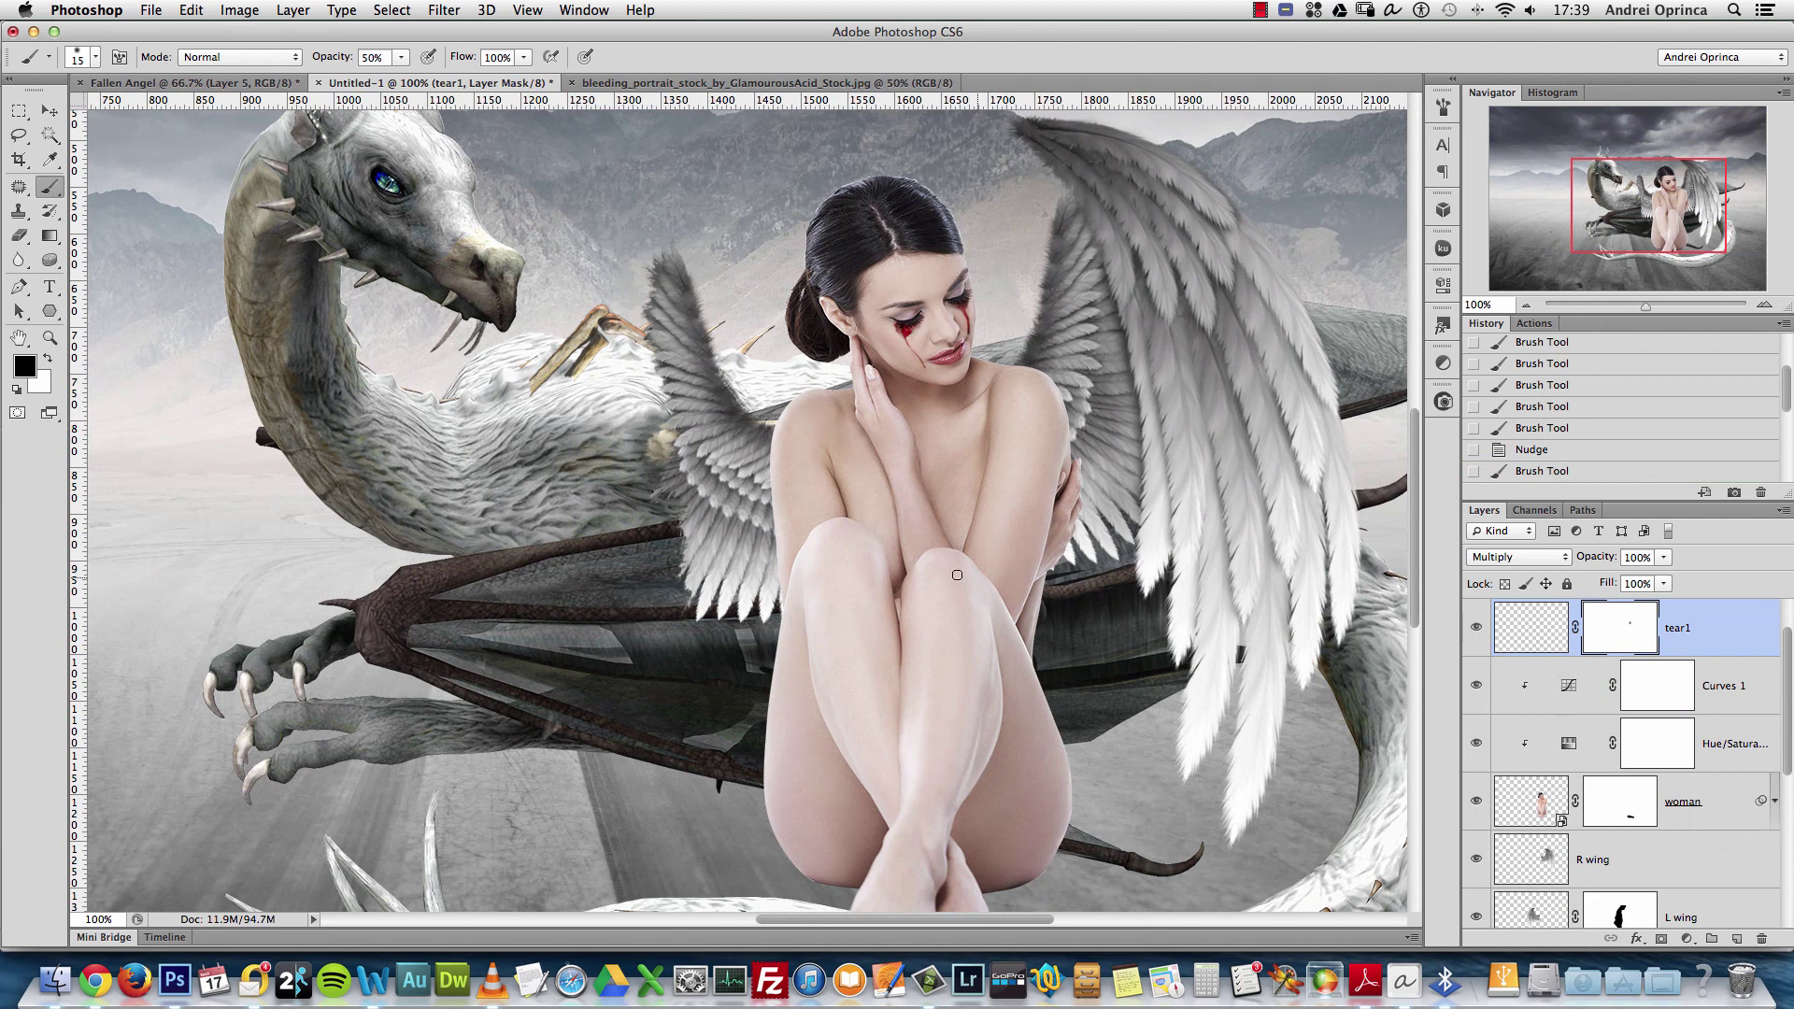
pyautogui.moveTo(1788, 638); pyautogui.dragTo(1738, 636)
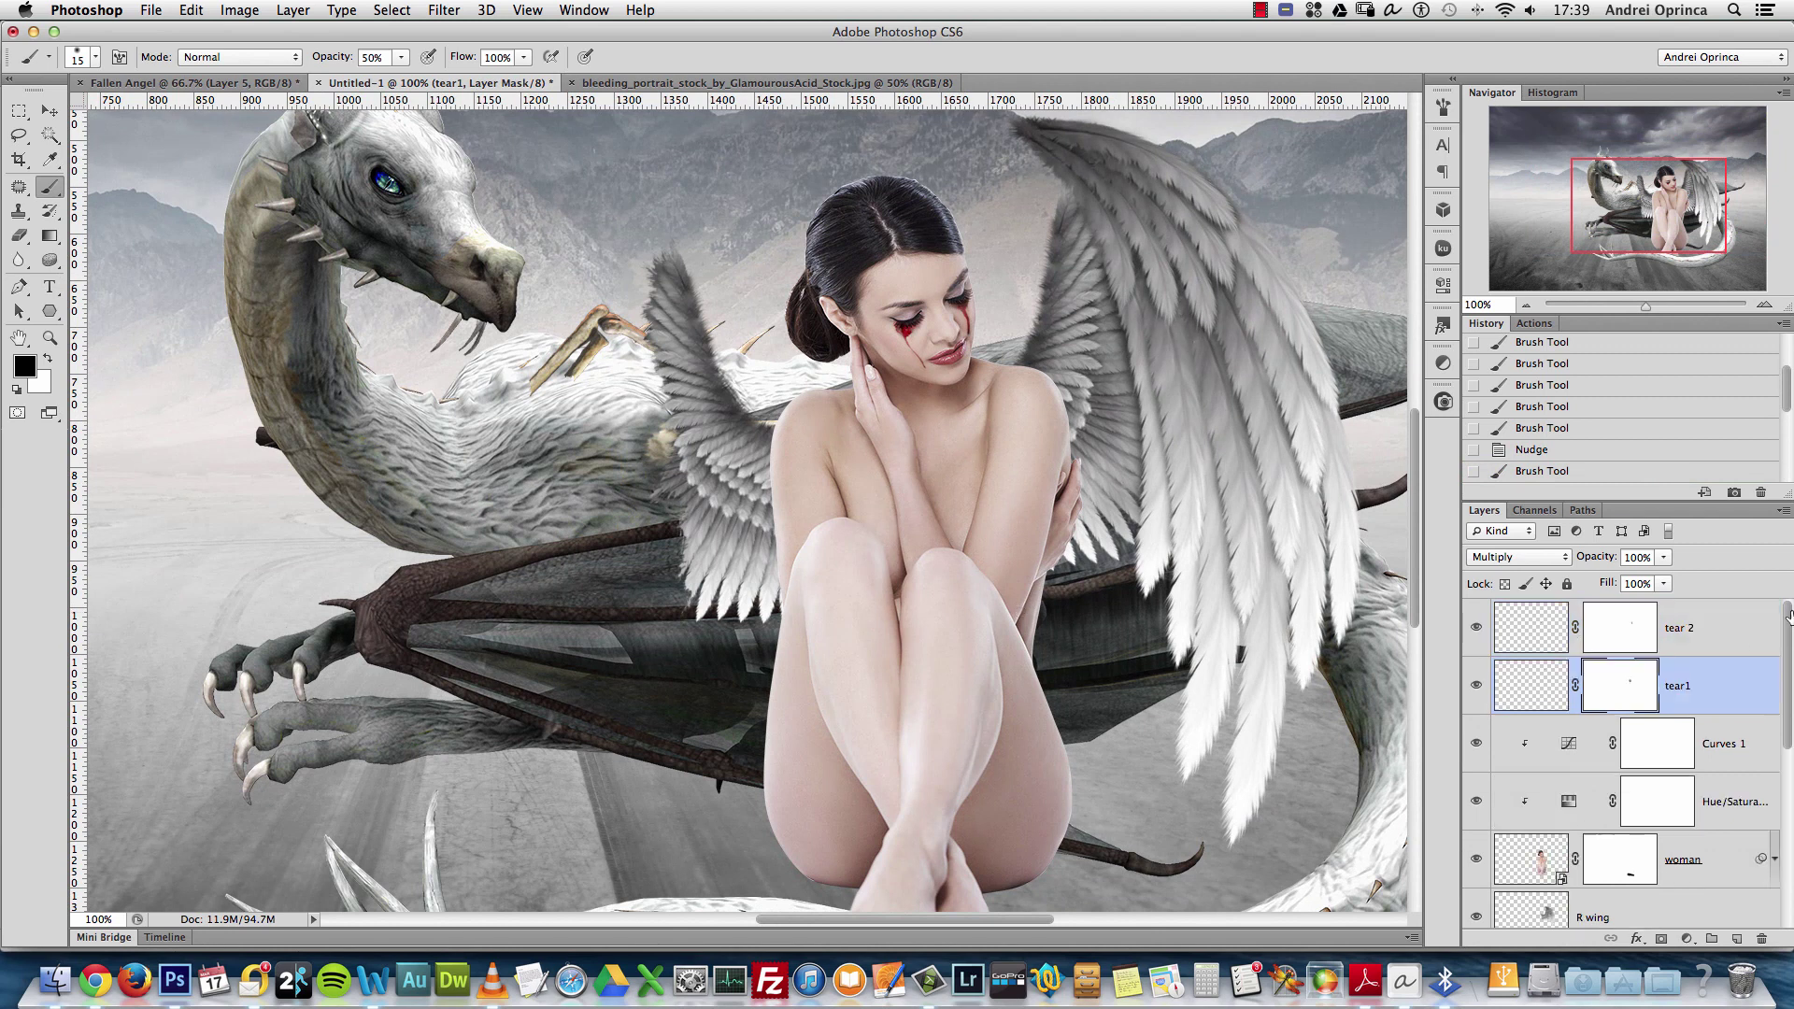
pyautogui.keyDown('shift'); pyautogui.click(1743, 636); pyautogui.keyUp('shift')
pyautogui.press('super+g')
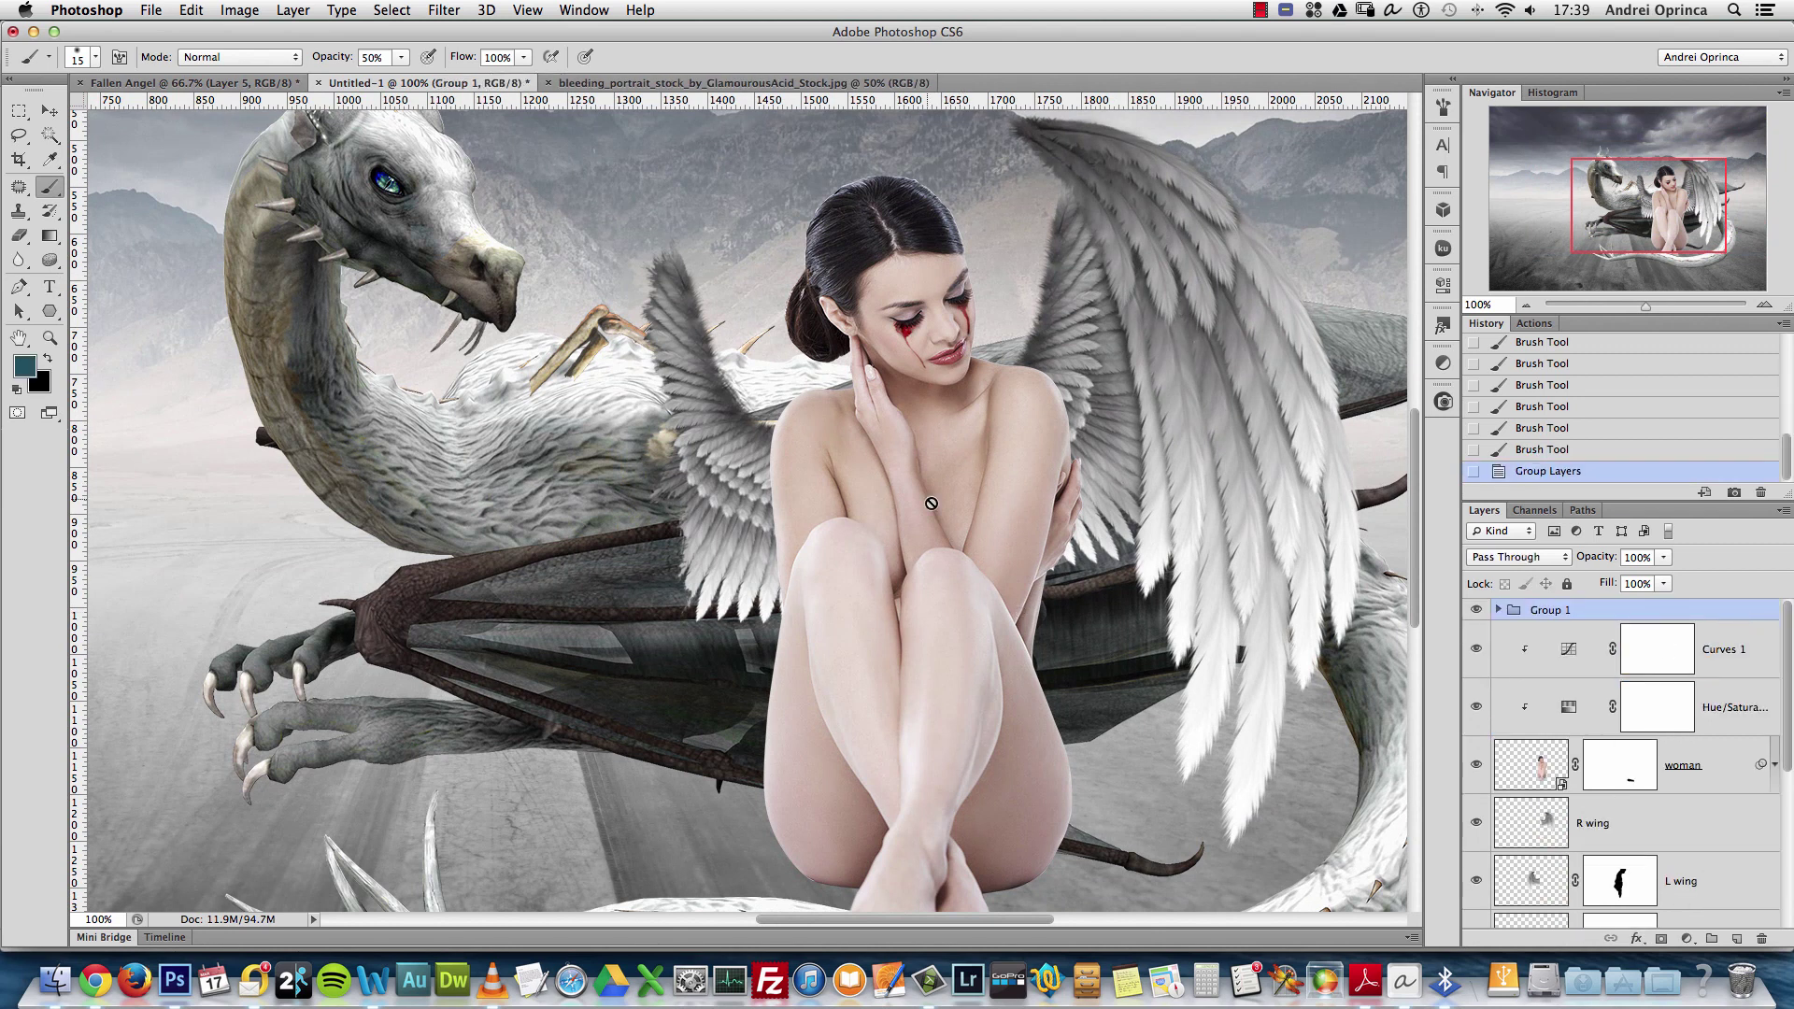
pyautogui.scroll(-2, 932, 504)
pyautogui.hscroll(-1, 931, 503)
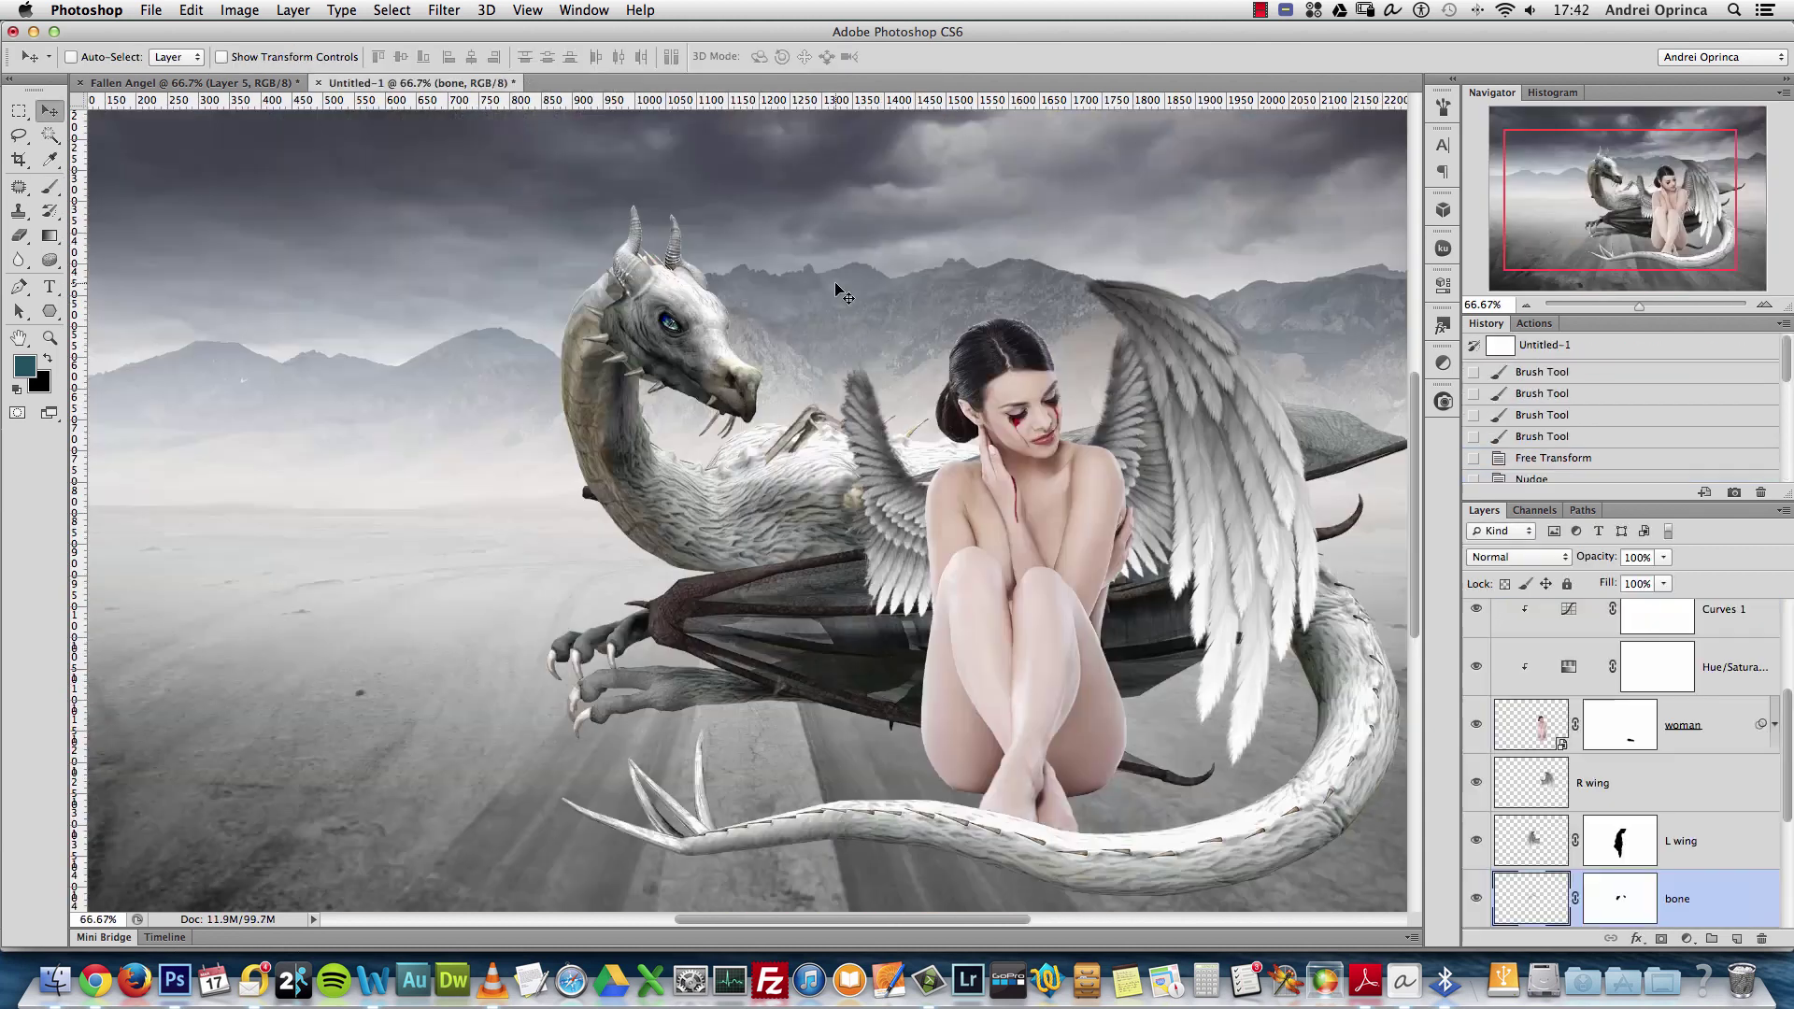
# Browse the Fallen angel folder and preview the blood texture images Depositphotos_31065893_original.jpg and Depositphotos_24061275_original.jpg
pyautogui.press('super+s')
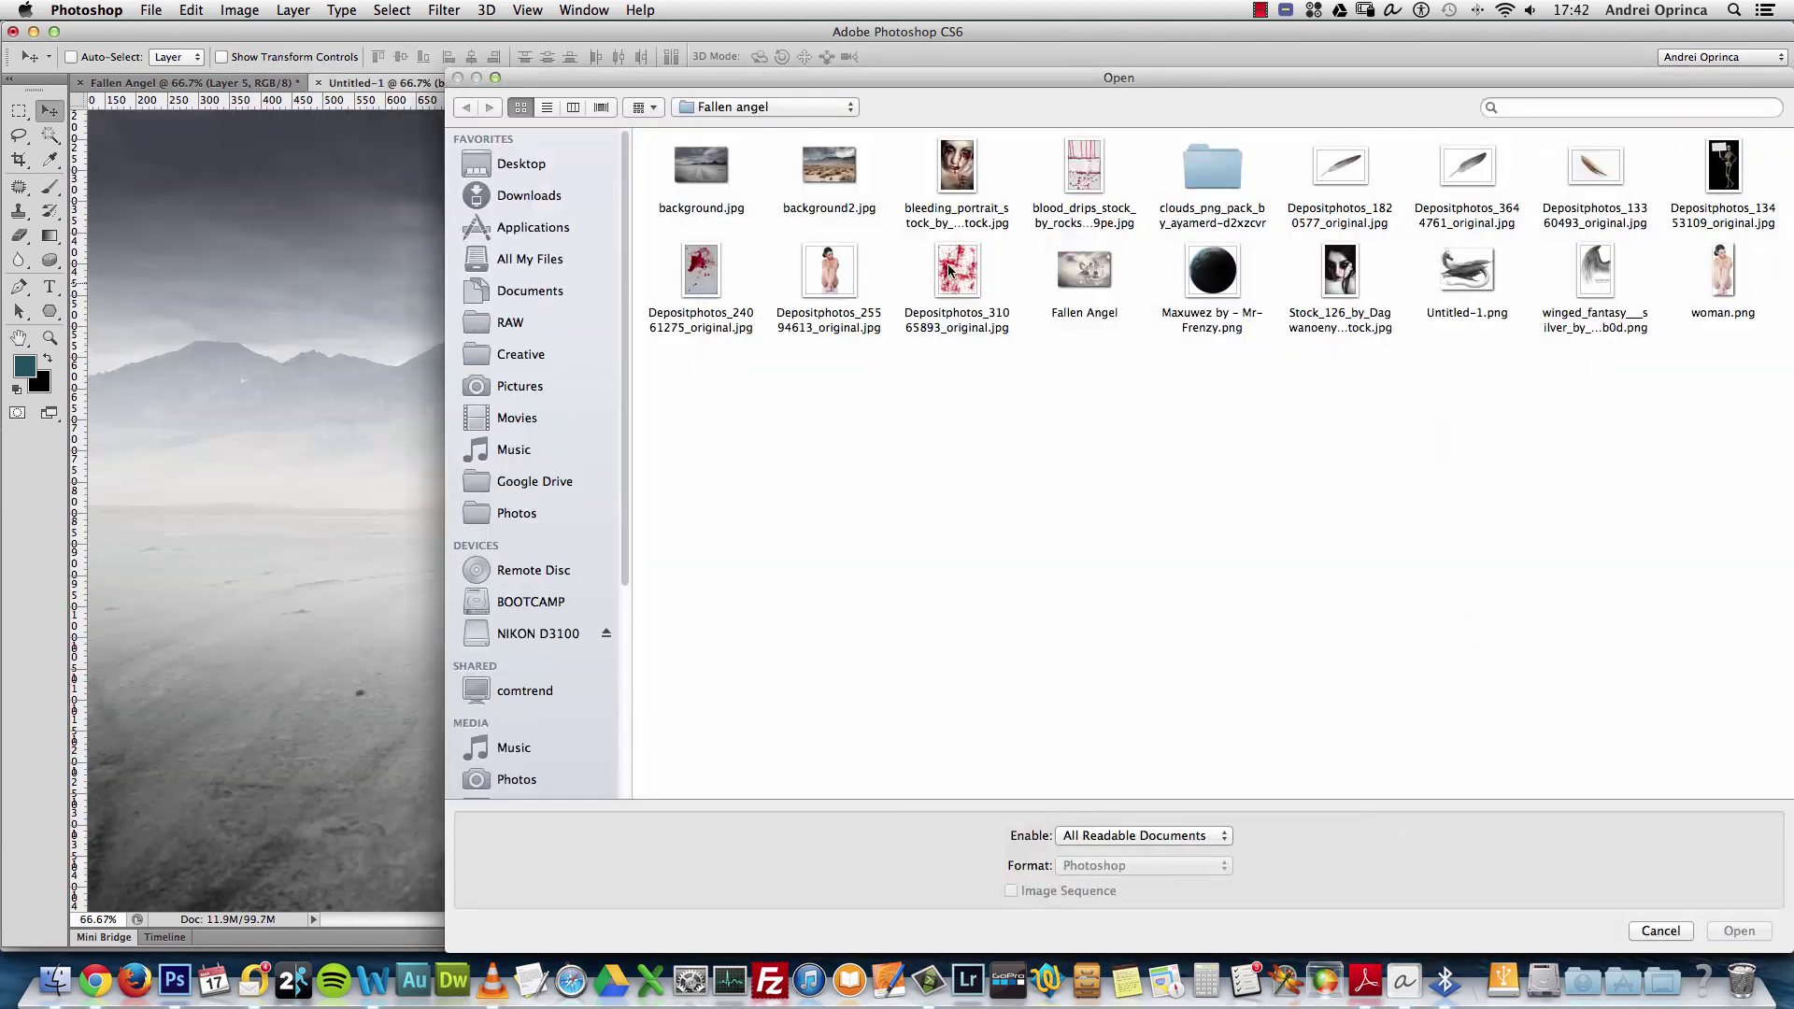
pyautogui.click(948, 271)
pyautogui.press('space')
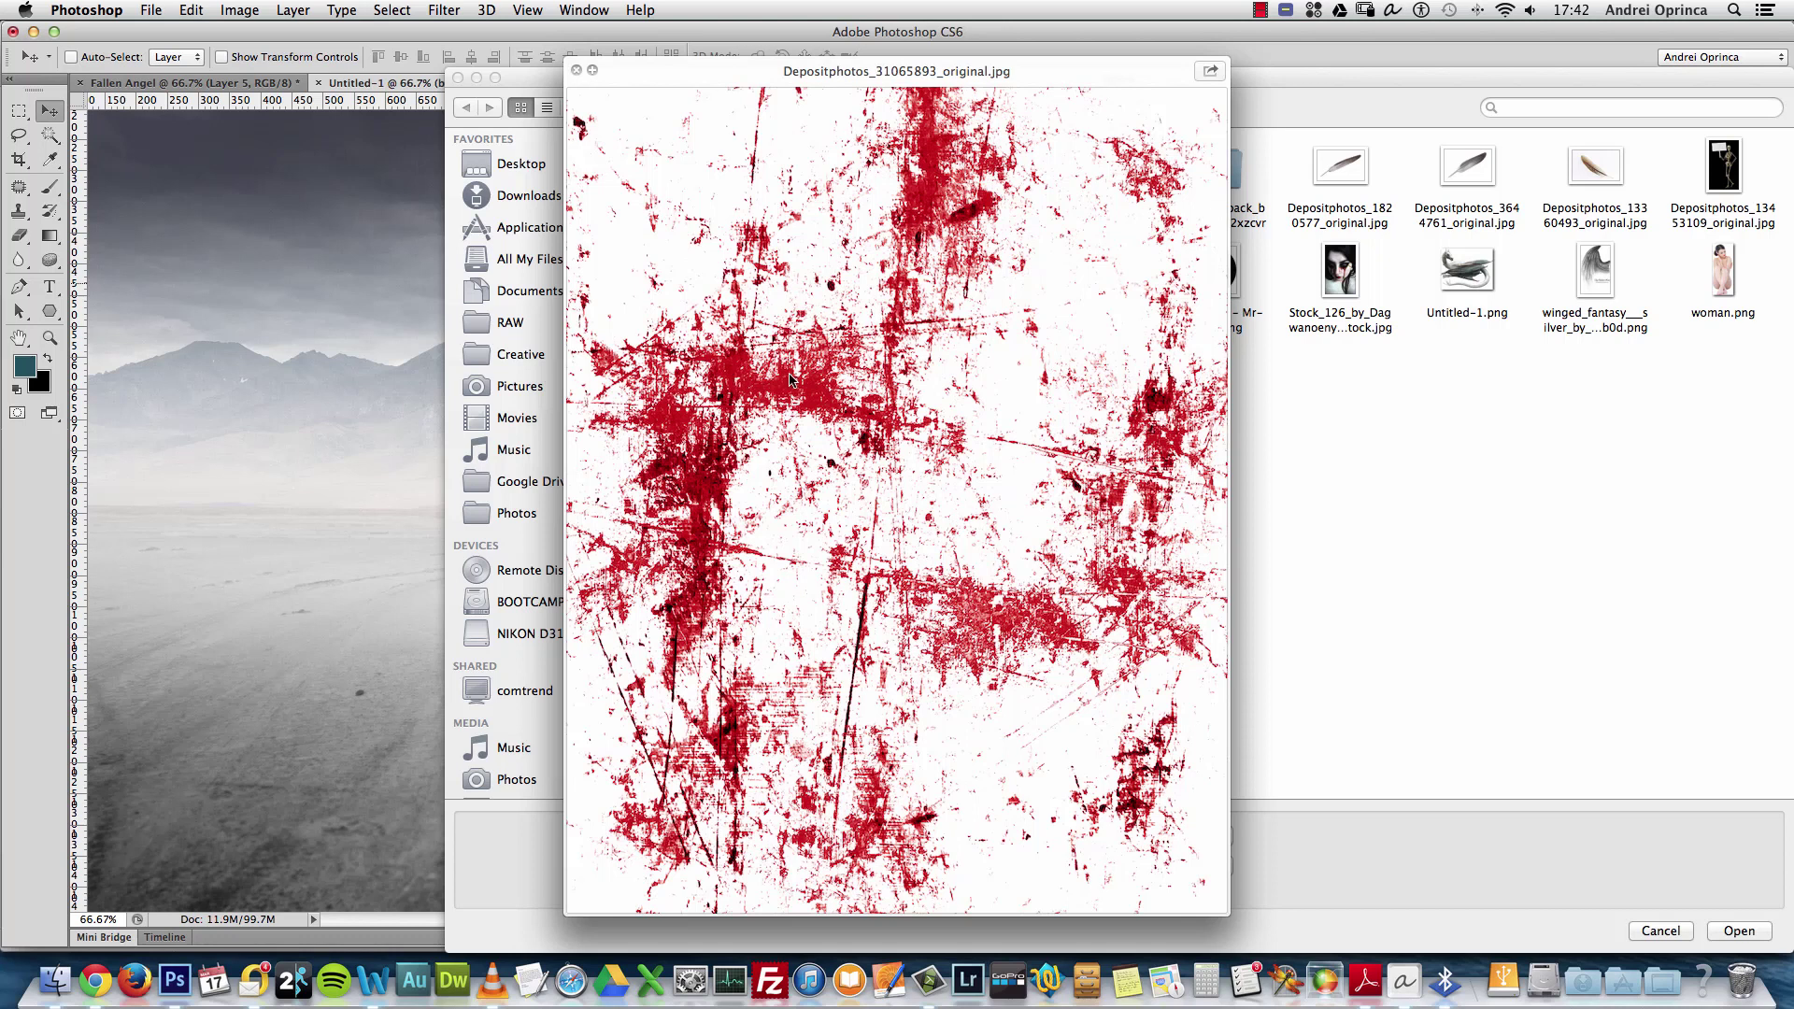
pyautogui.press('space')
pyautogui.click(703, 318)
pyautogui.press('space')
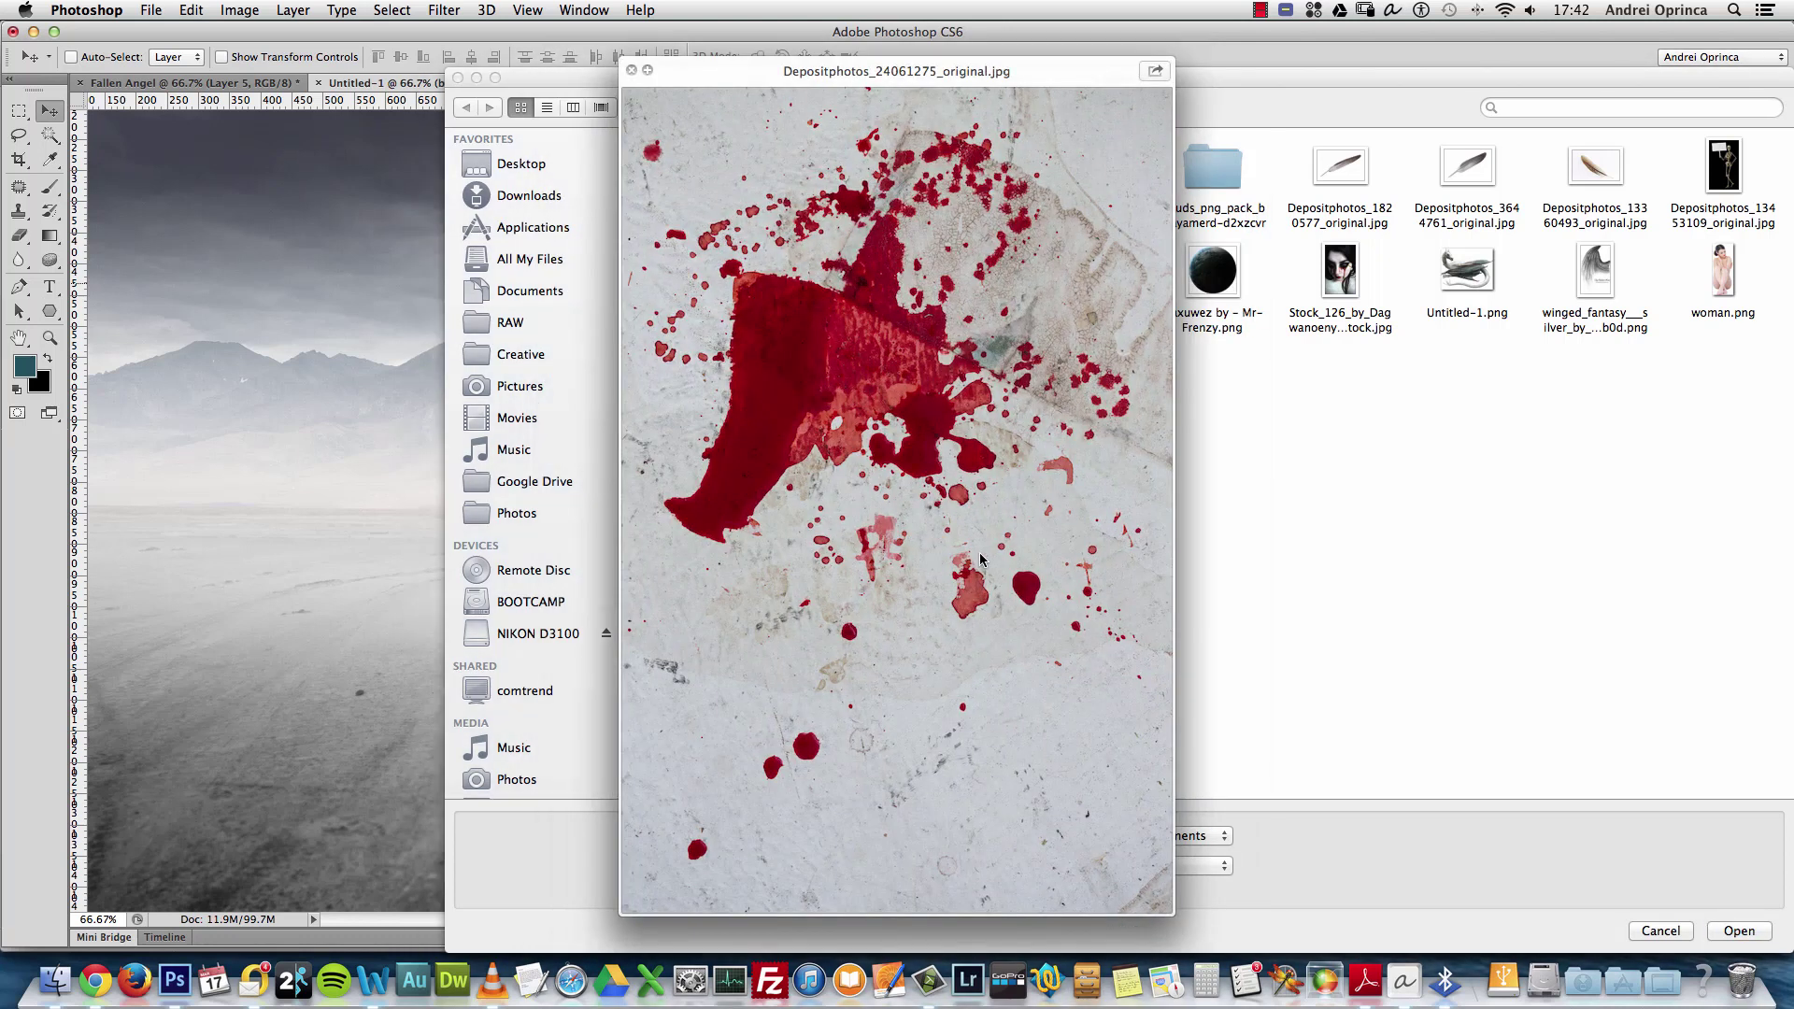
pyautogui.press('space')
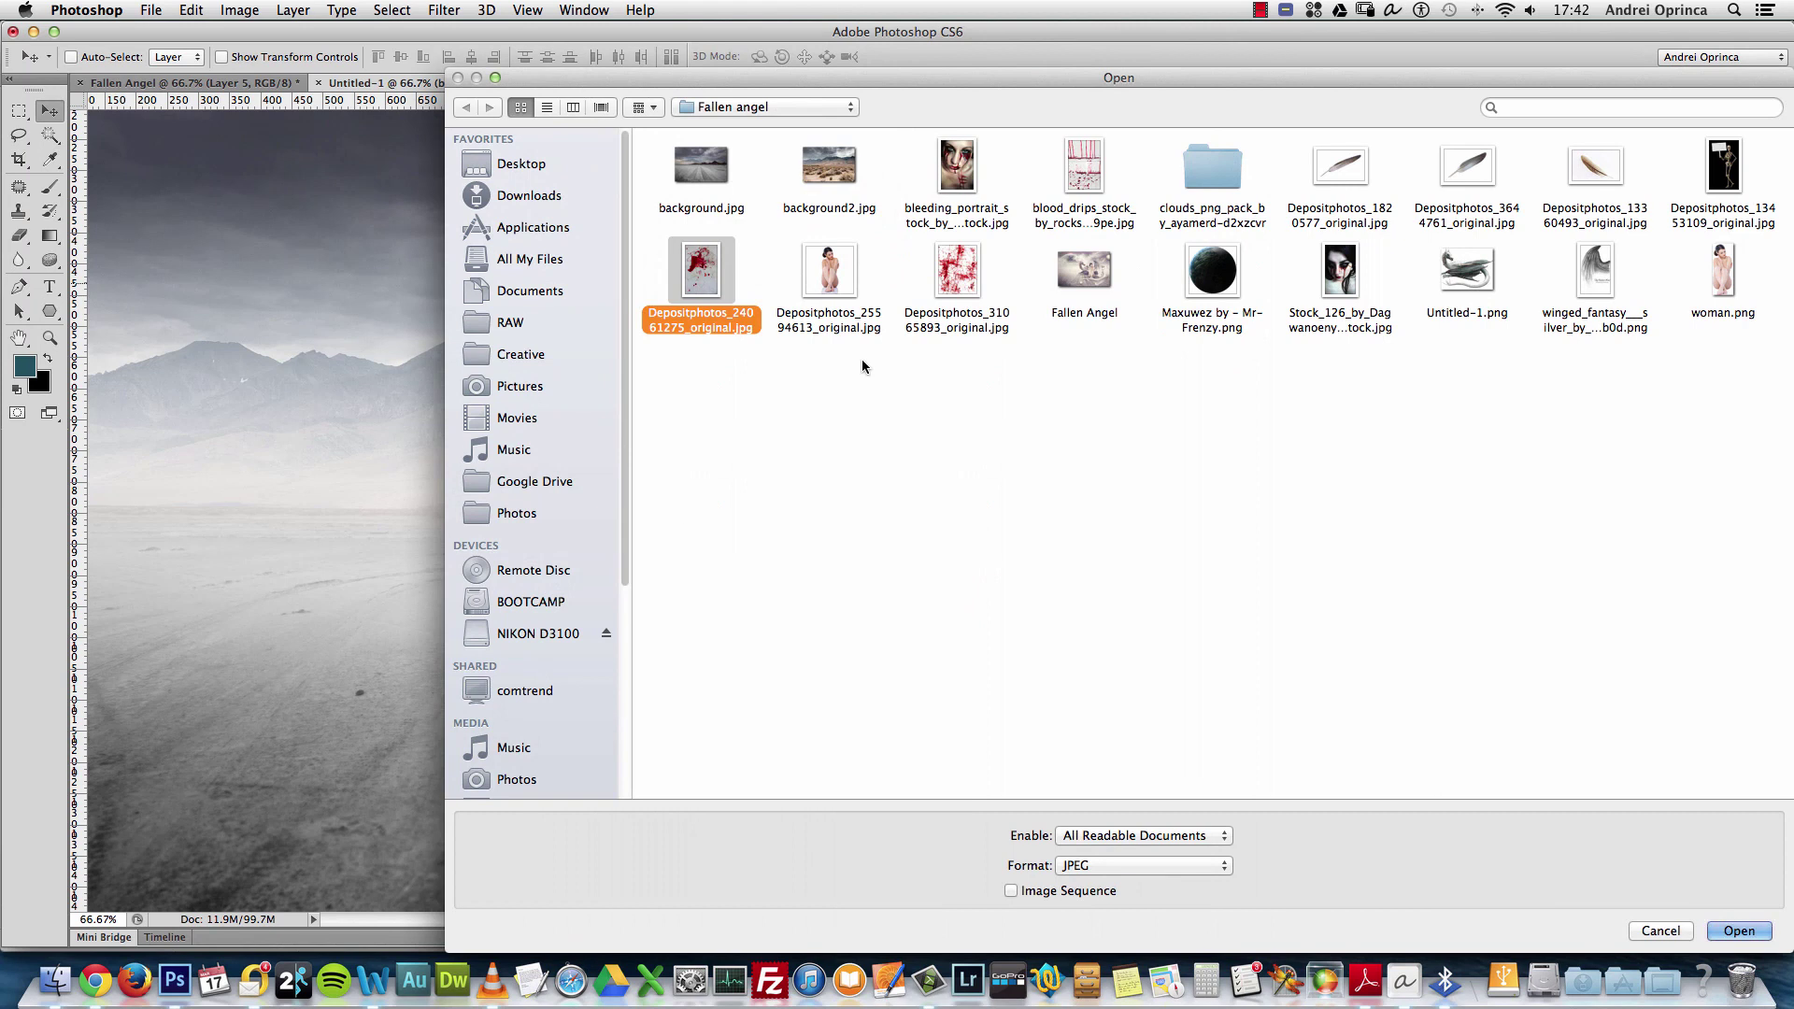
pyautogui.click(930, 267)
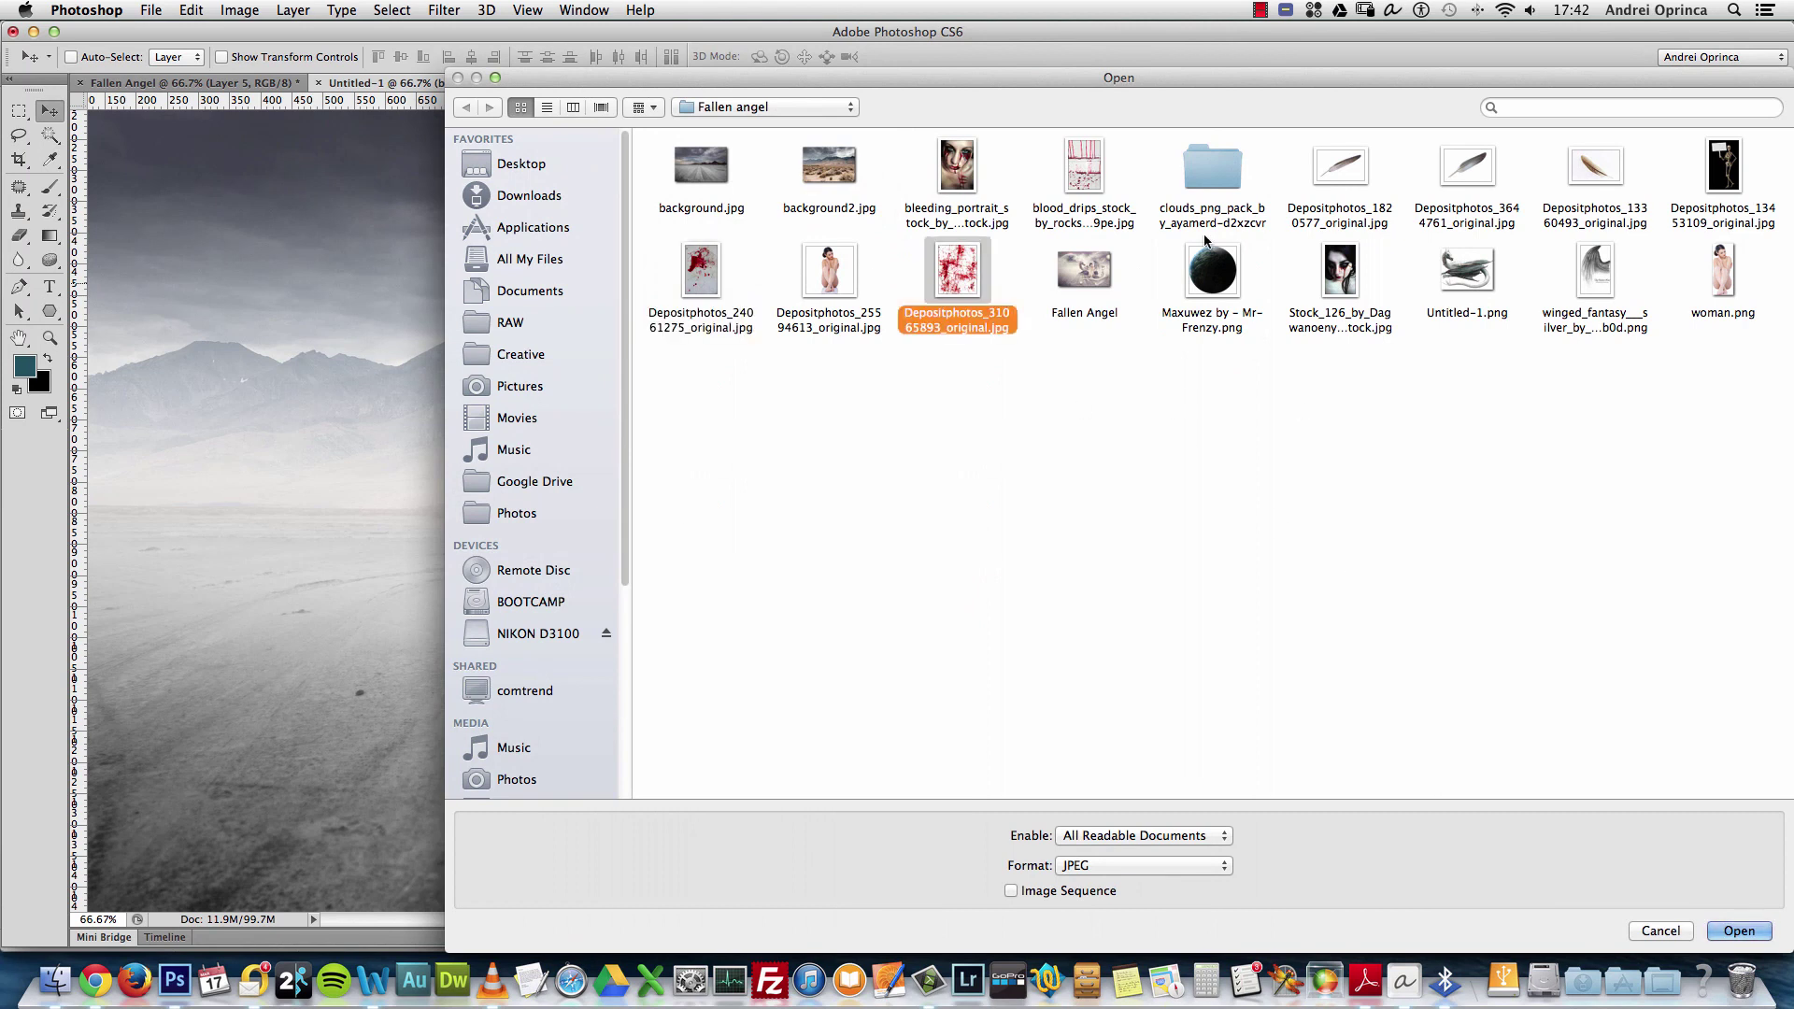
# Preview blood_drips_stock_by_rockstock-d5gh9pe.jpg and open it
pyautogui.click(1105, 199)
pyautogui.press('space')
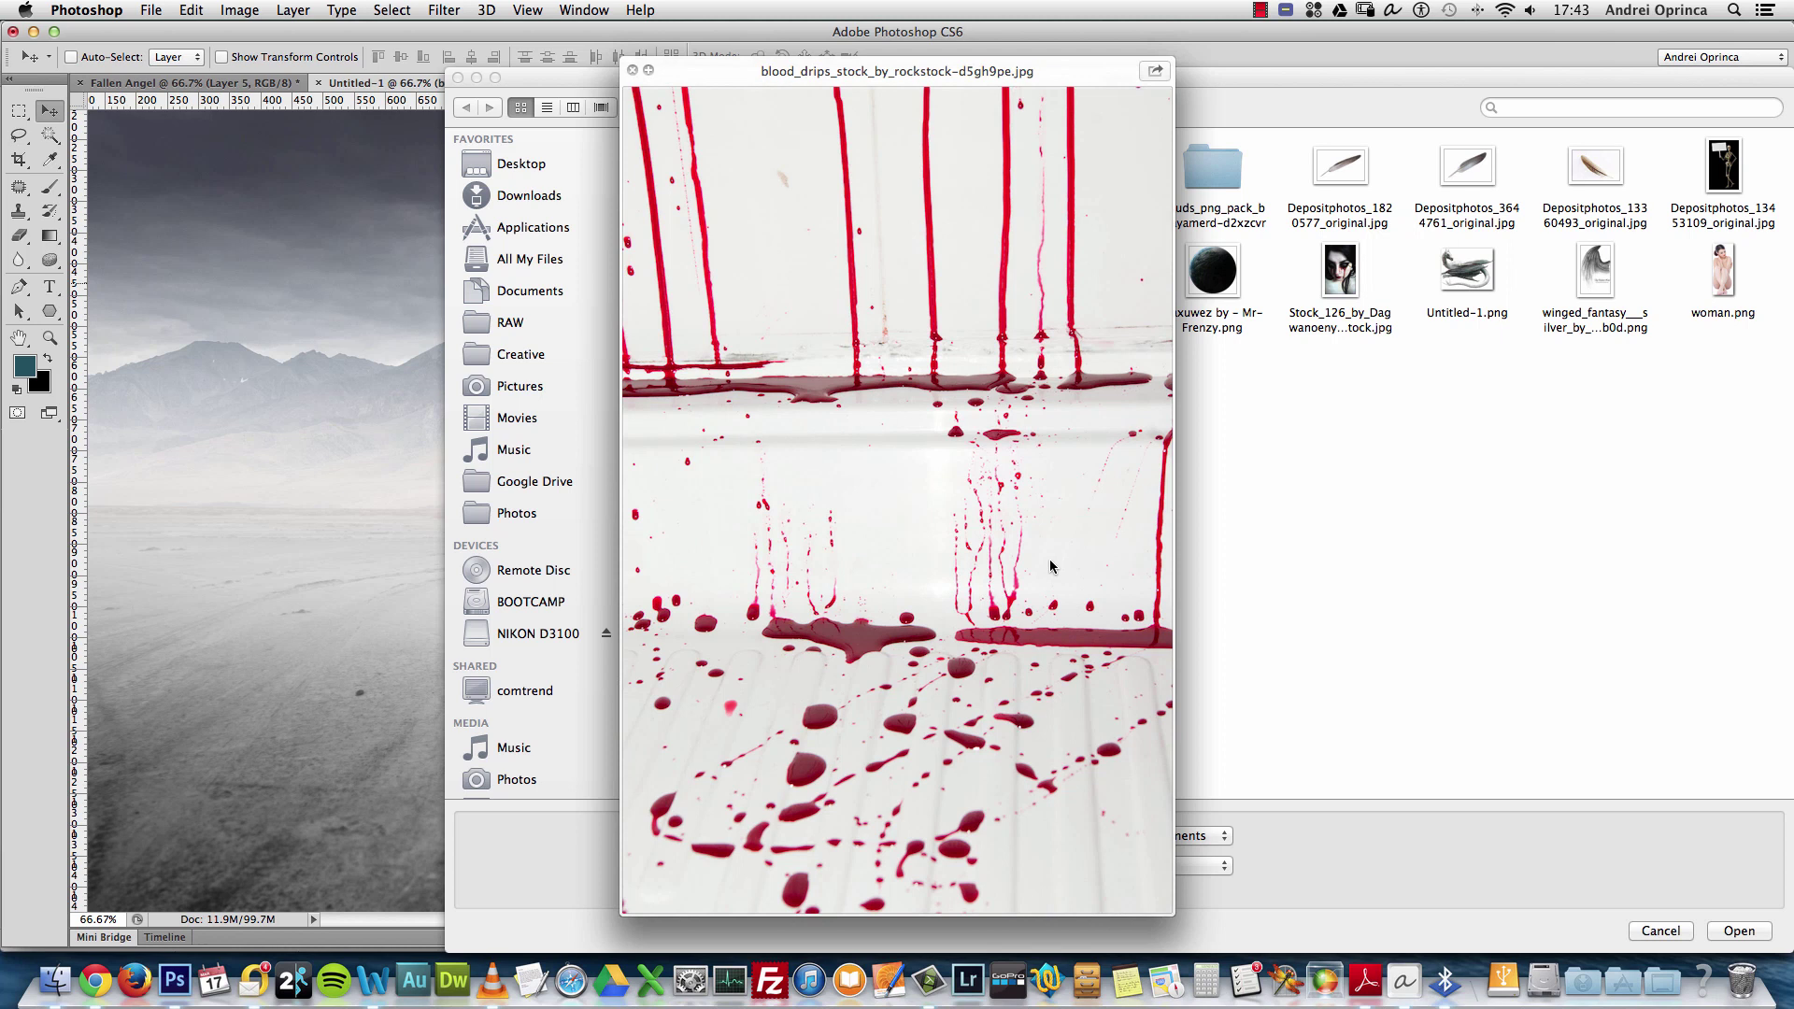
pyautogui.press('space')
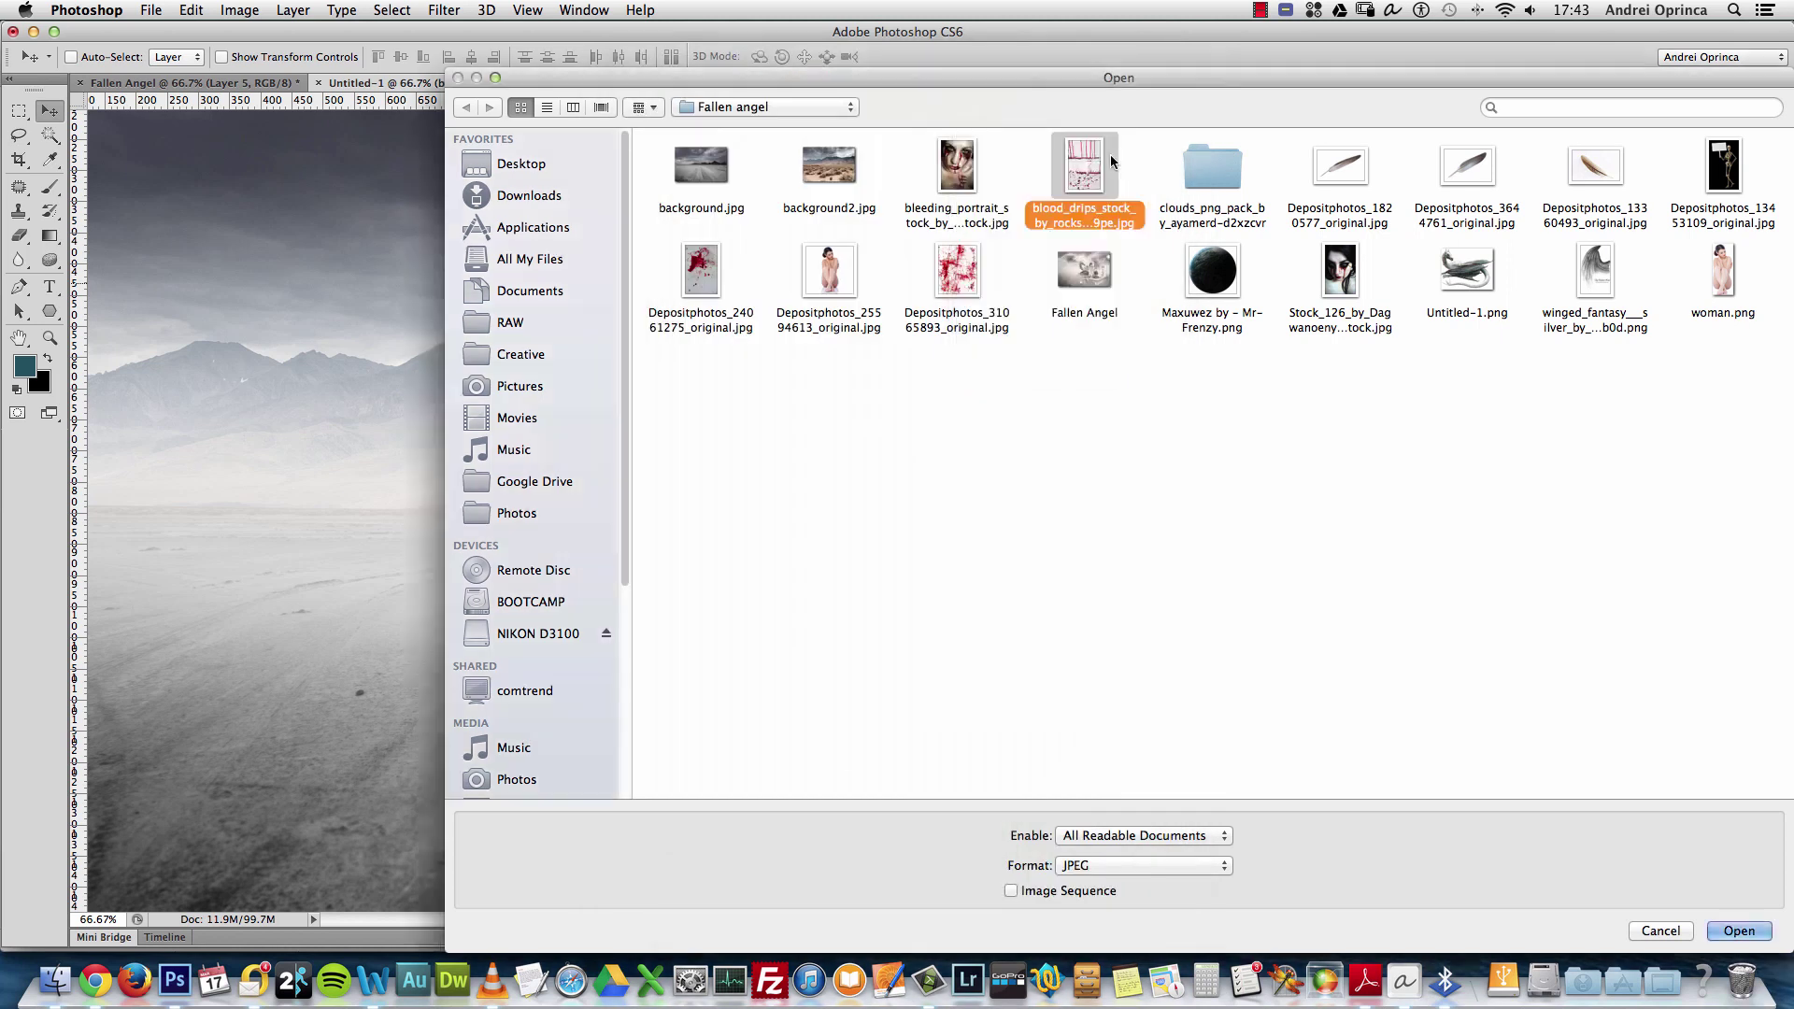
pyautogui.rightClick(1090, 160)
pyautogui.click(1108, 172)
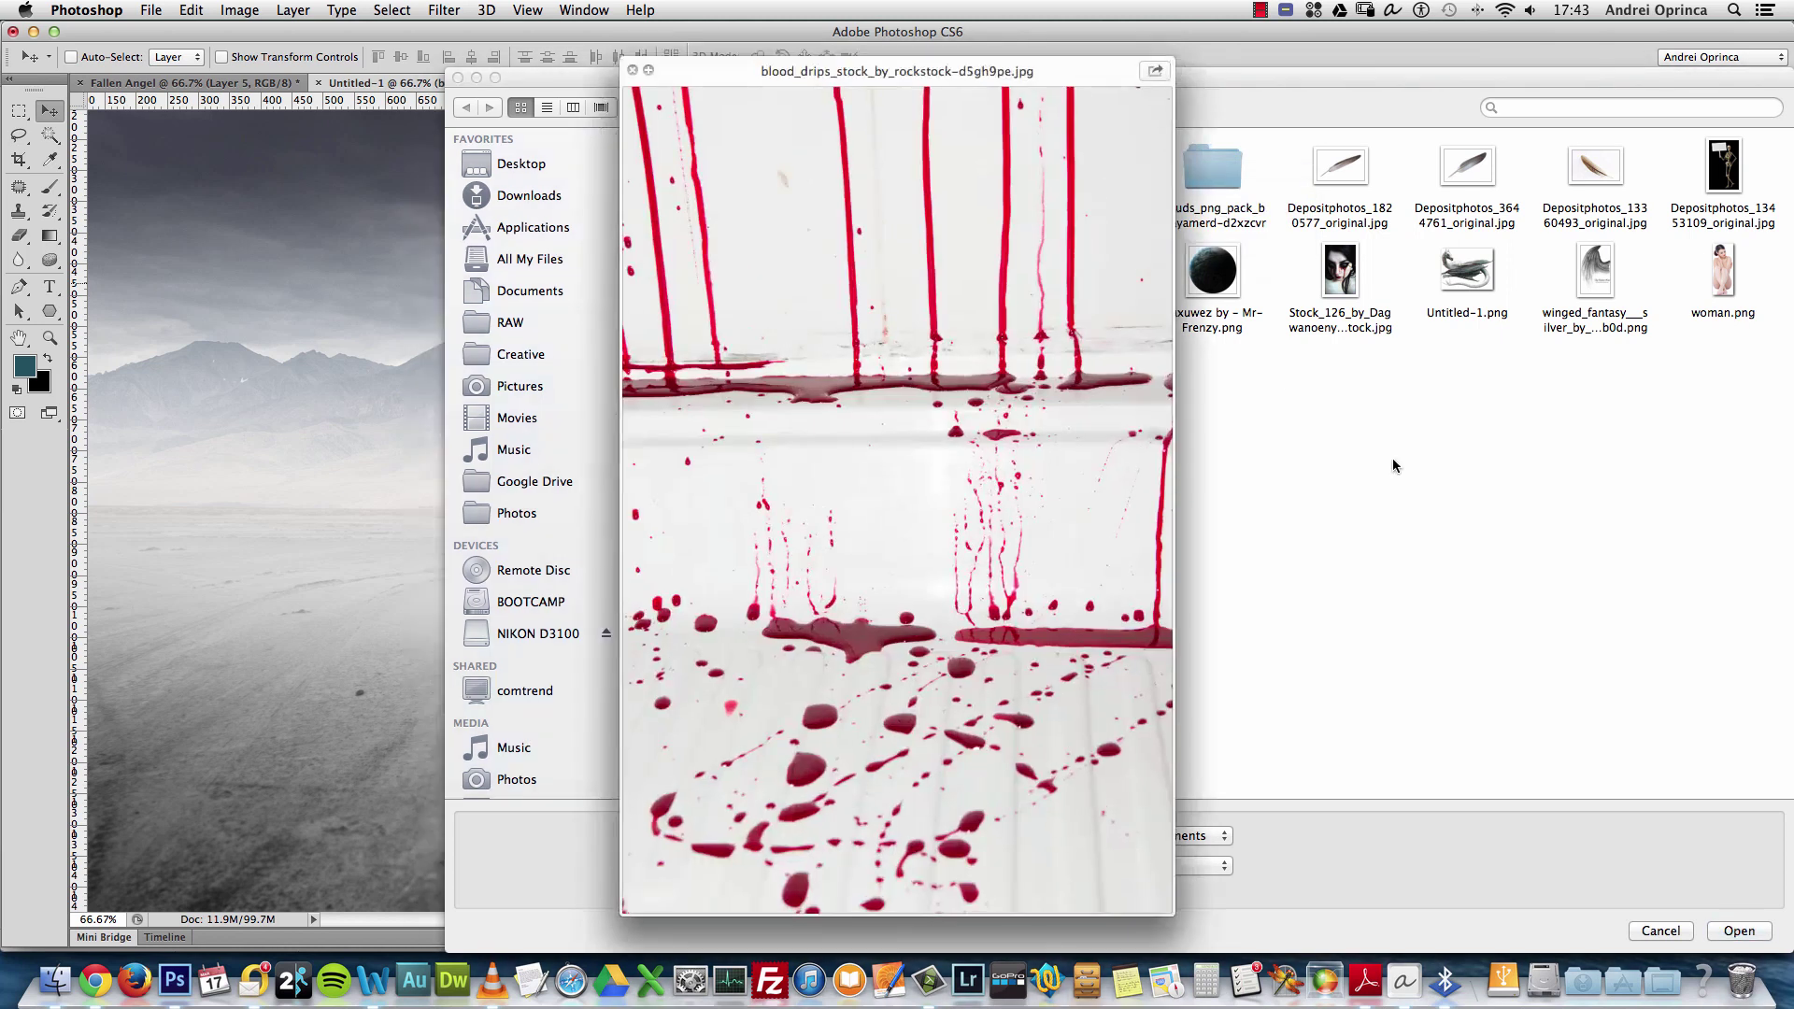
pyautogui.press('space')
pyautogui.press('Return')
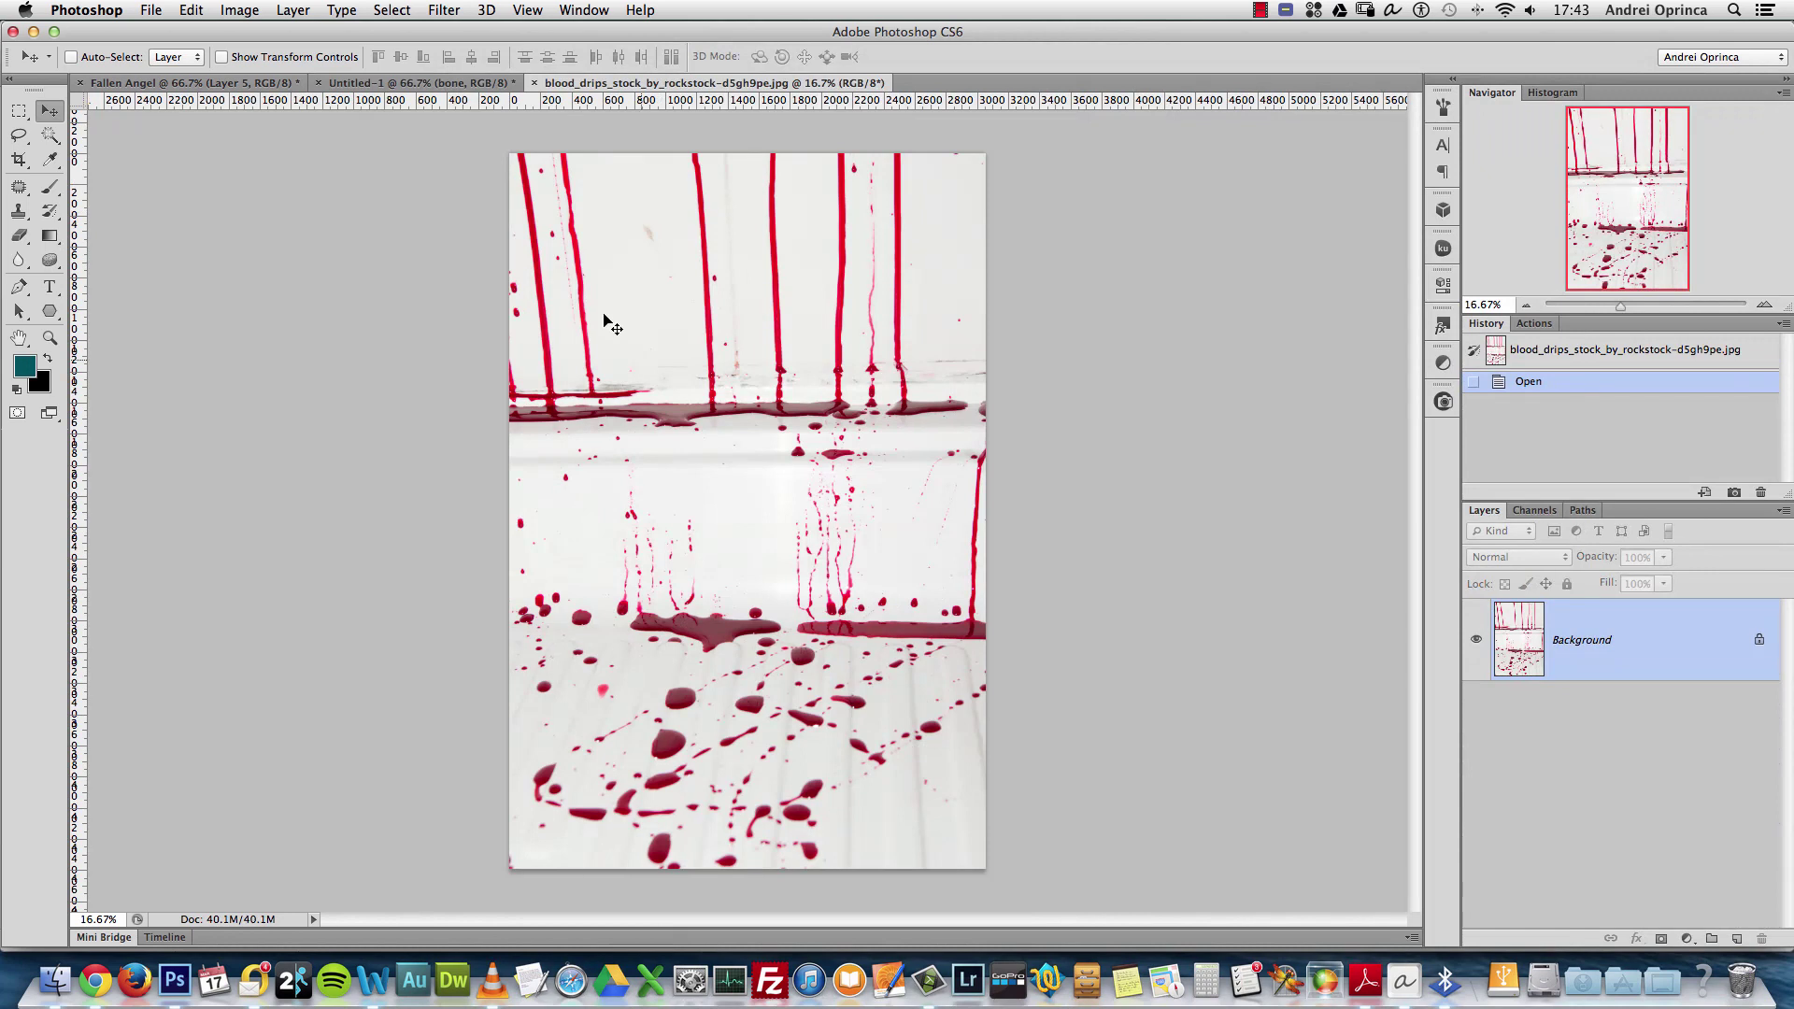
# Lasso the thin broken drip with the curved end above the left-hand blood pool, using 0 px feather, and copy it
pyautogui.press('super+1')
pyautogui.moveTo(1070, 671); pyautogui.dragTo(758, 420)
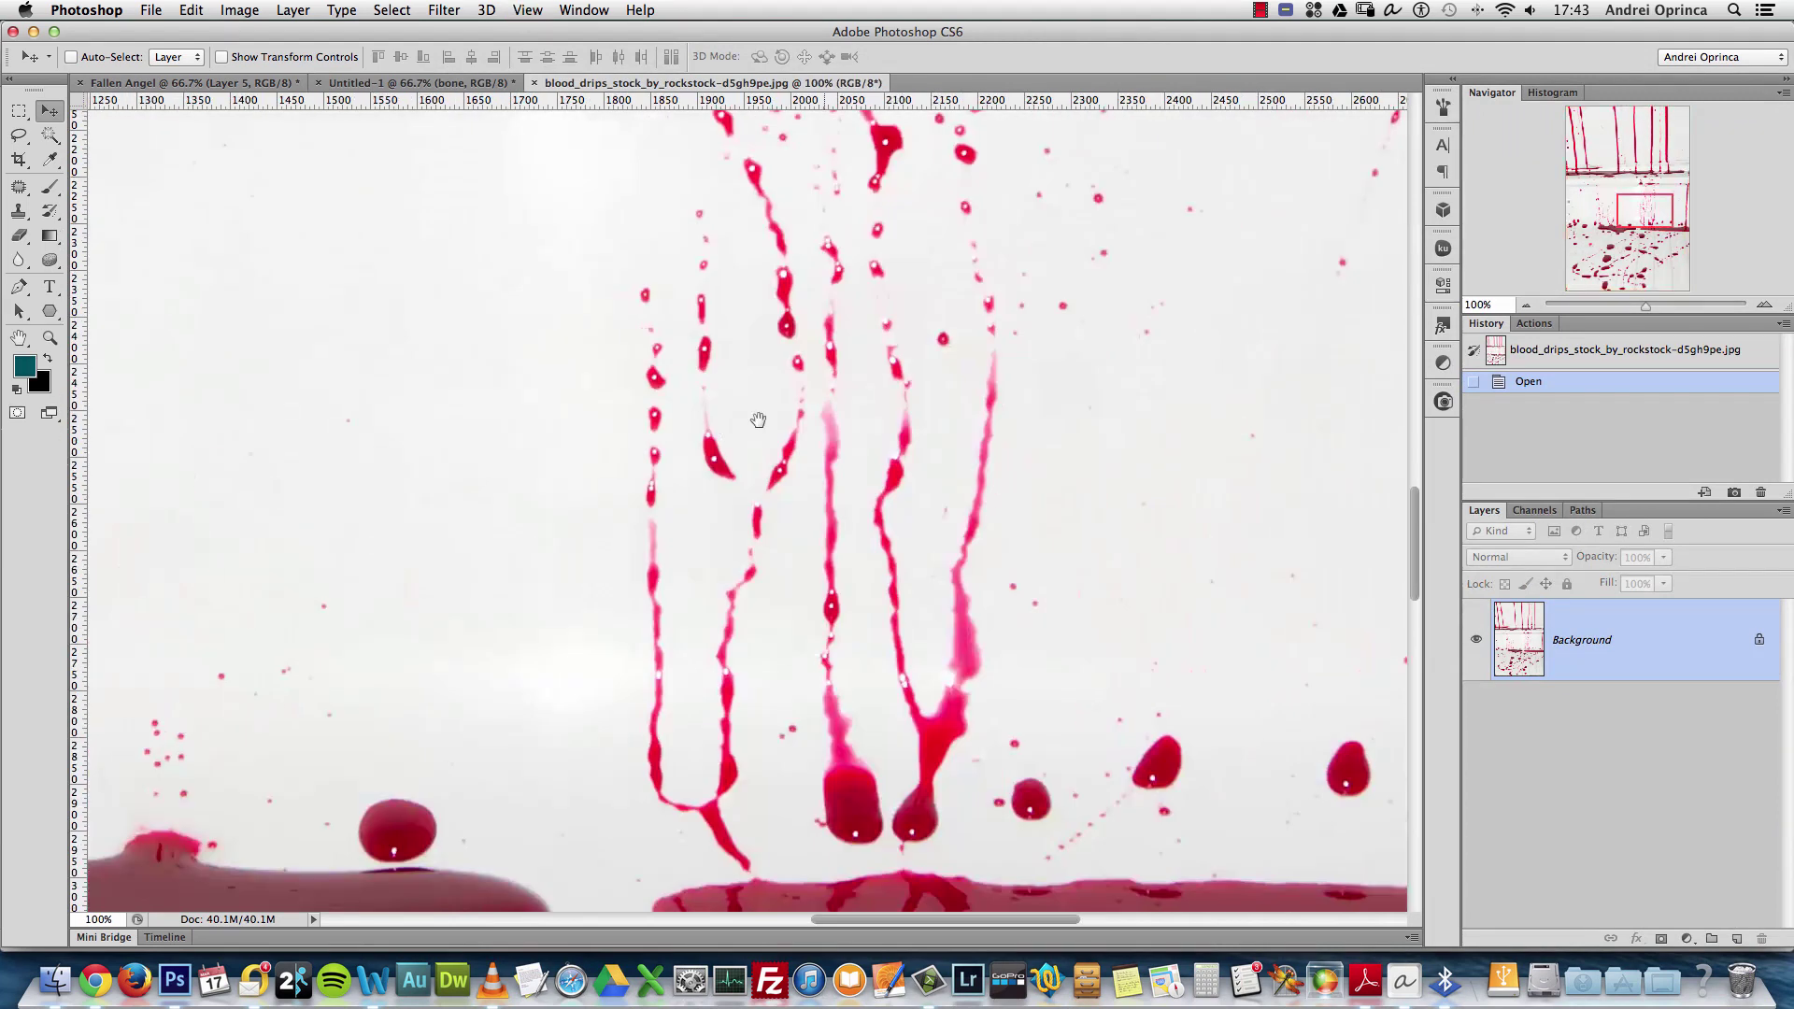
pyautogui.scroll(-1, 903, 529)
pyautogui.press('l')
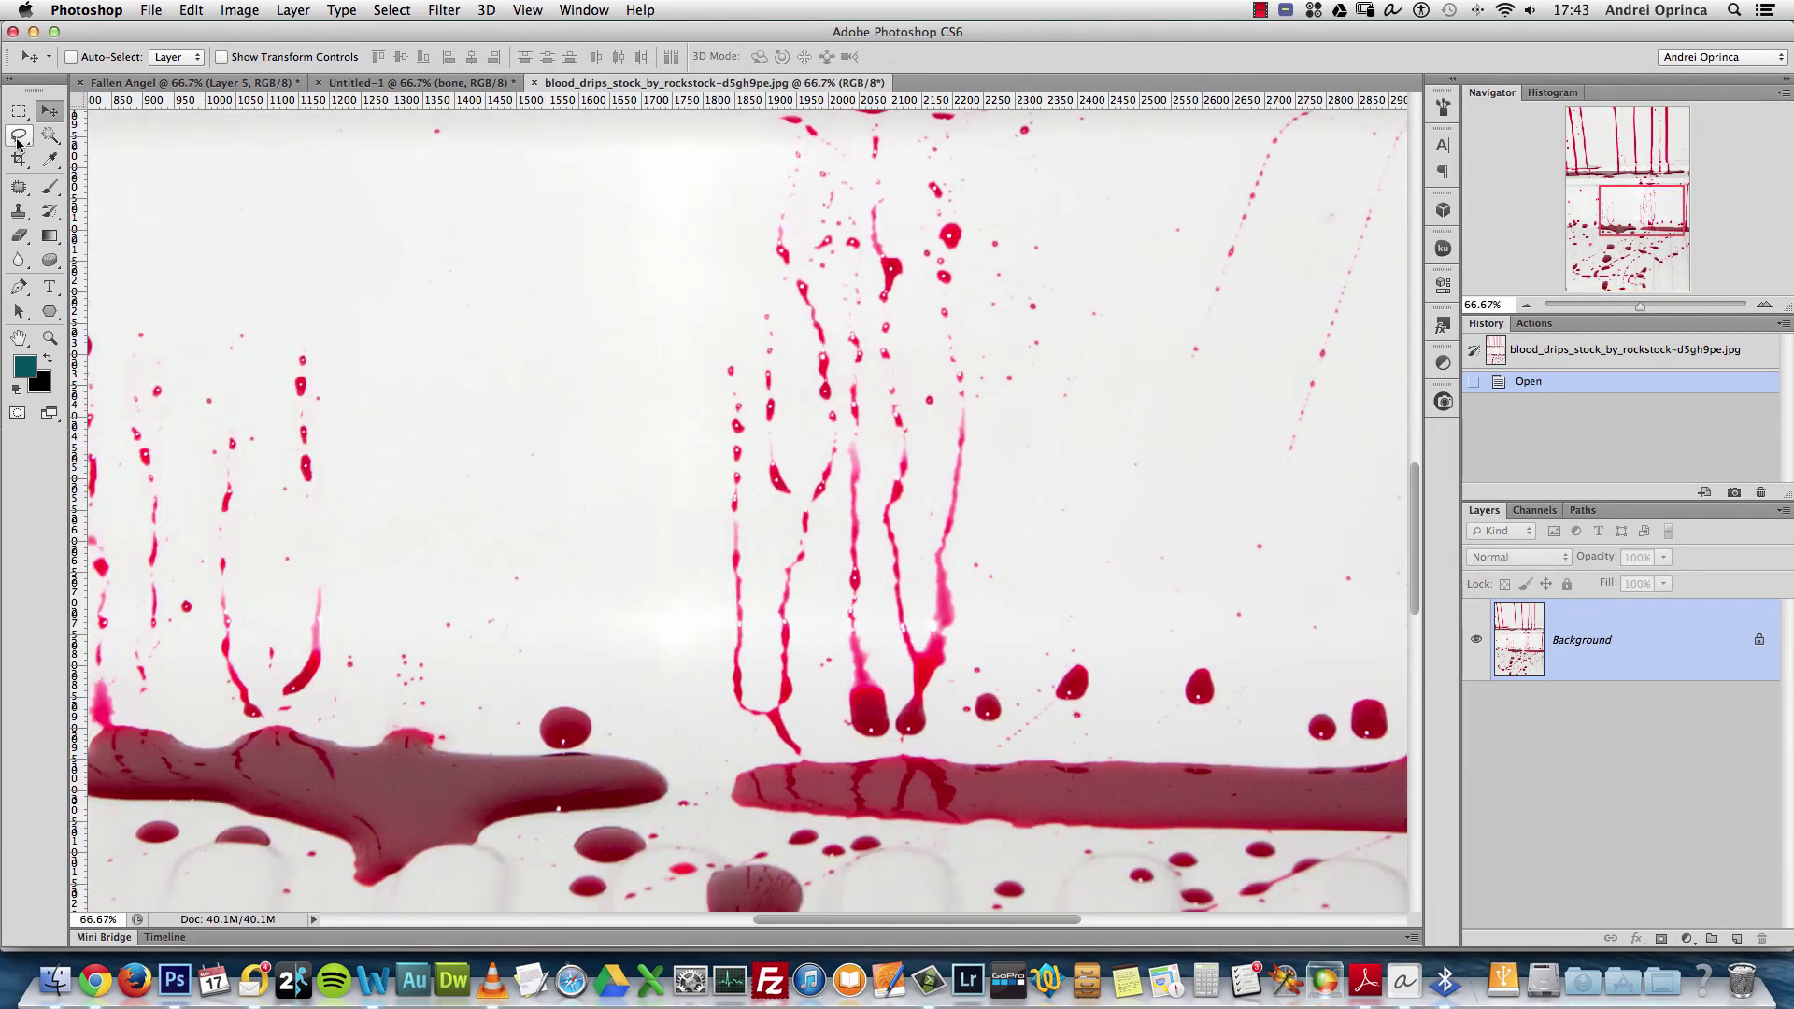
pyautogui.moveTo(317, 353)
pyautogui.mouseDown()
pyautogui.moveTo(829, 485)
pyautogui.moveTo(881, 476)
pyautogui.moveTo(668, 392)
pyautogui.mouseUp()
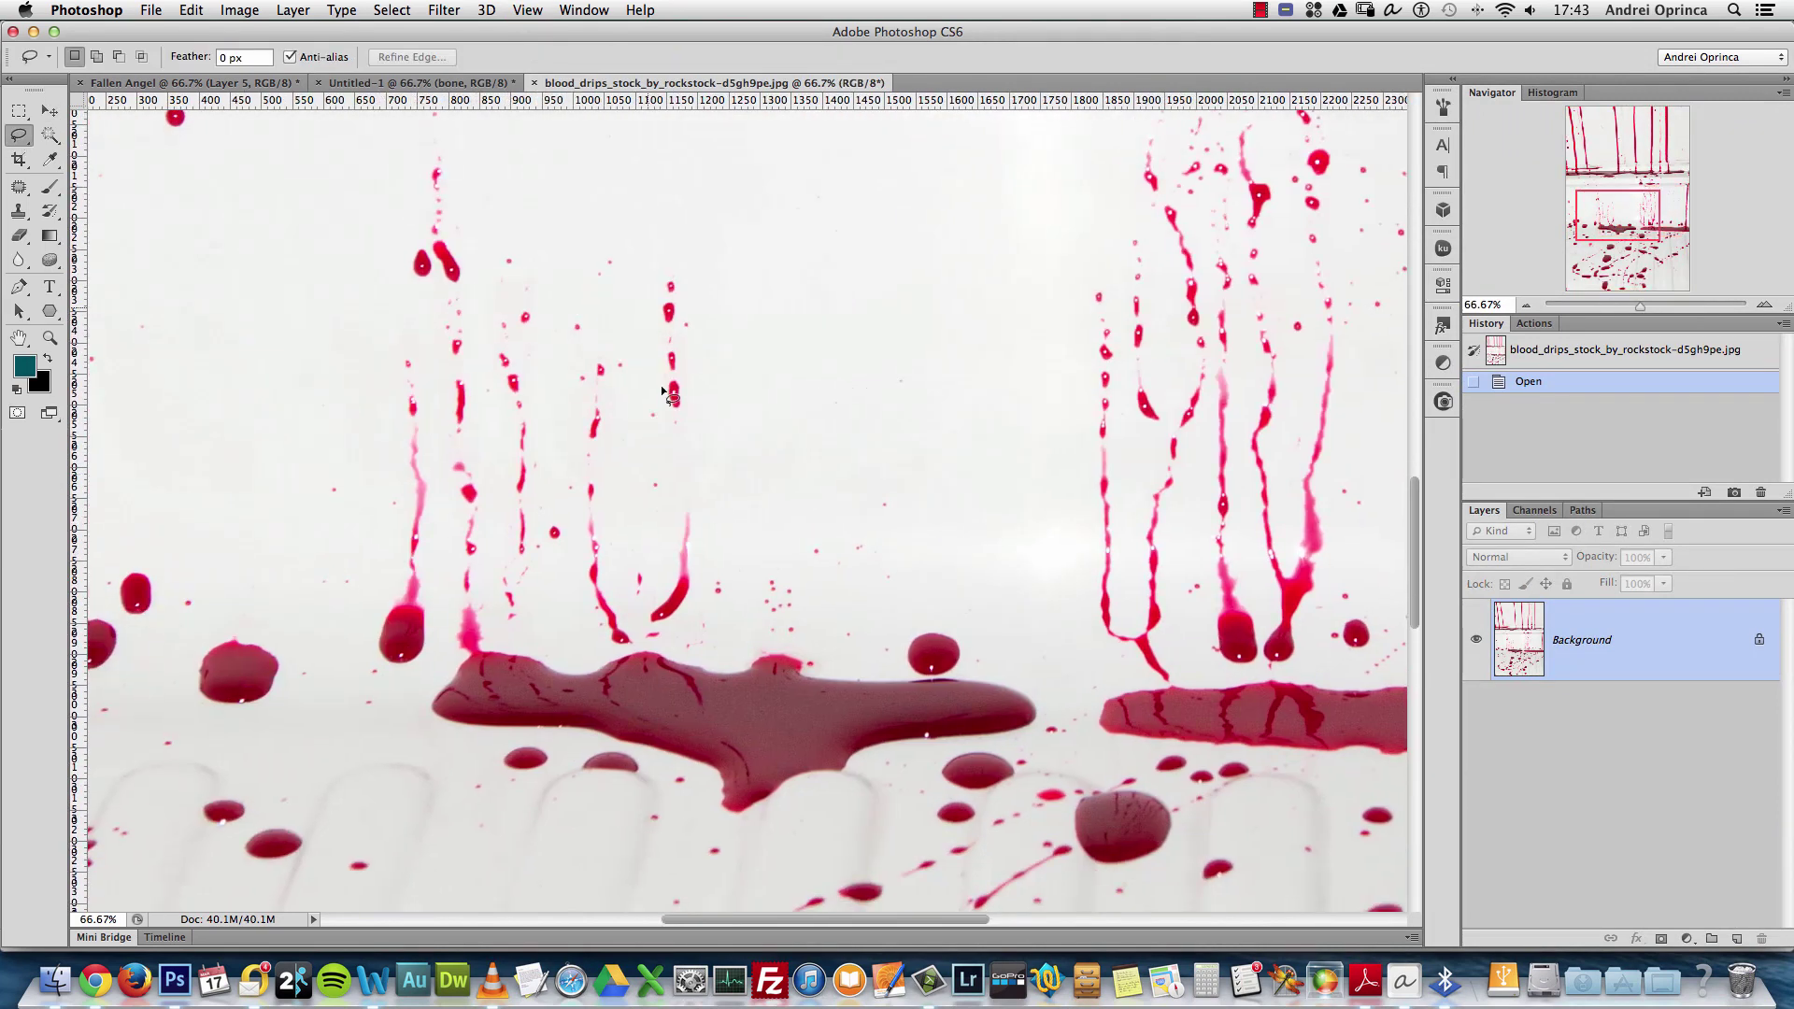
pyautogui.moveTo(647, 261)
pyautogui.mouseDown()
pyautogui.moveTo(656, 624)
pyautogui.moveTo(717, 585)
pyautogui.moveTo(724, 533)
pyautogui.moveTo(719, 259)
pyautogui.moveTo(640, 213)
pyautogui.mouseUp()
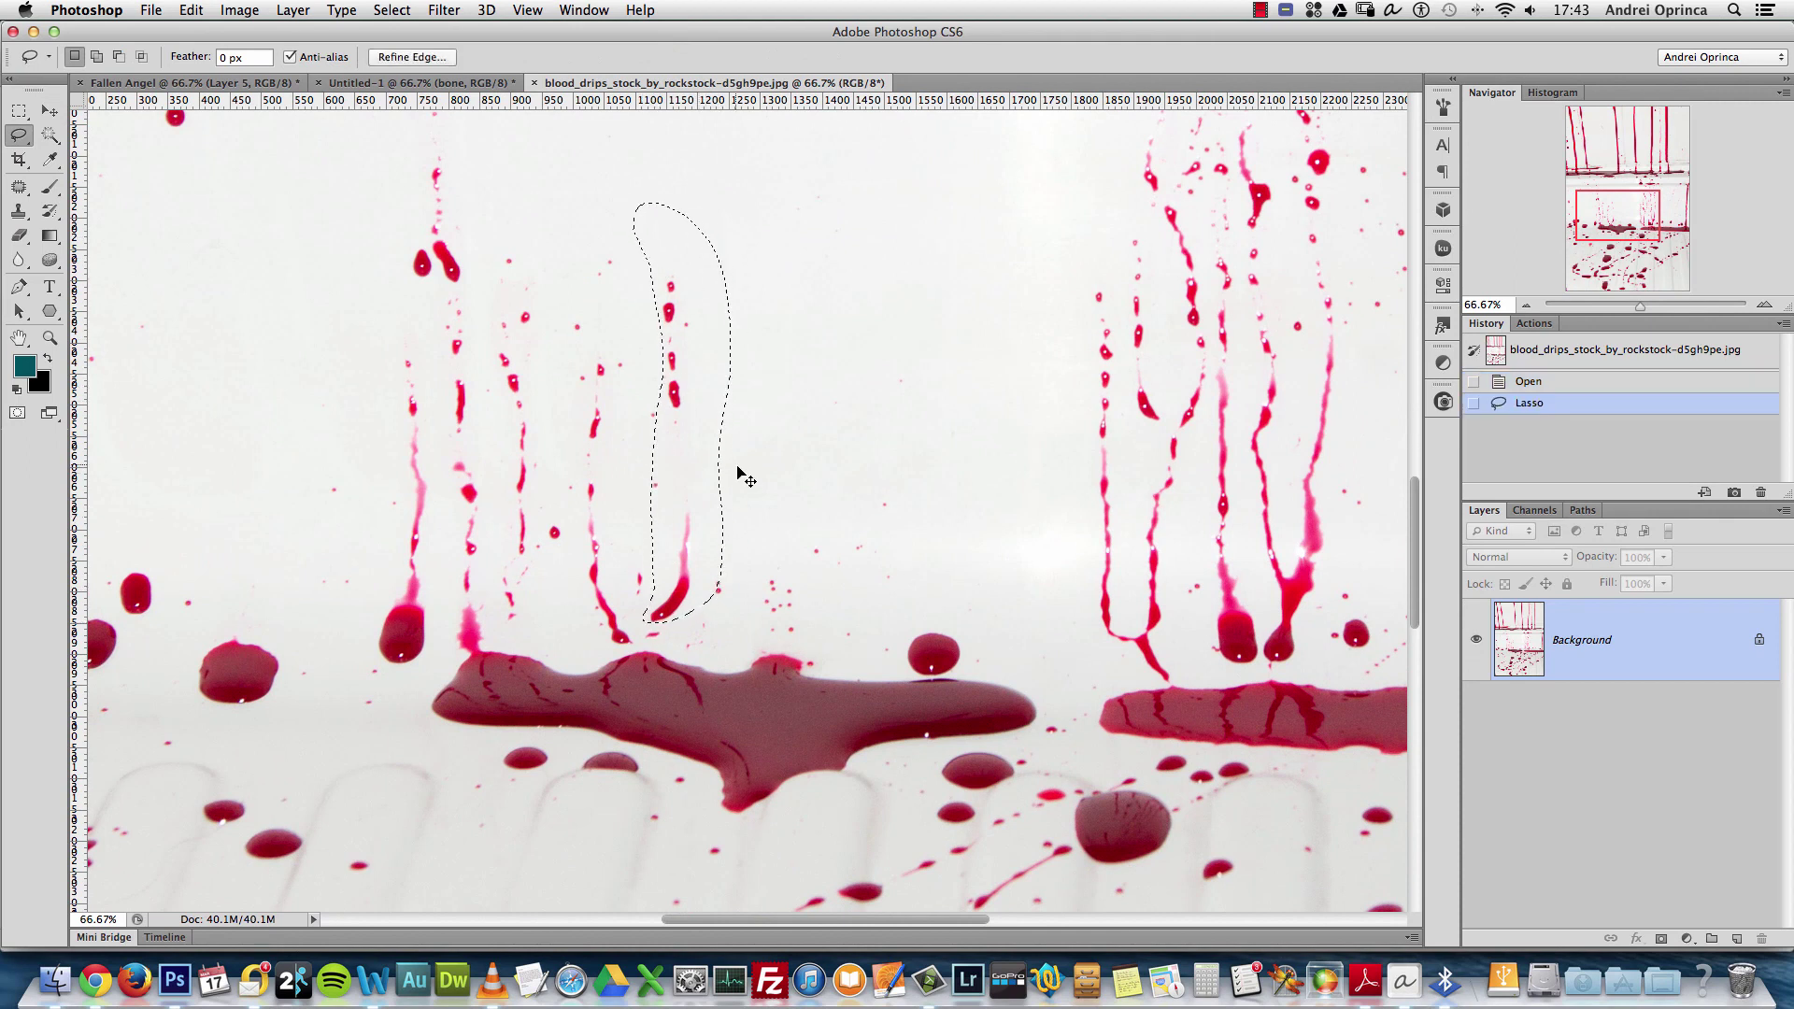
# Return to the Untitled-1 composite, select the blood streak on the woman's forearm, and hide its layer
pyautogui.click(439, 82)
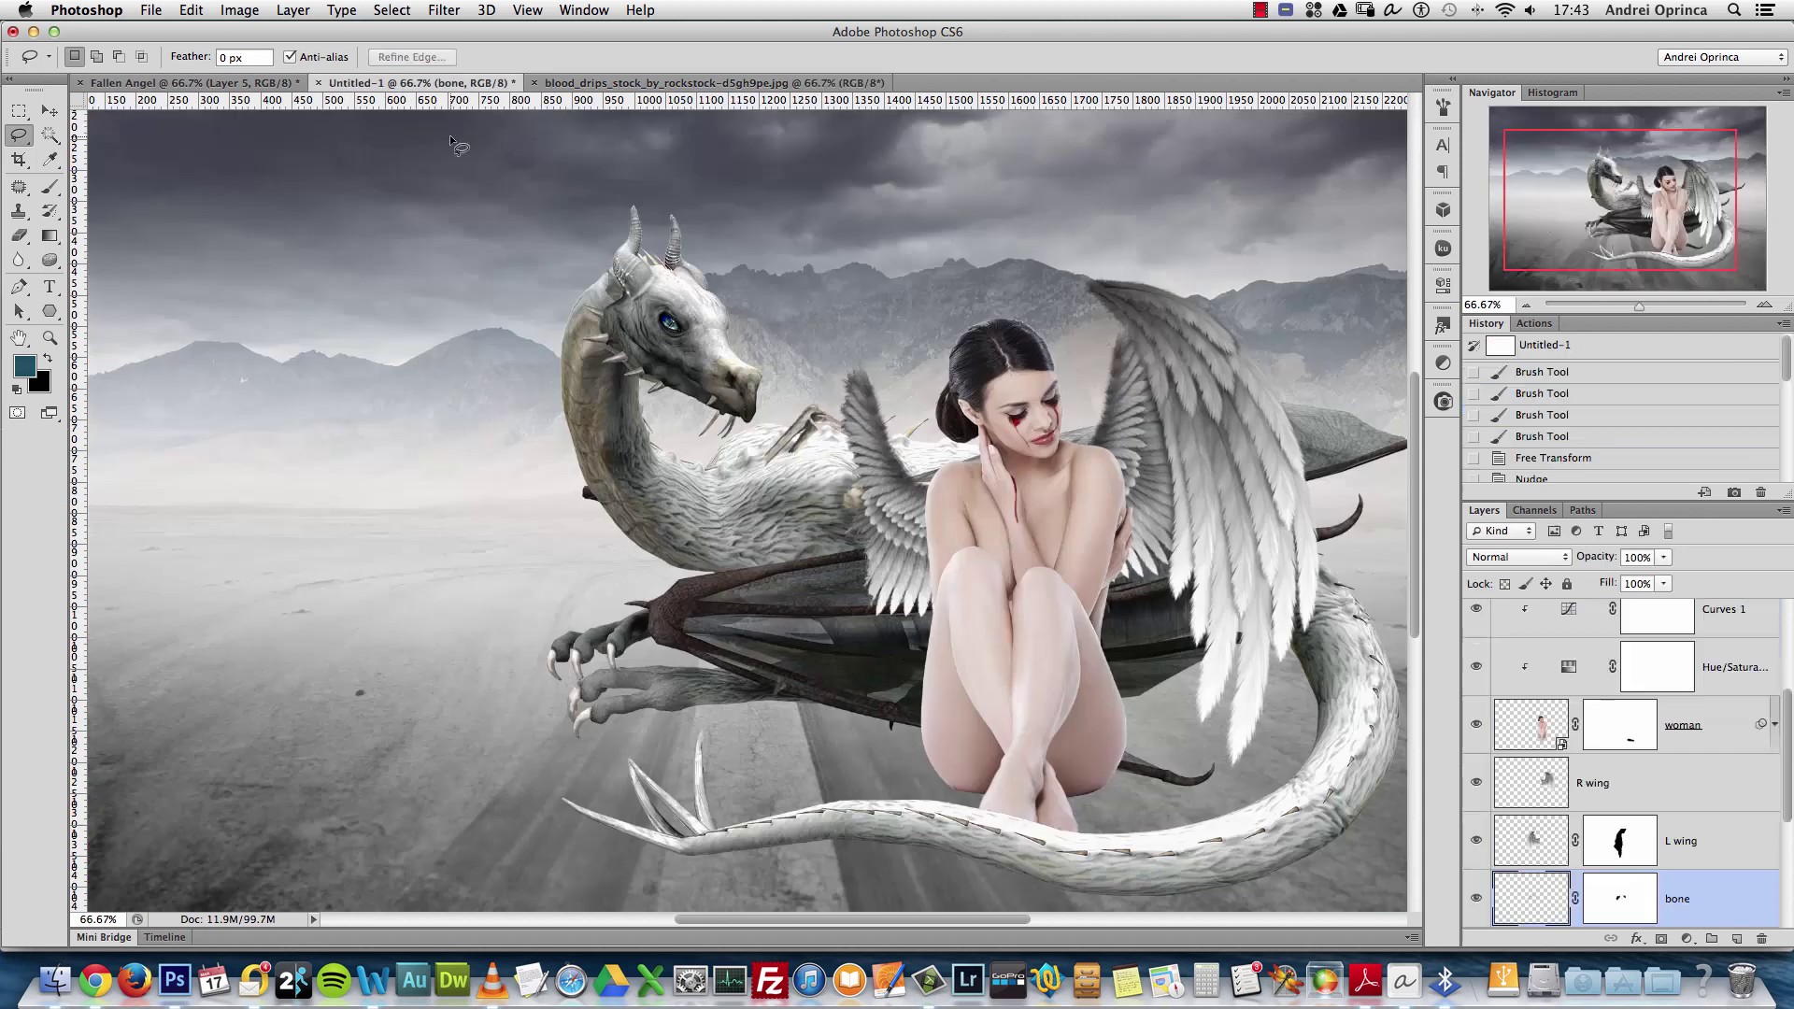
pyautogui.press('super+equal')
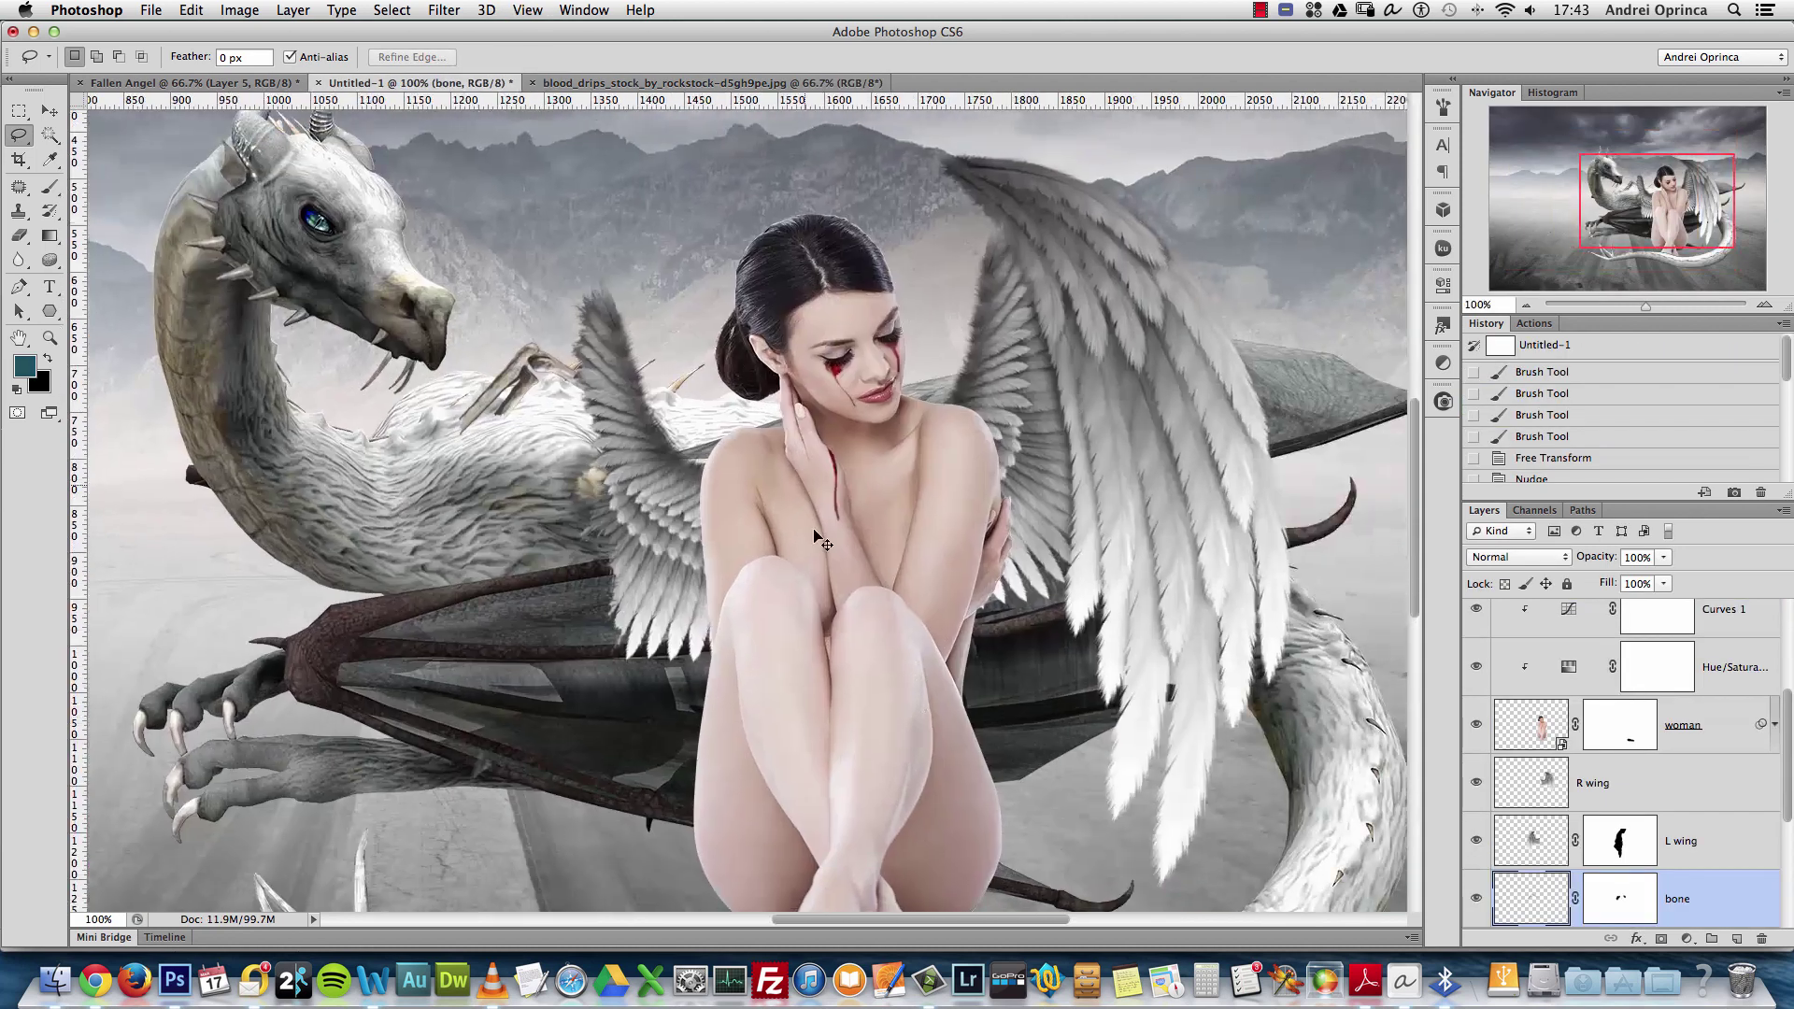
pyautogui.click(827, 446)
pyautogui.press('v')
pyautogui.keyDown('super'); pyautogui.click(850, 467); pyautogui.keyUp('super')
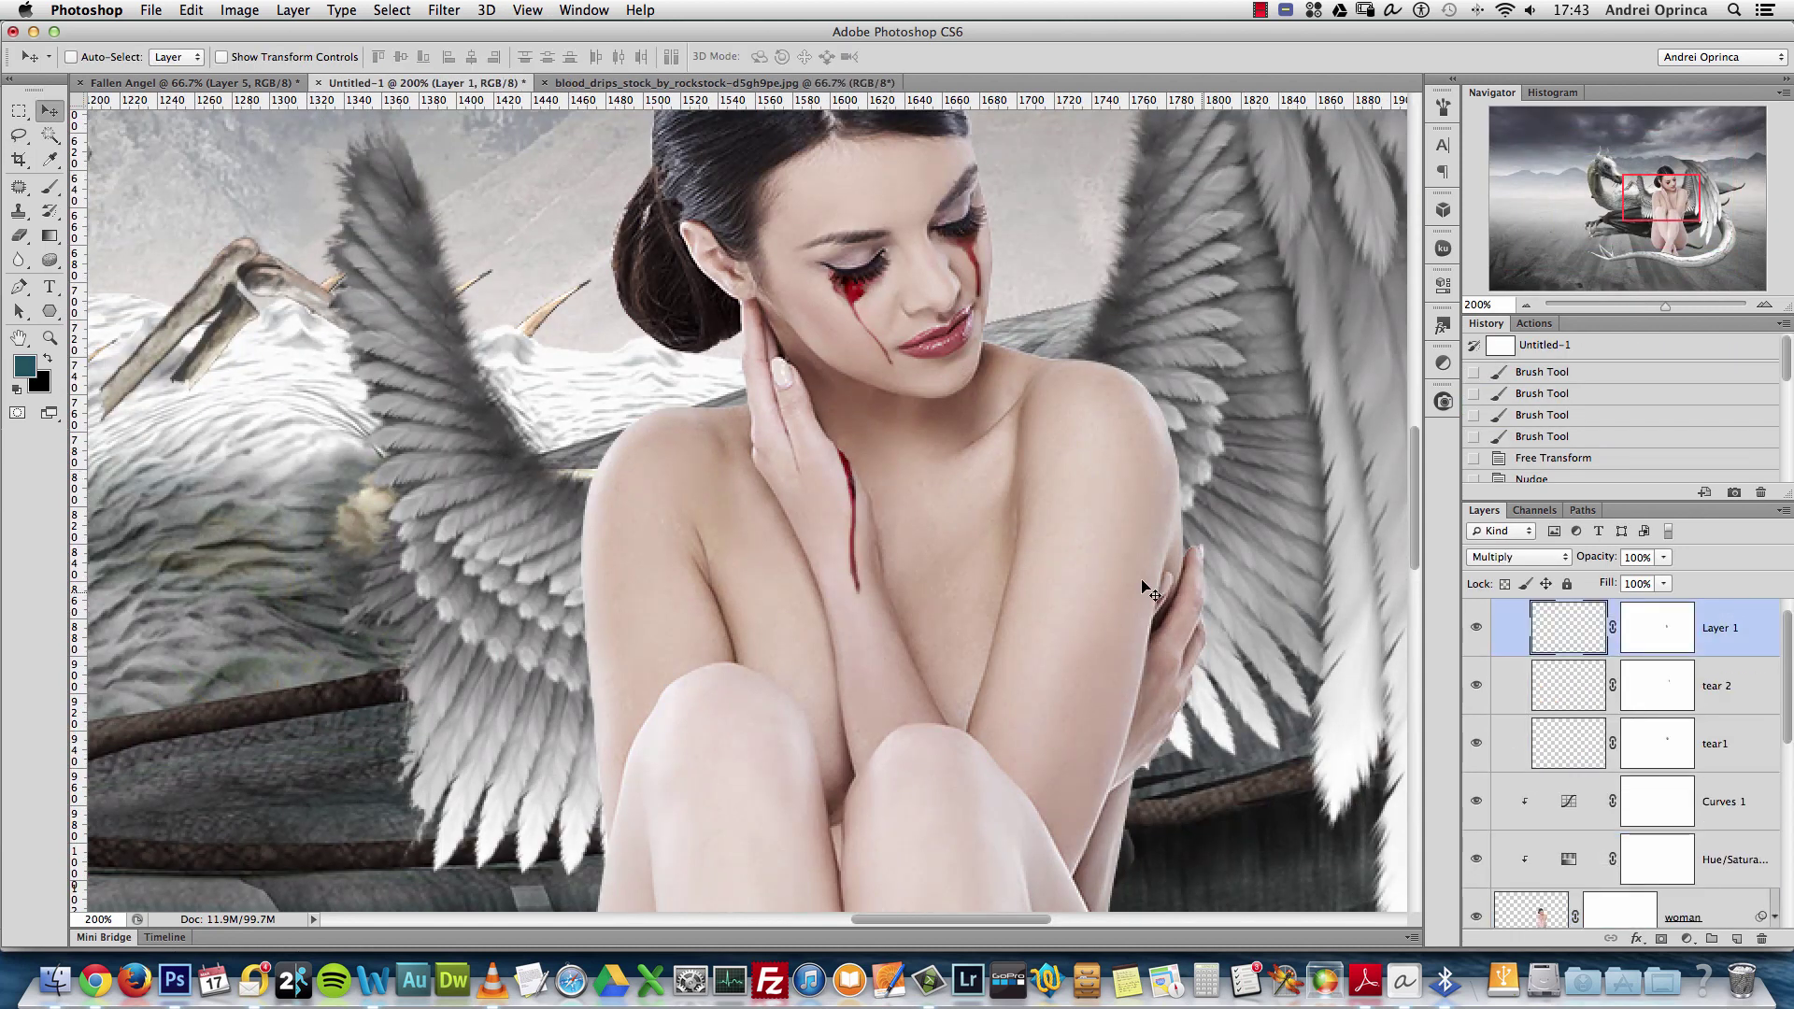
pyautogui.click(1479, 628)
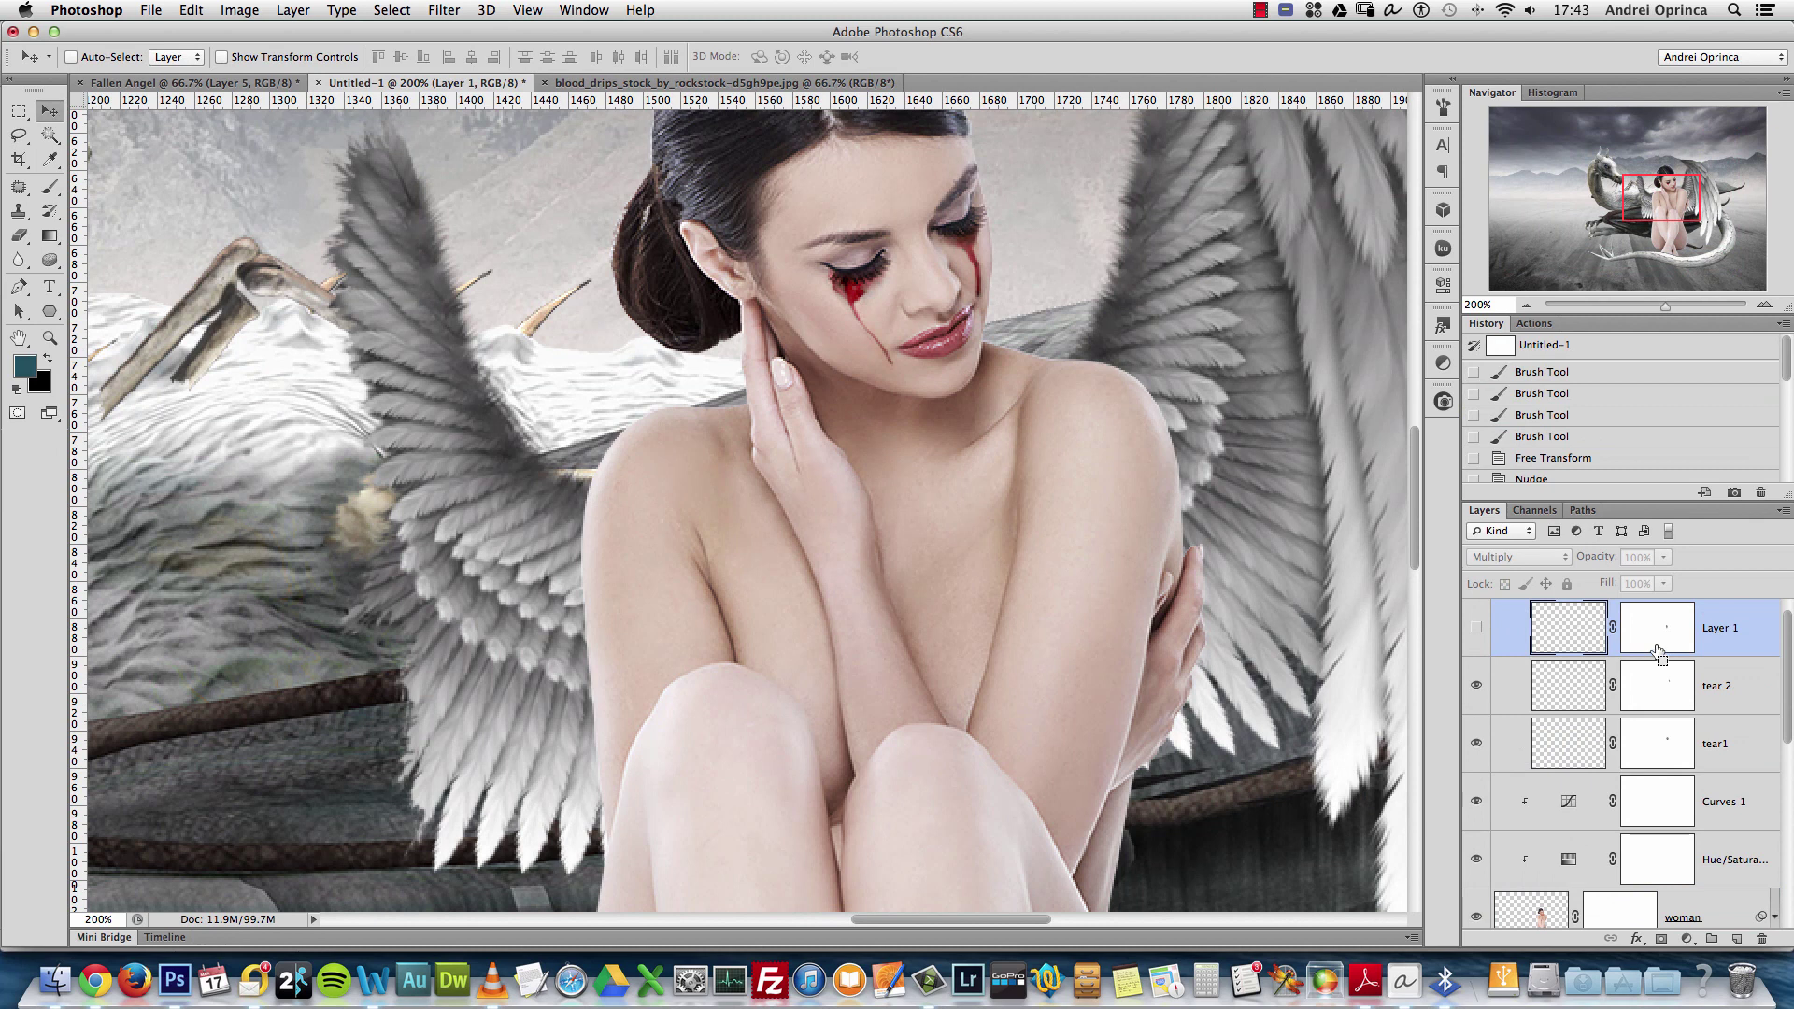
# Paste the copied drip over the woman's chest, scale it proportionally to 30% and then smaller, and set its layer to Multiply
pyautogui.press('super+v')
pyautogui.press('super+t')
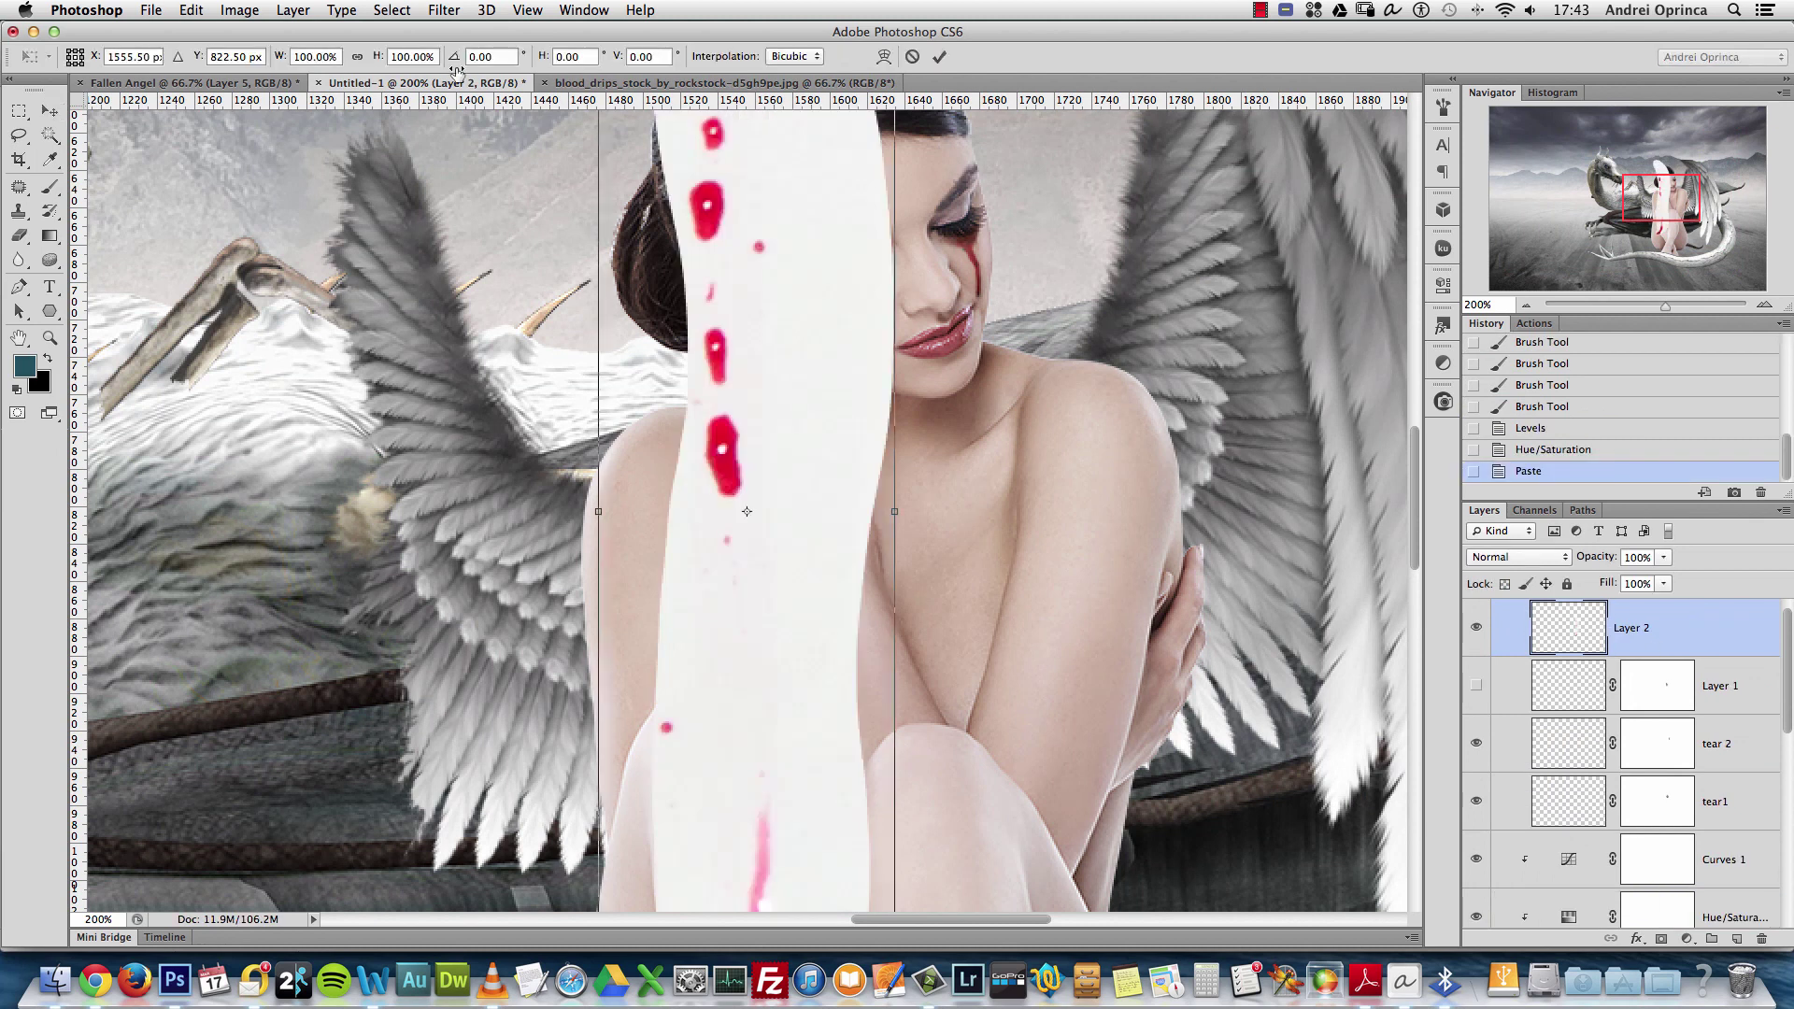
pyautogui.click(357, 56)
pyautogui.click(329, 57)
pyautogui.write('30')
pyautogui.moveTo(774, 438); pyautogui.dragTo(954, 470)
pyautogui.moveTo(996, 362); pyautogui.dragTo(966, 455)
pyautogui.press('Return')
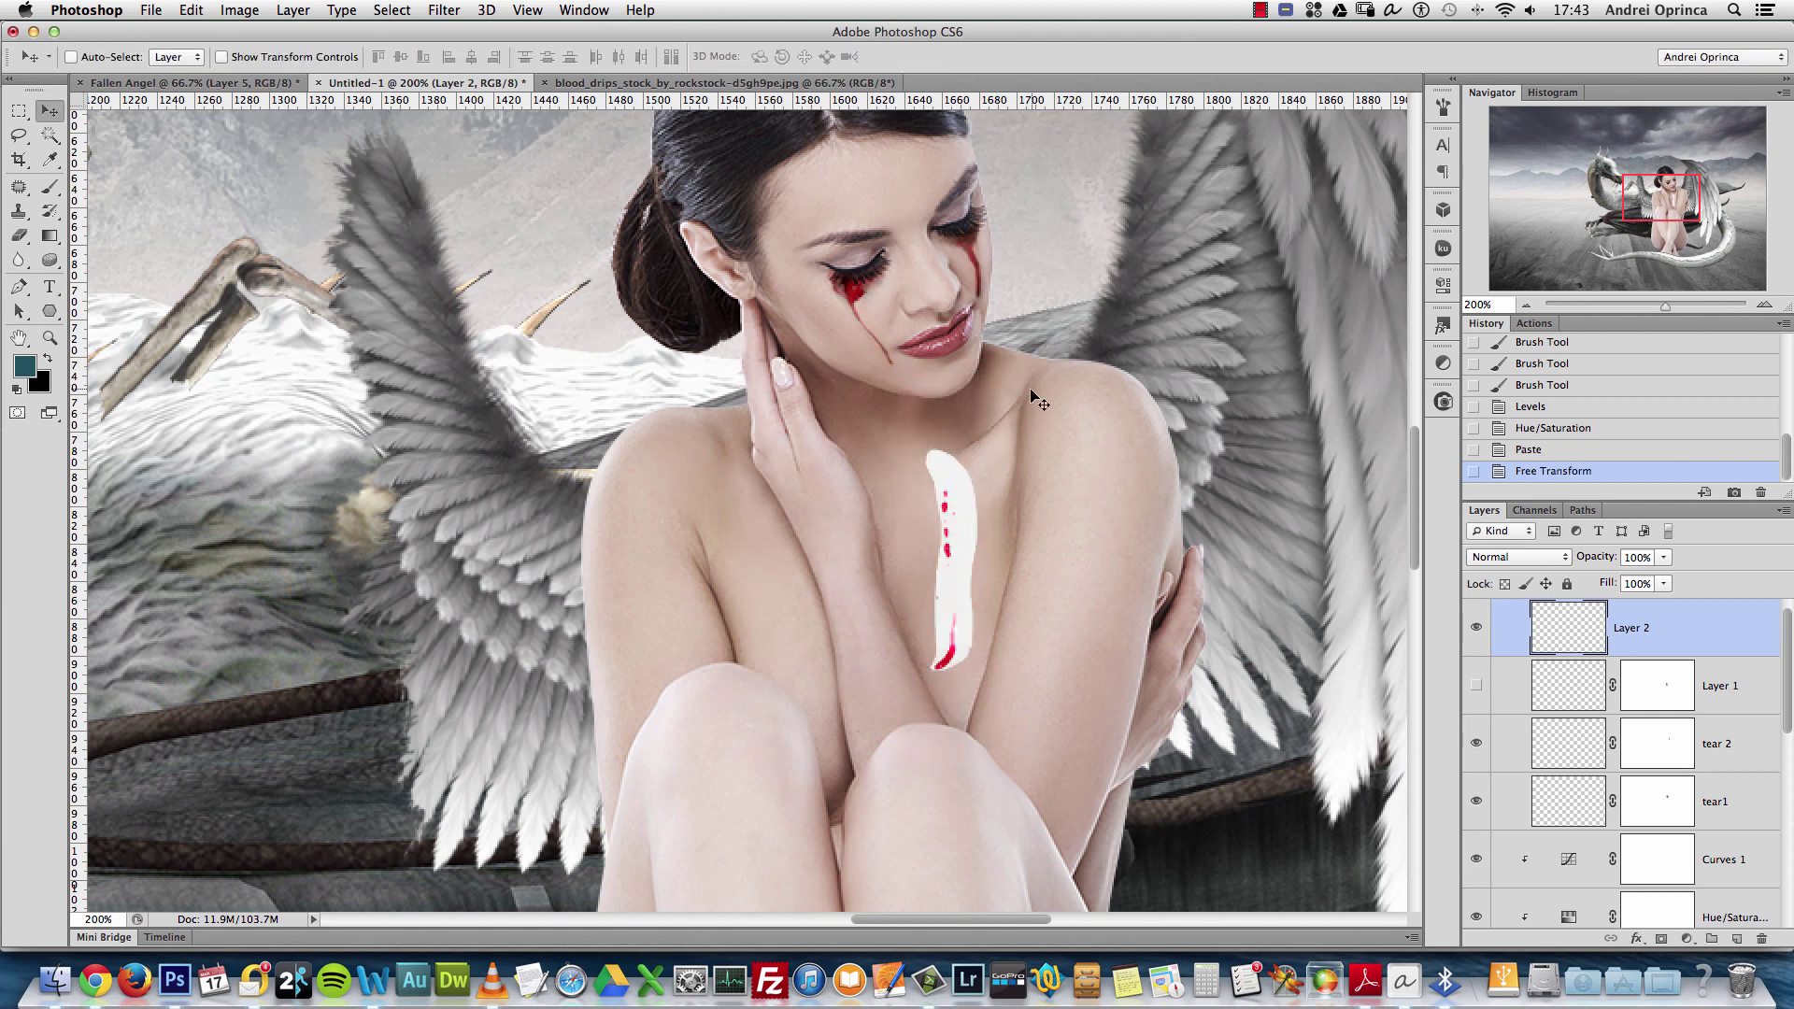
pyautogui.click(1551, 558)
pyautogui.click(1505, 620)
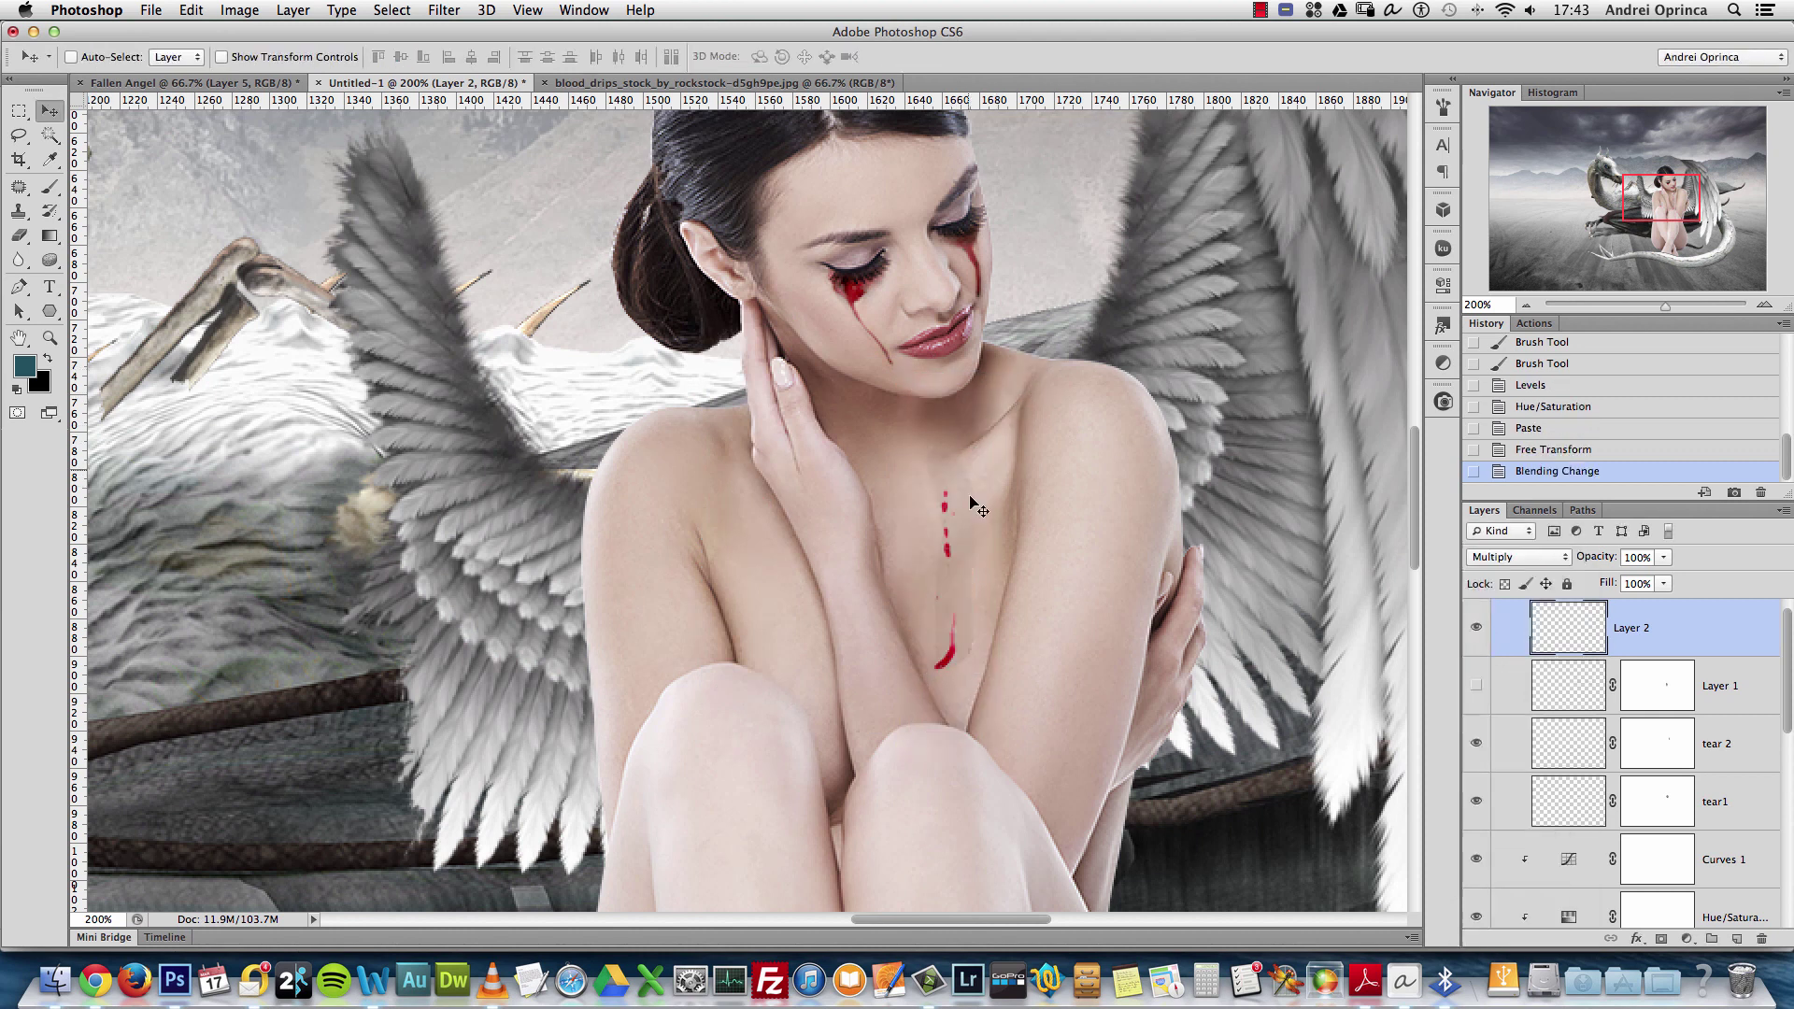
pyautogui.press('super+l')
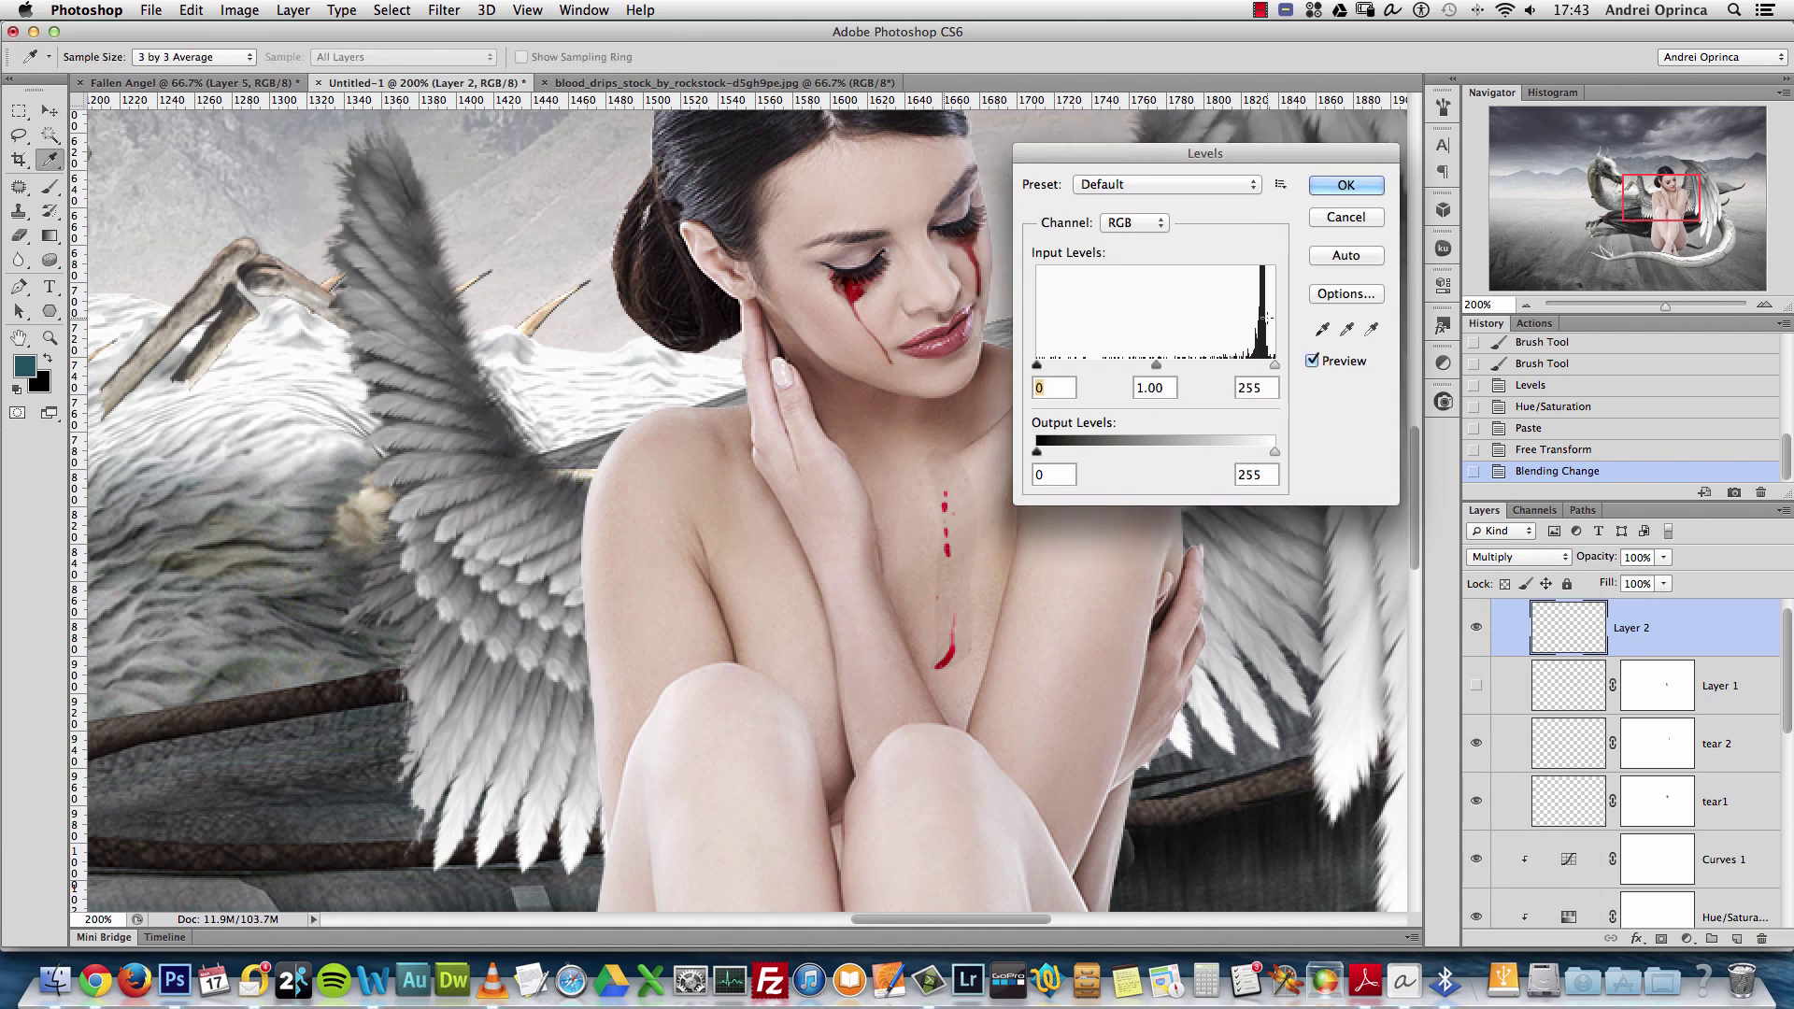
pyautogui.moveTo(1275, 365); pyautogui.dragTo(1272, 366)
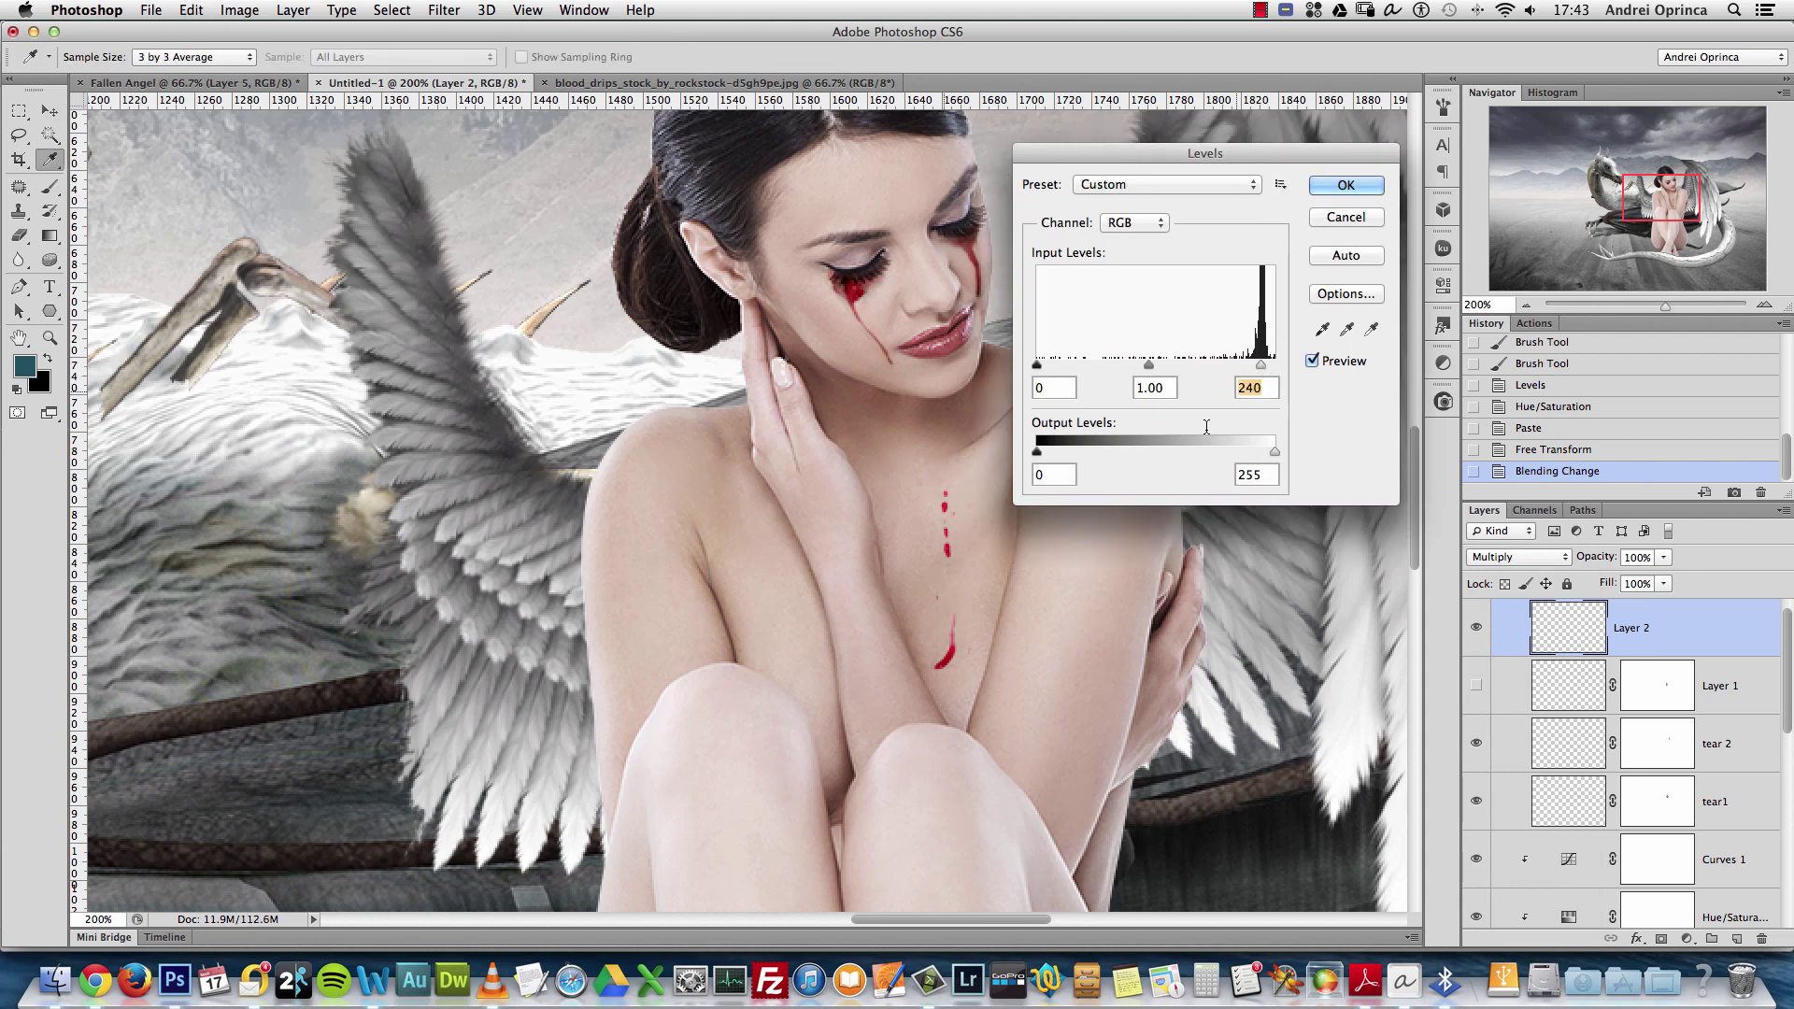
pyautogui.press('Escape')
pyautogui.press('v')
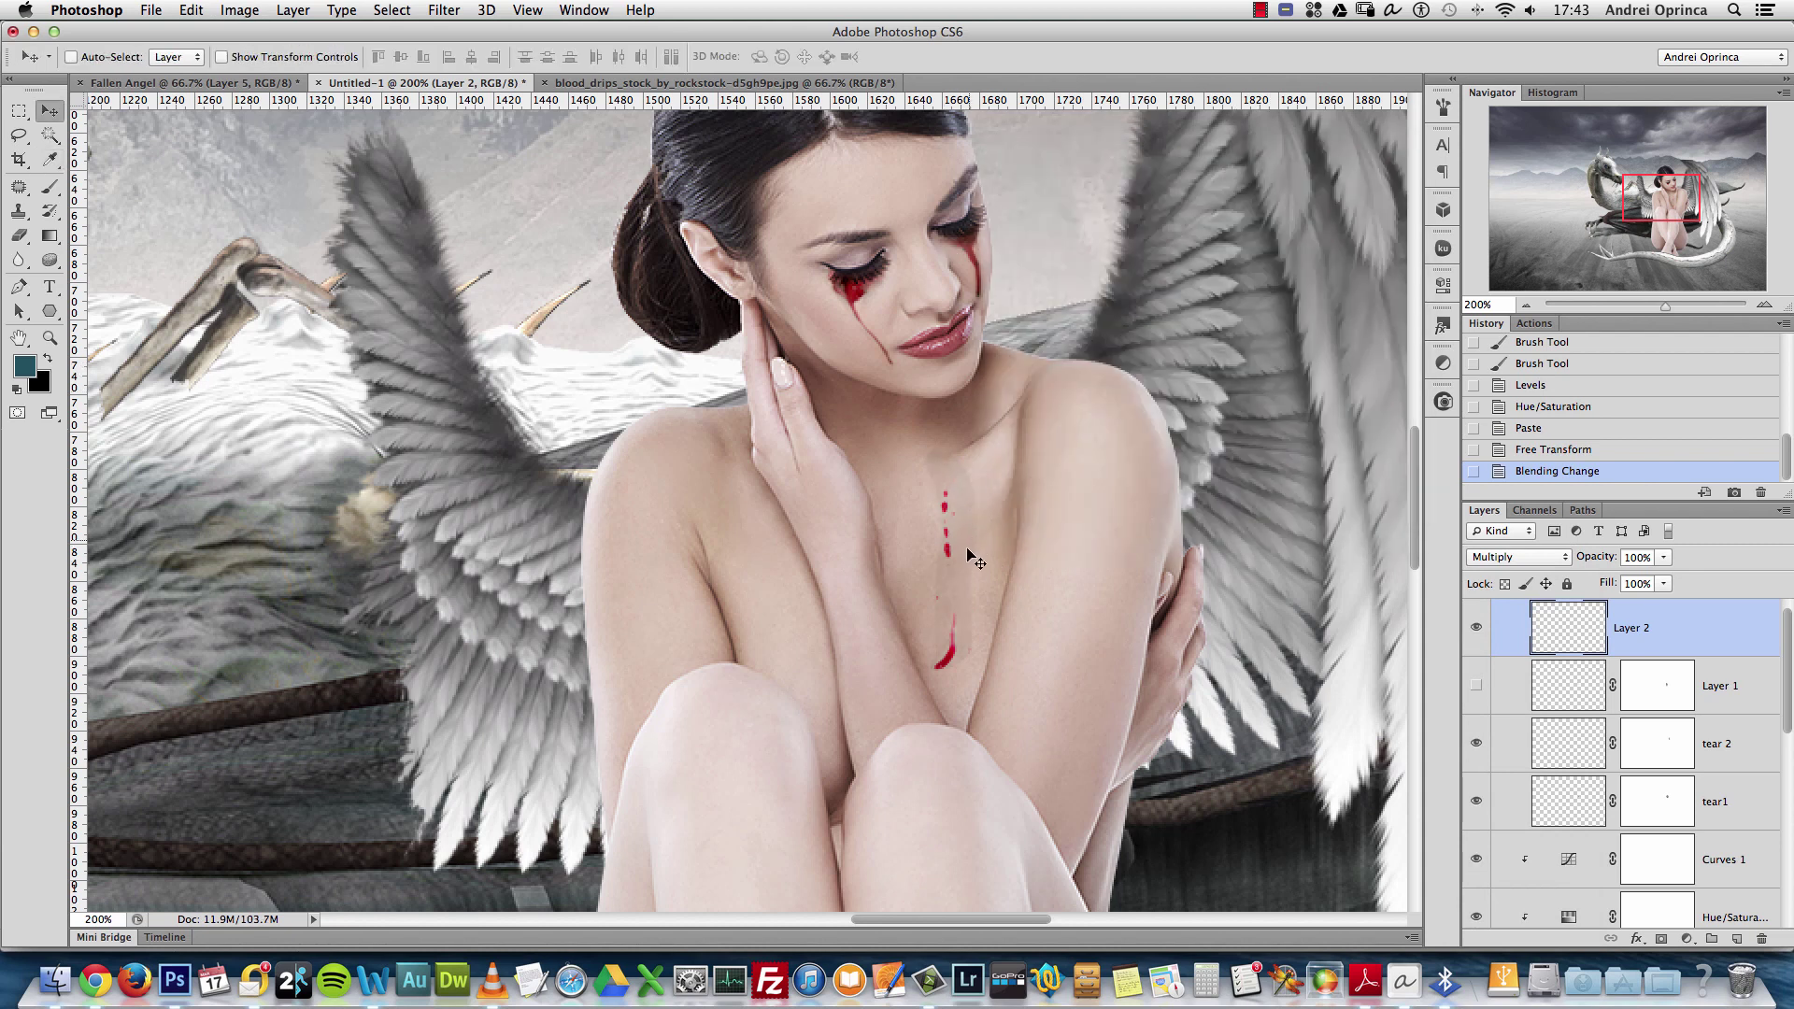
# Apply Levels to the pasted drip layer, setting the white input to 242 and slightly lightening the midtones
pyautogui.press('super+l')
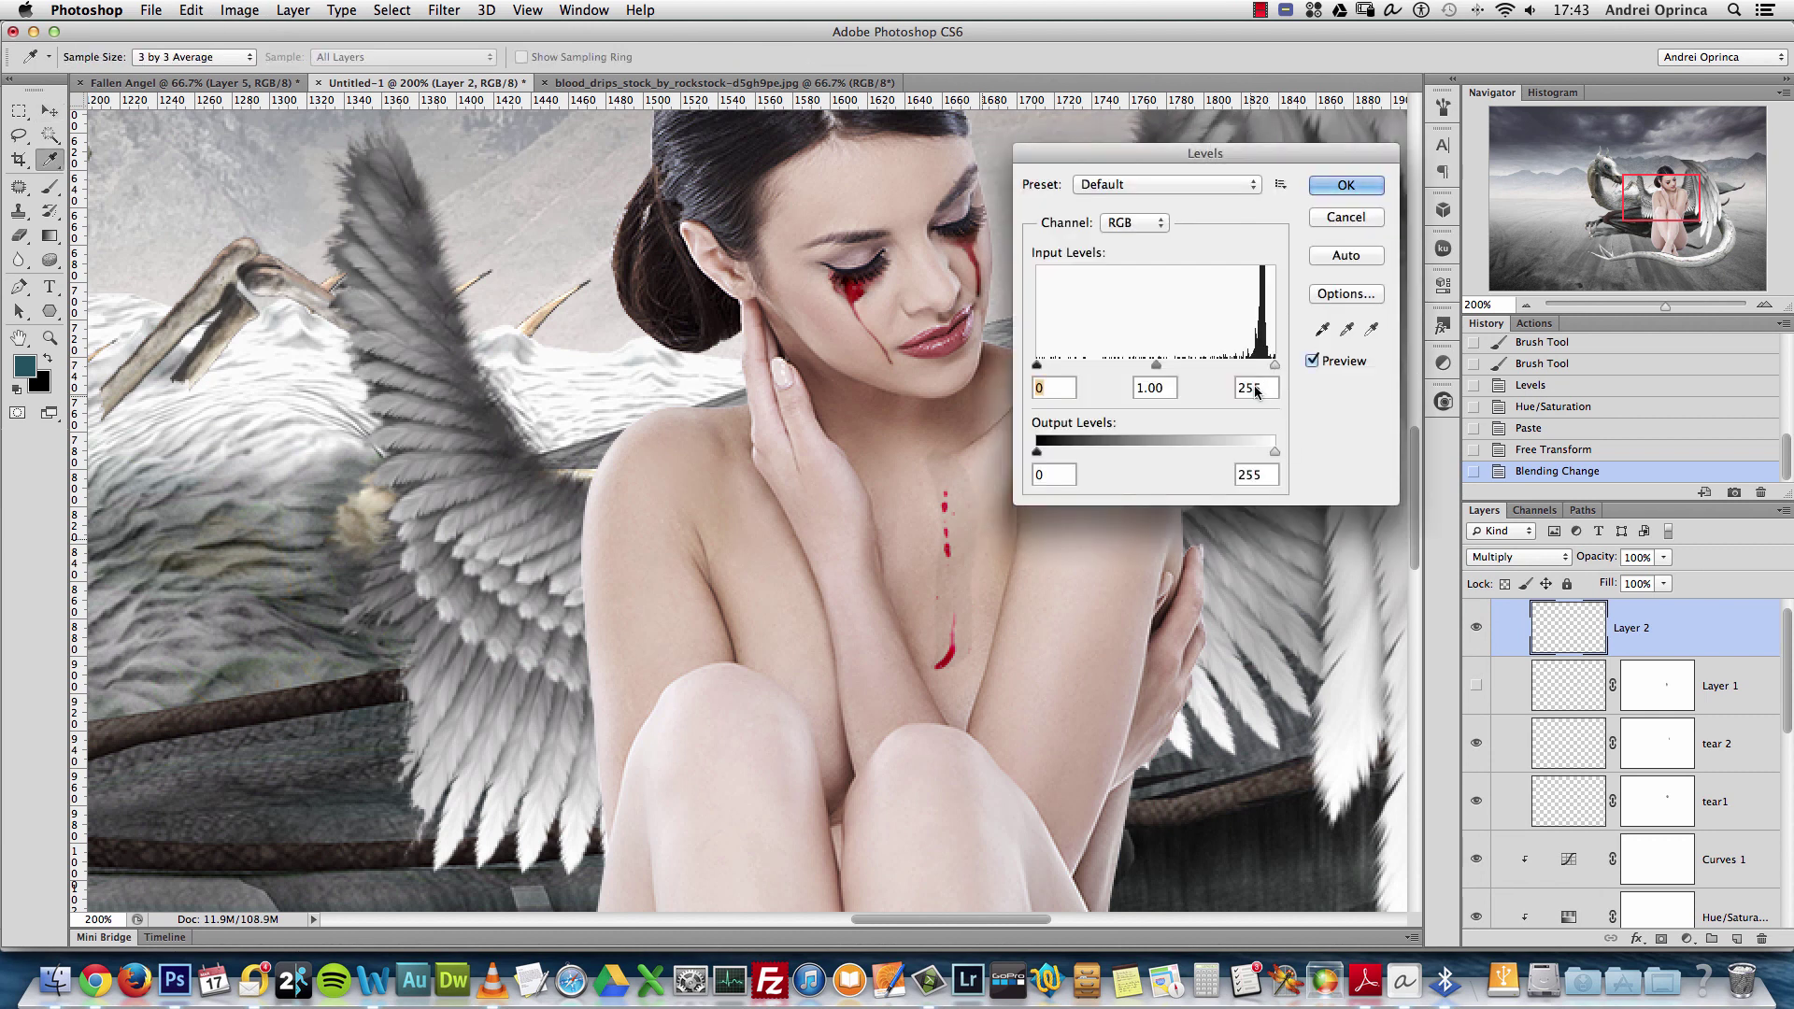
pyautogui.moveTo(1277, 368); pyautogui.dragTo(1261, 368)
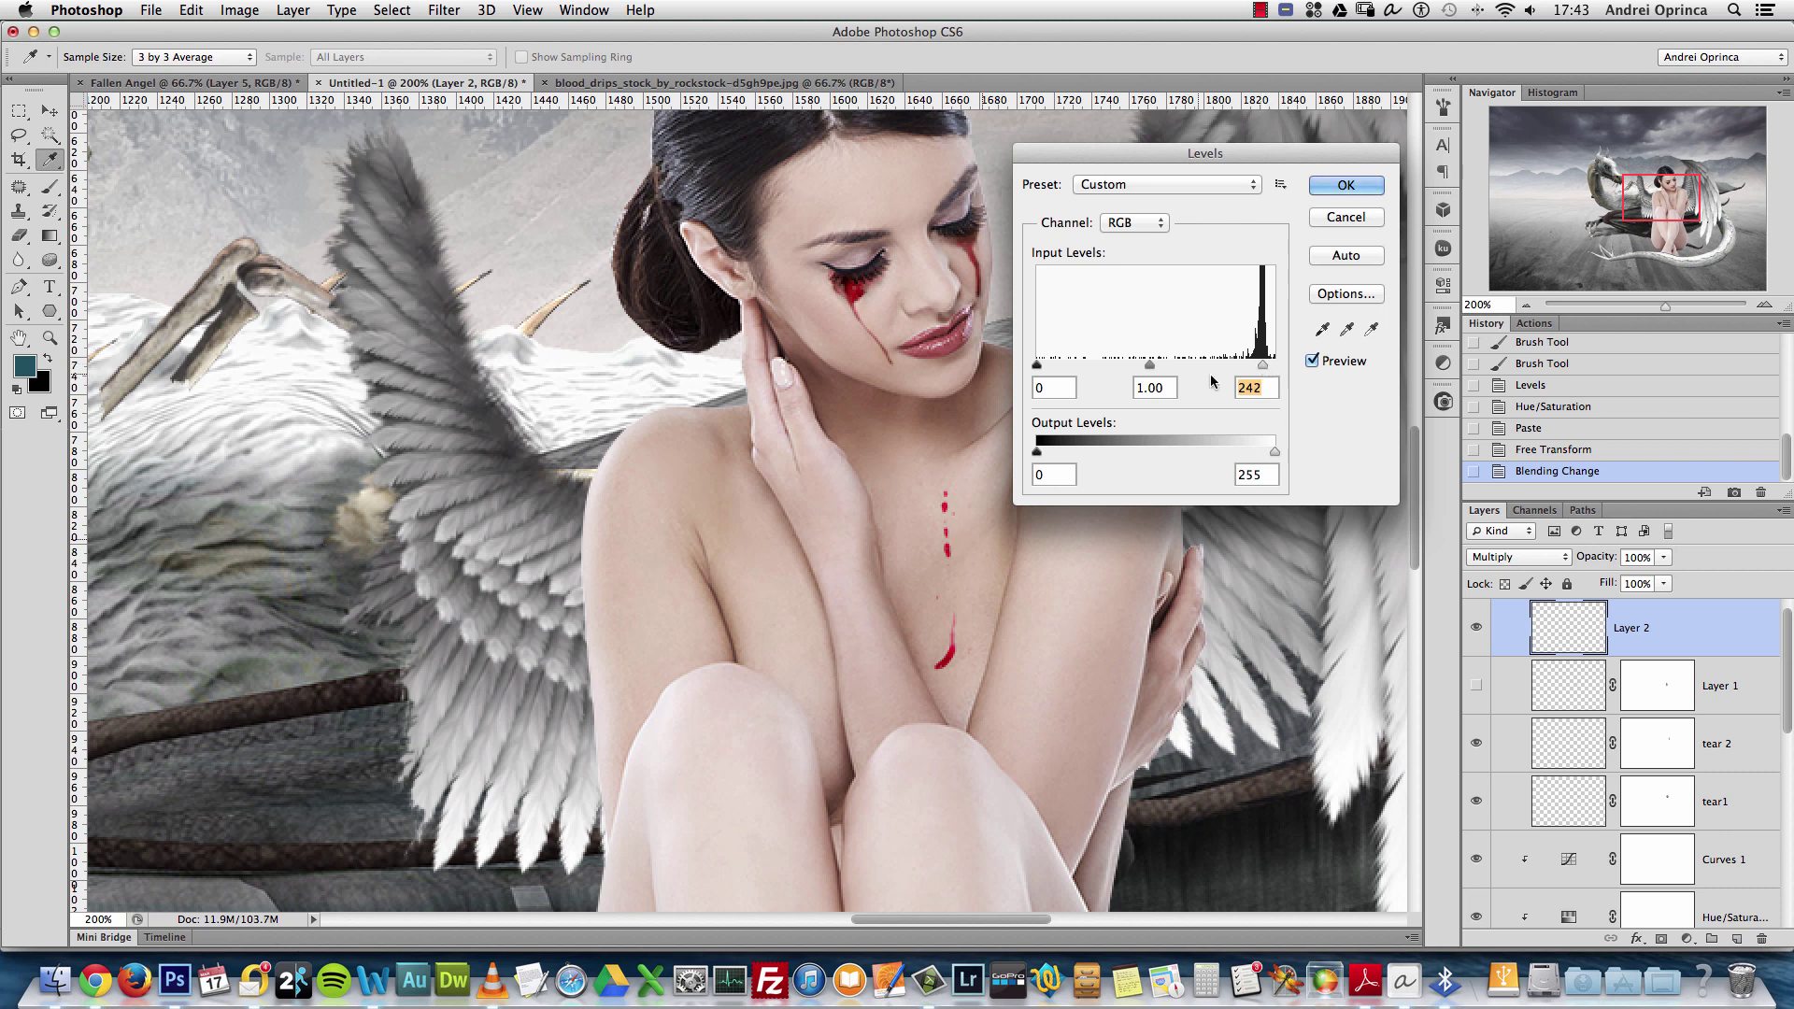
pyautogui.moveTo(1150, 365)
pyautogui.mouseDown()
pyautogui.moveTo(1166, 368)
pyautogui.moveTo(1142, 367)
pyautogui.mouseUp()
pyautogui.click(1343, 186)
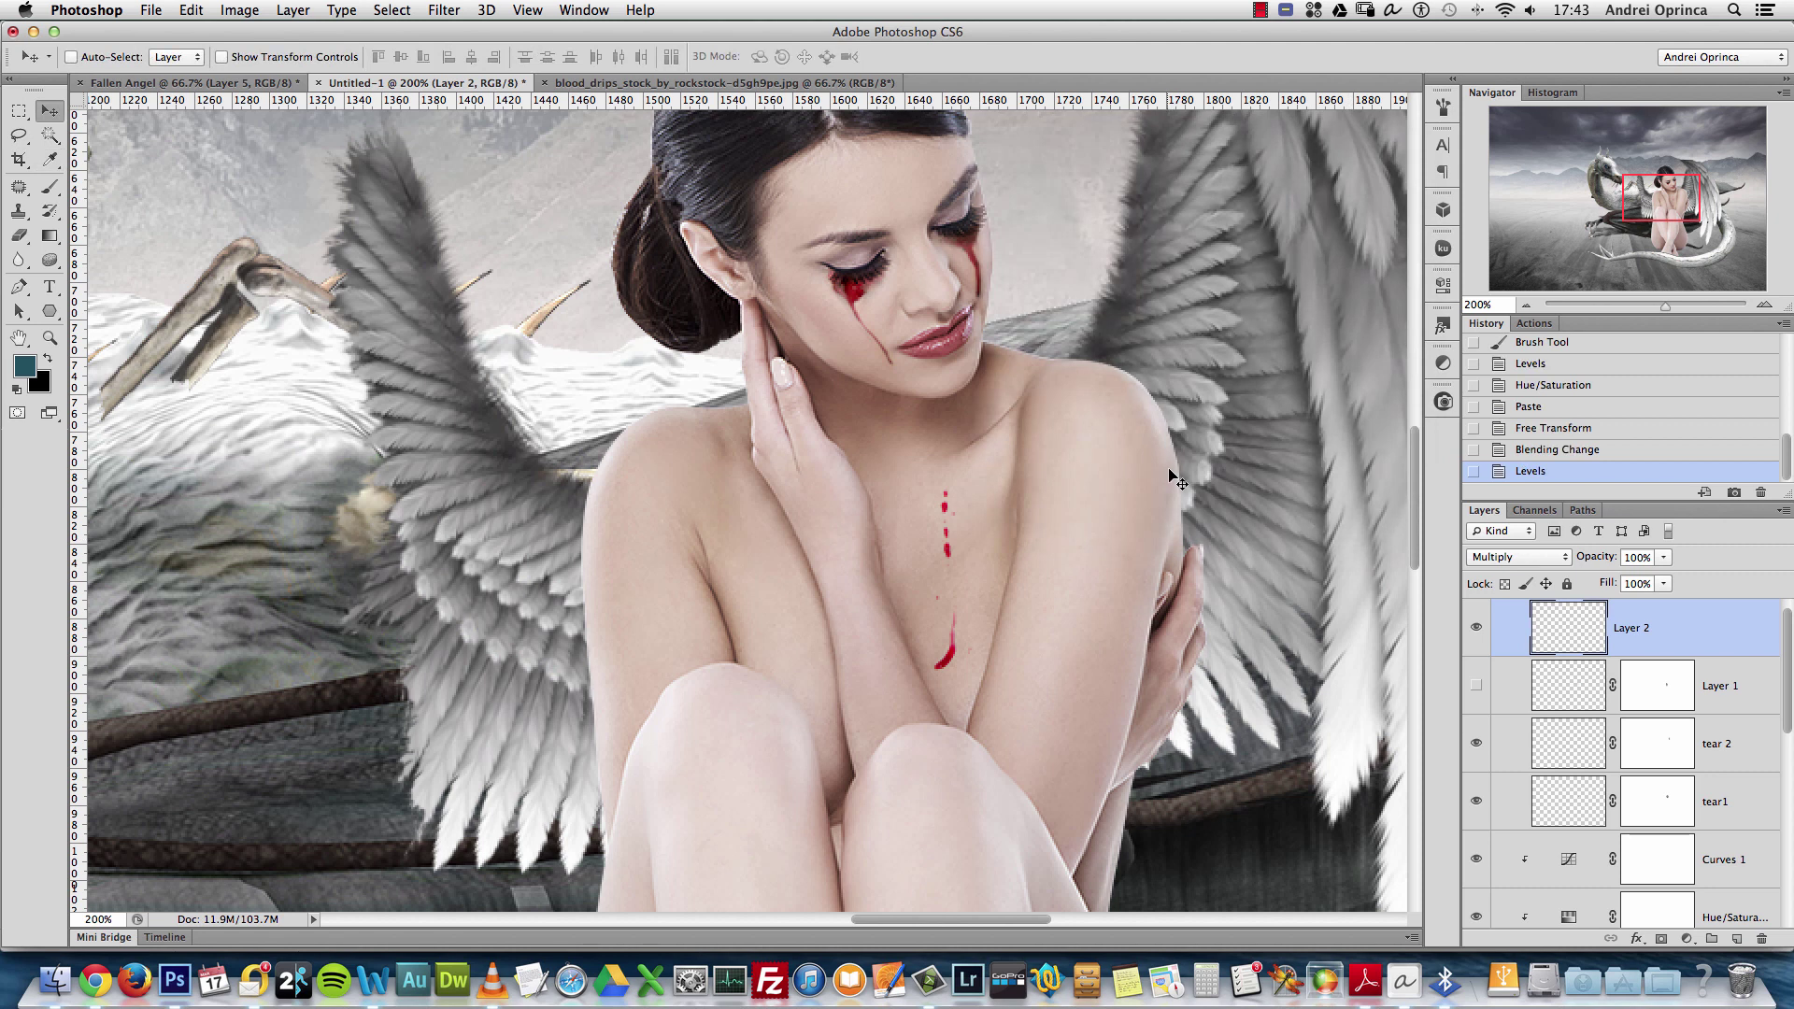
# Reduce the pasted drip's saturation to -33 with Hue/Saturation
pyautogui.press('super+minus')
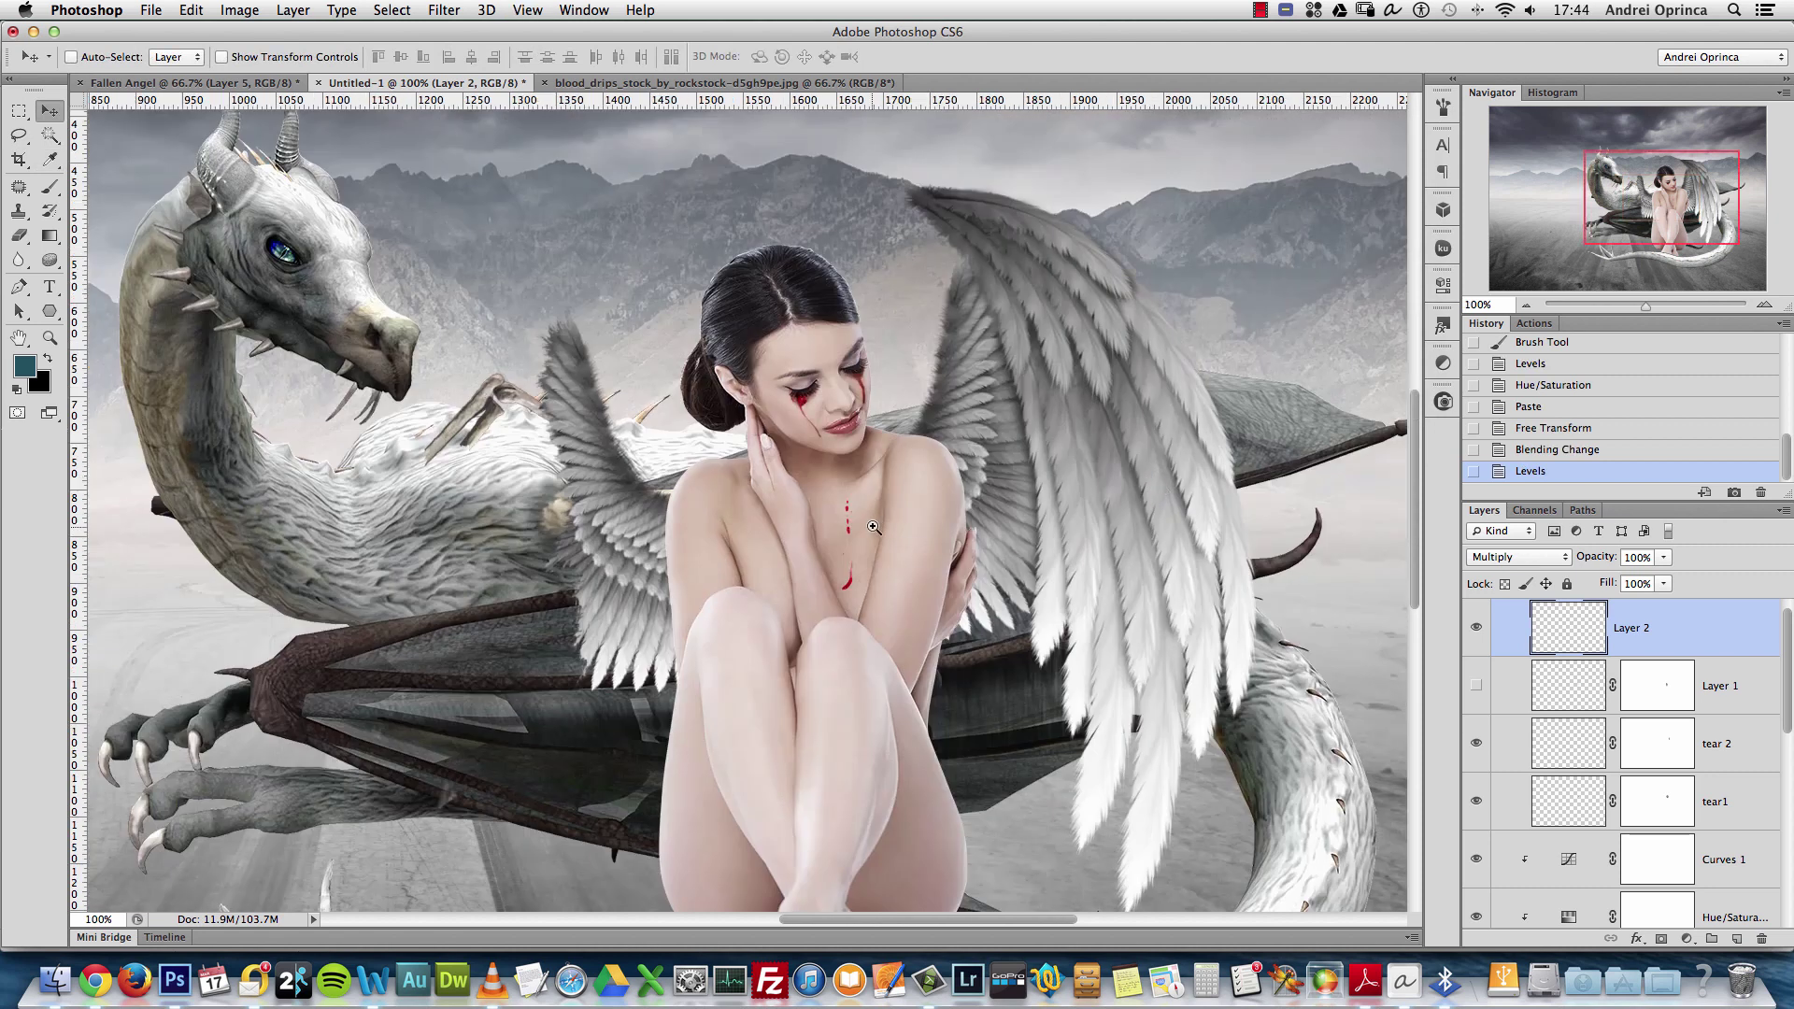
pyautogui.click(874, 528)
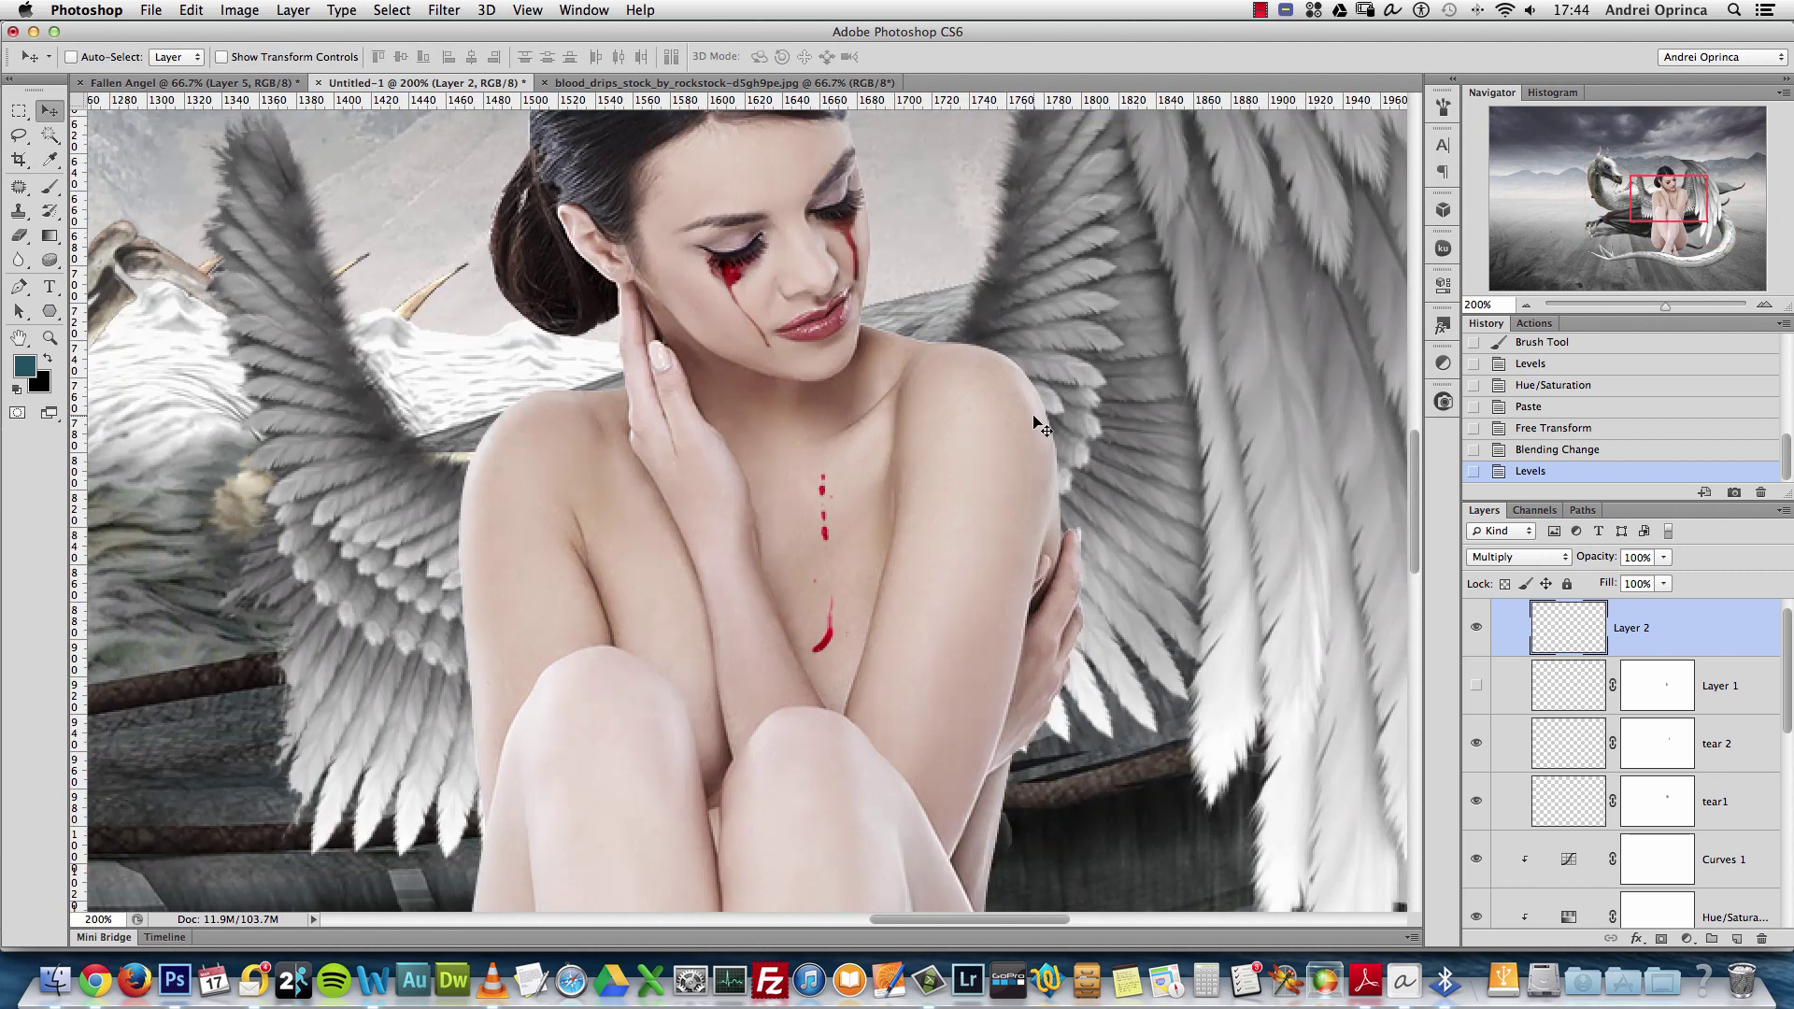
pyautogui.press('super+u')
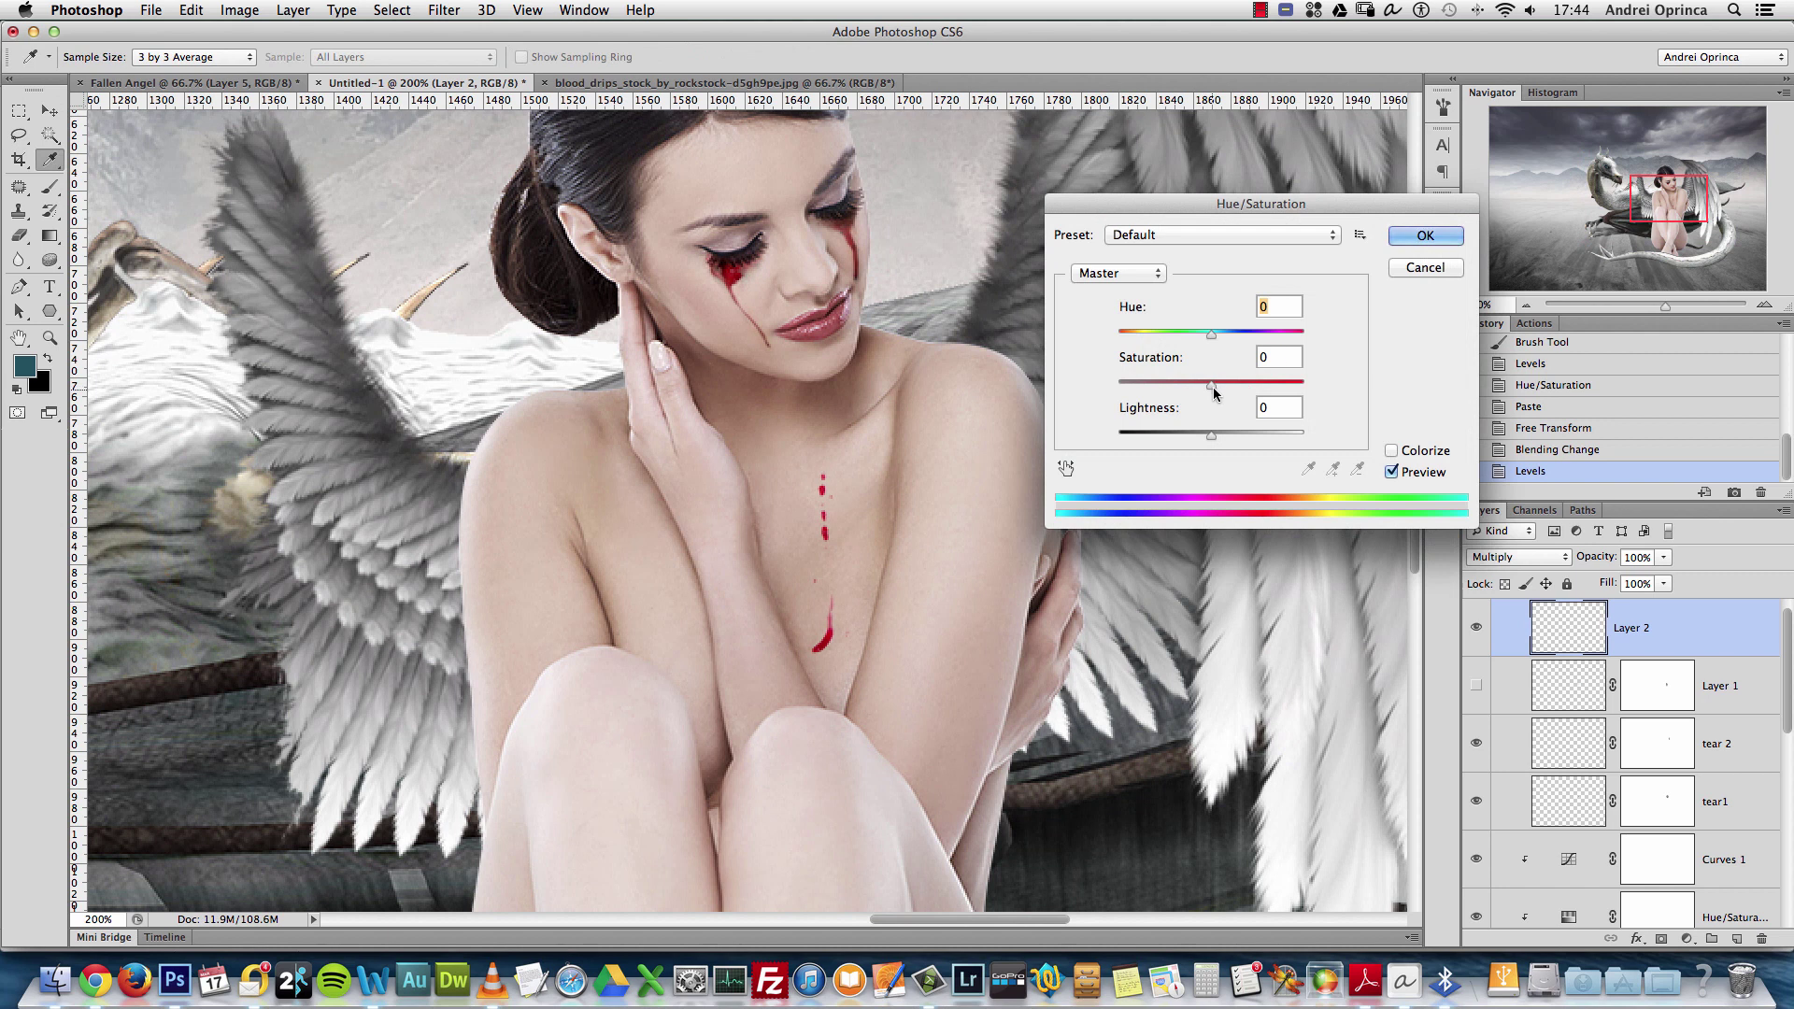
pyautogui.moveTo(1212, 385); pyautogui.dragTo(1180, 391)
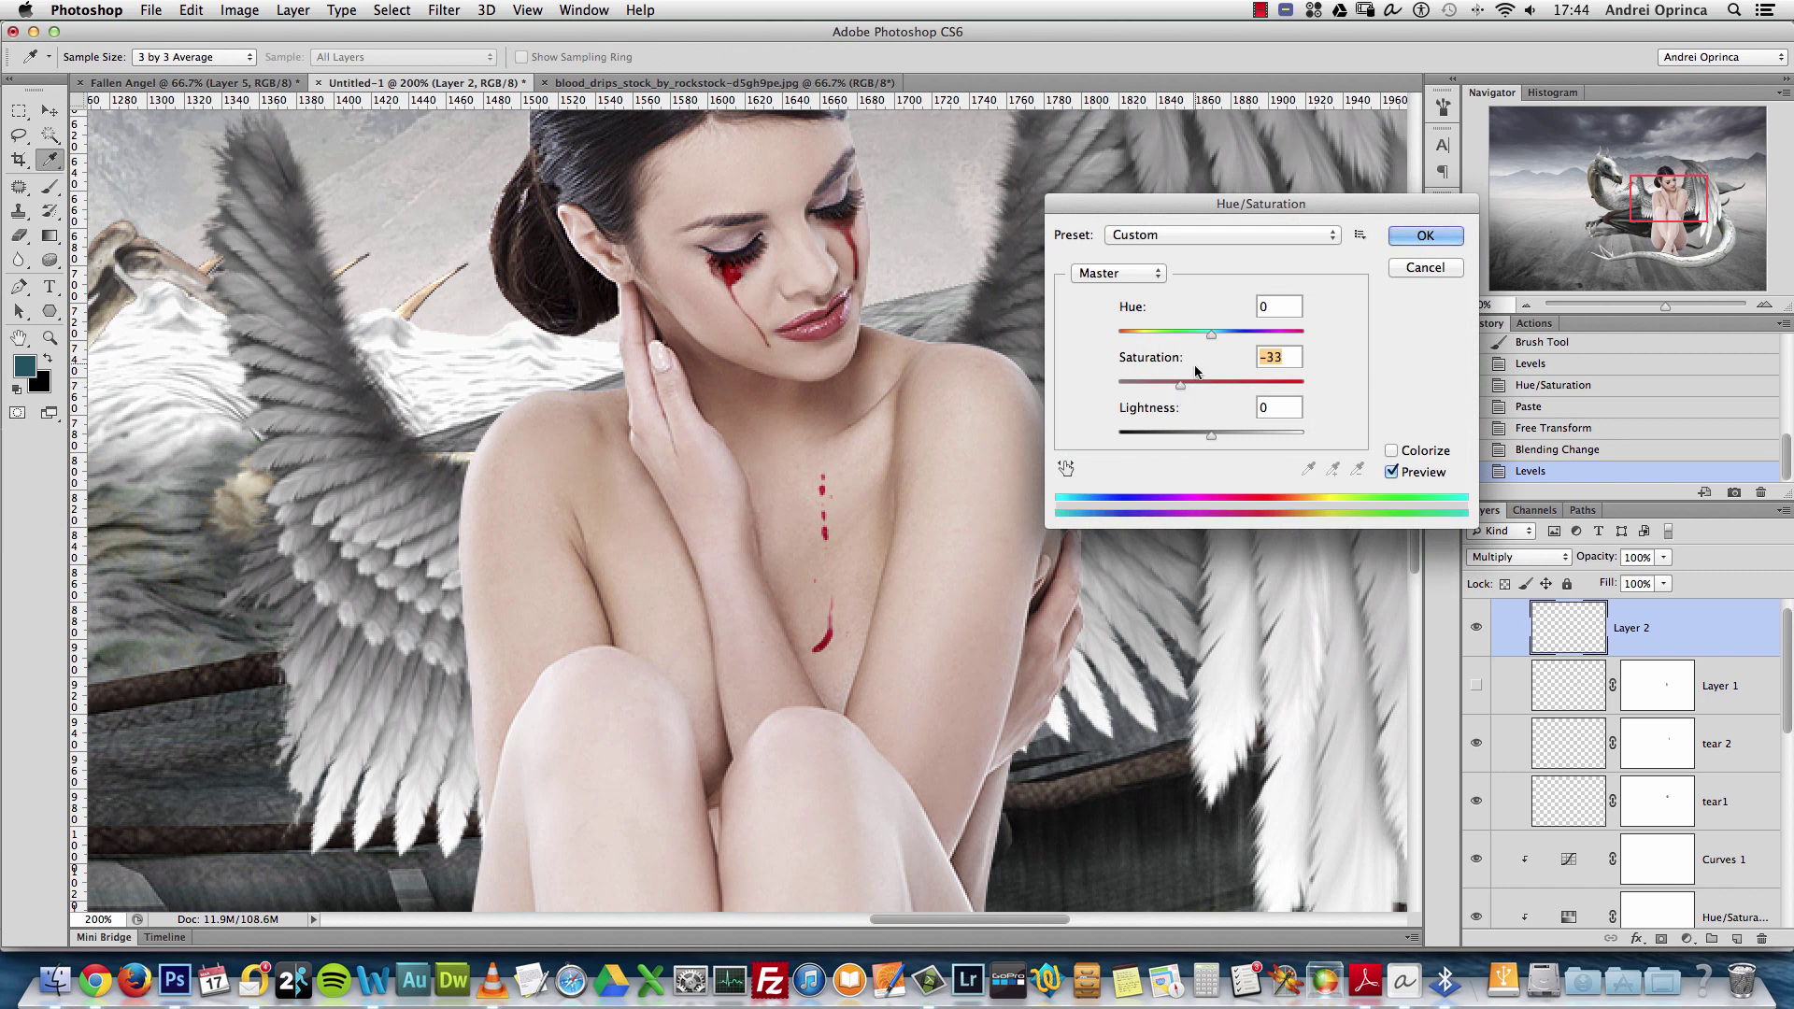
pyautogui.click(1425, 237)
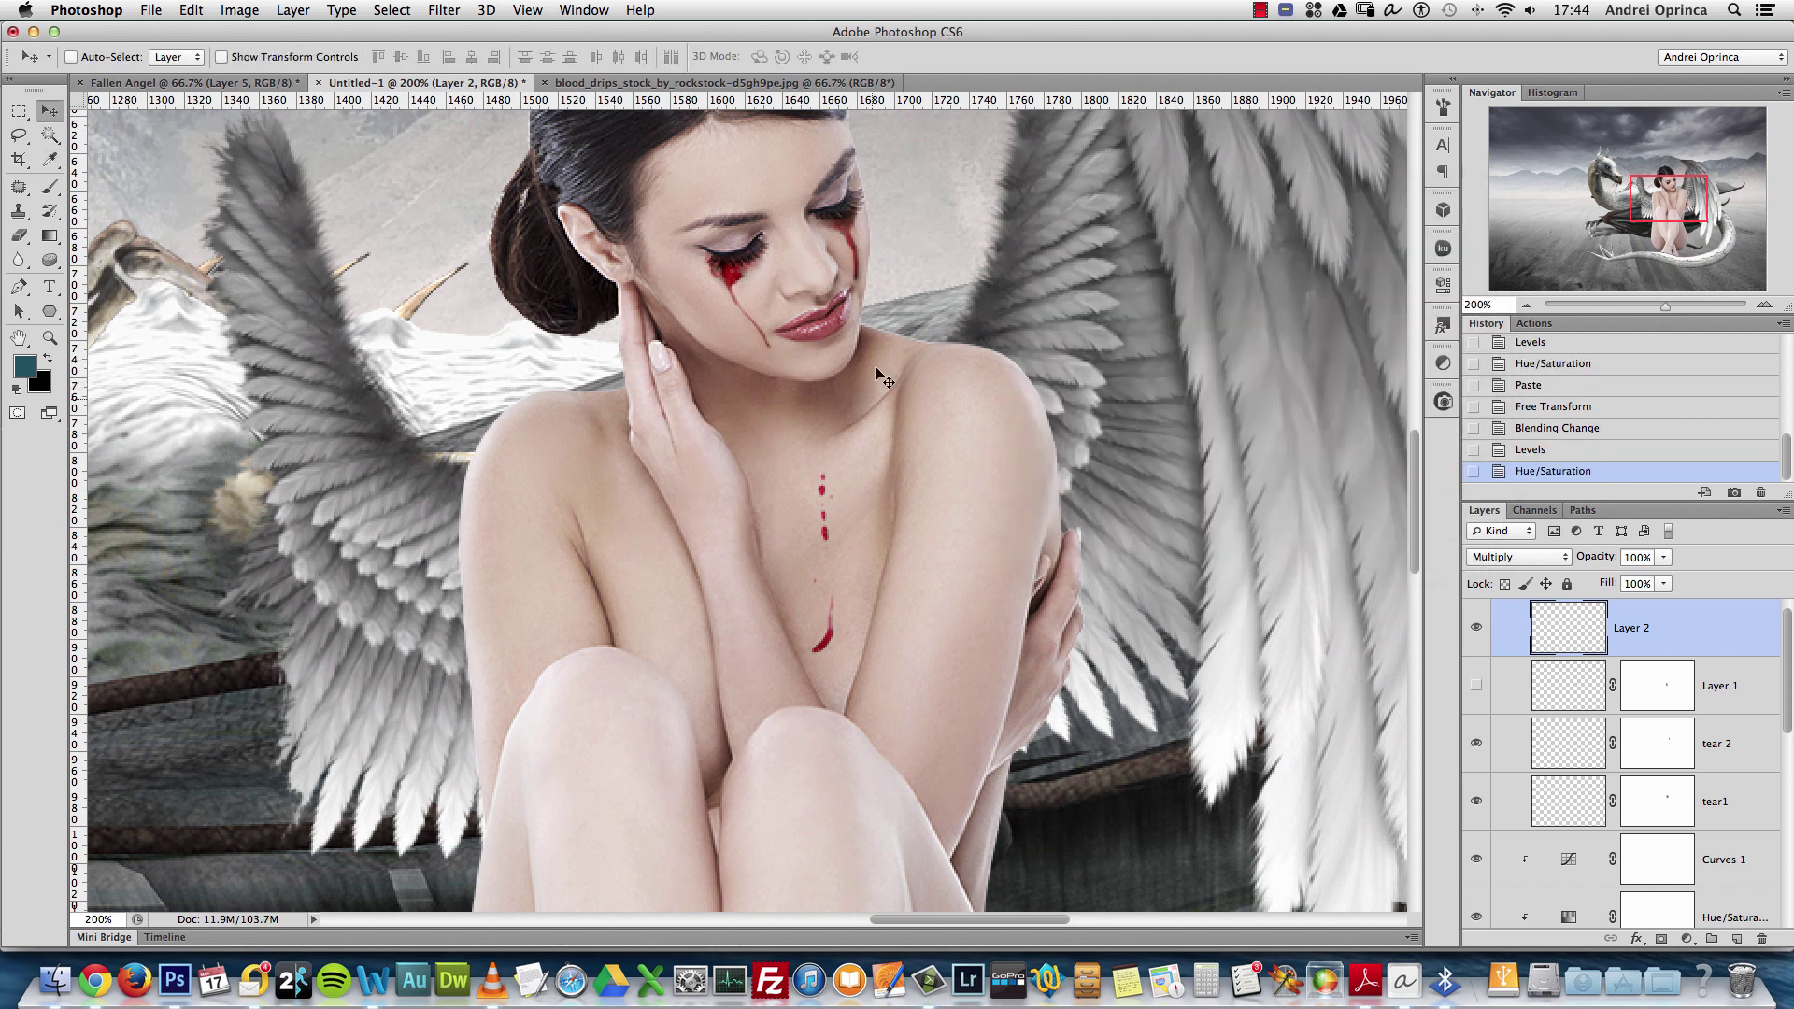
# Move the drip from the chest onto the woman's raised forearm and try it flipped horizontally in Free Transform
pyautogui.moveTo(852, 510); pyautogui.dragTo(738, 520)
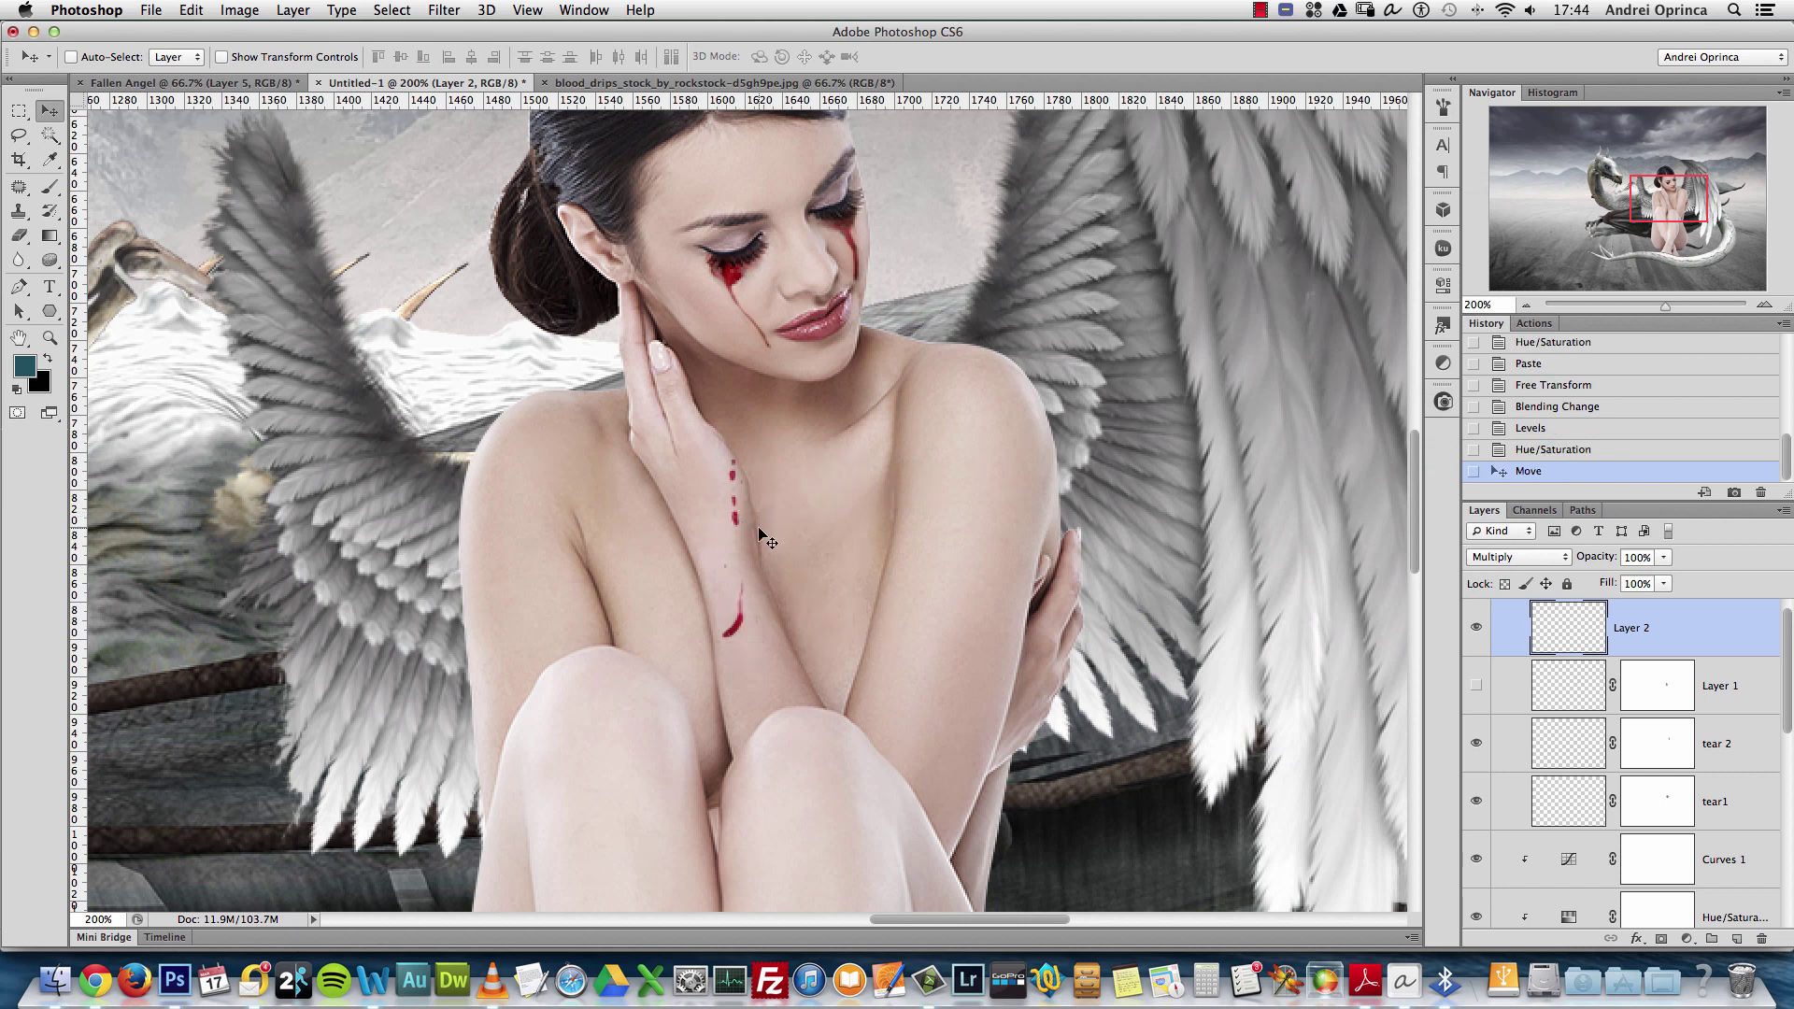
pyautogui.hotkey('ctrl', 't')
pyautogui.rightClick(748, 566)
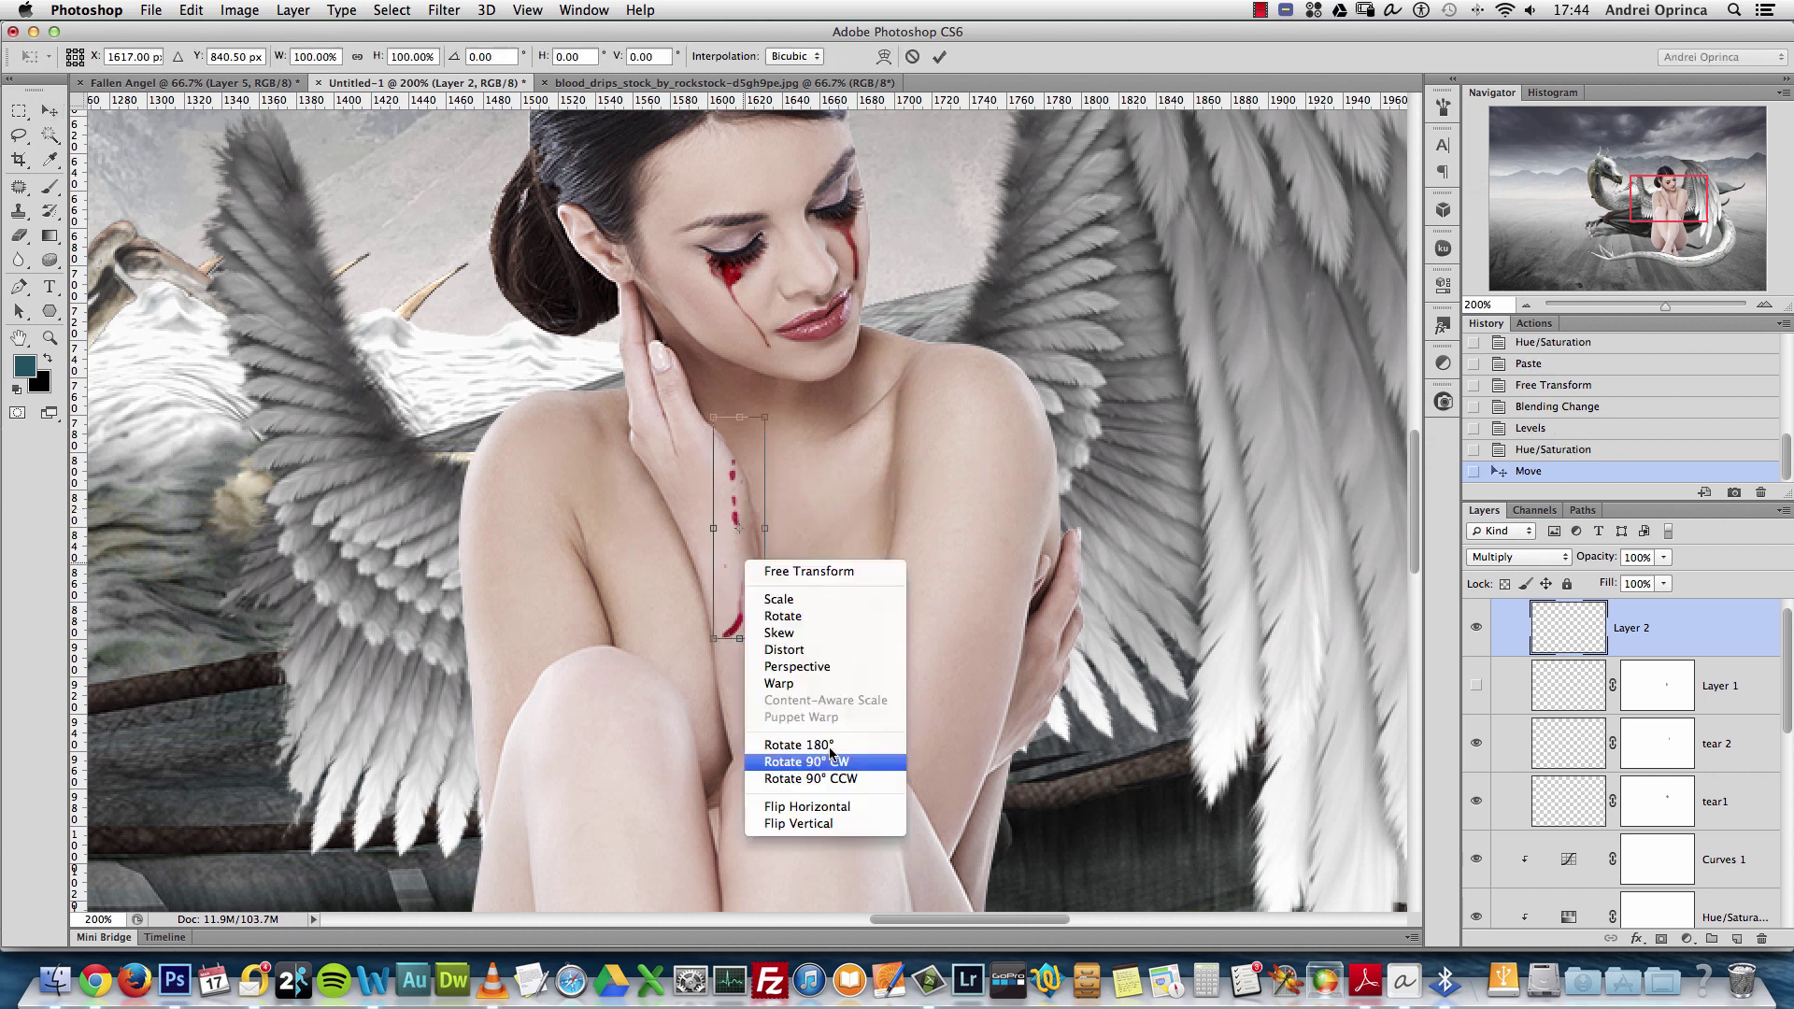
pyautogui.click(850, 806)
pyautogui.moveTo(766, 508); pyautogui.dragTo(721, 581)
pyautogui.rightClick(722, 580)
pyautogui.click(841, 818)
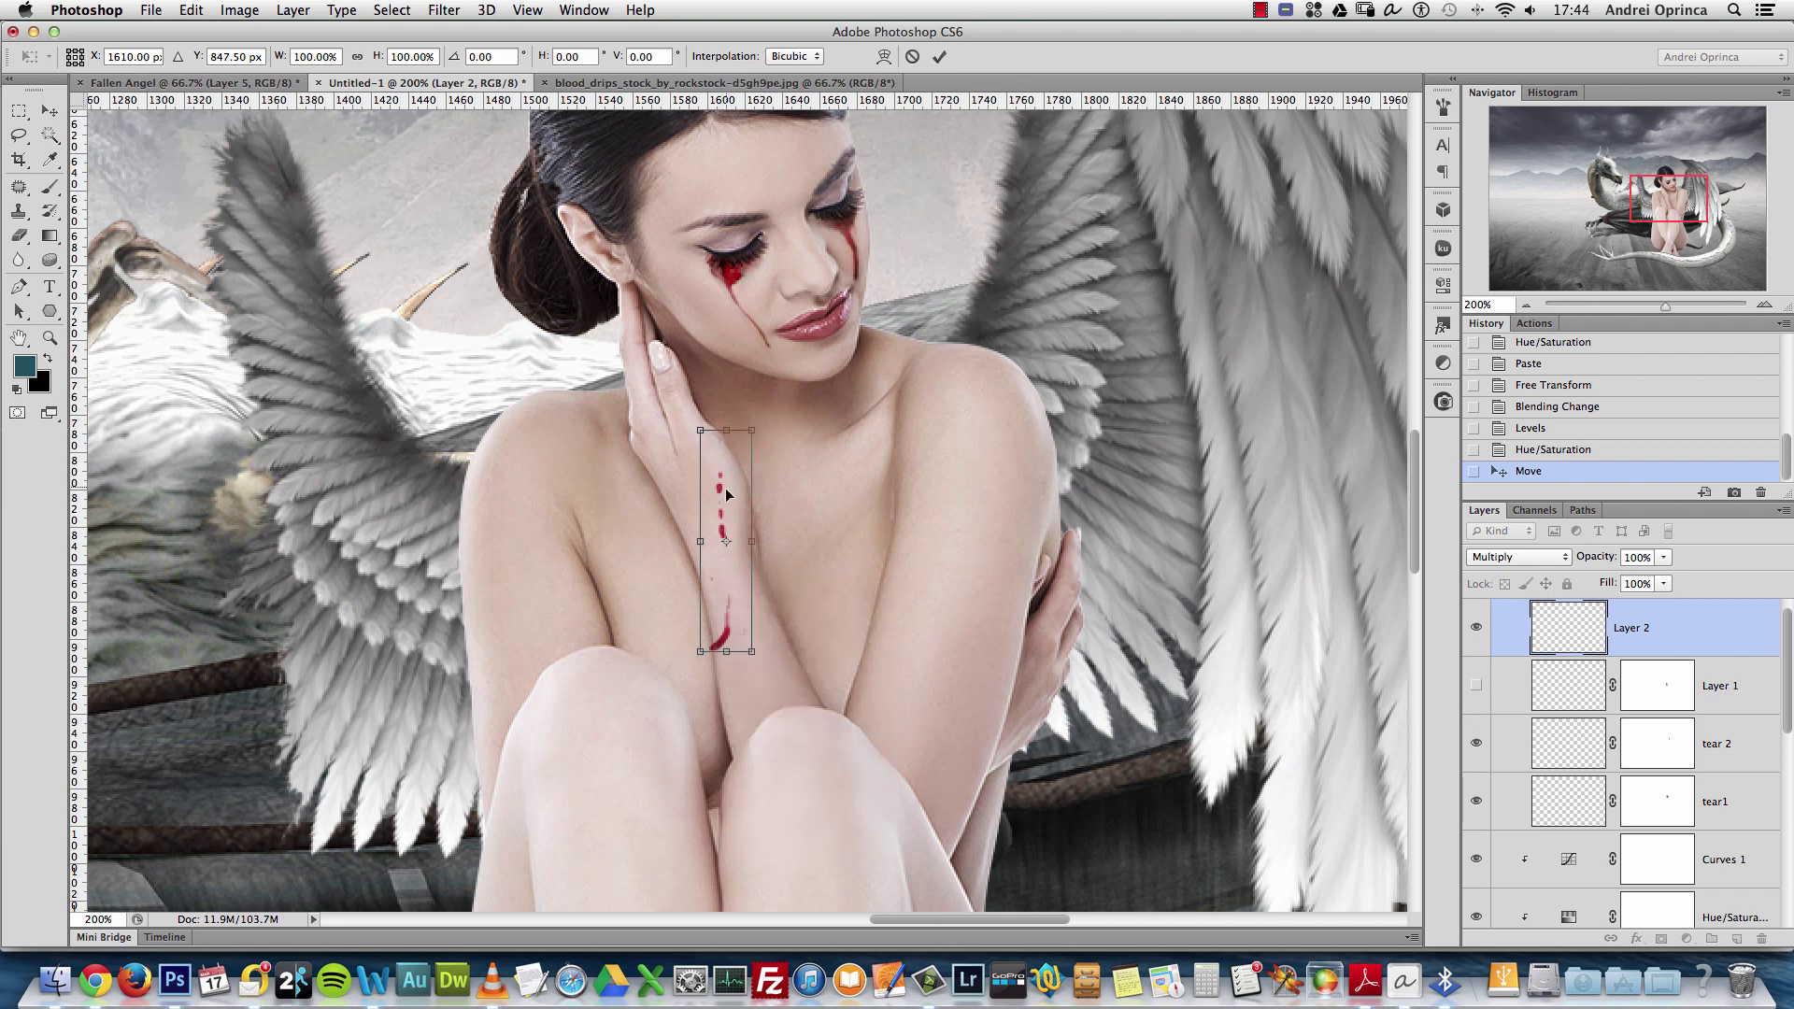
# Rotate the drip to about -10.6° and align it along the woman's raised forearm, then apply the transform
pyautogui.moveTo(729, 502); pyautogui.dragTo(755, 549)
pyautogui.moveTo(808, 458); pyautogui.dragTo(809, 439)
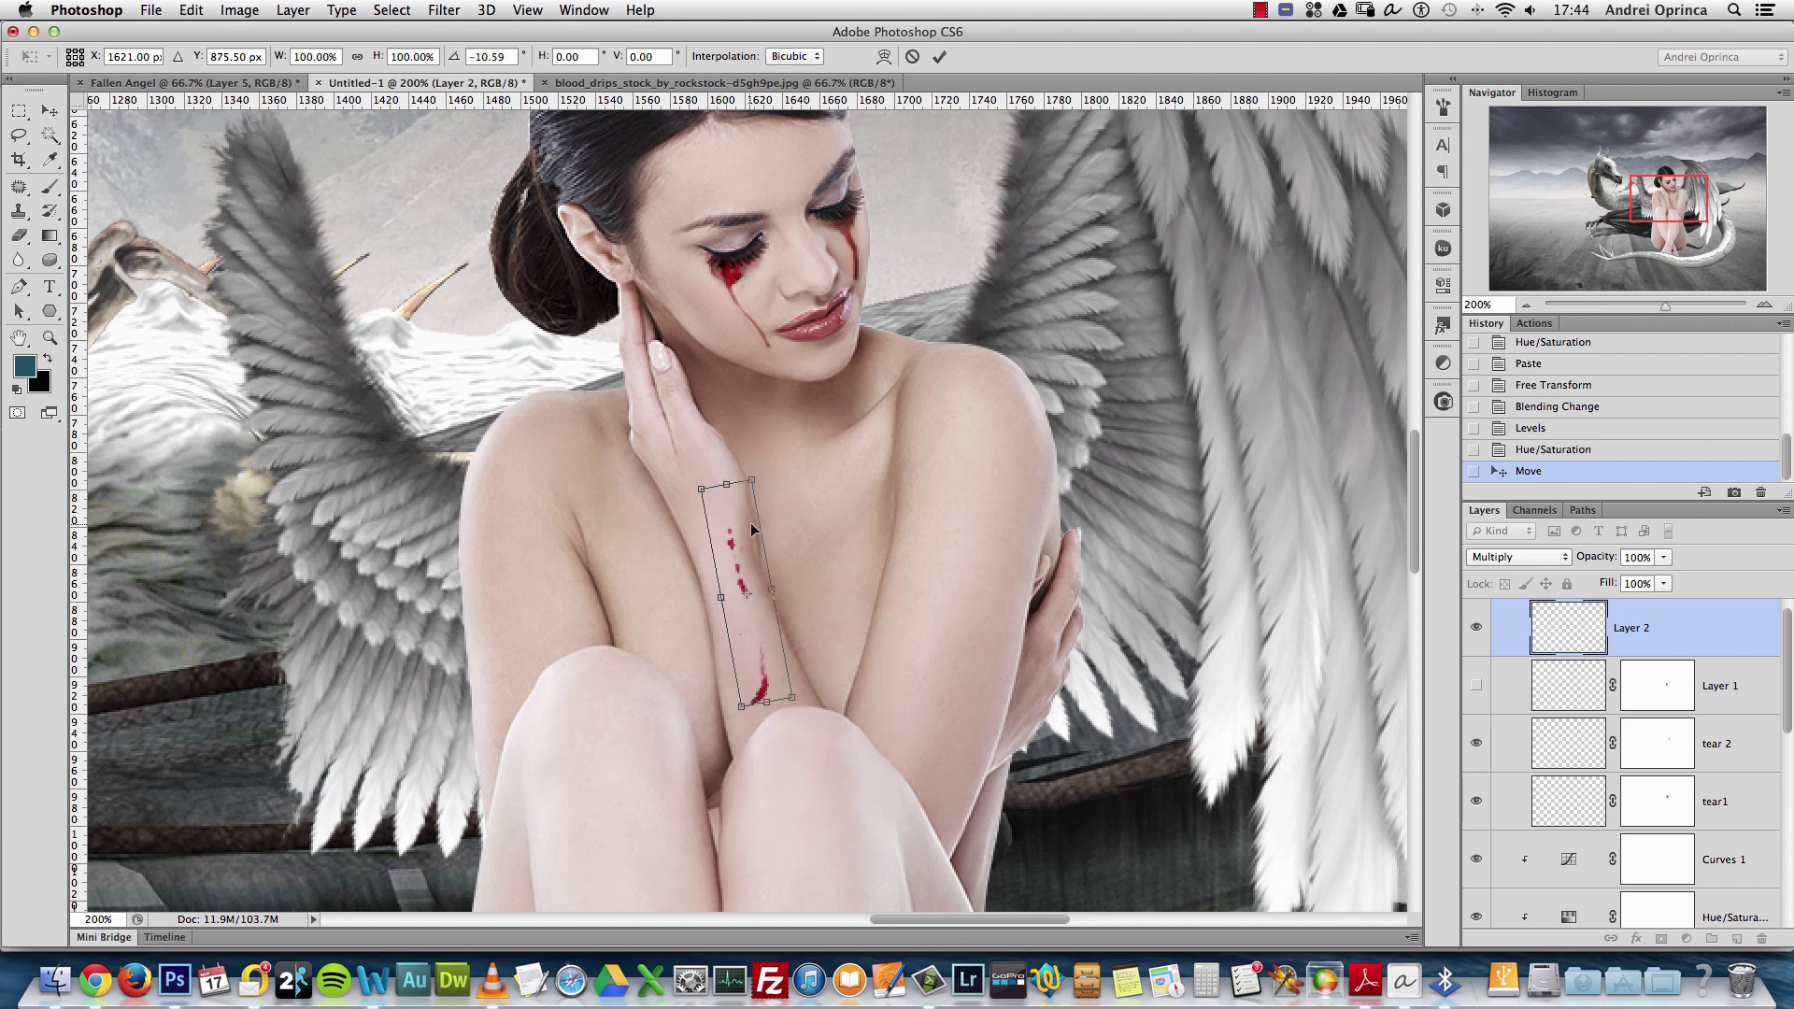
pyautogui.moveTo(746, 529); pyautogui.dragTo(747, 495)
pyautogui.press('Return')
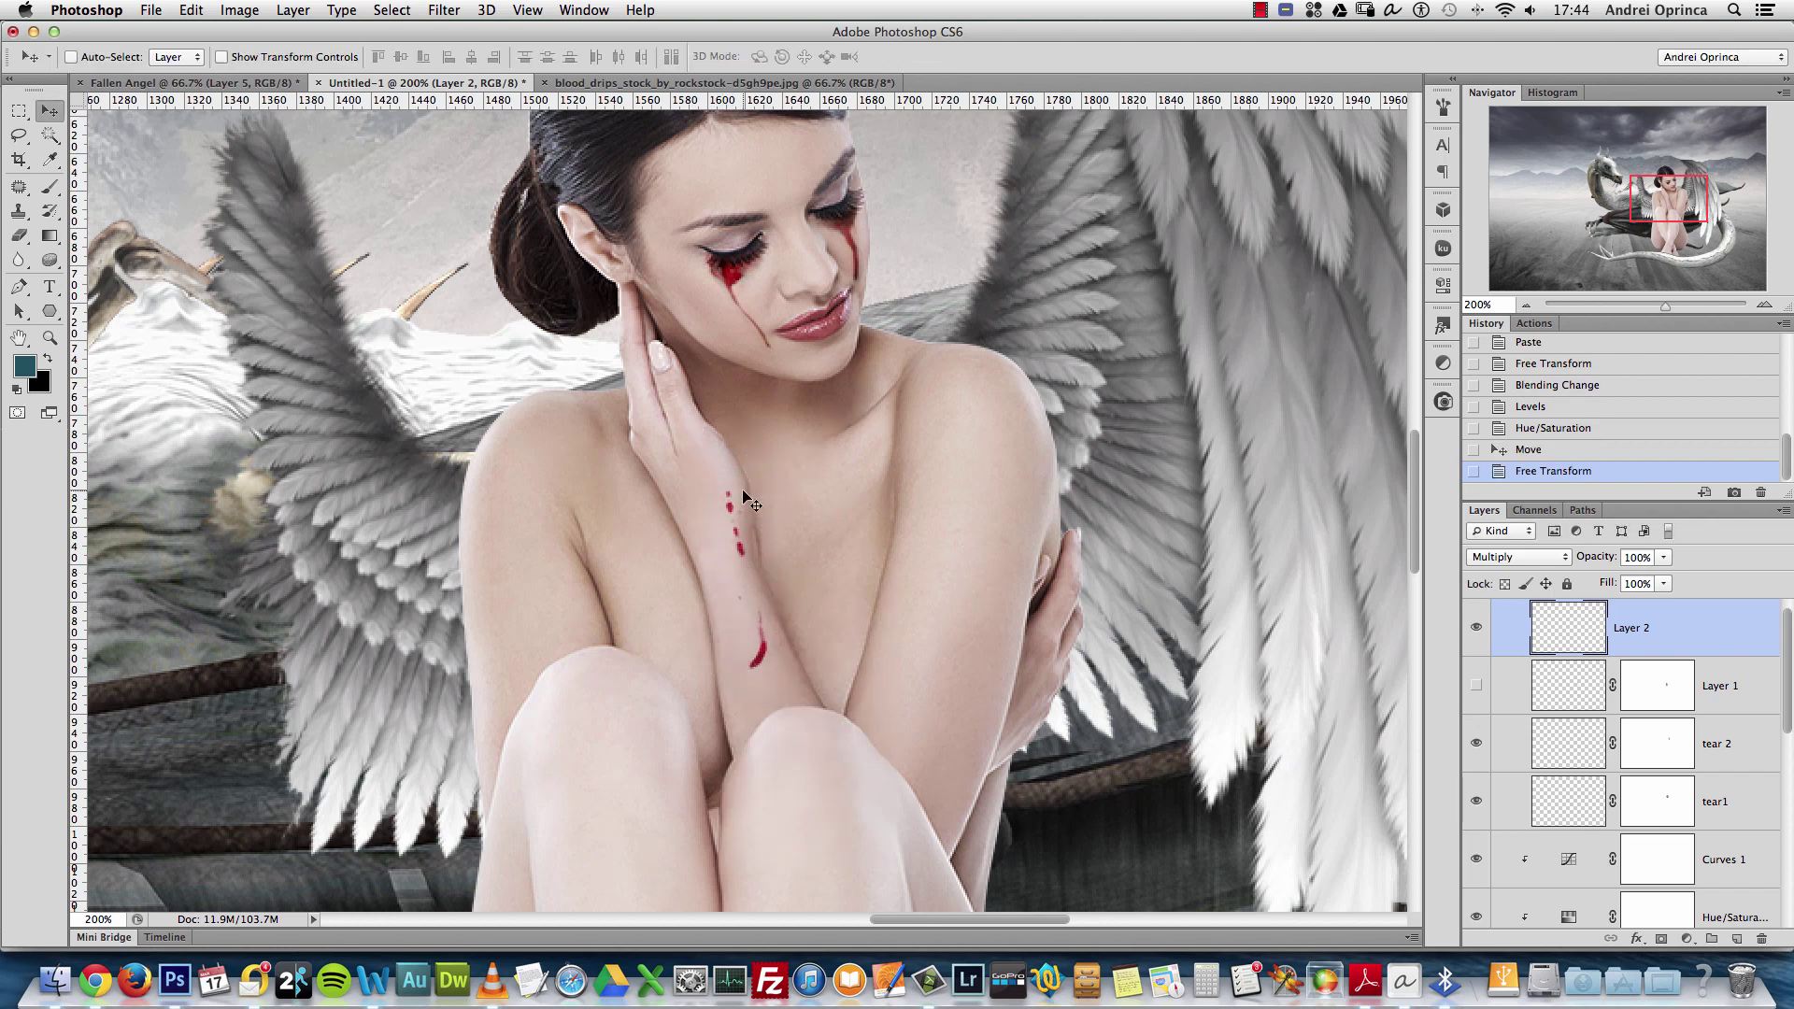
pyautogui.press('super+minus')
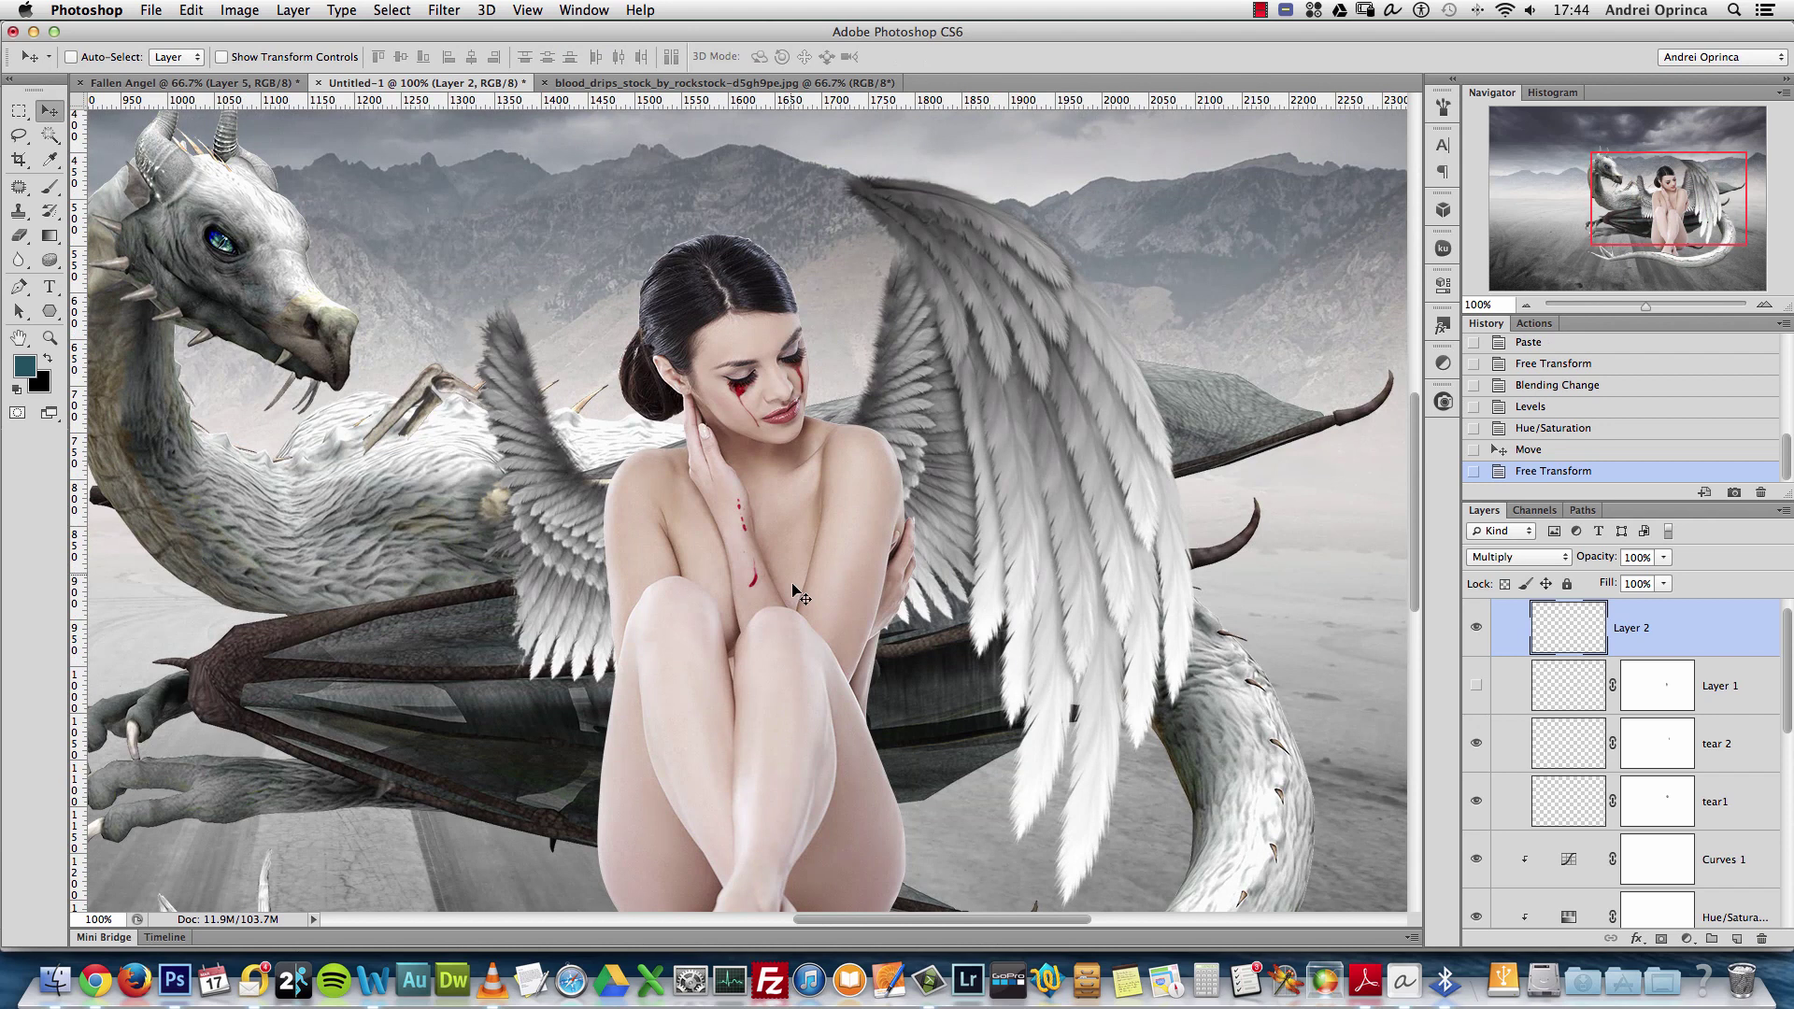
# Show the Layer 1 drip again, move the Layer 2 drip onto the chest and adjust it with Free Transform
pyautogui.click(1479, 682)
pyautogui.moveTo(790, 580); pyautogui.dragTo(842, 550)
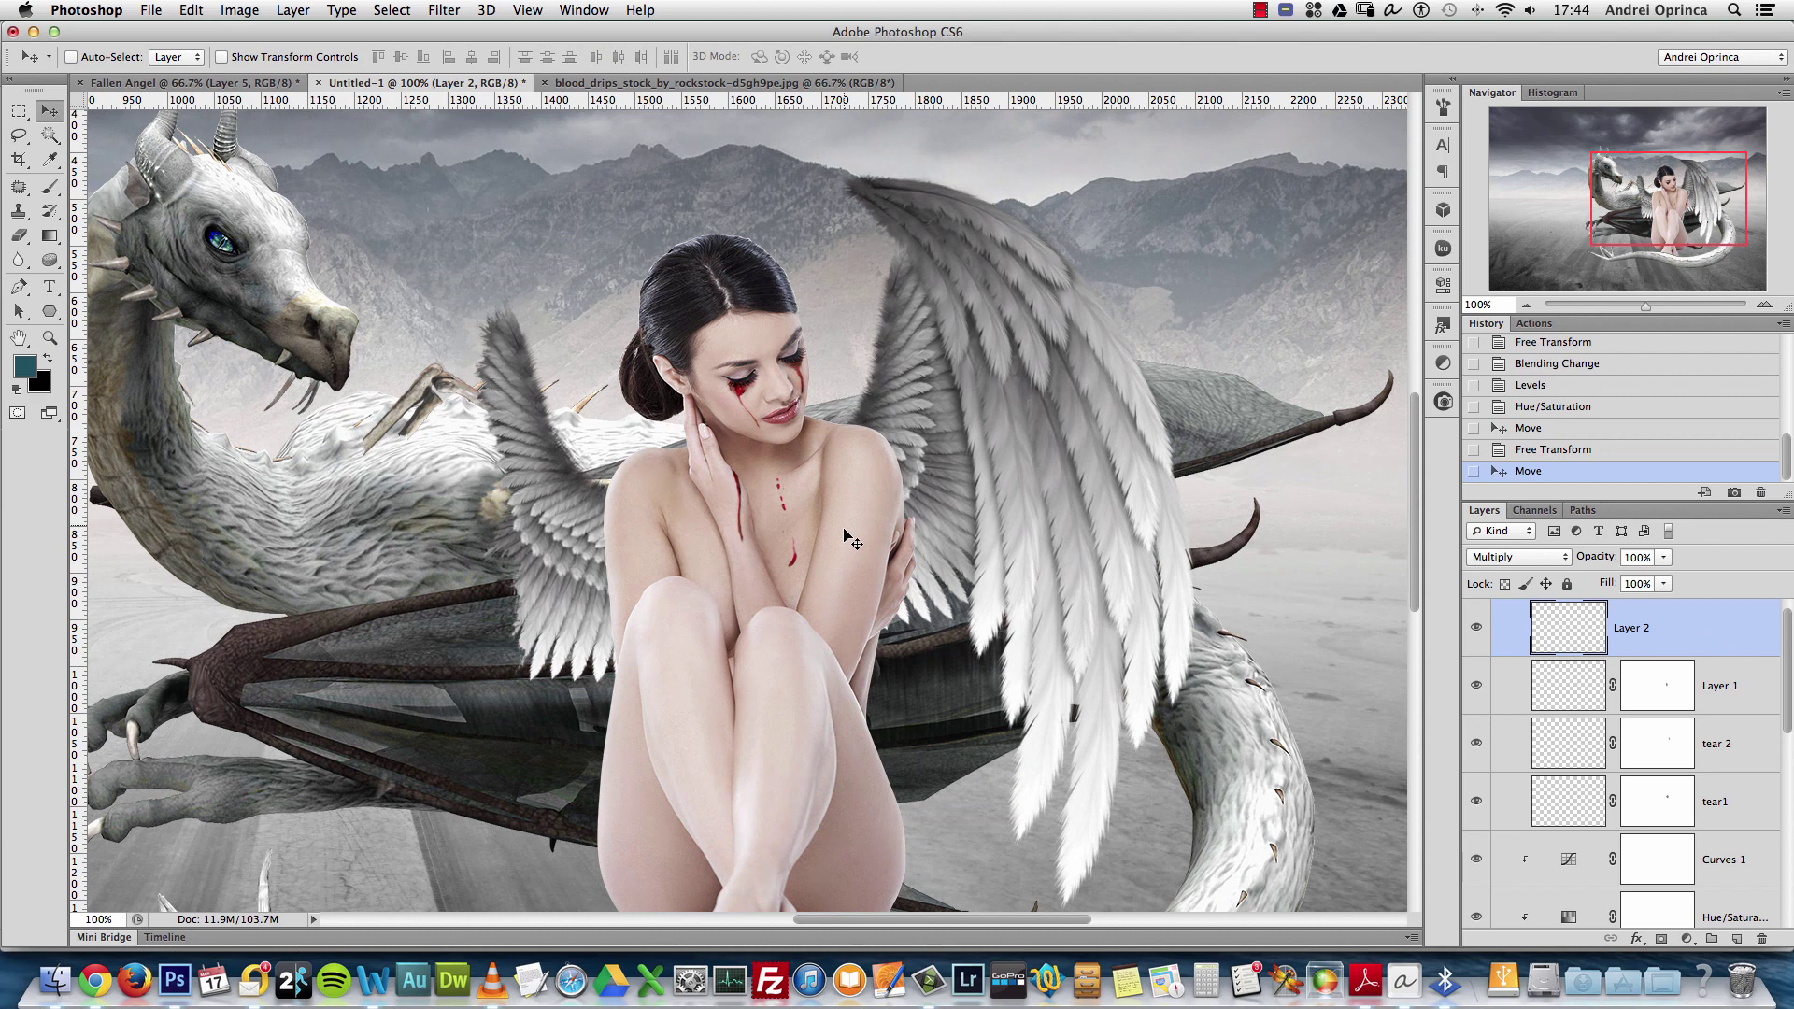
pyautogui.press('super+r')
pyautogui.press('super+t')
pyautogui.moveTo(885, 422); pyautogui.dragTo(878, 426)
pyautogui.press('Return')
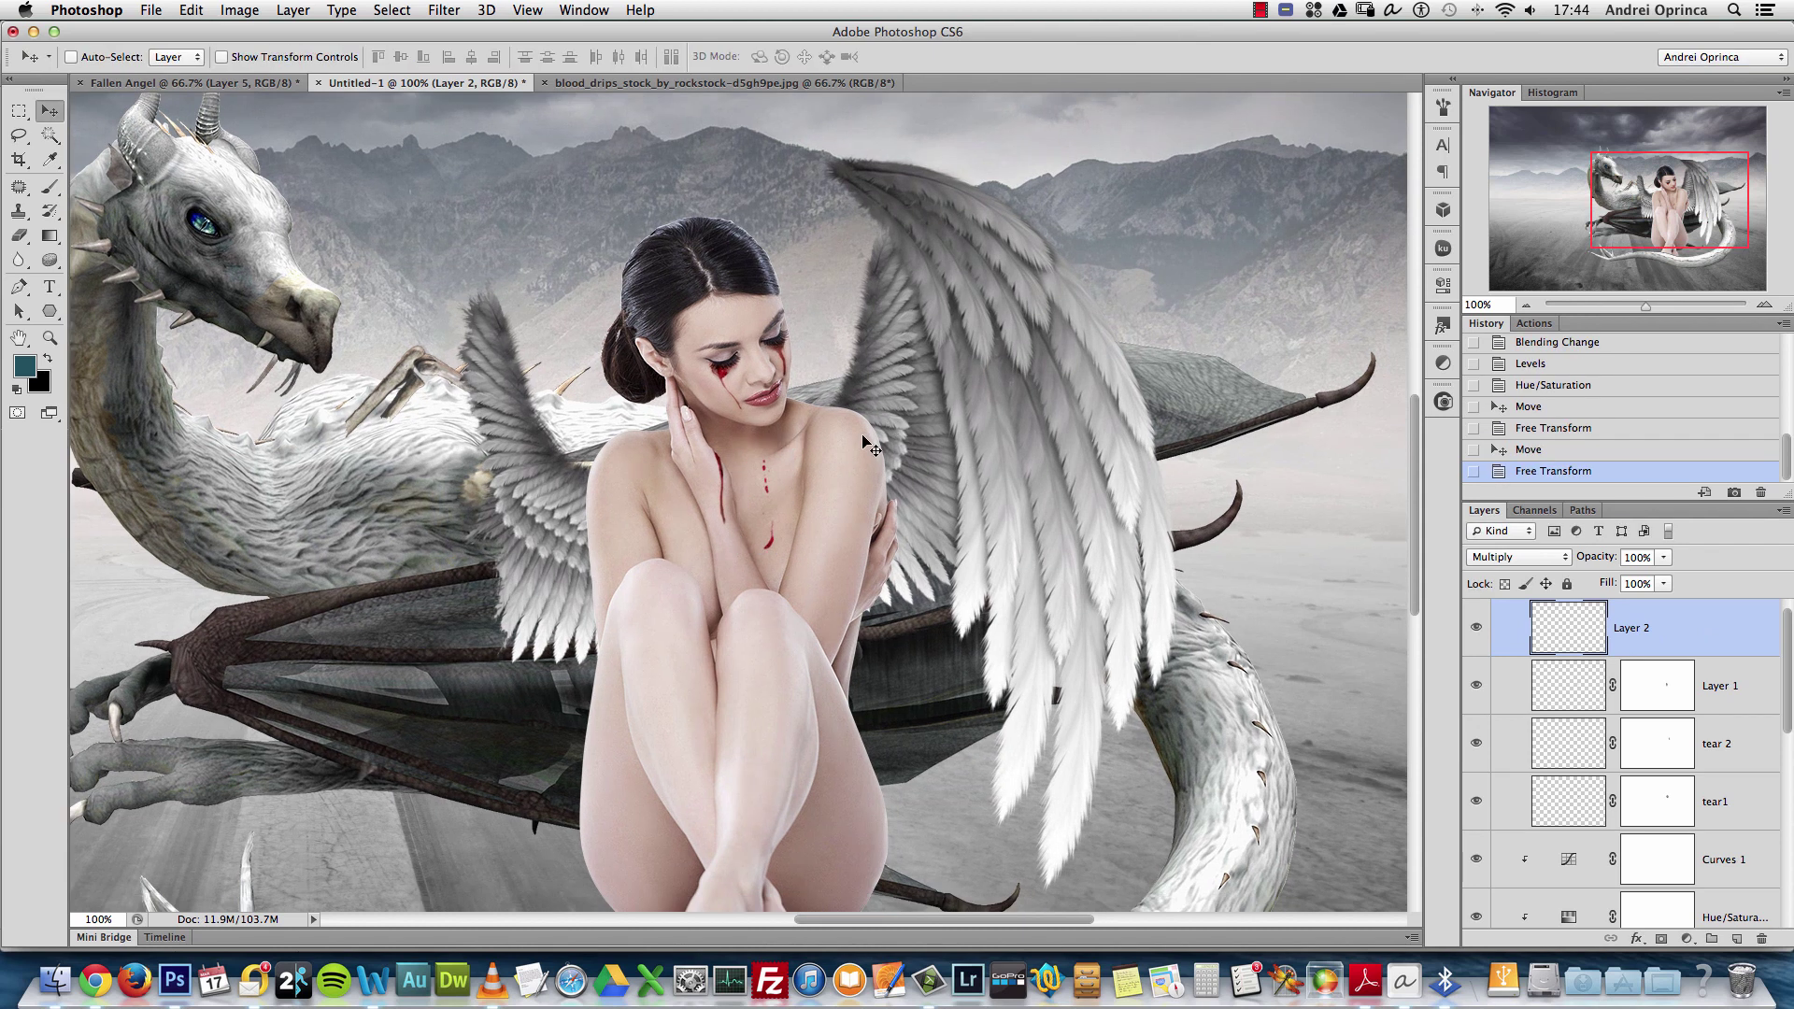
# Reduce the chest drip's saturation to -38 with Hue/Saturation, keeping lightness at 0
pyautogui.press('super+u')
pyautogui.moveTo(1211, 384); pyautogui.dragTo(1202, 435)
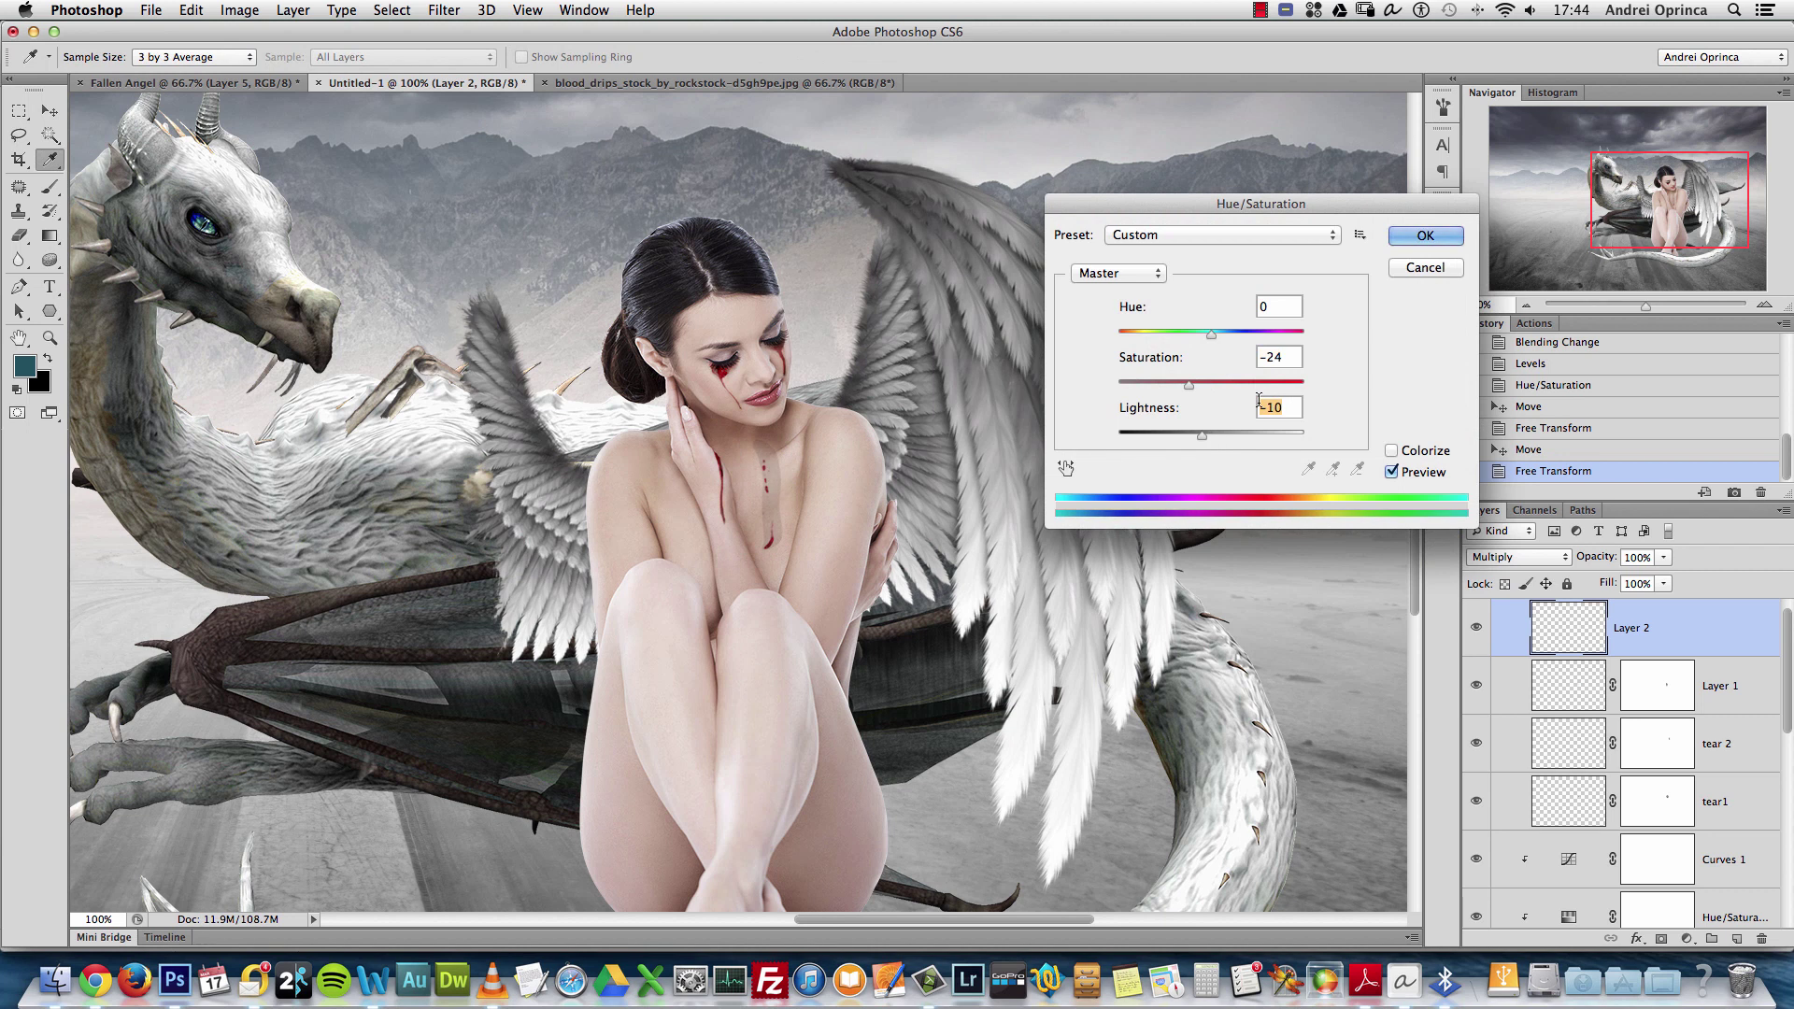
pyautogui.write('0')
pyautogui.moveTo(1189, 384); pyautogui.dragTo(1179, 391)
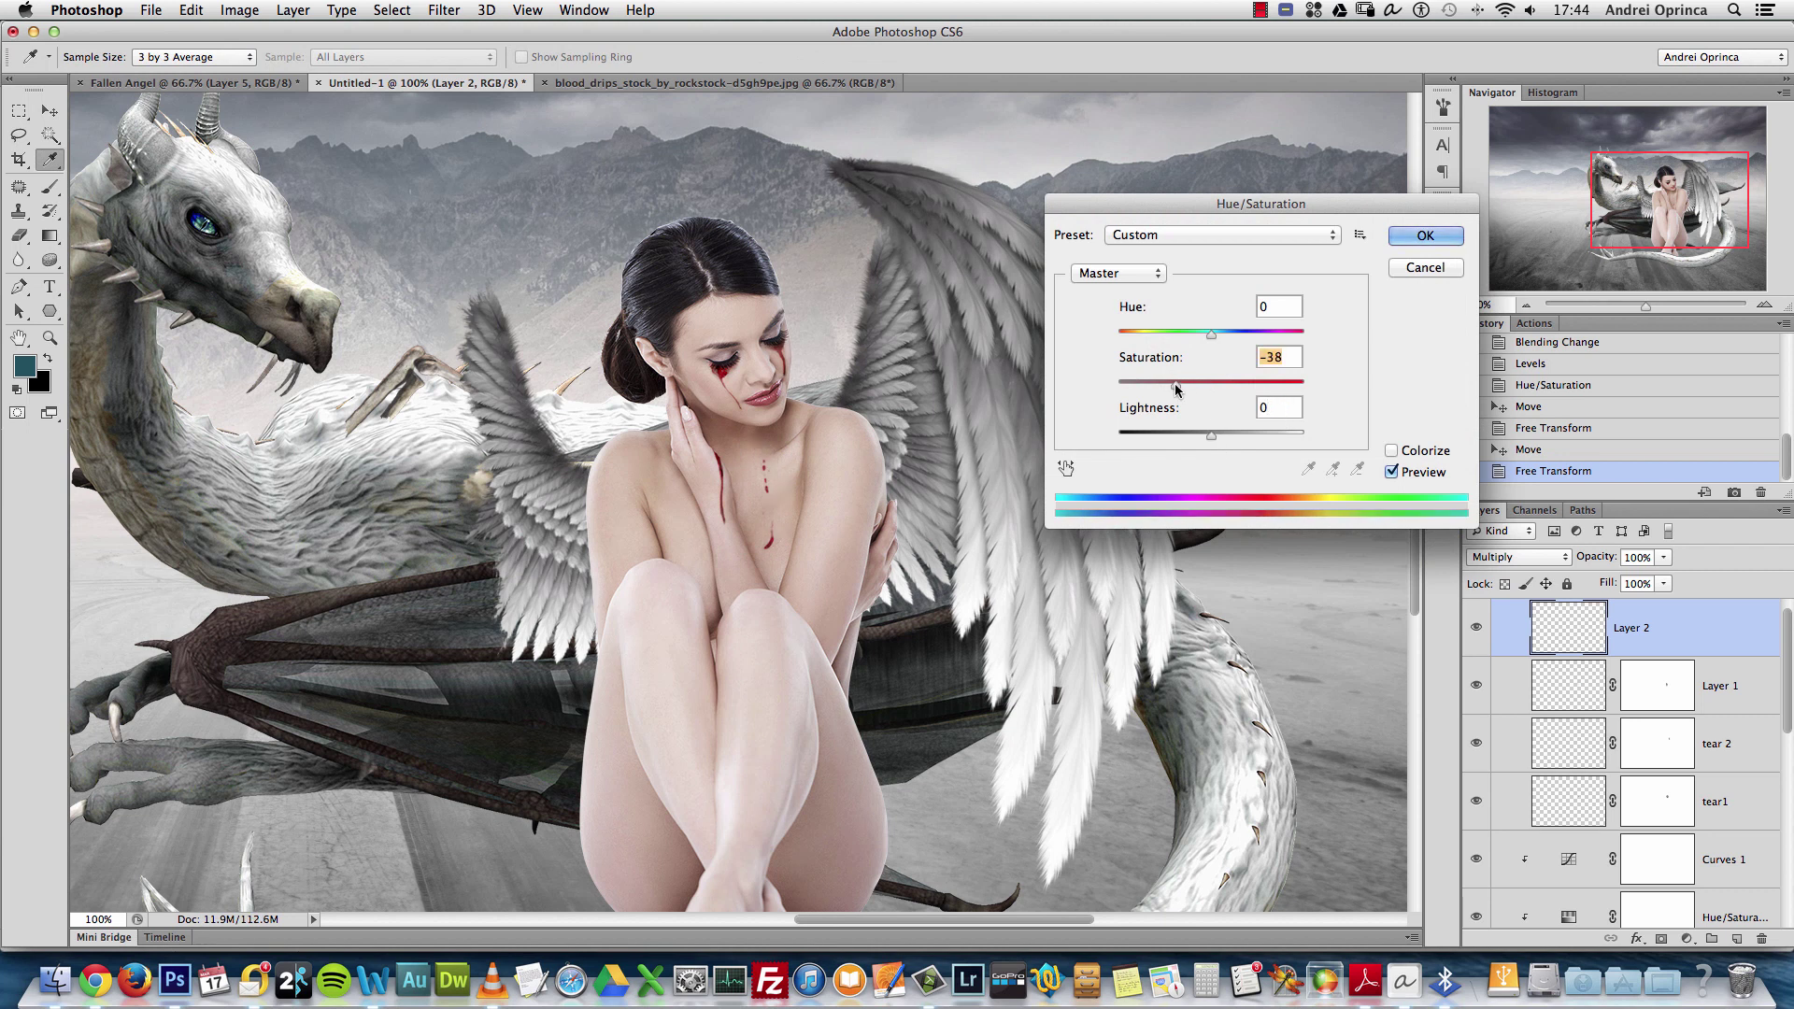
pyautogui.click(1422, 236)
# Close the blood drips stock image and open Depositphotos_31065893_original.jpg
pyautogui.keyDown('alt'); pyautogui.click(822, 556); pyautogui.keyUp('alt')
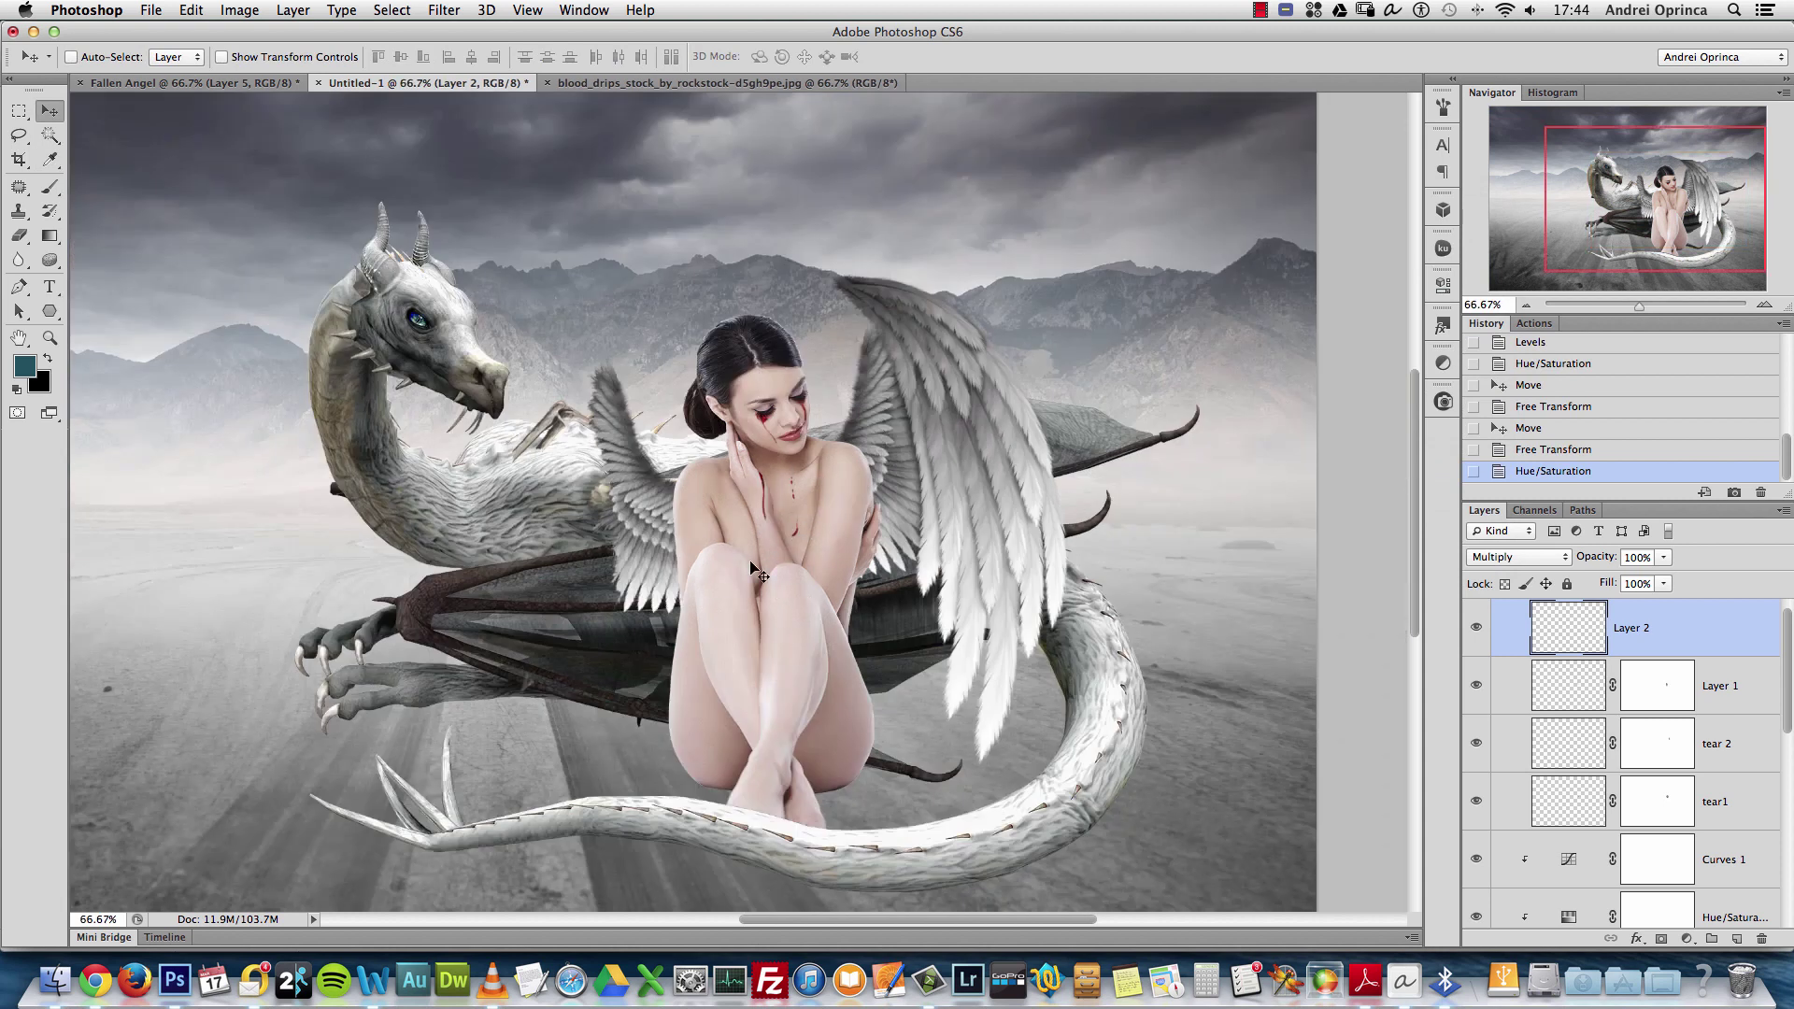
pyautogui.moveTo(668, 624); pyautogui.dragTo(830, 578)
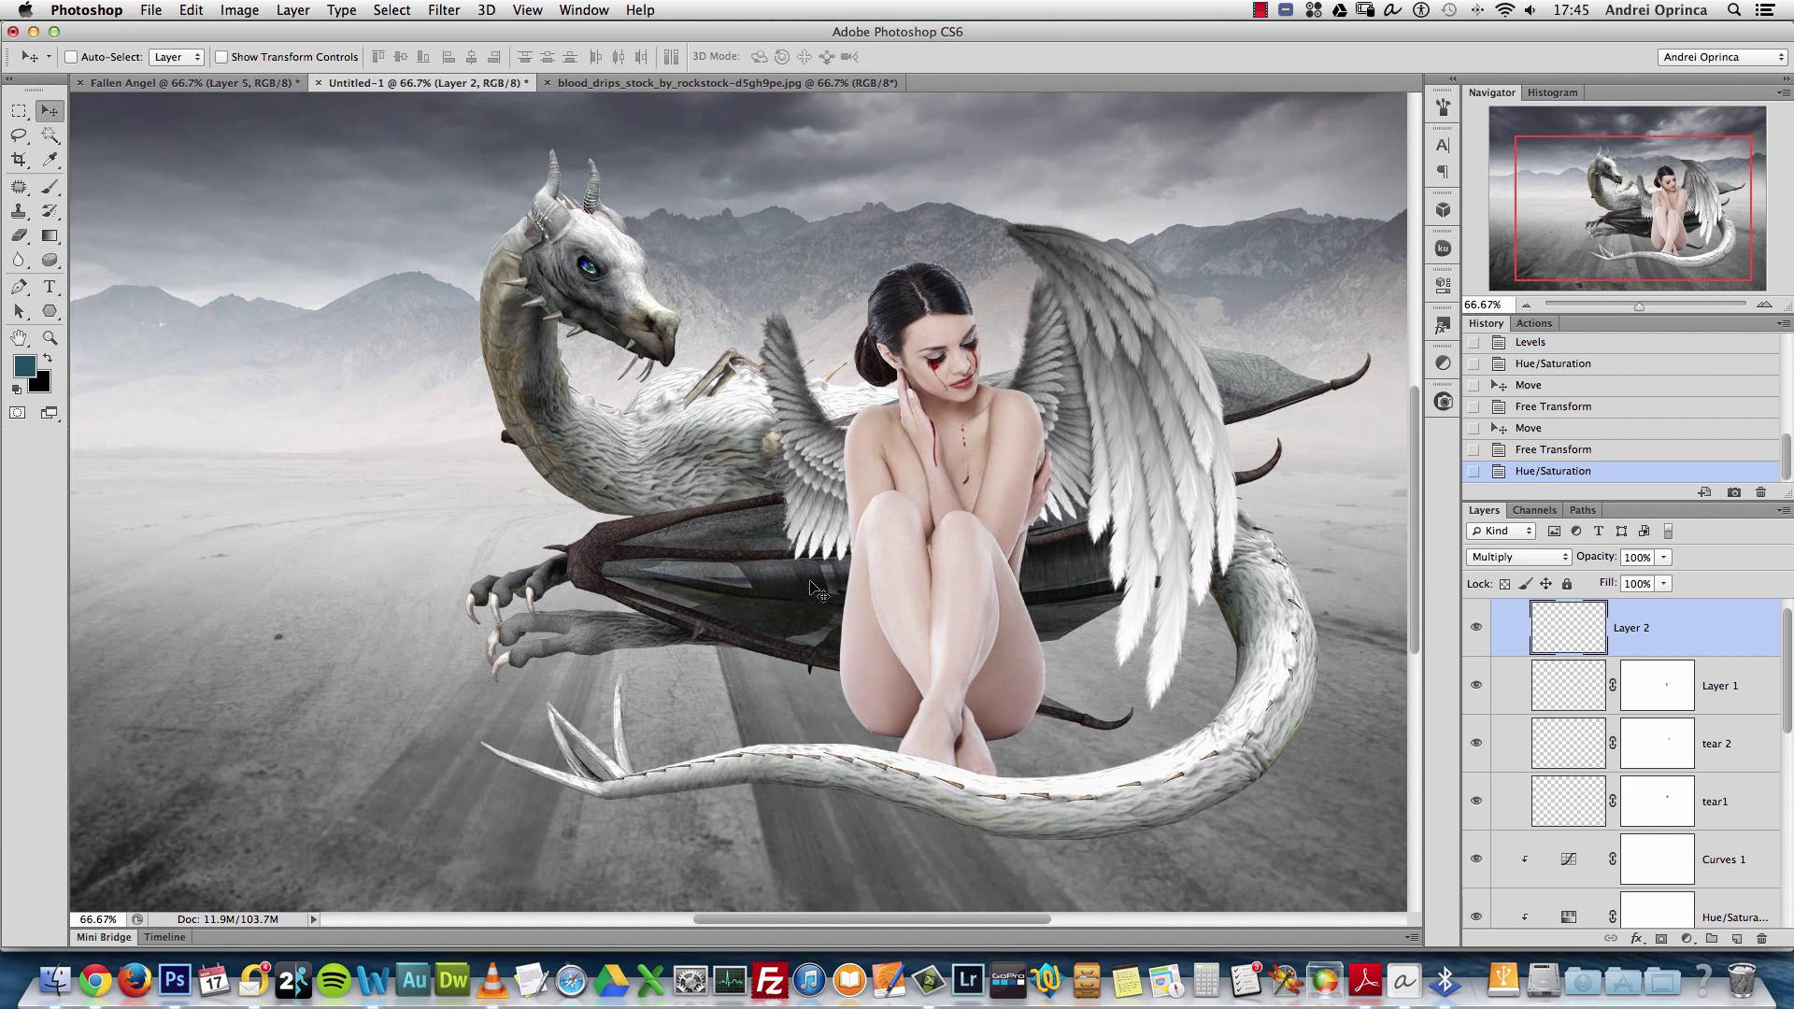
pyautogui.click(564, 79)
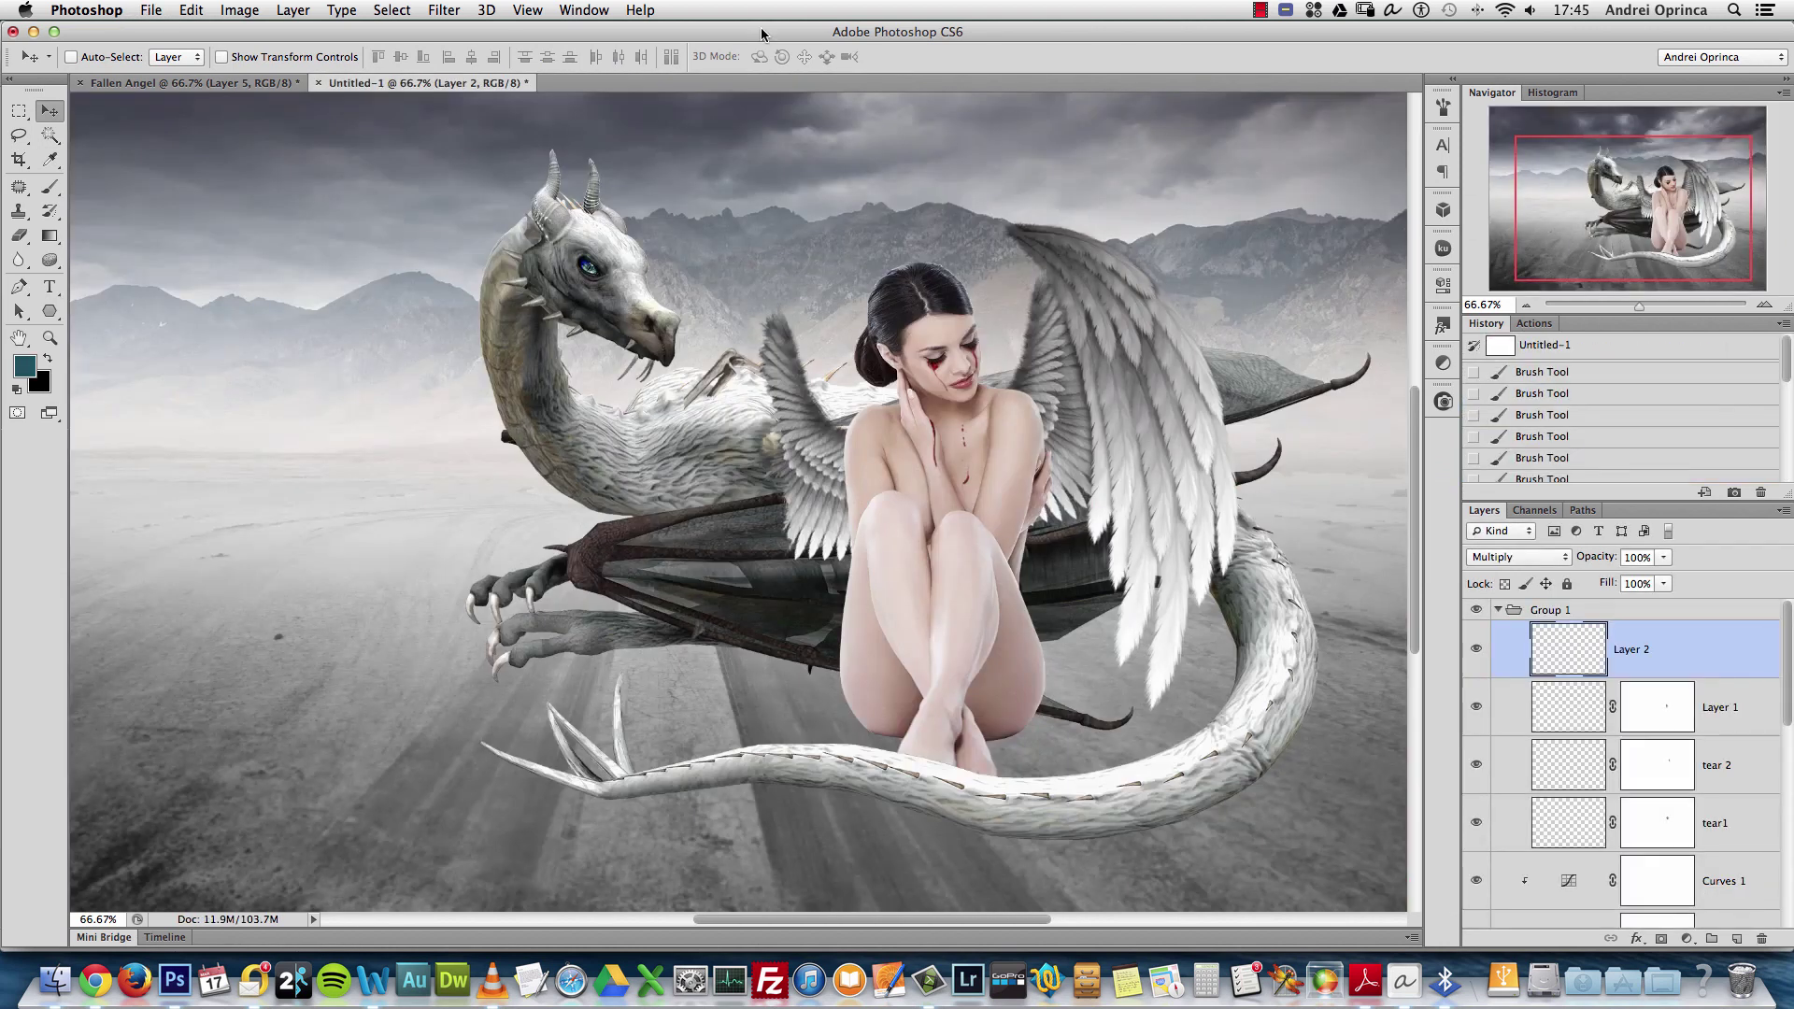
pyautogui.press('super+o')
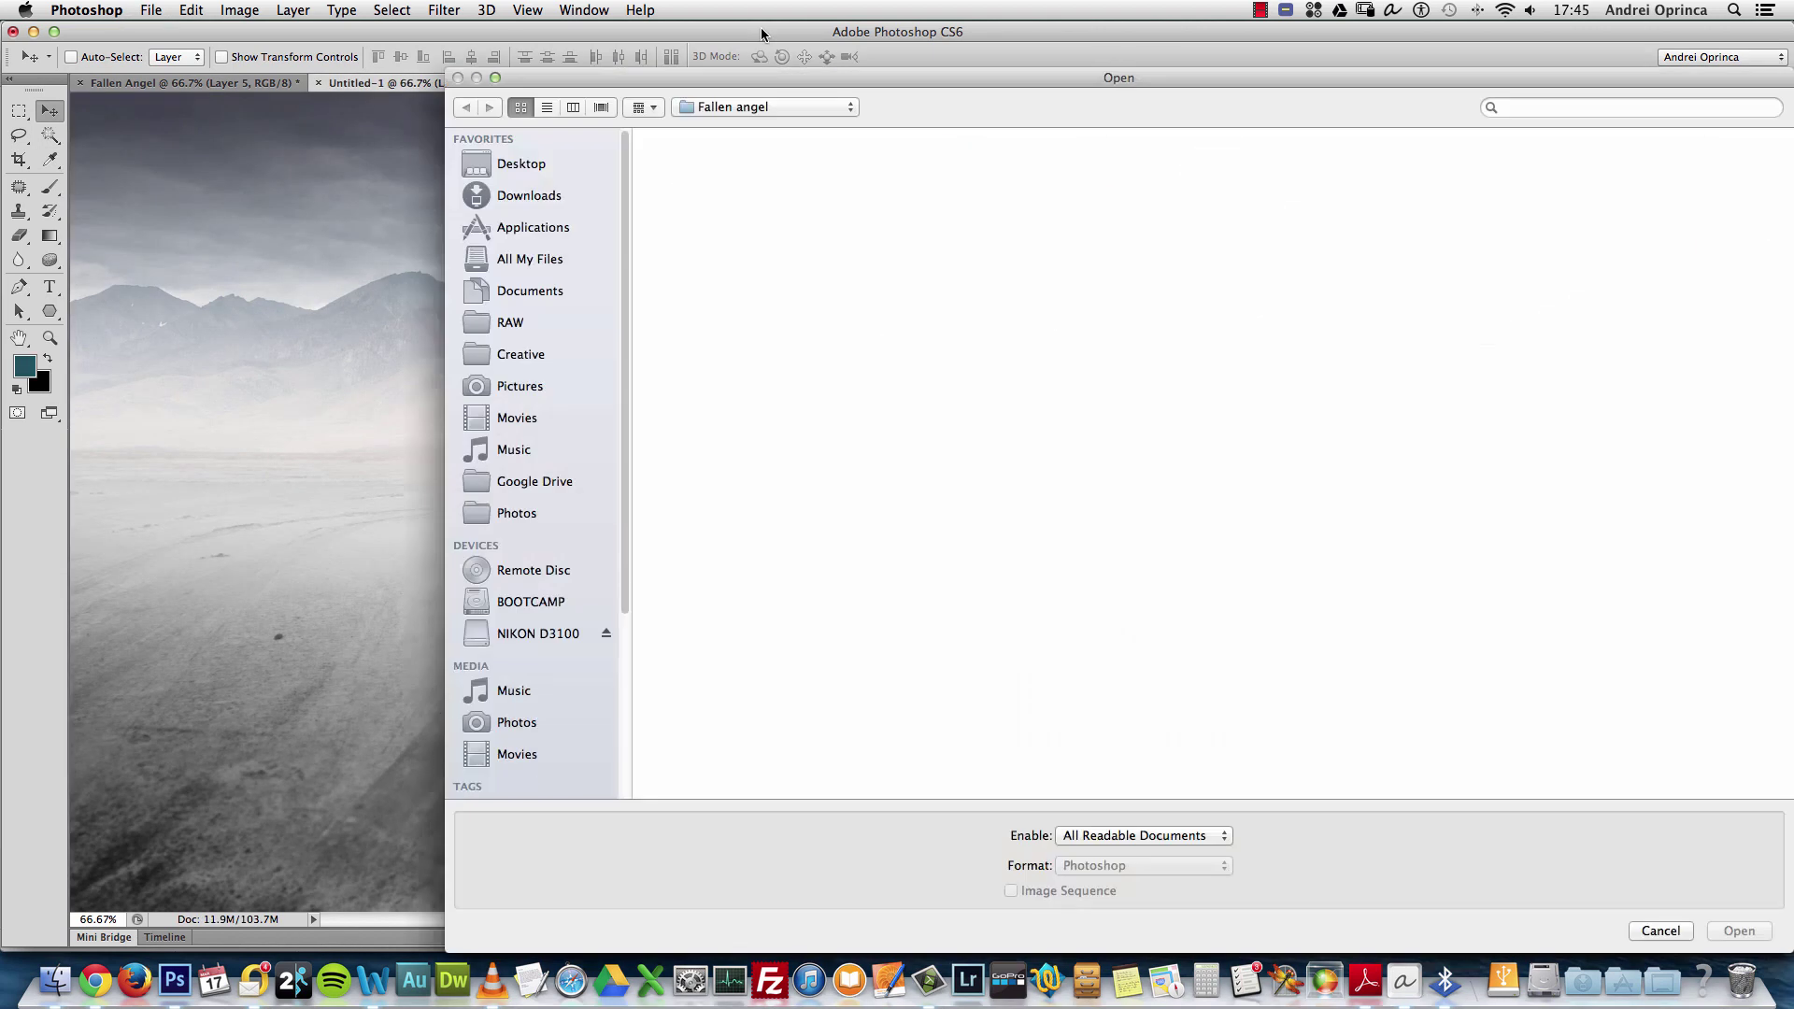
pyautogui.click(976, 256)
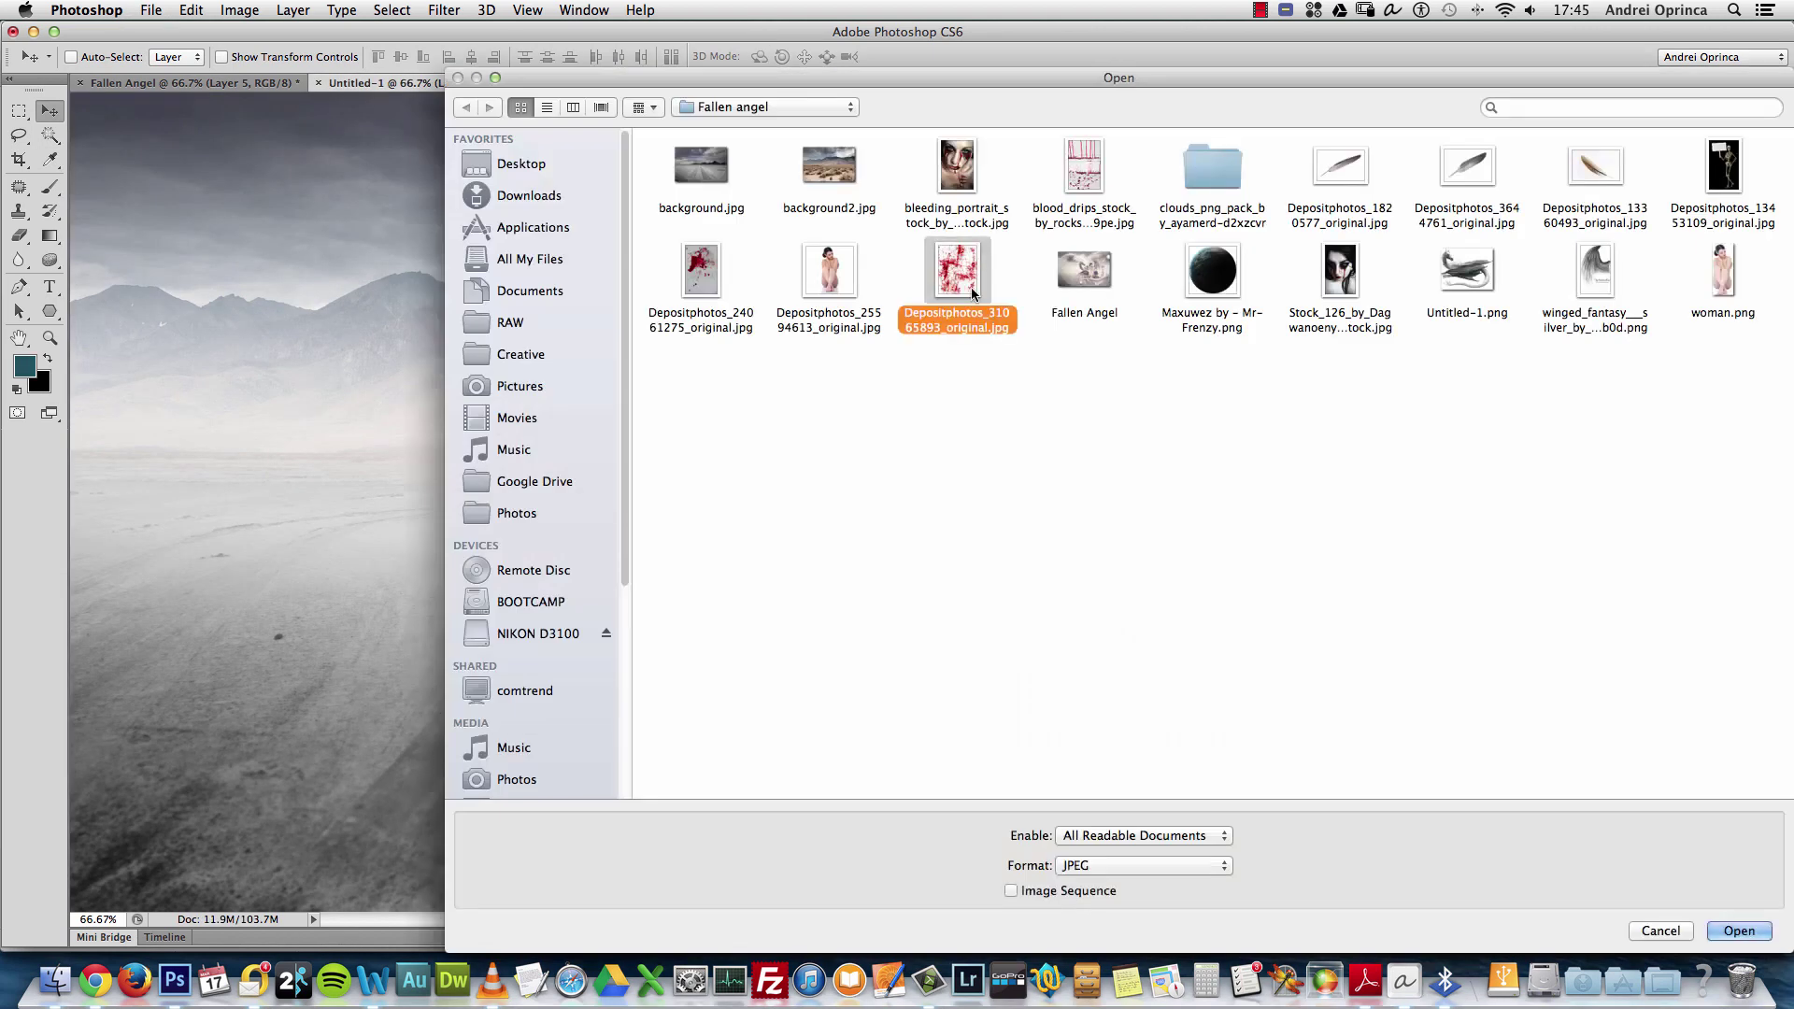
pyautogui.click(1739, 931)
# Select and copy the entire blood splatter image, then close its document
pyautogui.press('super+a')
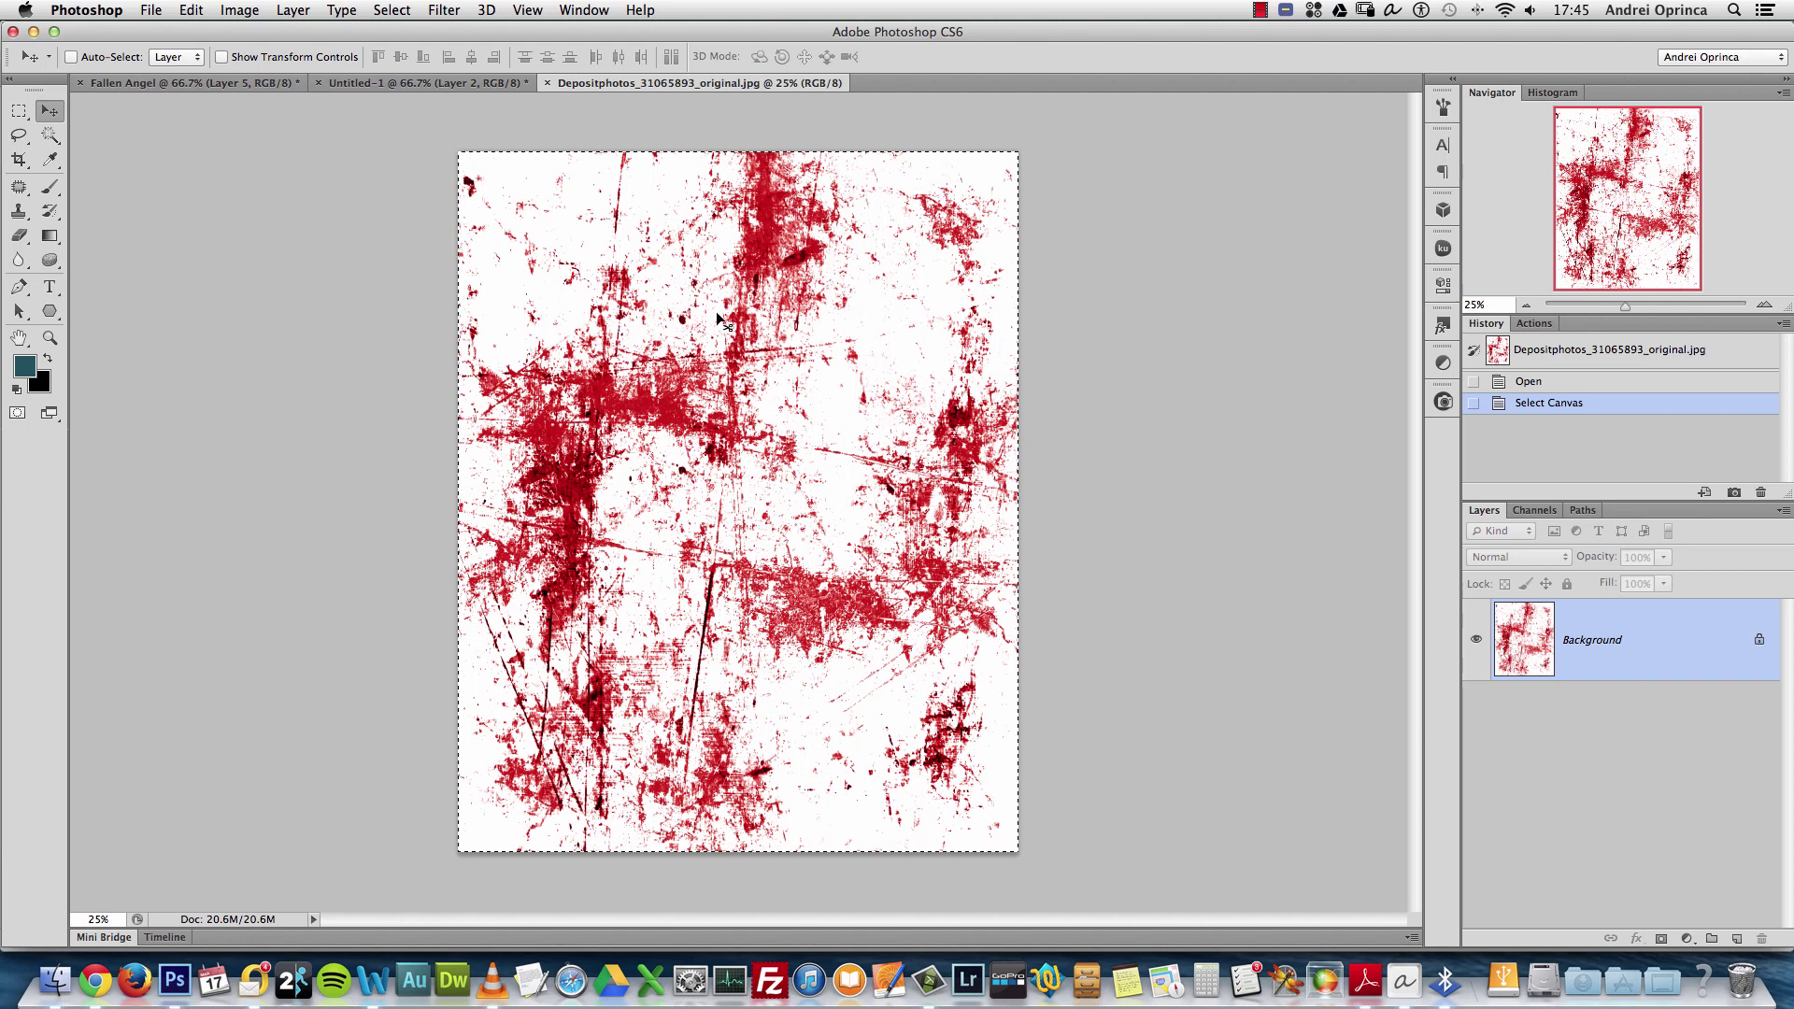
pyautogui.press('super+alt+i')
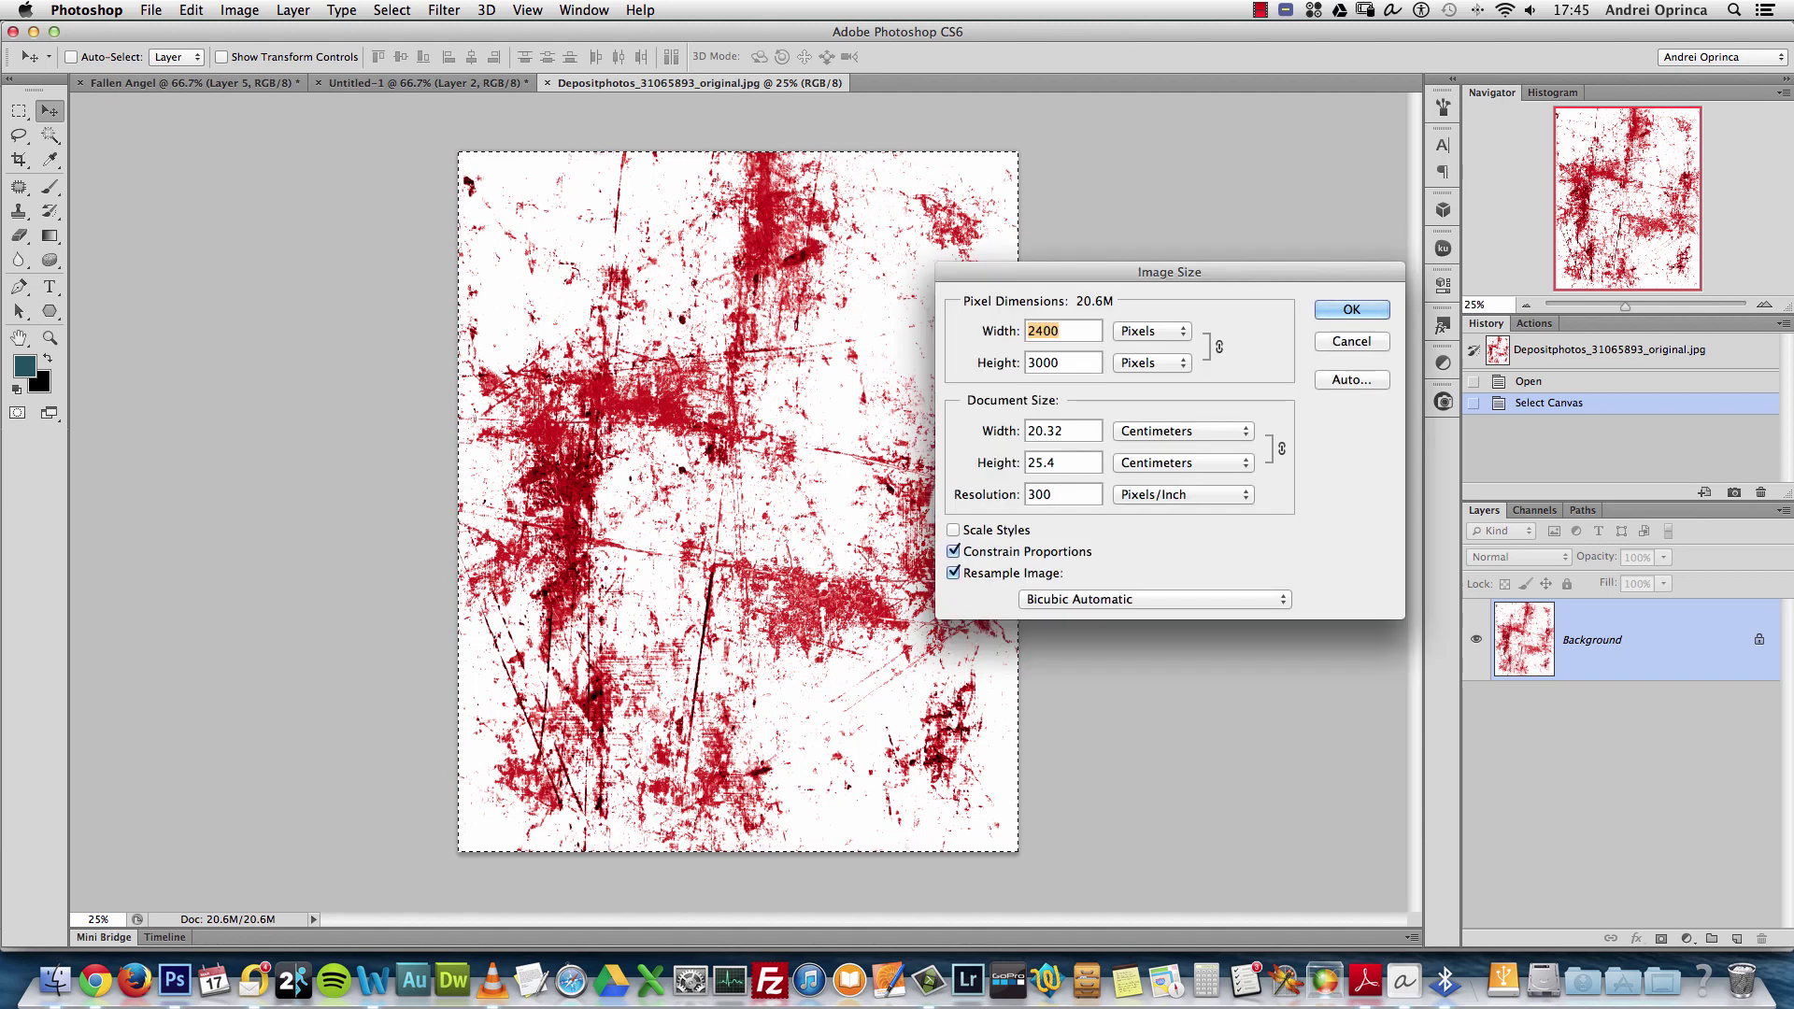
pyautogui.press('Escape')
pyautogui.press('super+w')
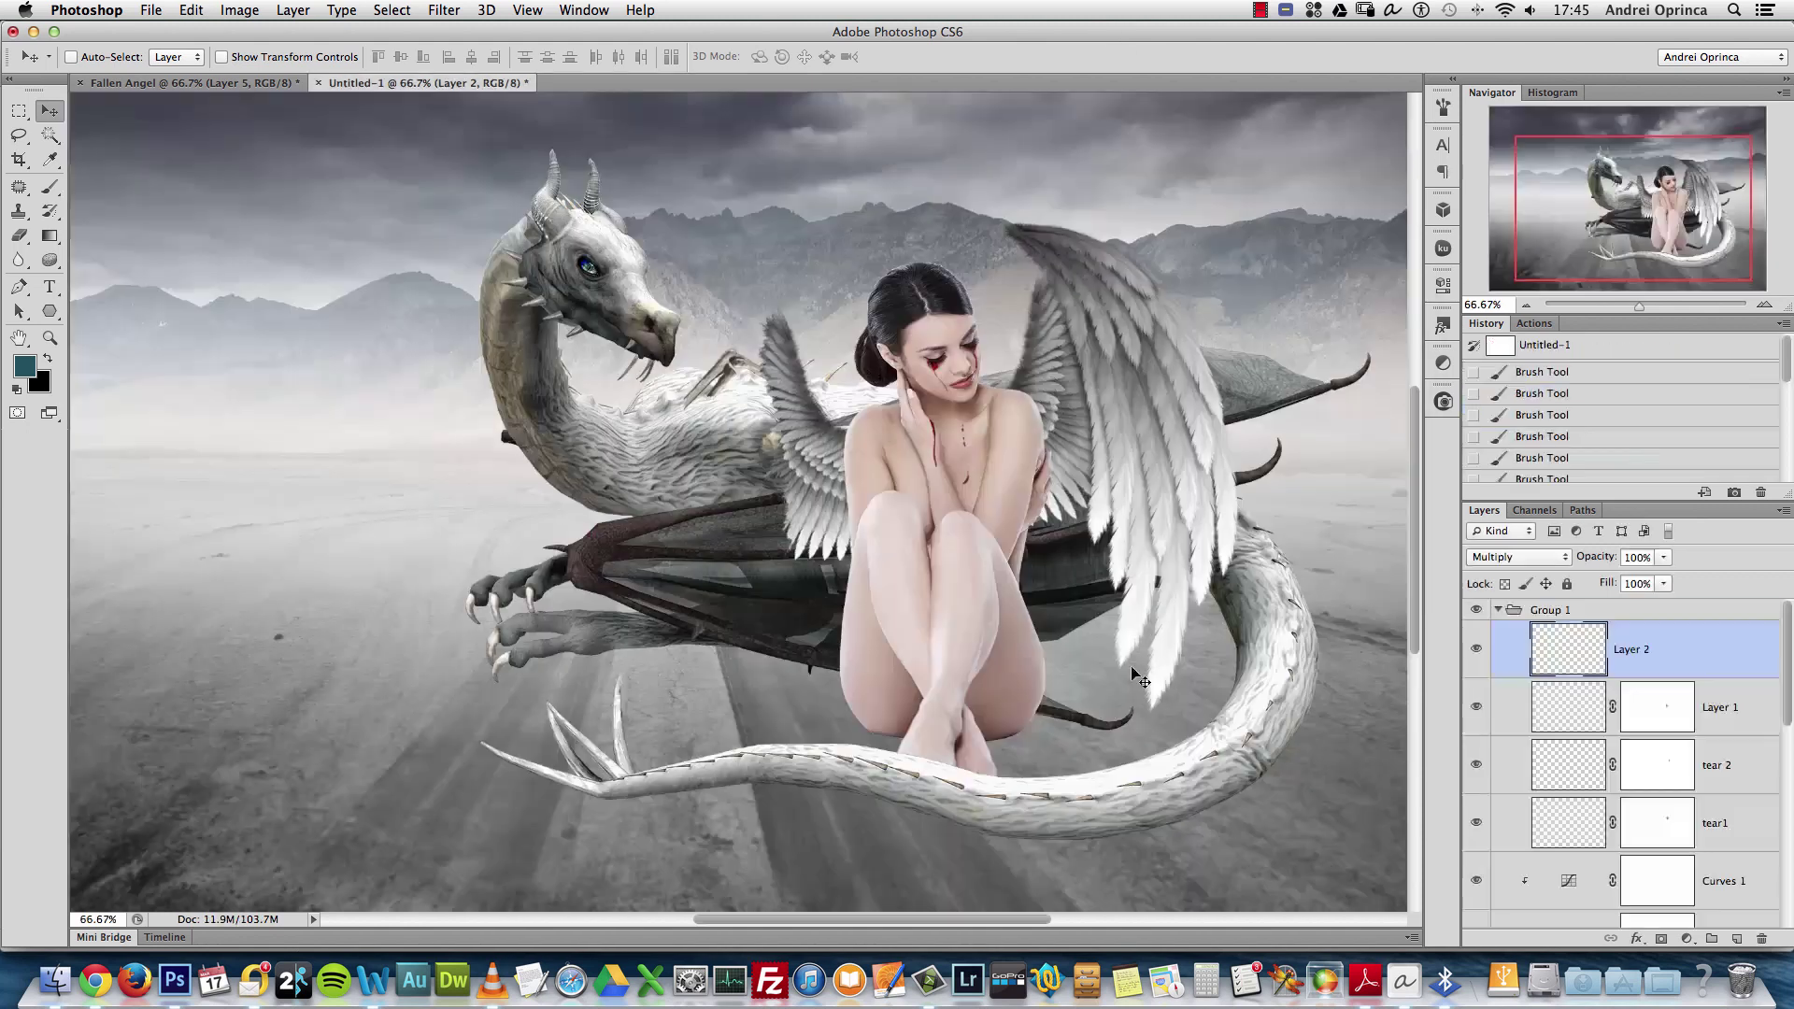
# Collapse the group holding the tears and drips and rename it "body blood"
pyautogui.click(1497, 612)
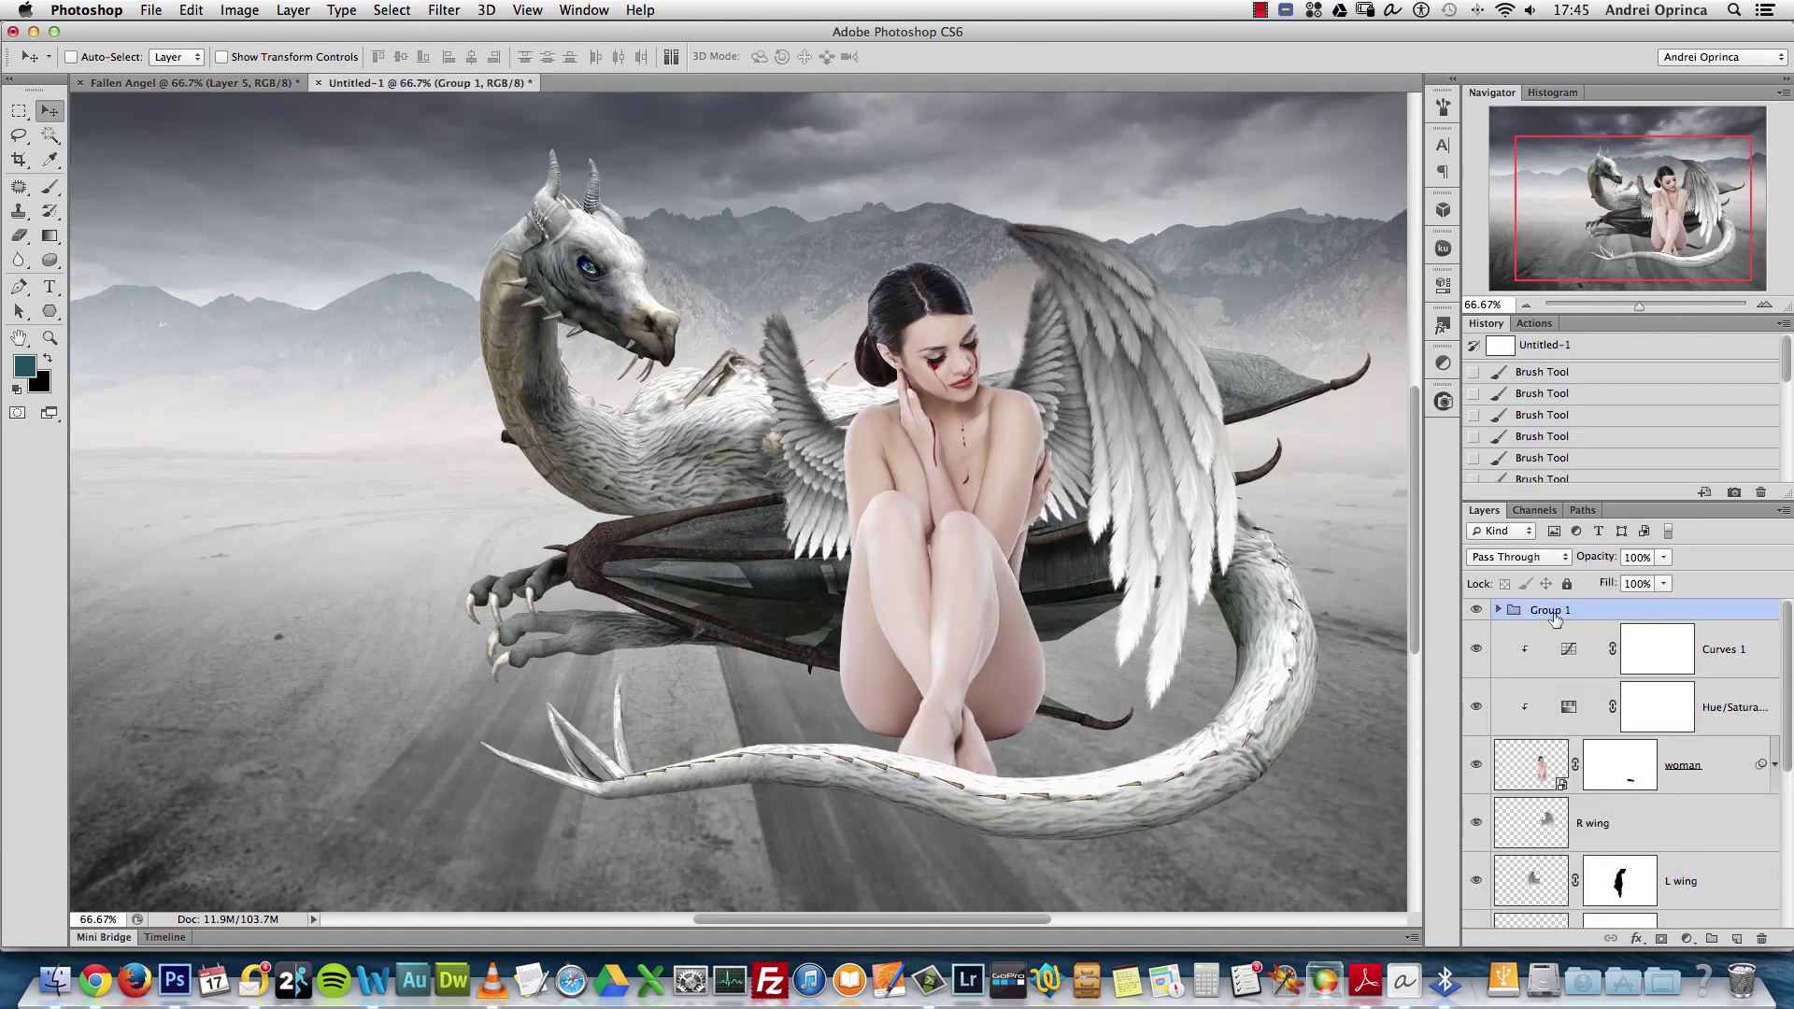
pyautogui.doubleClick(1551, 609)
pyautogui.write('body blood')
pyautogui.press('Return')
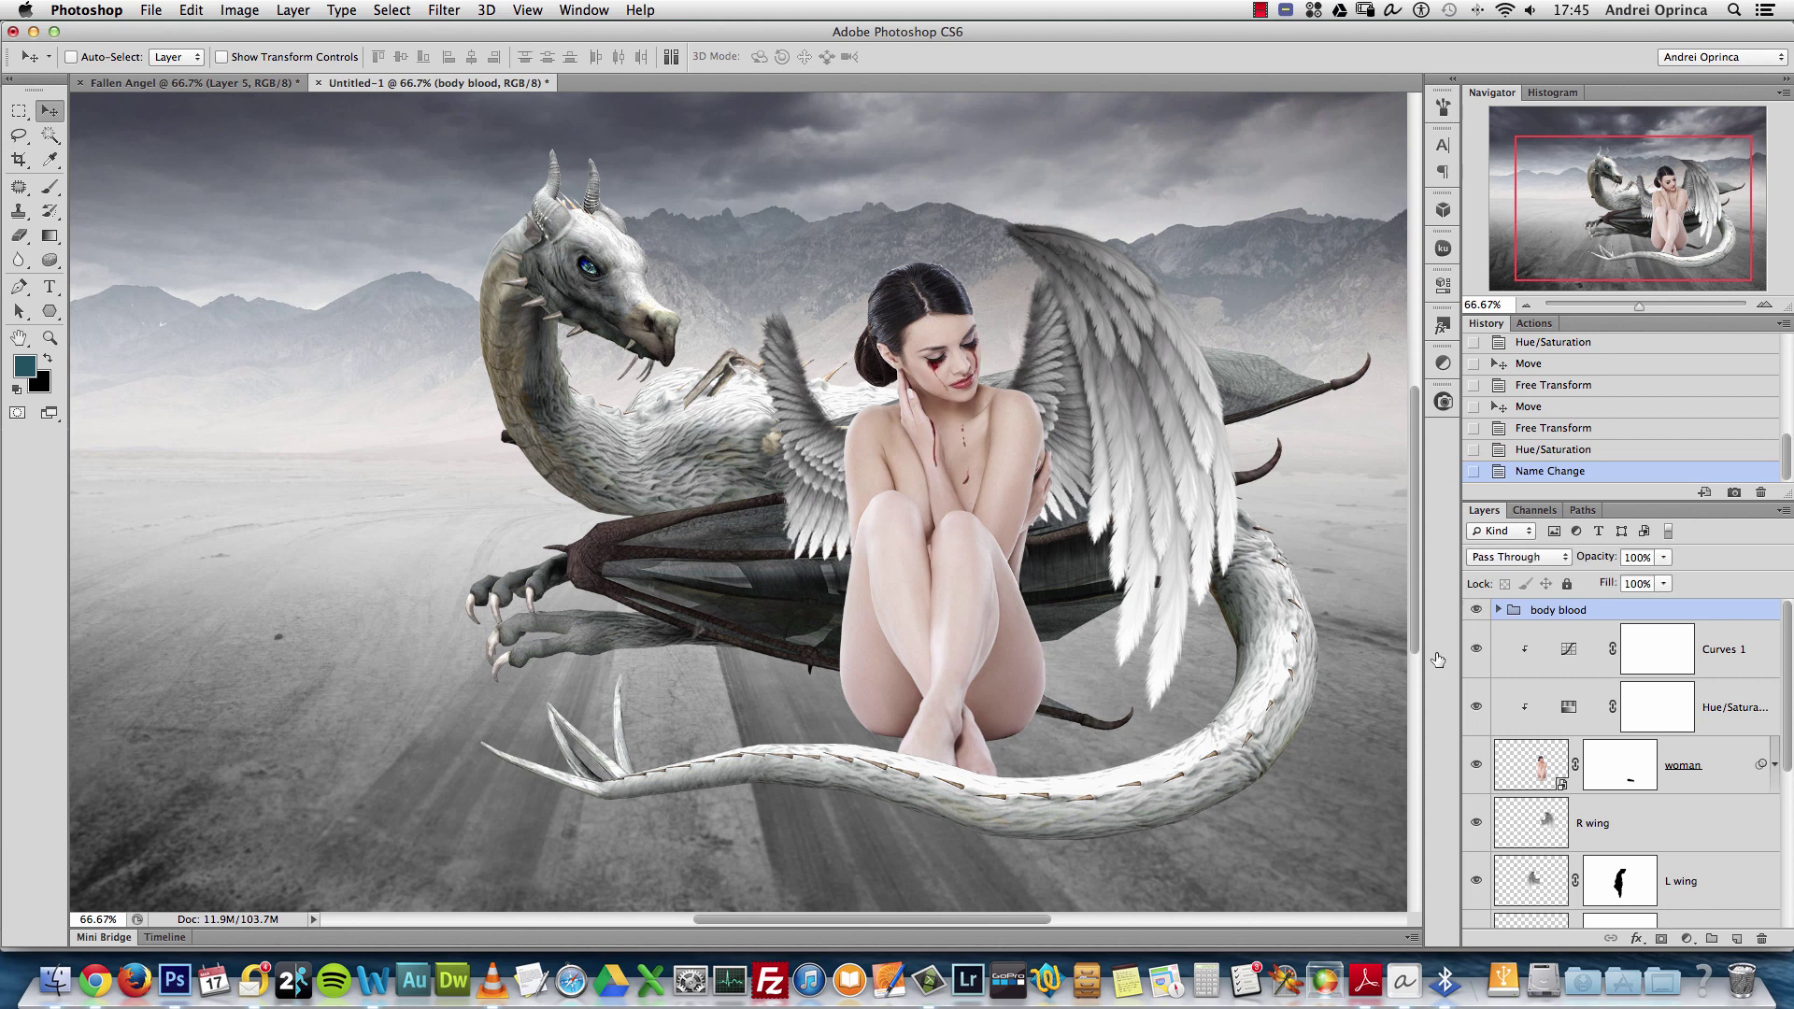
# Paste the blood splatter directly above the L wing layer and clip it to that wing
pyautogui.moveTo(1791, 665); pyautogui.dragTo(1775, 711)
pyautogui.scroll(-3, 1775, 710)
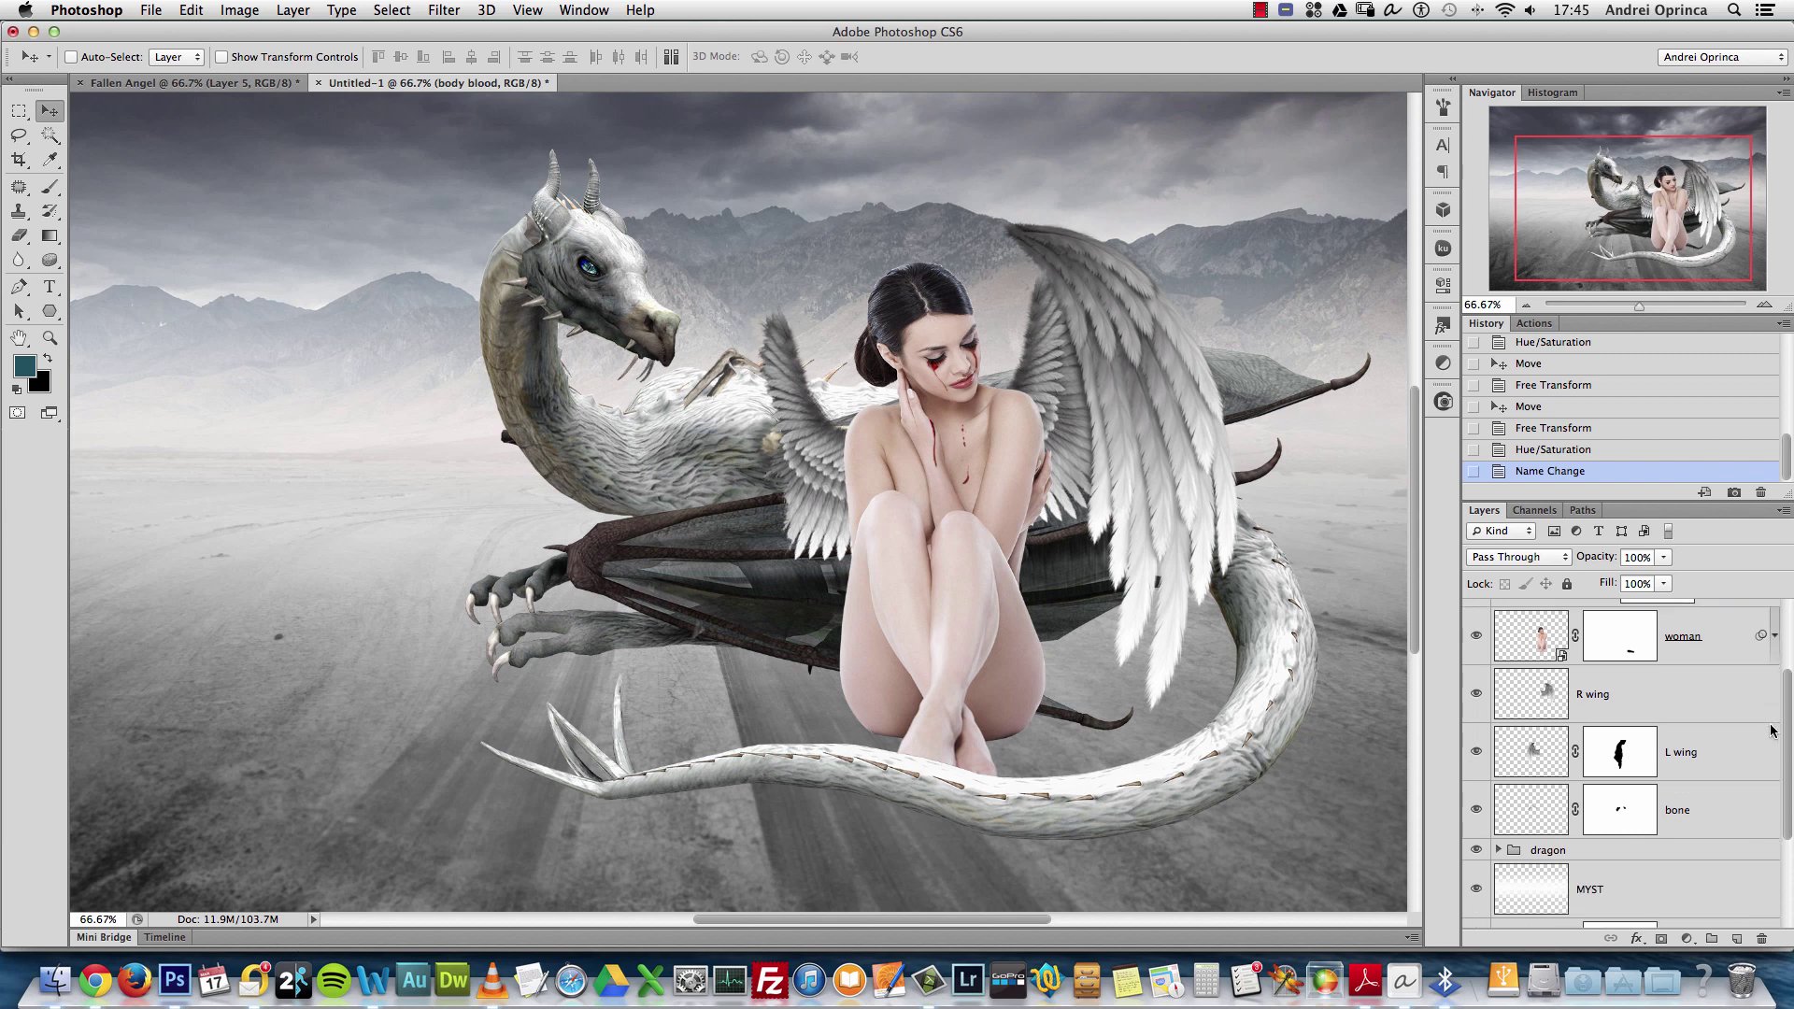
pyautogui.click(1719, 741)
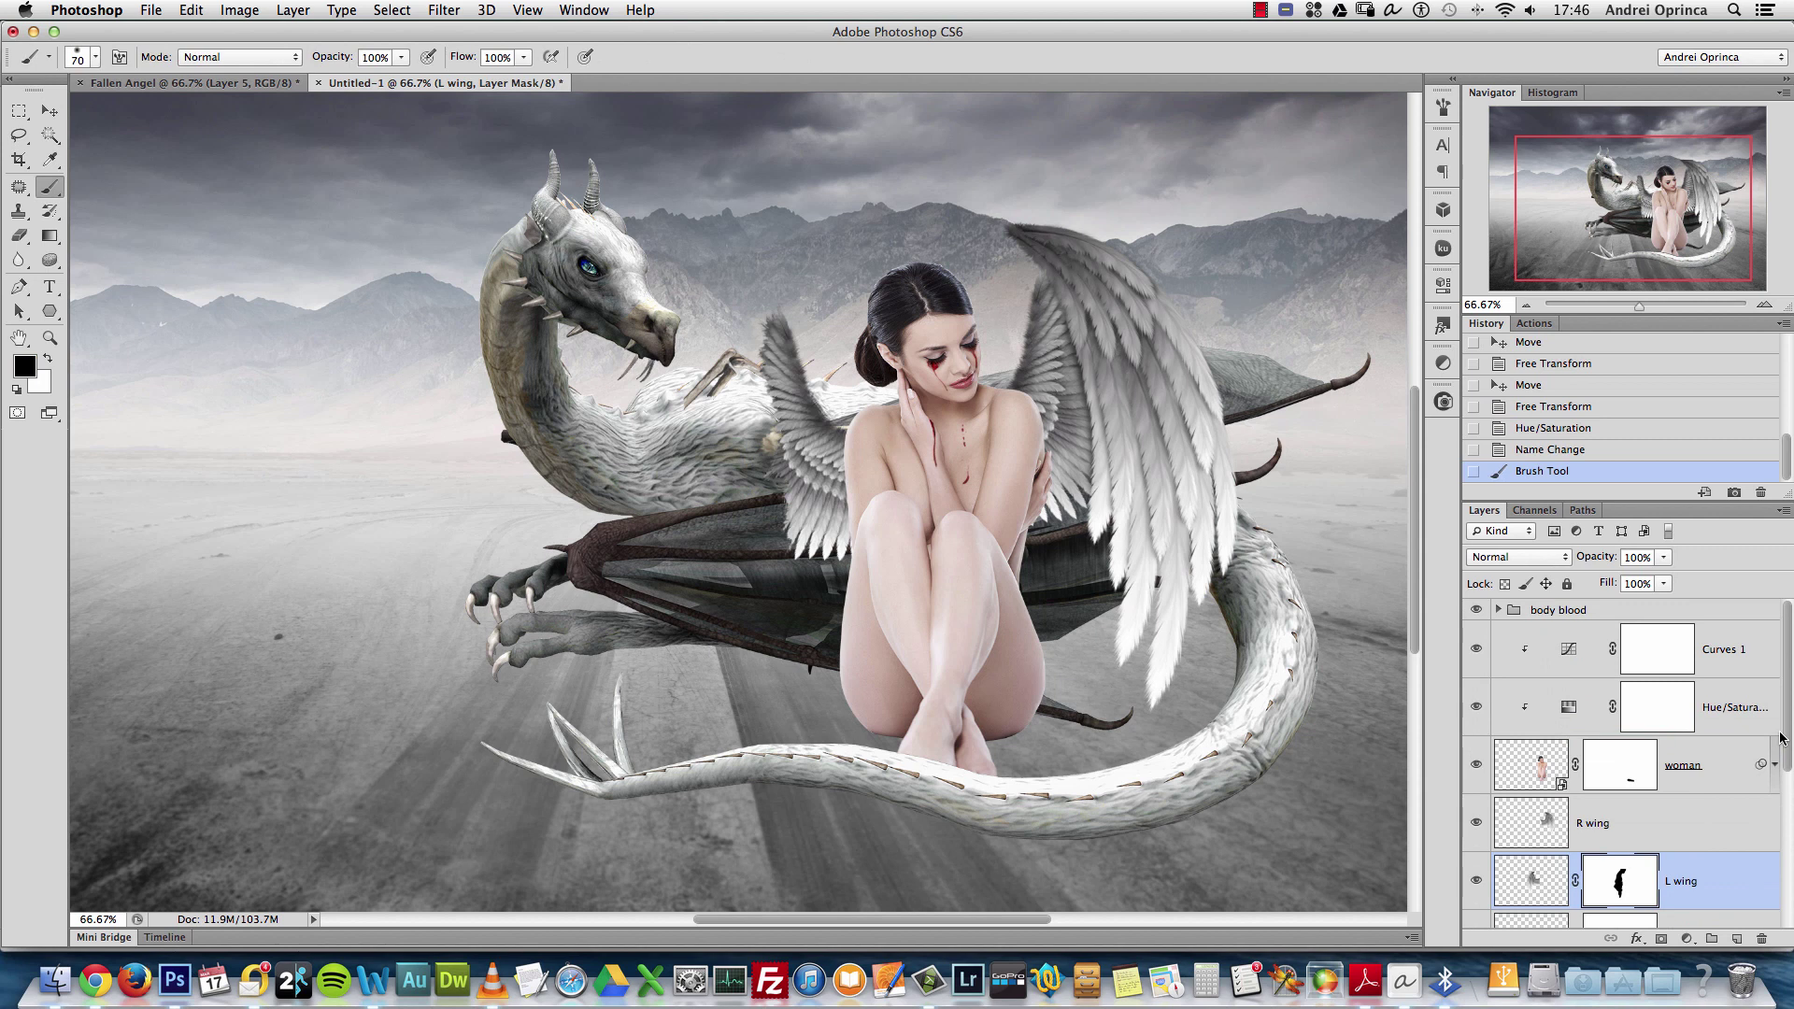
pyautogui.scroll(-2, 1781, 738)
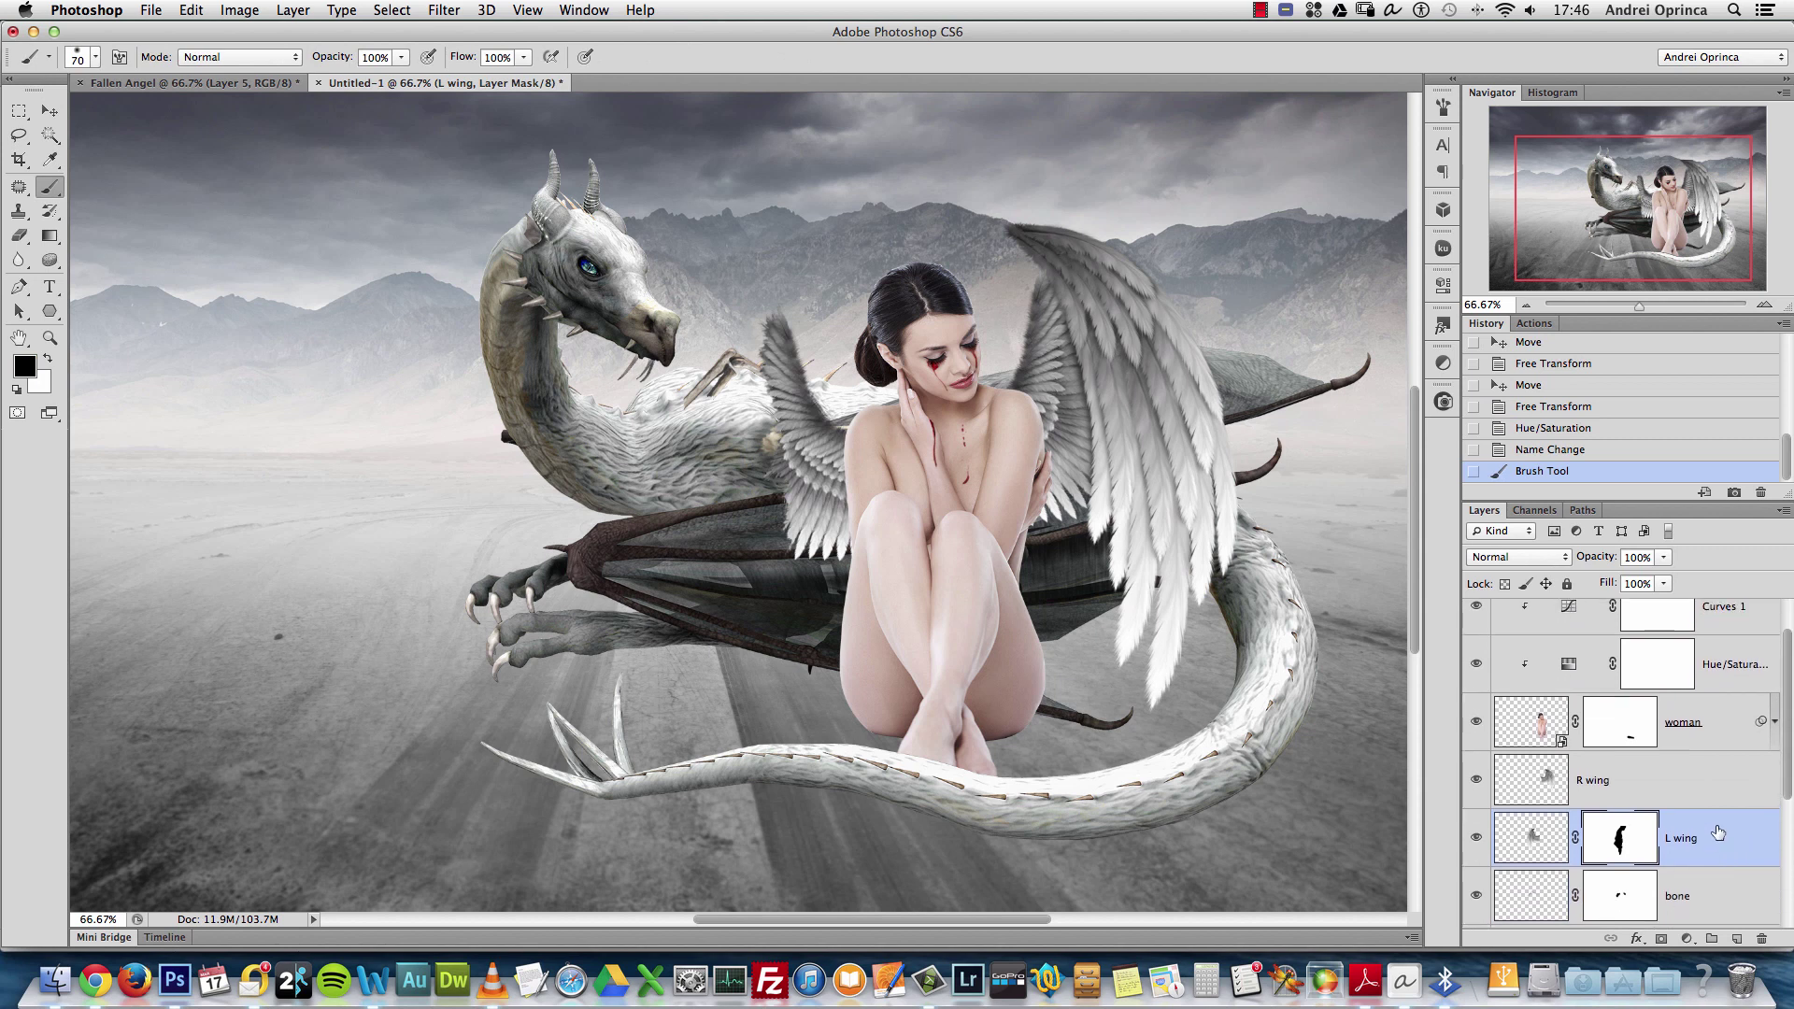
pyautogui.press('super+v')
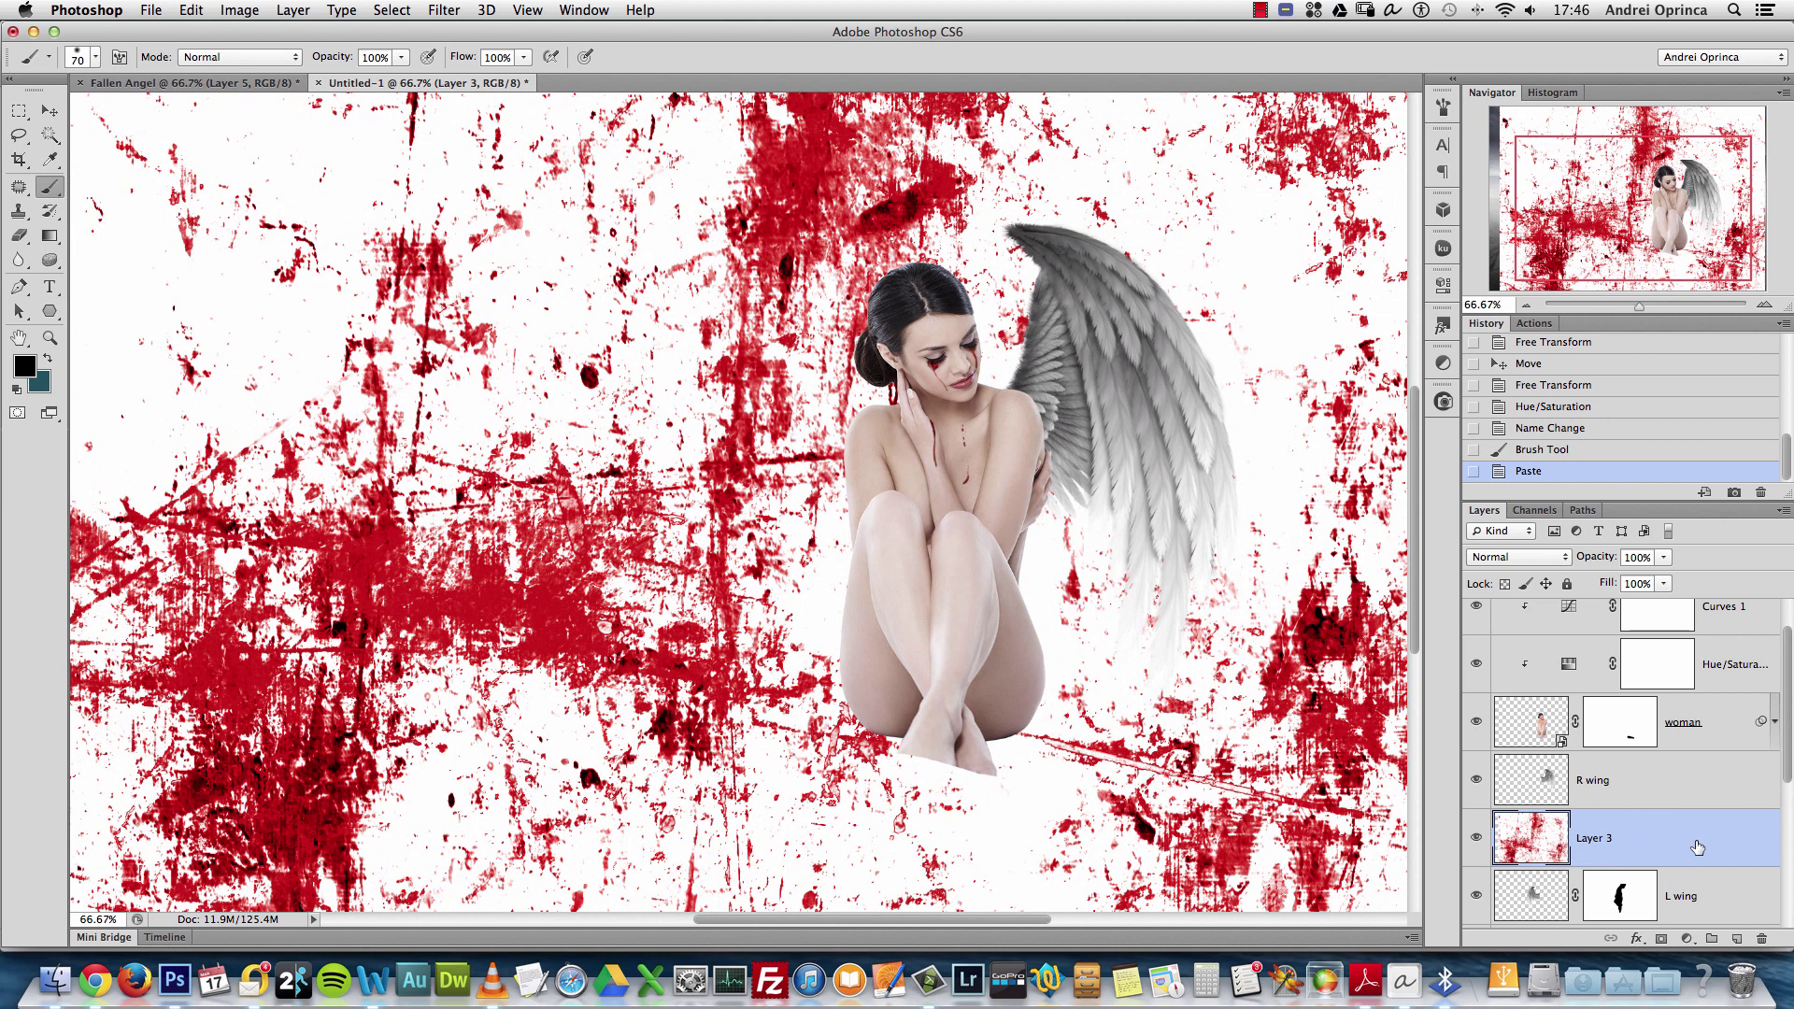
pyautogui.keyDown('alt'); pyautogui.click(1699, 867); pyautogui.keyUp('alt')
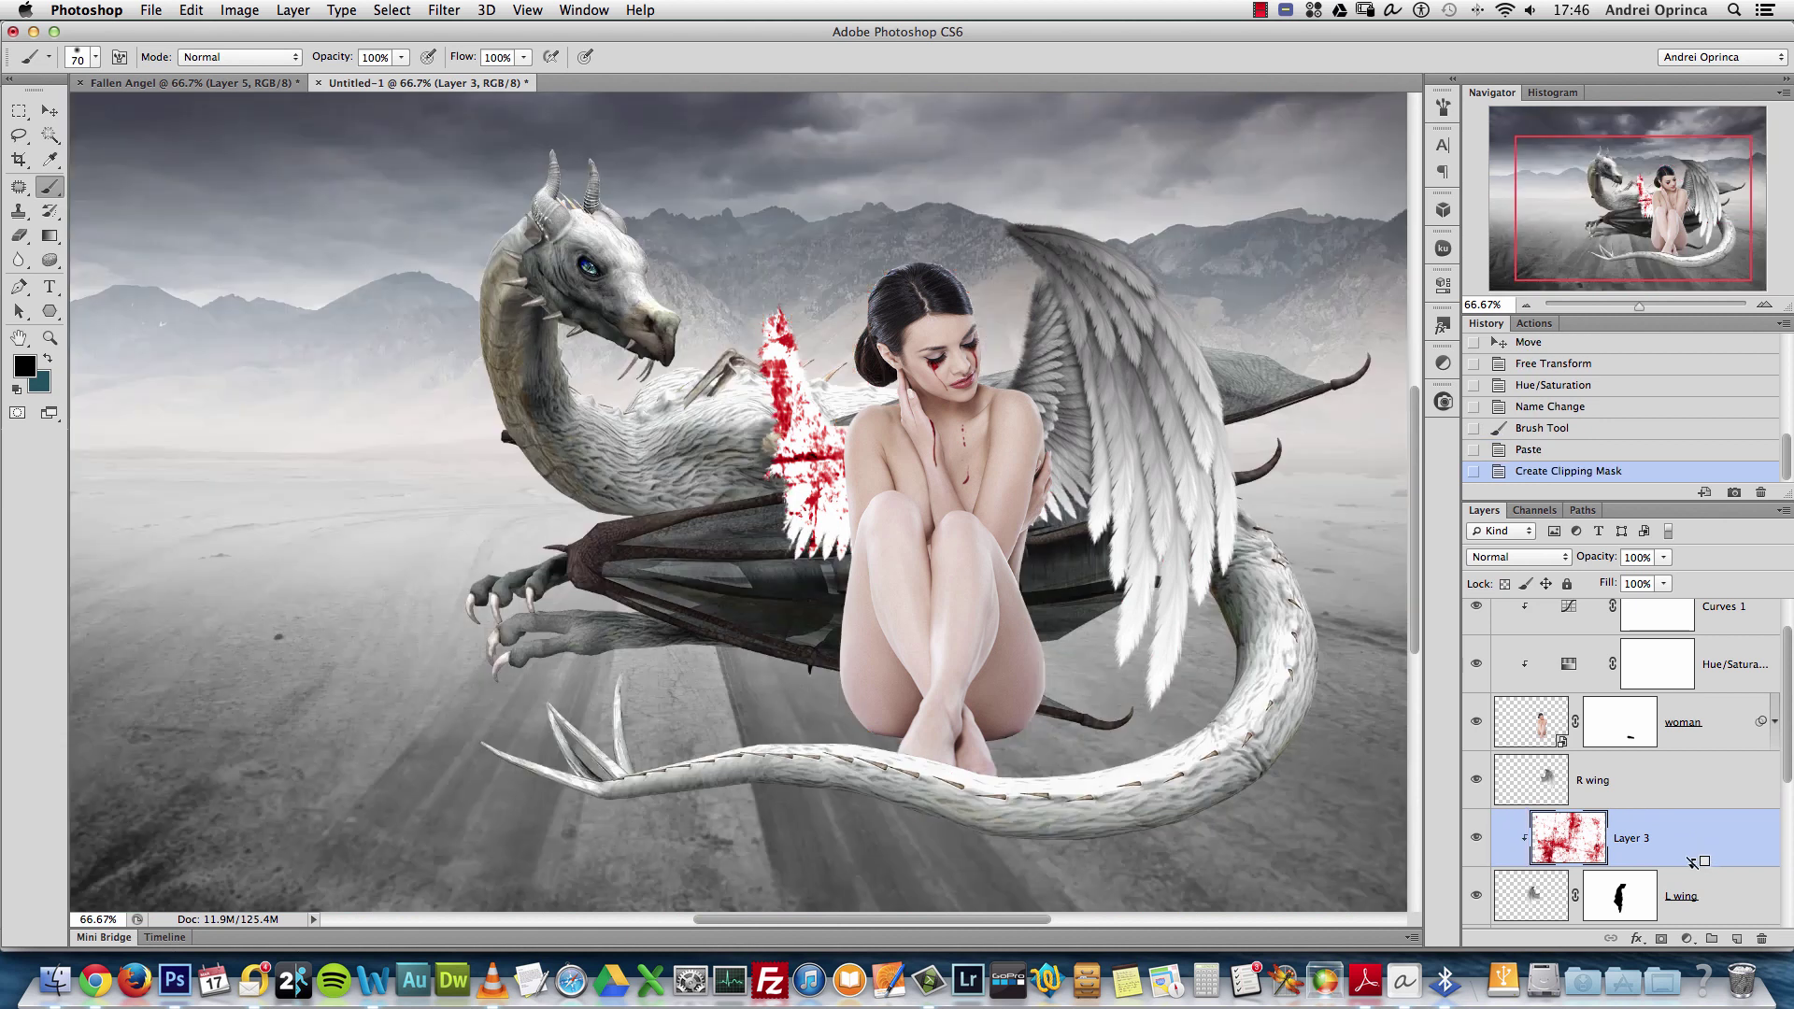
# Scale the pasted splatter proportionally to 20% and place it over the smaller wing beside the dragon's body
pyautogui.press('super+t')
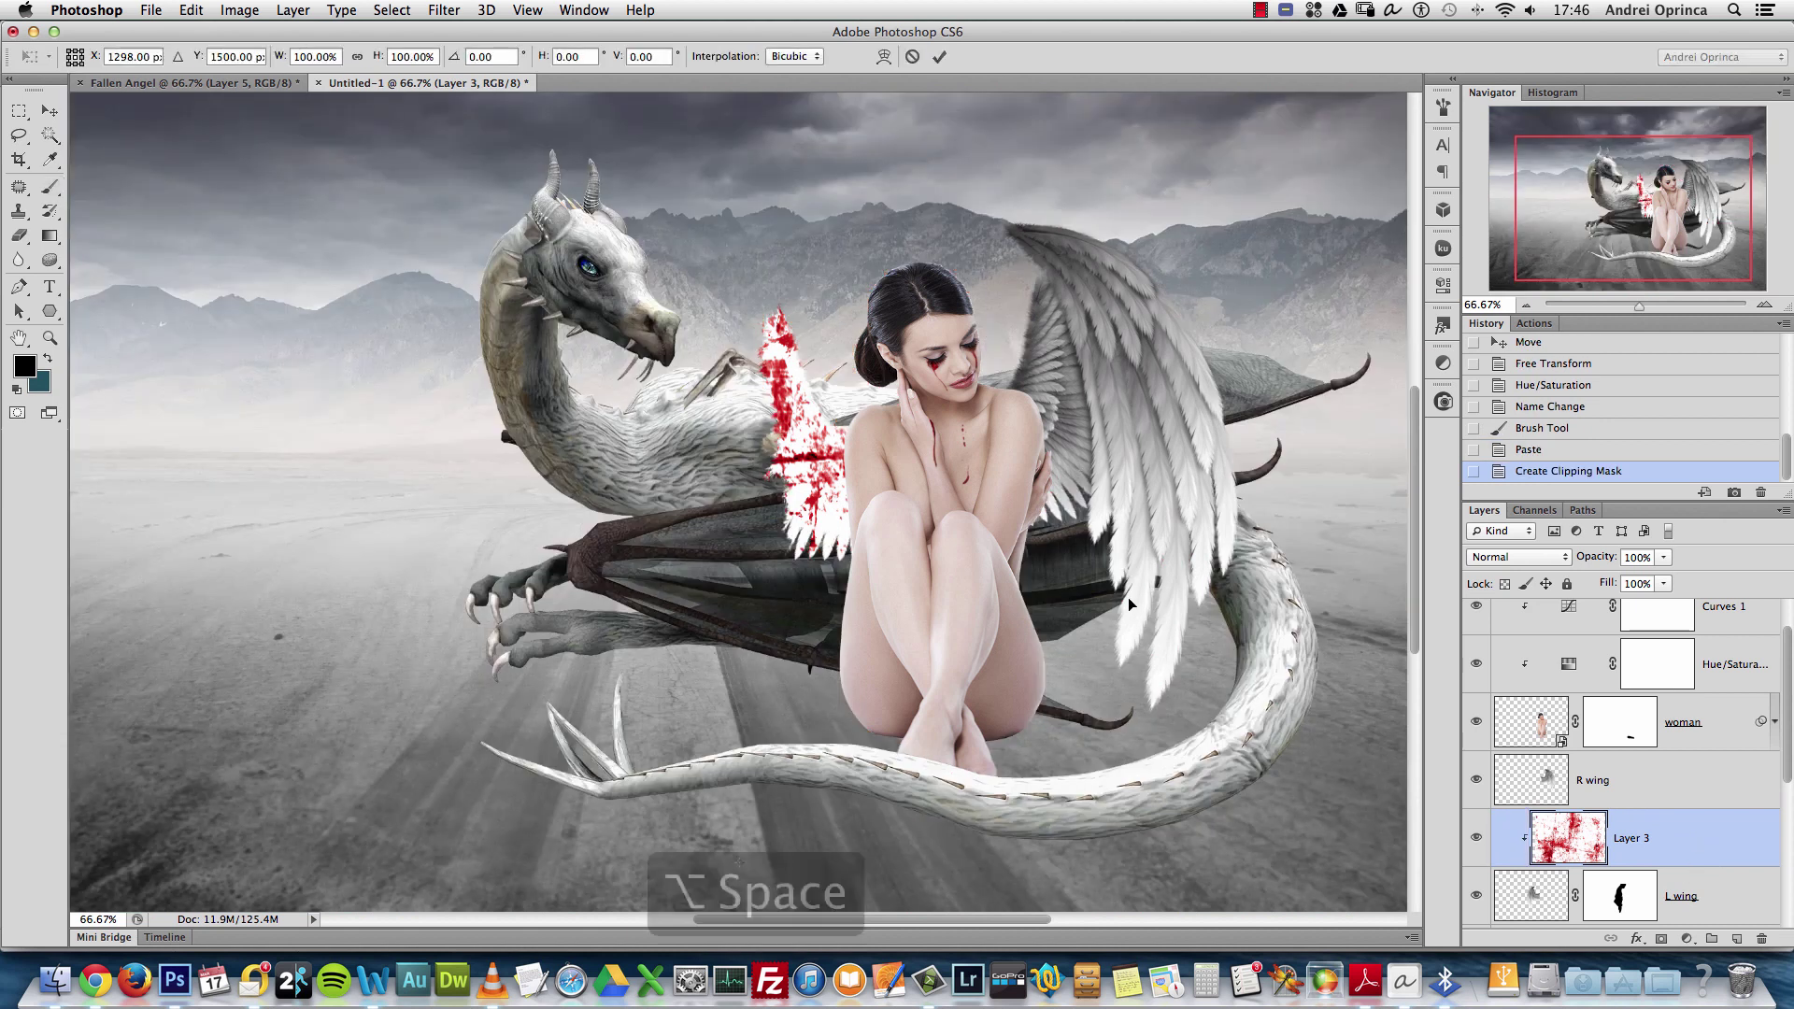
pyautogui.keyDown('alt'); pyautogui.click(990, 529); pyautogui.keyUp('alt')
pyautogui.keyDown('alt'); pyautogui.click(990, 529); pyautogui.keyUp('alt')
pyautogui.keyDown('alt'); pyautogui.click(990, 529); pyautogui.keyUp('alt')
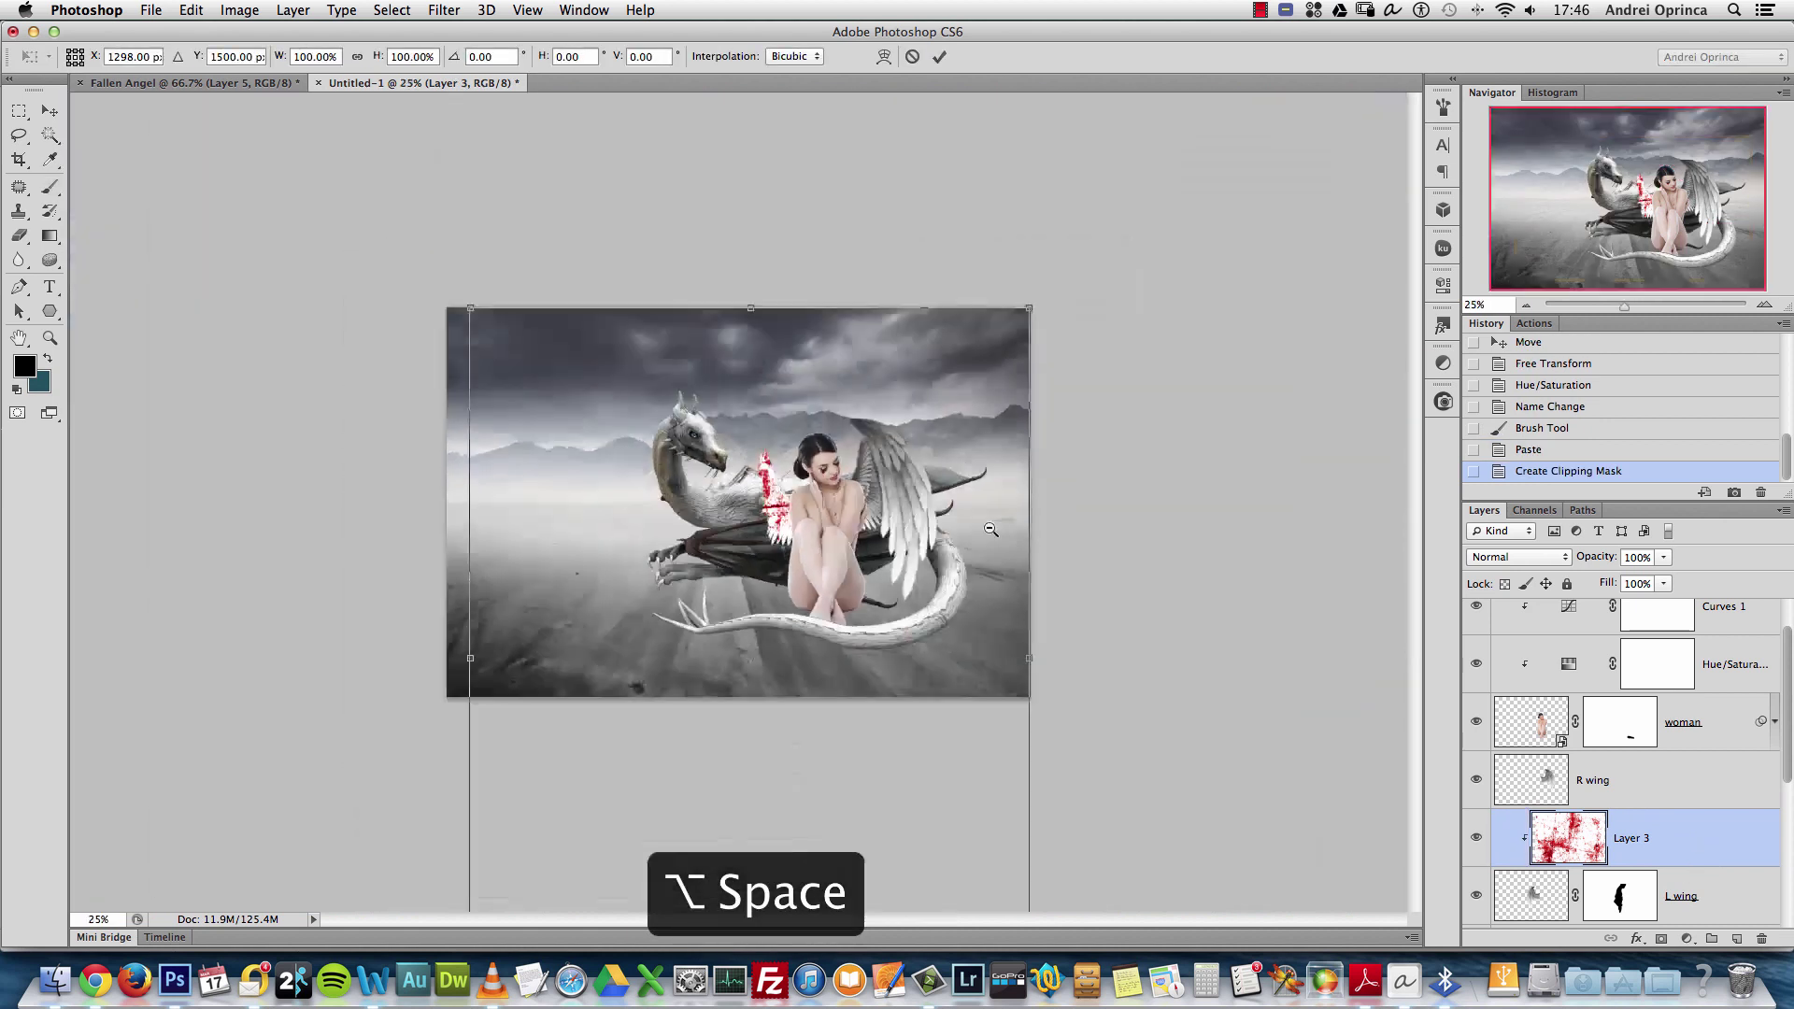
pyautogui.click(357, 56)
pyautogui.click(286, 64)
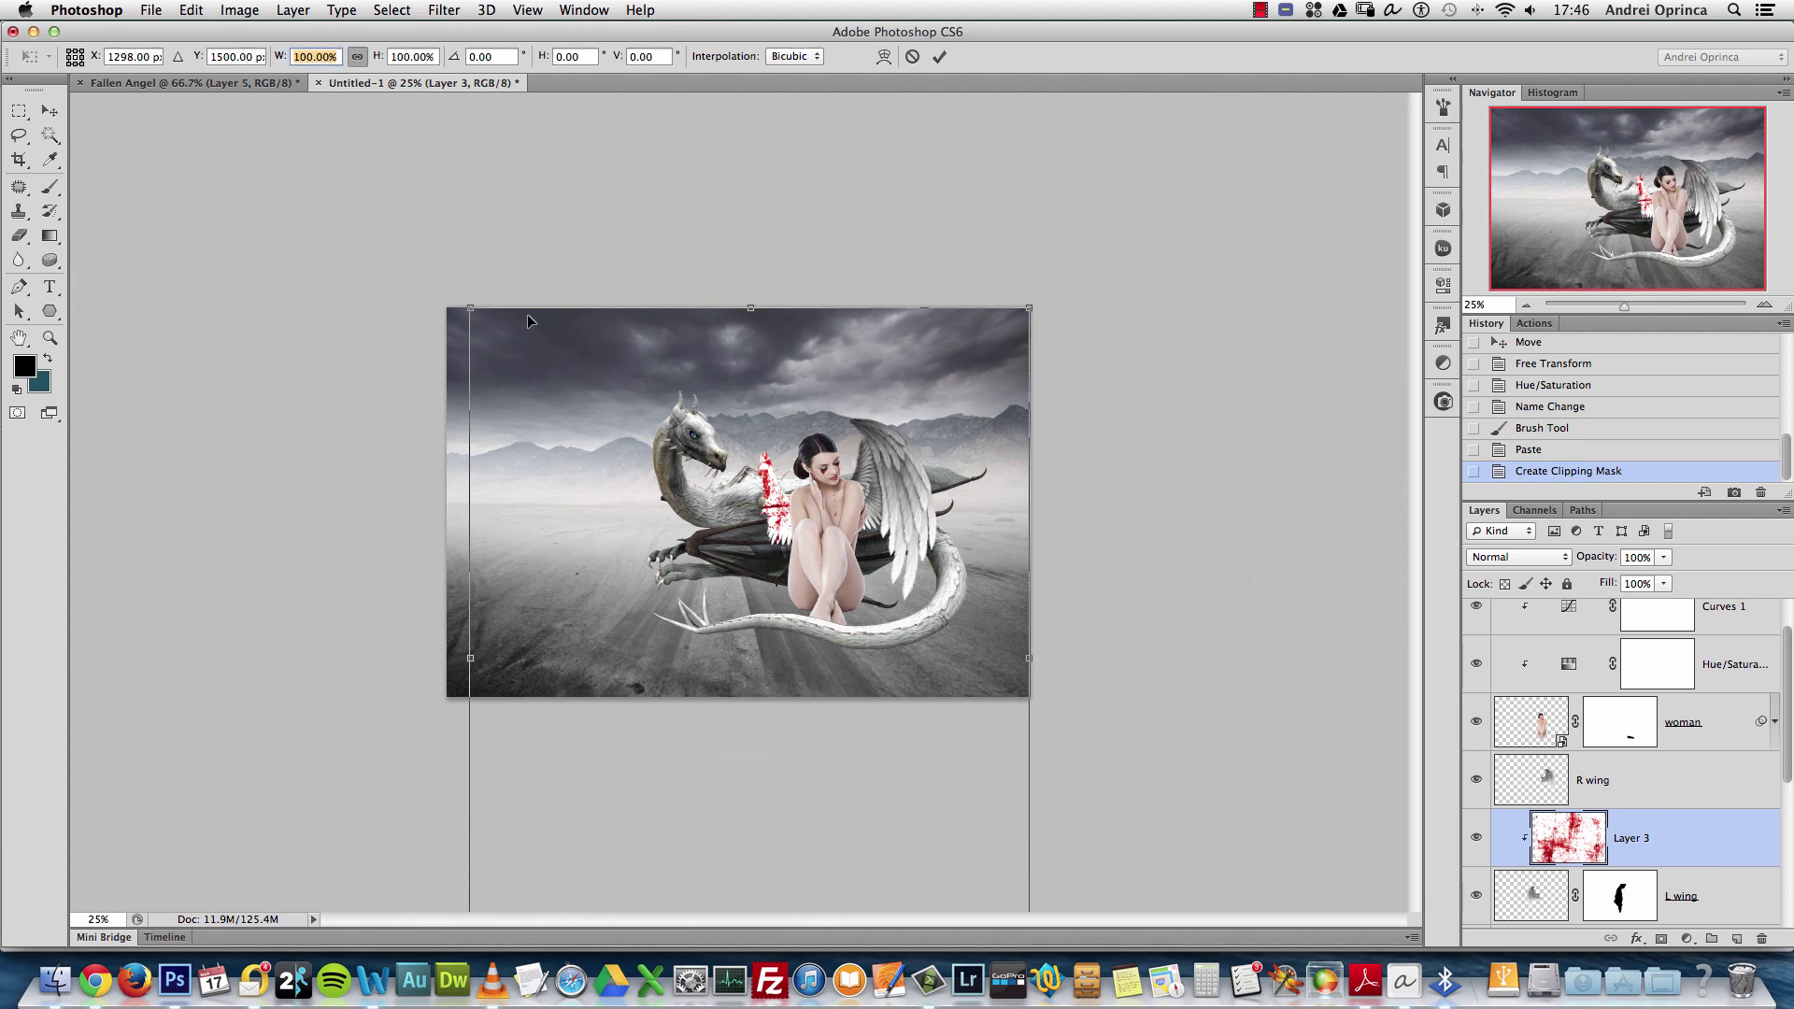
pyautogui.write('20')
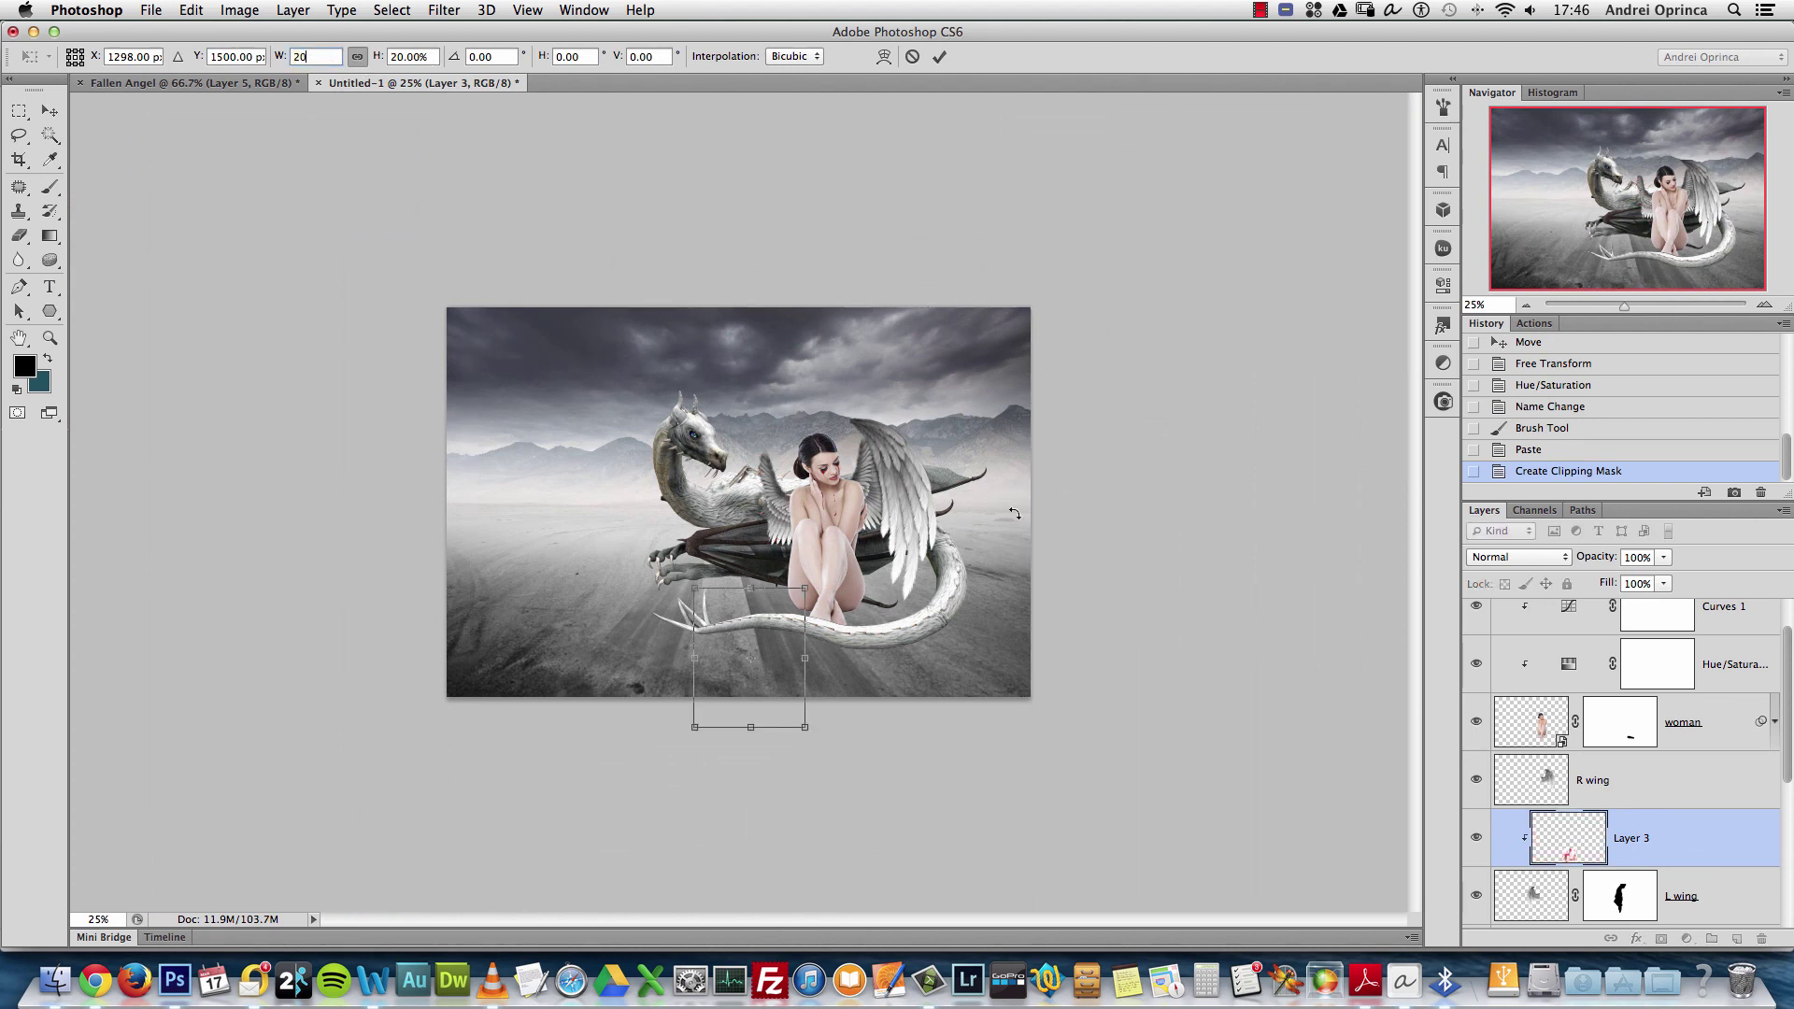
pyautogui.moveTo(760, 635); pyautogui.dragTo(757, 504)
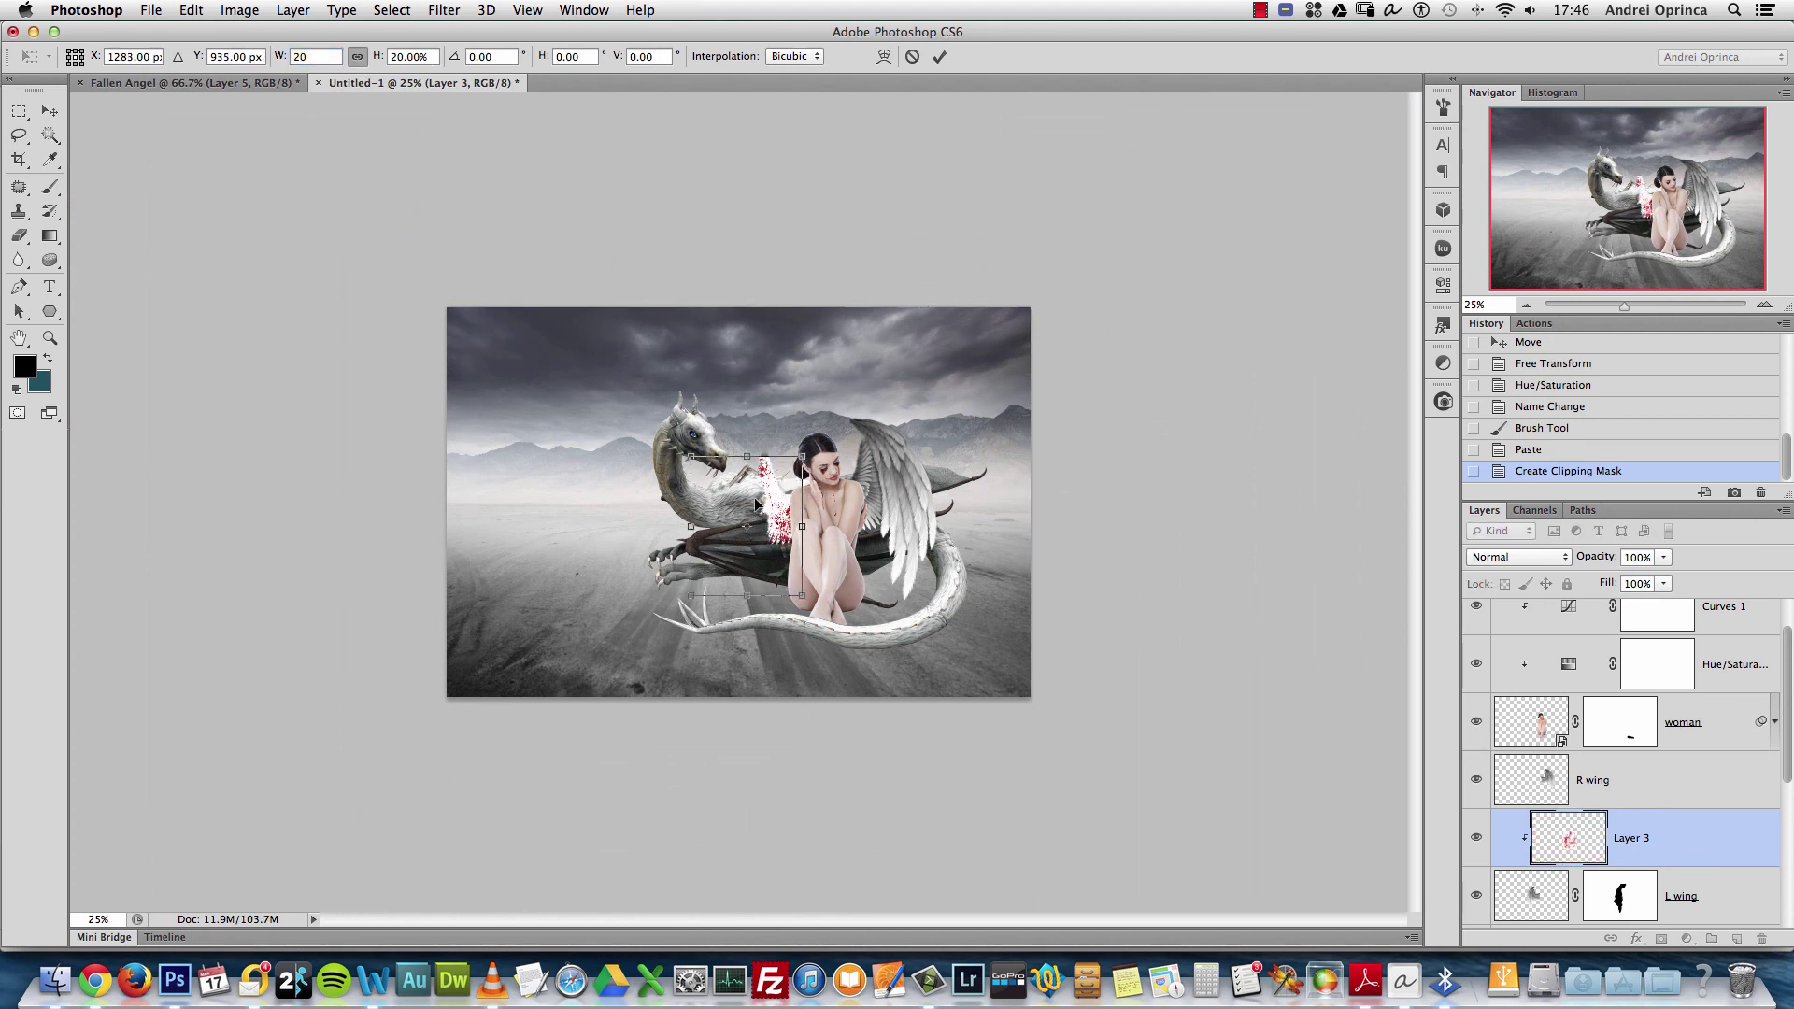
pyautogui.press('Return')
# Set the splatter layer's blend mode to Multiply and reposition it so blood lines the outer edge of the L wing
pyautogui.press('b')
pyautogui.press('cmd+1')
pyautogui.moveTo(1116, 547); pyautogui.dragTo(986, 497)
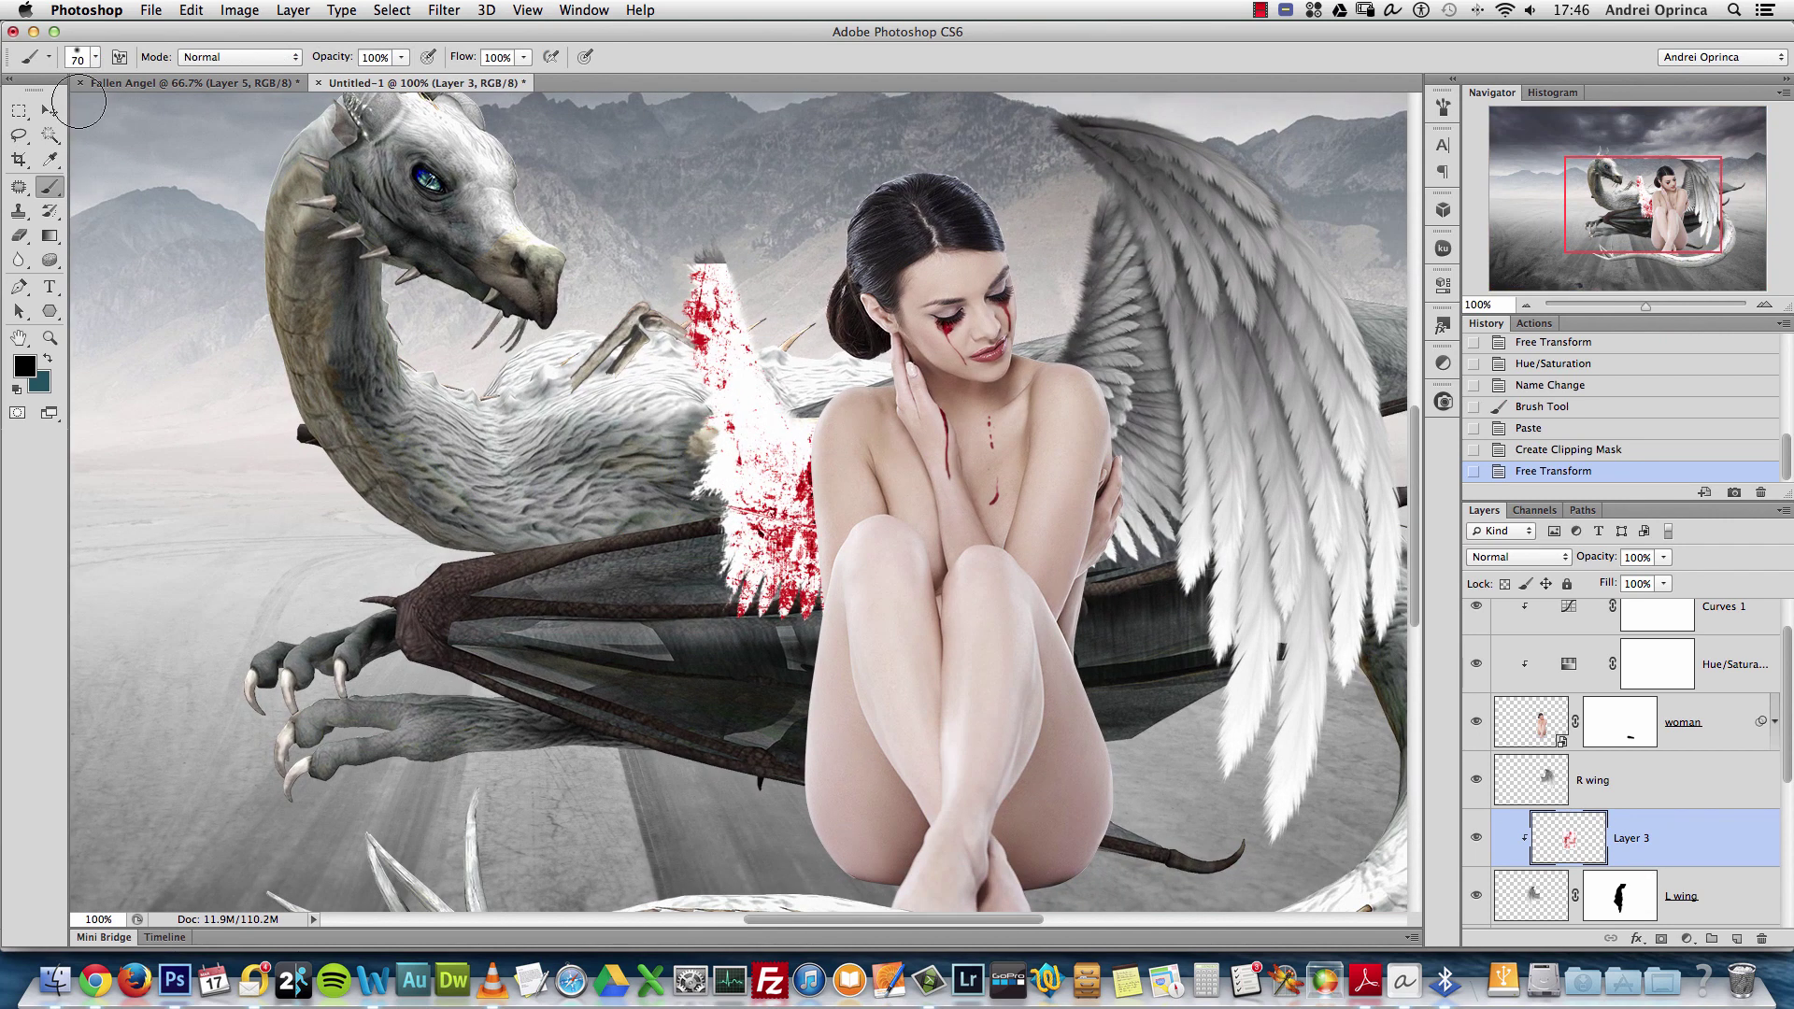
pyautogui.click(49, 111)
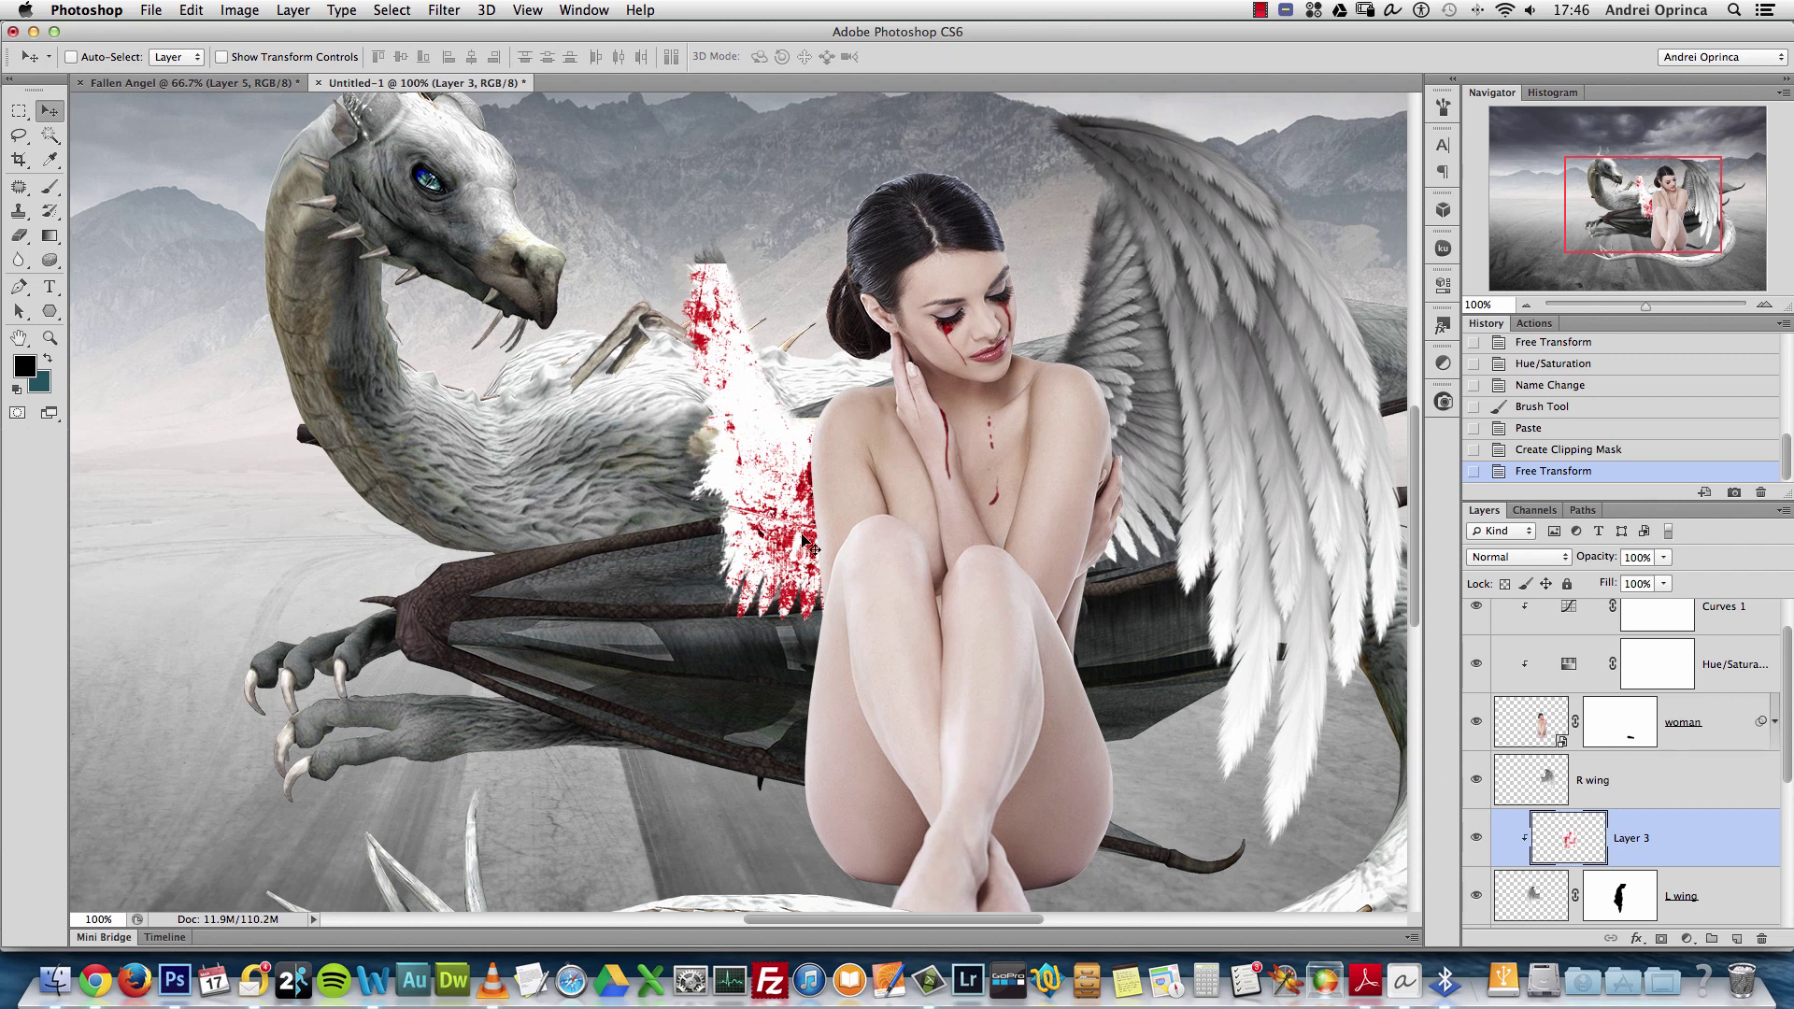
pyautogui.click(1519, 557)
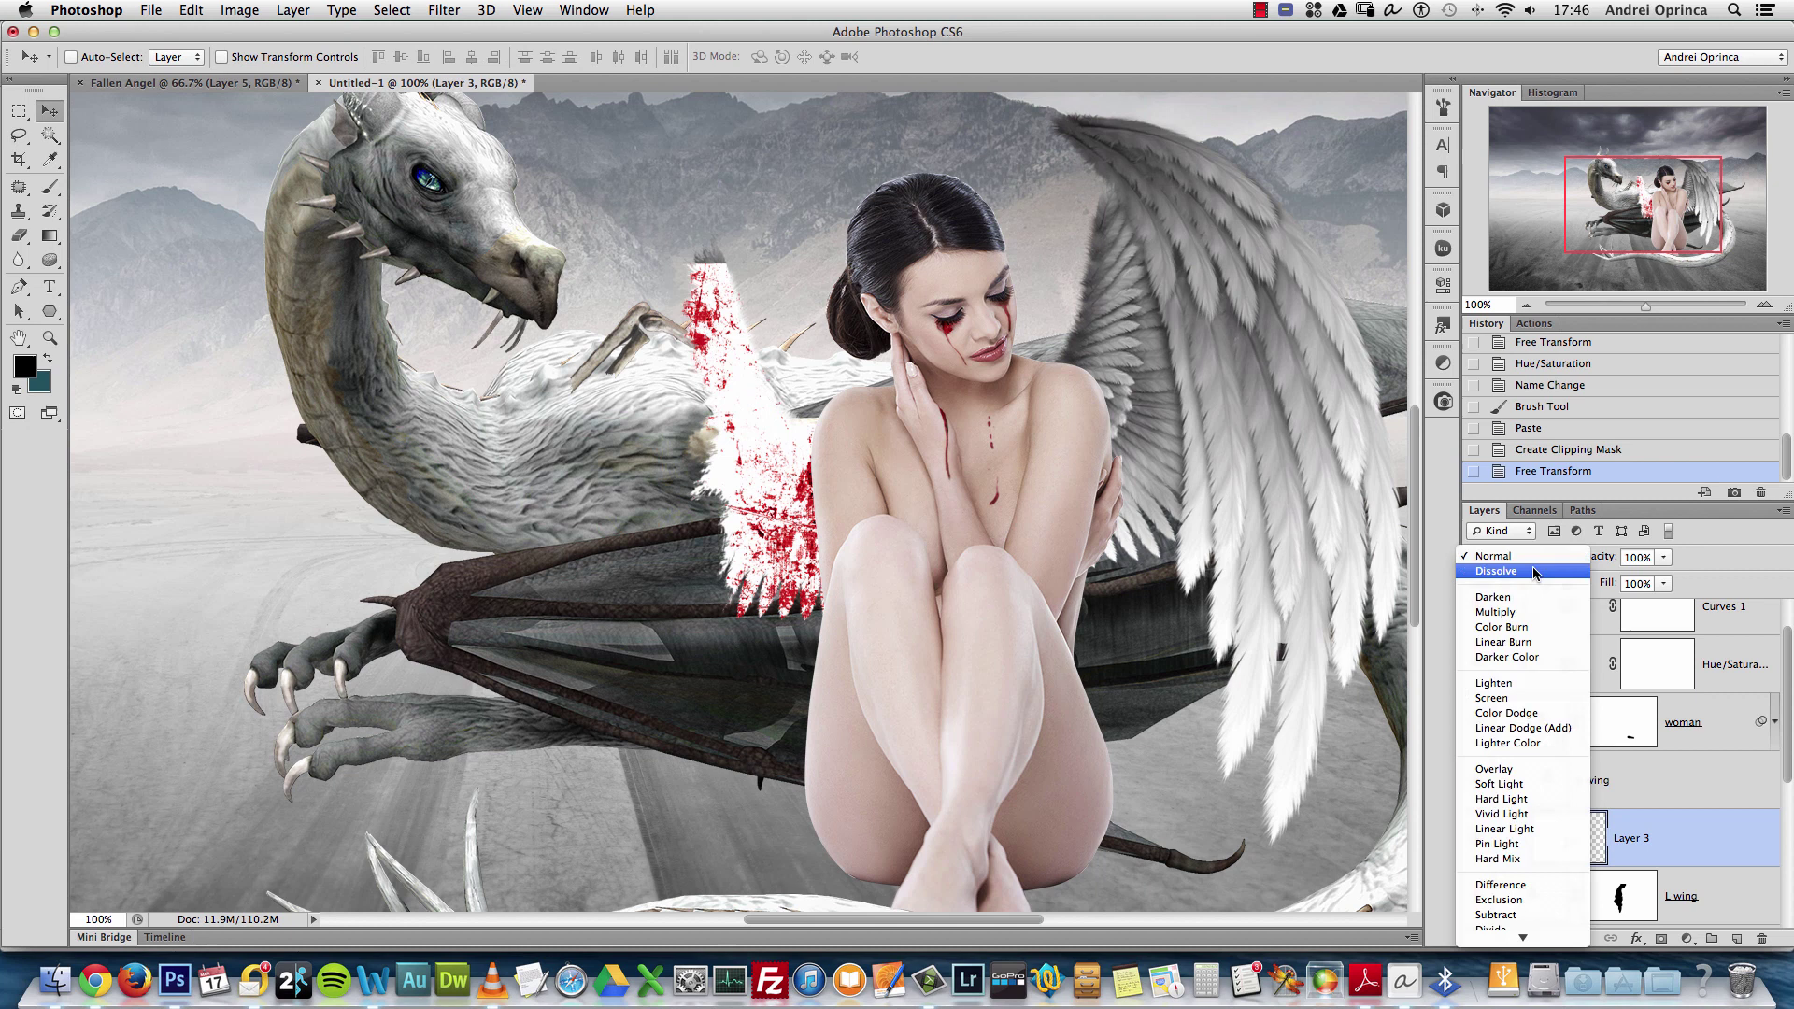
pyautogui.click(1504, 615)
pyautogui.moveTo(795, 562); pyautogui.dragTo(673, 450)
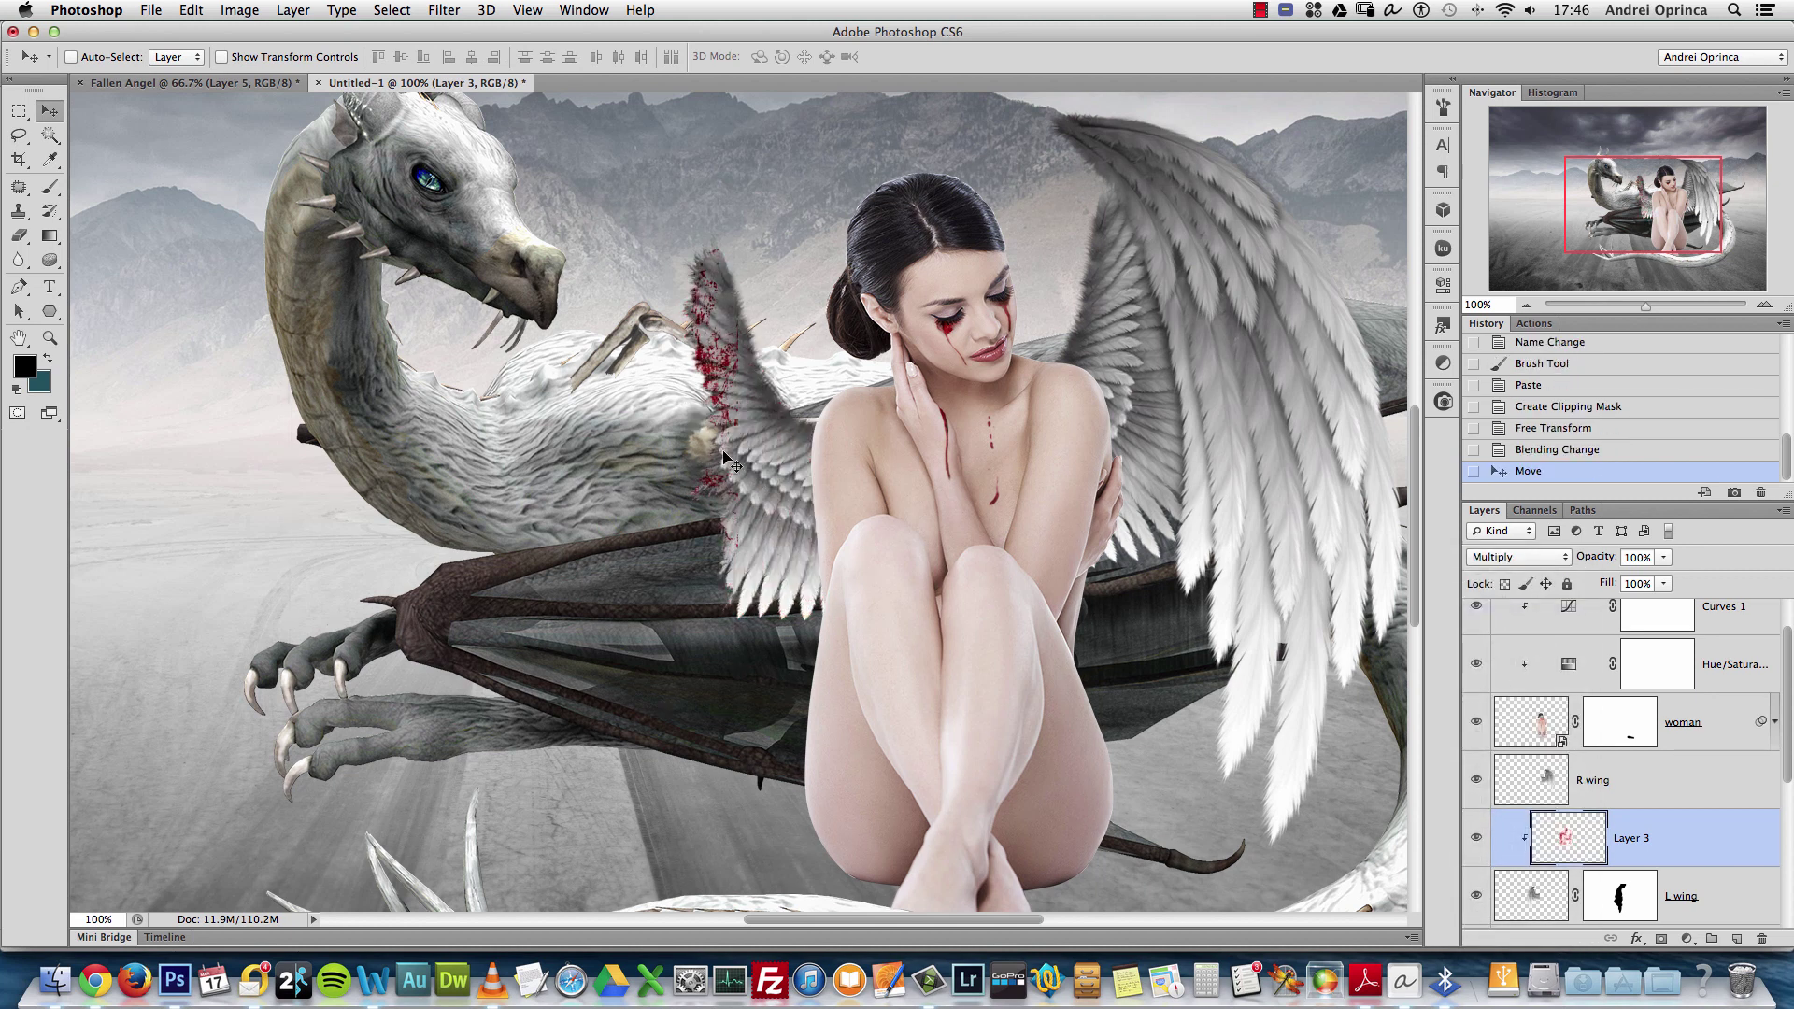
pyautogui.moveTo(706, 320); pyautogui.dragTo(699, 379)
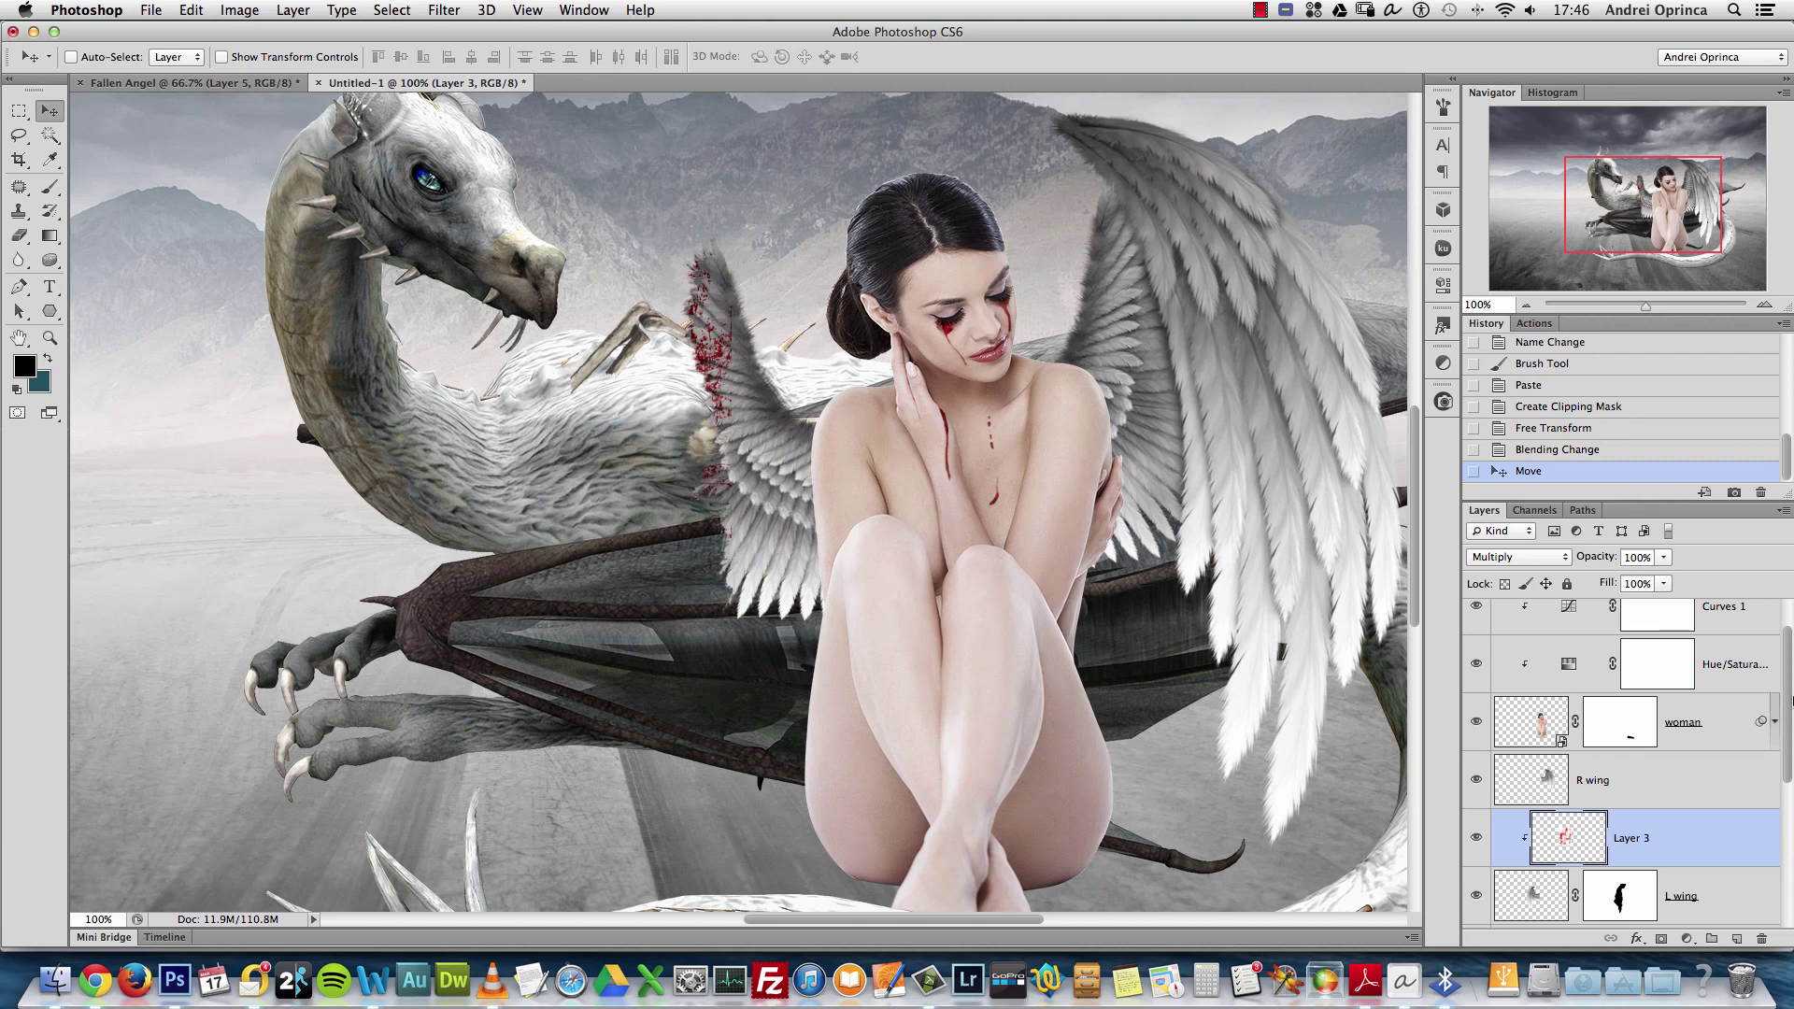
# Rename the clipped splatter layer as "wing blood"
pyautogui.scroll(-5, 1712, 665)
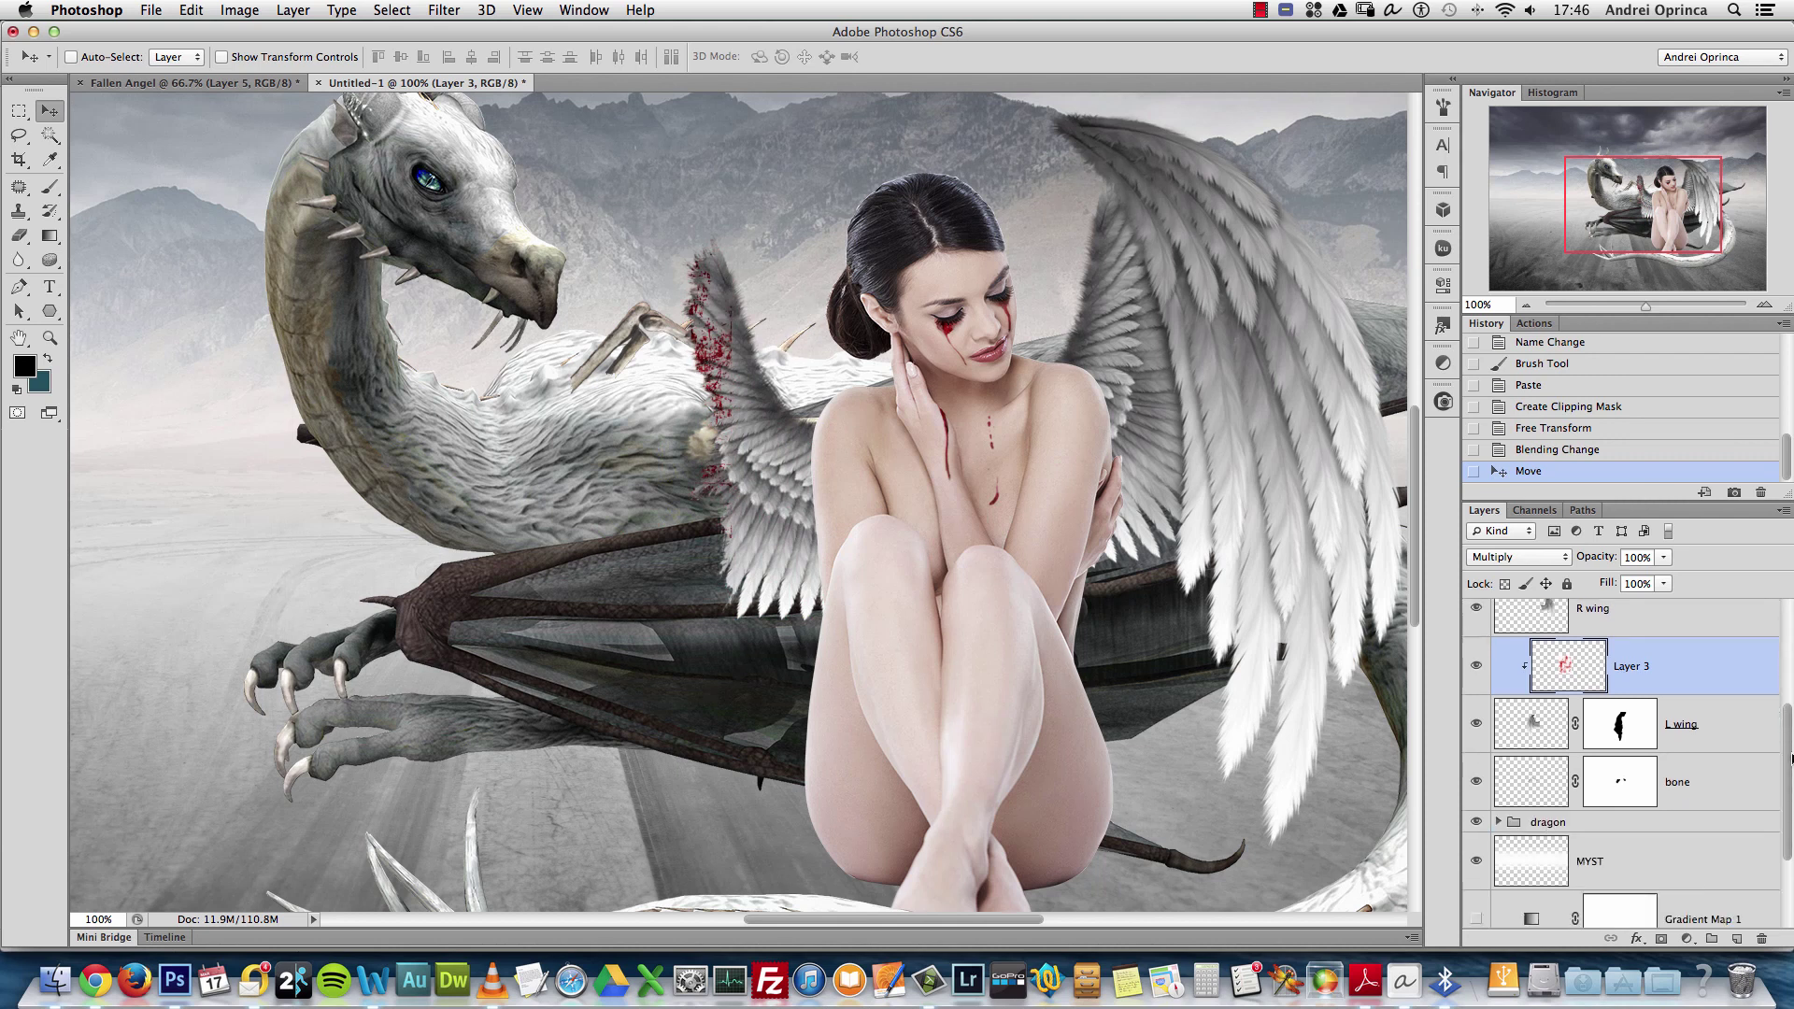
pyautogui.doubleClick(1648, 652)
pyautogui.write('wind')
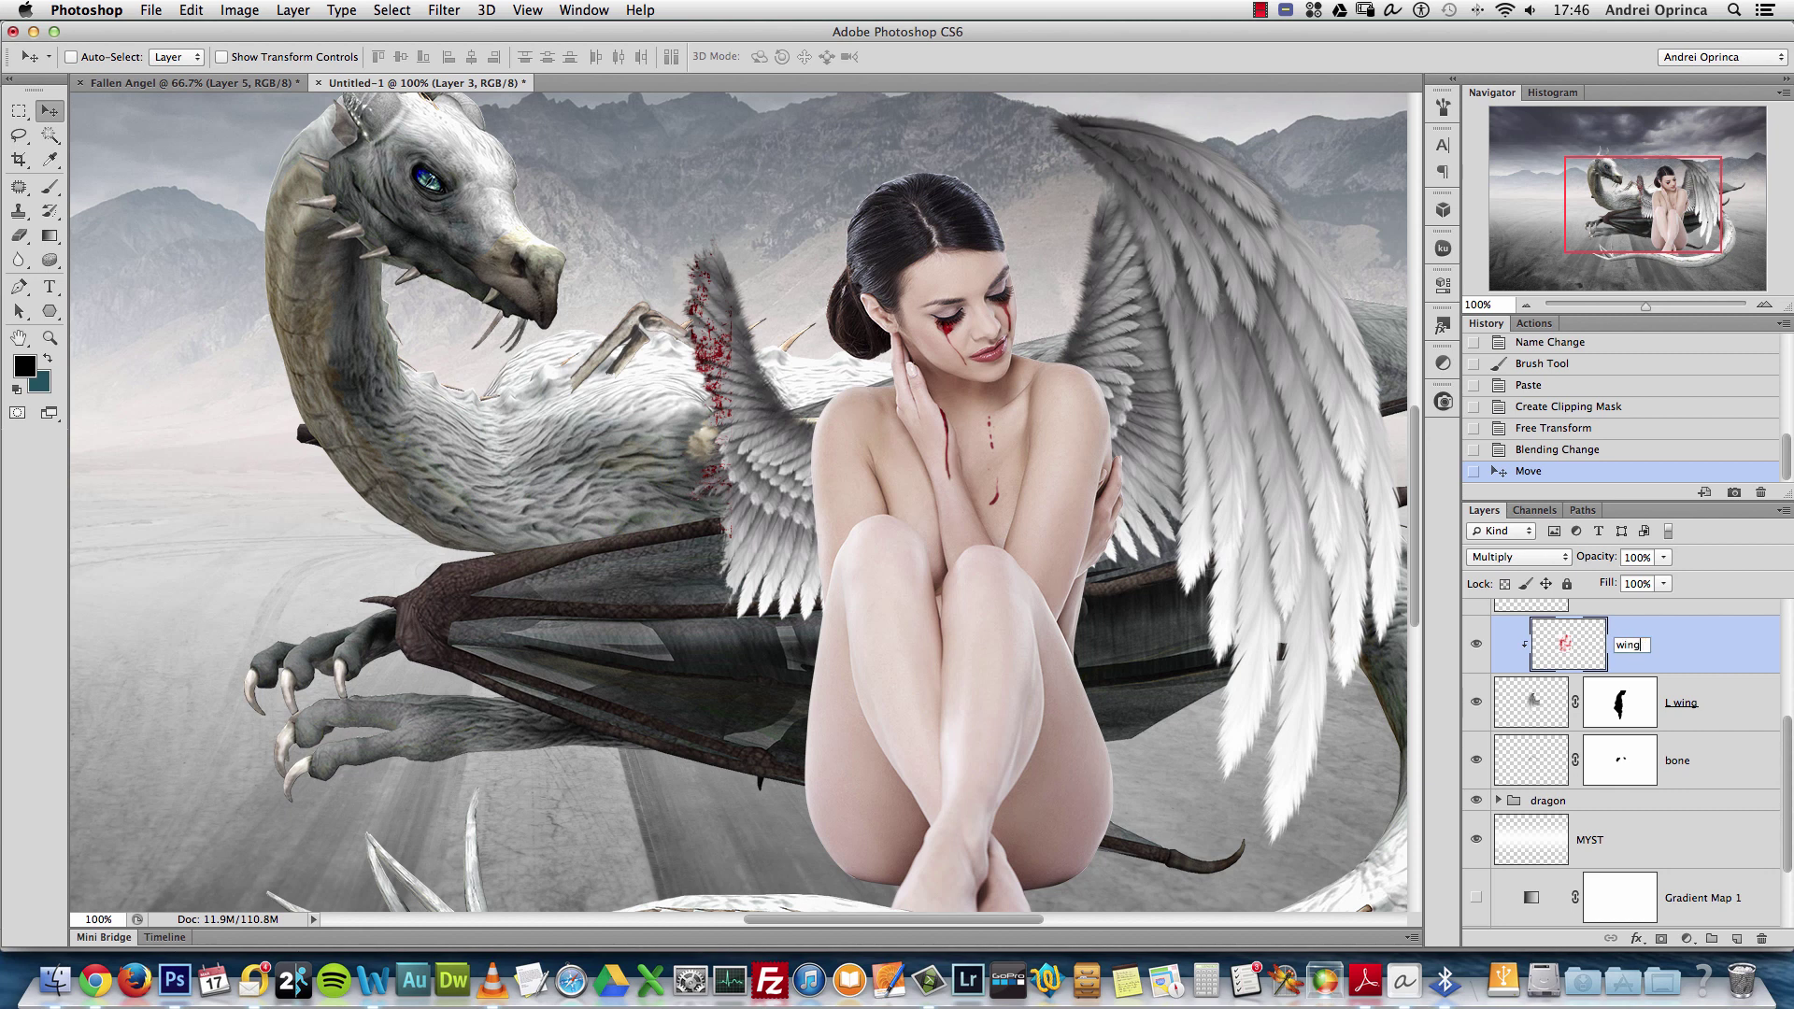
pyautogui.write(' blood')
pyautogui.press('Return')
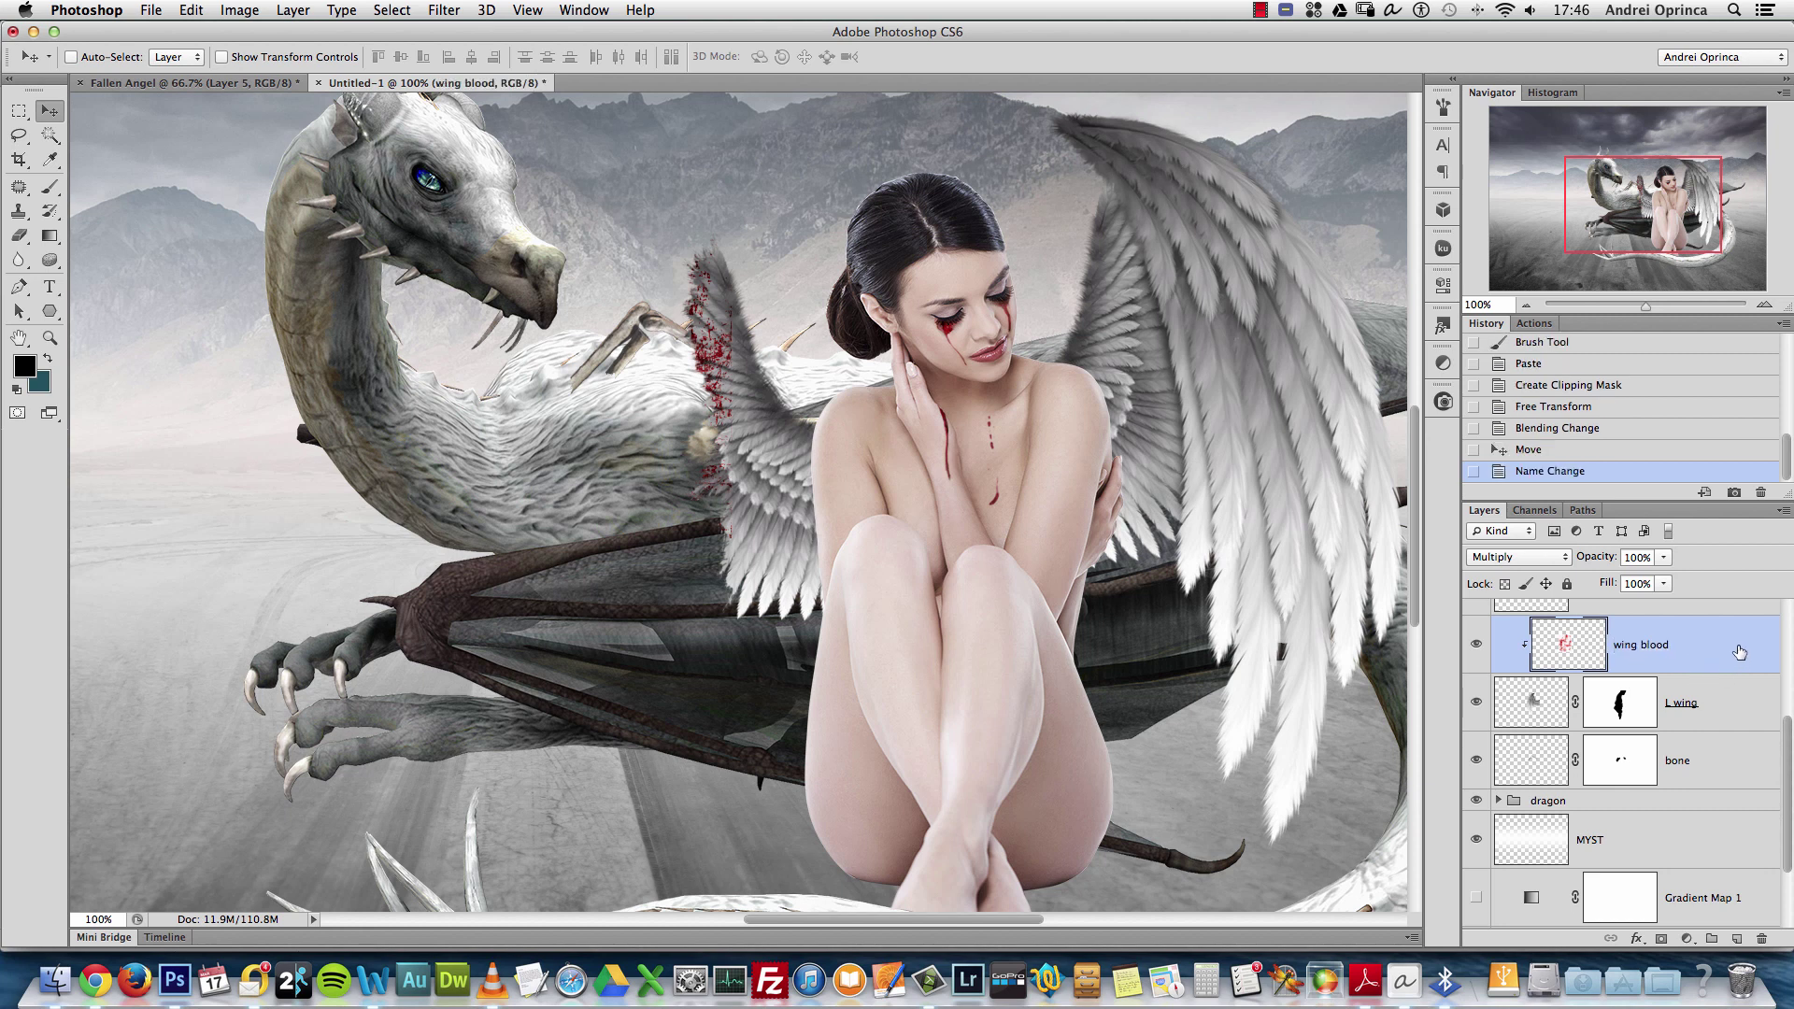
# Duplicate the wing blood layer directly above the bone layer, clip the copy to it and position the blood over the protruding bone
pyautogui.moveTo(1738, 648); pyautogui.dragTo(1713, 731)
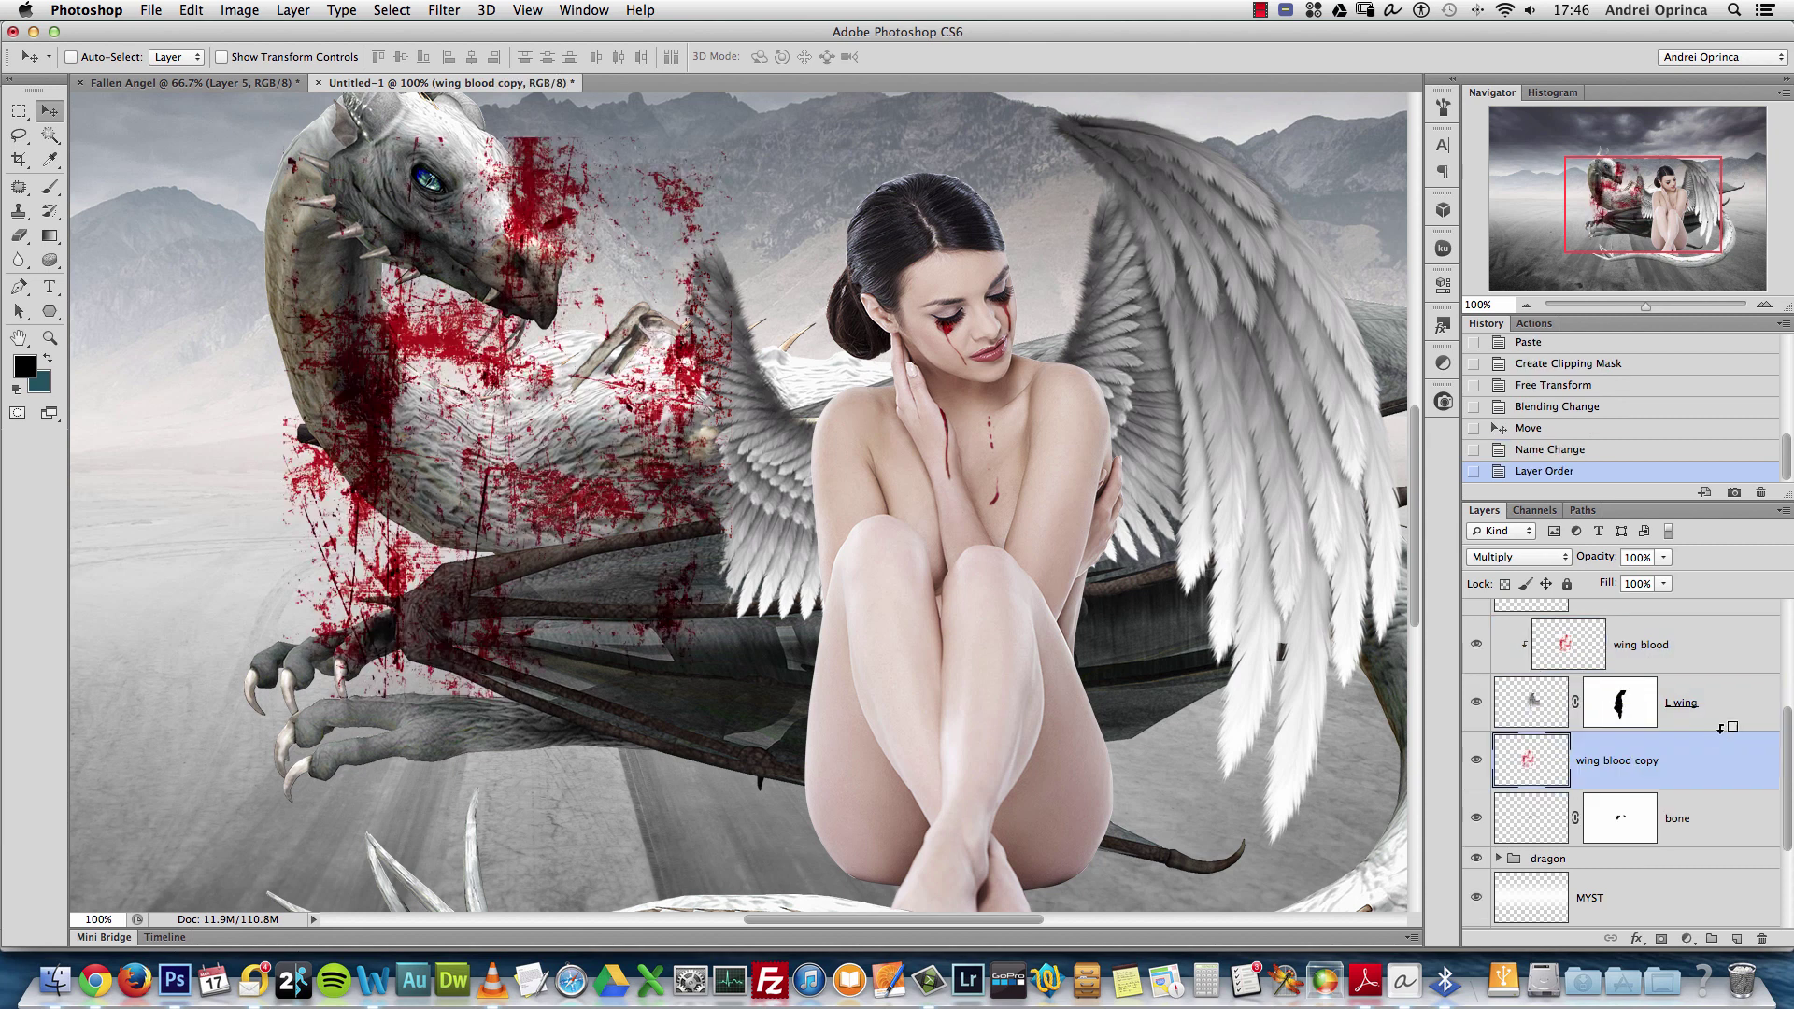
pyautogui.click(1713, 650)
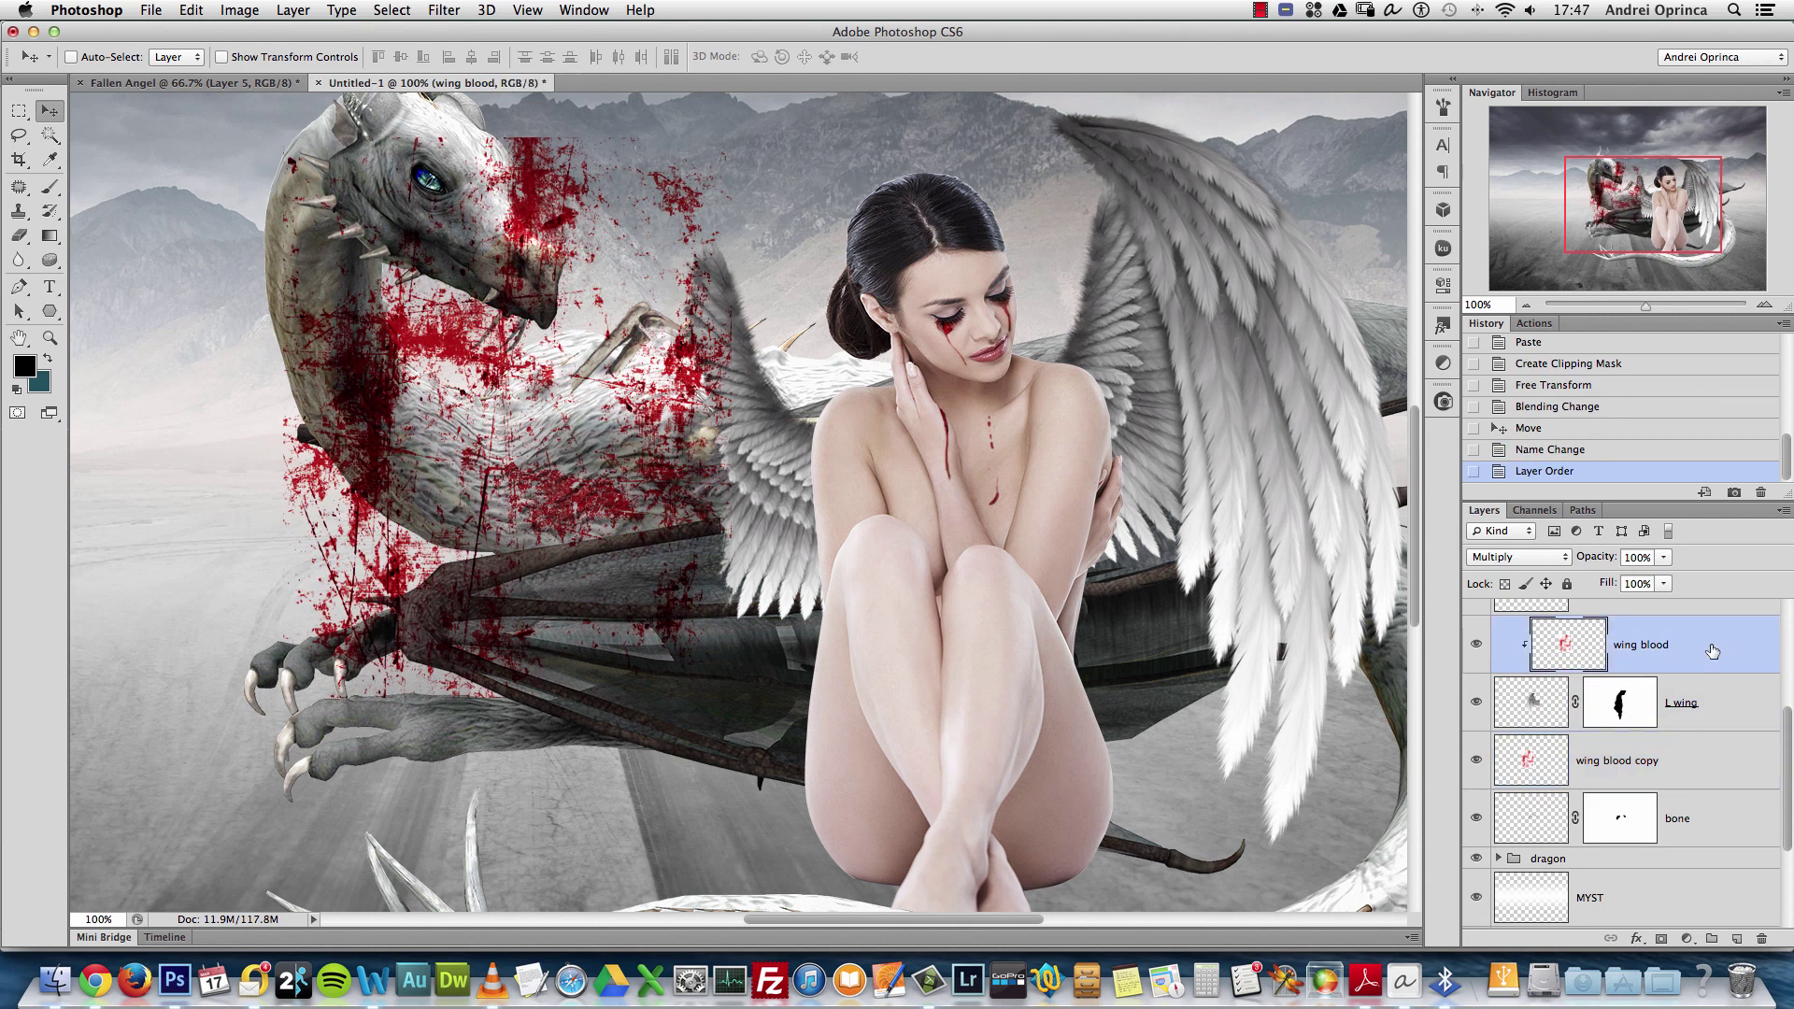
pyautogui.click(1711, 767)
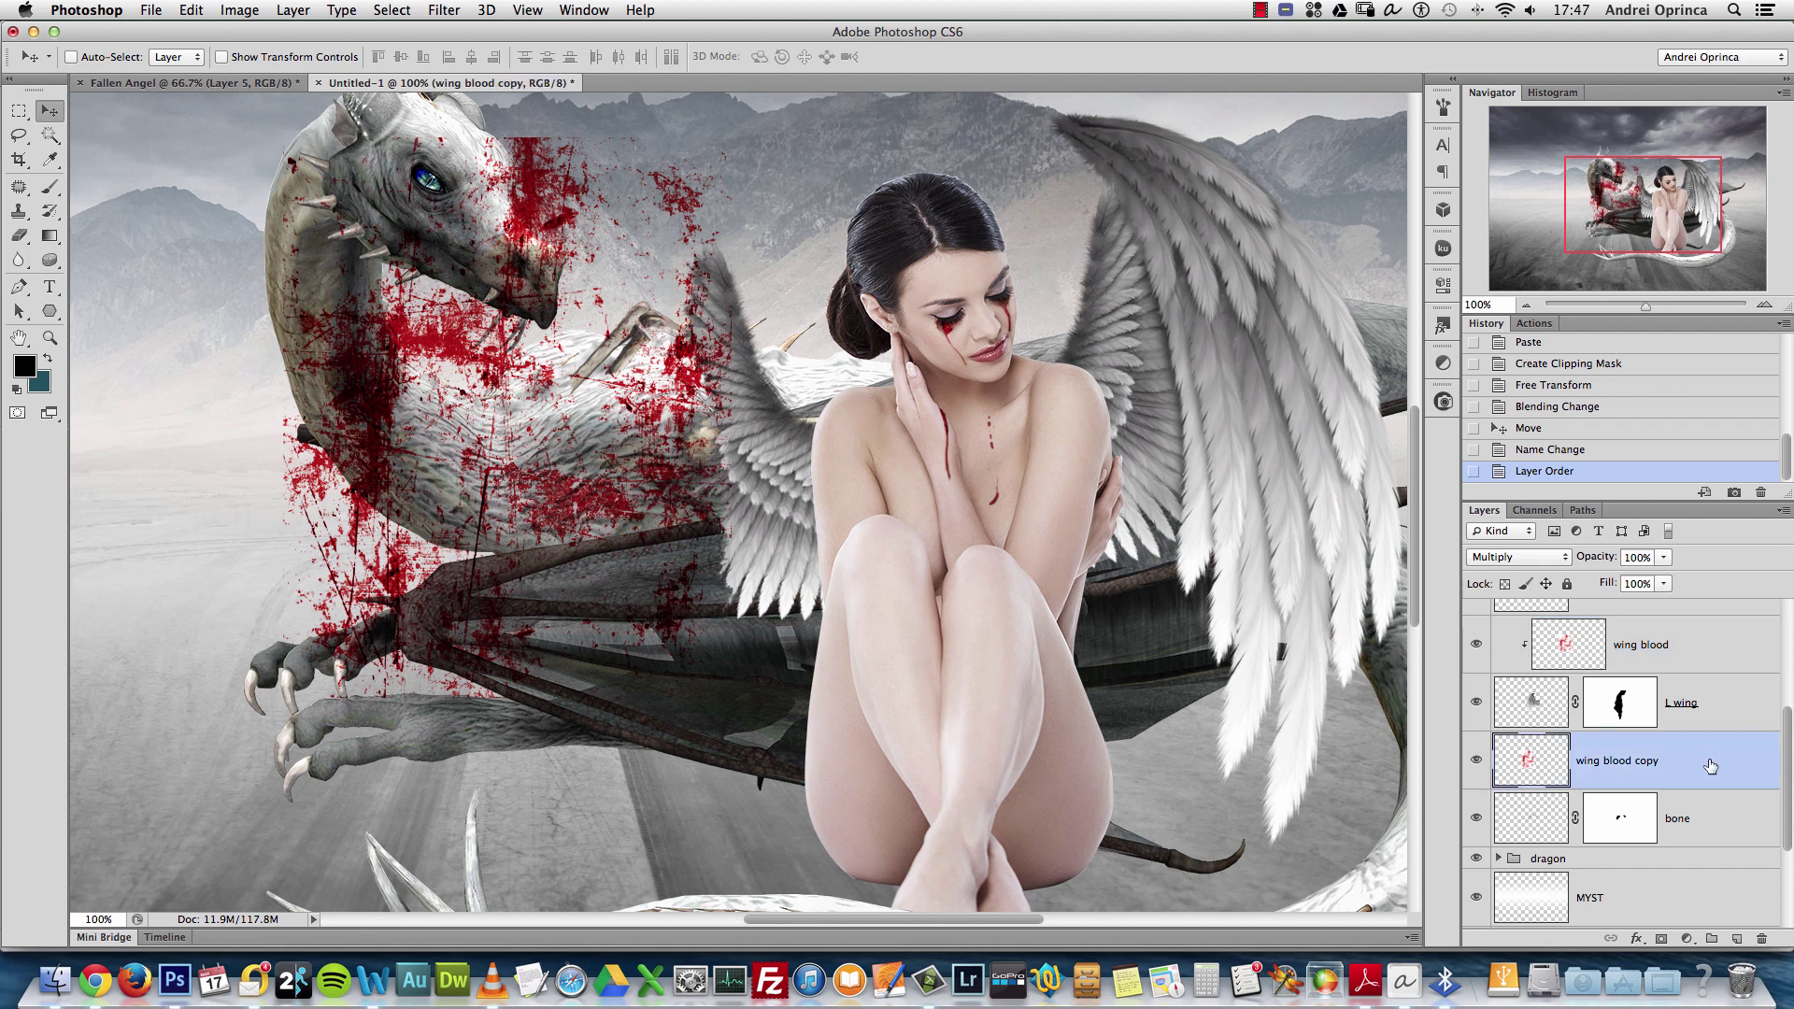
pyautogui.keyDown('alt'); pyautogui.click(1710, 788); pyautogui.keyUp('alt')
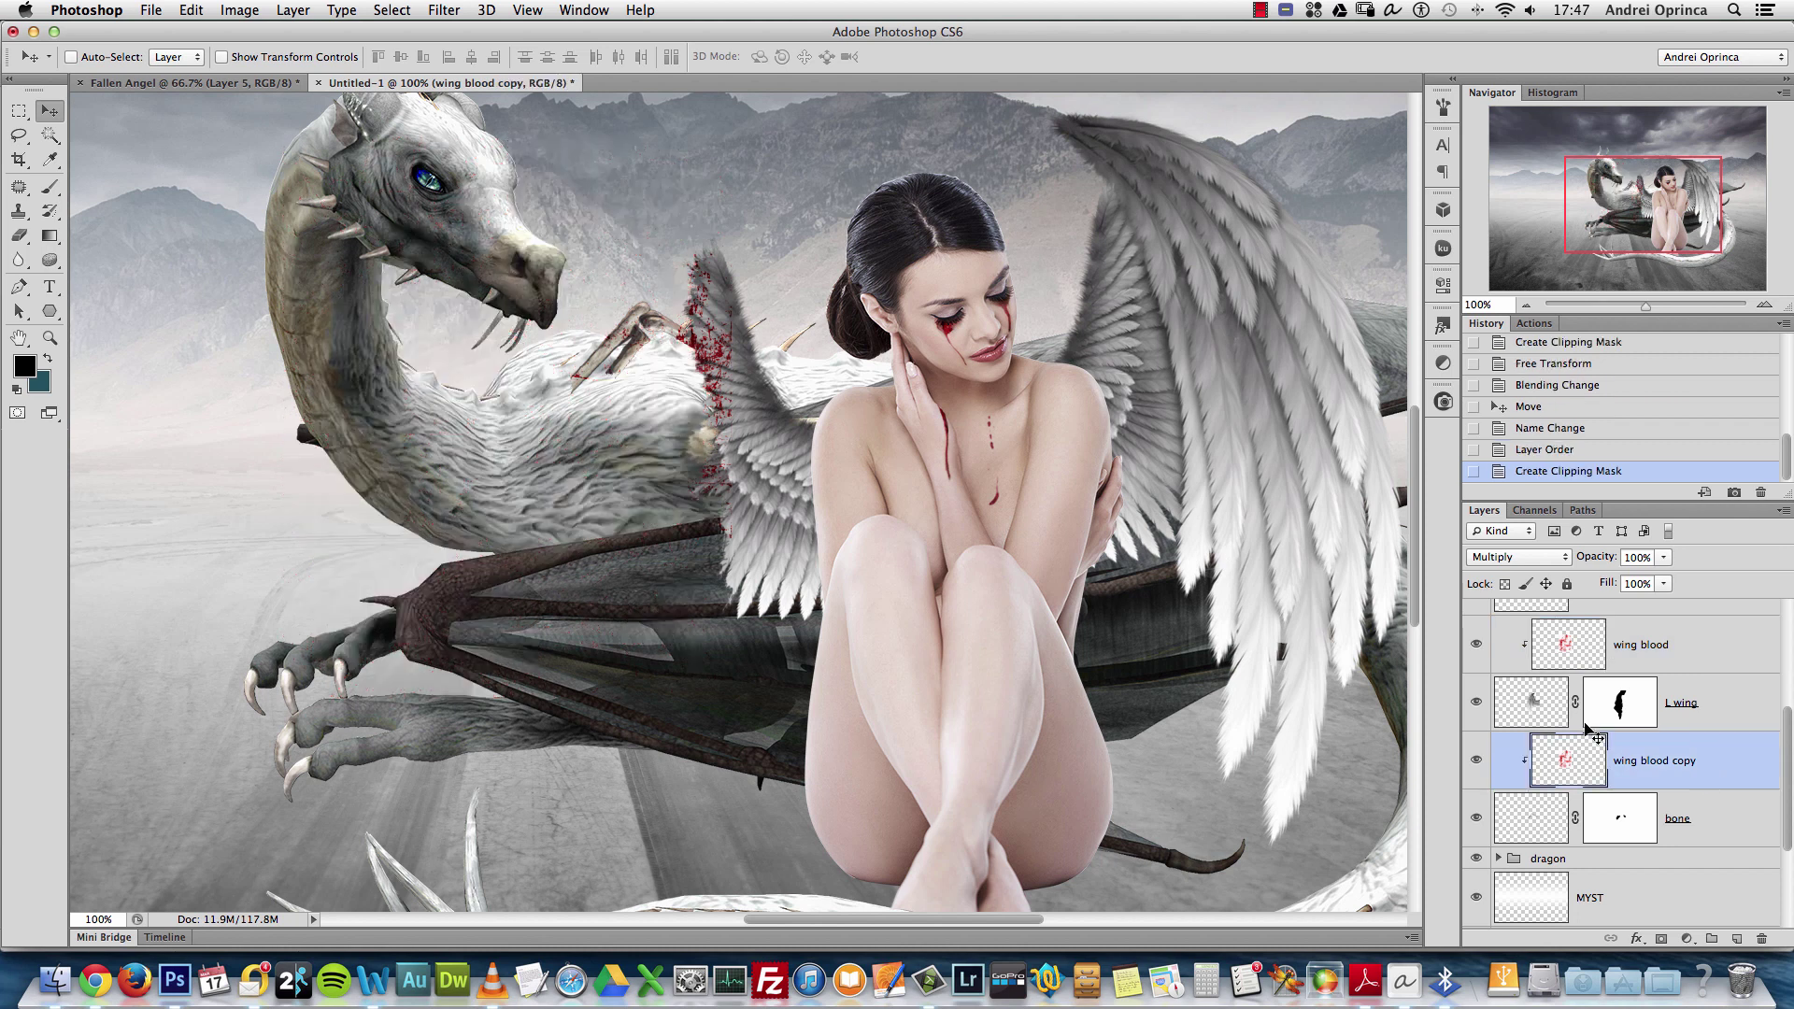
pyautogui.moveTo(653, 363)
pyautogui.mouseDown()
pyautogui.moveTo(595, 409)
pyautogui.moveTo(619, 374)
pyautogui.mouseUp()
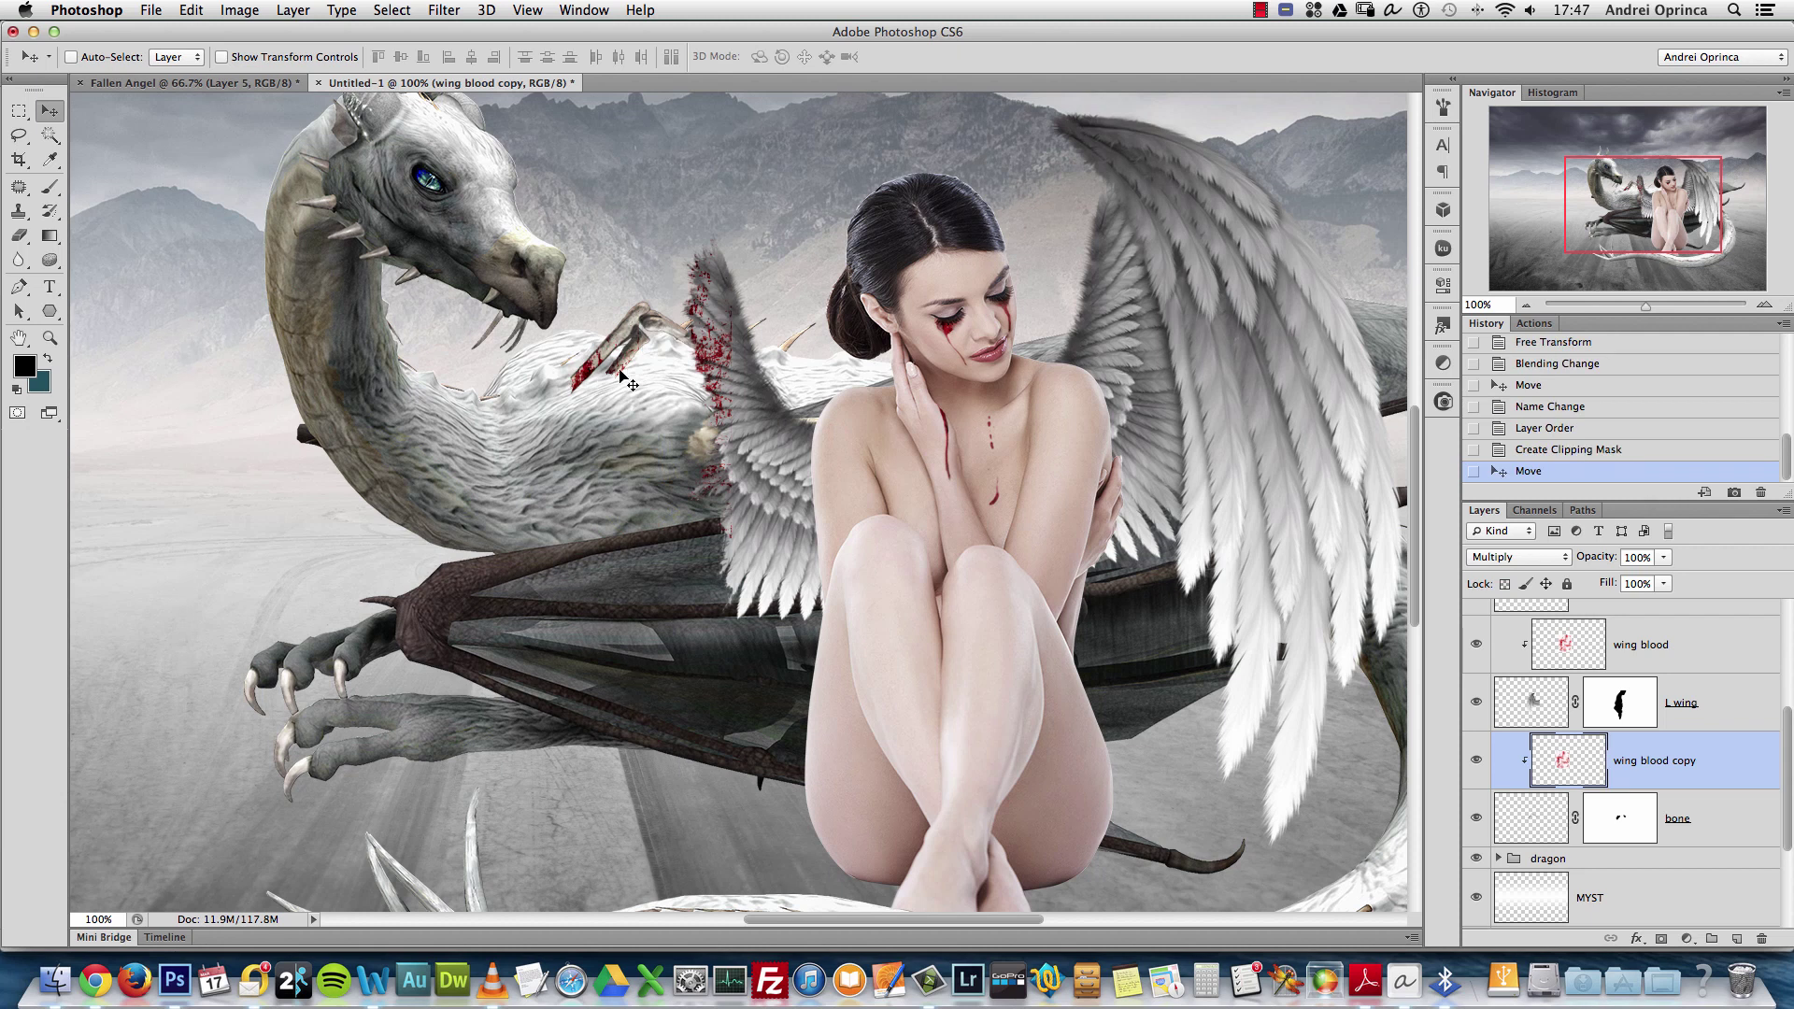
# Open Depositphotos_24061275_original.jpg, copy its entire canvas and close the file
pyautogui.press('super+1')
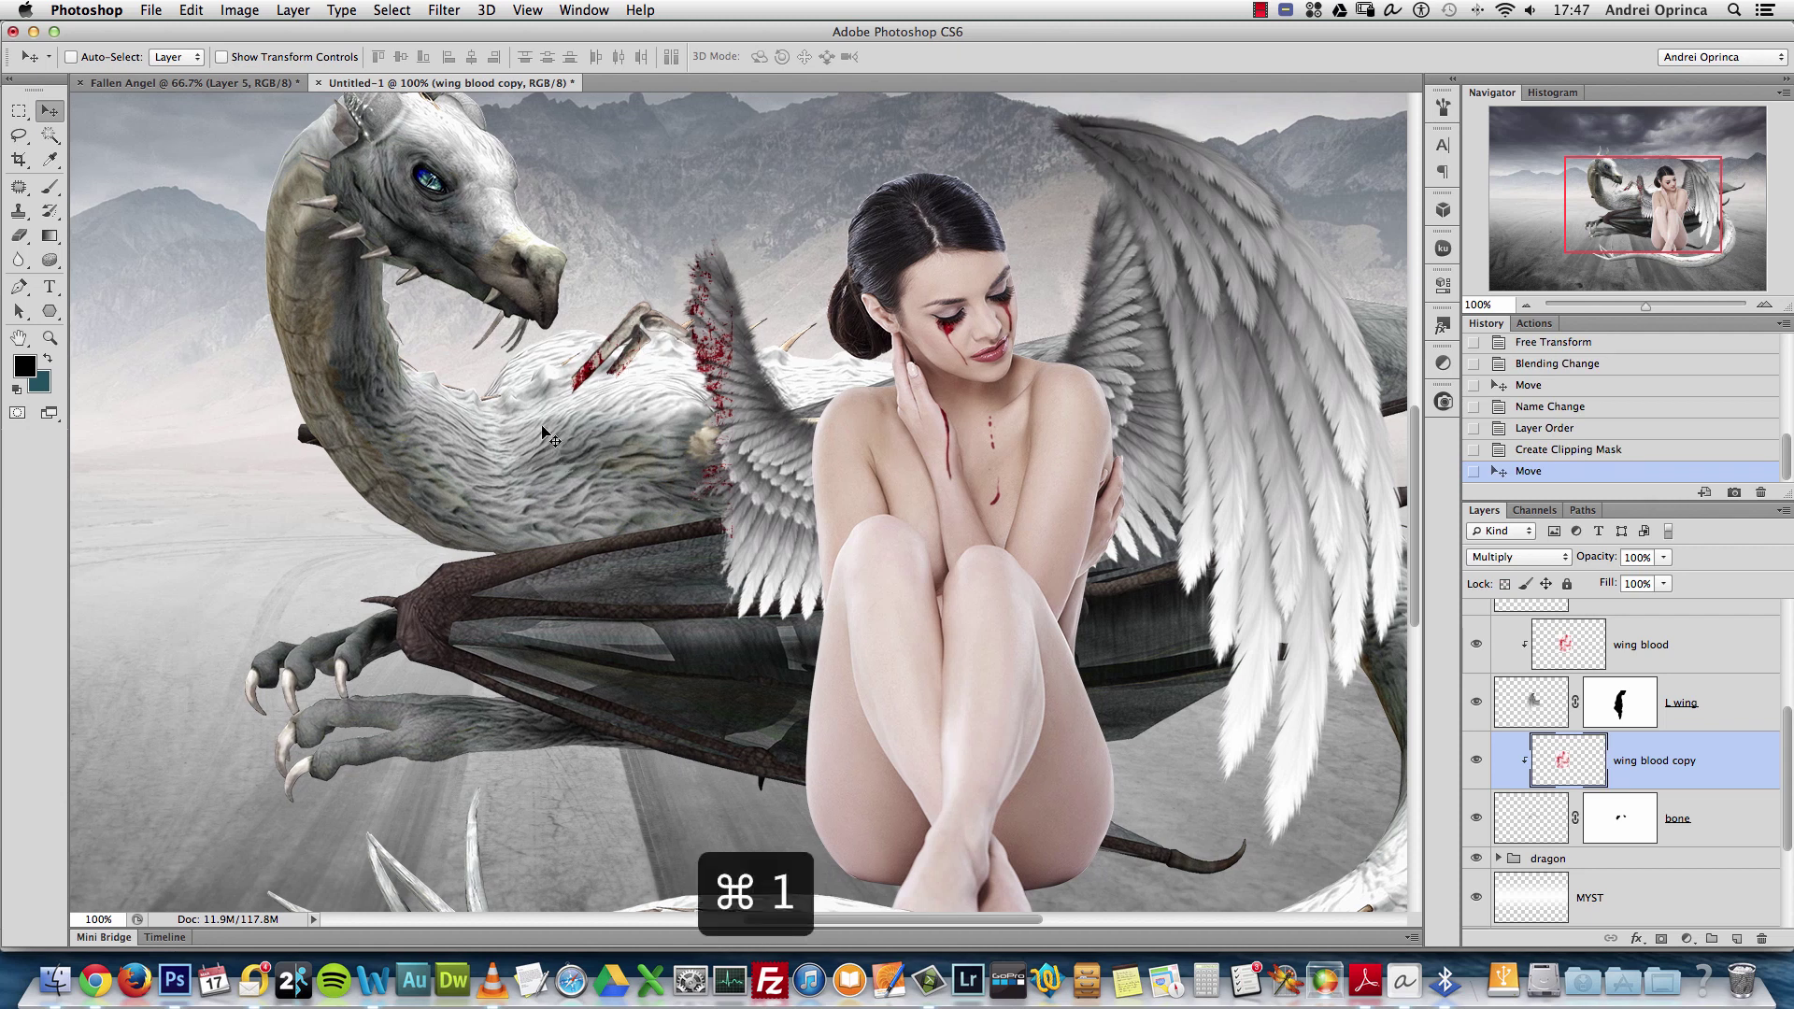
pyautogui.hotkey('alt', 'space')
pyautogui.keyDown('alt'); pyautogui.click(552, 416); pyautogui.keyUp('alt')
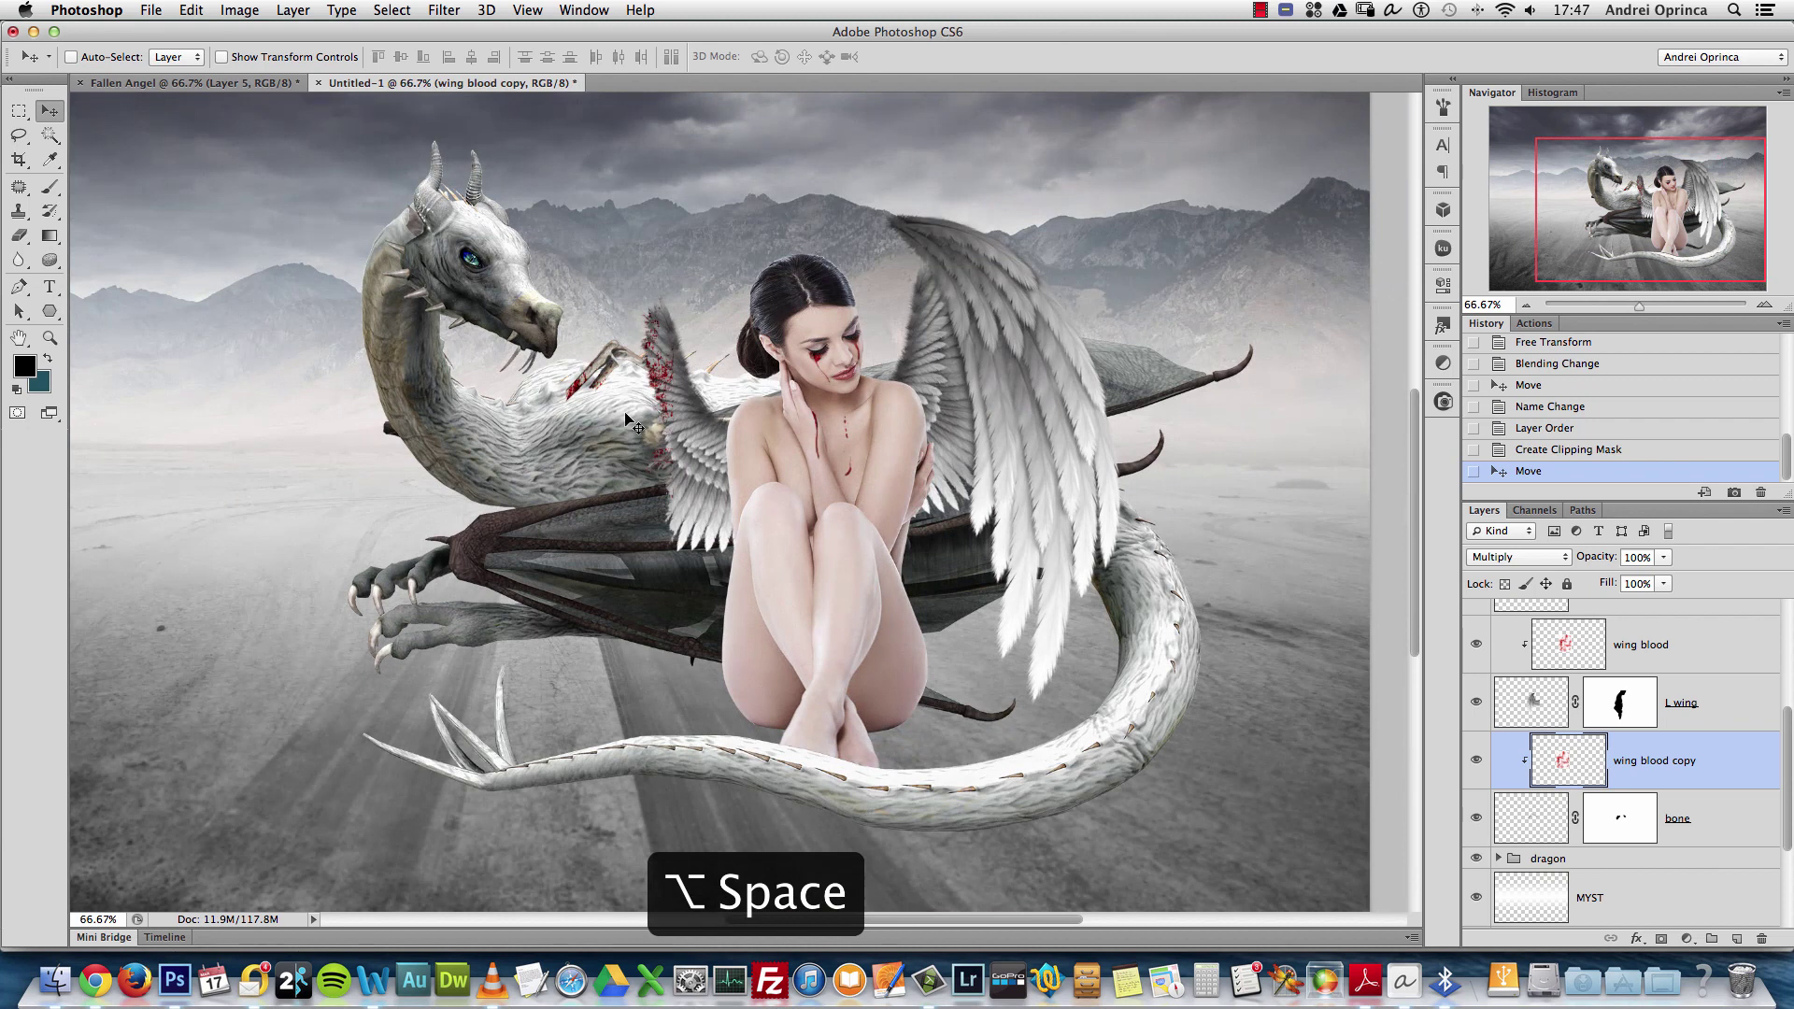
pyautogui.hotkey('alt', 'space')
pyautogui.keyDown('alt'); pyautogui.click(738, 646); pyautogui.keyUp('alt')
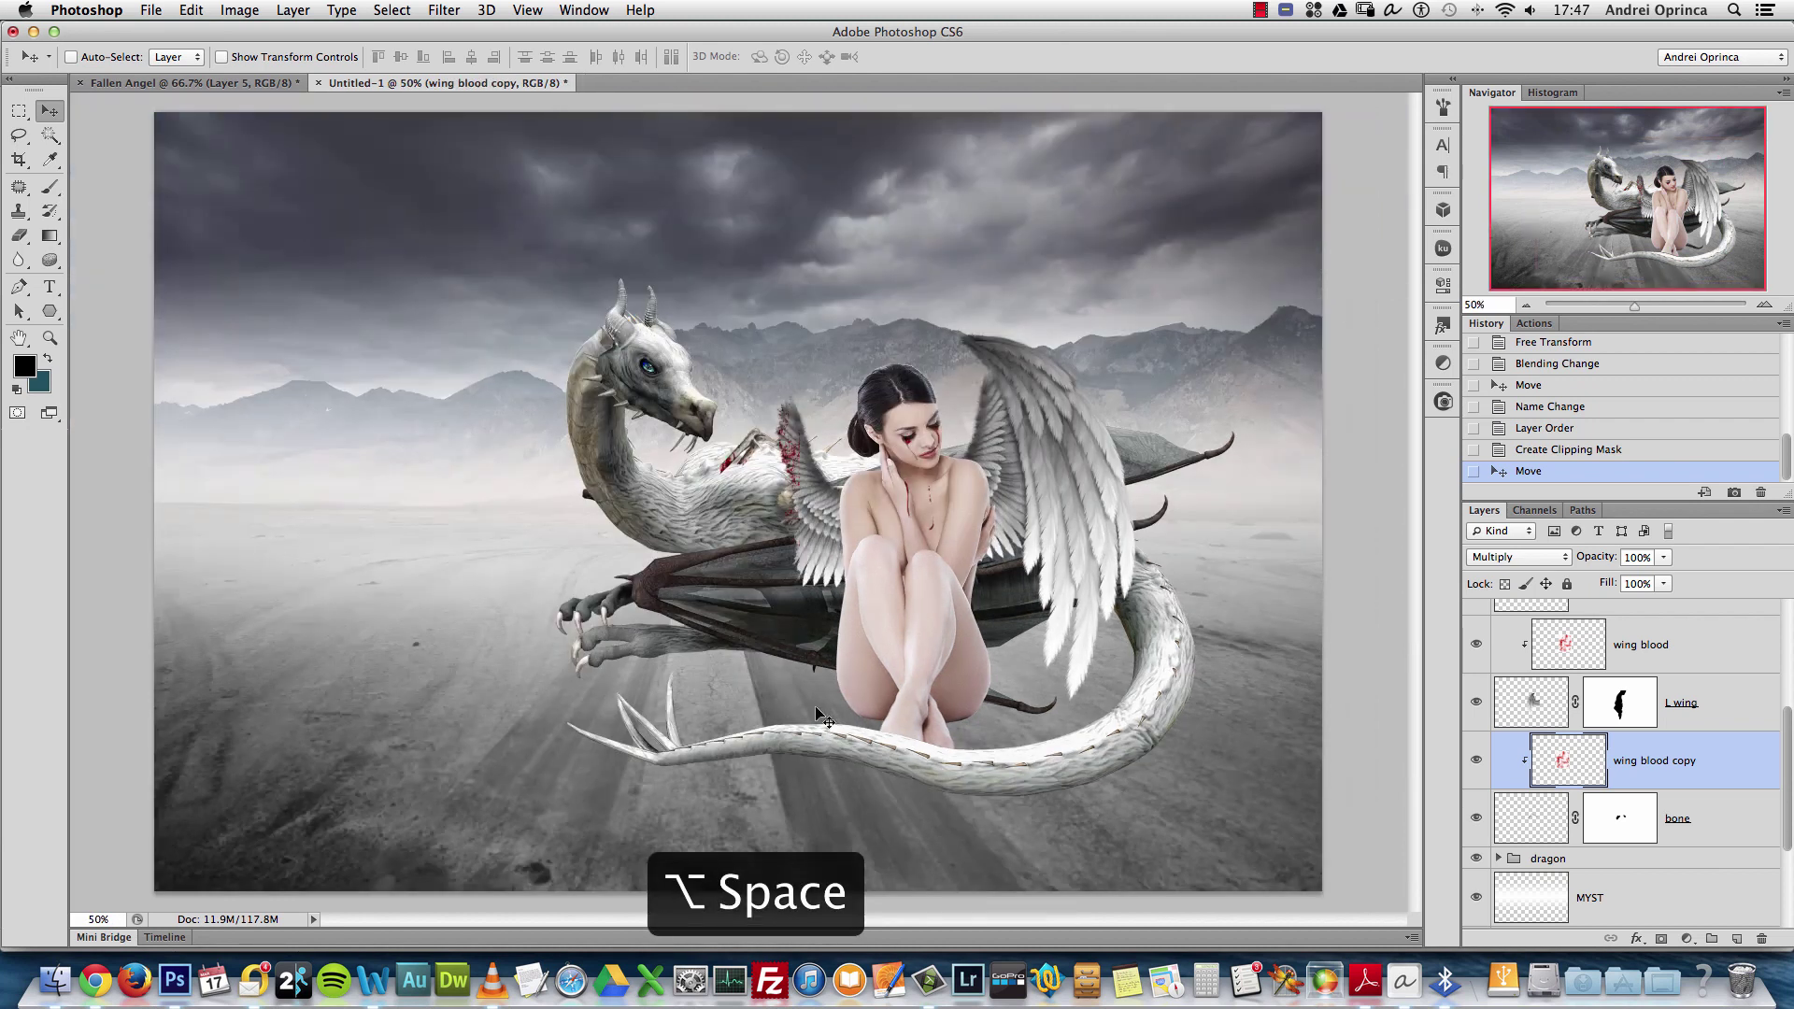
pyautogui.press('super+o')
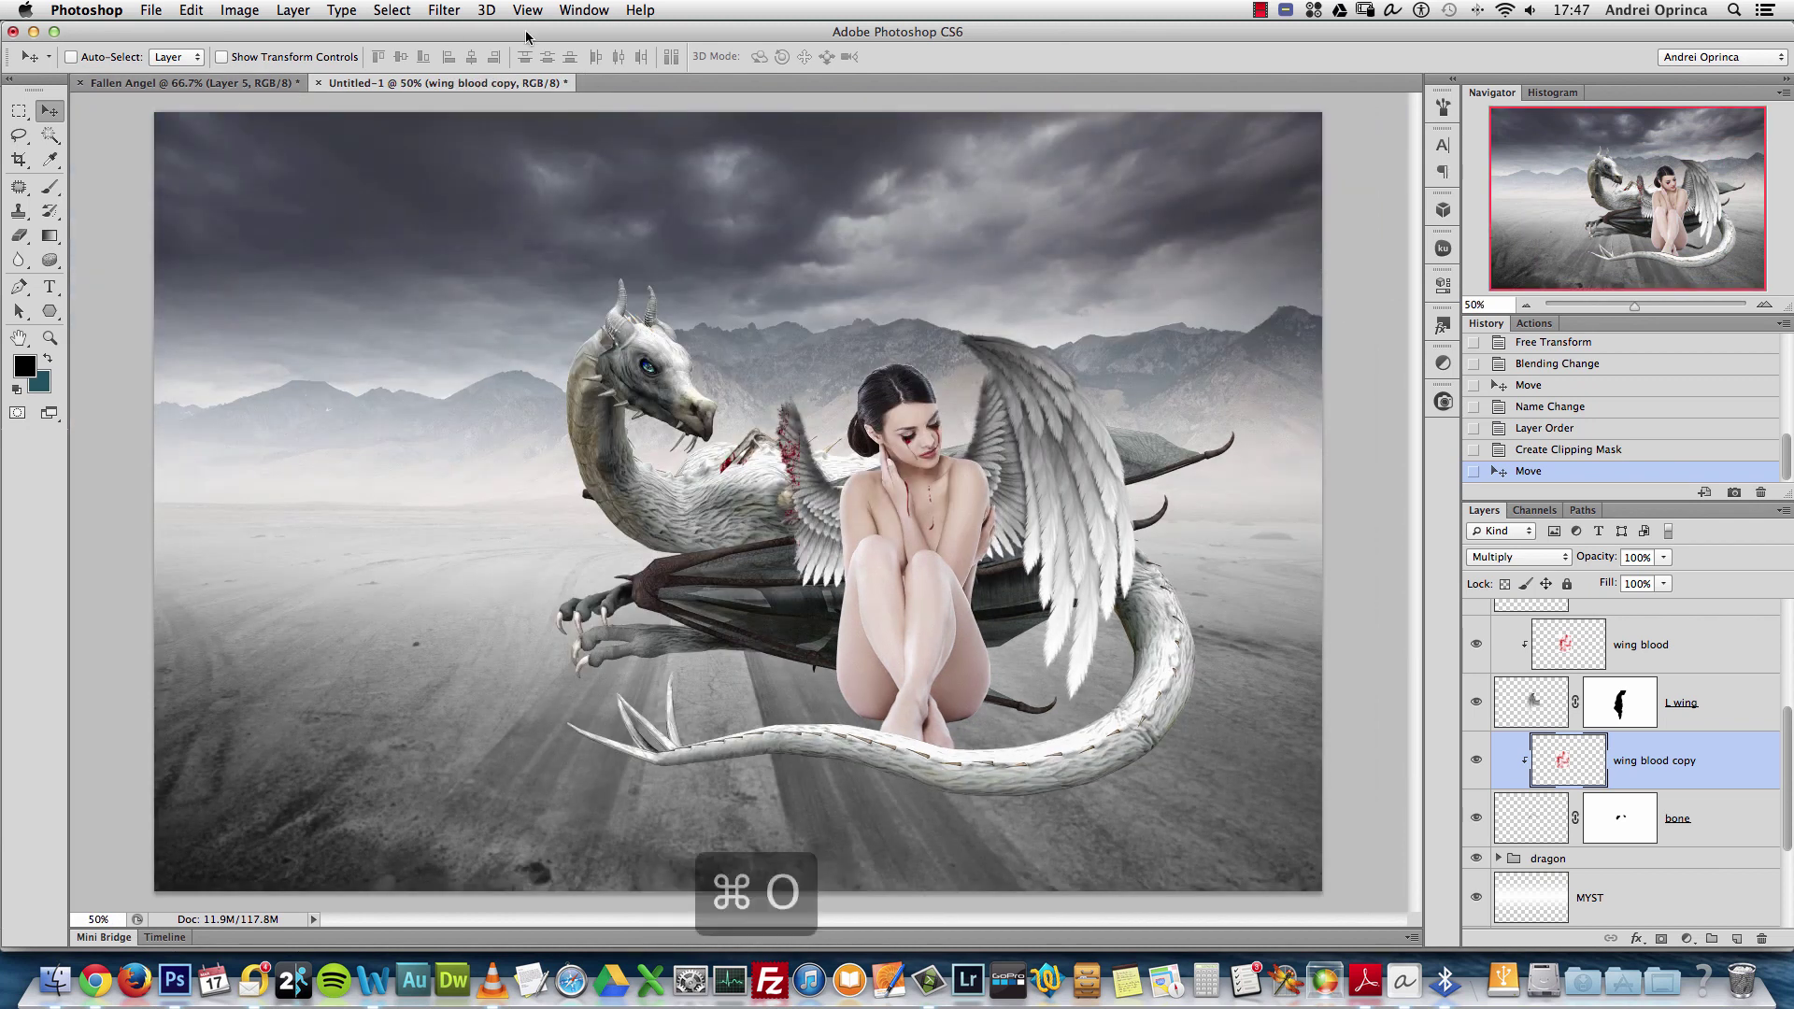
pyautogui.click(701, 281)
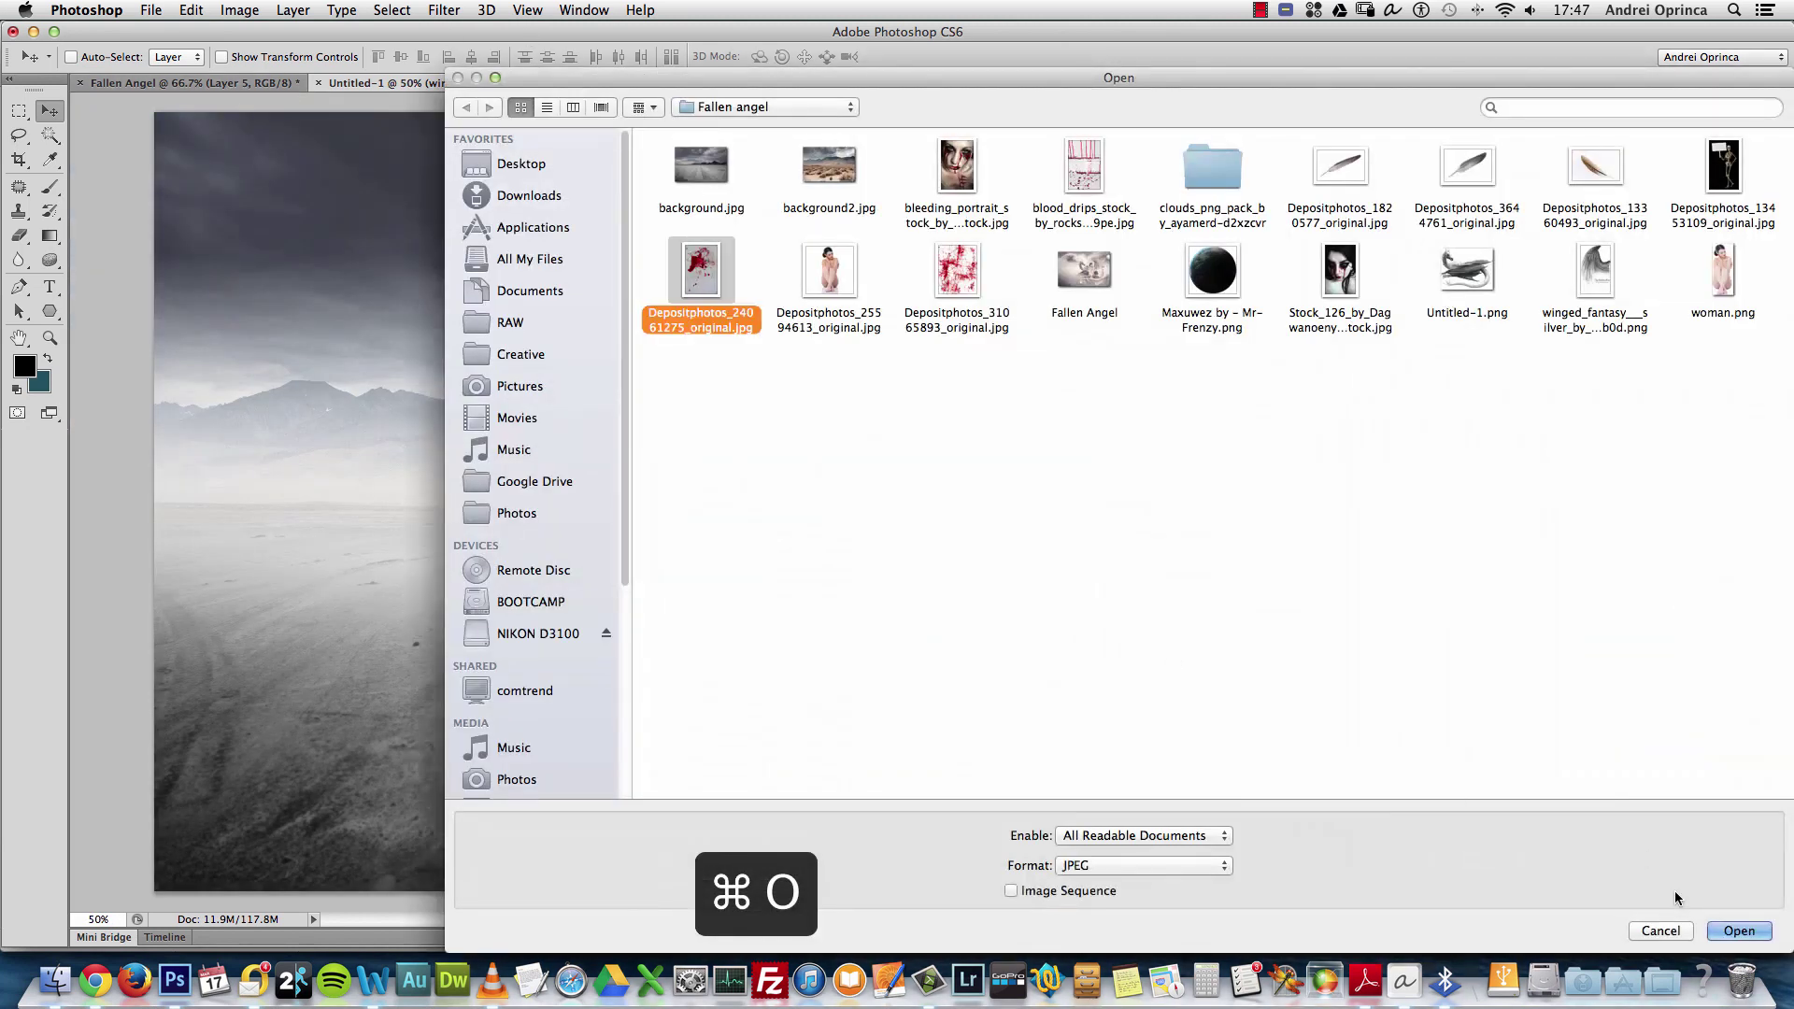
pyautogui.click(1739, 931)
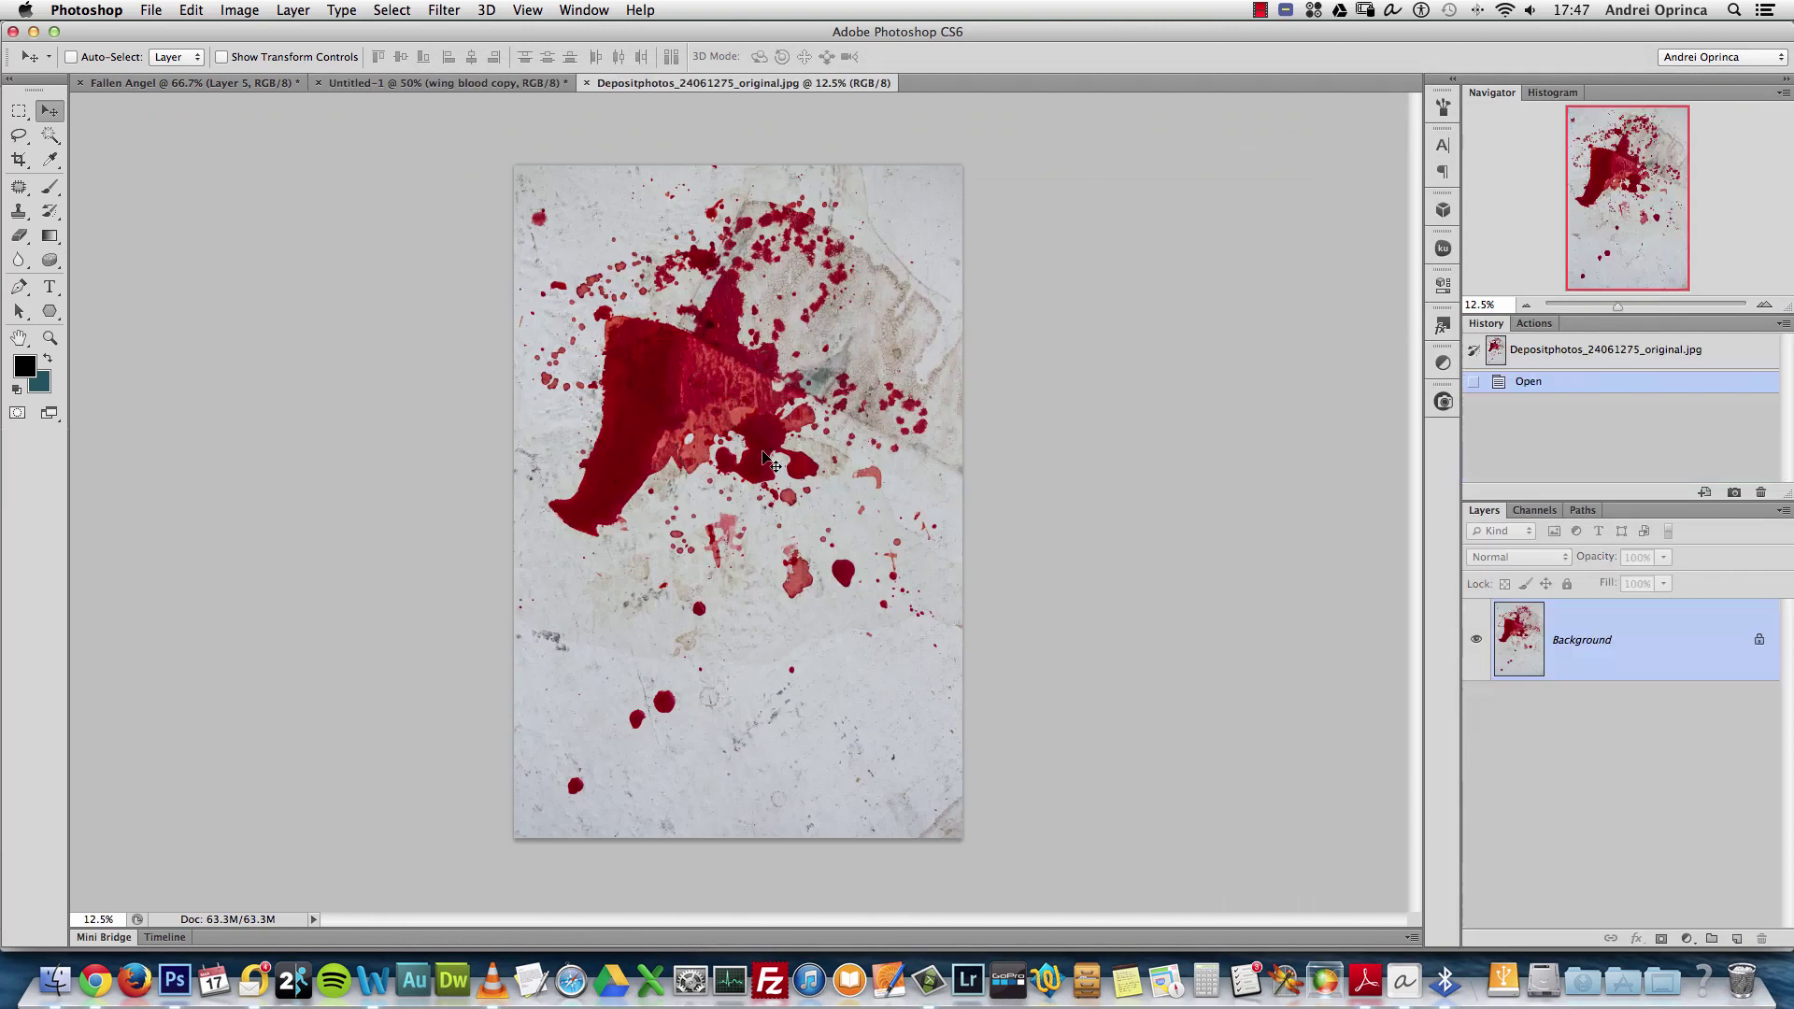
pyautogui.press('super+a')
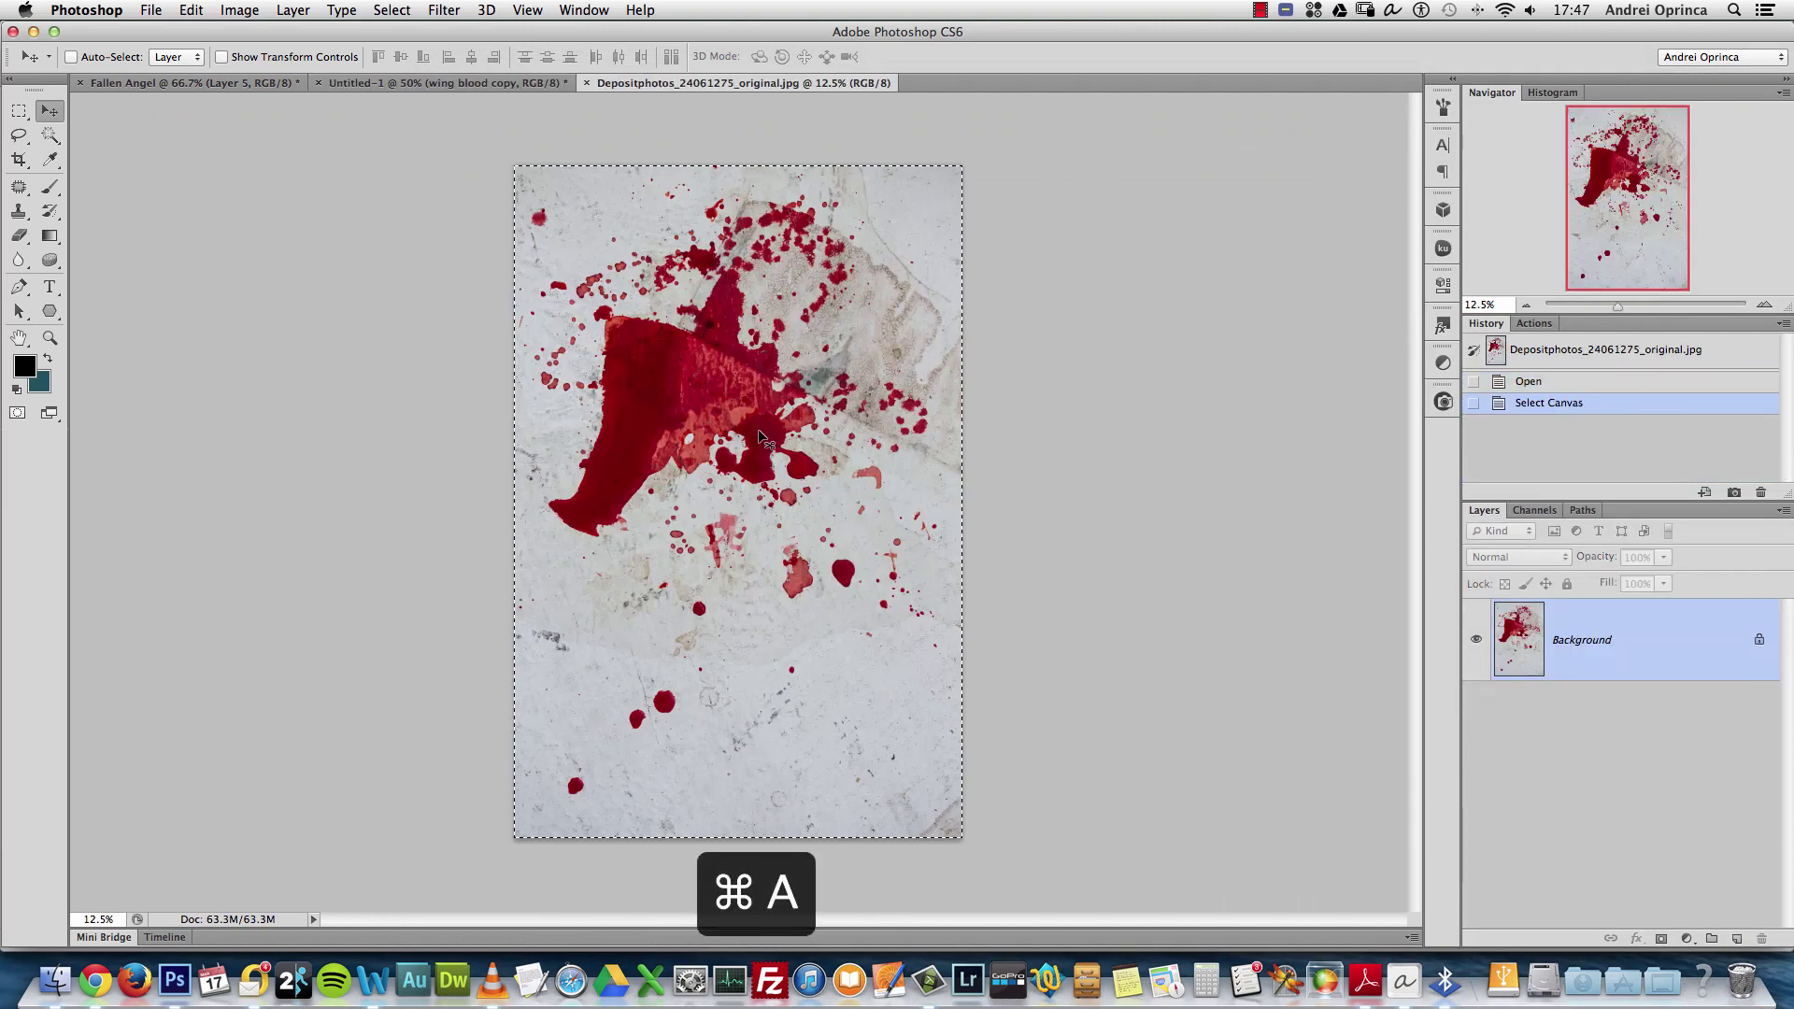
pyautogui.press('super+c')
pyautogui.press('super+w')
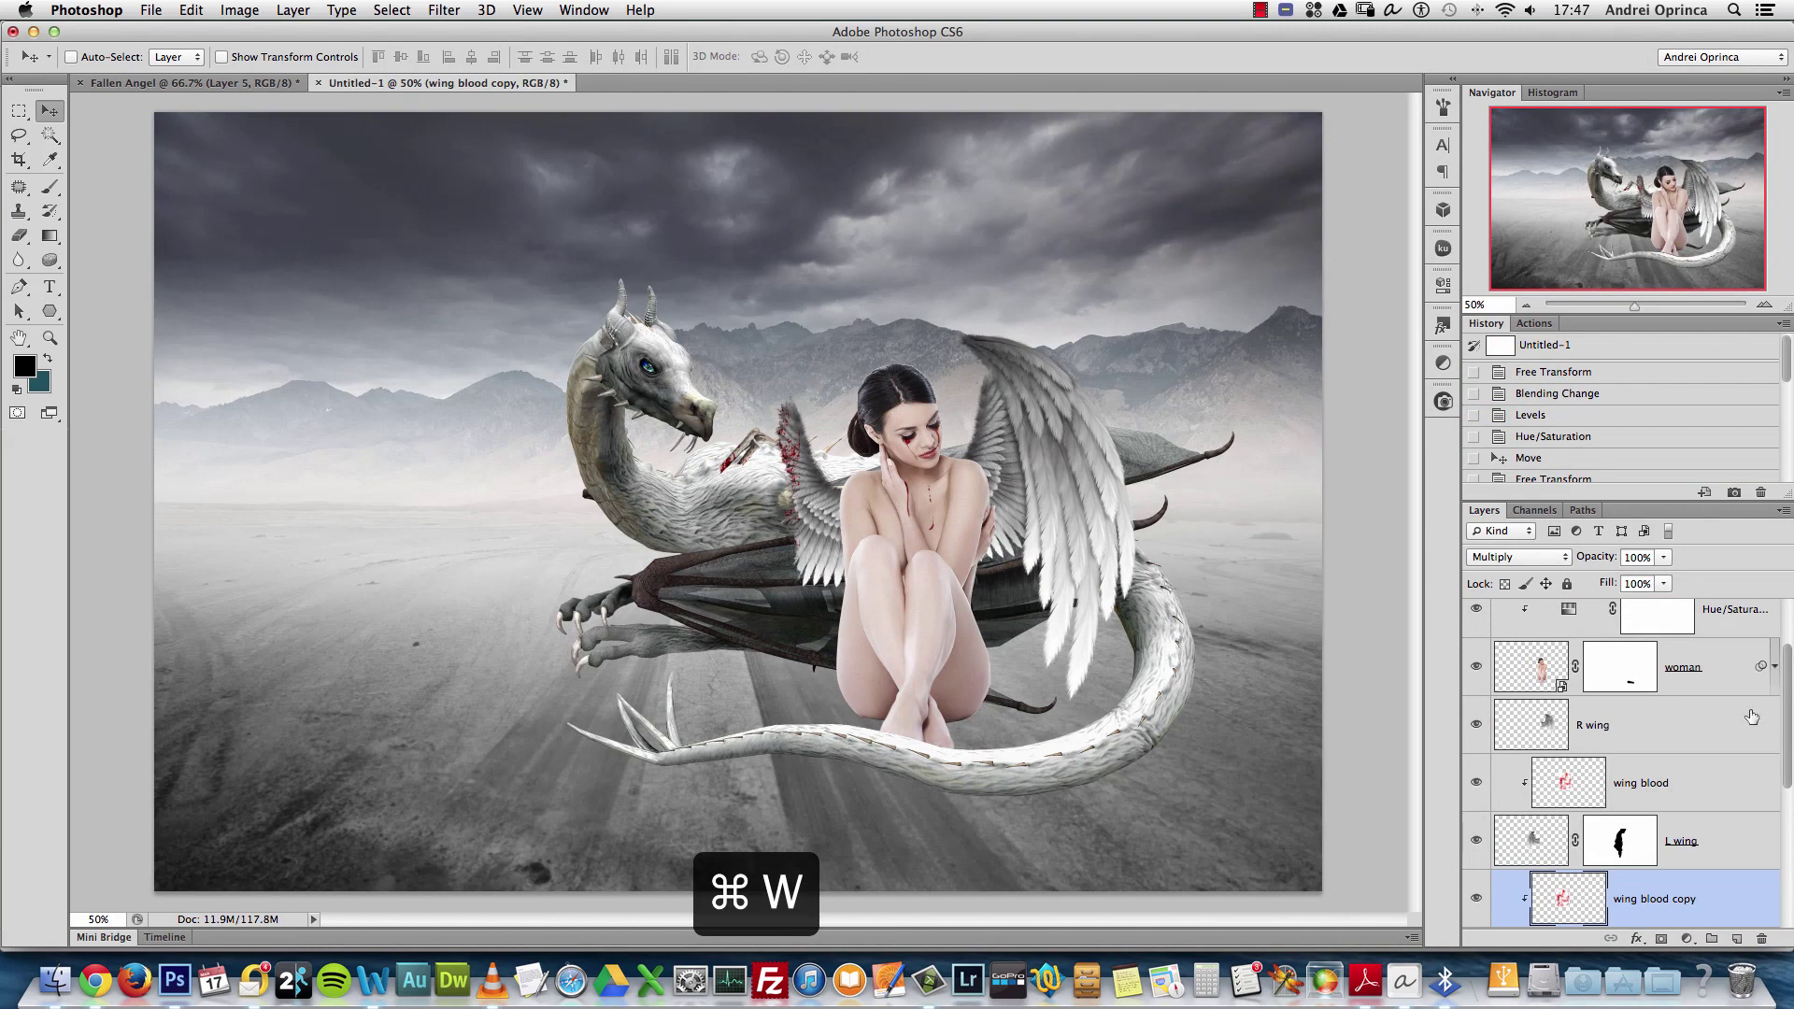
# Make the Gradient Map 1 adjustment layer above BG2 visible
pyautogui.scroll(-10, 1752, 717)
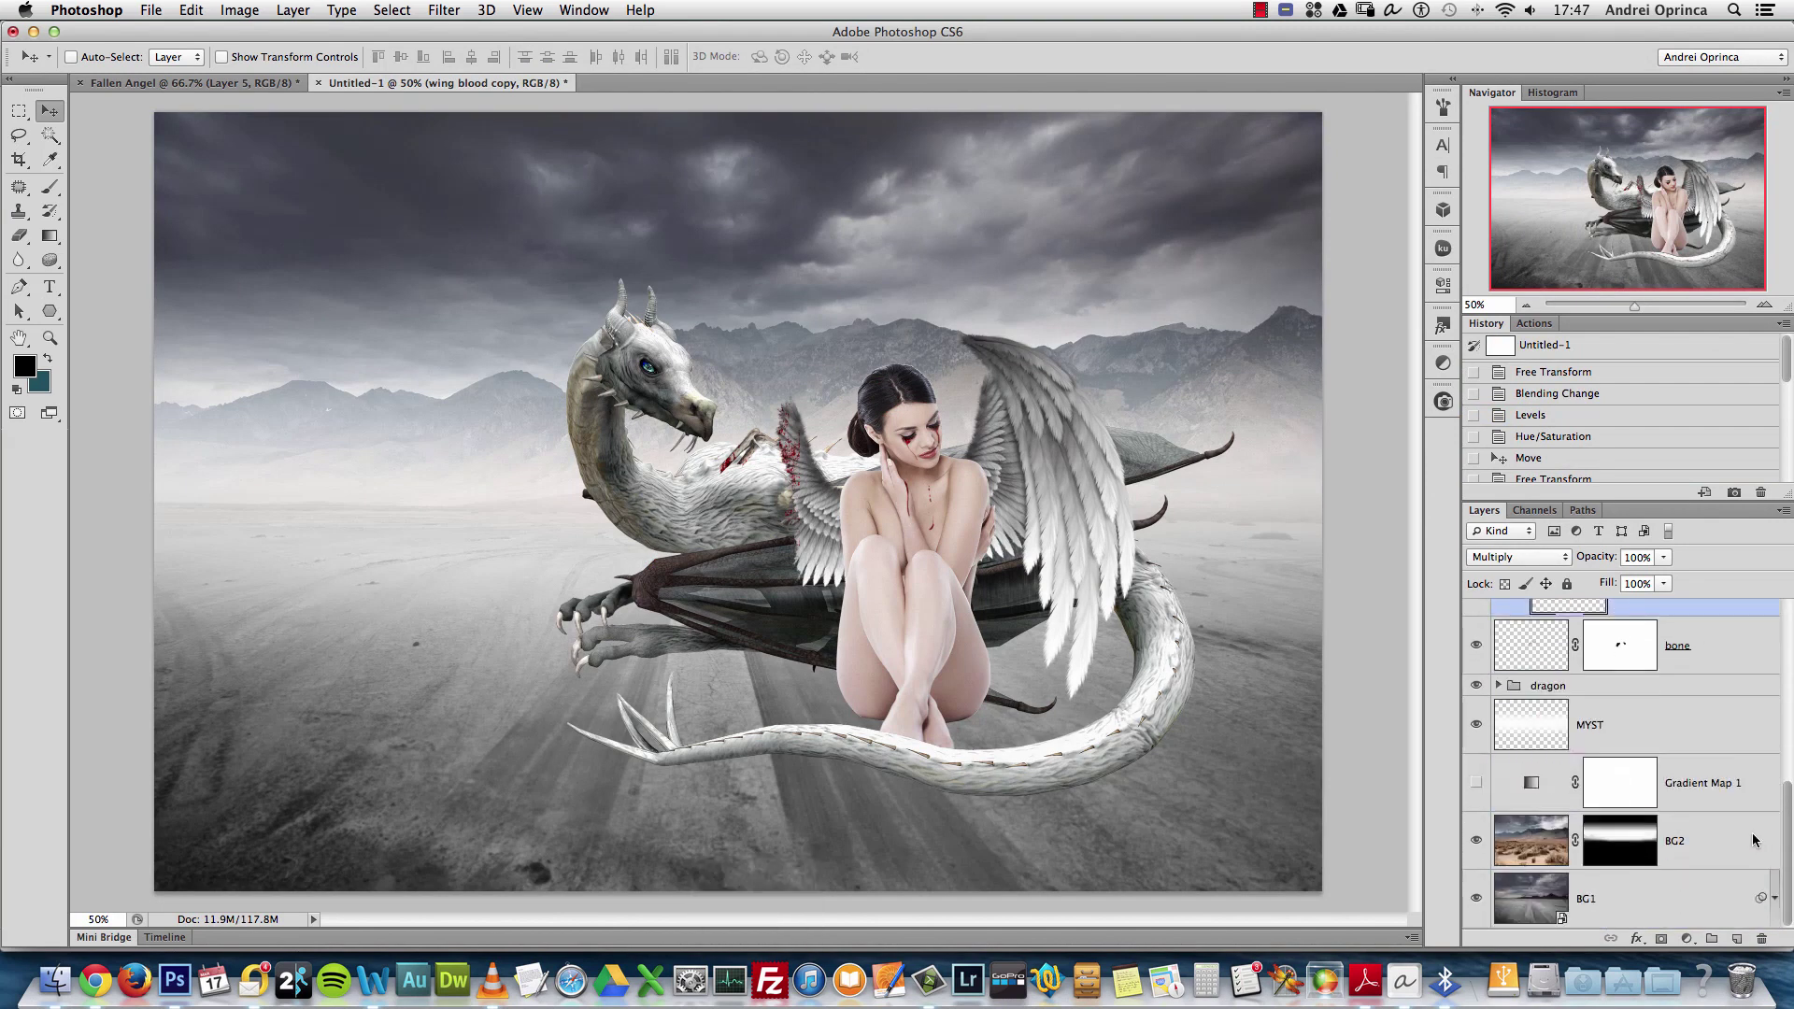
pyautogui.scroll(8, 1753, 840)
pyautogui.scroll(-2, 1746, 787)
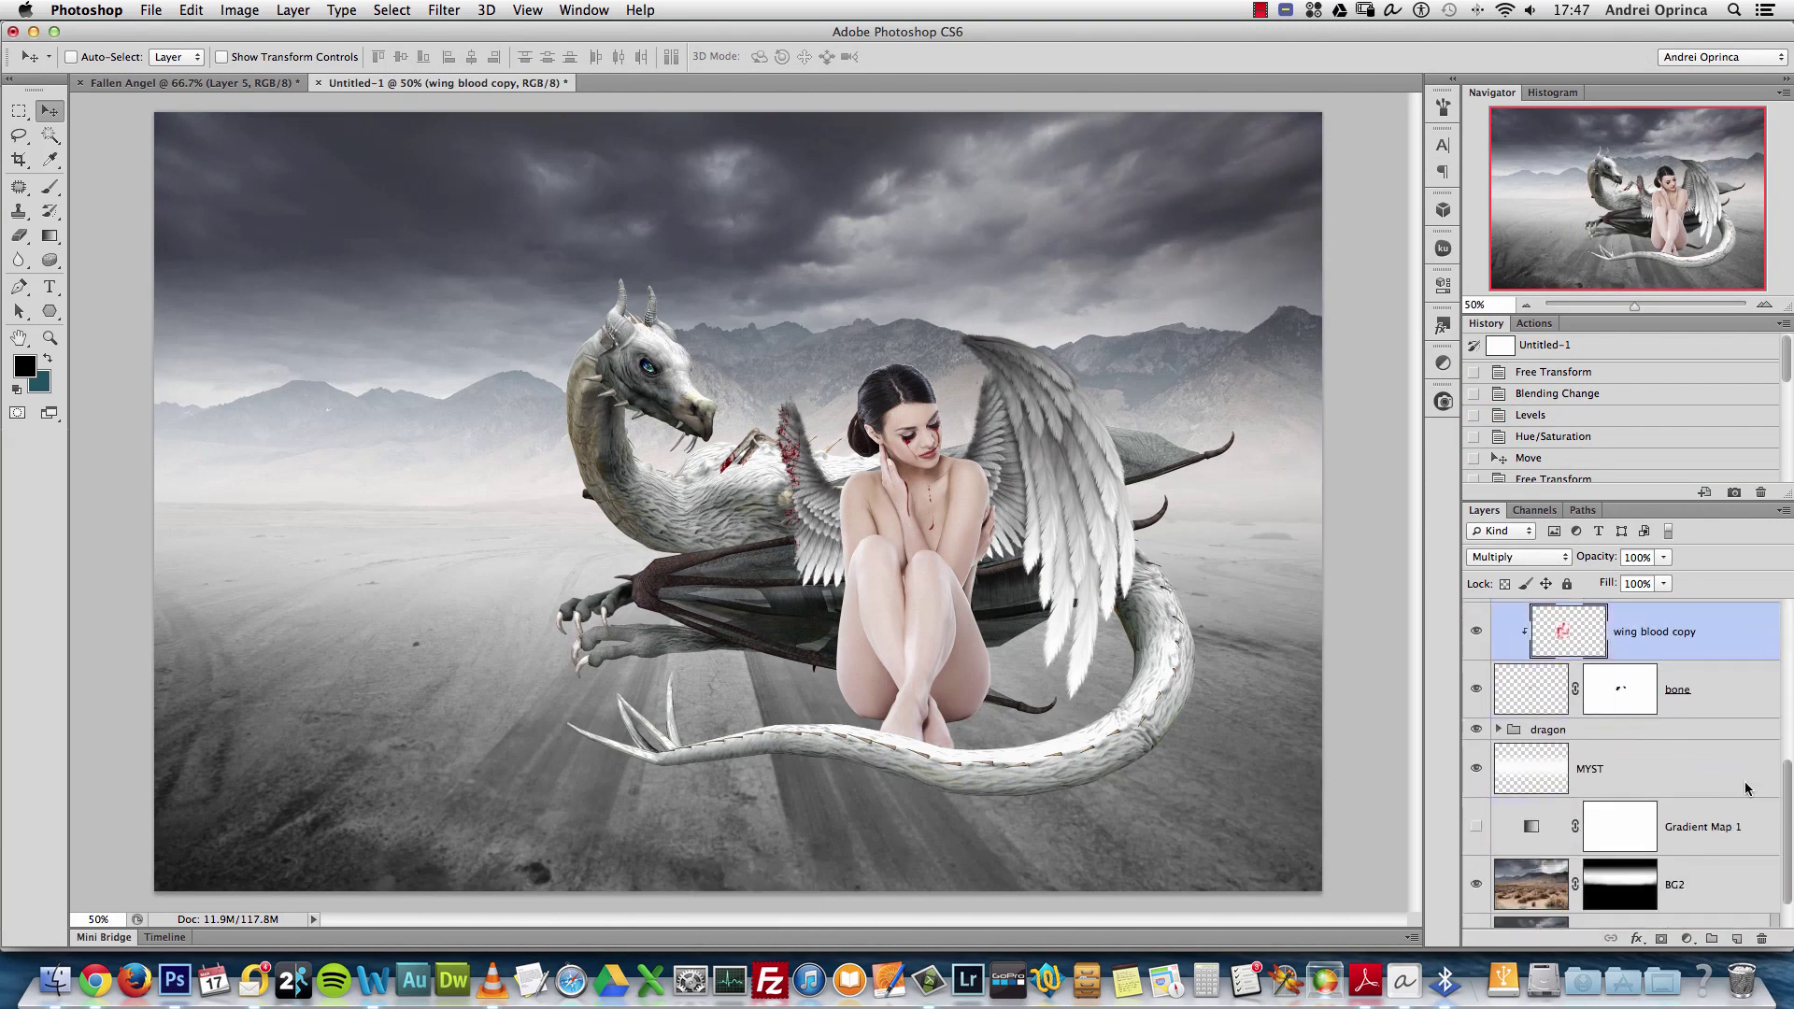
pyautogui.scroll(-1, 1745, 788)
pyautogui.click(1476, 806)
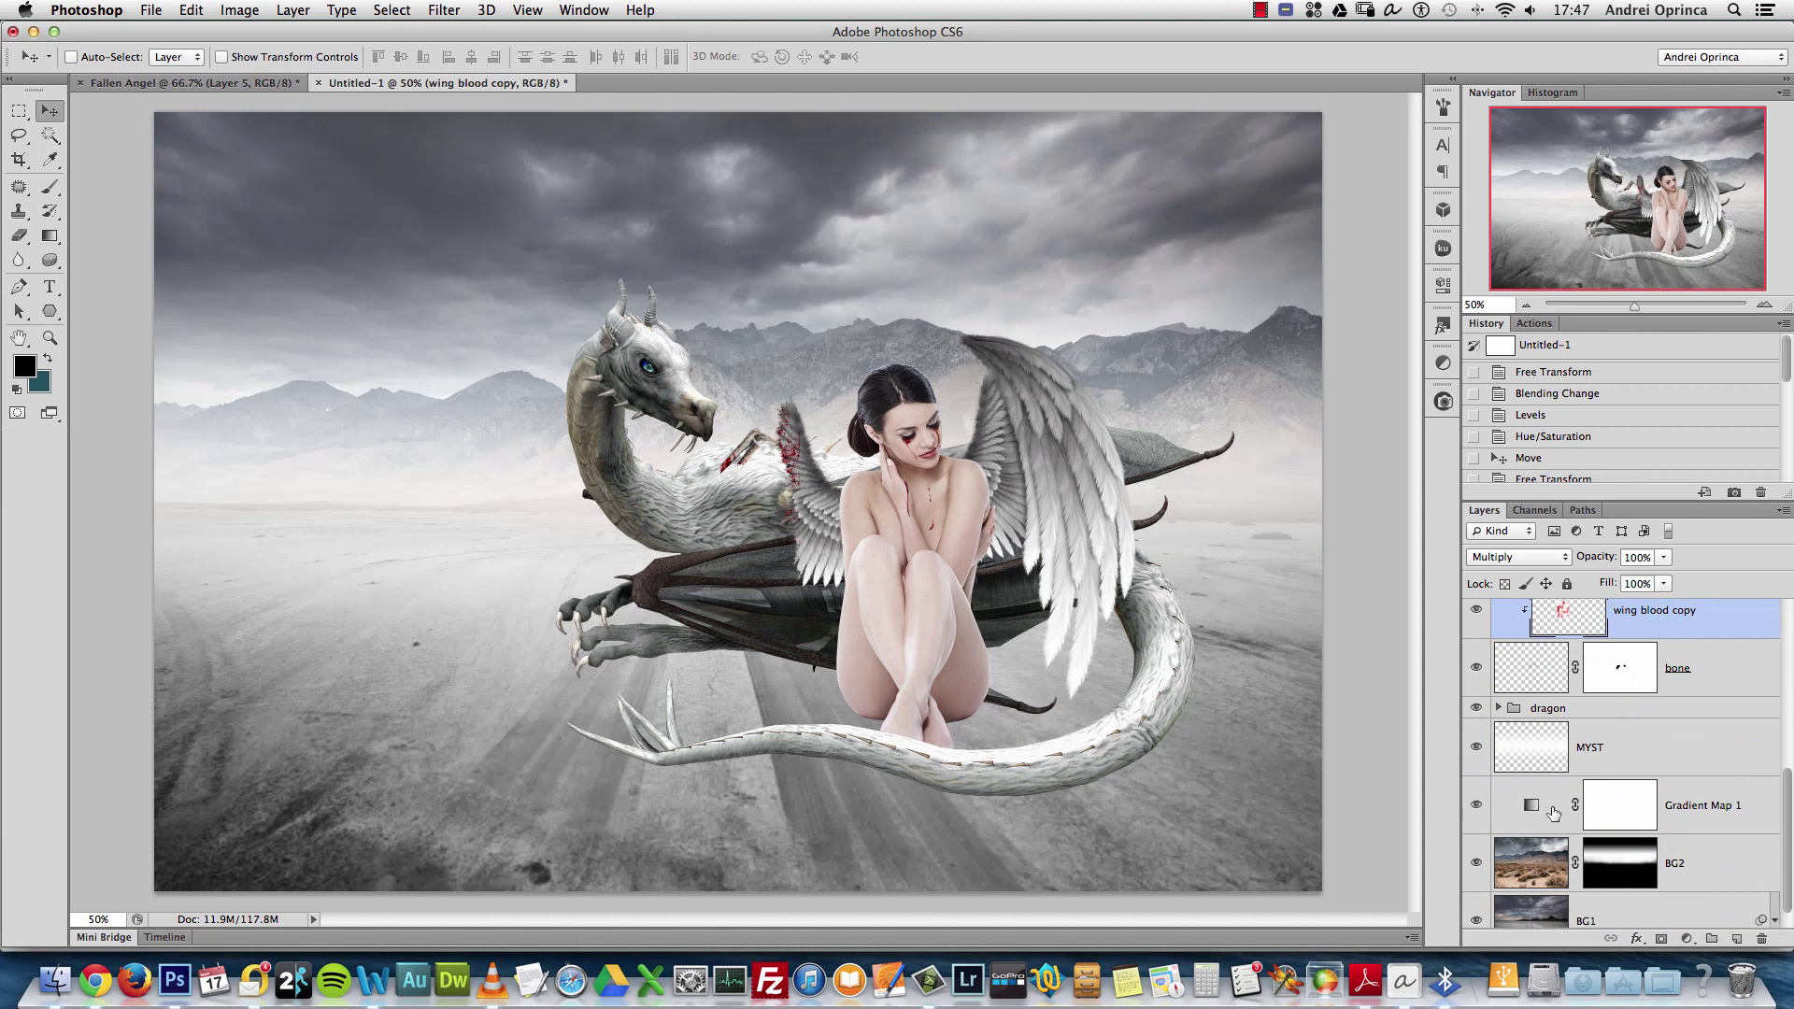
pyautogui.scroll(1, 1790, 787)
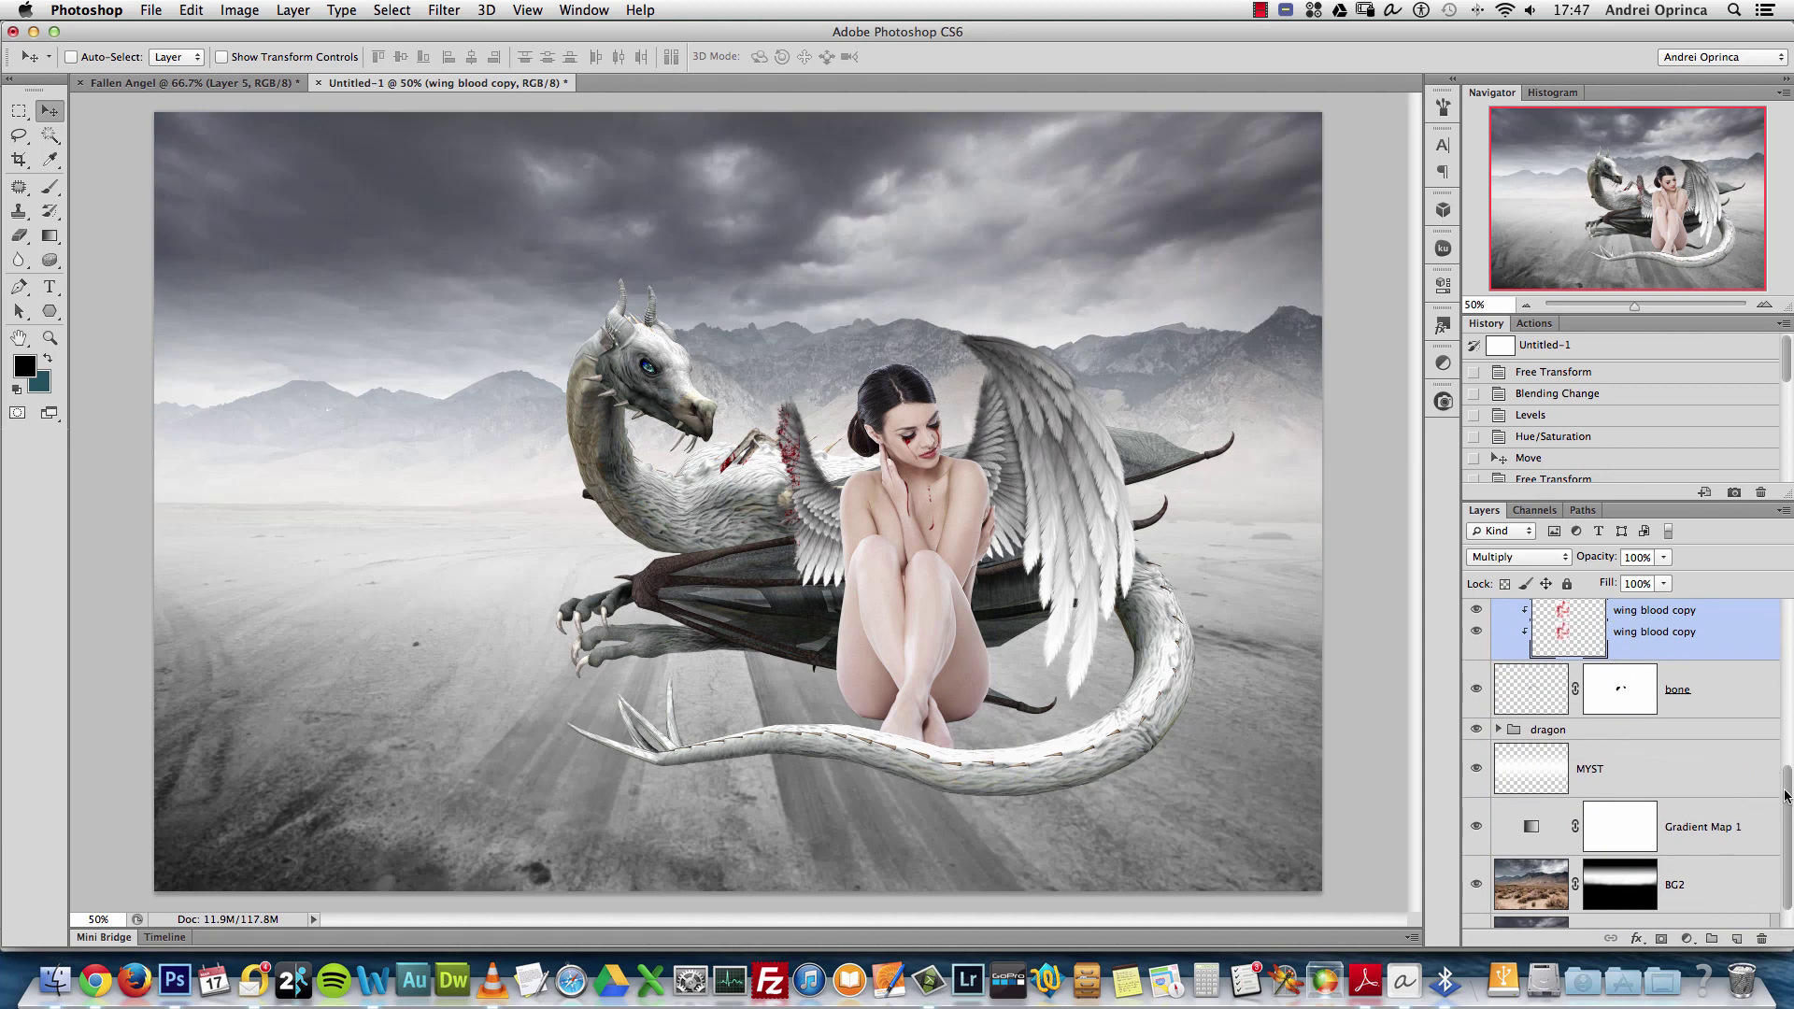
pyautogui.scroll(-1, 1785, 794)
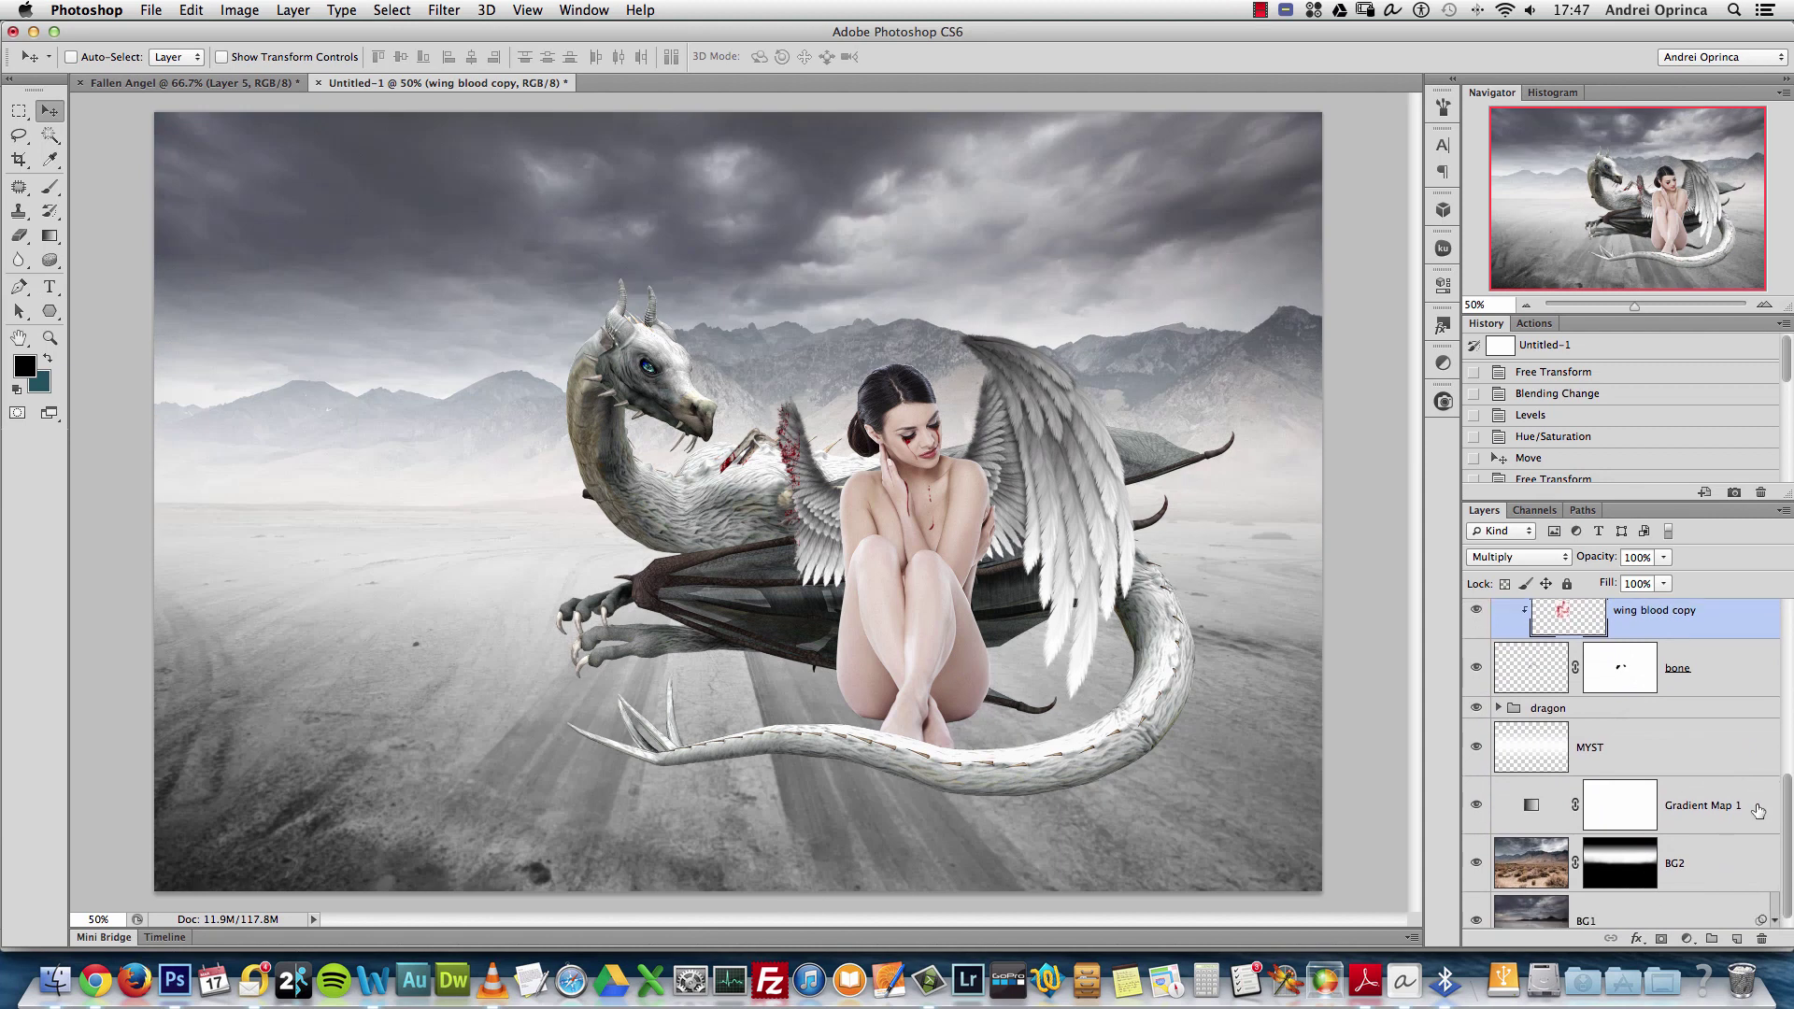
# Add a new layer directly above MYST and paste the copied blood image into it
pyautogui.click(1719, 805)
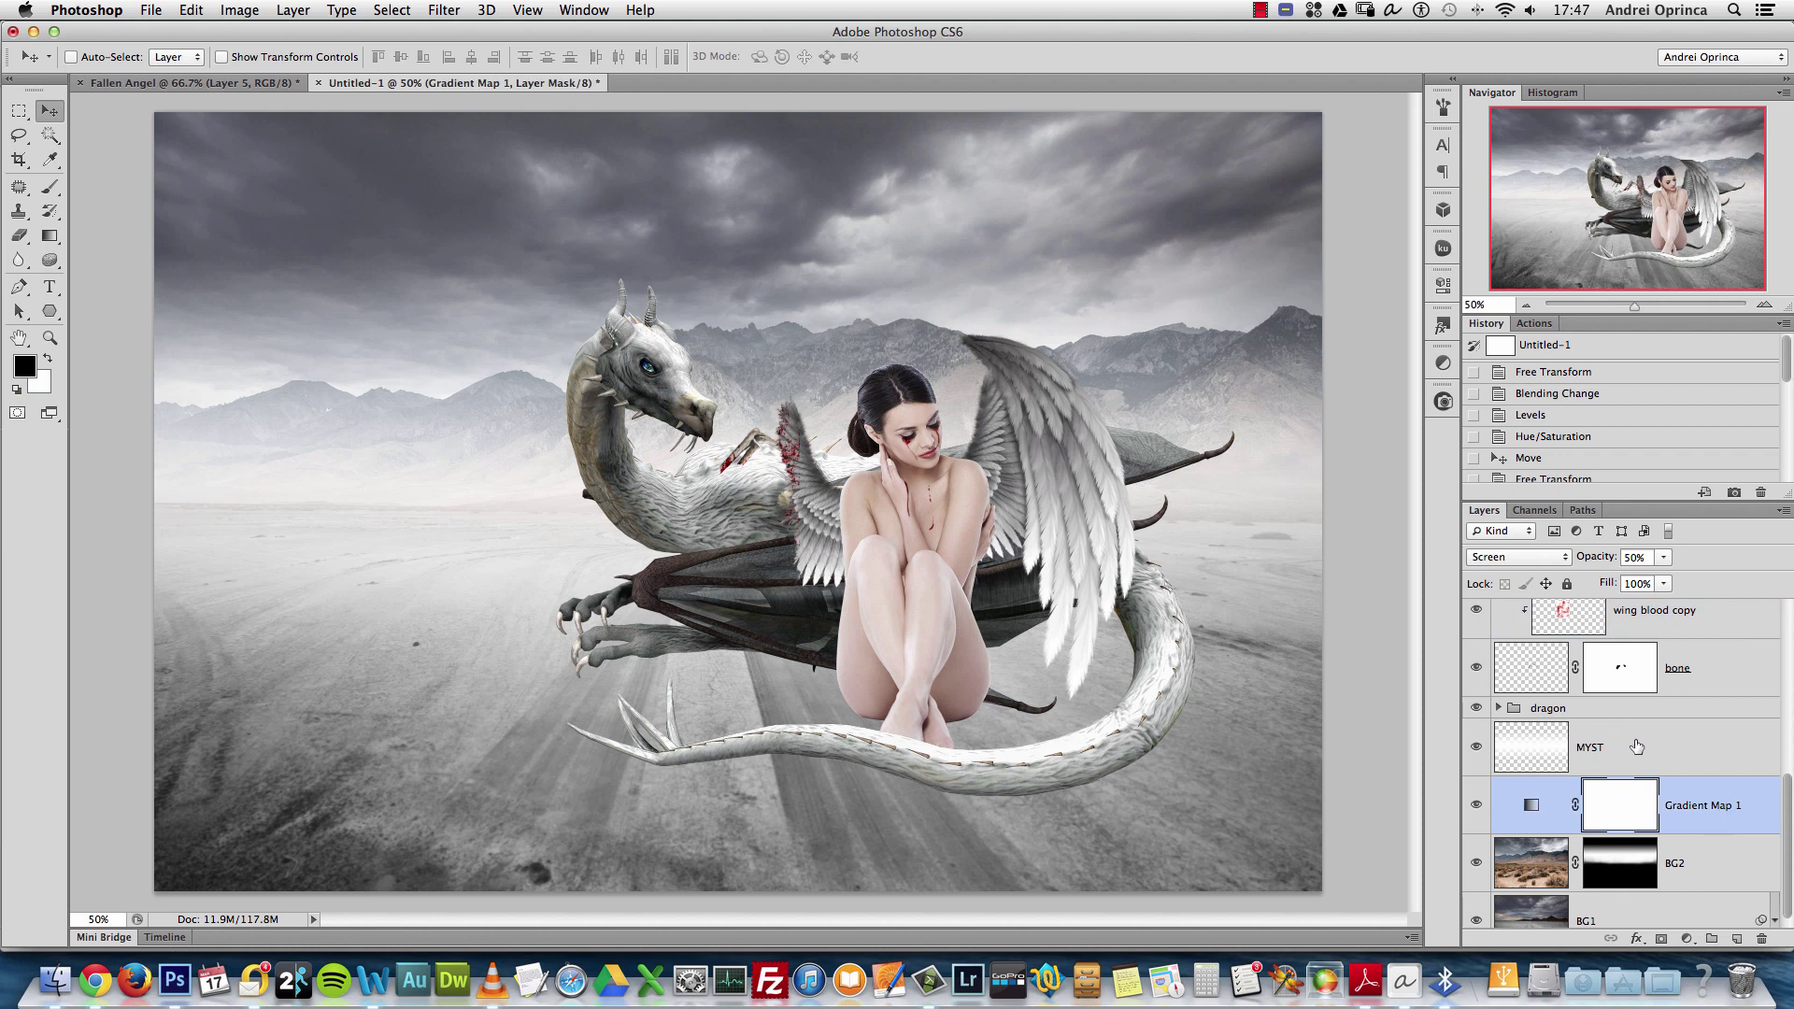
pyautogui.click(1674, 753)
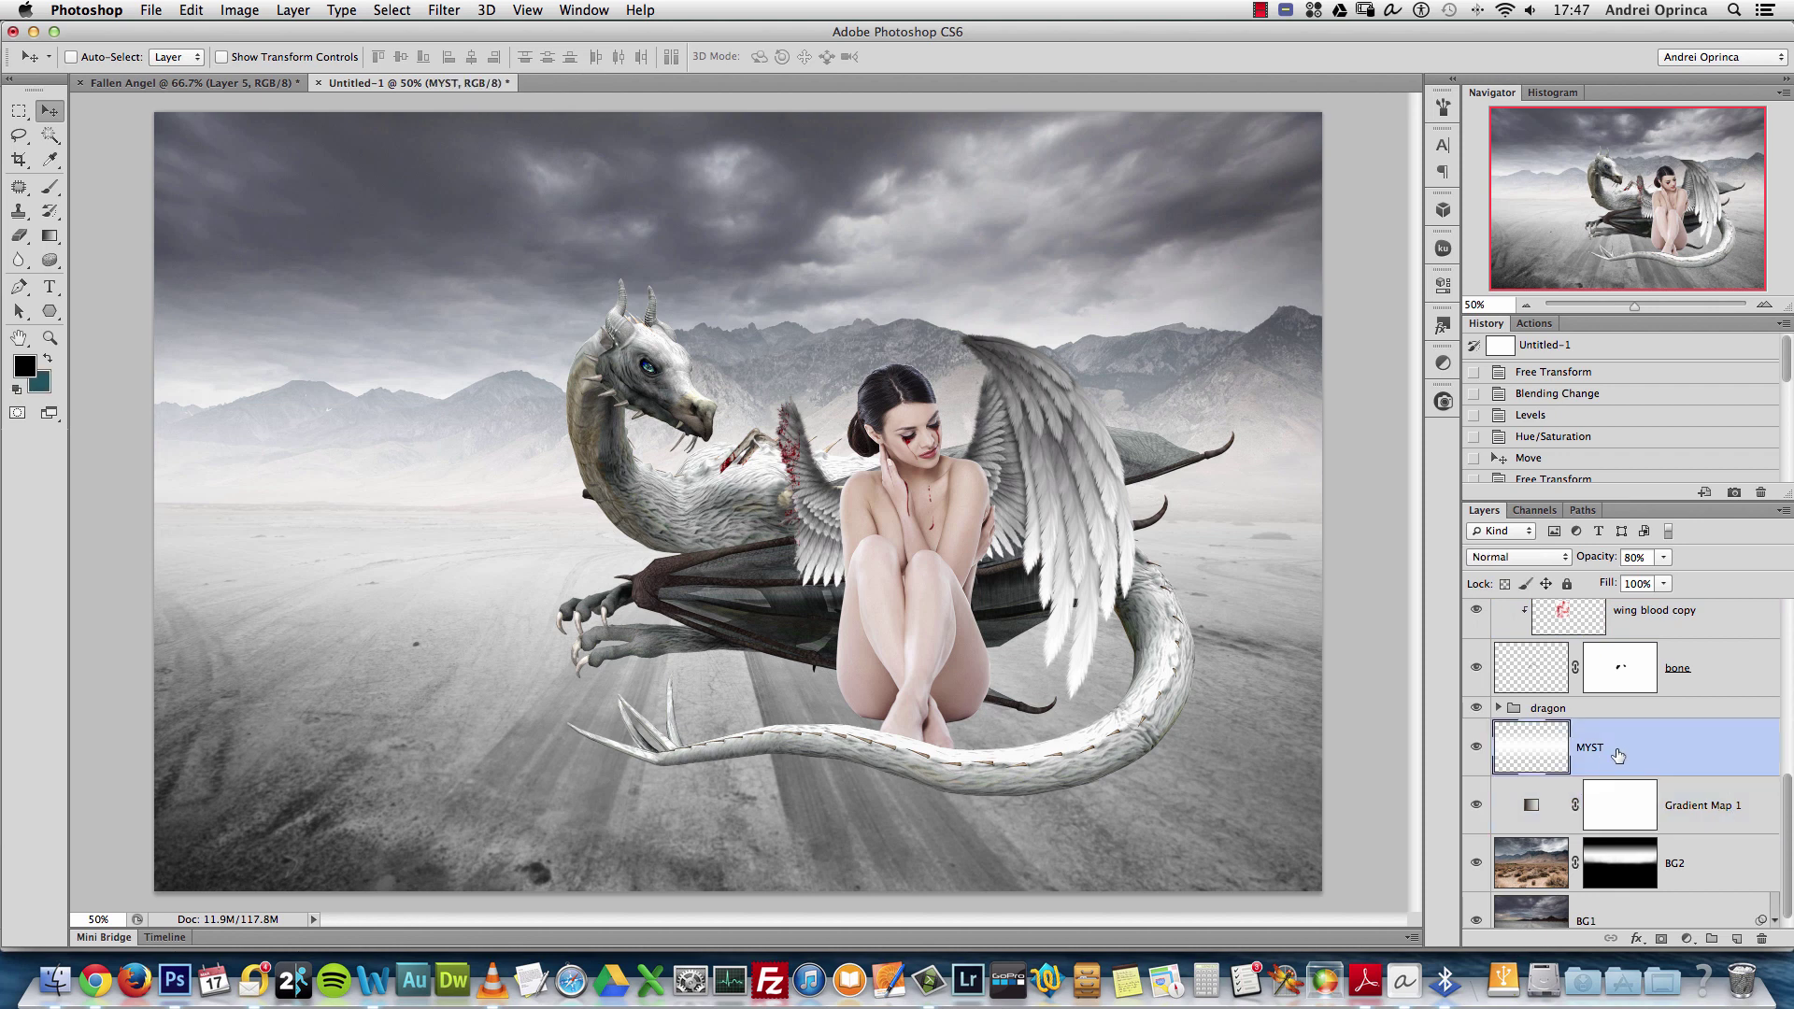
pyautogui.click(1736, 939)
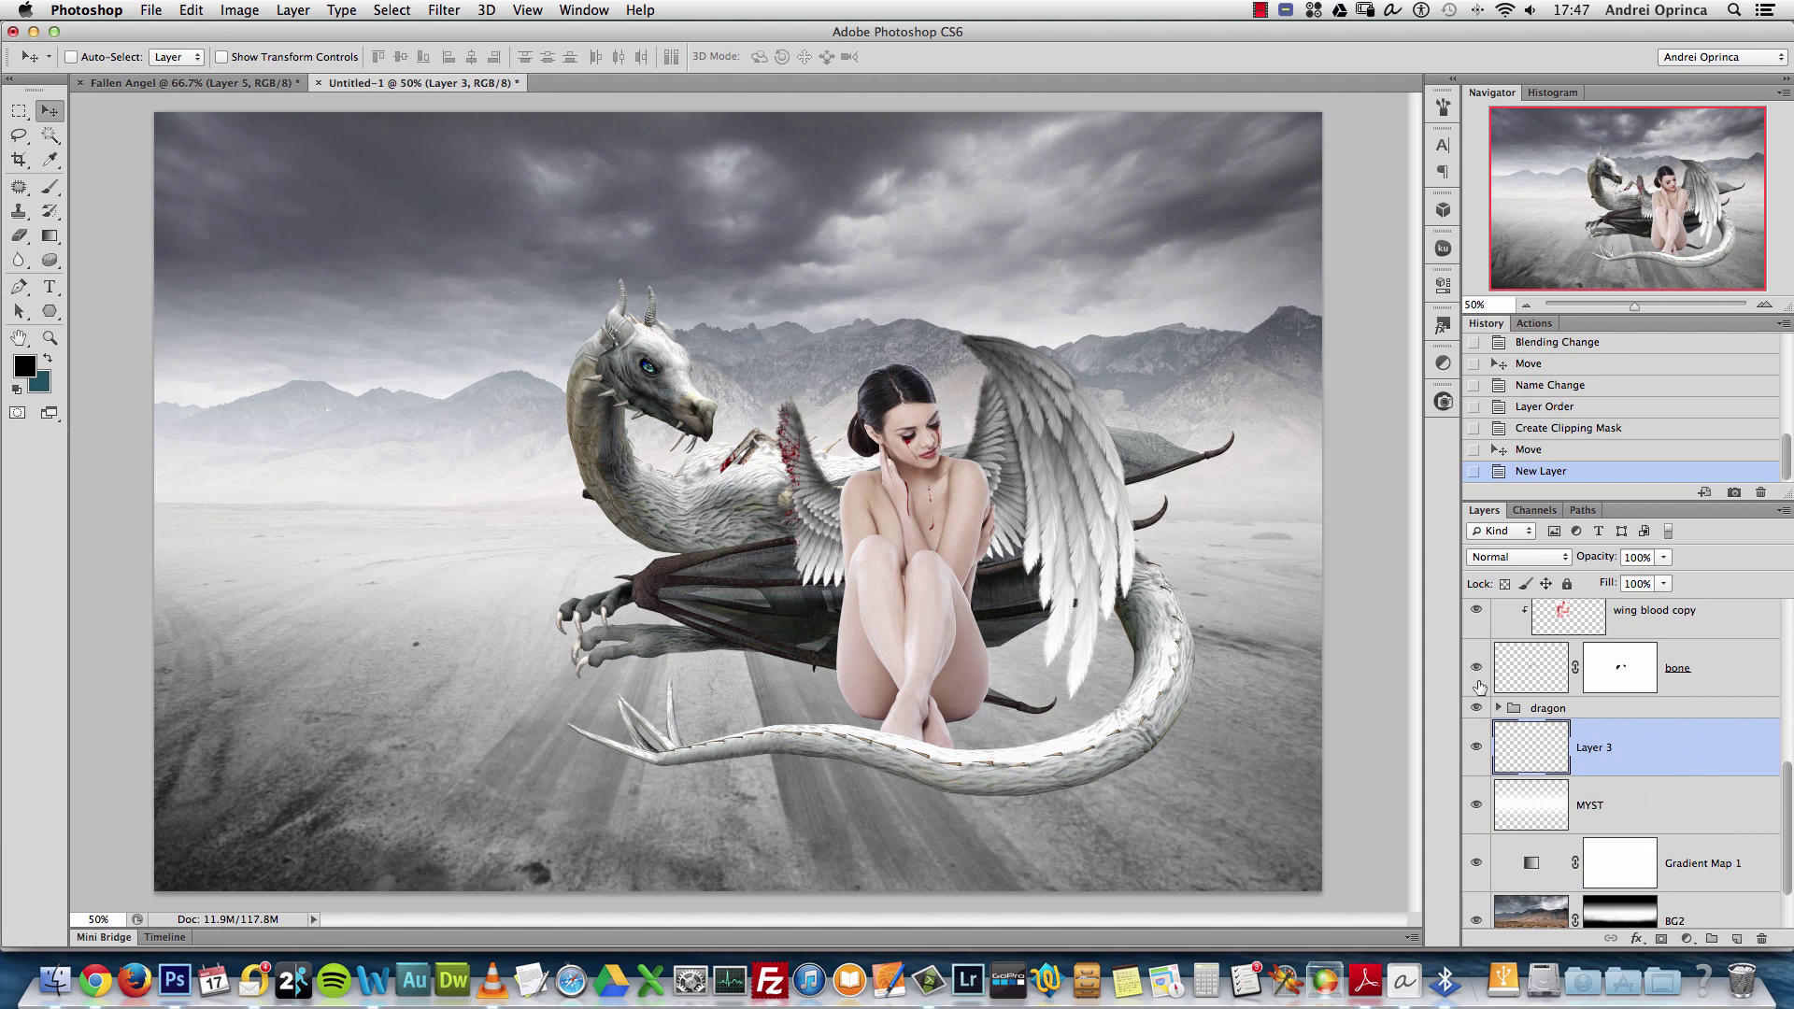
pyautogui.press('super+v')
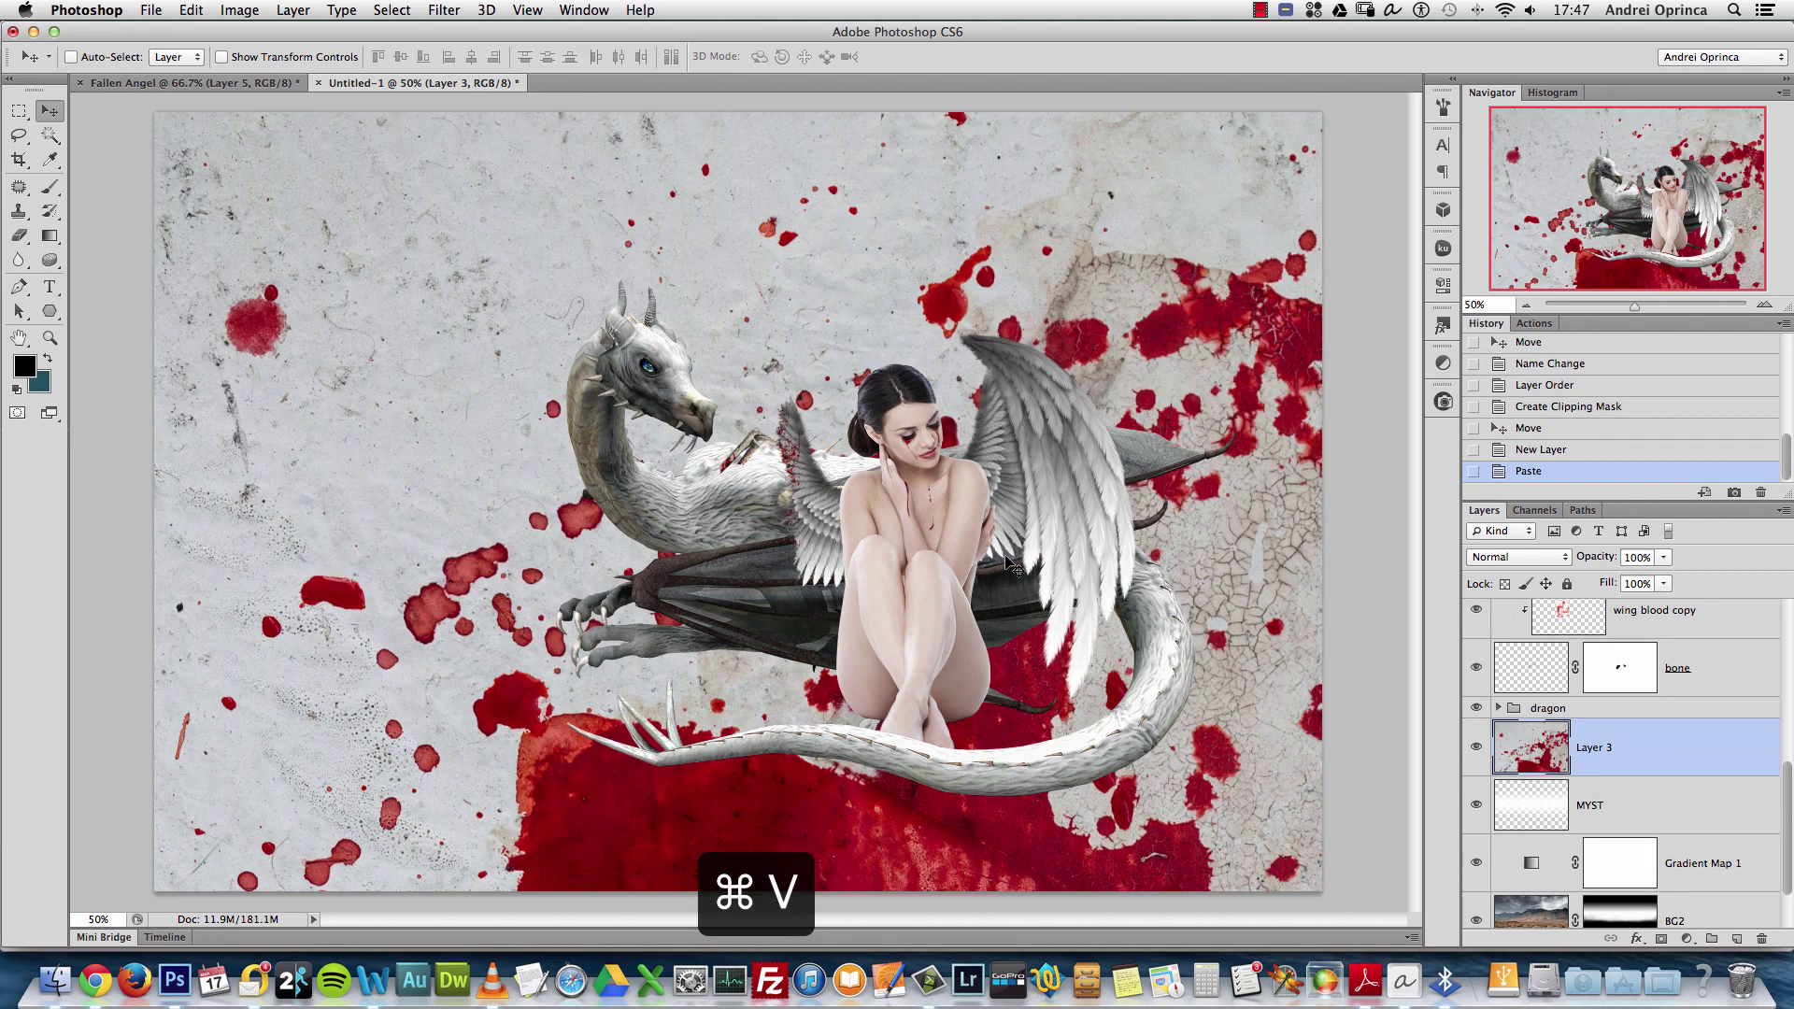
# Scale the pasted blood image proportionally to about 18.49% and place it on the ground behind the dragon's tail, beside the woman's feet
pyautogui.press('super+t')
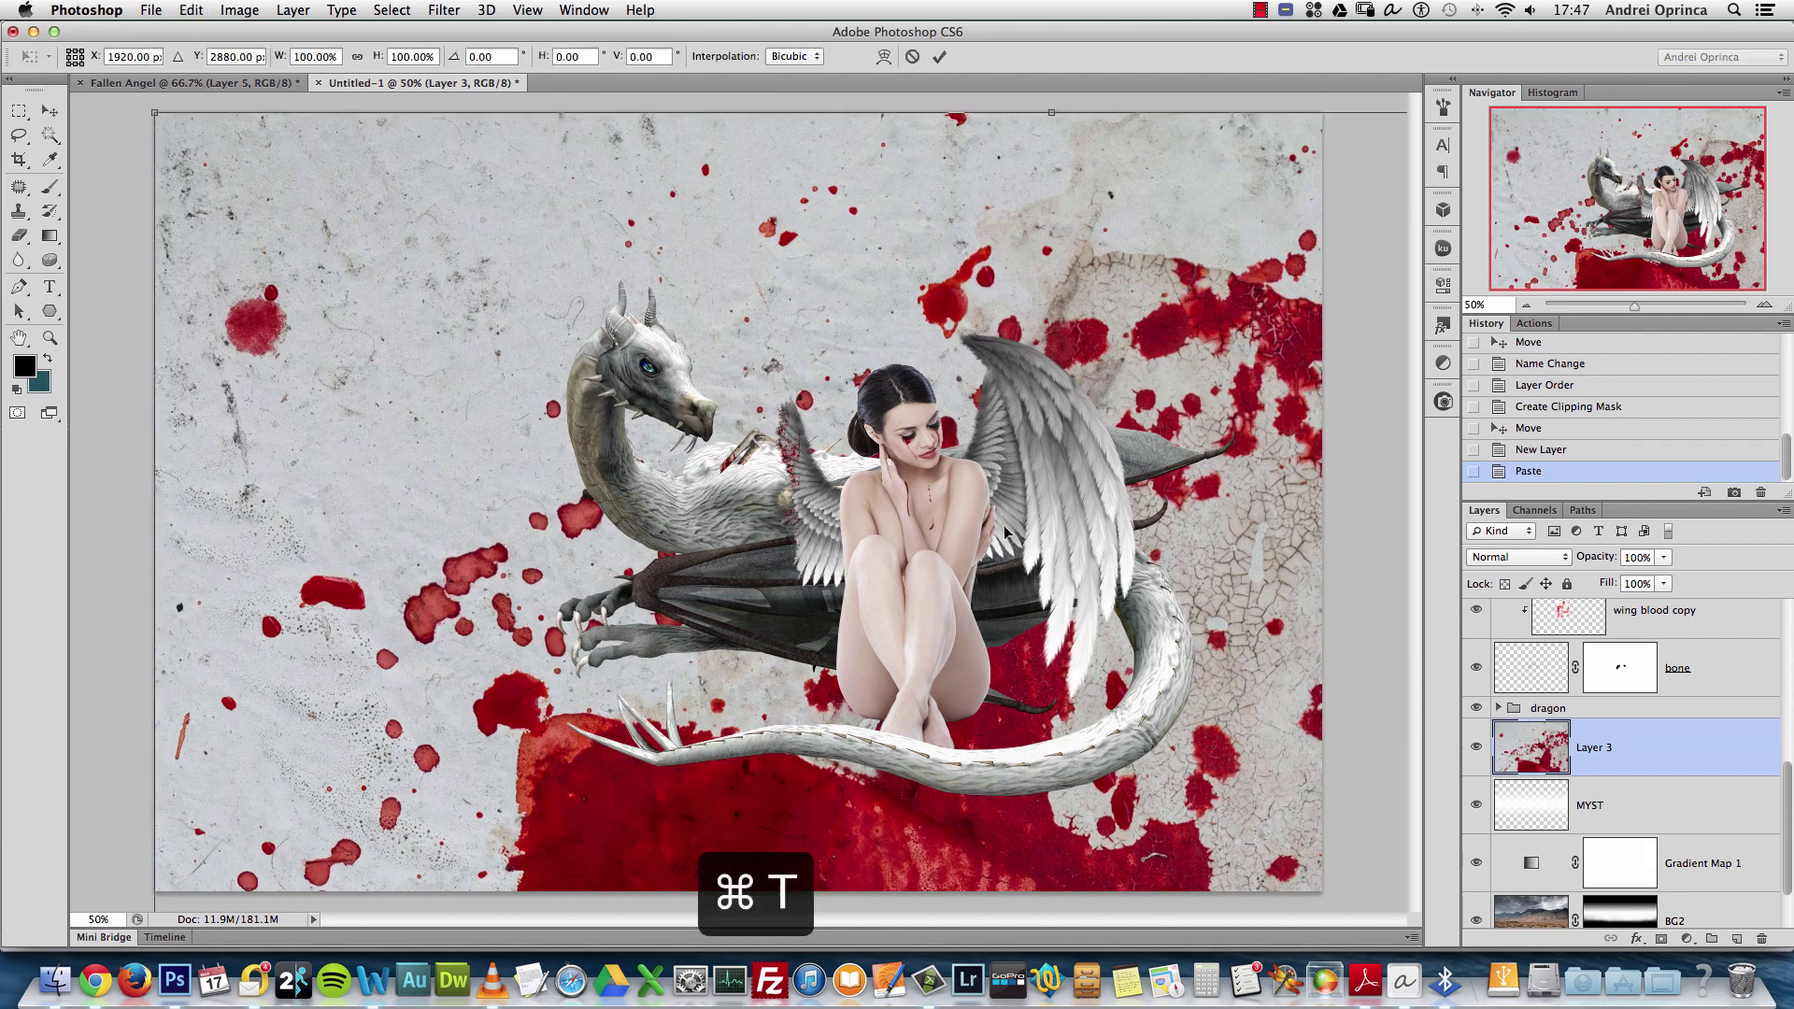
pyautogui.click(357, 57)
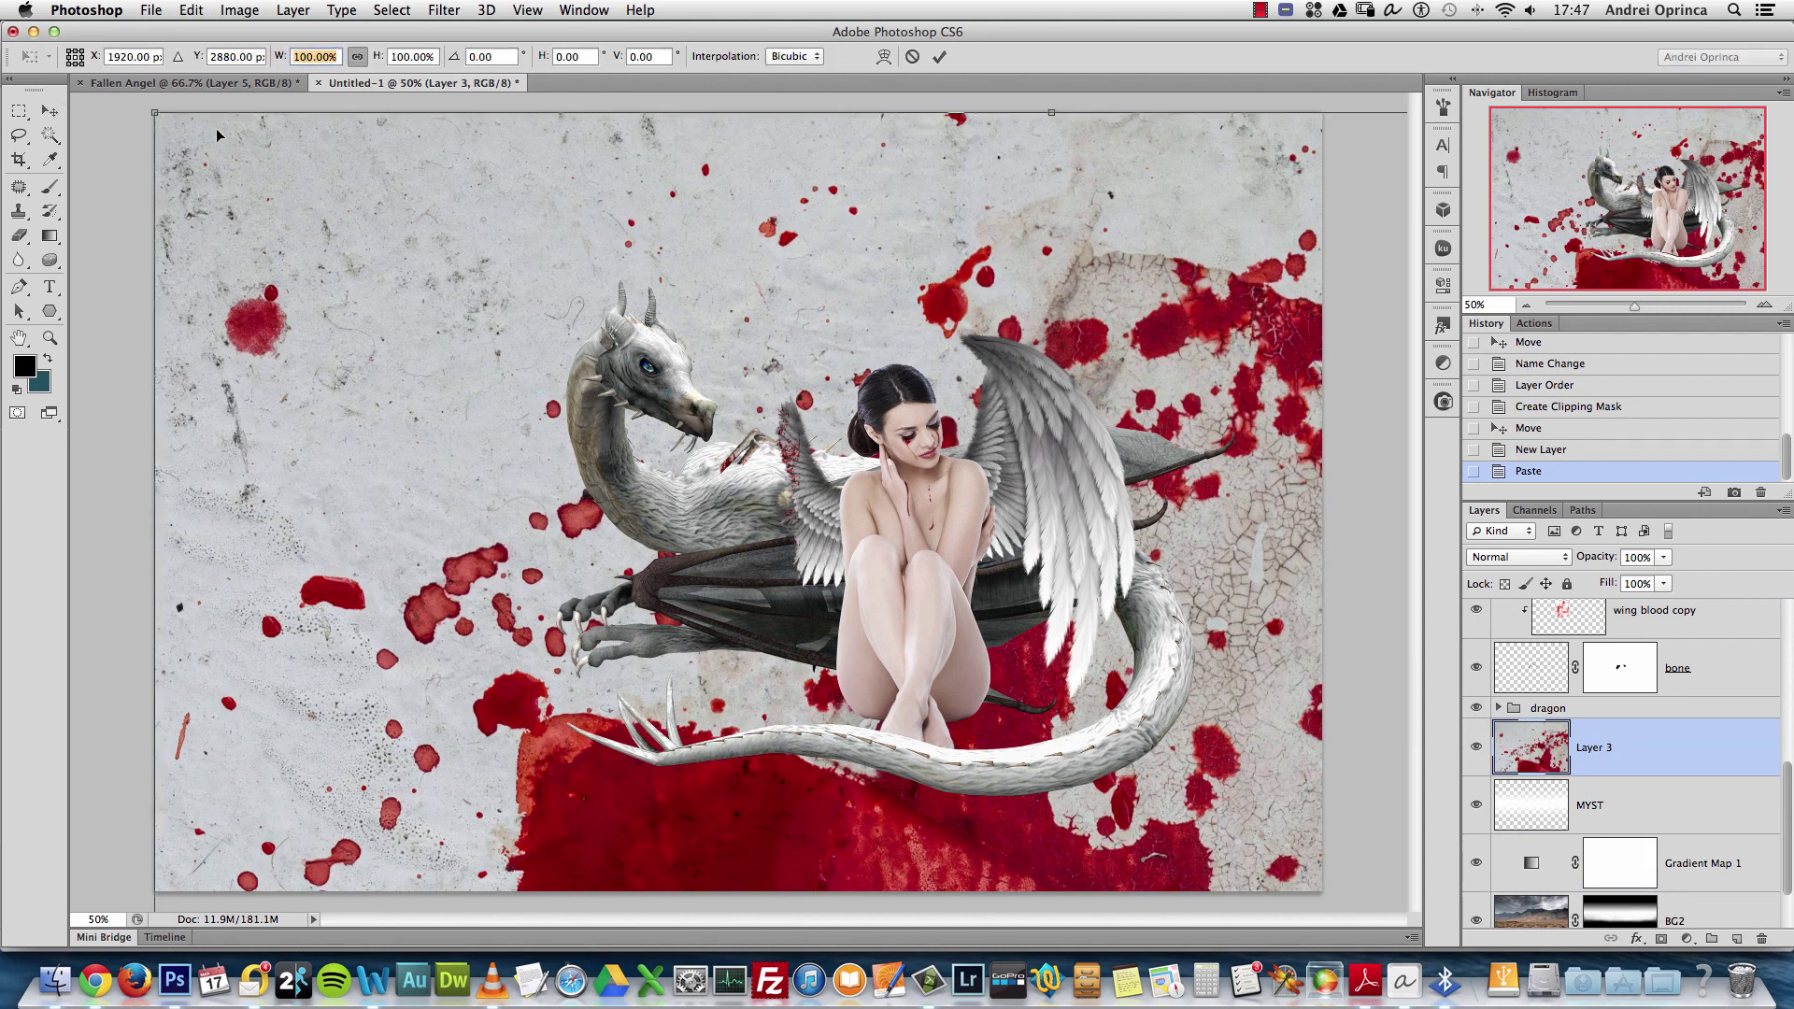
pyautogui.write('50')
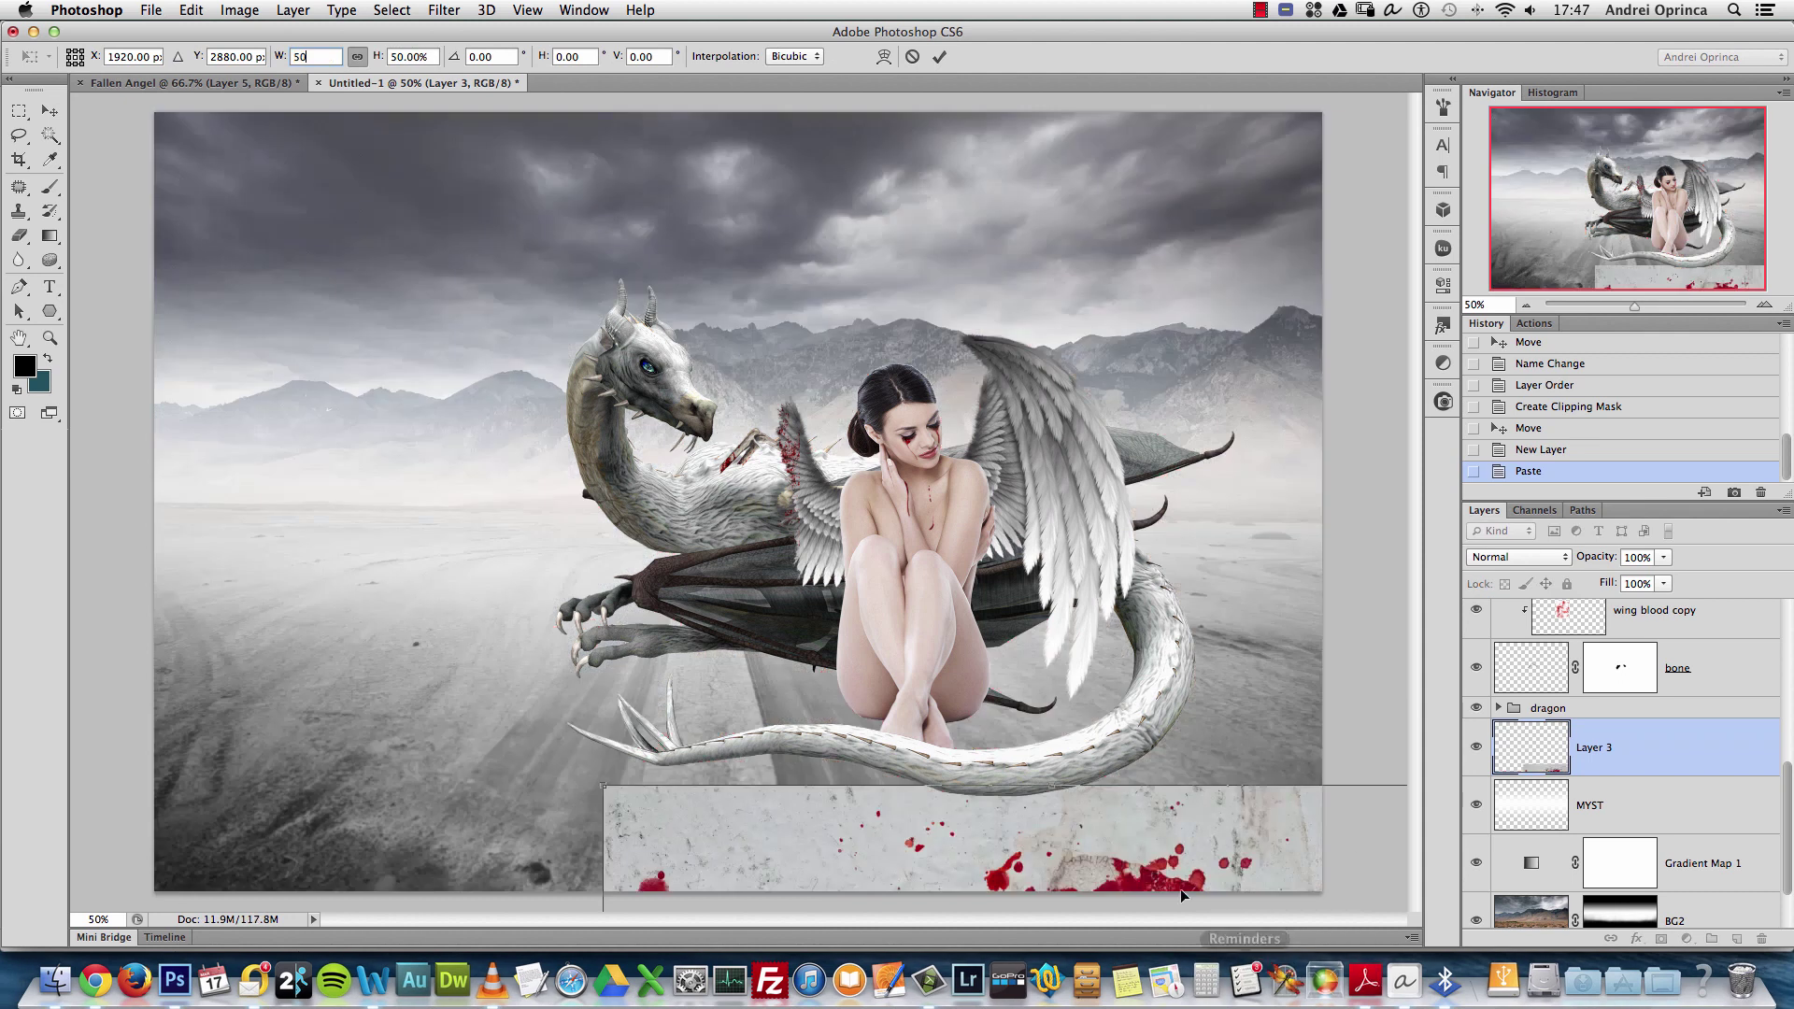
pyautogui.moveTo(1133, 757); pyautogui.dragTo(913, 358)
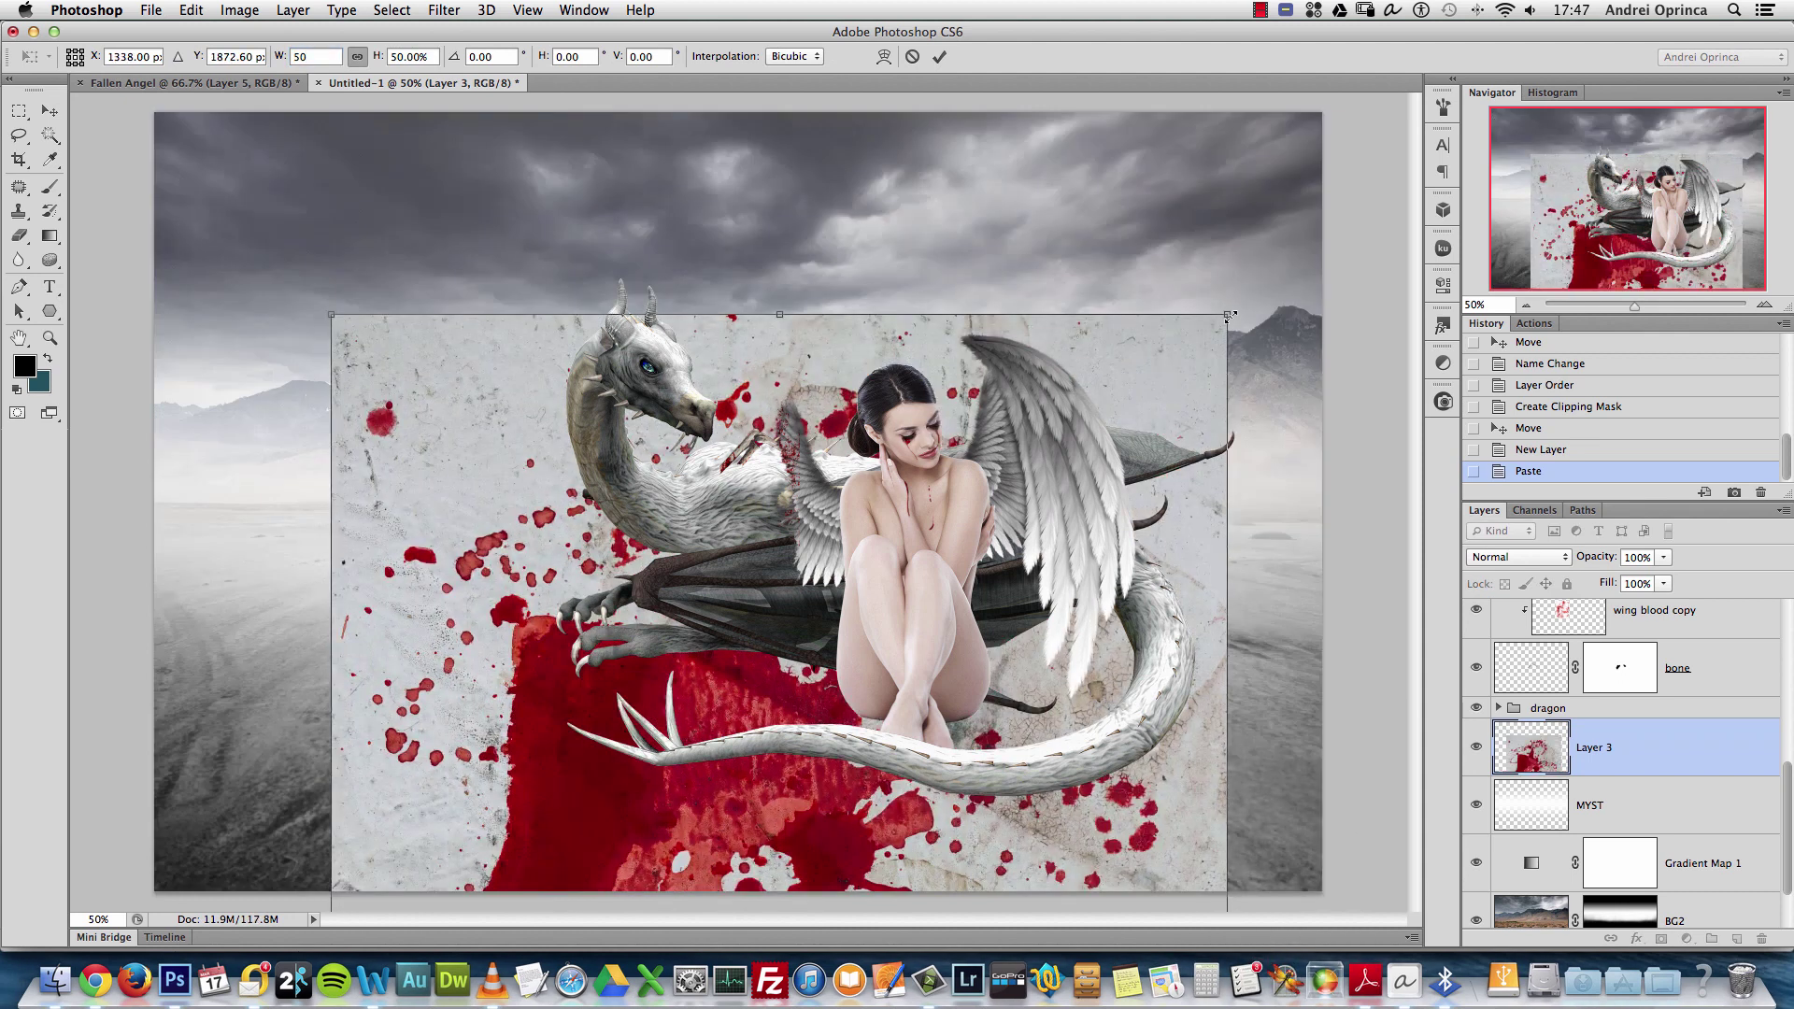
pyautogui.moveTo(1229, 316); pyautogui.dragTo(1008, 646)
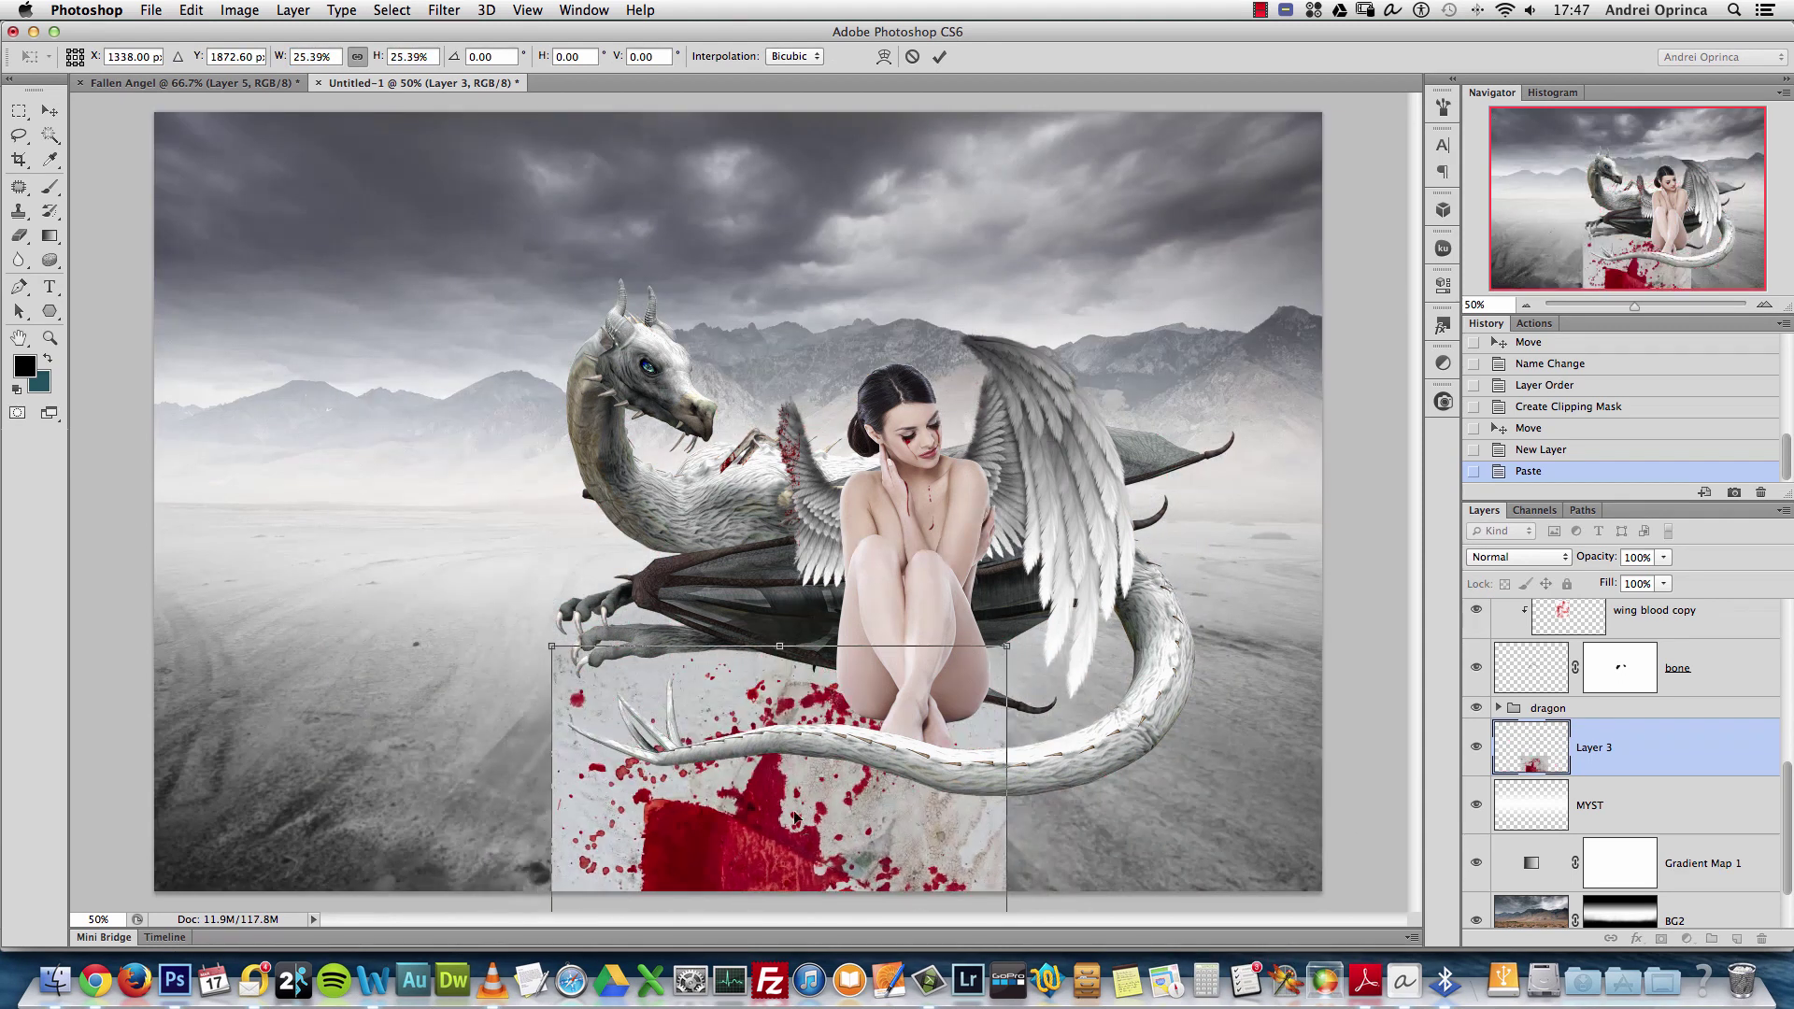
pyautogui.moveTo(794, 819); pyautogui.dragTo(768, 635)
pyautogui.moveTo(981, 462); pyautogui.dragTo(930, 553)
pyautogui.moveTo(835, 749); pyautogui.dragTo(823, 713)
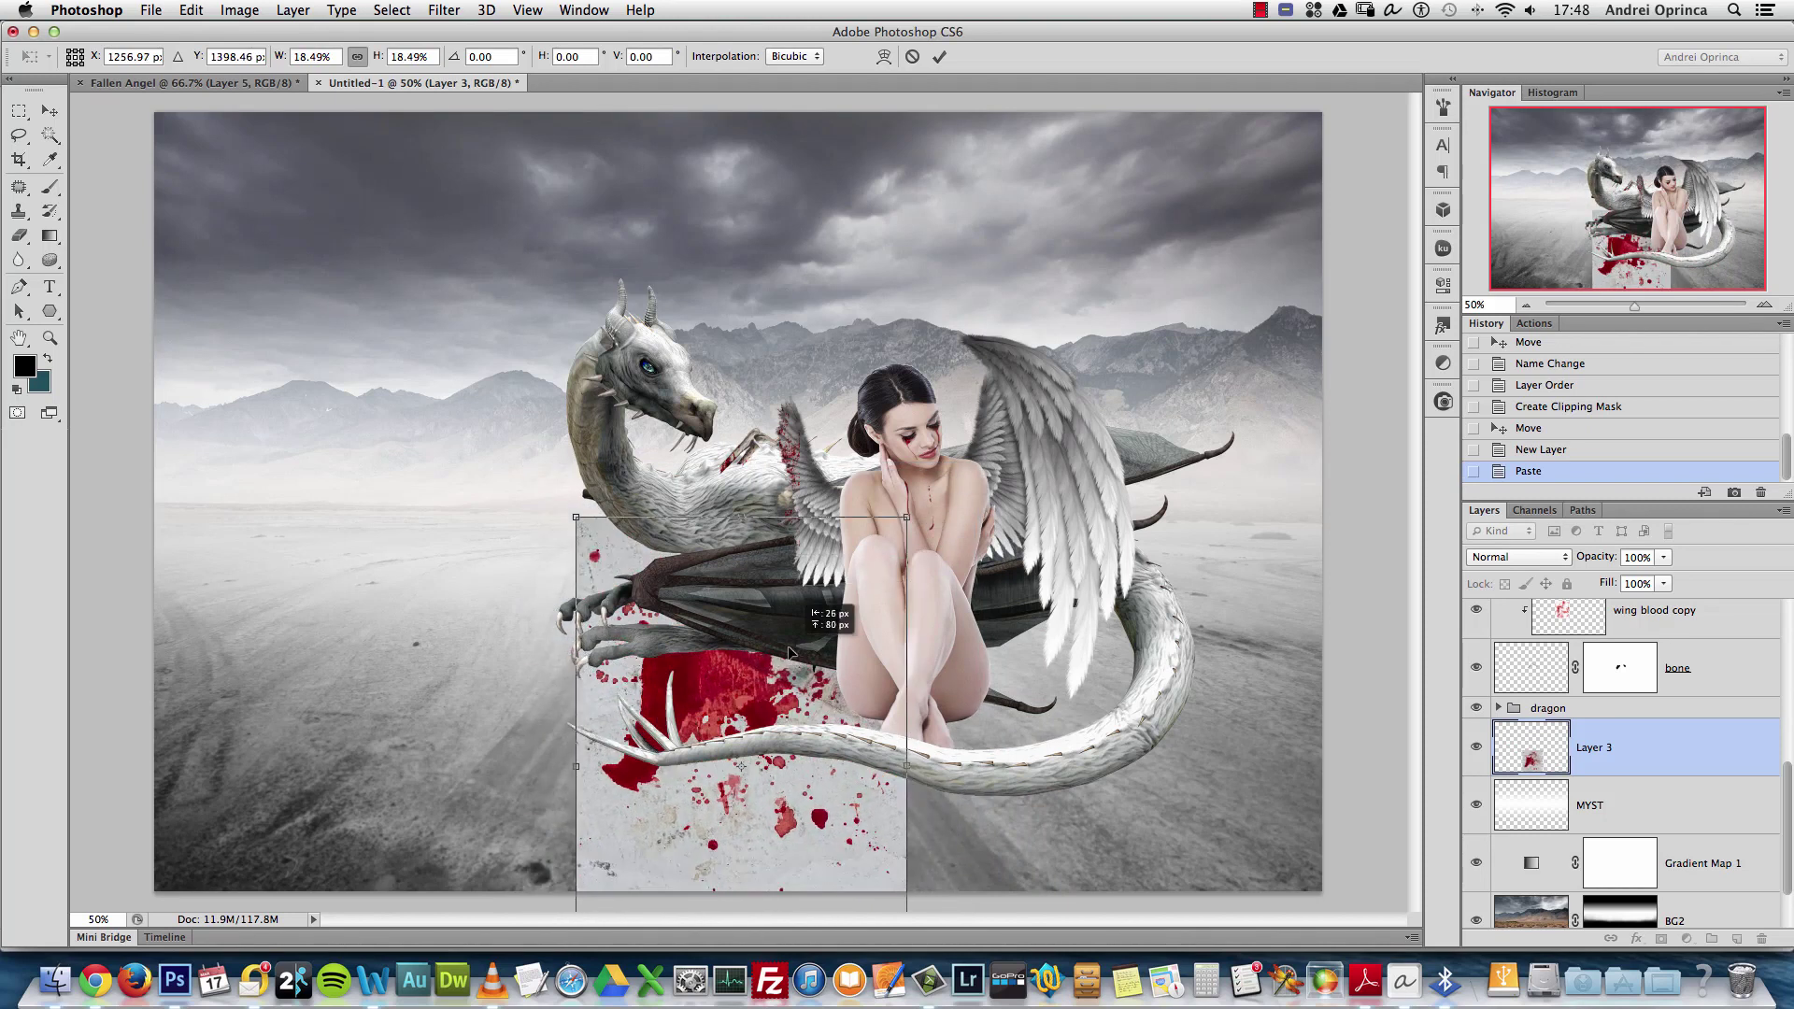
pyautogui.moveTo(789, 652); pyautogui.dragTo(821, 693)
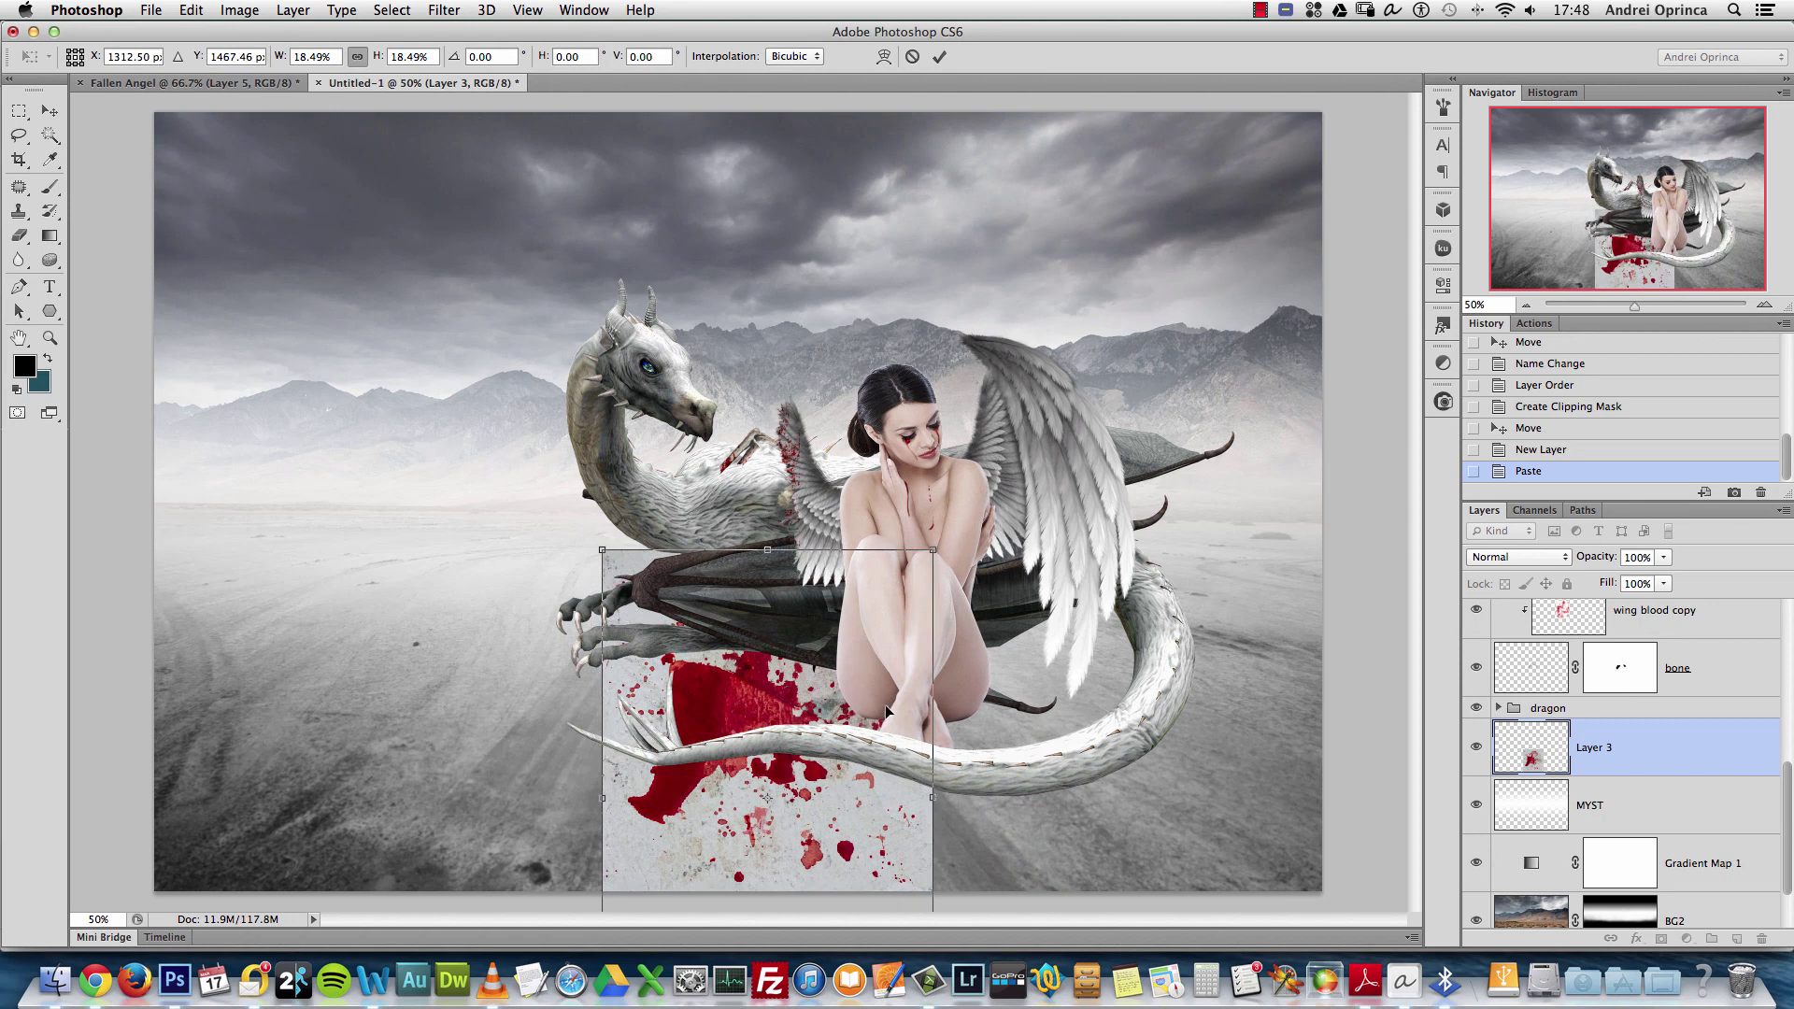
pyautogui.doubleClick(922, 680)
# Transform the blood image again, scaling it proportionally to about 67.14% and shifting it up beneath the dragon's wing
pyautogui.press('super+t')
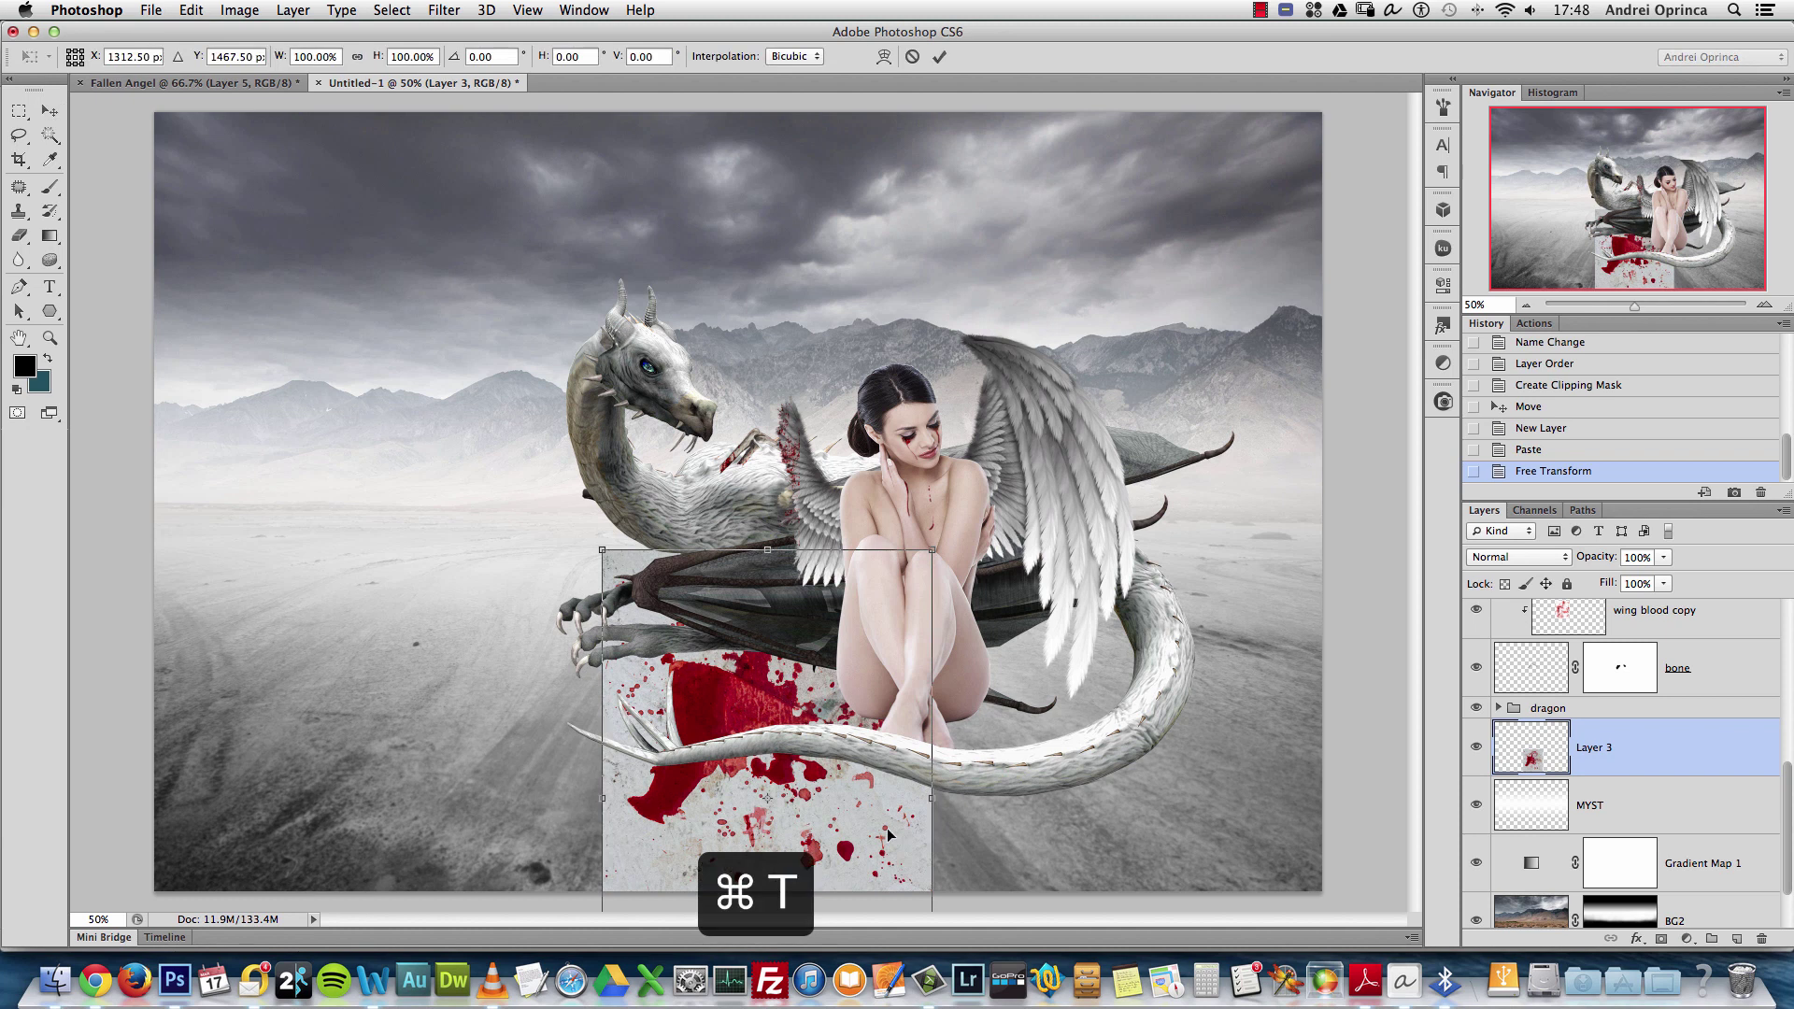
pyautogui.moveTo(937, 542); pyautogui.dragTo(883, 622)
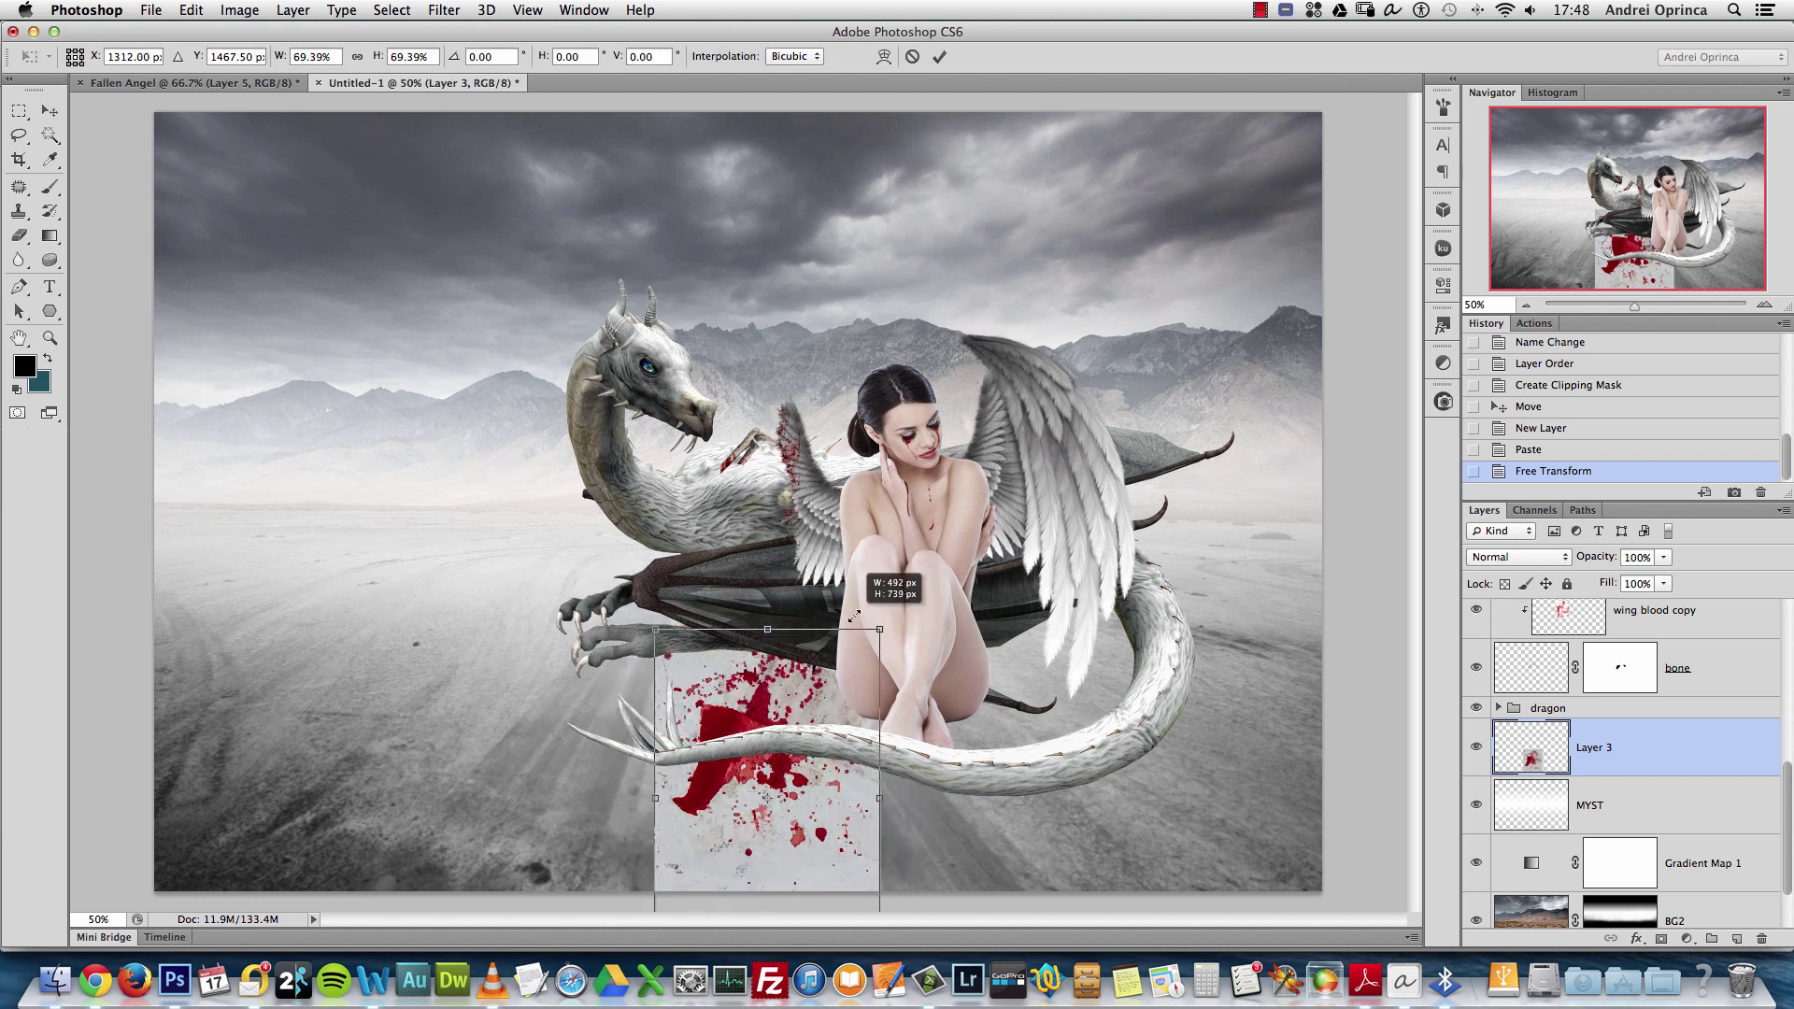
pyautogui.moveTo(771, 745)
pyautogui.mouseDown()
pyautogui.moveTo(603, 683)
pyautogui.moveTo(793, 726)
pyautogui.mouseUp()
# Distort the blood image into a flattened shape lying on the ground beneath the dragon, about 93% wide and 32% high
pyautogui.rightClick(774, 727)
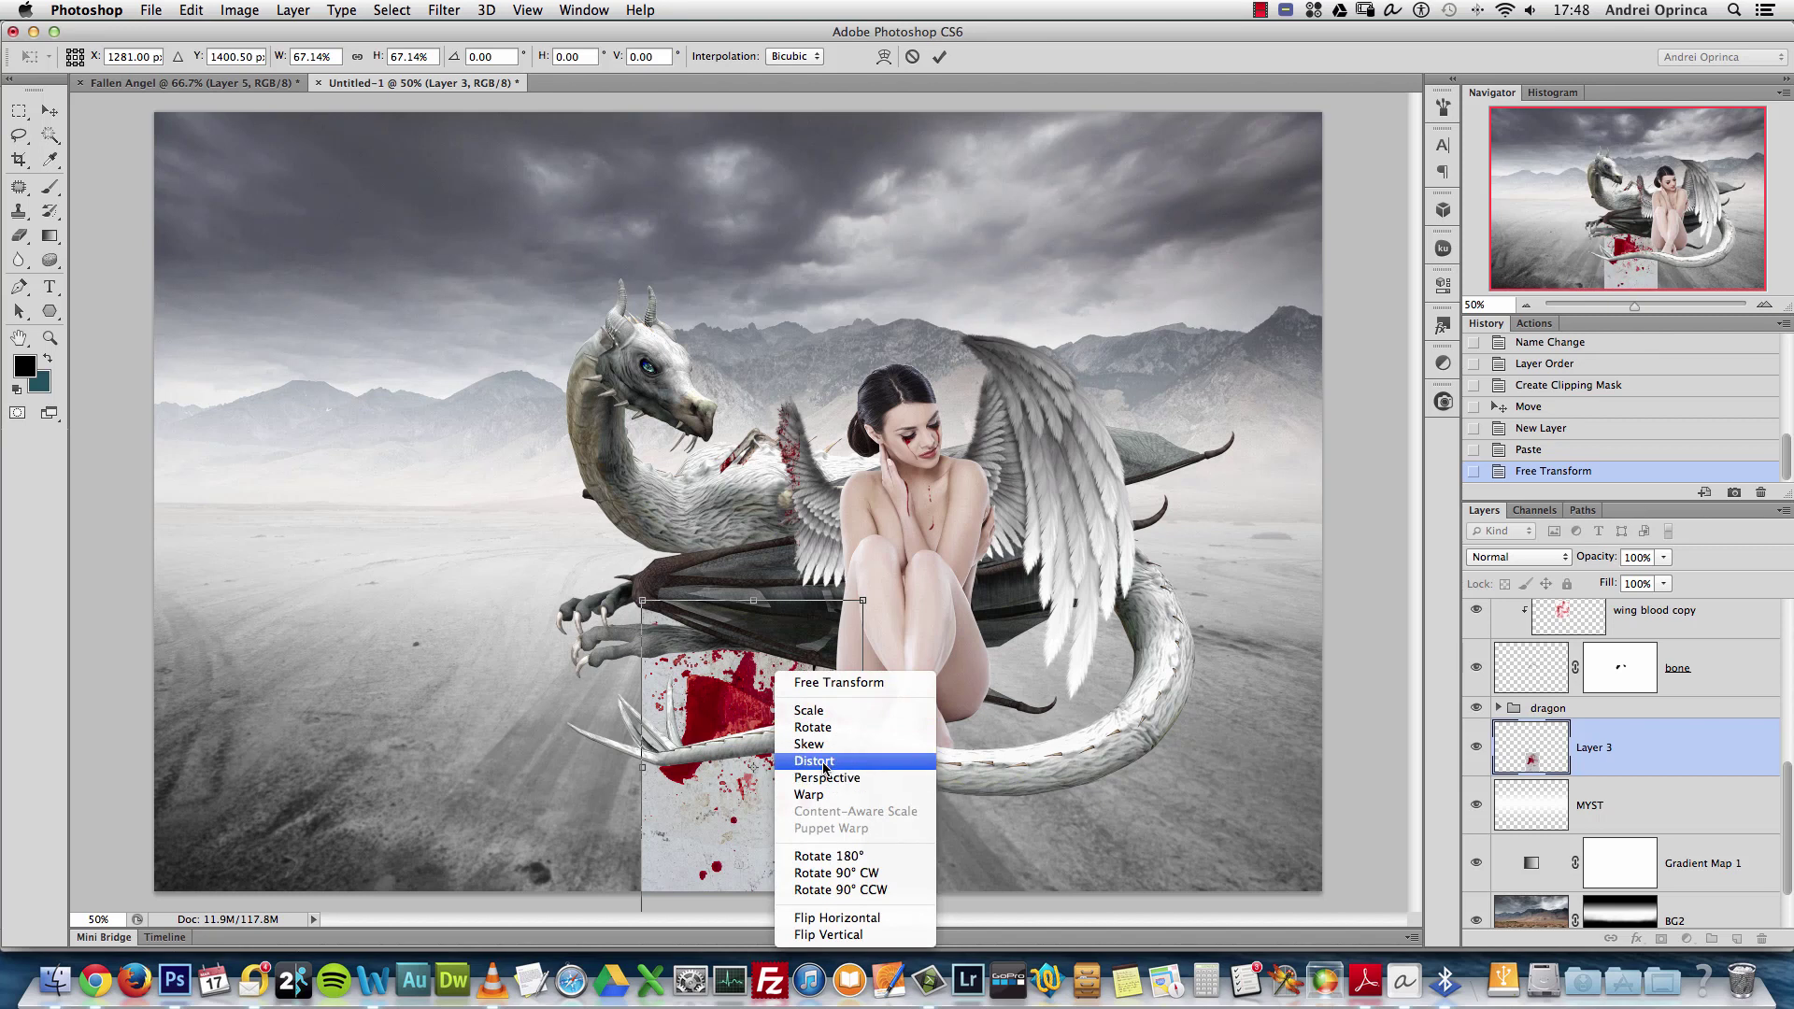
pyautogui.click(822, 763)
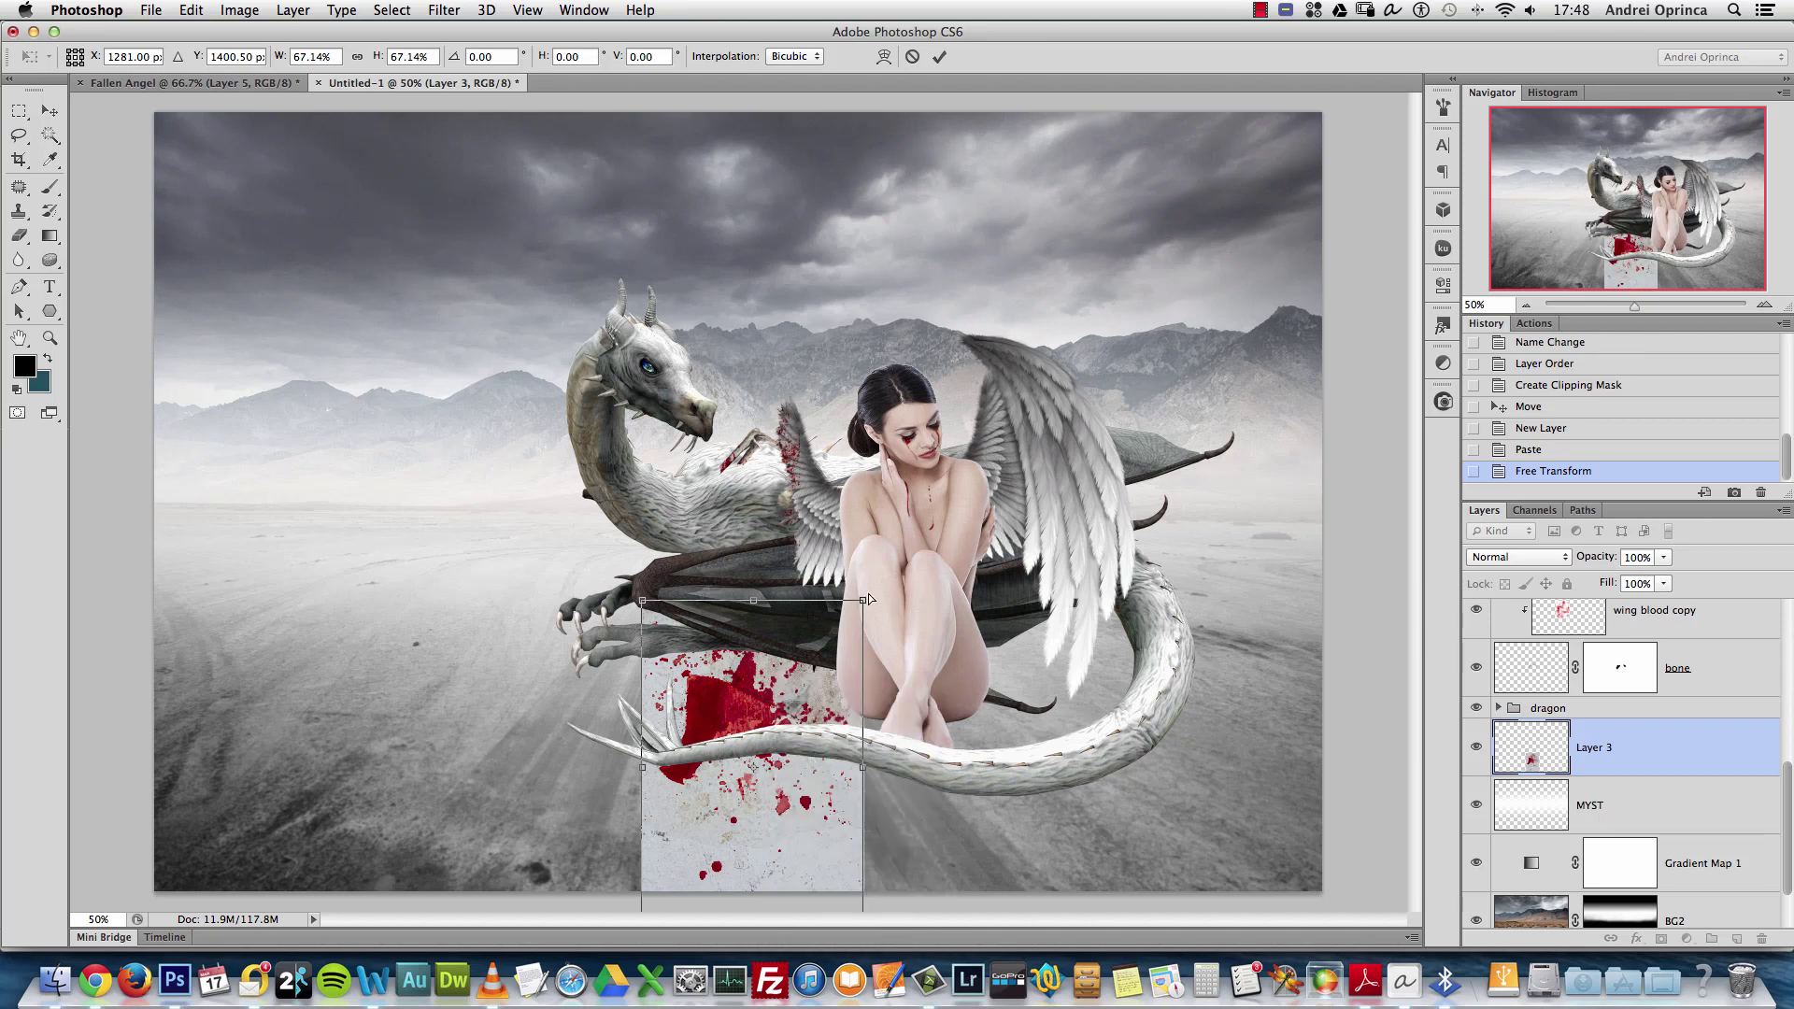
pyautogui.moveTo(863, 603); pyautogui.dragTo(868, 696)
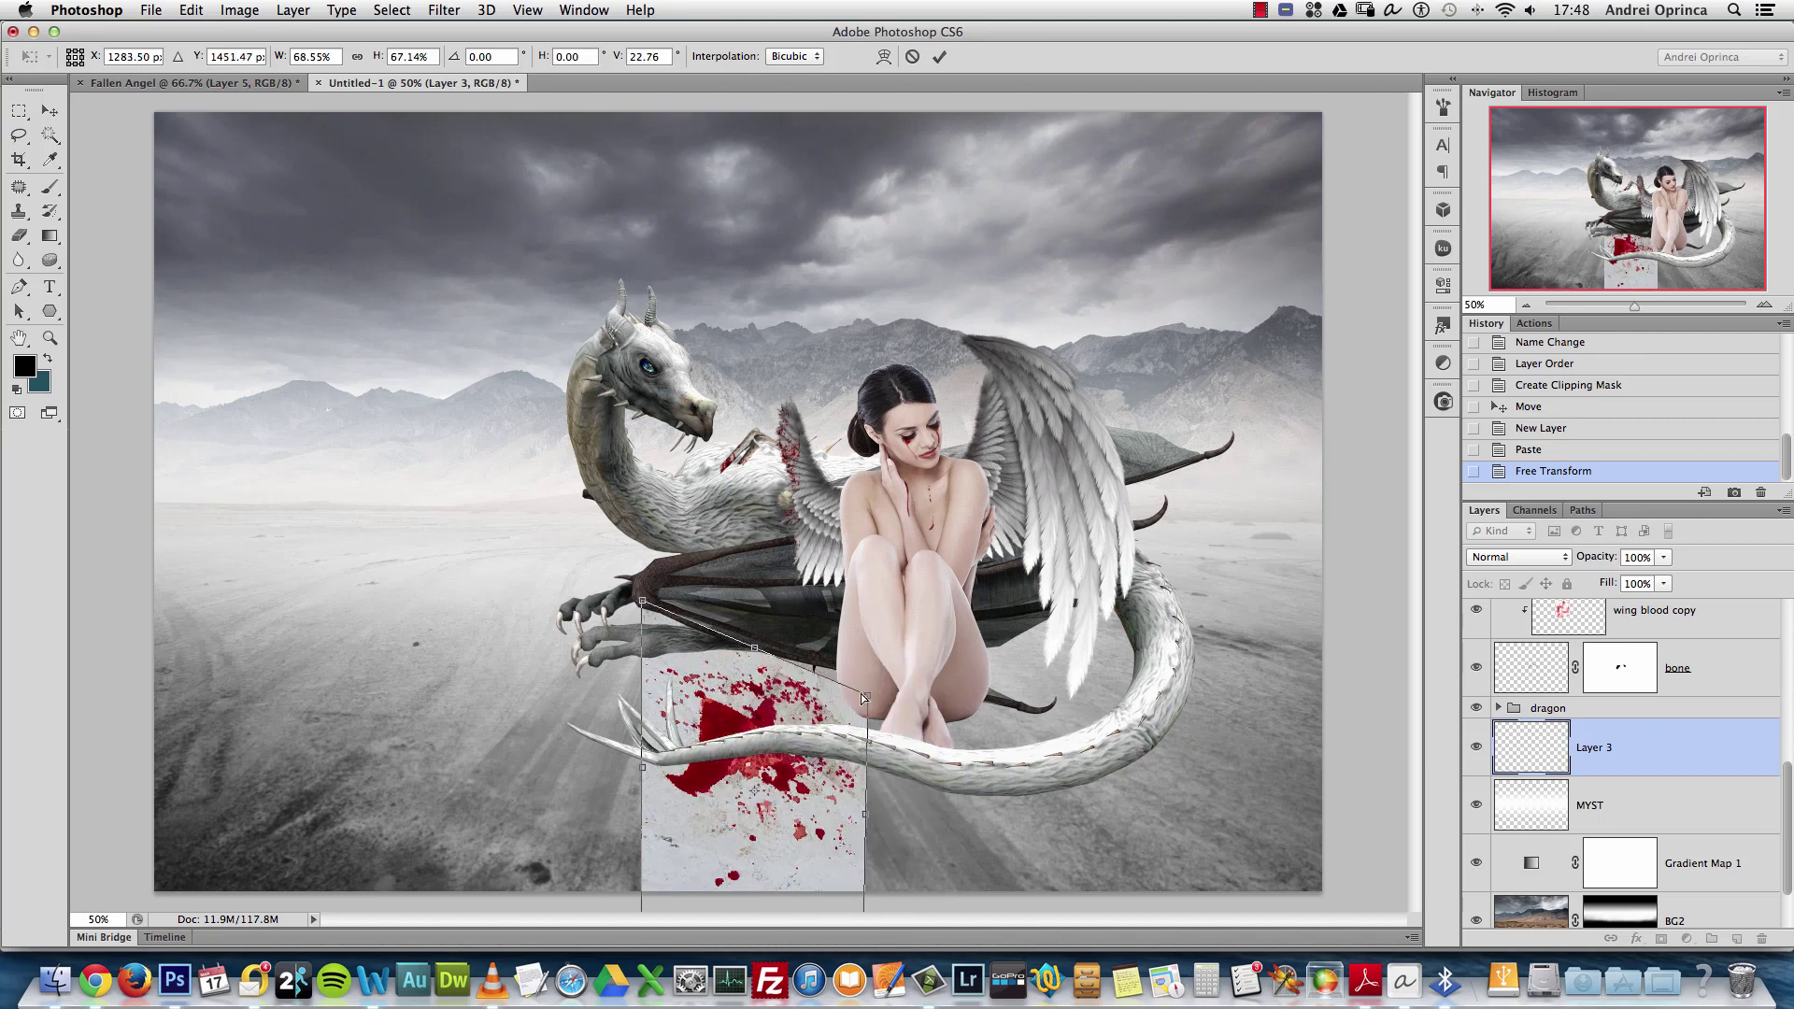
pyautogui.moveTo(634, 603); pyautogui.dragTo(625, 690)
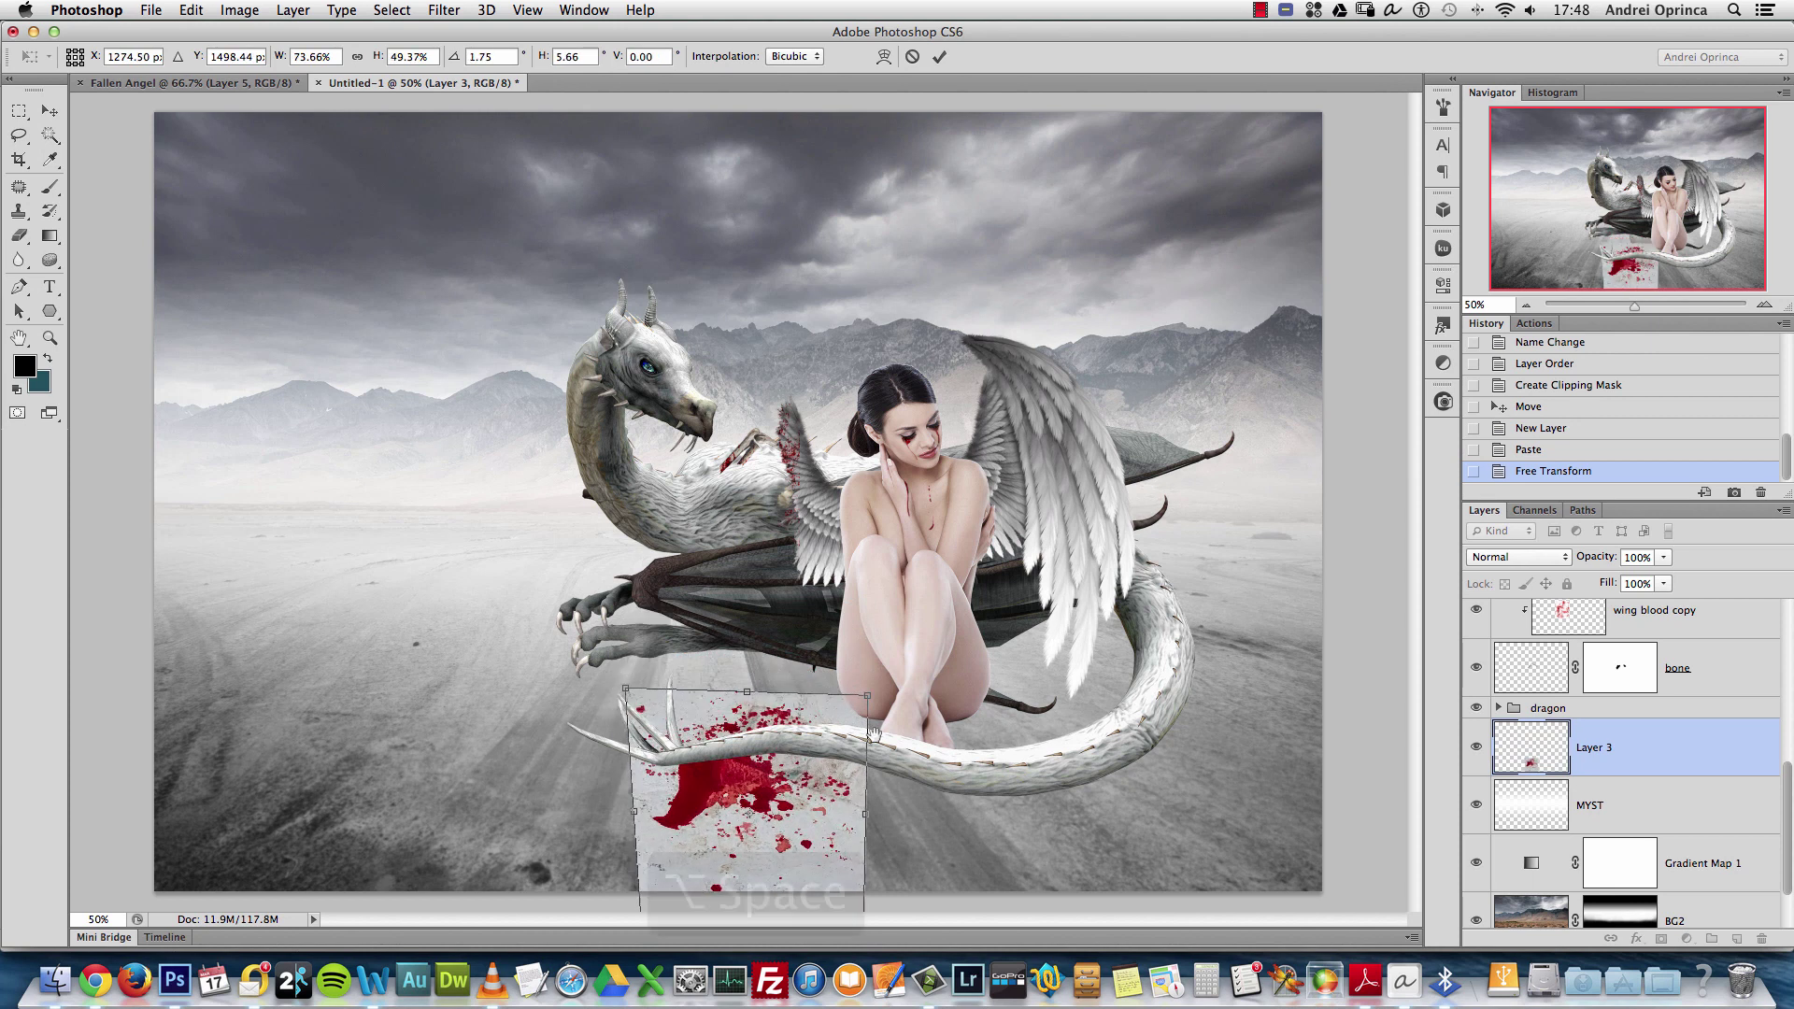
pyautogui.keyDown('alt'); pyautogui.click(846, 776); pyautogui.keyUp('alt')
pyautogui.moveTo(822, 788); pyautogui.dragTo(845, 729)
pyautogui.moveTo(670, 796); pyautogui.dragTo(635, 741)
pyautogui.moveTo(823, 629); pyautogui.dragTo(822, 626)
# Apply a Perspective transform to the blood image, spreading its near edge until the width is about 148%
pyautogui.rightClick(783, 671)
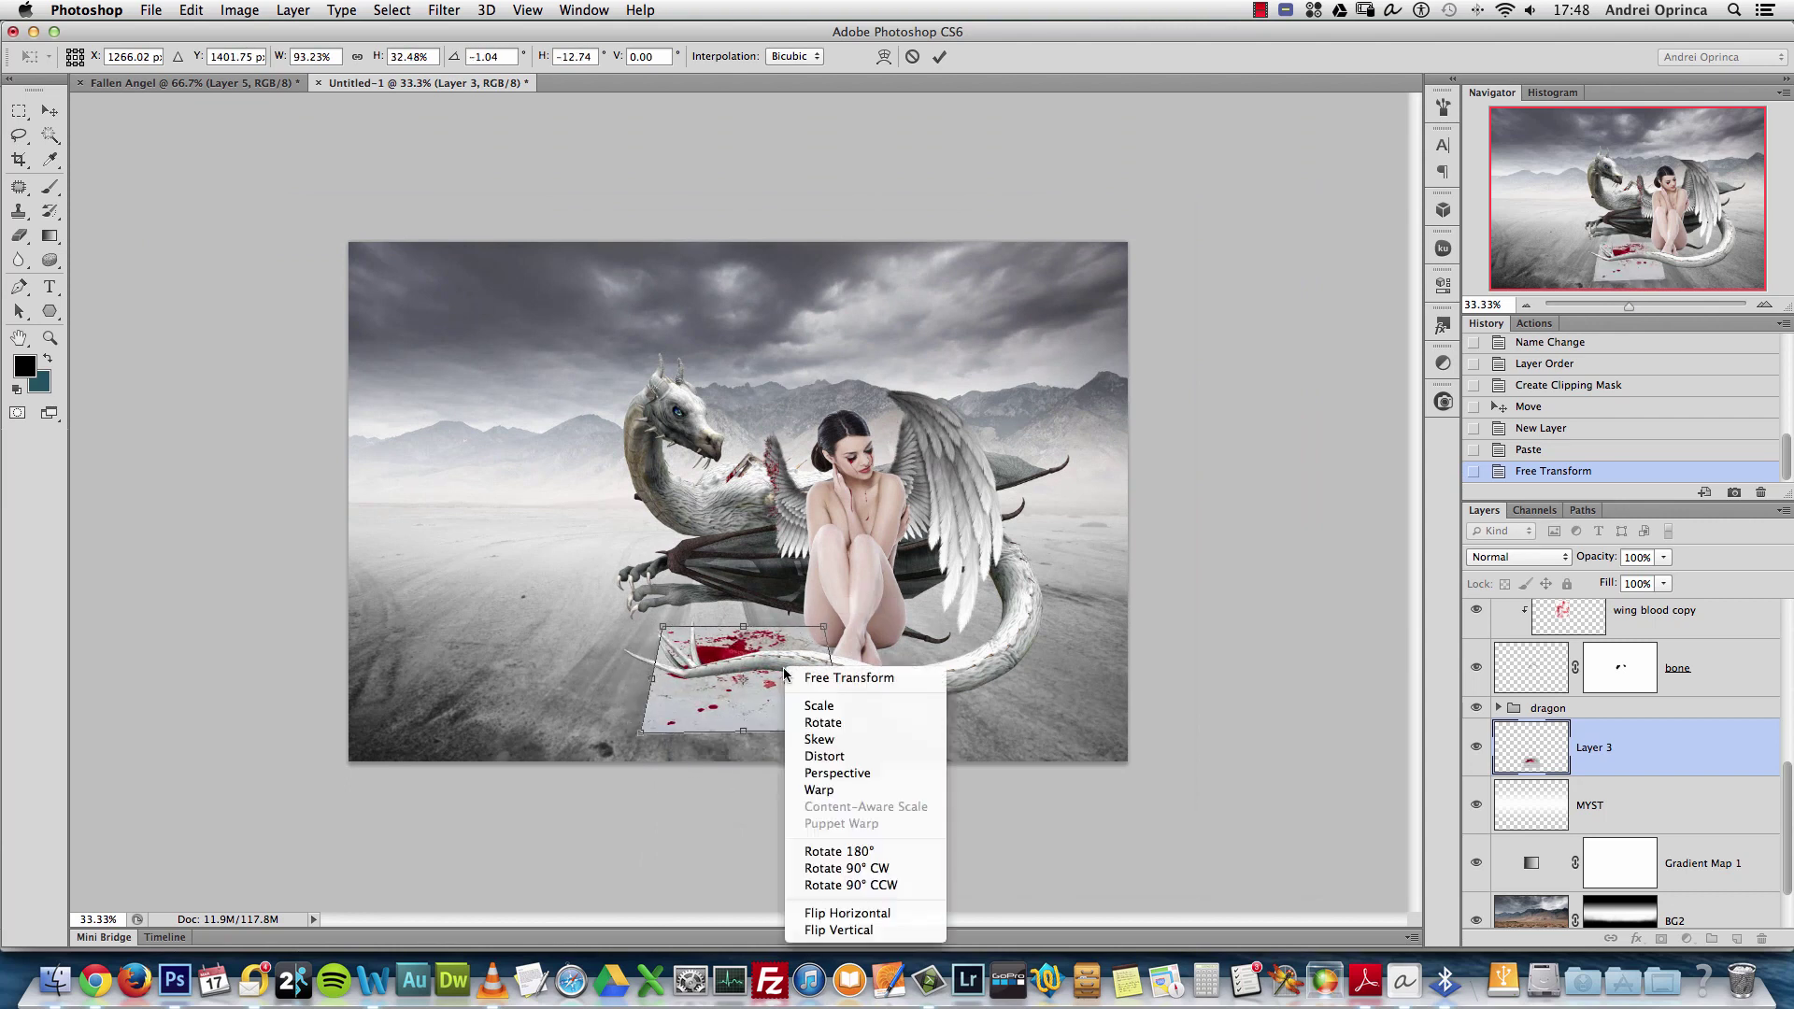
pyautogui.click(858, 774)
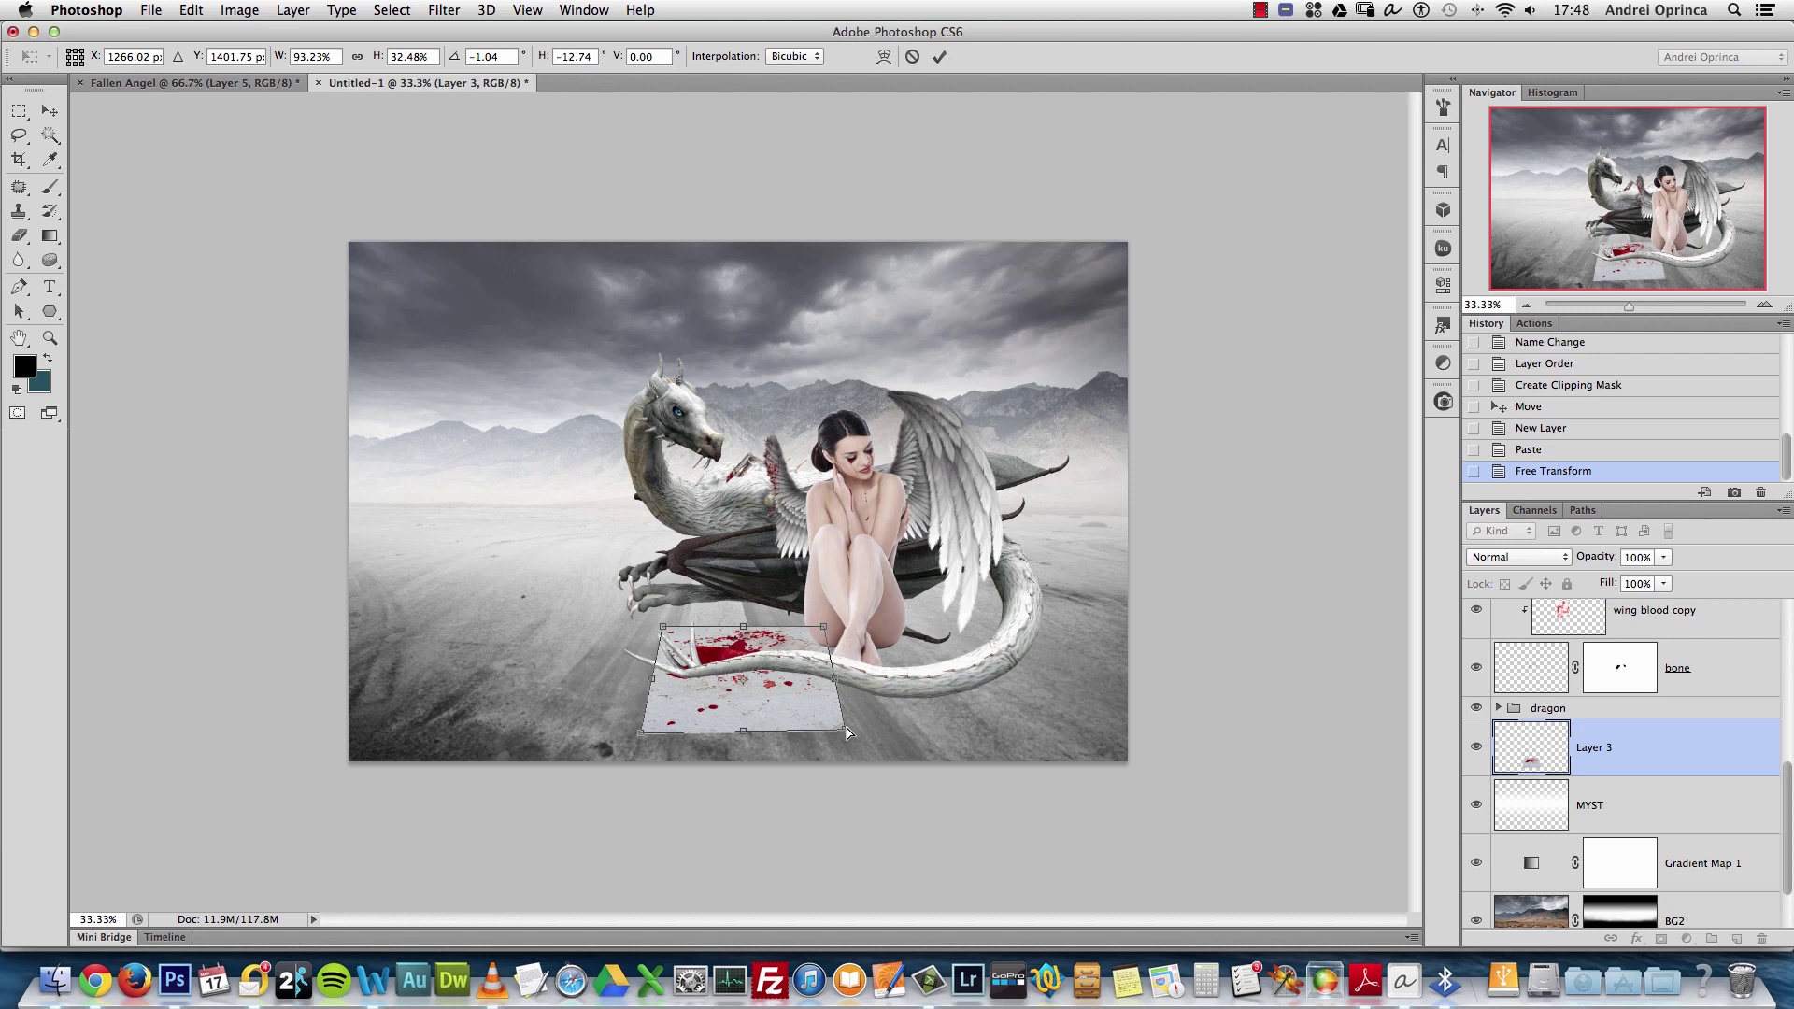
pyautogui.moveTo(849, 734); pyautogui.dragTo(907, 728)
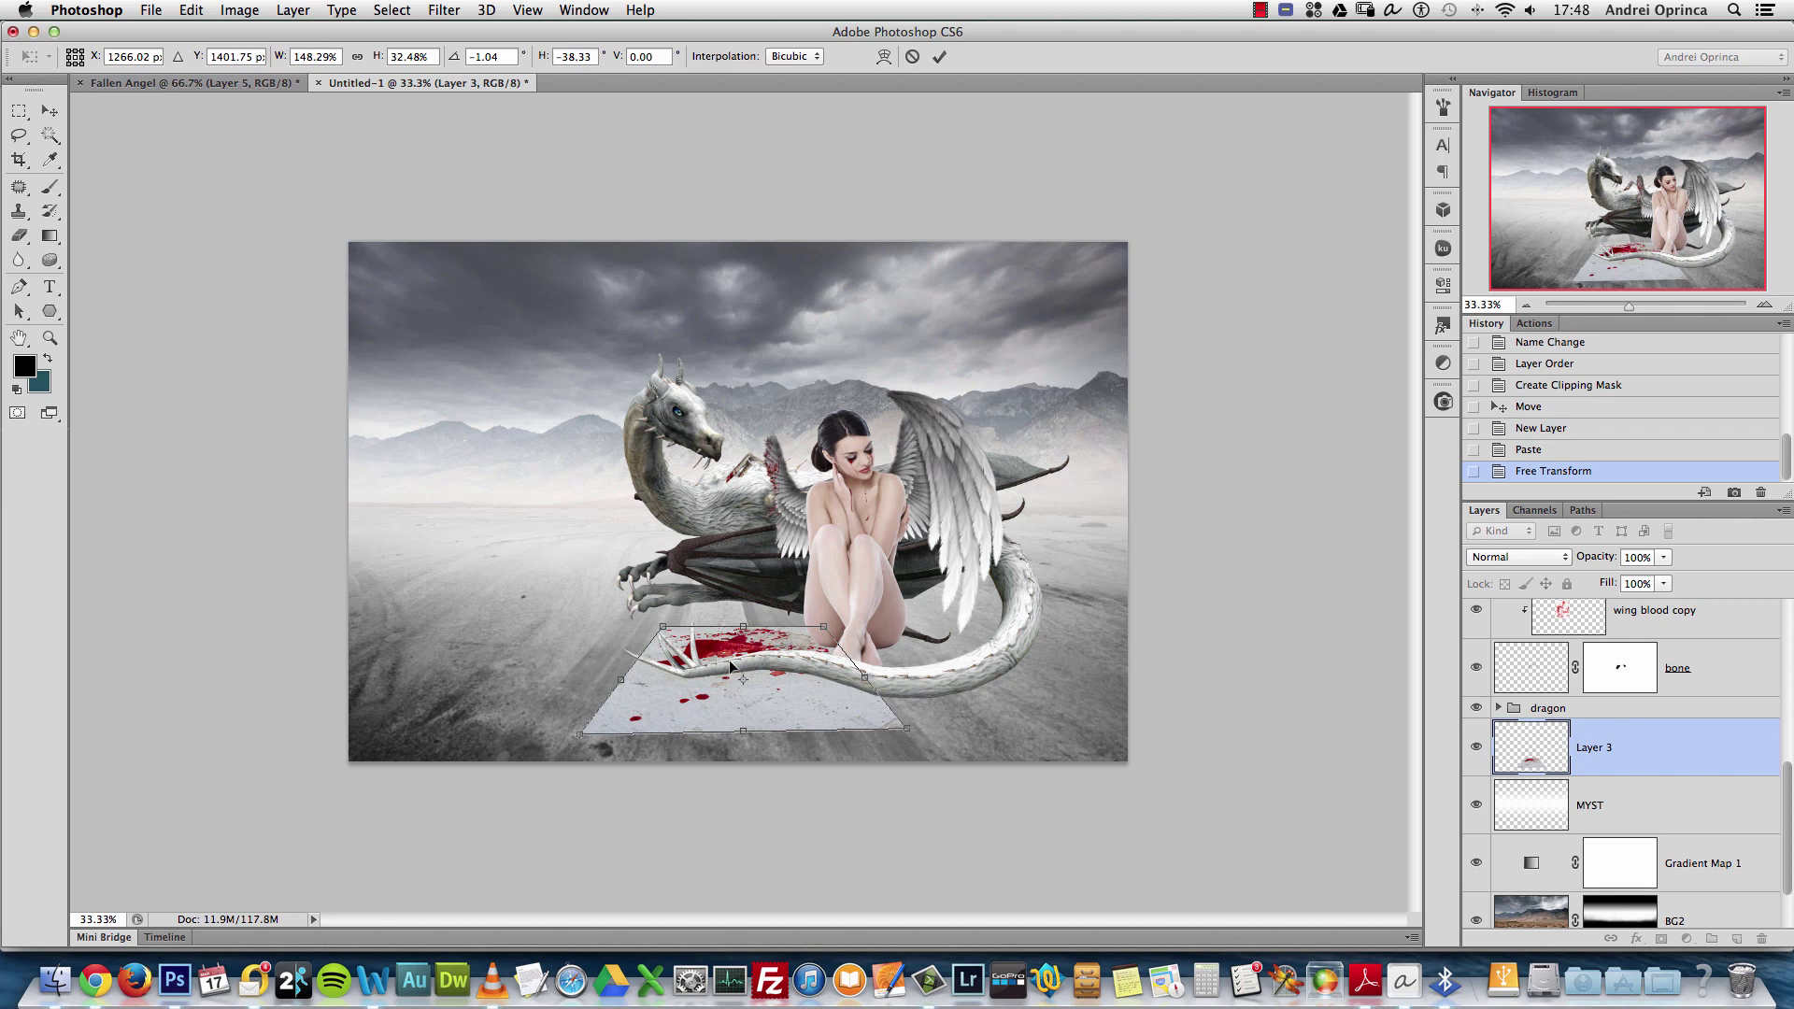
# Shift the flattened blood image up and right toward the woman's feet, fine-tune its far corner, and apply the transform
pyautogui.moveTo(730, 665); pyautogui.dragTo(842, 631)
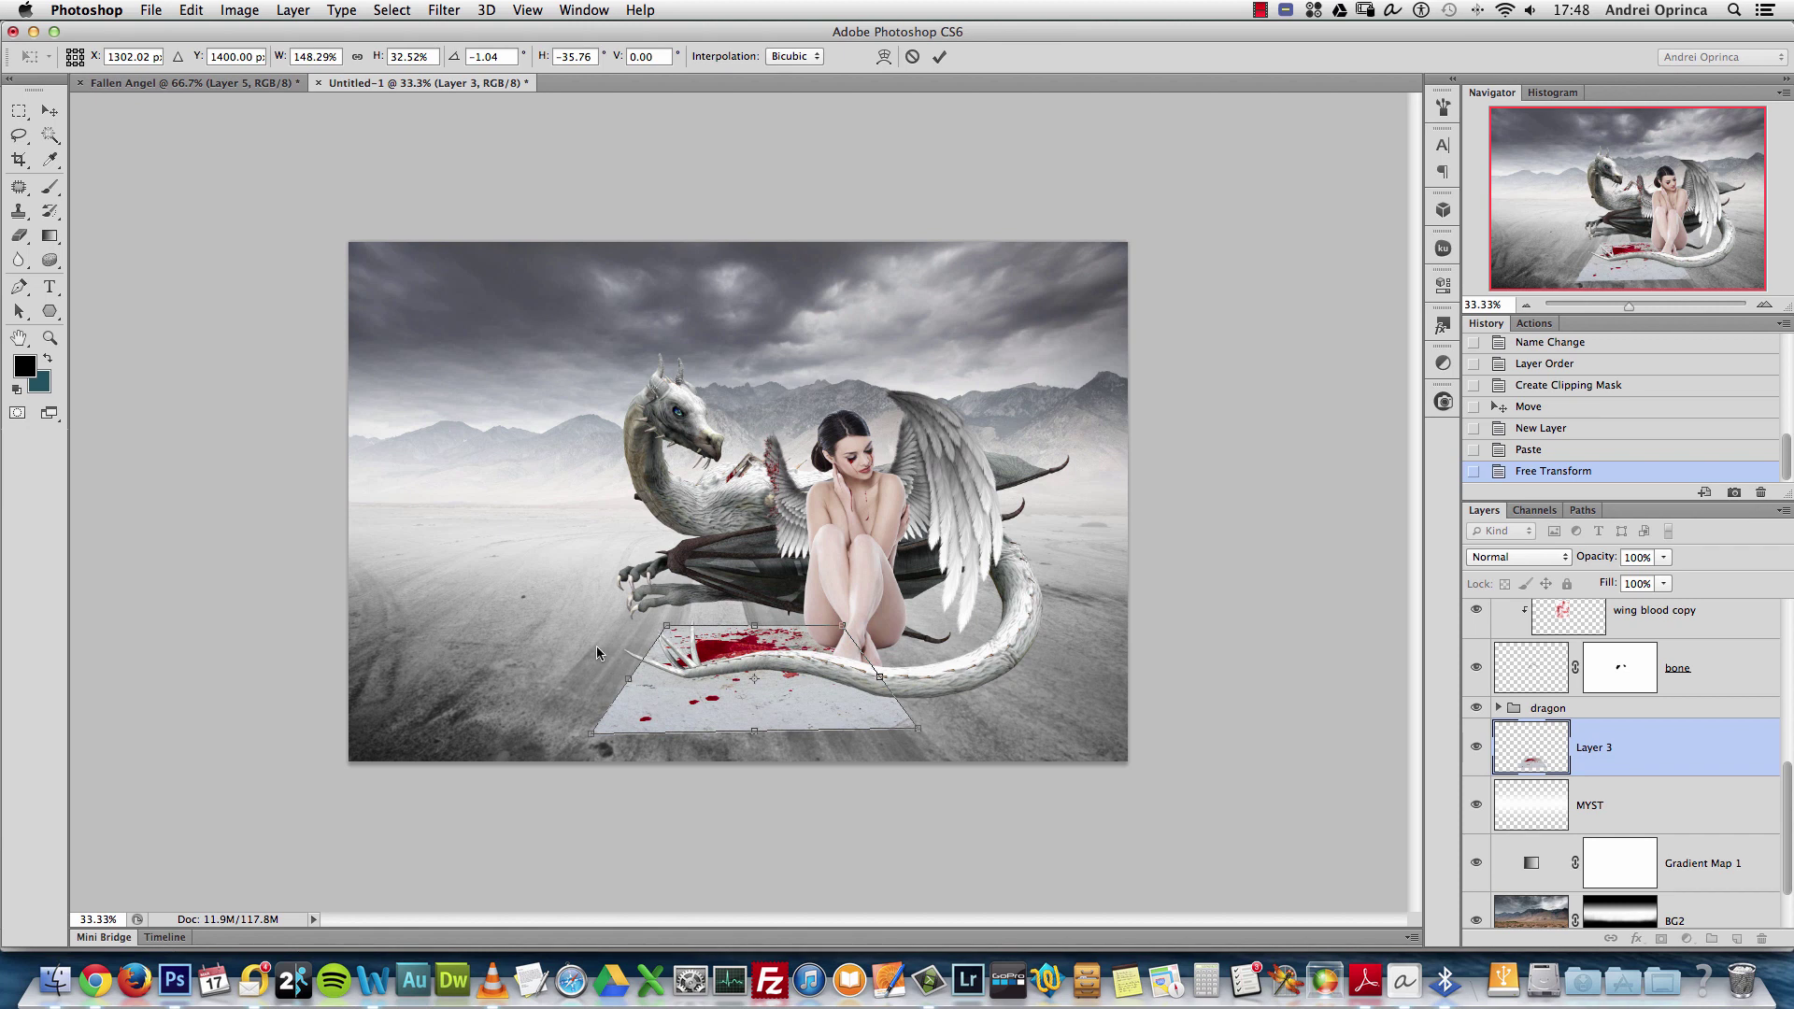
pyautogui.hotkey('alt', 'space')
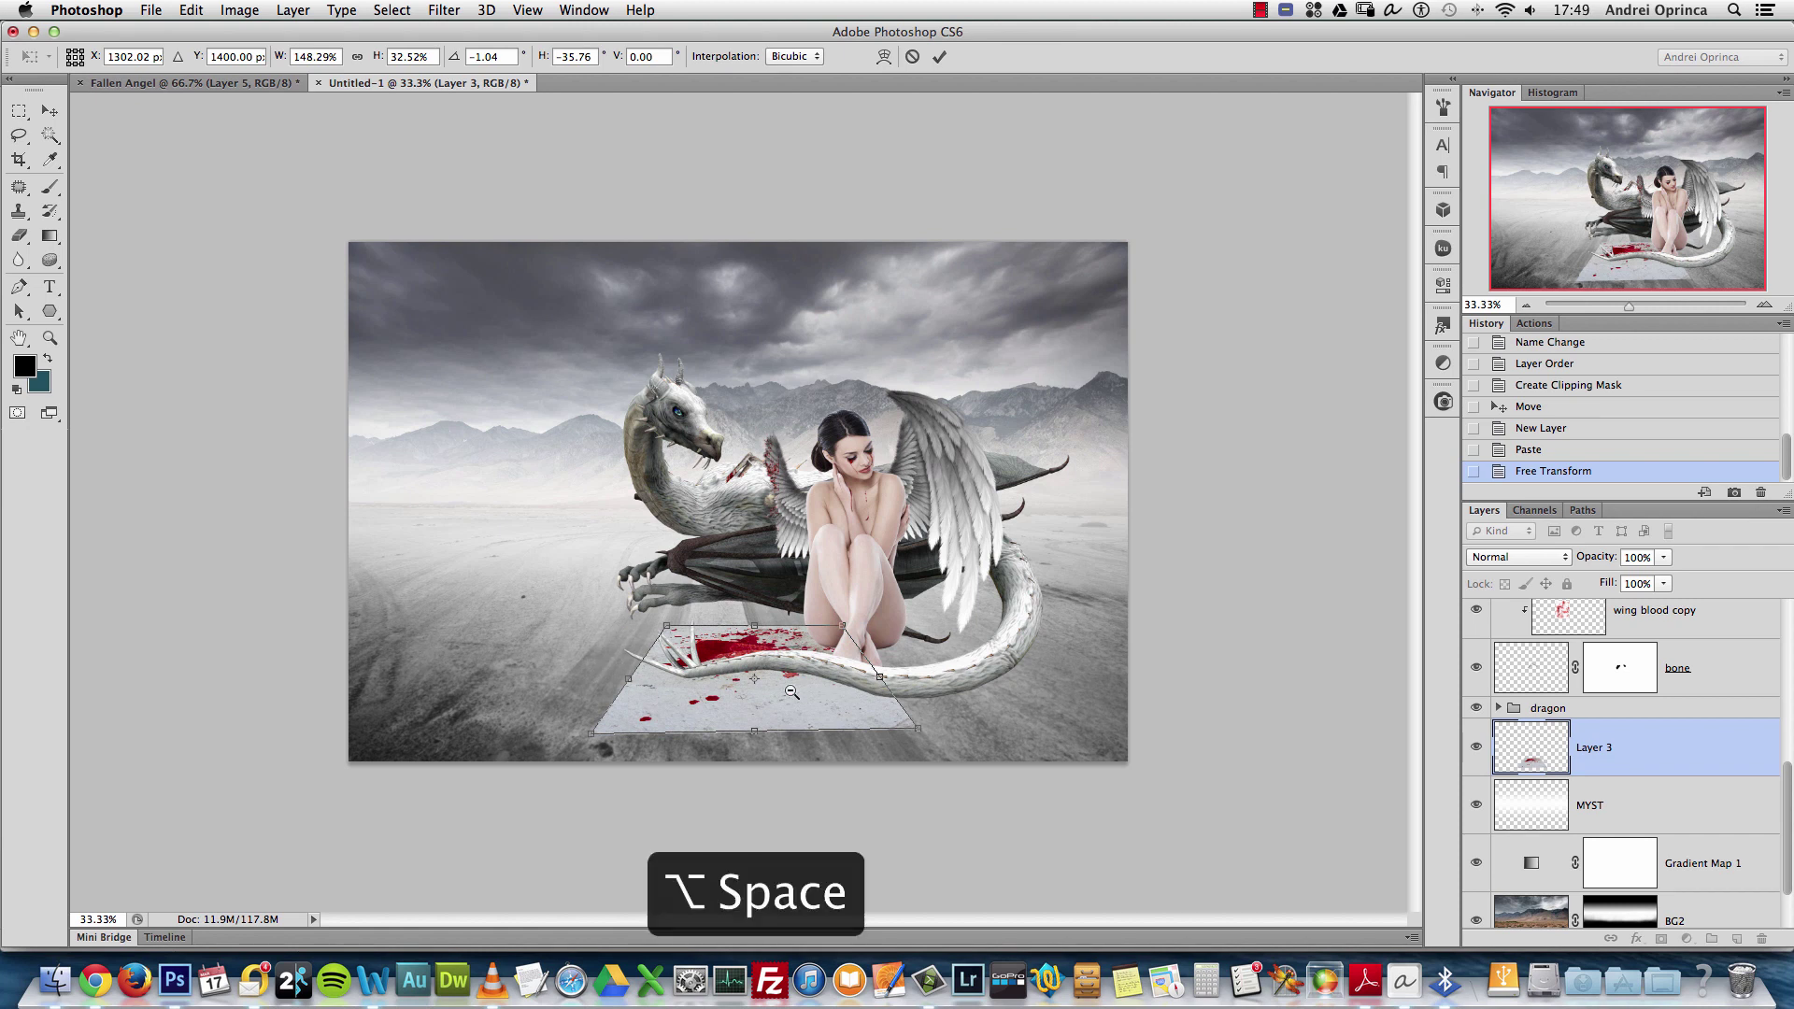
pyautogui.moveTo(793, 692); pyautogui.dragTo(769, 654)
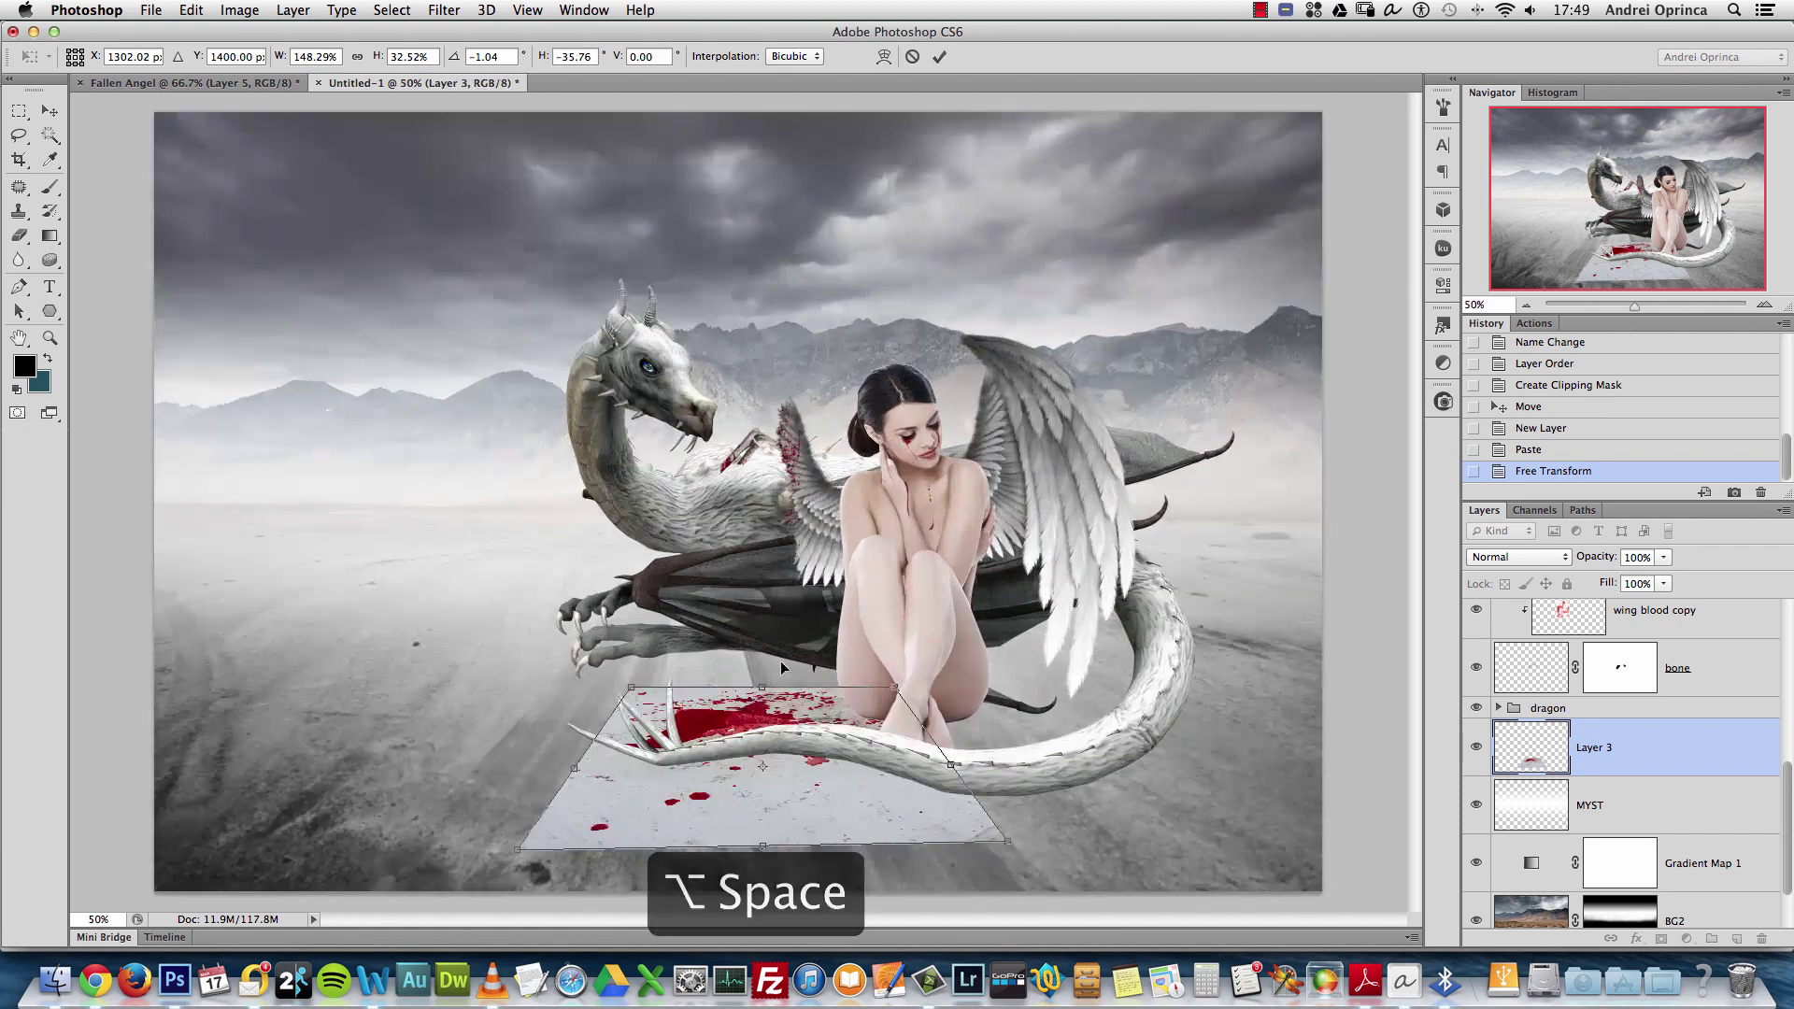
pyautogui.moveTo(821, 724); pyautogui.dragTo(819, 714)
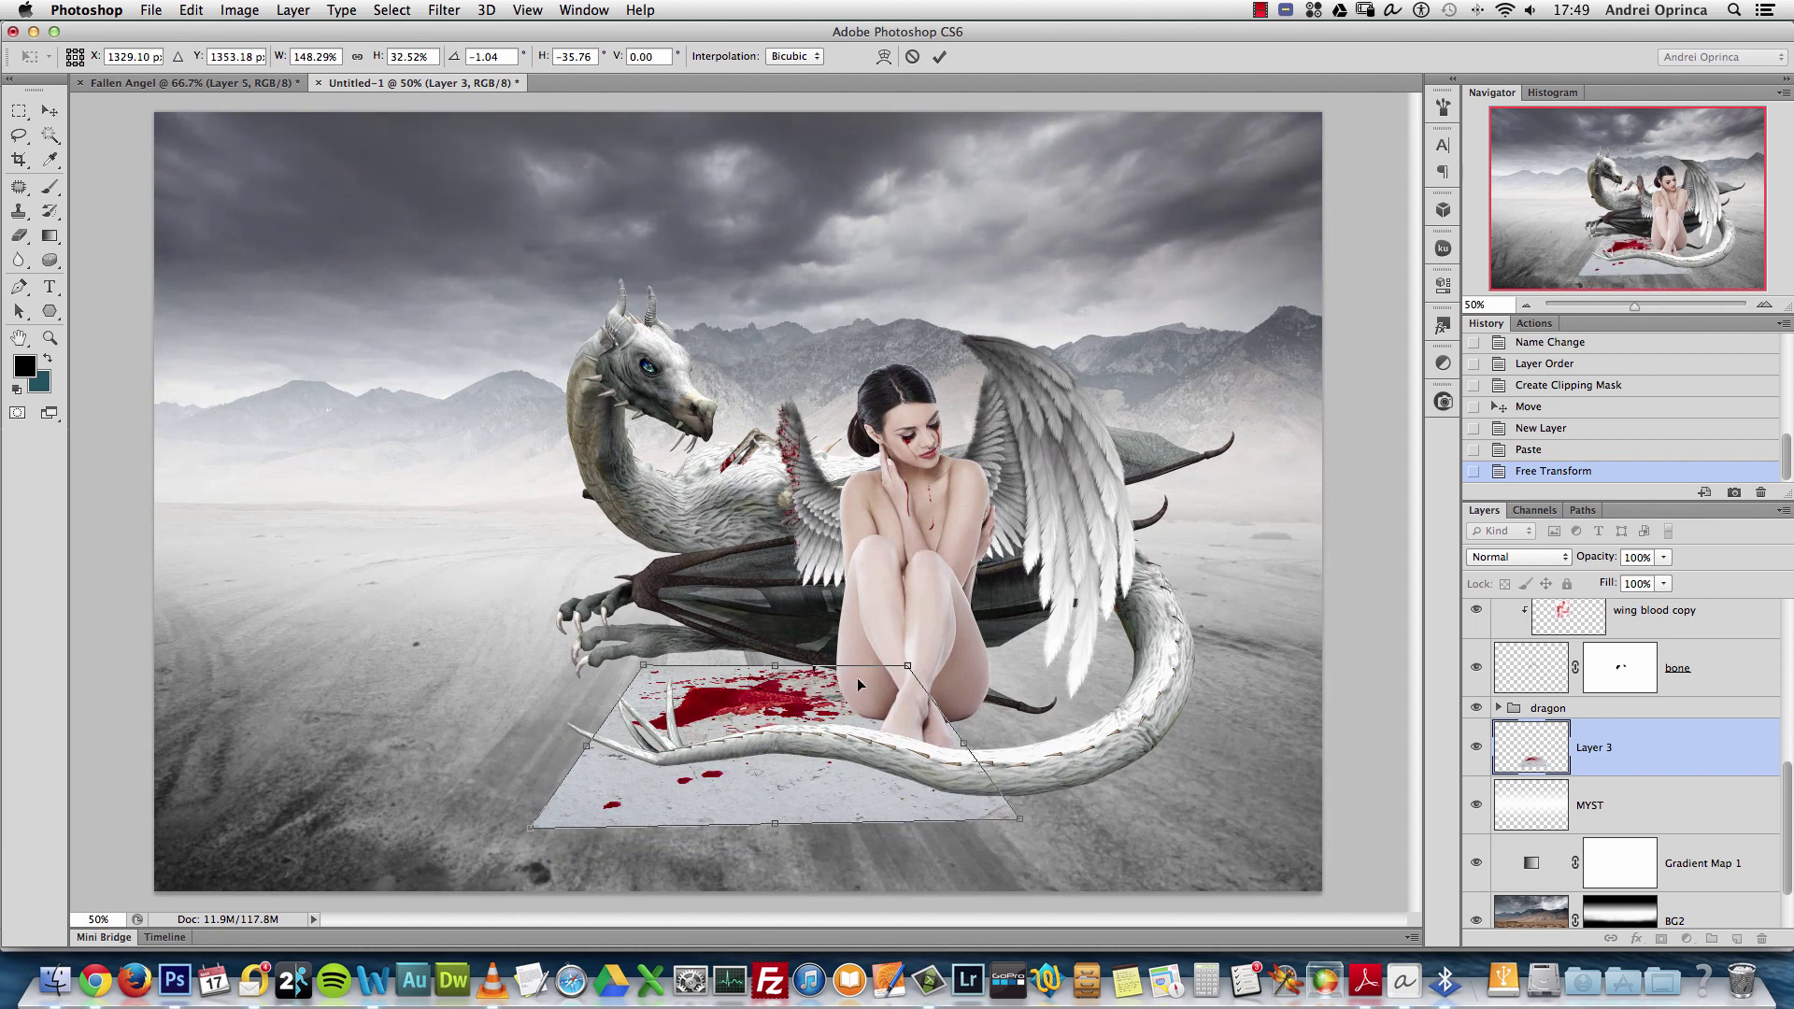
pyautogui.moveTo(906, 667); pyautogui.dragTo(905, 663)
pyautogui.press('Return')
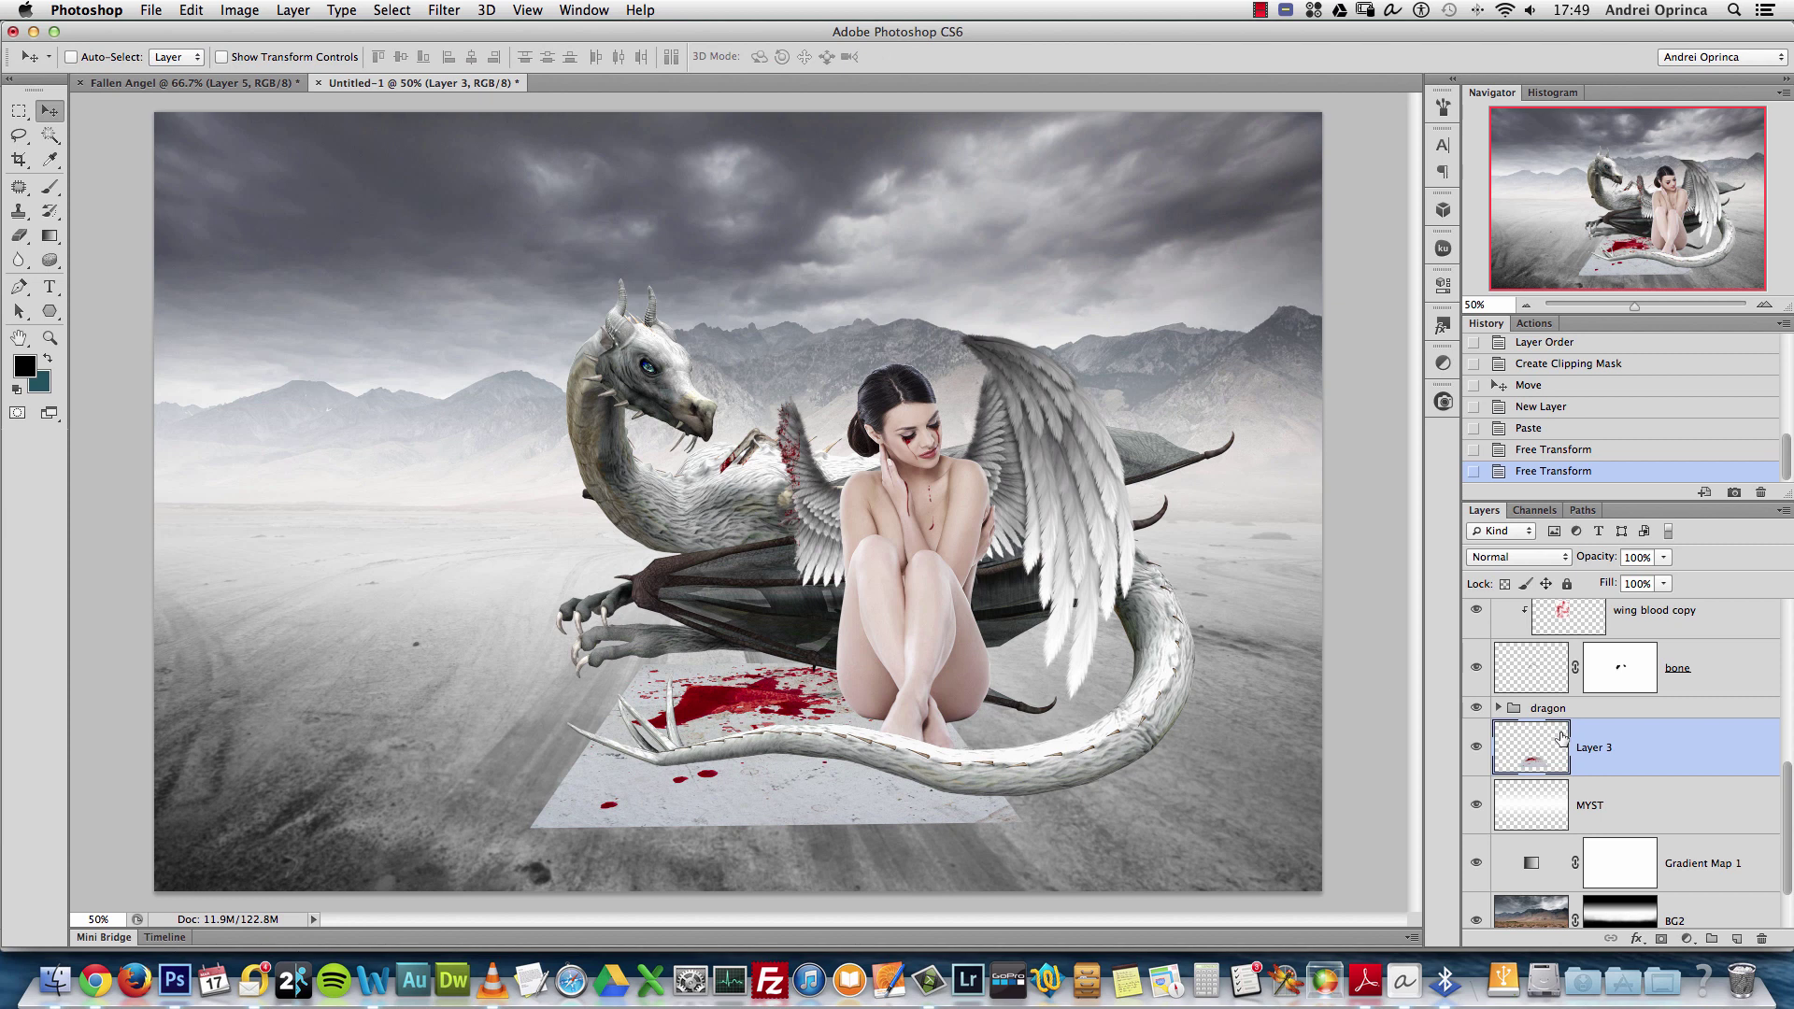
# Set the blood layer's blend mode to Multiply and lower its Levels white input to 200 to remove the grey paper
pyautogui.click(1520, 557)
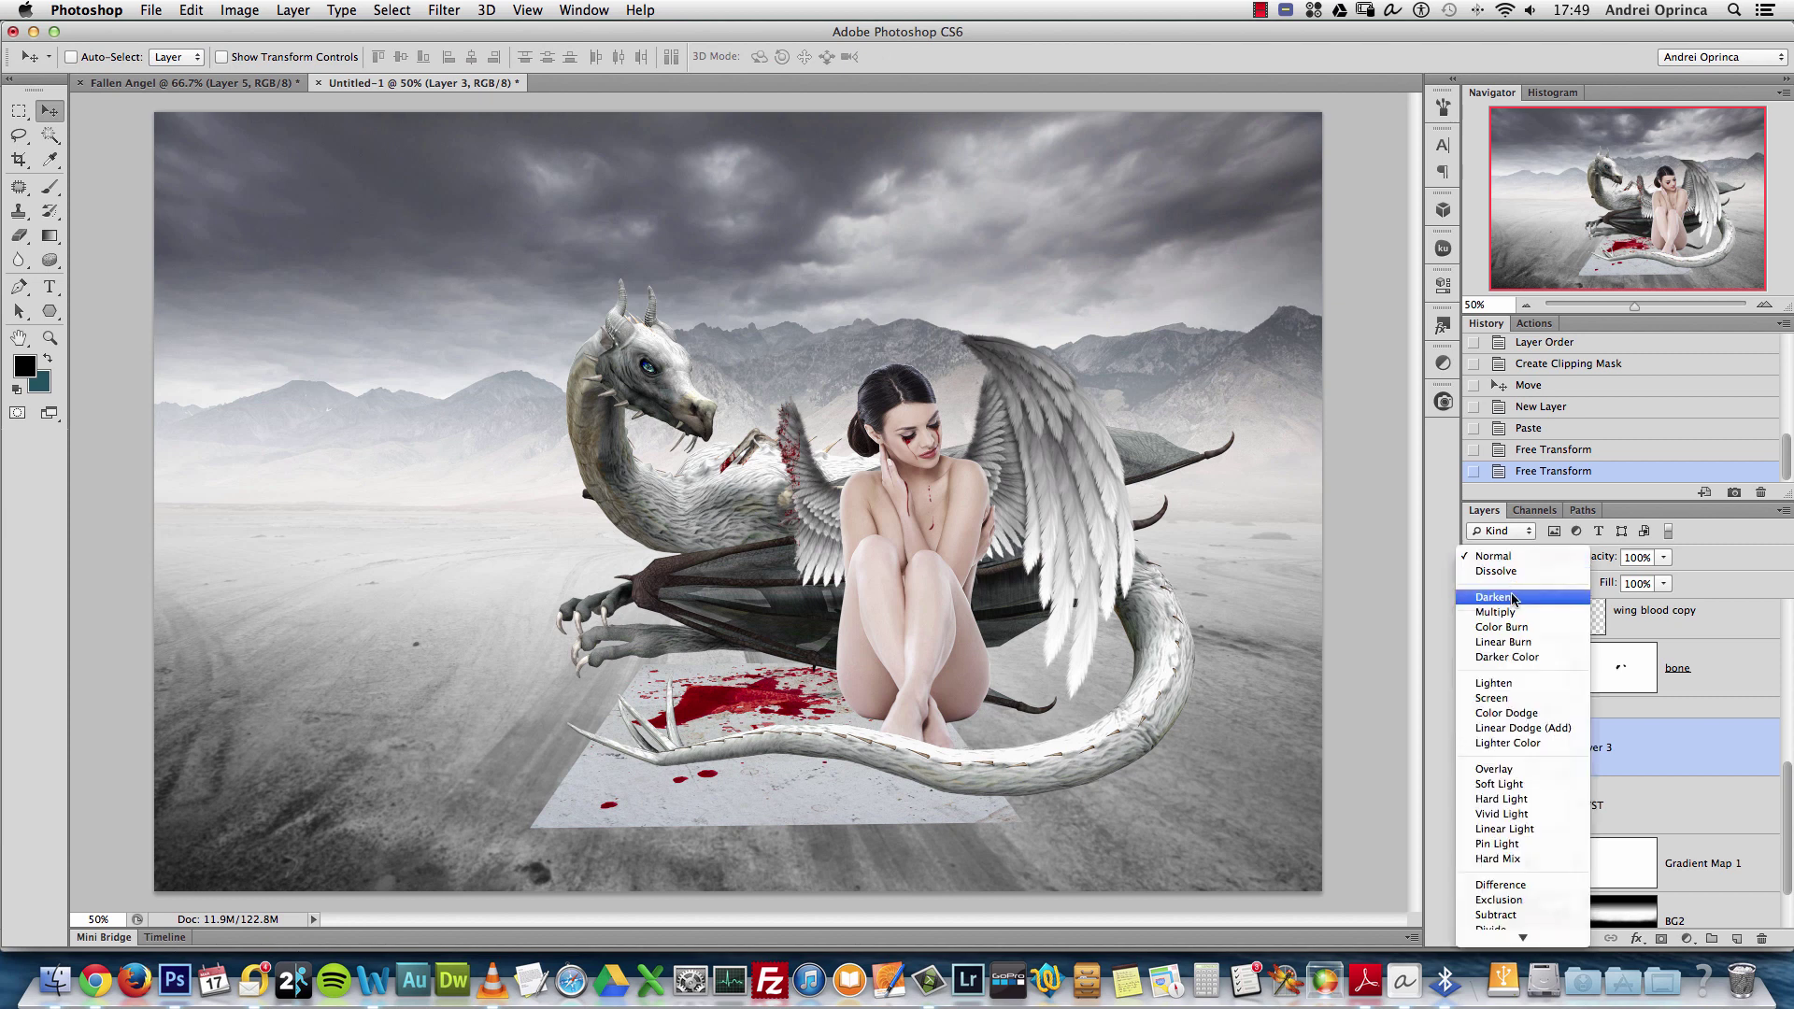
pyautogui.click(1511, 614)
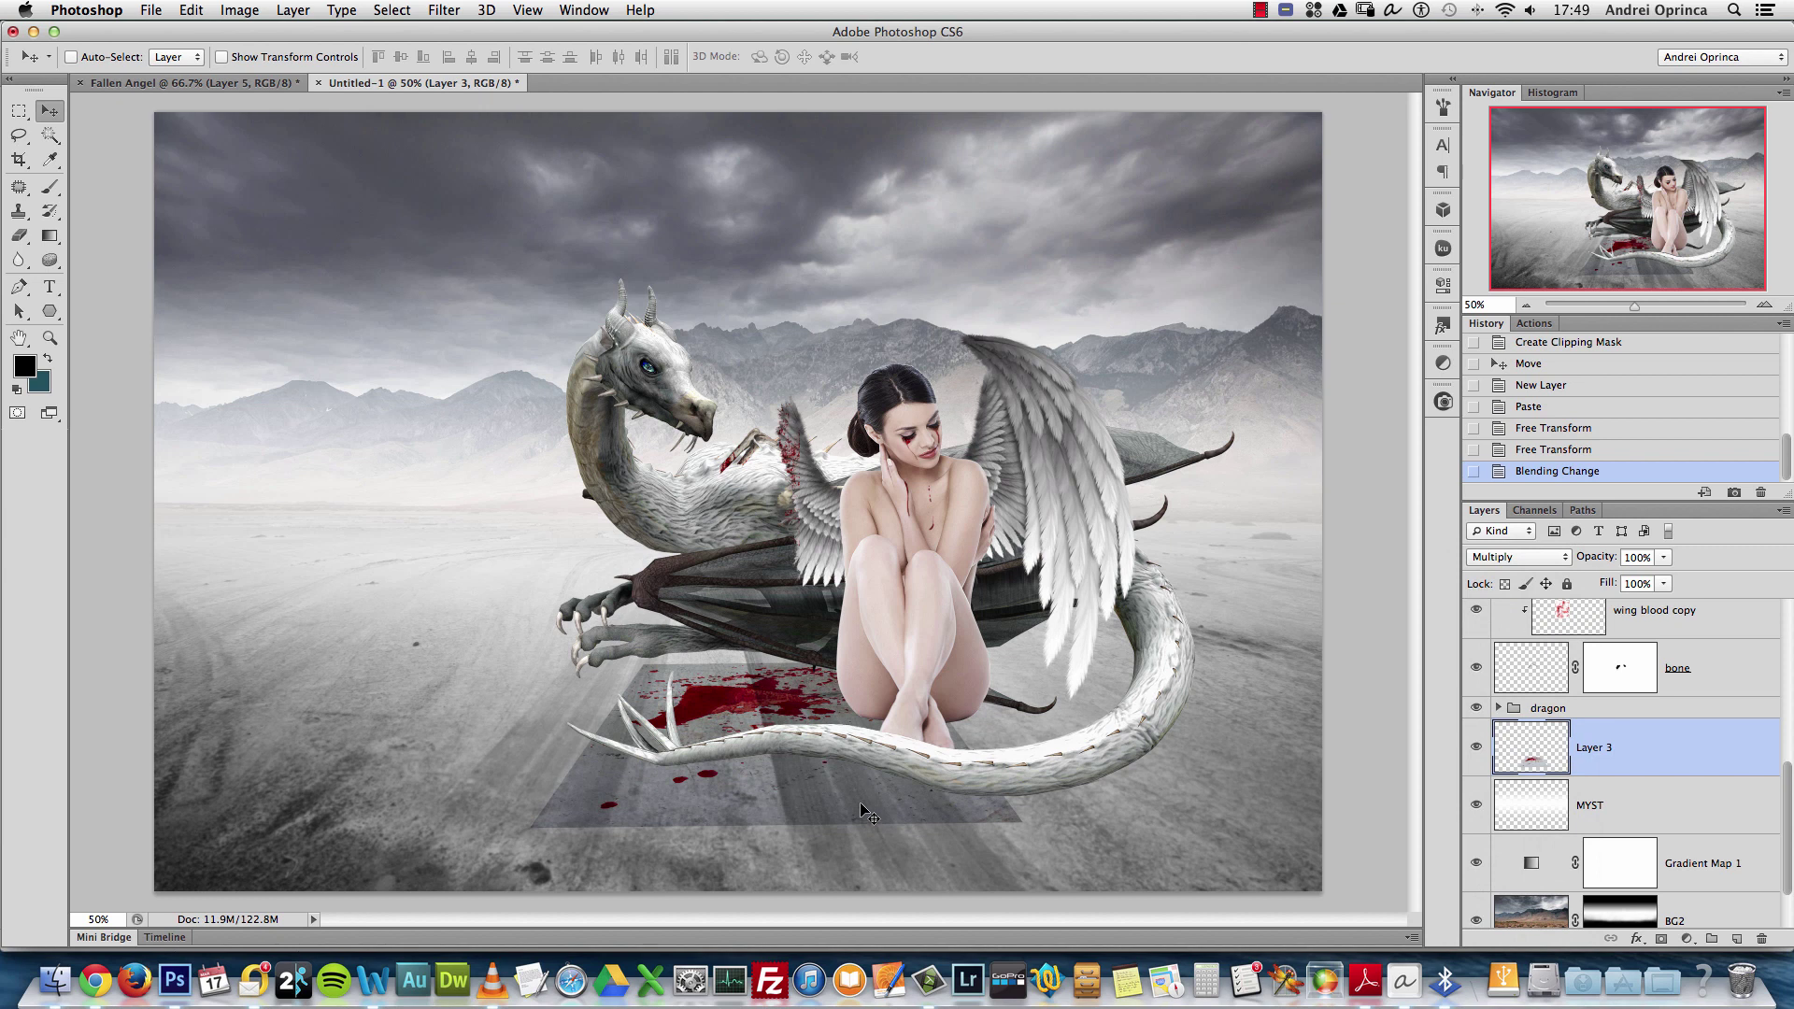
pyautogui.press('super+l')
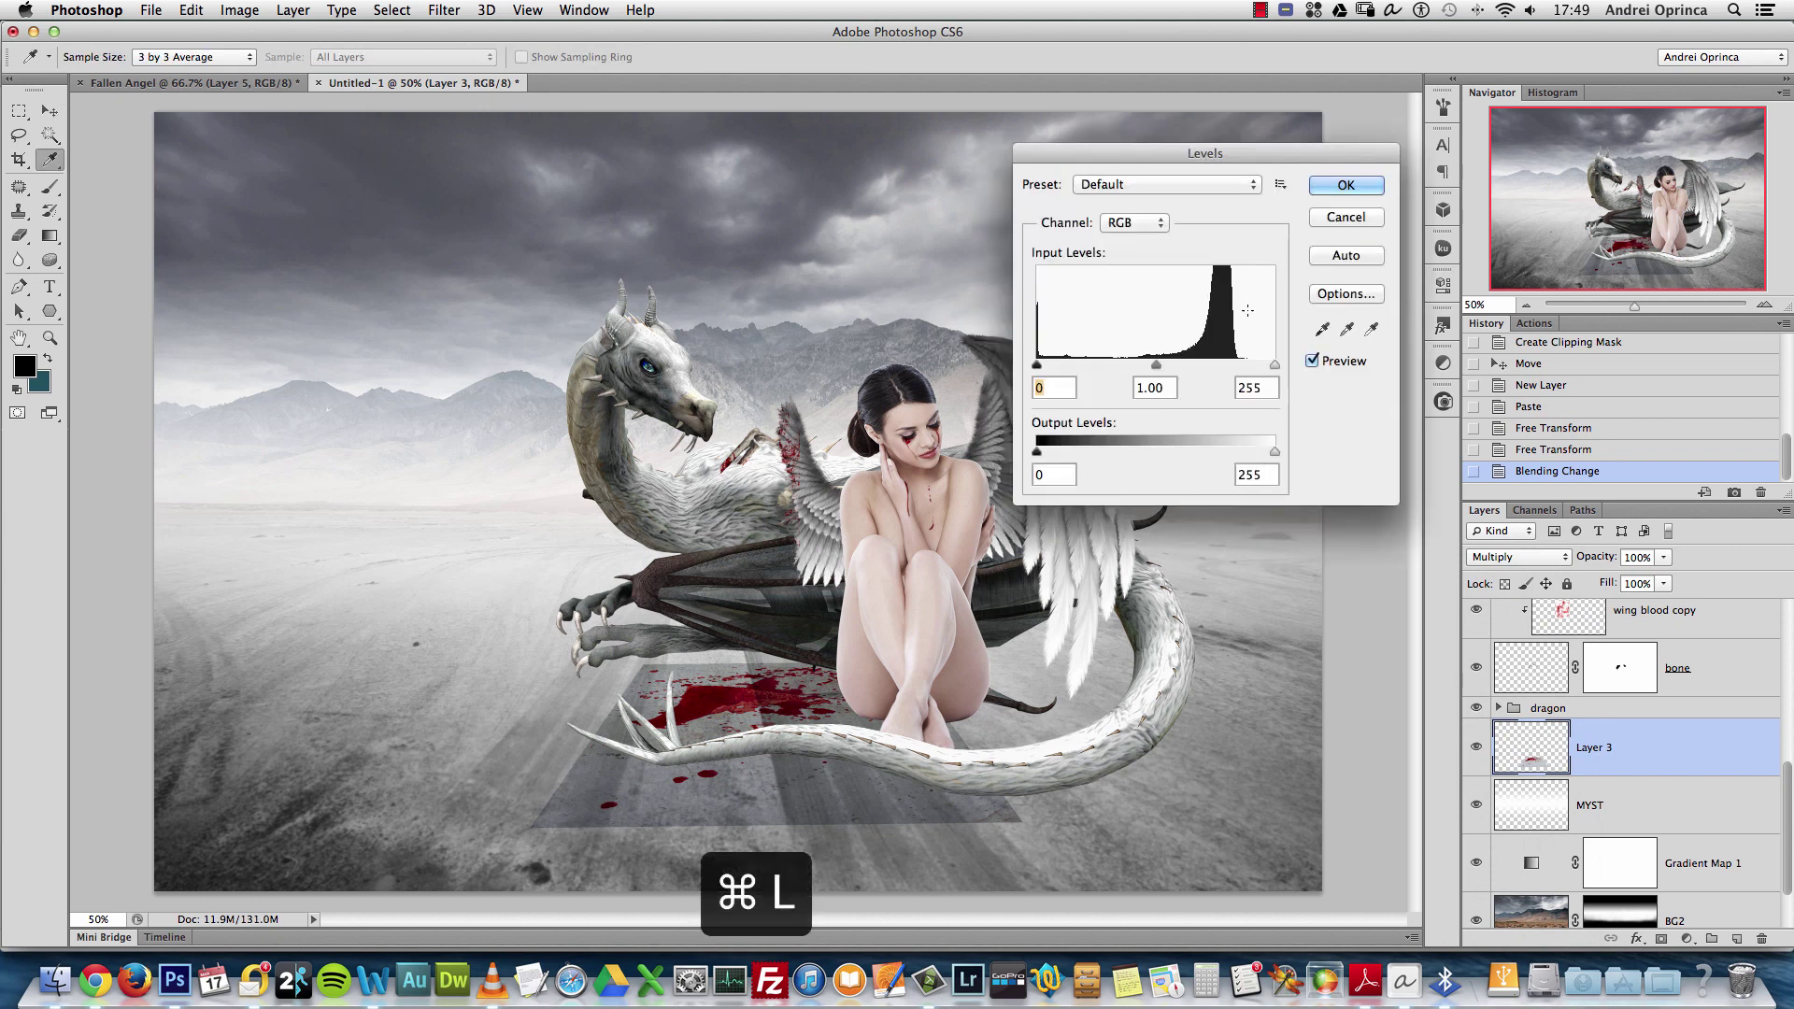
pyautogui.moveTo(1274, 365); pyautogui.dragTo(1227, 375)
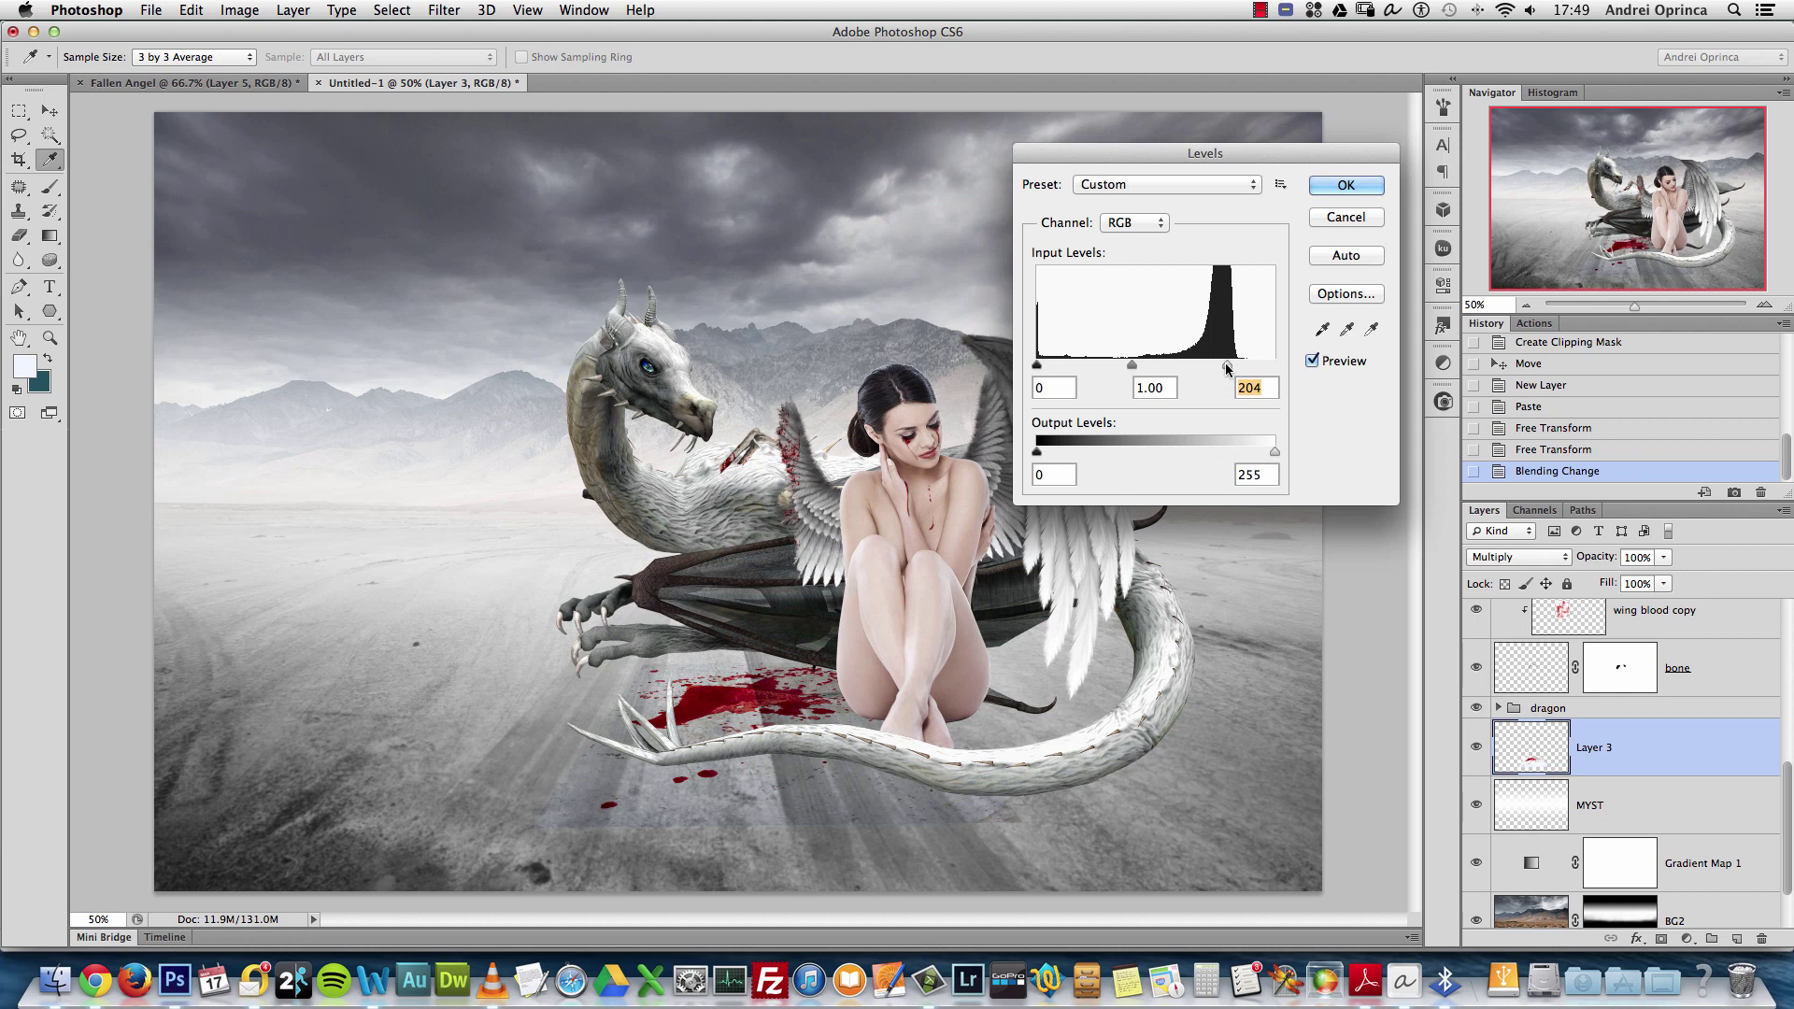
pyautogui.moveTo(1225, 362); pyautogui.dragTo(1222, 364)
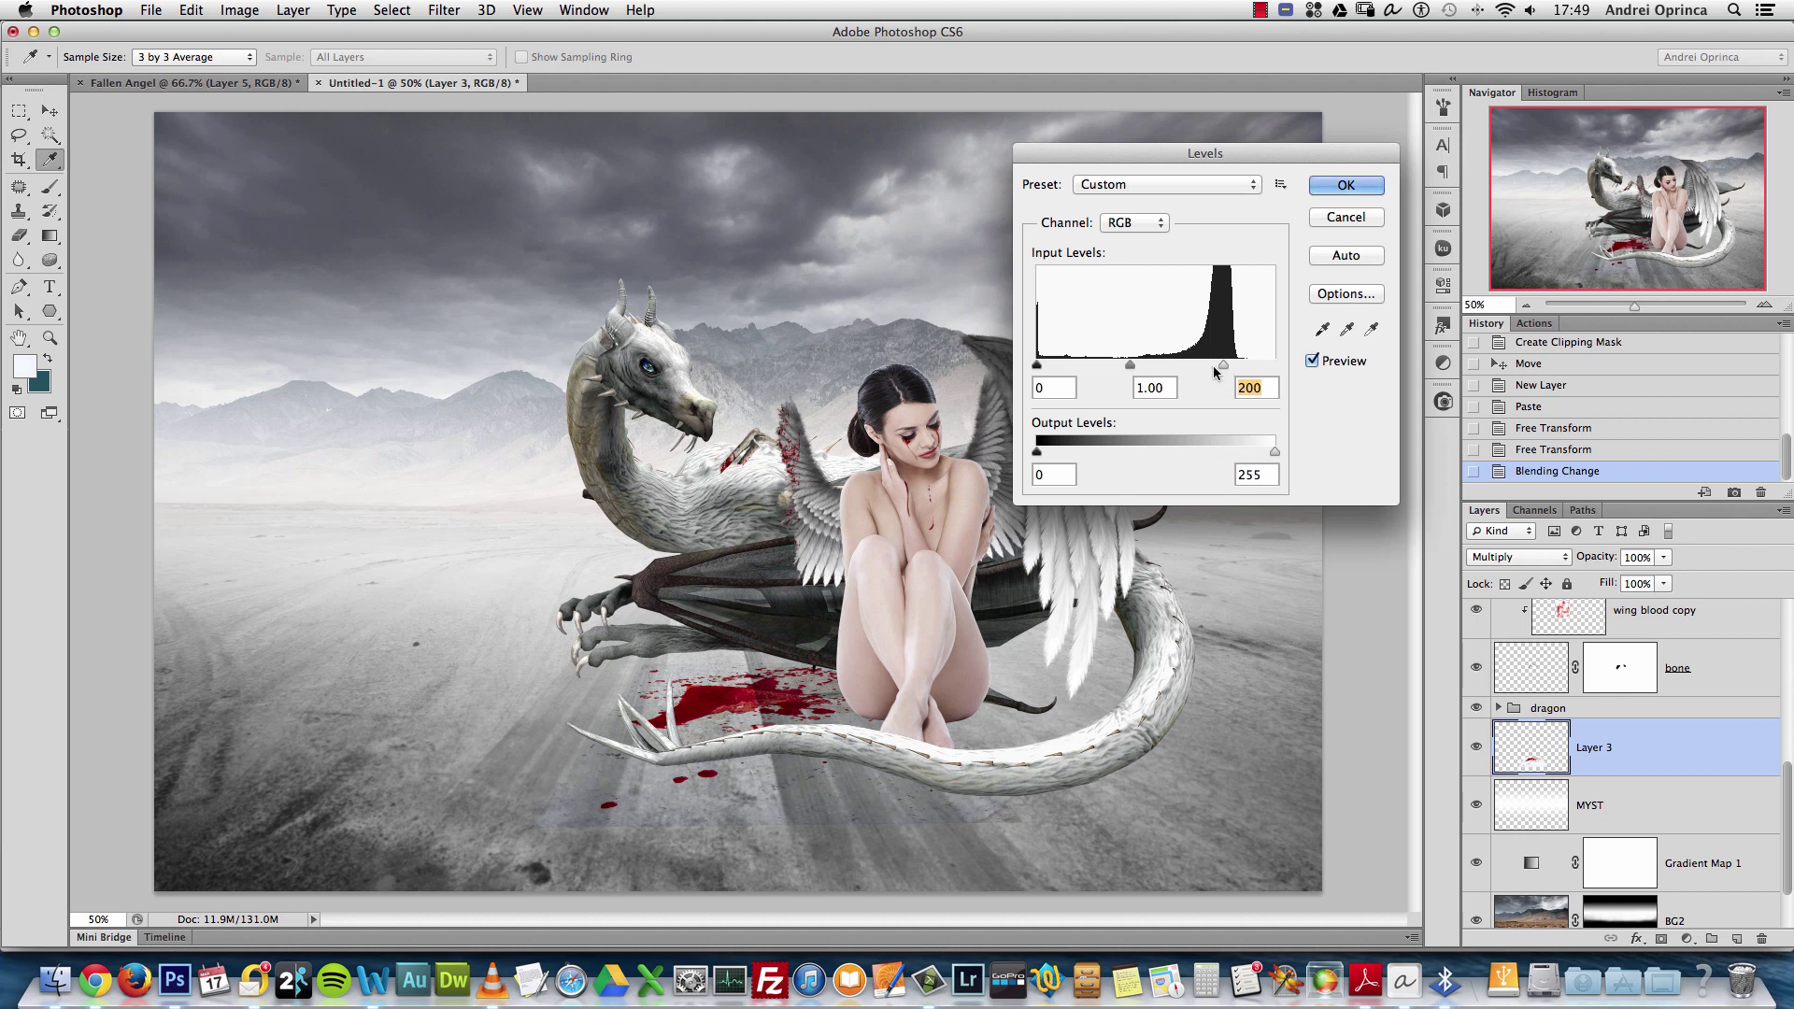
# Apply the Levels adjustment with a white input level of 200 to Layer 3 and rename the layer "ground blood"
pyautogui.click(1344, 186)
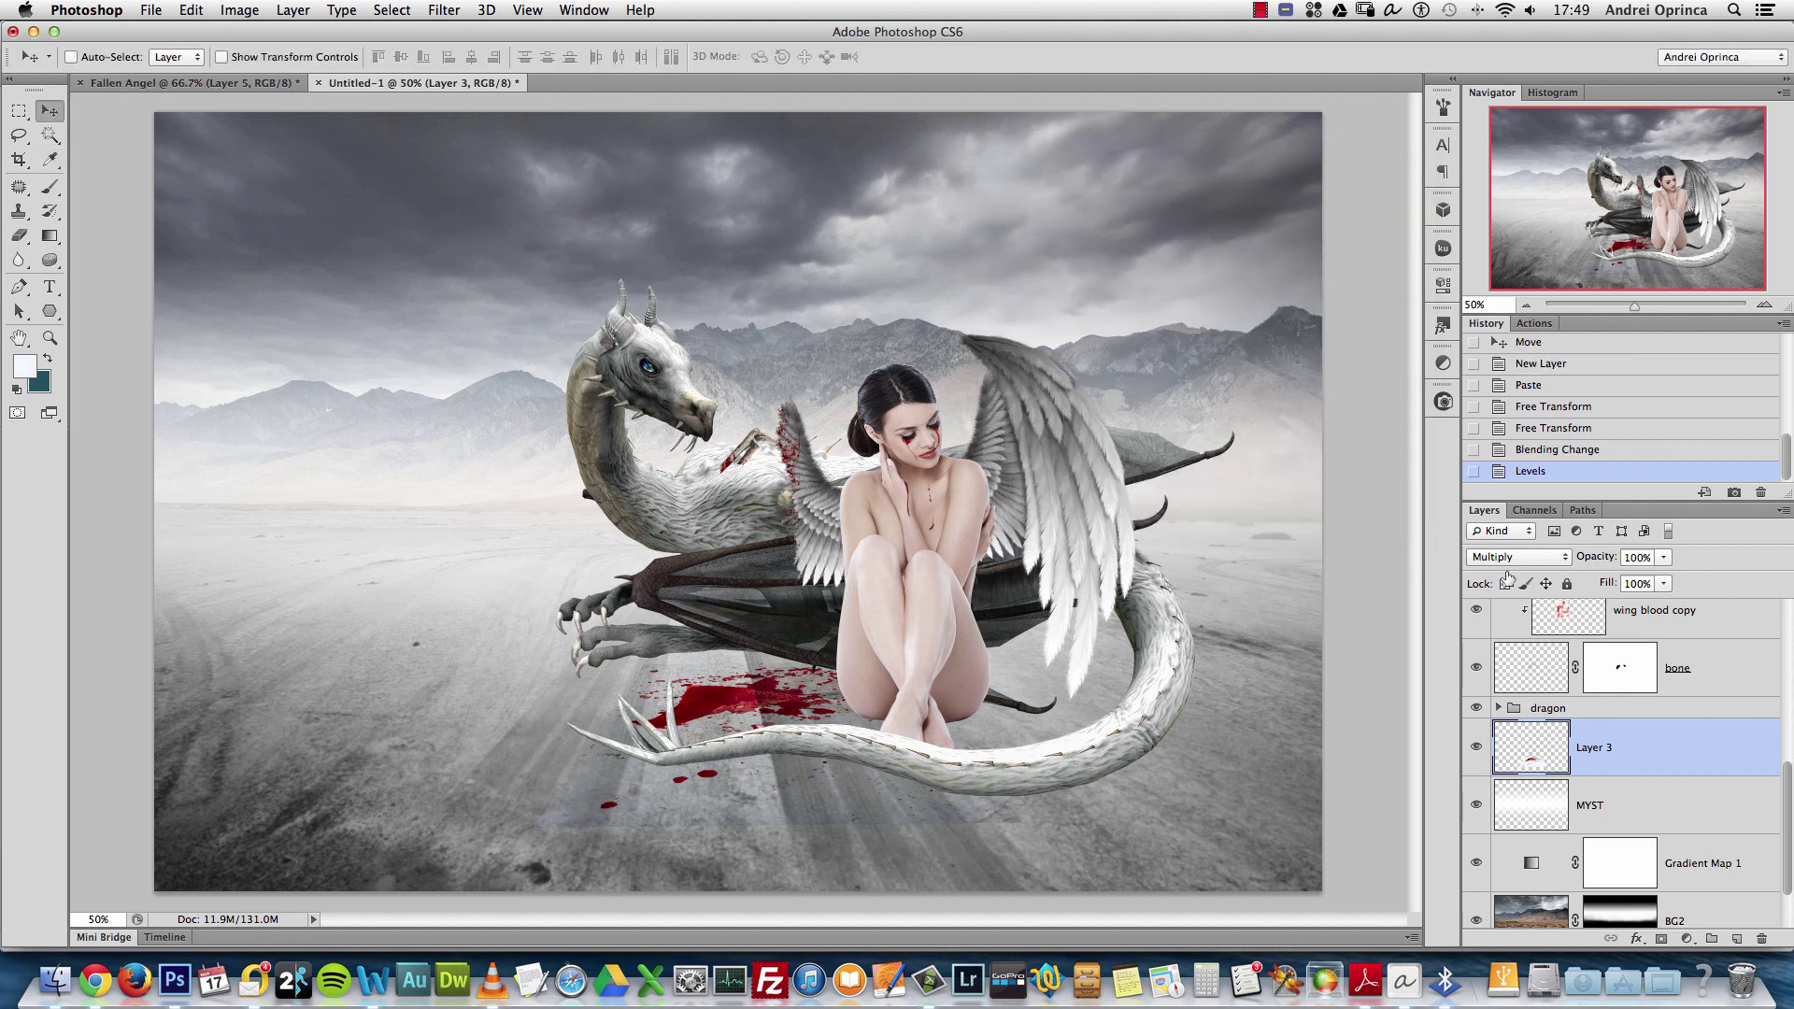
pyautogui.doubleClick(1598, 750)
pyautogui.write('ground blood')
pyautogui.press('Return')
# Reset the foreground and background colours to default and add a layer mask to the ground blood layer
pyautogui.press('d')
pyautogui.click(1662, 938)
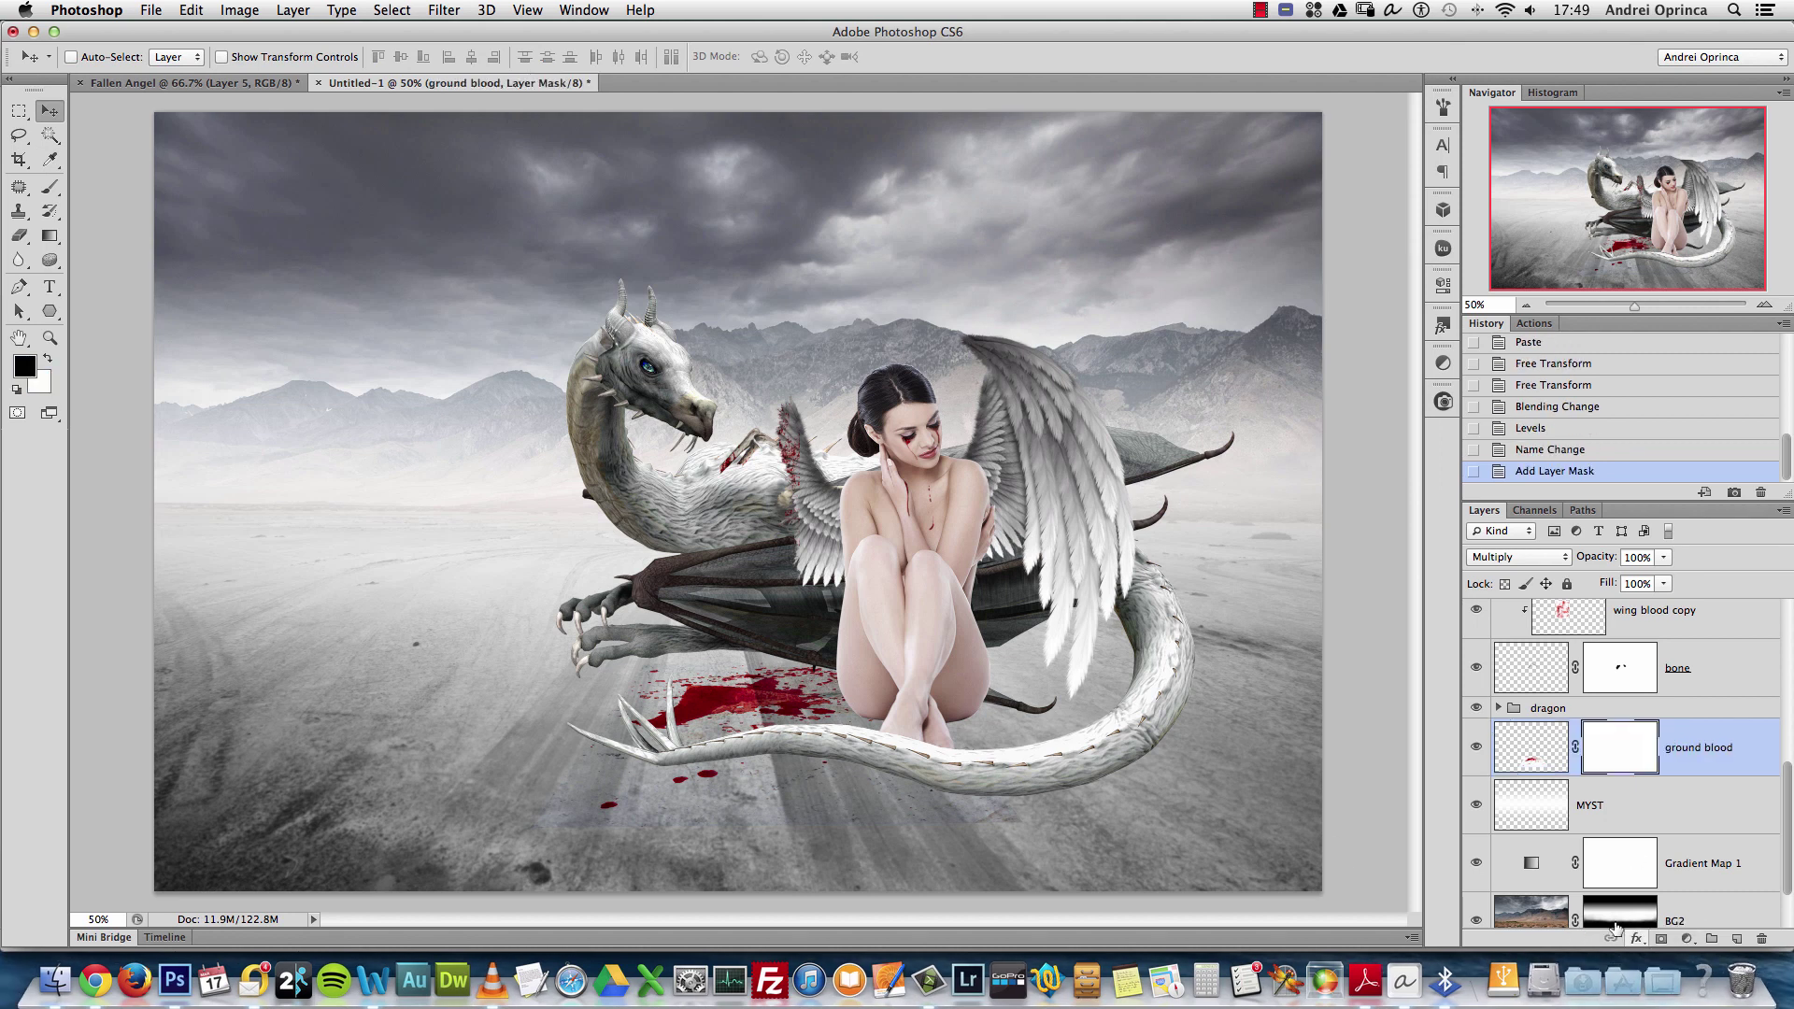
# Flip the ground blood horizontally, scale it down and position it between the dragon's wing and tail beside the woman
pyautogui.press('super+space')
pyautogui.moveTo(756, 446); pyautogui.dragTo(905, 463)
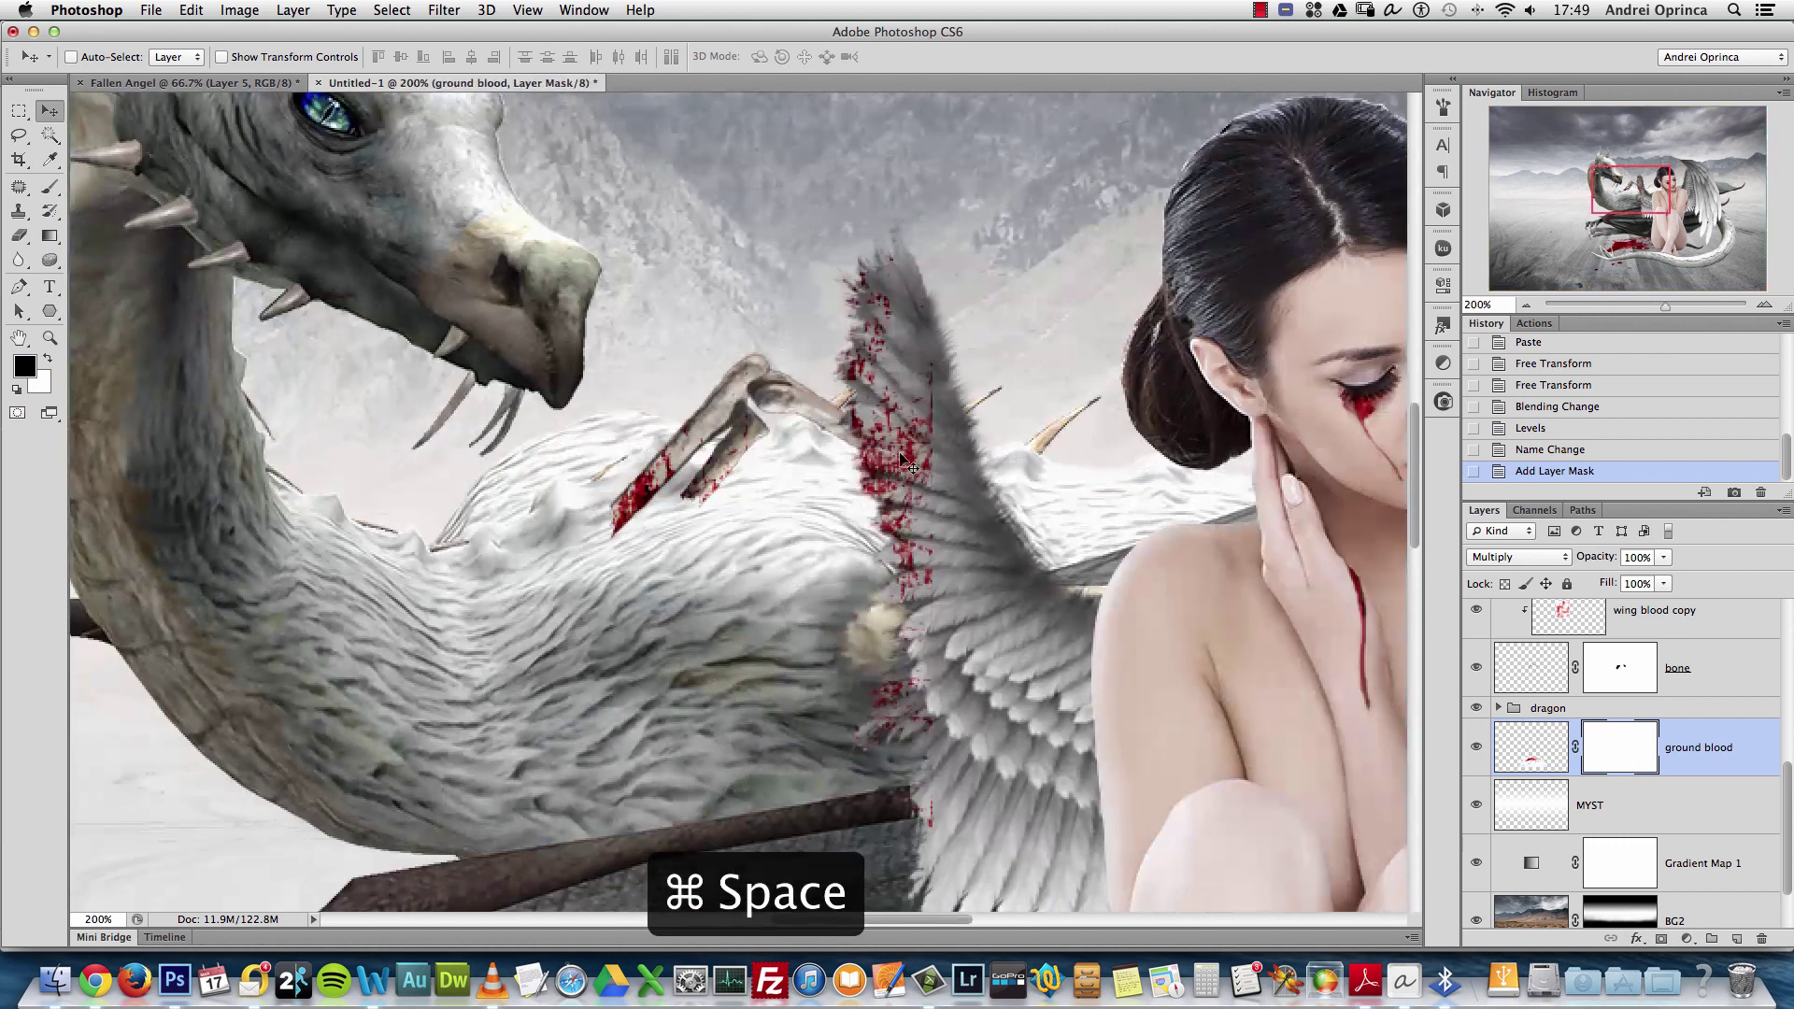
pyautogui.press('super+1')
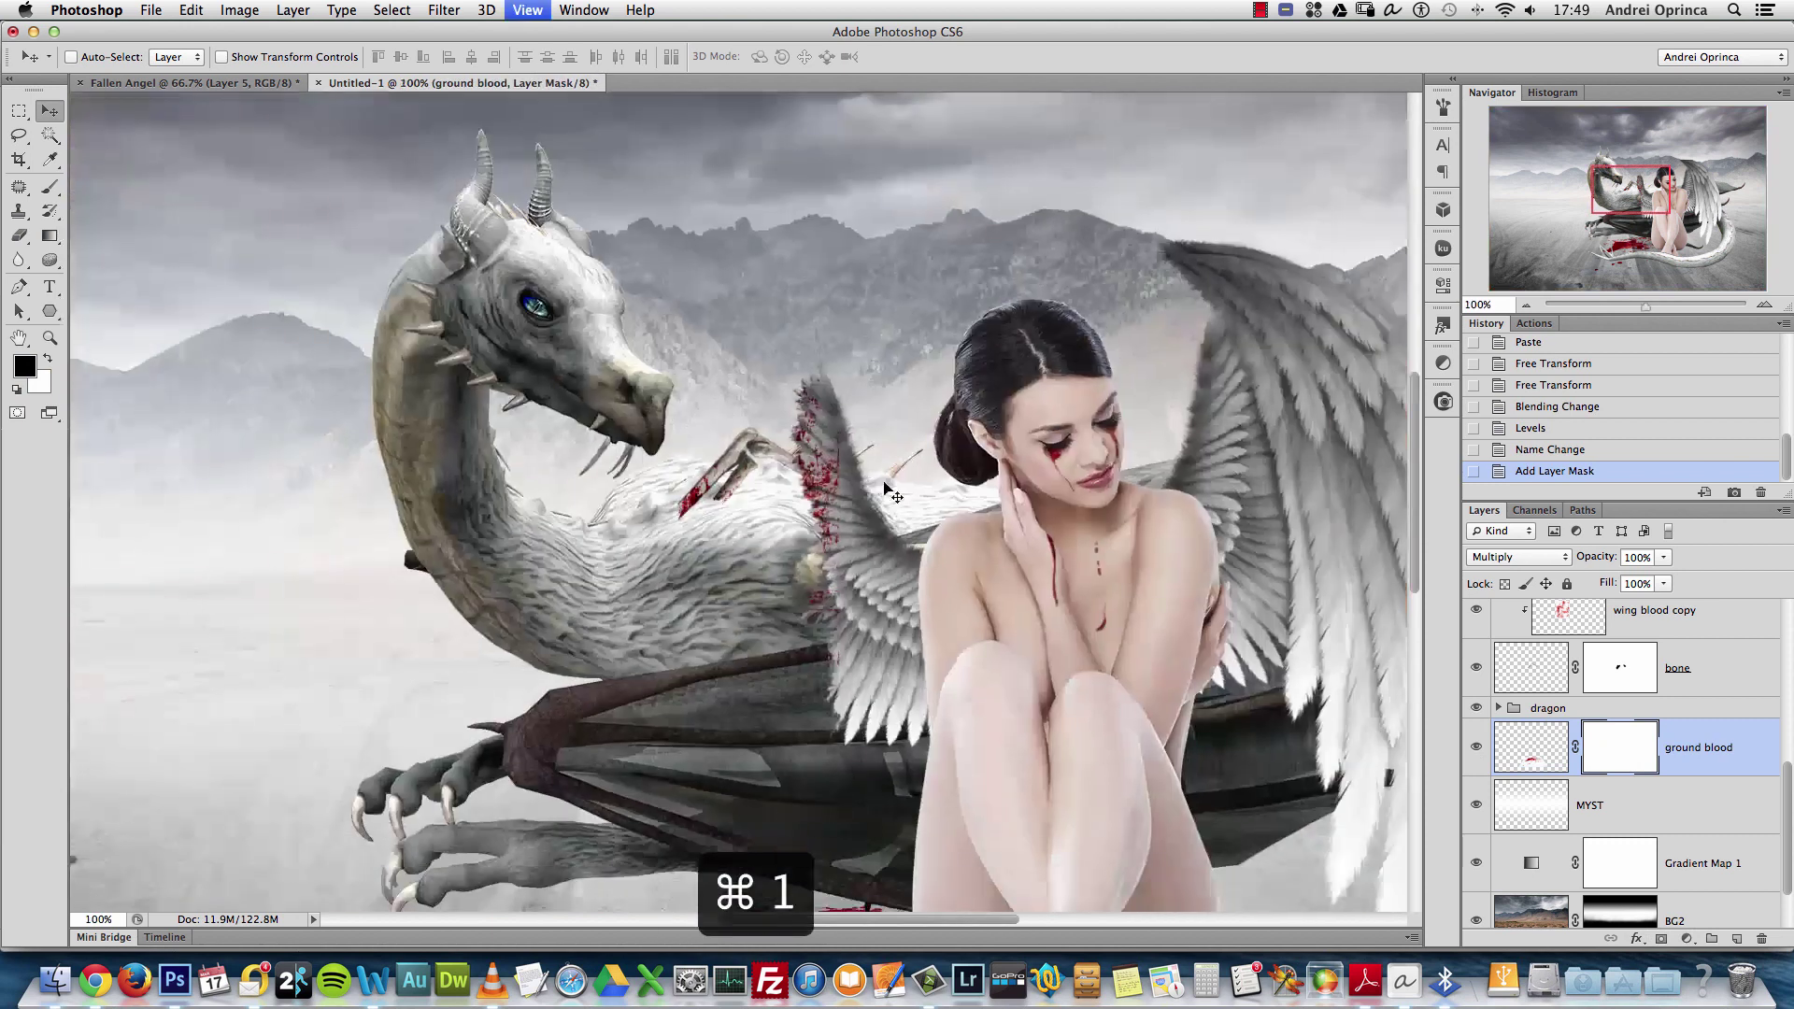
pyautogui.scroll(-5, 864, 405)
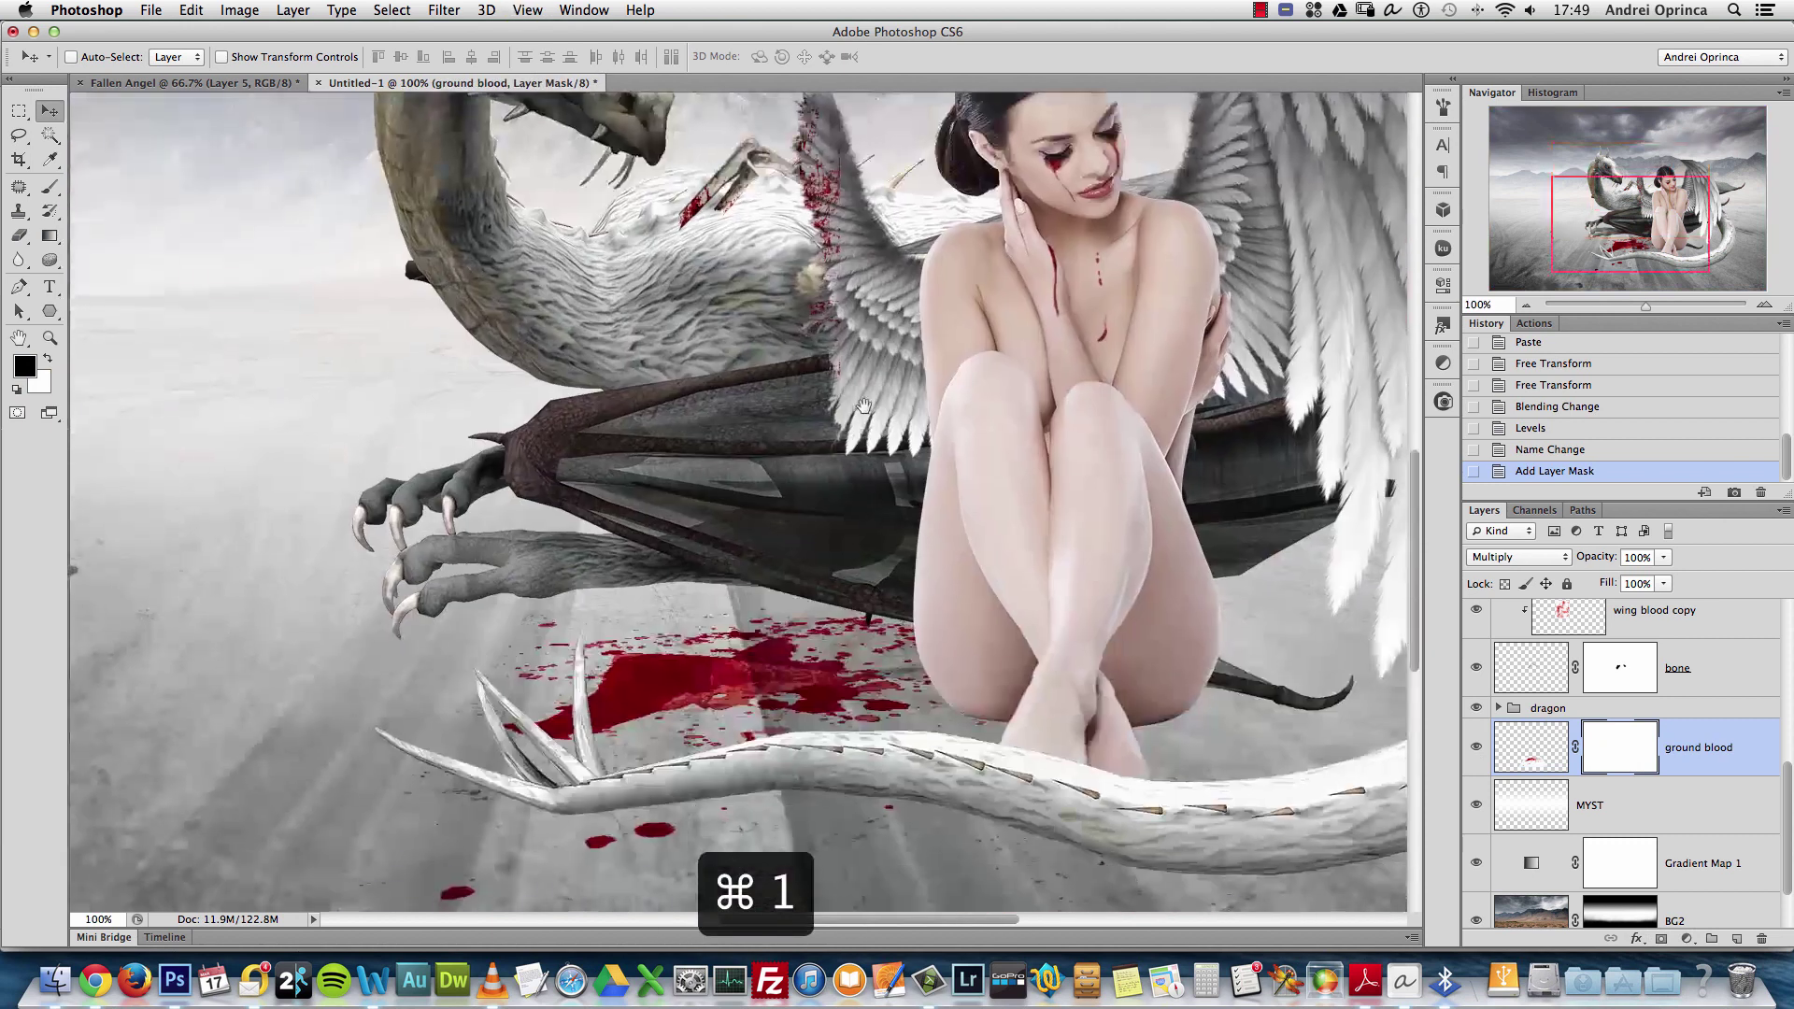
pyautogui.press('super+t')
pyautogui.rightClick(790, 707)
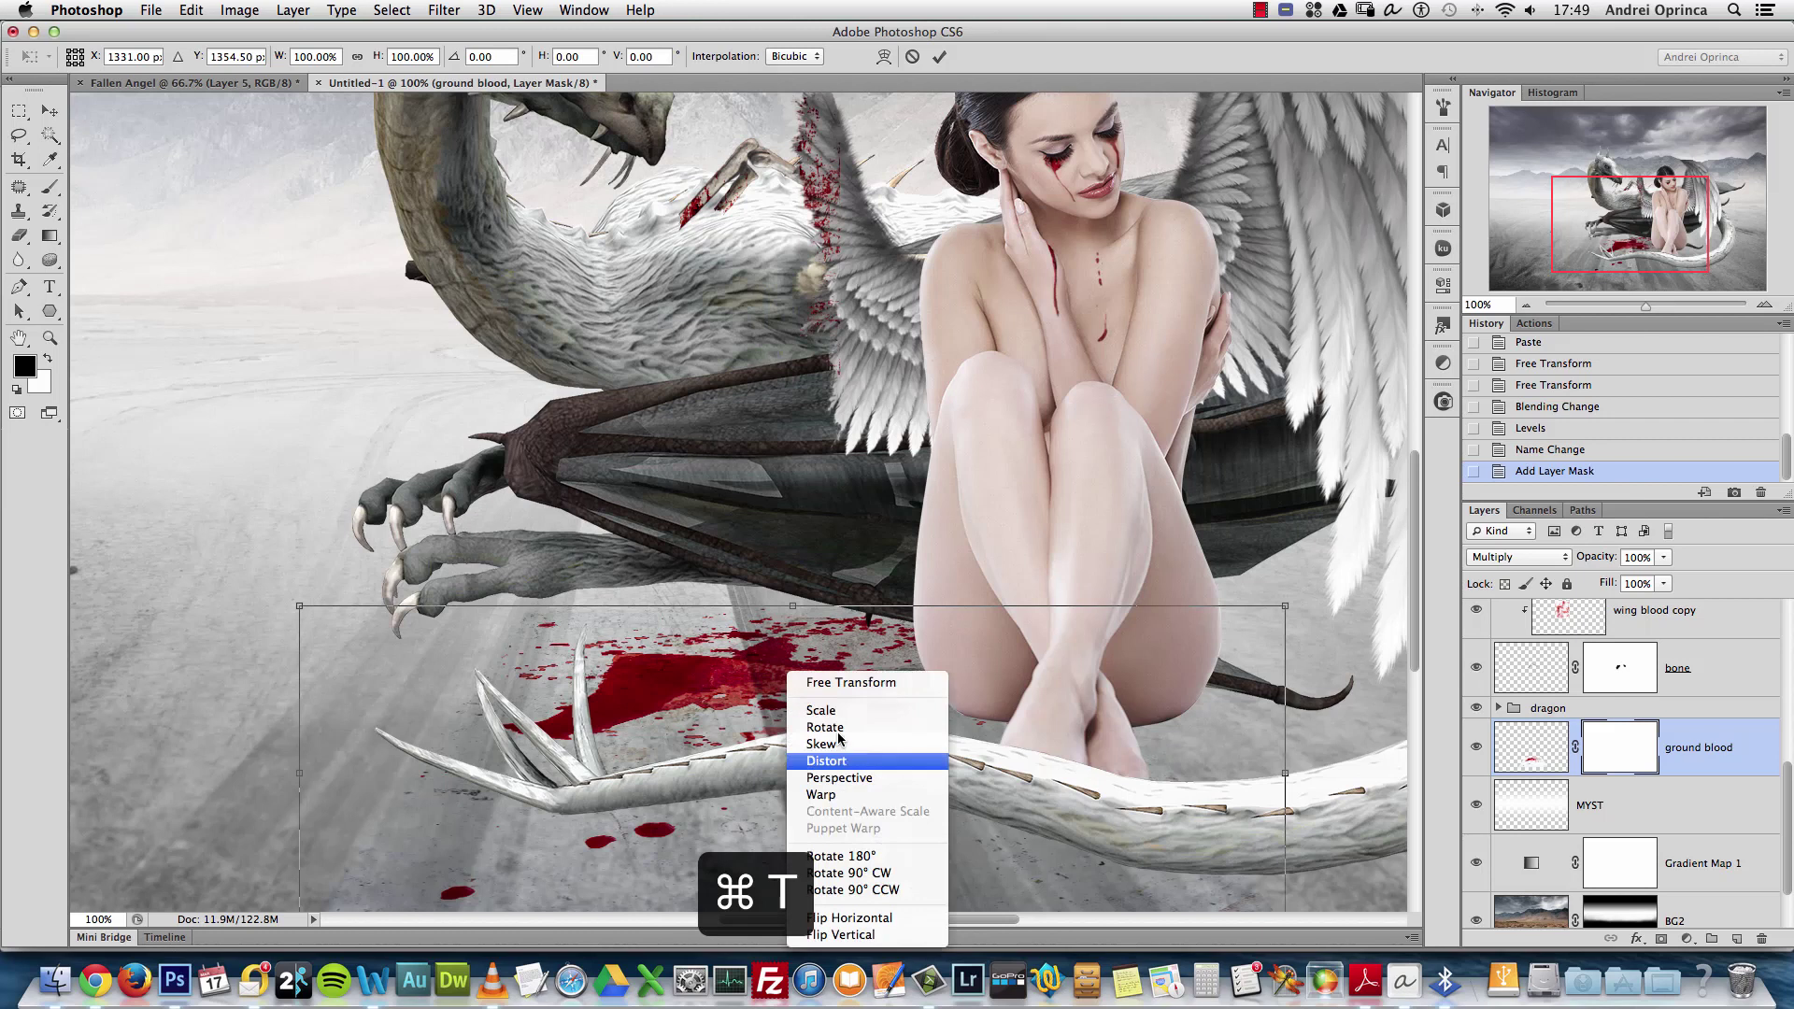
pyautogui.click(894, 906)
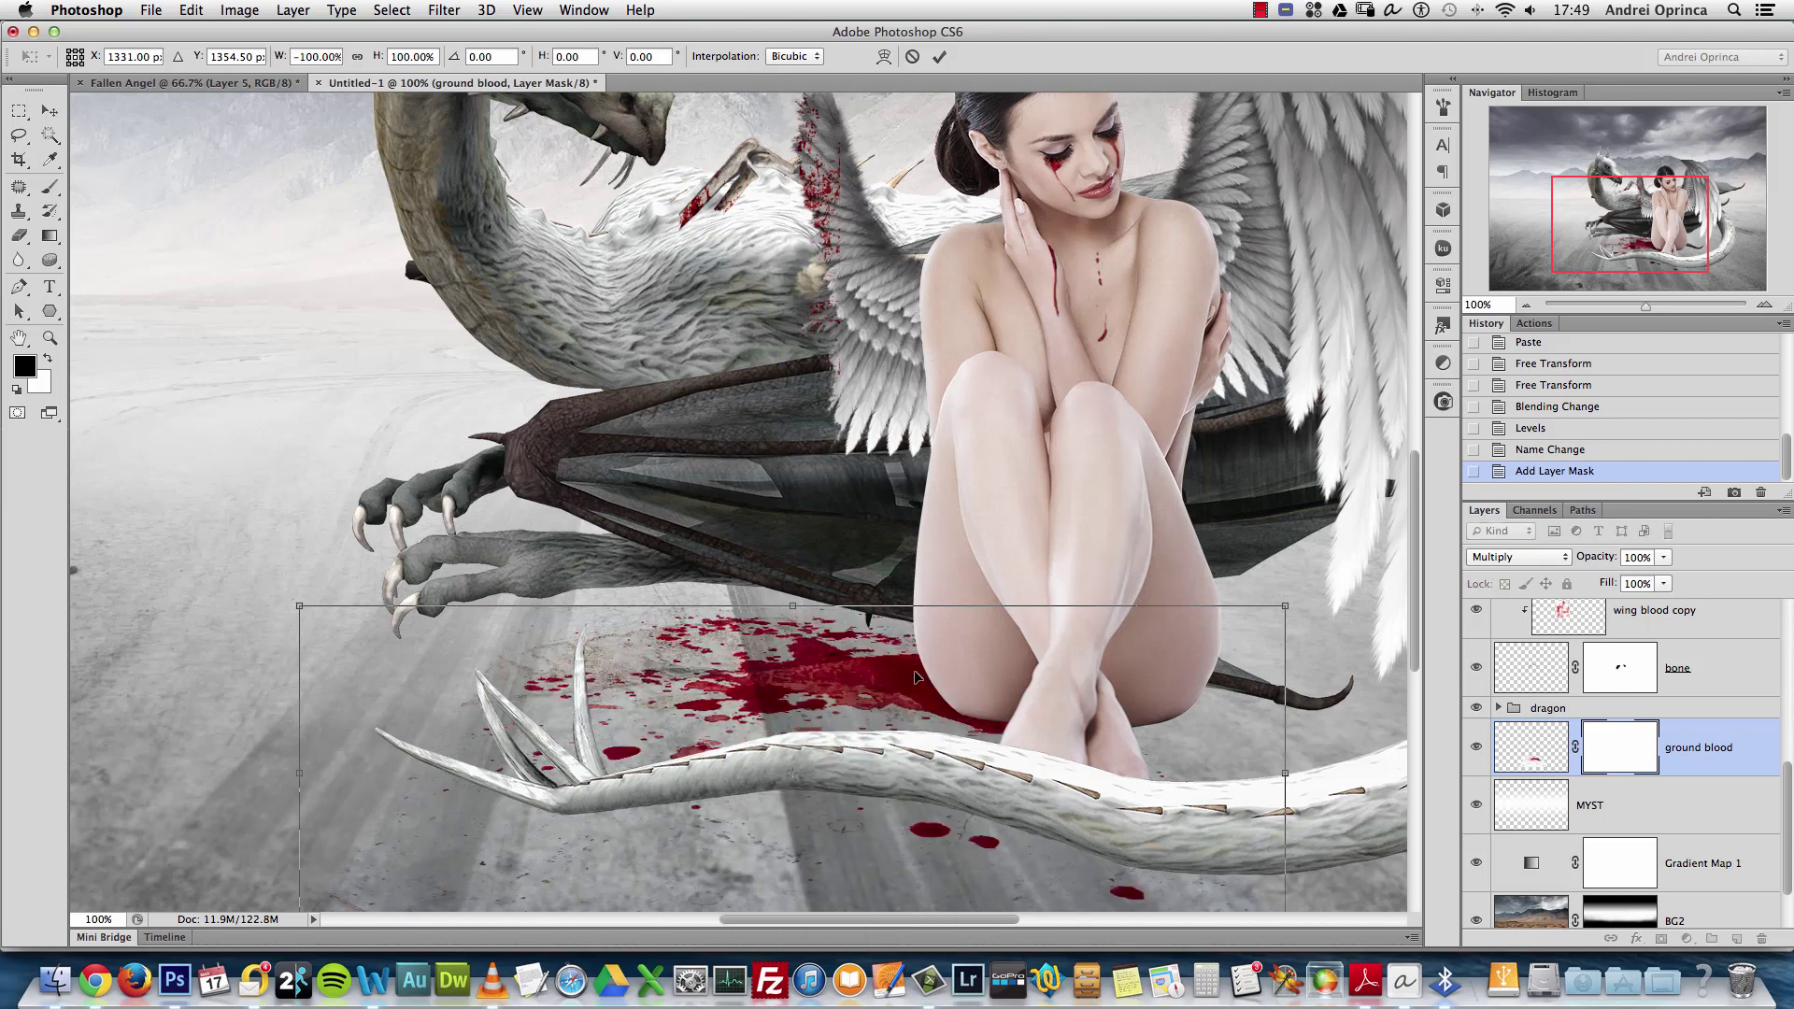
pyautogui.moveTo(922, 684)
pyautogui.mouseDown()
pyautogui.moveTo(886, 631)
pyautogui.moveTo(901, 696)
pyautogui.moveTo(921, 674)
pyautogui.mouseUp()
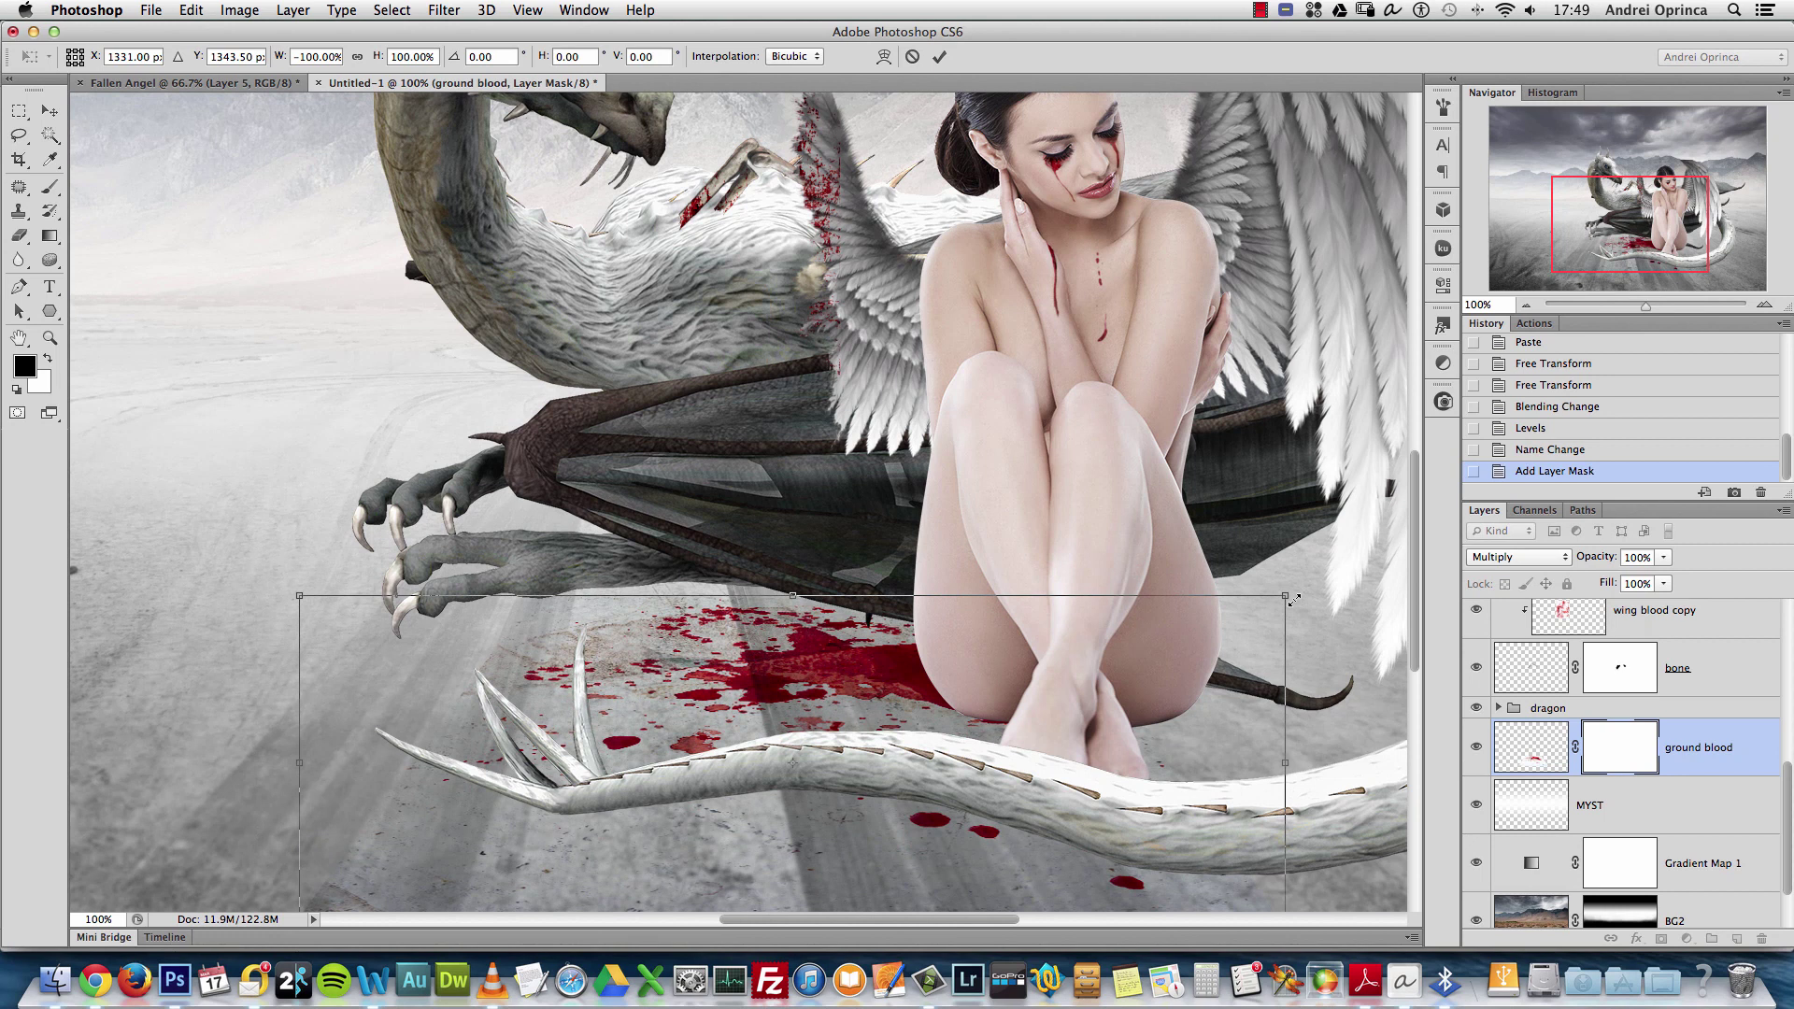
pyautogui.moveTo(1291, 600); pyautogui.dragTo(1119, 644)
pyautogui.moveTo(963, 732); pyautogui.dragTo(997, 709)
pyautogui.press('Return')
pyautogui.press('super+1')
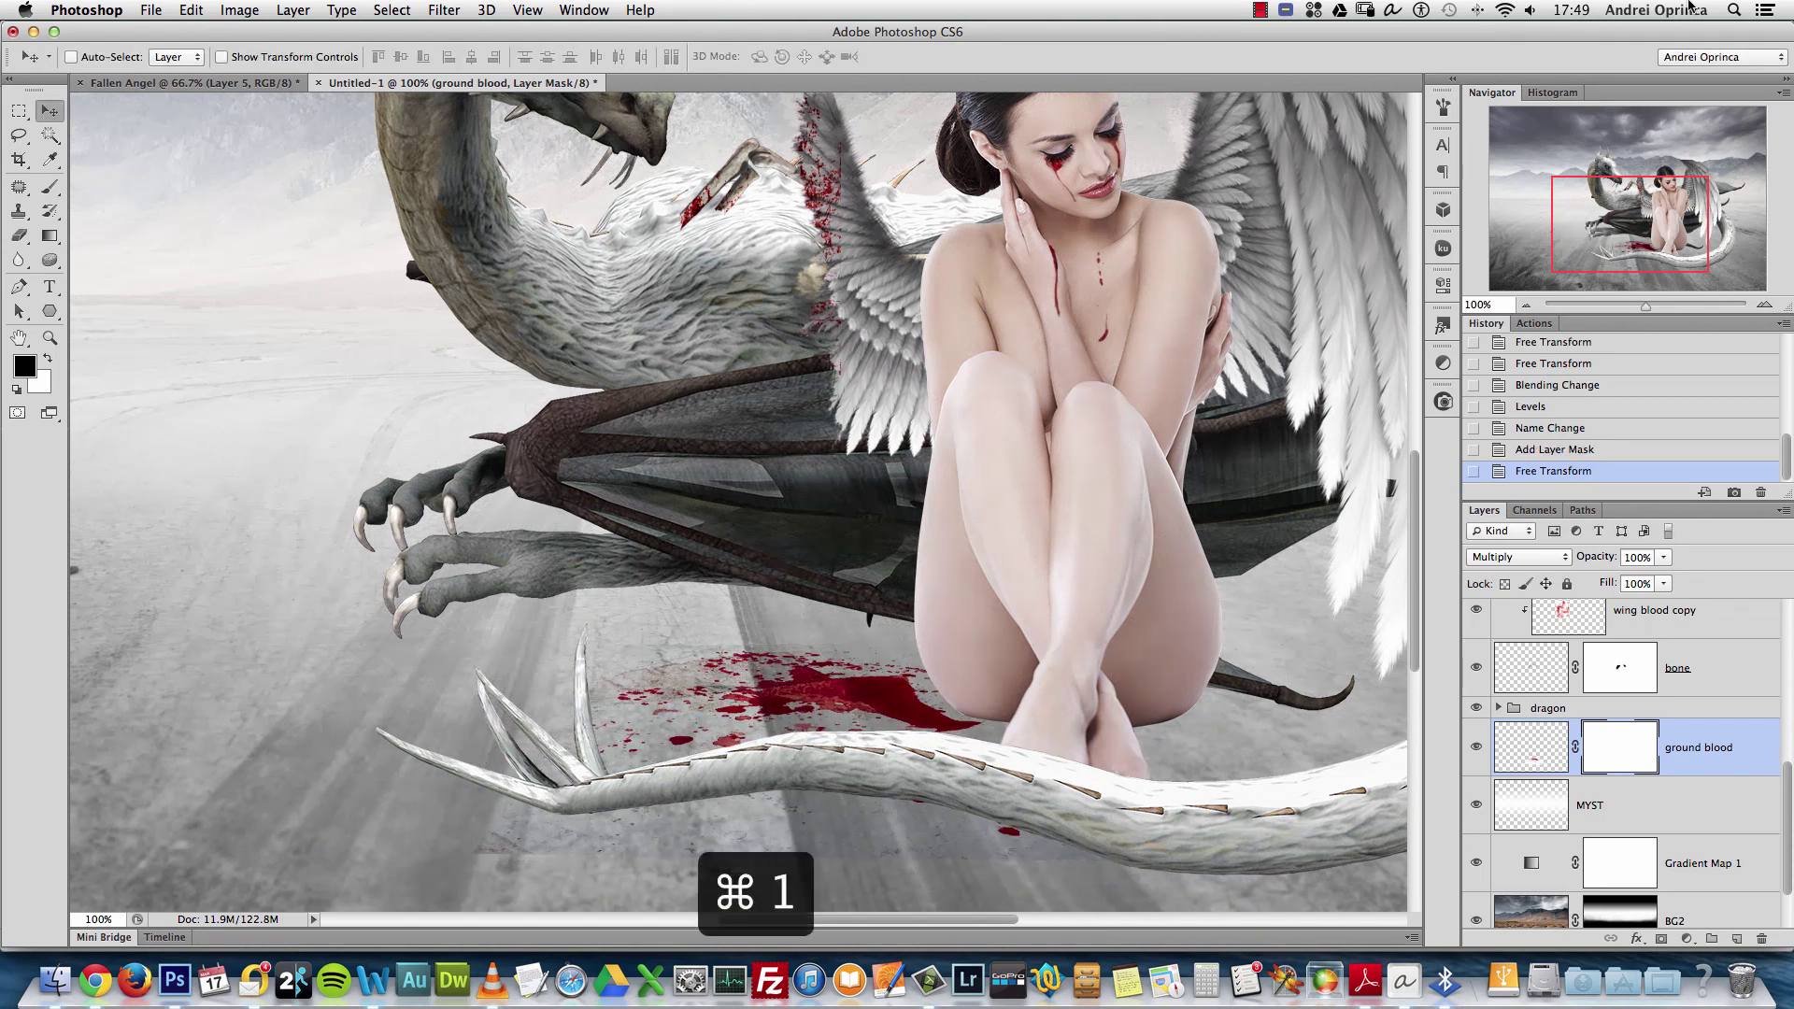
# Paint black on the ground blood mask with a brush enlarged to 175 px, hiding the stray blood and texture edges around the tail
pyautogui.hotkey('alt', 'space')
pyautogui.keyDown('alt'); pyautogui.click(698, 719); pyautogui.keyUp('alt')
pyautogui.moveTo(757, 819); pyautogui.dragTo(745, 673)
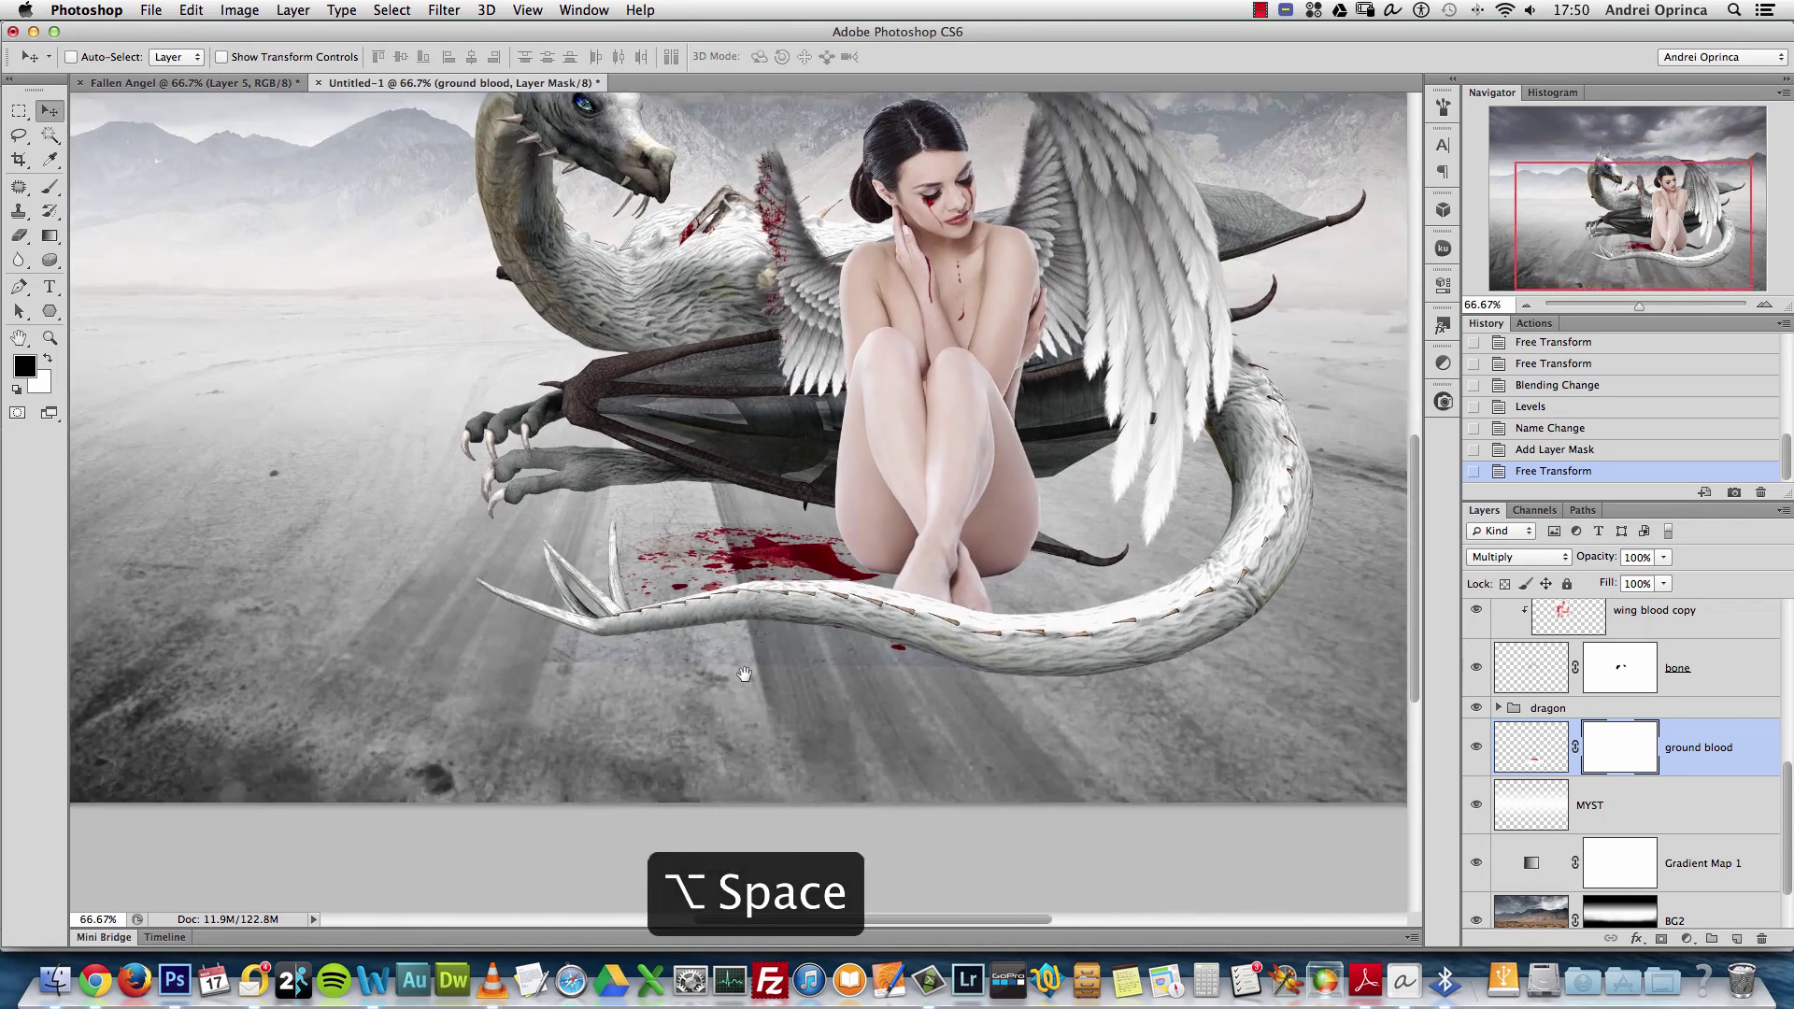
pyautogui.press('super+space')
pyautogui.keyDown('super'); pyautogui.click(753, 680); pyautogui.keyUp('super')
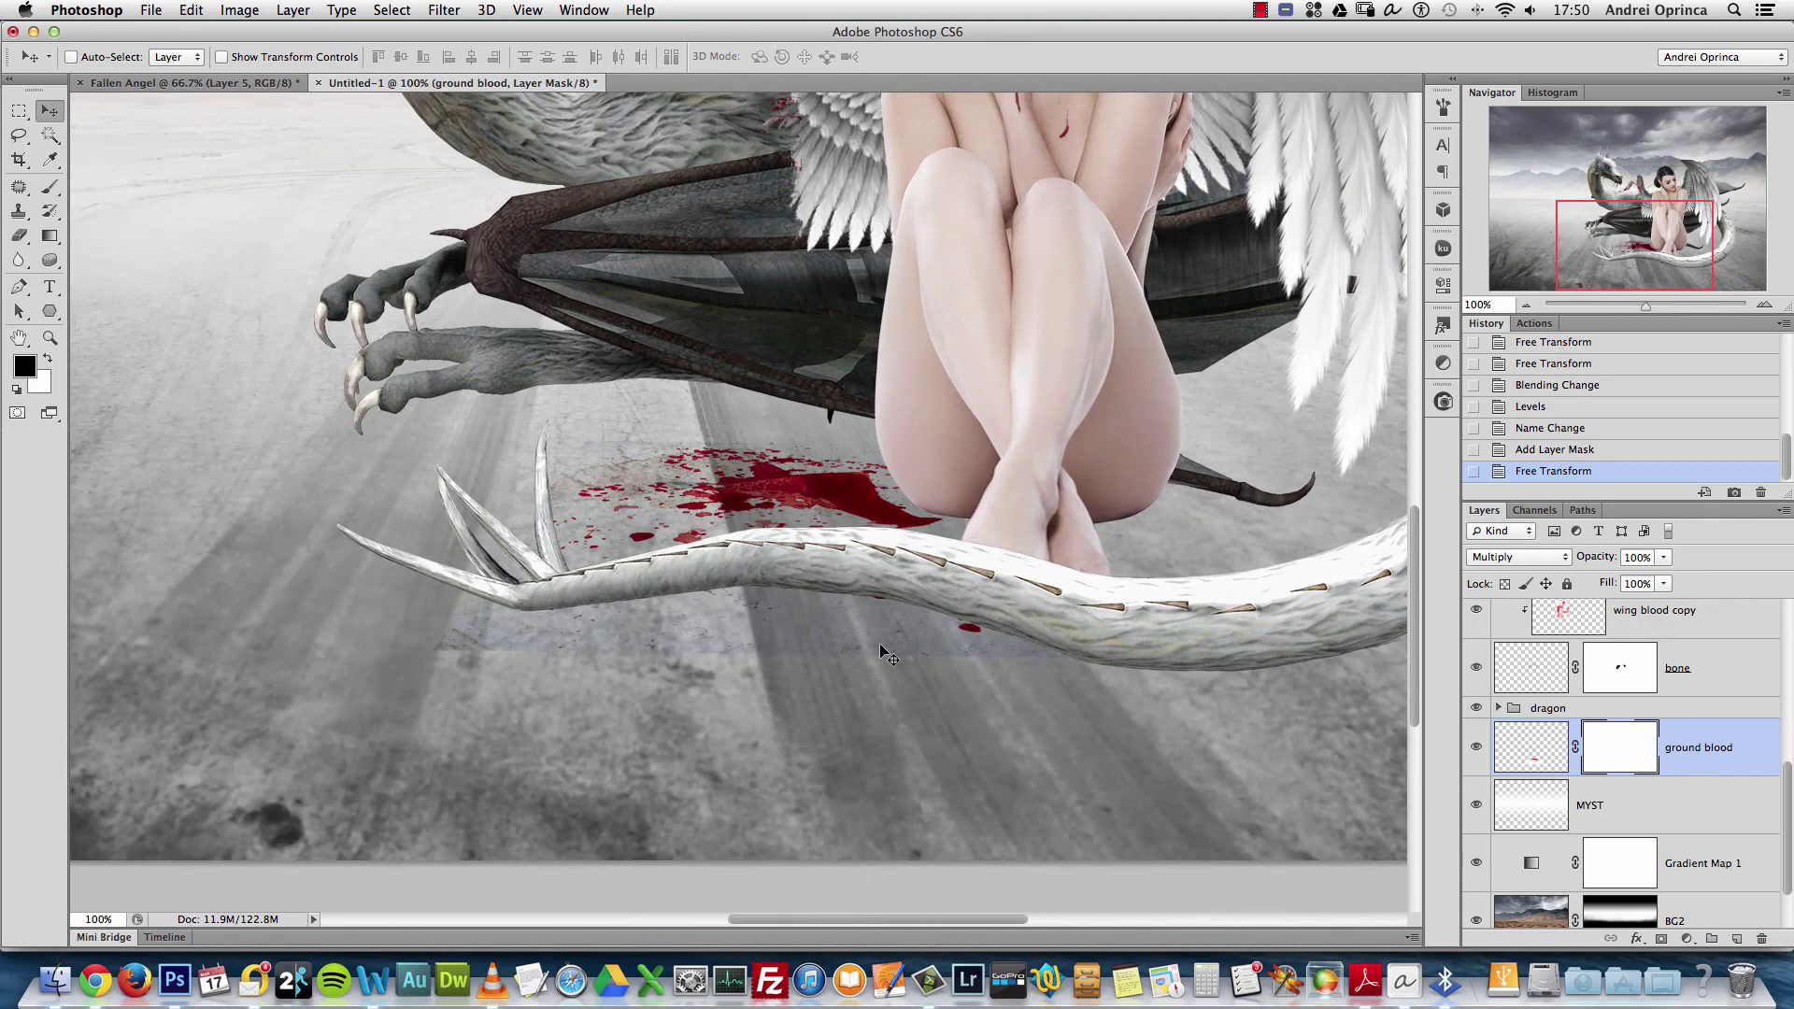
pyautogui.press('b')
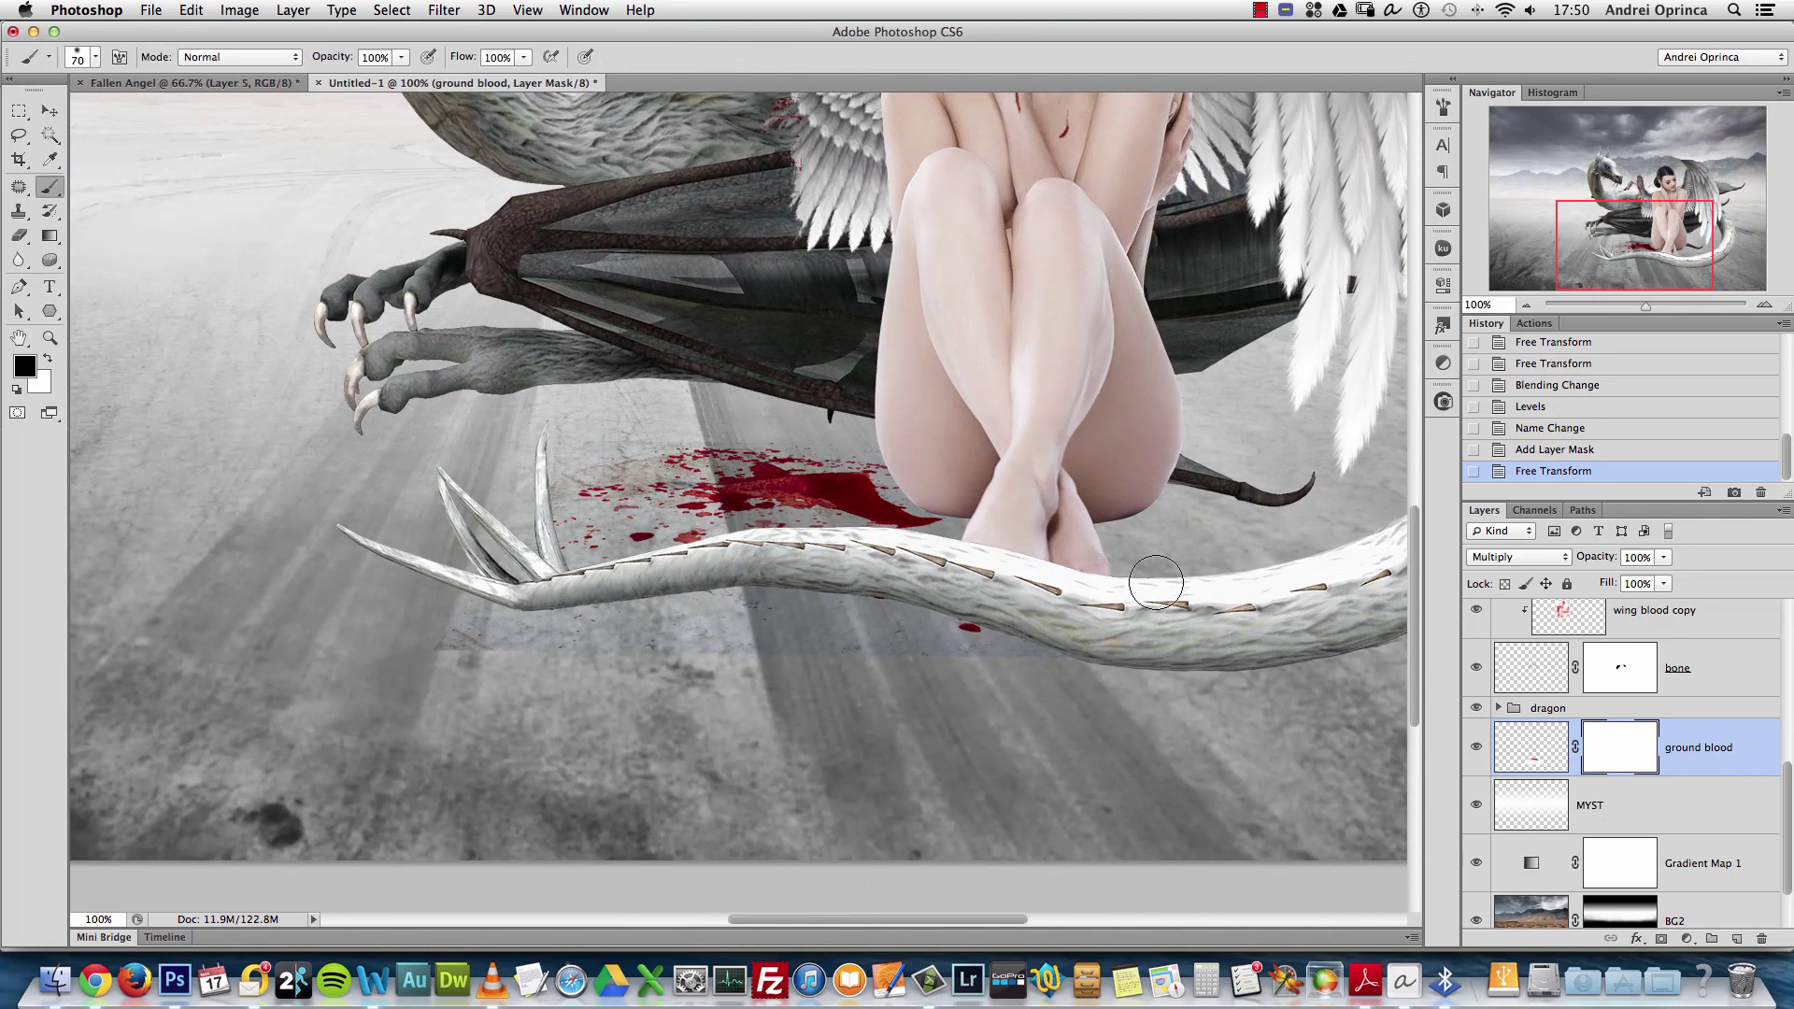
pyautogui.moveTo(1134, 670)
pyautogui.mouseDown()
pyautogui.moveTo(906, 679)
pyautogui.moveTo(1096, 692)
pyautogui.moveTo(776, 687)
pyautogui.moveTo(617, 738)
pyautogui.mouseUp()
pyautogui.press(']')
pyautogui.press(']')
pyautogui.press(']')
pyautogui.press(']')
pyautogui.moveTo(682, 670); pyautogui.dragTo(402, 644)
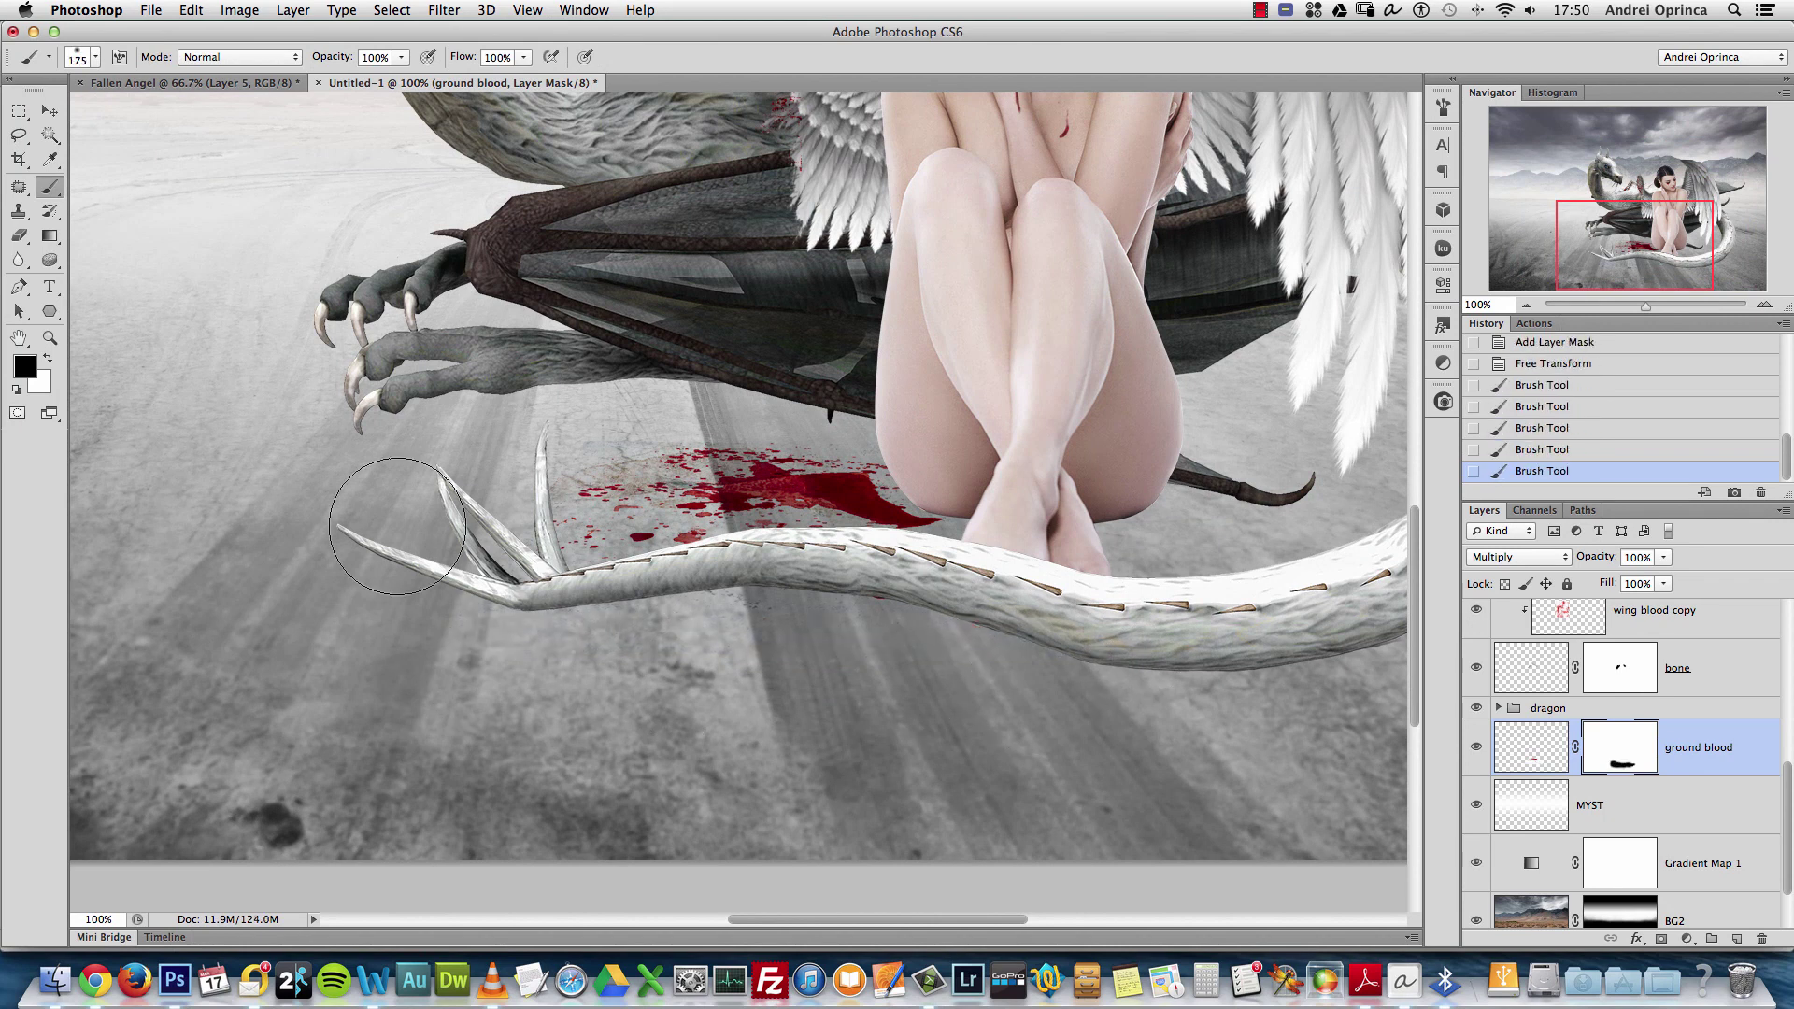
pyautogui.moveTo(745, 341)
pyautogui.mouseDown()
pyautogui.moveTo(932, 379)
pyautogui.moveTo(927, 397)
pyautogui.moveTo(804, 374)
pyautogui.mouseUp()
pyautogui.moveTo(948, 651)
pyautogui.mouseDown()
pyautogui.moveTo(630, 666)
pyautogui.moveTo(743, 631)
pyautogui.moveTo(800, 684)
pyautogui.mouseUp()
pyautogui.click(50, 110)
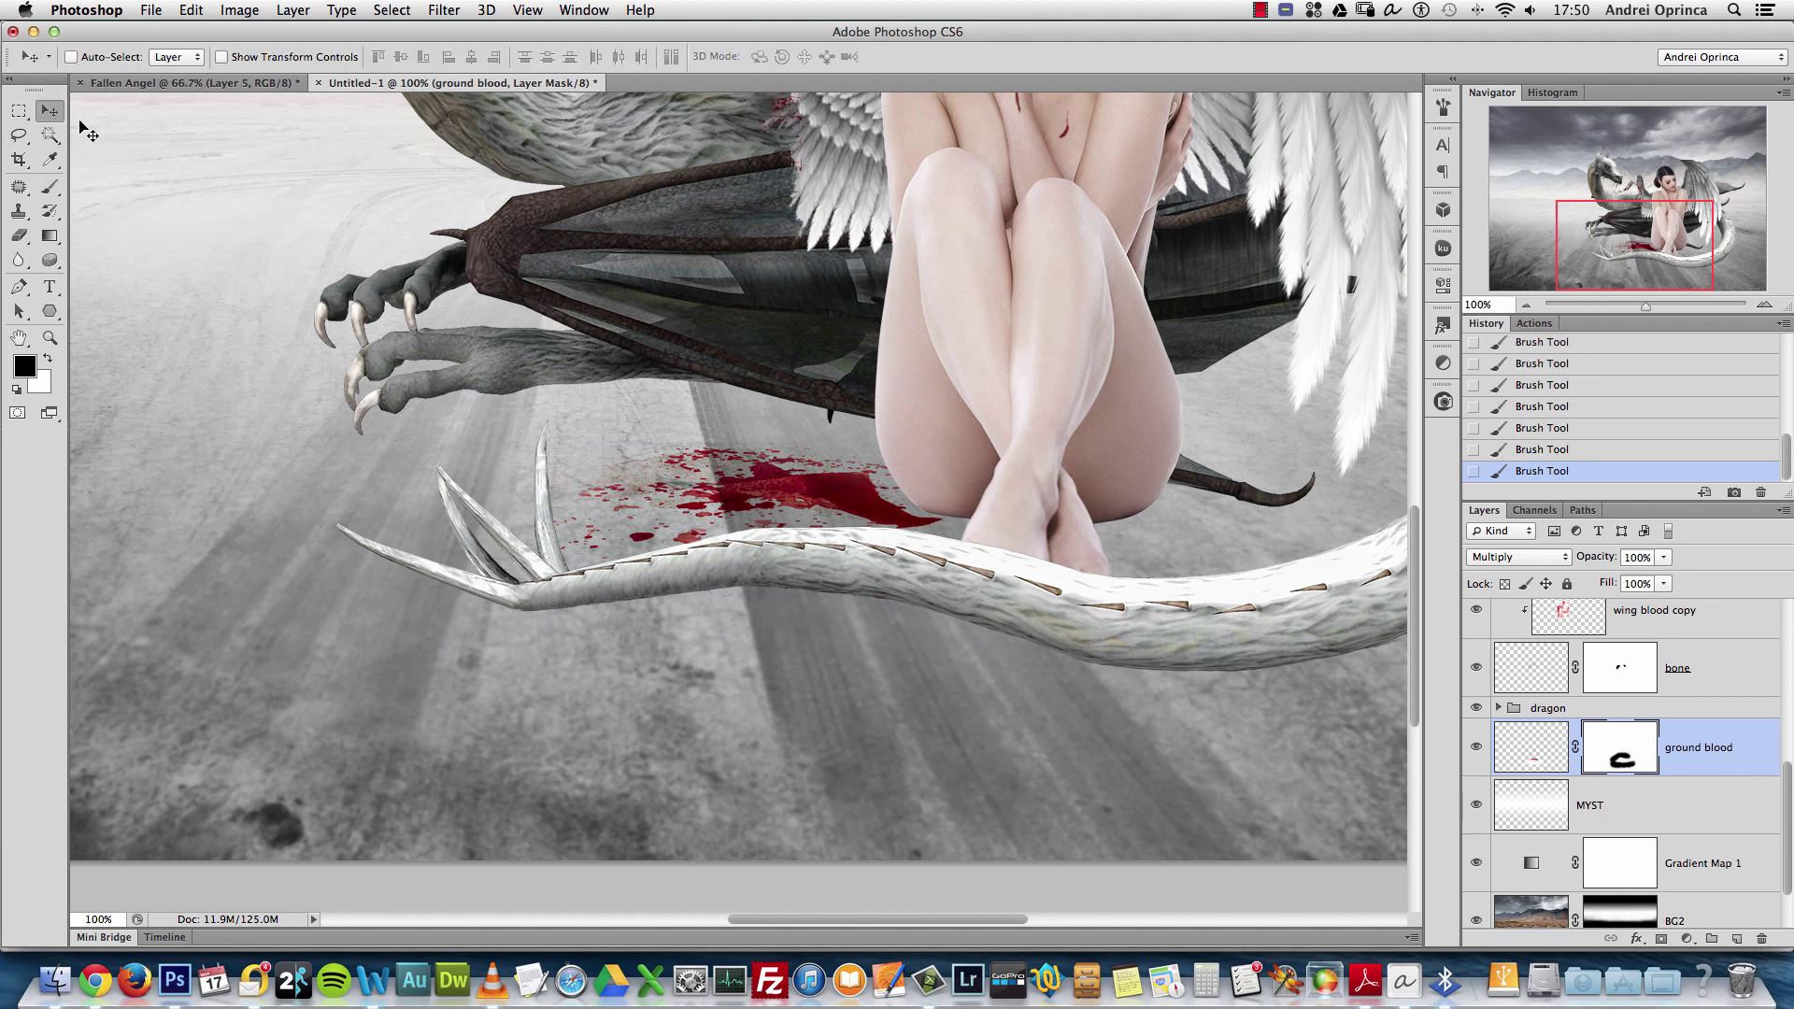
# Try Hue/Saturation on the ground blood layer with lightness values down to -30, and reset all values to 0
pyautogui.click(1528, 740)
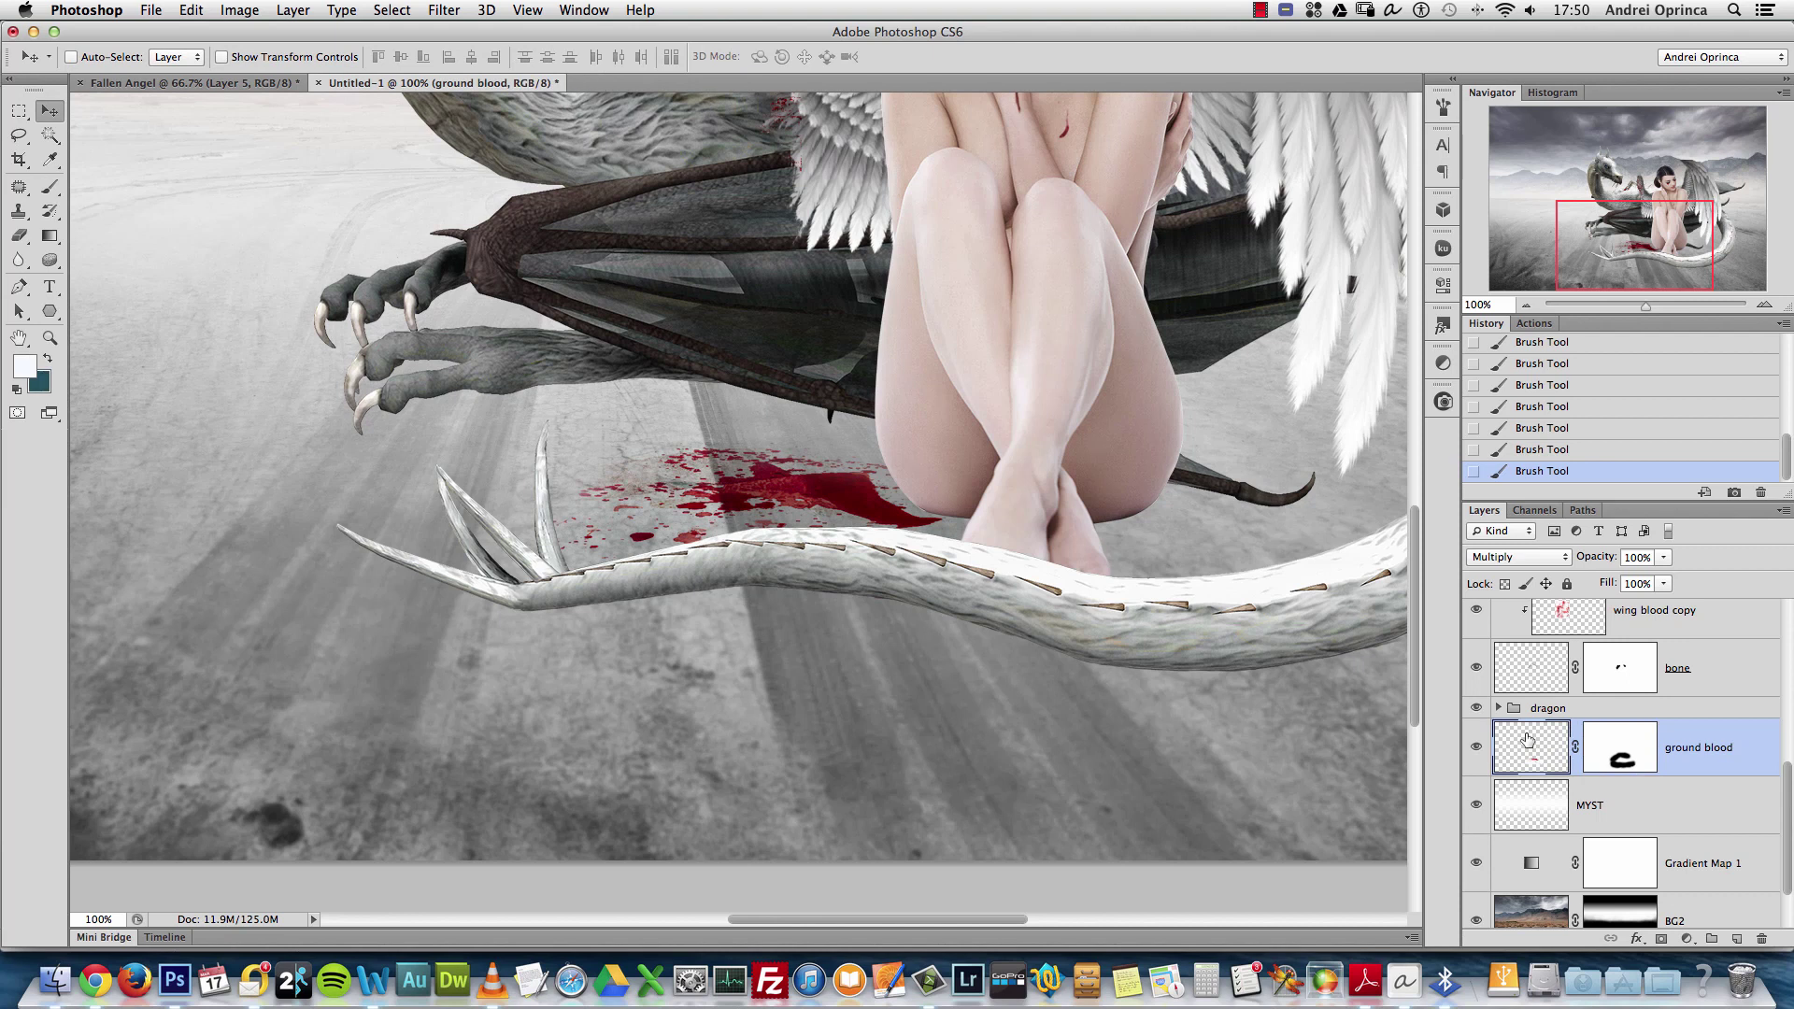
pyautogui.press('super+u')
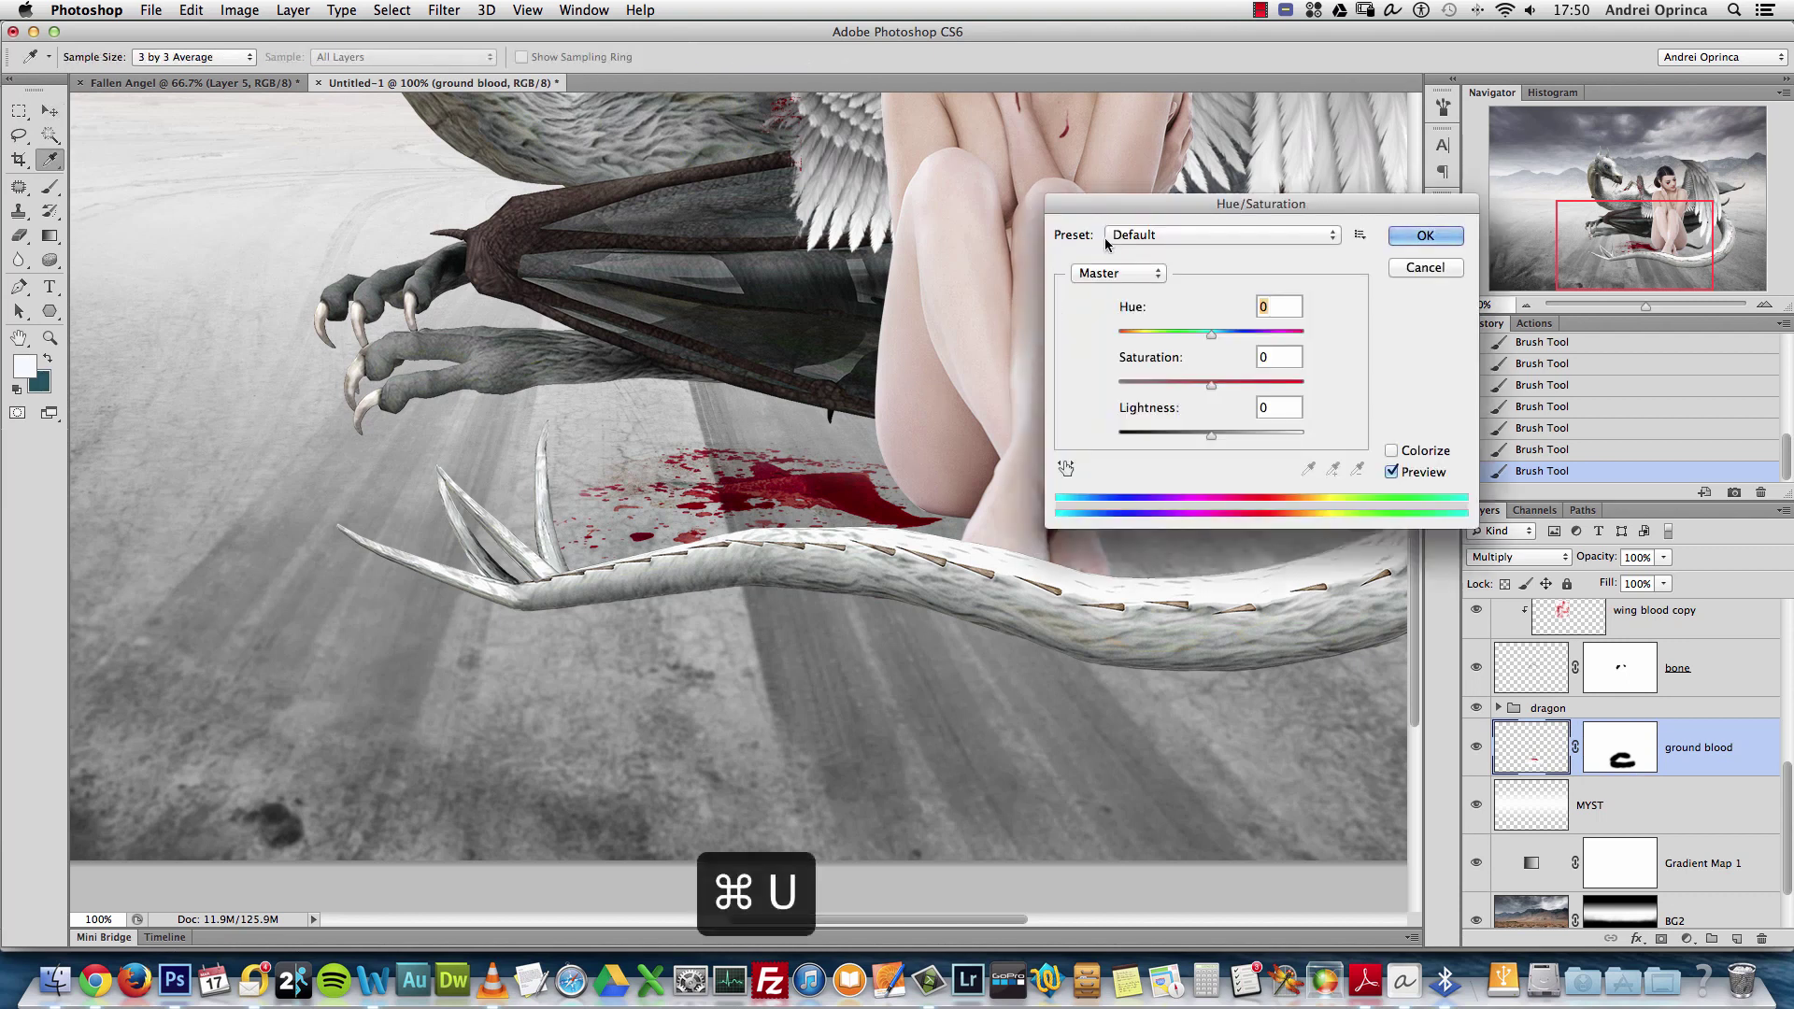
pyautogui.moveTo(1247, 195); pyautogui.dragTo(1294, 199)
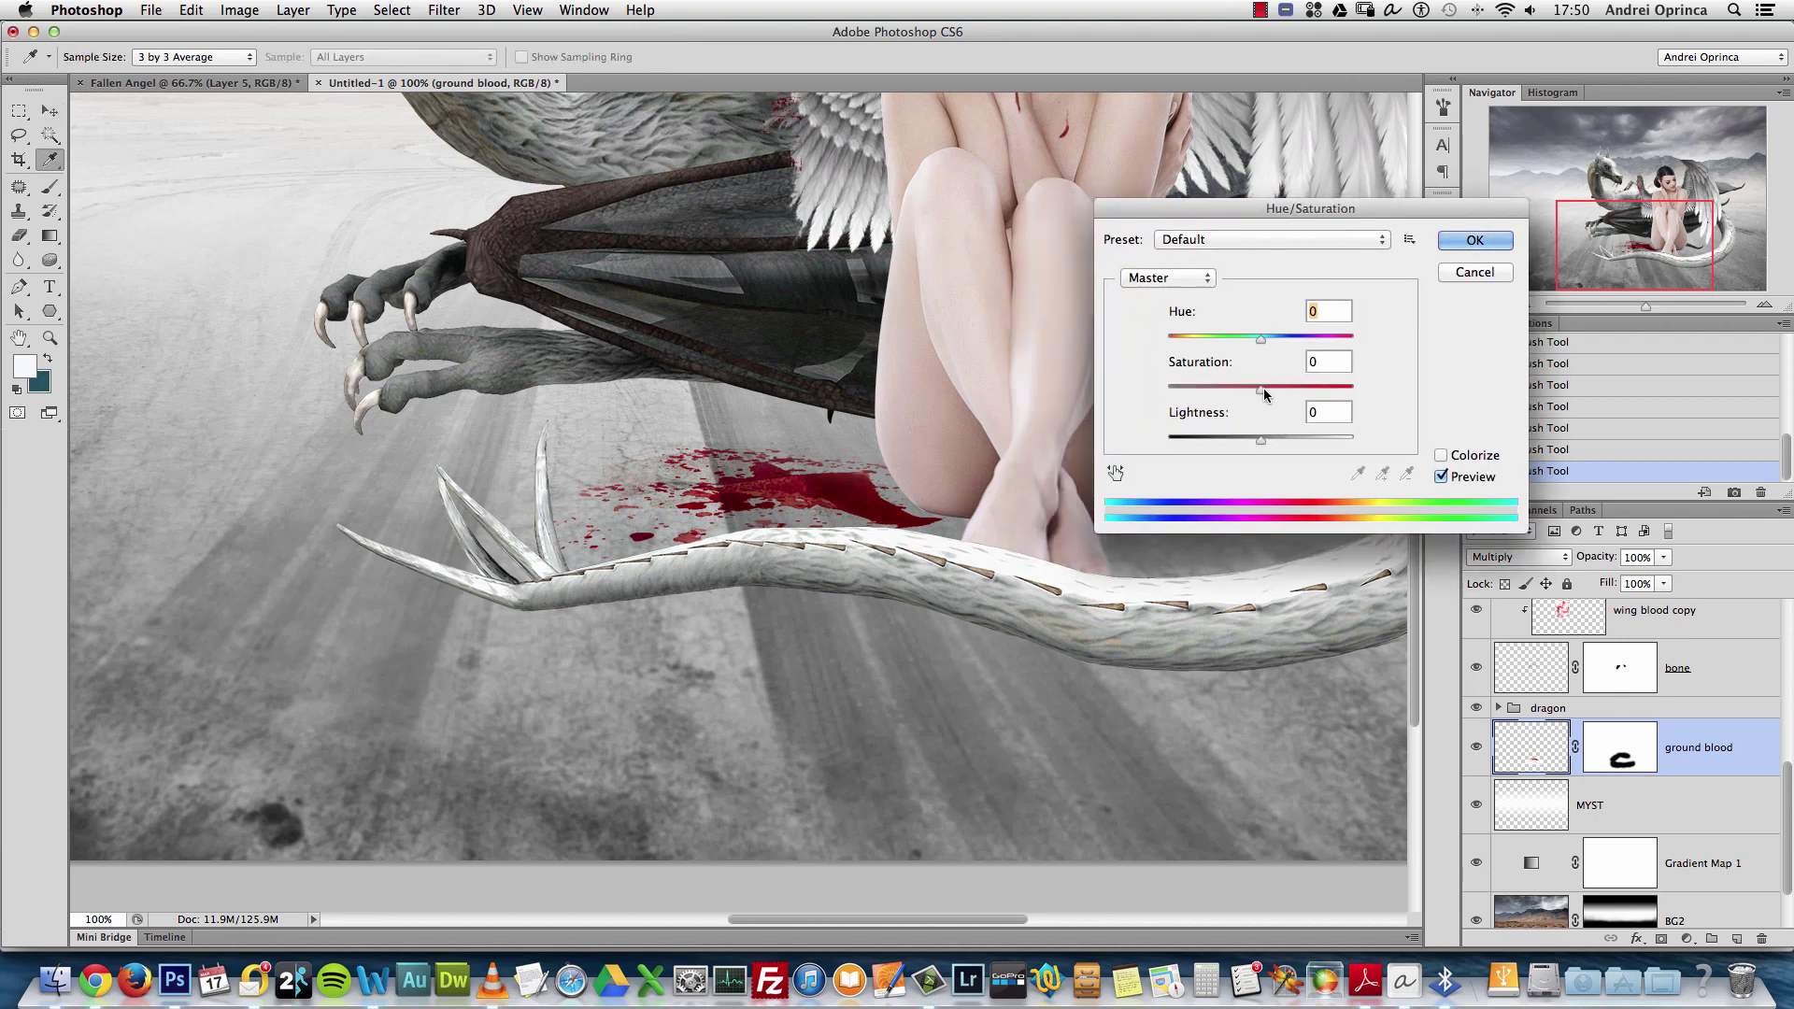
pyautogui.moveTo(1261, 341); pyautogui.dragTo(1292, 393)
pyautogui.write('0')
pyautogui.write('0')
pyautogui.moveTo(1260, 439)
pyautogui.mouseDown()
pyautogui.moveTo(1230, 440)
pyautogui.moveTo(1279, 437)
pyautogui.moveTo(1245, 436)
pyautogui.mouseUp()
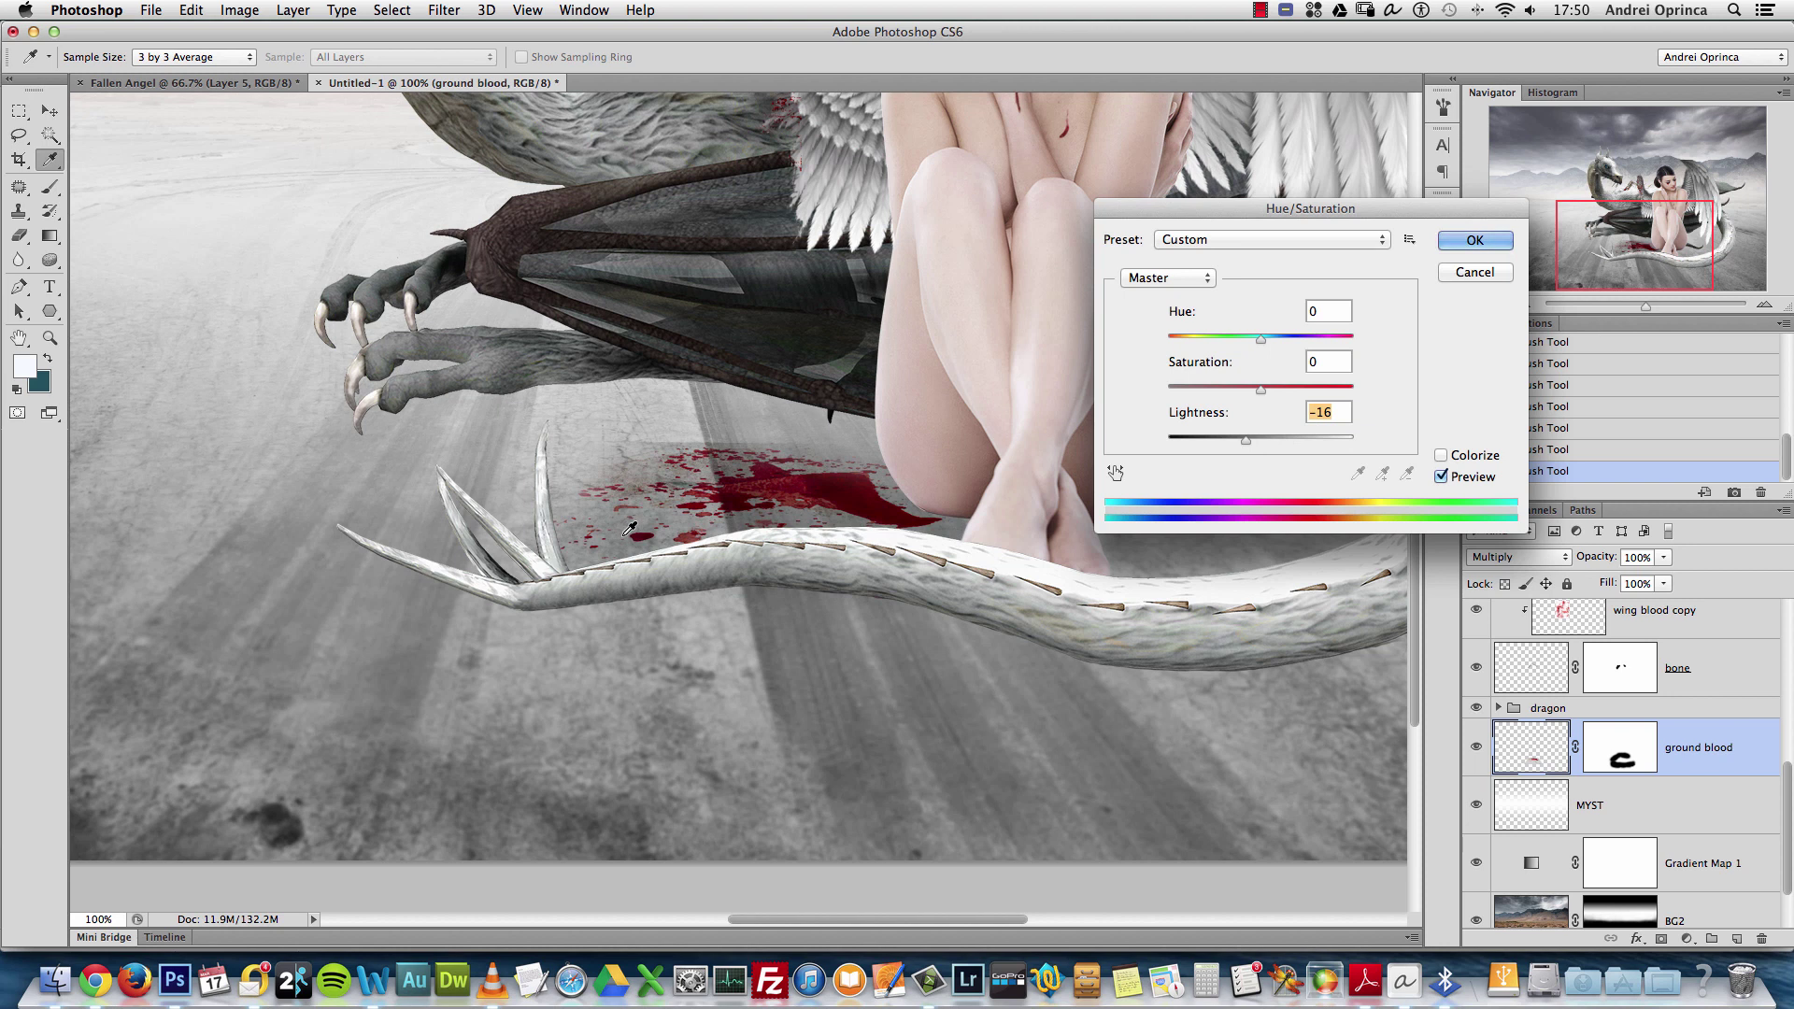
pyautogui.moveTo(1242, 438); pyautogui.dragTo(1231, 439)
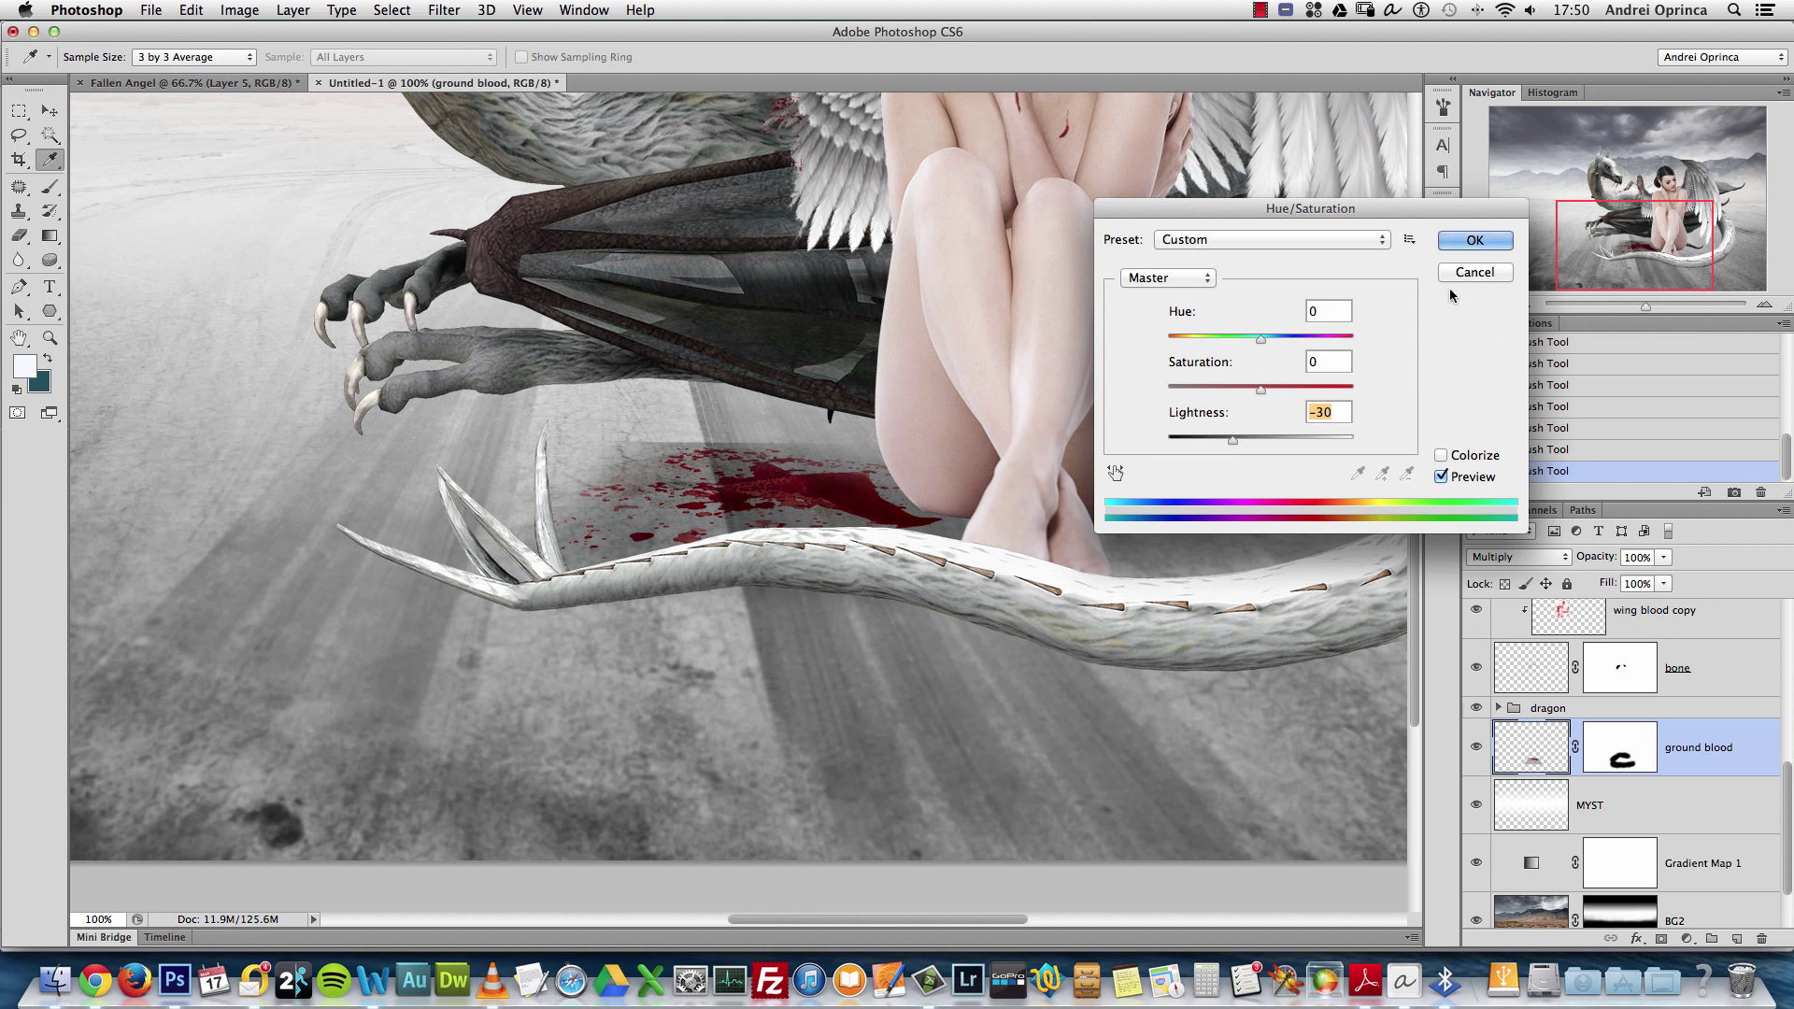
pyautogui.write('0')
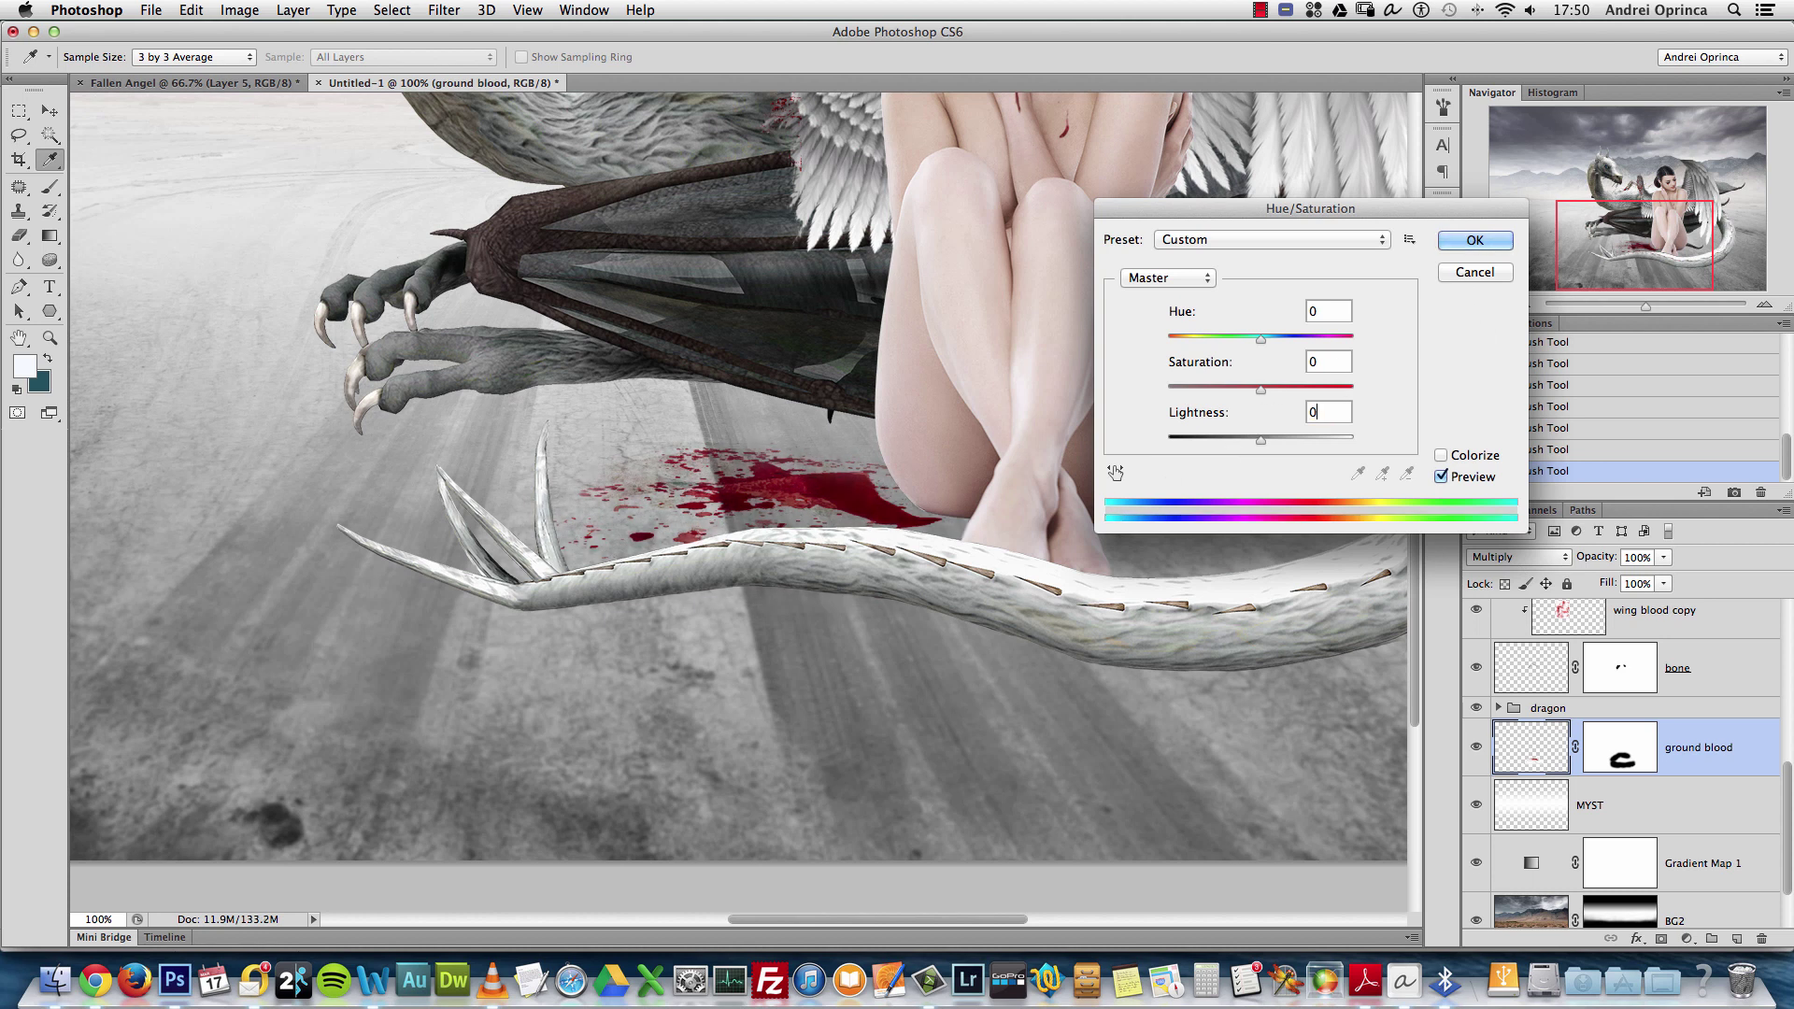
pyautogui.click(1466, 247)
# Rotate the ground blood slightly with Free Transform and nudge it on the ground behind the dragon's tail
pyautogui.hotkey('ctrl', 't')
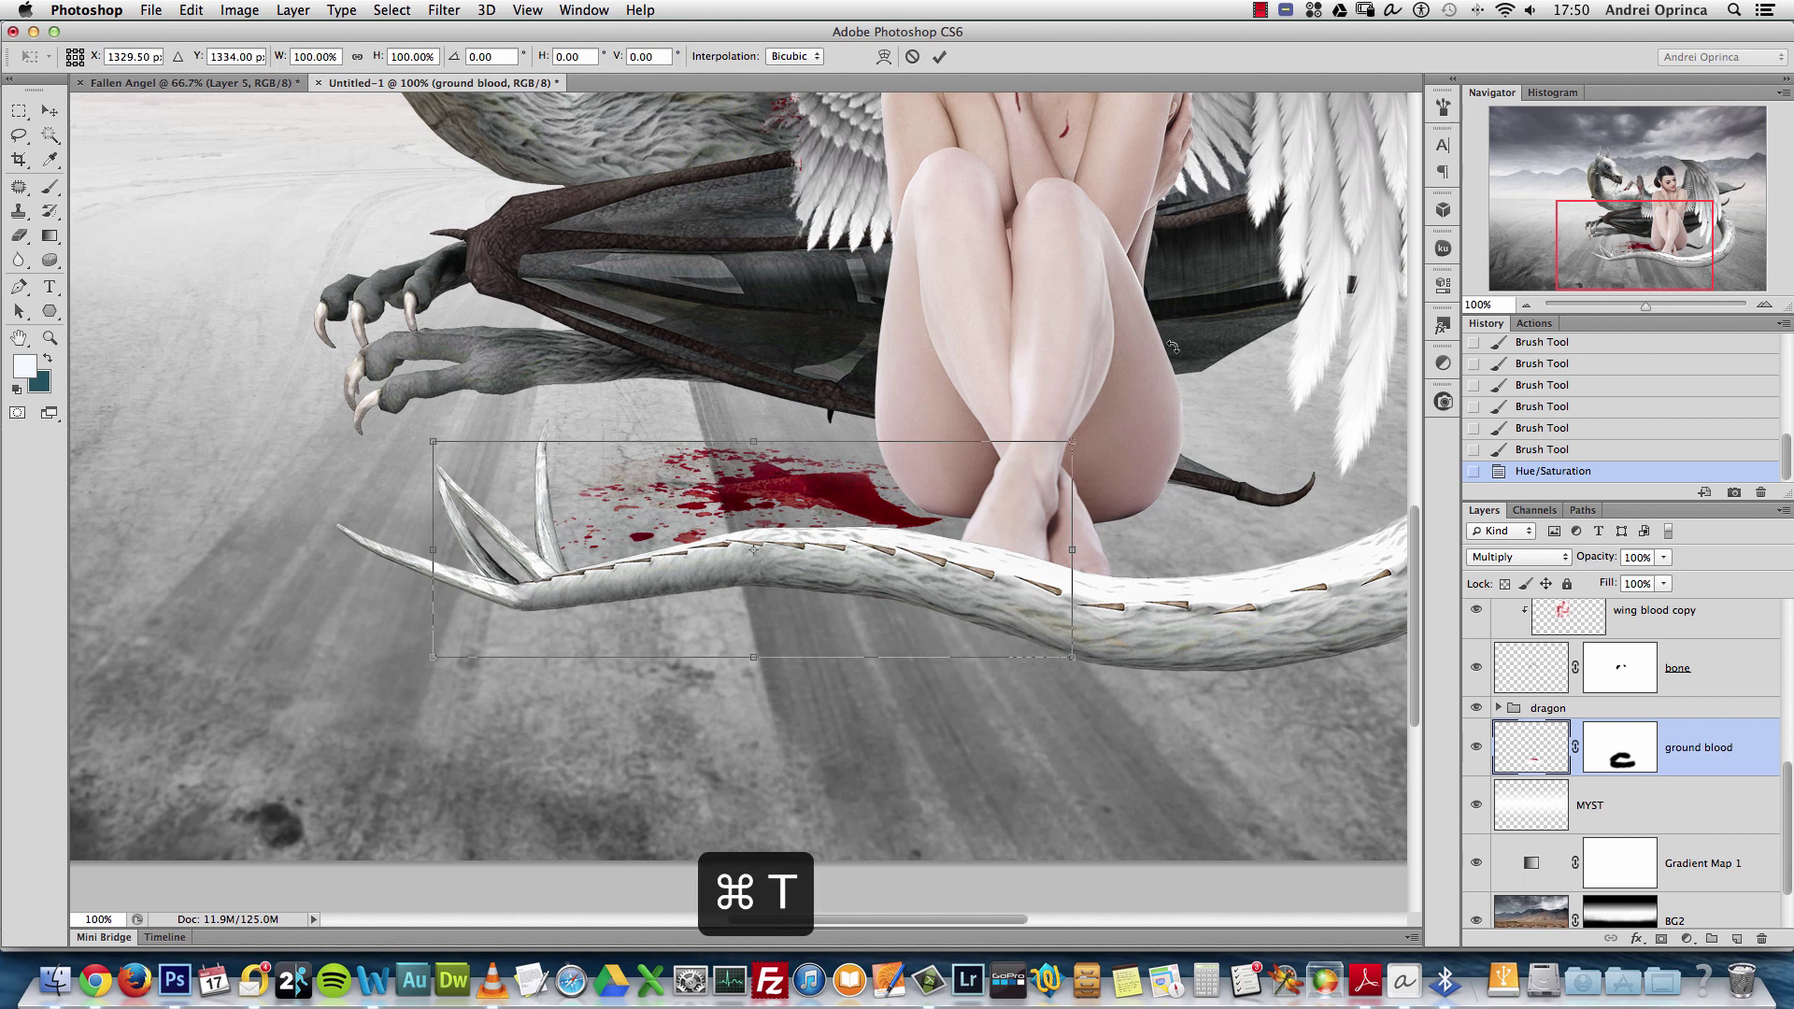
pyautogui.moveTo(1180, 355); pyautogui.dragTo(1184, 365)
pyautogui.press('Return')
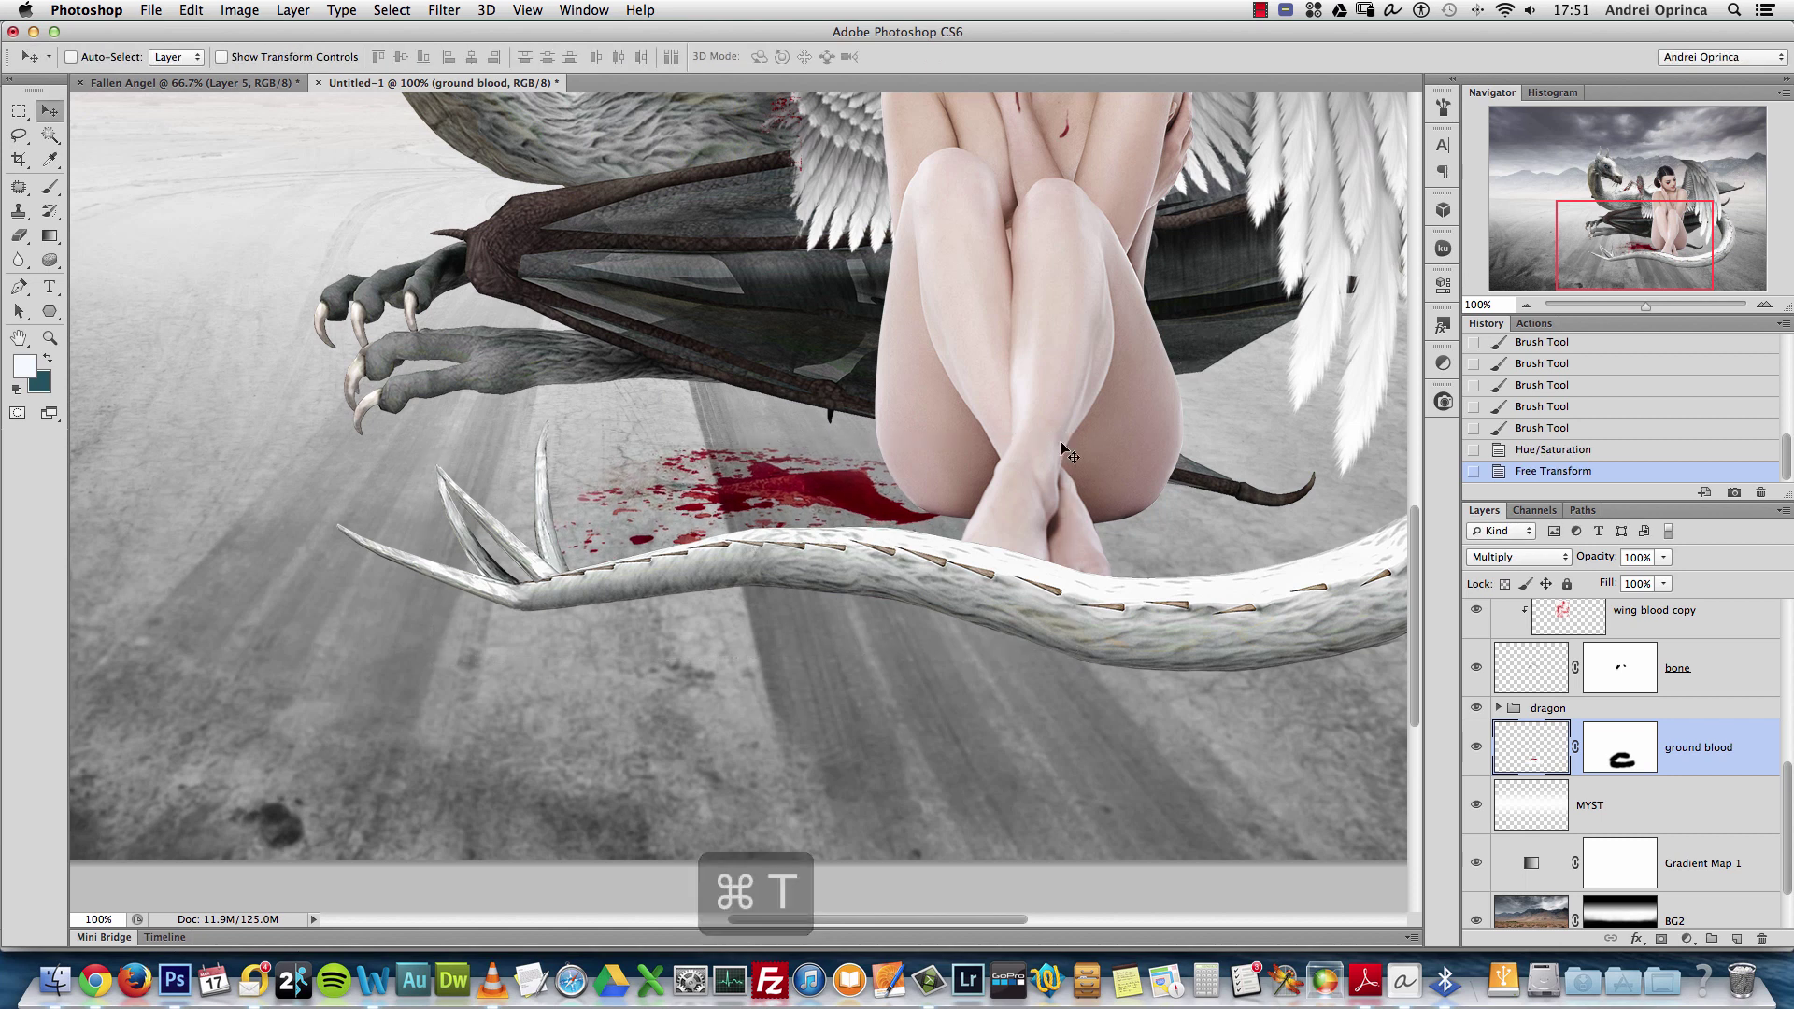
pyautogui.keyDown('ctrl'); pyautogui.keyDown('alt'); pyautogui.click(1019, 481); pyautogui.keyUp('alt'); pyautogui.keyUp('ctrl')
pyautogui.keyDown('ctrl'); pyautogui.keyDown('alt'); pyautogui.click(1019, 481); pyautogui.keyUp('alt'); pyautogui.keyUp('ctrl')
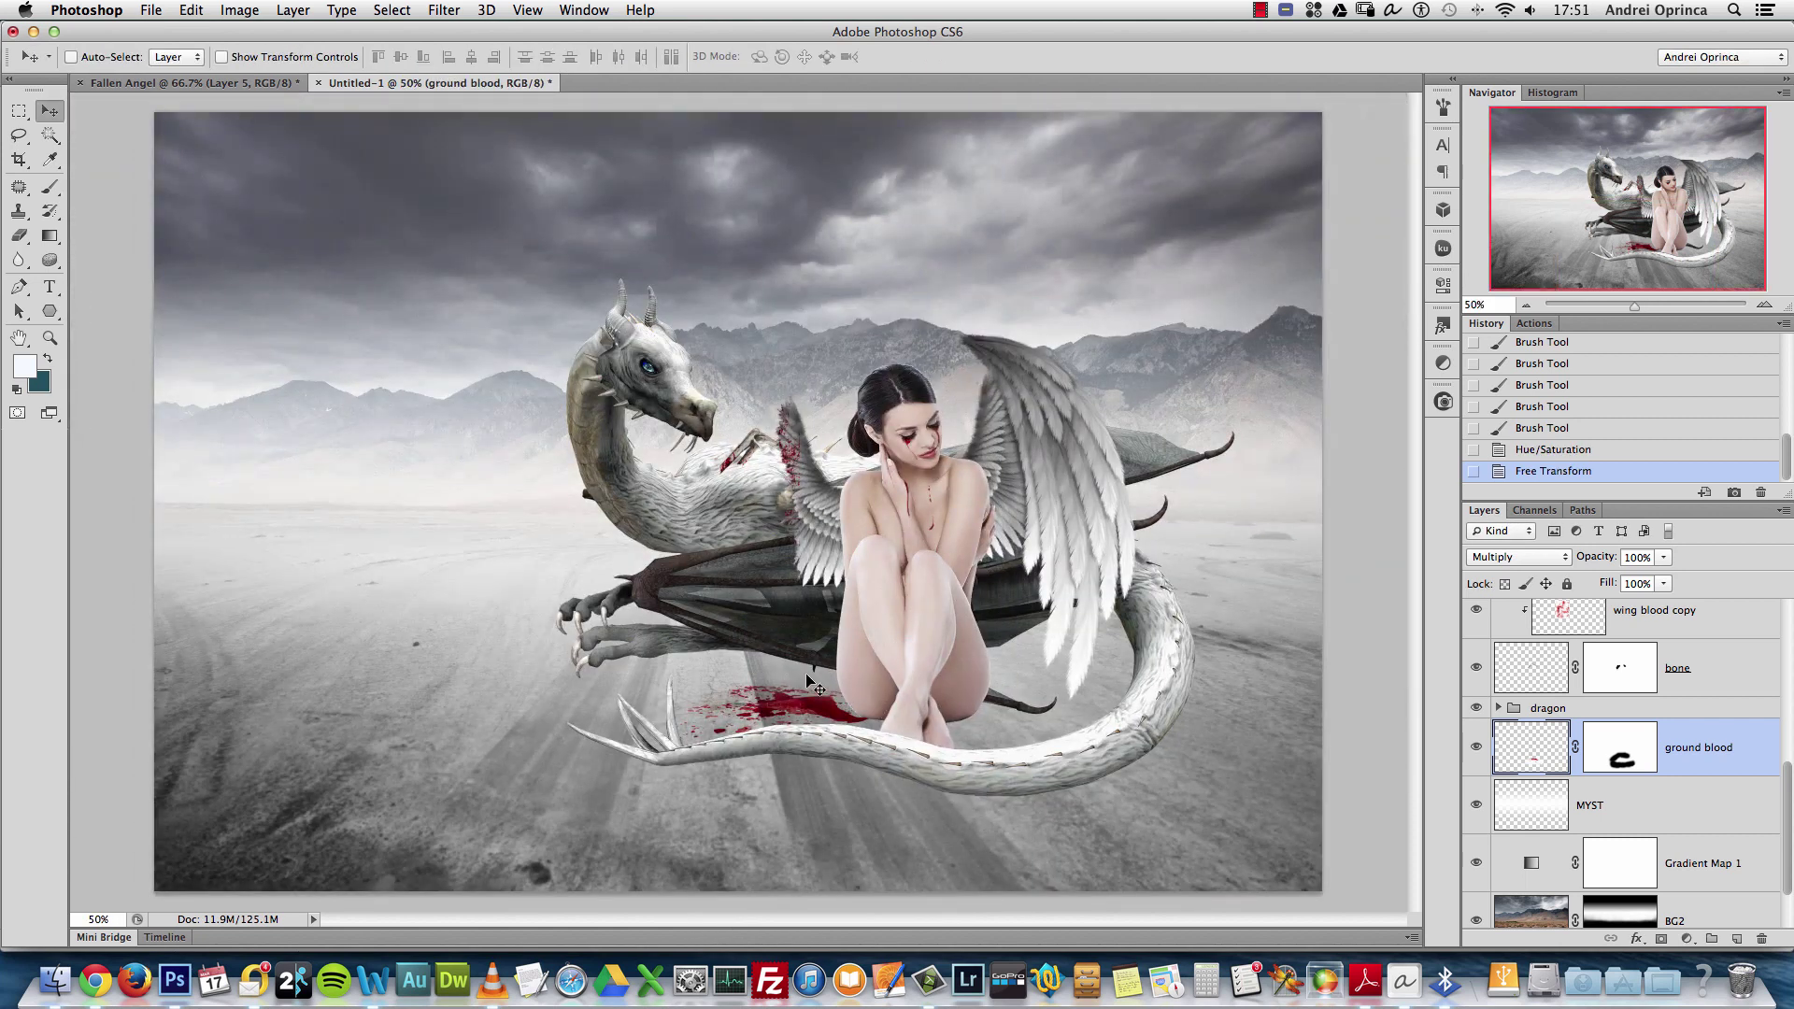
pyautogui.moveTo(807, 676); pyautogui.dragTo(857, 706)
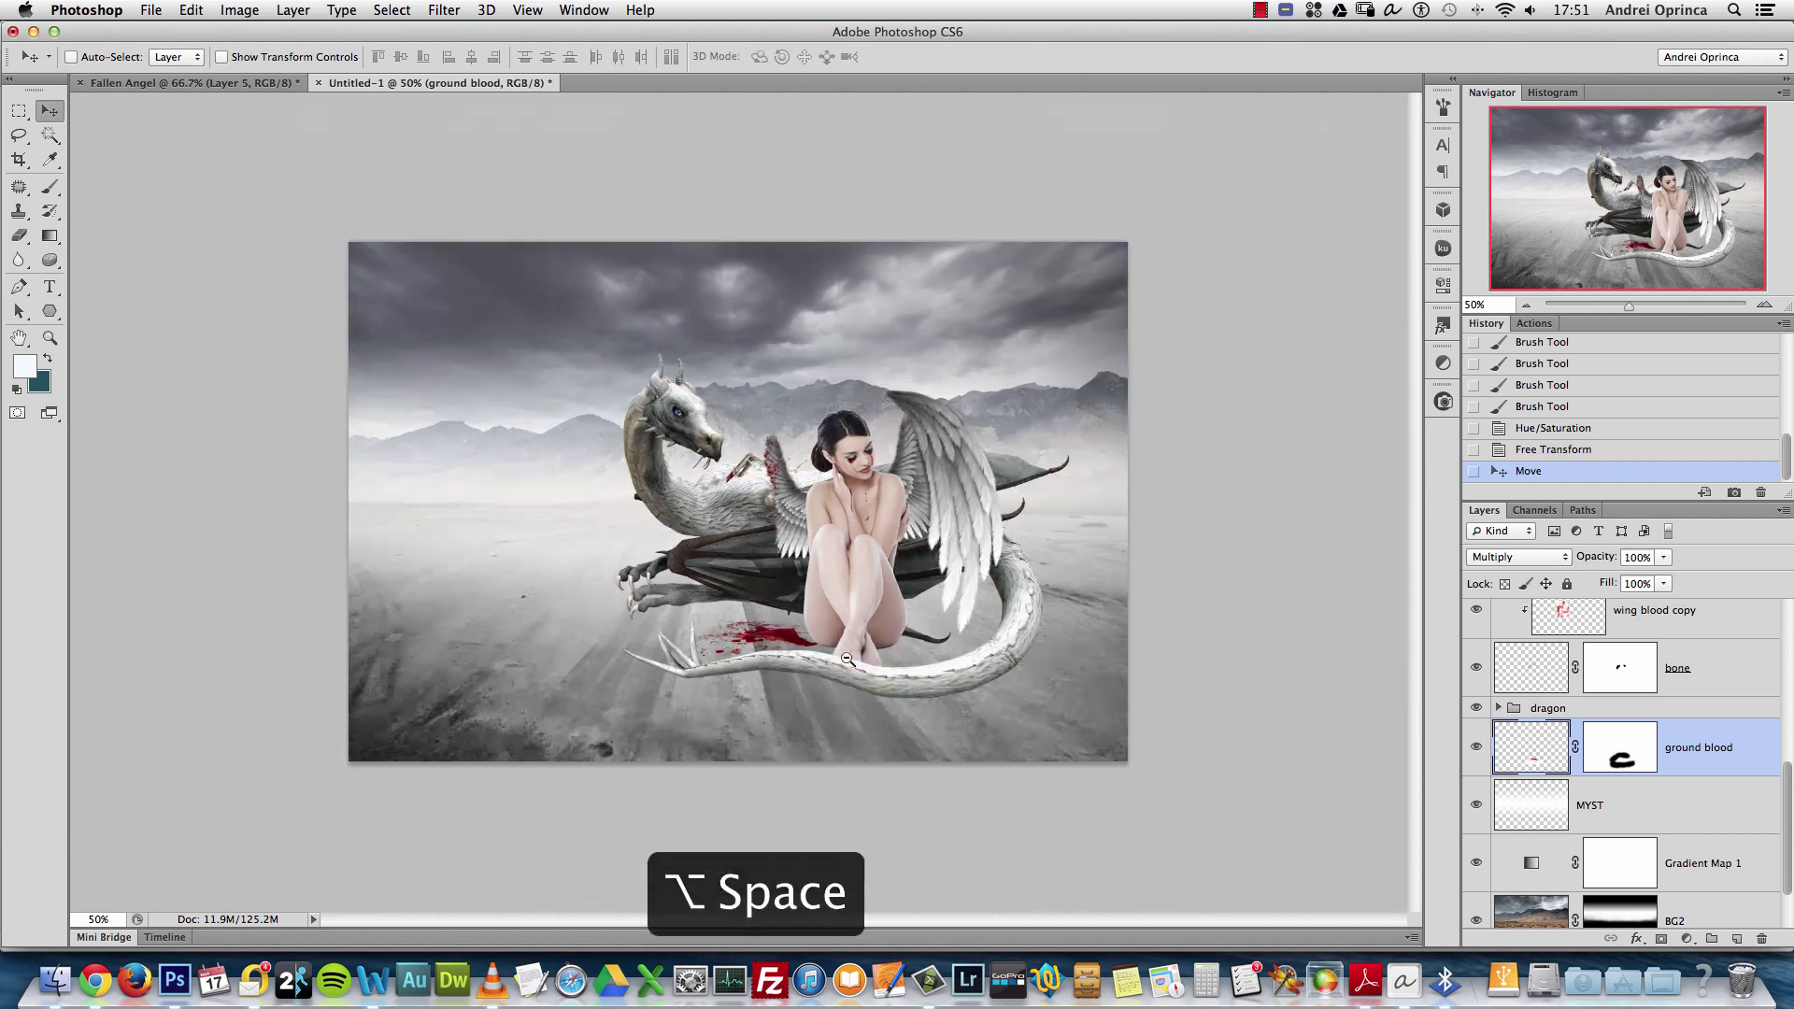
pyautogui.keyDown('alt'); pyautogui.click(840, 665); pyautogui.keyUp('alt')
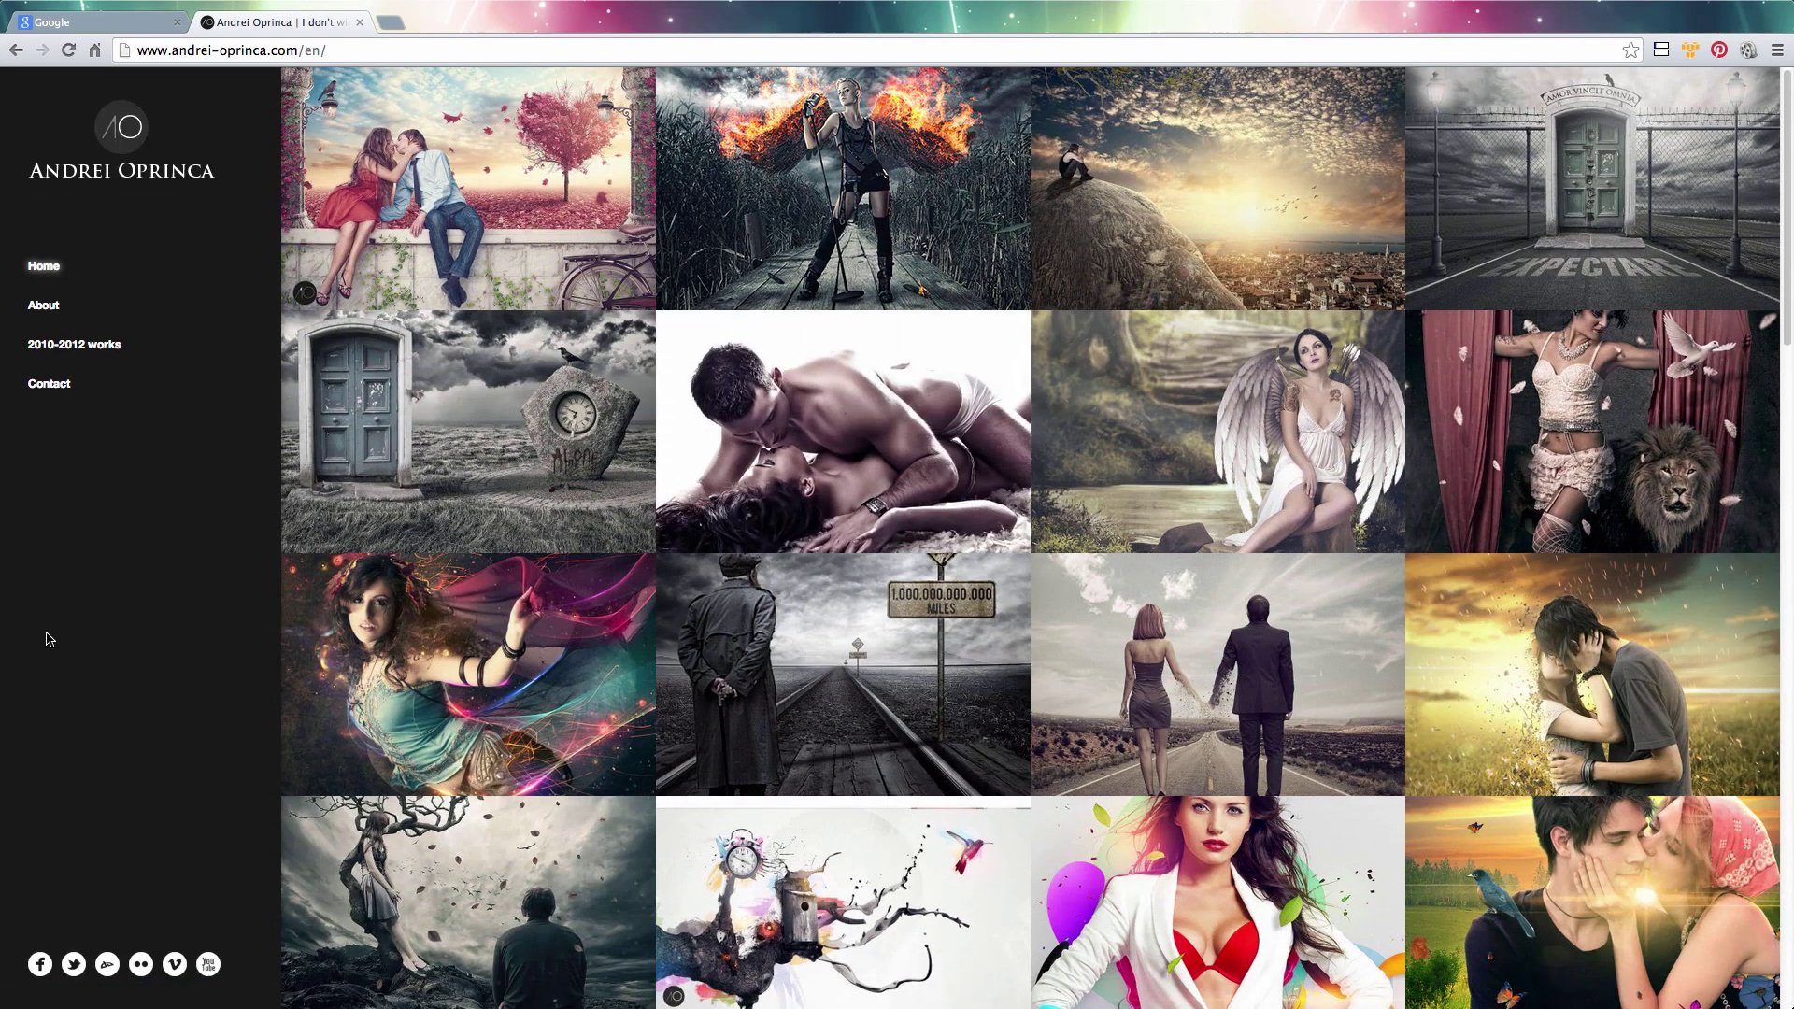
# Switch to the web browser and look through the artwork gallery on the artist's portfolio site
pyautogui.scroll(-5, 1036, 539)
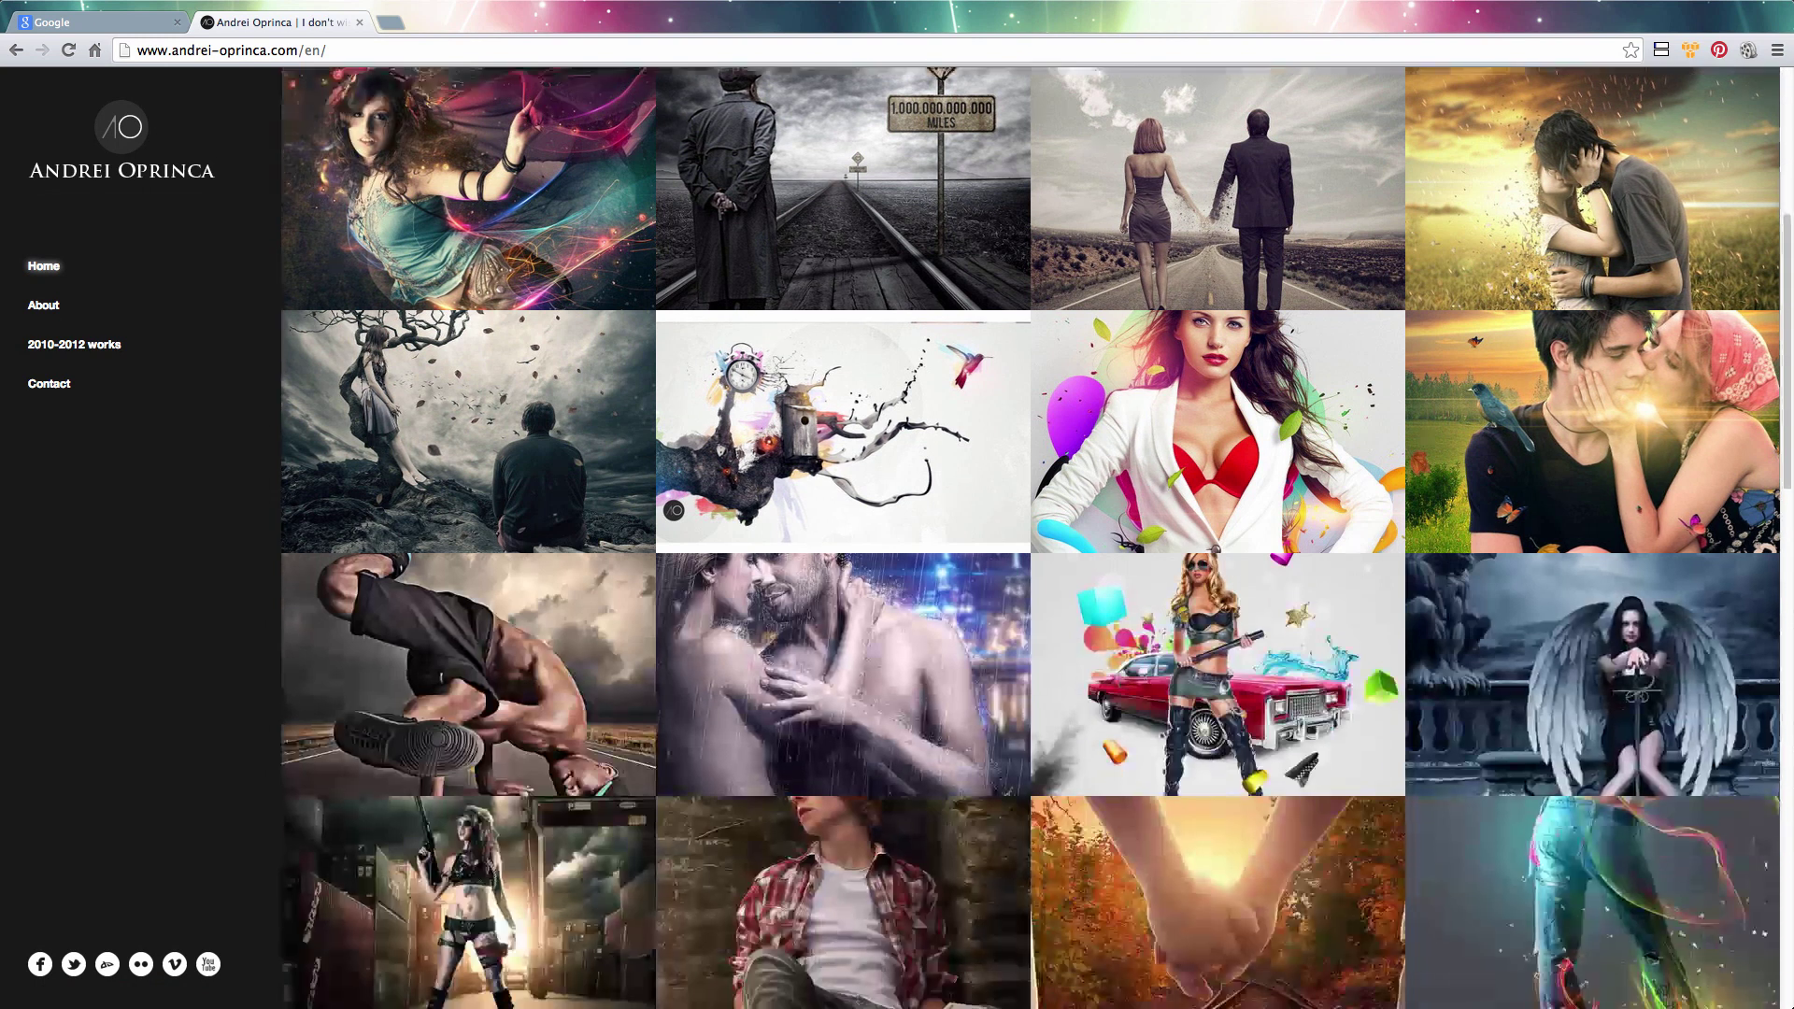
pyautogui.scroll(-5, 1035, 538)
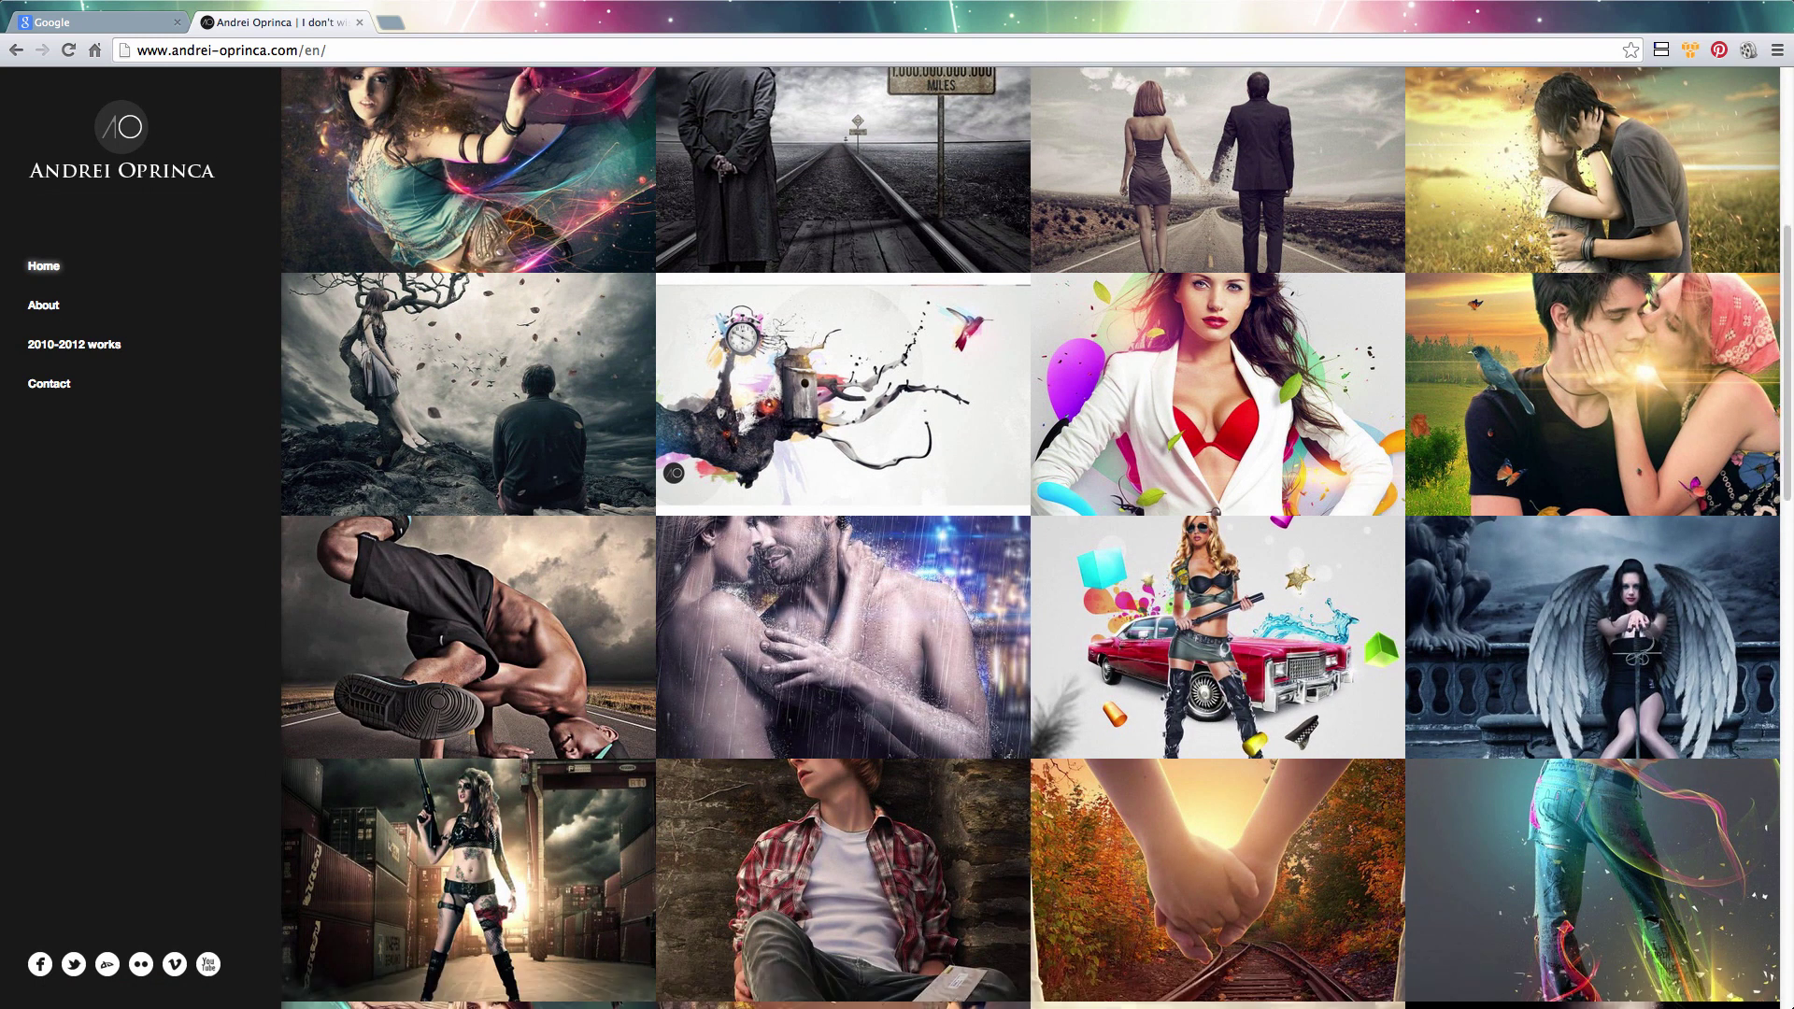
pyautogui.scroll(-5, 603, 558)
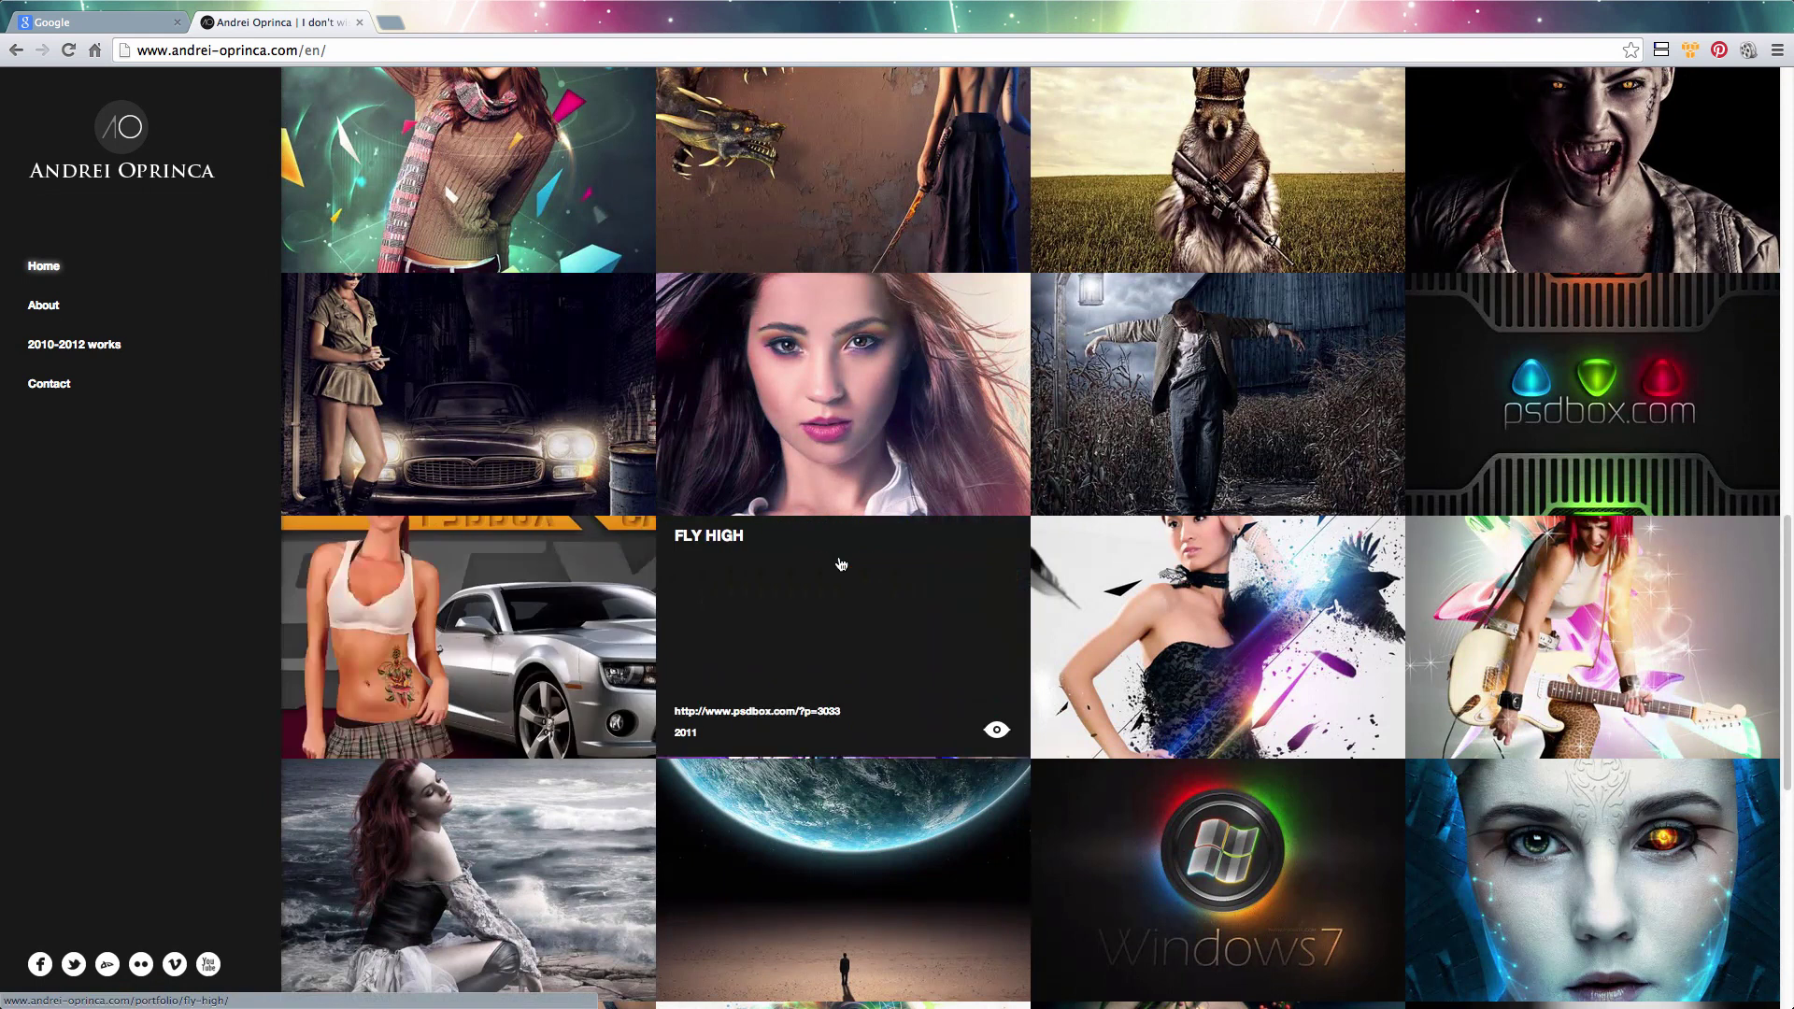
pyautogui.scroll(-2, 841, 561)
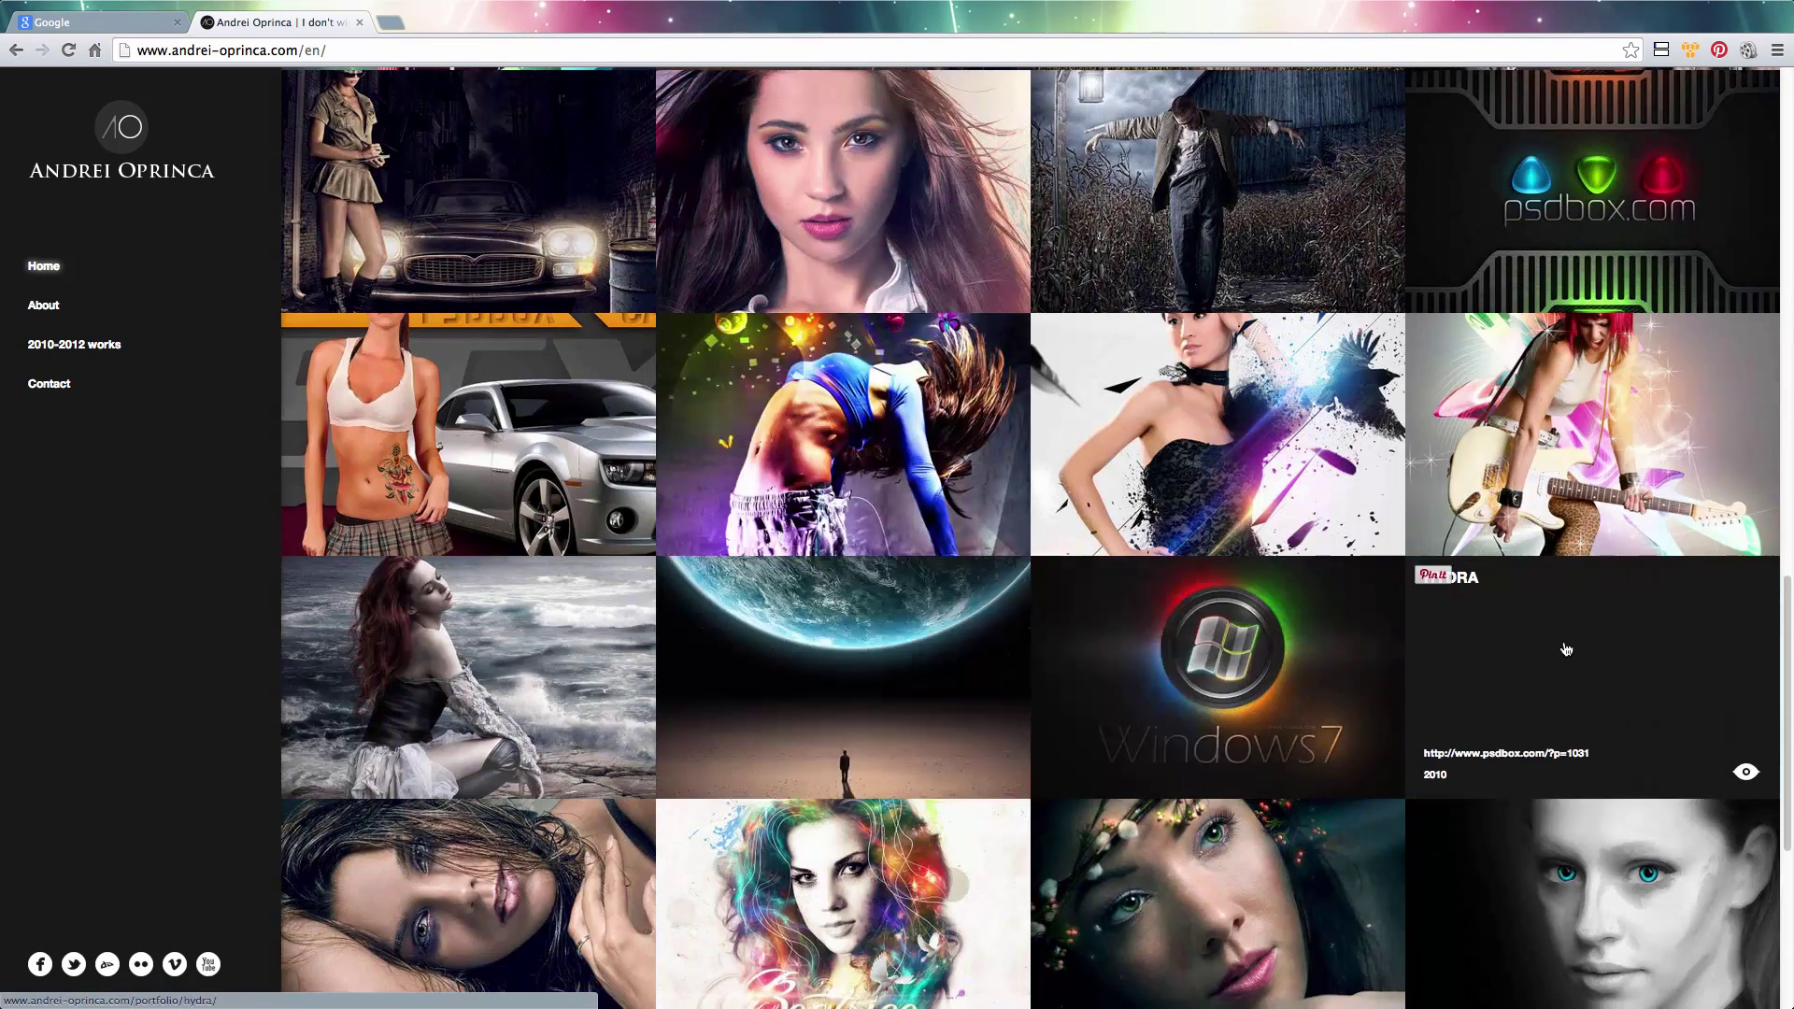
pyautogui.scroll(-5, 1566, 649)
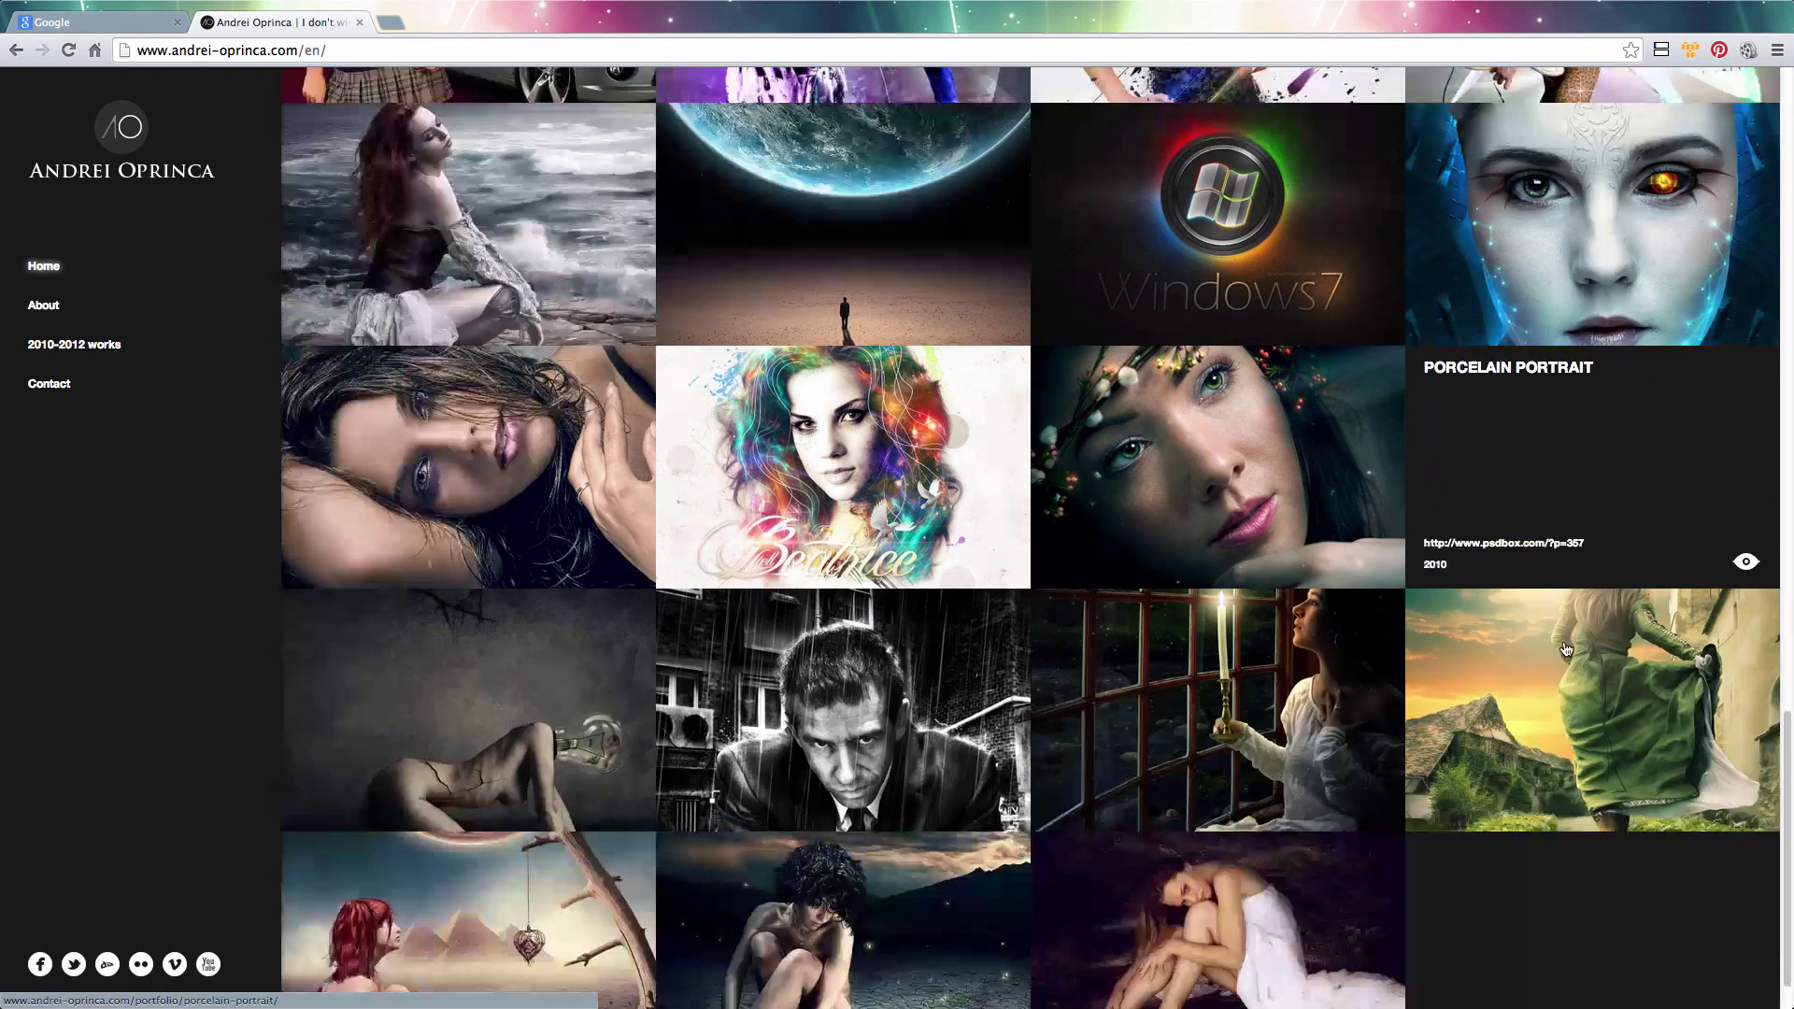
pyautogui.scroll(-1, 1566, 648)
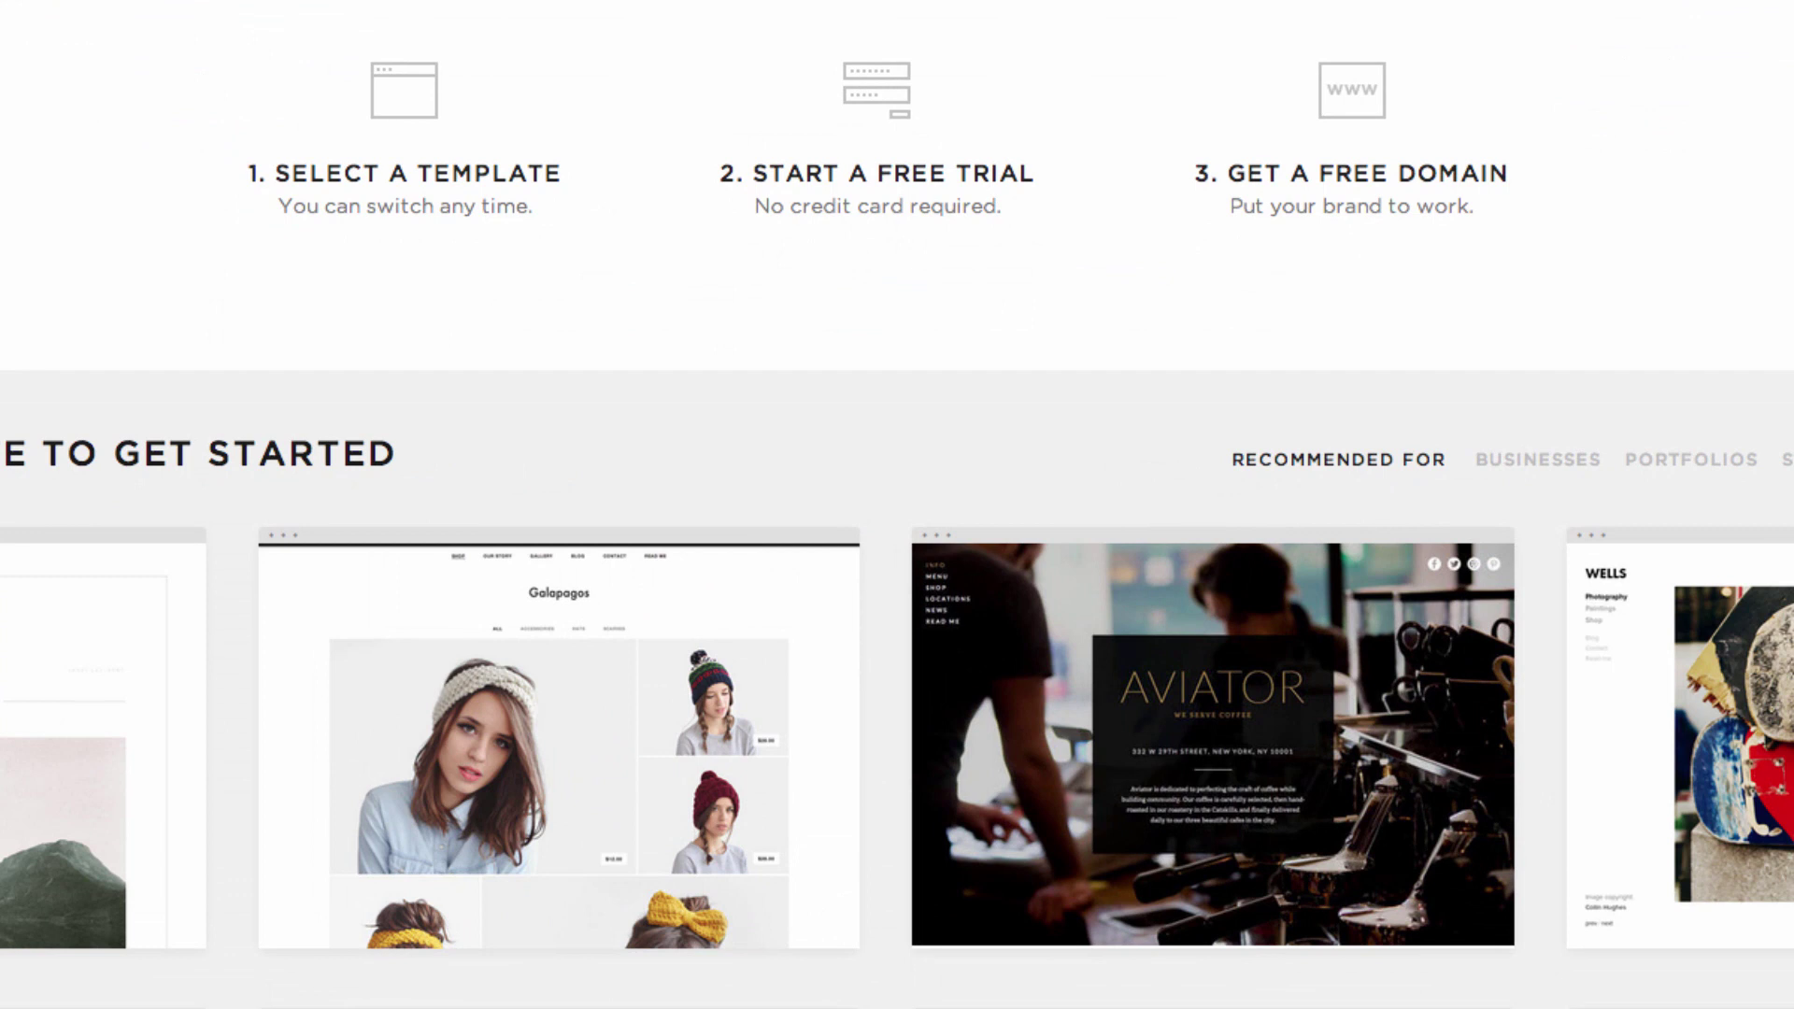
# Open the Galapagos template on the Squarespace templates page and look through the customer websites using it
pyautogui.scroll(-3, 1774, 844)
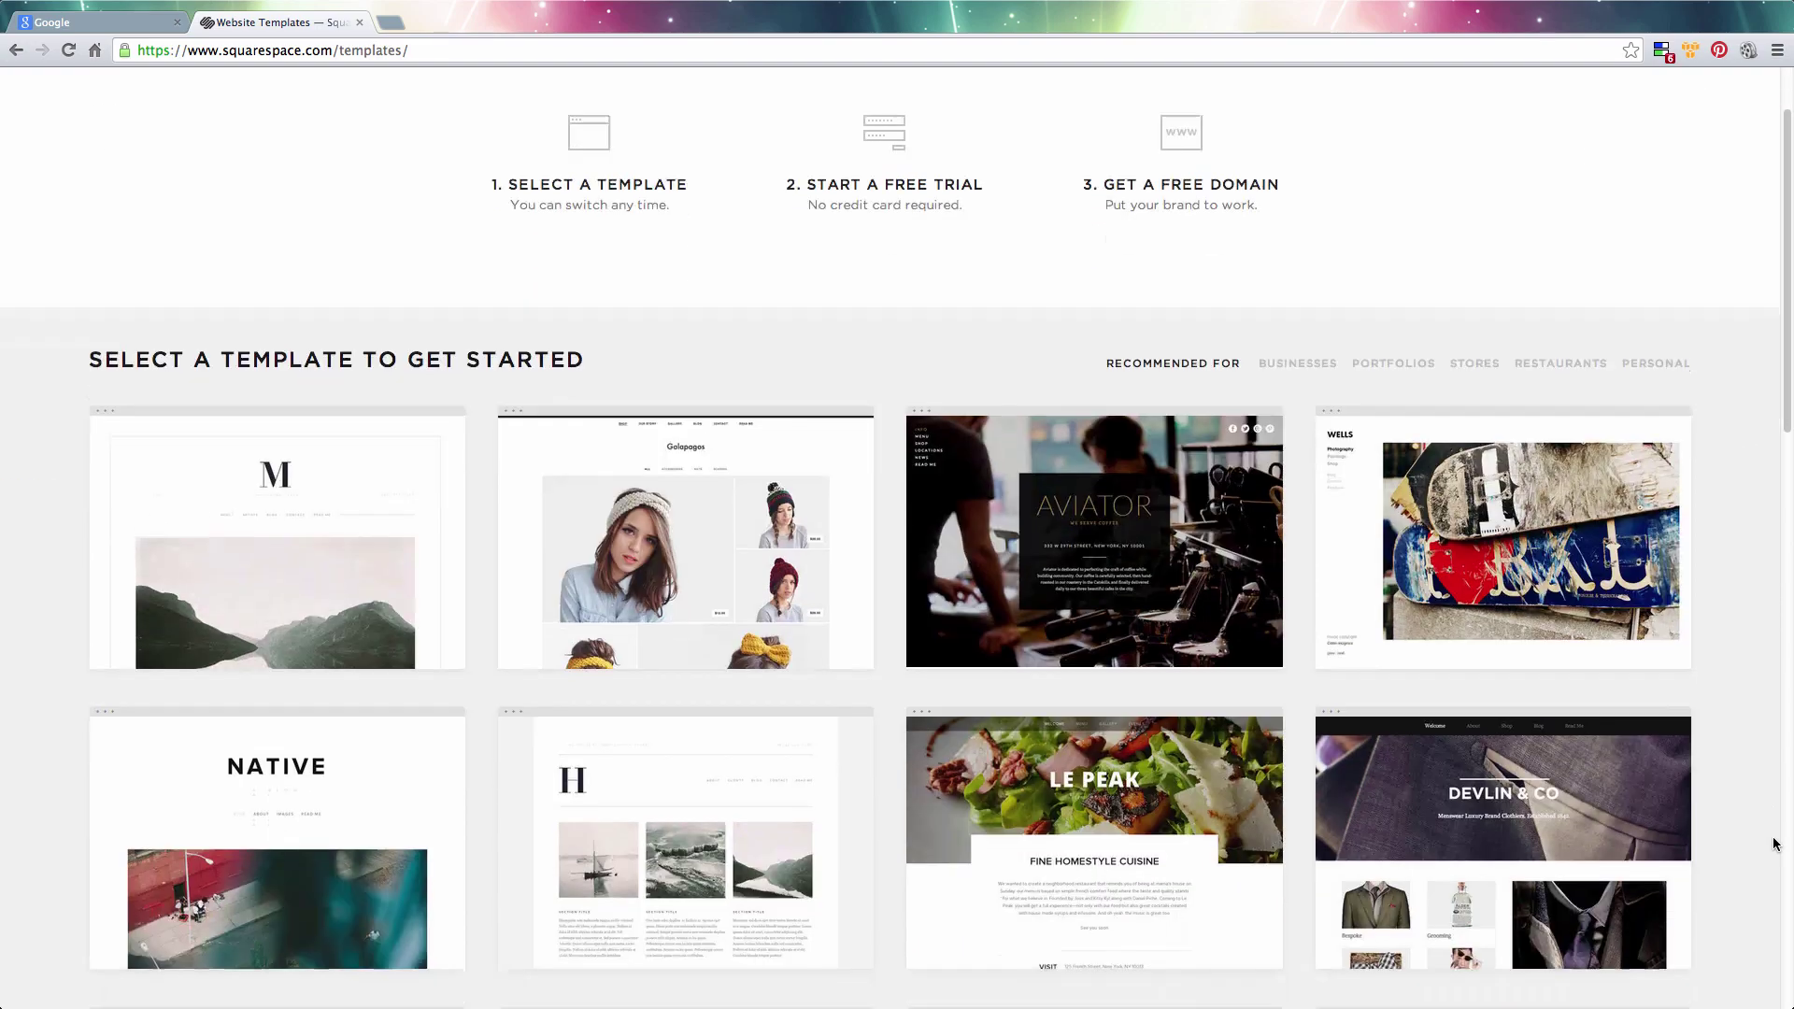
pyautogui.moveTo(622, 559)
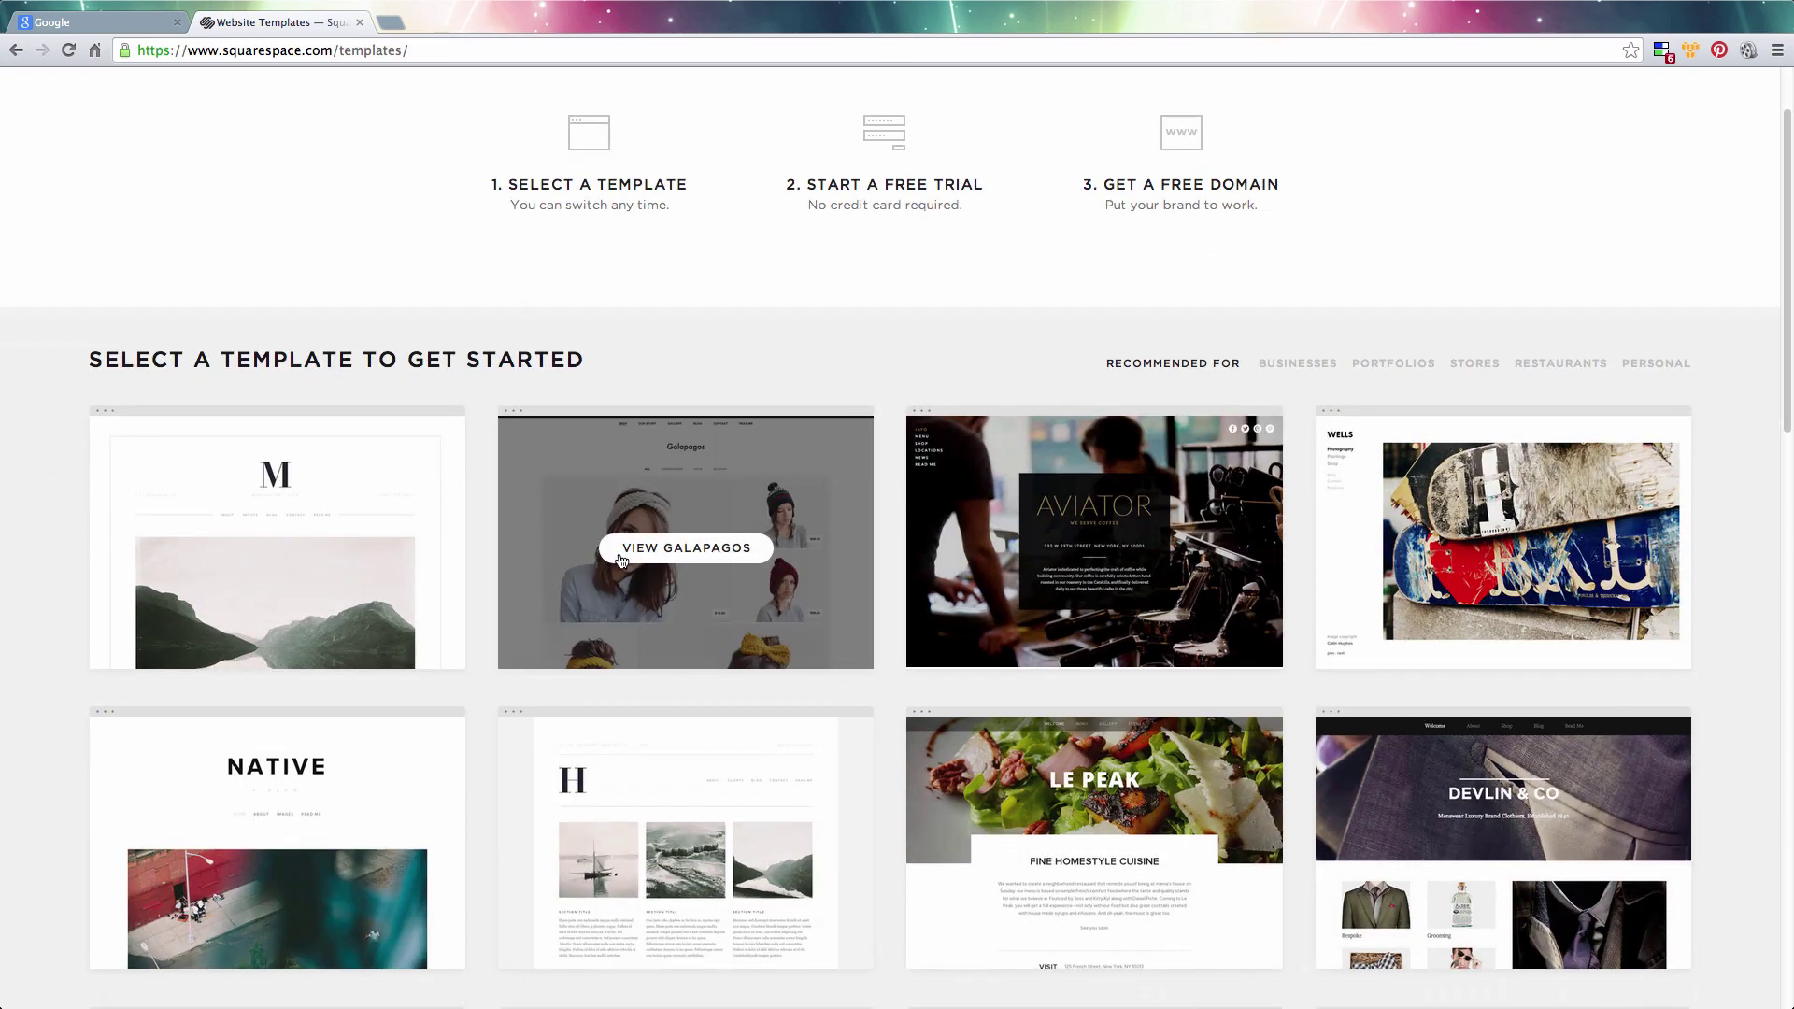
pyautogui.click(731, 563)
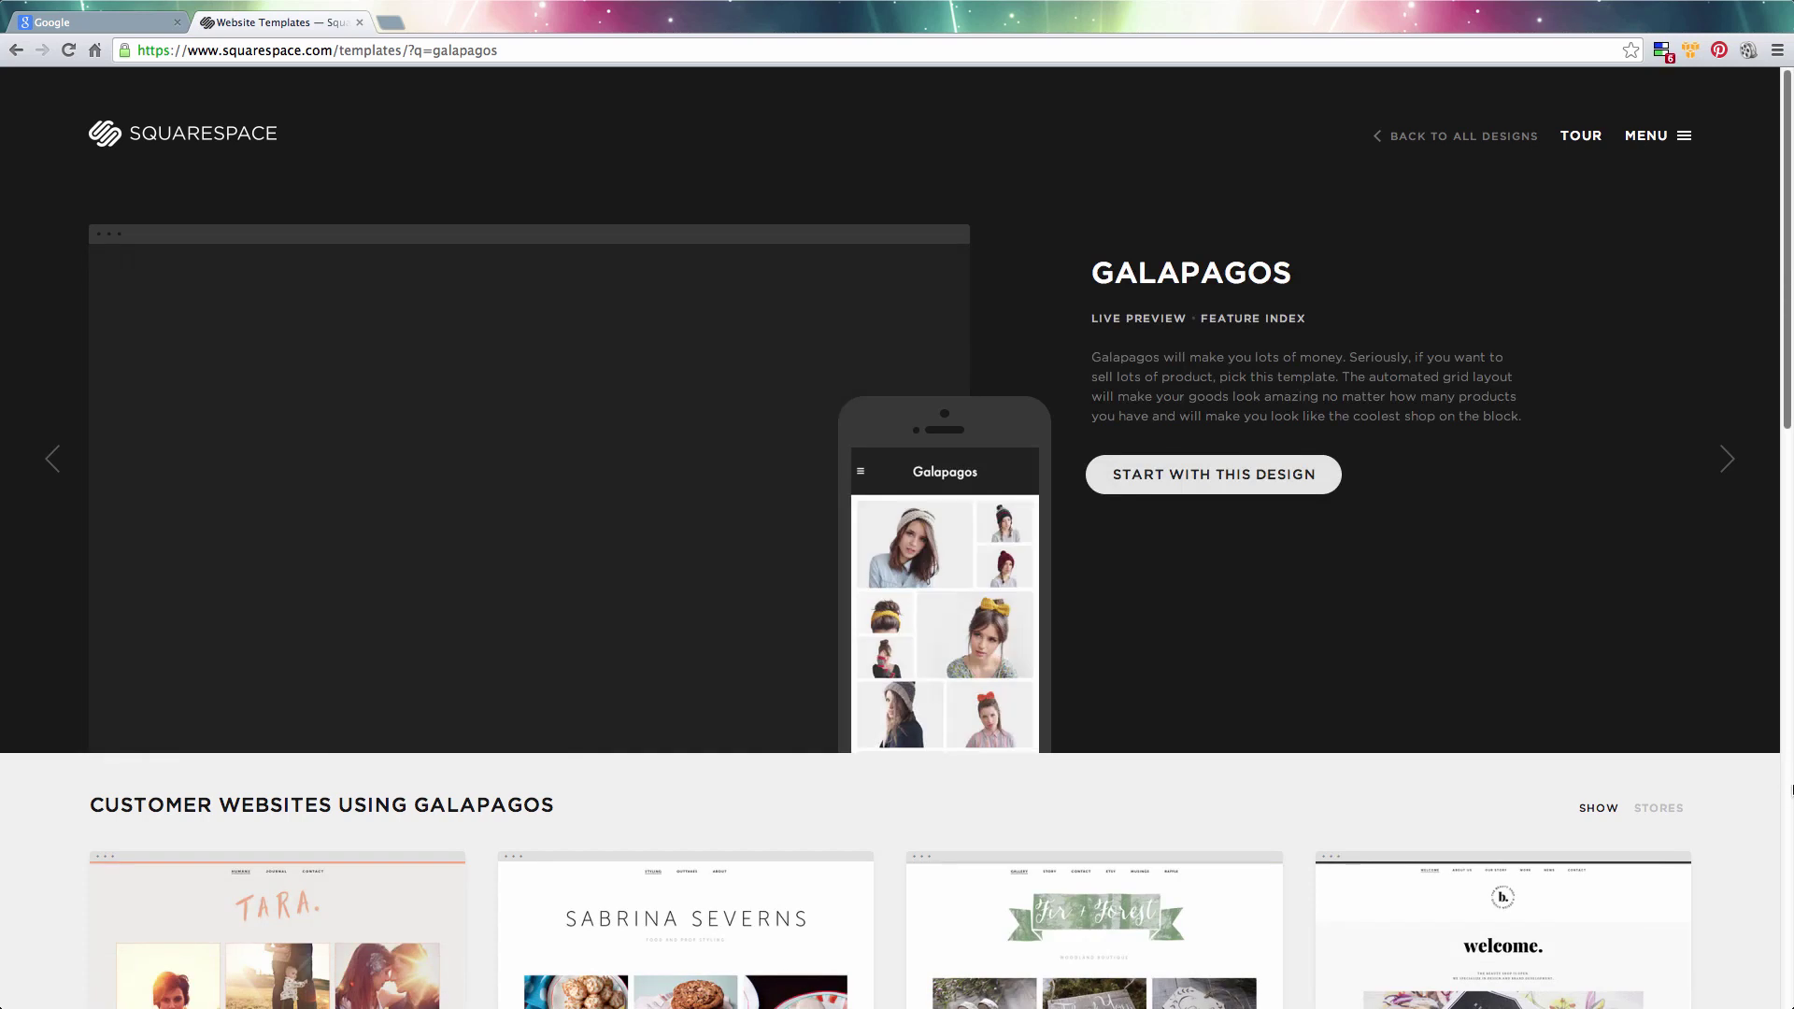
pyautogui.scroll(-7, 1792, 790)
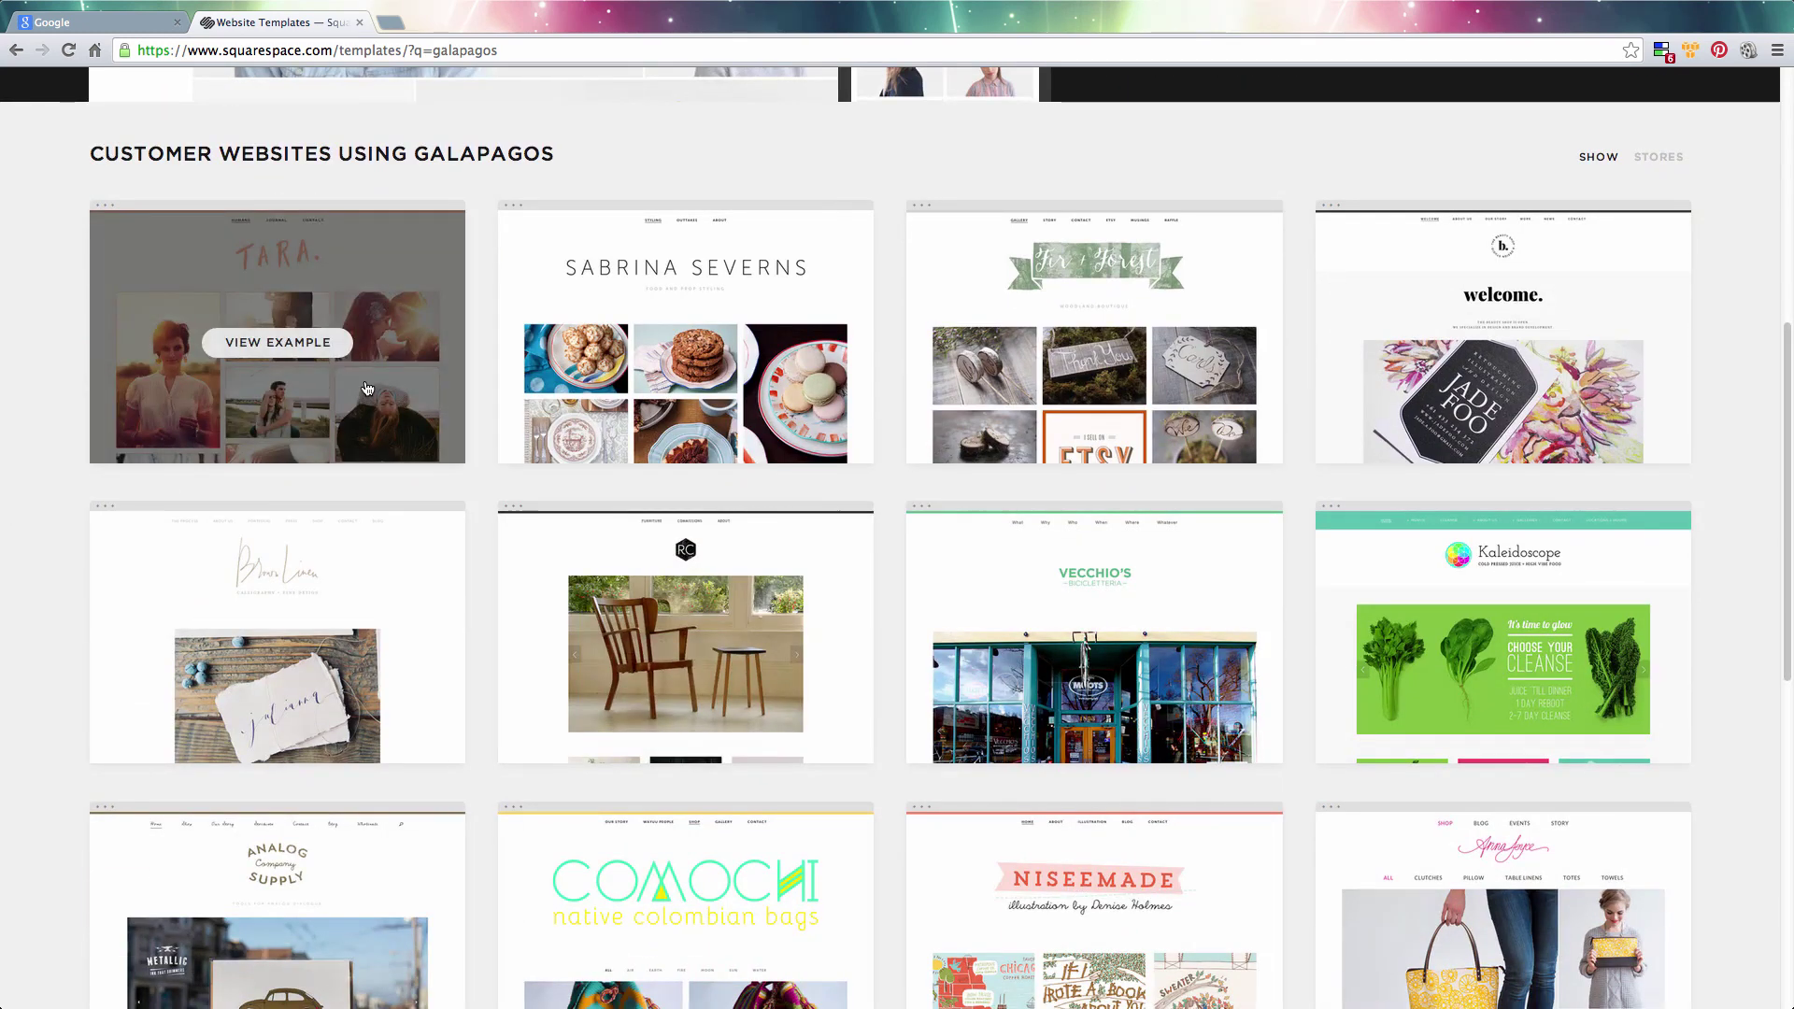
# View the portrait photography example site using Galapagos, enlarge the photo of the woman with the bicycle, and close the example
pyautogui.click(367, 388)
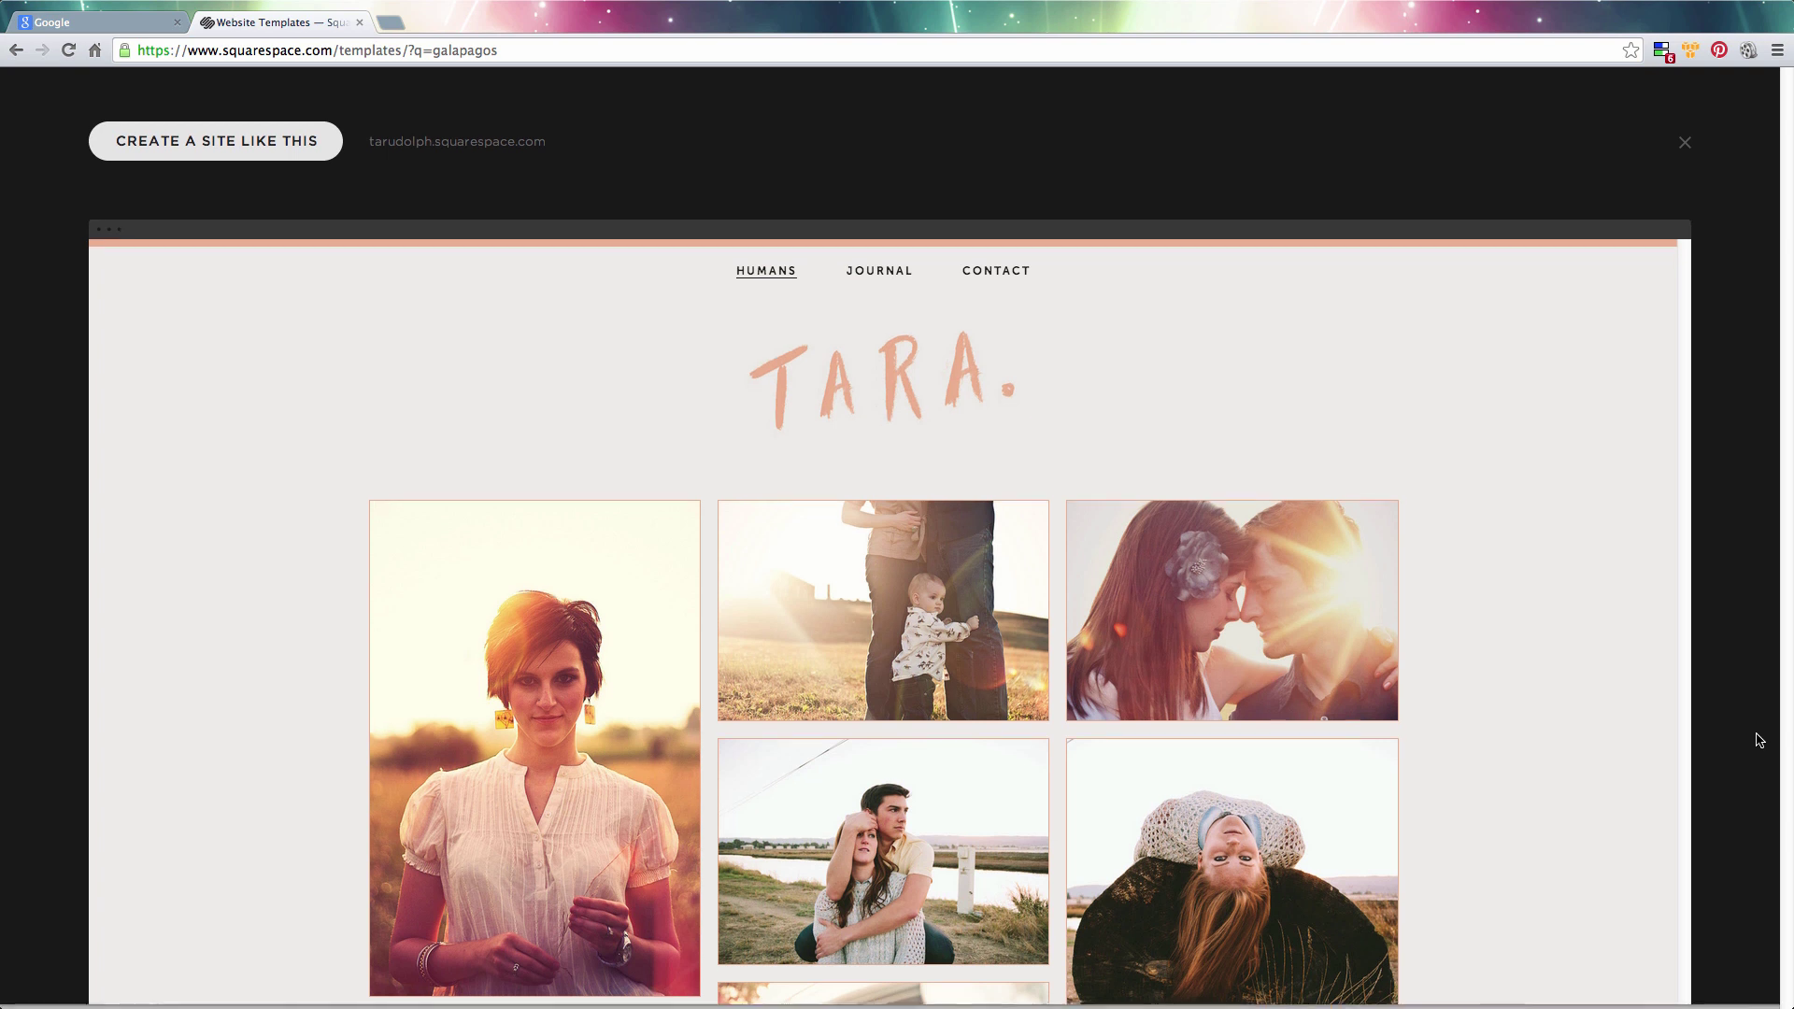
pyautogui.scroll(-5, 1691, 741)
pyautogui.scroll(-4, 1692, 741)
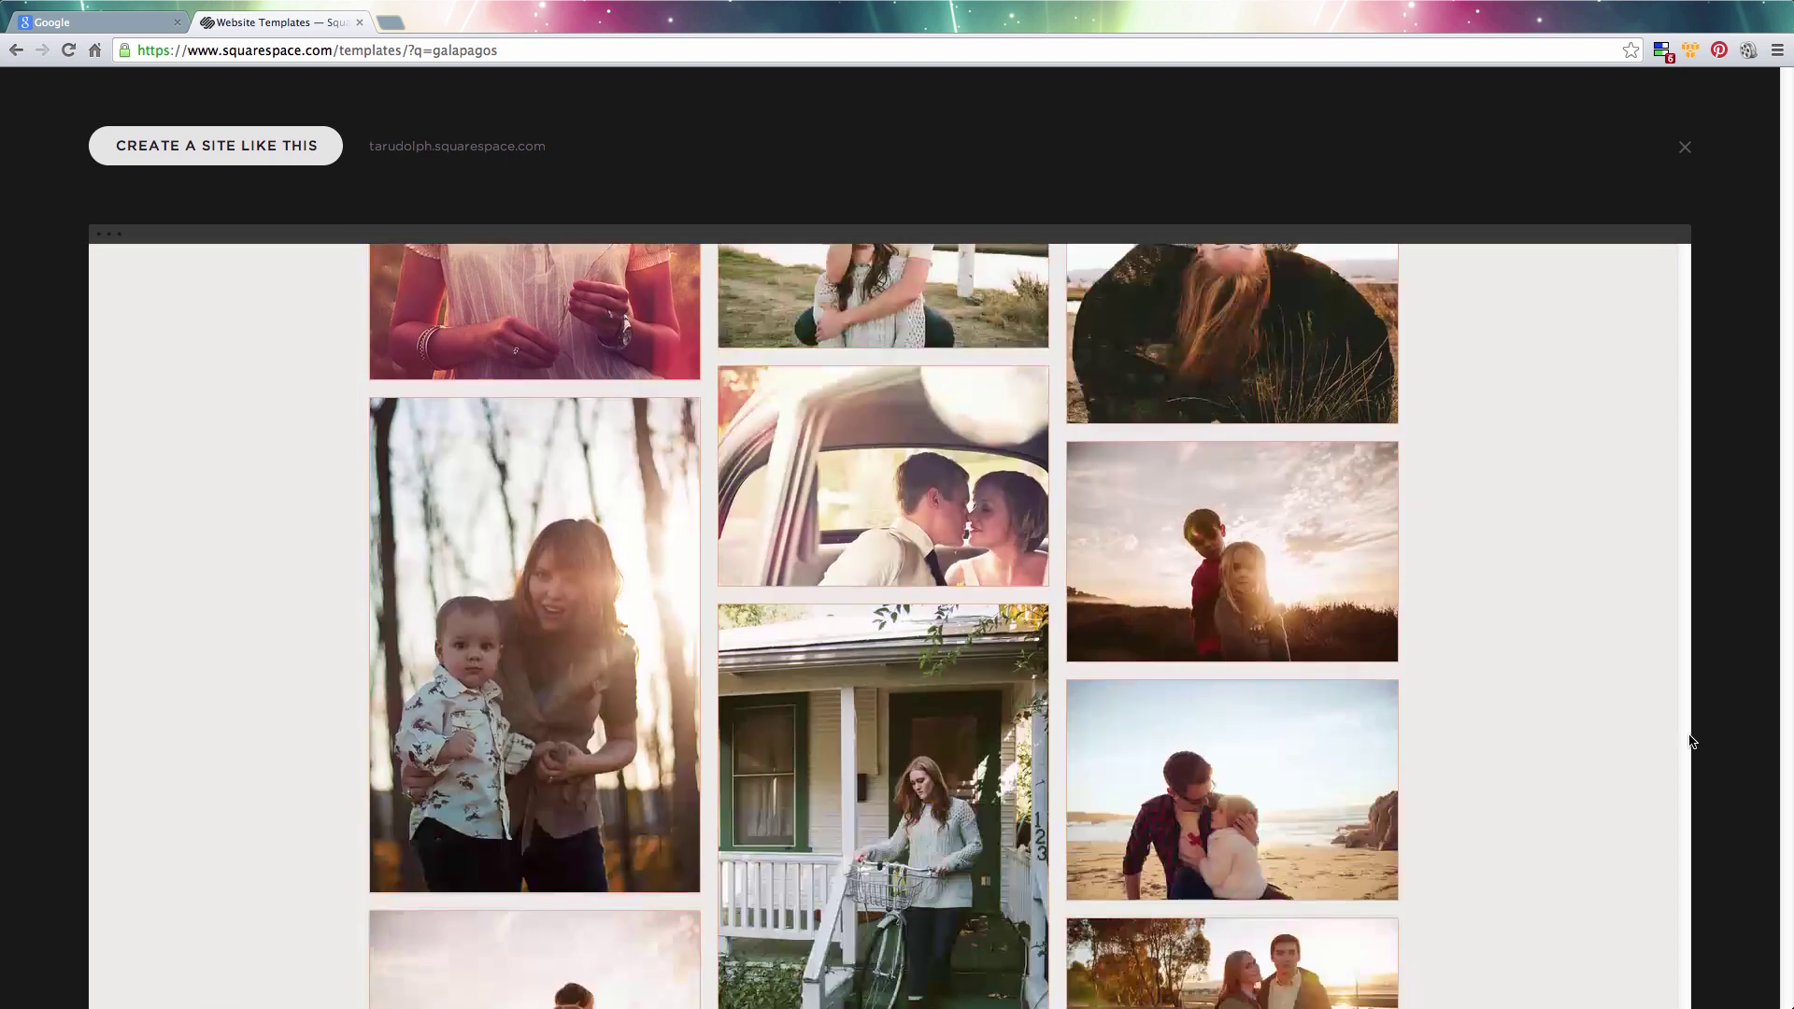
pyautogui.scroll(-4, 1691, 741)
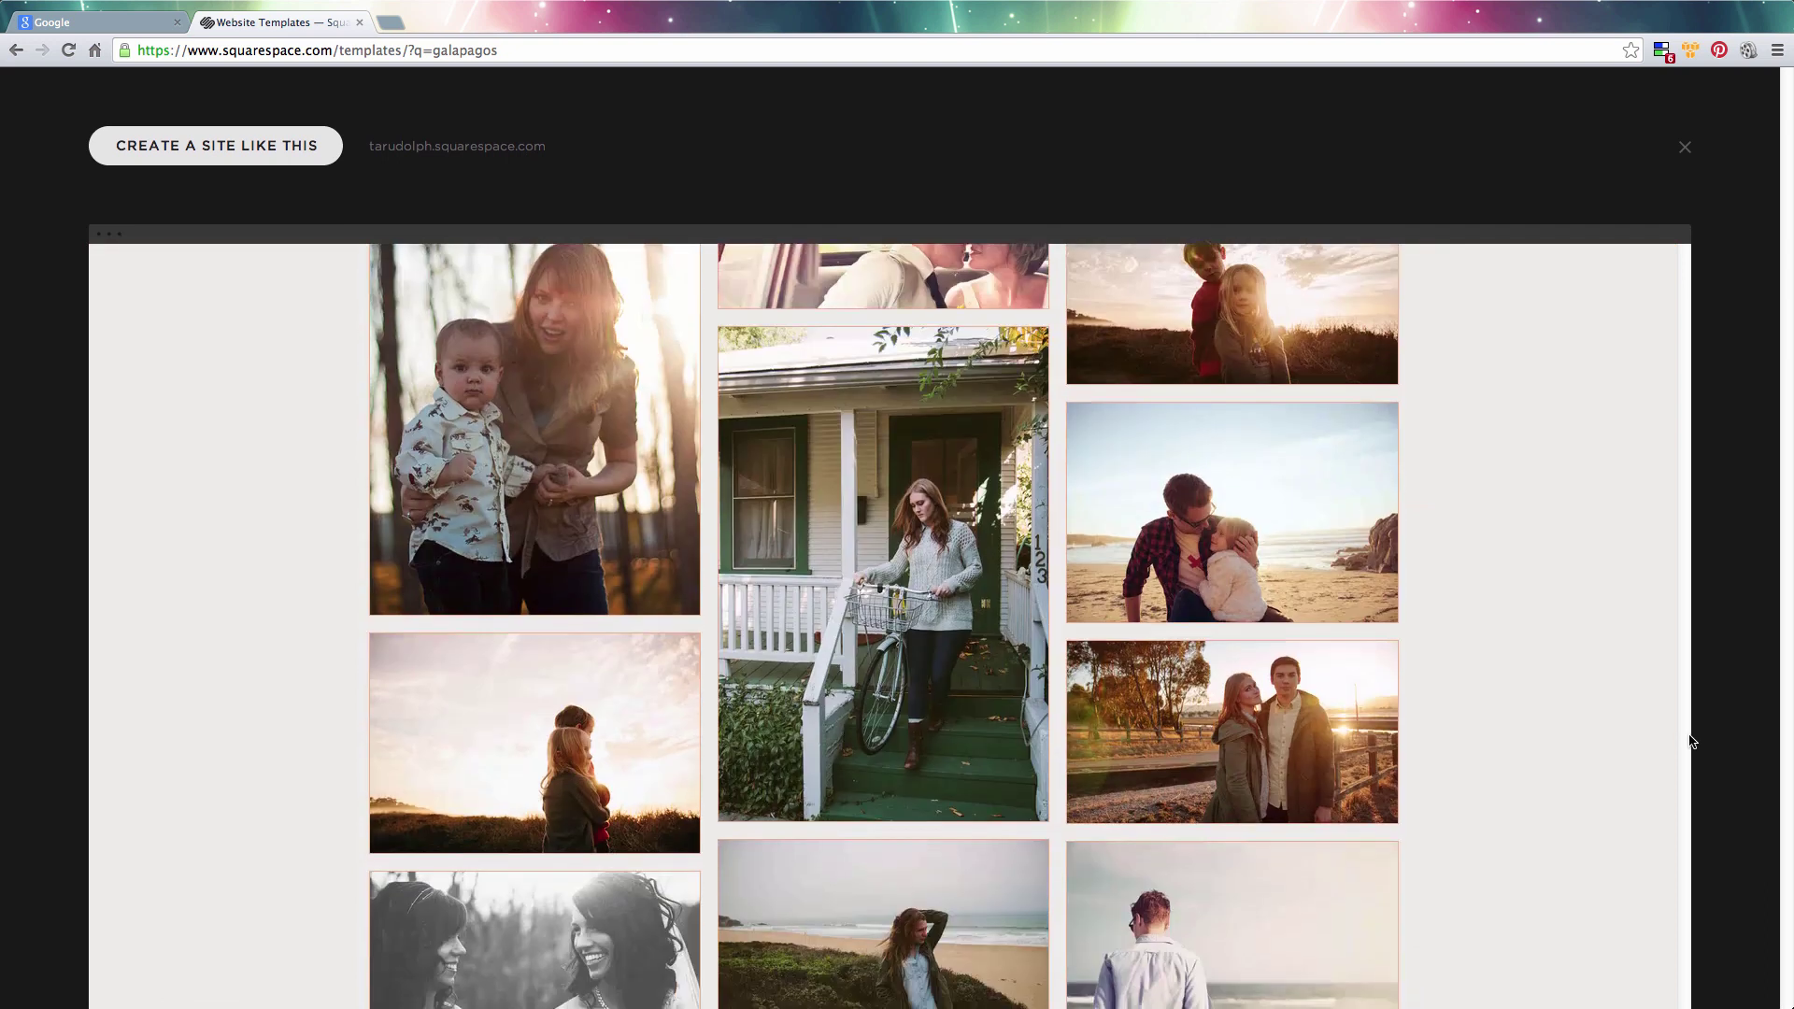
pyautogui.click(1008, 504)
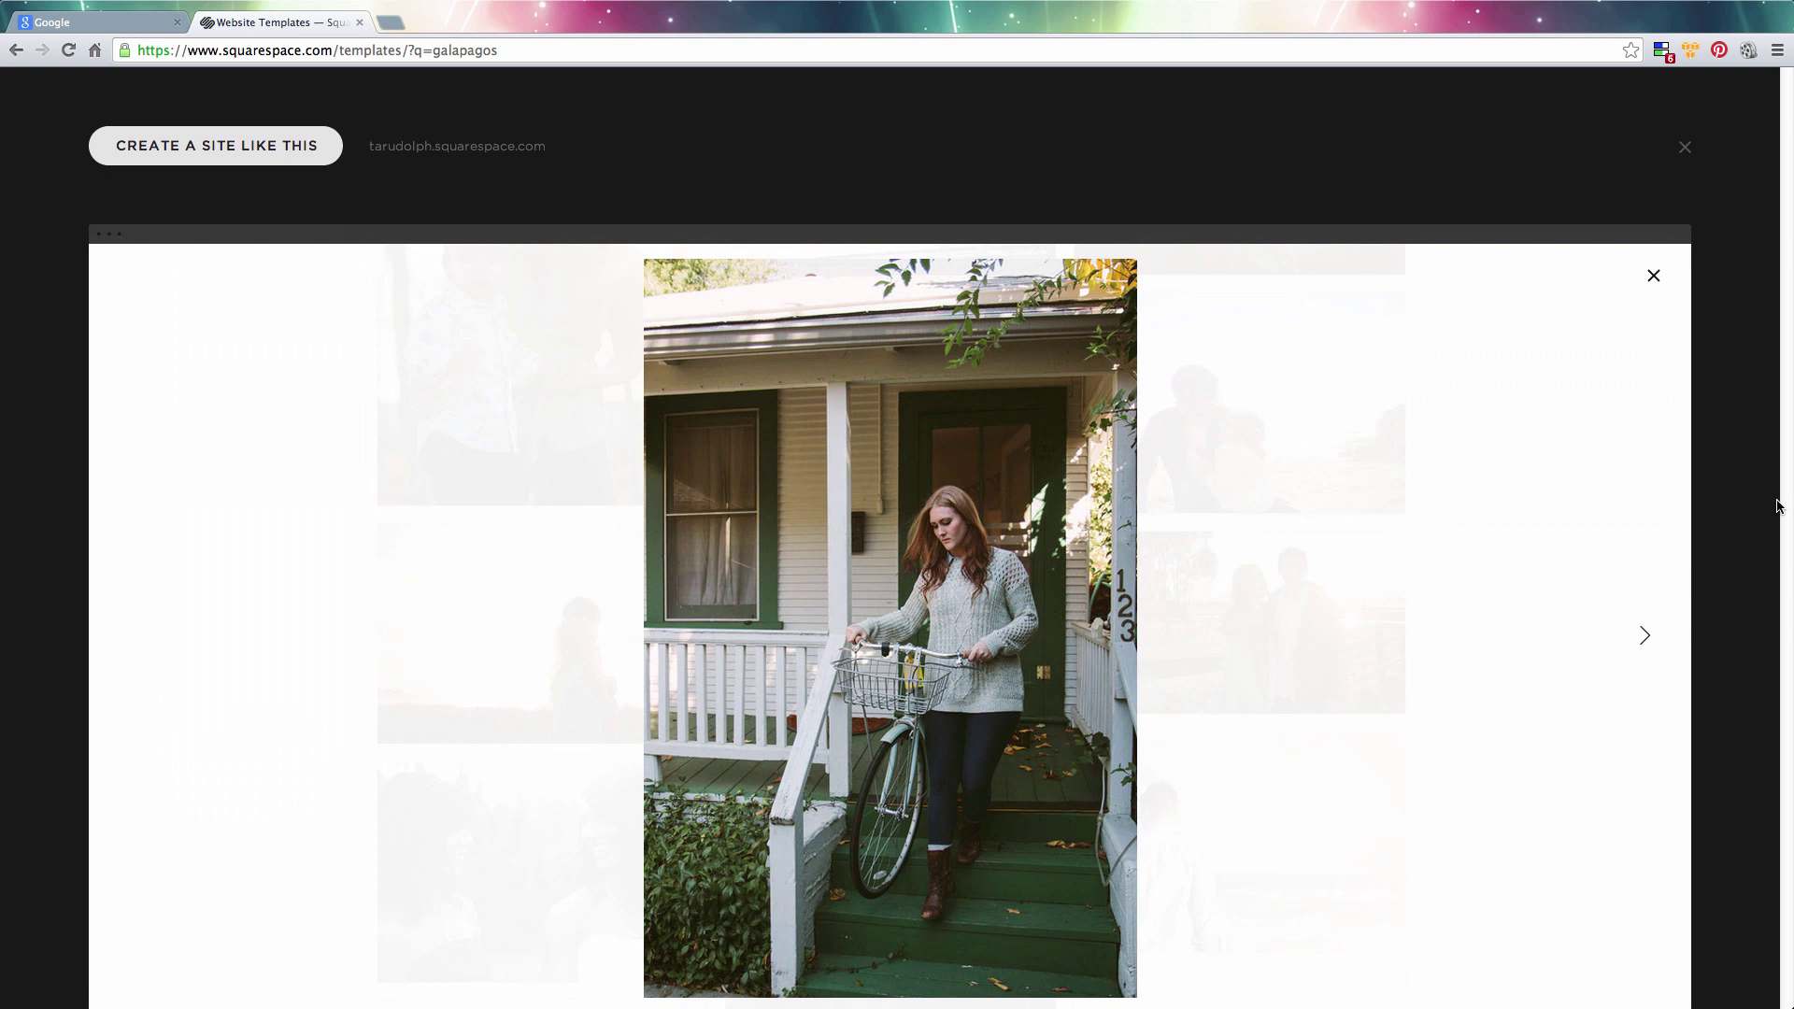
pyautogui.click(1655, 276)
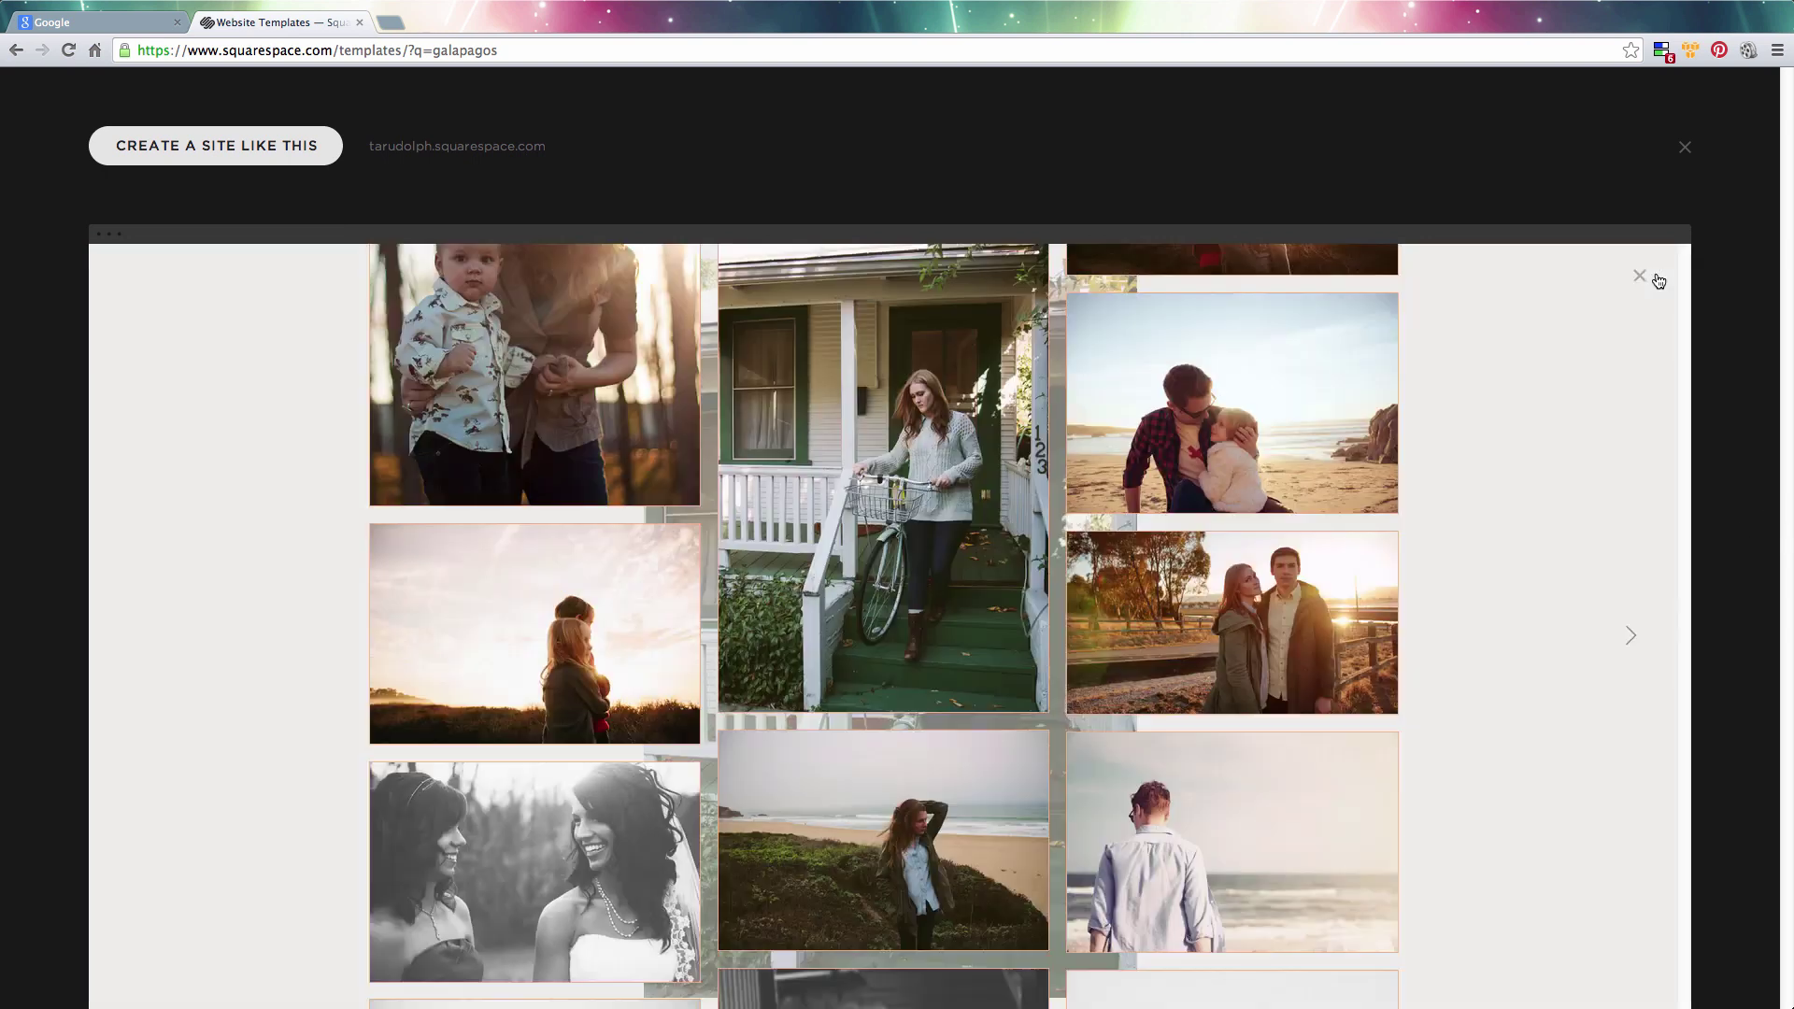
pyautogui.click(1686, 151)
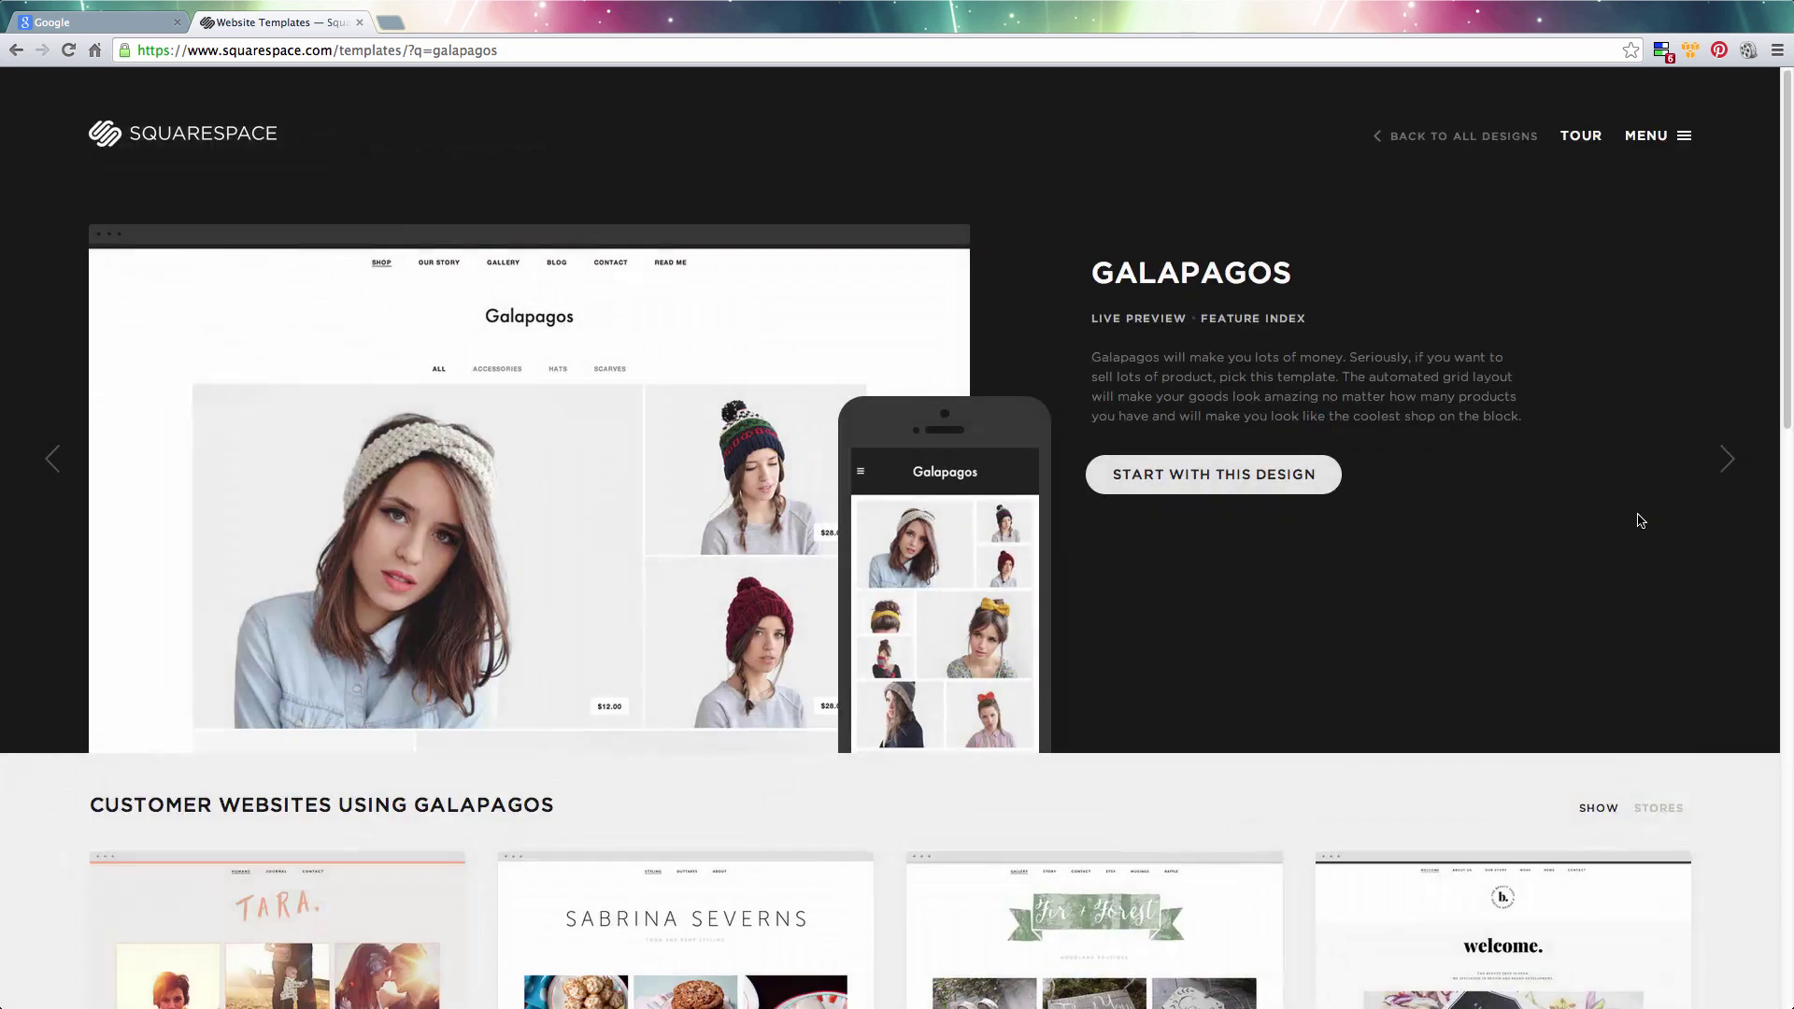
# View the tote bag shop example among the Galapagos customer websites, look through its Leather Bottom Yellow Ocher Anemone Tote Bag page, and close it
pyautogui.scroll(-10, 1651, 575)
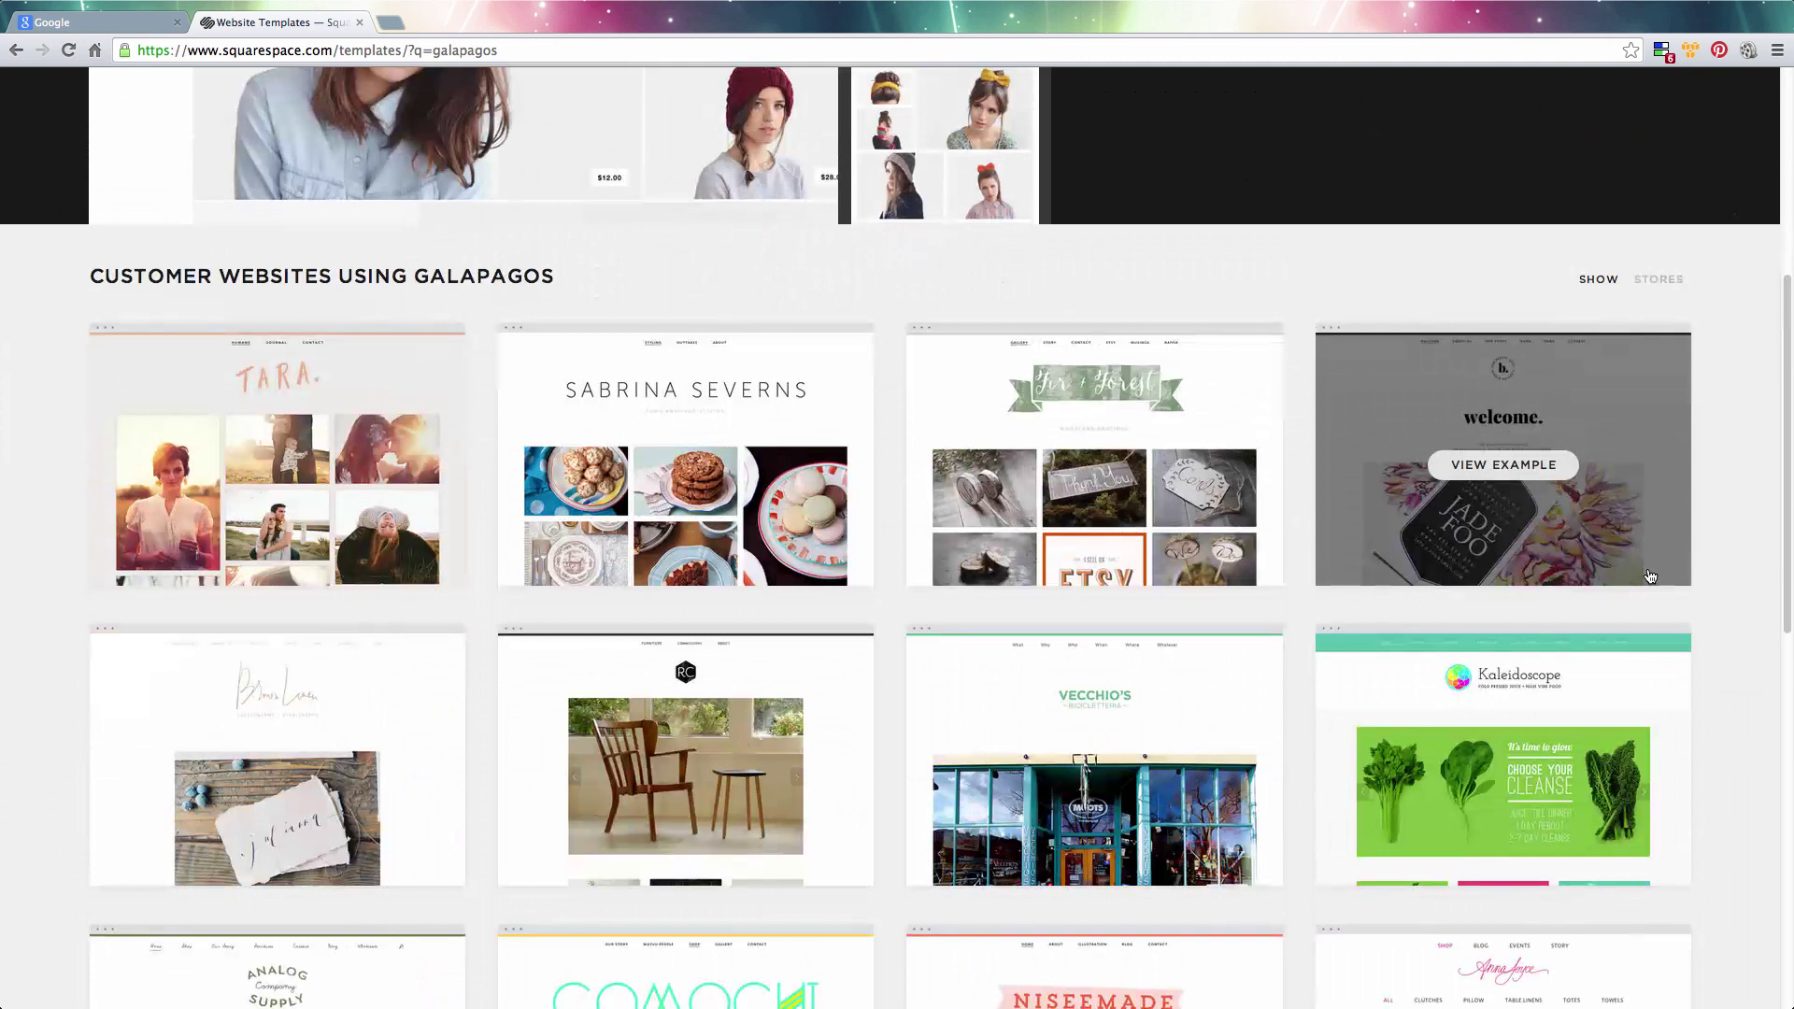
pyautogui.scroll(-3, 1654, 575)
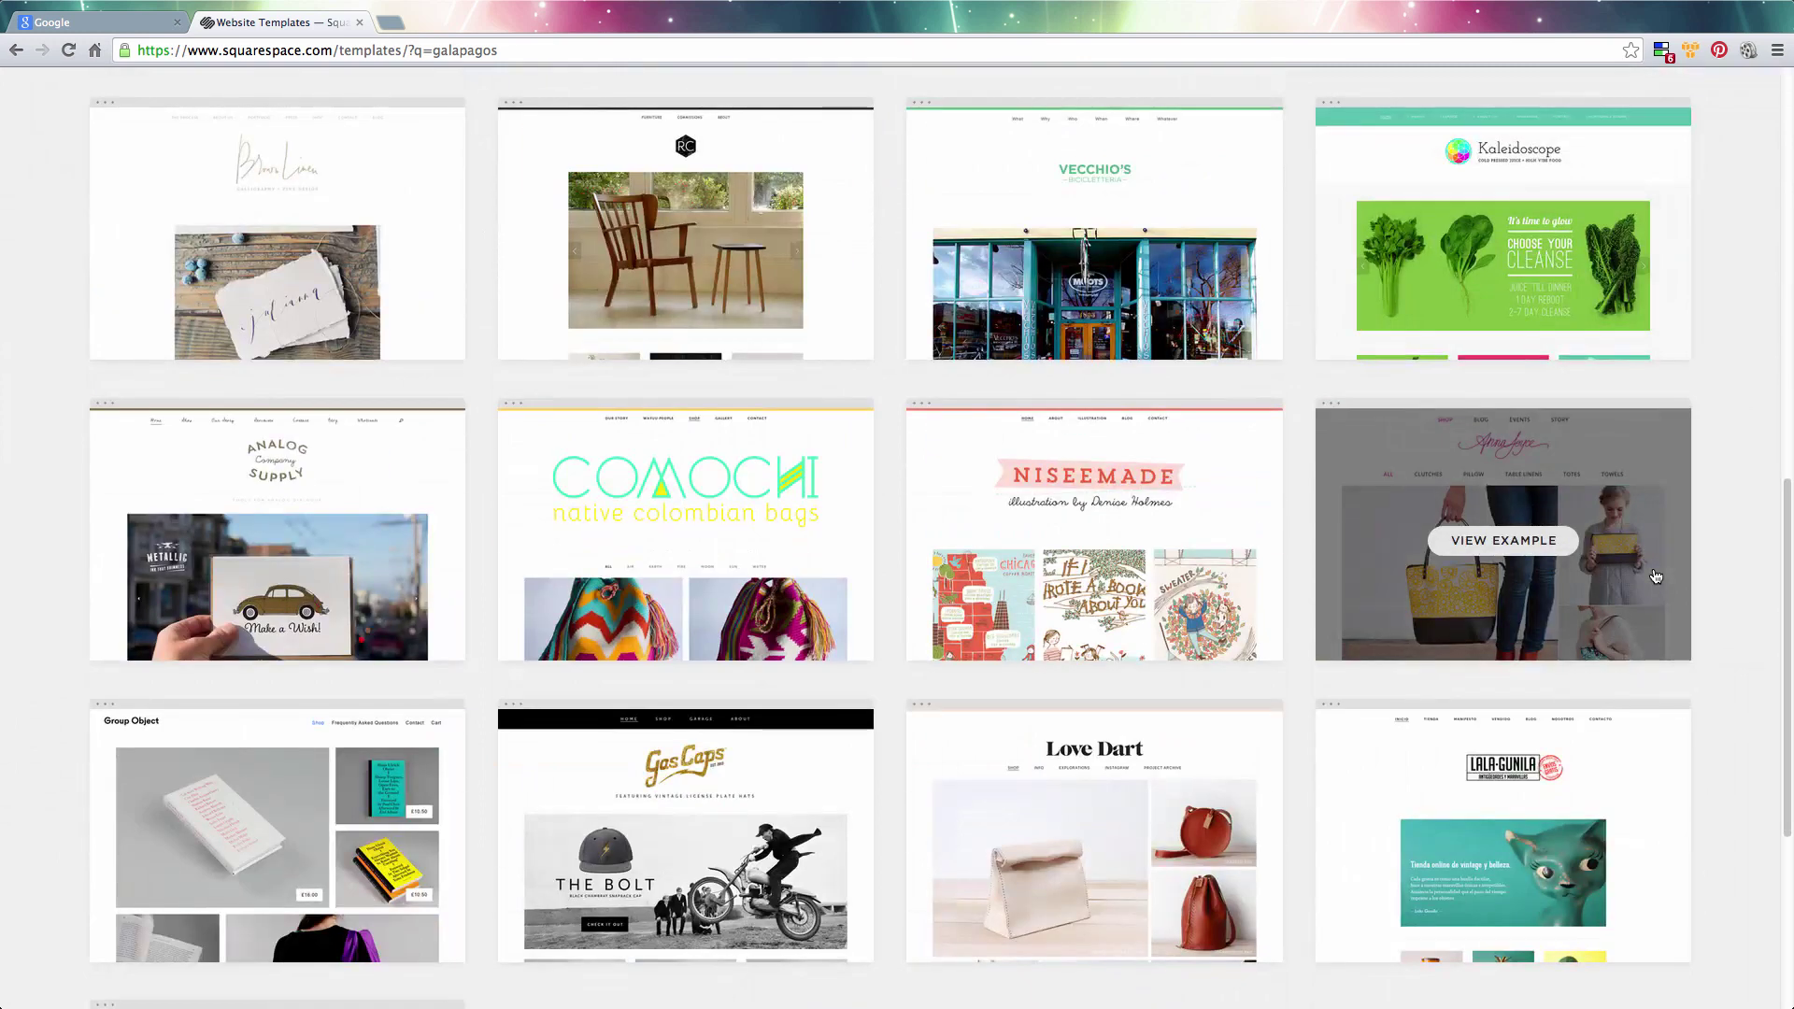
pyautogui.click(1656, 576)
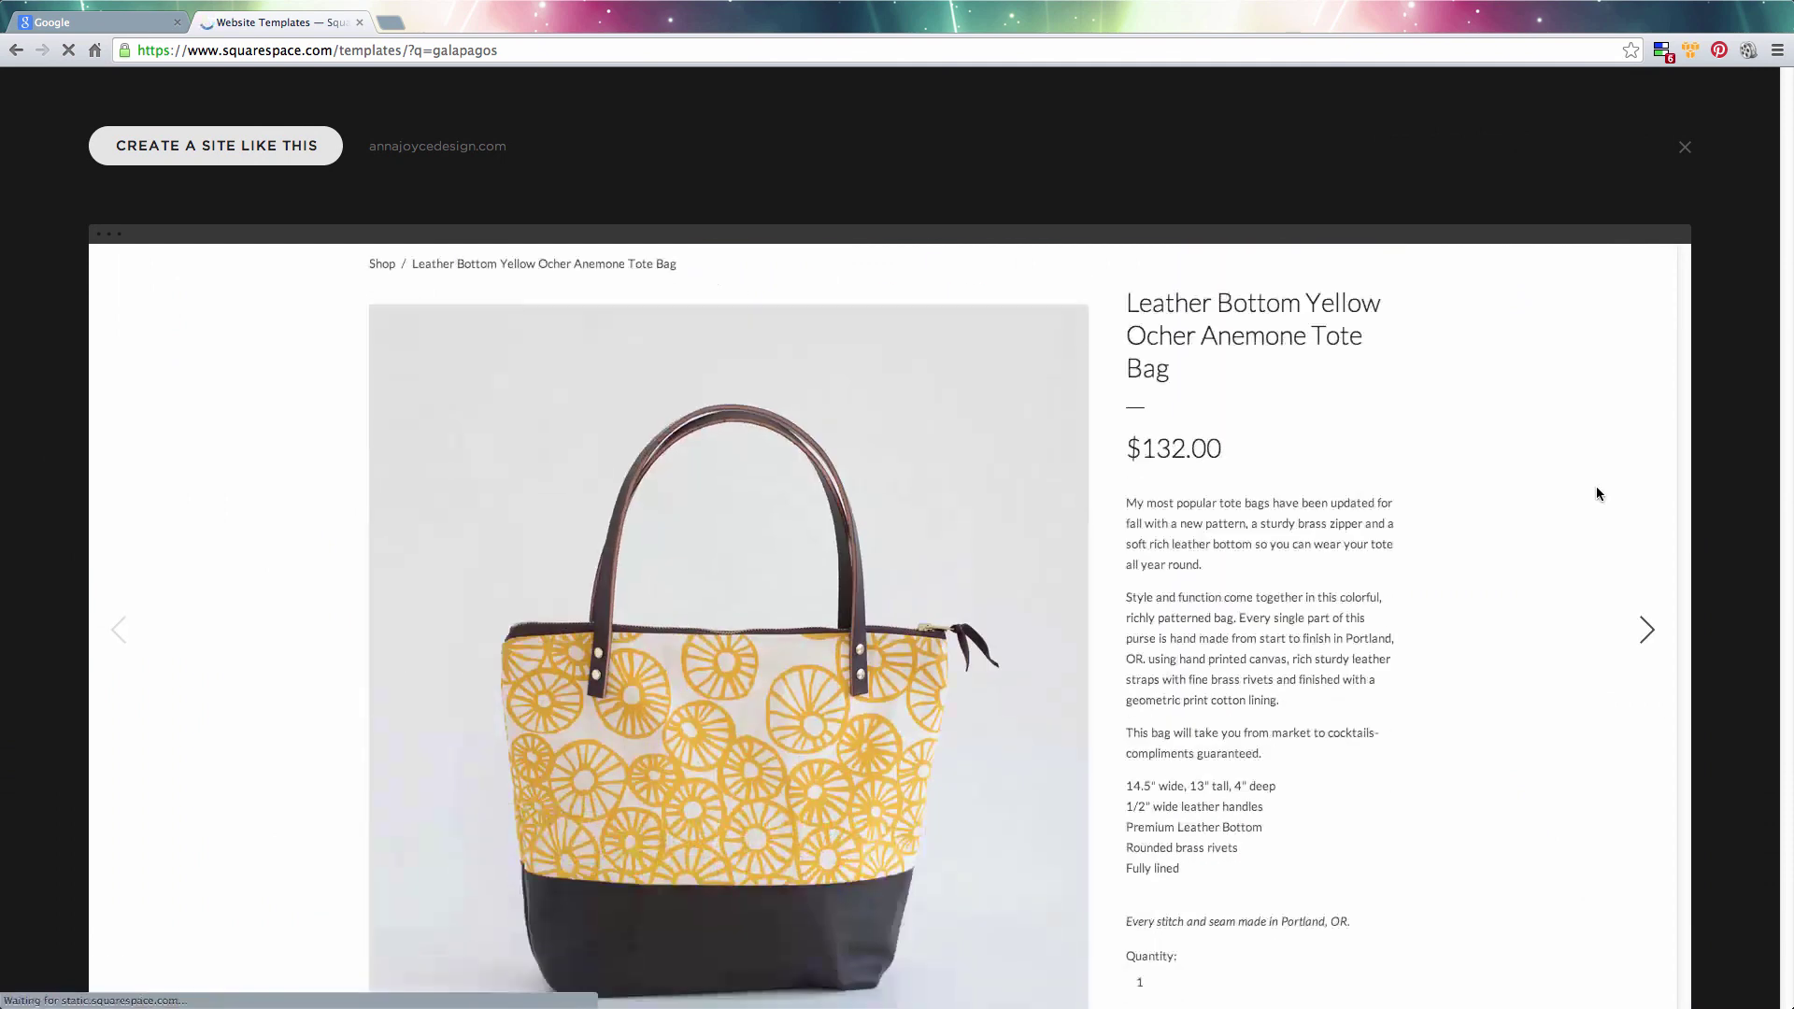
pyautogui.scroll(-6, 1489, 547)
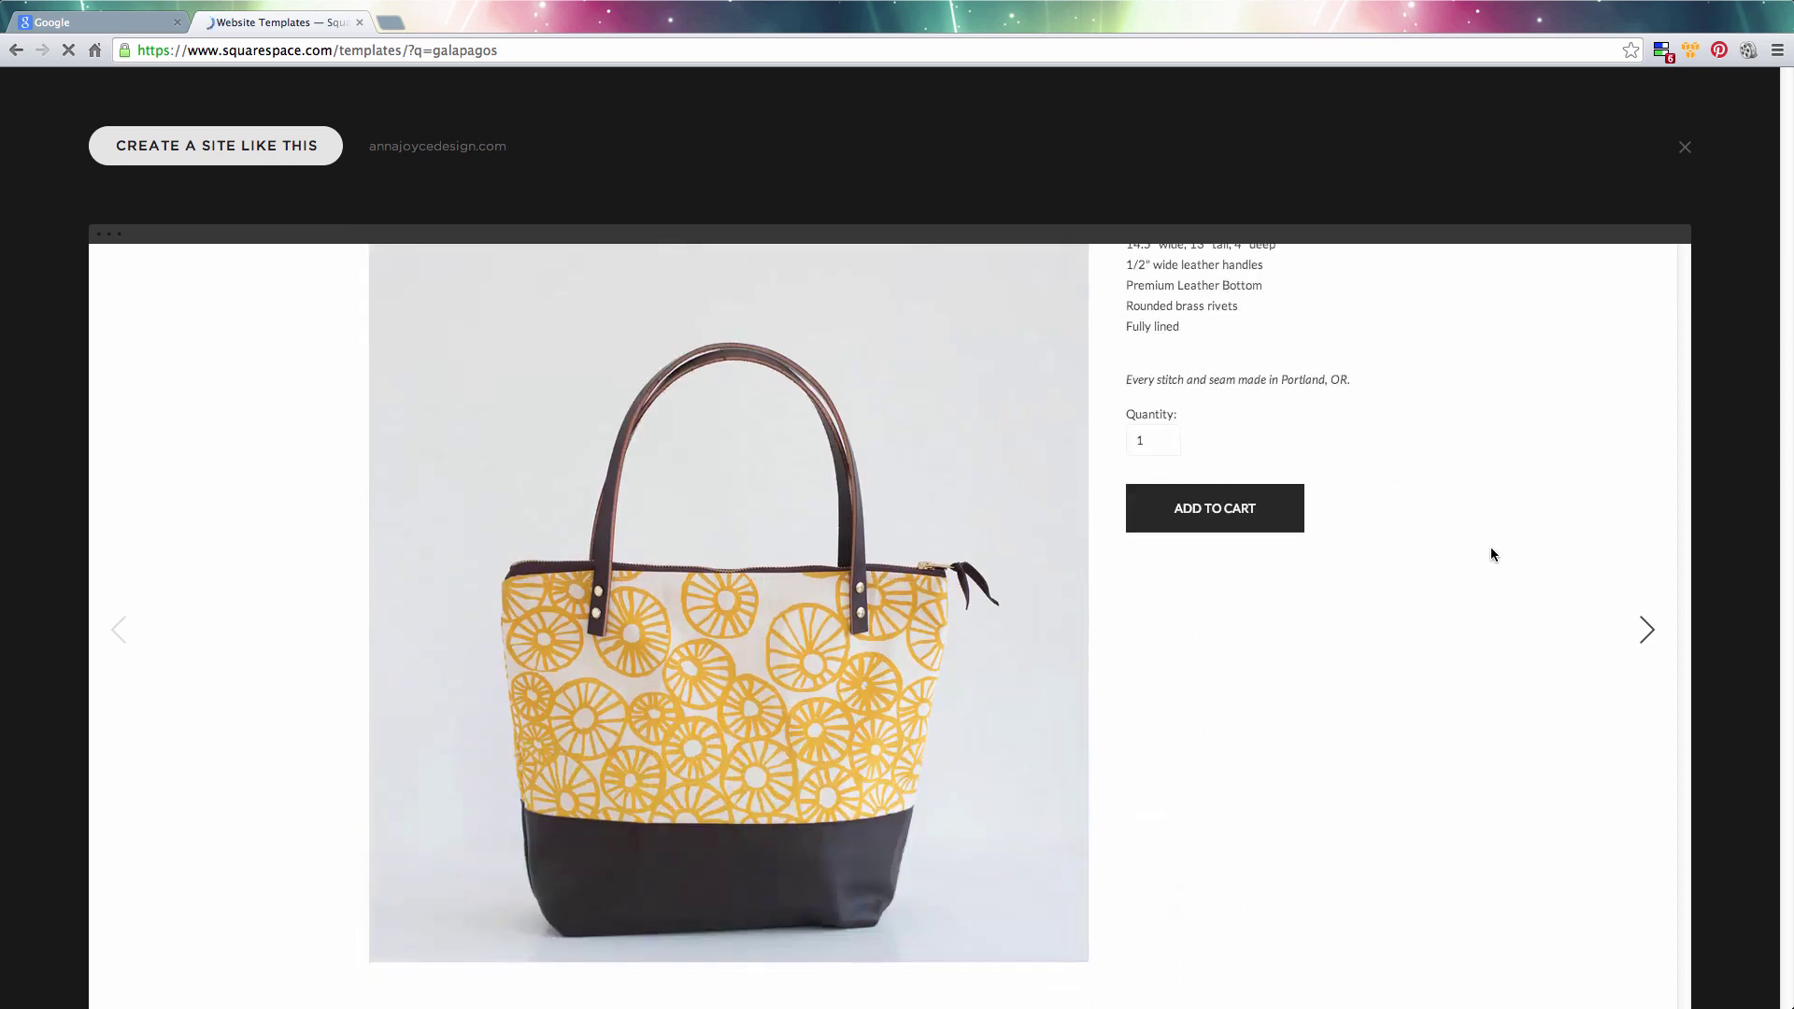
pyautogui.scroll(-5, 1491, 554)
pyautogui.click(1685, 148)
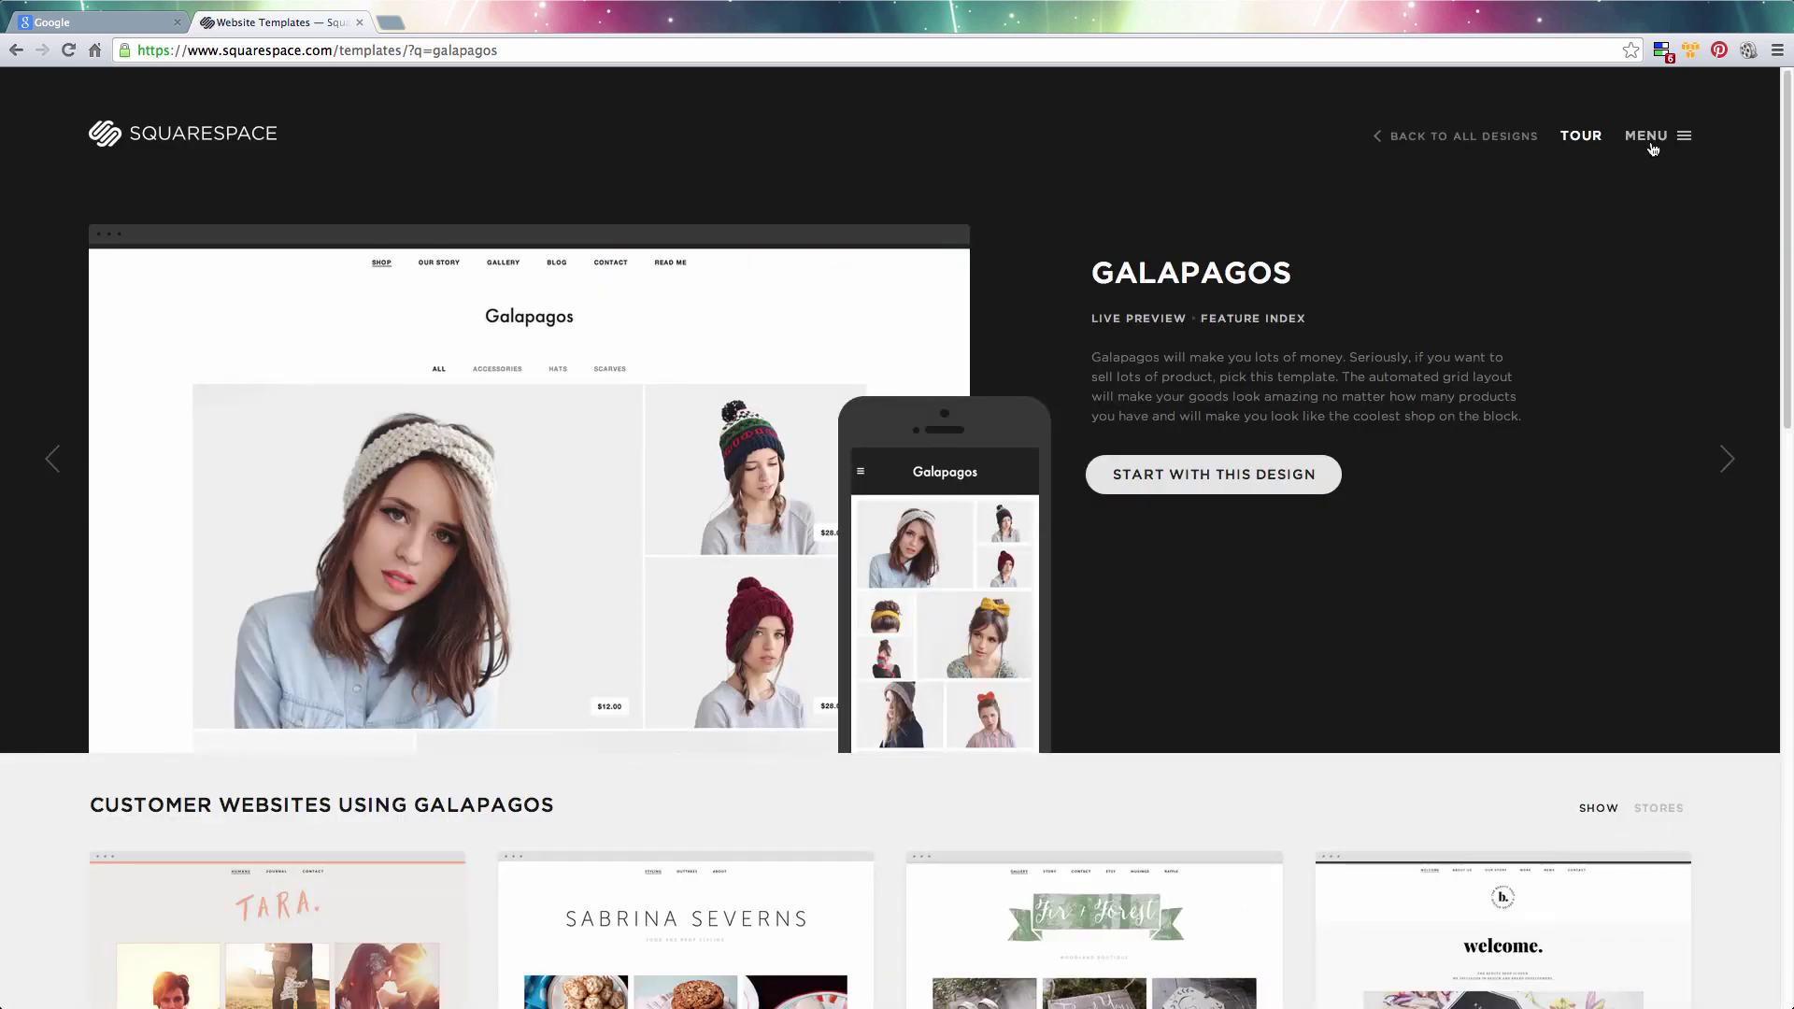
# Go to the Squarespace Pricing page and compare the Personal, Professional and Business plans
pyautogui.click(1652, 142)
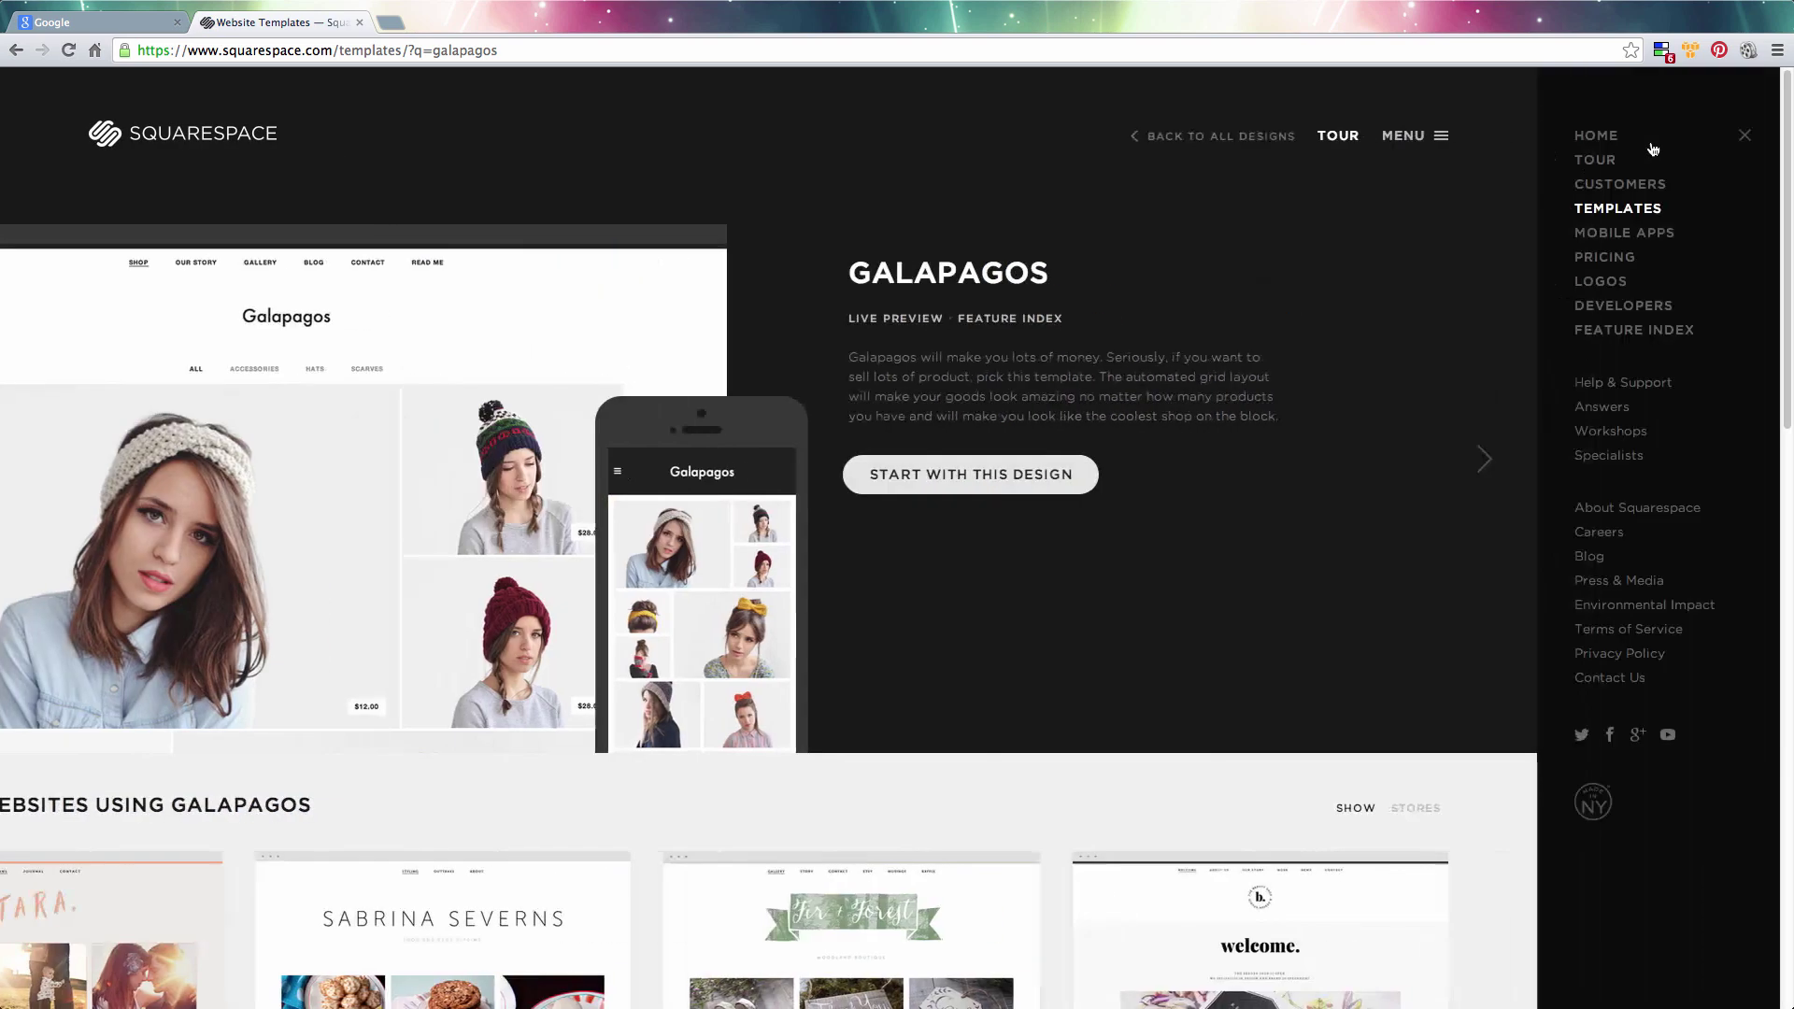
pyautogui.click(1607, 259)
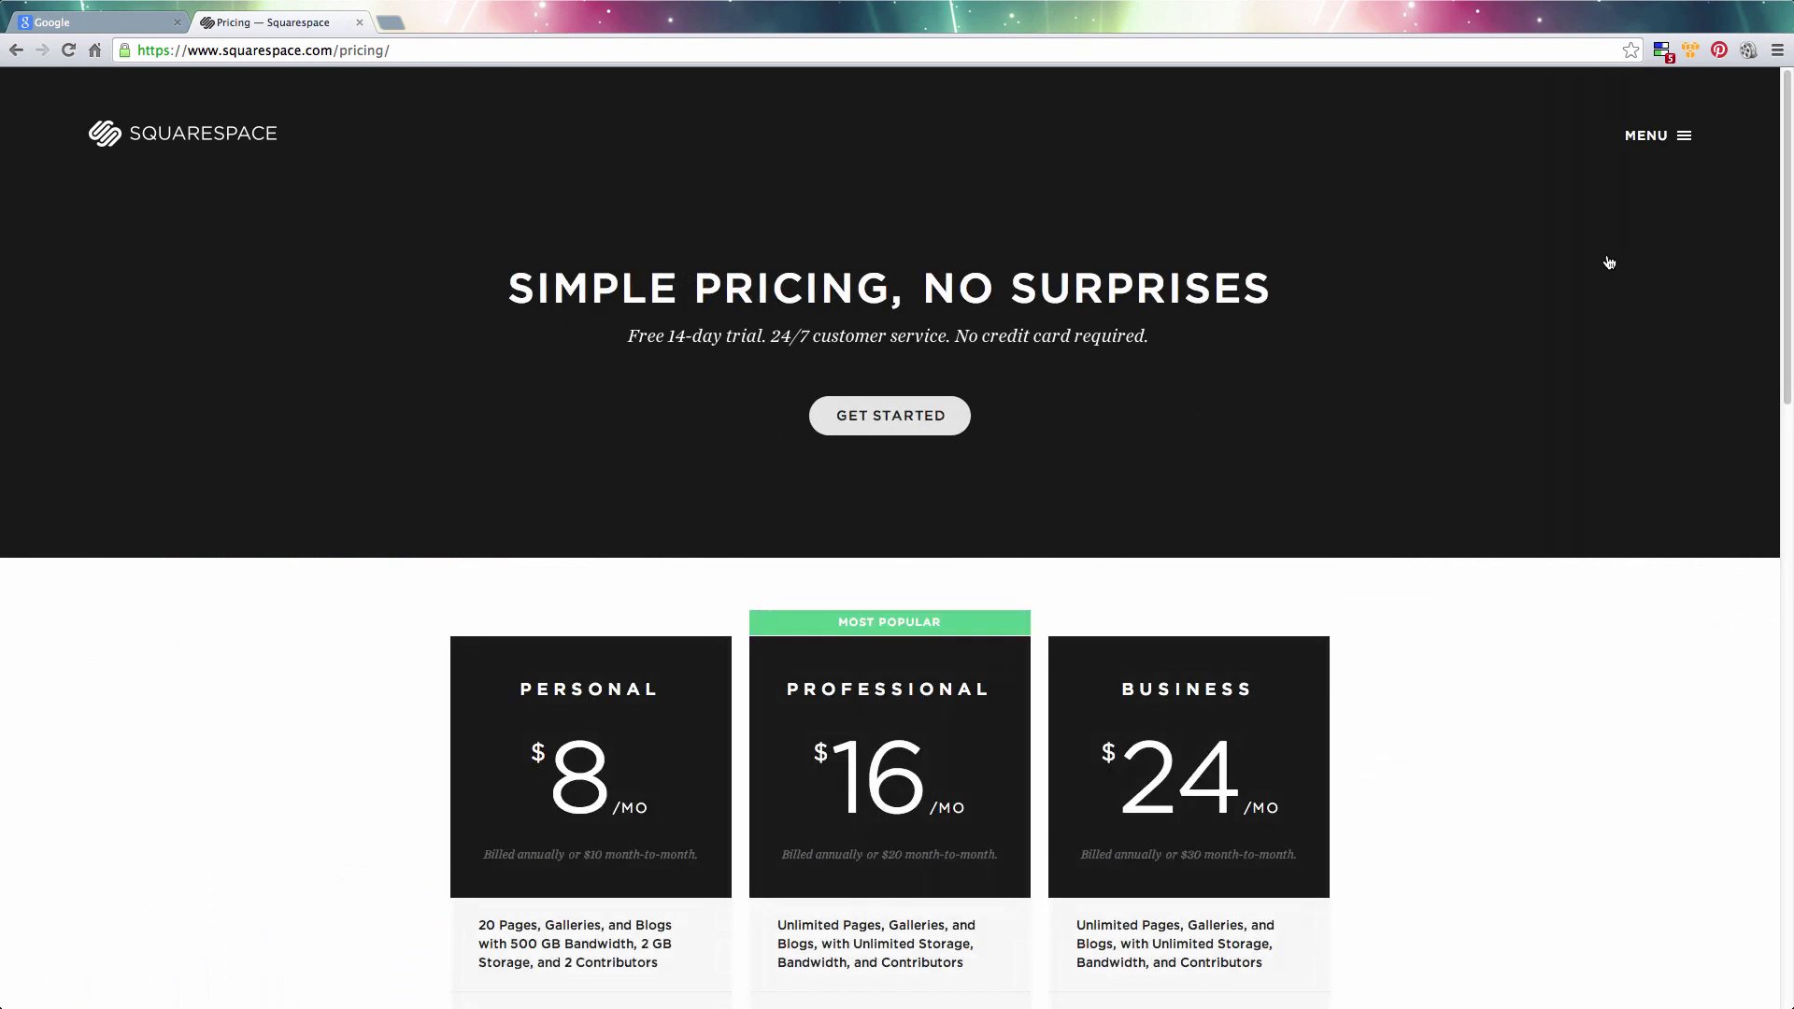
pyautogui.scroll(-3, 1519, 316)
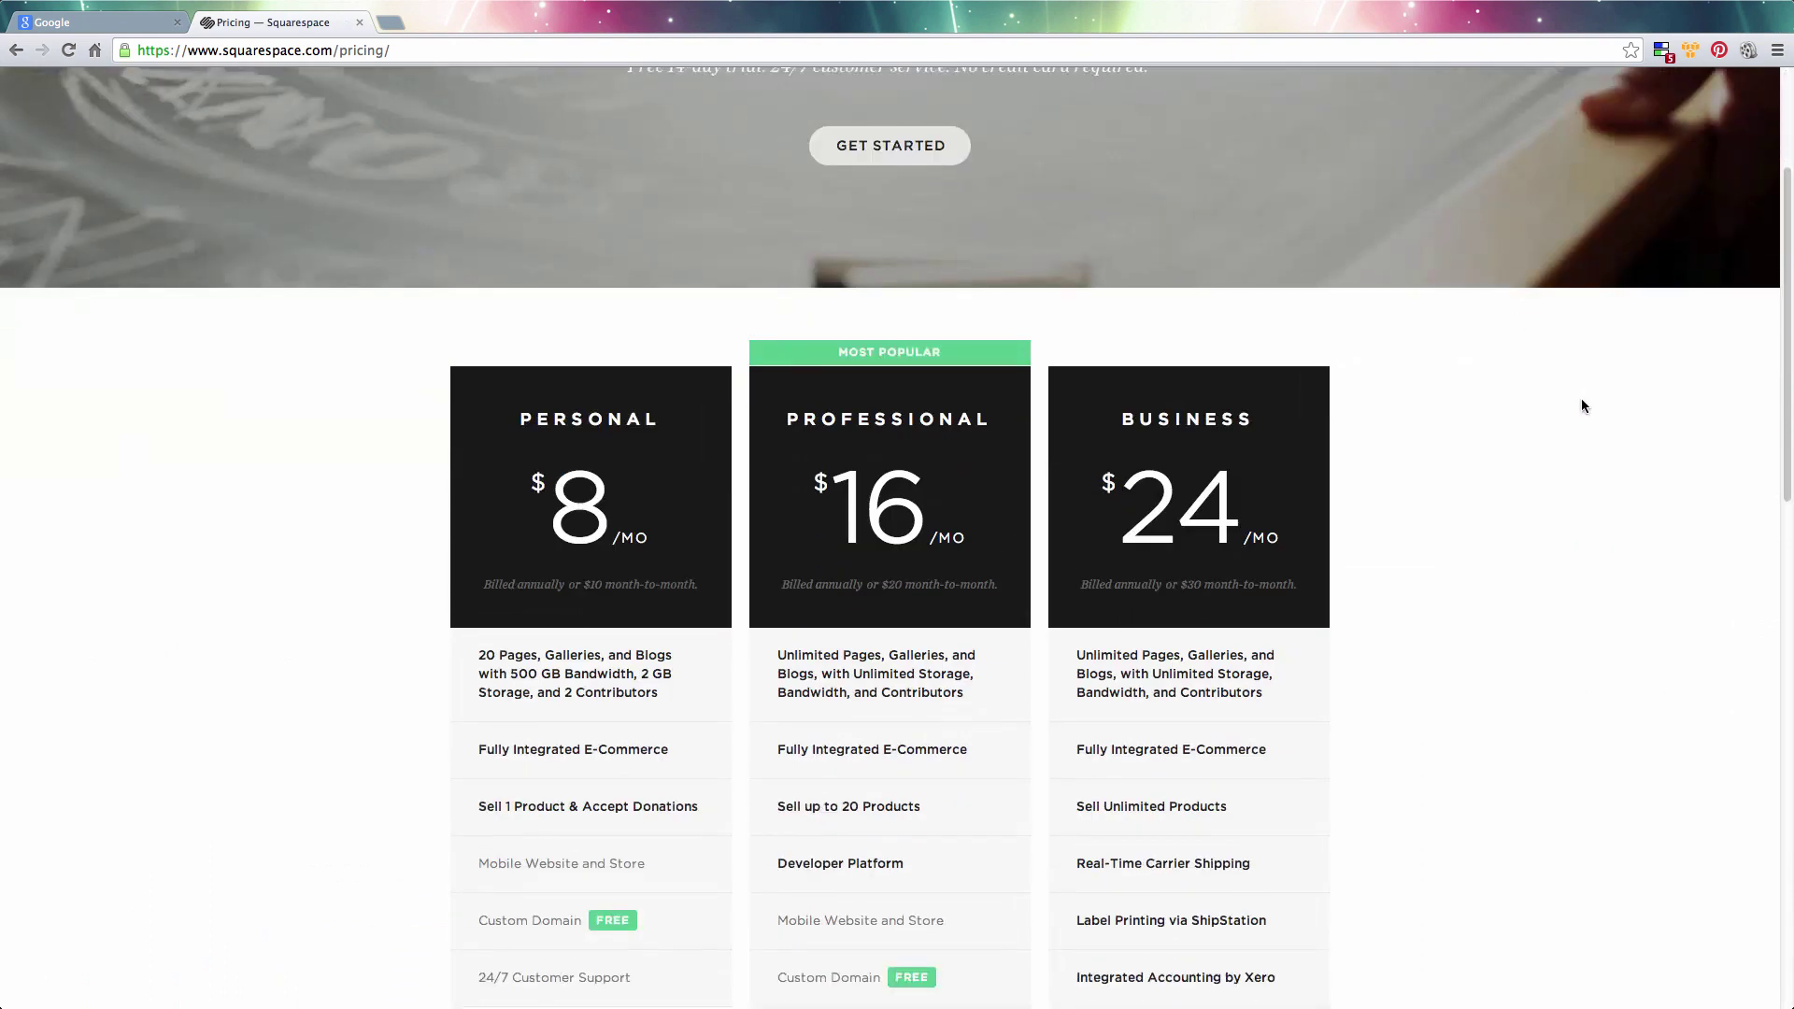
pyautogui.scroll(-2, 1578, 401)
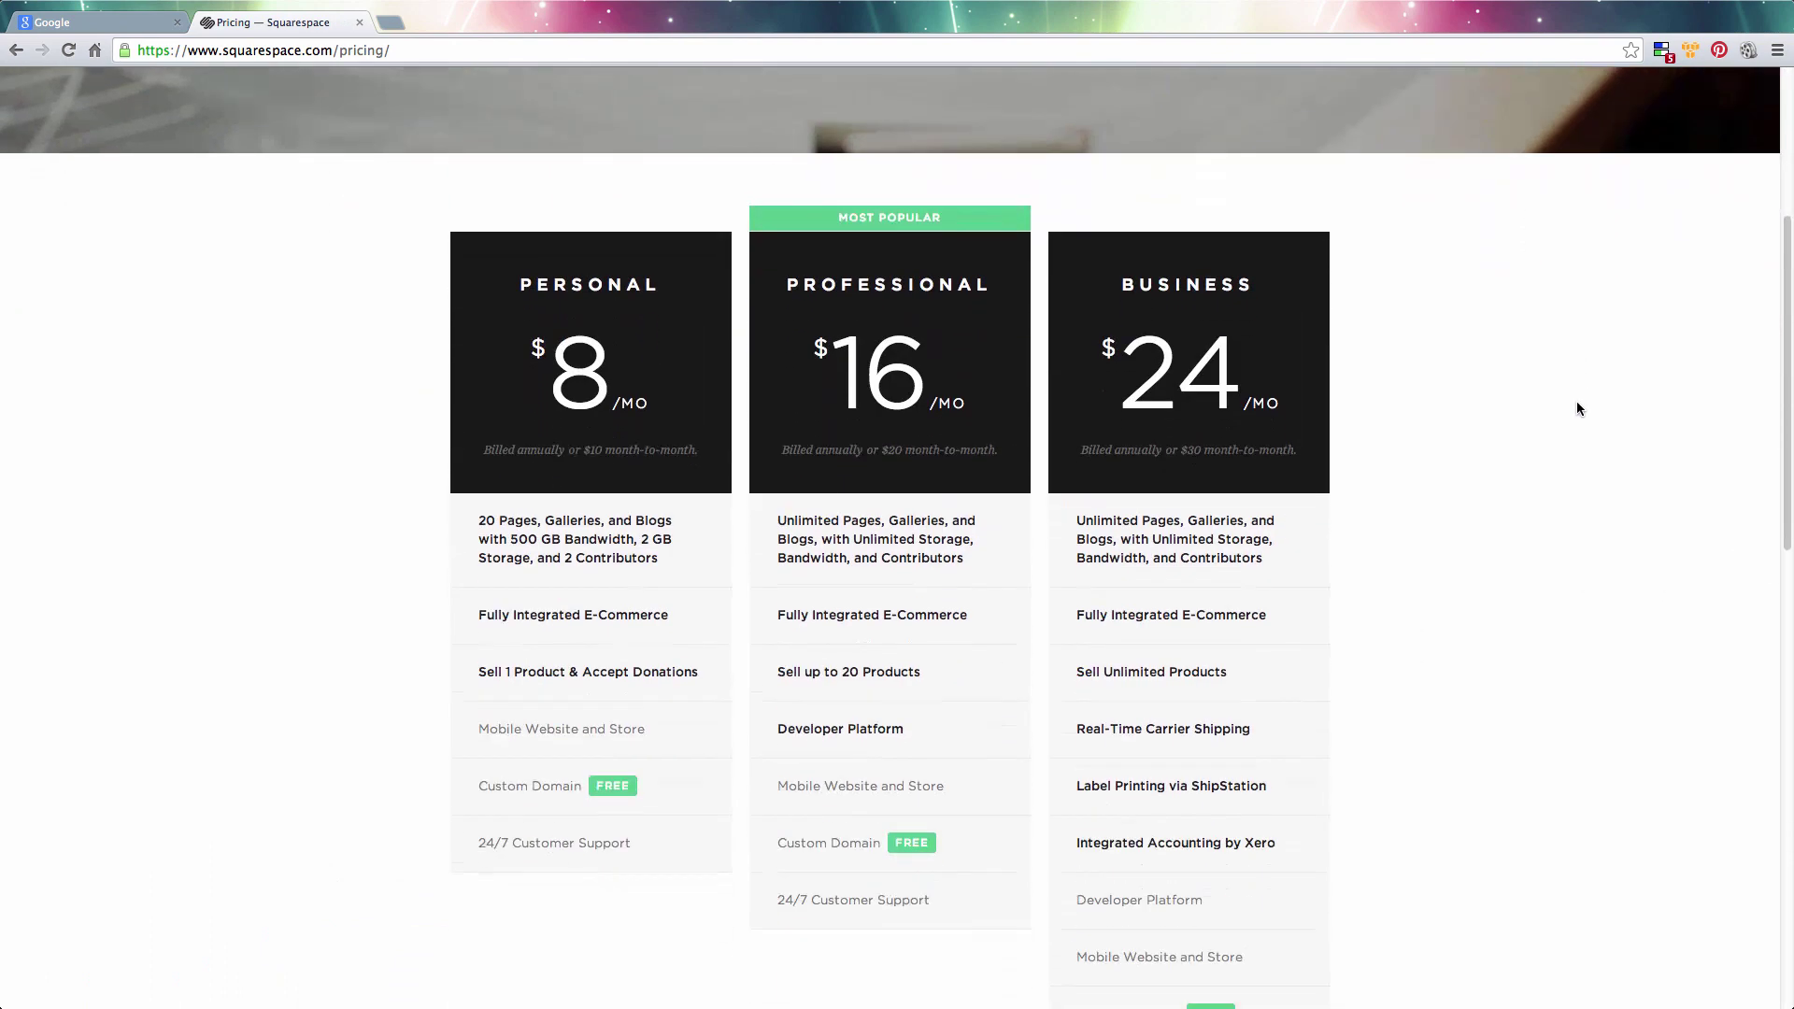
pyautogui.scroll(4, 1577, 408)
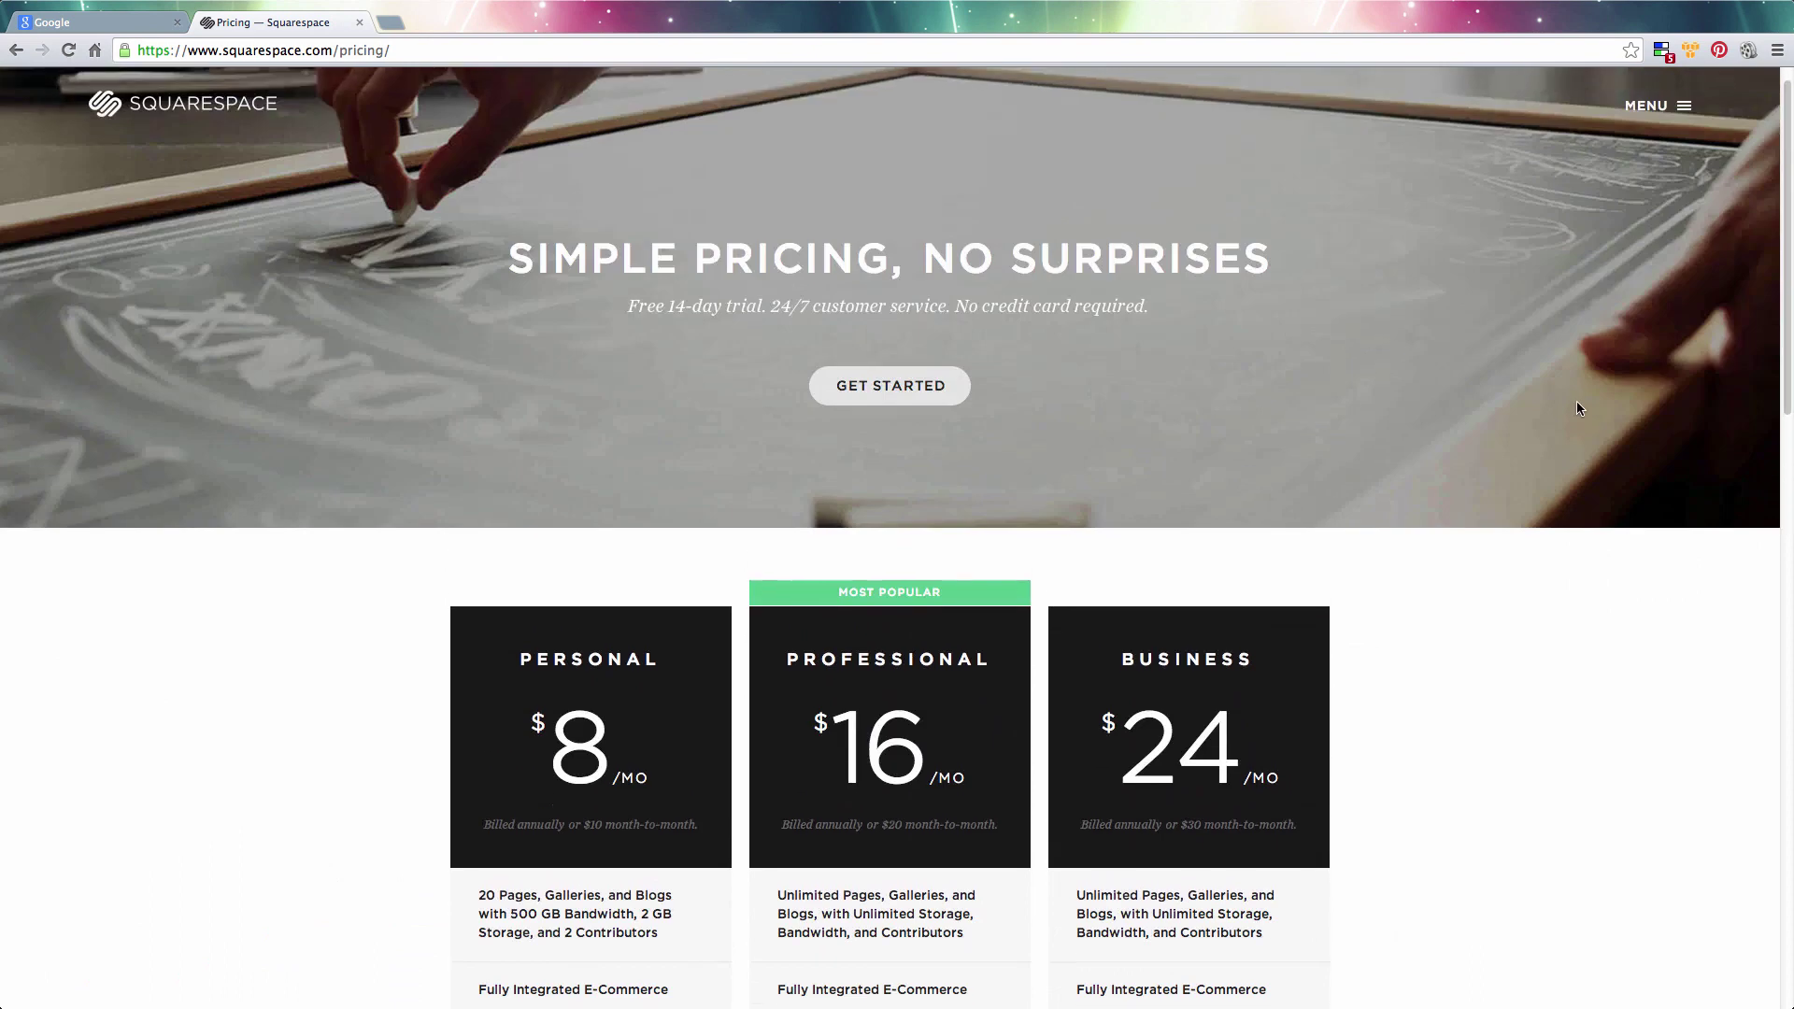
# Go to the Squarespace Feature Index and read through its sections from Designs down to Website Analytics
pyautogui.moveTo(1690, 137)
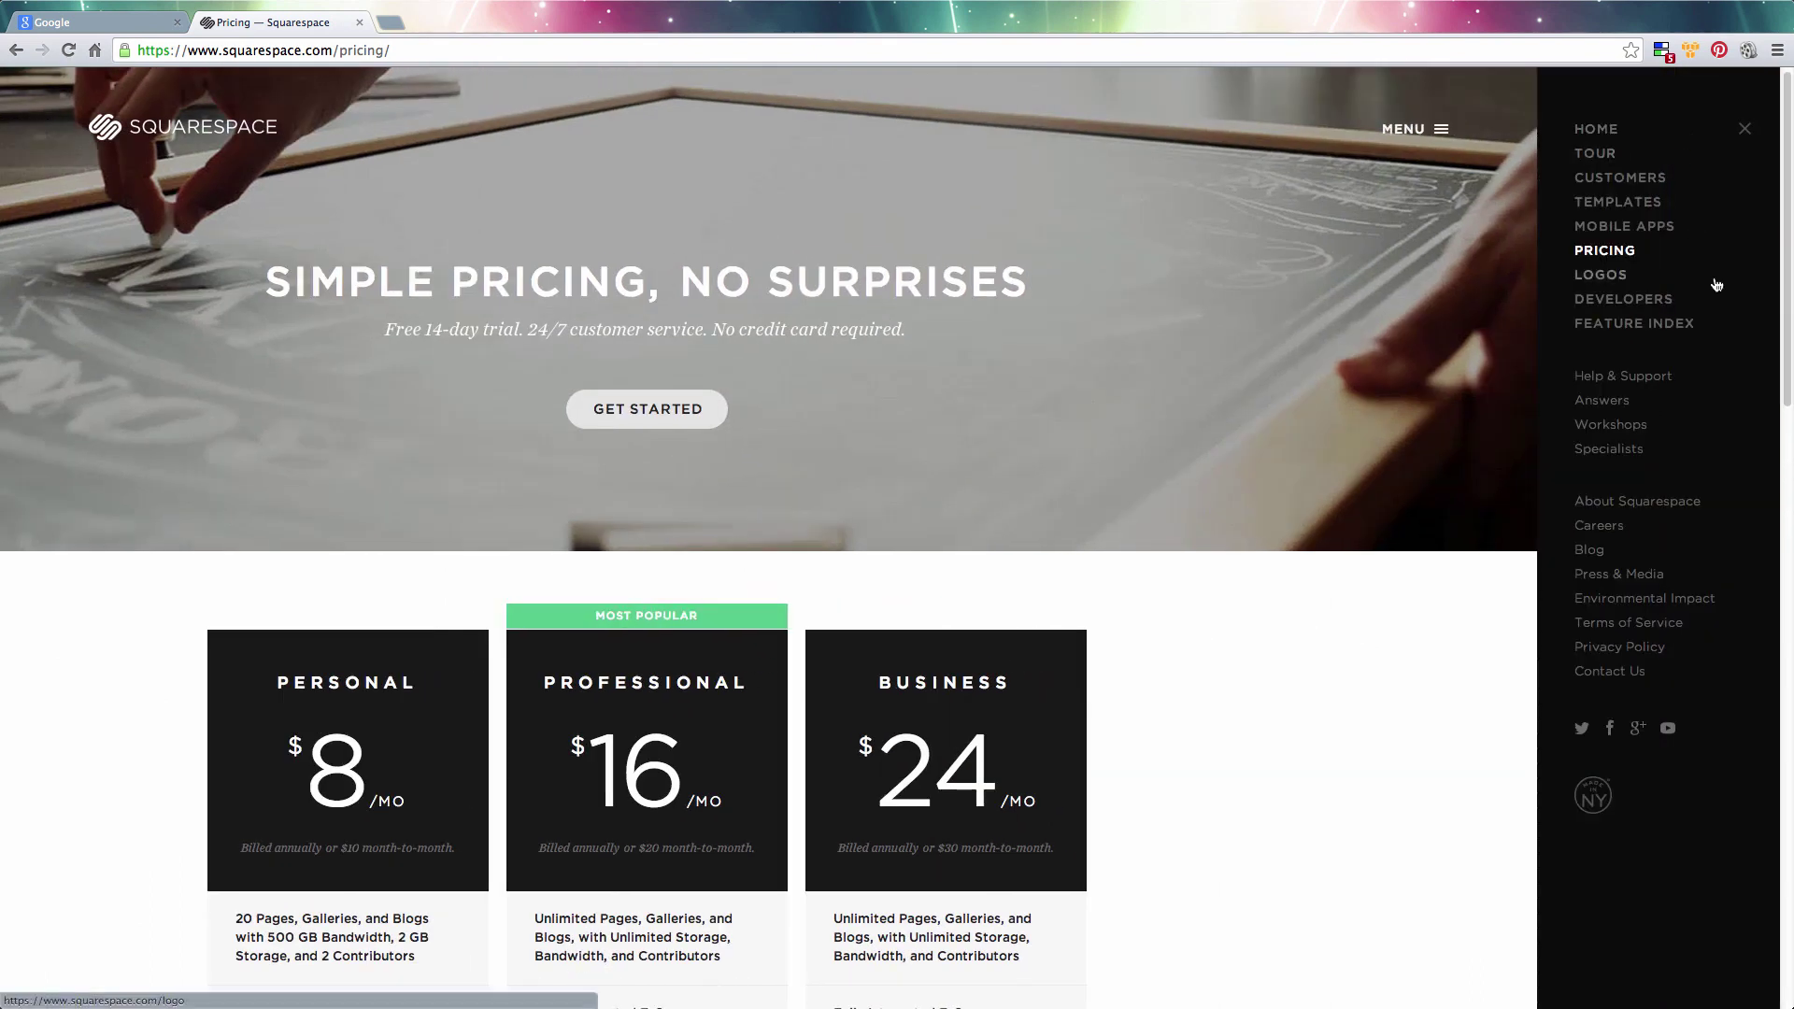
pyautogui.click(1662, 325)
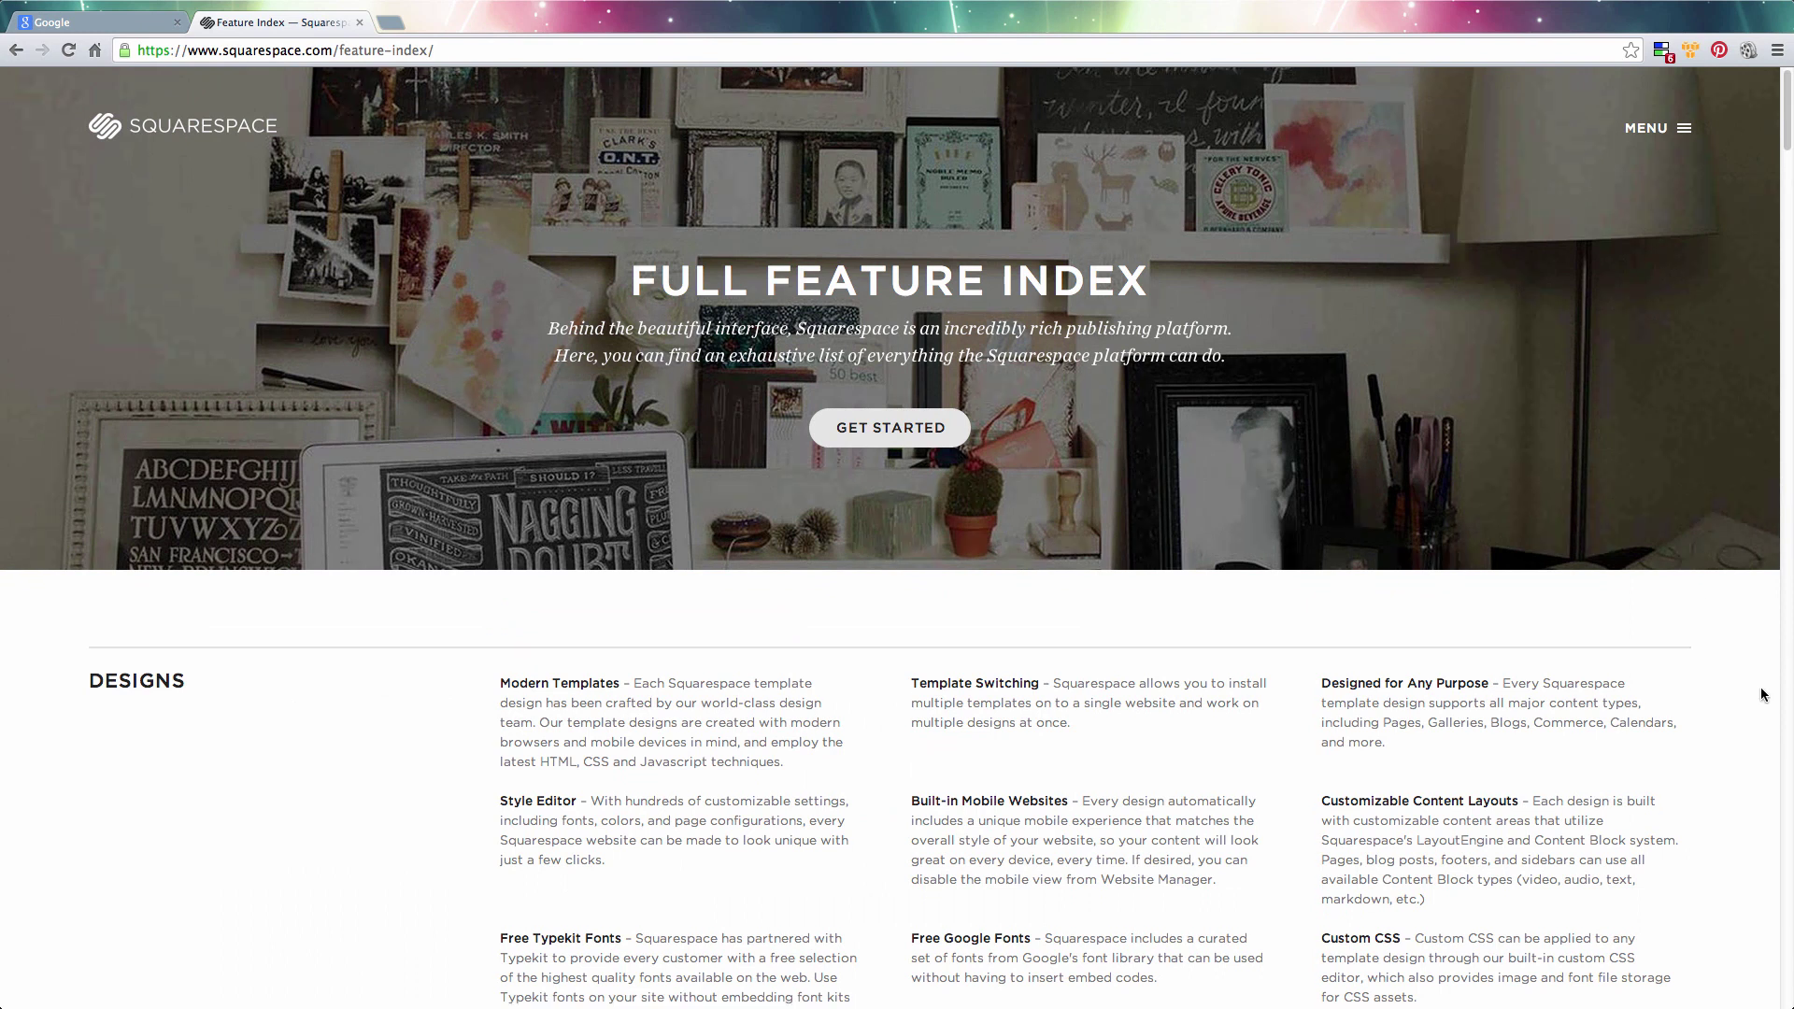
pyautogui.scroll(-1, 1760, 693)
pyautogui.scroll(-4, 1760, 694)
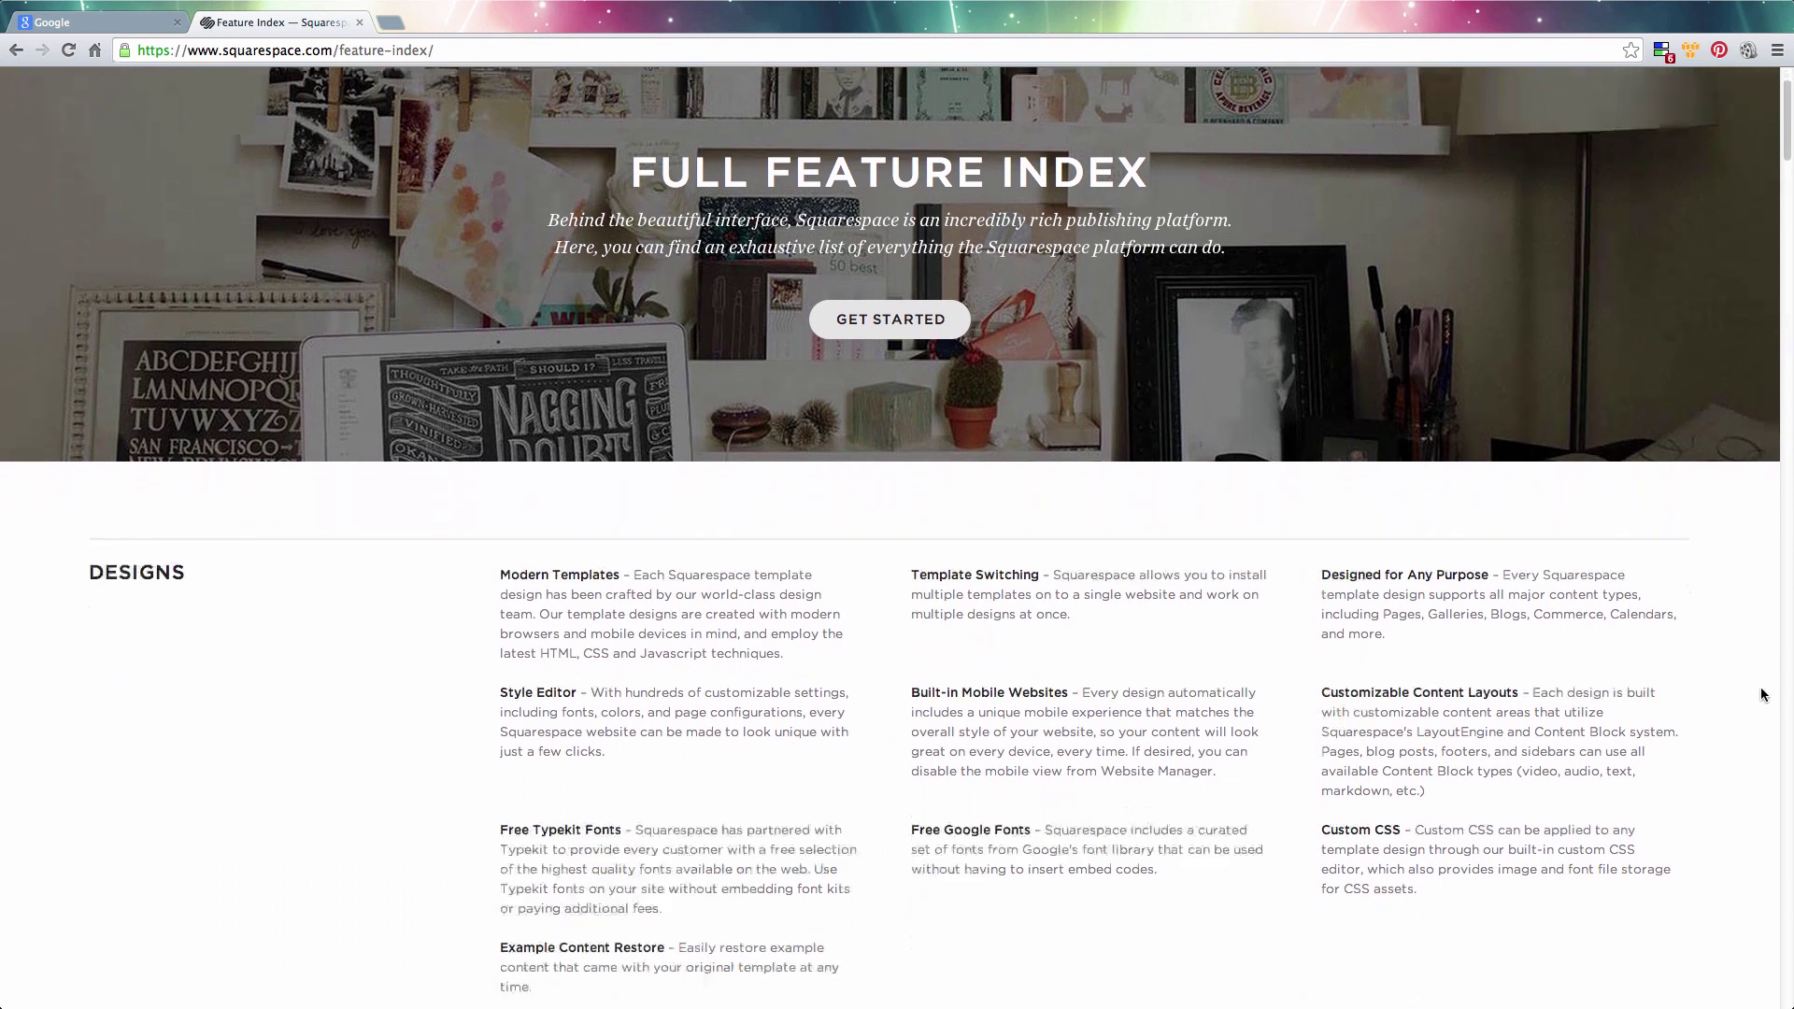
pyautogui.scroll(-4, 1761, 694)
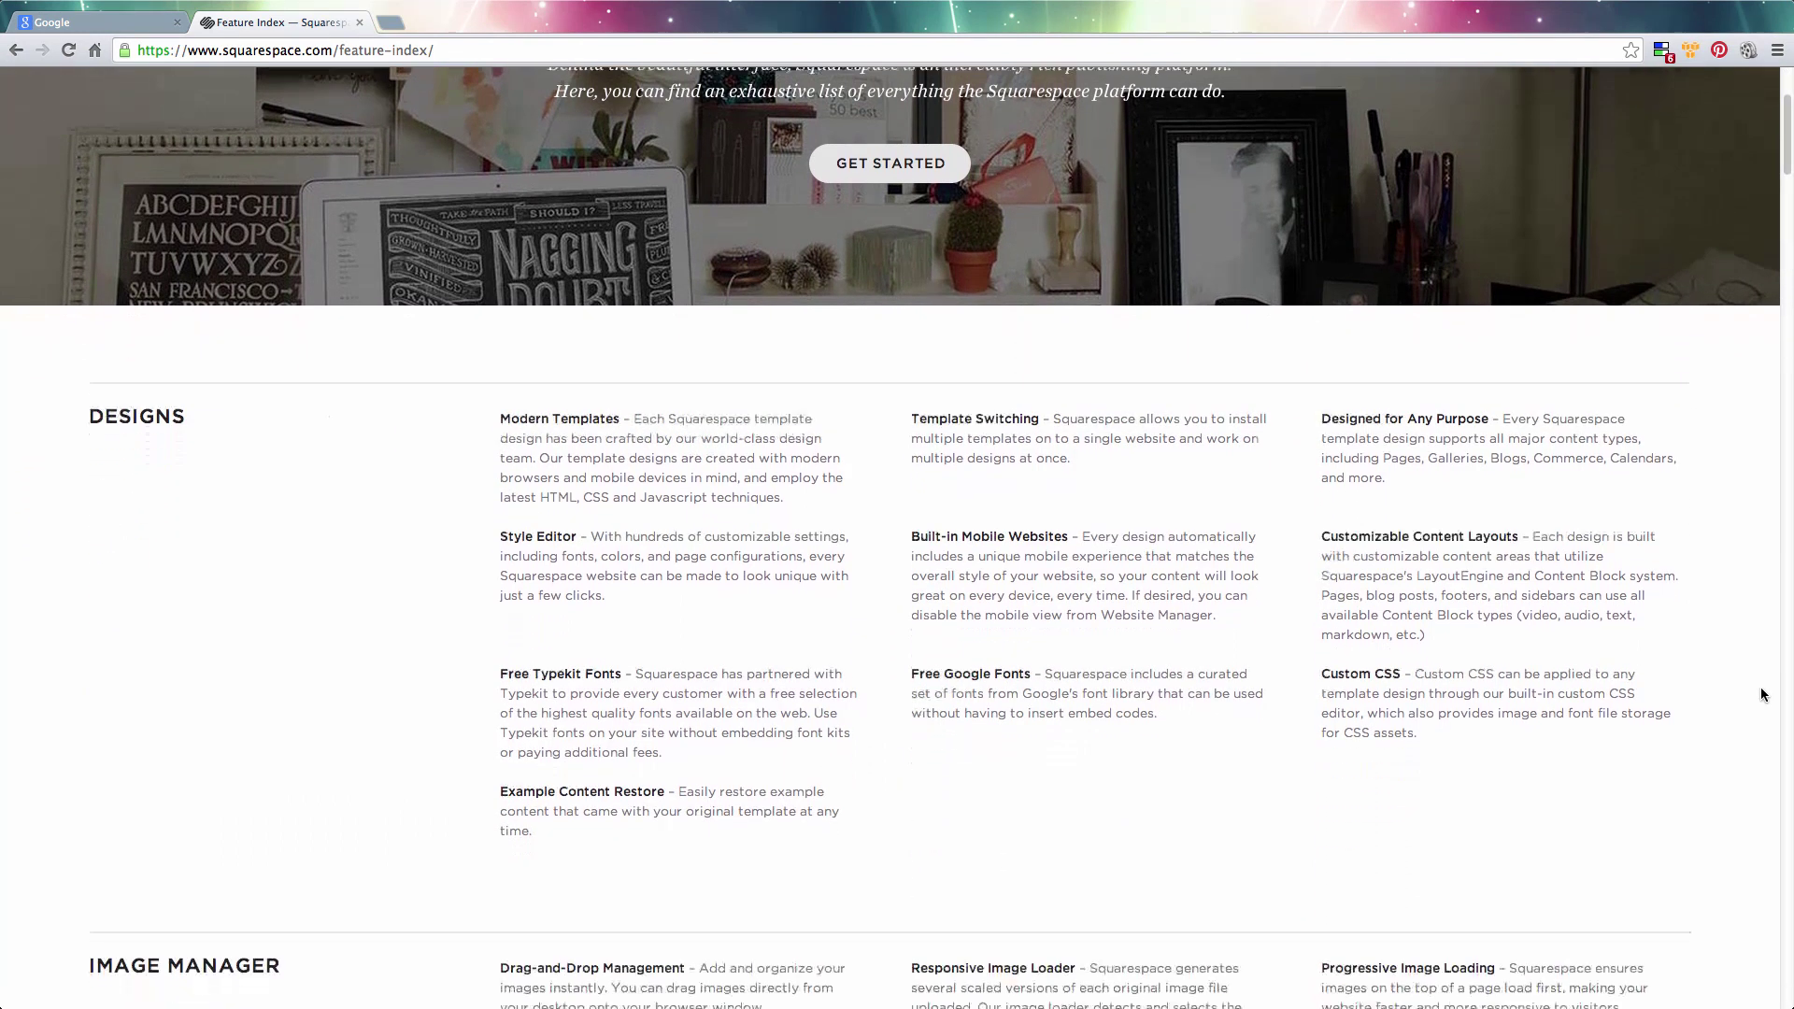
pyautogui.scroll(-3, 1761, 694)
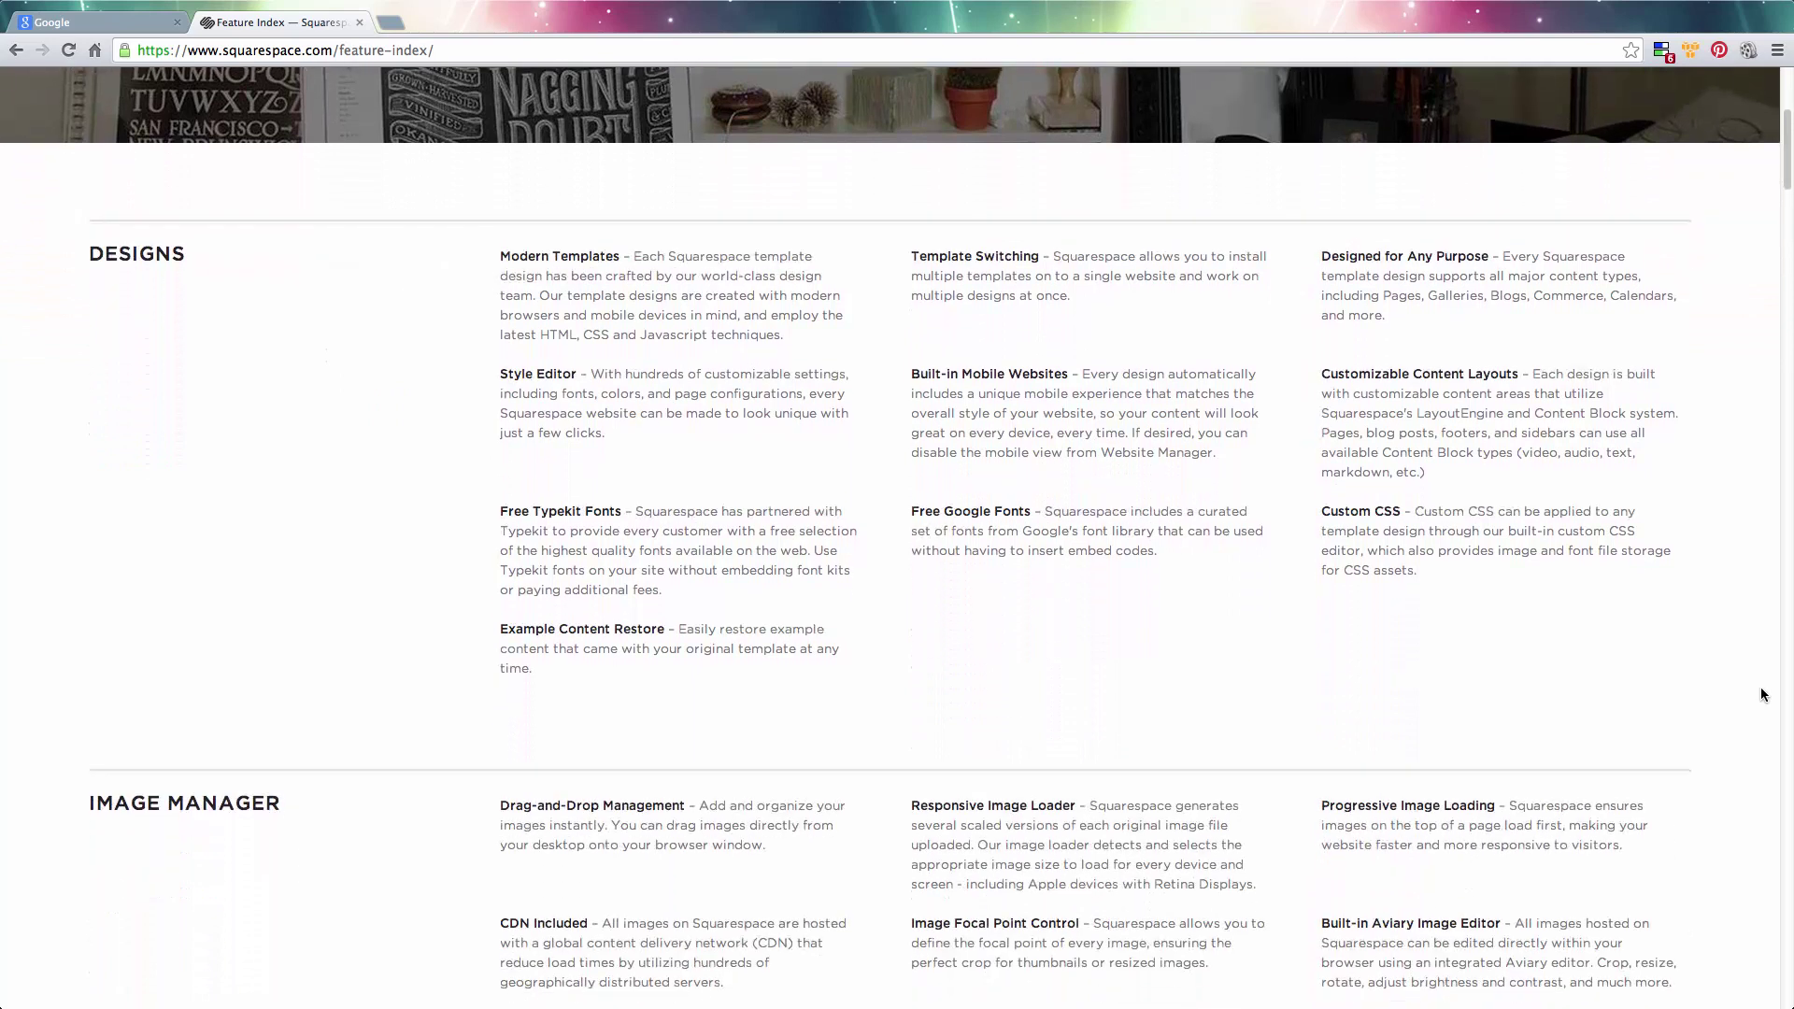
pyautogui.scroll(-3, 1760, 694)
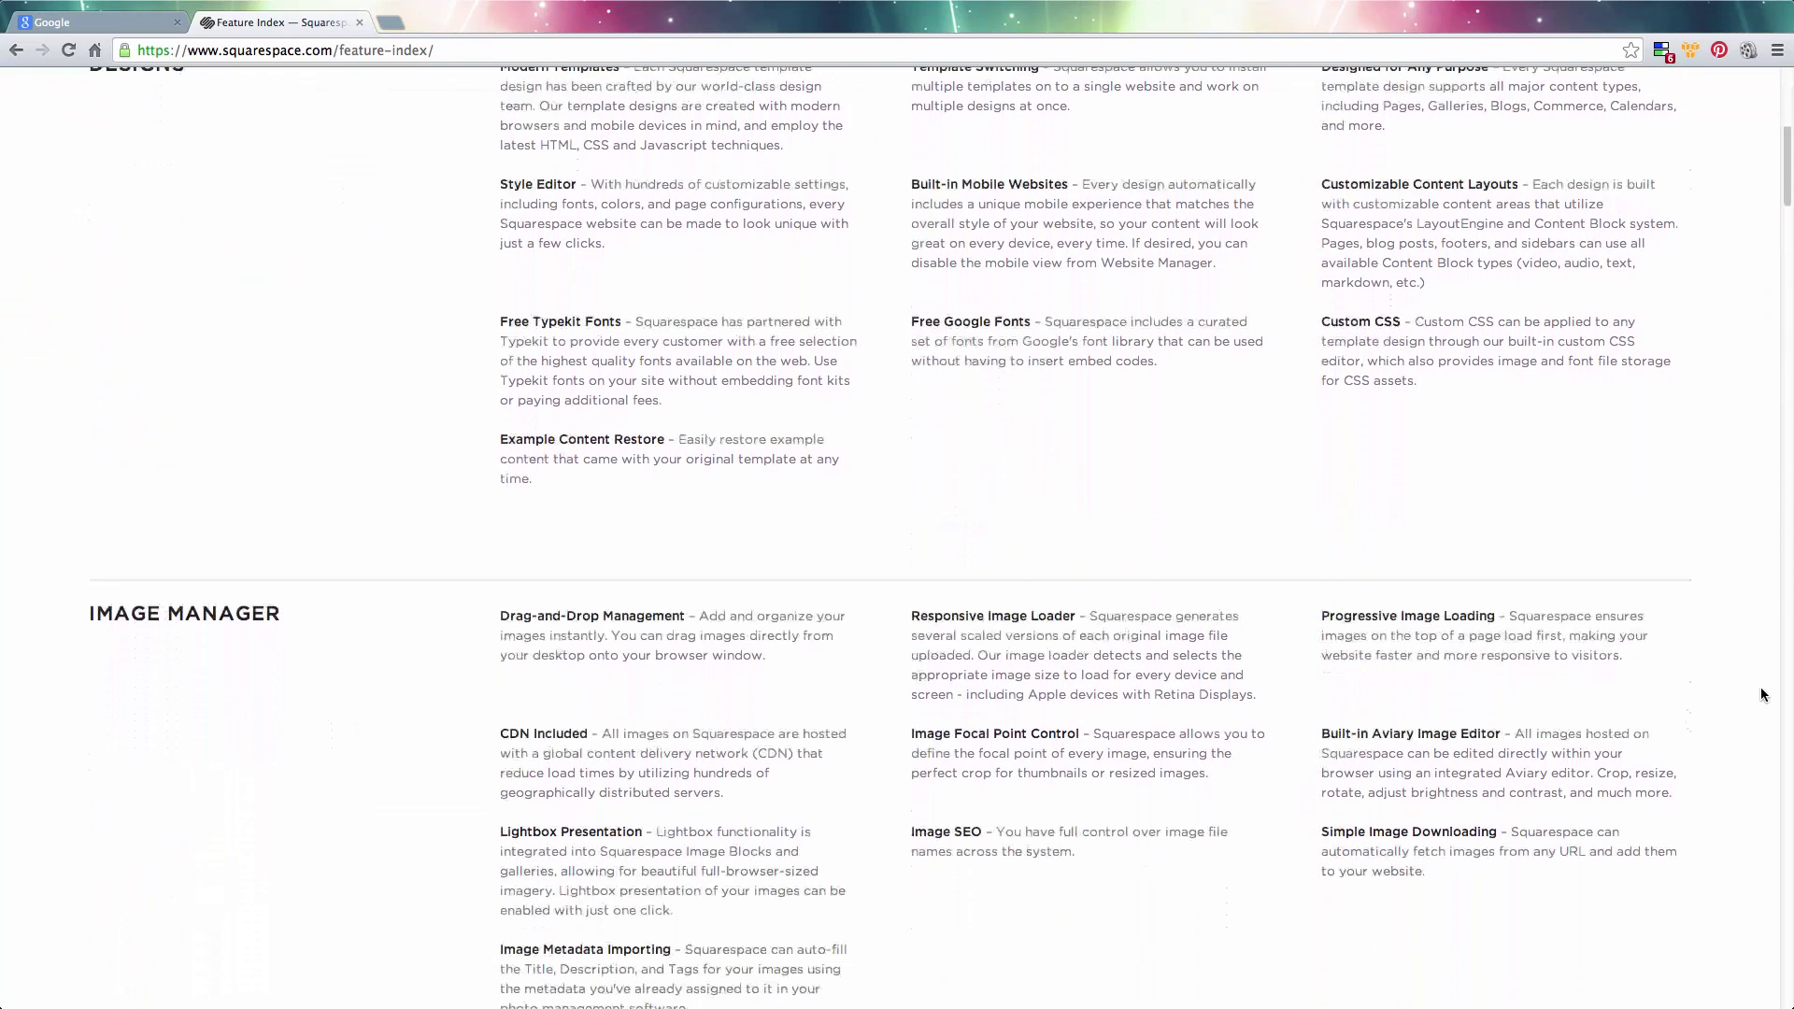
pyautogui.scroll(-6, 1761, 695)
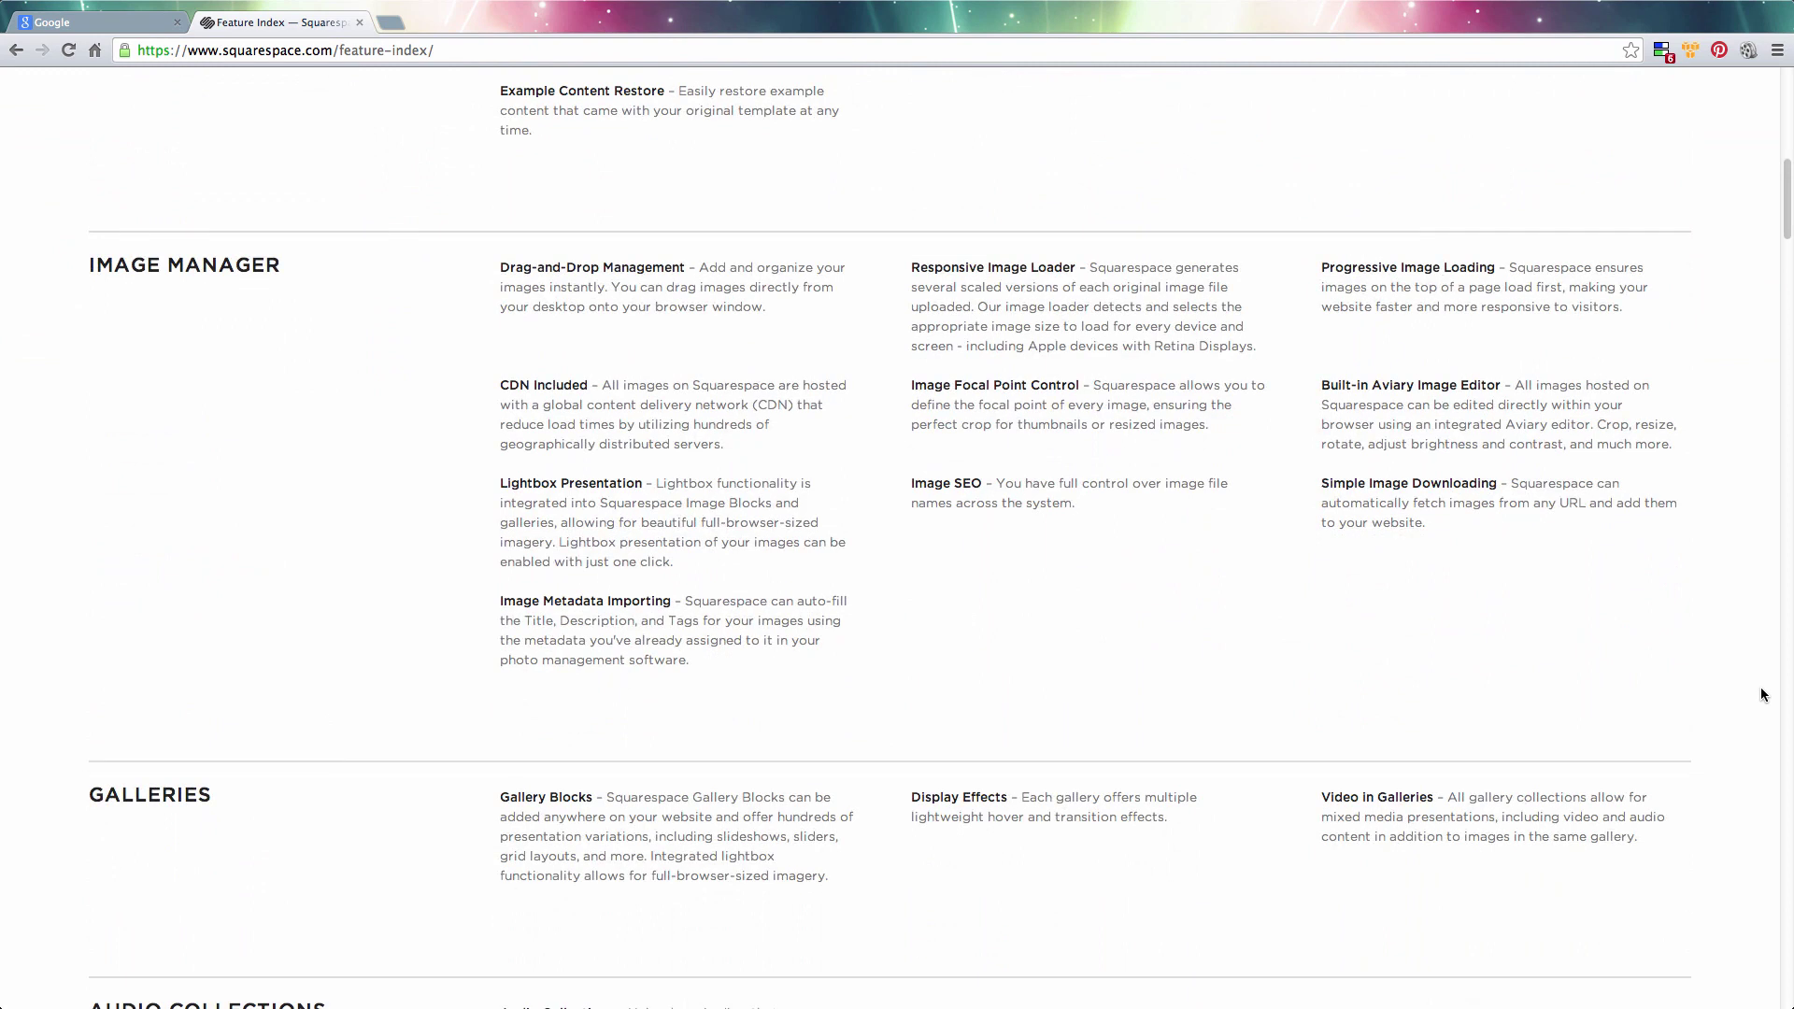
pyautogui.scroll(-12, 1760, 694)
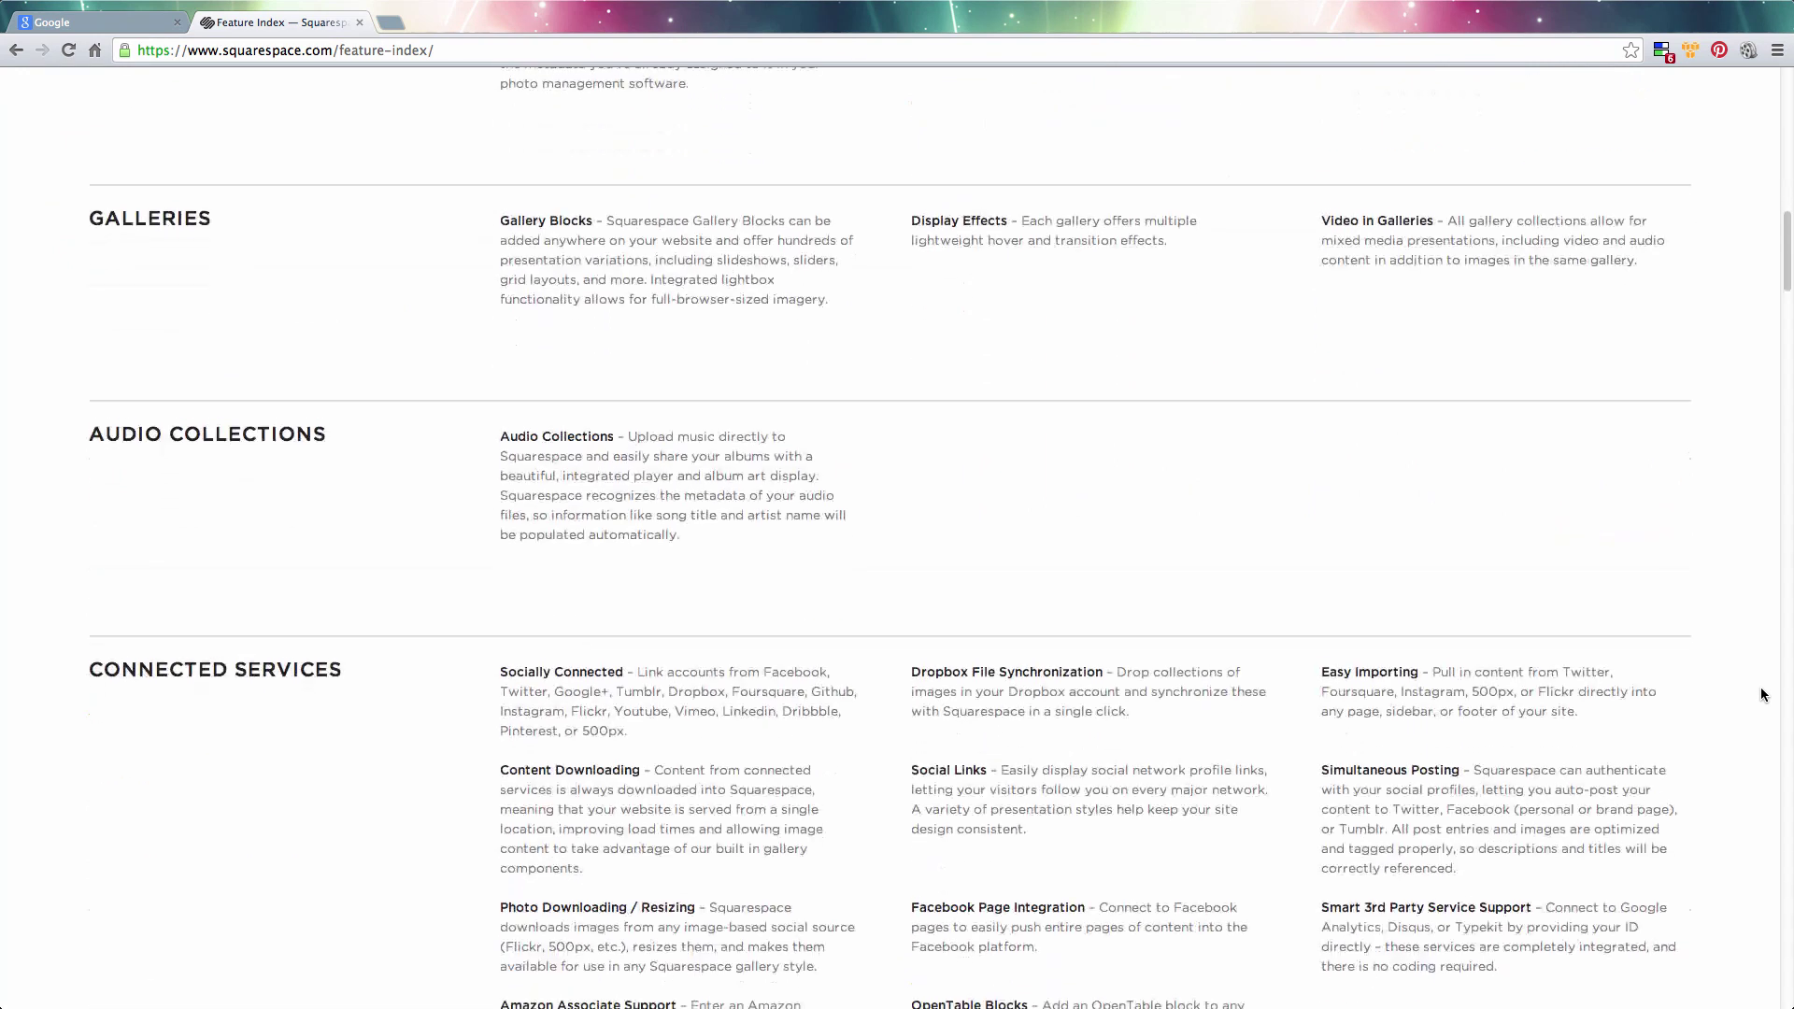
pyautogui.scroll(-1, 1760, 694)
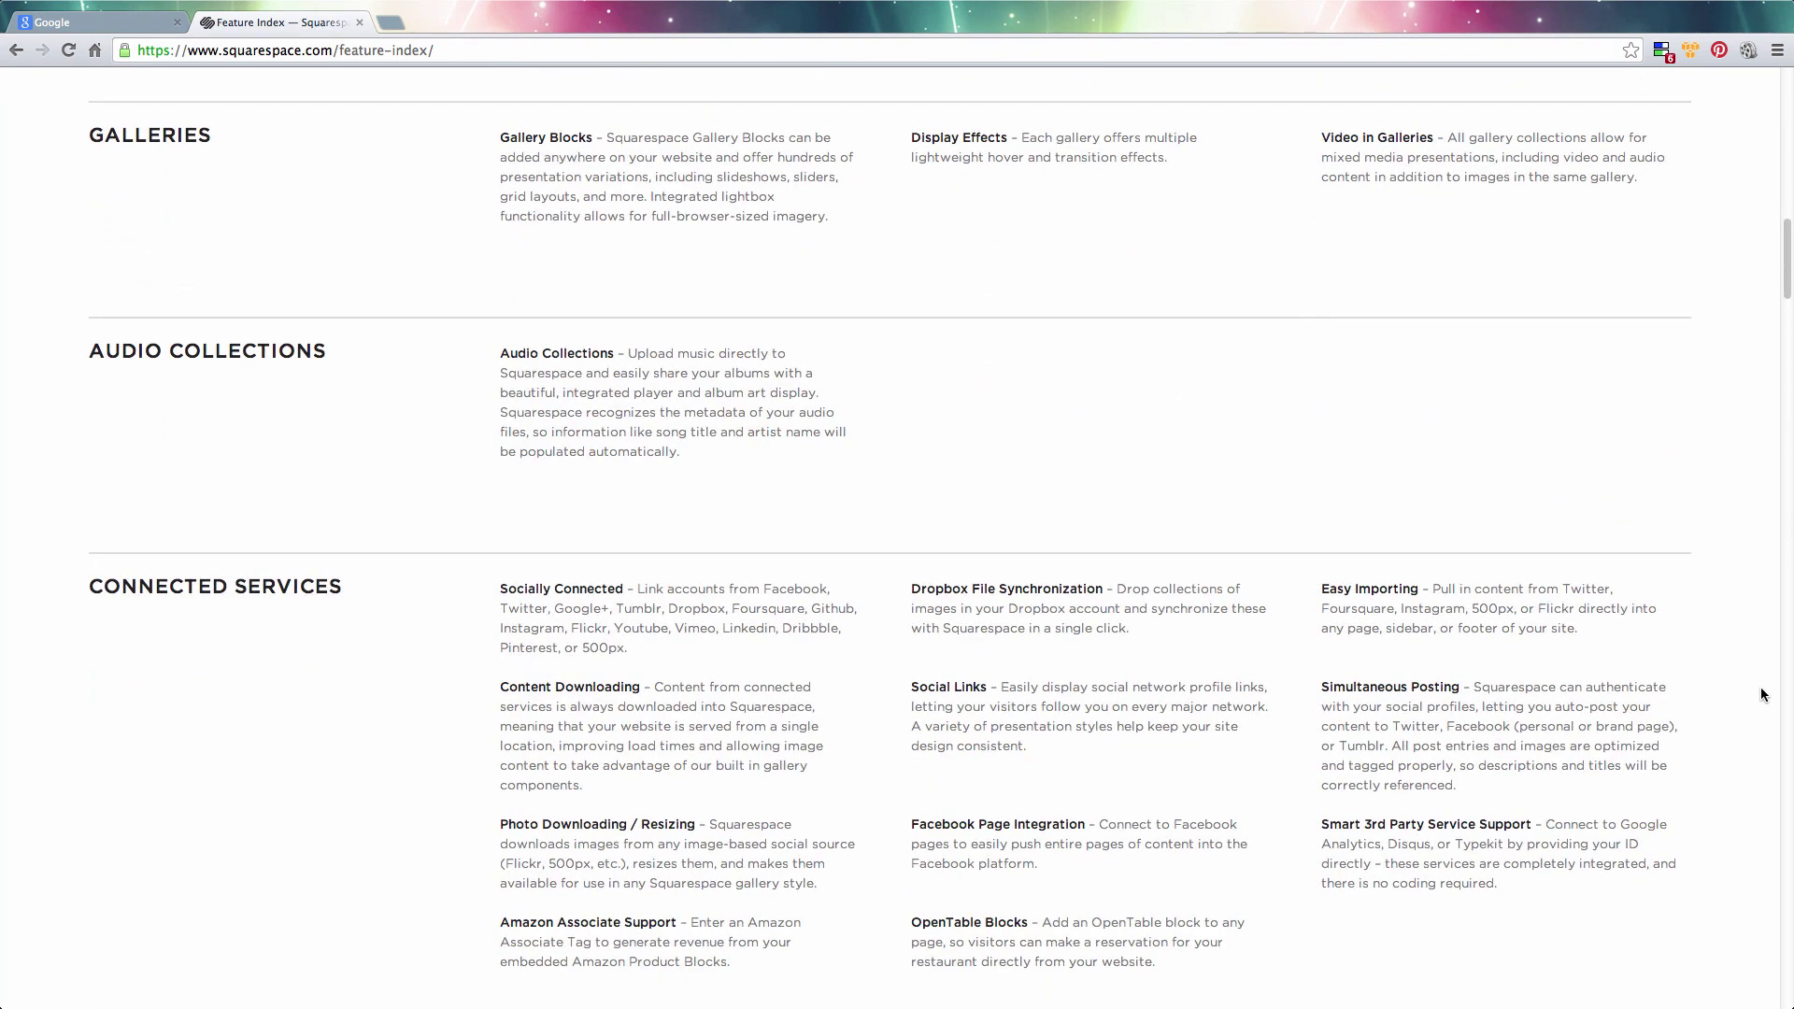
pyautogui.scroll(-9, 1761, 695)
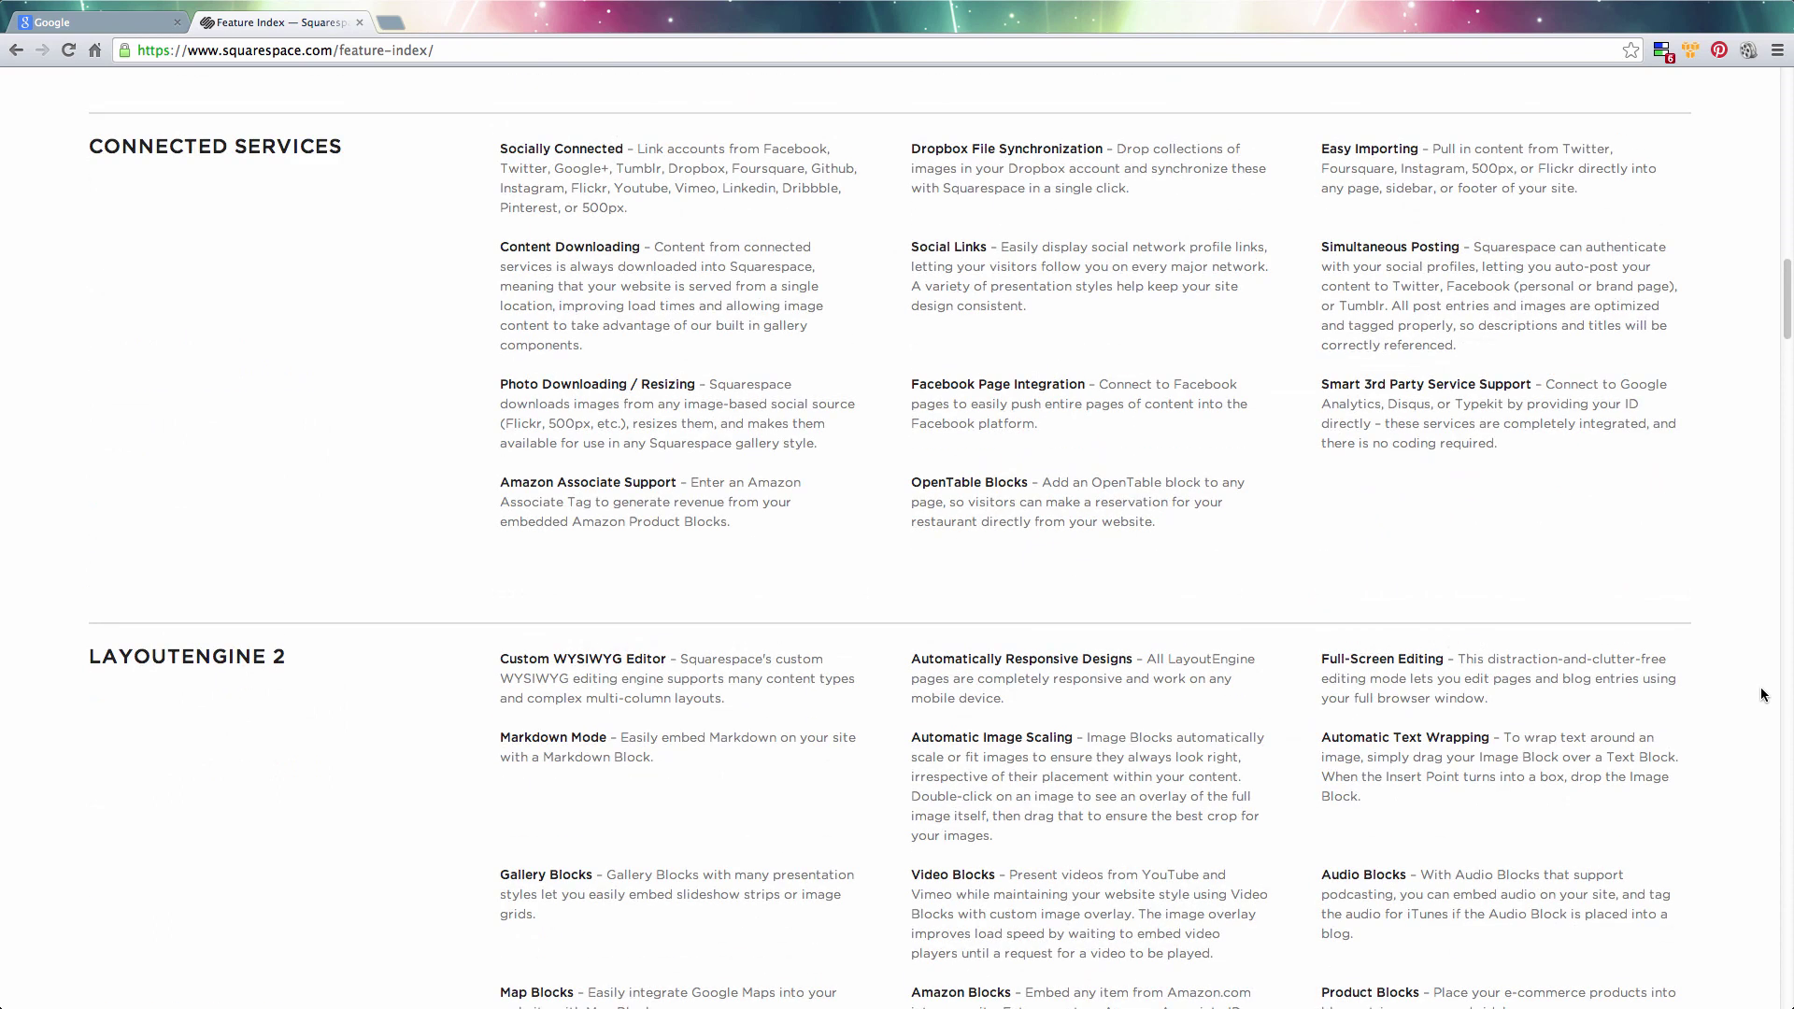
pyautogui.scroll(-12, 1760, 694)
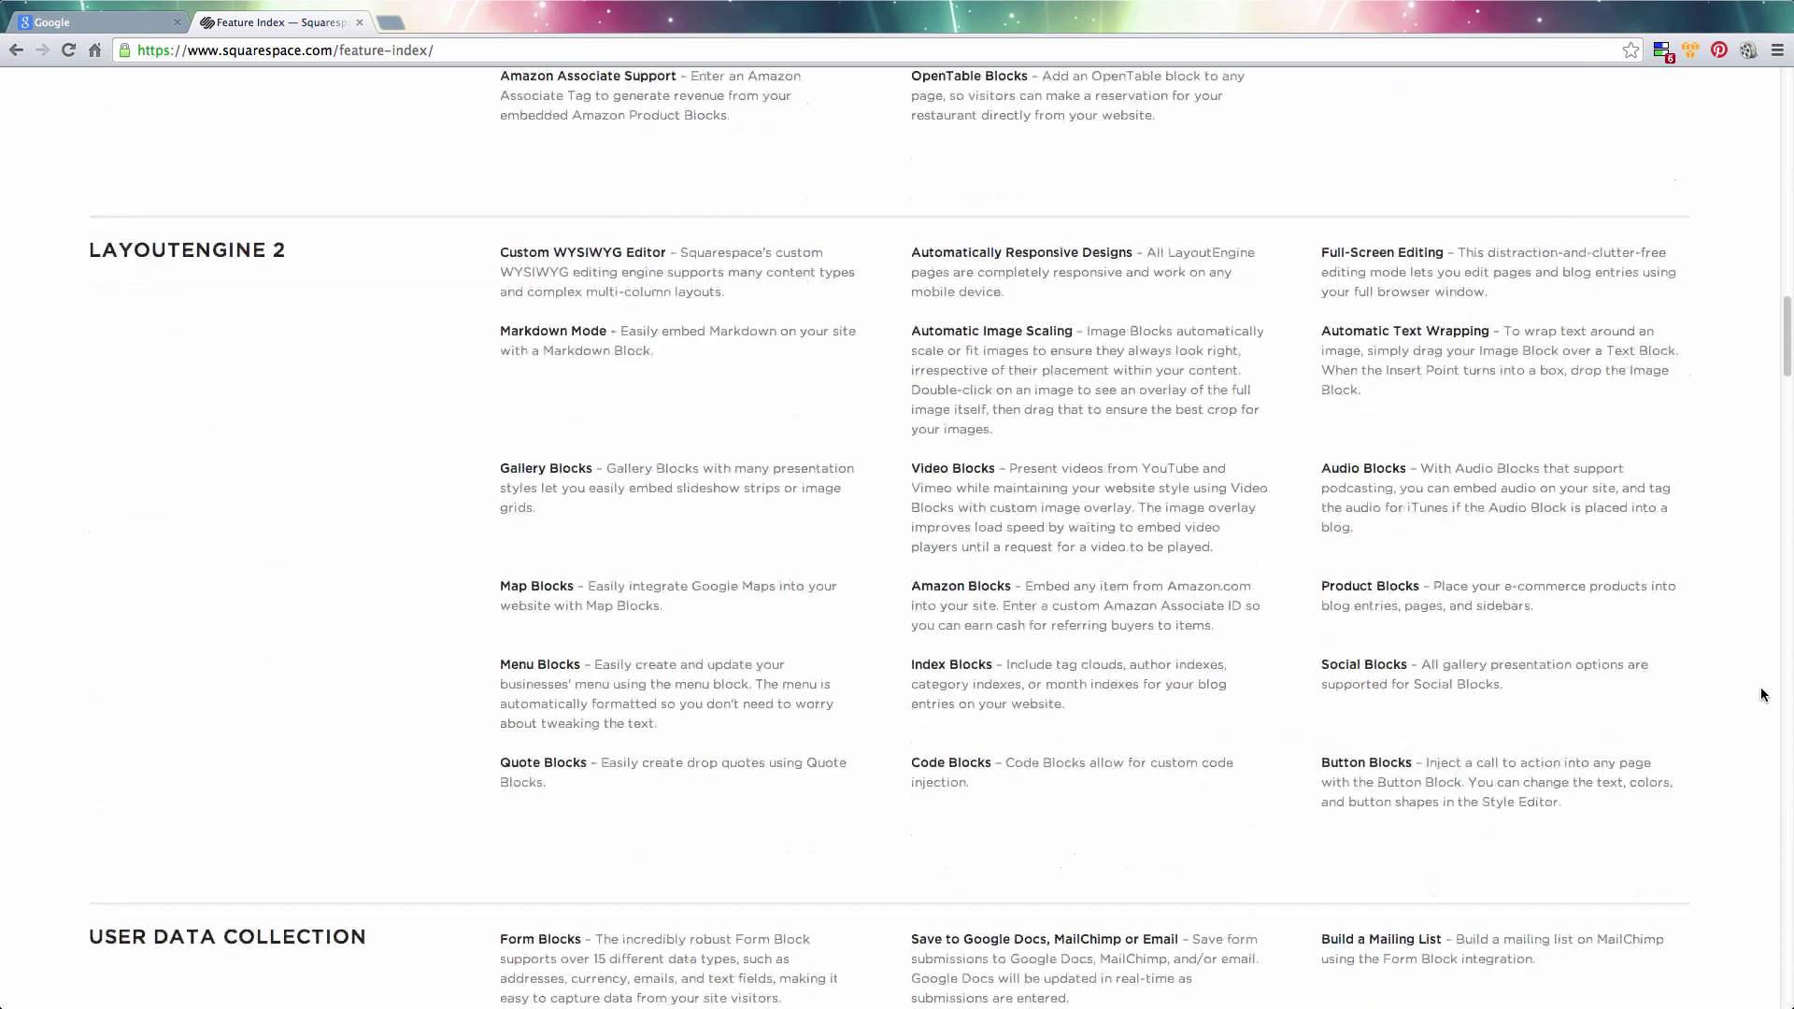
pyautogui.scroll(-10, 1760, 694)
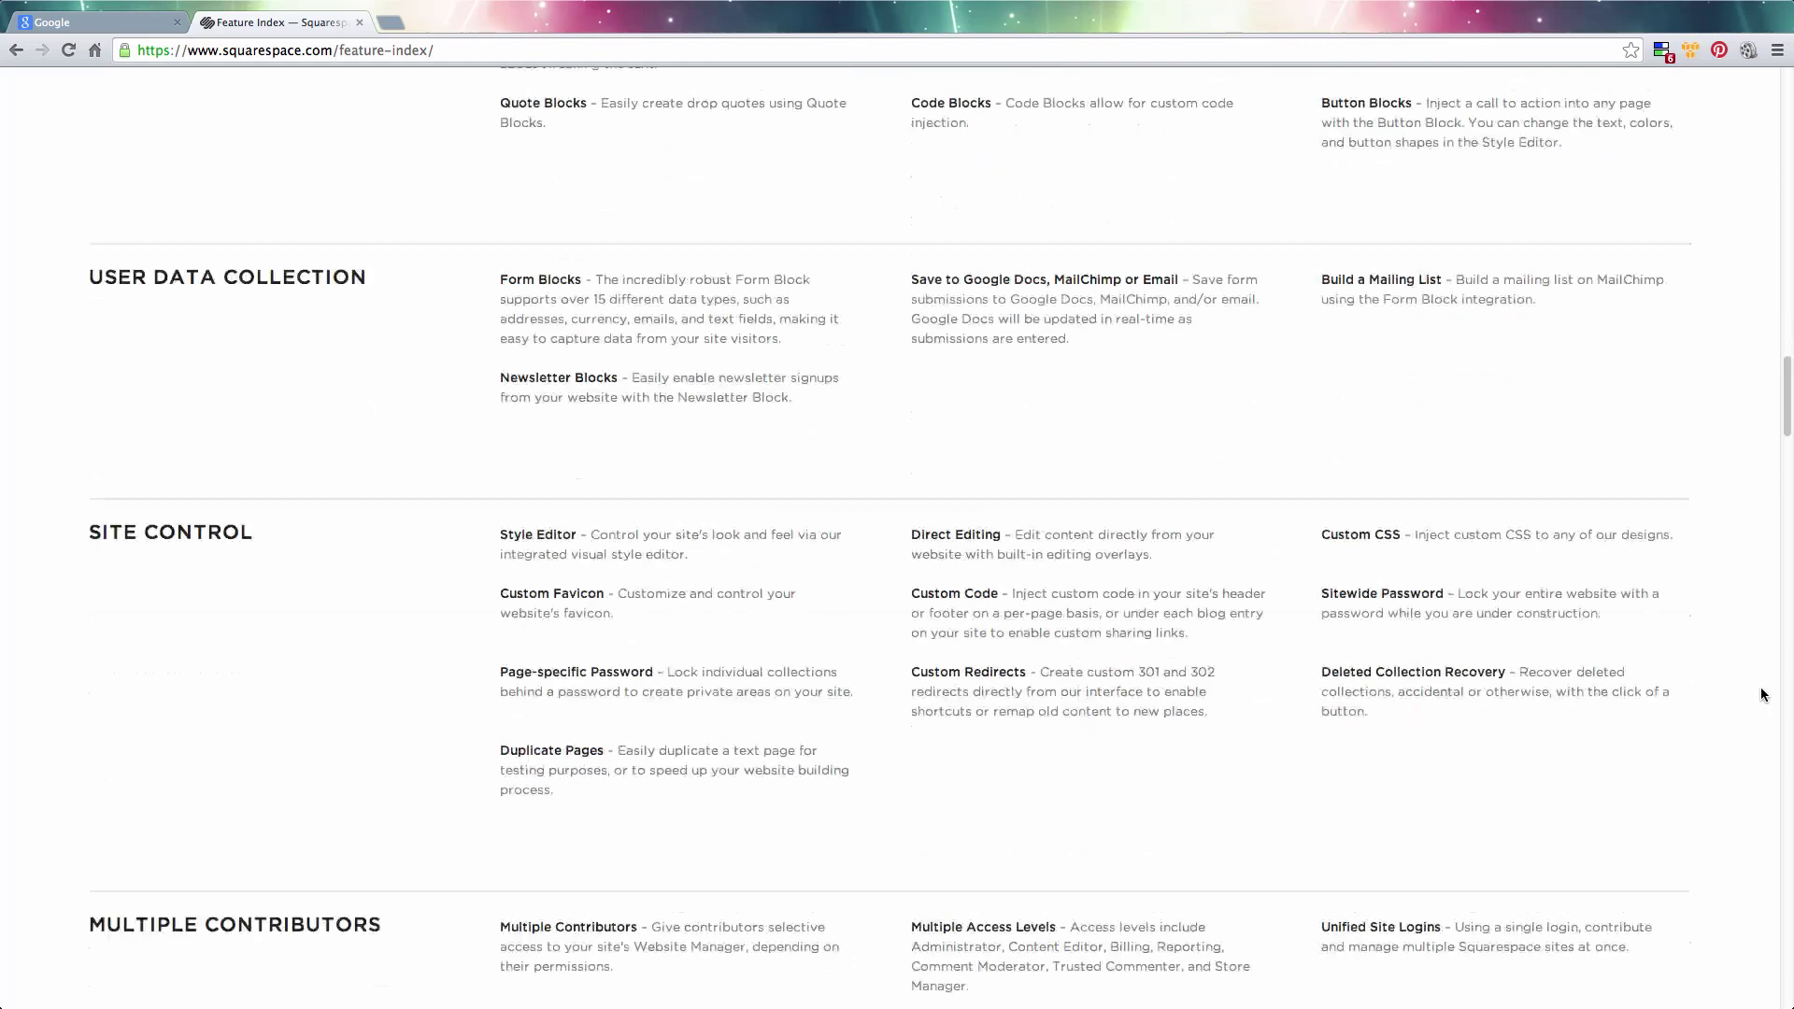
pyautogui.scroll(-8, 1761, 695)
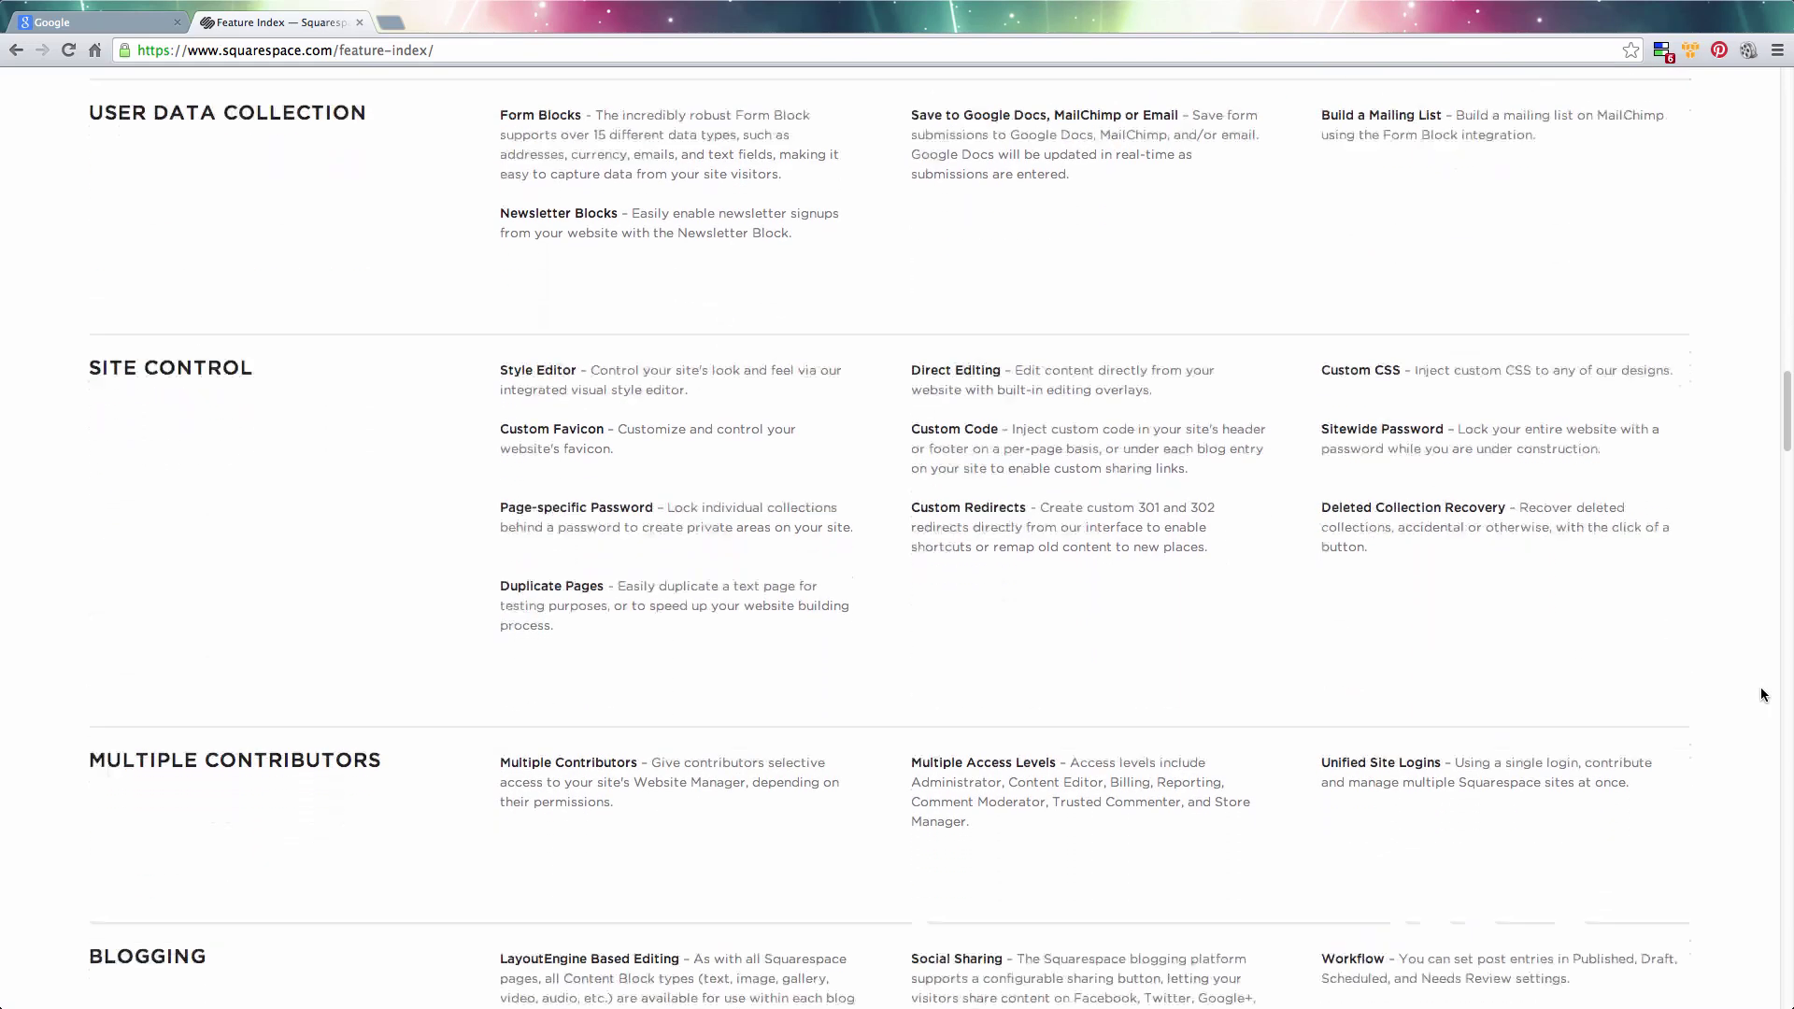
pyautogui.scroll(-4, 1760, 694)
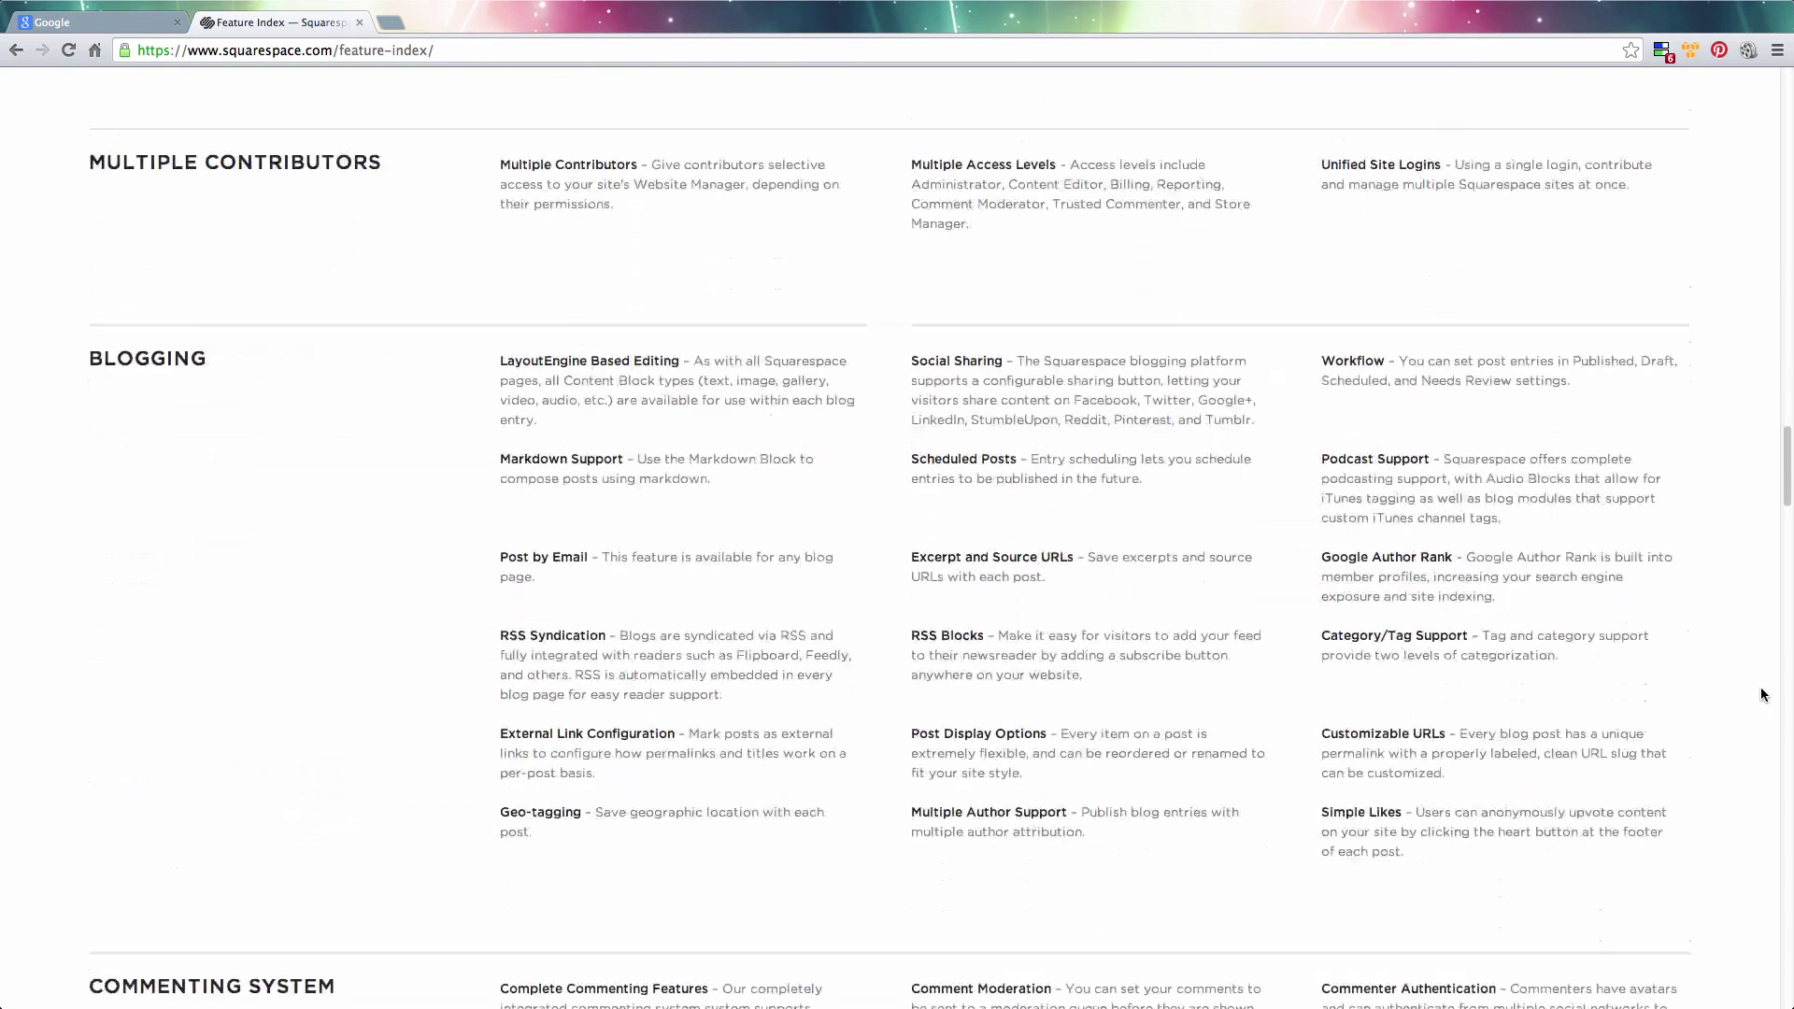
pyautogui.scroll(-11, 1761, 695)
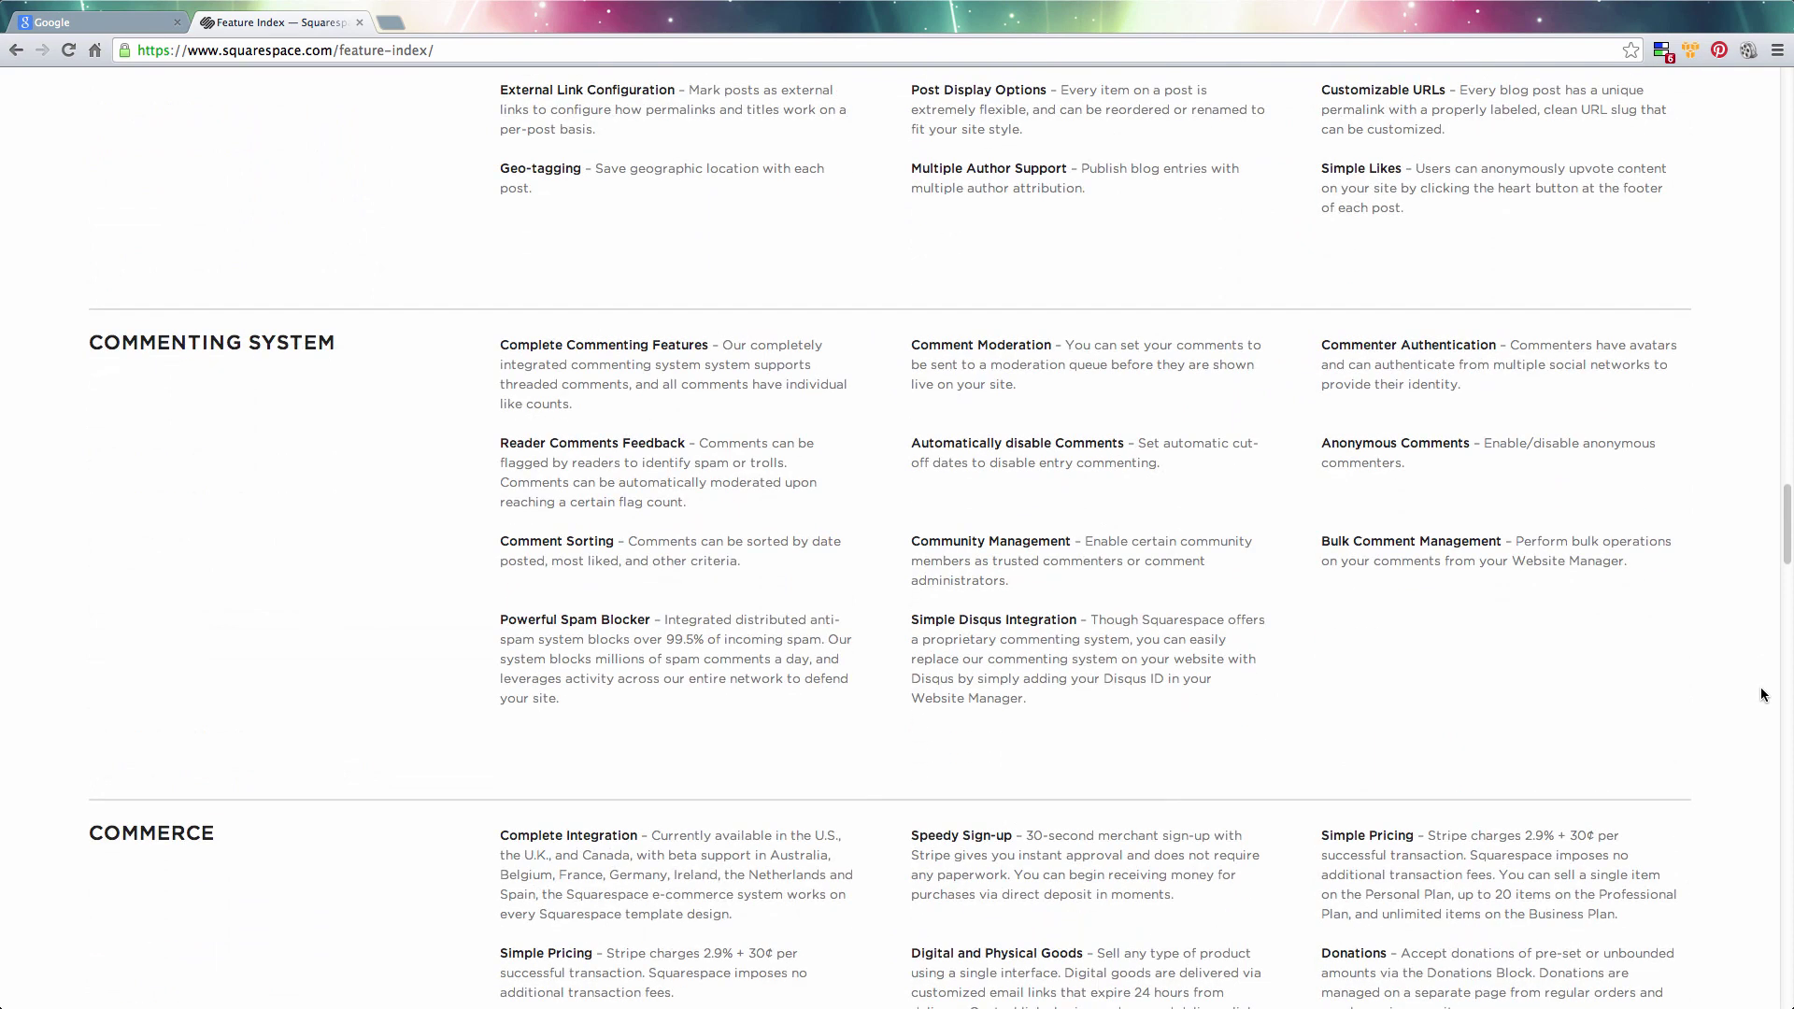
pyautogui.scroll(-11, 1761, 694)
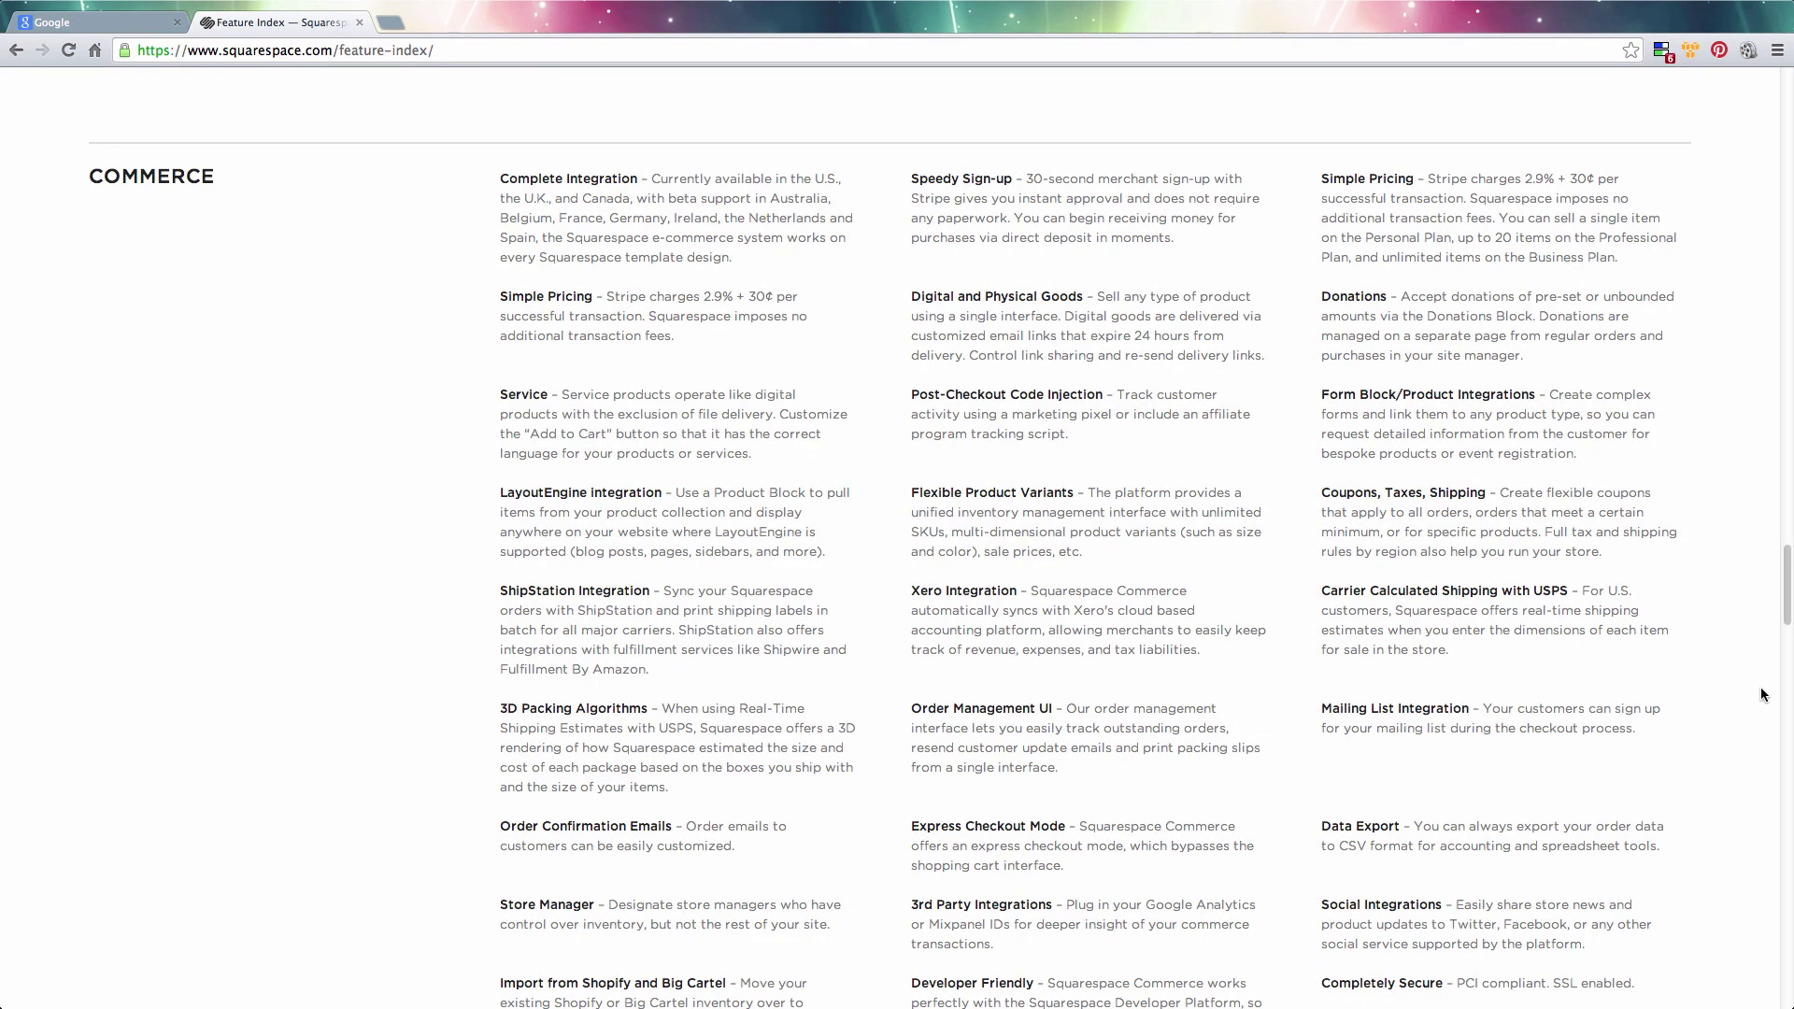
pyautogui.scroll(-13, 1761, 694)
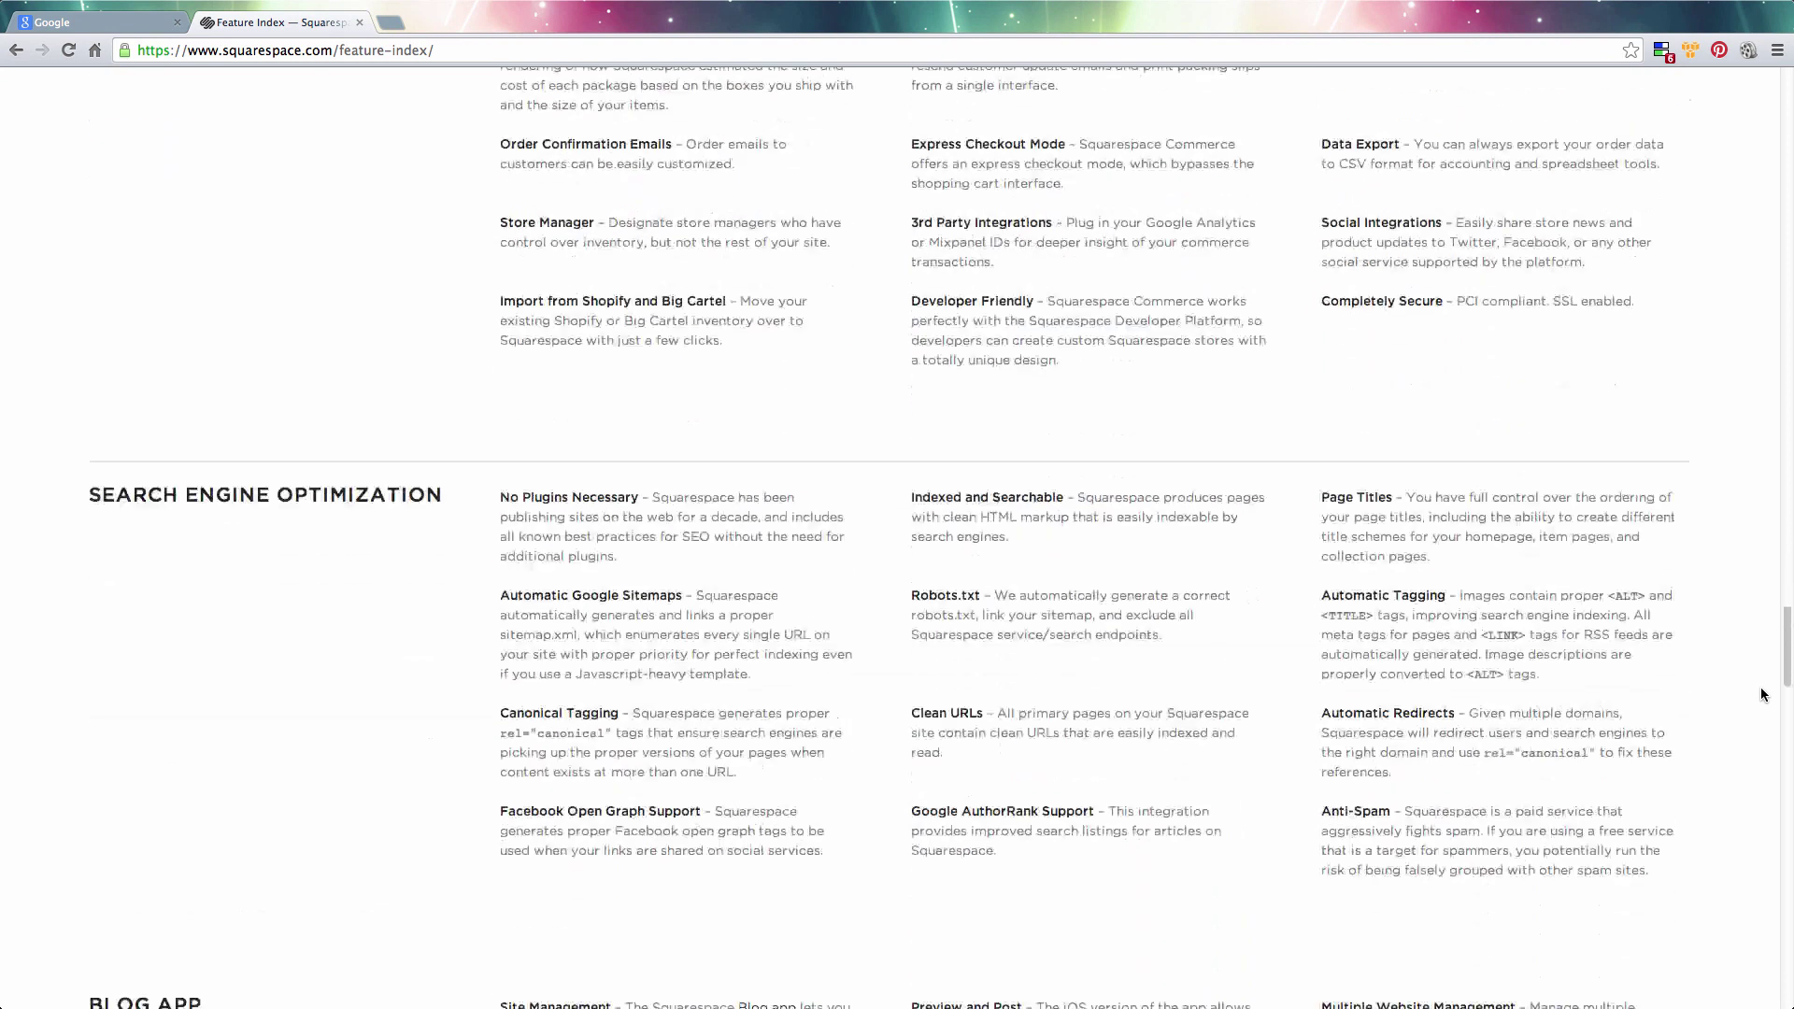
pyautogui.scroll(-4, 1760, 695)
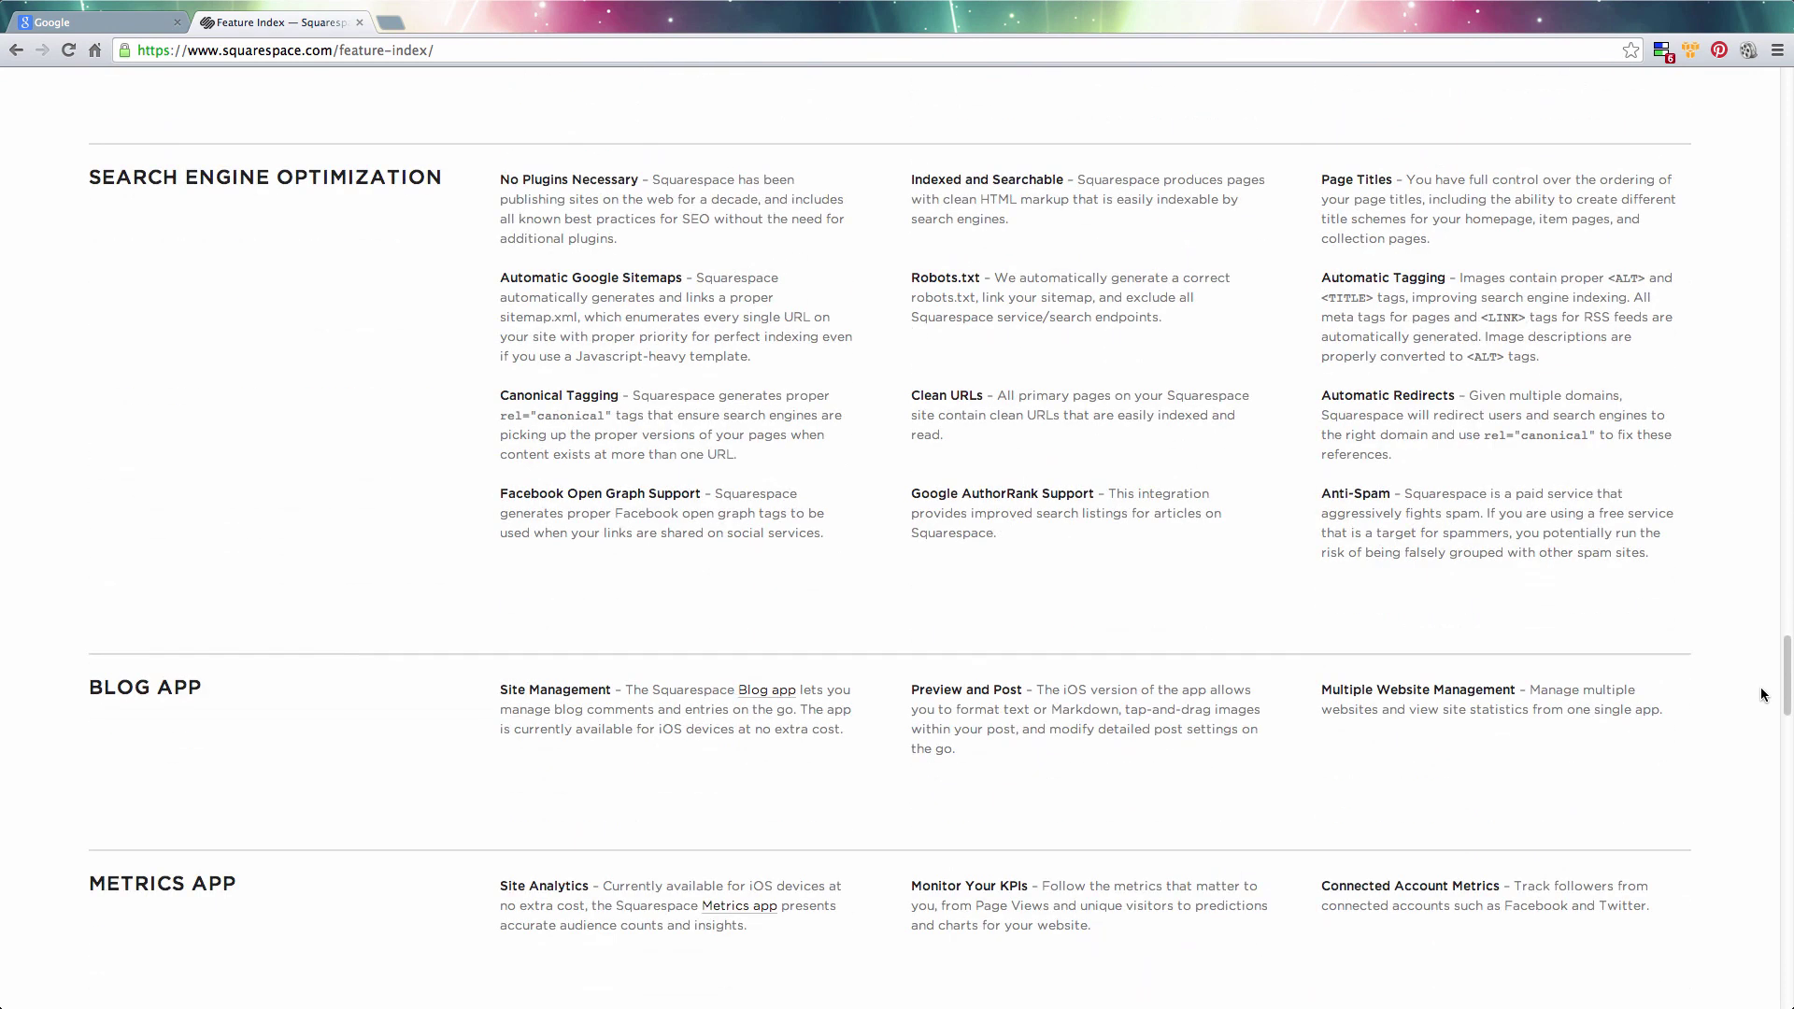
pyautogui.scroll(-13, 1761, 695)
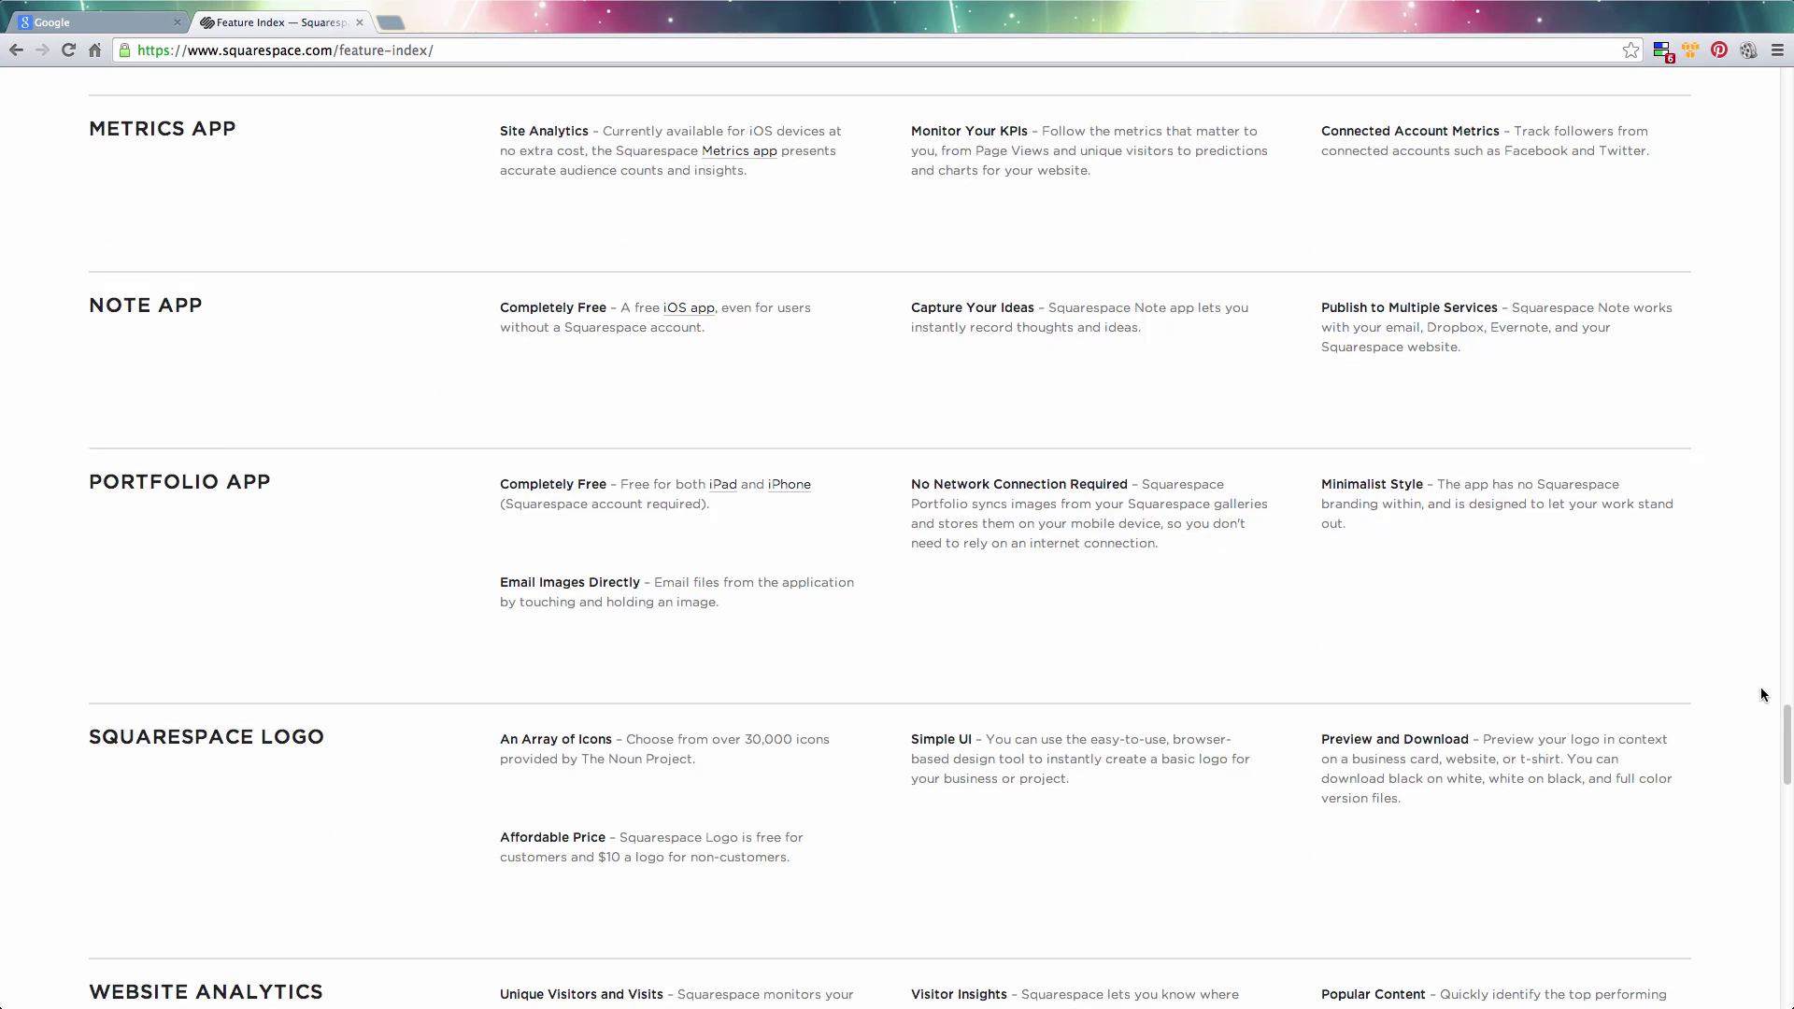
# Read the rest of the Feature Index, from Squarespace Logo down to Developer Platform
pyautogui.scroll(-10, 1761, 694)
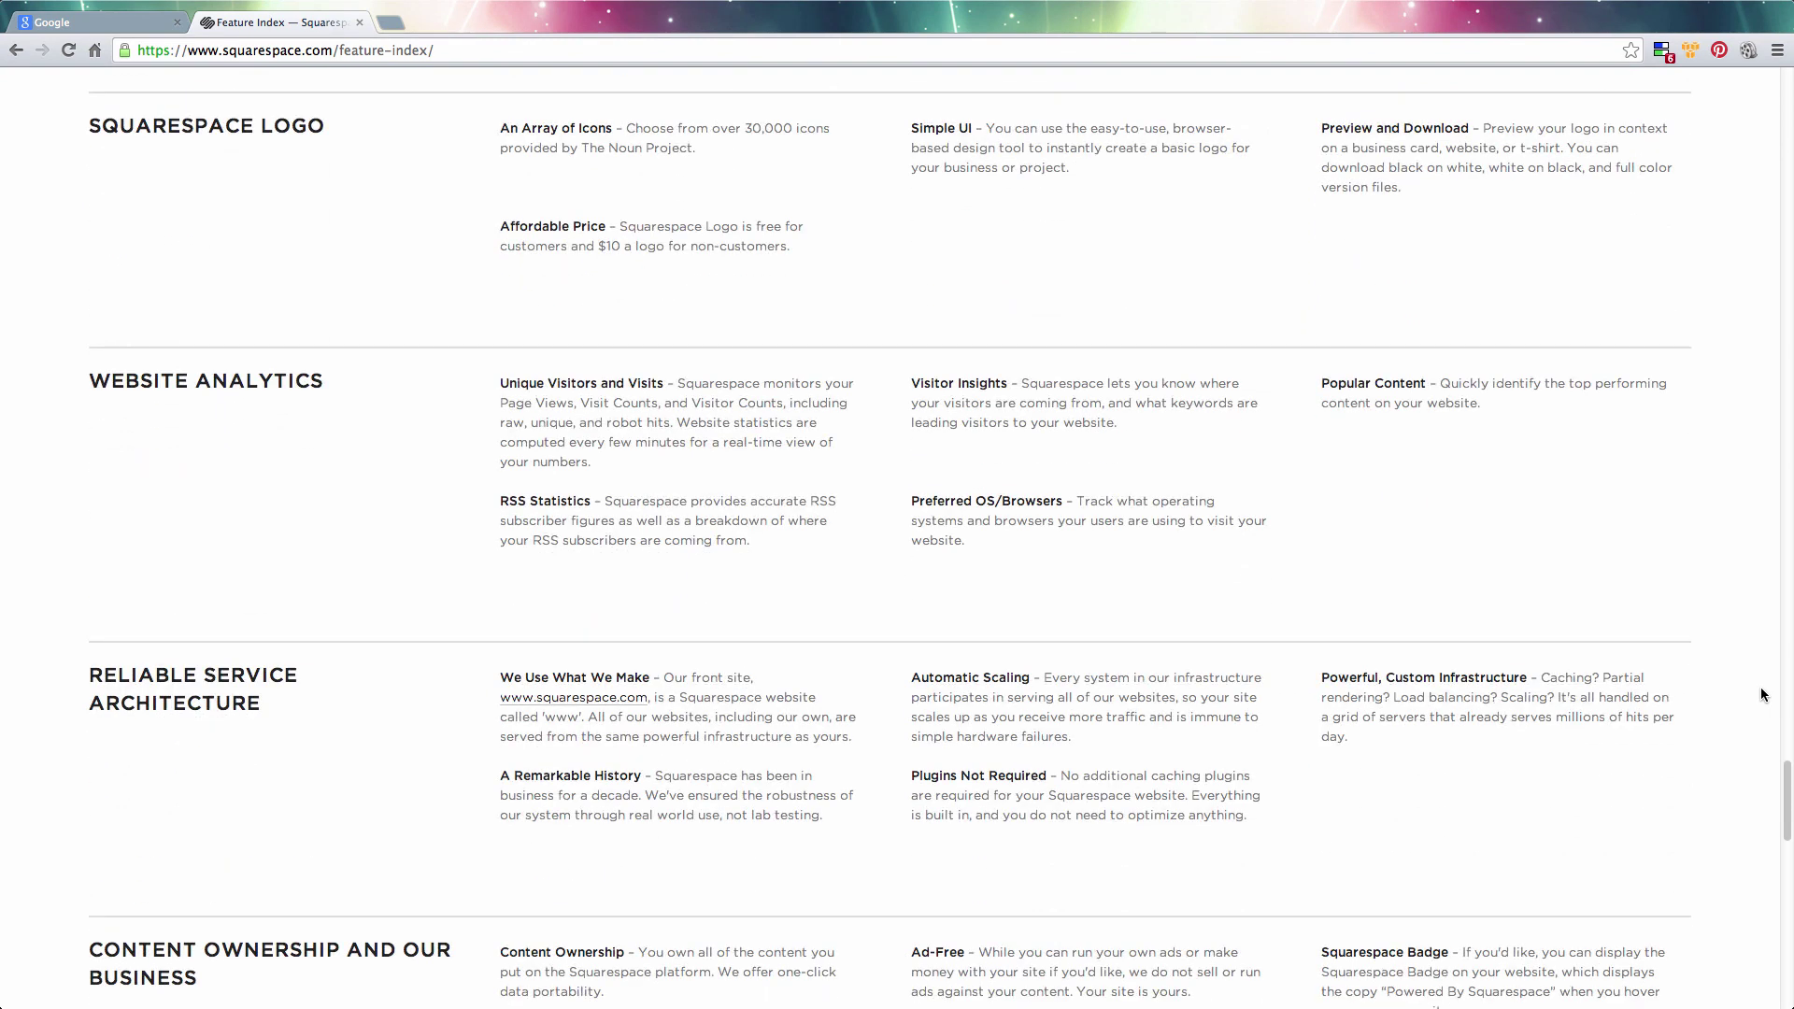
pyautogui.scroll(-9, 1761, 694)
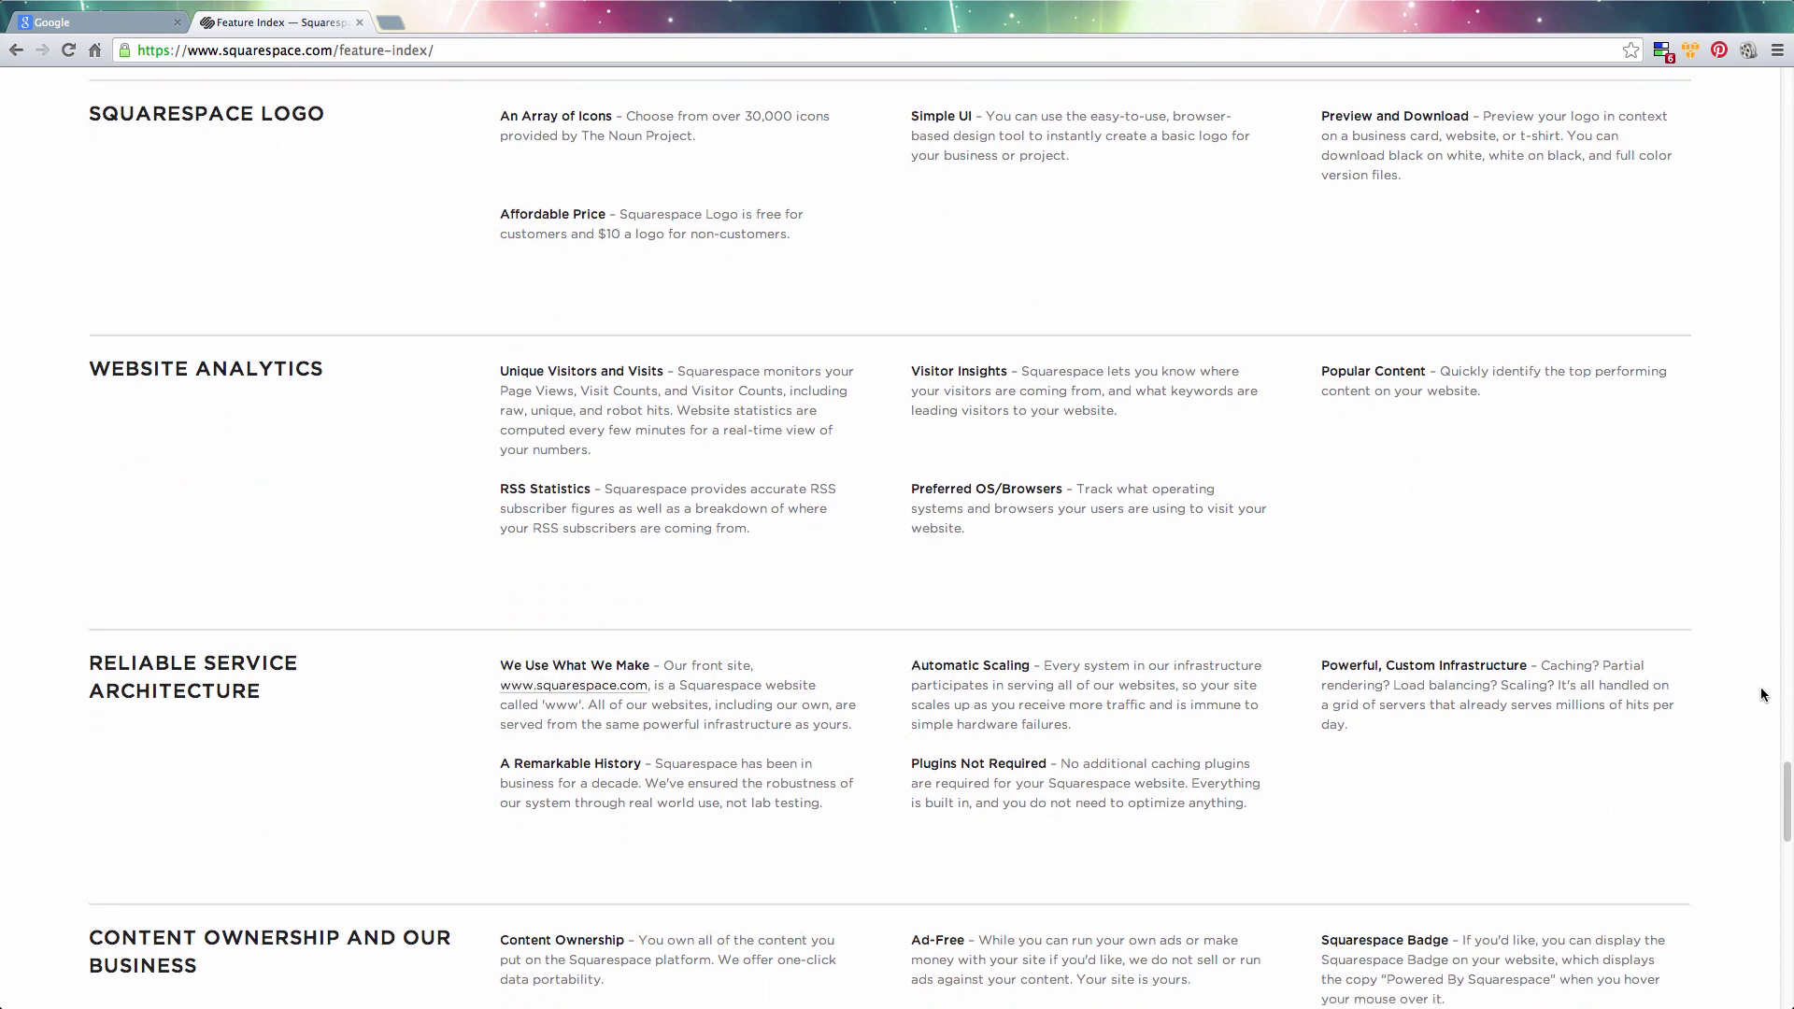
pyautogui.scroll(-2, 1761, 694)
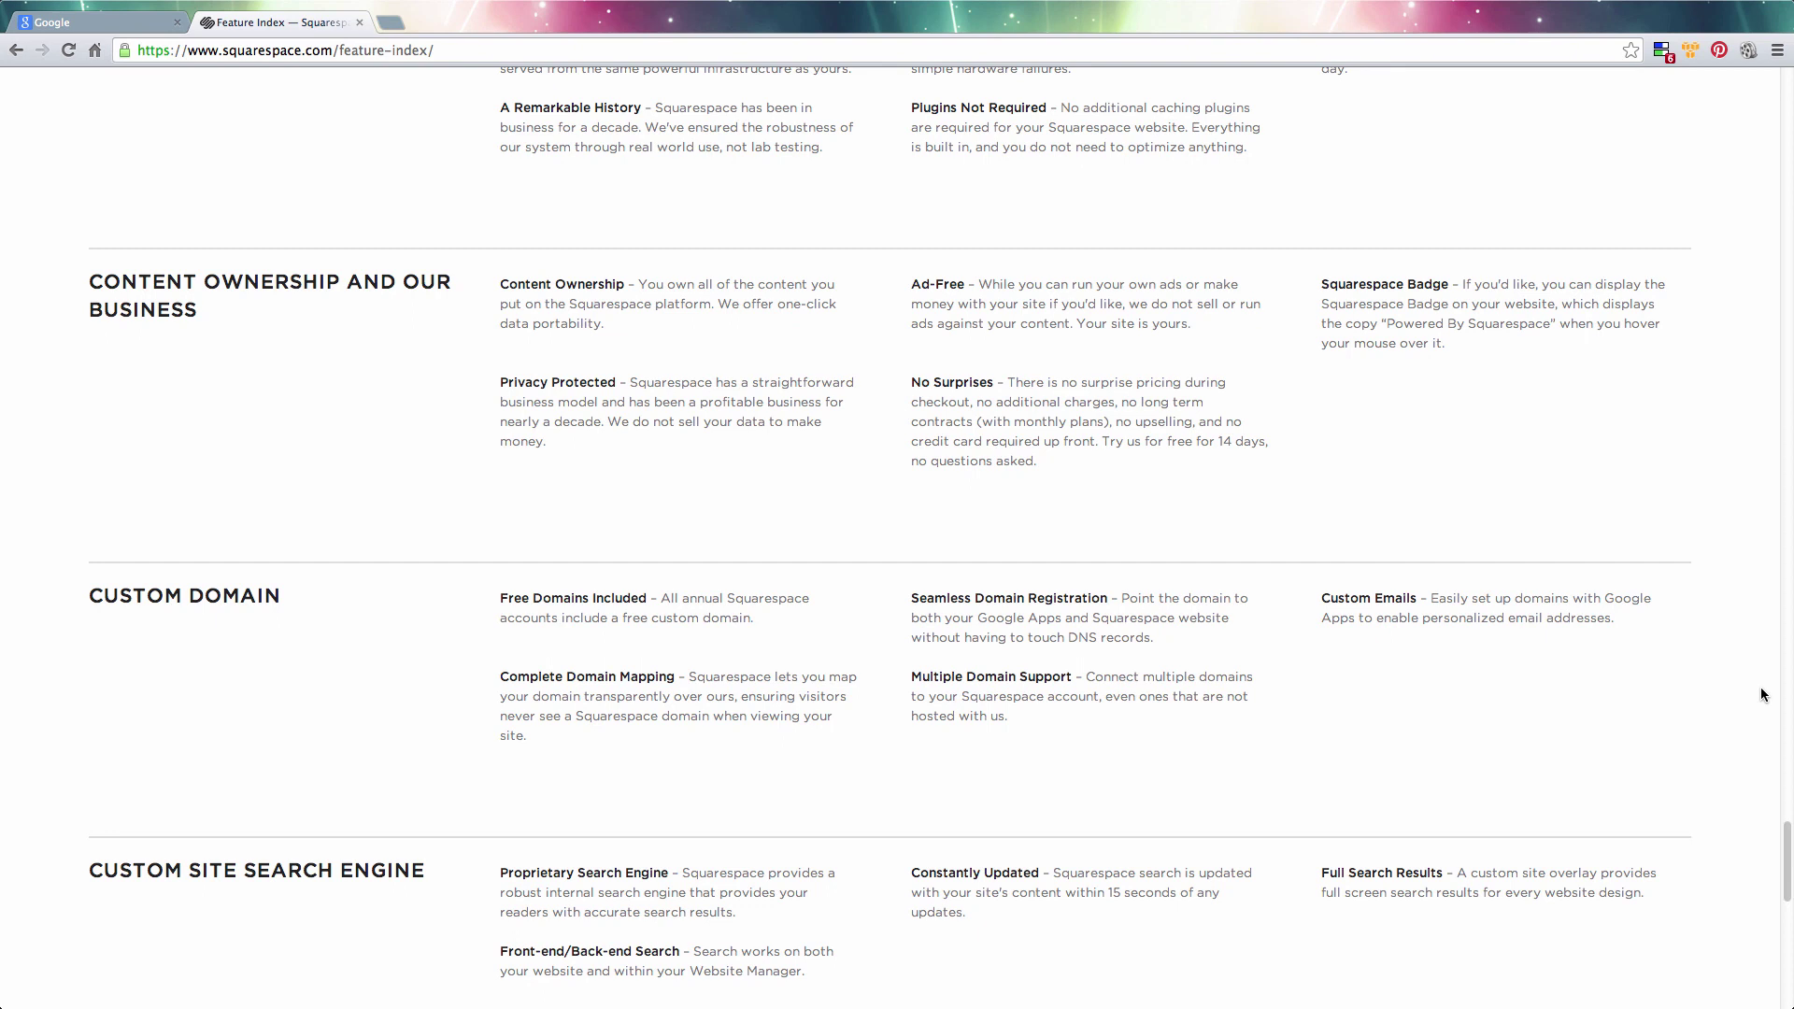
pyautogui.scroll(-4, 1761, 694)
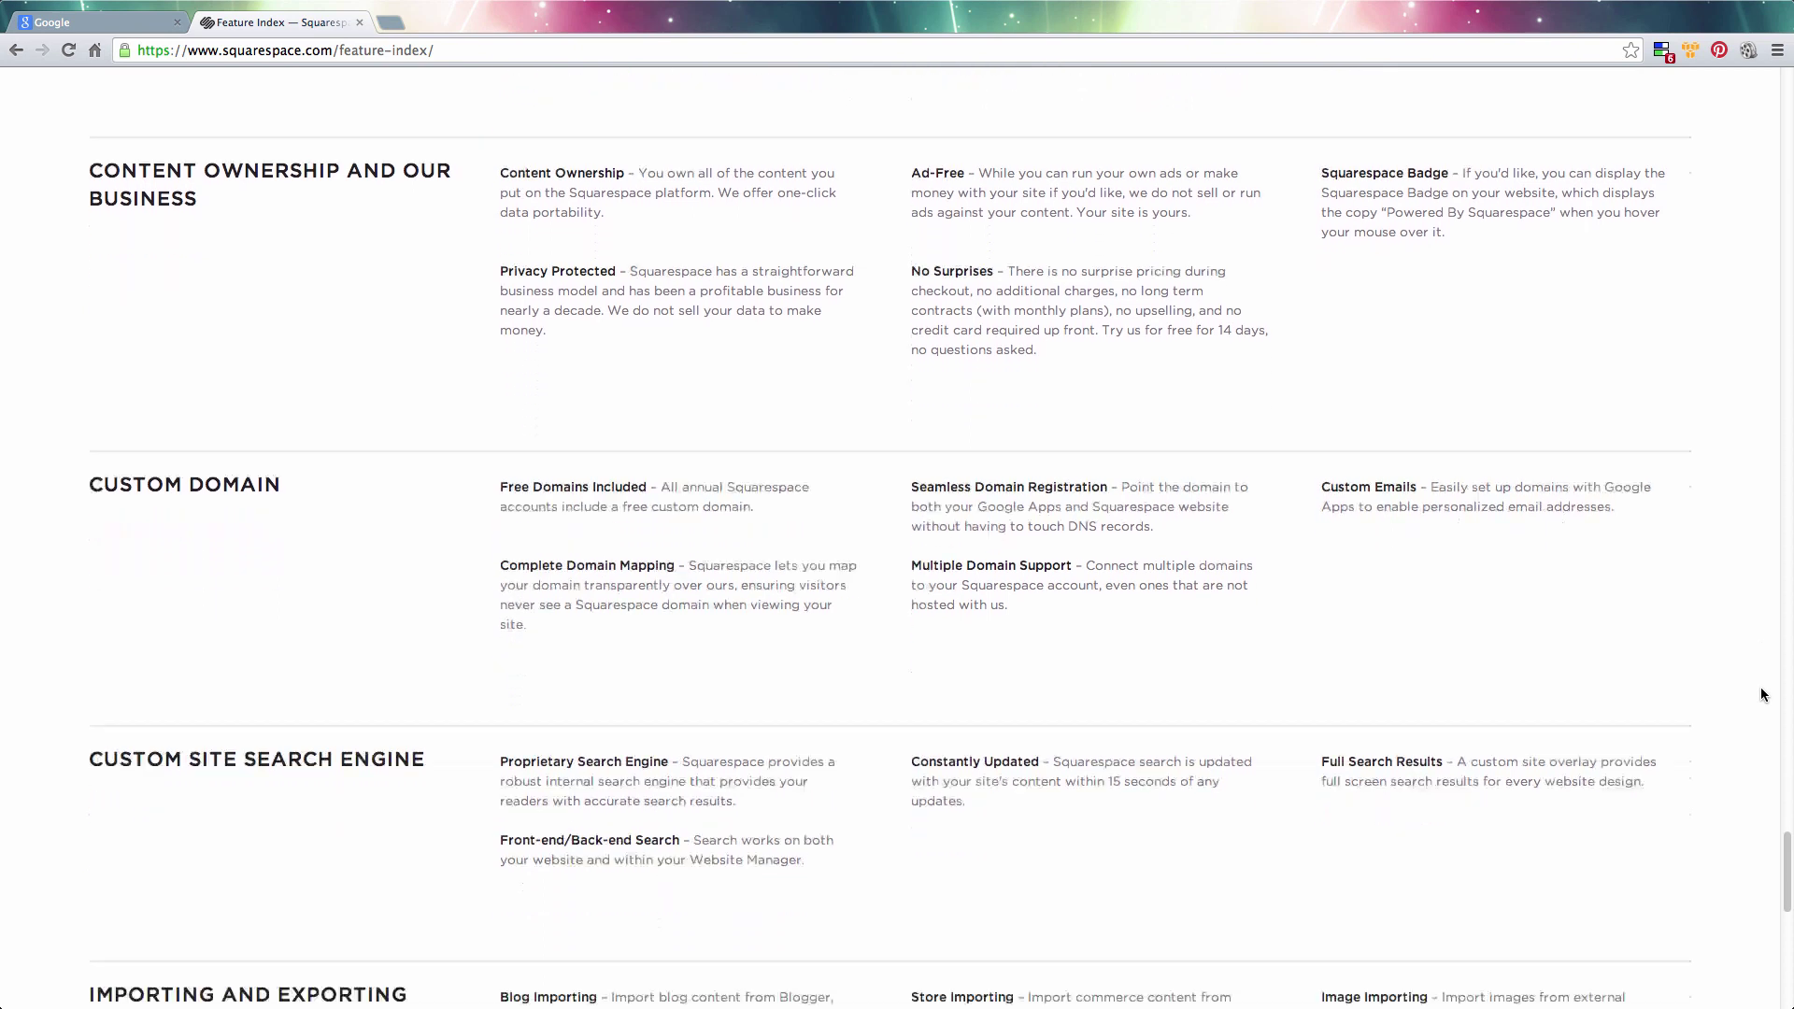
pyautogui.scroll(-3, 1761, 694)
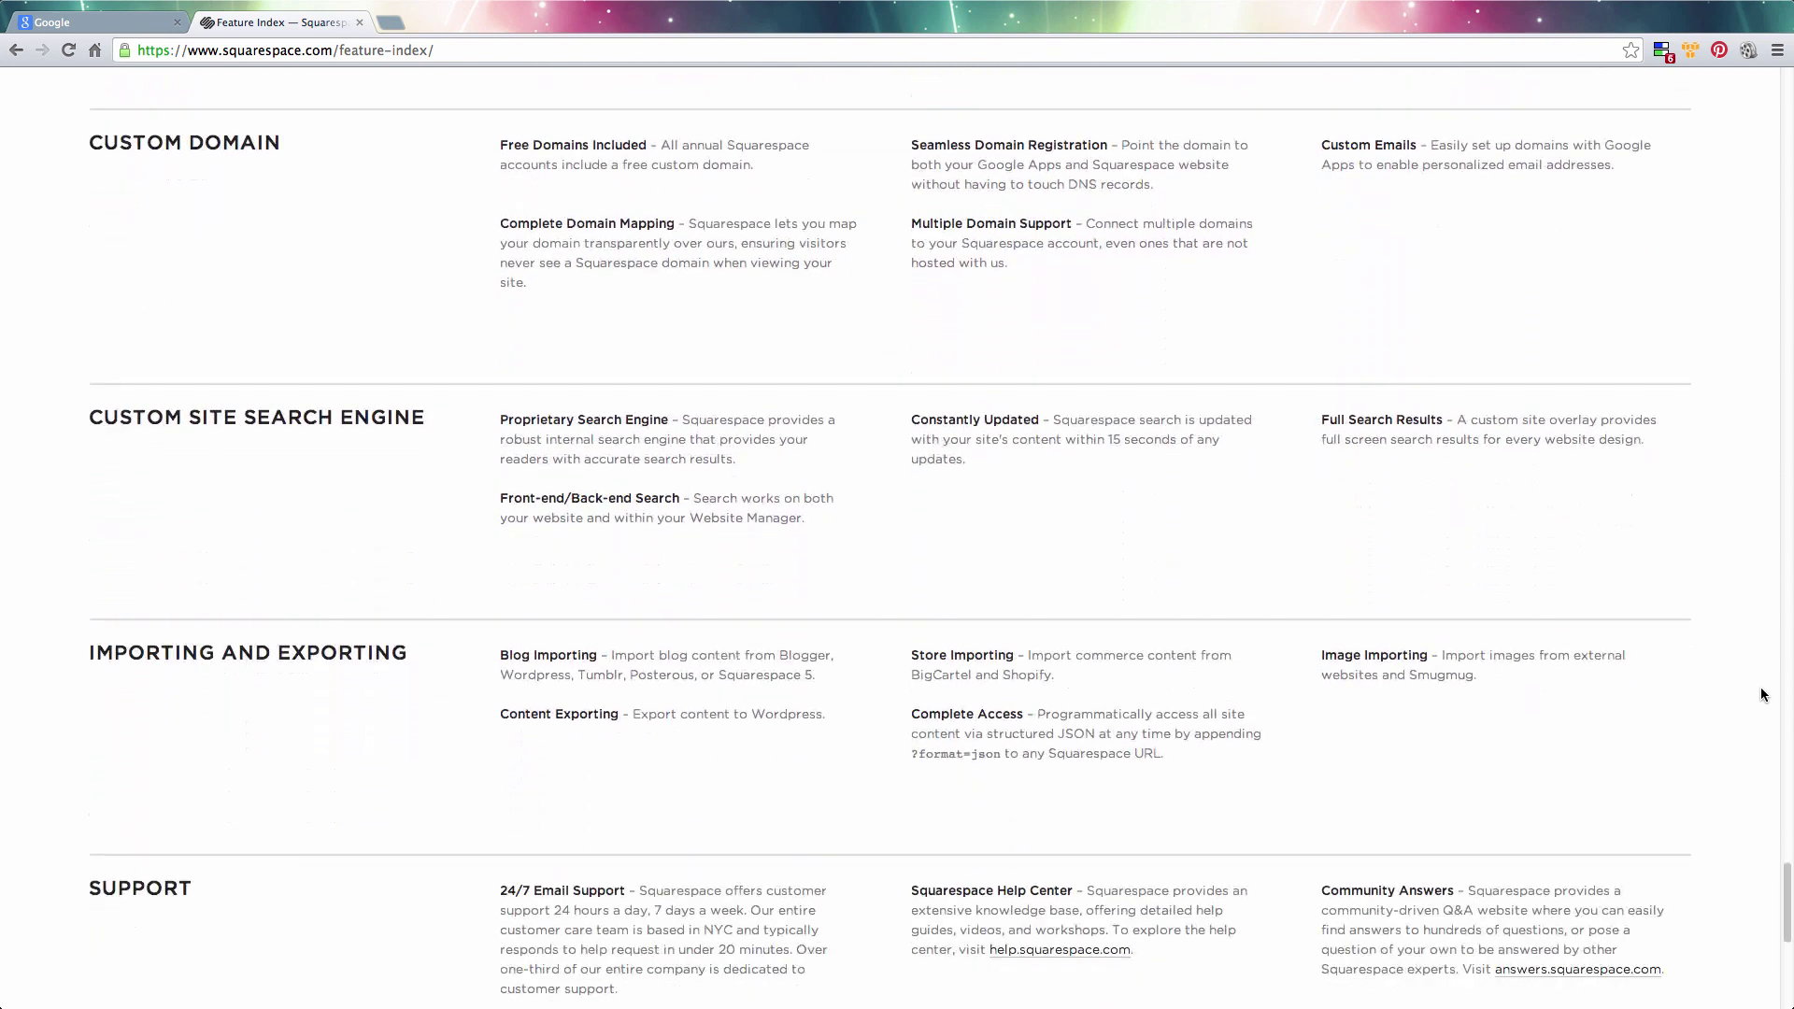
pyautogui.scroll(-8, 1761, 694)
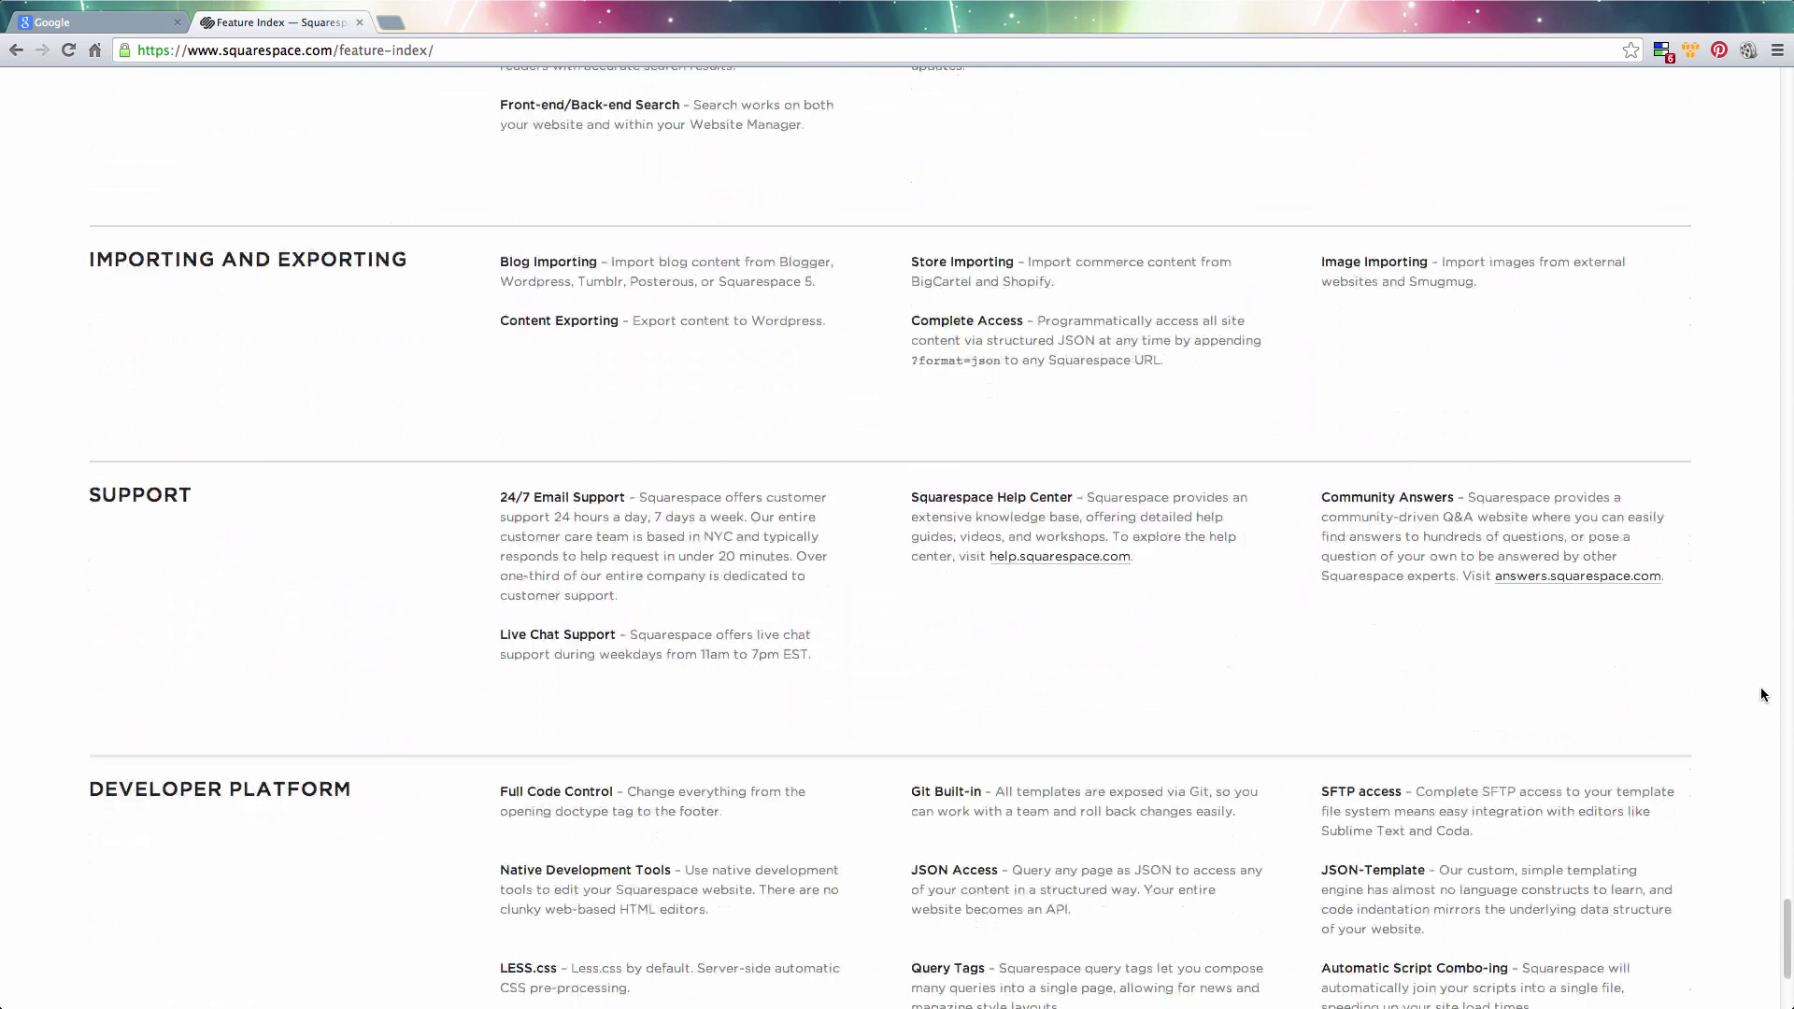
pyautogui.scroll(-3, 1761, 691)
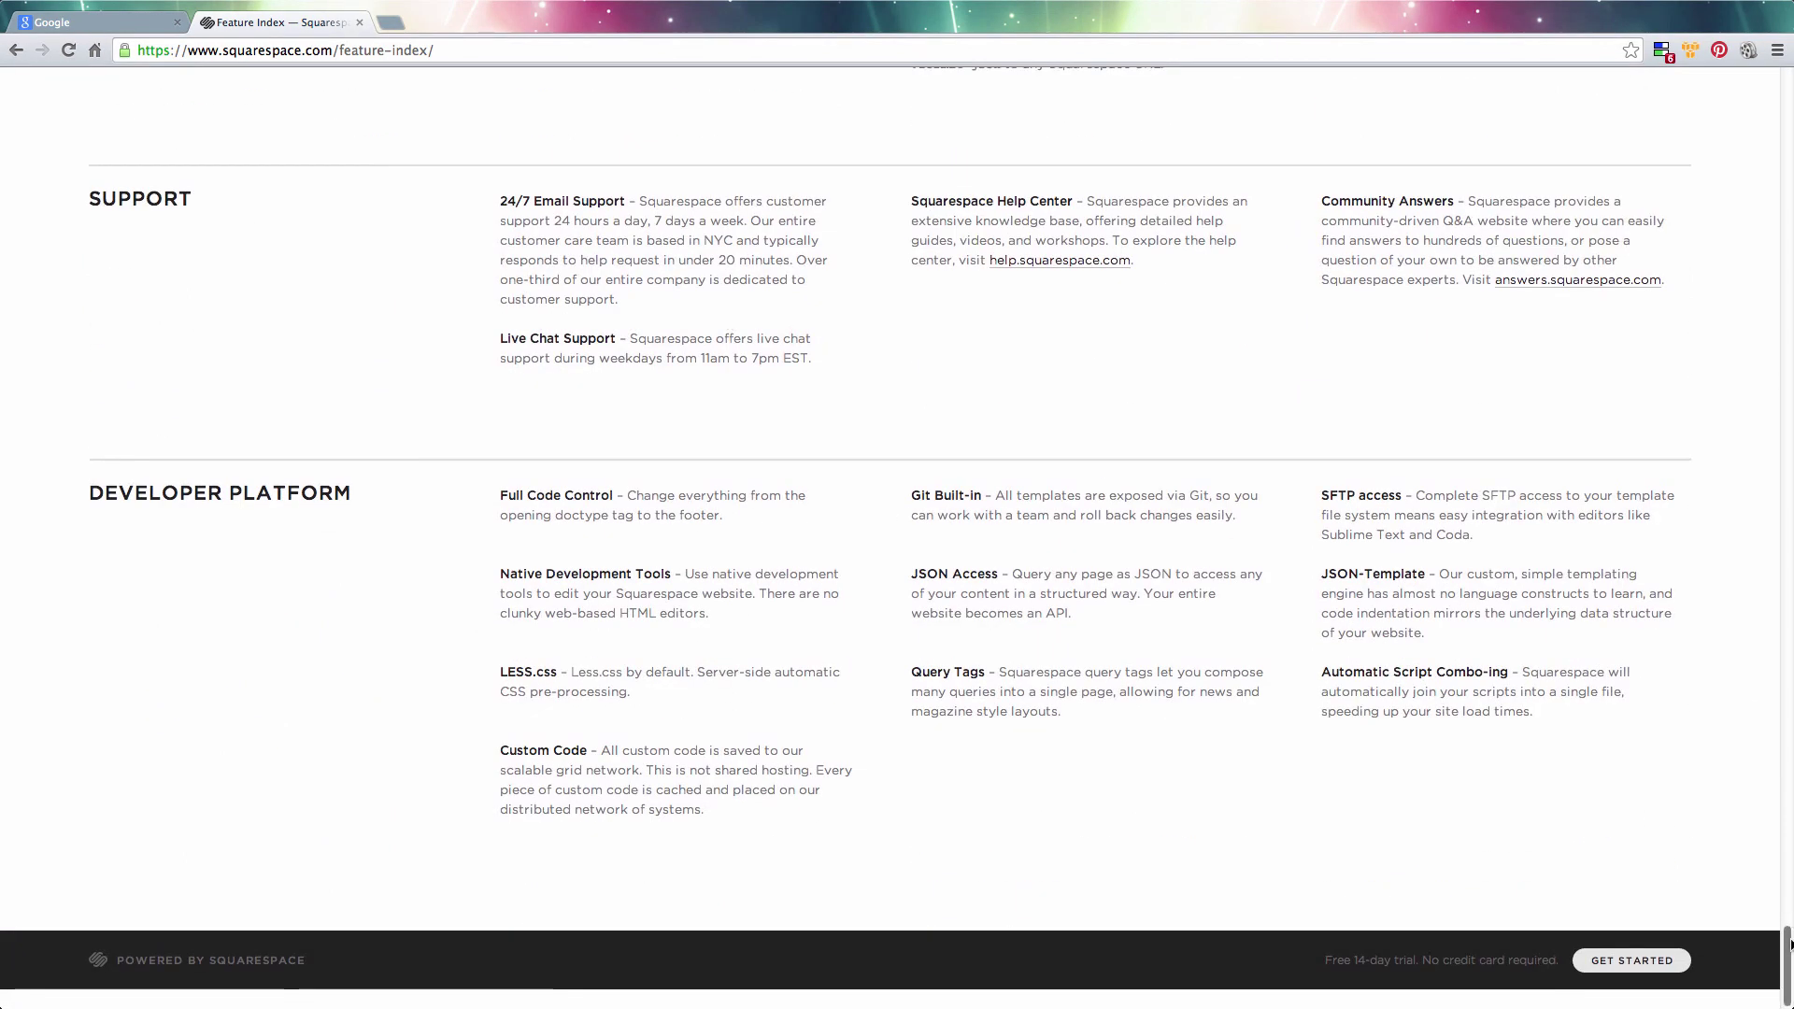
# Go to the Squarespace Templates page and browse the Portfolios, Stores, Restaurants and Personal template categories
pyautogui.moveTo(1786, 949); pyautogui.dragTo(1769, 6)
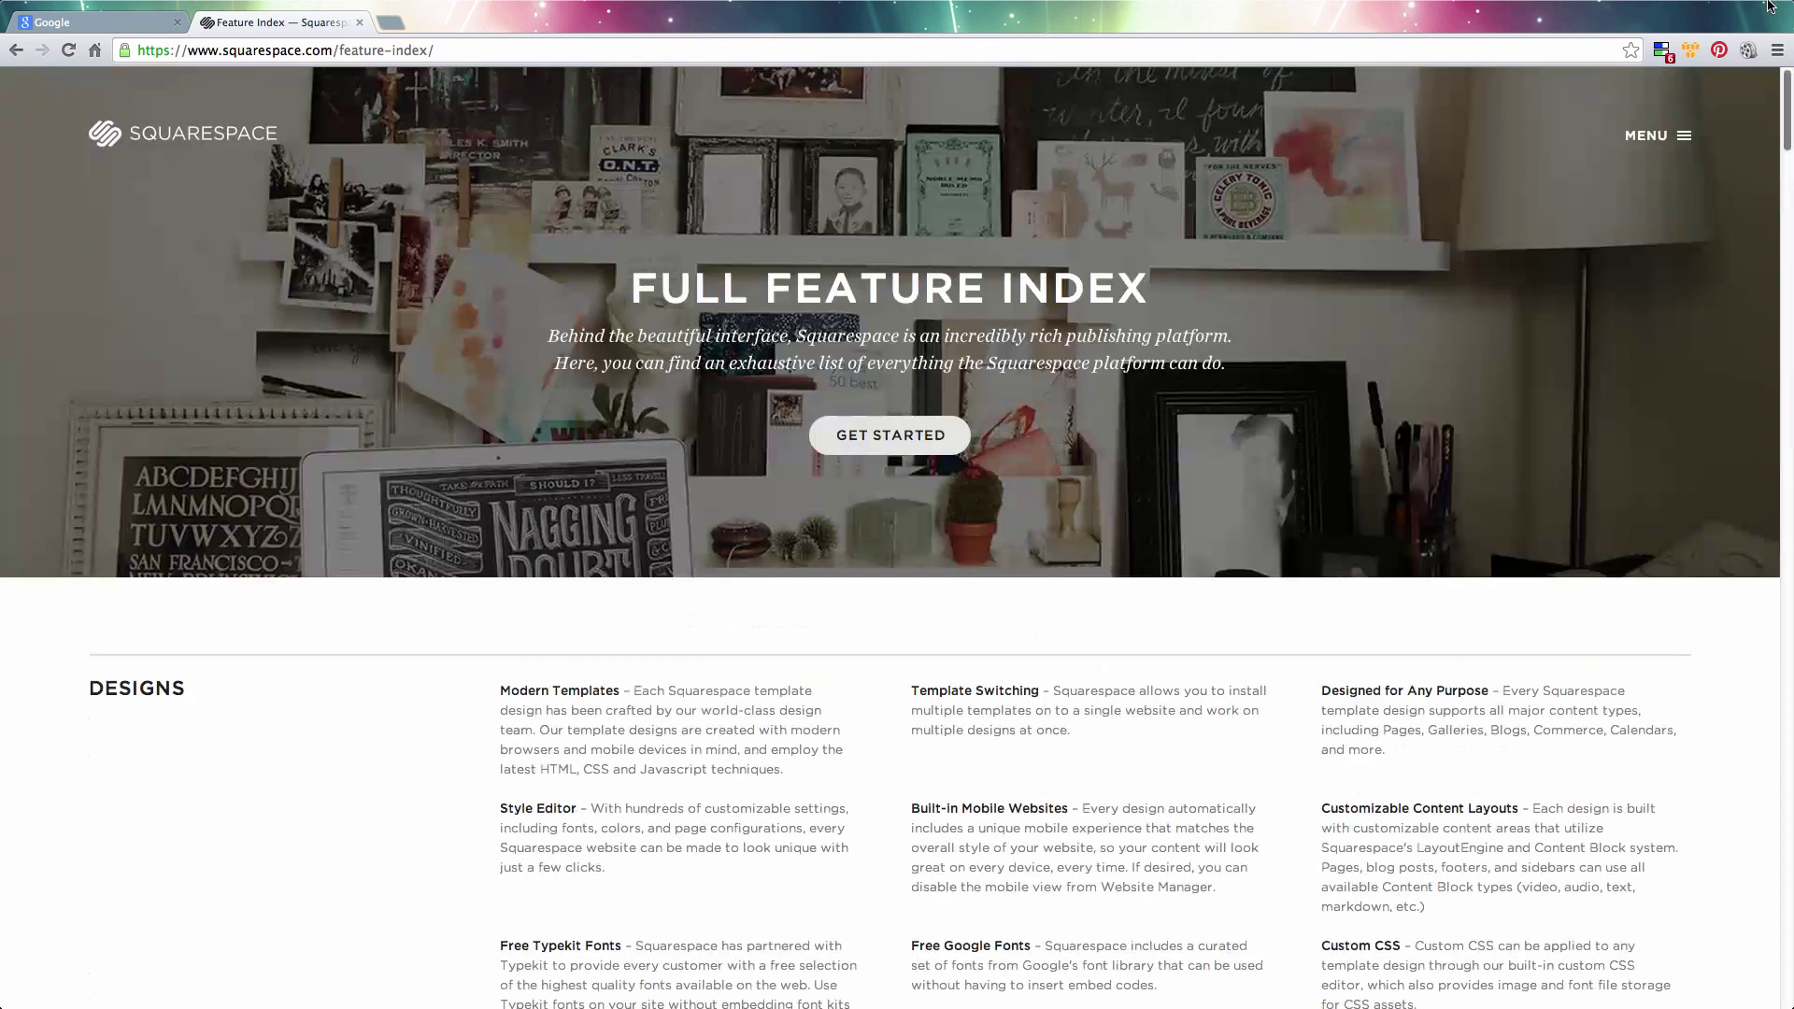
pyautogui.click(1672, 135)
pyautogui.click(1634, 204)
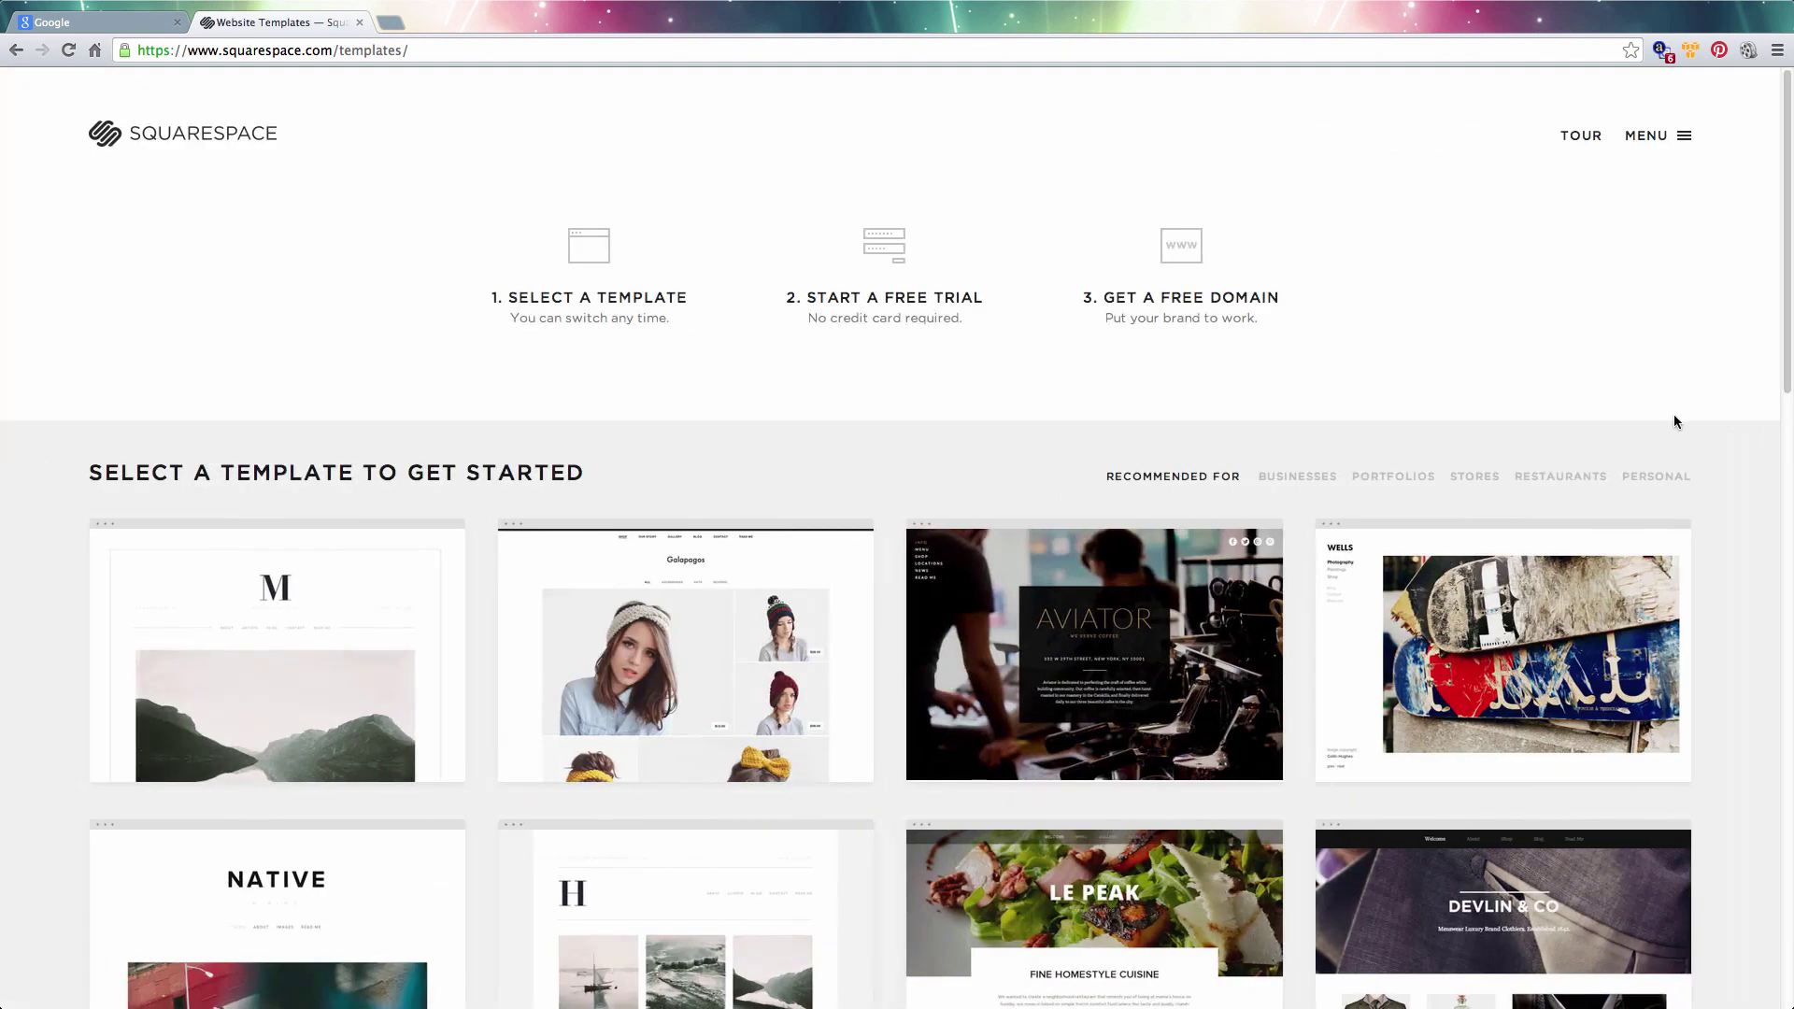
pyautogui.scroll(-3, 1671, 411)
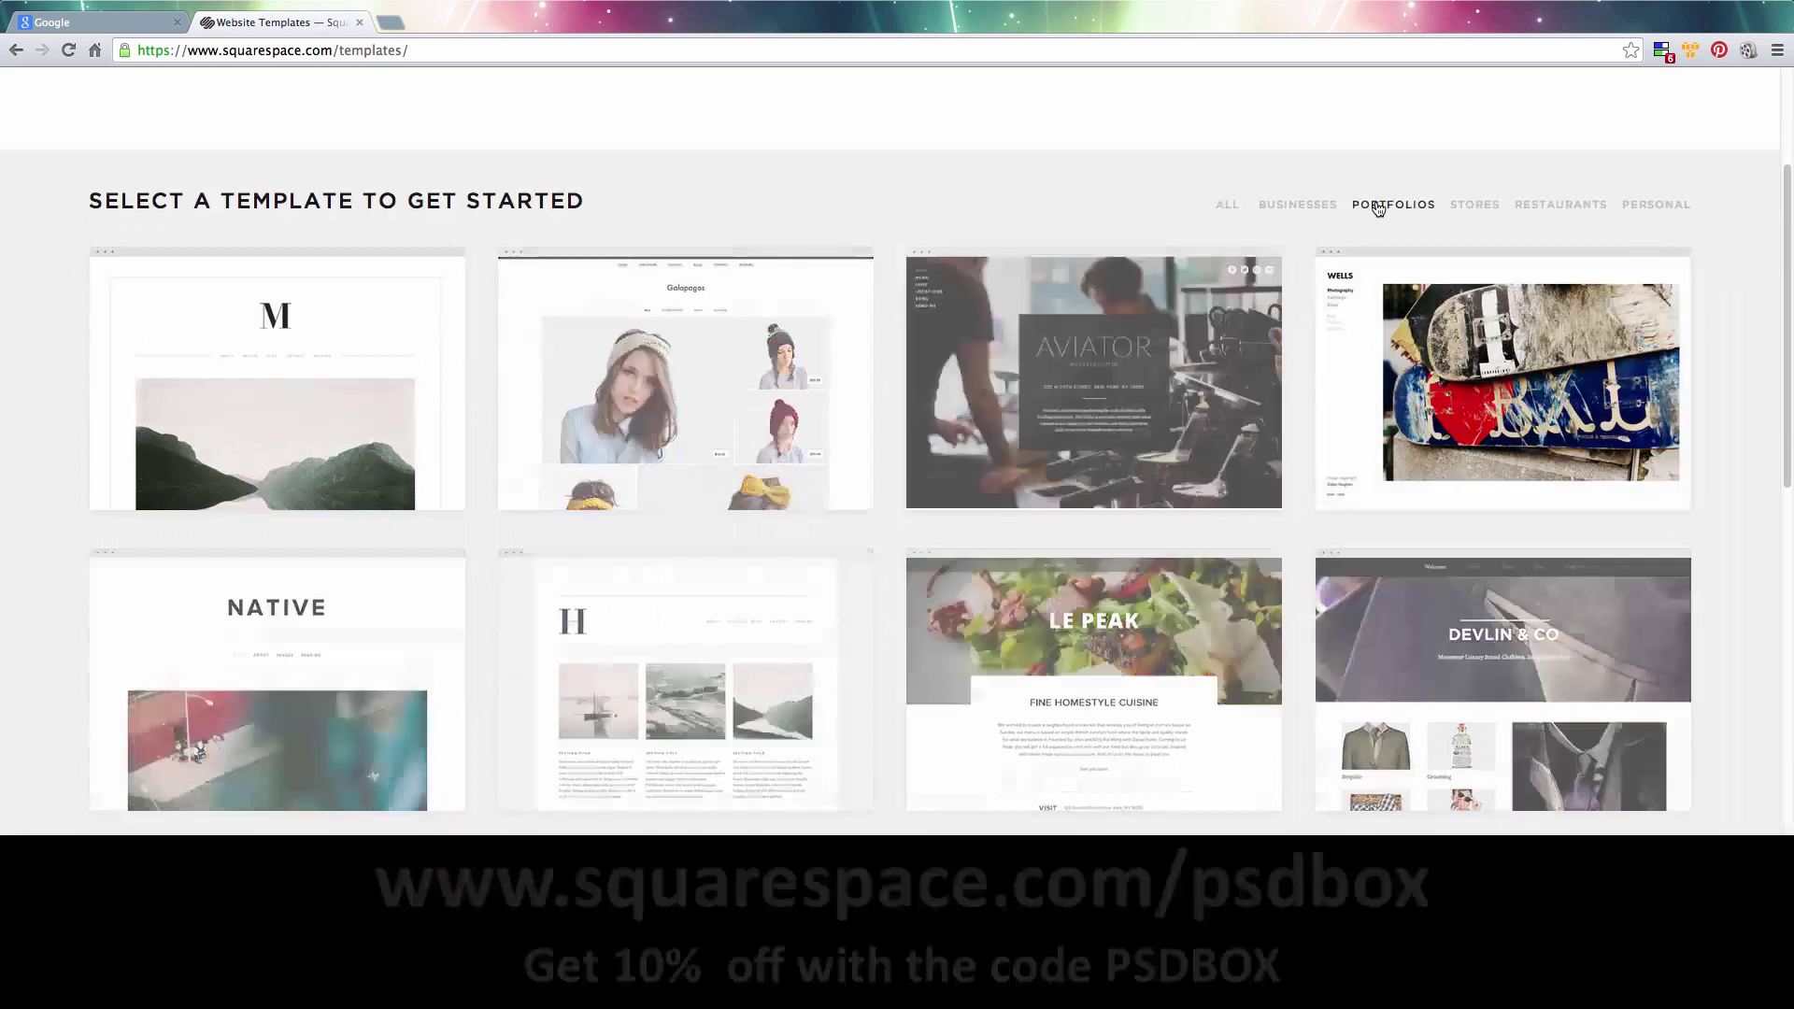
pyautogui.click(1377, 206)
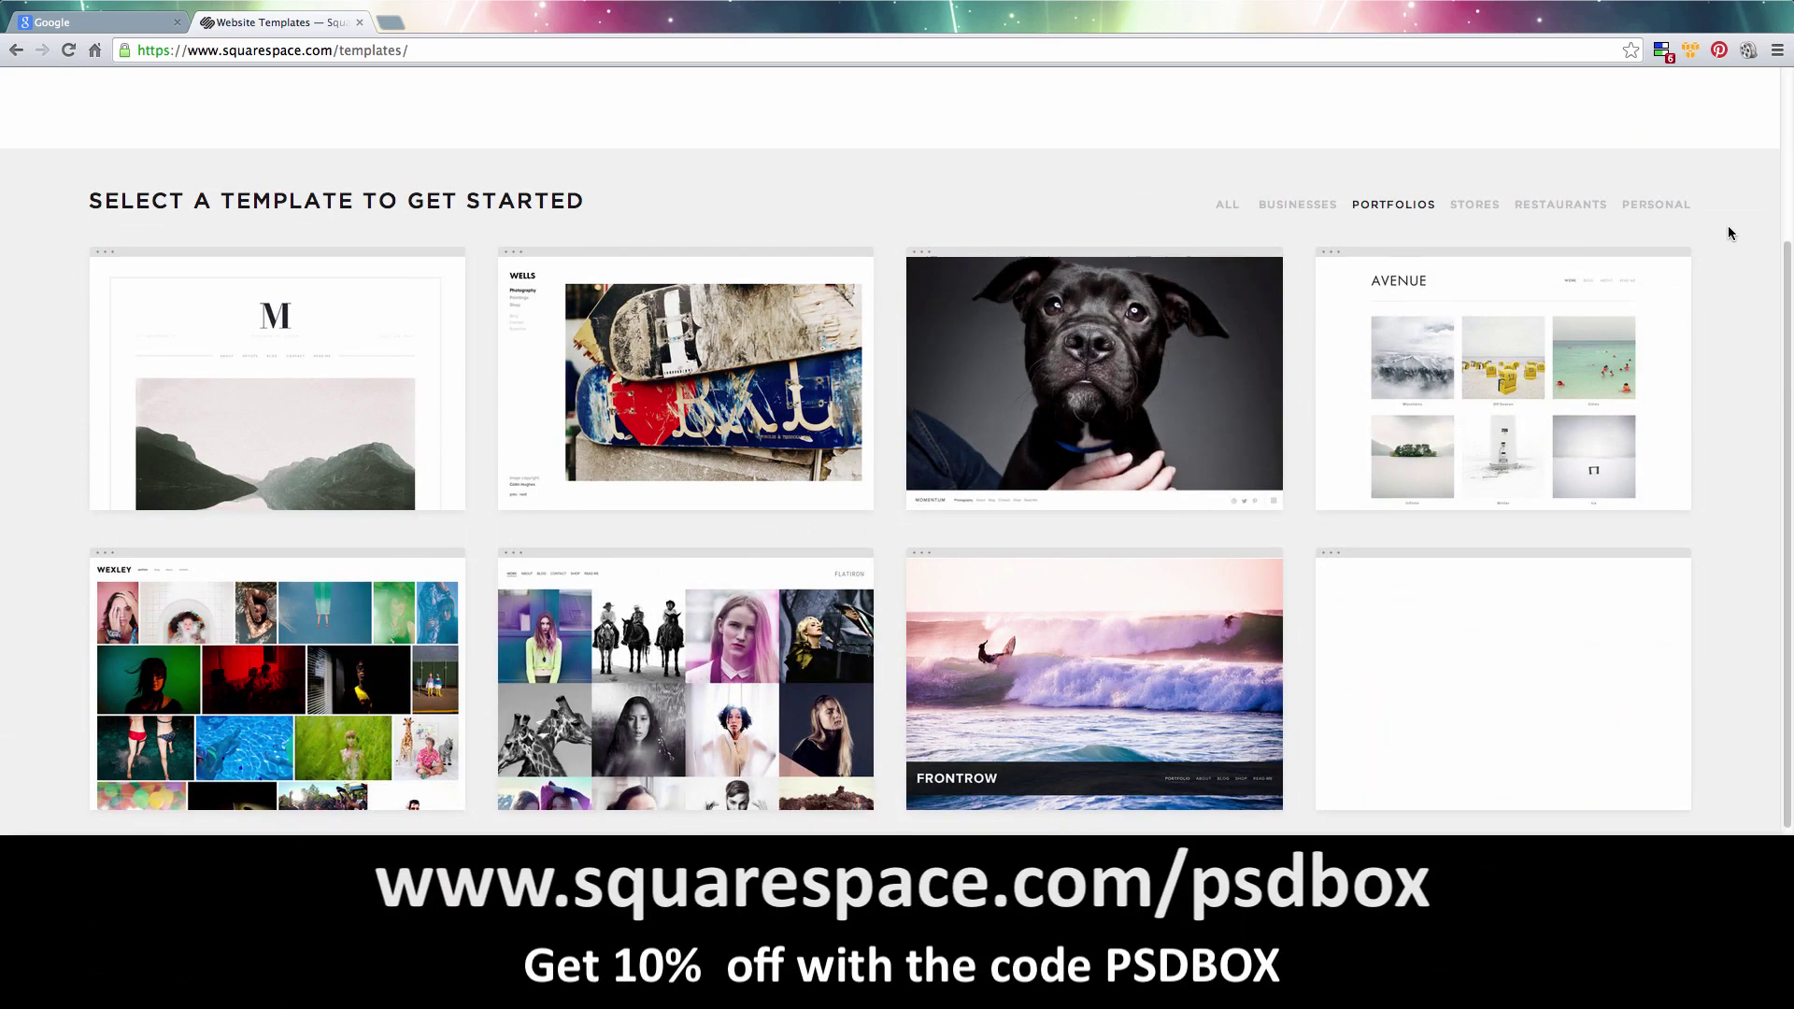
pyautogui.click(1485, 205)
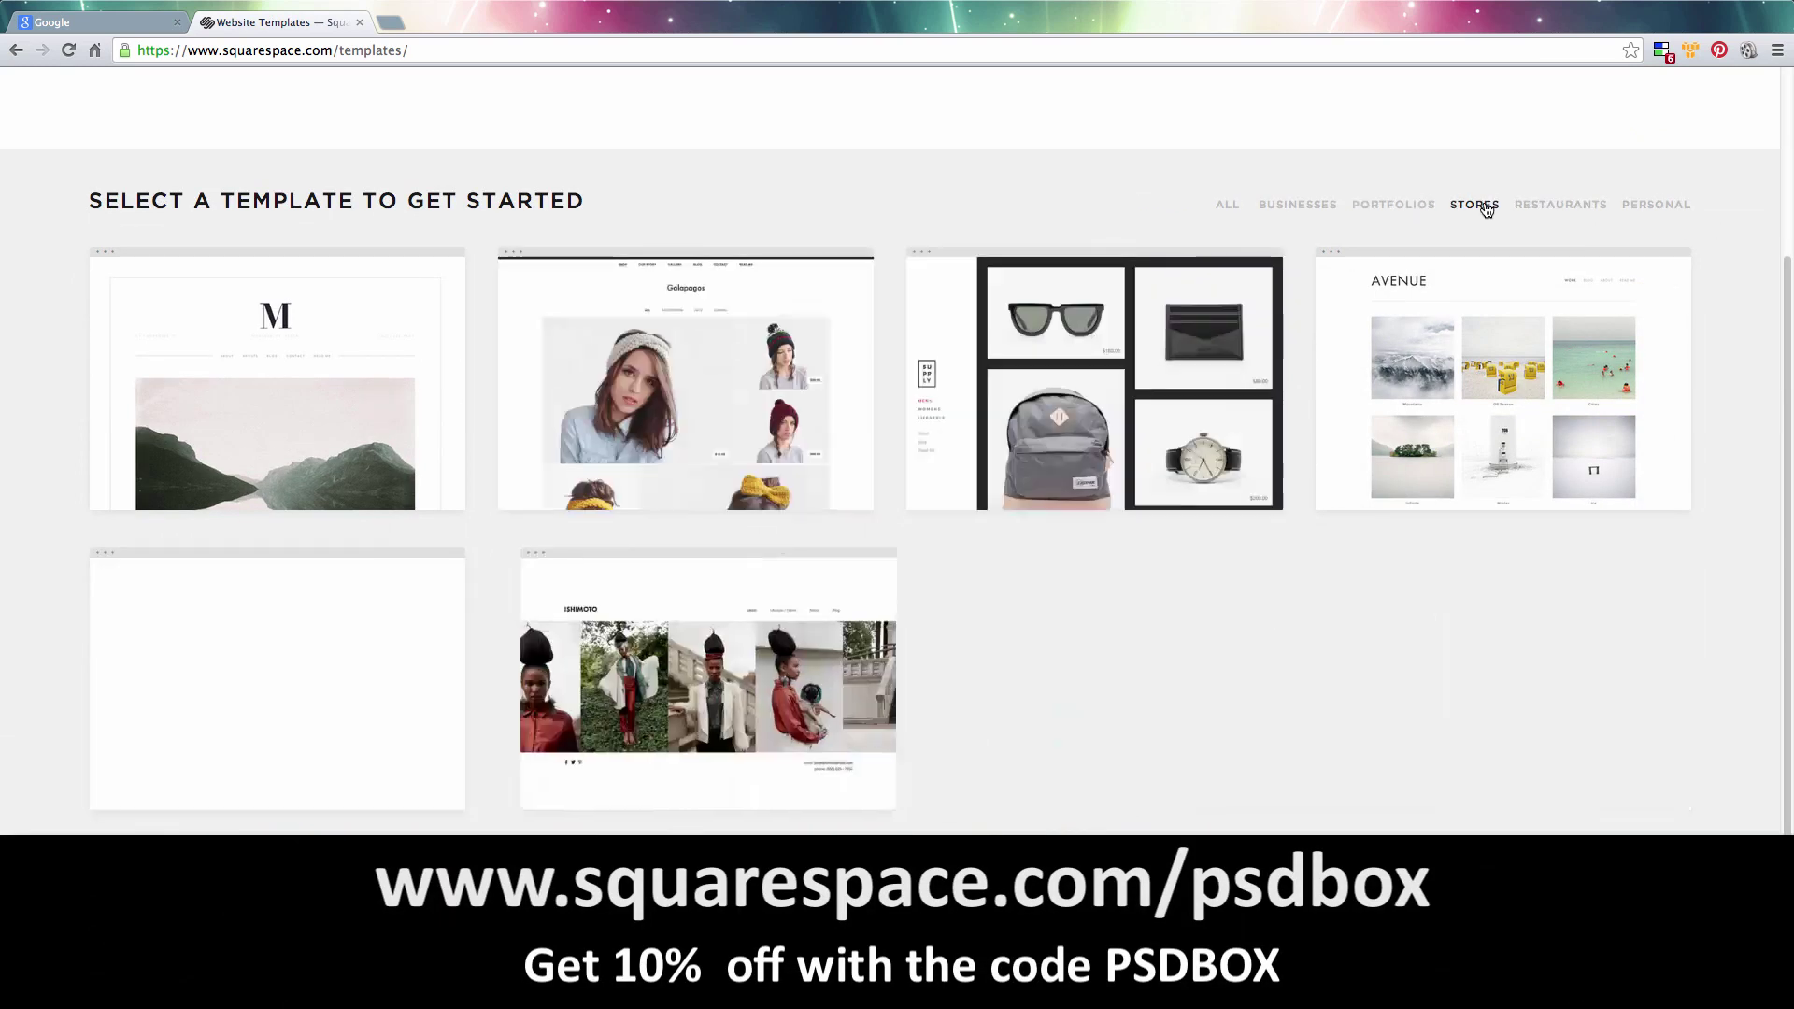
pyautogui.click(1555, 207)
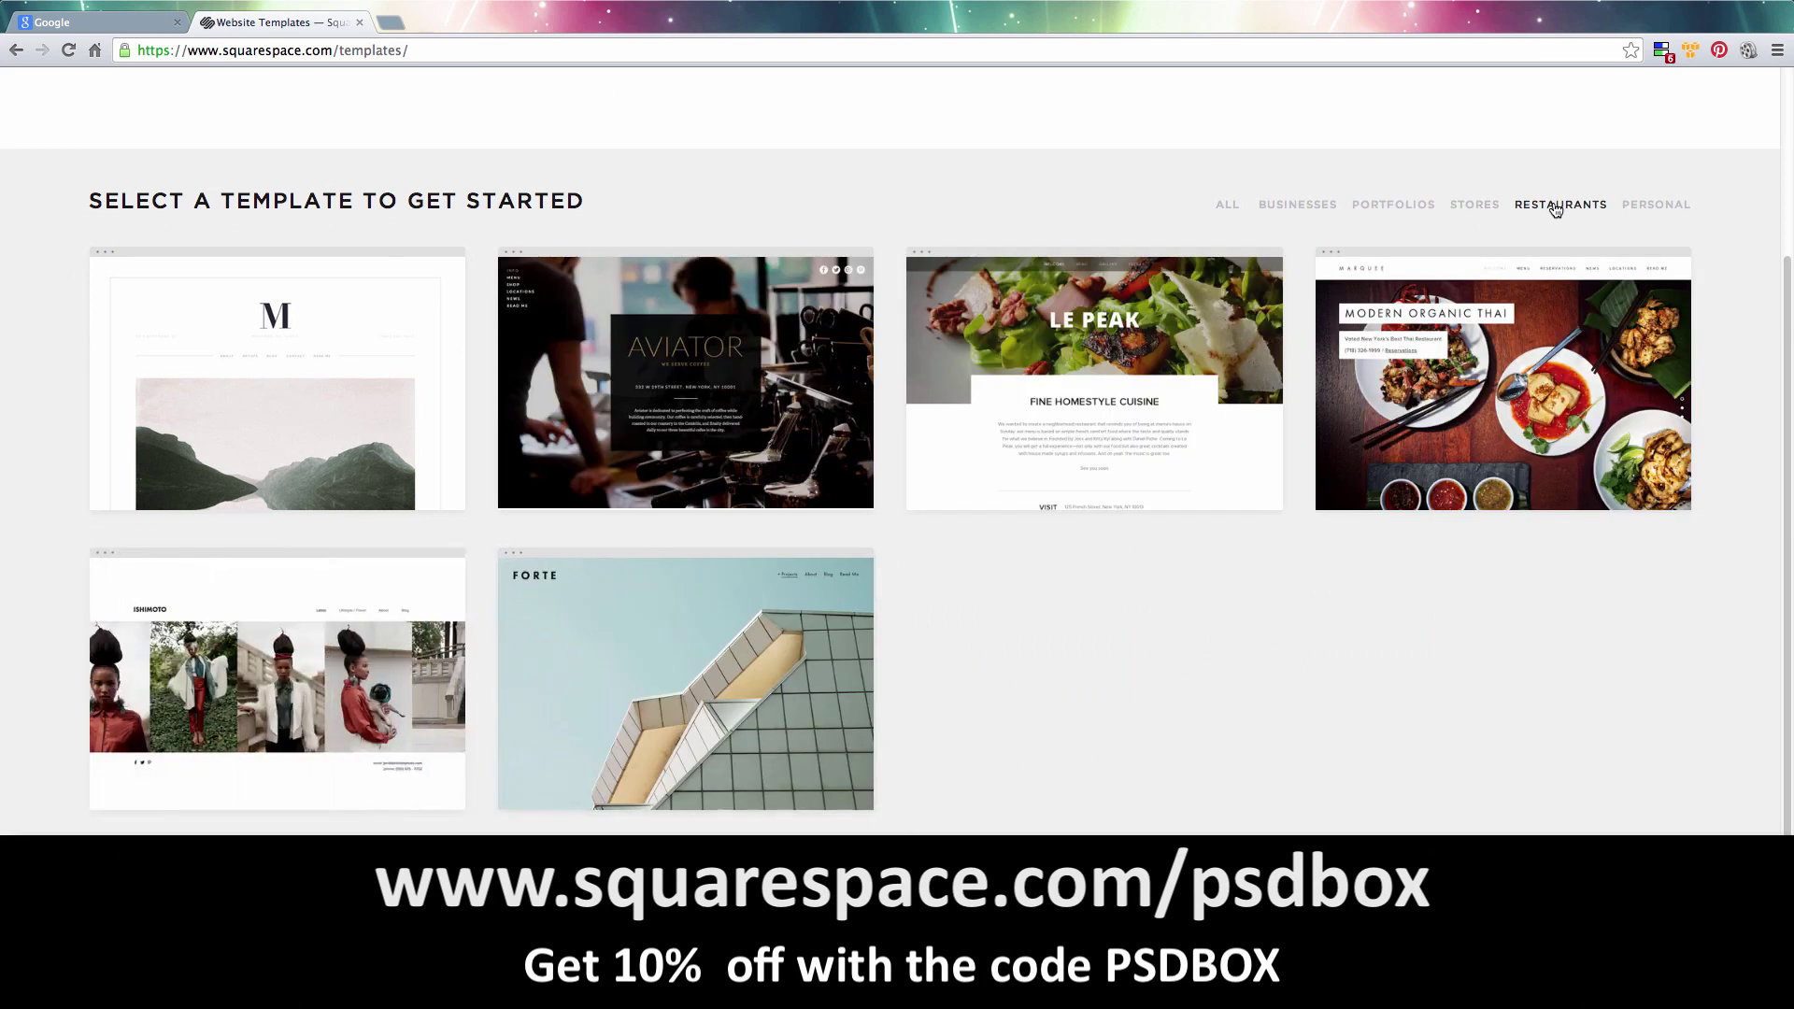
pyautogui.click(1647, 214)
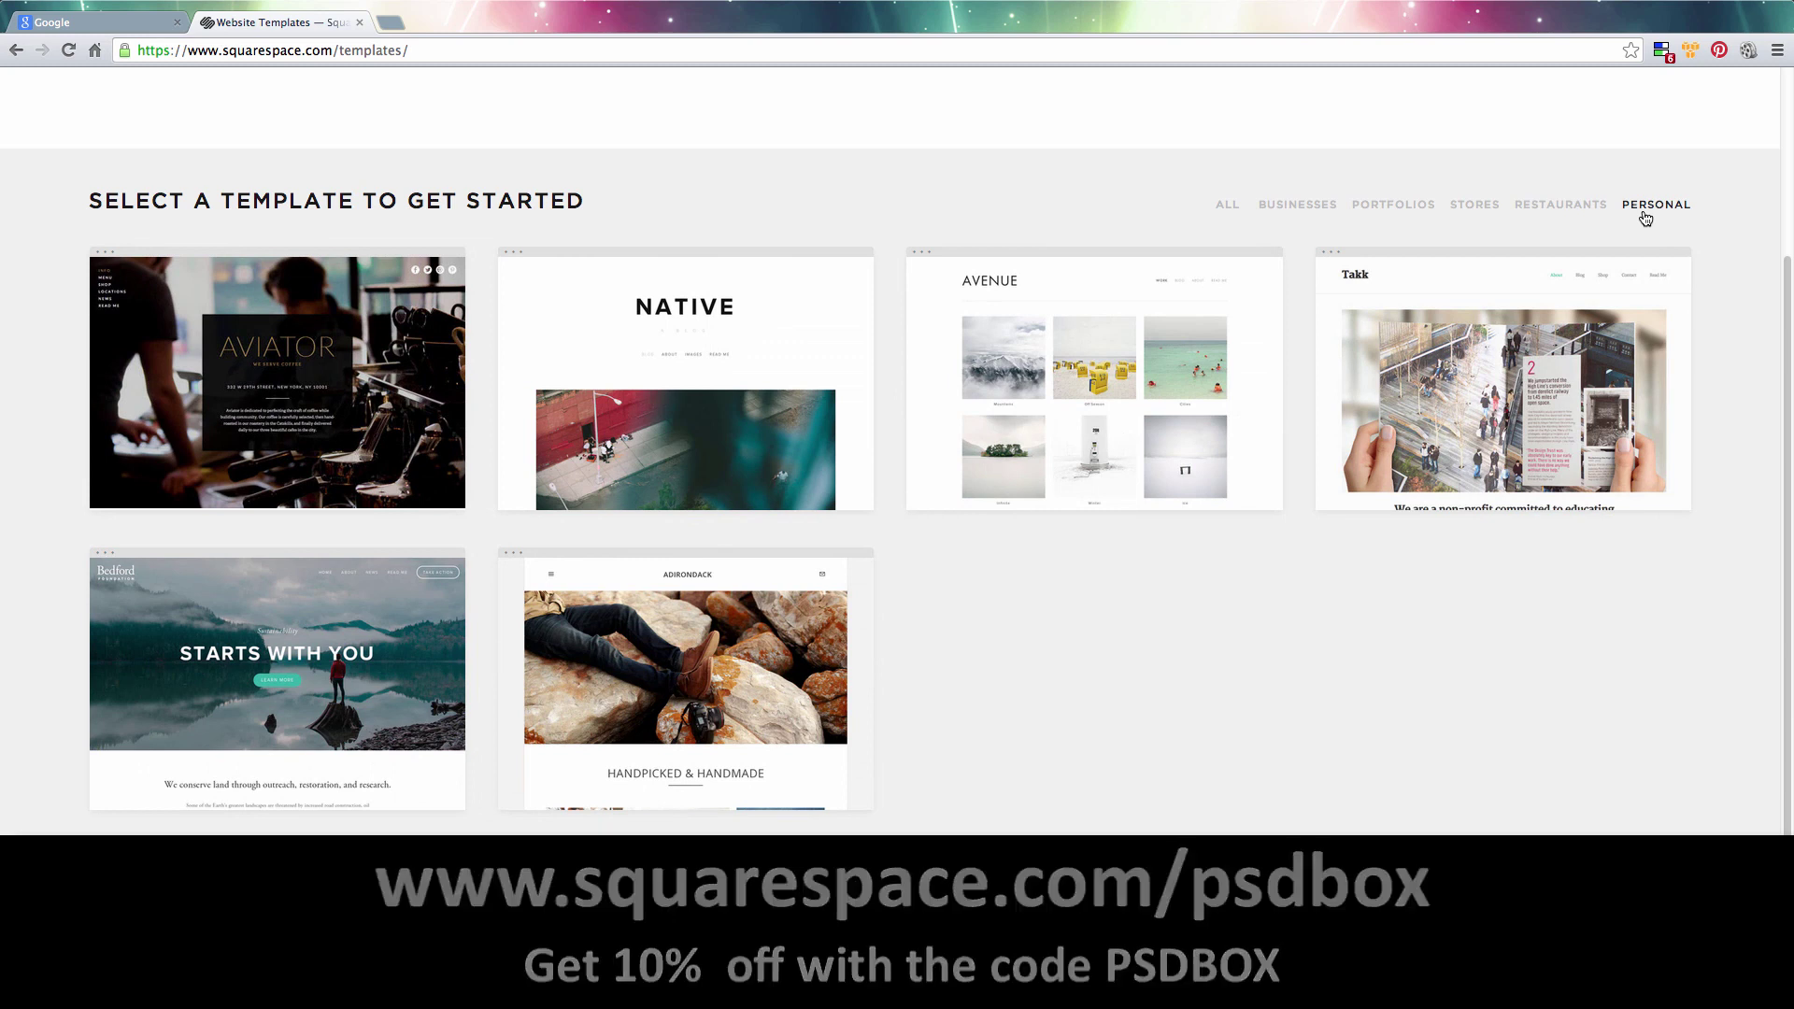
pyautogui.click(1586, 206)
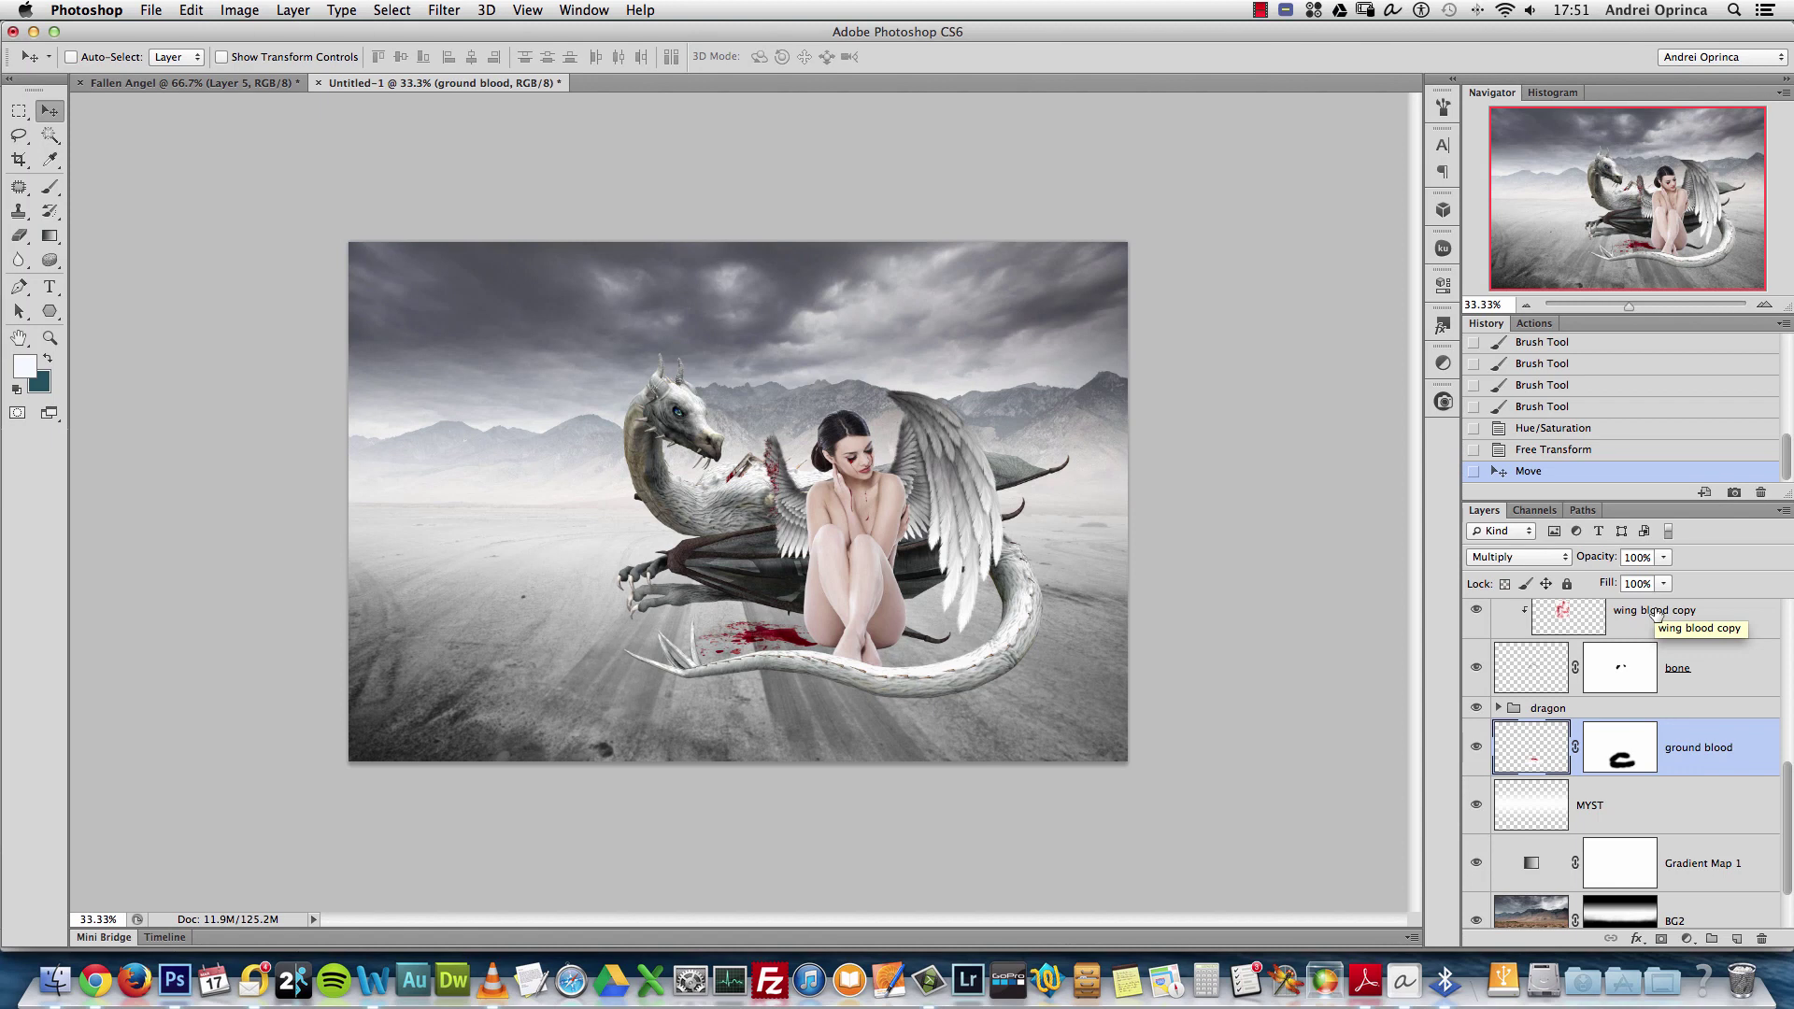
# Switch to Photoshop and add a new layer named "dragon shadow" directly beneath the dragon group
pyautogui.click(1764, 305)
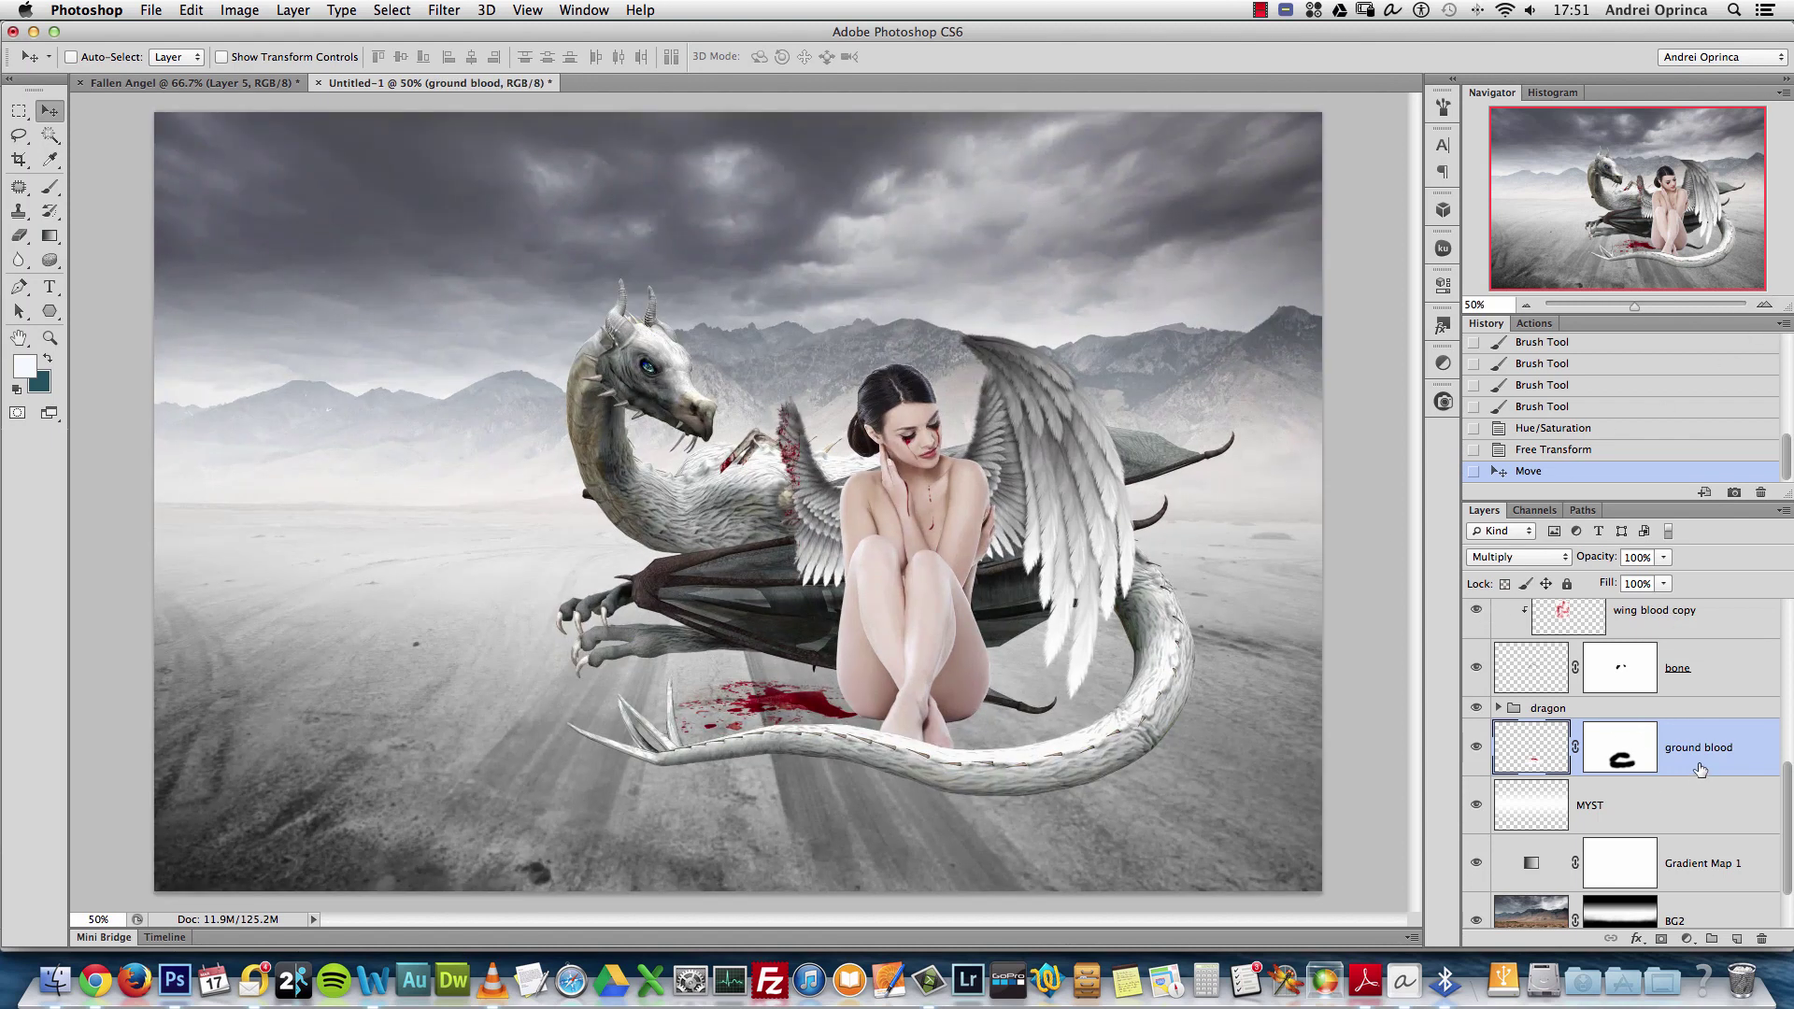
pyautogui.moveTo(1792, 795); pyautogui.dragTo(1792, 625)
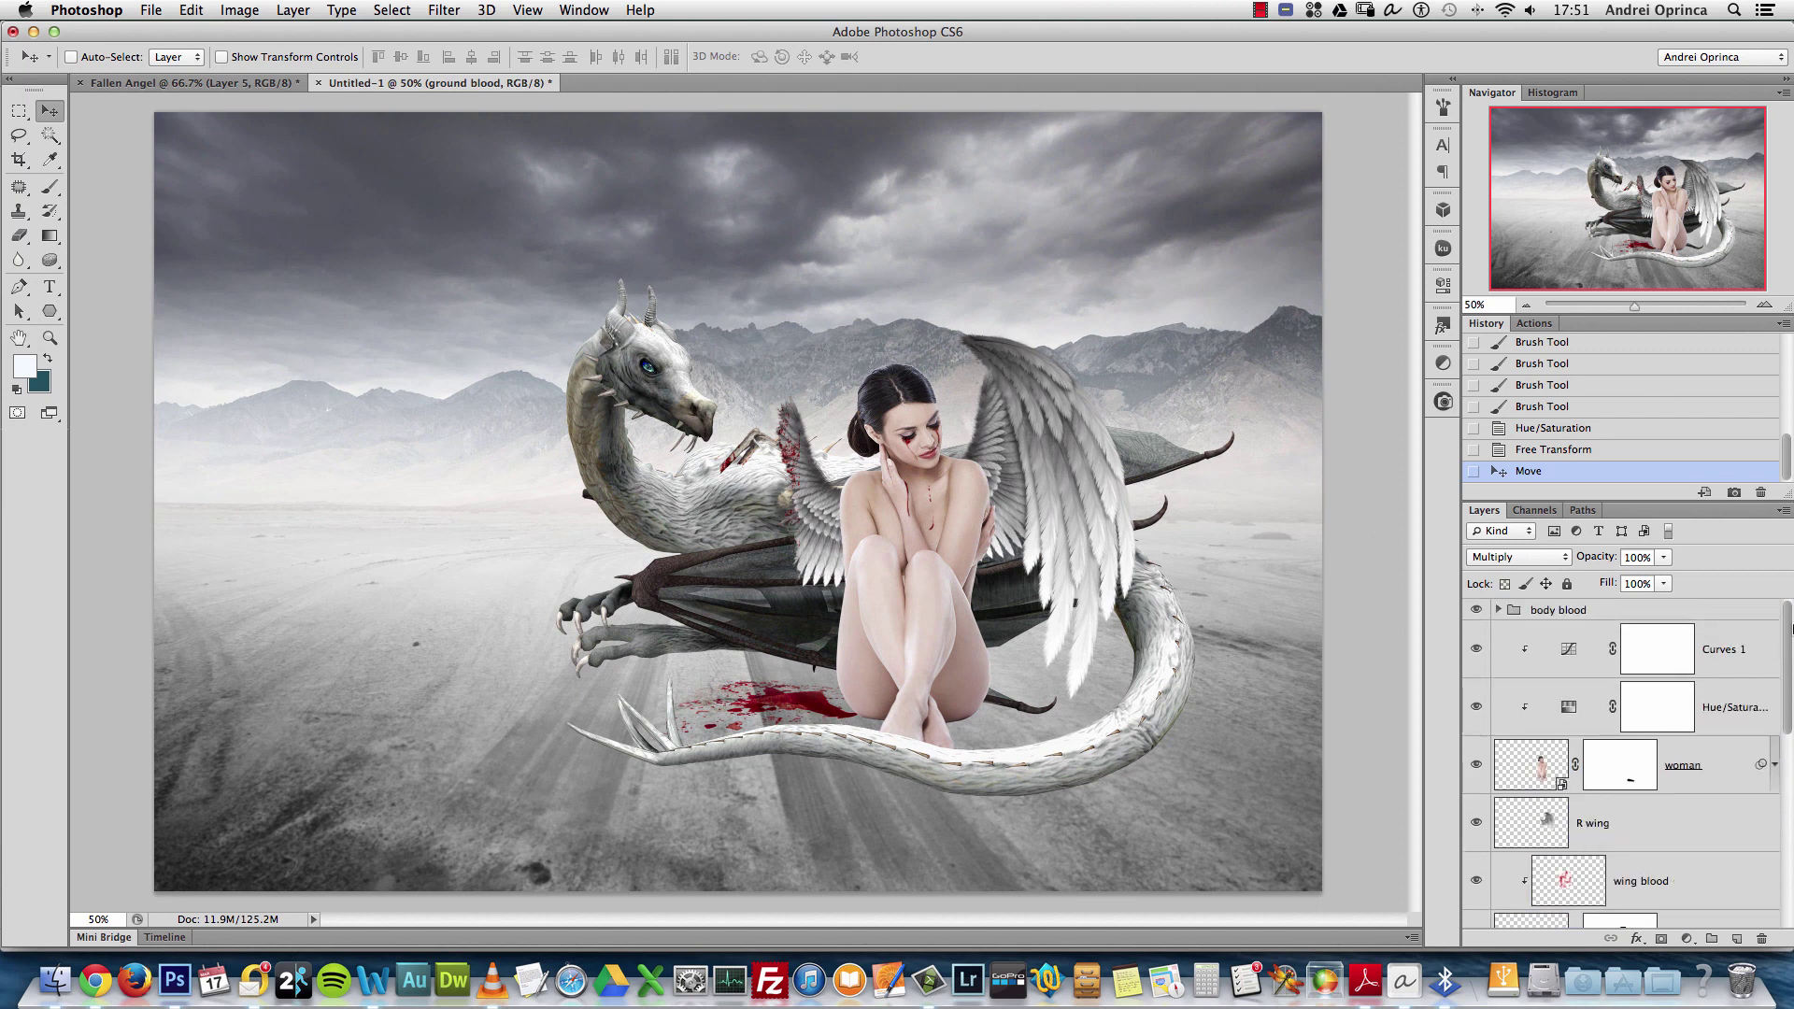
pyautogui.moveTo(1792, 641); pyautogui.dragTo(1764, 806)
pyautogui.click(1700, 667)
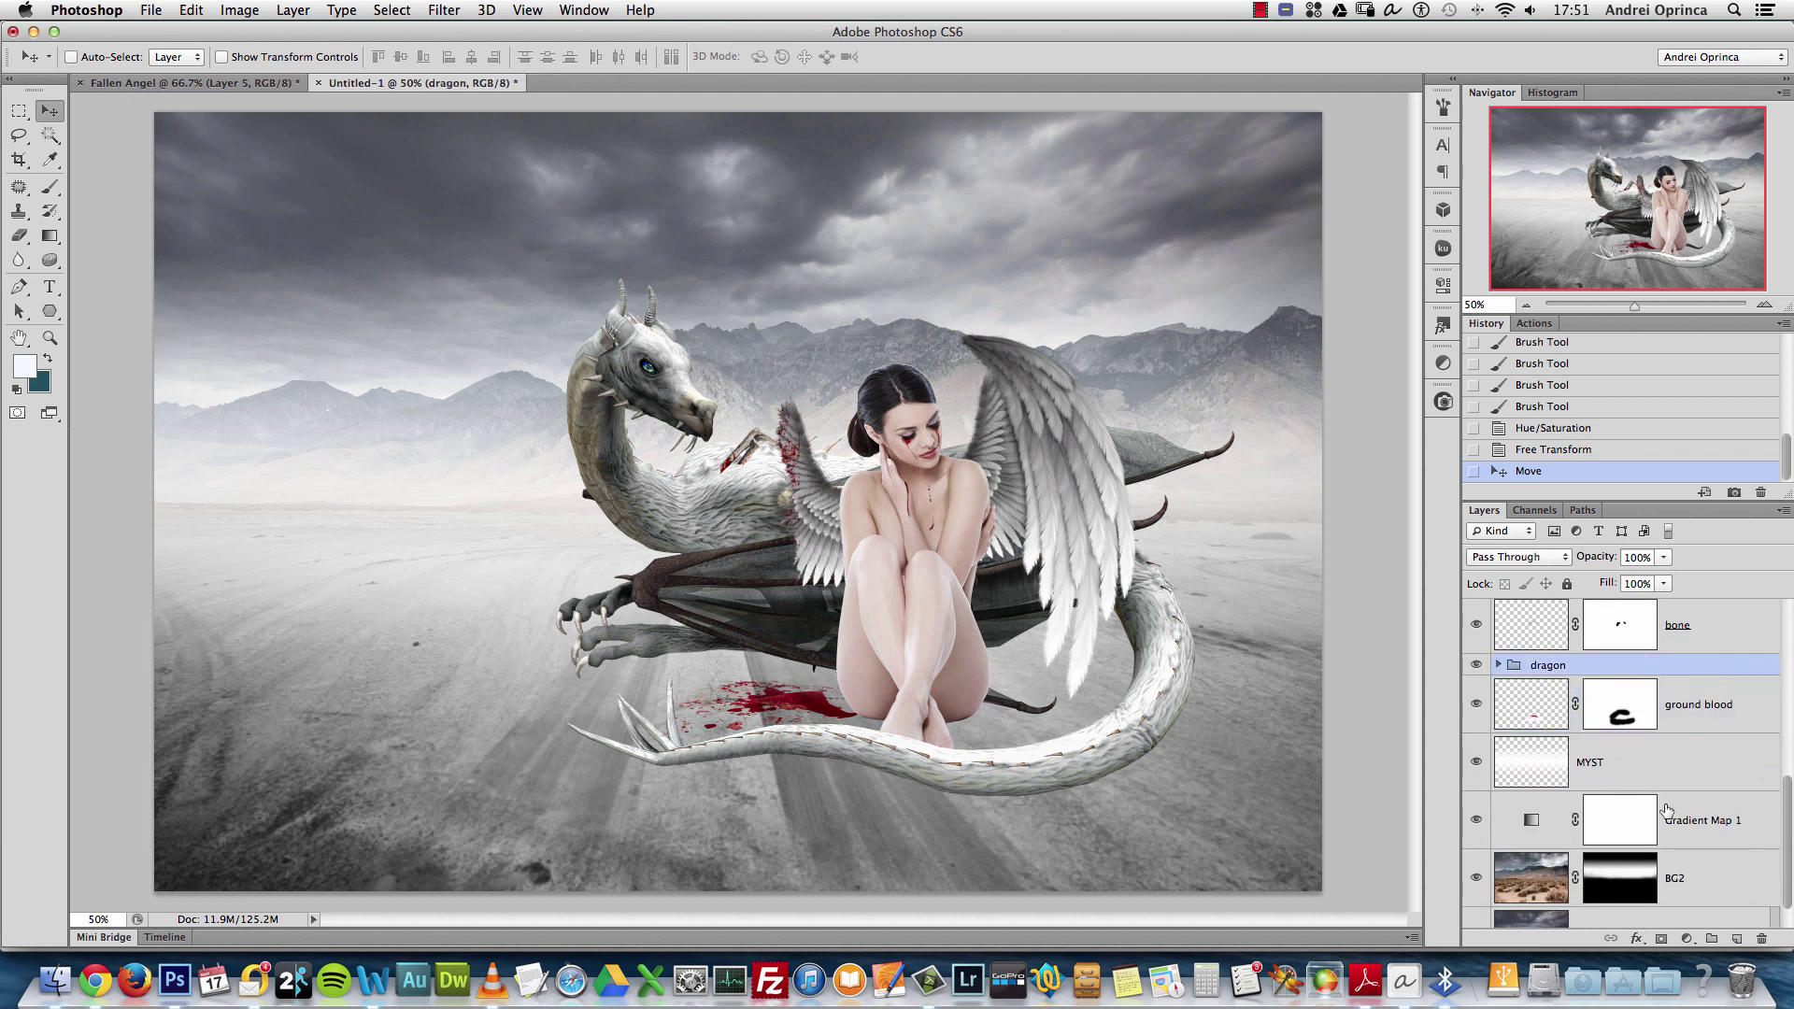
pyautogui.click(1733, 939)
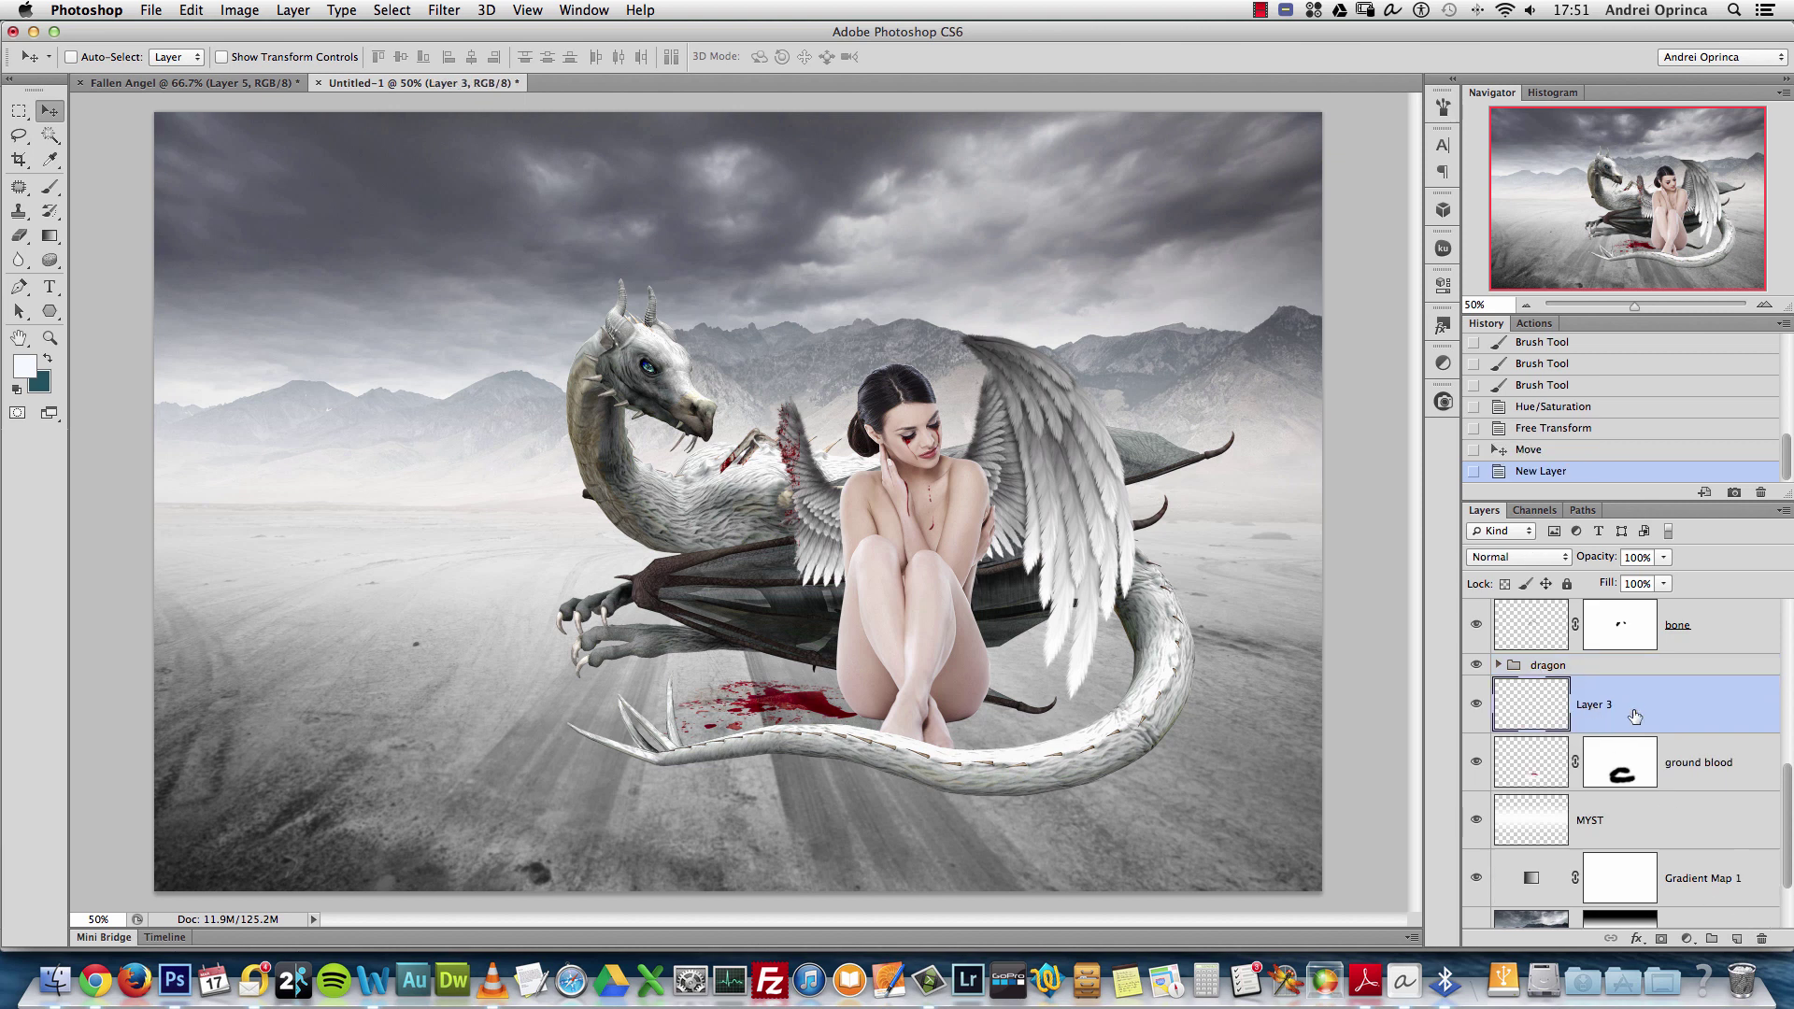
pyautogui.doubleClick(1596, 706)
pyautogui.write('dragon shadow')
pyautogui.press('Return')
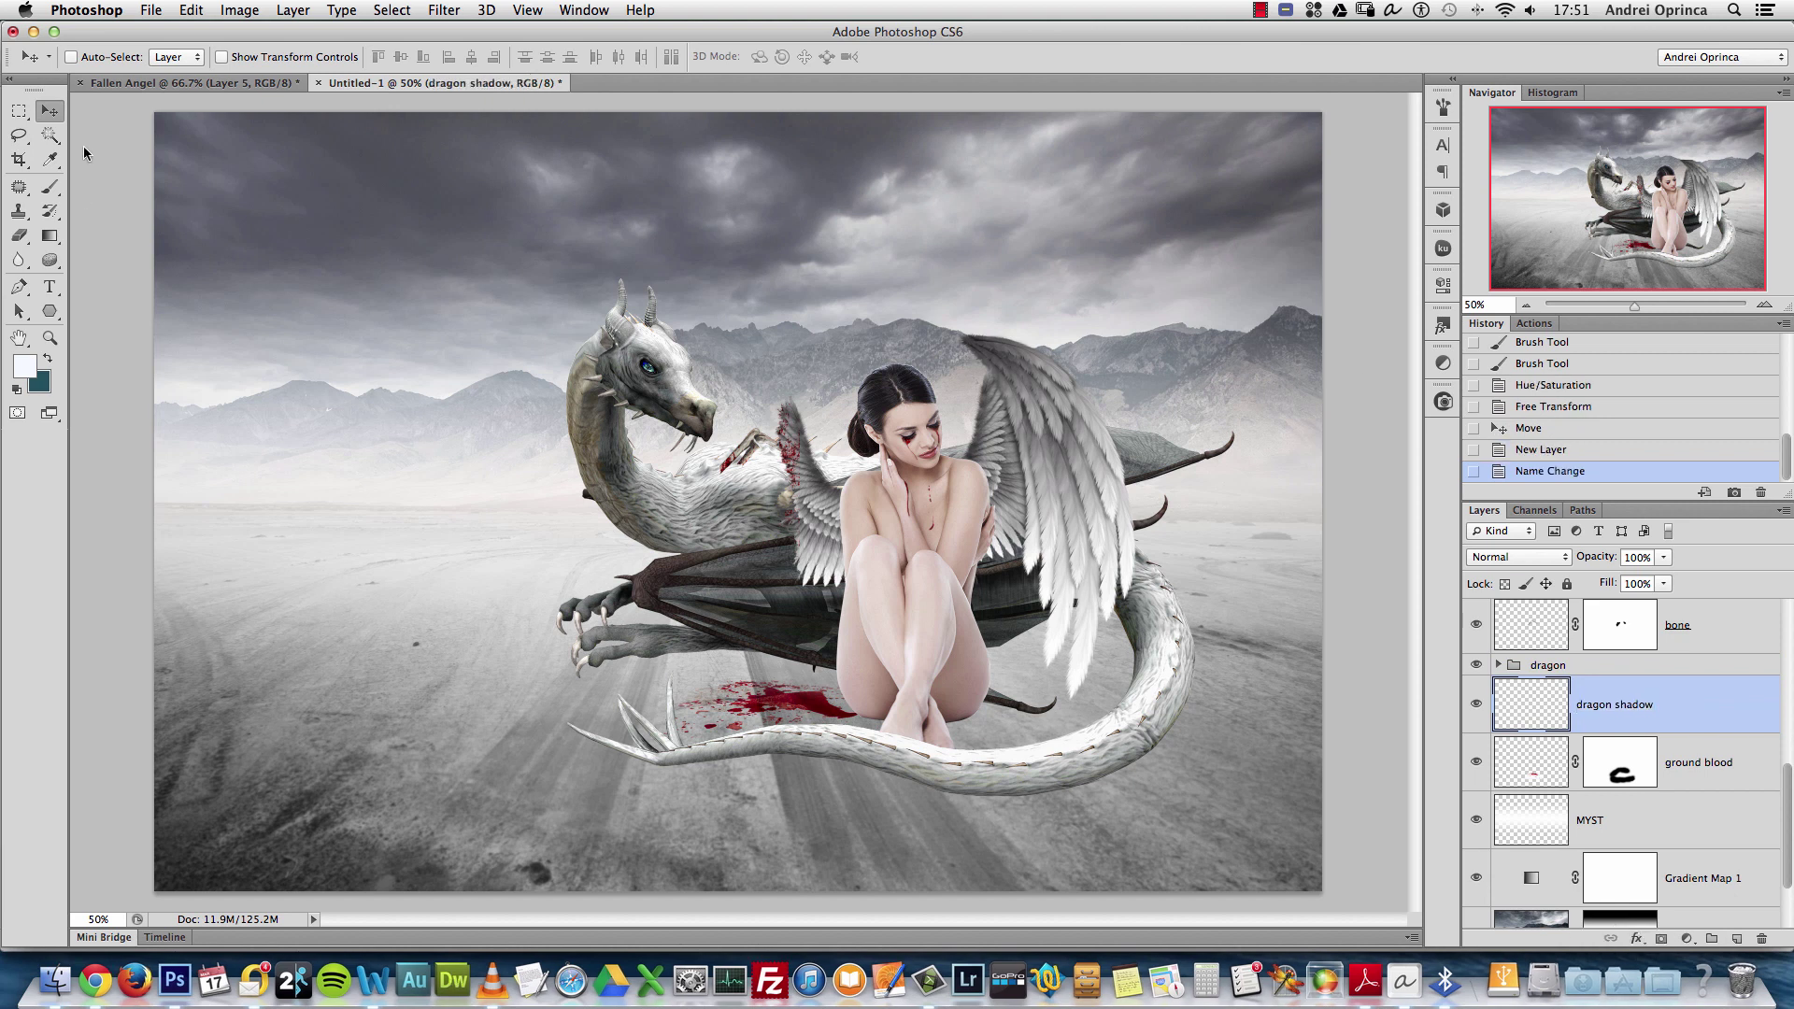
# Set up the Brush tool with black as the foreground colour, 40% opacity, 40% flow and a 75 px size
pyautogui.click(50, 187)
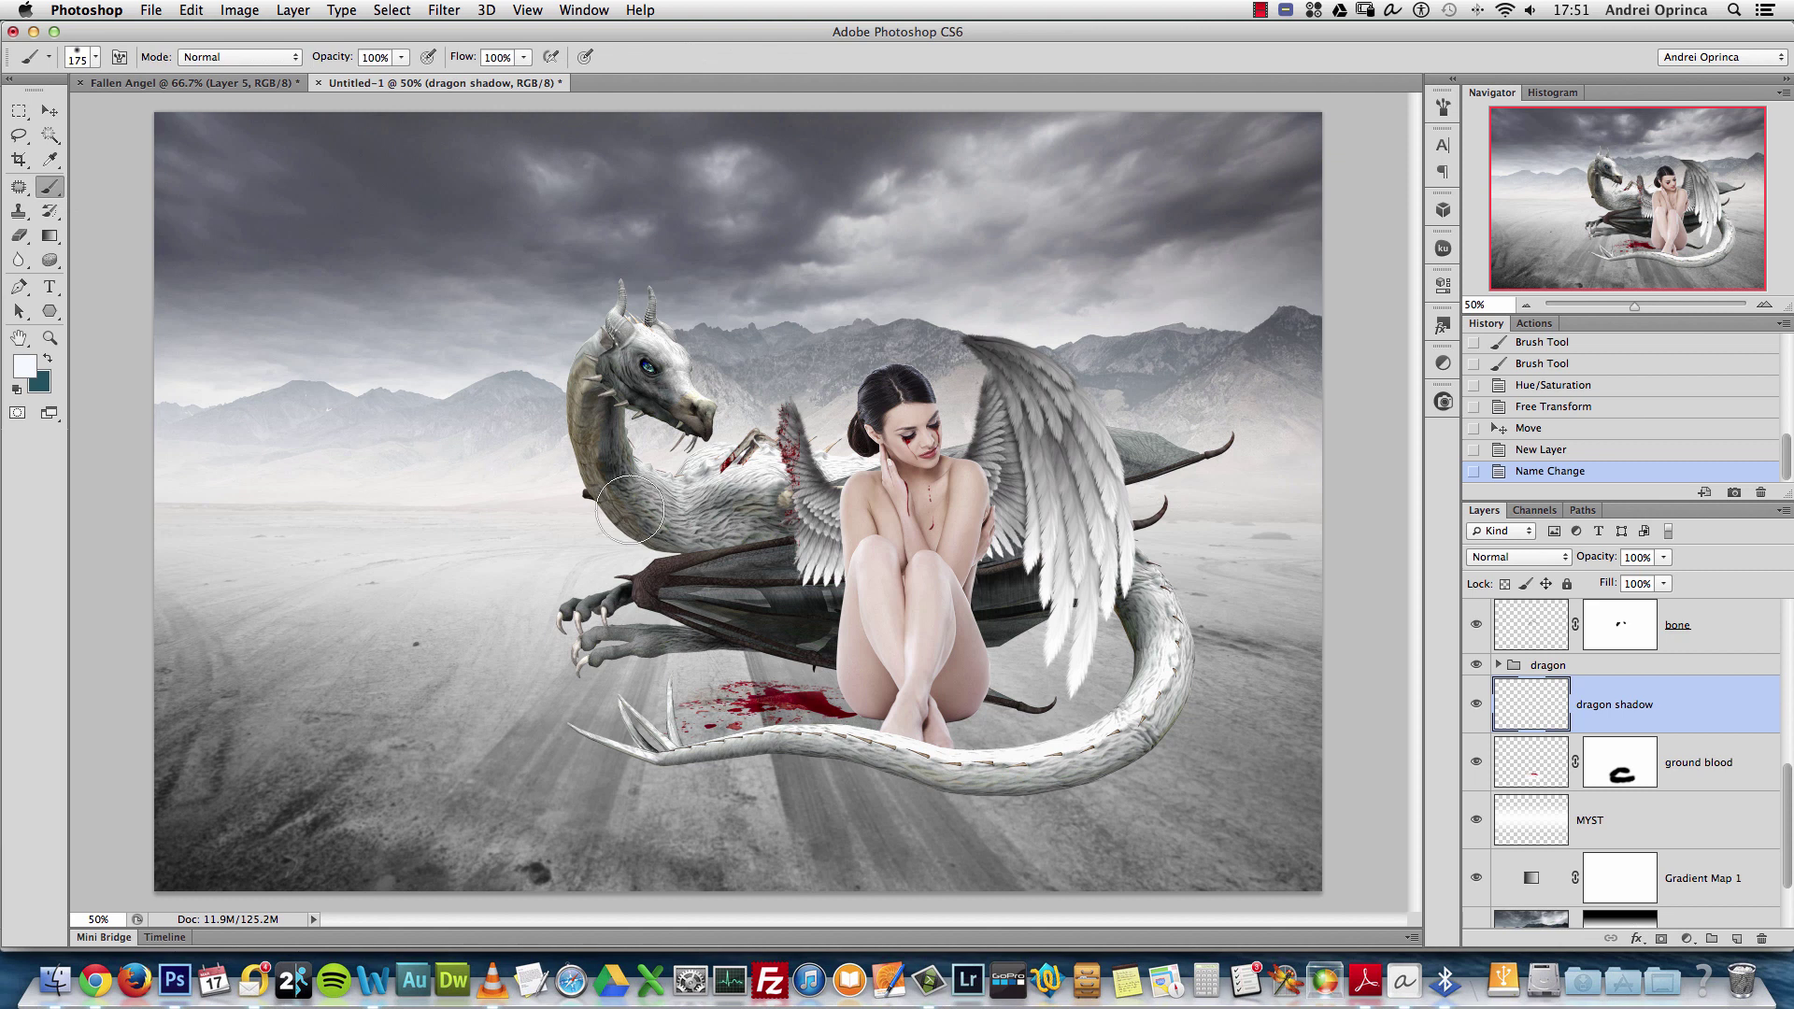
pyautogui.press('d')
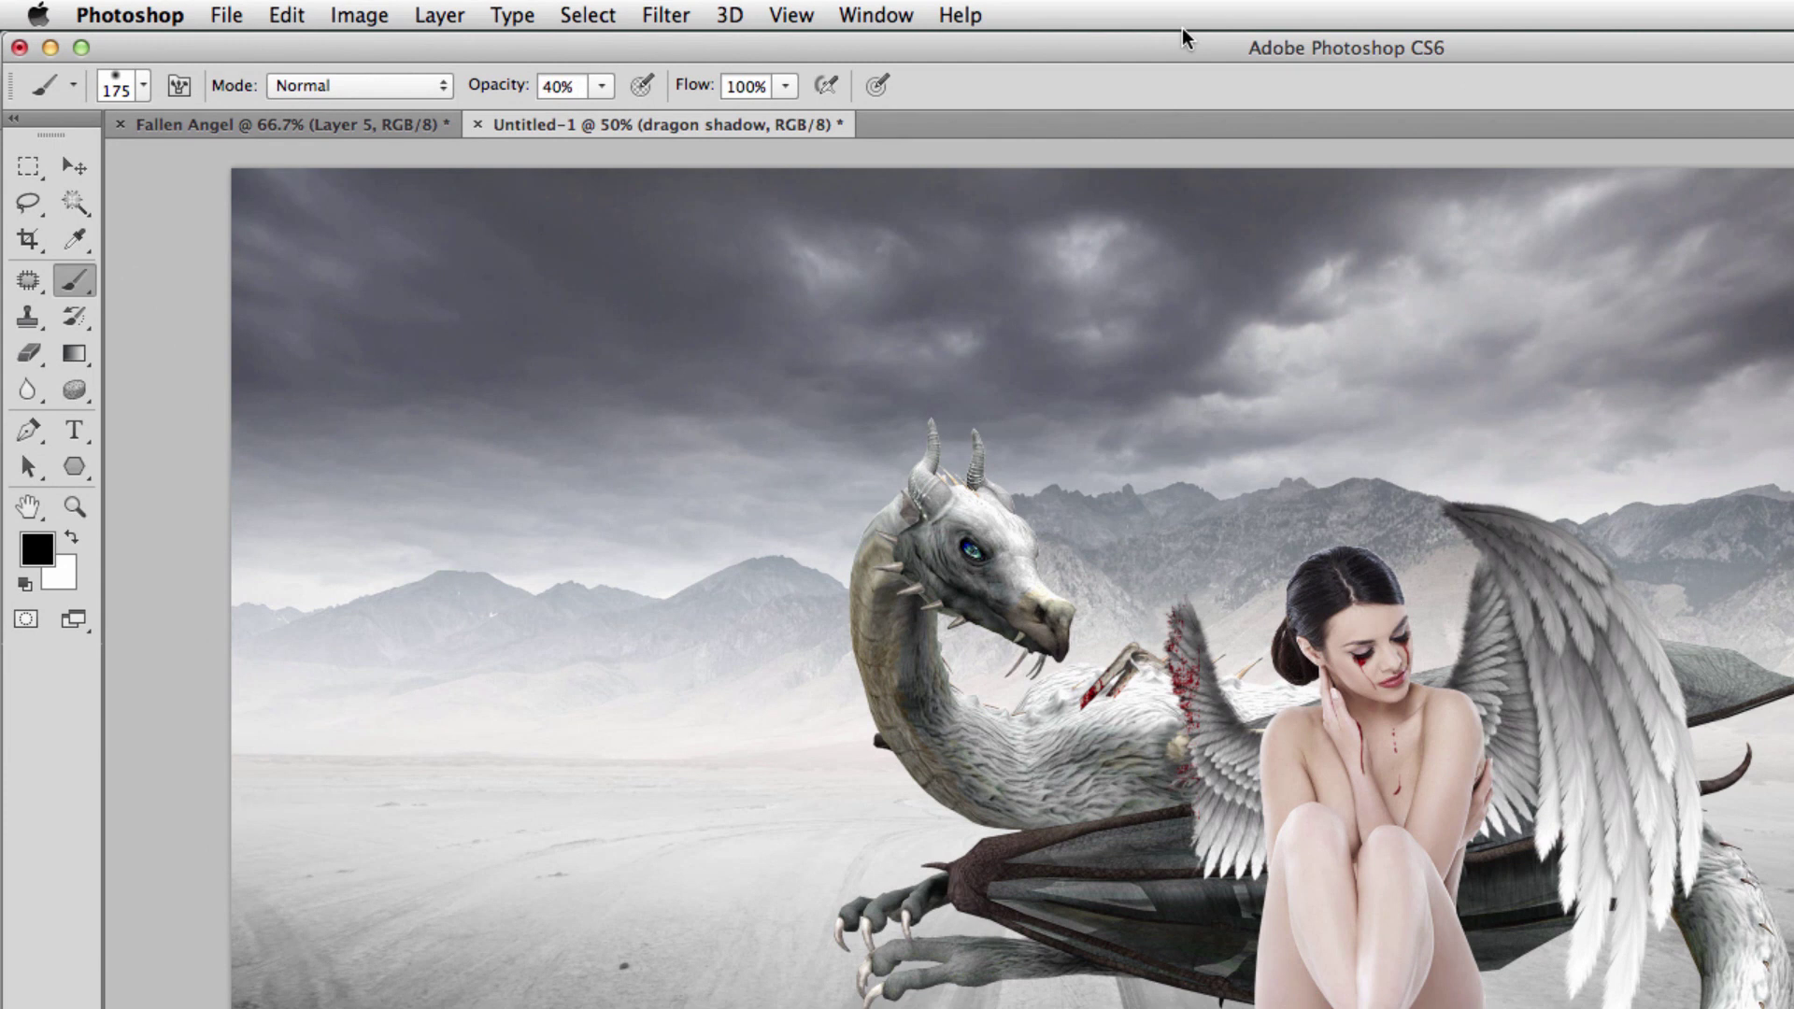
pyautogui.click(1182, 30)
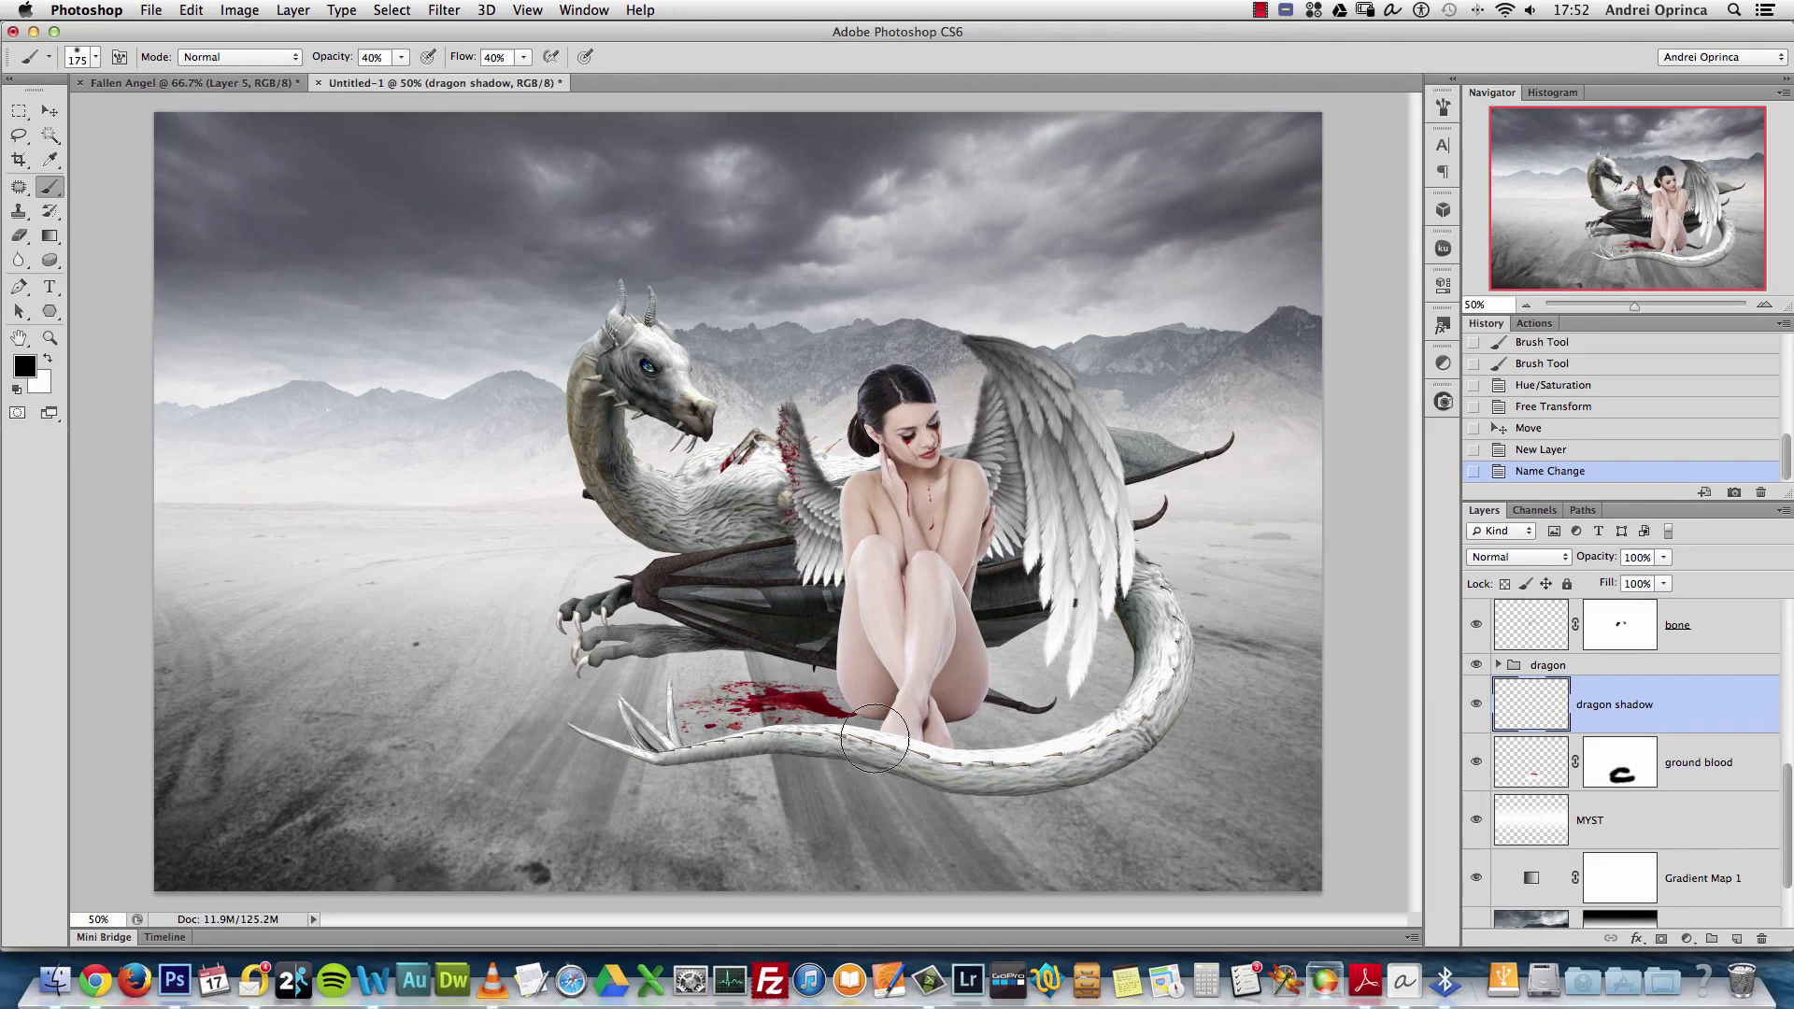
pyautogui.rightClick(1460, 988)
pyautogui.click(984, 700)
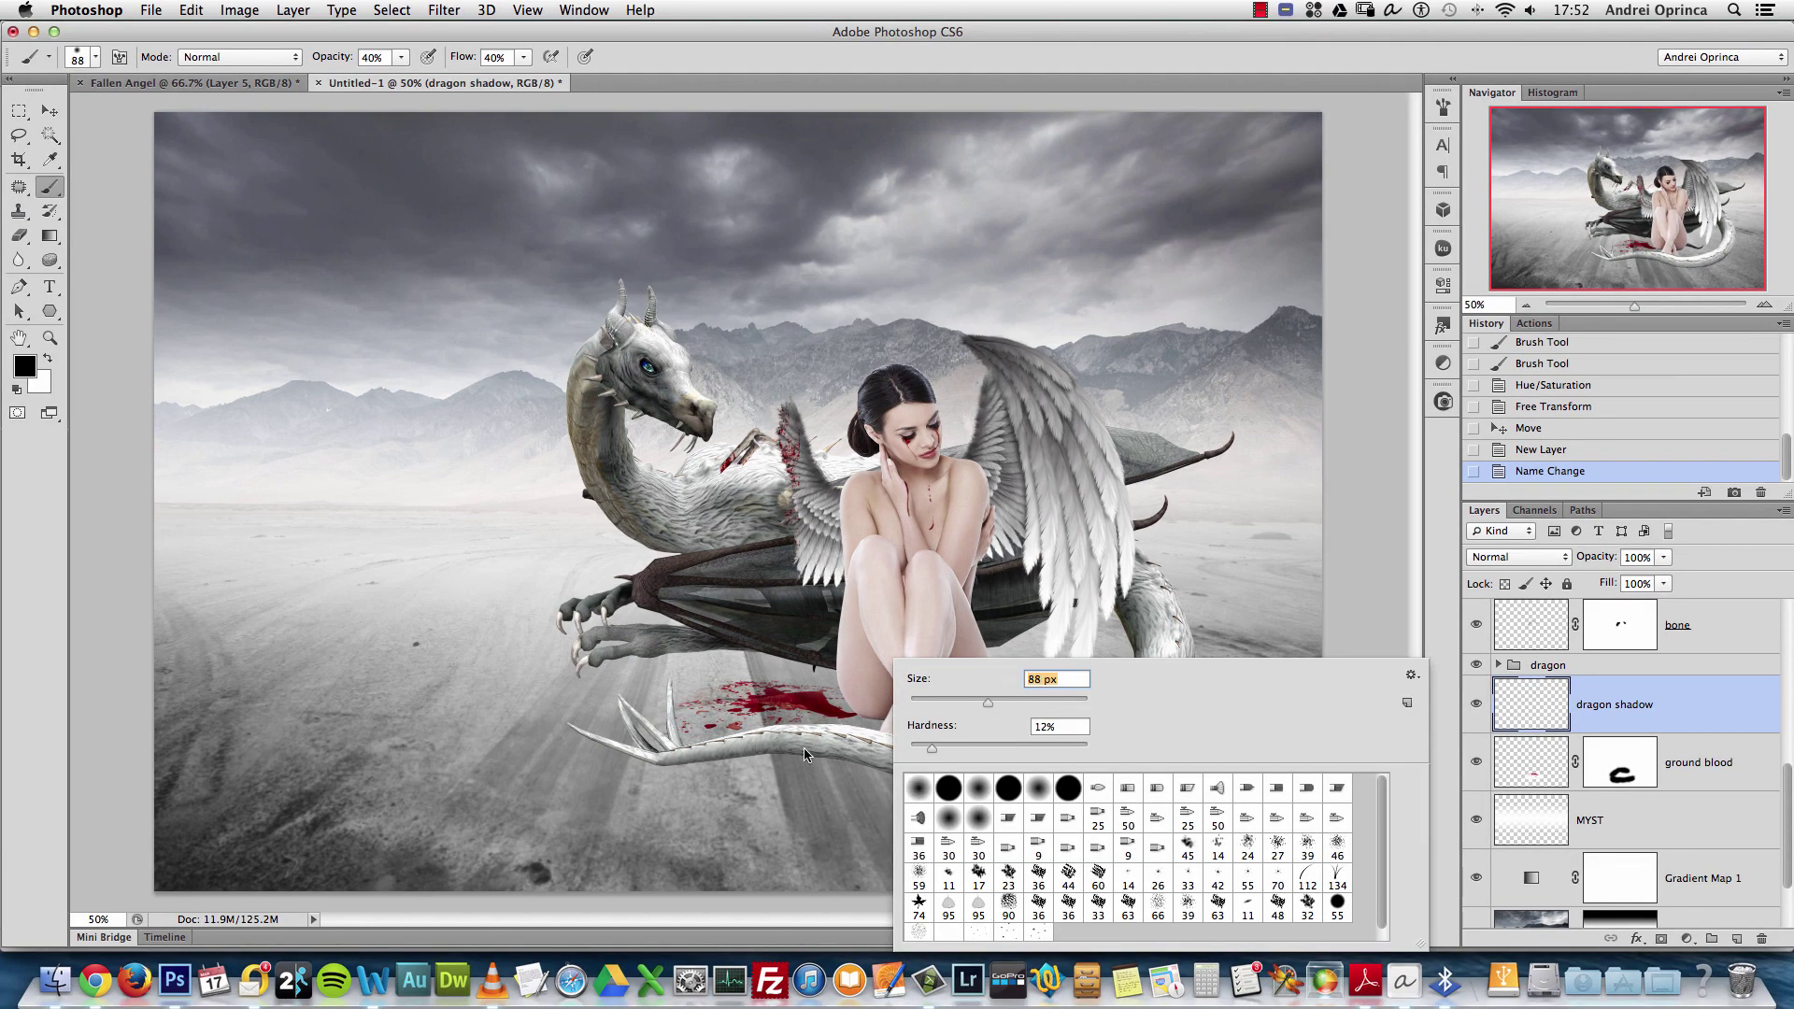
pyautogui.click(975, 700)
pyautogui.press('Return')
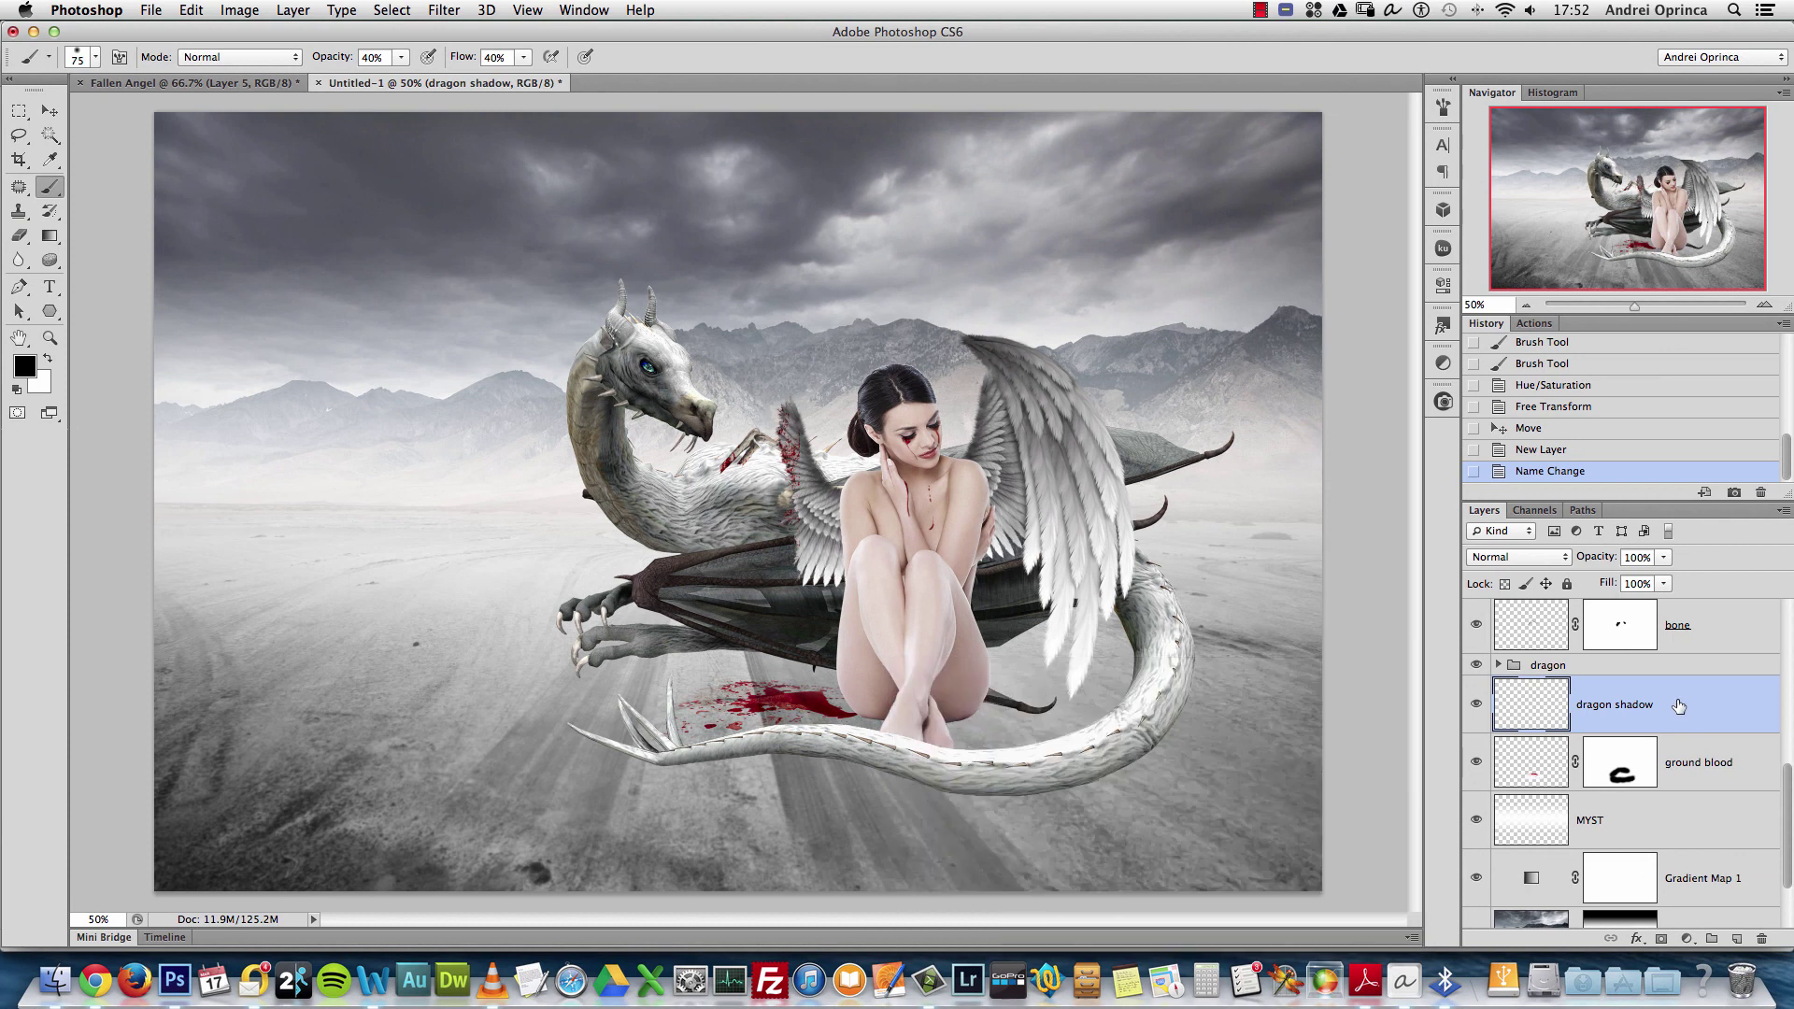
# Apply a Gaussian Blur with a radius of 1.3 pixels to the dragon layer inside the dragon group
pyautogui.keyDown('super'); pyautogui.click(848, 796); pyautogui.keyUp('super')
pyautogui.keyDown('super'); pyautogui.click(849, 799); pyautogui.keyUp('super')
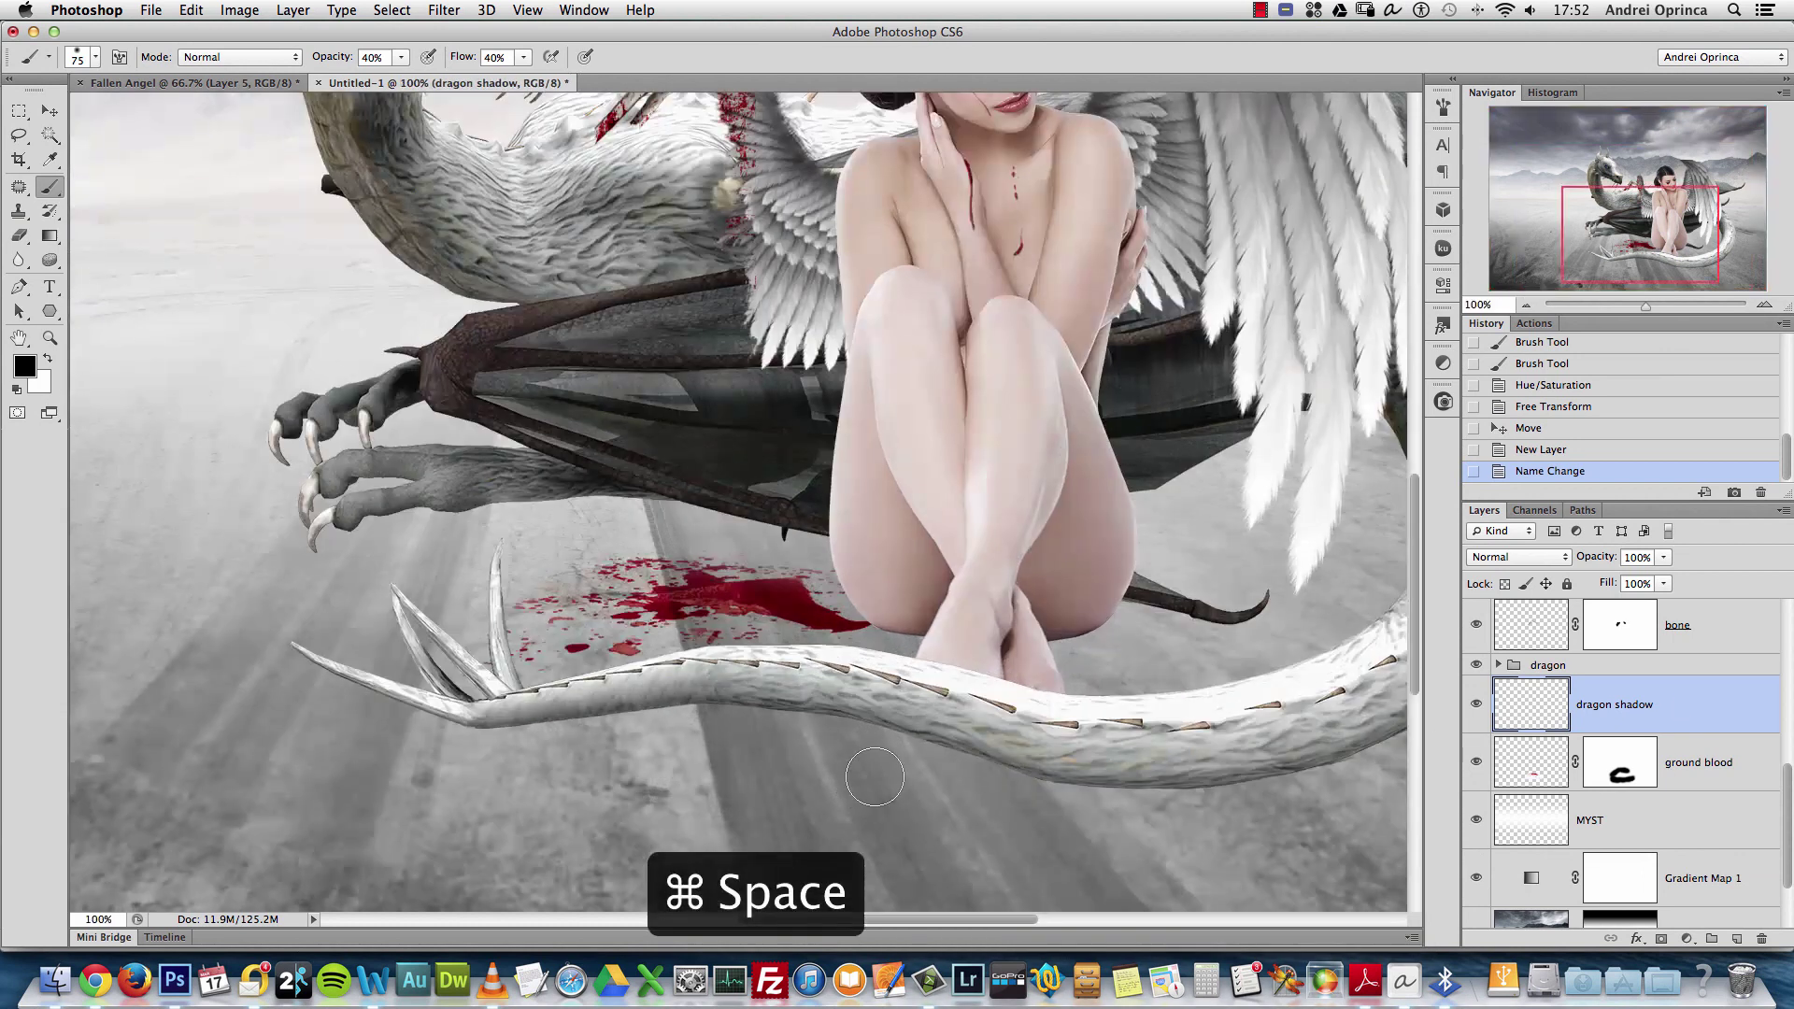
pyautogui.moveTo(930, 808)
pyautogui.mouseDown()
pyautogui.moveTo(1030, 609)
pyautogui.moveTo(983, 647)
pyautogui.moveTo(933, 649)
pyautogui.moveTo(1004, 719)
pyautogui.mouseUp()
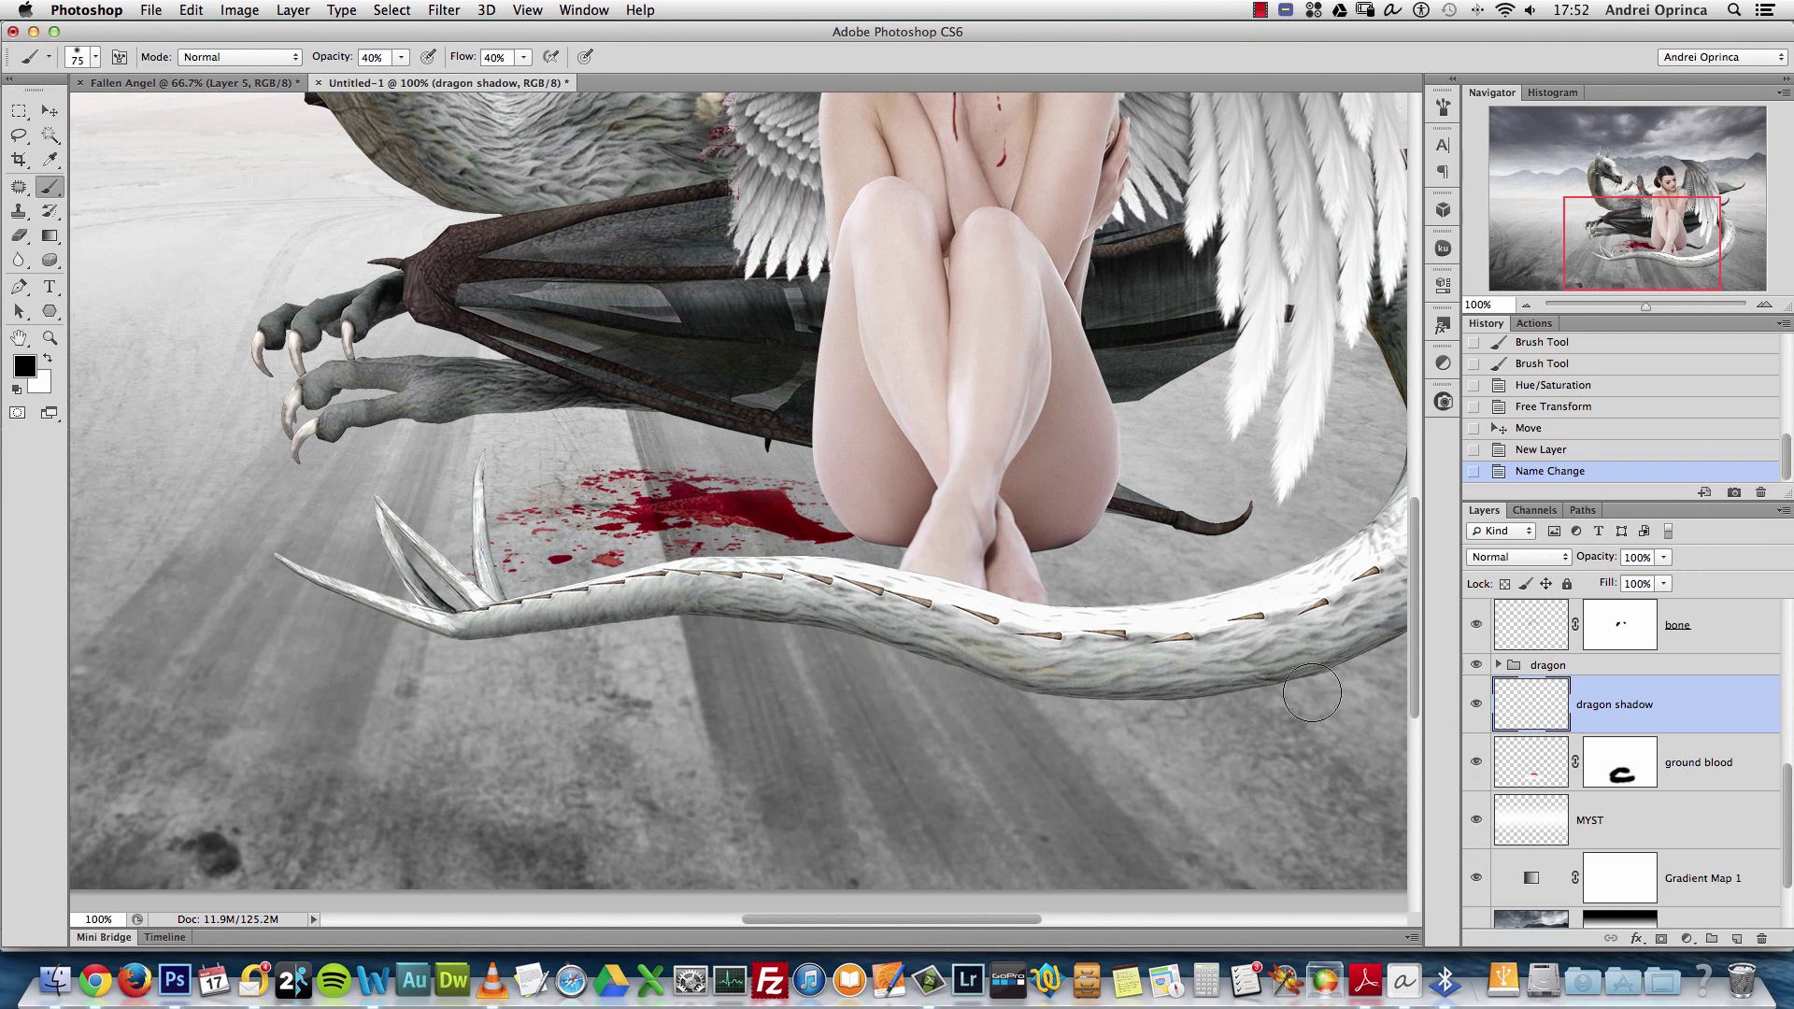
pyautogui.click(1499, 666)
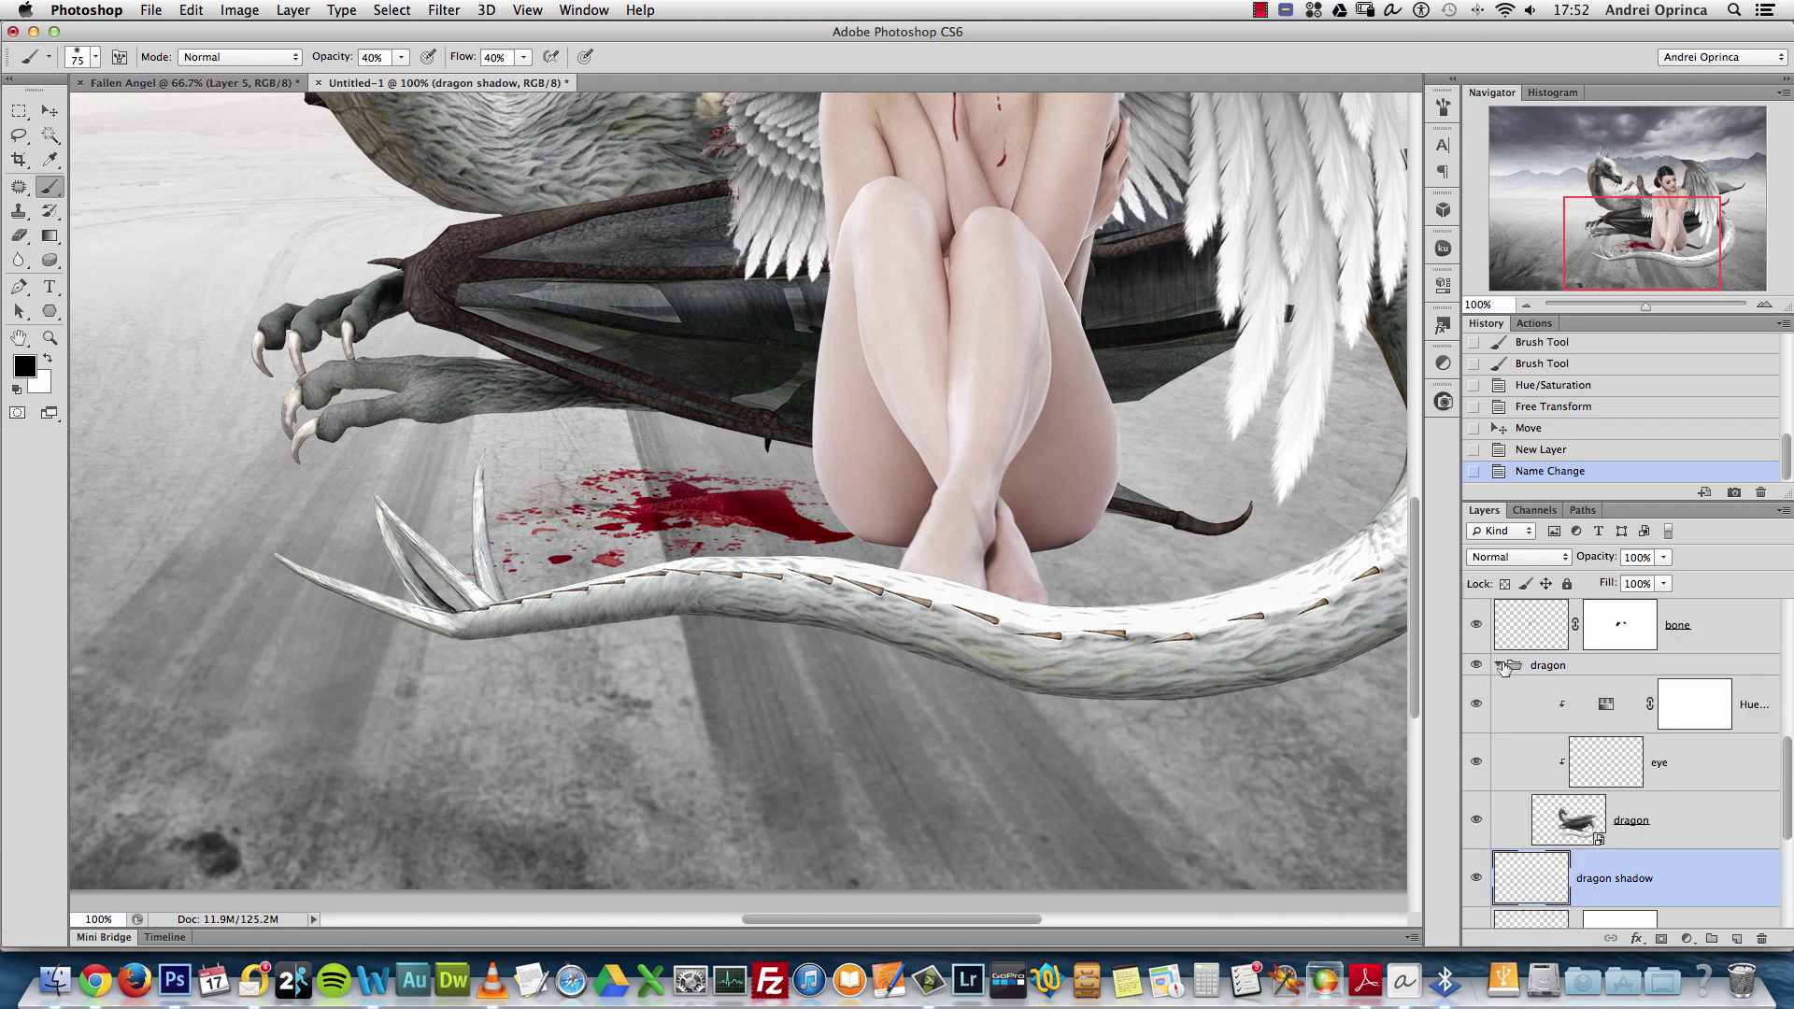
pyautogui.click(1699, 827)
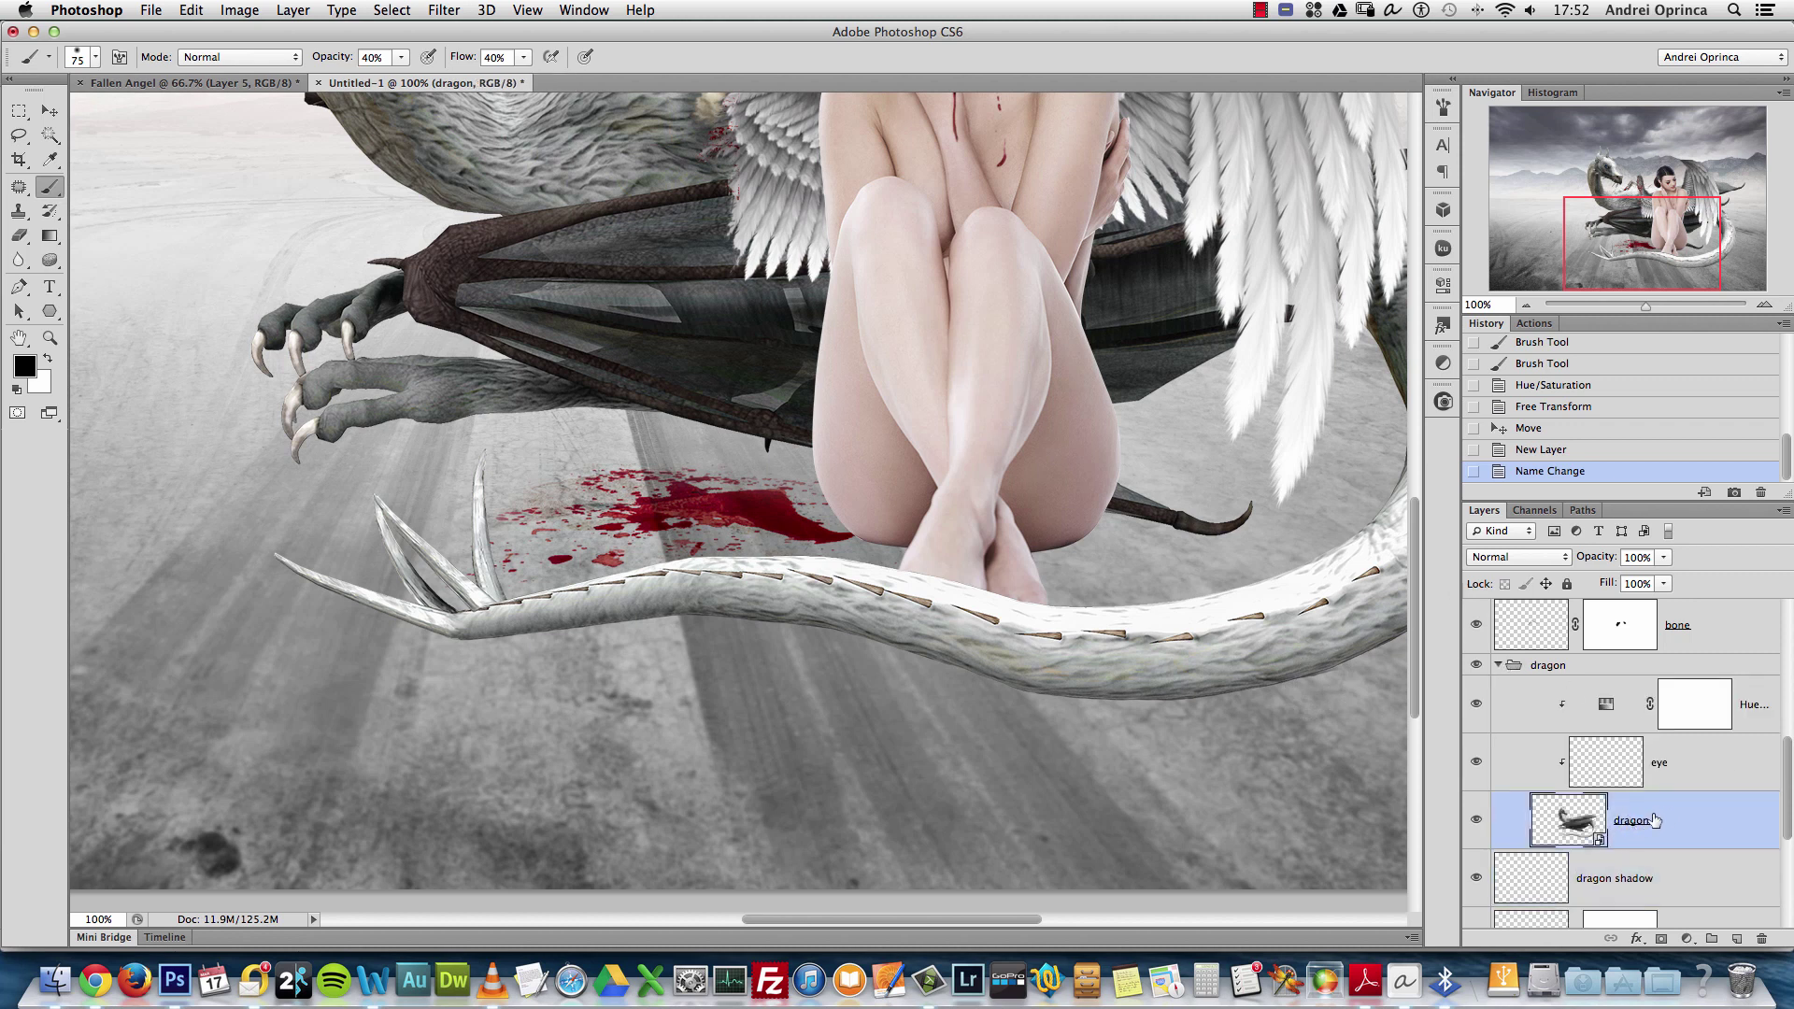
pyautogui.click(443, 12)
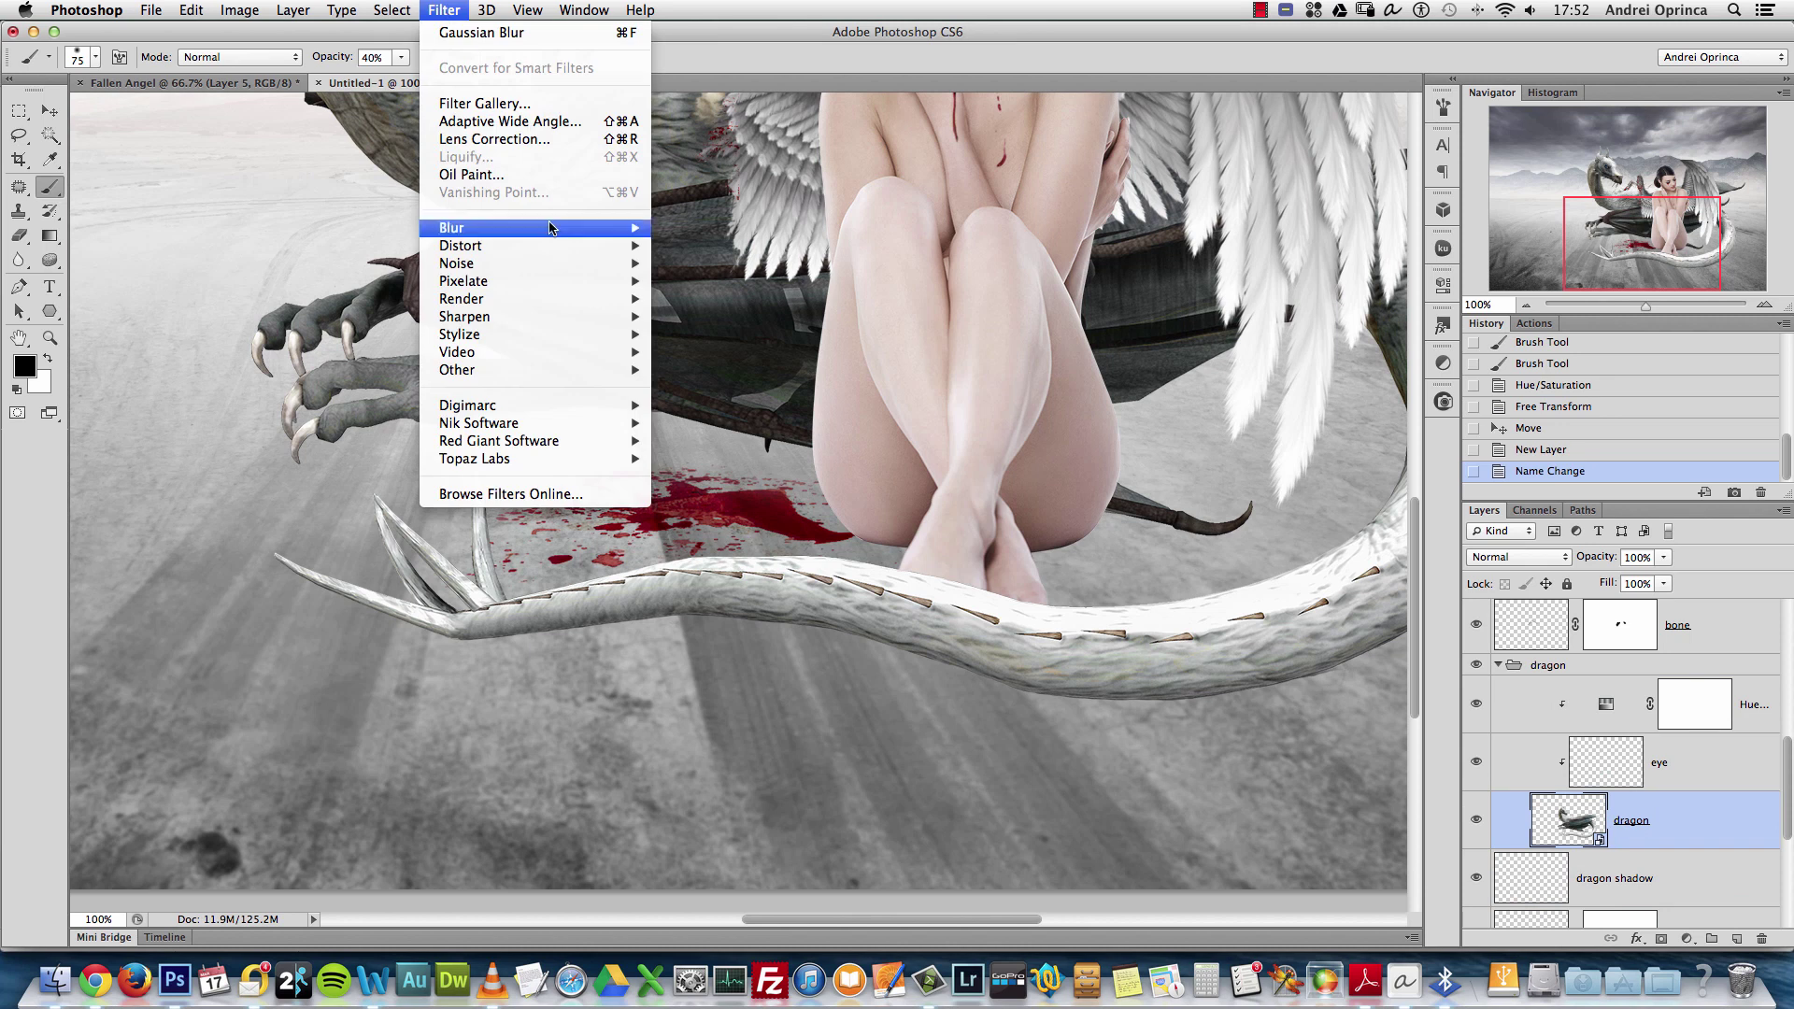
pyautogui.moveTo(556, 227)
pyautogui.click(739, 369)
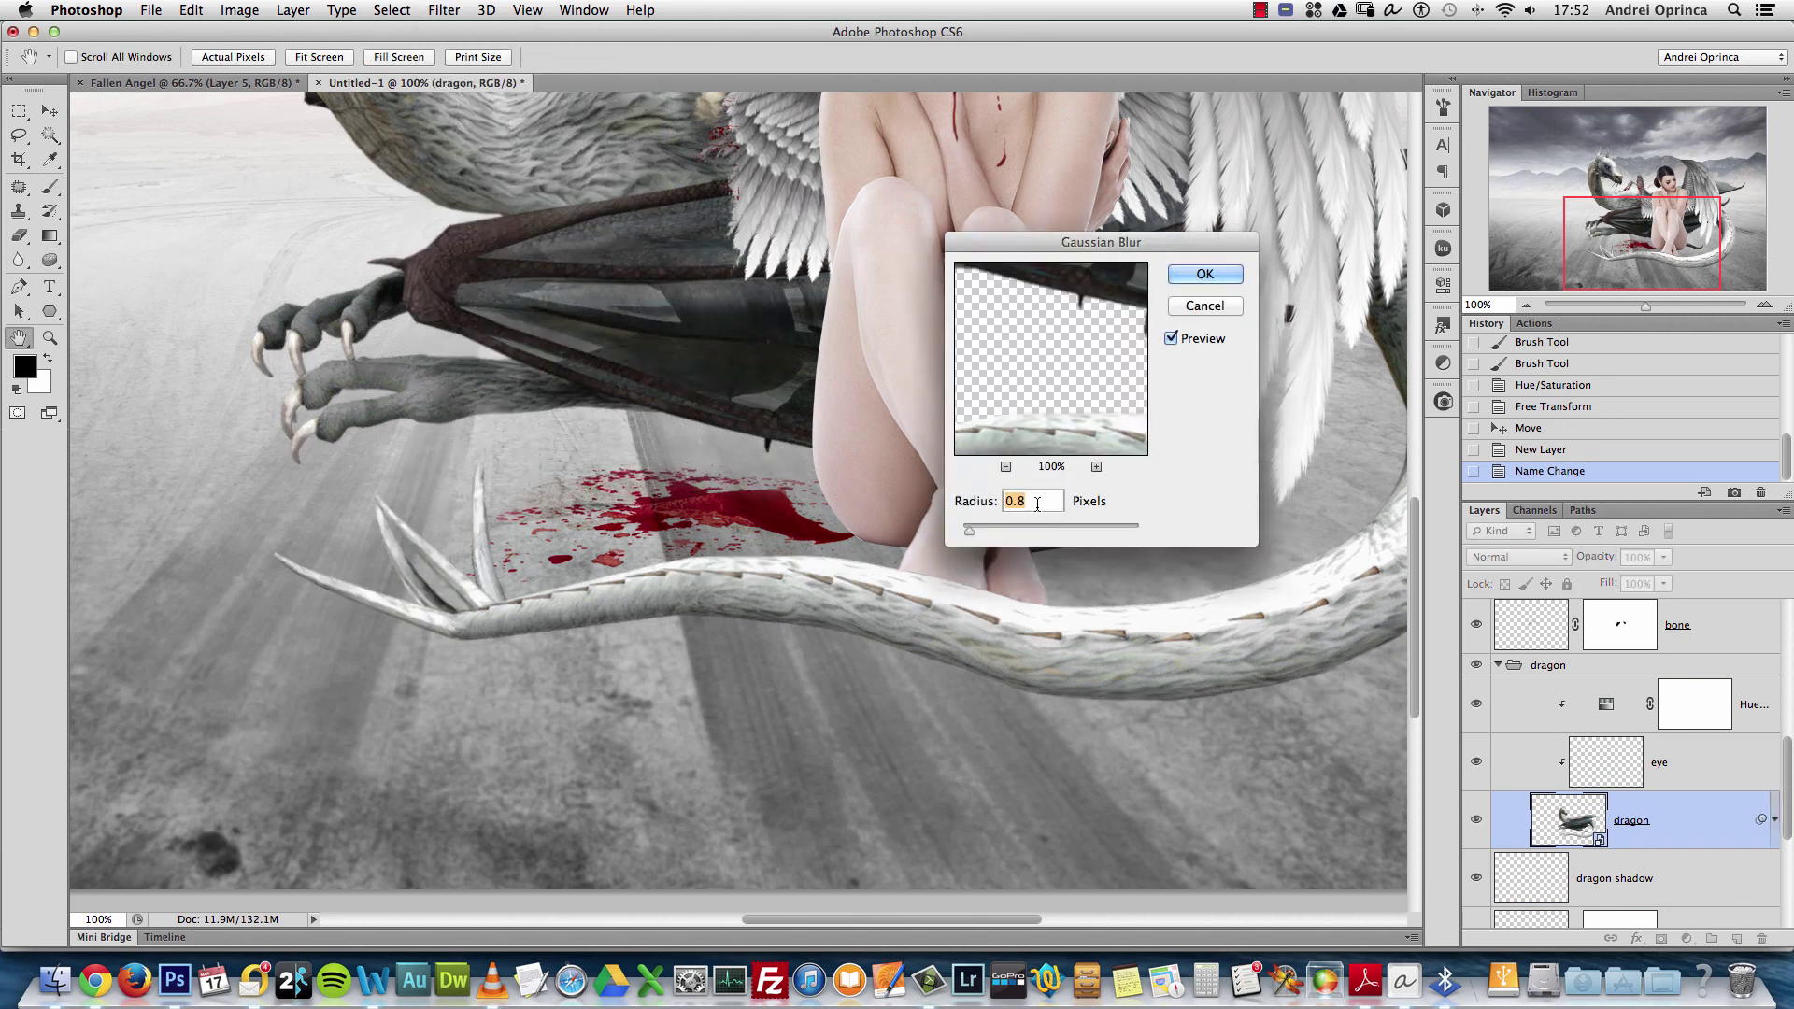
pyautogui.write('1.3')
pyautogui.click(1207, 273)
pyautogui.press('b')
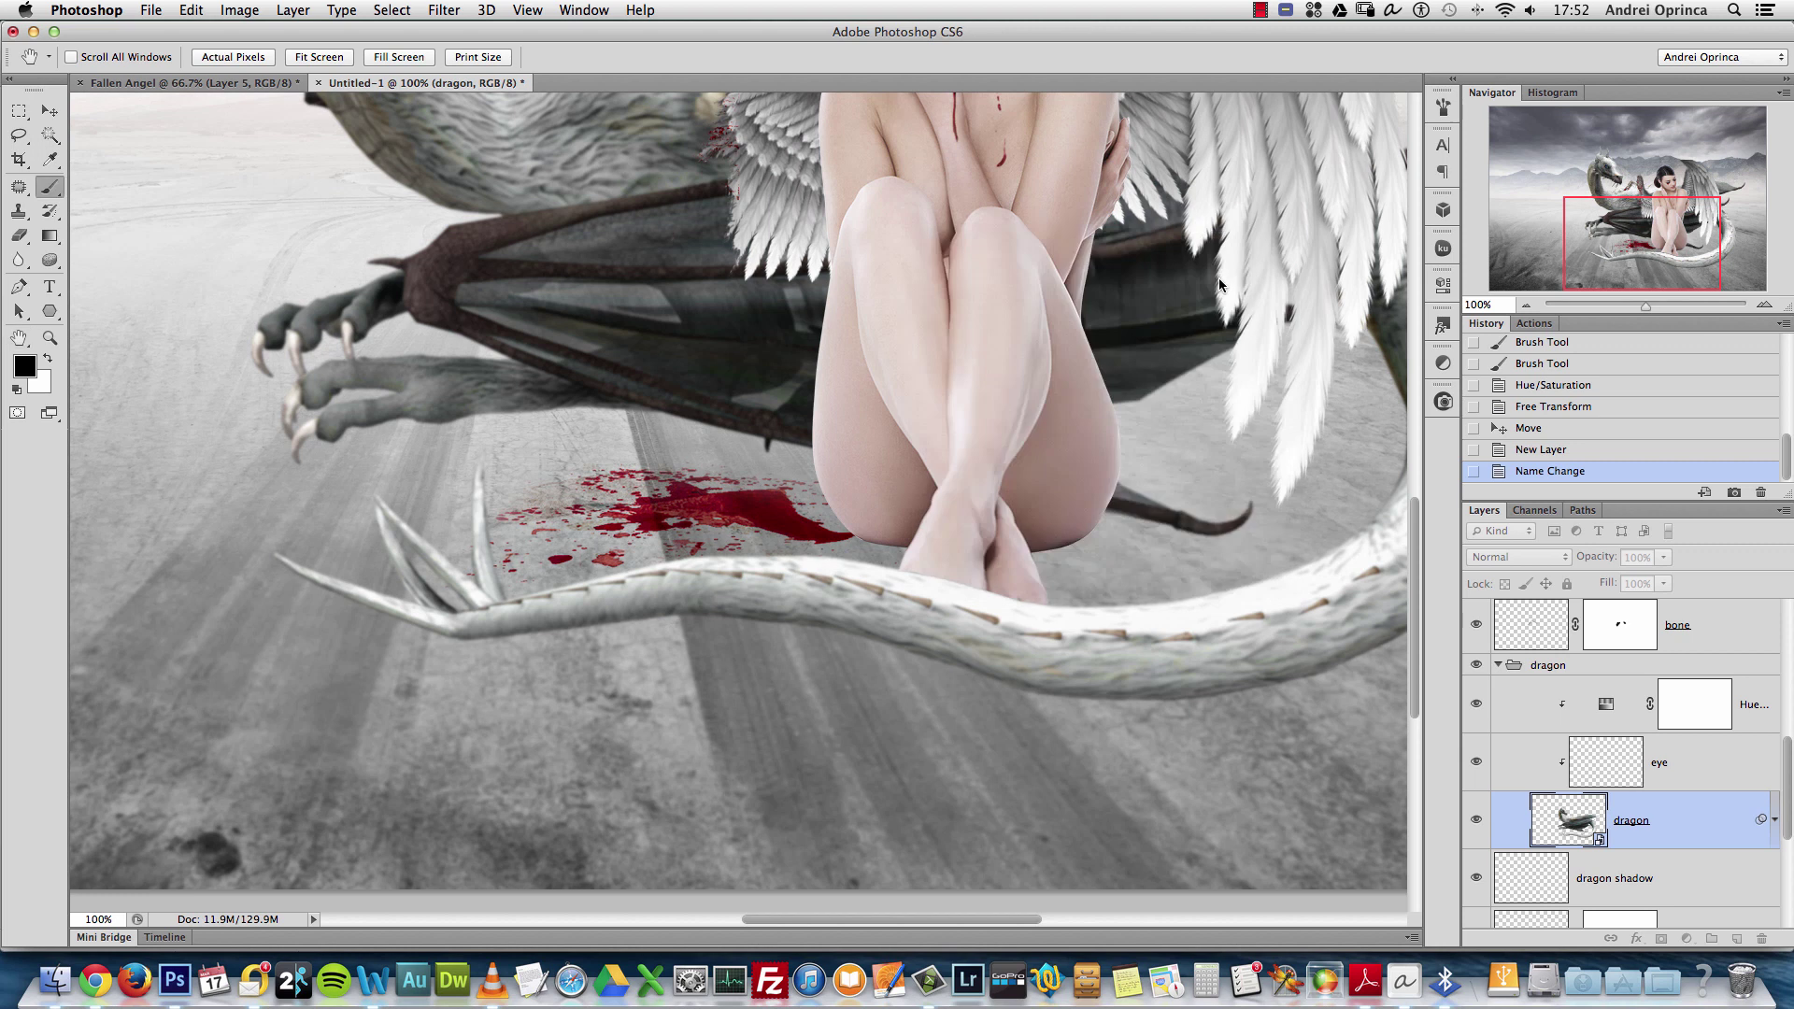
# Target the dragon layer's Gaussian Blur filter mask and choose the Foreground to Background preset for the Gradient tool
pyautogui.moveTo(1788, 785); pyautogui.dragTo(1767, 830)
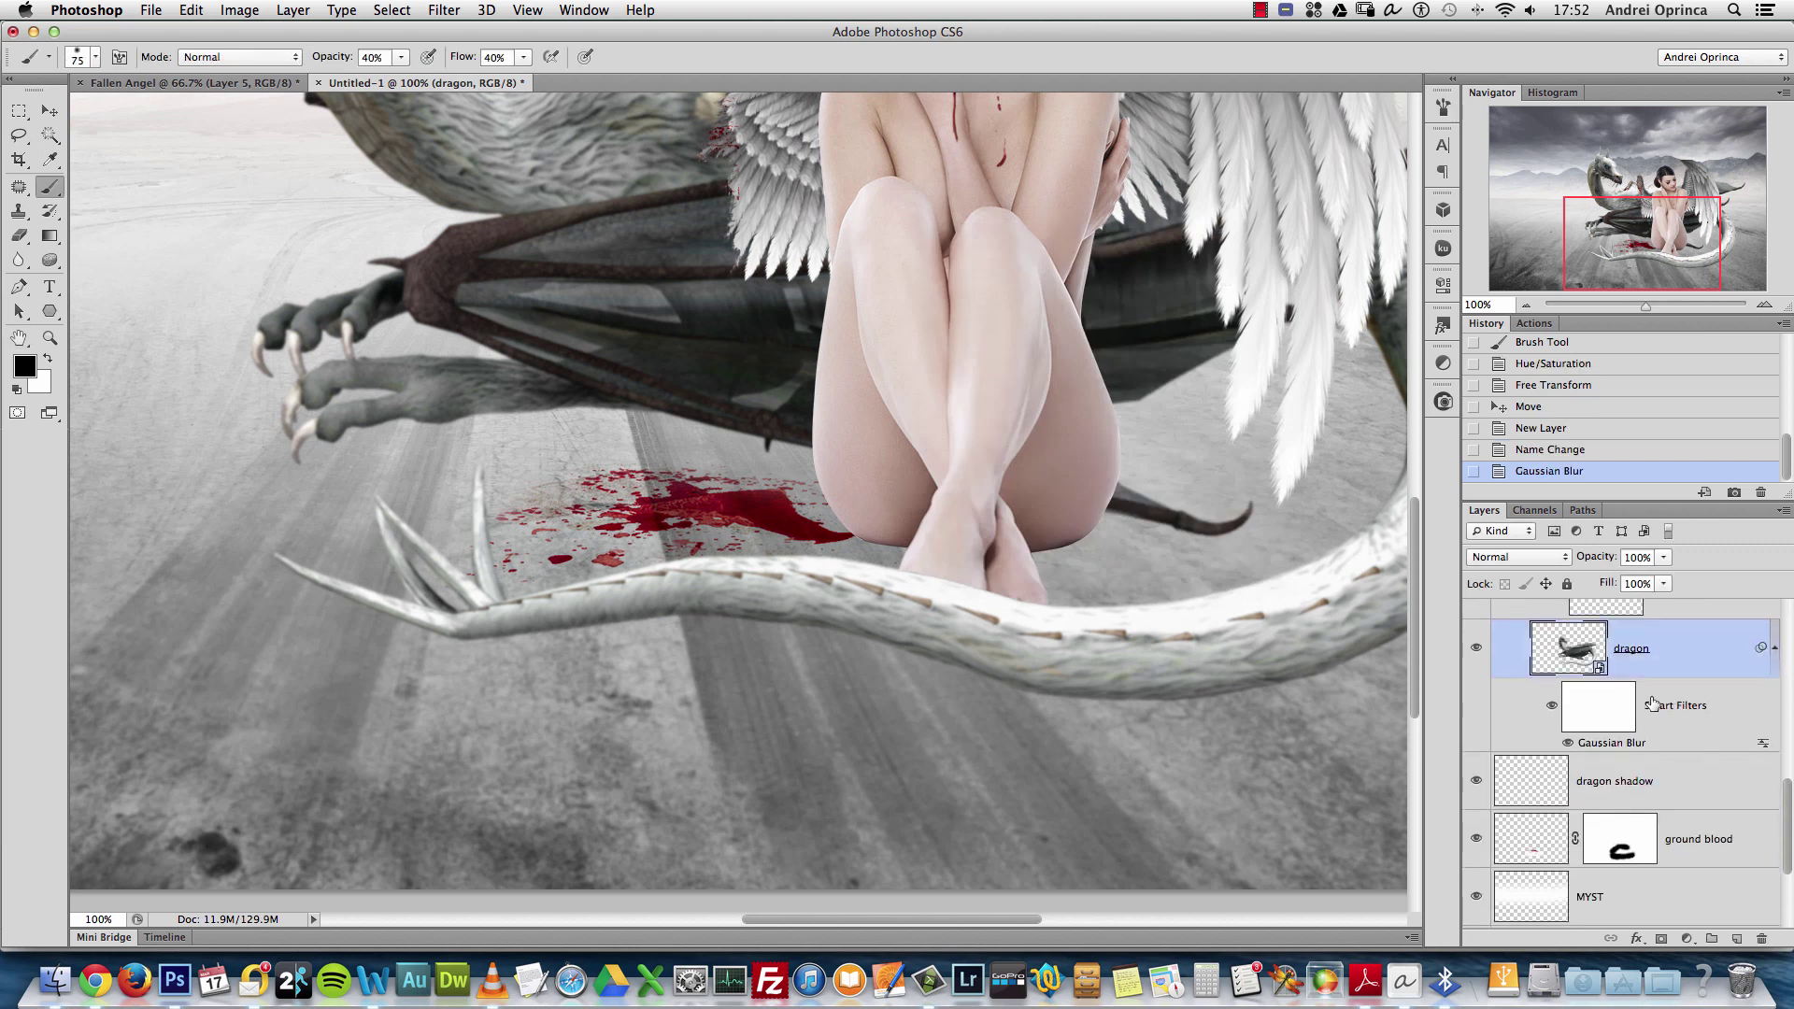
pyautogui.click(1606, 712)
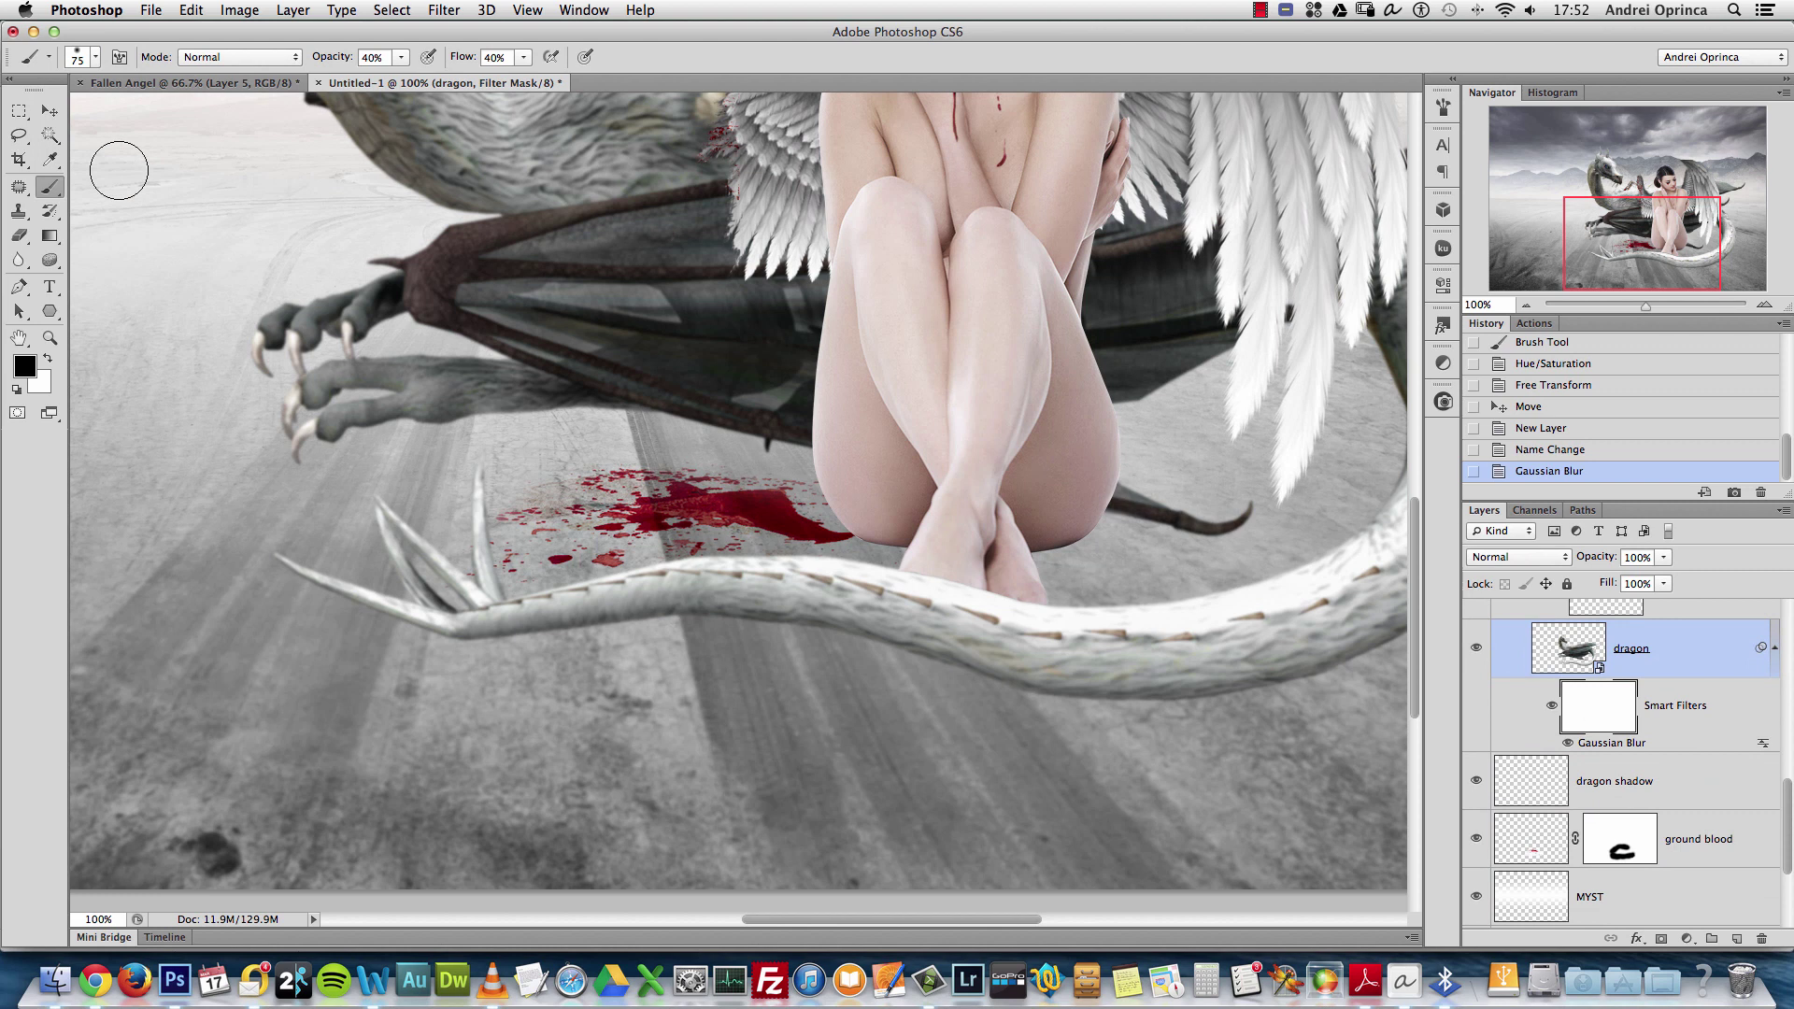
pyautogui.click(56, 241)
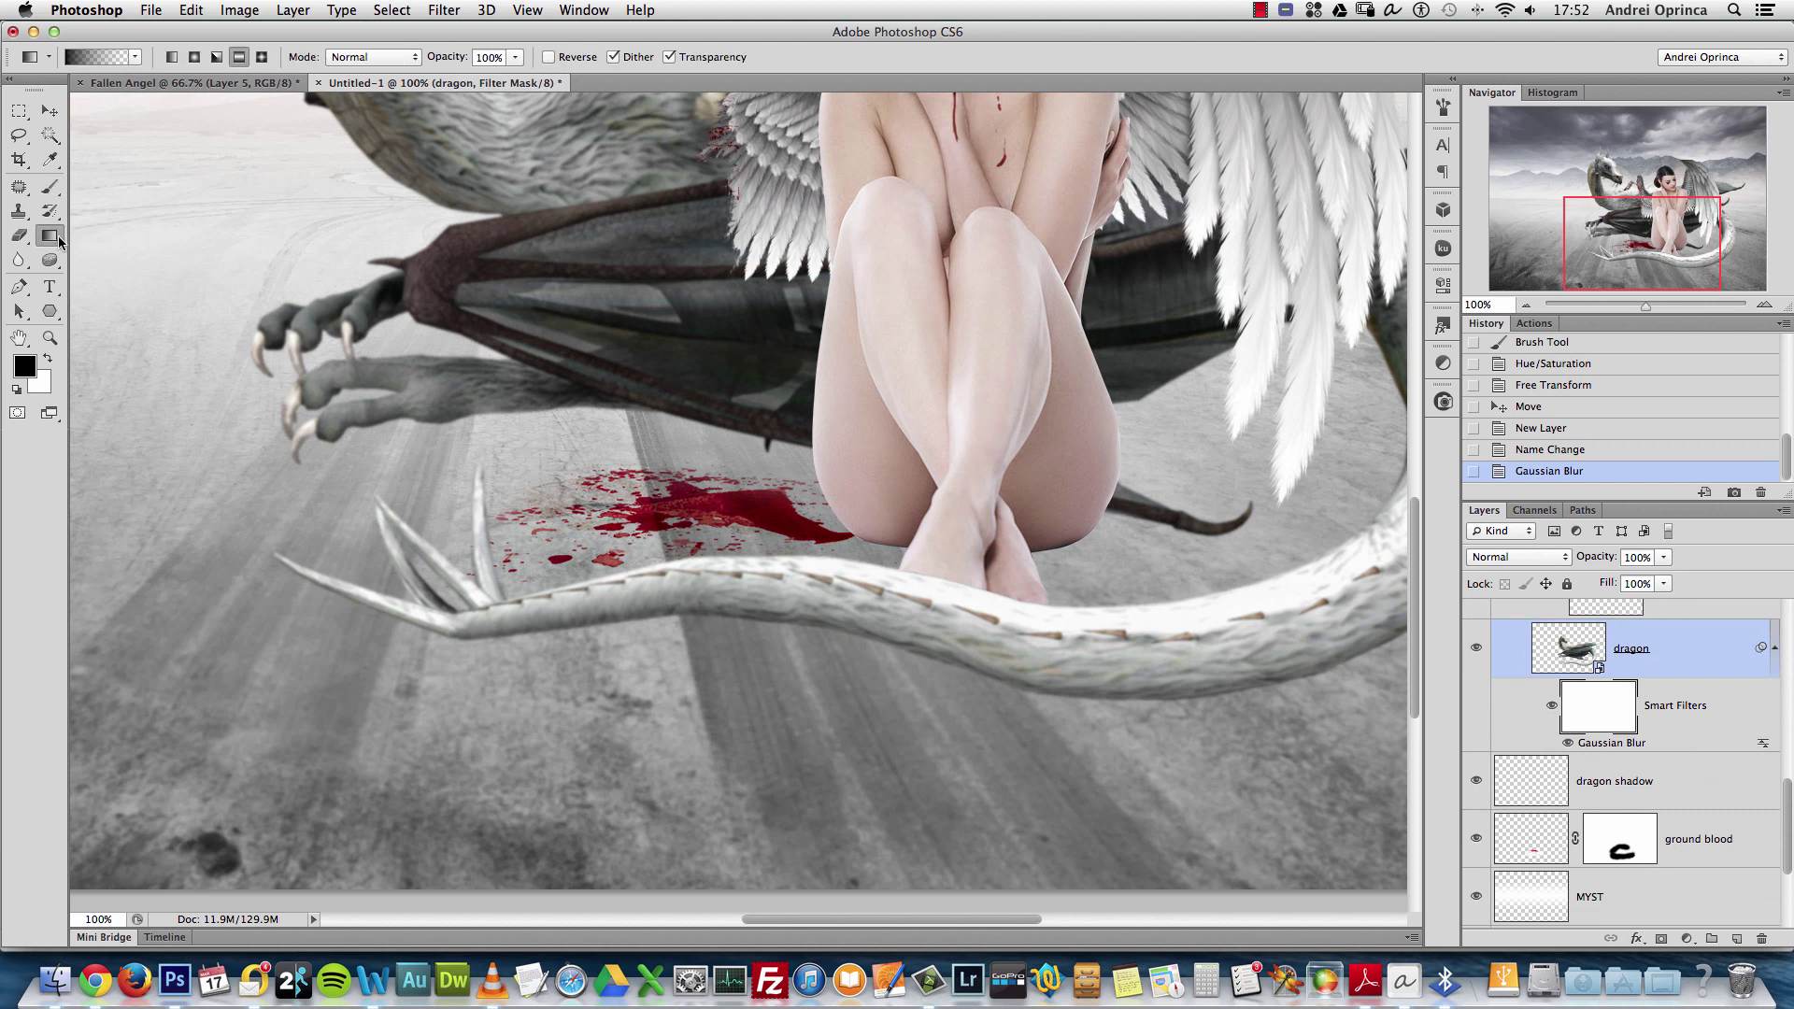
pyautogui.click(93, 57)
pyautogui.click(810, 223)
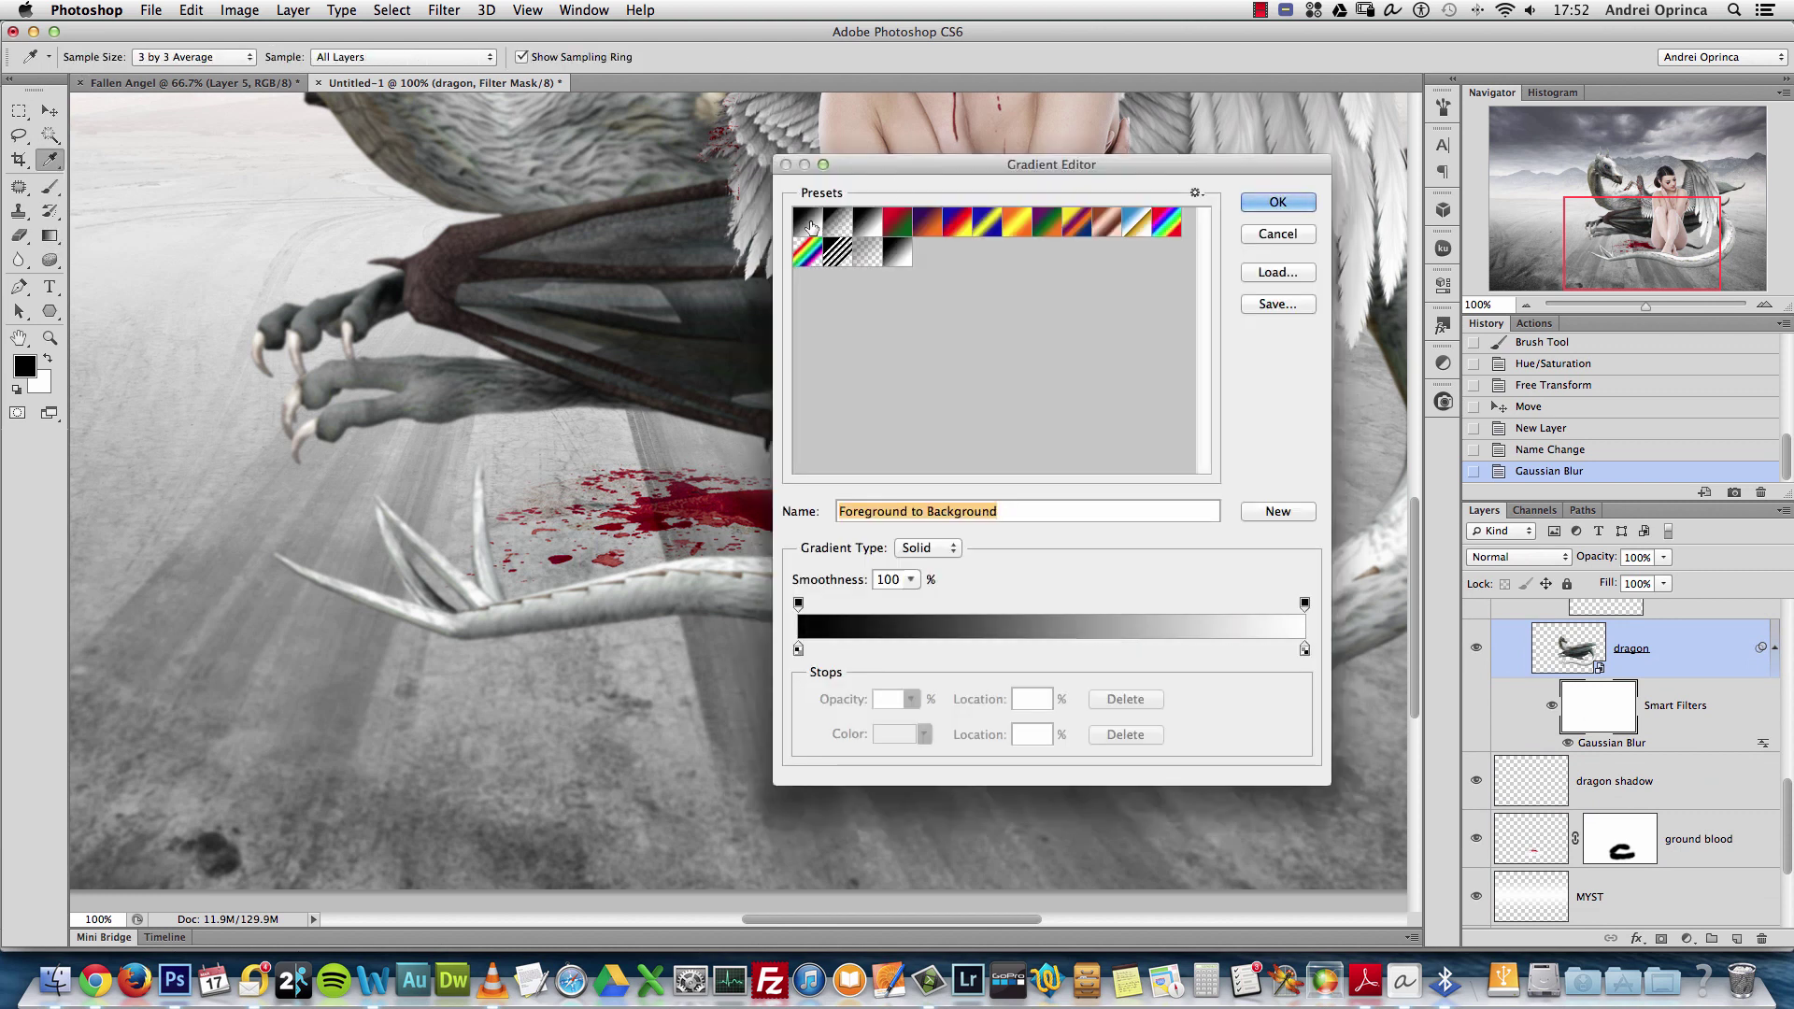
pyautogui.click(1295, 201)
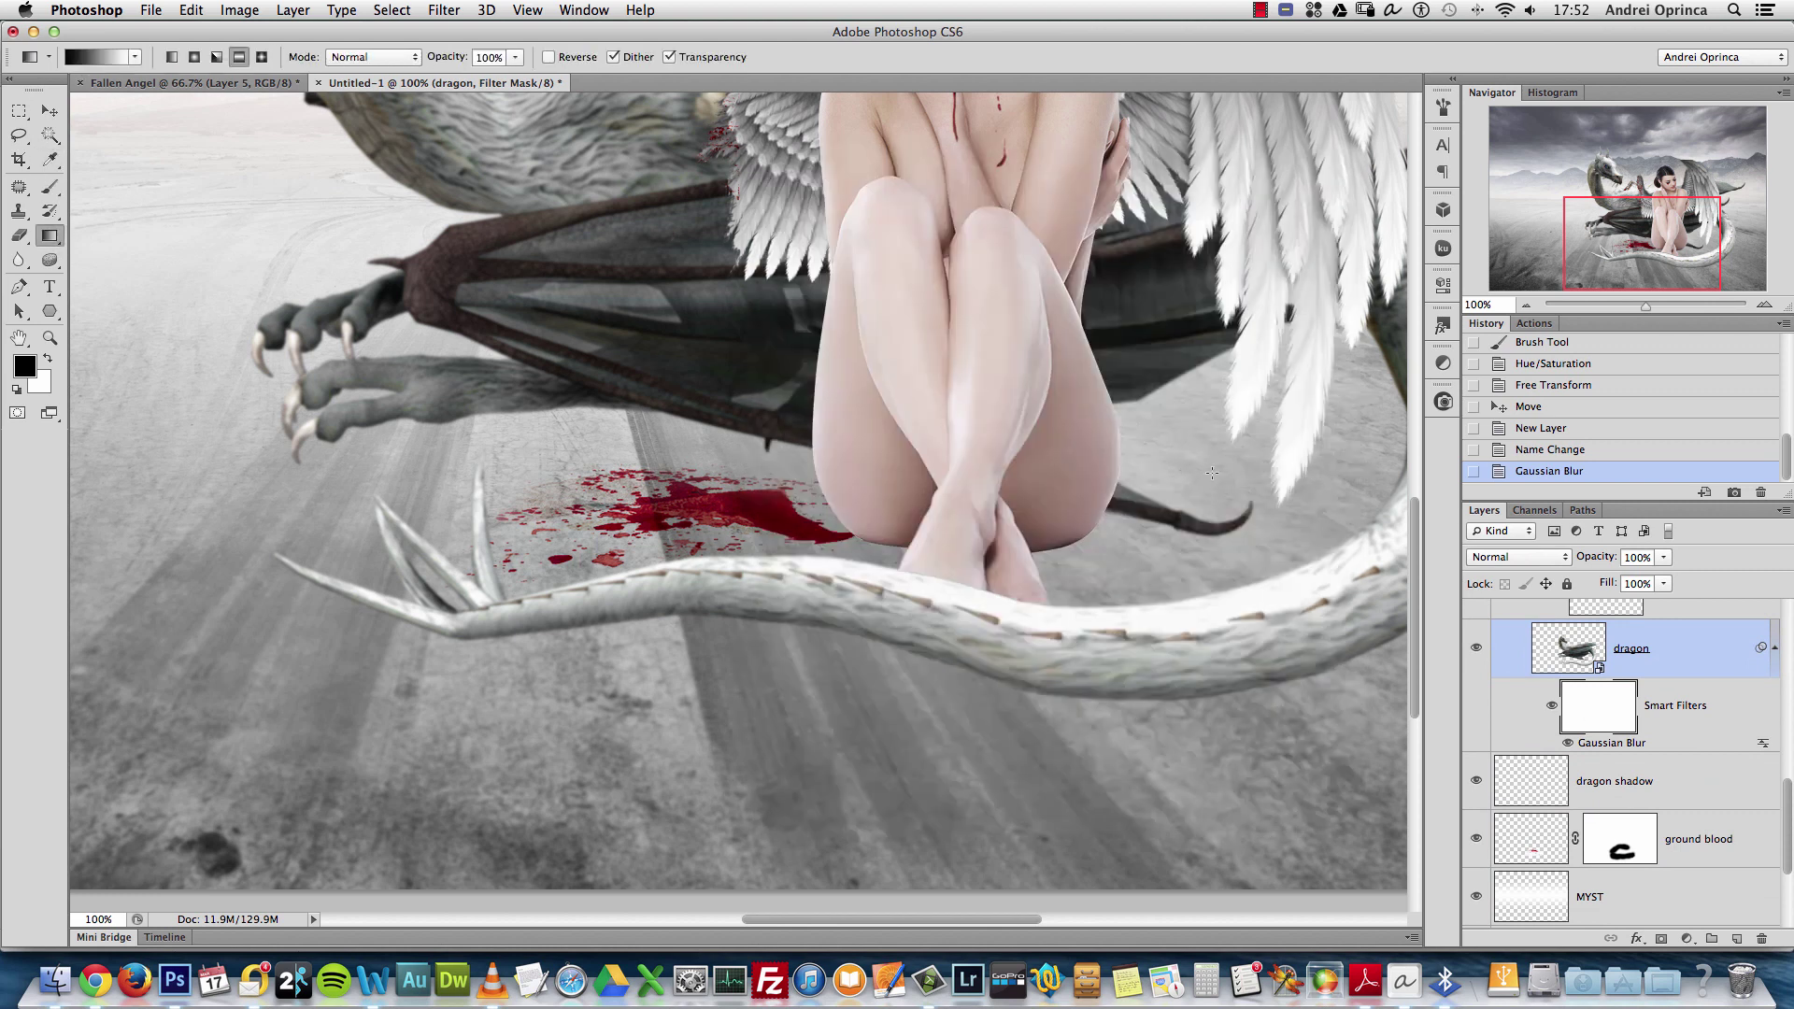
# Mask the Gaussian Blur with a reversed linear black-to-white gradient so that it affects only the lower part of the dragon
pyautogui.click(1526, 305)
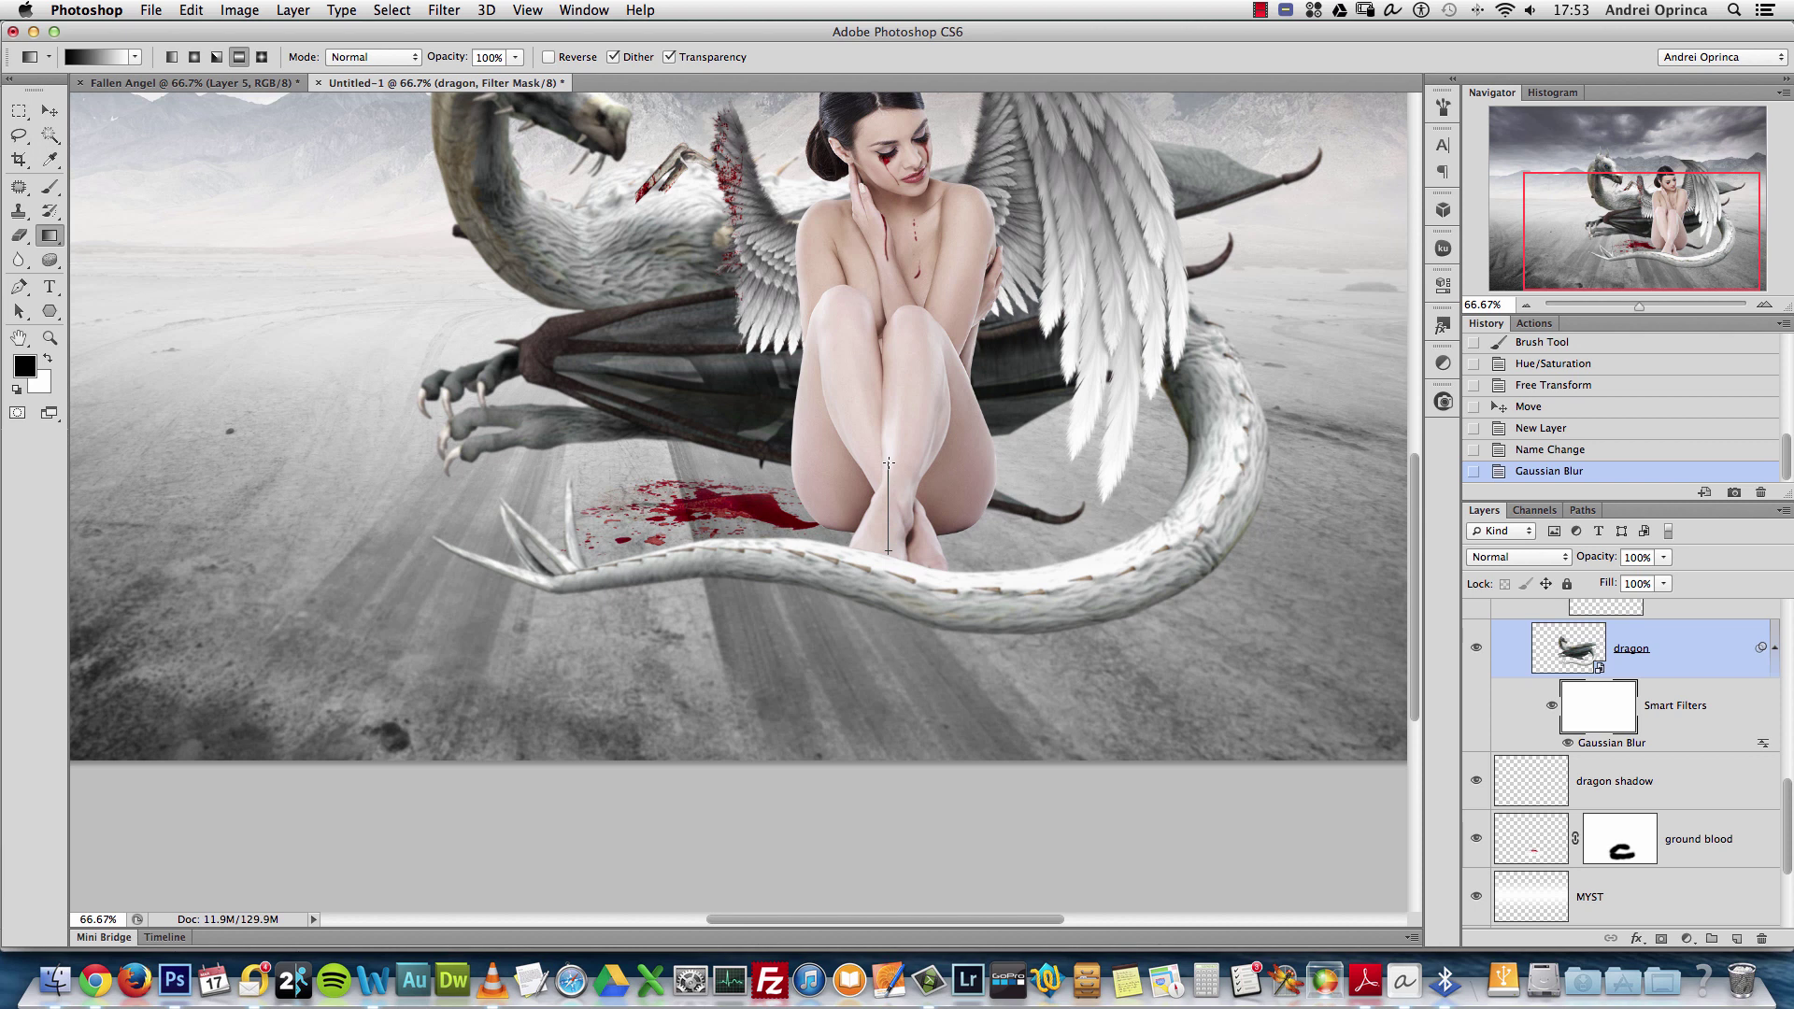
pyautogui.moveTo(889, 462); pyautogui.dragTo(888, 463)
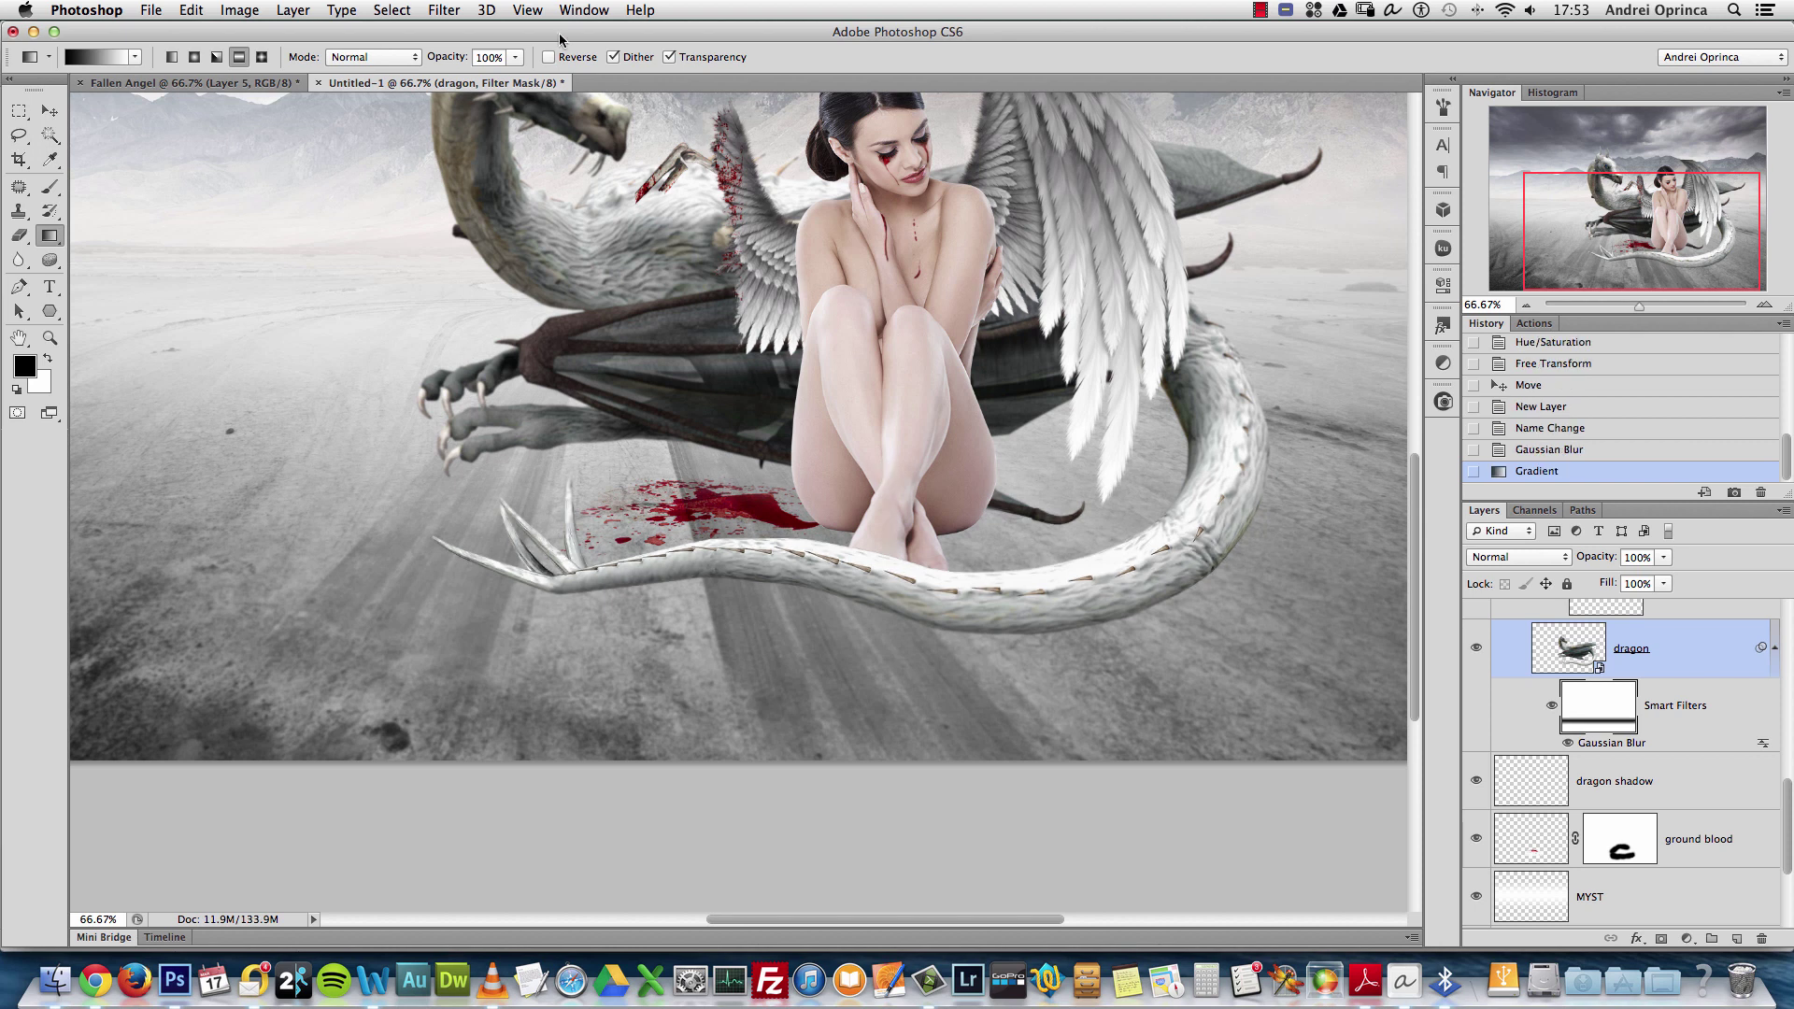
pyautogui.click(562, 57)
pyautogui.moveTo(925, 486); pyautogui.dragTo(920, 461)
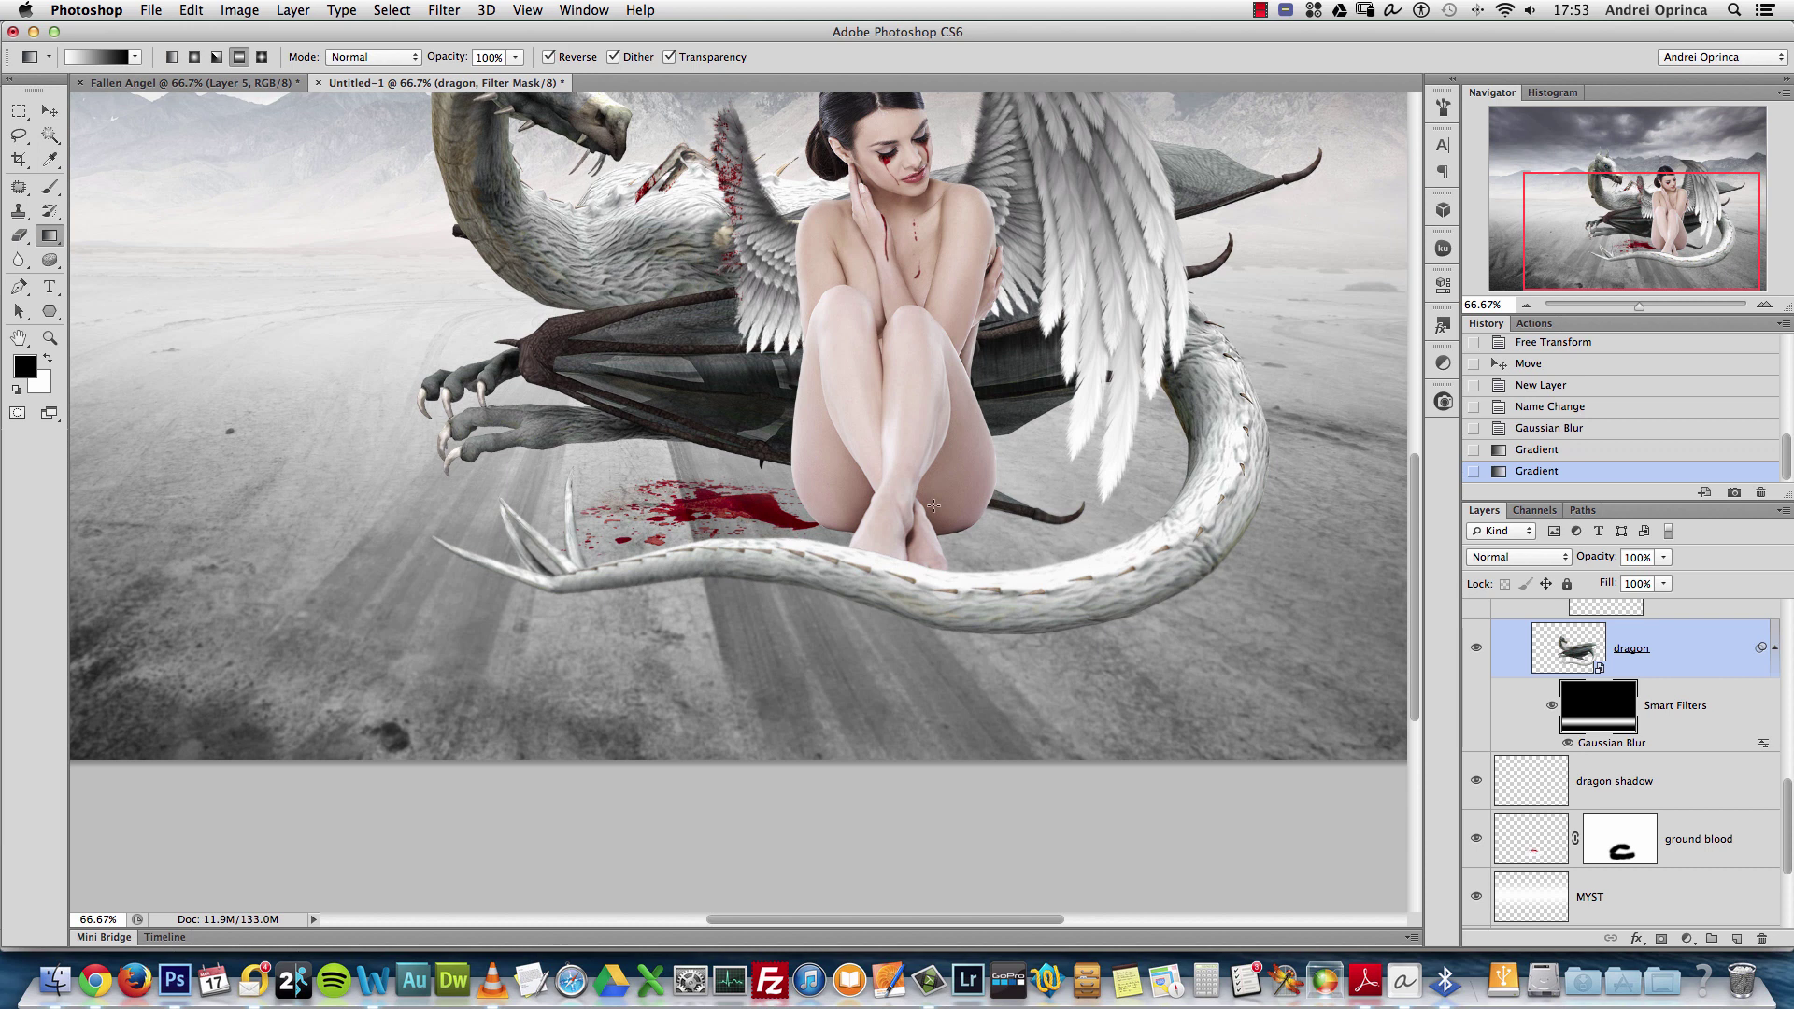
pyautogui.moveTo(931, 548); pyautogui.dragTo(938, 465)
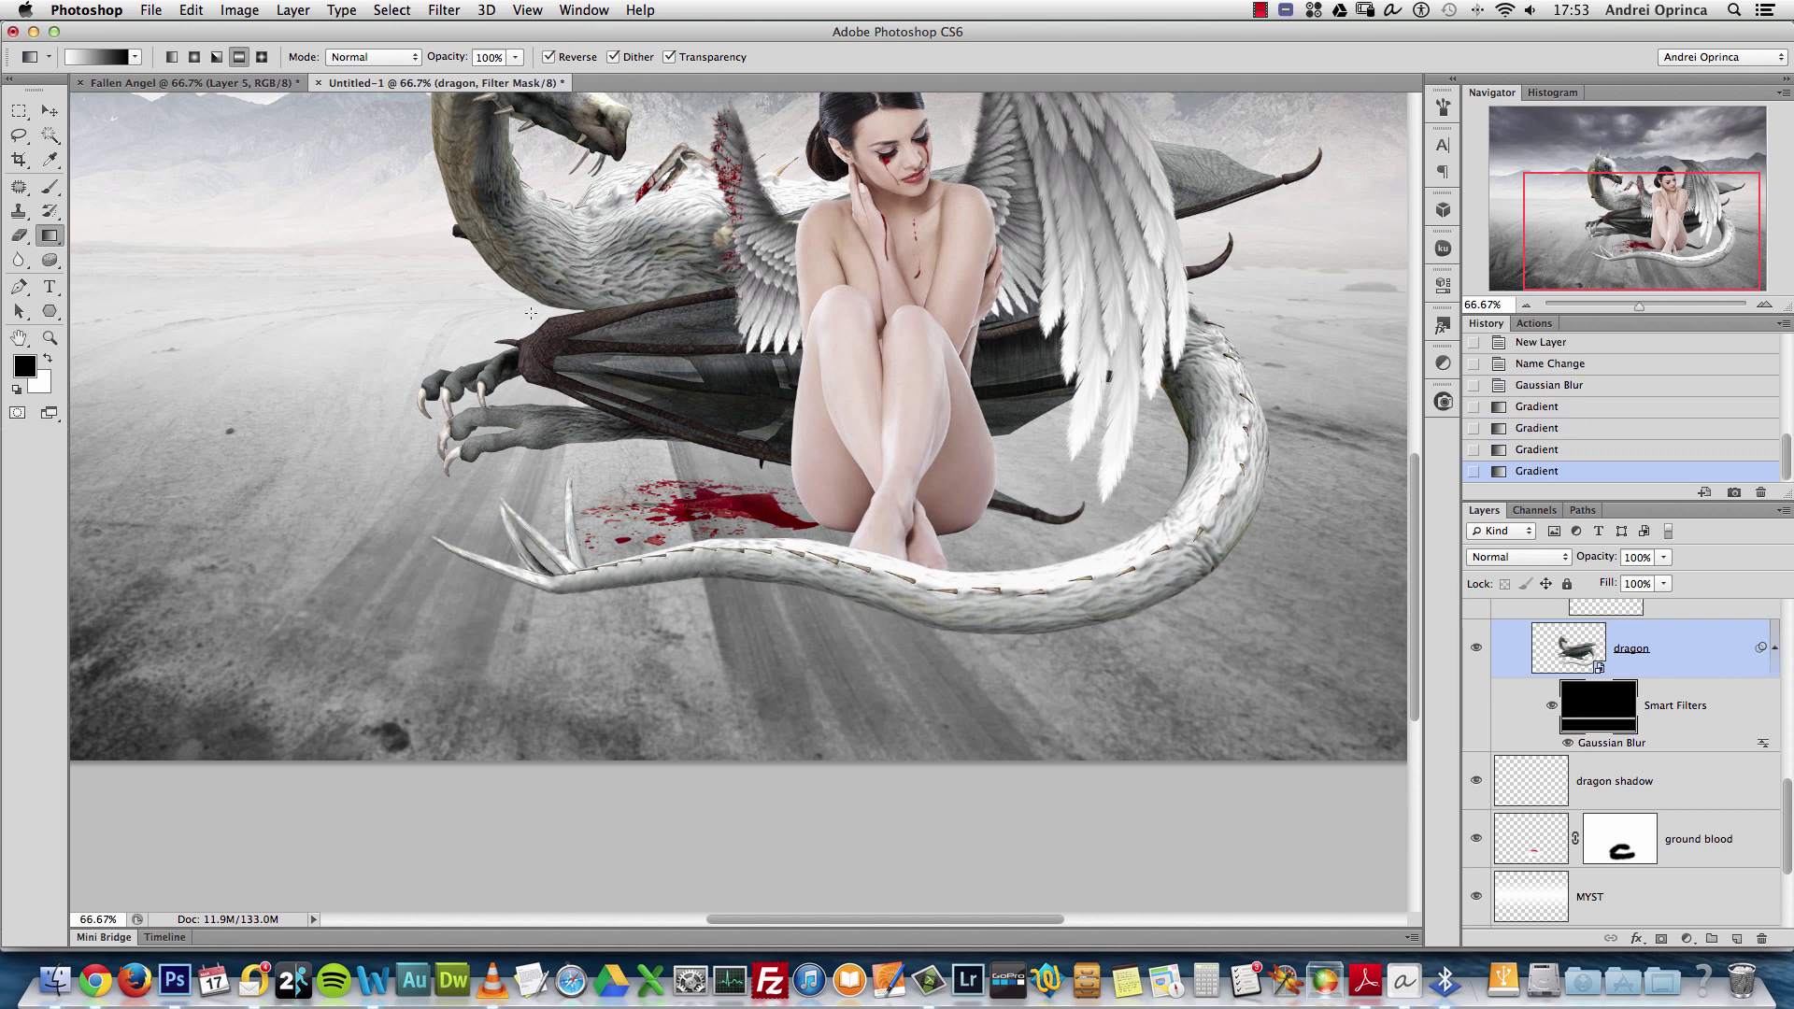
pyautogui.click(172, 57)
pyautogui.moveTo(918, 475); pyautogui.dragTo(926, 399)
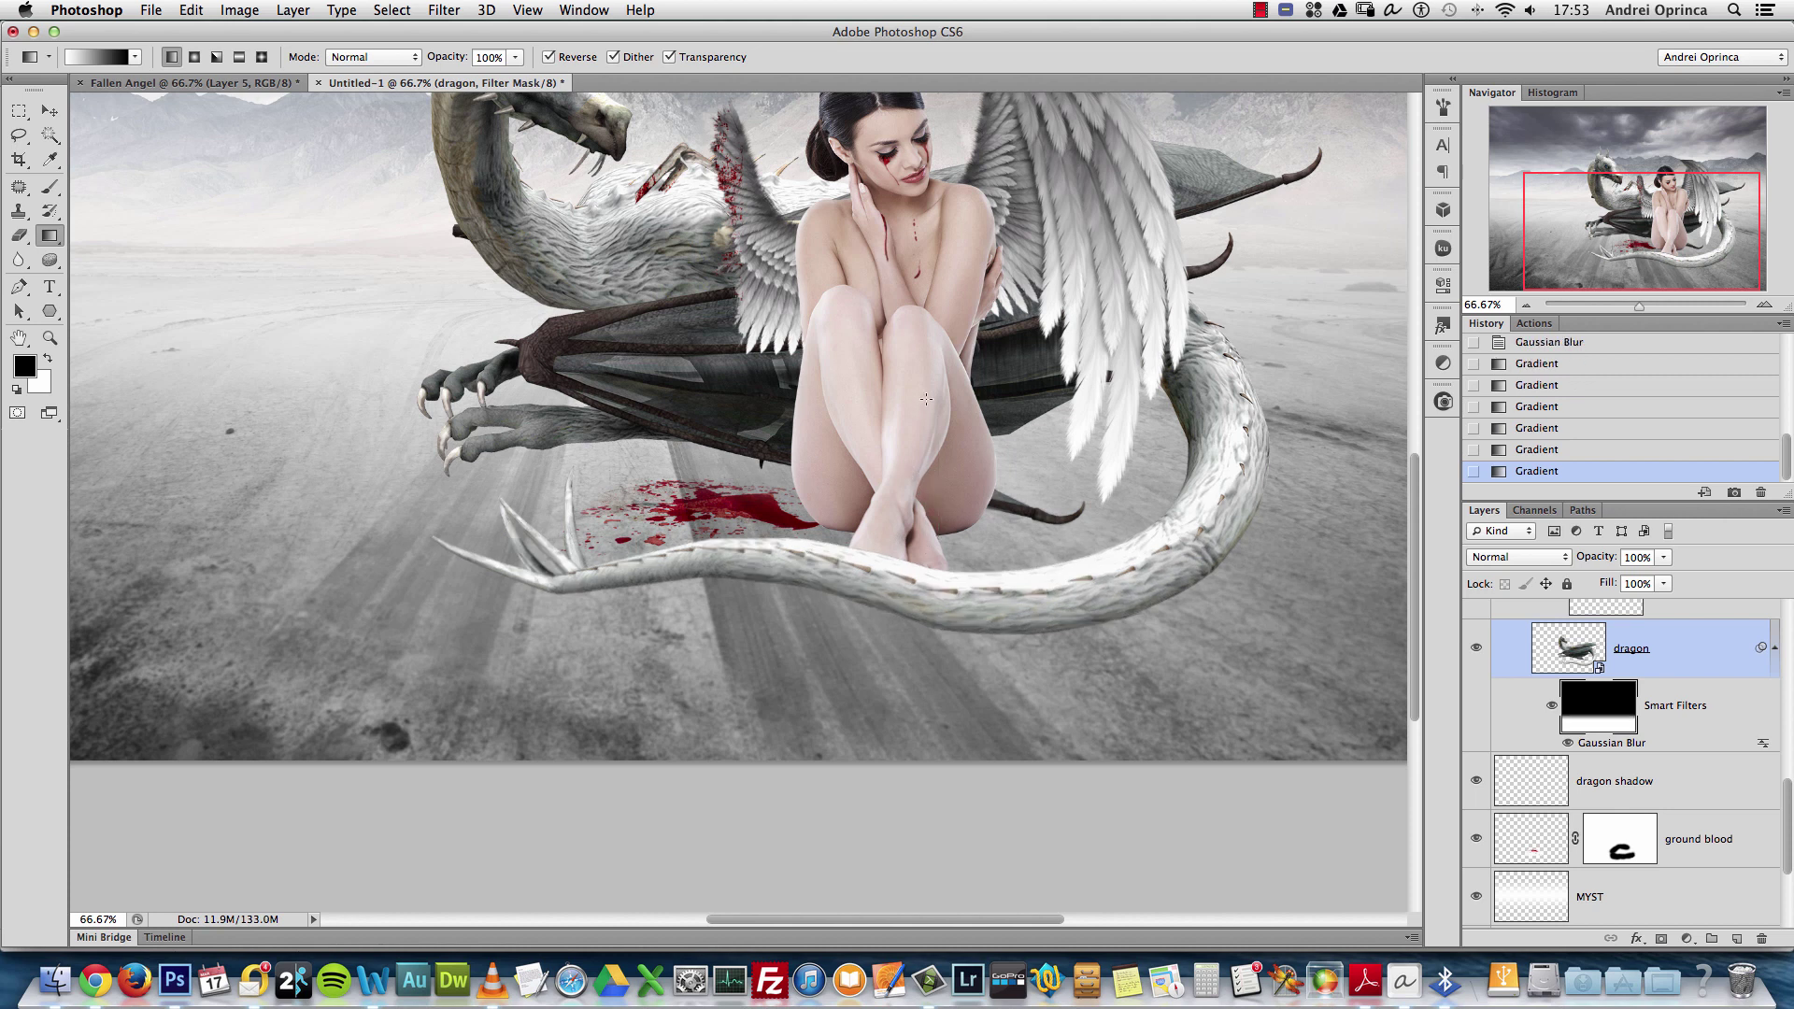
# Paint black on the blur's filter mask over the dark wing spike beside the woman's hip, using a 45 px brush
pyautogui.press('super+1')
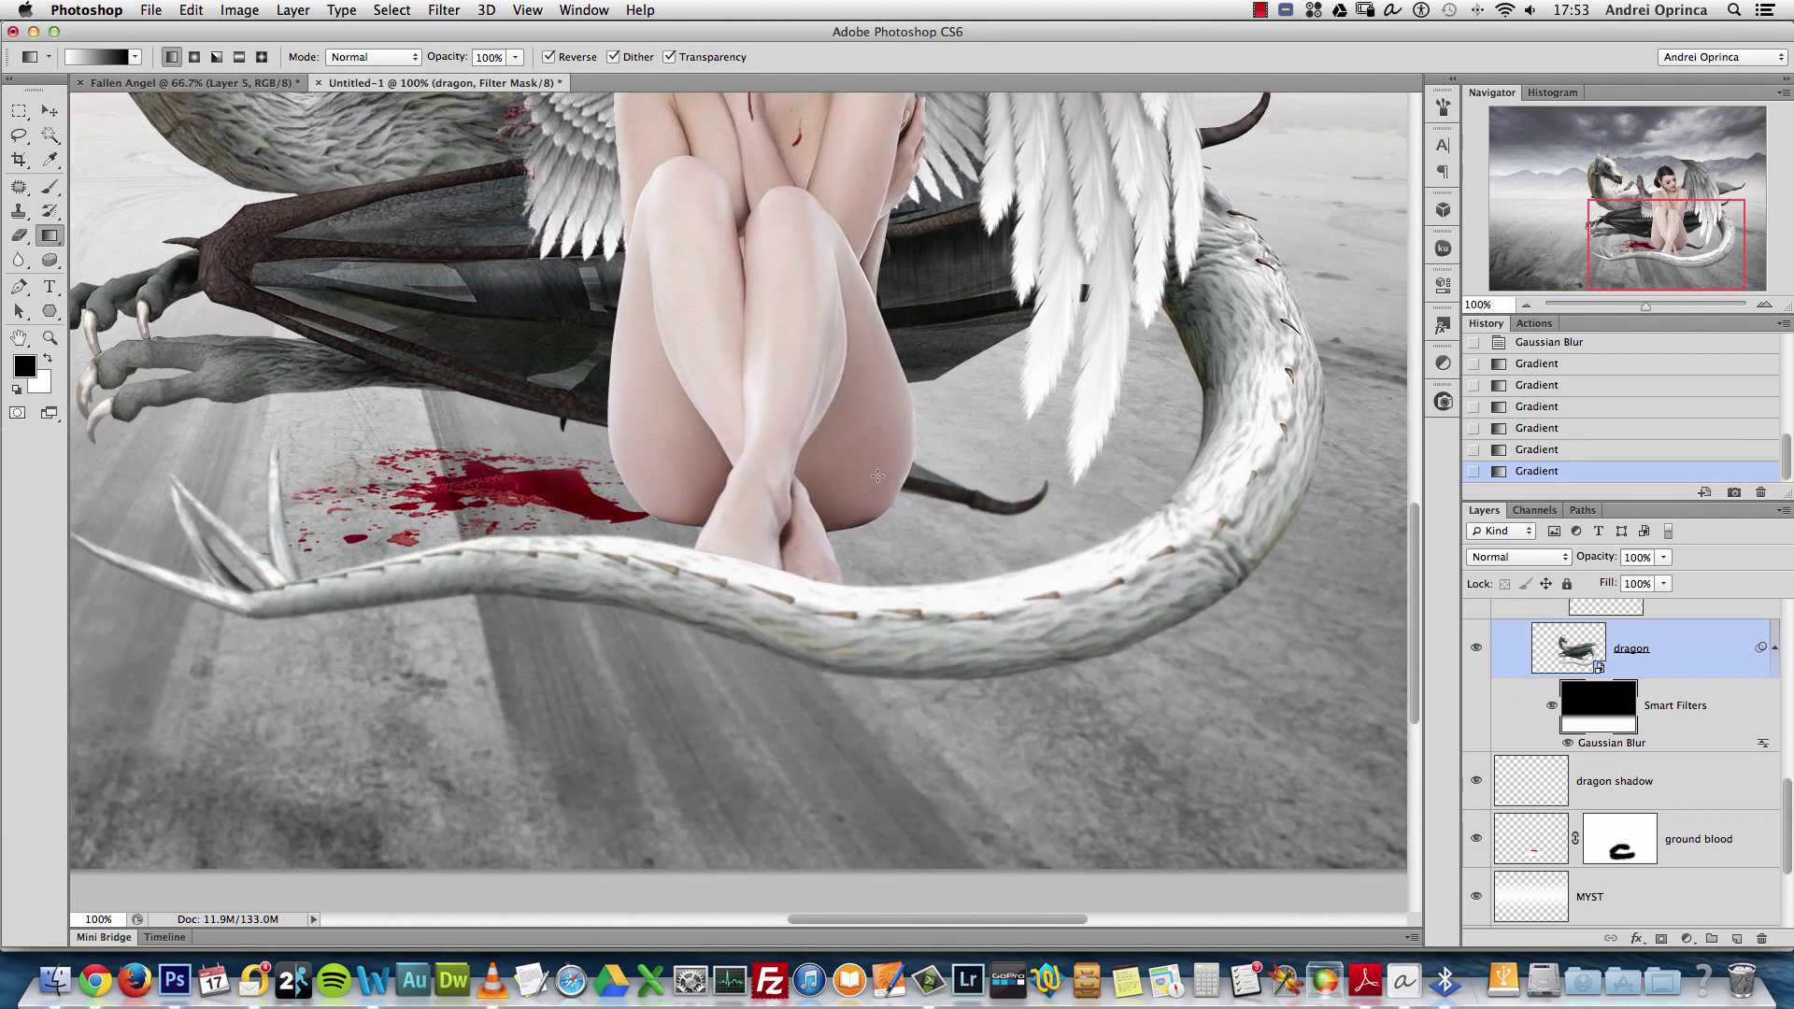
pyautogui.press('b')
pyautogui.press('[')
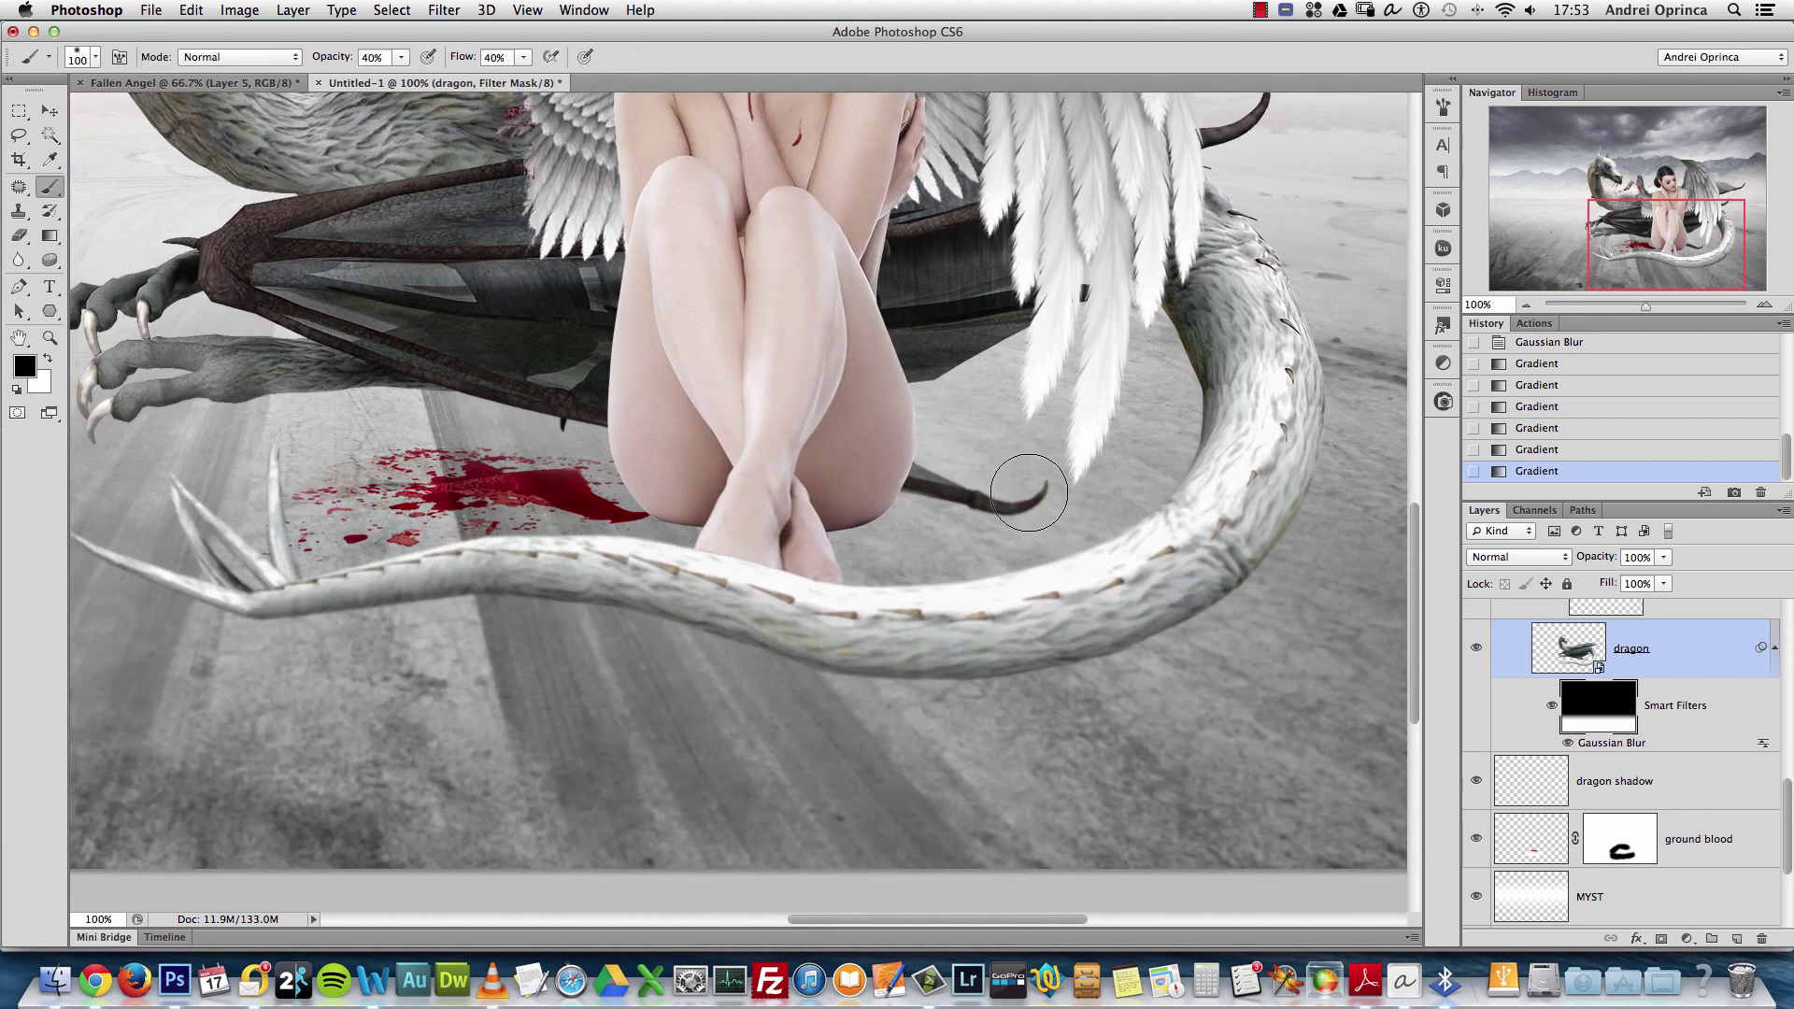
pyautogui.press('[')
pyautogui.press('[')
pyautogui.press('[')
pyautogui.press('[')
pyautogui.press('[')
pyautogui.moveTo(1047, 486)
pyautogui.mouseDown()
pyautogui.moveTo(982, 505)
pyautogui.moveTo(925, 486)
pyautogui.moveTo(1060, 481)
pyautogui.moveTo(1014, 494)
pyautogui.mouseUp()
pyautogui.moveTo(1024, 490); pyautogui.dragTo(930, 498)
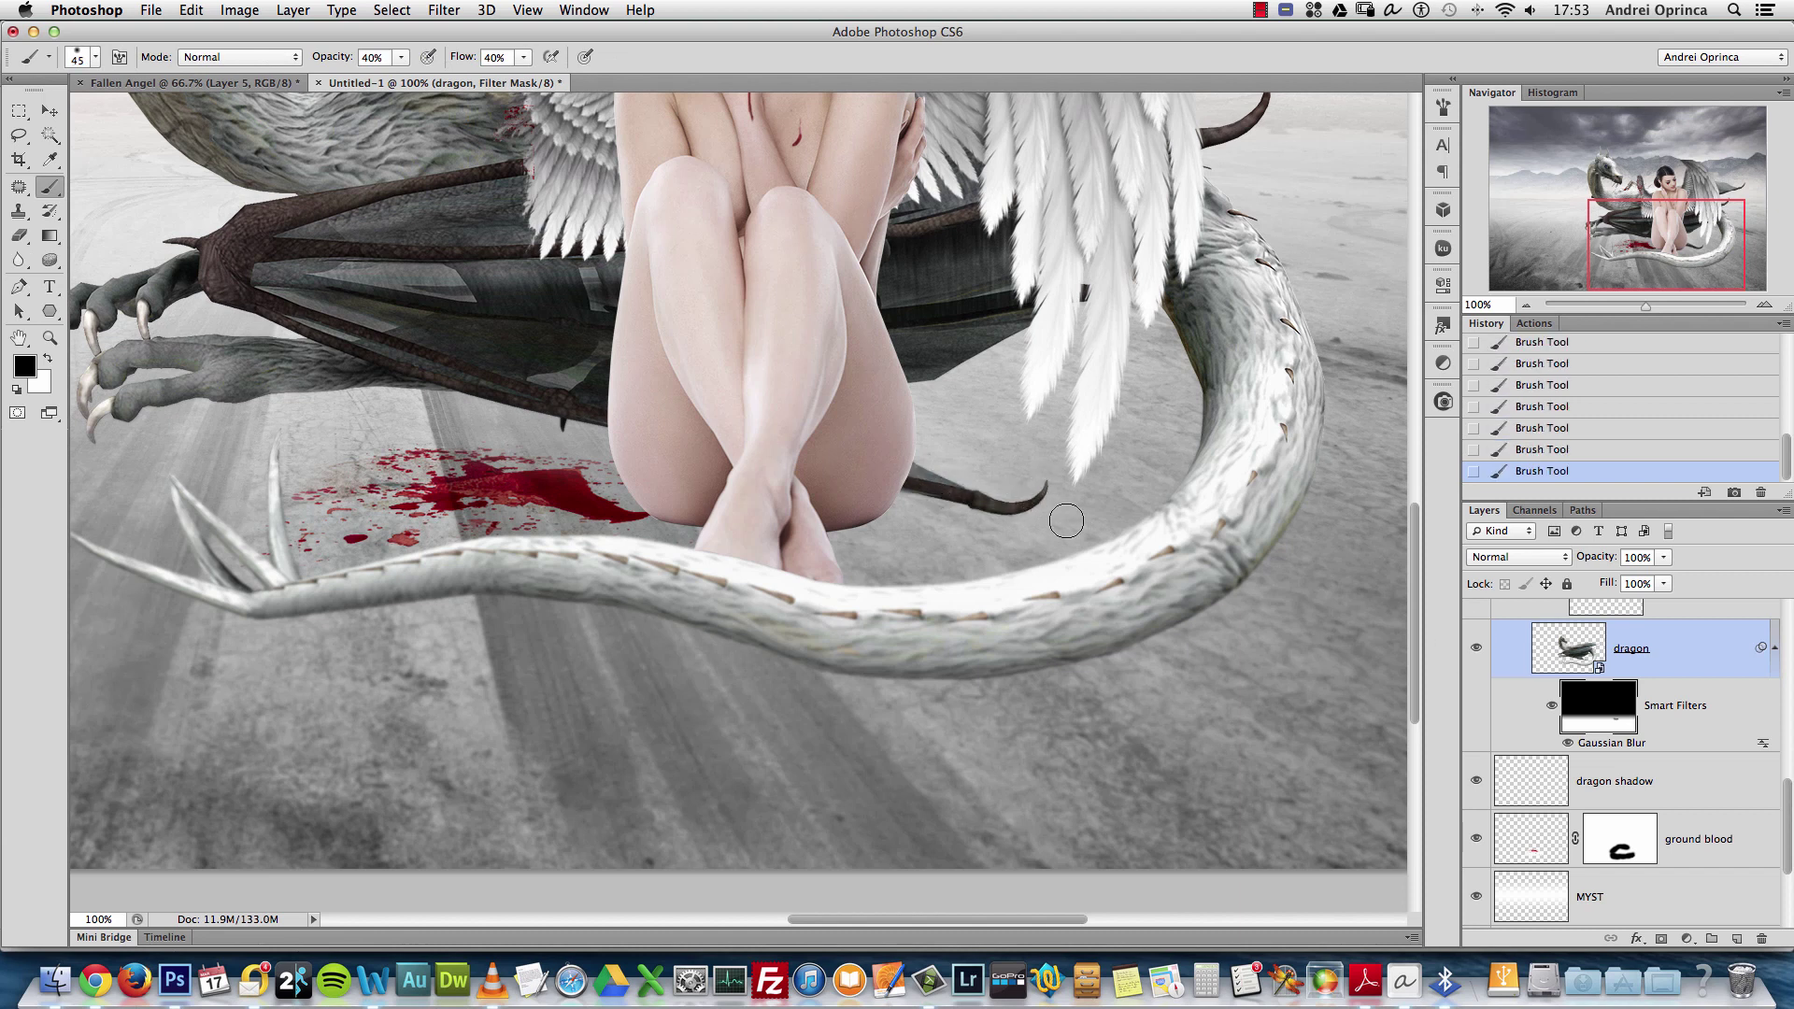
pyautogui.press('x')
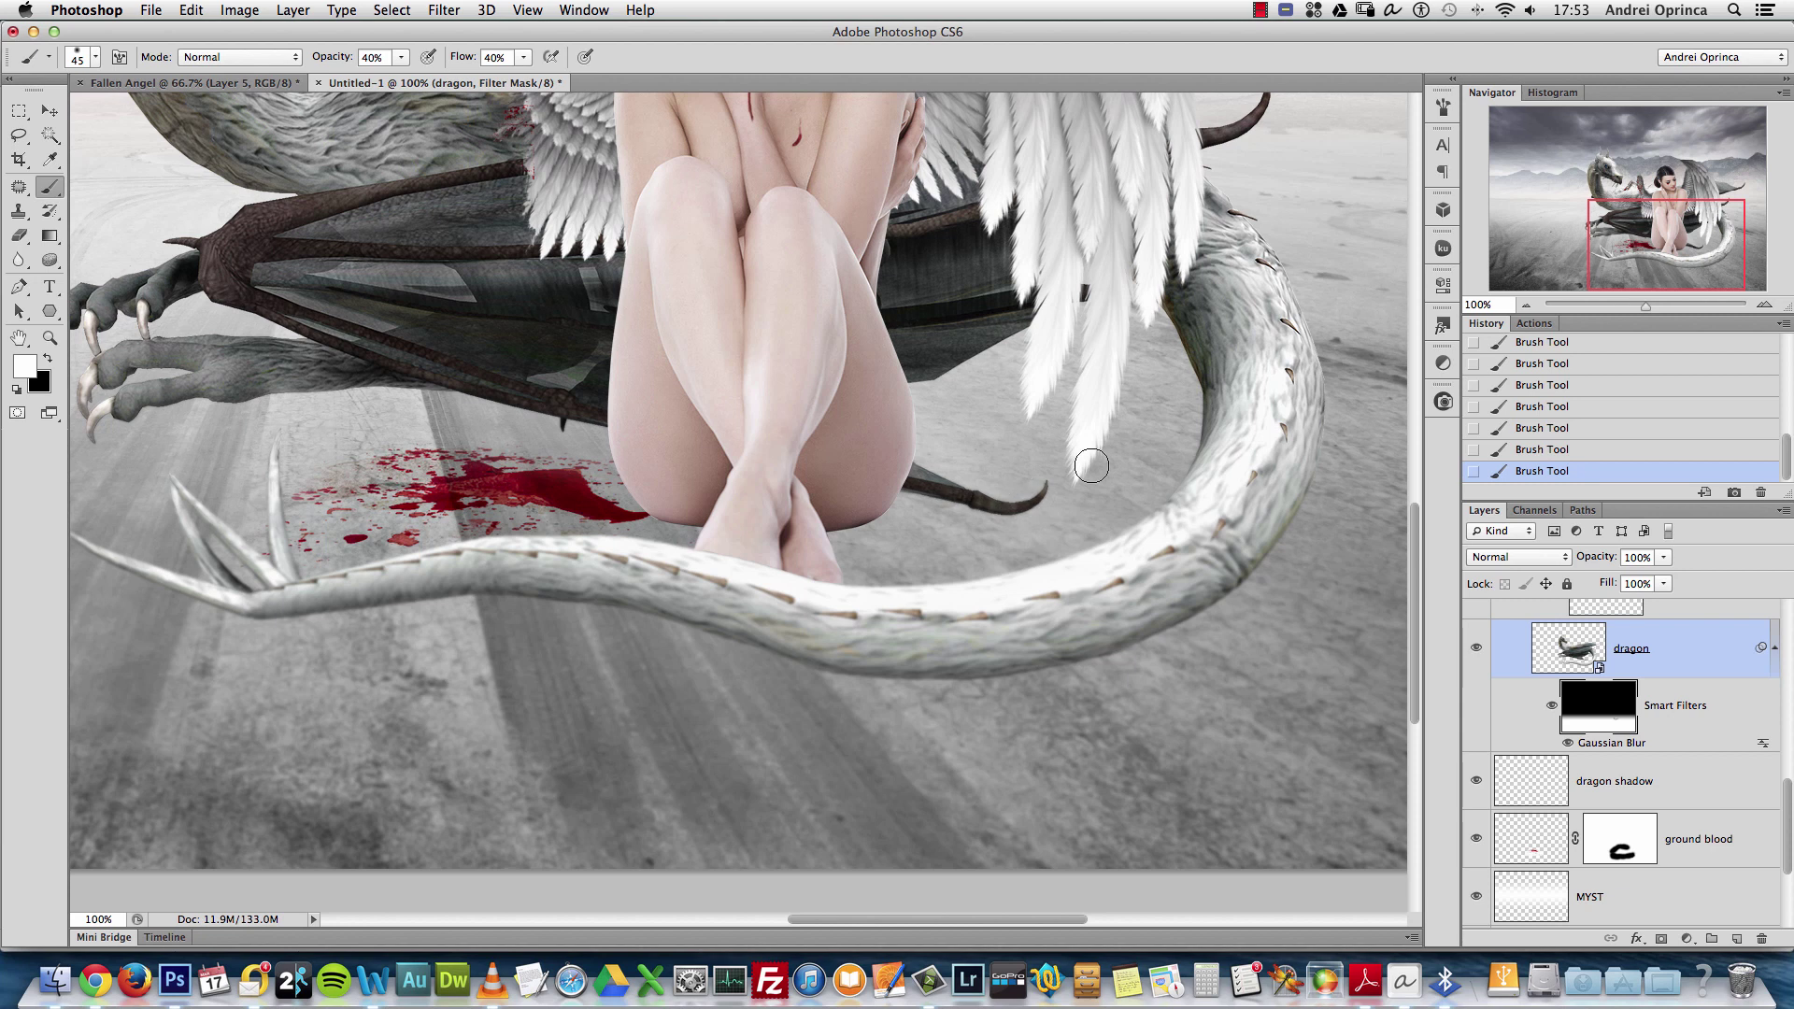
pyautogui.keyDown('alt'); pyautogui.click(993, 517); pyautogui.keyUp('alt')
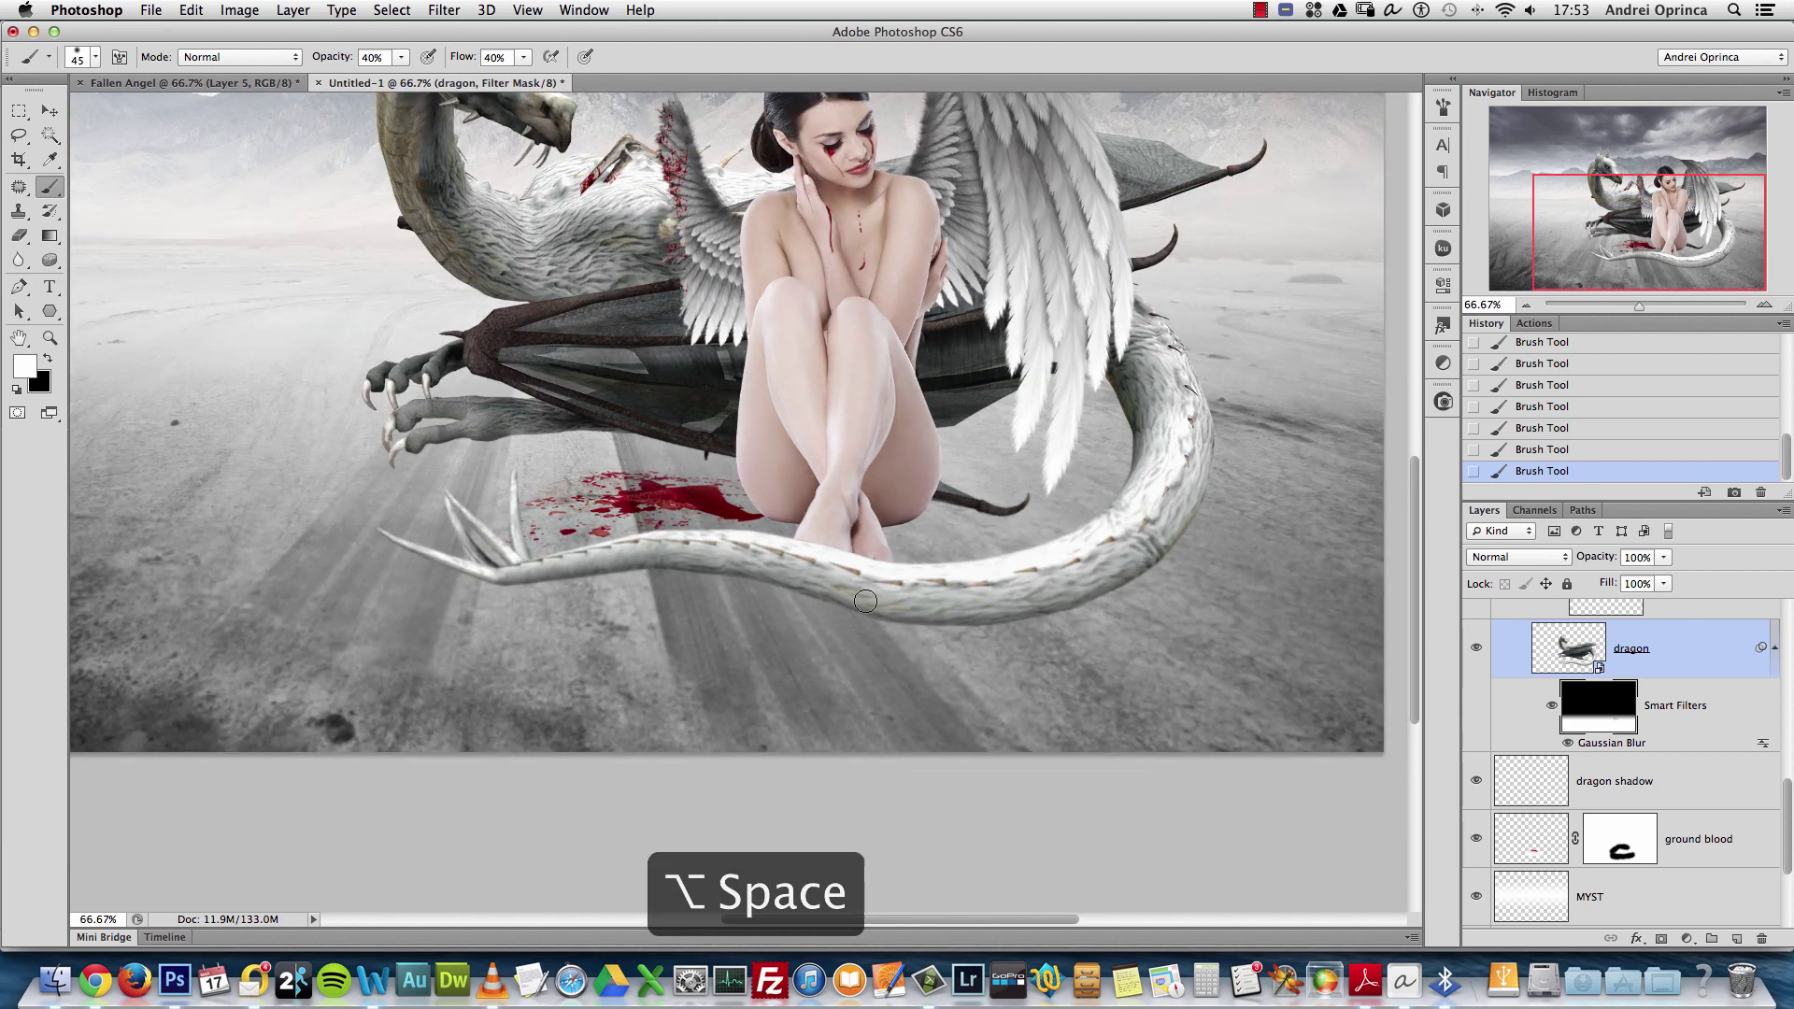
# Collapse the dragon layer's smart filters and the dragon group, and restore black as the foreground colour for the dragon shadow layer
pyautogui.click(1777, 648)
pyautogui.click(1676, 707)
pyautogui.press('x')
pyautogui.moveTo(1782, 816); pyautogui.dragTo(1781, 736)
pyautogui.click(1499, 730)
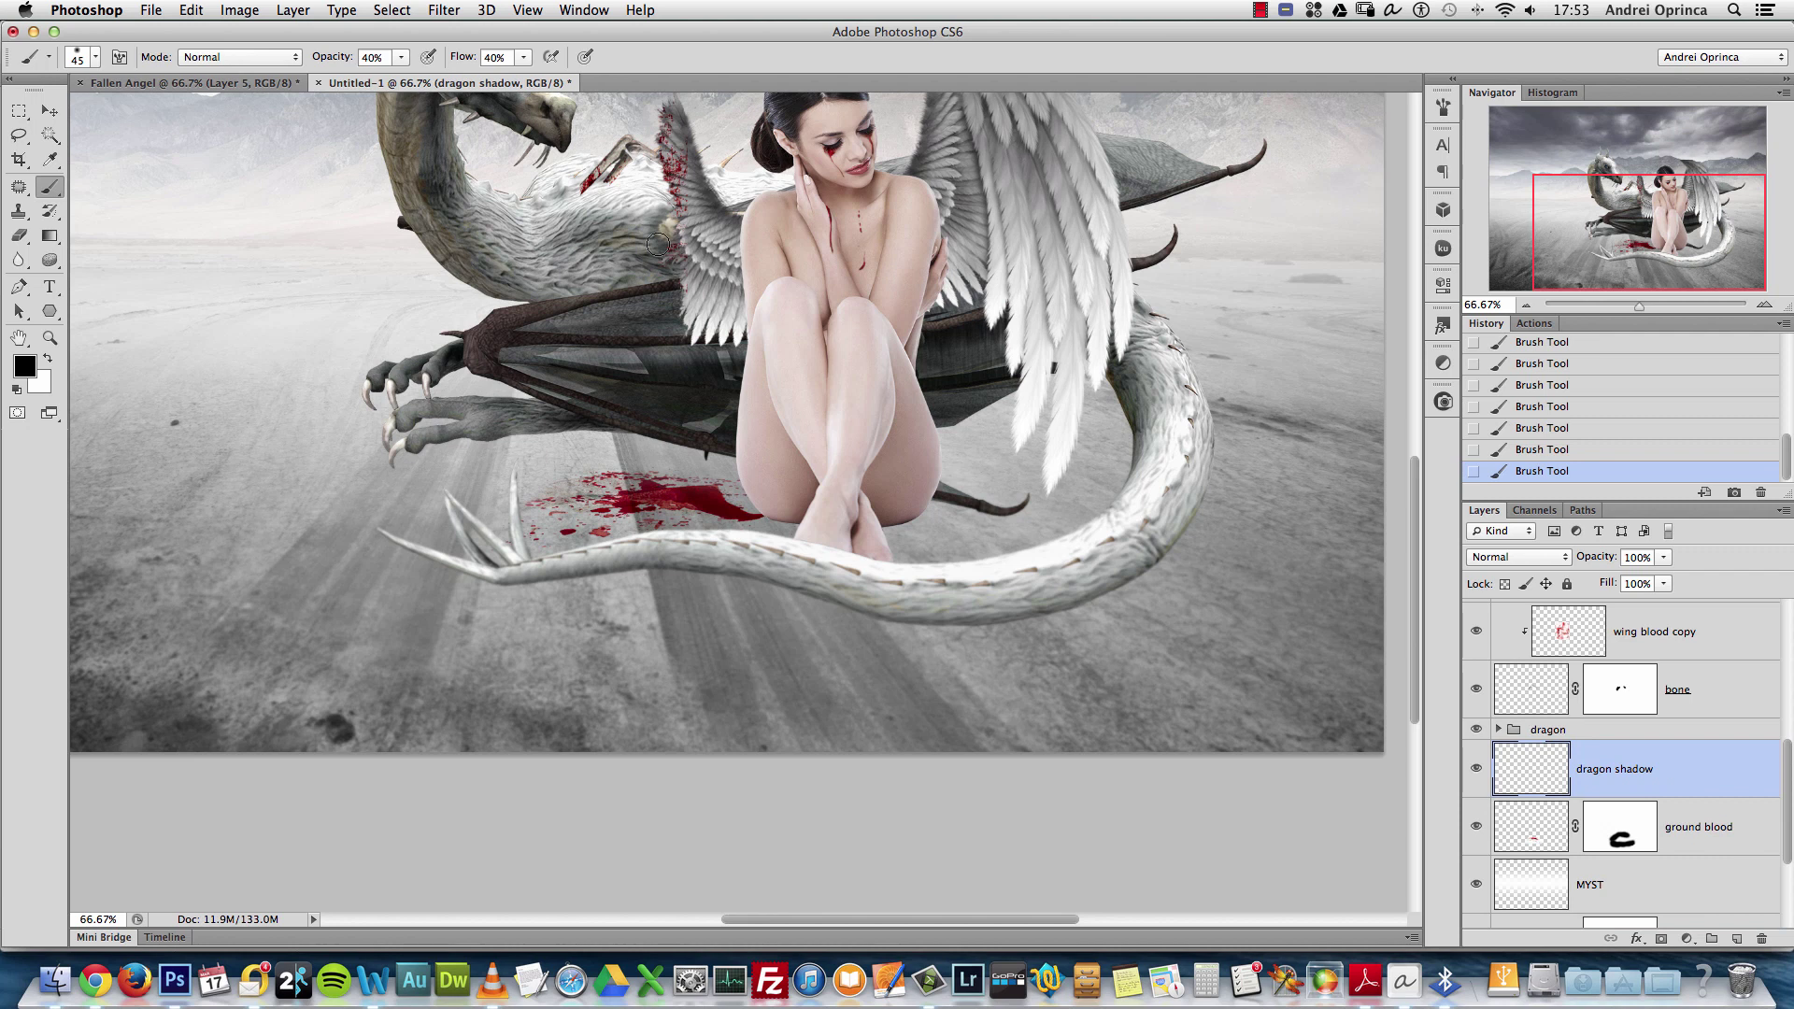
# Try to paint a shadow beneath the tip of the dragon's tail with a 20 px black brush
pyautogui.press('super+space')
pyautogui.click(820, 591)
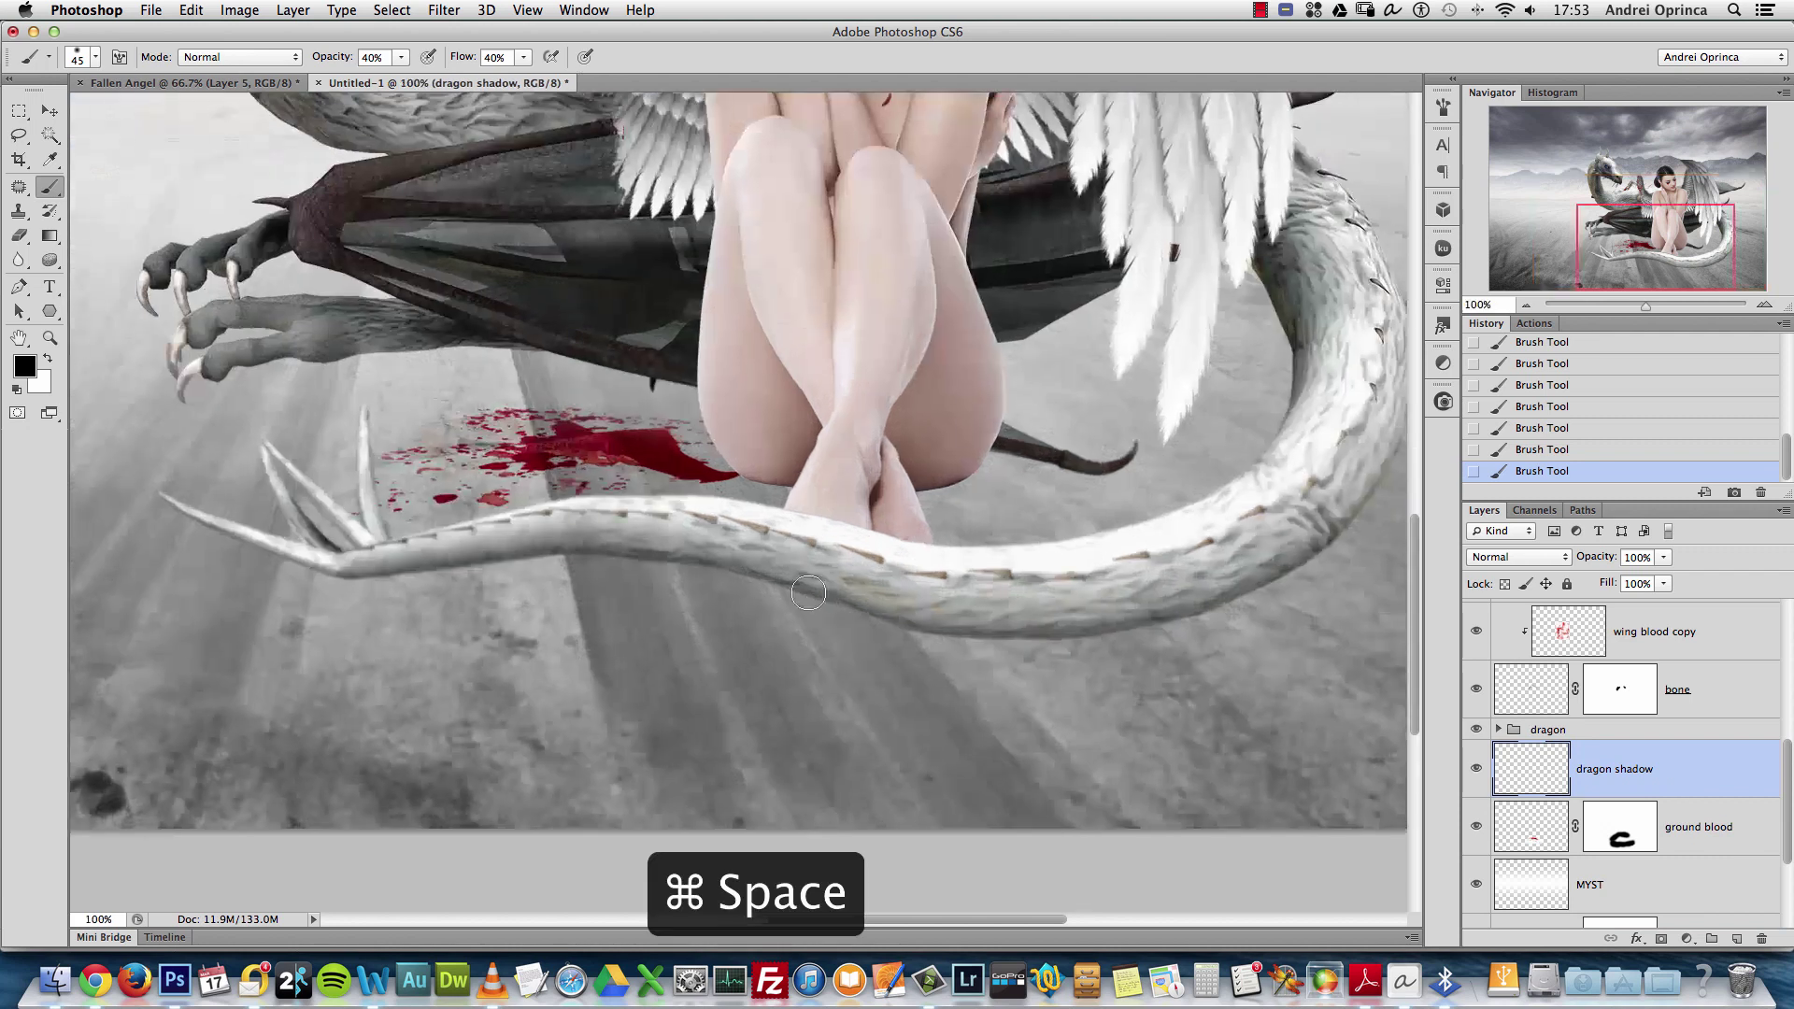
pyautogui.moveTo(1193, 633); pyautogui.dragTo(1029, 645)
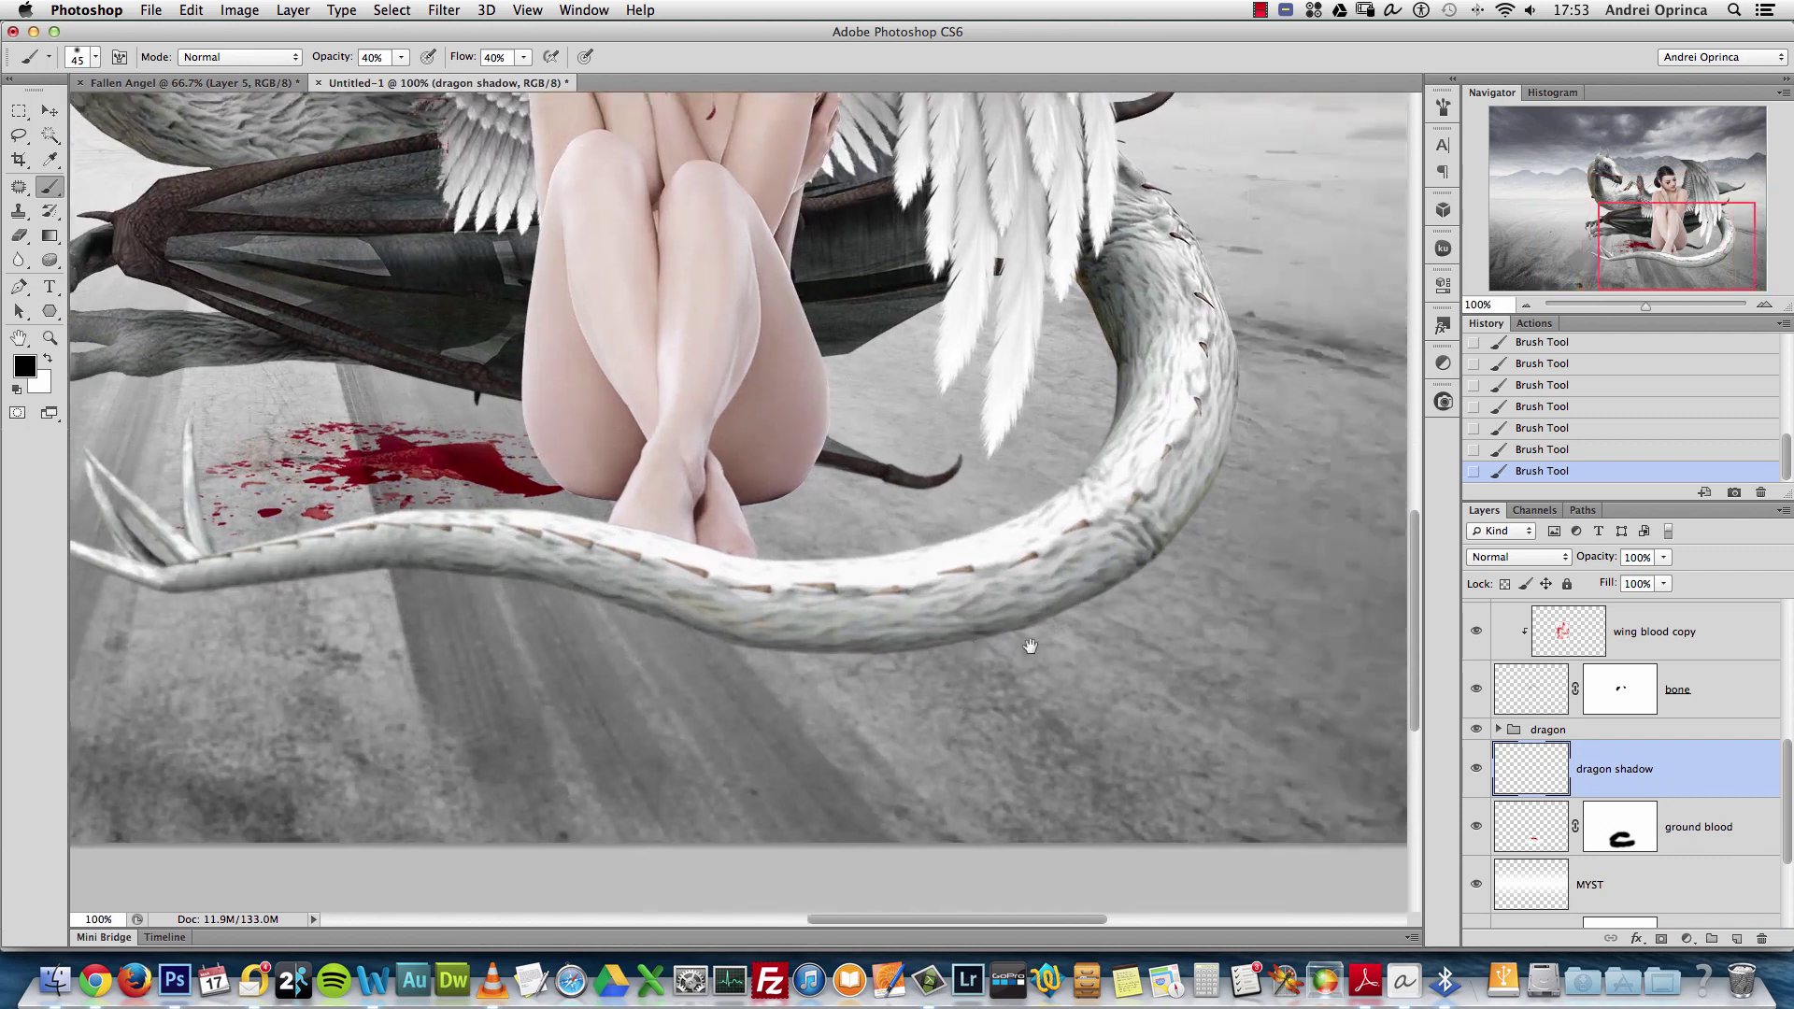
pyautogui.press('[')
pyautogui.moveTo(572, 670); pyautogui.dragTo(940, 684)
pyautogui.press('super+space')
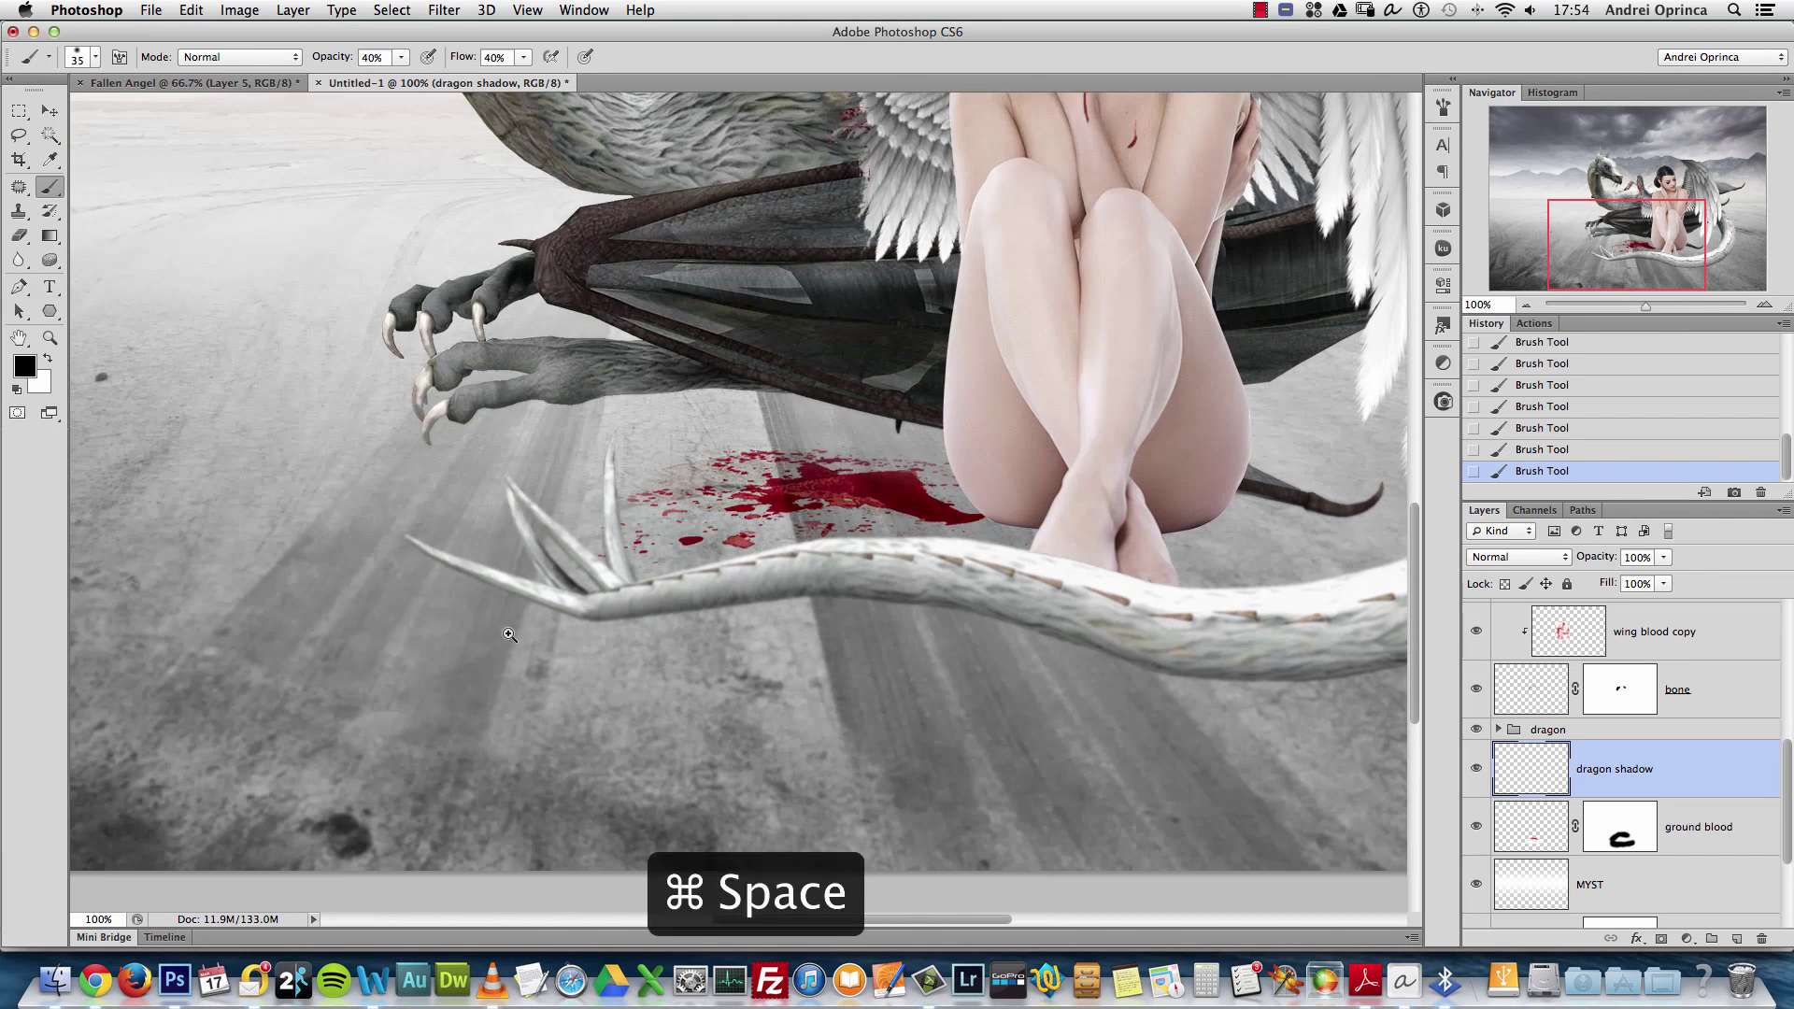
pyautogui.click(542, 622)
pyautogui.press('[')
pyautogui.press('[')
pyautogui.press('[')
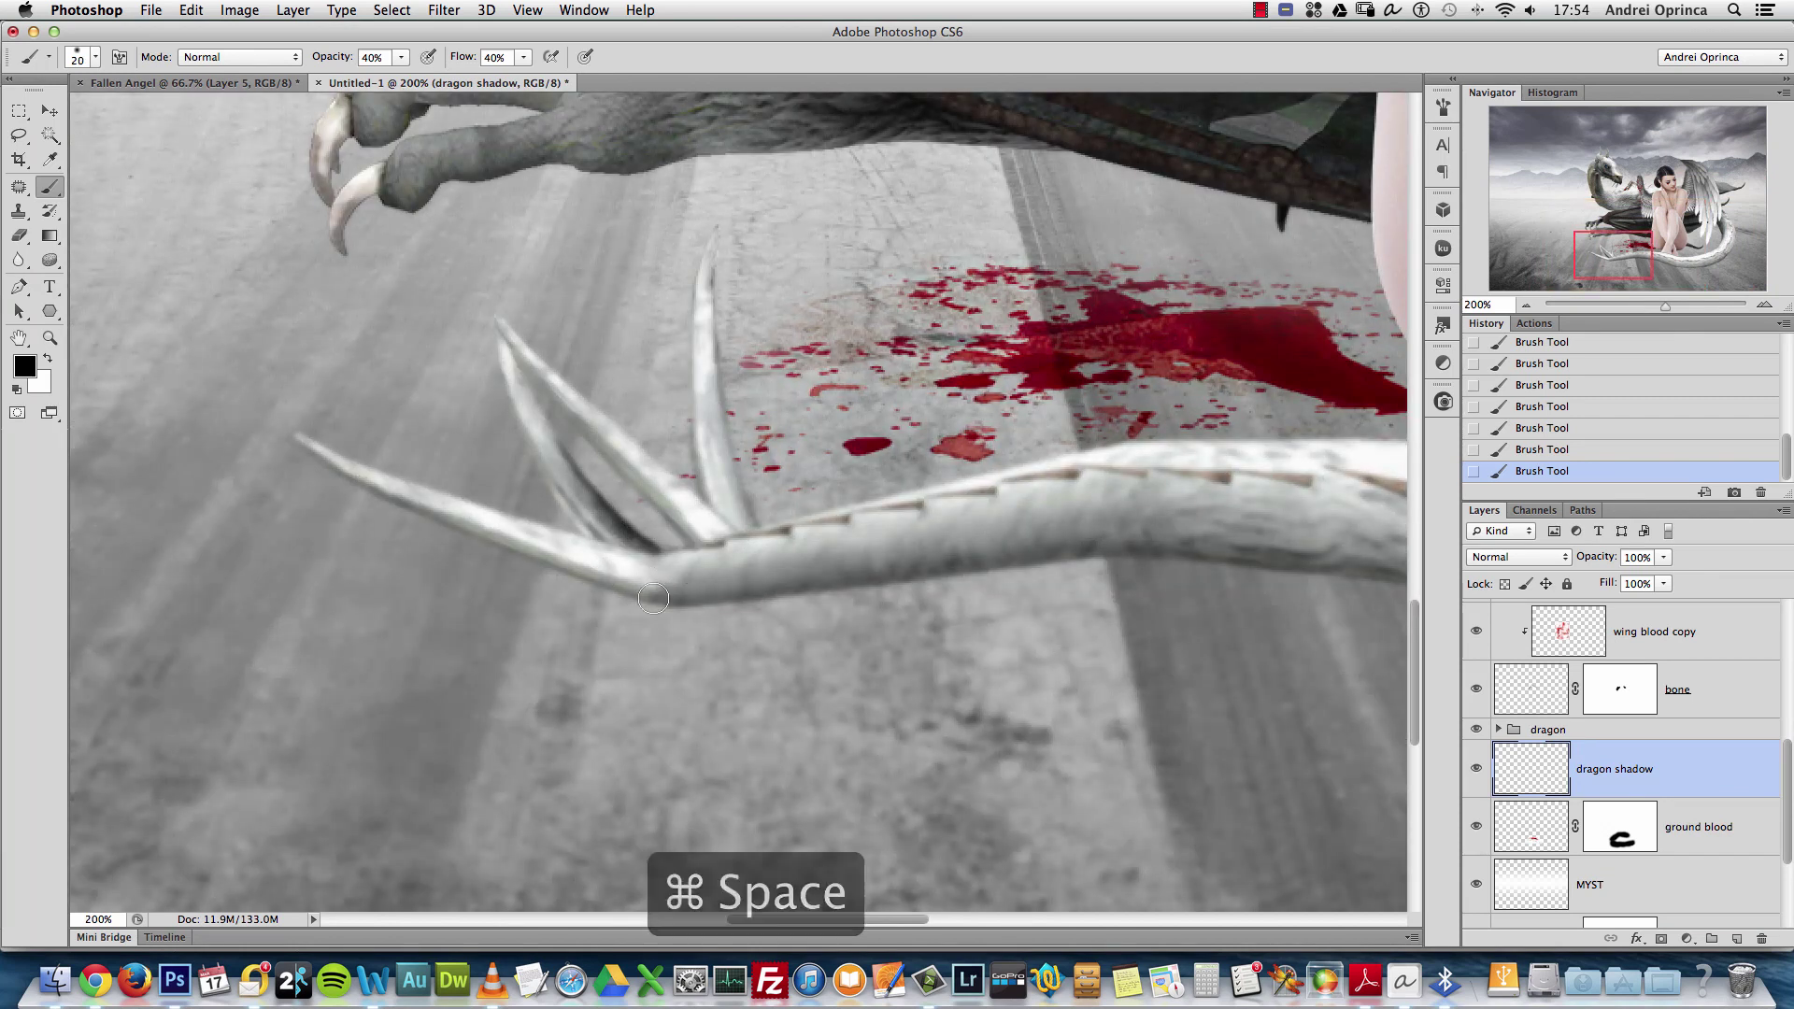
pyautogui.moveTo(660, 603); pyautogui.dragTo(748, 599)
pyautogui.press('alt+super+z')
pyautogui.press('alt+super+z')
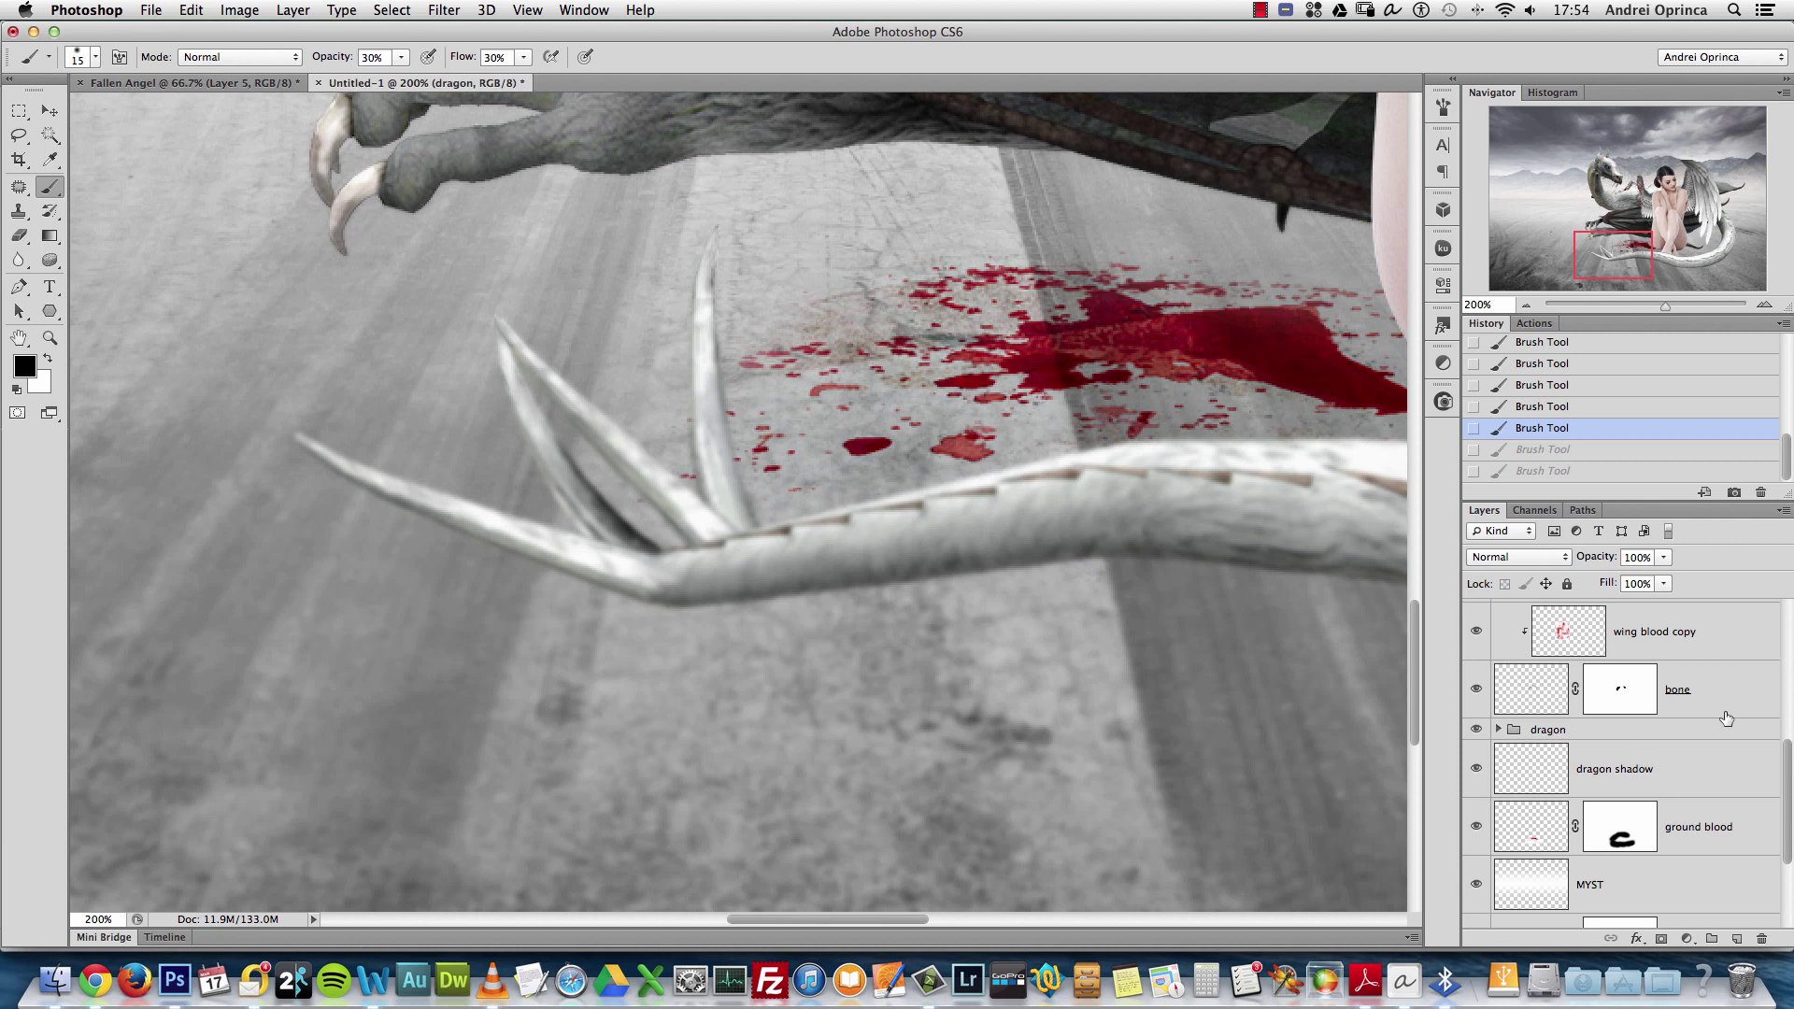
# Adjust the brush hardness and paint a shadow under the tail tip on the dragon shadow layer at 15 px and 30% opacity
pyautogui.scroll(-2, 1791, 758)
pyautogui.click(1635, 683)
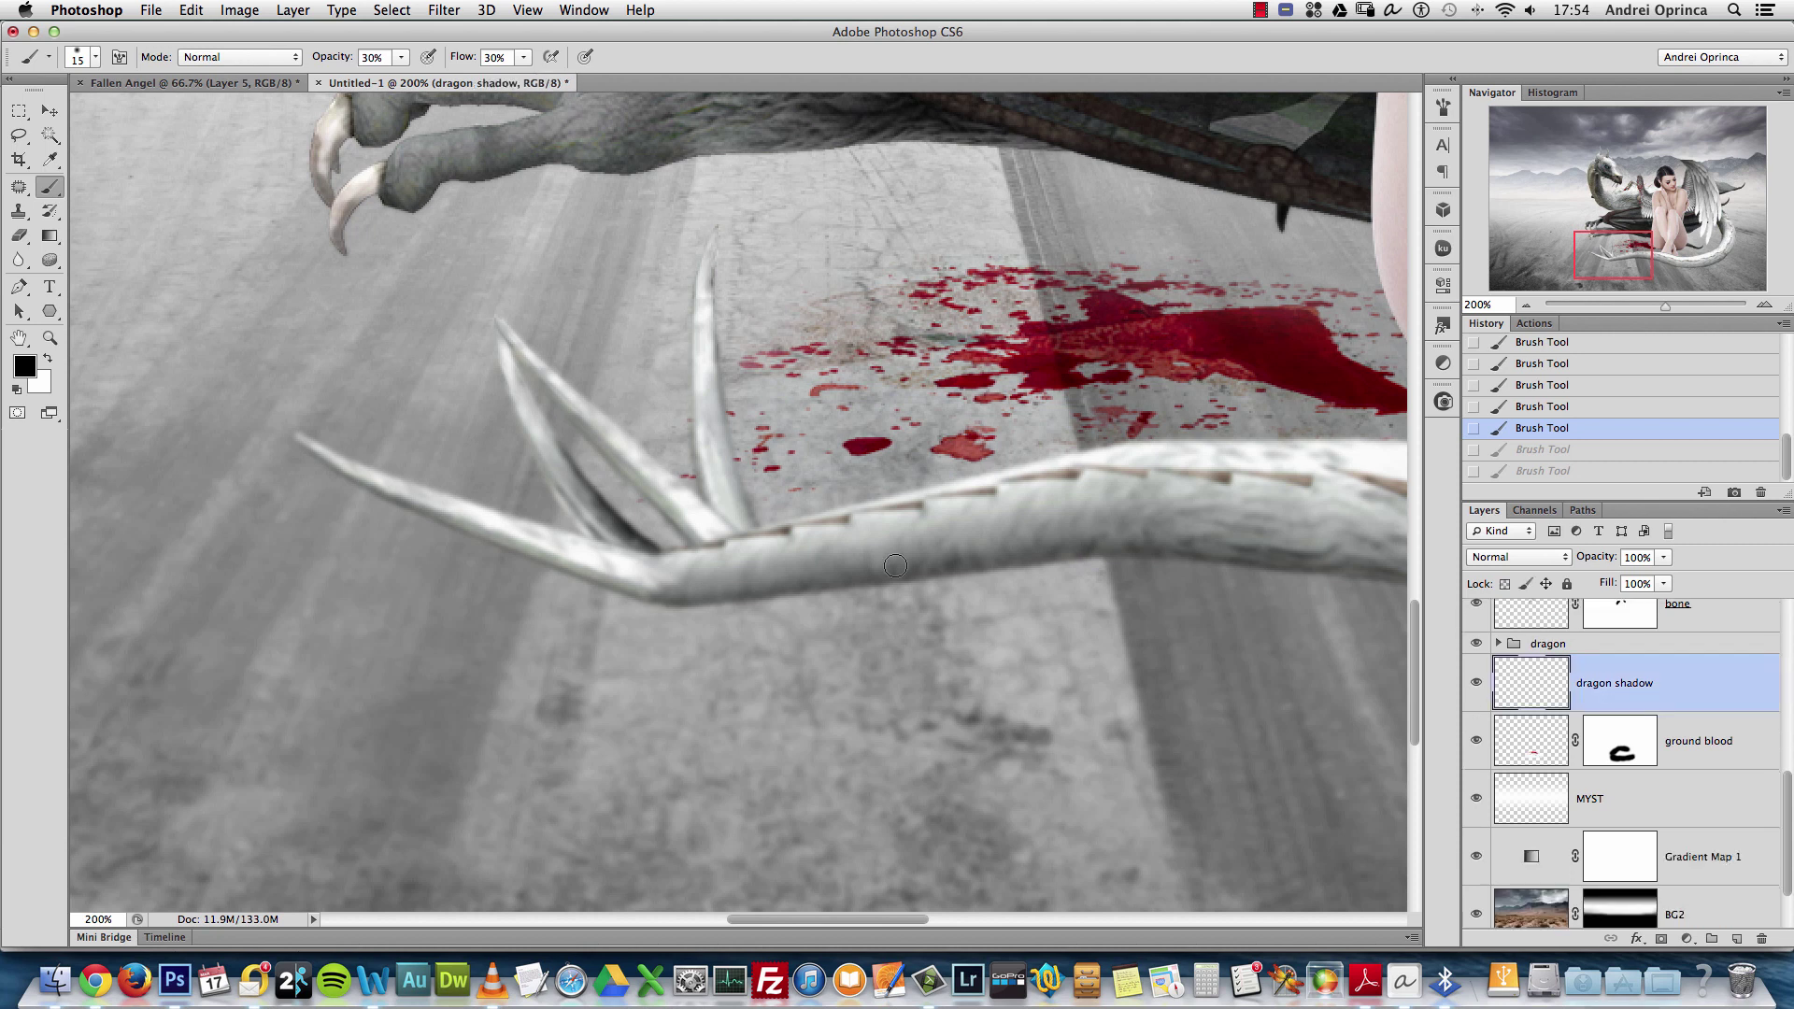
pyautogui.rightClick(673, 595)
pyautogui.moveTo(753, 679); pyautogui.dragTo(733, 680)
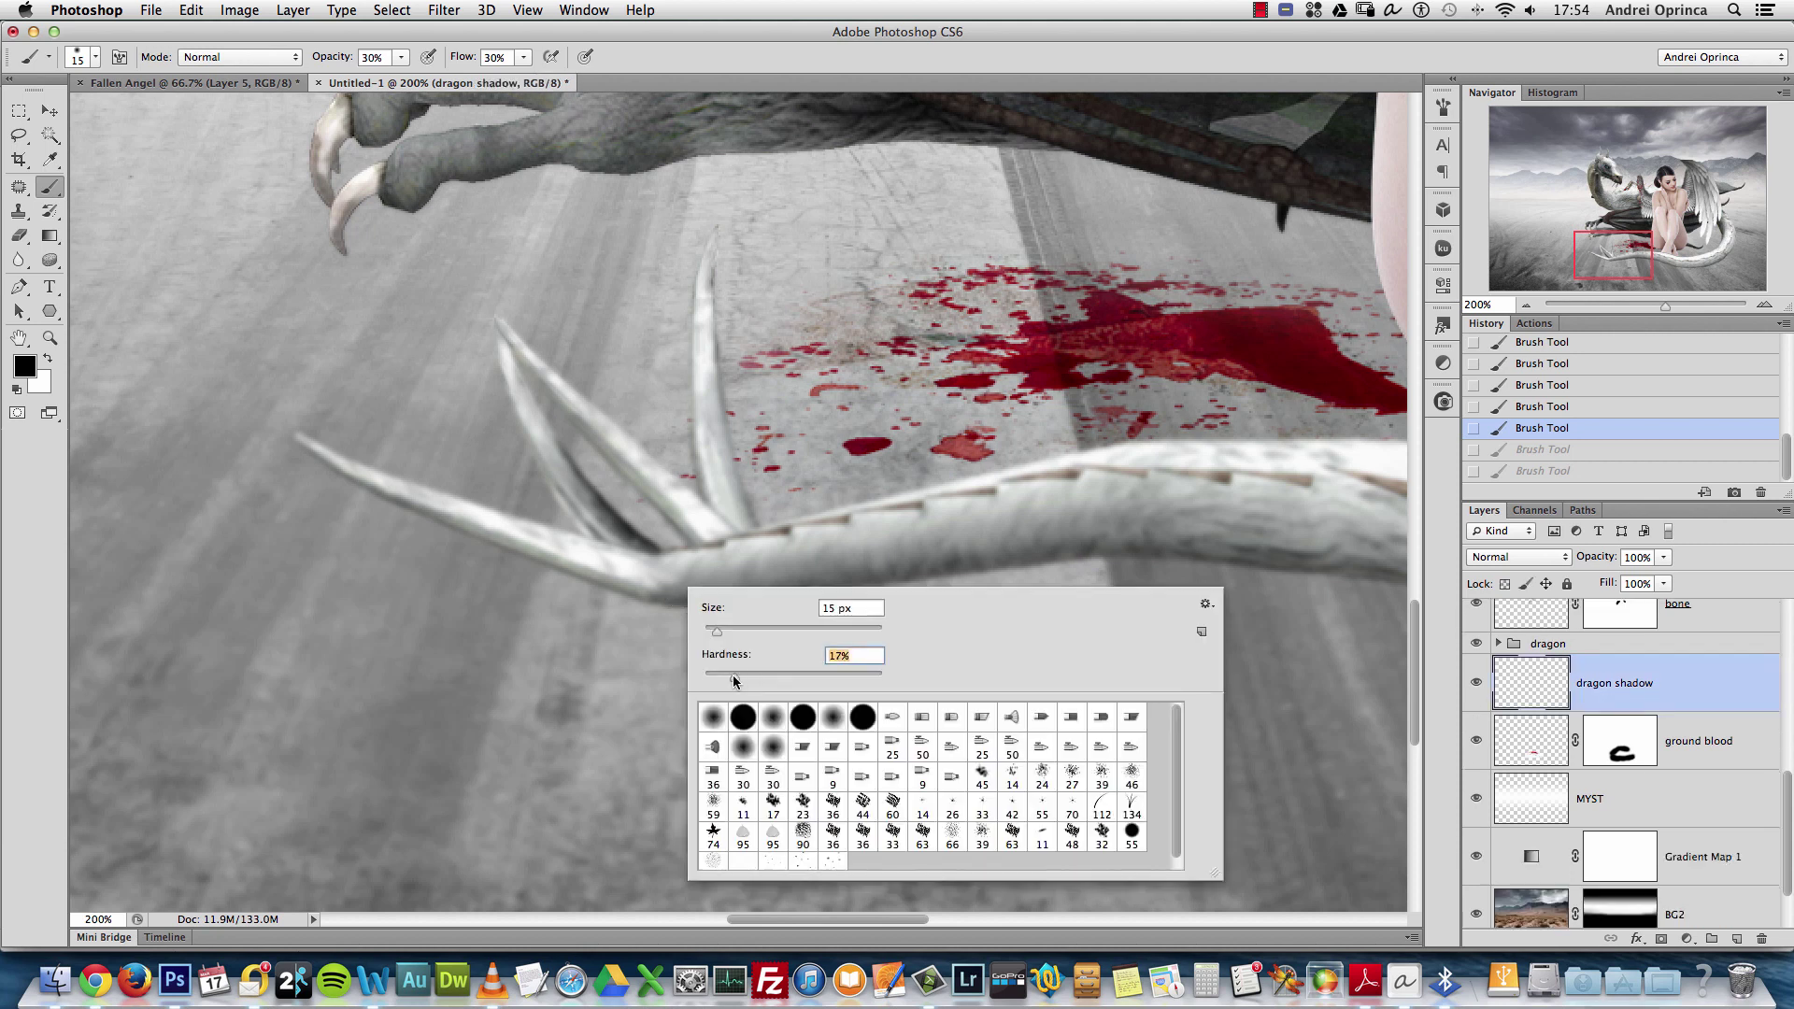
pyautogui.click(666, 589)
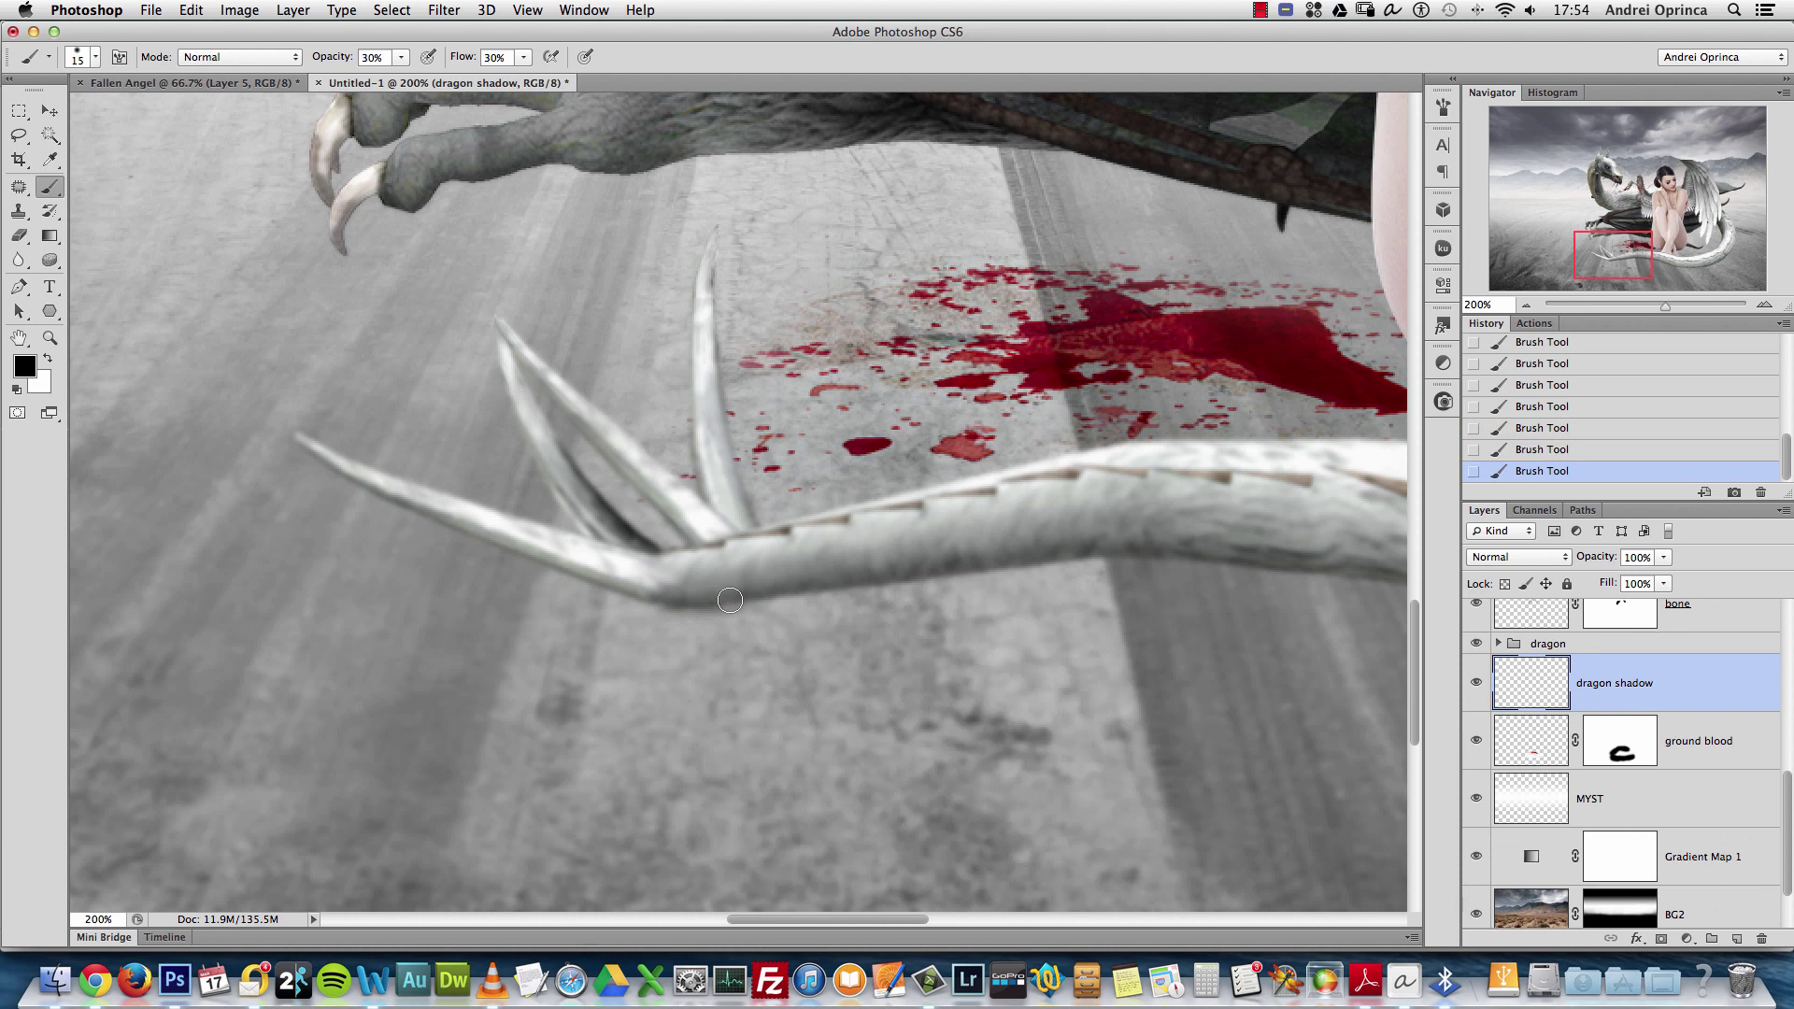
pyautogui.moveTo(715, 597); pyautogui.dragTo(792, 595)
# Readjust the brush hardness and paint a soft shadow along the underside of the dragon's lower forearm
pyautogui.moveTo(836, 206); pyautogui.dragTo(801, 565)
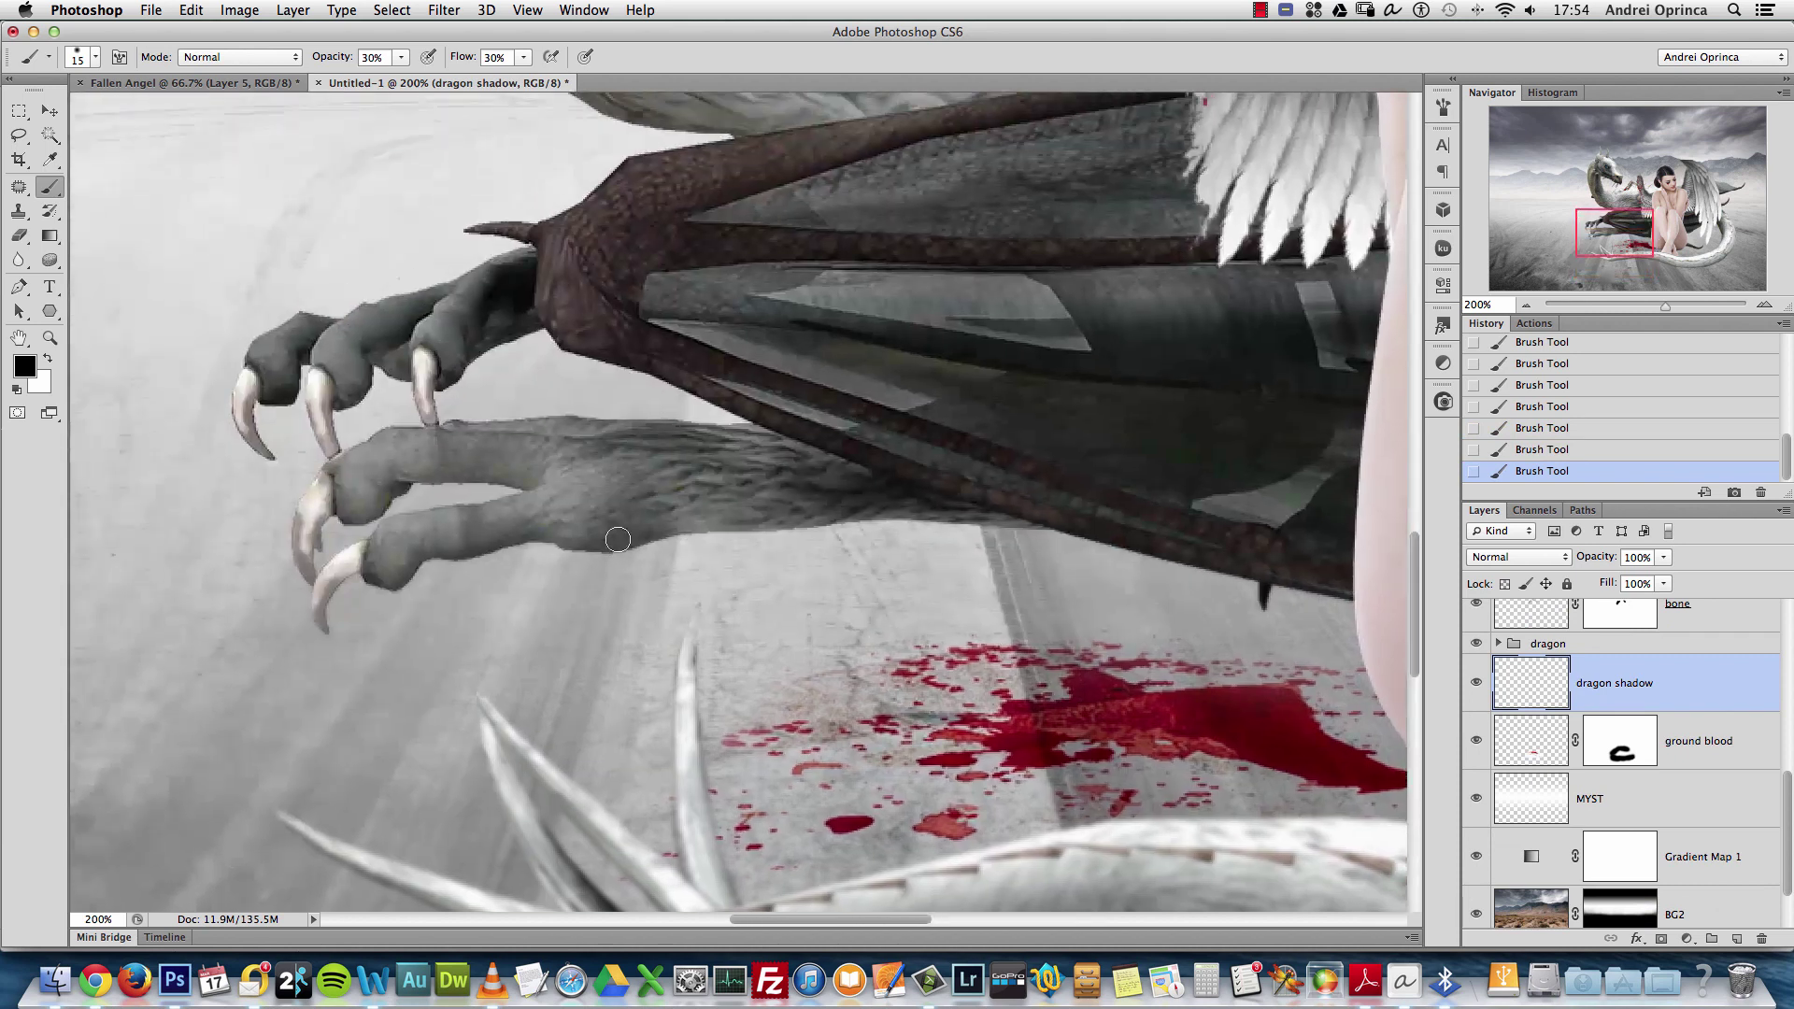
pyautogui.moveTo(572, 535)
pyautogui.mouseDown()
pyautogui.moveTo(685, 525)
pyautogui.moveTo(640, 533)
pyautogui.moveTo(684, 522)
pyautogui.mouseUp()
pyautogui.rightClick(827, 512)
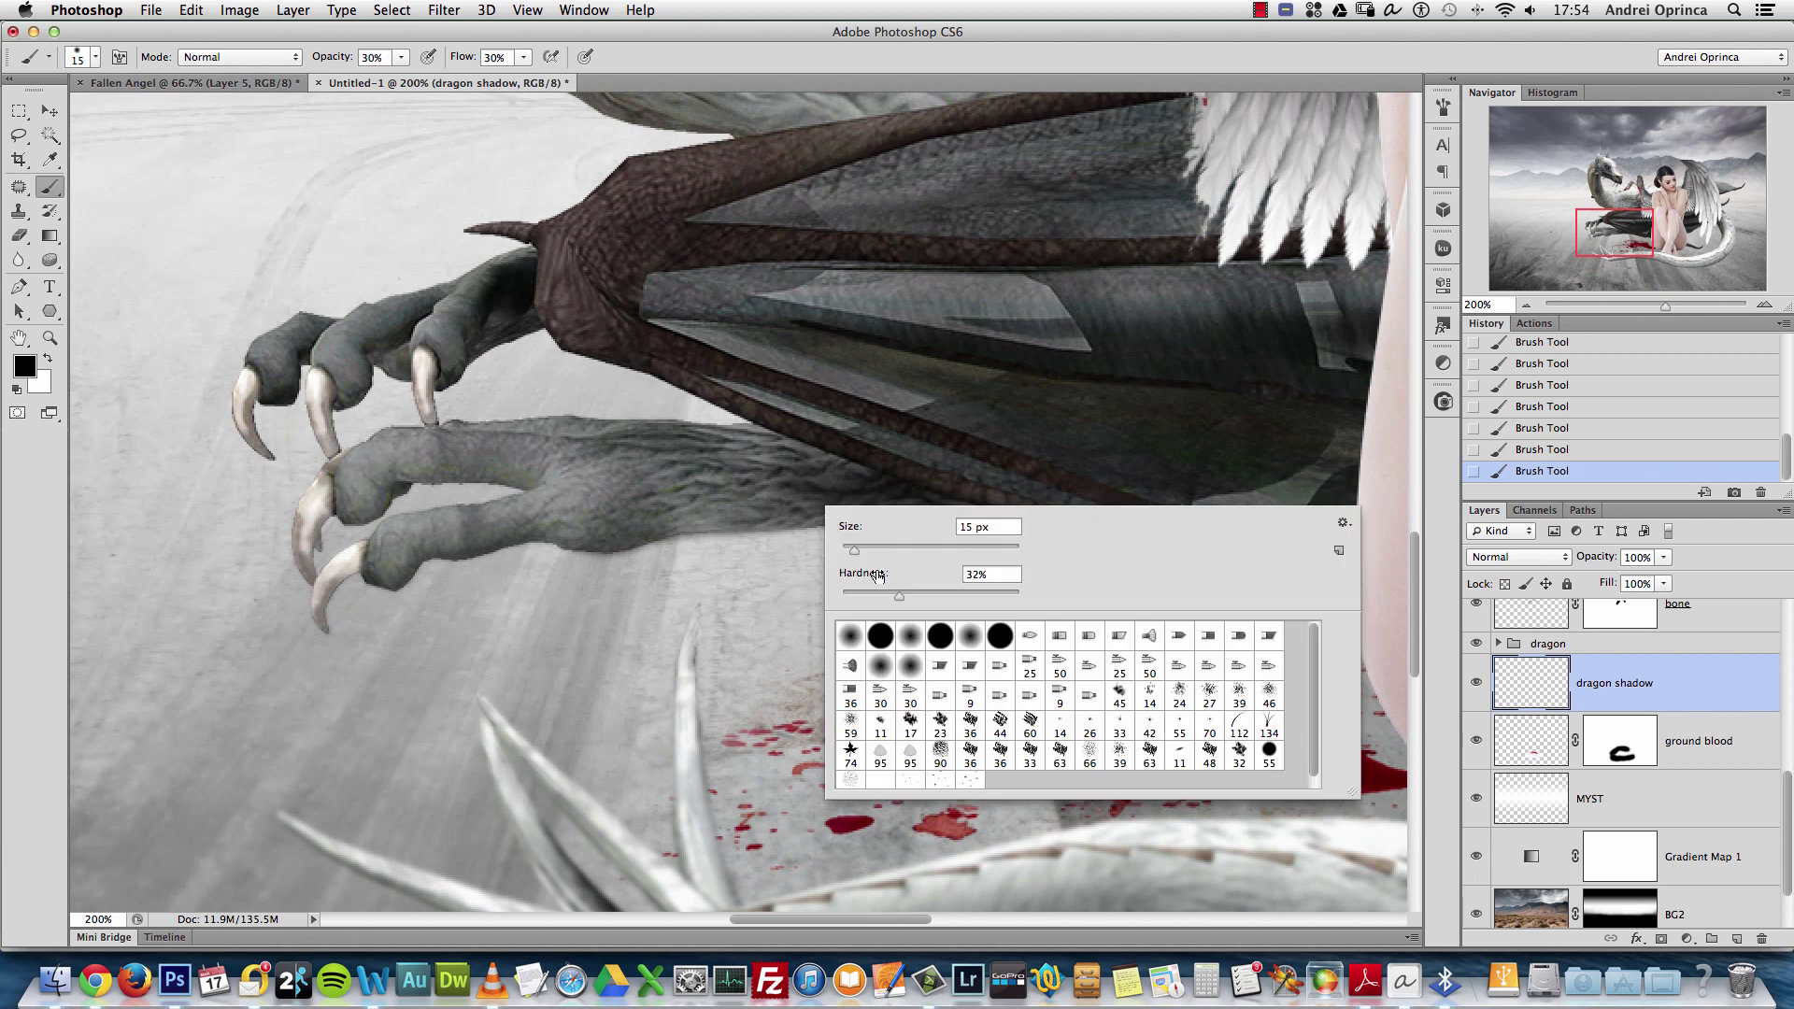
pyautogui.moveTo(883, 591); pyautogui.dragTo(920, 599)
pyautogui.click(723, 495)
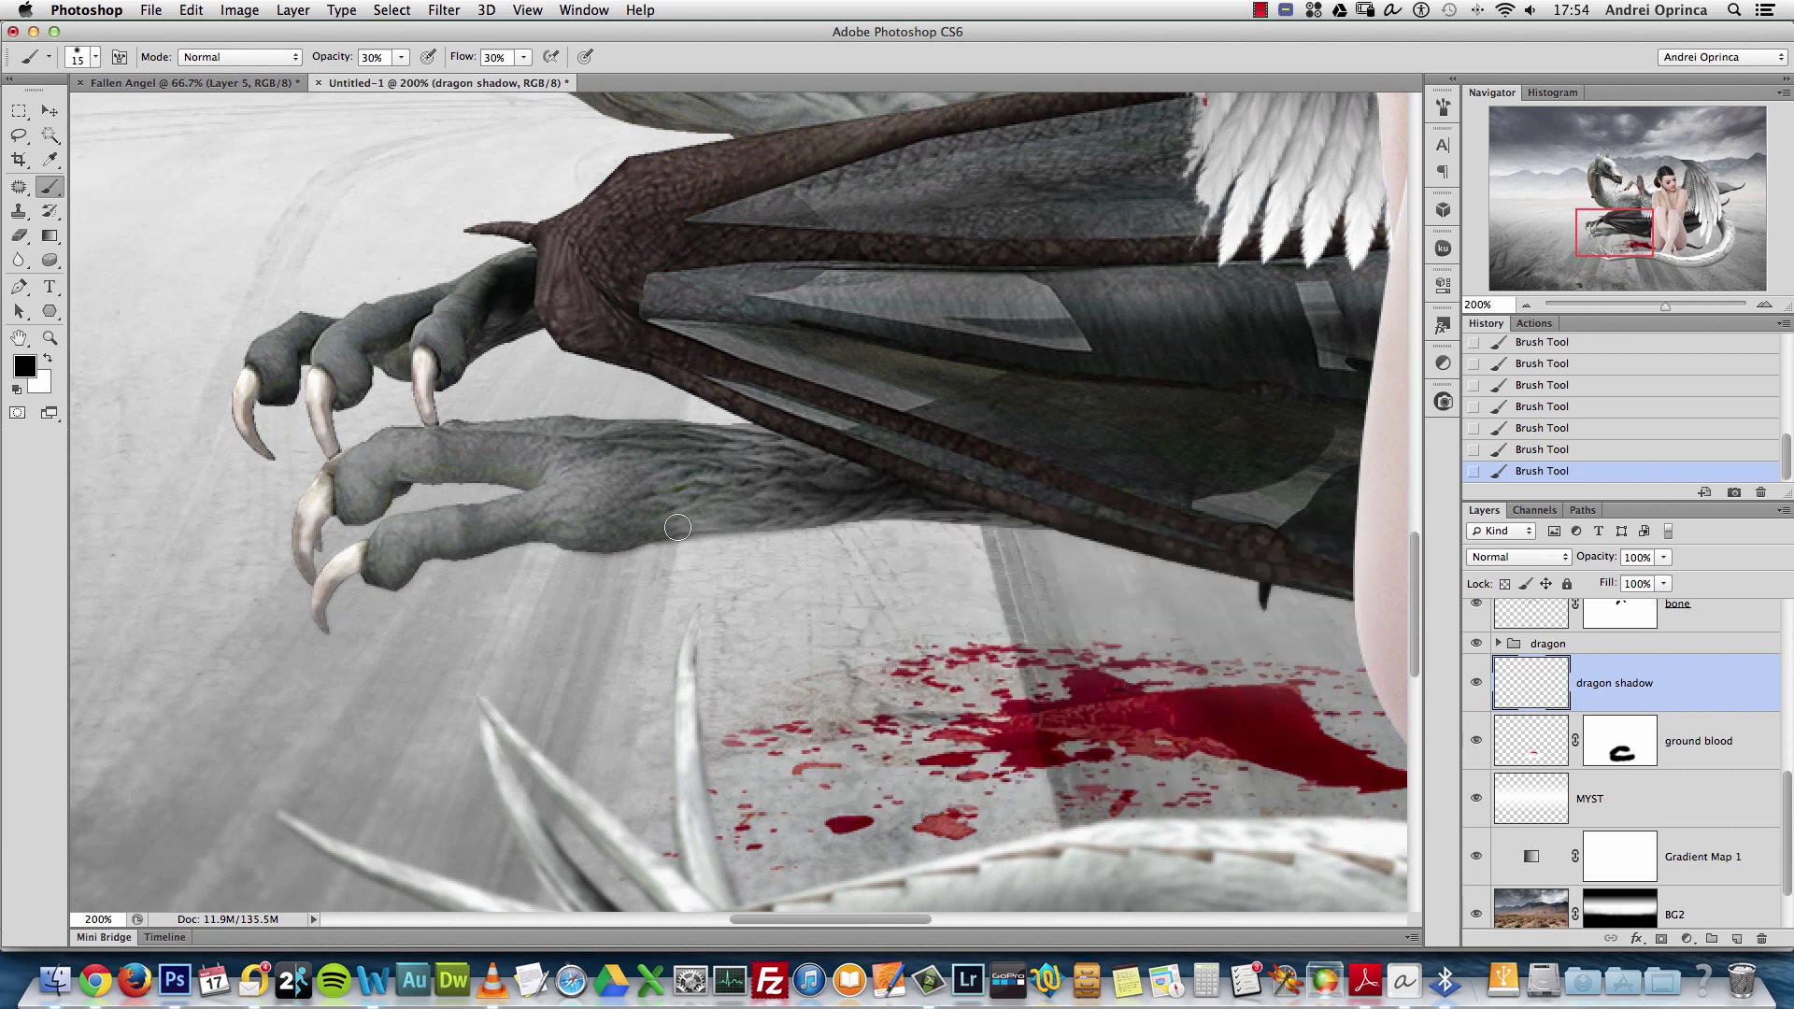
pyautogui.moveTo(925, 513)
pyautogui.mouseDown()
pyautogui.moveTo(715, 518)
pyautogui.moveTo(781, 524)
pyautogui.moveTo(594, 561)
pyautogui.moveTo(612, 529)
pyautogui.moveTo(688, 527)
pyautogui.mouseUp()
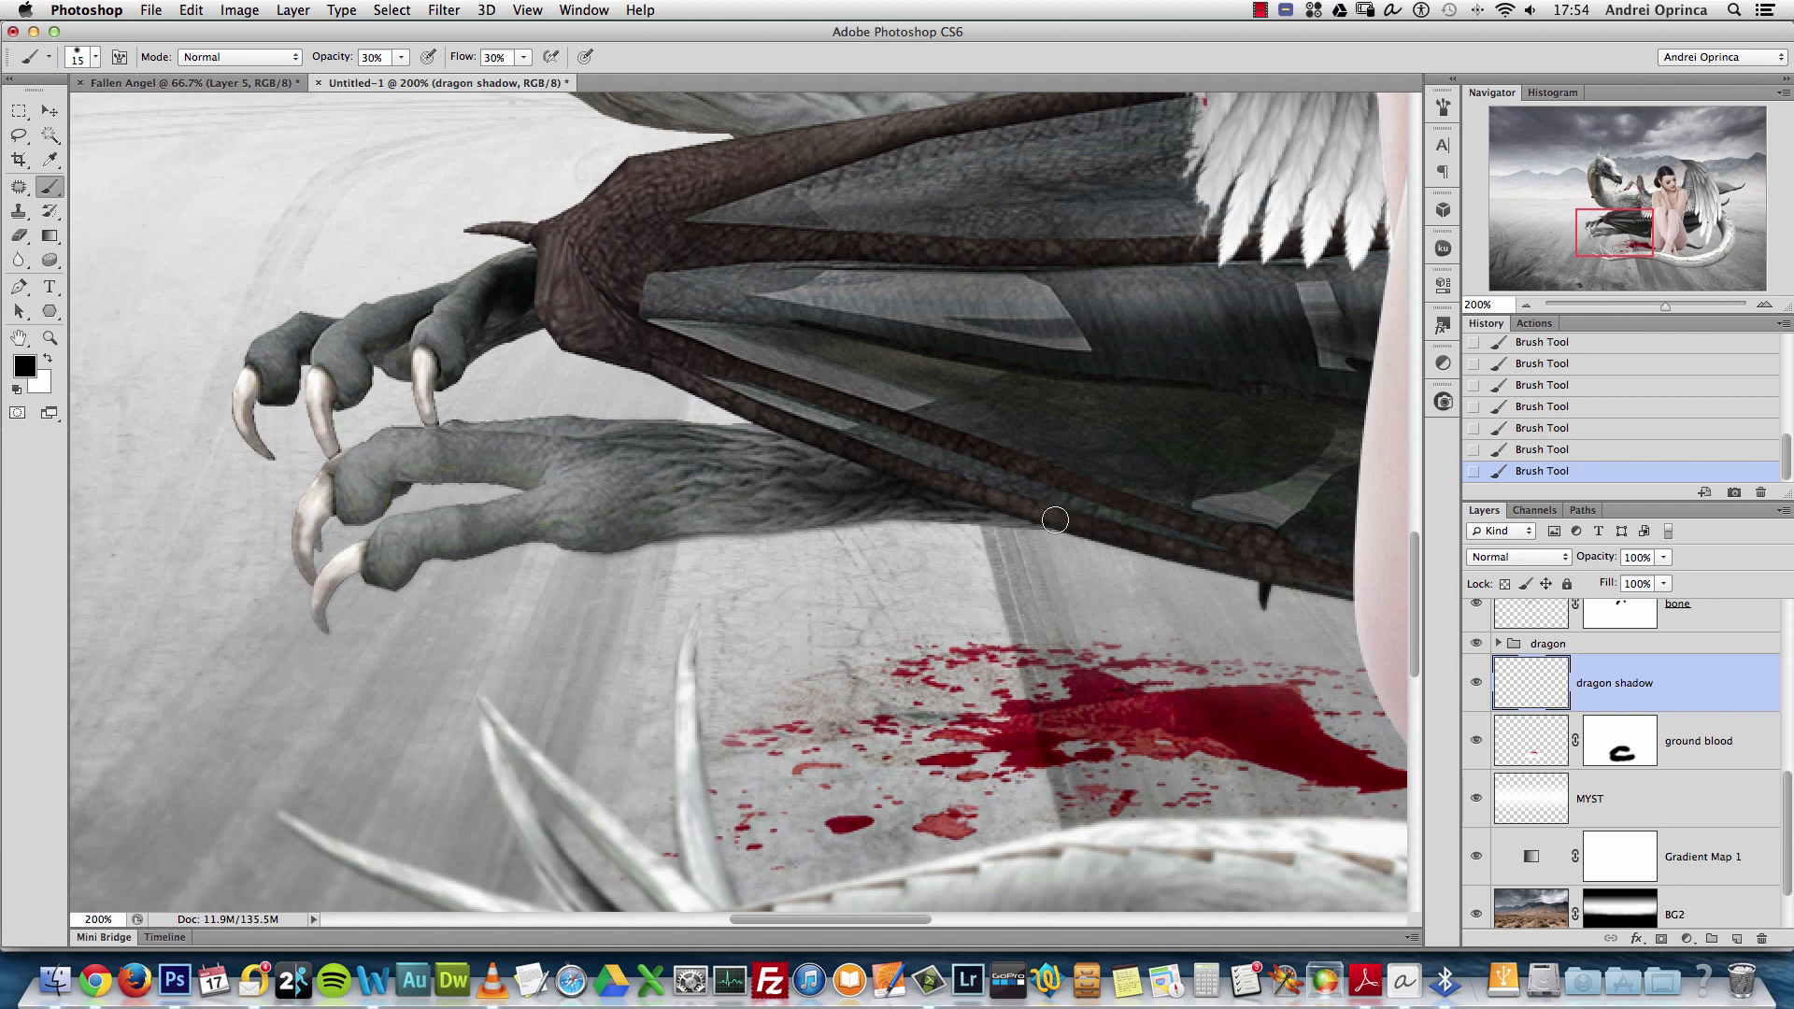
pyautogui.moveTo(1055, 519)
pyautogui.mouseDown()
pyautogui.moveTo(991, 524)
pyautogui.moveTo(1000, 502)
pyautogui.moveTo(939, 483)
pyautogui.moveTo(990, 514)
pyautogui.moveTo(809, 517)
pyautogui.moveTo(888, 511)
pyautogui.moveTo(834, 495)
pyautogui.moveTo(849, 502)
pyautogui.moveTo(669, 531)
pyautogui.moveTo(704, 488)
pyautogui.mouseUp()
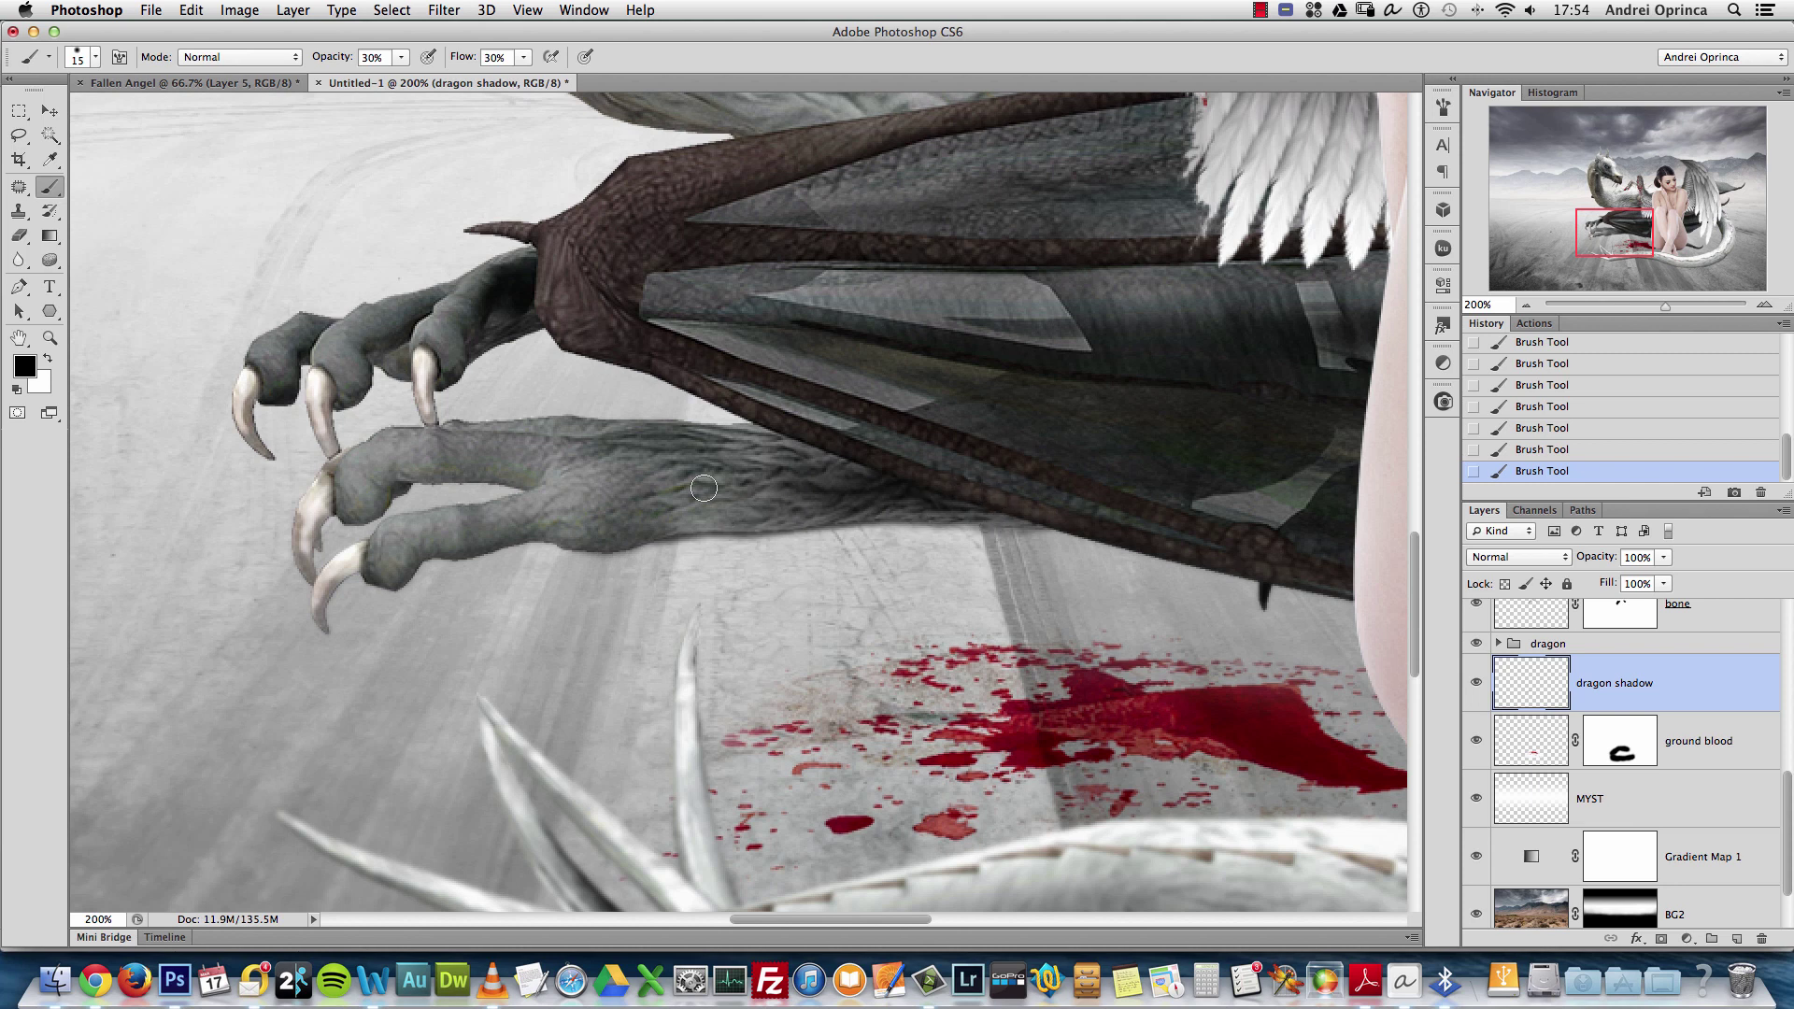
# Paint a shadow under the dragon's upper forearm near the wing joint, comparing the result by undoing and redoing the last strokes
pyautogui.moveTo(988, 532)
pyautogui.mouseDown()
pyautogui.moveTo(732, 504)
pyautogui.moveTo(928, 528)
pyautogui.mouseUp()
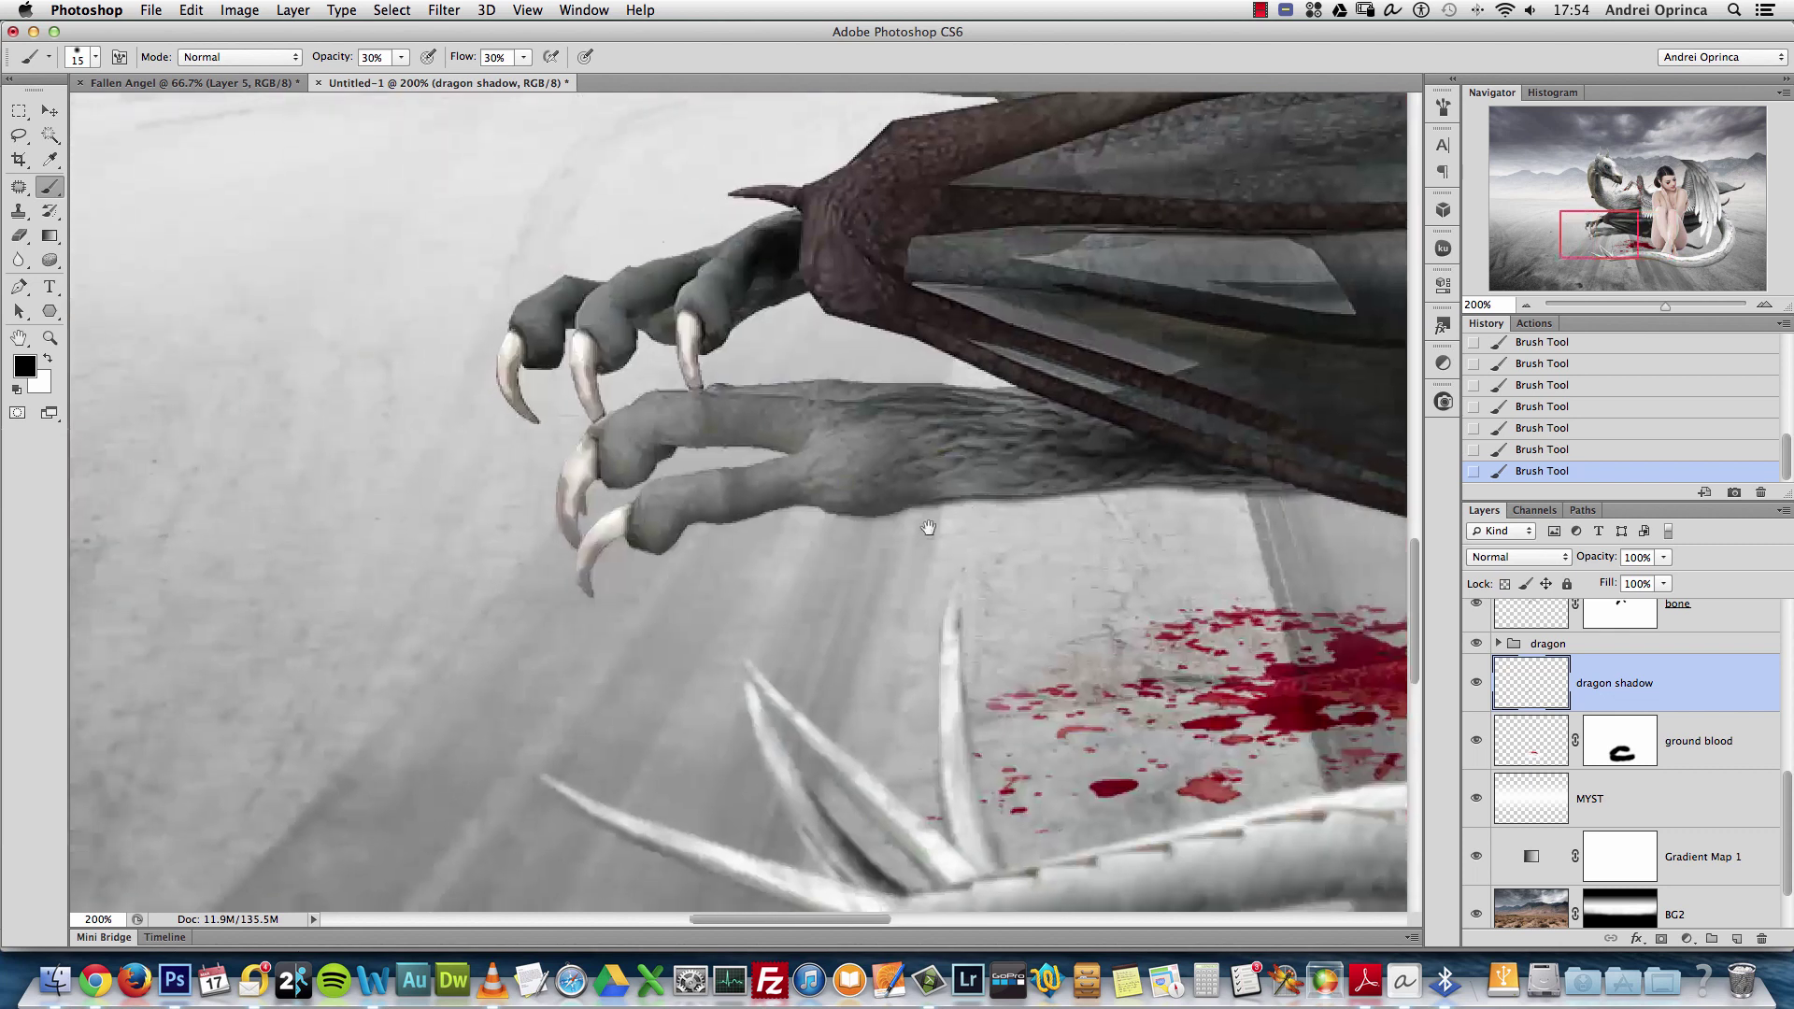
pyautogui.moveTo(760, 334)
pyautogui.mouseDown()
pyautogui.moveTo(725, 375)
pyautogui.moveTo(800, 282)
pyautogui.moveTo(768, 302)
pyautogui.mouseUp()
pyautogui.press('alt+super+z')
pyautogui.press('alt+super+z')
pyautogui.press('shift+super+z')
pyautogui.press('shift+super+z')
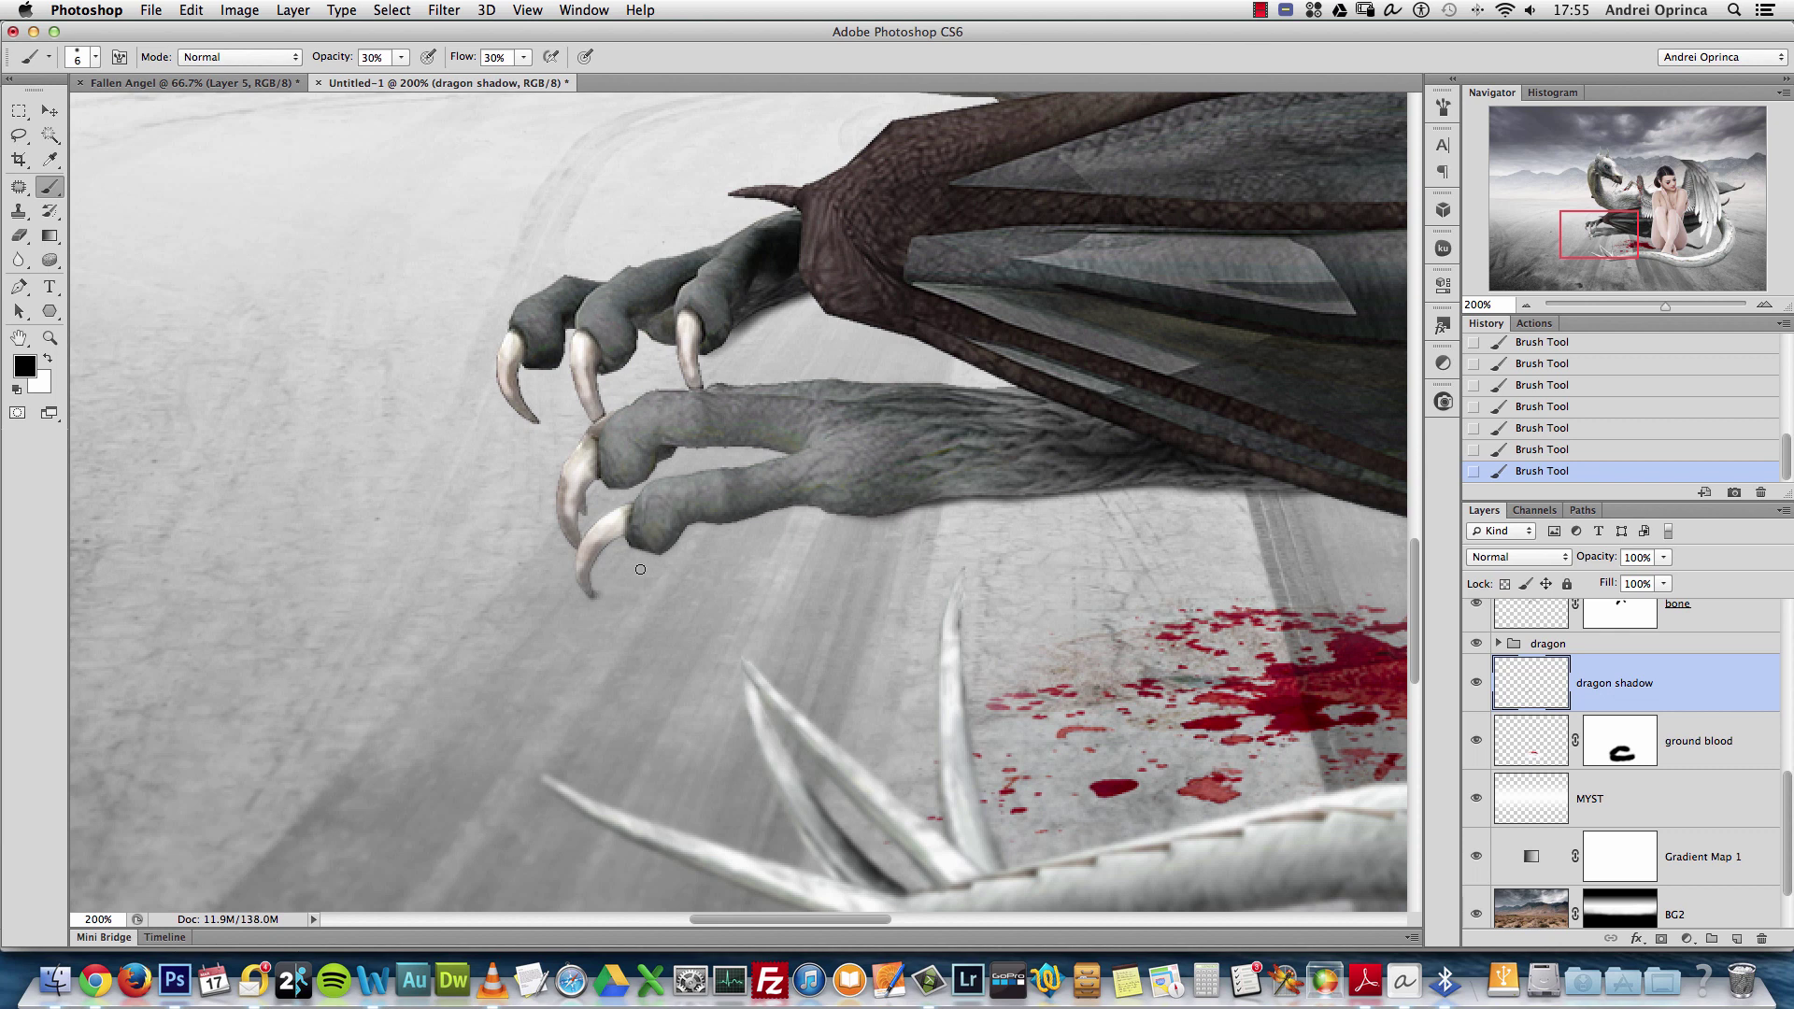
# Undo the shadow strokes beside the lowest claw and darken the shadow beneath the lower paw with the 6 px brush
pyautogui.press('alt+super+z')
pyautogui.press('alt+super+z')
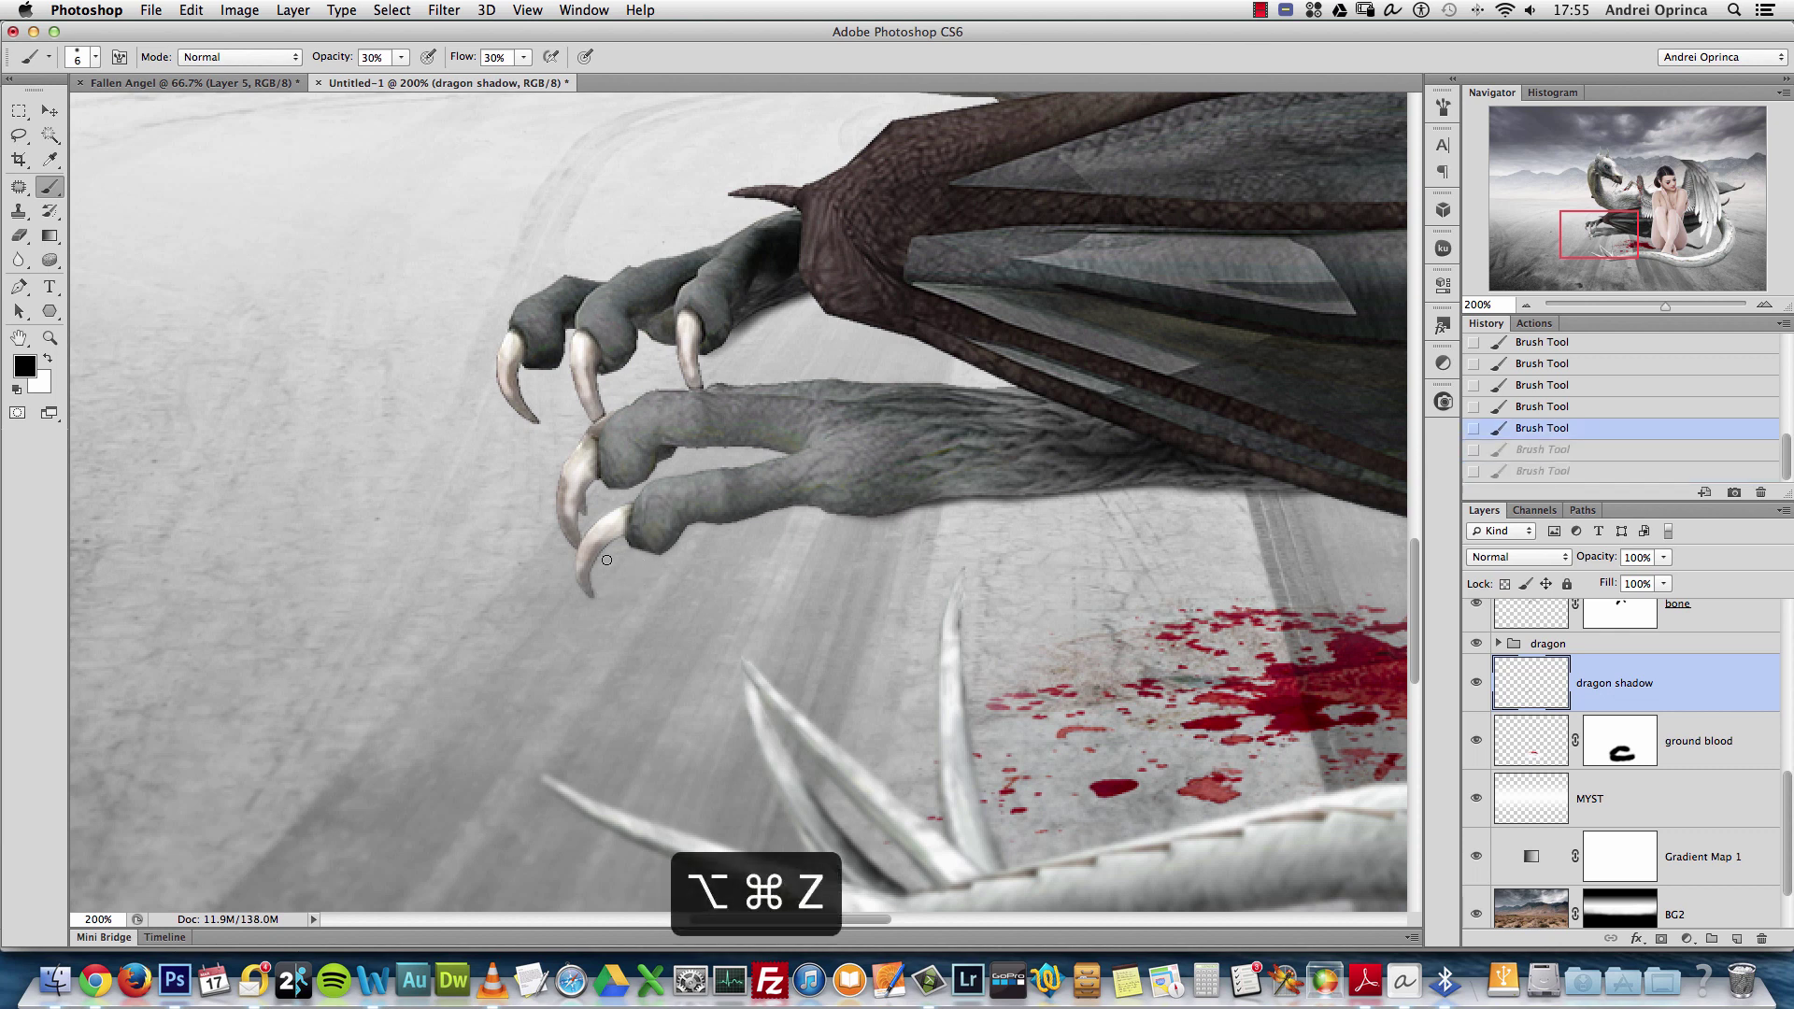
pyautogui.moveTo(600, 587); pyautogui.dragTo(618, 575)
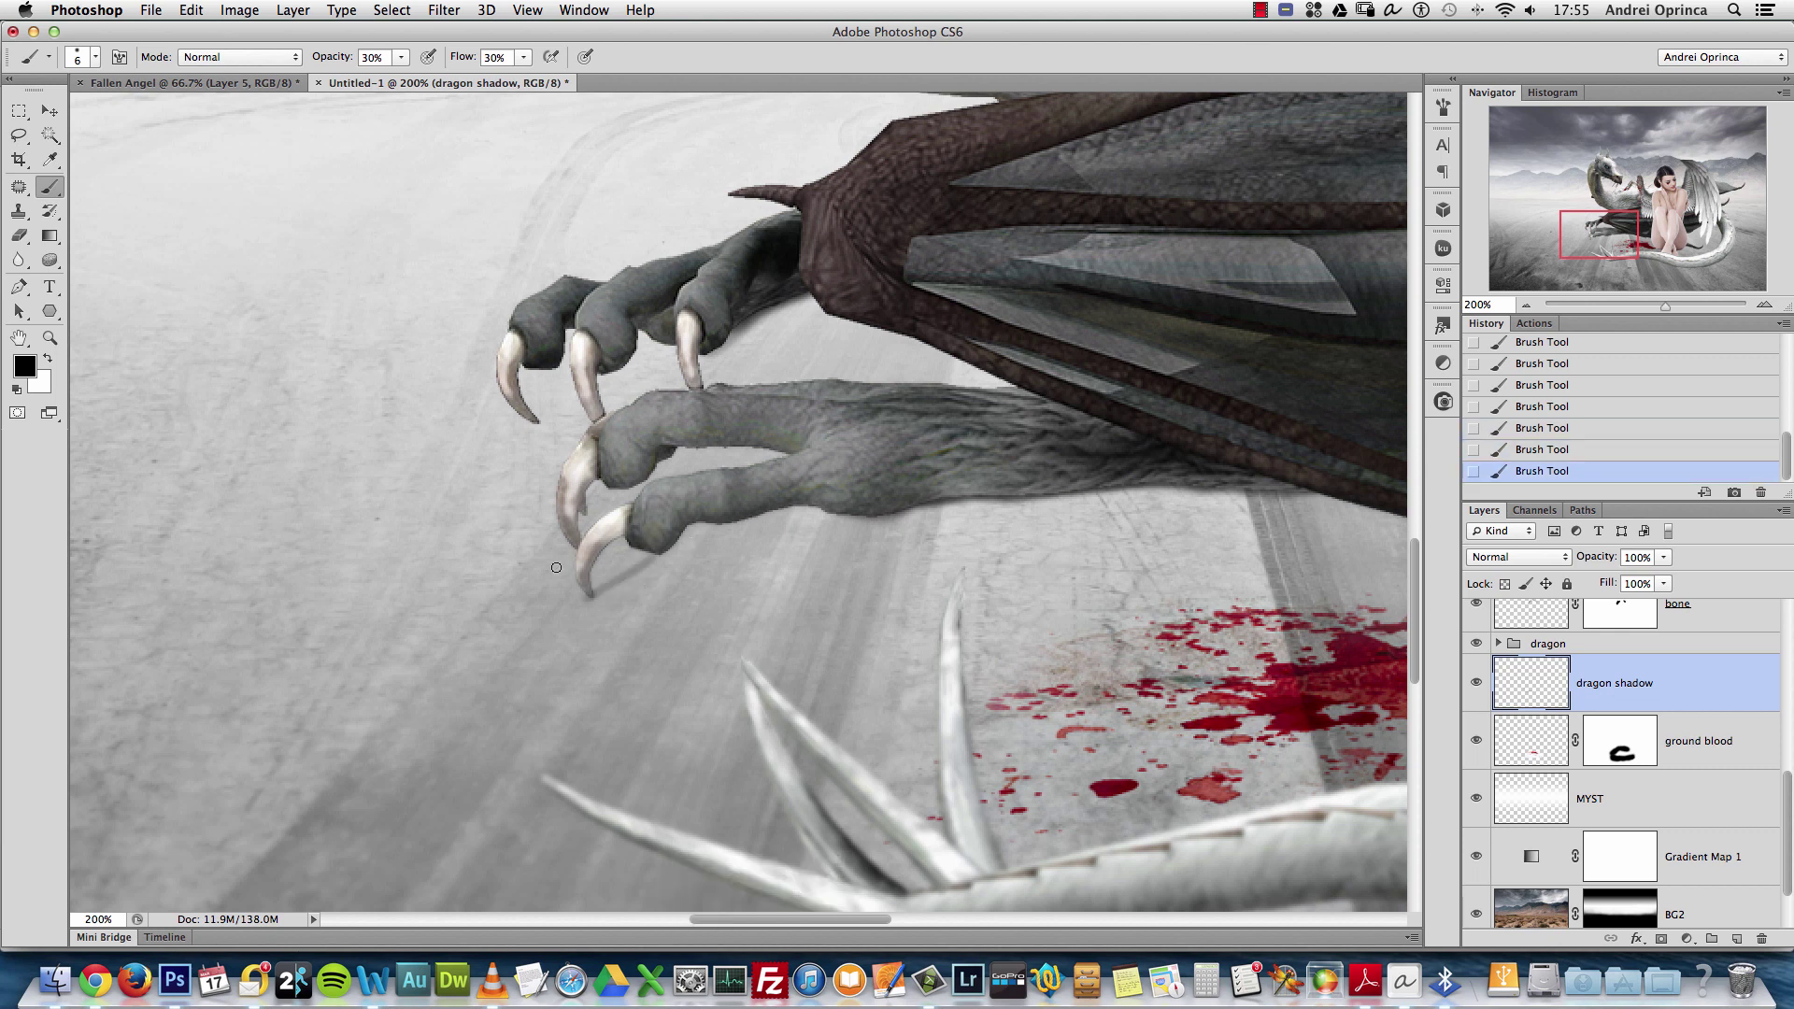
pyautogui.press('alt+super+z')
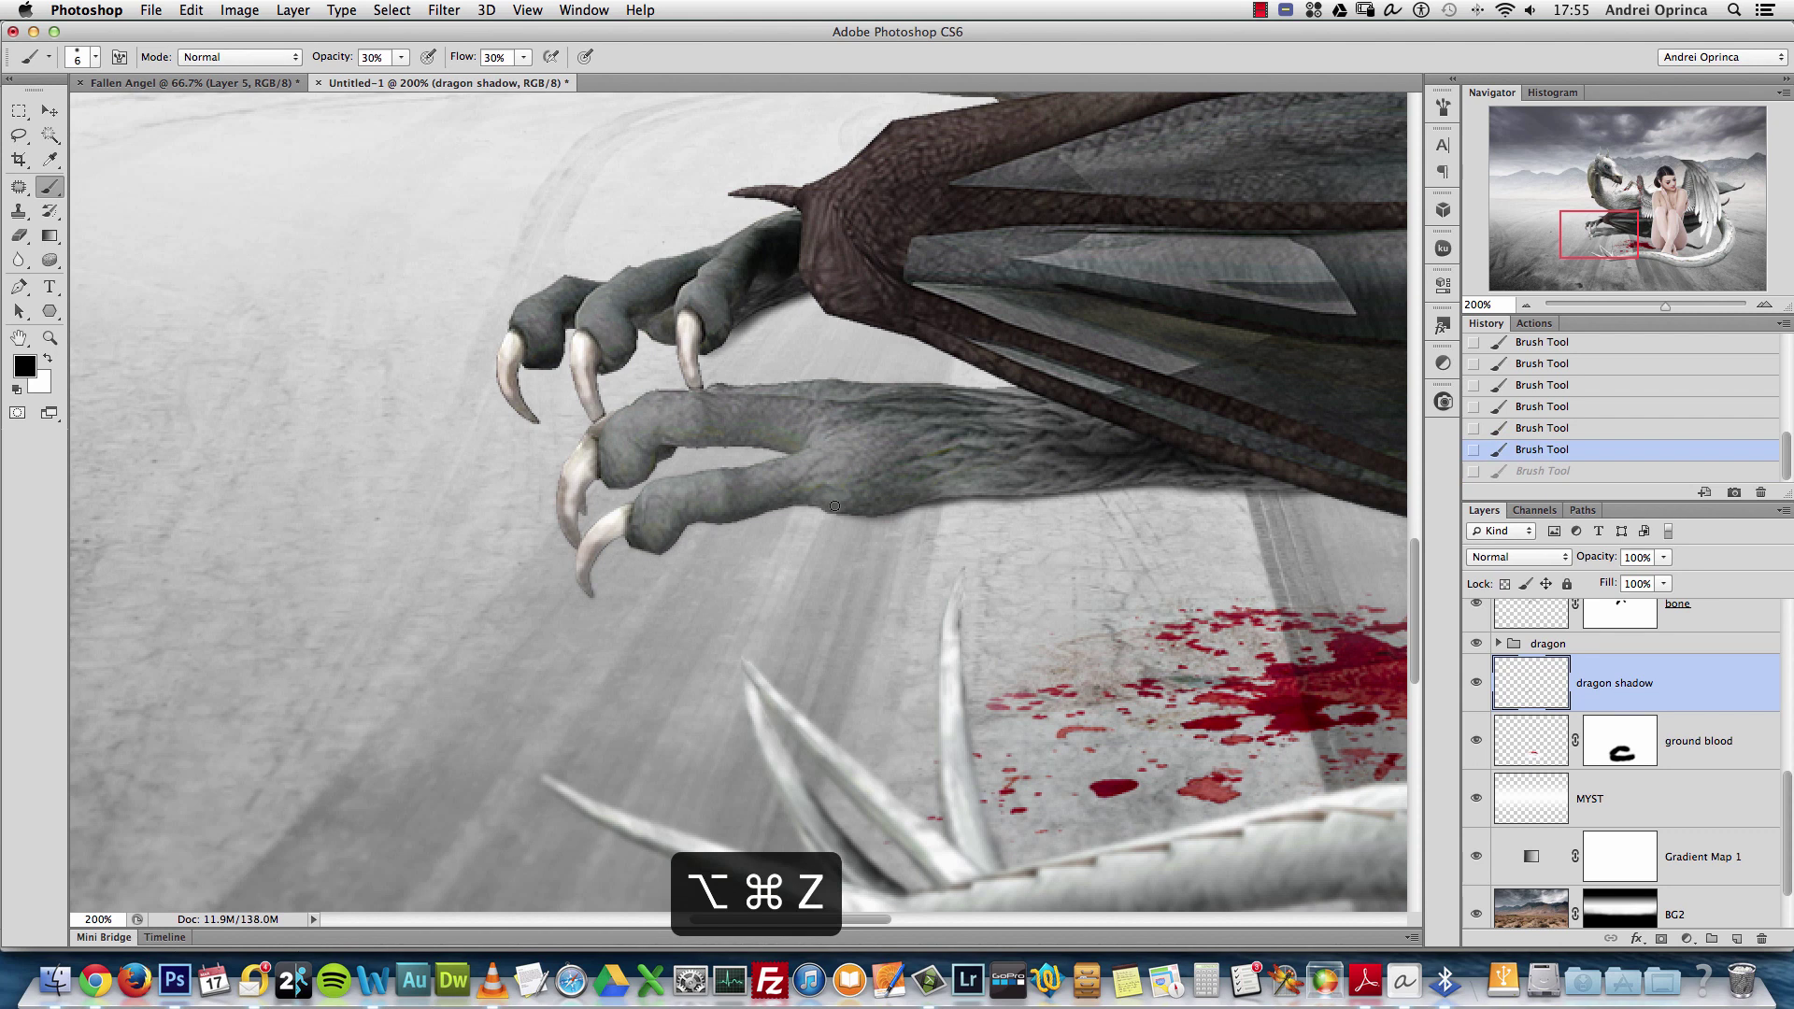
pyautogui.moveTo(834, 511); pyautogui.dragTo(867, 516)
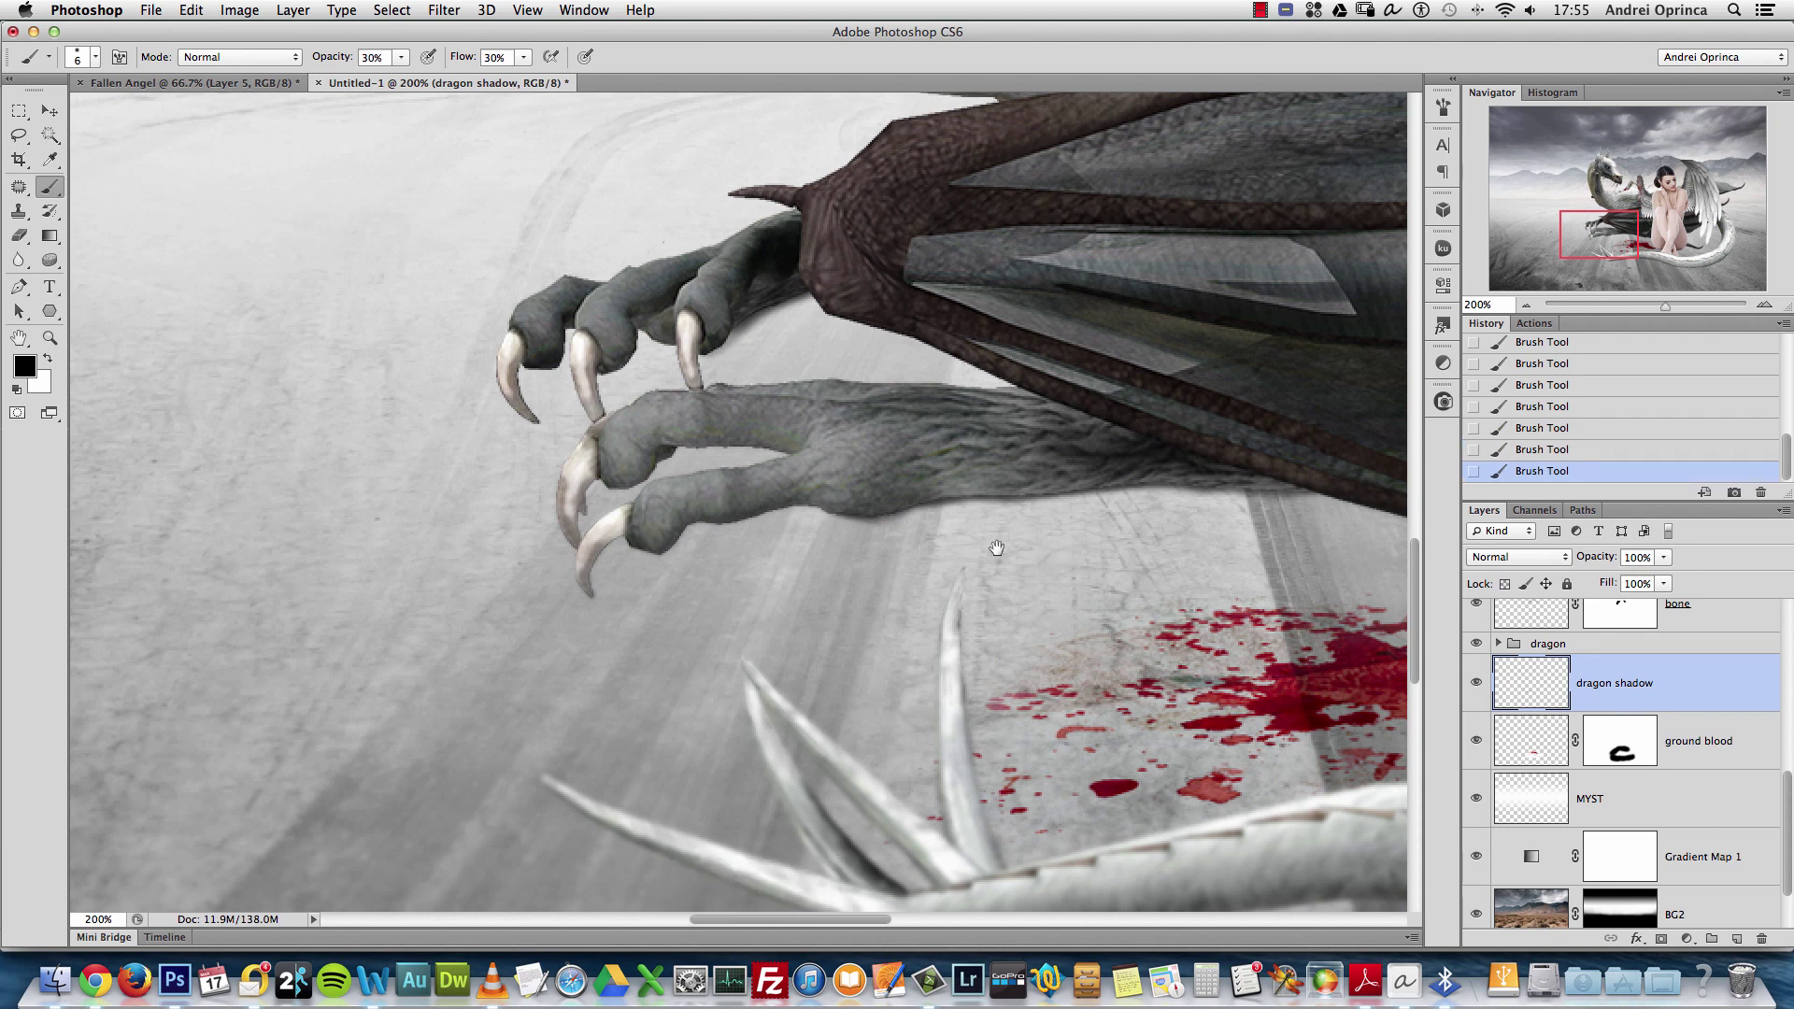
# Set the brush hardness to 17% and paint a shadow beneath the lowest bend of the white tail, using a 35 to 40 px brush
pyautogui.moveTo(994, 548); pyautogui.dragTo(709, 572)
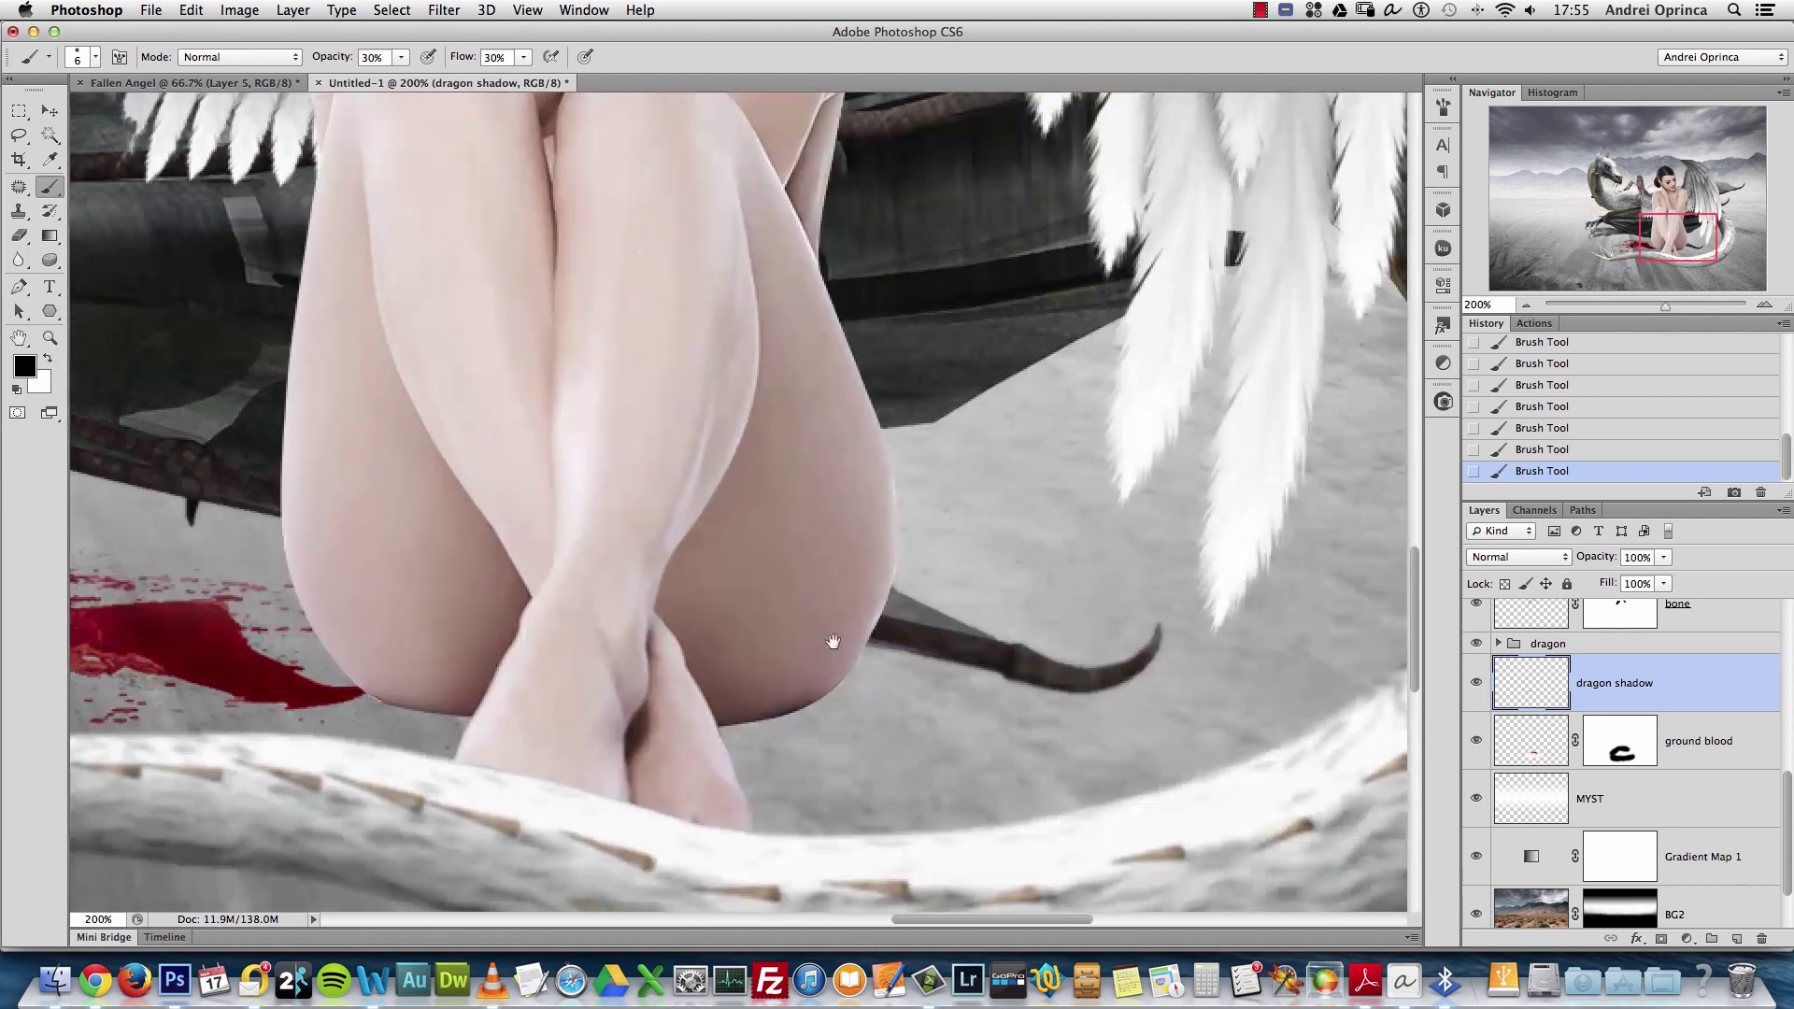
pyautogui.moveTo(882, 635)
pyautogui.mouseDown()
pyautogui.moveTo(1017, 680)
pyautogui.moveTo(1154, 677)
pyautogui.moveTo(894, 647)
pyautogui.mouseUp()
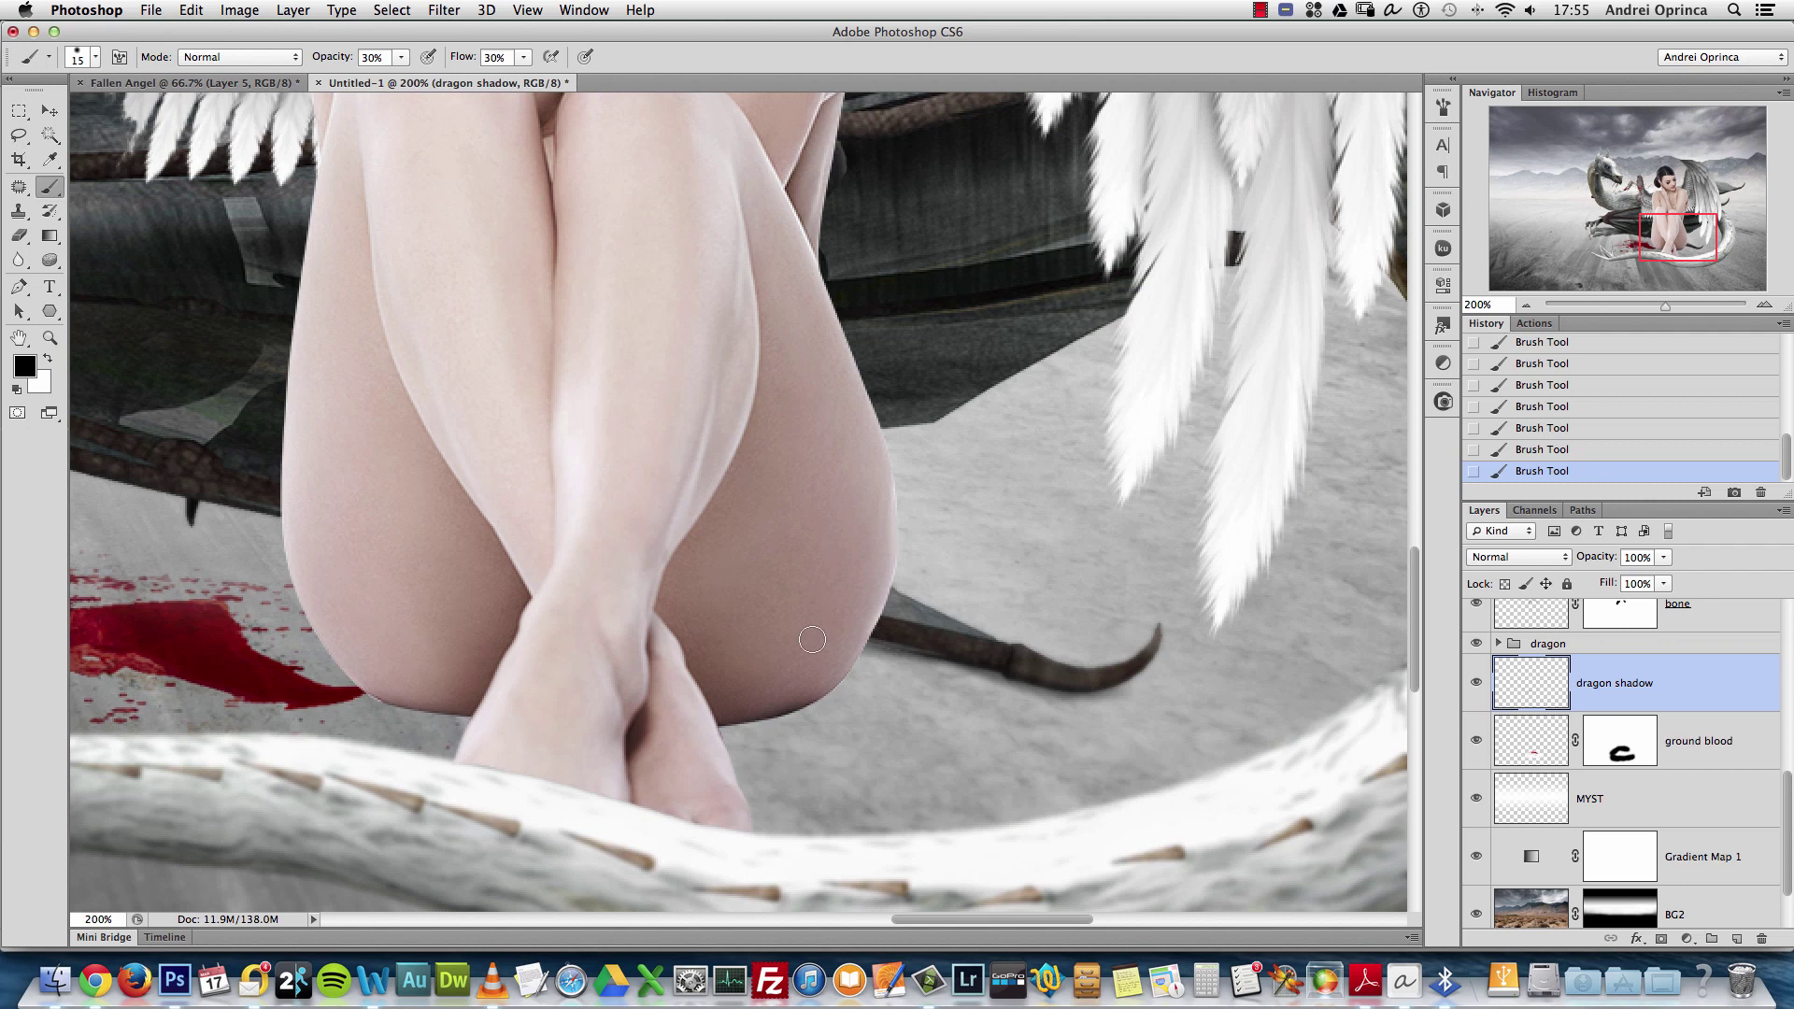
pyautogui.scroll(-8, 897, 654)
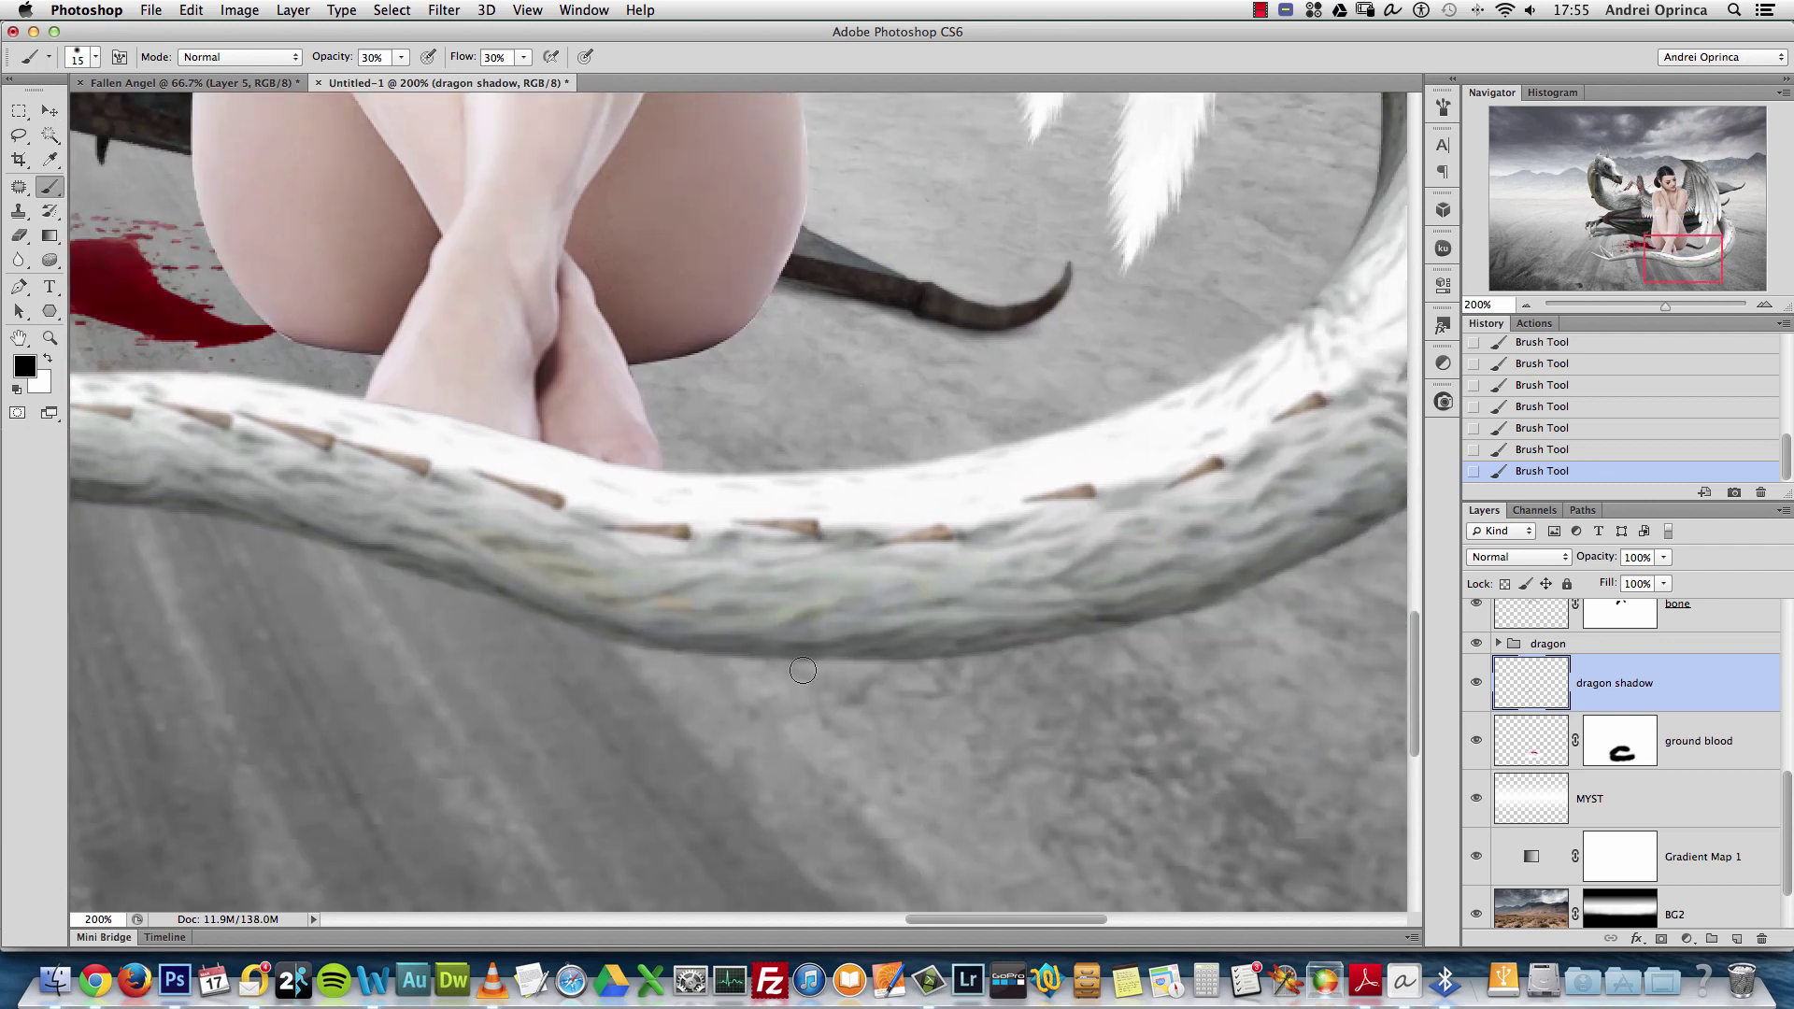
pyautogui.rightClick(697, 612)
pyautogui.moveTo(867, 699); pyautogui.dragTo(841, 701)
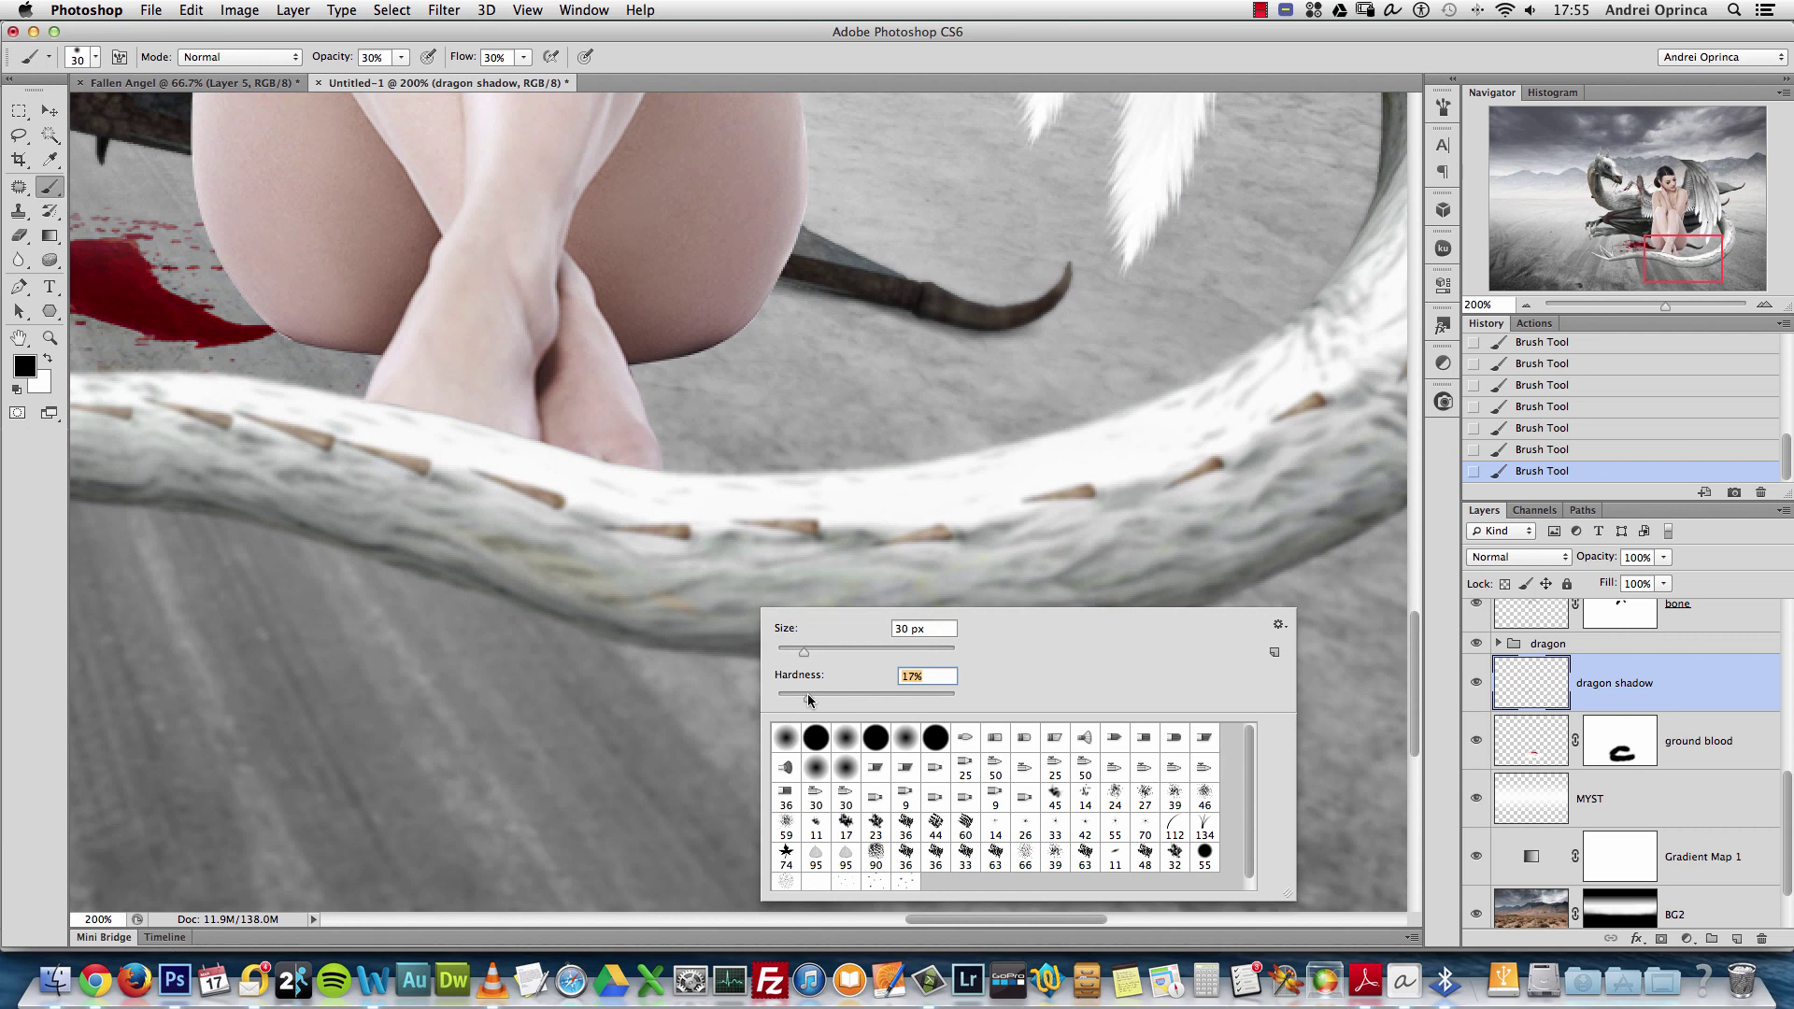
pyautogui.click(1579, 690)
pyautogui.press(']')
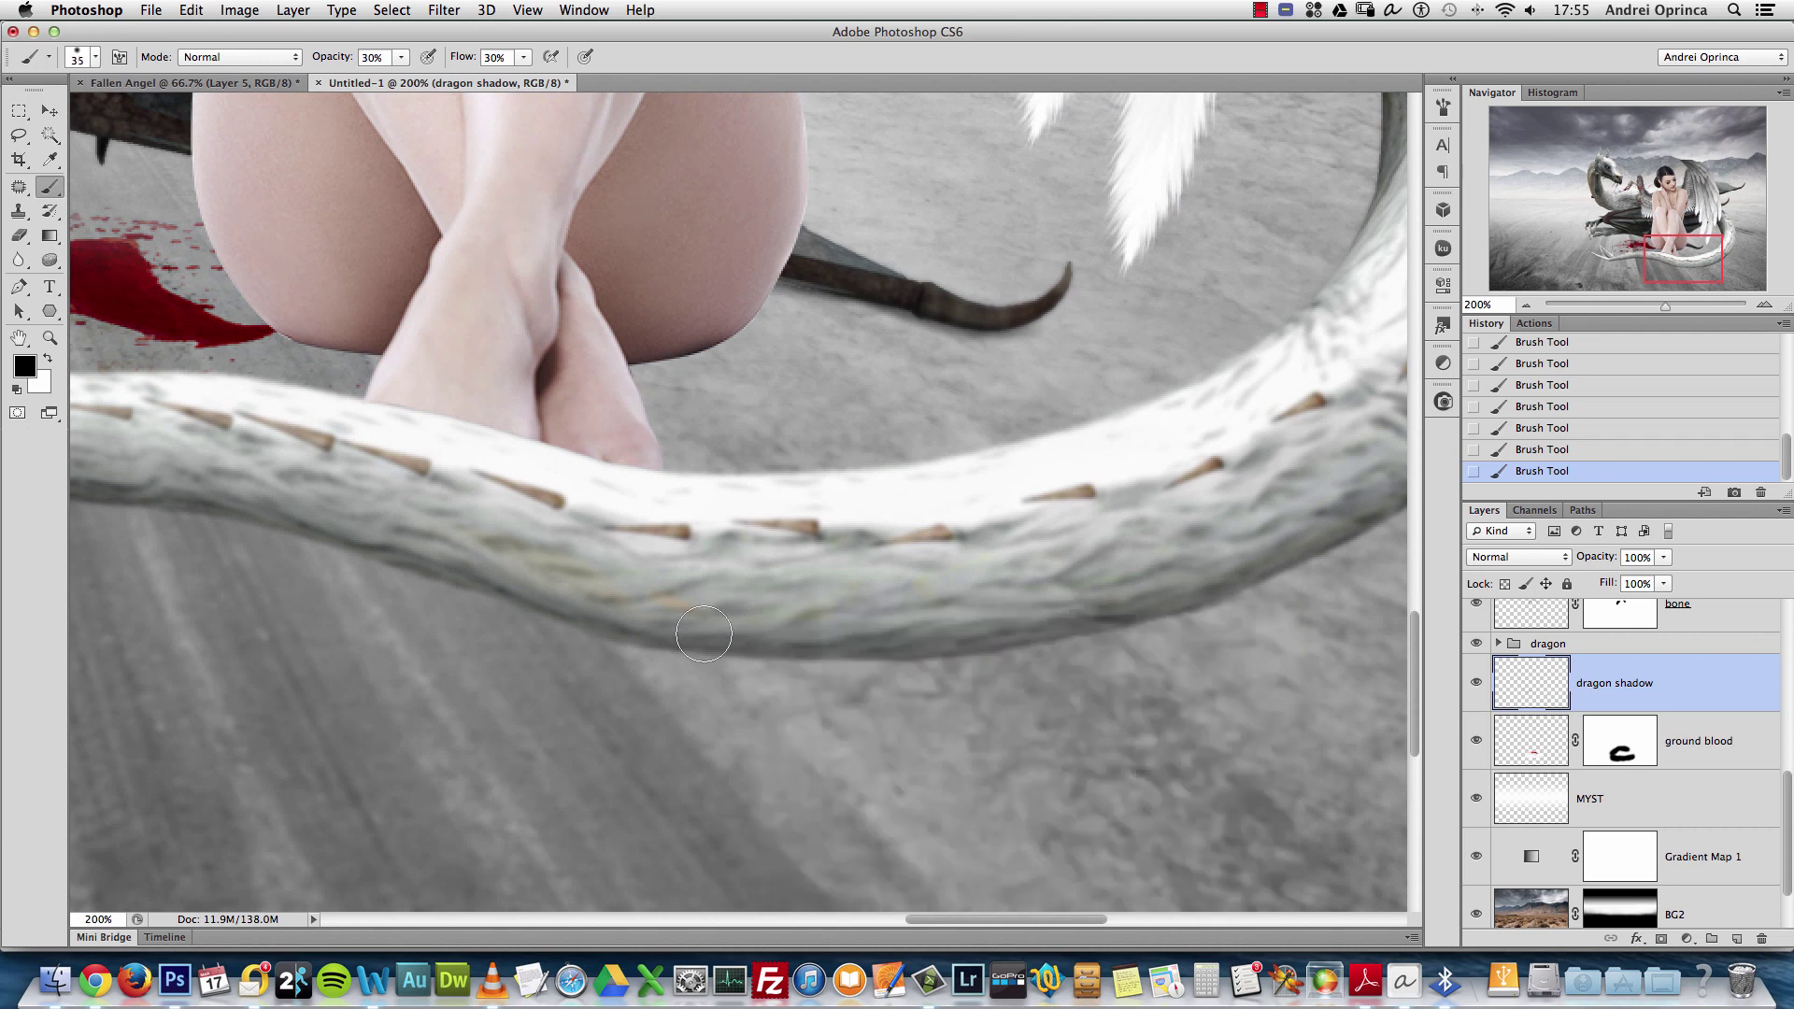
pyautogui.moveTo(758, 643)
pyautogui.mouseDown()
pyautogui.moveTo(1080, 643)
pyautogui.moveTo(1121, 626)
pyautogui.moveTo(893, 621)
pyautogui.moveTo(1300, 631)
pyautogui.moveTo(668, 634)
pyautogui.moveTo(831, 621)
pyautogui.moveTo(673, 654)
pyautogui.moveTo(696, 634)
pyautogui.mouseUp()
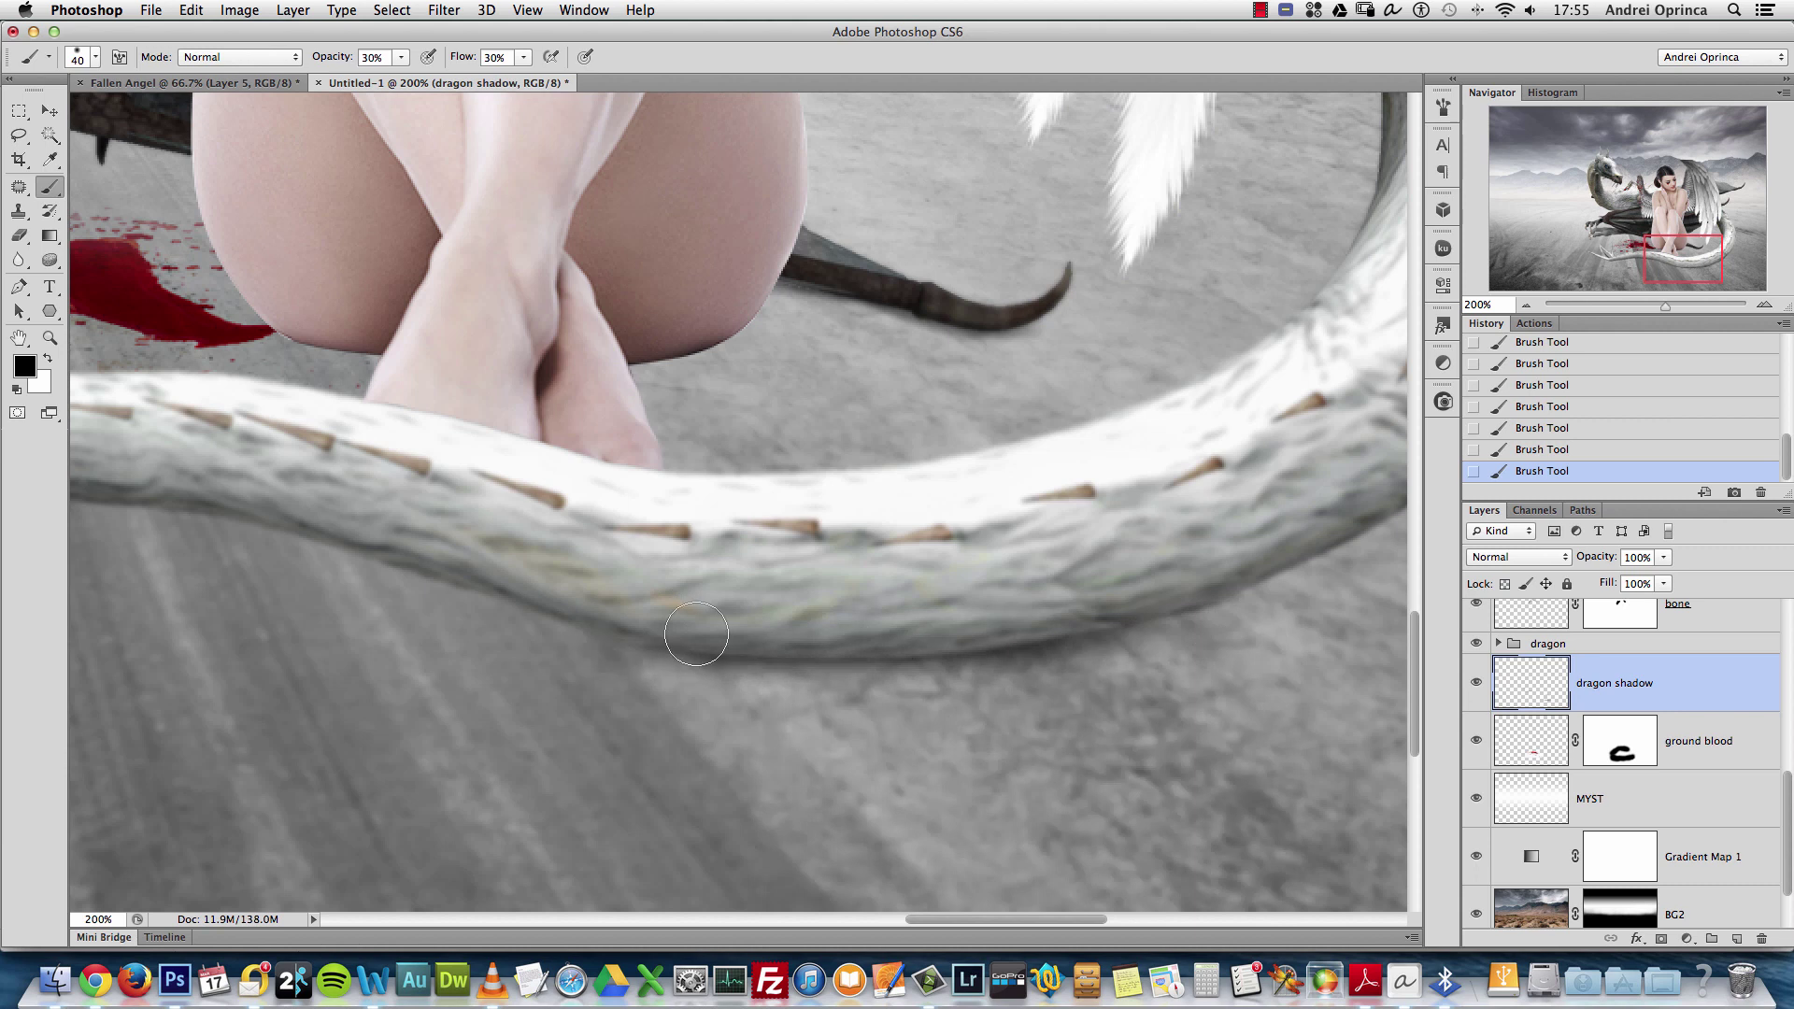
# Reset the painting color to black and paint a shadow under the tail where its spikes begin, using a 25 px brush
pyautogui.keyDown('alt'); pyautogui.keyDown('space'); pyautogui.click(886, 639); pyautogui.keyUp('space'); pyautogui.keyUp('alt')
pyautogui.keyDown('alt'); pyautogui.click(840, 636); pyautogui.keyUp('alt')
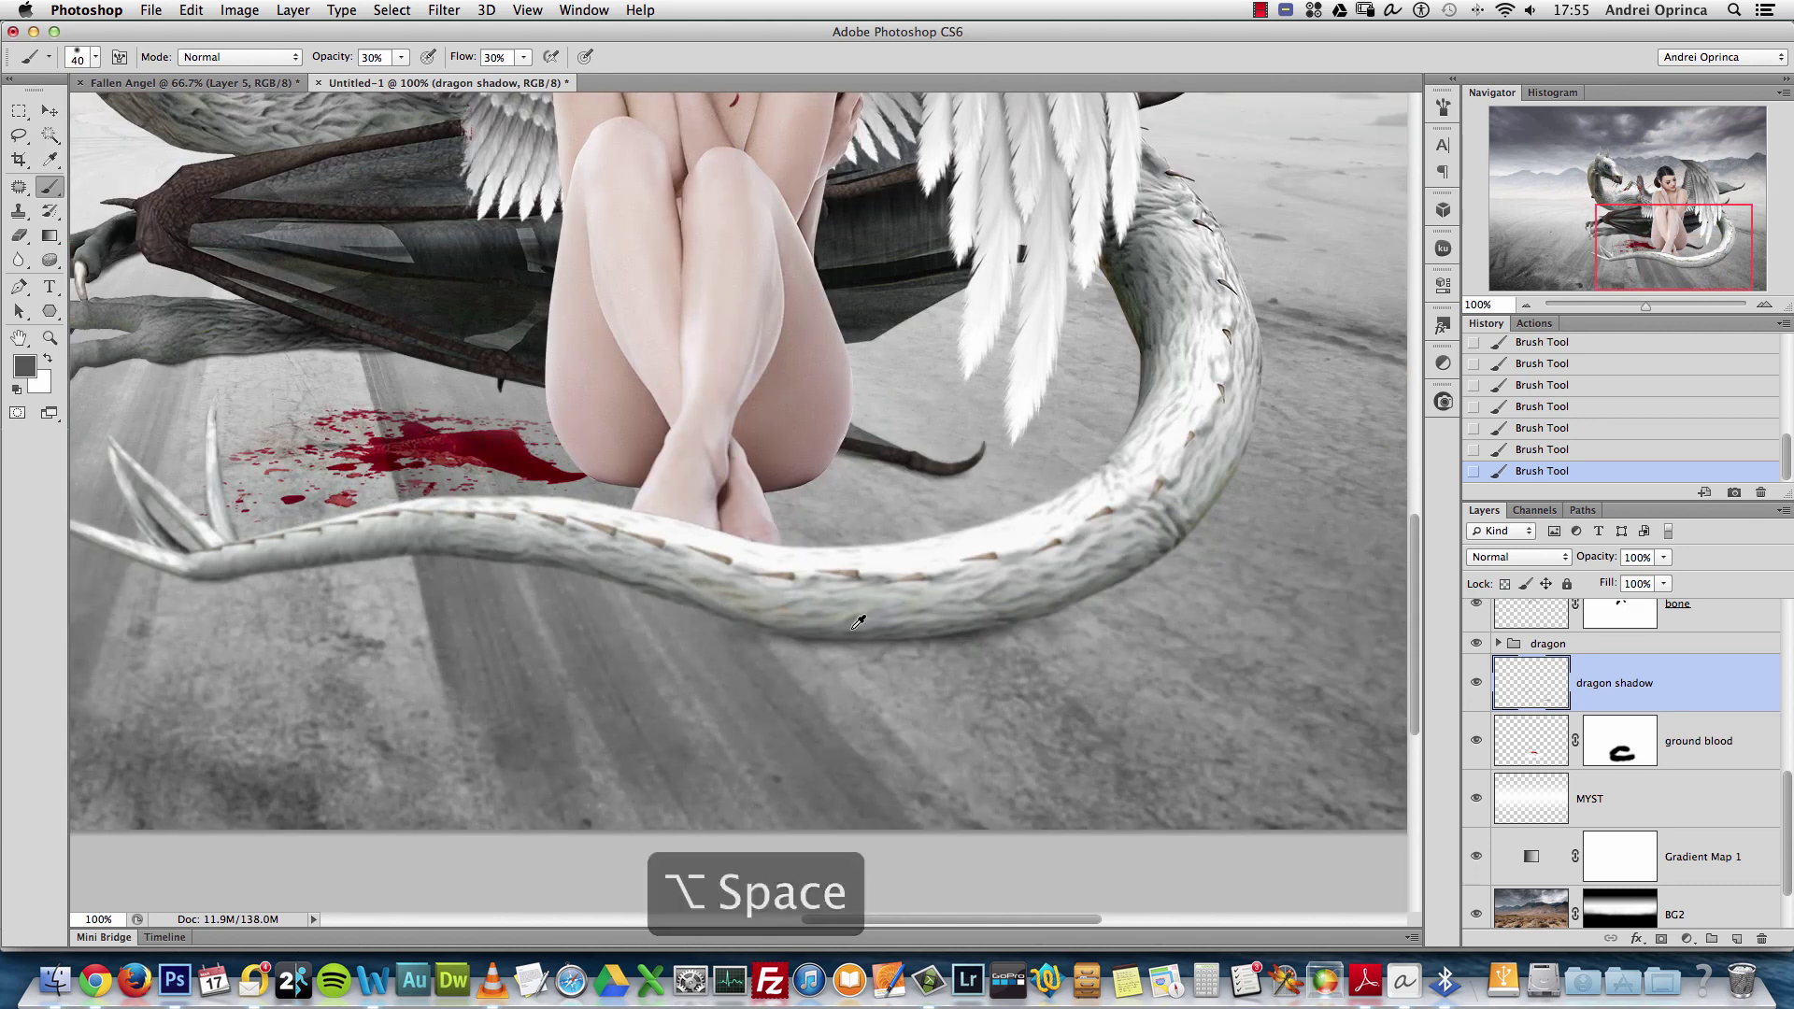
pyautogui.press('d')
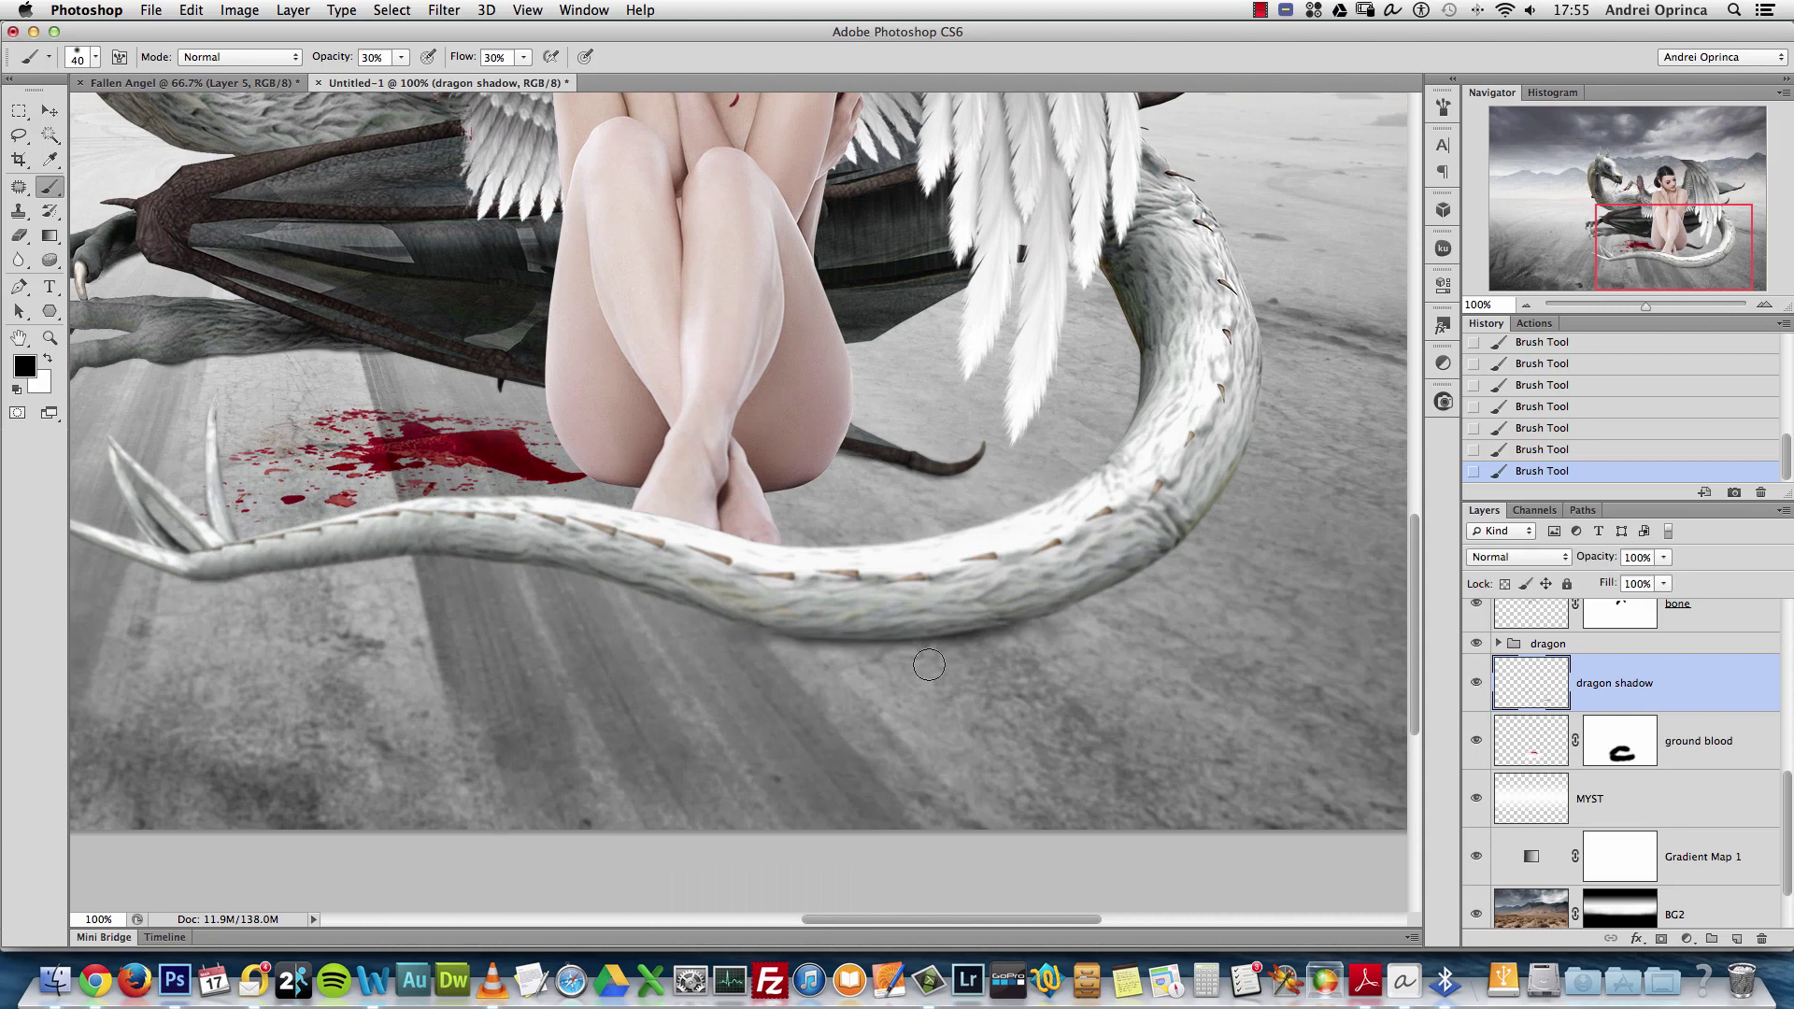
pyautogui.moveTo(471, 637); pyautogui.dragTo(773, 602)
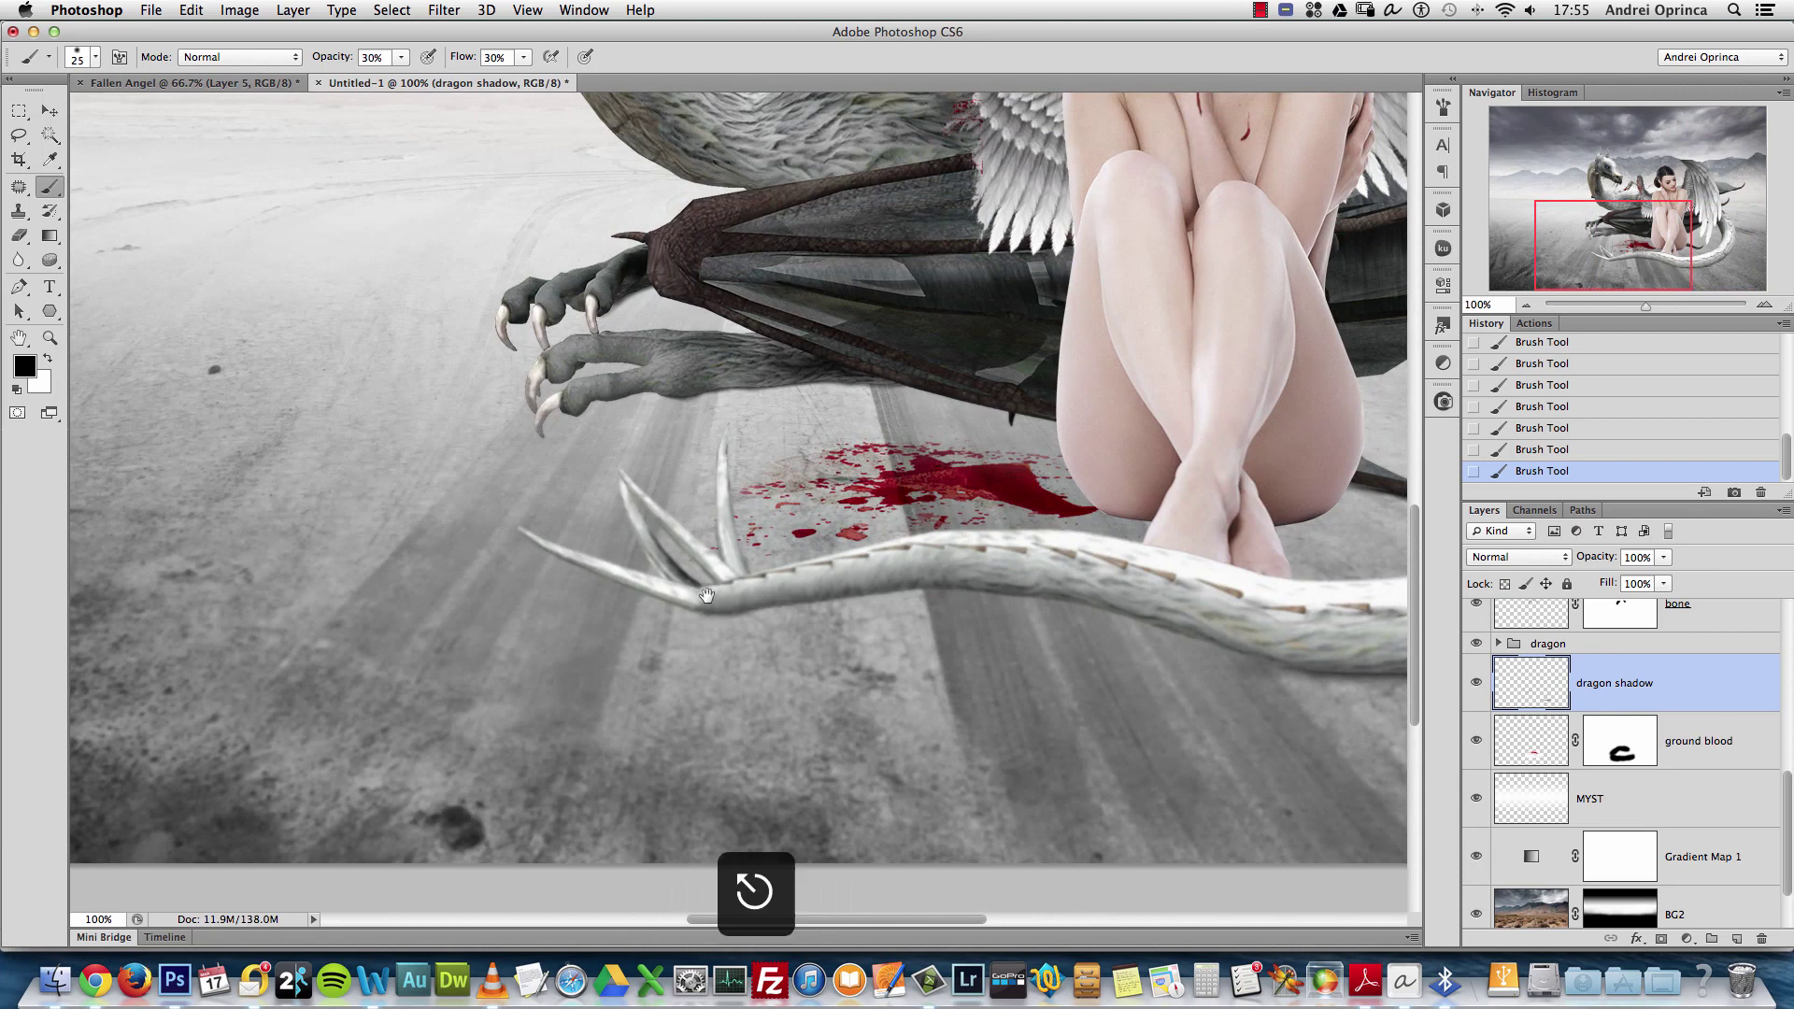
pyautogui.scroll(-3, 732, 592)
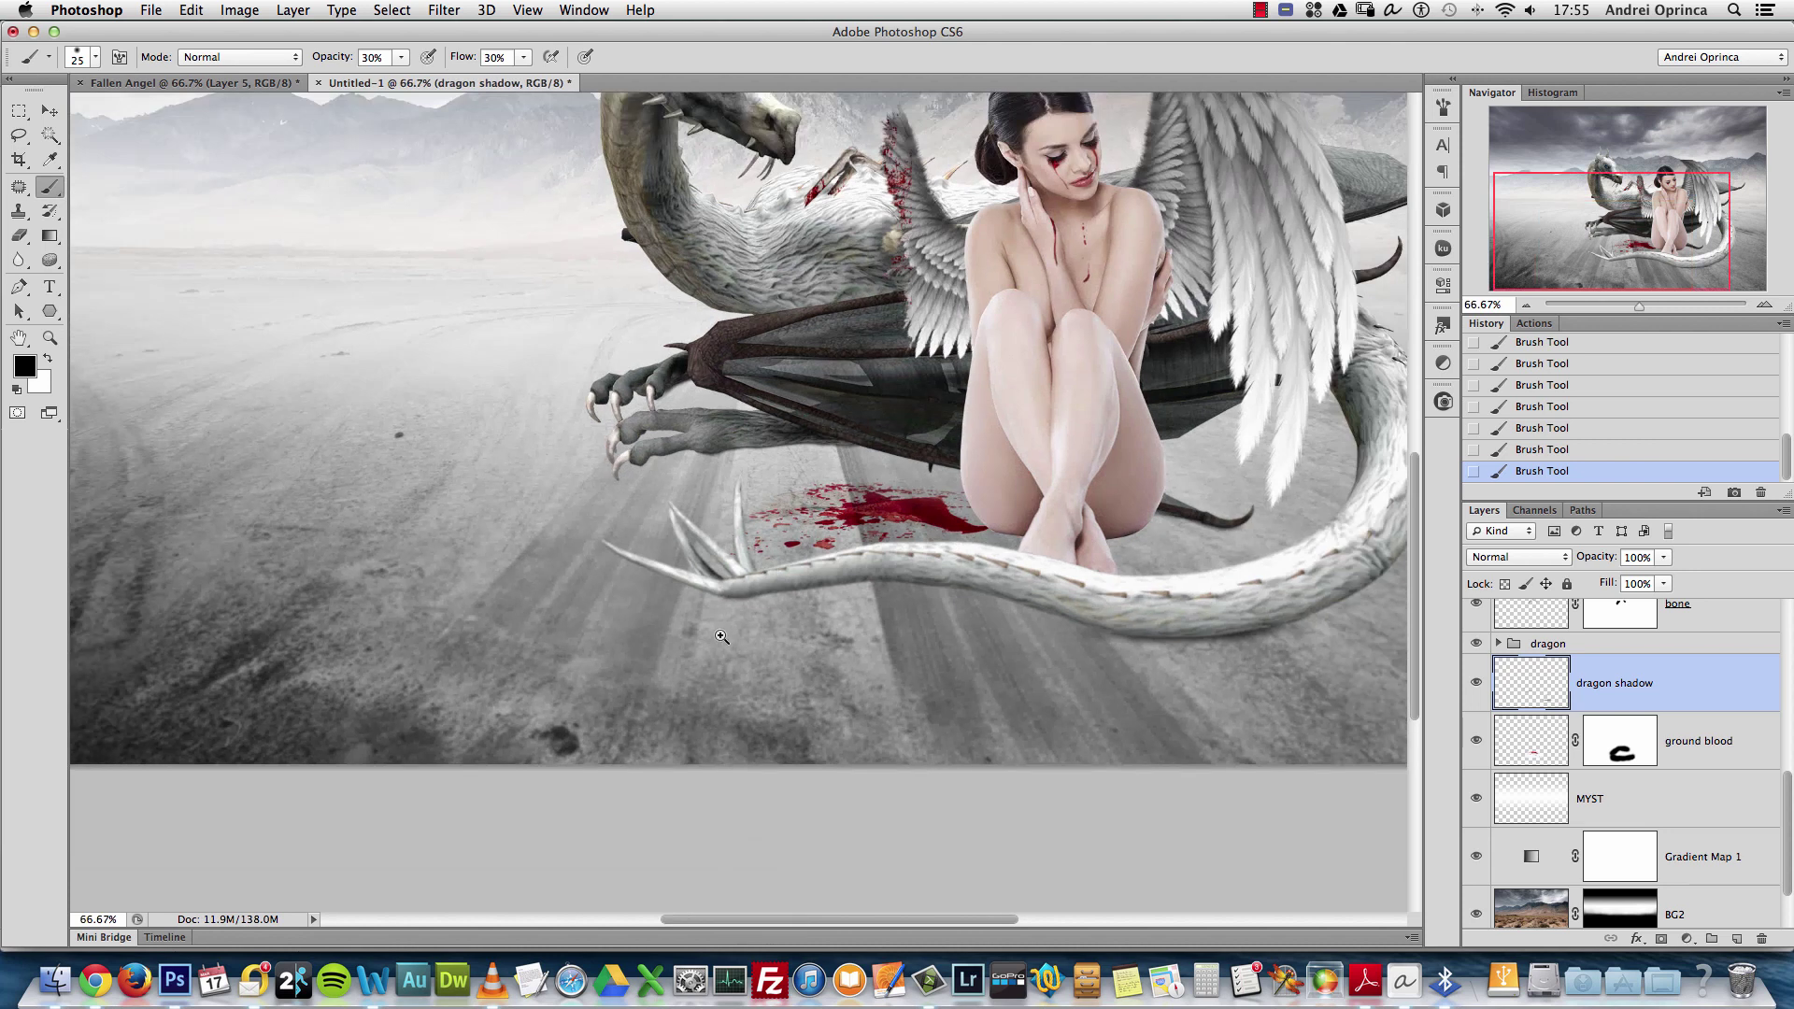
pyautogui.click(722, 636)
pyautogui.click(722, 636)
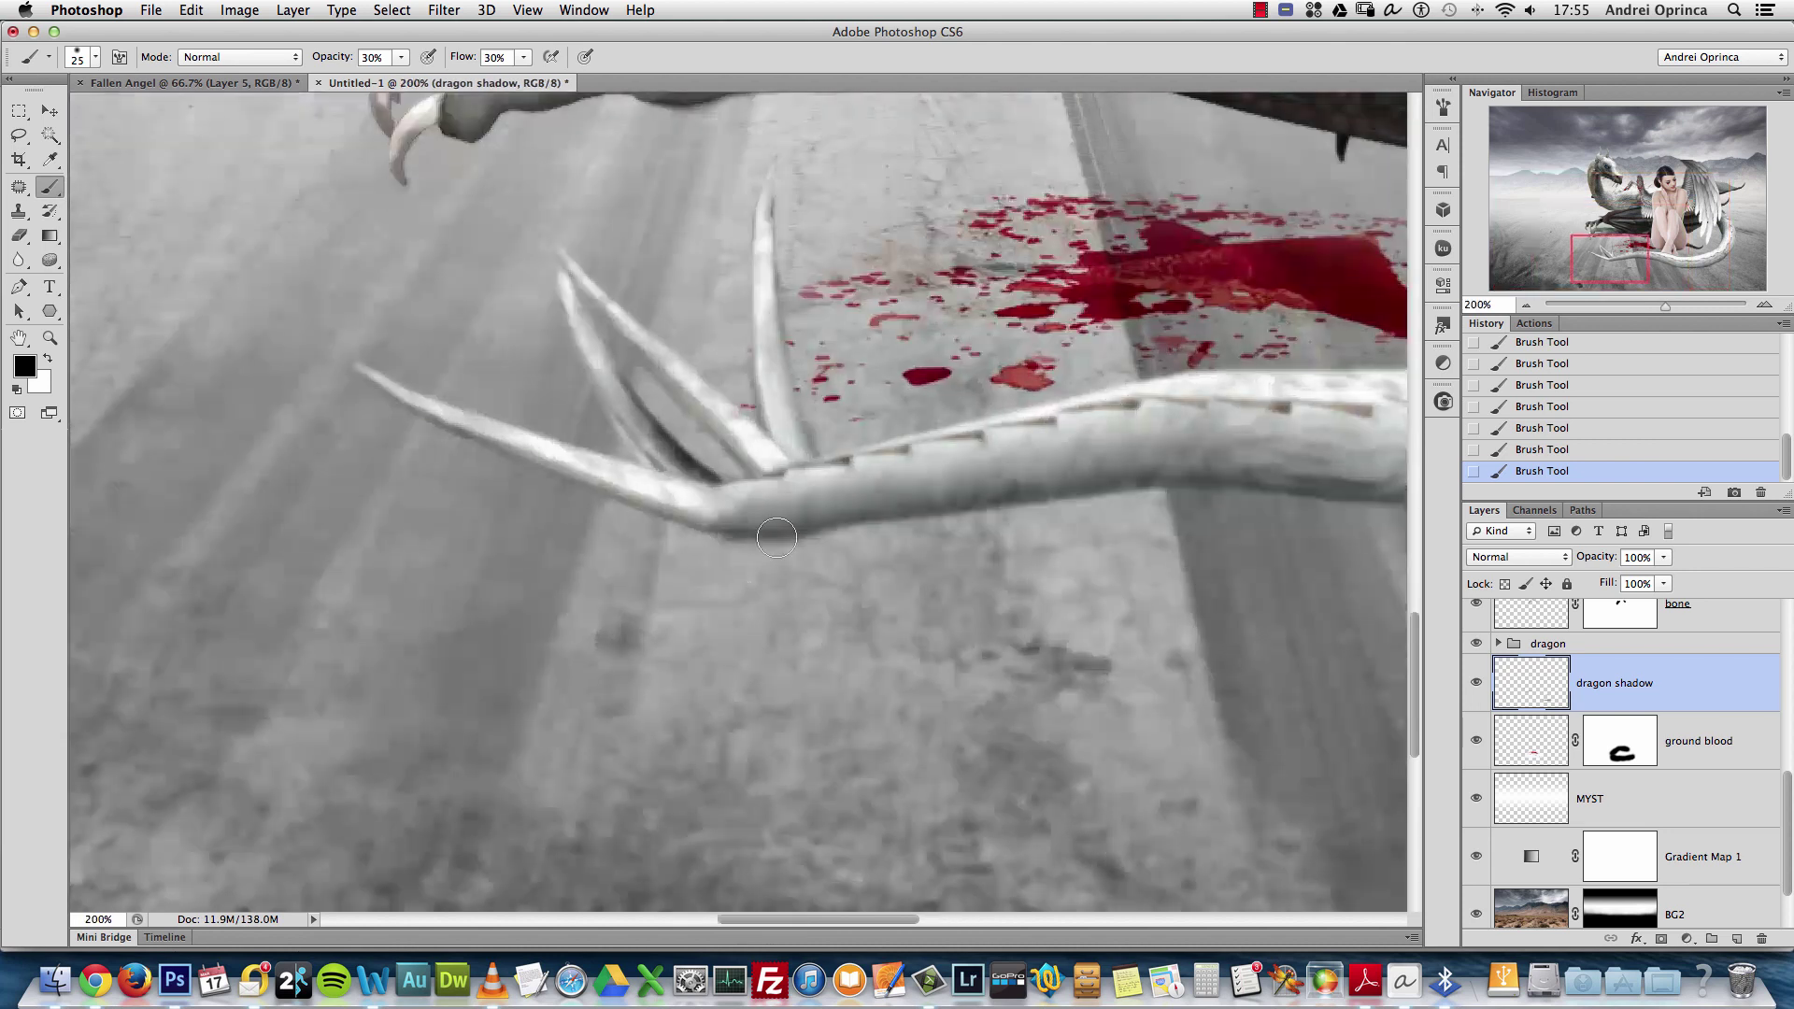
pyautogui.moveTo(1018, 519); pyautogui.dragTo(728, 539)
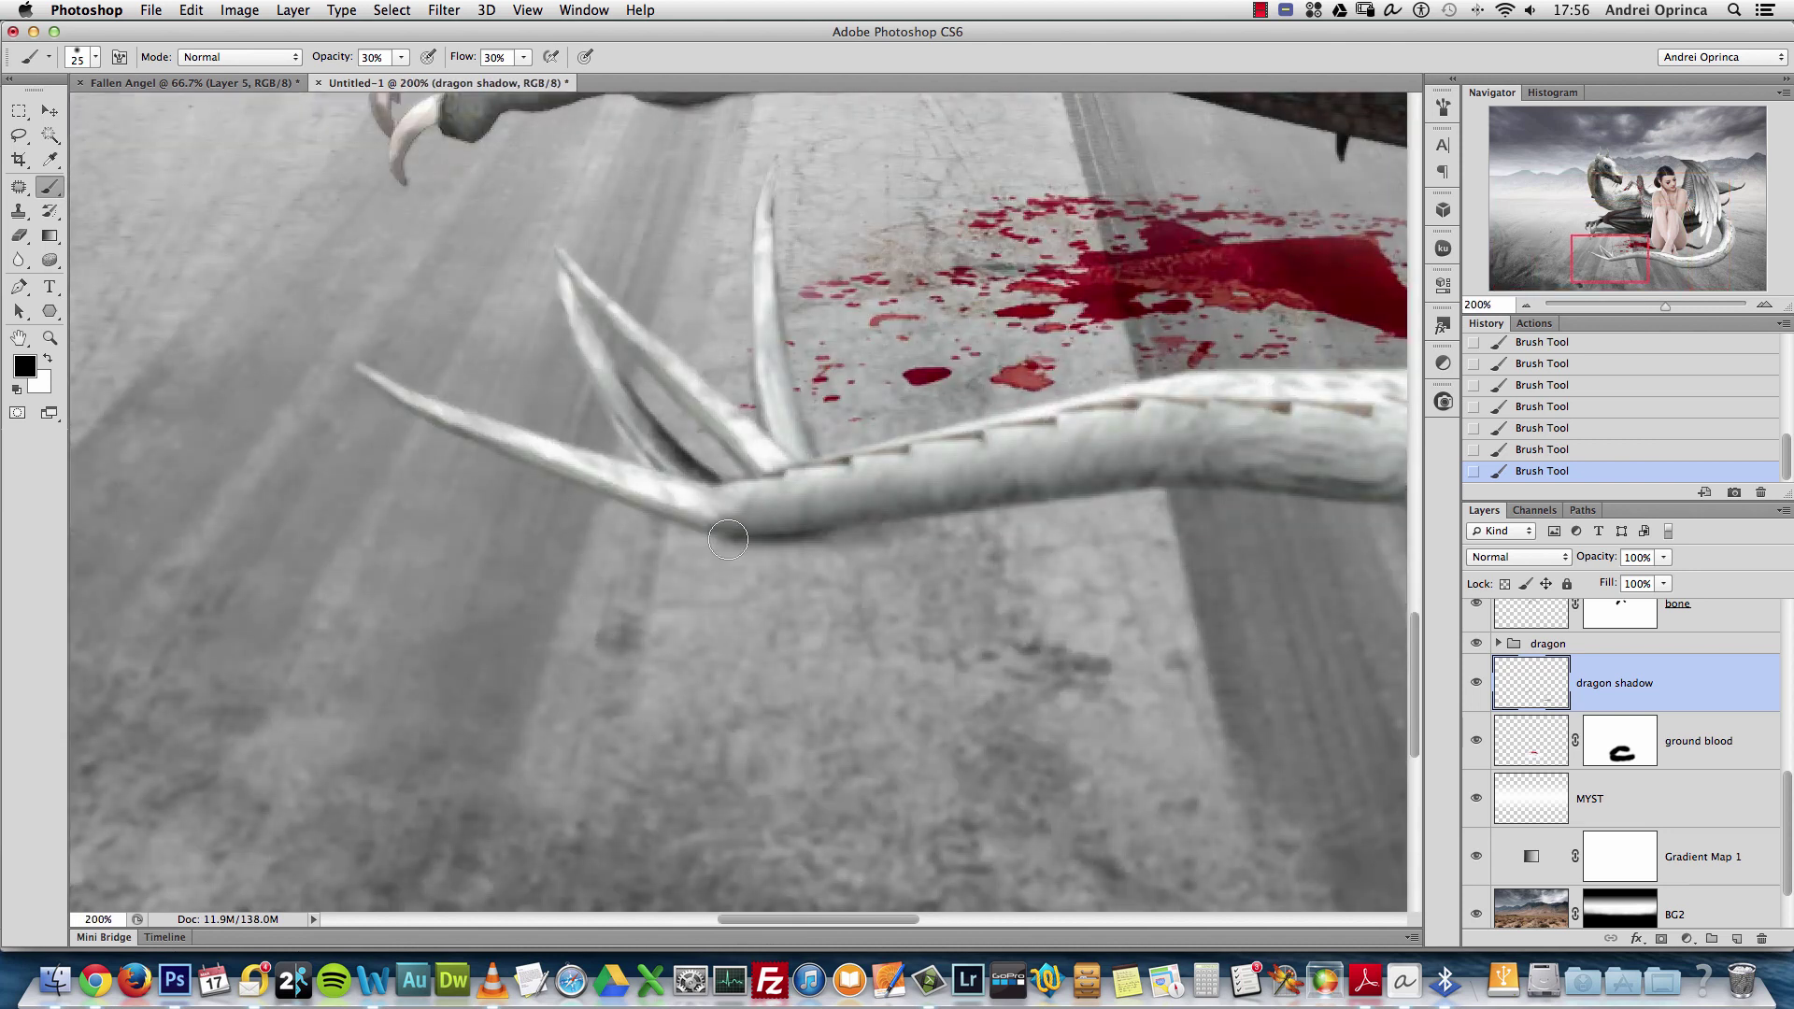
pyautogui.keyDown('alt'); pyautogui.click(869, 530); pyautogui.keyUp('alt')
pyautogui.keyDown('alt'); pyautogui.click(1085, 585); pyautogui.keyUp('alt')
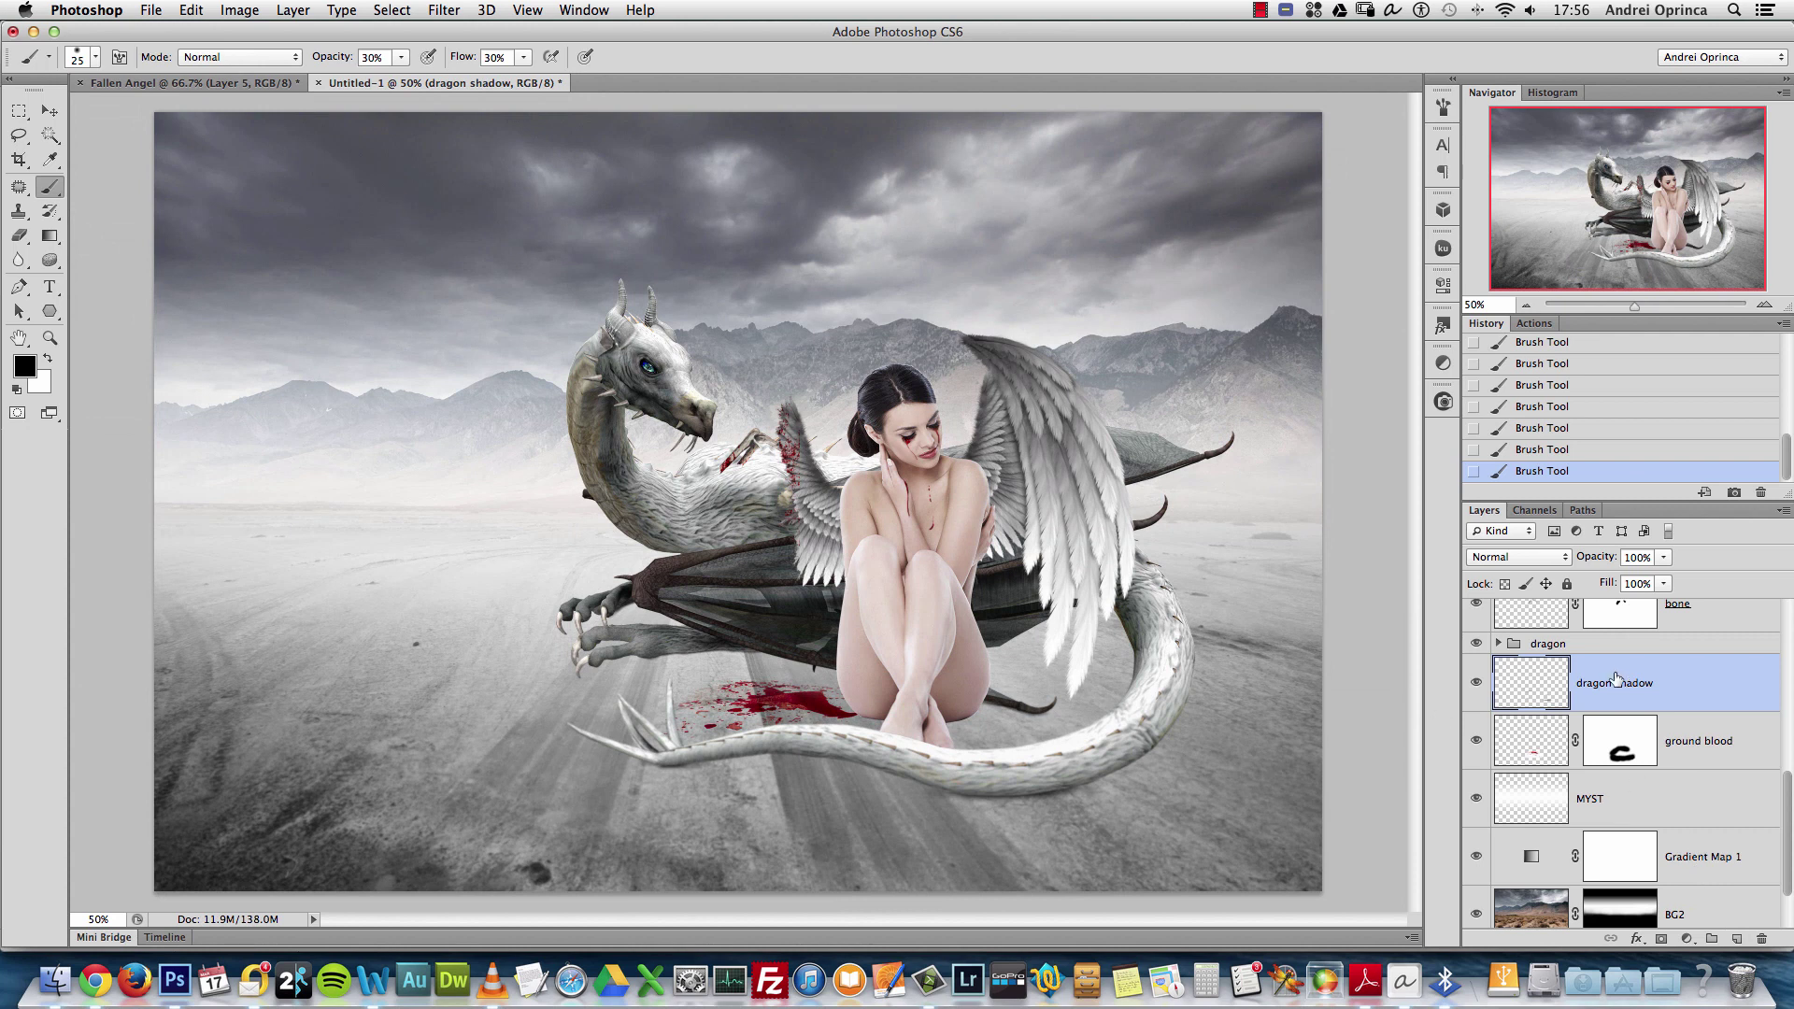
# Create a layer named dragon soft shadow directly above the dragon shadow layer
pyautogui.click(1736, 938)
pyautogui.doubleClick(1592, 683)
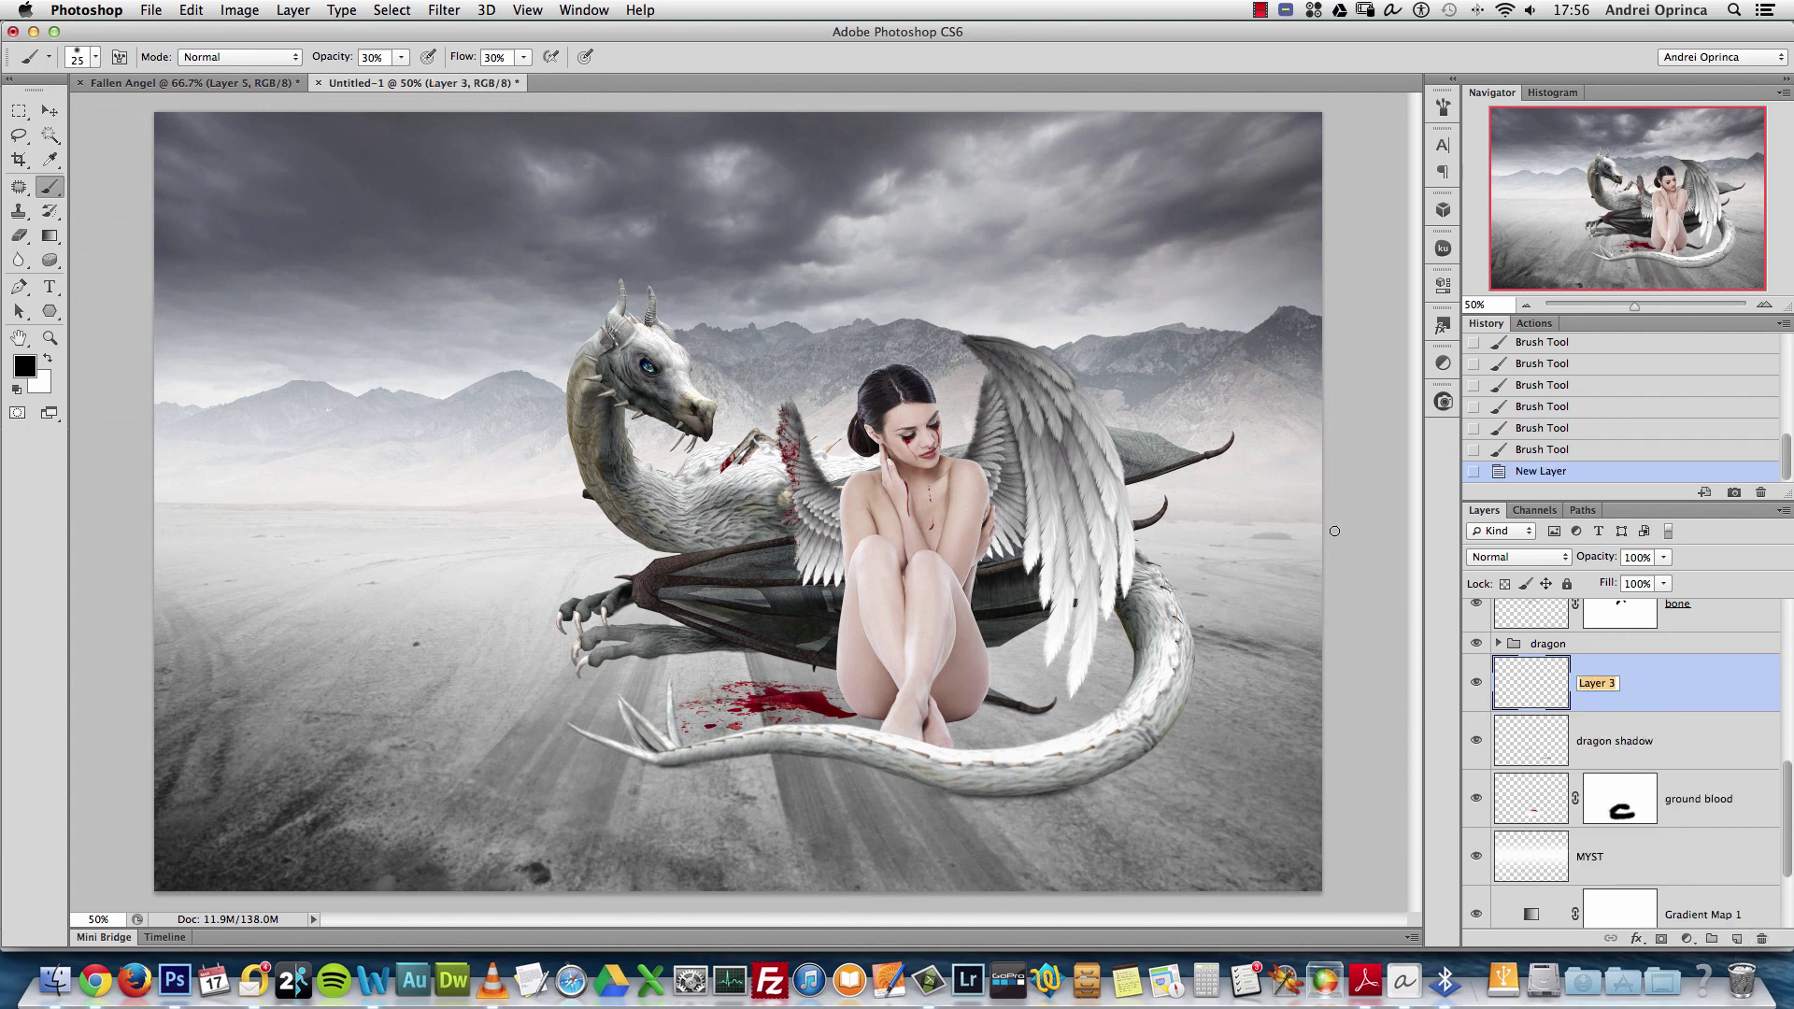
pyautogui.write('dragon soft shadow')
pyautogui.press('Return')
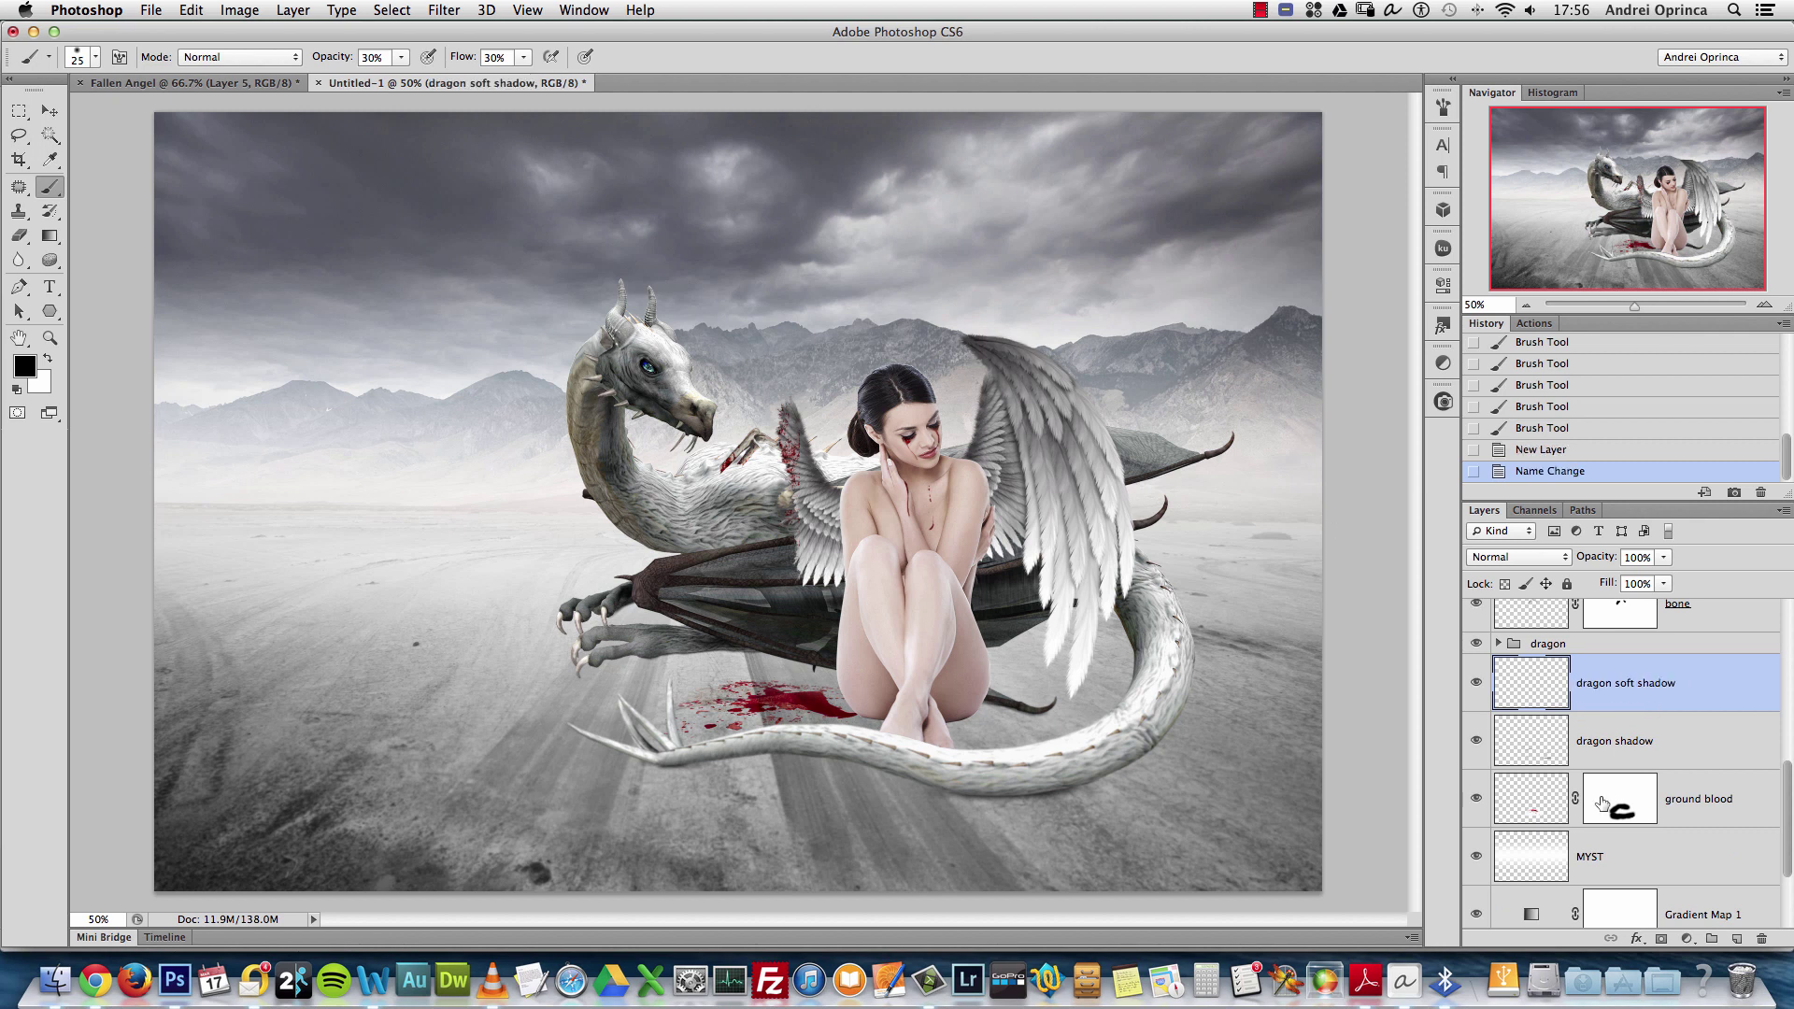
# Configure a soft brush at 45 px, 0% hardness, 15% opacity and 20% flow
pyautogui.press('super+space')
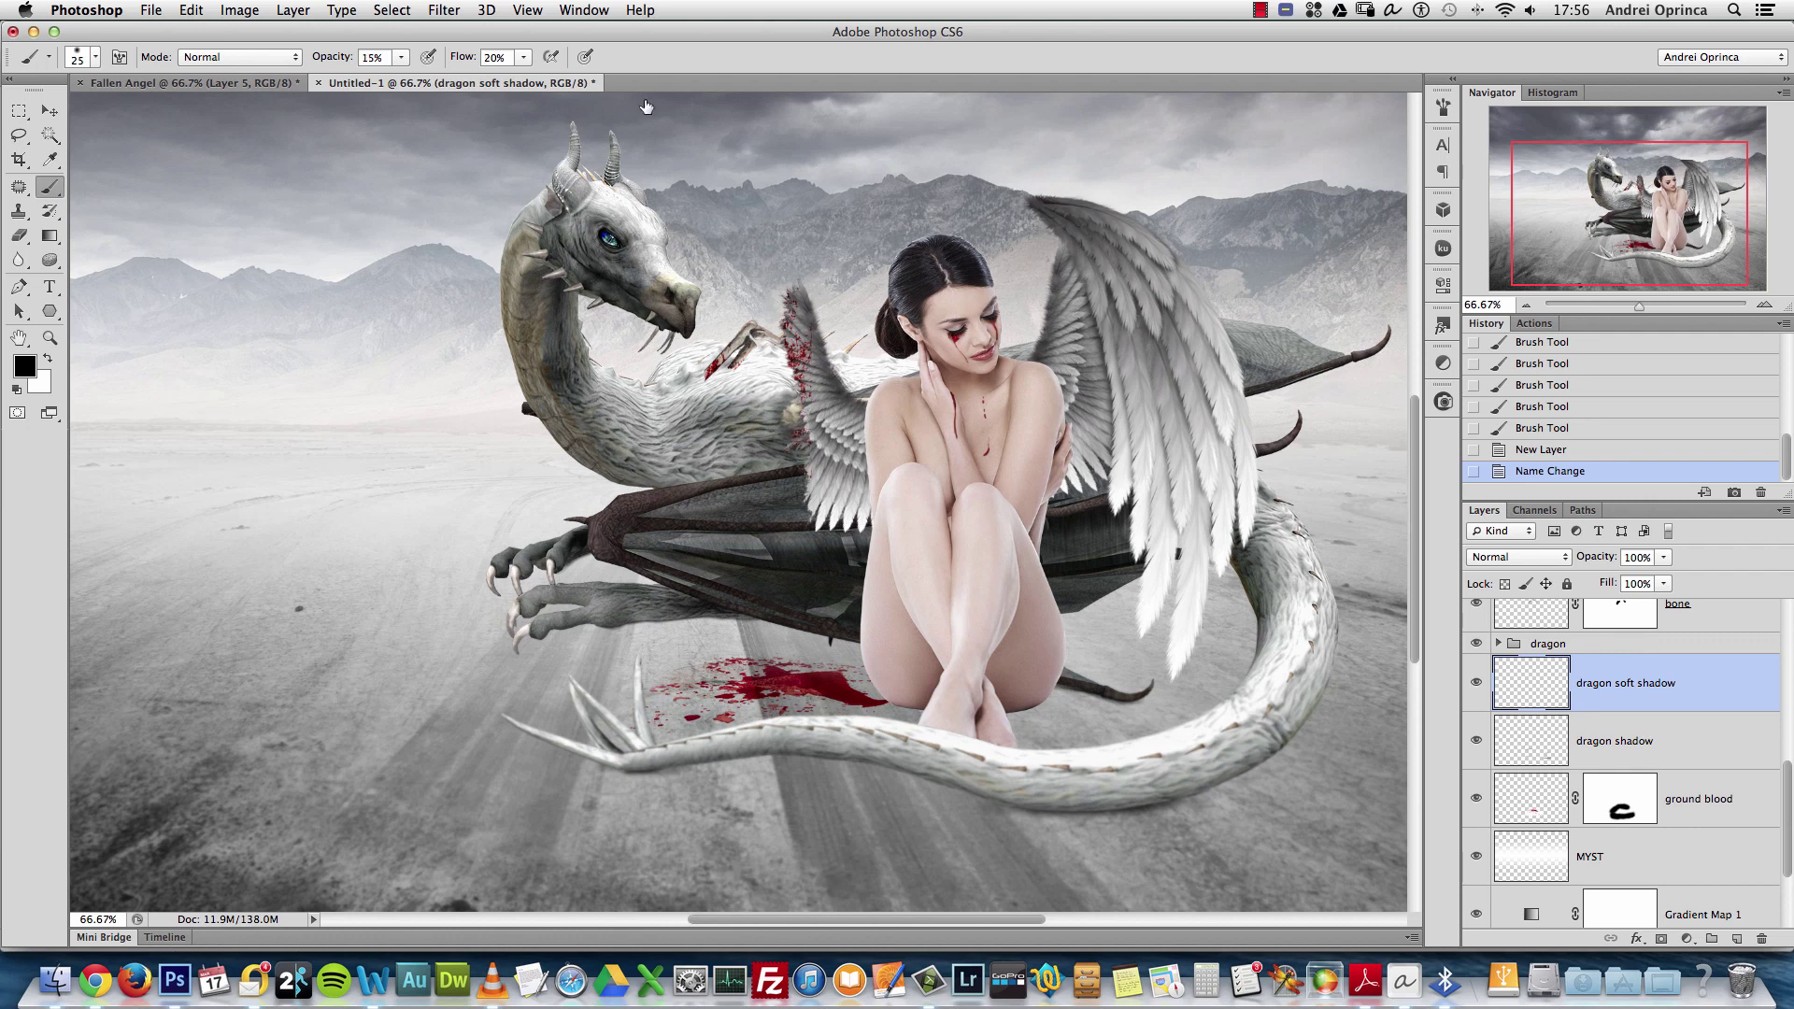
pyautogui.rightClick(749, 712)
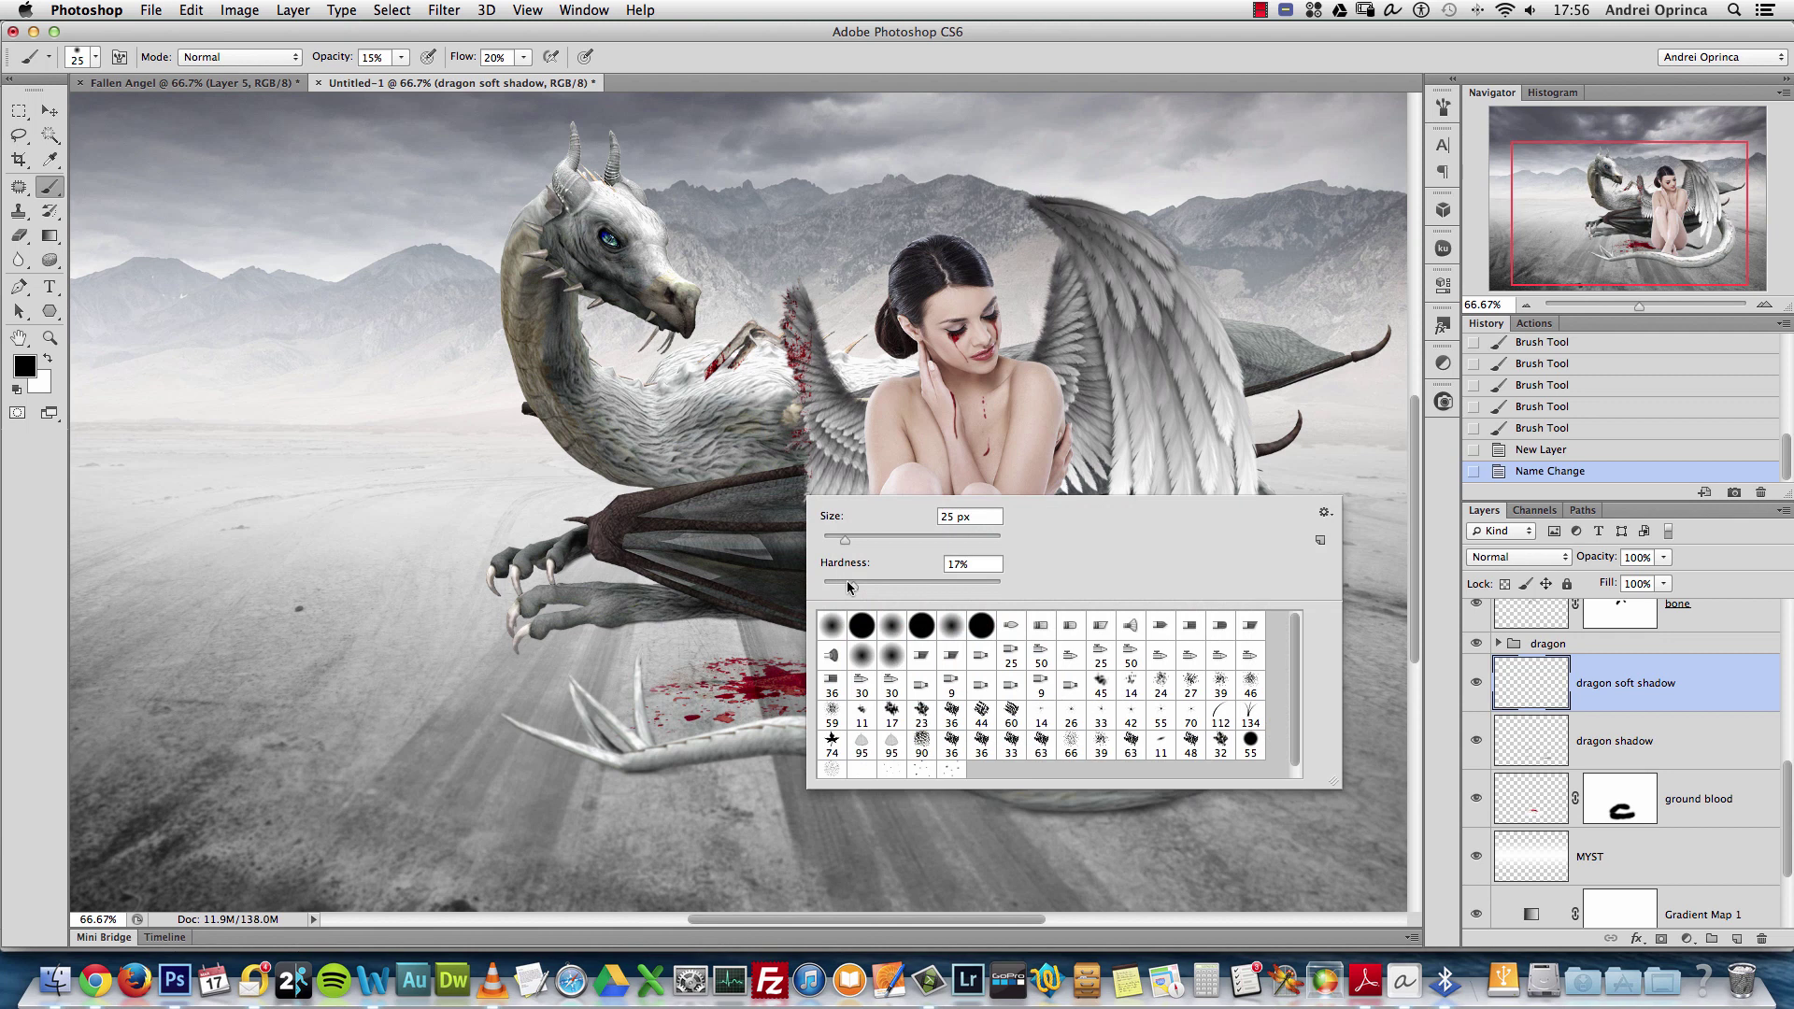
pyautogui.moveTo(849, 586); pyautogui.dragTo(823, 585)
pyautogui.press('Return')
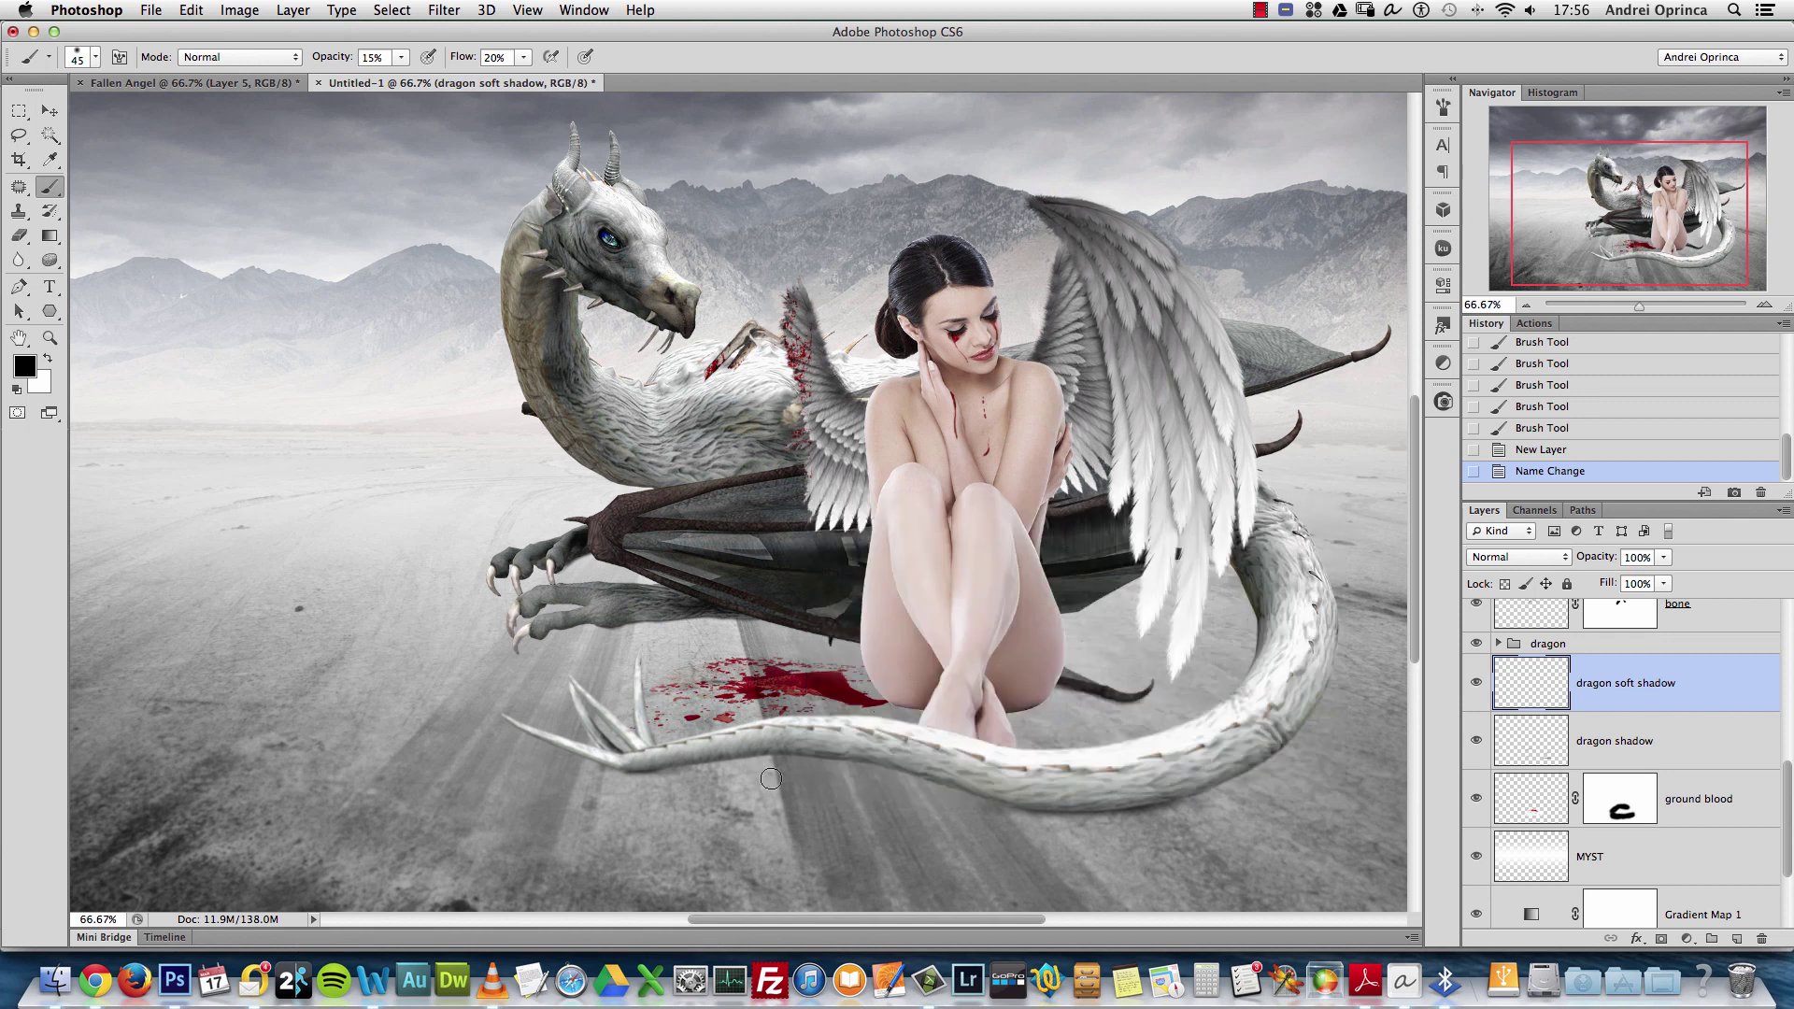
pyautogui.rightClick(866, 767)
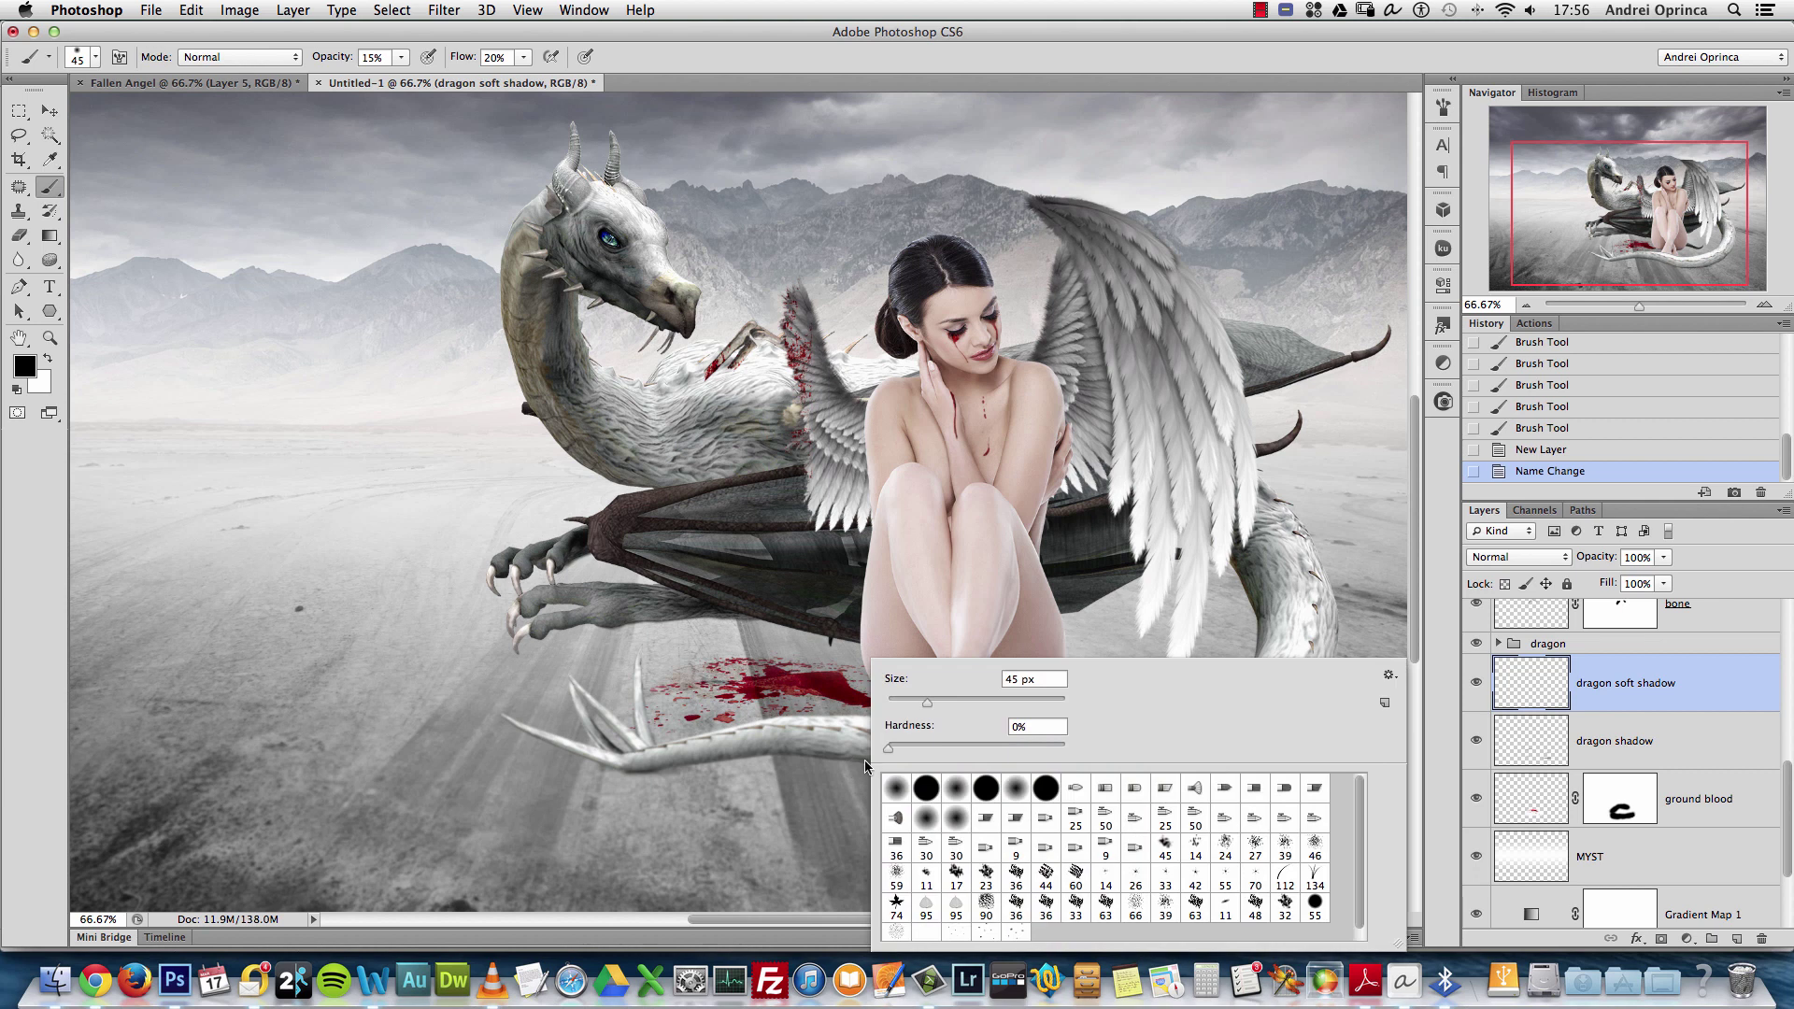
pyautogui.click(1719, 697)
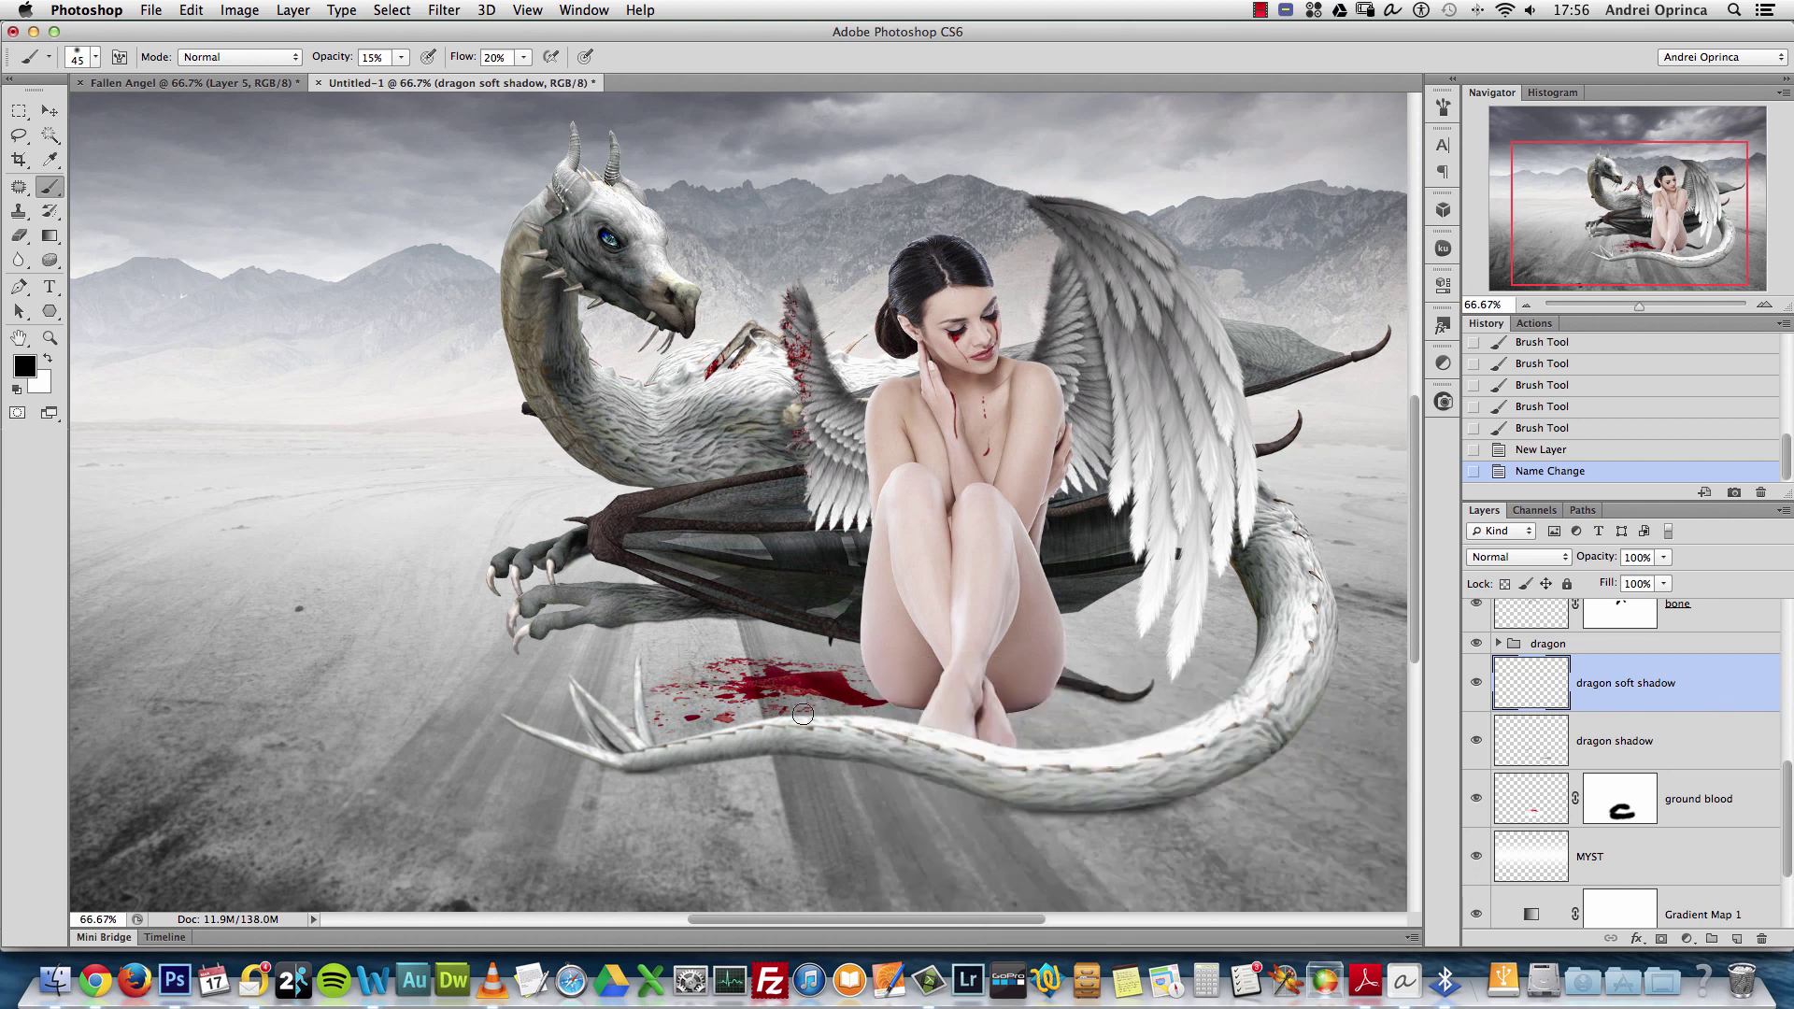
# Try painting a soft shadow along the tail's underside with the 45 px brush, and undo the strokes
pyautogui.click(659, 770)
pyautogui.moveTo(657, 766); pyautogui.dragTo(677, 772)
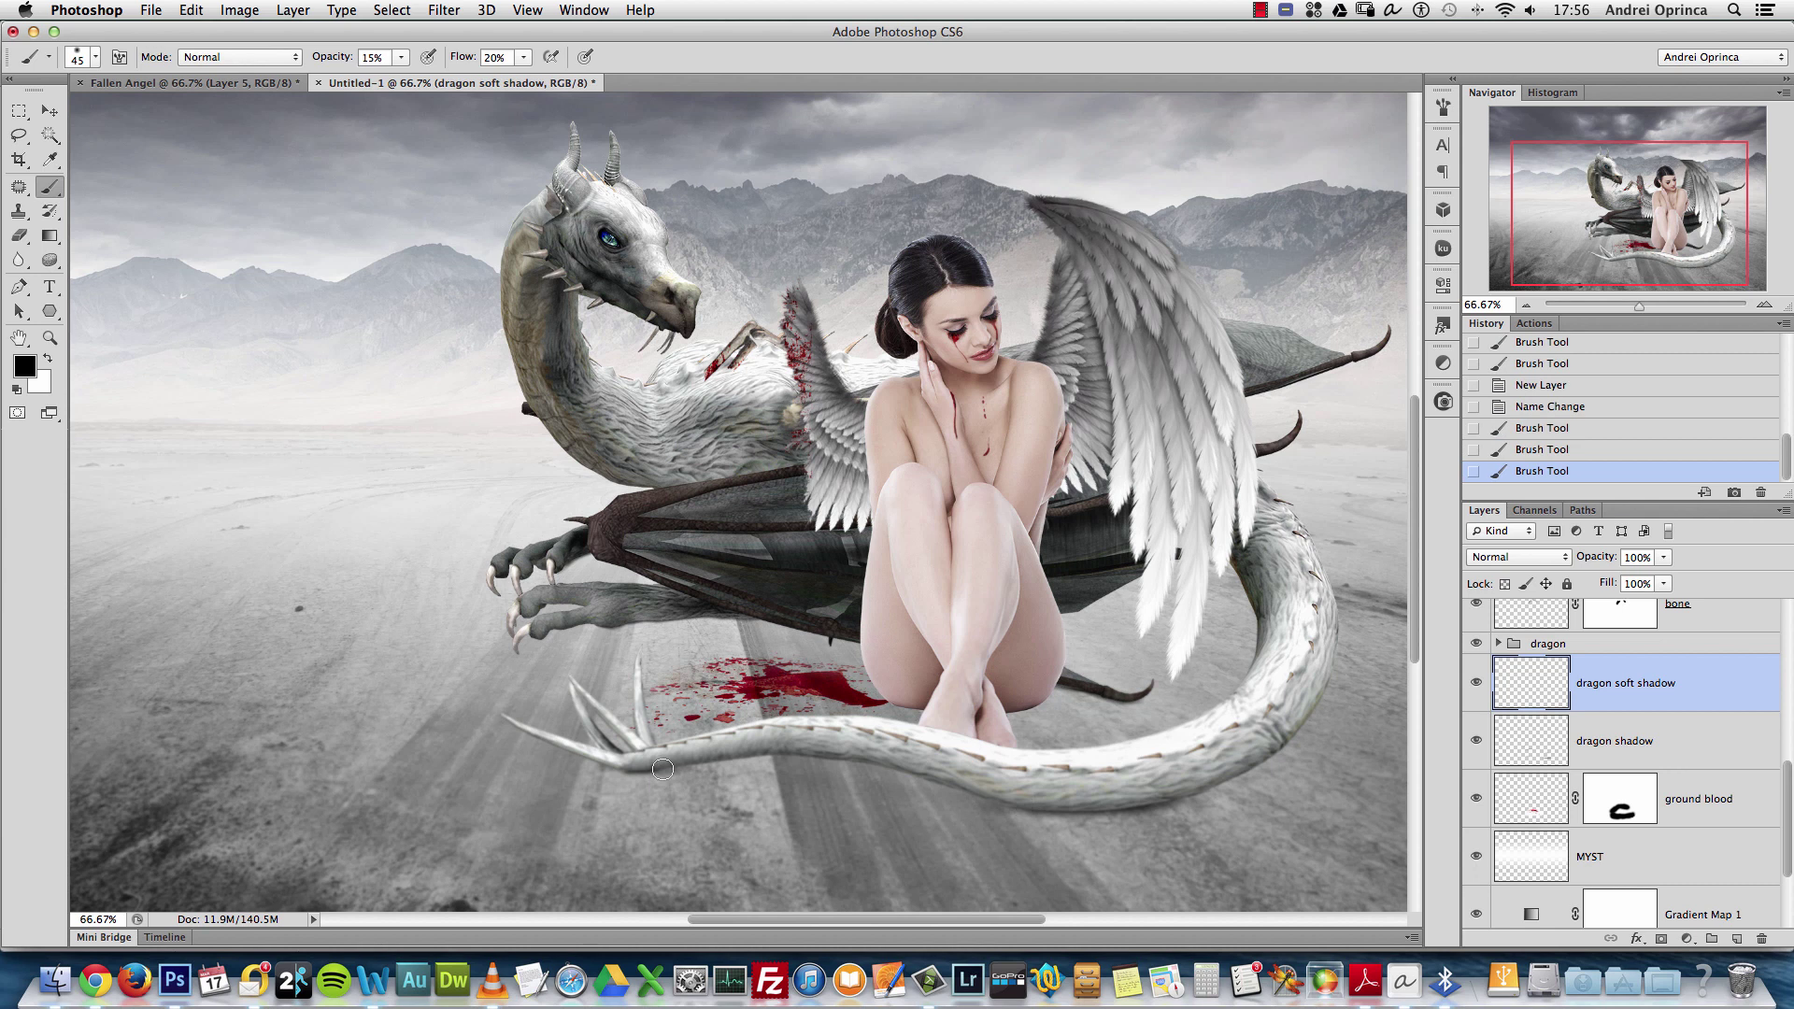
pyautogui.moveTo(1005, 788); pyautogui.dragTo(1039, 813)
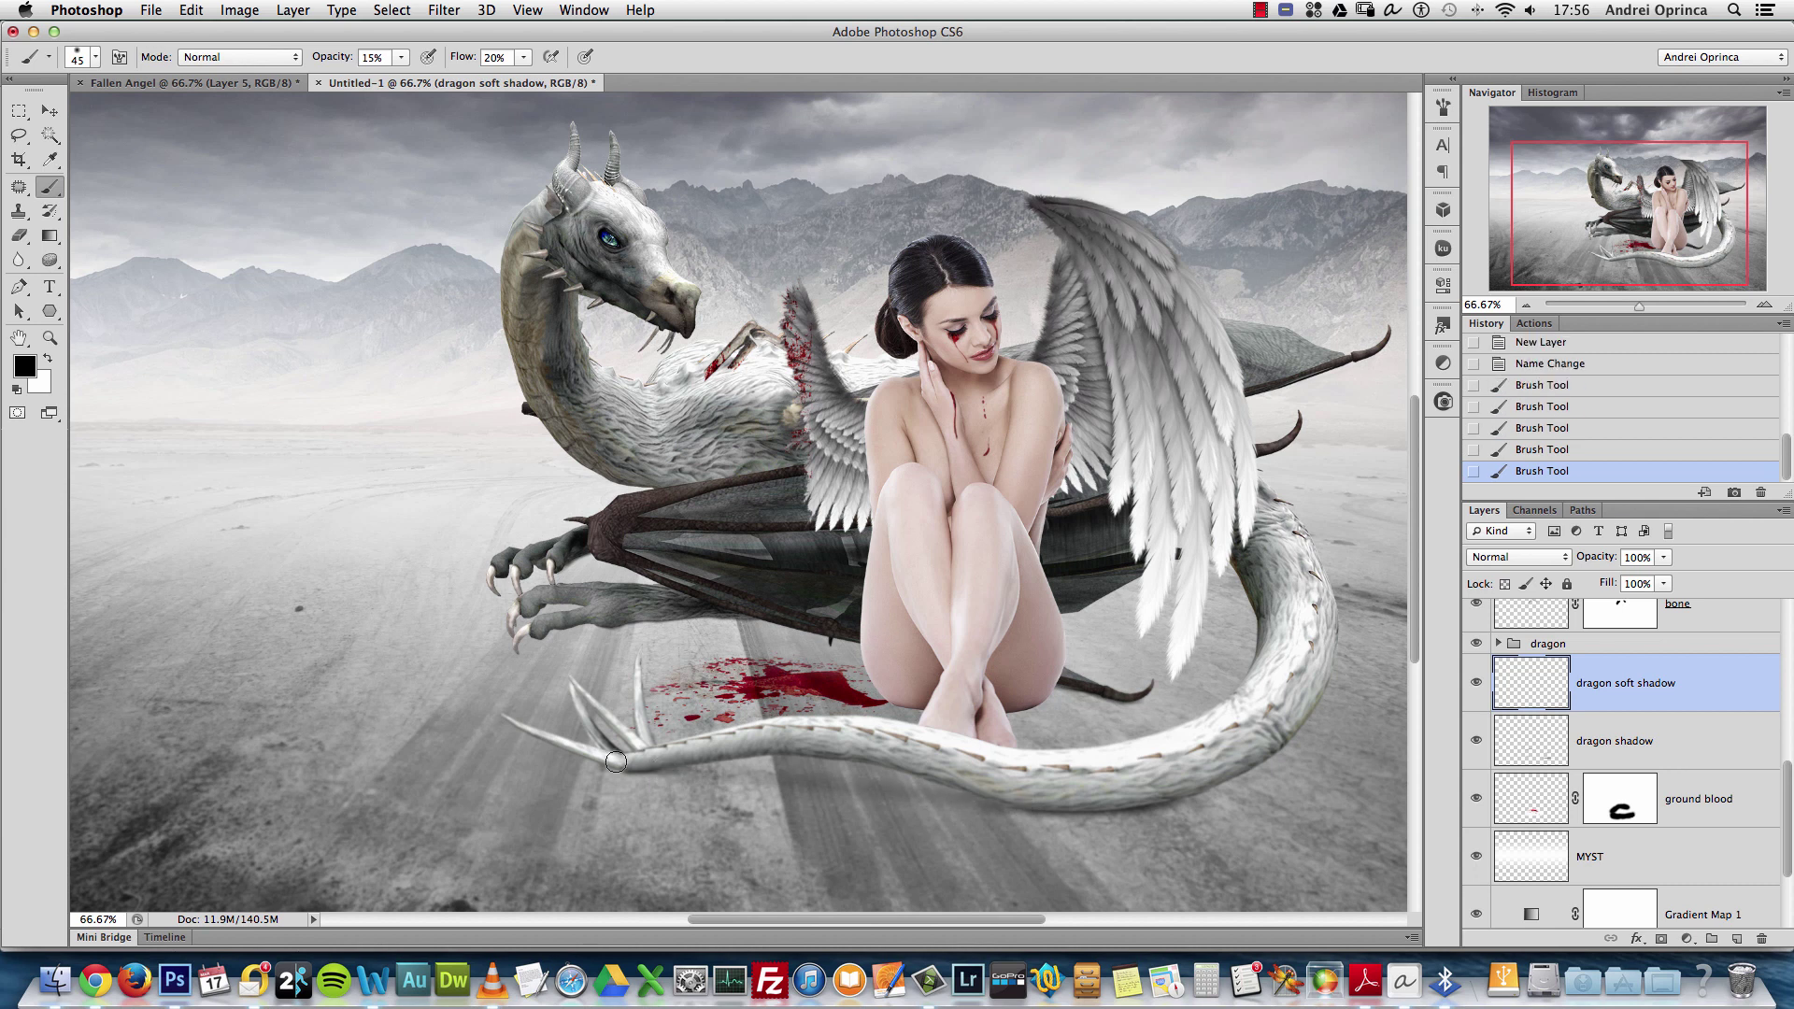
pyautogui.moveTo(653, 767); pyautogui.dragTo(687, 777)
pyautogui.moveTo(796, 780); pyautogui.dragTo(1053, 807)
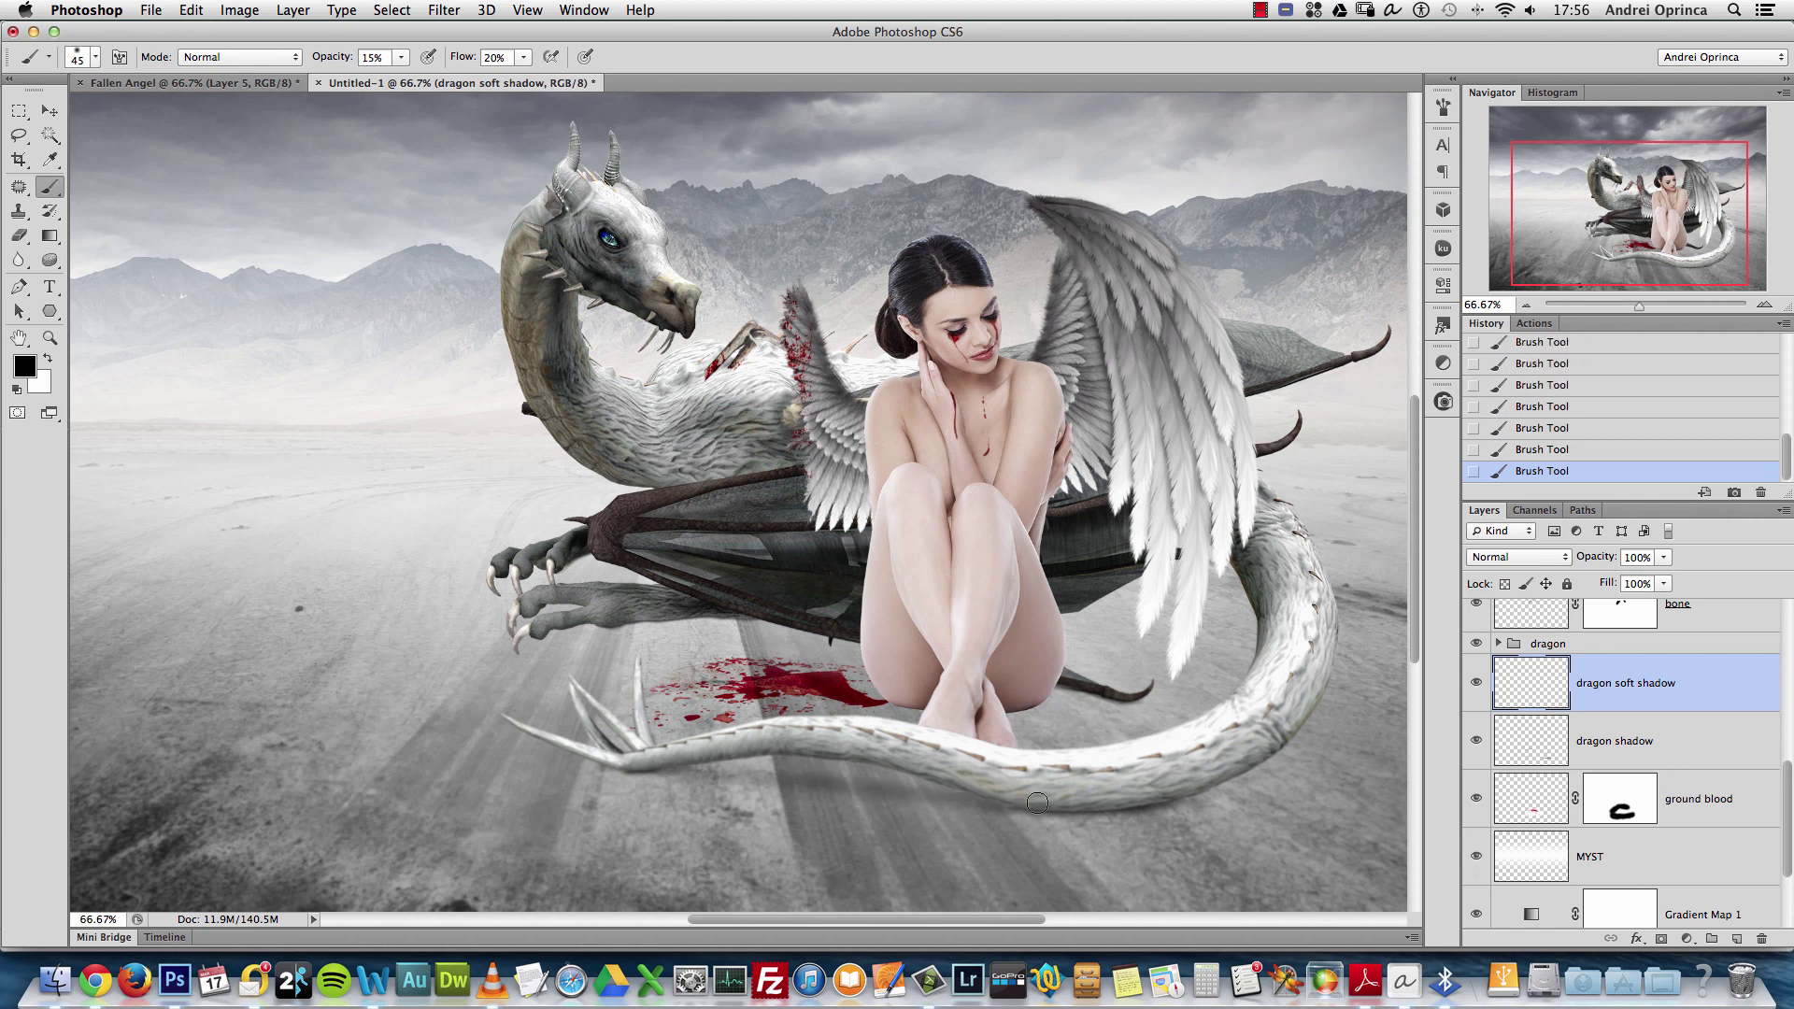
pyautogui.press('alt+super+z')
pyautogui.press('alt+super+z')
pyautogui.press('alt+super+z')
pyautogui.press('alt+super+z')
pyautogui.press('alt+super+z')
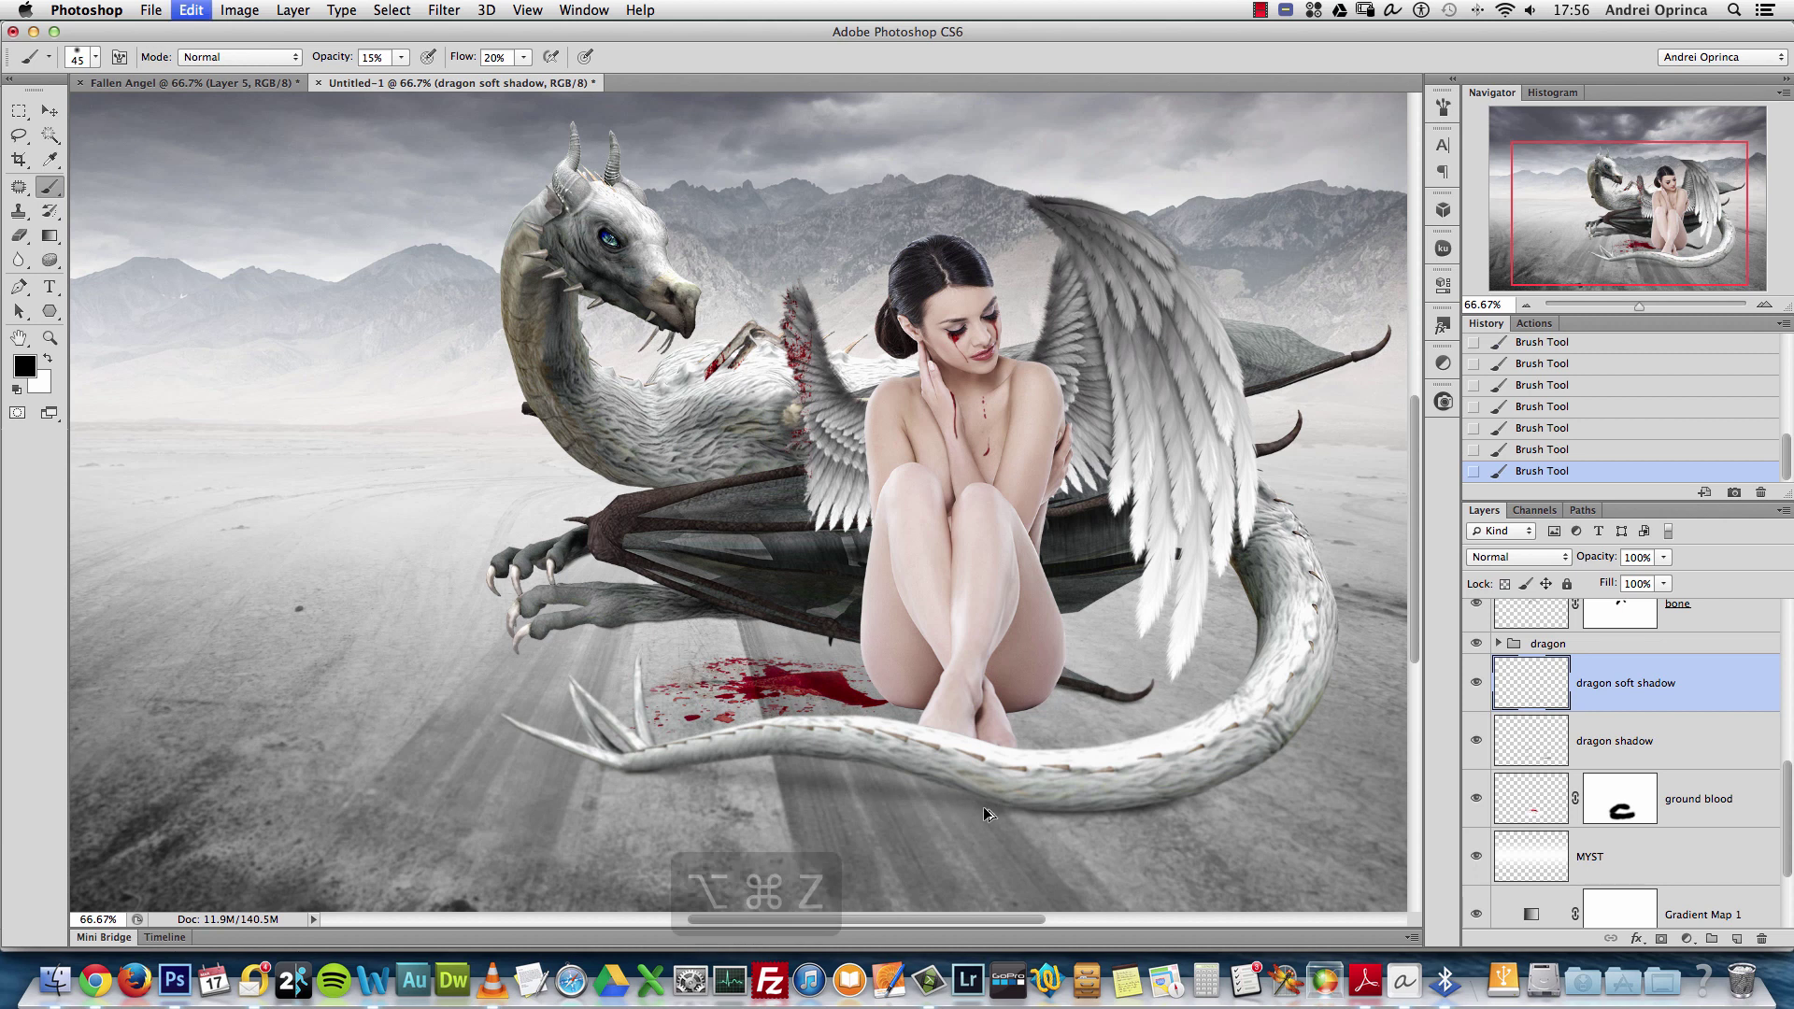
pyautogui.press('alt+super+z')
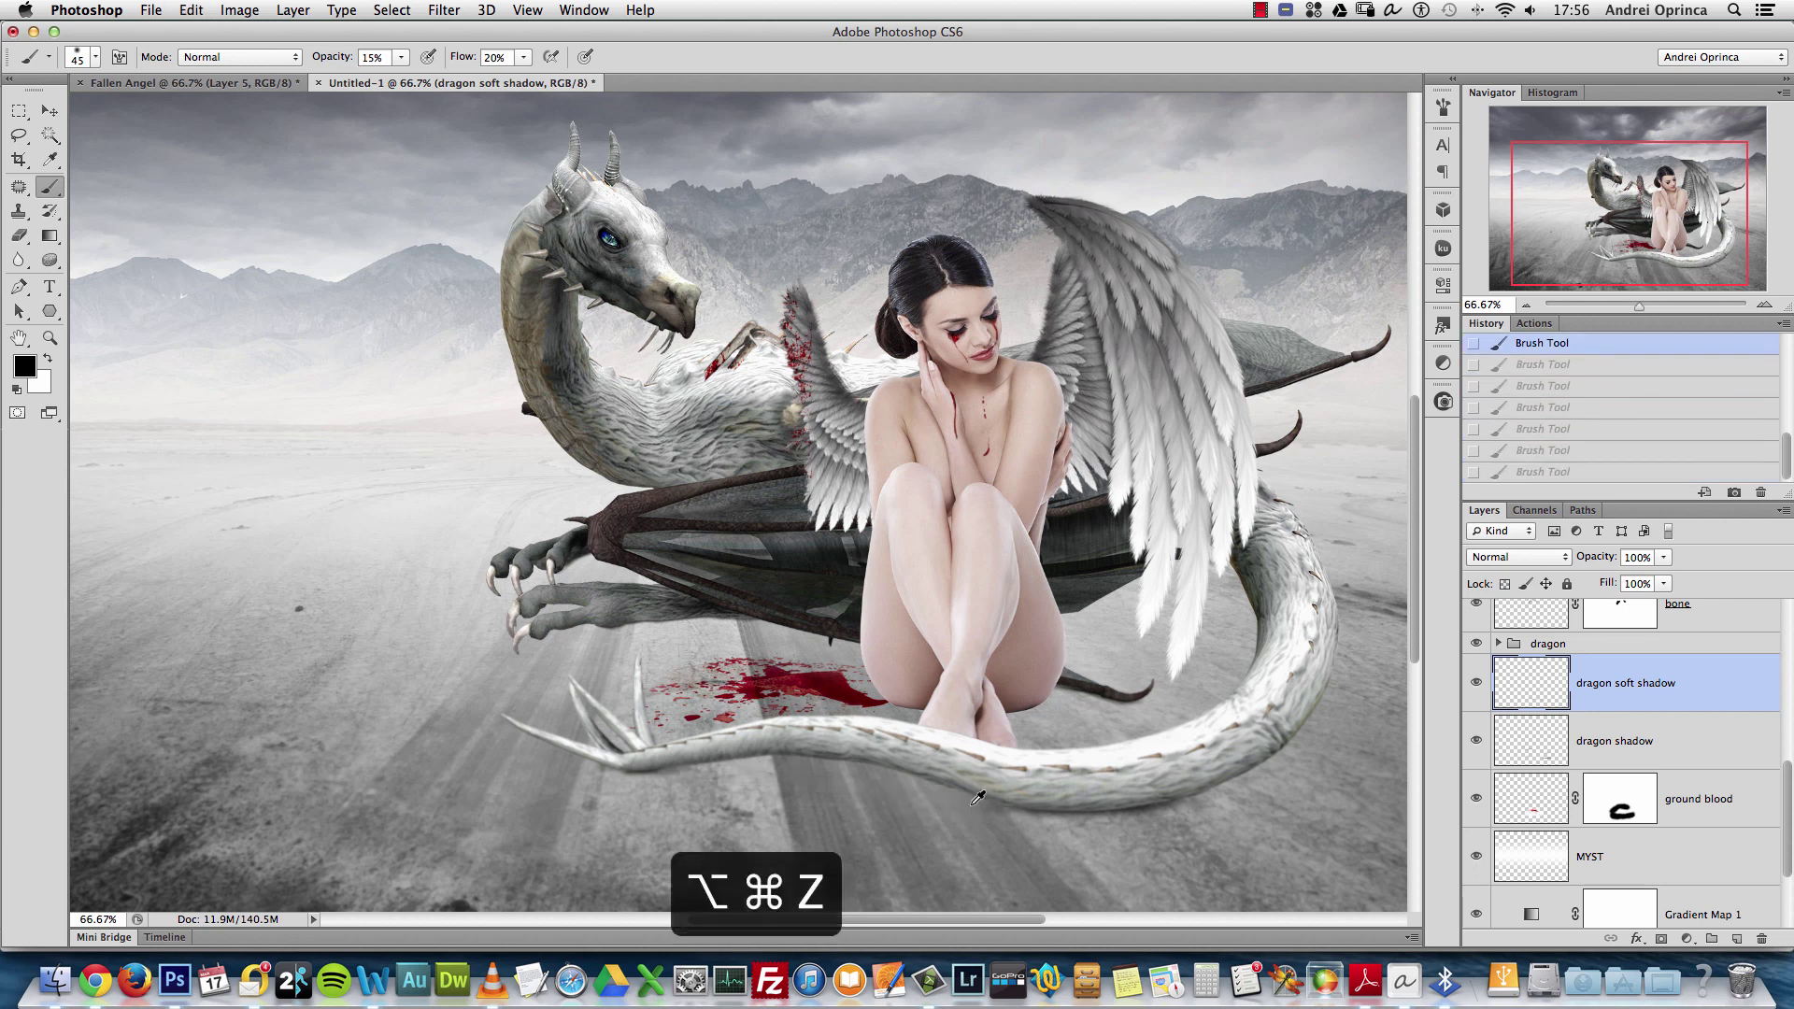
# Set the brush size to 57 px and paint a soft shadow on the ground along the tail's underside
pyautogui.rightClick(944, 785)
pyautogui.moveTo(1012, 703); pyautogui.dragTo(1016, 703)
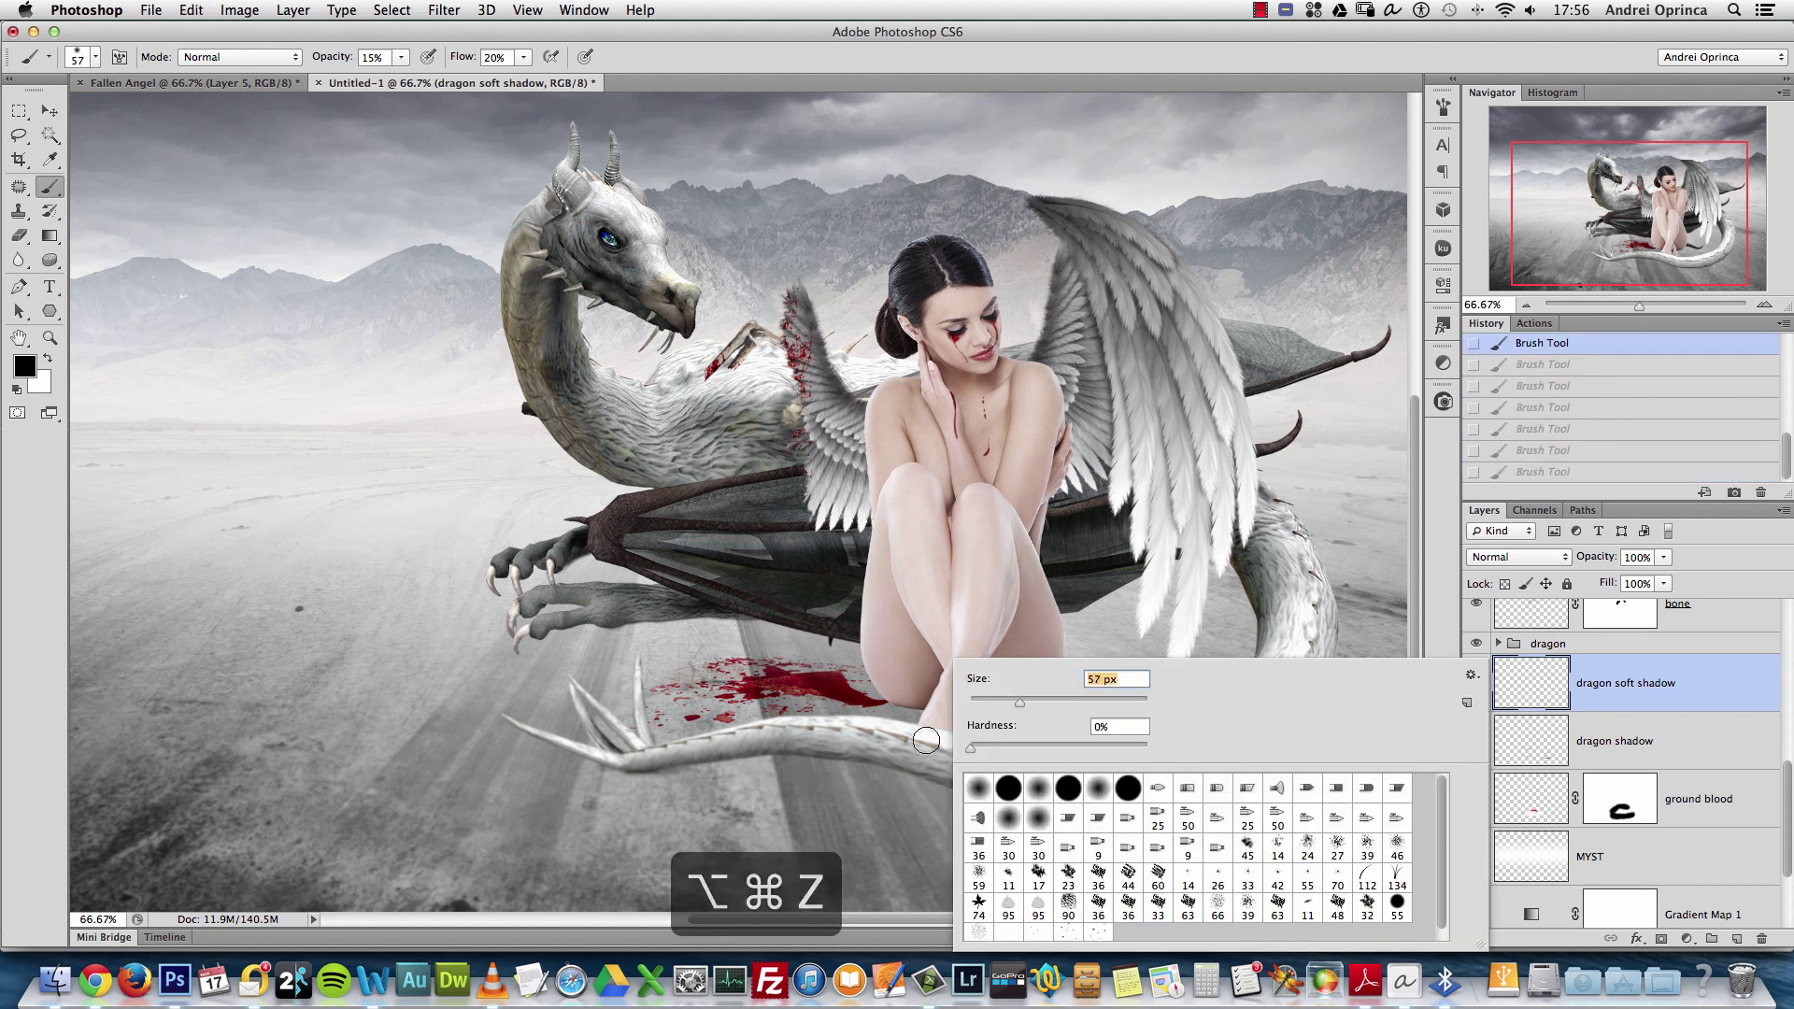
pyautogui.click(842, 720)
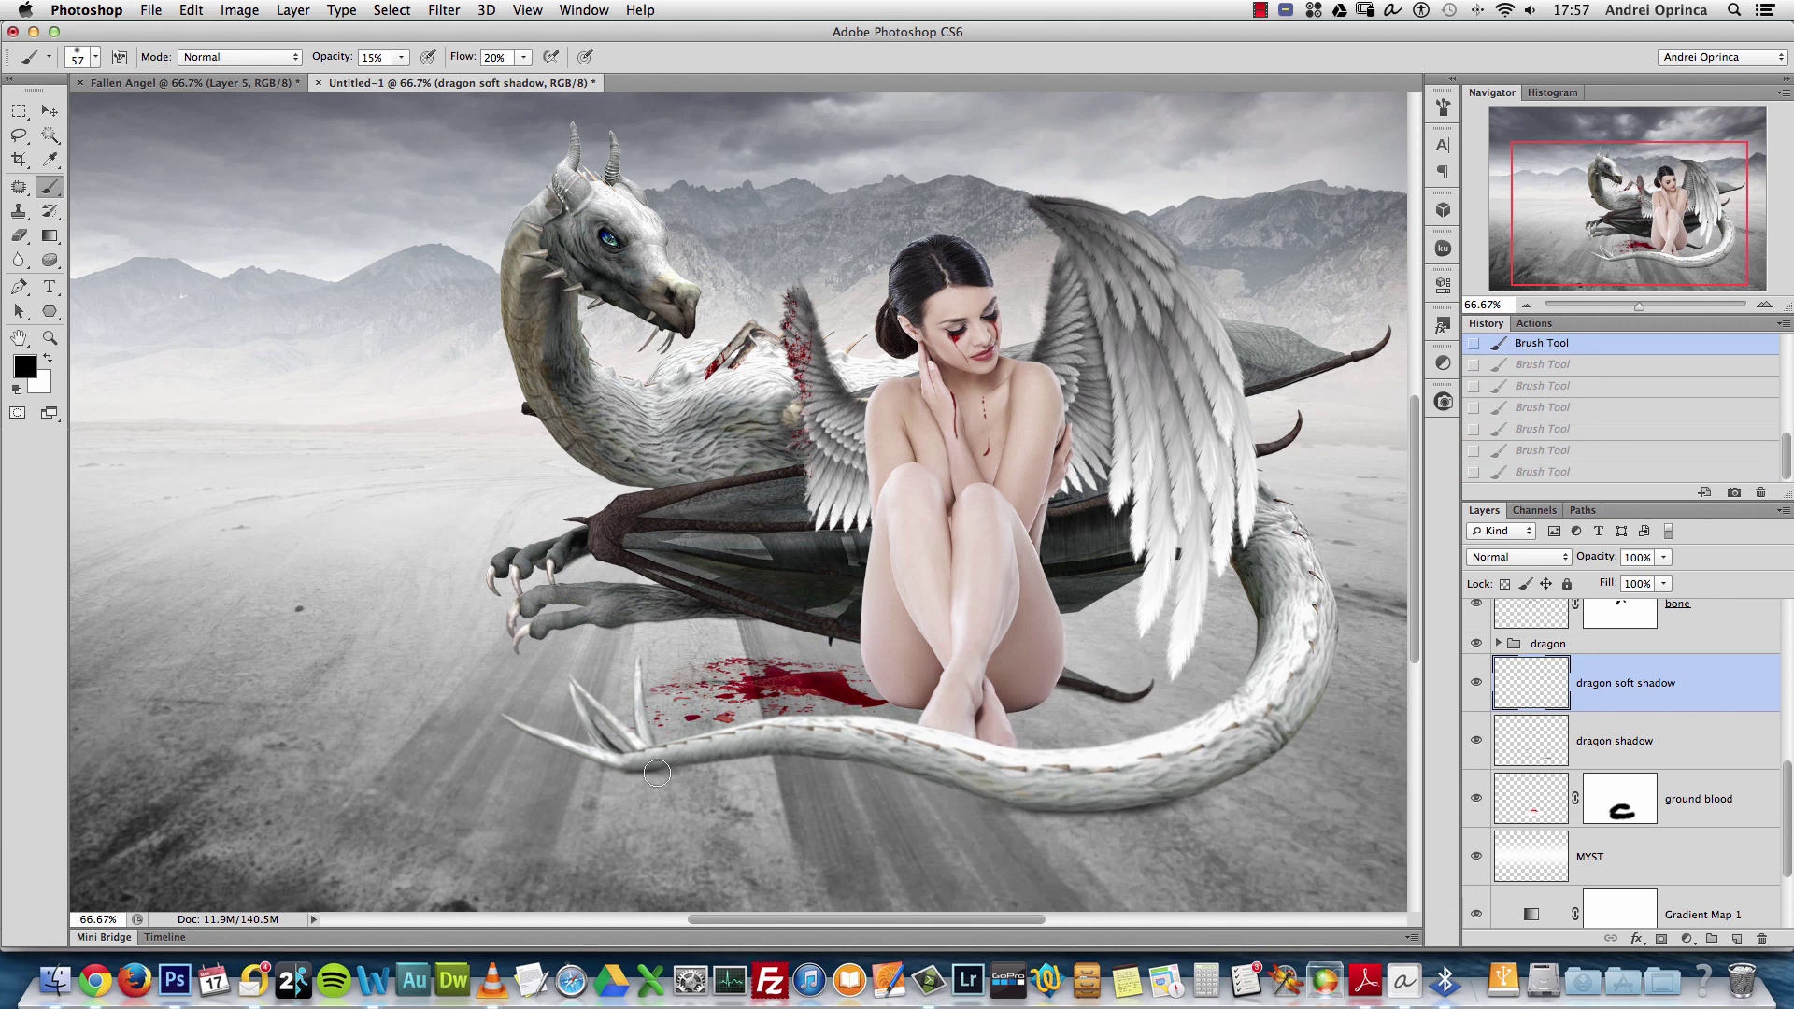
pyautogui.moveTo(657, 774); pyautogui.dragTo(872, 784)
pyautogui.moveTo(722, 780); pyautogui.dragTo(902, 792)
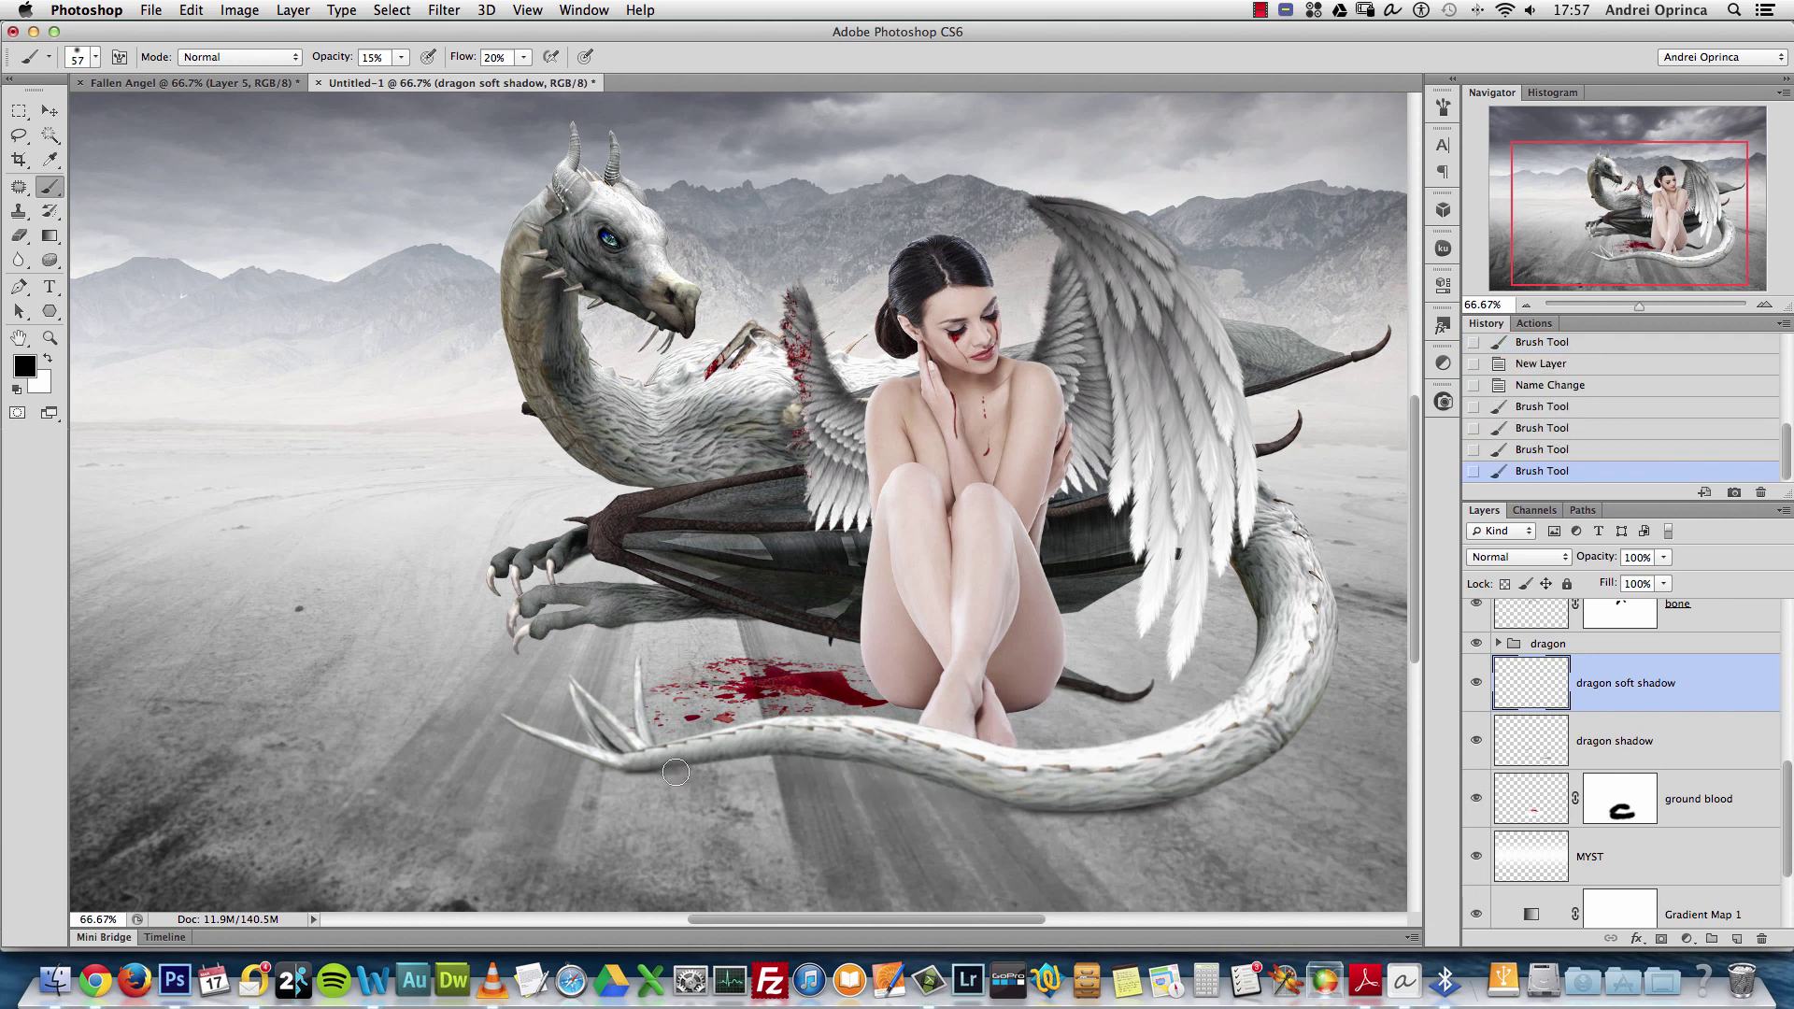
pyautogui.moveTo(677, 772); pyautogui.dragTo(902, 793)
pyautogui.moveTo(668, 769)
pyautogui.mouseDown()
pyautogui.moveTo(1066, 807)
pyautogui.moveTo(949, 800)
pyautogui.mouseUp()
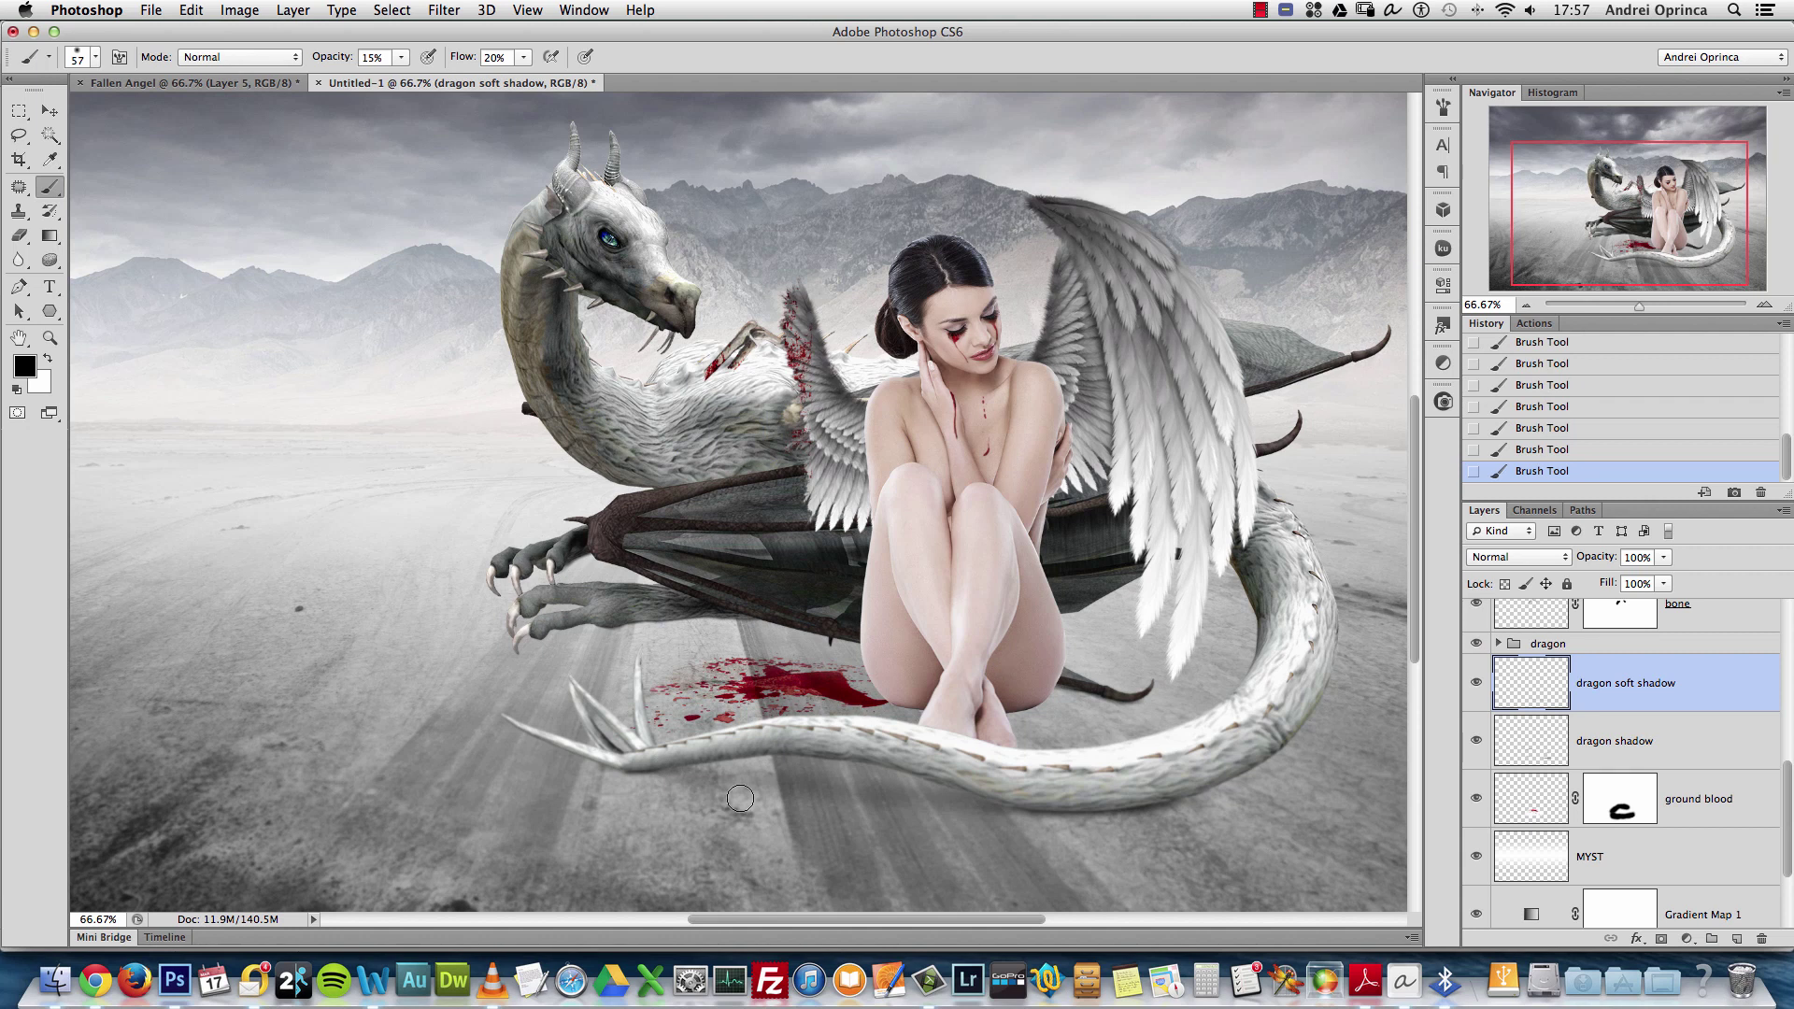
pyautogui.moveTo(676, 769)
pyautogui.mouseDown()
pyautogui.moveTo(1057, 776)
pyautogui.moveTo(939, 825)
pyautogui.moveTo(1045, 819)
pyautogui.moveTo(789, 817)
pyautogui.moveTo(1123, 817)
pyautogui.moveTo(899, 796)
pyautogui.moveTo(904, 813)
pyautogui.moveTo(1006, 801)
pyautogui.moveTo(704, 770)
pyautogui.mouseUp()
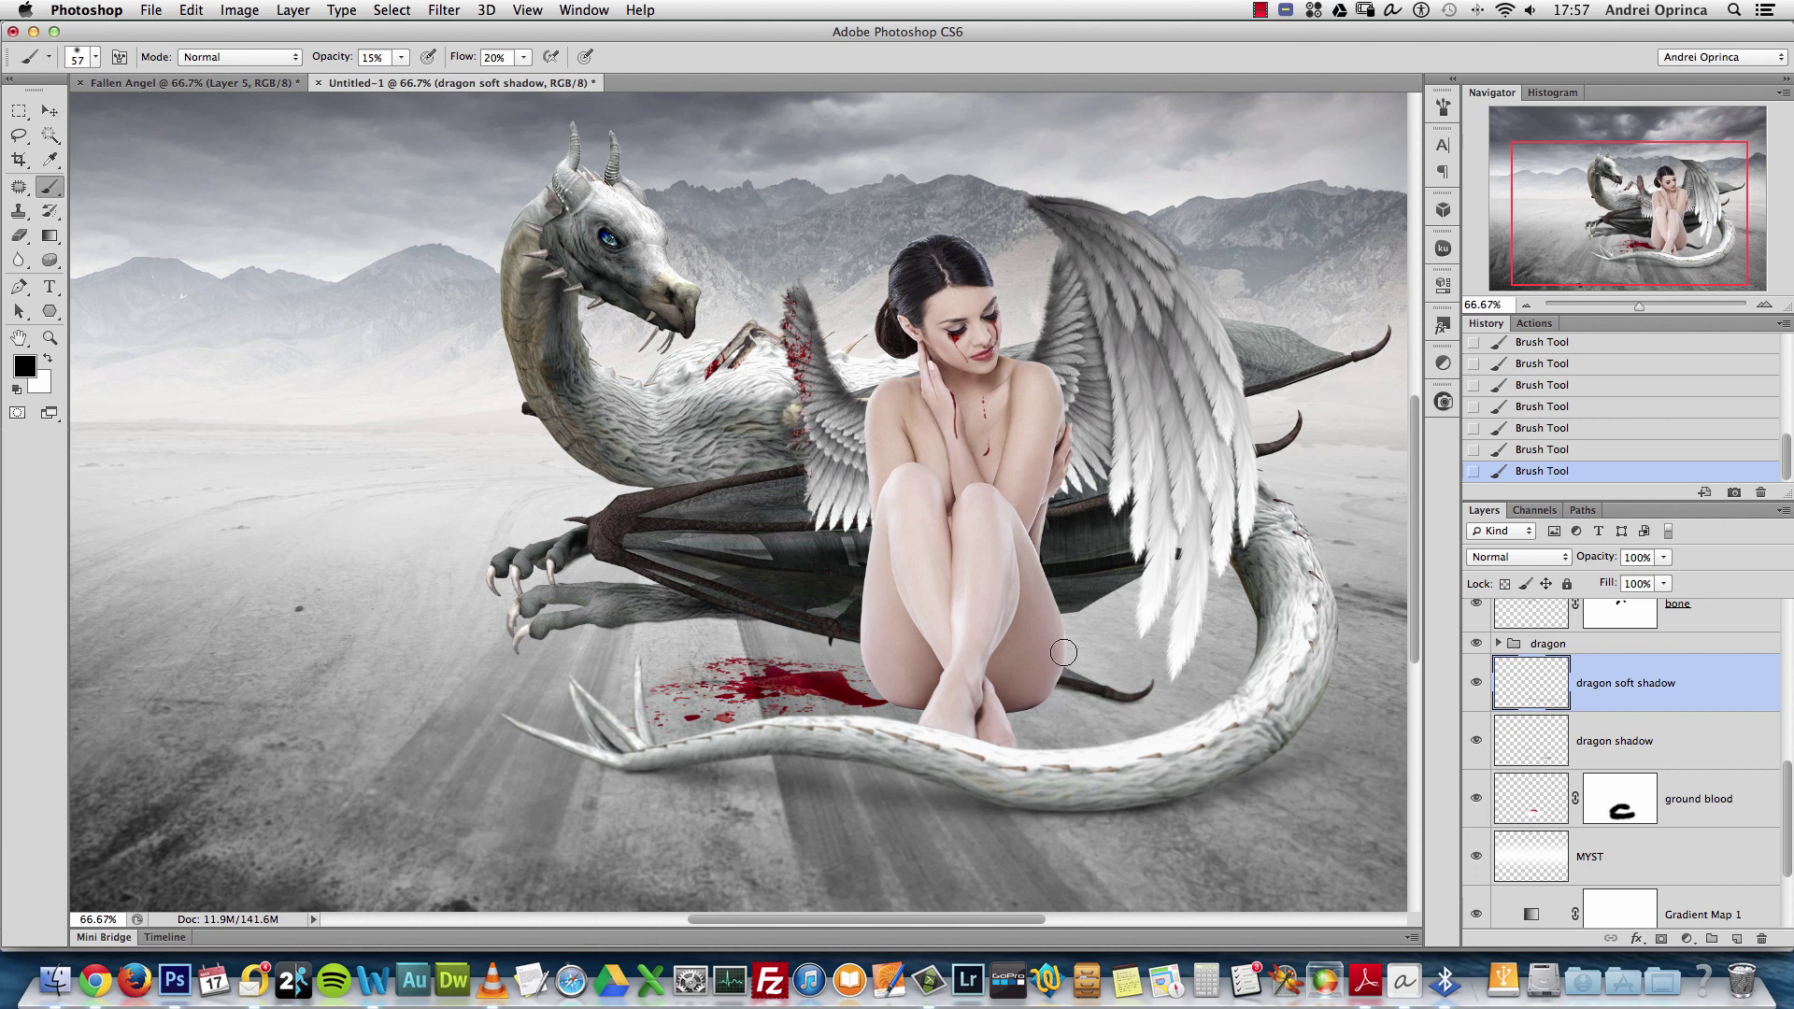
# Enlarge the brush to 125 px and paint a soft shadow on the ground between the woman's hip and the hanging wing feathers
pyautogui.press(']')
pyautogui.press(']')
pyautogui.press(']')
pyautogui.press(']')
pyautogui.press(']')
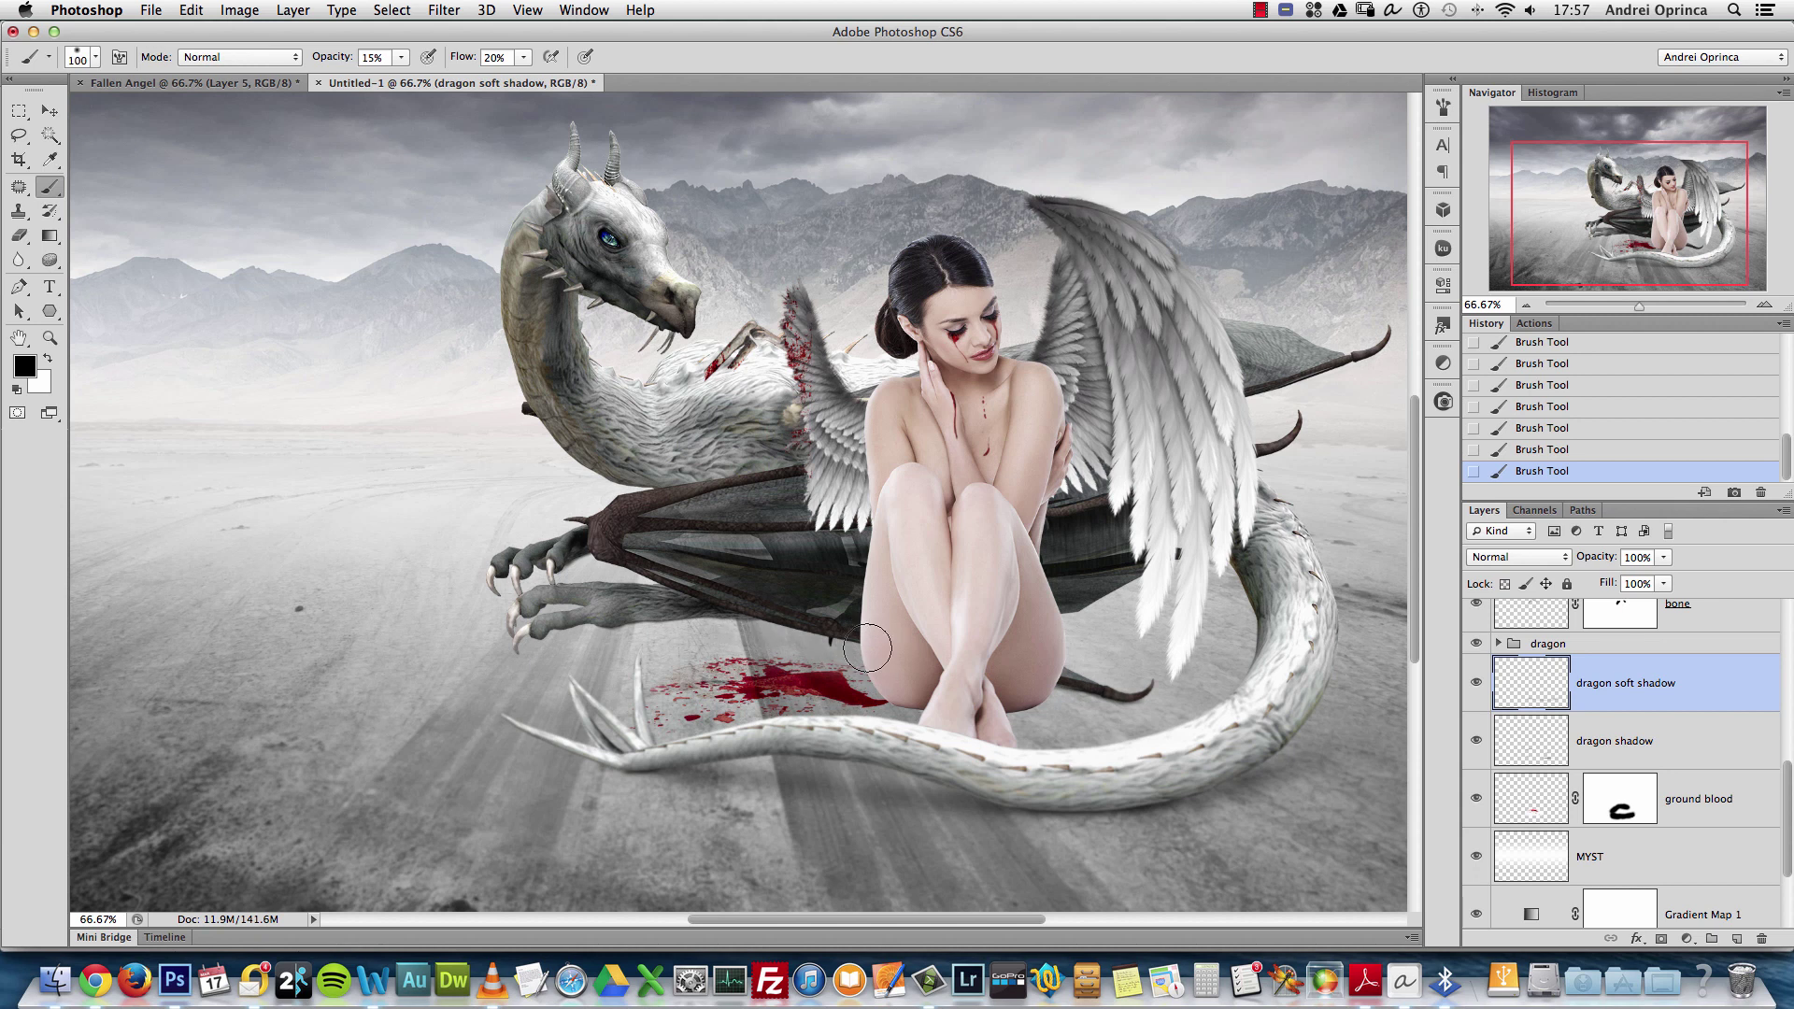
pyautogui.press('[')
pyautogui.press('[')
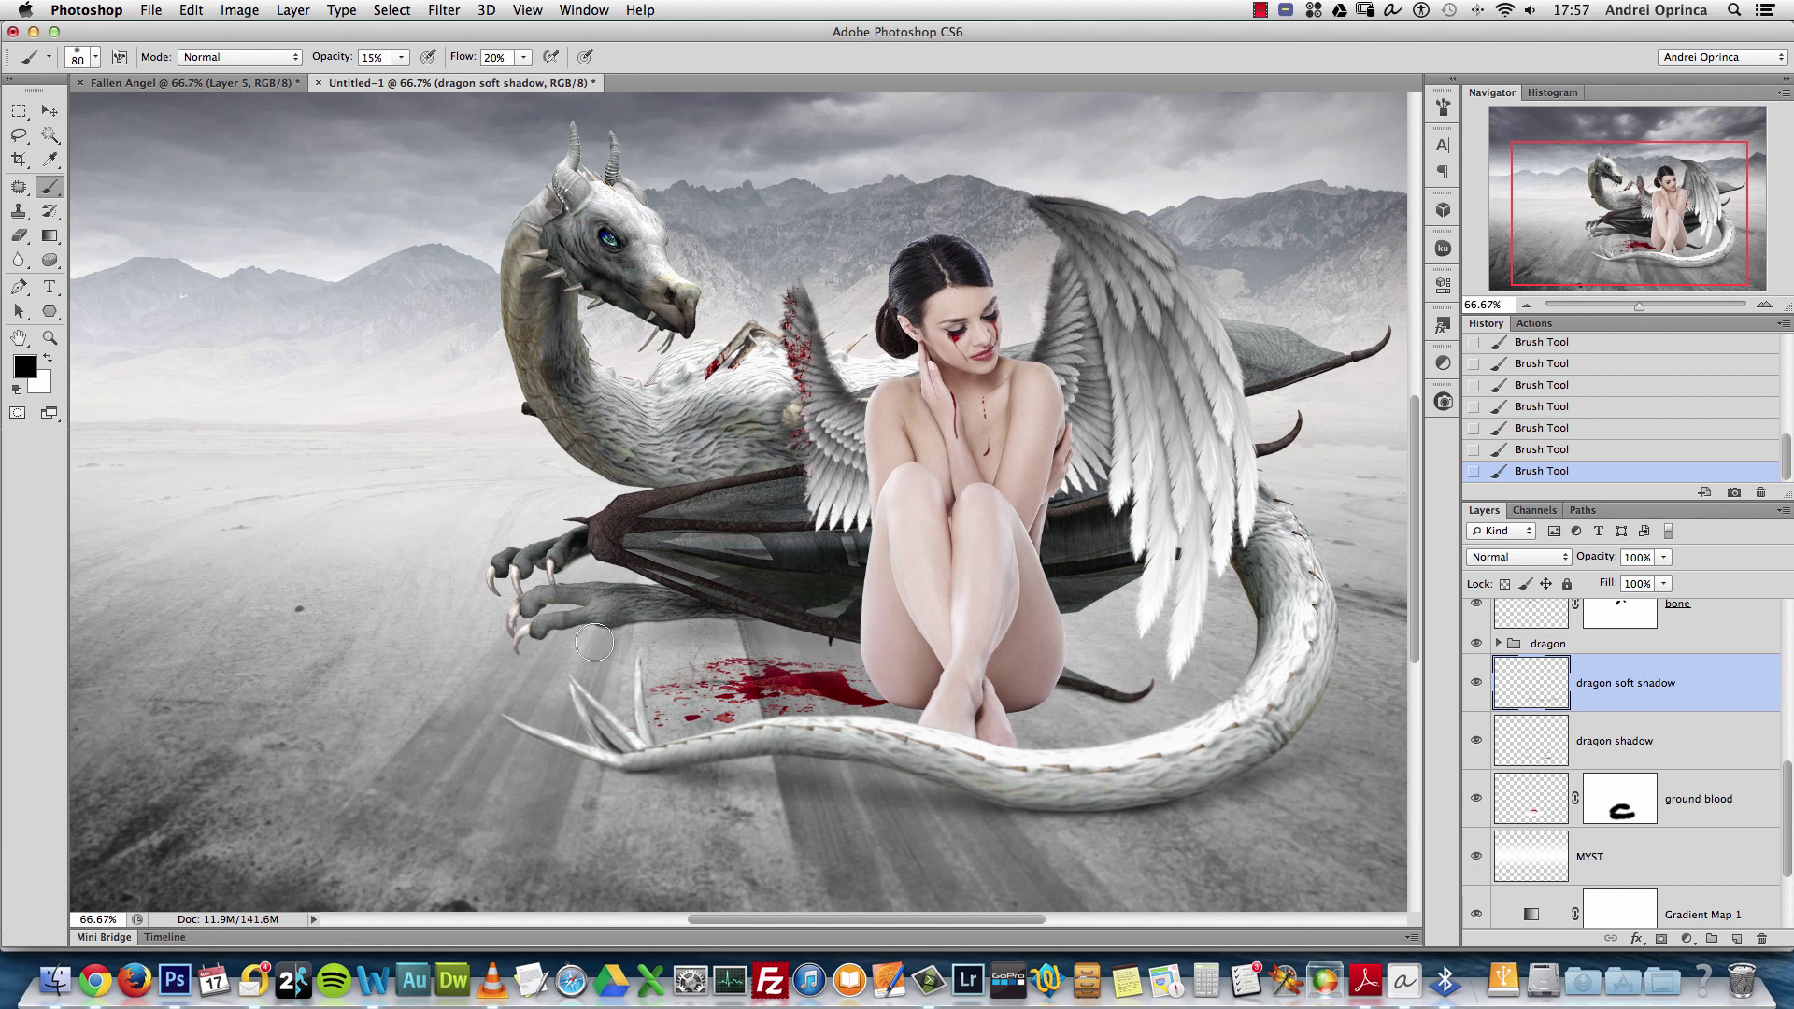
pyautogui.press(']')
pyautogui.press(']')
pyautogui.press(']')
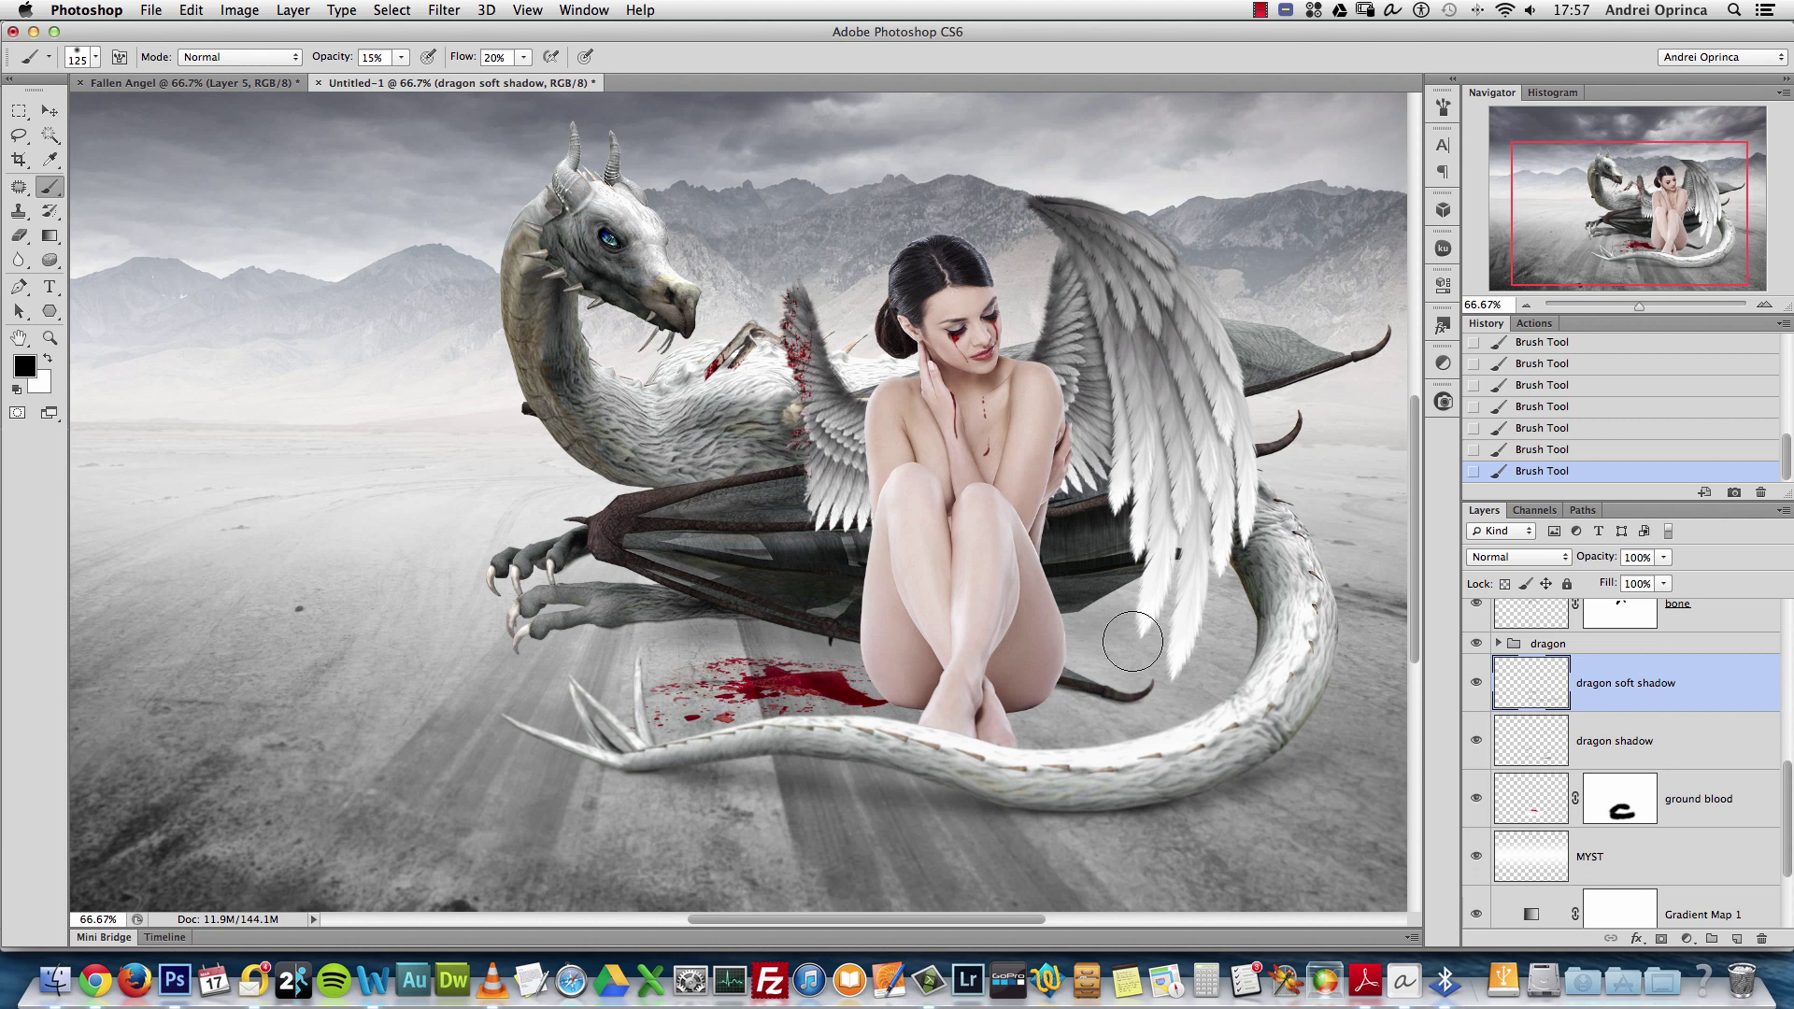
pyautogui.moveTo(1133, 641)
pyautogui.mouseDown()
pyautogui.moveTo(1164, 688)
pyautogui.moveTo(1084, 600)
pyautogui.moveTo(1117, 618)
pyautogui.moveTo(1130, 634)
pyautogui.moveTo(1074, 608)
pyautogui.moveTo(1163, 605)
pyautogui.moveTo(1084, 647)
pyautogui.moveTo(1212, 659)
pyautogui.moveTo(1110, 585)
pyautogui.moveTo(1229, 622)
pyautogui.moveTo(1245, 645)
pyautogui.moveTo(1082, 608)
pyautogui.mouseUp()
# Reduce the brush to 40 px and paint a soft shadow on the ground beneath the wing joint and along the dragon's foreleg
pyautogui.press('[')
pyautogui.press('[')
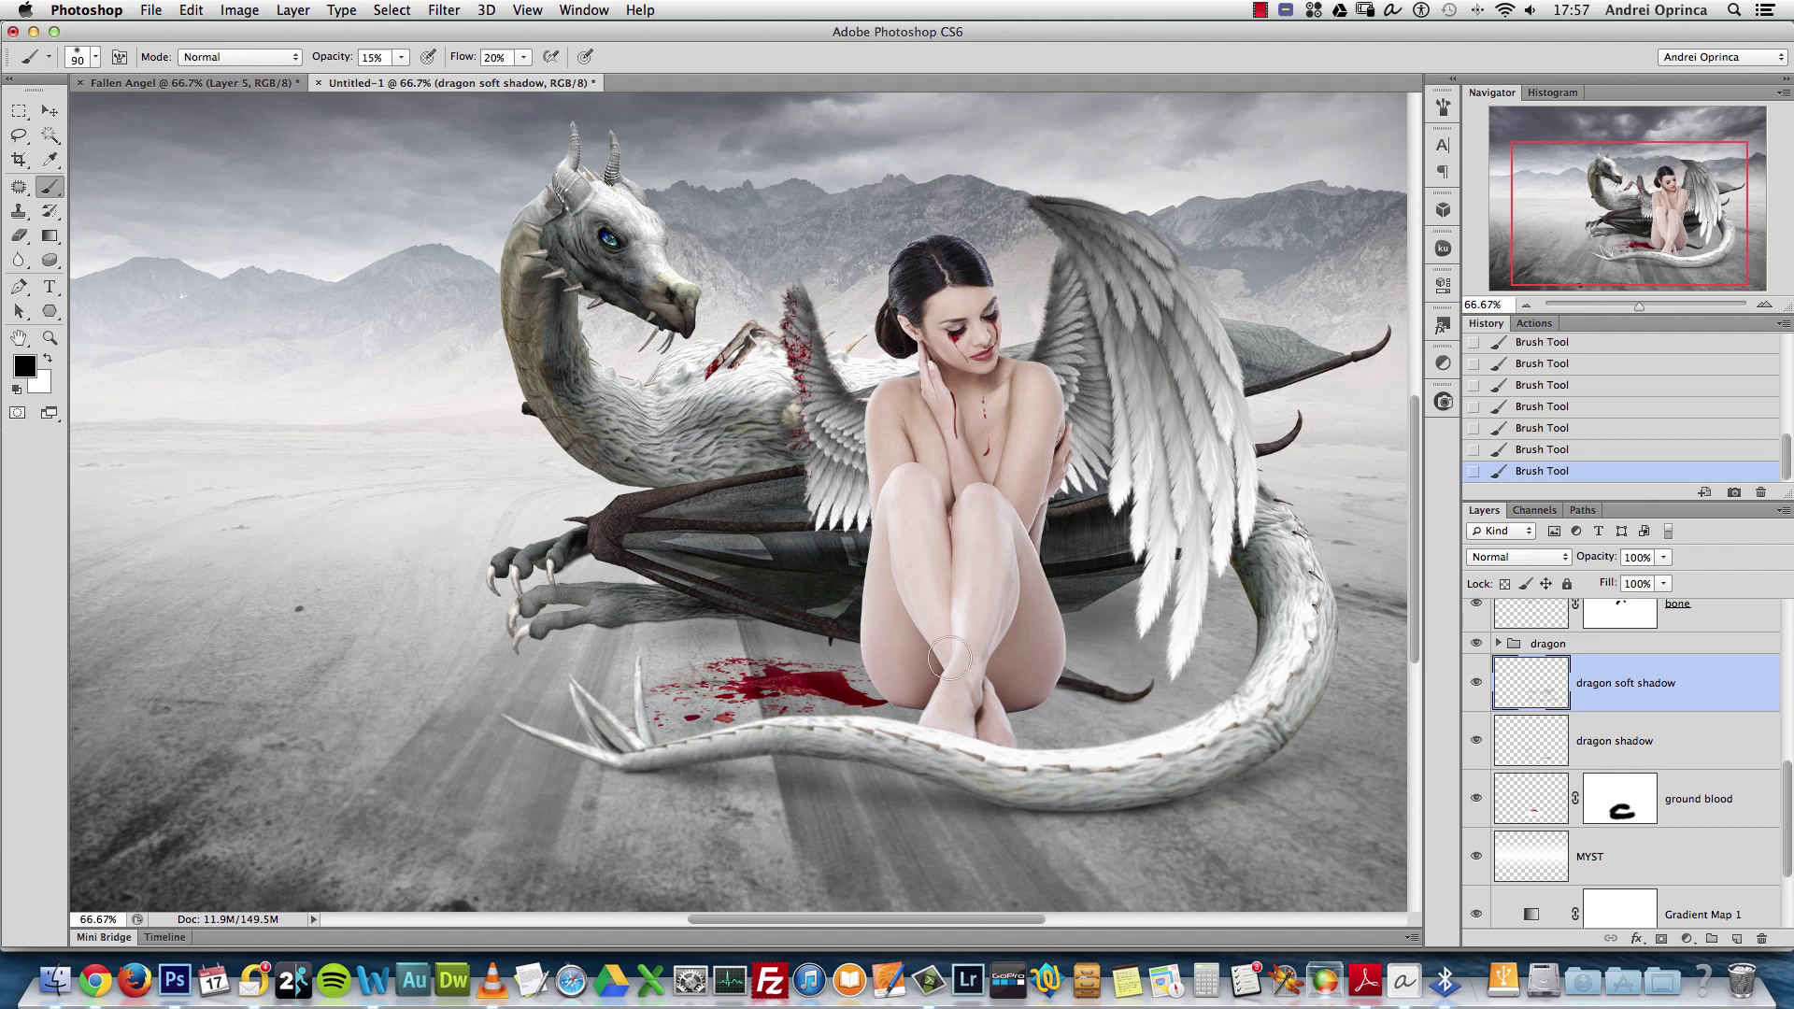
pyautogui.keyDown('ctrl'); pyautogui.click(601, 592); pyautogui.keyUp('ctrl')
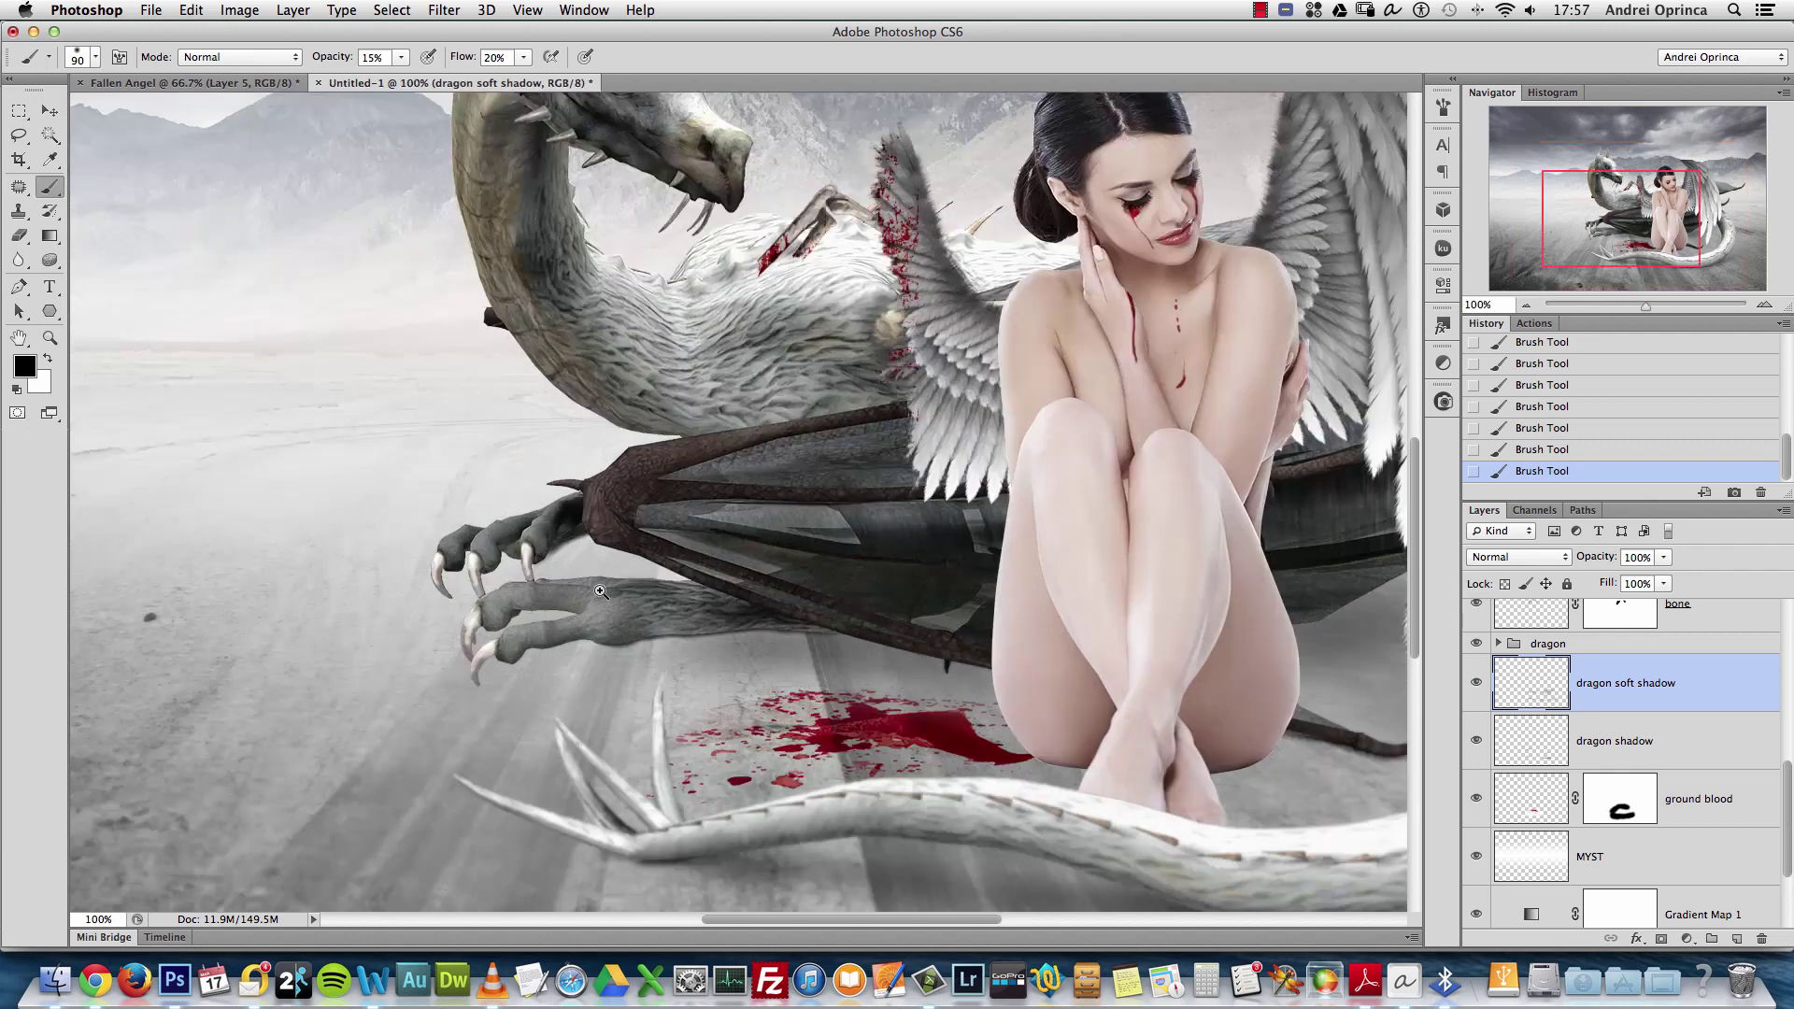
pyautogui.keyDown('ctrl'); pyautogui.click(601, 592); pyautogui.keyUp('ctrl')
pyautogui.press('[')
pyautogui.press('[')
pyautogui.press('[')
pyautogui.press('[')
pyautogui.press('[')
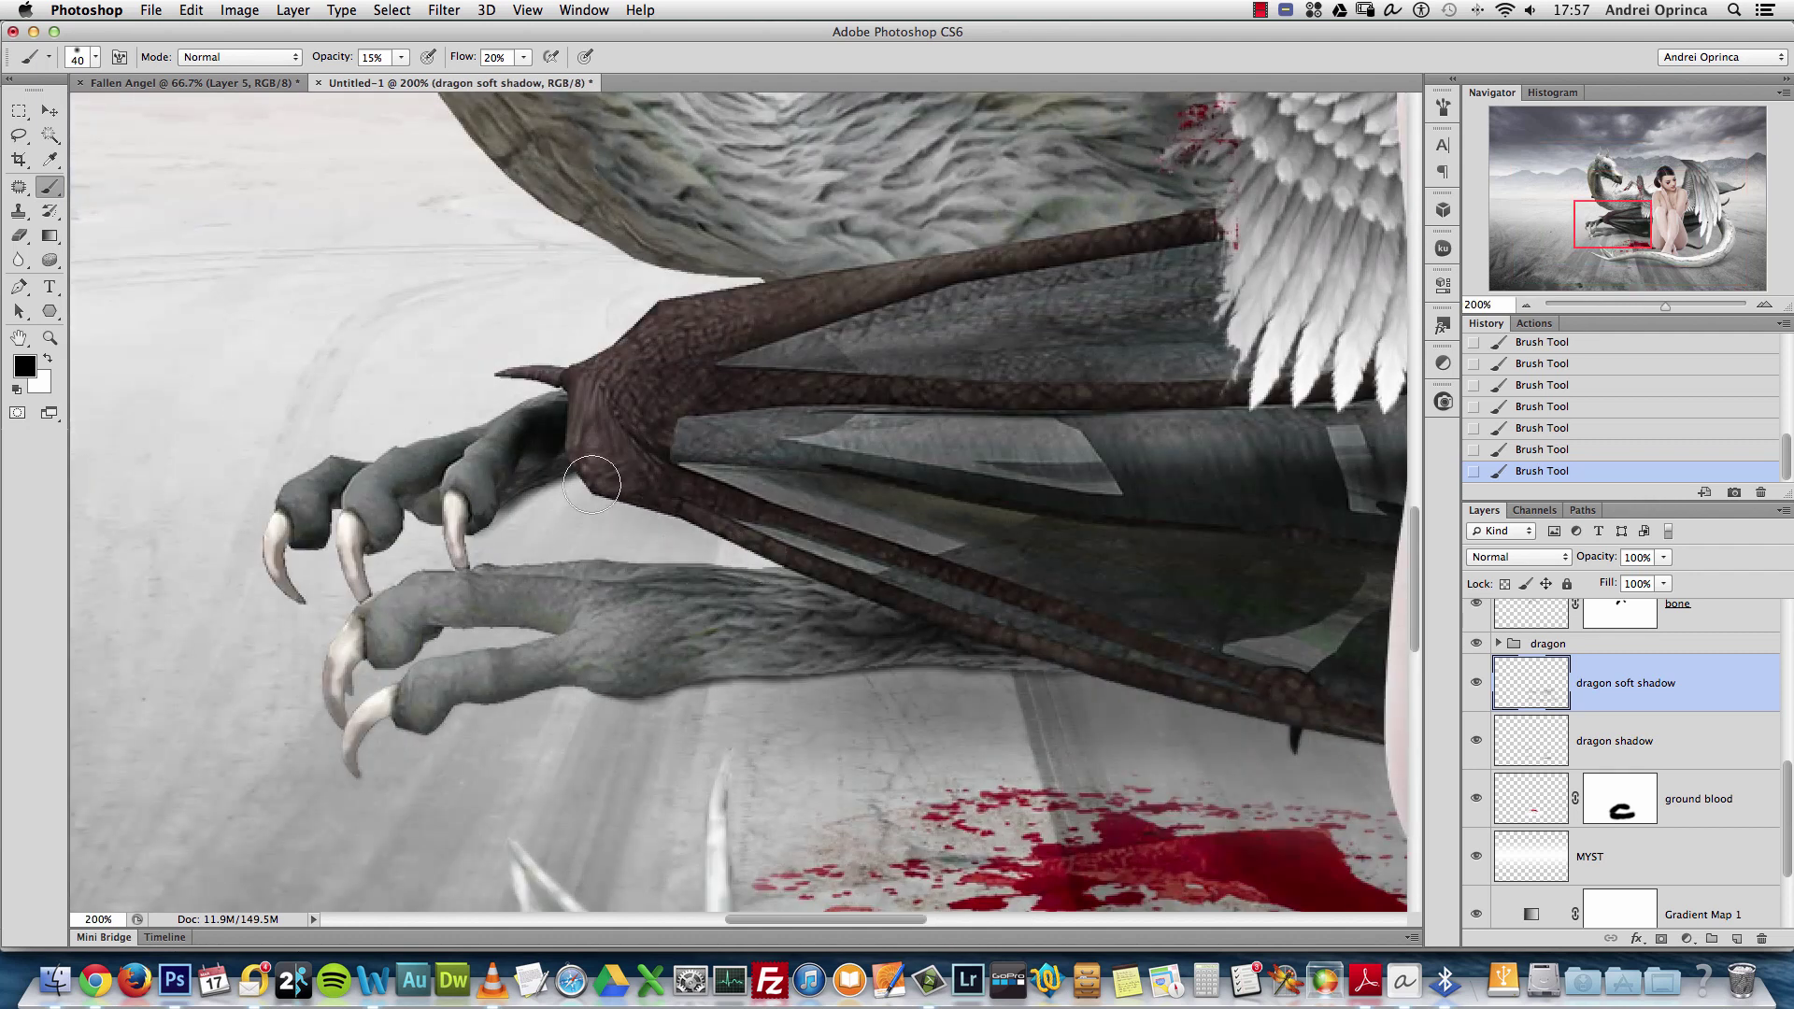
pyautogui.moveTo(591, 484)
pyautogui.mouseDown()
pyautogui.moveTo(717, 516)
pyautogui.moveTo(559, 505)
pyautogui.moveTo(484, 523)
pyautogui.moveTo(756, 559)
pyautogui.moveTo(723, 581)
pyautogui.moveTo(787, 579)
pyautogui.moveTo(1069, 692)
pyautogui.moveTo(881, 679)
pyautogui.moveTo(635, 700)
pyautogui.moveTo(979, 670)
pyautogui.moveTo(651, 679)
pyautogui.moveTo(1320, 703)
pyautogui.moveTo(1317, 683)
pyautogui.moveTo(1023, 672)
pyautogui.moveTo(1380, 766)
pyautogui.moveTo(1294, 729)
pyautogui.moveTo(783, 710)
pyautogui.mouseUp()
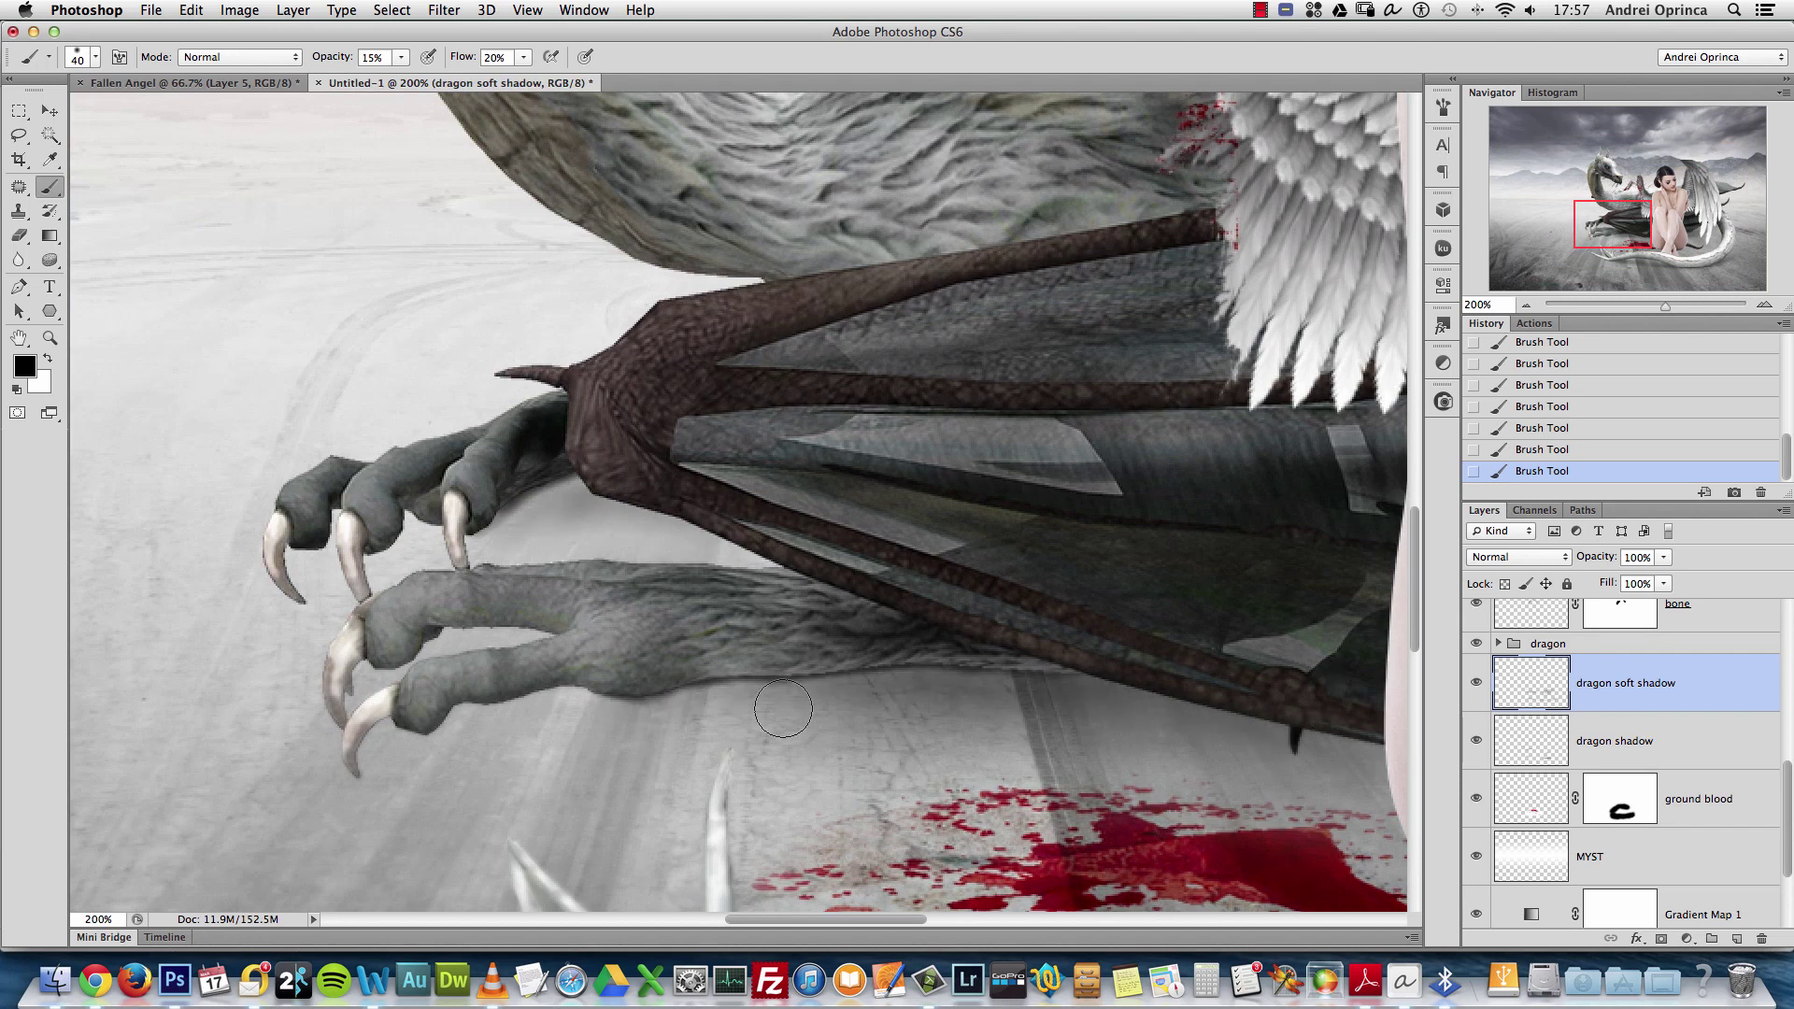
# Try painting a soft shadow under the dragon's lower claw with a 10 px brush, compare before and after, and undo the strokes
pyautogui.click(1444, 106)
pyautogui.click(1444, 106)
pyautogui.moveTo(604, 590)
pyautogui.mouseDown()
pyautogui.moveTo(949, 524)
pyautogui.moveTo(938, 565)
pyautogui.moveTo(888, 570)
pyautogui.mouseUp()
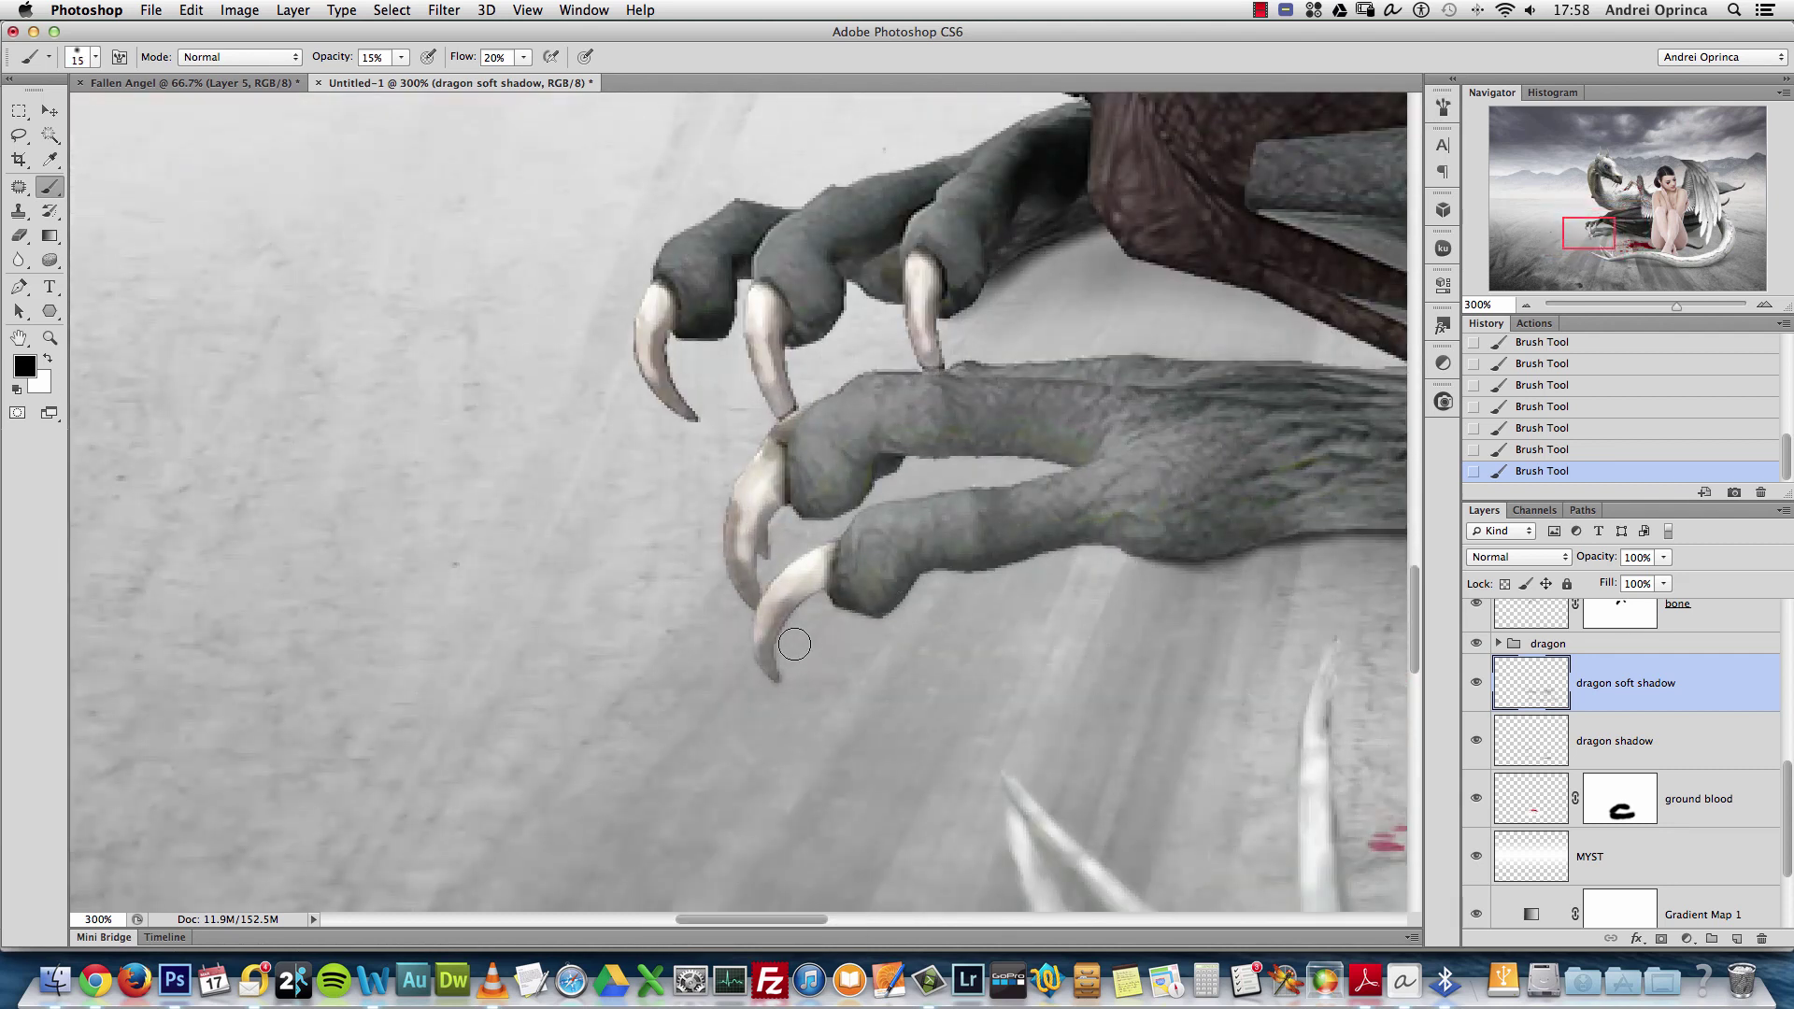
pyautogui.press('[')
pyautogui.moveTo(796, 686); pyautogui.dragTo(893, 655)
pyautogui.press('alt+super+z')
pyautogui.press('alt+super+z')
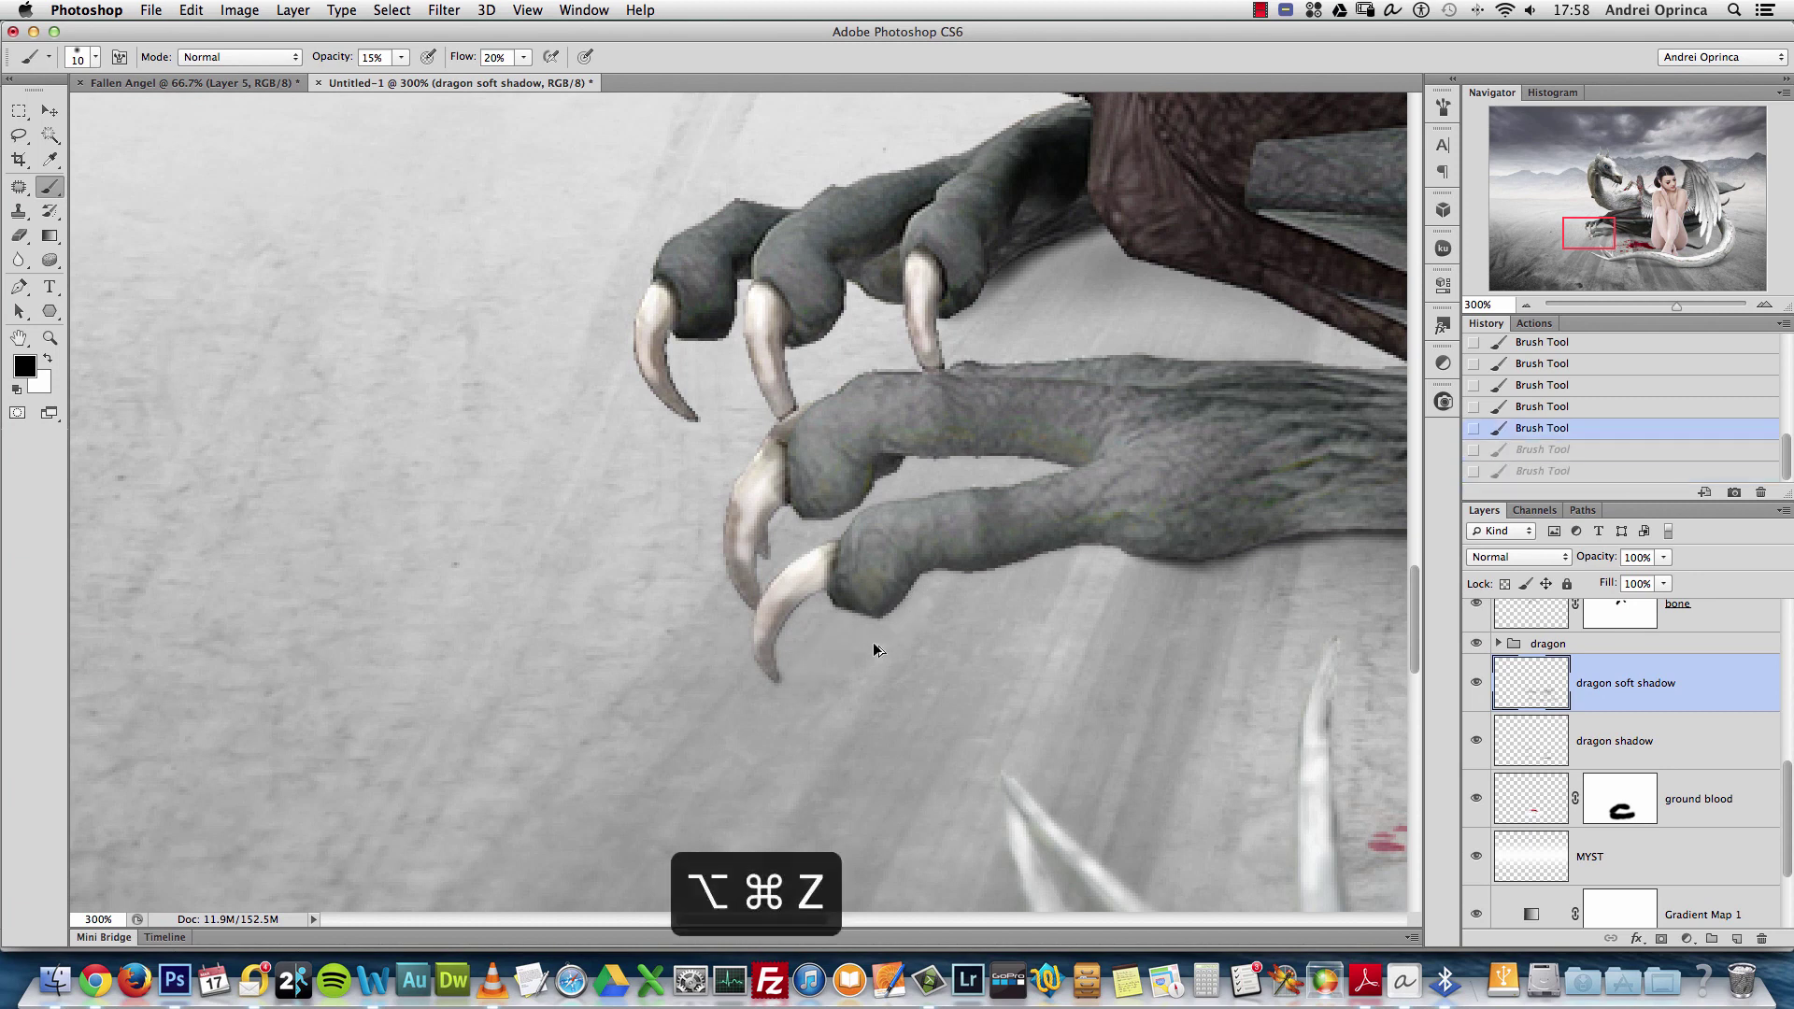
pyautogui.press('shift+super+z')
pyautogui.press('shift+super+z')
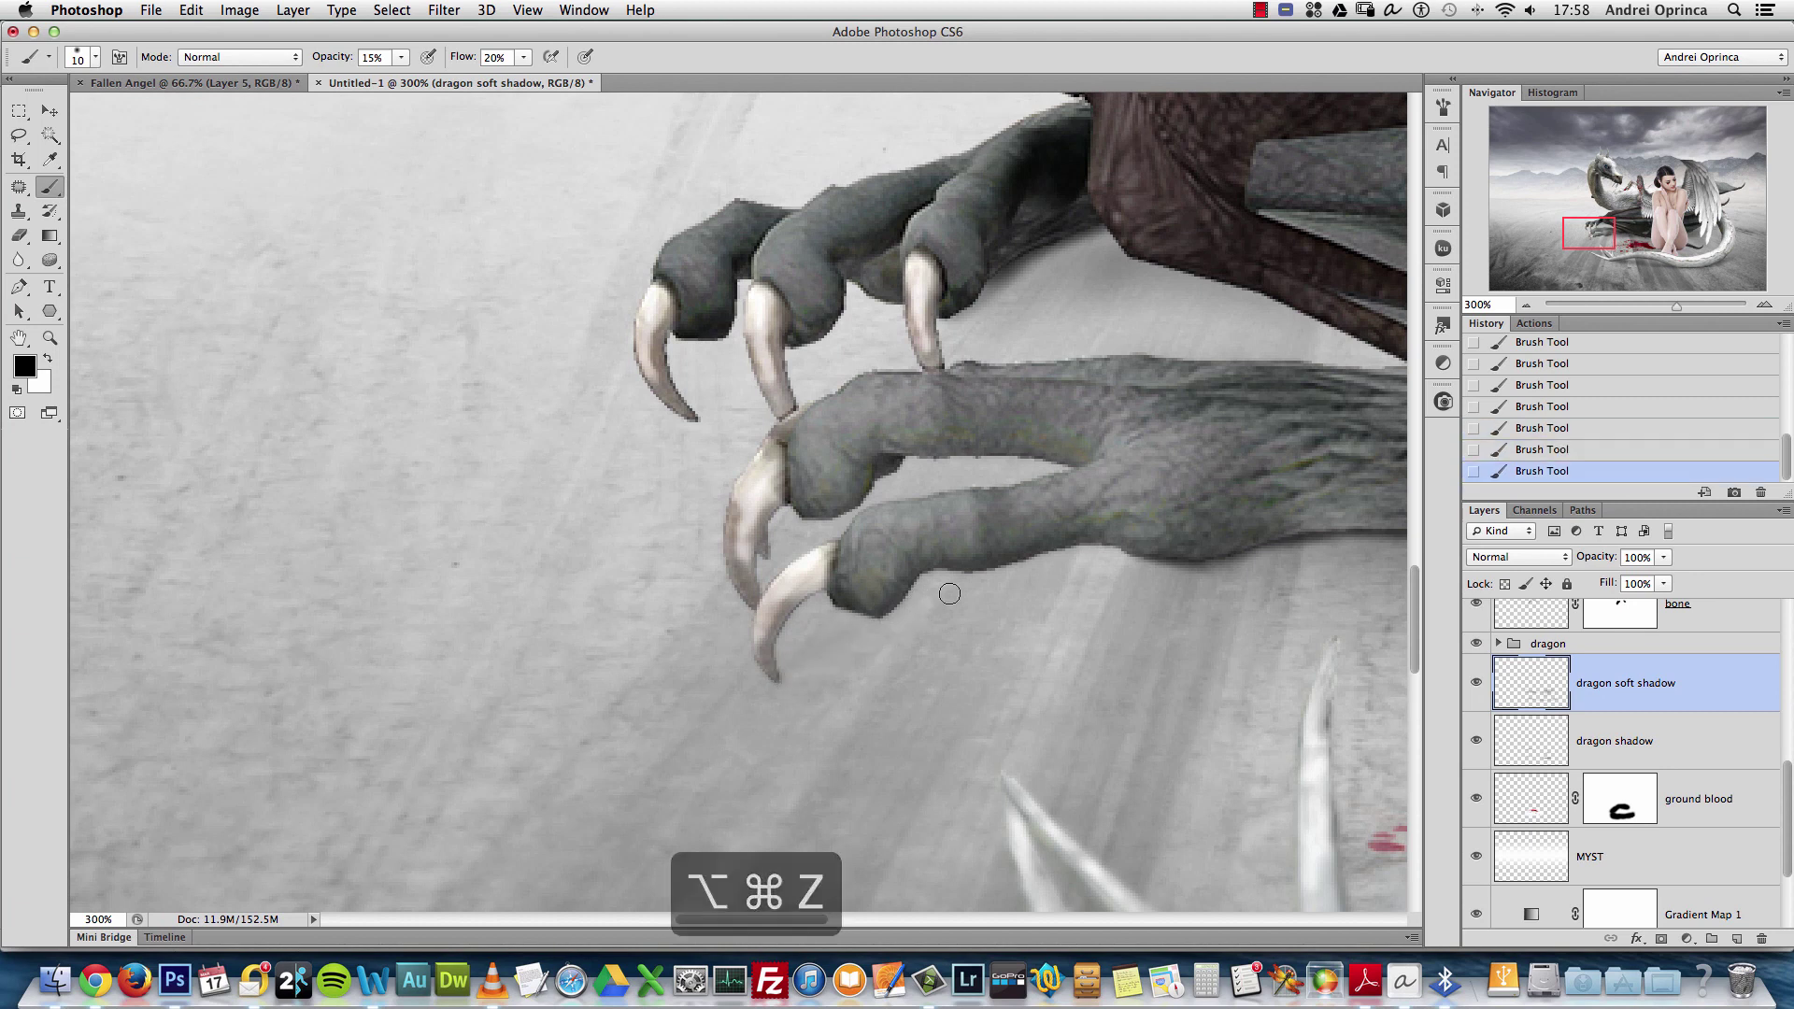
pyautogui.press('alt+super+z')
pyautogui.press('alt+super+z')
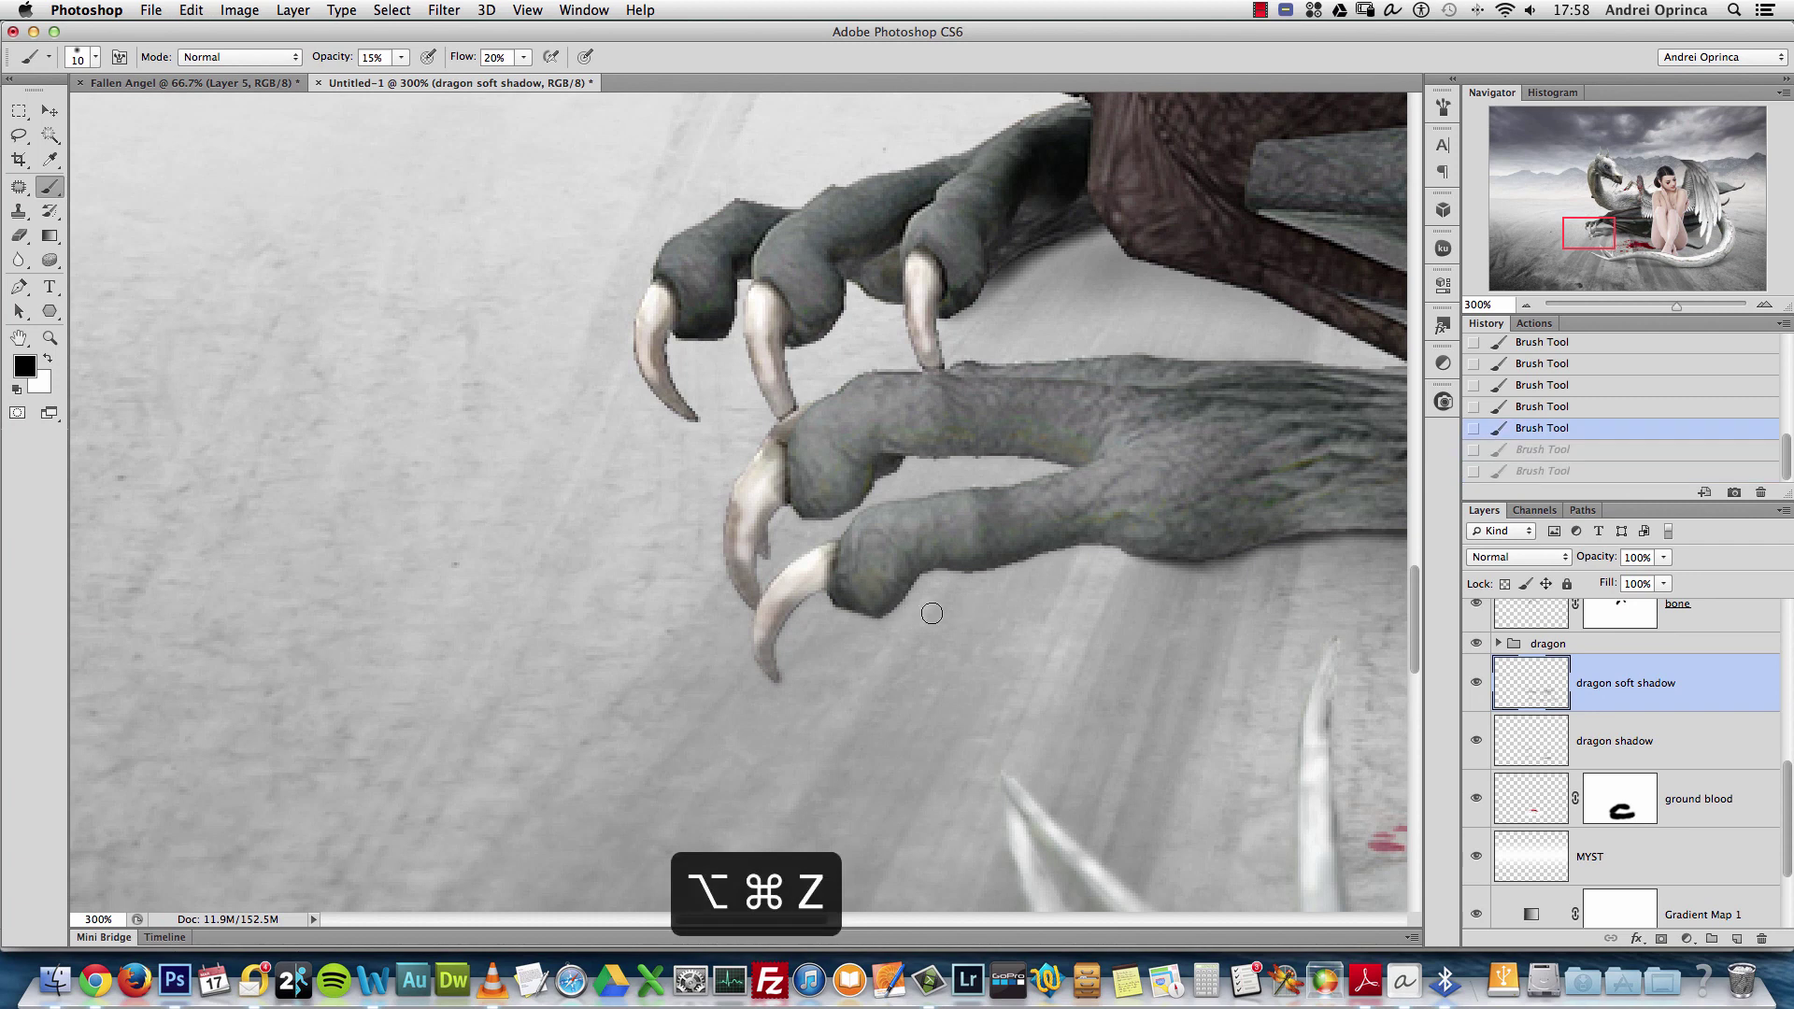
# Paint a soft shadow on the ground beneath the lower foot's toes and foreleg, enlarging the brush from 10 to 20 px
pyautogui.moveTo(931, 613)
pyautogui.mouseDown()
pyautogui.moveTo(995, 613)
pyautogui.moveTo(912, 605)
pyautogui.mouseUp()
pyautogui.press(']')
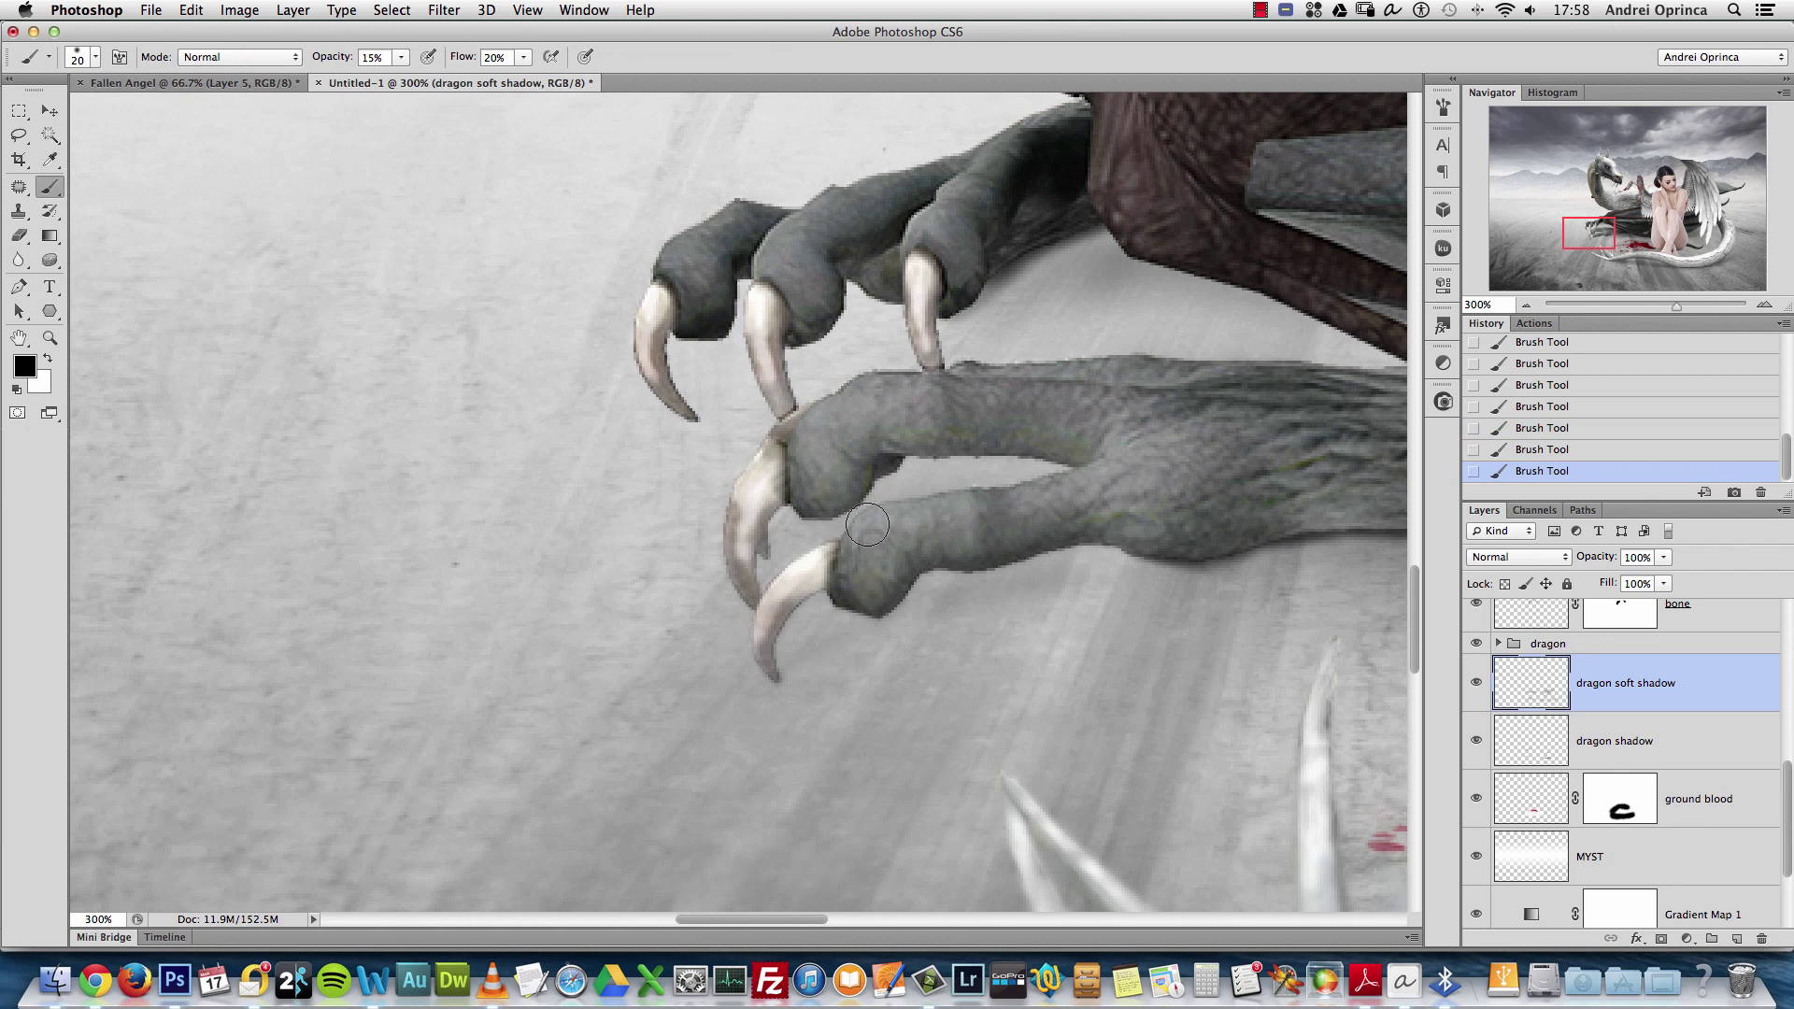
pyautogui.moveTo(1174, 562); pyautogui.dragTo(1187, 561)
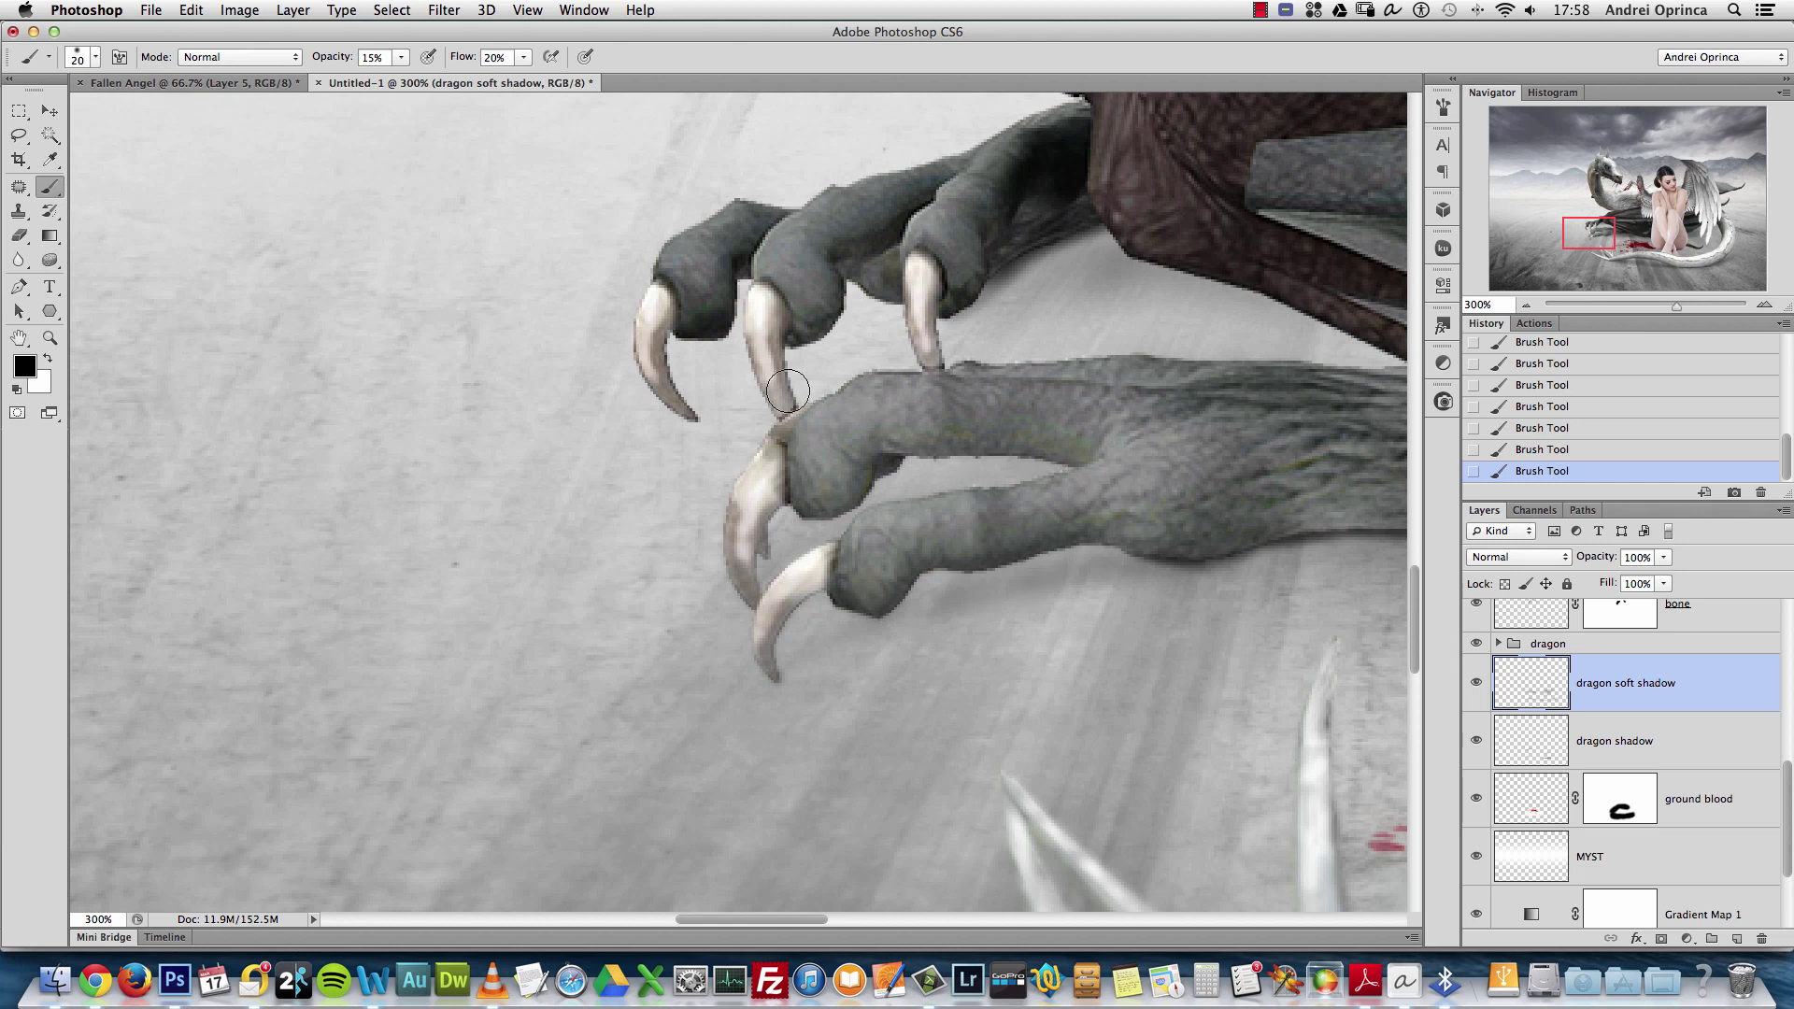
# Paint soft shadows on the ground around the upper foot's claws, varying the brush between 9 and 25 px
pyautogui.press('[')
pyautogui.press('[')
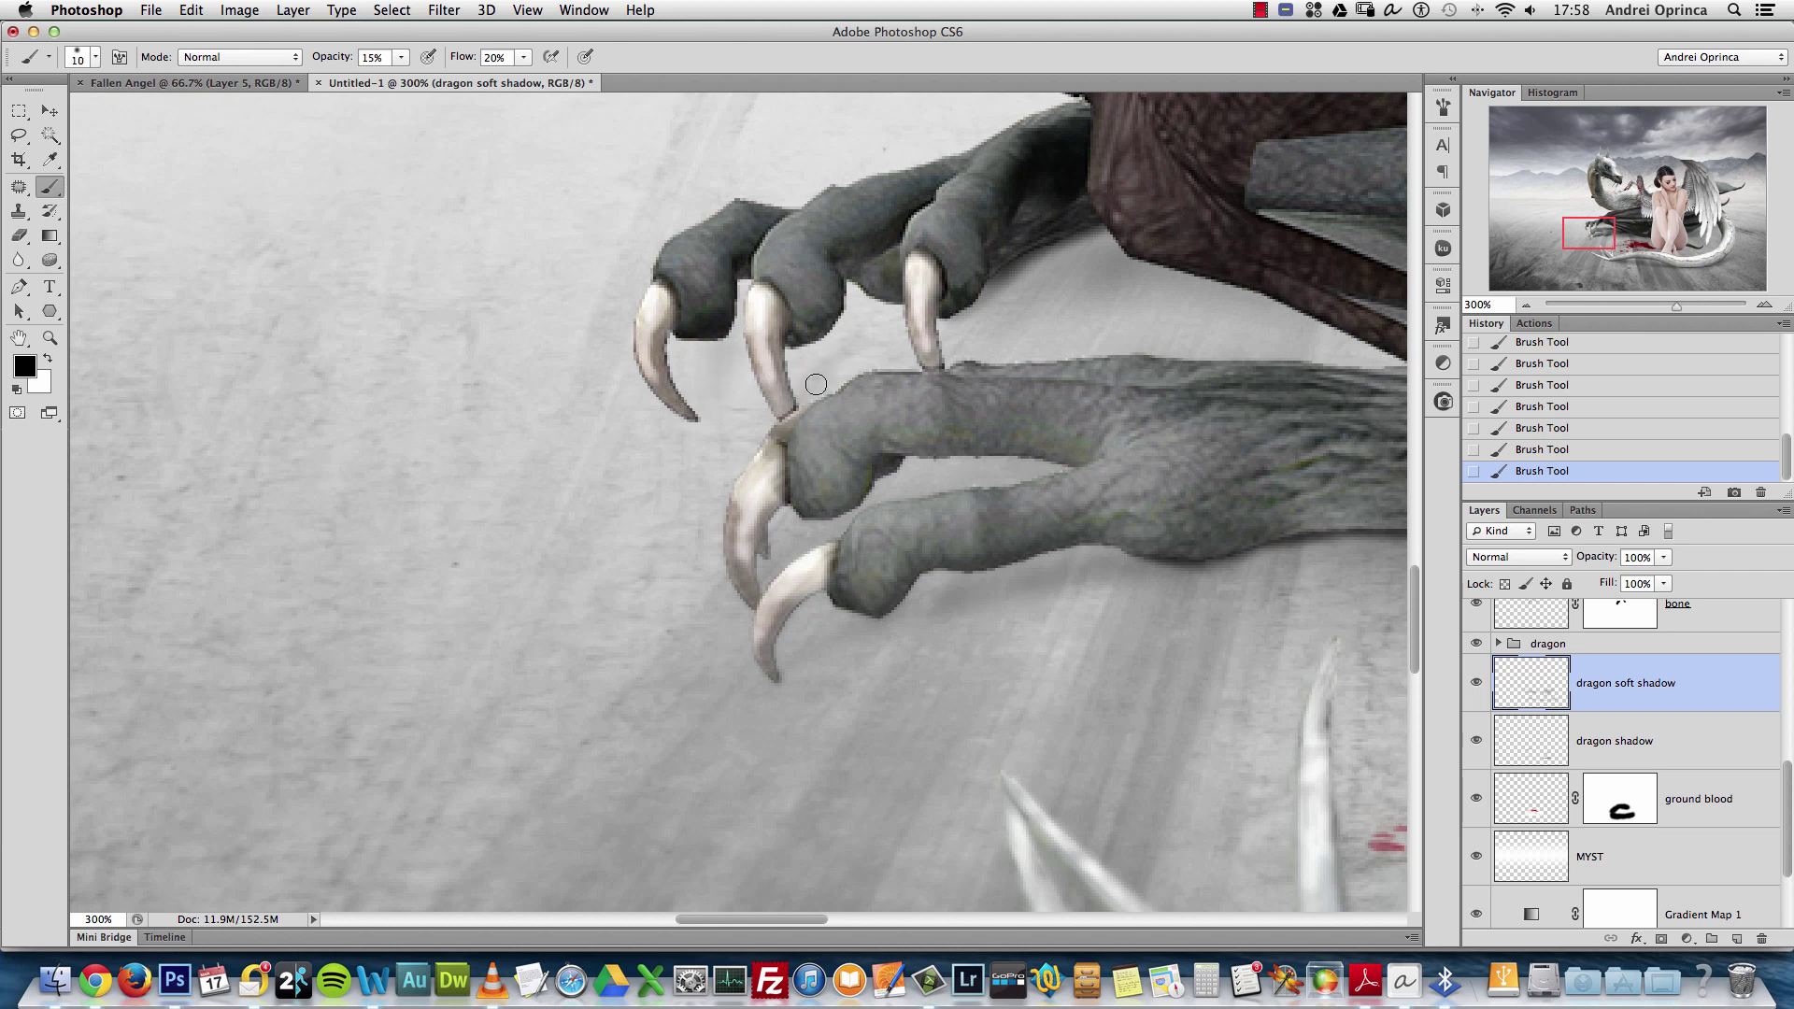
pyautogui.press(']')
pyautogui.press(']')
pyautogui.press(']')
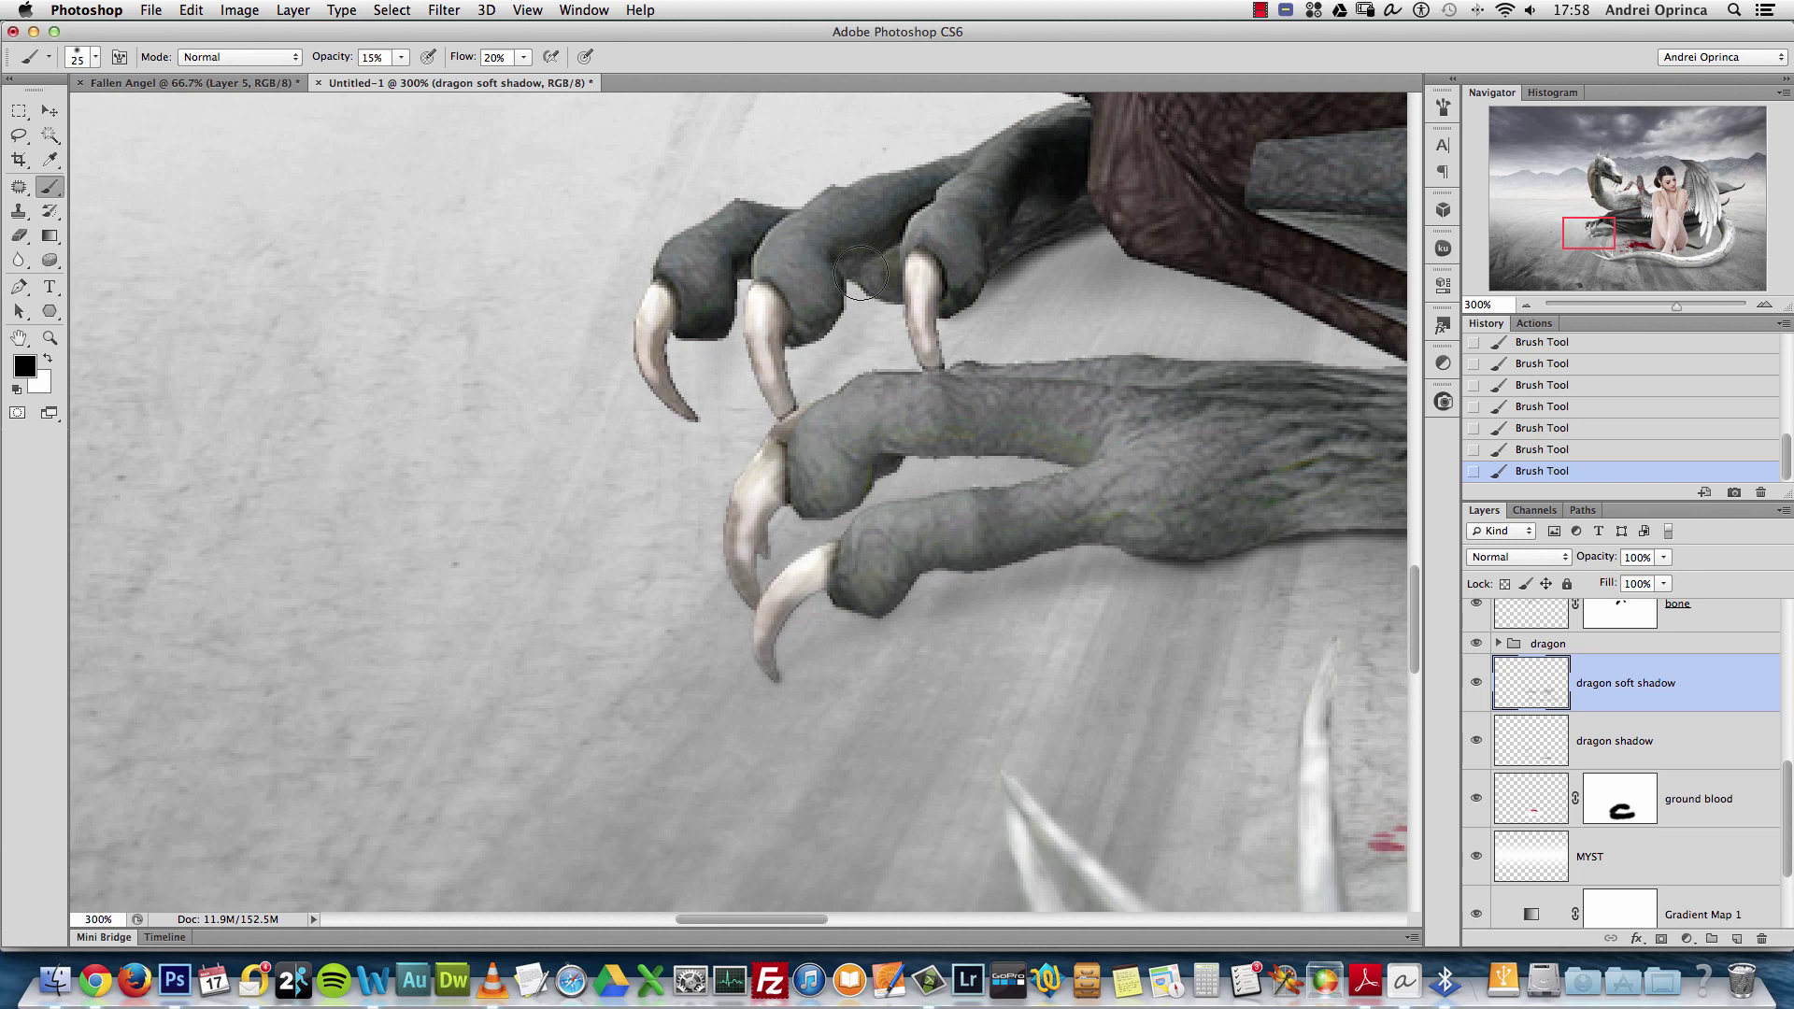
pyautogui.press('[')
pyautogui.press('[')
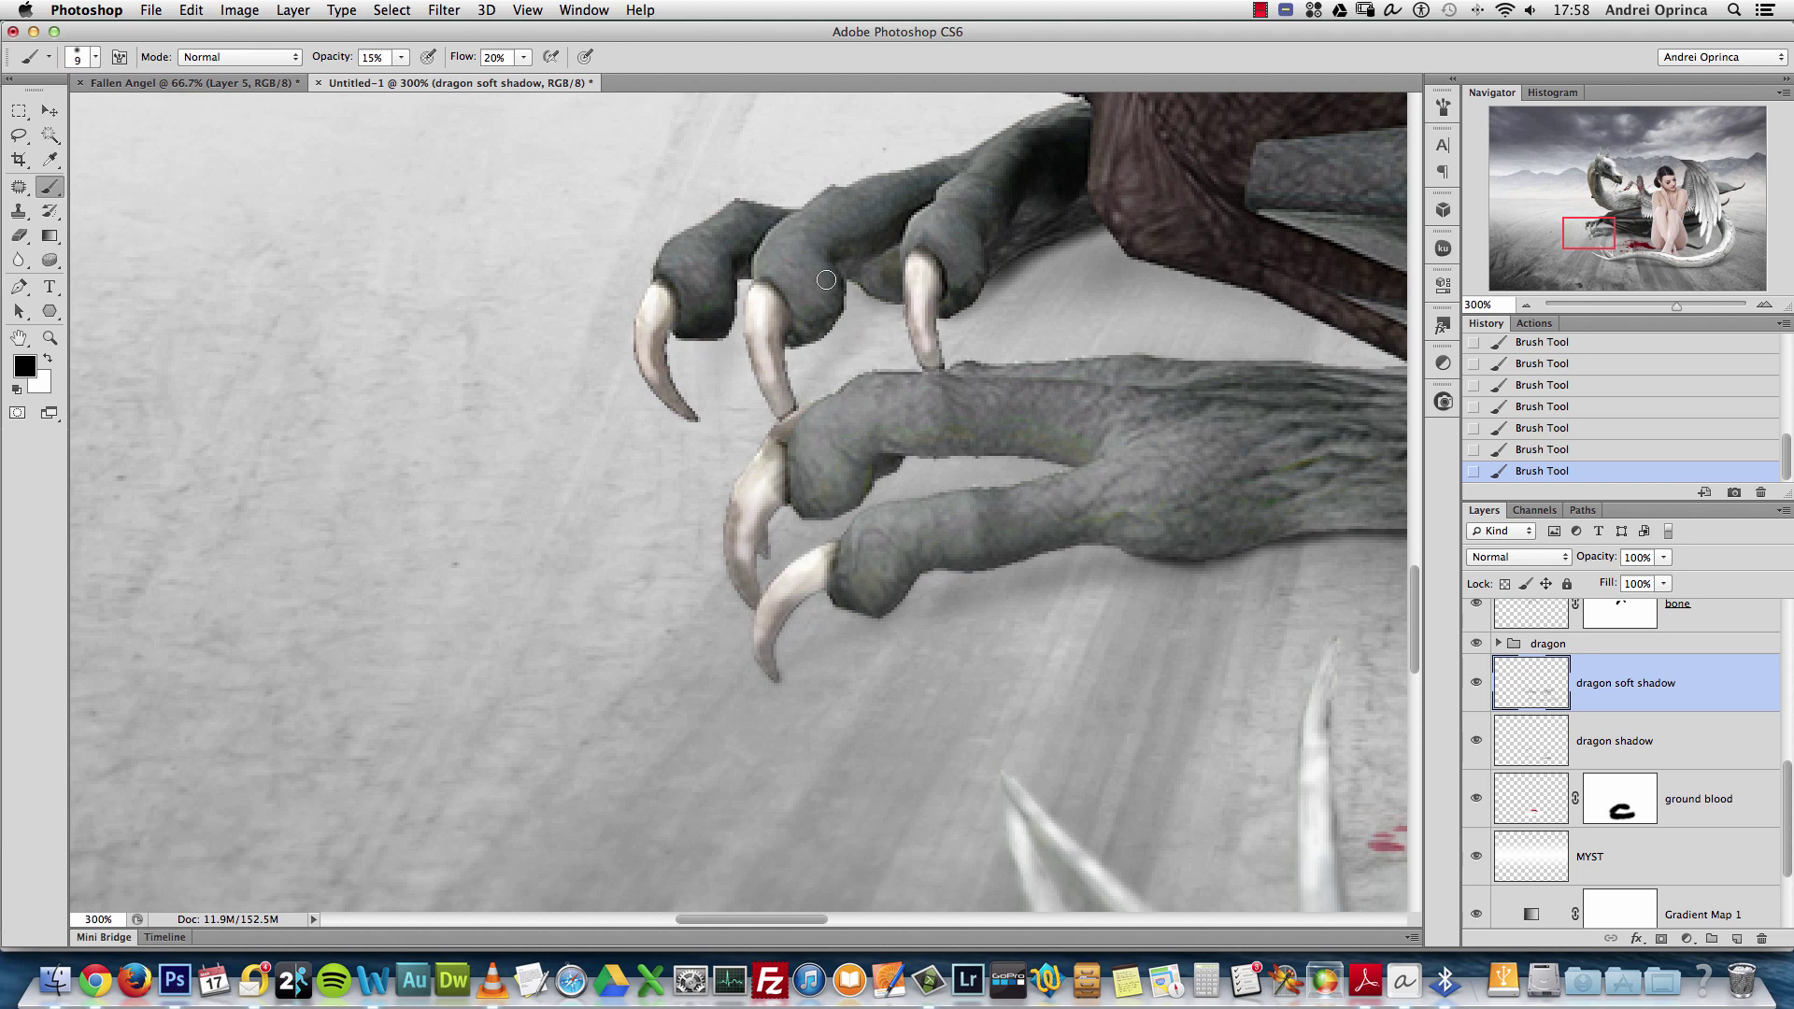
pyautogui.press(']')
pyautogui.press(']')
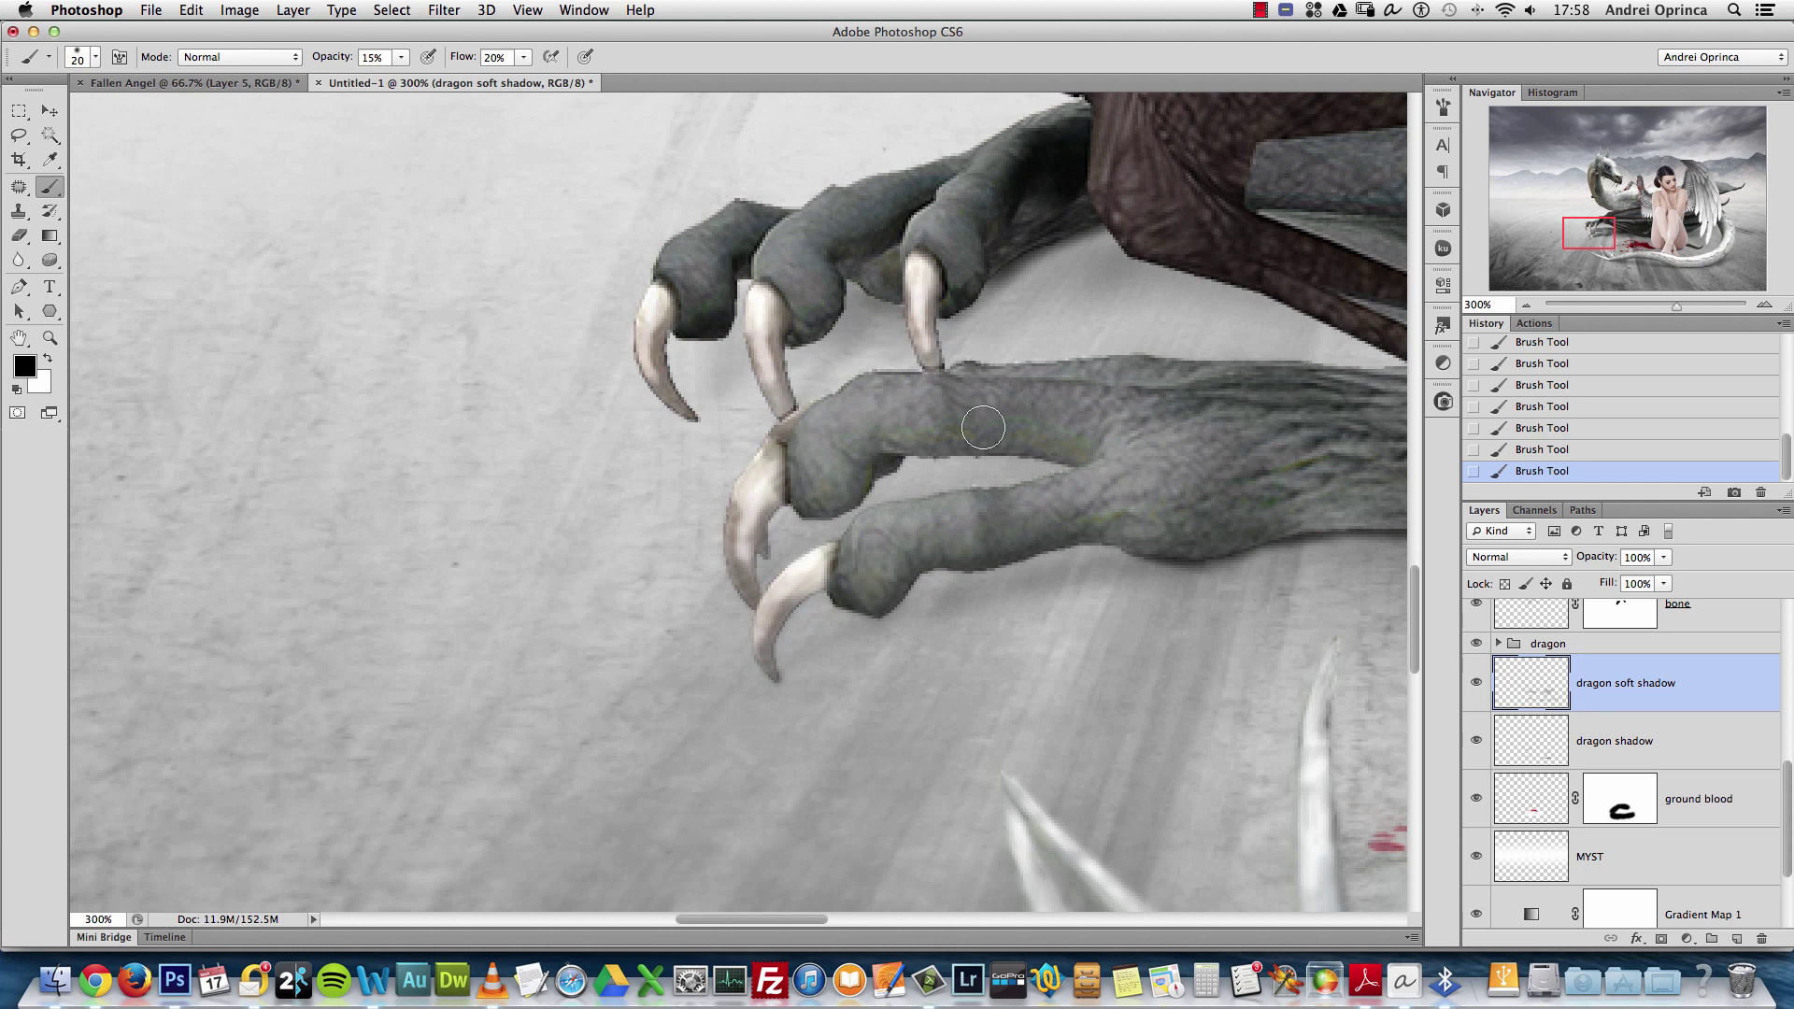
# Enlarge the brush to 50 px and build up the soft shadow on the ground beneath the dragon's foreleg
pyautogui.press('super+1')
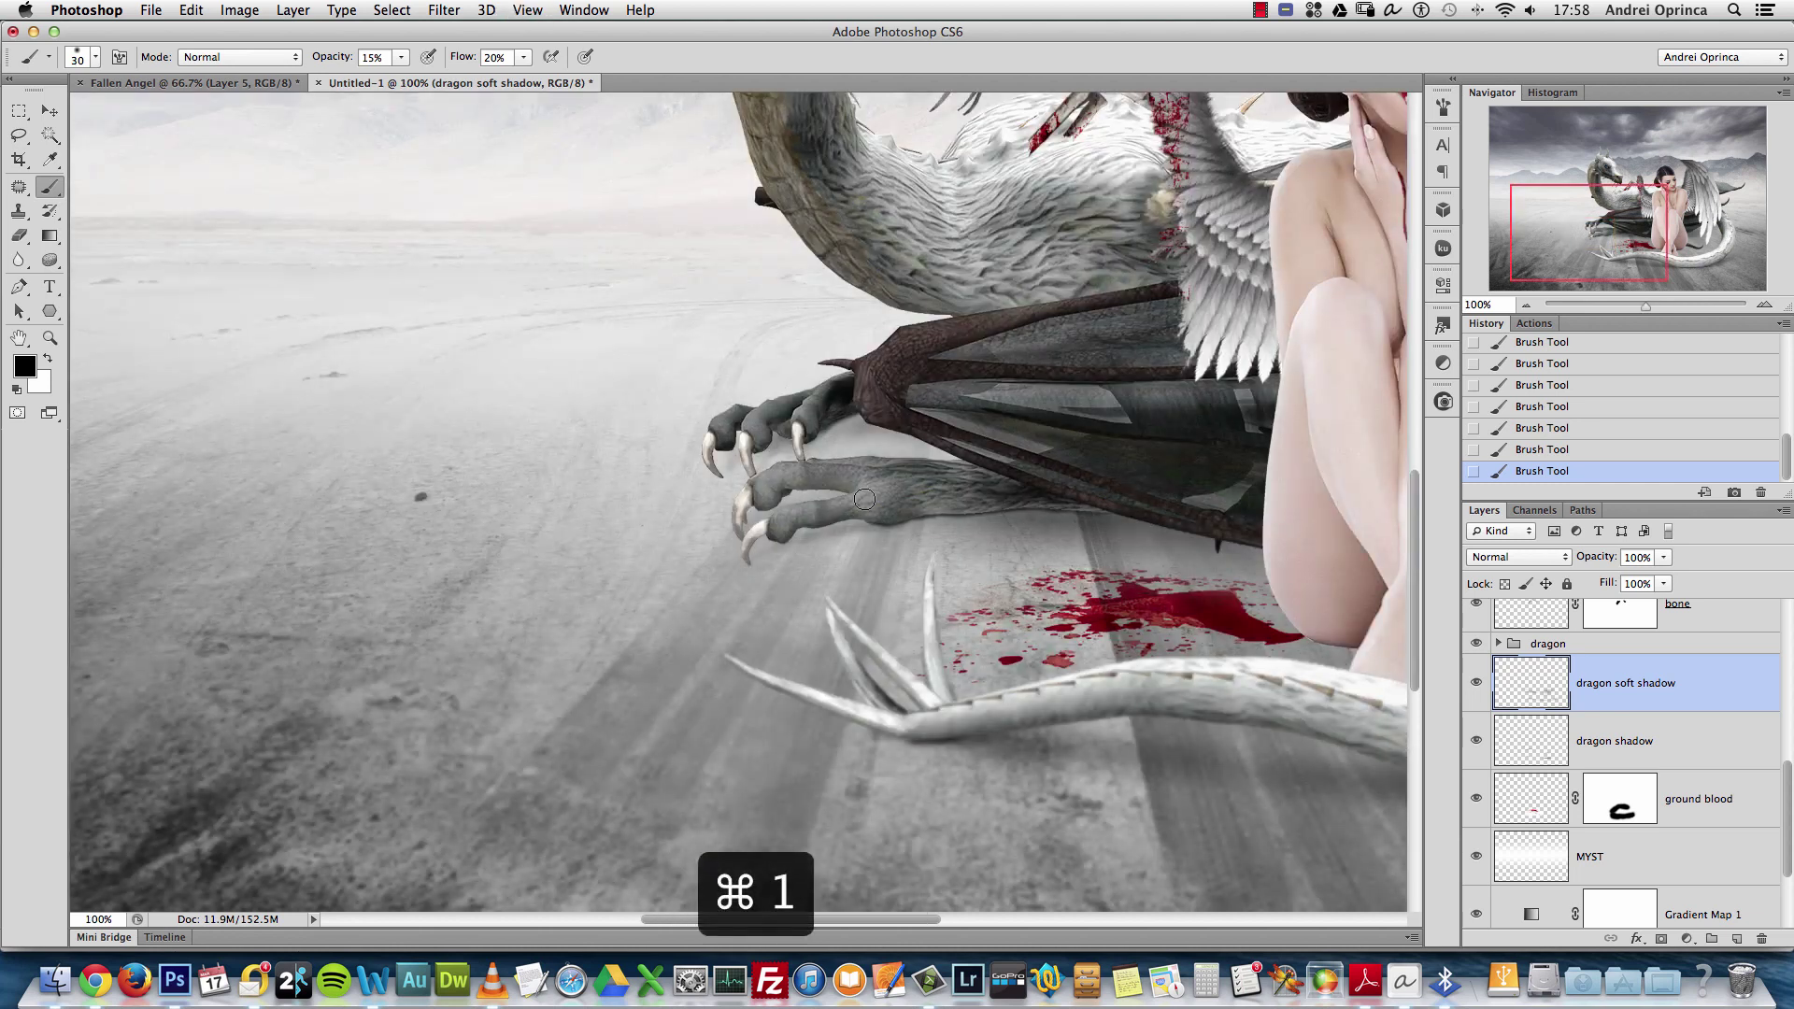
pyautogui.press('[')
pyautogui.press('[')
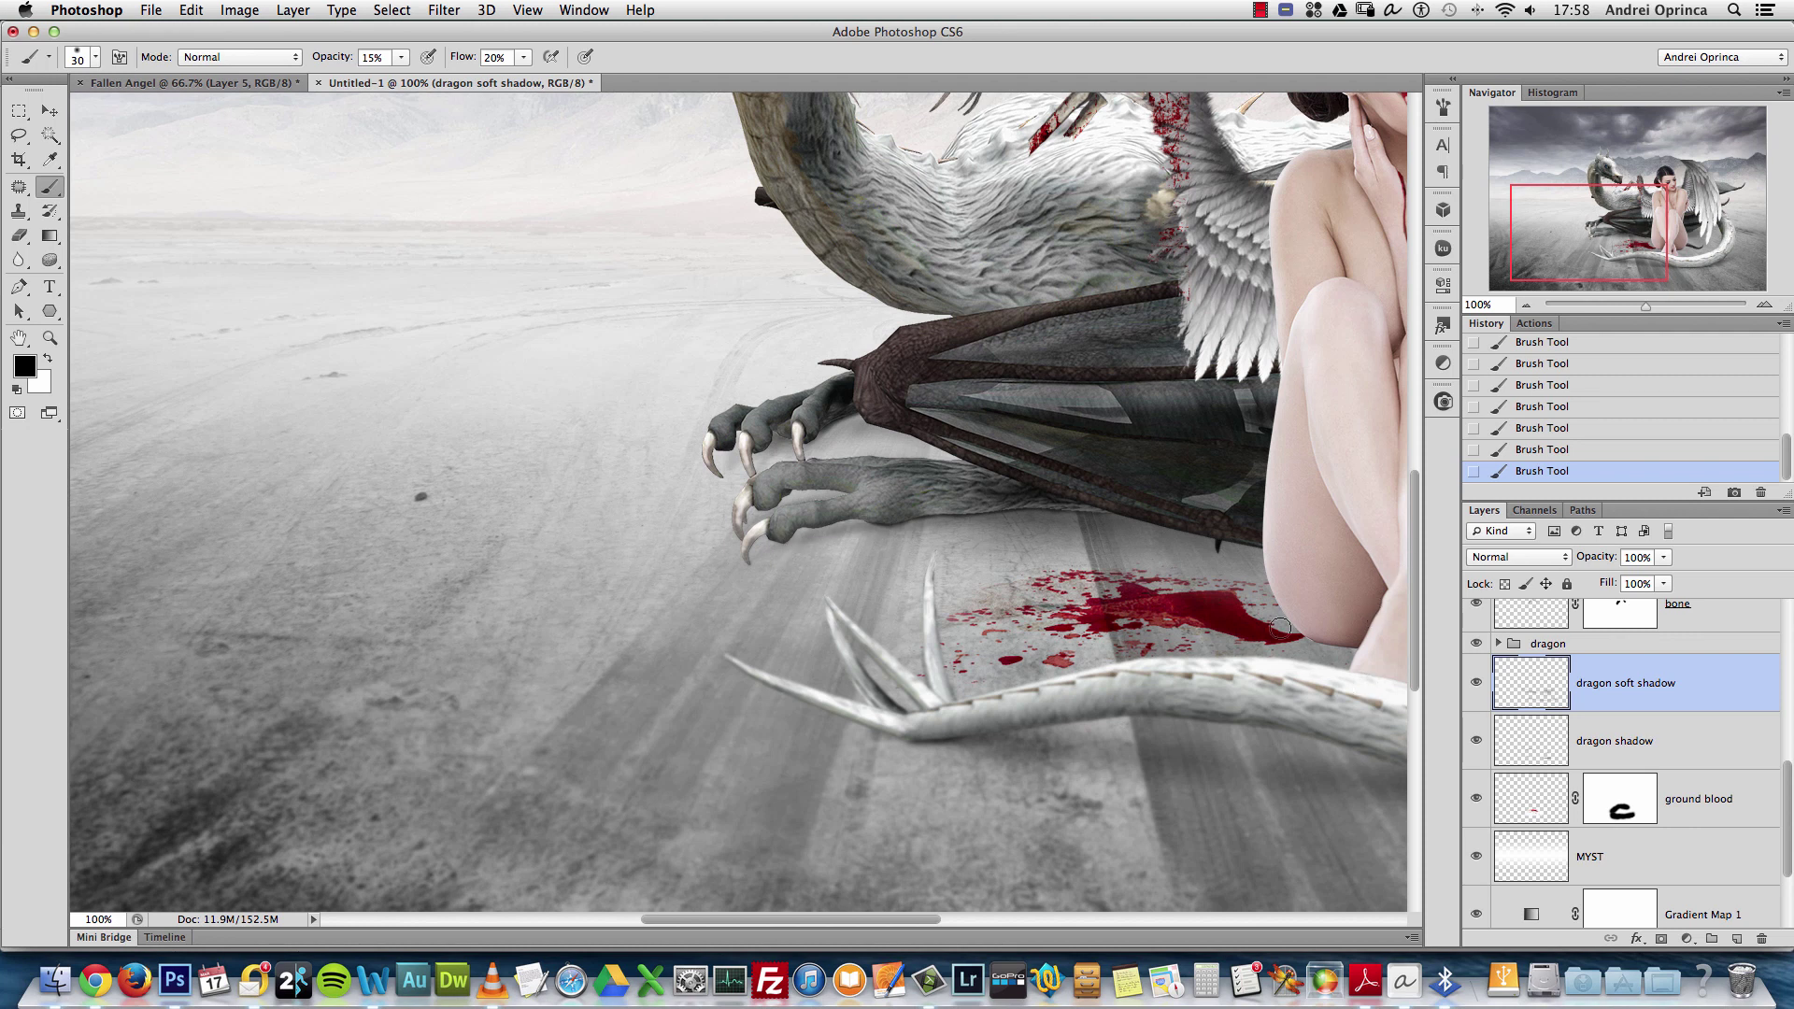
pyautogui.keyDown('alt'); pyautogui.click(896, 591); pyautogui.keyUp('alt')
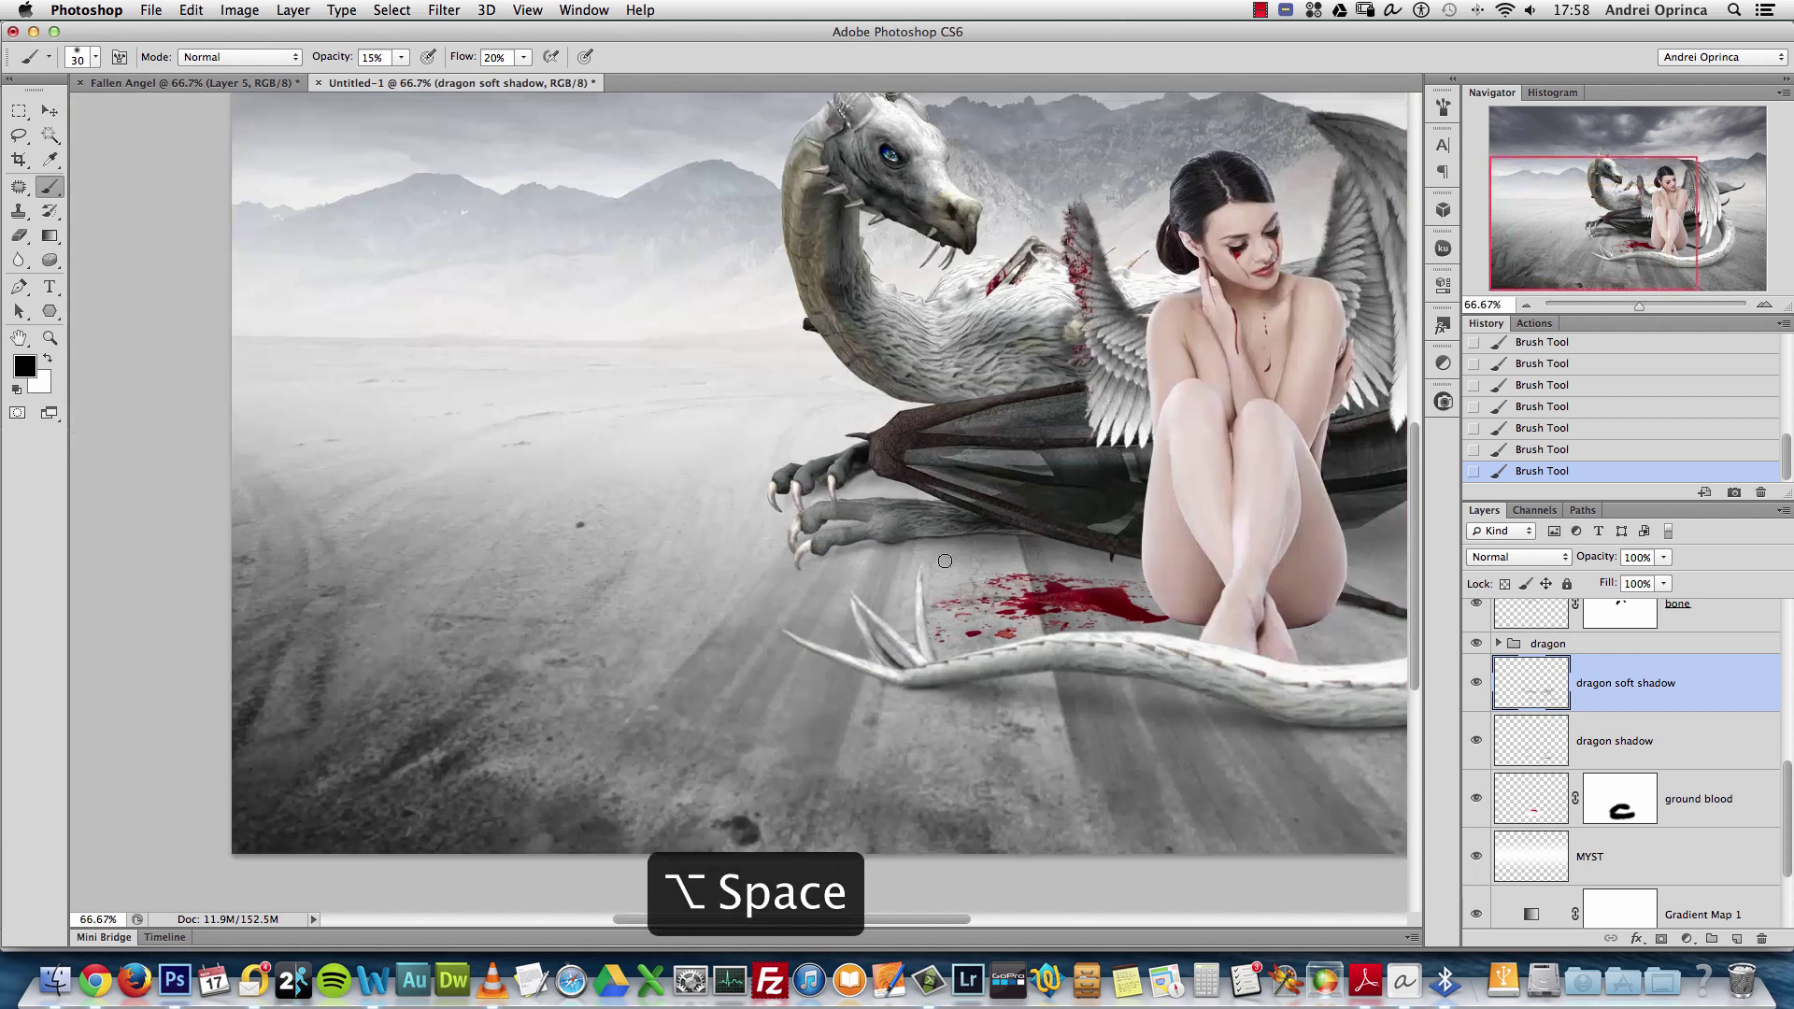
pyautogui.moveTo(1217, 604); pyautogui.dragTo(804, 639)
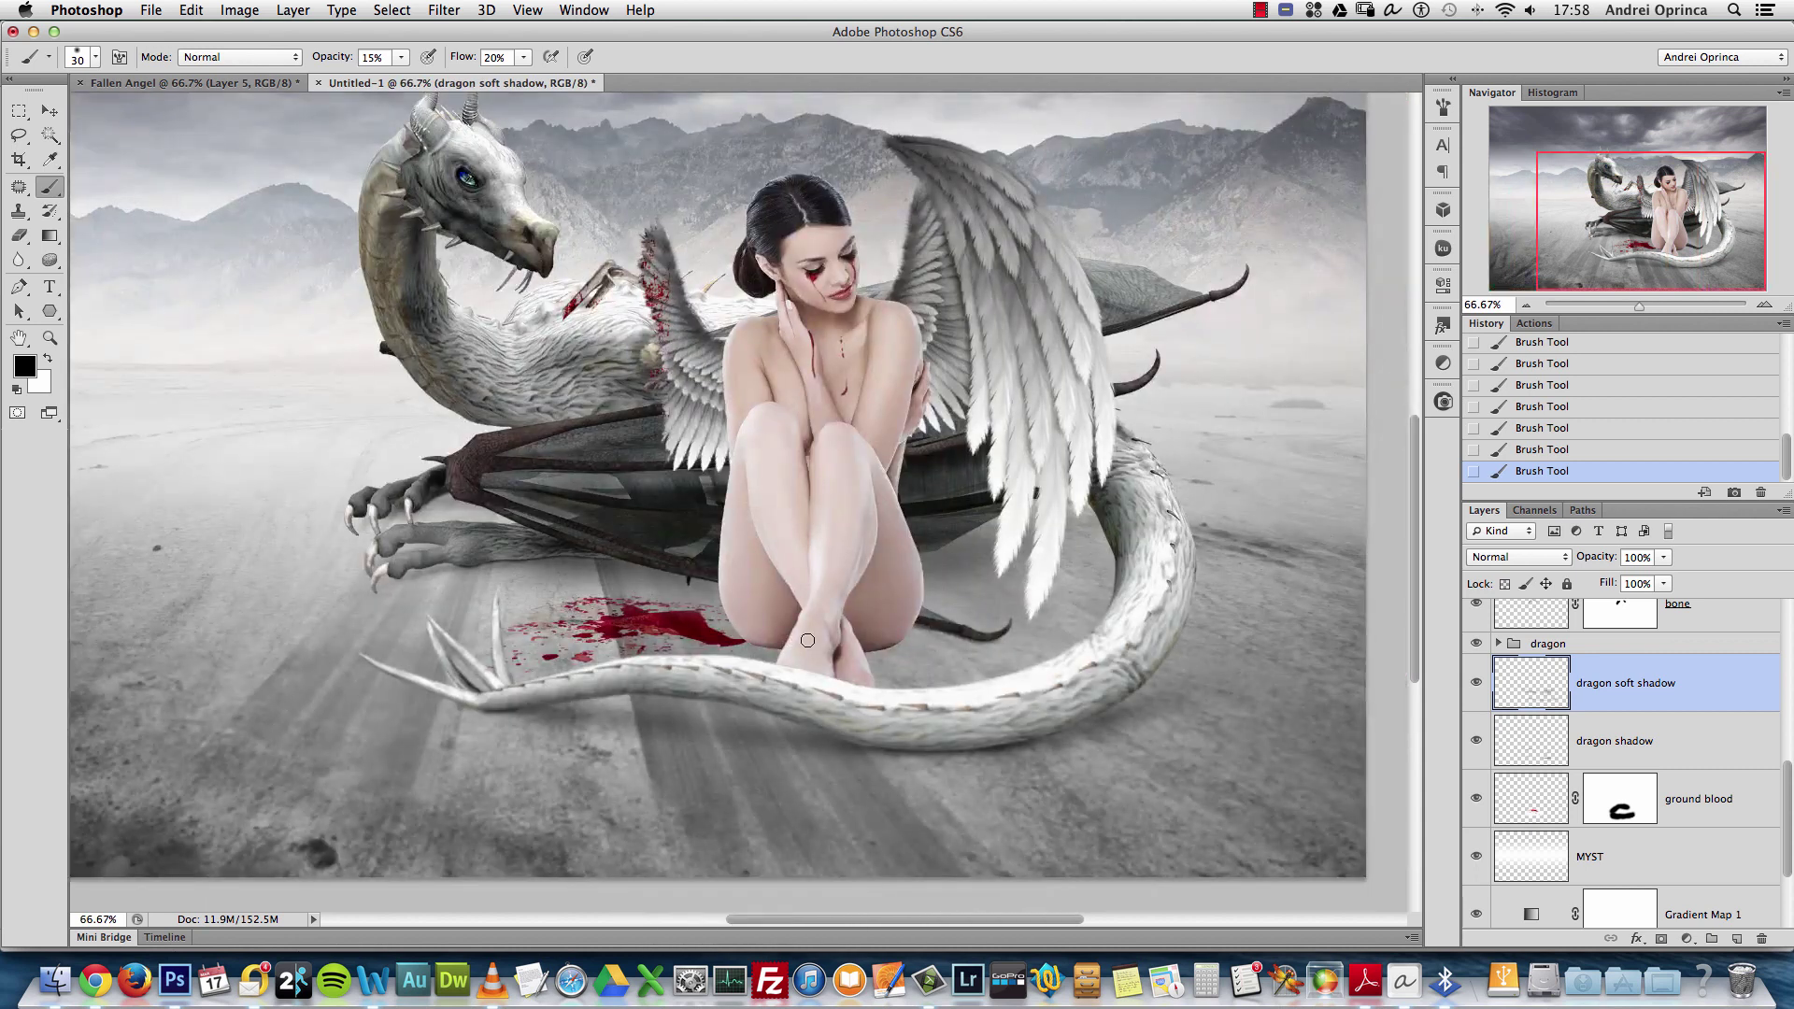
pyautogui.keyDown('super'); pyautogui.click(500, 565); pyautogui.keyUp('super')
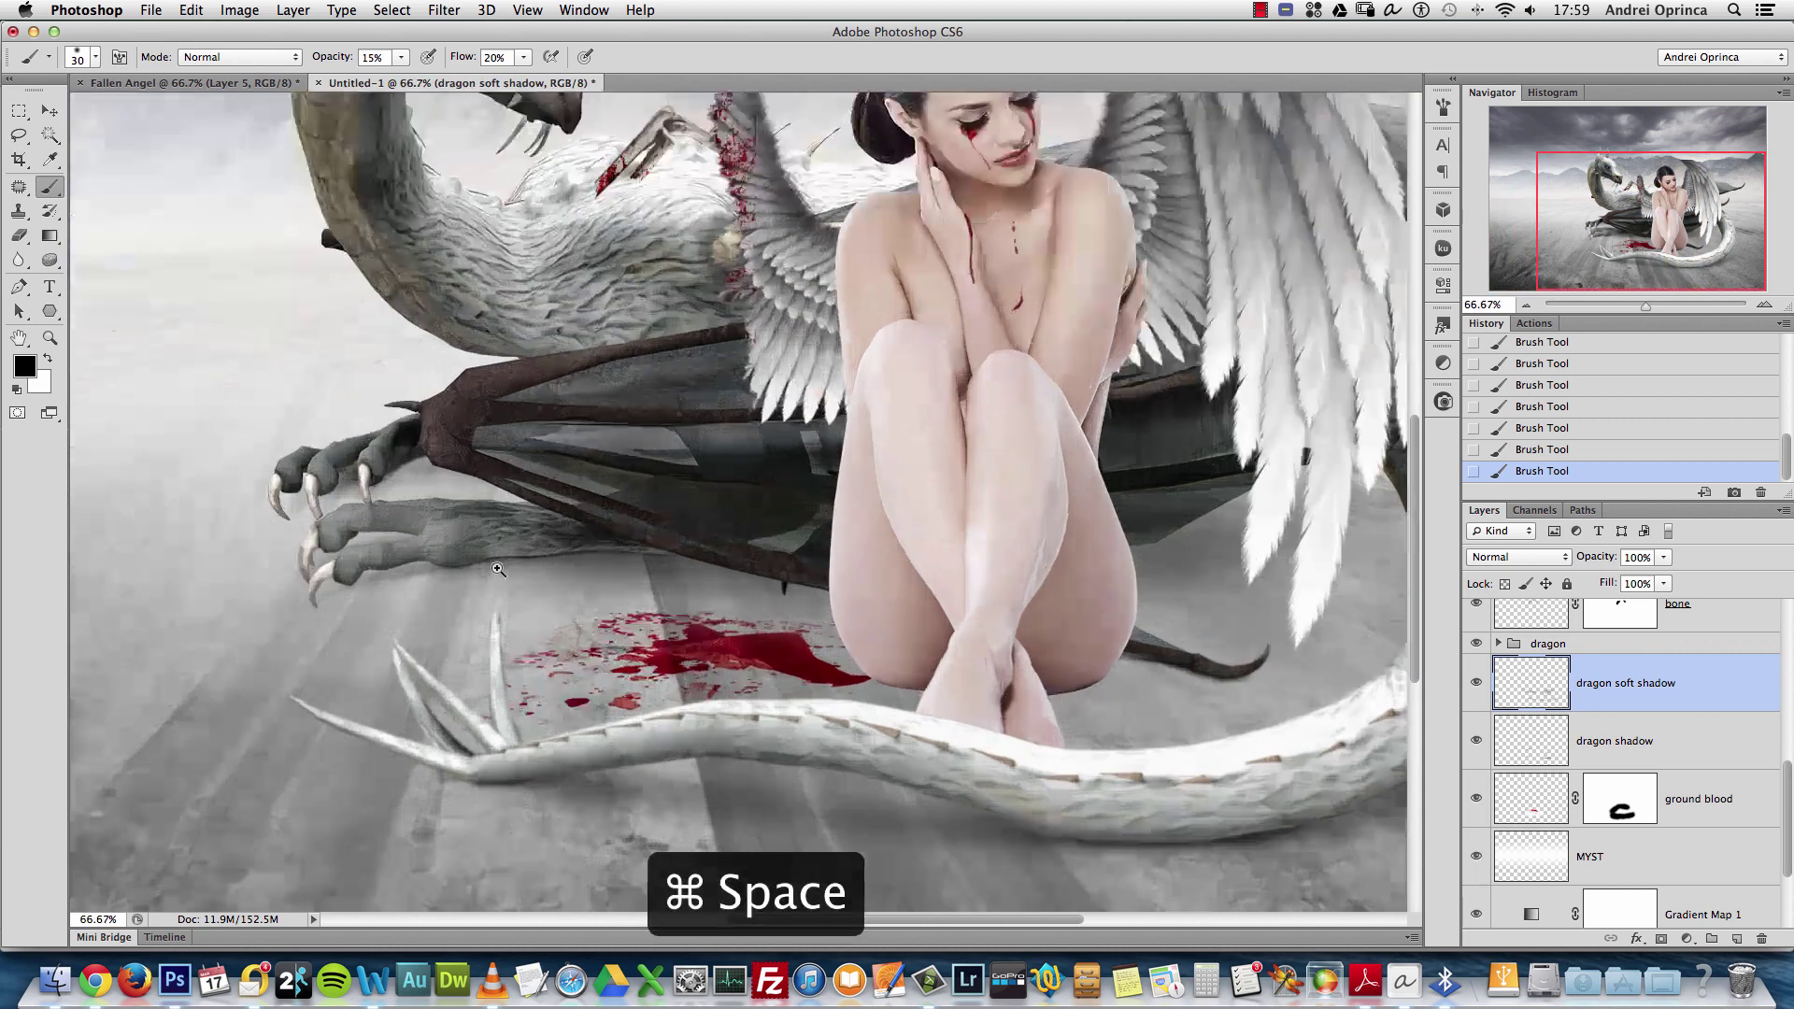
pyautogui.press(']')
pyautogui.press(']')
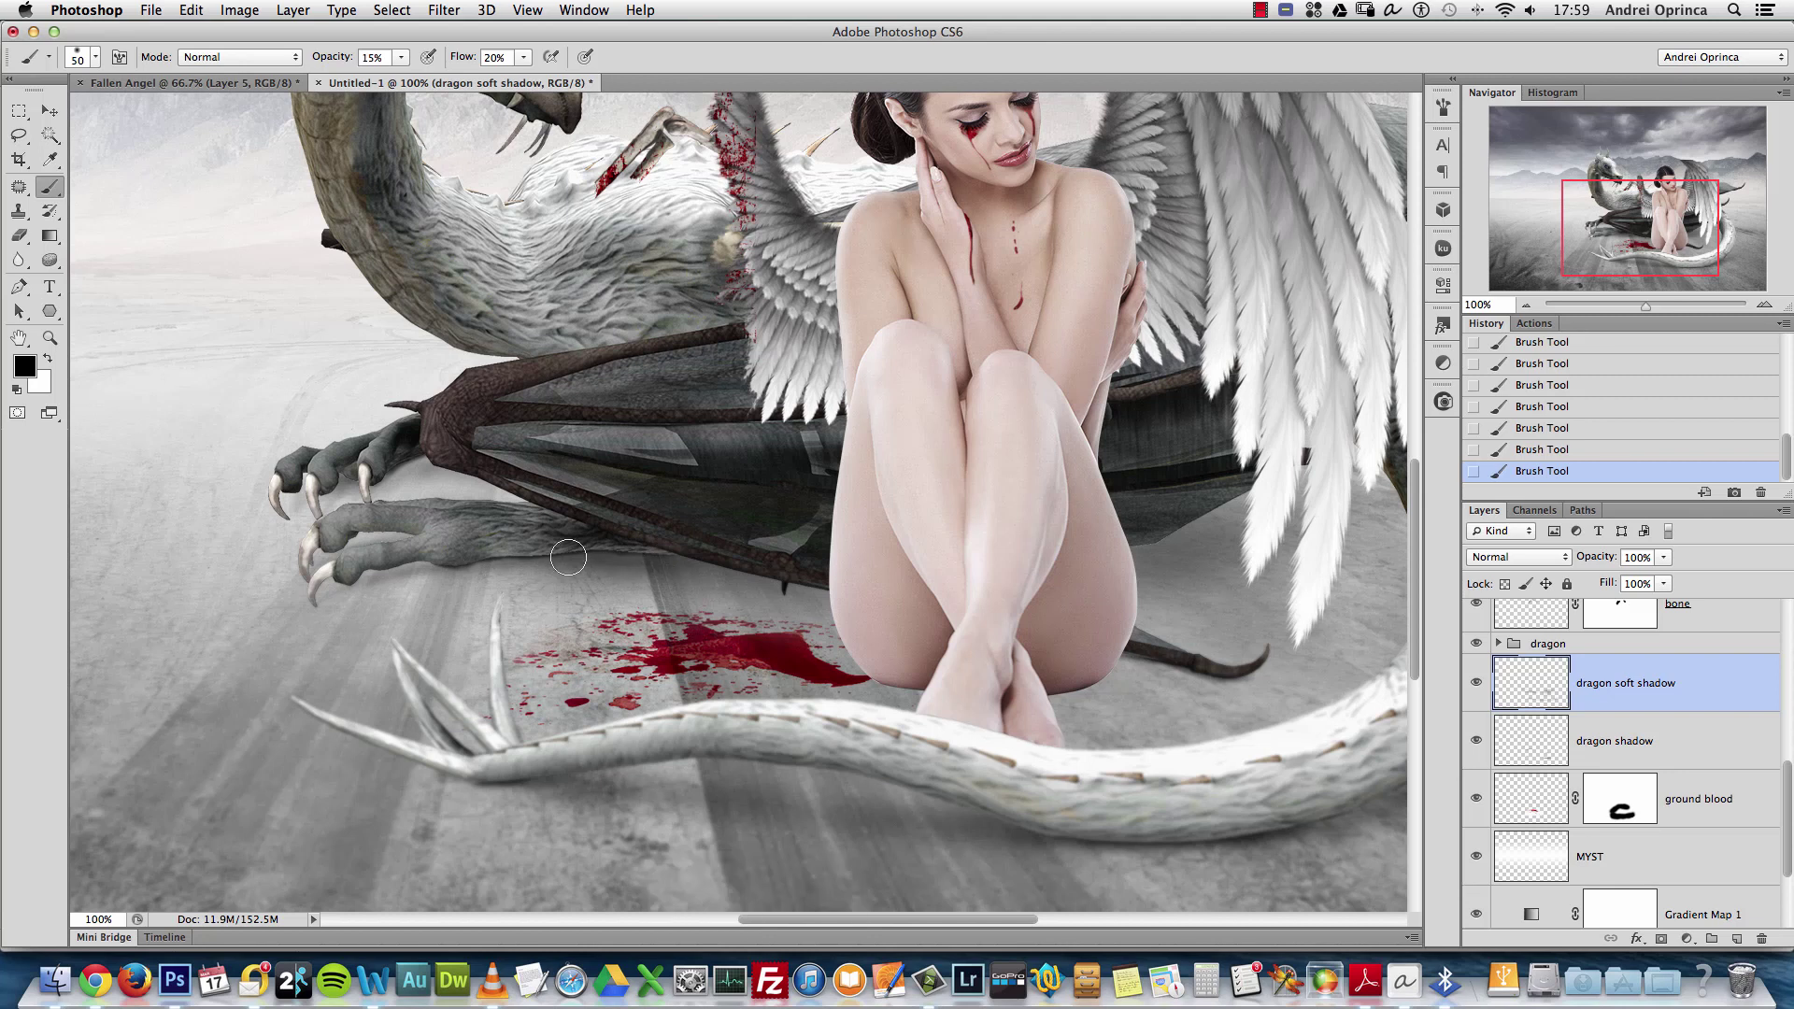
# Compare the whole composition with the dragon soft shadow layer hidden and shown
pyautogui.keyDown('alt'); pyautogui.click(932, 666); pyautogui.keyUp('alt')
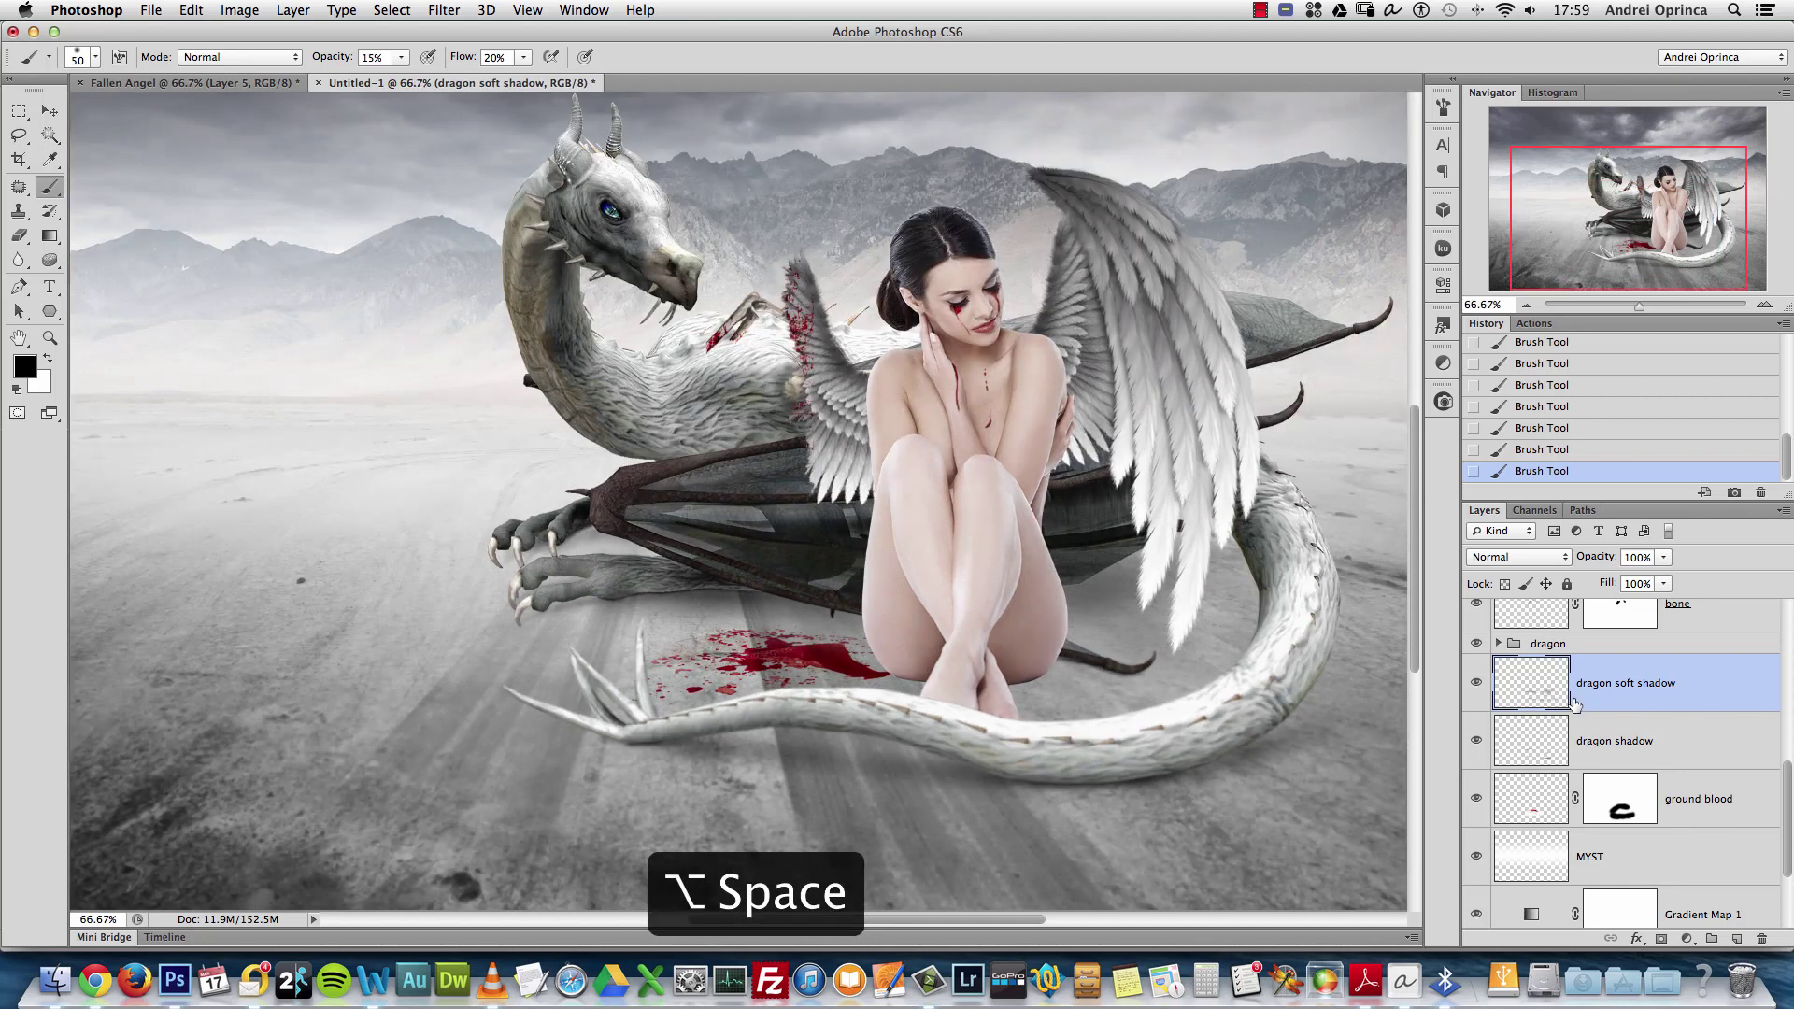
pyautogui.click(1476, 684)
pyautogui.click(1475, 684)
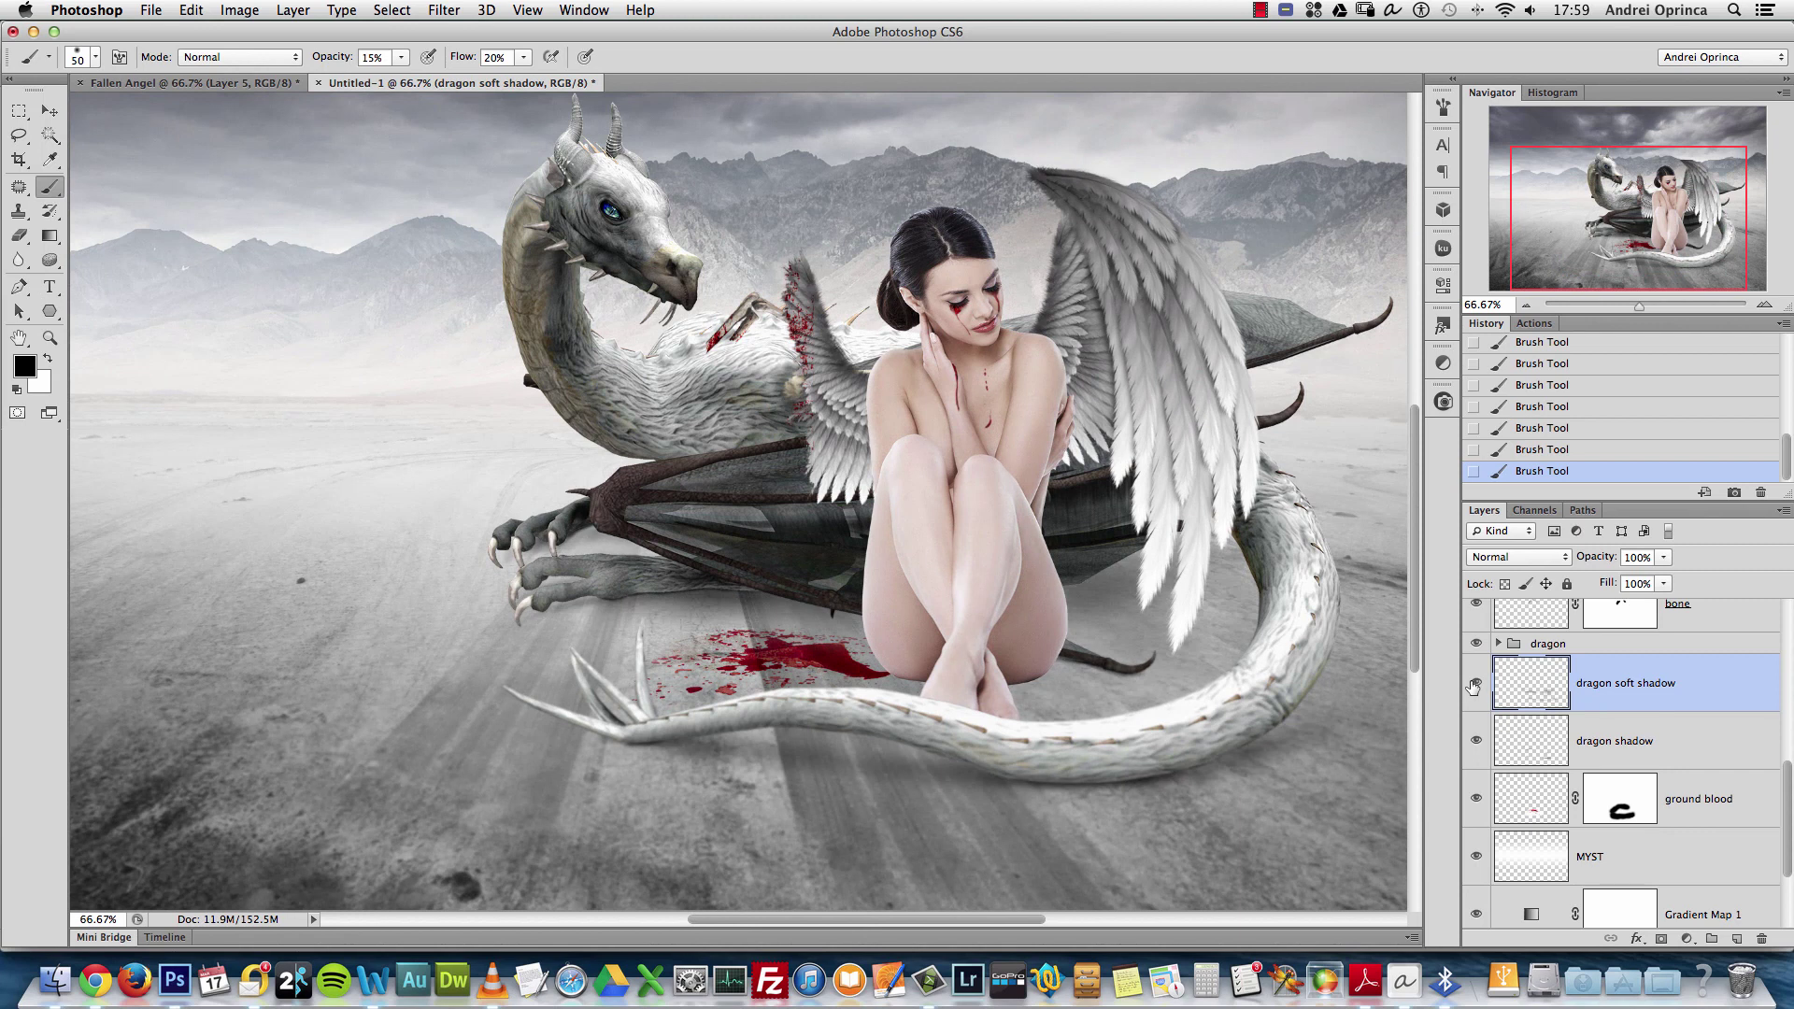
pyautogui.click(1475, 684)
pyautogui.click(1475, 684)
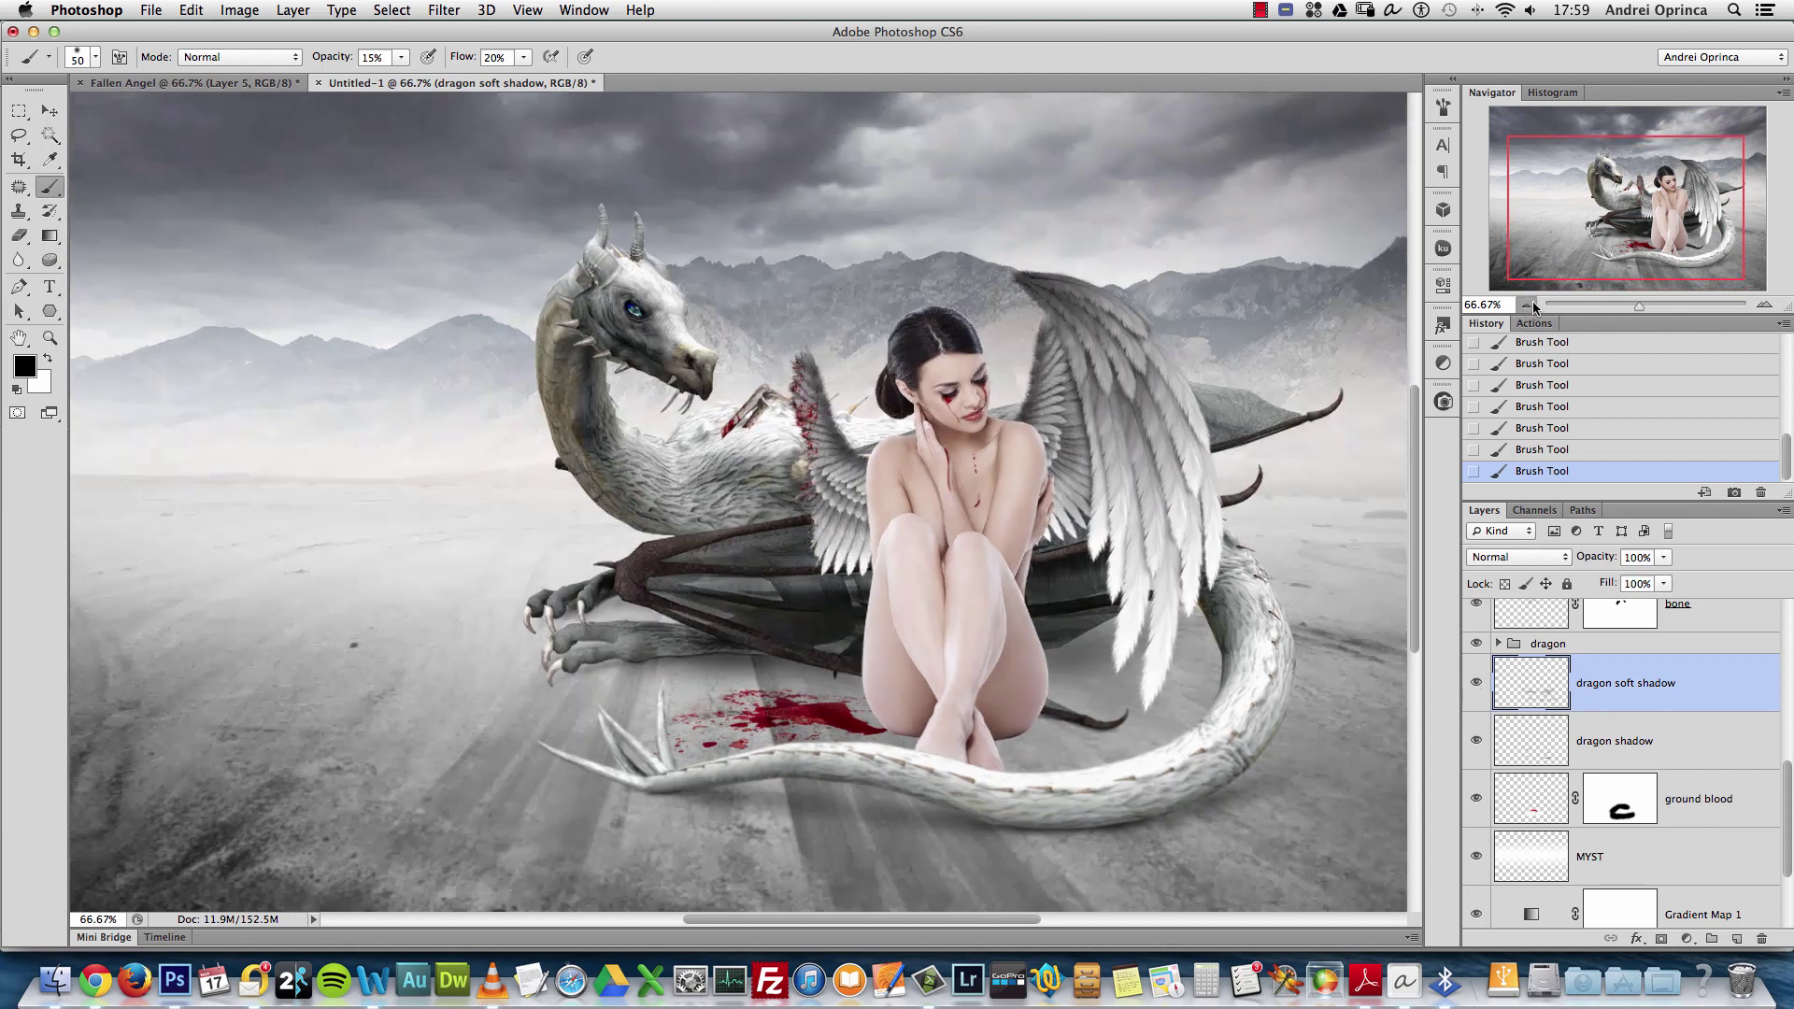
pyautogui.click(1531, 305)
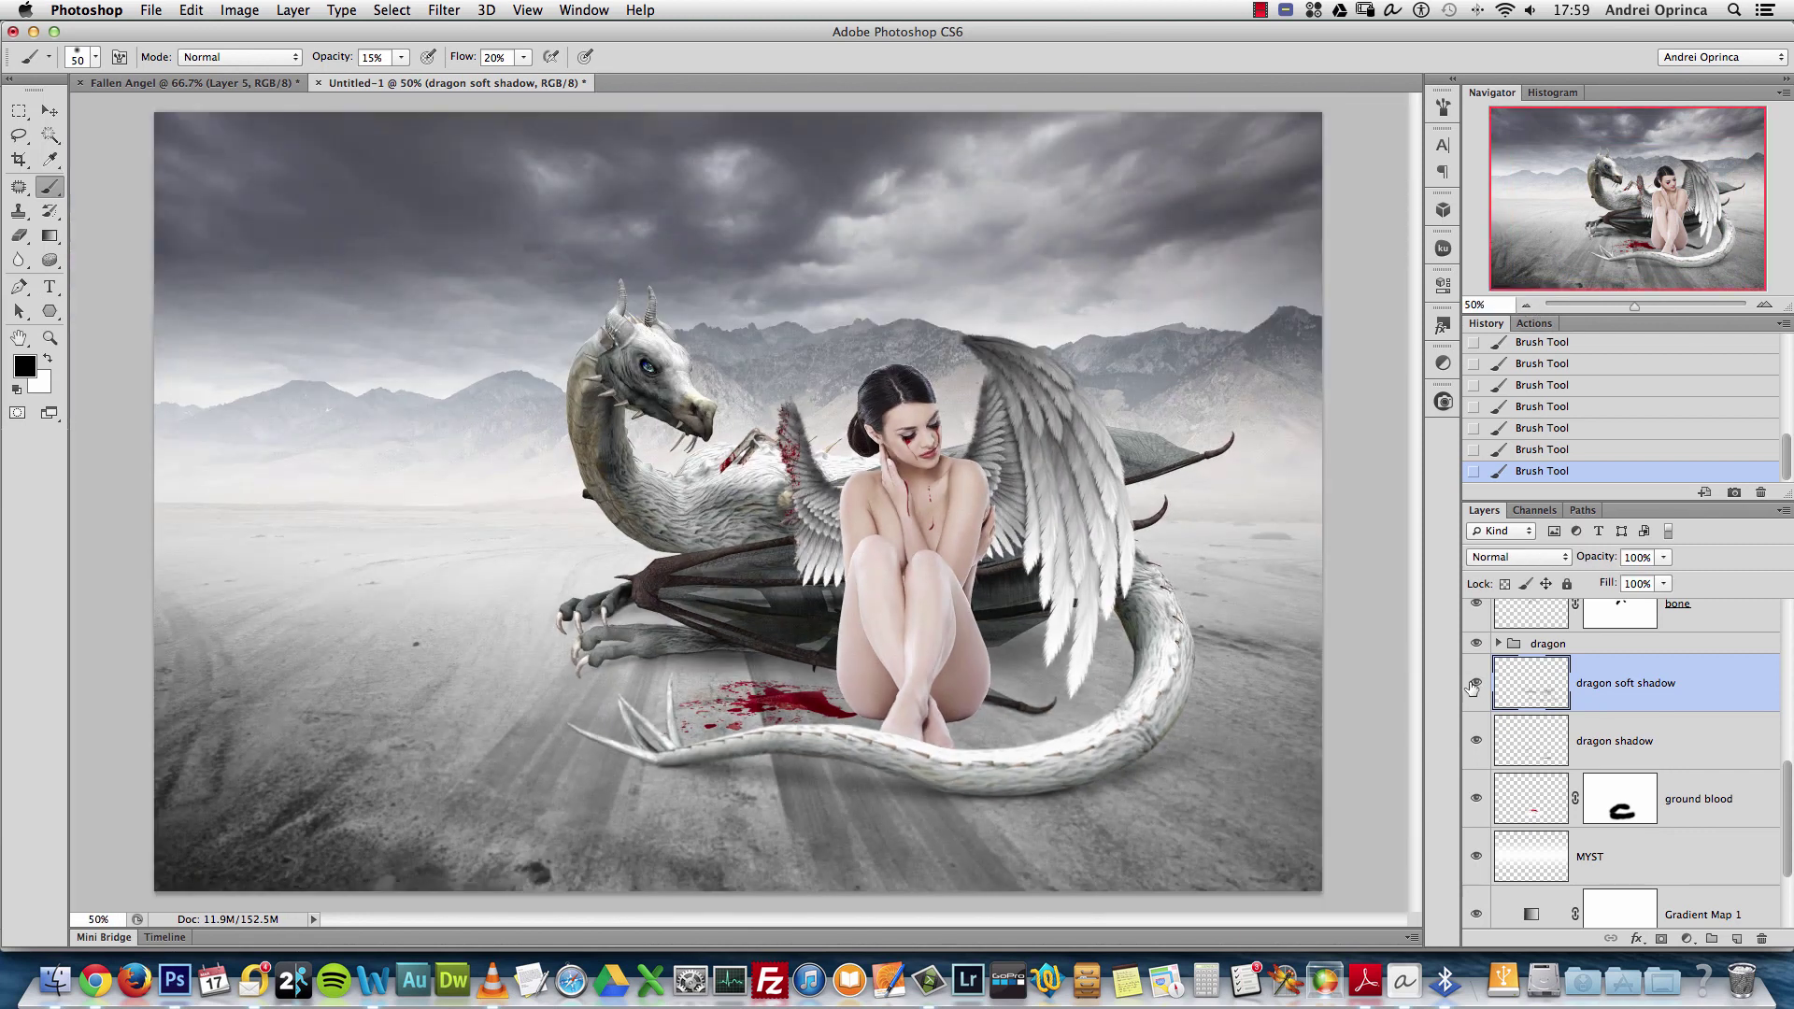
pyautogui.click(1476, 685)
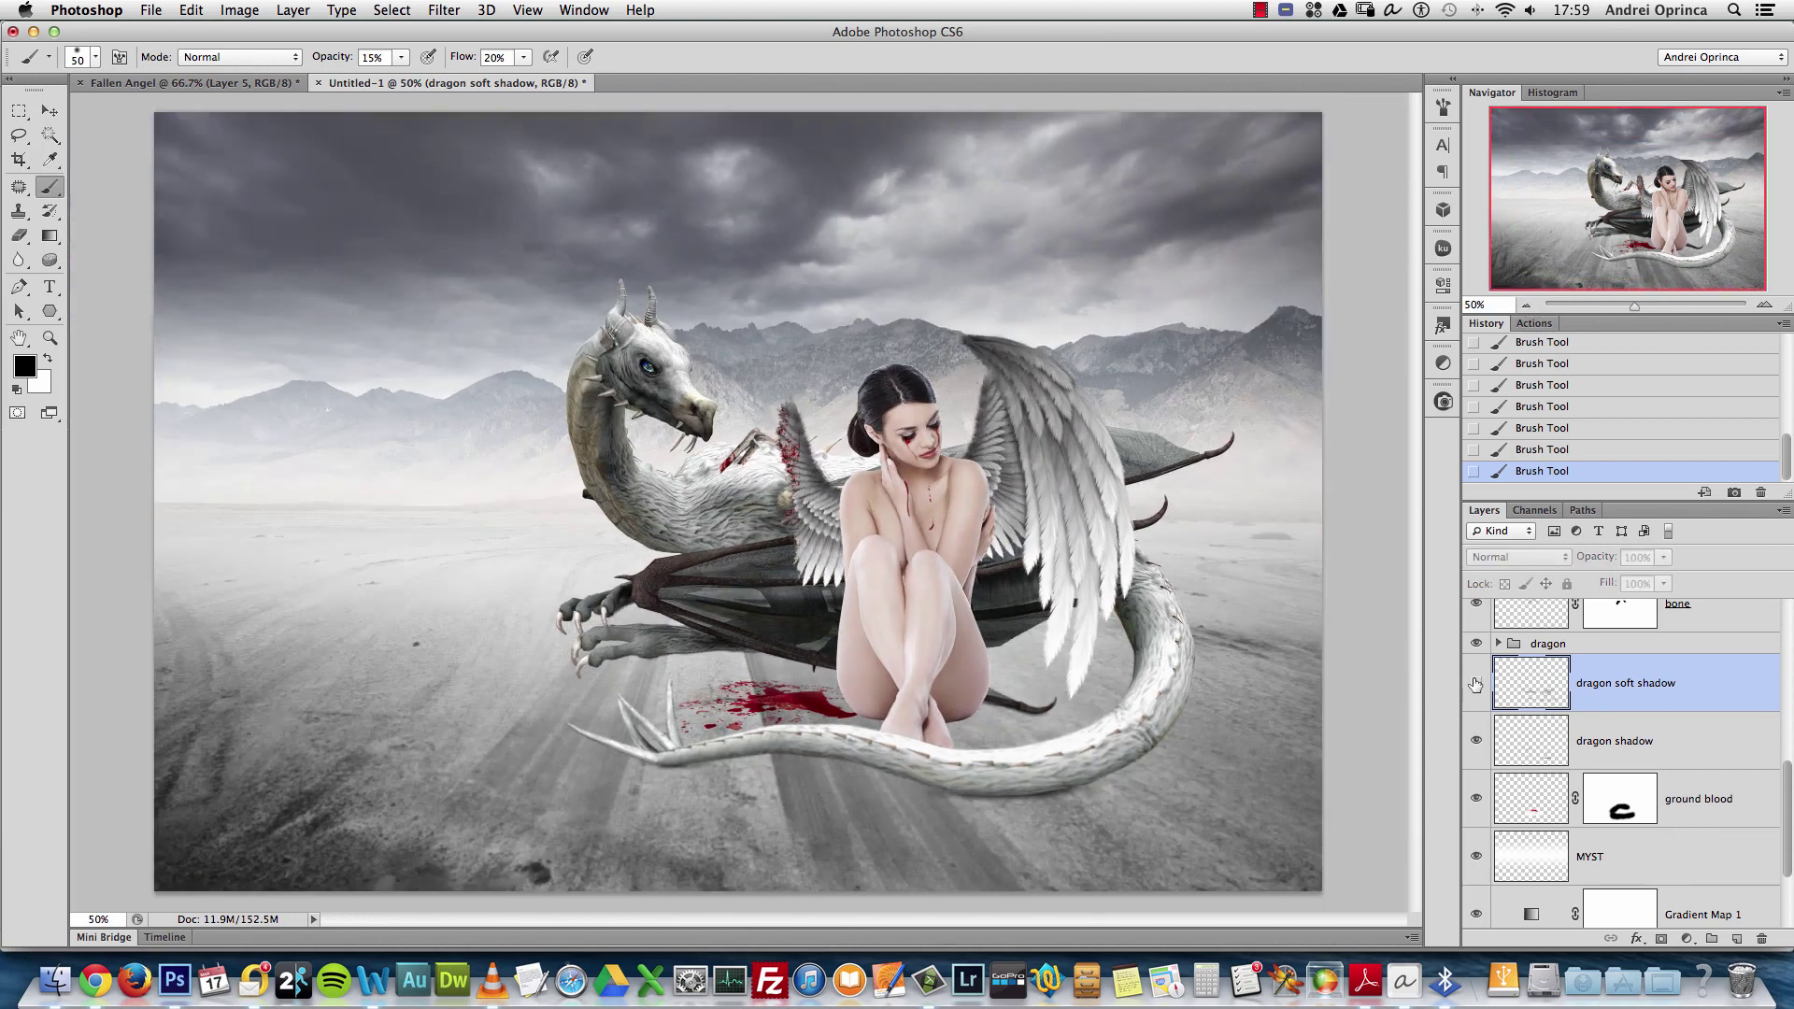
pyautogui.click(1476, 682)
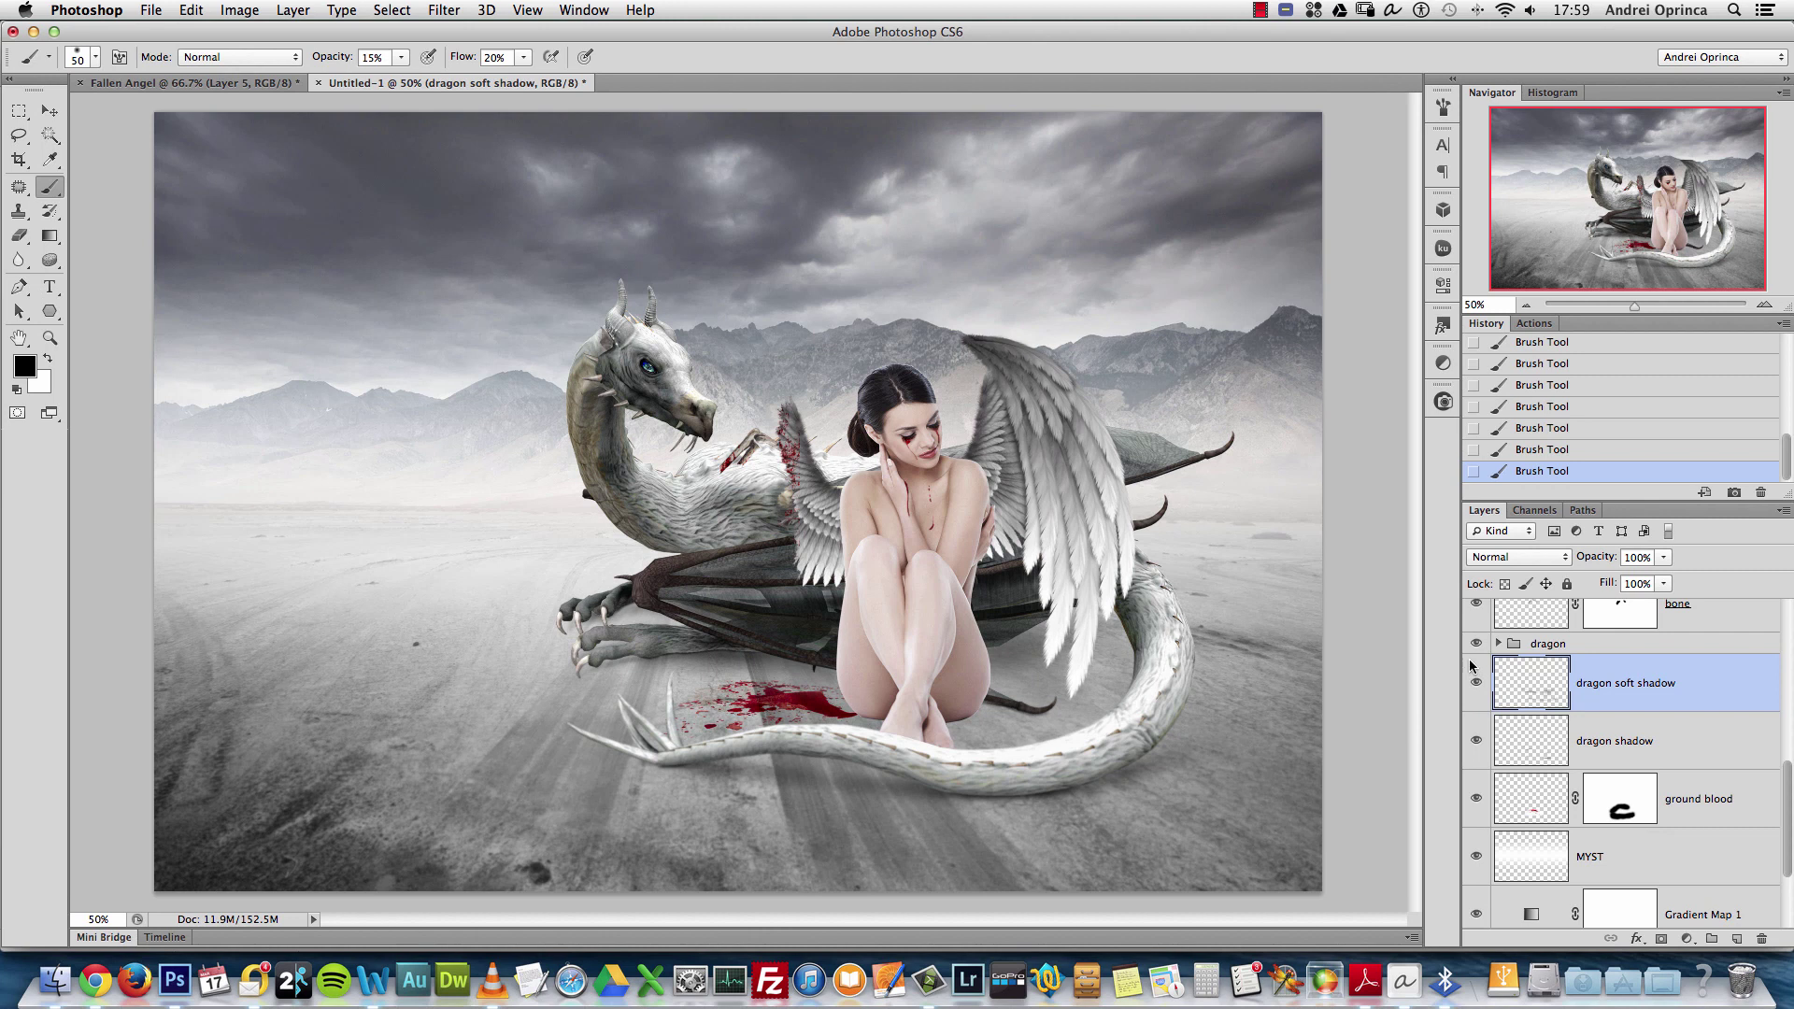
pyautogui.click(1476, 686)
pyautogui.click(1476, 686)
# Reduce the brush to 20 px, paint a soft shadow on the ground beneath the tail tip, and compare before and after
pyautogui.press('super+space')
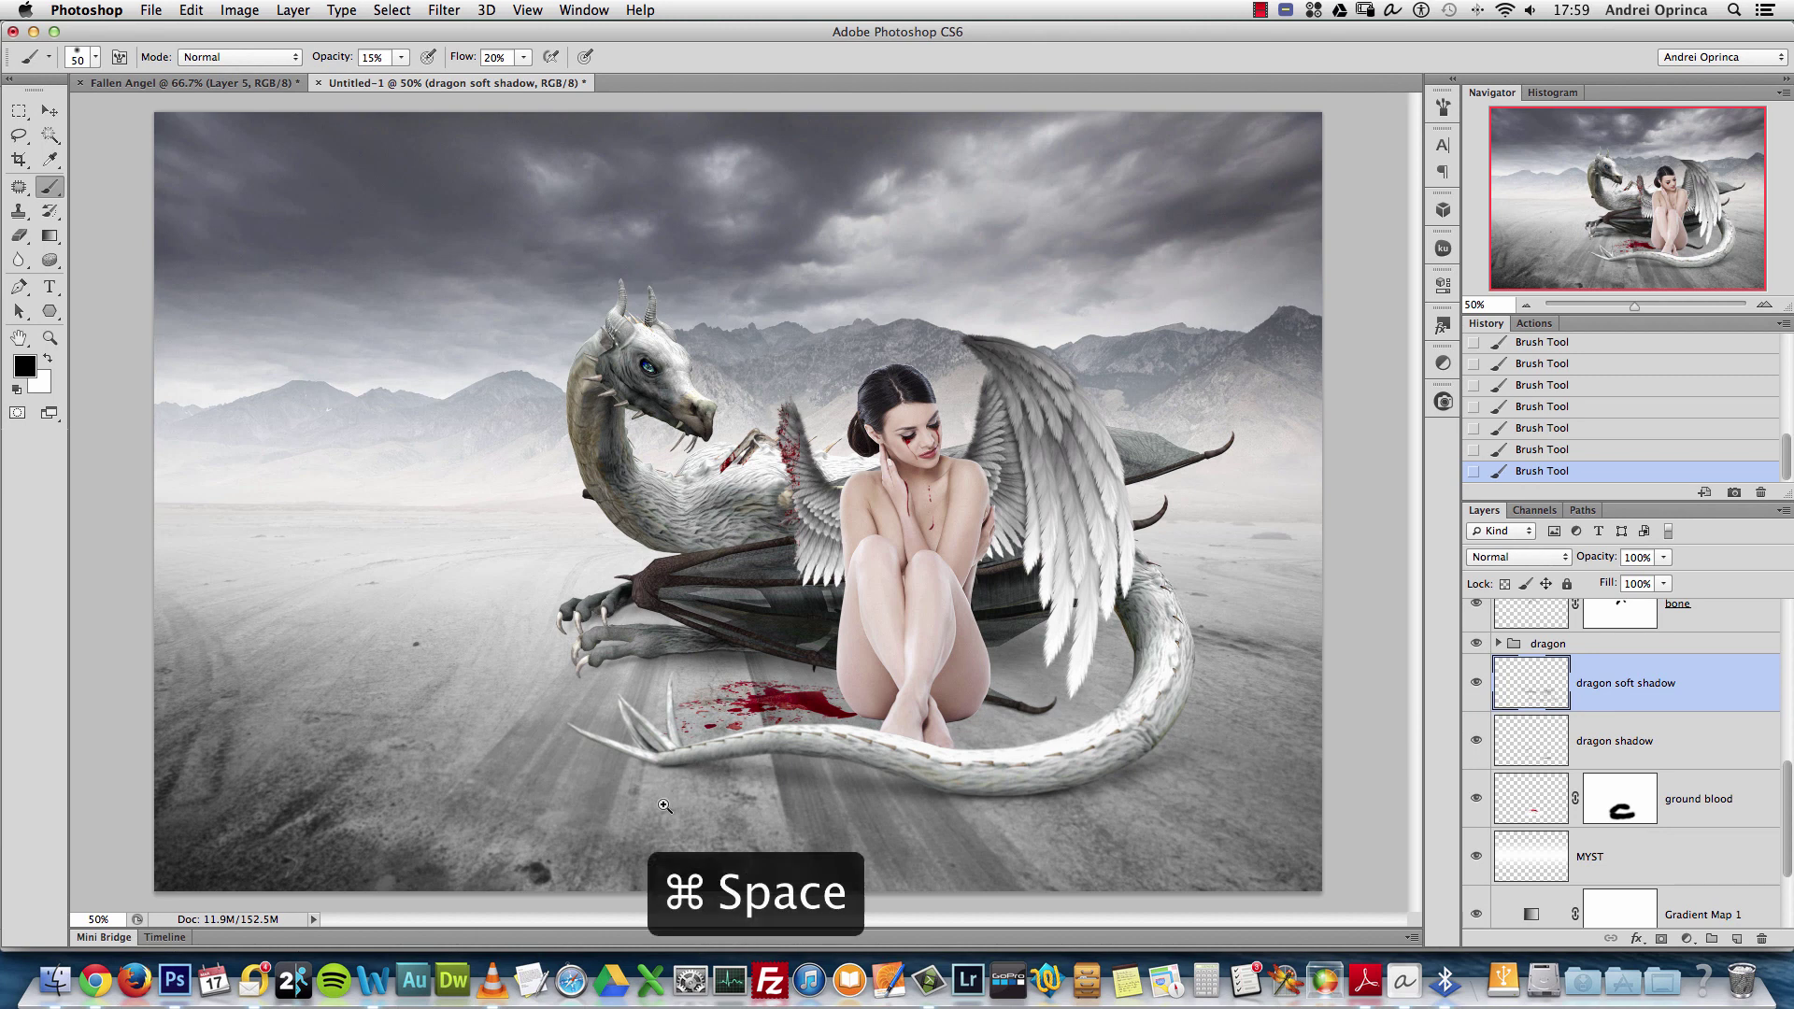
pyautogui.click(663, 804)
pyautogui.press('[')
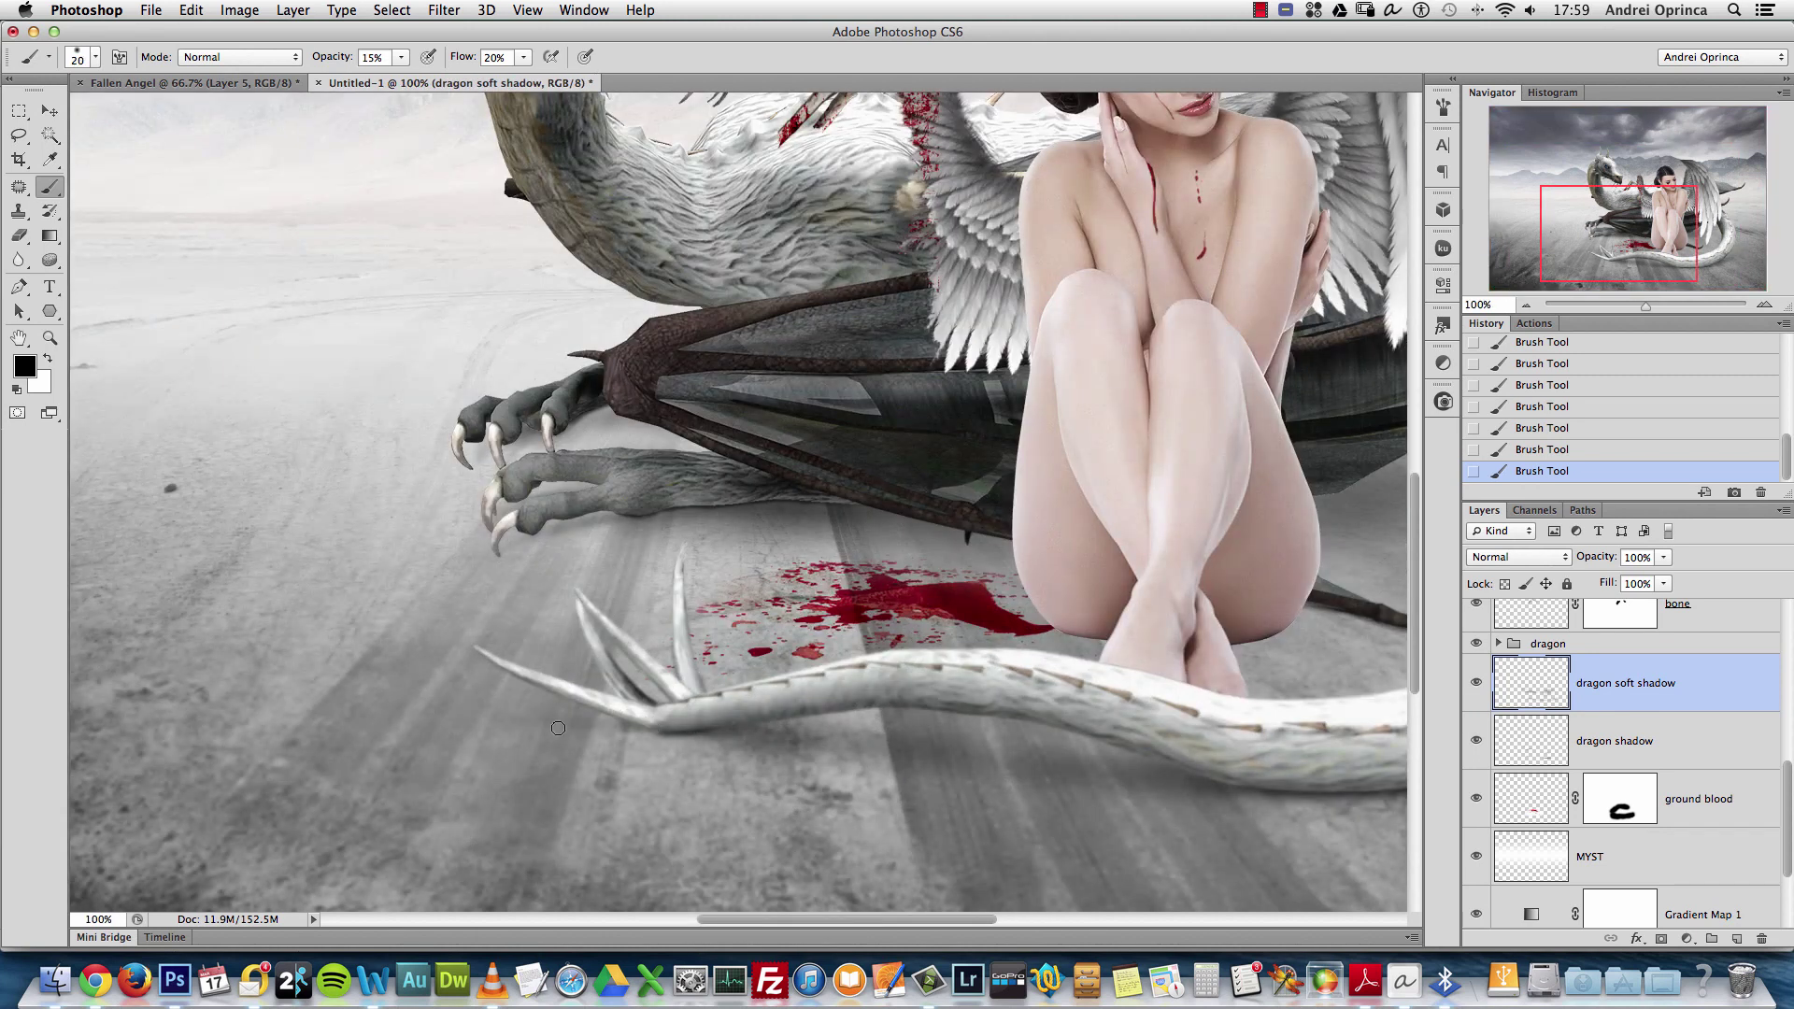
pyautogui.scroll(1, 654, 713)
pyautogui.press('alt+super+z')
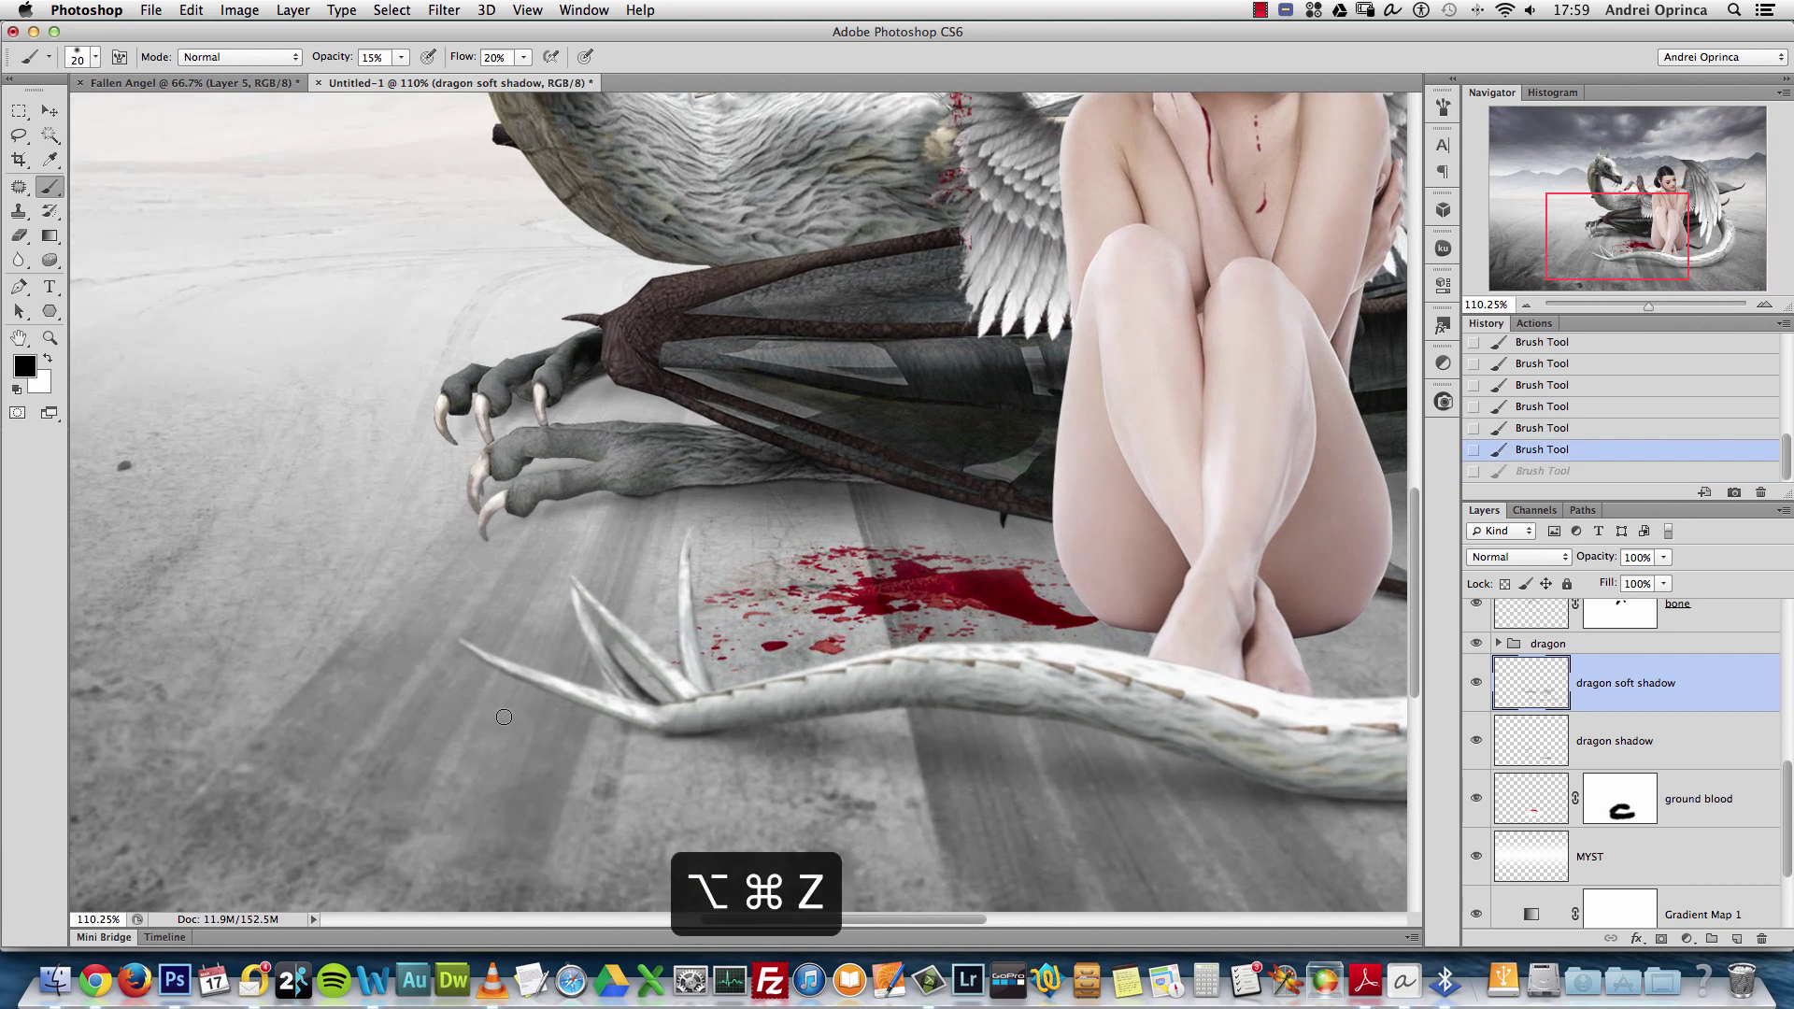
pyautogui.press('super+z')
pyautogui.press('super+z')
pyautogui.press('super+z')
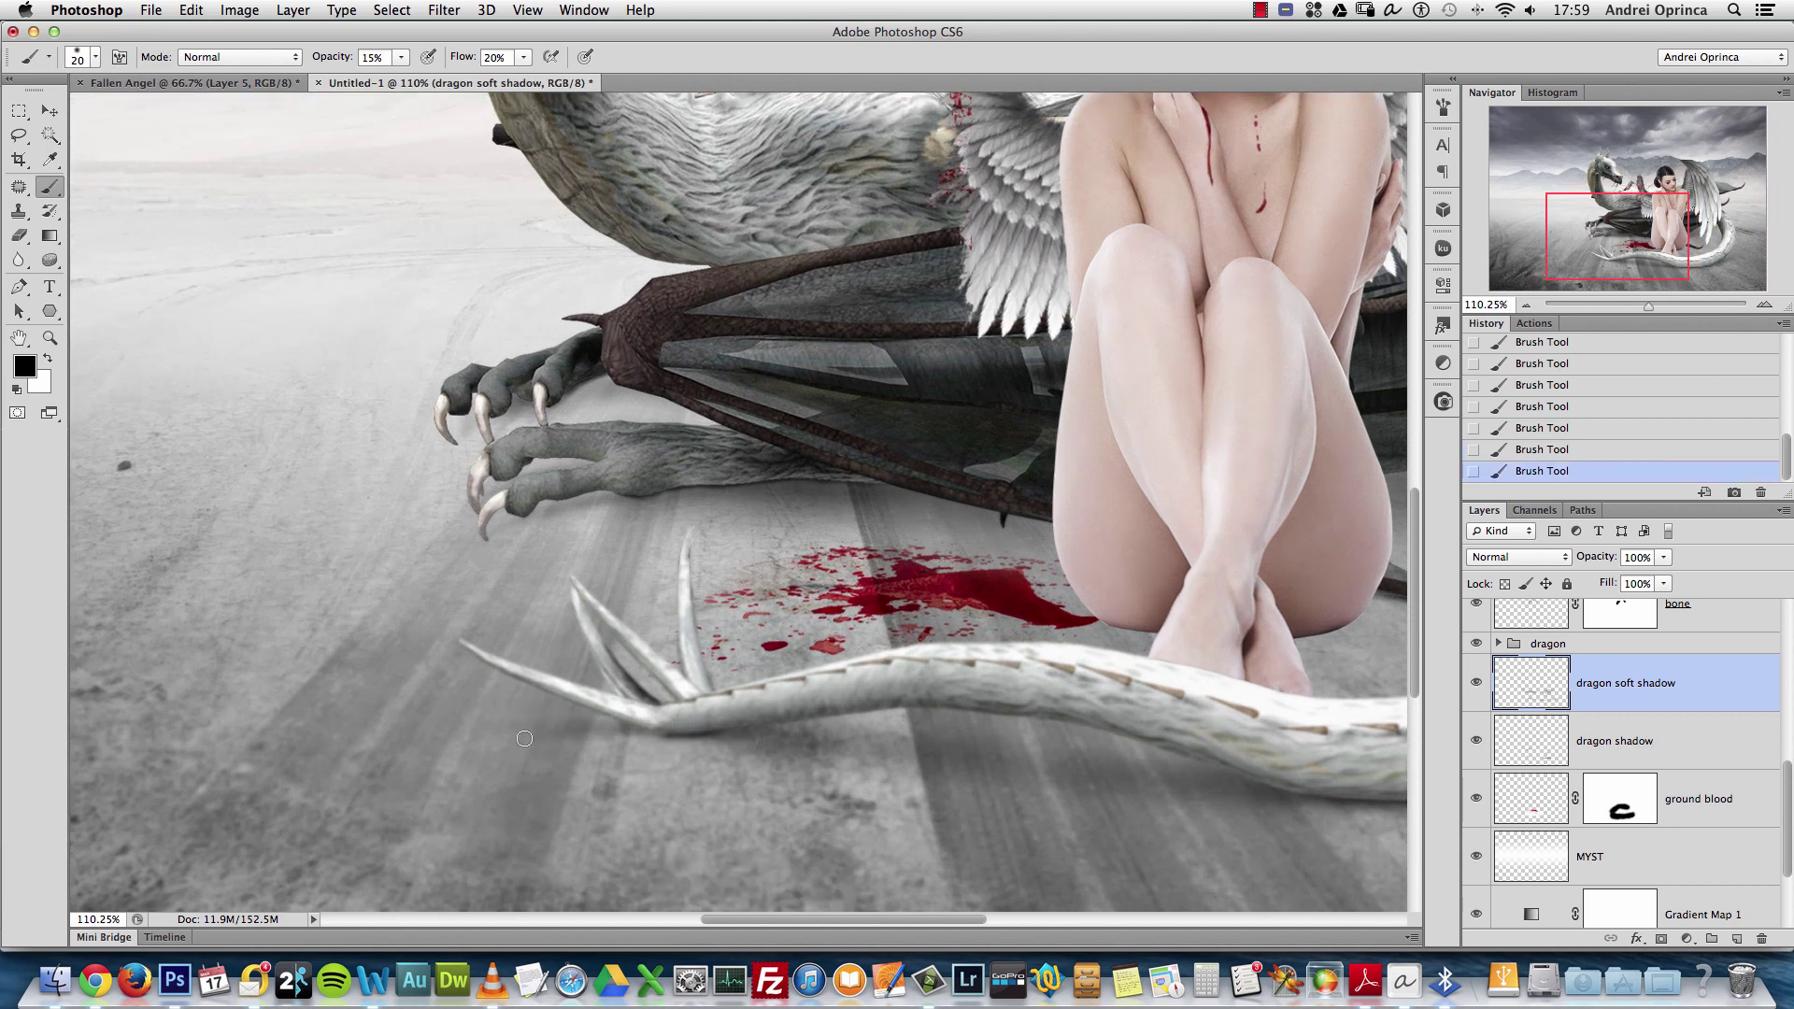
# Add a new layer directly above the dragon soft shadow layer and name it "woman shadows"
pyautogui.hotkey('alt', 'space')
pyautogui.keyDown('alt'); pyautogui.click(806, 705); pyautogui.keyUp('alt')
pyautogui.keyDown('alt'); pyautogui.click(807, 706); pyautogui.keyUp('alt')
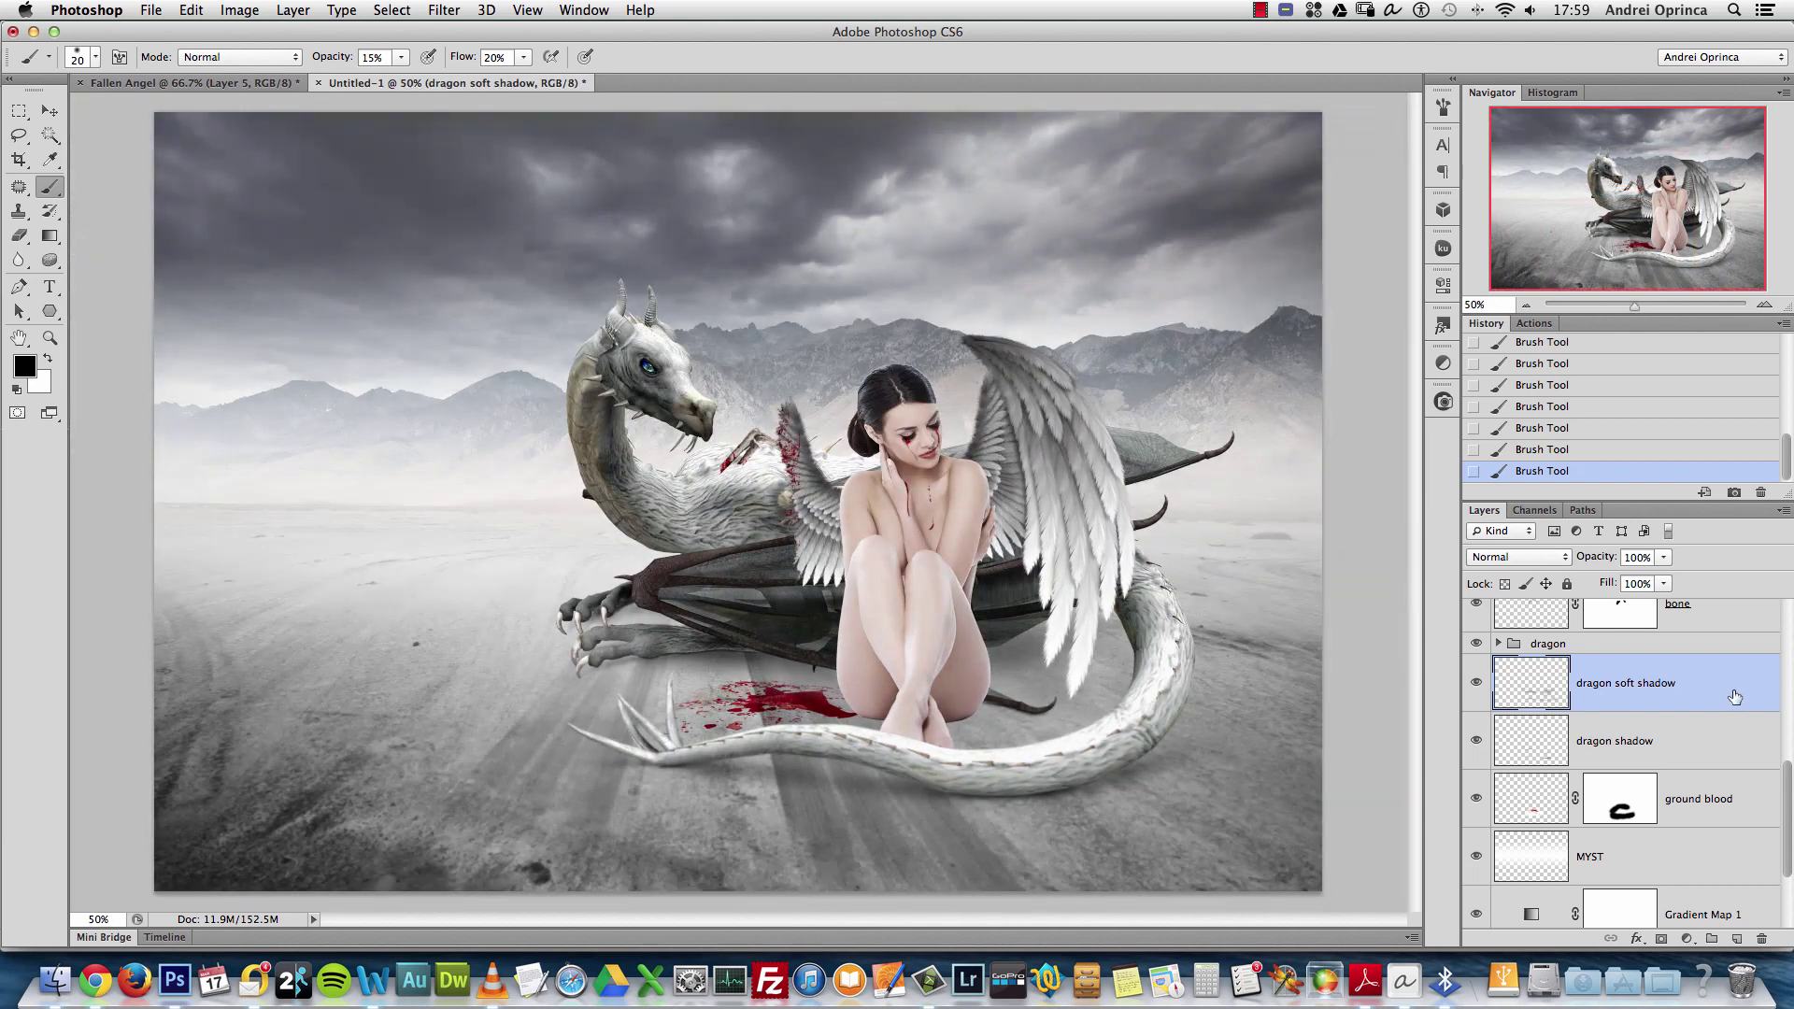
pyautogui.scroll(-3, 1785, 757)
pyautogui.scroll(5, 1775, 756)
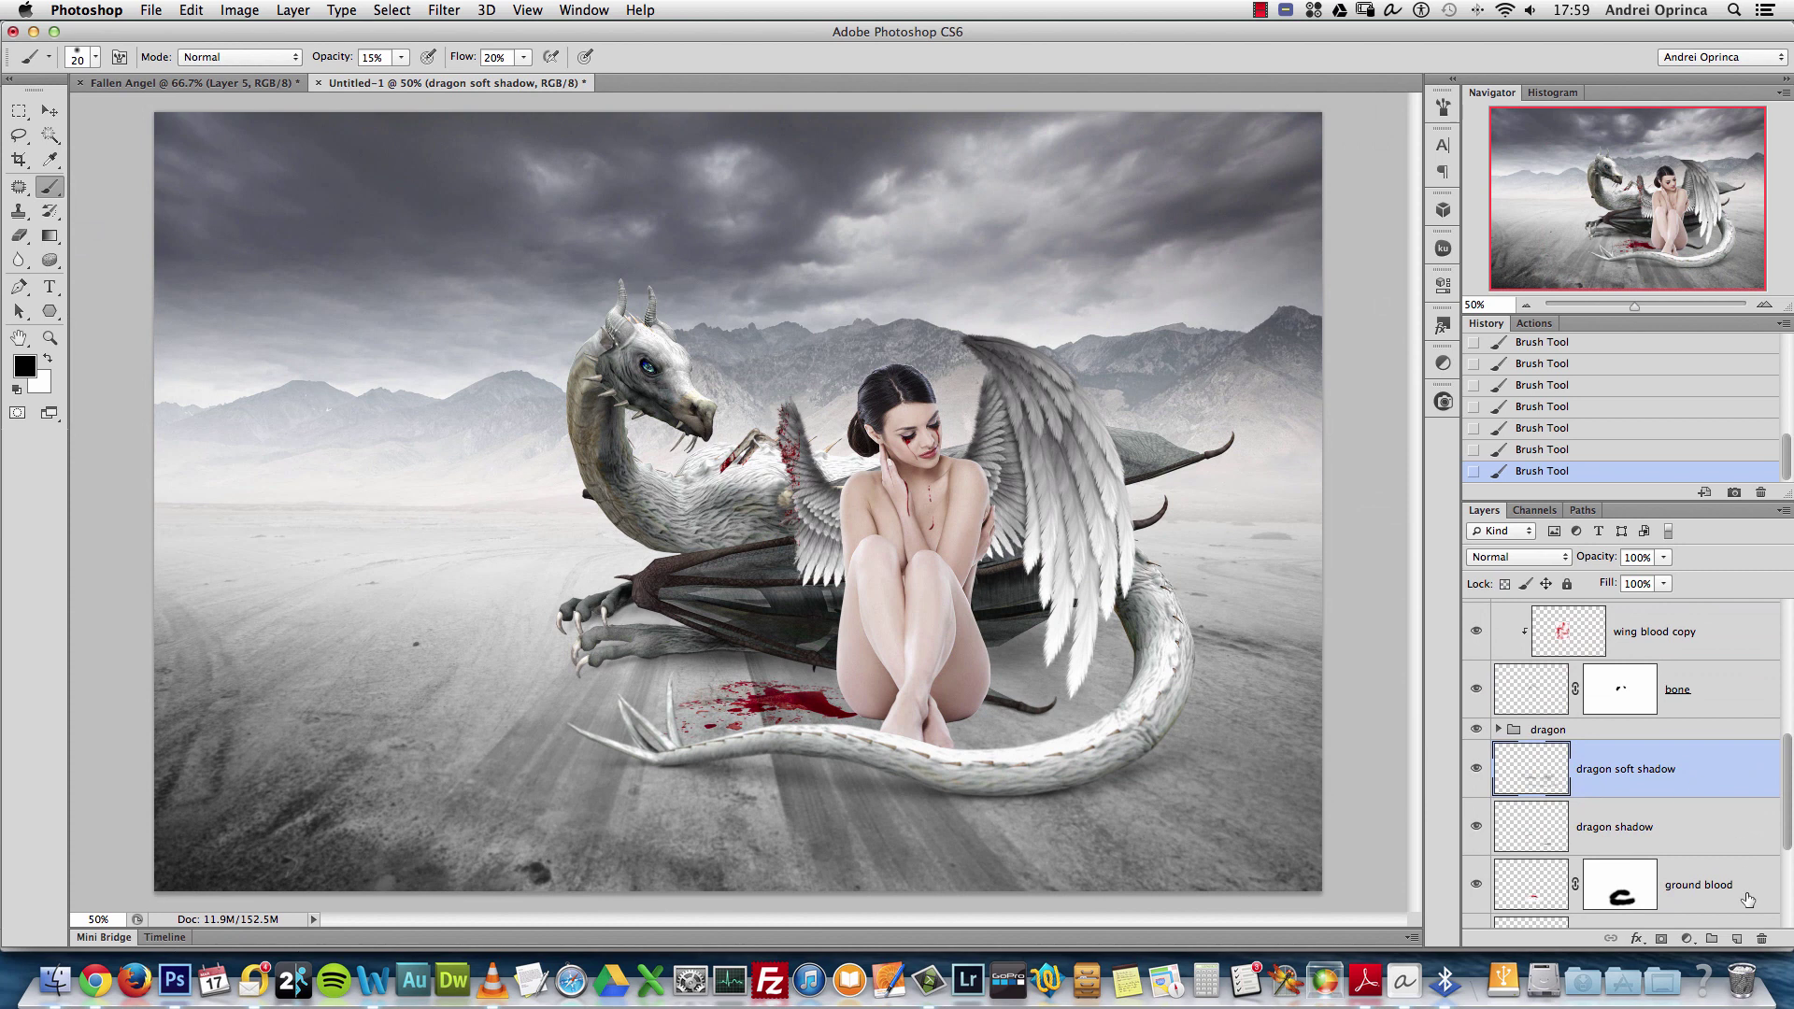
pyautogui.click(1738, 938)
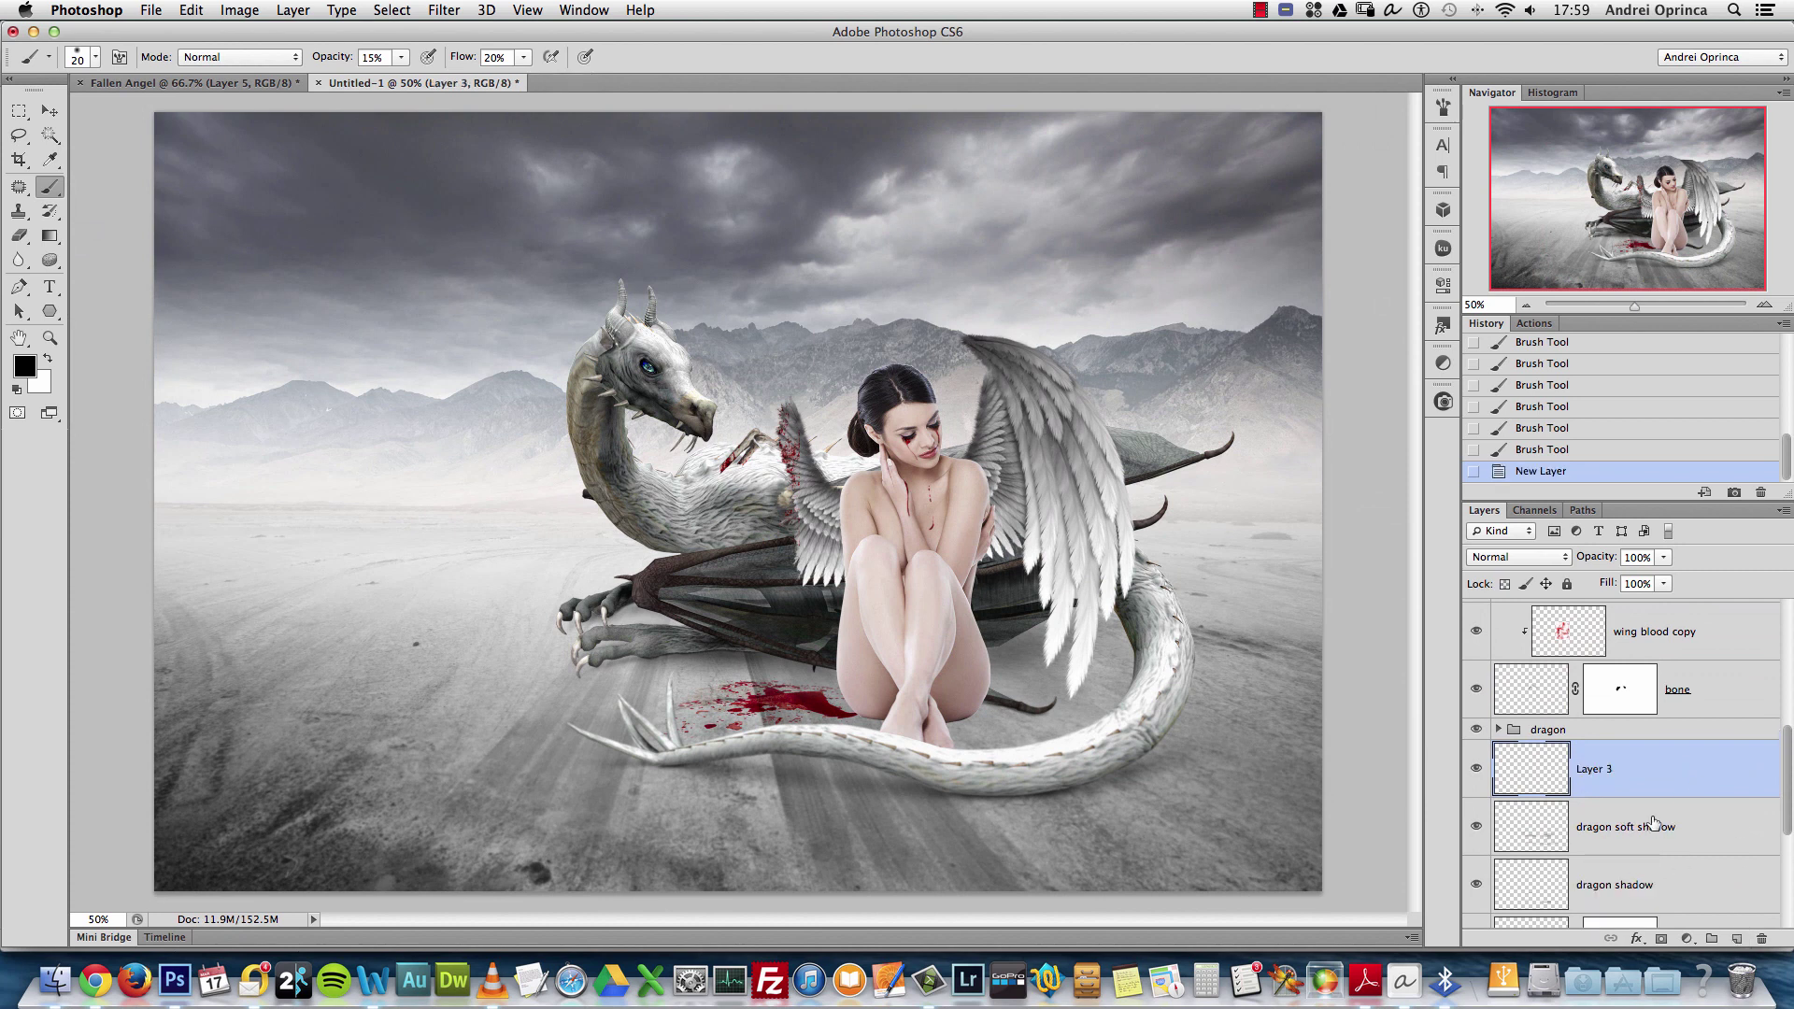
pyautogui.doubleClick(1595, 772)
pyautogui.press('Return')
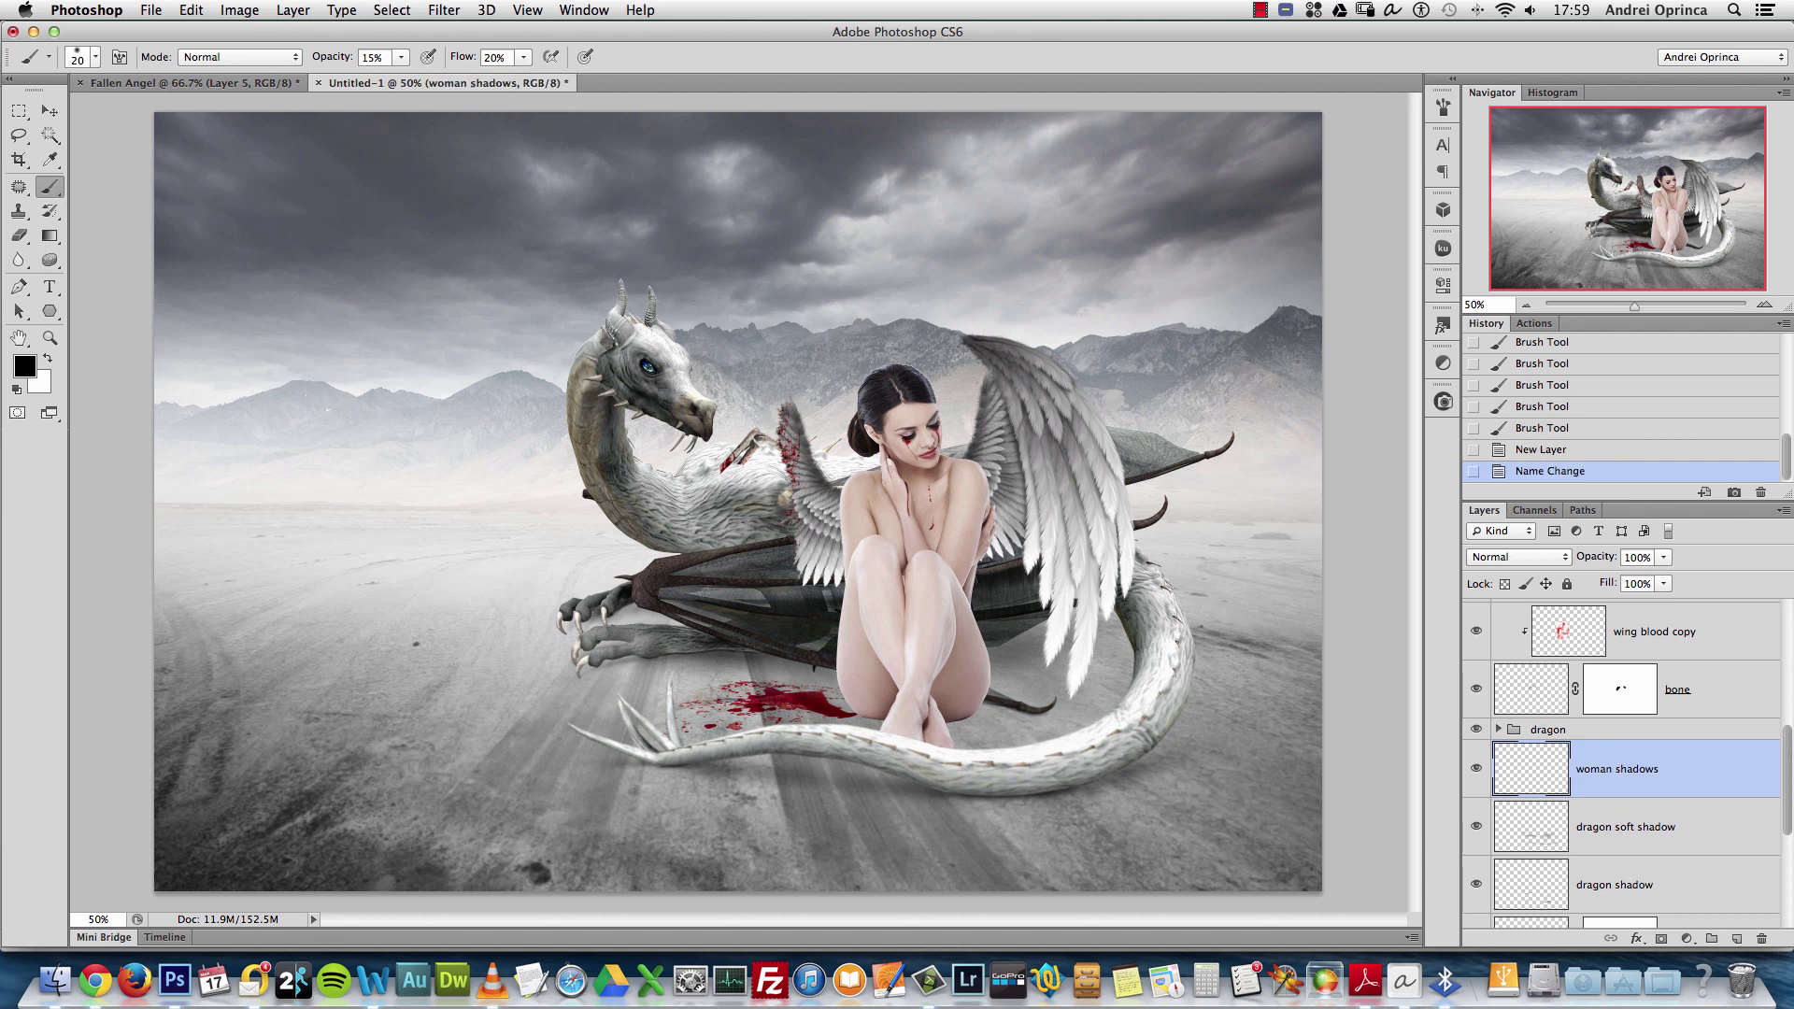
# Try painting a contact shadow beneath the woman's right-hand thigh at 30% brush opacity and flow, and undo the strokes
pyautogui.keyDown('super'); pyautogui.click(966, 751); pyautogui.keyUp('super')
pyautogui.keyDown('super'); pyautogui.click(952, 697); pyautogui.keyUp('super')
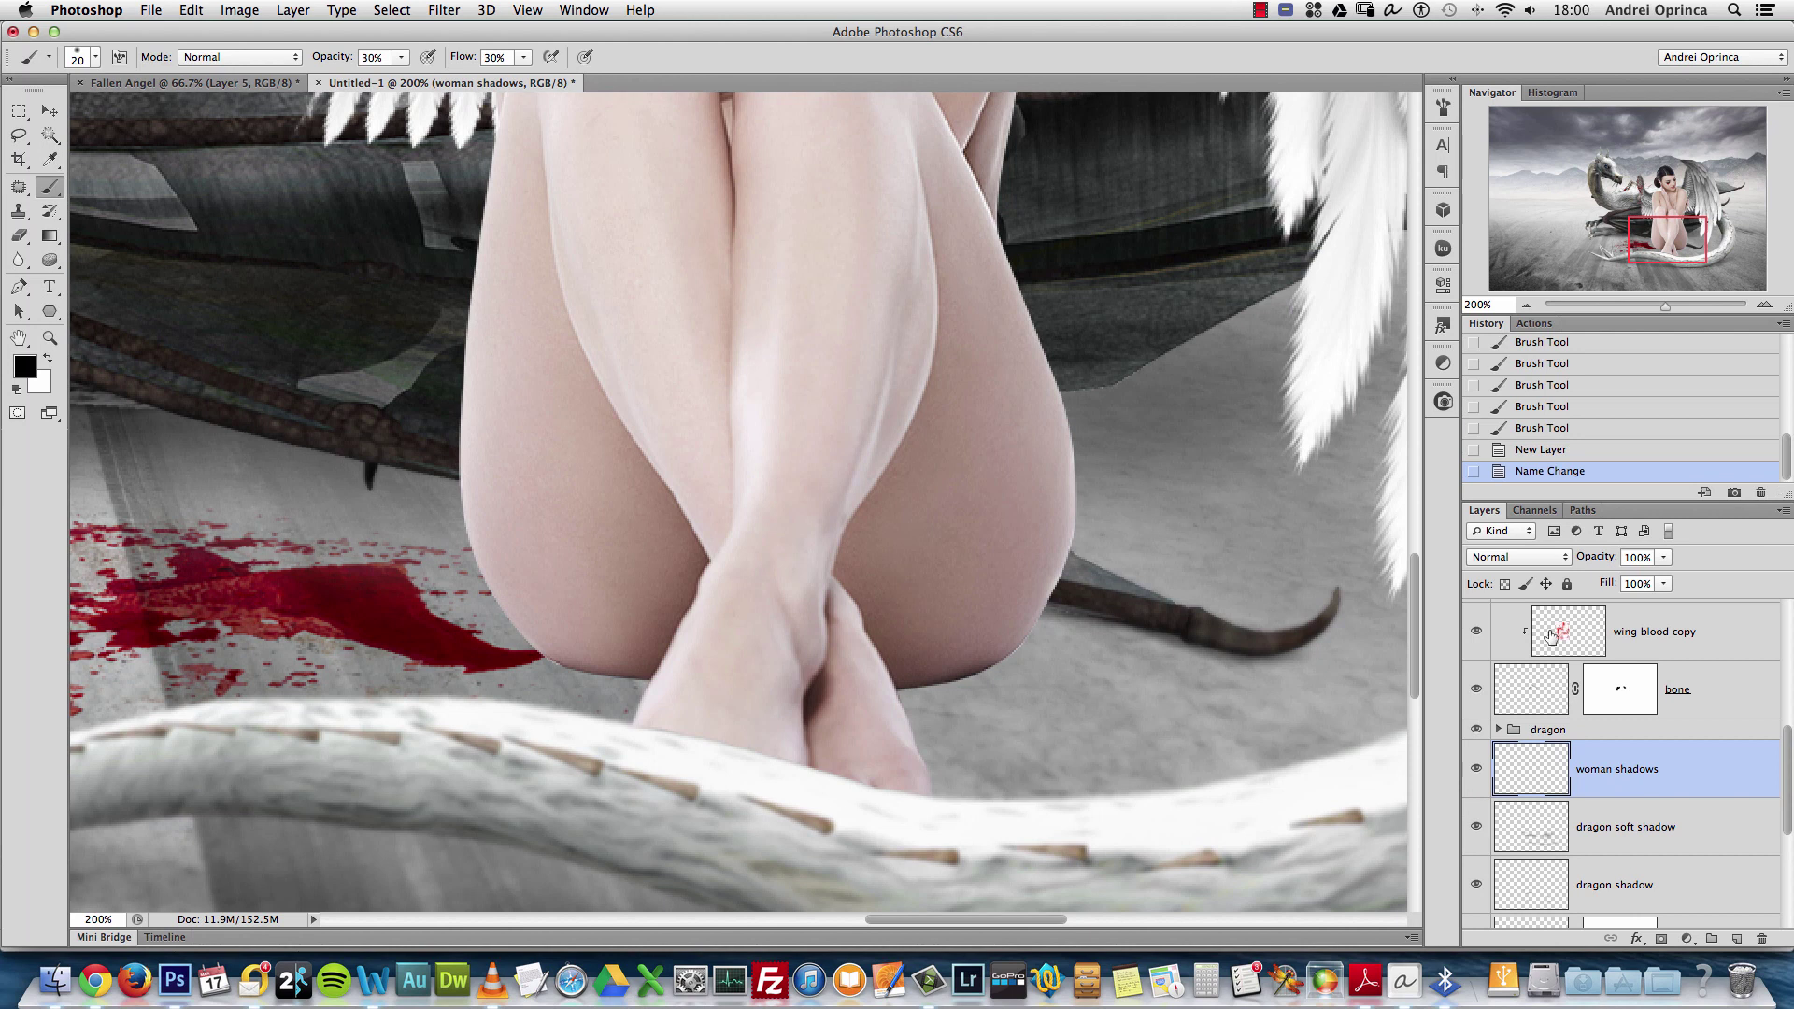
pyautogui.rightClick(943, 688)
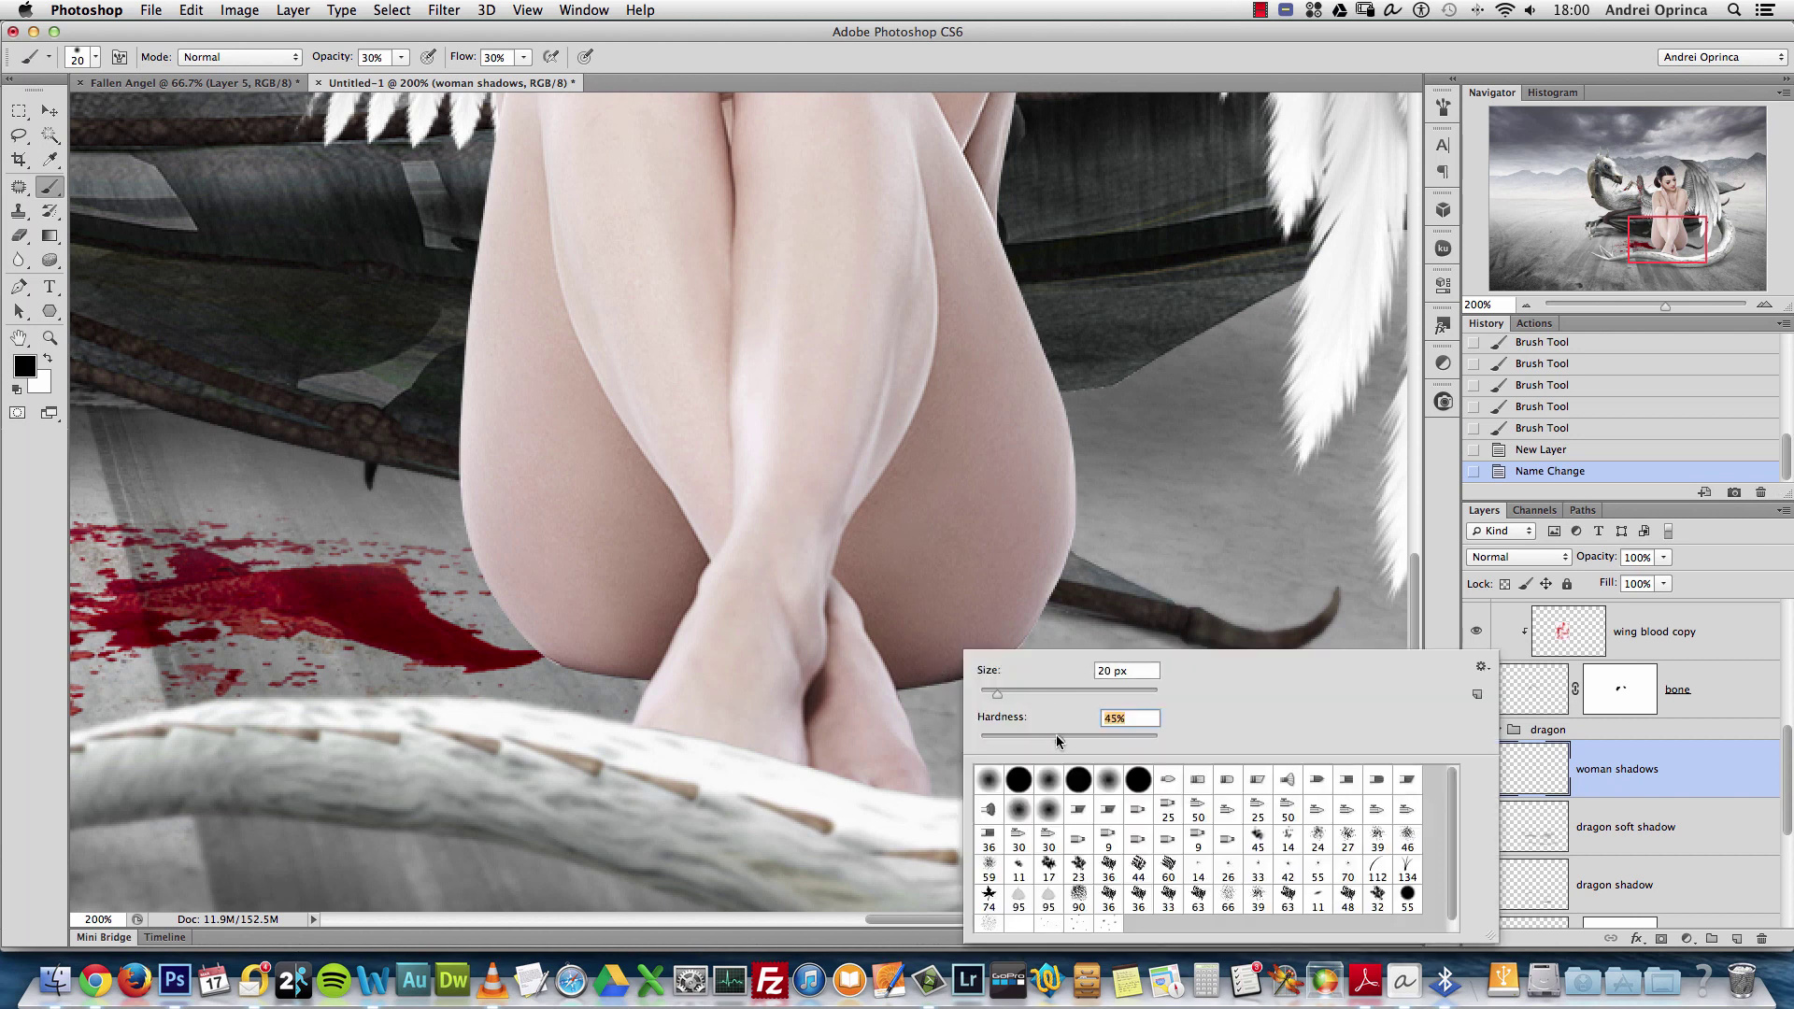
pyautogui.click(911, 678)
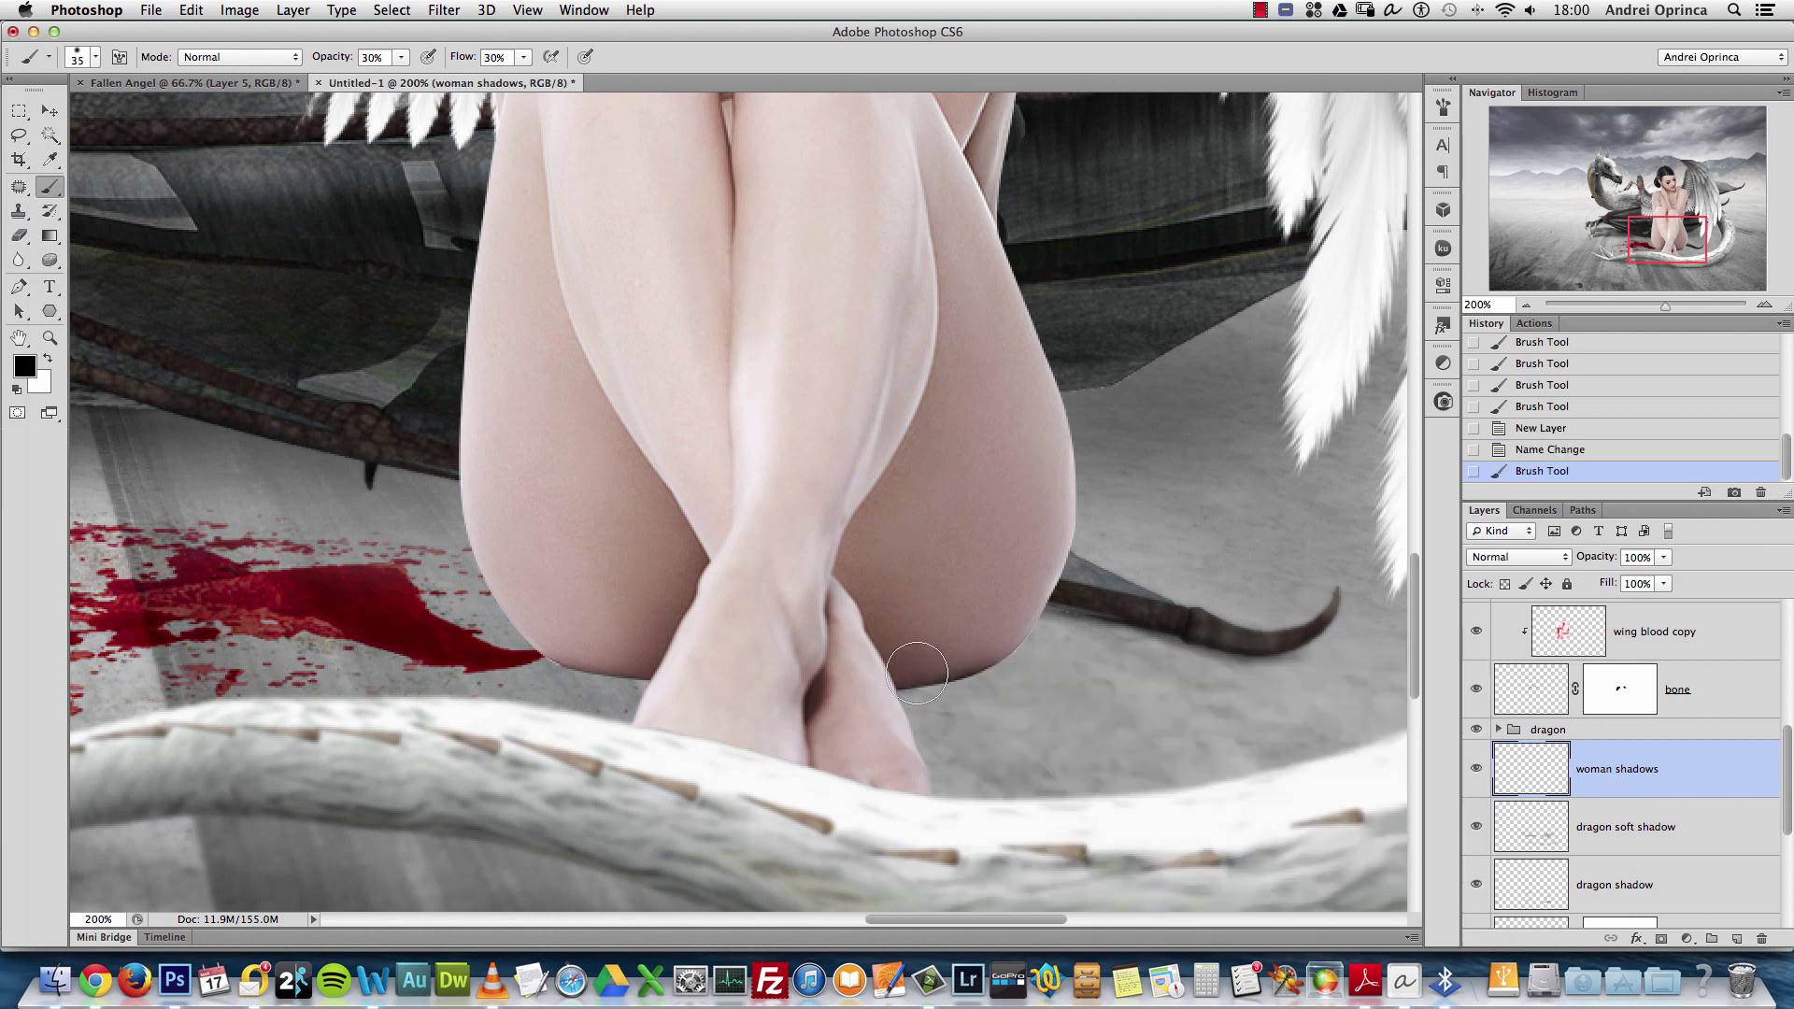
pyautogui.press('[')
pyautogui.press('[')
pyautogui.moveTo(906, 688); pyautogui.dragTo(976, 674)
pyautogui.press(']')
pyautogui.moveTo(925, 682); pyautogui.dragTo(988, 672)
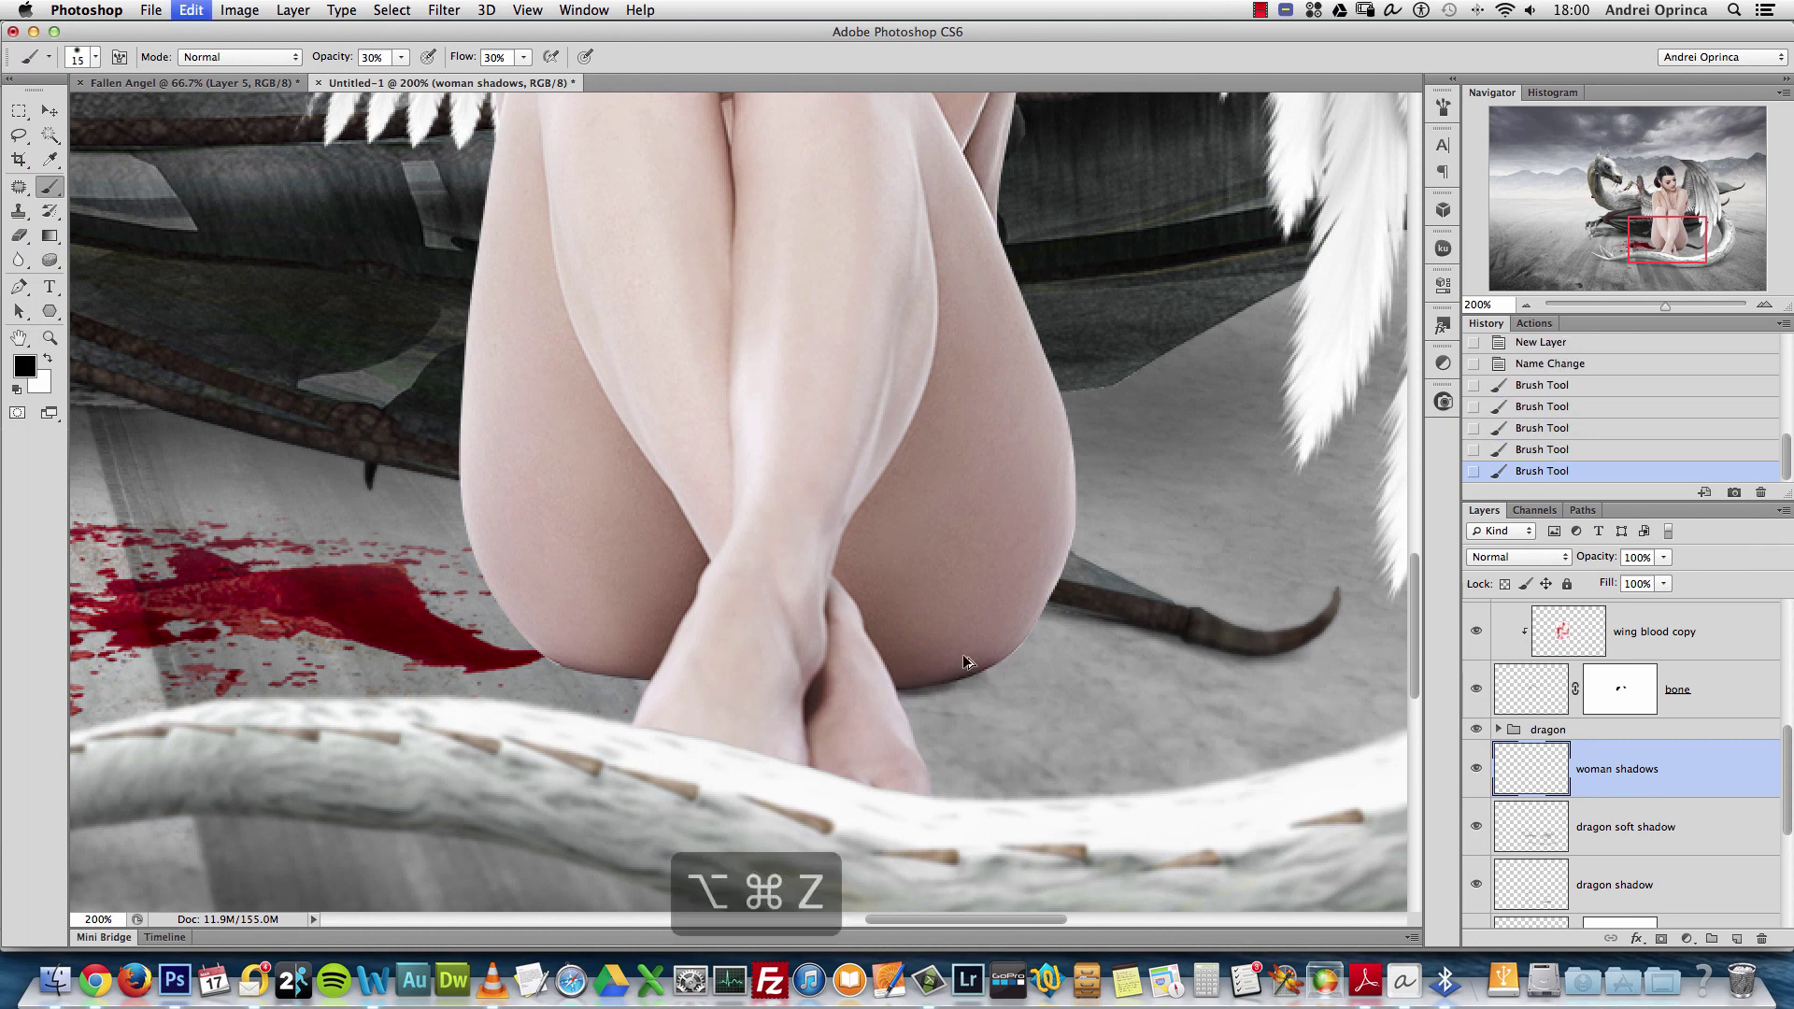
pyautogui.press('alt+super+z')
pyautogui.press('alt+super+z')
pyautogui.press('alt+super+z')
pyautogui.press('alt+super+z')
# Paint thin contact shadows under both of the woman's thighs with a 15 px brush at 30% opacity and flow
pyautogui.moveTo(899, 687); pyautogui.dragTo(972, 673)
pyautogui.moveTo(920, 685); pyautogui.dragTo(1011, 662)
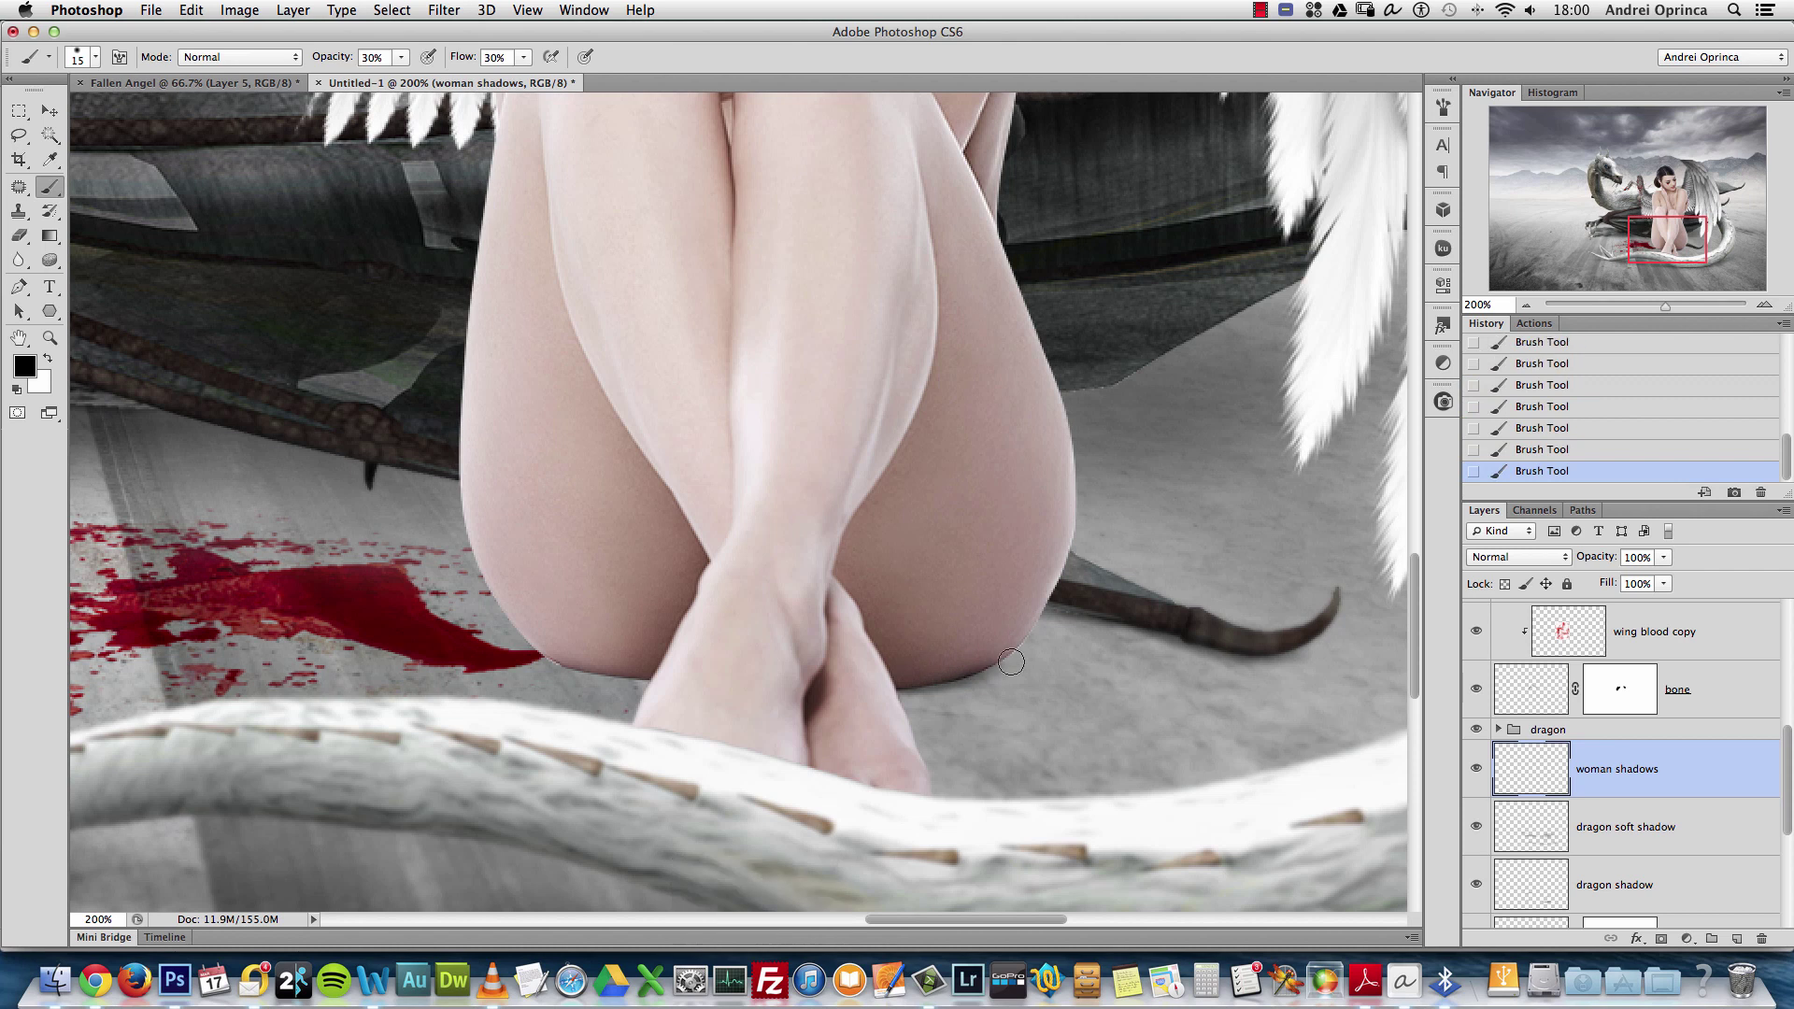
pyautogui.moveTo(629, 675); pyautogui.dragTo(549, 670)
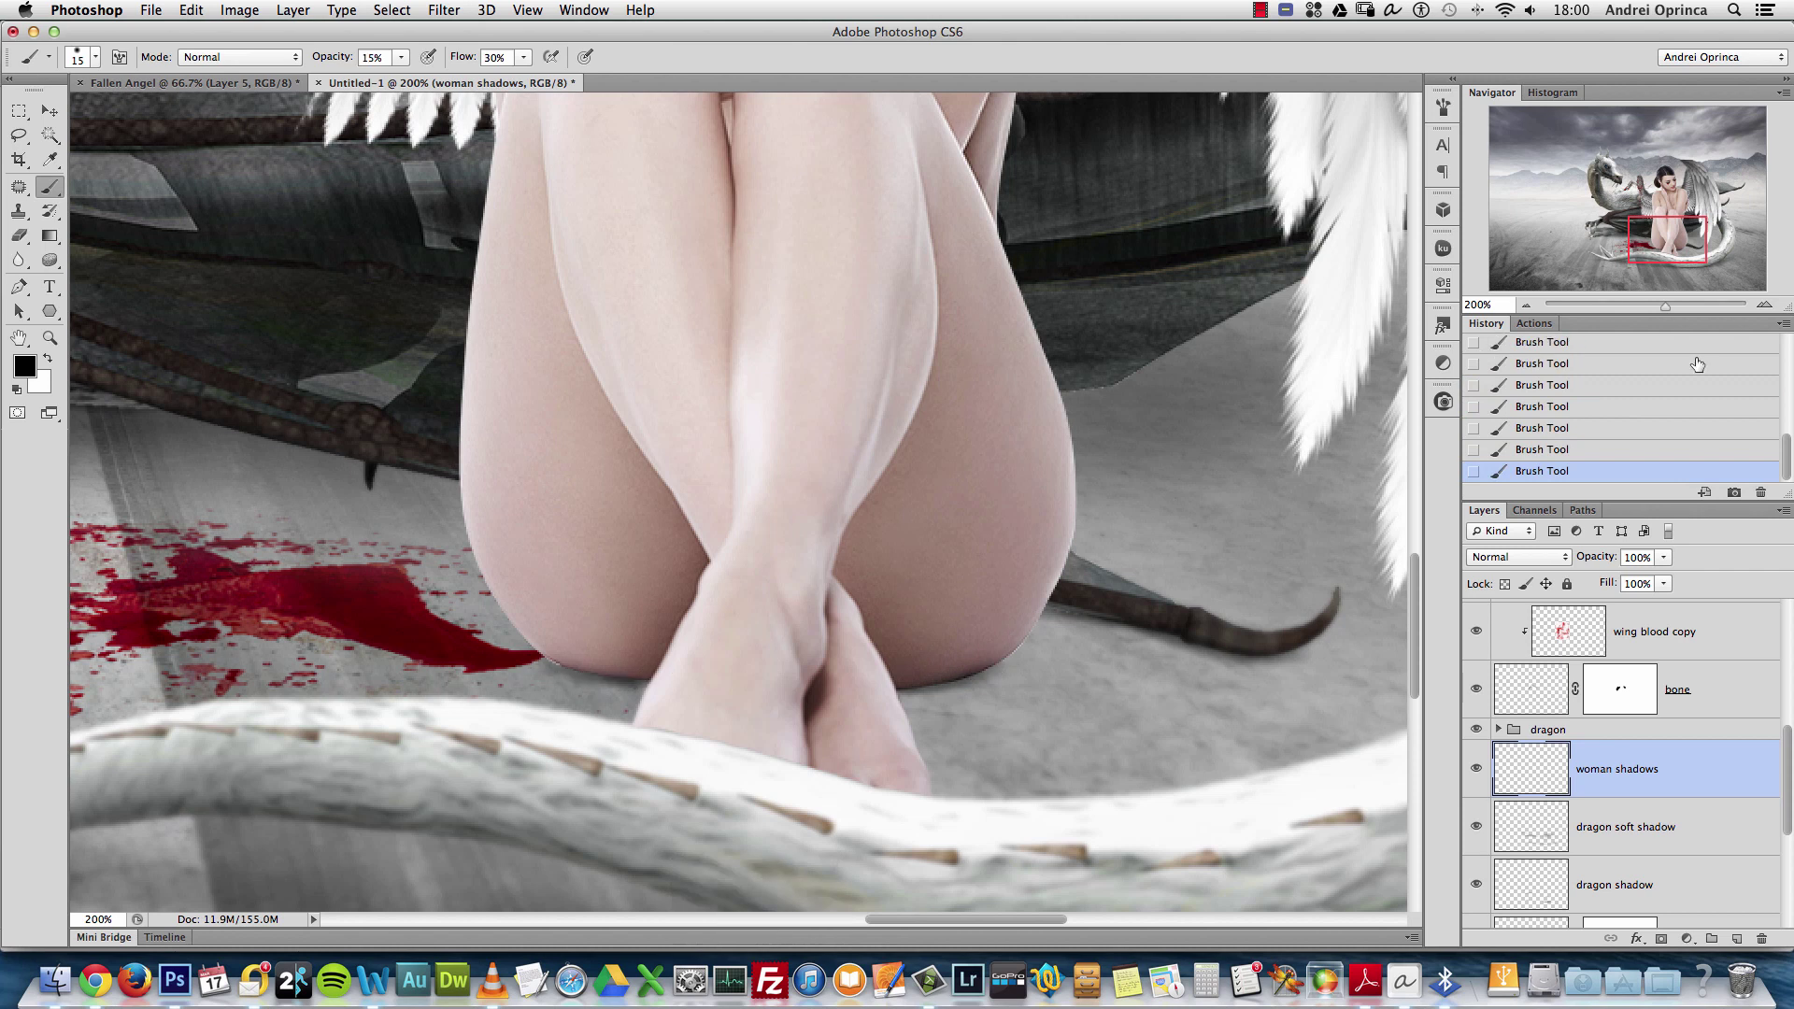
# Soften the brush to 13% hardness, 15% opacity and 15% flow, and paint a 30 px shadow beside the right-hand thigh and foot
pyautogui.press(']')
pyautogui.press(']')
pyautogui.press(']')
pyautogui.press(']')
pyautogui.press(']')
pyautogui.rightClick(1029, 610)
pyautogui.click(1068, 689)
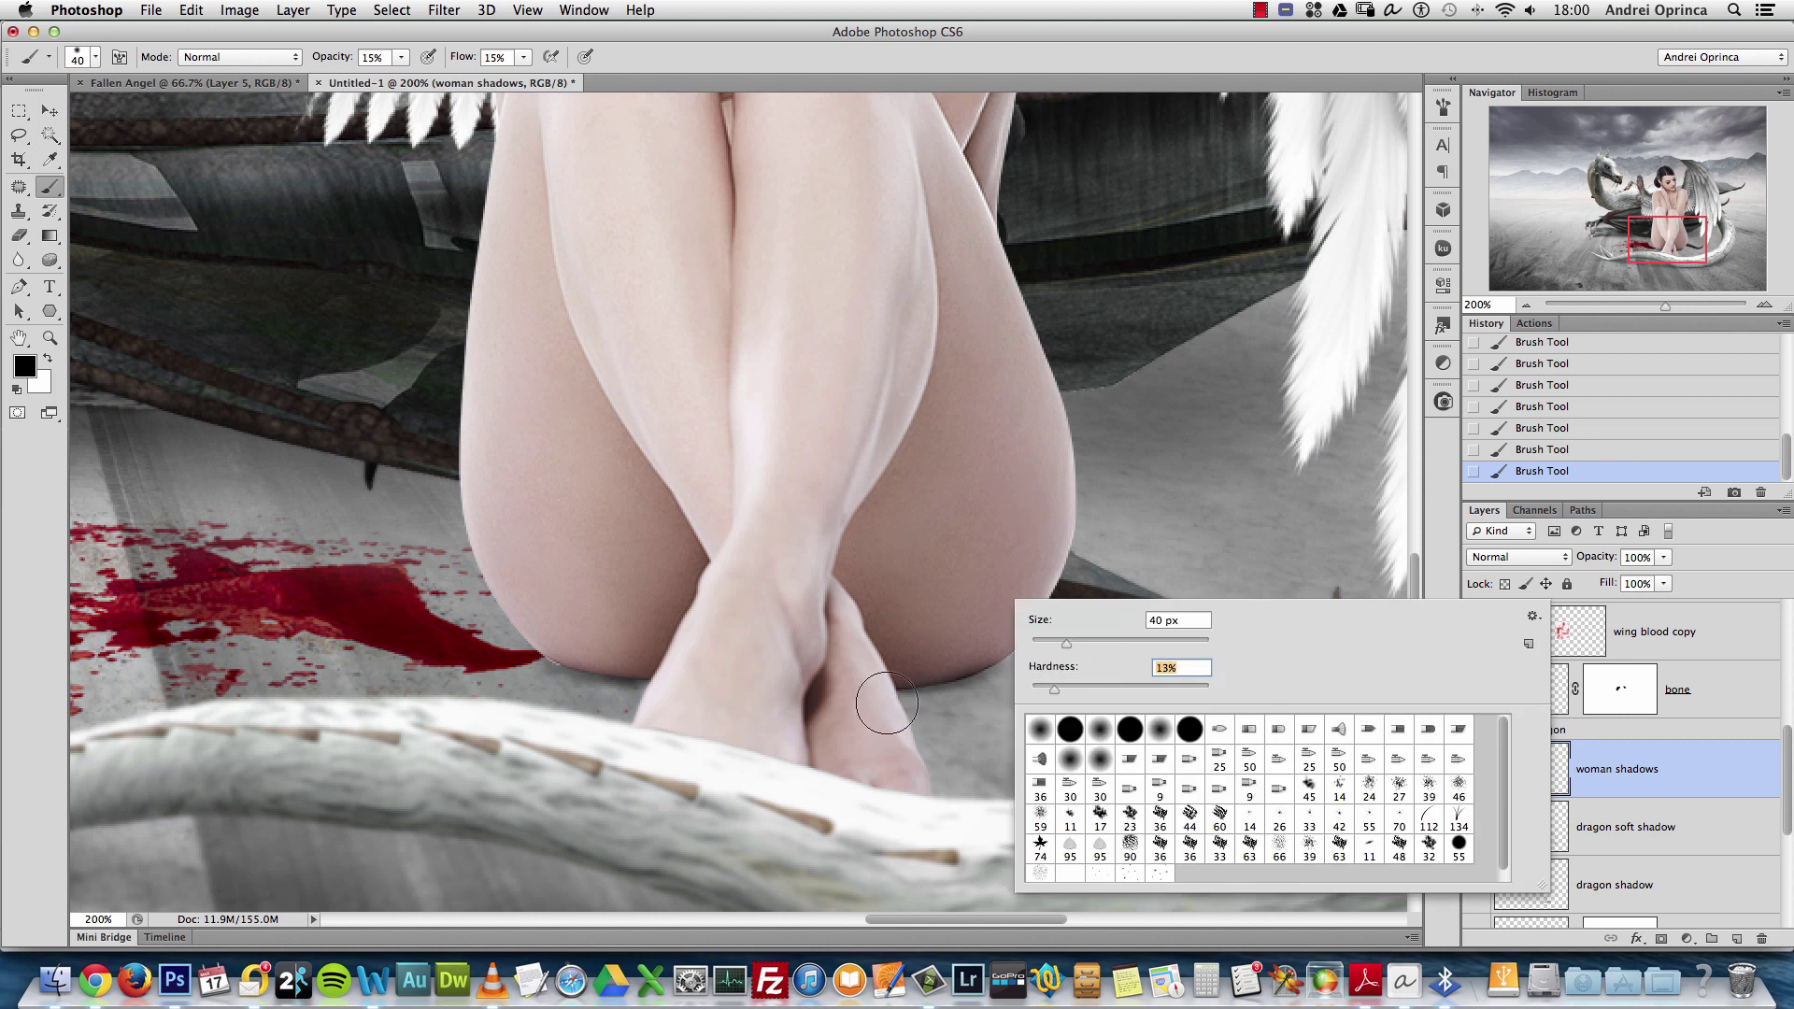
pyautogui.press('Return')
pyautogui.press('[')
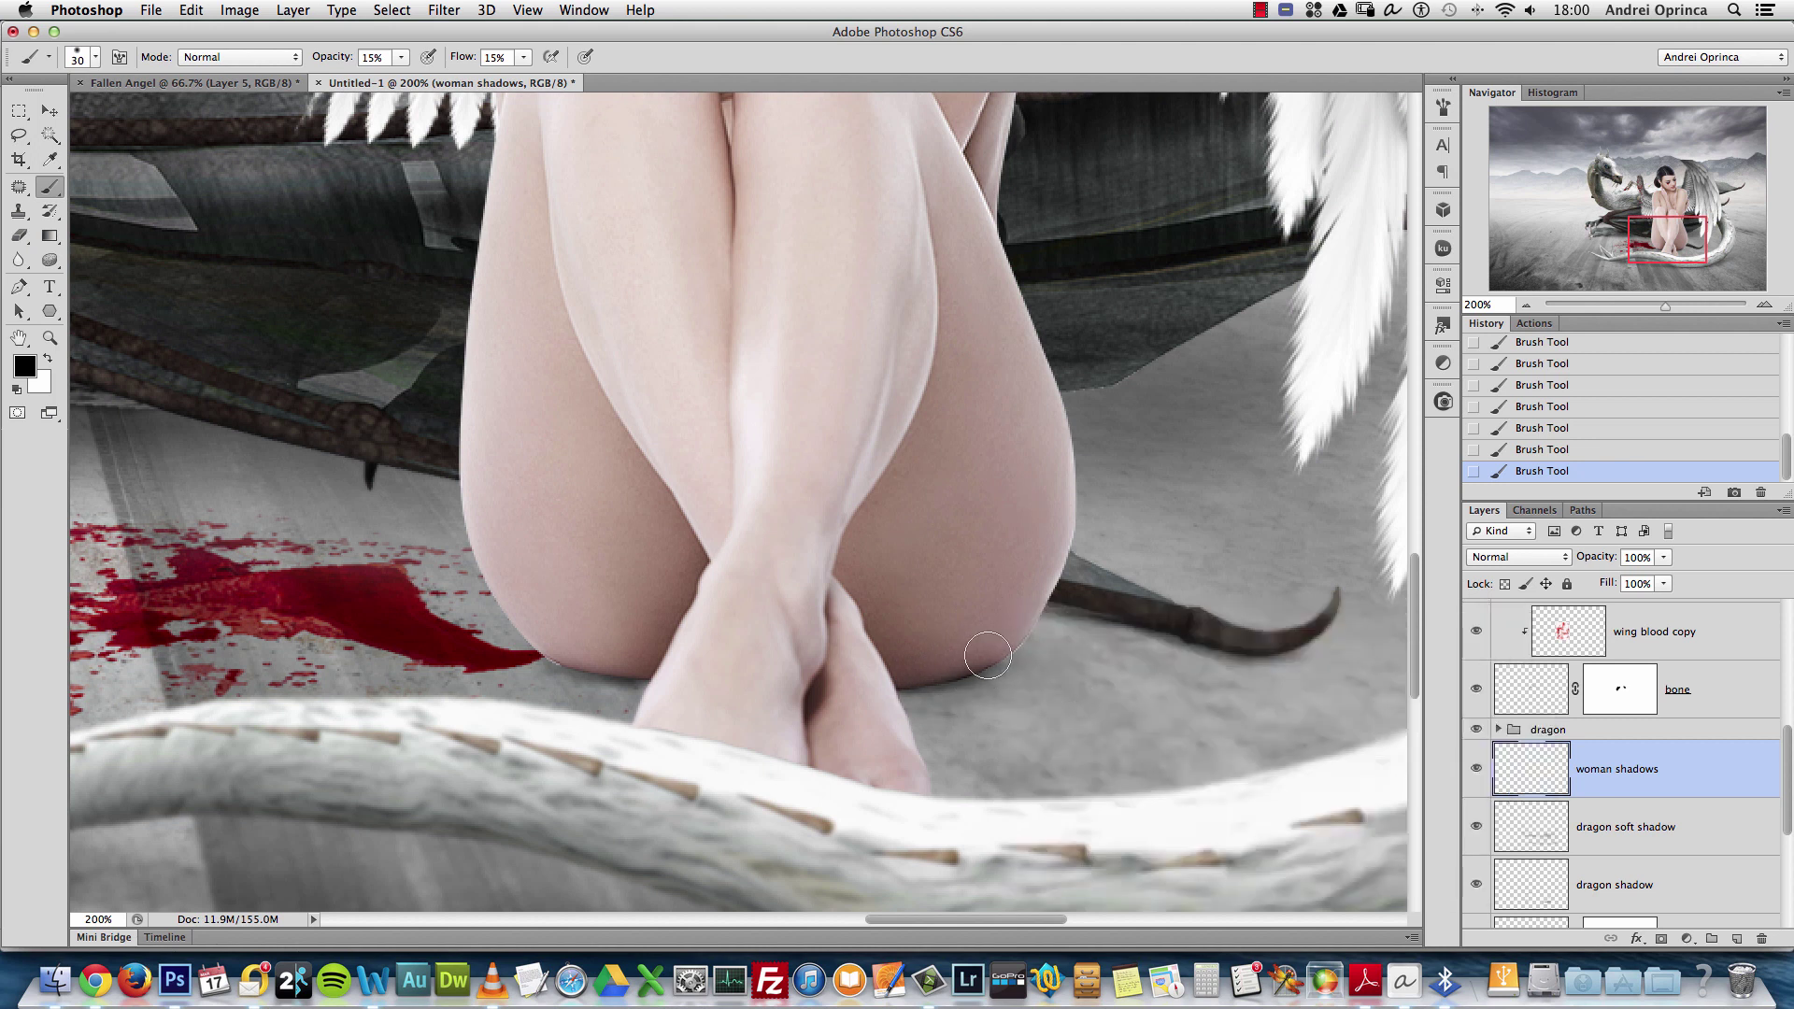
pyautogui.moveTo(987, 656)
pyautogui.mouseDown()
pyautogui.moveTo(1065, 645)
pyautogui.moveTo(911, 725)
pyautogui.moveTo(957, 772)
pyautogui.mouseUp()
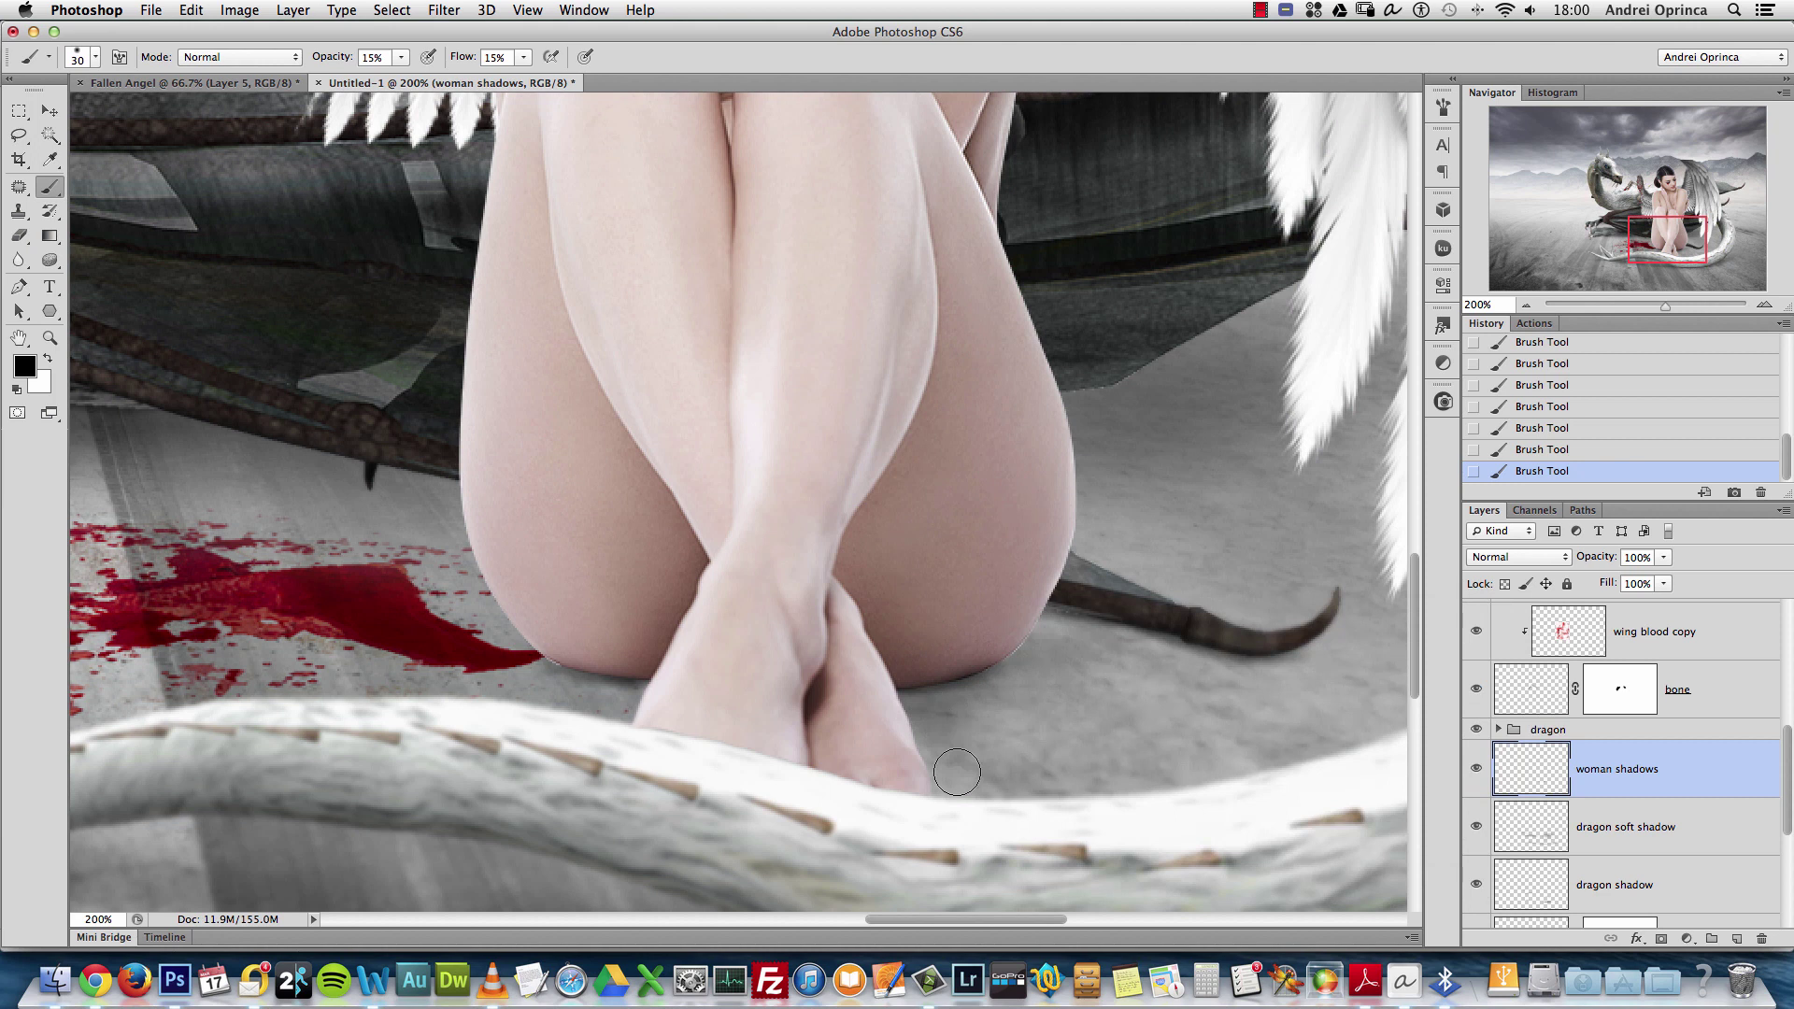
# Enlarge the brush to 45 px and spread the soft ground shadow outward on both sides of the woman
pyautogui.press(']')
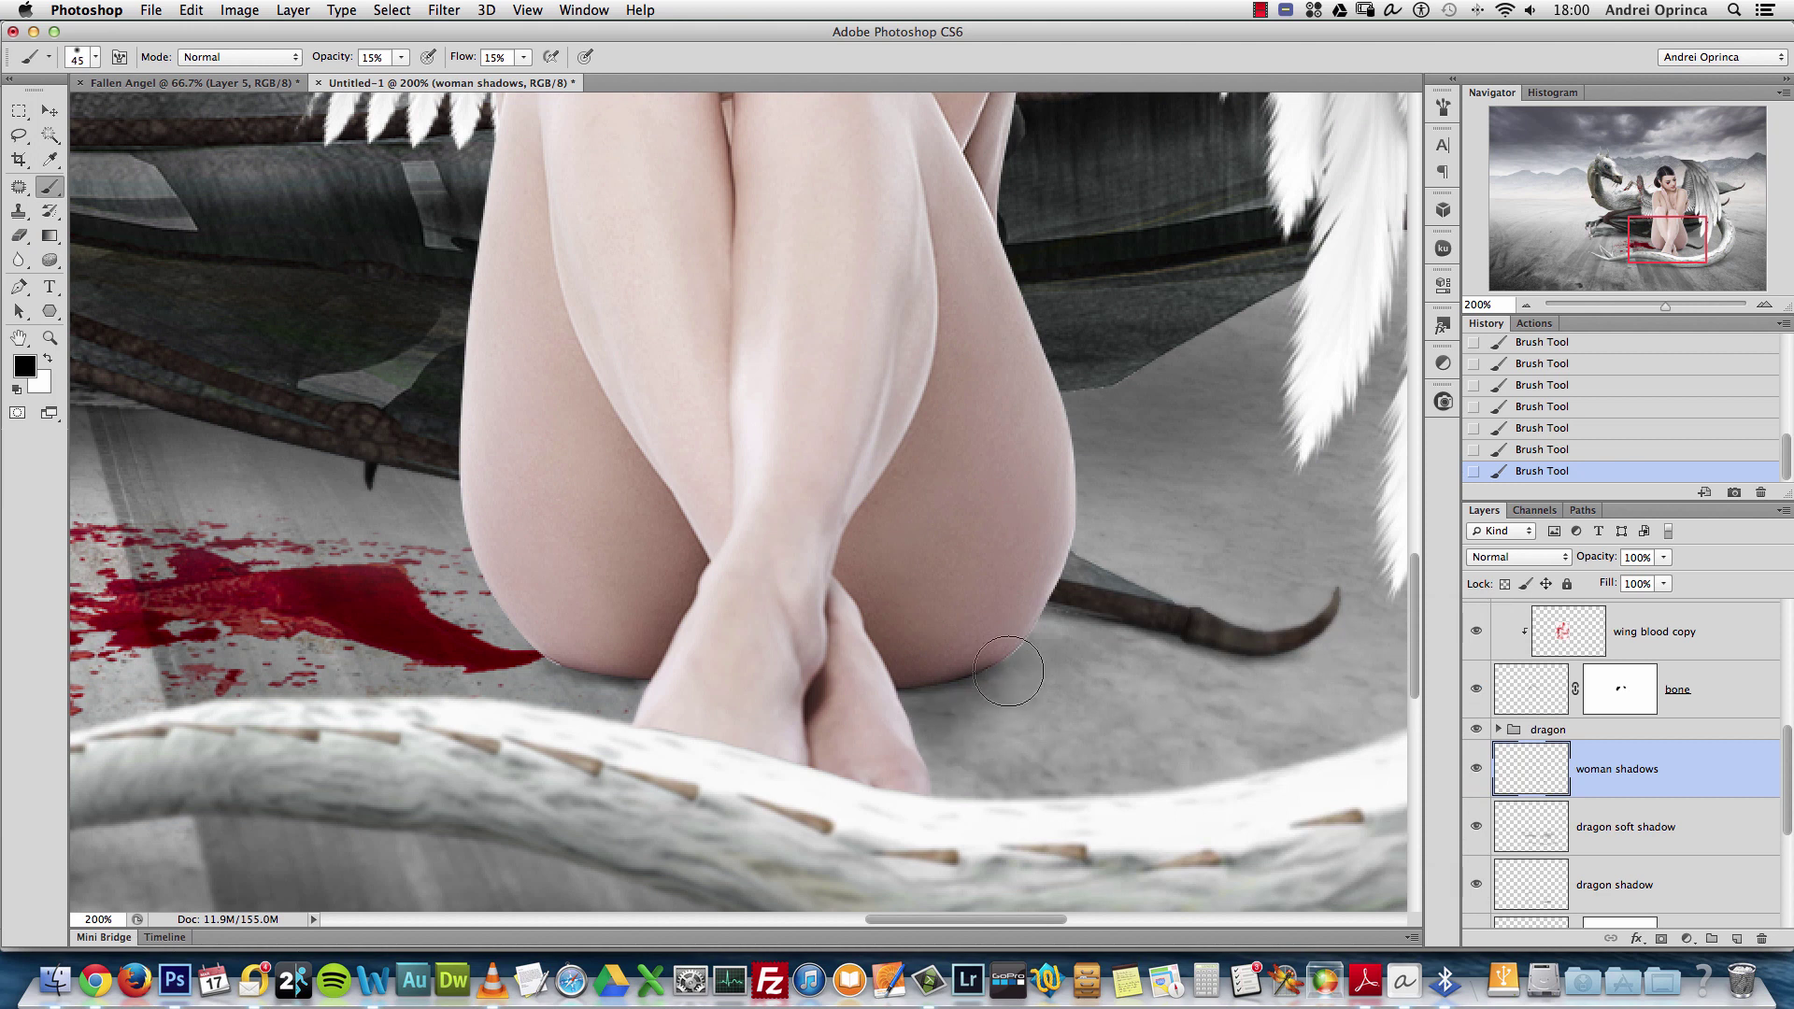
pyautogui.moveTo(1008, 671)
pyautogui.mouseDown()
pyautogui.moveTo(987, 764)
pyautogui.moveTo(1024, 687)
pyautogui.mouseUp()
pyautogui.moveTo(681, 688); pyautogui.dragTo(550, 698)
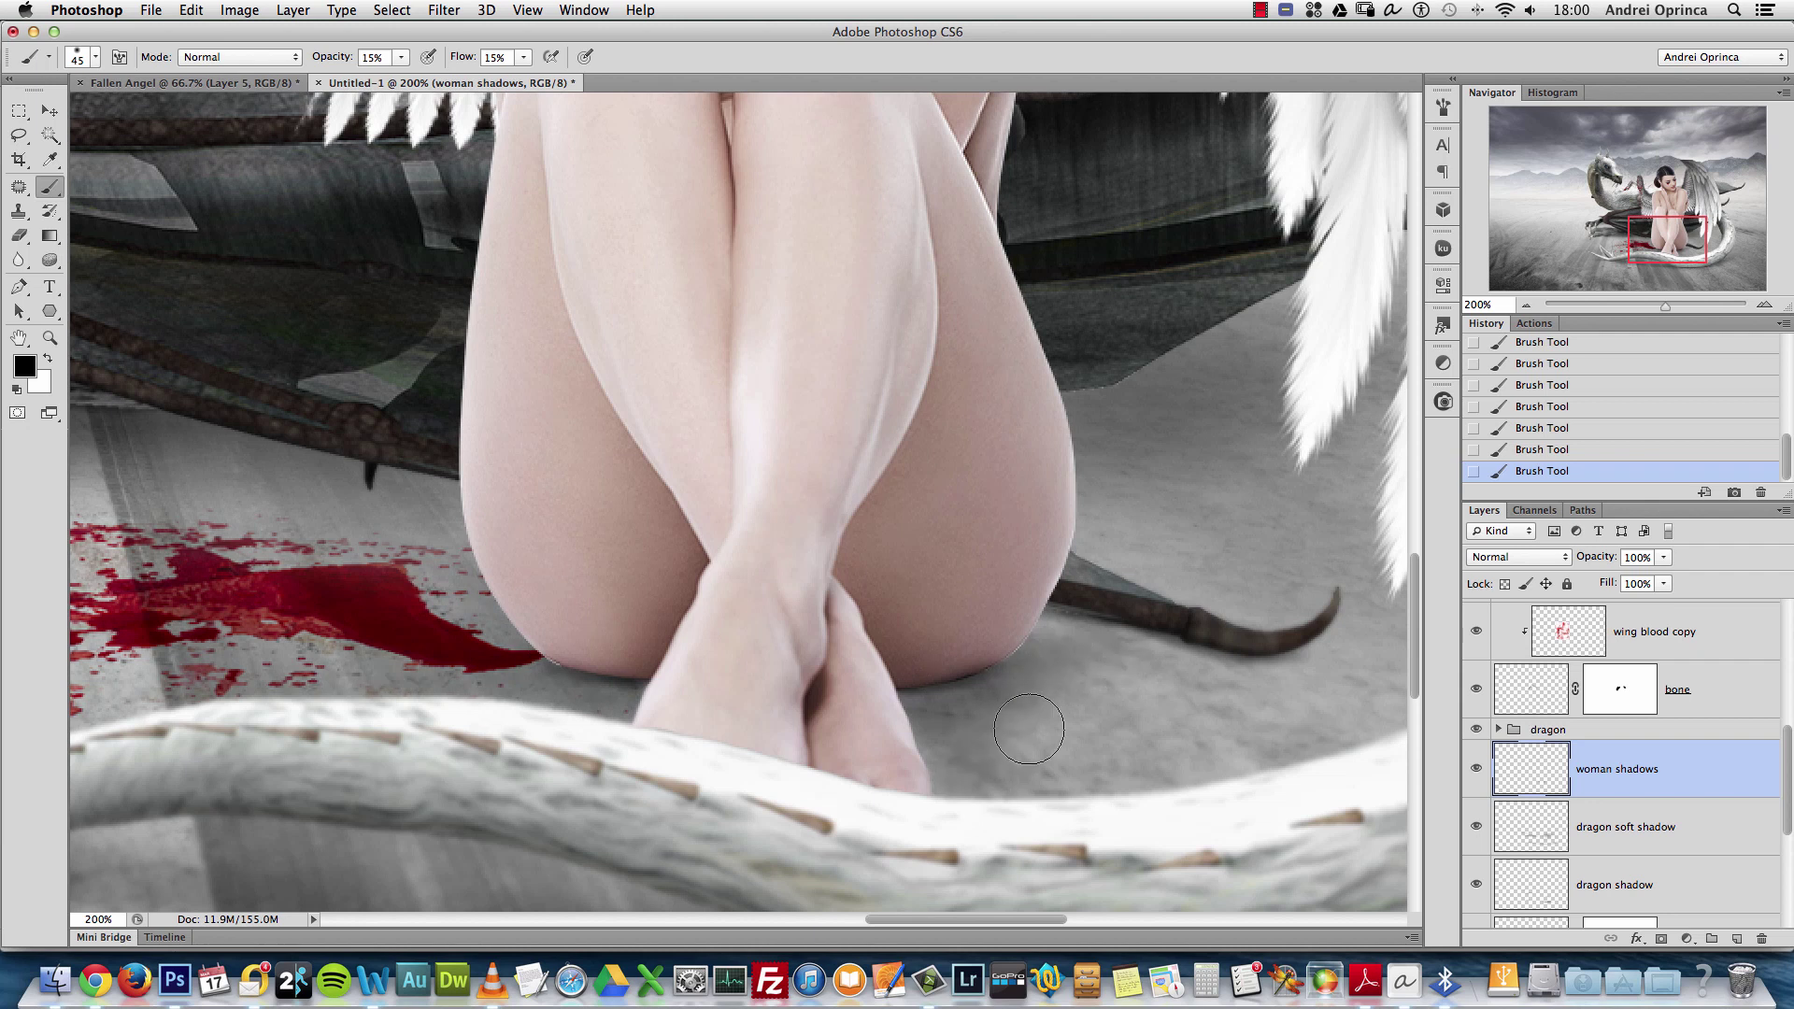
# Add a Gradient Overlay style to the woman layer using the Foreground to Transparent preset
pyautogui.keyDown('alt'); pyautogui.click(990, 701); pyautogui.keyUp('alt')
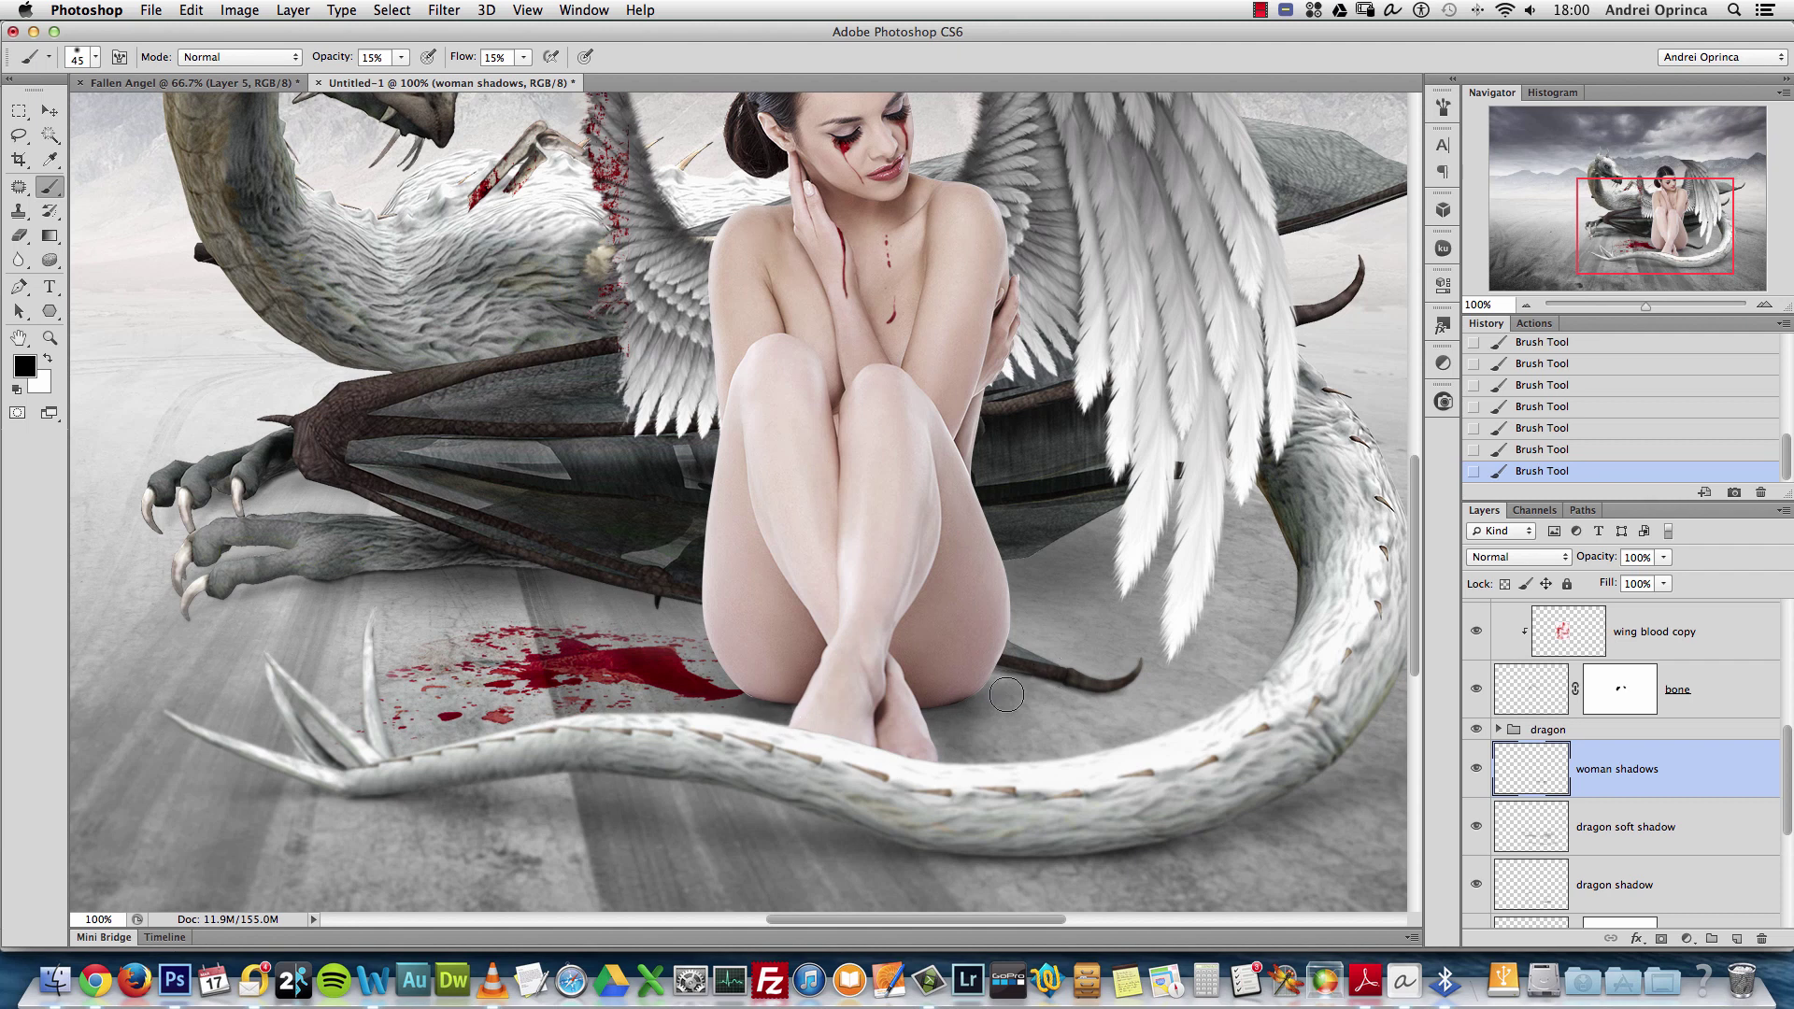
pyautogui.hotkey('alt', 'space')
pyautogui.click(1009, 659)
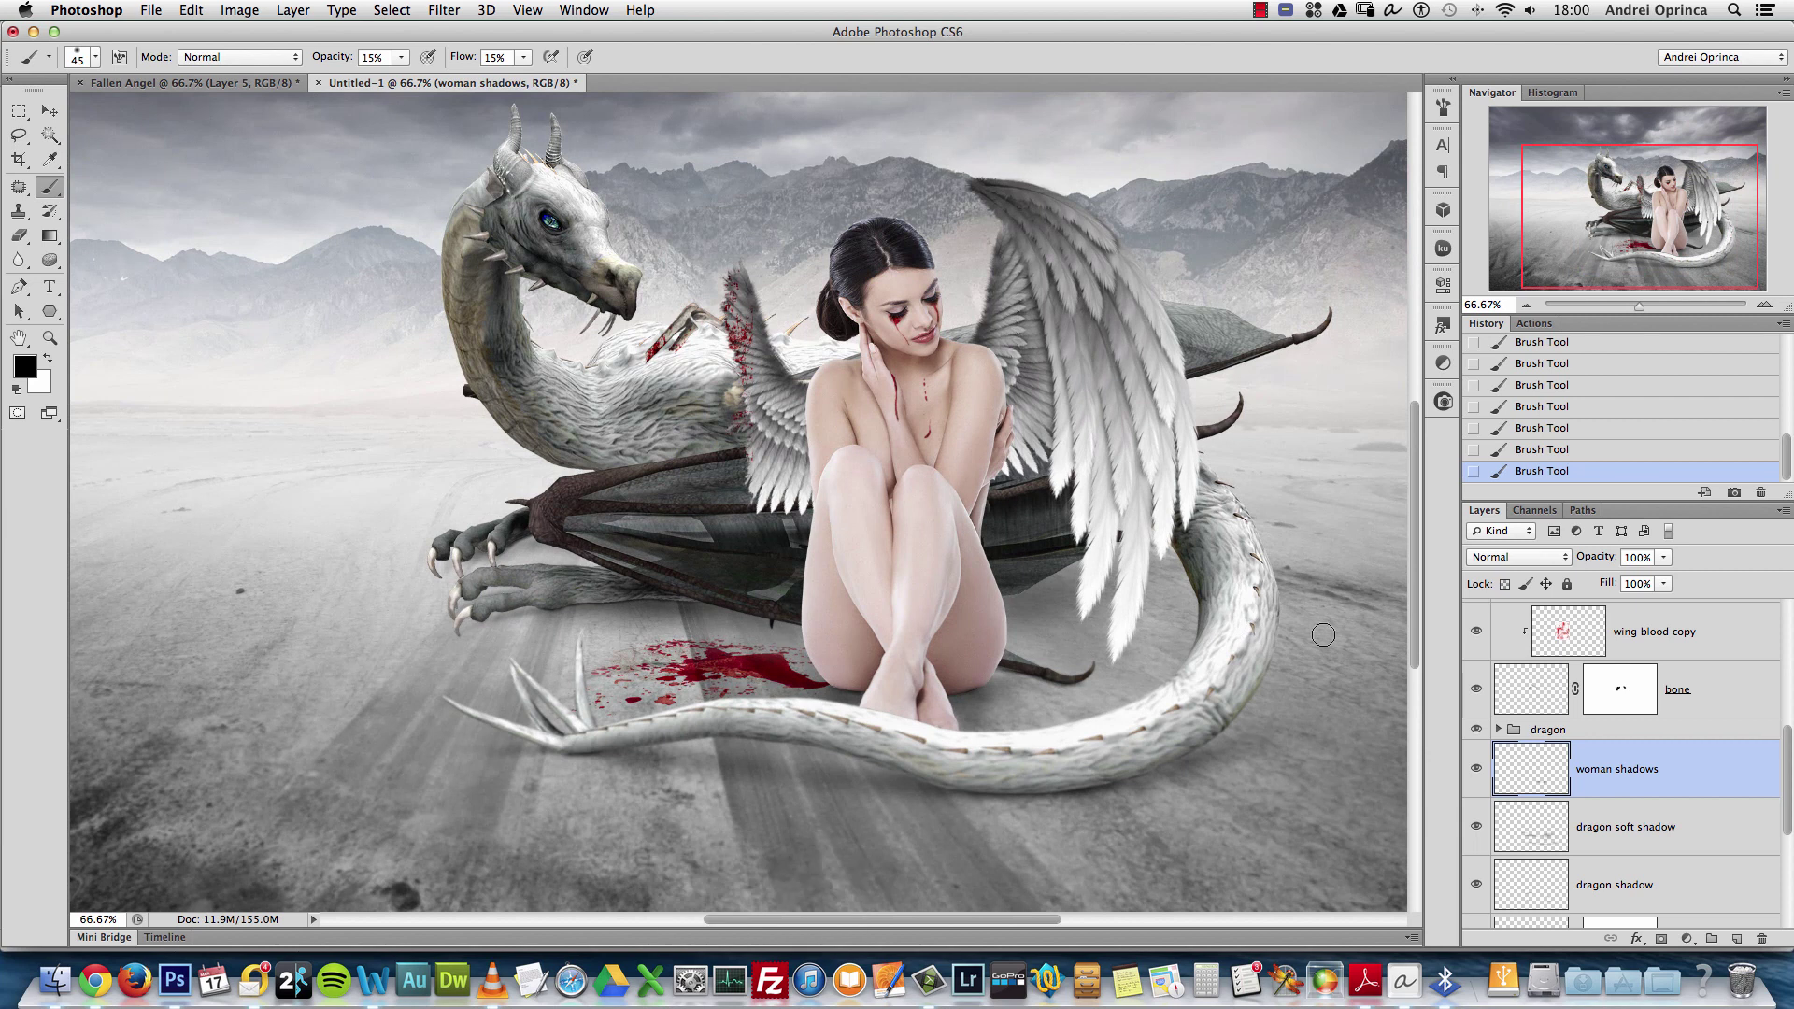
pyautogui.scroll(5, 1789, 747)
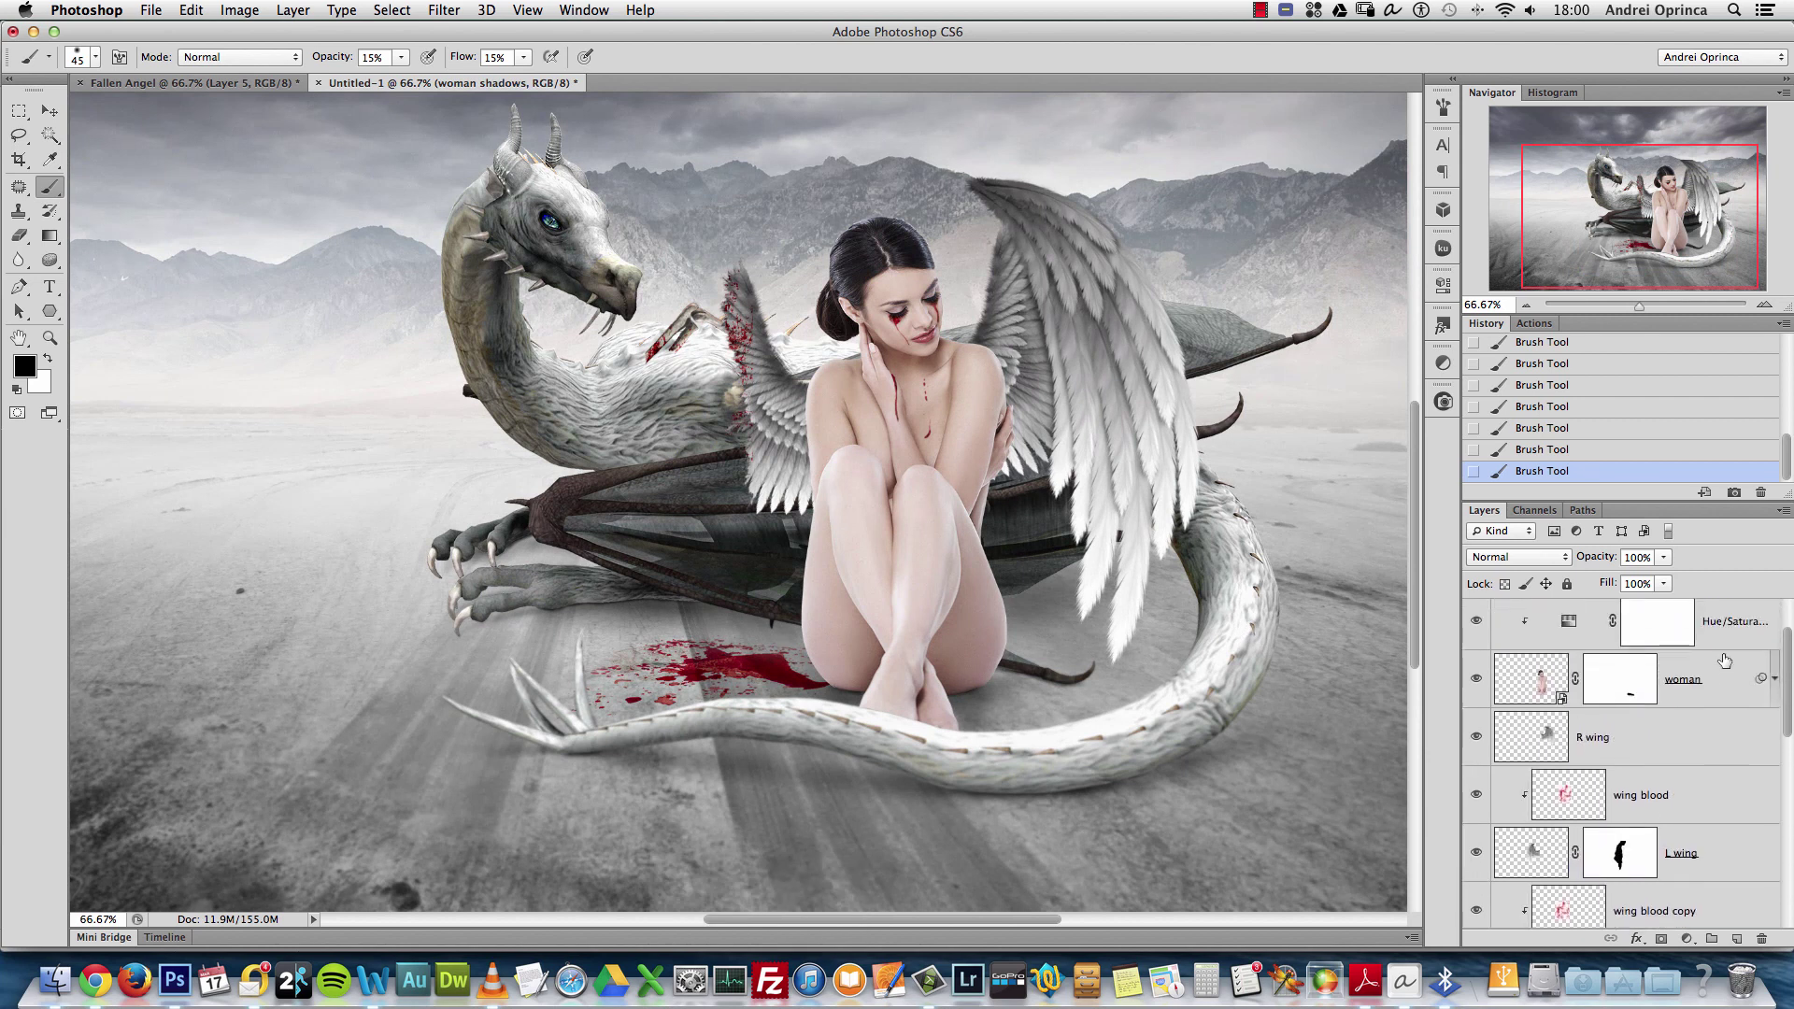
pyautogui.doubleClick(1725, 683)
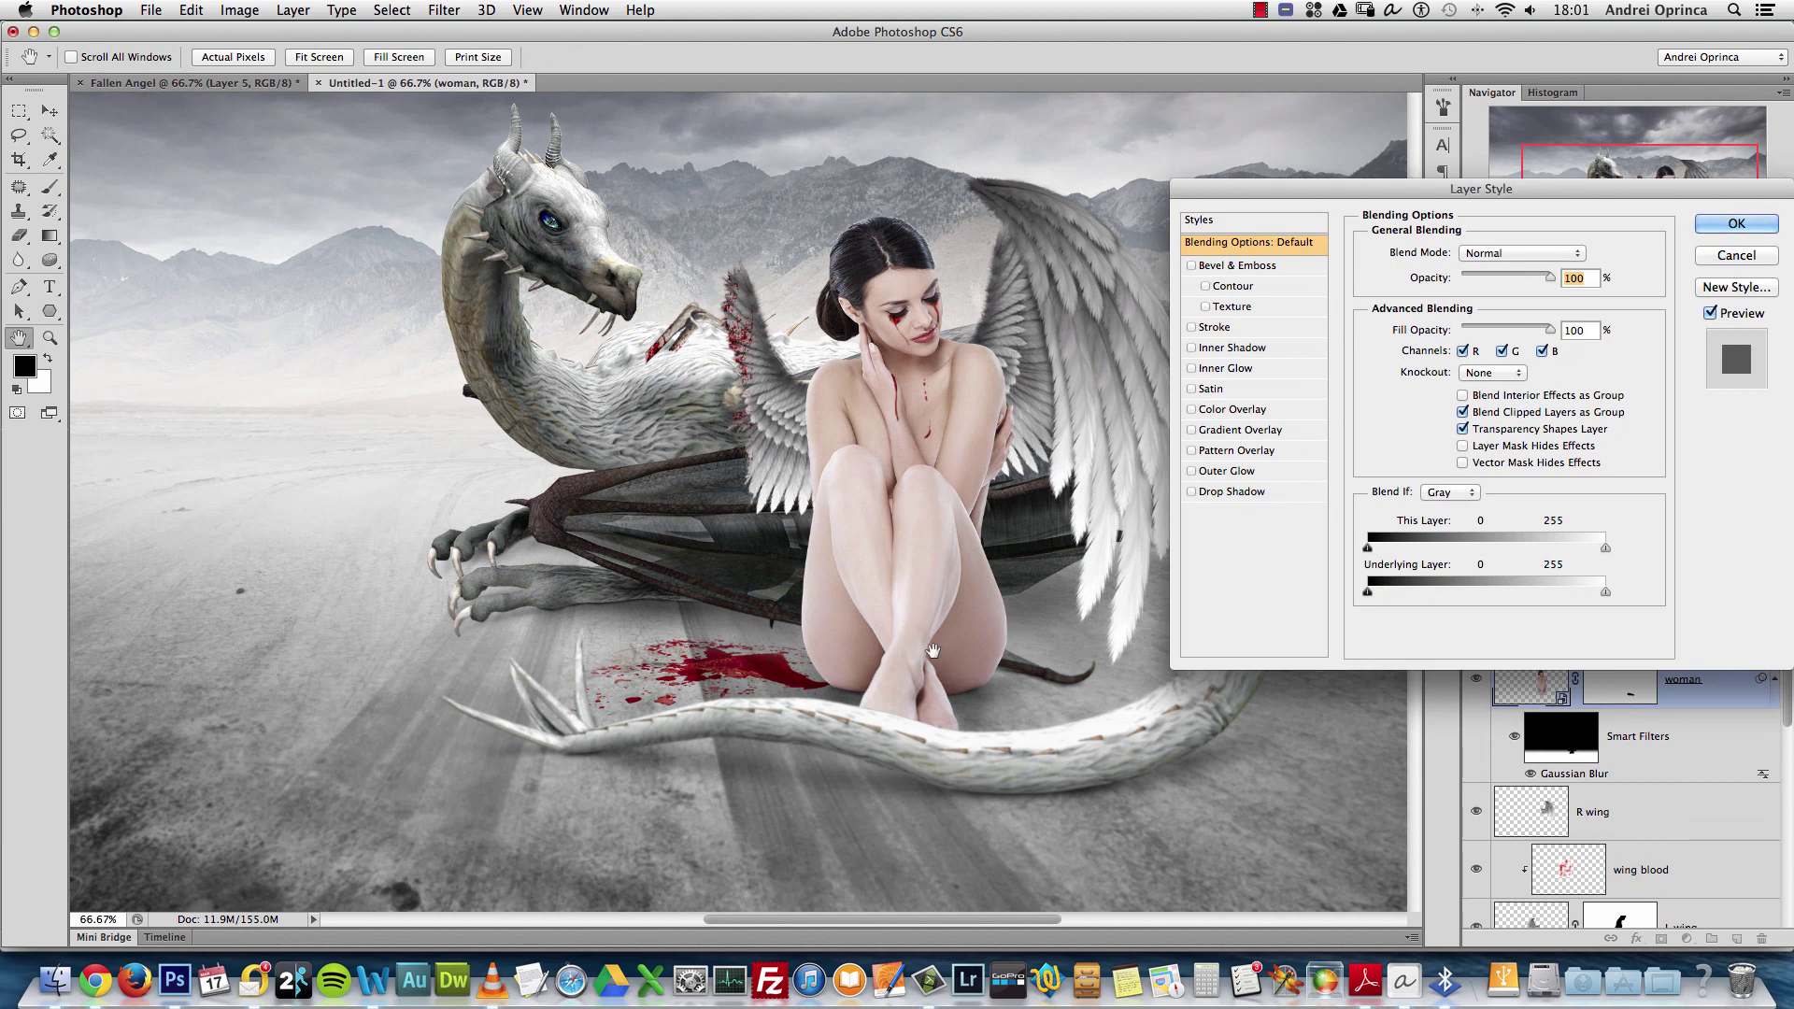
pyautogui.click(1247, 432)
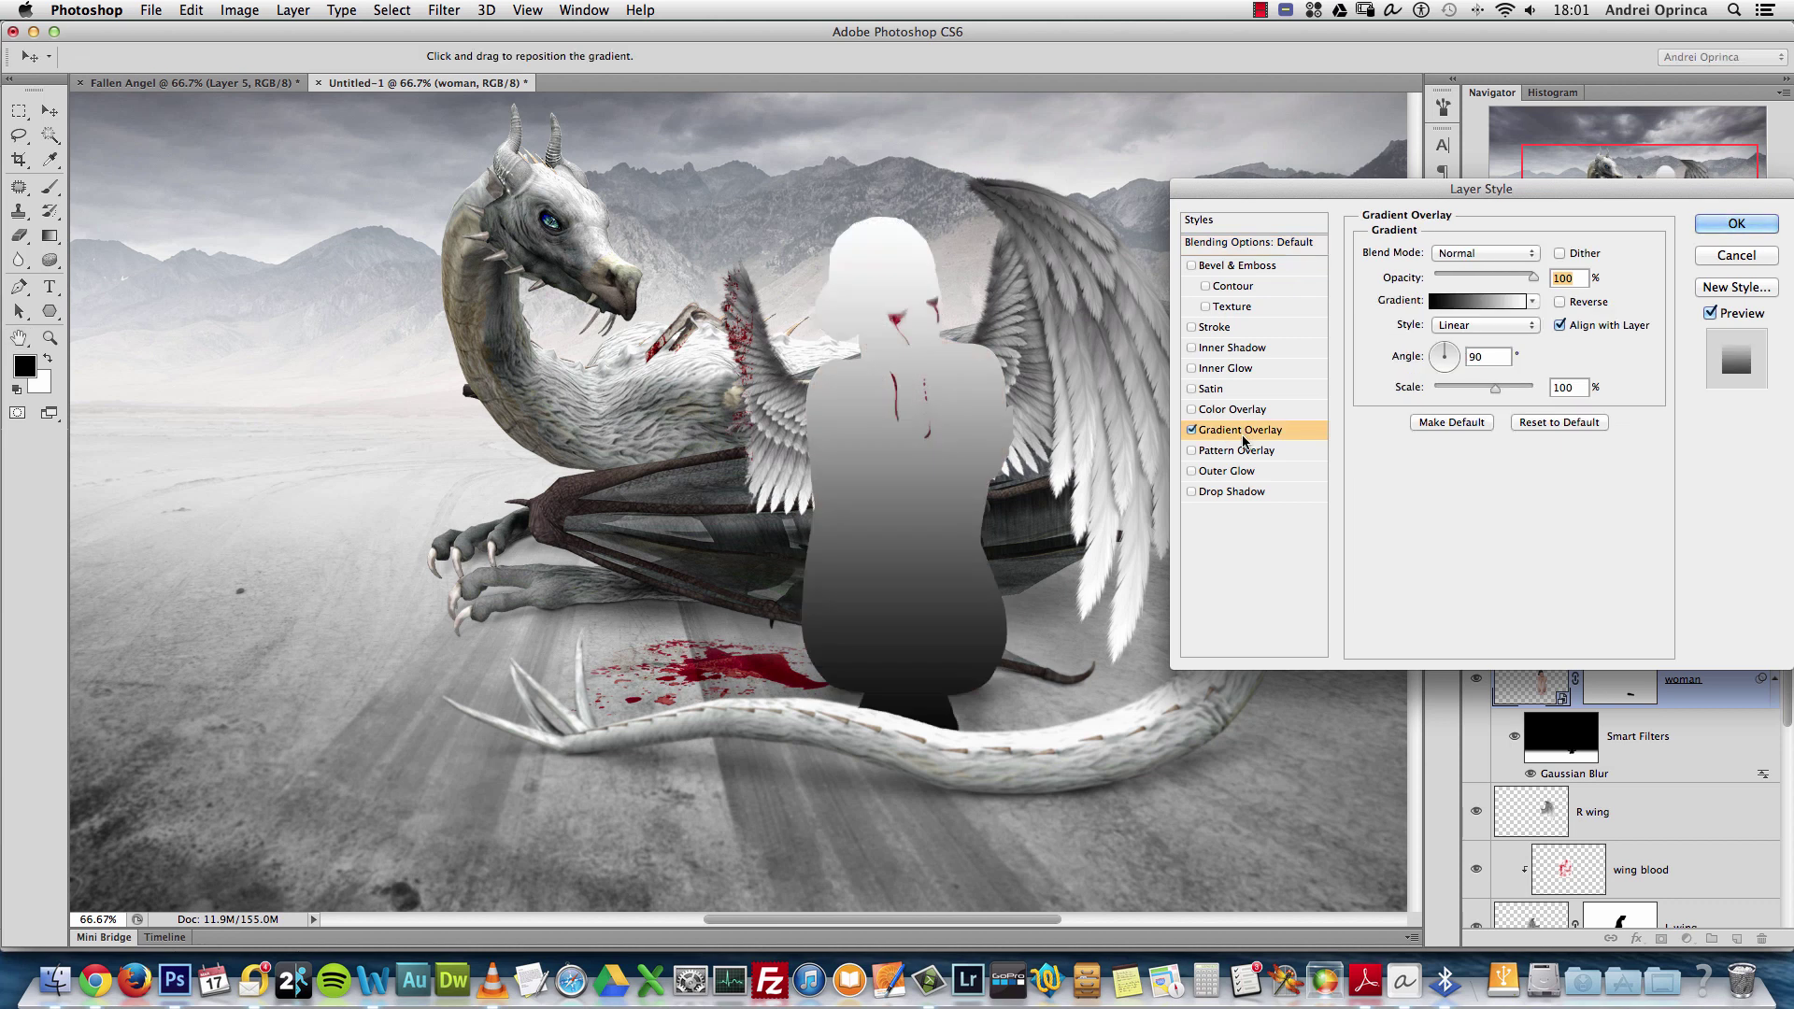
pyautogui.click(1493, 301)
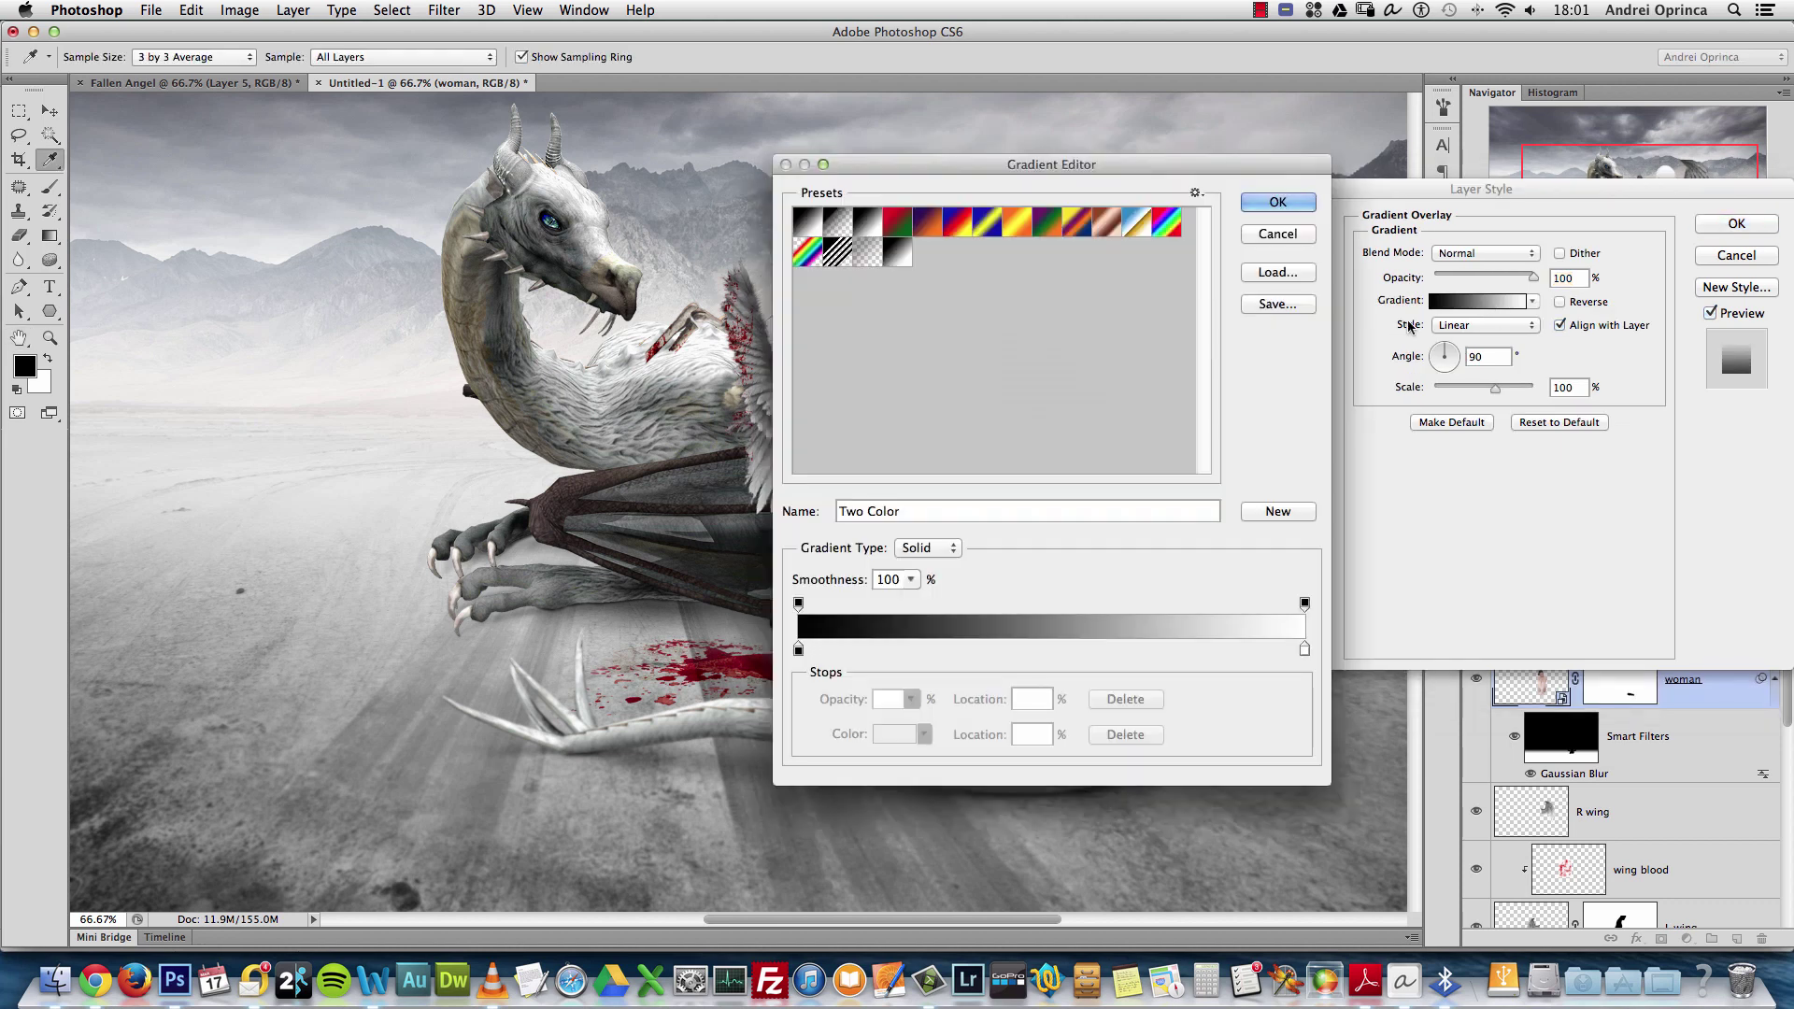
pyautogui.click(841, 224)
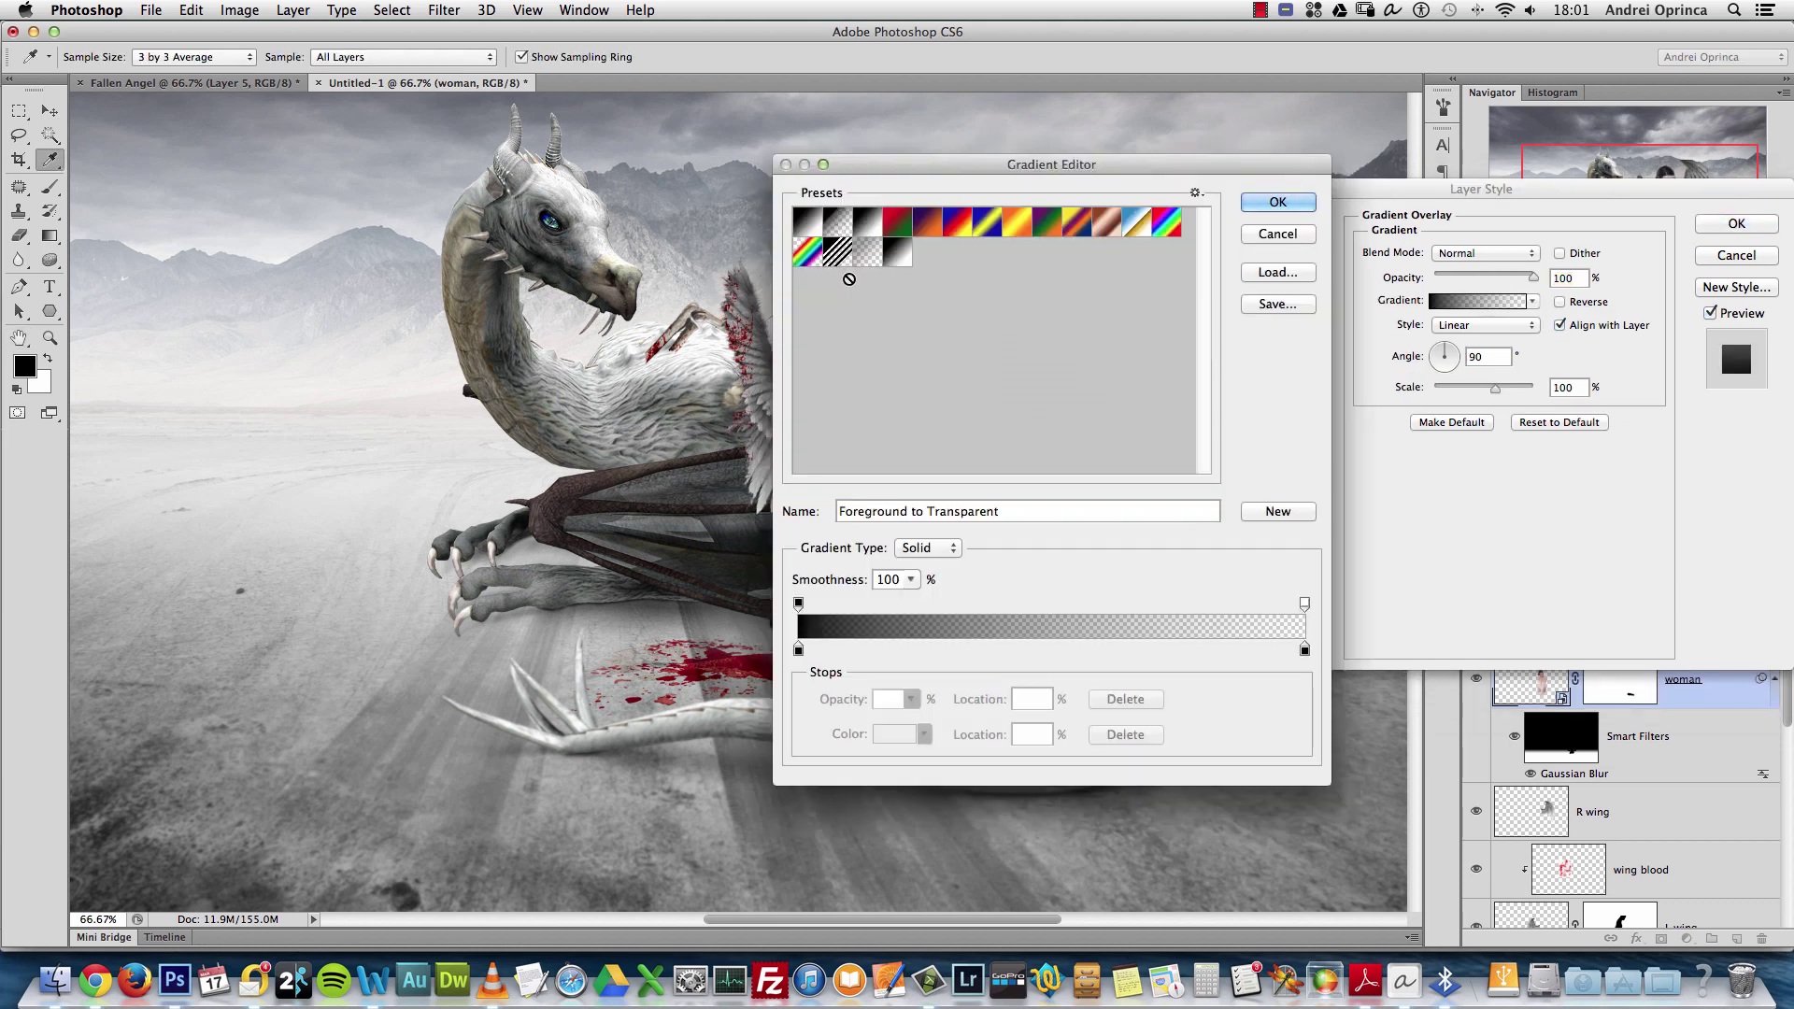
pyautogui.click(1275, 208)
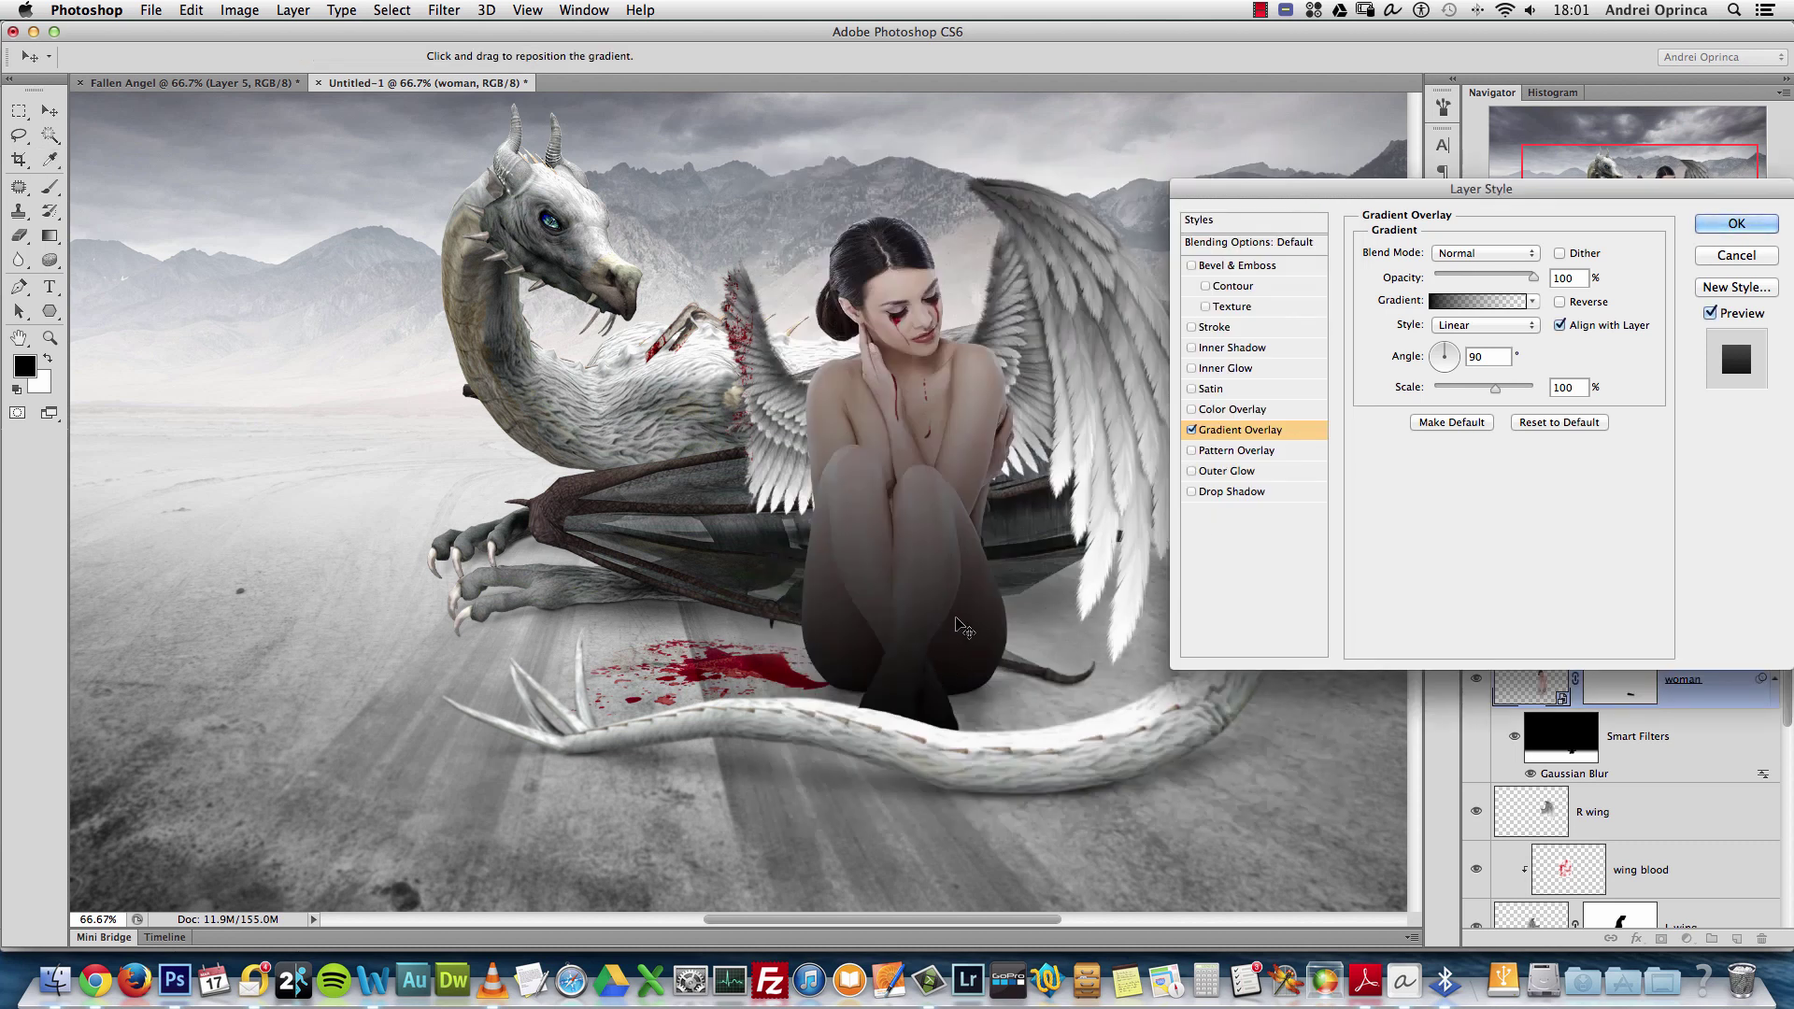
# Scale the overlay gradient to 61%, shift it lower on the woman's body and set its blend mode to Multiply
pyautogui.moveTo(1497, 389); pyautogui.dragTo(1463, 392)
pyautogui.moveTo(949, 505); pyautogui.dragTo(949, 584)
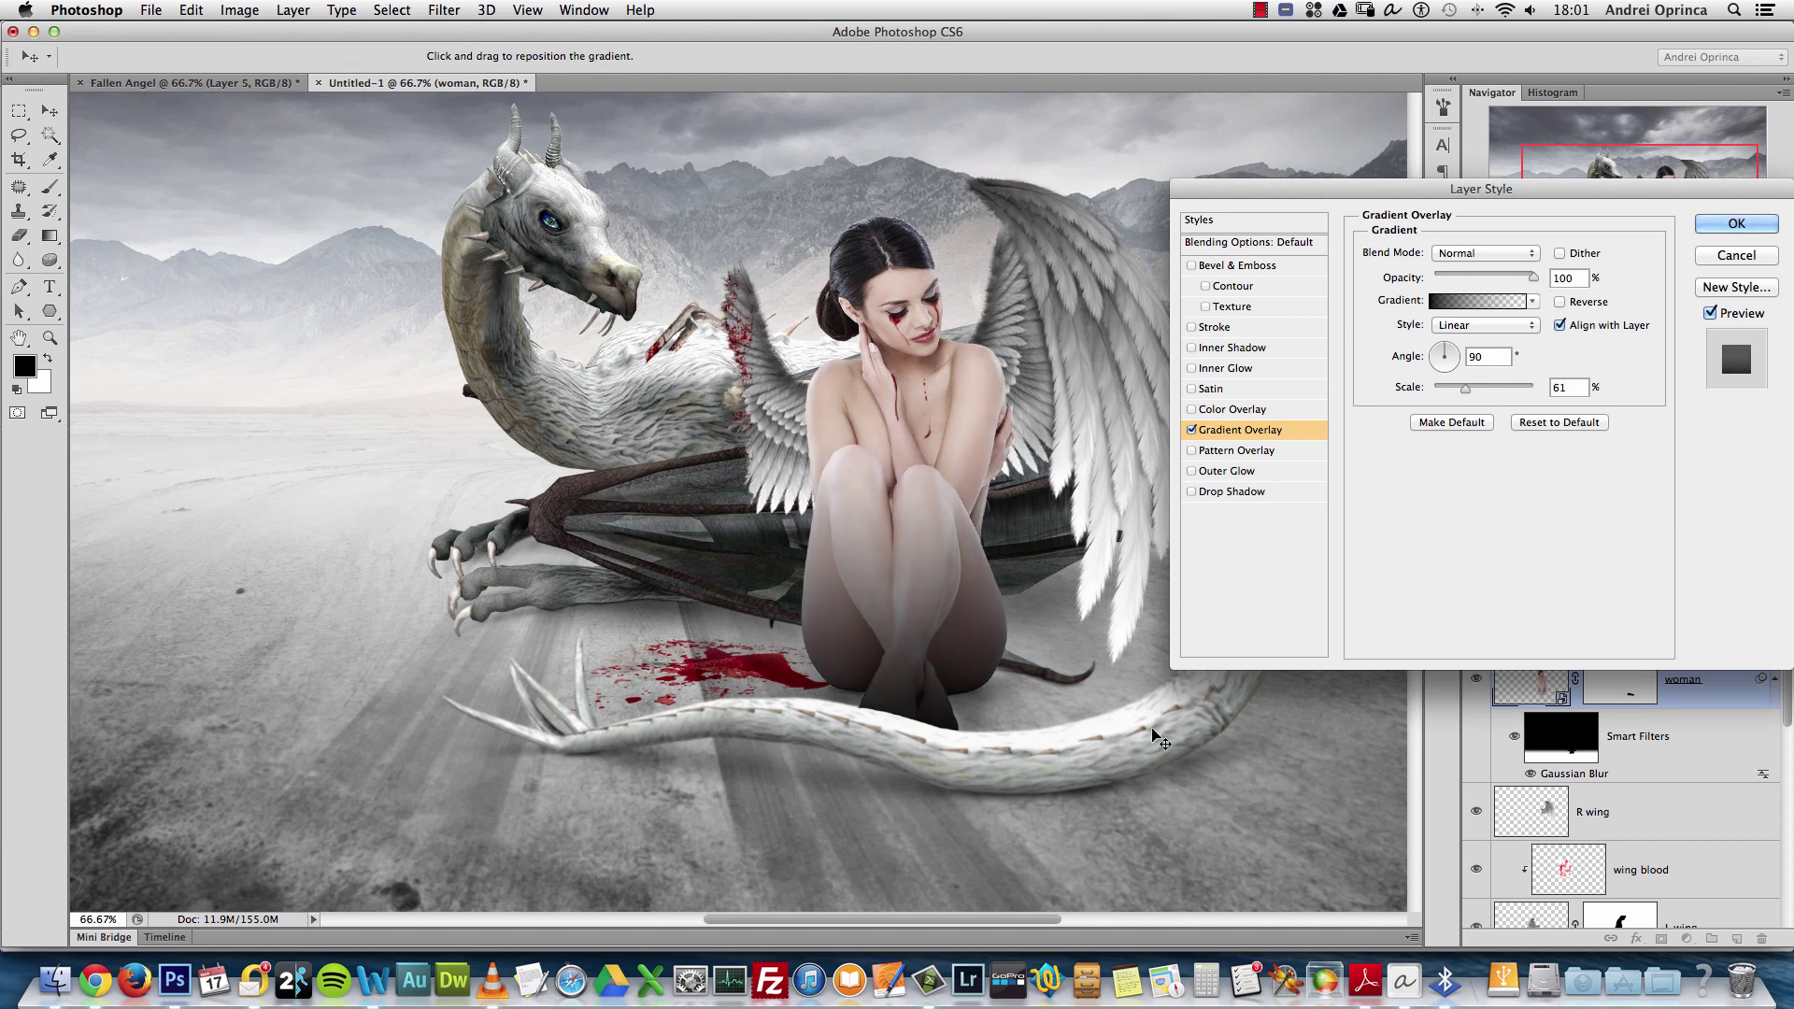
pyautogui.click(1485, 252)
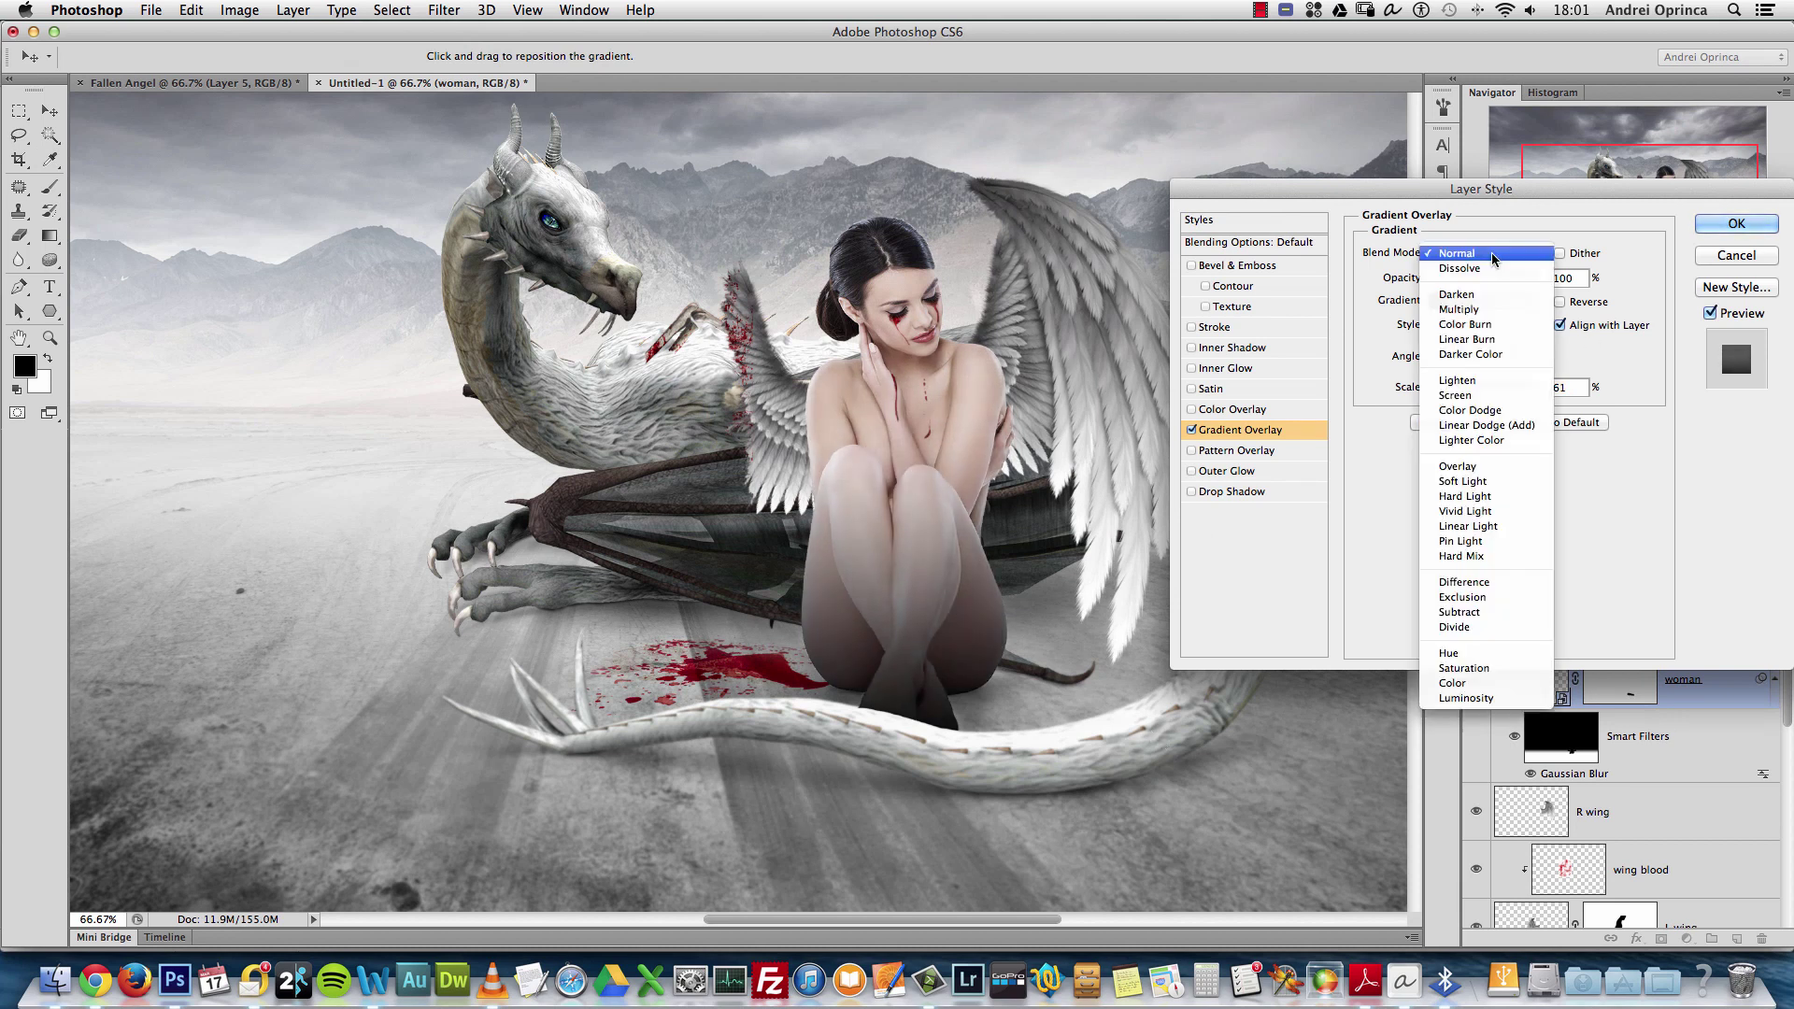
pyautogui.click(1465, 313)
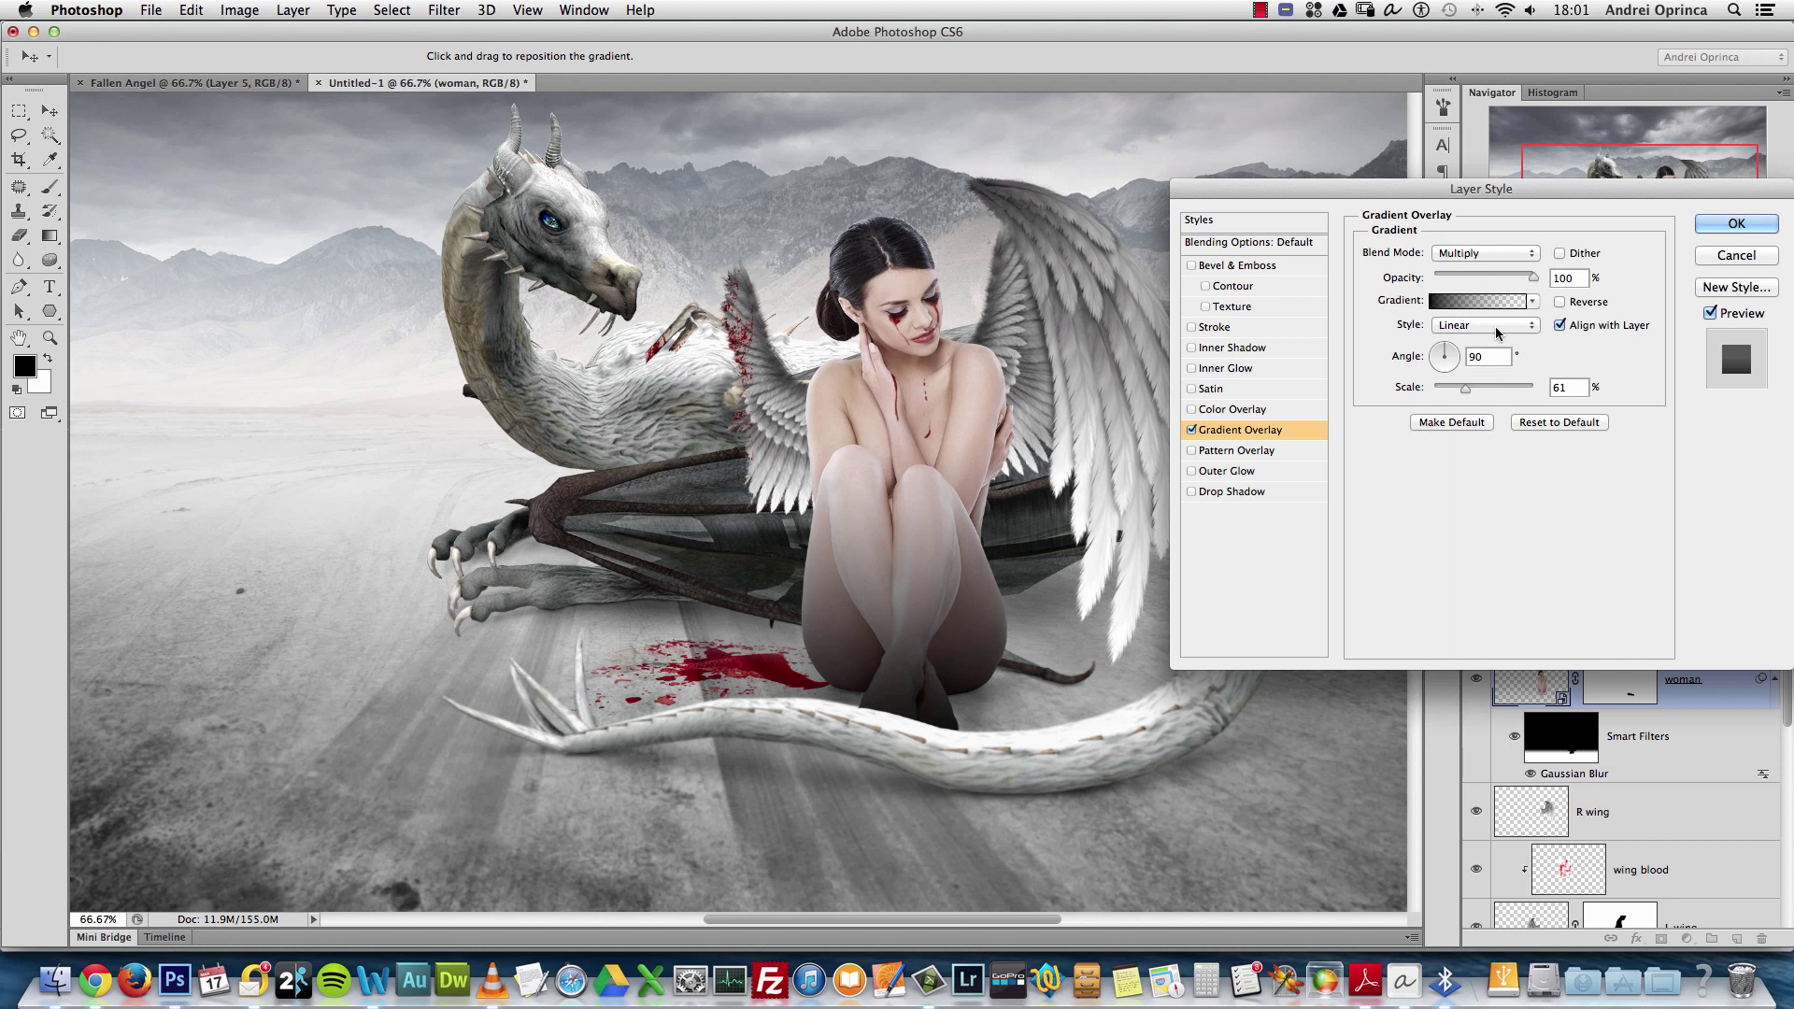
# Try the Black, White preset for the gradient overlay with the Multiply blend mode
pyautogui.click(1489, 254)
pyautogui.click(1484, 196)
pyautogui.click(1478, 303)
pyautogui.click(869, 223)
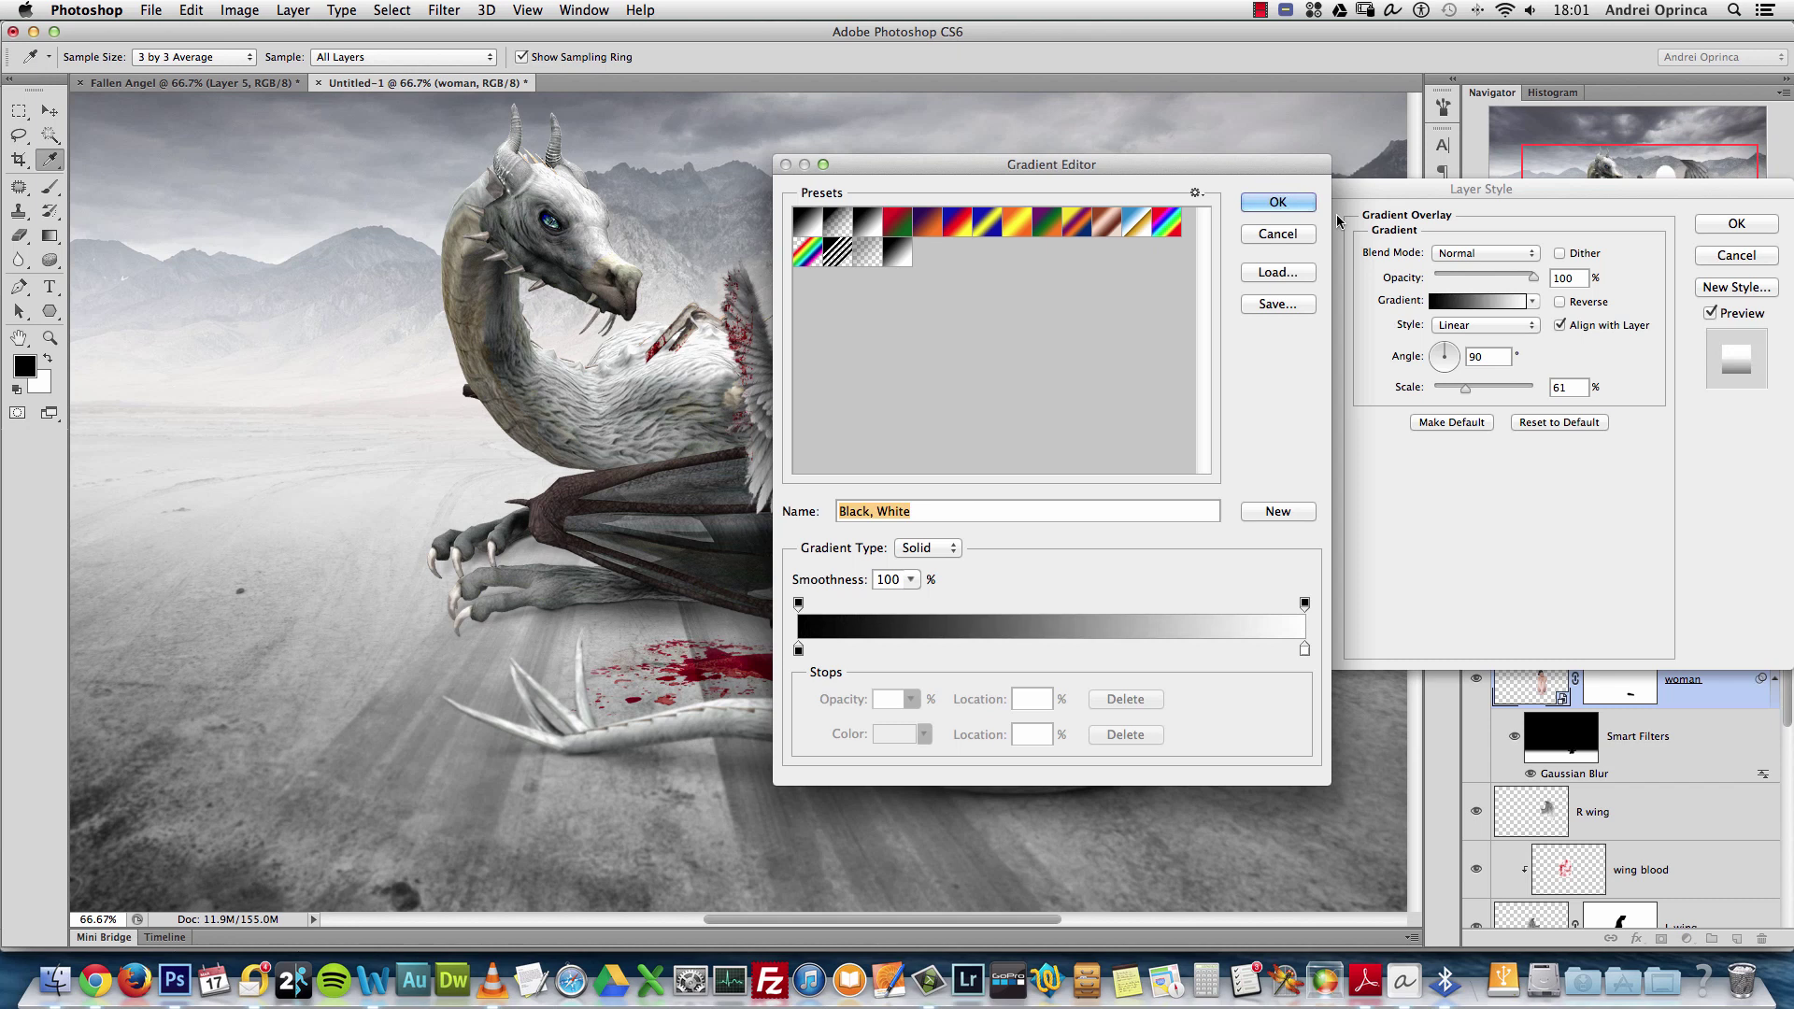
pyautogui.press('Return')
pyautogui.click(1463, 249)
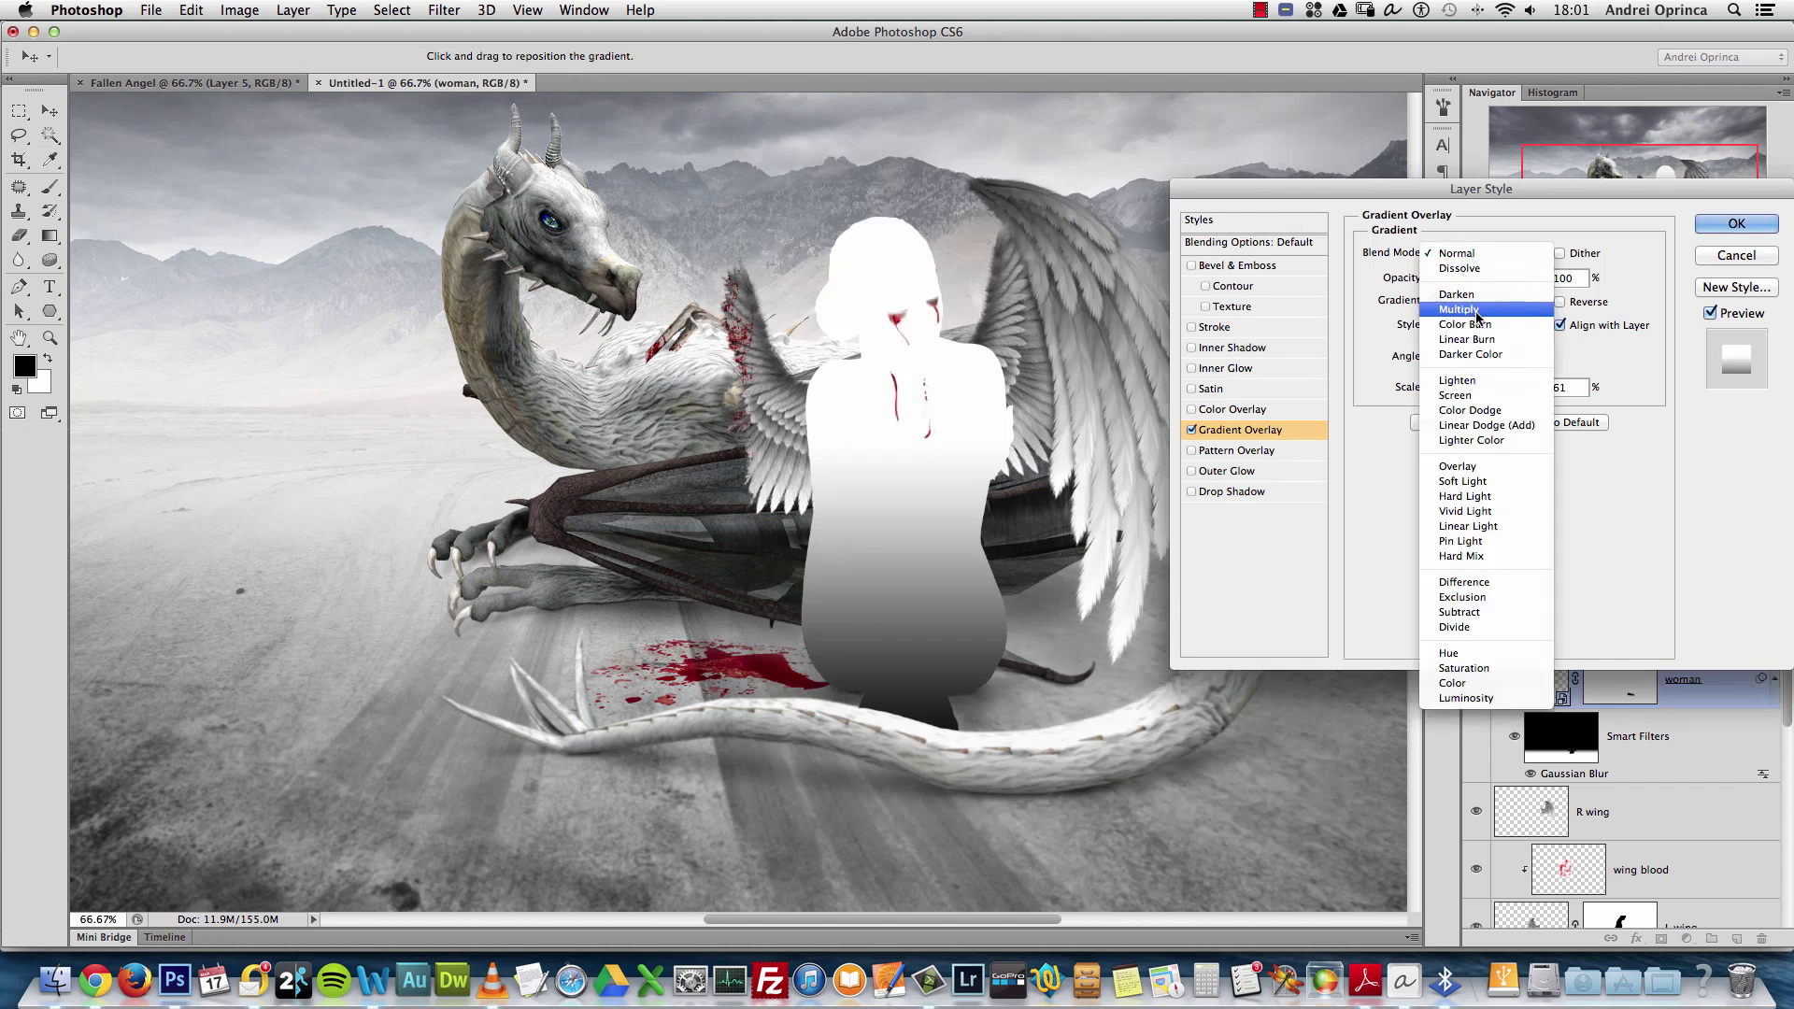
pyautogui.click(1478, 316)
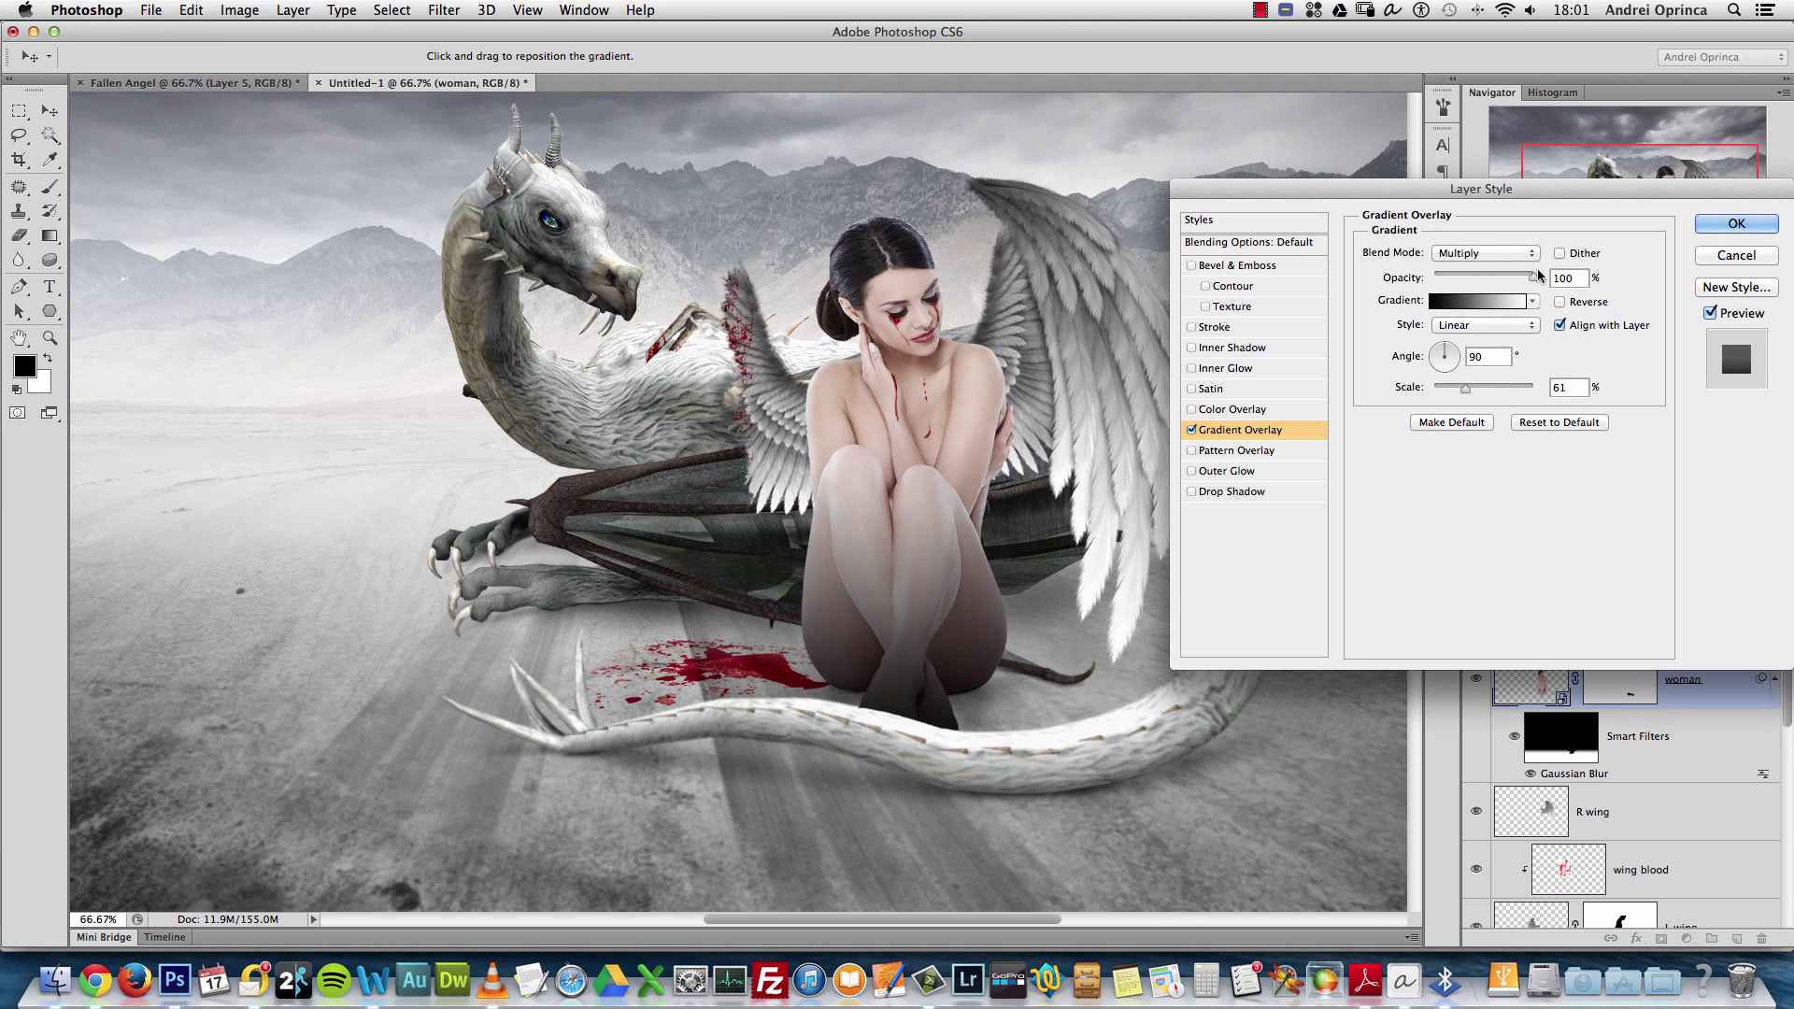
# Lower the gradient overlay's opacity to 27% and set its blend mode to Soft Light
pyautogui.moveTo(1534, 277); pyautogui.dragTo(1463, 287)
pyautogui.click(1484, 253)
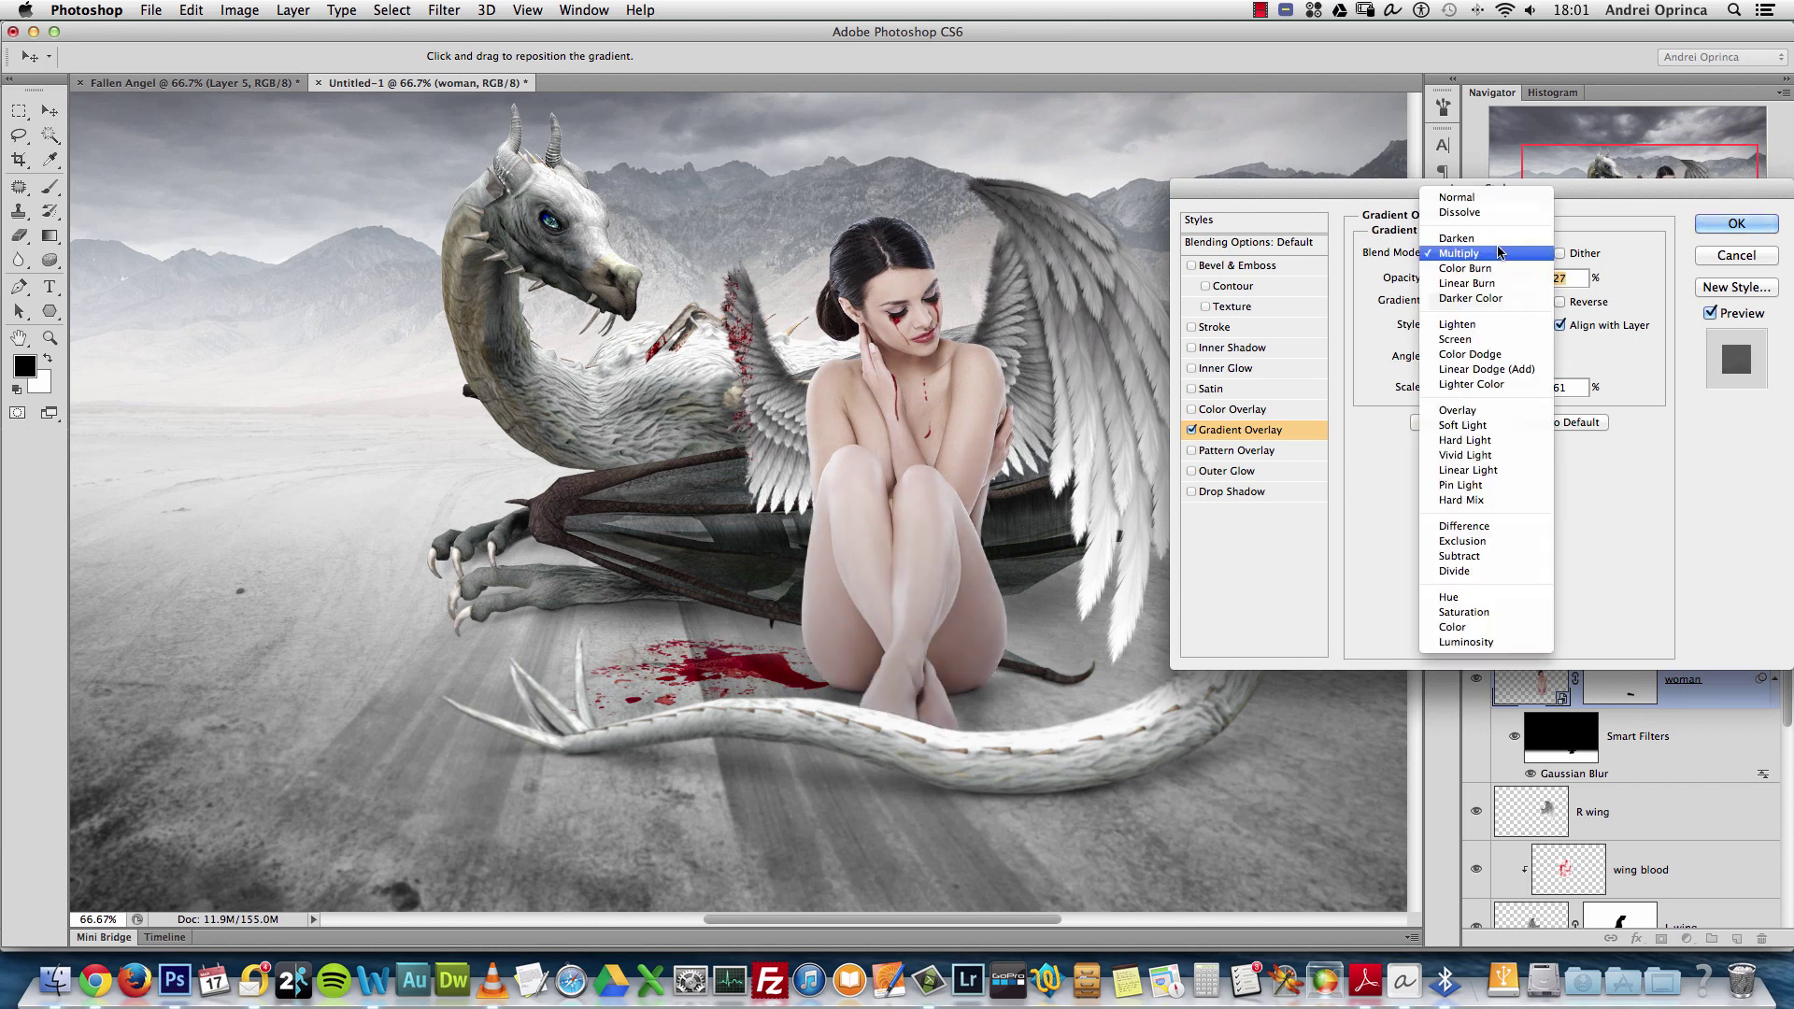
pyautogui.click(1472, 426)
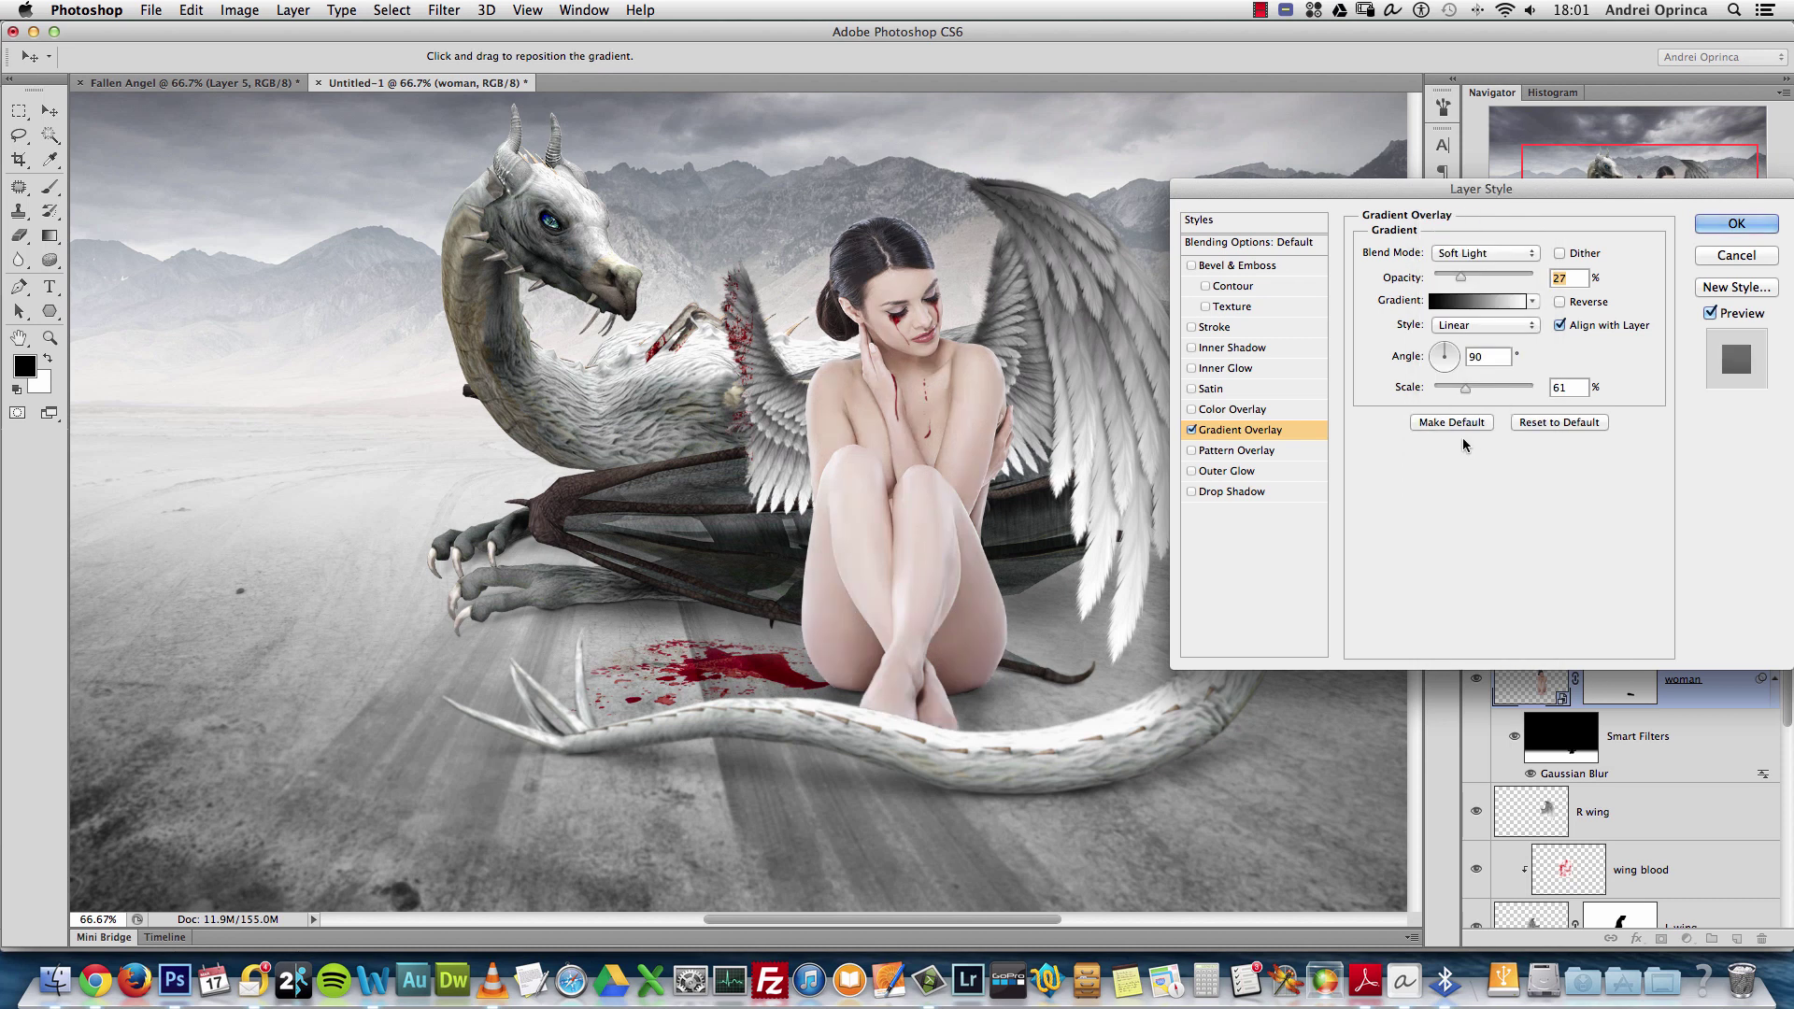
pyautogui.click(1485, 253)
pyautogui.click(1485, 250)
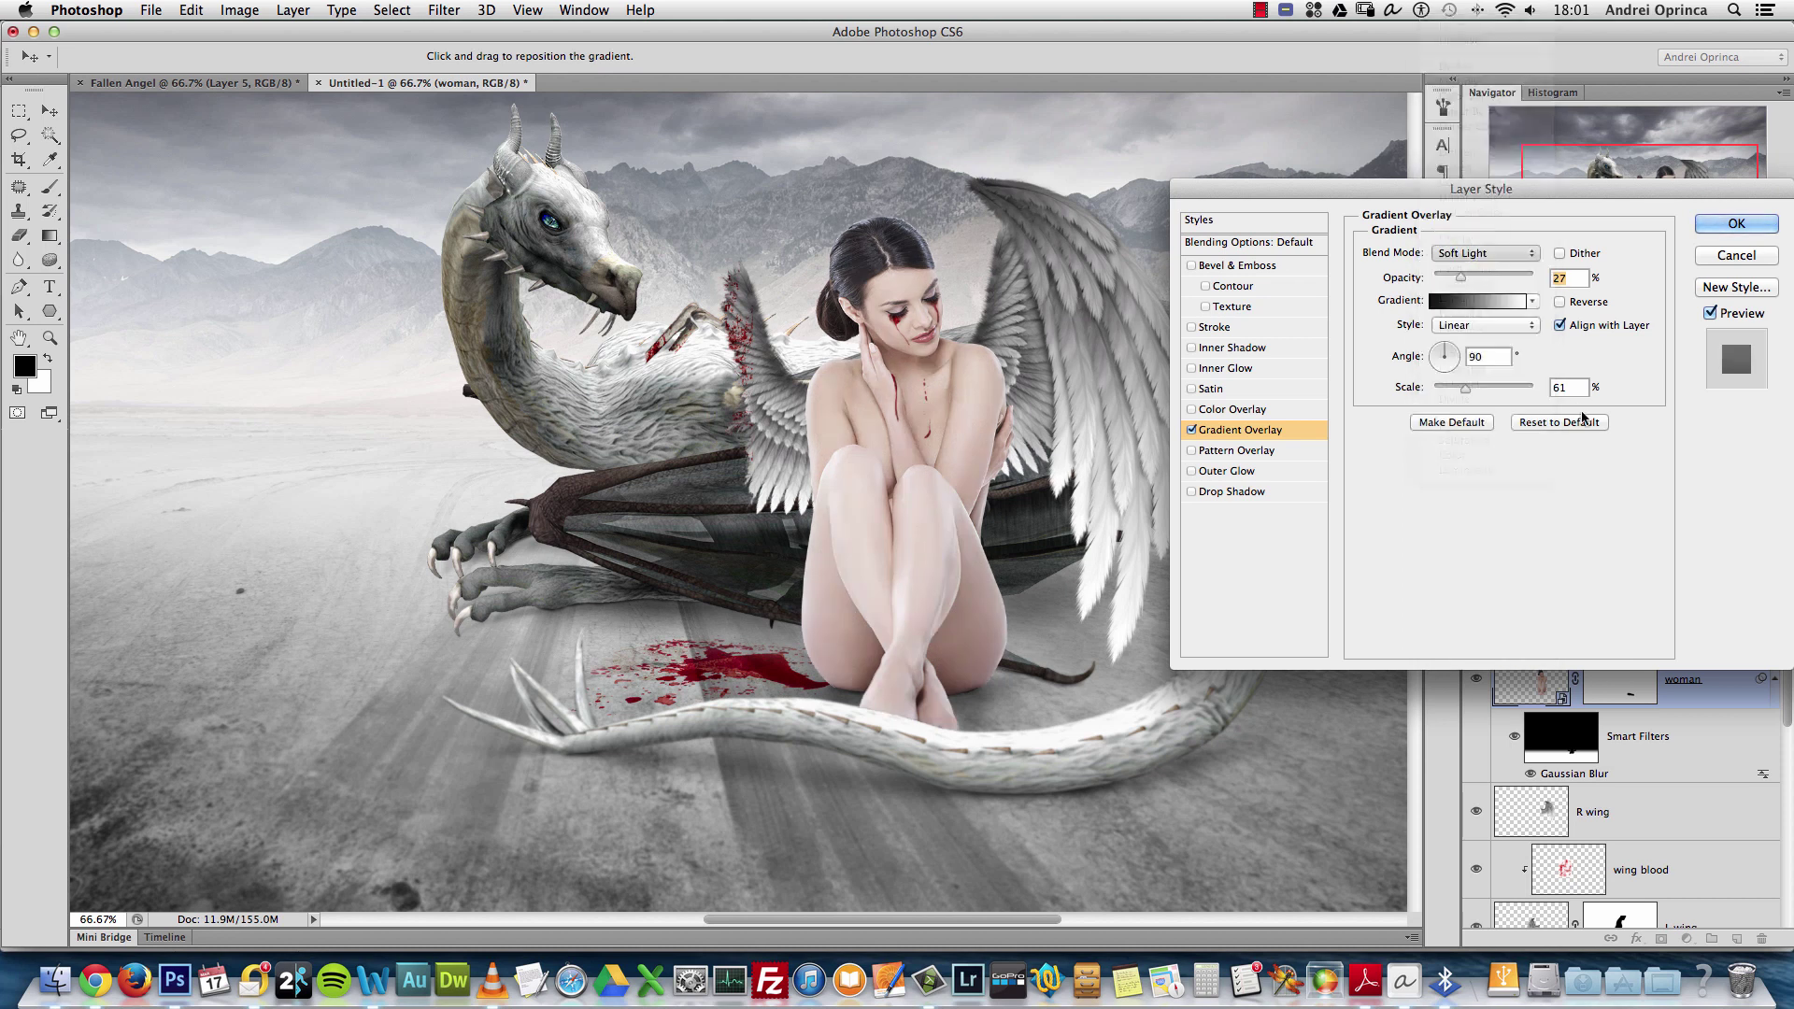
# Apply the Foreground to Transparent preset at 51% scale and 58% opacity, and compare the woman without and with the overlay
pyautogui.click(1492, 301)
pyautogui.click(838, 222)
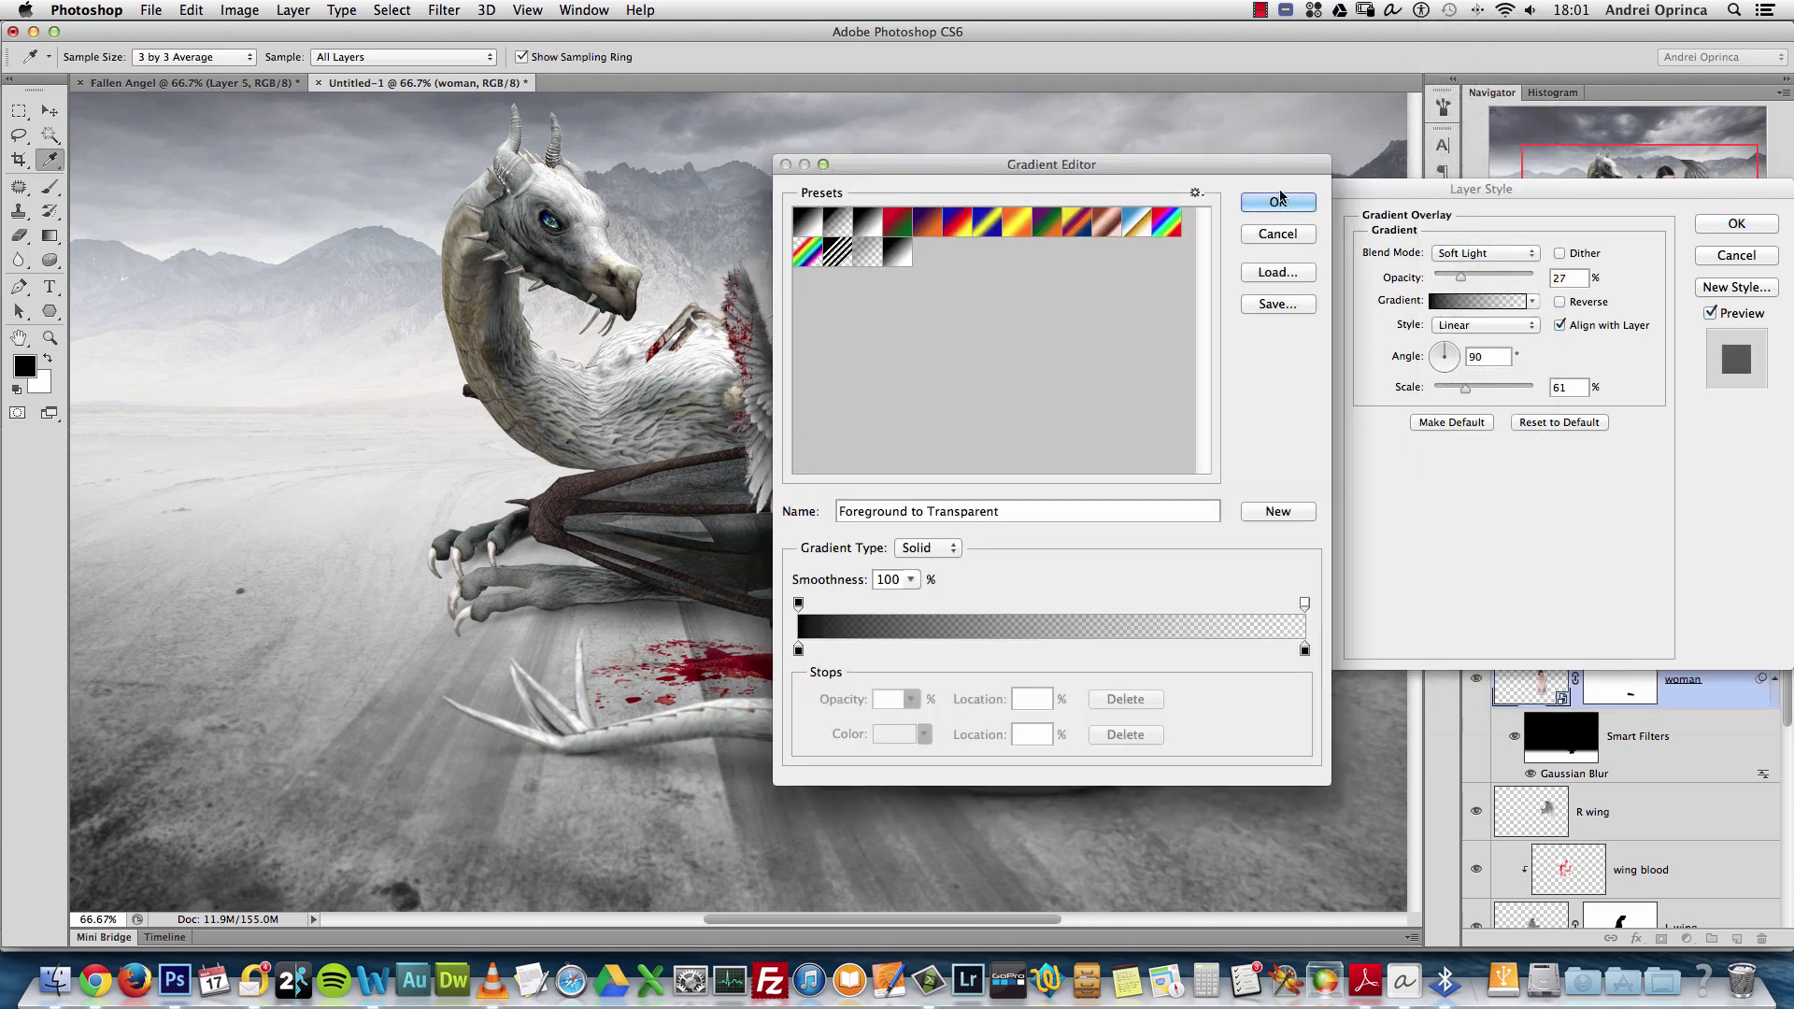
pyautogui.click(1275, 202)
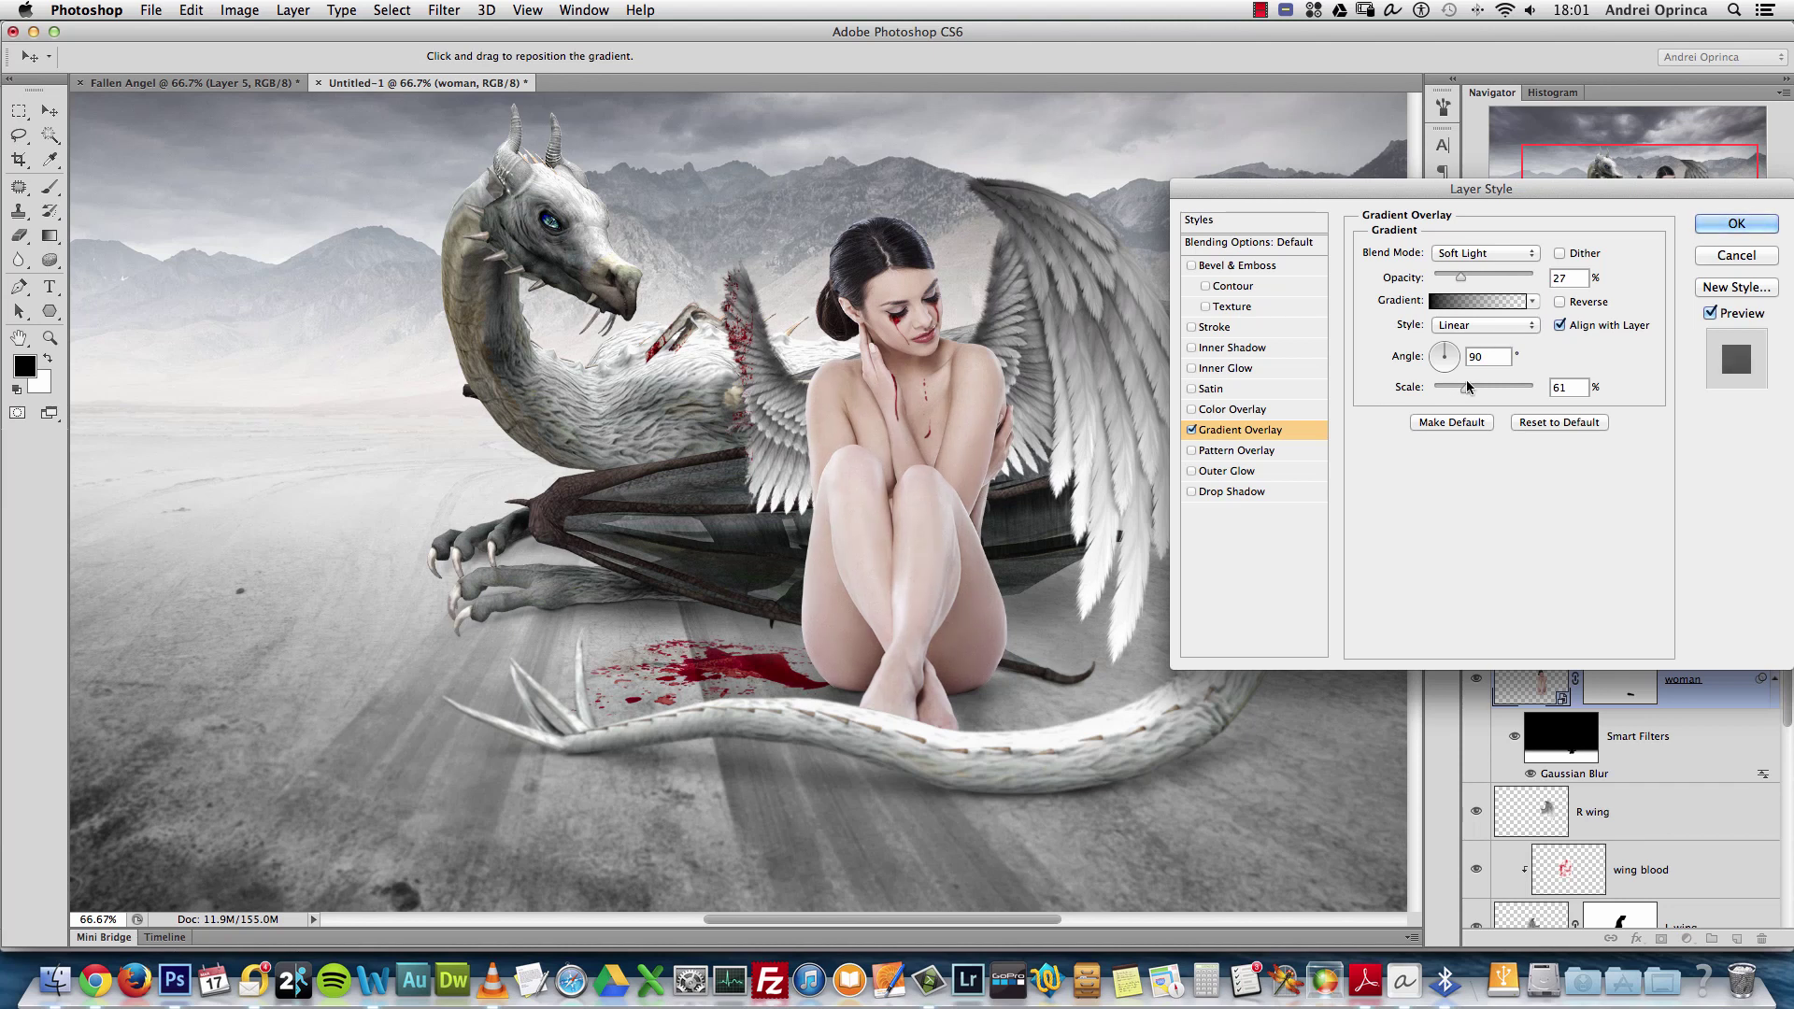
pyautogui.moveTo(1465, 387); pyautogui.dragTo(1458, 387)
pyautogui.moveTo(1461, 278); pyautogui.dragTo(1492, 280)
pyautogui.click(1192, 431)
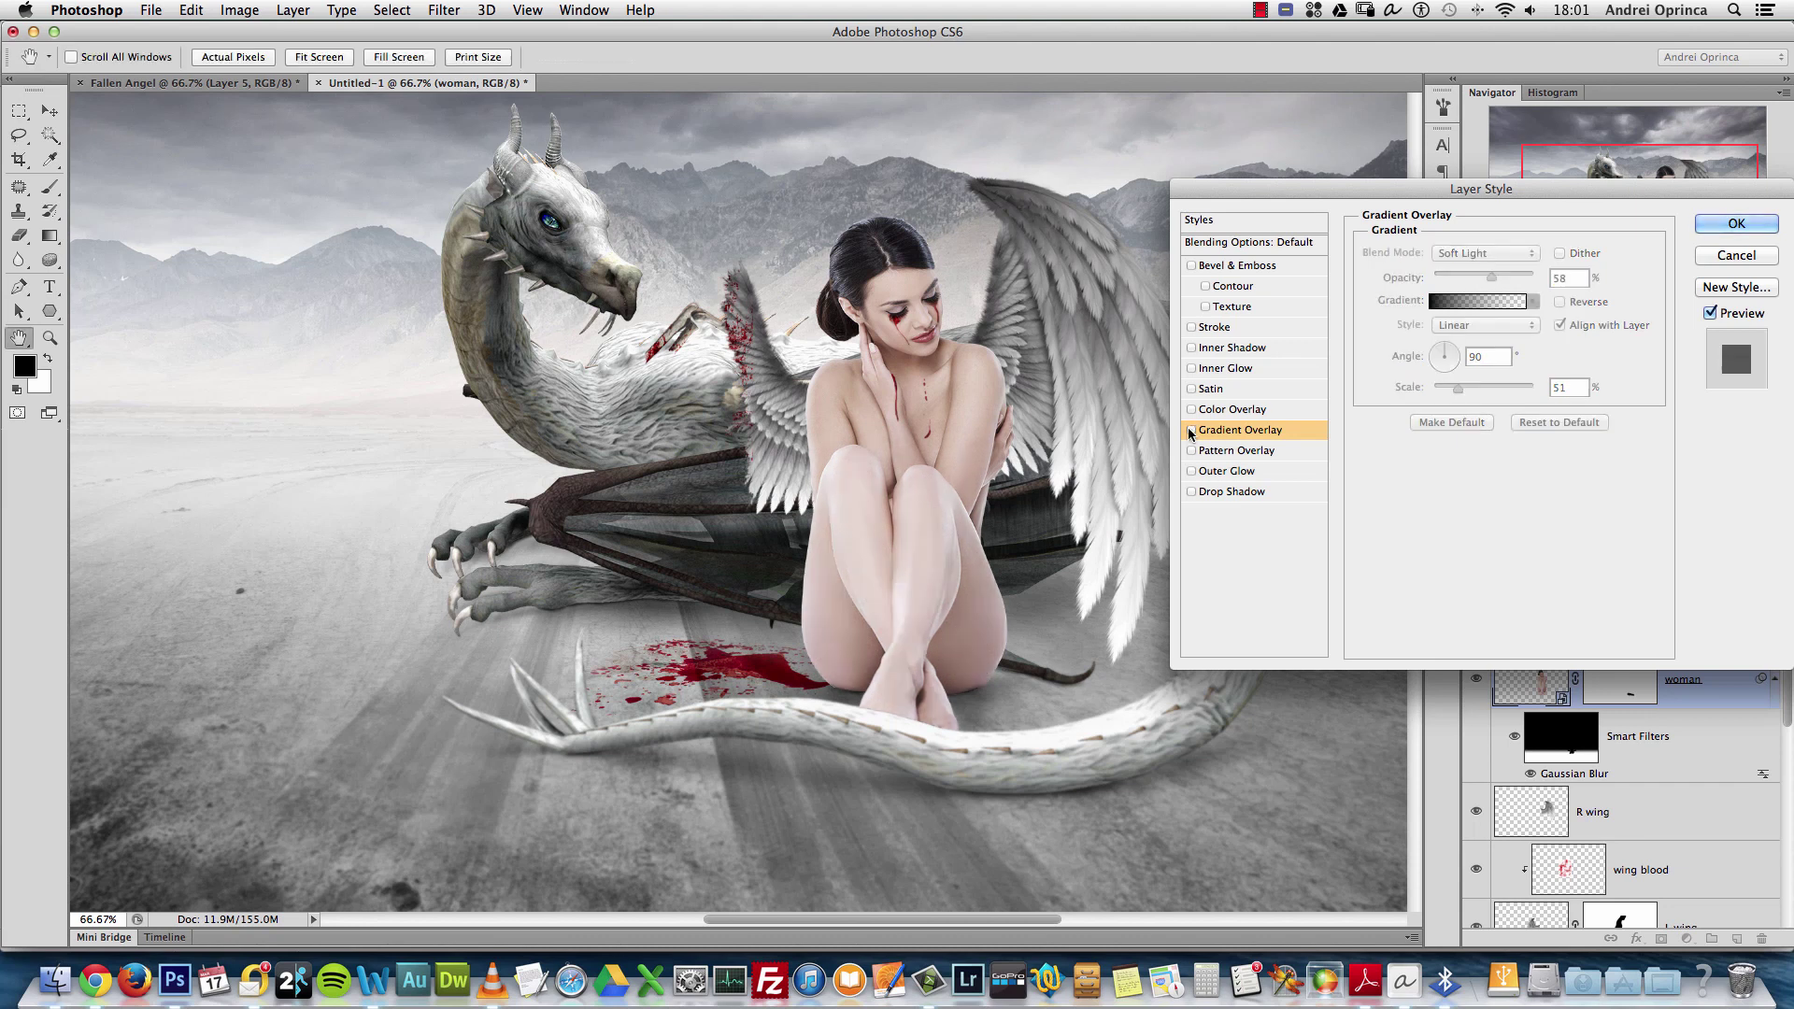
pyautogui.click(1192, 431)
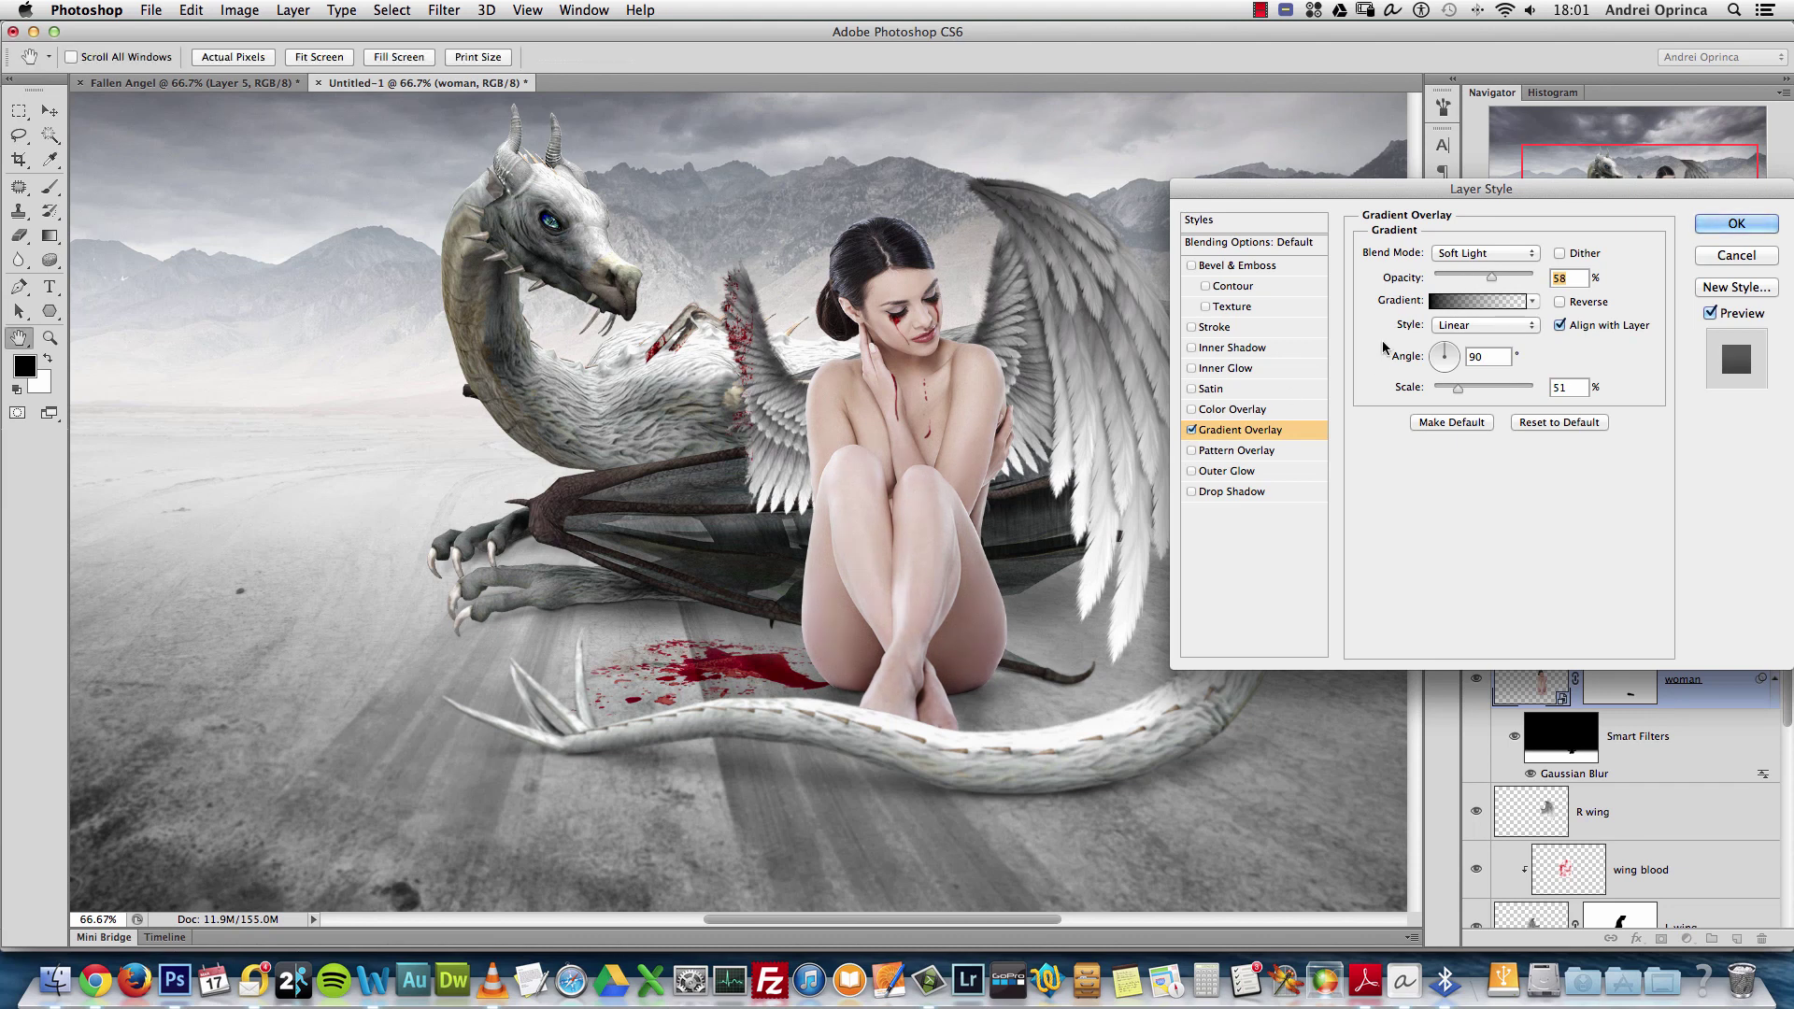
# Reduce the overlay's opacity slightly, nudge the gradient up on the woman's legs, and apply the layer style
pyautogui.moveTo(1493, 280); pyautogui.dragTo(1479, 281)
pyautogui.moveTo(931, 613)
pyautogui.mouseDown()
pyautogui.moveTo(933, 580)
pyautogui.moveTo(925, 603)
pyautogui.mouseUp()
pyautogui.click(1736, 224)
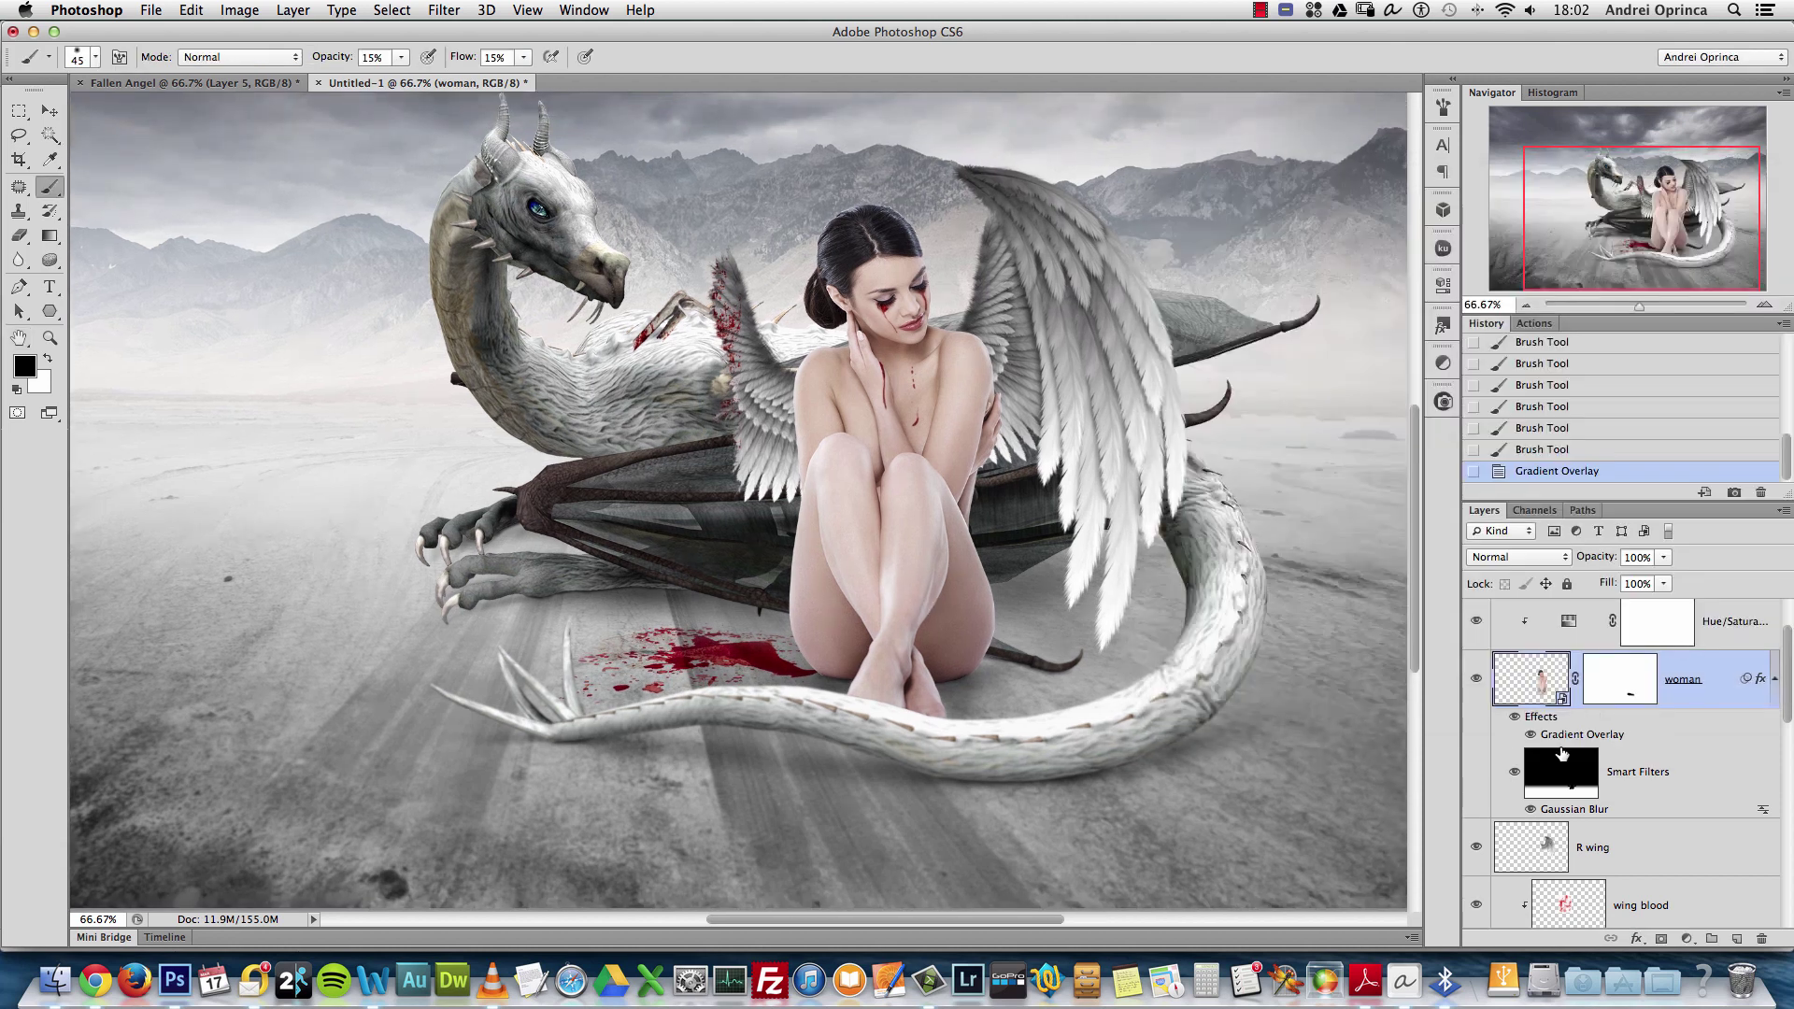
# Open the planet image Maxuwez by - Mr-Frenzy.png, copy its whole canvas, and close the file
pyautogui.press('super+minus')
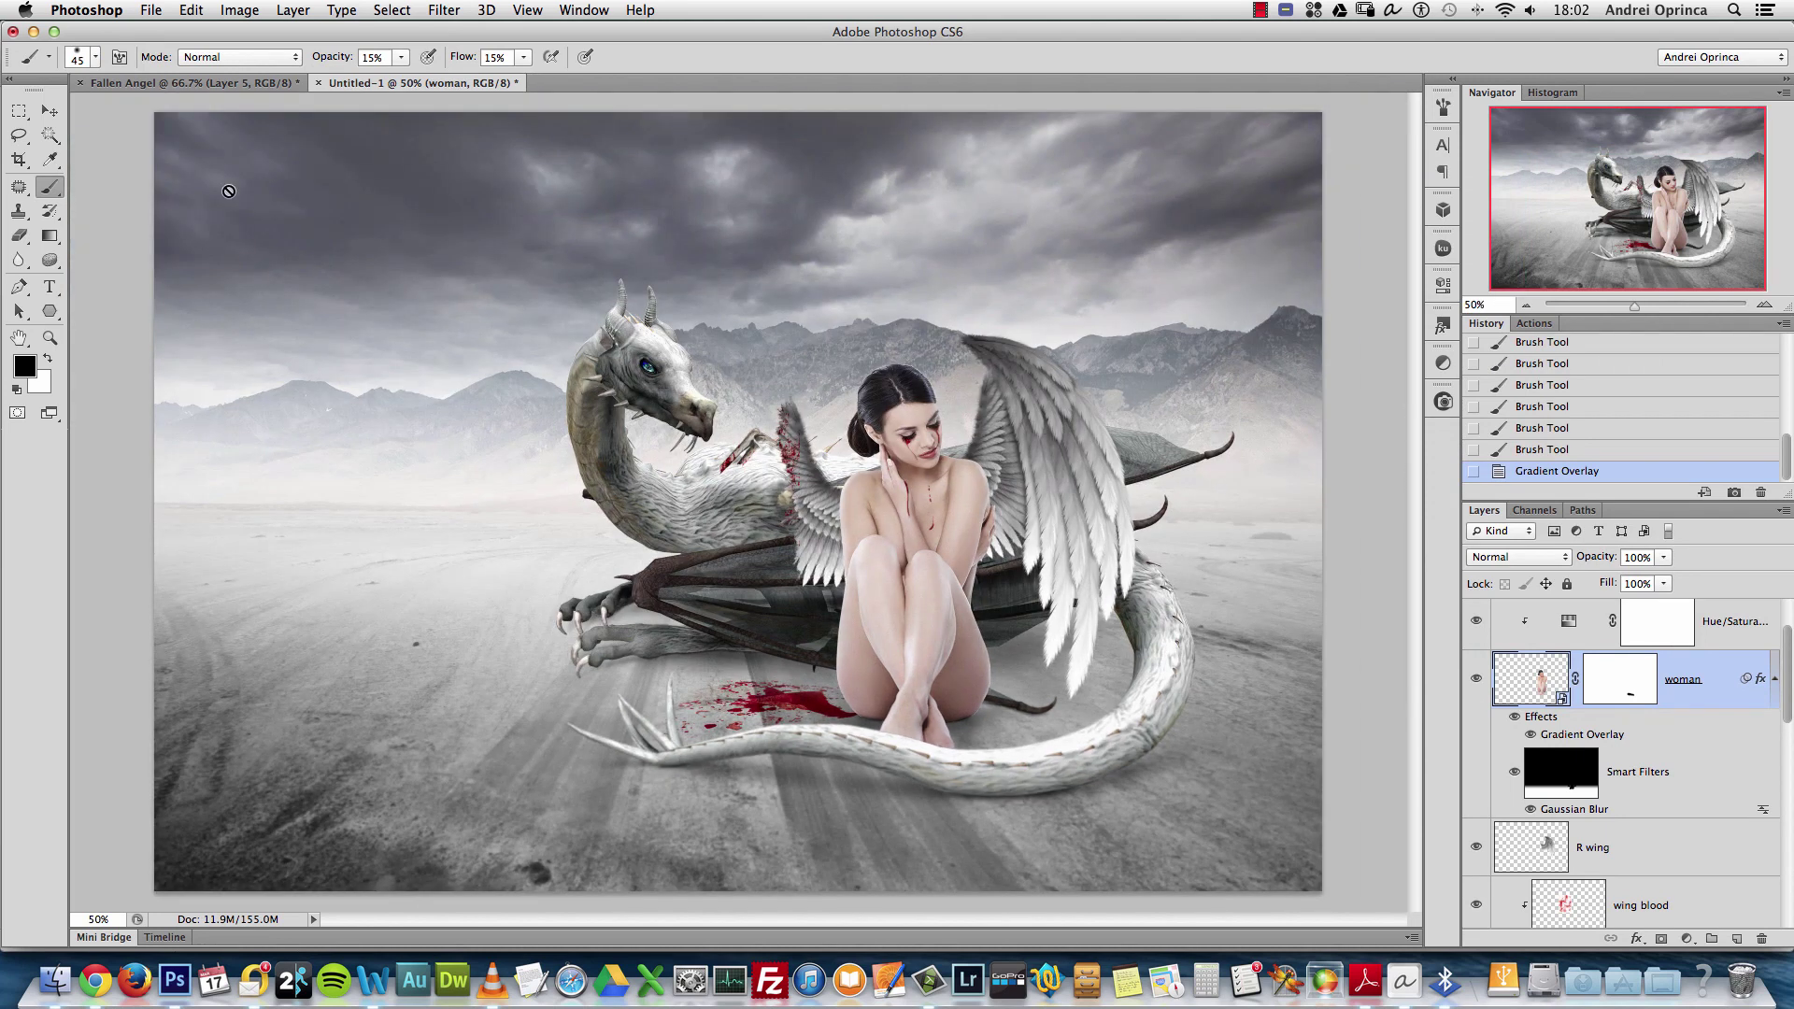
pyautogui.press('super+o')
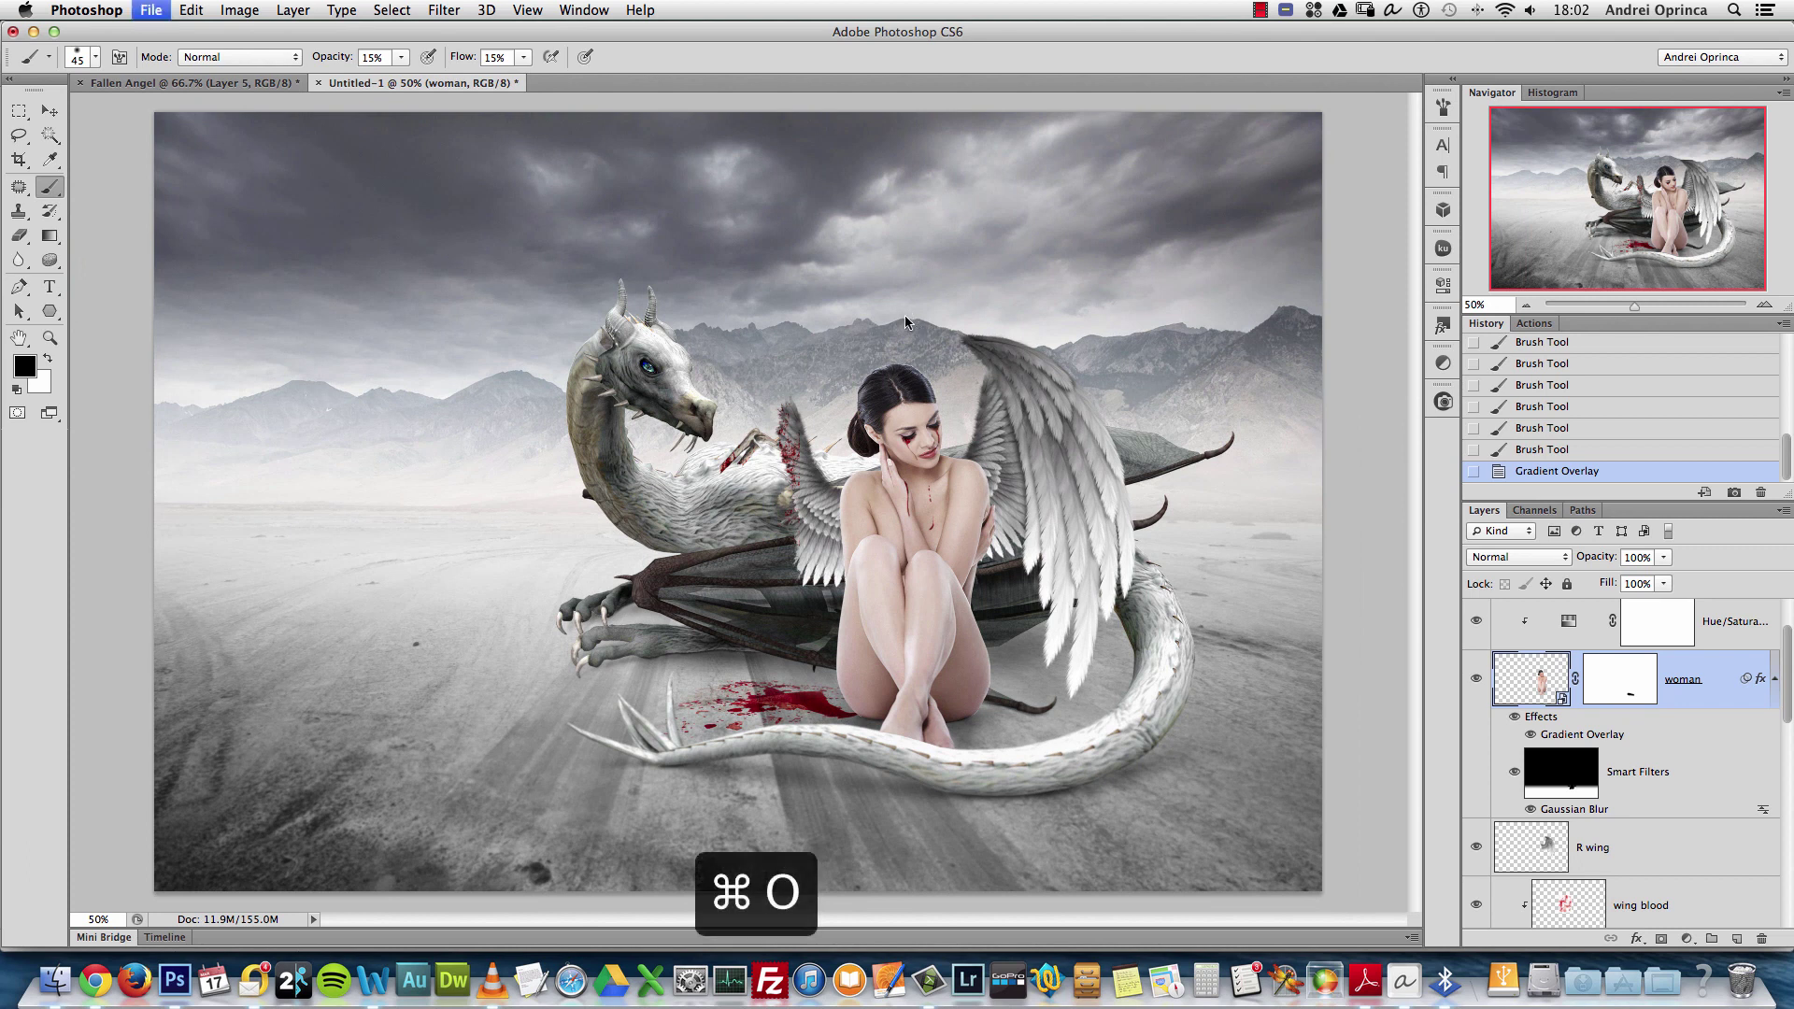
pyautogui.click(1220, 273)
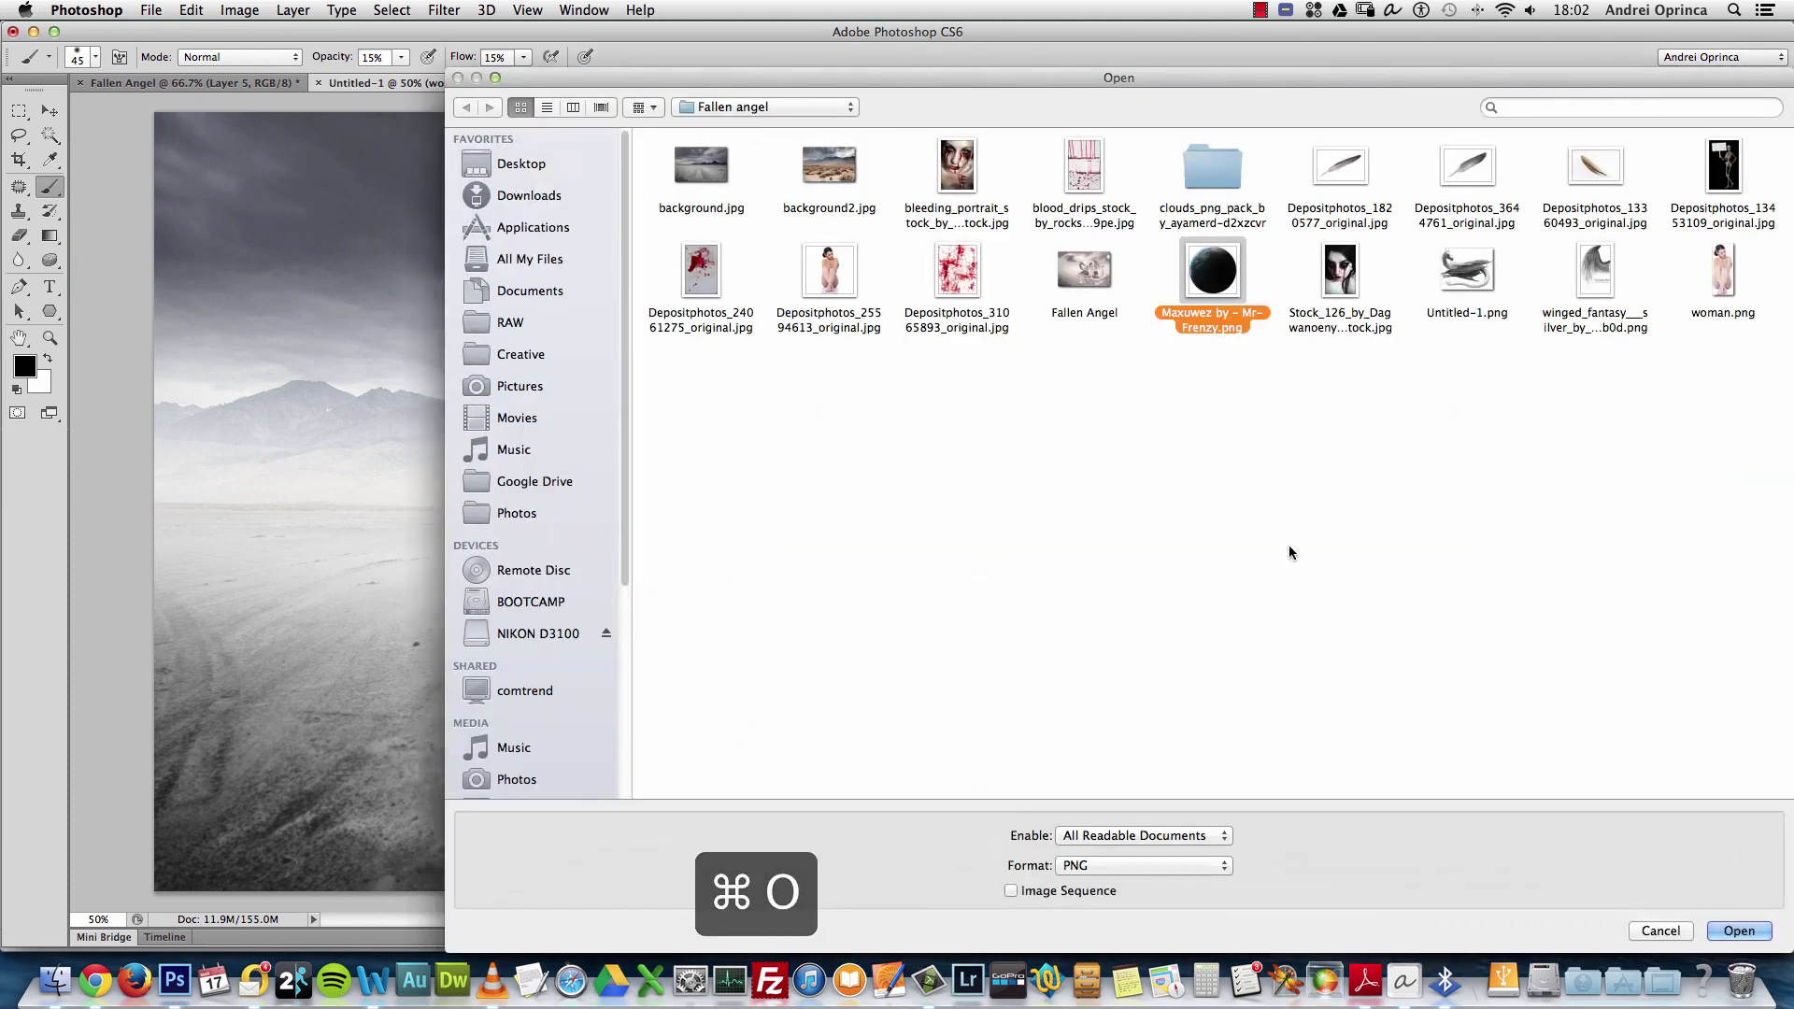
pyautogui.click(1737, 931)
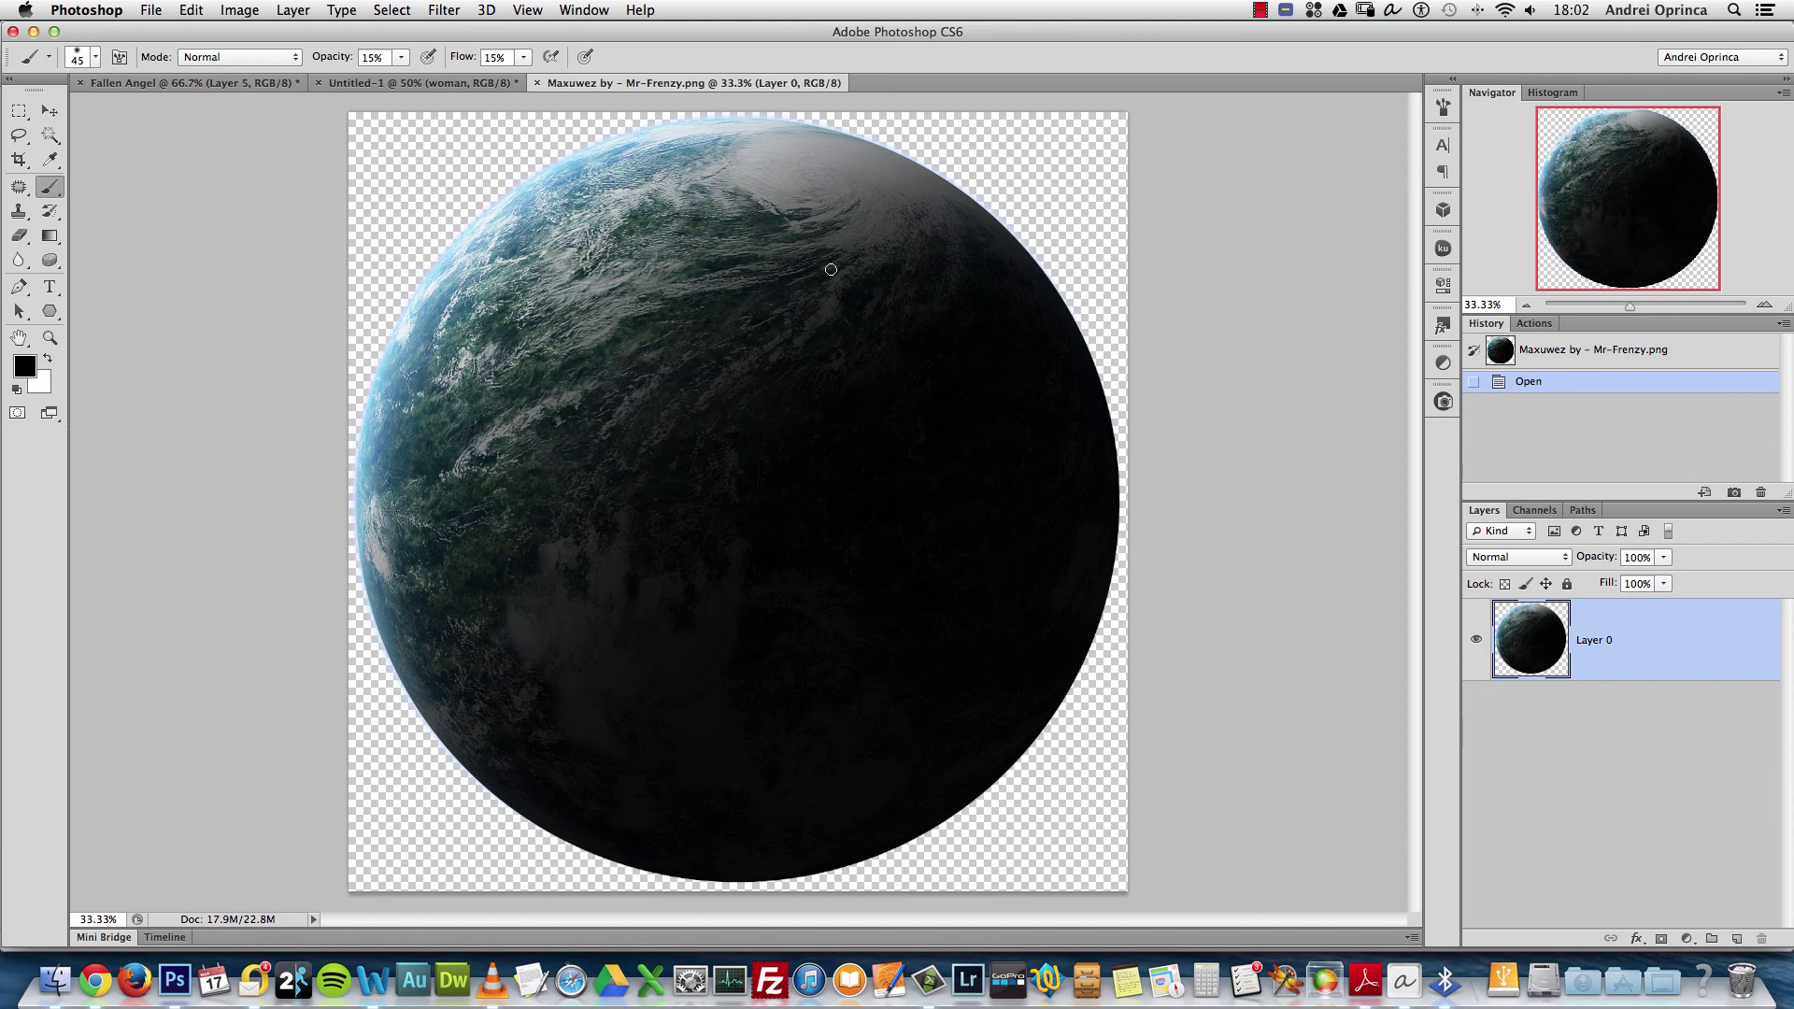
pyautogui.press('super+a')
pyautogui.press('super+c')
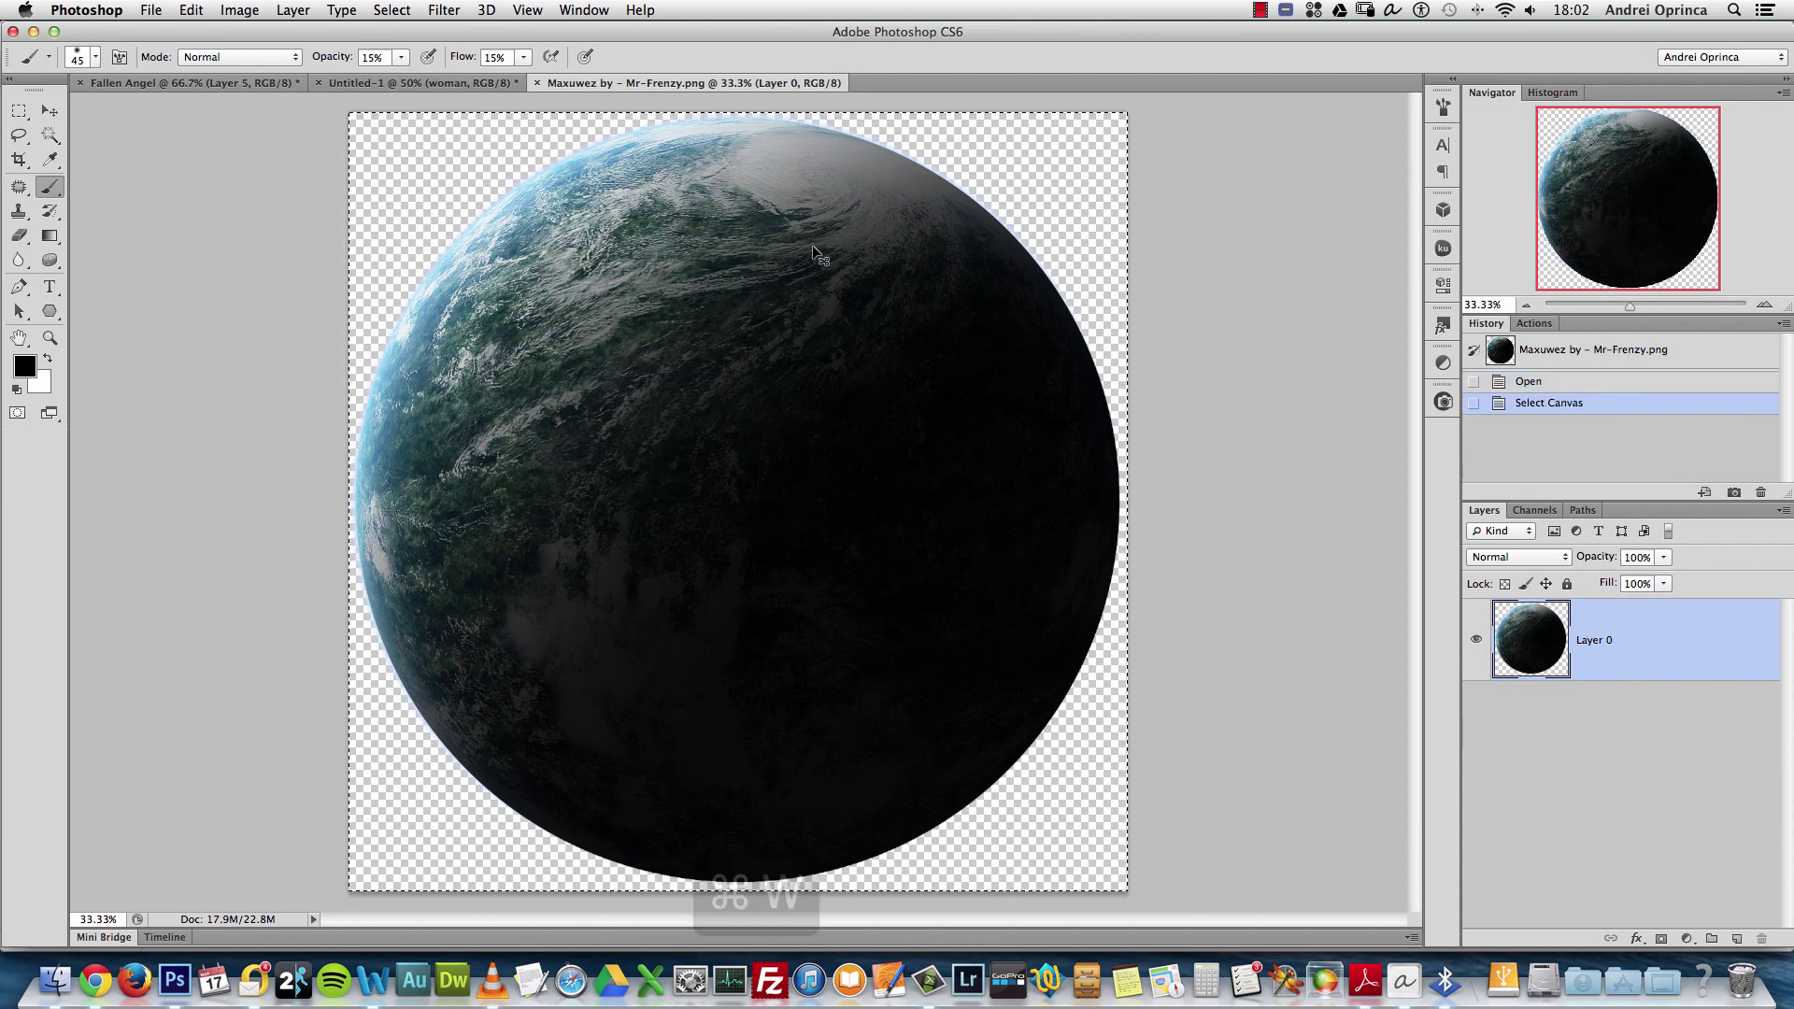
pyautogui.press('super+w')
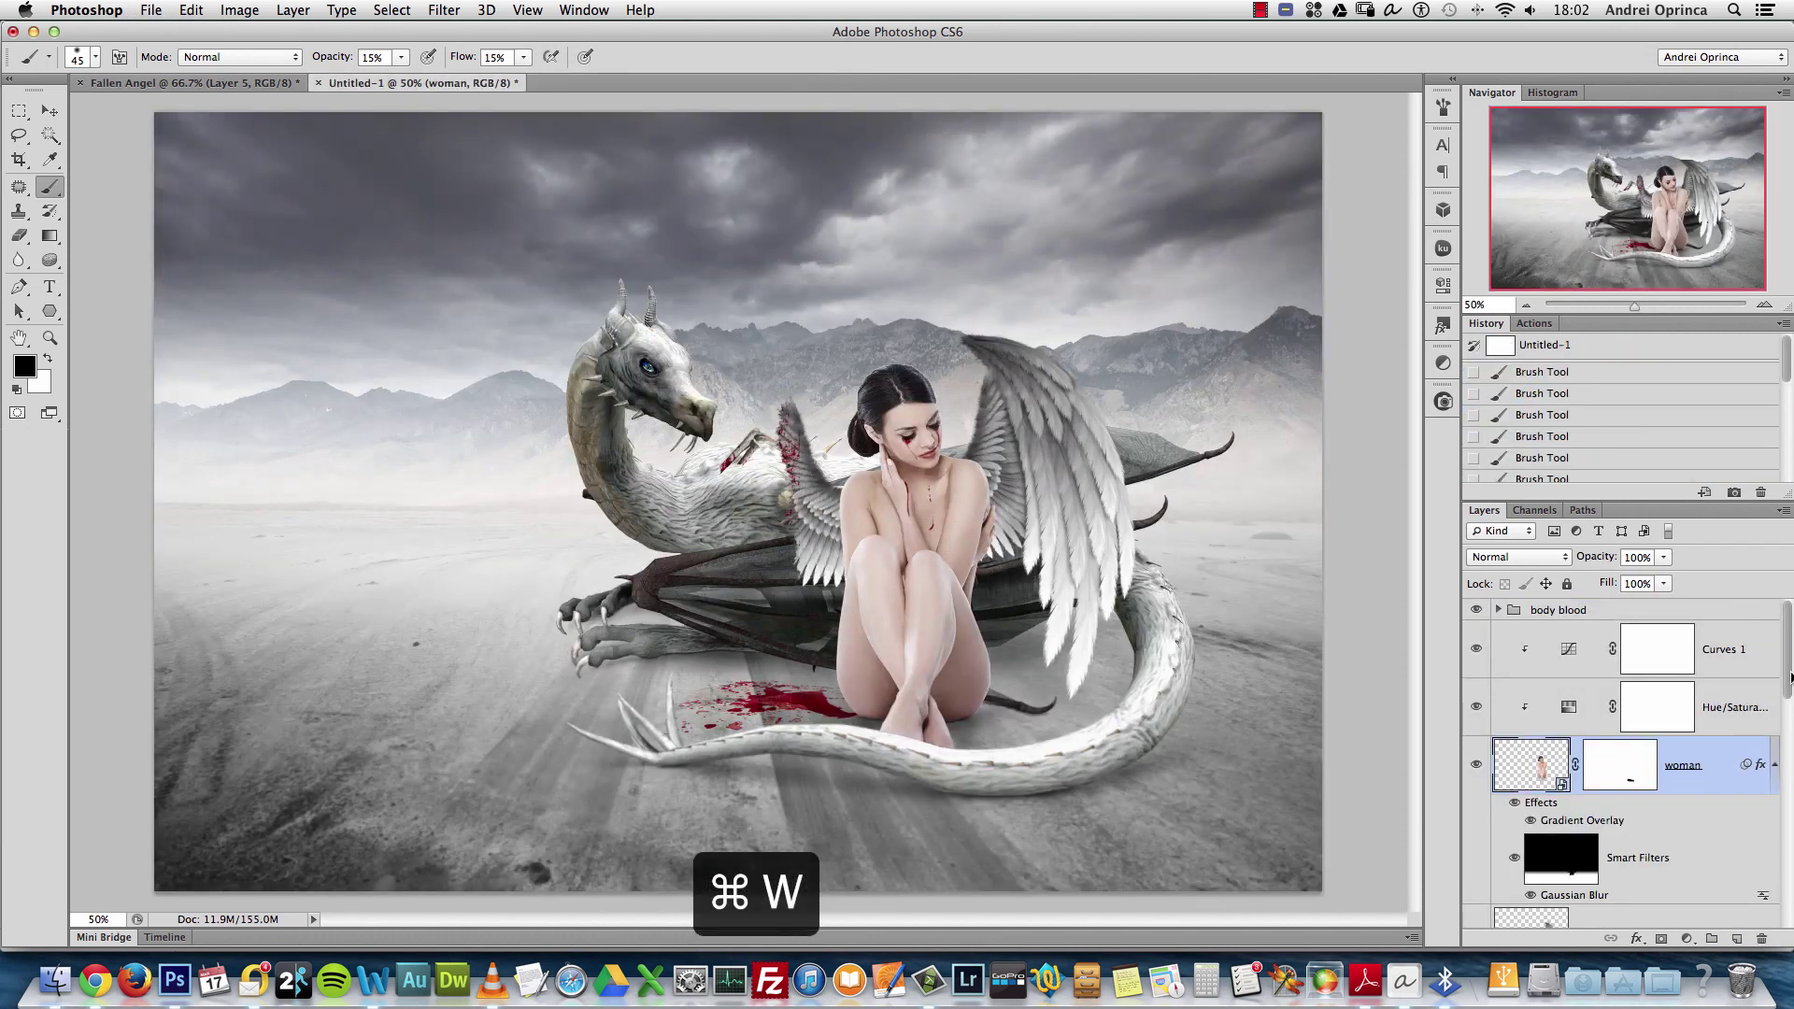
# Paste the planet as a new layer directly above Gradient Map 1, below the MYST layer
pyautogui.scroll(-8, 1757, 748)
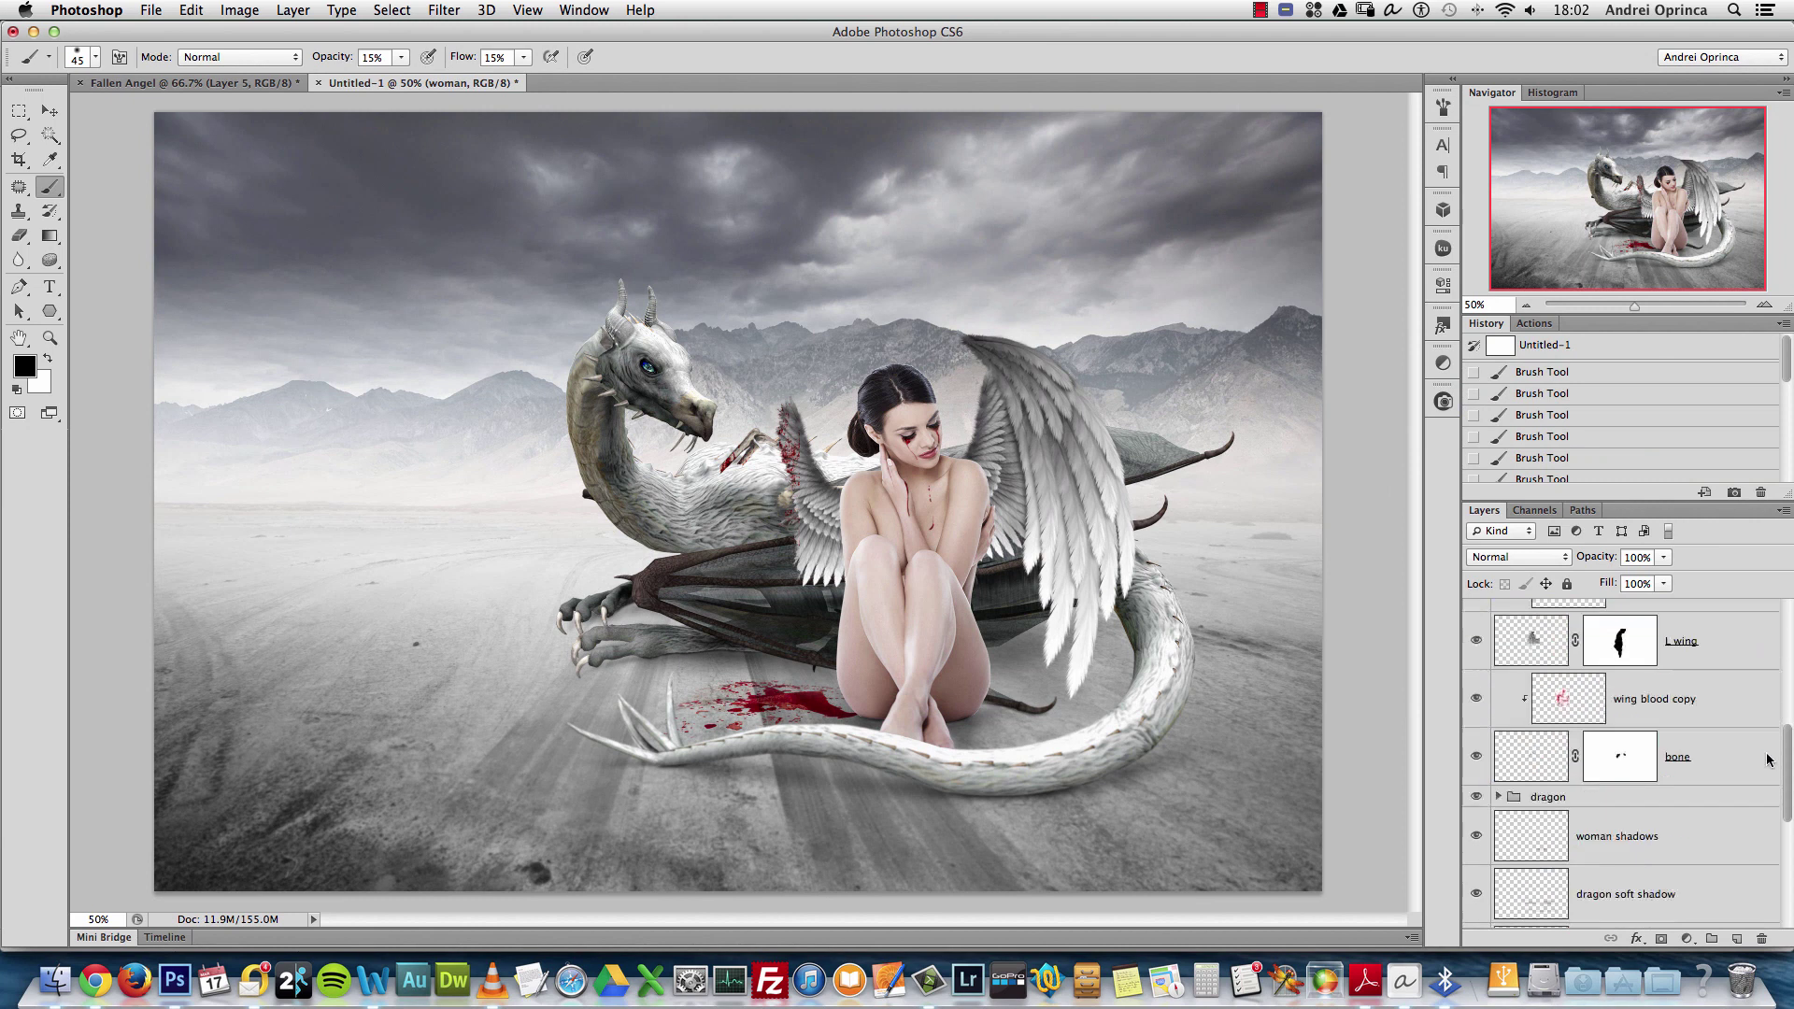
pyautogui.scroll(-4, 1752, 796)
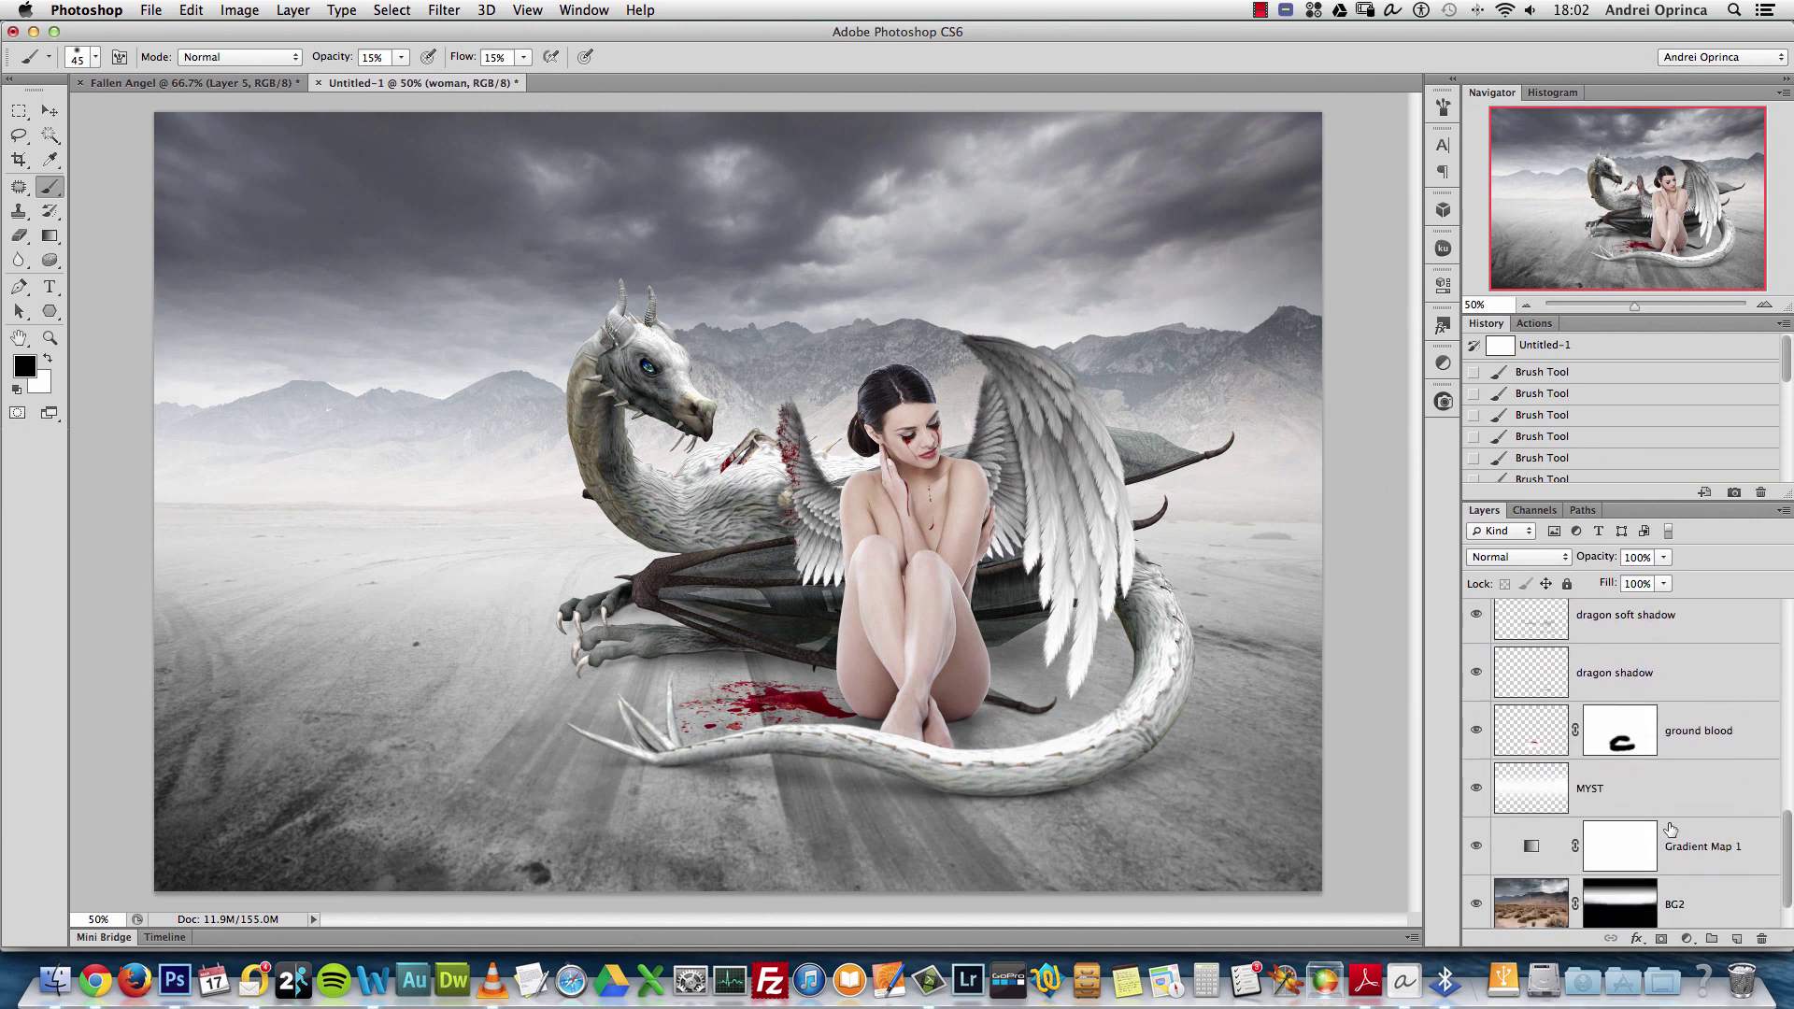
pyautogui.click(1709, 848)
pyautogui.press('super+v')
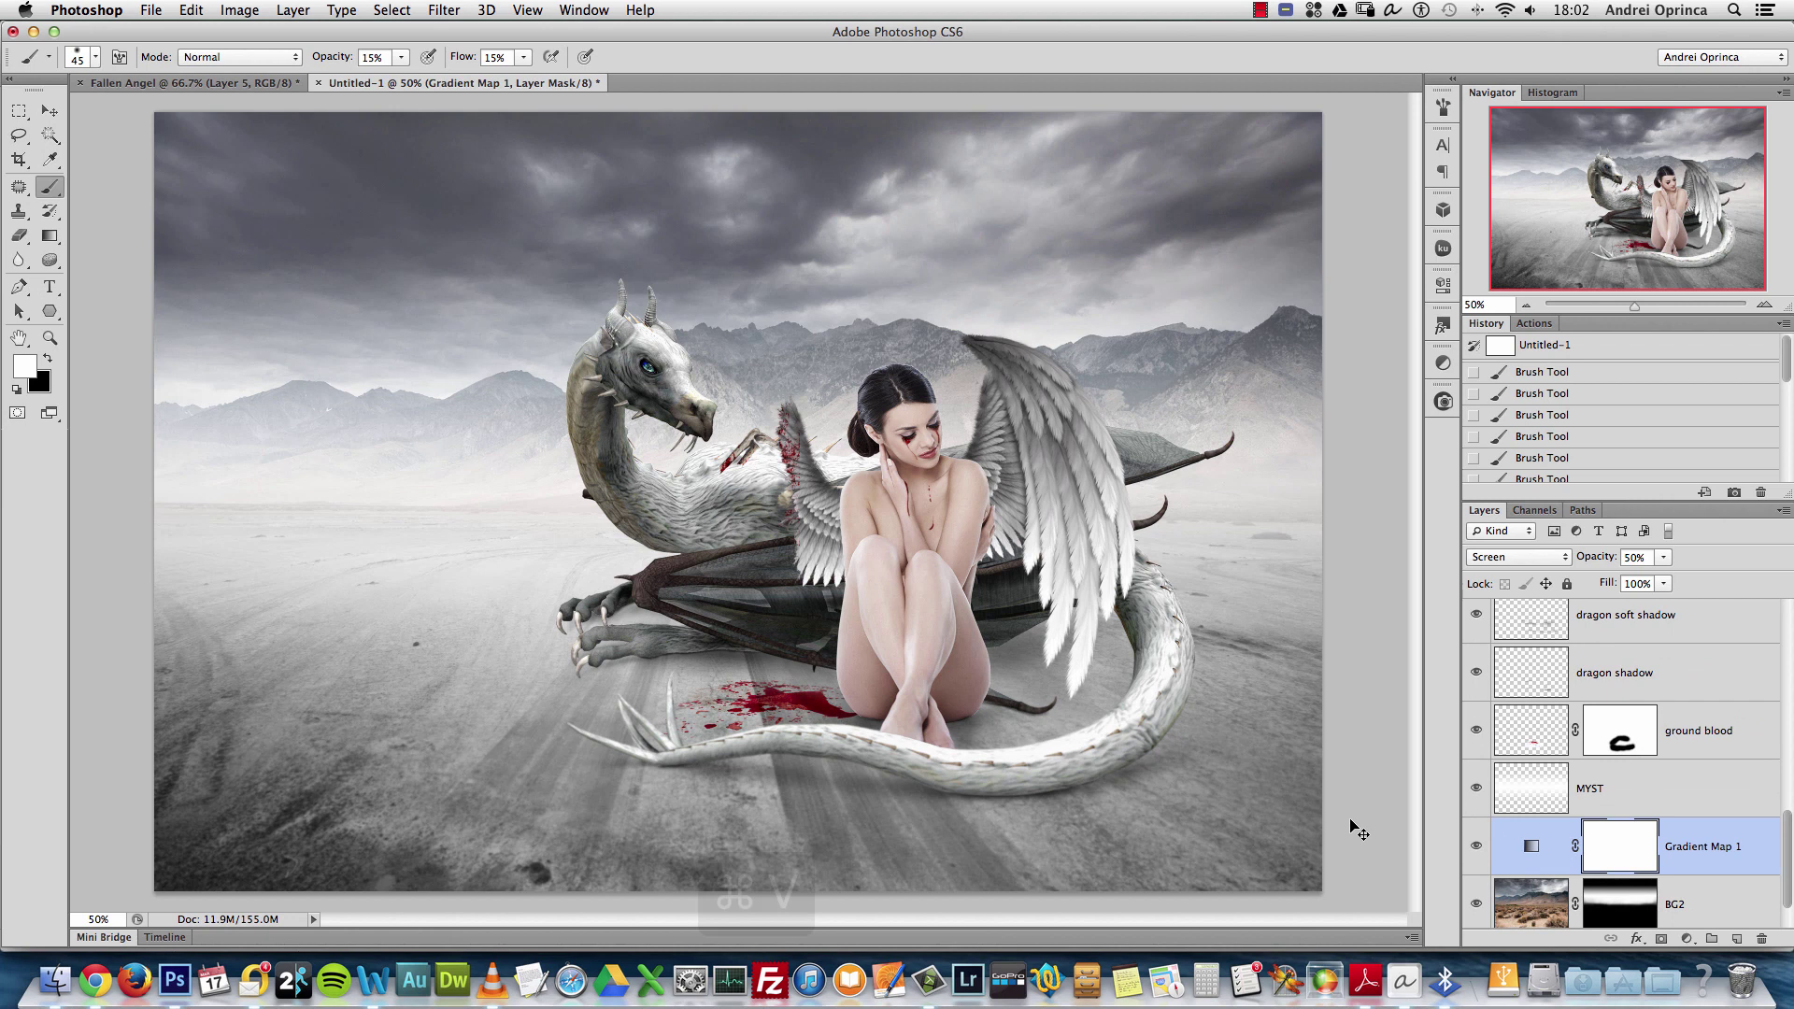
# Scale the planet to about 32%, rotate it about 36°, and place it in the sky beside the dragon's head
pyautogui.press('super+t')
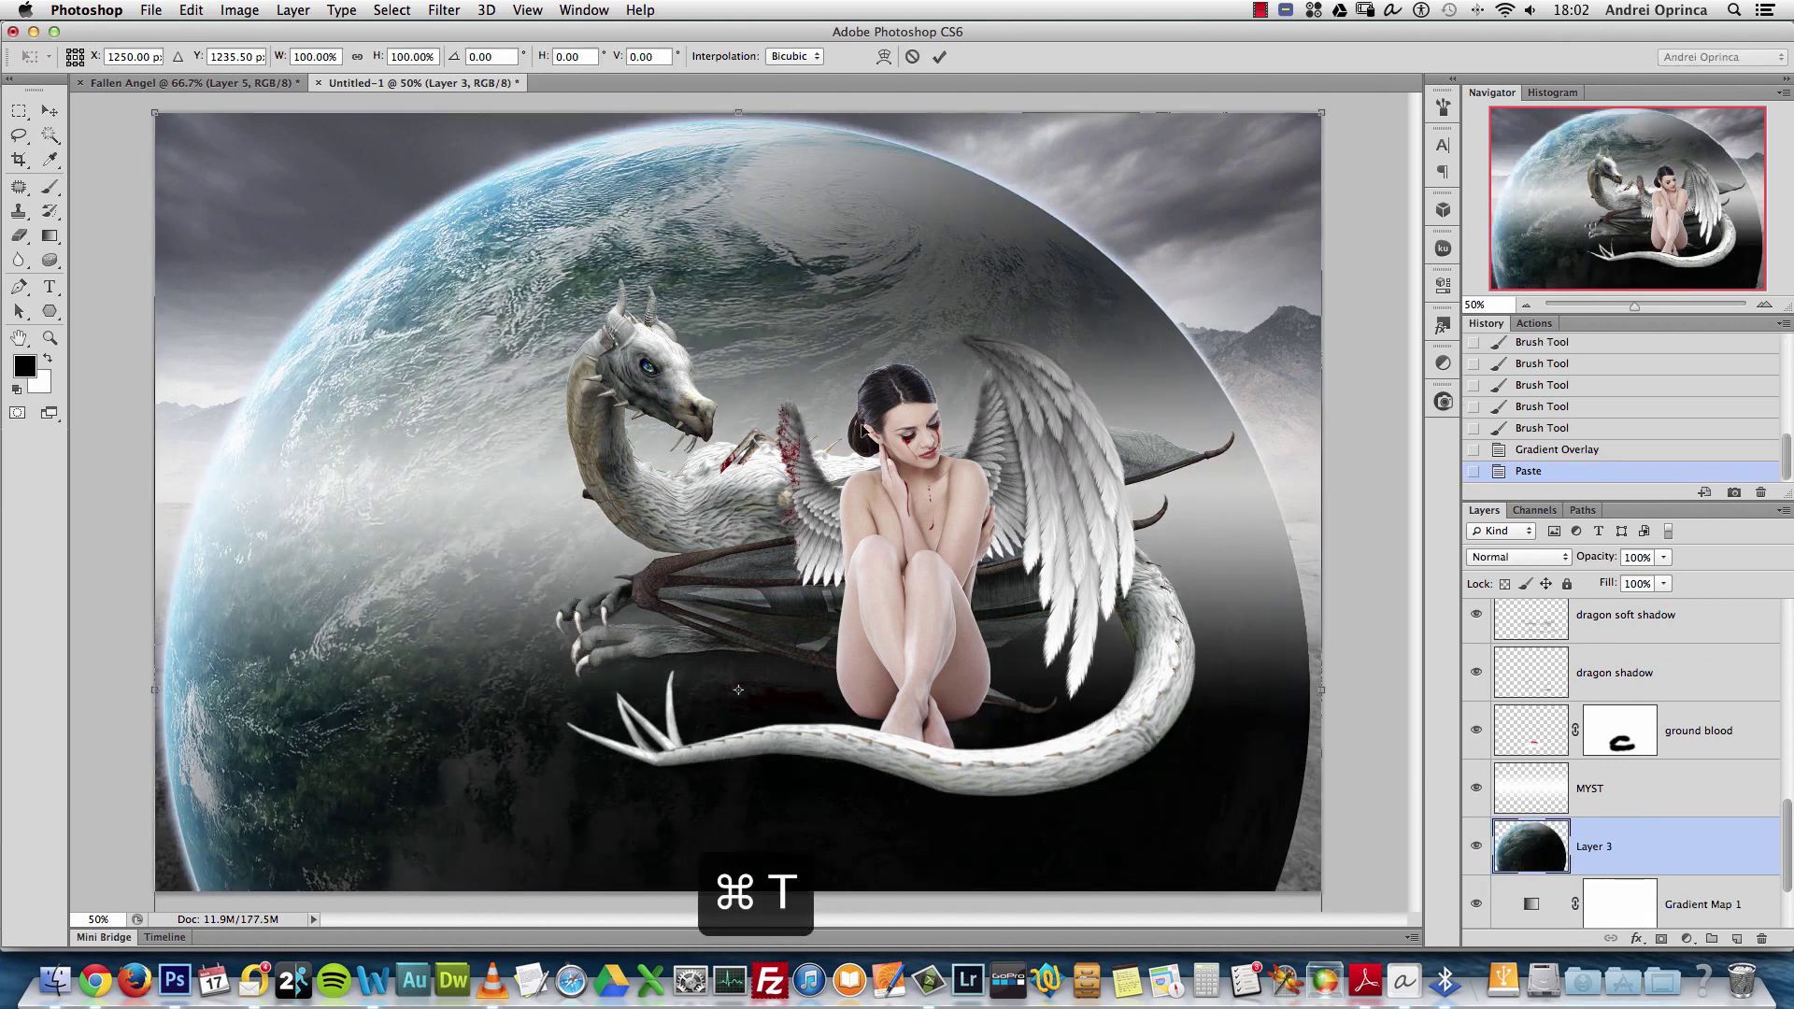
pyautogui.click(357, 56)
pyautogui.click(315, 56)
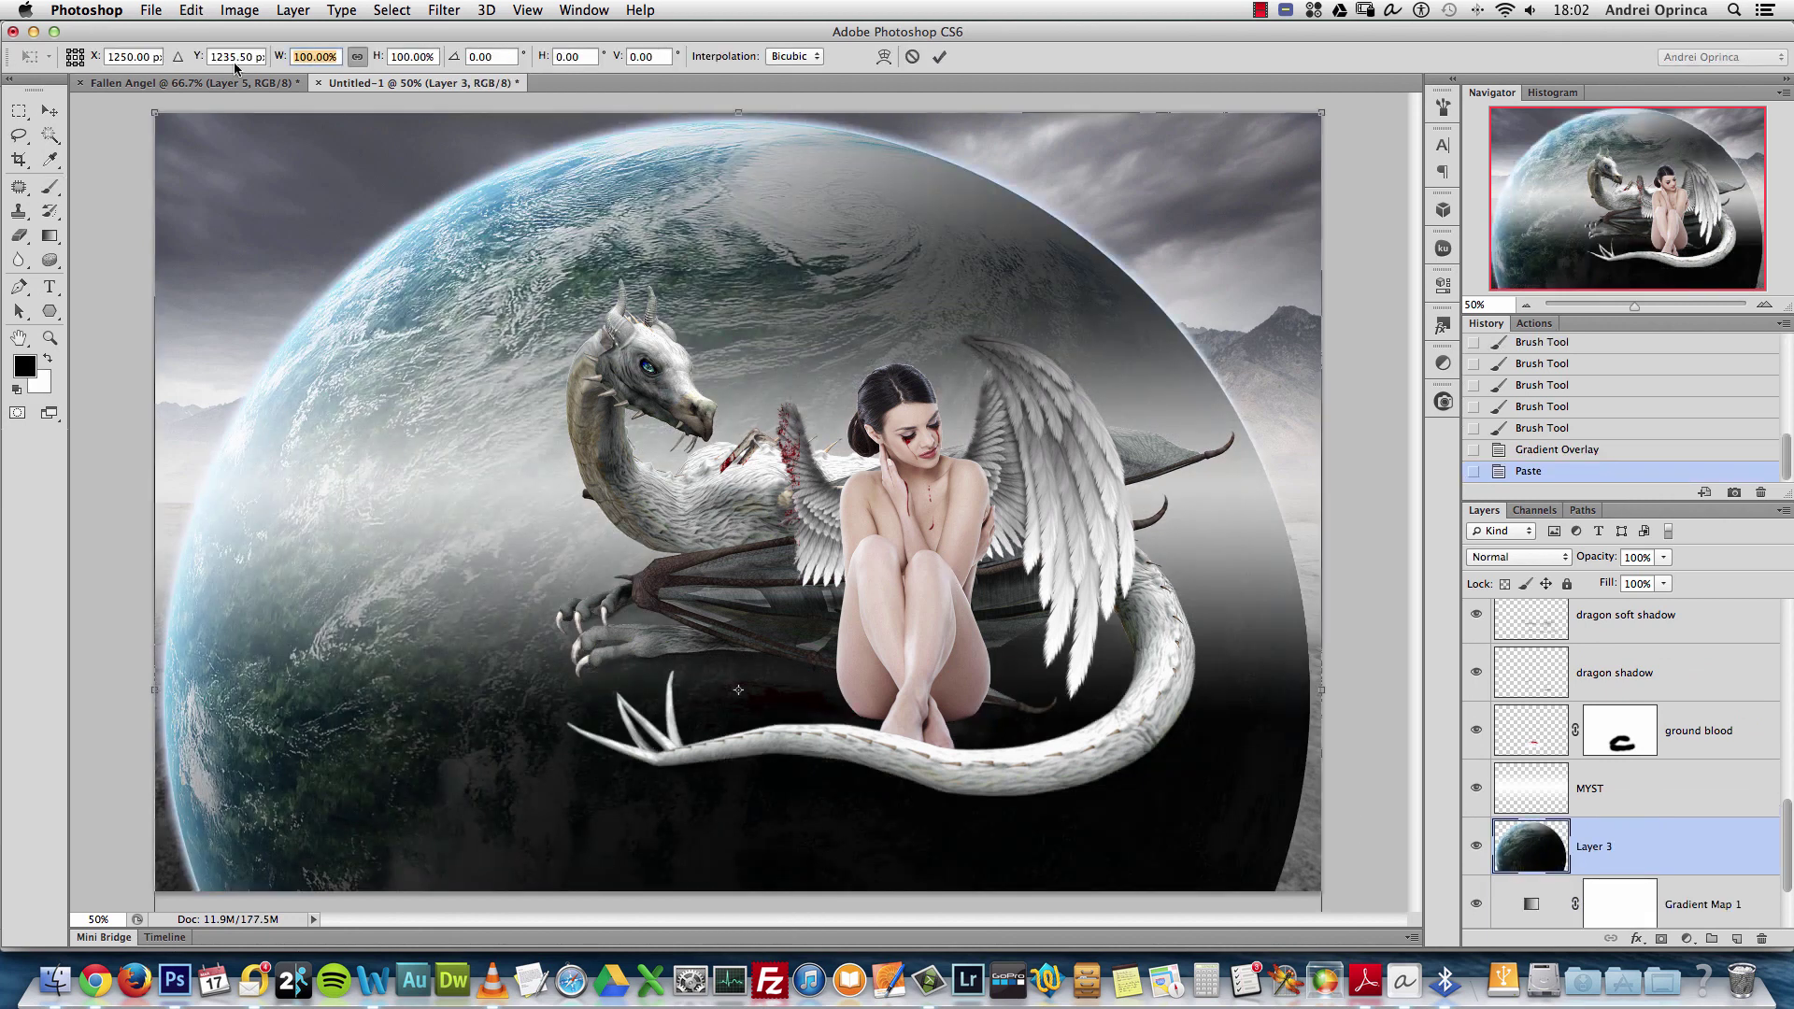
pyautogui.write('50')
pyautogui.moveTo(799, 555); pyautogui.dragTo(476, 276)
pyautogui.moveTo(706, 128); pyautogui.dragTo(555, 269)
pyautogui.moveTo(419, 380); pyautogui.dragTo(472, 270)
pyautogui.moveTo(640, 209); pyautogui.dragTo(677, 281)
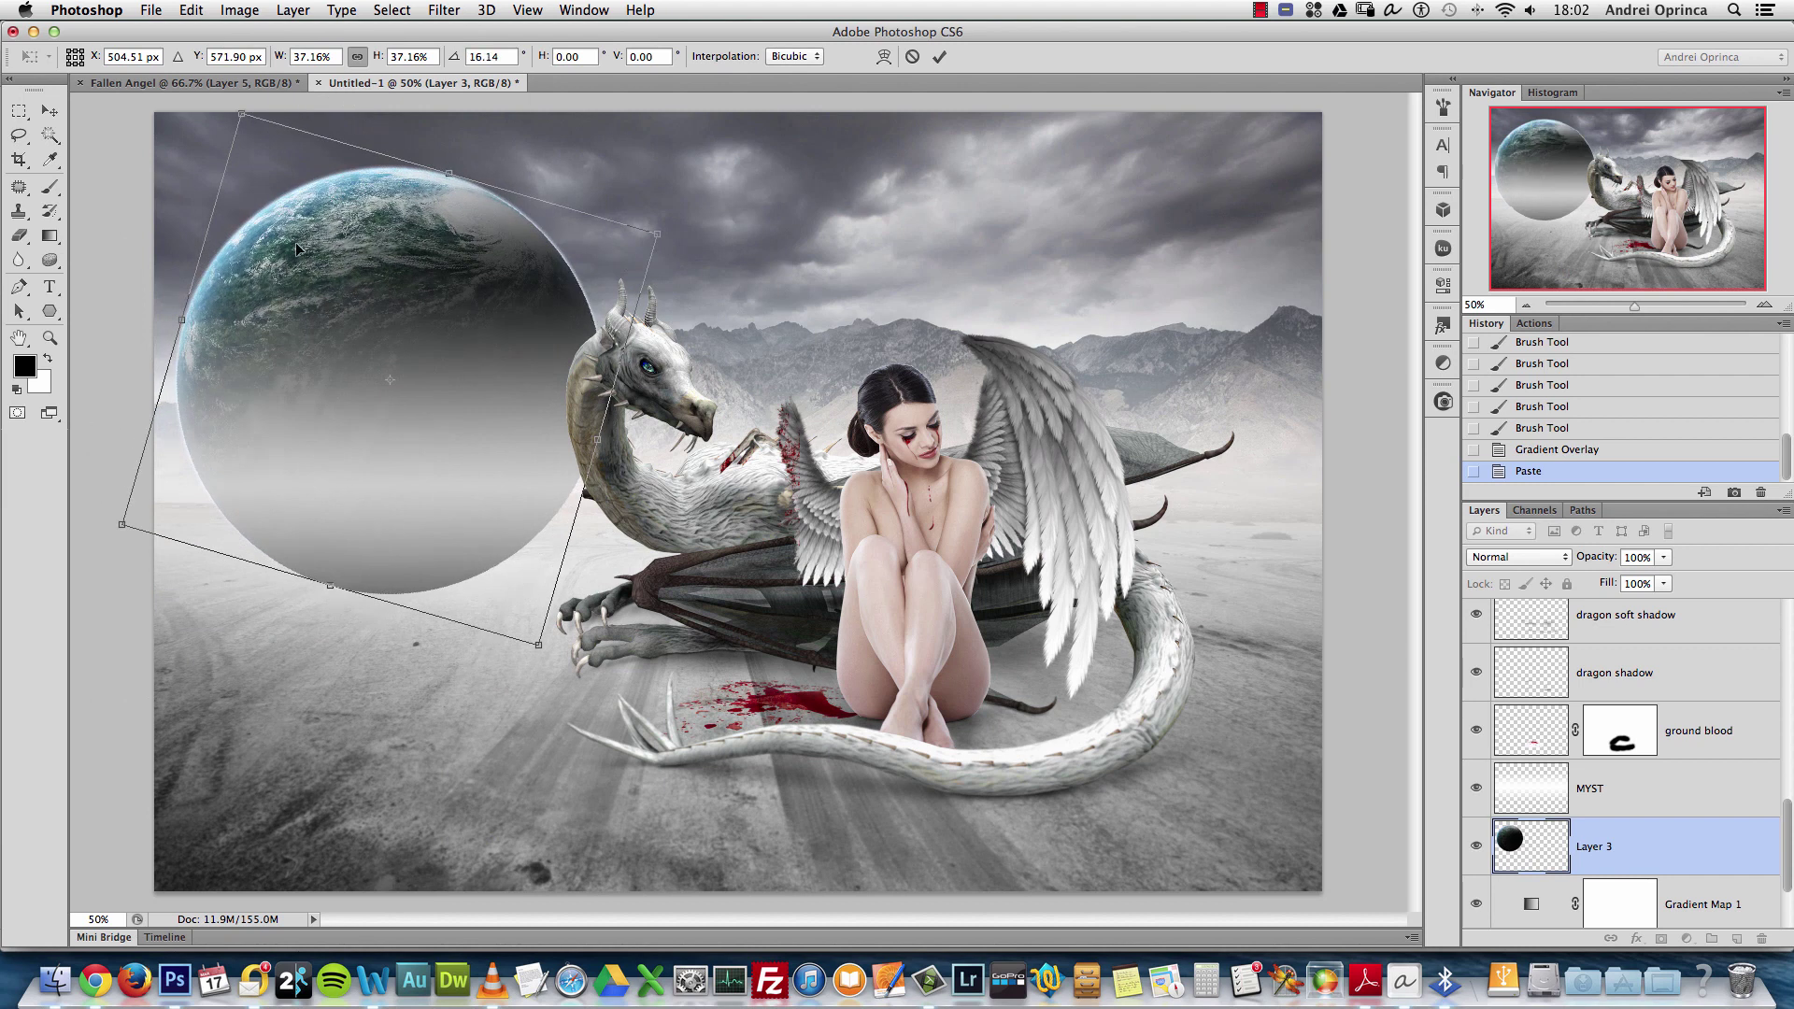
pyautogui.moveTo(523, 193); pyautogui.dragTo(633, 279)
pyautogui.moveTo(492, 329); pyautogui.dragTo(495, 305)
pyautogui.moveTo(681, 248); pyautogui.dragTo(686, 329)
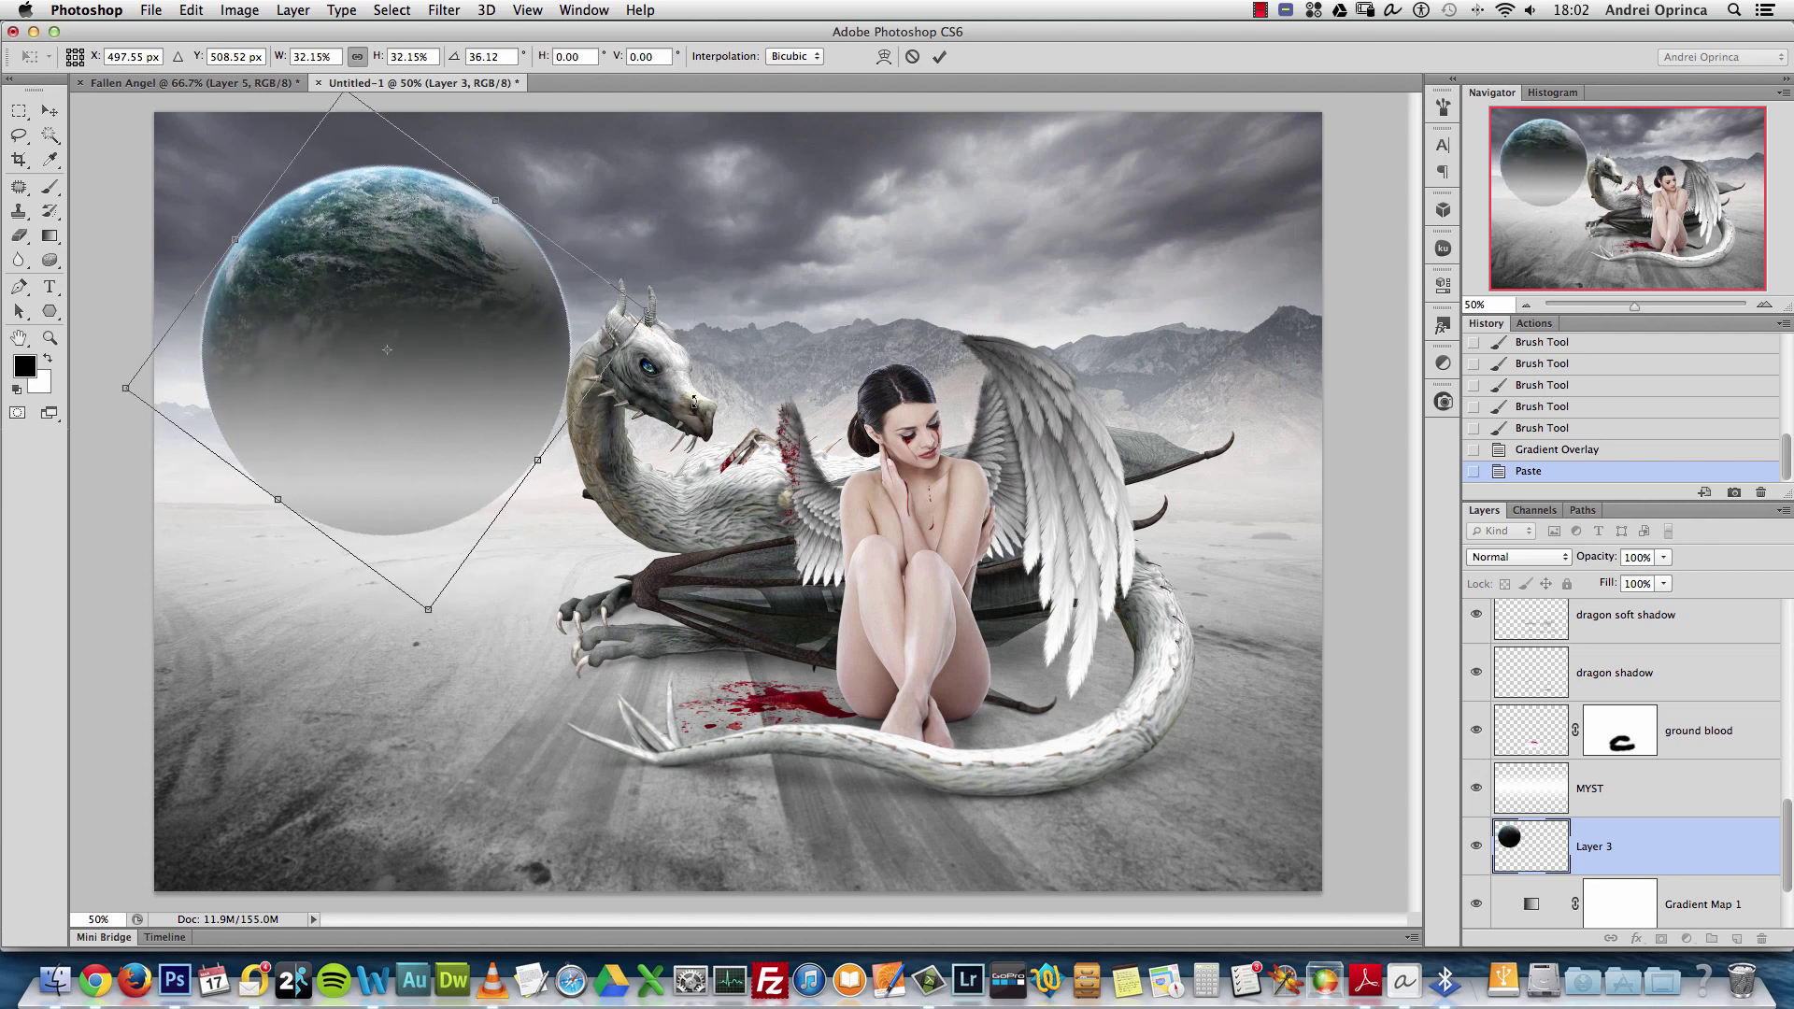
pyautogui.press('Return')
# Add a layer mask to the pasted planet layer and rename the layer planet
pyautogui.press('b')
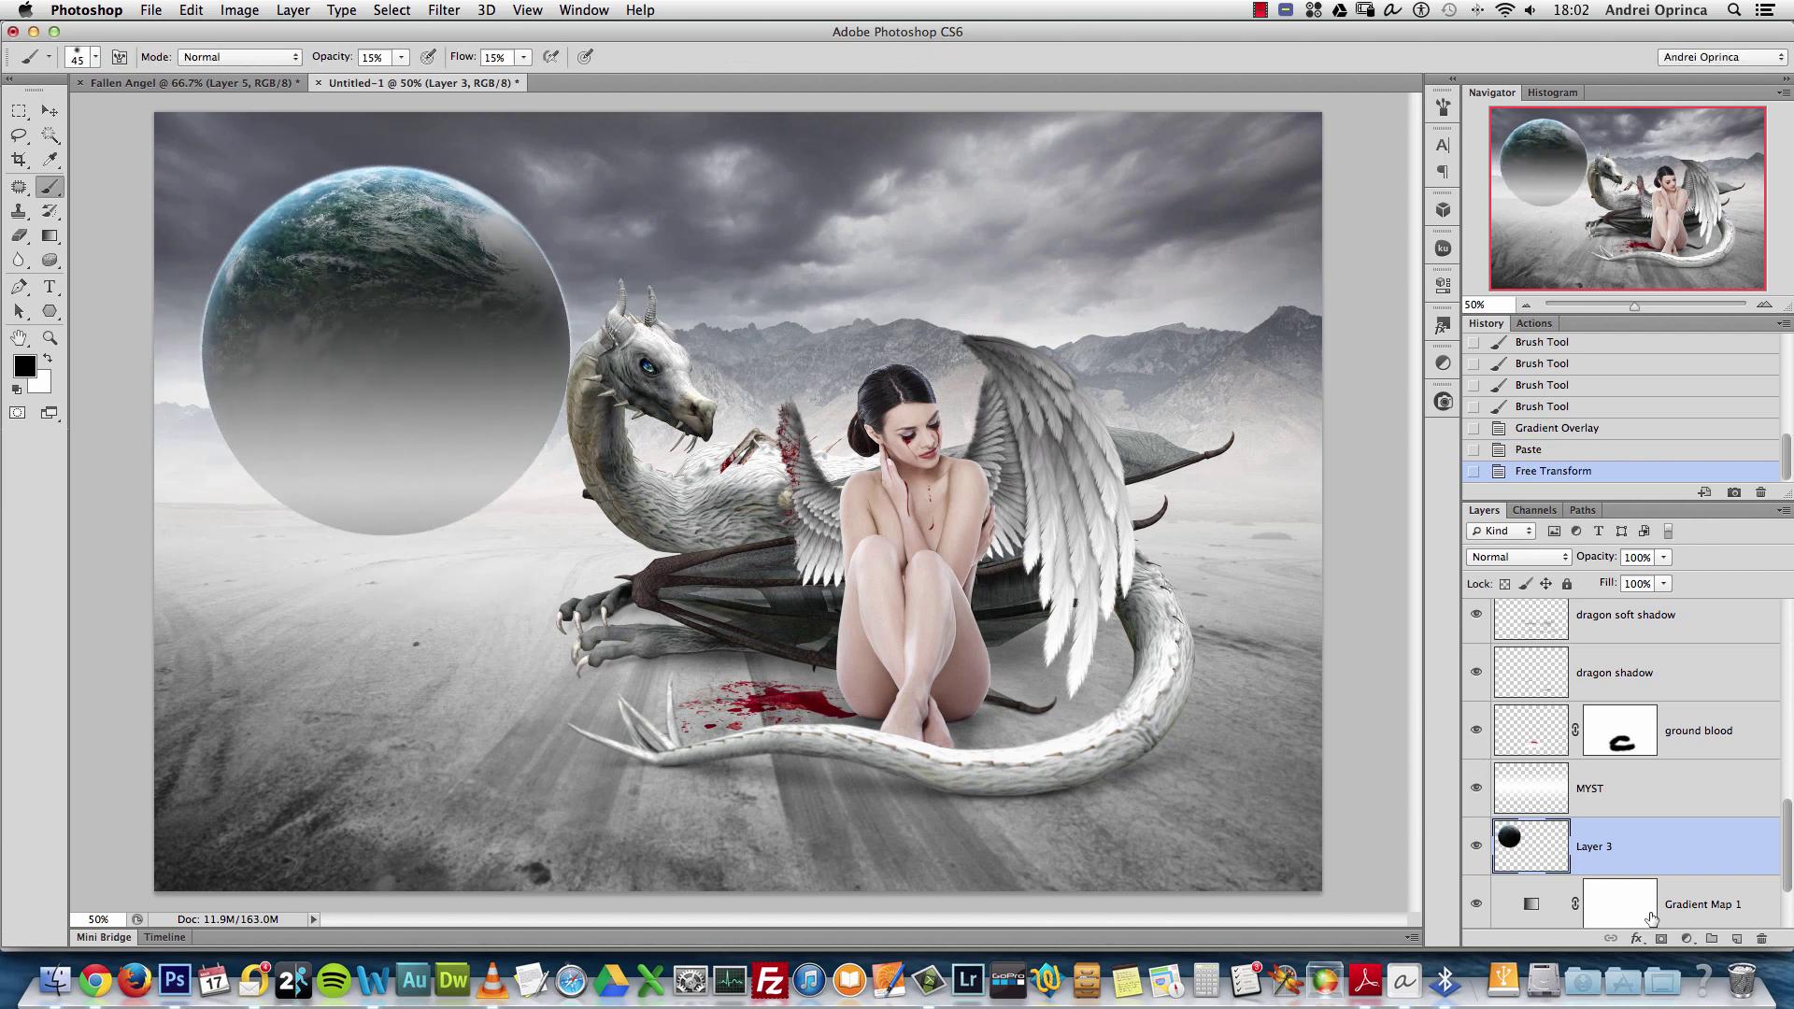
pyautogui.click(1661, 938)
pyautogui.doubleClick(1673, 848)
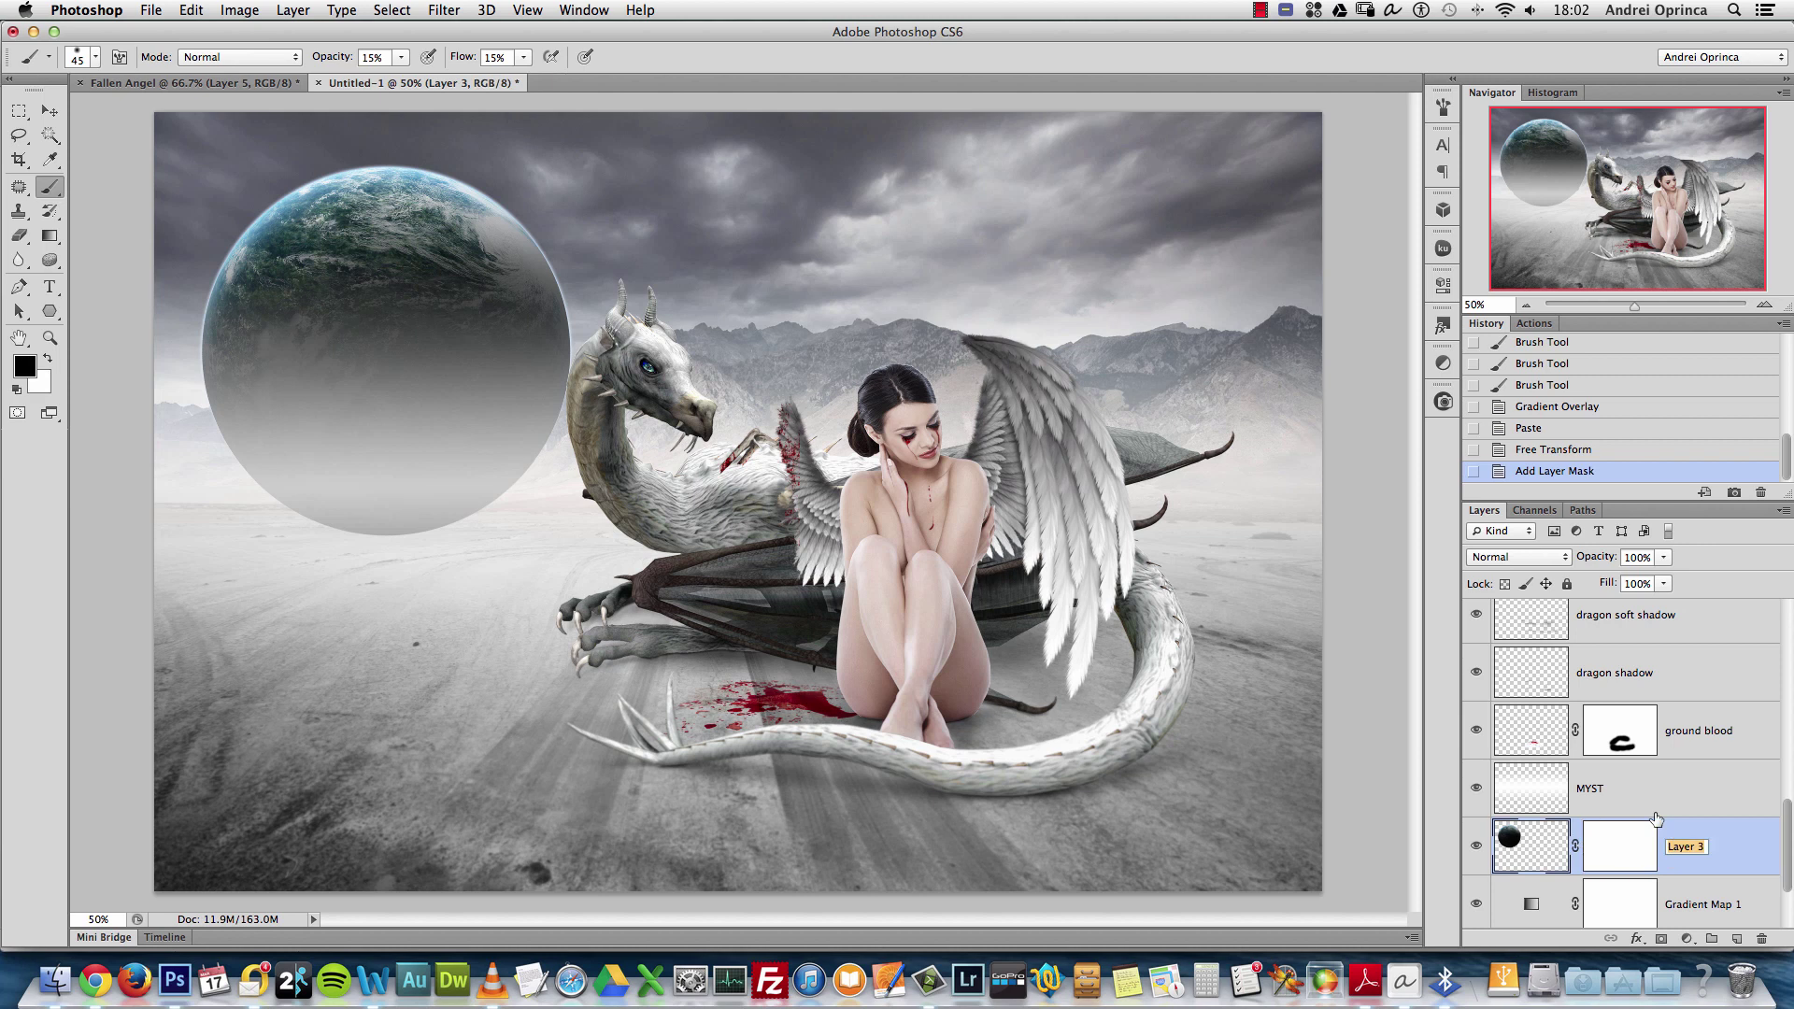
pyautogui.write('Planet')
pyautogui.press('Return')
# Draw a linear, non-reversed gradient on the planet's layer mask to fade its lower half into the haze
pyautogui.click(53, 237)
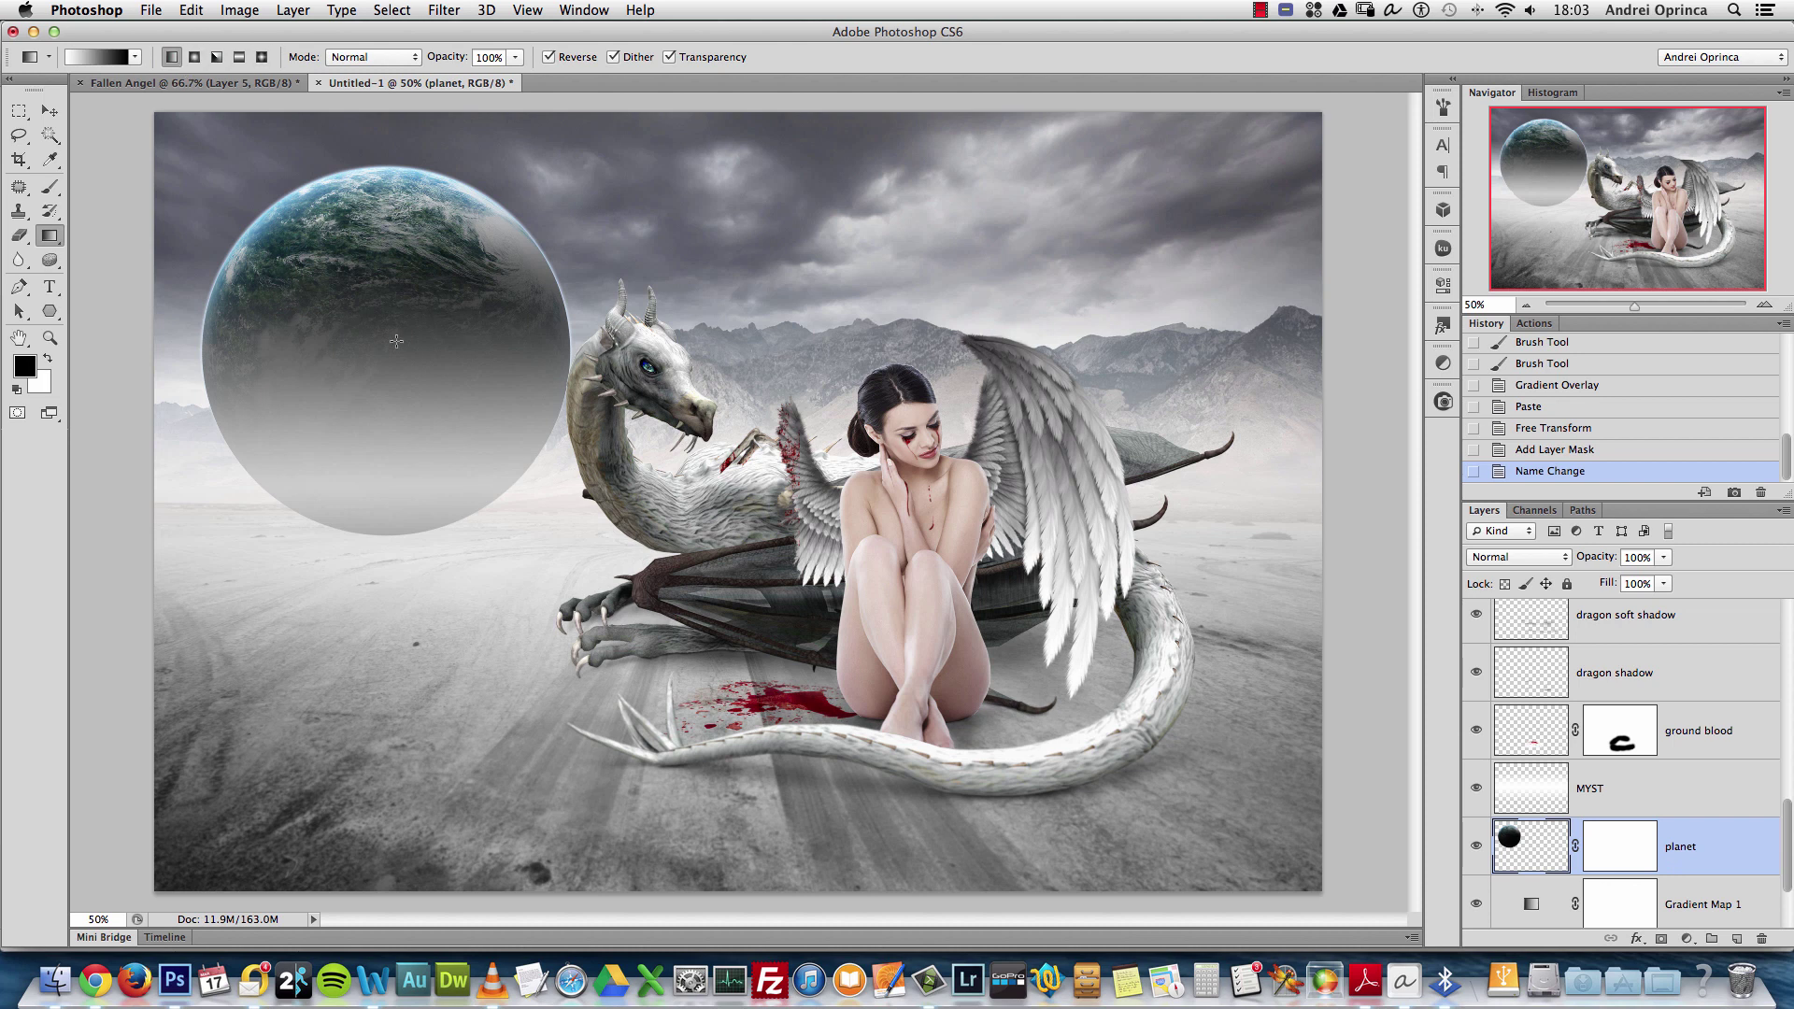
pyautogui.moveTo(396, 341); pyautogui.dragTo(415, 474)
pyautogui.press('super+z')
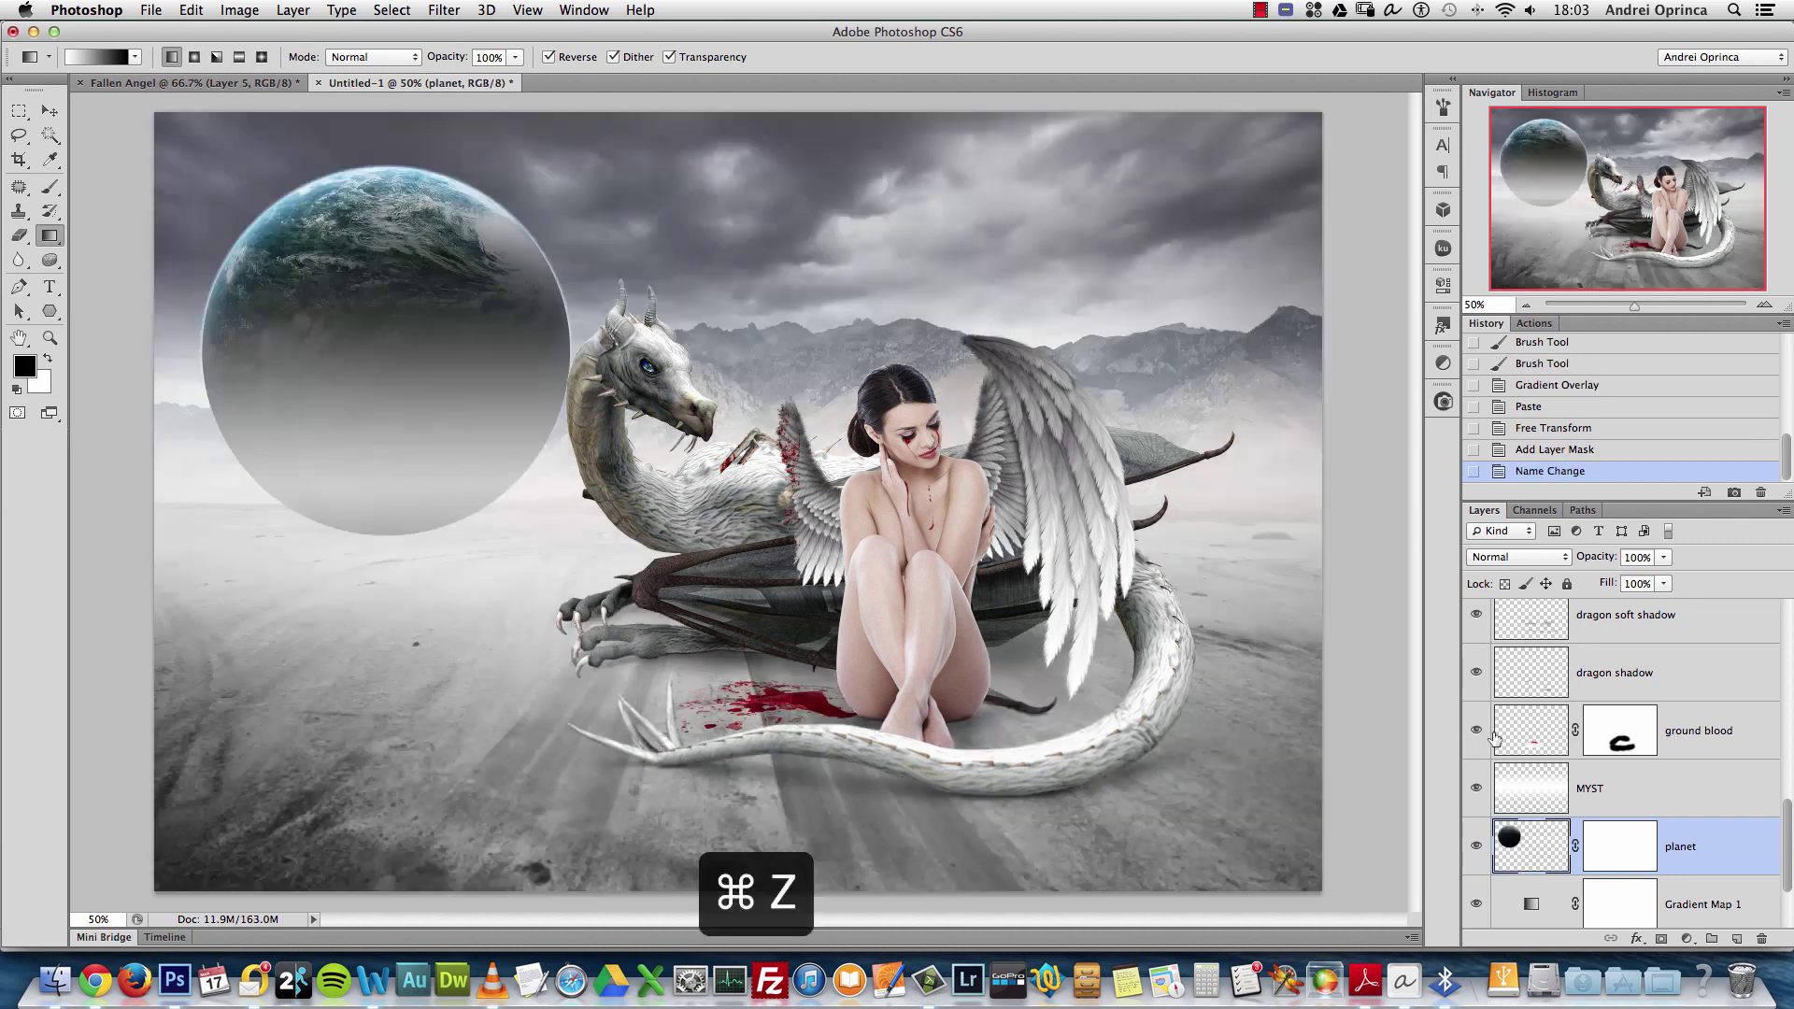
pyautogui.click(1631, 864)
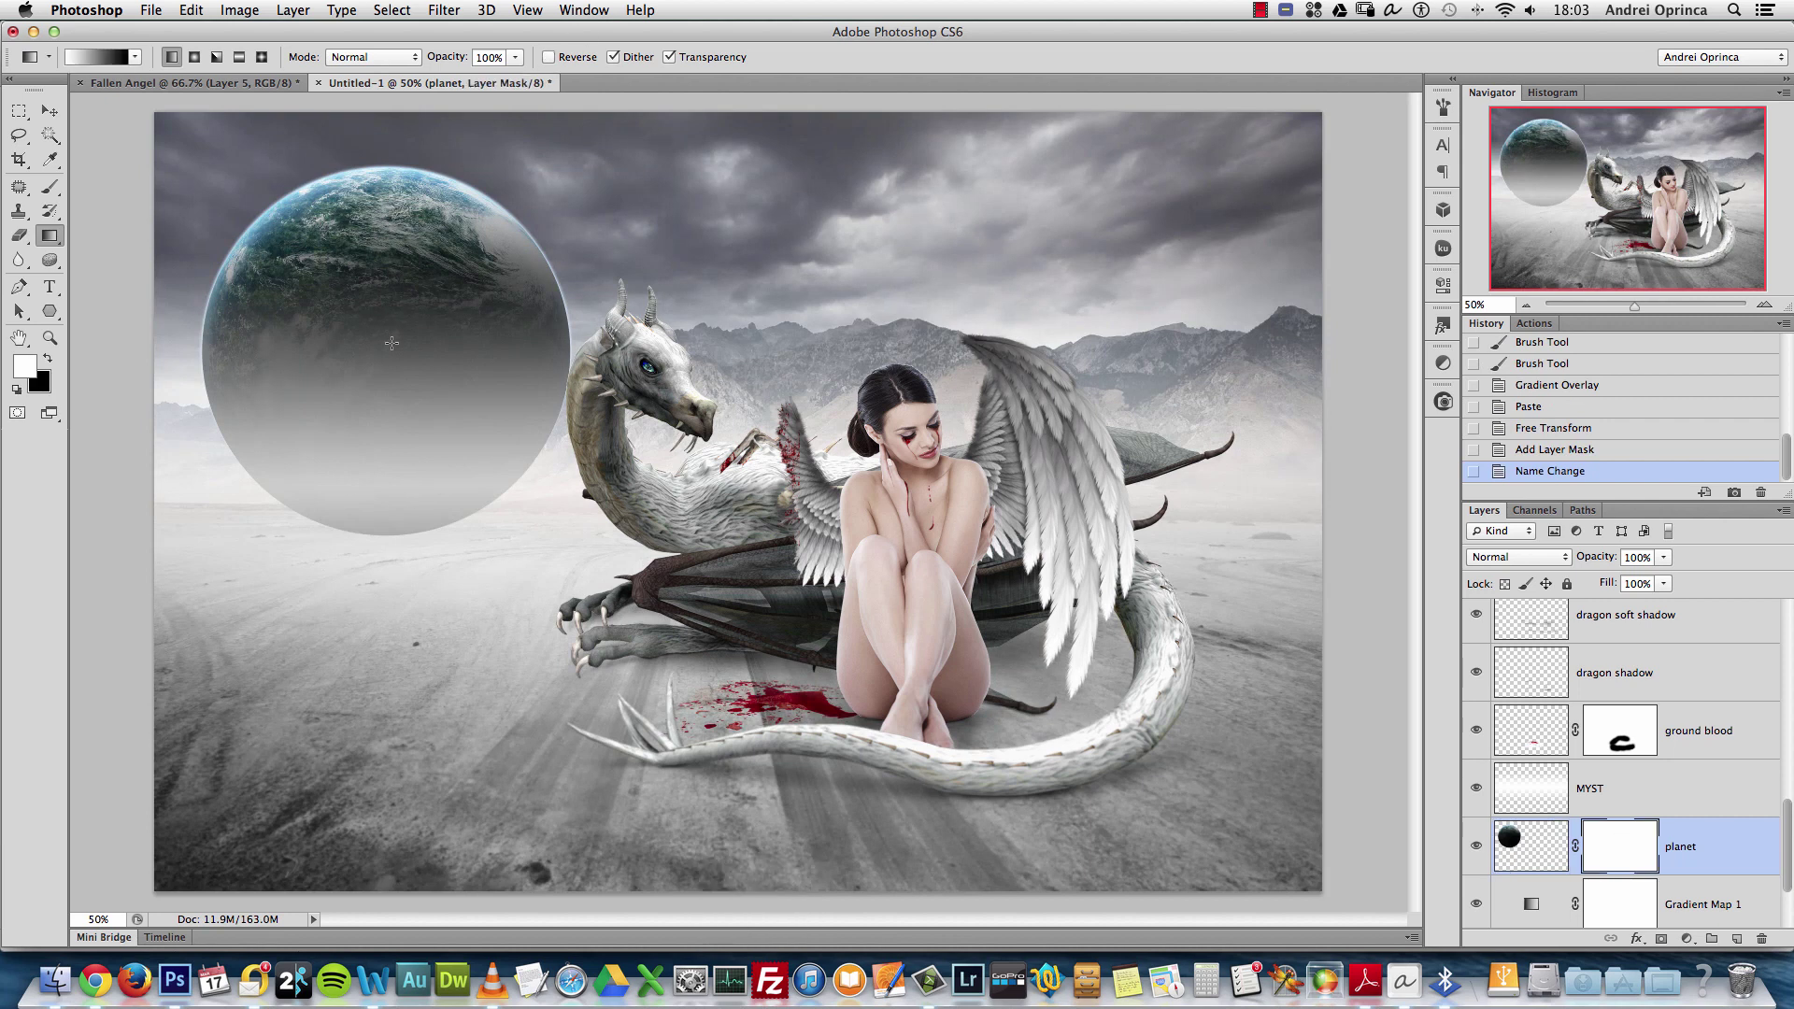
pyautogui.moveTo(387, 417); pyautogui.dragTo(388, 422)
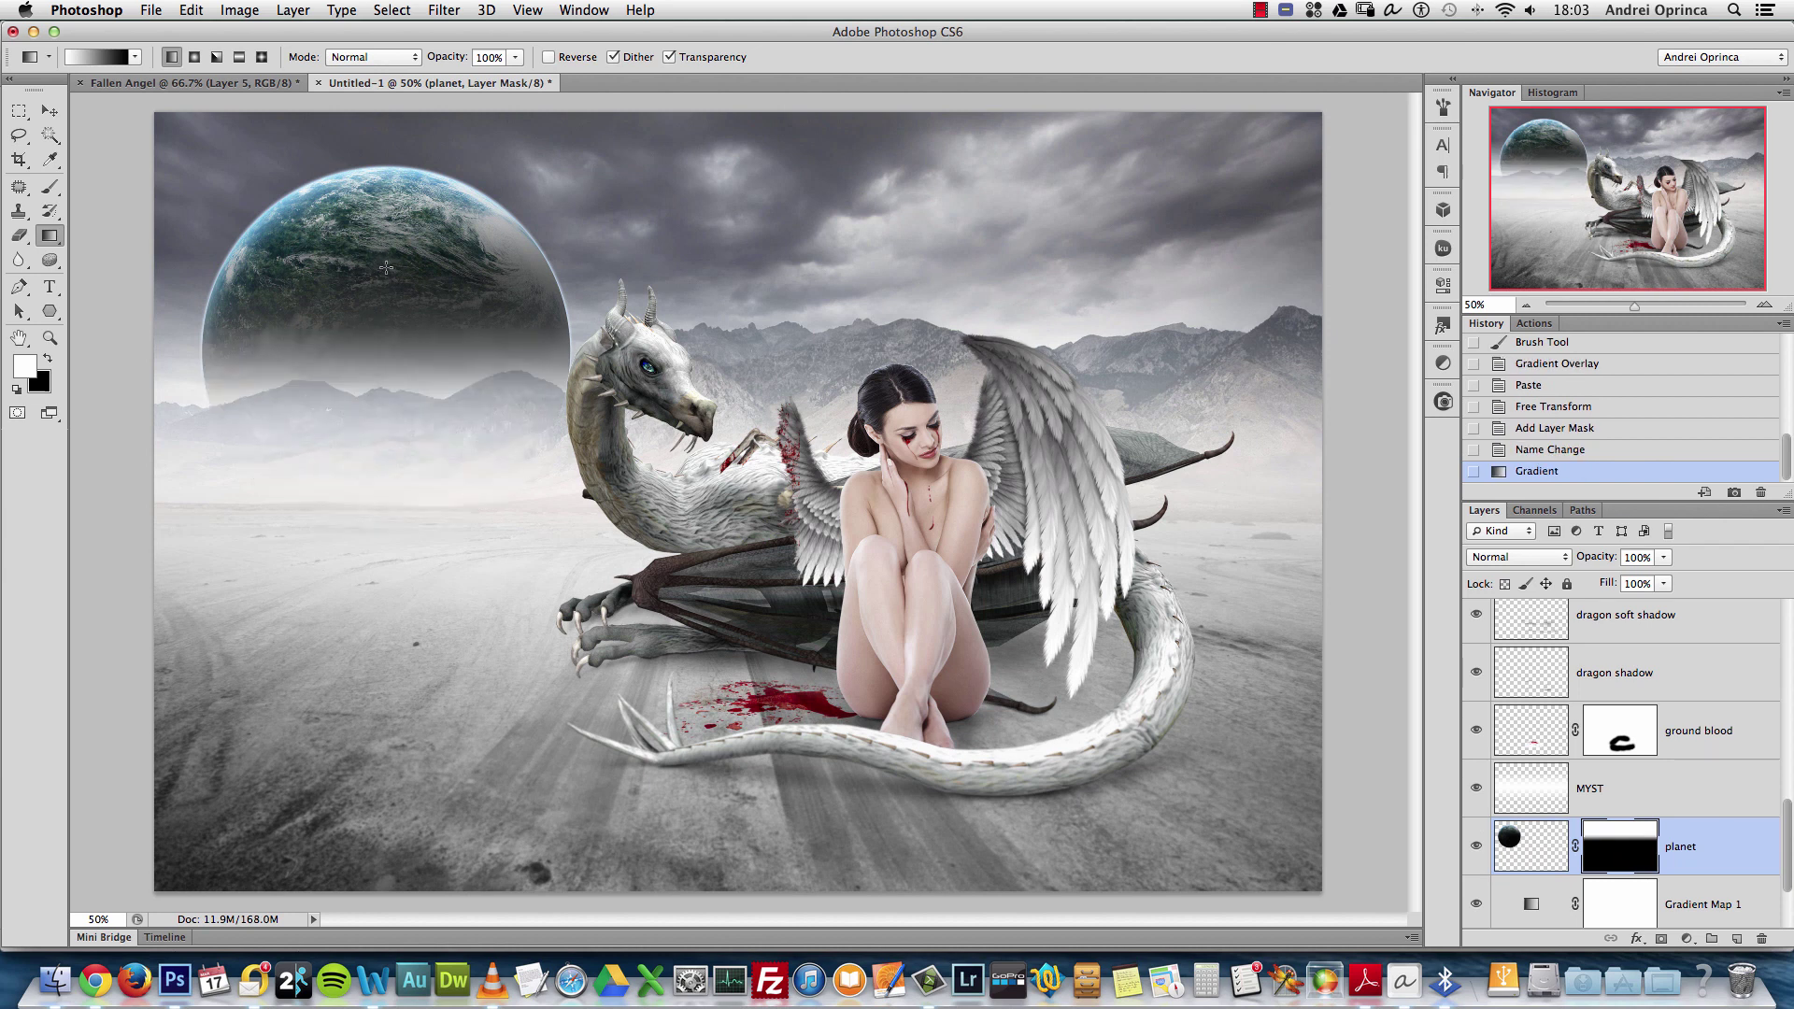
pyautogui.moveTo(384, 265); pyautogui.dragTo(400, 389)
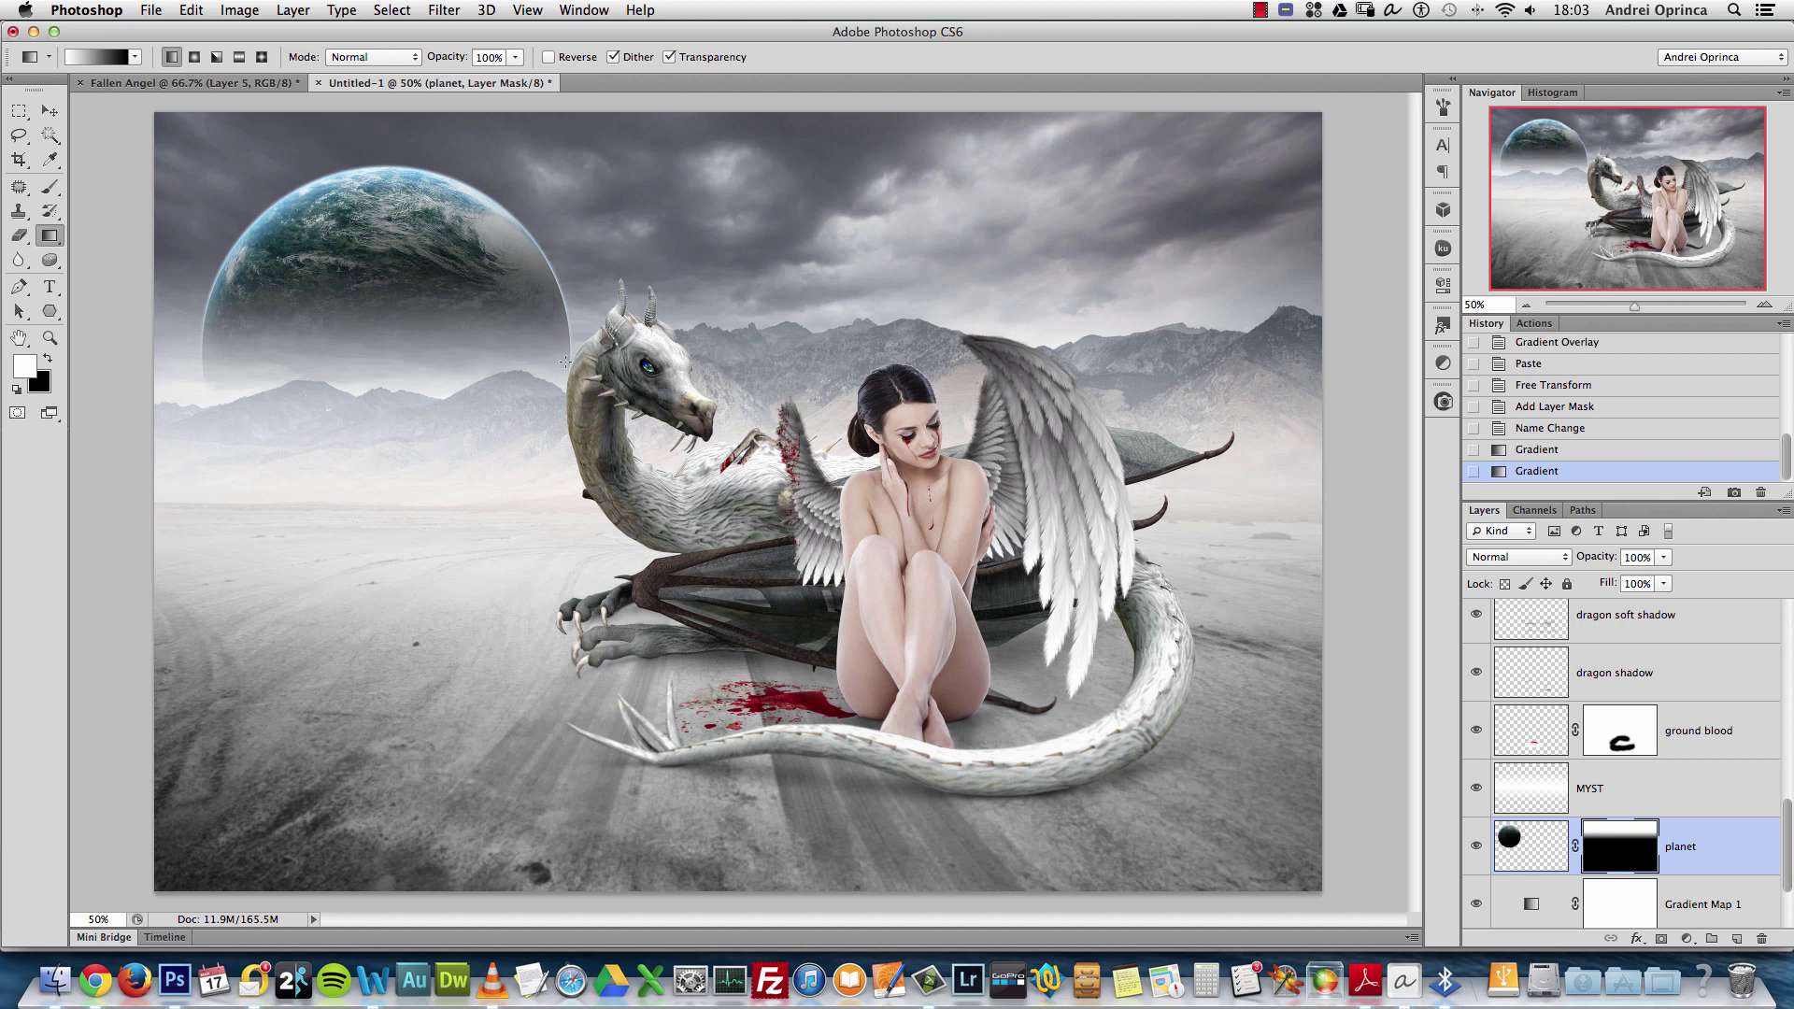
# Redraw the planet's mask gradient from its middle down to the mountain tops and check the blend
pyautogui.press('super+1')
pyautogui.moveTo(368, 361); pyautogui.dragTo(695, 468)
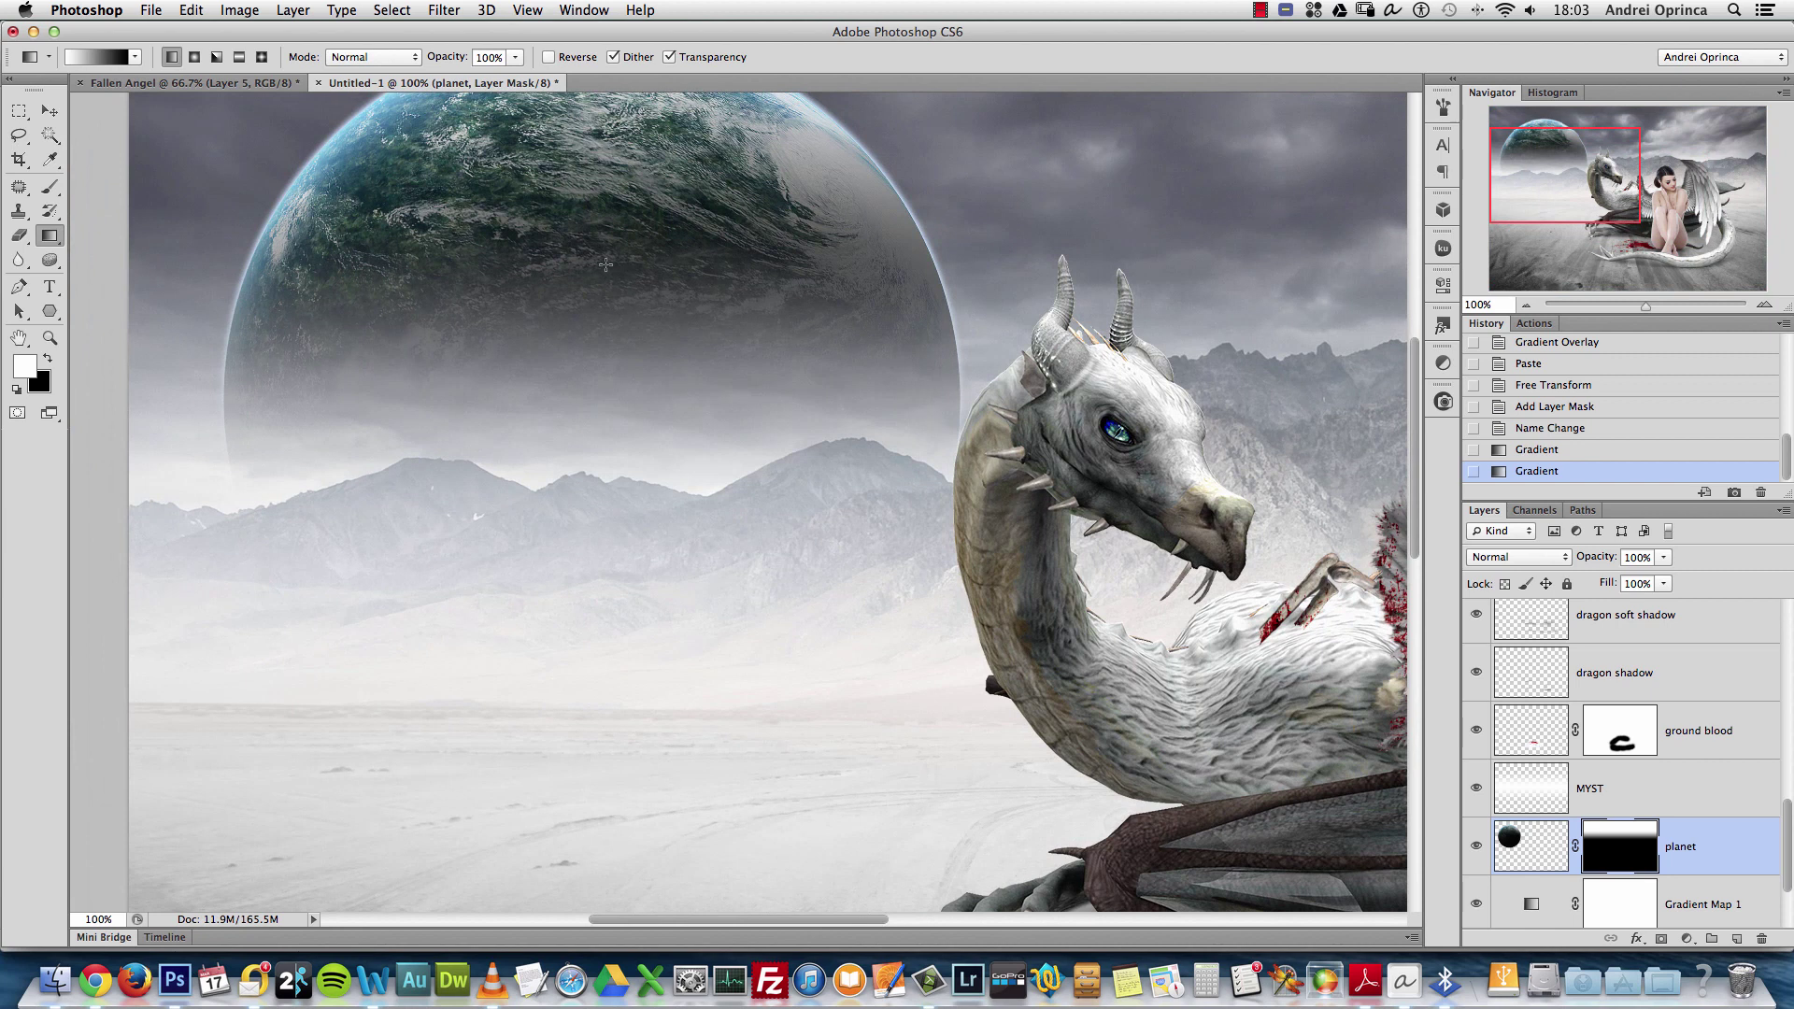
pyautogui.moveTo(603, 234); pyautogui.dragTo(629, 441)
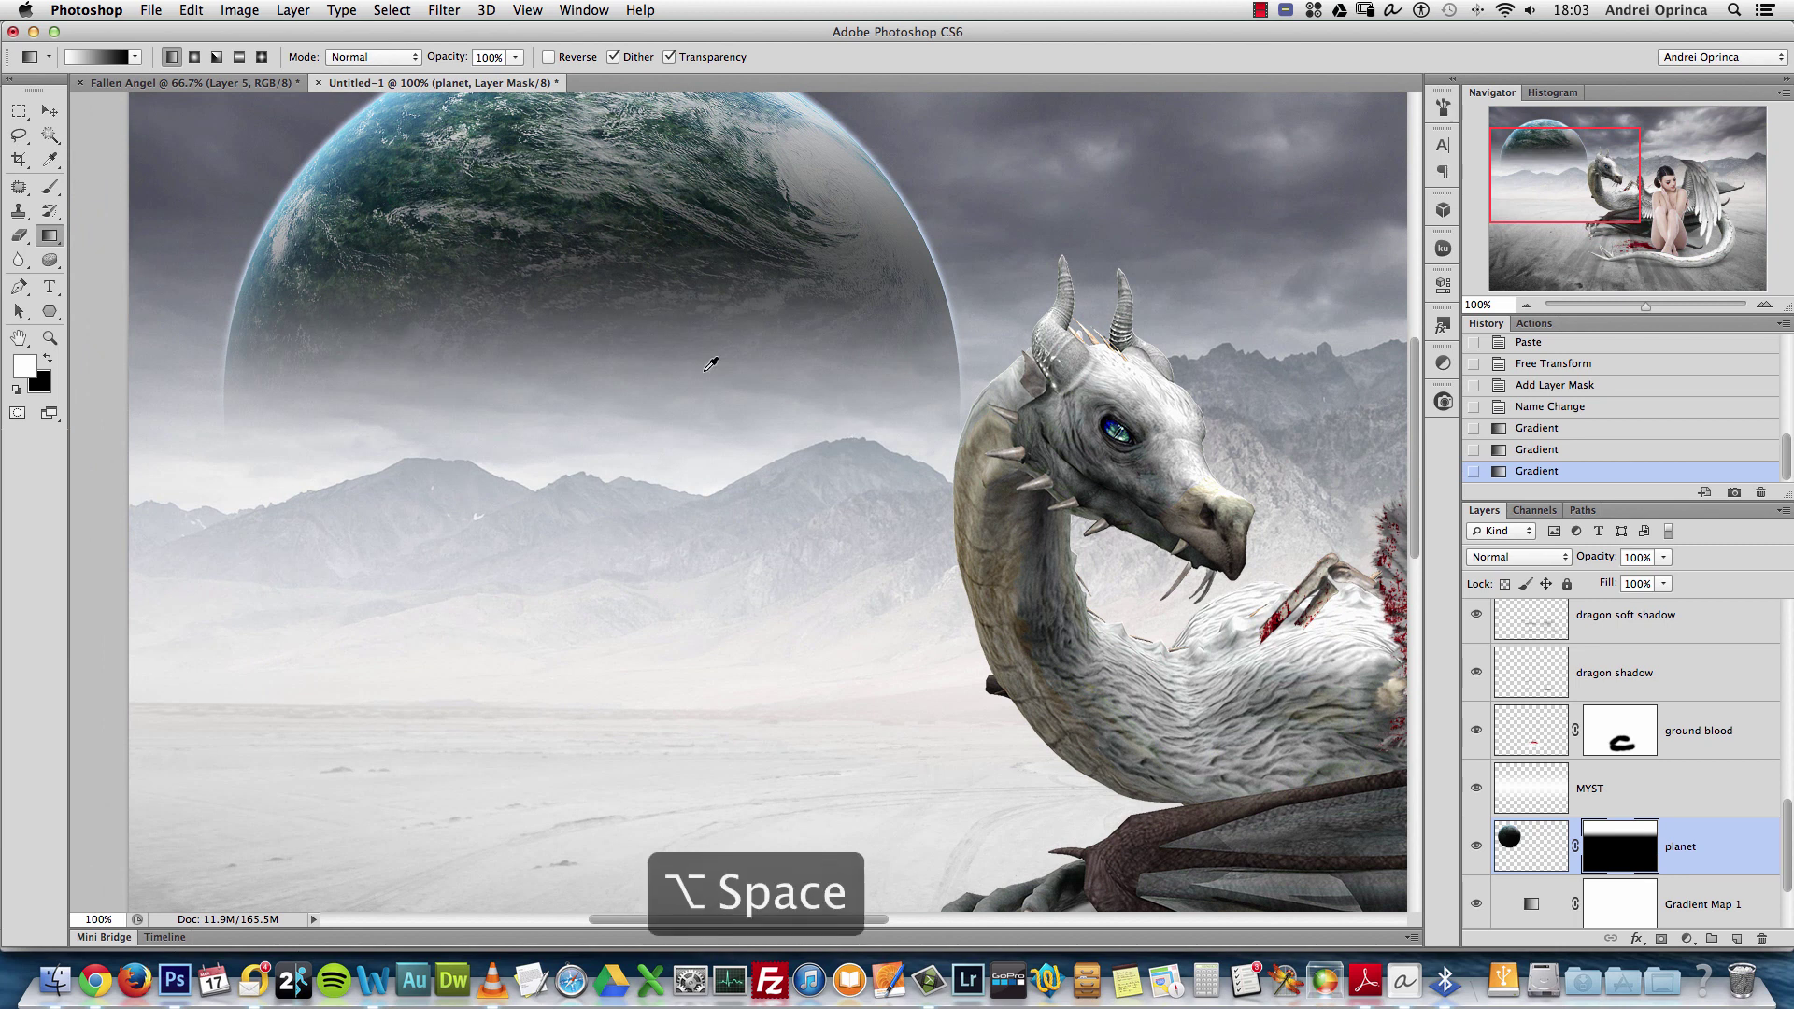
pyautogui.keyDown('alt'); pyautogui.click(641, 338); pyautogui.keyUp('alt')
pyautogui.moveTo(641, 323); pyautogui.dragTo(698, 350)
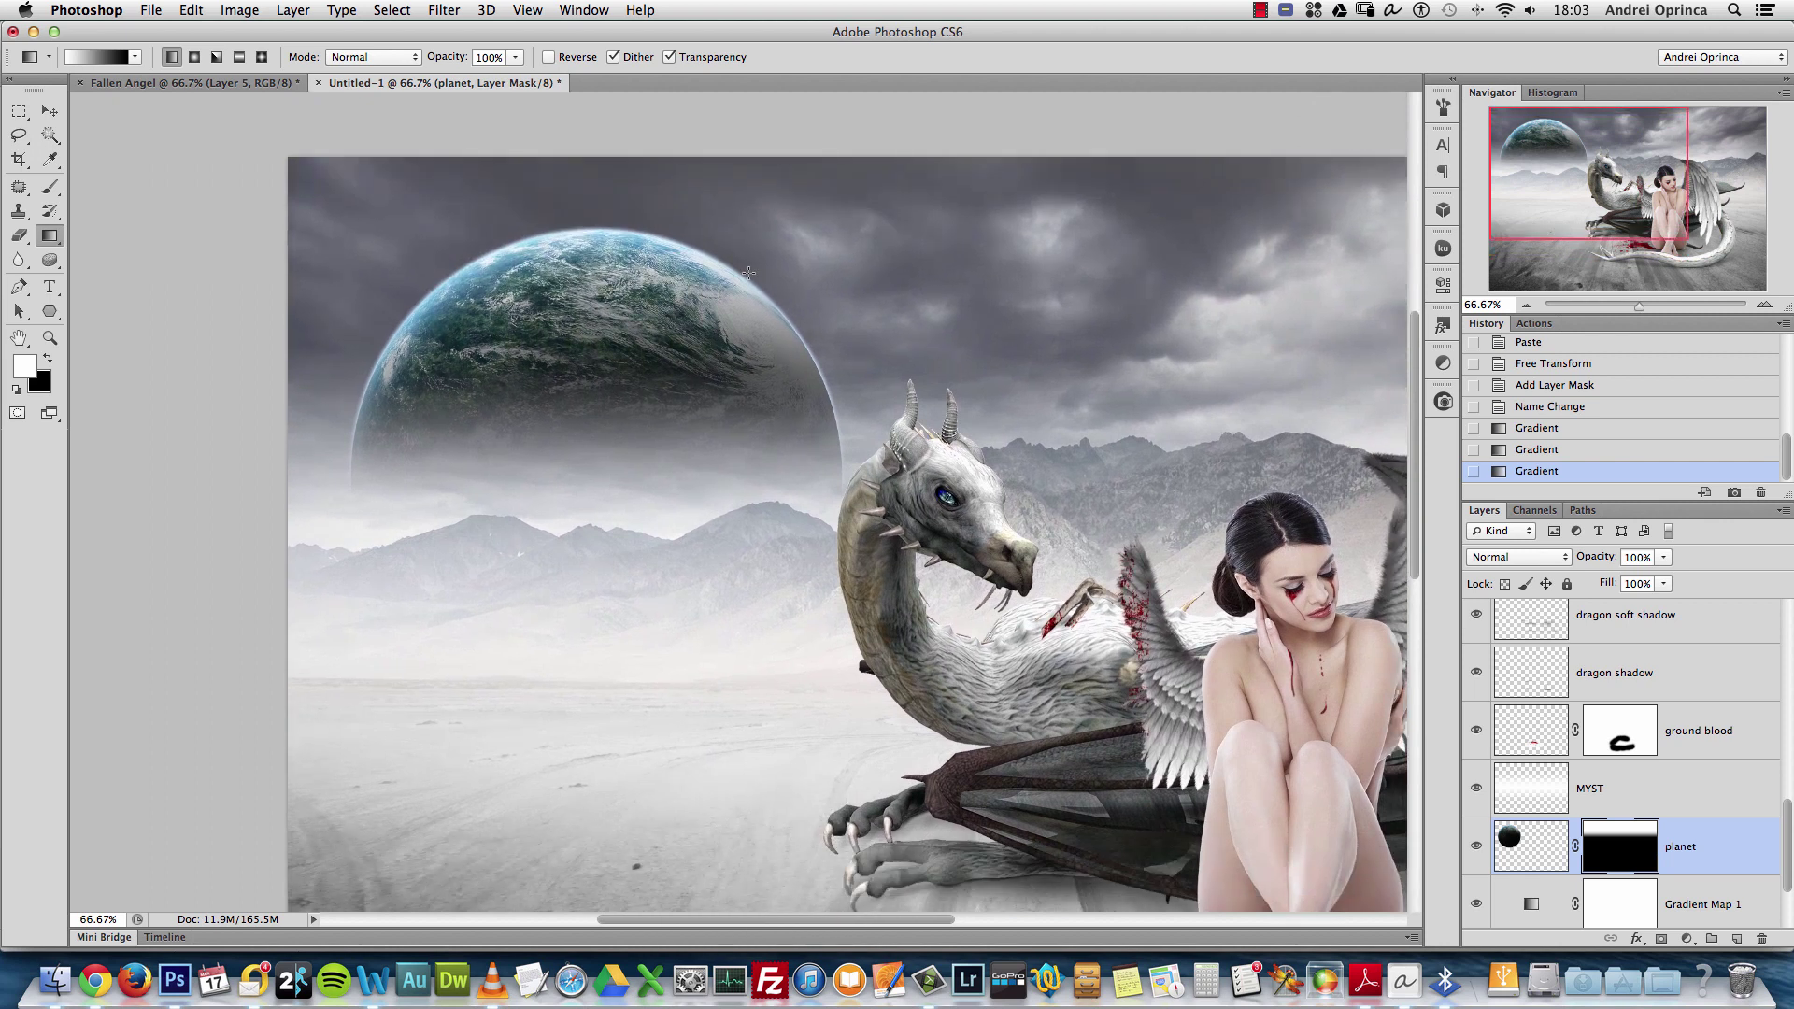
# Try the Drop Shadow and Outer Glow effects on the planet layer
pyautogui.doubleClick(1743, 839)
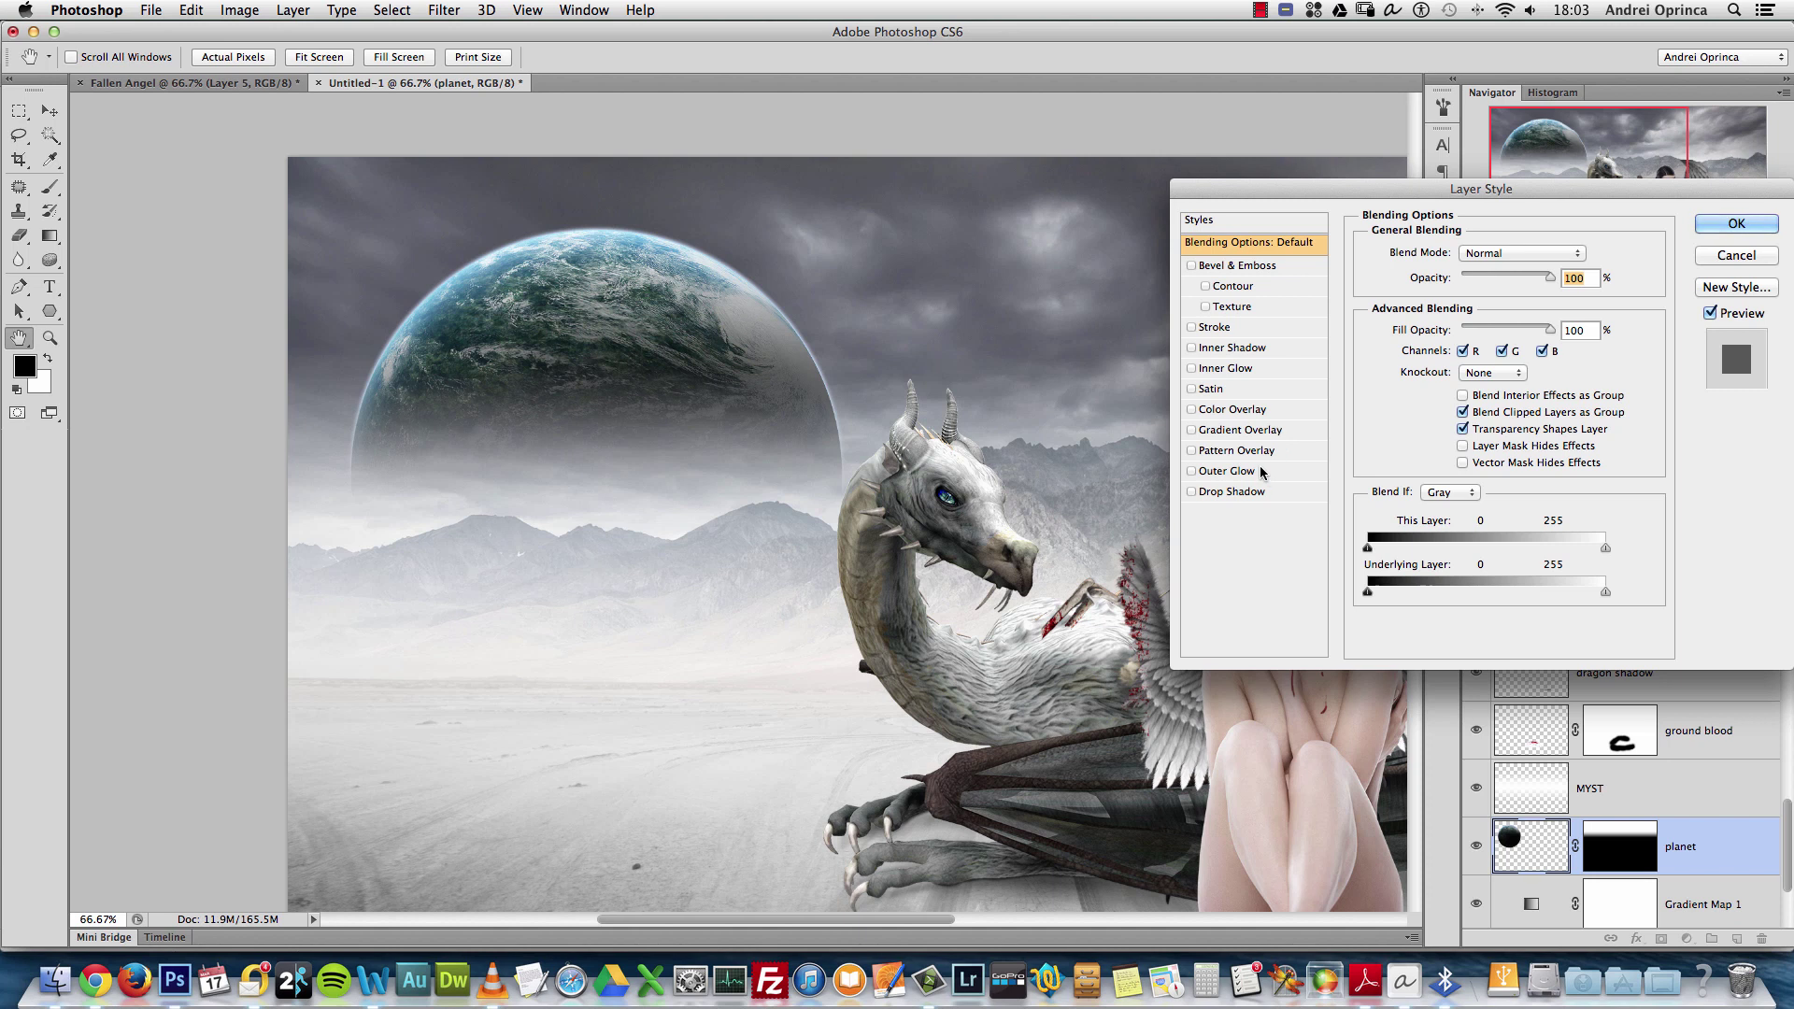
pyautogui.click(1234, 491)
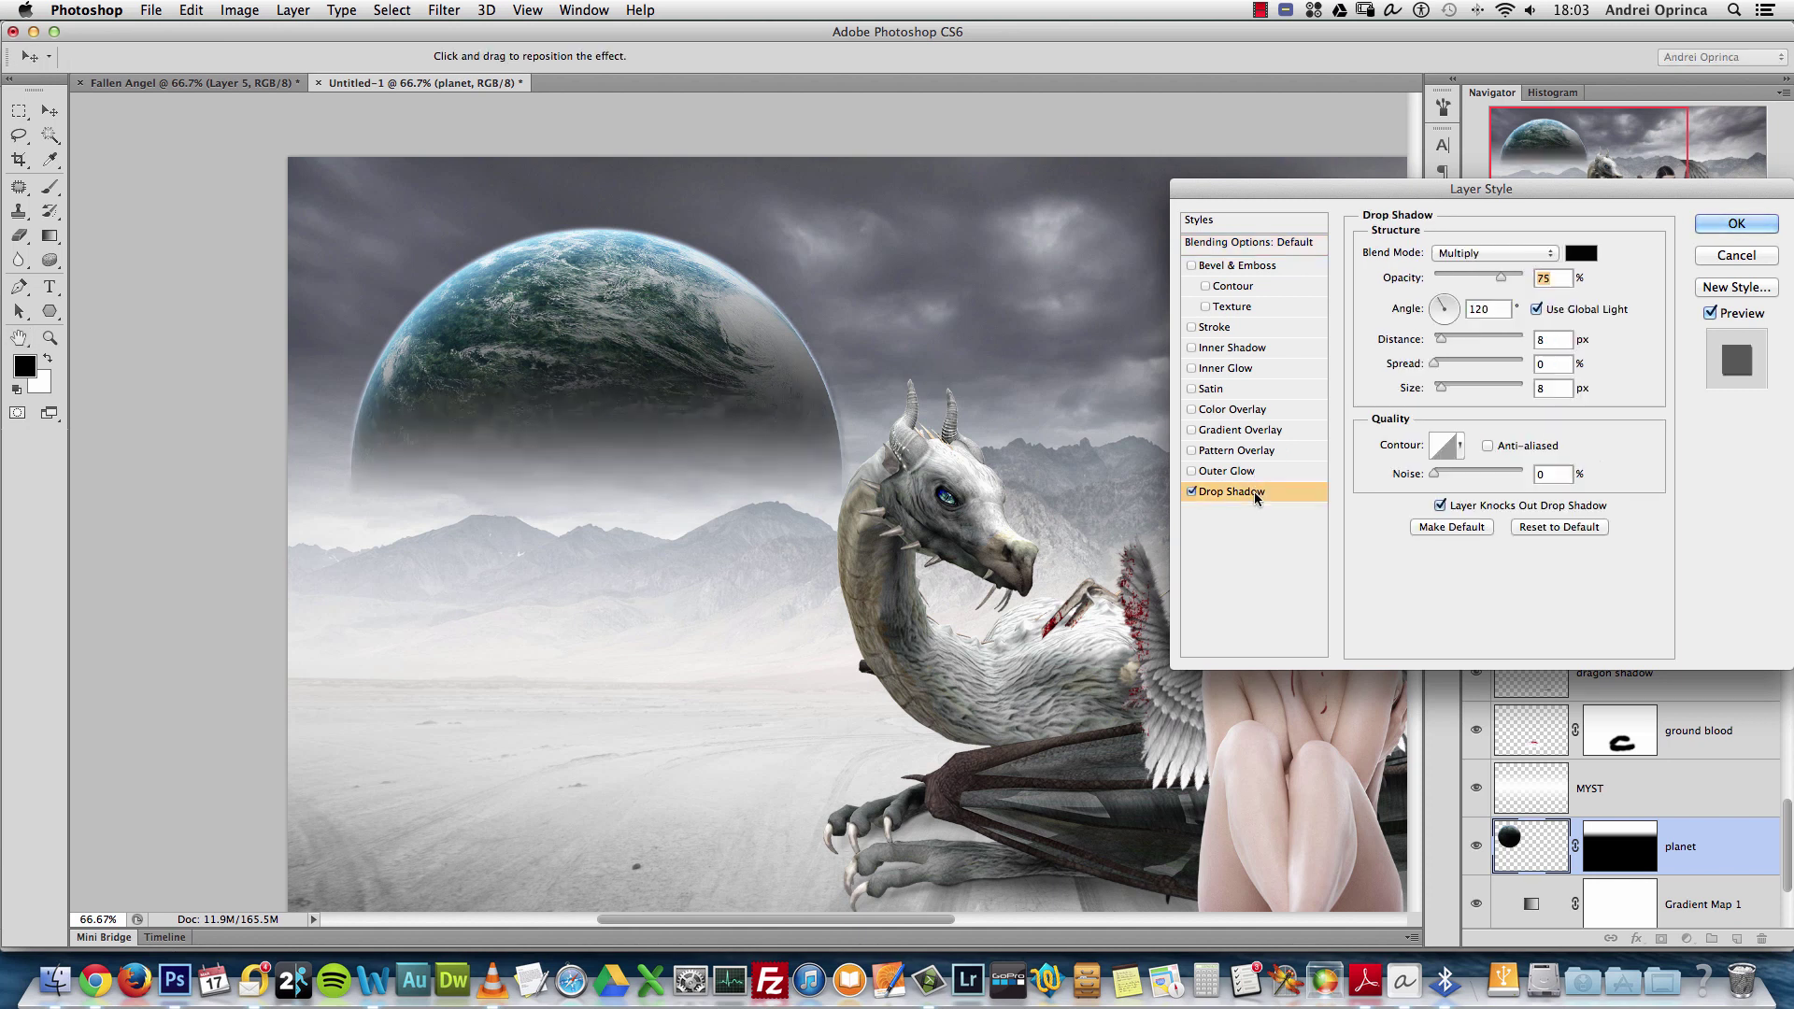
pyautogui.click(1193, 492)
pyautogui.click(1233, 473)
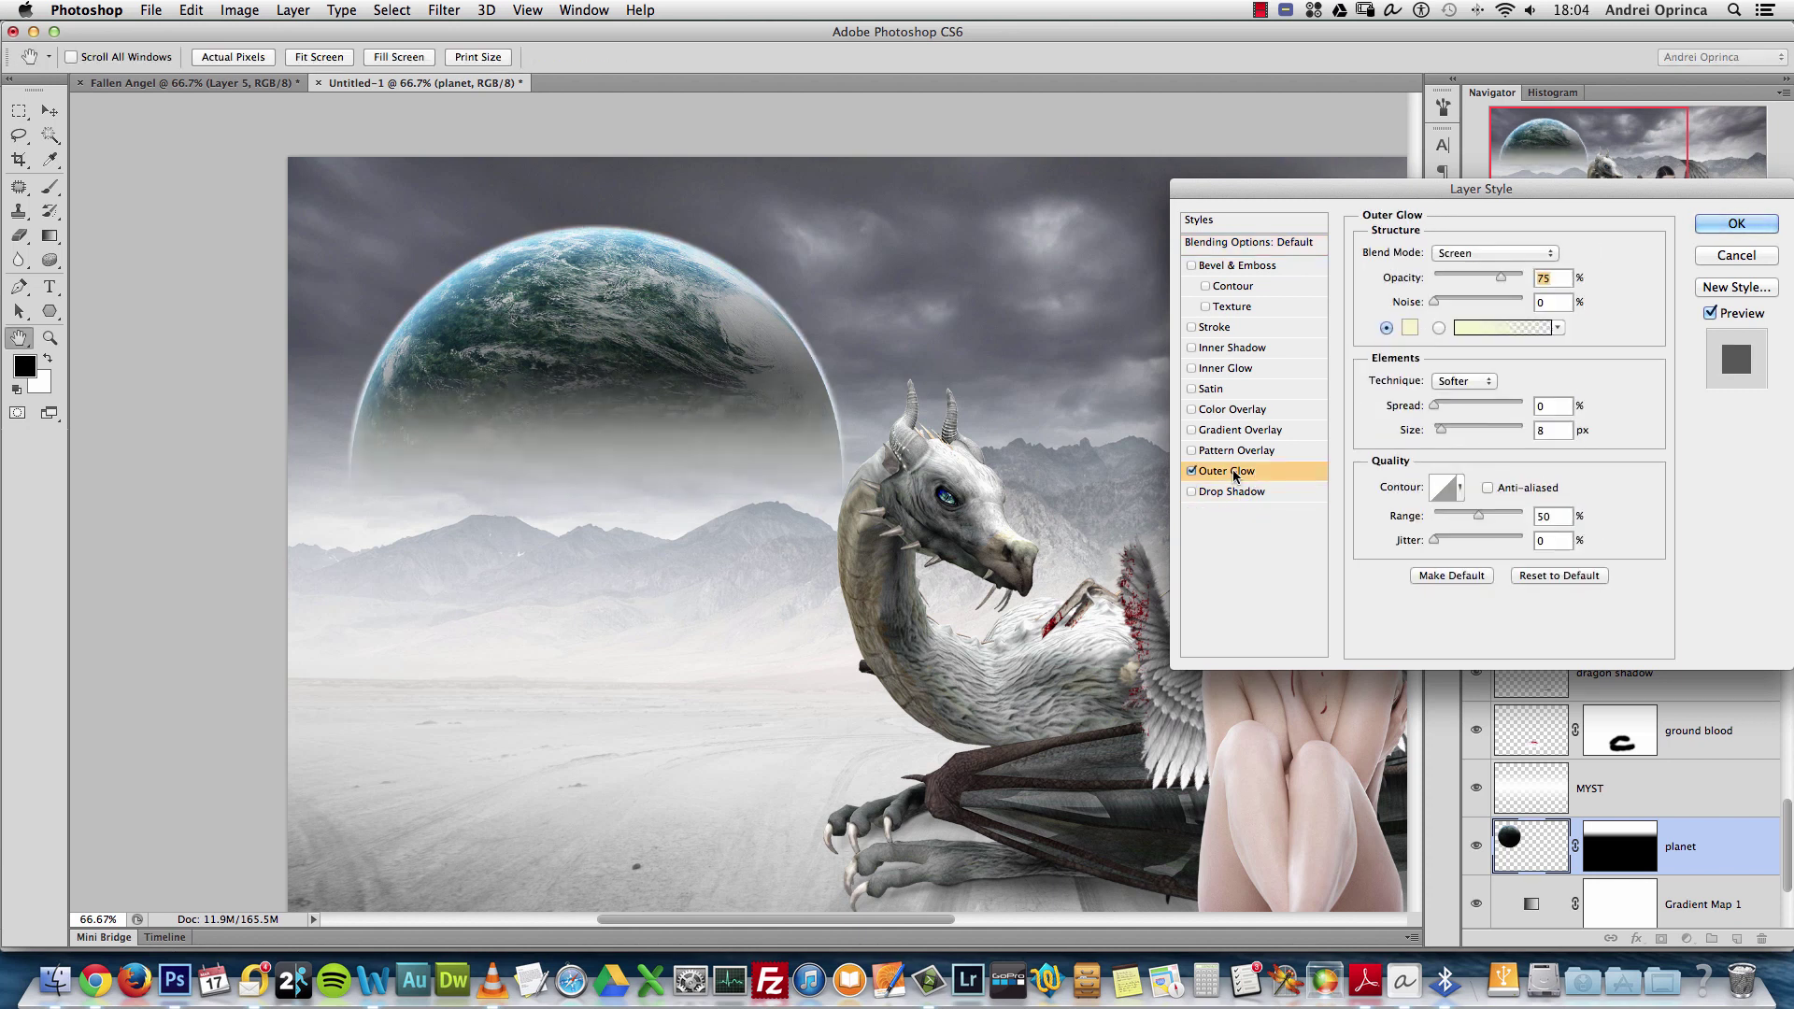
pyautogui.click(1193, 471)
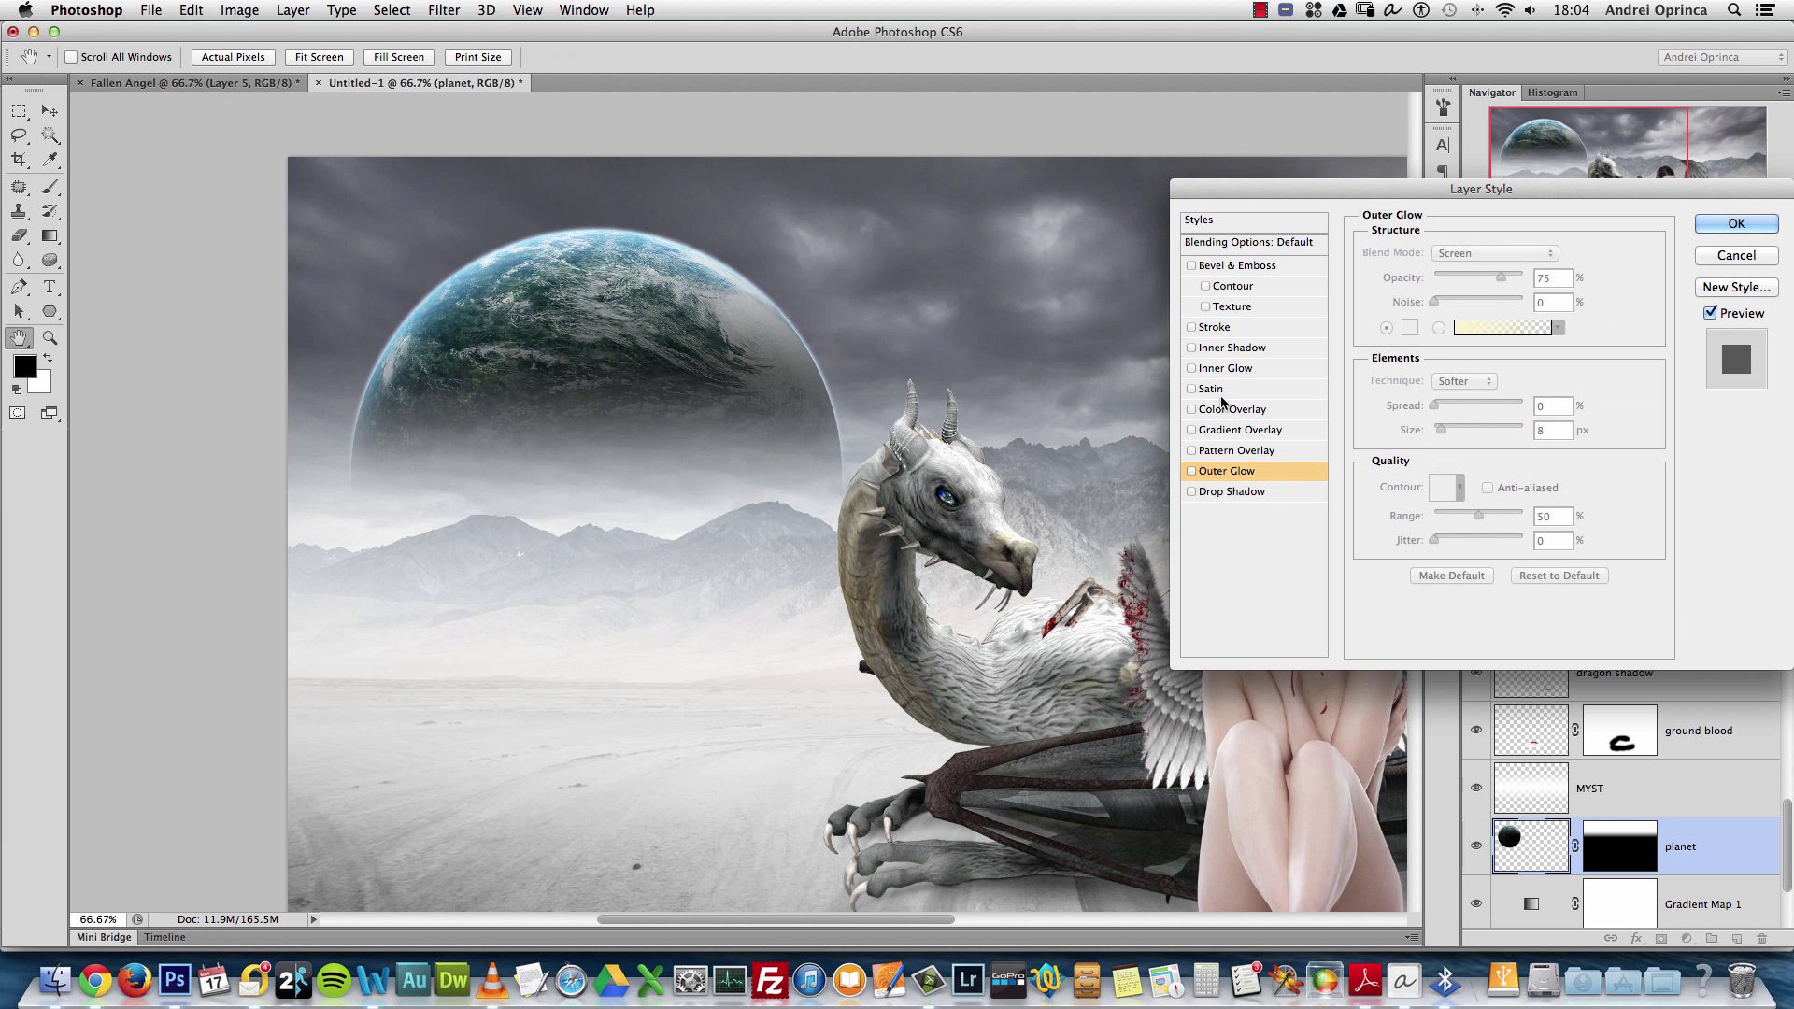
# Give the planet a white Inner Glow with a size of 169 px and reduced opacity, and apply the layer style
pyautogui.click(1244, 369)
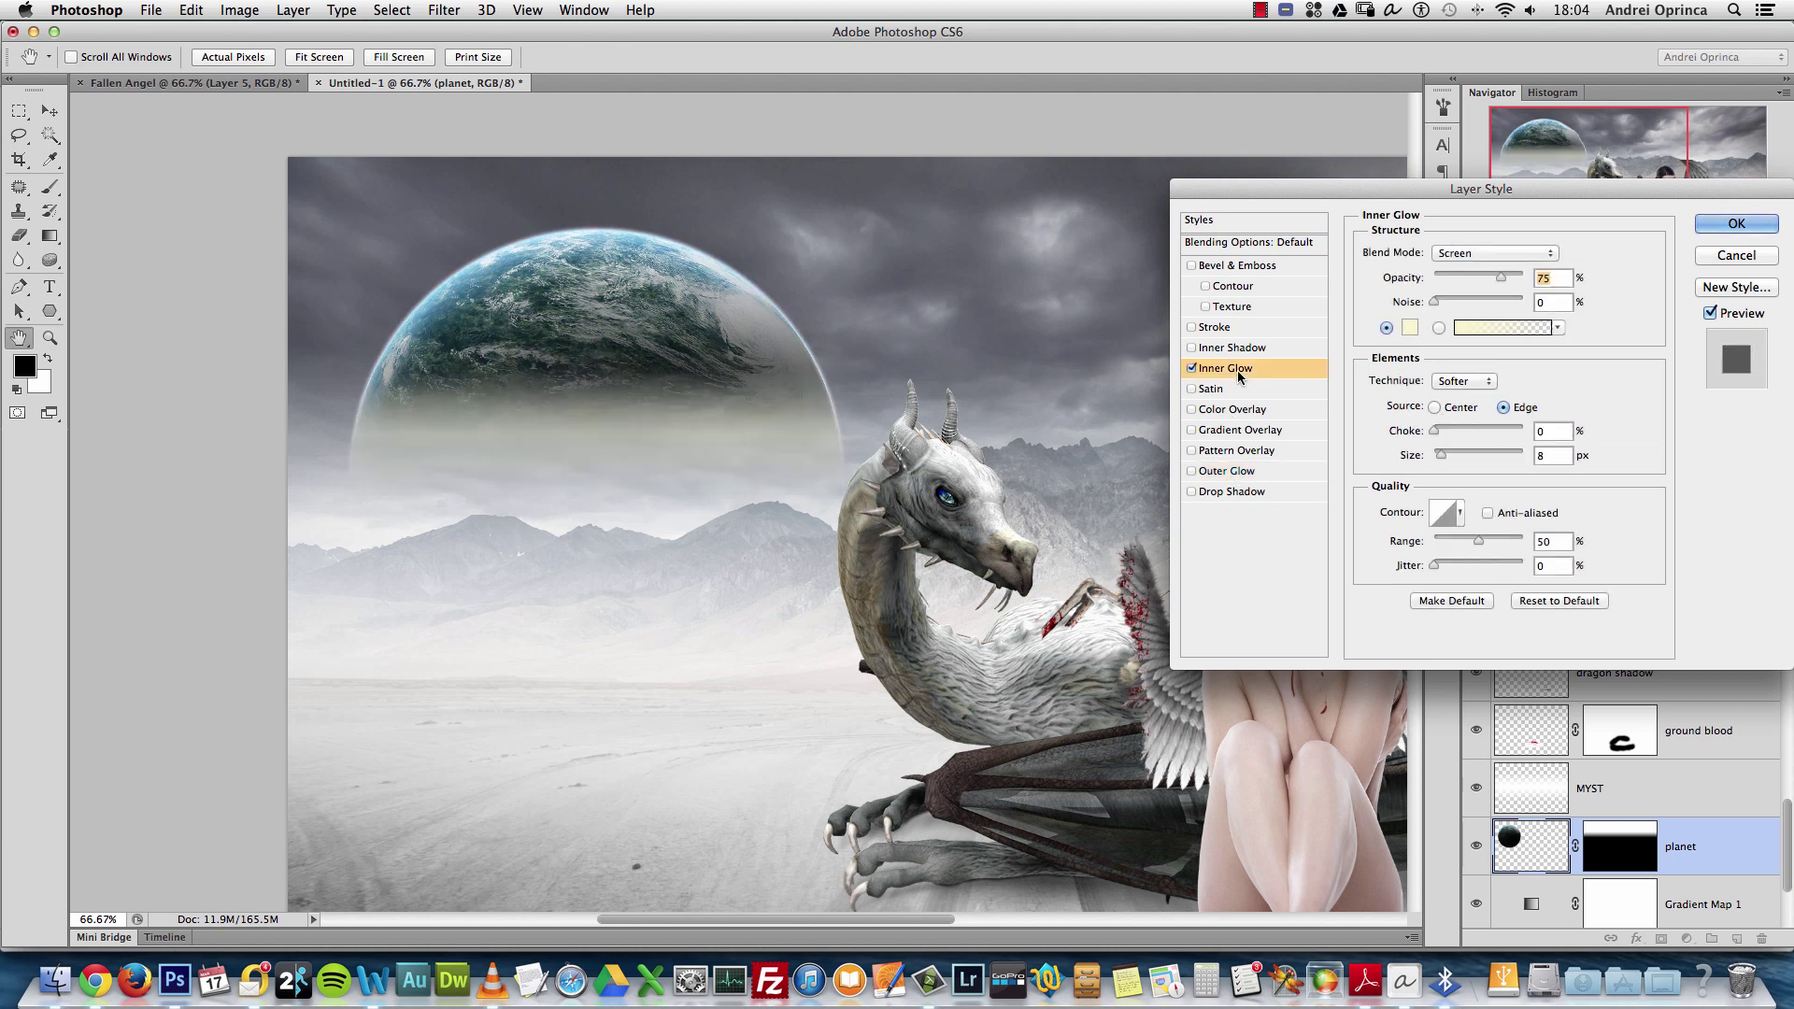
pyautogui.moveTo(1475, 456); pyautogui.dragTo(1498, 456)
pyautogui.click(1410, 327)
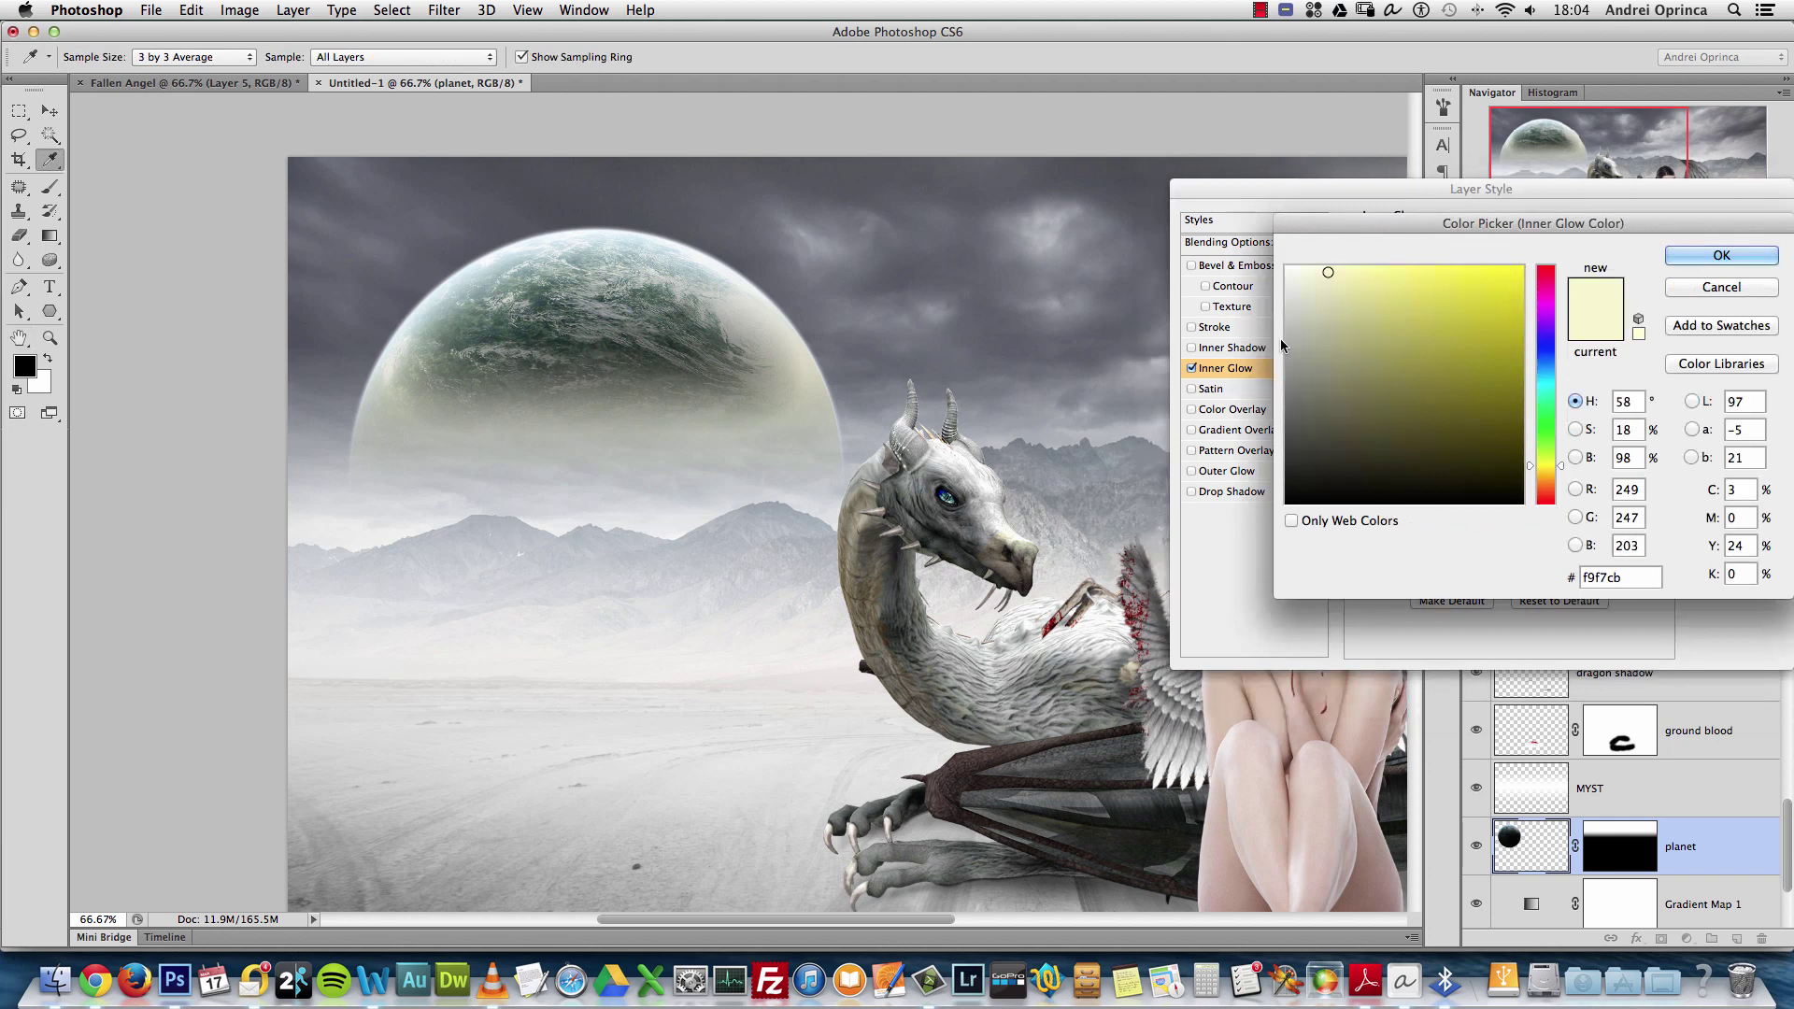
pyautogui.click(1721, 255)
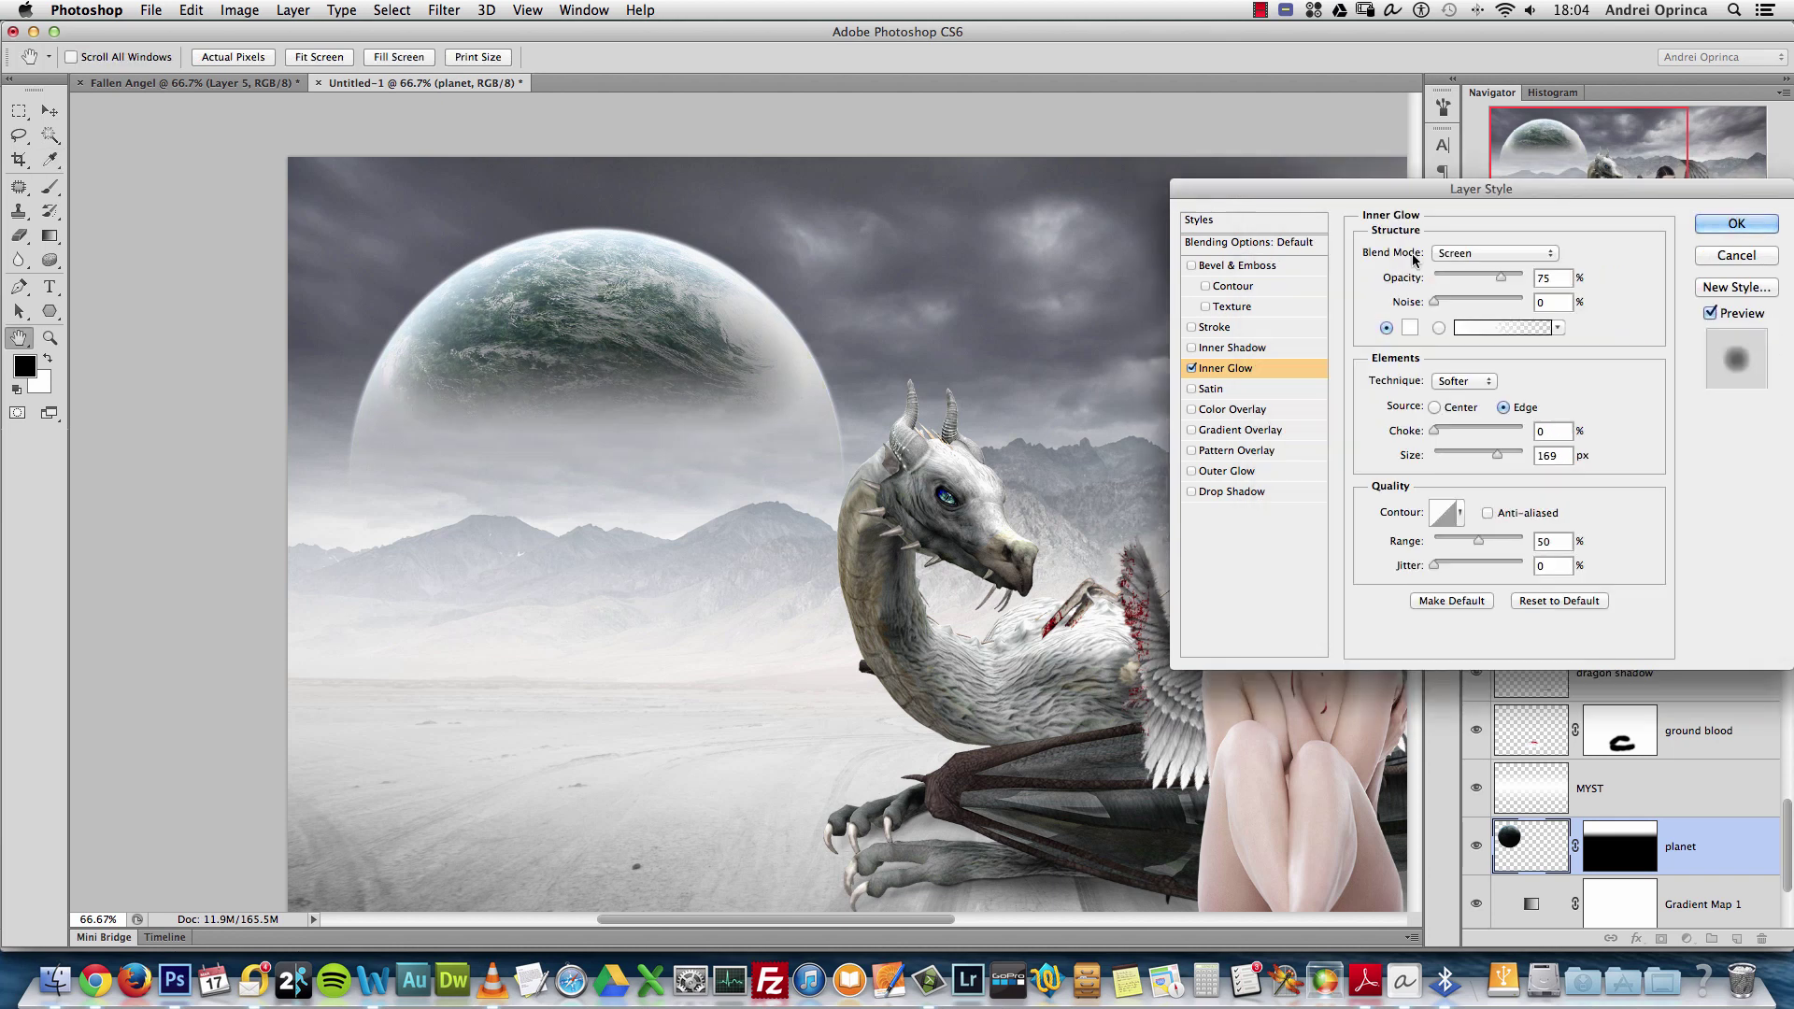
pyautogui.moveTo(1497, 277); pyautogui.dragTo(1461, 278)
pyautogui.click(1736, 223)
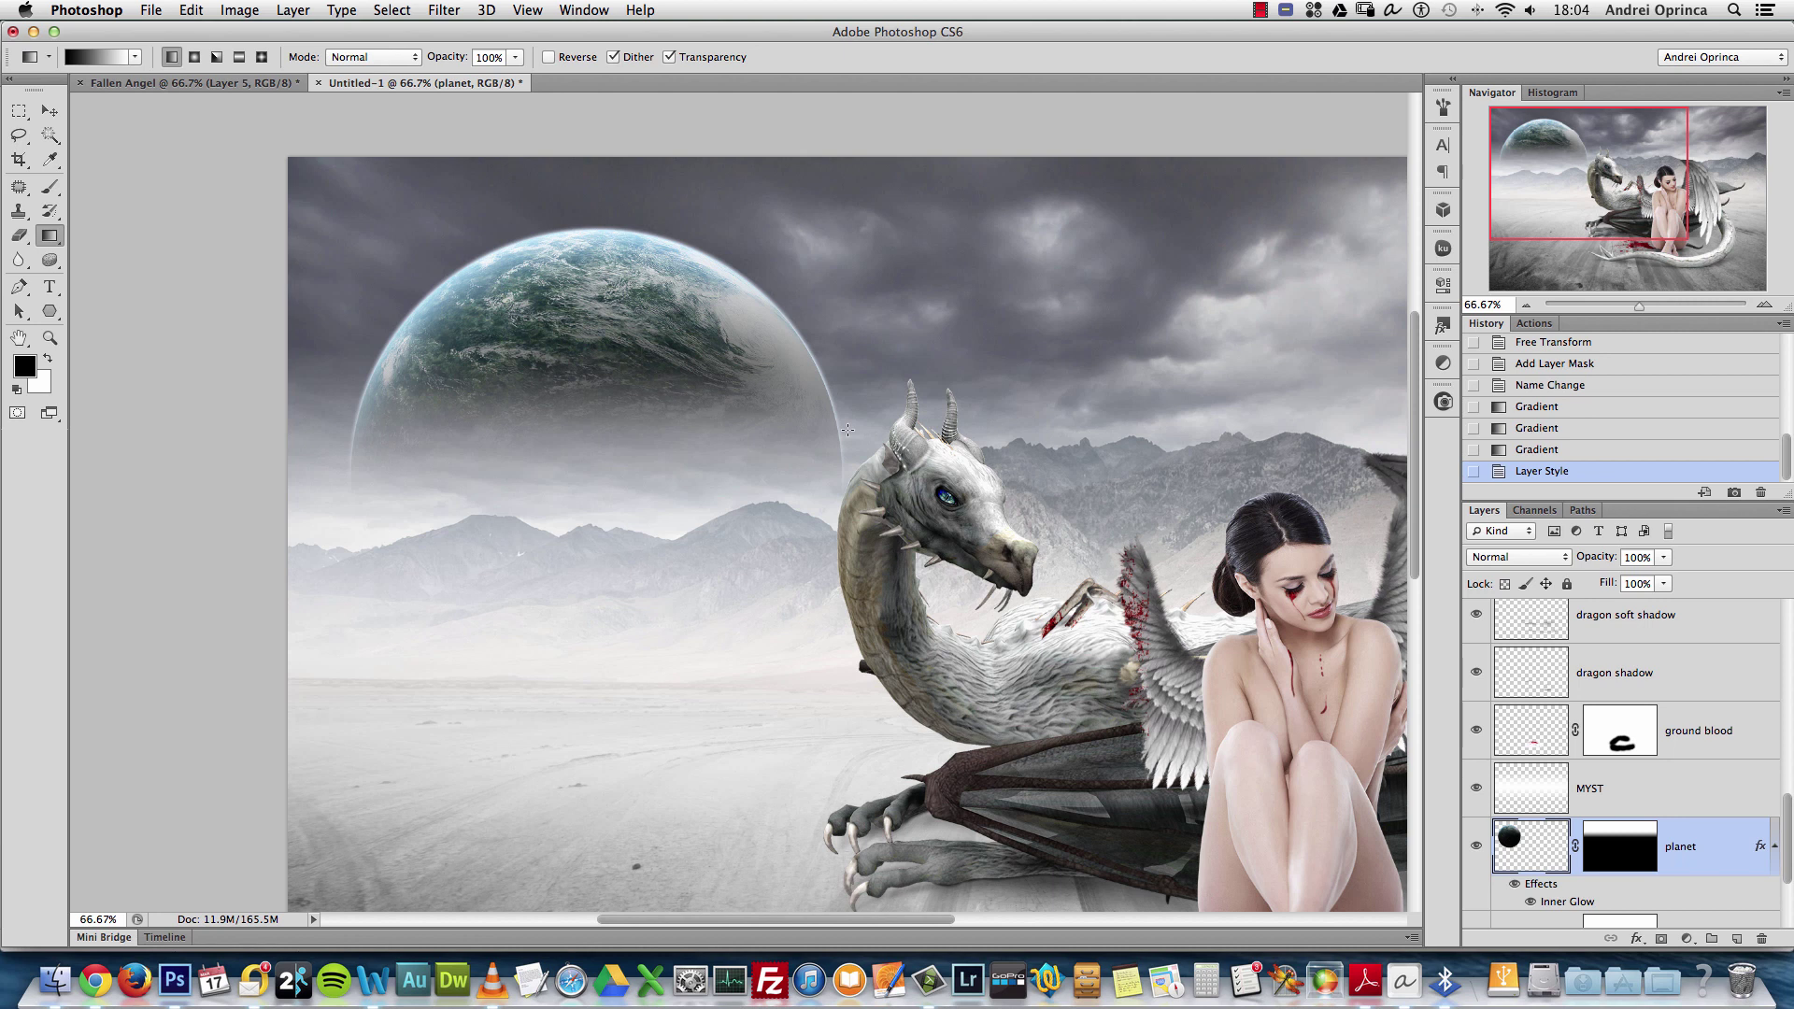
# Preview several cloud PNGs in the clouds pack folder to choose one for the sky around the planet
pyautogui.press('super+o')
pyautogui.doubleClick(1206, 166)
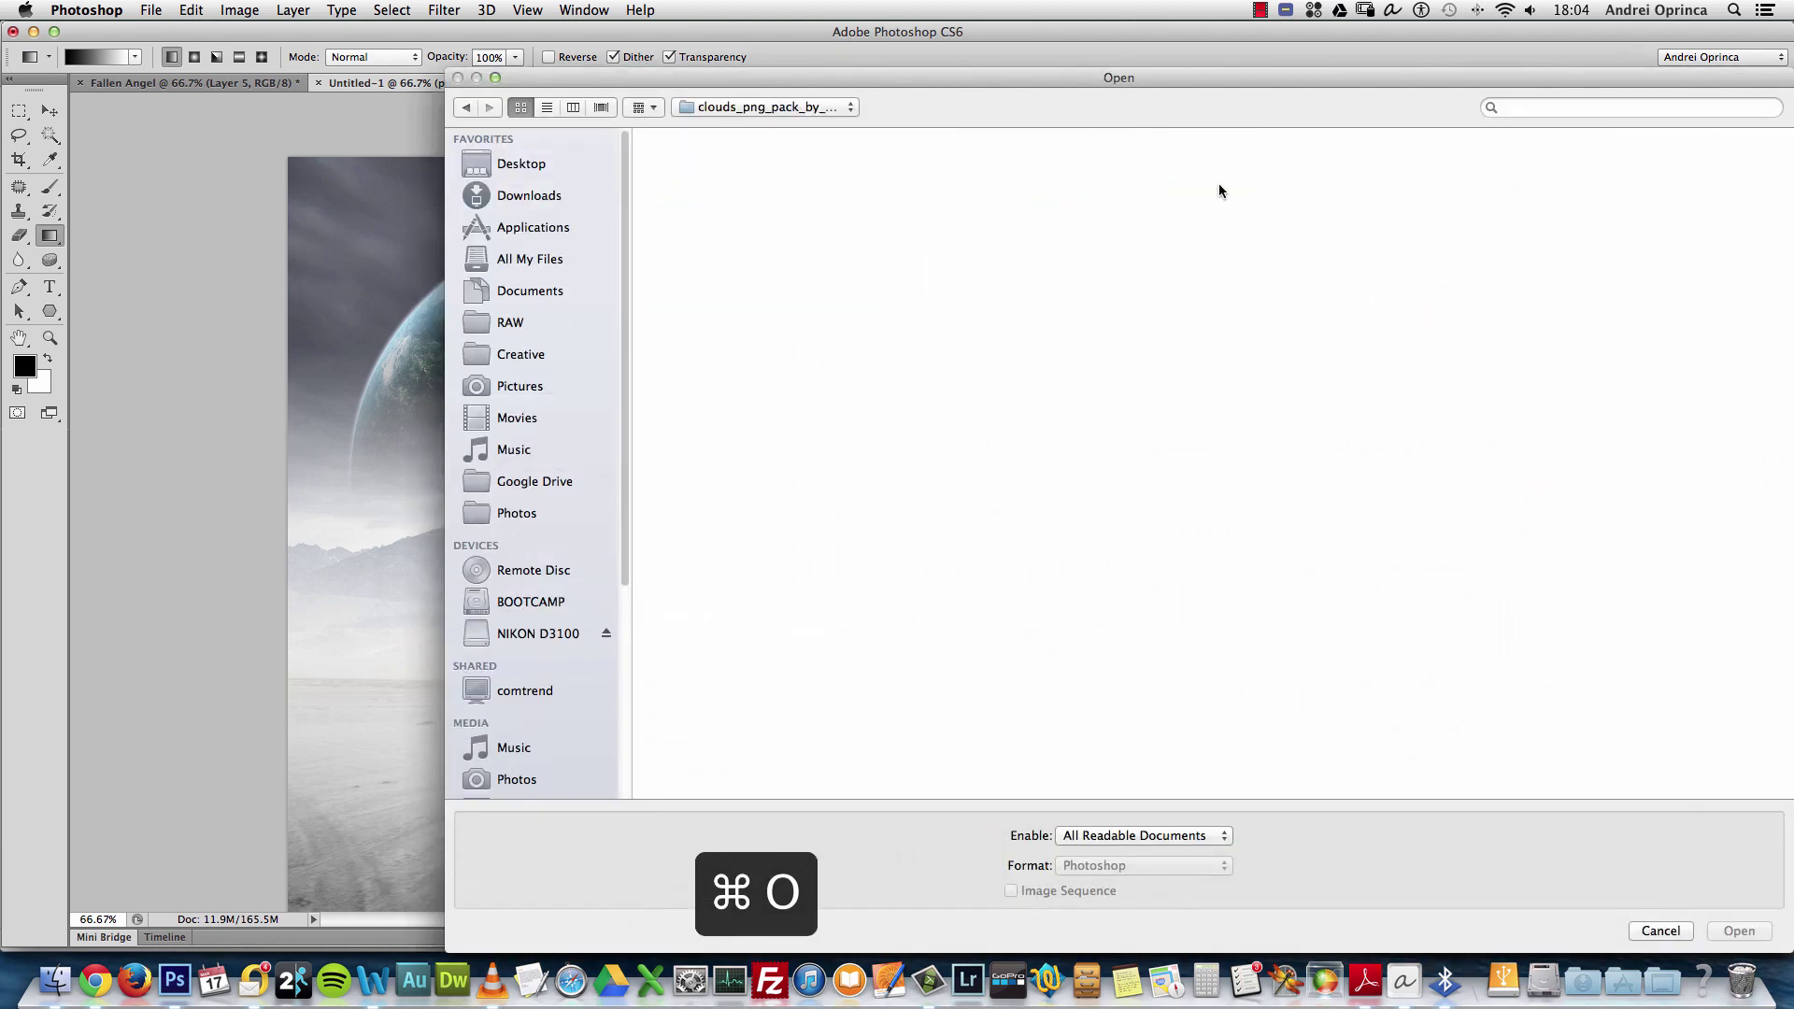
pyautogui.click(971, 278)
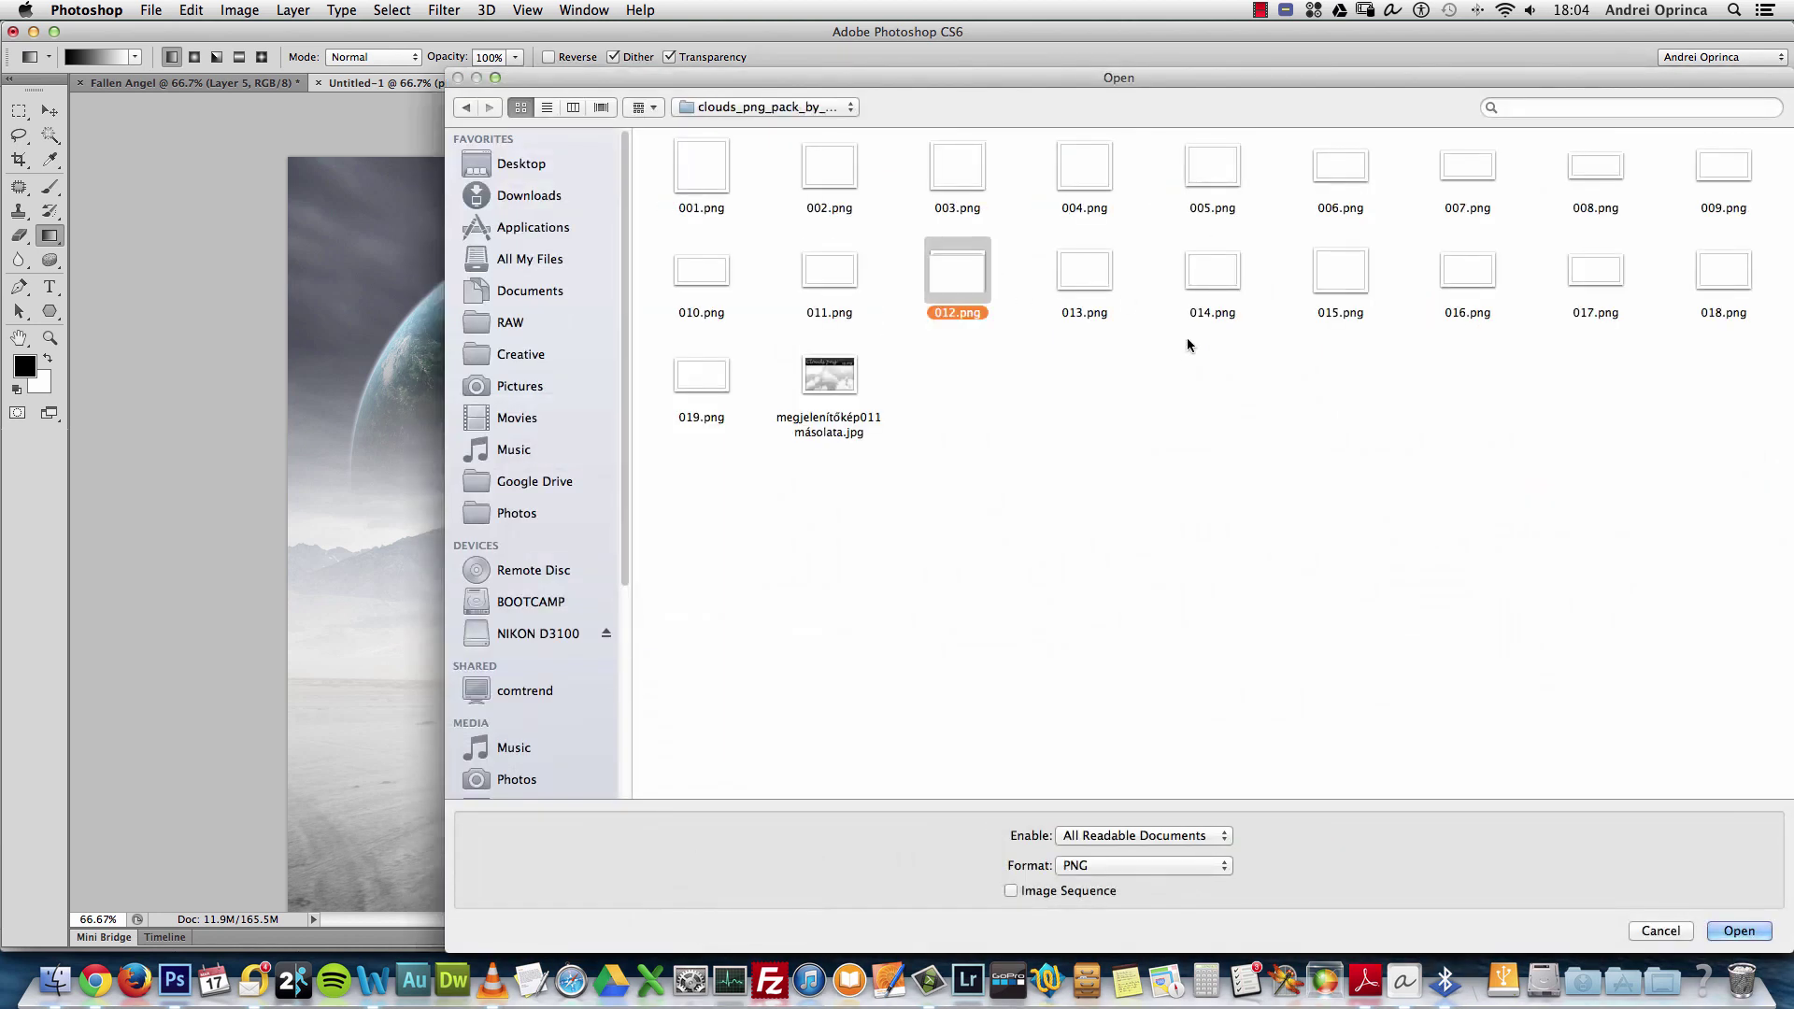
pyautogui.press('space')
pyautogui.press('space')
pyautogui.click(1314, 278)
pyautogui.press('space')
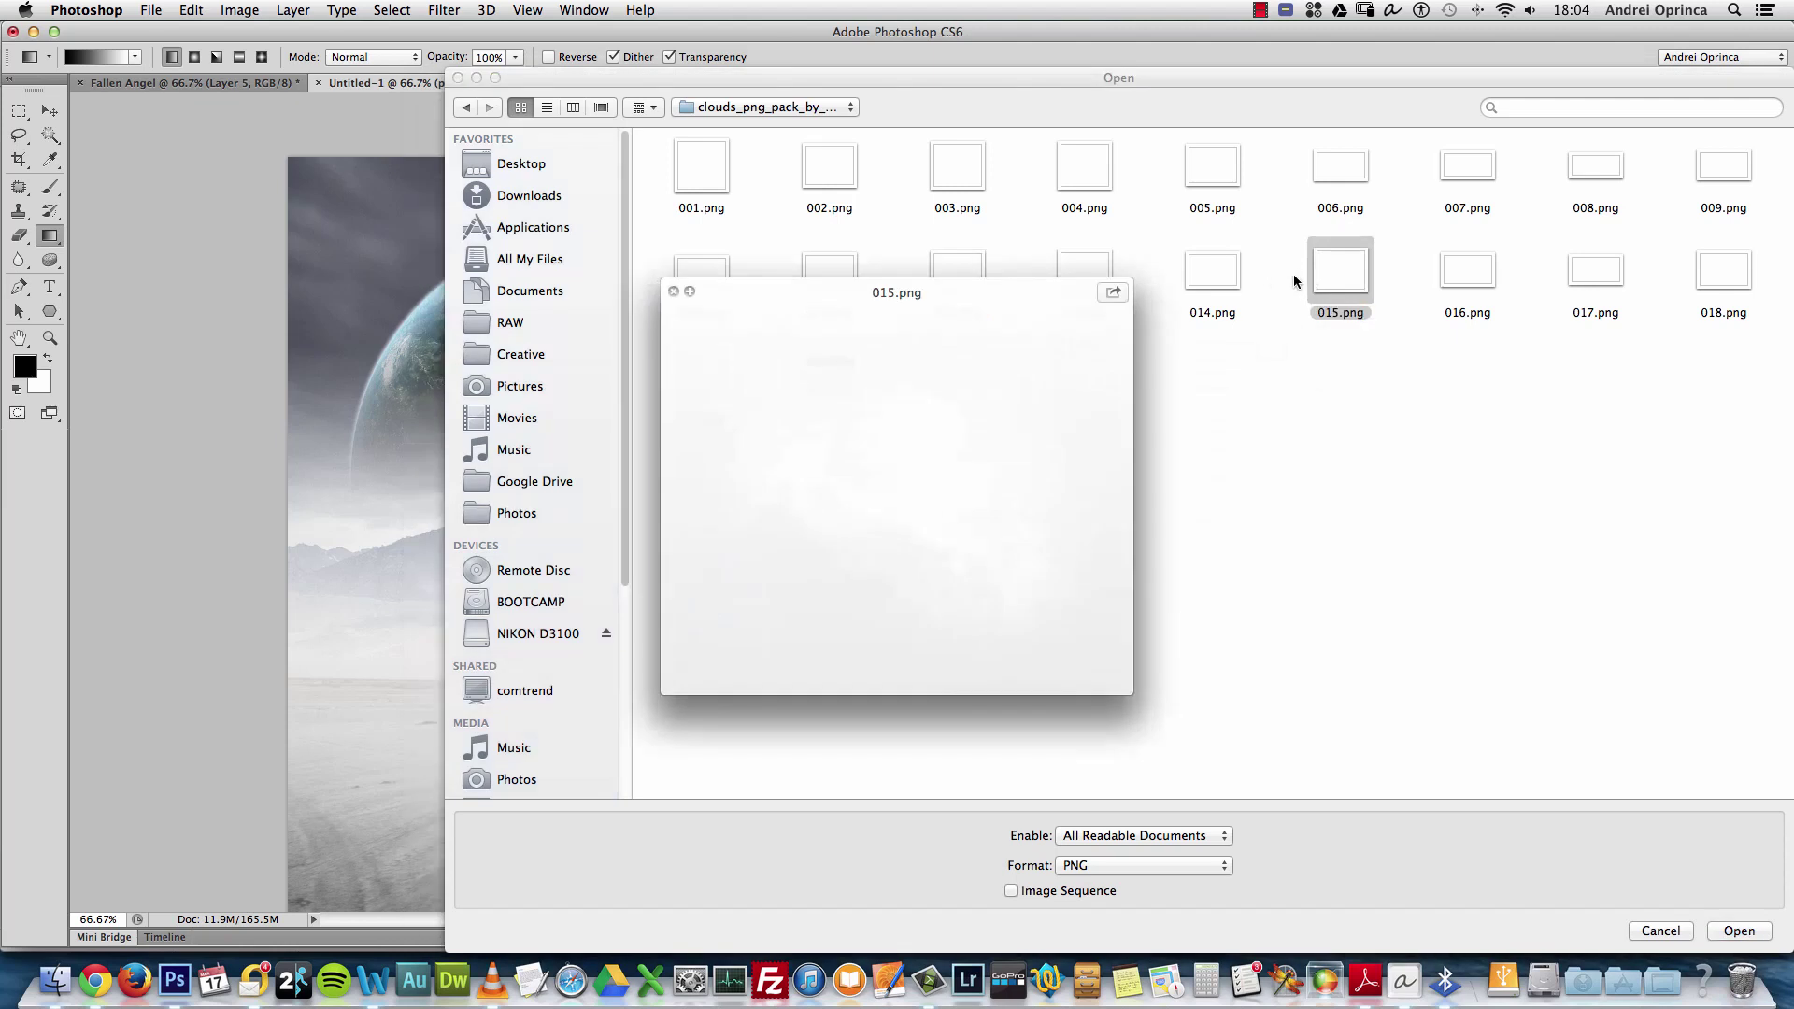
pyautogui.press('space')
pyautogui.click(1710, 278)
pyautogui.press('space')
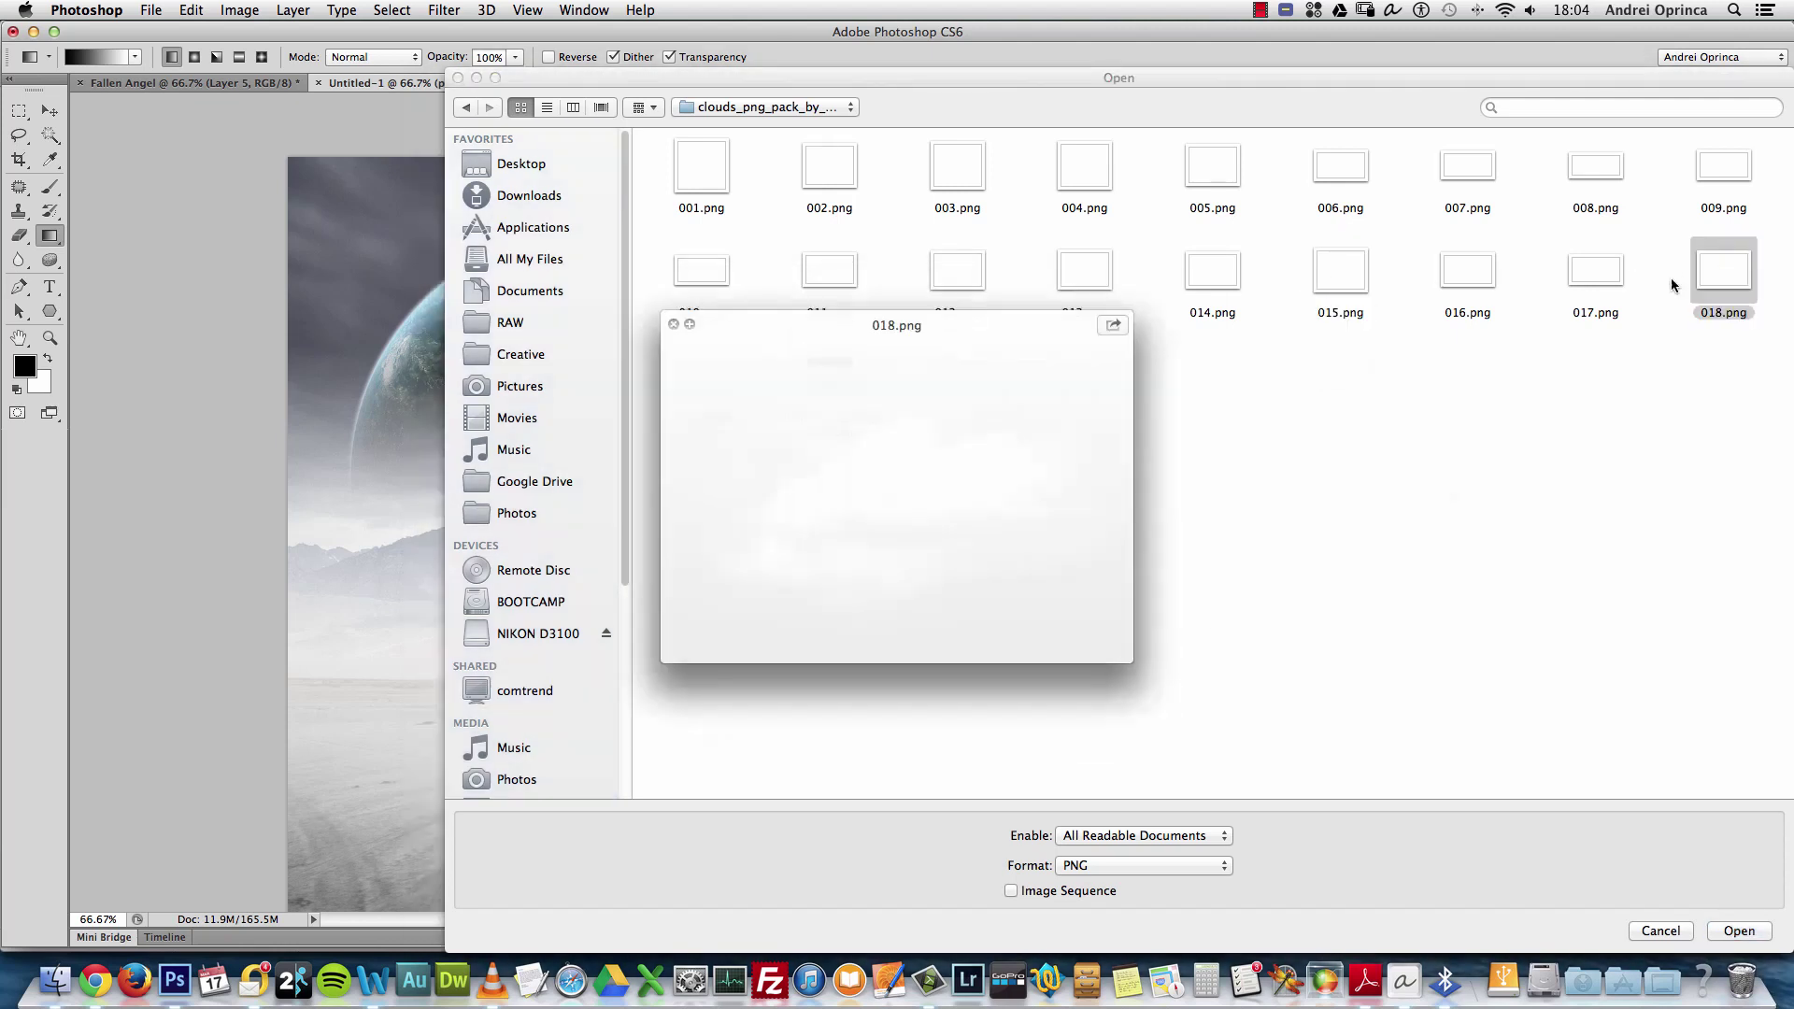
pyautogui.press('space')
pyautogui.click(1467, 173)
pyautogui.press('space')
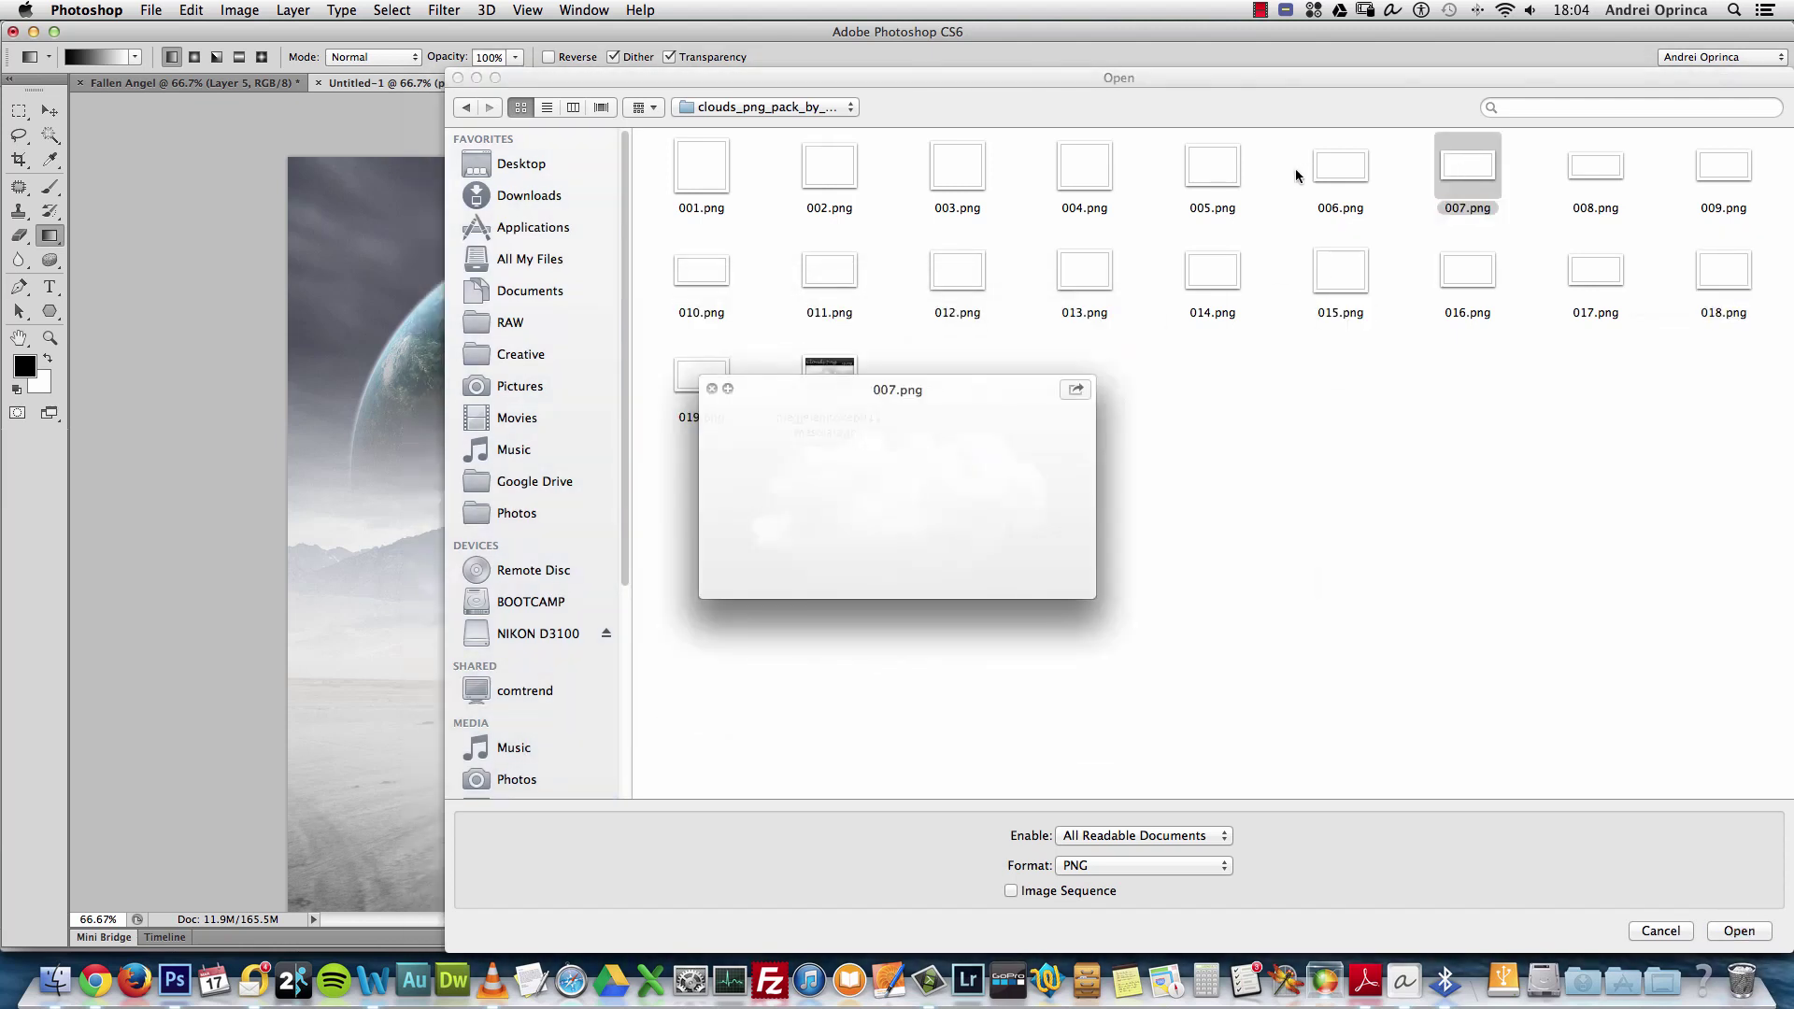
pyautogui.press('space')
pyautogui.click(1343, 174)
pyautogui.press('space')
pyautogui.press('space')
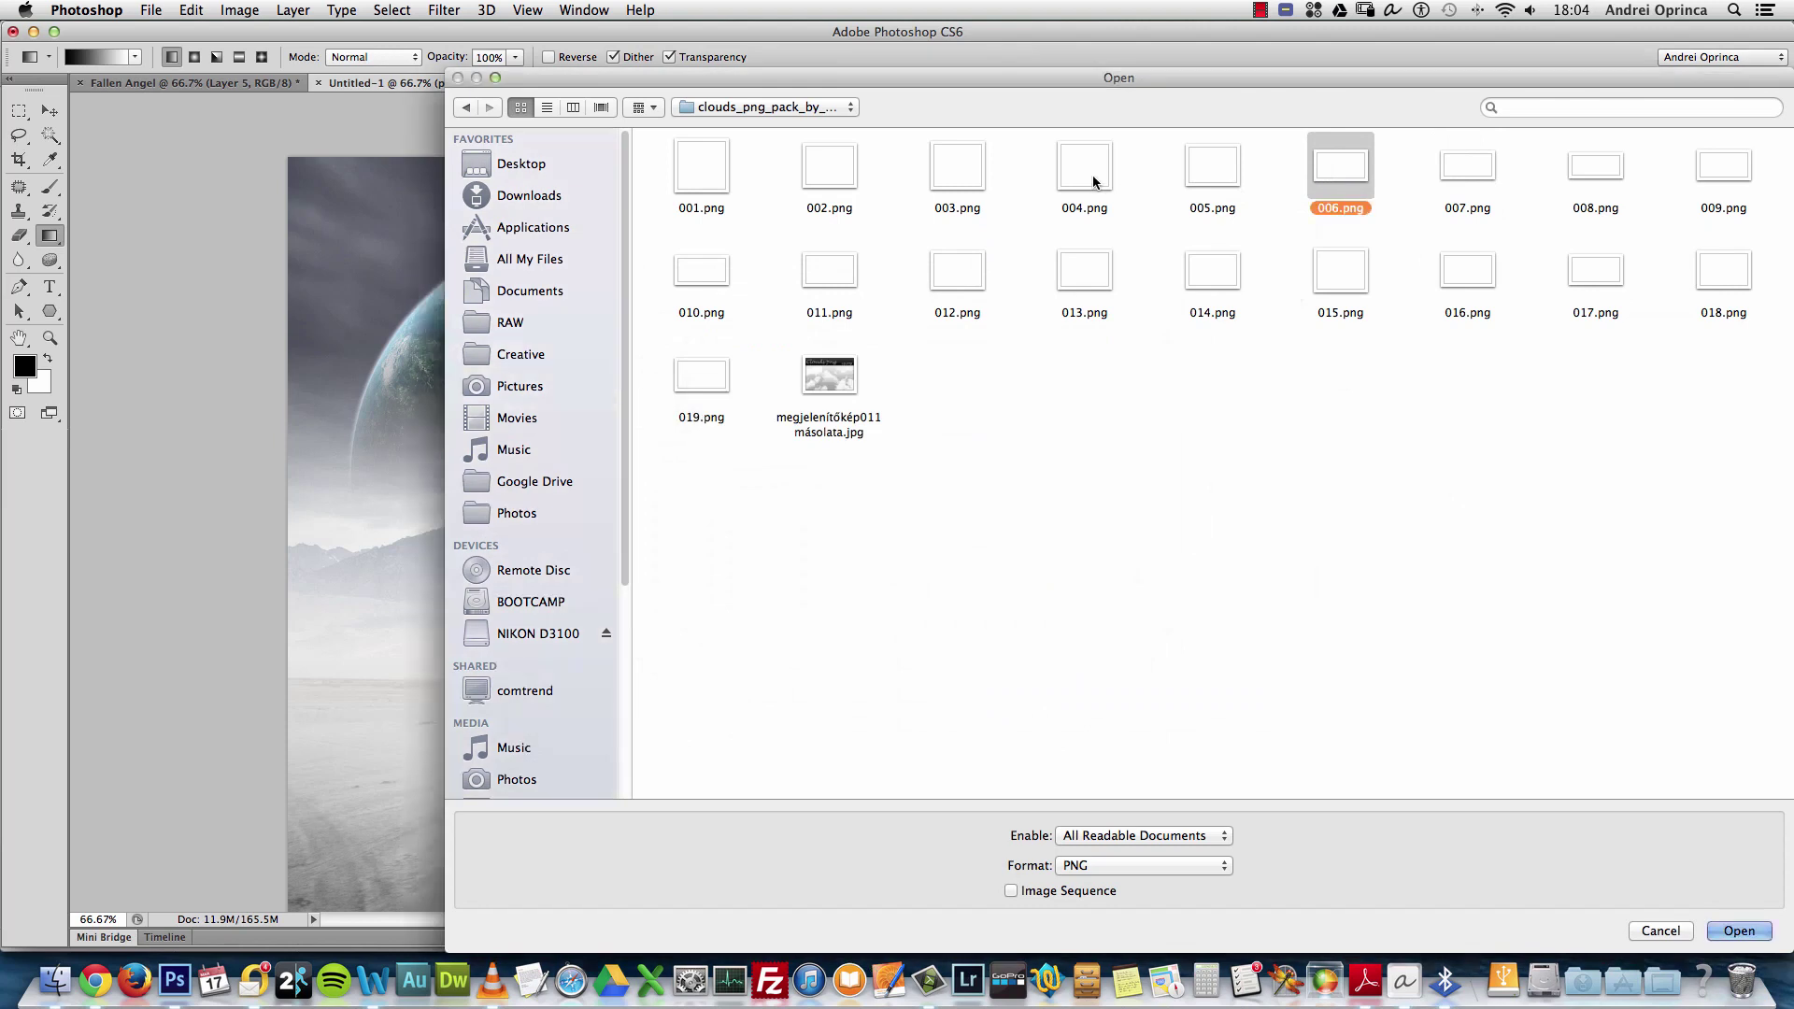
pyautogui.click(1095, 173)
pyautogui.press('space')
pyautogui.press('space')
pyautogui.click(846, 187)
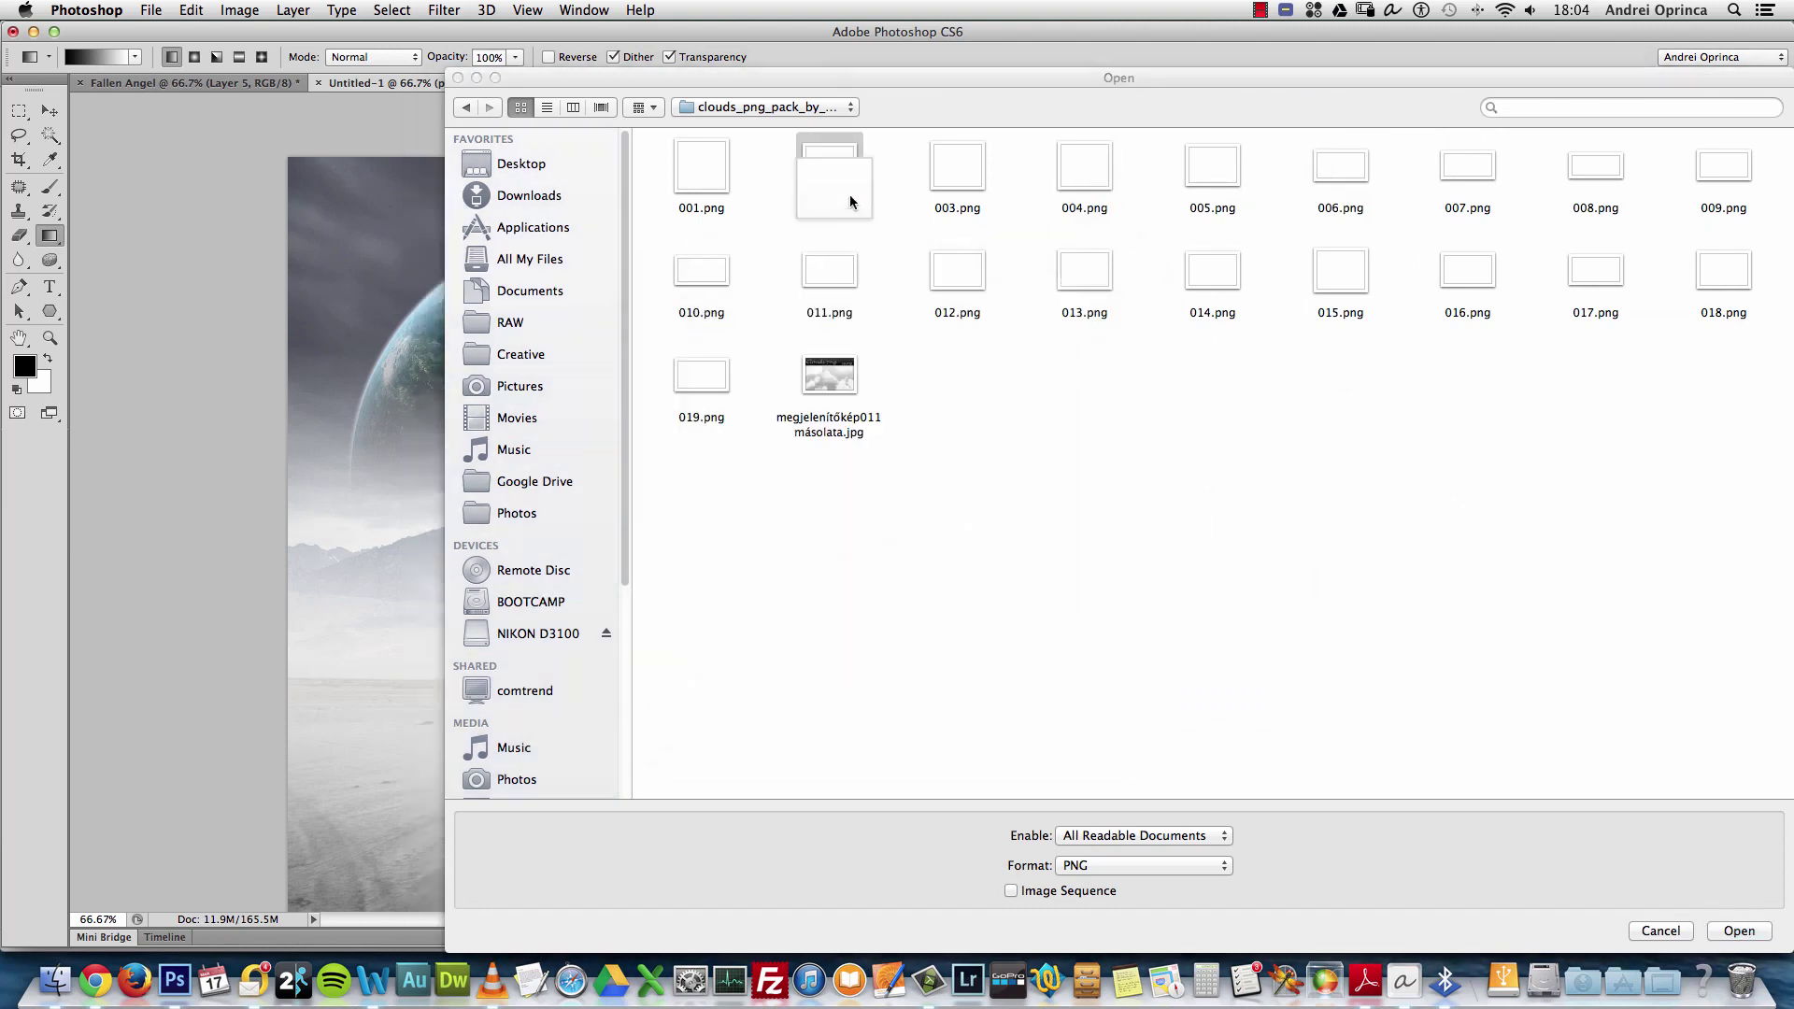
pyautogui.press('space')
pyautogui.press('space')
# Preview and open 011.png, copy its entire canvas, and close the file
pyautogui.click(850, 275)
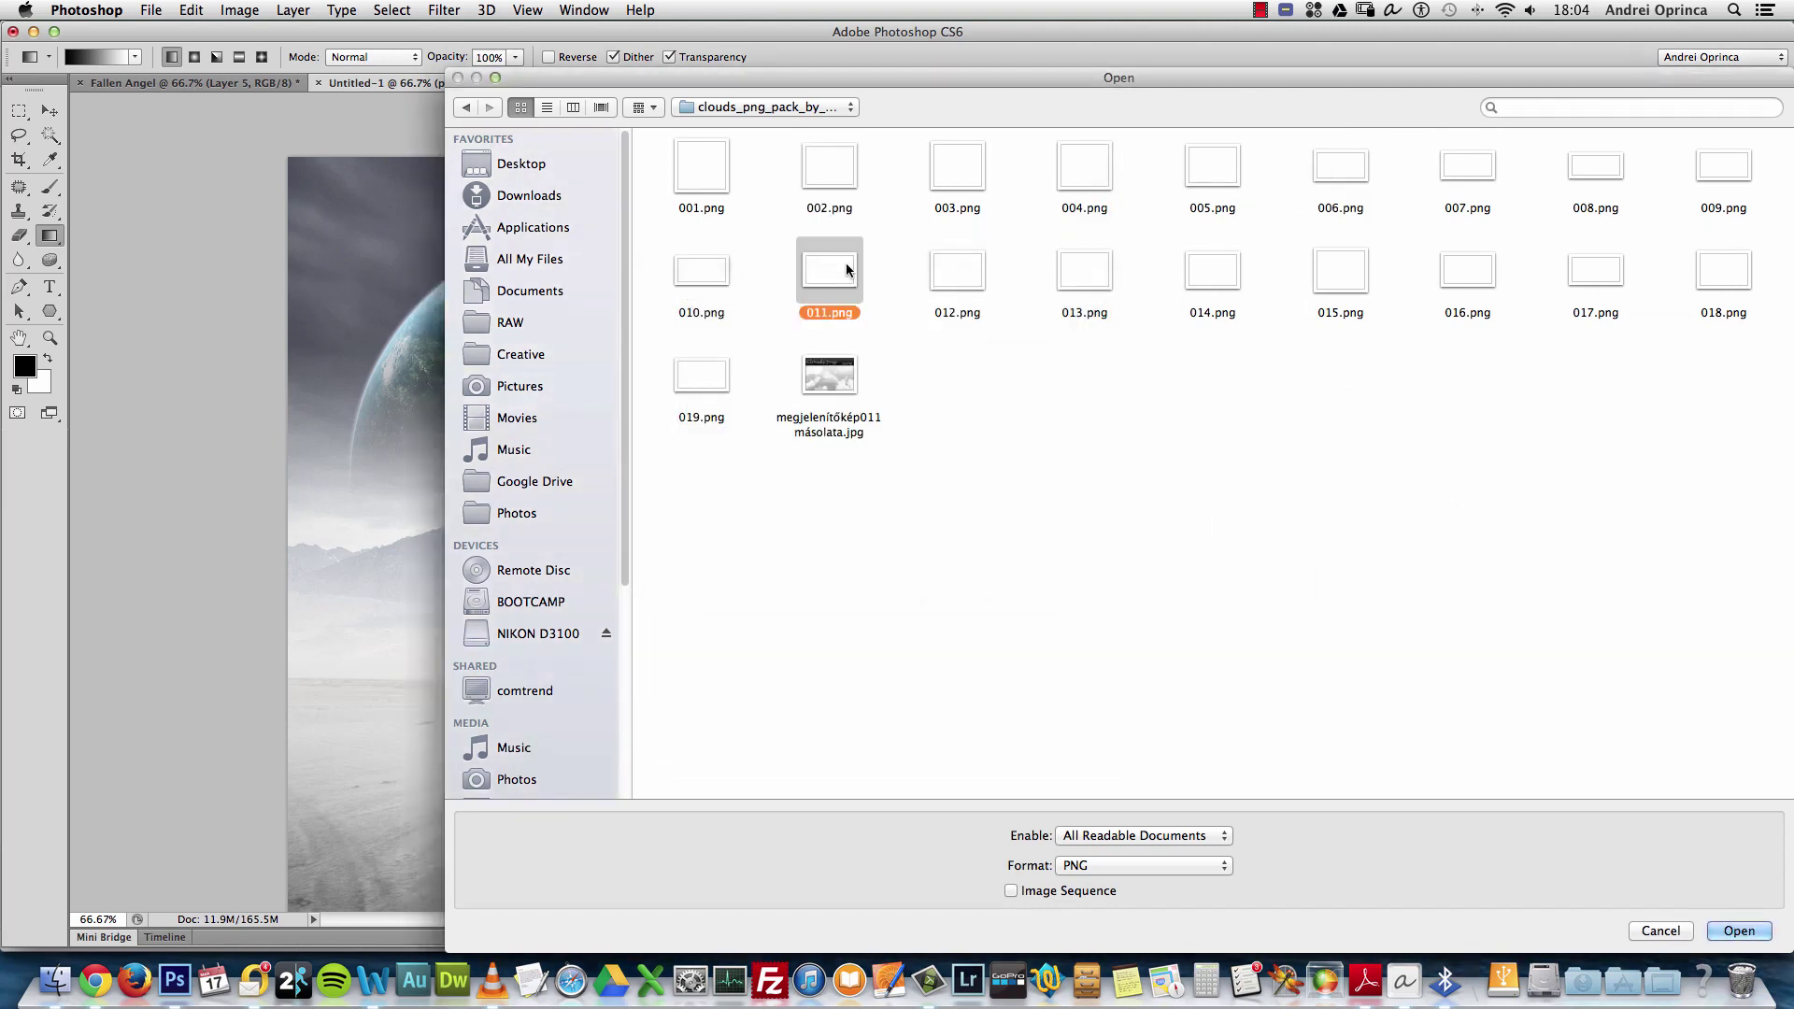
pyautogui.press('space')
pyautogui.press('space')
pyautogui.click(1738, 931)
pyautogui.press('super+a')
pyautogui.press('super+c')
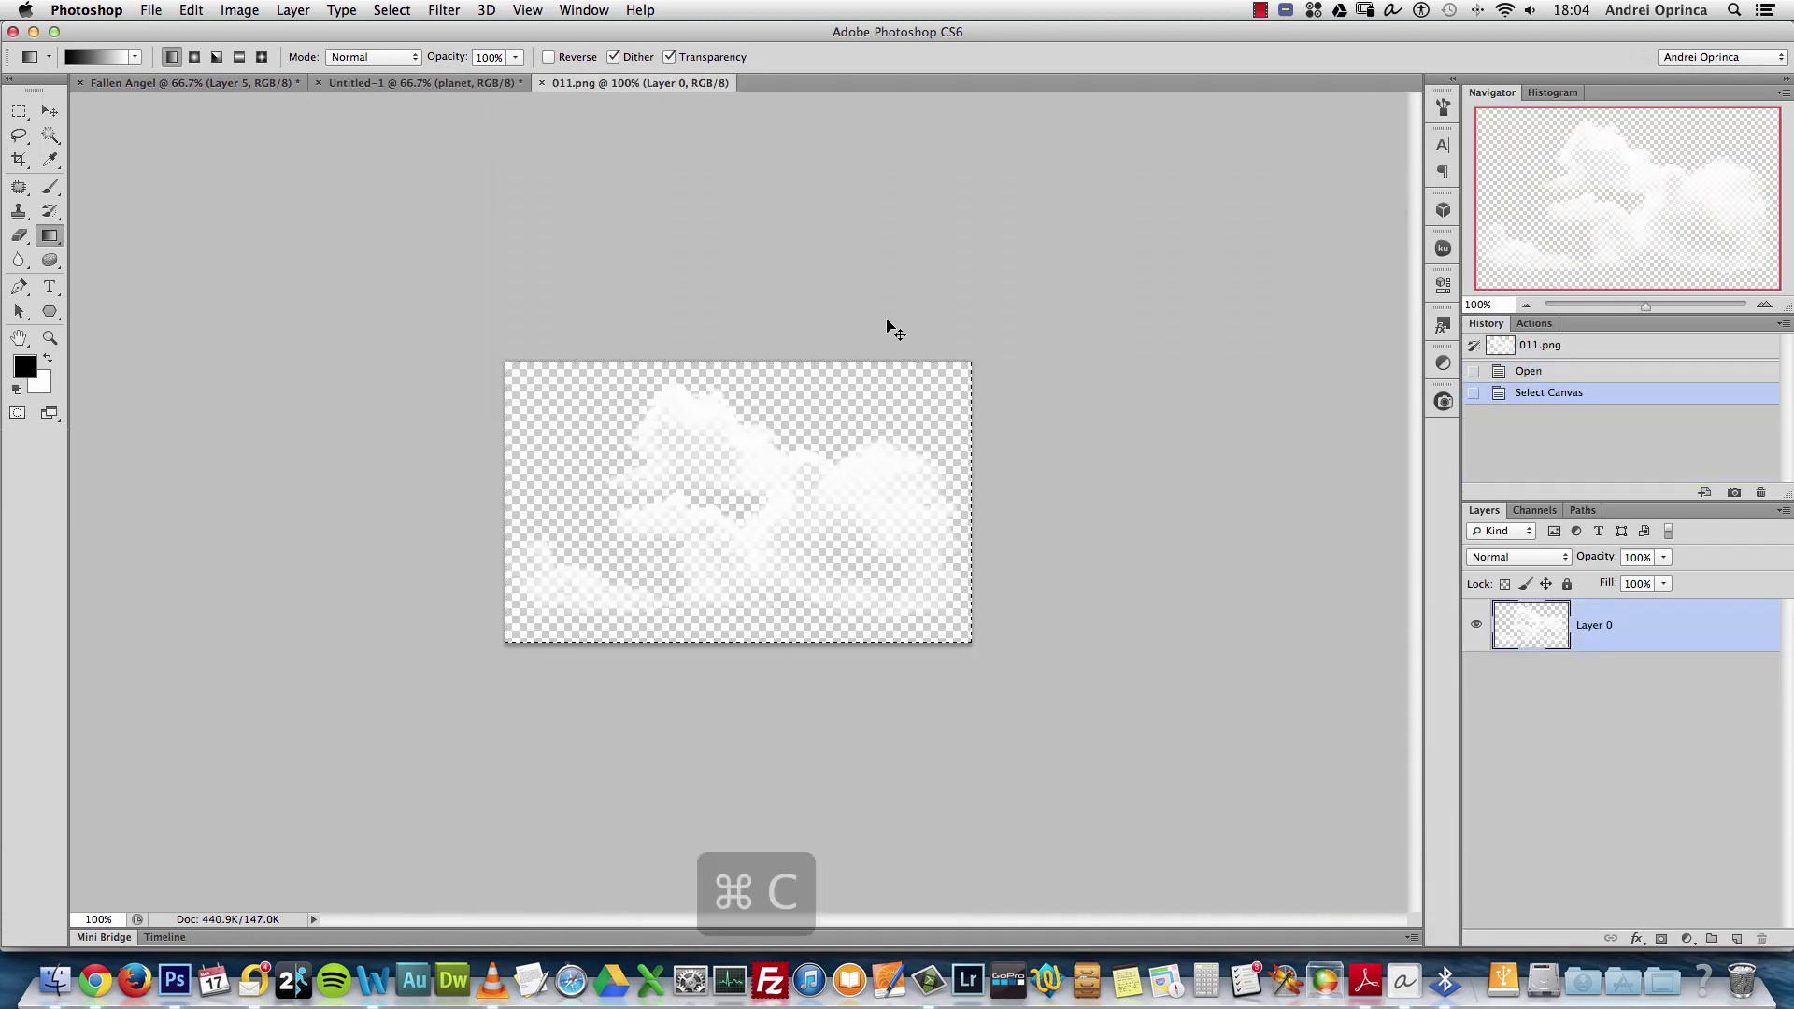
pyautogui.press('super+w')
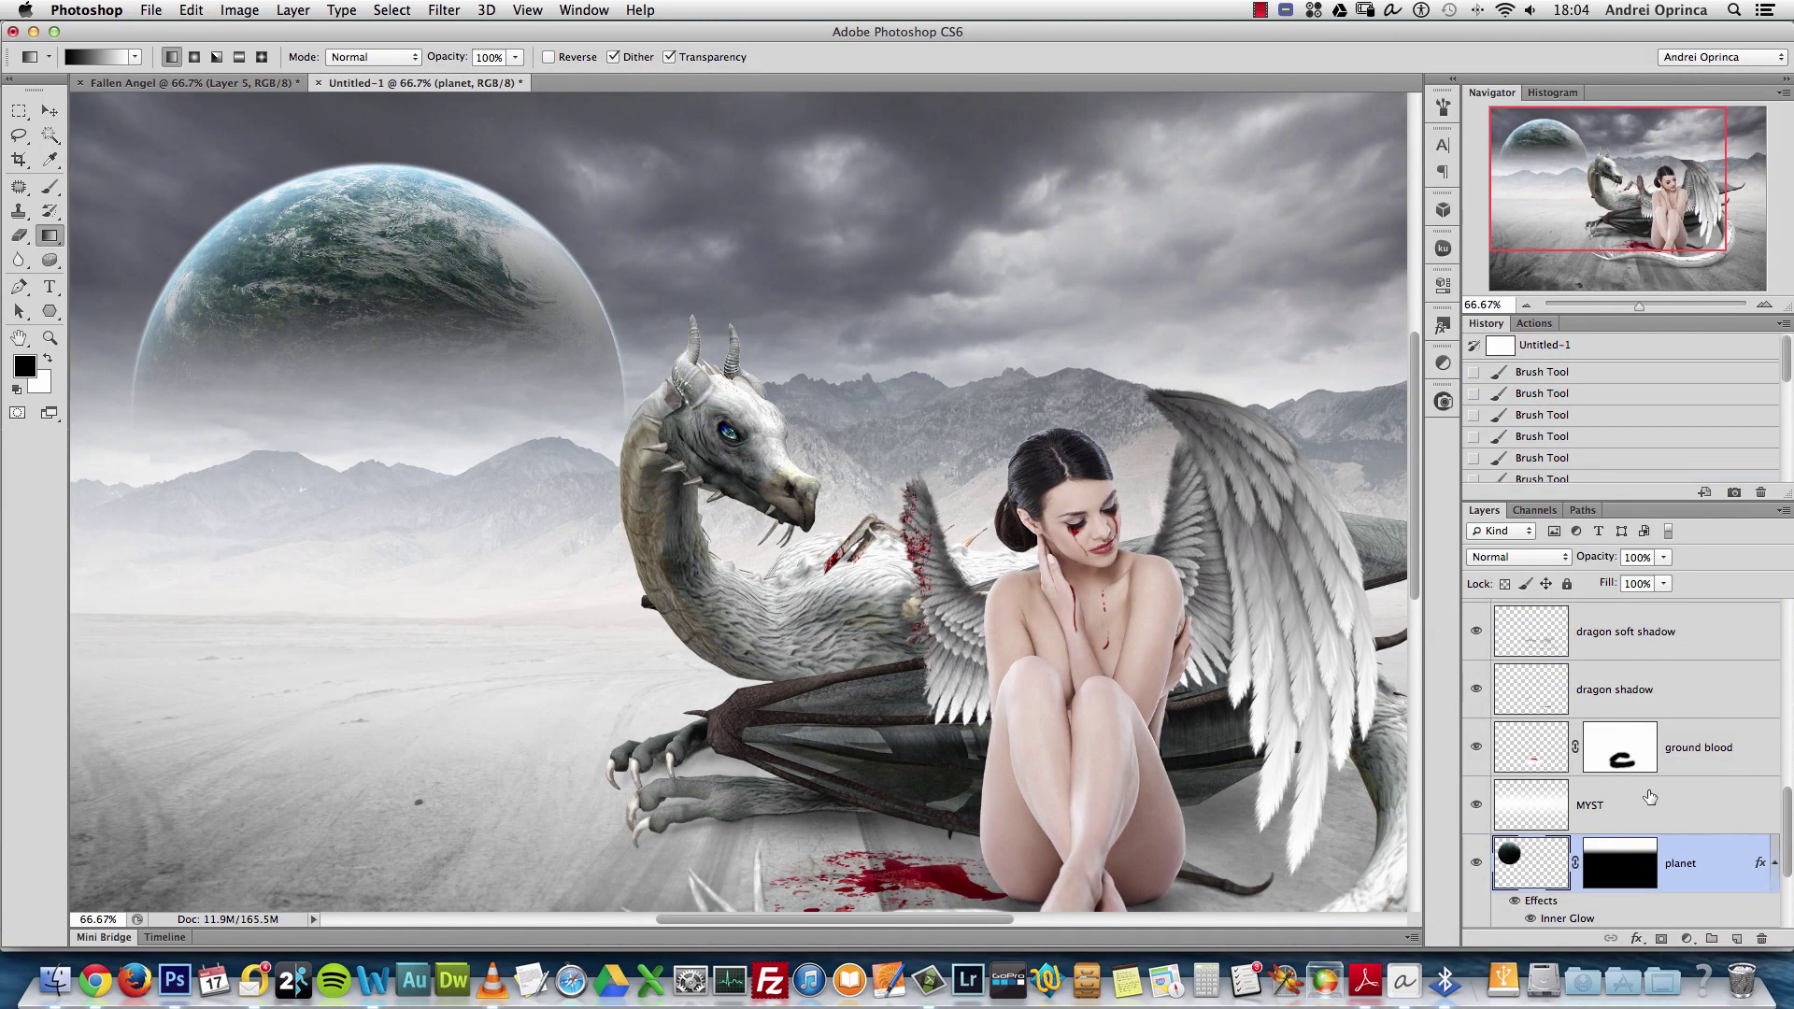
# Paste the cloud above the planet layer and move it between the planet's lower right edge and the dragon's head
pyautogui.press('super+v')
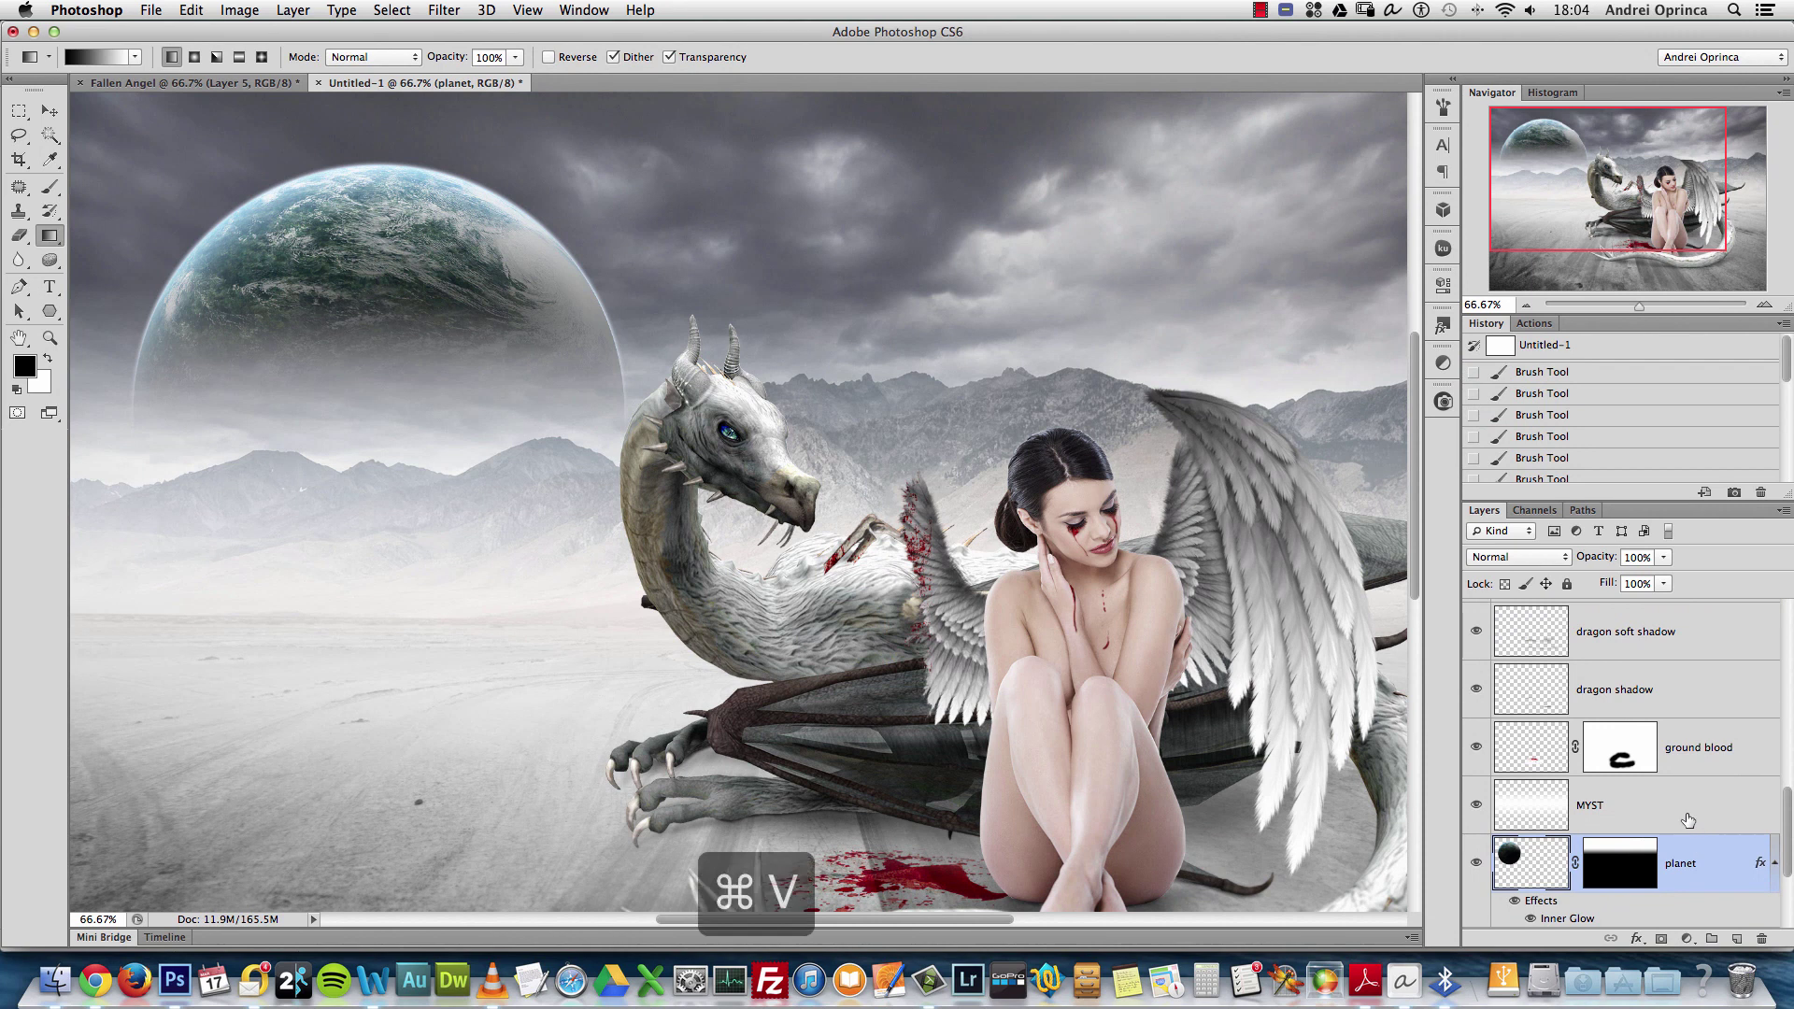
pyautogui.press('v')
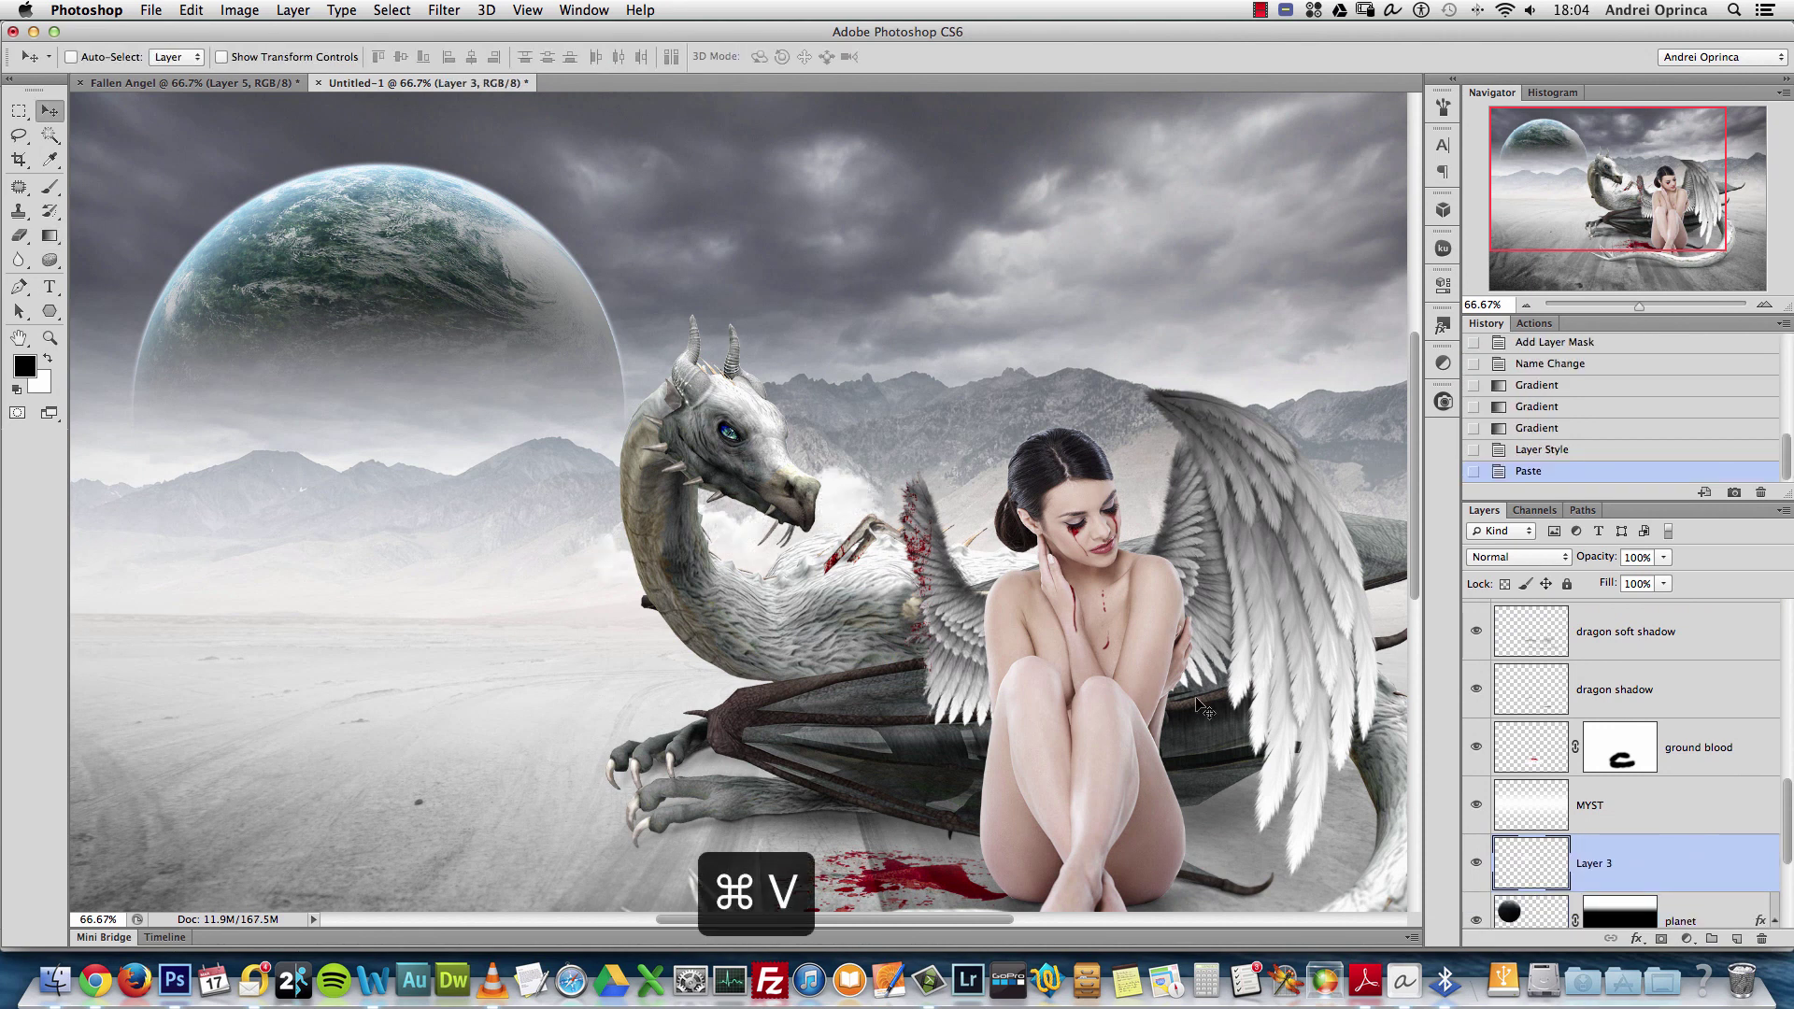
pyautogui.moveTo(893, 509); pyautogui.dragTo(619, 407)
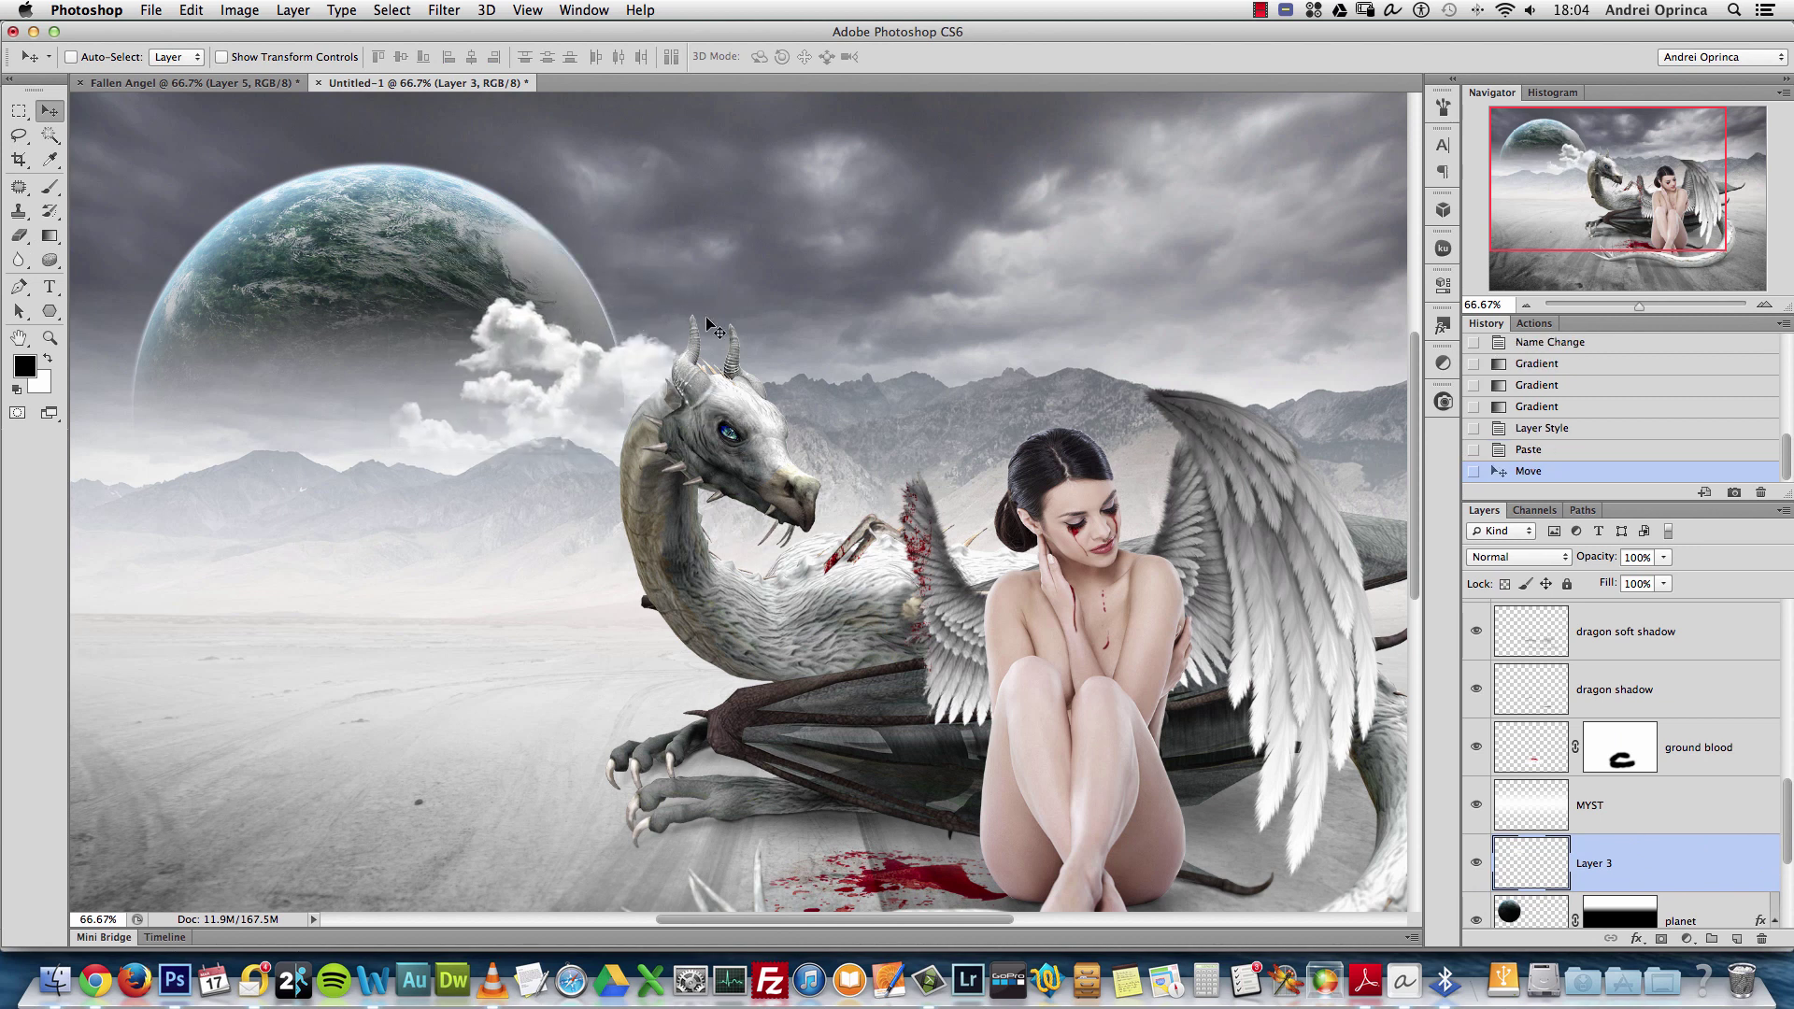
# Apply Hue/Saturation to the cloud with saturation -51 and lightness -11
pyautogui.press('super+u')
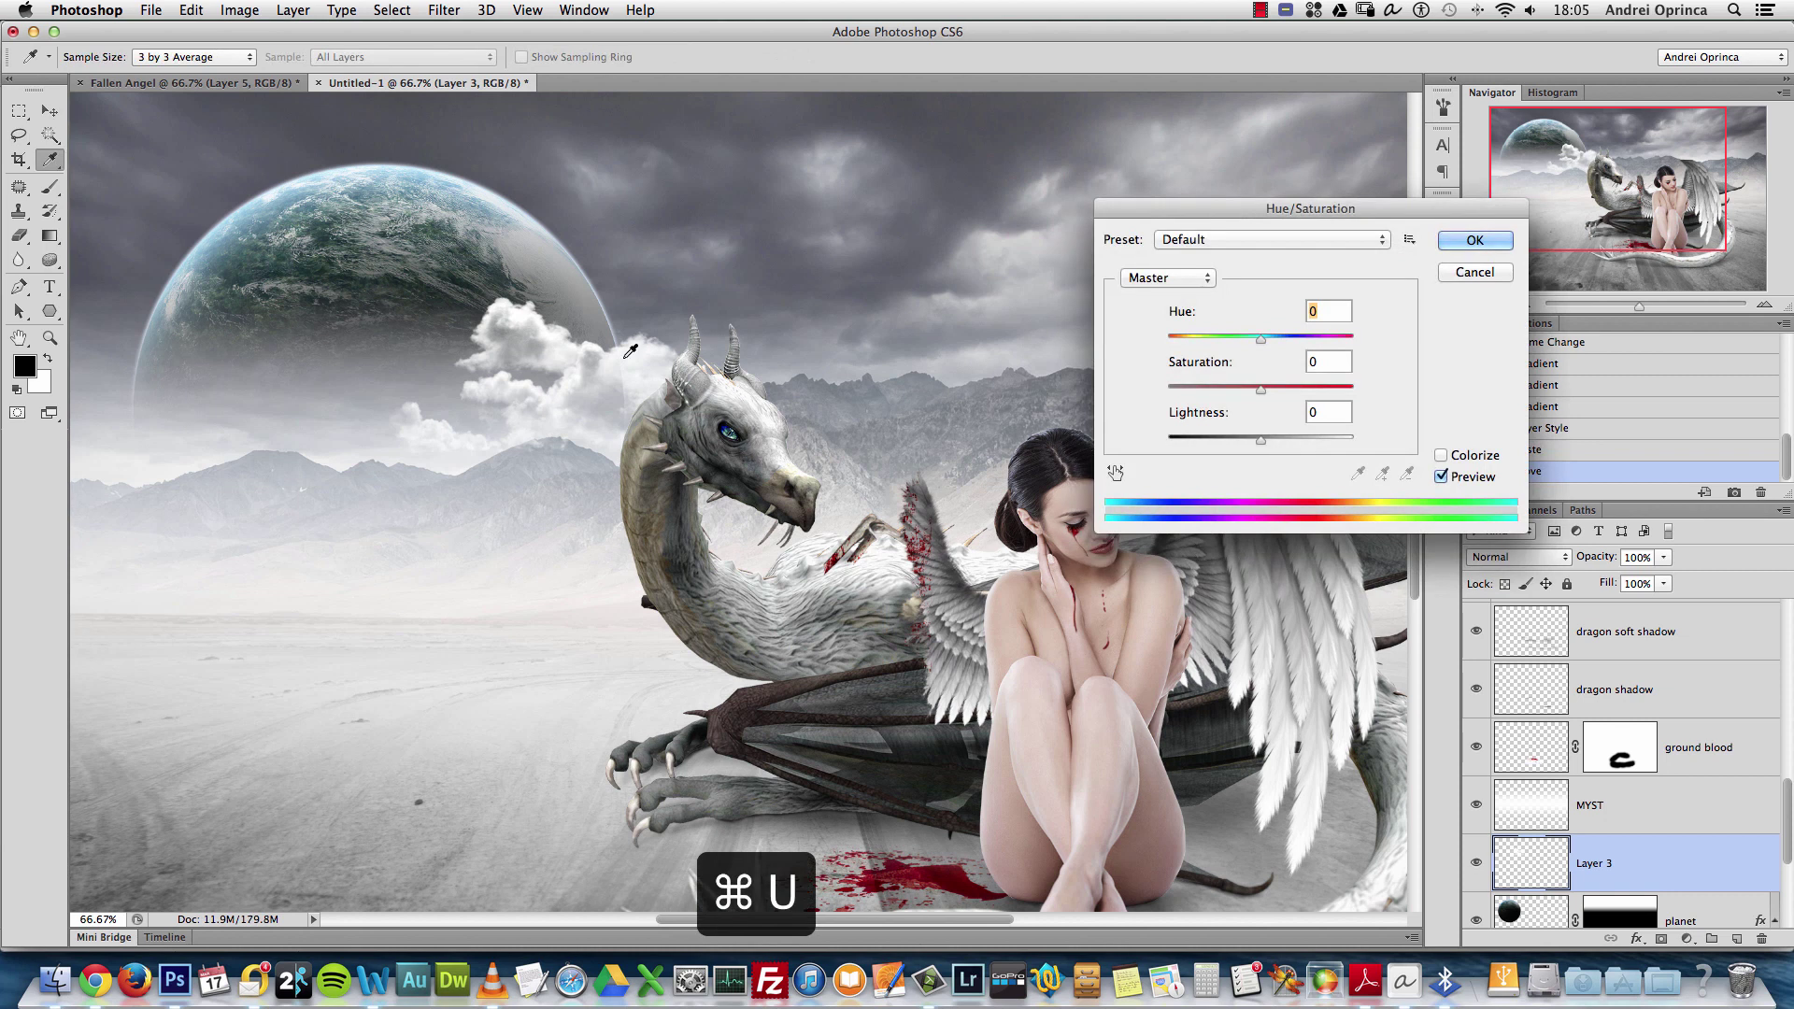
pyautogui.moveTo(1260, 390); pyautogui.dragTo(1251, 432)
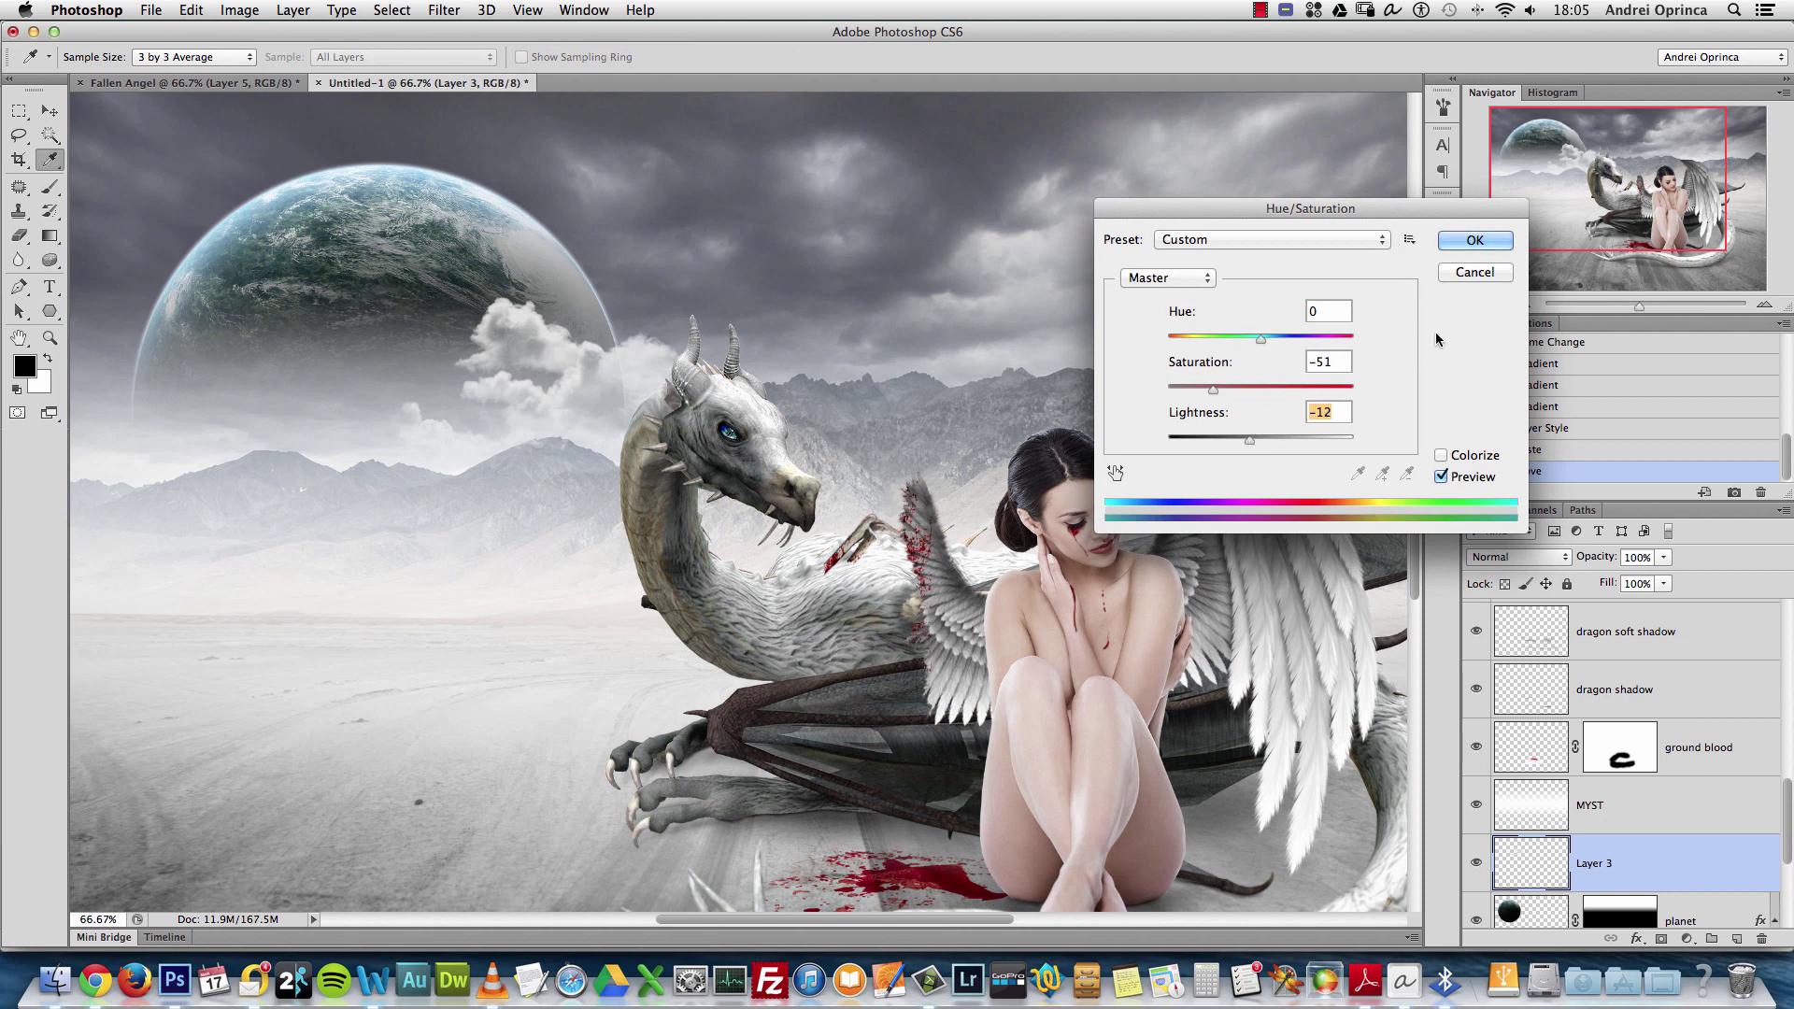
pyautogui.moveTo(1252, 439); pyautogui.dragTo(1254, 440)
pyautogui.click(1474, 241)
# Preview more cloud PNGs, add another one as a new layer, and position it over the mountains below the planet's left side
pyautogui.press('super+o')
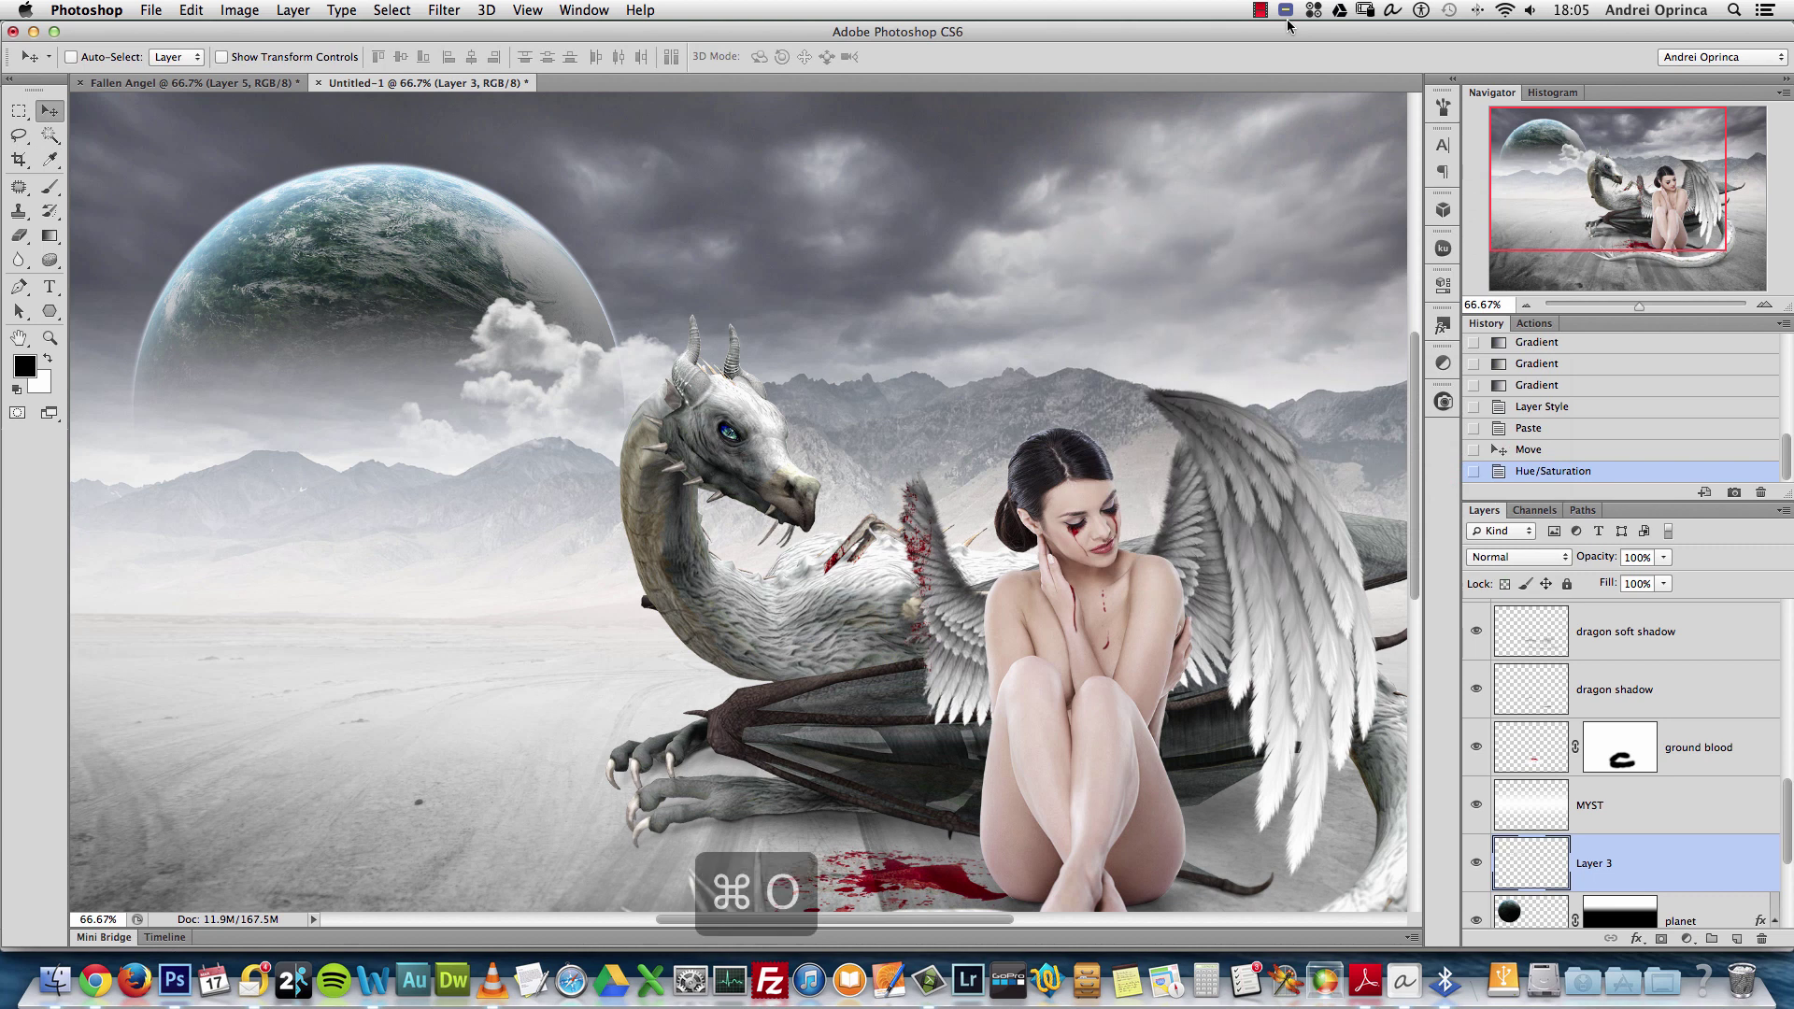
pyautogui.click(1733, 278)
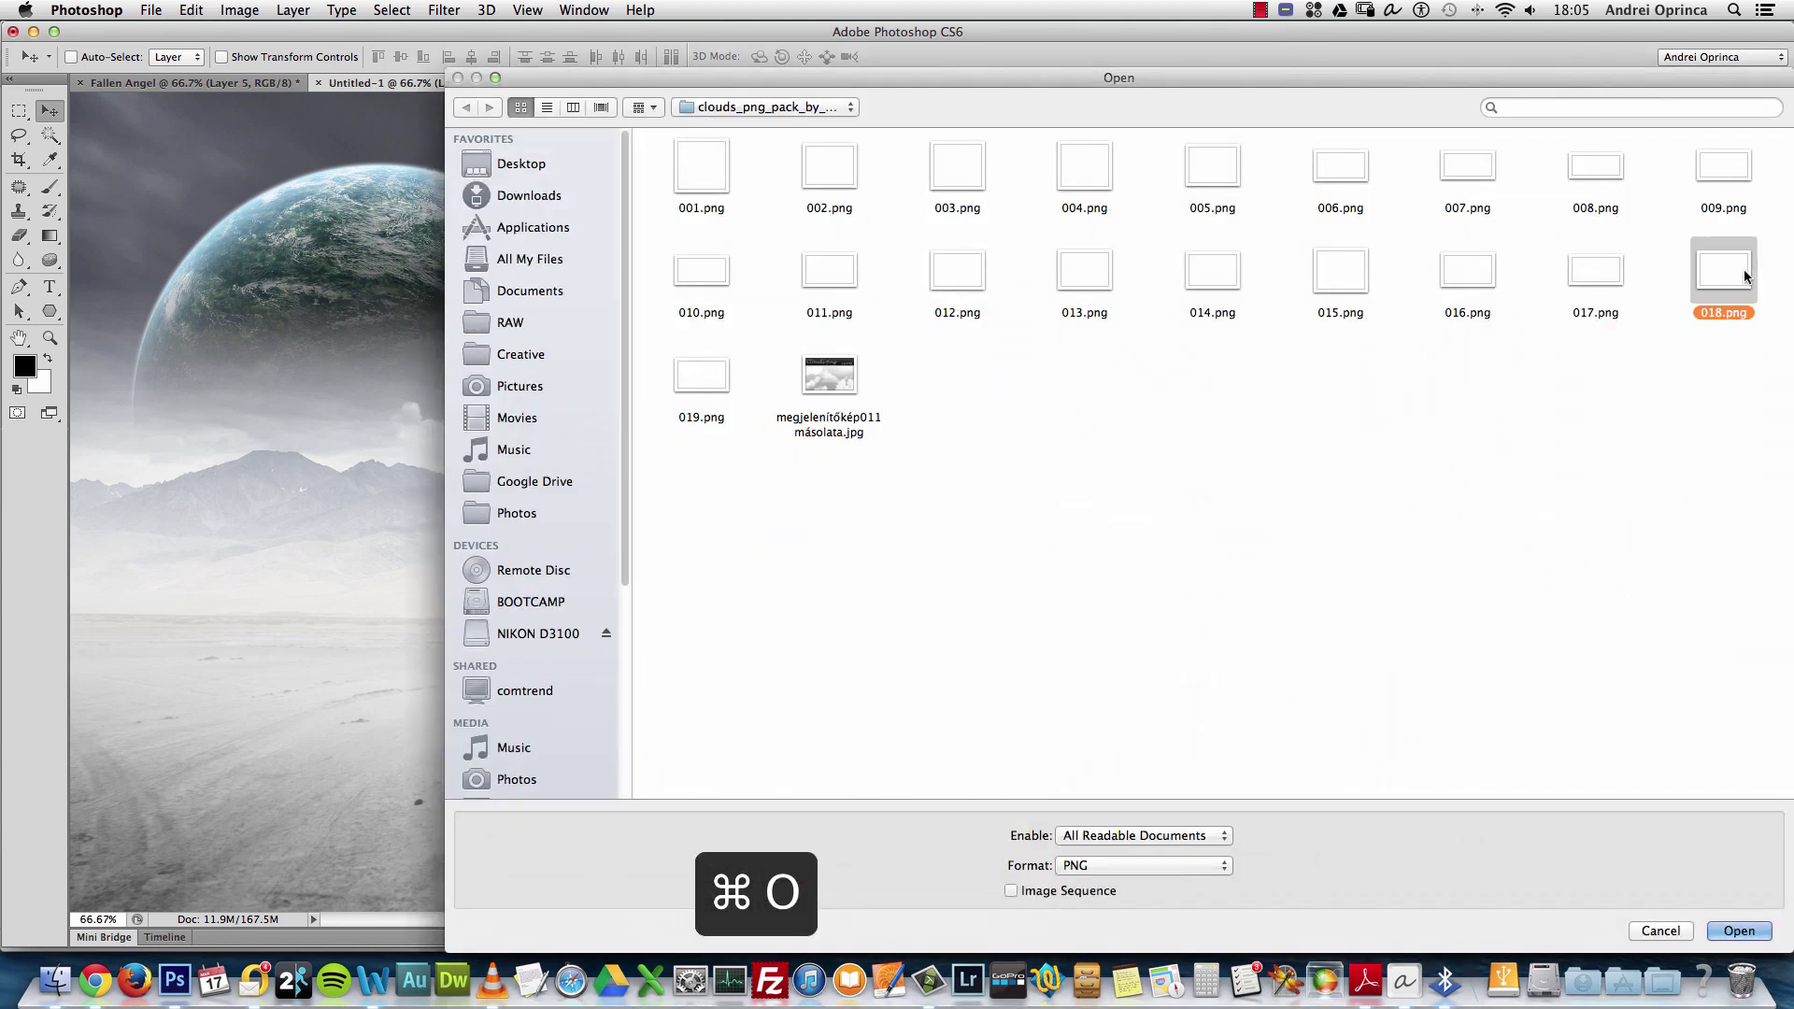
pyautogui.press('space')
pyautogui.press('space')
pyautogui.click(1564, 290)
pyautogui.press('space')
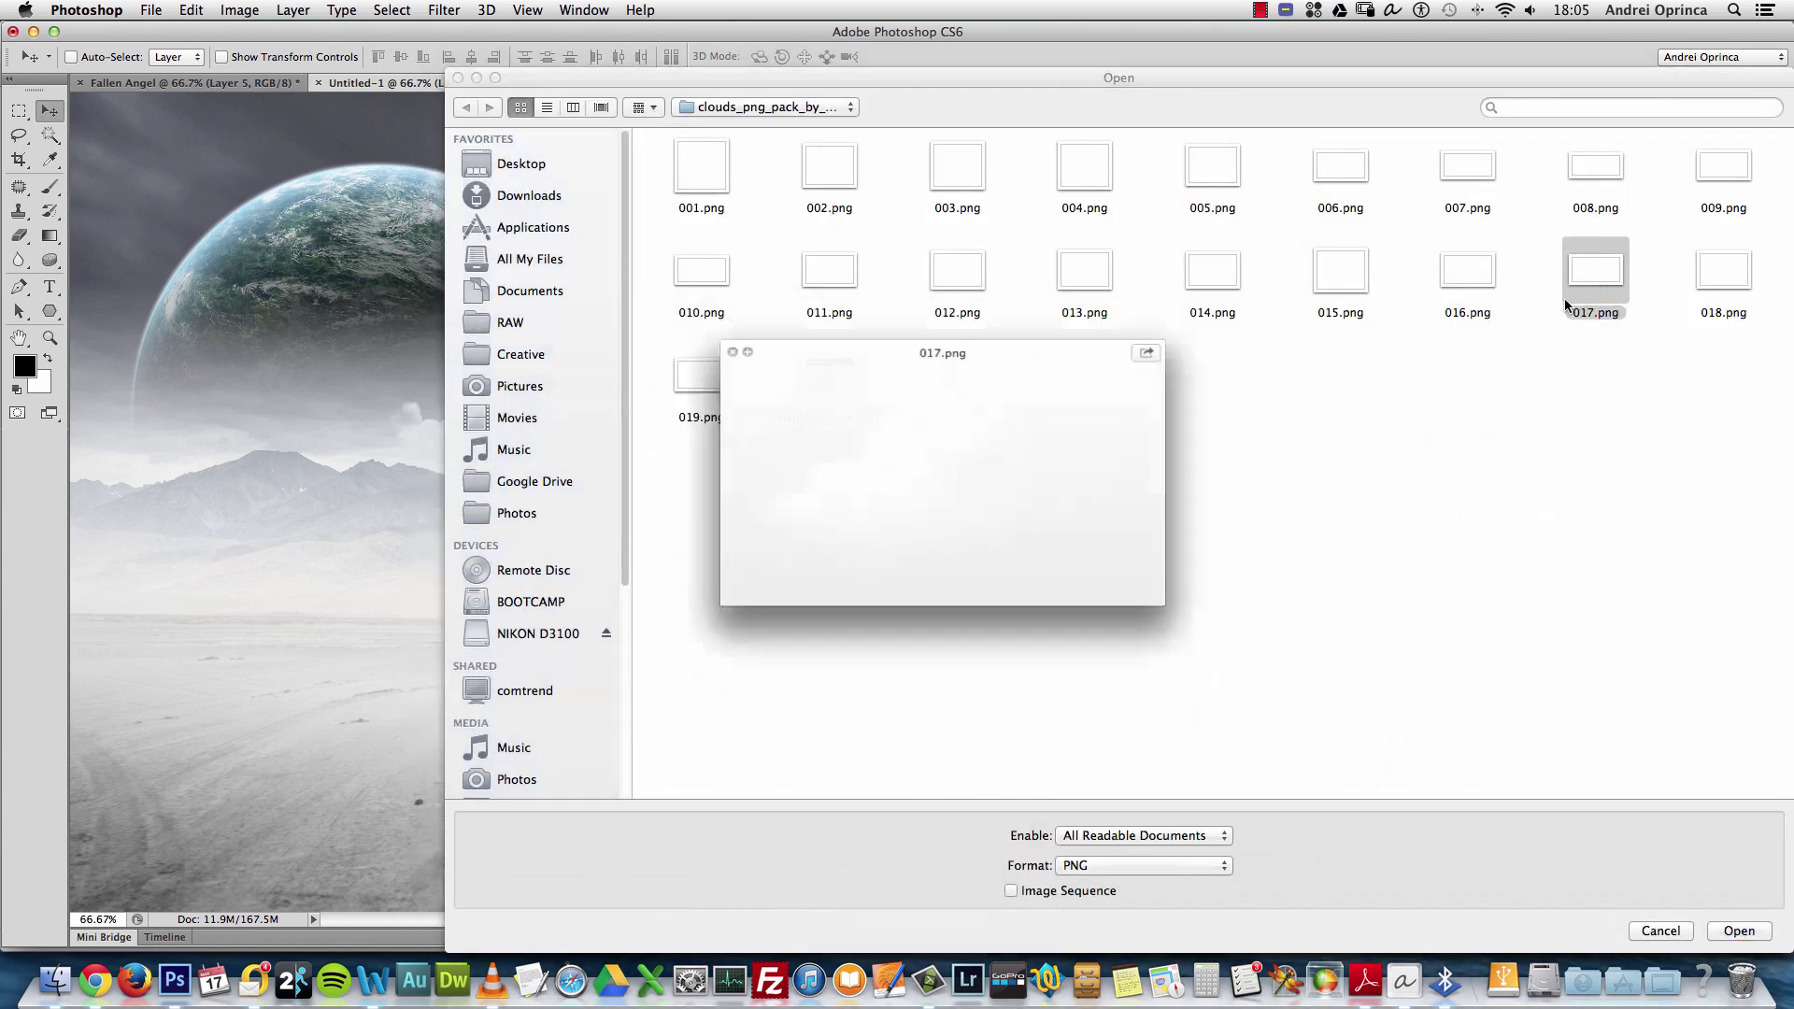
pyautogui.press('space')
pyautogui.click(1318, 283)
pyautogui.press('space')
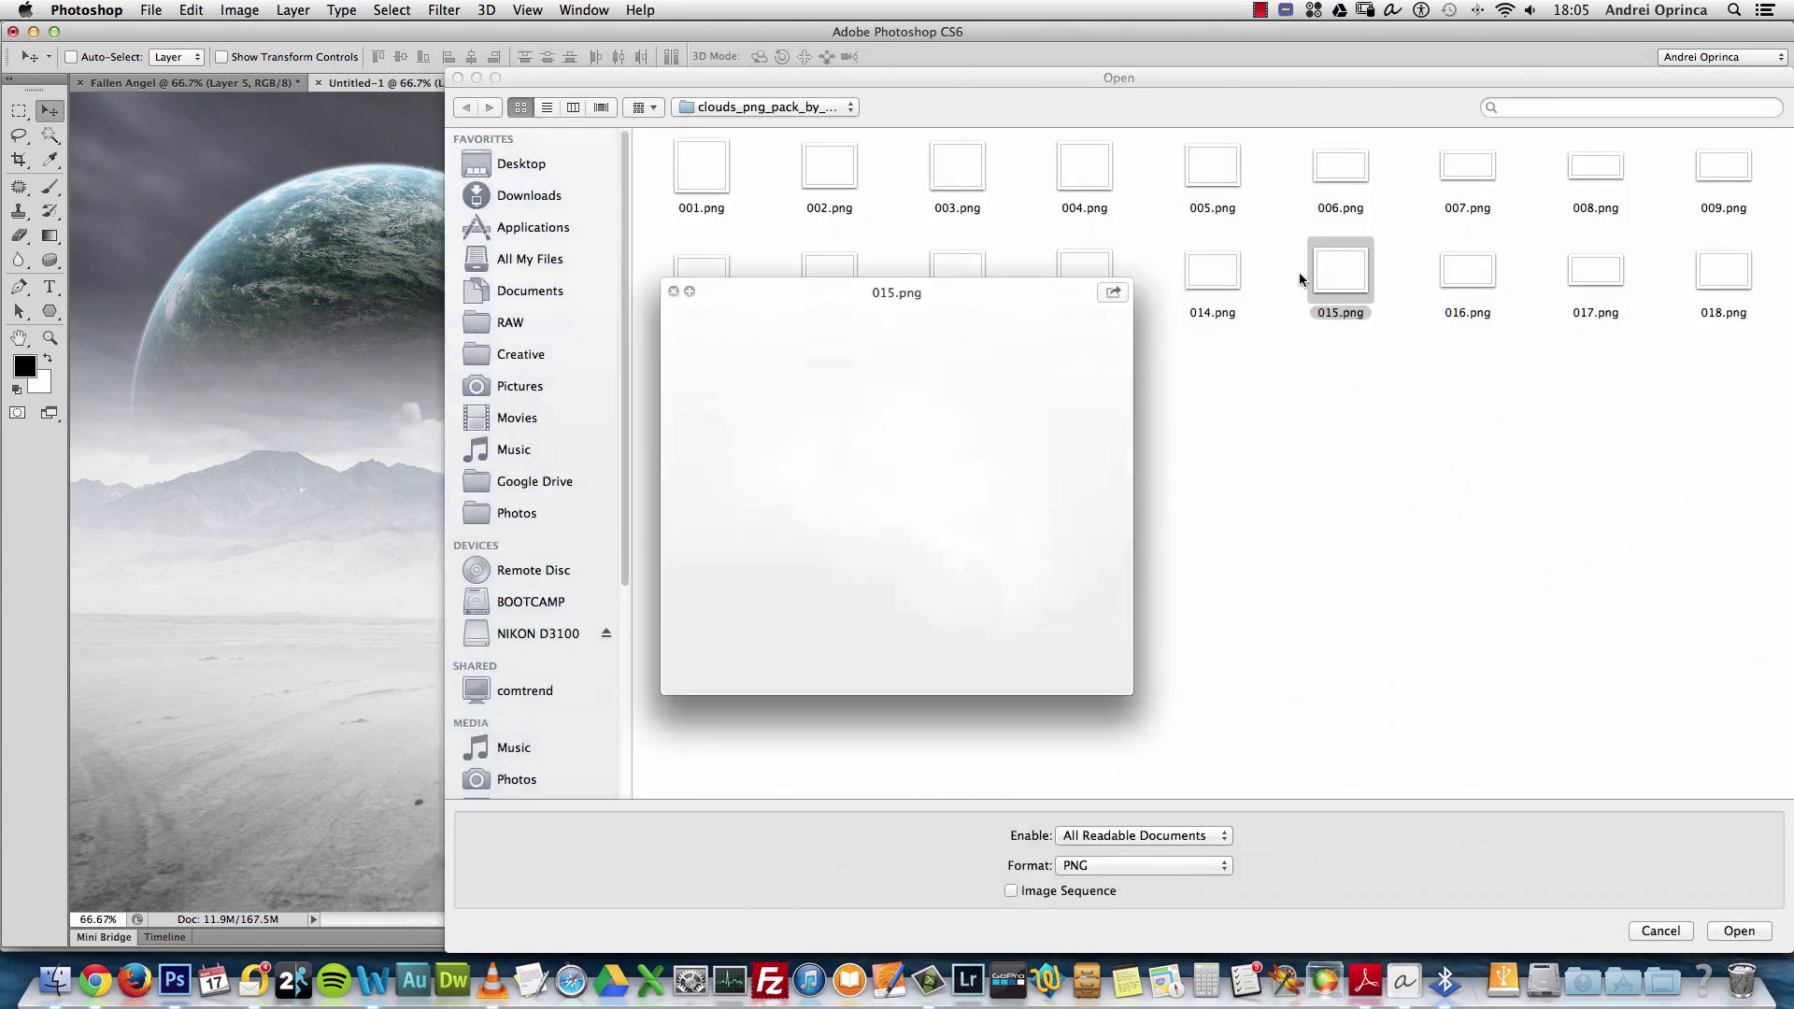
pyautogui.press('space')
pyautogui.press('Escape')
pyautogui.moveTo(733, 524); pyautogui.dragTo(331, 429)
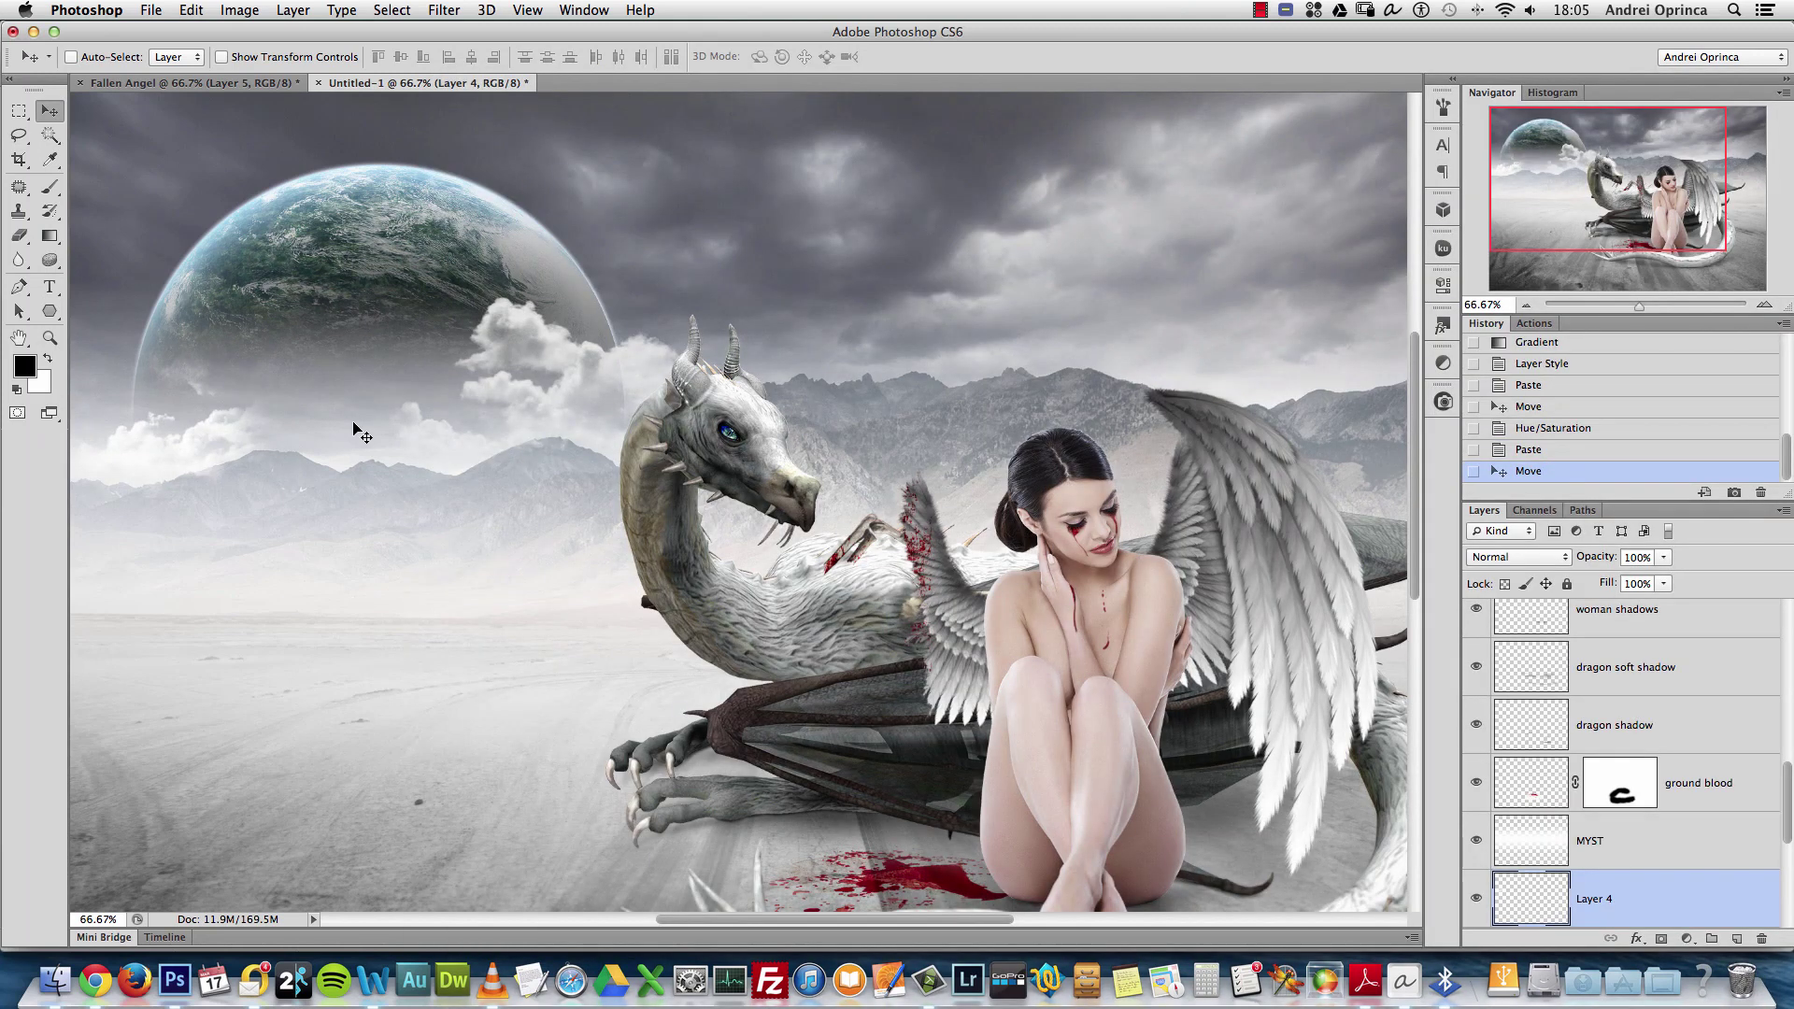
# Desaturate and slightly darken the second cloud with Hue/Saturation, starting from the previously used settings
pyautogui.press('alt+super+u')
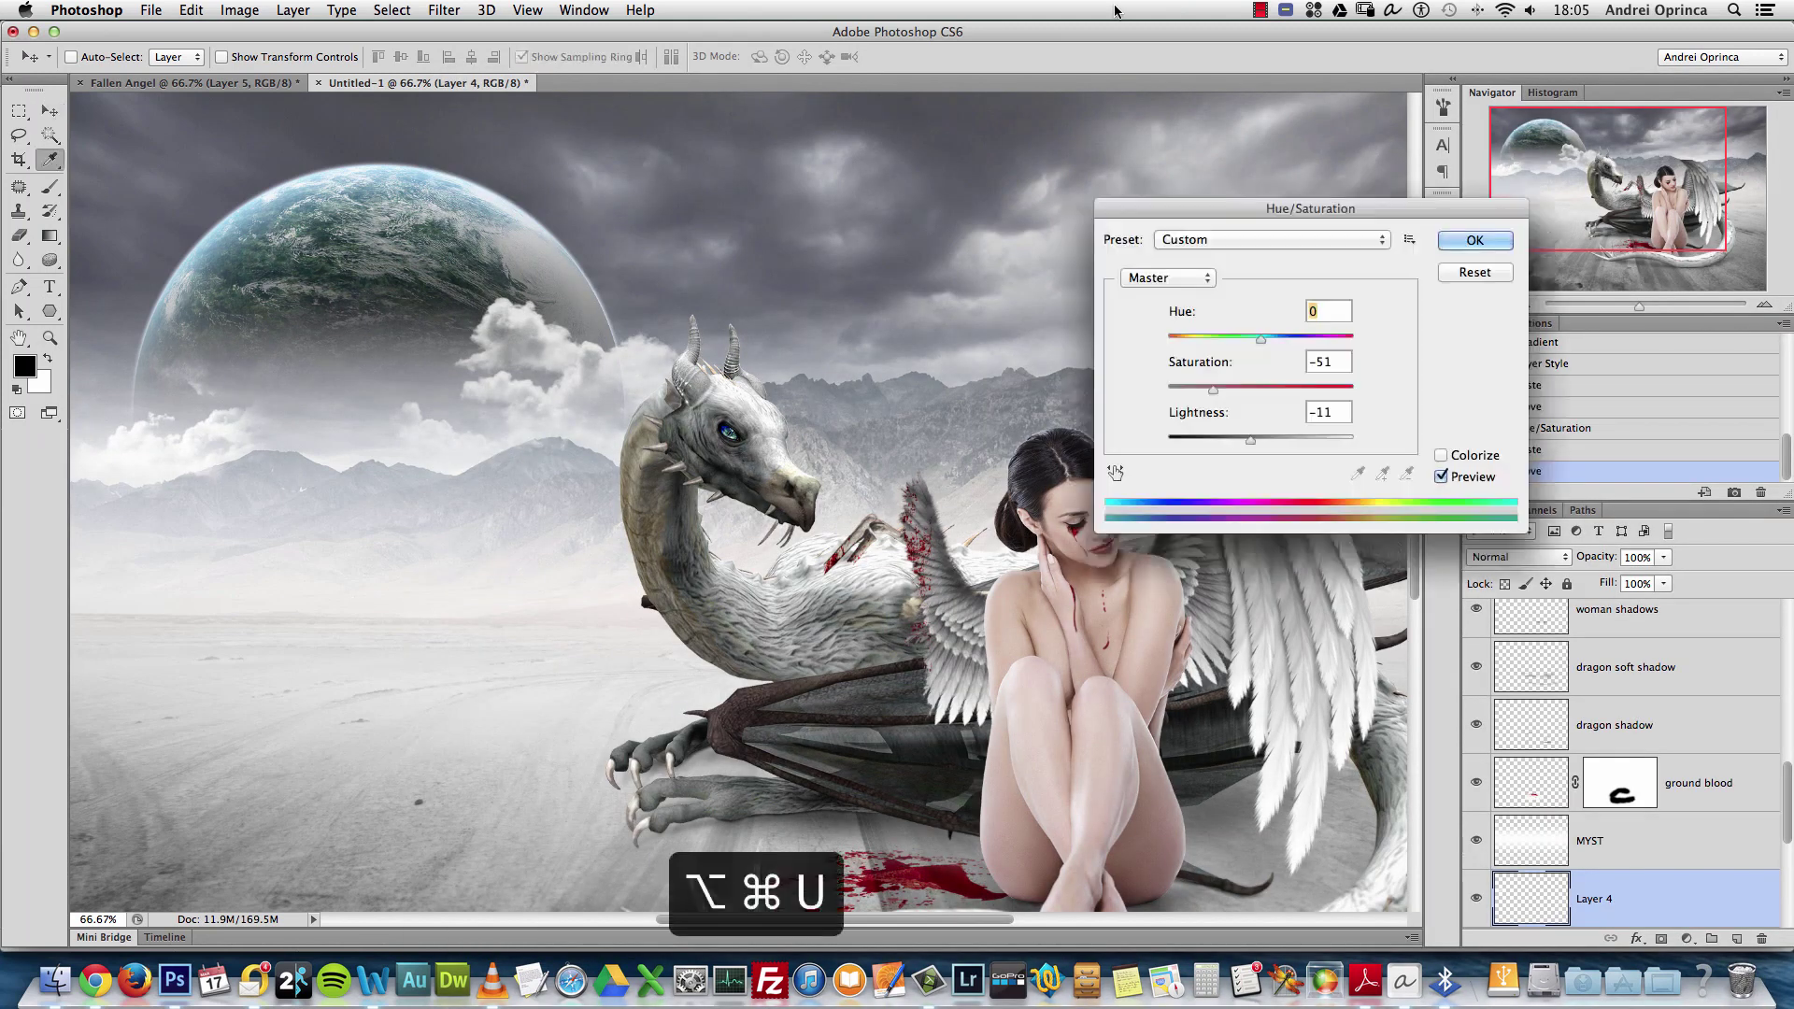
pyautogui.press('Escape')
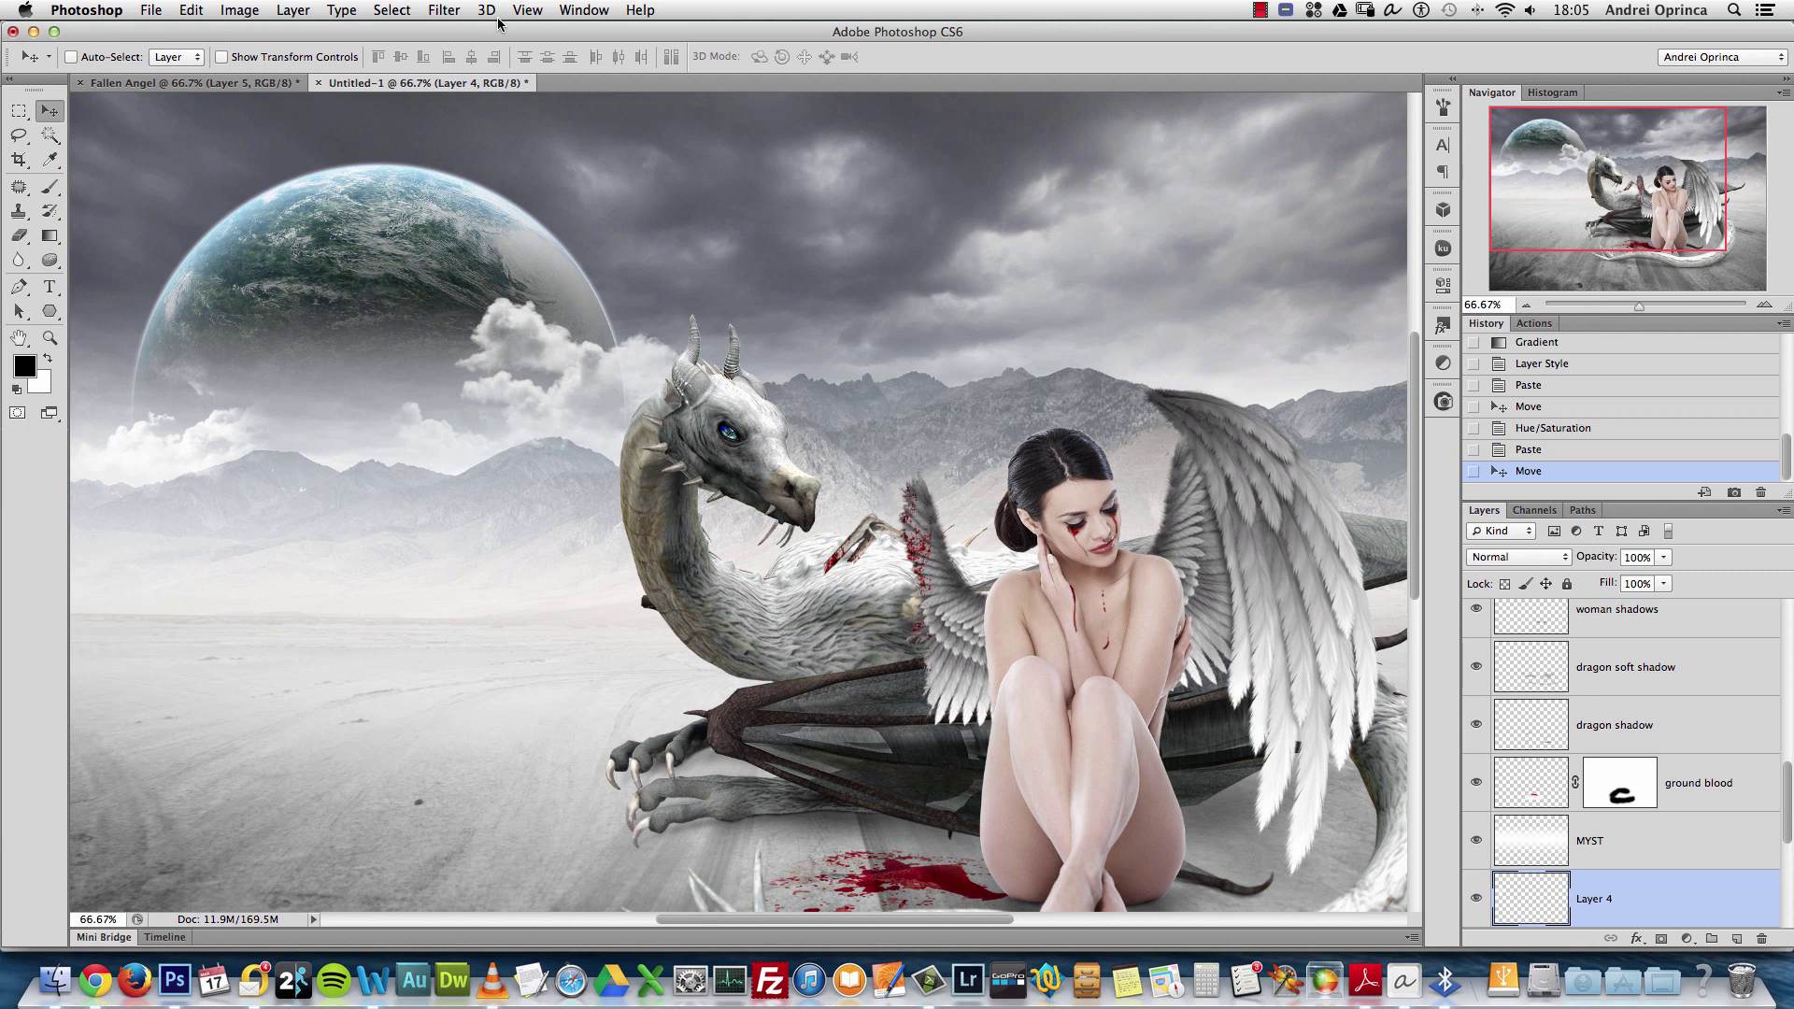
pyautogui.press('alt+super+u')
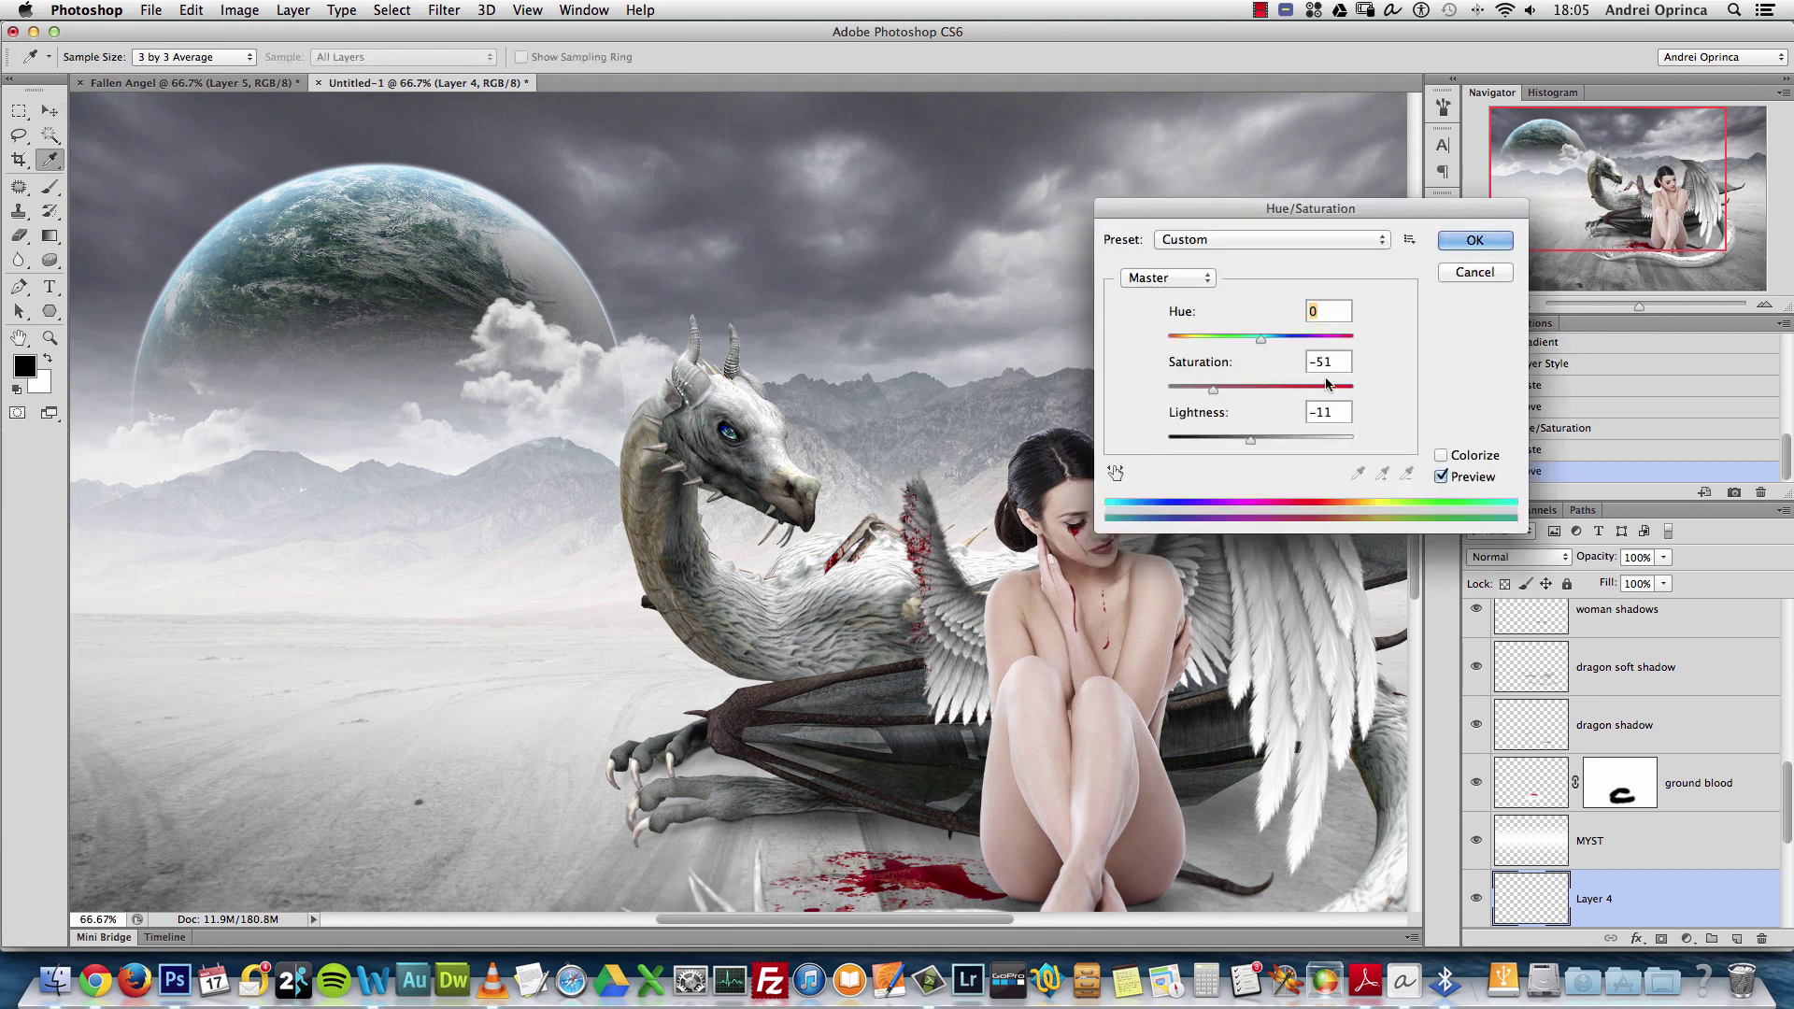
pyautogui.moveTo(1220, 388); pyautogui.dragTo(1250, 441)
pyautogui.click(1472, 247)
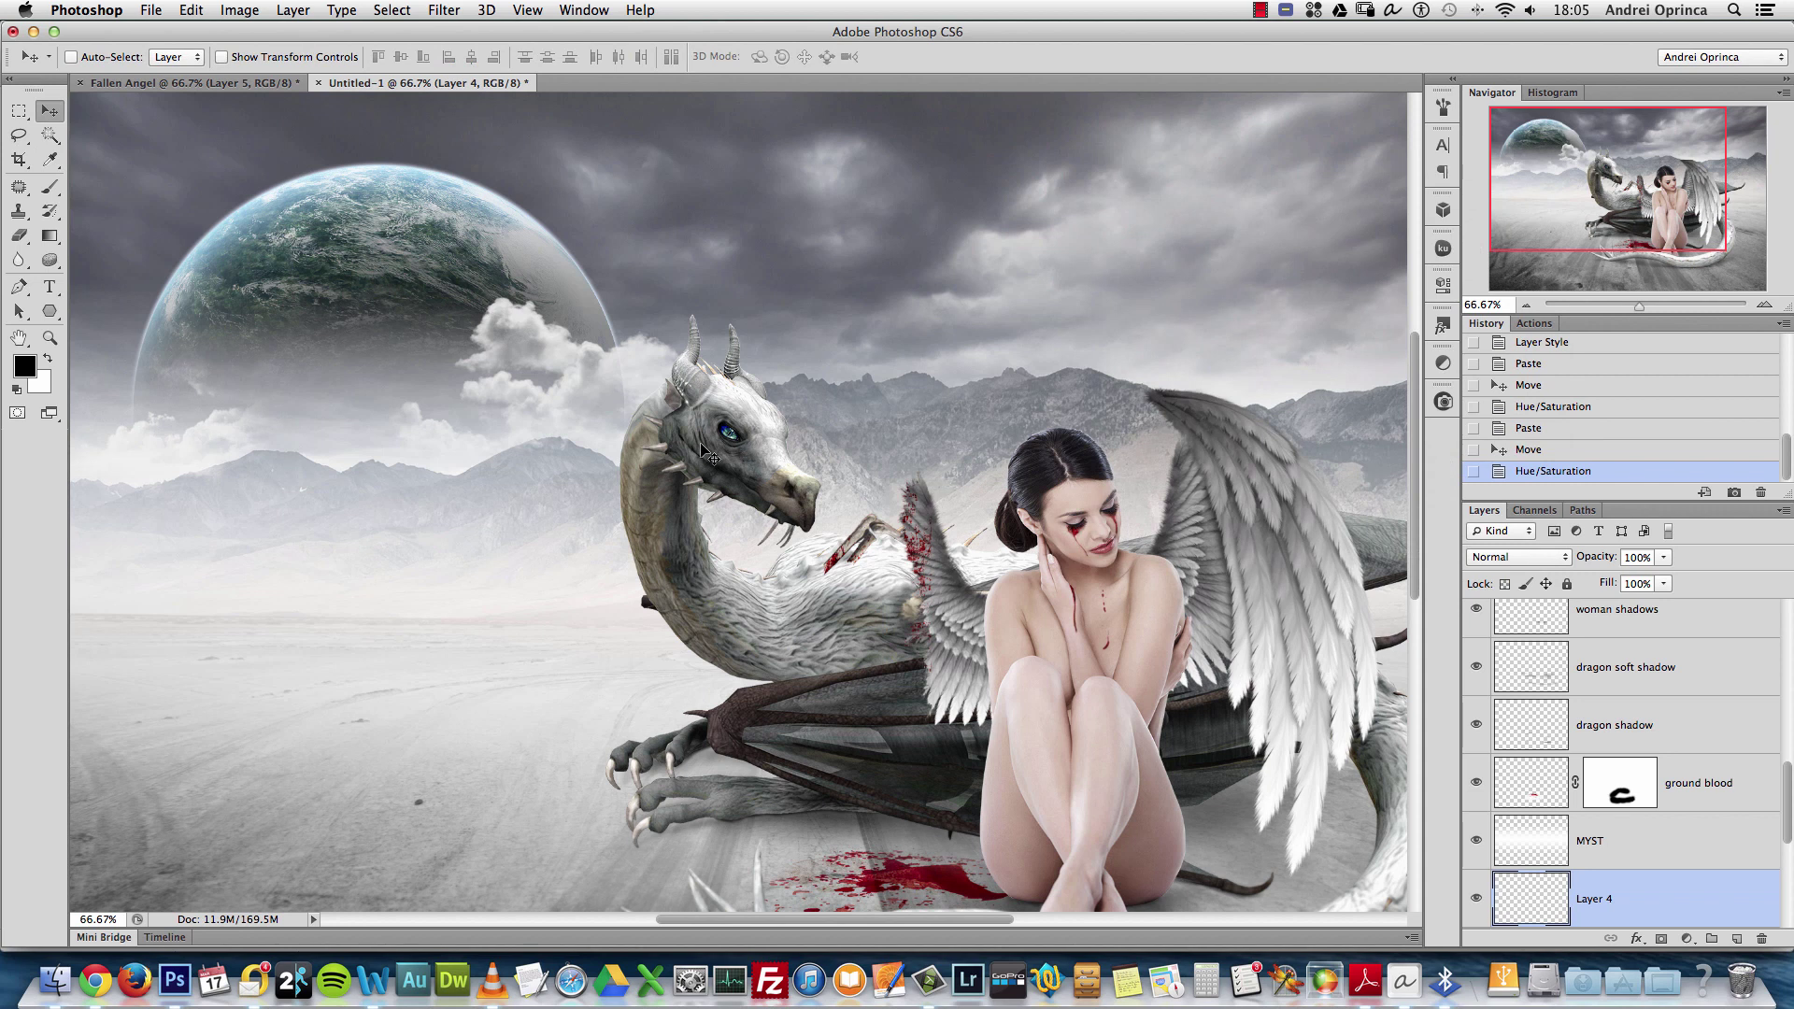
# Try the cloud from 015.png over the planet's left edge and delete its layer
pyautogui.press('super+o')
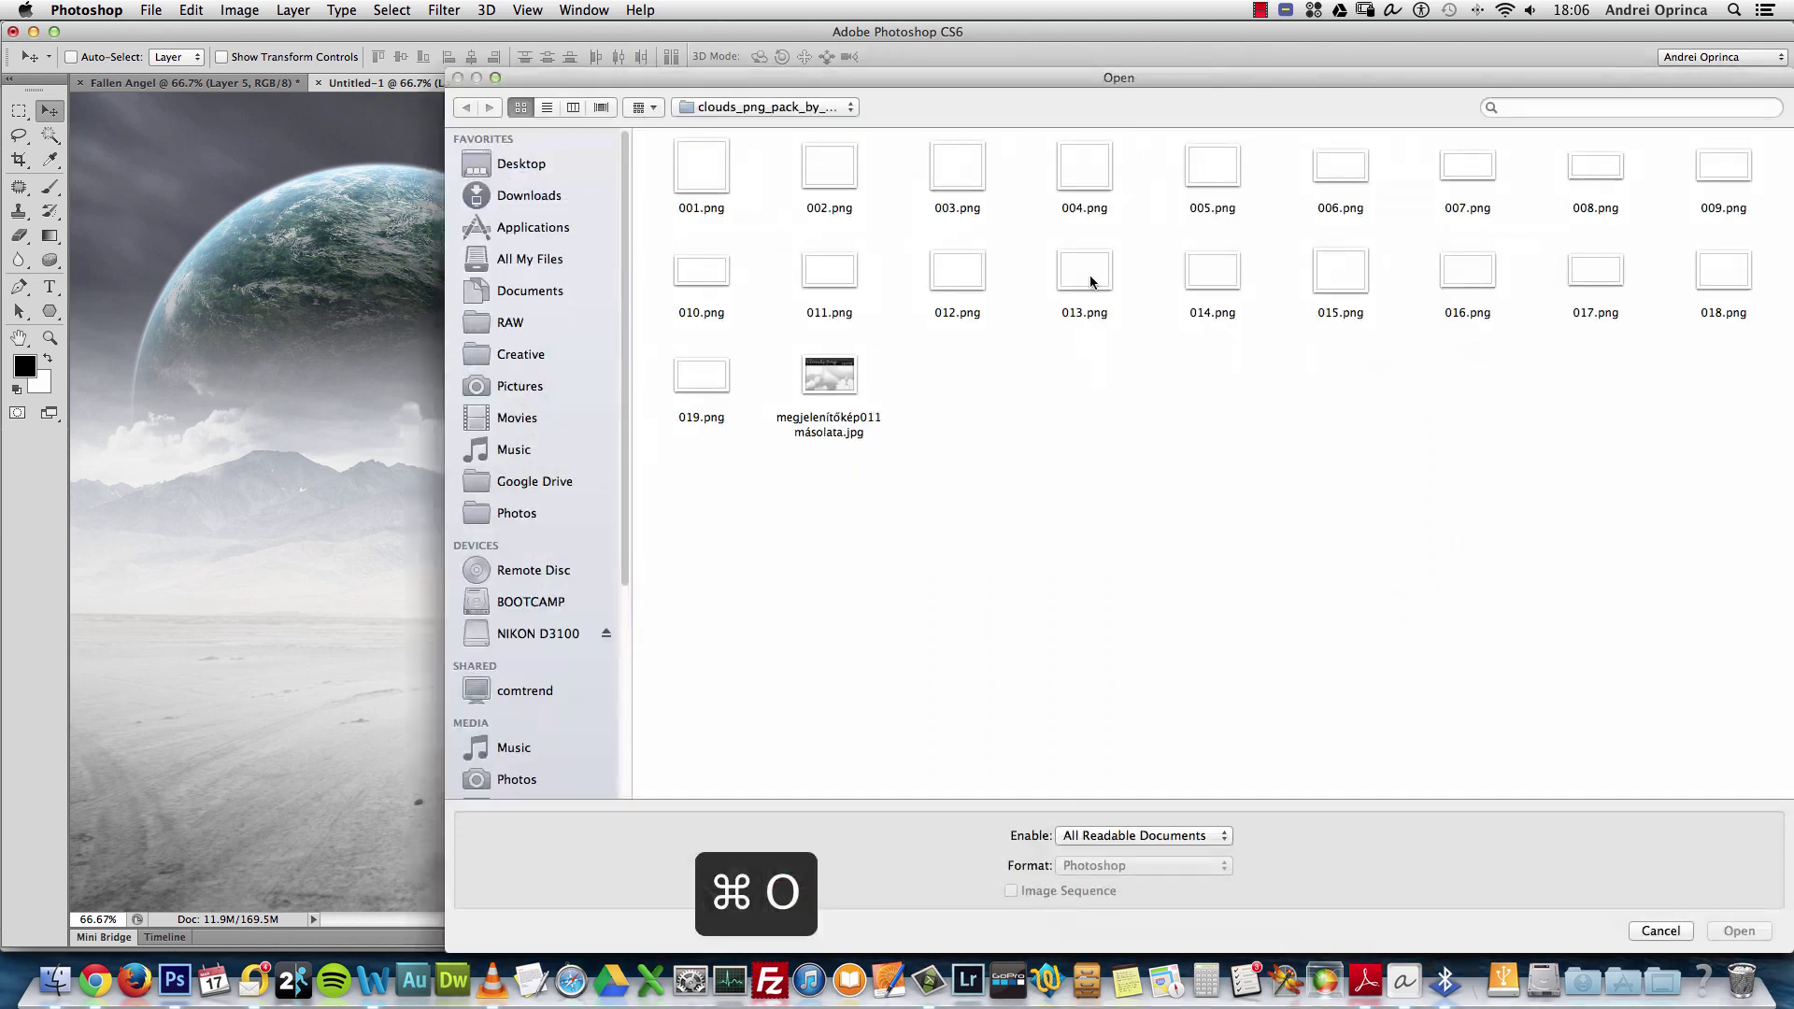
pyautogui.click(1108, 275)
pyautogui.press('space')
pyautogui.press('Right')
pyautogui.press('space')
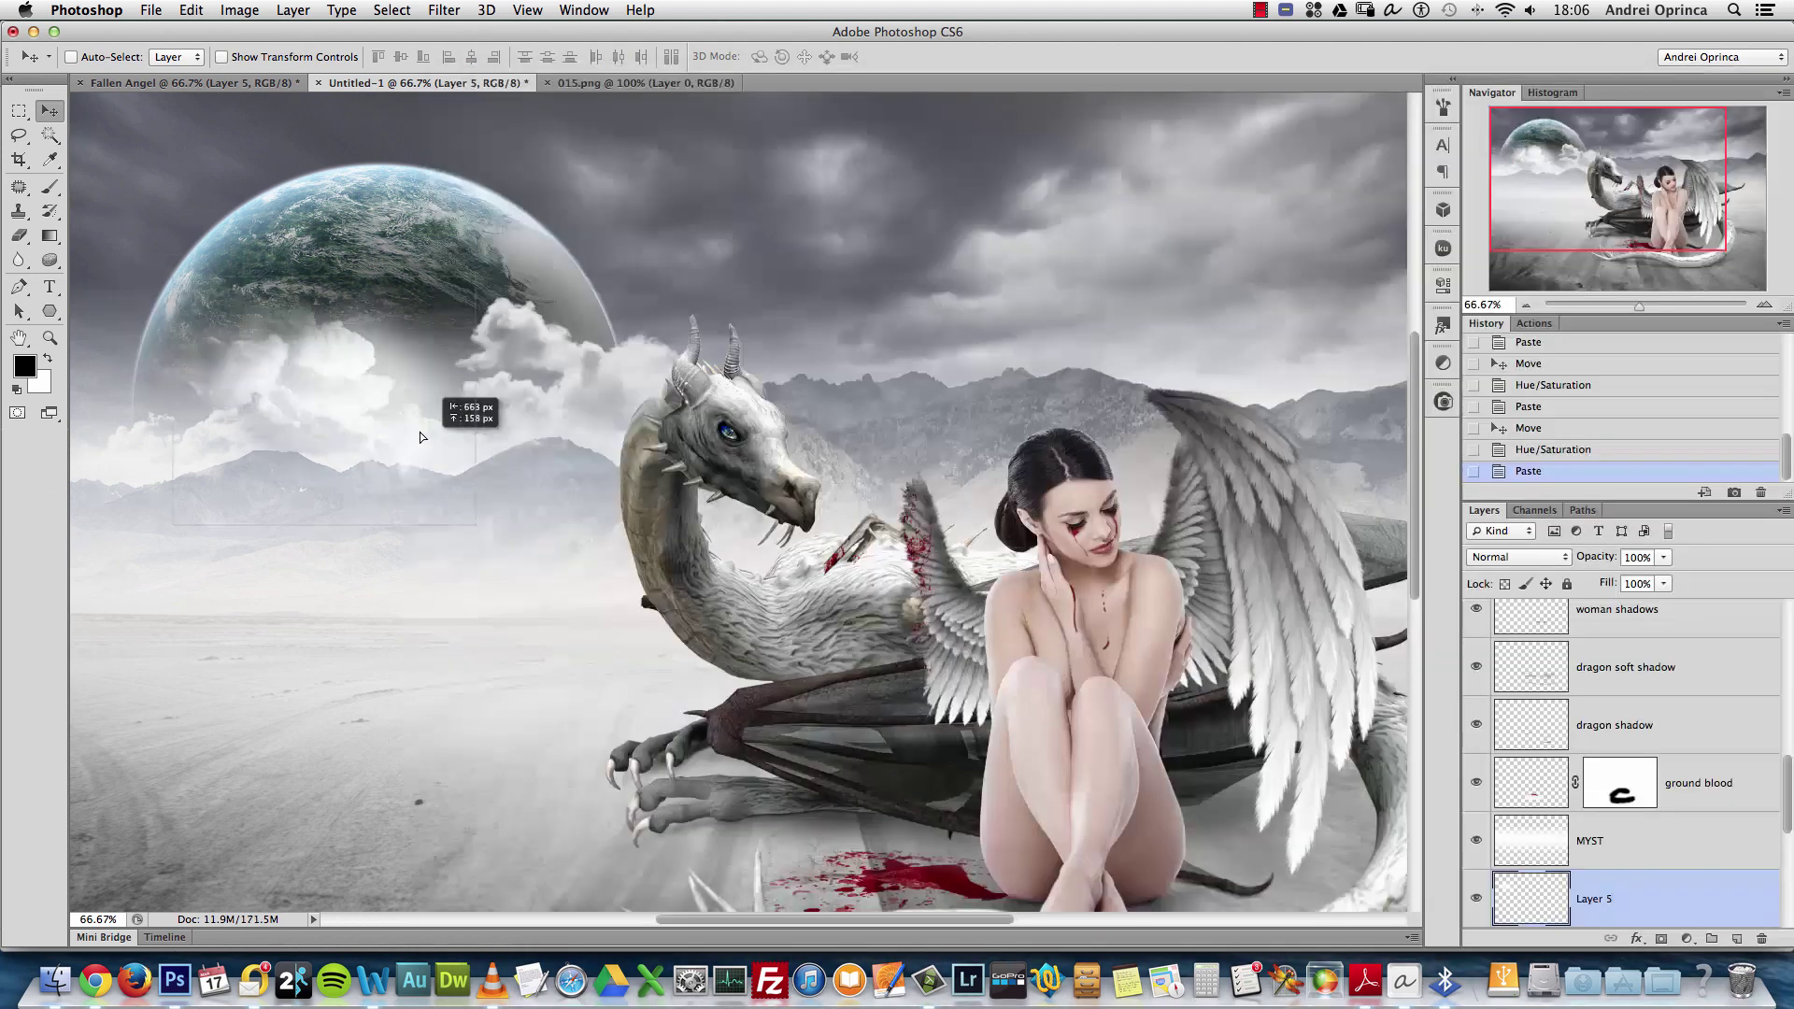
pyautogui.moveTo(419, 436); pyautogui.dragTo(146, 409)
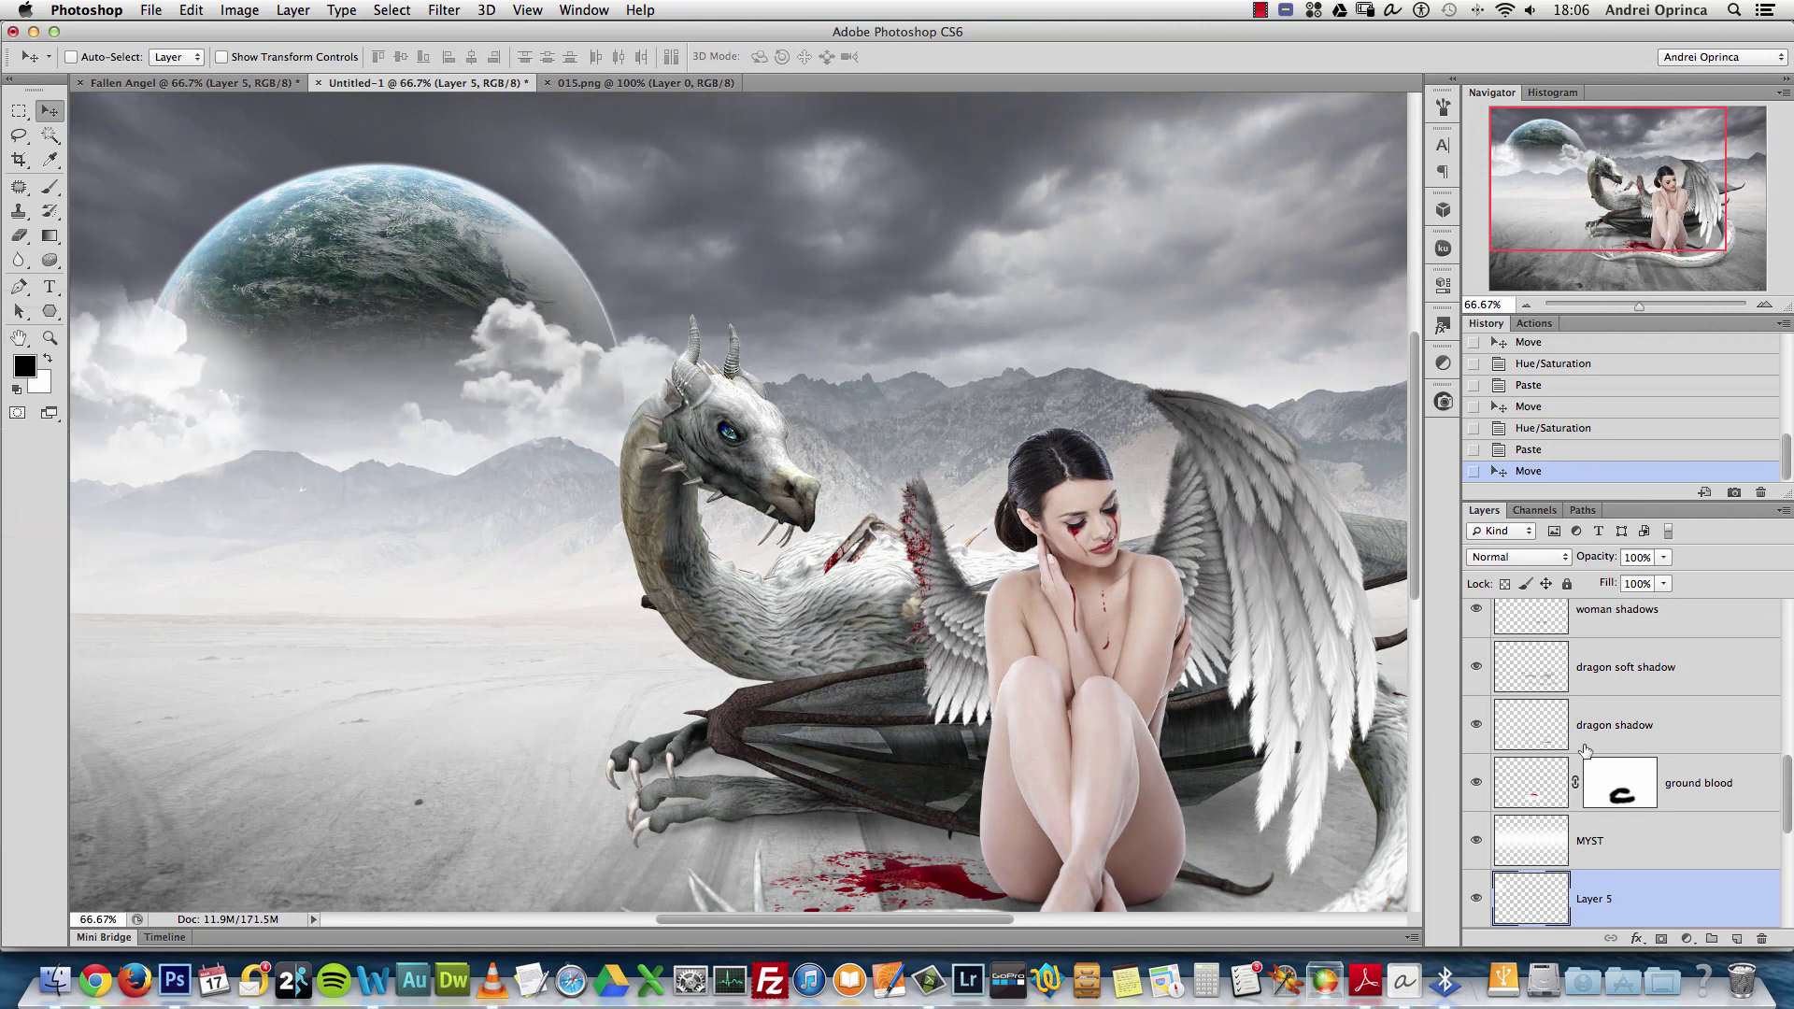
pyautogui.moveTo(1756, 917); pyautogui.dragTo(1762, 938)
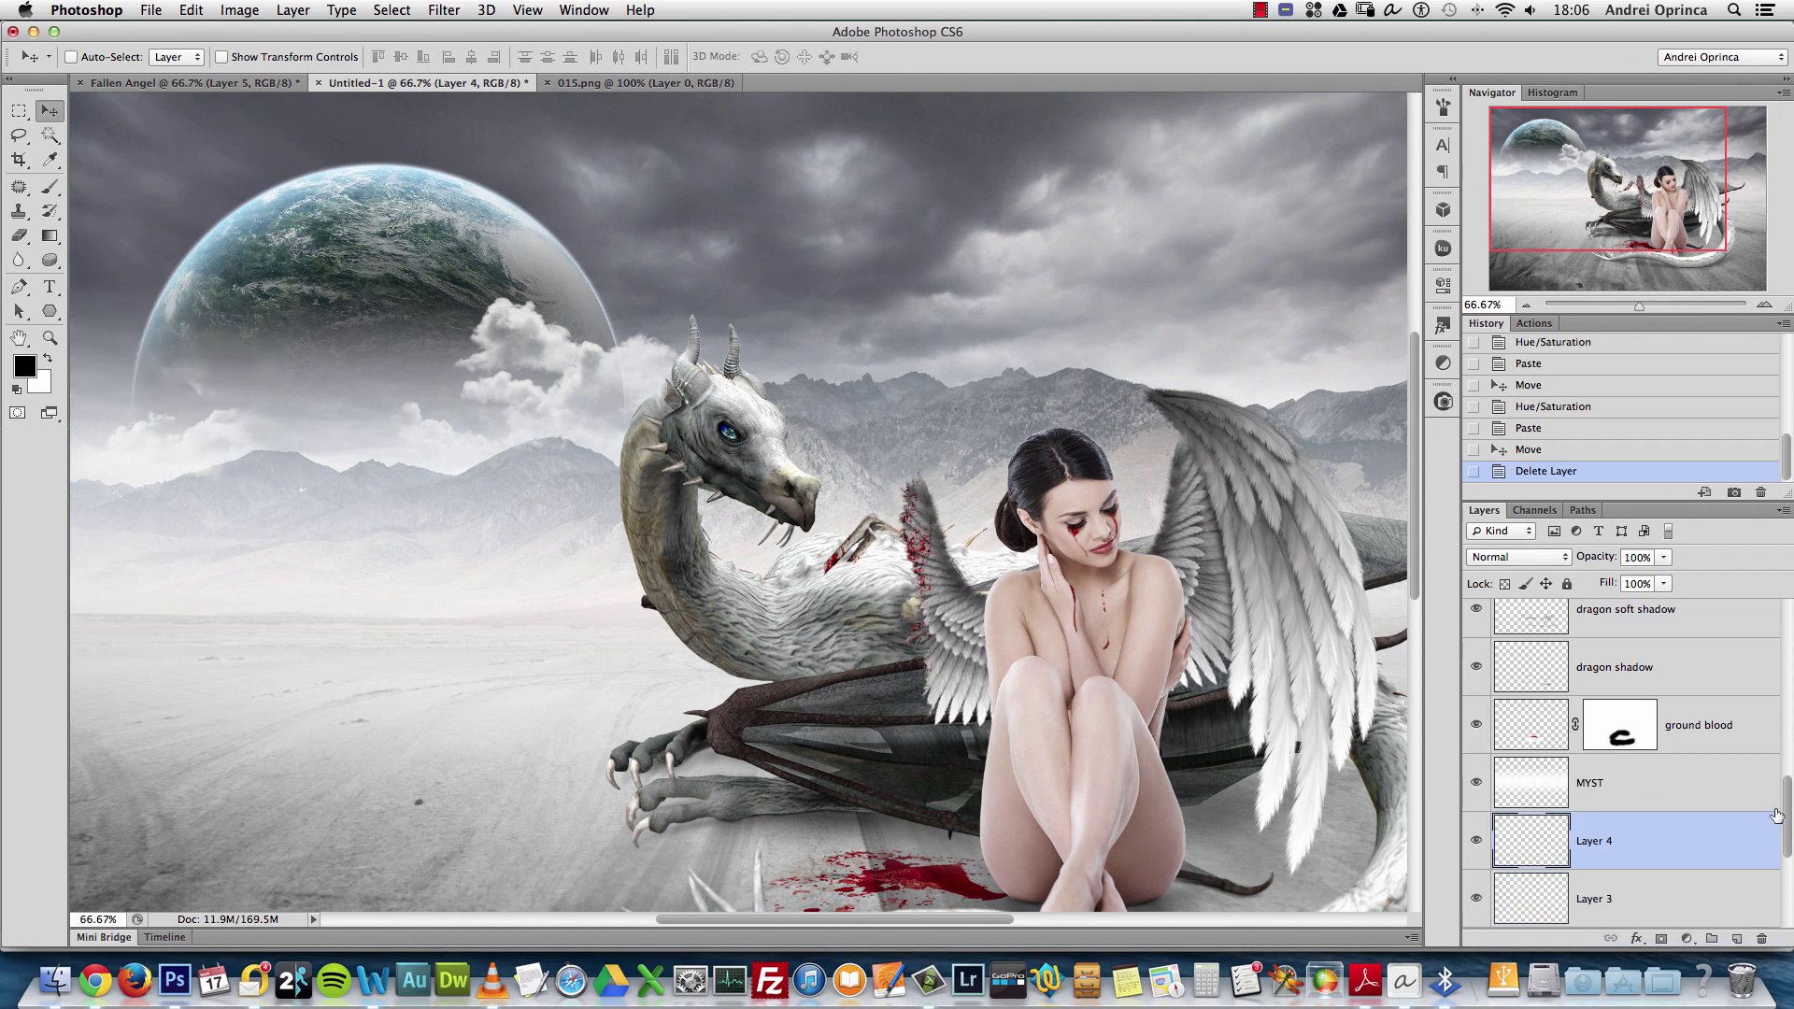
# Open the planet layer's style settings and try a Gradient Overlay on it
pyautogui.scroll(-3, 1778, 815)
pyautogui.doubleClick(1668, 768)
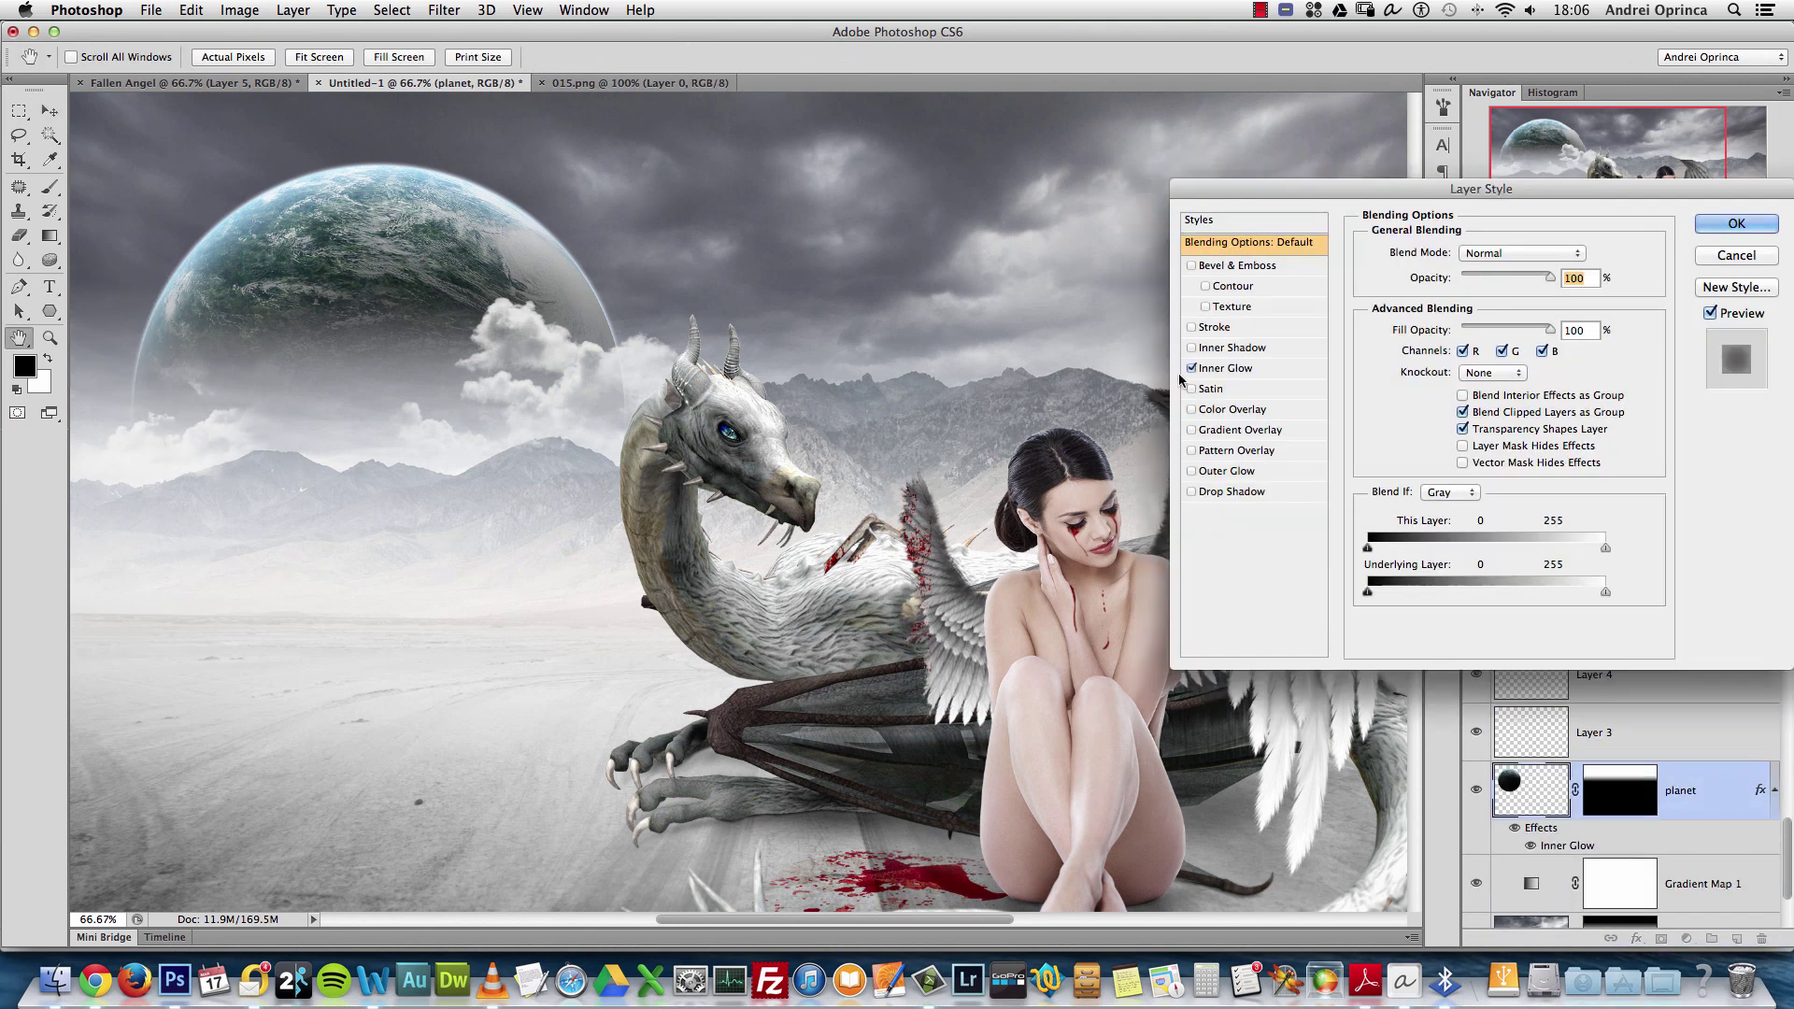
pyautogui.click(1201, 431)
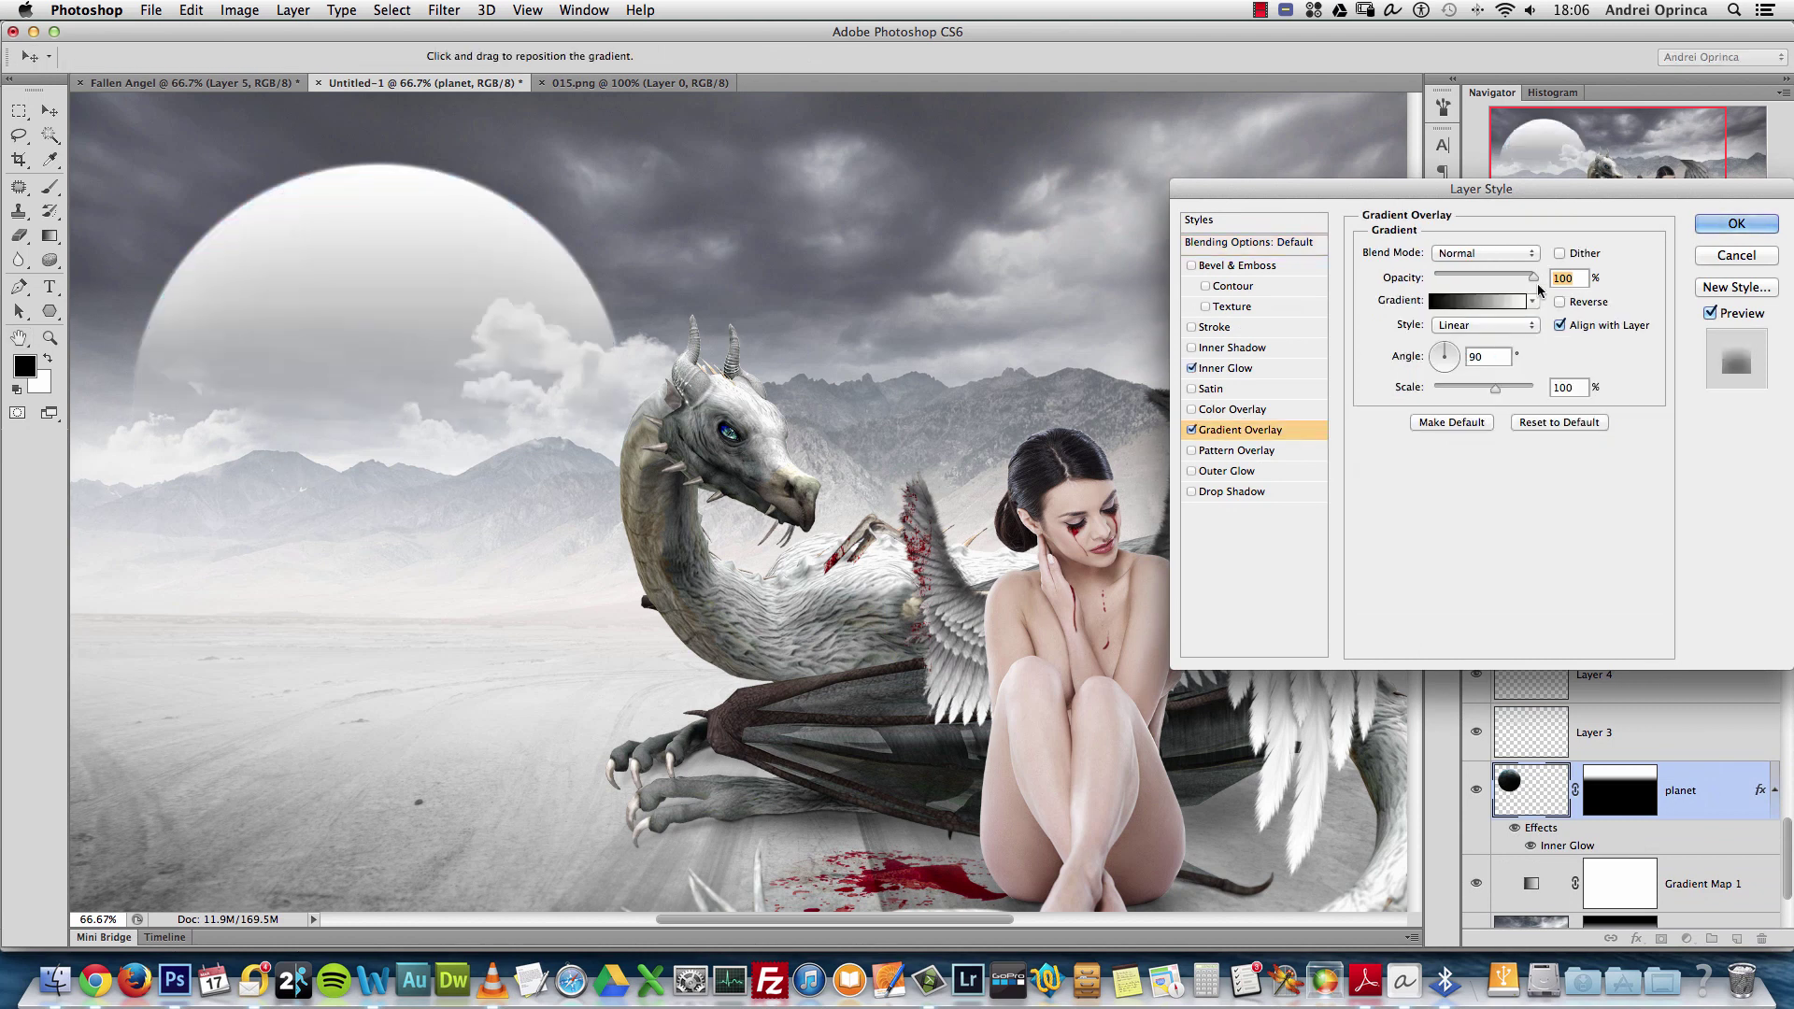
pyautogui.click(1191, 430)
# Replace the planet's Gradient Overlay with a Color Overlay and try sky-sampled and mid-grey overlay colors
pyautogui.click(1192, 409)
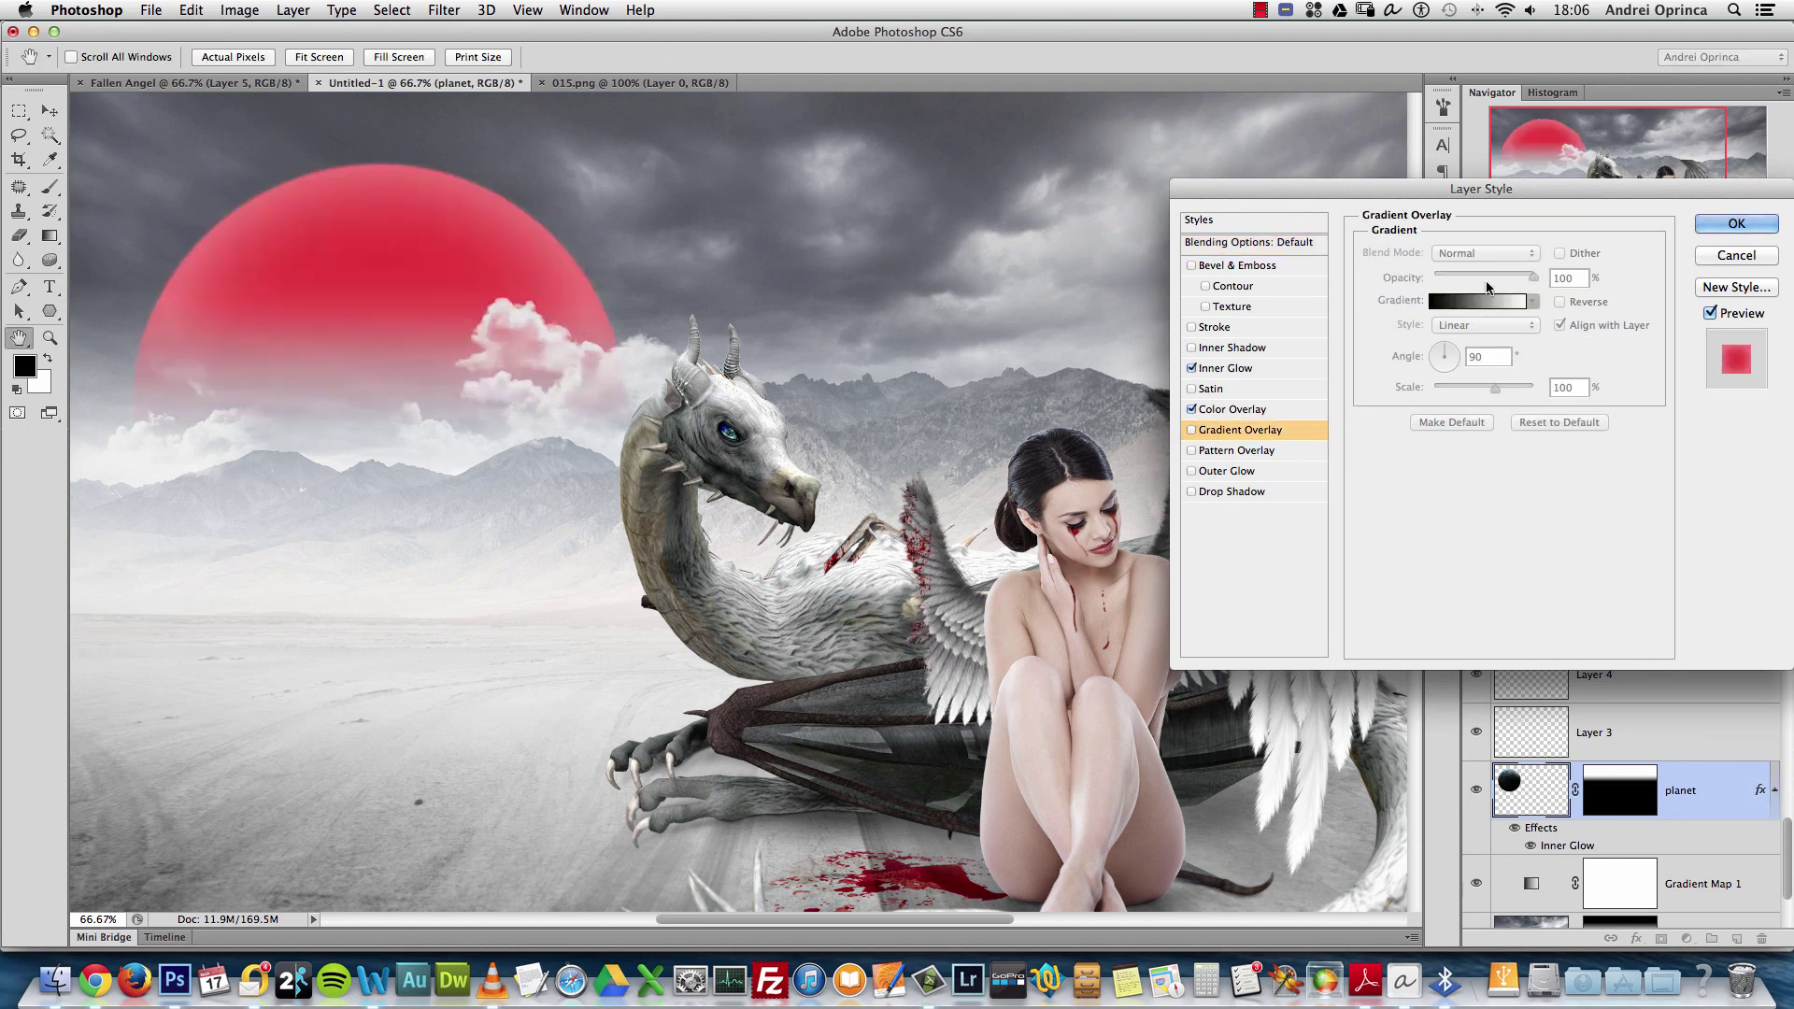
pyautogui.click(1234, 410)
pyautogui.click(1573, 261)
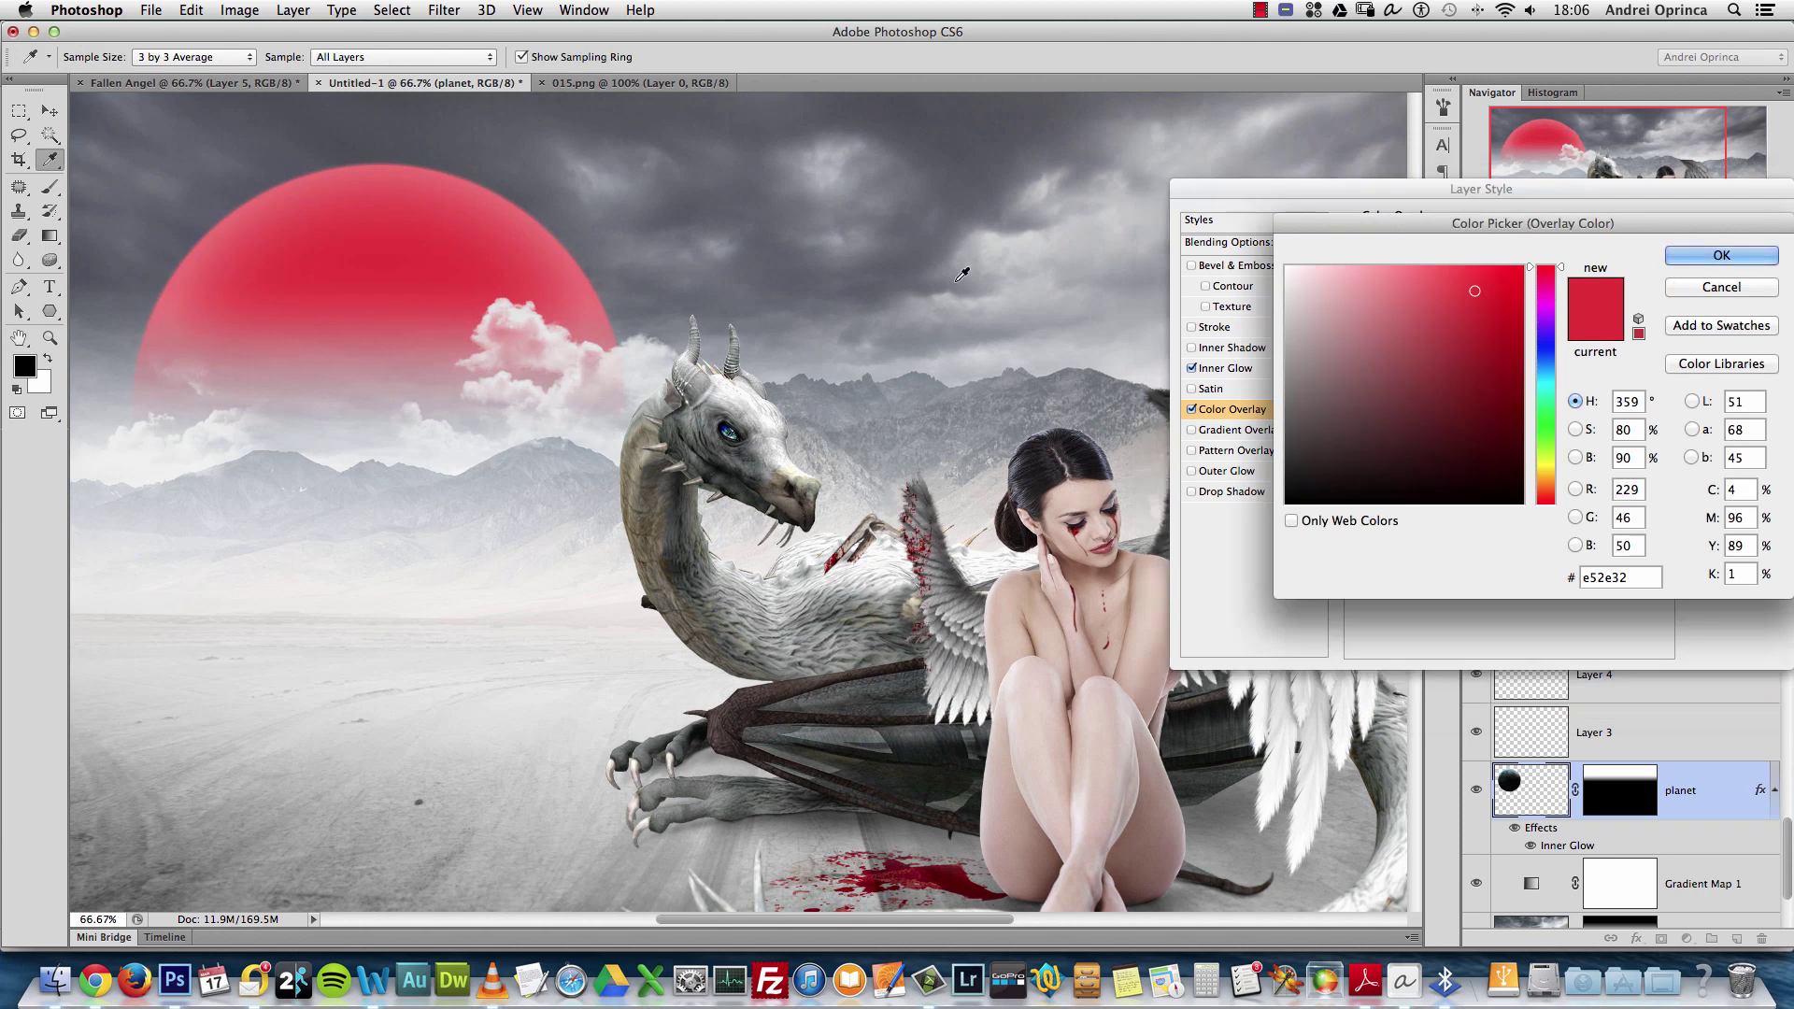
pyautogui.click(1031, 267)
pyautogui.click(1722, 255)
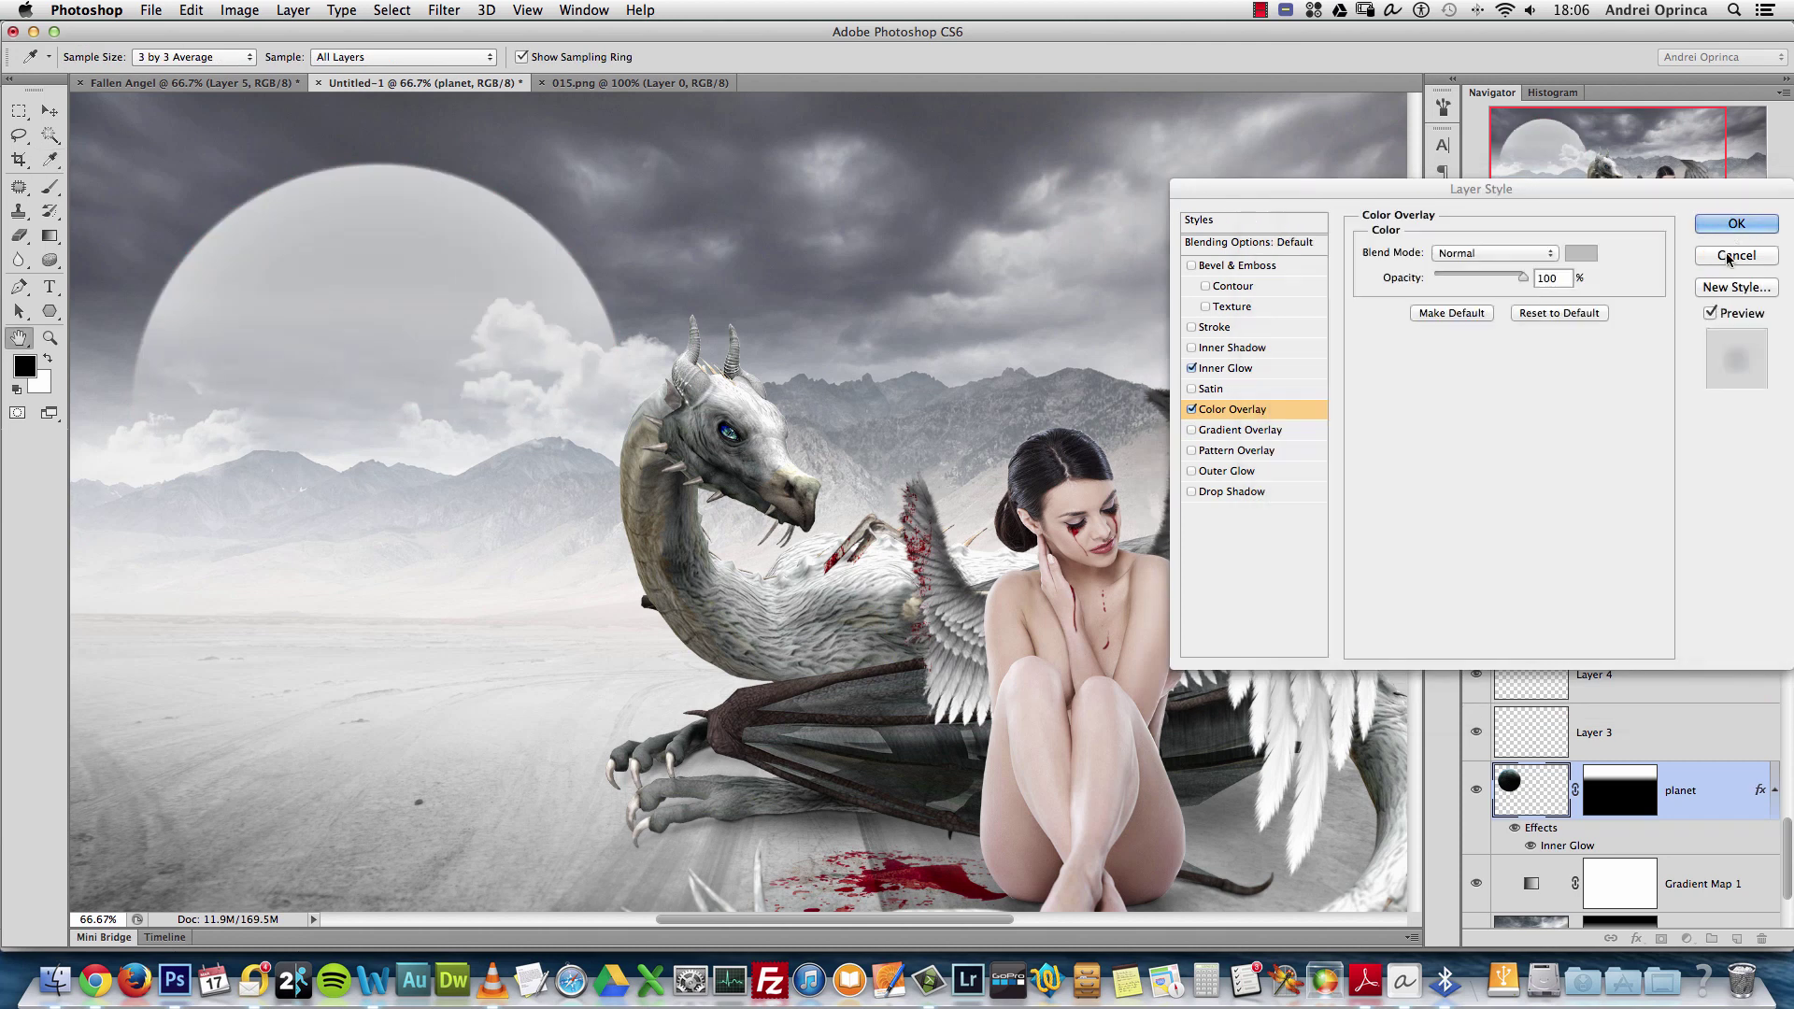
pyautogui.click(1582, 254)
pyautogui.click(1482, 352)
pyautogui.click(1699, 257)
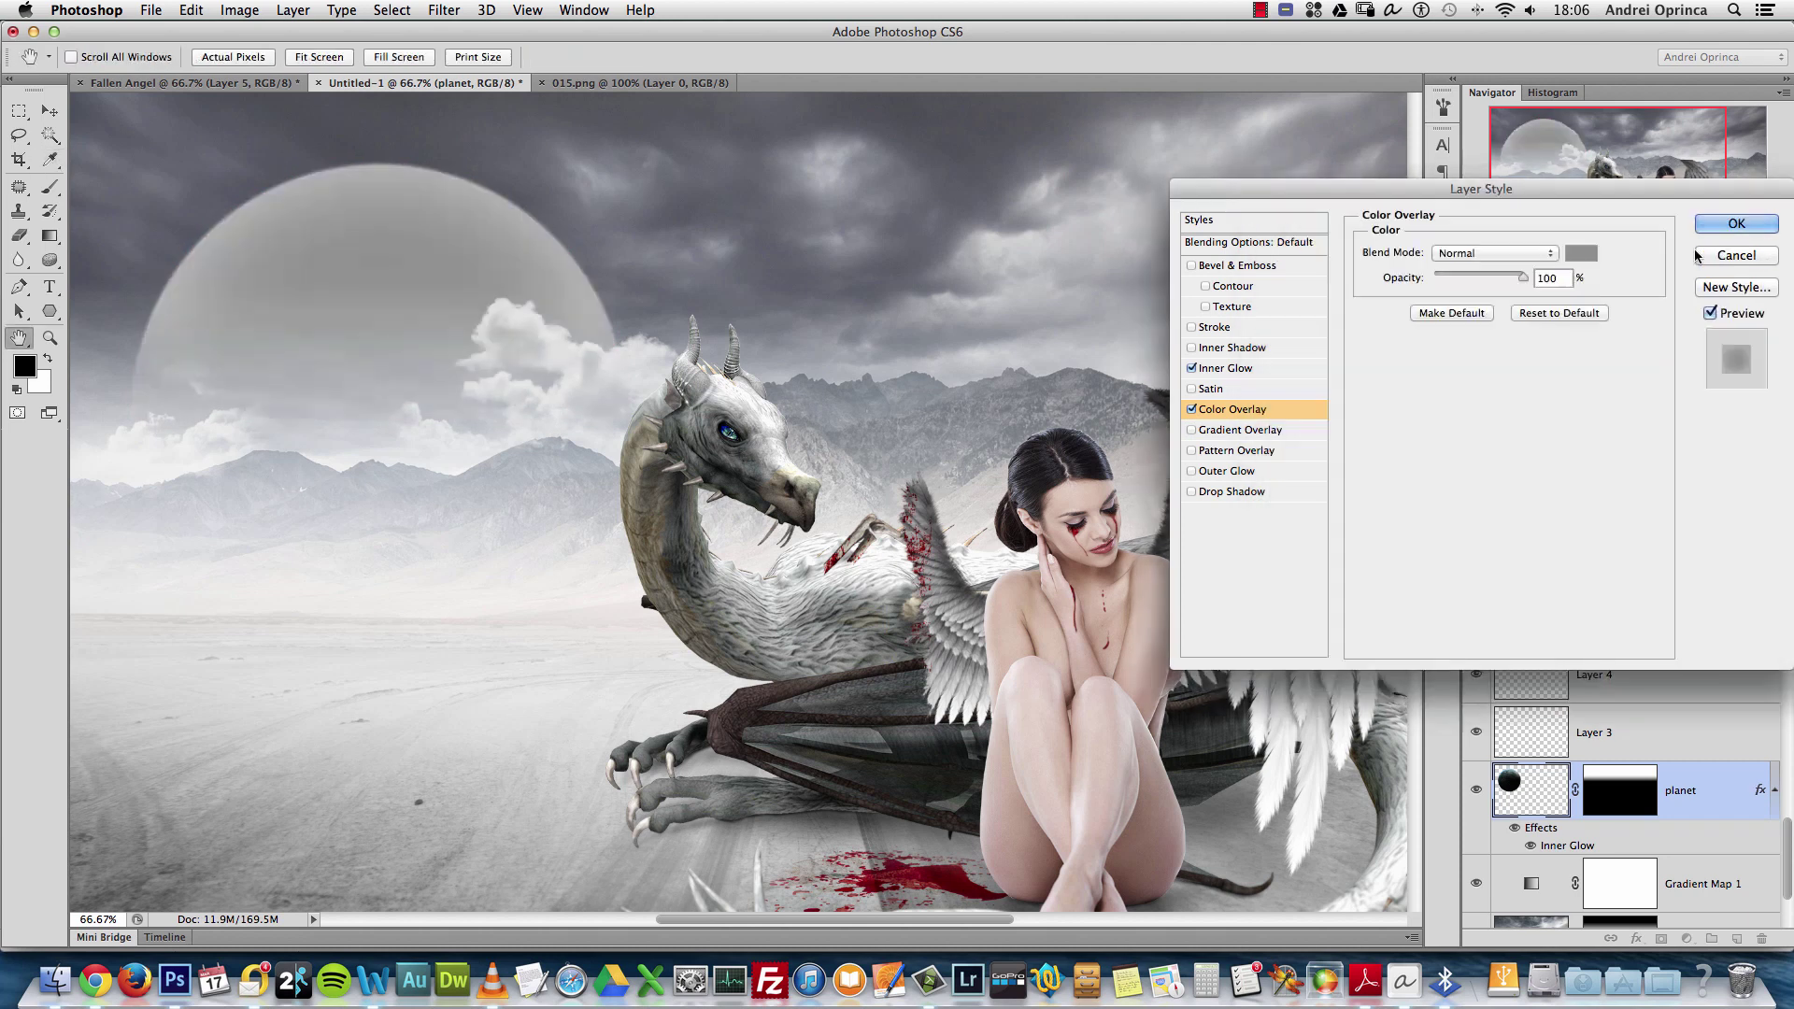
# Try Screen for the planet's color overlay, and settle on Soft Light at 65% opacity
pyautogui.click(1495, 254)
pyautogui.click(1469, 400)
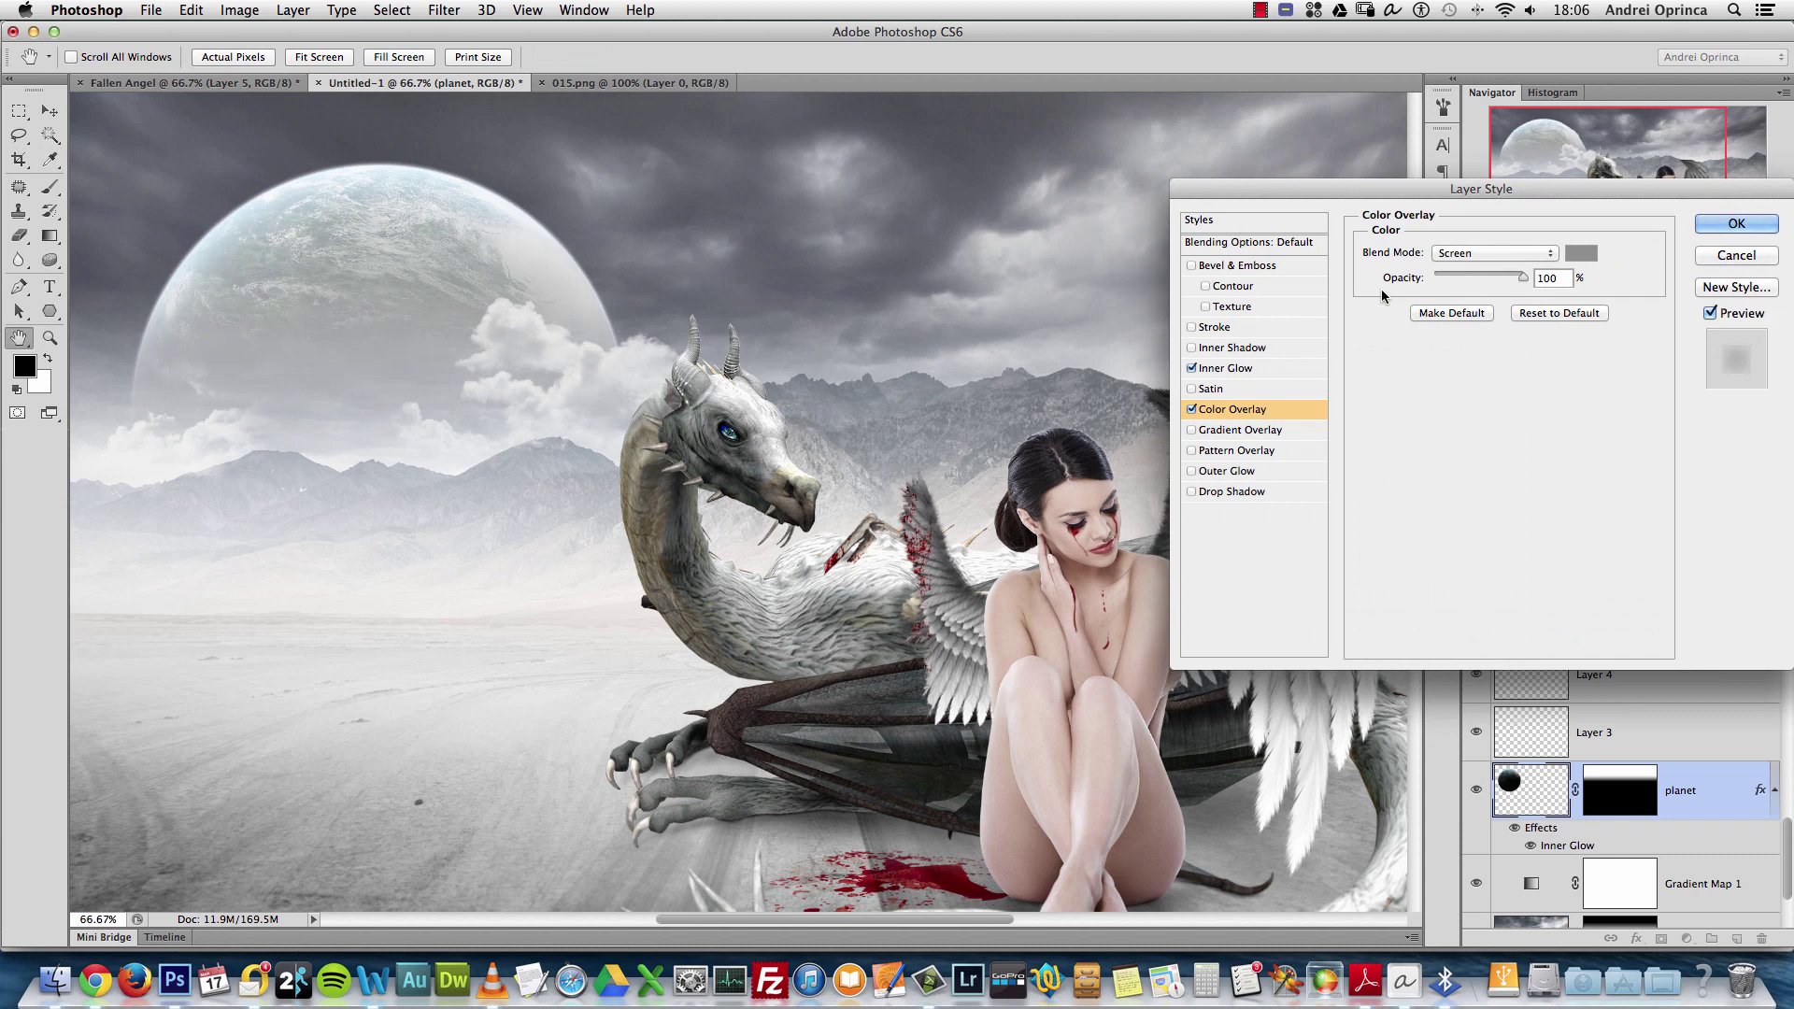
pyautogui.moveTo(1523, 278); pyautogui.dragTo(1475, 278)
pyautogui.click(1492, 254)
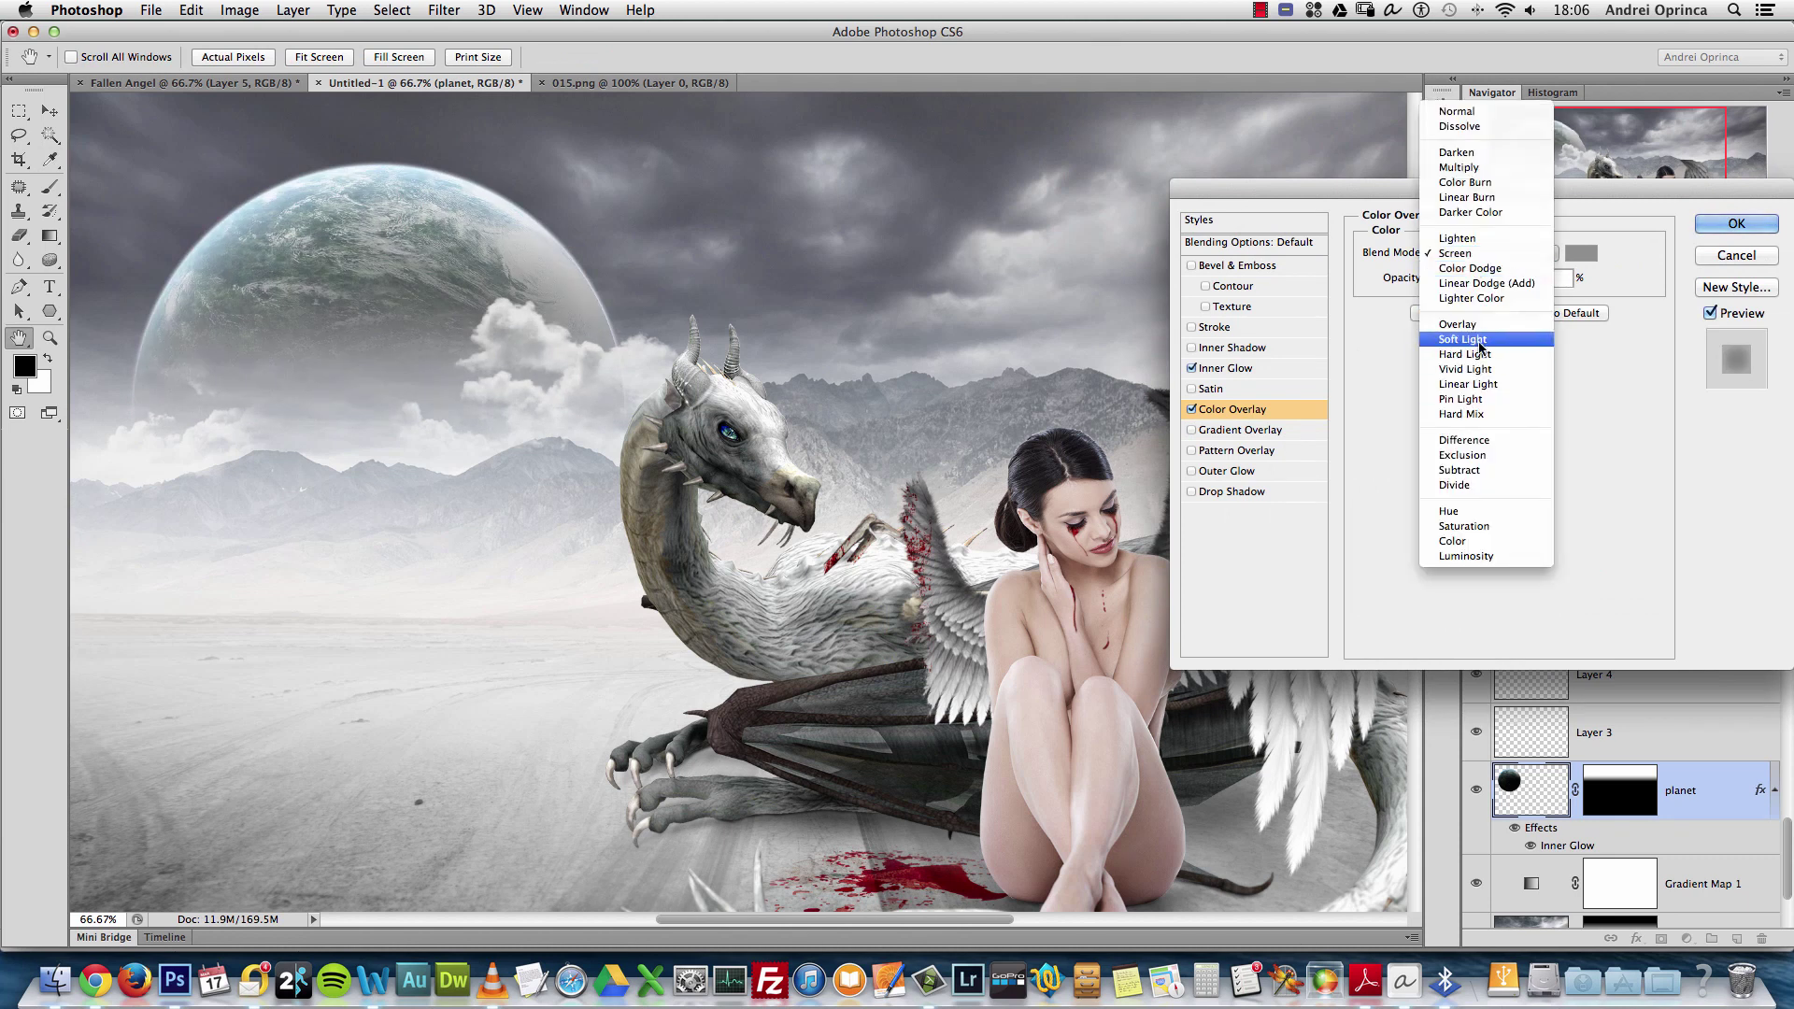
pyautogui.click(1480, 339)
pyautogui.moveTo(1475, 278); pyautogui.dragTo(1492, 282)
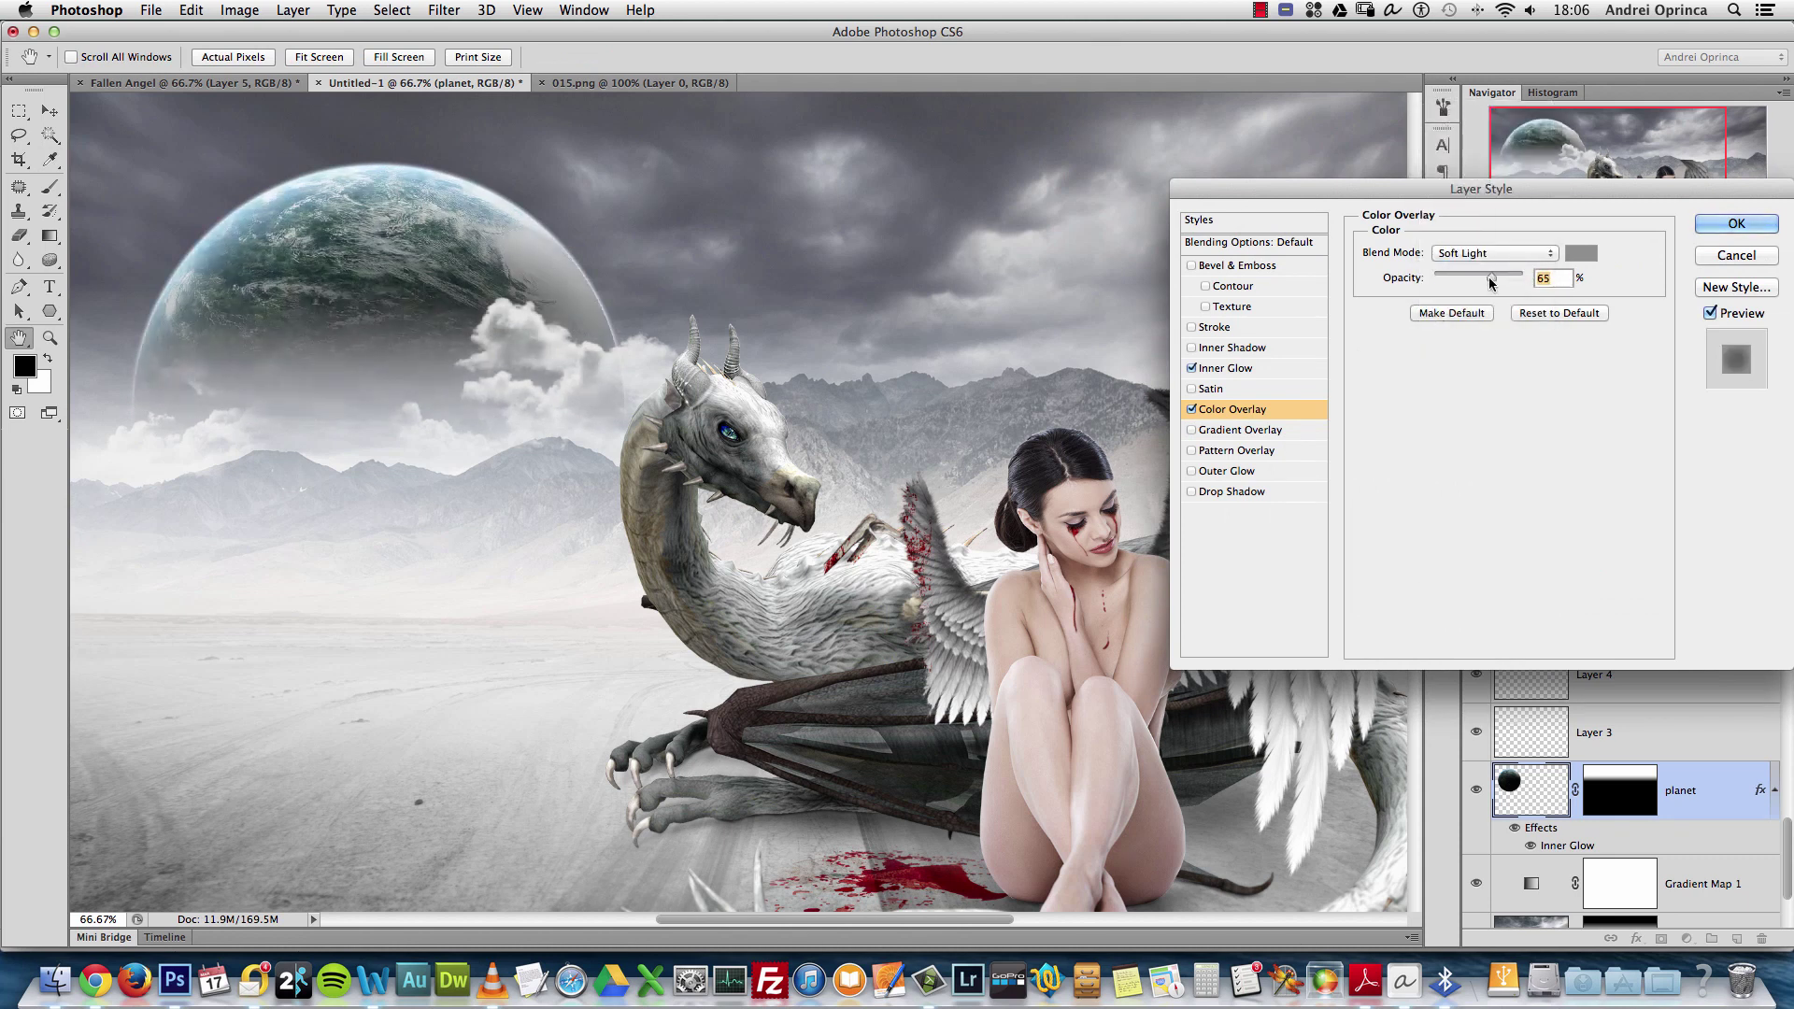
# Change the planet's overlay color to light grey c4c6c9, apply the style, and compare the image with the effects off and on
pyautogui.click(1589, 255)
pyautogui.click(1290, 315)
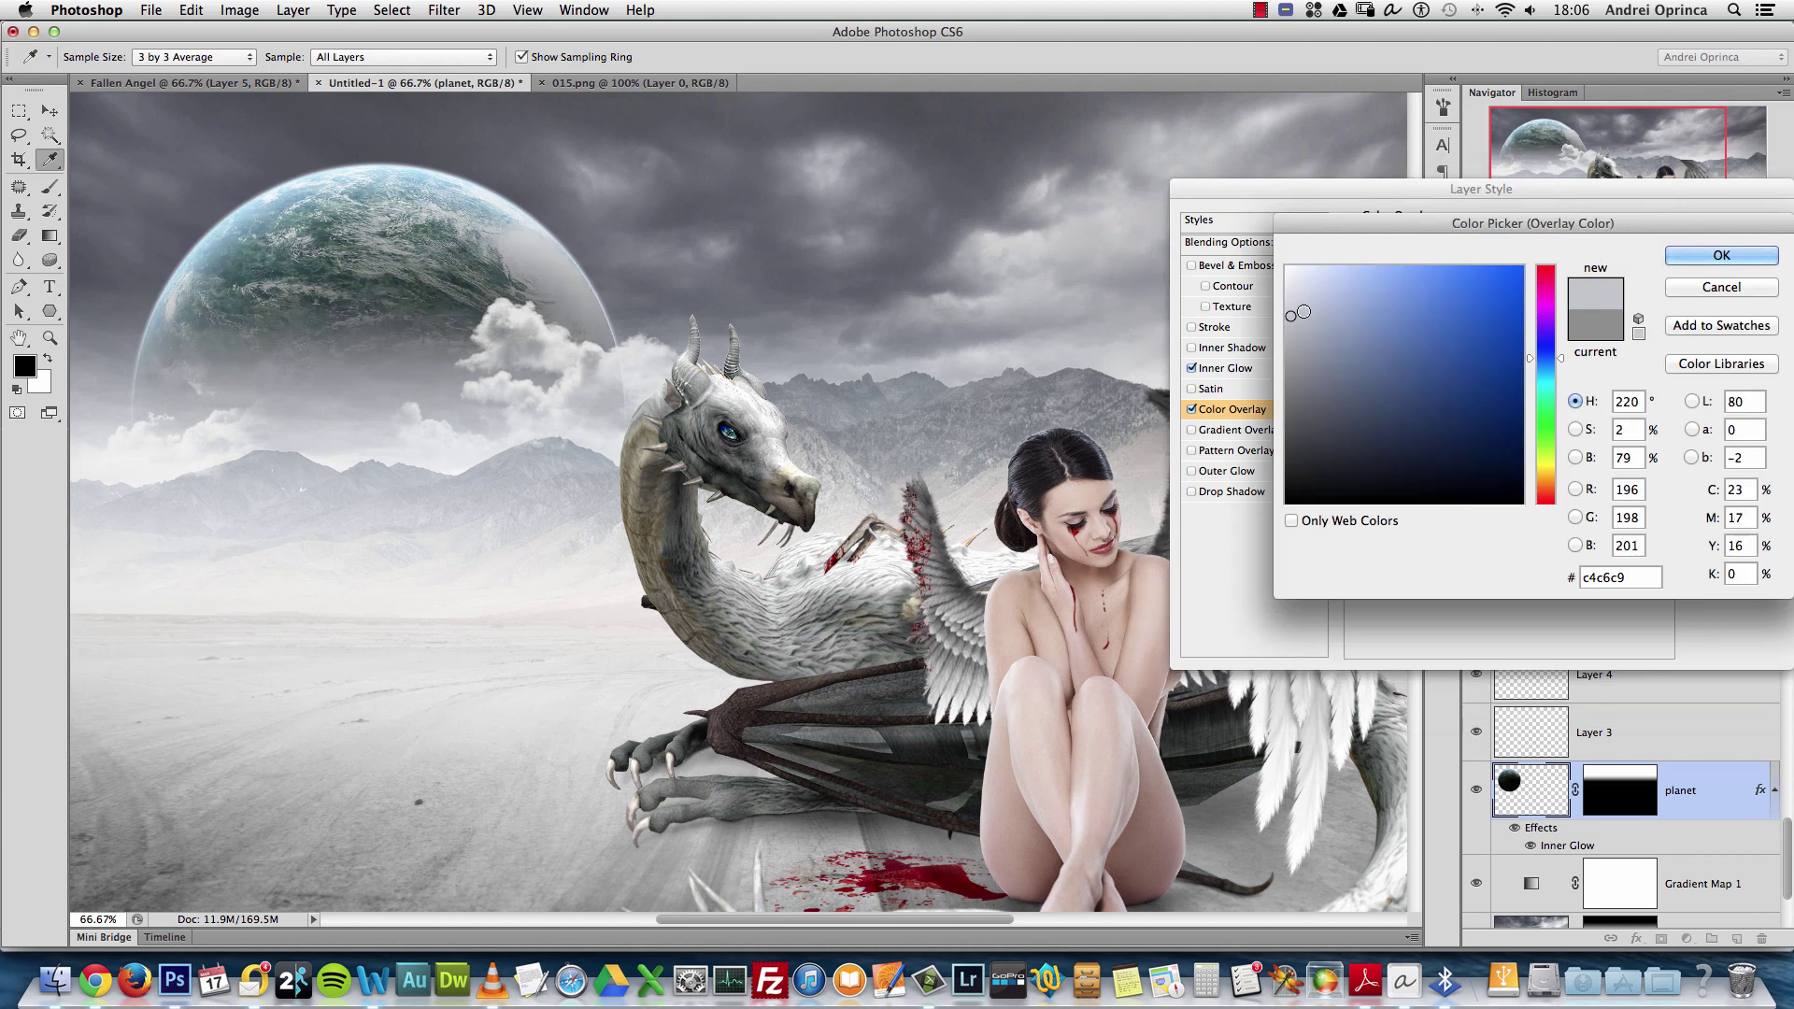
pyautogui.click(1722, 256)
pyautogui.click(1733, 225)
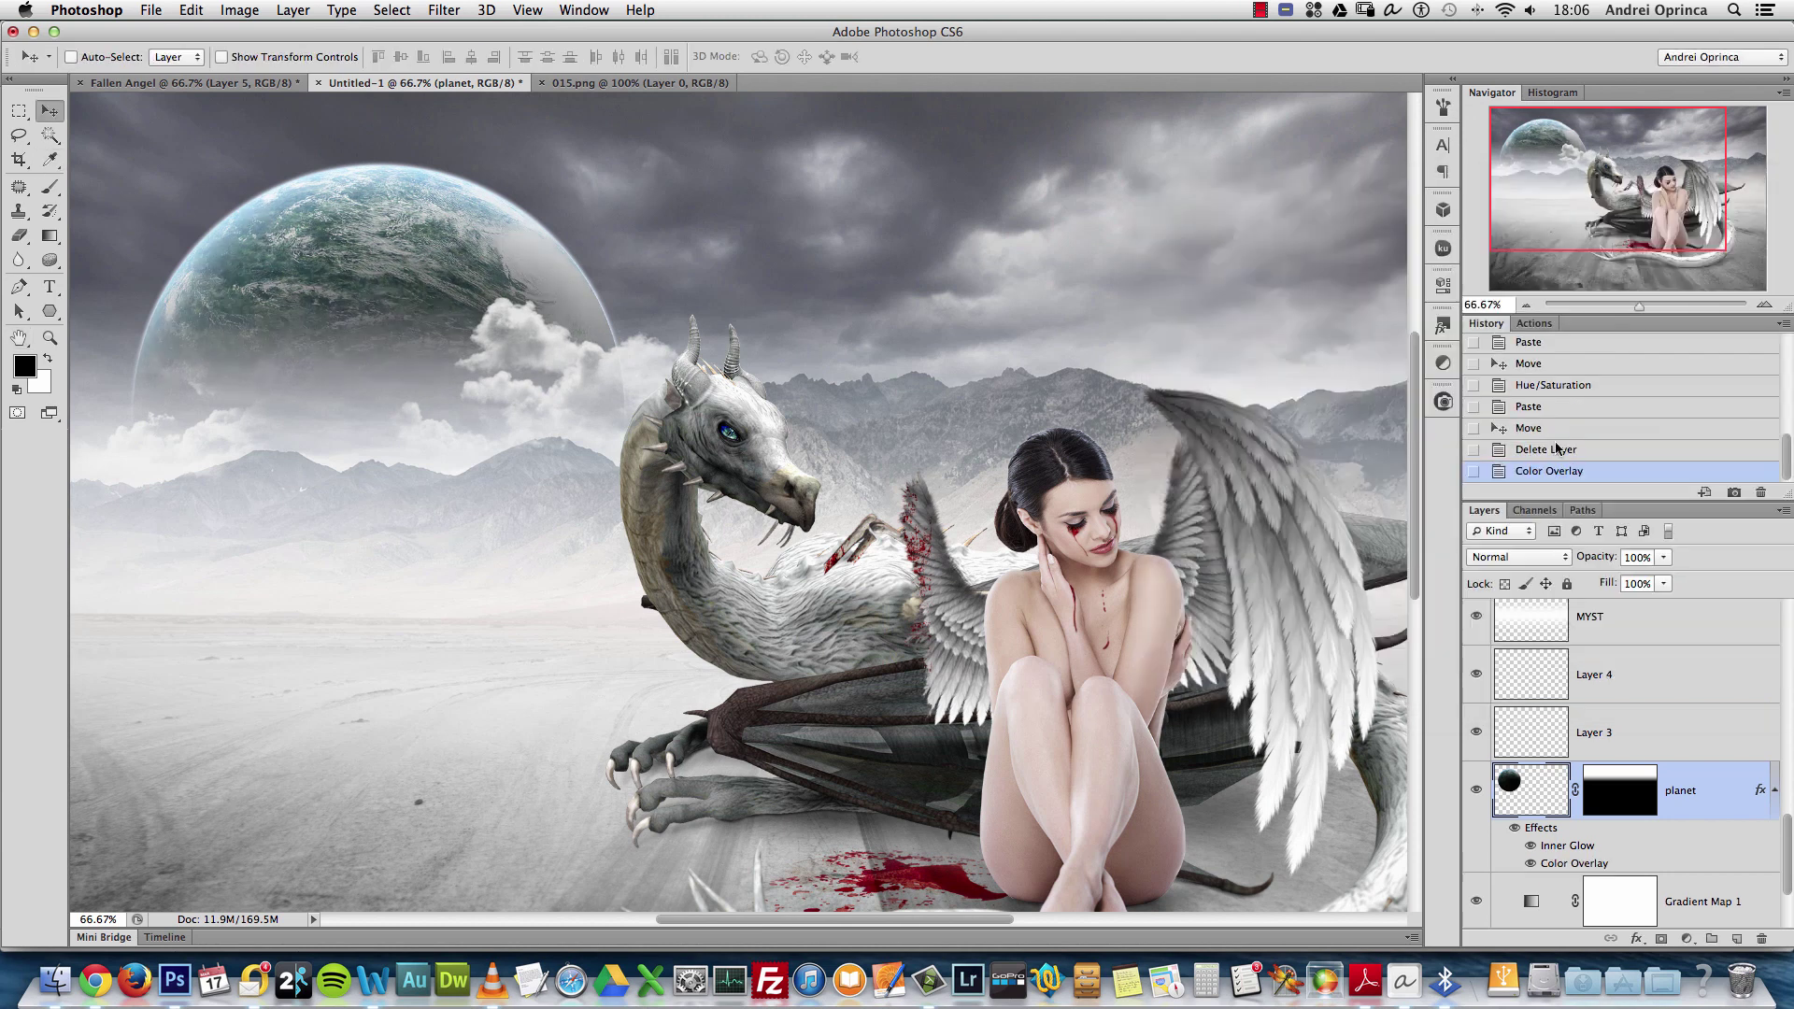
pyautogui.click(1515, 828)
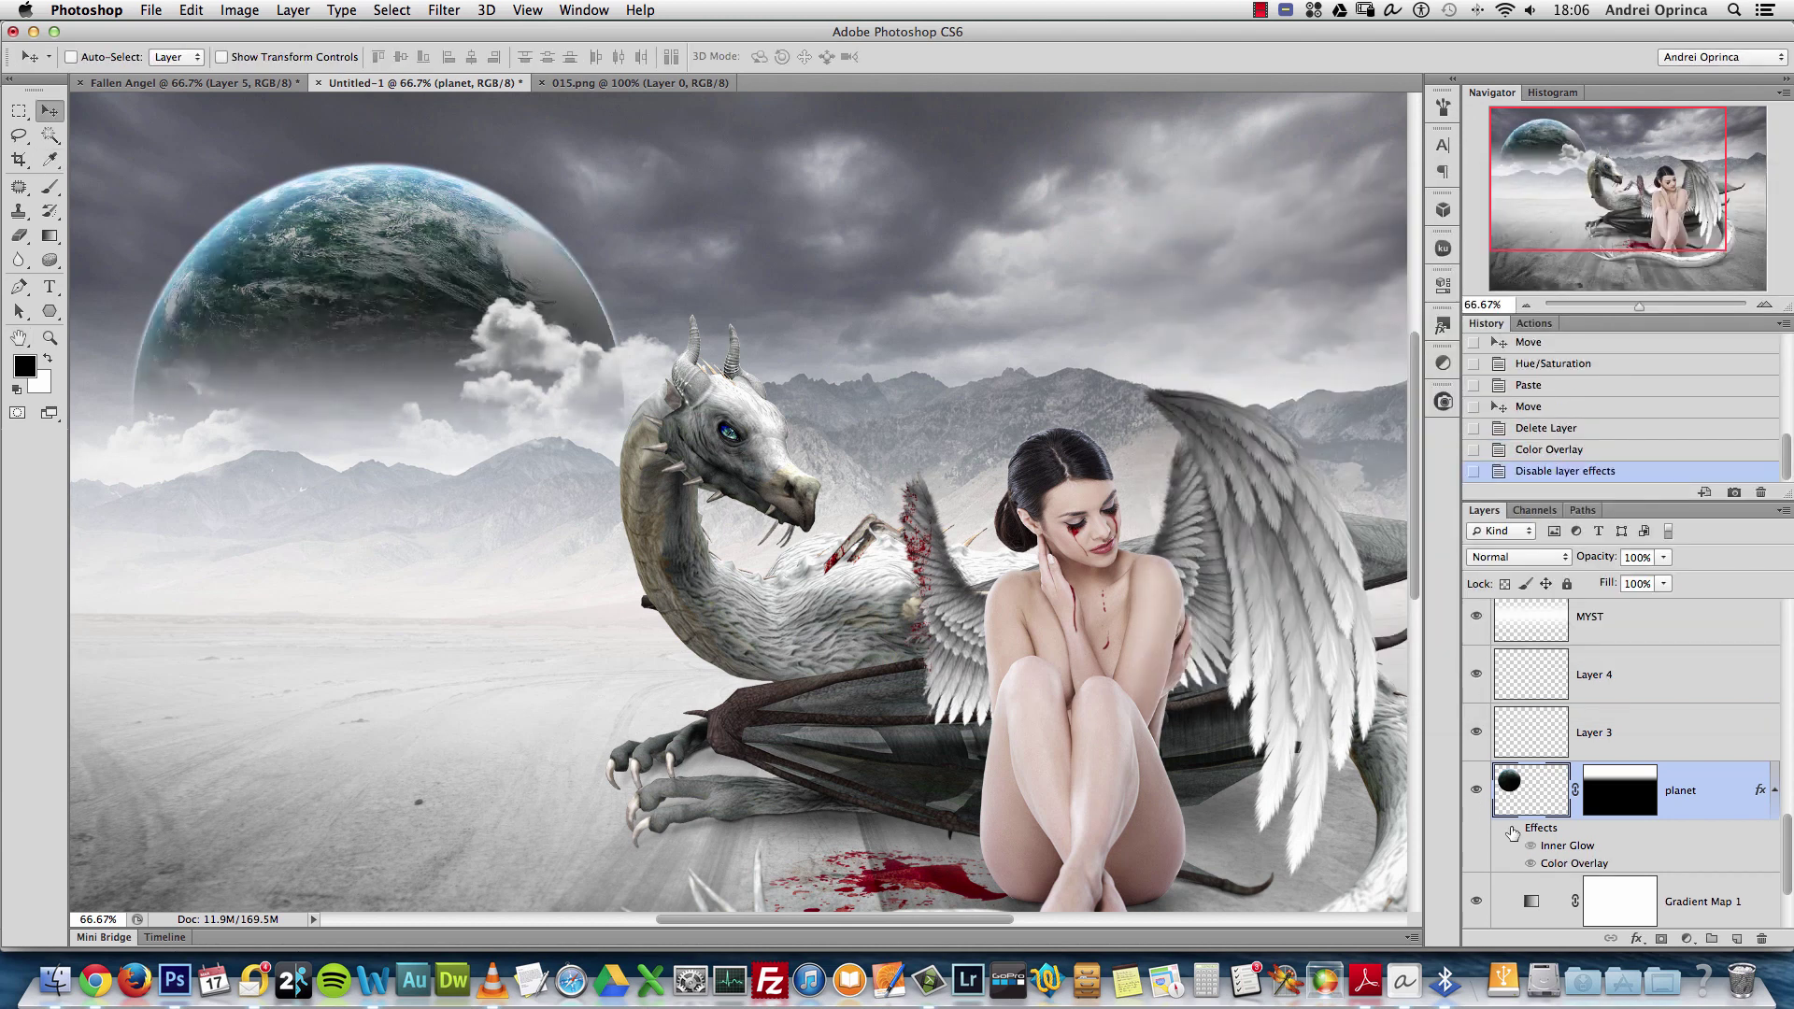
pyautogui.click(1514, 828)
pyautogui.hotkey('alt', 'space')
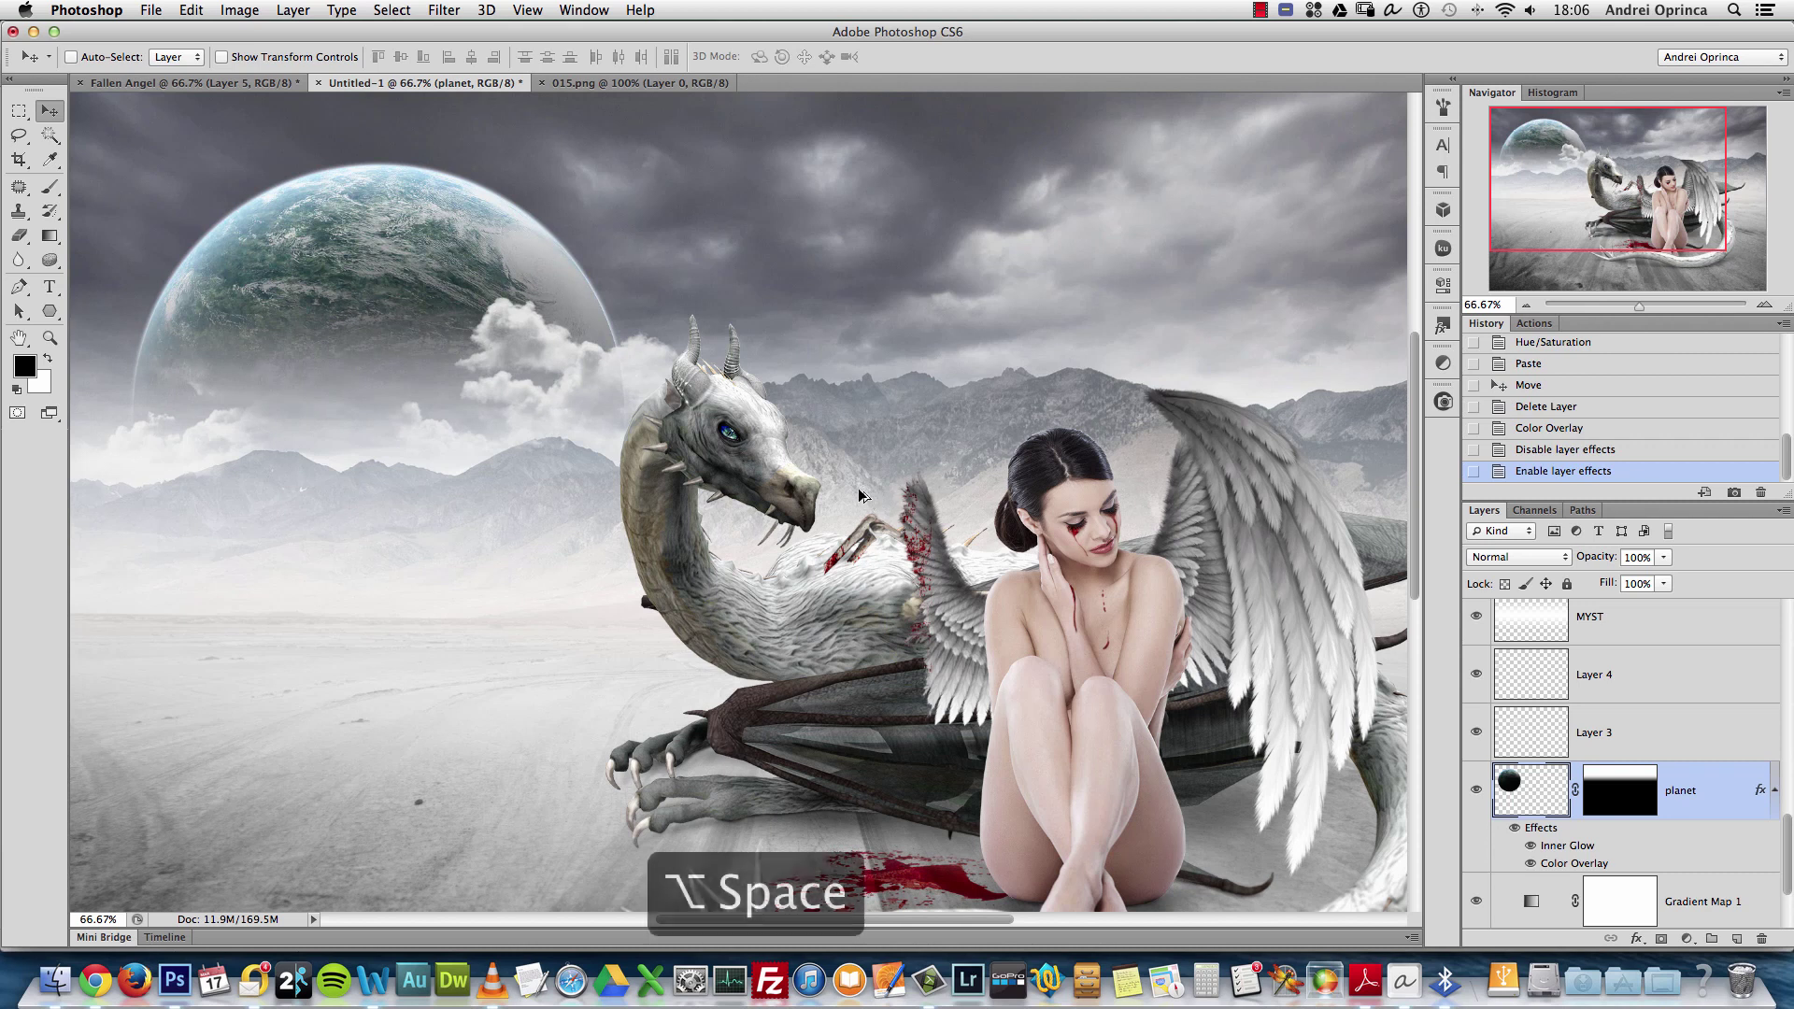
pyautogui.keyDown('alt'); pyautogui.click(850, 486); pyautogui.keyUp('alt')
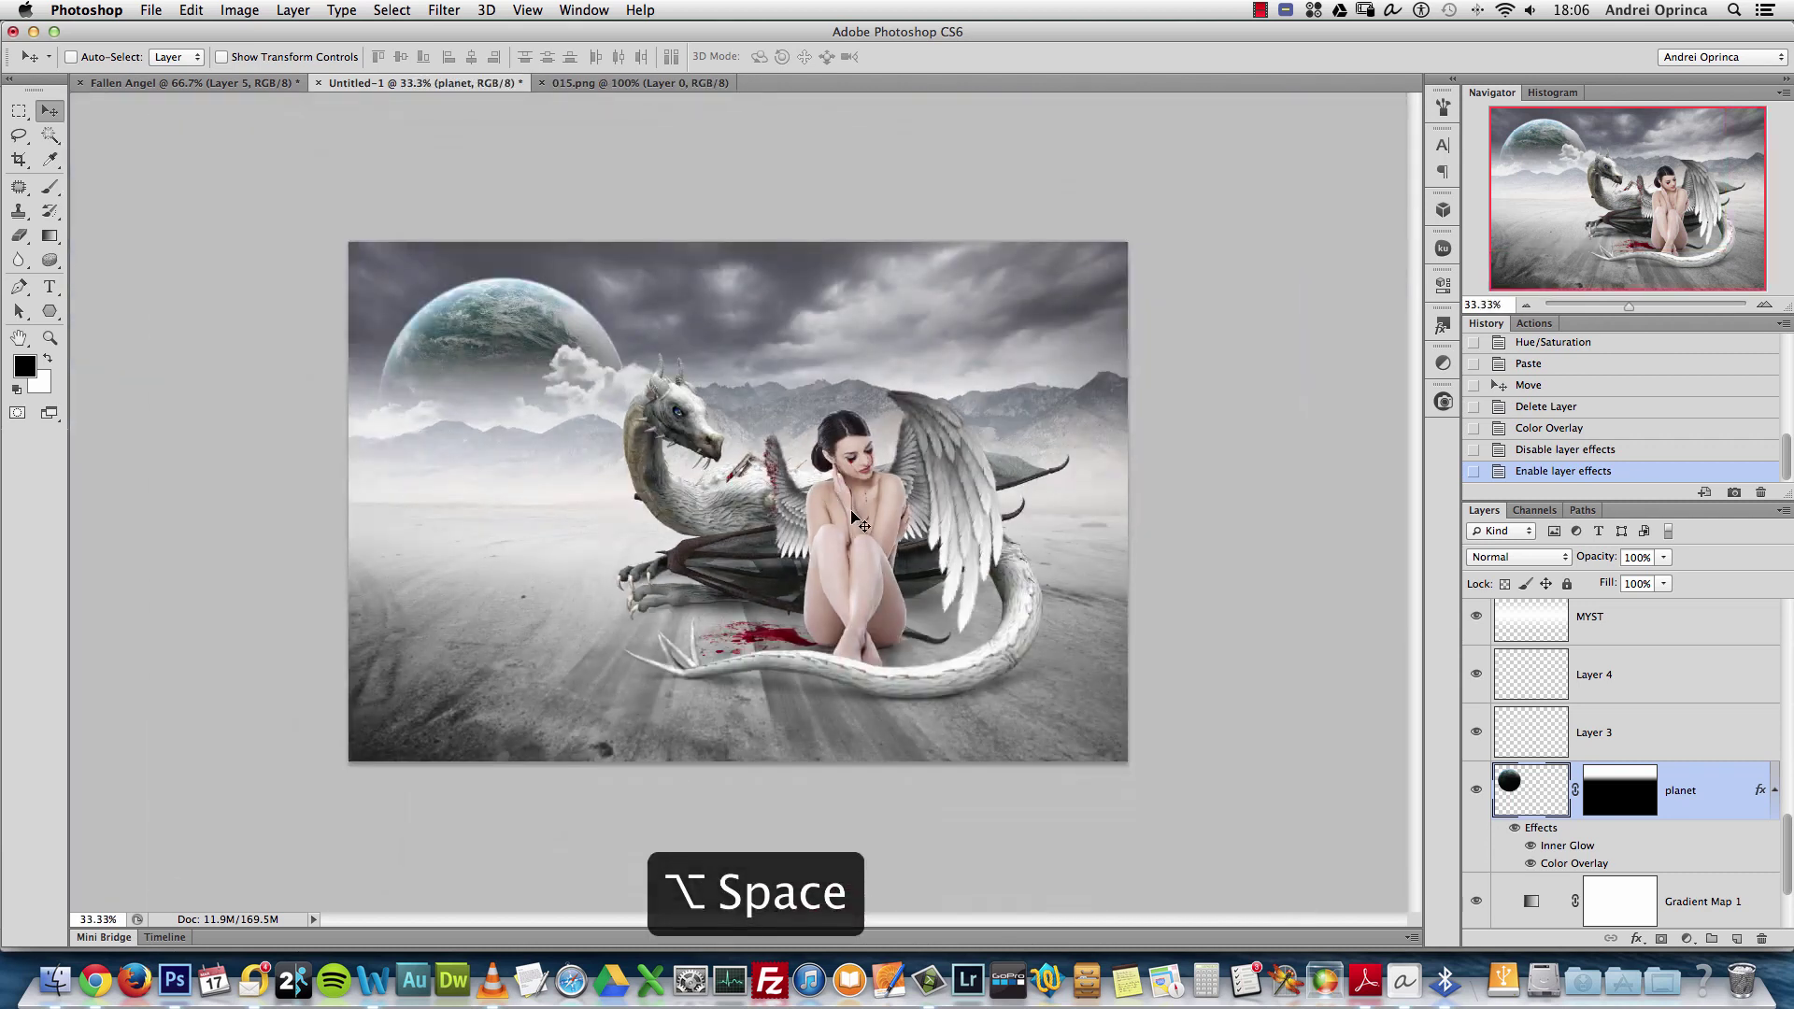
# Target the planet's layer mask and choose a soft round brush with 0% hardness
pyautogui.click(1598, 780)
pyautogui.press('b')
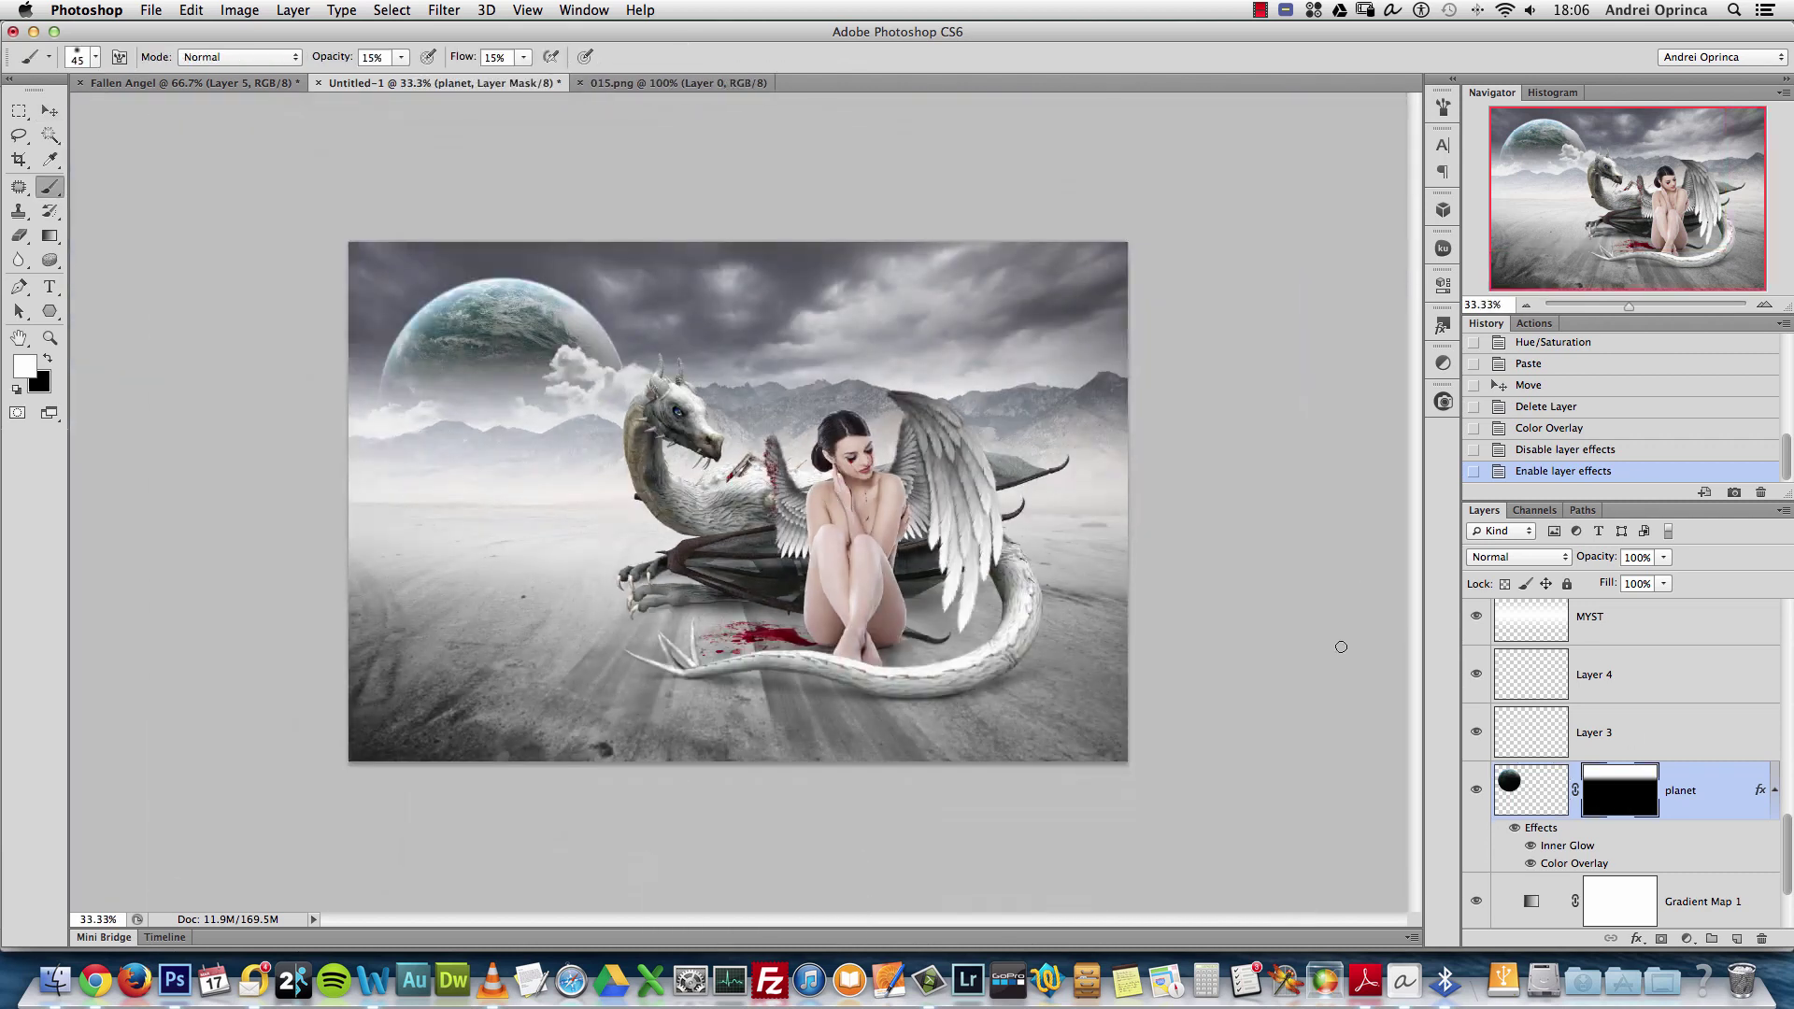
pyautogui.press('super+space')
pyautogui.keyDown('super'); pyautogui.click(597, 346); pyautogui.keyUp('super')
pyautogui.rightClick(561, 310)
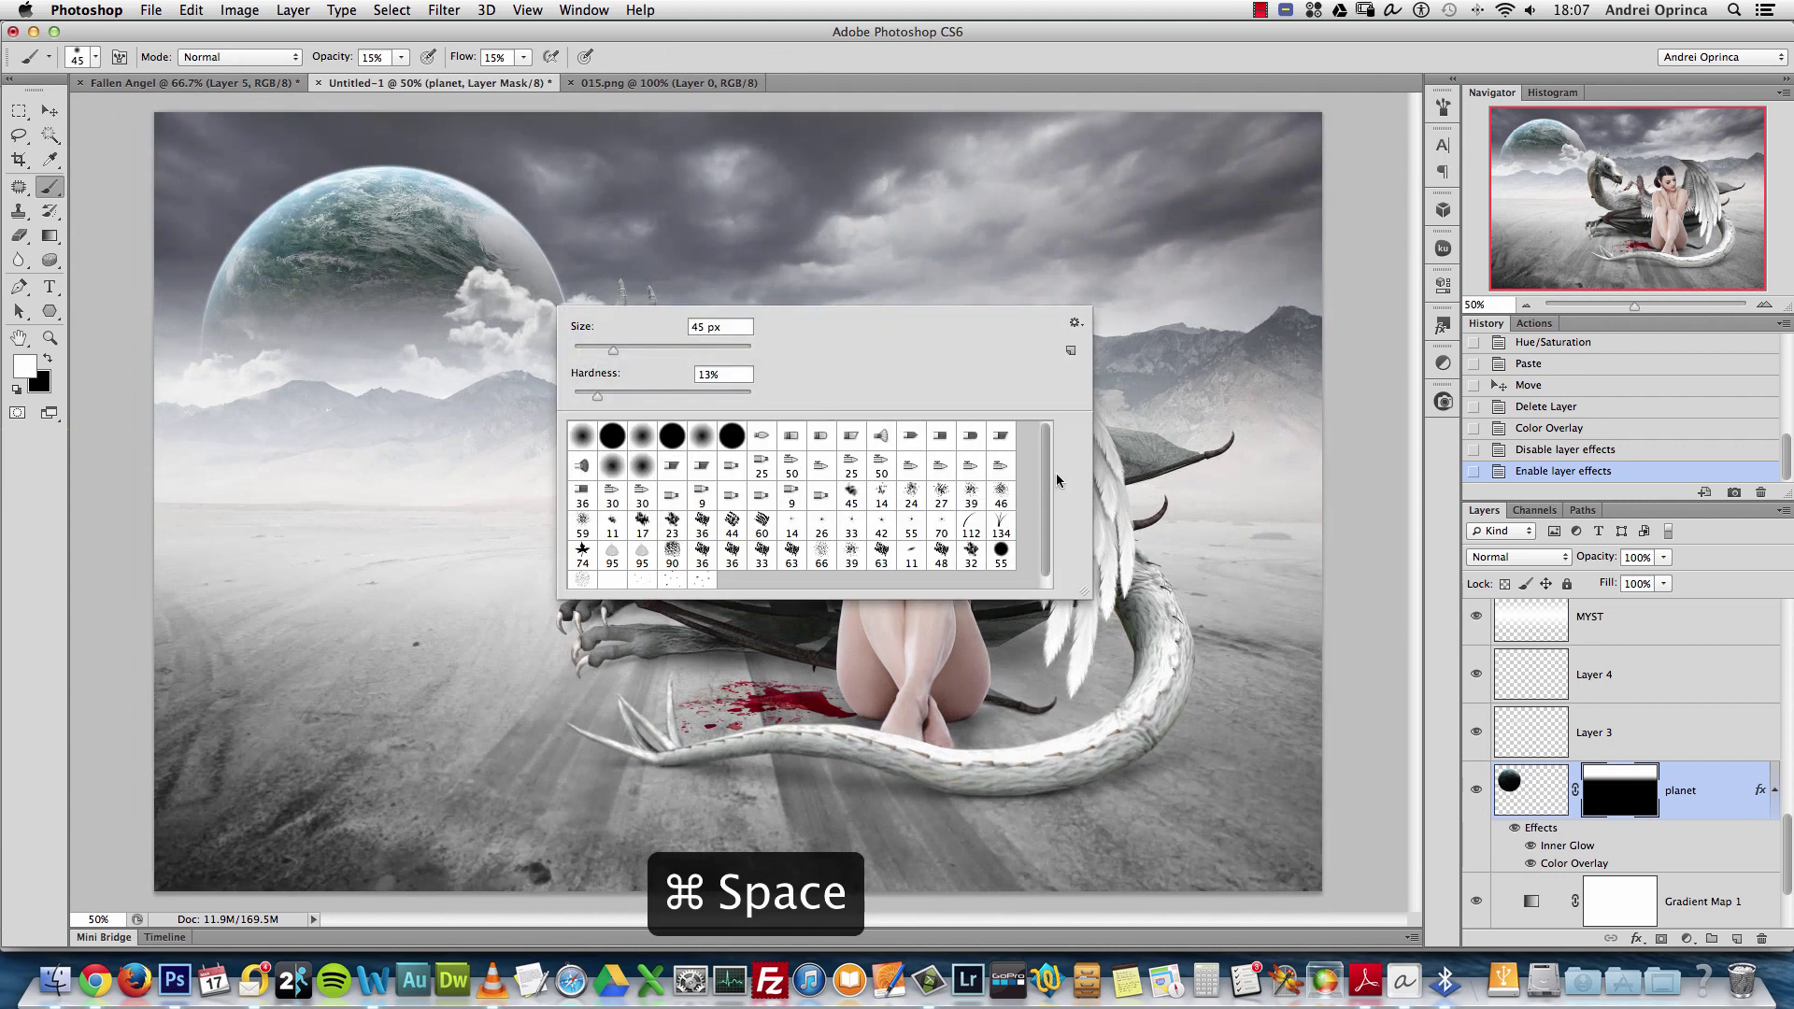
pyautogui.moveTo(1044, 477); pyautogui.dragTo(1049, 514)
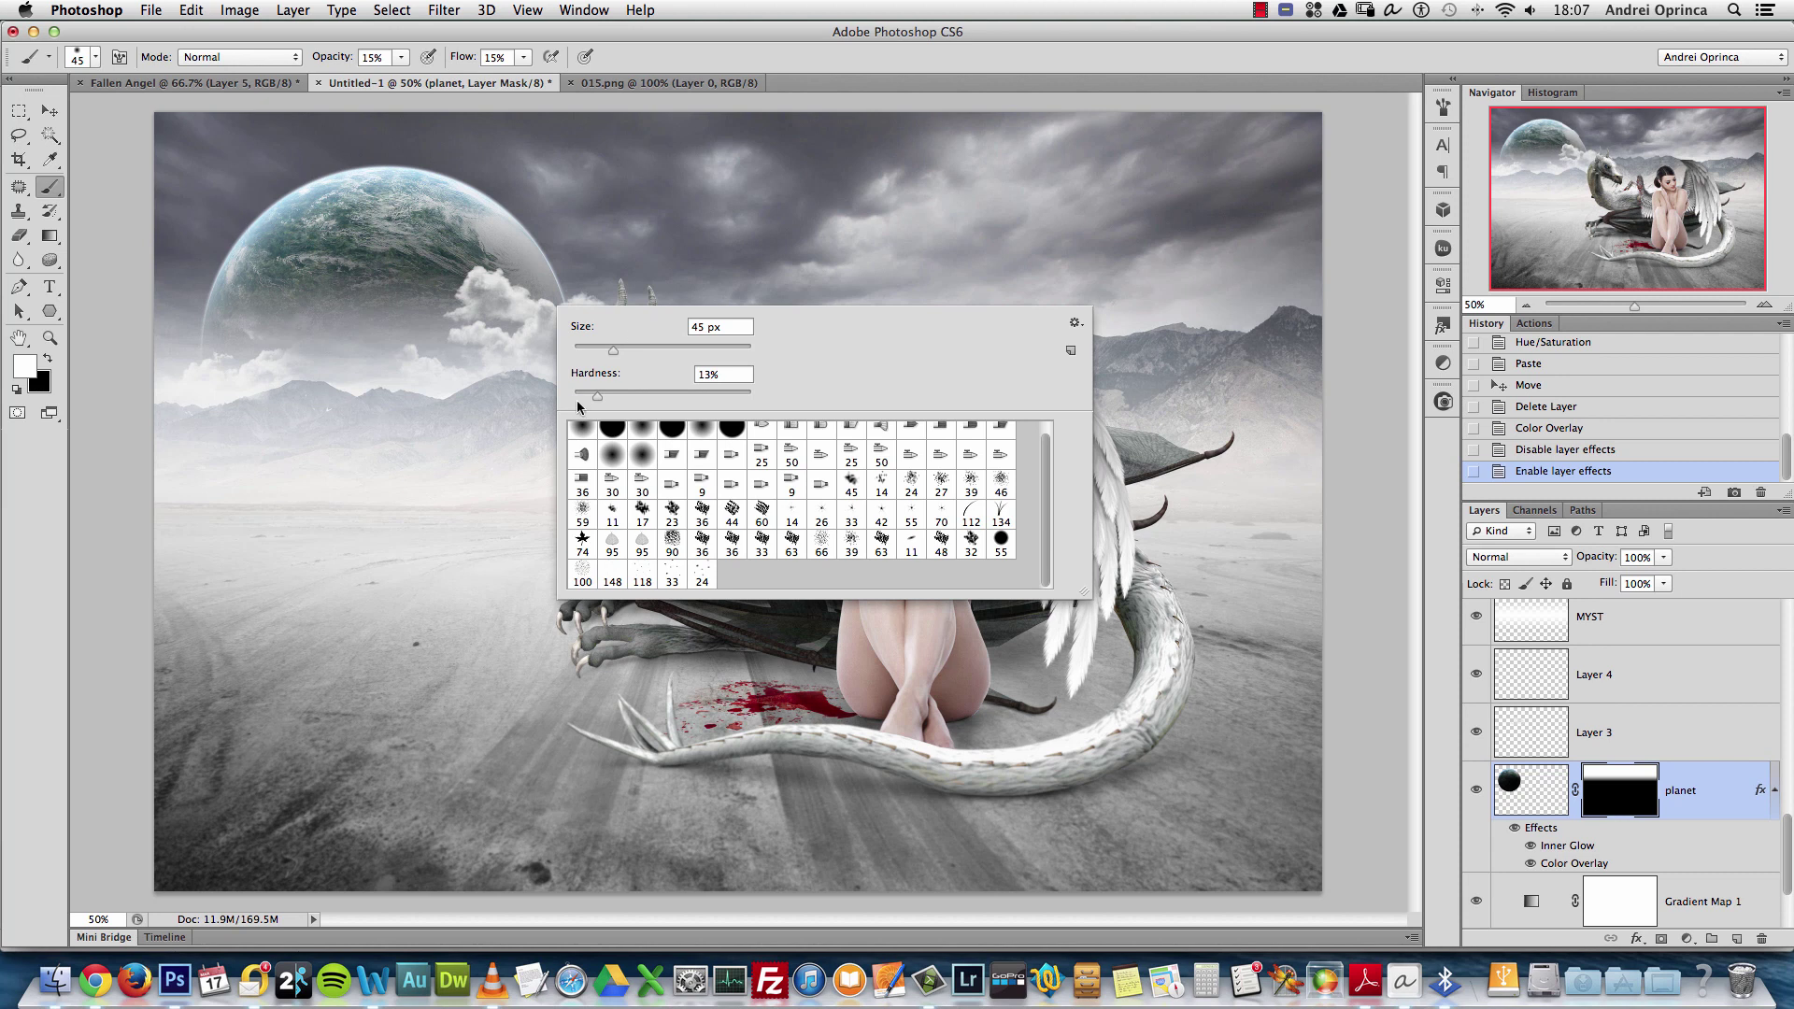
pyautogui.click(702, 430)
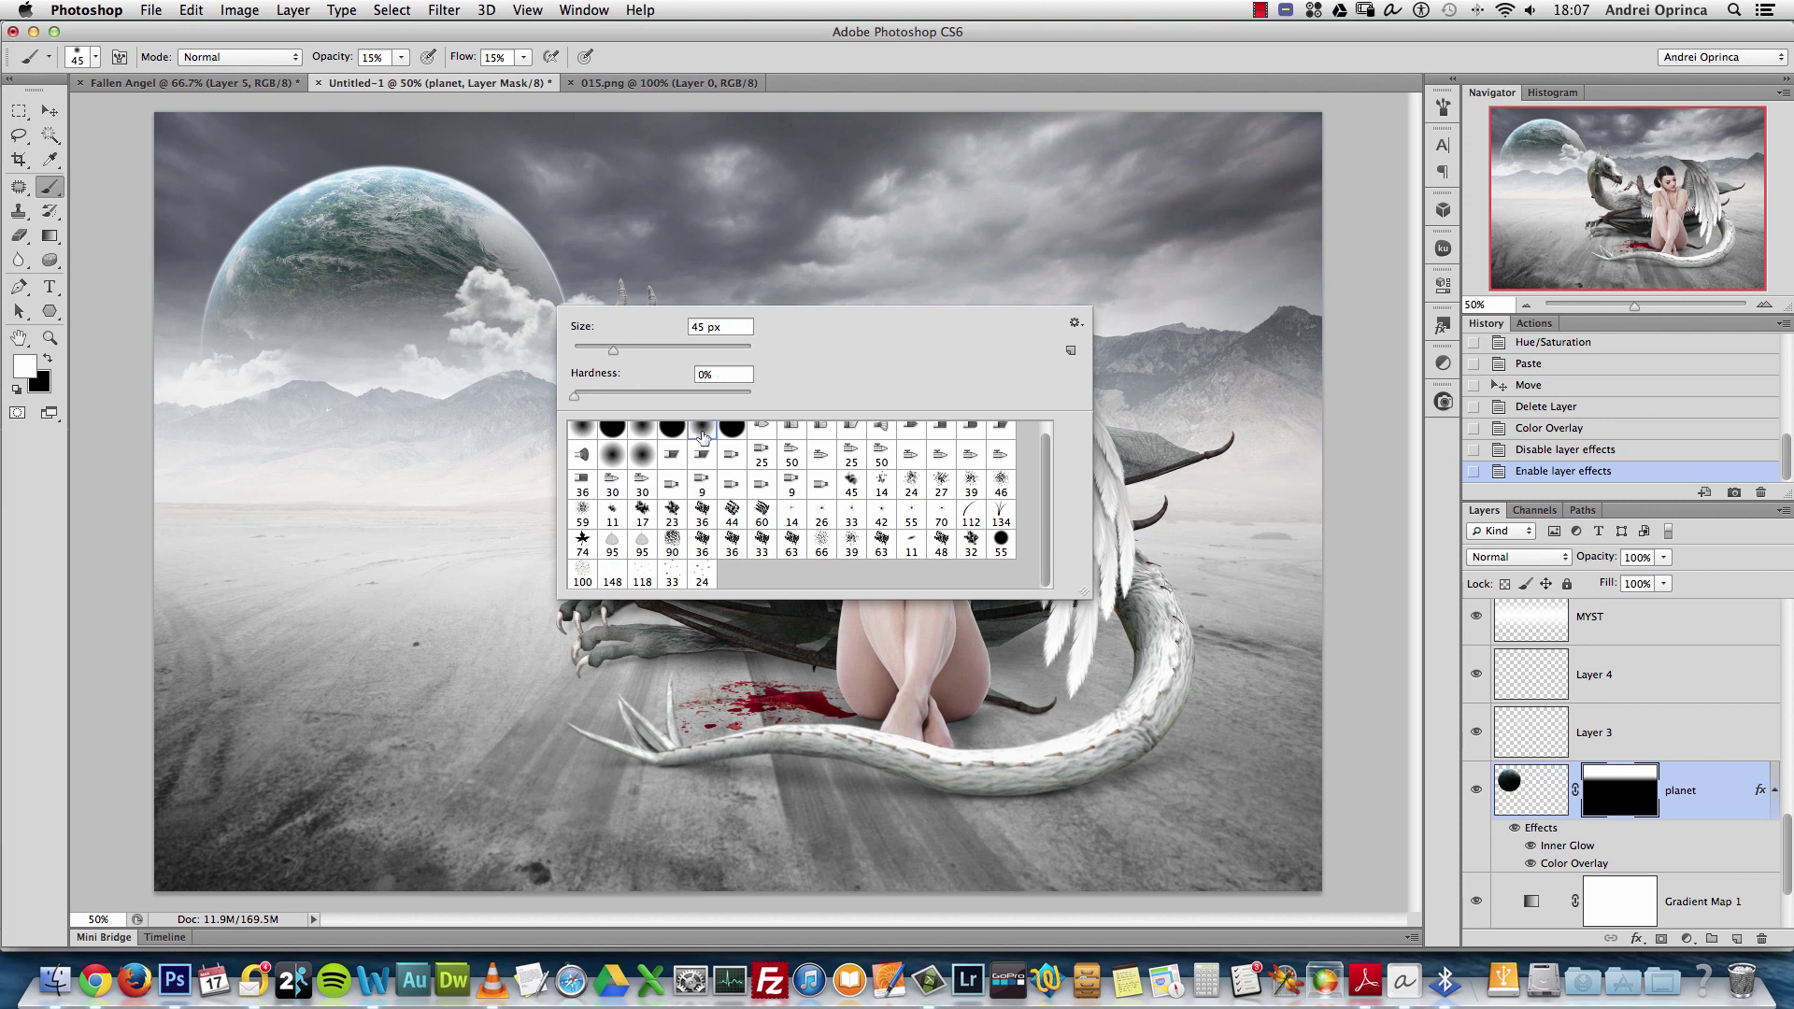
pyautogui.click(646, 350)
pyautogui.click(1603, 791)
# Retouch the planet's mask along its edge beside the large cloud using a 150 px brush at 30% opacity and flow
pyautogui.press('super+space')
pyautogui.moveTo(461, 192)
pyautogui.mouseDown()
pyautogui.moveTo(672, 240)
pyautogui.moveTo(580, 313)
pyautogui.mouseUp()
pyautogui.press(']')
pyautogui.press(']')
pyautogui.press(']')
pyautogui.moveTo(579, 313)
pyautogui.mouseDown()
pyautogui.moveTo(572, 331)
pyautogui.moveTo(594, 308)
pyautogui.moveTo(598, 346)
pyautogui.moveTo(580, 359)
pyautogui.moveTo(603, 336)
pyautogui.mouseUp()
pyautogui.press('x')
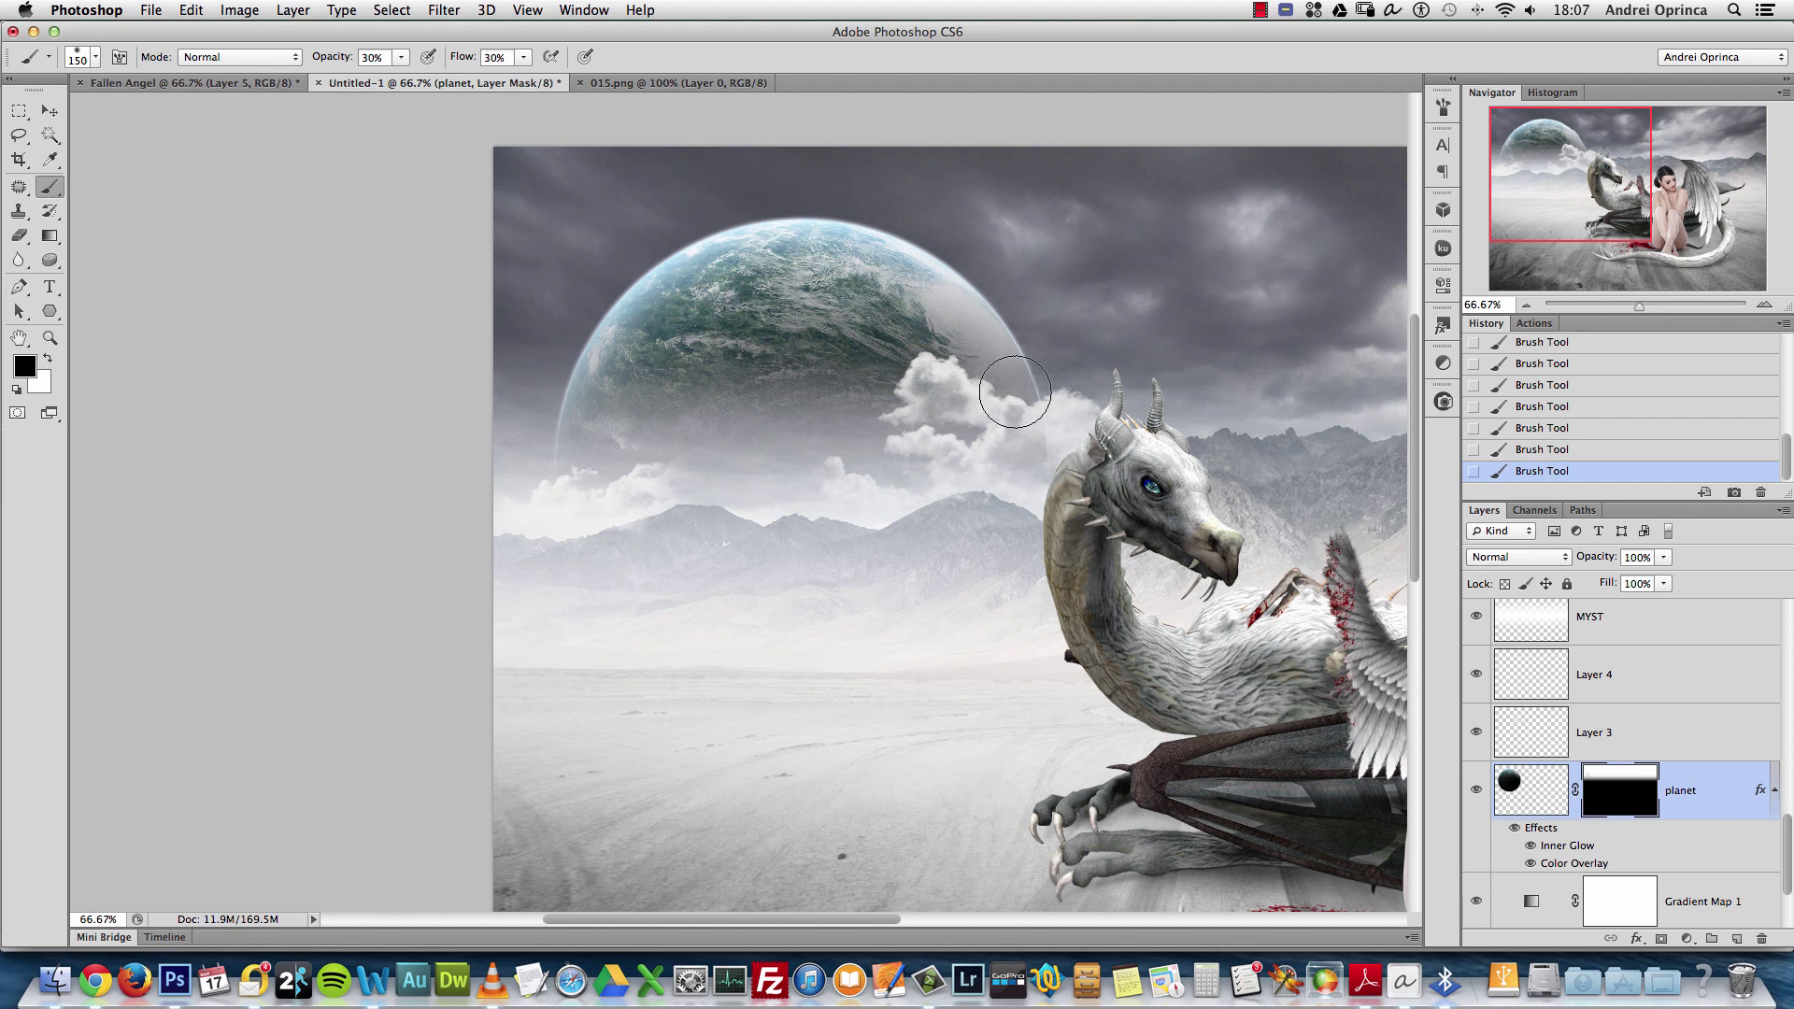
# Check the brush settings, then try fading the planet's upper edge on its mask with black at 50% opacity and flow
pyautogui.click(1442, 108)
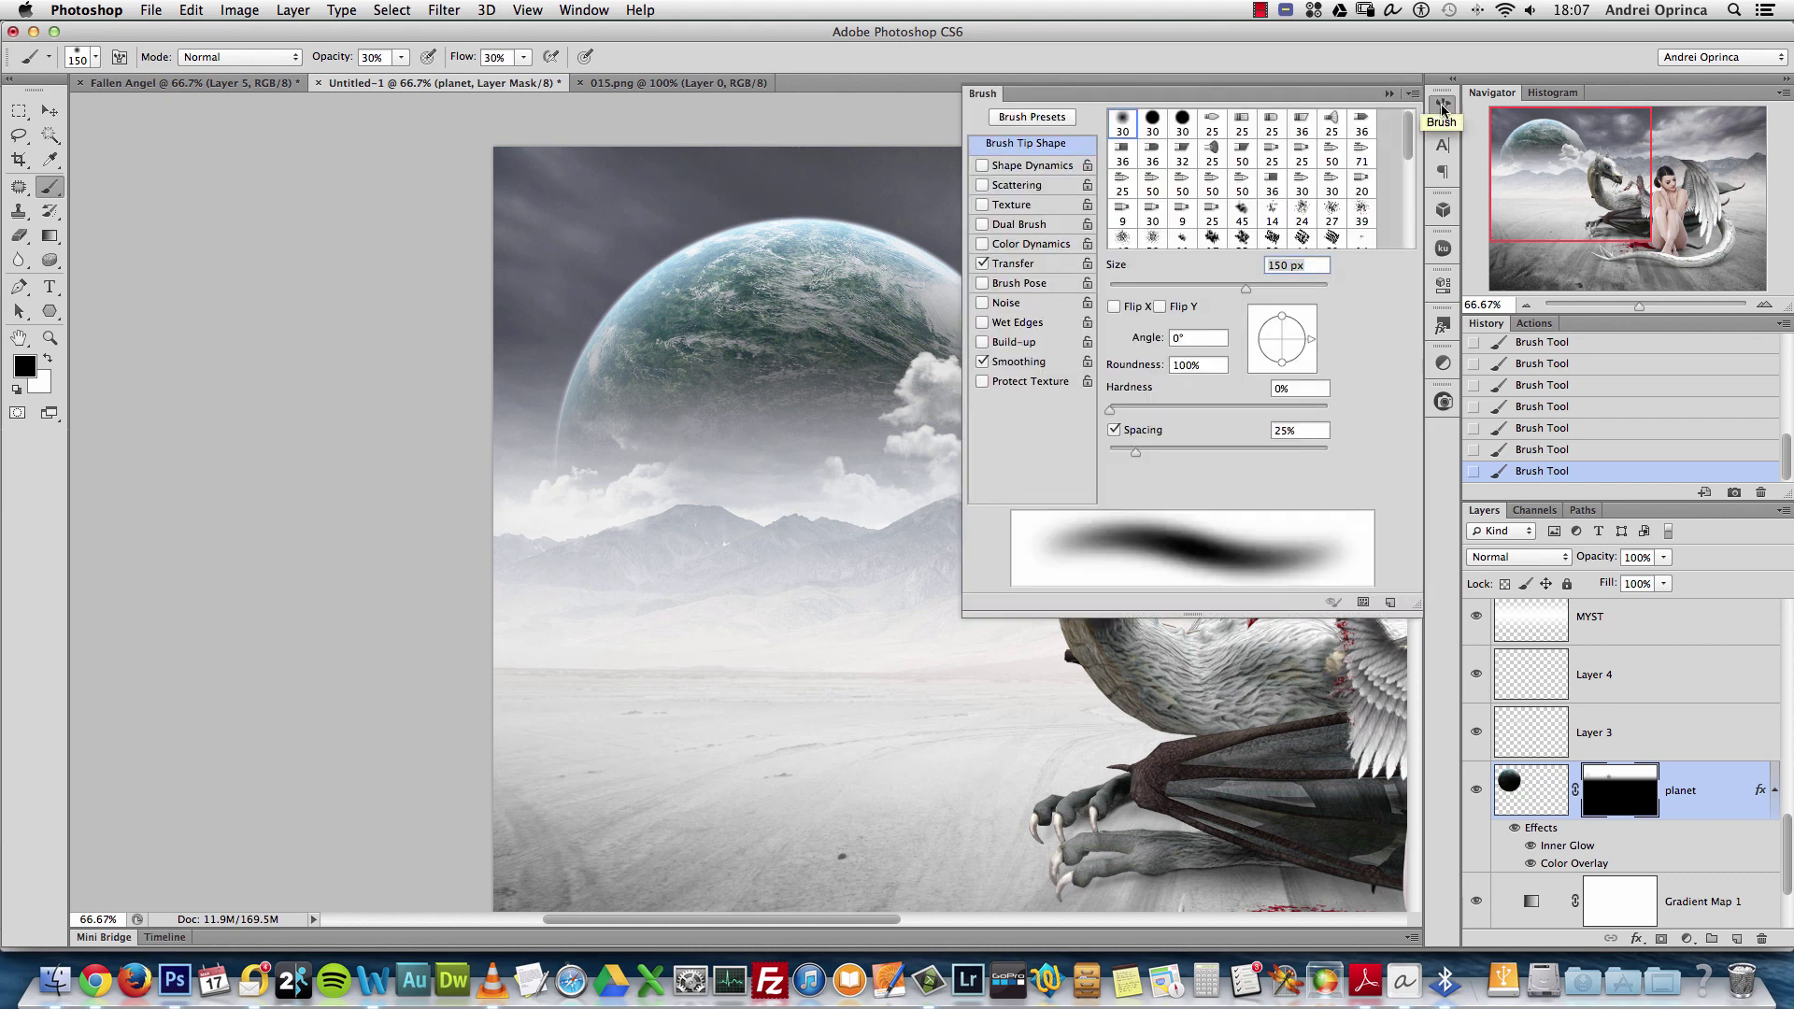
pyautogui.click(1389, 93)
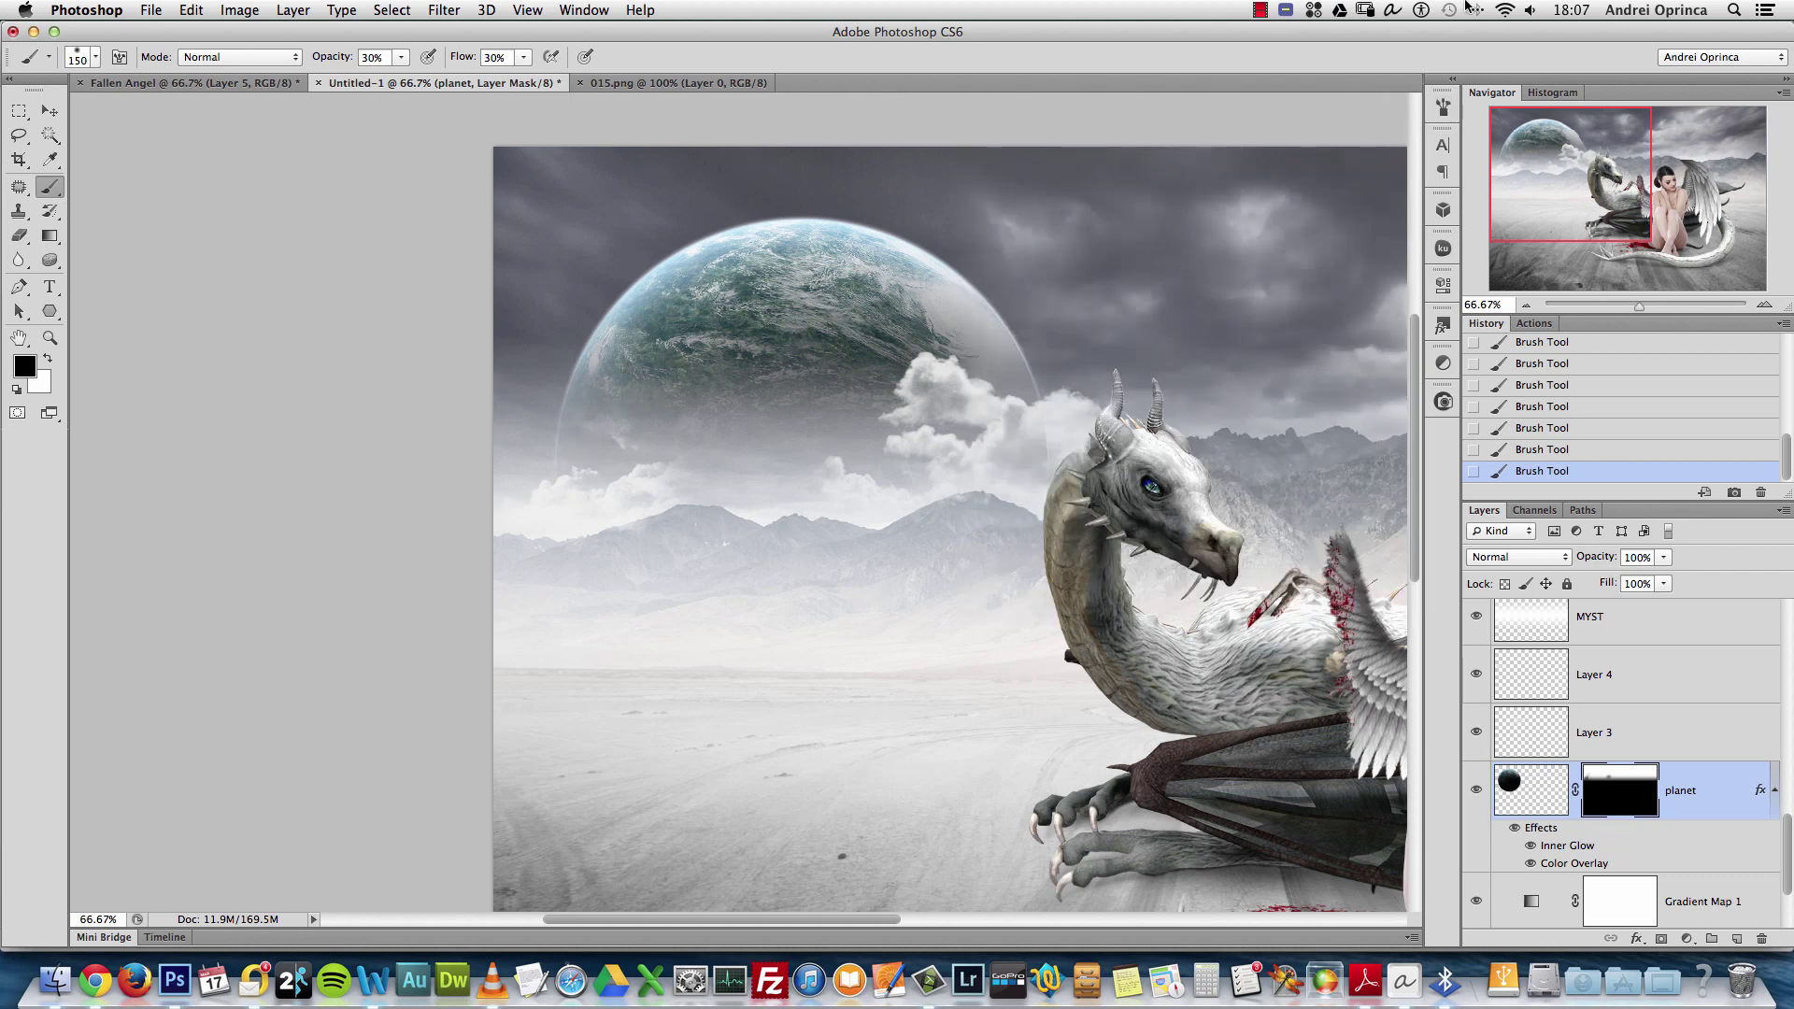
pyautogui.hotkey('shift', '5')
pyautogui.hotkey('shift', '0')
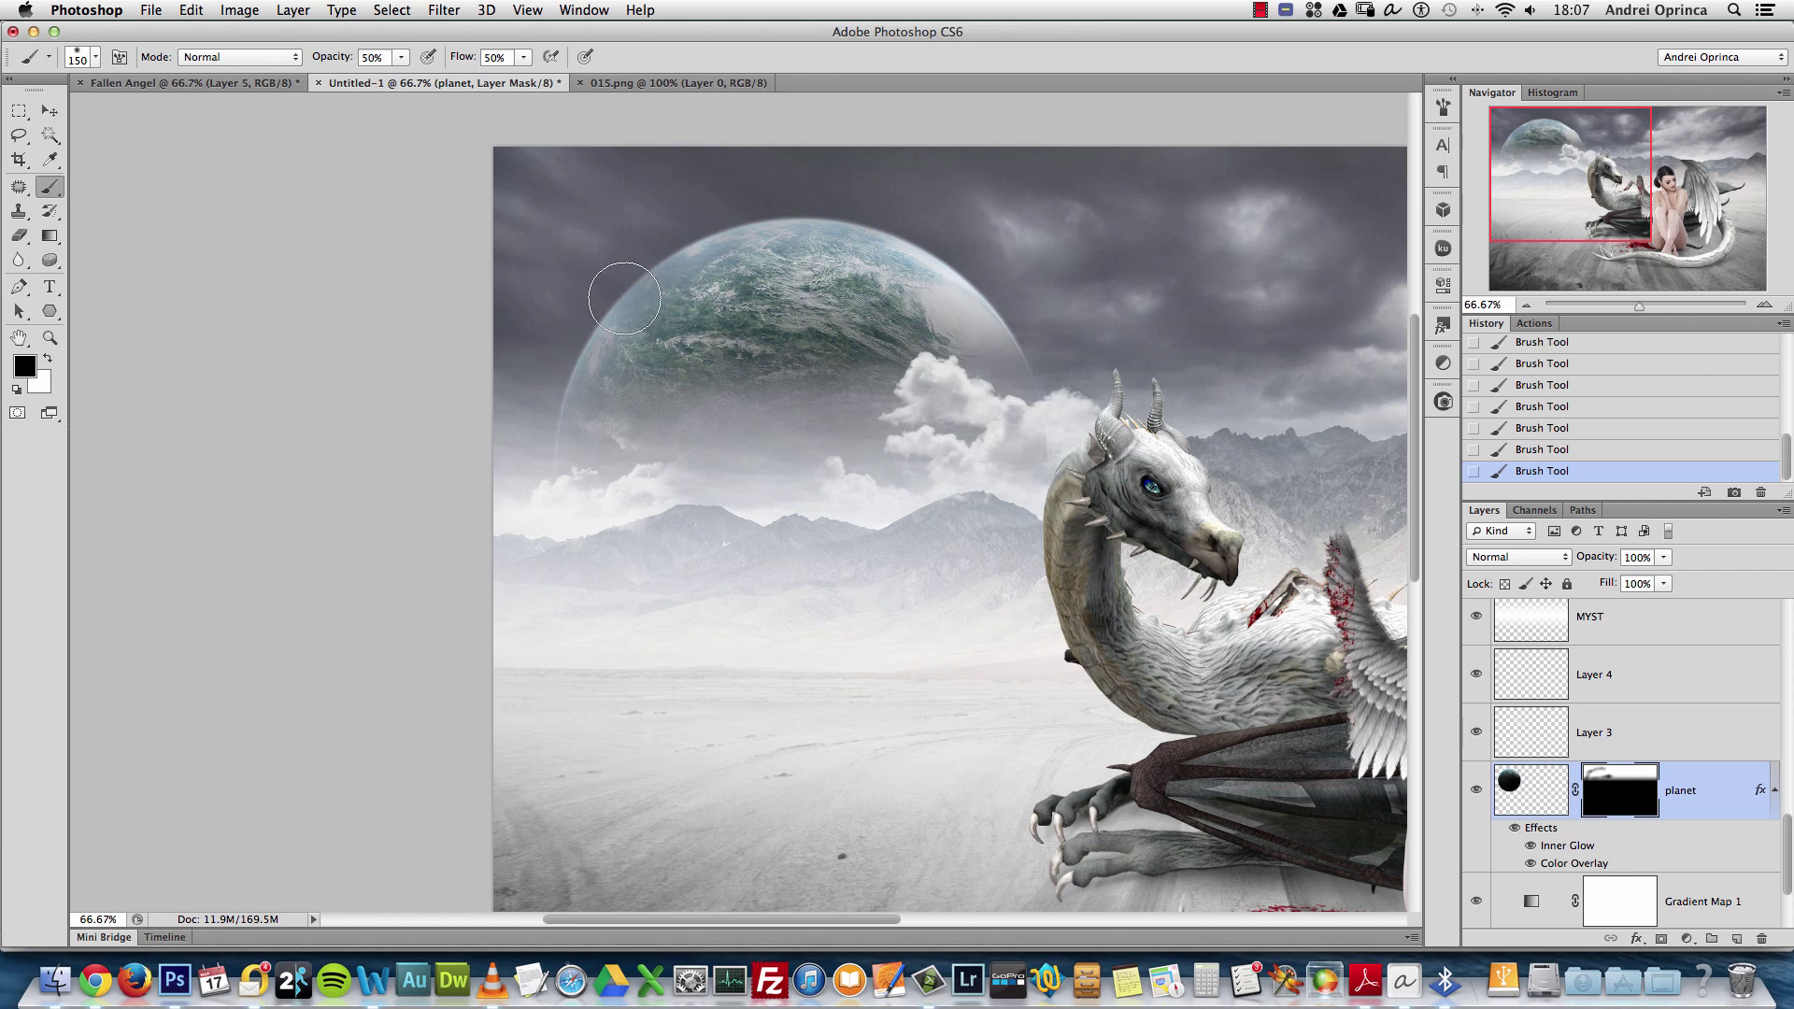
pyautogui.moveTo(622, 306); pyautogui.dragTo(559, 329)
pyautogui.moveTo(898, 259)
pyautogui.mouseDown()
pyautogui.moveTo(835, 238)
pyautogui.moveTo(865, 223)
pyautogui.moveTo(798, 209)
pyautogui.moveTo(608, 240)
pyautogui.mouseUp()
pyautogui.moveTo(909, 209); pyautogui.dragTo(607, 271)
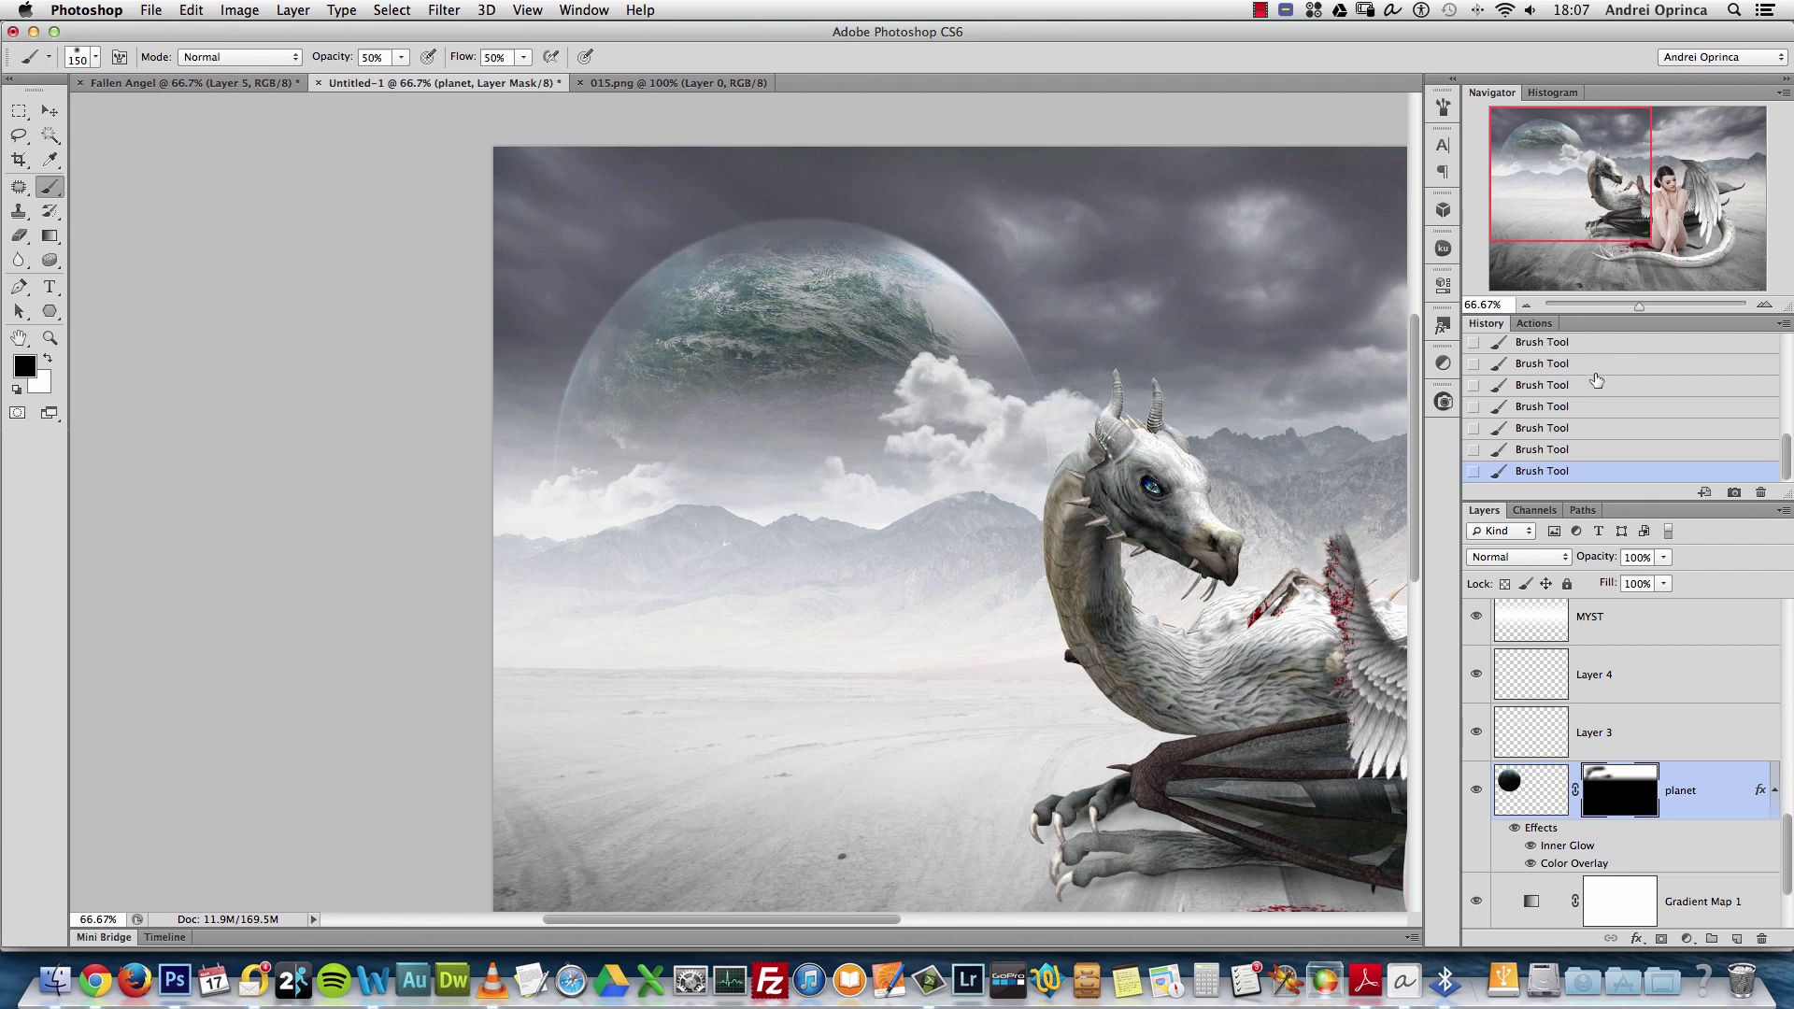
# Revert the planet mask to the earliest brush stroke recorded in the history and view the whole composition
pyautogui.moveTo(1782, 428); pyautogui.dragTo(1787, 343)
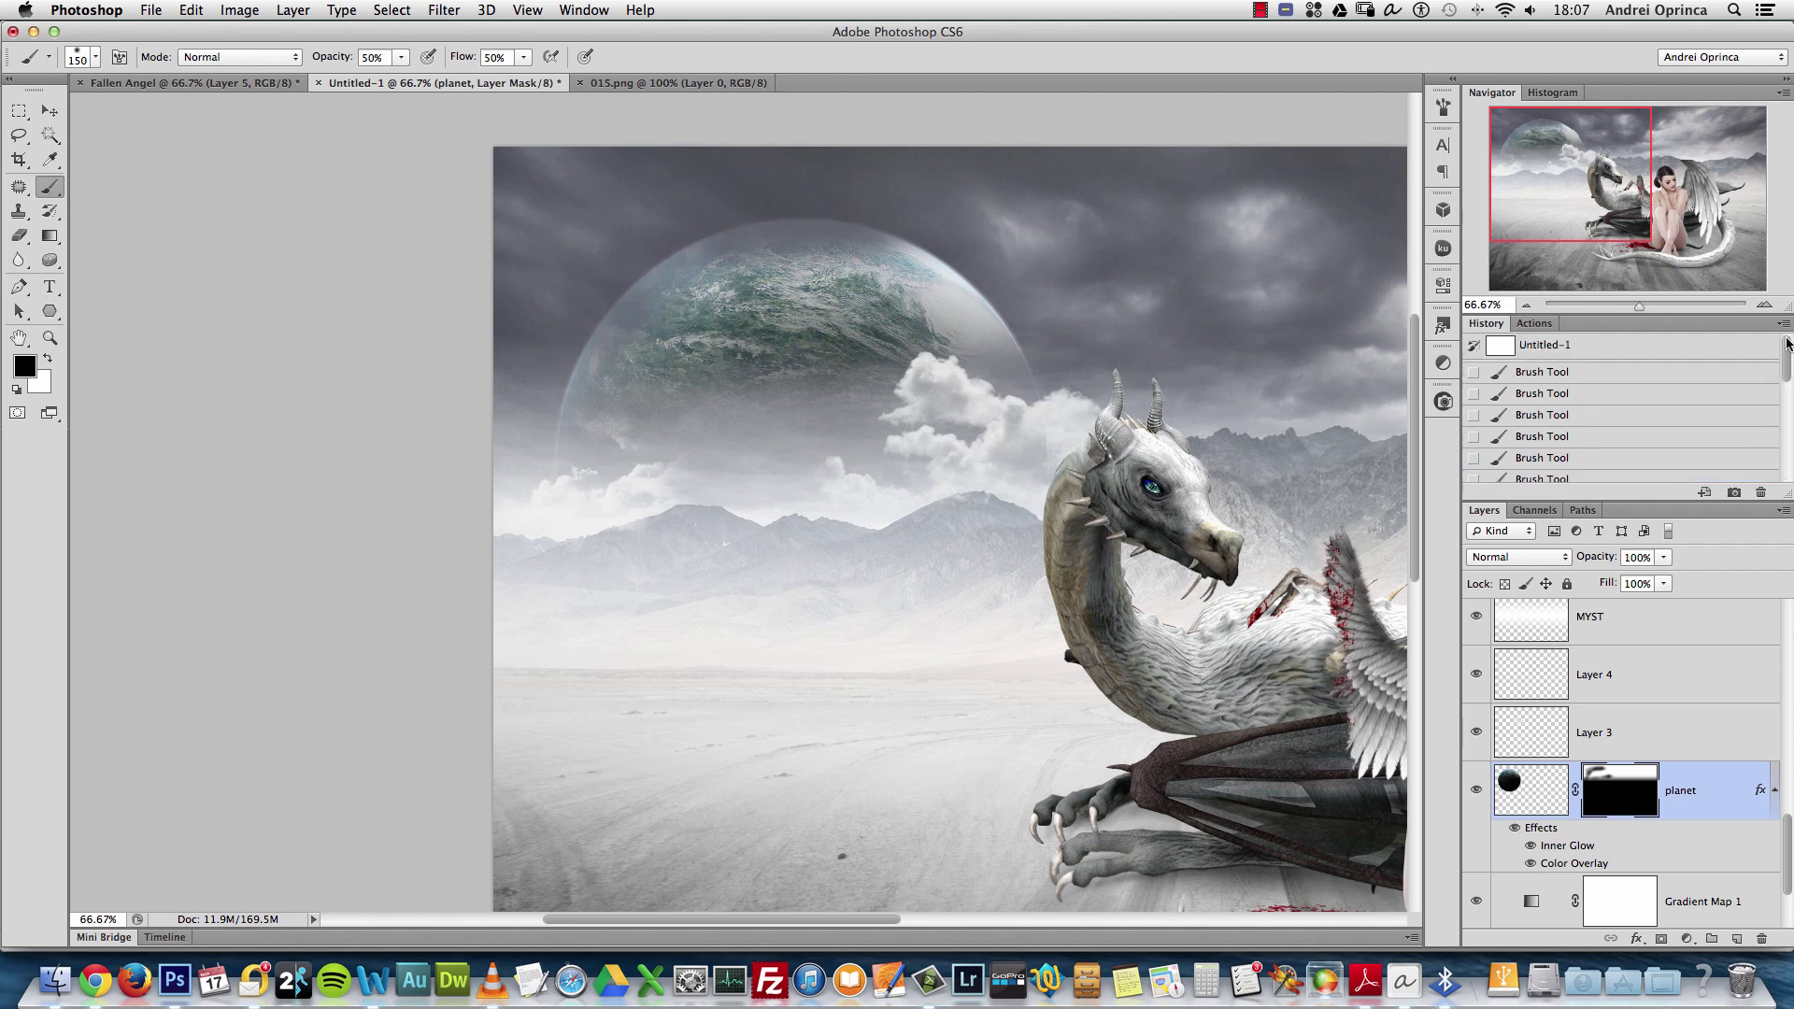
pyautogui.click(1555, 372)
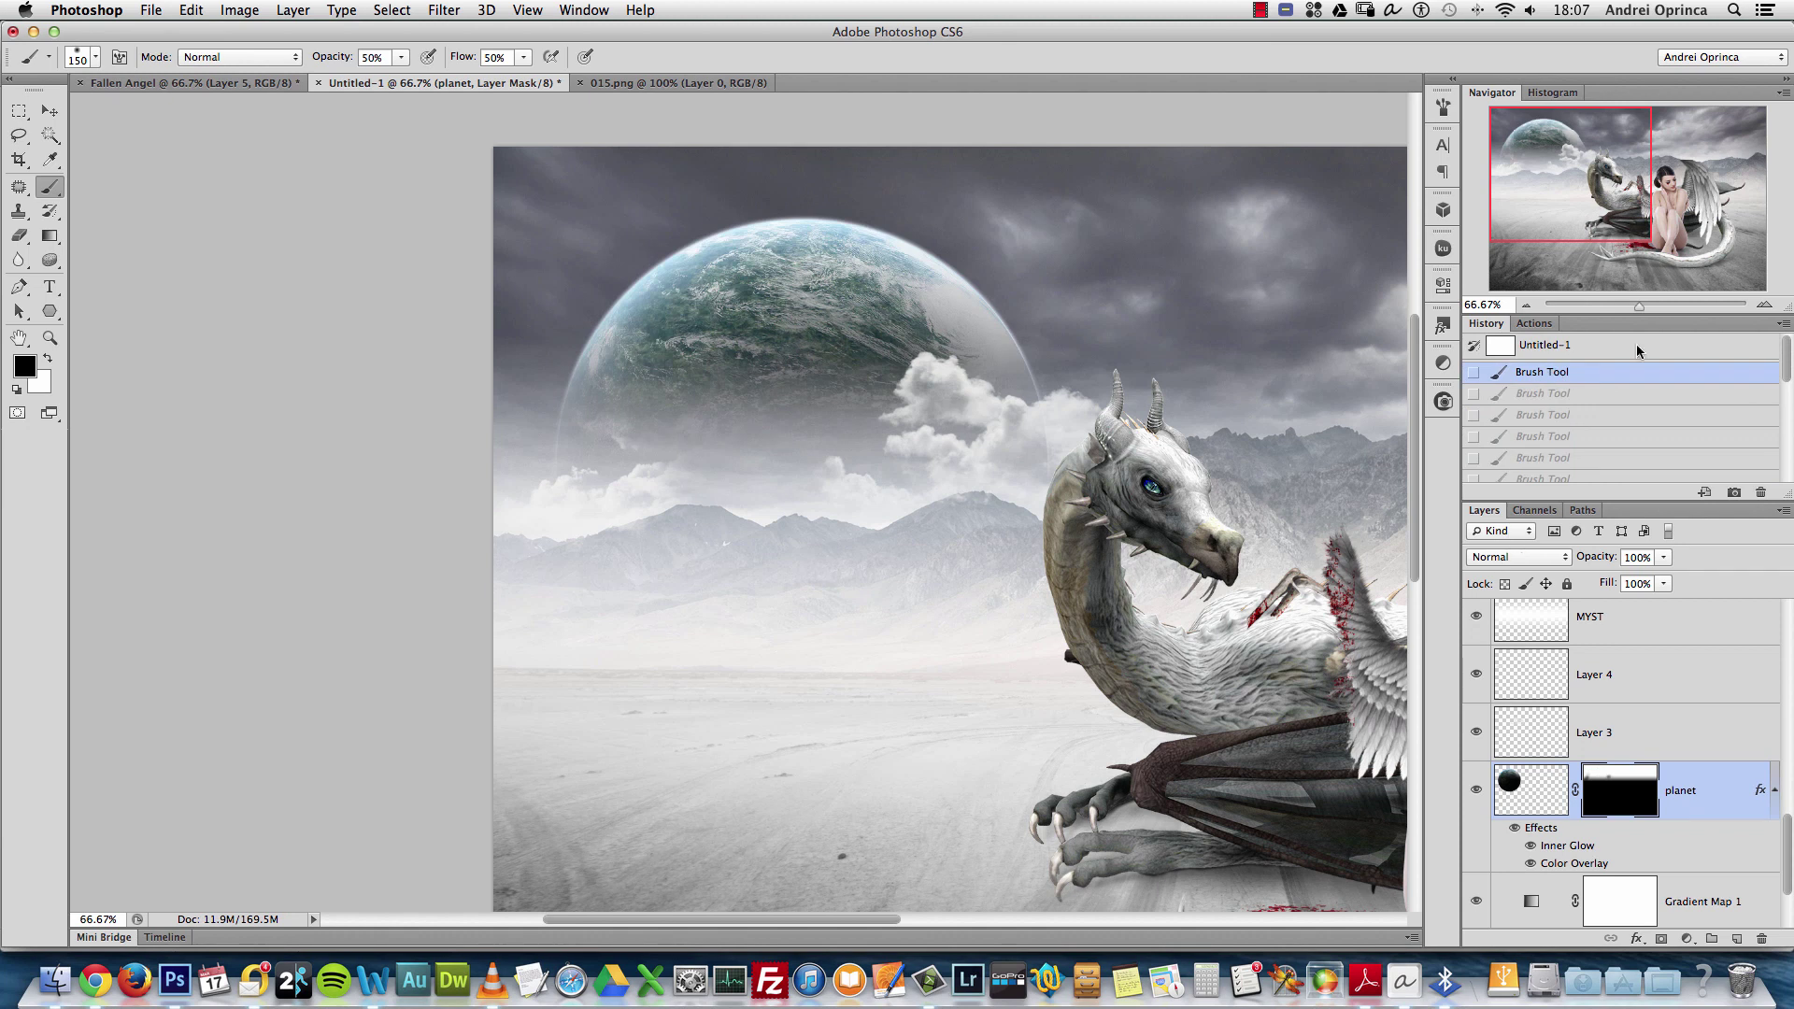
pyautogui.click(1527, 305)
pyautogui.click(1527, 305)
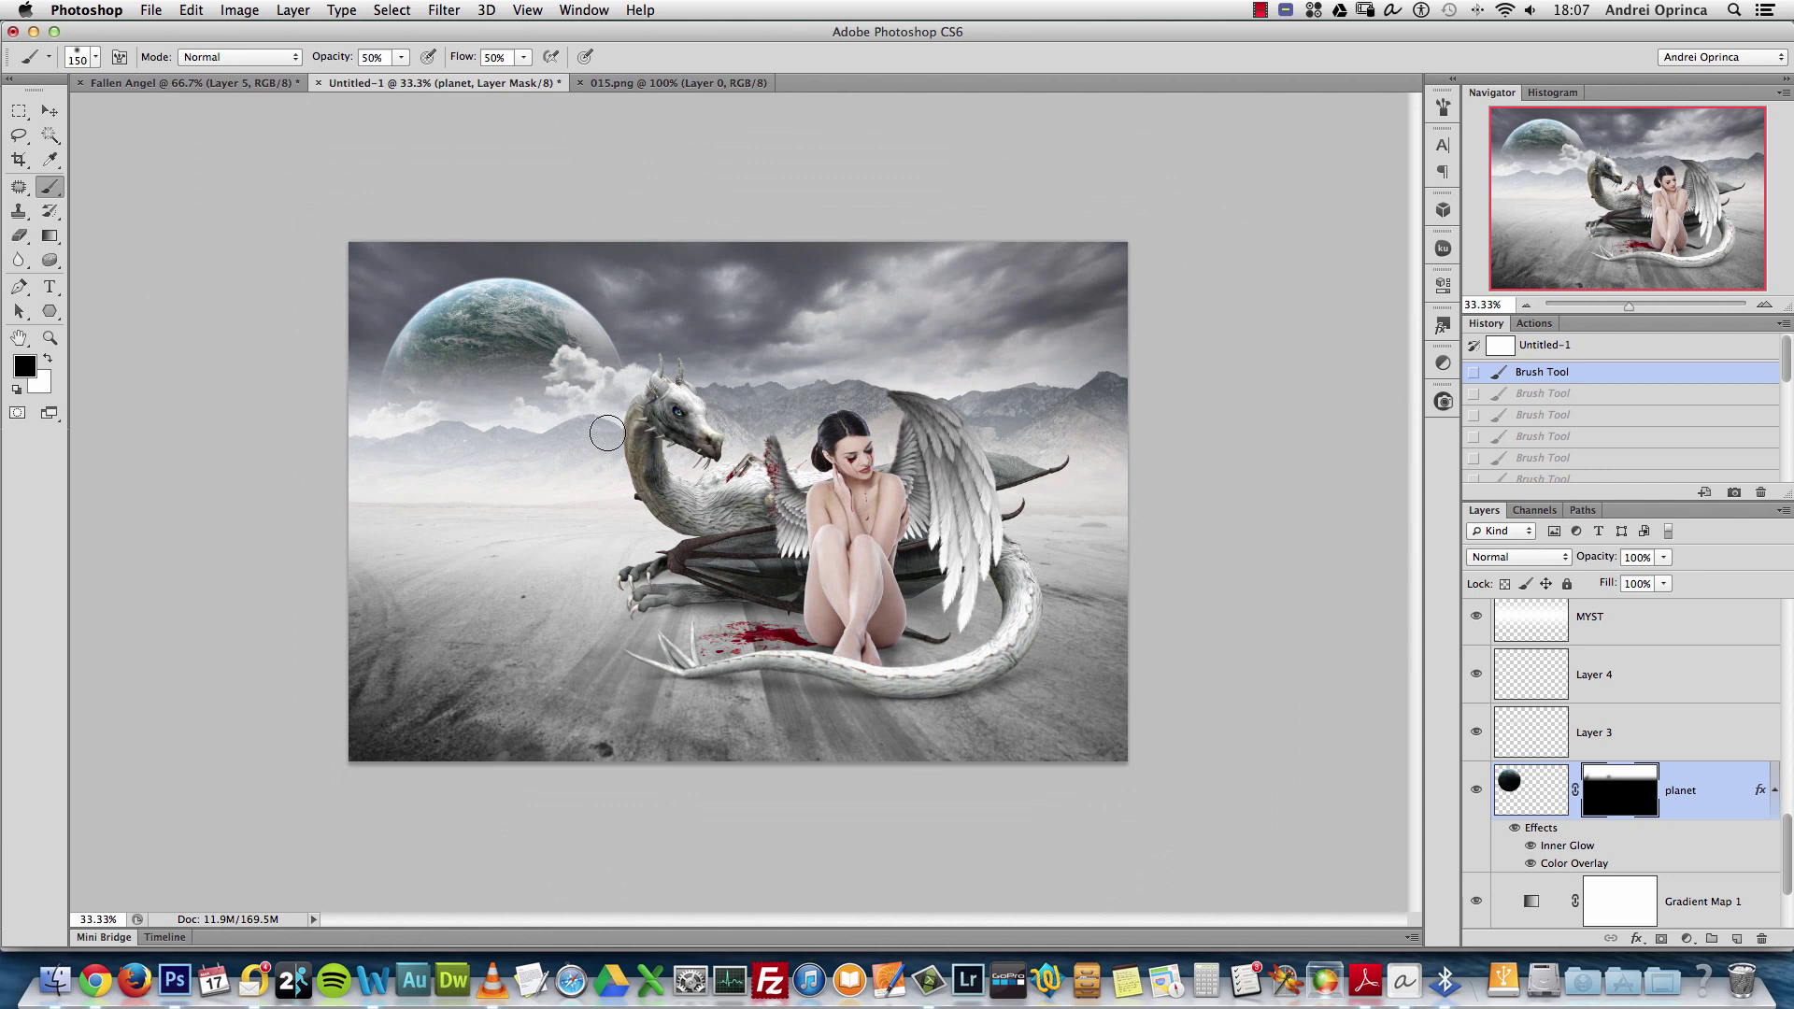
# Add a Color Overlay to the Layer 4 cloud in sky-sampled grey 686b74, with opacity reduced to 26%
pyautogui.scroll(-3, 1791, 830)
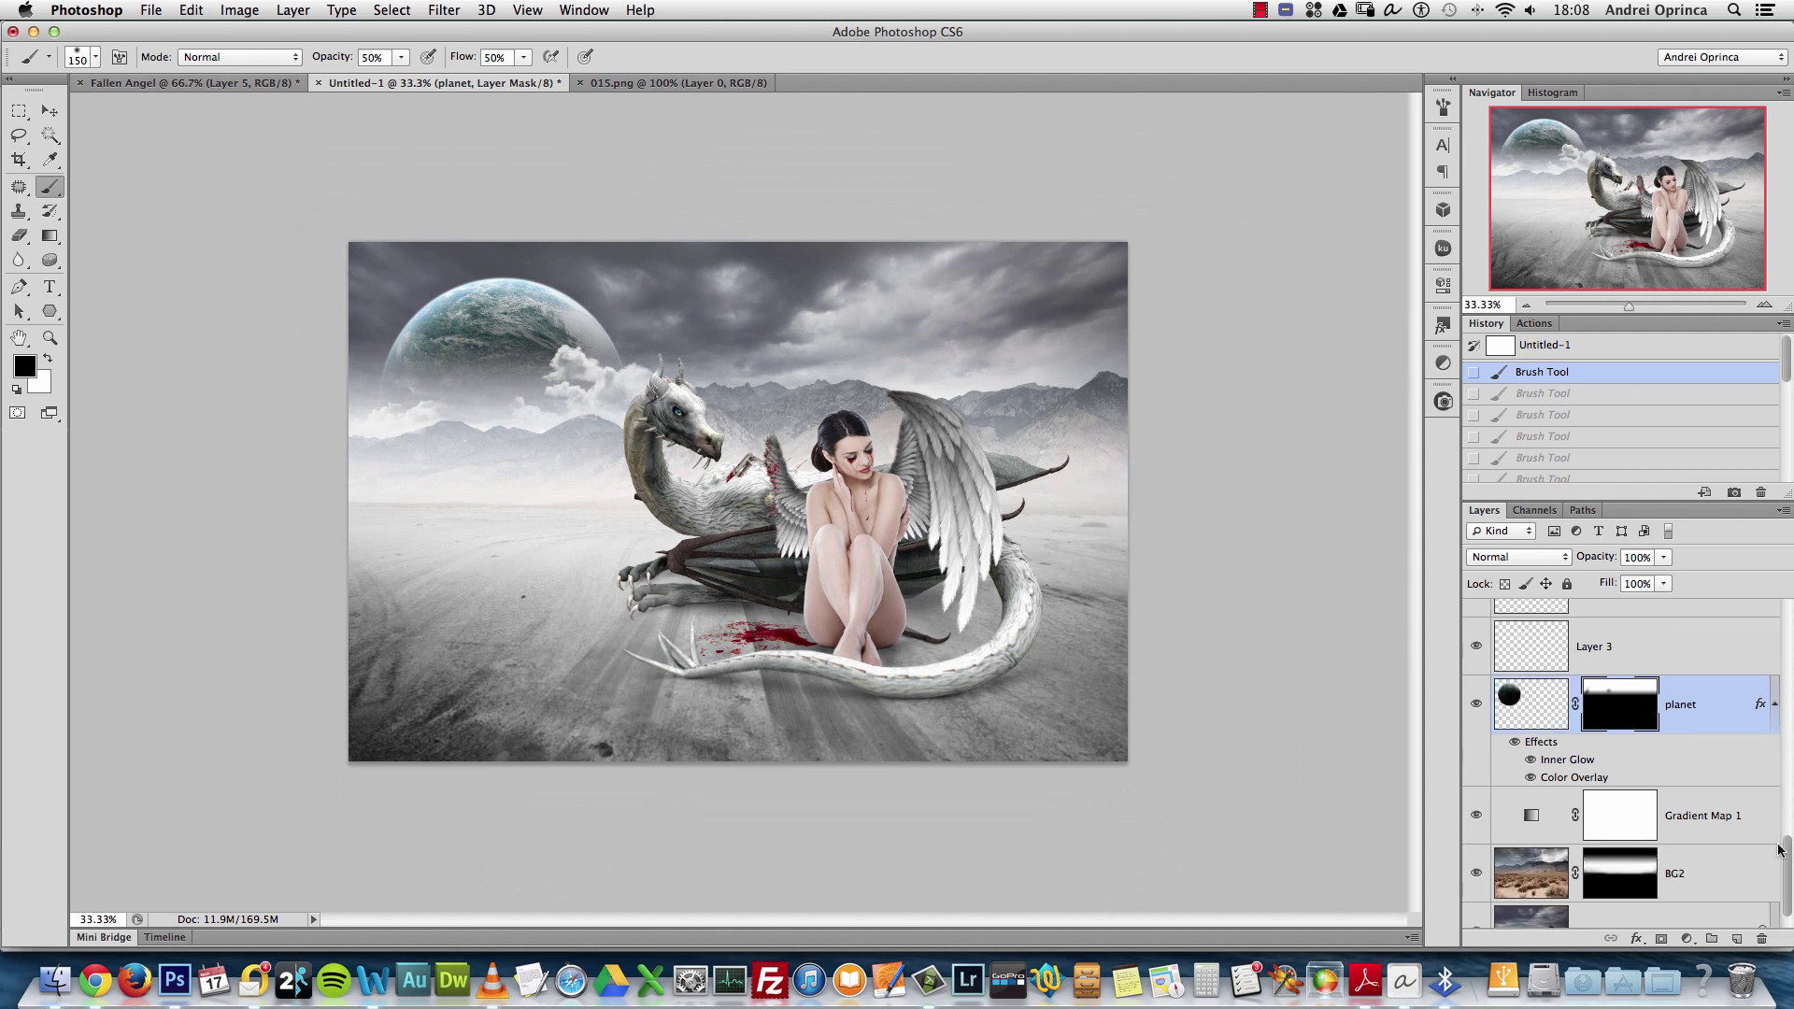
pyautogui.moveTo(1780, 851); pyautogui.dragTo(1783, 797)
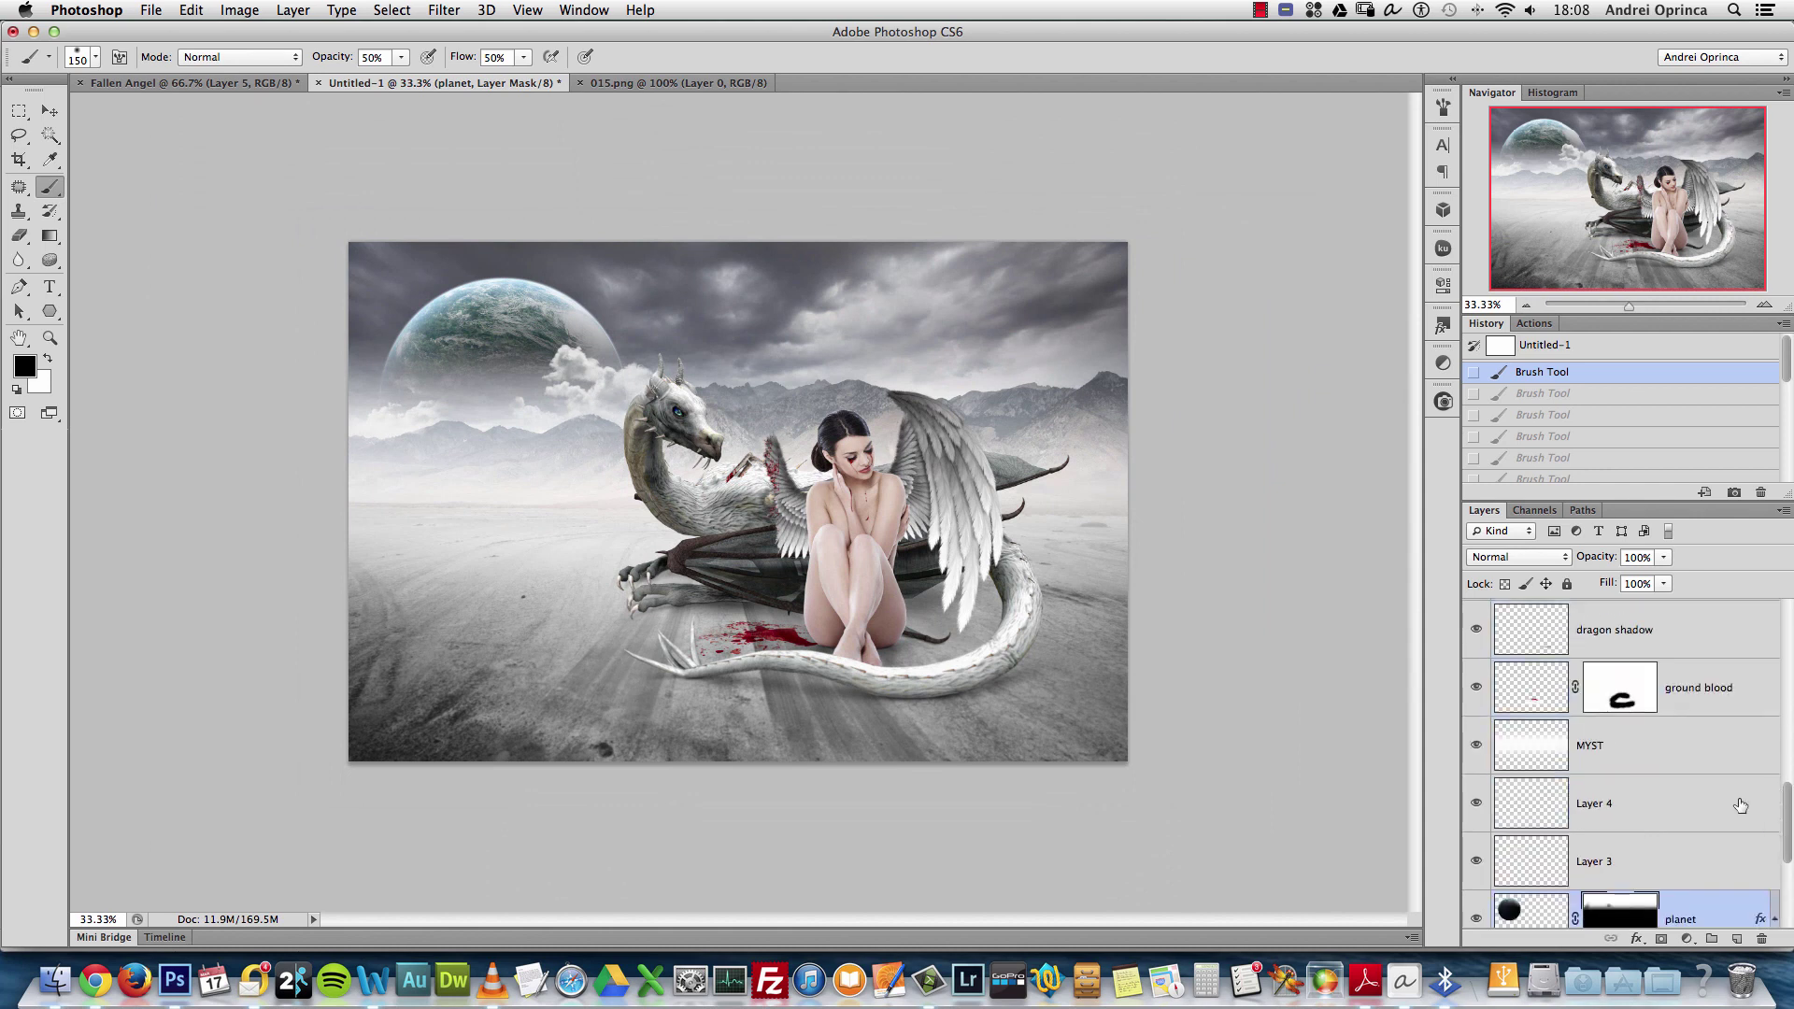
pyautogui.doubleClick(1740, 805)
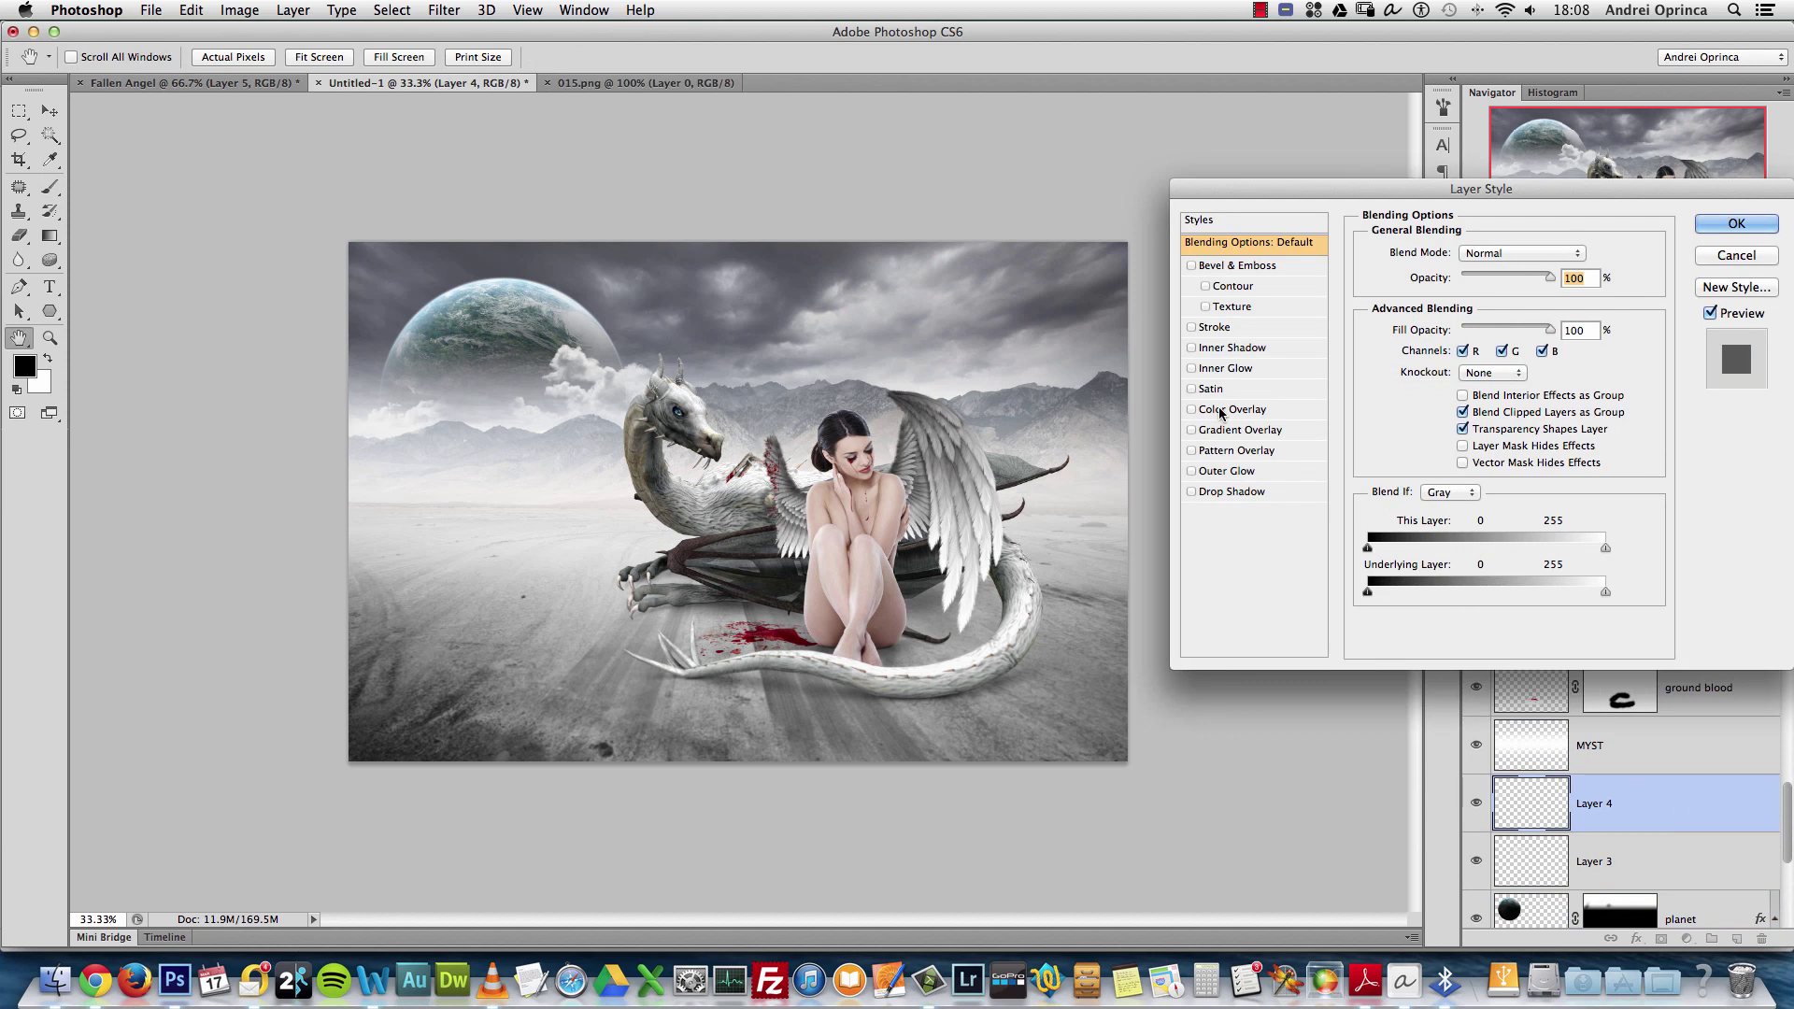
pyautogui.click(1221, 413)
pyautogui.click(1586, 254)
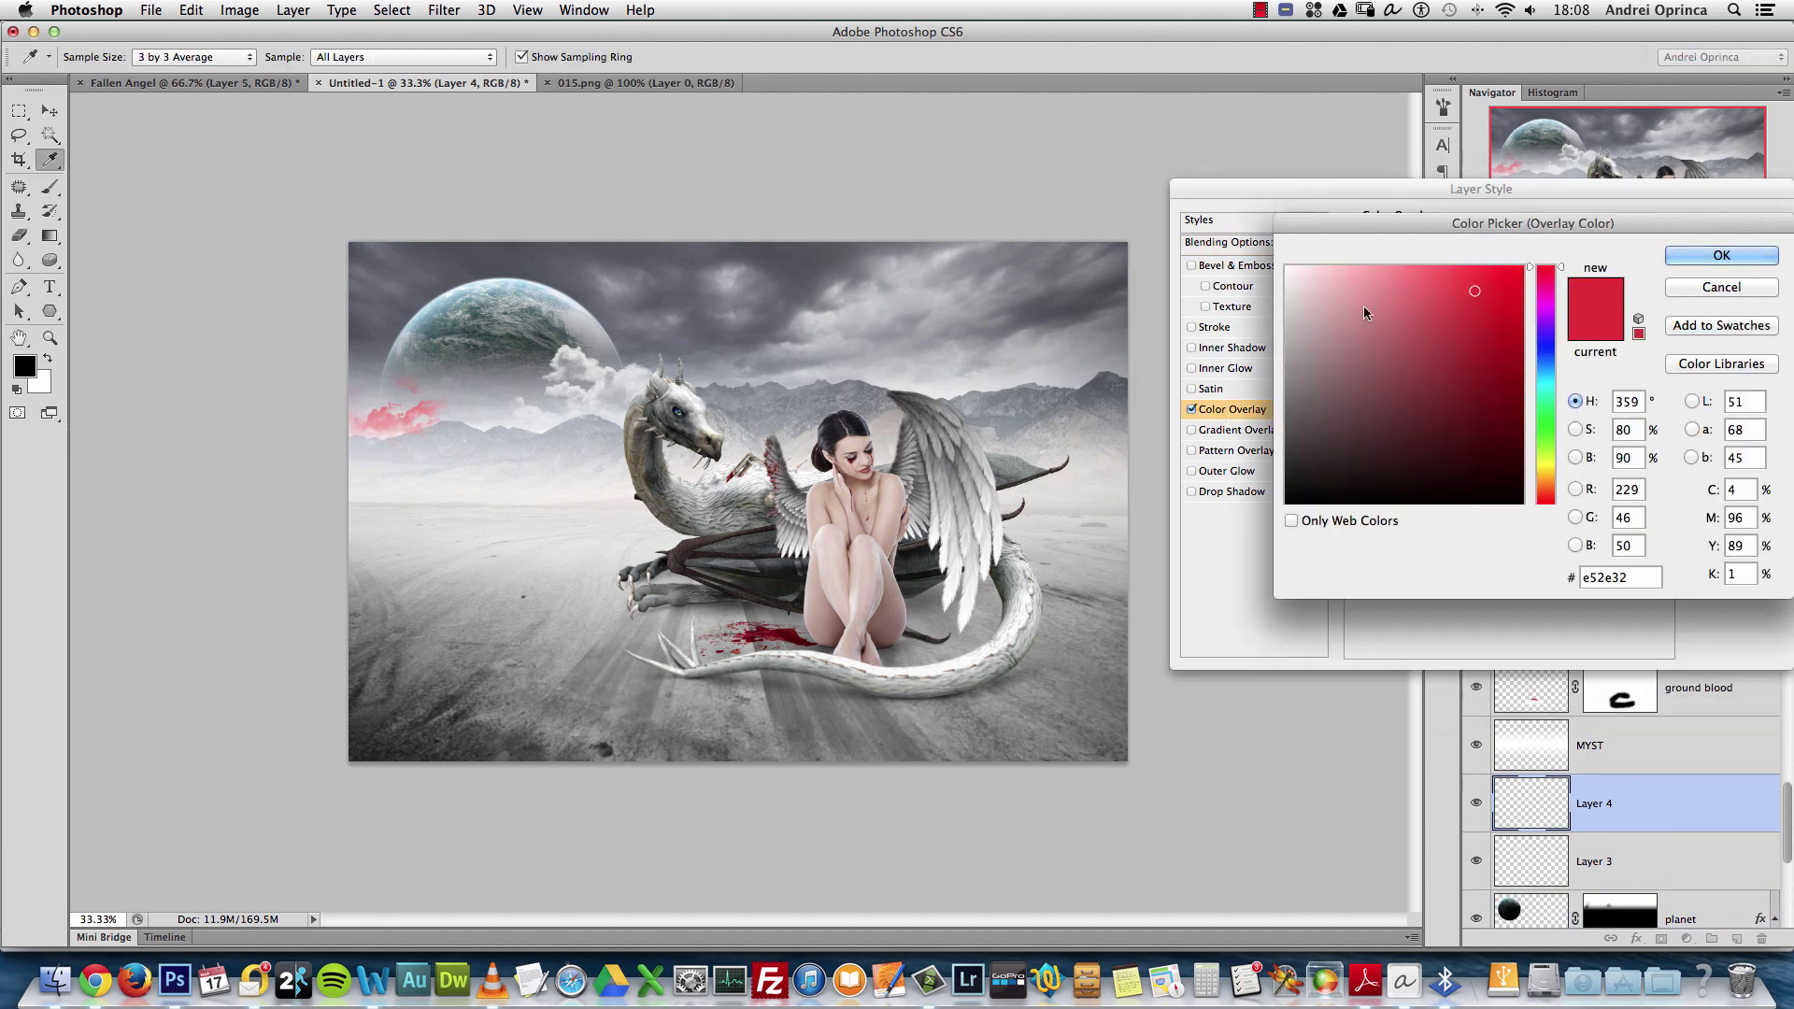
pyautogui.click(781, 323)
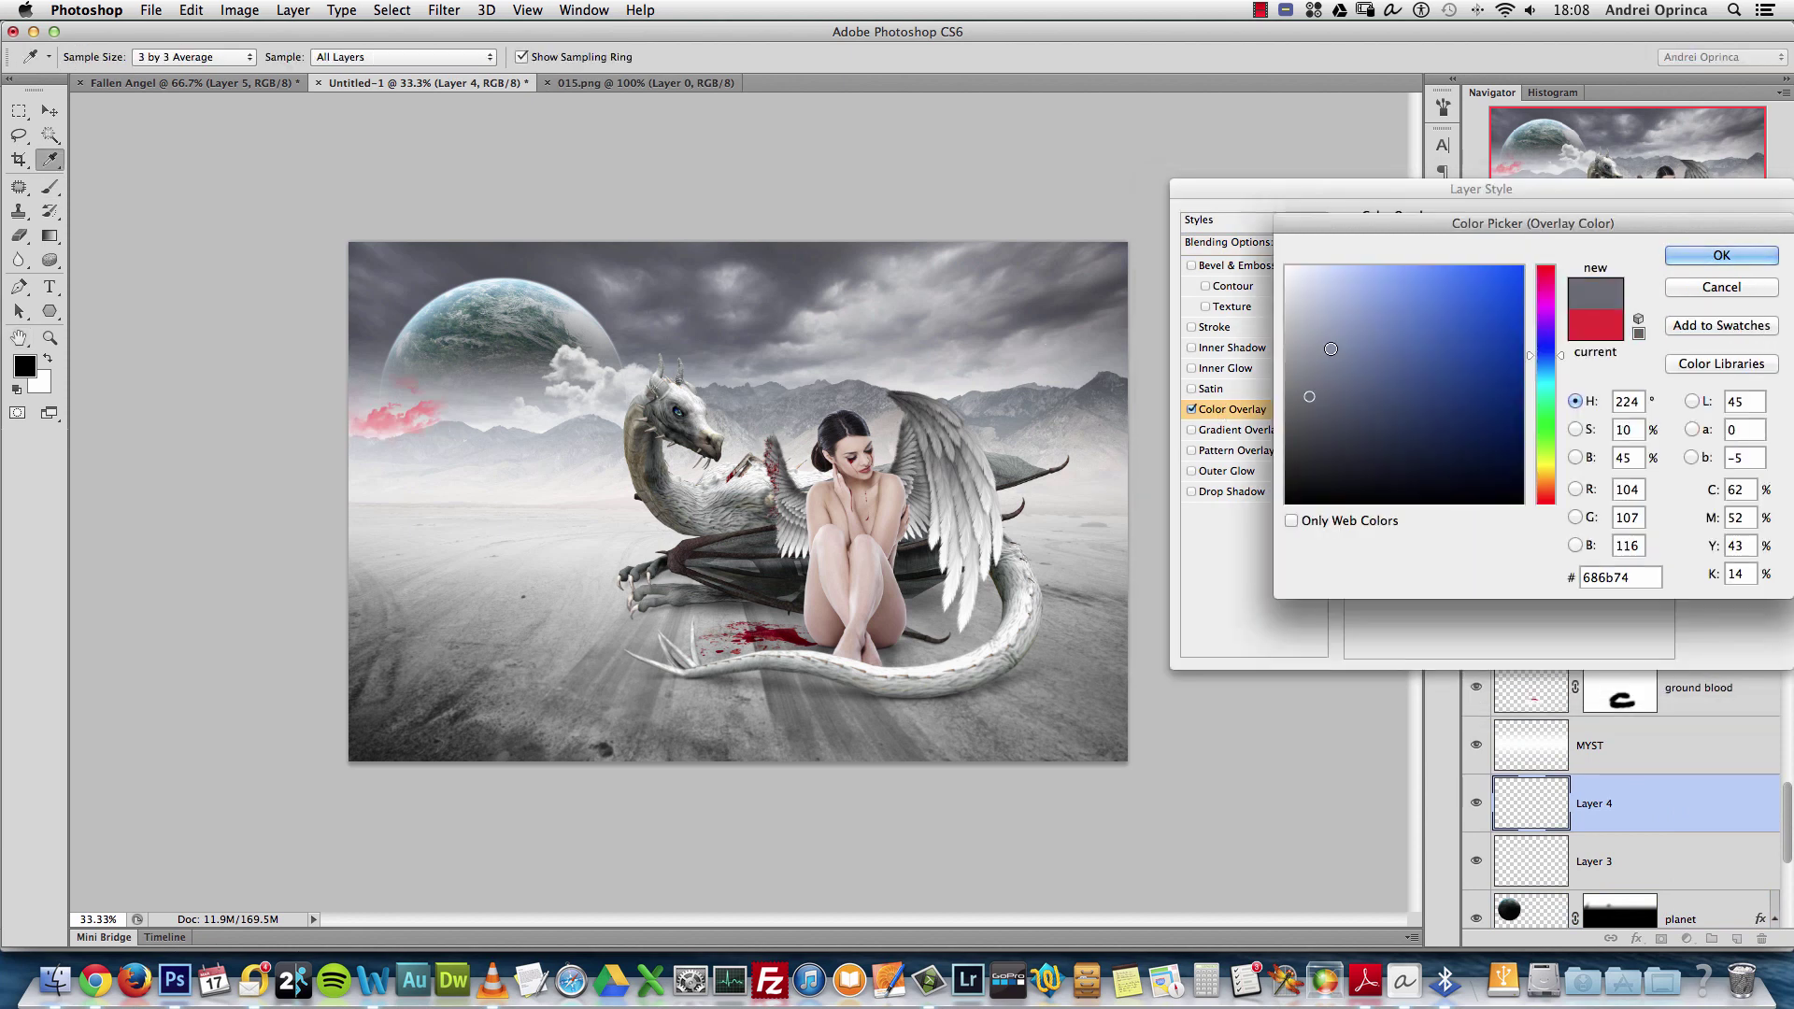
pyautogui.click(1682, 253)
pyautogui.moveTo(1522, 278); pyautogui.dragTo(1460, 285)
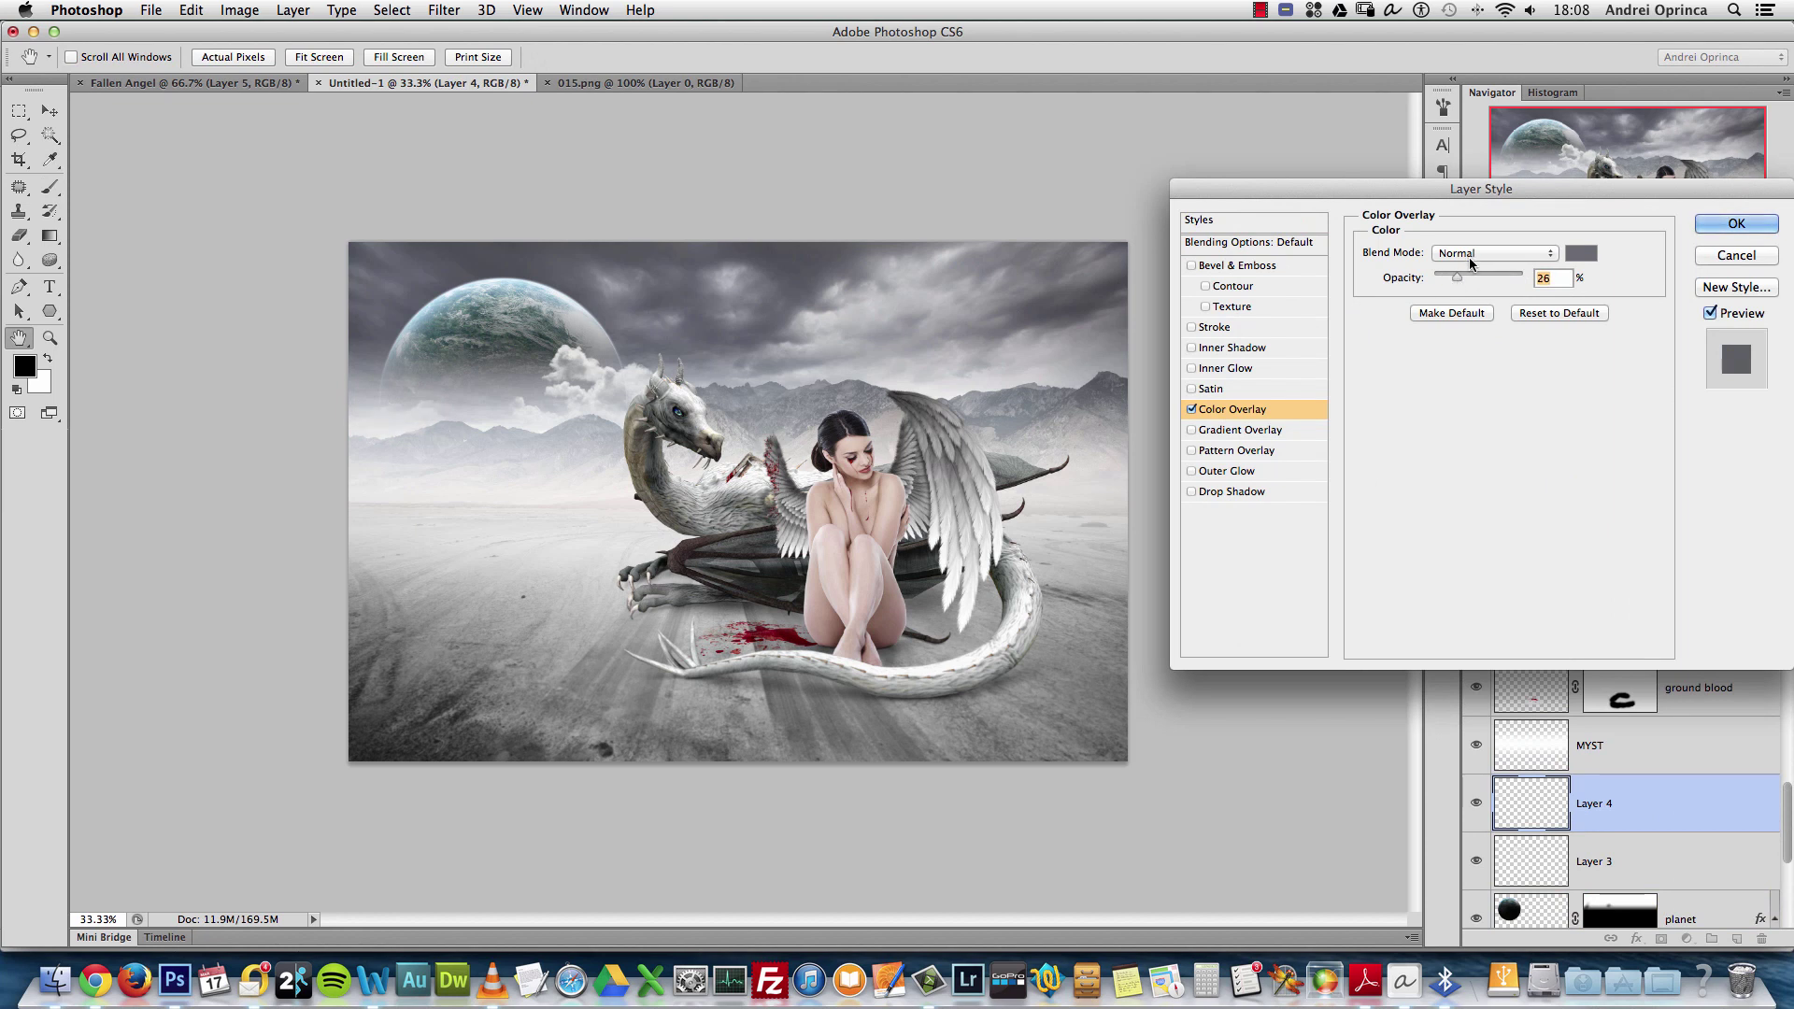
# Set the Layer 4 cloud's color overlay to Multiply at 11% opacity and apply the style
pyautogui.click(1470, 262)
pyautogui.click(1477, 310)
pyautogui.moveTo(1458, 279); pyautogui.dragTo(1445, 285)
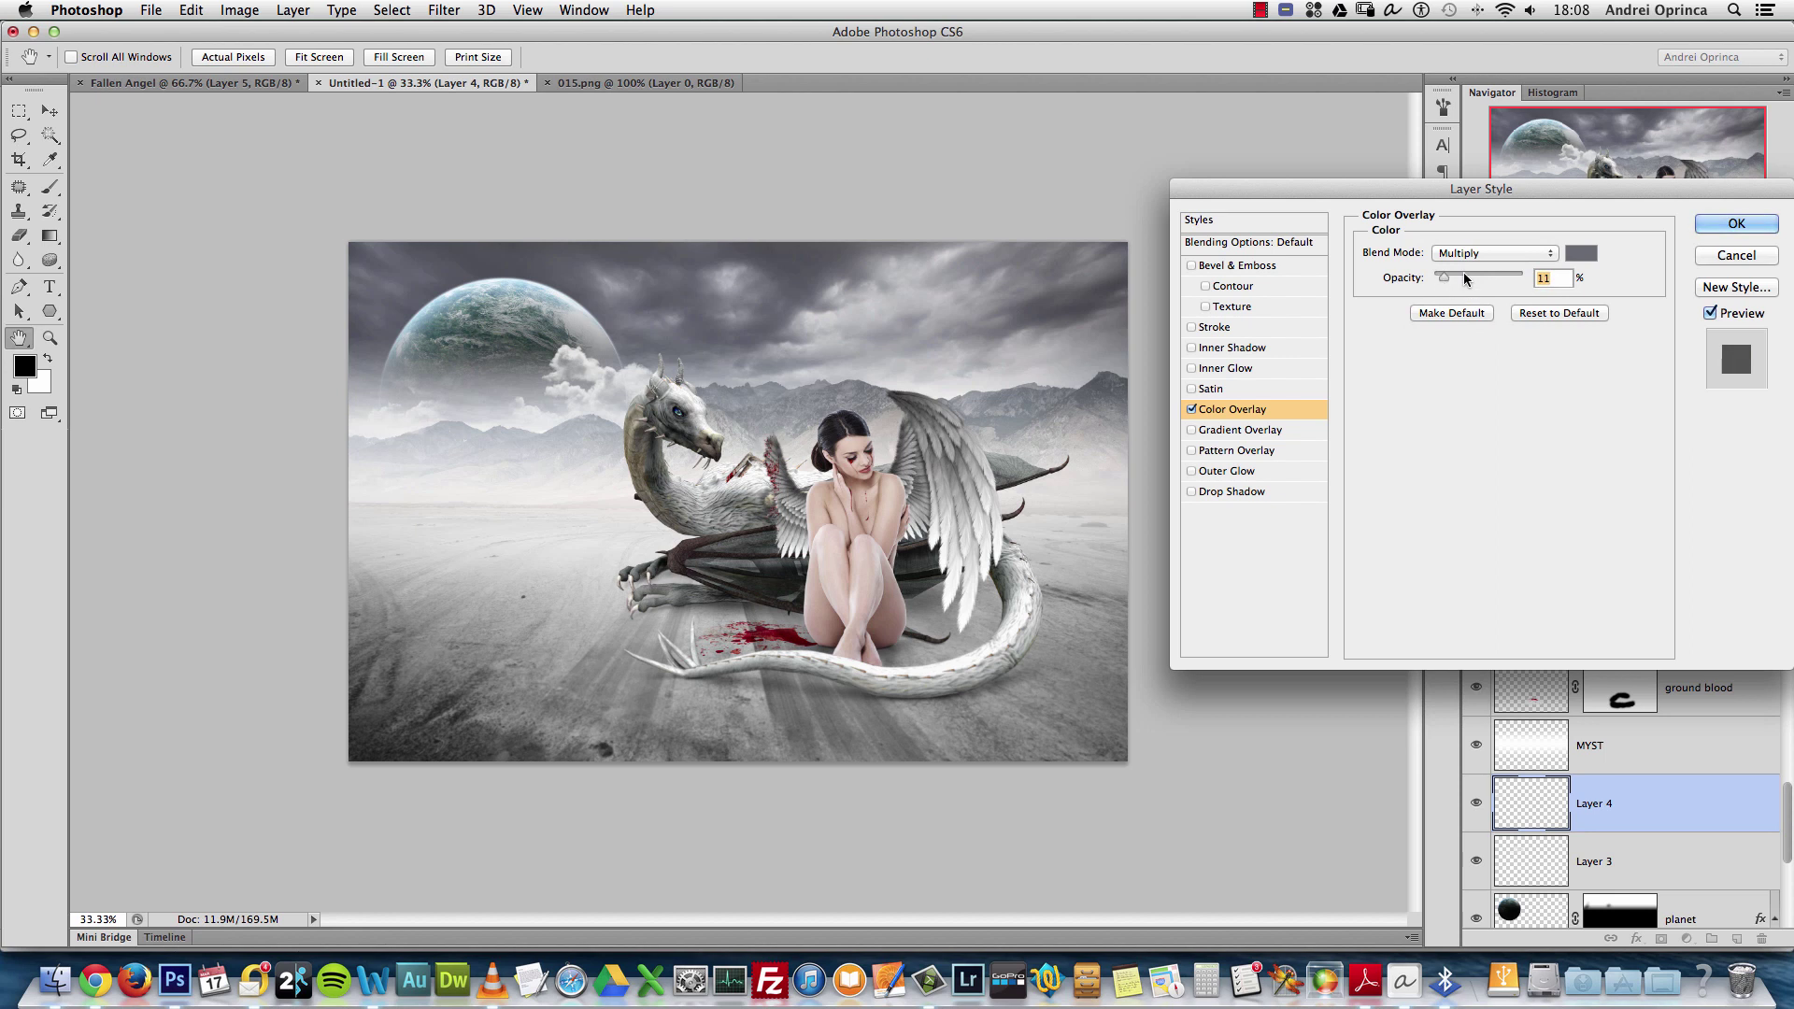
pyautogui.click(1712, 230)
pyautogui.moveTo(1748, 817); pyautogui.dragTo(1745, 904)
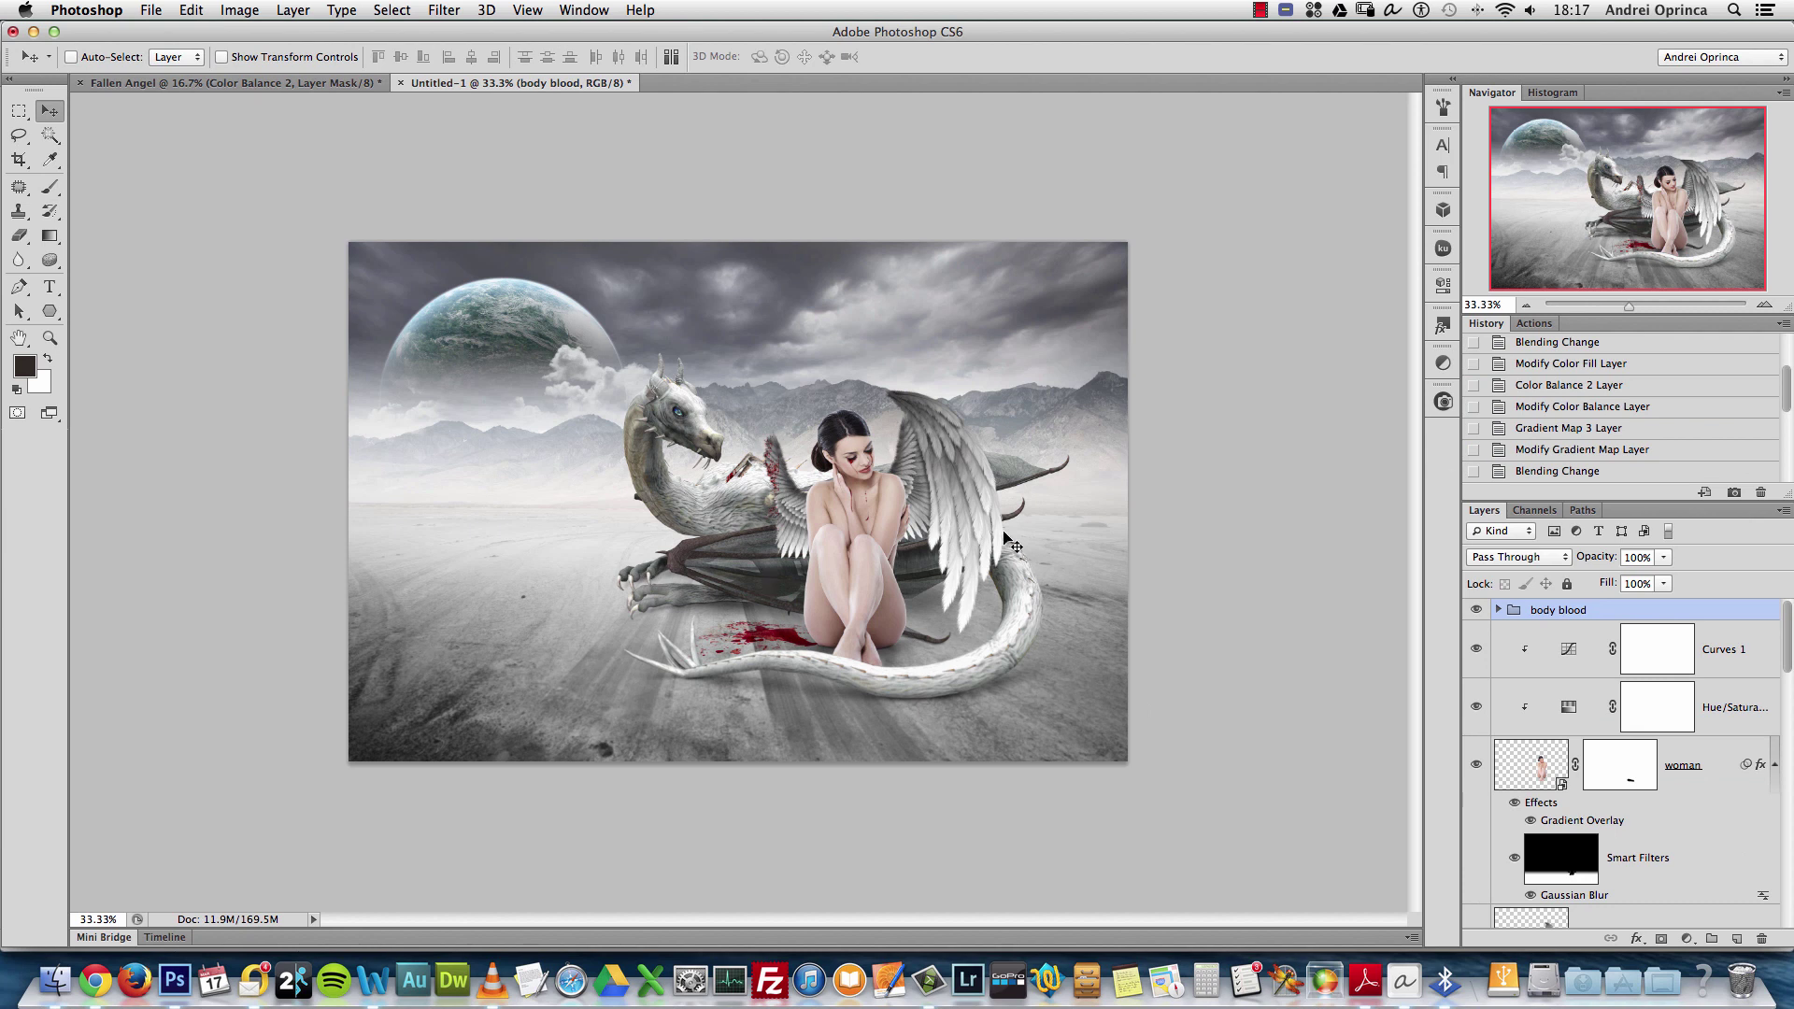
# Open the feather photo Depositphotos_1820577_original.jpg and activate the Quick Selection tool
pyautogui.press('super+o')
pyautogui.click(1341, 164)
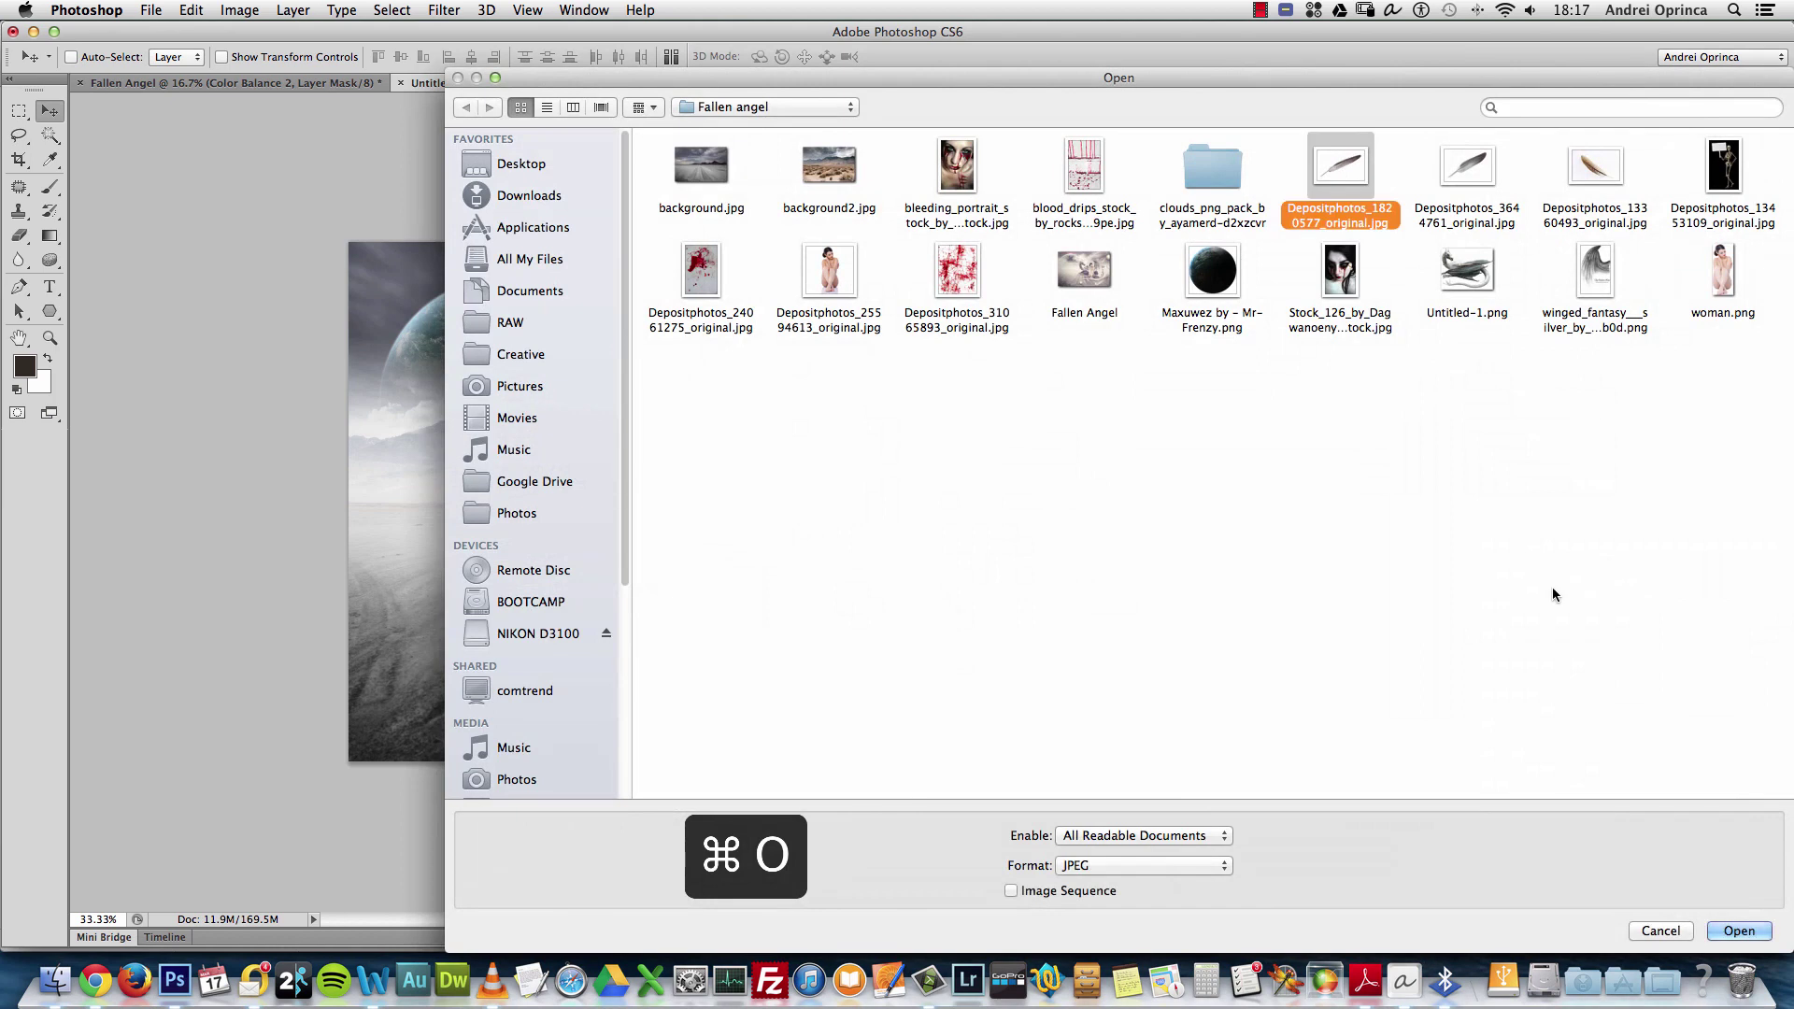
pyautogui.press('Return')
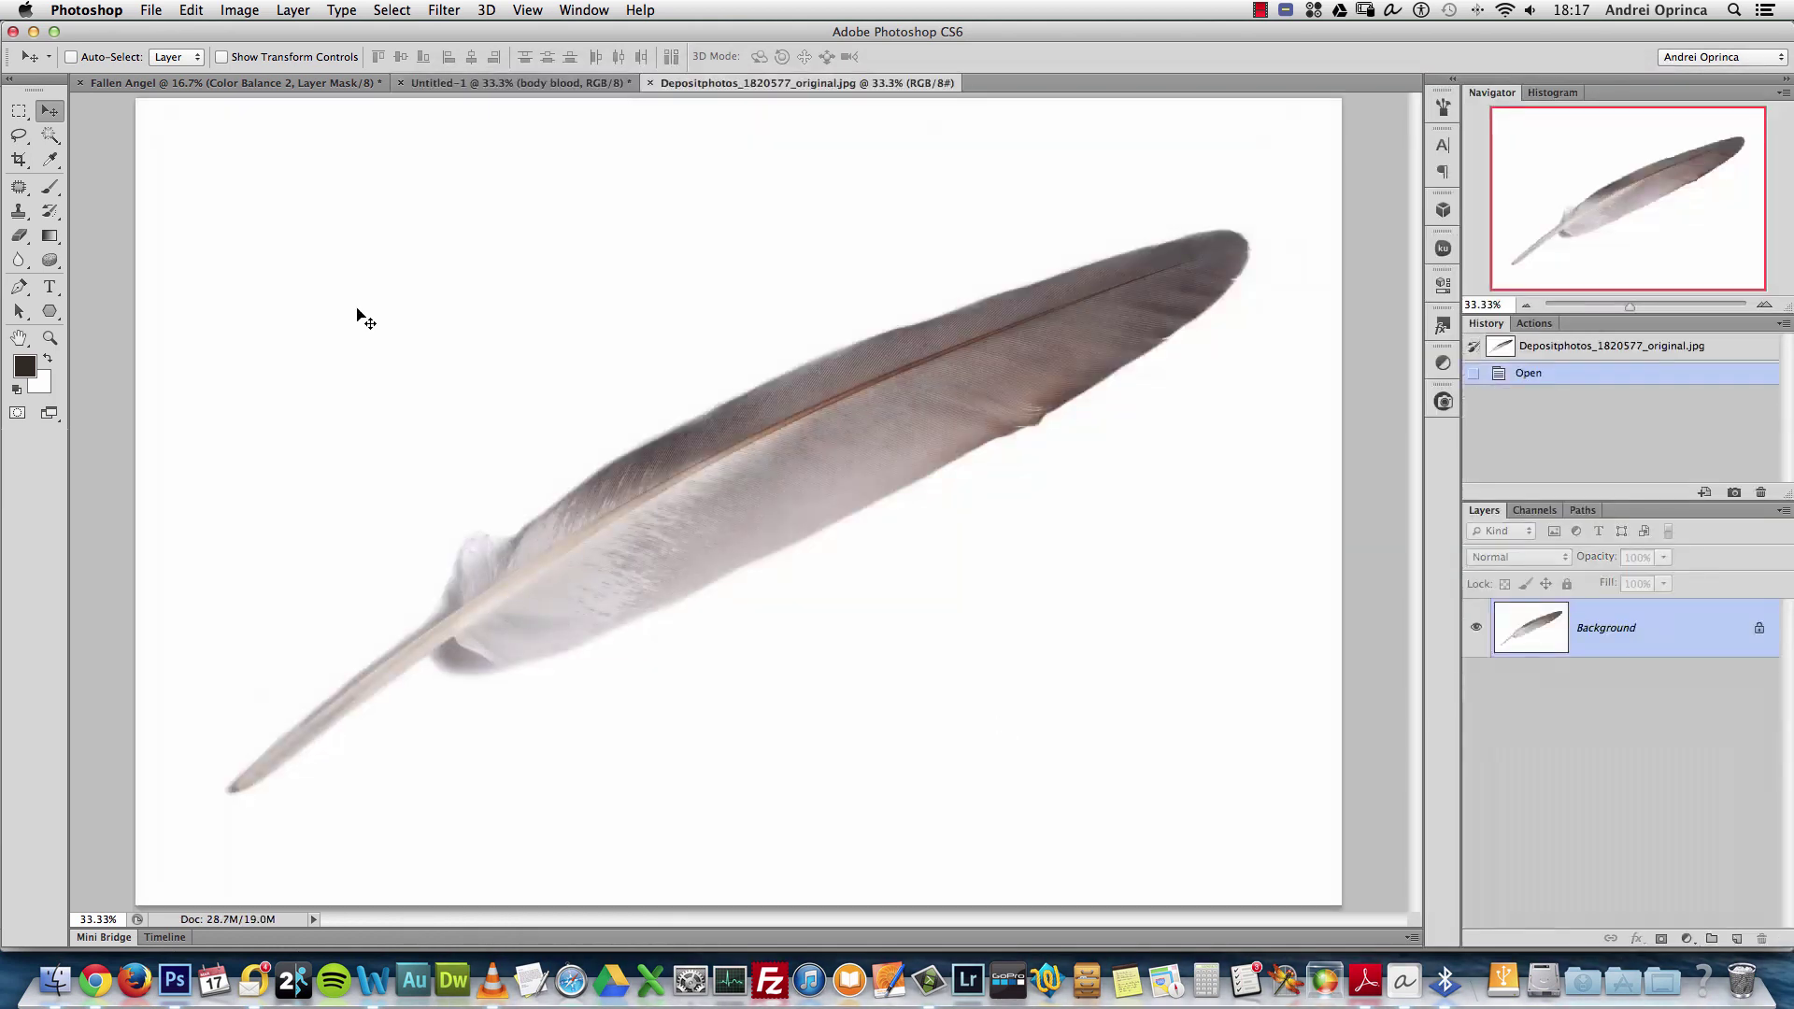
pyautogui.click(50, 134)
pyautogui.click(140, 131)
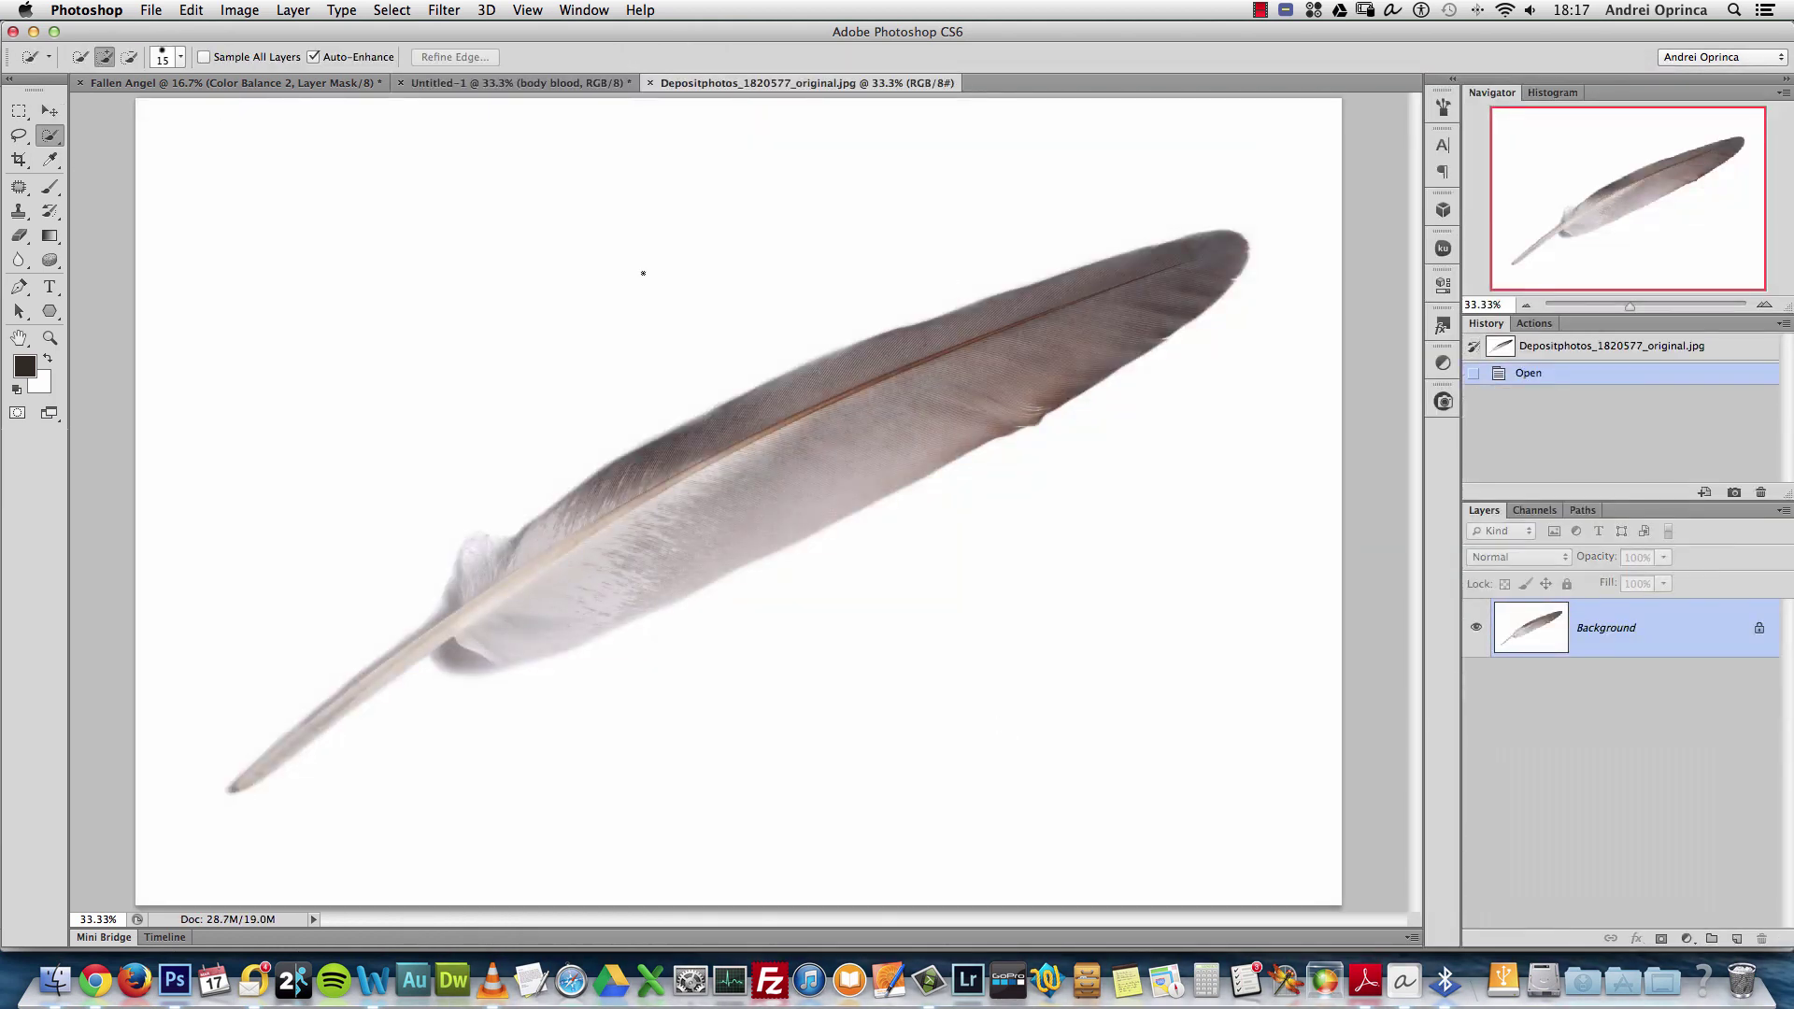
# Select the whole feather with Quick Selection, covering both the broad vane and the thin quill down to its tip
pyautogui.moveTo(1182, 280)
pyautogui.mouseDown()
pyautogui.moveTo(888, 384)
pyautogui.moveTo(498, 598)
pyautogui.mouseUp()
pyautogui.click(1583, 510)
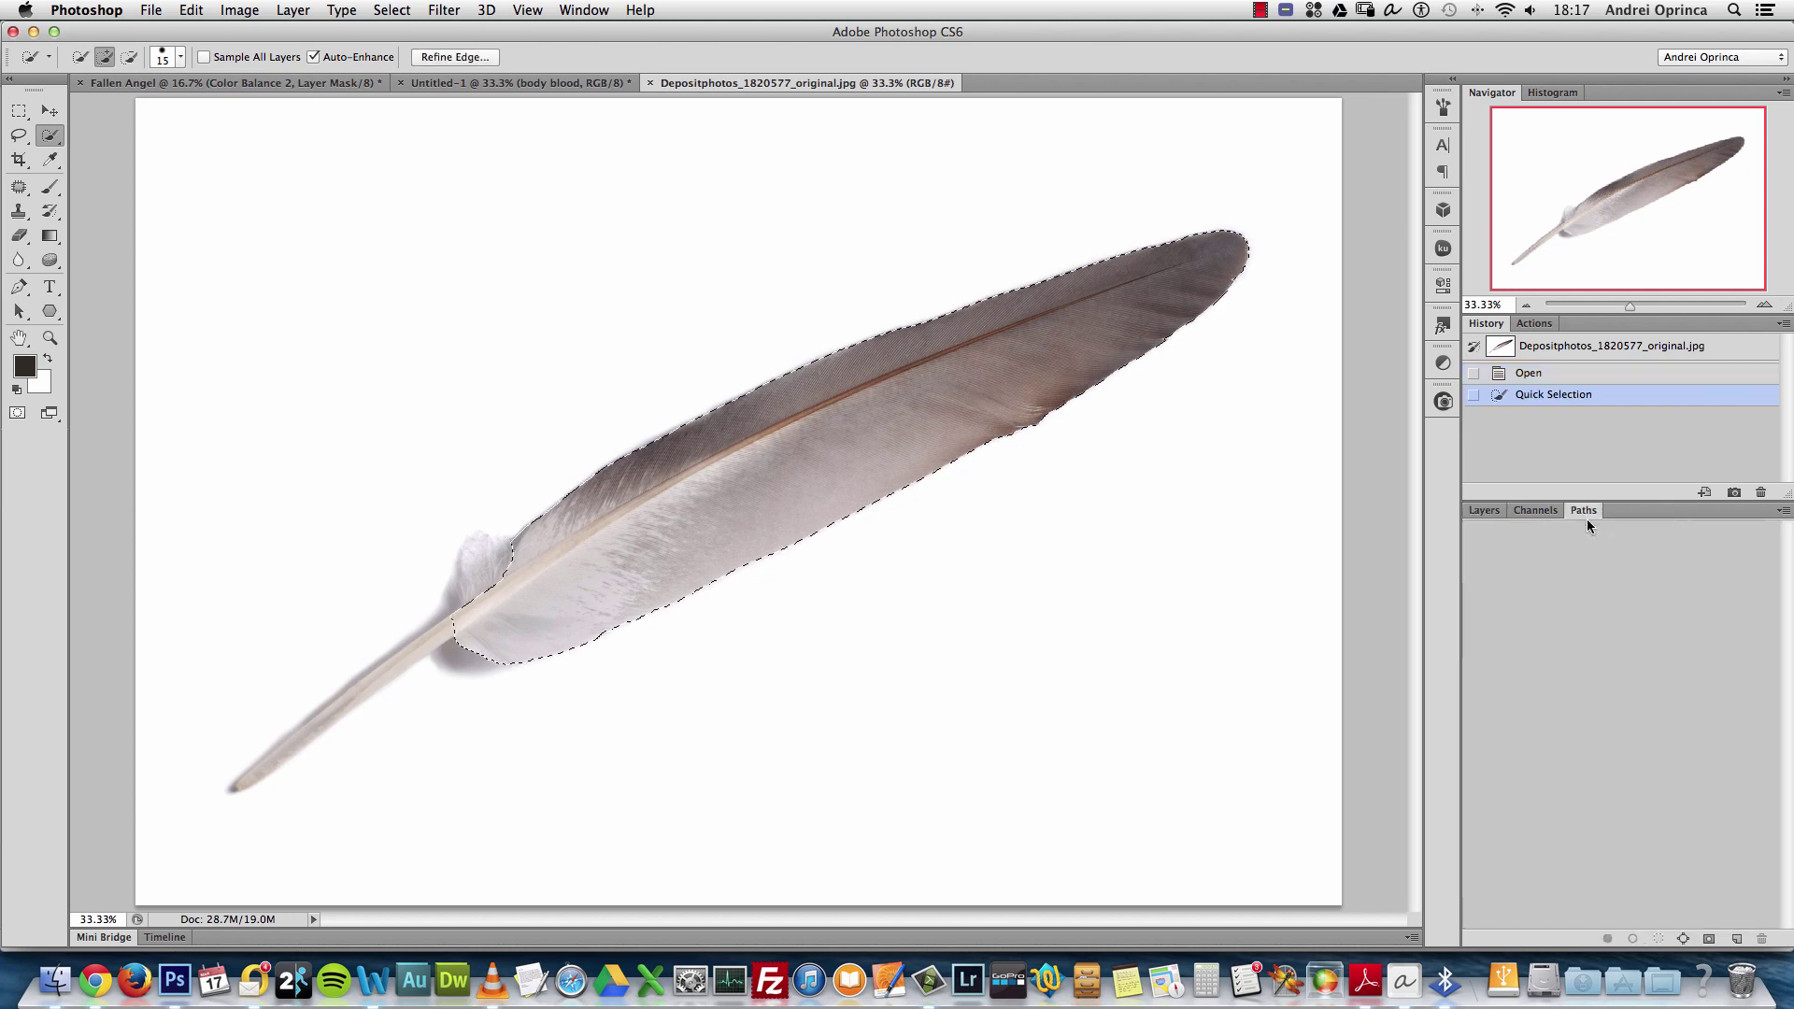
pyautogui.click(1484, 510)
pyautogui.moveTo(473, 559)
pyautogui.mouseDown()
pyautogui.moveTo(439, 639)
pyautogui.moveTo(244, 785)
pyautogui.moveTo(337, 724)
pyautogui.mouseUp()
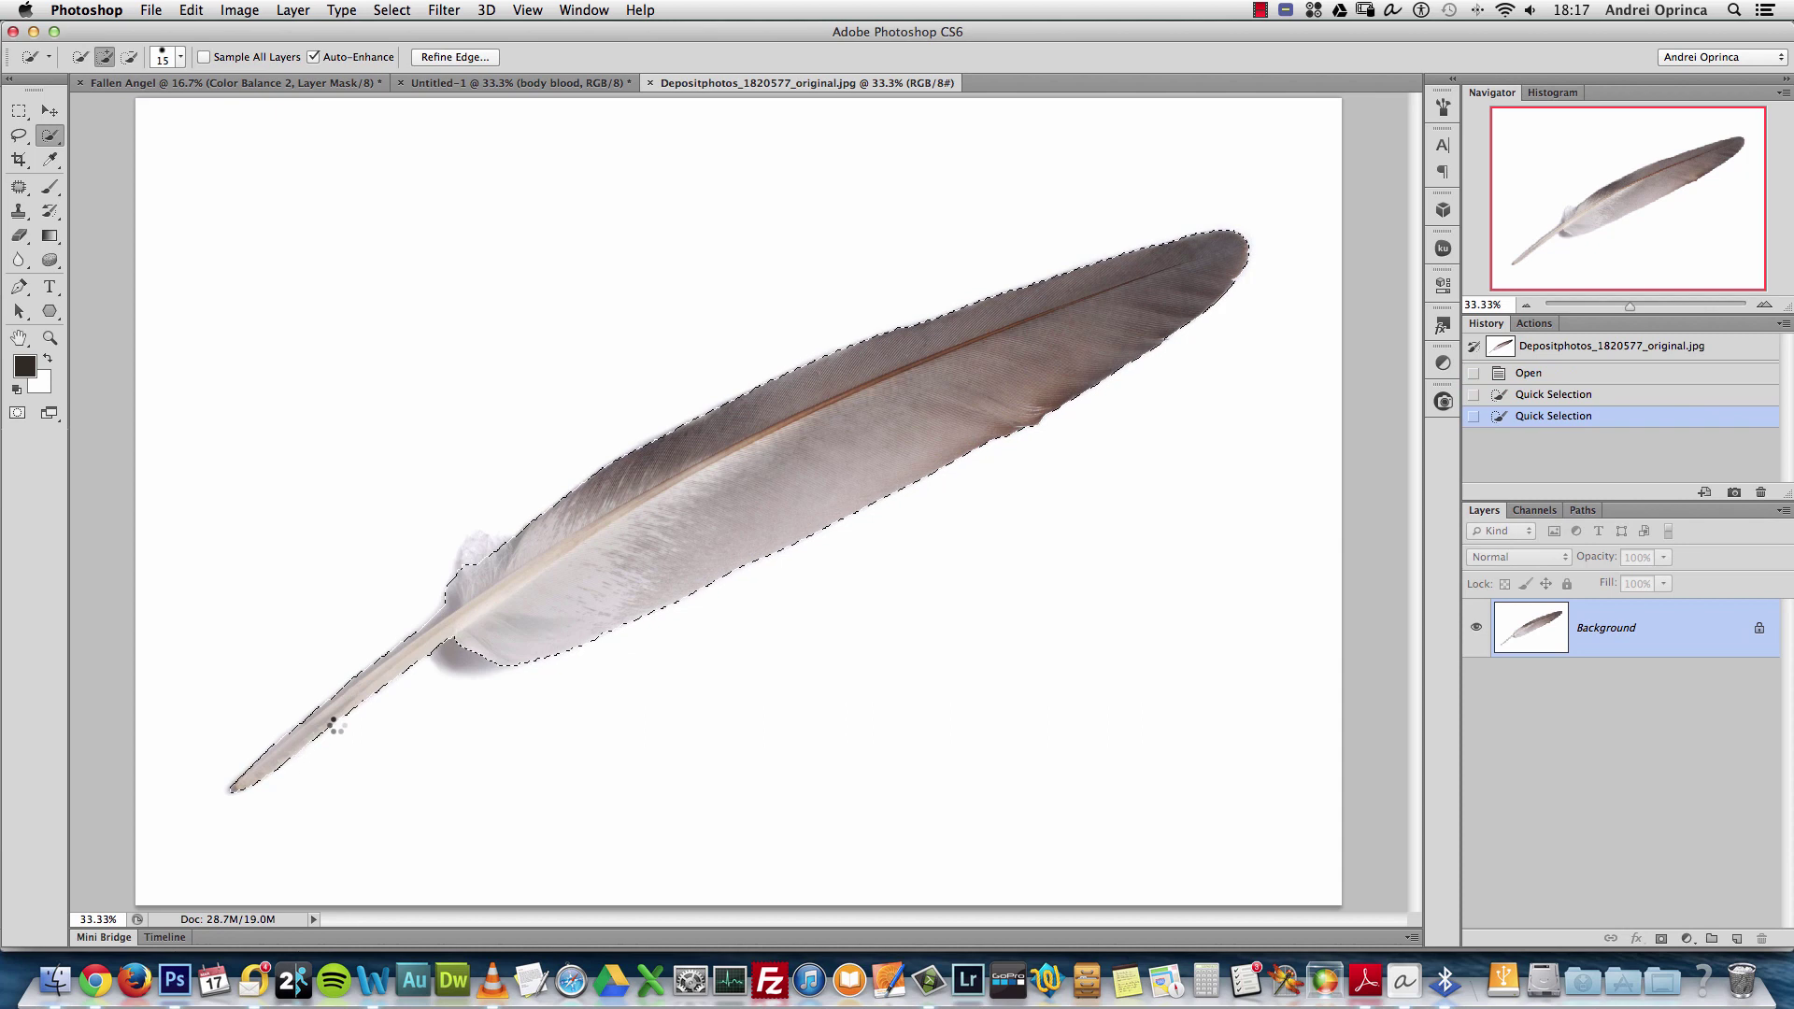
pyautogui.click(1584, 513)
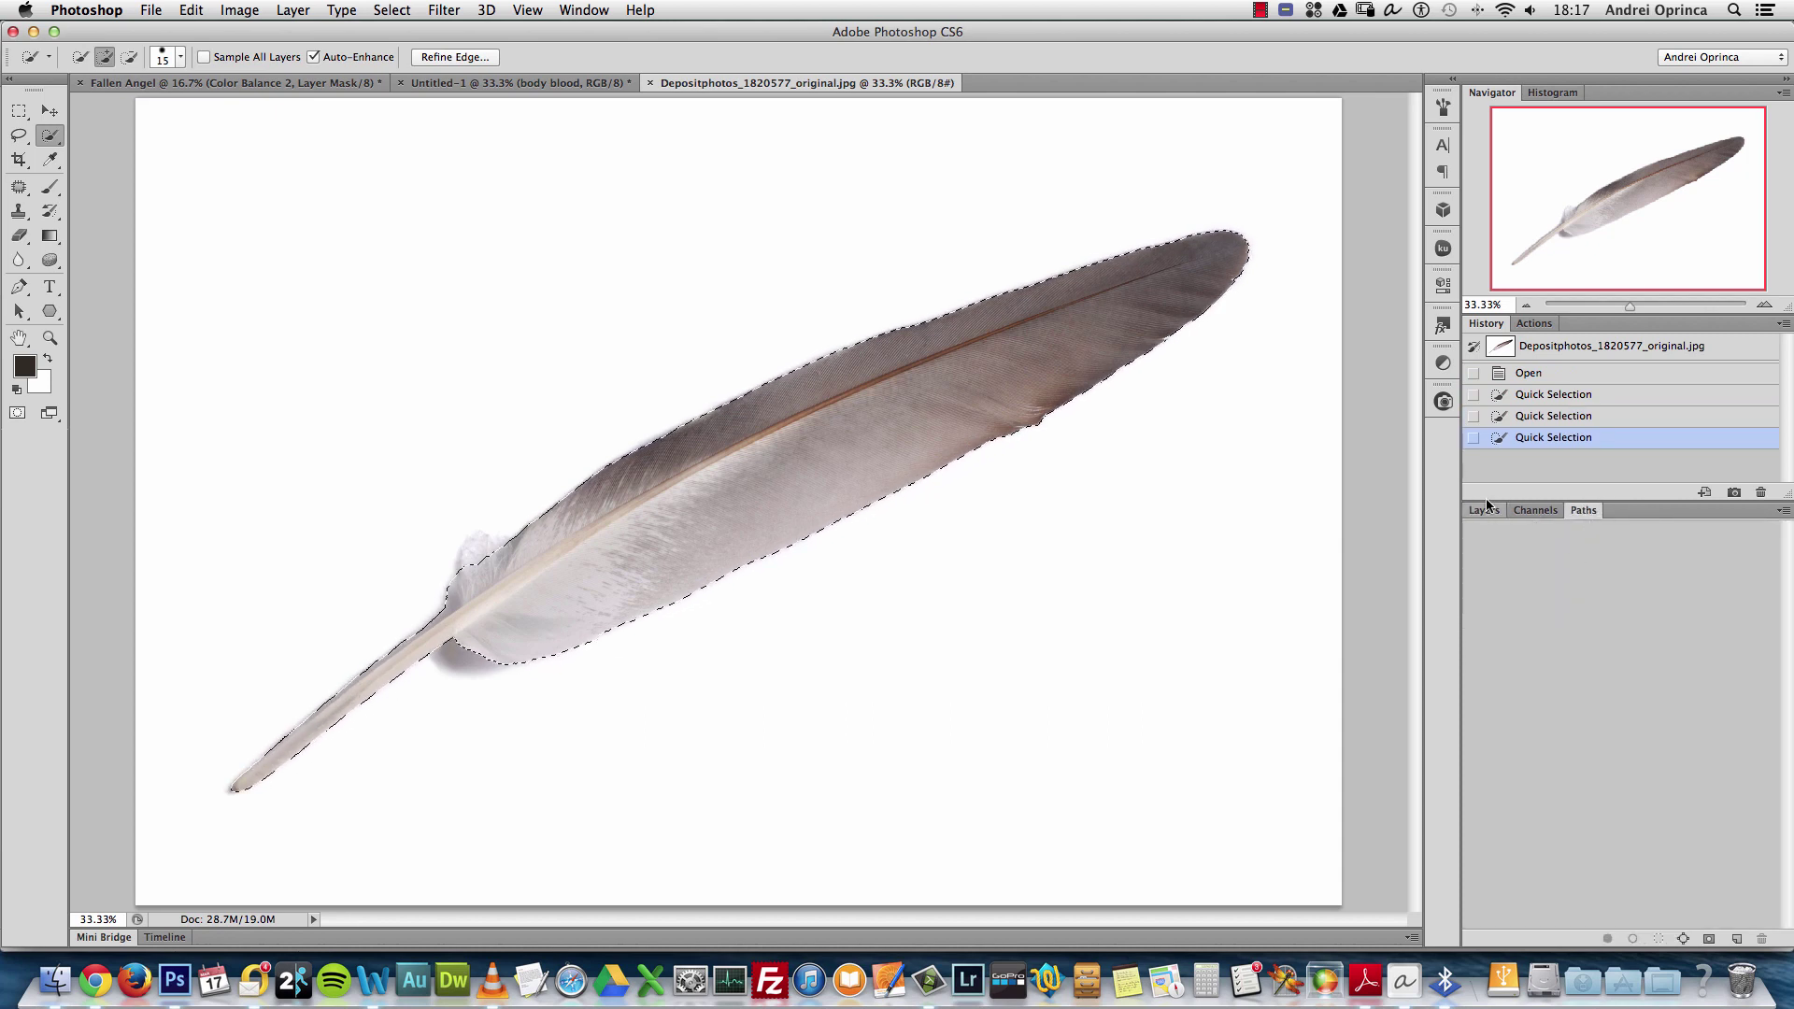
# Correct the selection around the downy tuft at the base of the feather's vane
pyautogui.press('alt')
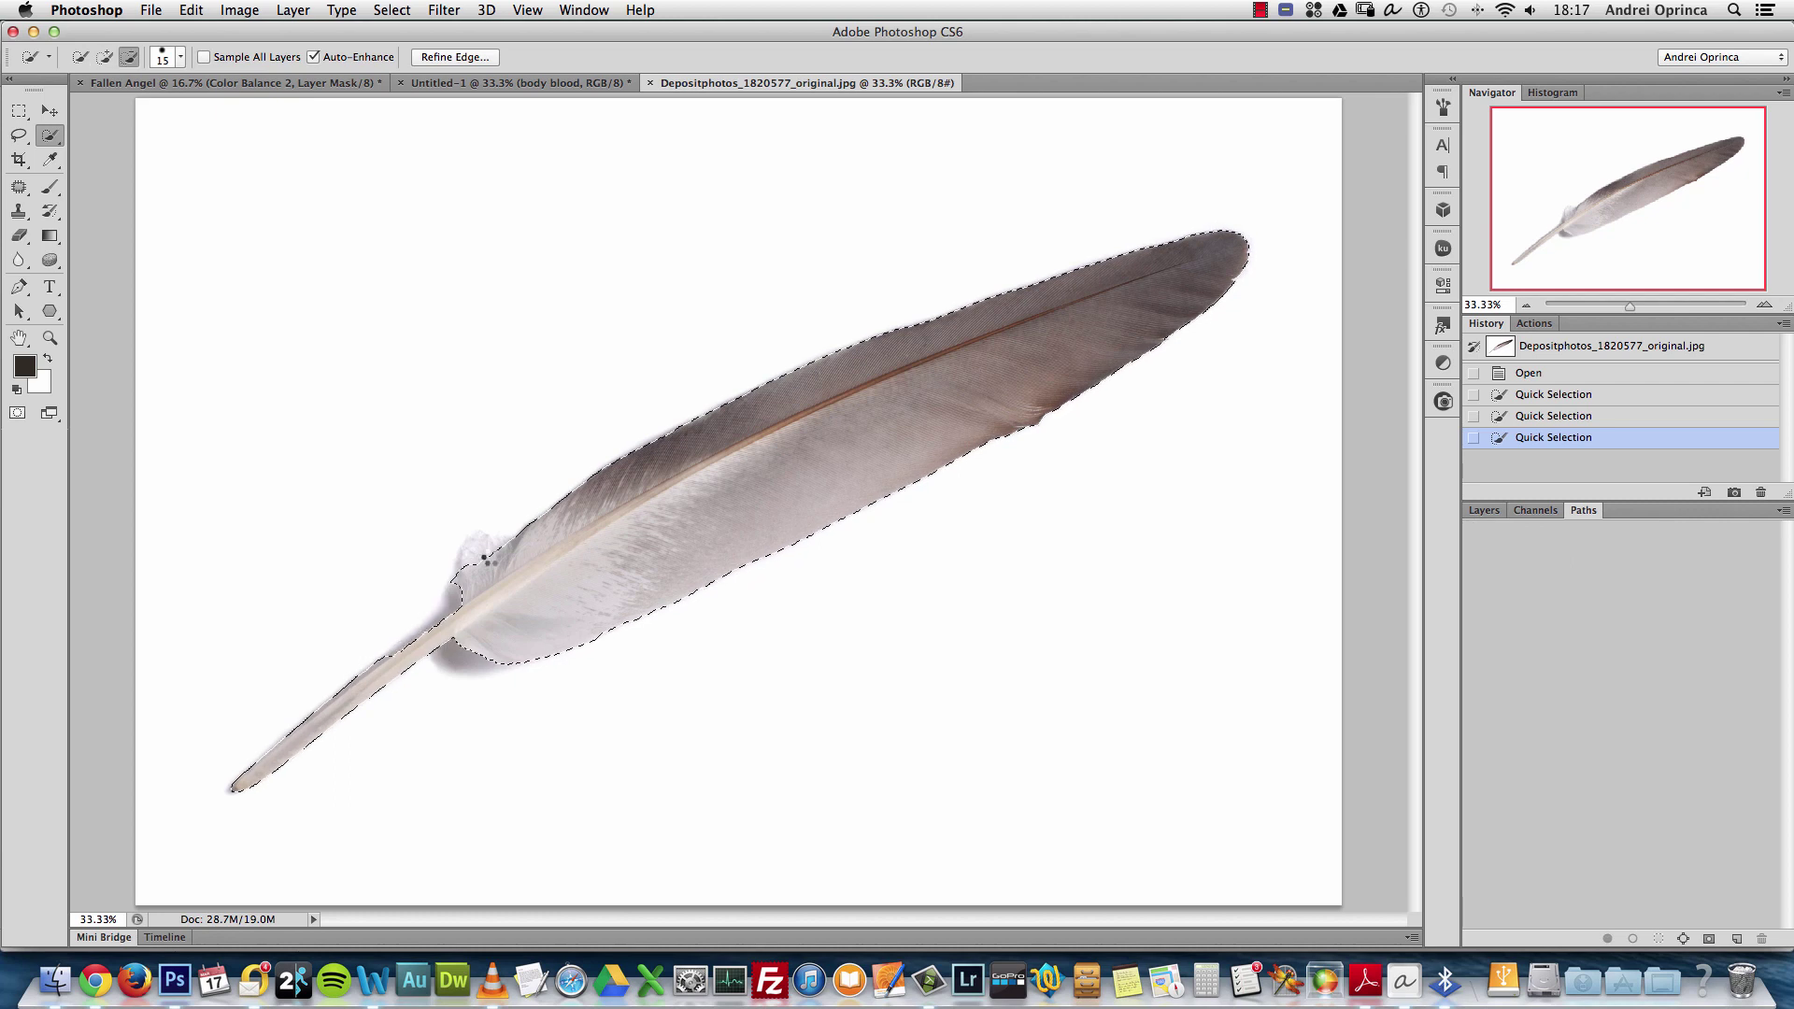
pyautogui.keyDown('alt'); pyautogui.click(485, 570); pyautogui.keyUp('alt')
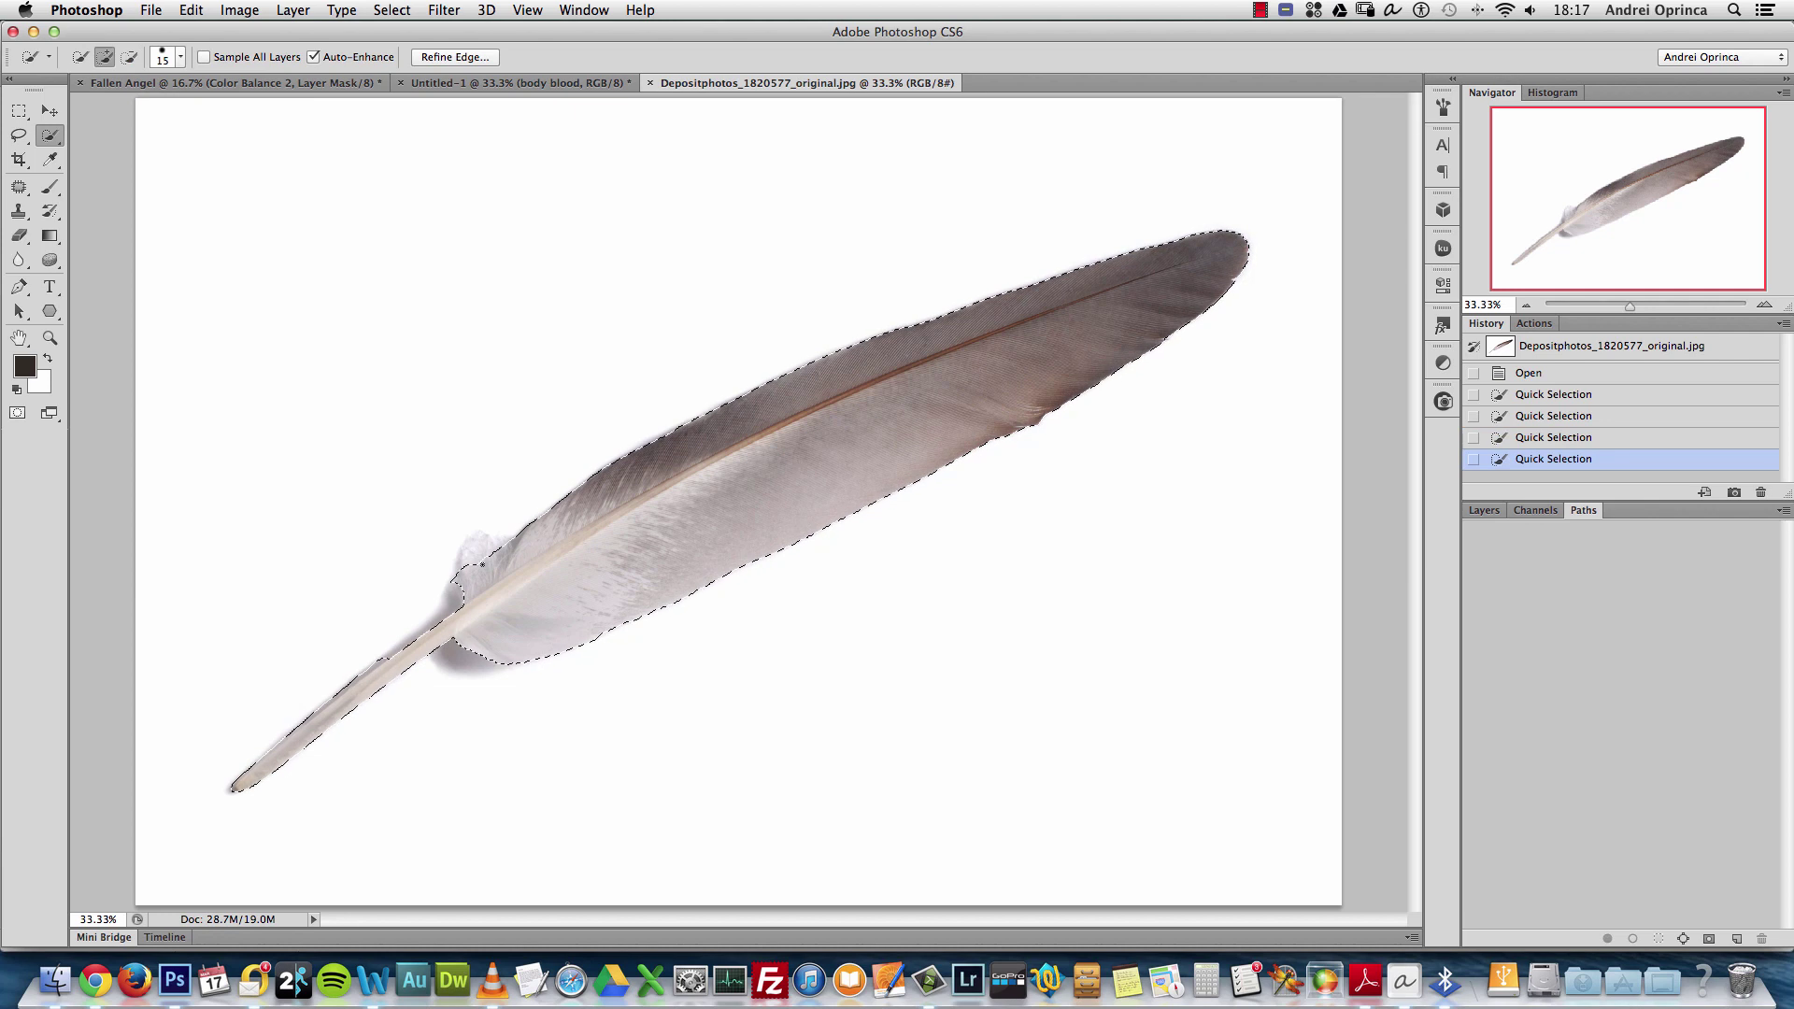
pyautogui.press('alt')
pyautogui.keyDown('alt'); pyautogui.click(499, 559); pyautogui.keyUp('alt')
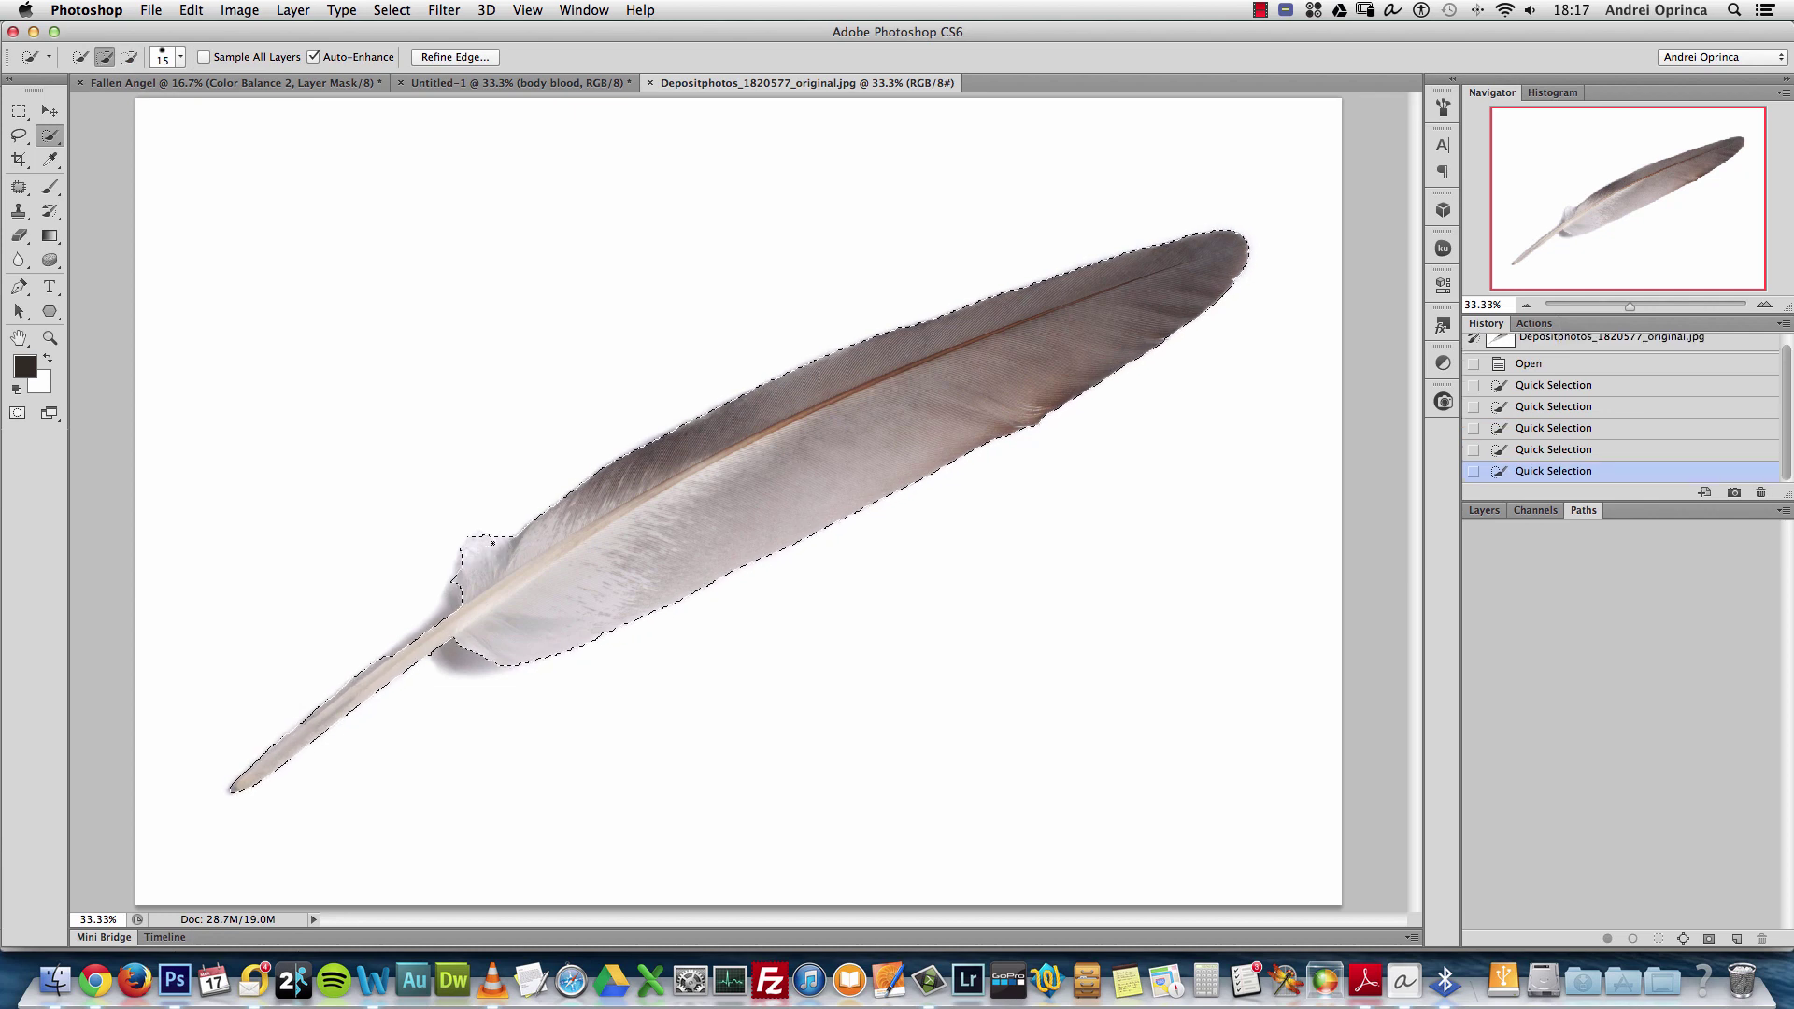
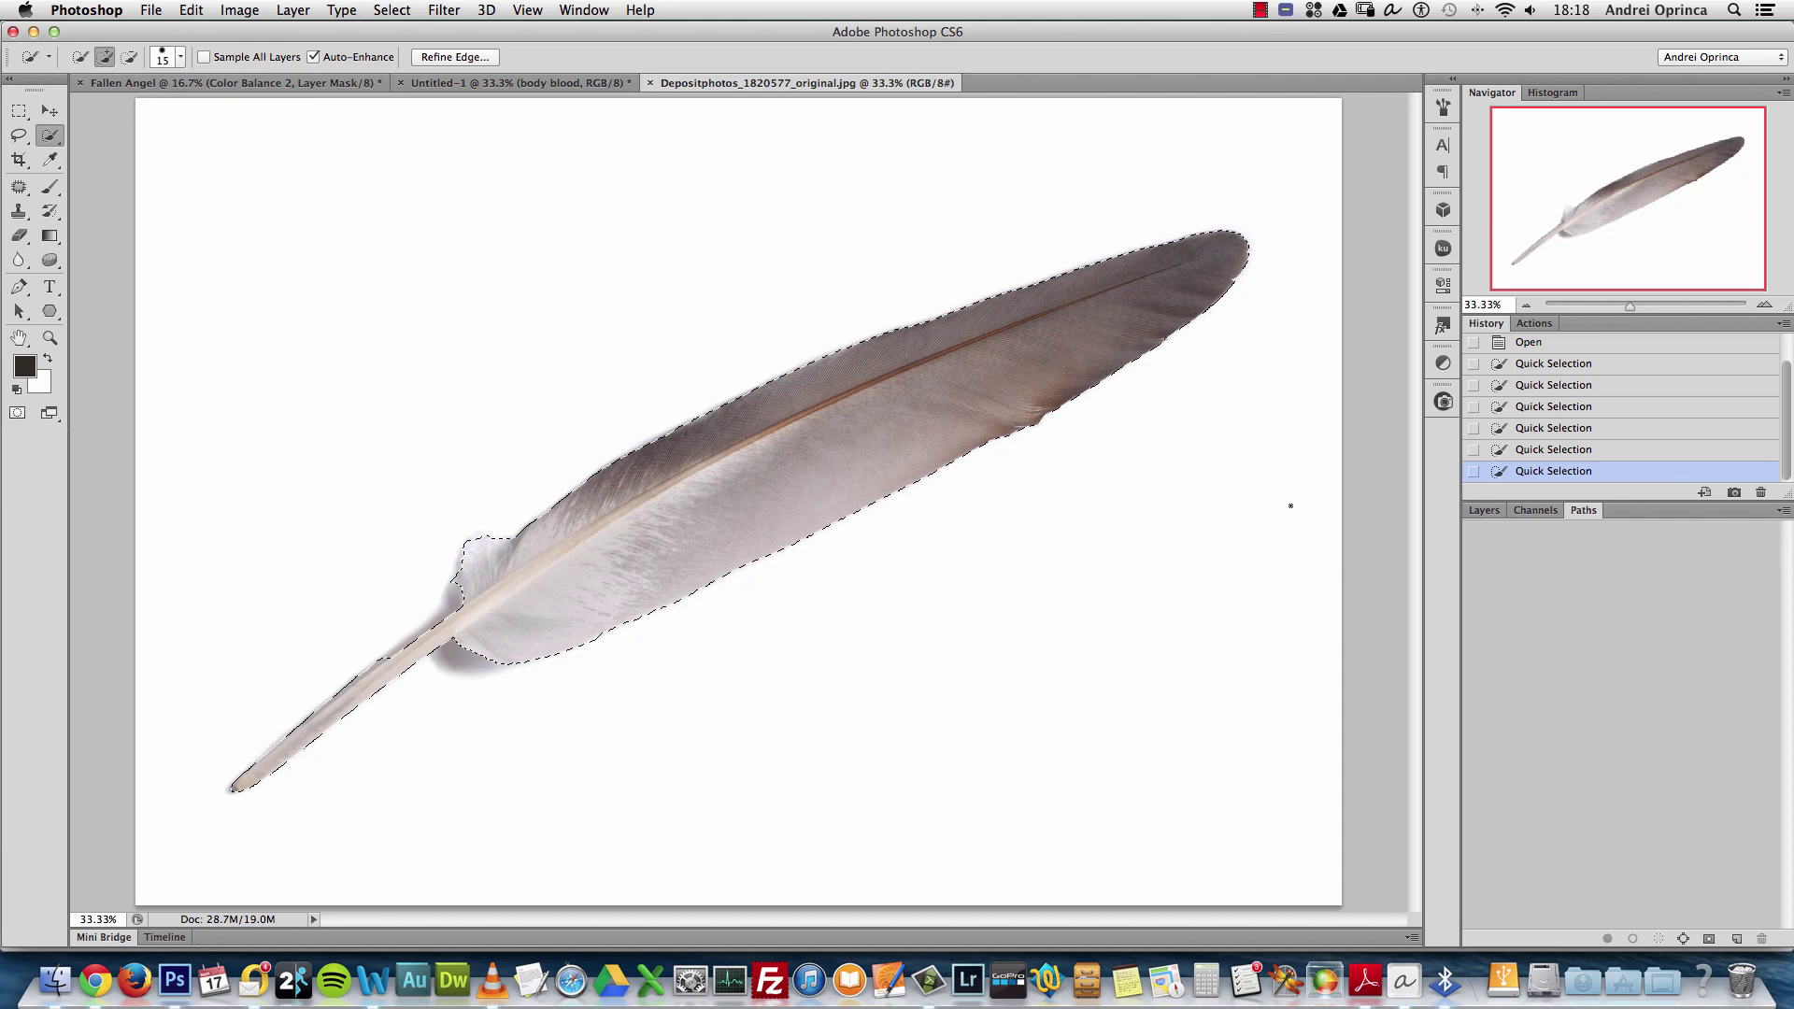
# Subtract the shadow fringe along the upper edge of the quill from the selection, down to the tip
pyautogui.click(455, 57)
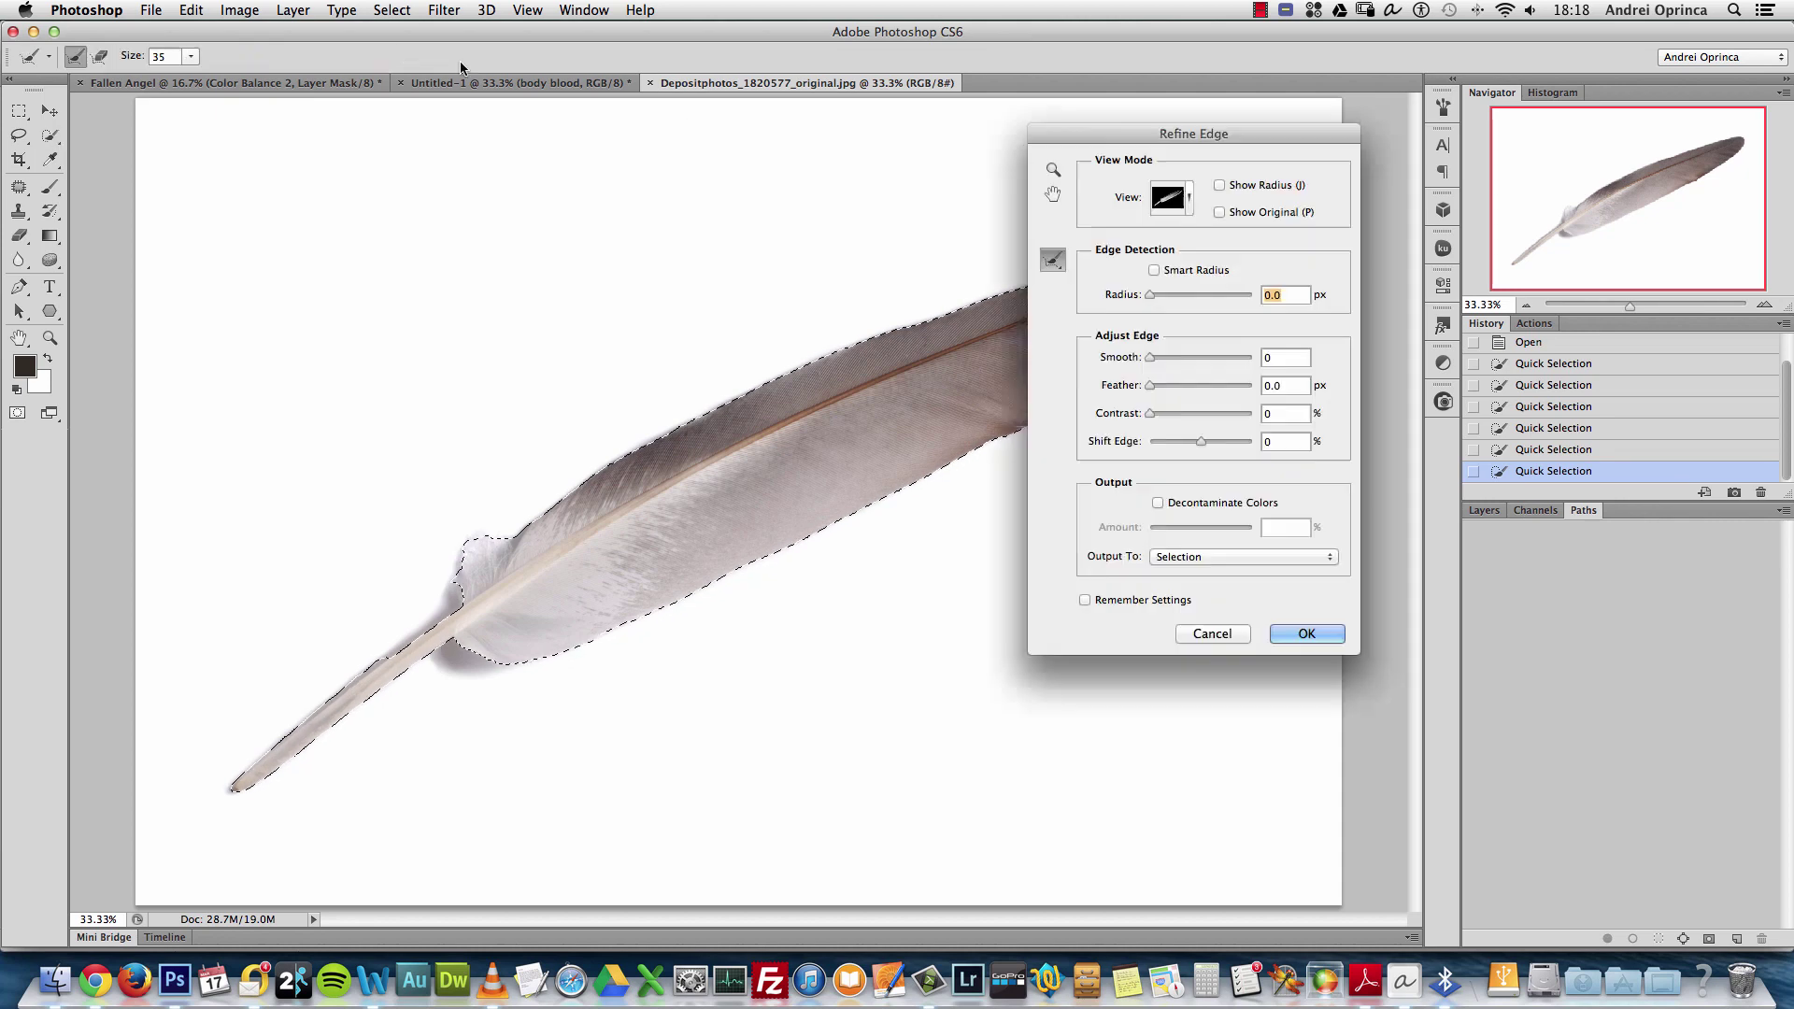
pyautogui.press('Return')
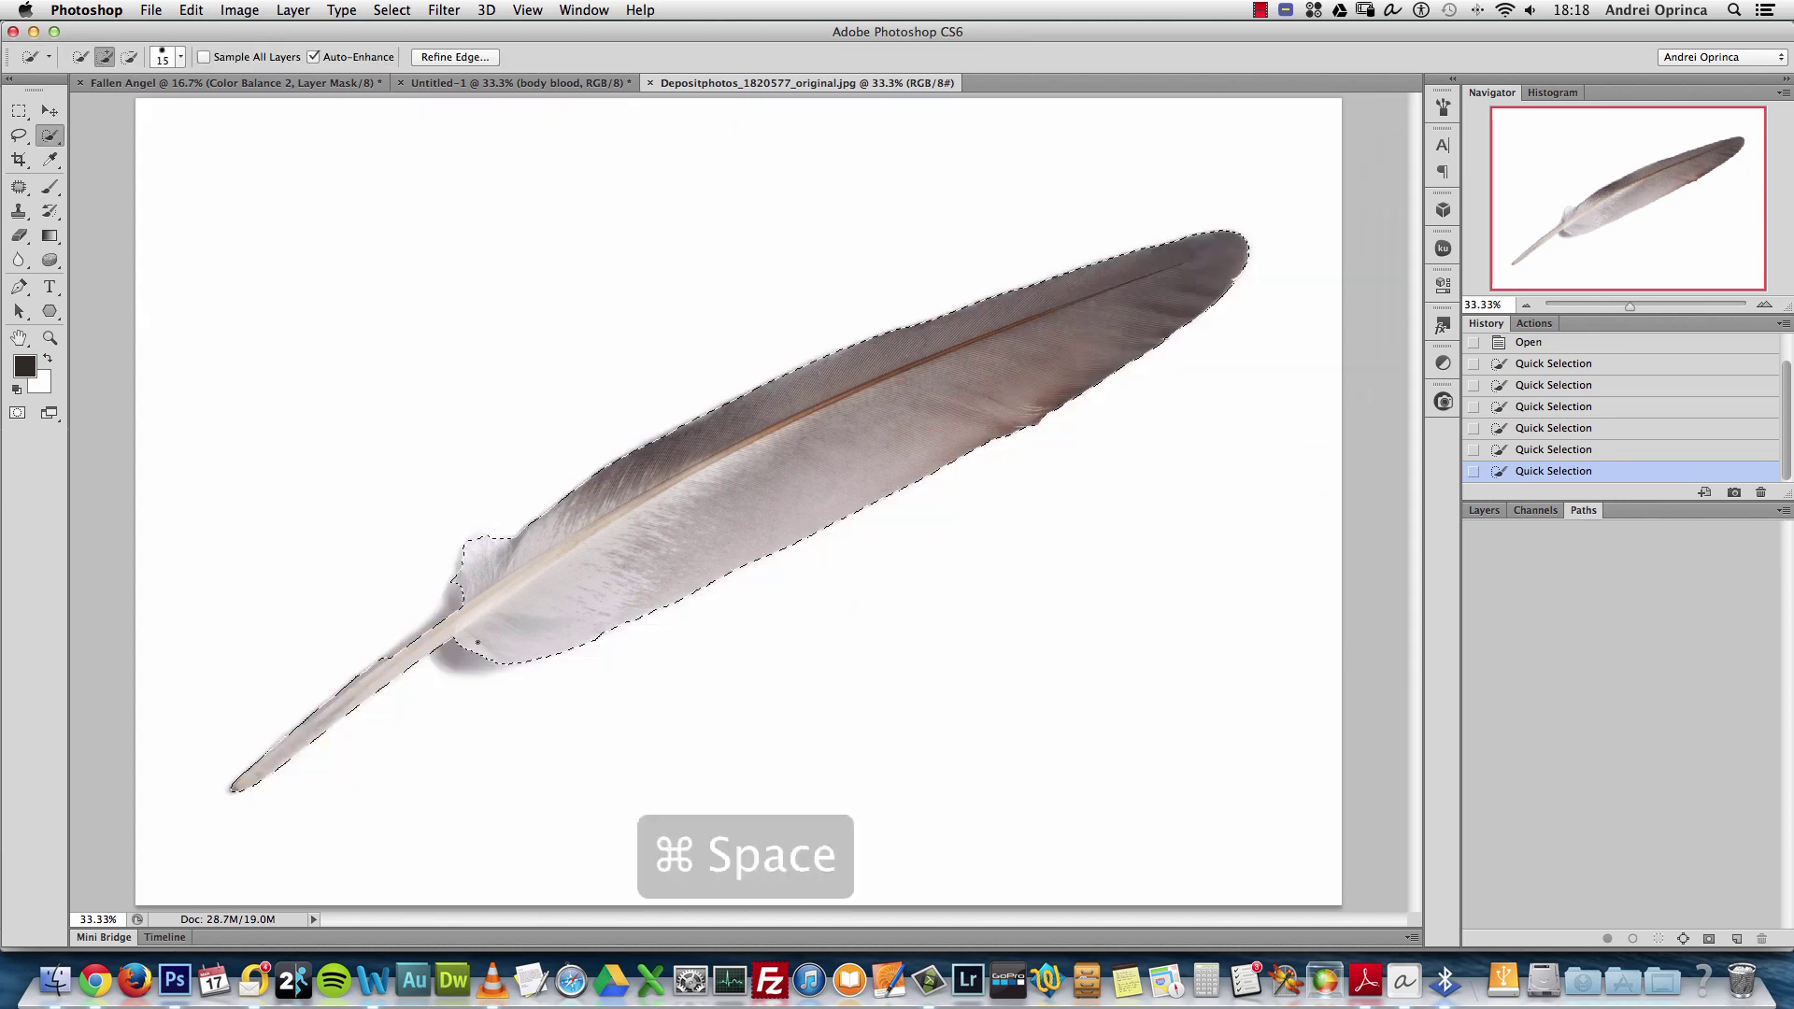
pyautogui.keyDown('super'); pyautogui.click(355, 701); pyautogui.keyUp('super')
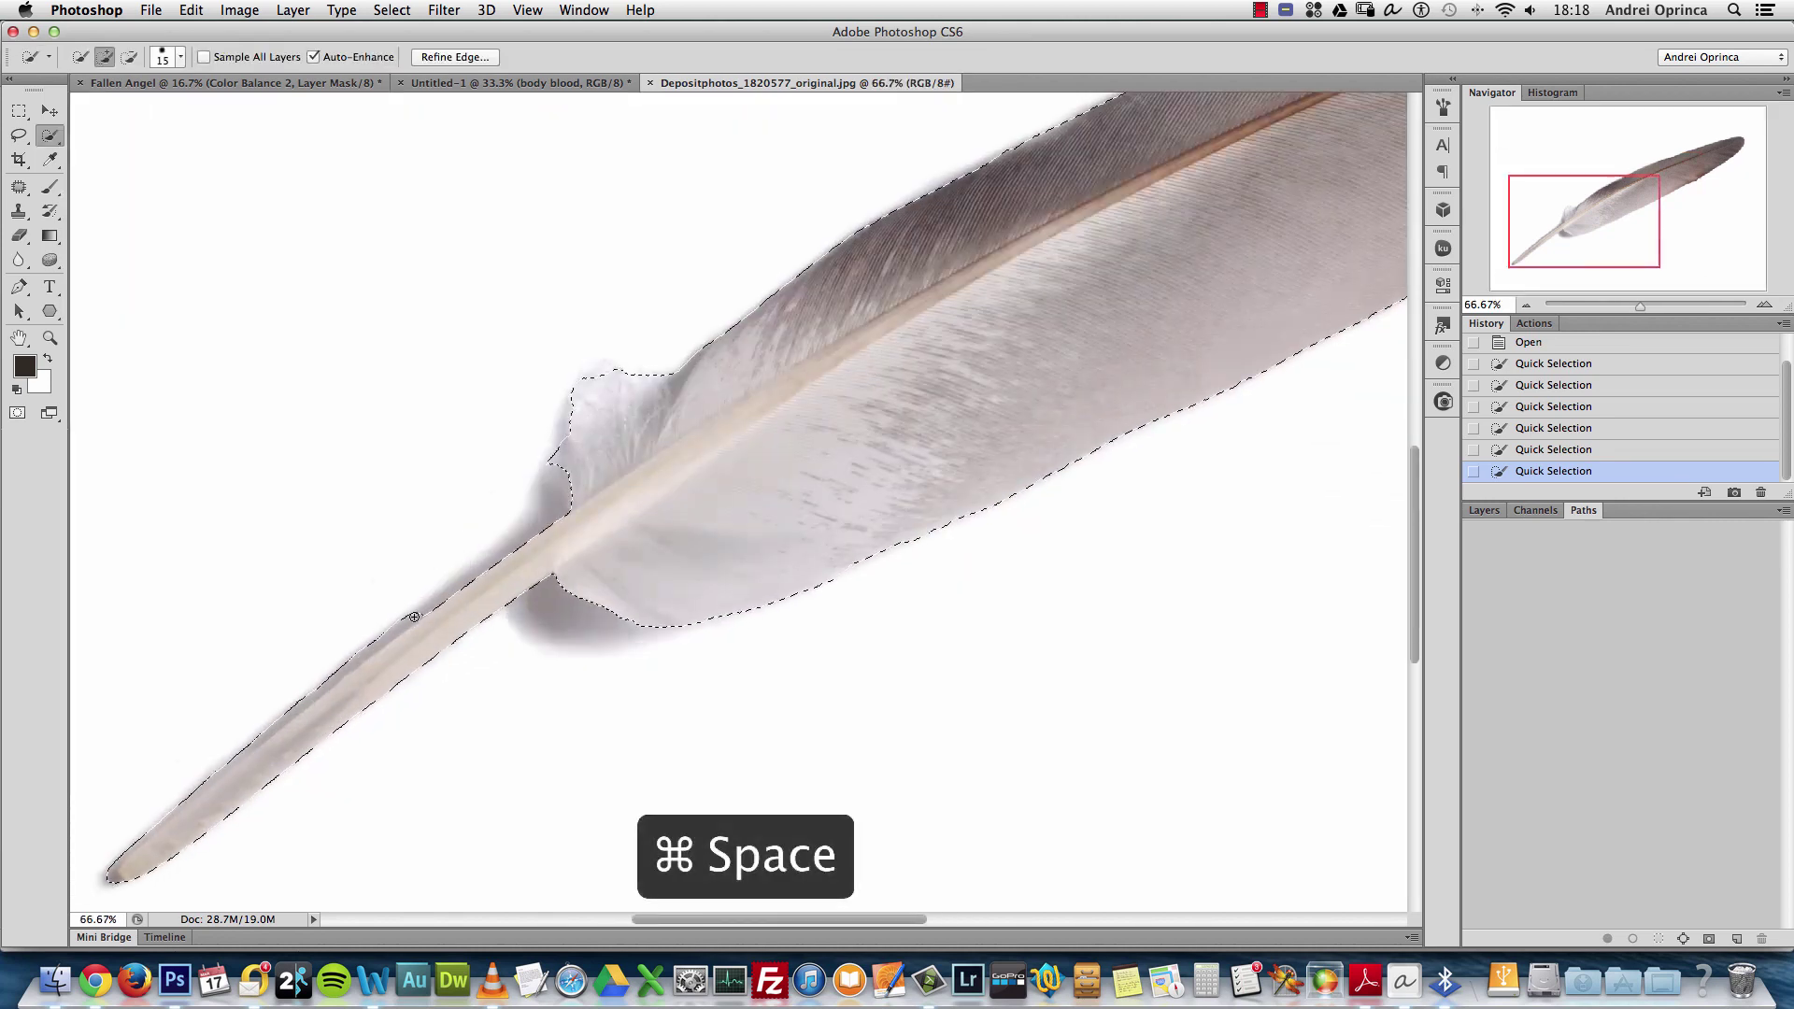
pyautogui.press('alt')
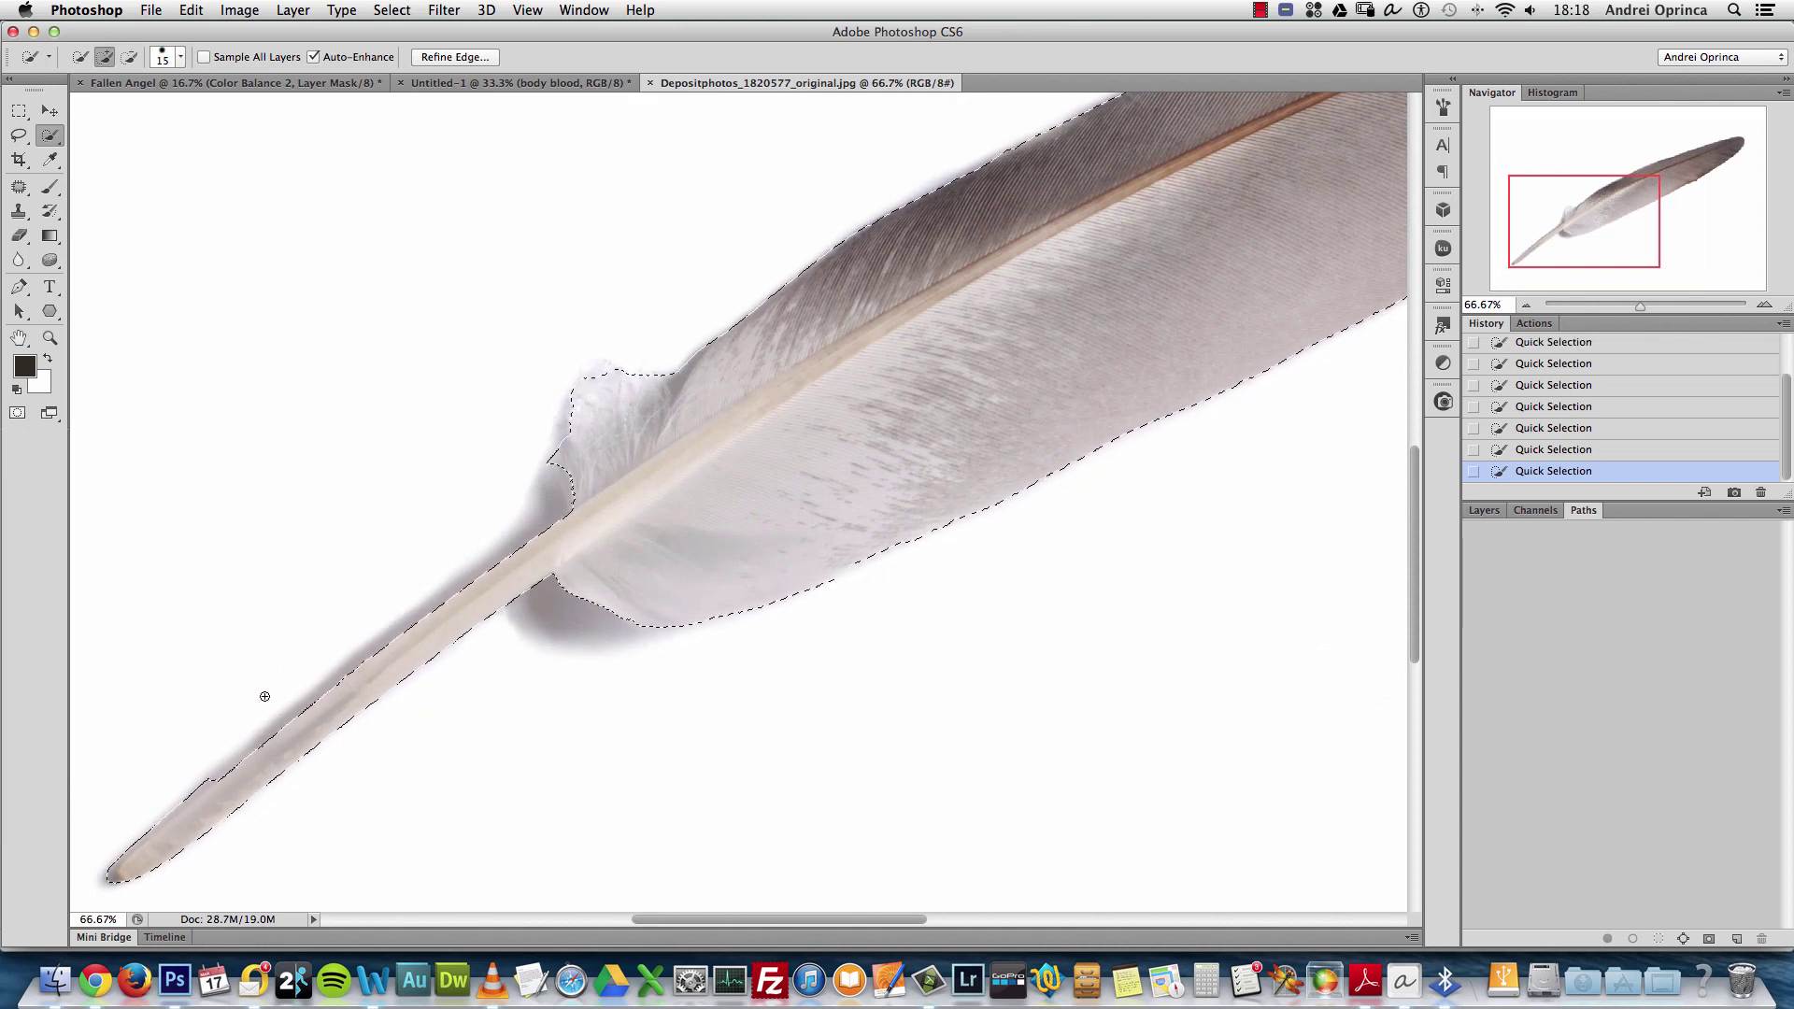
pyautogui.keyDown('alt'); pyautogui.click(223, 783); pyautogui.keyUp('alt')
pyautogui.moveTo(223, 783); pyautogui.dragTo(177, 804)
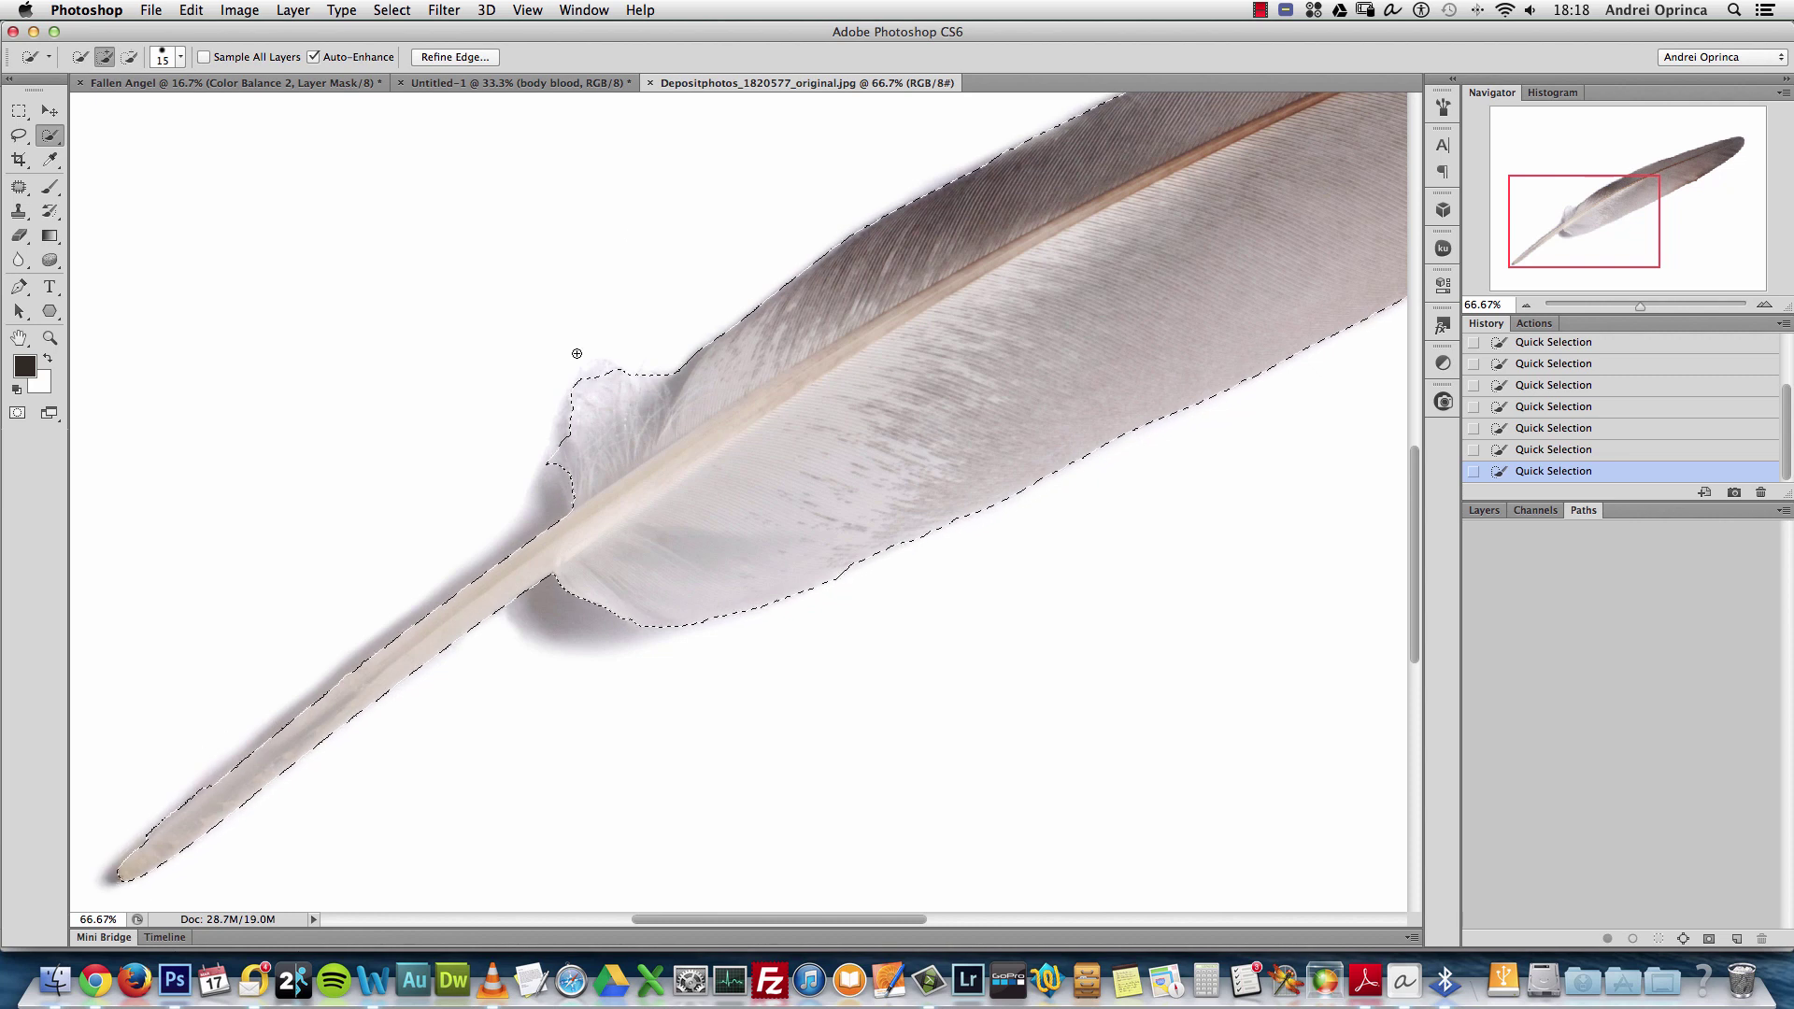
# Refine the selection edge with Smooth 8, Feather 1.9 px, Contrast 25% and Shift Edge -11%, and output it as a Layer Mask
pyautogui.click(489, 62)
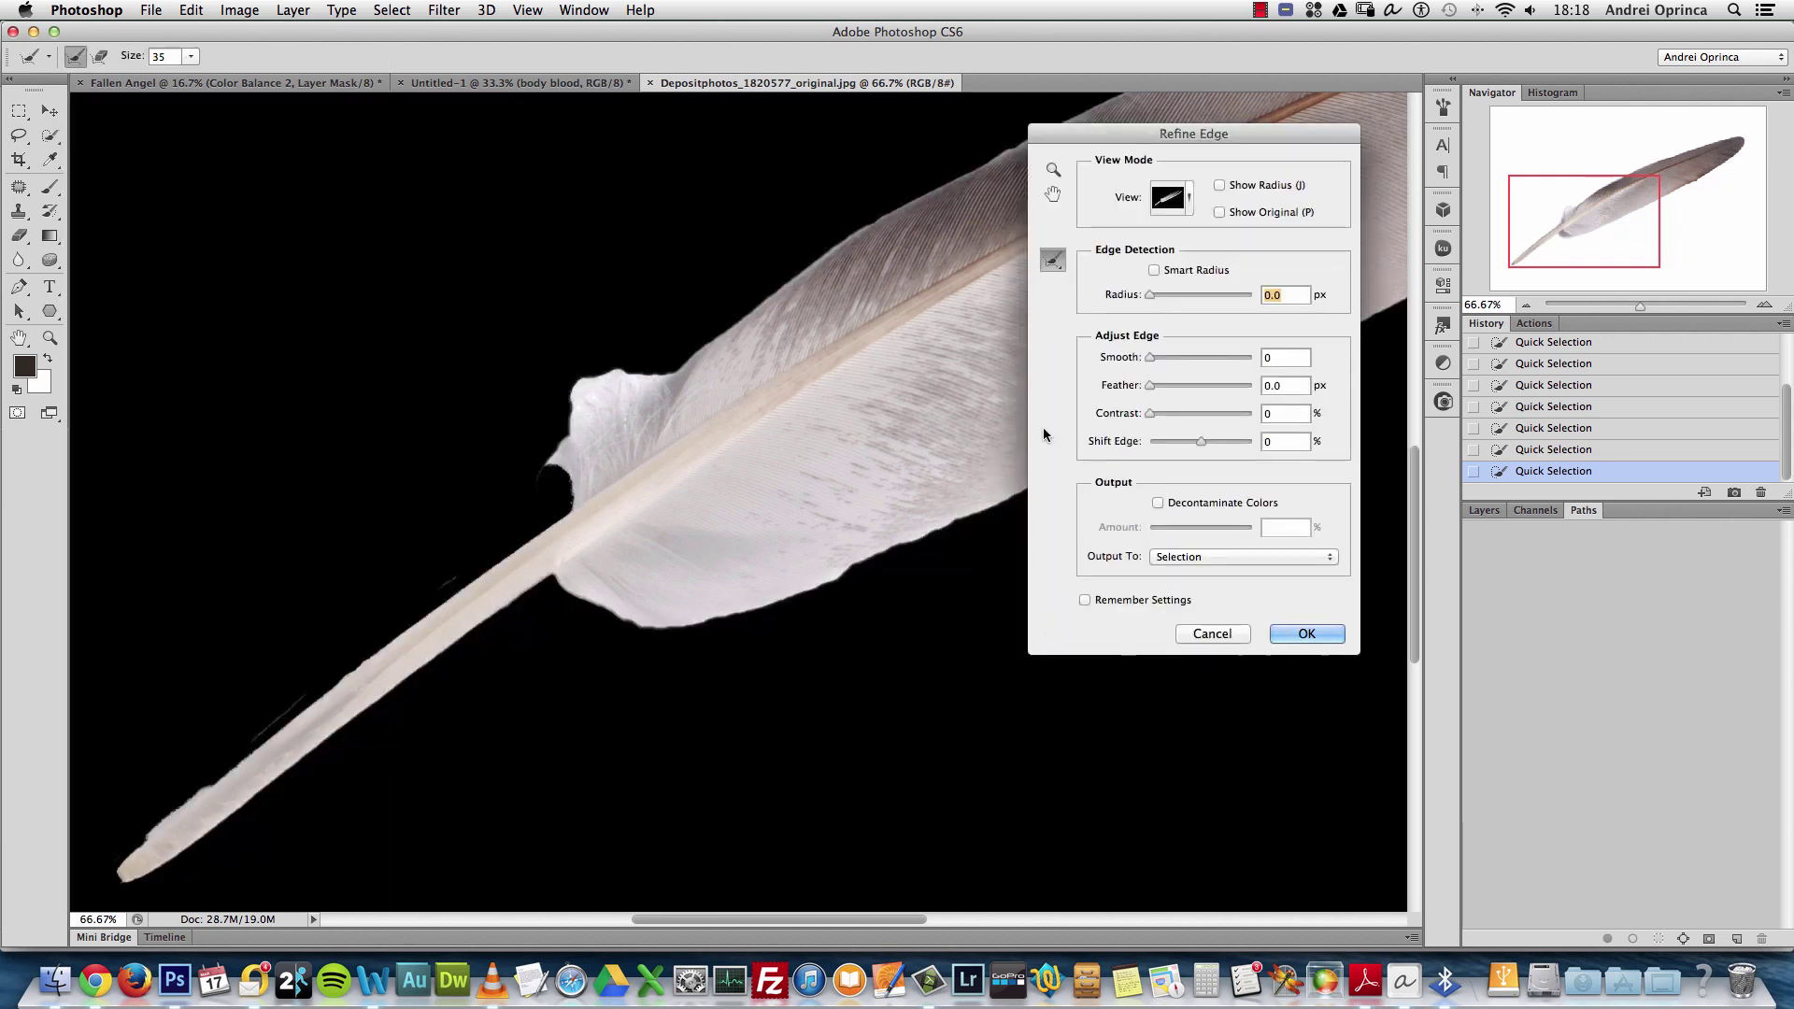
pyautogui.click(1193, 438)
pyautogui.moveTo(1150, 357); pyautogui.dragTo(1176, 413)
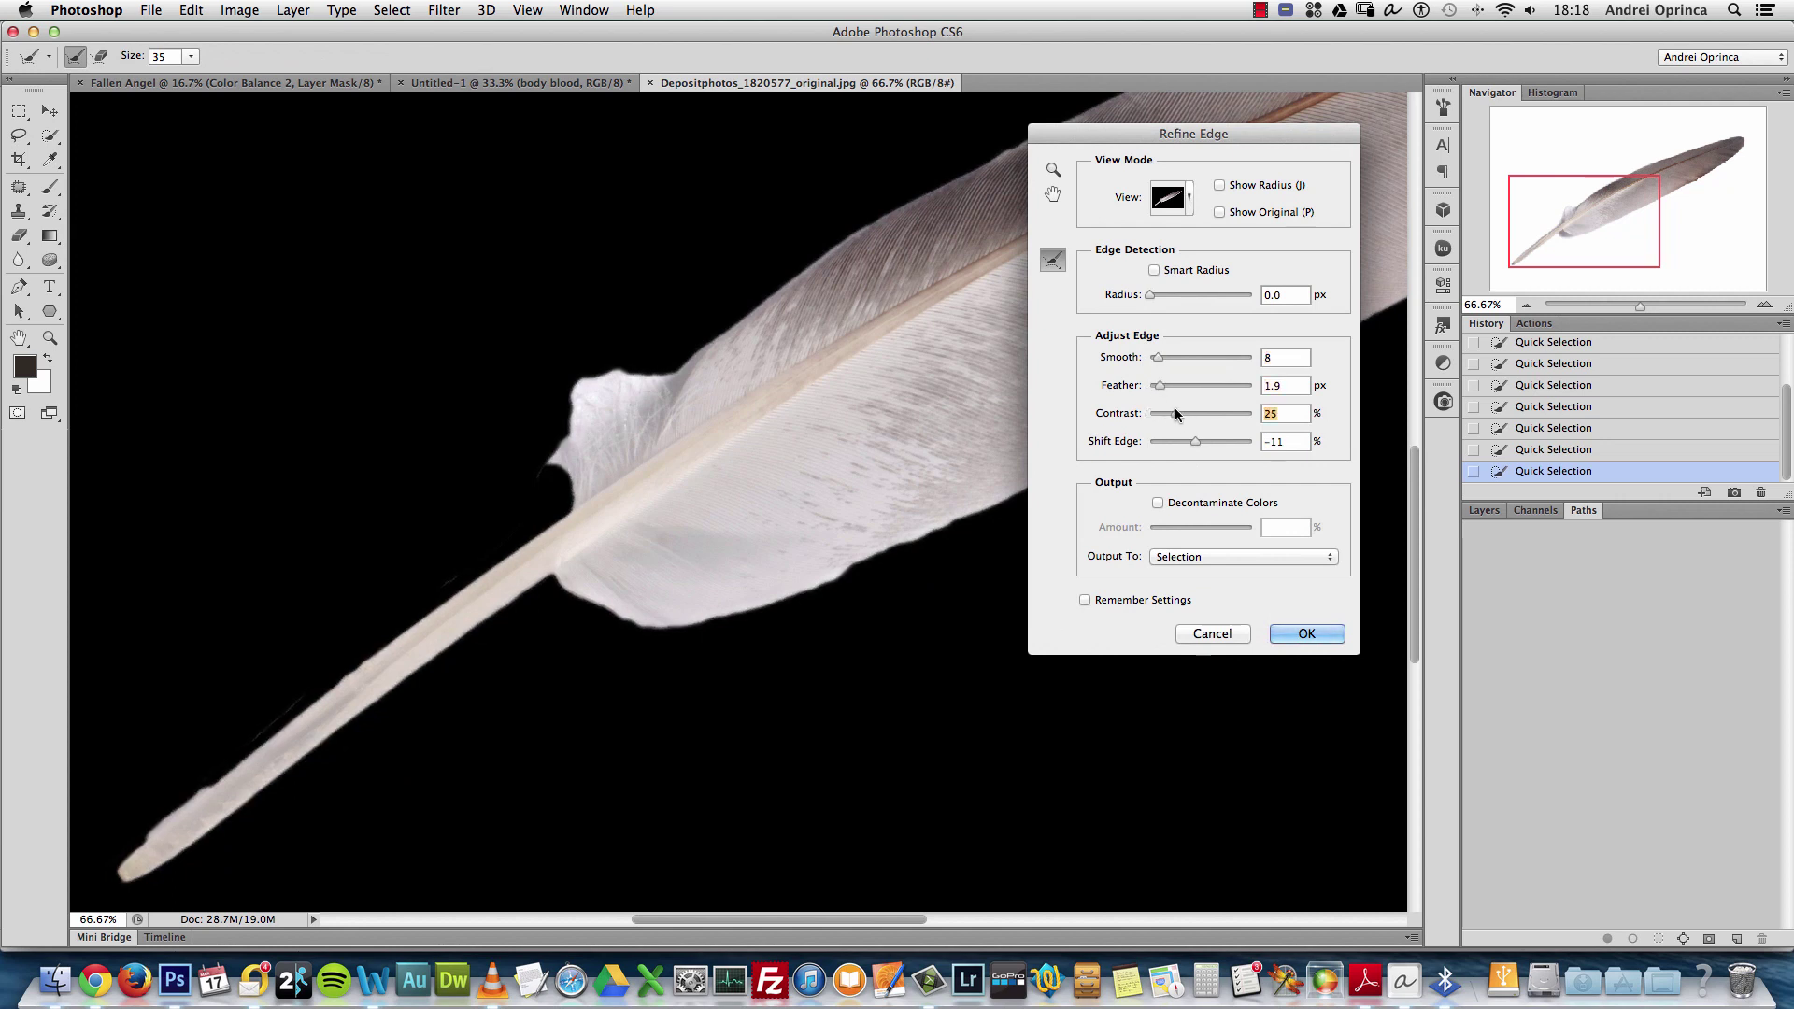
pyautogui.click(1249, 557)
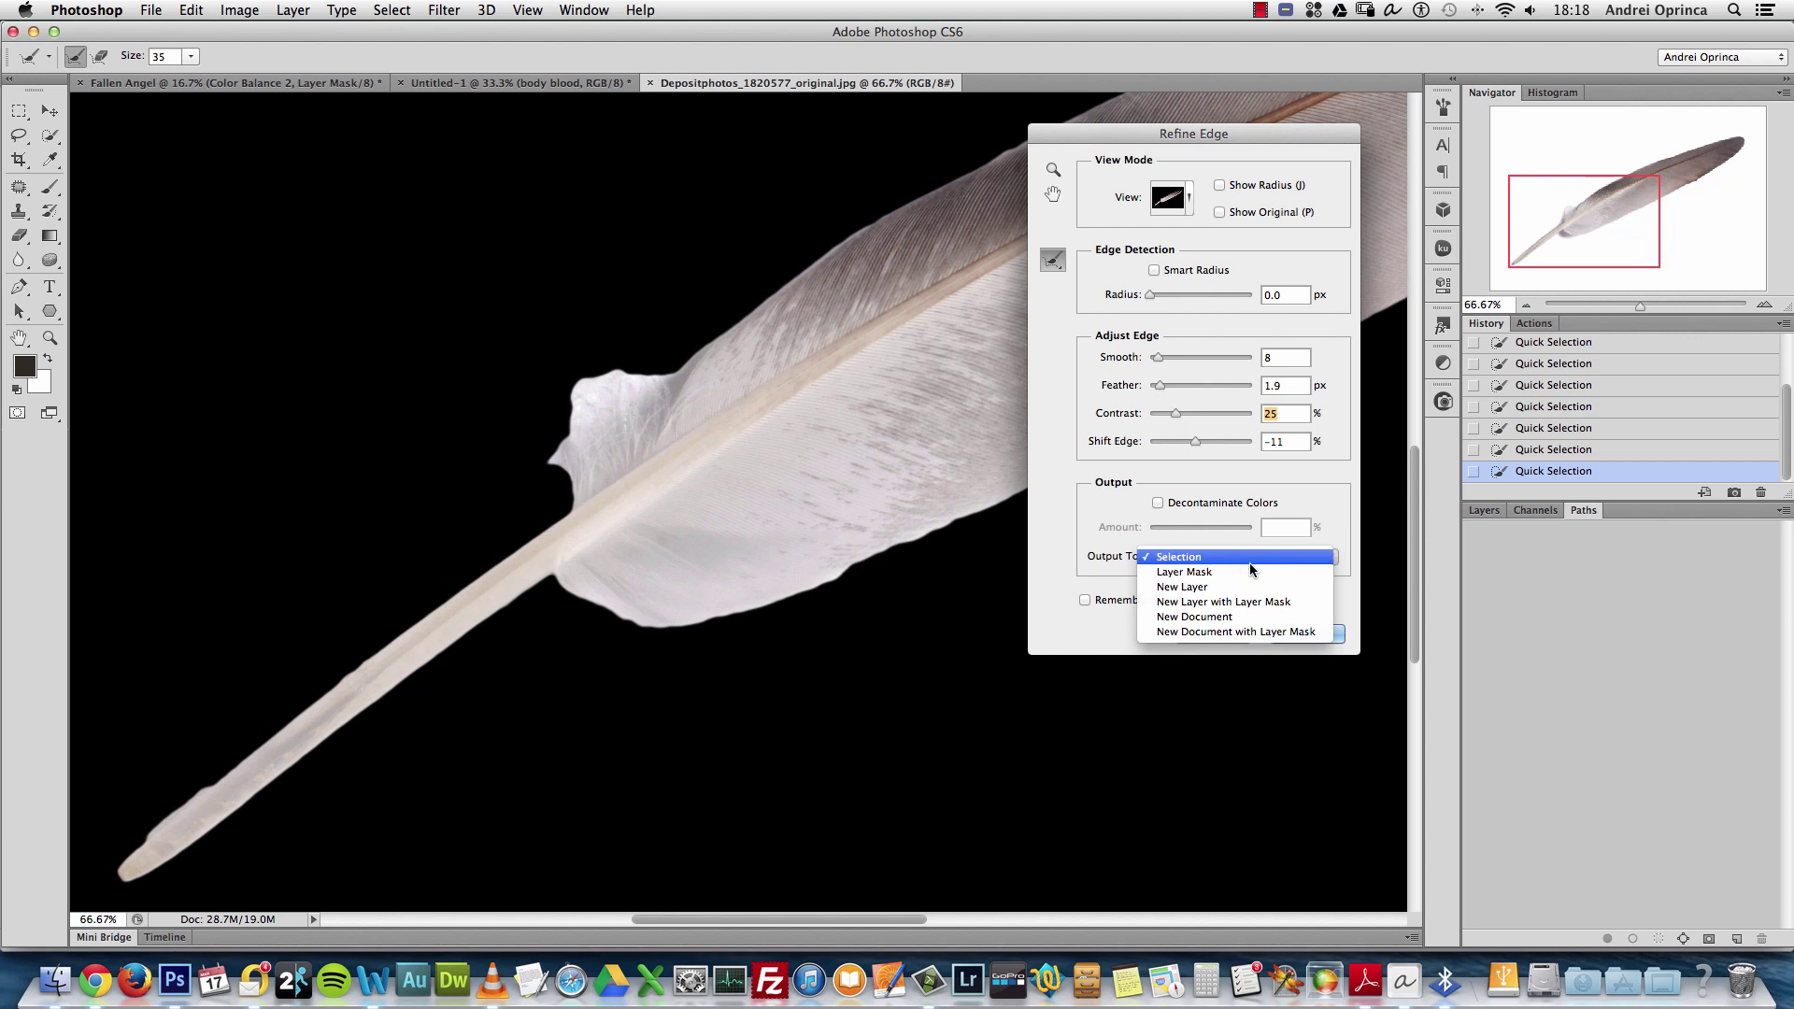
pyautogui.click(1249, 587)
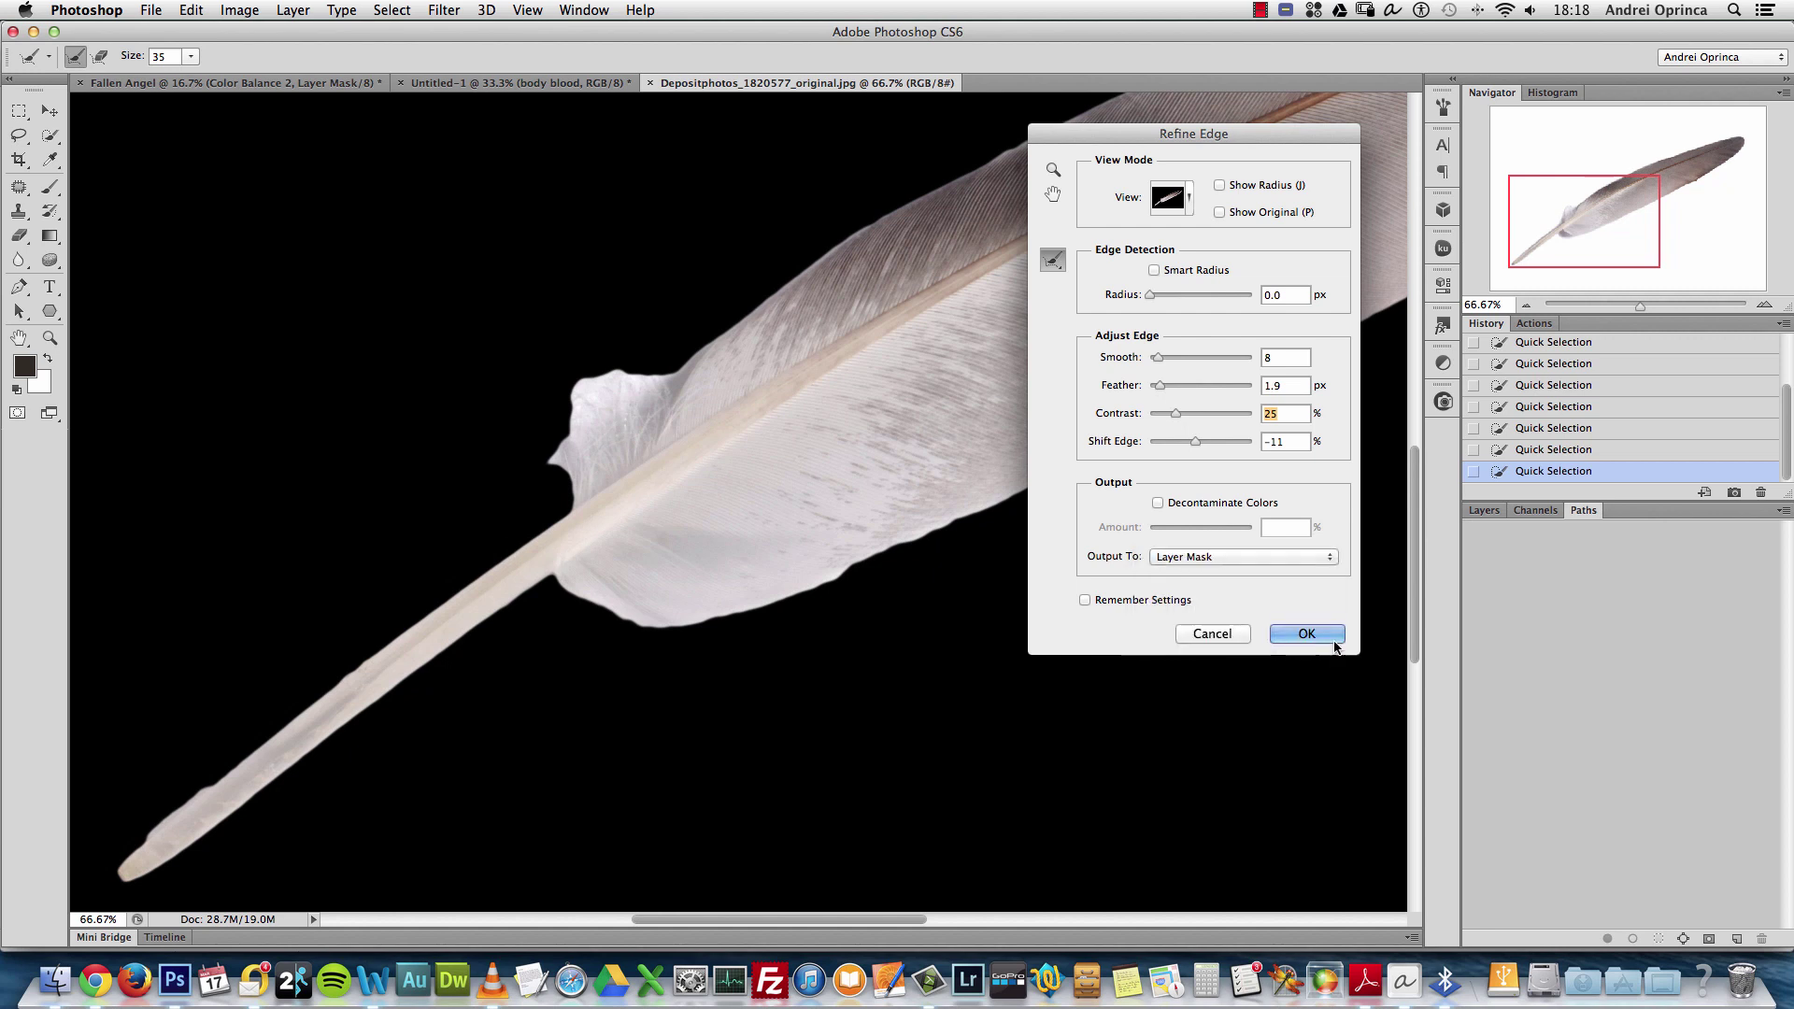
pyautogui.click(1313, 634)
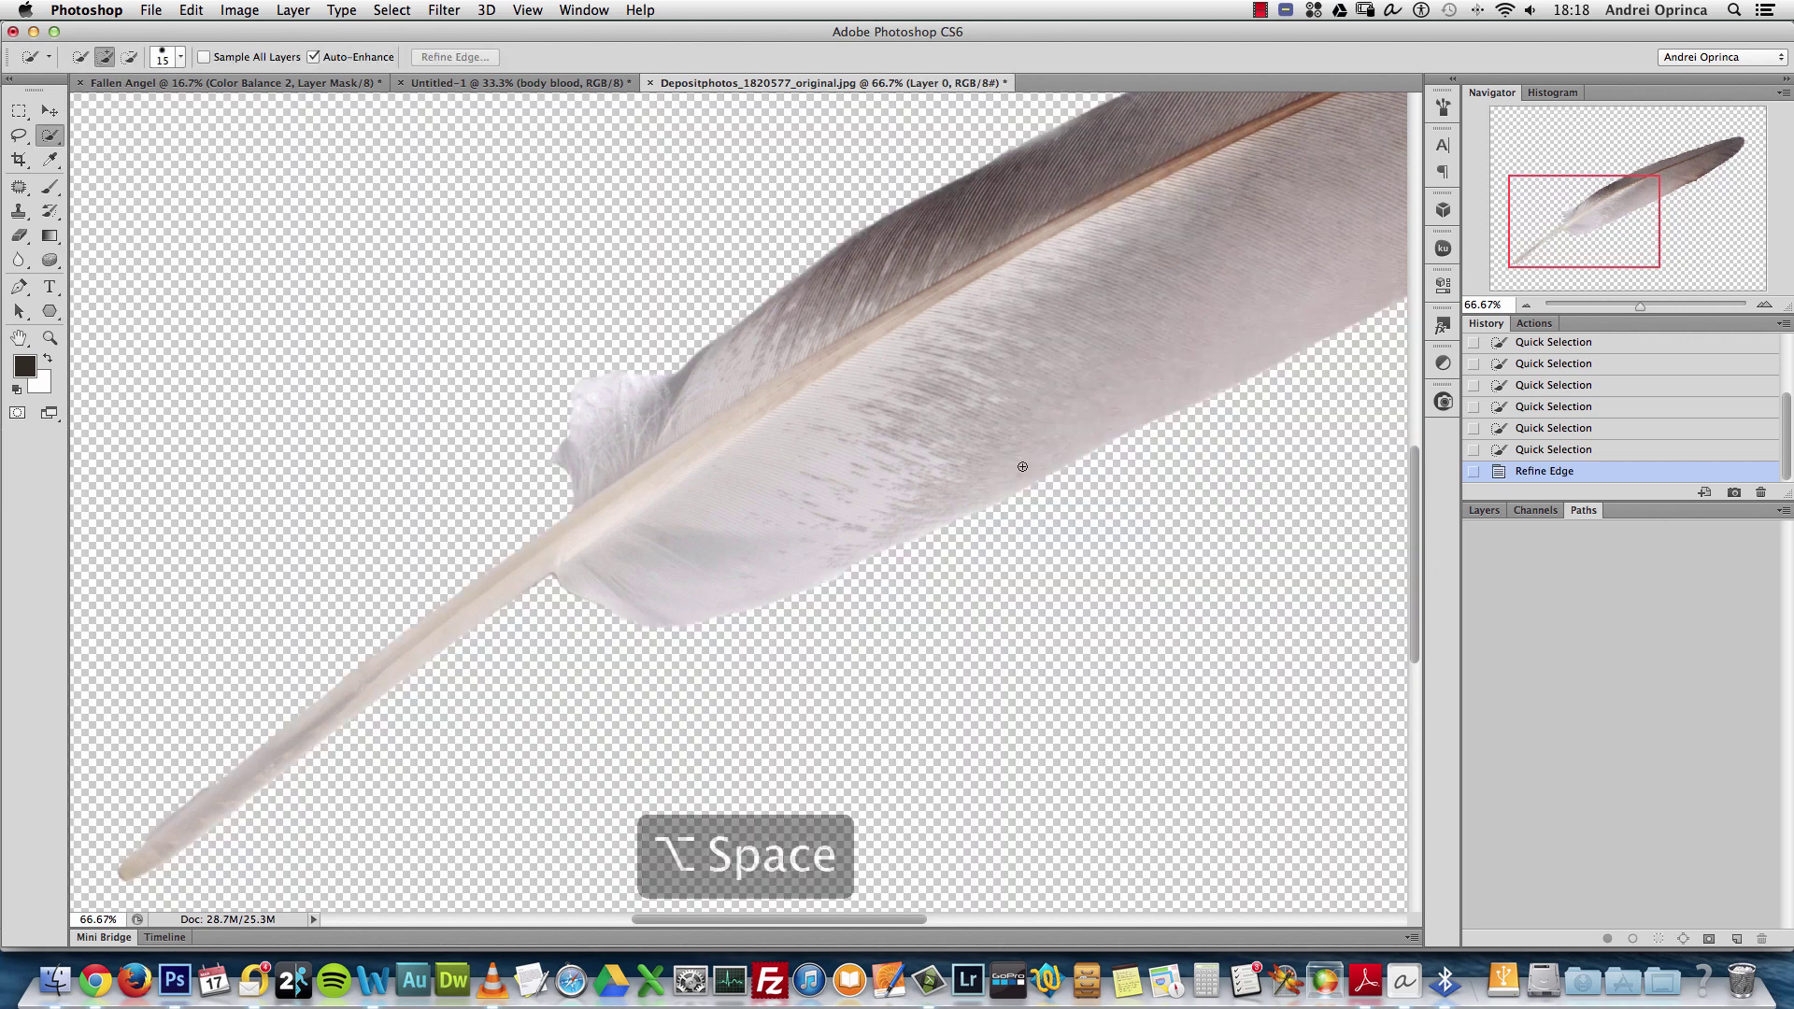
# Select the entire canvas and copy the masked feather
pyautogui.keyDown('alt'); pyautogui.click(973, 448); pyautogui.keyUp('alt')
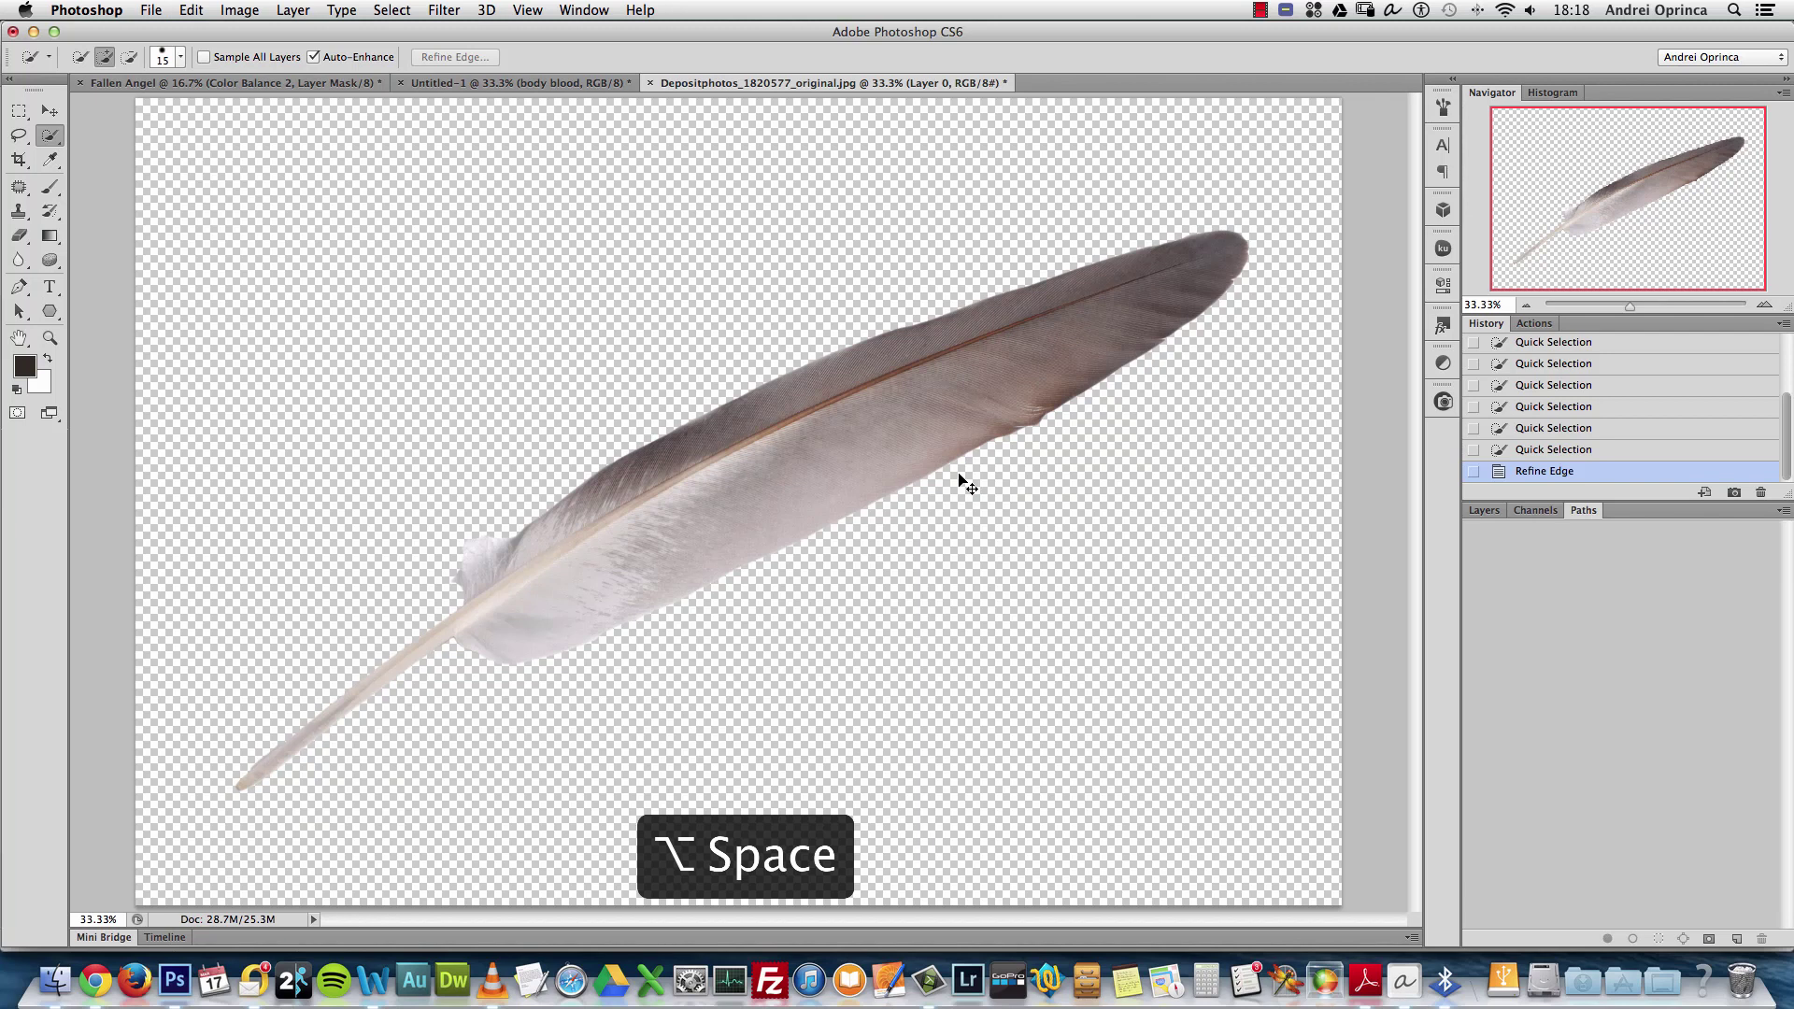
pyautogui.press('super+a')
pyautogui.press('super+c')
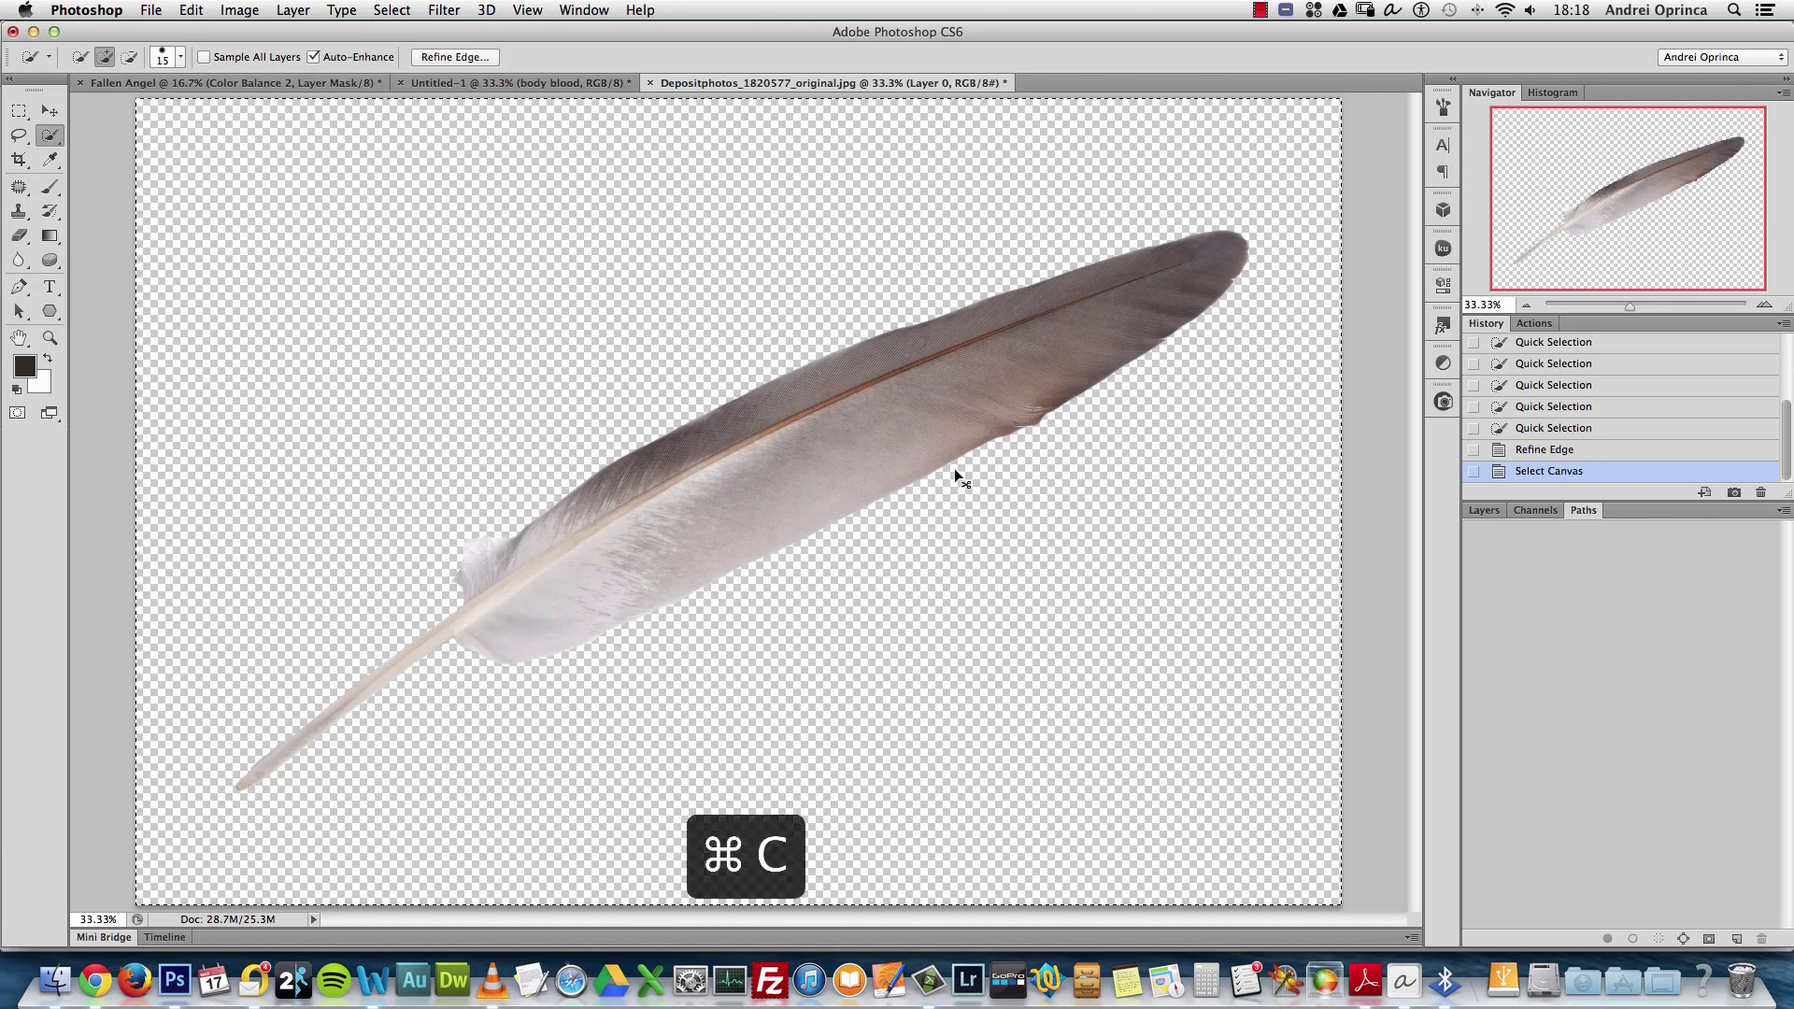
# Copy the cut-out feather and paste it into Untitled-1 as a new layer above the body blood group
pyautogui.press('super+w')
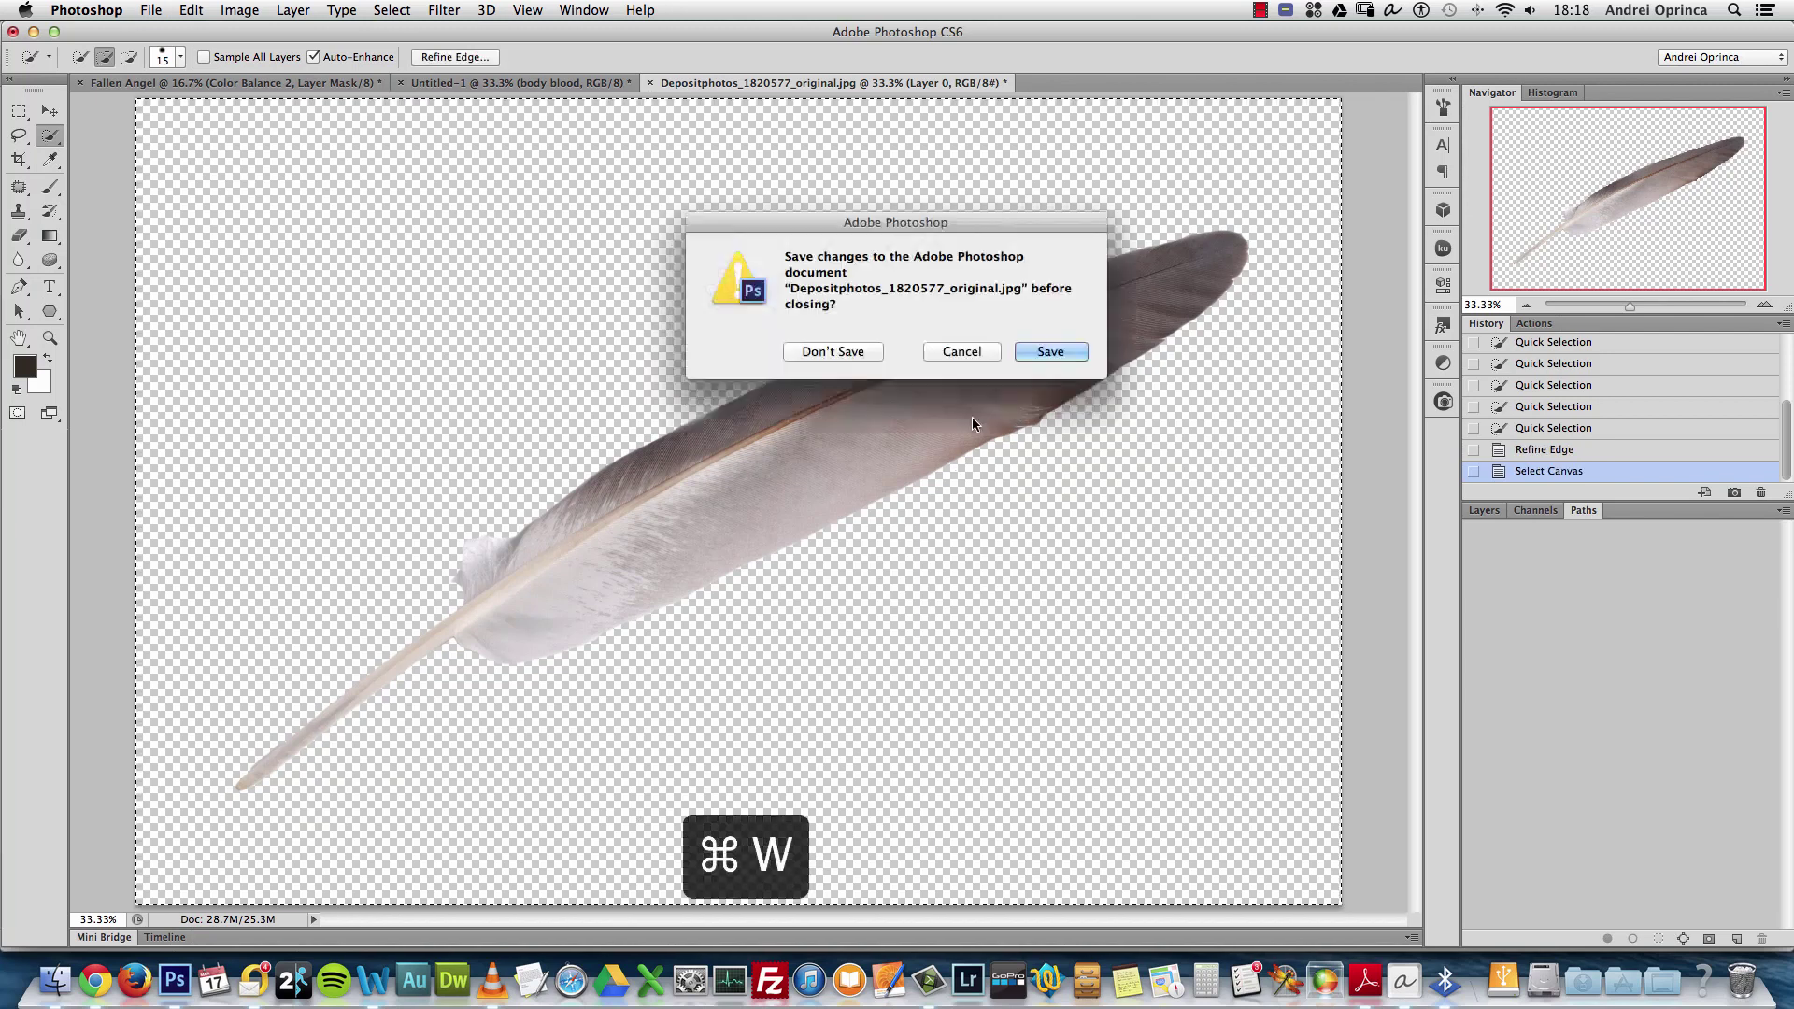
pyautogui.press('Escape')
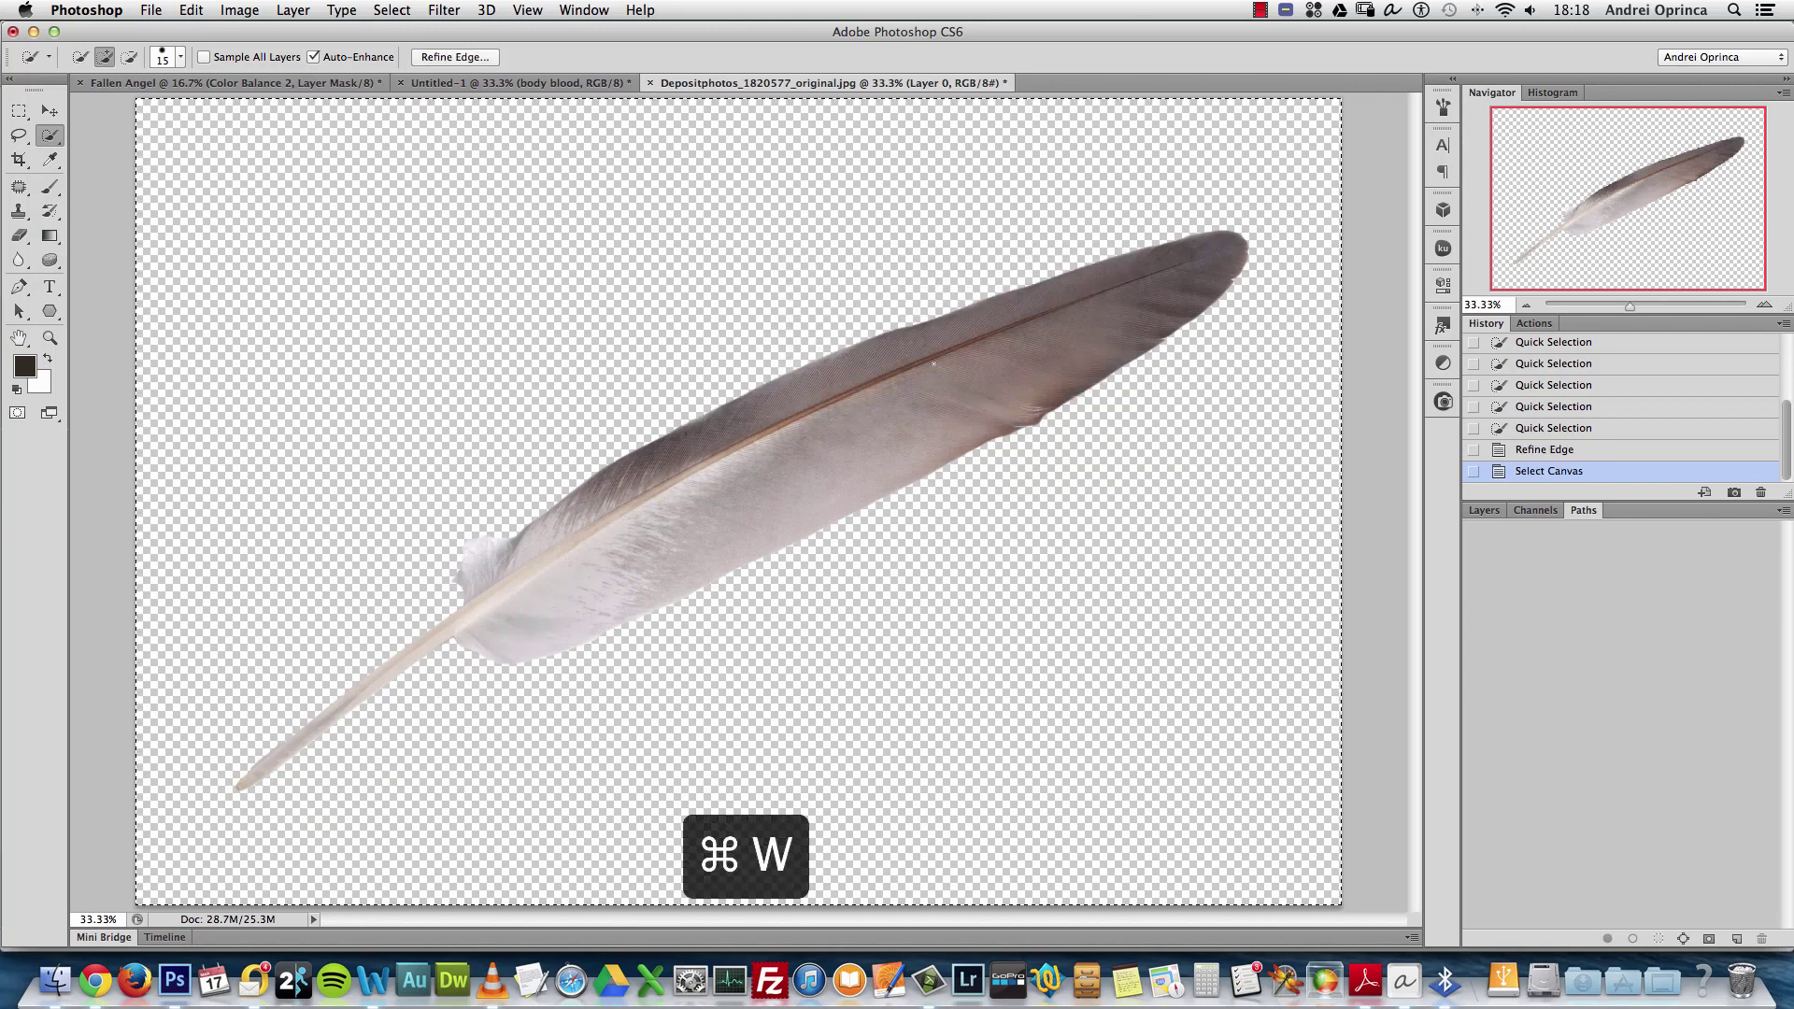
pyautogui.click(201, 9)
pyautogui.click(243, 176)
pyautogui.click(574, 84)
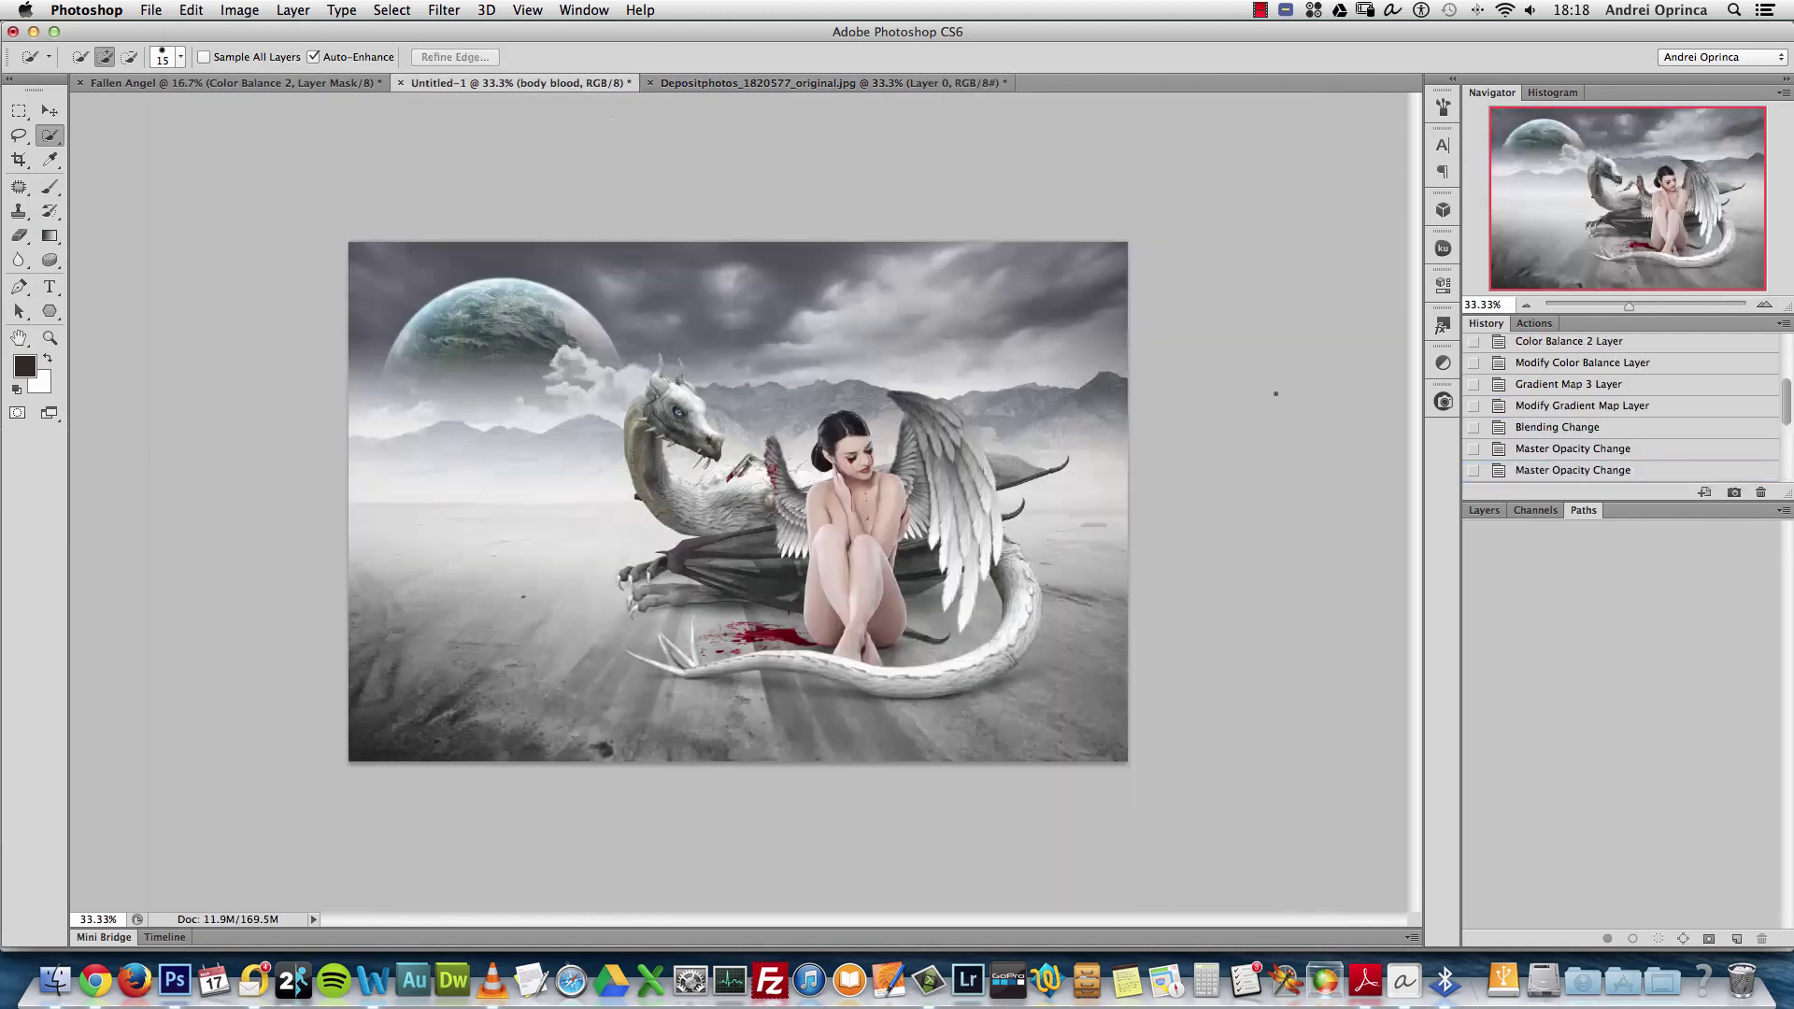
pyautogui.click(1482, 512)
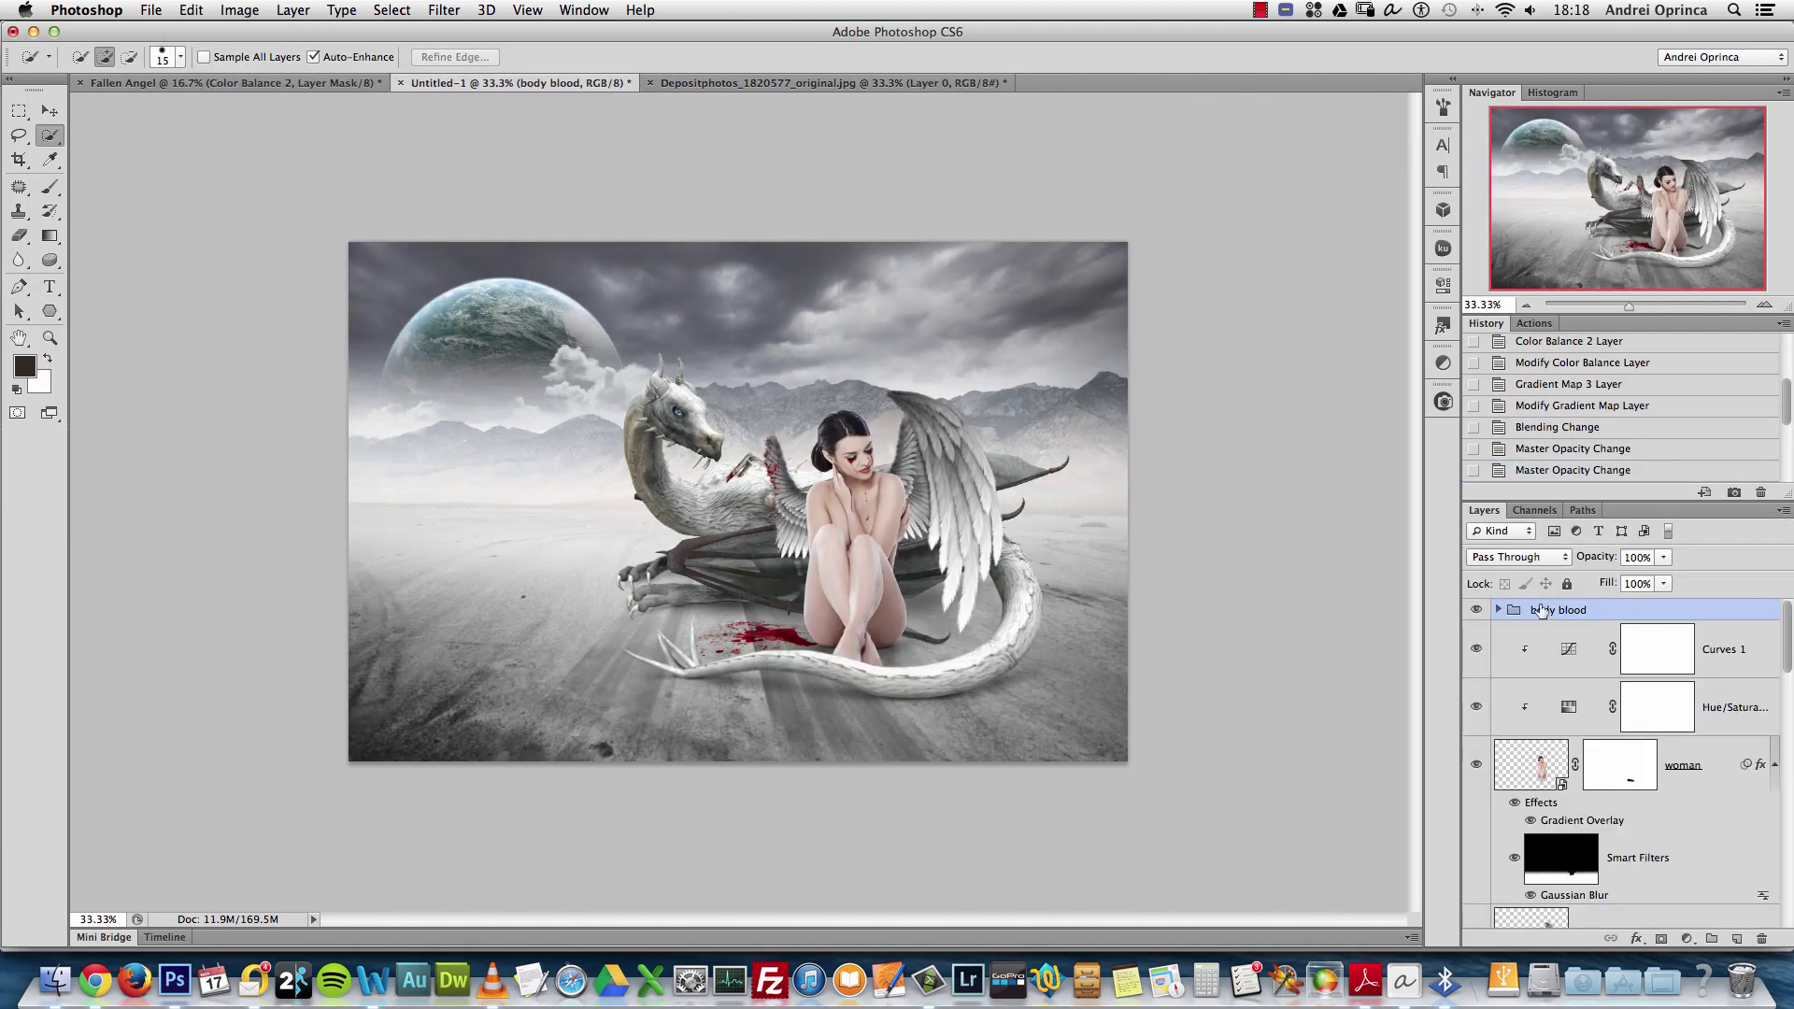
pyautogui.press('super+v')
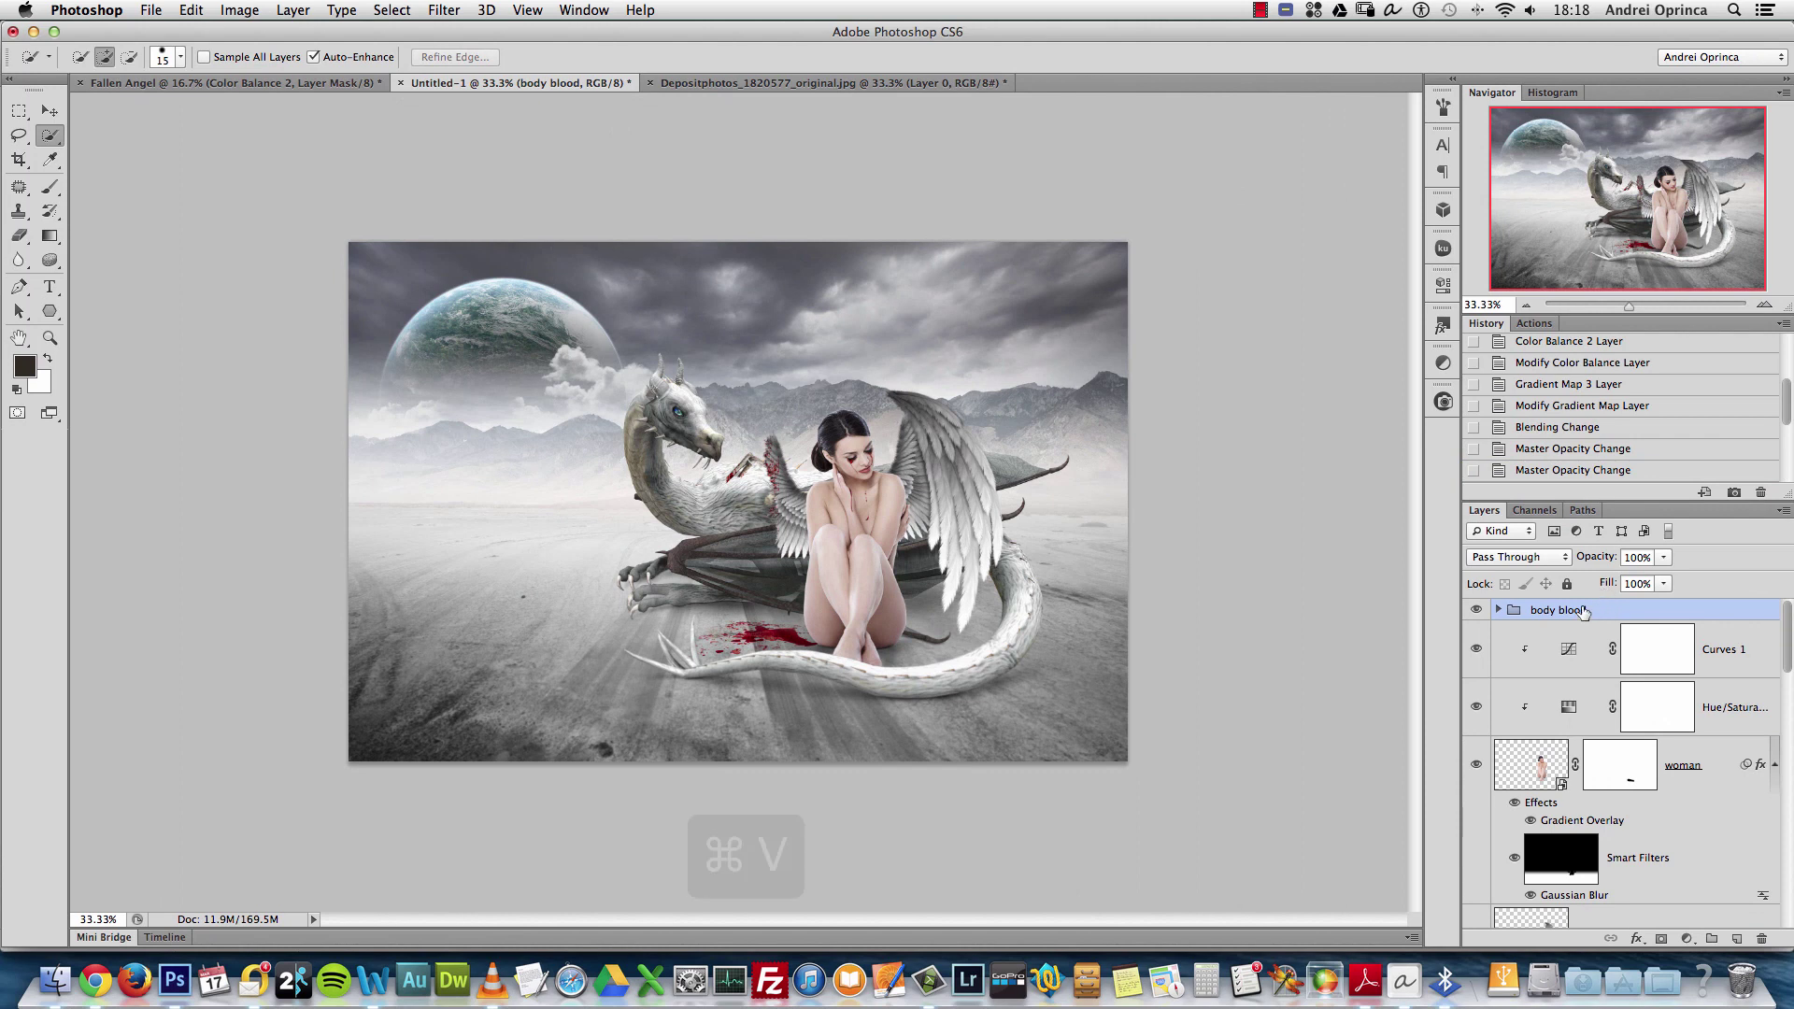
# Shrink the pasted feather to a small size, rotate it and place it on the dragon's dark wing
pyautogui.press('super+t')
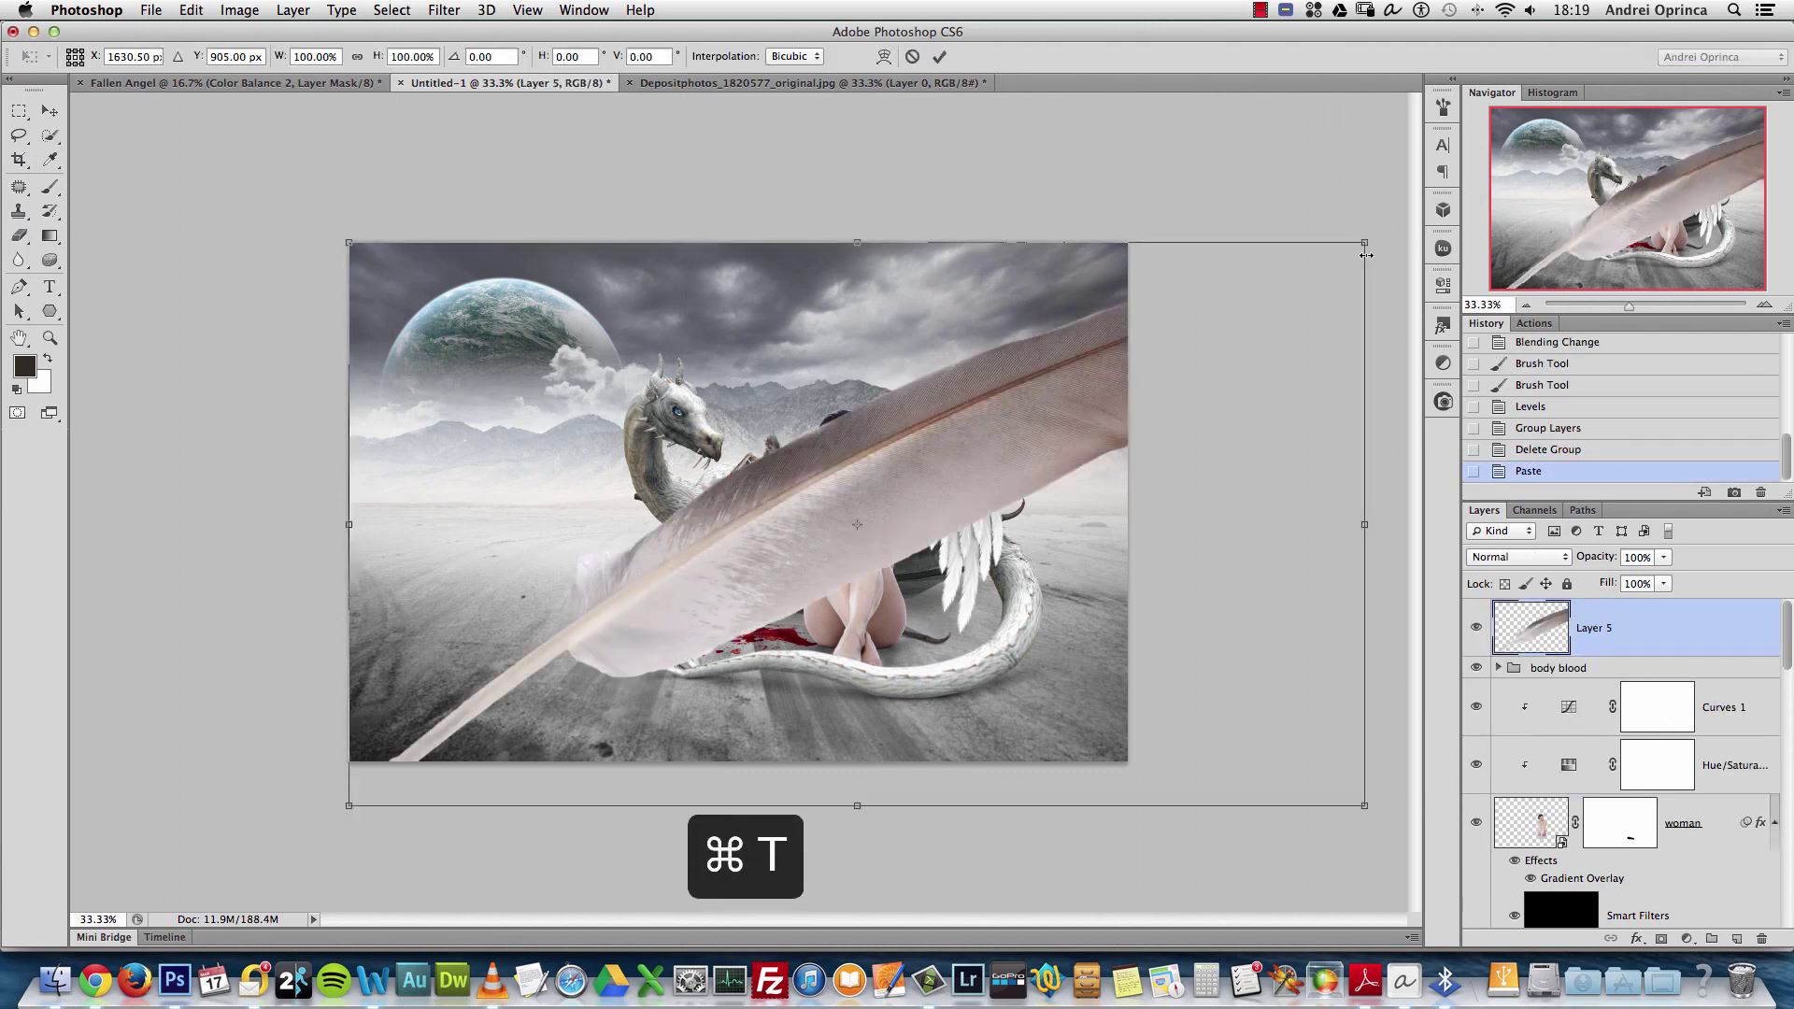
pyautogui.moveTo(1365, 254); pyautogui.dragTo(698, 484)
pyautogui.moveTo(435, 645); pyautogui.dragTo(411, 673)
pyautogui.moveTo(397, 781); pyautogui.dragTo(732, 581)
pyautogui.press('super+space')
pyautogui.keyDown('super'); pyautogui.click(768, 520); pyautogui.keyUp('super')
pyautogui.press('Return')
# Fully desaturate the feather with Hue/Saturation, using Hue 0, Saturation -100 and Lightness 0
pyautogui.press('alt+super+u')
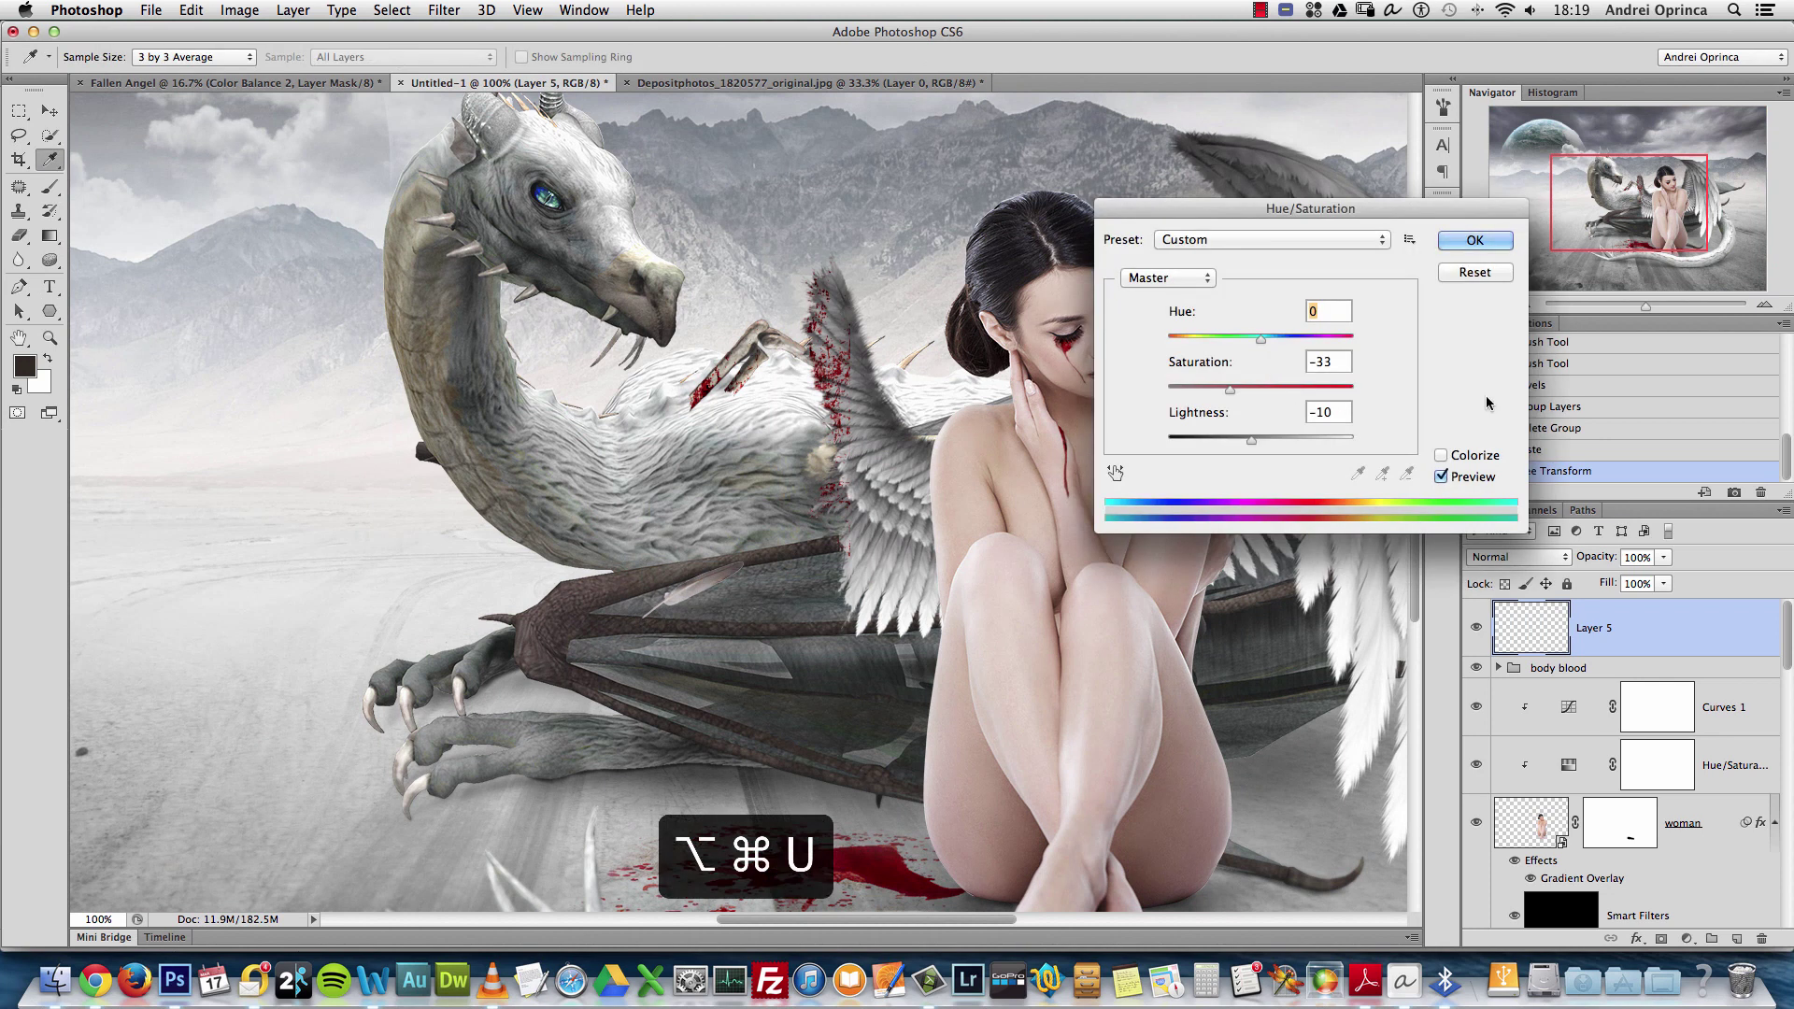
pyautogui.keyDown('alt'); pyautogui.click(1475, 272); pyautogui.keyUp('alt')
pyautogui.moveTo(1260, 389); pyautogui.dragTo(935, 437)
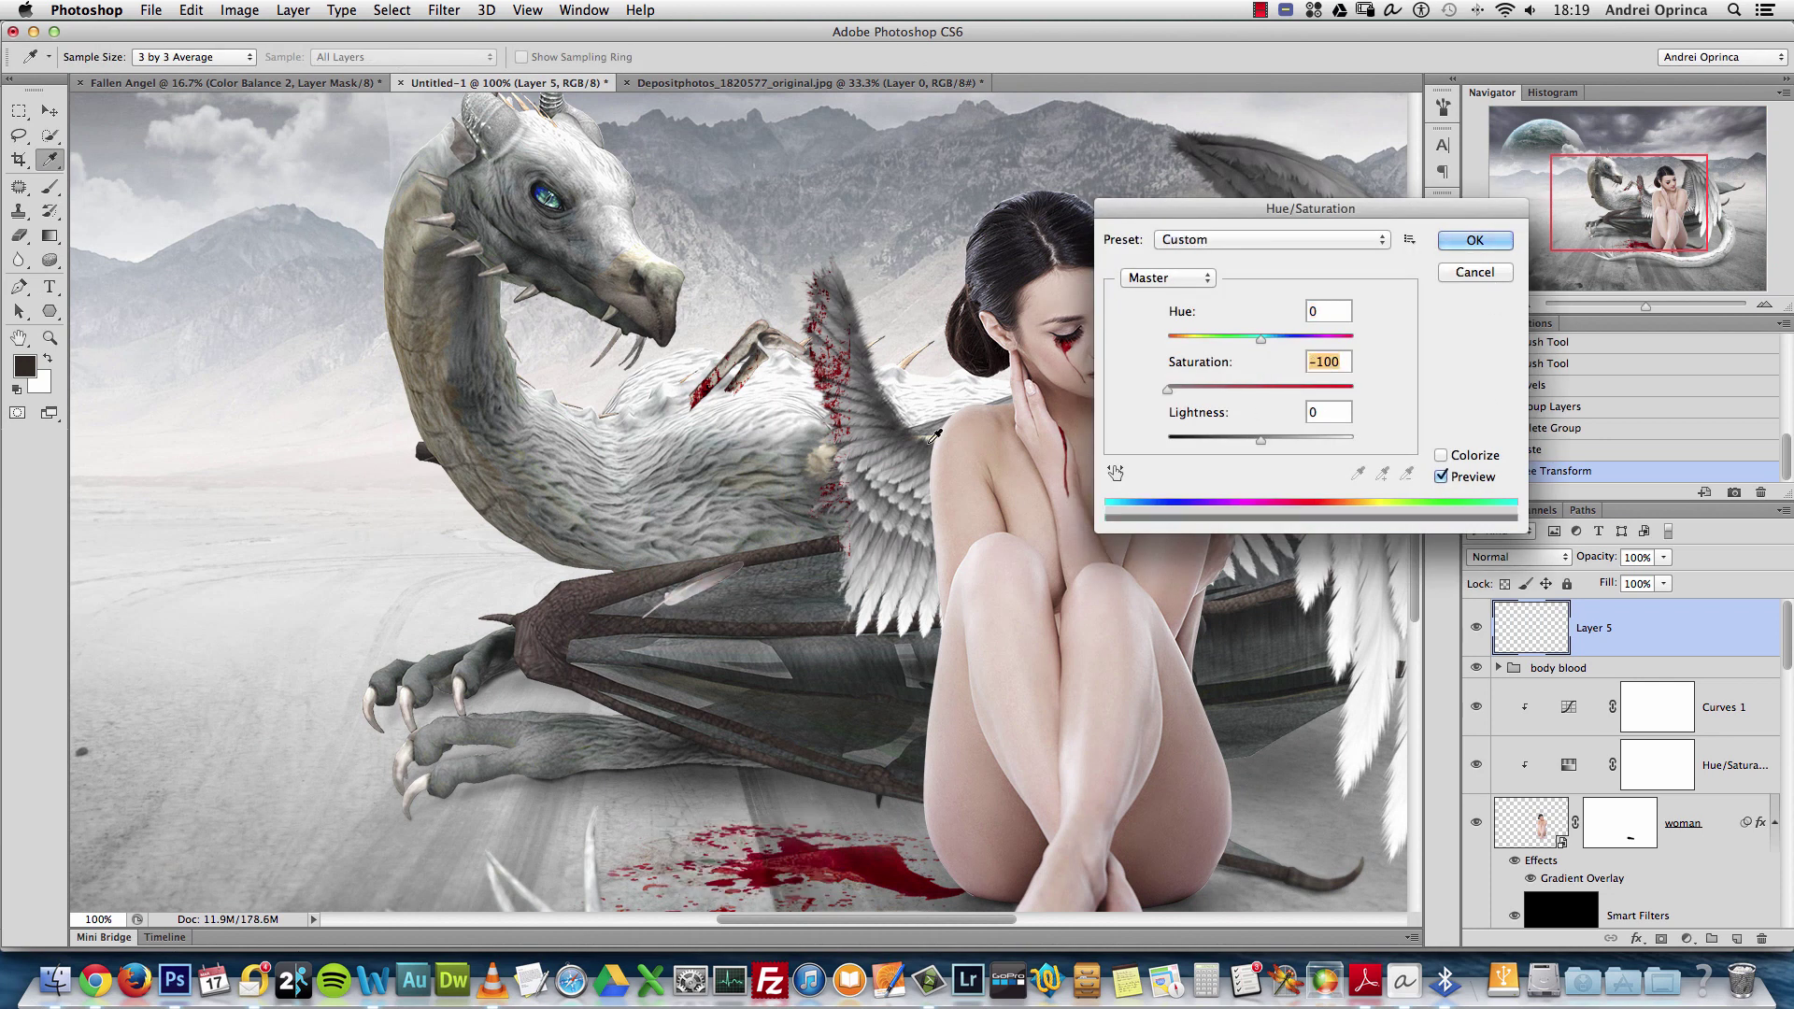
pyautogui.click(1474, 240)
# Transform the grey feather again and reposition it diagonally on the wing membrane just beside the woman's legs
pyautogui.press('super+t')
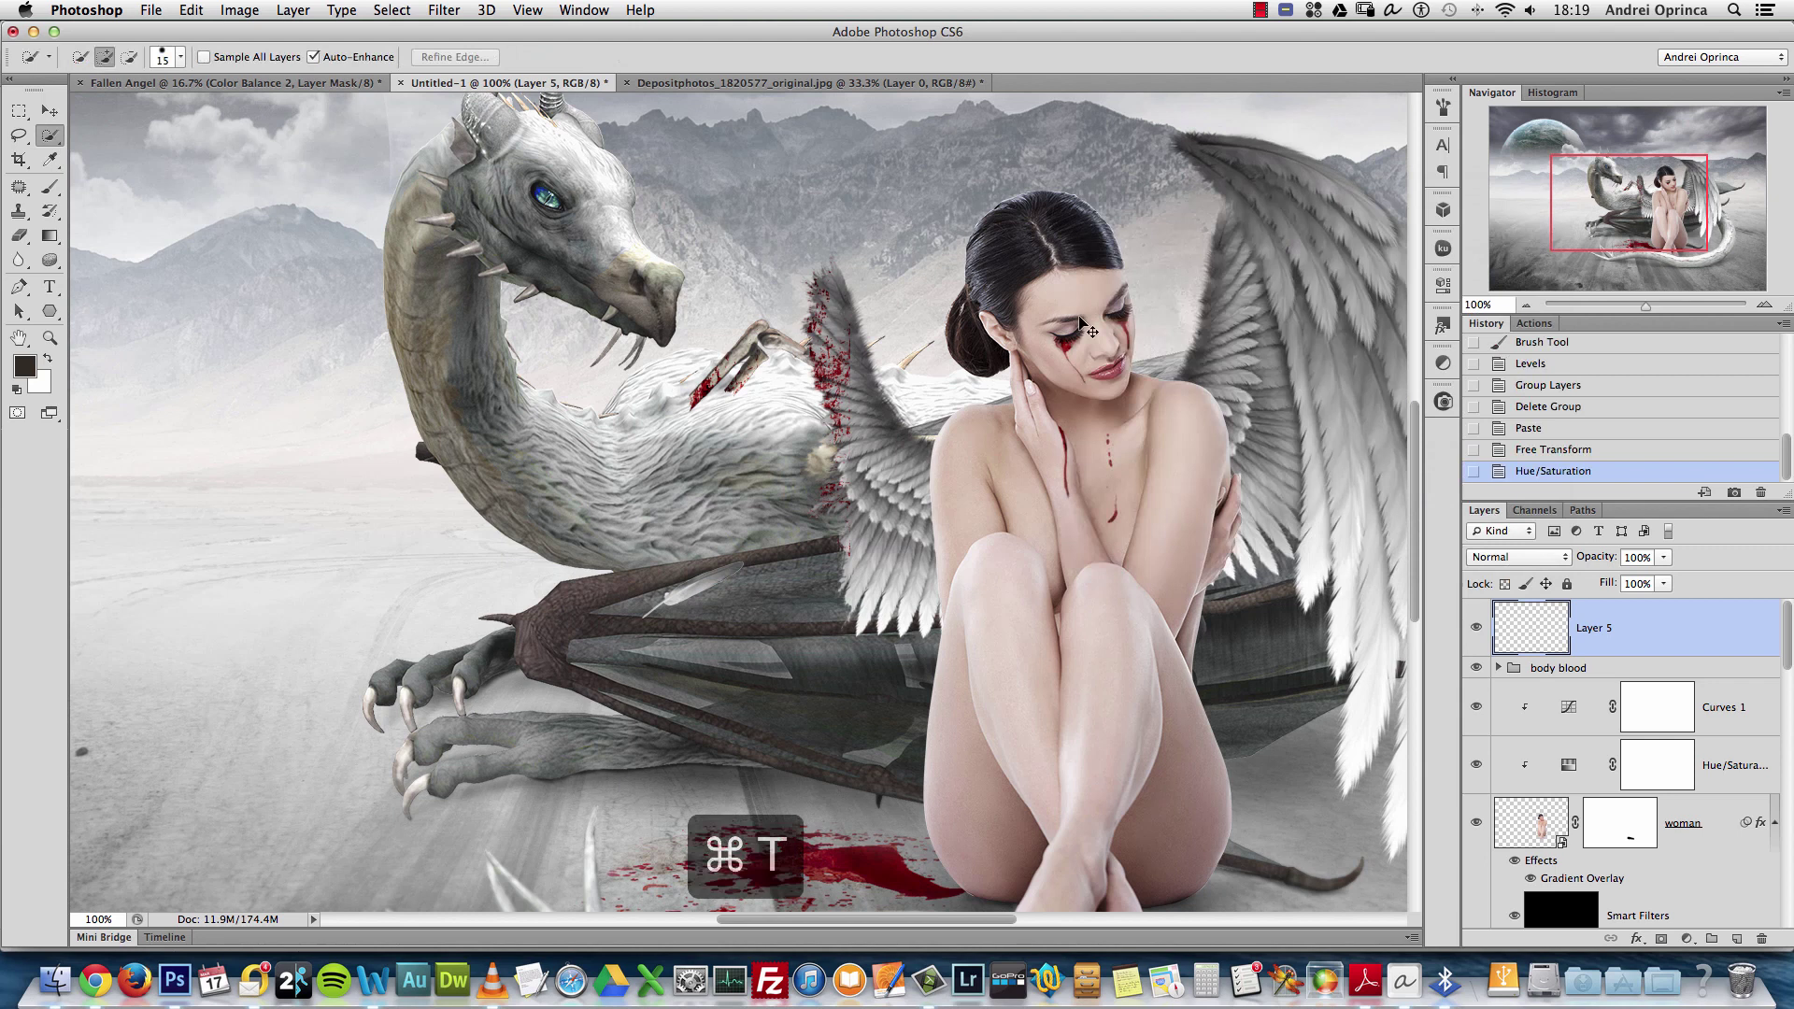
pyautogui.moveTo(741, 559)
pyautogui.mouseDown()
pyautogui.moveTo(716, 571)
pyautogui.moveTo(794, 576)
pyautogui.moveTo(776, 587)
pyautogui.moveTo(821, 589)
pyautogui.moveTo(883, 633)
pyautogui.moveTo(876, 685)
pyautogui.mouseUp()
pyautogui.press('Return')
pyautogui.press('w')
pyautogui.press('v')
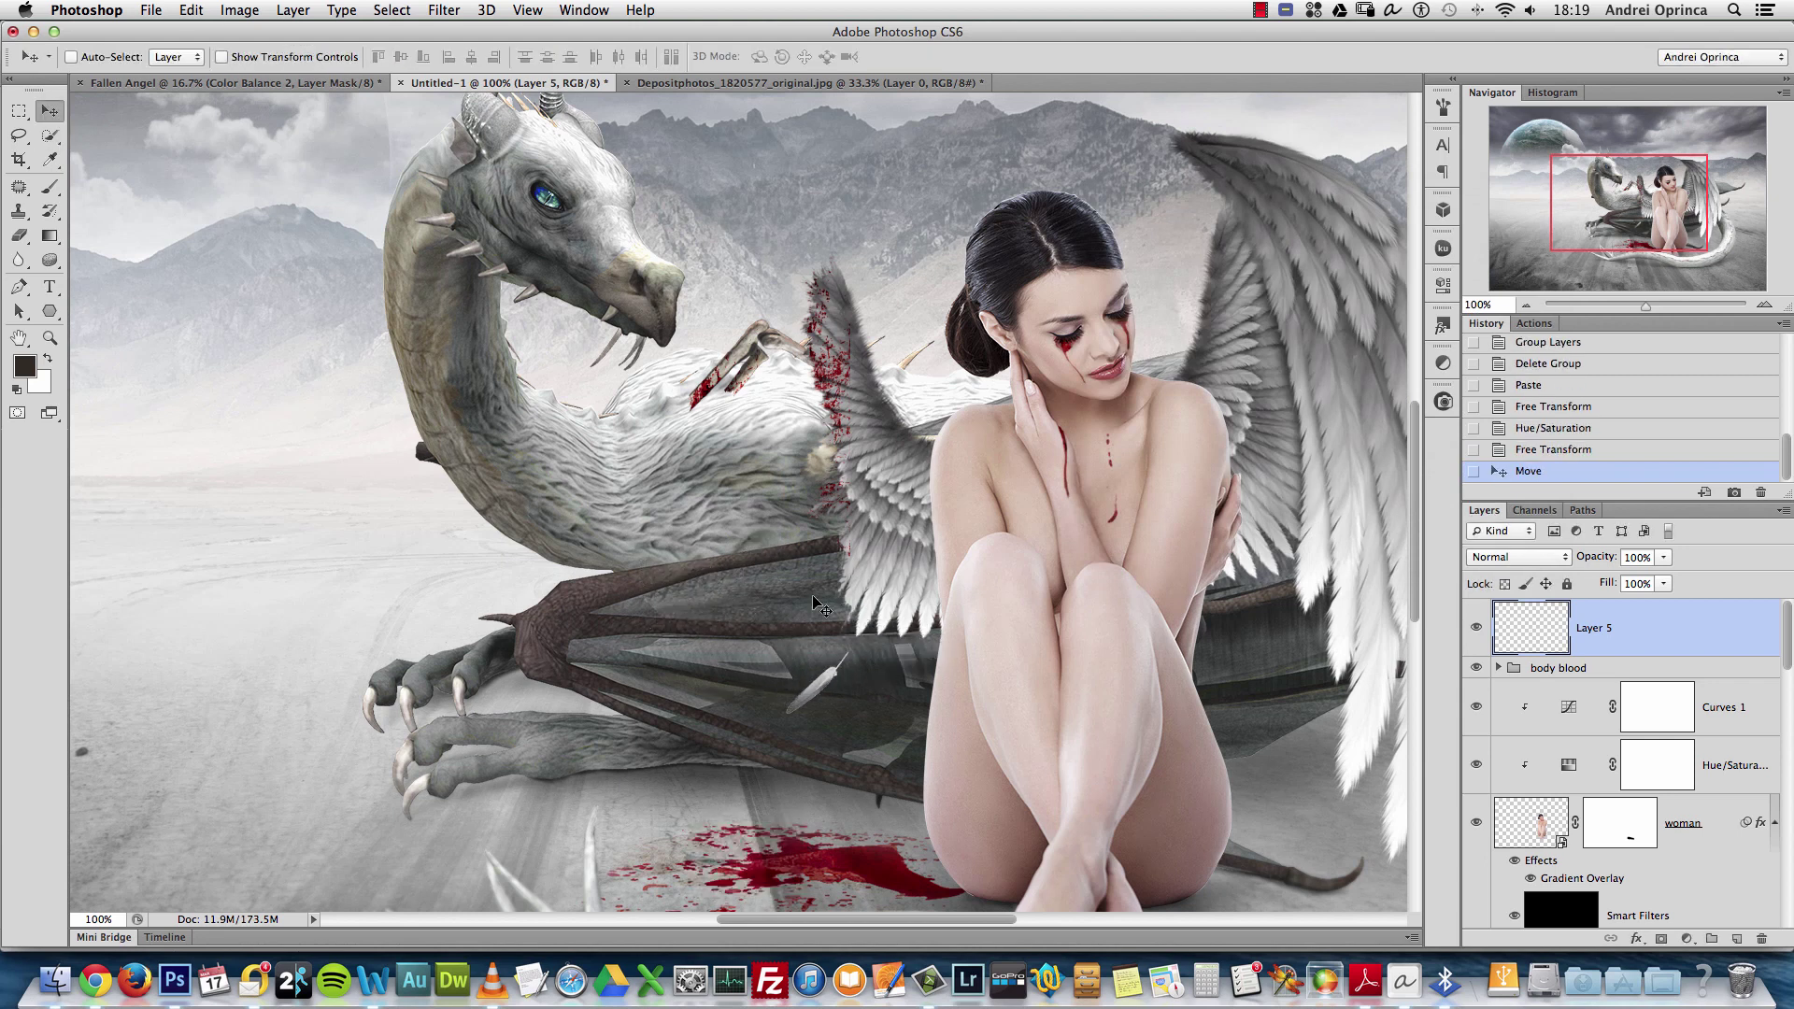
# Duplicate the feather layer, rotate the copy and place it on the dragon's white body beside the bloody wing
pyautogui.press('super+j')
pyautogui.press('super+t')
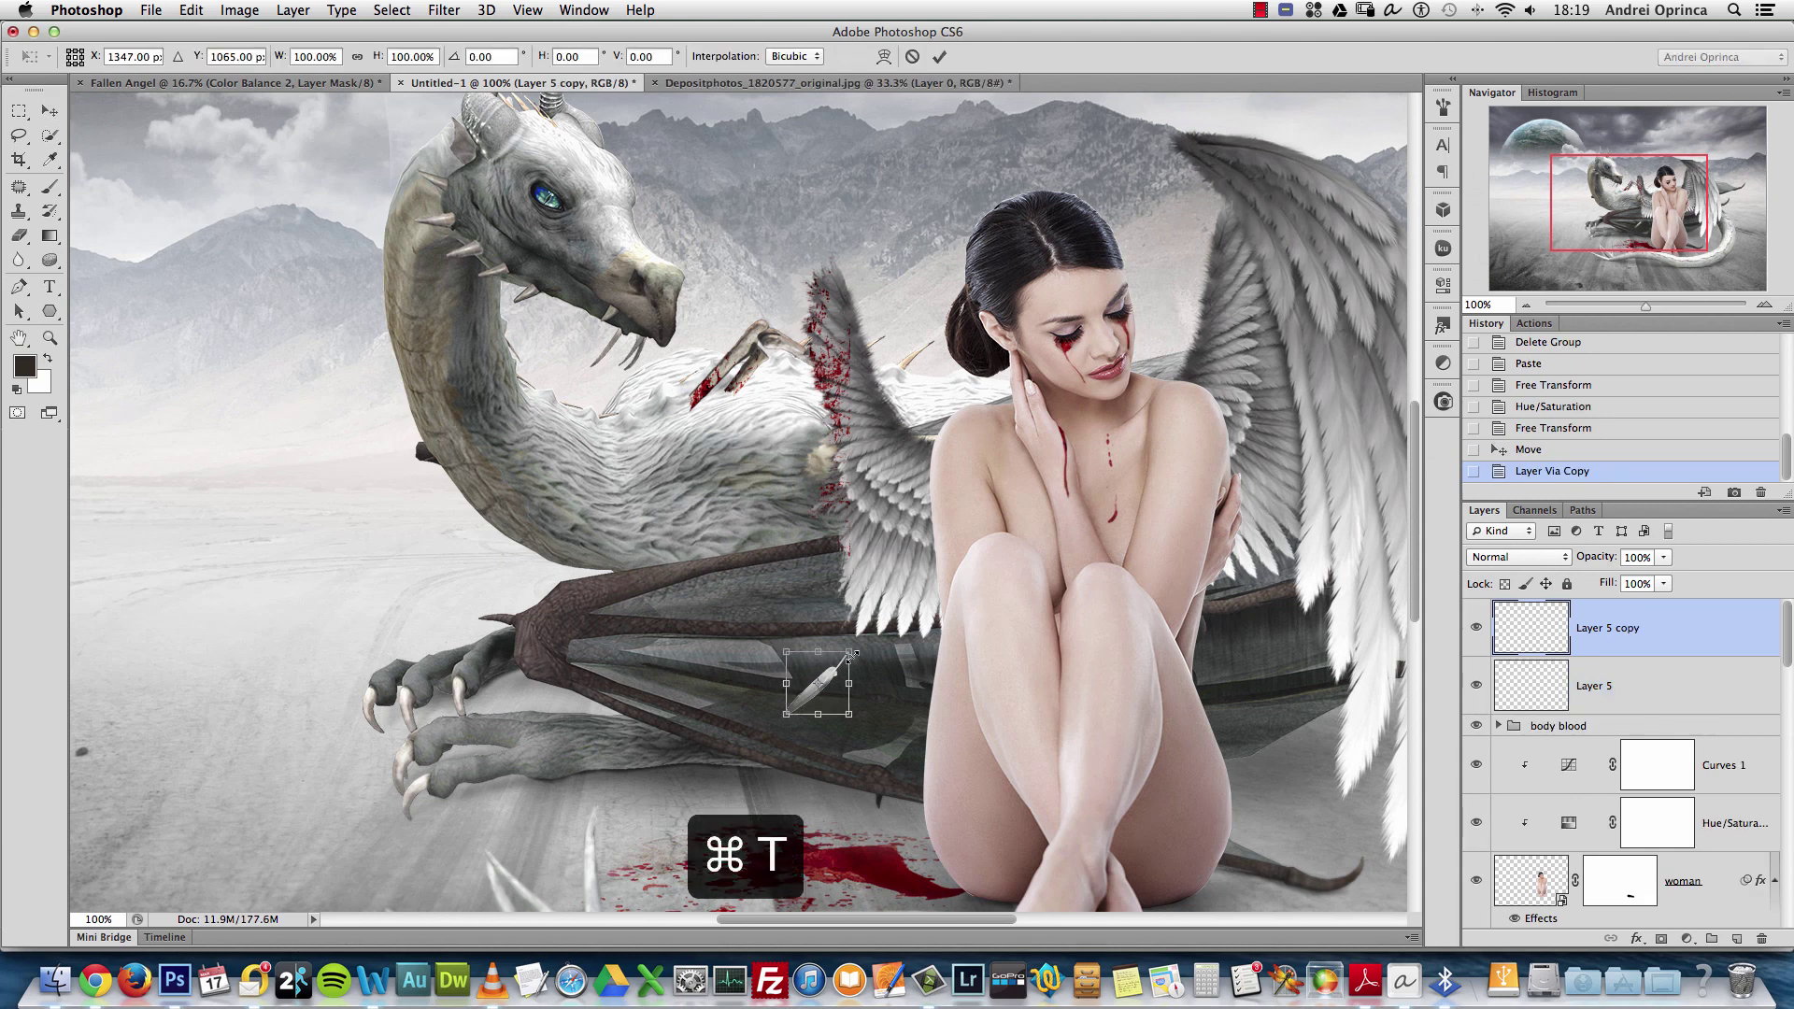
pyautogui.moveTo(850, 654); pyautogui.dragTo(791, 477)
pyautogui.press('Return')
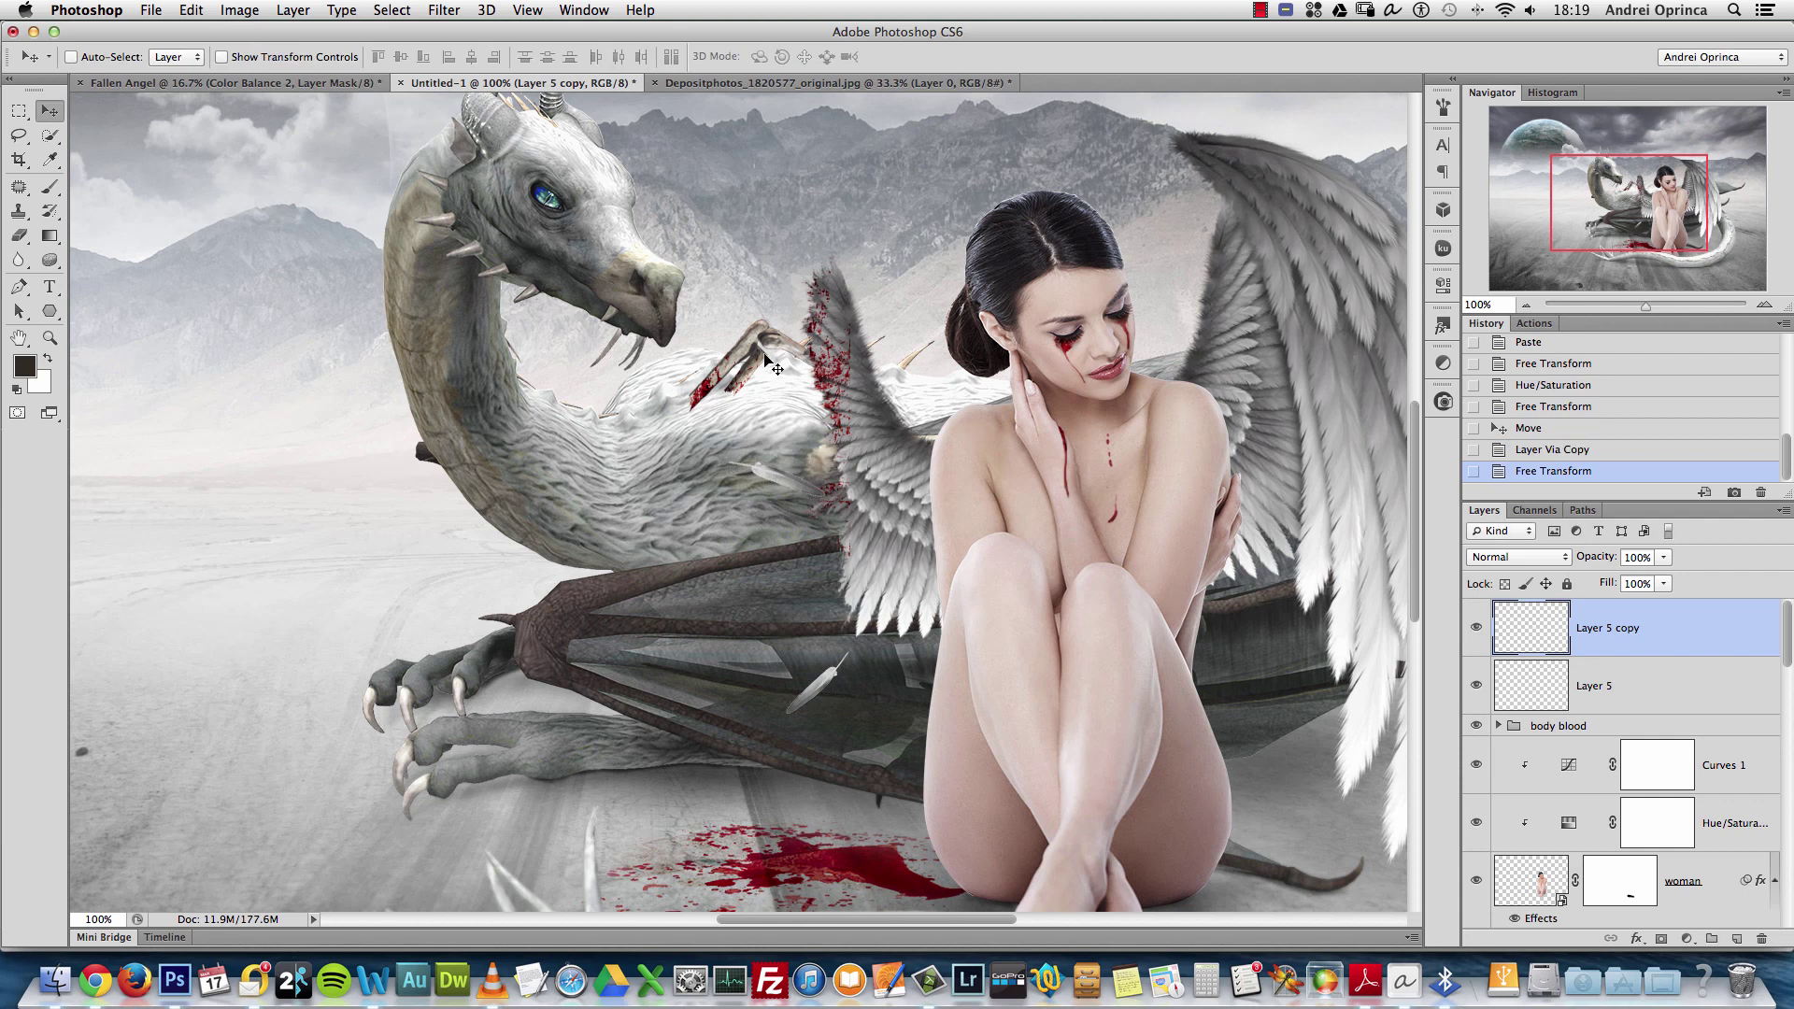
# Close the first feather document without saving and open Depositphotos_3644761_original.jpg
pyautogui.click(719, 84)
pyautogui.press('super+w')
pyautogui.click(867, 355)
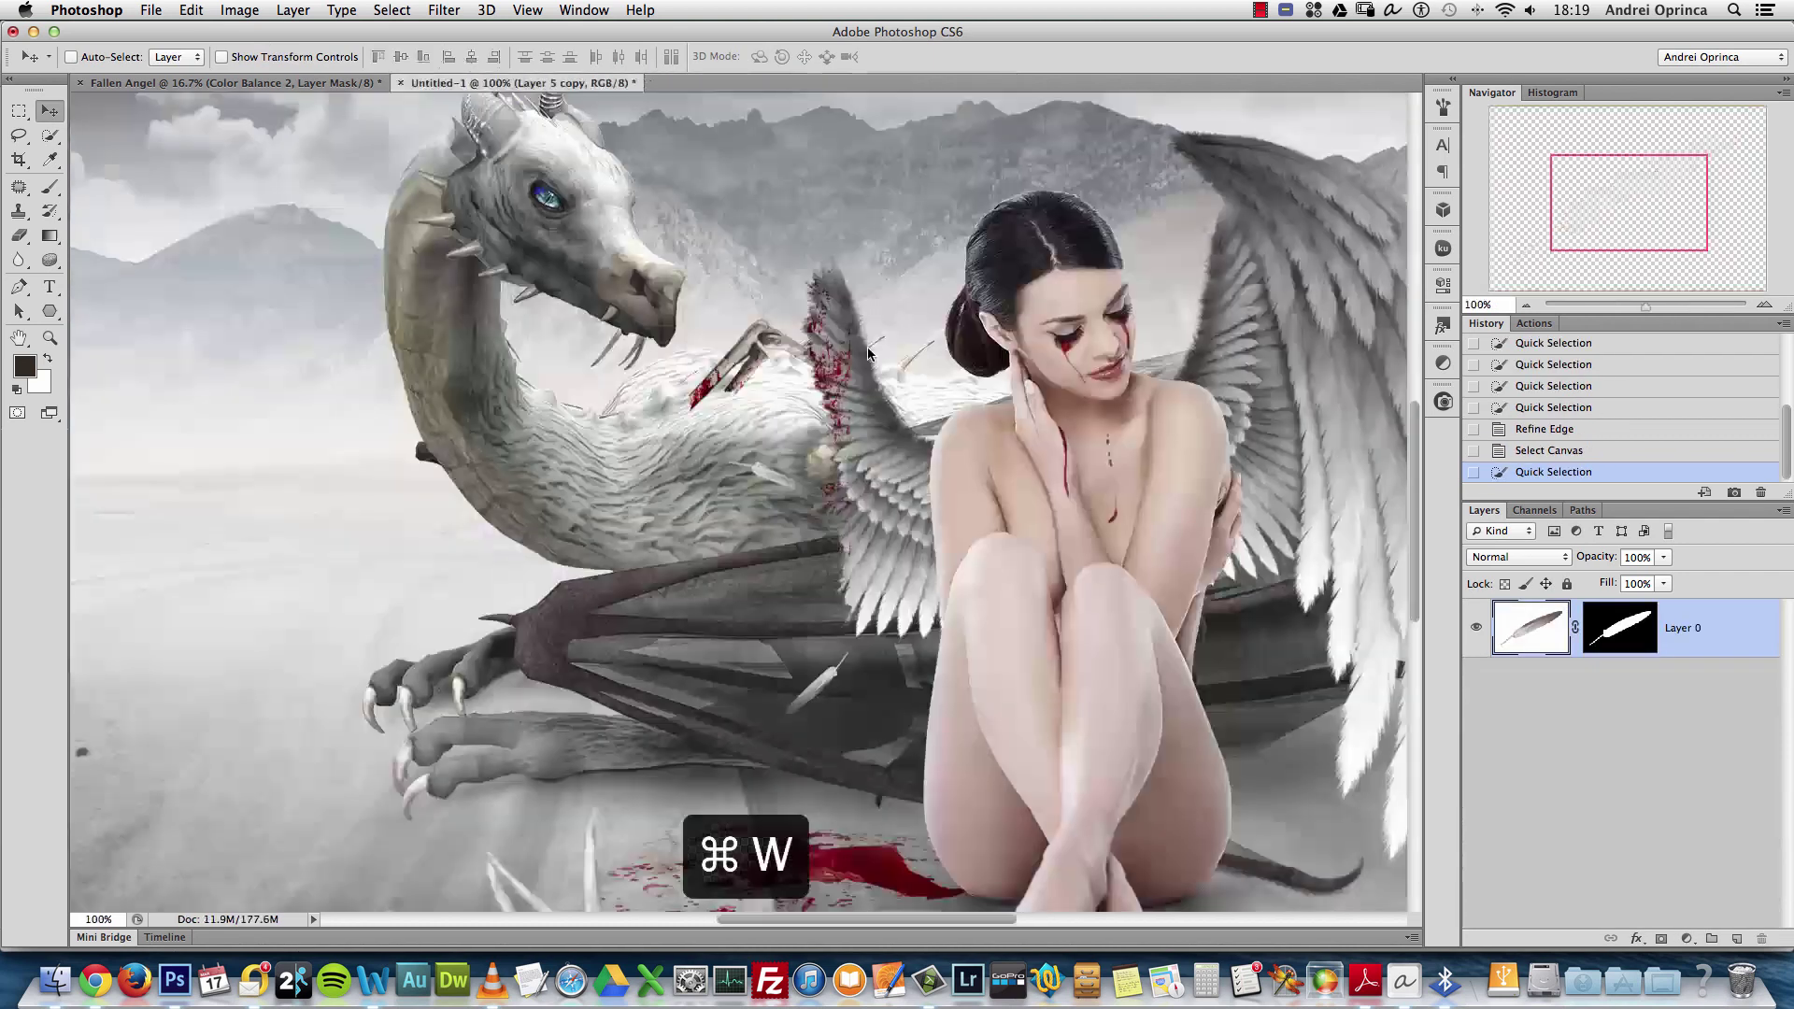
pyautogui.press('super+o')
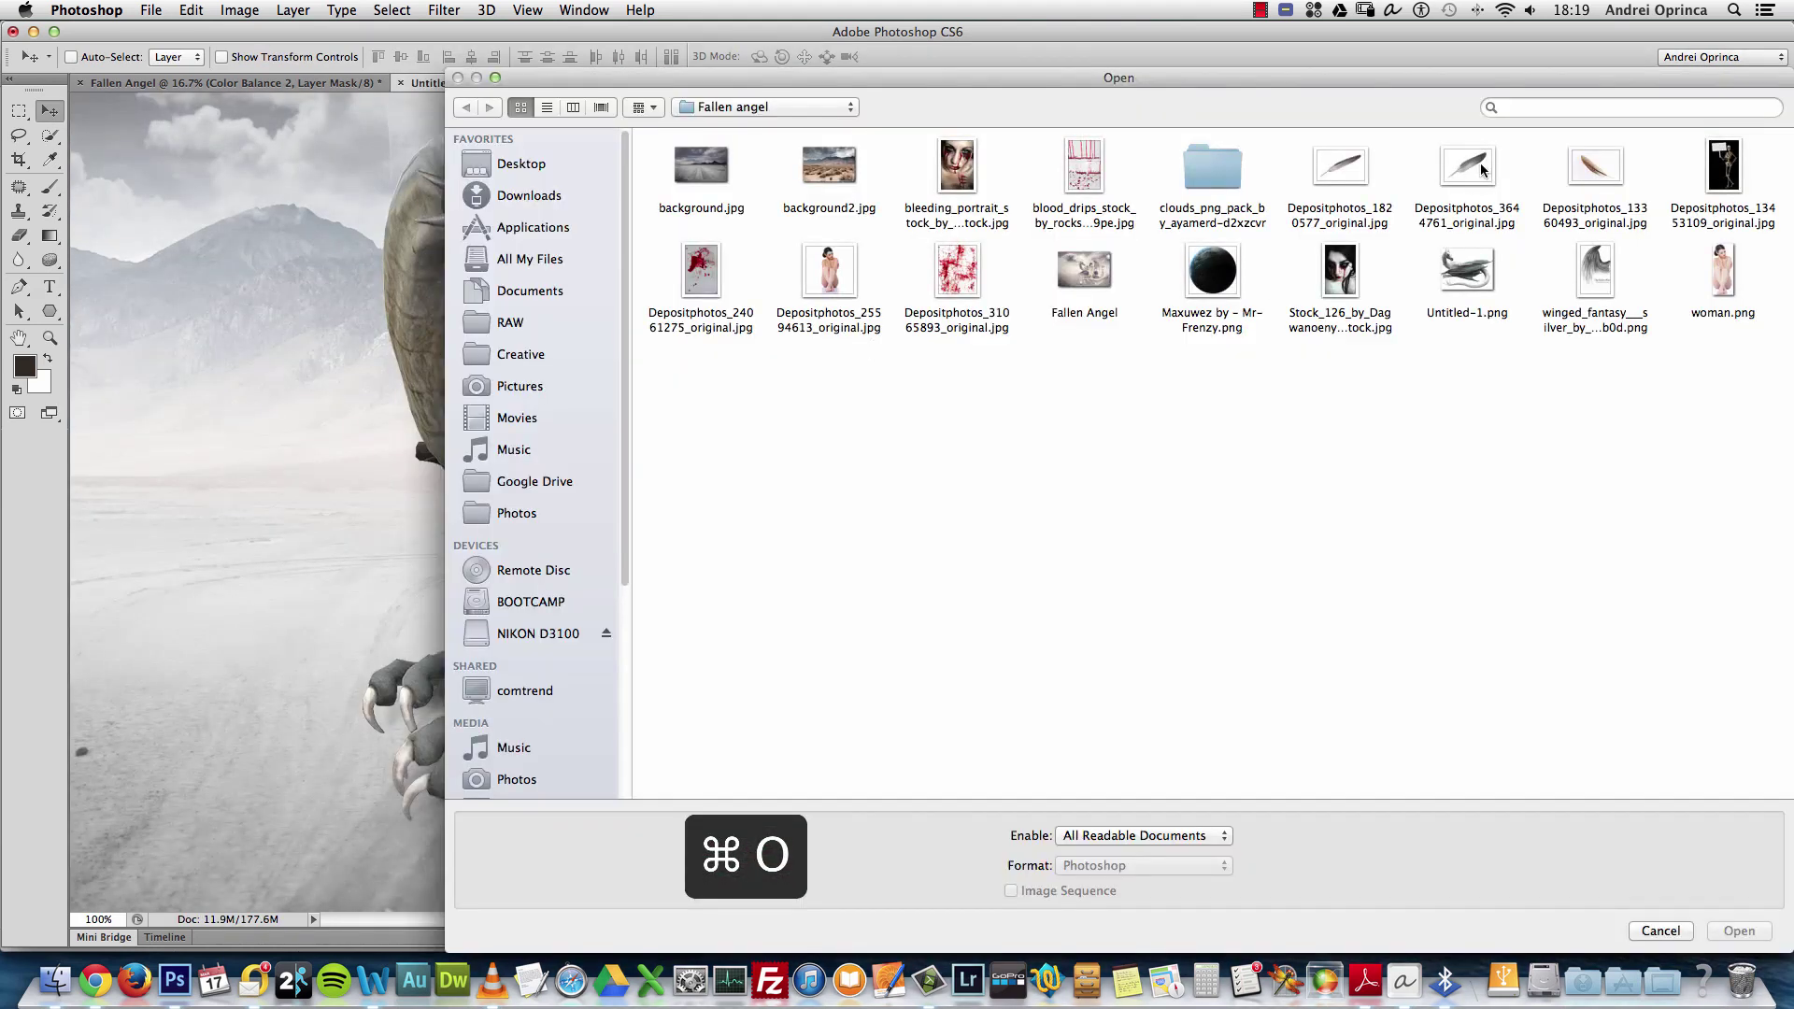
pyautogui.doubleClick(1481, 170)
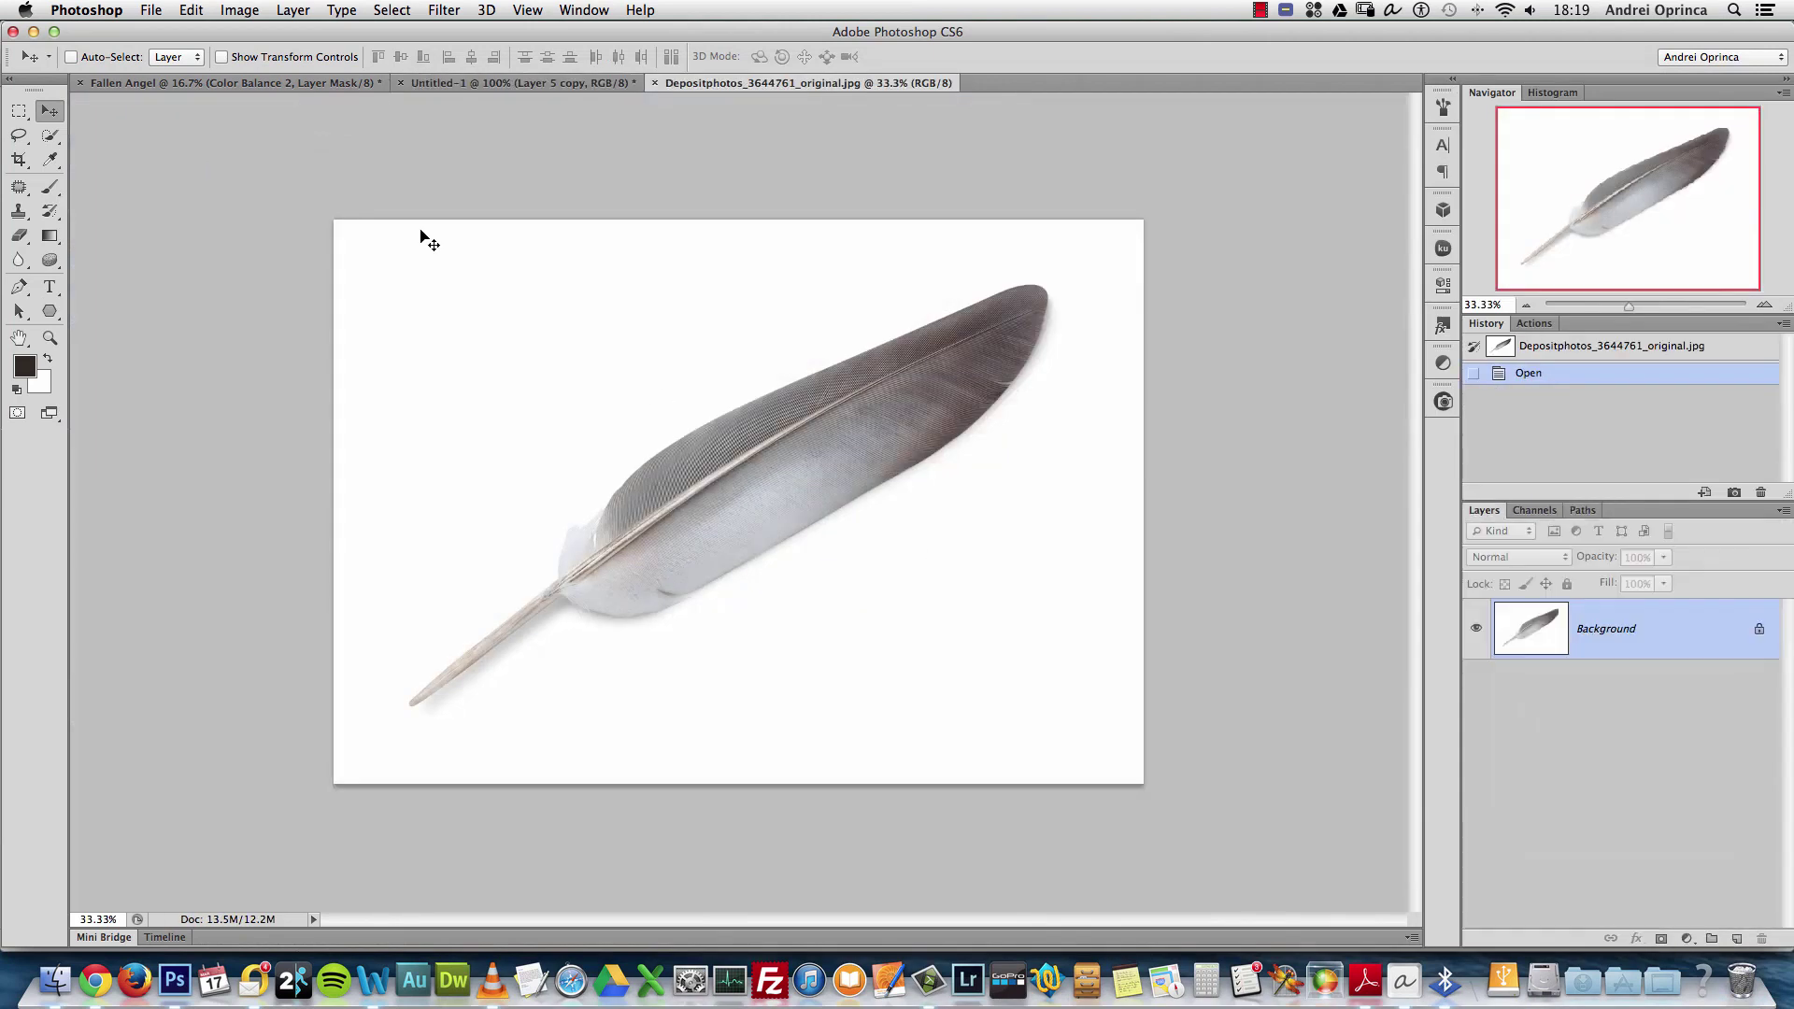
# Select the whole feather with the Quick Selection tool and subtract the excess shadow where the quill meets the vane
pyautogui.click(52, 138)
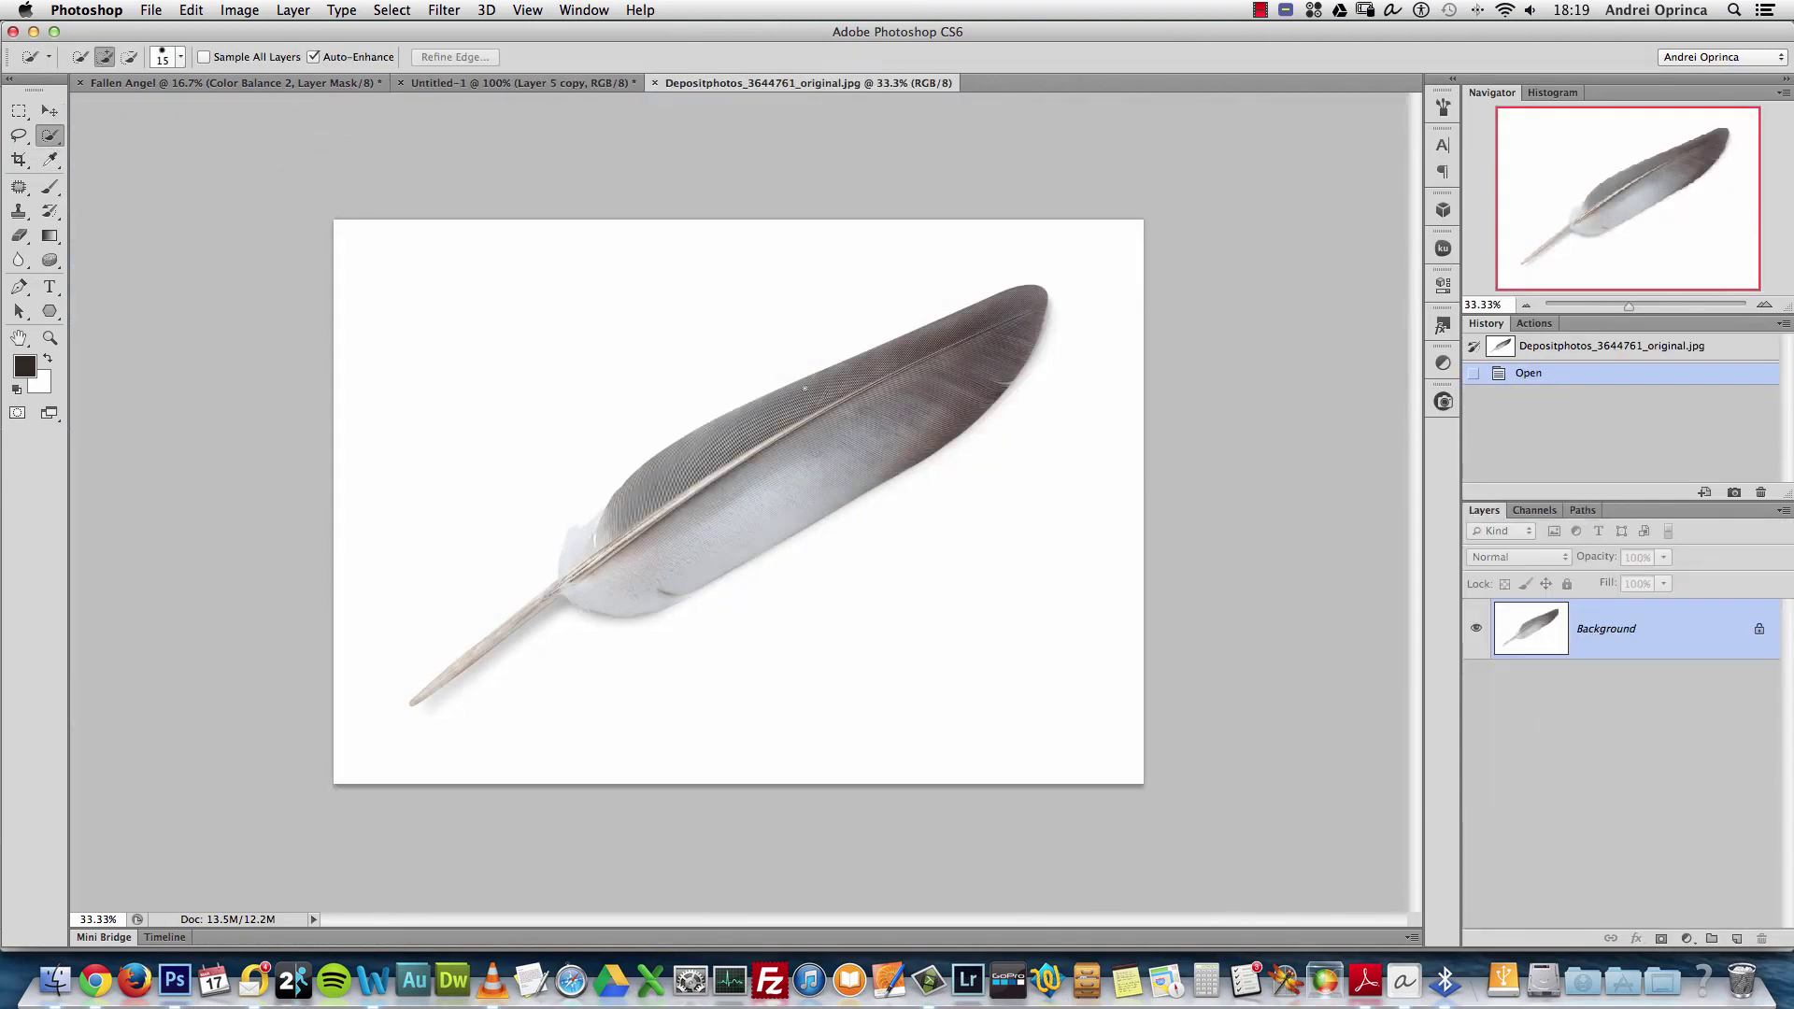
pyautogui.moveTo(1011, 323)
pyautogui.mouseDown()
pyautogui.moveTo(804, 416)
pyautogui.moveTo(675, 521)
pyautogui.moveTo(561, 584)
pyautogui.mouseUp()
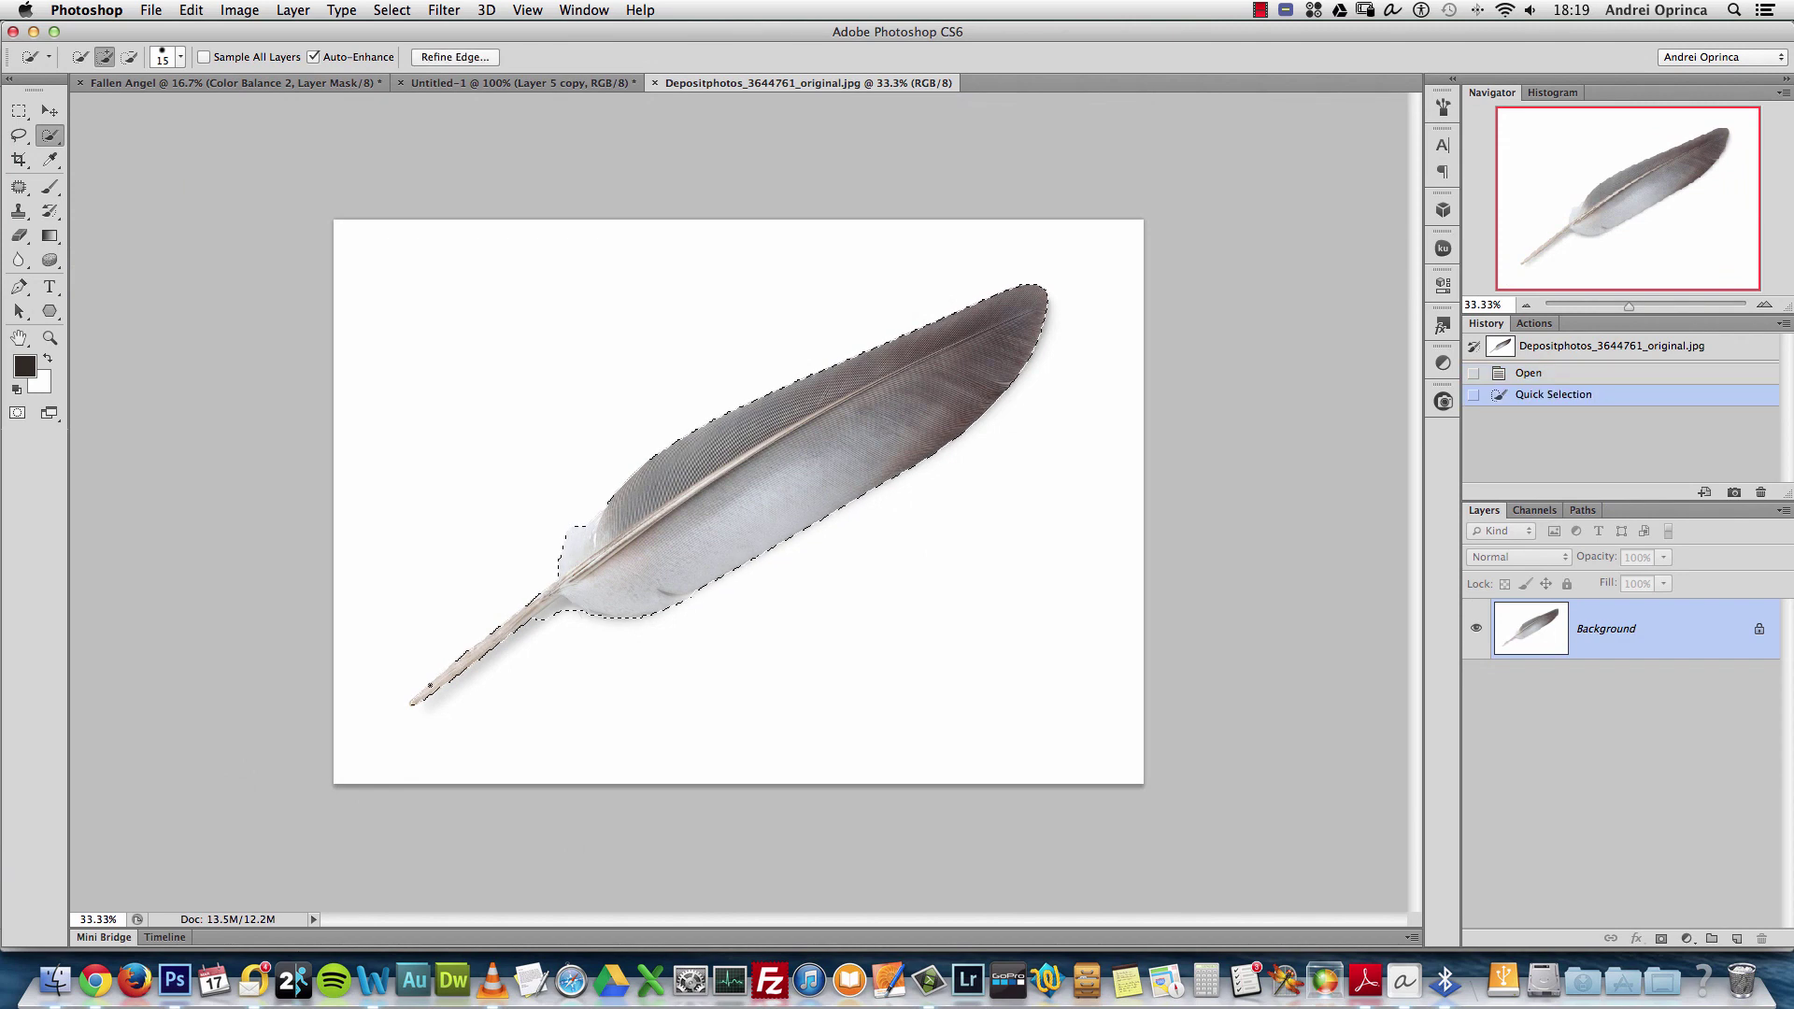
pyautogui.moveTo(487, 647); pyautogui.dragTo(561, 609)
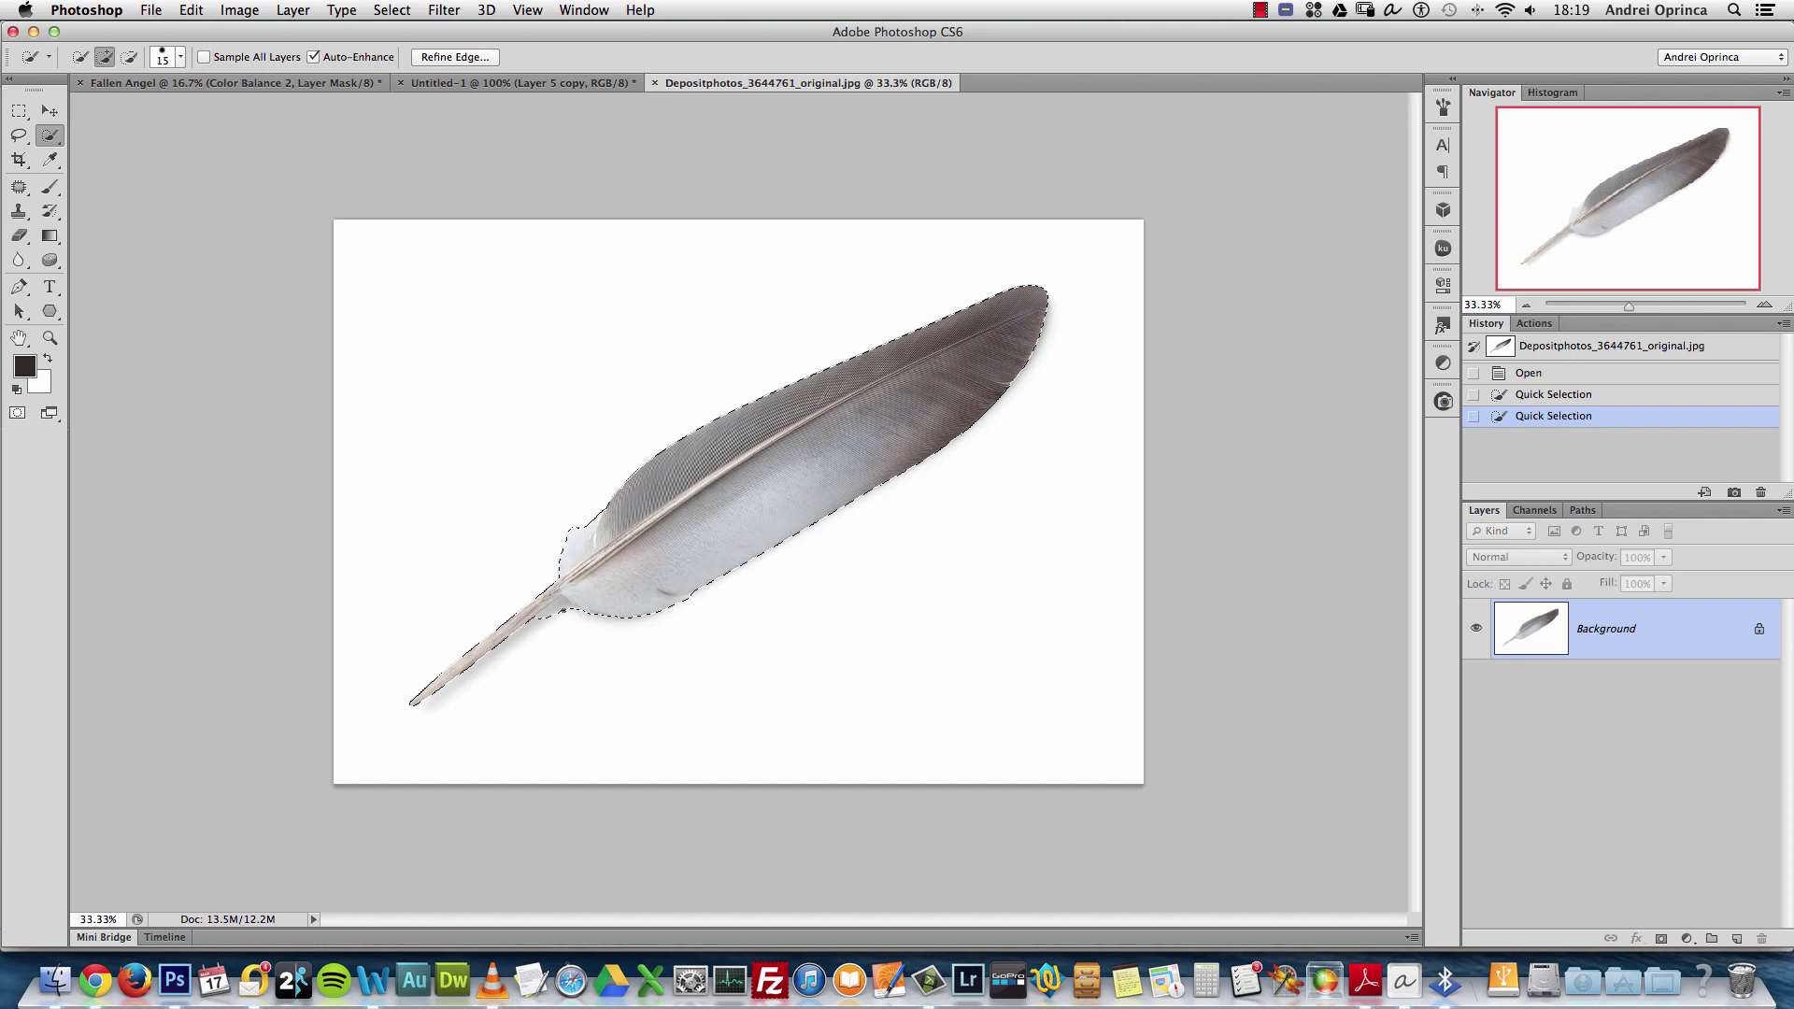
pyautogui.press('alt')
pyautogui.keyDown('alt'); pyautogui.click(556, 593); pyautogui.keyUp('alt')
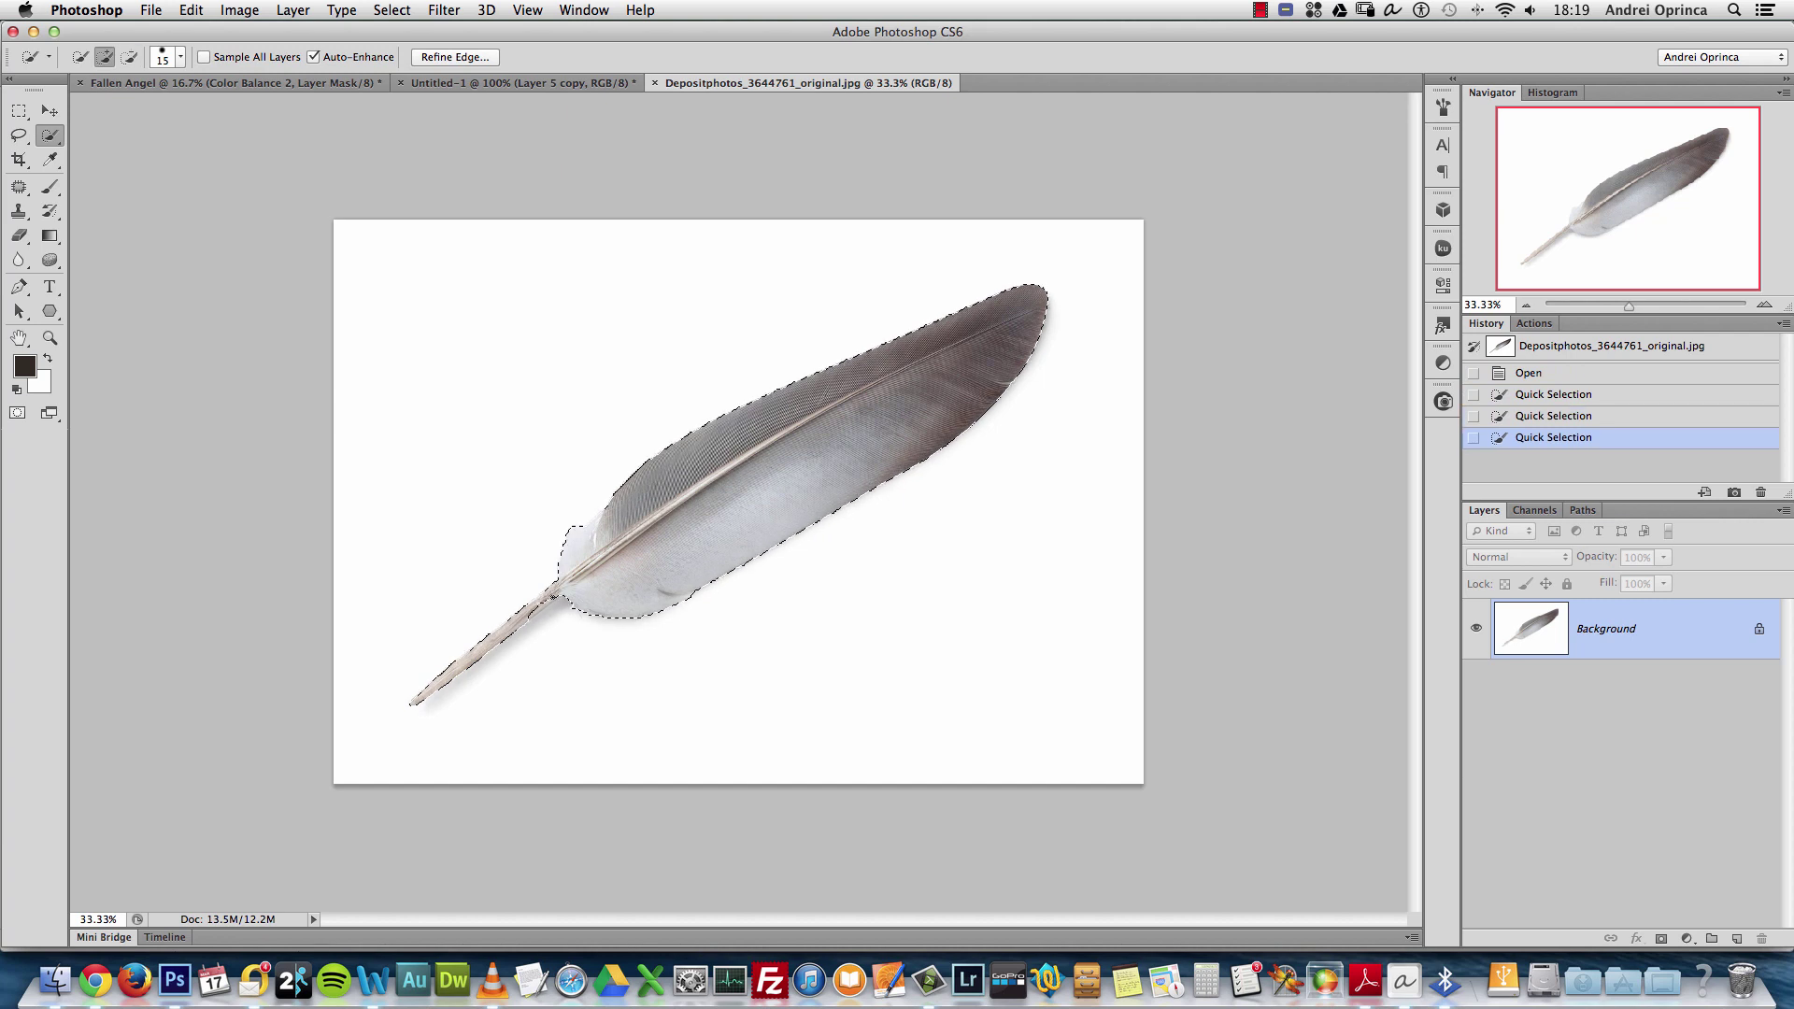
pyautogui.keyDown('alt'); pyautogui.click(561, 612); pyautogui.keyUp('alt')
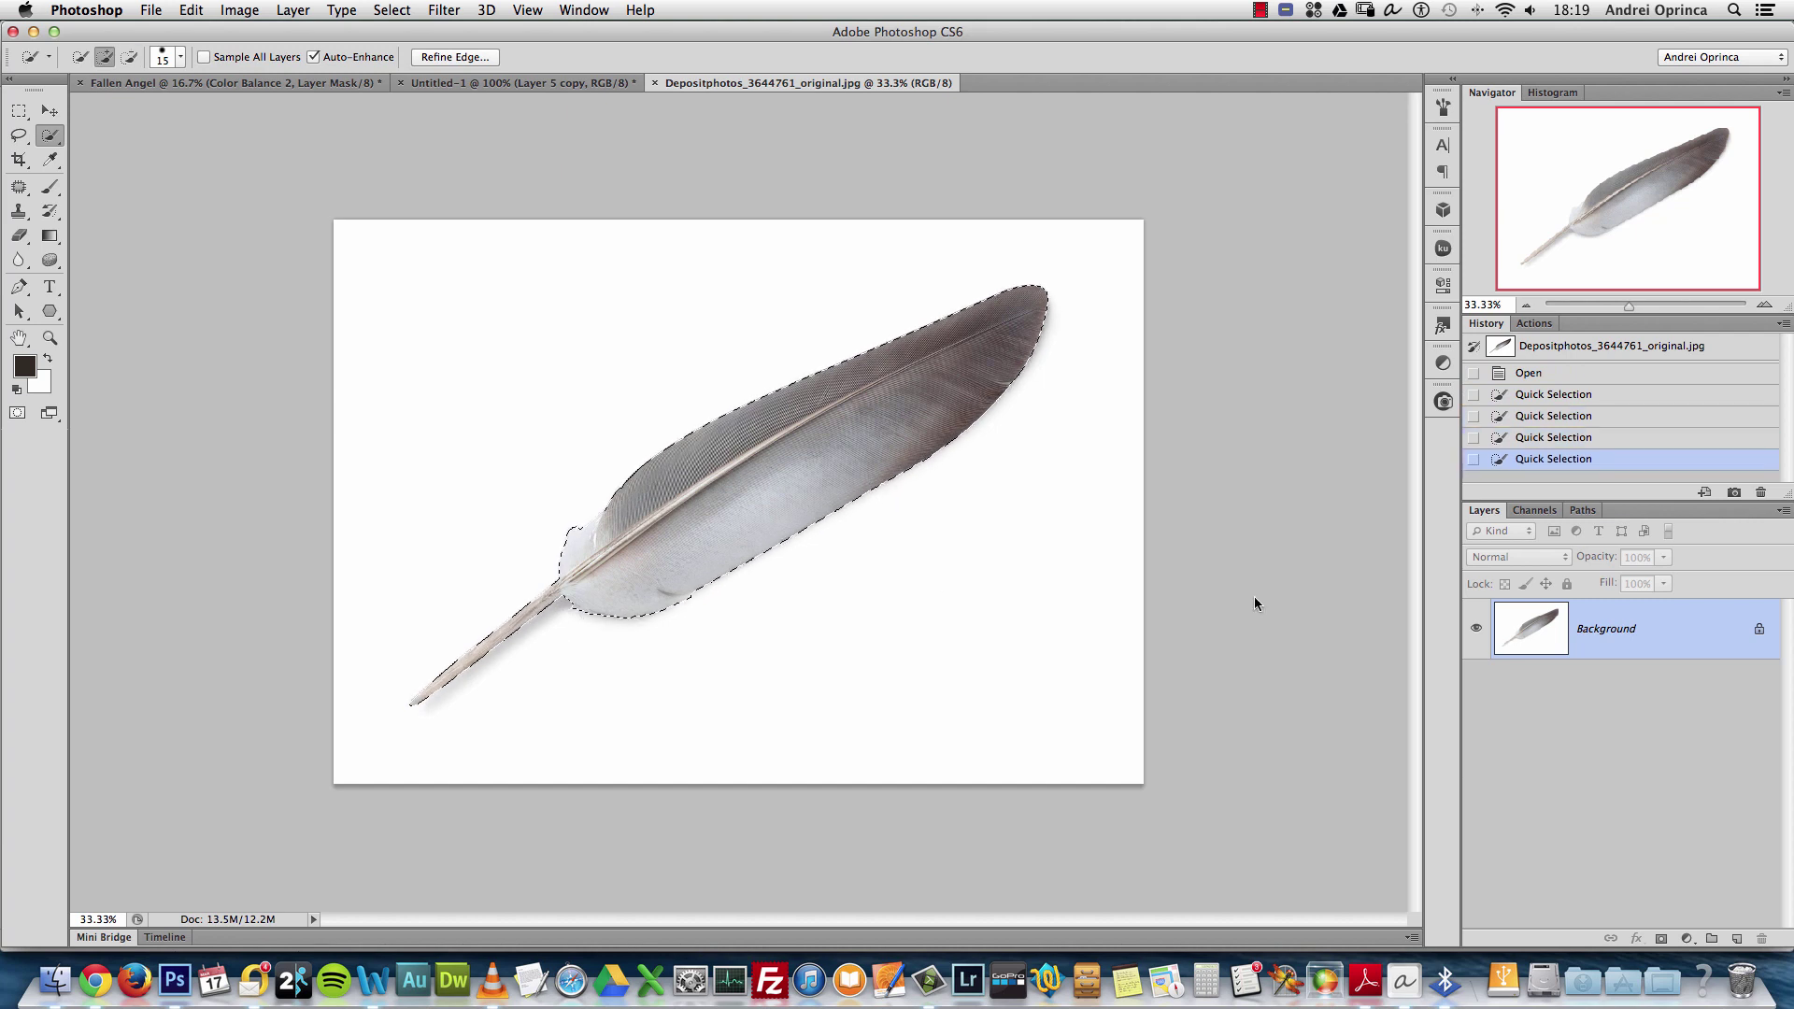
# Refine the selection edge with Smooth 8, Feather 2.4 px, Contrast 27% and Shift Edge -33%, output to a layer mask
pyautogui.click(455, 57)
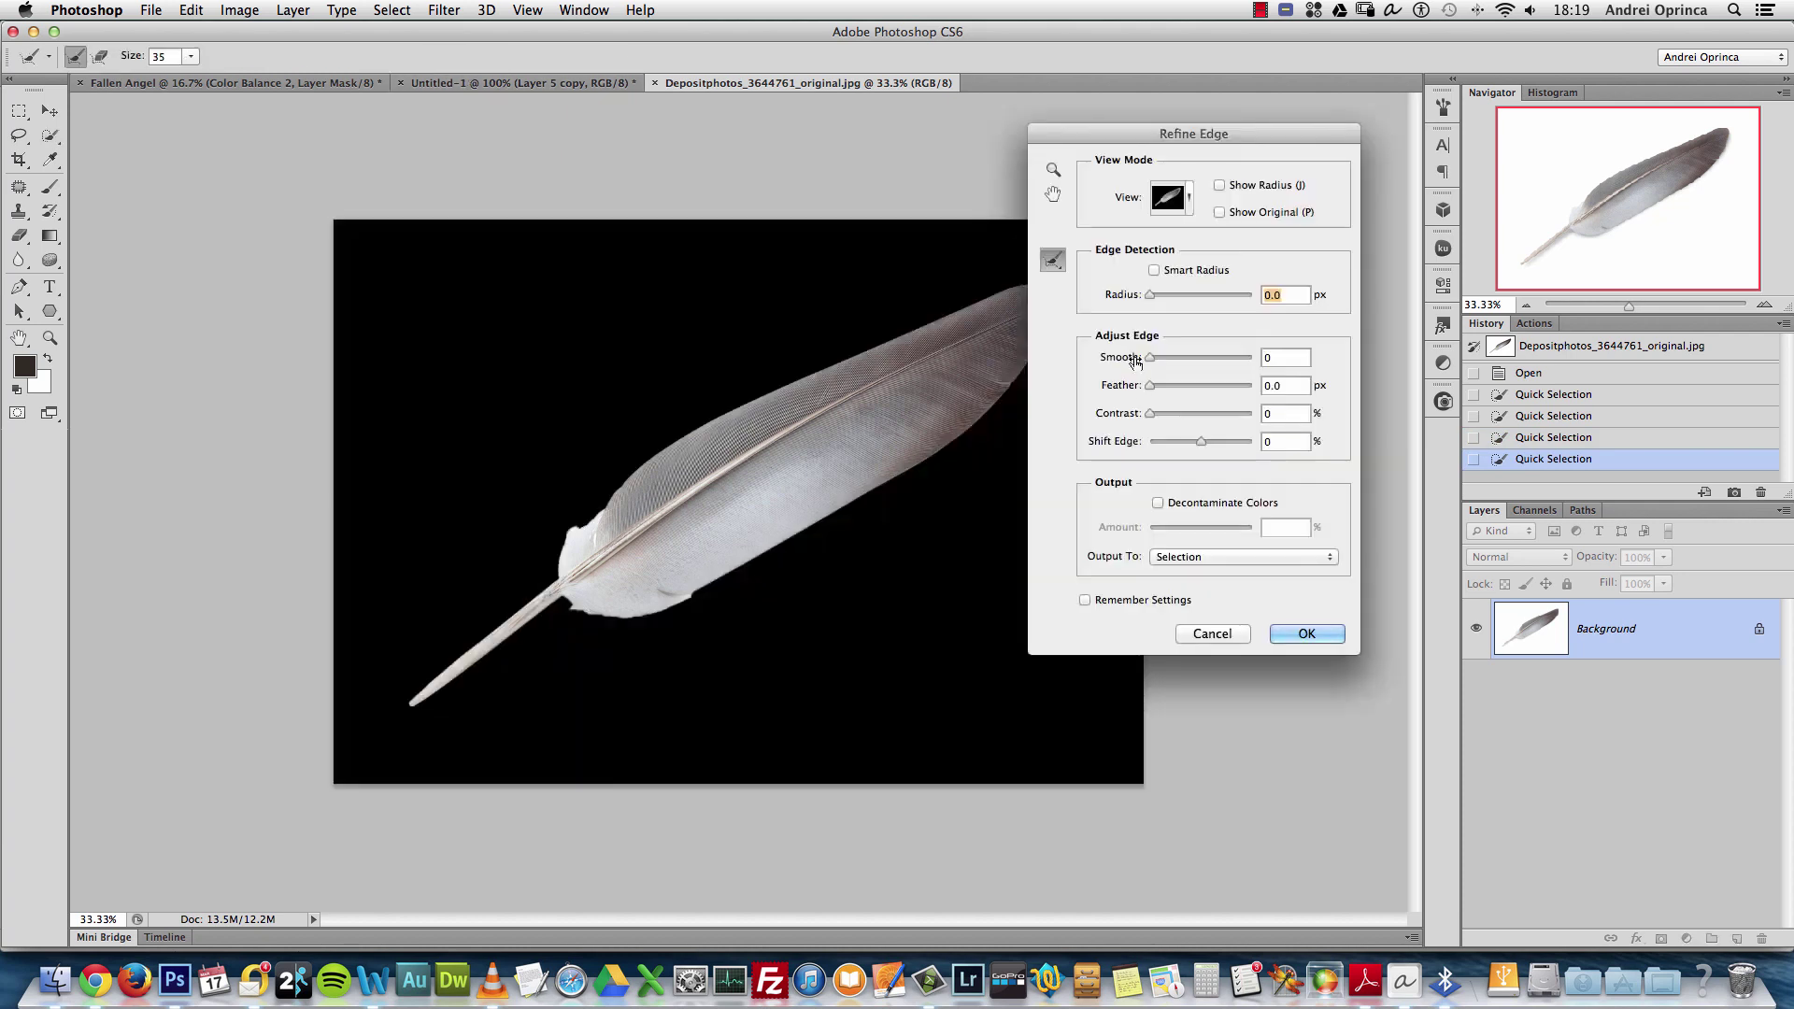
pyautogui.click(1185, 441)
pyautogui.moveTo(1151, 385)
pyautogui.mouseDown()
pyautogui.moveTo(1157, 359)
pyautogui.moveTo(1156, 415)
pyautogui.mouseUp()
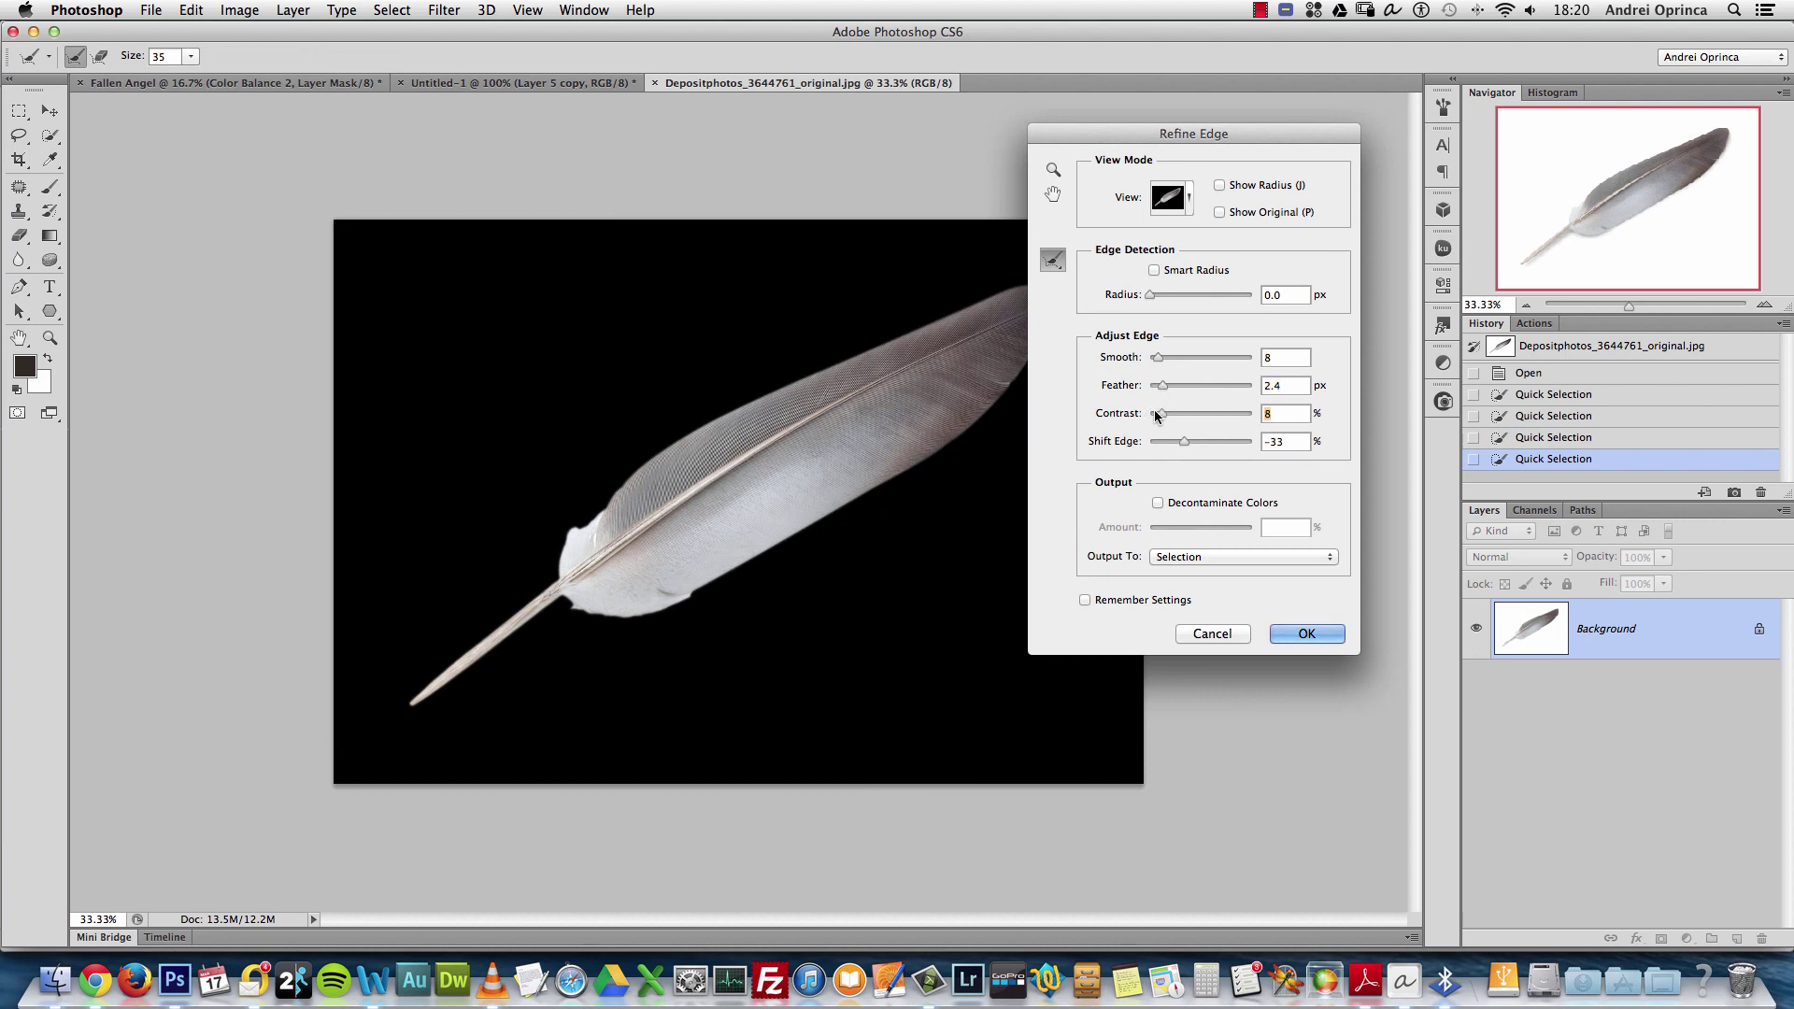
pyautogui.click(1285, 561)
pyautogui.click(1237, 596)
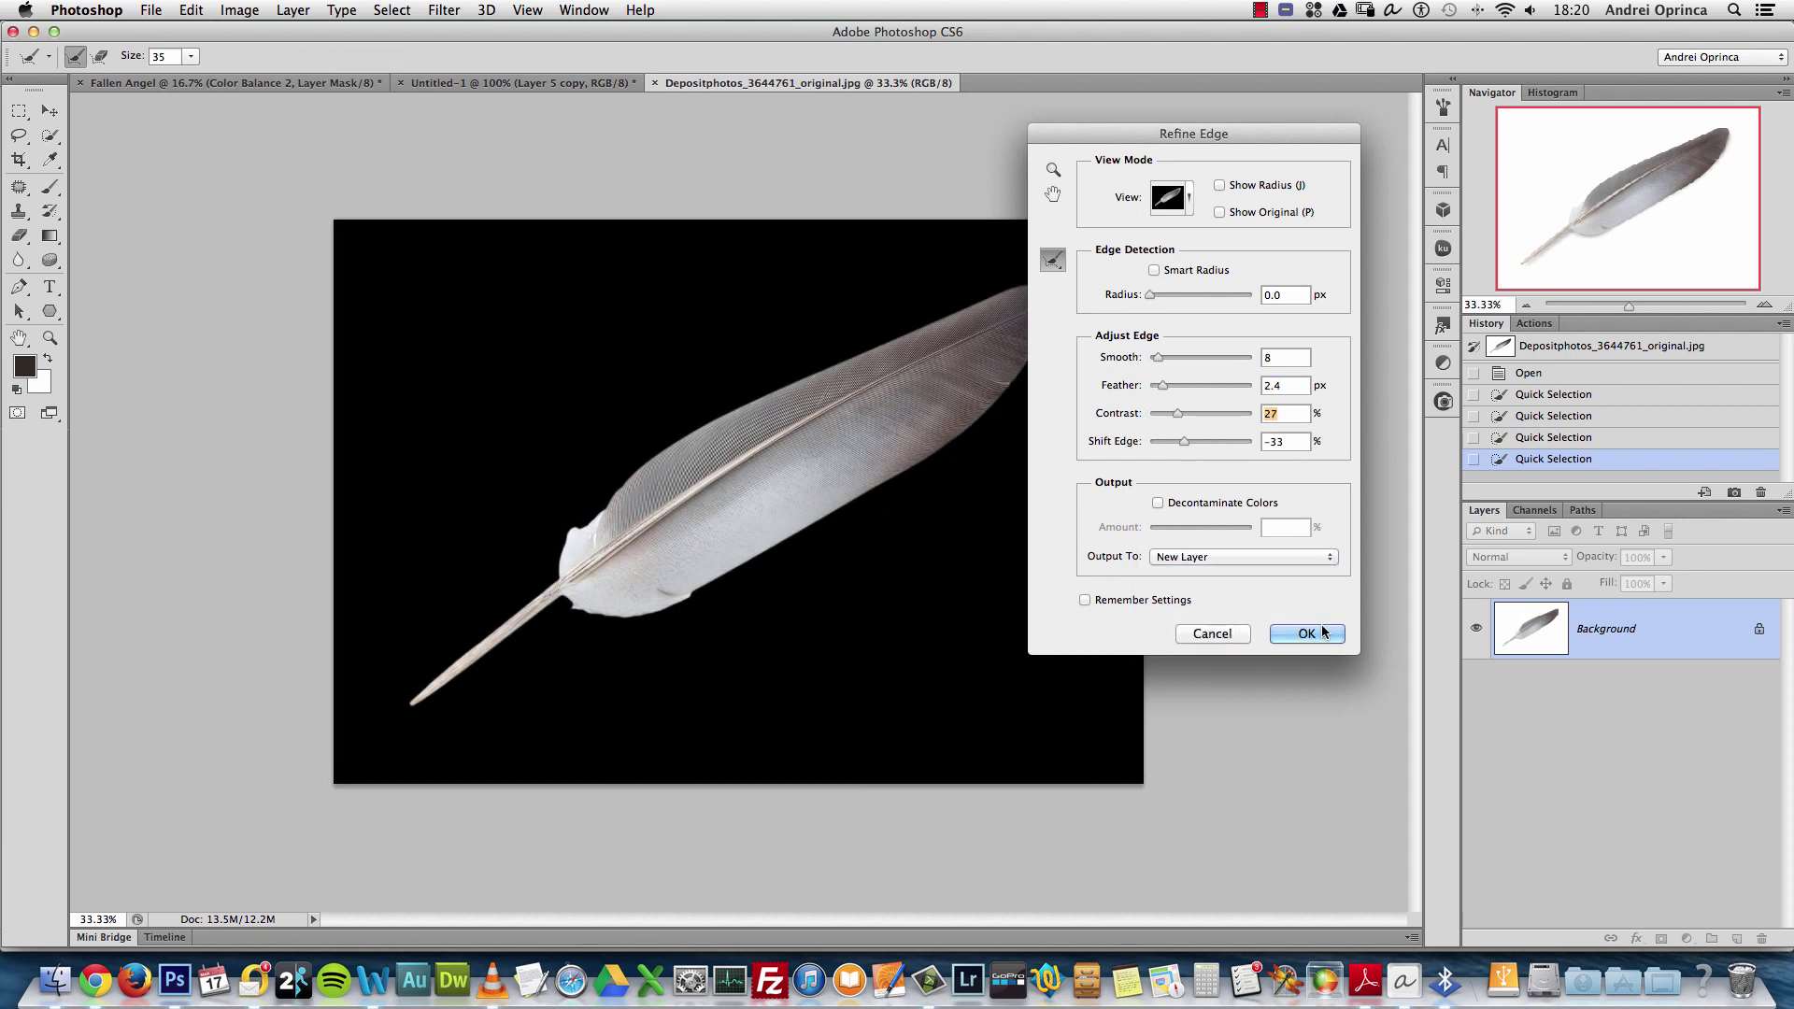
pyautogui.click(1250, 561)
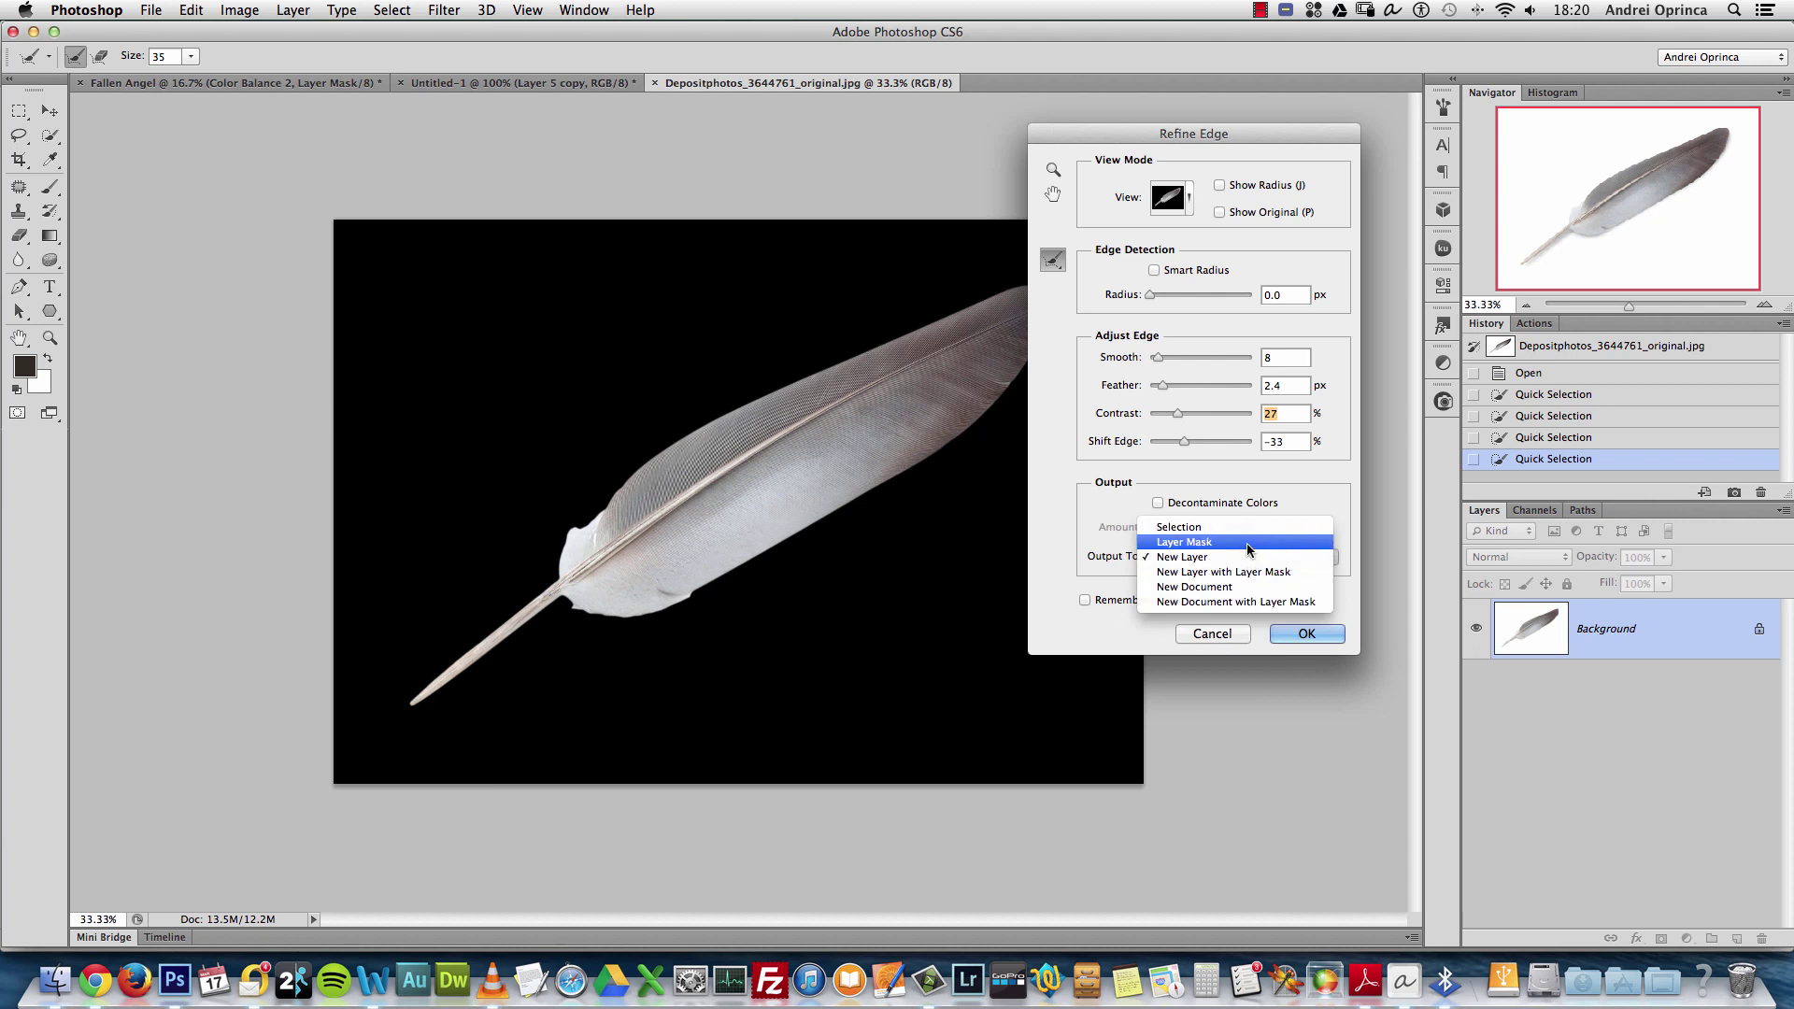
pyautogui.click(1250, 571)
pyautogui.click(1318, 635)
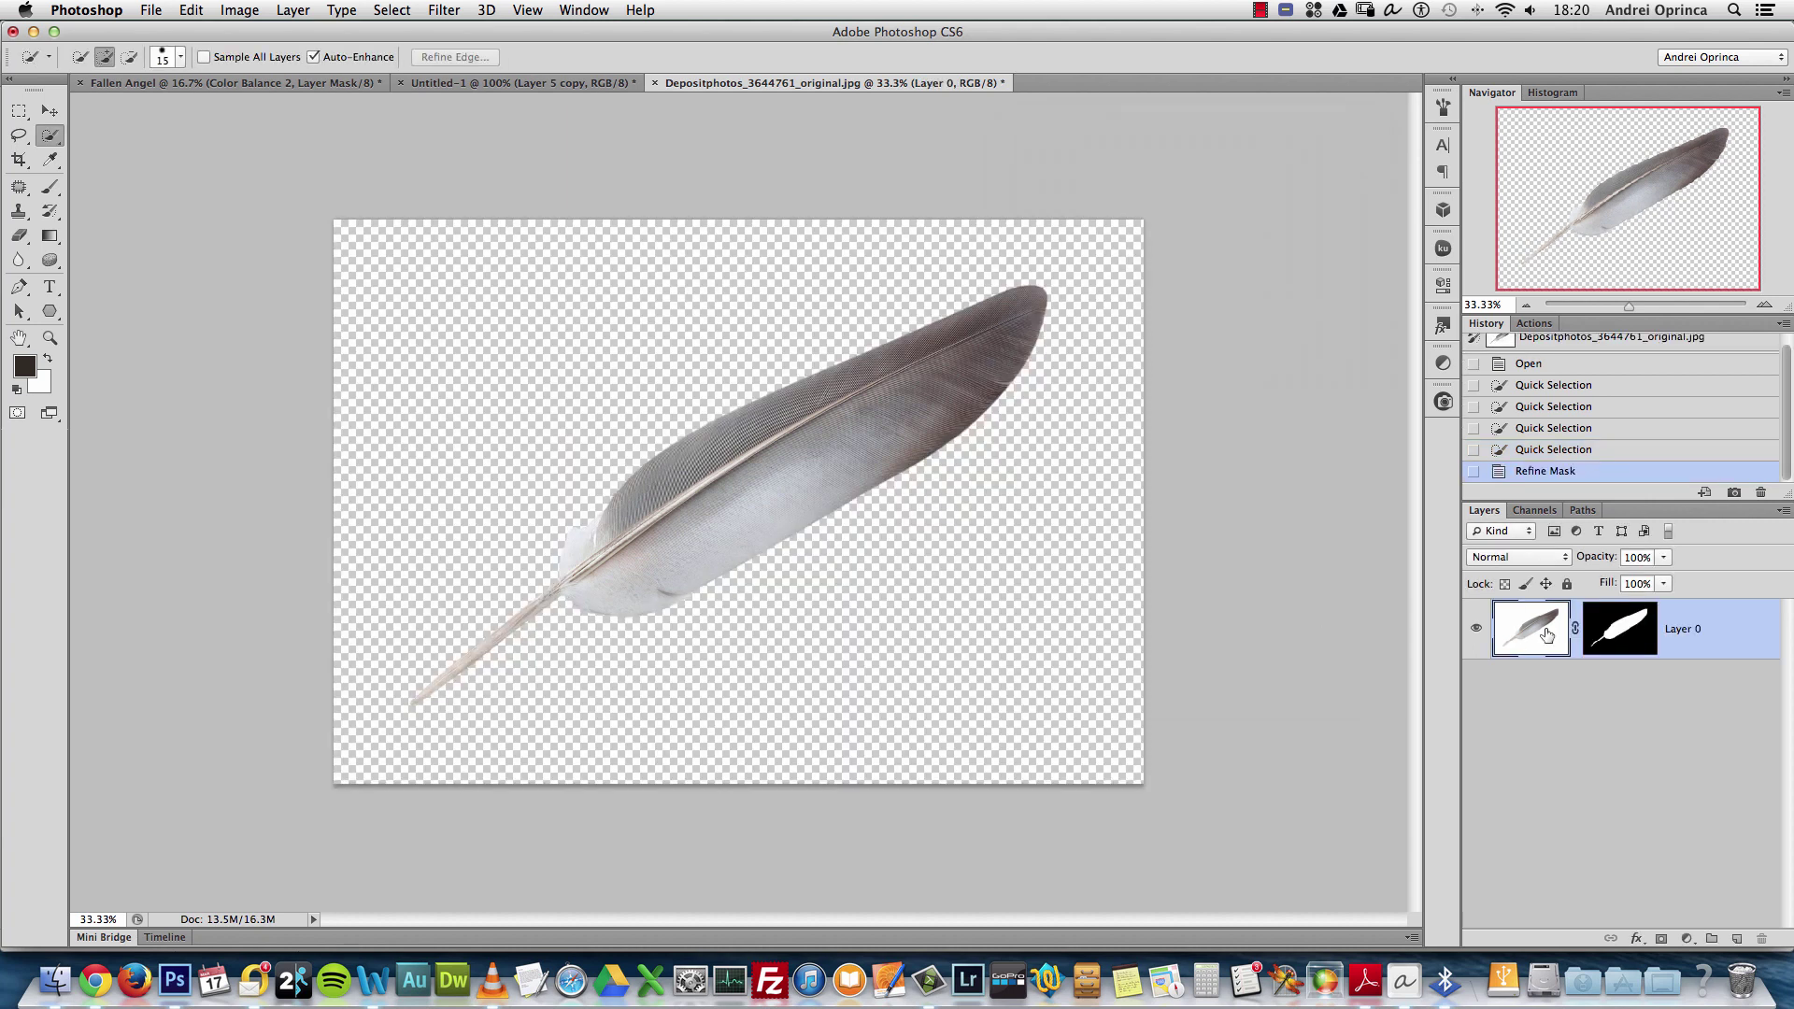
# Apply the feather's layer mask and paste a copy of the whole cut-out into Untitled-1 as a new layer
pyautogui.rightClick(1589, 623)
pyautogui.click(1532, 676)
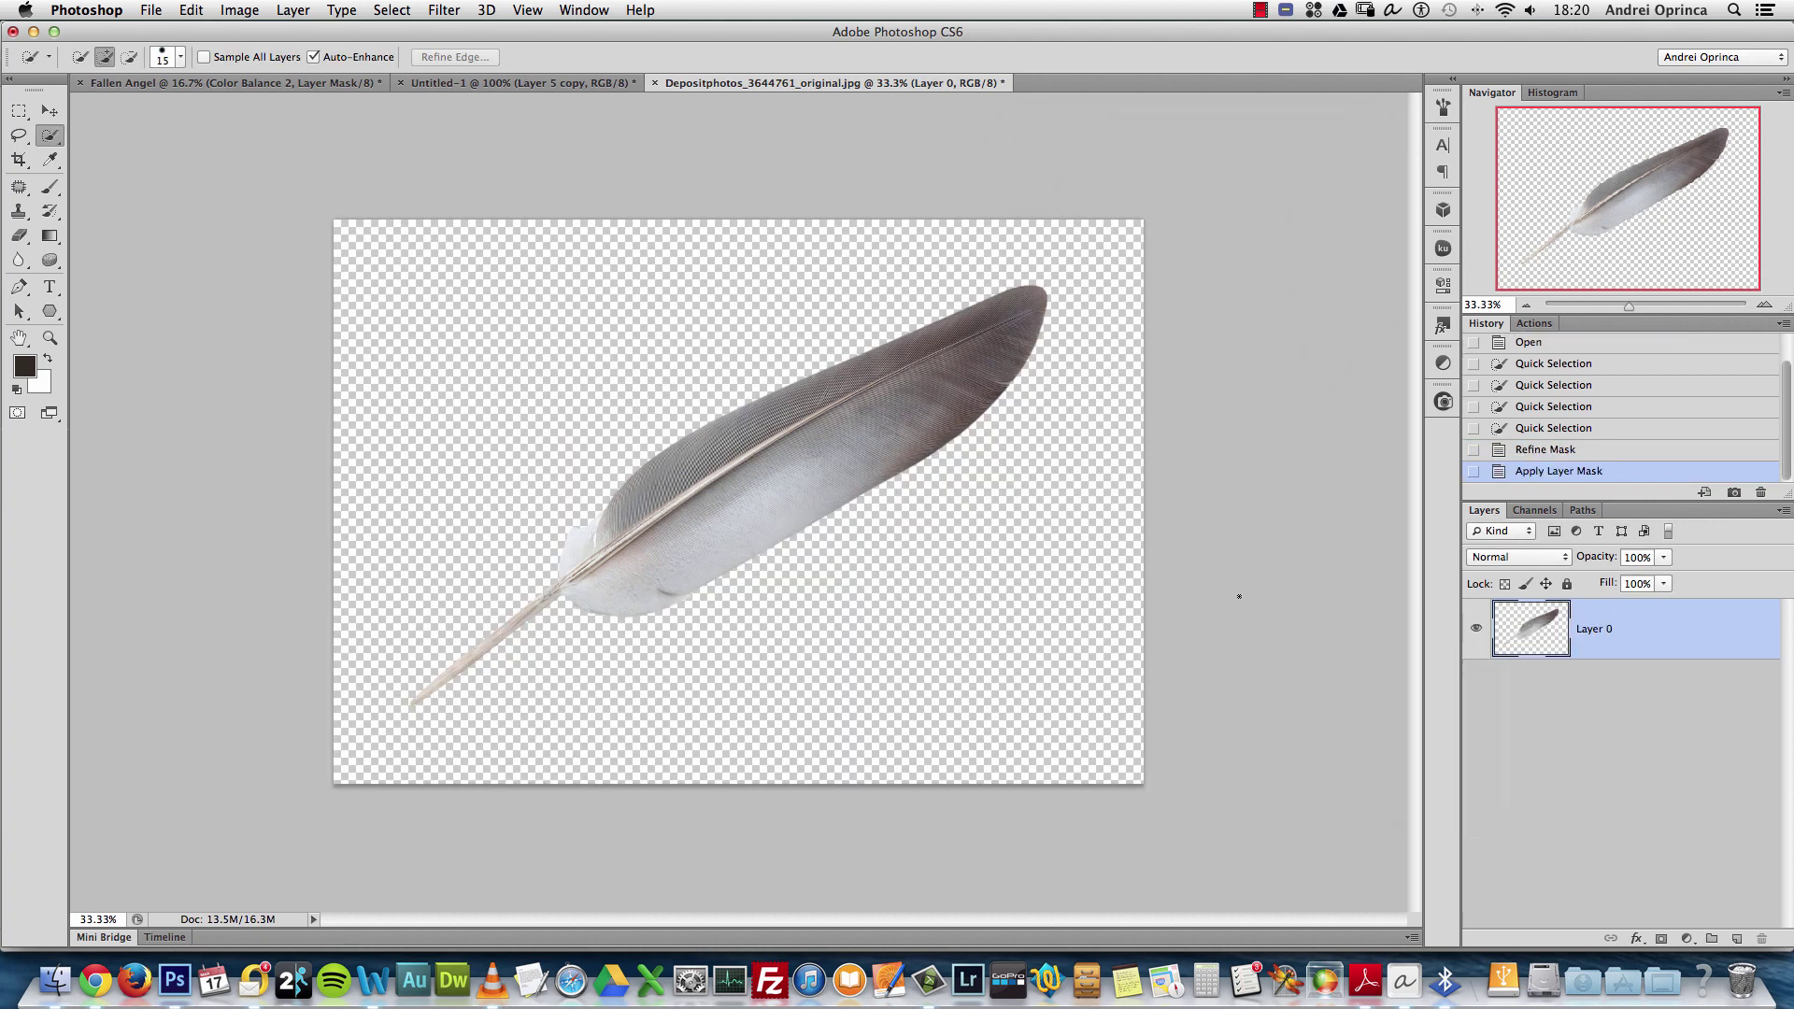
pyautogui.press('super+a')
pyautogui.press('super+c')
pyautogui.click(520, 82)
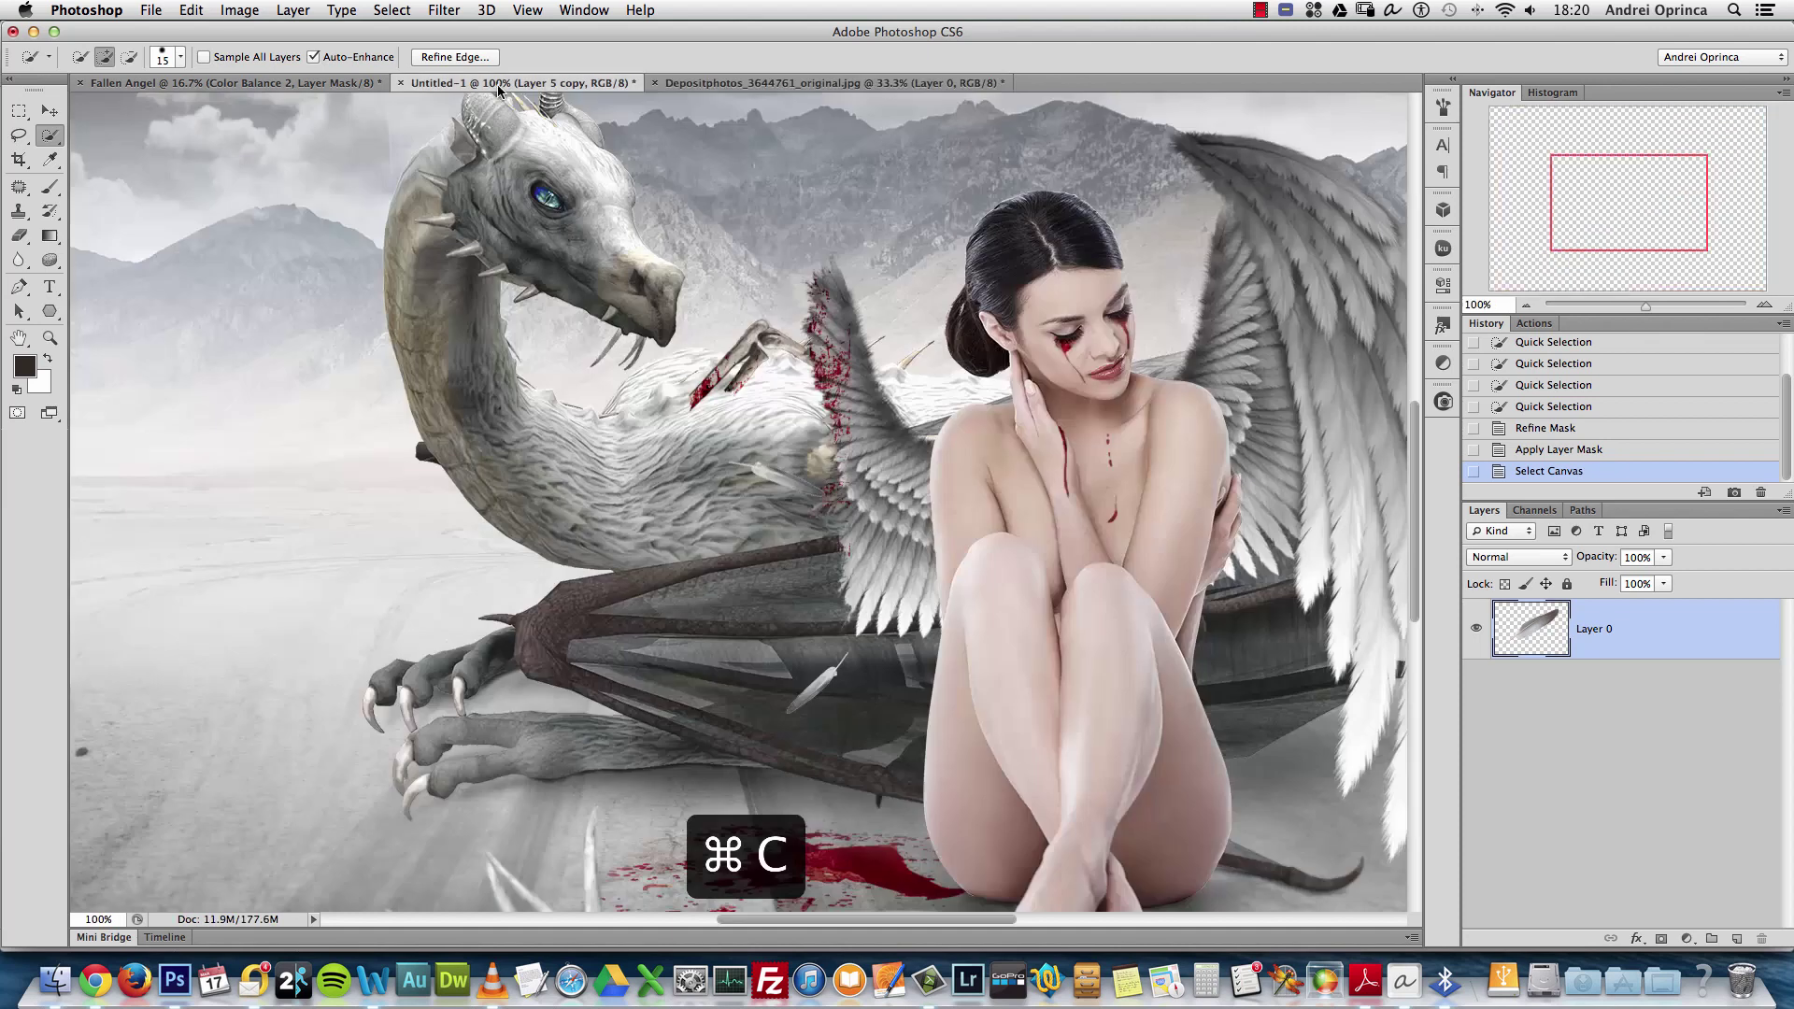
pyautogui.press('super+v')
# Scale the second feather to 20%, shrink and rotate it further, and move it onto the dragon's white body
pyautogui.press('super+t')
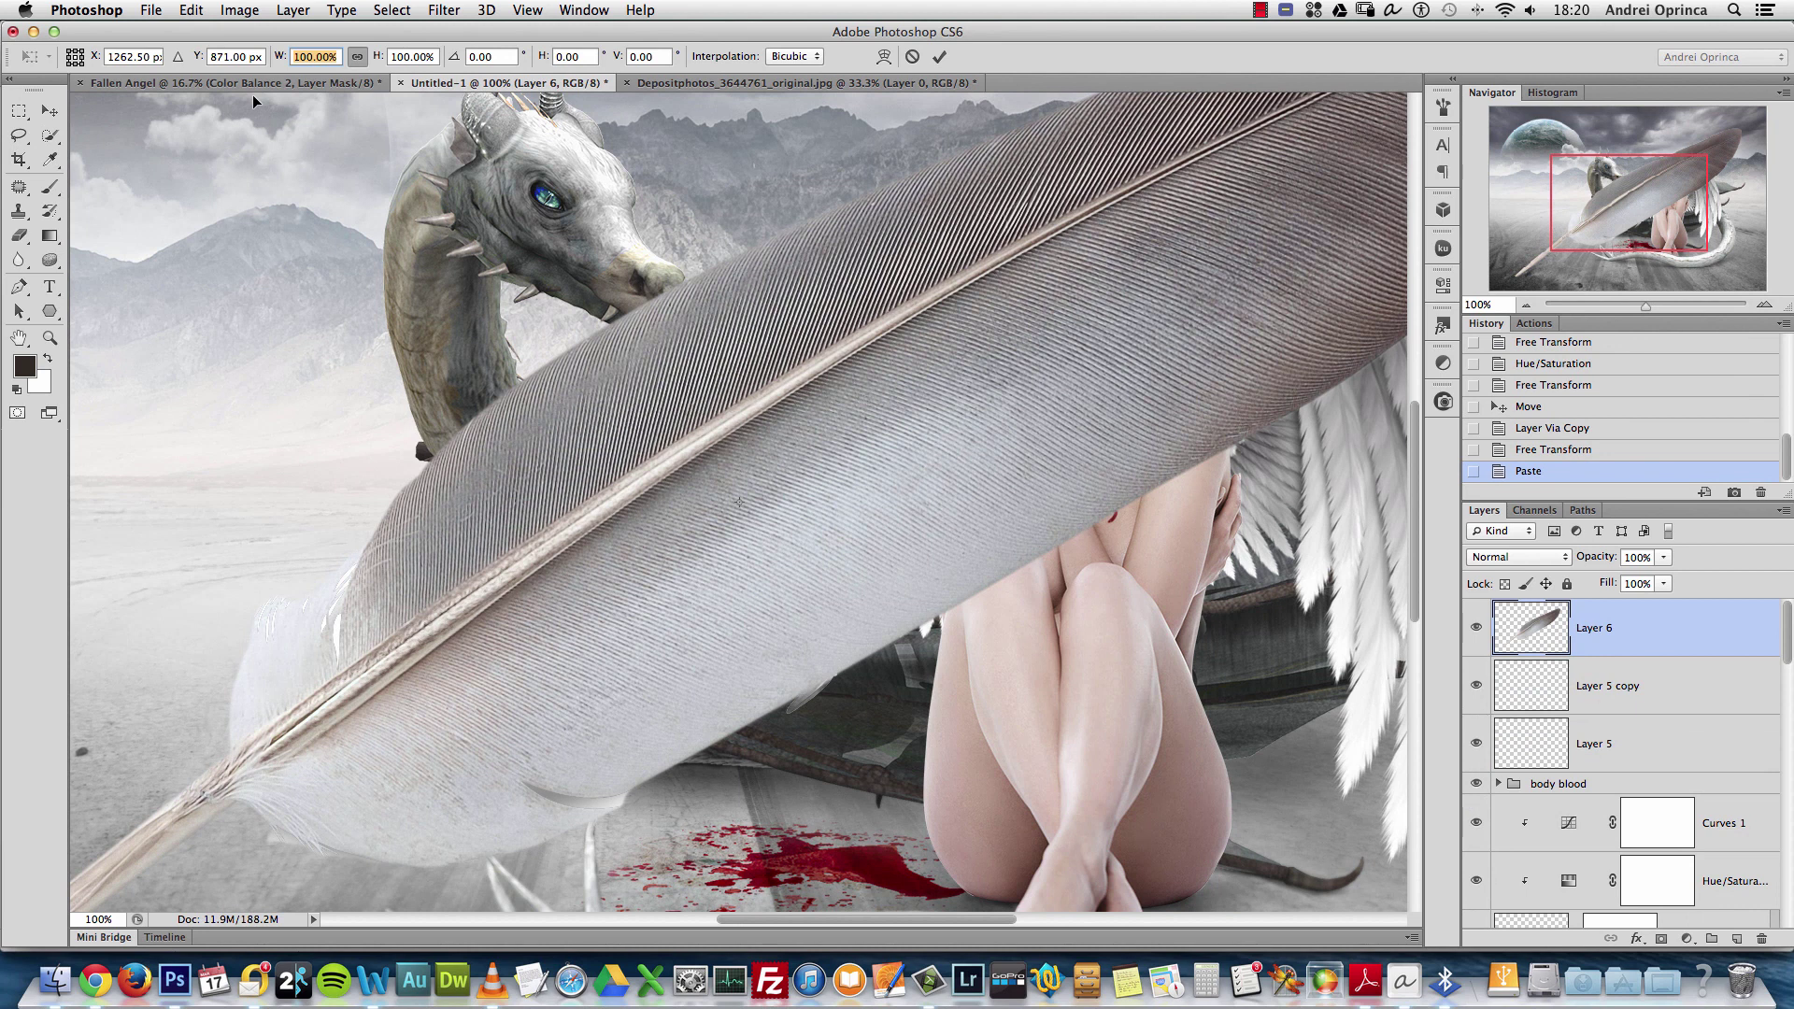
pyautogui.write('20')
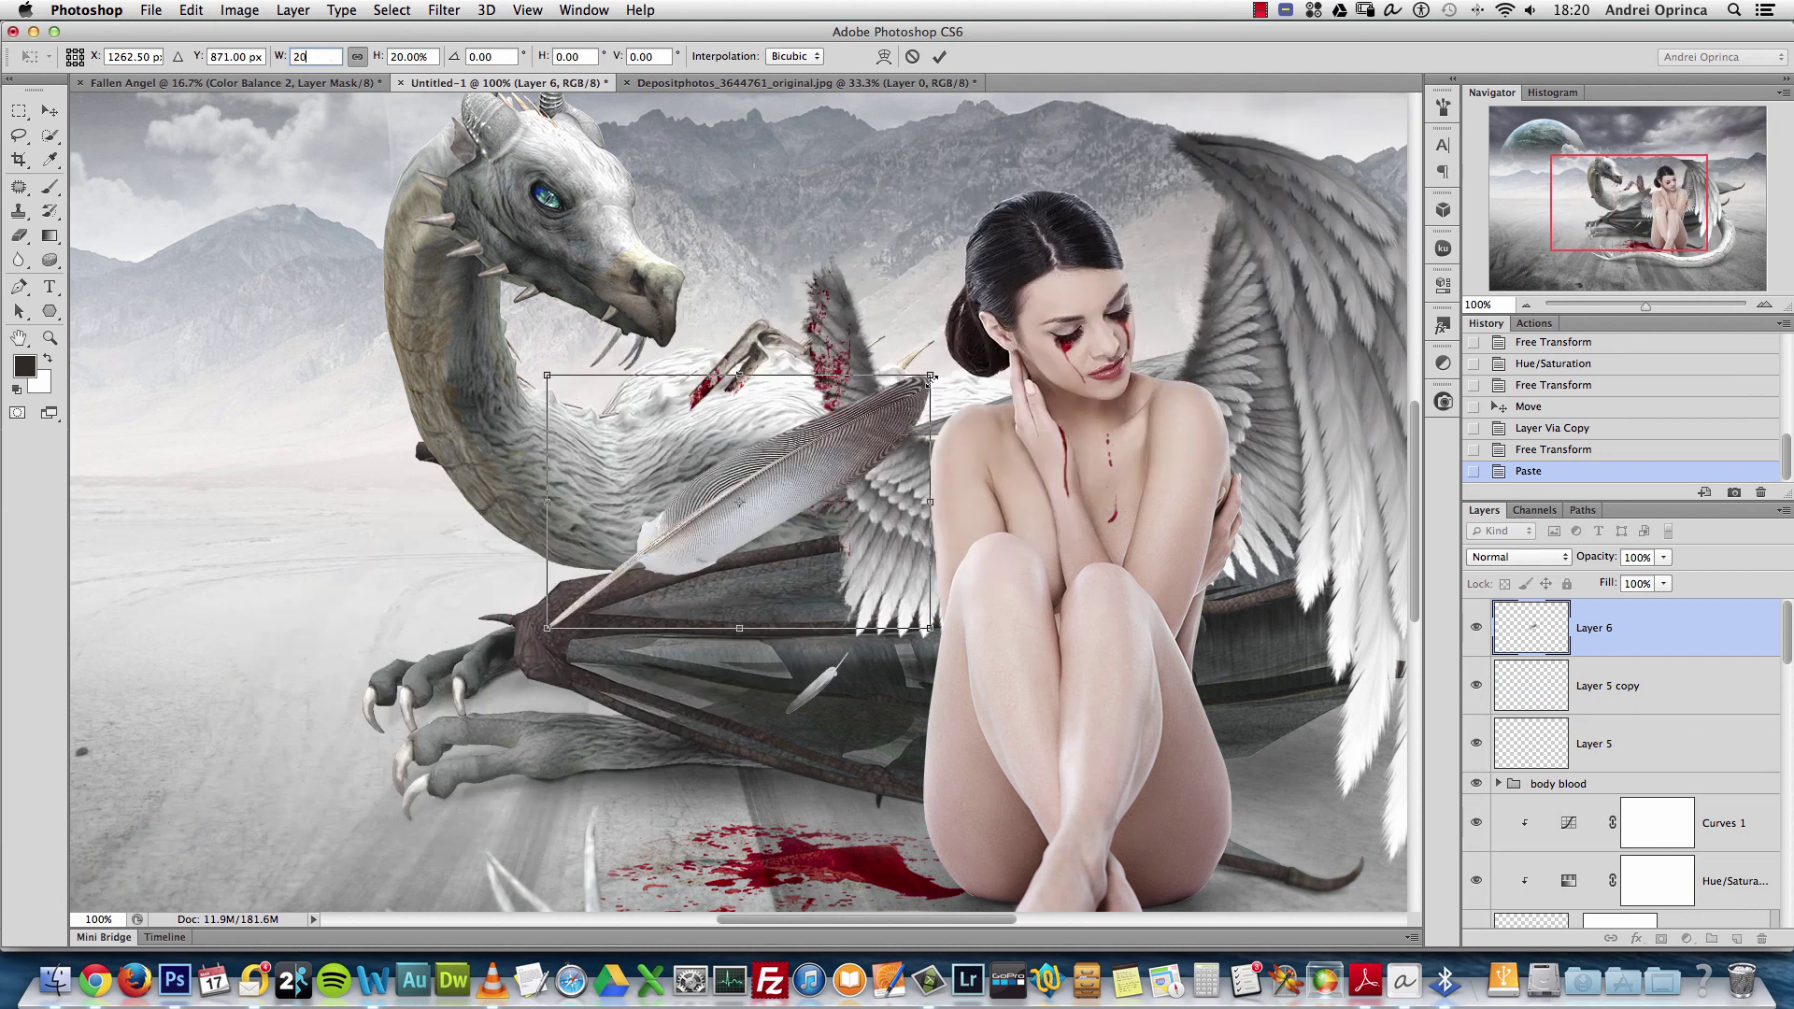
pyautogui.moveTo(931, 377); pyautogui.dragTo(657, 509)
pyautogui.moveTo(620, 577)
pyautogui.mouseDown()
pyautogui.moveTo(643, 529)
pyautogui.moveTo(634, 550)
pyautogui.mouseUp()
pyautogui.press('Return')
pyautogui.press('v')
pyautogui.moveTo(654, 613); pyautogui.dragTo(756, 441)
# Adjust the second feather's size and angle with Free Transform while it sits on the dragon's body
pyautogui.press('super+t')
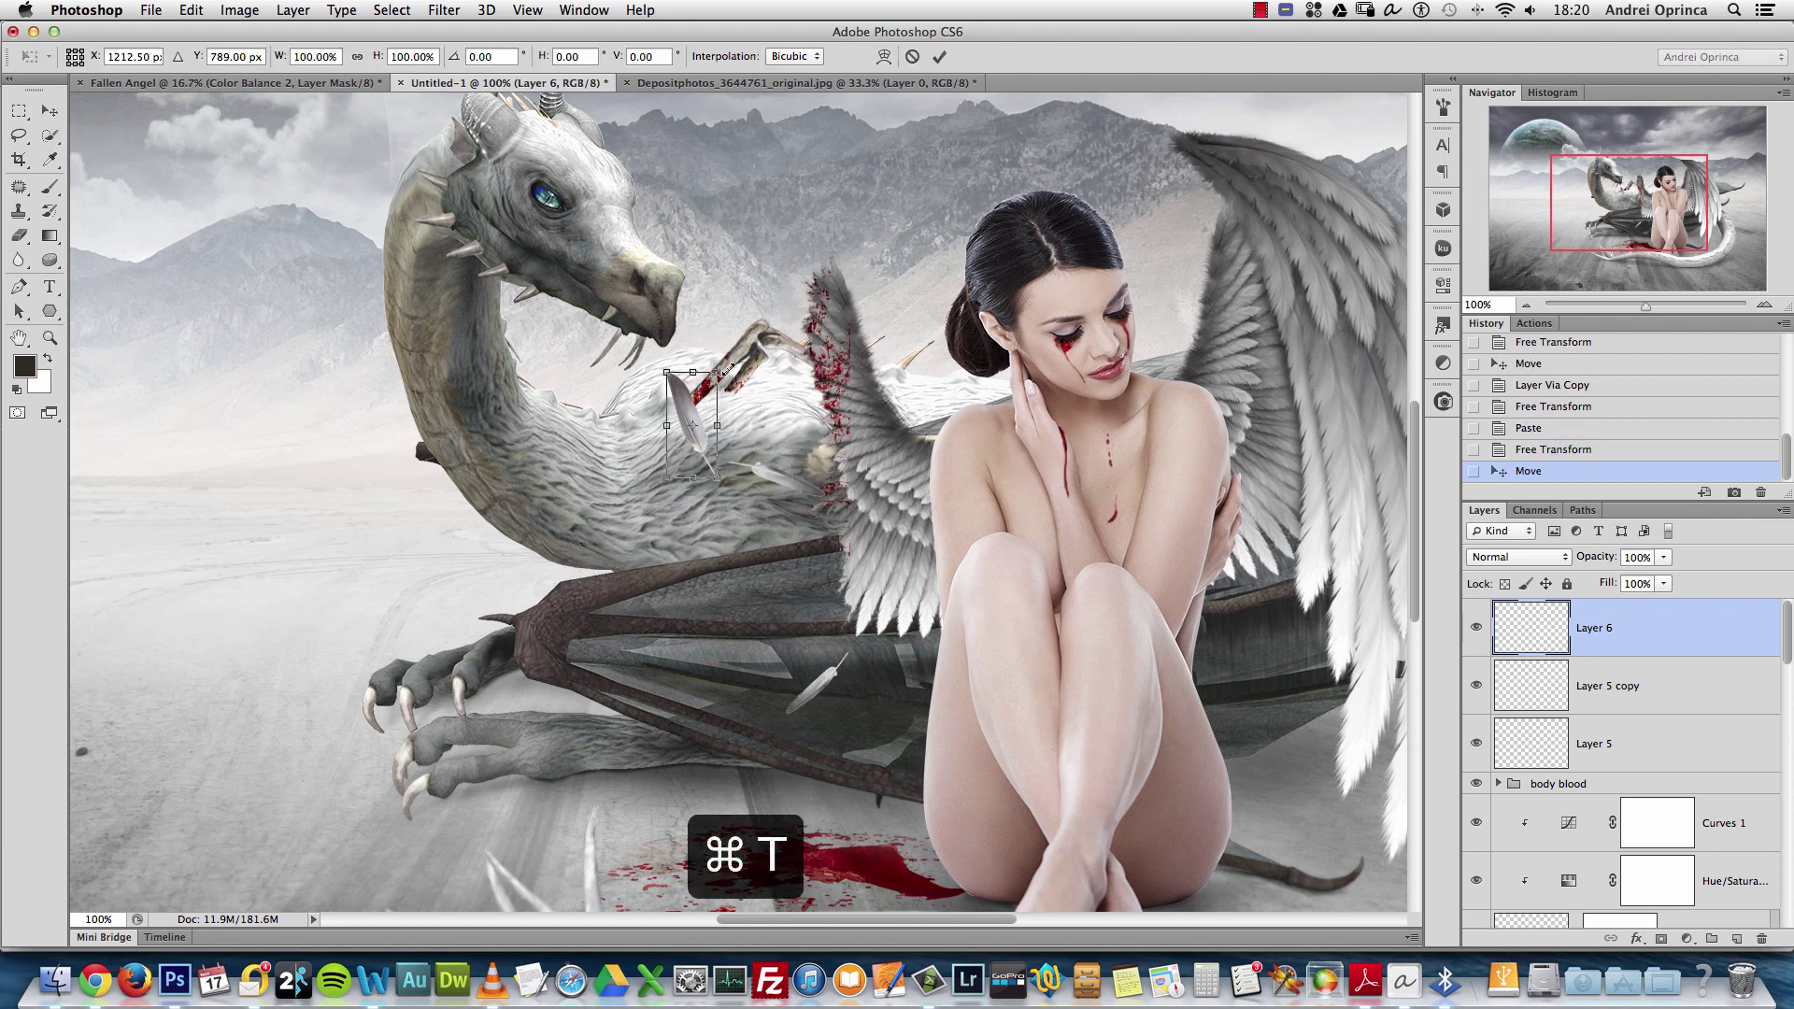
pyautogui.moveTo(727, 371); pyautogui.dragTo(767, 291)
pyautogui.press('Return')
pyautogui.press('super+t')
pyautogui.press('Return')
# Move the second feather to the ground behind the blood stain and transform it to lie flat
pyautogui.moveTo(752, 481); pyautogui.dragTo(813, 836)
pyautogui.press('super+t')
pyautogui.moveTo(938, 657); pyautogui.dragTo(932, 701)
pyautogui.press('Return')
pyautogui.moveTo(812, 816); pyautogui.dragTo(815, 645)
# Duplicate the ground feather, flip the copy vertically and place it at the dark wing's edge beside the woman's hip
pyautogui.press('super+j')
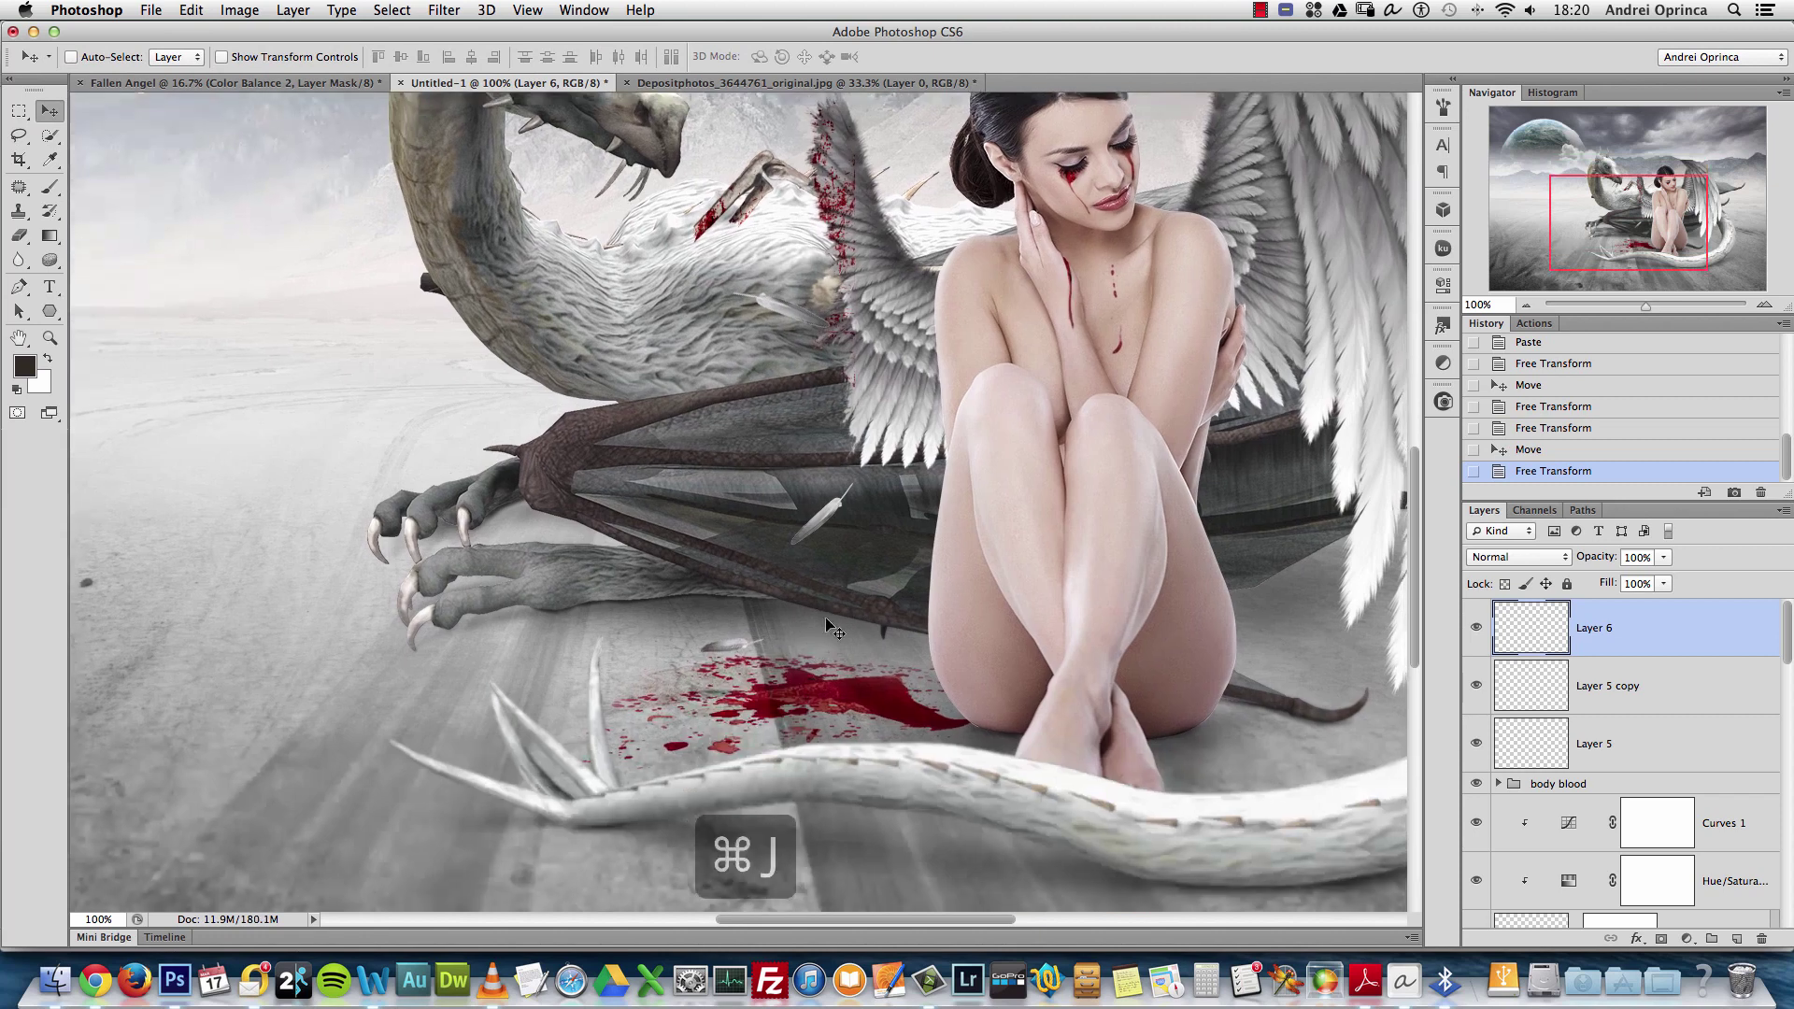
pyautogui.moveTo(834, 446); pyautogui.dragTo(1089, 449)
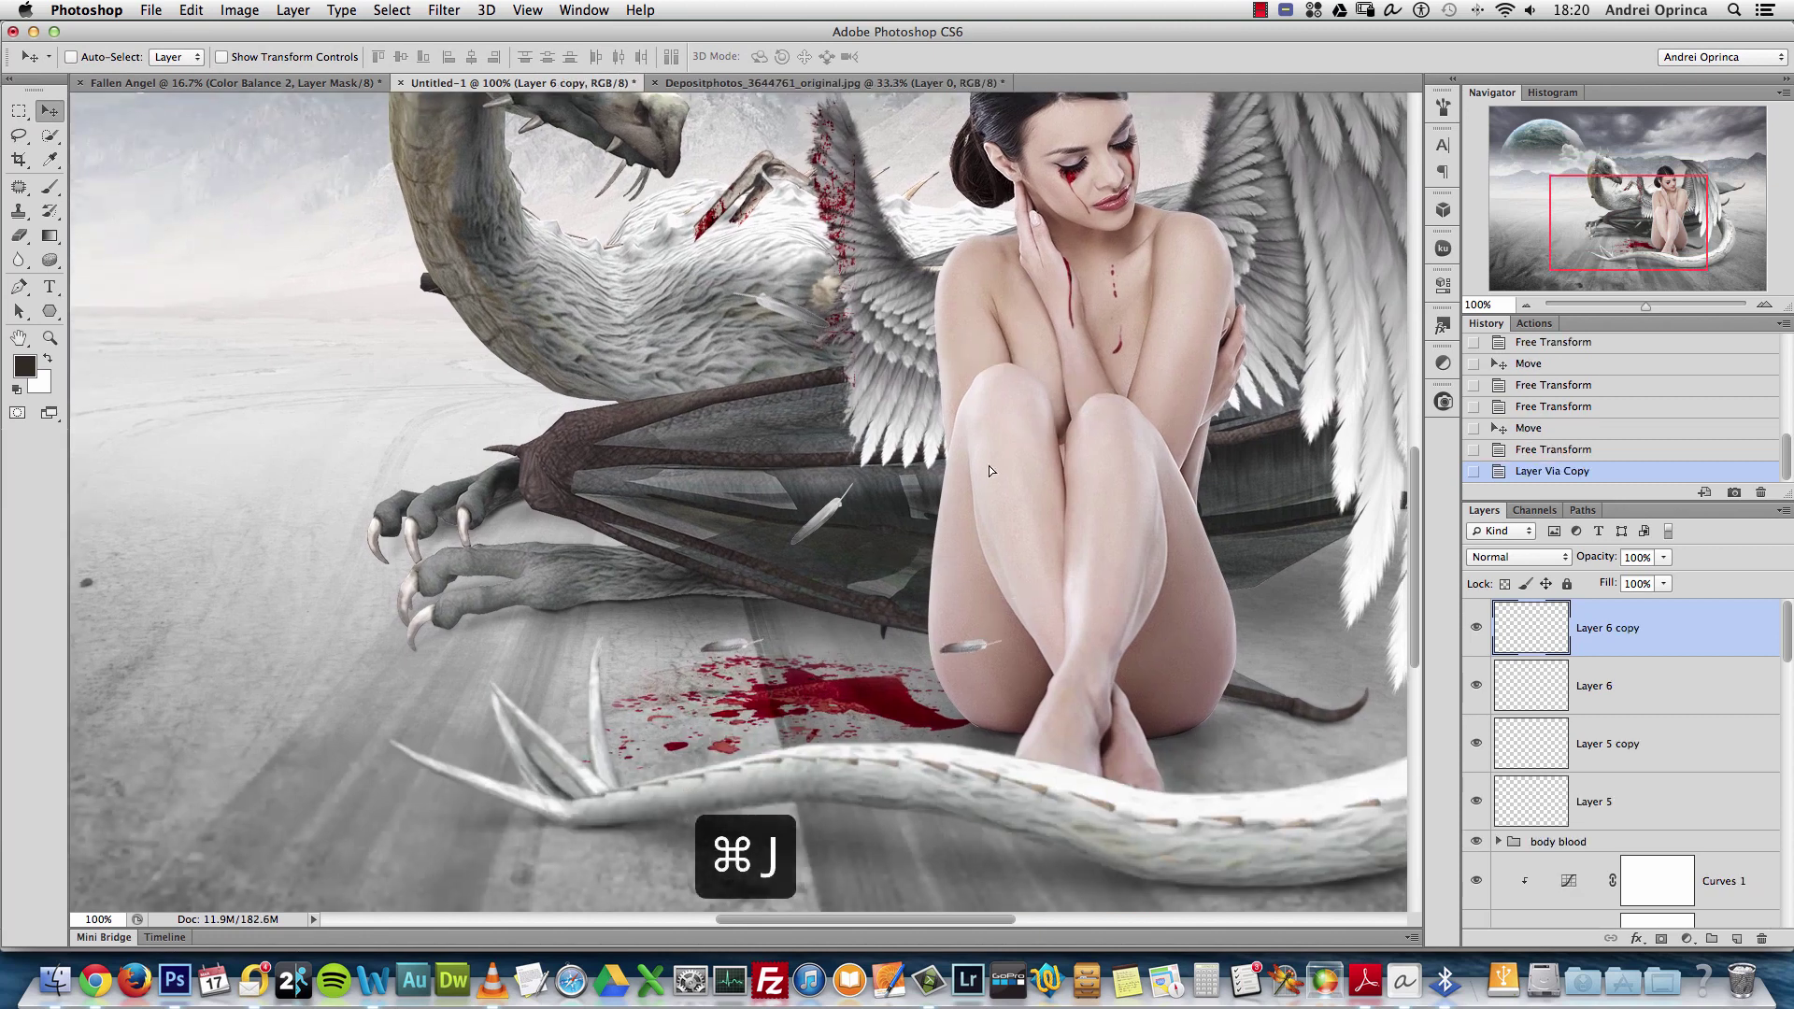
pyautogui.press('super+t')
pyautogui.rightClick(1005, 585)
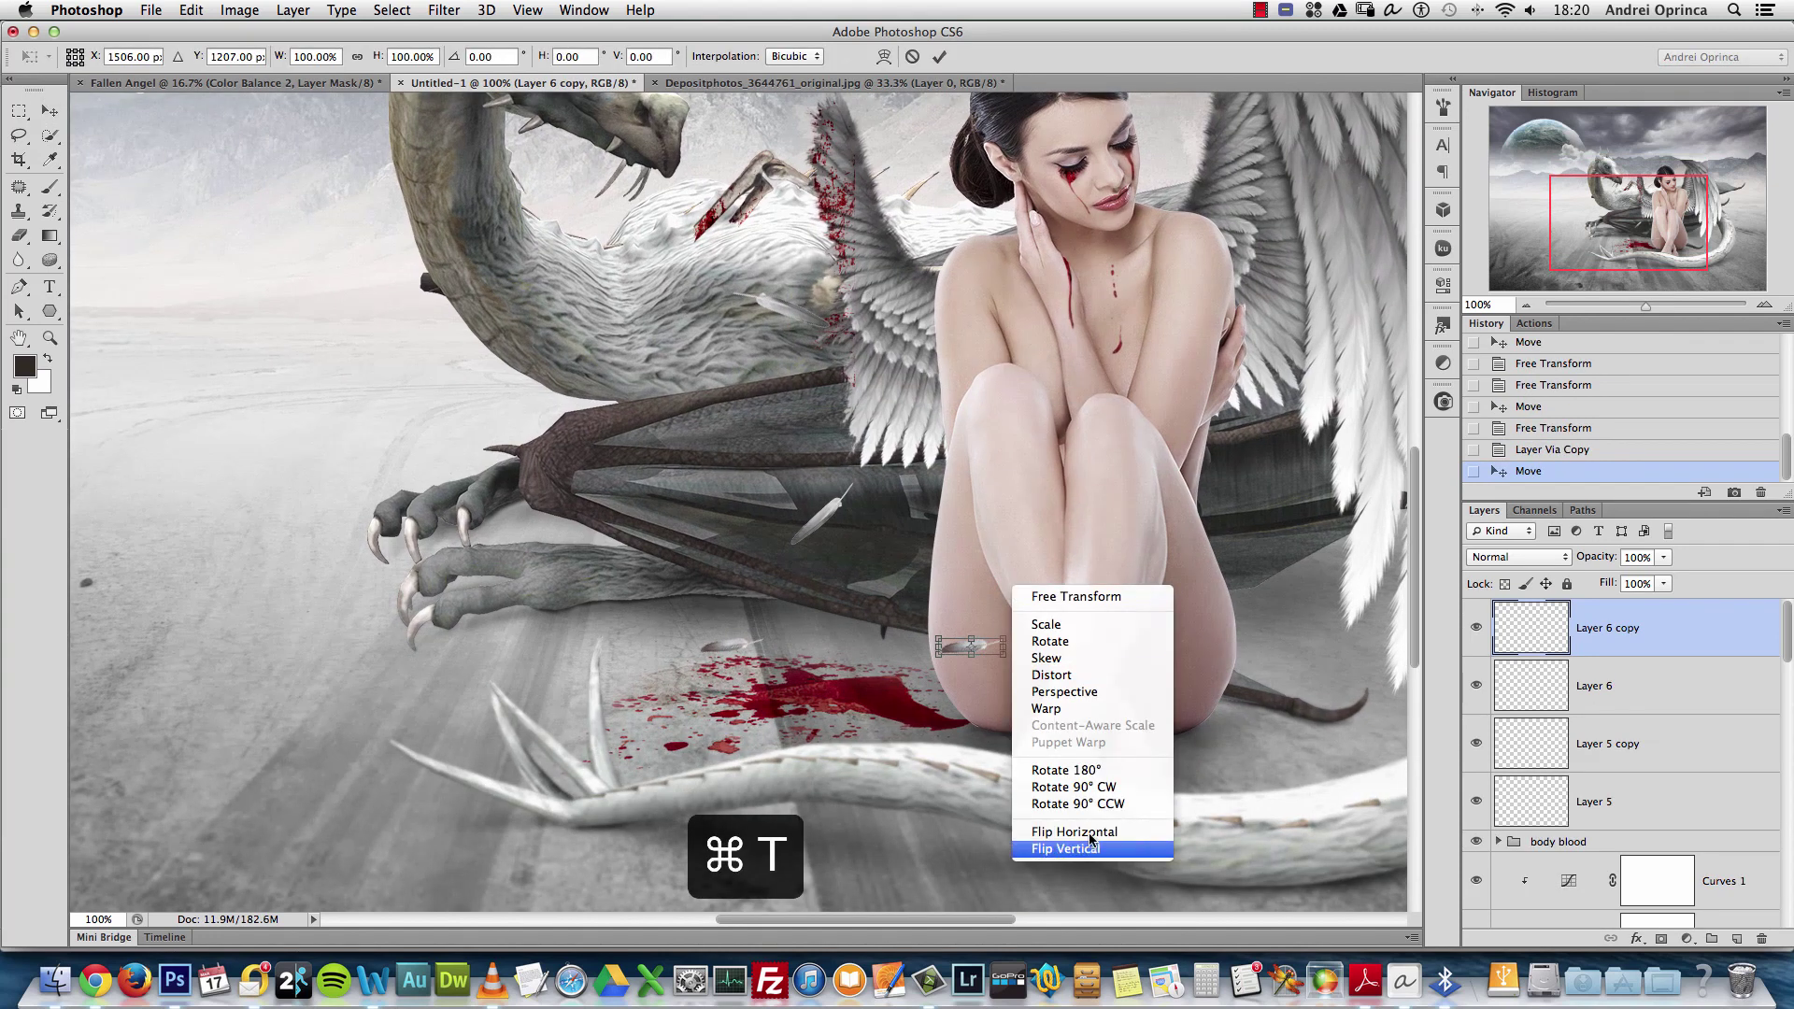
pyautogui.click(1046, 849)
pyautogui.moveTo(1088, 612); pyautogui.dragTo(968, 600)
pyautogui.press('Return')
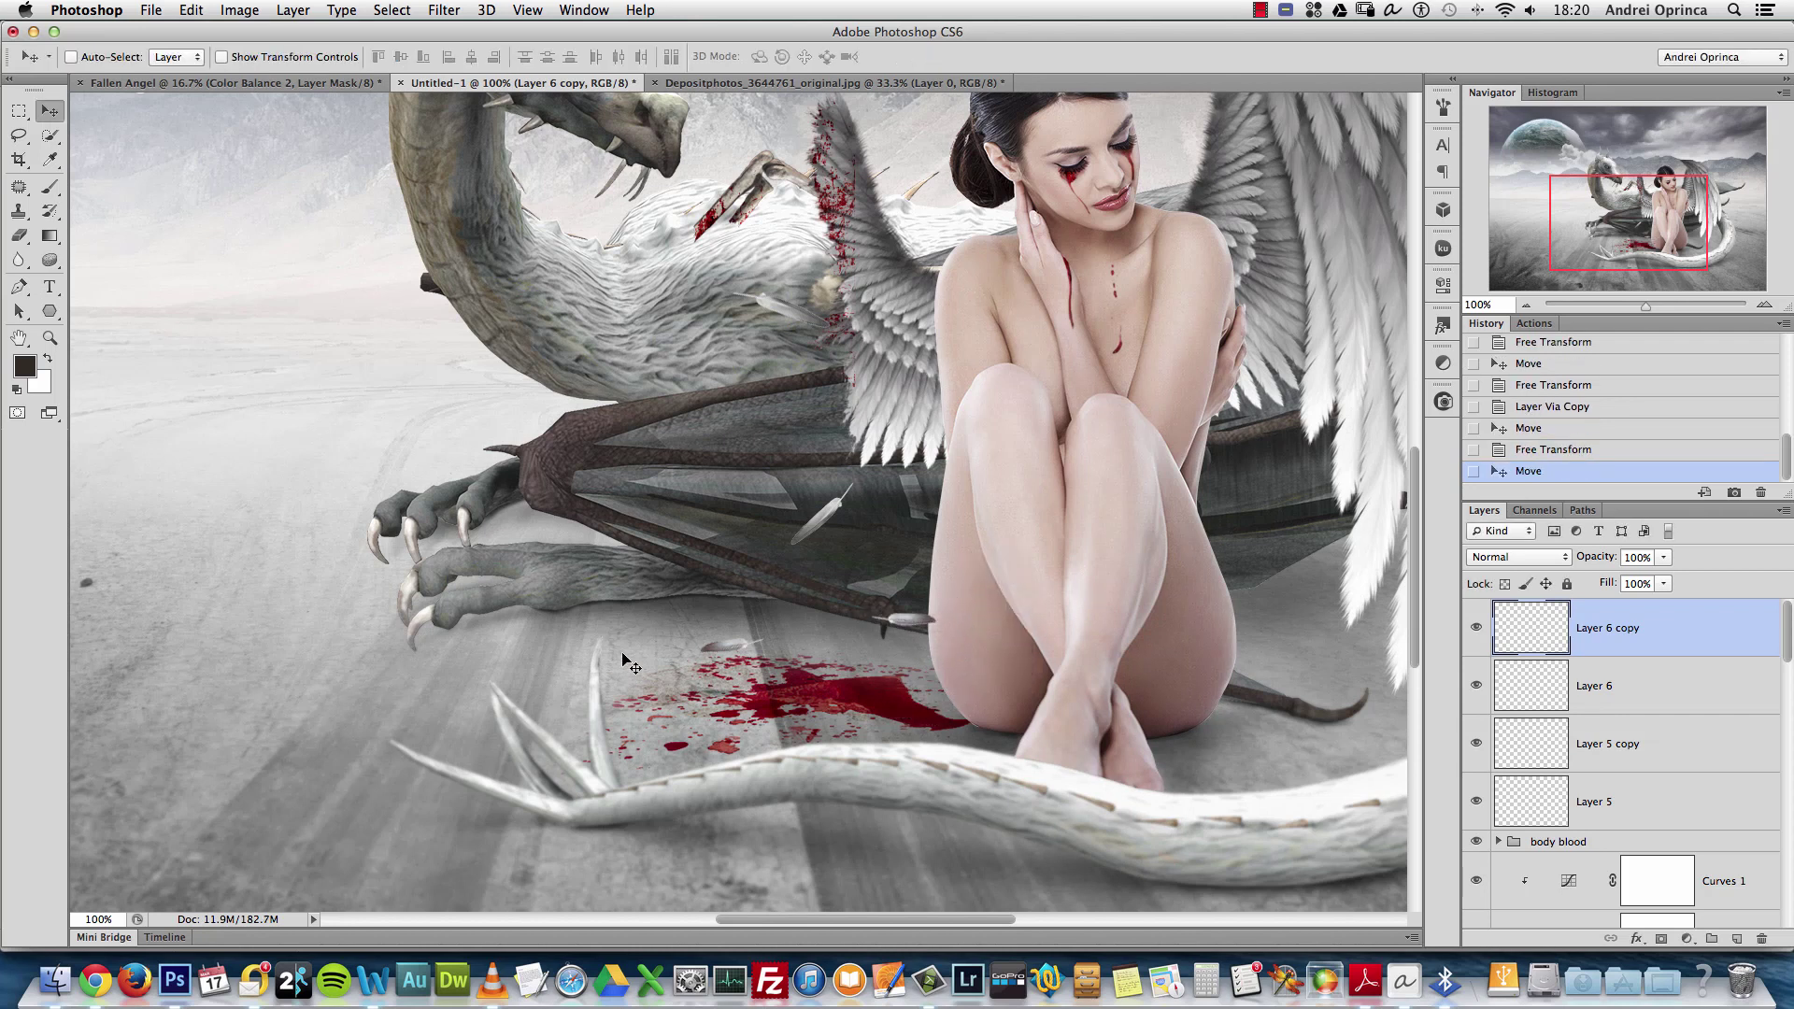
# Rotate the flipped feather copy so it lies diagonally at the wing's edge
pyautogui.press('super+t')
pyautogui.press('Return')
pyautogui.press('super+space')
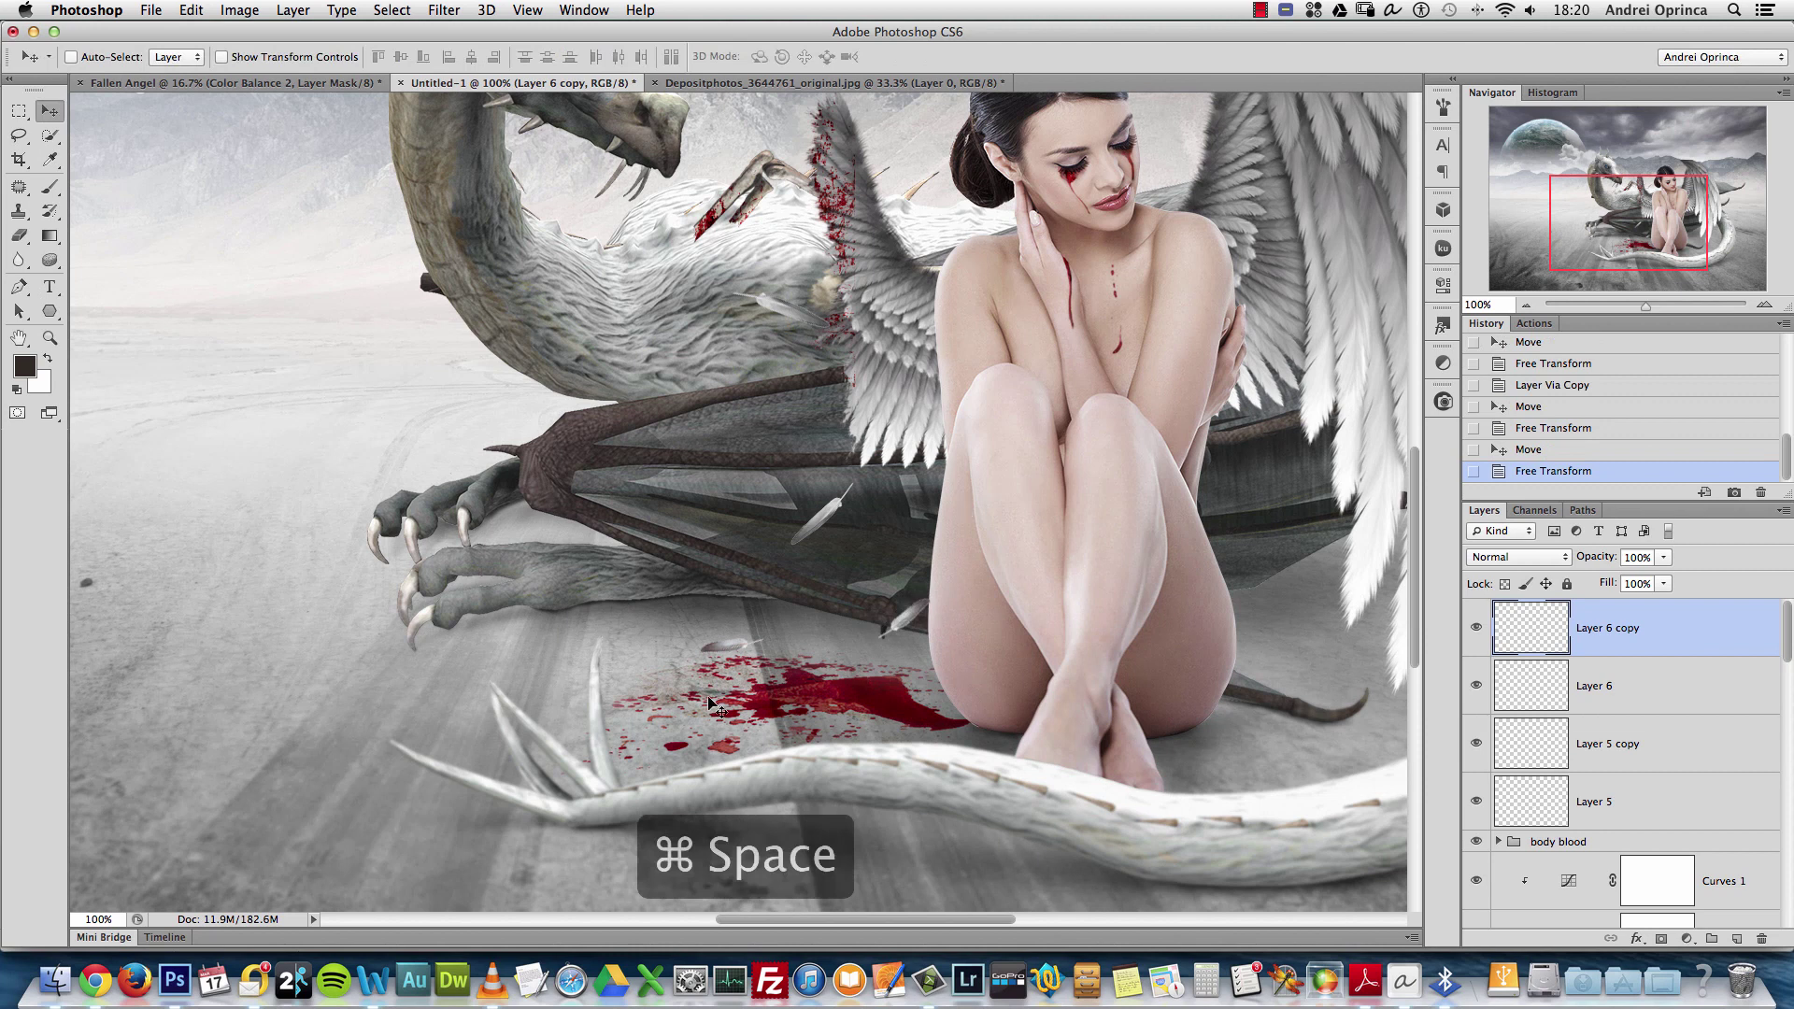
# Select the feather lying on the ground behind the blood stain and enable a Drop Shadow layer style on it
pyautogui.click(710, 702)
pyautogui.click(710, 702)
pyautogui.click(710, 703)
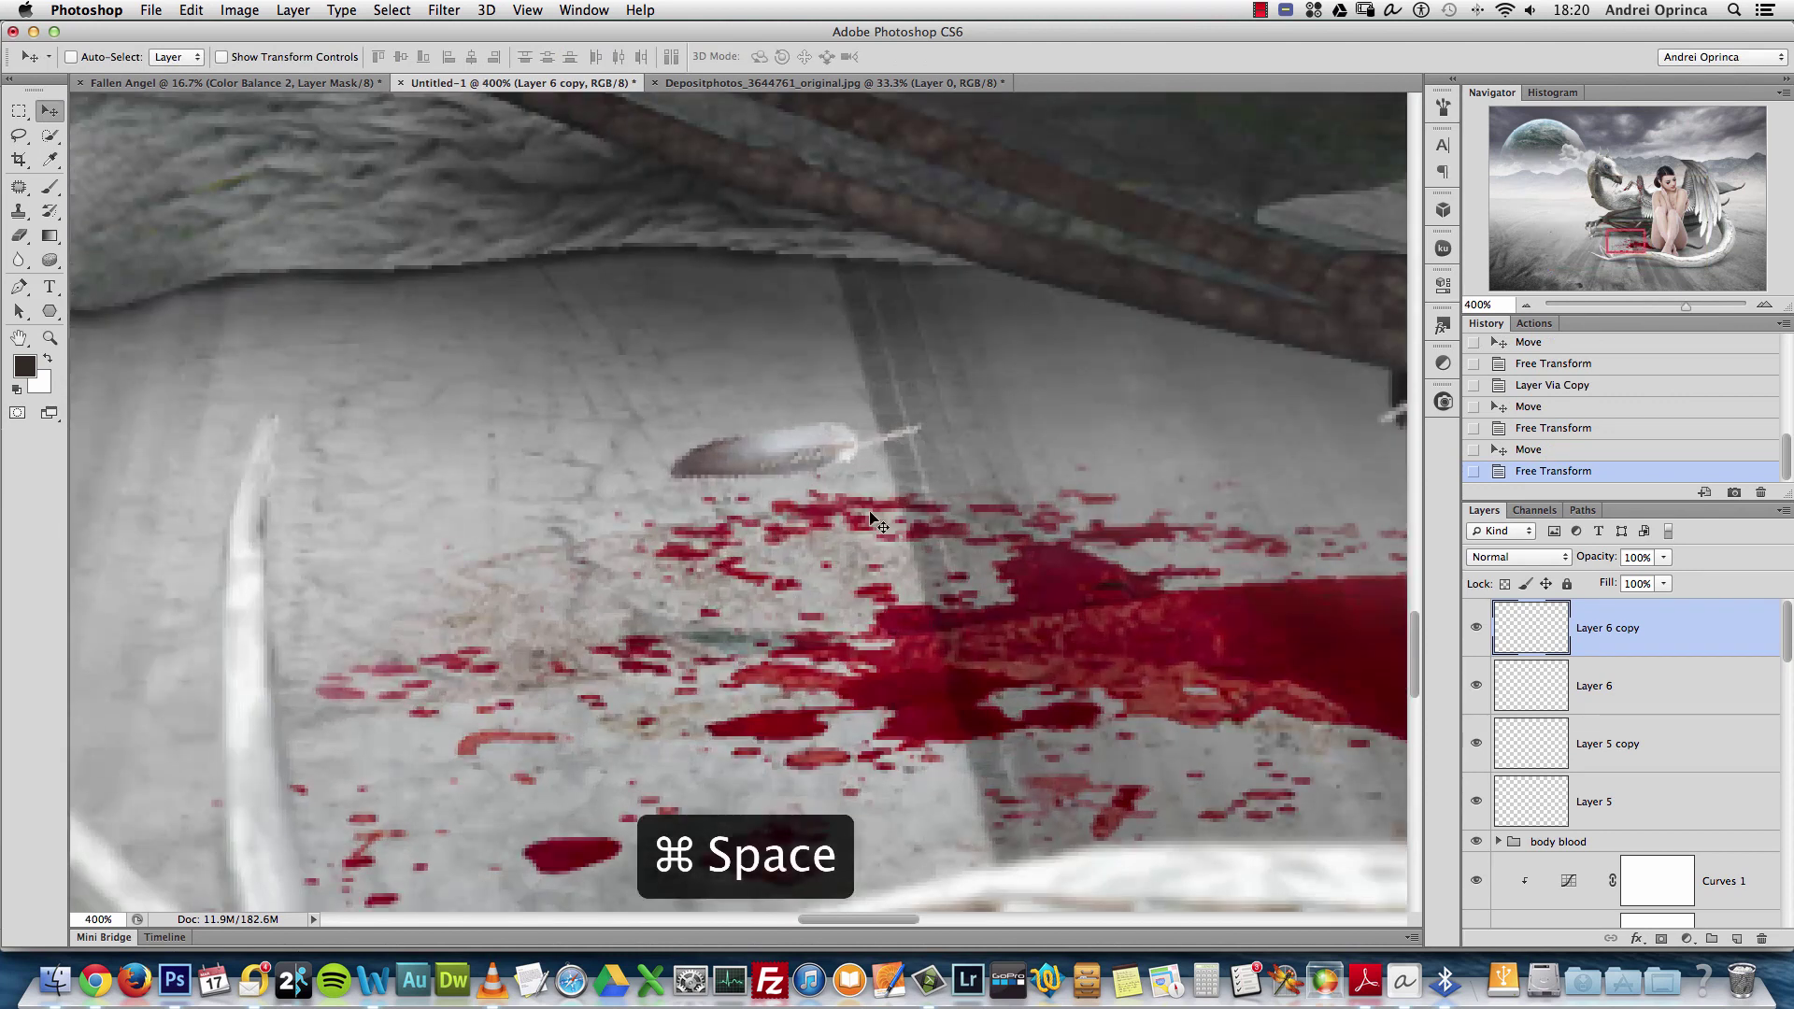
pyautogui.scroll(2, 879, 523)
pyautogui.hscroll(2, 878, 524)
pyautogui.keyDown('super'); pyautogui.click(716, 500); pyautogui.keyUp('super')
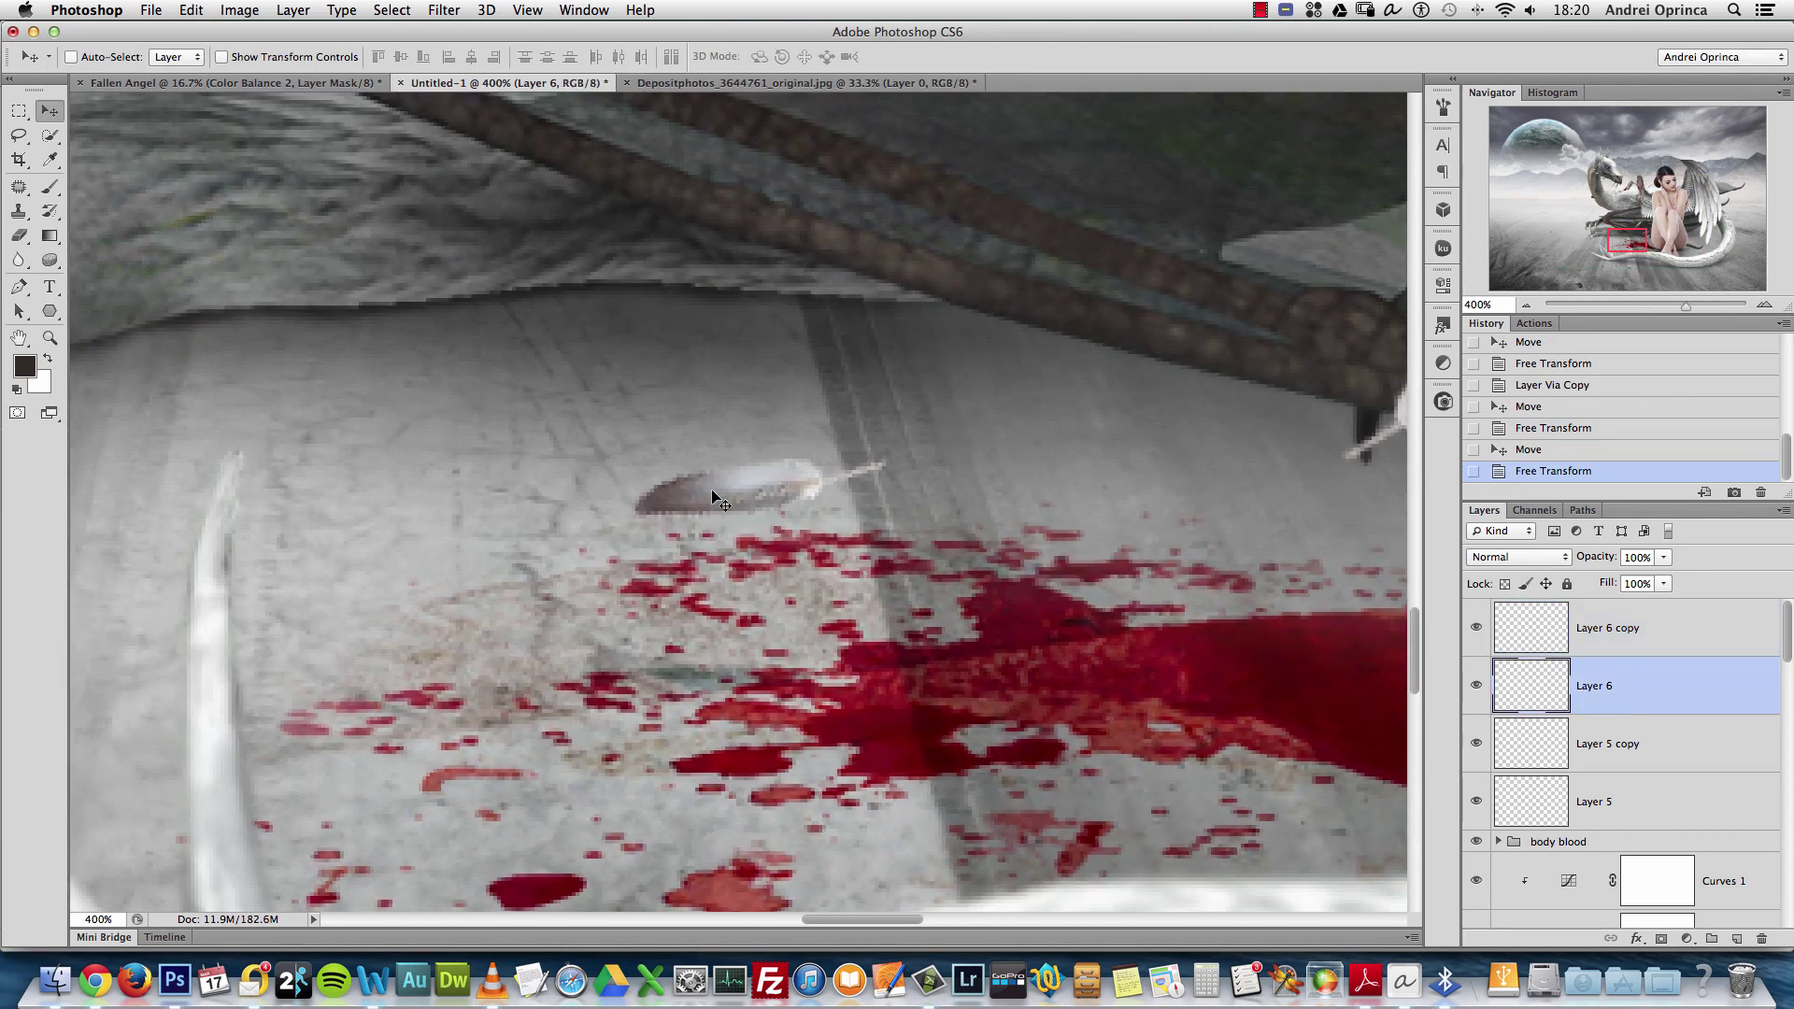
pyautogui.doubleClick(1707, 690)
pyautogui.click(1236, 492)
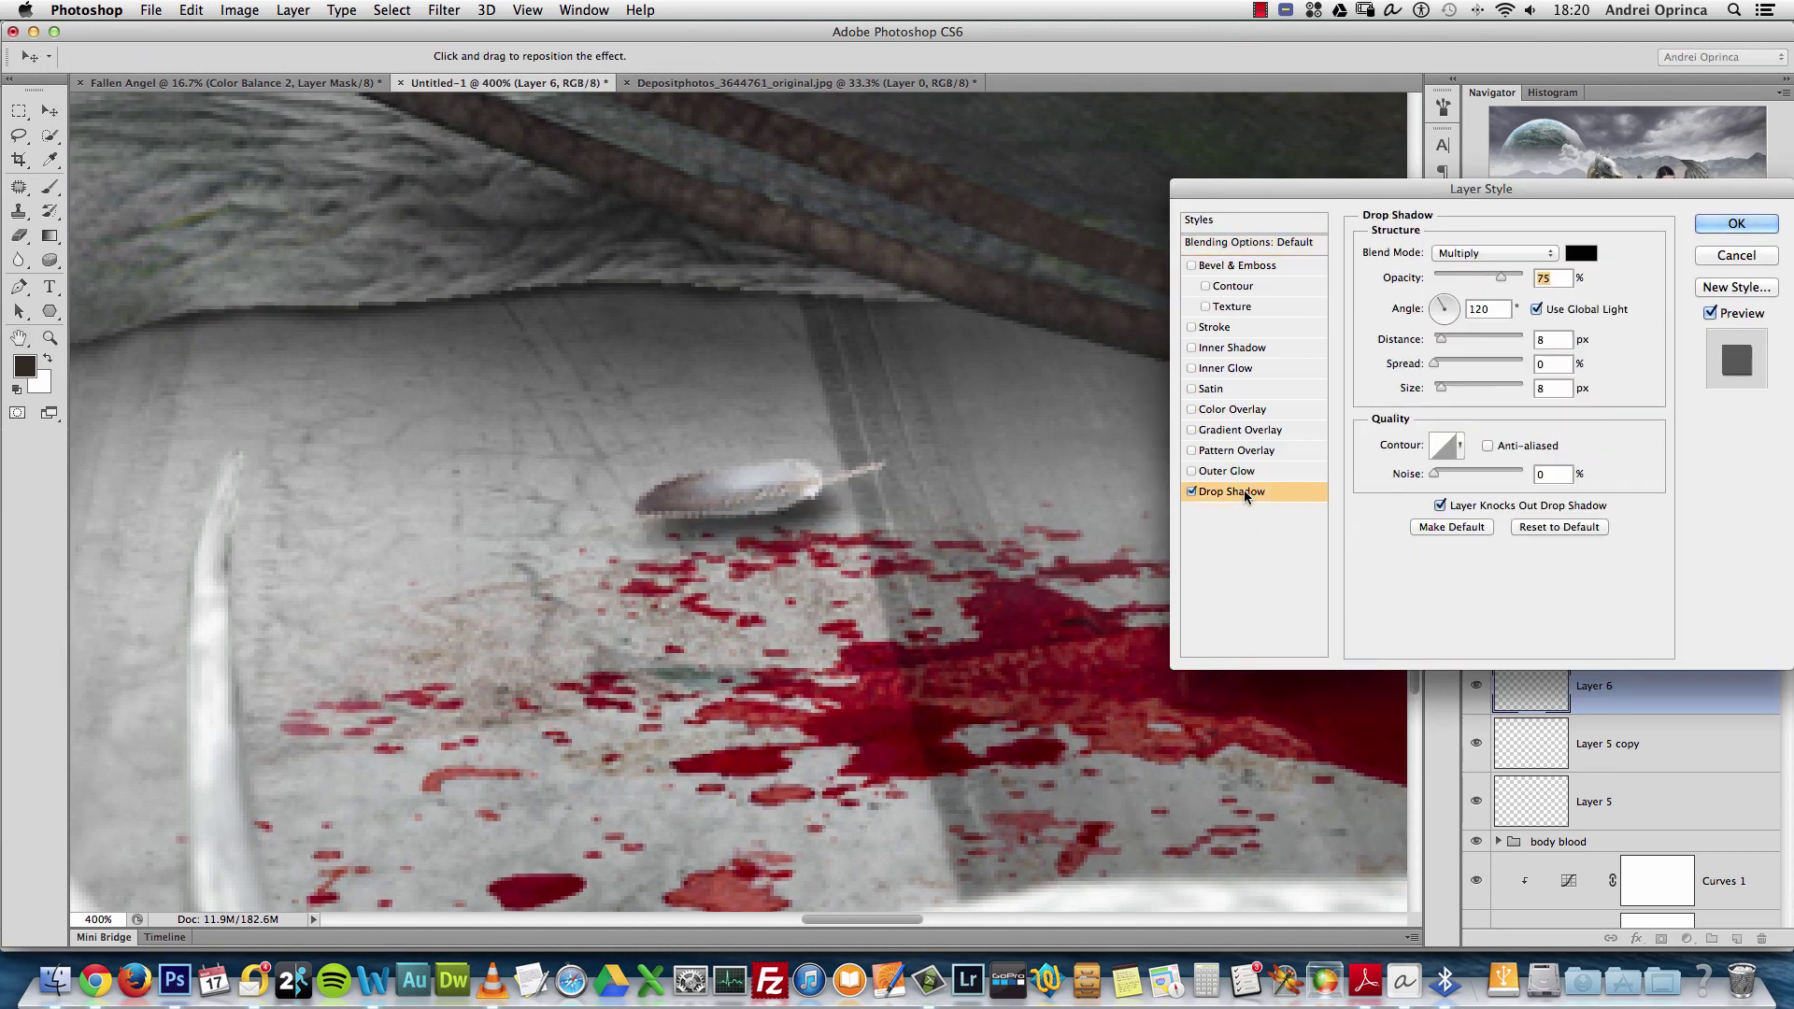
# Give the ground feather's drop shadow about 24% opacity, 5 px distance and 4 px size, and apply it
pyautogui.moveTo(1501, 277); pyautogui.dragTo(1470, 278)
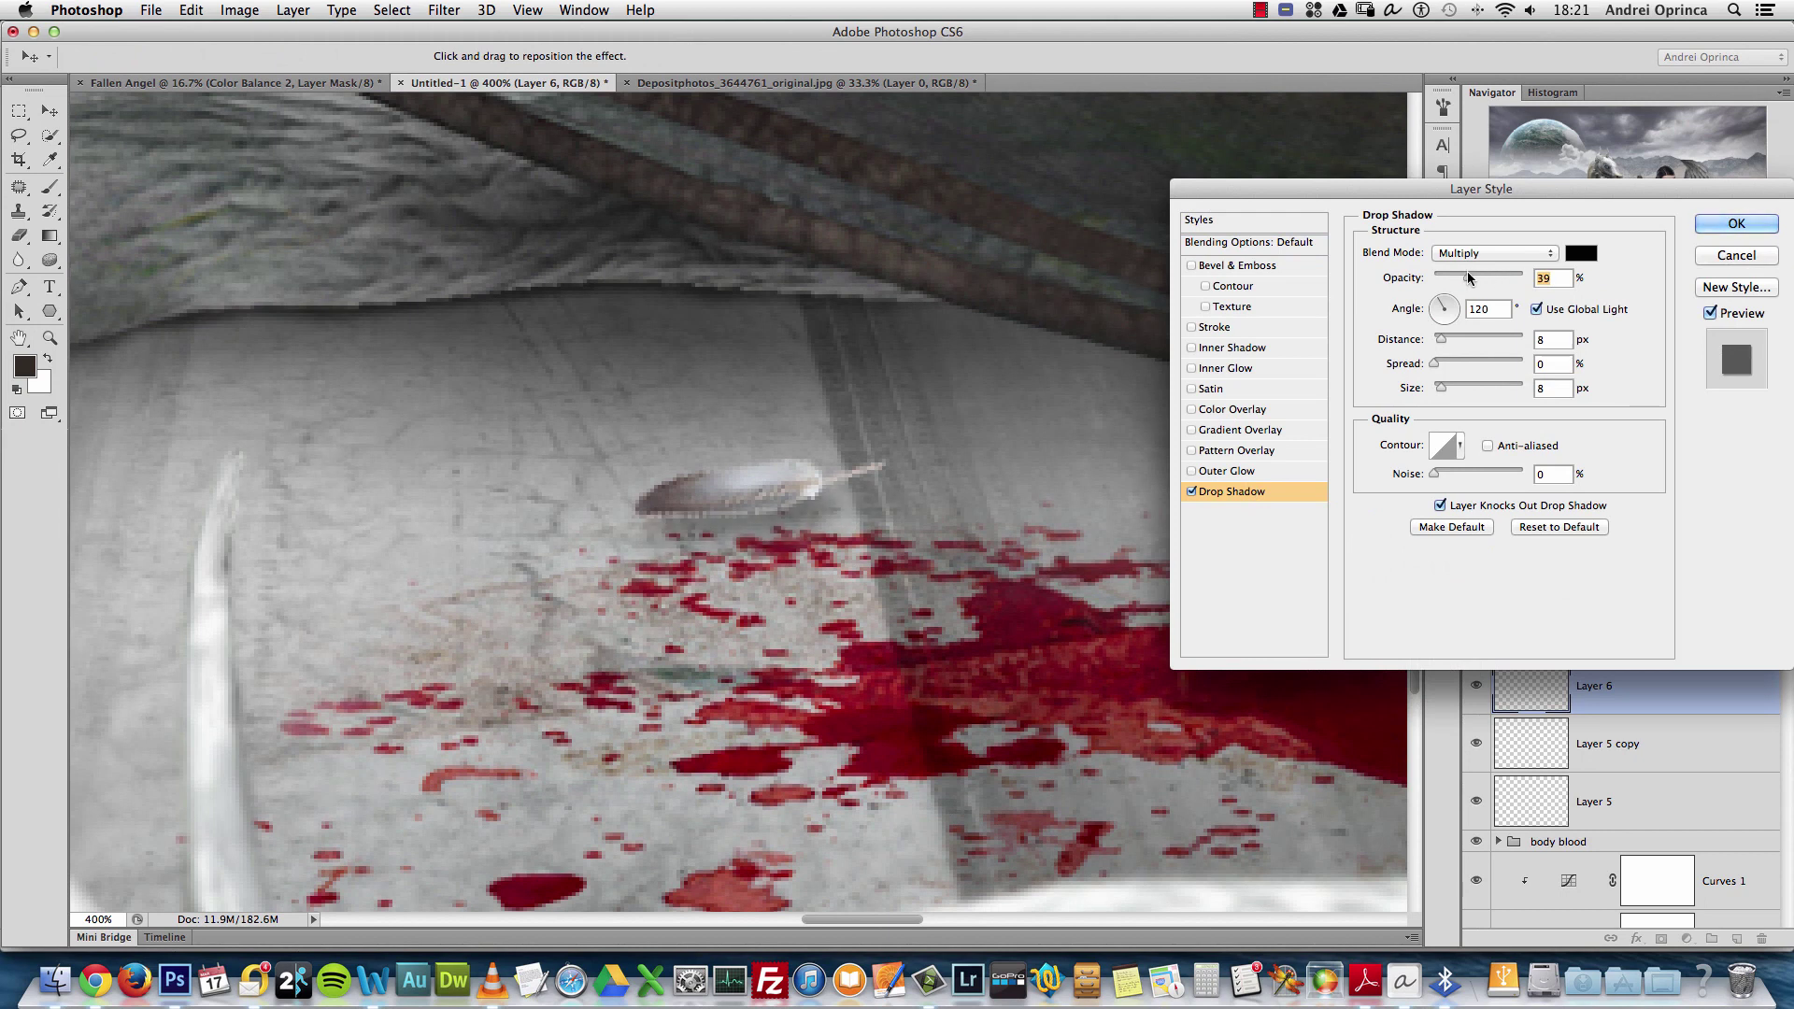
pyautogui.press('Tab')
pyautogui.write('5')
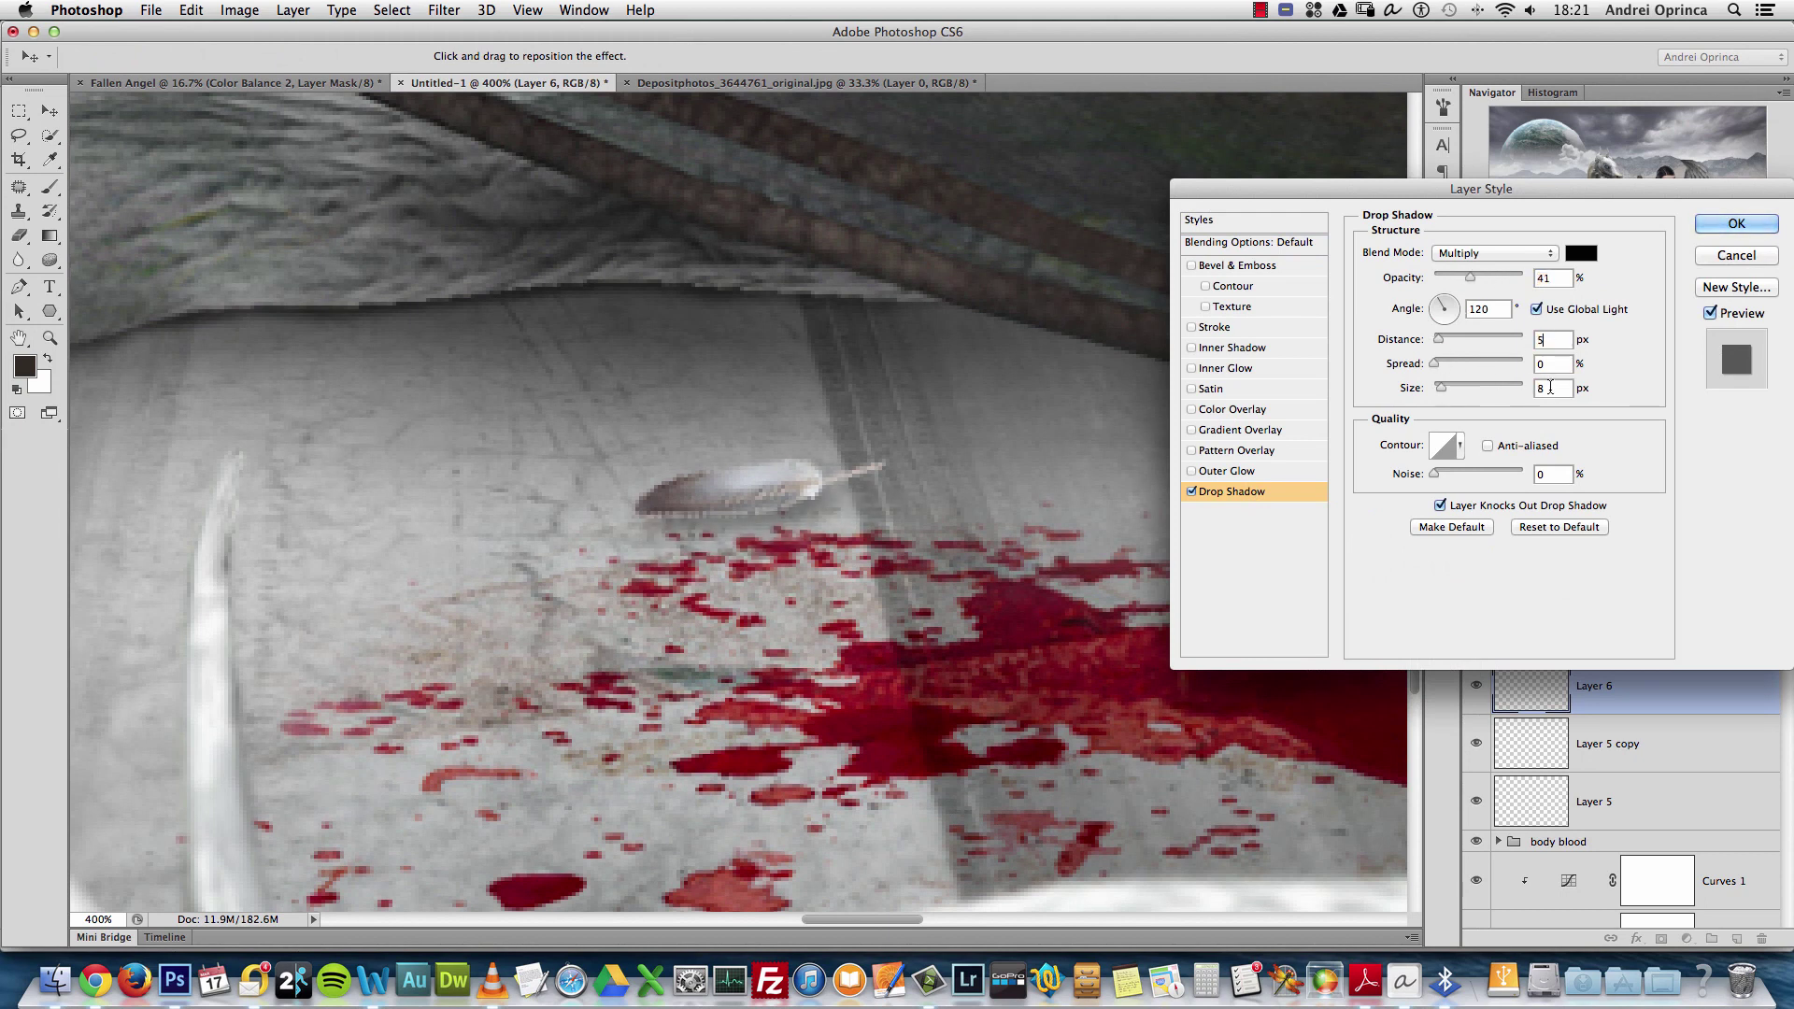
pyautogui.write('4')
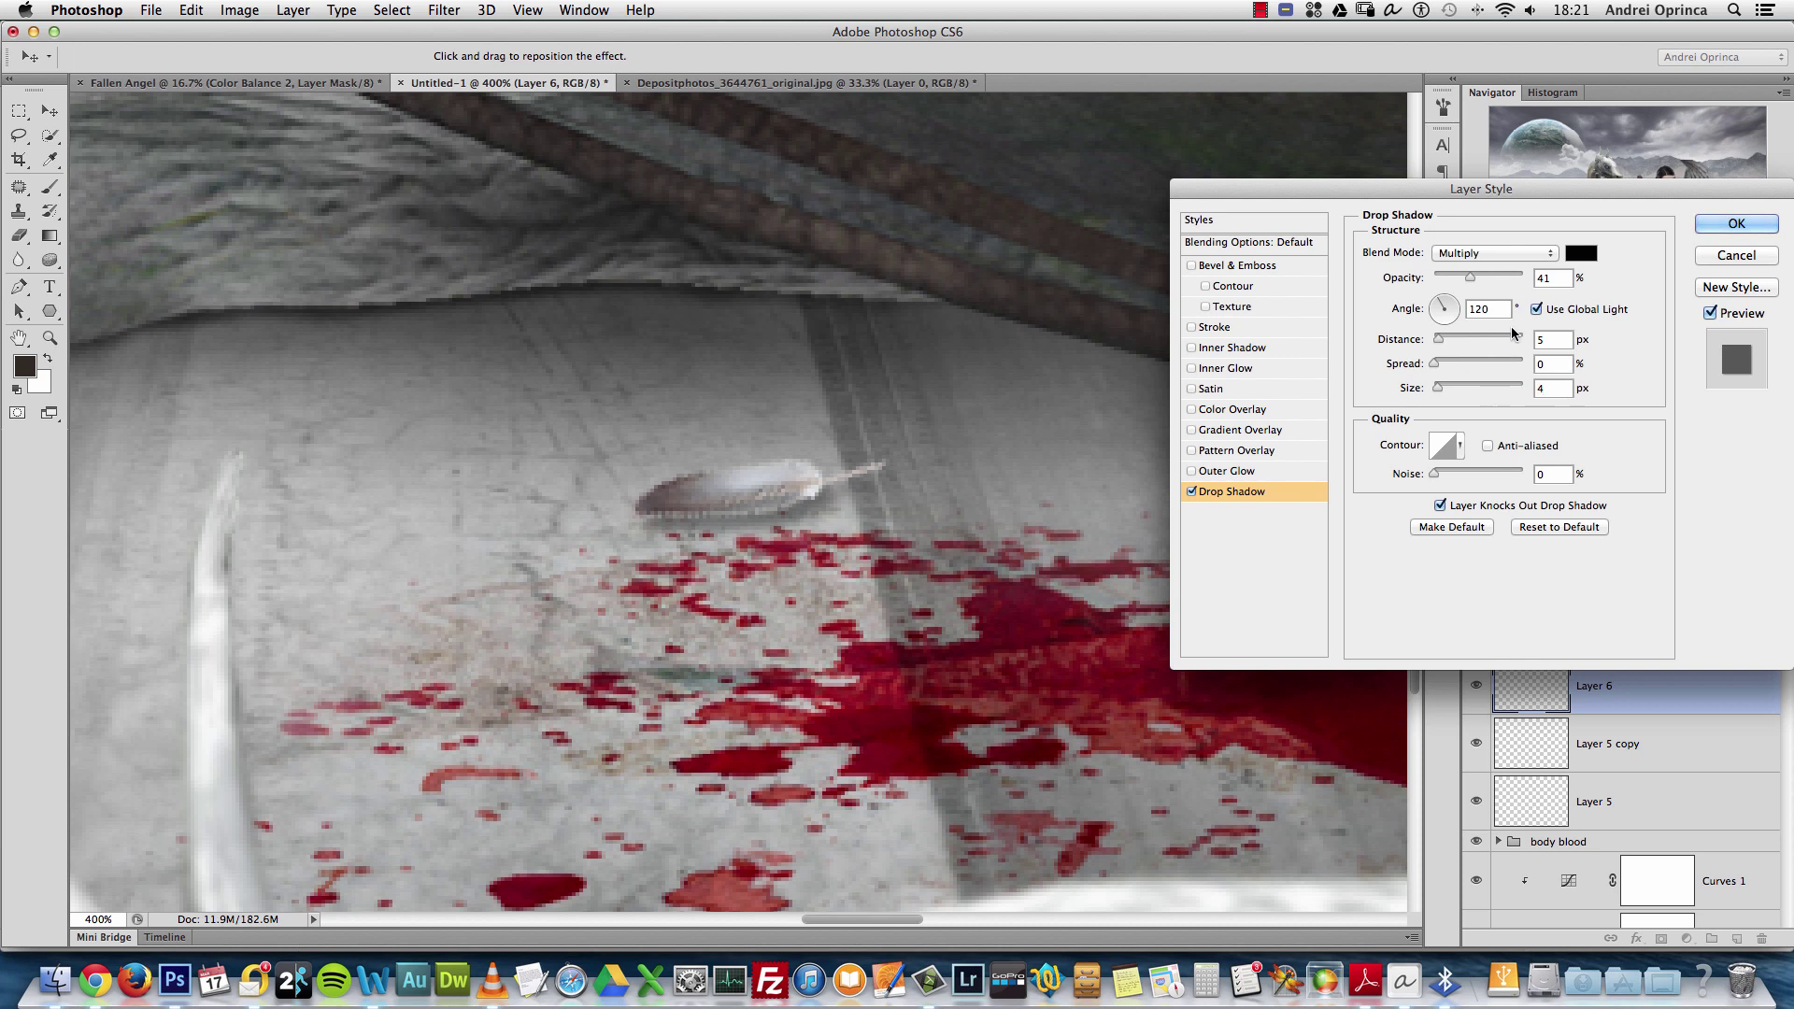
pyautogui.moveTo(1468, 276); pyautogui.dragTo(1455, 282)
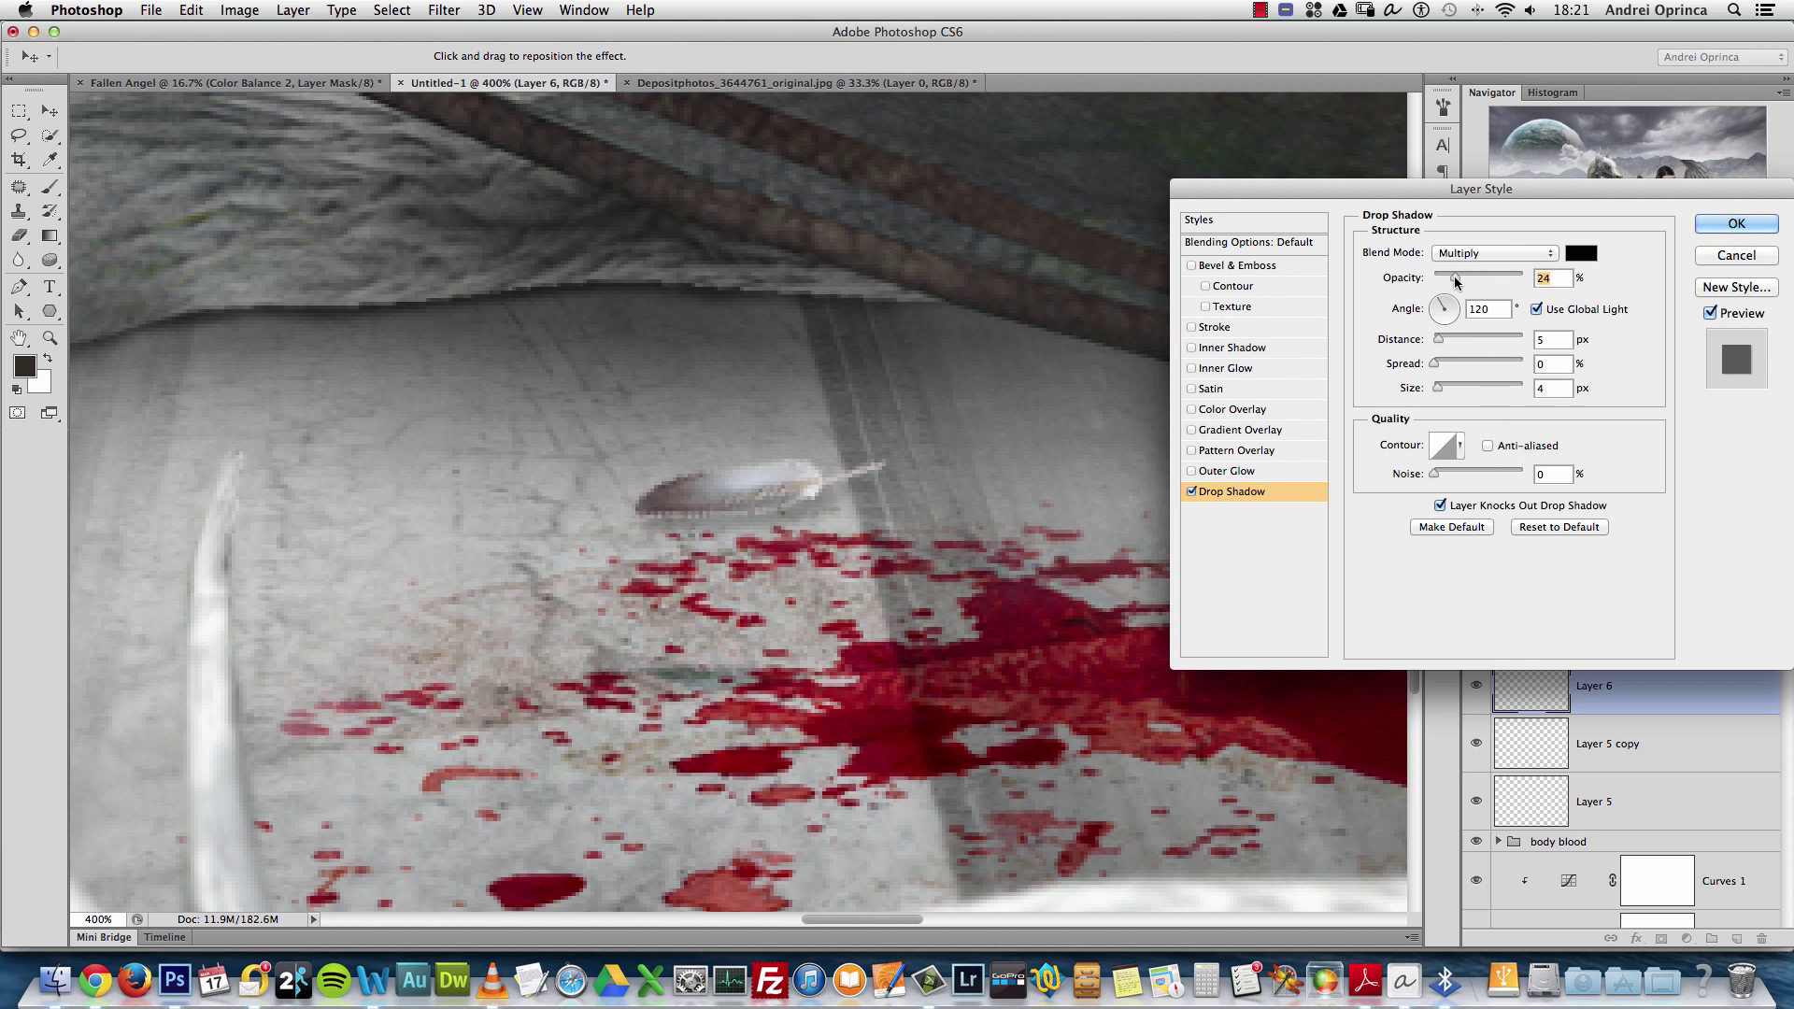
pyautogui.click(1700, 221)
# Duplicate the feather on the dark wing, scale the copy to about 80% and rotate it by about 69°
pyautogui.press('super+1')
pyautogui.moveTo(944, 551); pyautogui.dragTo(813, 701)
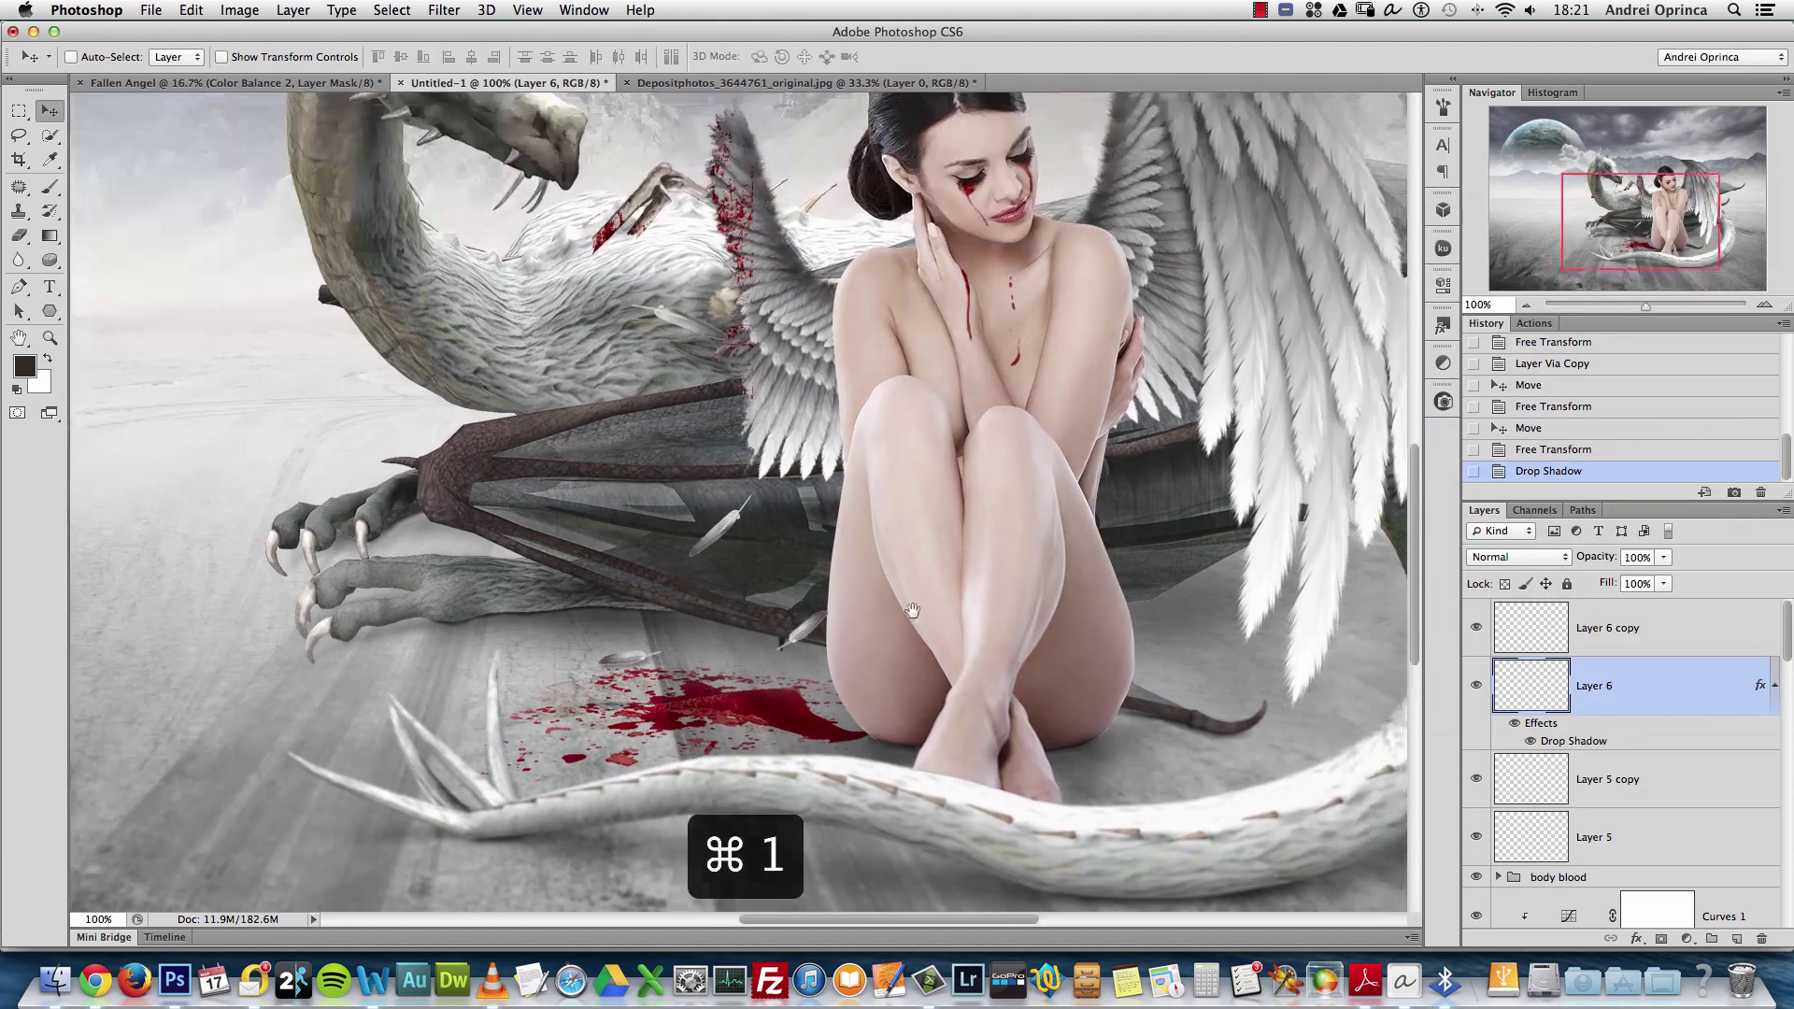
pyautogui.keyDown('super'); pyautogui.click(719, 542); pyautogui.keyUp('super')
pyautogui.press('super+j')
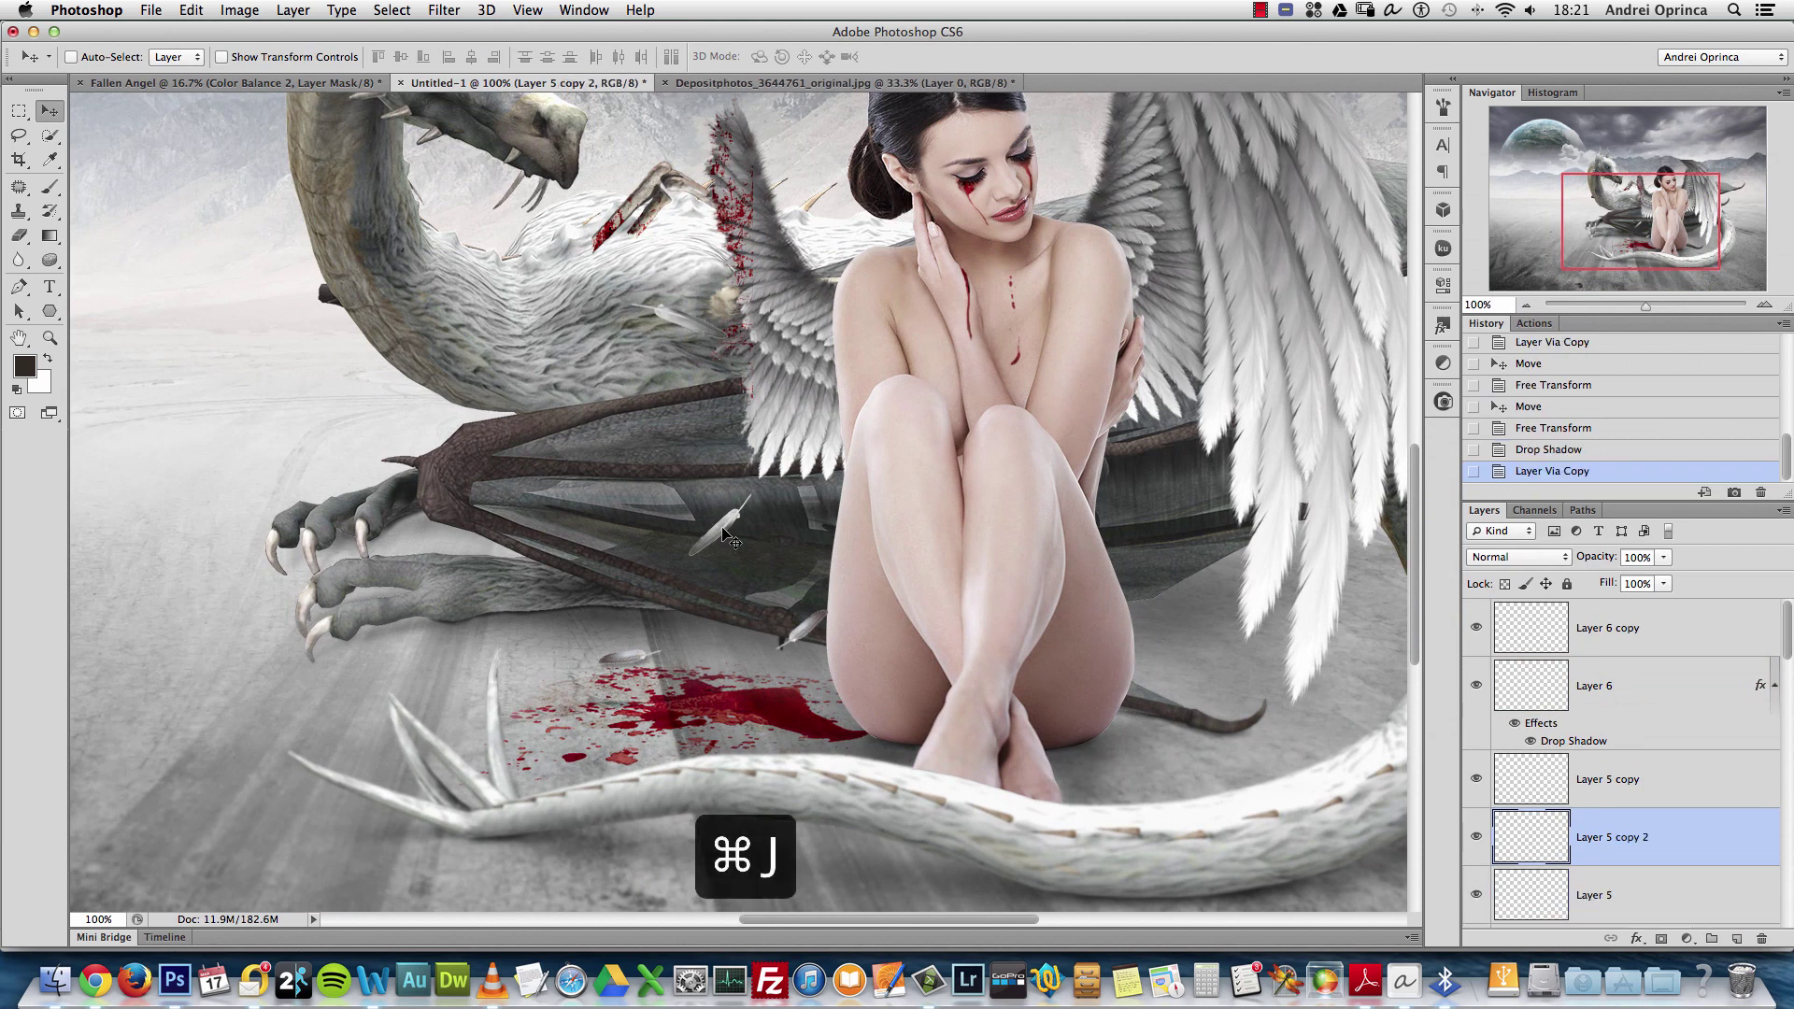
pyautogui.press('super+t')
pyautogui.moveTo(775, 482); pyautogui.dragTo(789, 561)
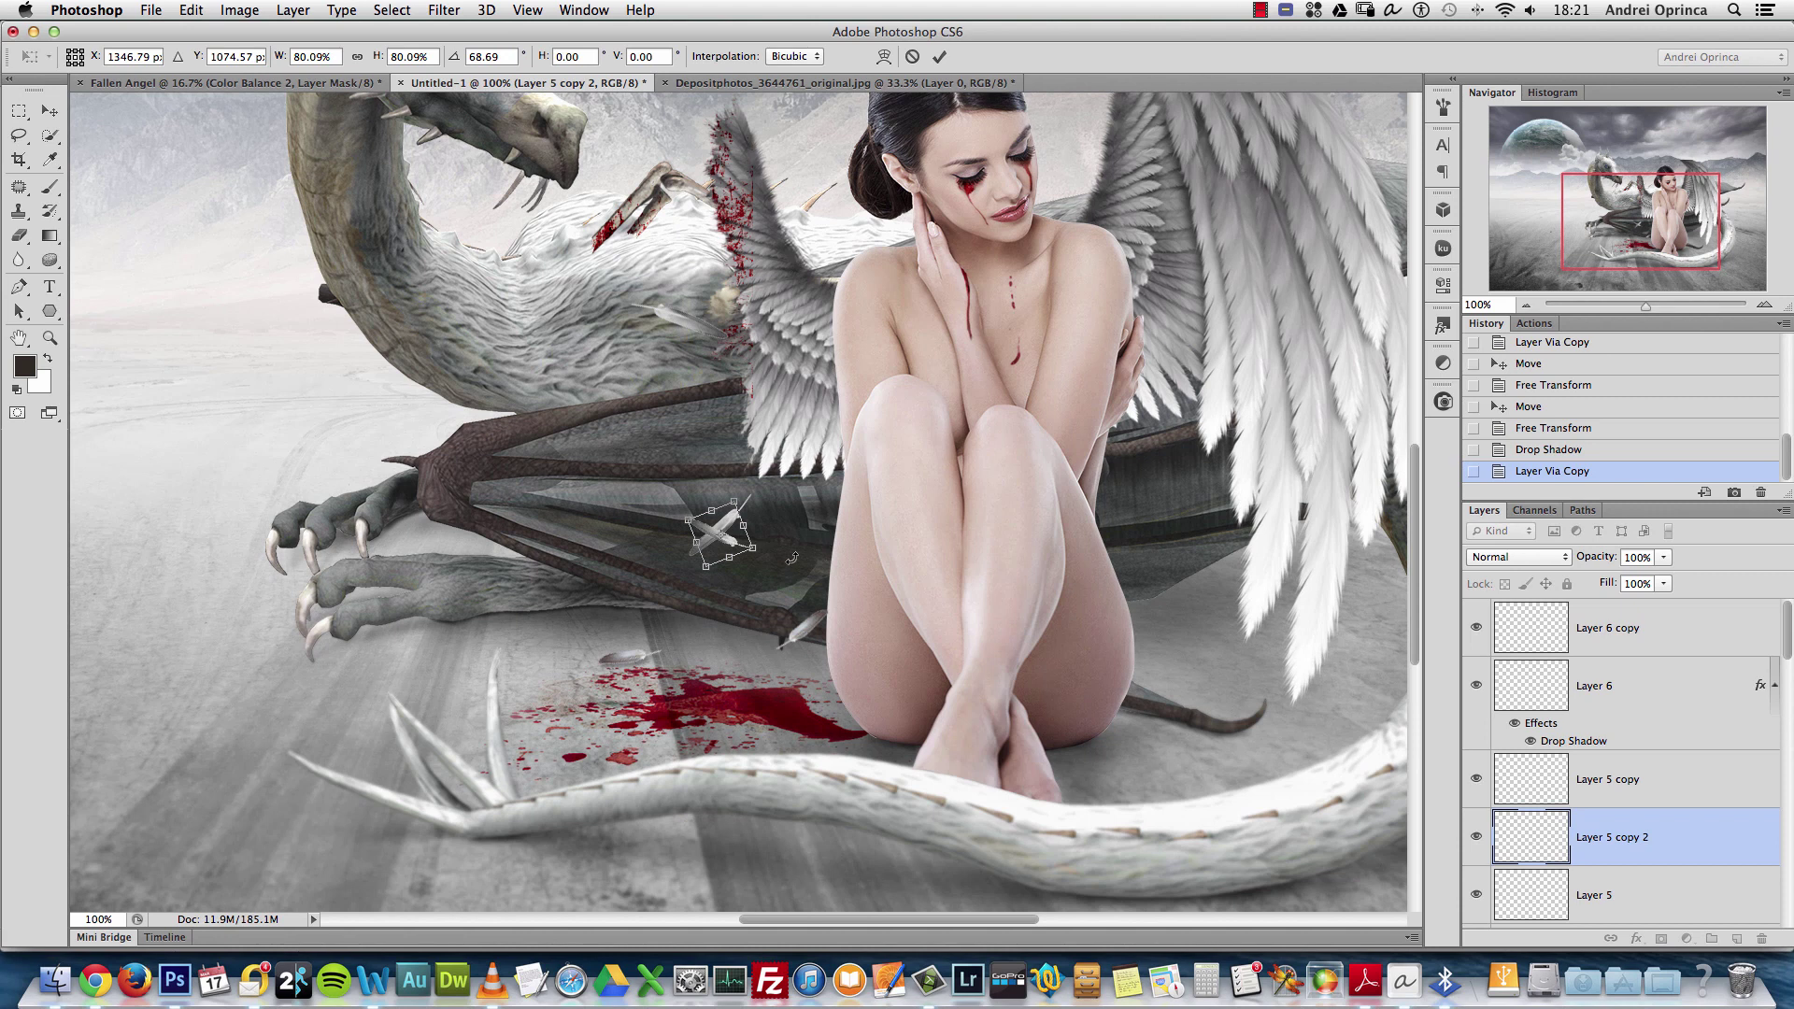
pyautogui.press('Return')
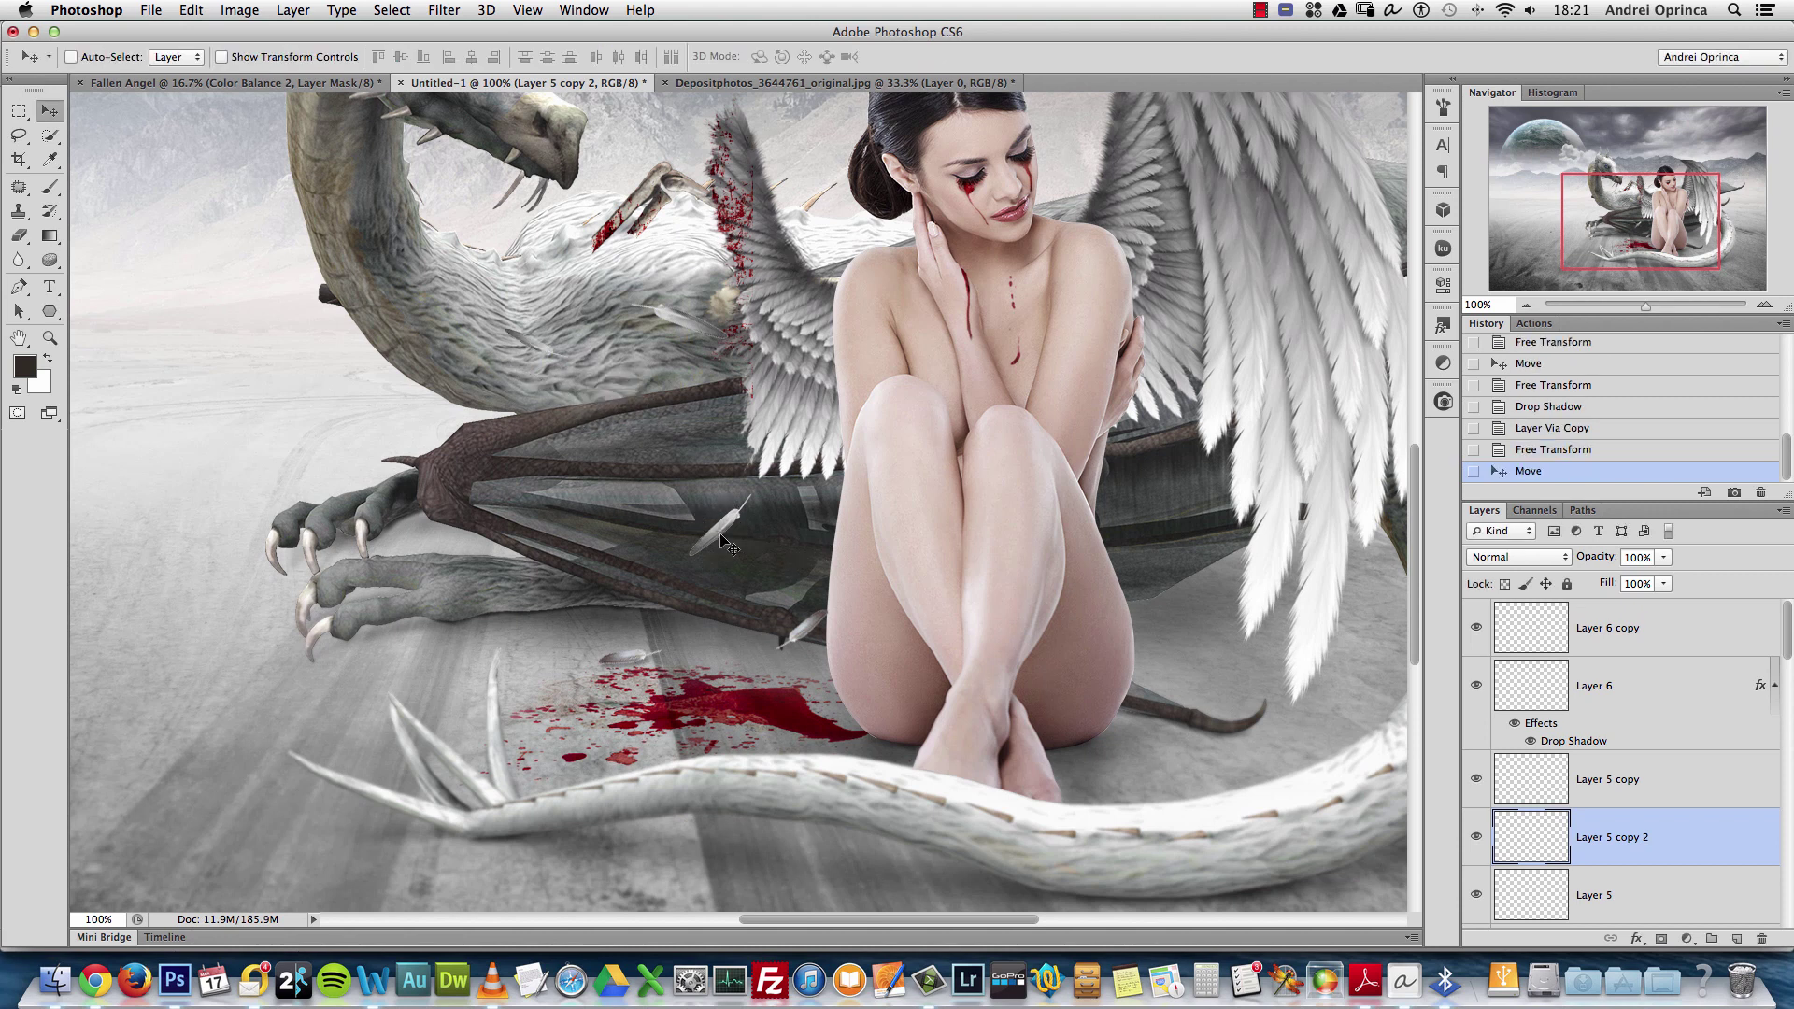
# Place the small copy below the dark wing's upper bone, then shift the original wing feather slightly and rotate it about -26.5°
pyautogui.moveTo(729, 533)
pyautogui.mouseDown()
pyautogui.moveTo(720, 514)
pyautogui.moveTo(703, 549)
pyautogui.mouseUp()
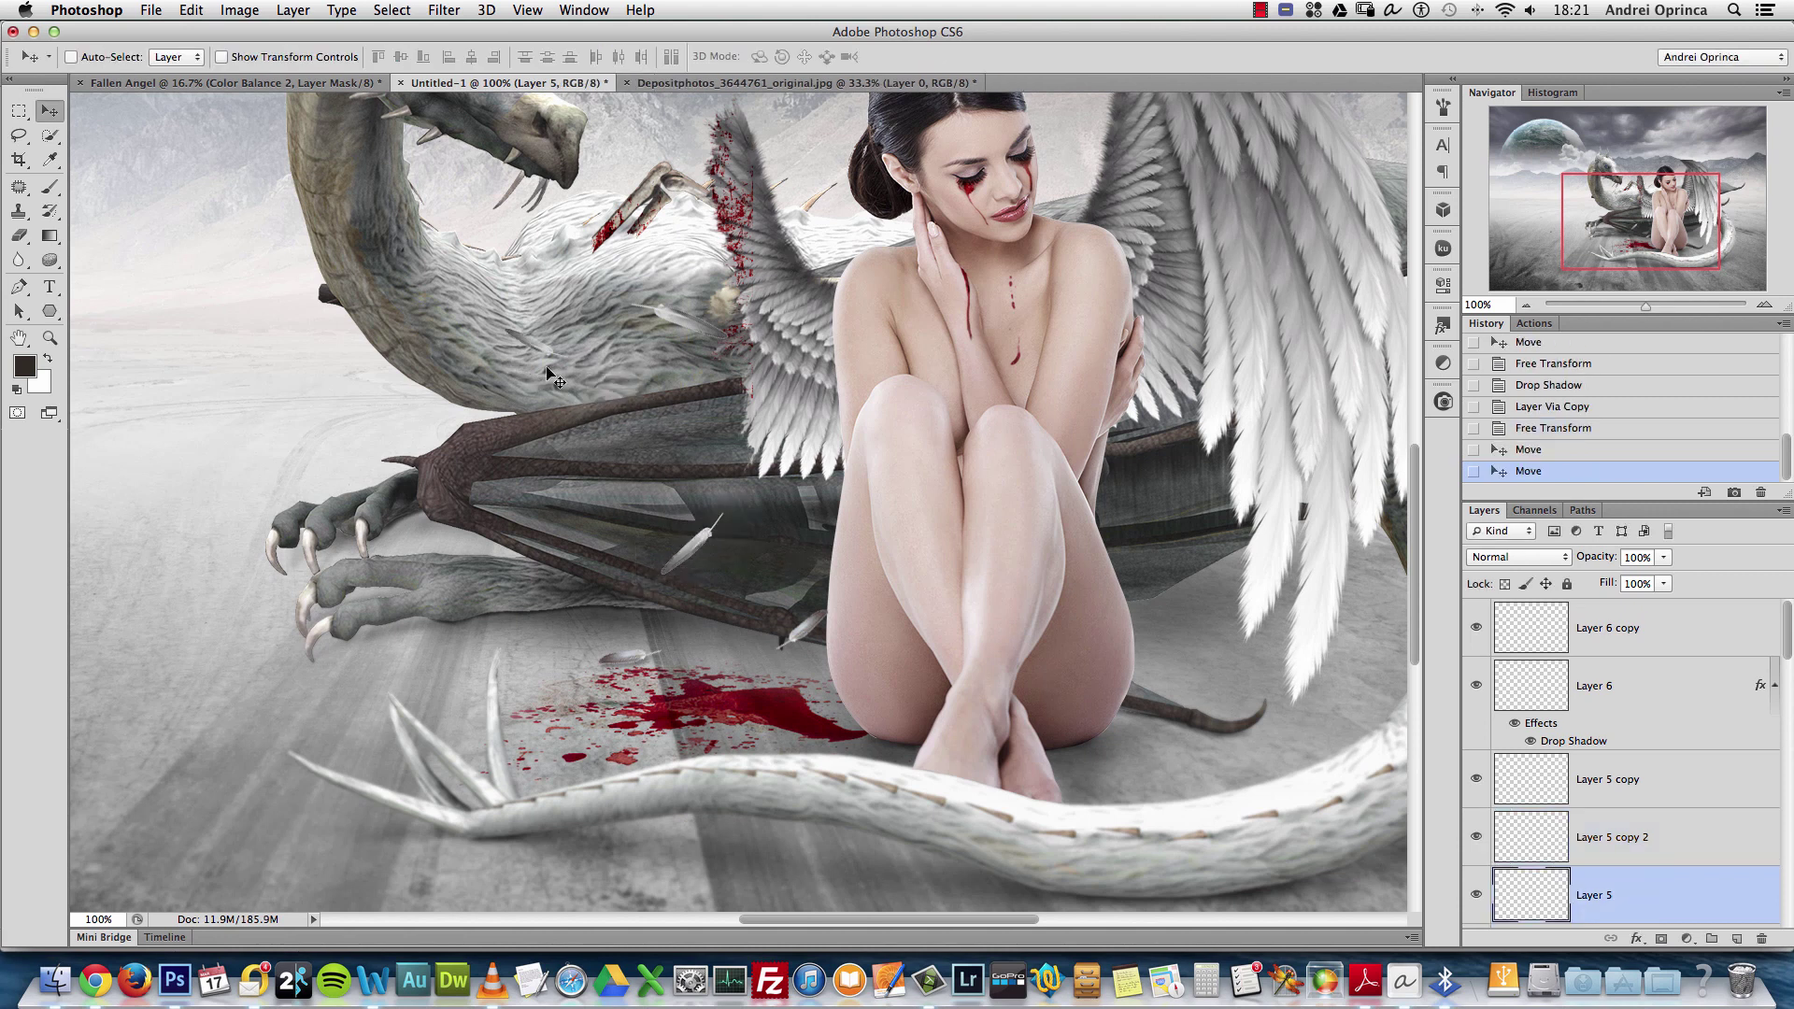
pyautogui.moveTo(561, 461); pyautogui.dragTo(561, 452)
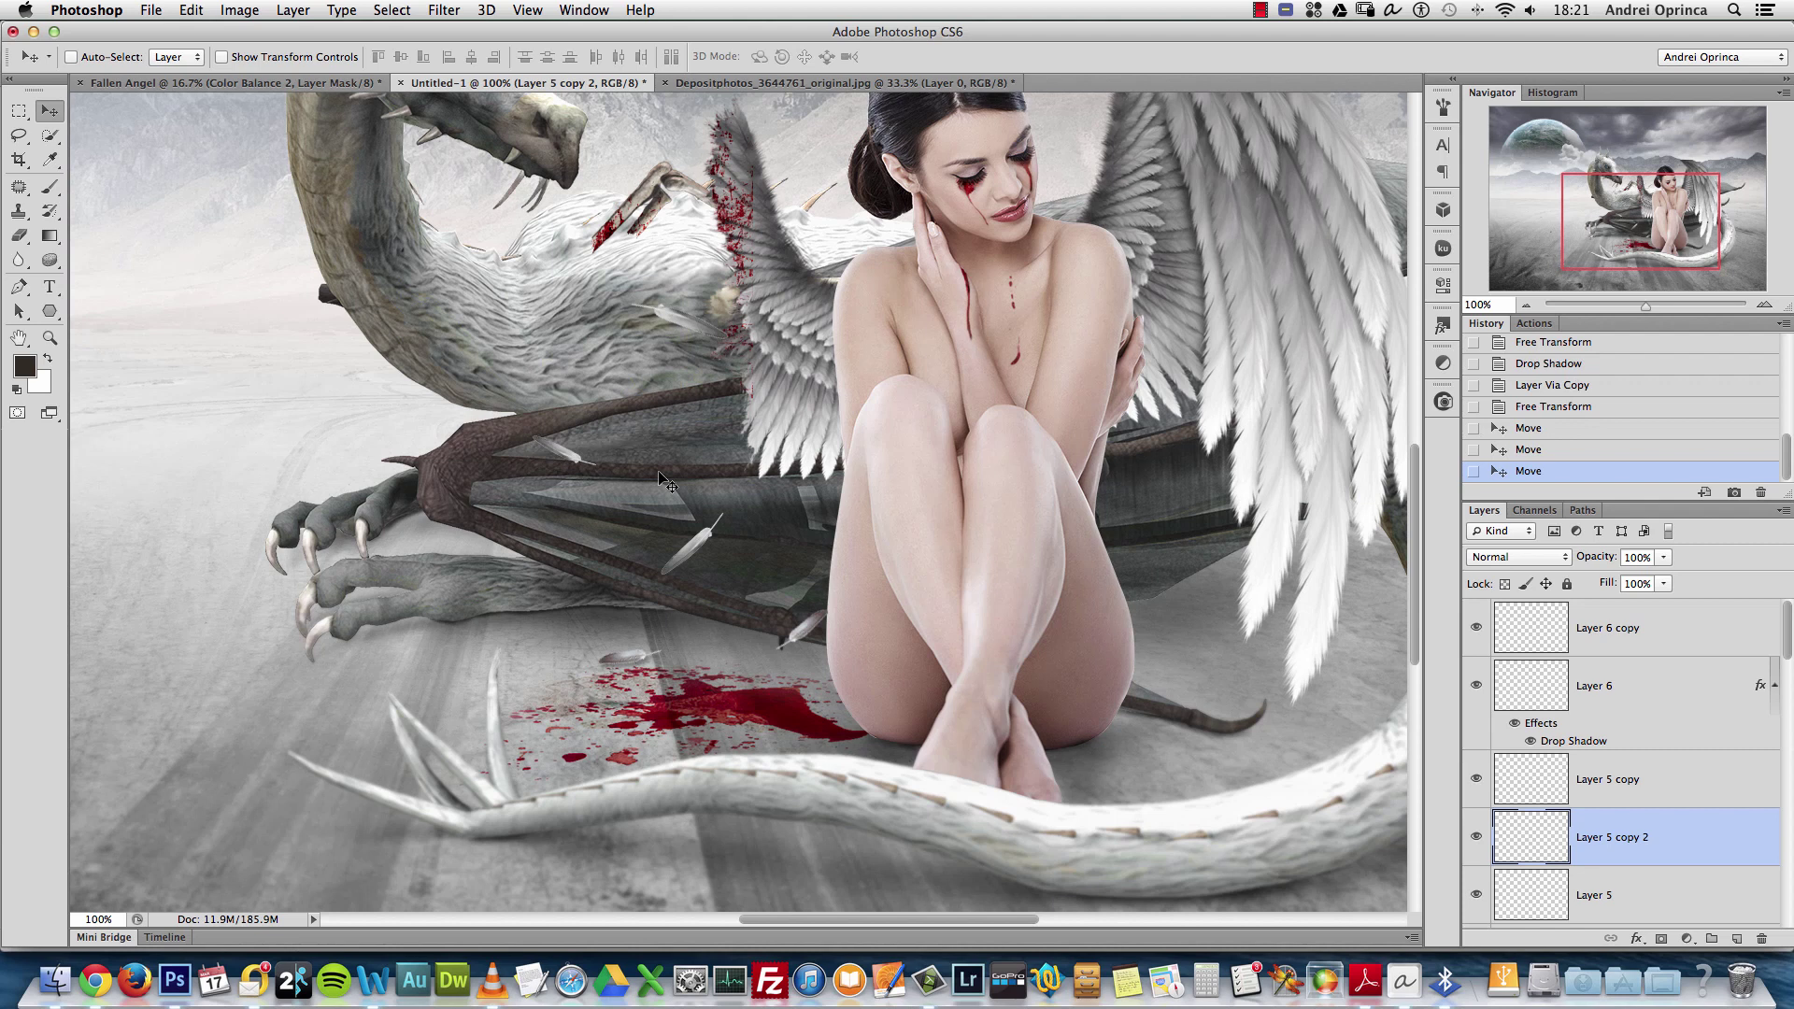
pyautogui.keyDown('super'); pyautogui.click(701, 538); pyautogui.keyUp('super')
pyautogui.press('super+t')
pyautogui.moveTo(776, 402); pyautogui.dragTo(738, 369)
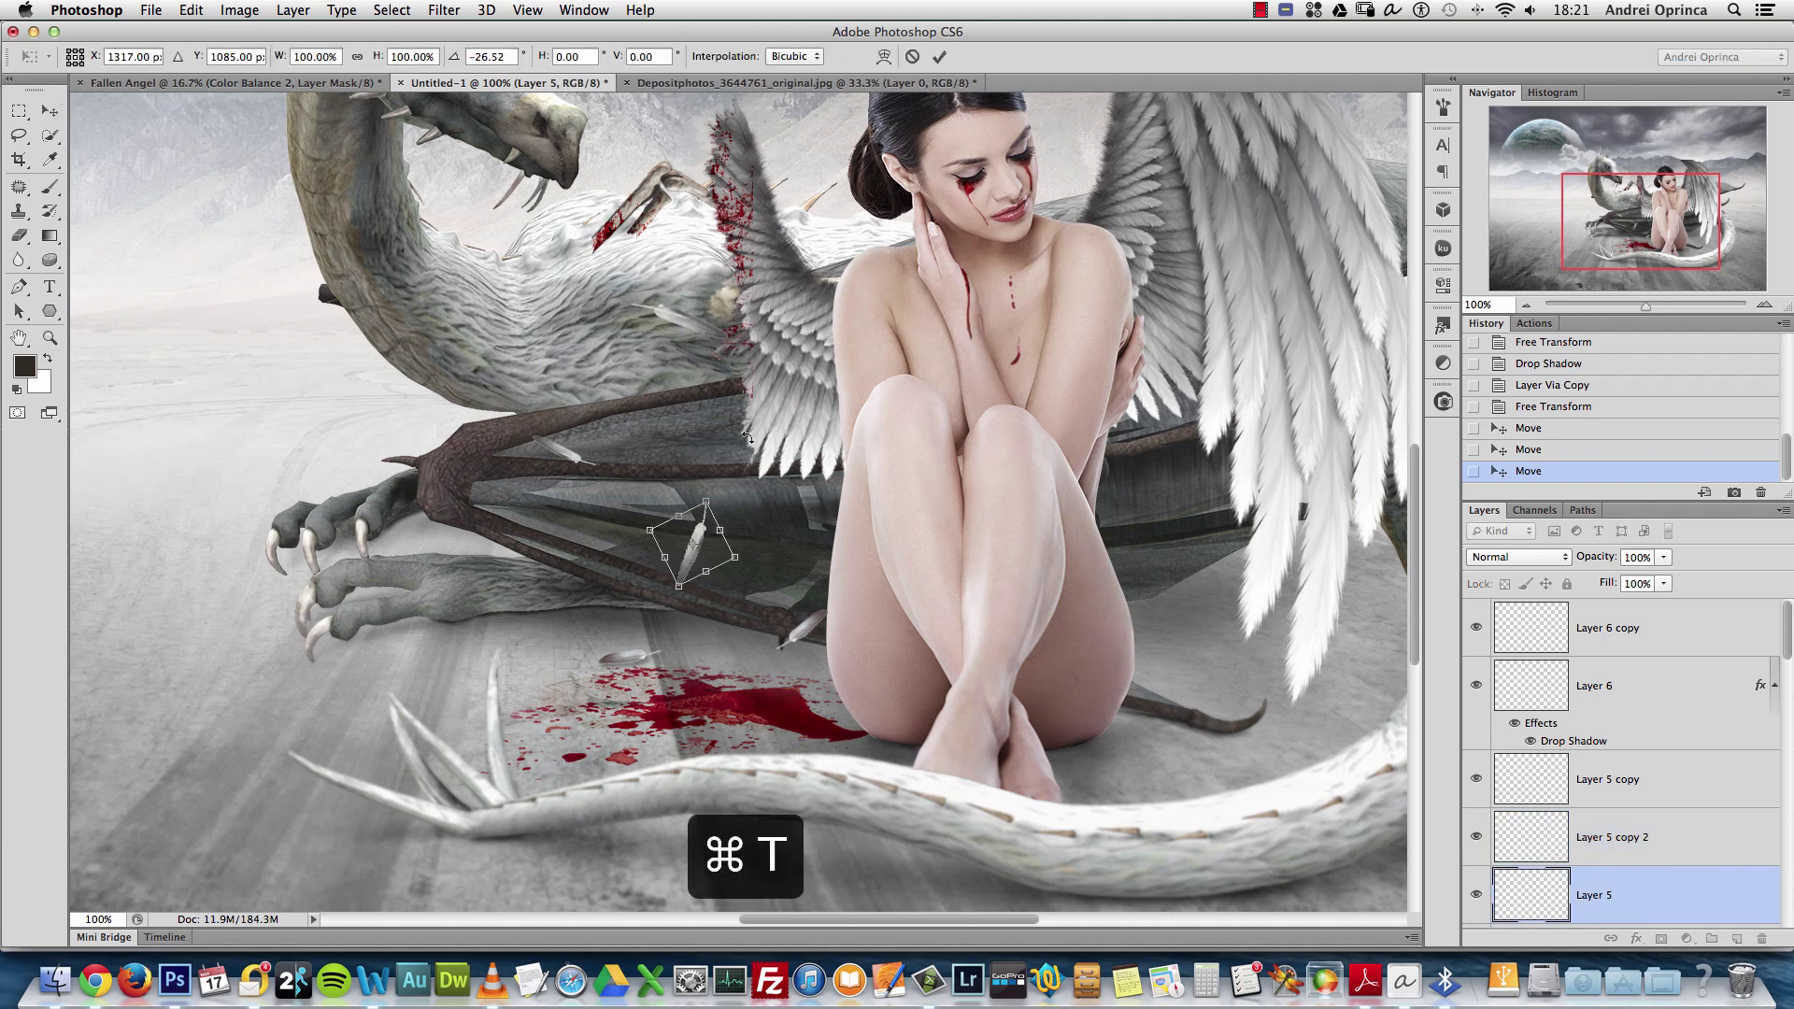
pyautogui.press('Return')
pyautogui.moveTo(758, 488); pyautogui.dragTo(752, 525)
# Collapse Layer 6's effects and paste another full-size feather above Layer 6 copy
pyautogui.keyDown('alt'); pyautogui.click(749, 512); pyautogui.keyUp('alt')
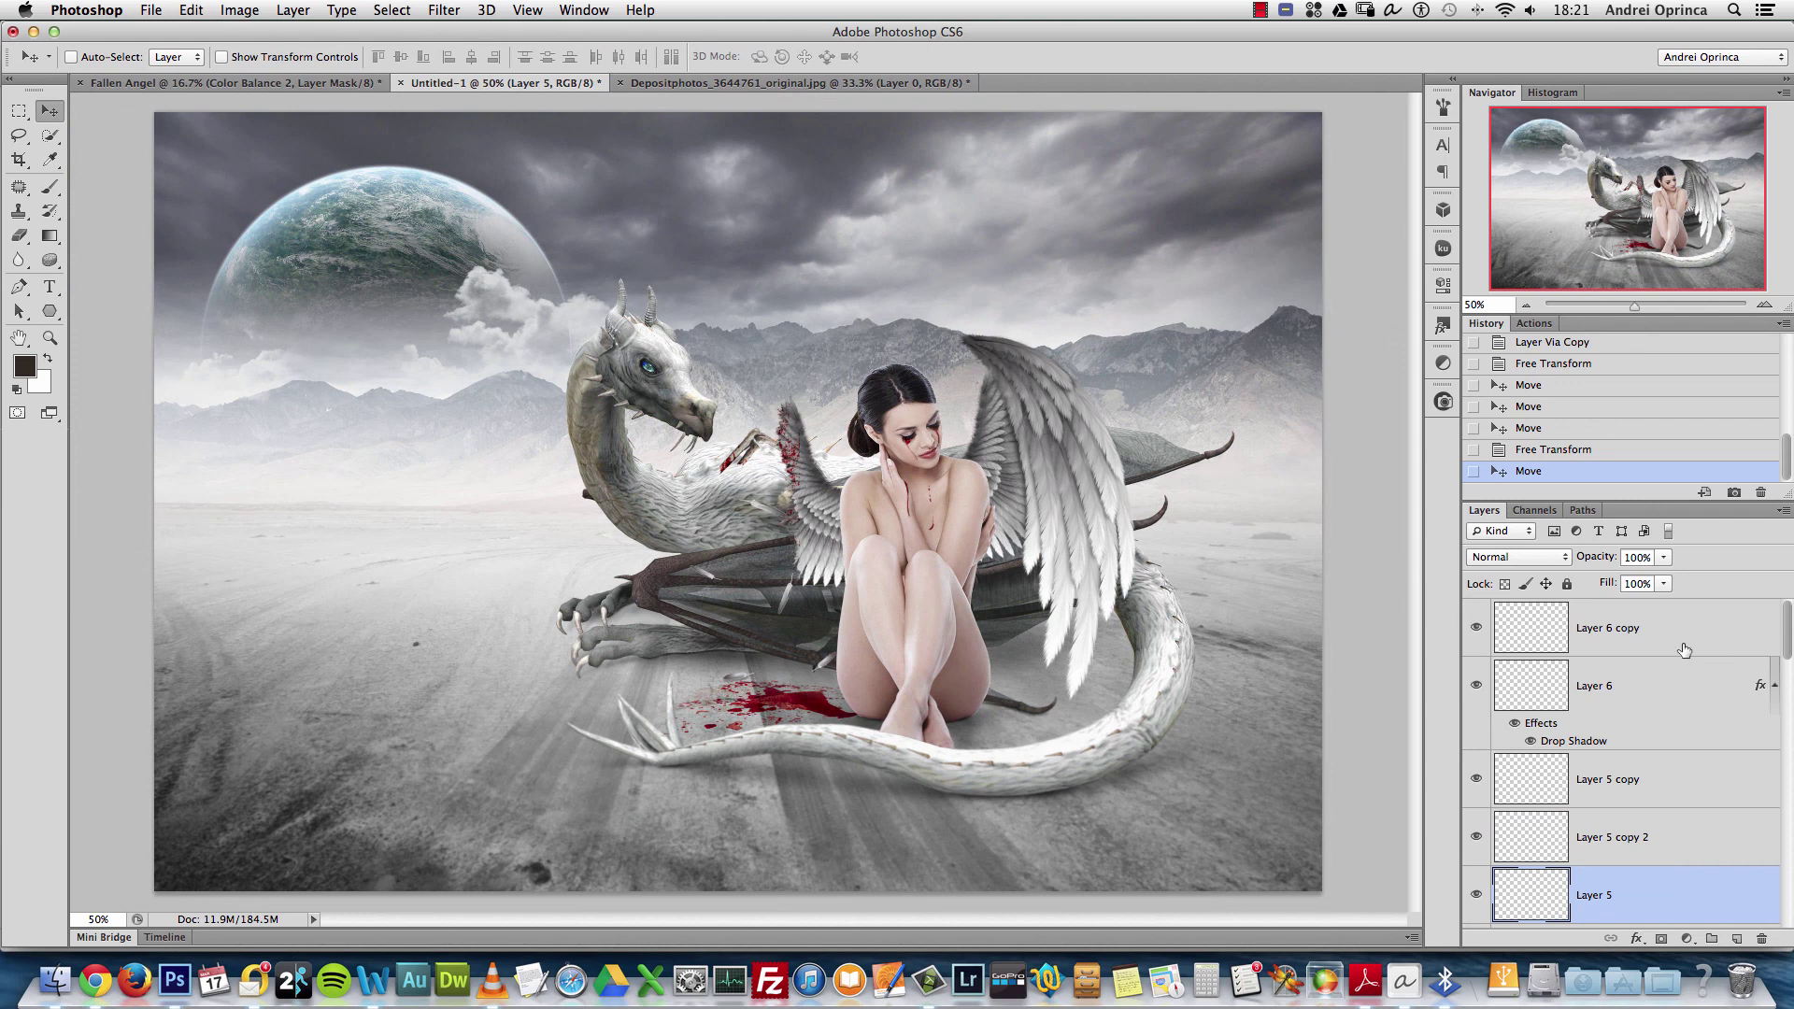
pyautogui.click(1775, 683)
pyautogui.click(1722, 633)
pyautogui.press('cmd+v')
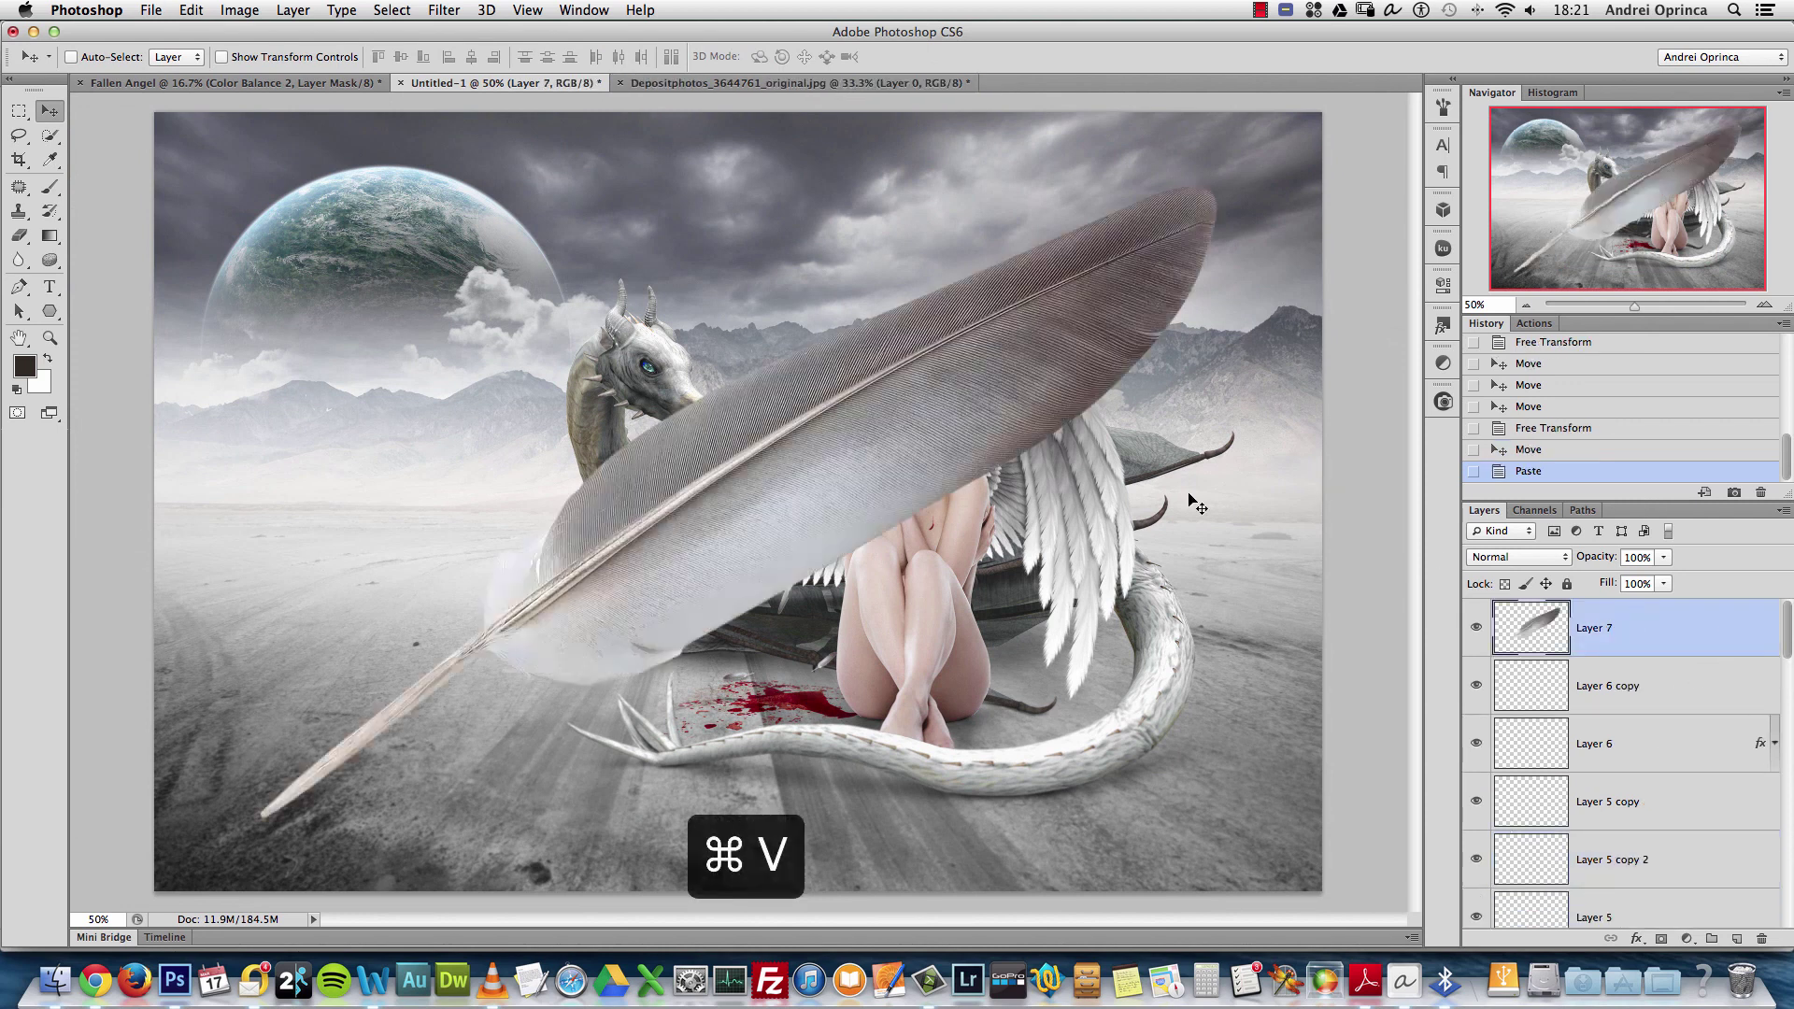
# Scale the pasted feather down with Free Transform and place it near the image's right edge, above the dragon's curled tail
pyautogui.hotkey('alt', 'space')
pyautogui.keyDown('alt'); pyautogui.click(948, 560); pyautogui.keyUp('alt')
pyautogui.press('super+t')
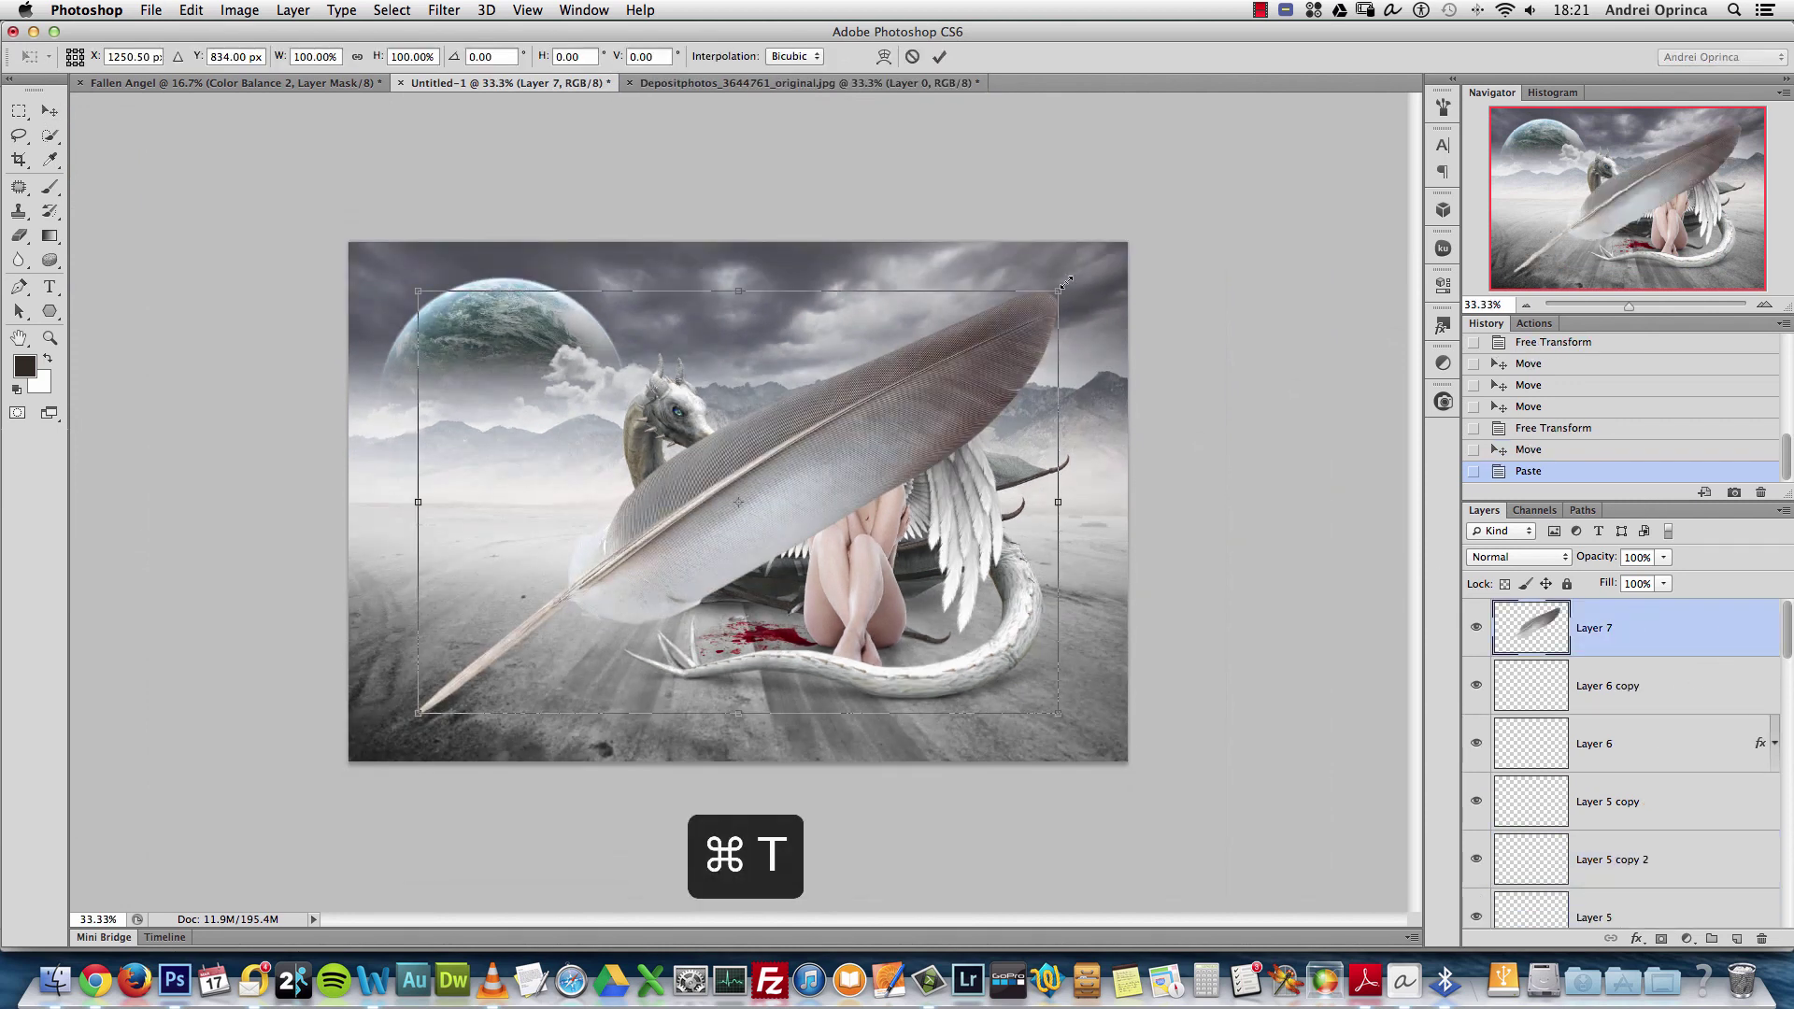
pyautogui.moveTo(1066, 281); pyautogui.dragTo(622, 585)
pyautogui.moveTo(486, 715); pyautogui.dragTo(1148, 602)
pyautogui.press('Return')
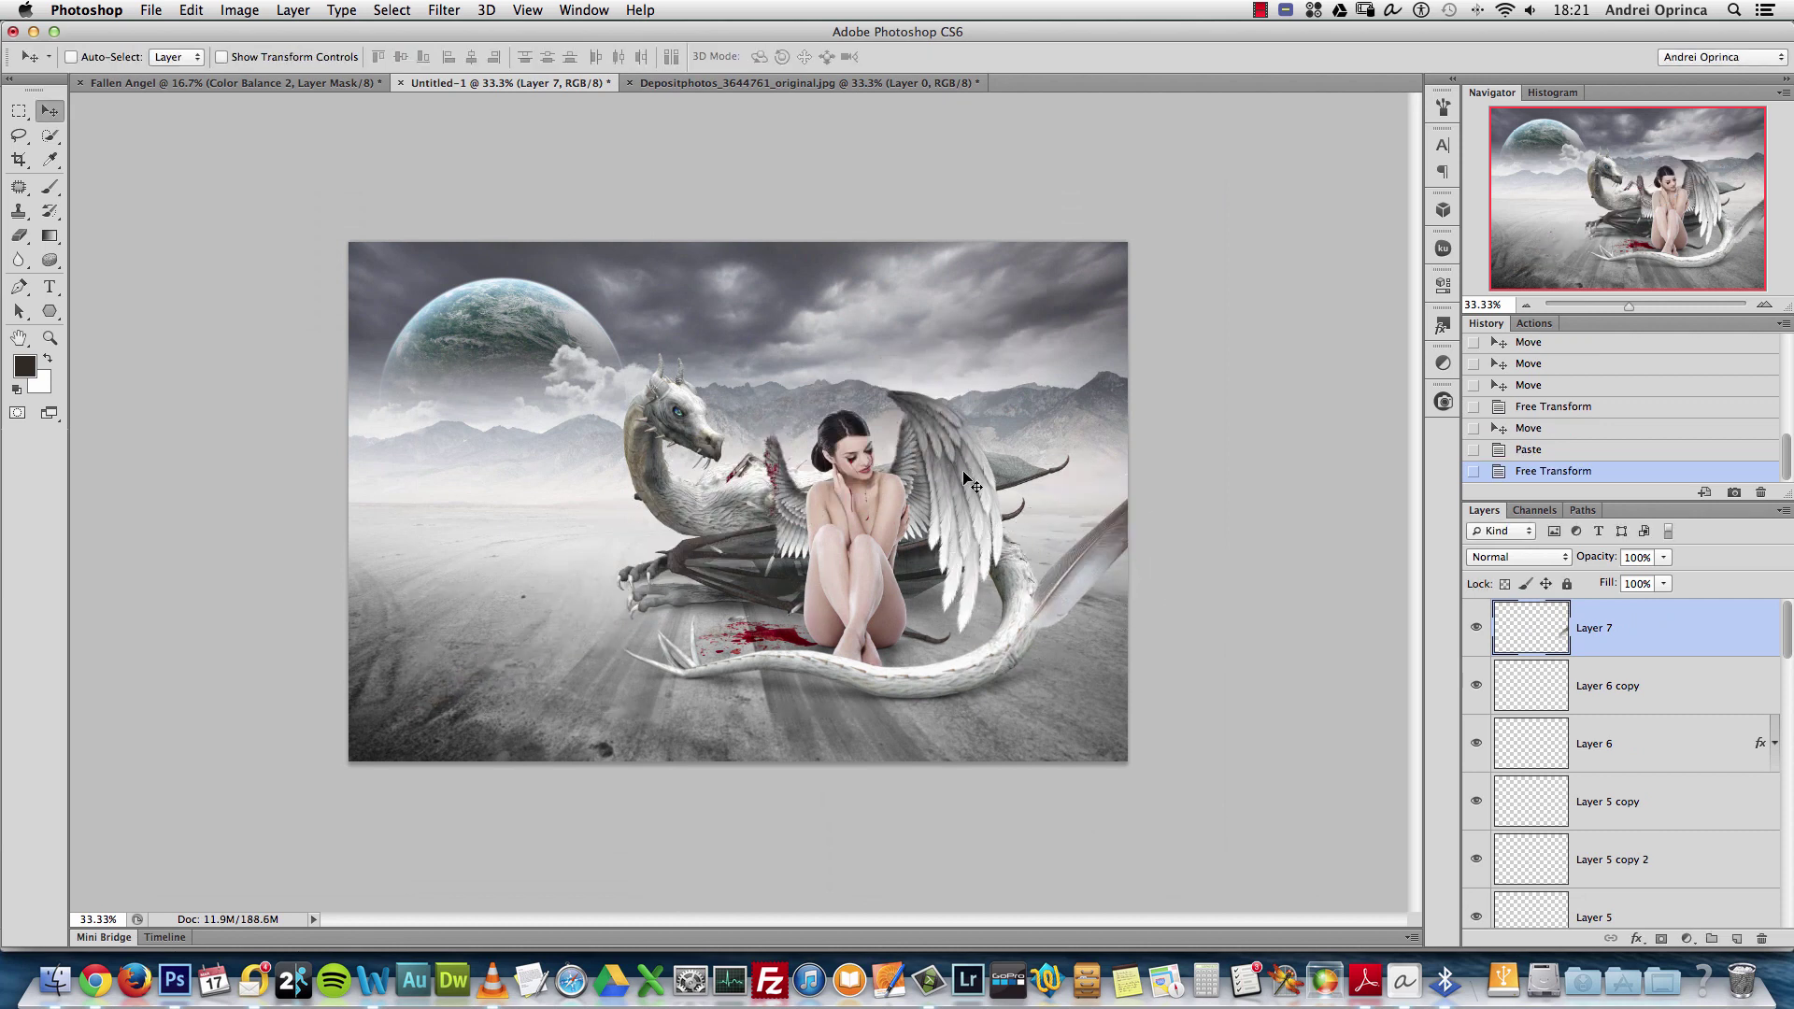
pyautogui.moveTo(930, 451); pyautogui.dragTo(926, 338)
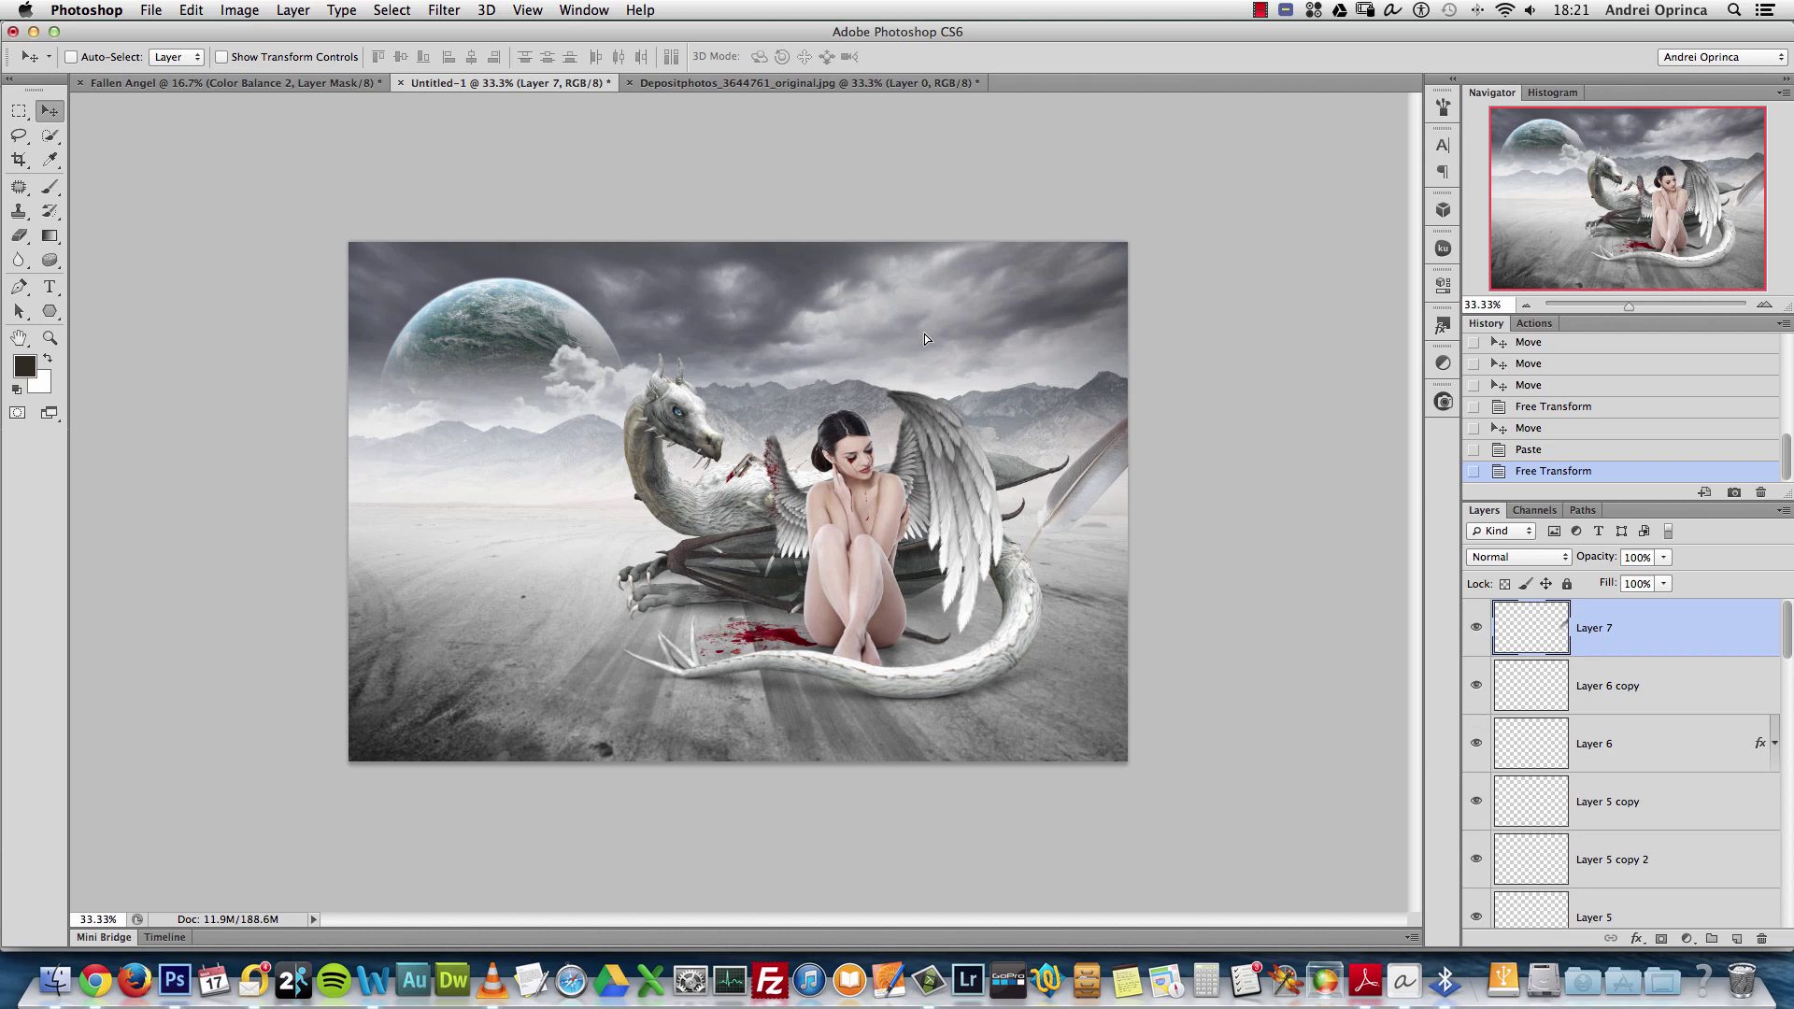
# Transform the large feather again and shift it so it runs partly off the image's right edge
pyautogui.press('super+t')
pyautogui.moveTo(1243, 323); pyautogui.dragTo(1180, 405)
pyautogui.moveTo(1093, 525); pyautogui.dragTo(1120, 515)
pyautogui.press('Return')
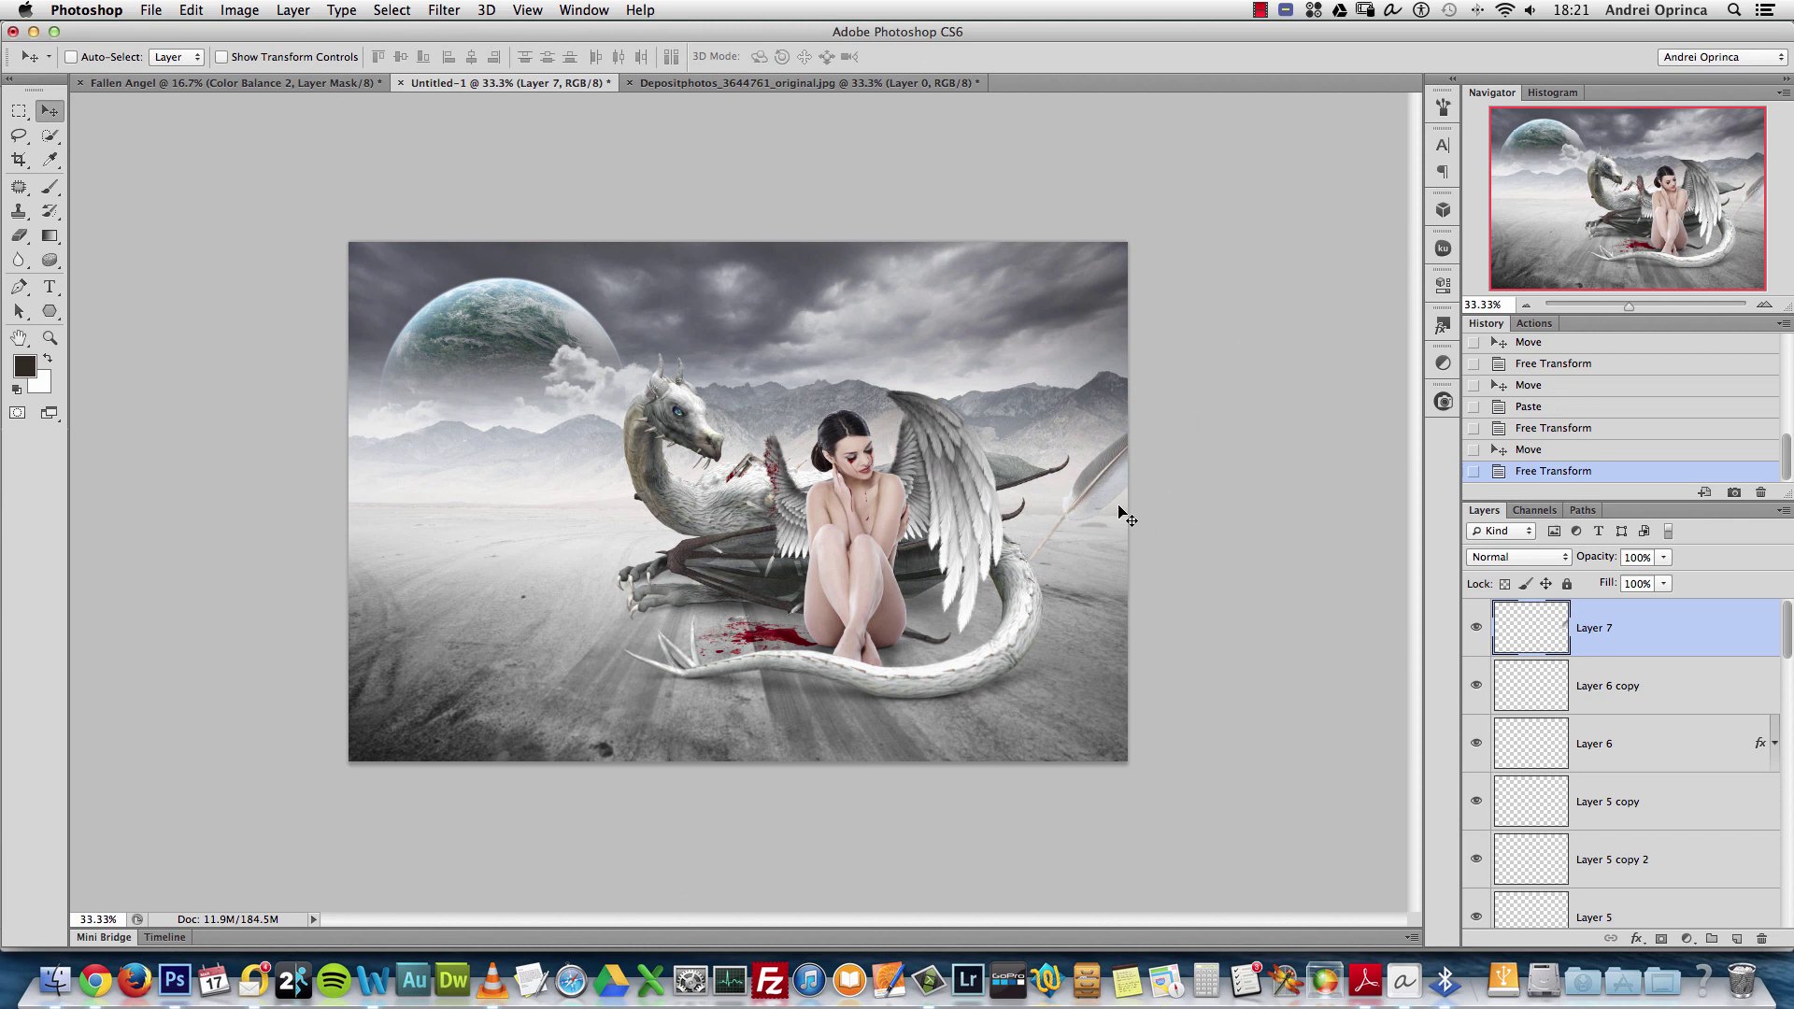
# Apply a Gaussian Blur with a radius of about 4.6 pixels to the large feather and inspect it up close
pyautogui.click(441, 11)
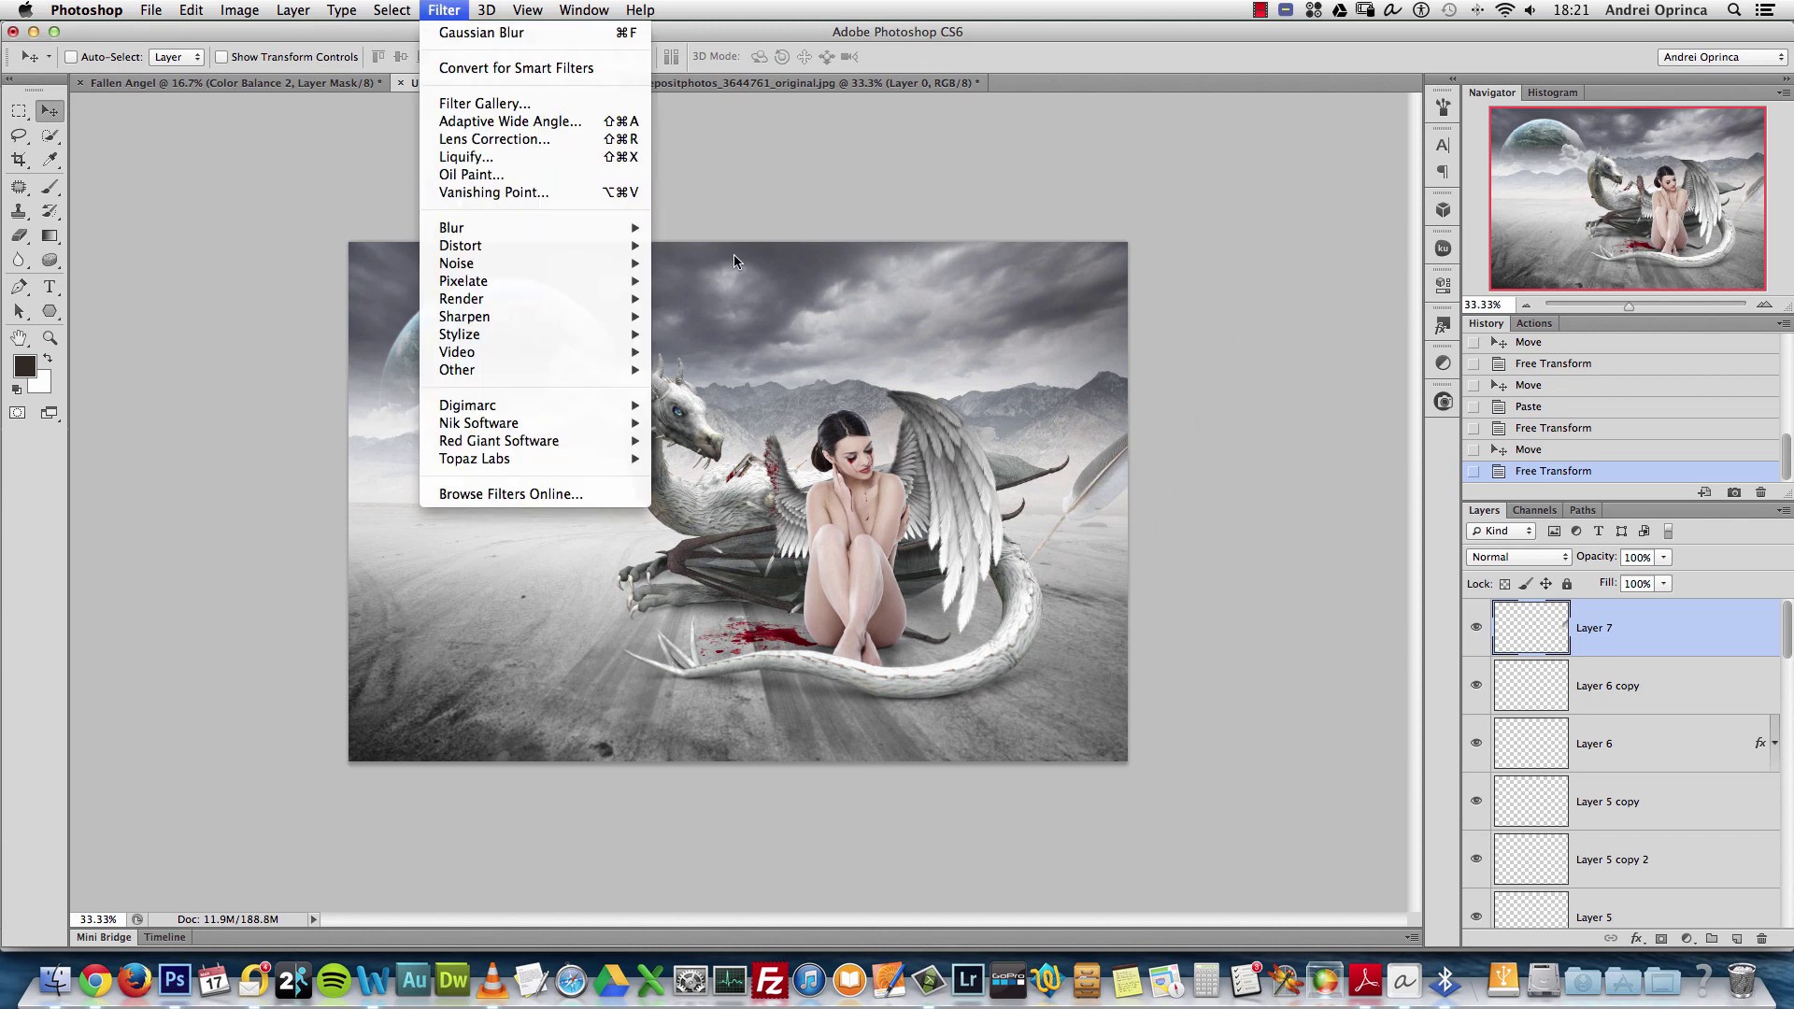
pyautogui.moveTo(608, 228)
pyautogui.click(719, 370)
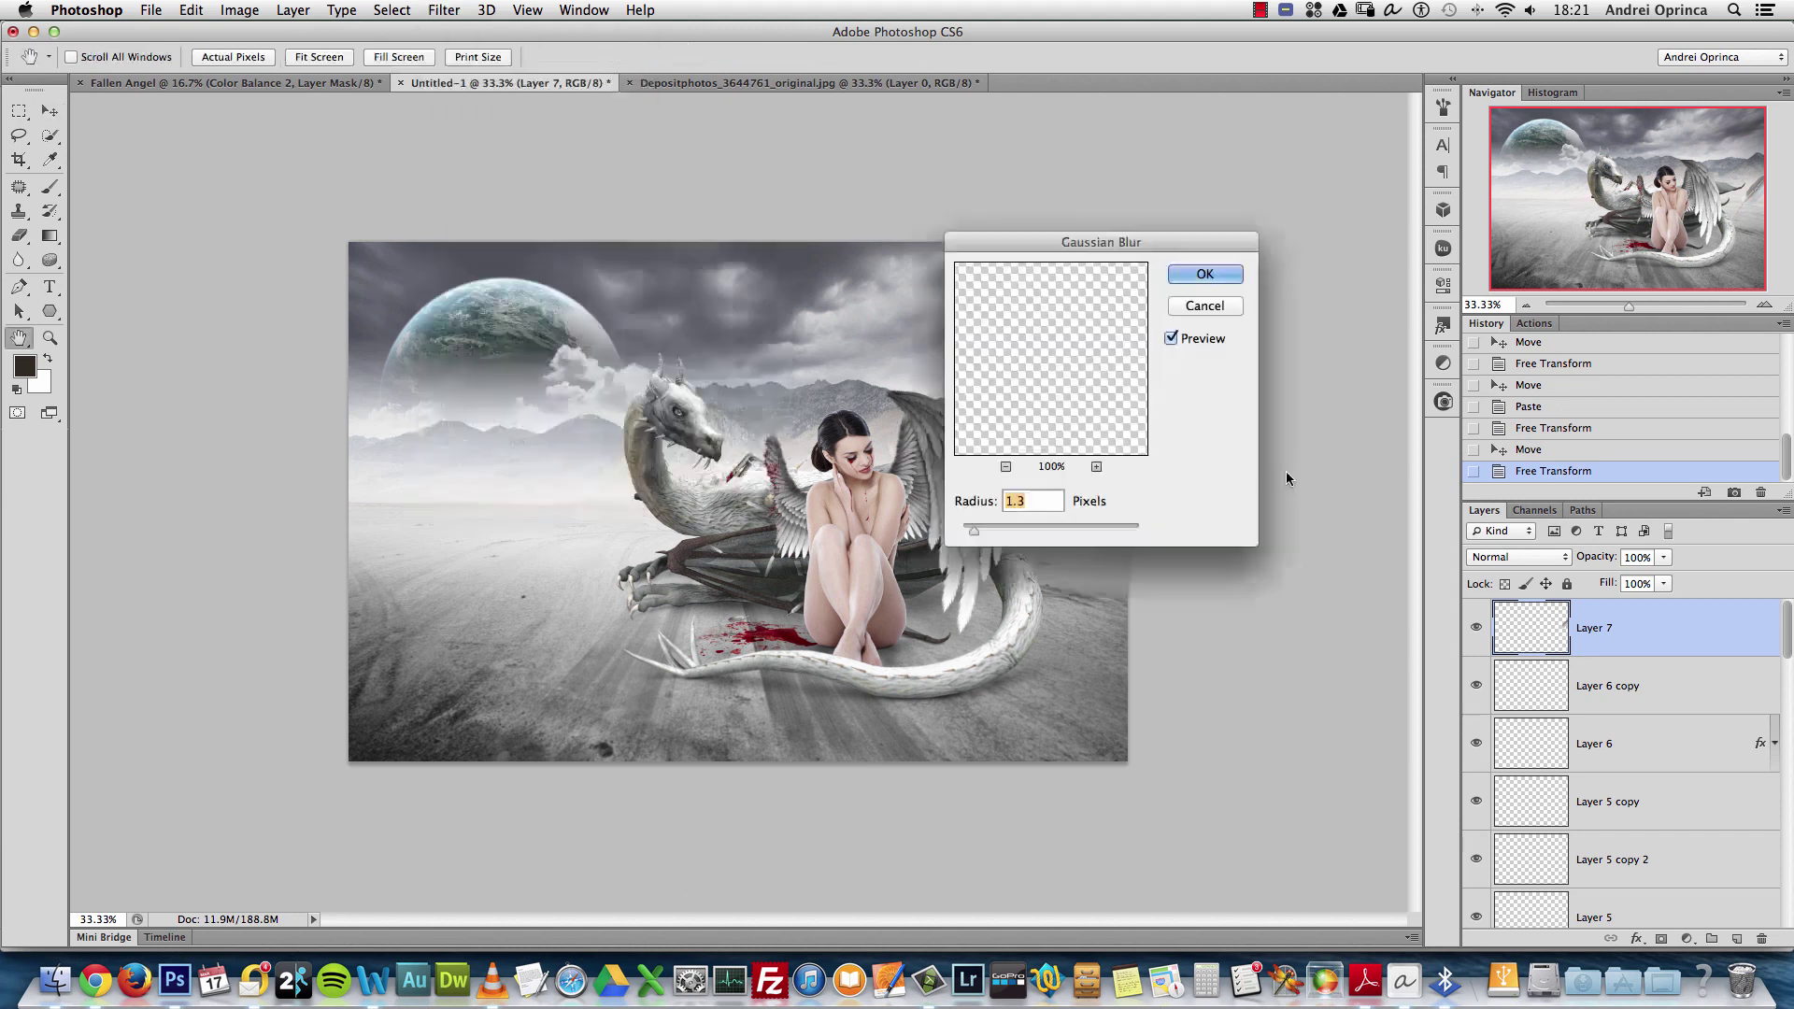
pyautogui.moveTo(1080, 250); pyautogui.dragTo(1381, 192)
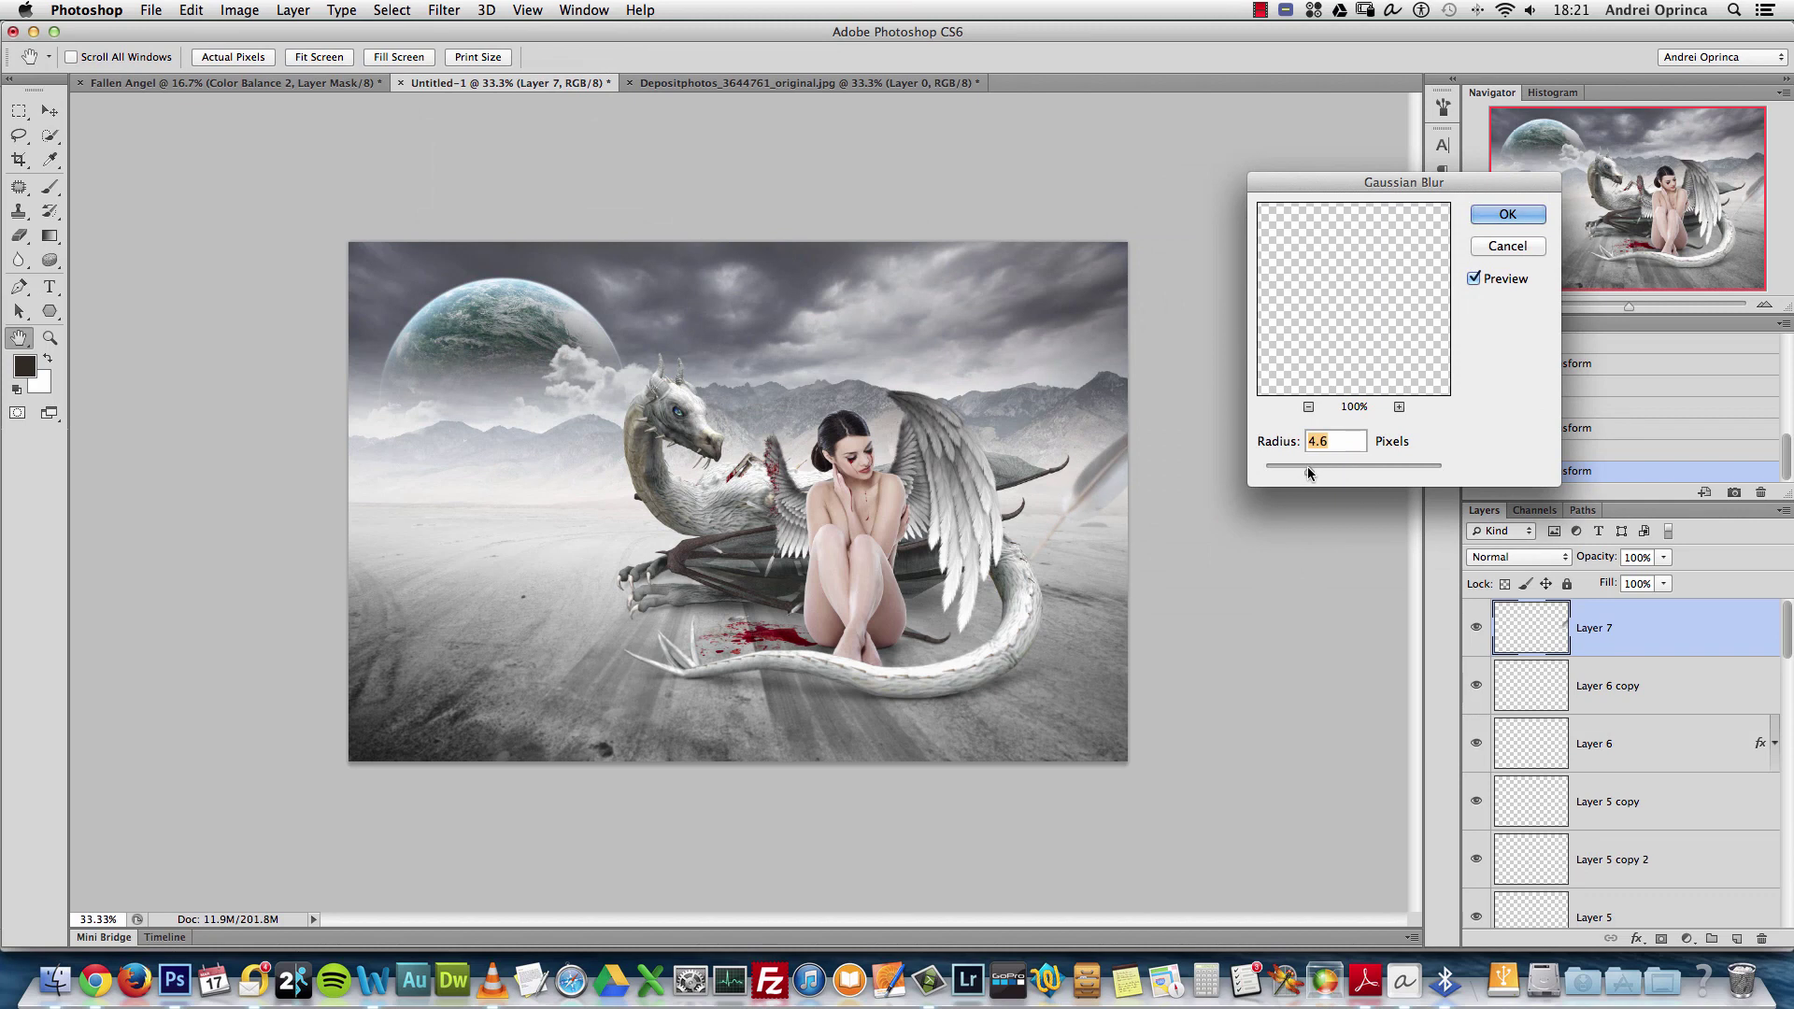
pyautogui.click(1509, 214)
pyautogui.press('super+1')
pyautogui.hscroll(10, 1286, 455)
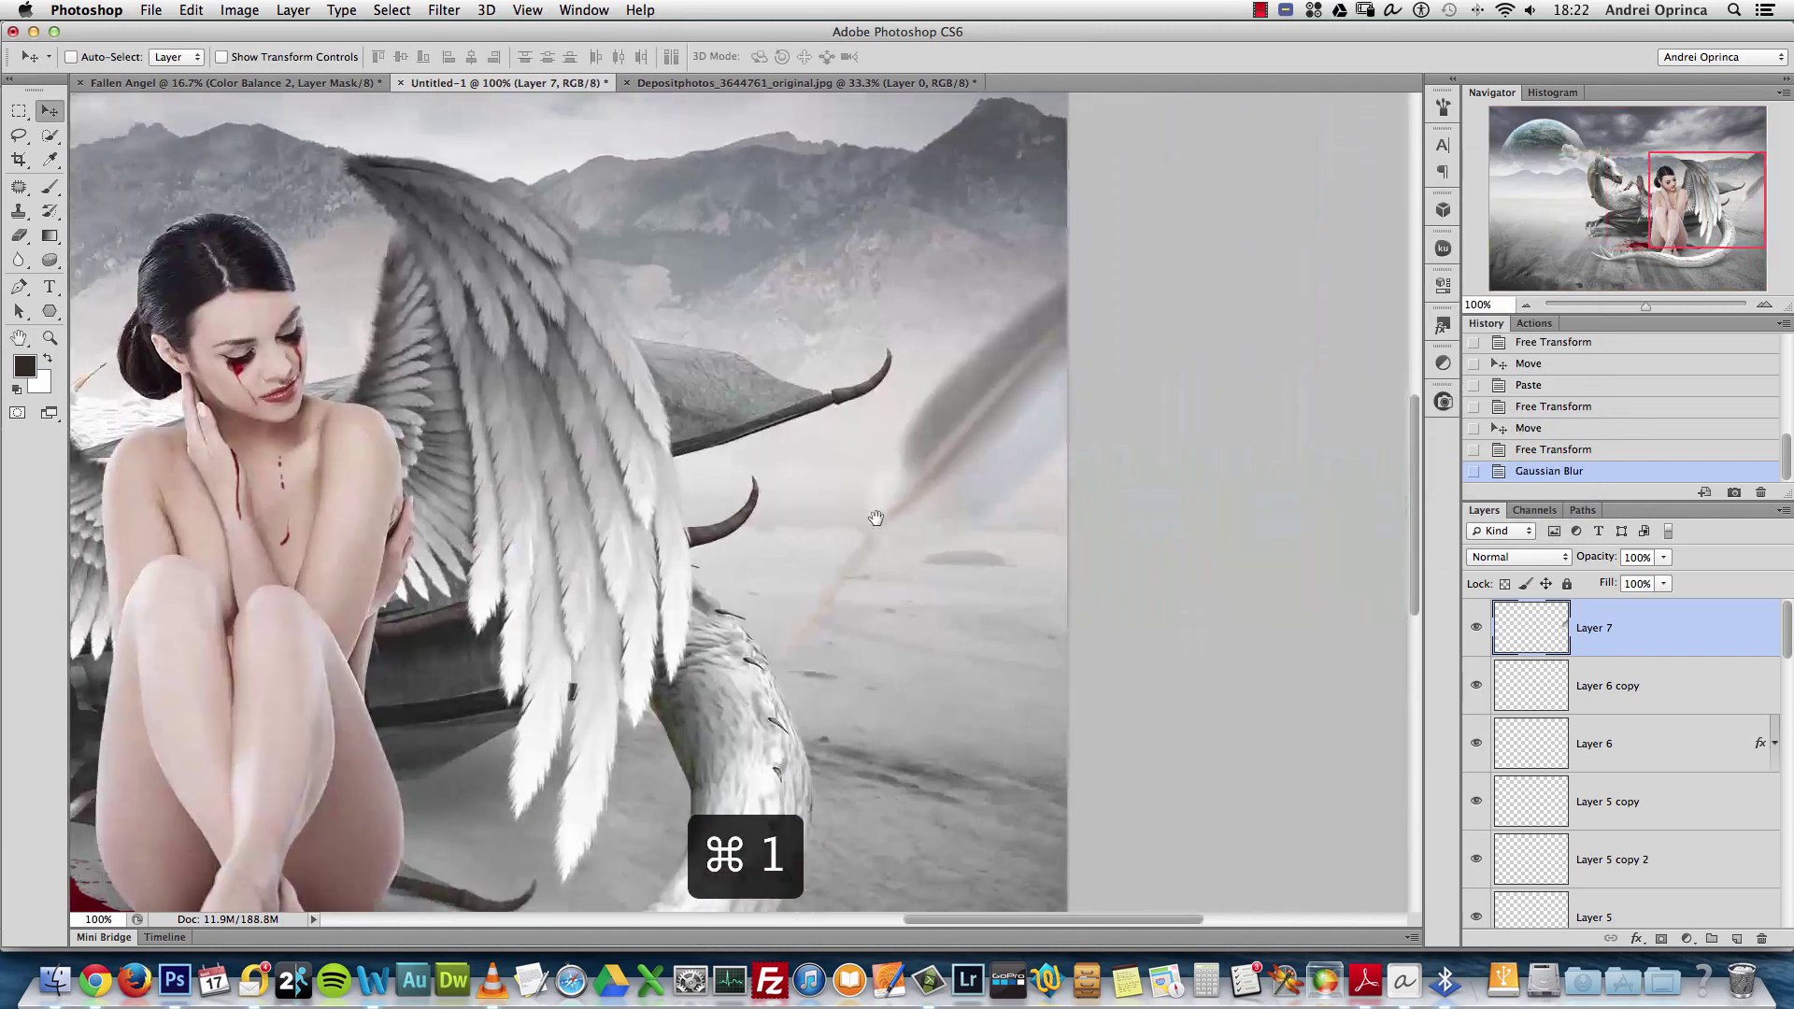
pyautogui.hotkey('alt', 'space')
pyautogui.click(863, 486)
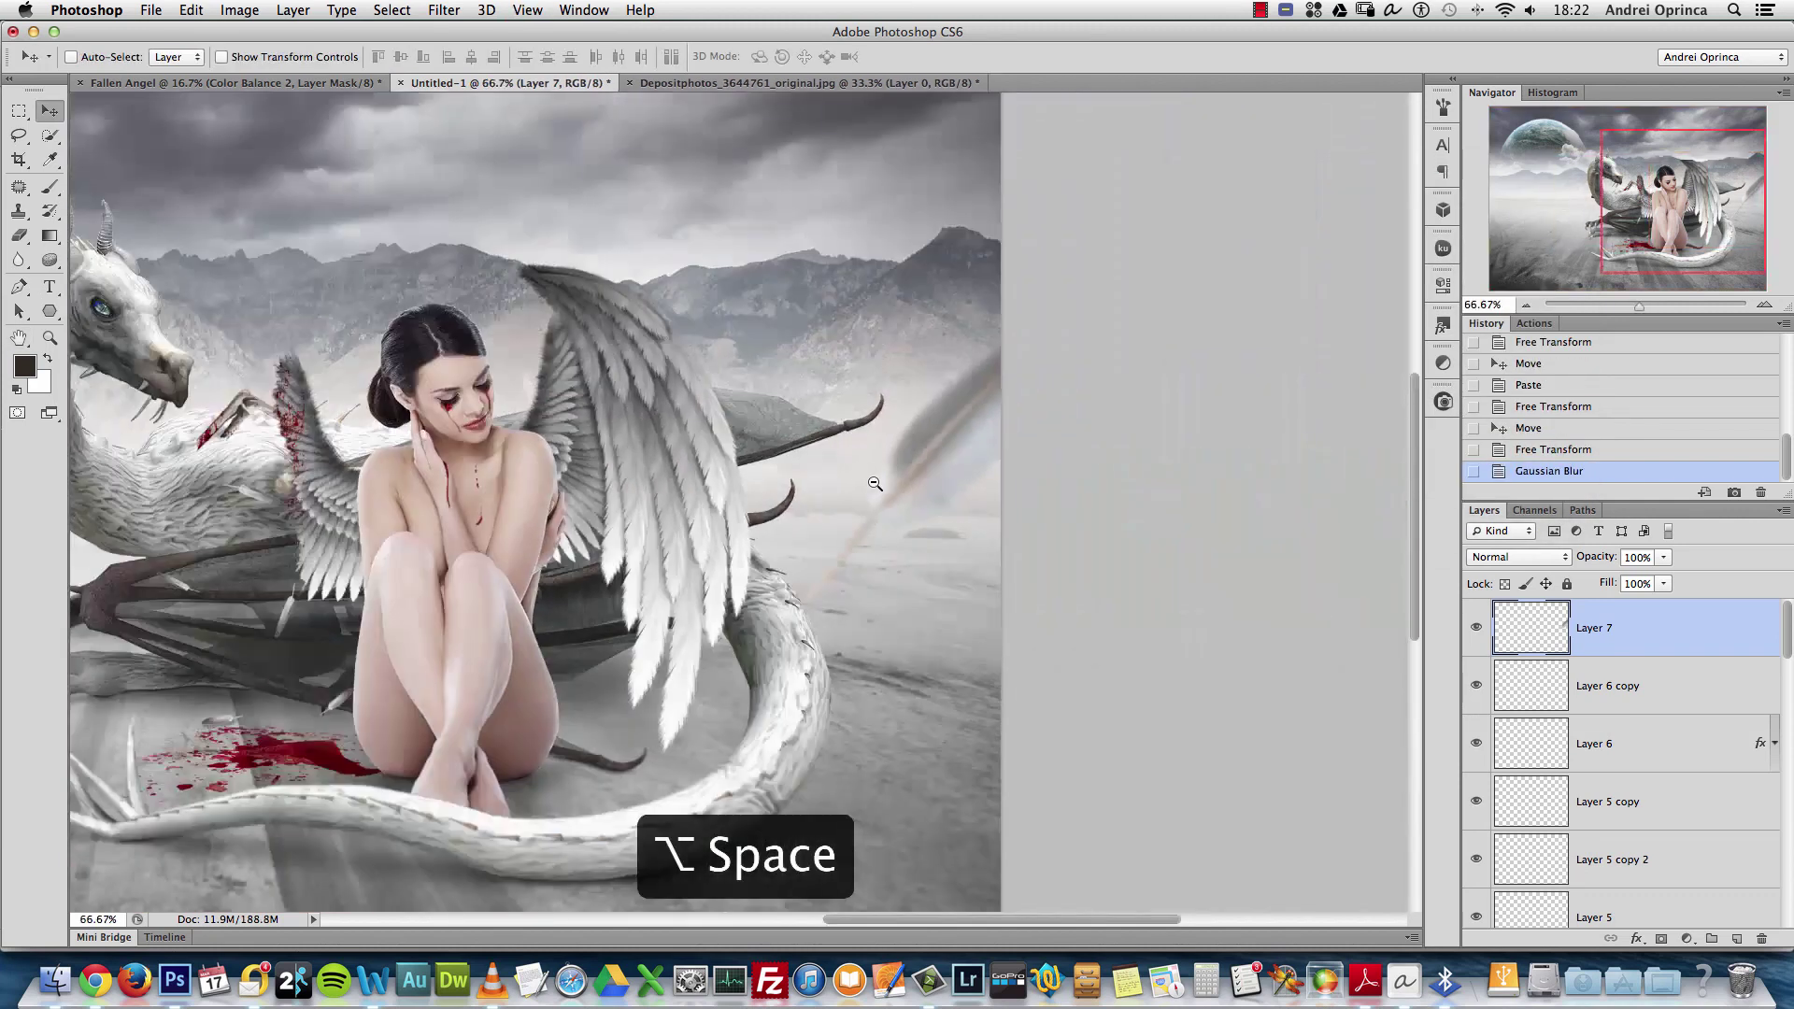
# Close the grey feather source image and open Depositphotos_13360493_original.jpg from the Fallen angel folder
pyautogui.click(809, 84)
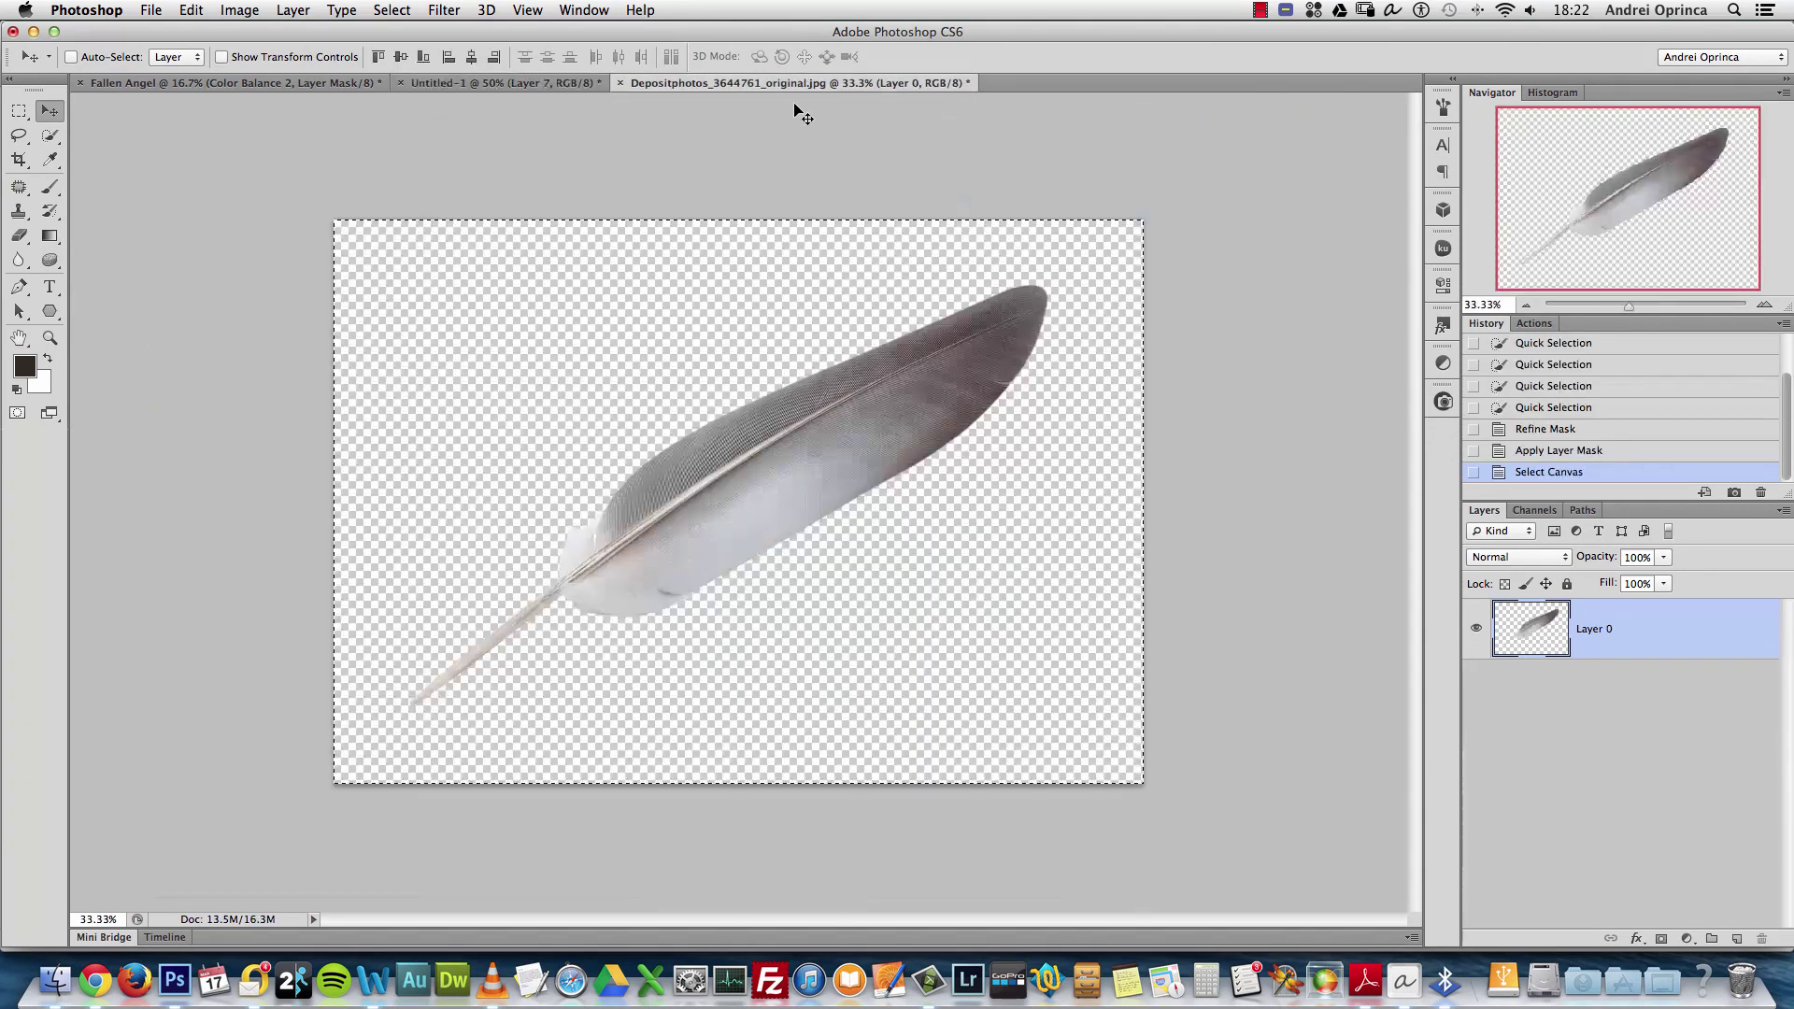
pyautogui.press('super+w')
pyautogui.click(827, 352)
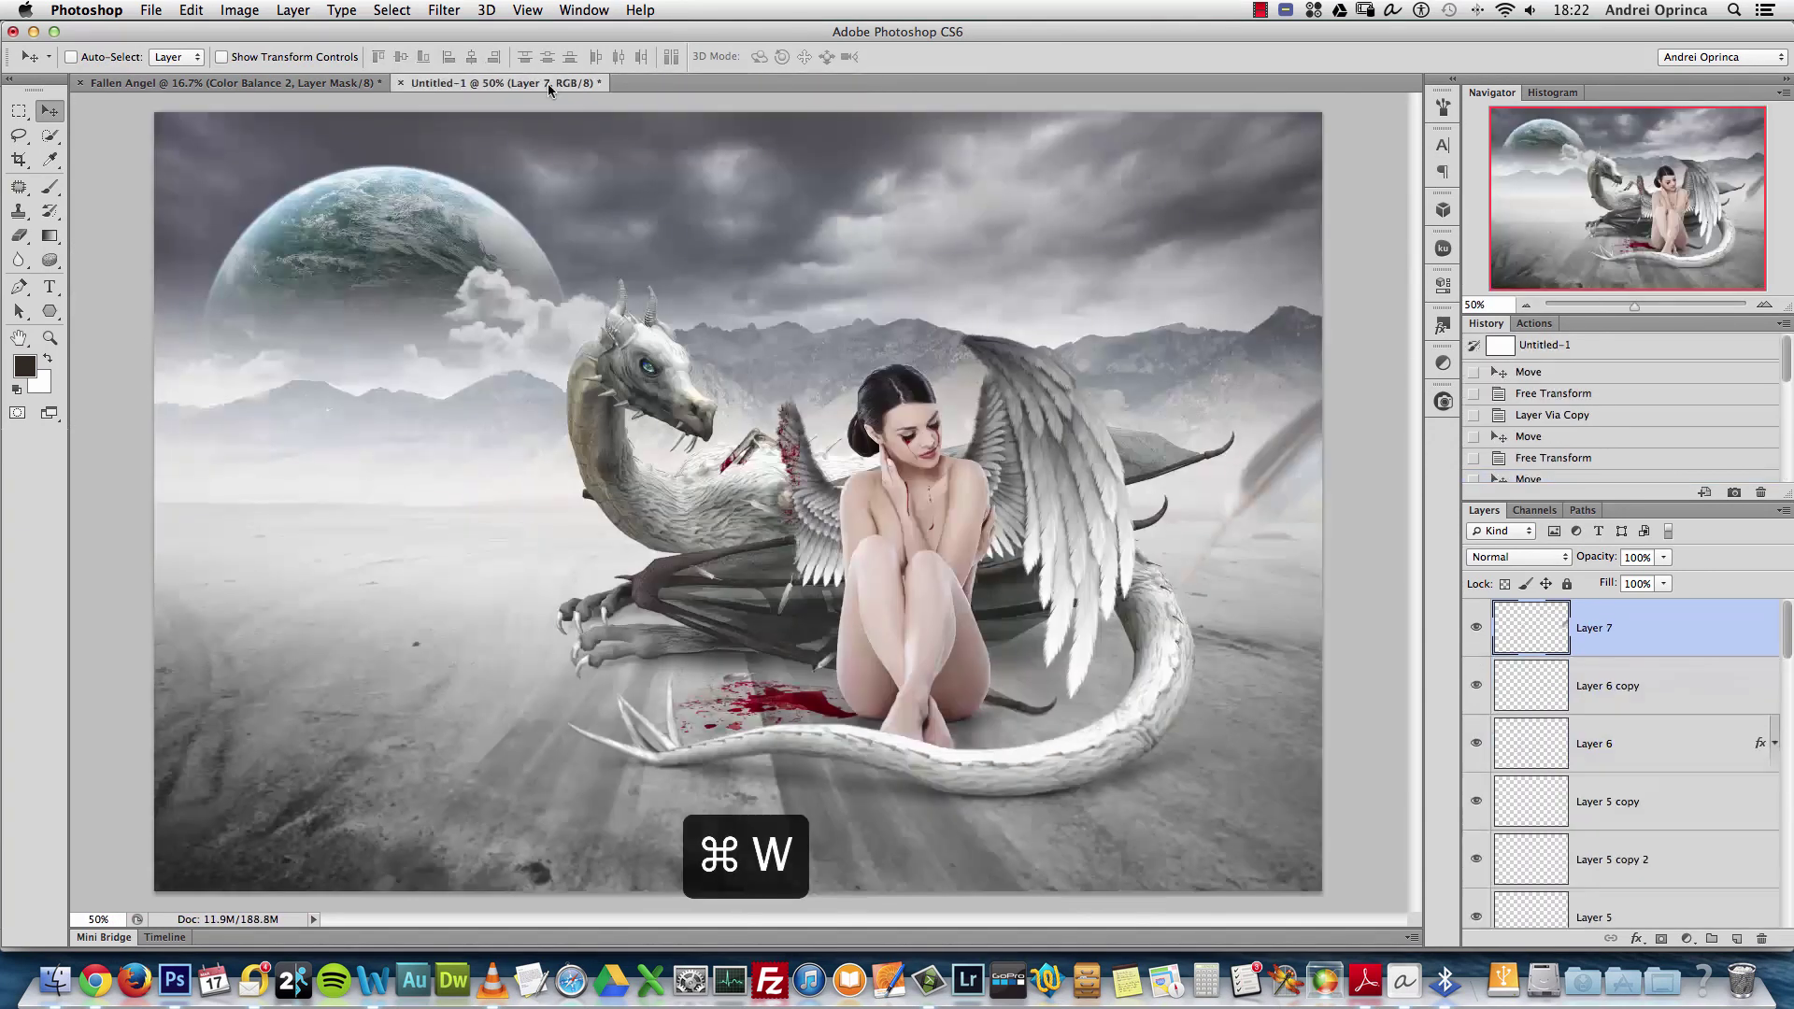
pyautogui.press('super+o')
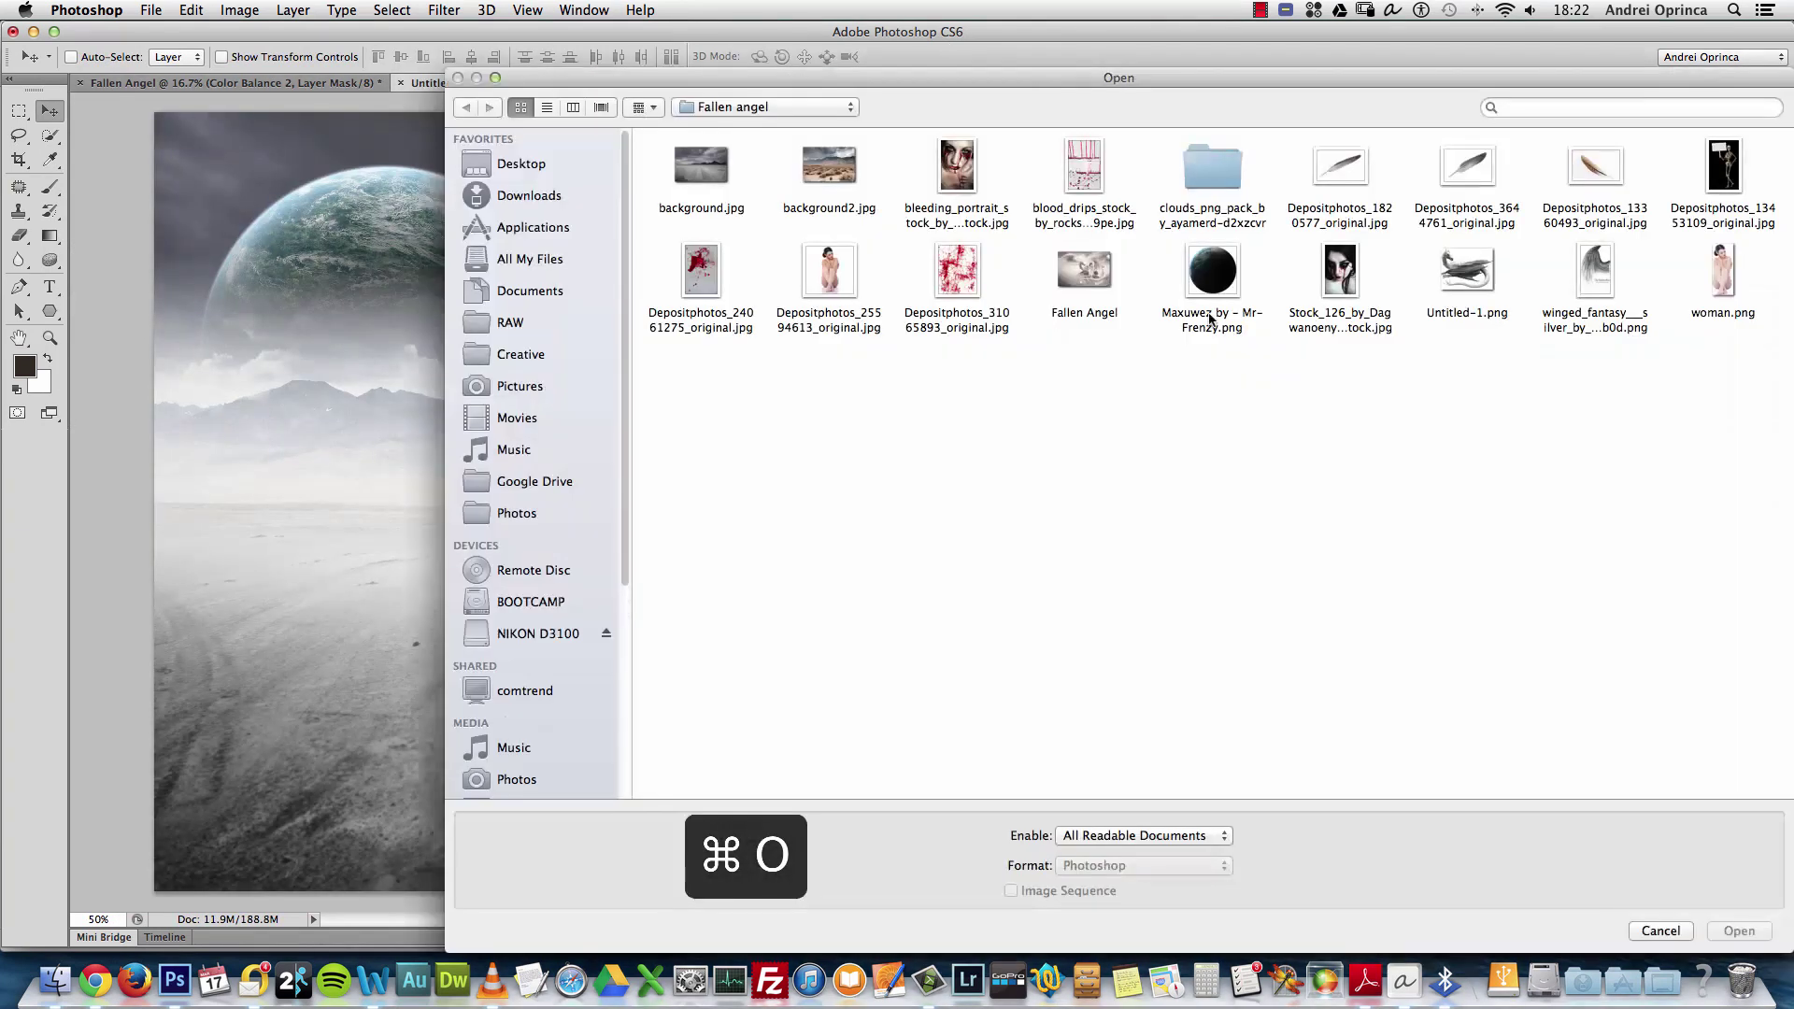
pyautogui.doubleClick(1586, 169)
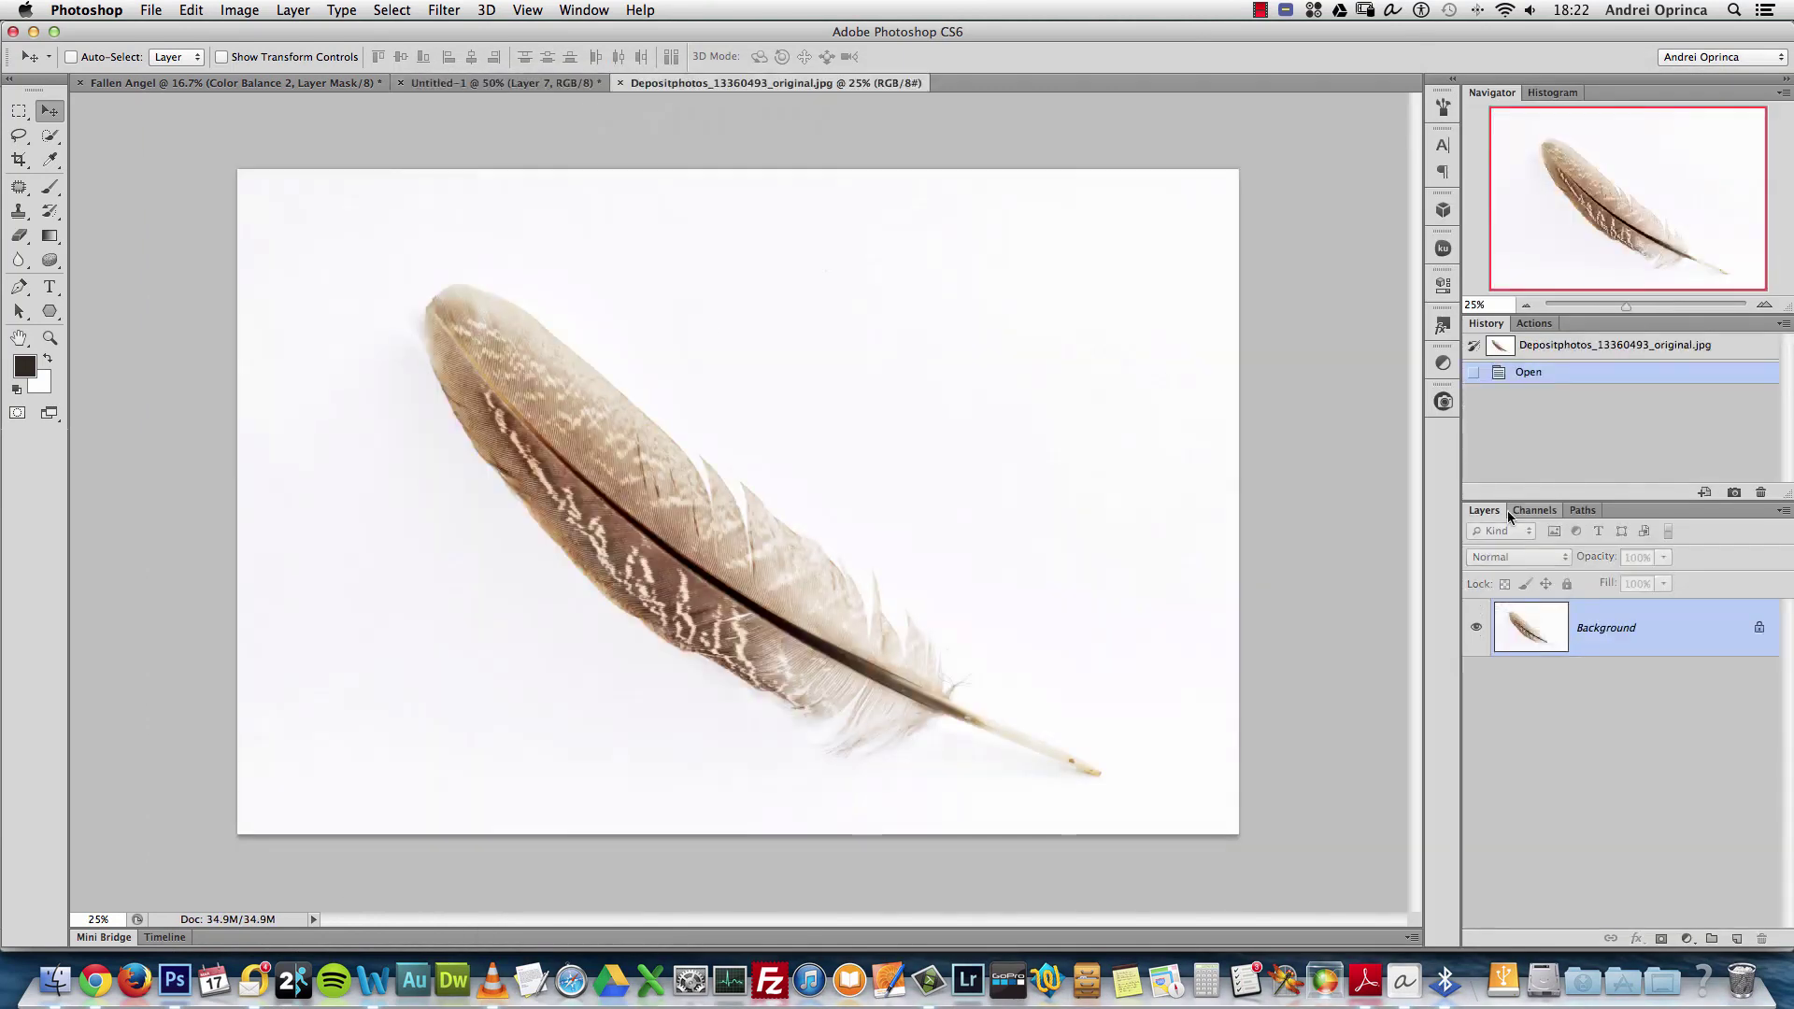
pyautogui.click(1538, 510)
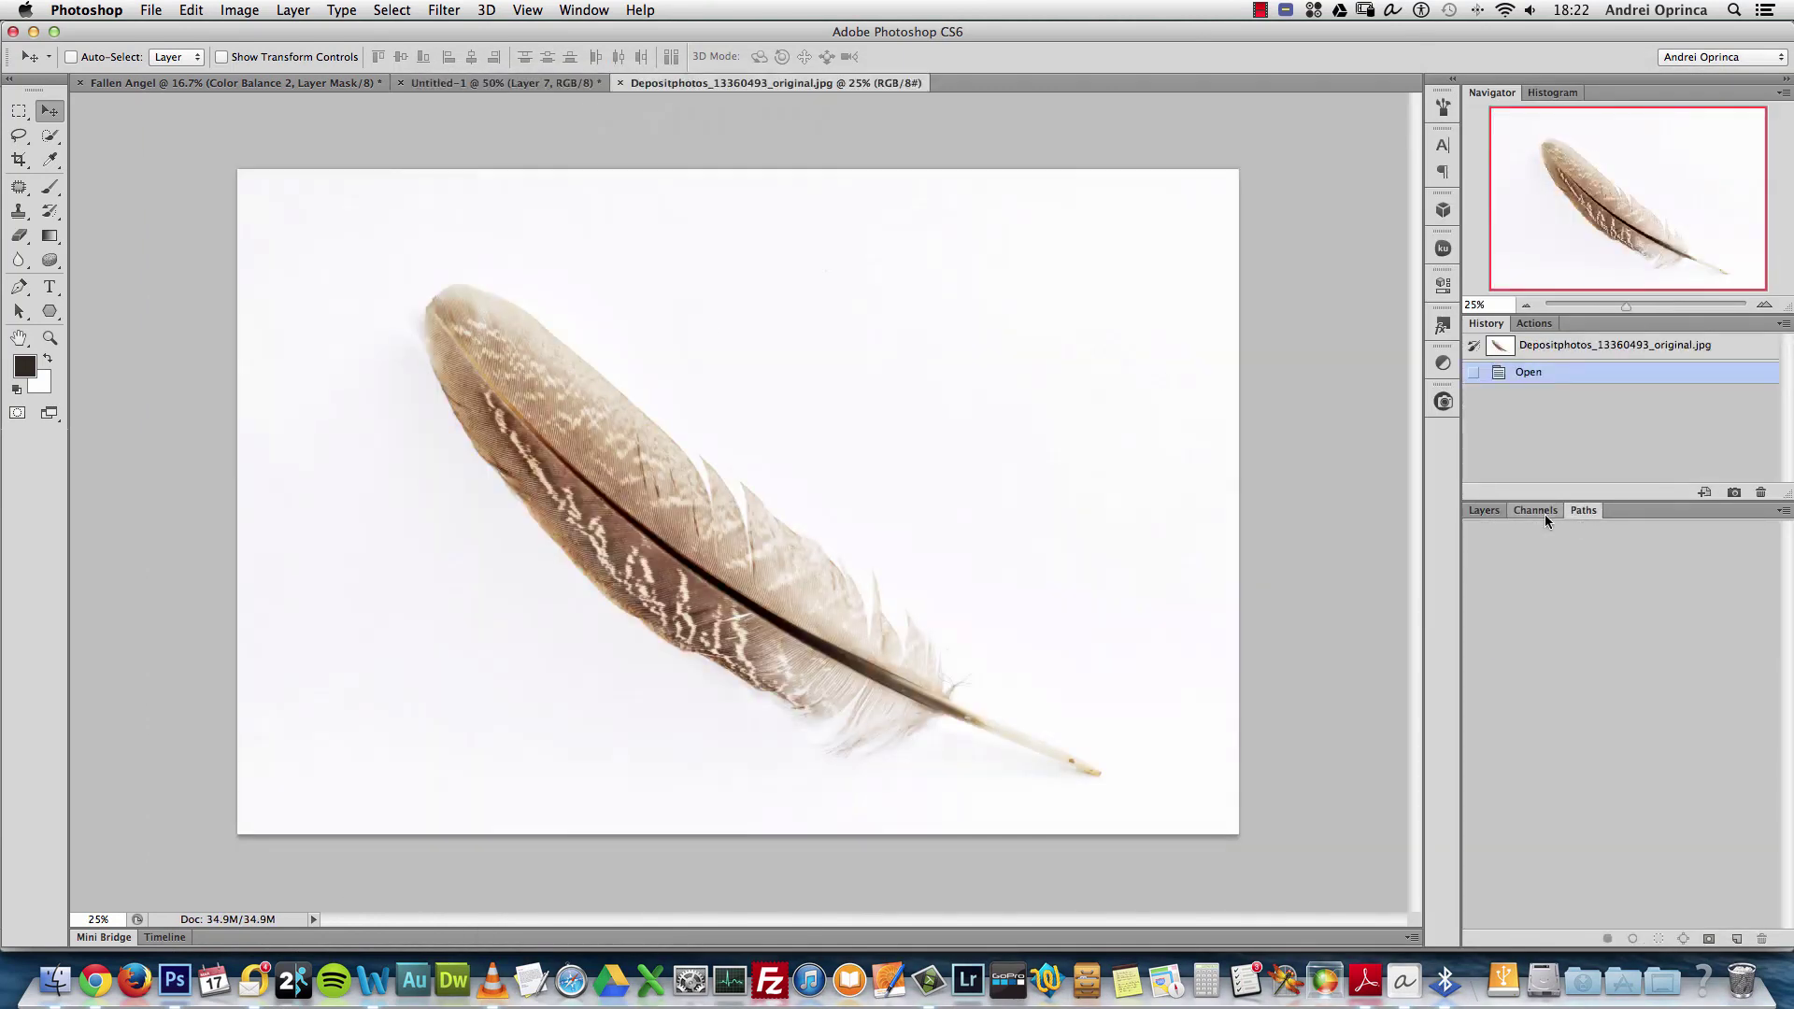
pyautogui.click(1485, 511)
pyautogui.click(50, 135)
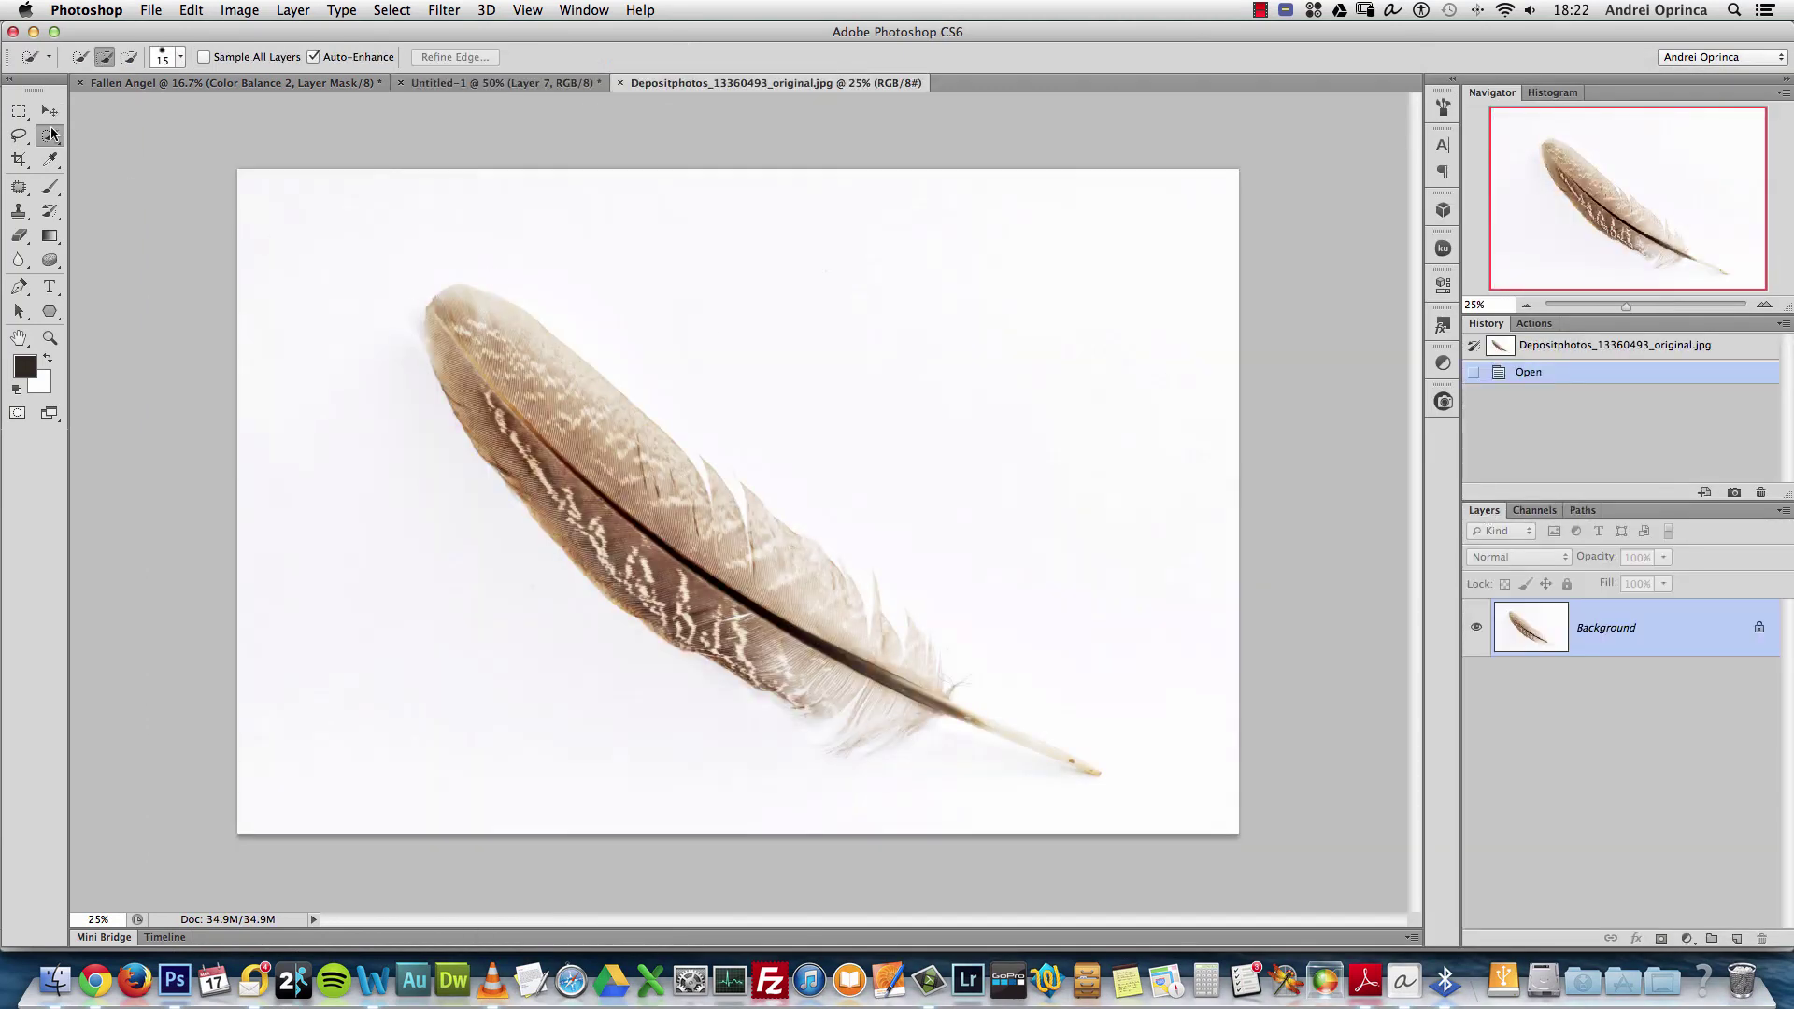
pyautogui.moveTo(584, 459)
pyautogui.mouseDown()
pyautogui.moveTo(729, 600)
pyautogui.moveTo(877, 706)
pyautogui.mouseUp()
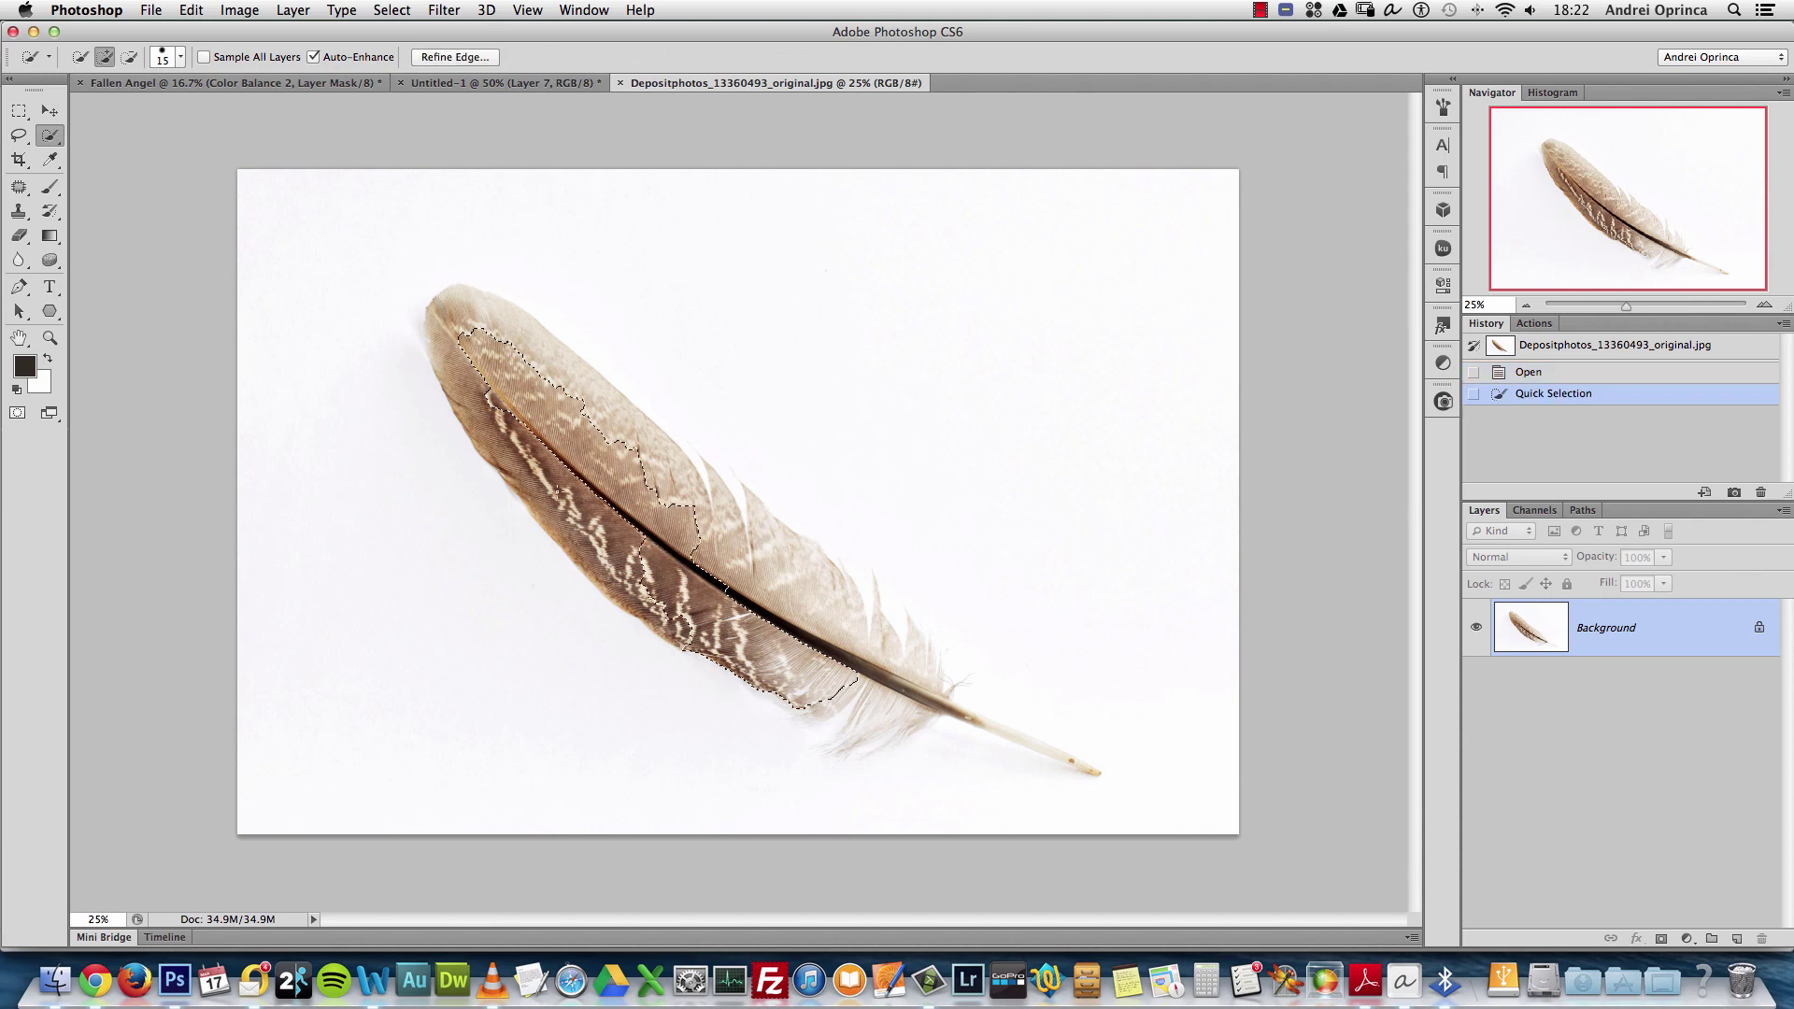
pyautogui.press('super+d')
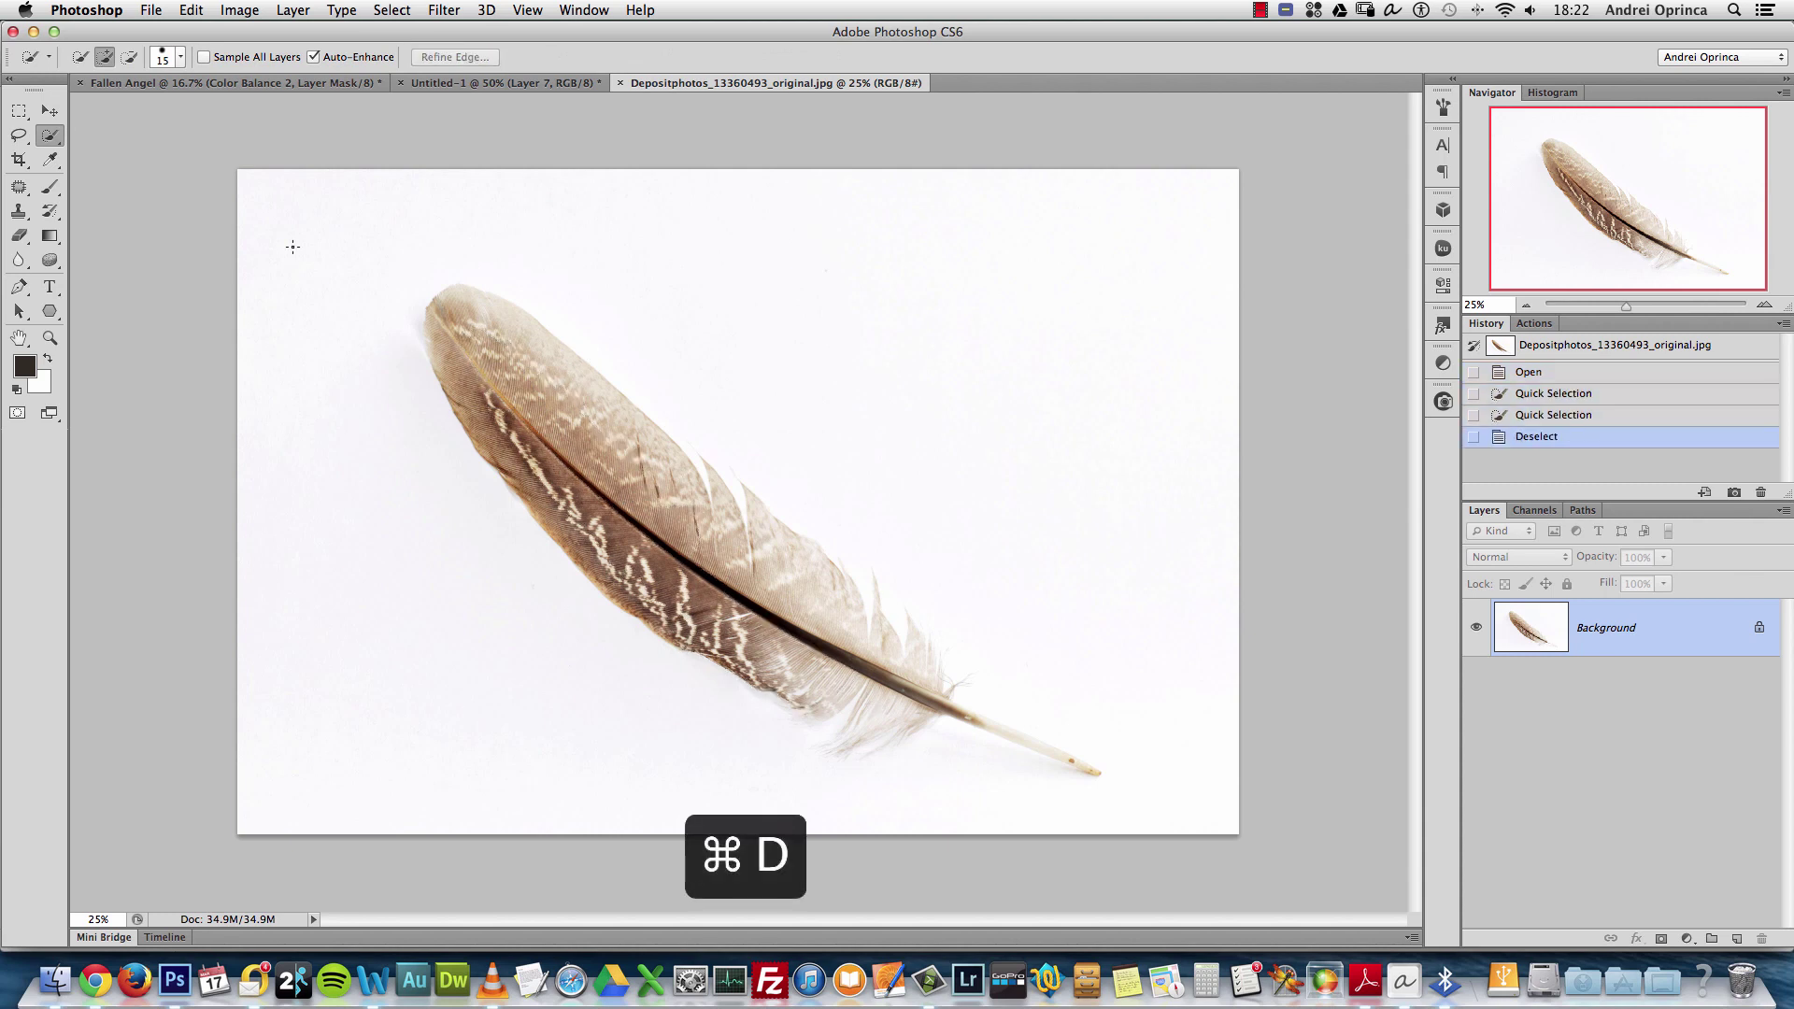
pyautogui.click(50, 135)
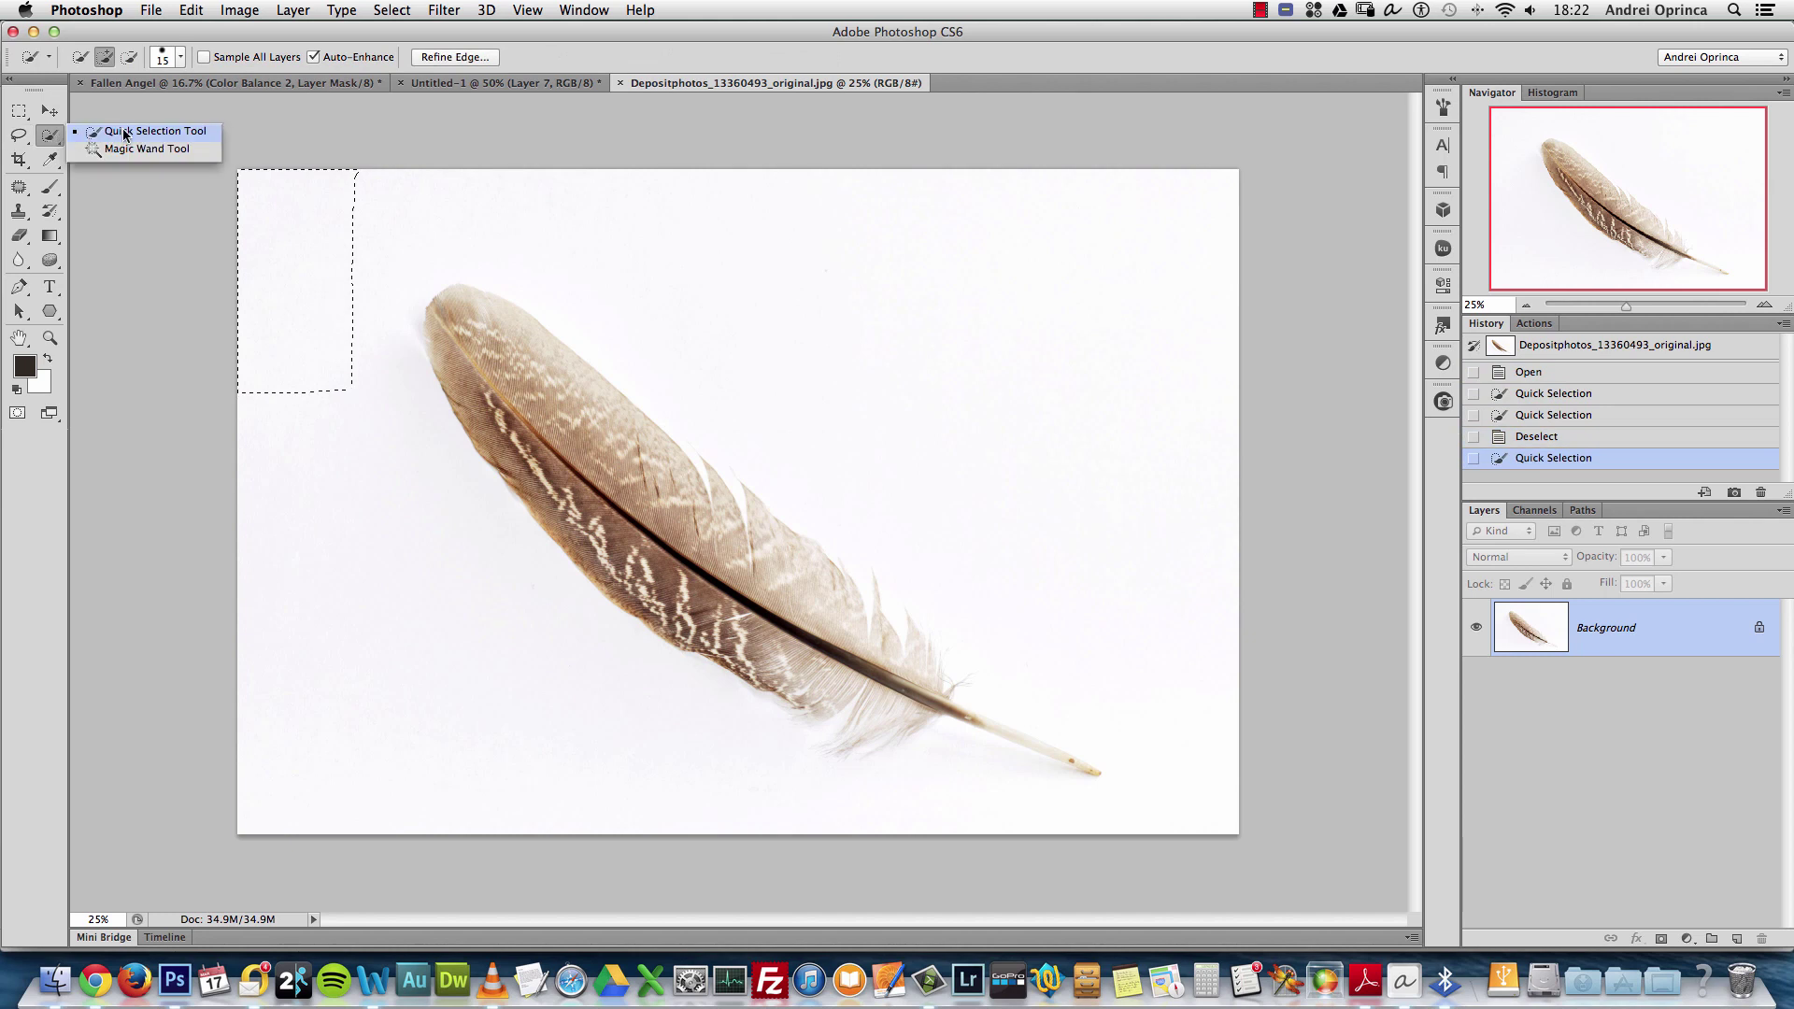
pyautogui.click(126, 136)
pyautogui.click(613, 261)
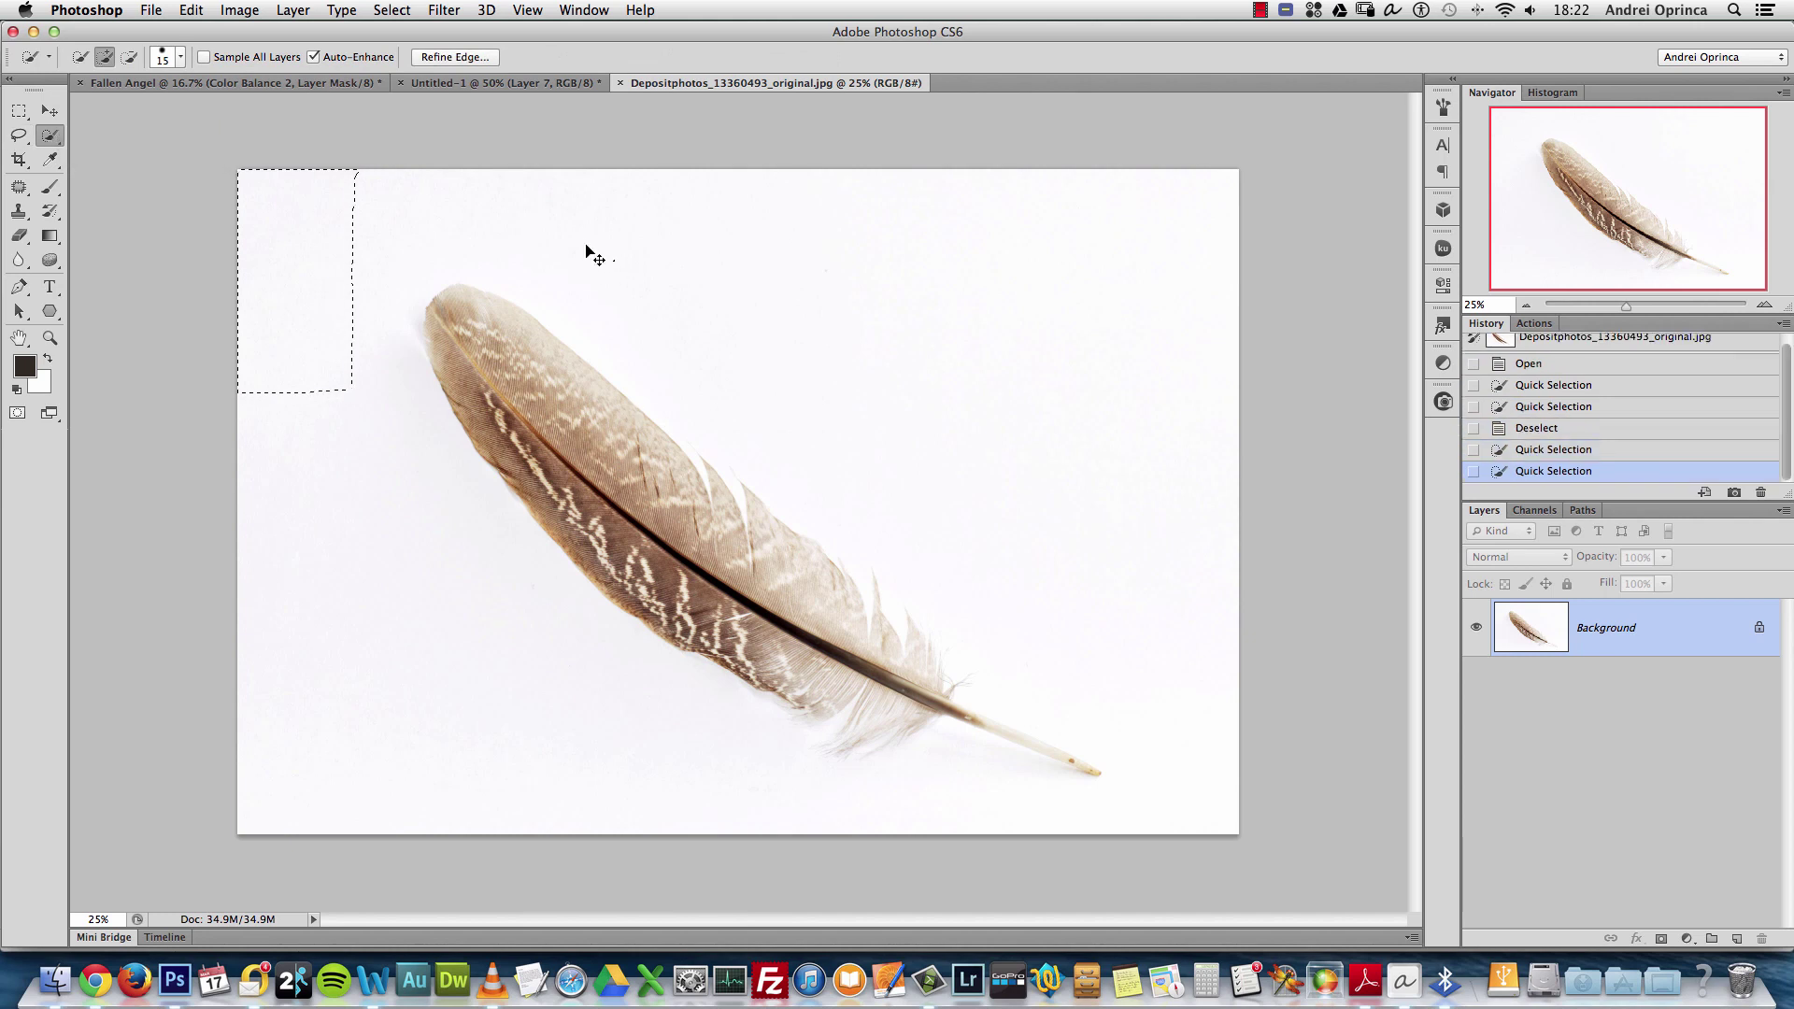
pyautogui.press('super+d')
# Select the white background around the brown feather with the Magic Wand at a tolerance of 20, non-contiguous
pyautogui.click(47, 140)
pyautogui.click(125, 155)
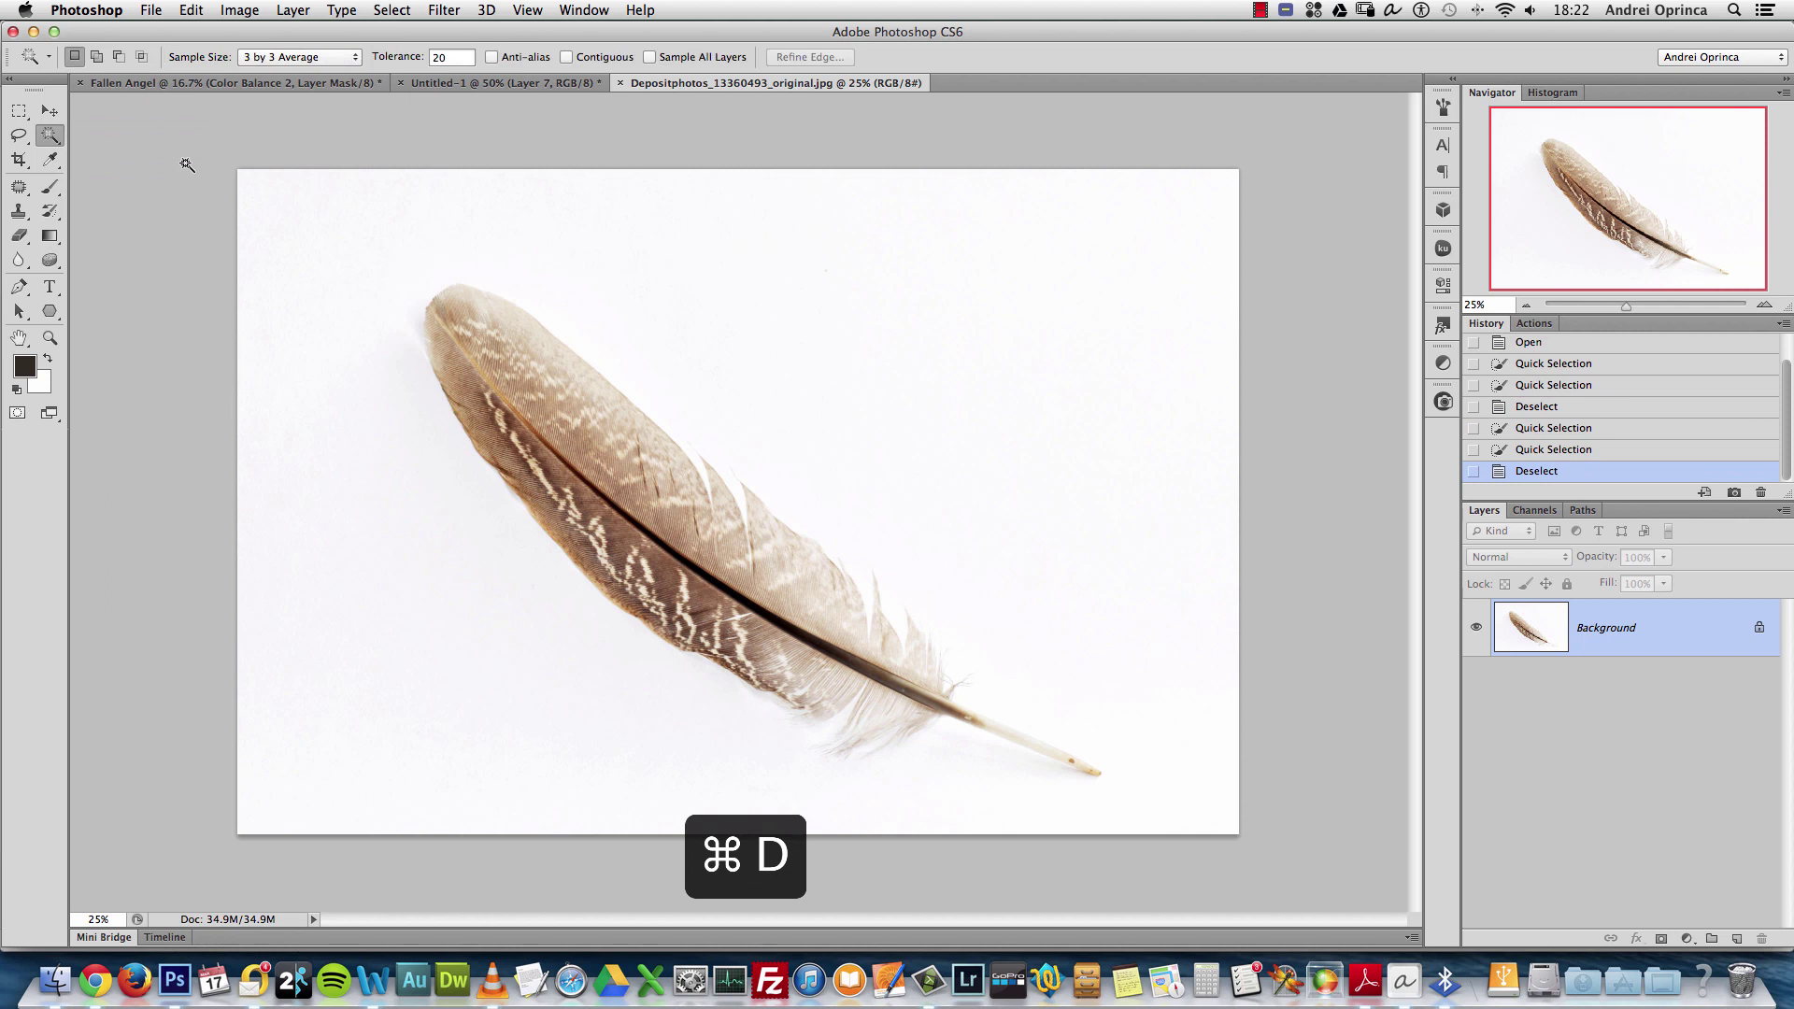
pyautogui.click(764, 295)
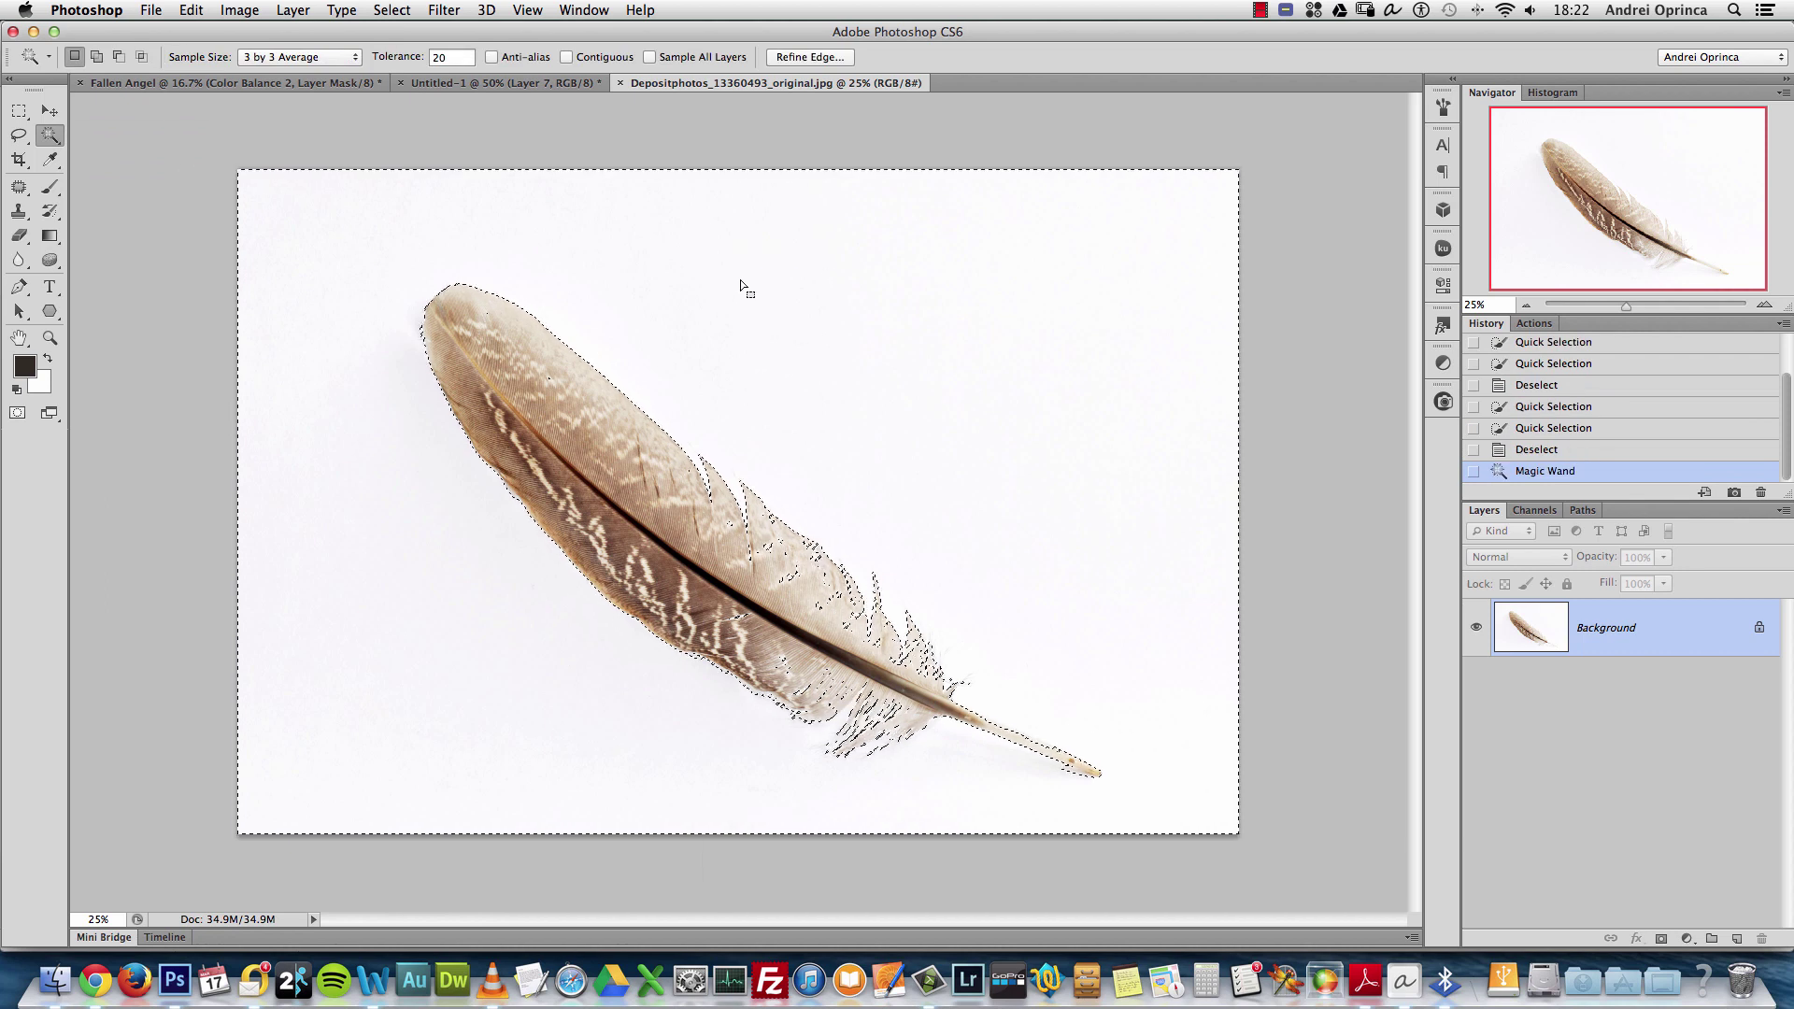
# Subtract the stray selected patches inside the feather's light upper vane and near its quill from the selection with Quick Selection
pyautogui.press('super+1')
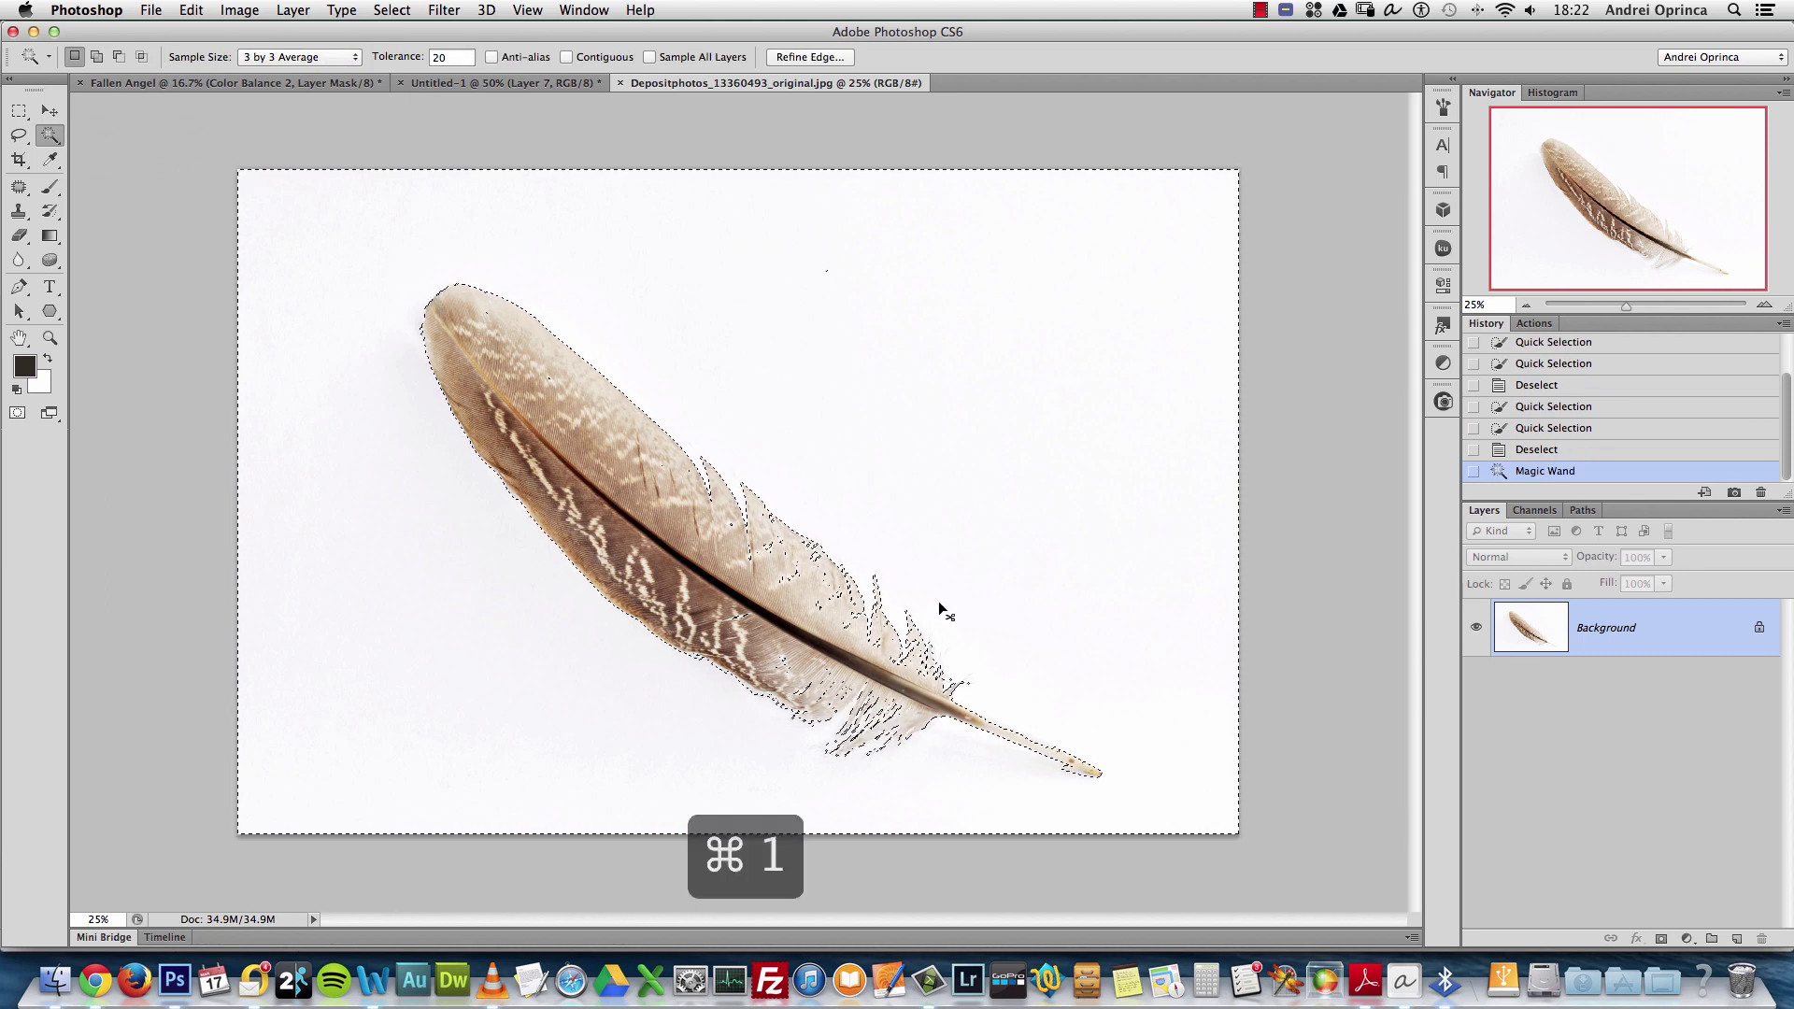
pyautogui.moveTo(1054, 559); pyautogui.dragTo(916, 448)
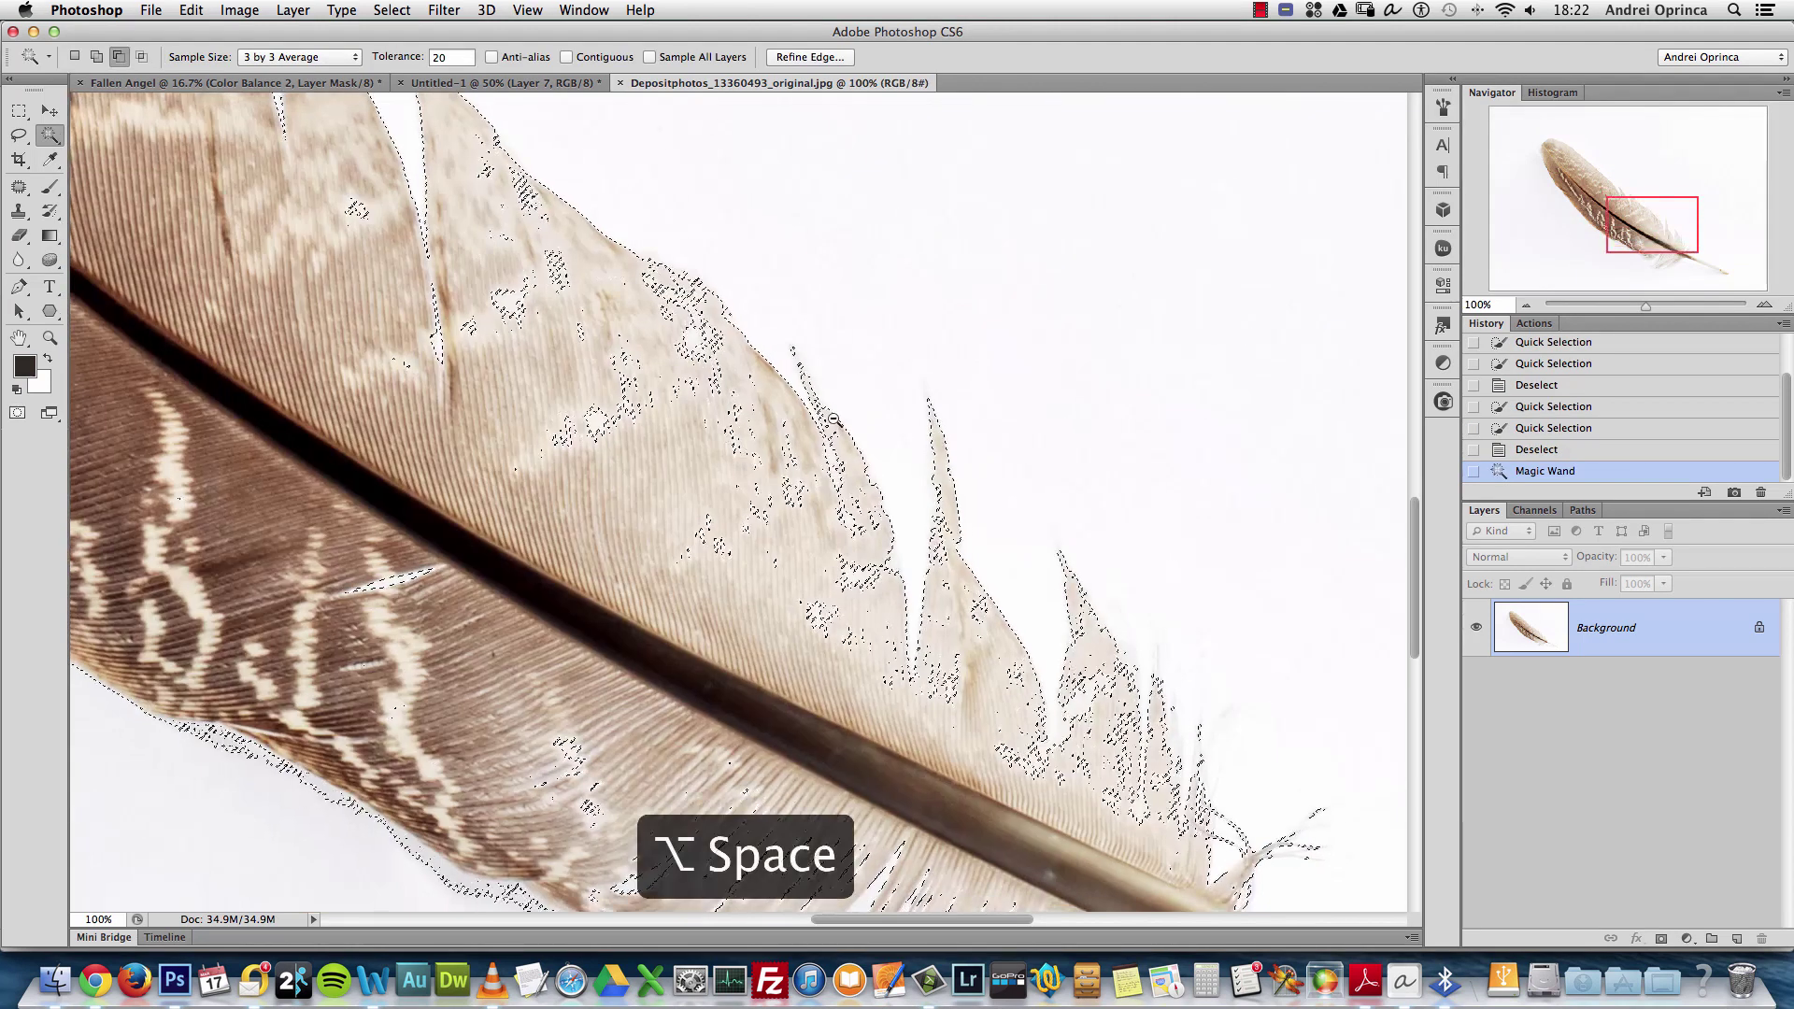
pyautogui.keyDown('alt'); pyautogui.click(837, 407); pyautogui.keyUp('alt')
pyautogui.keyDown('alt'); pyautogui.click(836, 407); pyautogui.keyUp('alt')
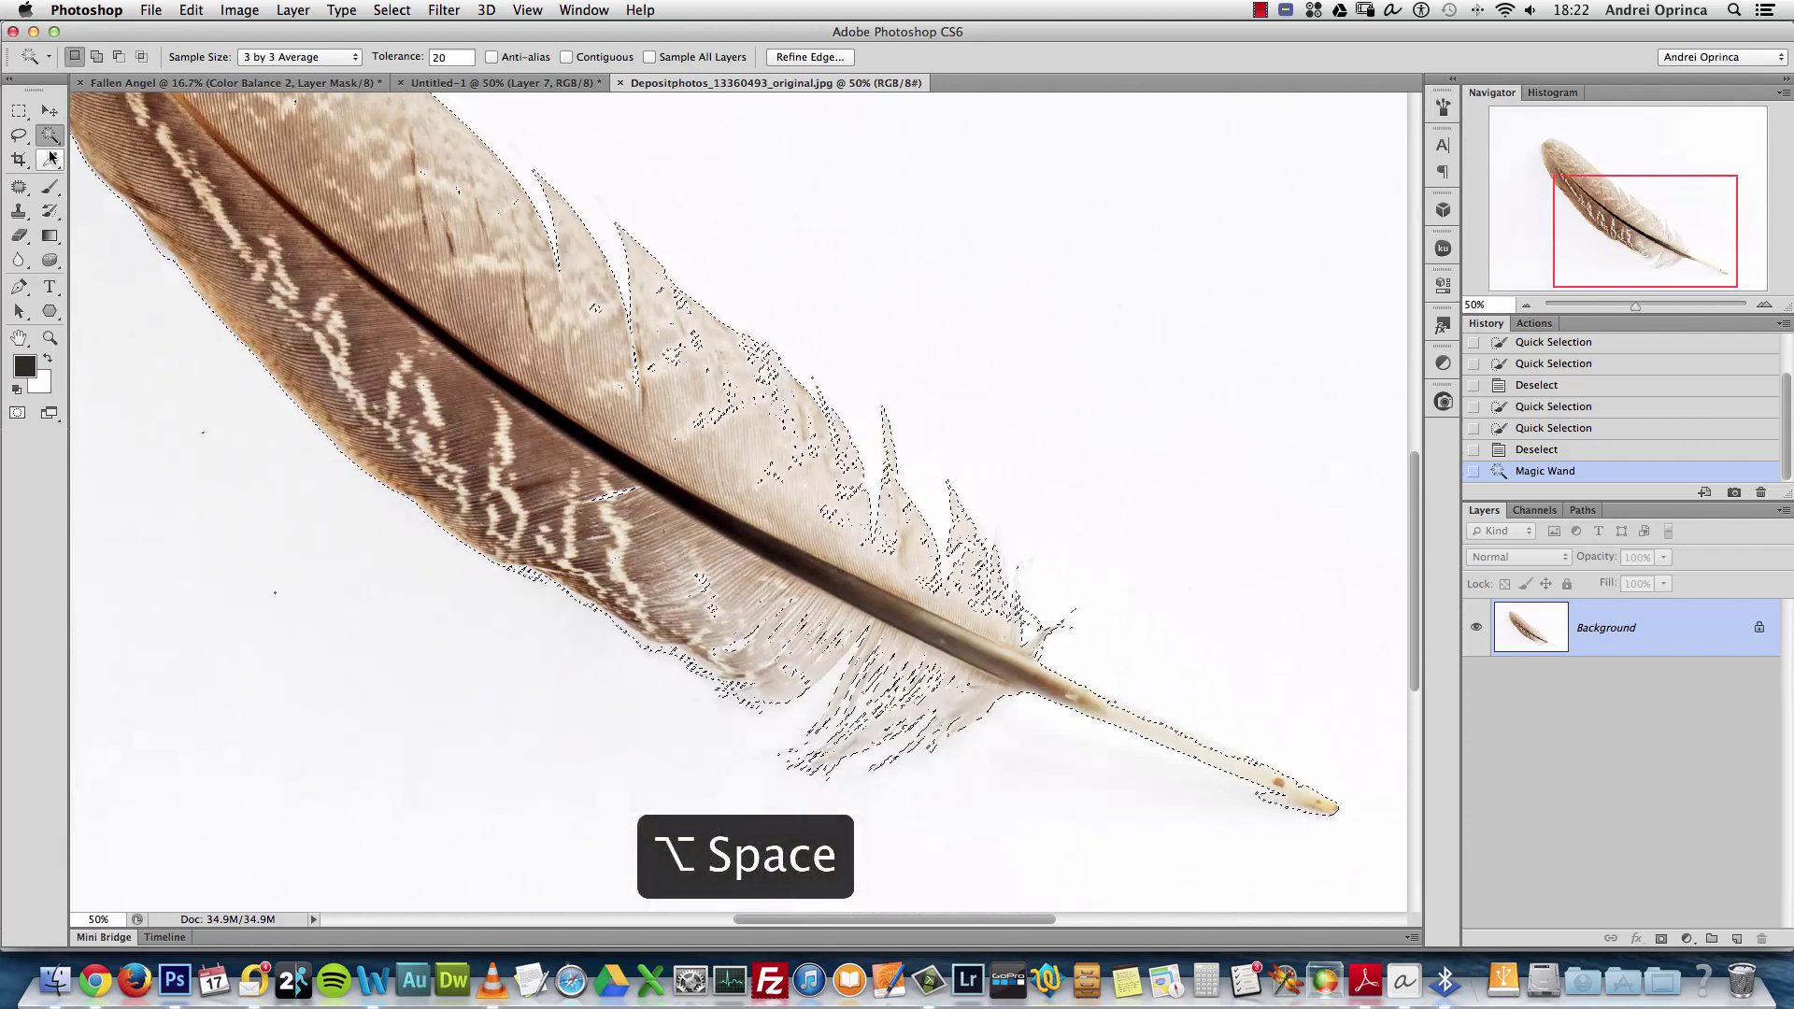
pyautogui.moveTo(49, 134); pyautogui.dragTo(111, 133)
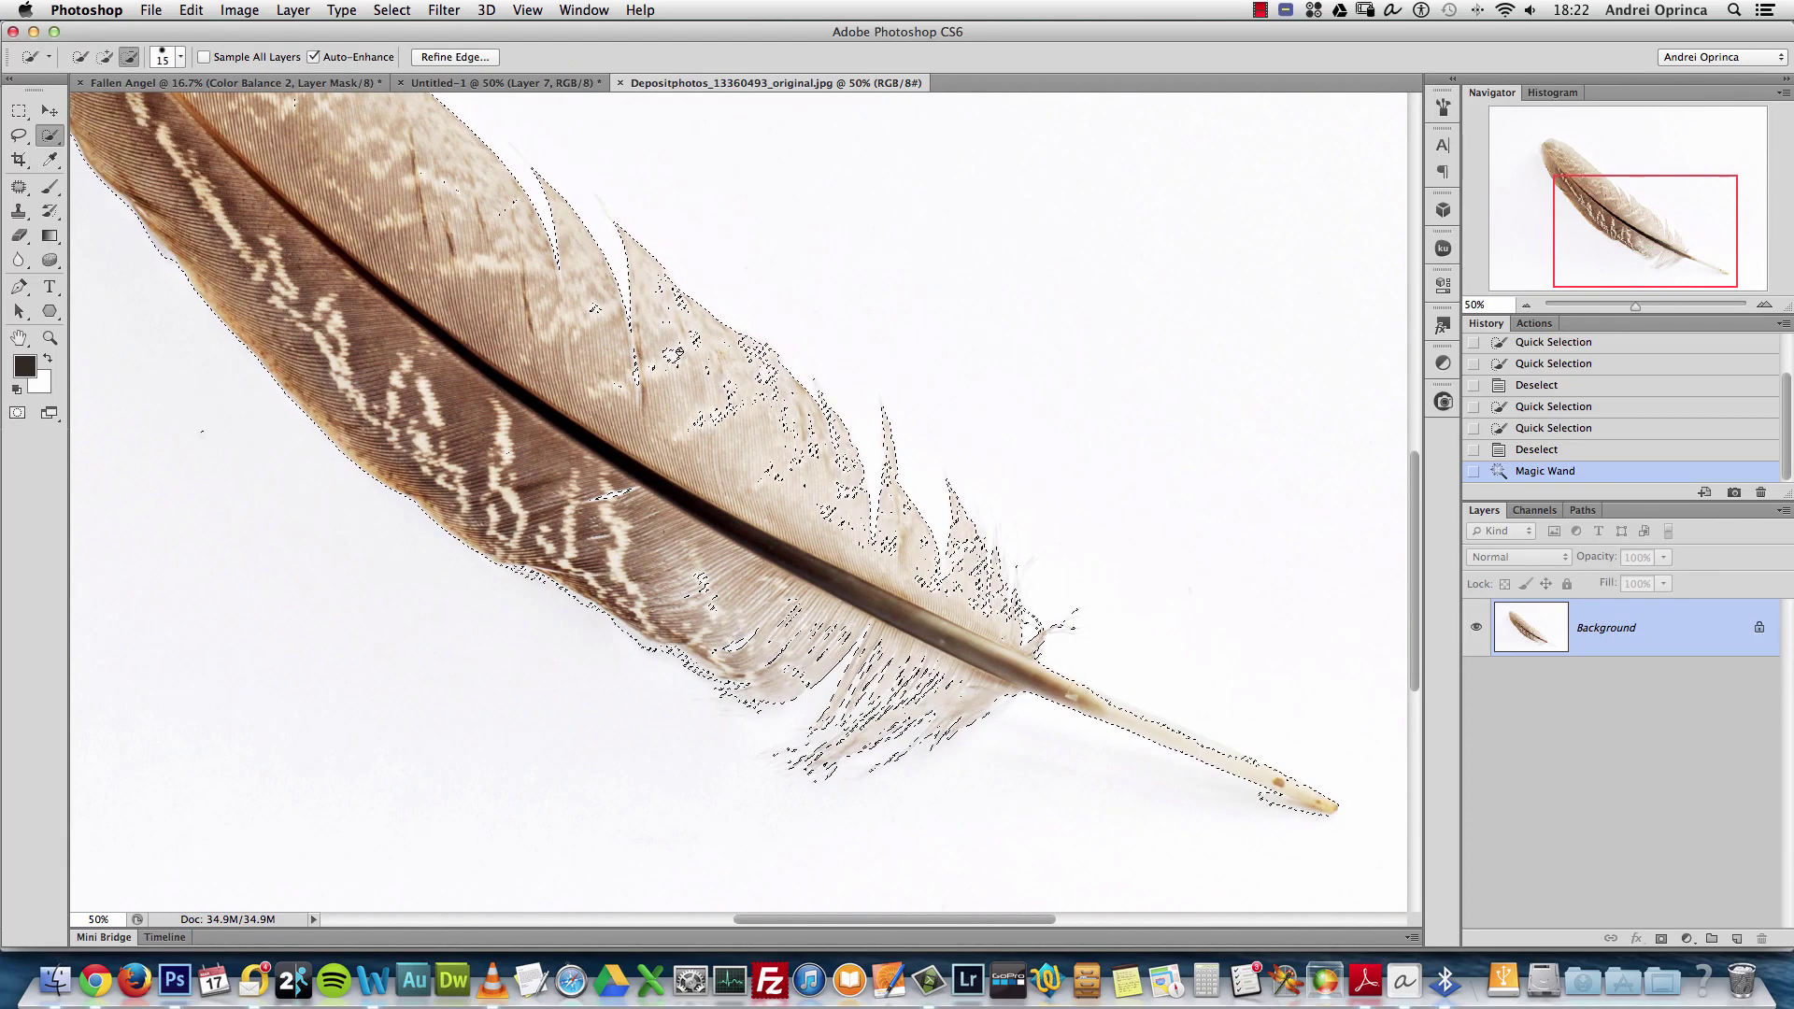
pyautogui.moveTo(683, 352)
pyautogui.mouseDown()
pyautogui.moveTo(700, 404)
pyautogui.moveTo(769, 444)
pyautogui.mouseUp()
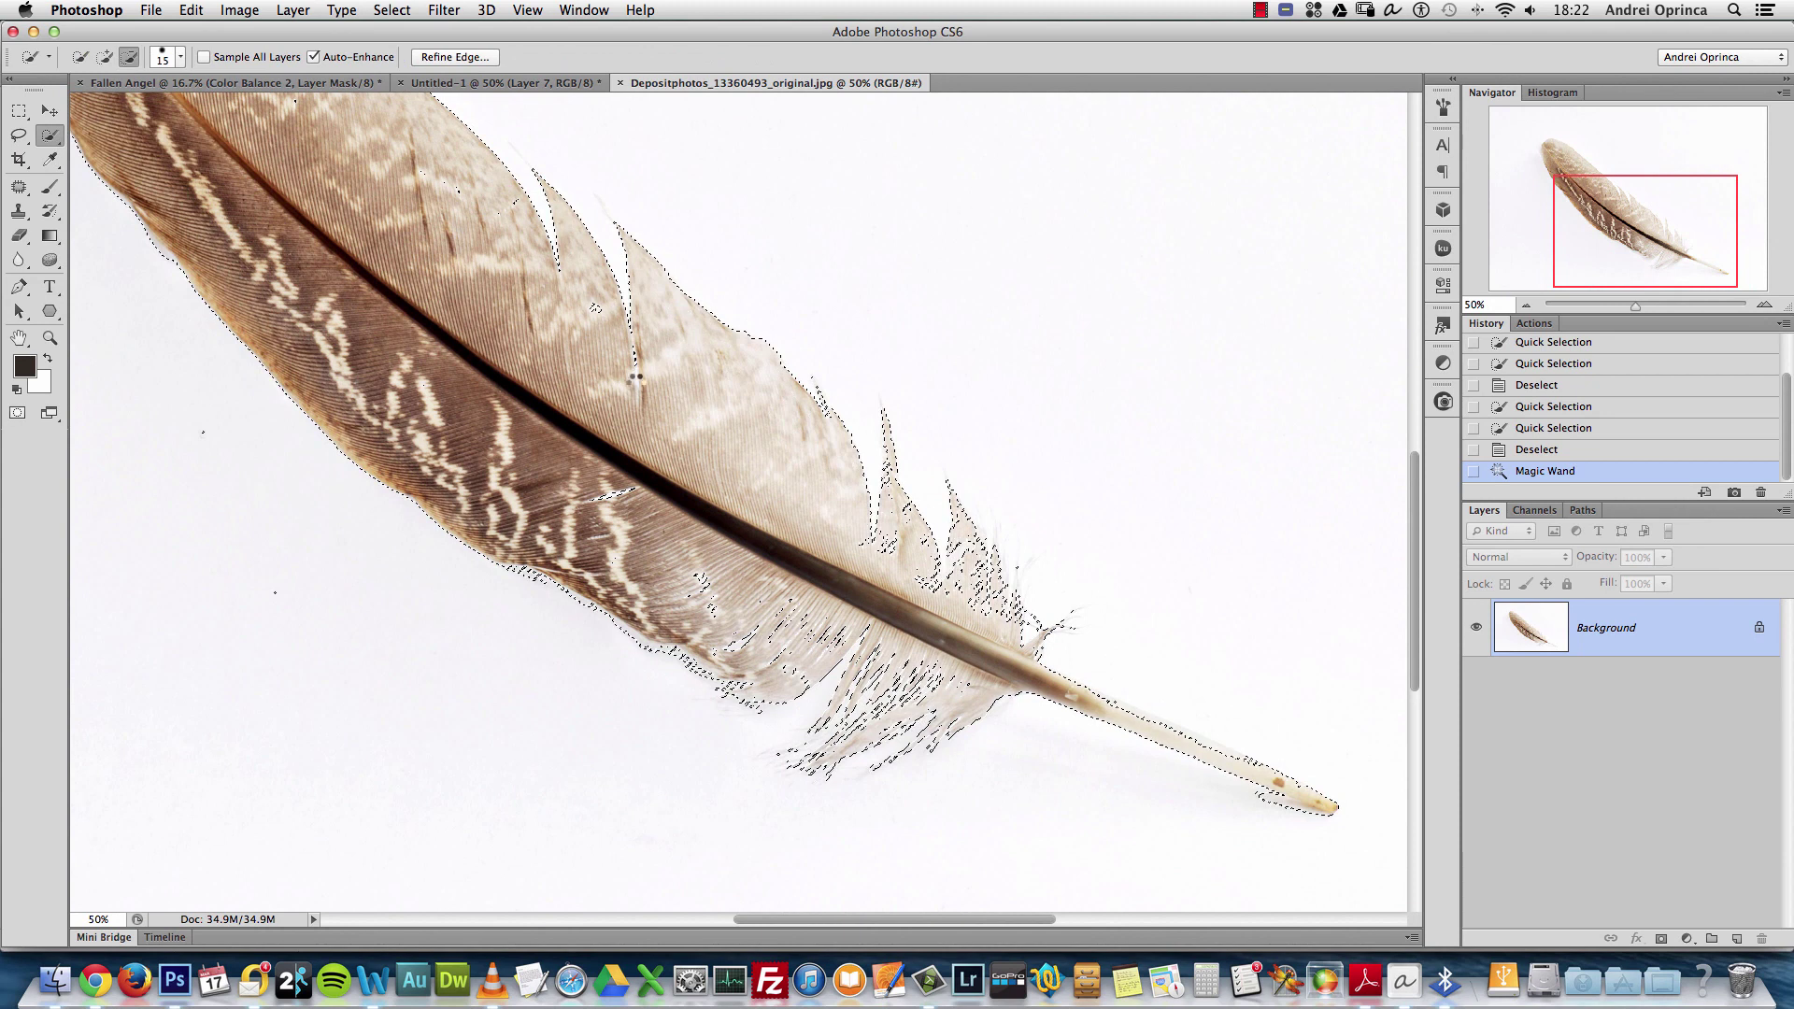
pyautogui.moveTo(595, 314); pyautogui.dragTo(602, 333)
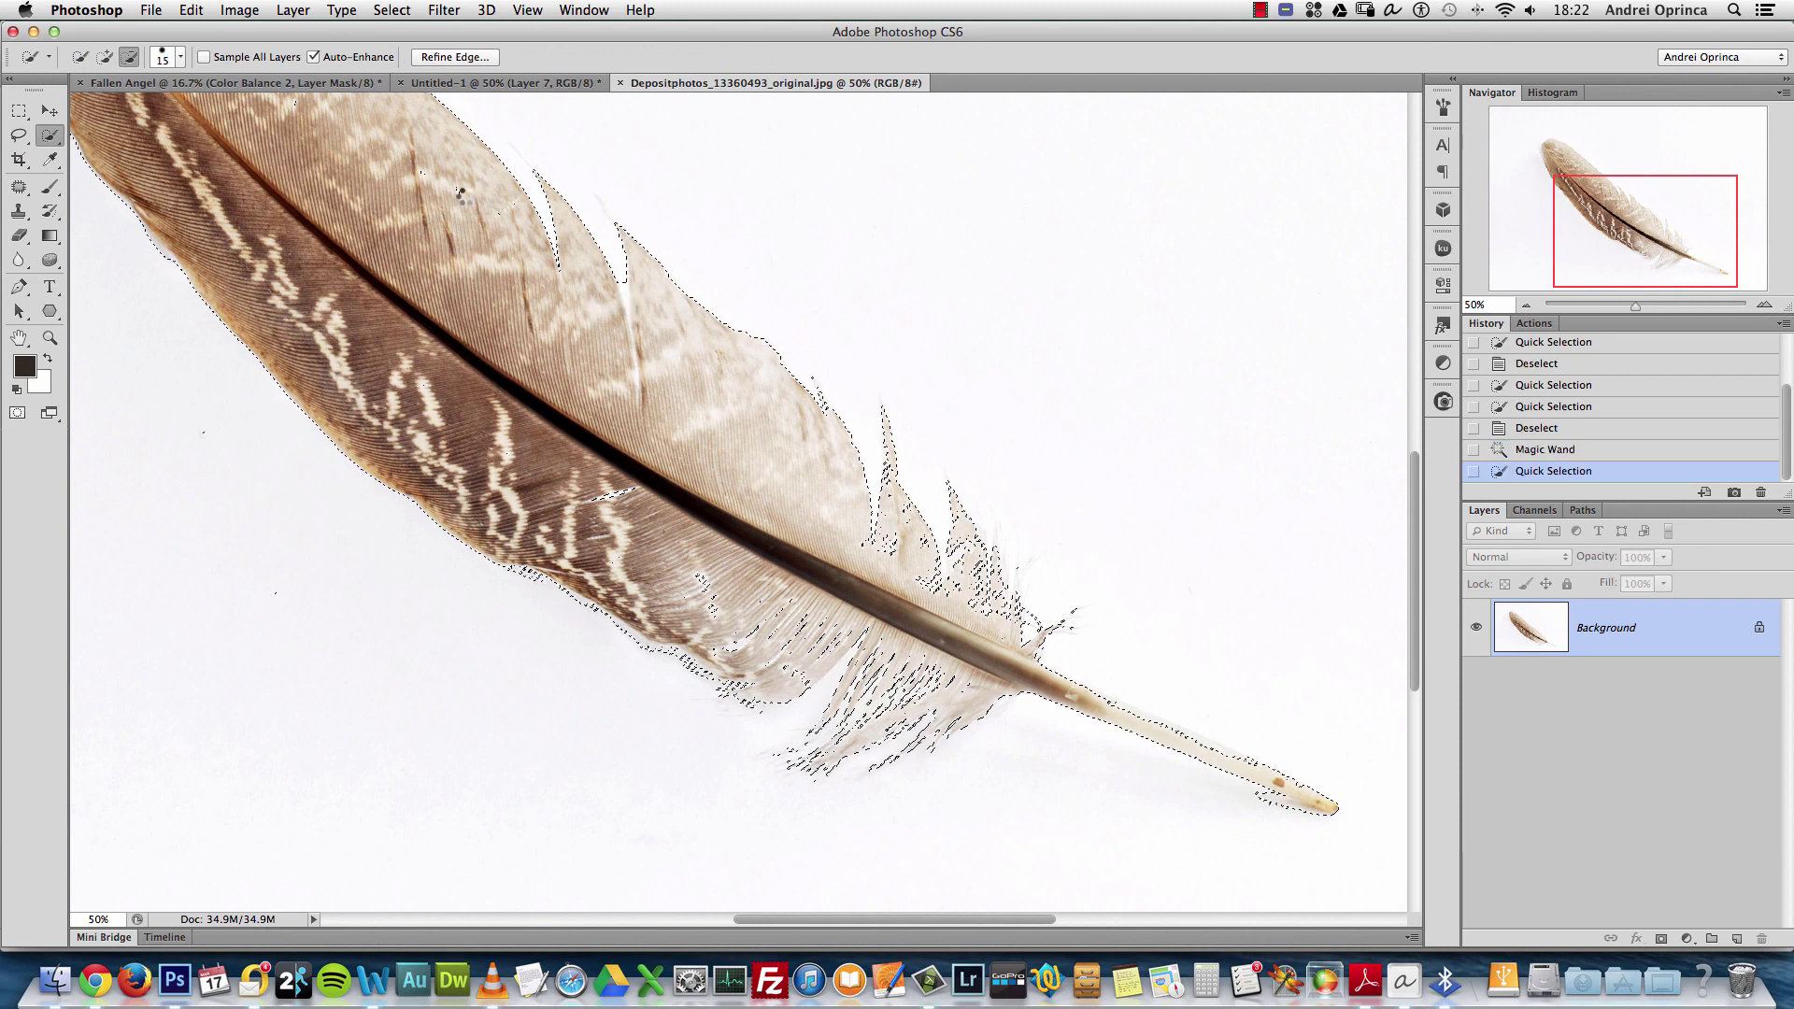
pyautogui.moveTo(426, 171); pyautogui.dragTo(476, 201)
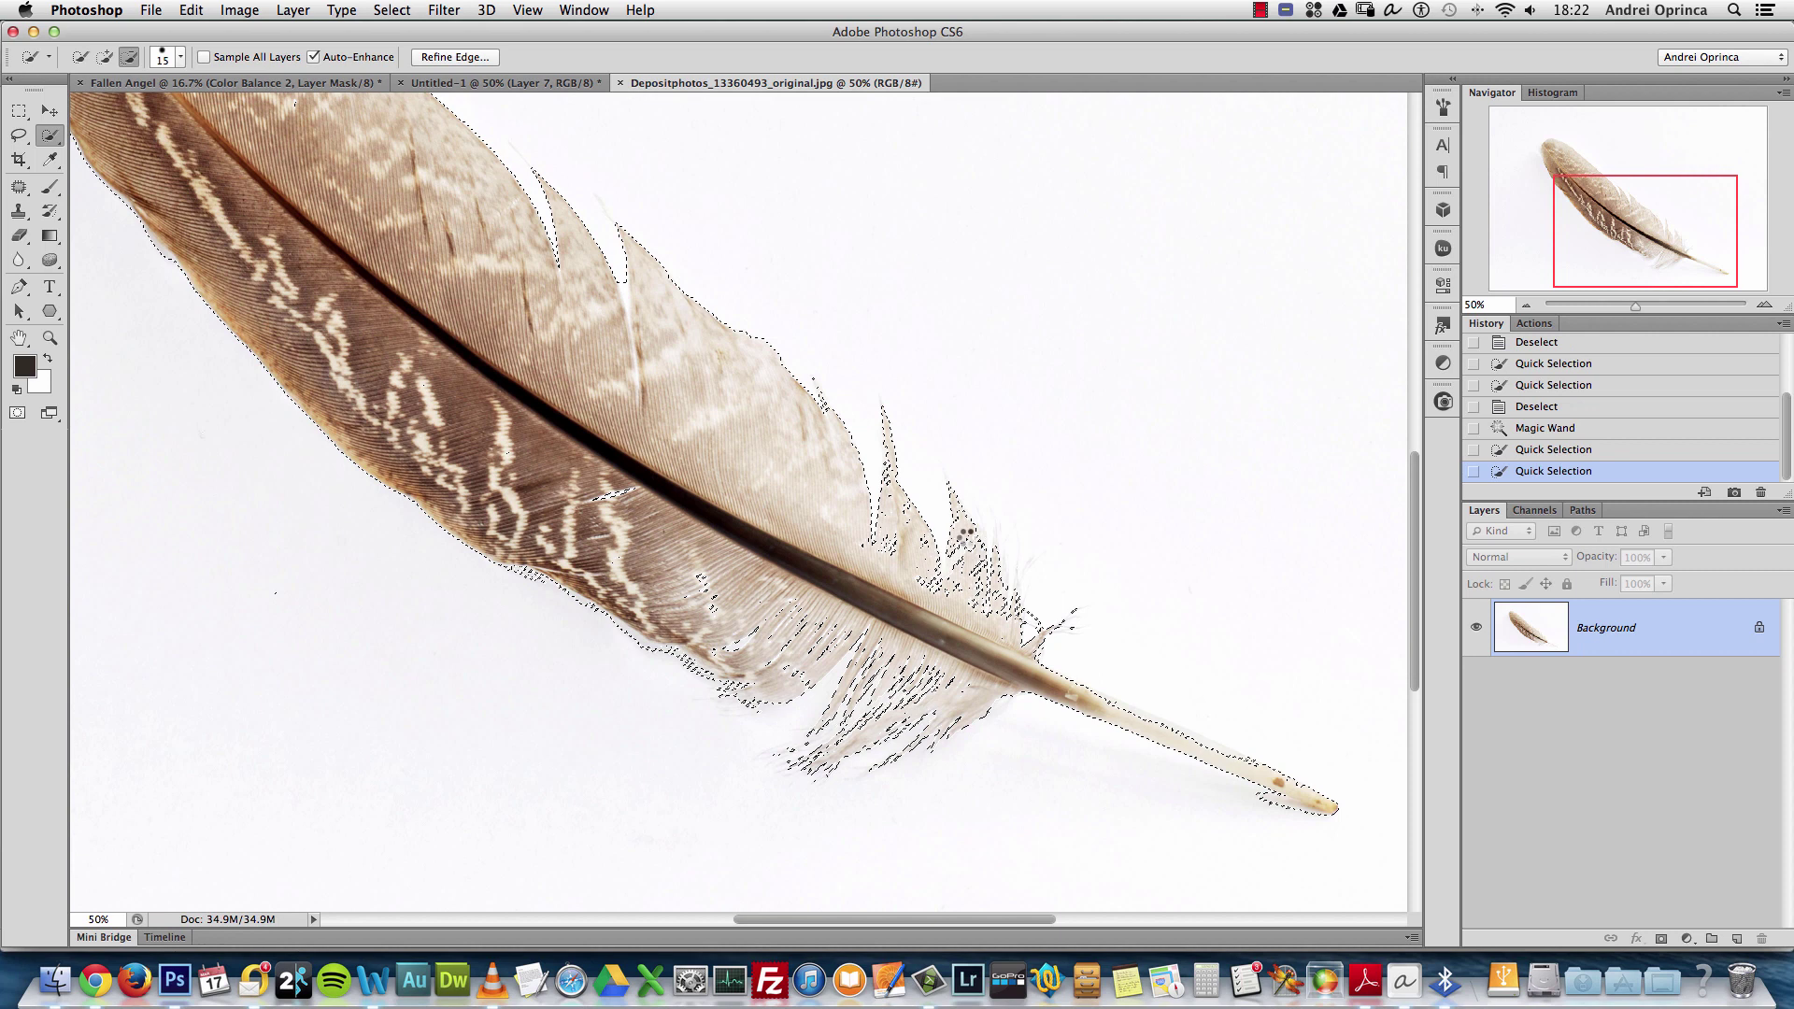
pyautogui.moveTo(967, 534); pyautogui.dragTo(985, 608)
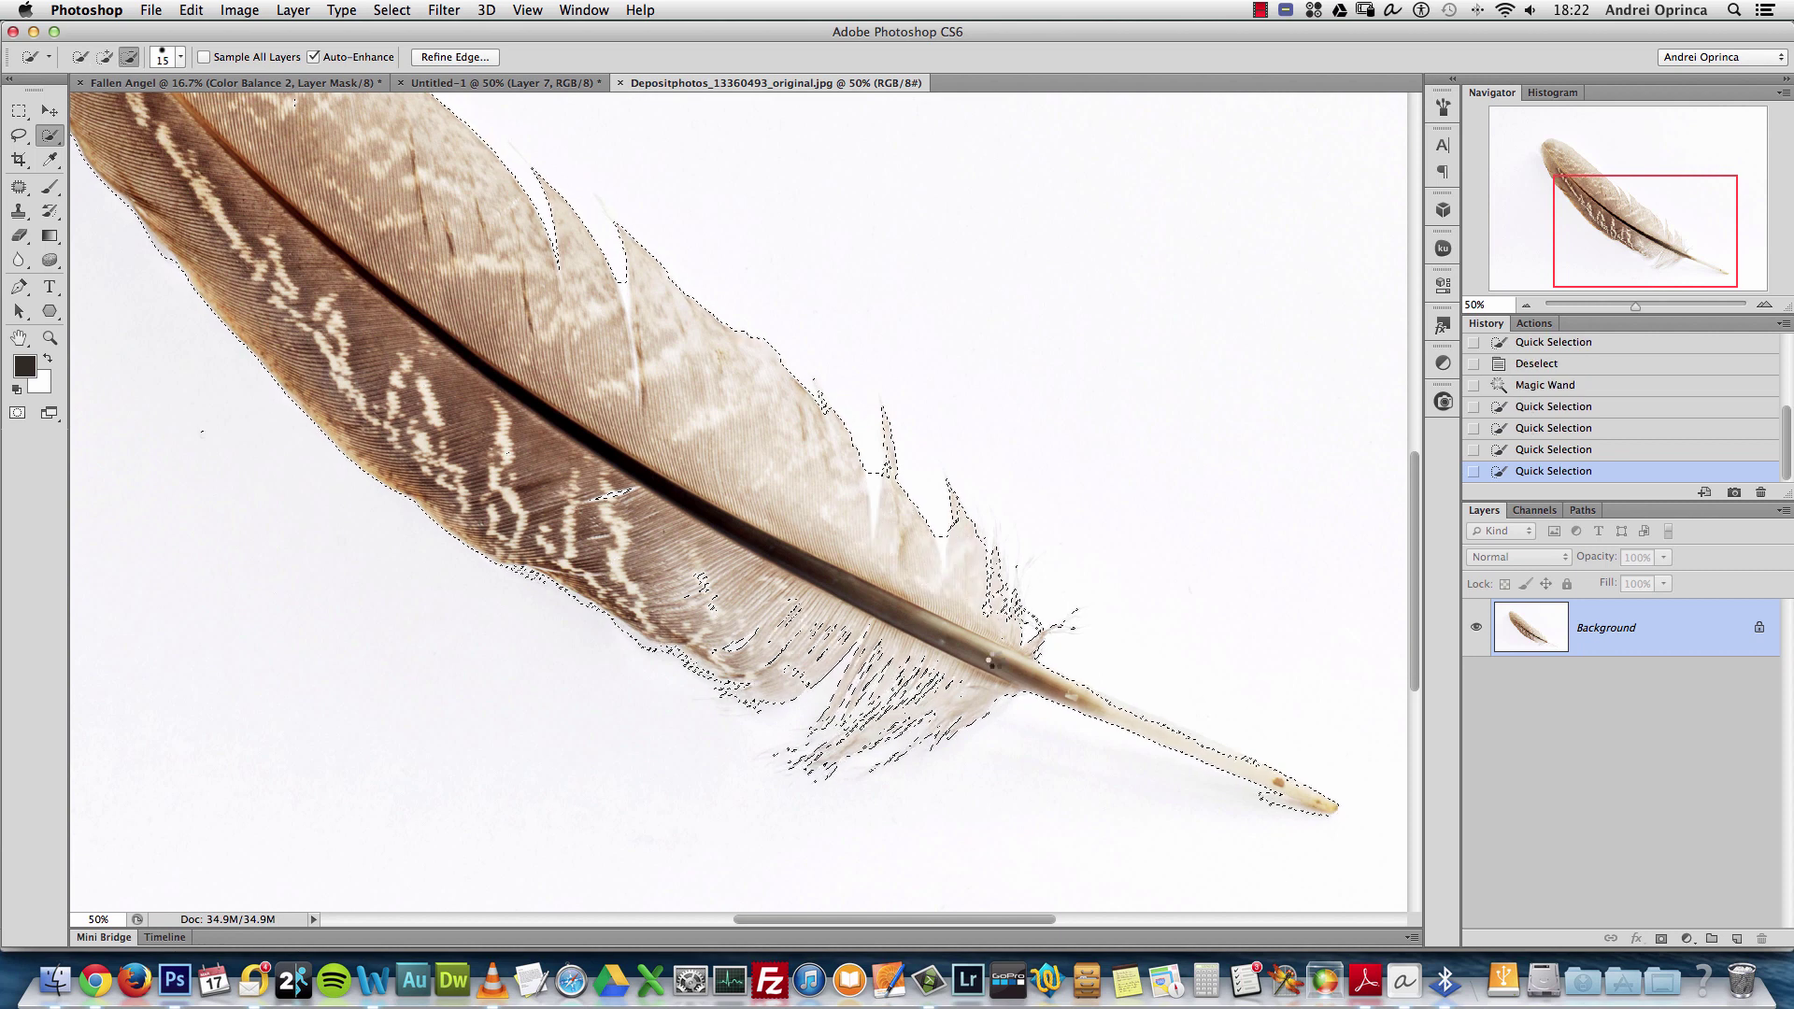
pyautogui.keyDown('alt'); pyautogui.click(1003, 646); pyautogui.keyUp('alt')
# Add the unselected specks in the white background below the feather to the selection with Quick Selection
pyautogui.hscroll(-5, 753, 580)
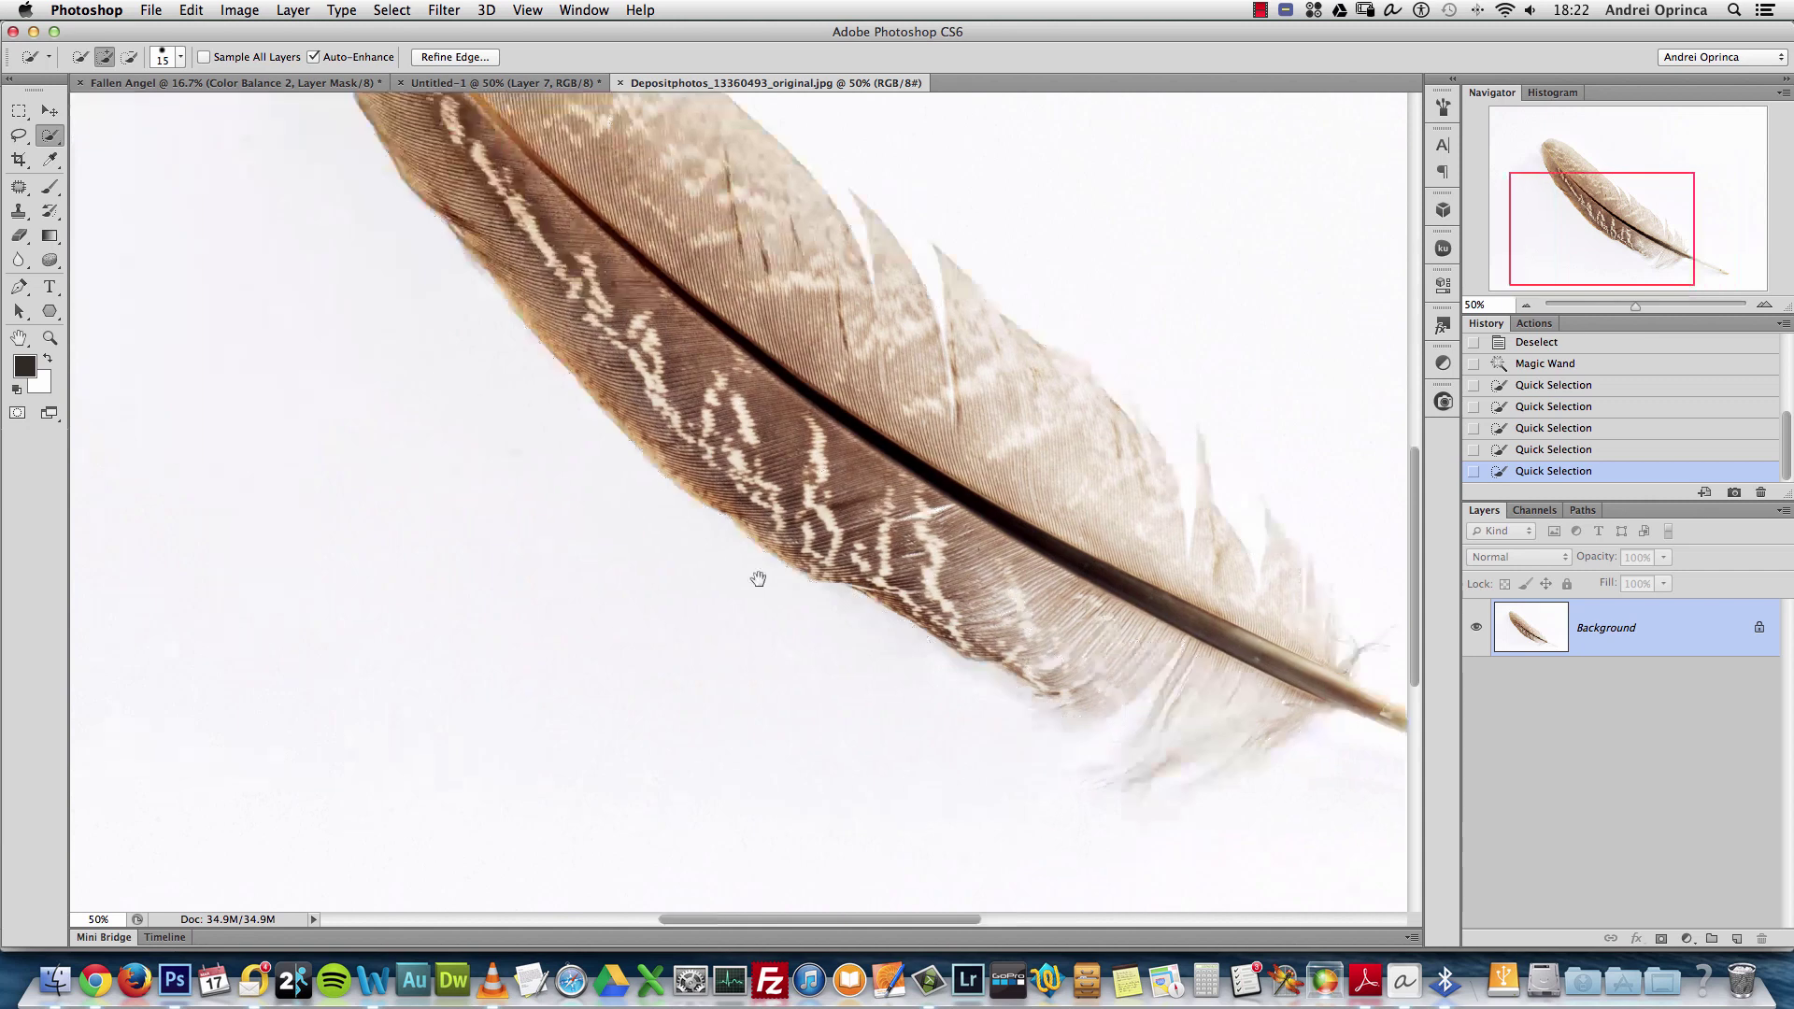
pyautogui.moveTo(542, 450)
pyautogui.mouseDown()
pyautogui.moveTo(601, 572)
pyautogui.moveTo(614, 525)
pyautogui.mouseUp()
pyautogui.press('super+z')
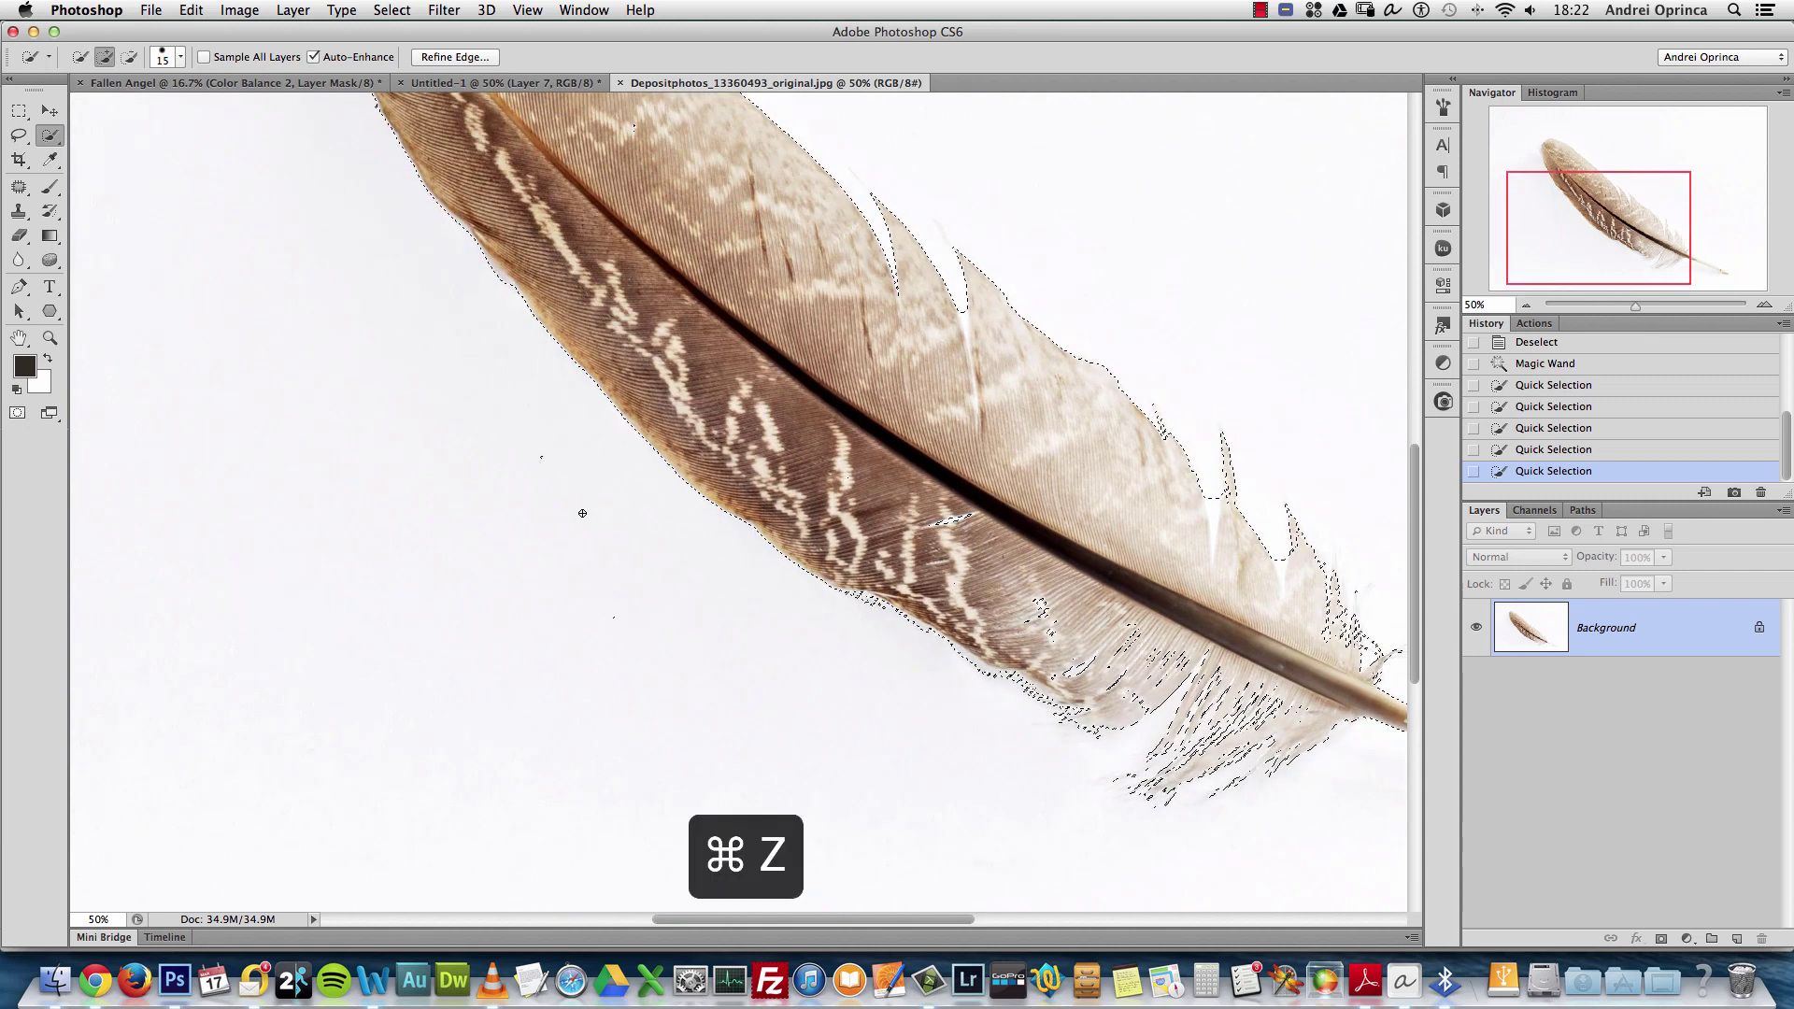
pyautogui.click(605, 529)
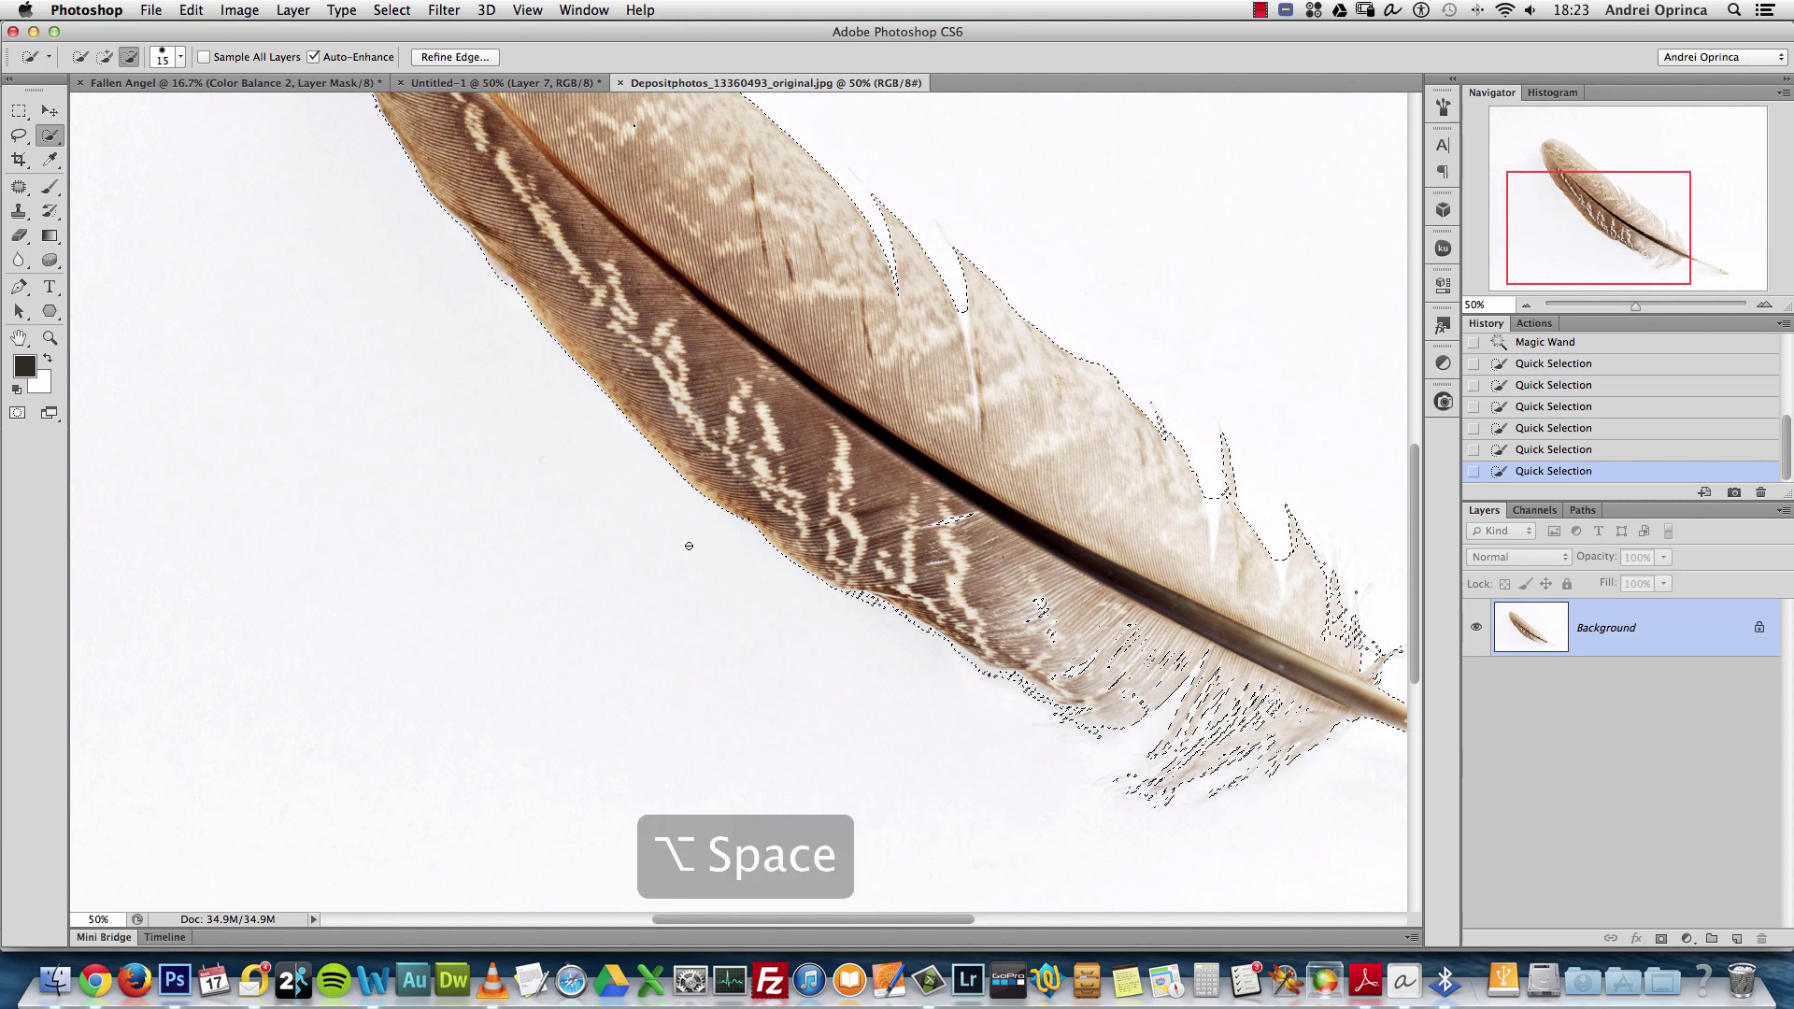
# Cut out the feather by turning the background selection into an inverted layer mask and applying it to the layer
pyautogui.keyDown('alt'); pyautogui.click(702, 554); pyautogui.keyUp('alt')
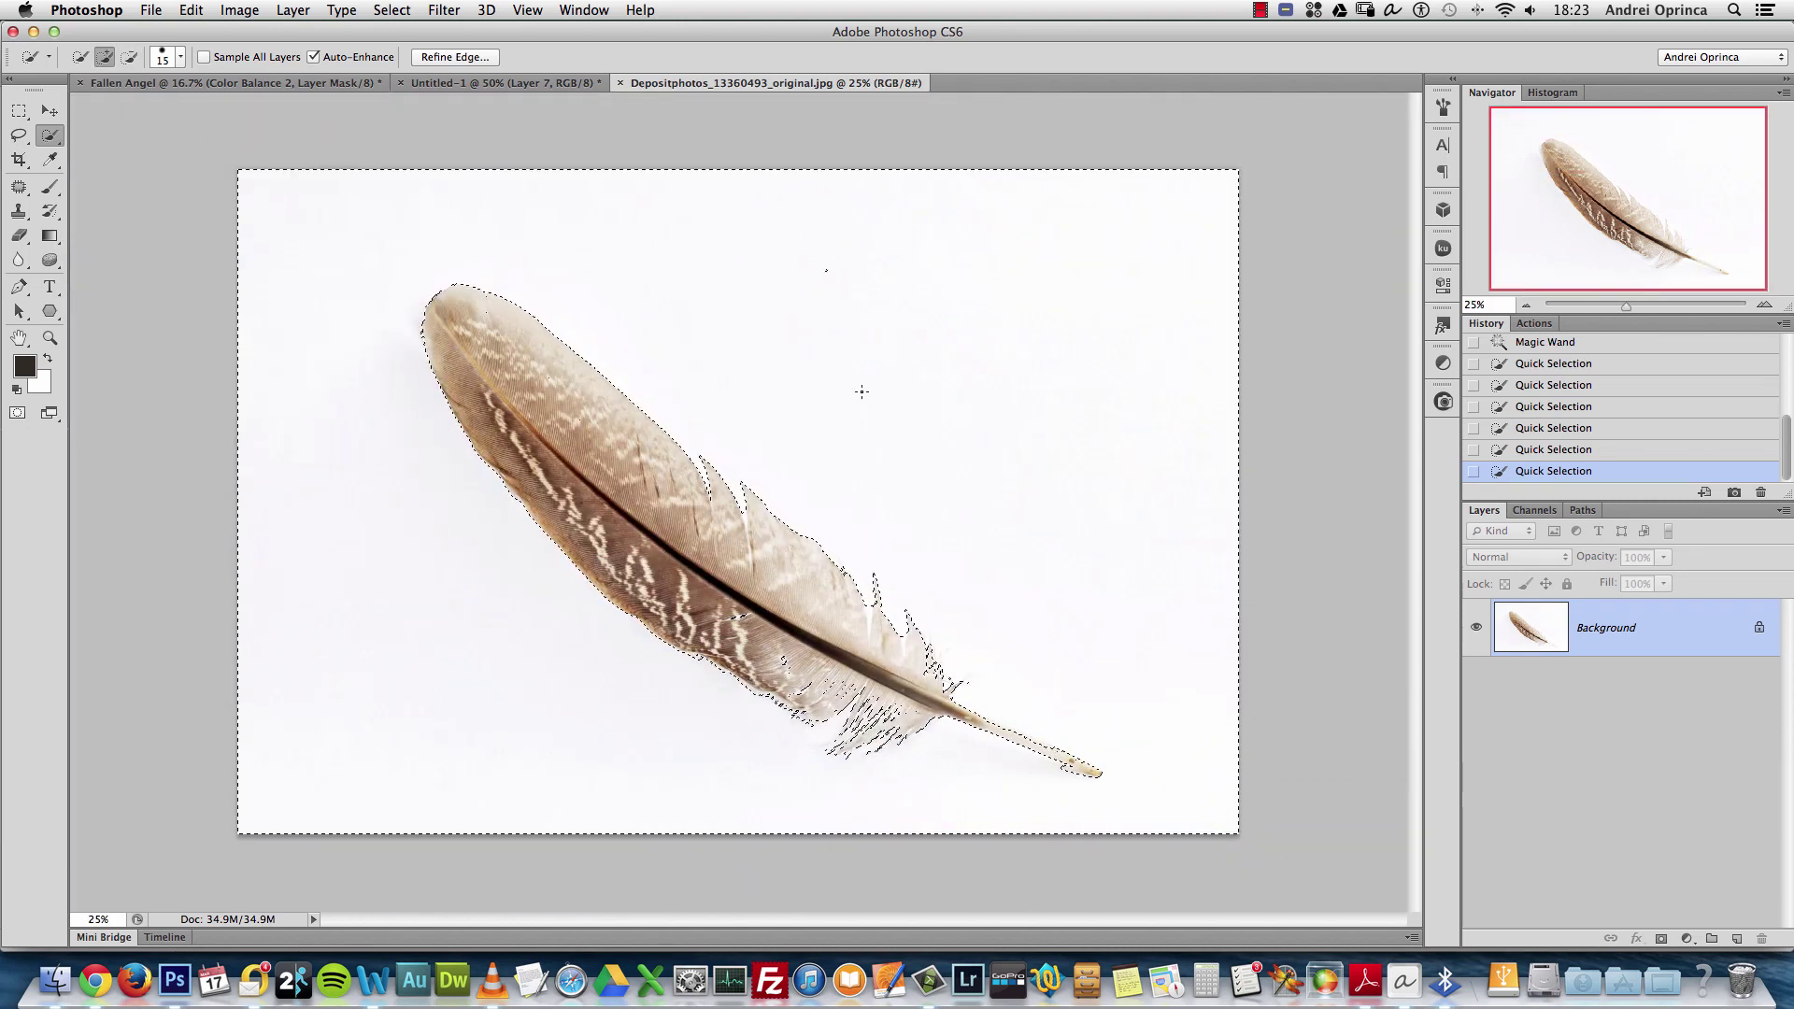
pyautogui.click(1661, 937)
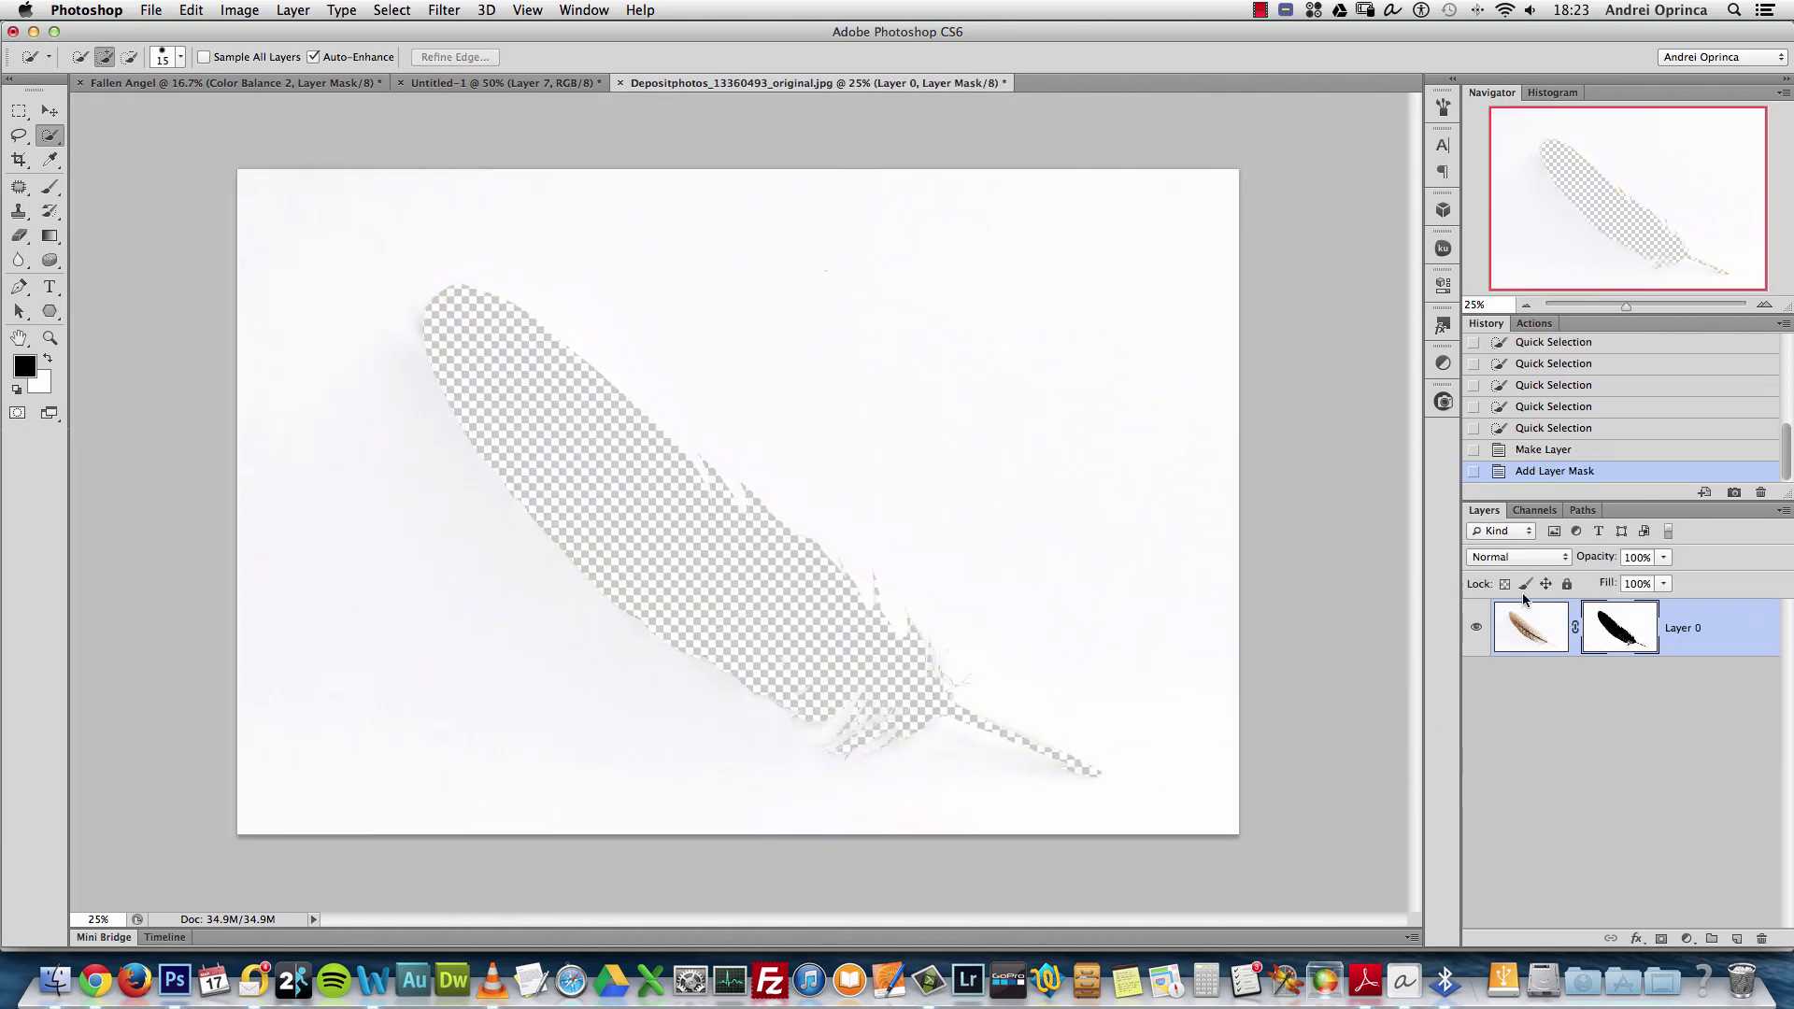
pyautogui.press('super+i')
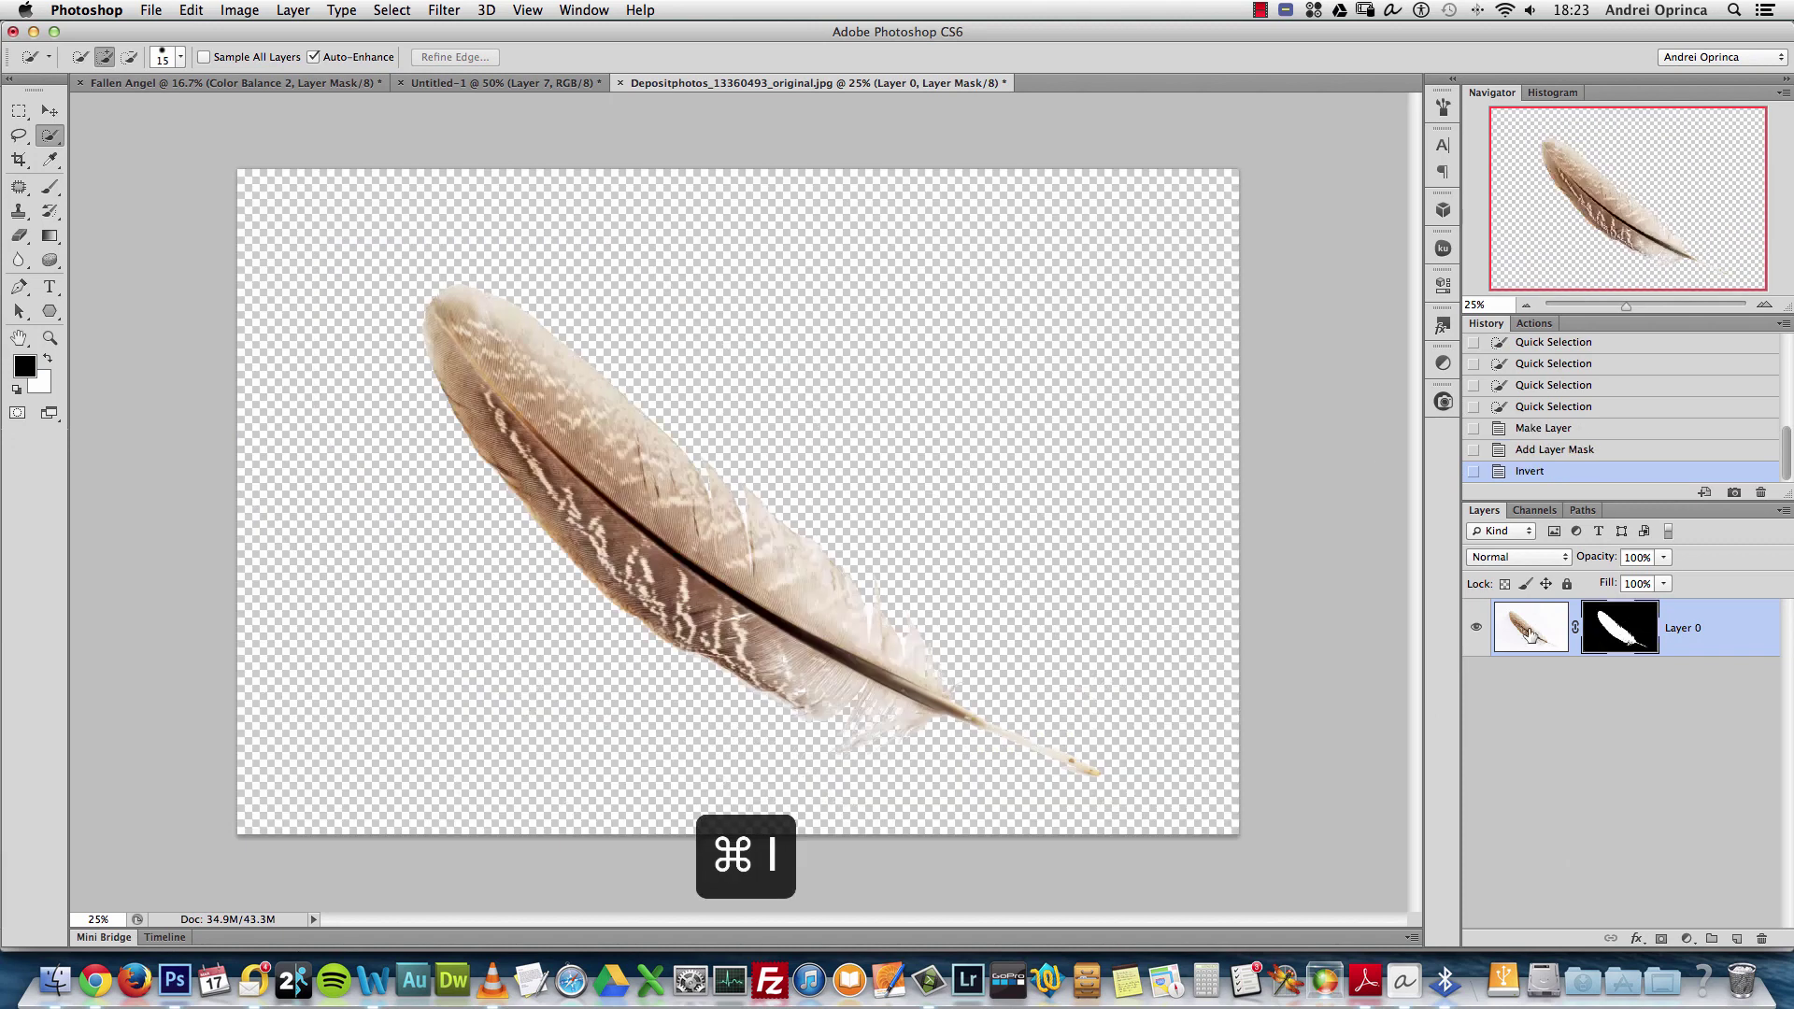
pyautogui.rightClick(1600, 609)
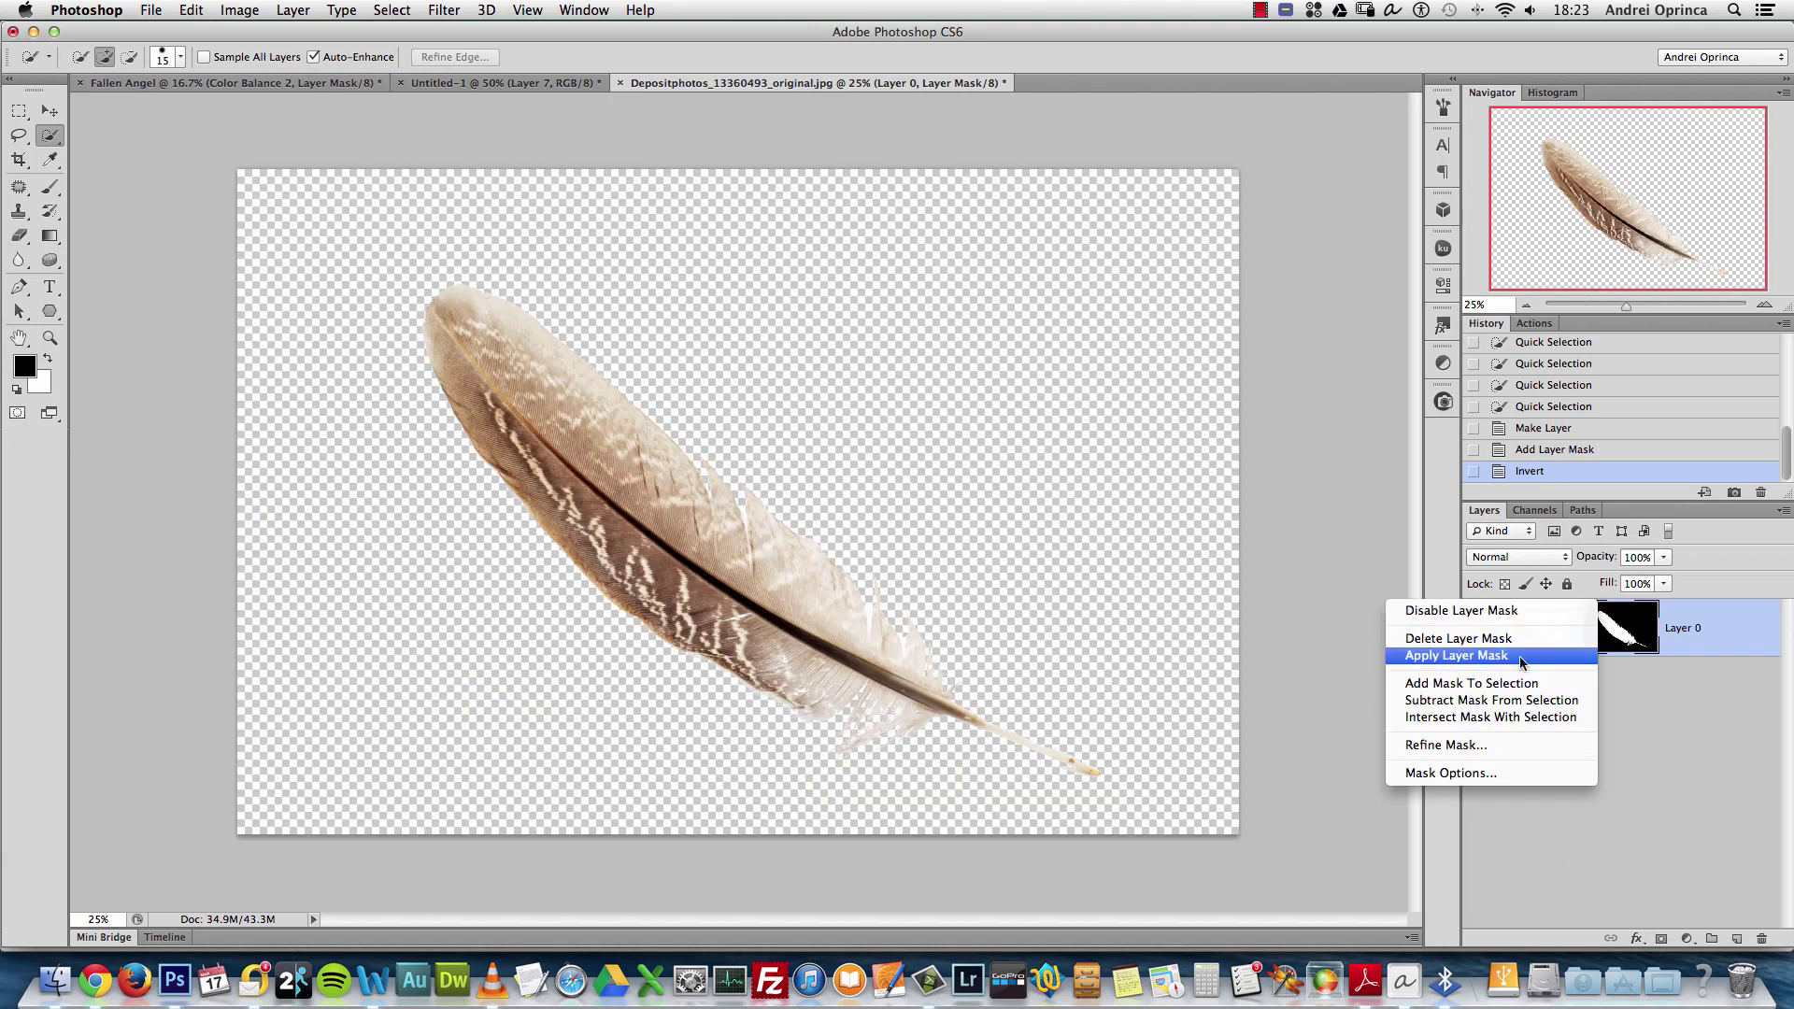
pyautogui.click(1520, 656)
# Erase lightly over the white residue in the notch on the feather's upper edge with a 20 px Eraser at 30% opacity
pyautogui.press('super+1')
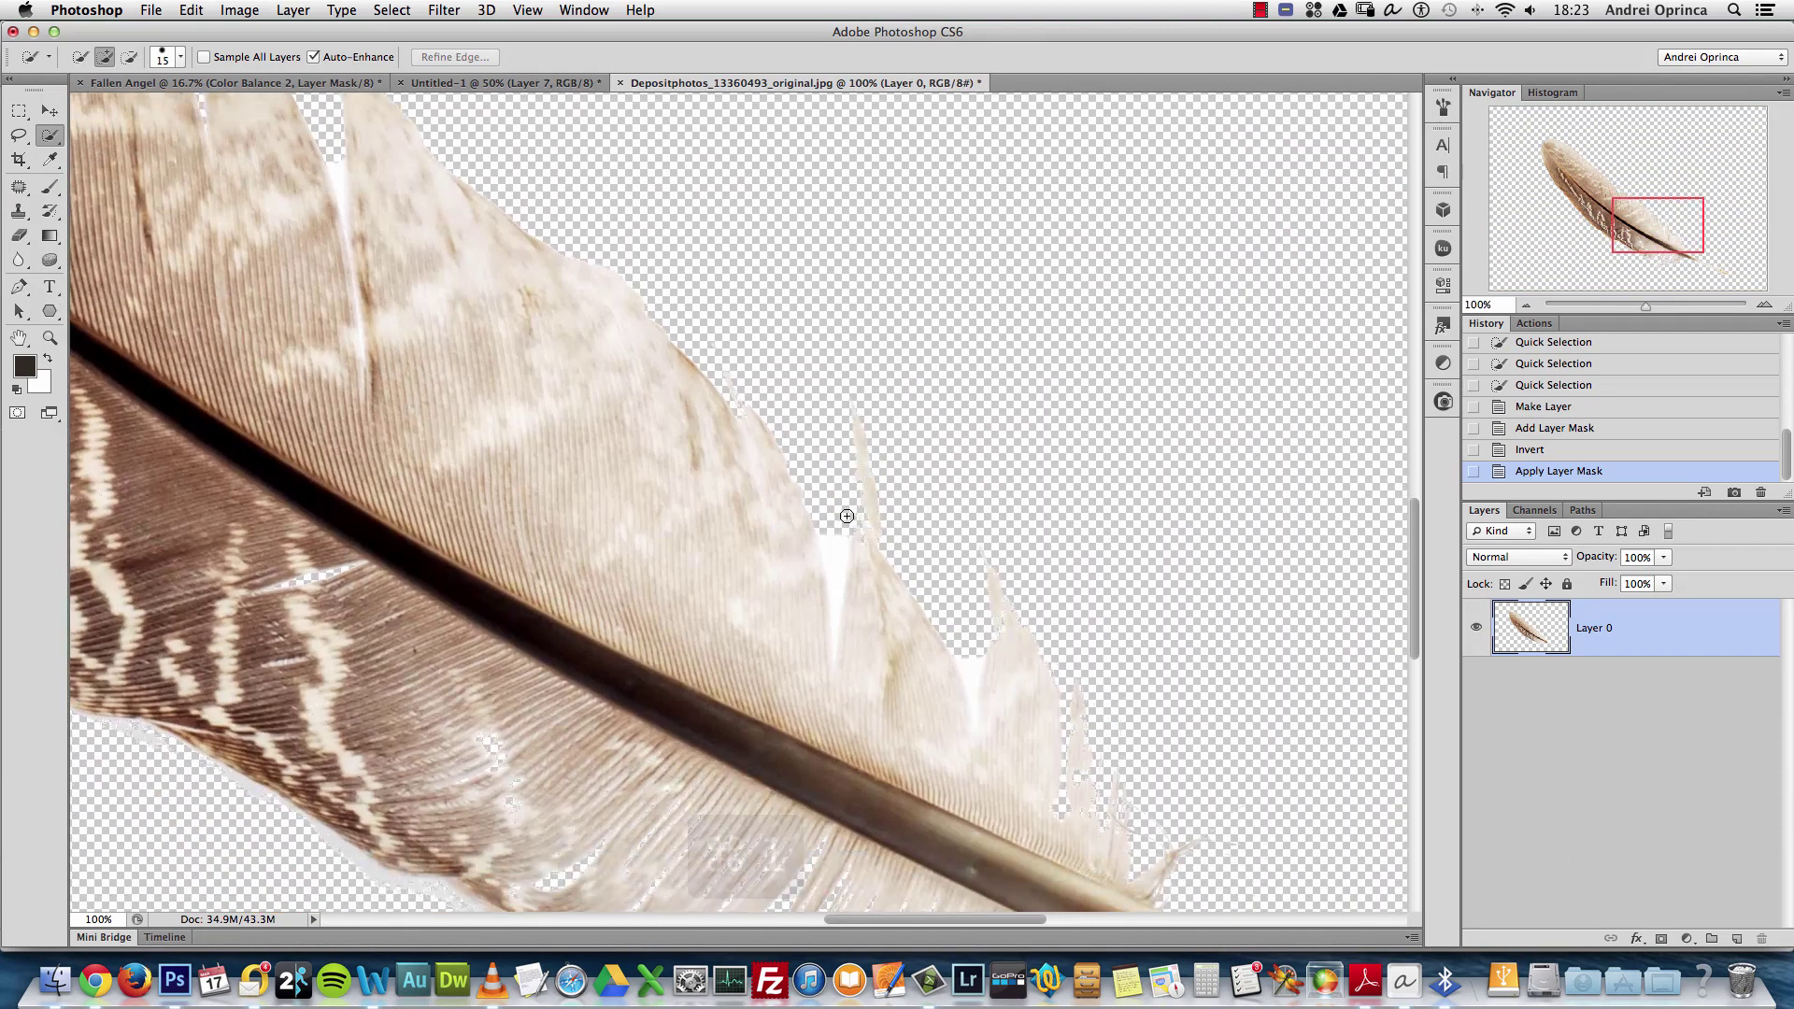
pyautogui.press('e')
pyautogui.press('[')
pyautogui.press('[')
pyautogui.press('[')
pyautogui.press('[')
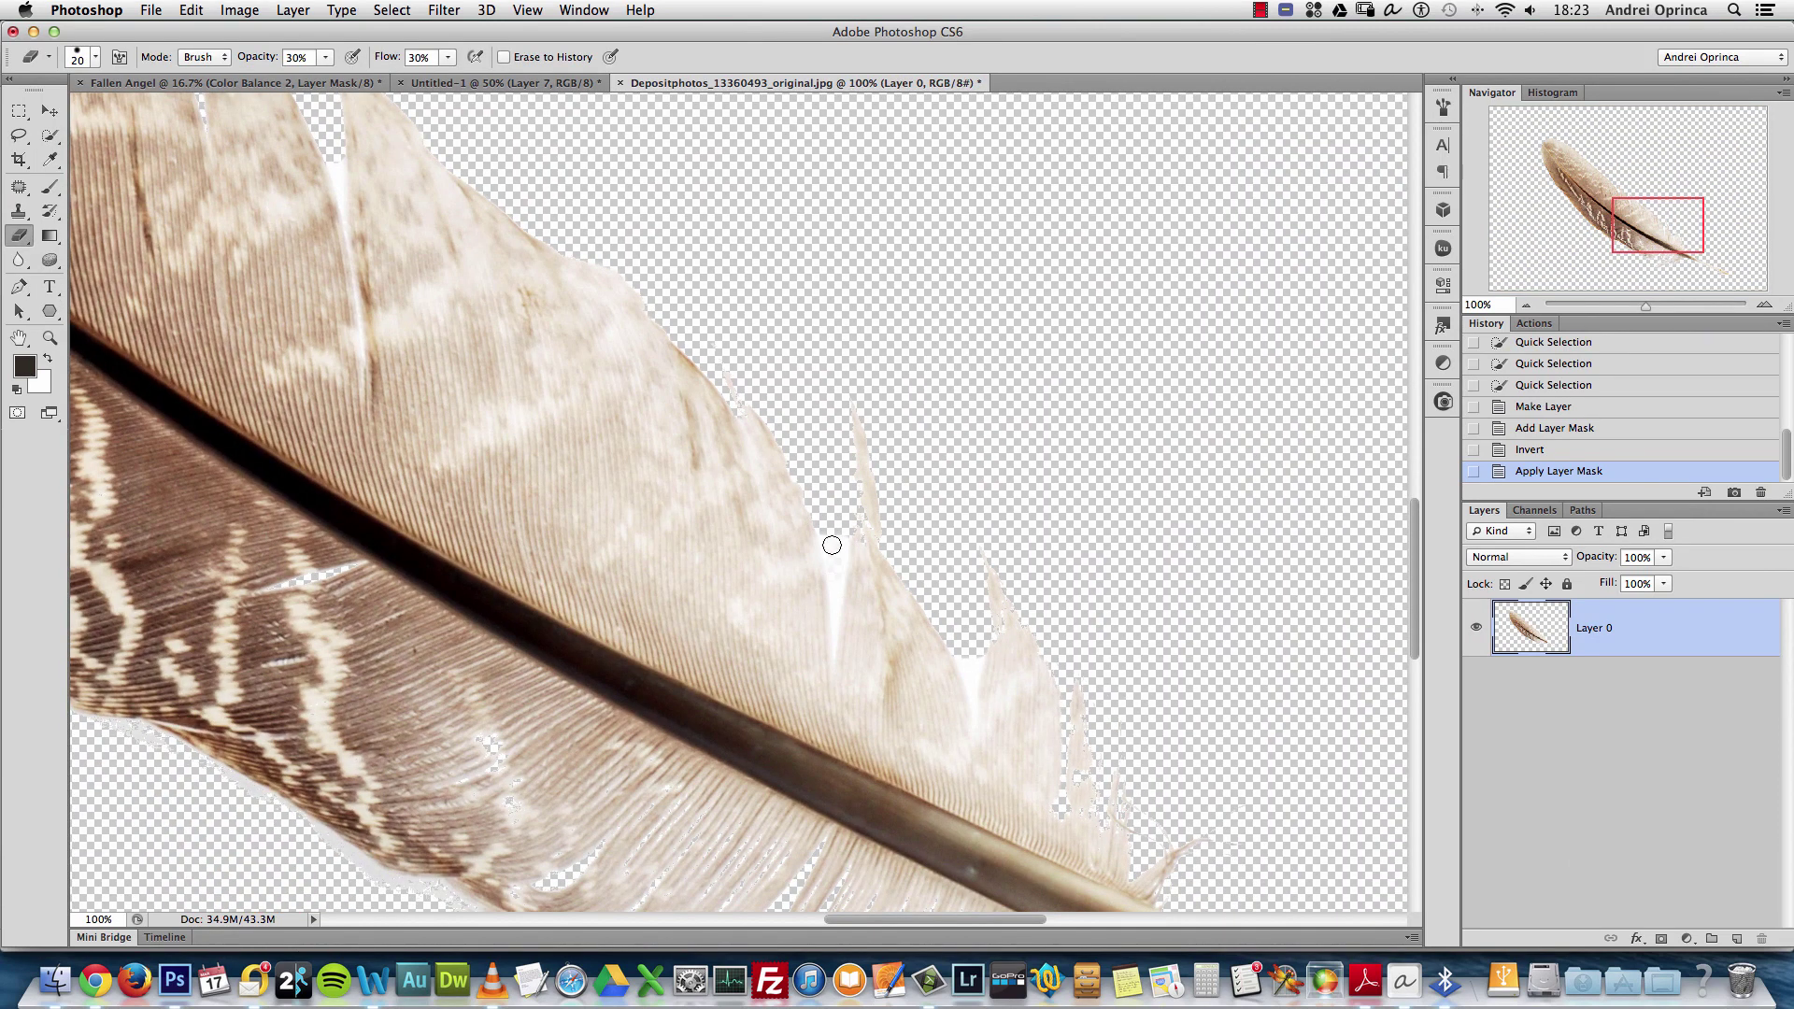
pyautogui.click(831, 545)
pyautogui.click(838, 544)
pyautogui.moveTo(837, 585); pyautogui.dragTo(852, 552)
# Set the Eraser's opacity and flow to 100% and erase the white residue in the notches on the feather's upper edge
pyautogui.rightClick(871, 505)
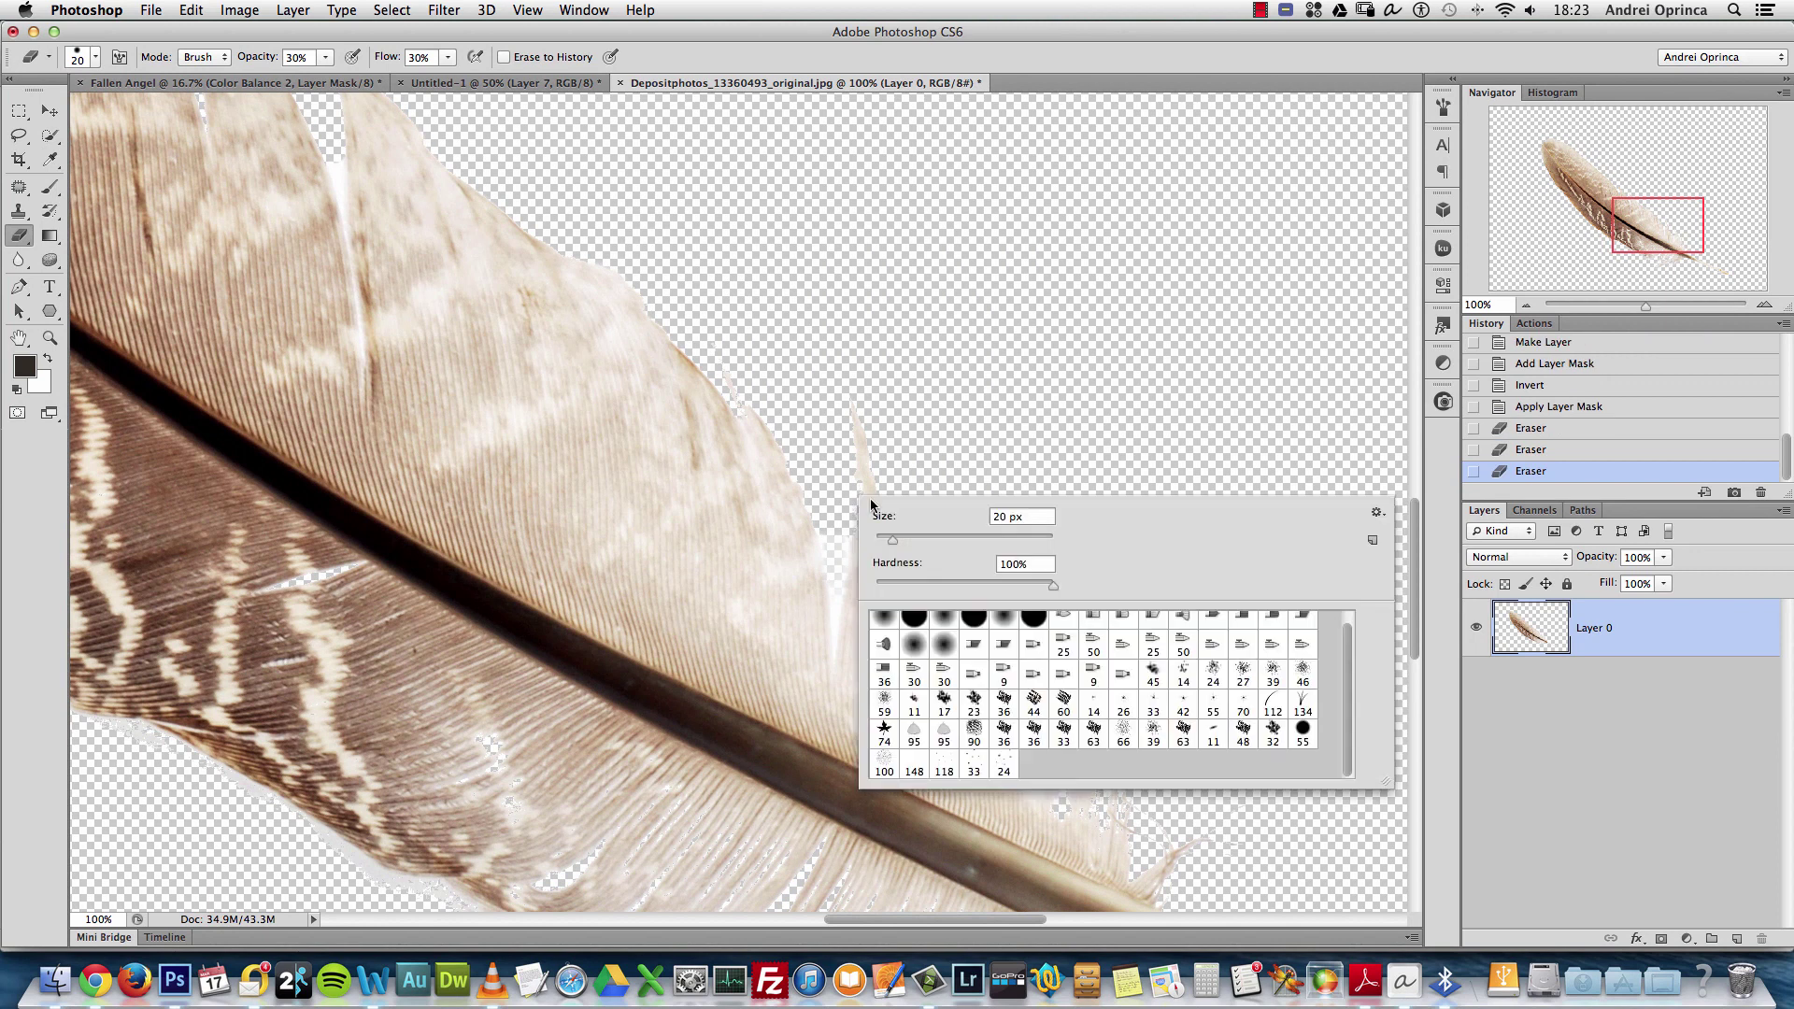
pyautogui.click(438, 60)
pyautogui.click(448, 58)
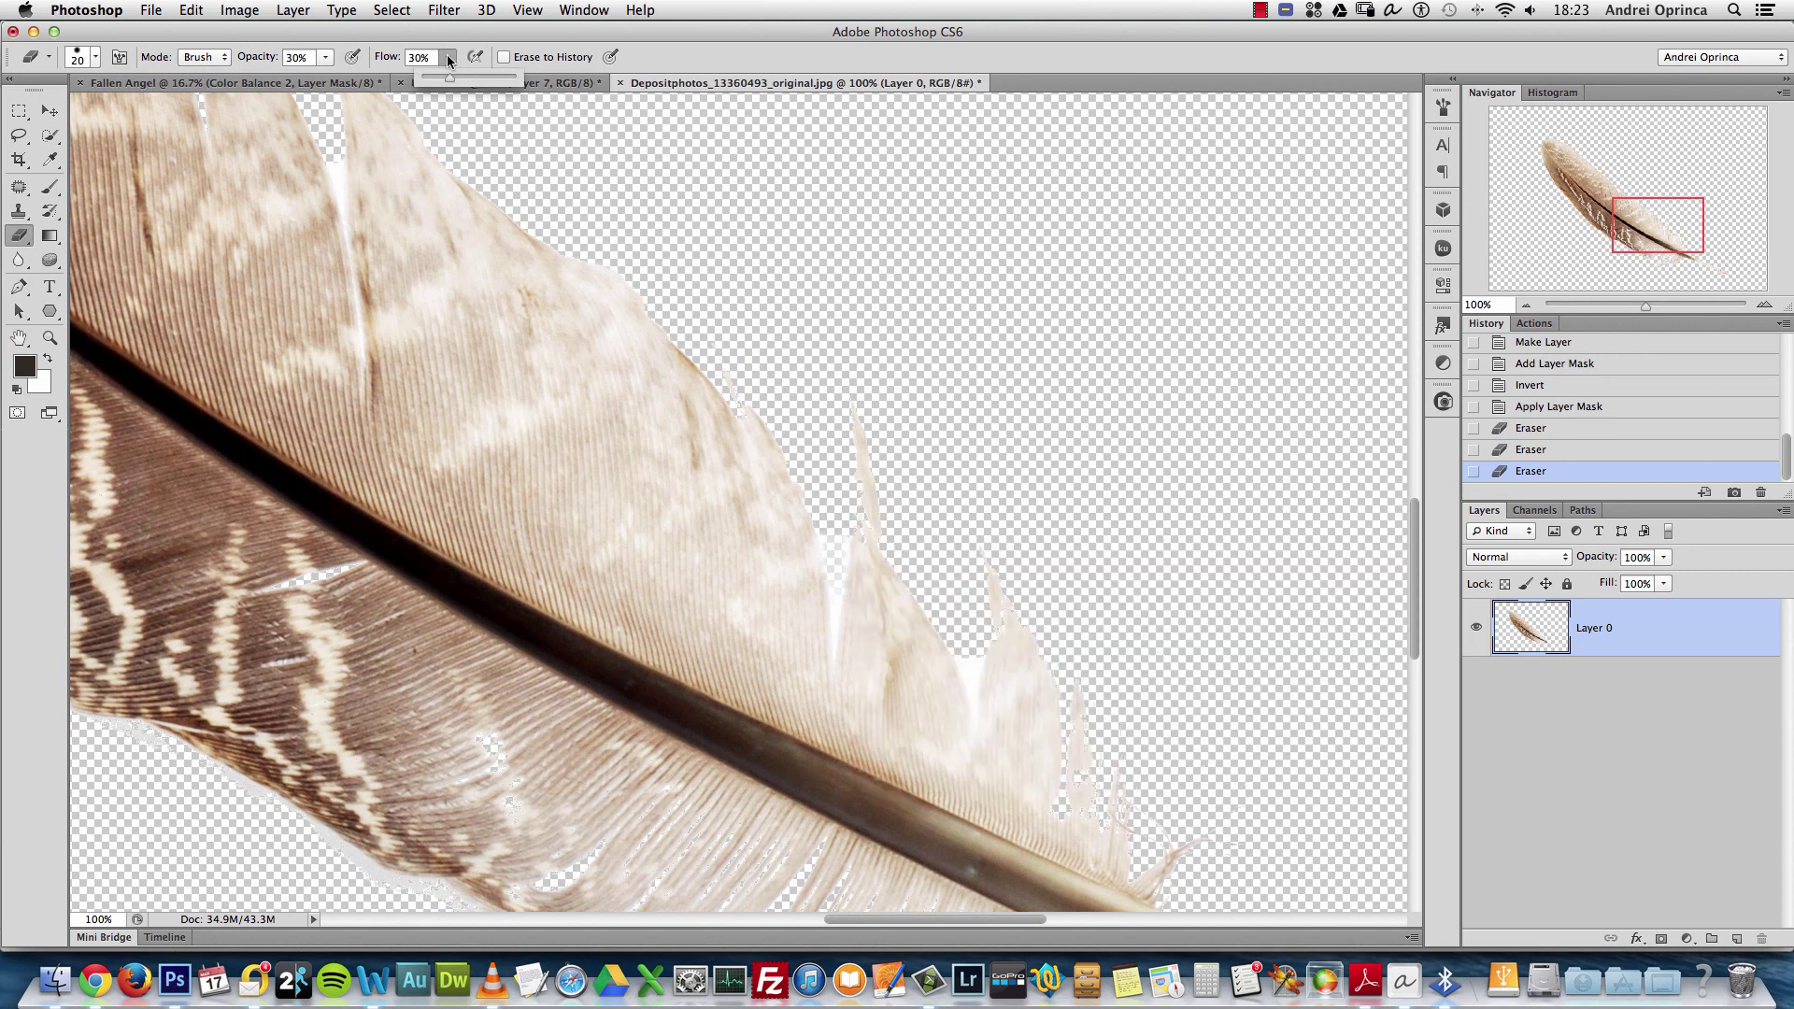
pyautogui.click(325, 60)
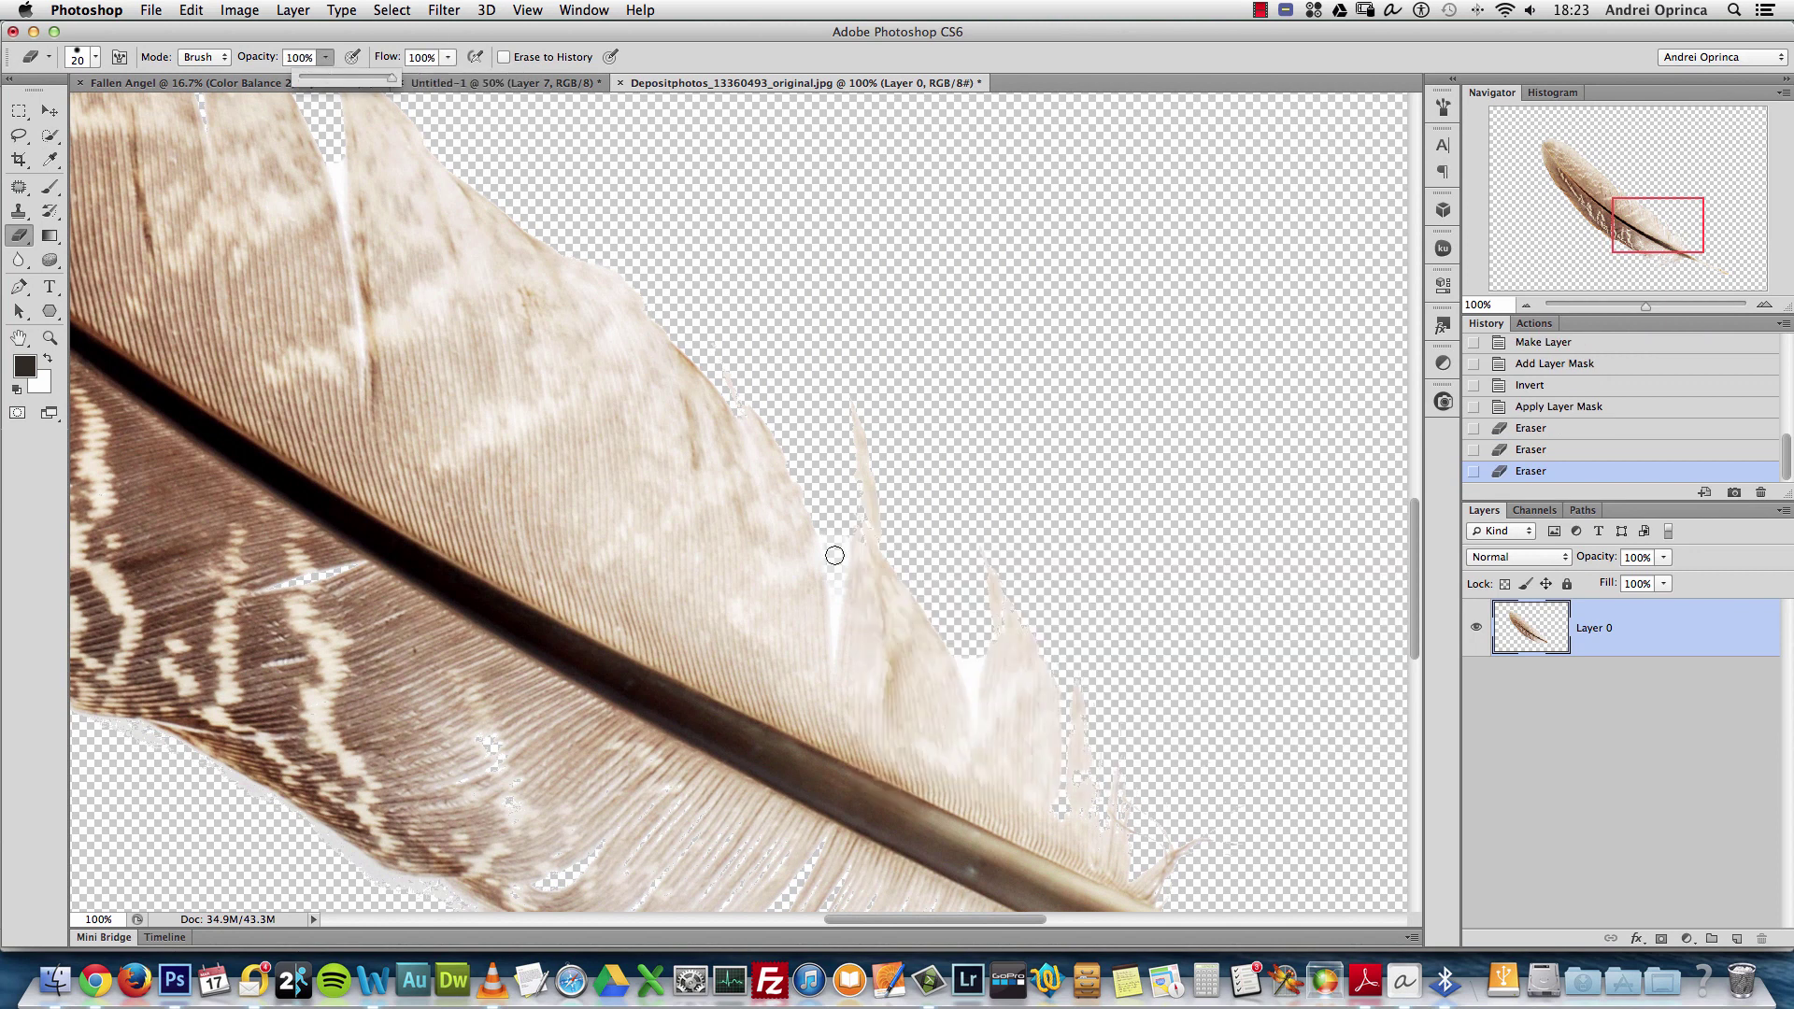
pyautogui.moveTo(834, 555)
pyautogui.mouseDown()
pyautogui.moveTo(834, 520)
pyautogui.moveTo(840, 566)
pyautogui.mouseUp()
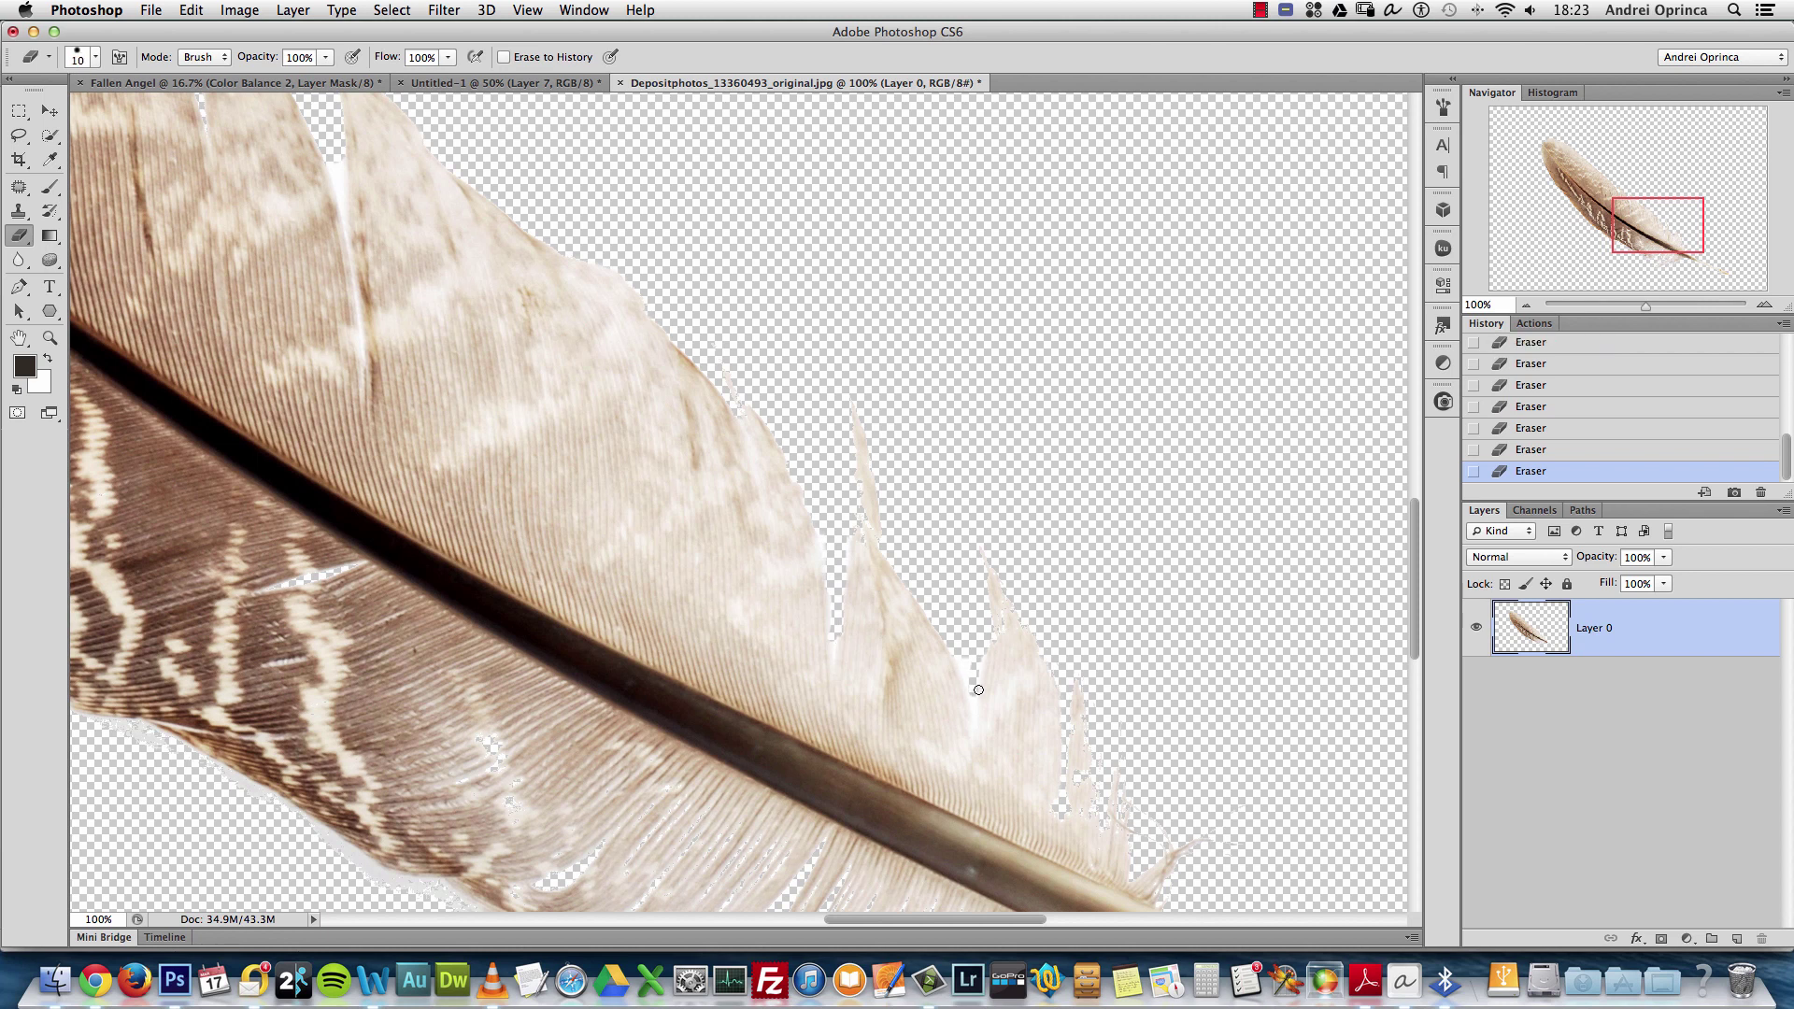
# Erase the white residue between the split barbs farther up the feather's edge with a 9 px Eraser
pyautogui.press('v')
pyautogui.scroll(10, 540, 353)
pyautogui.hscroll(-10, 540, 353)
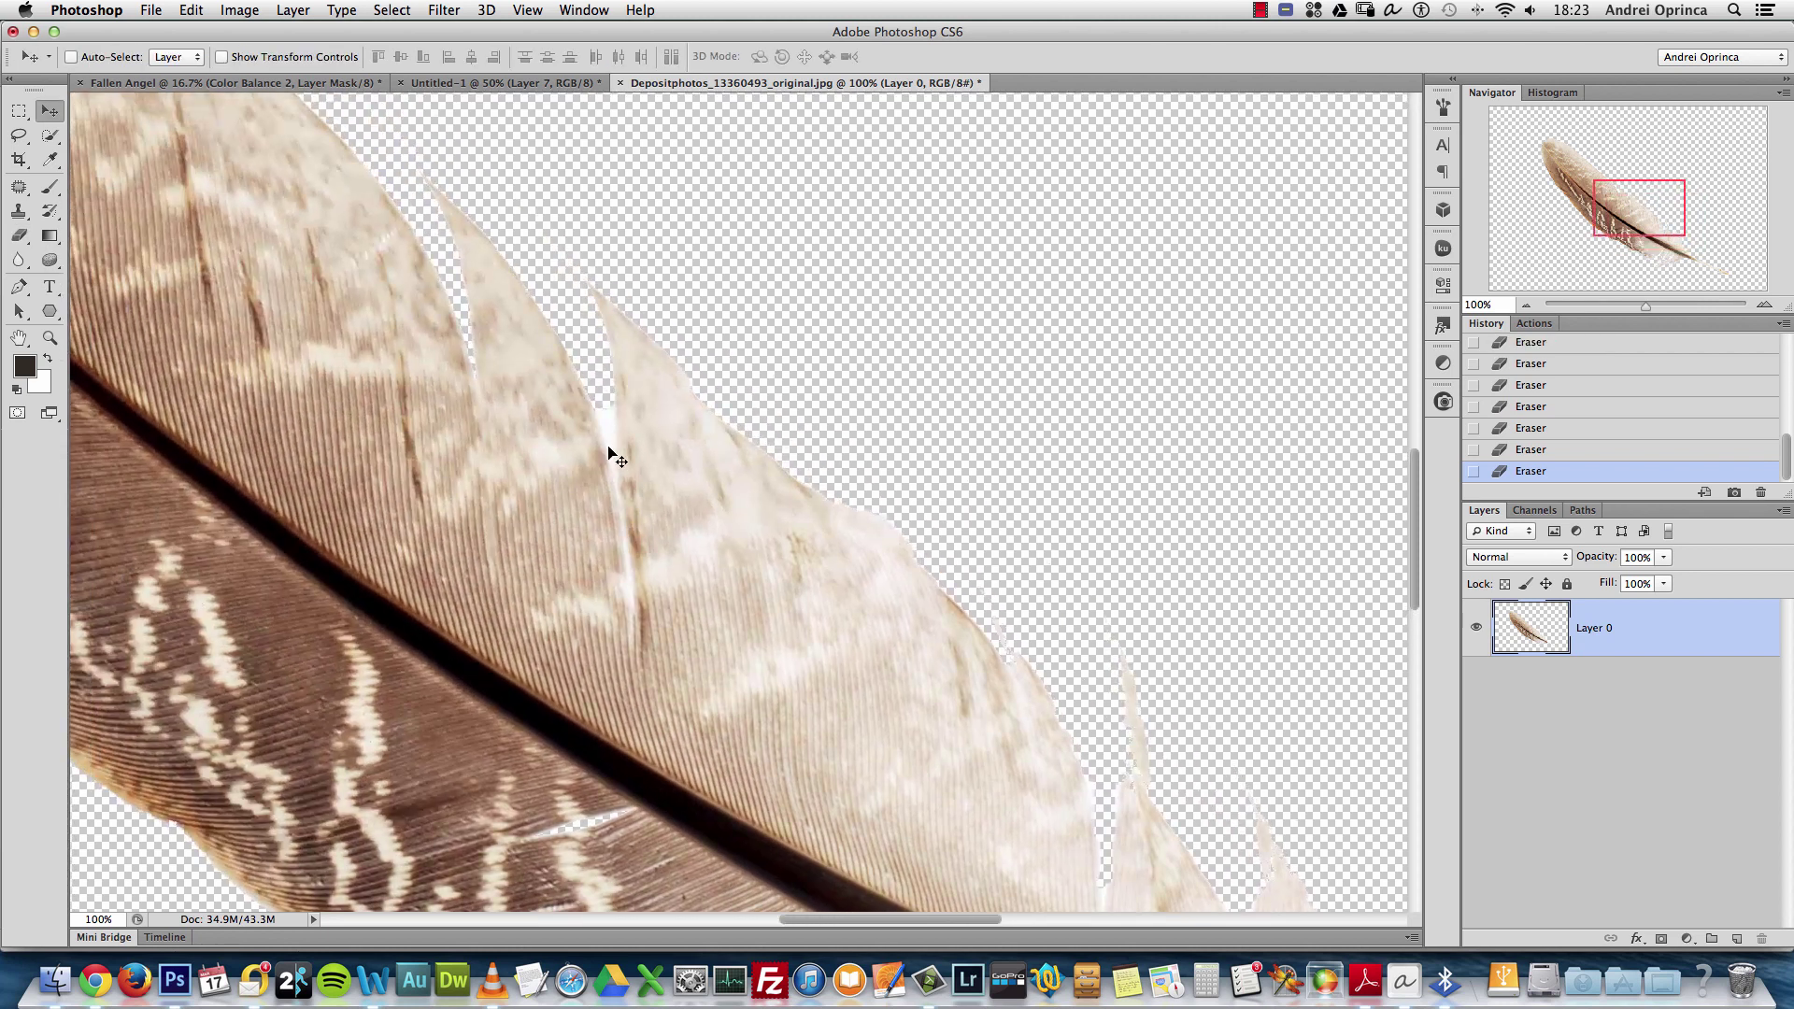
pyautogui.moveTo(608, 448); pyautogui.dragTo(605, 434)
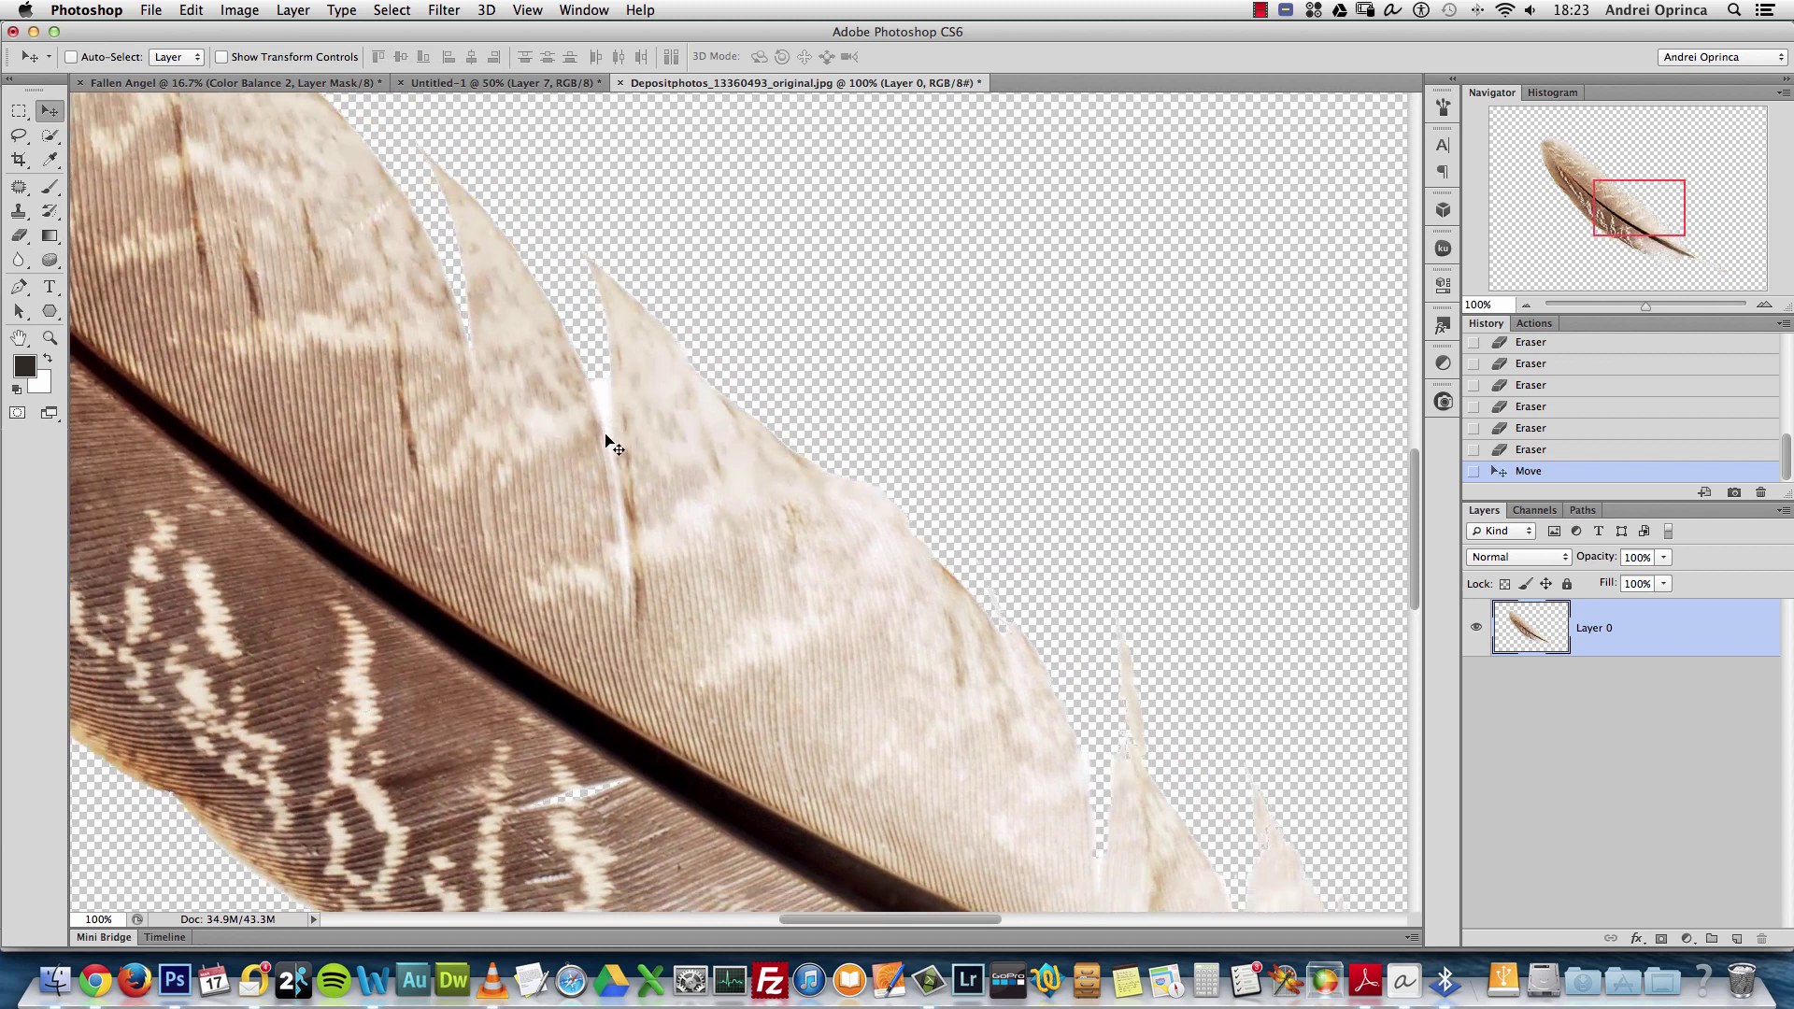
pyautogui.press('e')
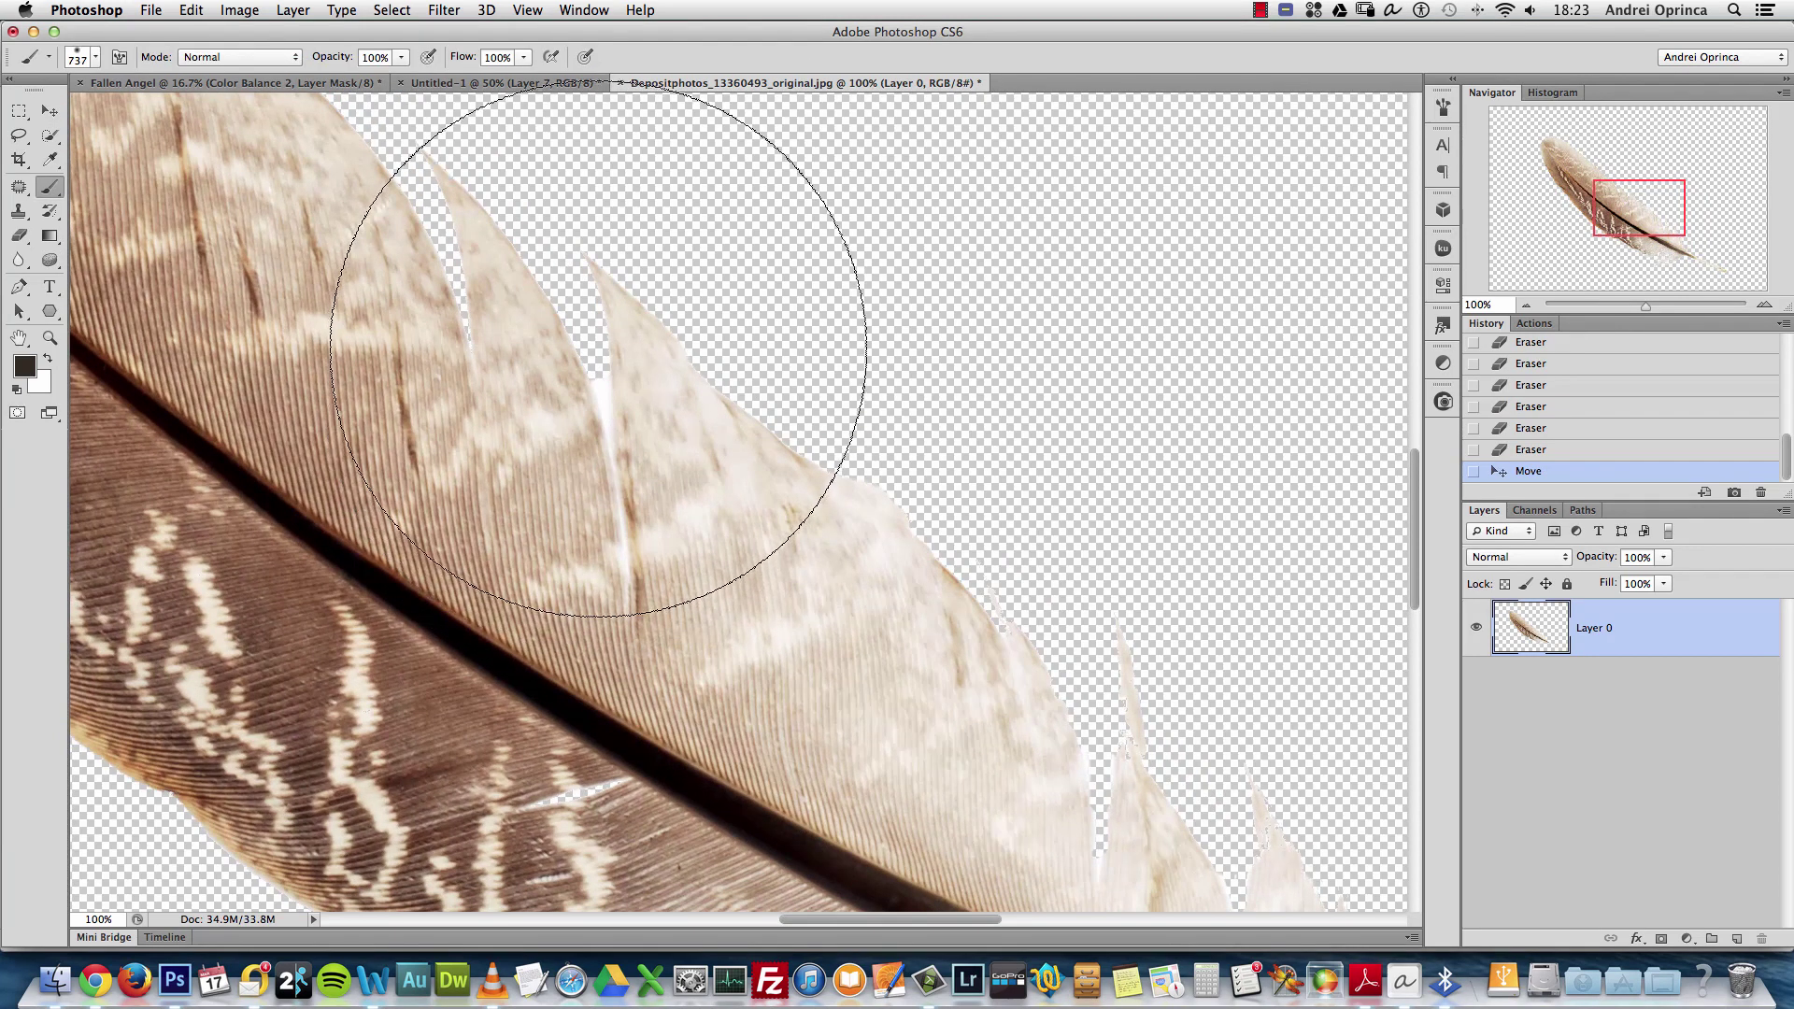
pyautogui.press('[')
pyautogui.press('[')
pyautogui.press('[')
pyautogui.press('[')
pyautogui.press('[')
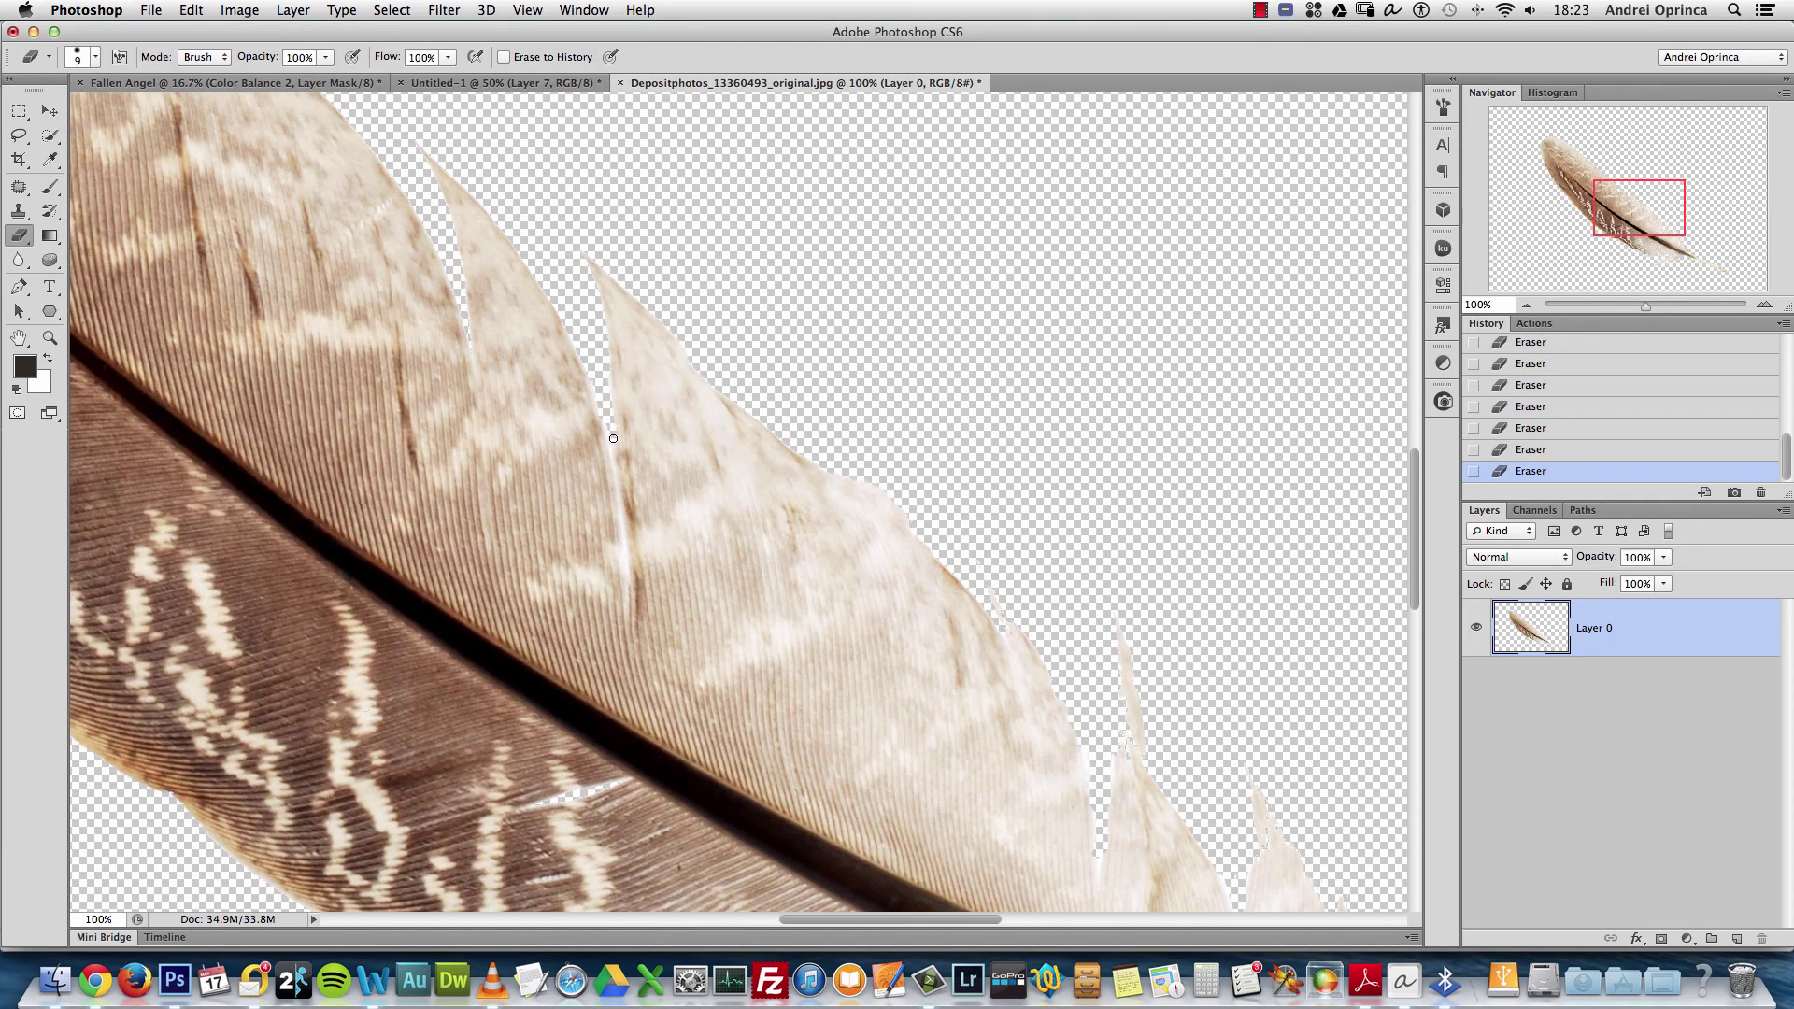
# Copy the whole cut-out brown feather and paste it into the Untitled-1 fallen angel composite
pyautogui.keyDown('alt'); pyautogui.click(698, 447); pyautogui.keyUp('alt')
pyautogui.keyDown('alt'); pyautogui.click(698, 448); pyautogui.keyUp('alt')
pyautogui.keyDown('alt'); pyautogui.click(701, 438); pyautogui.keyUp('alt')
pyautogui.keyDown('alt'); pyautogui.click(701, 439); pyautogui.keyUp('alt')
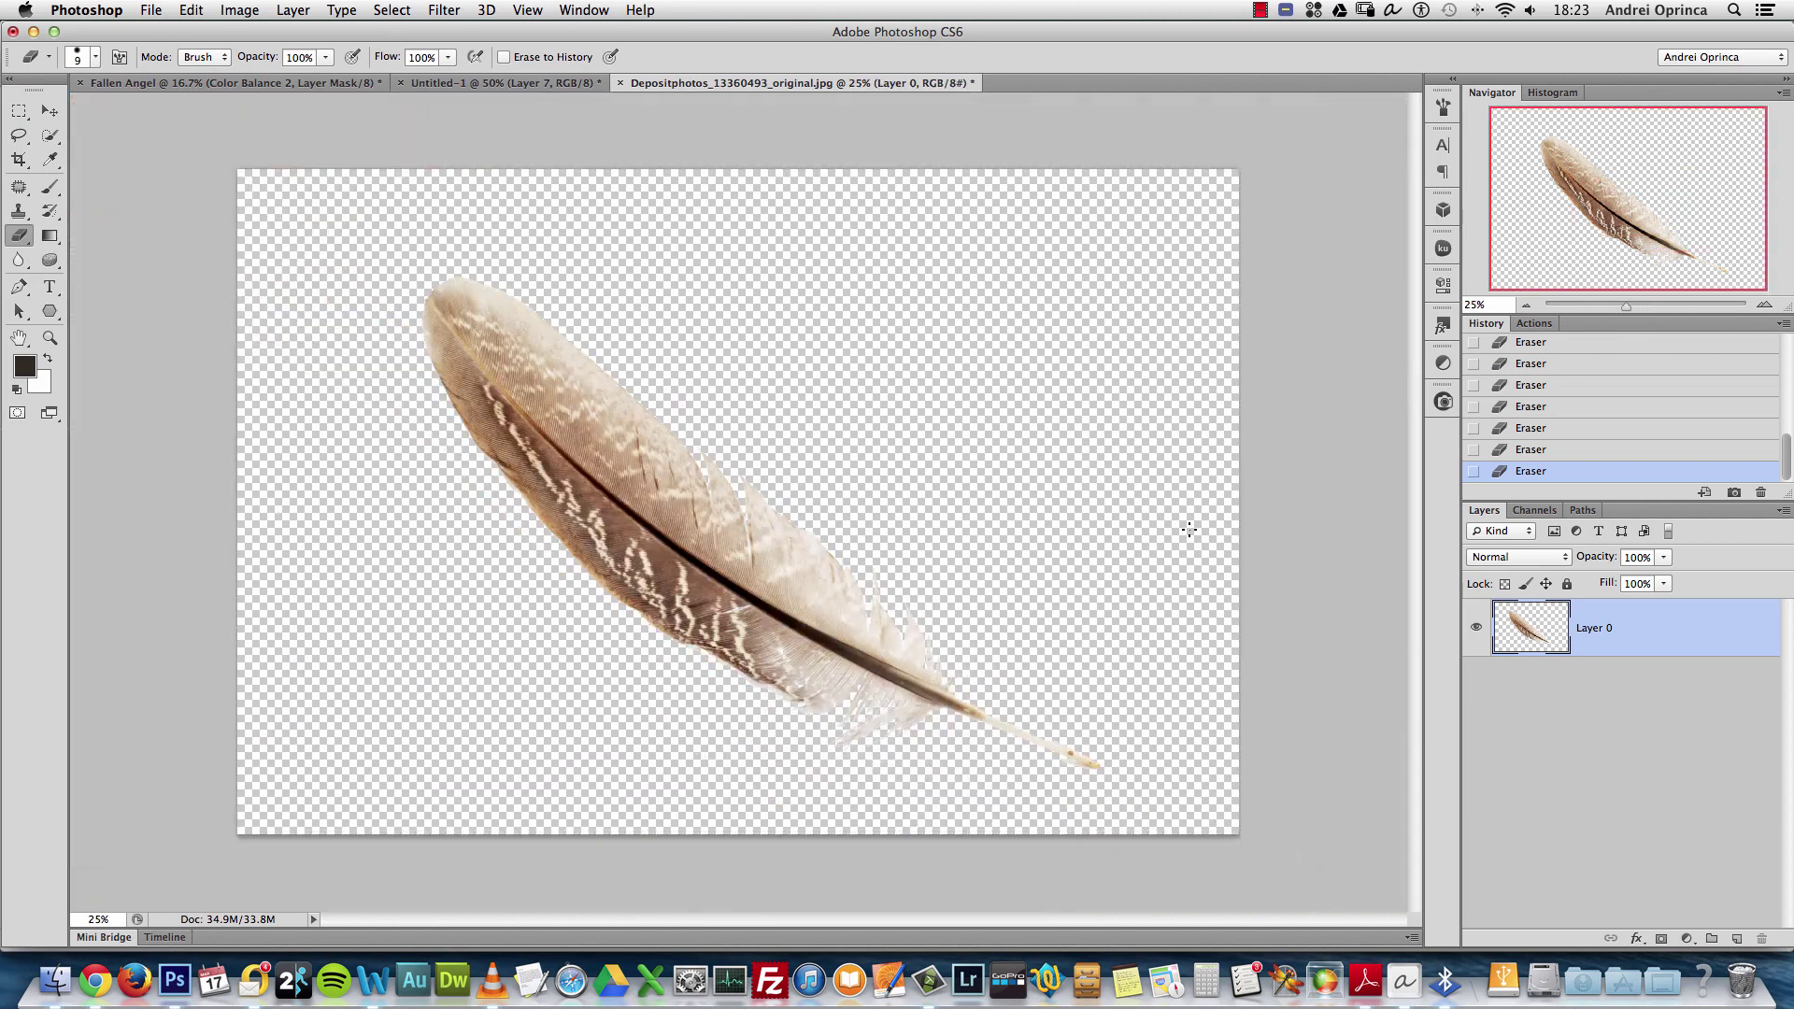
pyautogui.press('super+a')
pyautogui.press('super+c')
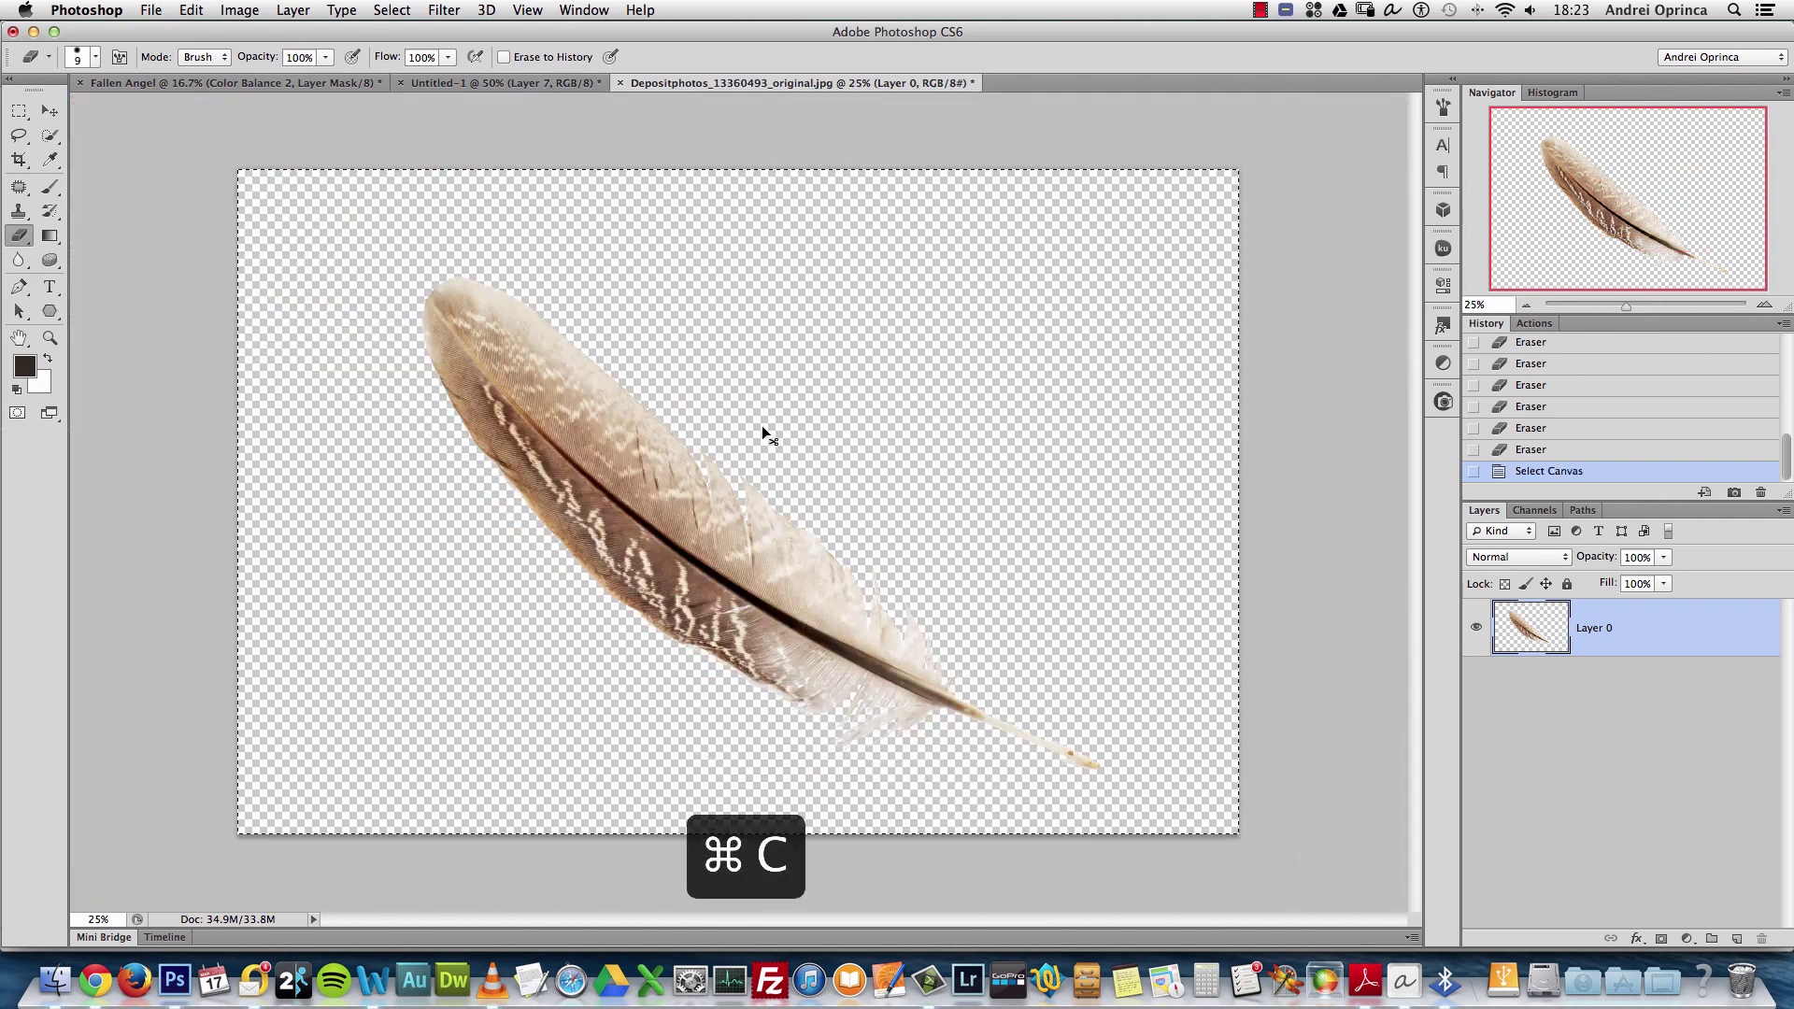
pyautogui.click(432, 84)
pyautogui.press('super+v')
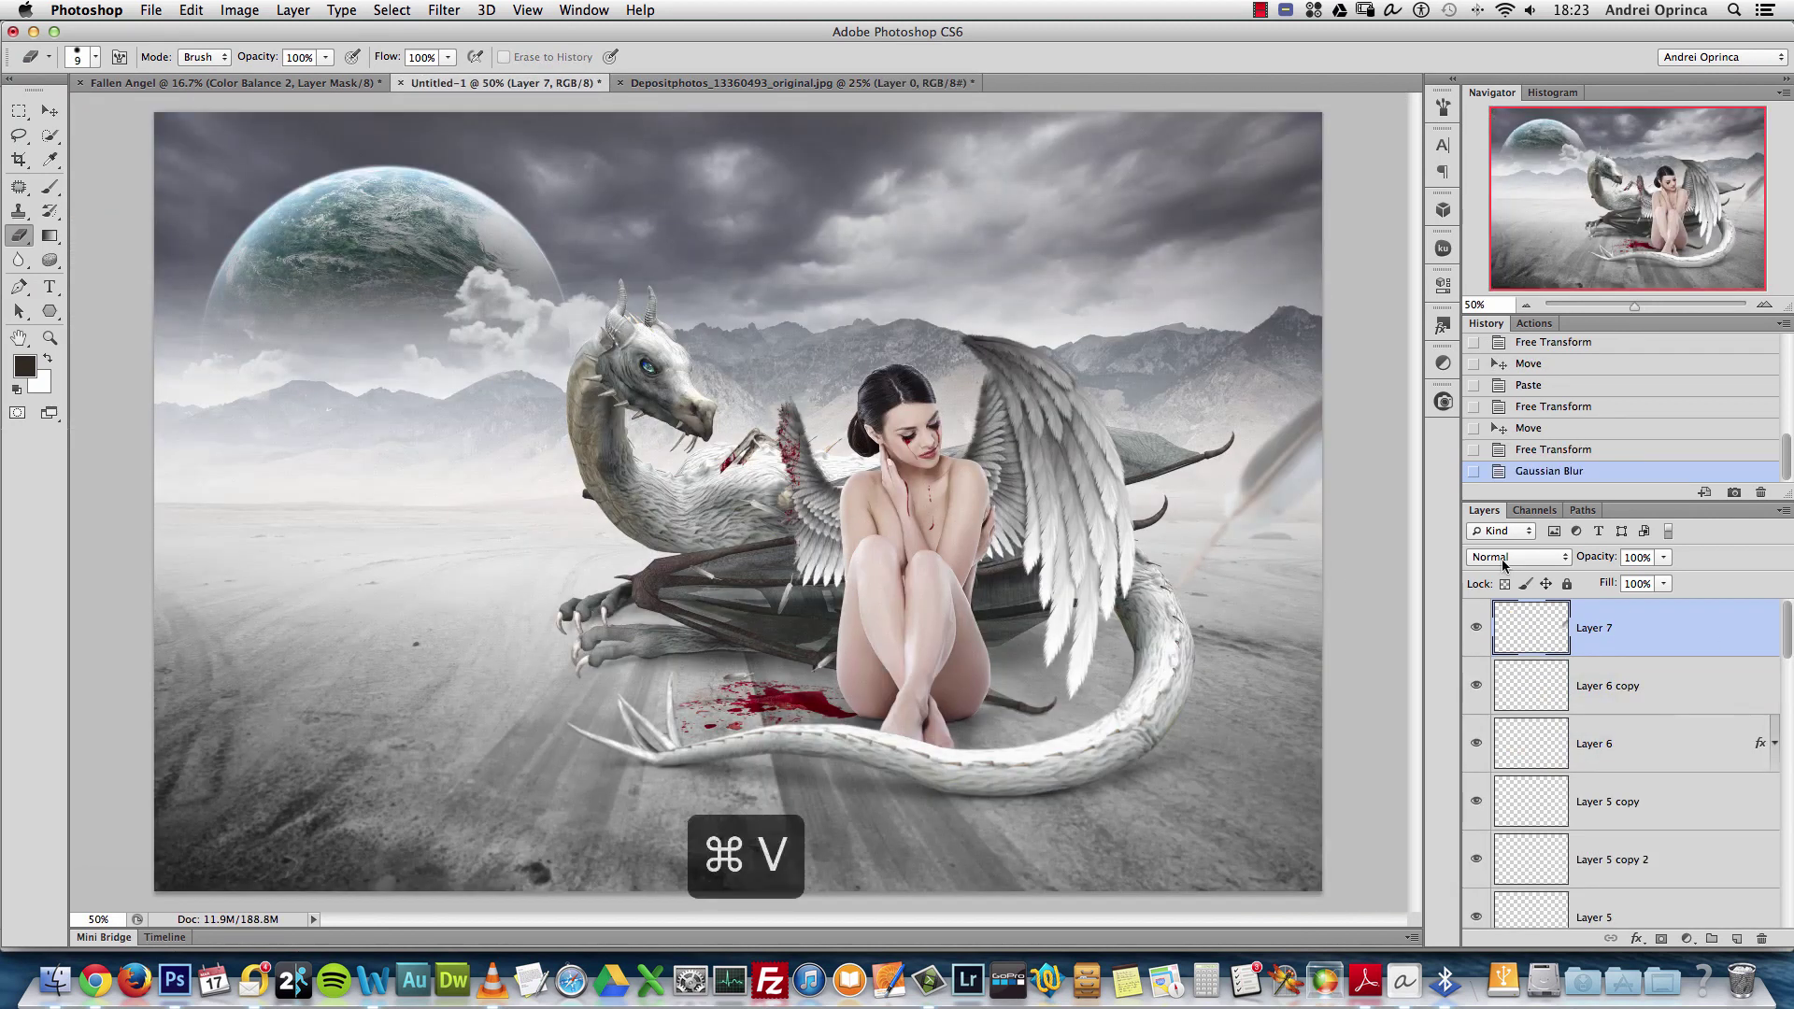
# Scale the pasted brown feather to 40% and place it in the lower-left foreground of the composite
pyautogui.press('super+t')
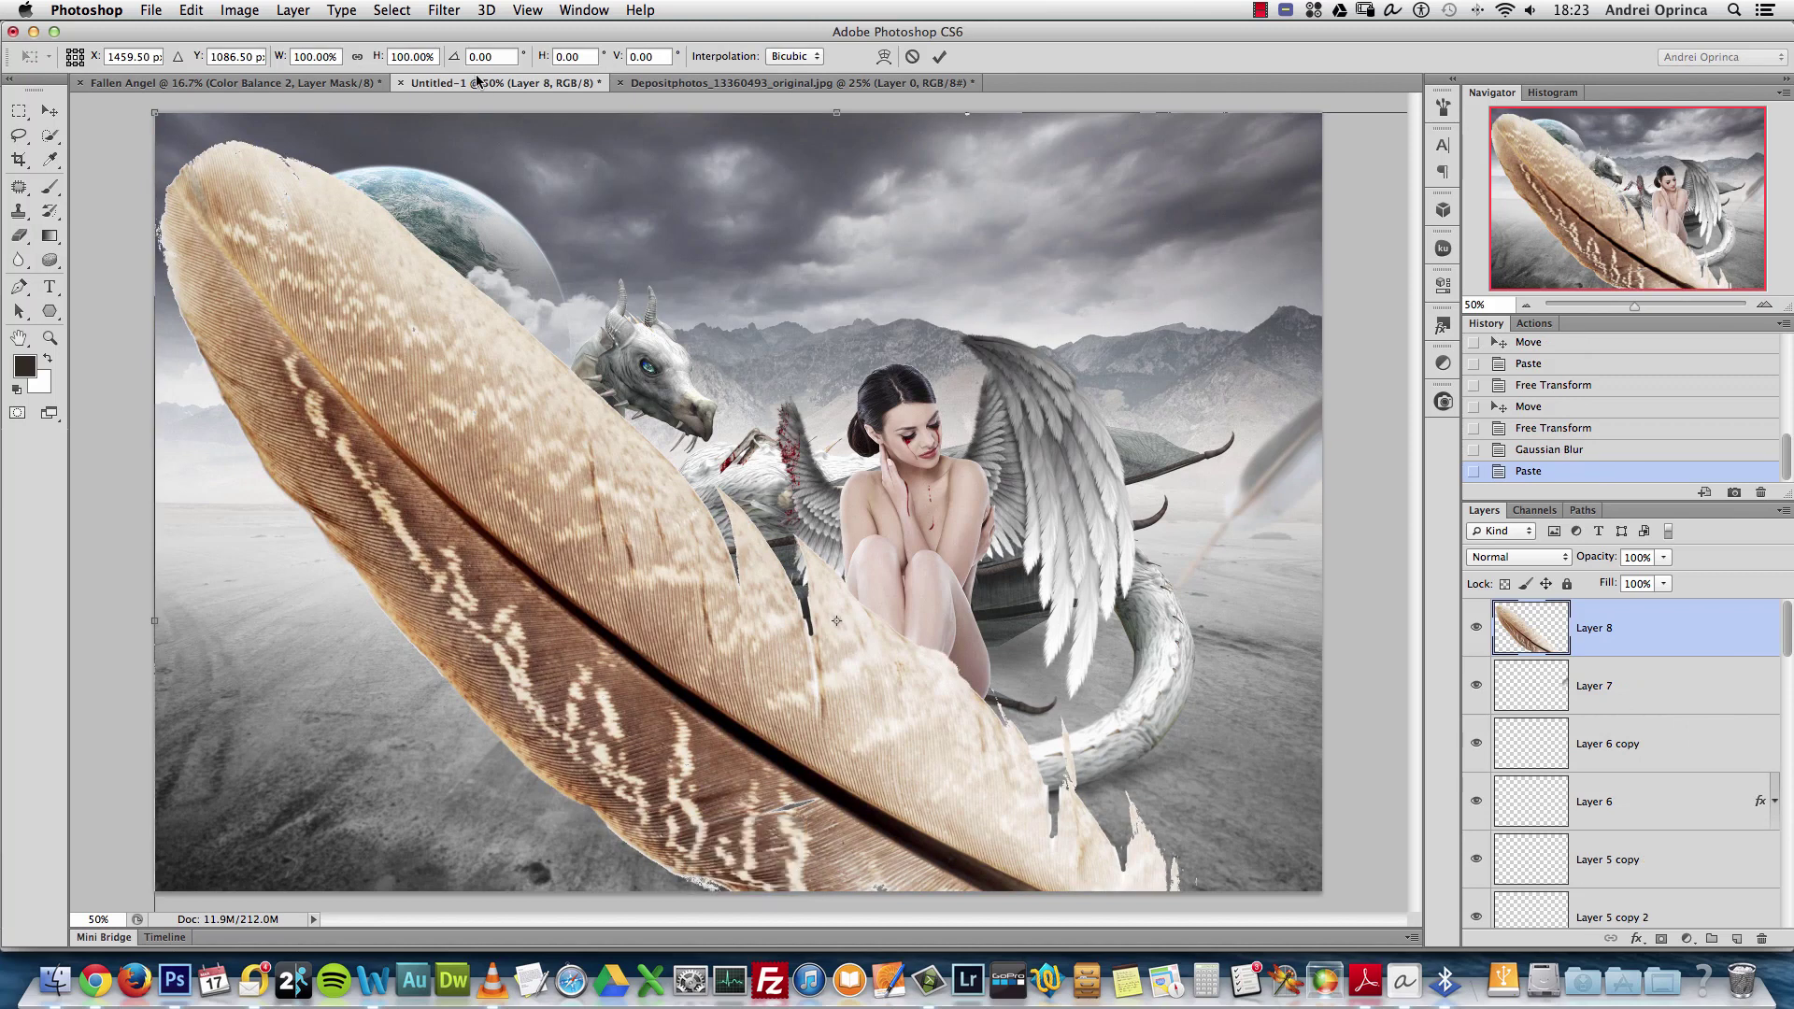
pyautogui.click(358, 58)
pyautogui.click(337, 53)
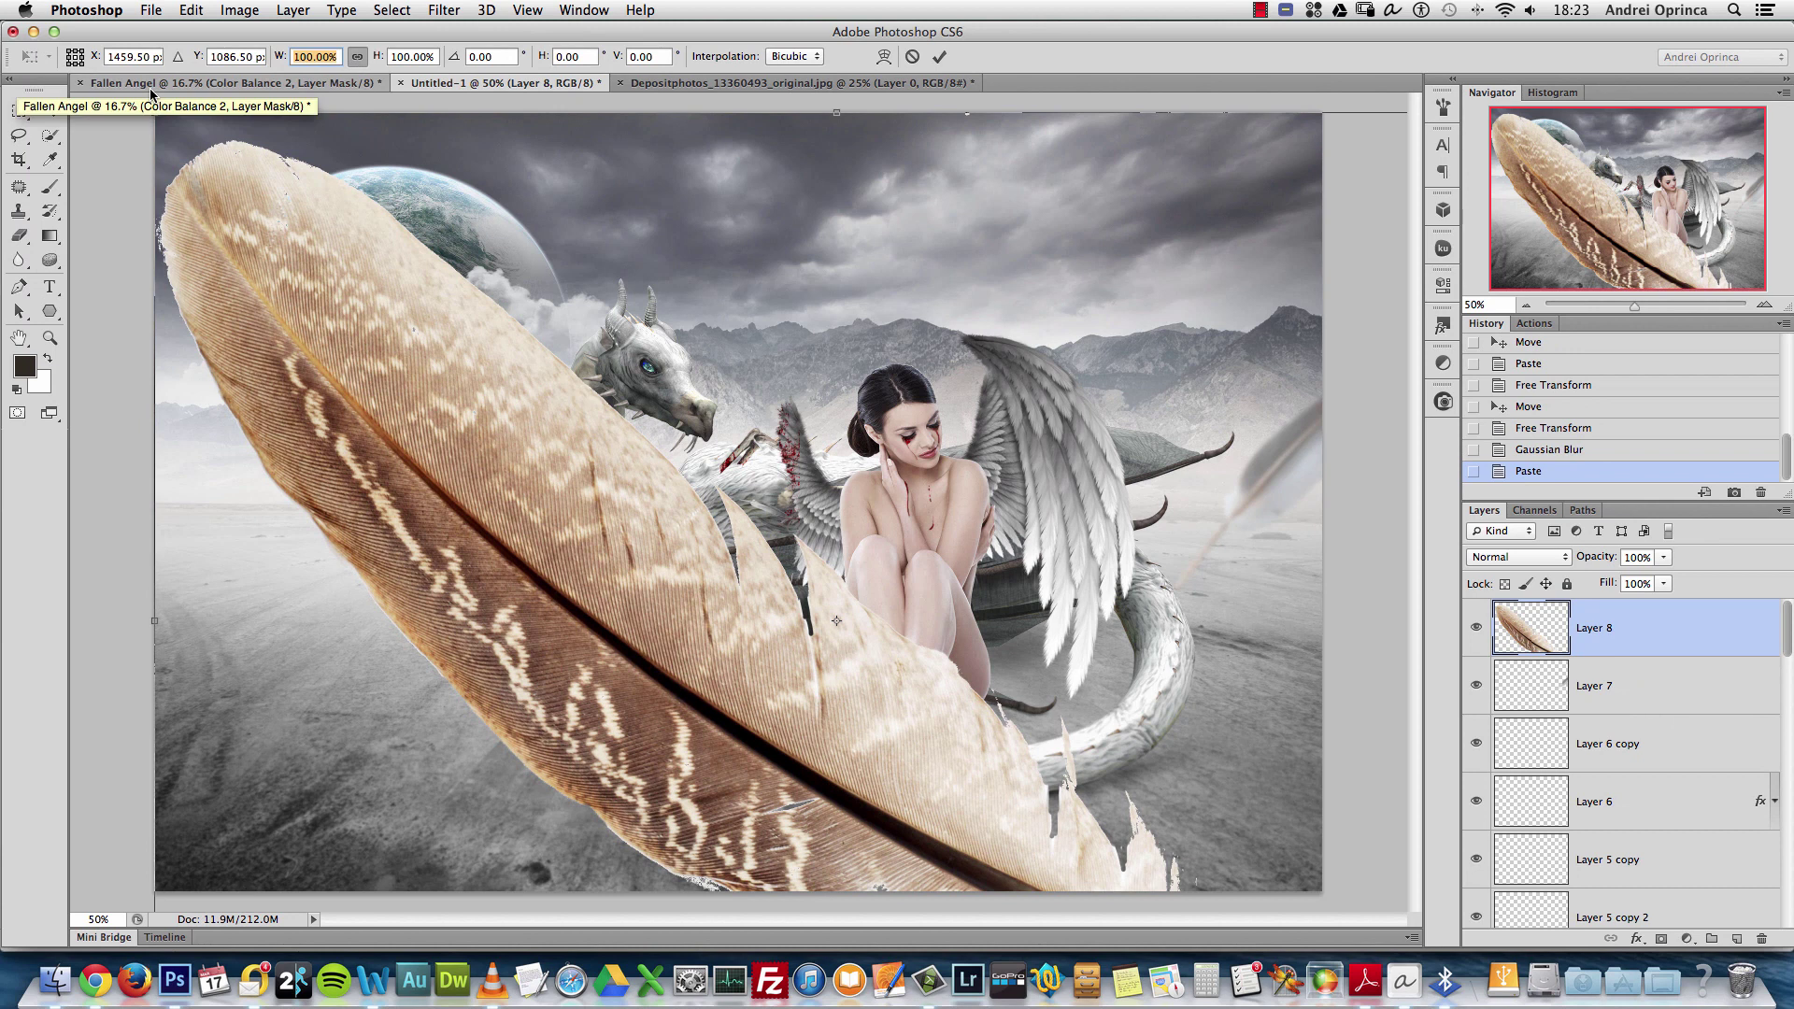
pyautogui.write('0')
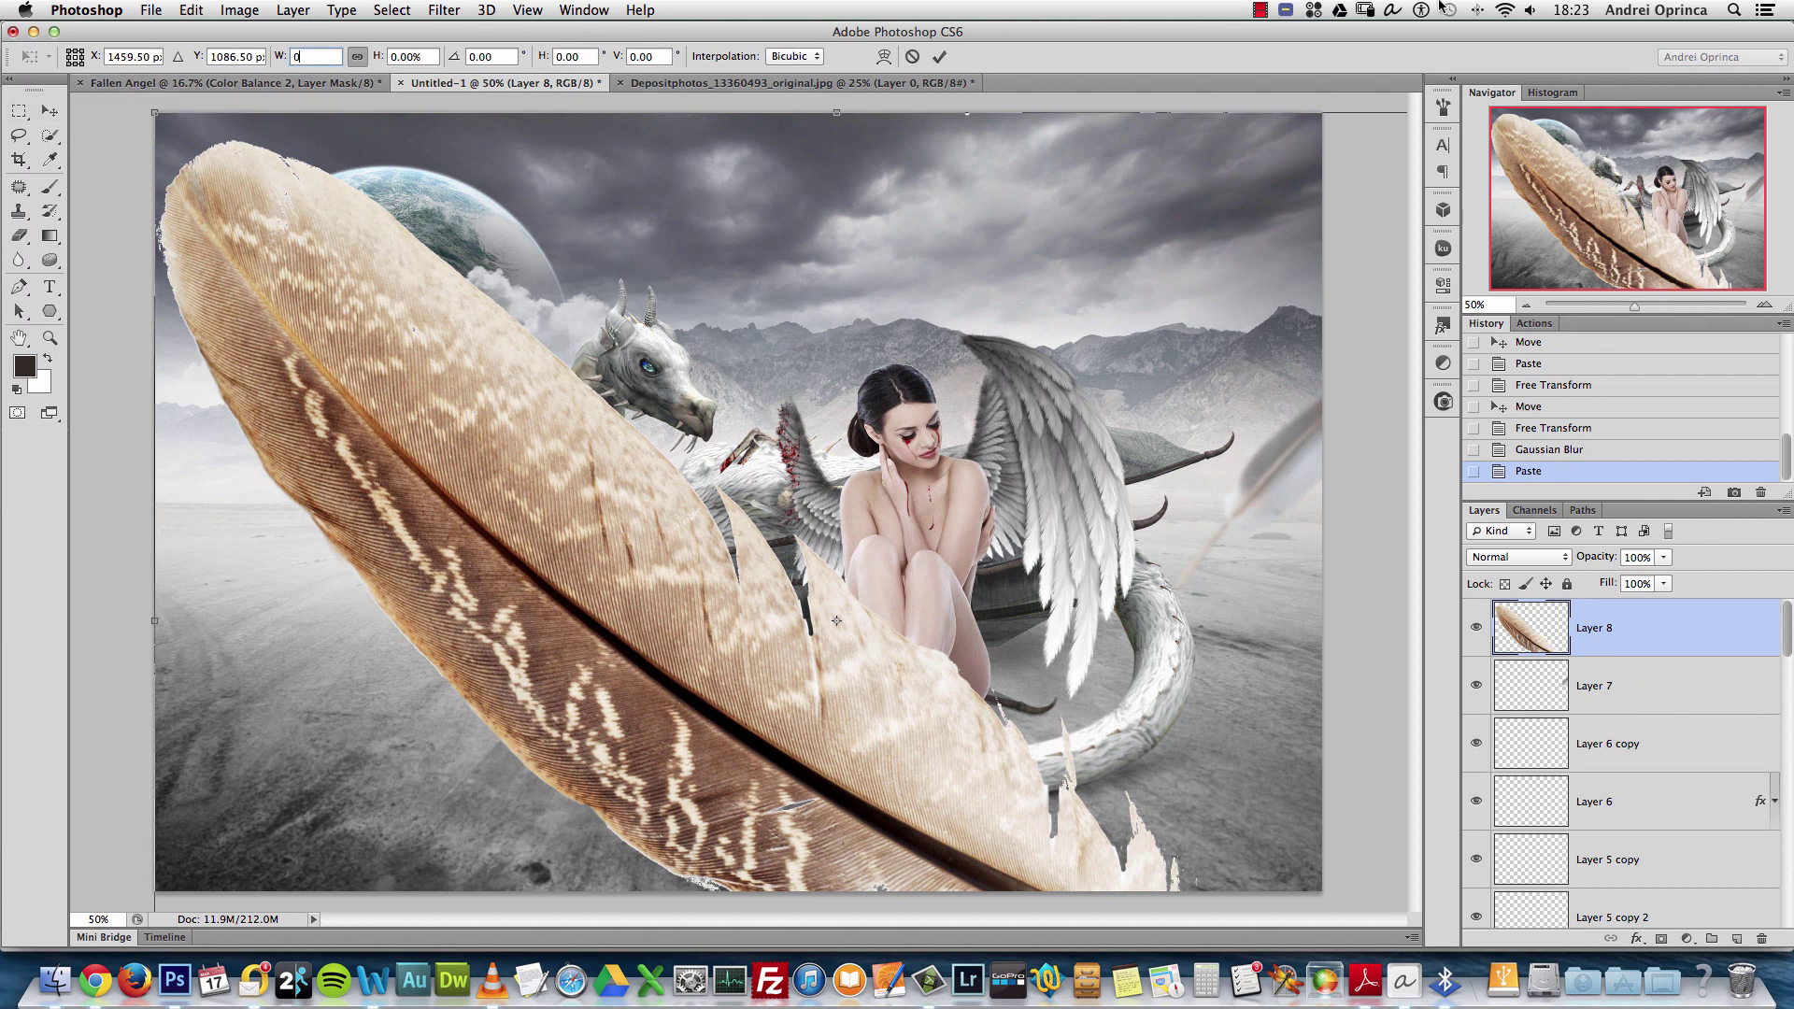
pyautogui.write('40')
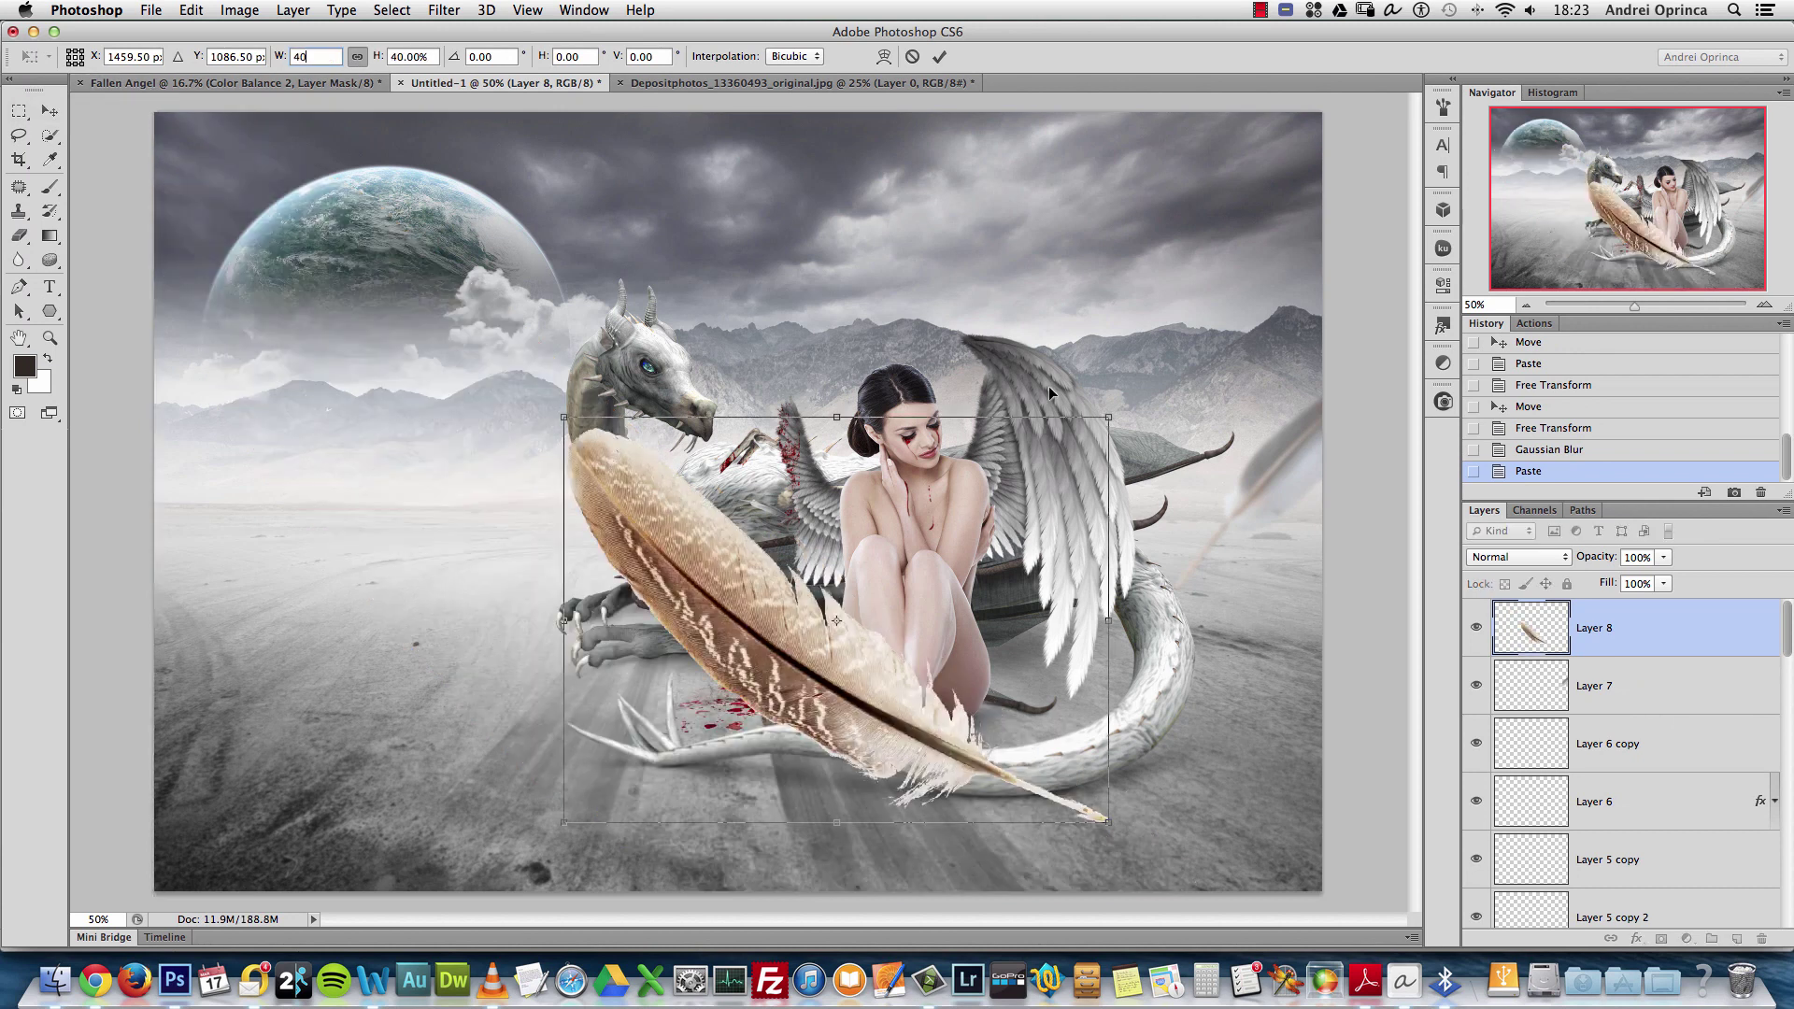
pyautogui.moveTo(1081, 429); pyautogui.dragTo(846, 628)
pyautogui.press('Return')
pyautogui.press('e')
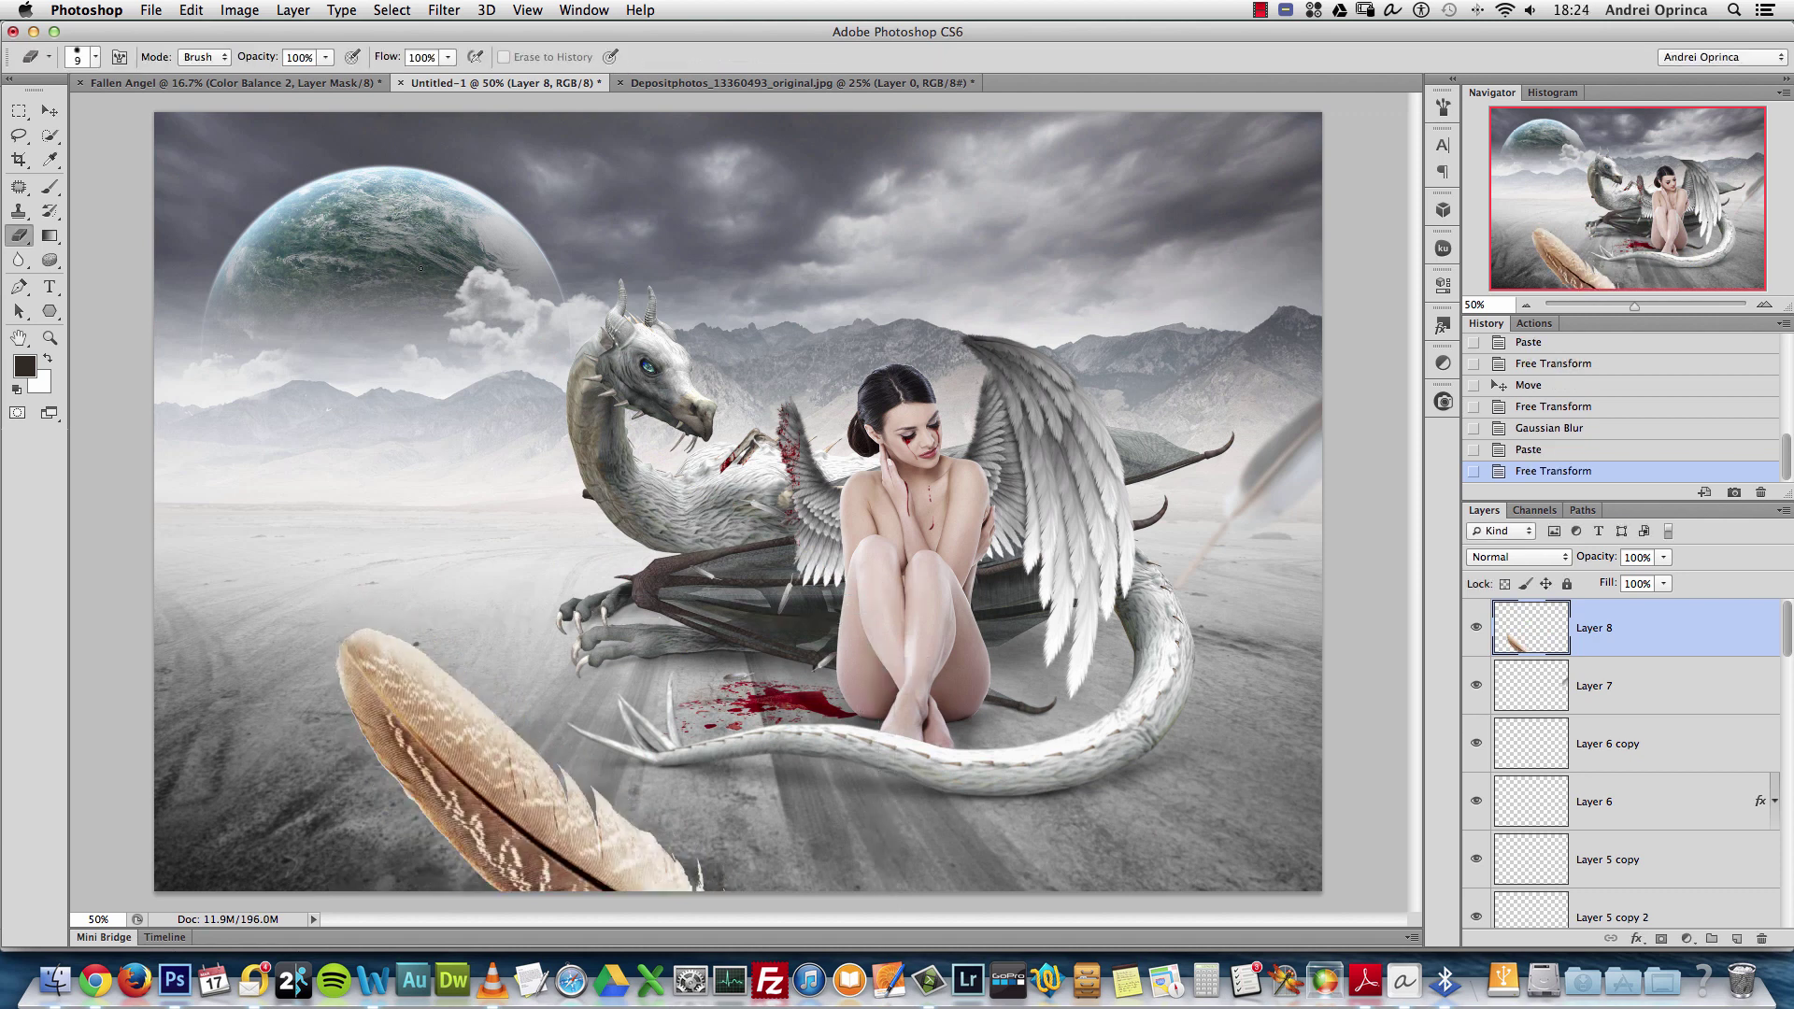
# Check the Fallen Angel reference, close the feather source image, and return to the Untitled-1 composite
pyautogui.click(239, 84)
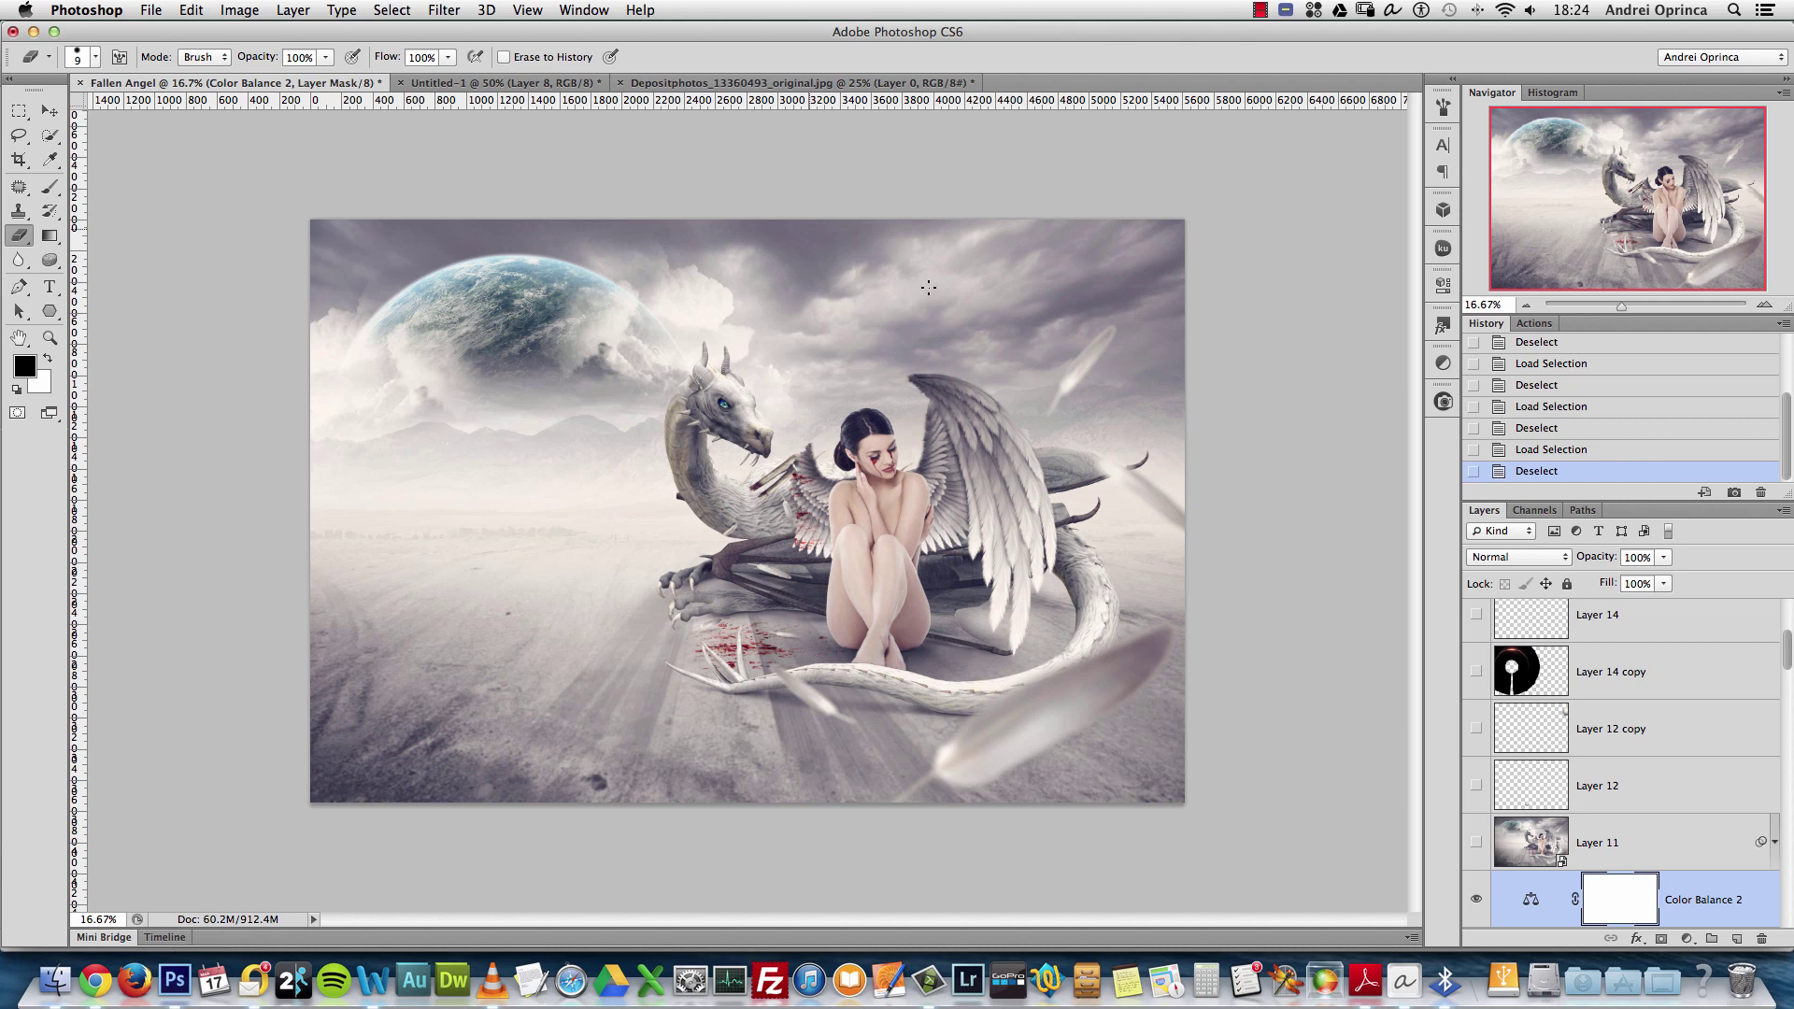
pyautogui.click(780, 83)
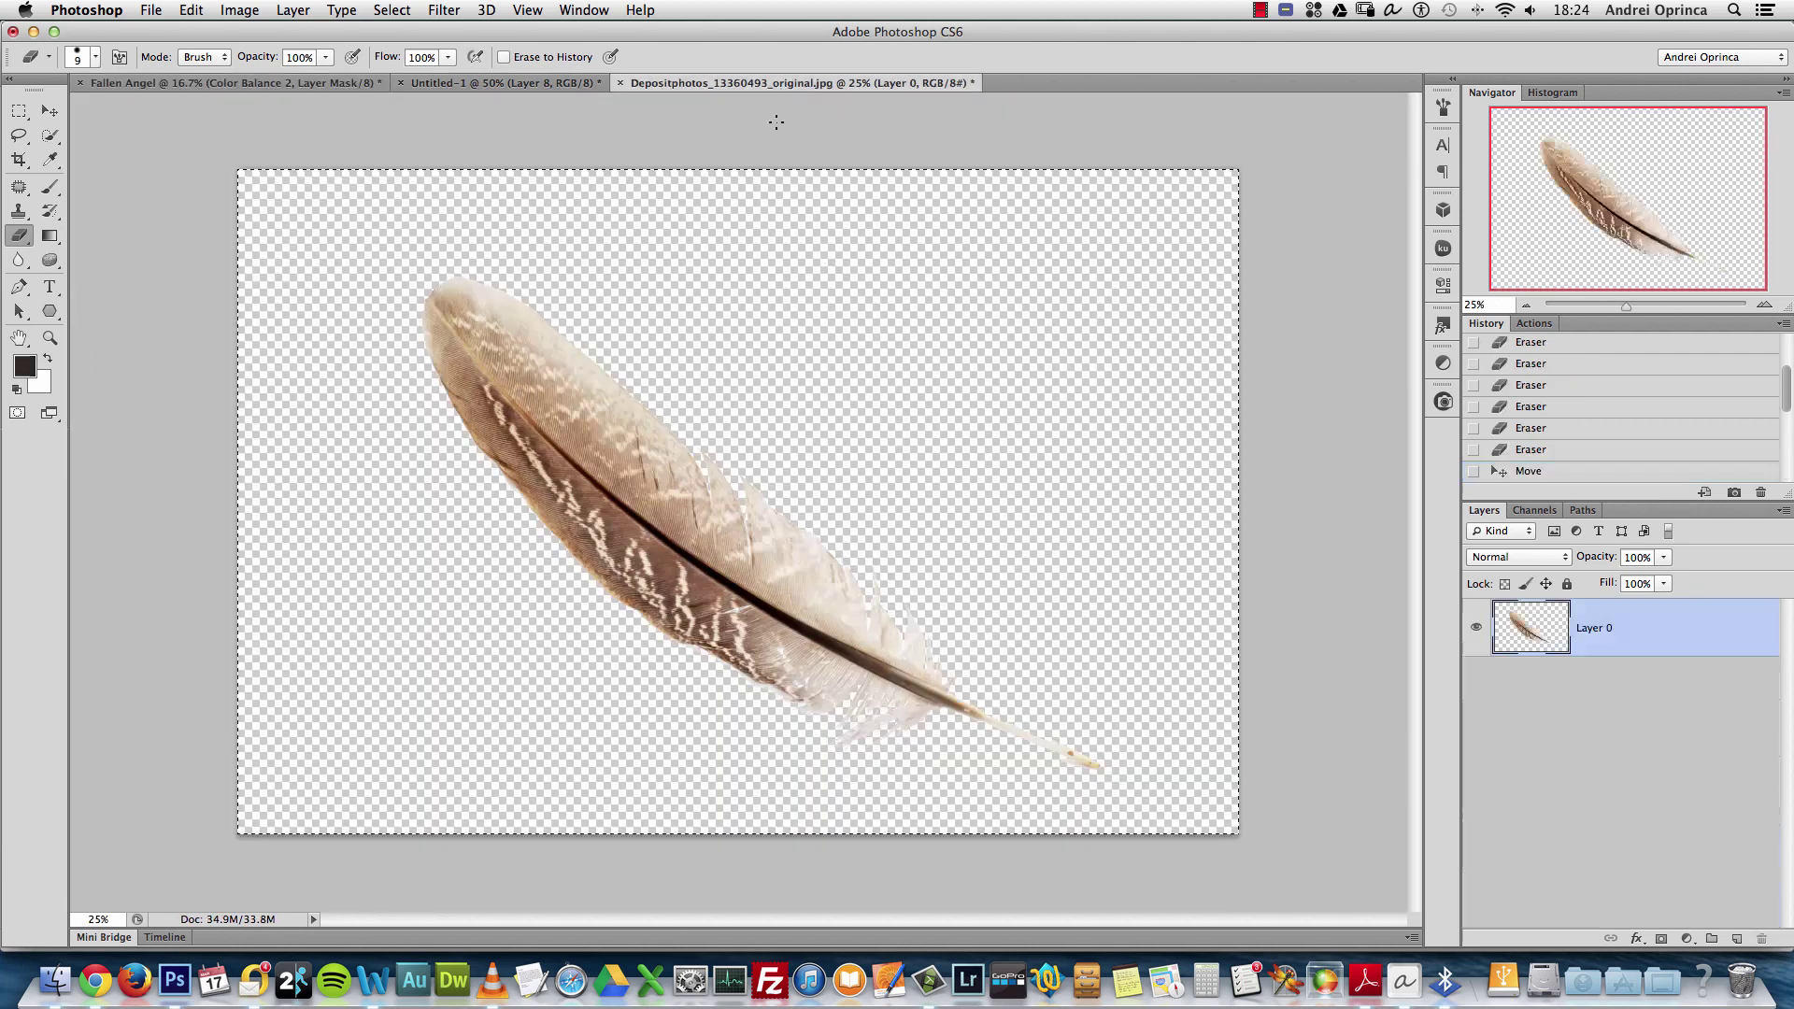
pyautogui.press('super+w')
pyautogui.click(855, 342)
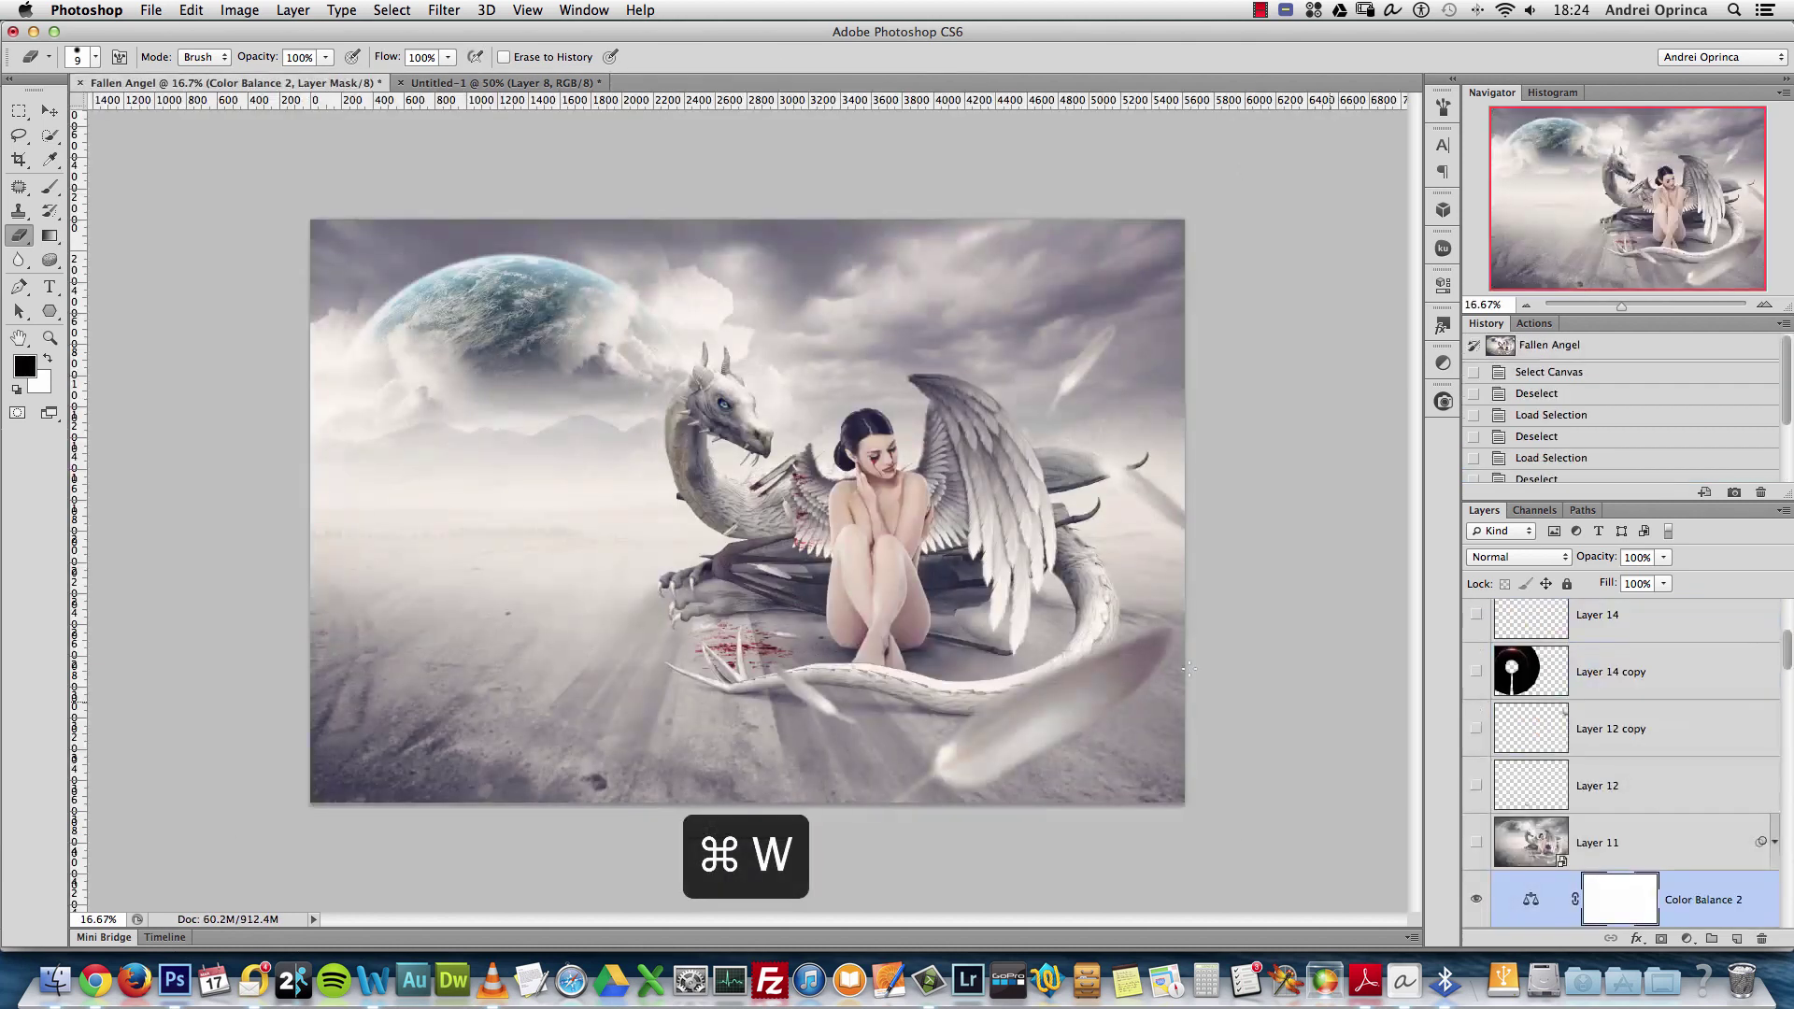
pyautogui.click(551, 83)
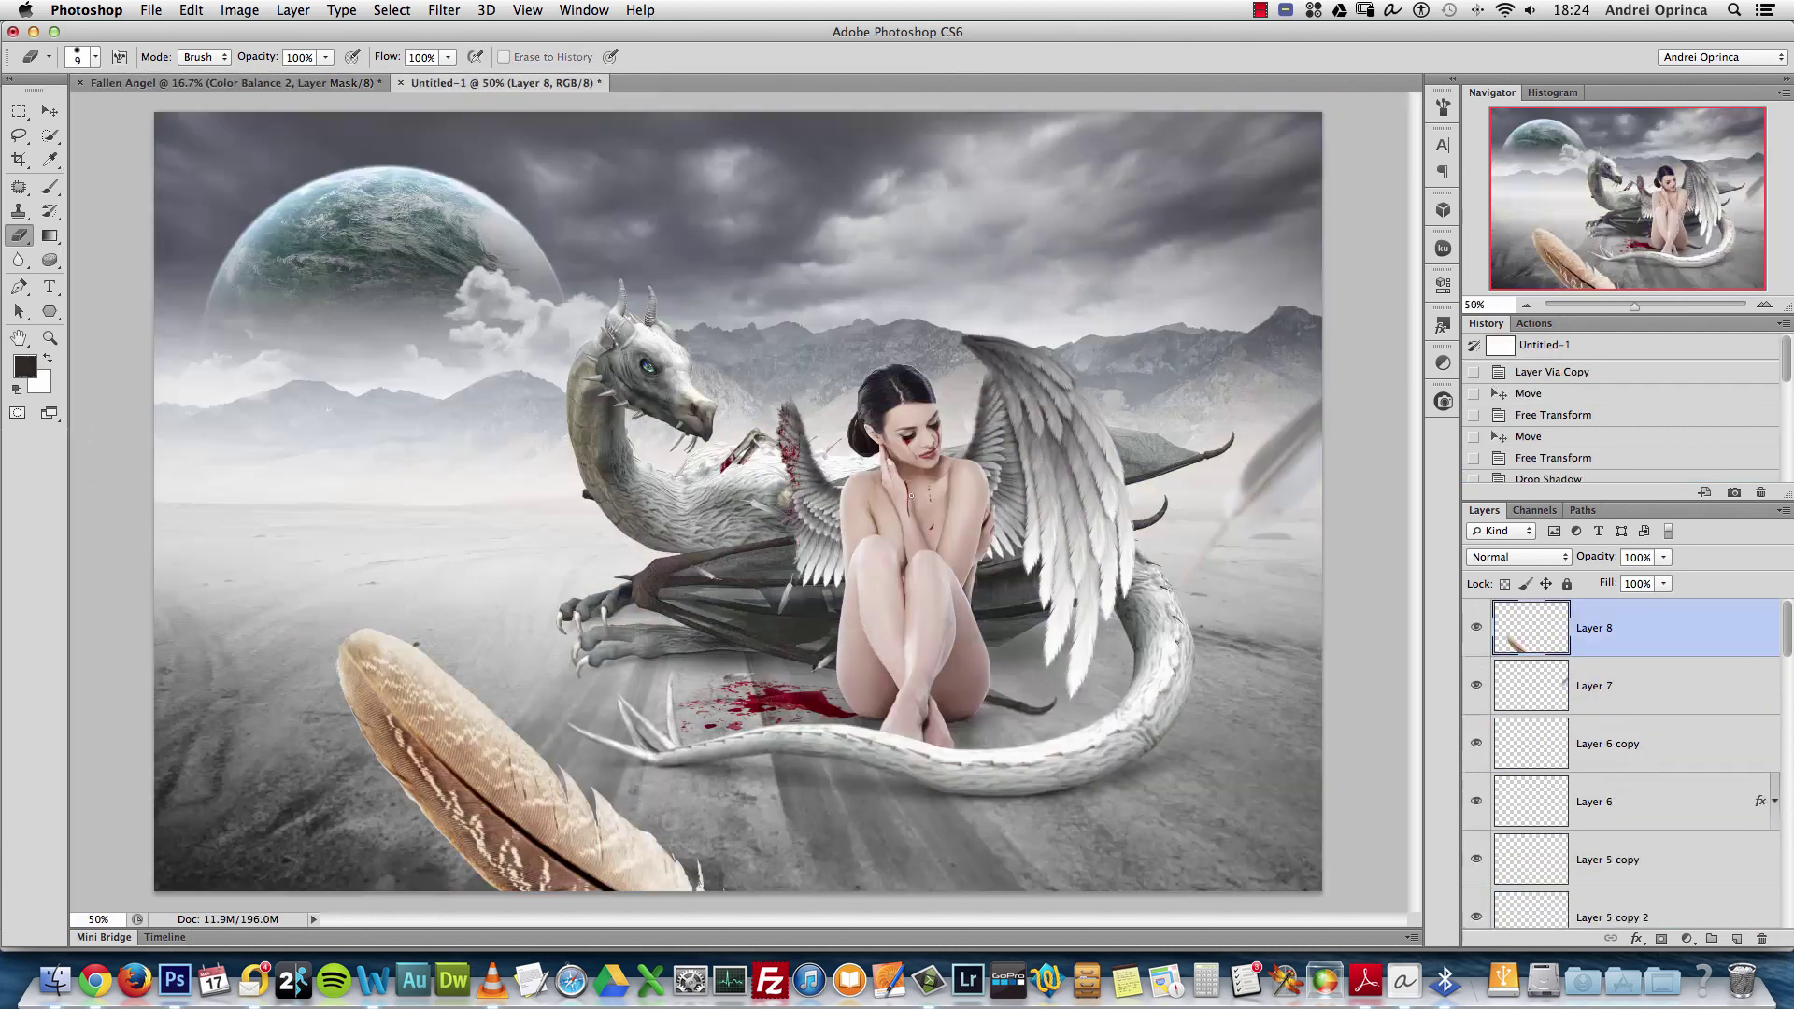
# Scale the brown feather down to about 44%, rotate it about 5.4°, and place it over the dragon's tail tip beside the blood stain
pyautogui.press('super+t')
pyautogui.moveTo(887, 624); pyautogui.dragTo(566, 747)
pyautogui.moveTo(486, 813); pyautogui.dragTo(757, 738)
pyautogui.press('Return')
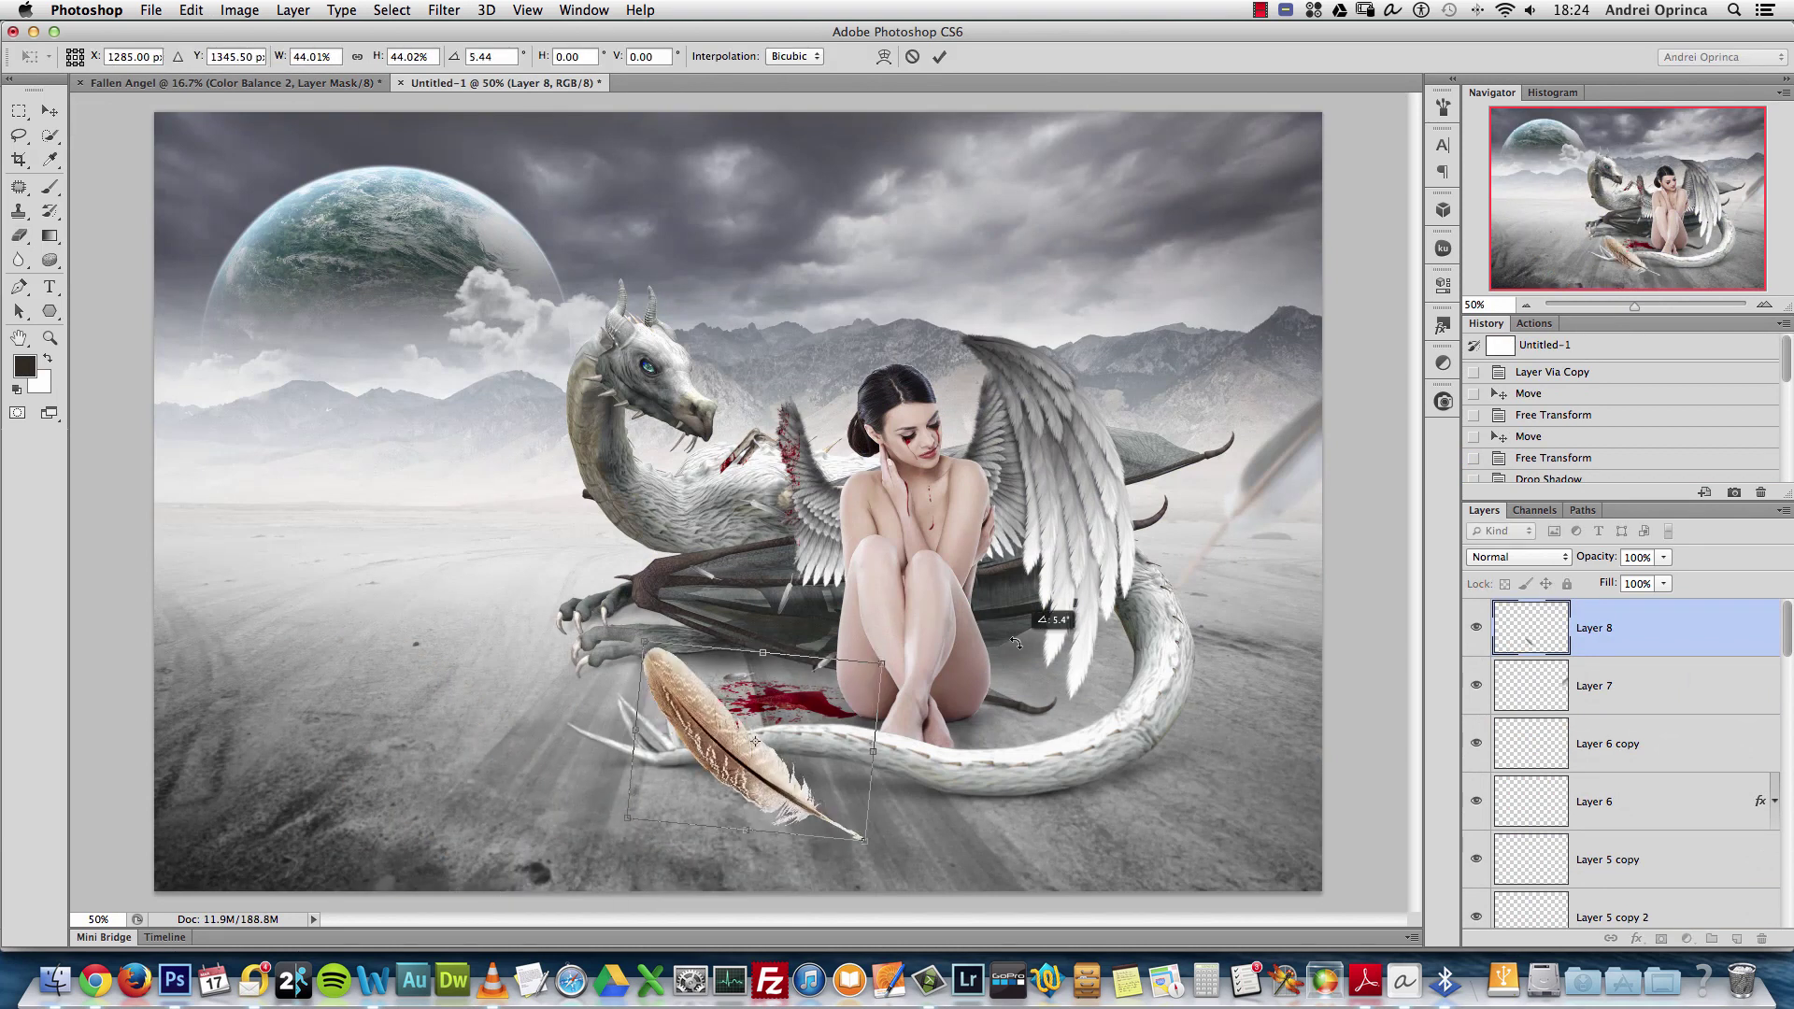
# Reapply the last Gaussian Blur to the brown feather and lower its saturation to -65 with Hue/Saturation
pyautogui.press('e')
pyautogui.press('super+f')
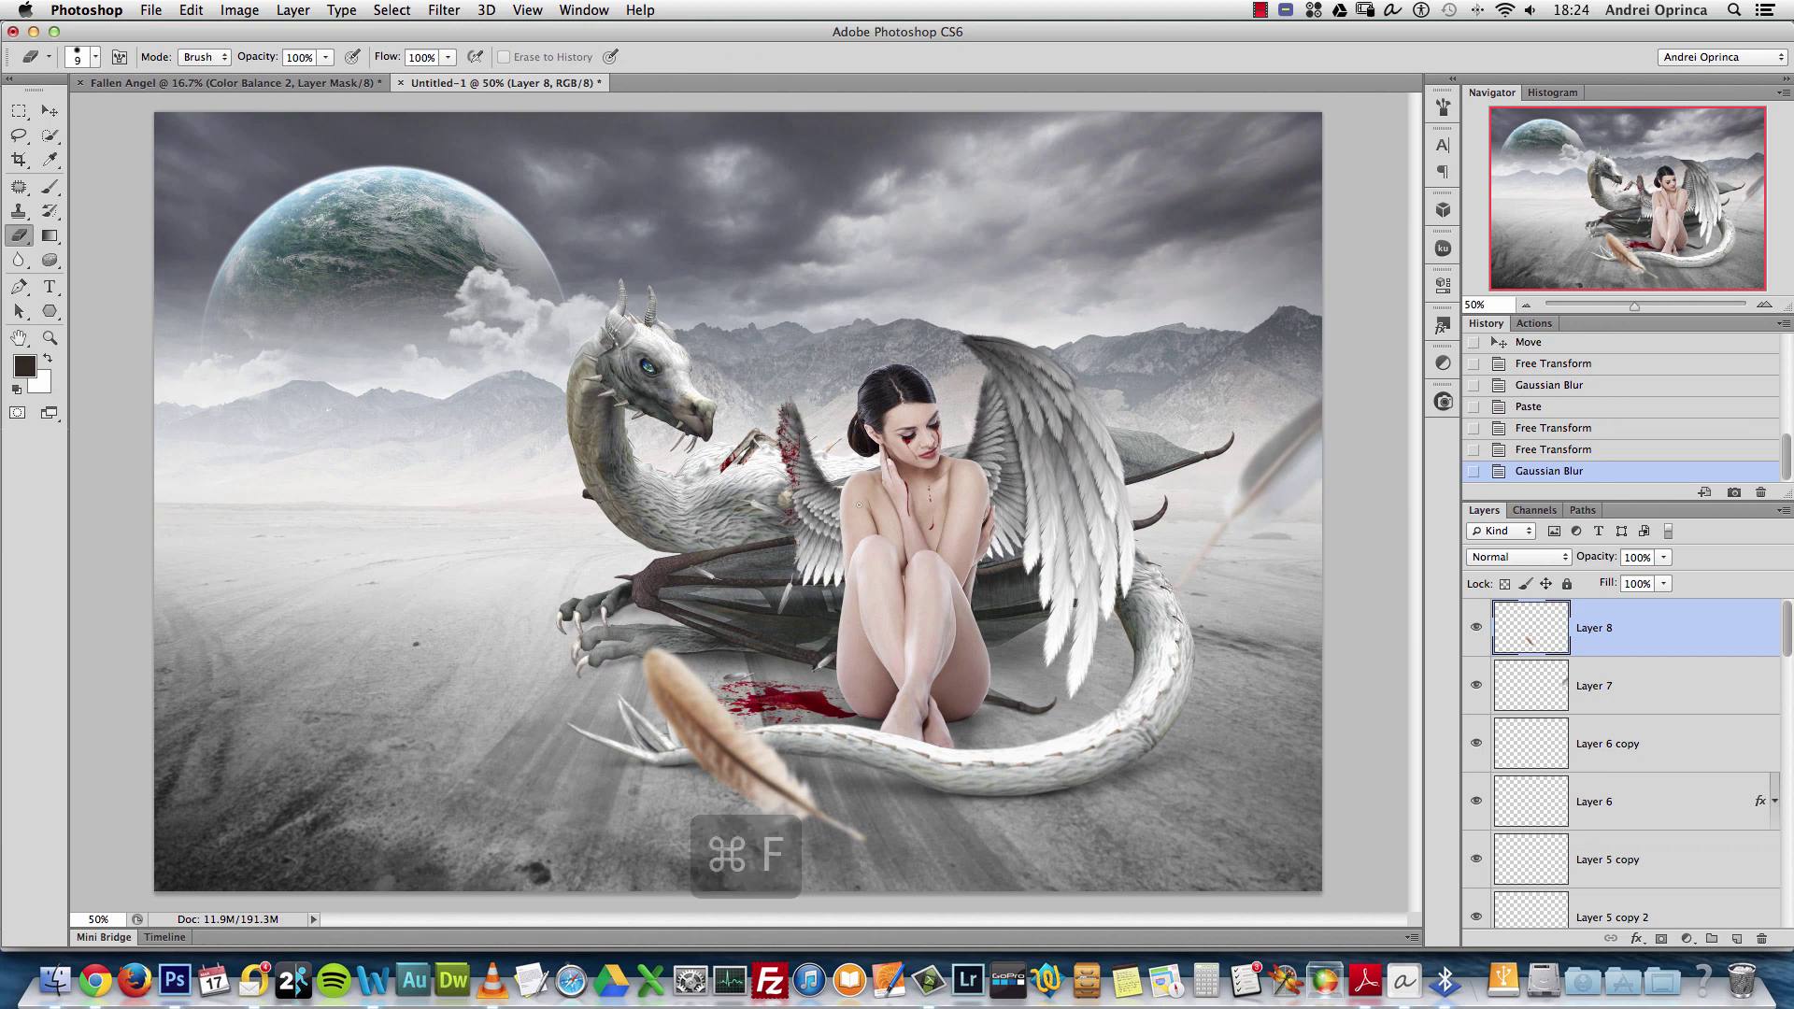
pyautogui.press('alt+super+u')
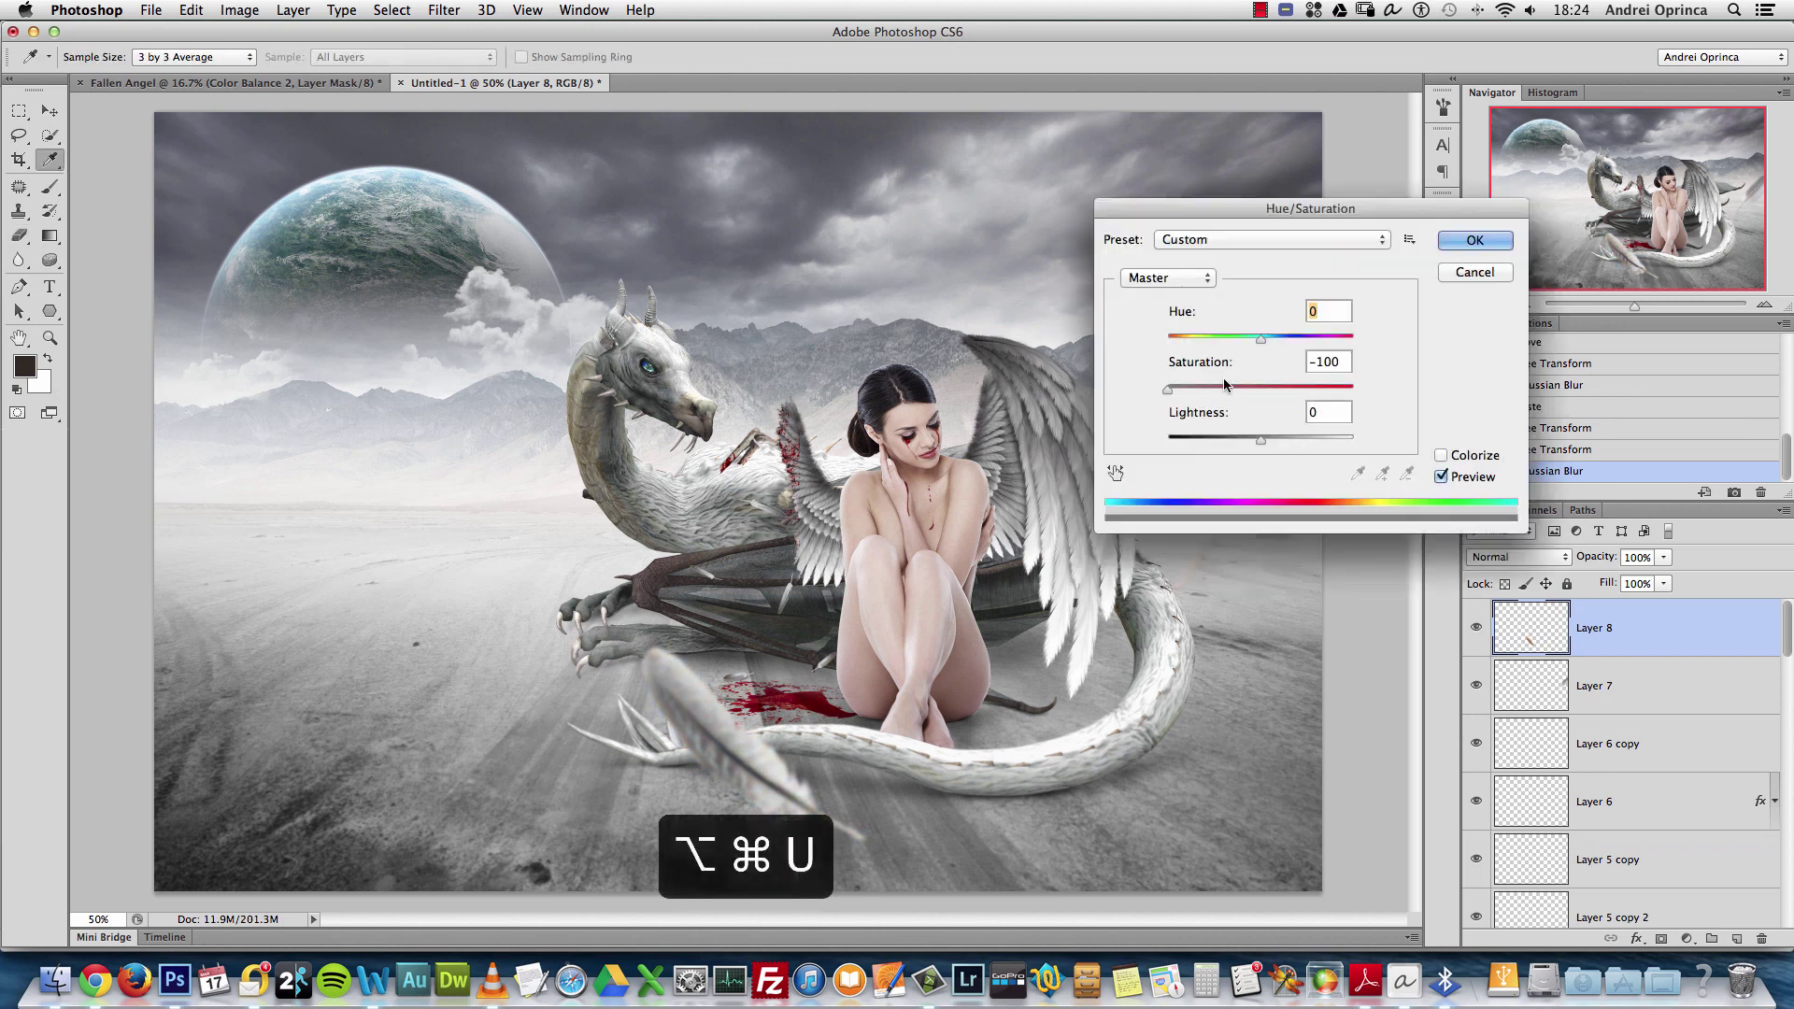
pyautogui.moveTo(1169, 389); pyautogui.dragTo(1203, 390)
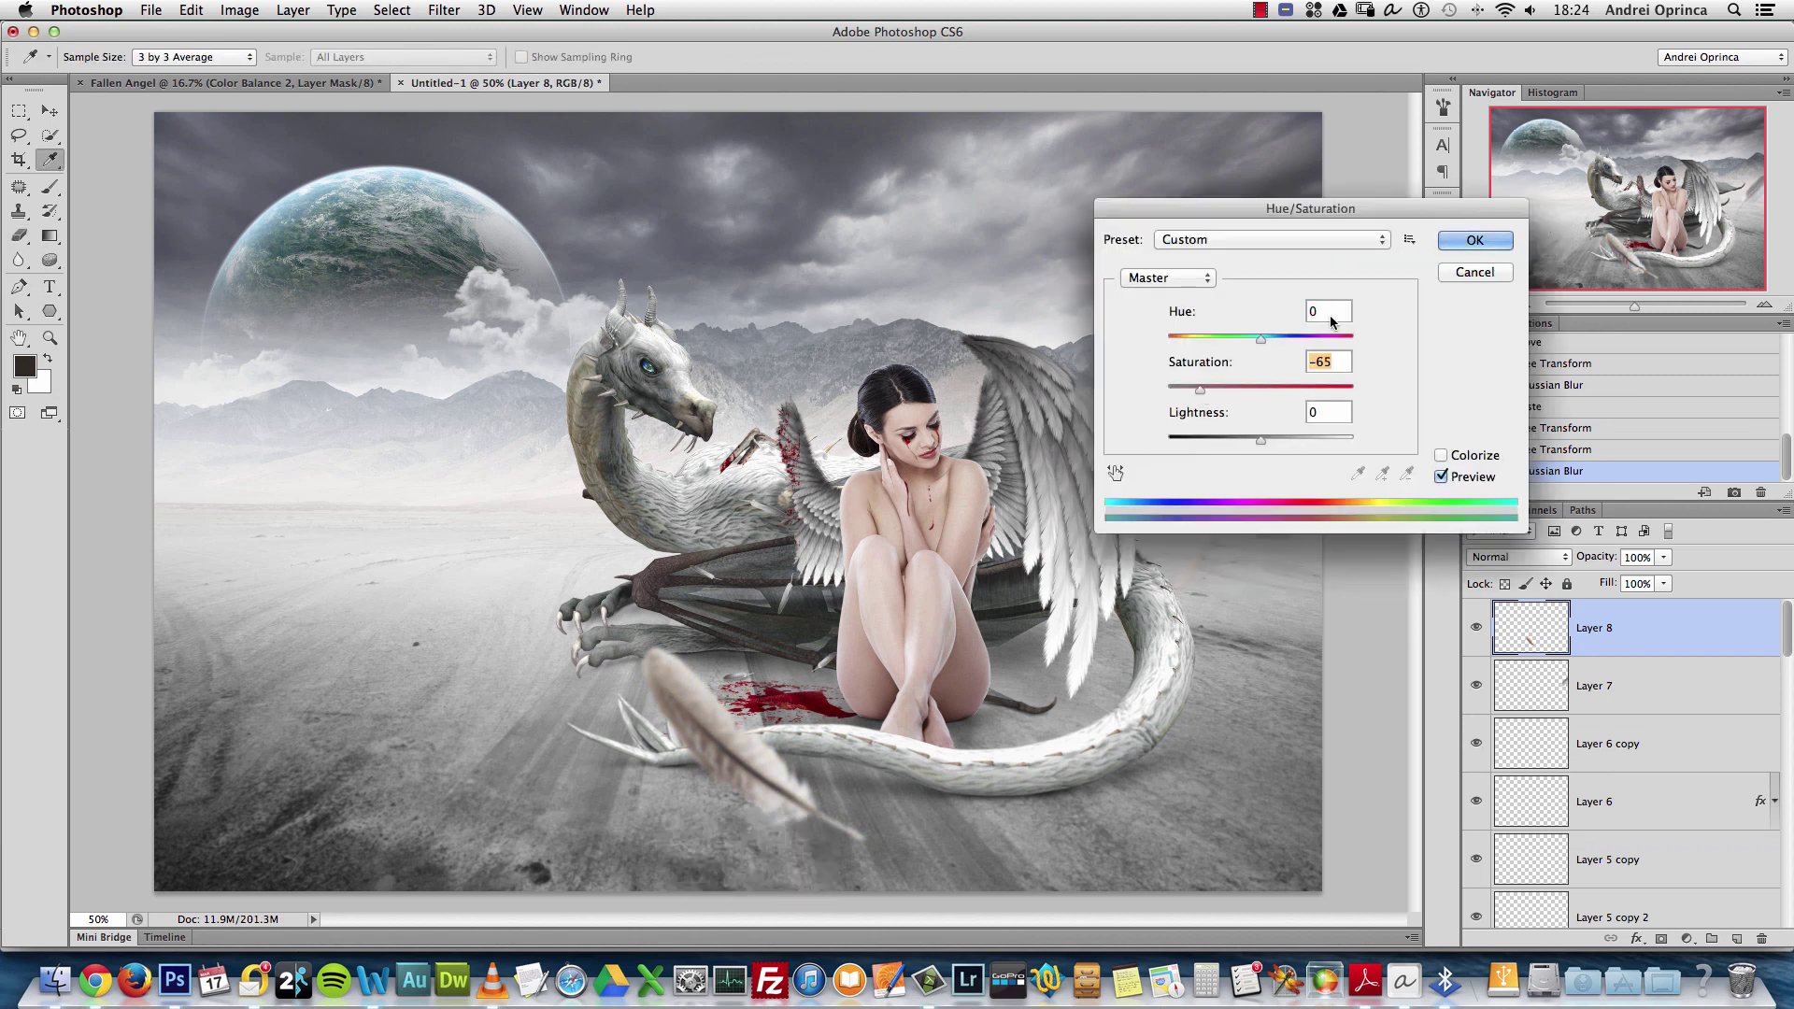
pyautogui.click(1460, 245)
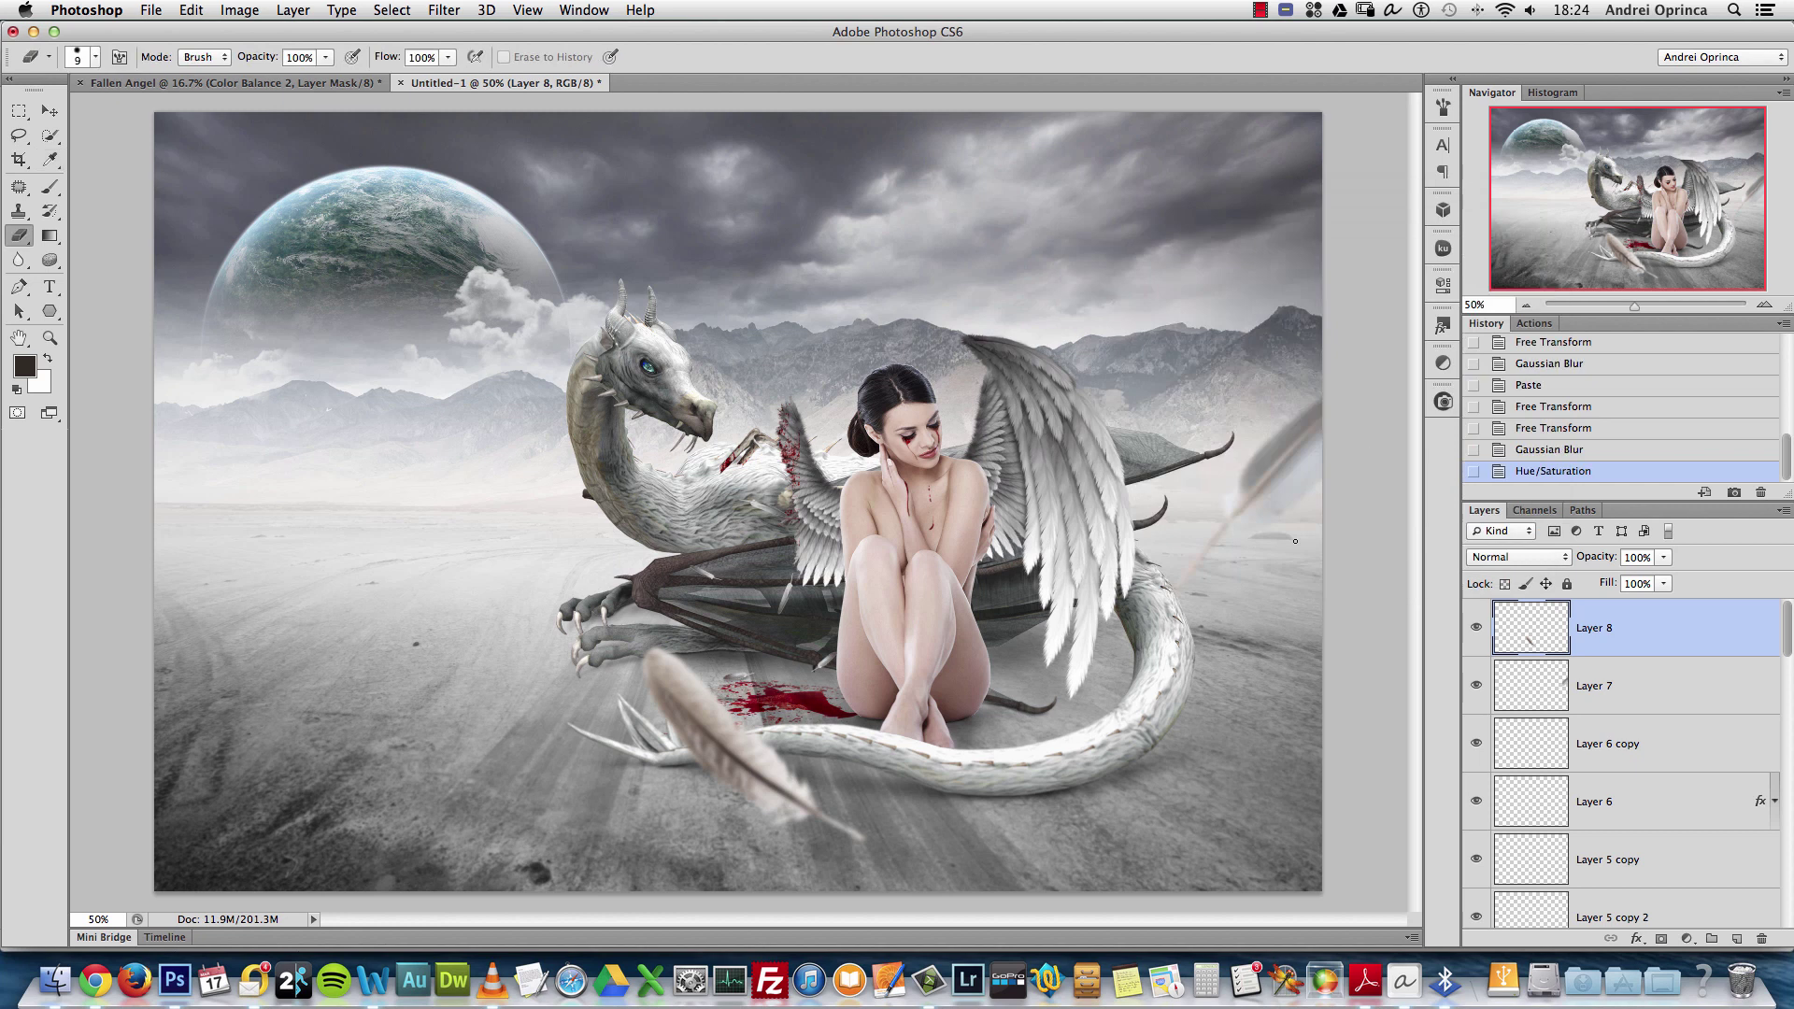
# Duplicate the blurred feather on Layer 7, scale the copy to about 70%, rotate it about -33.5°, and place it over the woman's legs
pyautogui.click(1633, 690)
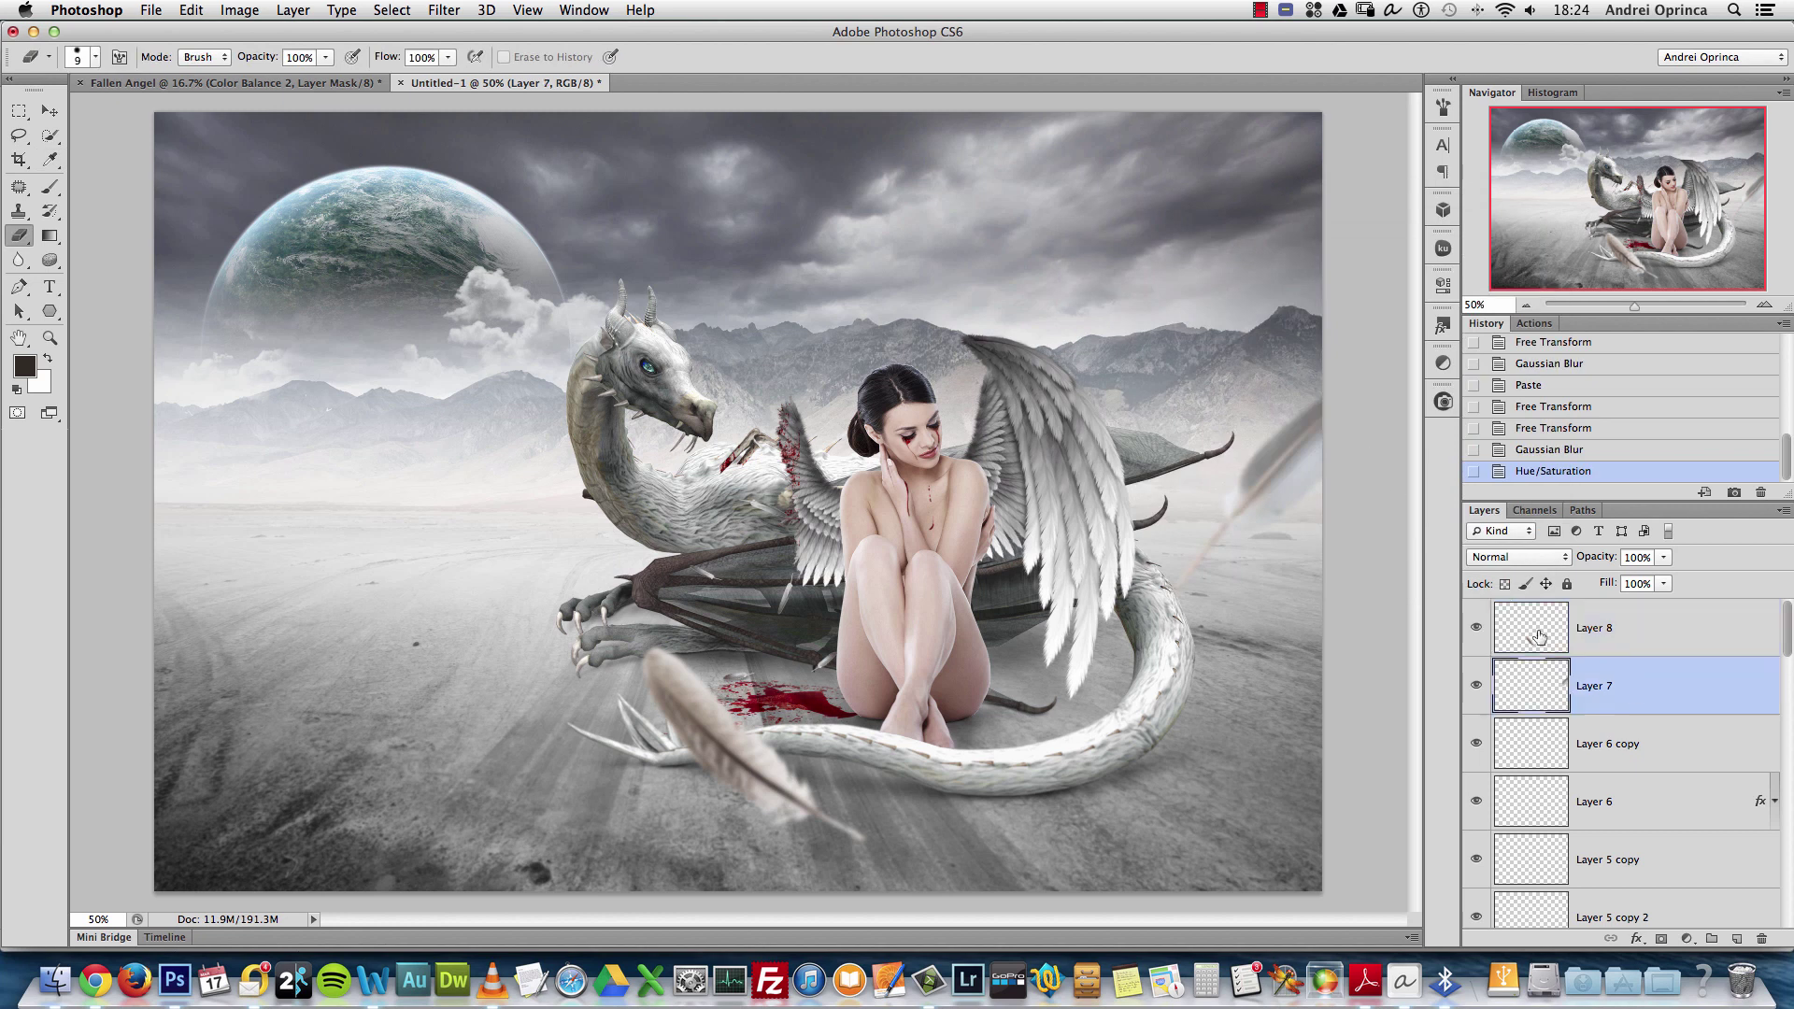
pyautogui.press('super+j')
pyautogui.press('super+t')
pyautogui.moveTo(1167, 326); pyautogui.dragTo(1206, 407)
pyautogui.moveTo(1227, 568); pyautogui.dragTo(803, 551)
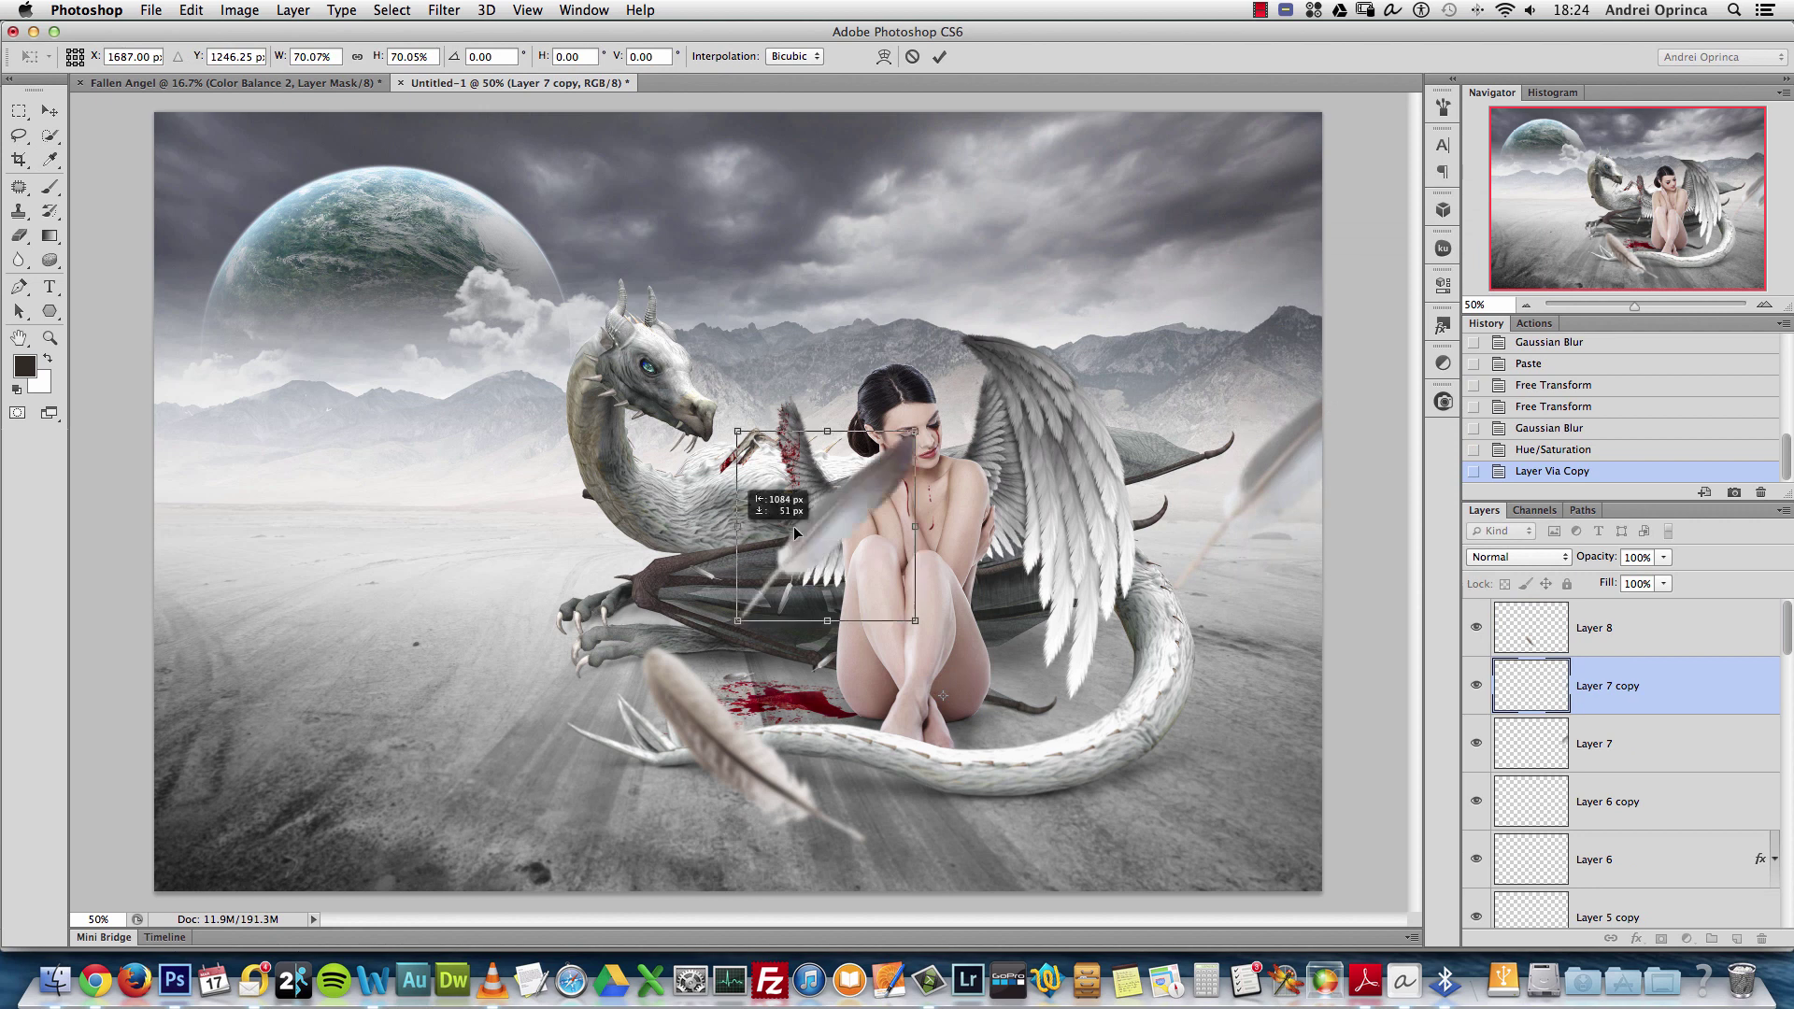
pyautogui.moveTo(841, 645); pyautogui.dragTo(1002, 539)
pyautogui.press('Return')
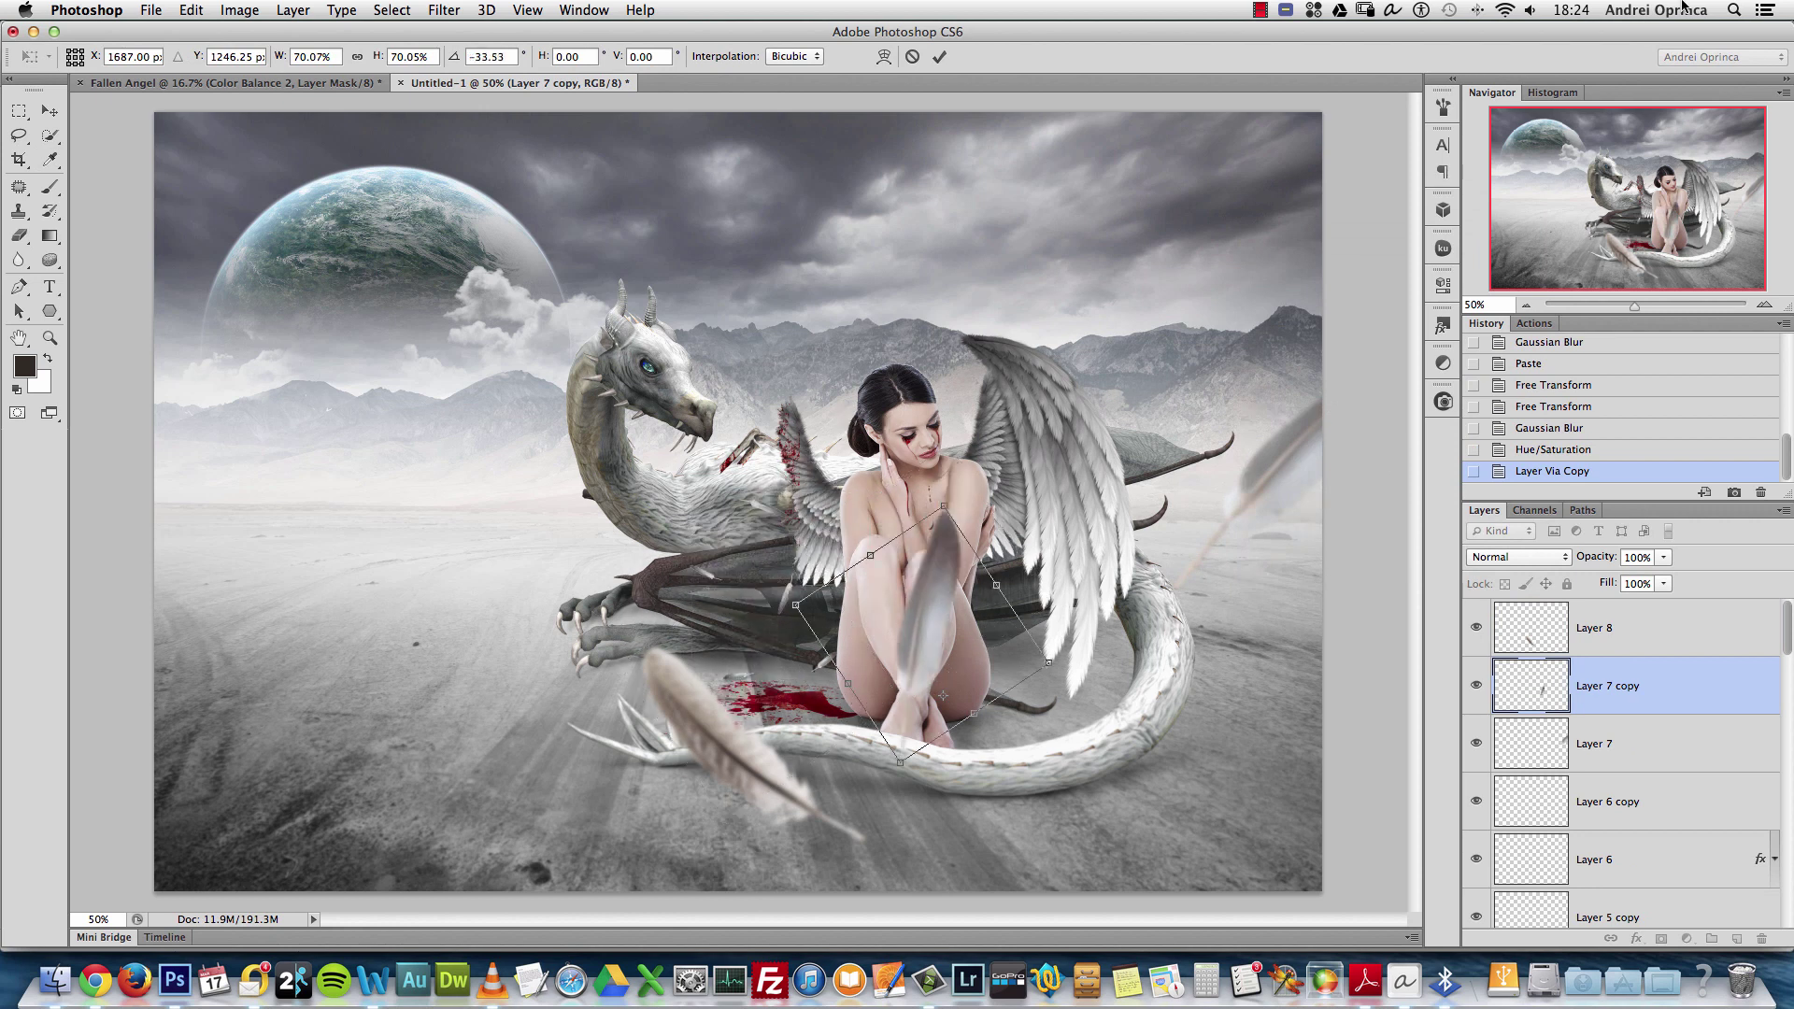
# Scale the Layer 7 copy feather to about 62%, flip it vertically, rotate it, and place it between the woman's legs and the wing tip
pyautogui.press('super+t')
pyautogui.moveTo(1063, 340); pyautogui.dragTo(803, 458)
pyautogui.moveTo(935, 644); pyautogui.dragTo(1007, 750)
pyautogui.moveTo(1144, 763); pyautogui.dragTo(1041, 645)
pyautogui.rightClick(1090, 779)
pyautogui.click(1150, 935)
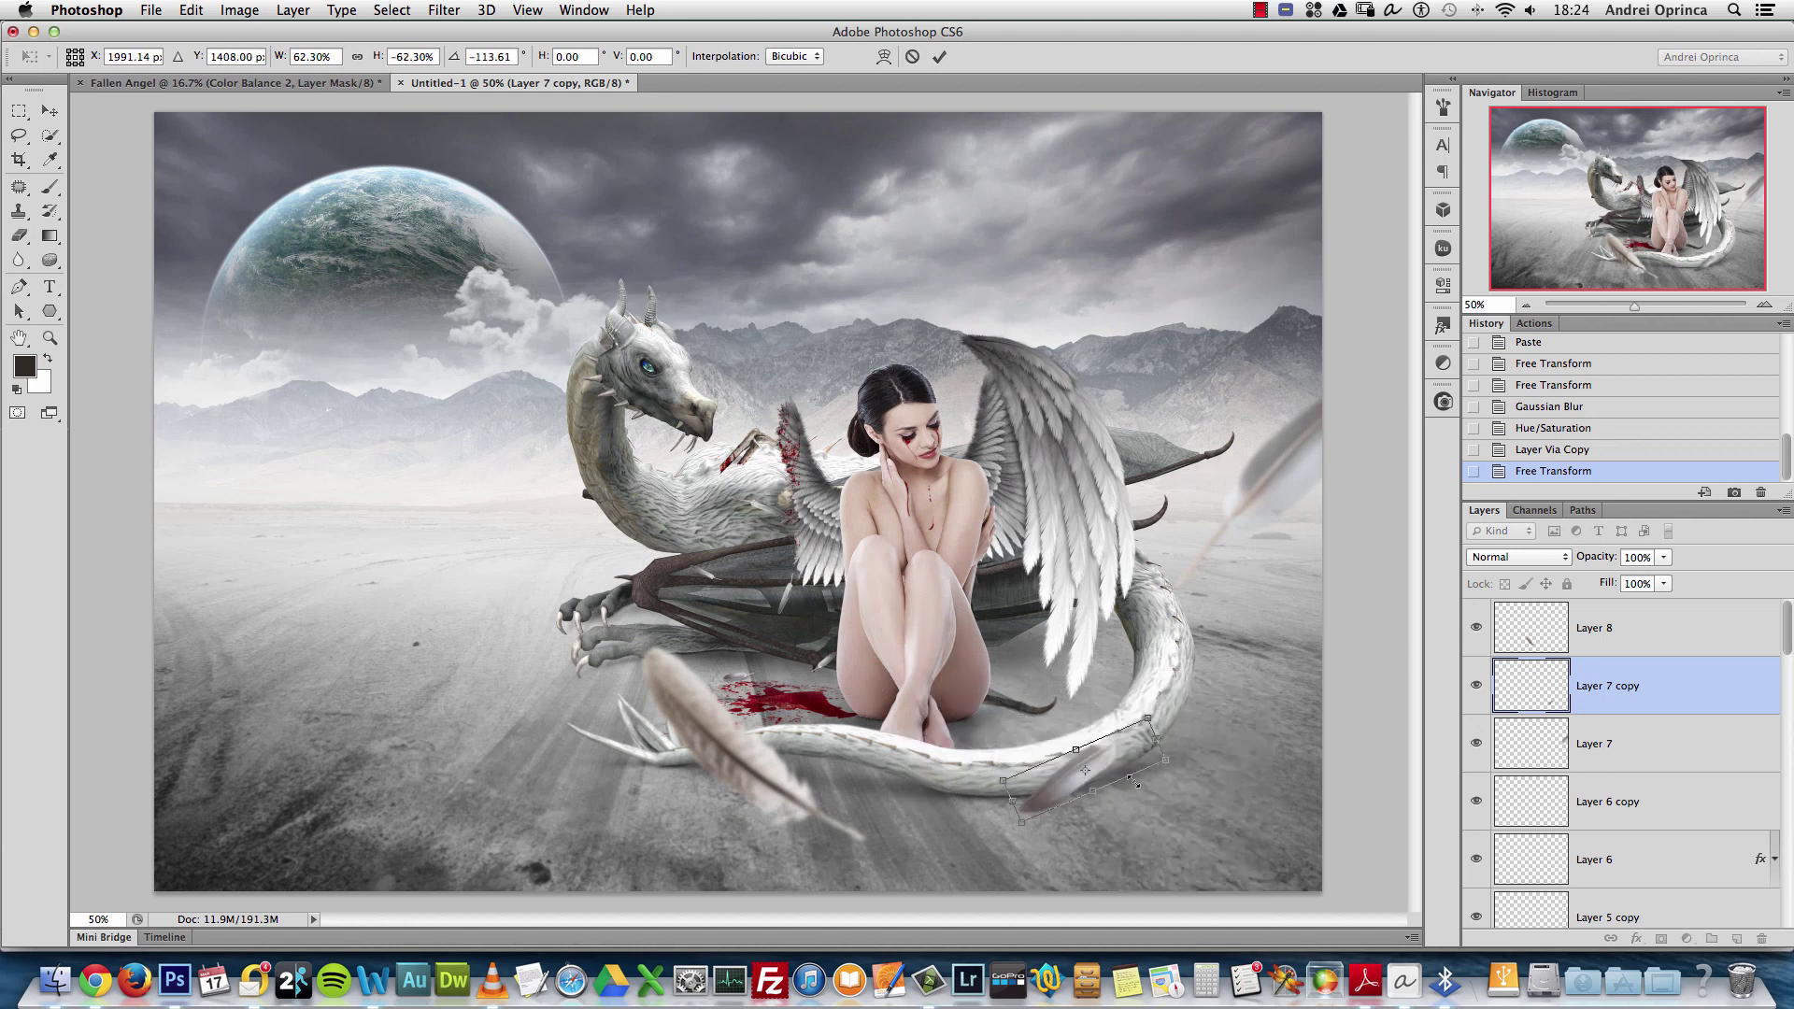
pyautogui.moveTo(1137, 767); pyautogui.dragTo(1093, 675)
pyautogui.press('Return')
pyautogui.press('e')
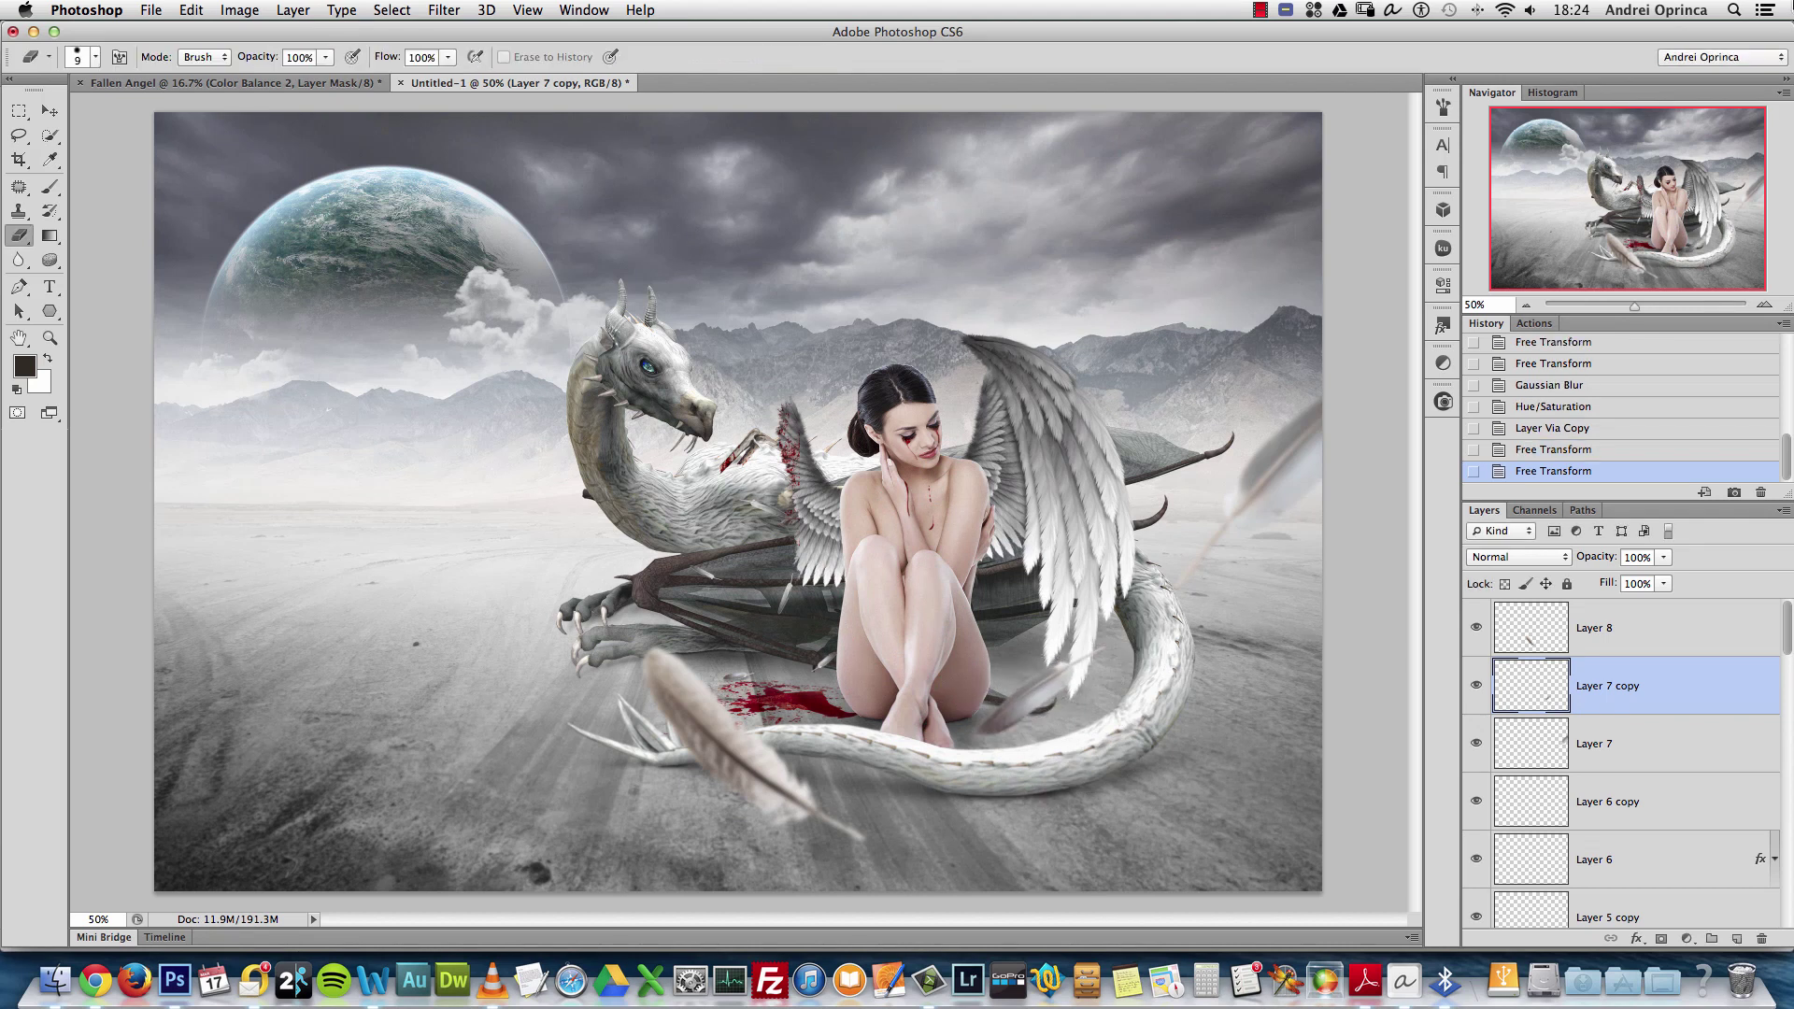
# Reposition the three feathers: Layer 7 slightly lower, the brown one farther left and down, and the Layer 7 copy beside the wing tip
pyautogui.moveTo(831, 540); pyautogui.dragTo(640, 494)
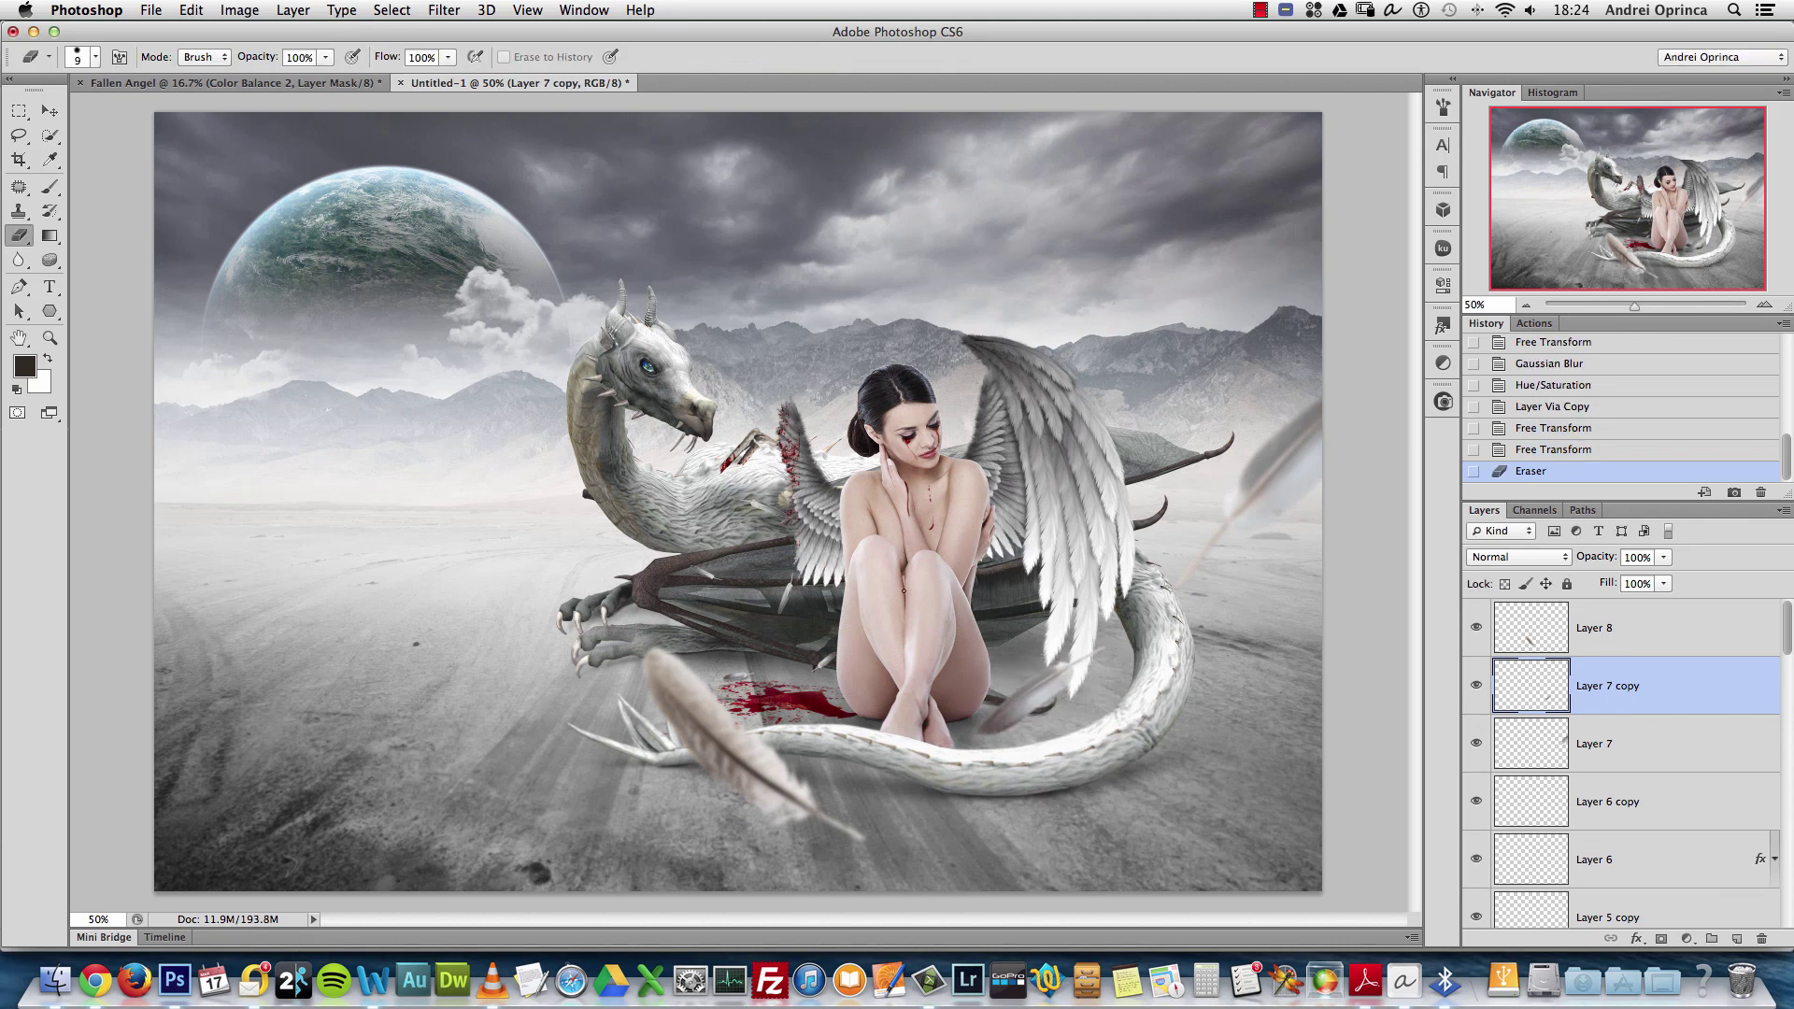
pyautogui.press('super+z')
pyautogui.press('v')
pyautogui.moveTo(1017, 517)
pyautogui.mouseDown()
pyautogui.moveTo(821, 606)
pyautogui.moveTo(1070, 754)
pyautogui.moveTo(1220, 796)
pyautogui.moveTo(1089, 440)
pyautogui.moveTo(577, 524)
pyautogui.moveTo(692, 525)
pyautogui.mouseUp()
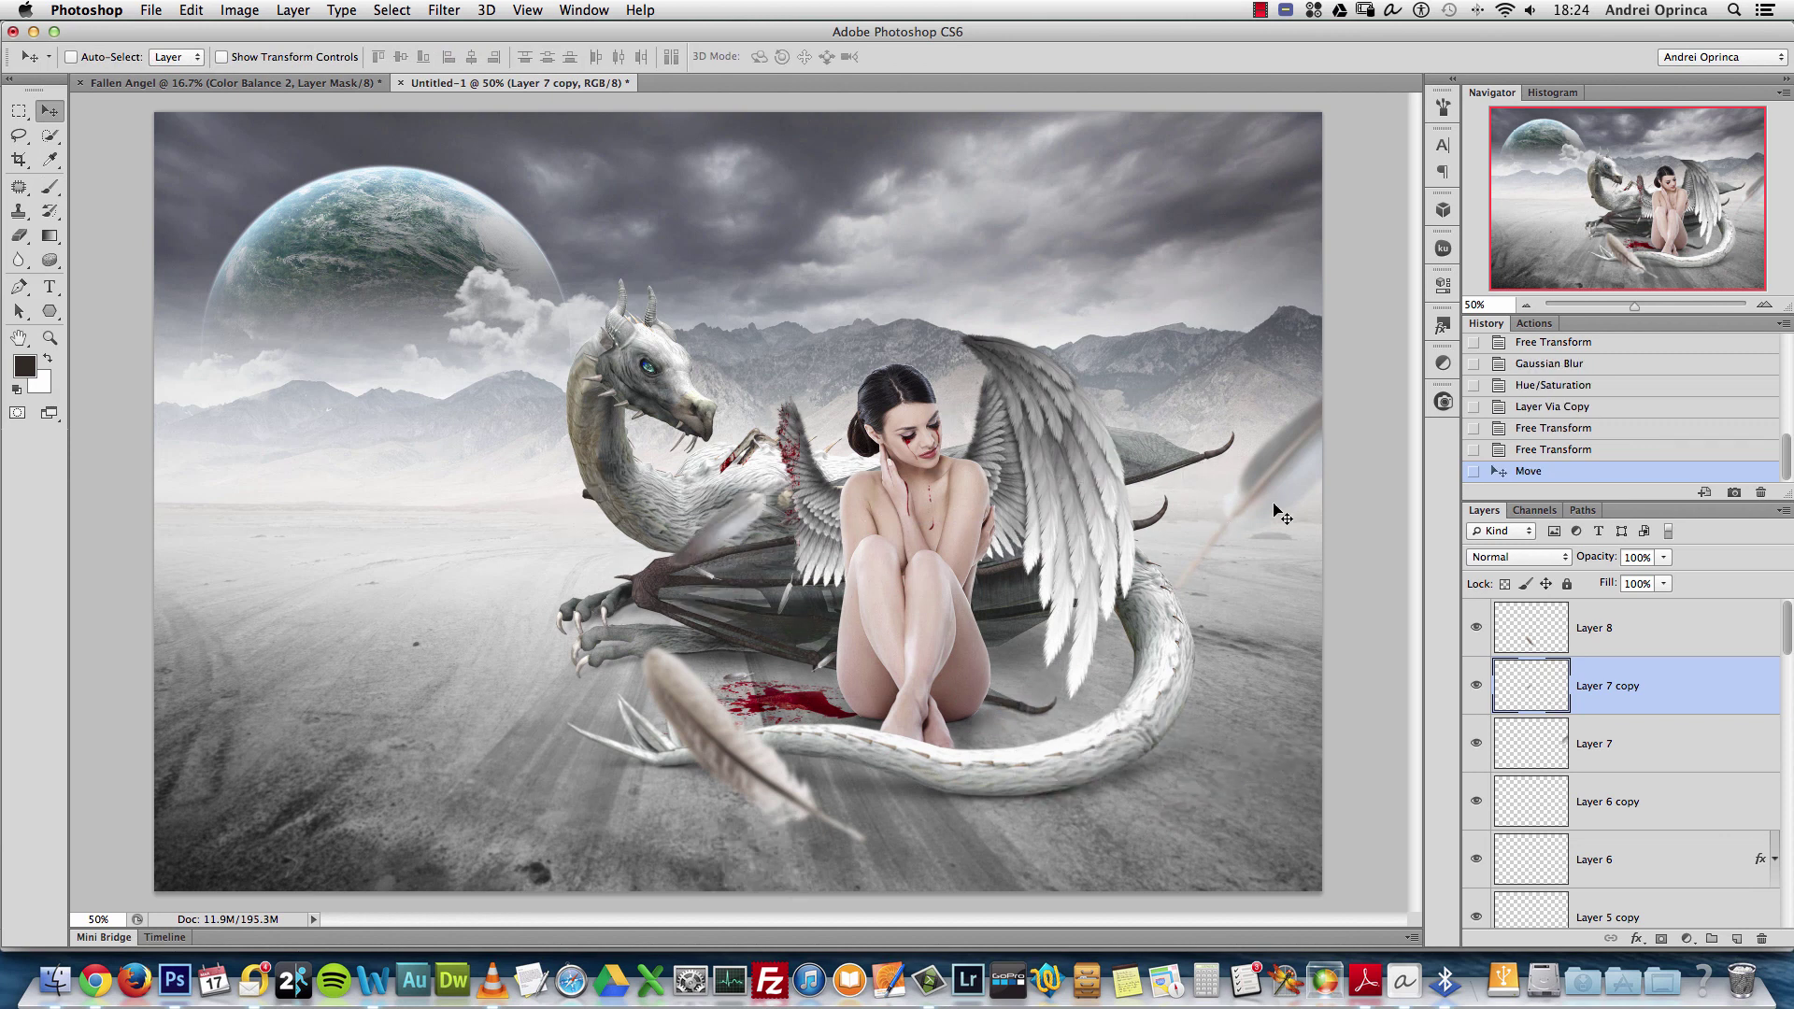
pyautogui.moveTo(1281, 516); pyautogui.dragTo(1295, 576)
pyautogui.moveTo(739, 747); pyautogui.dragTo(608, 791)
pyautogui.moveTo(755, 505); pyautogui.dragTo(1079, 671)
pyautogui.press('super+f')
pyautogui.press('alt+super+z')
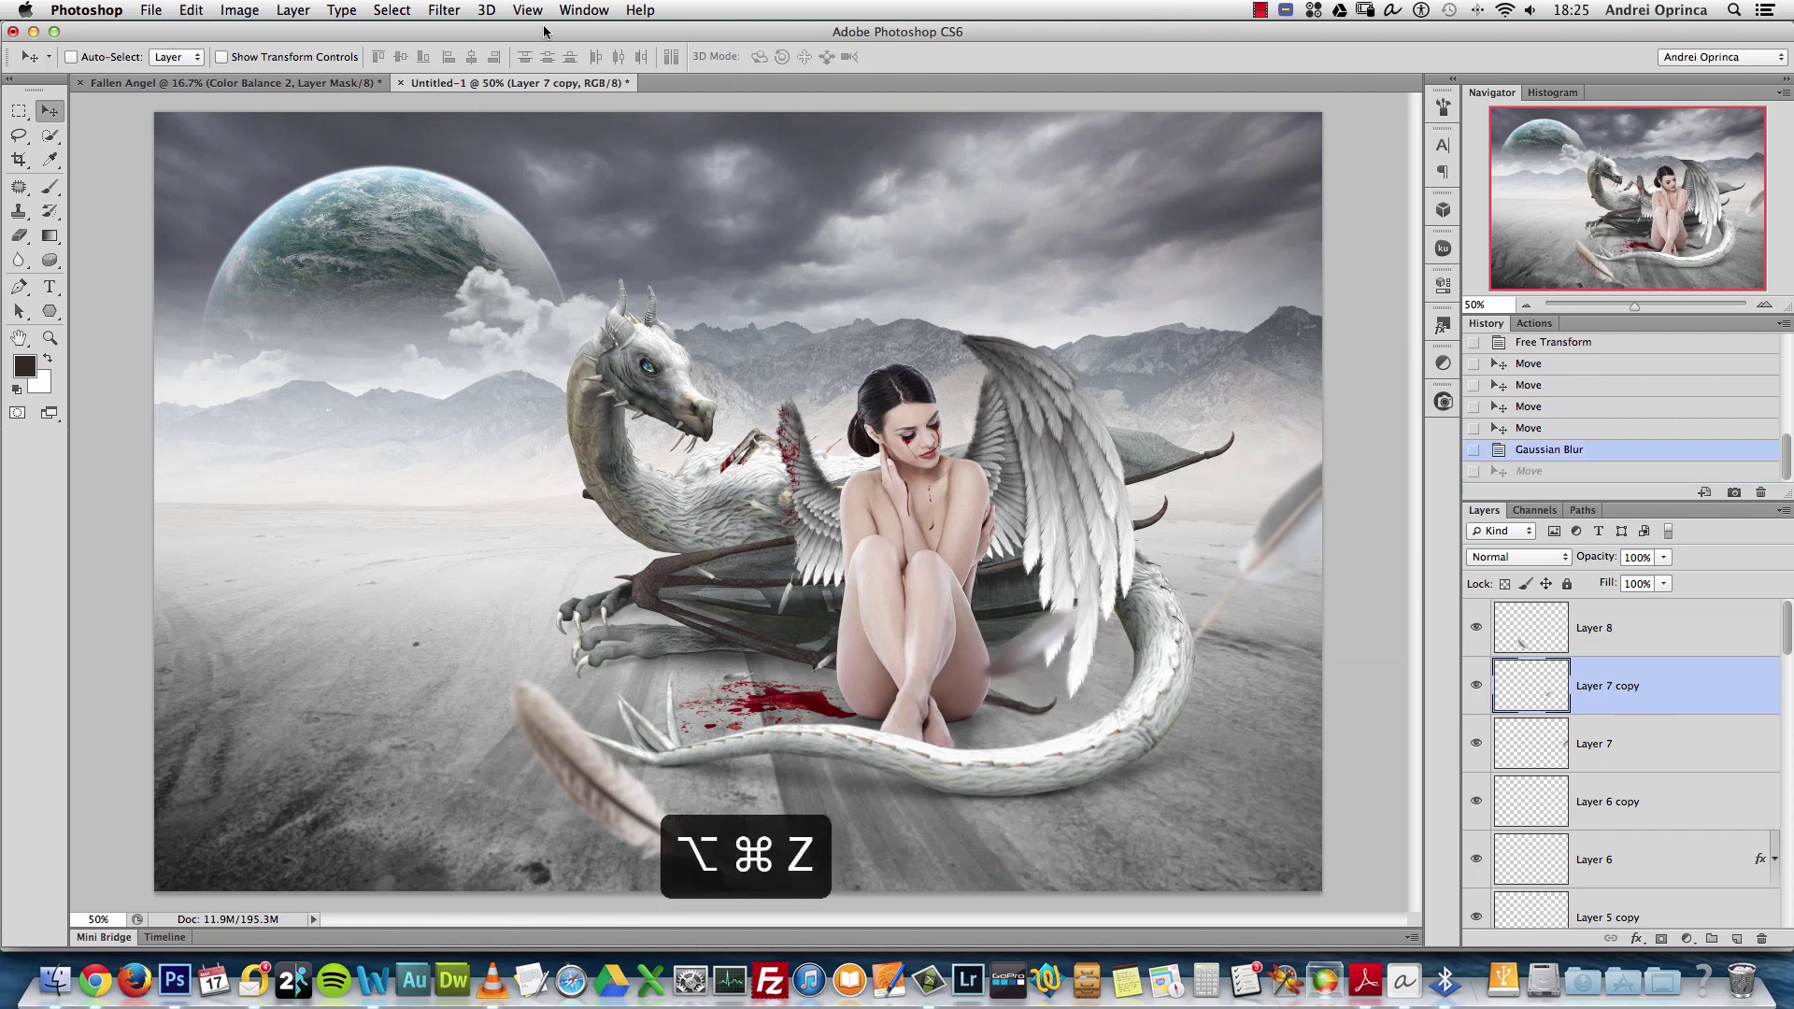
pyautogui.press('alt+super+z')
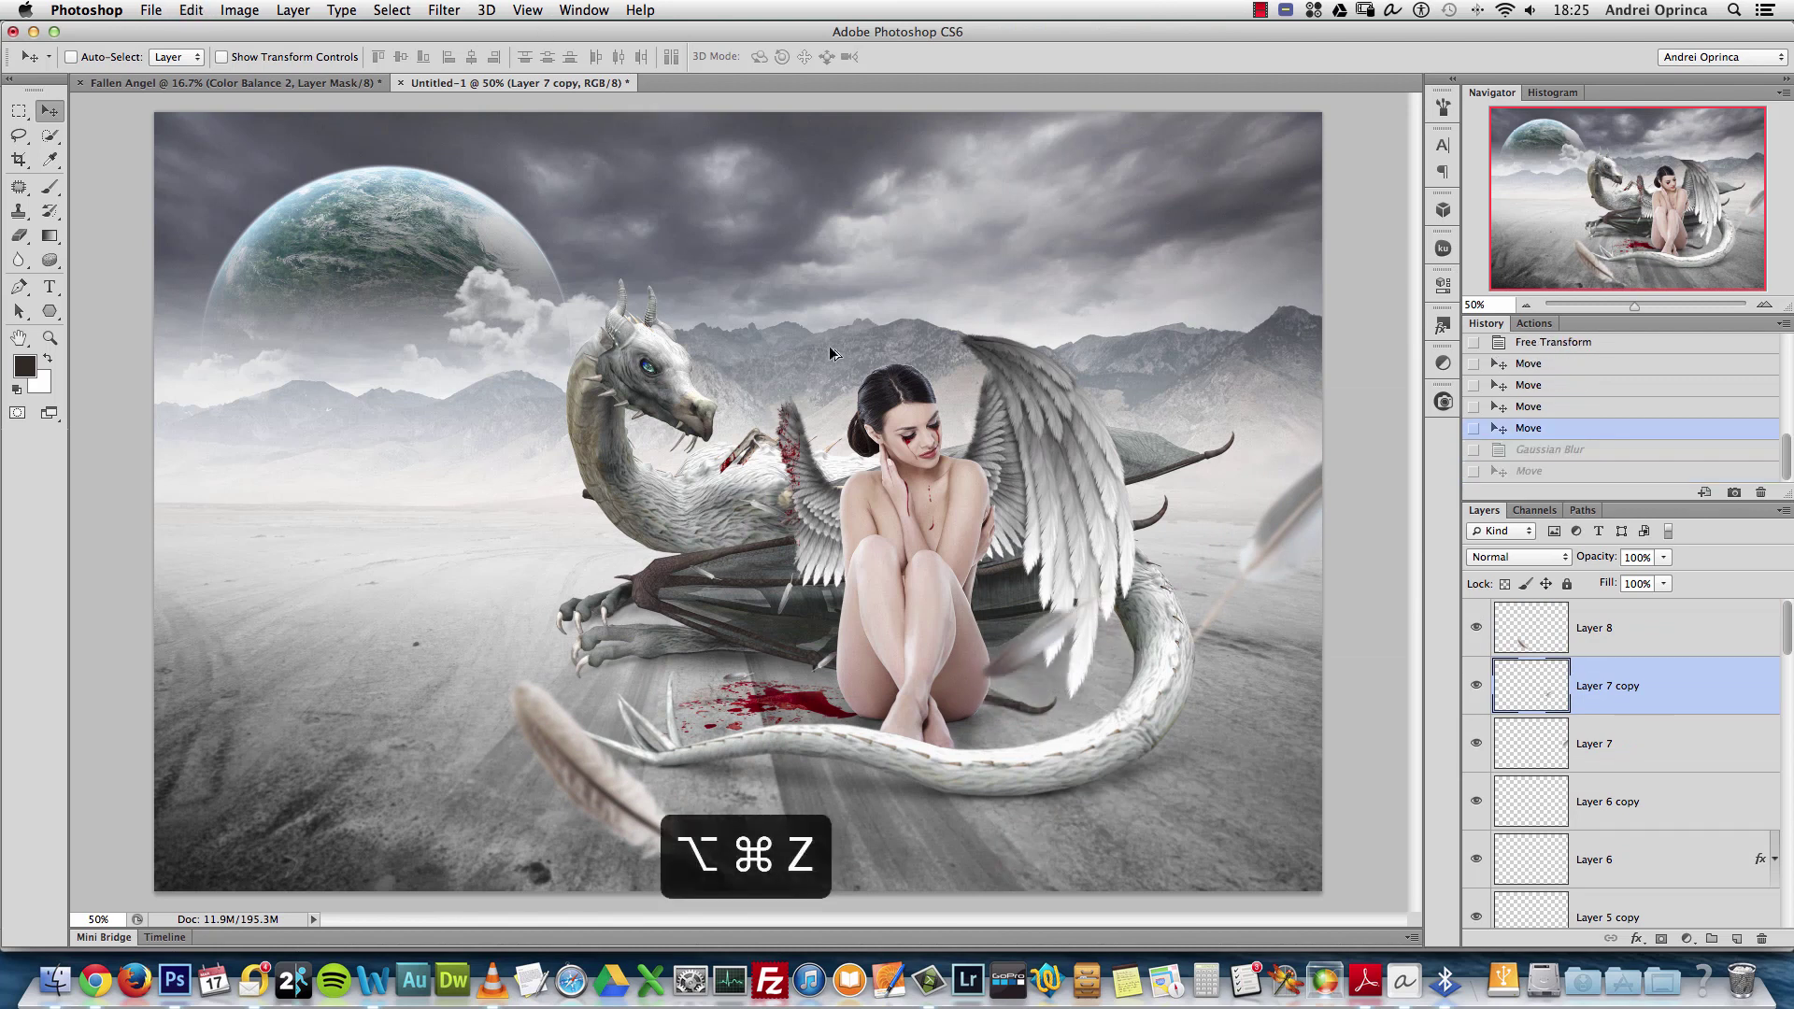
# Apply a Gaussian Blur to the Layer 7 copy feather beside the wing tip
pyautogui.click(442, 13)
pyautogui.moveTo(526, 229)
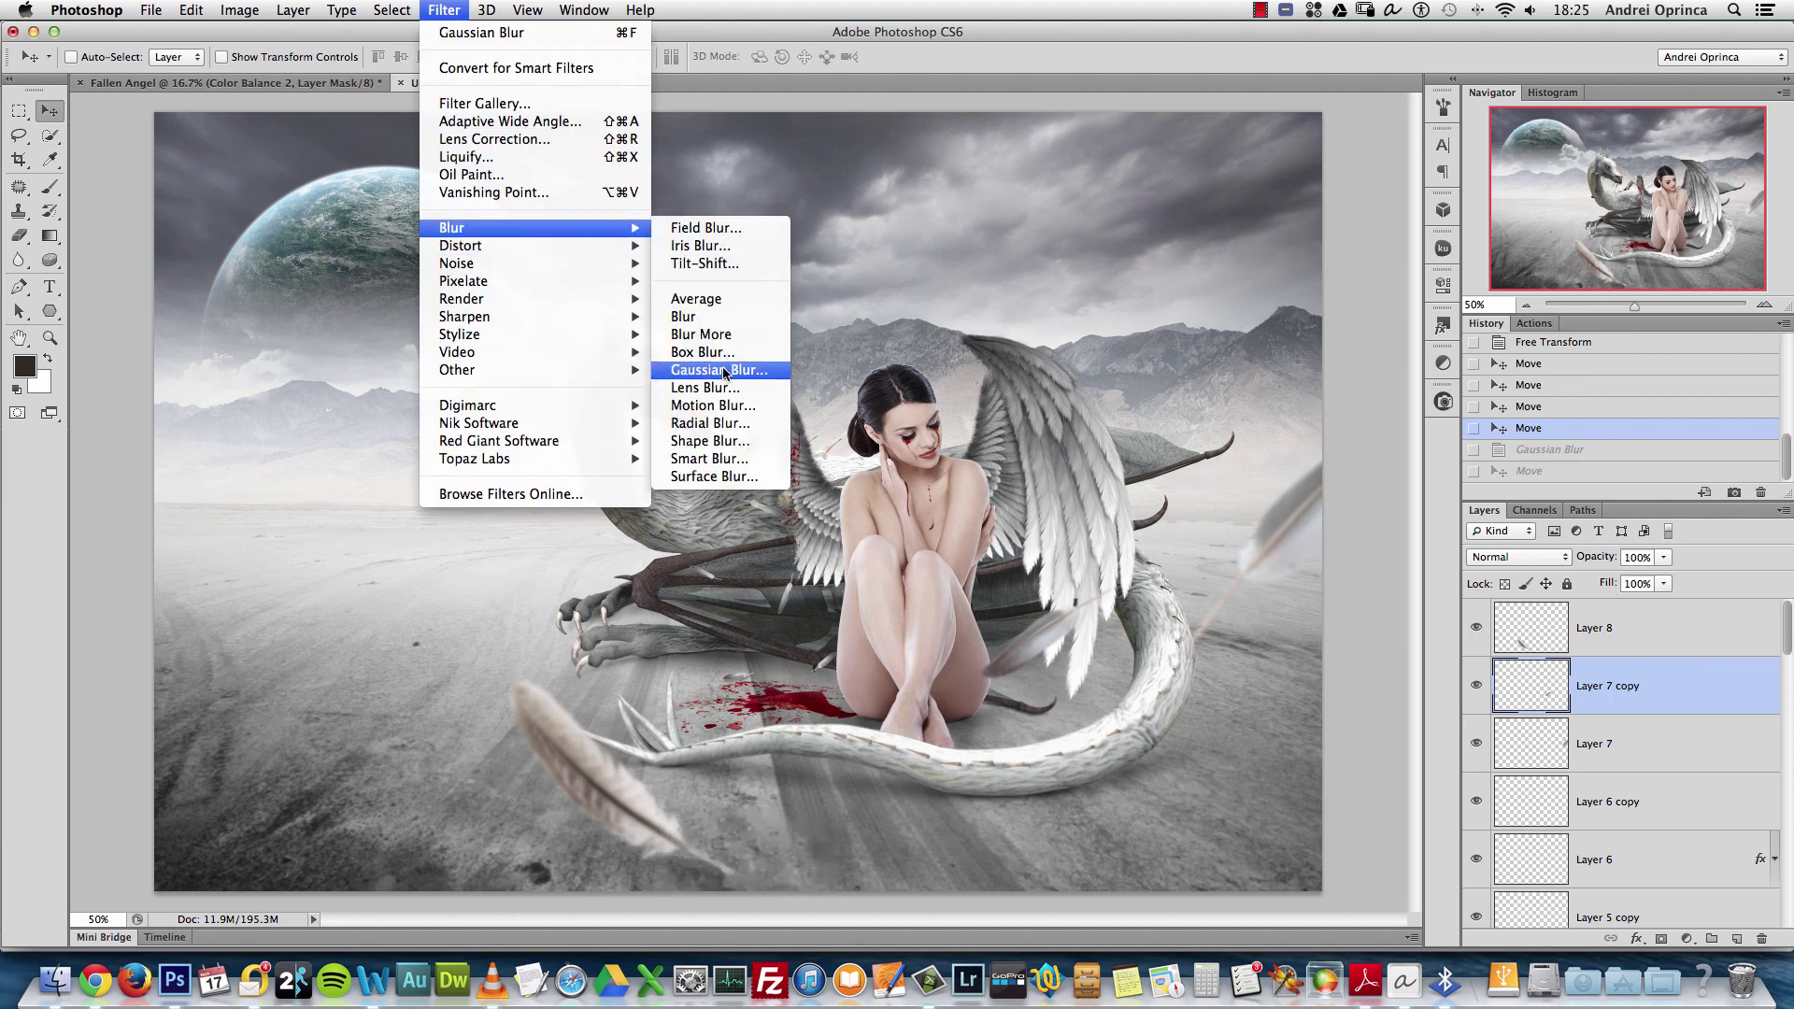
pyautogui.click(718, 370)
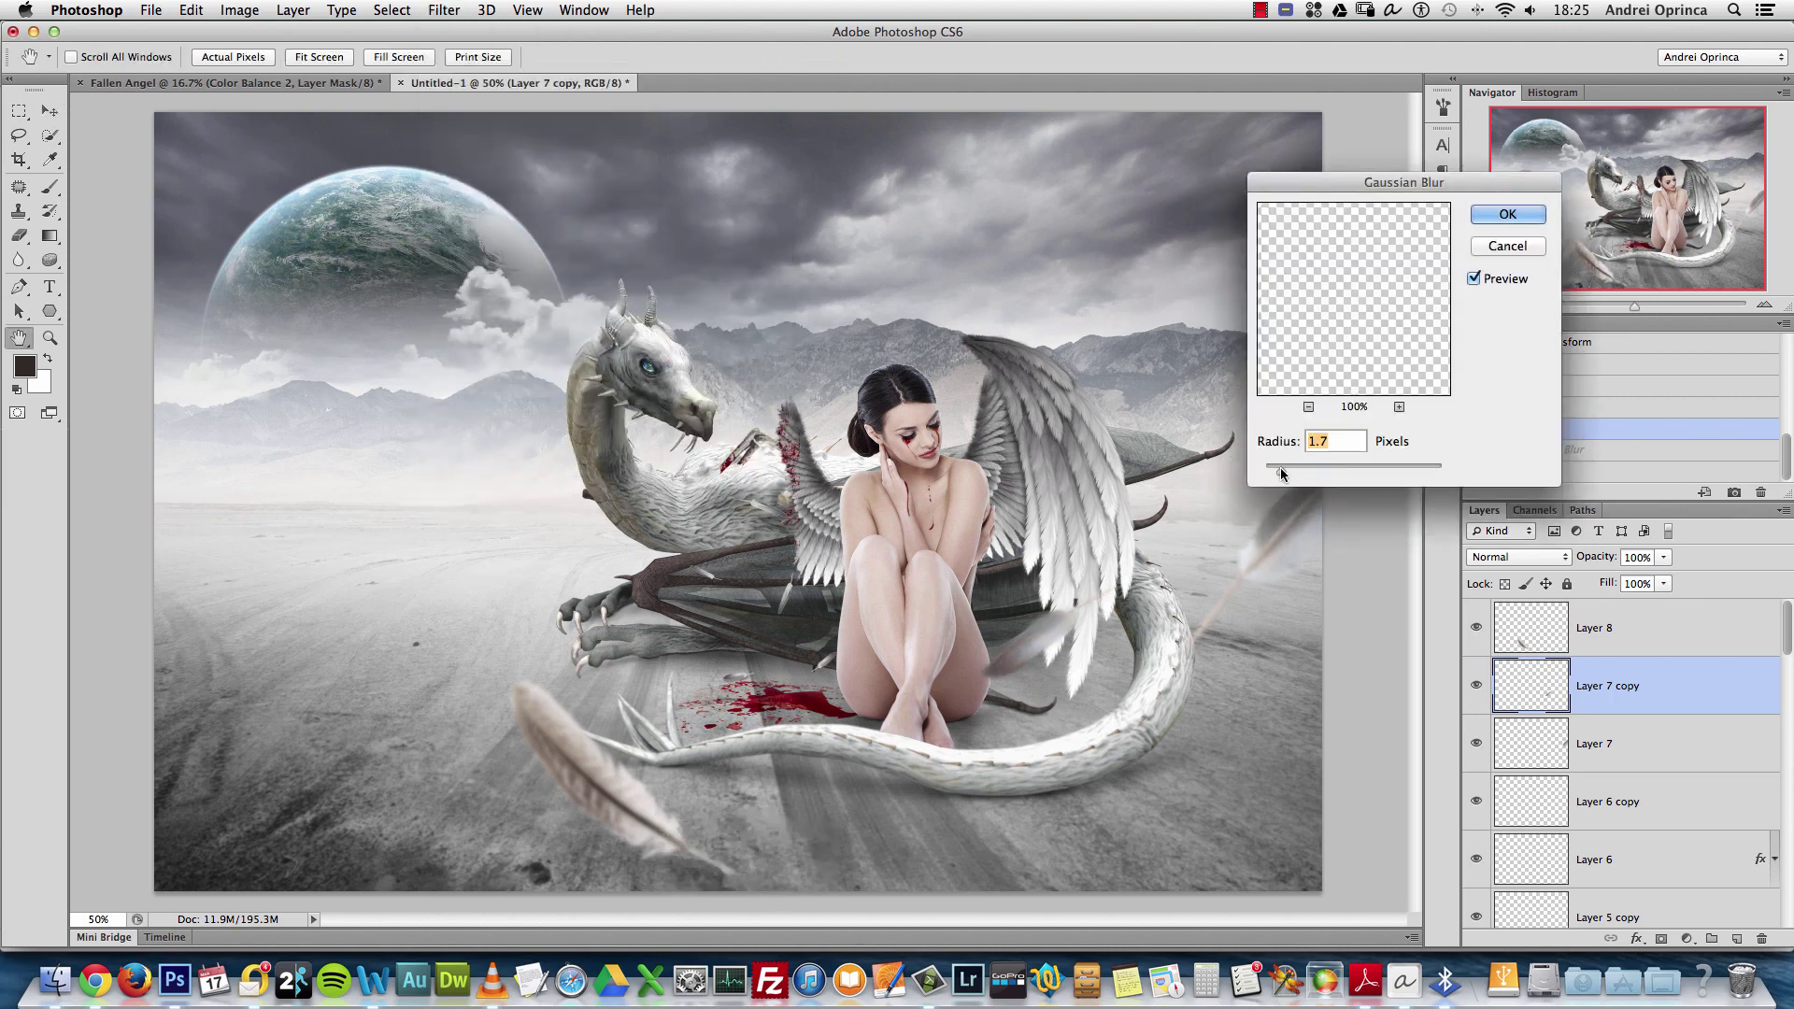
pyautogui.click(1507, 215)
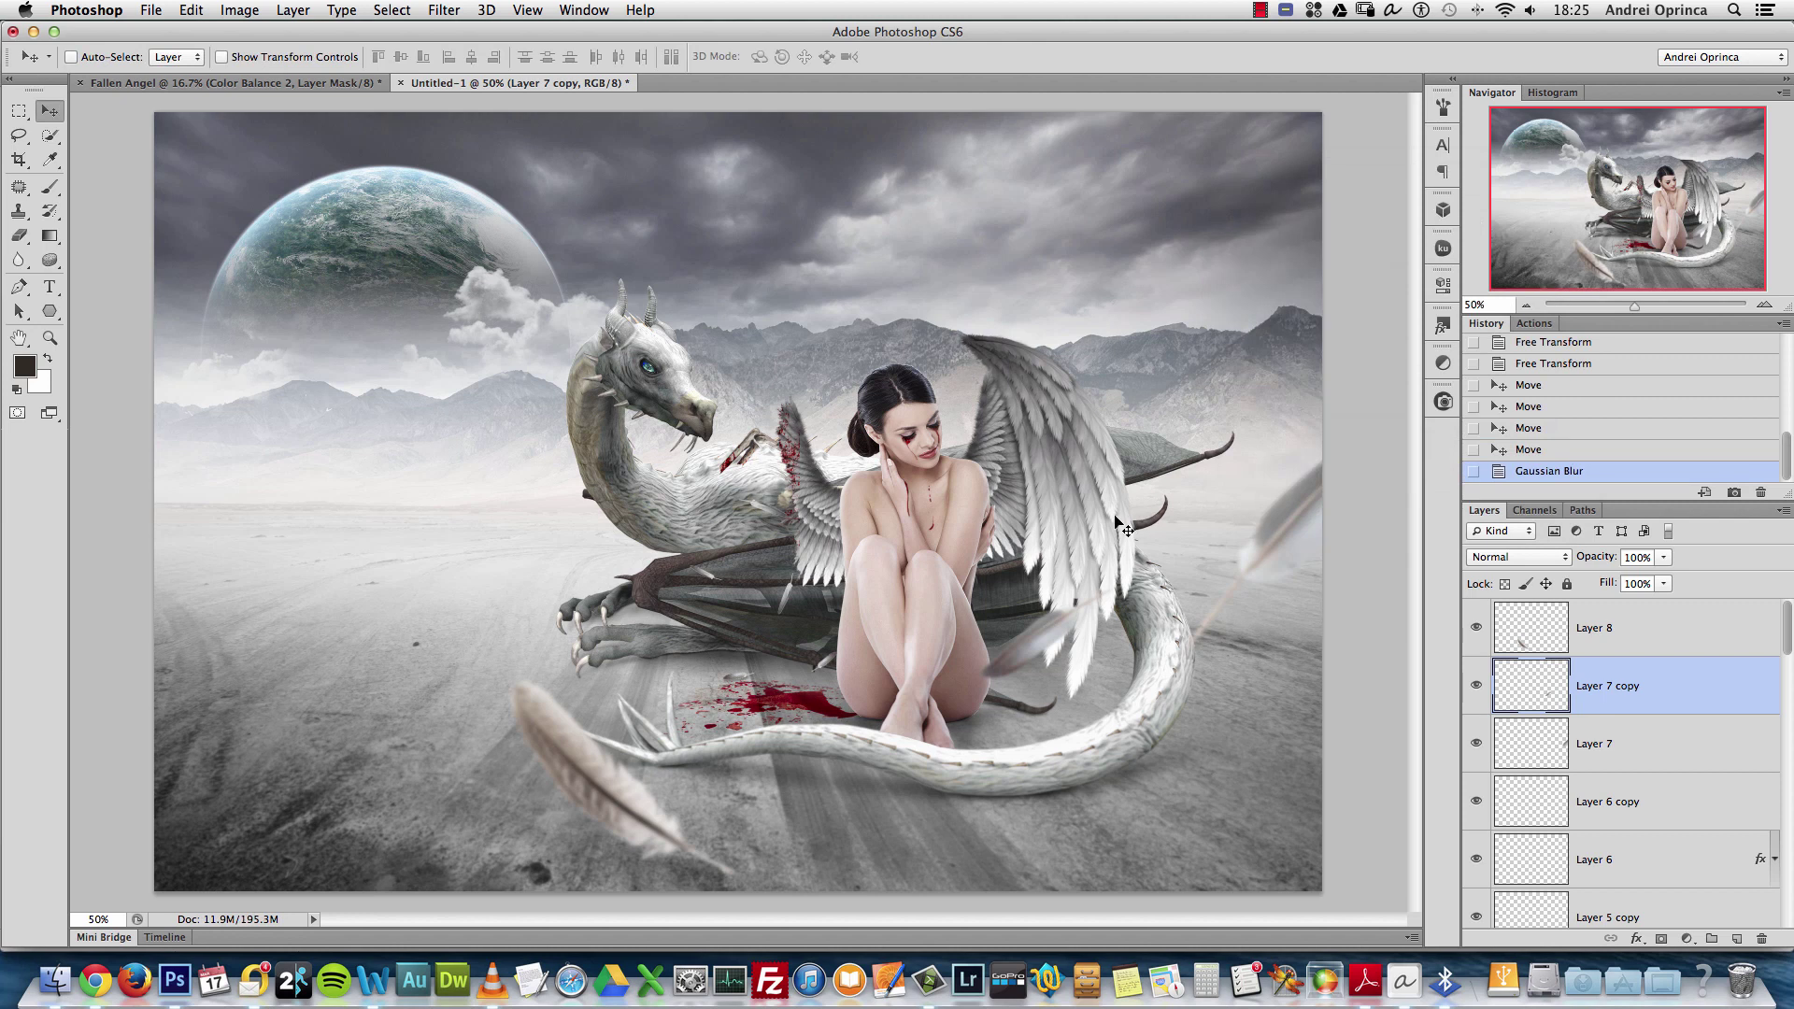
# Restore the Fallen Angel reference document to its opening snapshot to examine the finished image
pyautogui.click(372, 83)
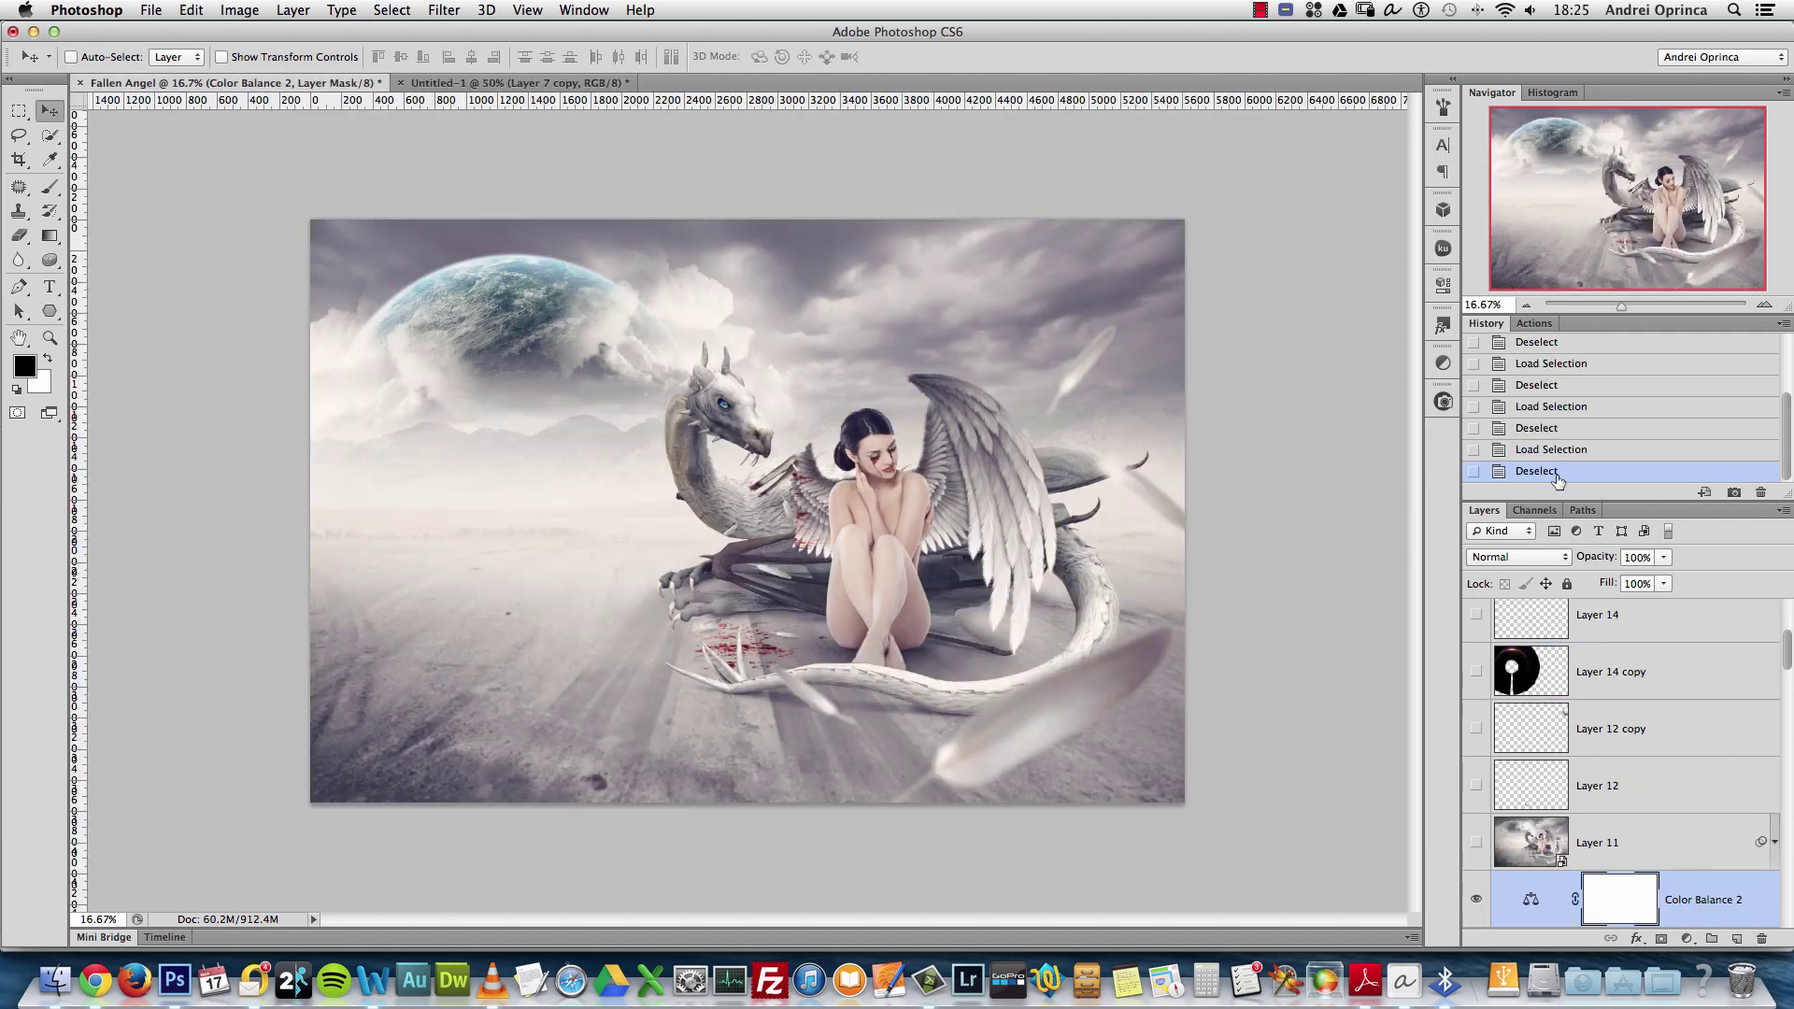
pyautogui.moveTo(1789, 428); pyautogui.dragTo(1761, 340)
pyautogui.click(1656, 352)
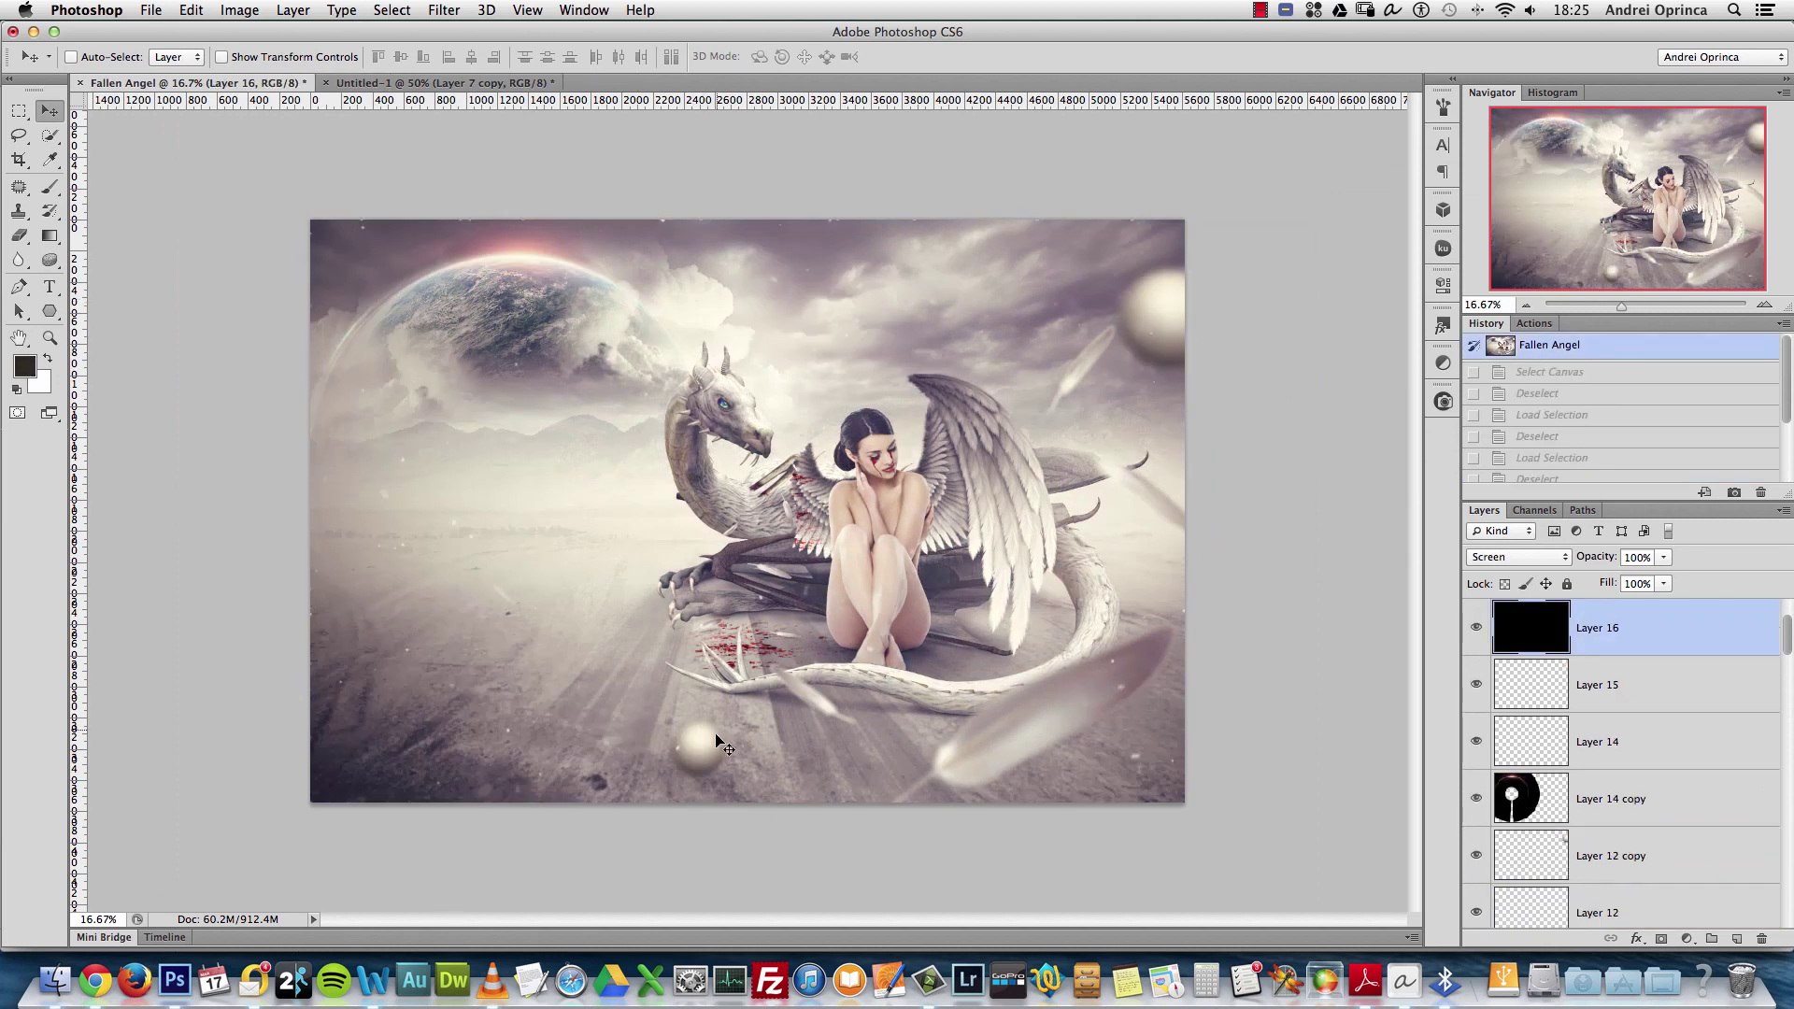
# Return to Untitled-1 and create a new 600 x 600 pixel document at 72 pixels/inch with a white background
pyautogui.click(542, 84)
pyautogui.press('super+n')
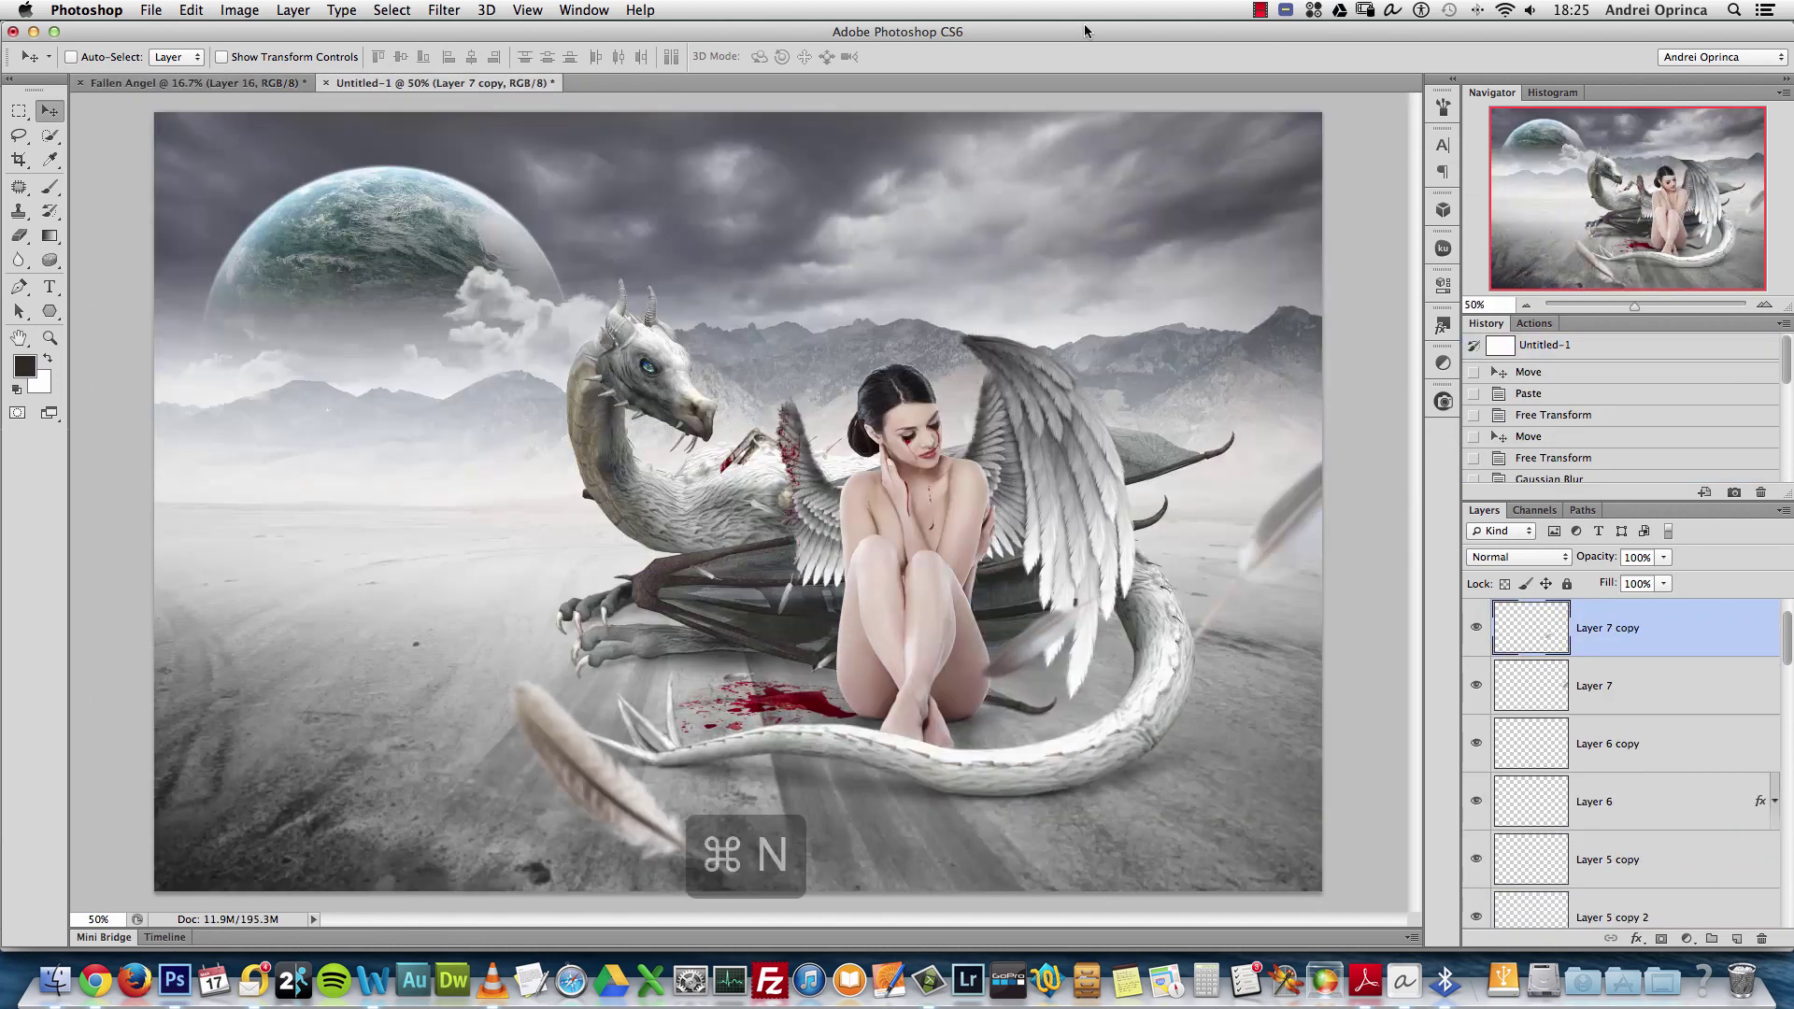
pyautogui.press('Tab')
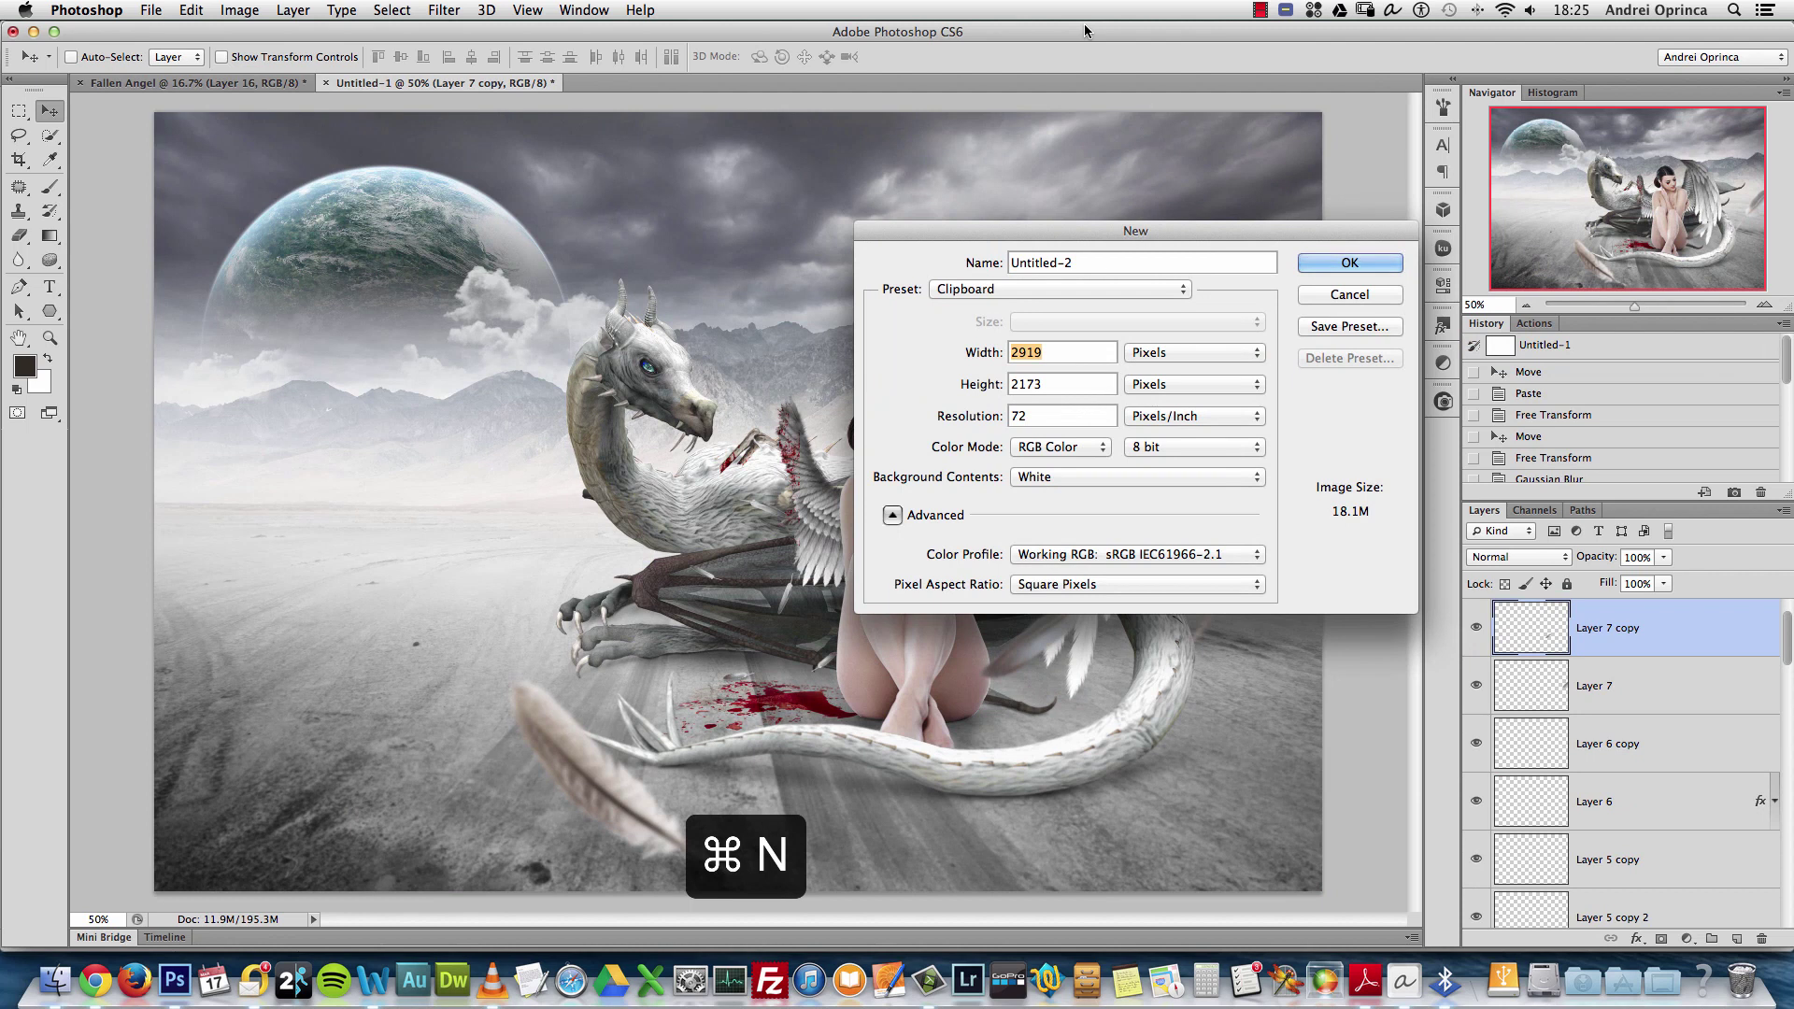
pyautogui.write('600')
pyautogui.press('Tab')
pyautogui.write('600')
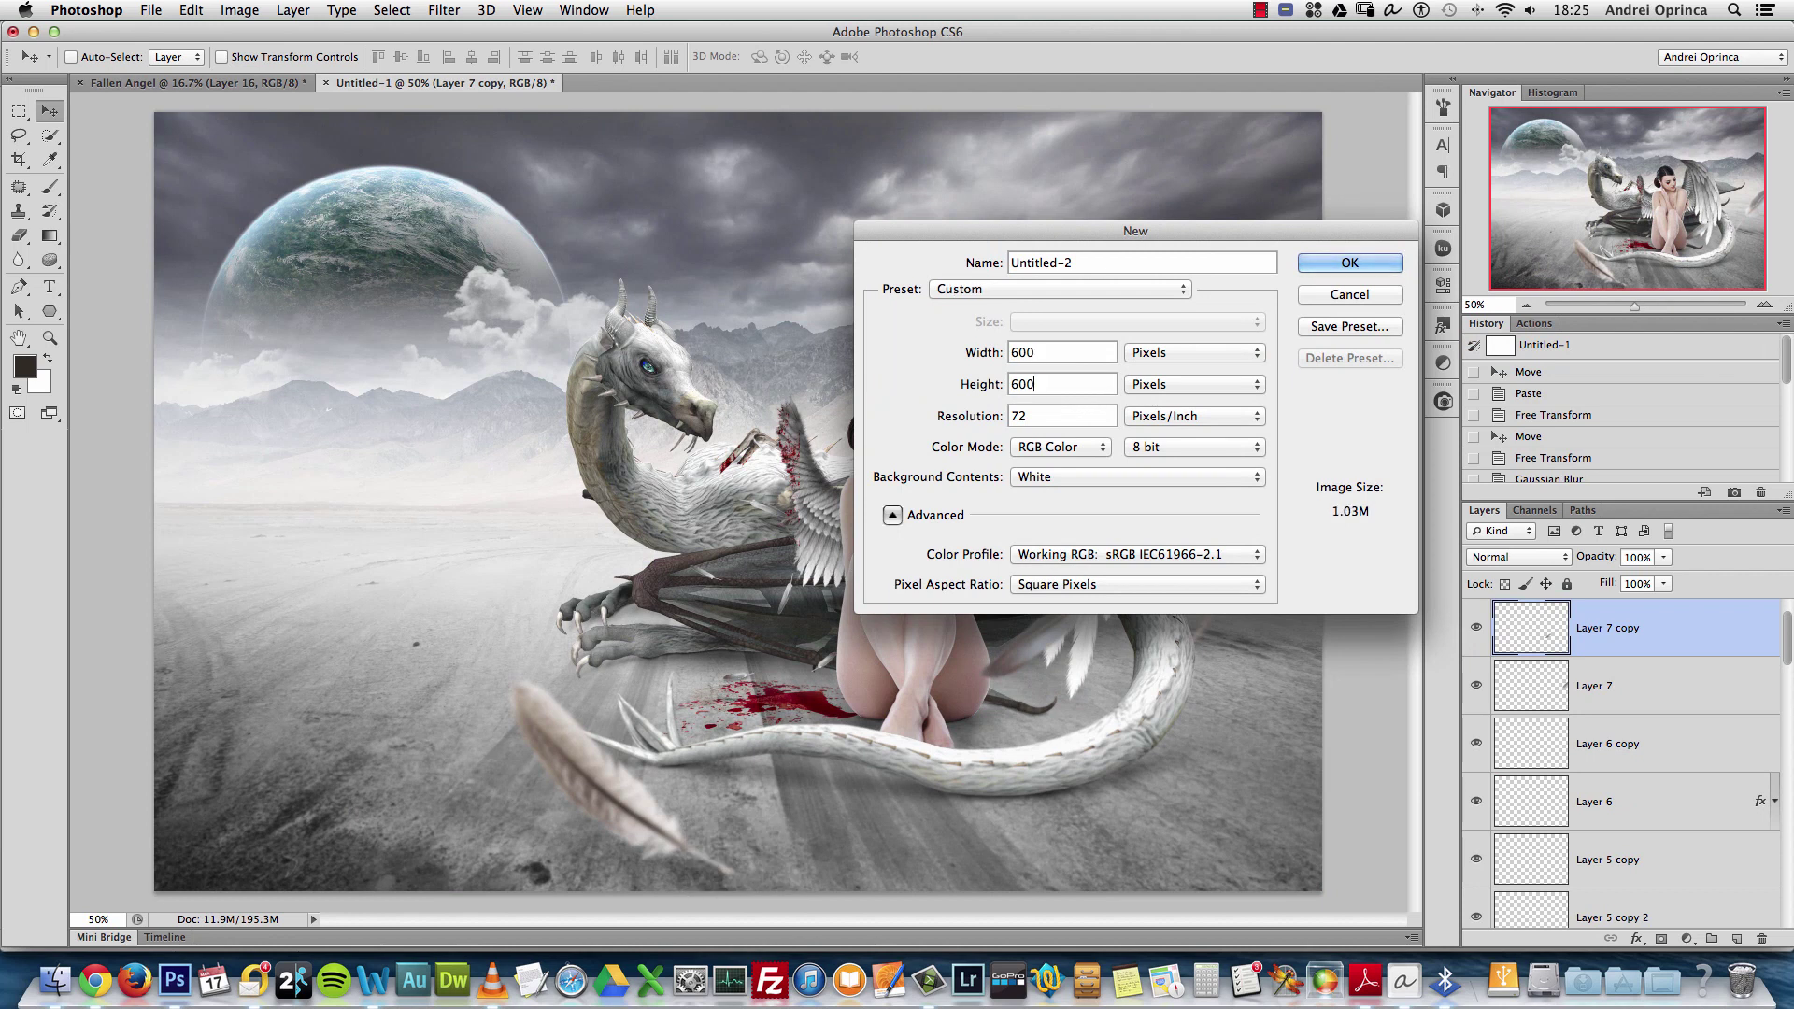
pyautogui.press('Return')
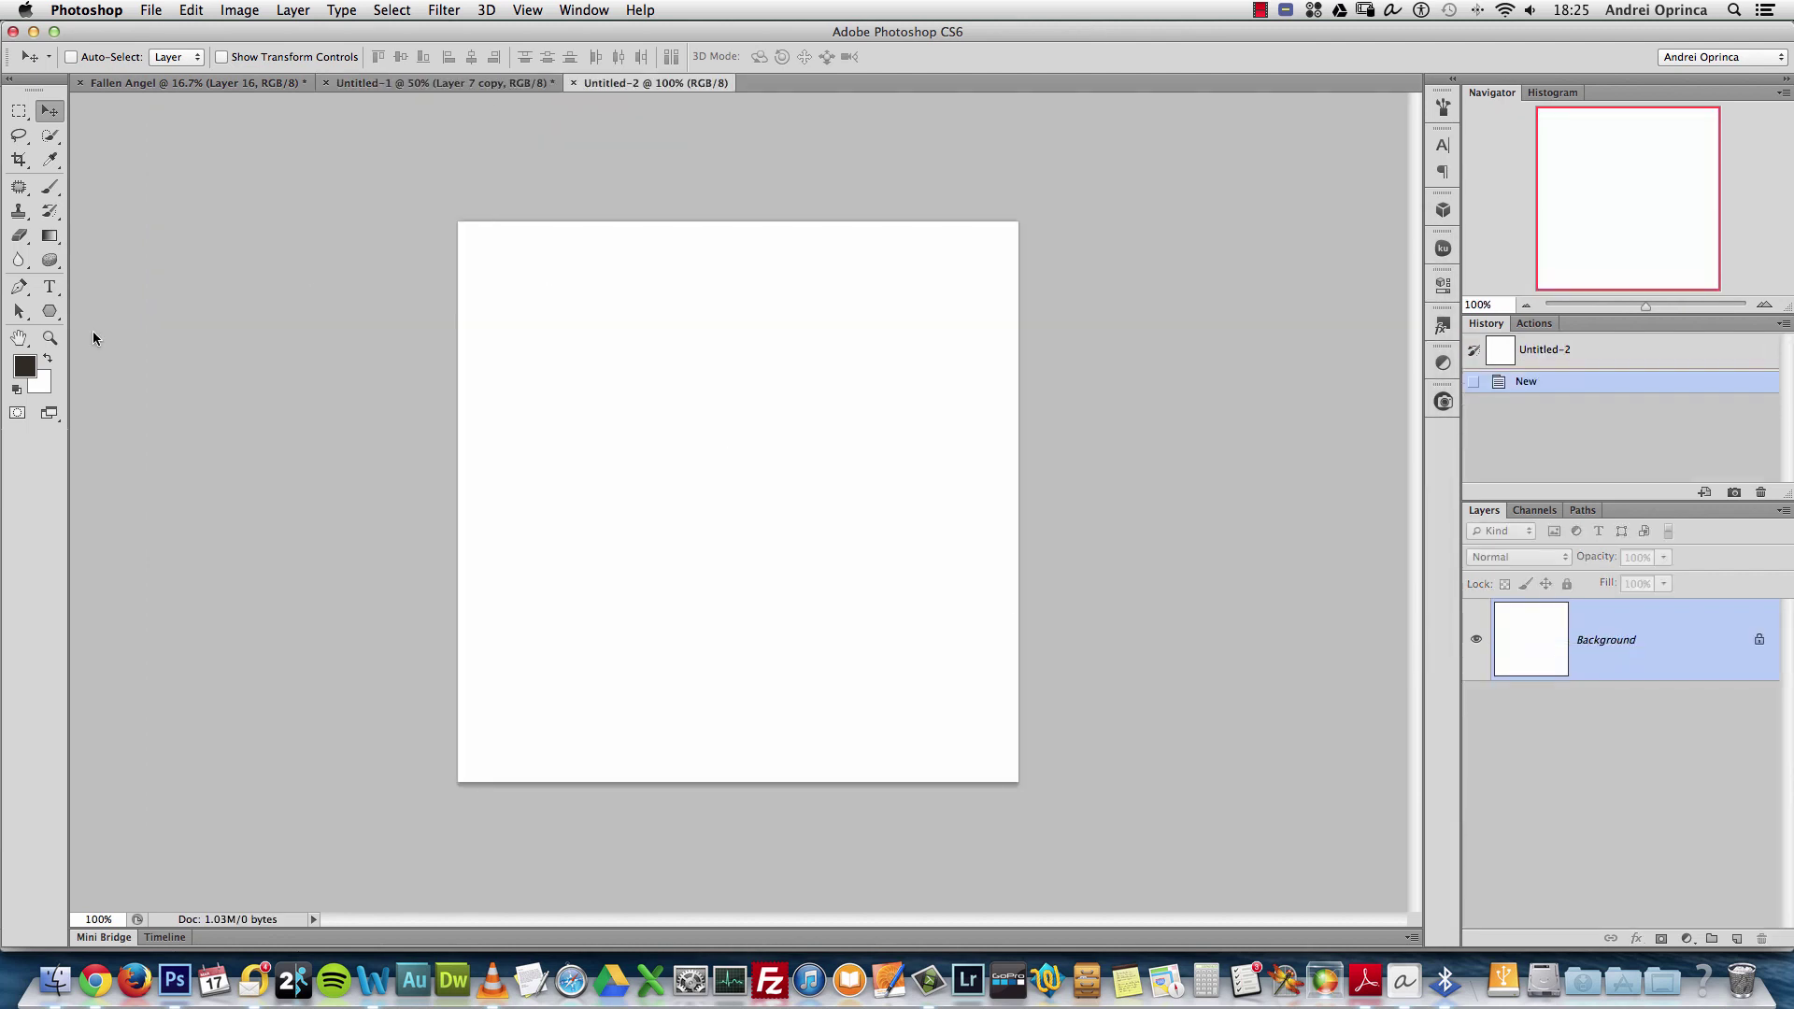
# Set the foreground color to brown #8e6b42 and fill the new document's background with it
pyautogui.click(24, 365)
pyautogui.moveTo(1158, 300); pyautogui.dragTo(1103, 321)
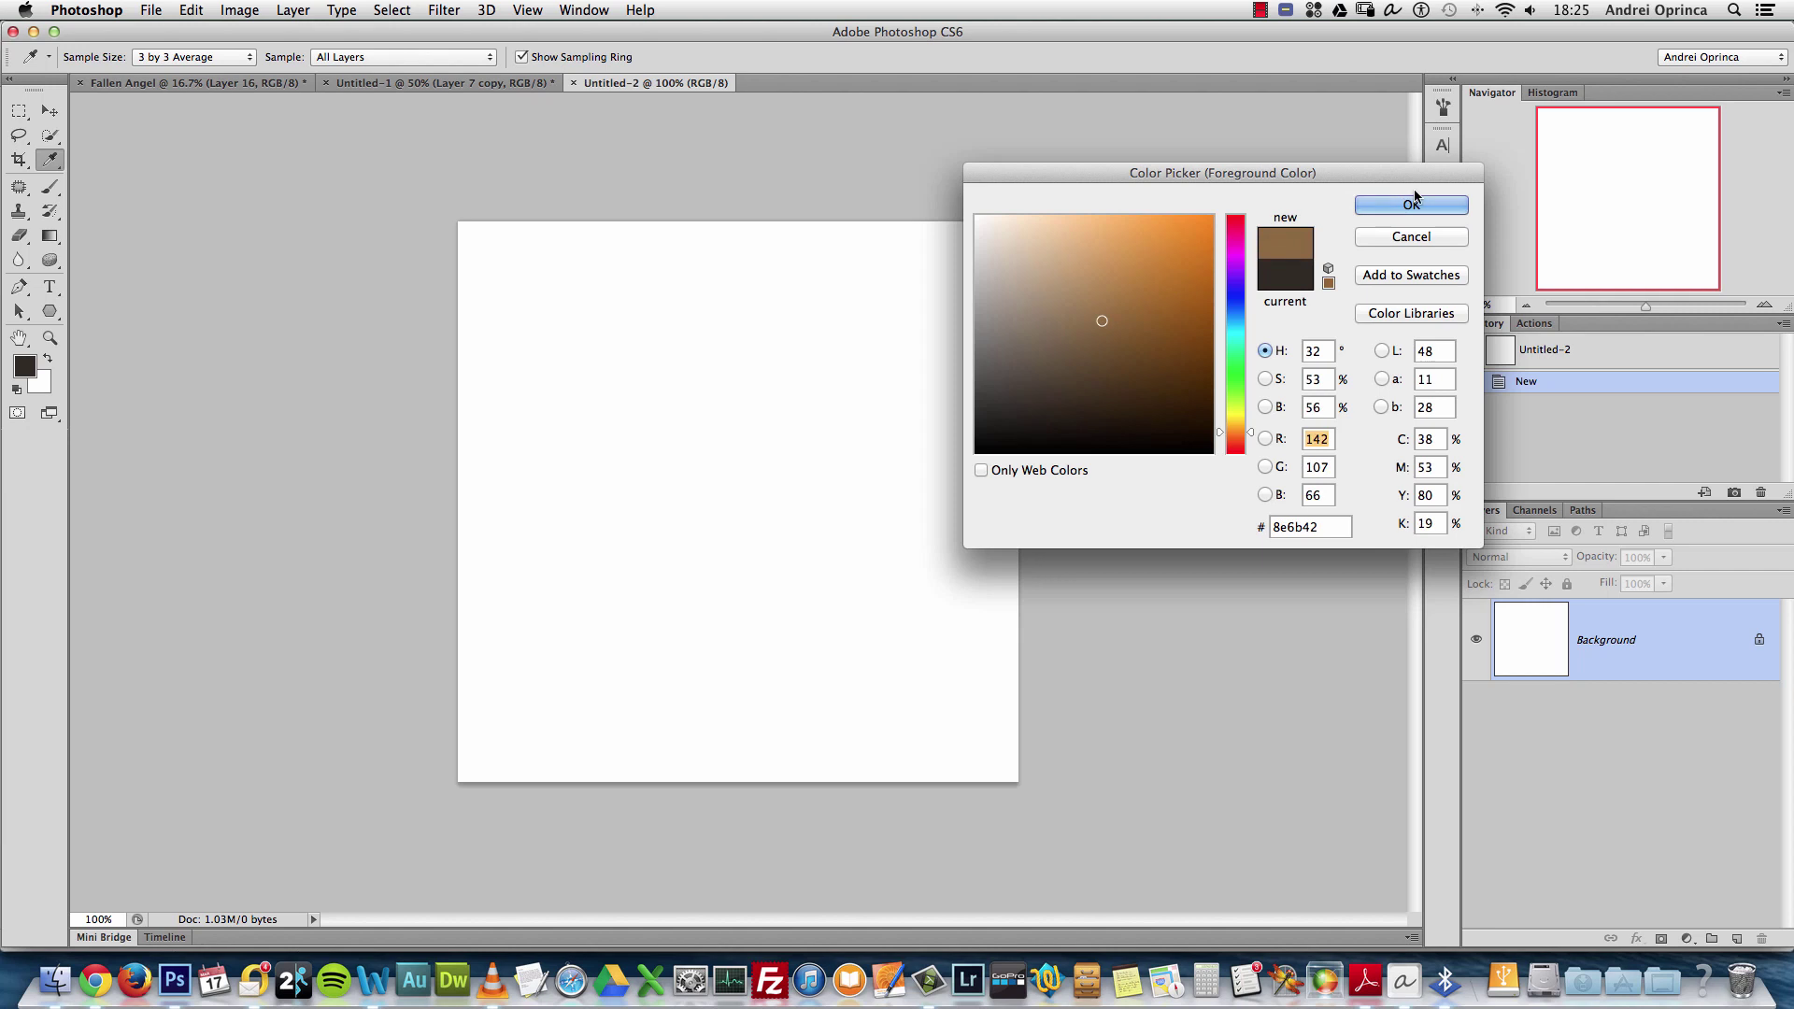
pyautogui.click(1412, 205)
pyautogui.press('v')
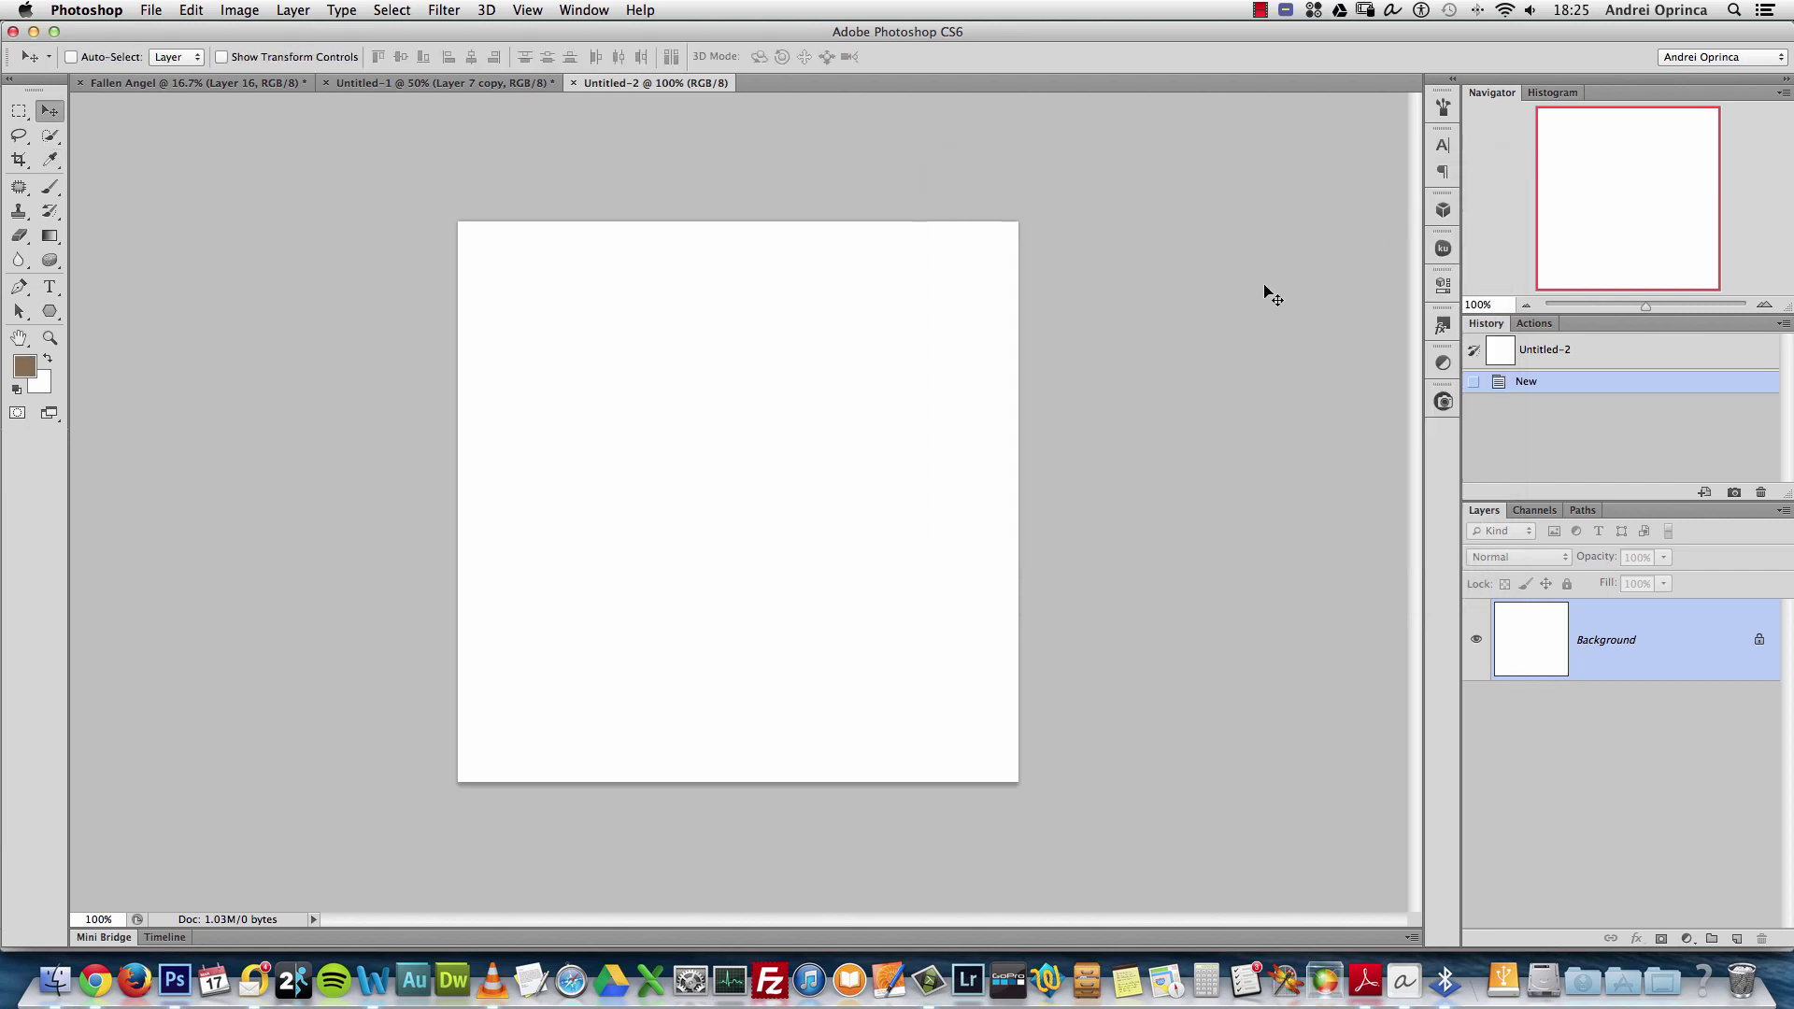
pyautogui.hotkey('alt', 'BackSpace')
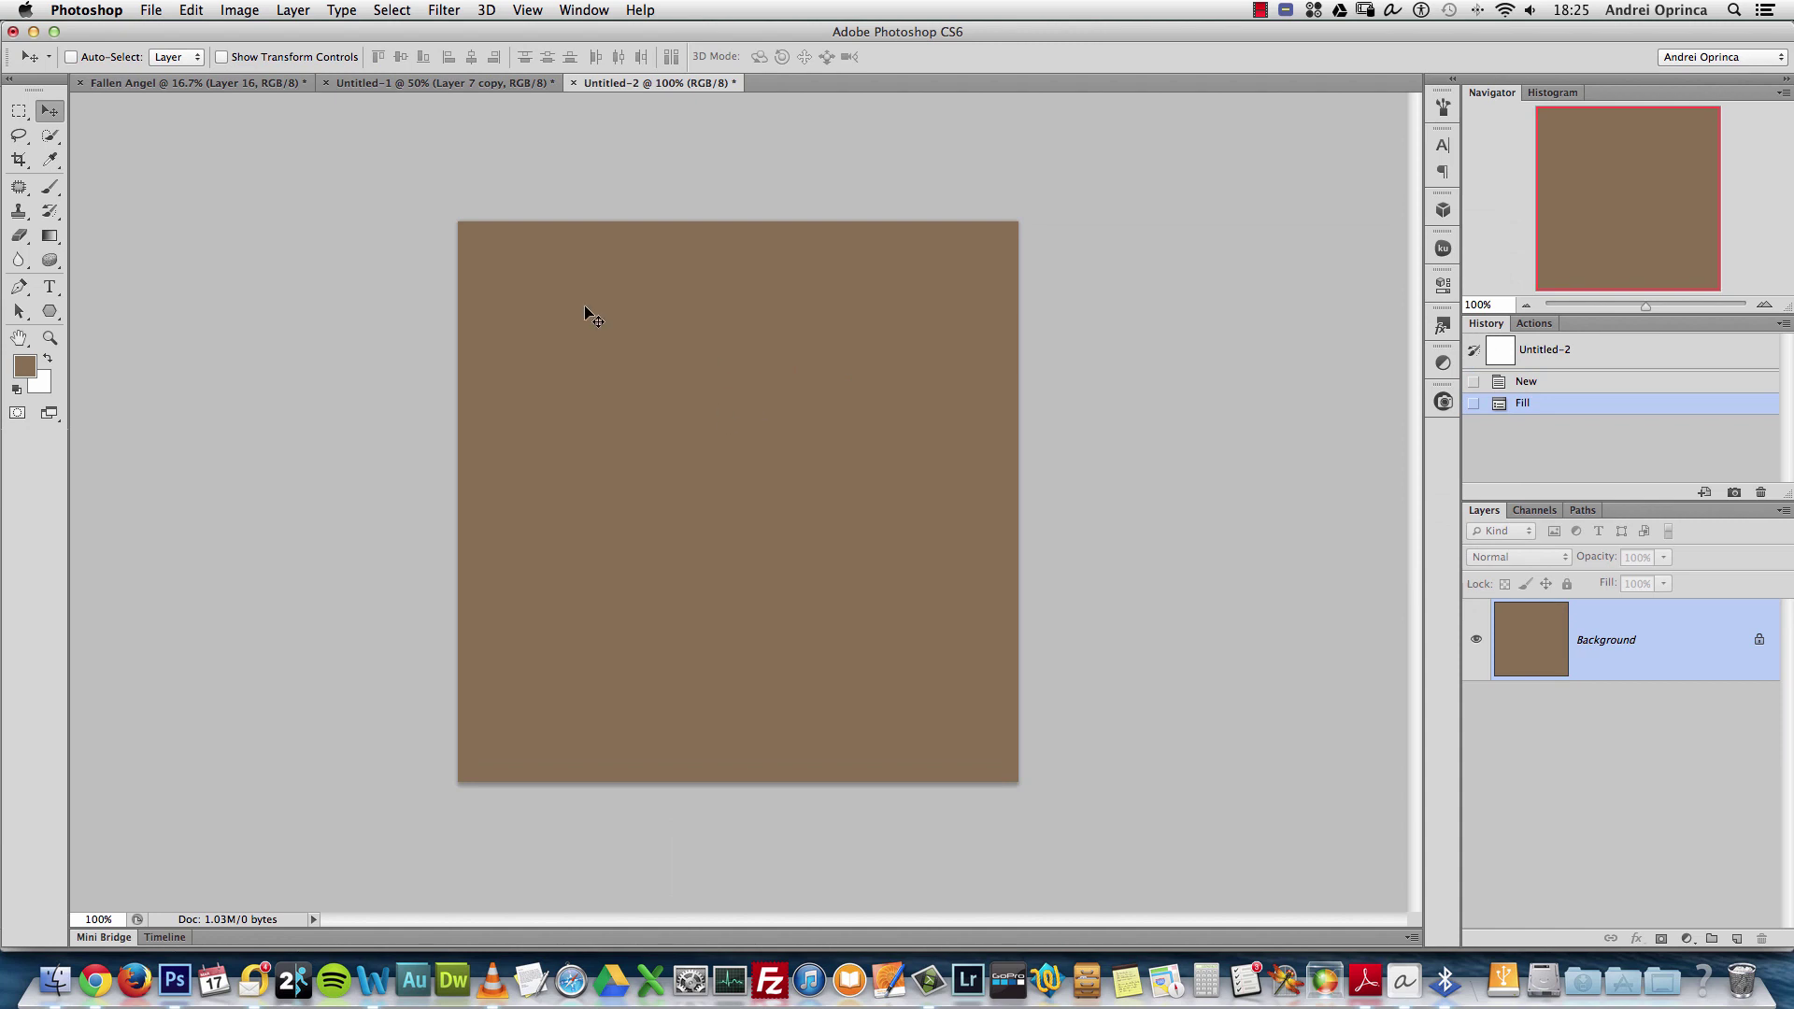
# Turn the brown background layer into a 3D mesh using the Sphere preset
pyautogui.click(487, 11)
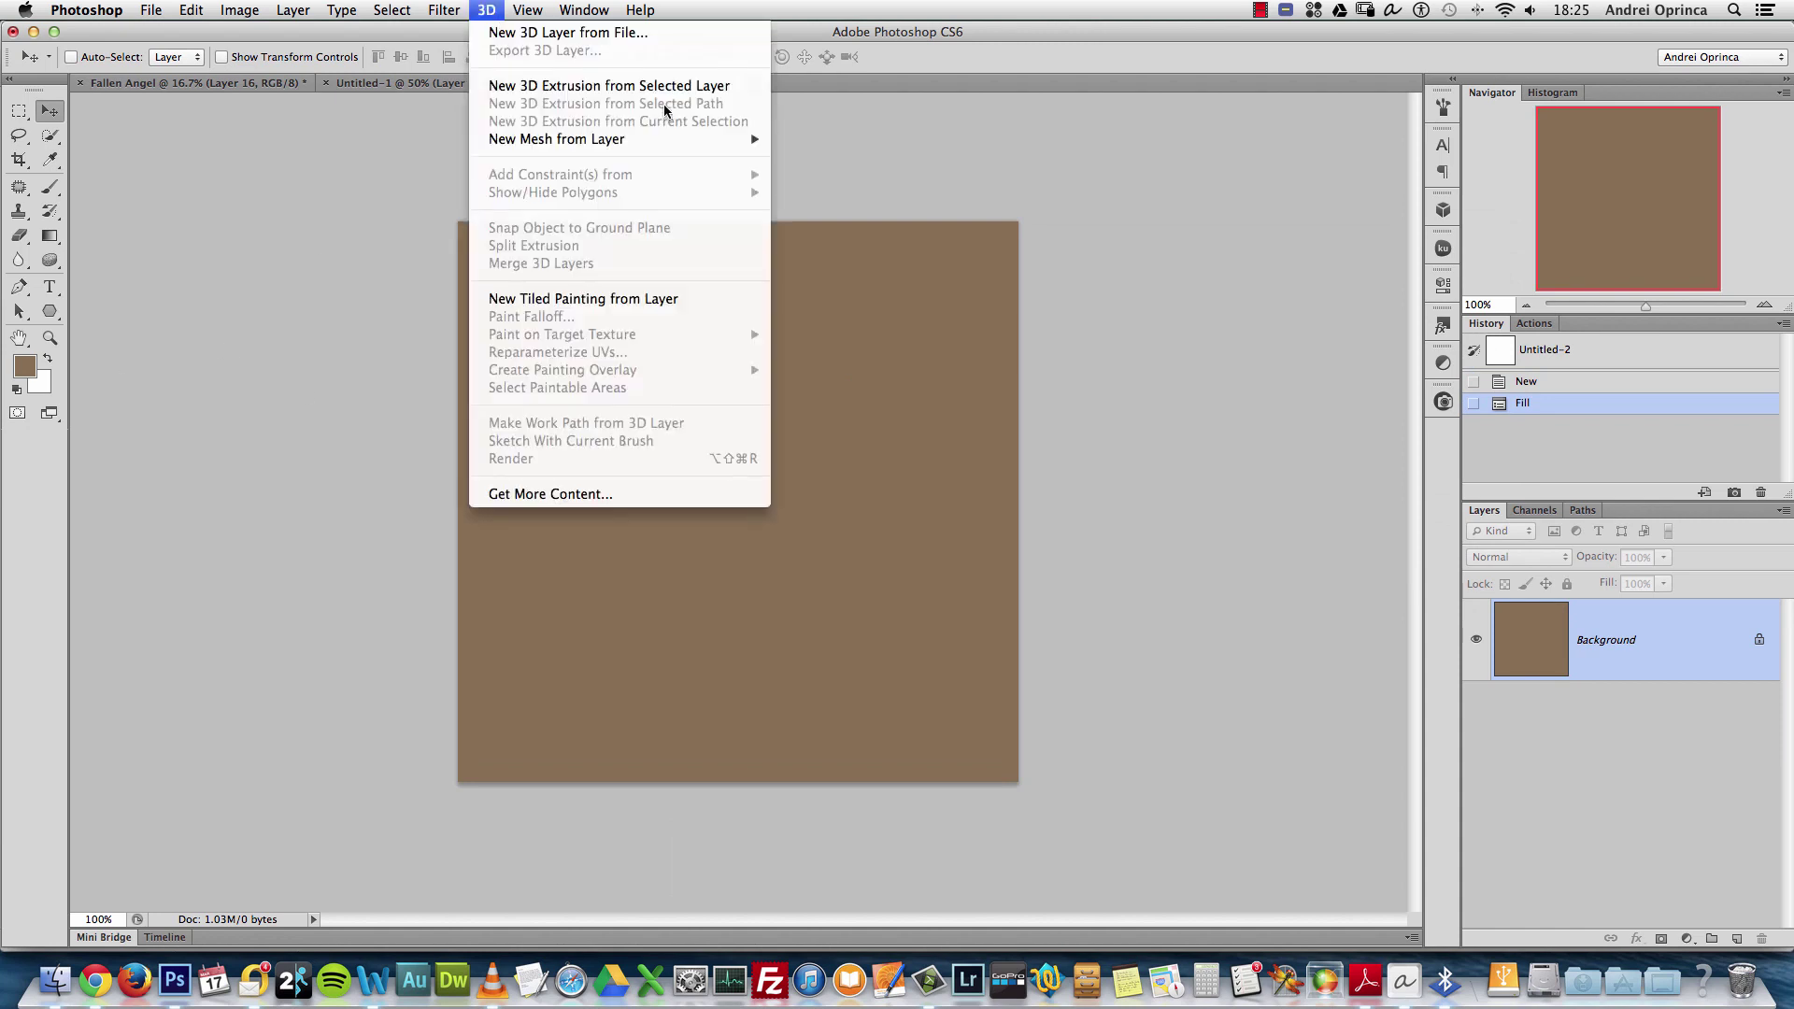
pyautogui.moveTo(668, 142)
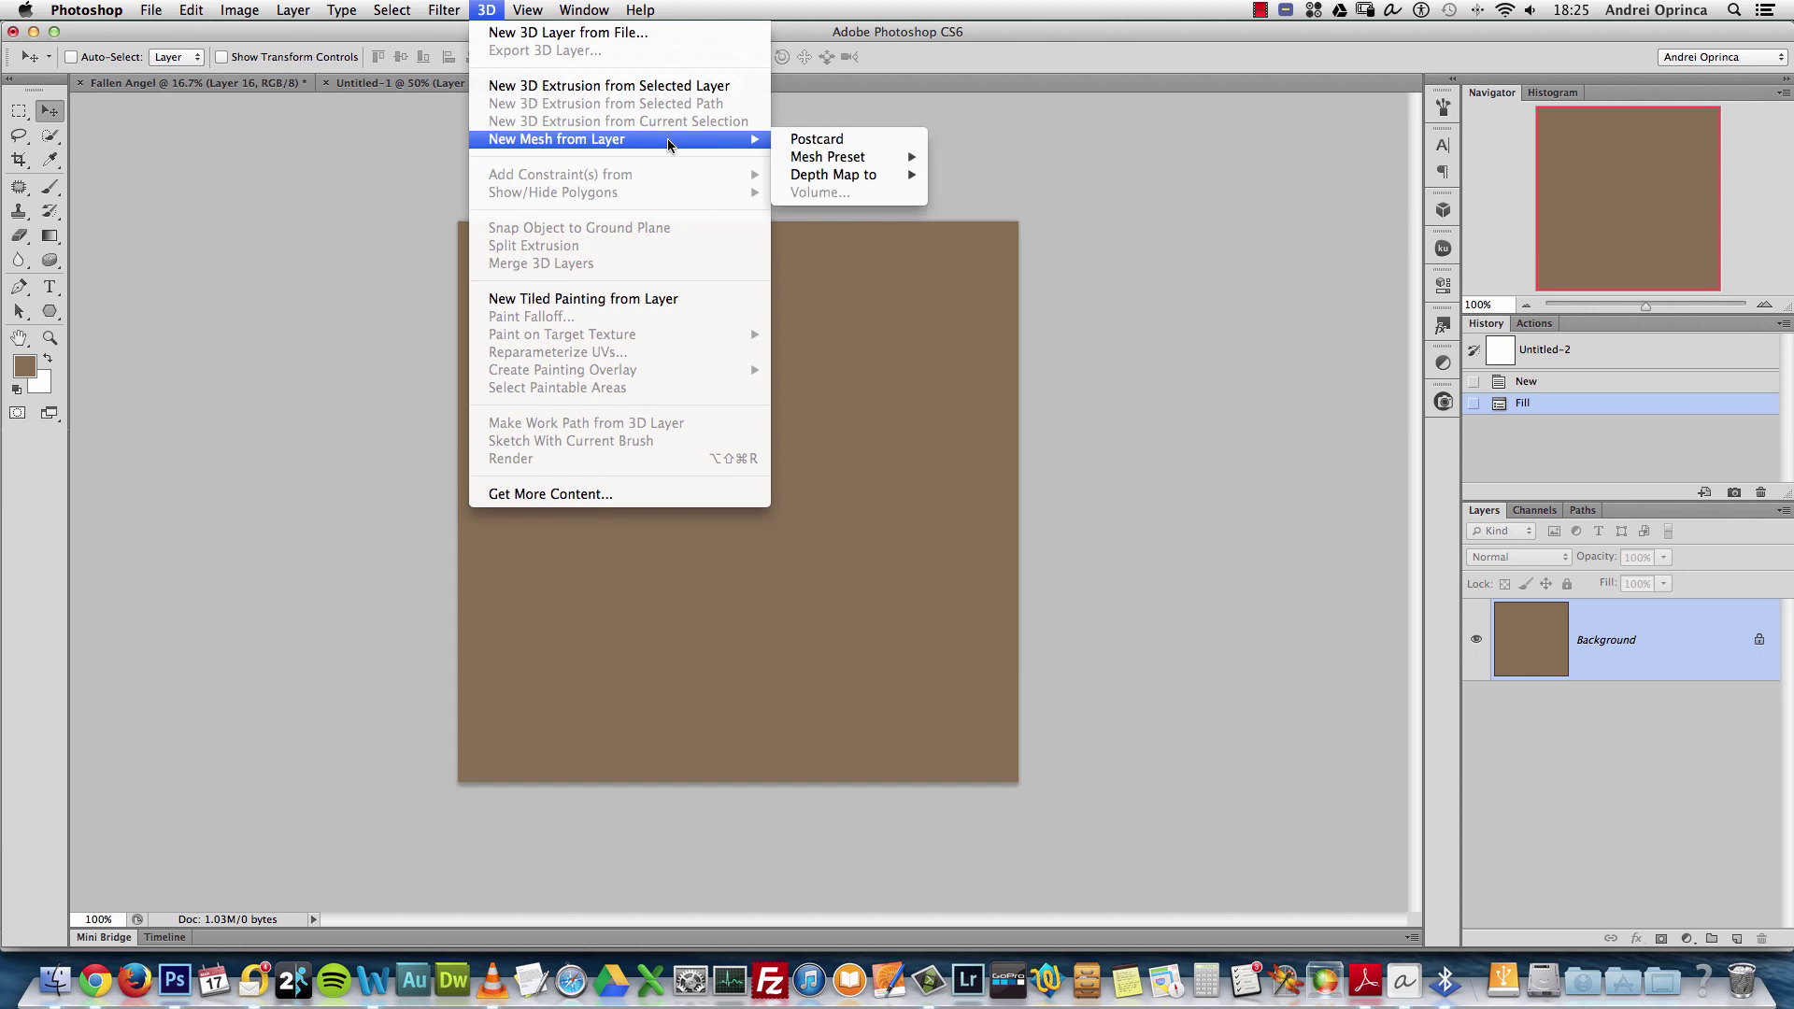
pyautogui.moveTo(844, 159)
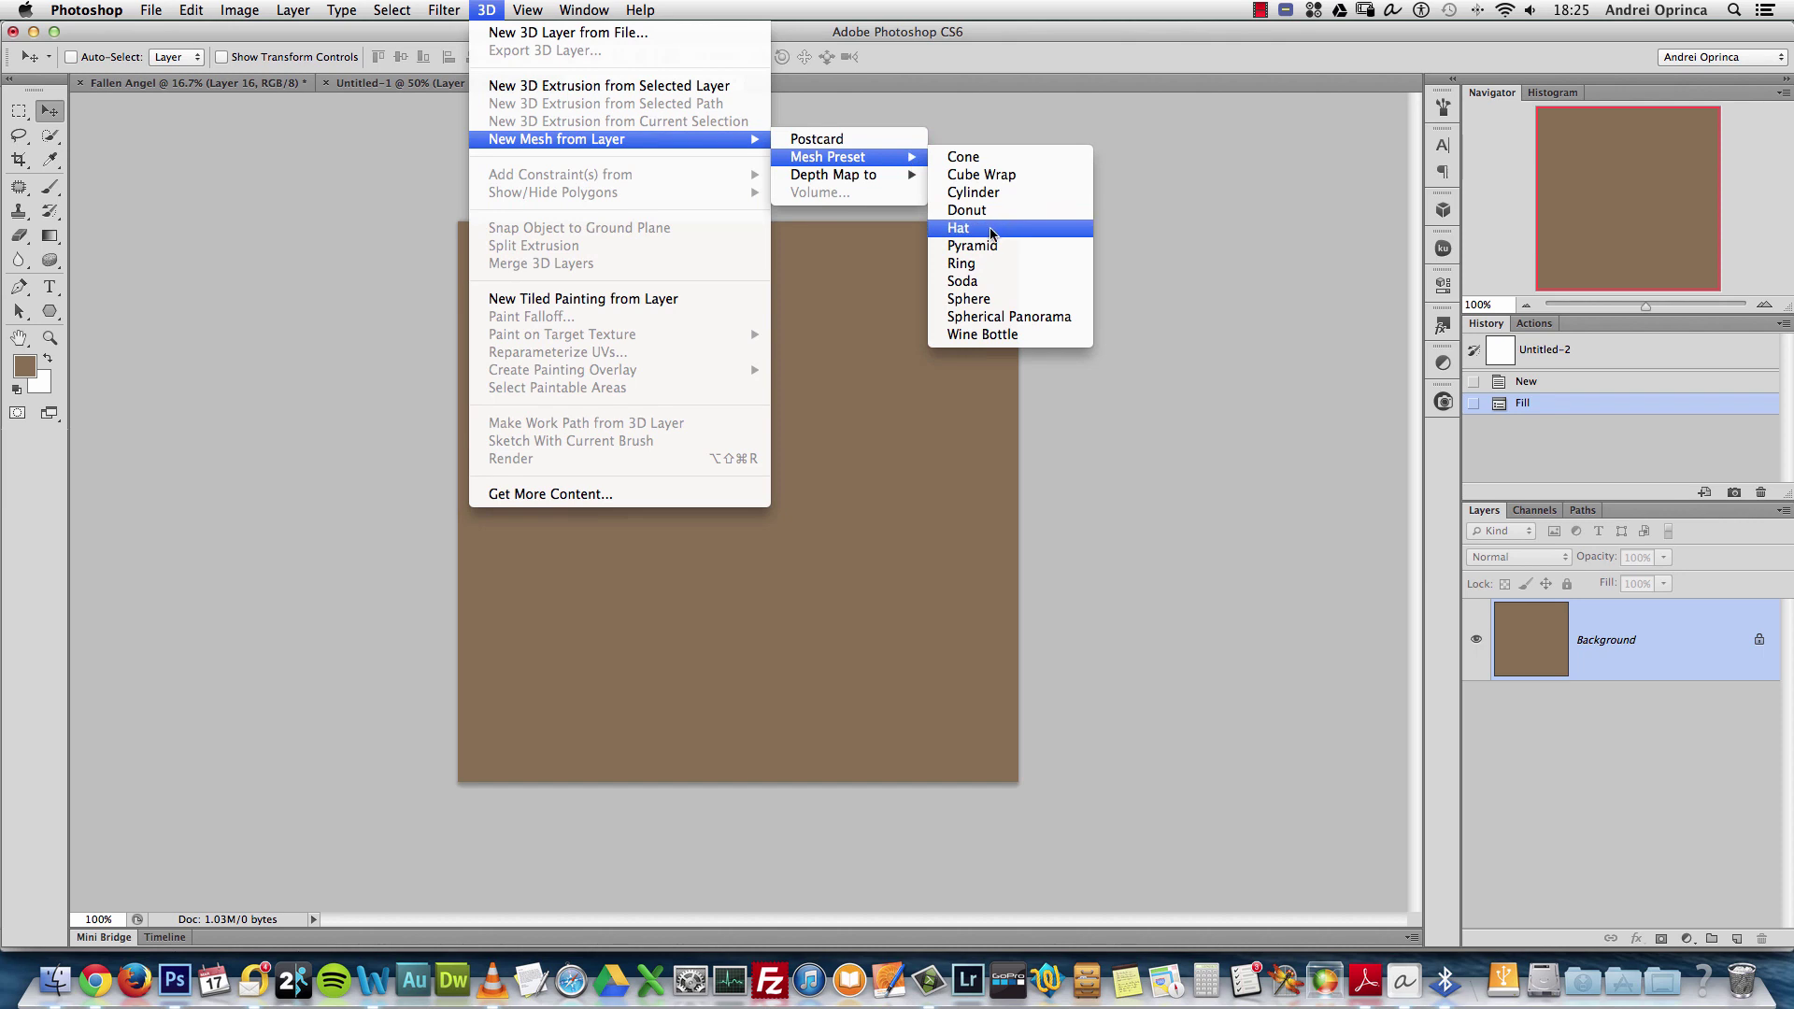
pyautogui.click(978, 299)
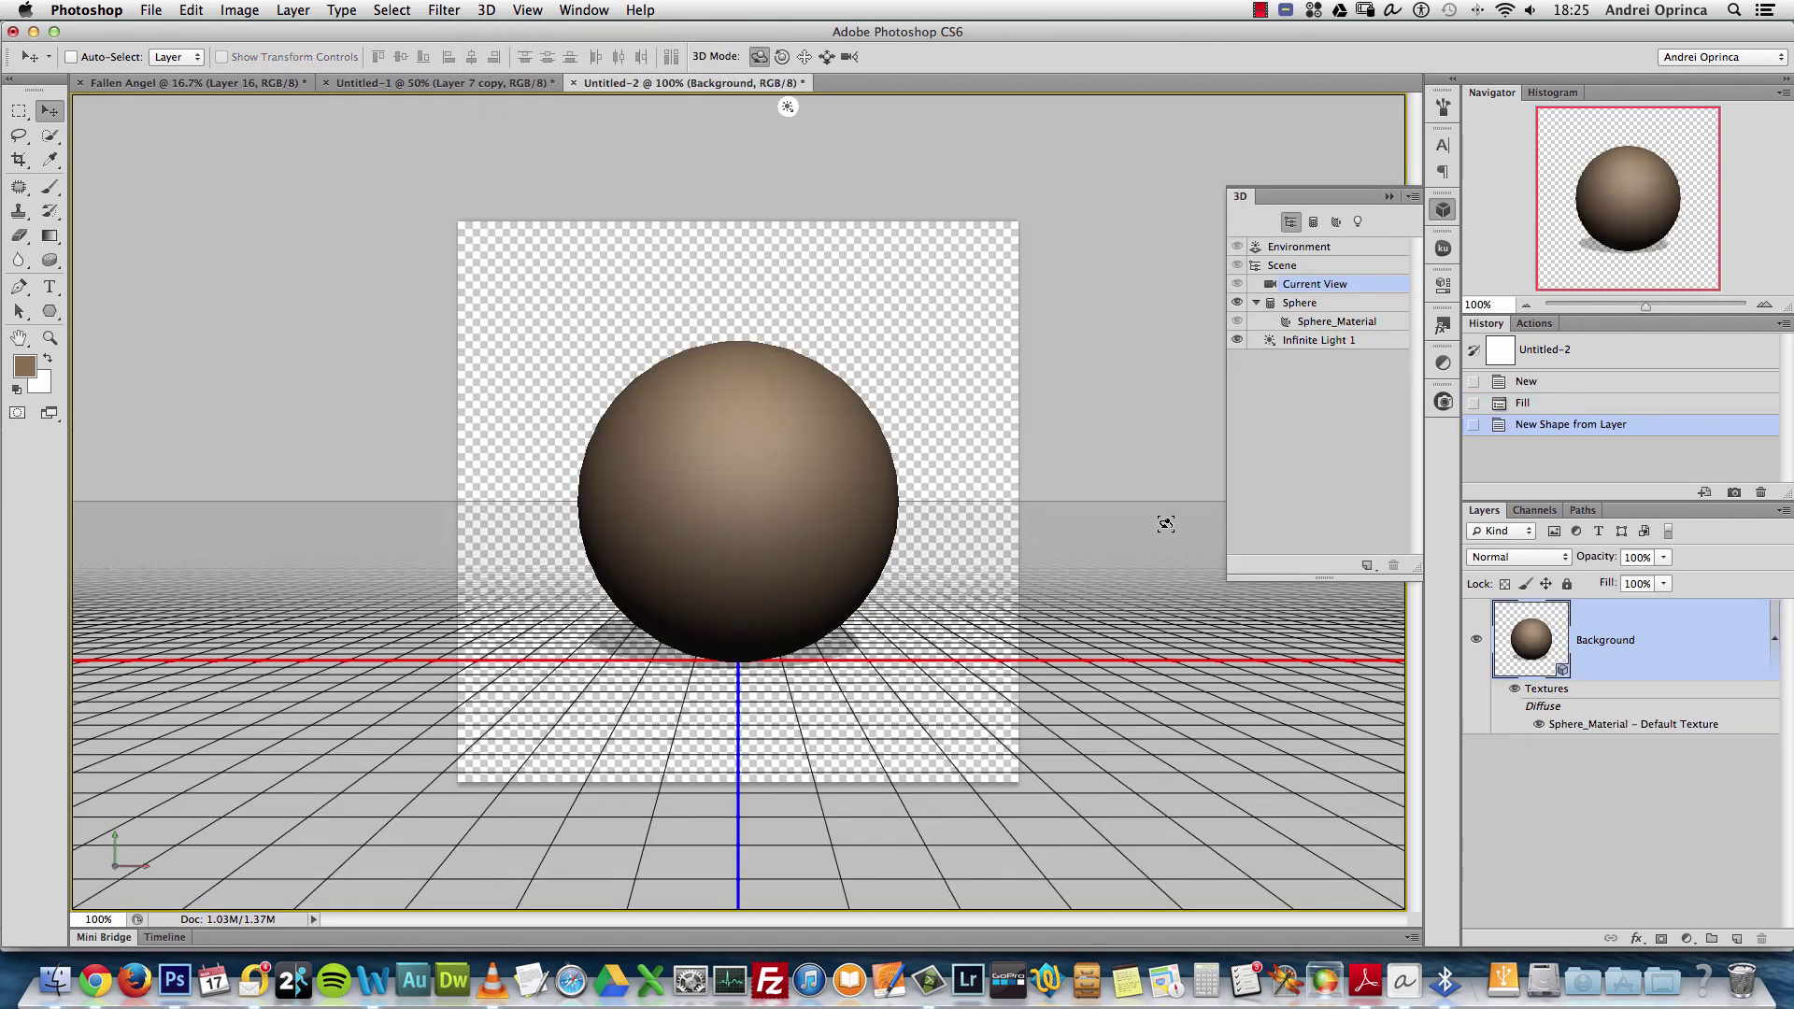
# Rotate Infinite Light 1 so it lights the sphere from the upper right
pyautogui.click(1307, 342)
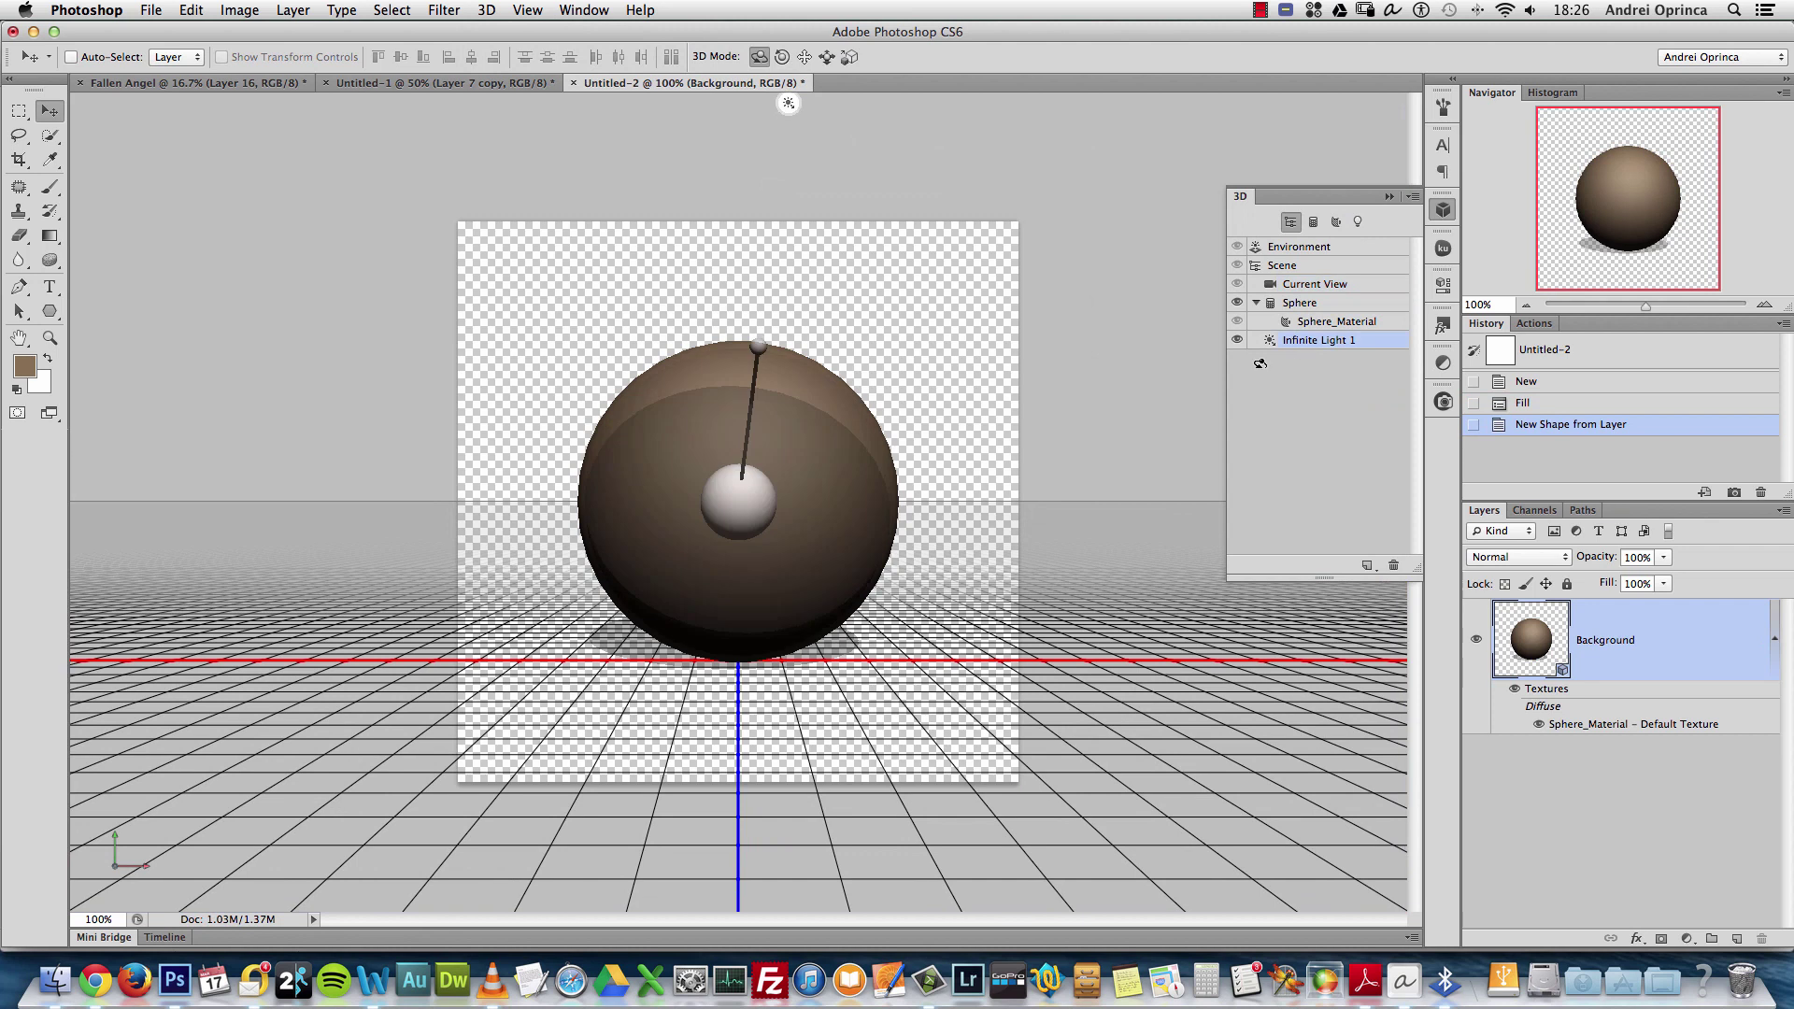
pyautogui.moveTo(764, 412)
pyautogui.mouseDown()
pyautogui.moveTo(765, 348)
pyautogui.moveTo(794, 393)
pyautogui.moveTo(942, 477)
pyautogui.moveTo(962, 558)
pyautogui.moveTo(818, 420)
pyautogui.mouseUp()
pyautogui.click(789, 103)
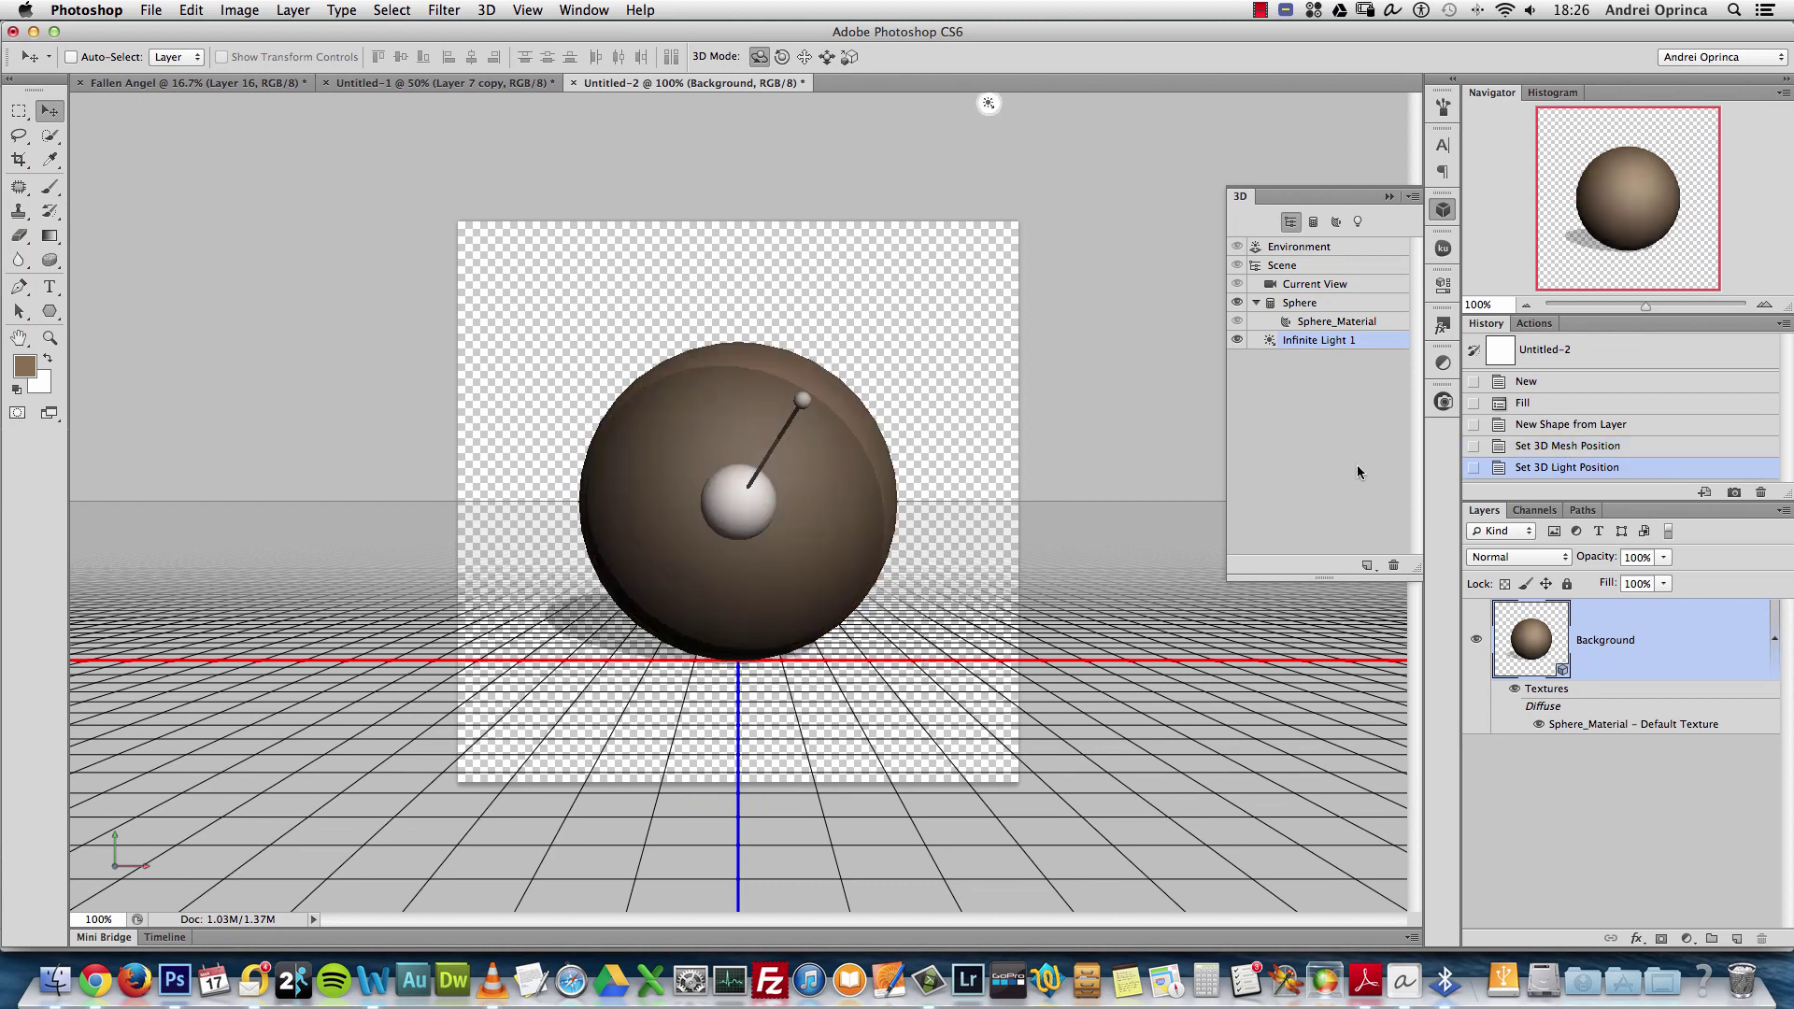
pyautogui.click(1390, 198)
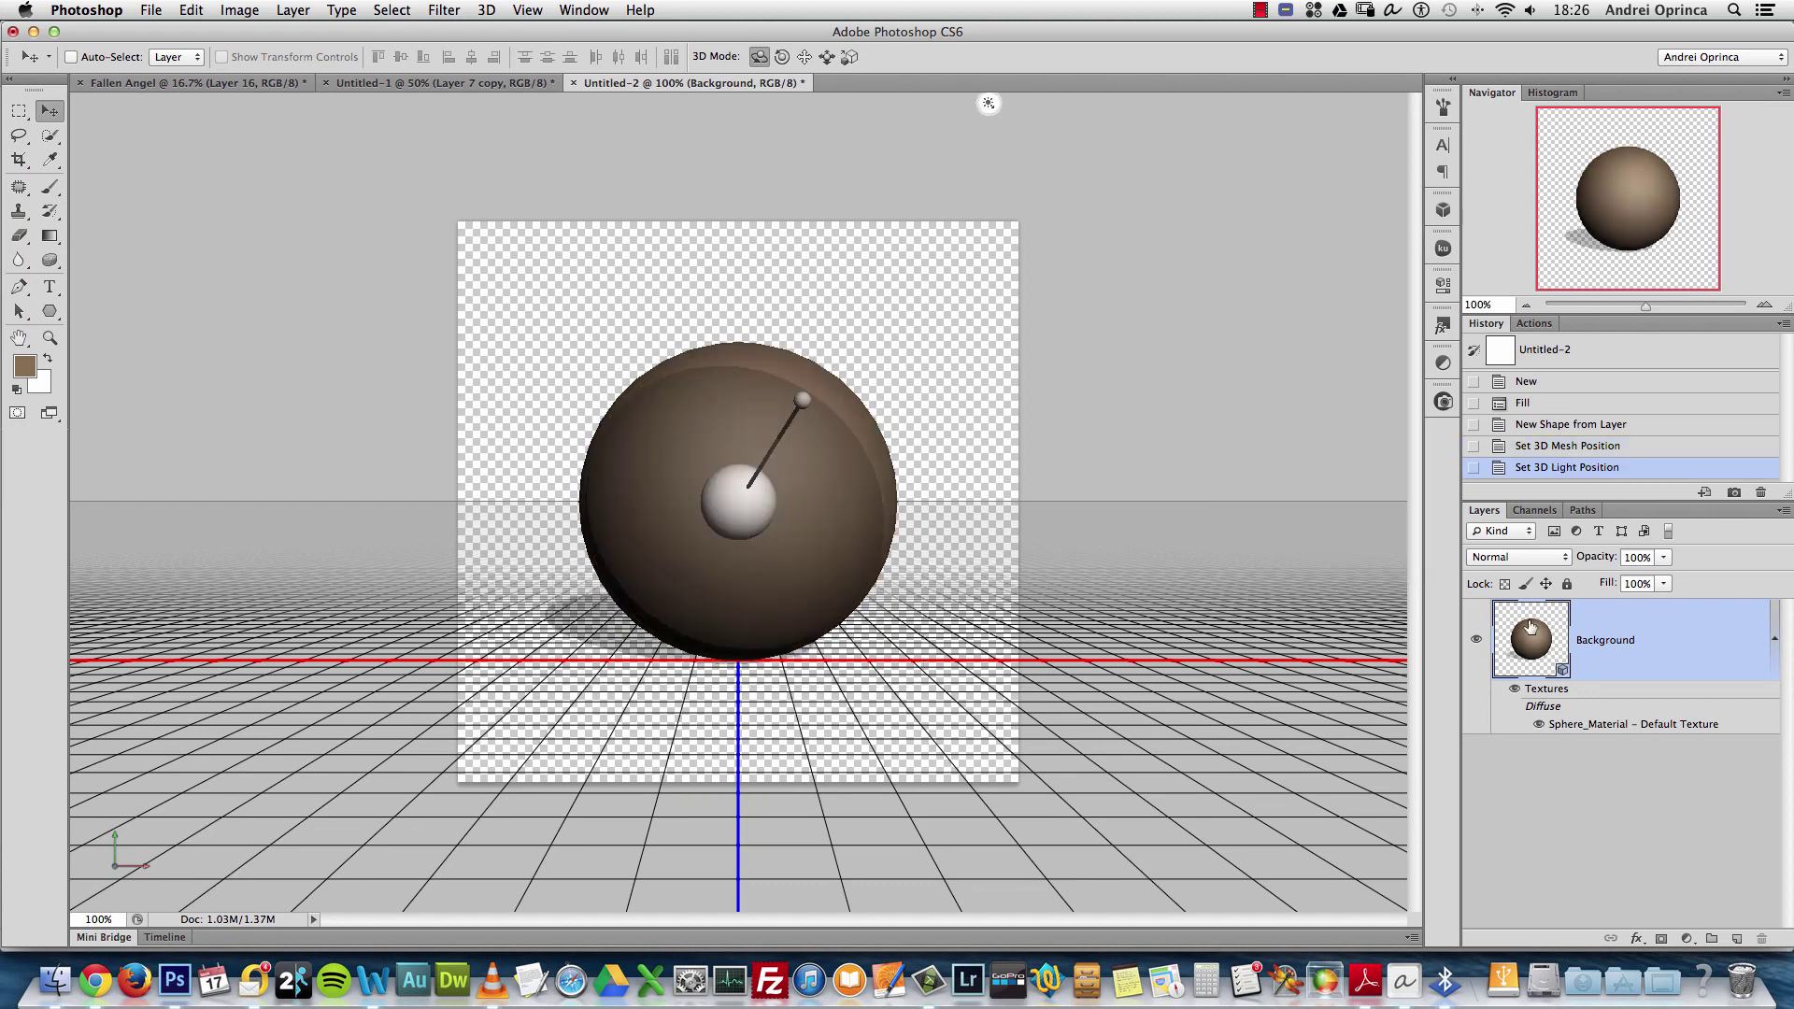
pyautogui.click(1776, 633)
pyautogui.rightClick(1669, 624)
pyautogui.click(1505, 882)
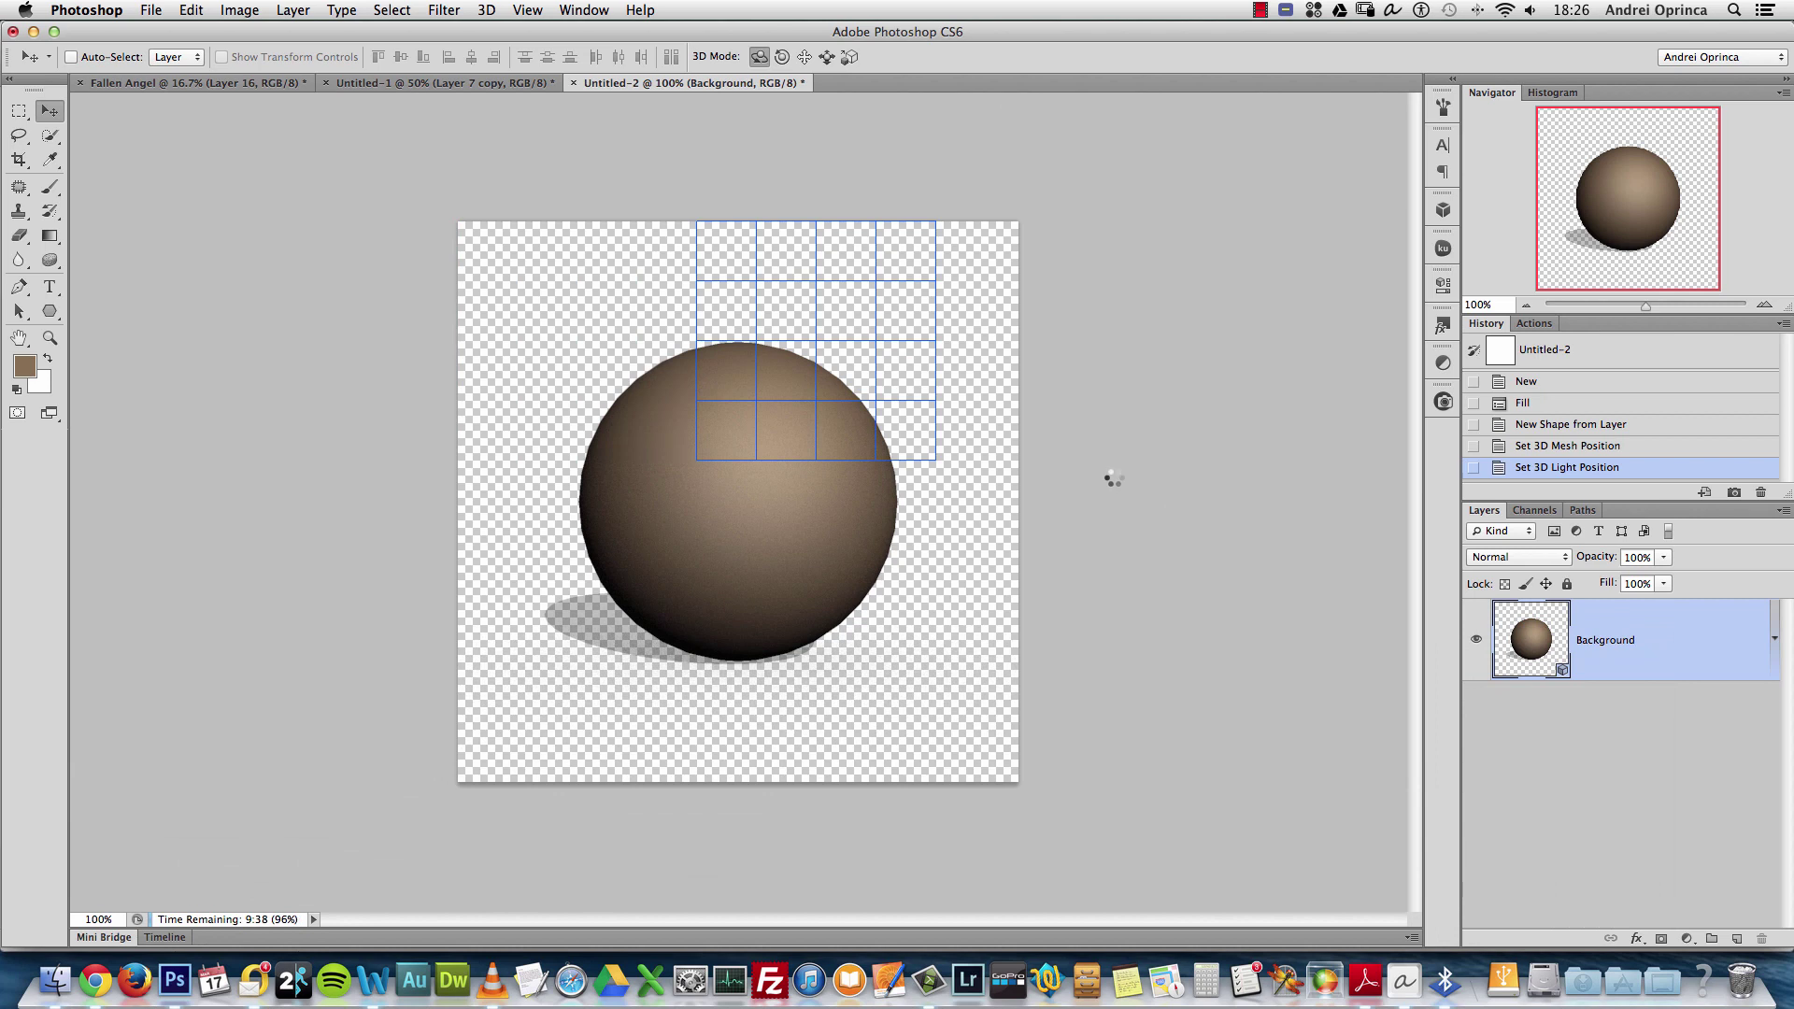
pyautogui.click(1599, 643)
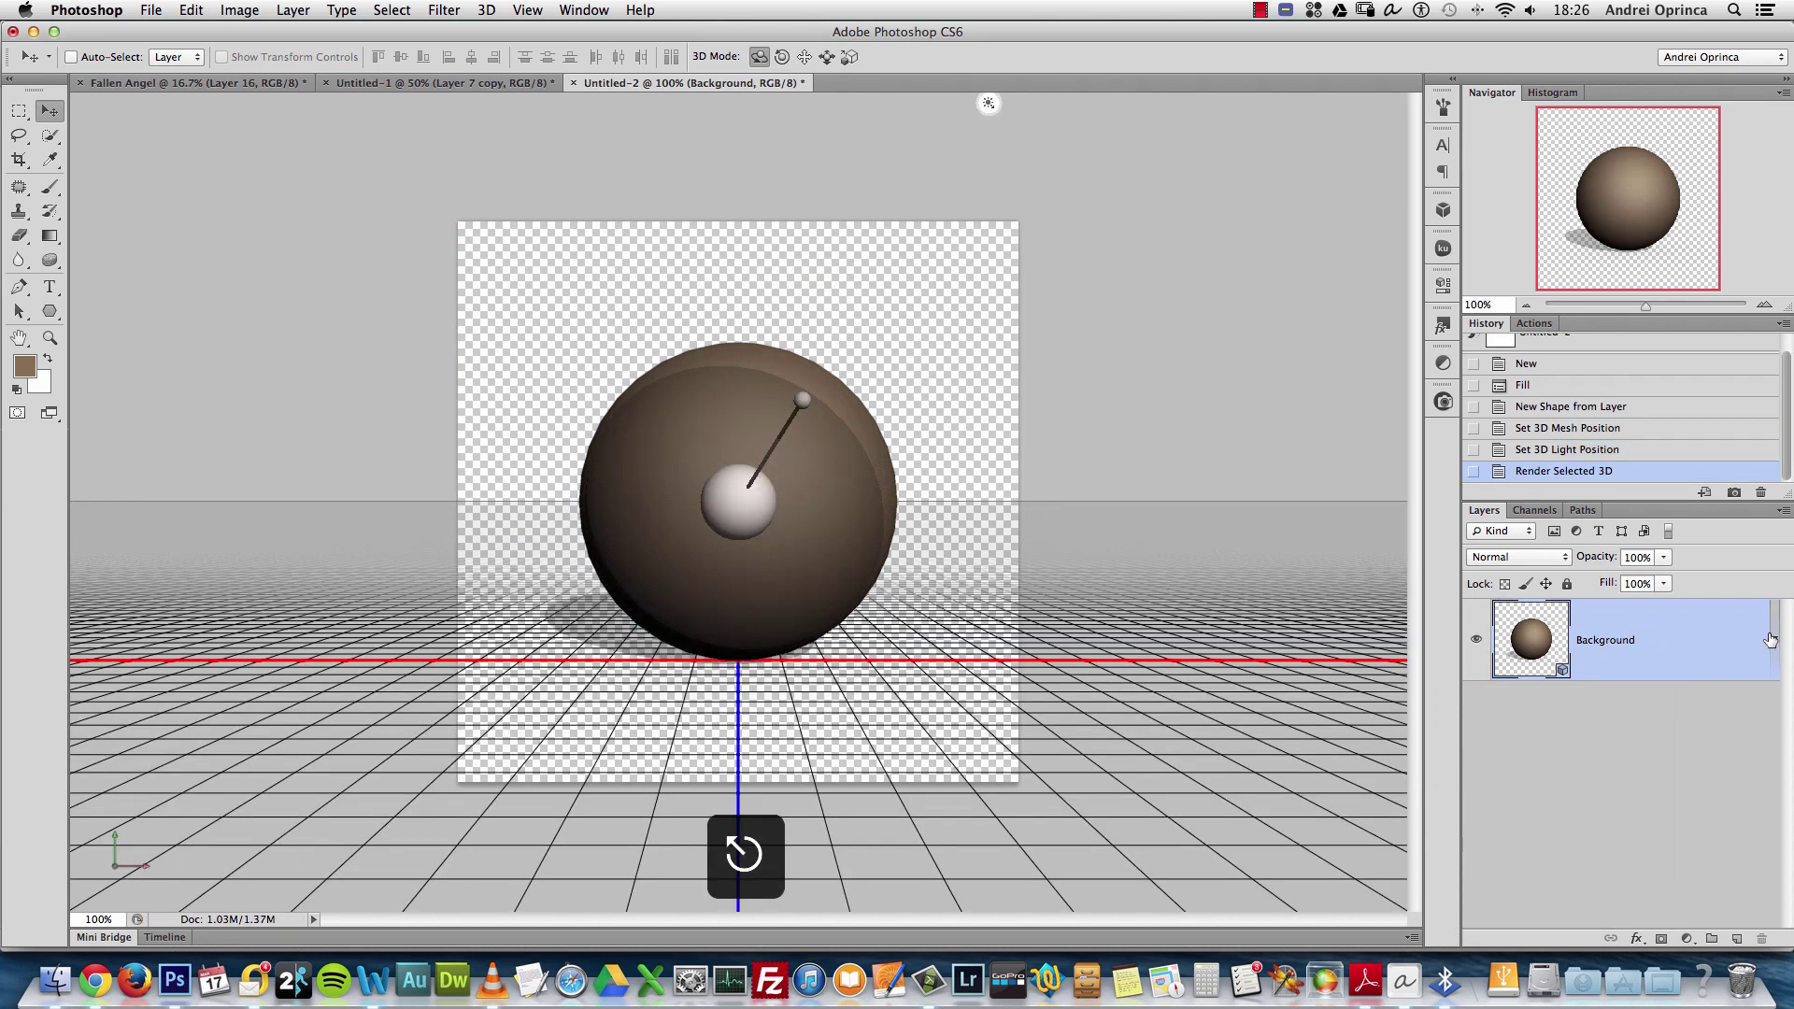
pyautogui.click(1778, 637)
pyautogui.doubleClick(1569, 730)
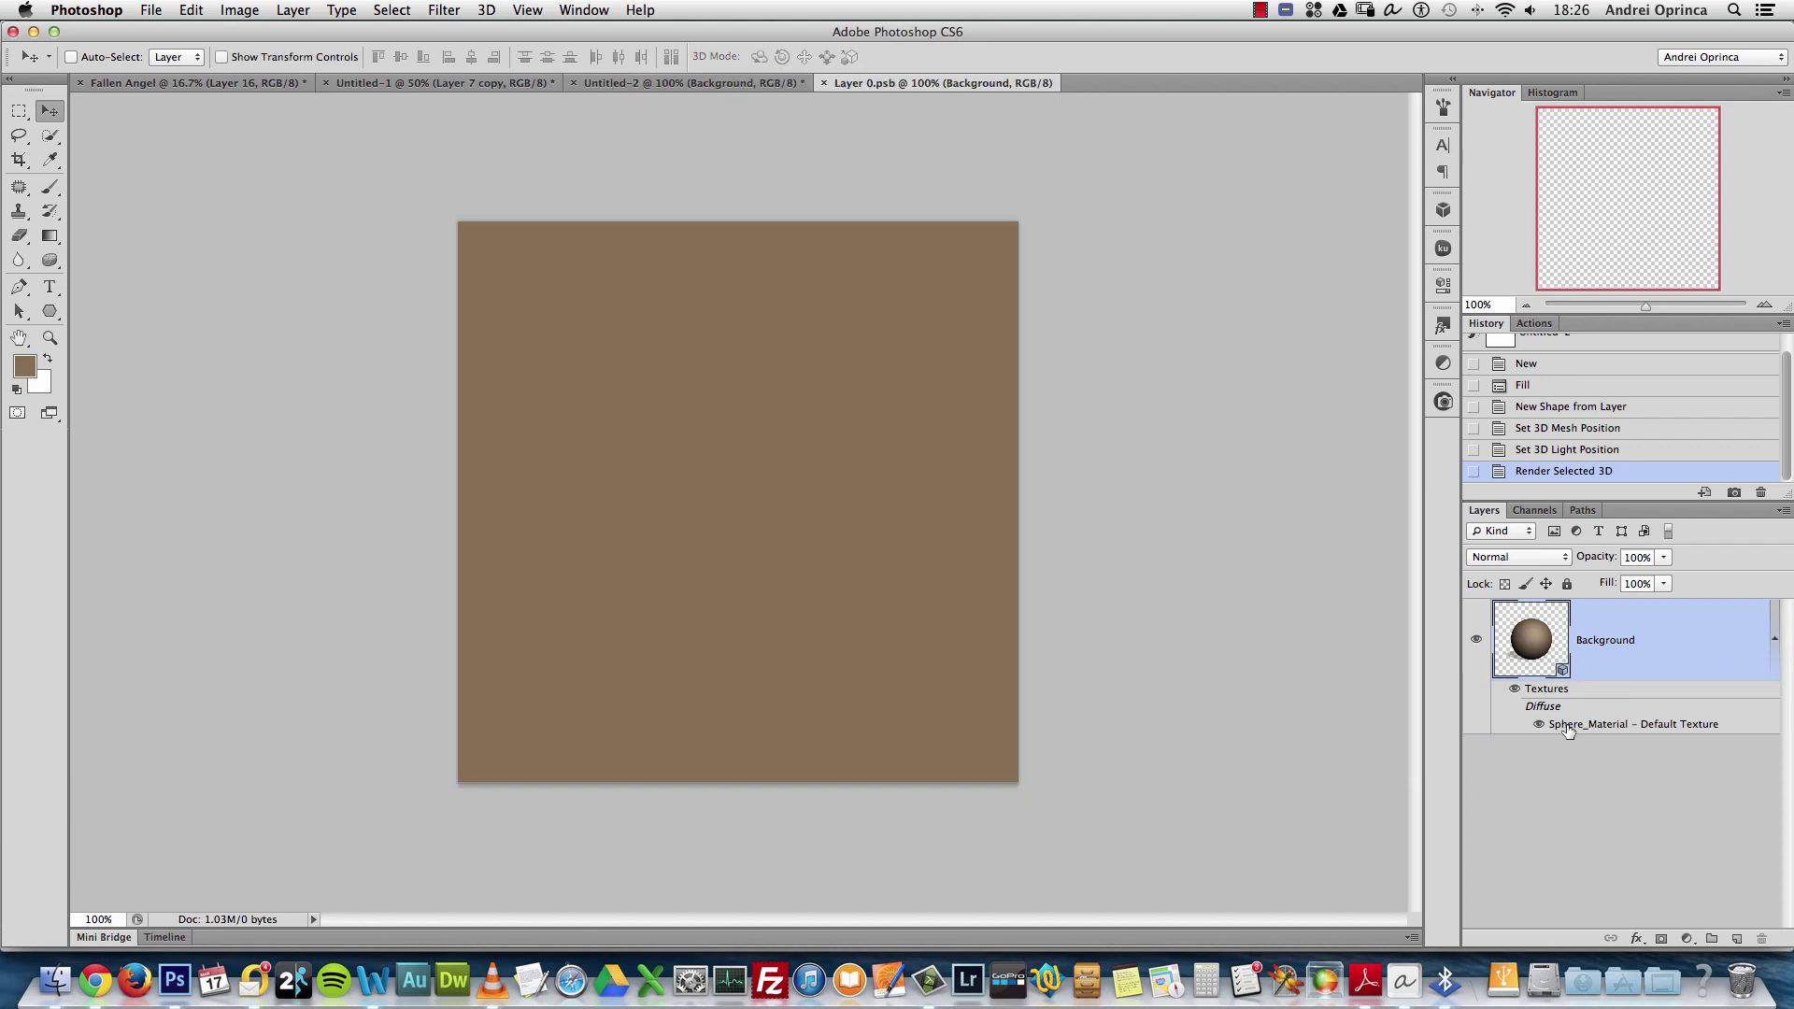
pyautogui.click(824, 83)
# Turn off the shadow of Infinite Light 1 and raise its intensity to 134%
pyautogui.doubleClick(1537, 642)
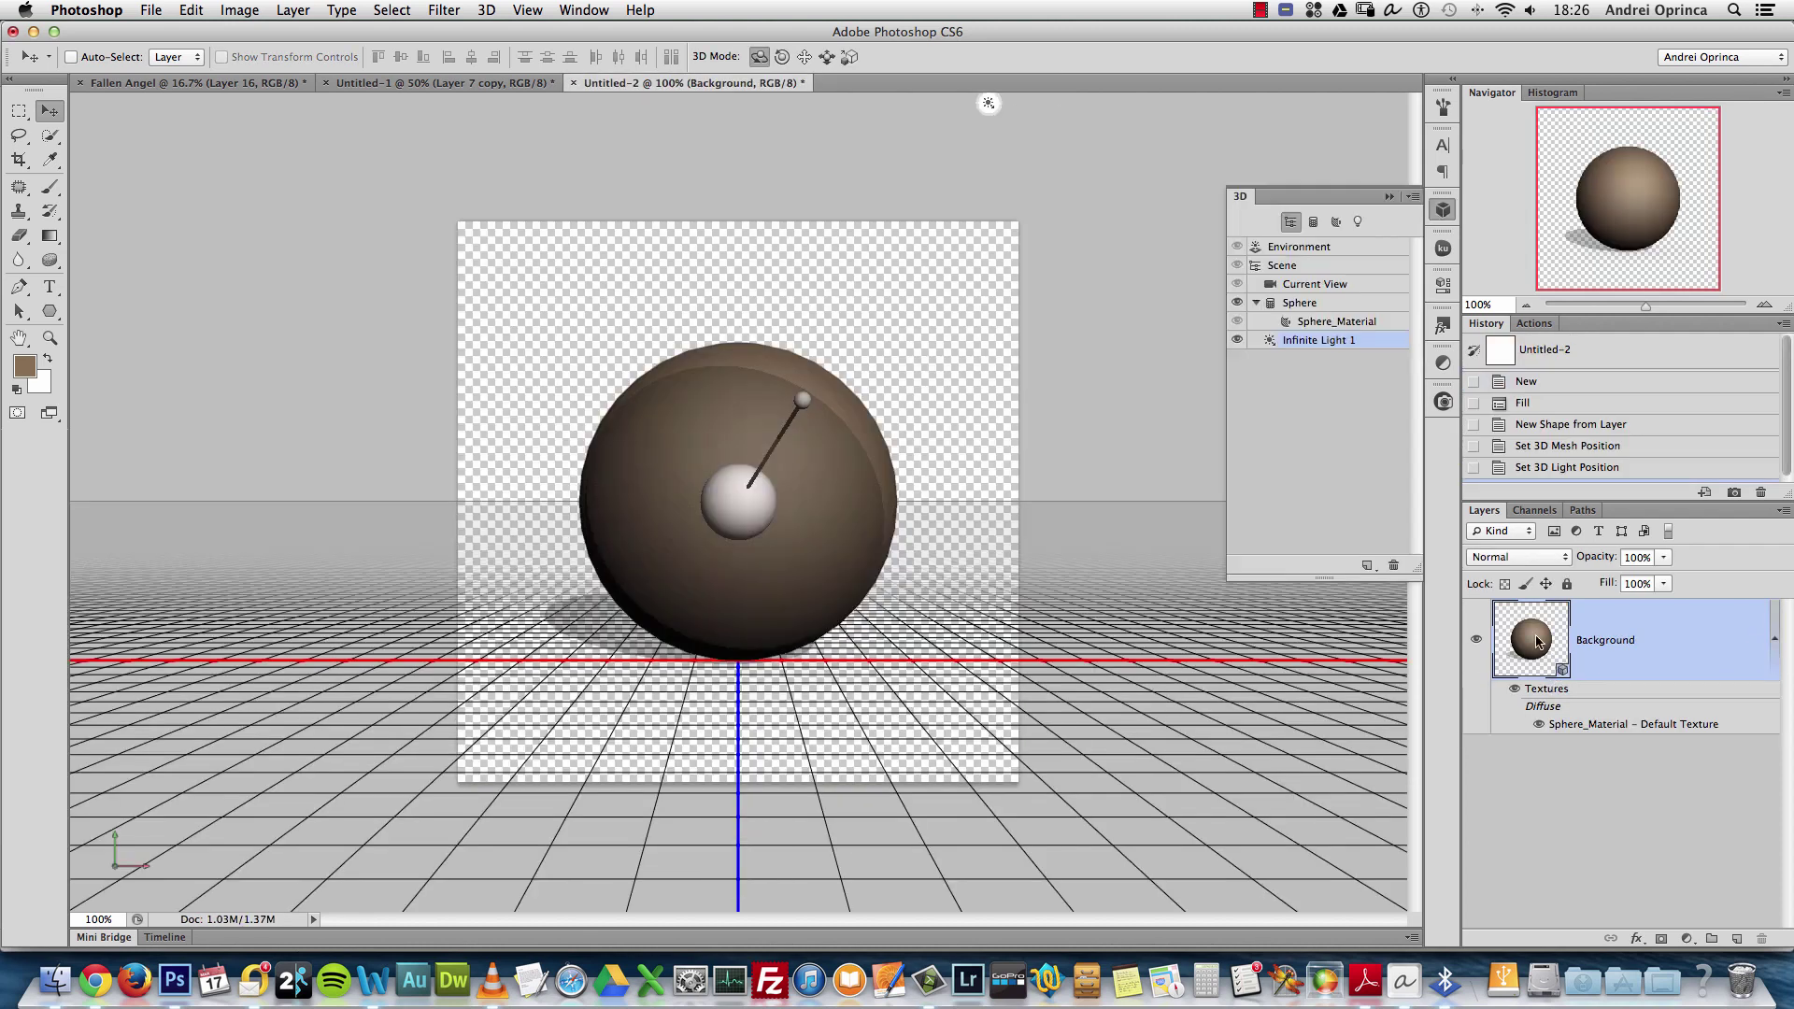
pyautogui.doubleClick(1288, 340)
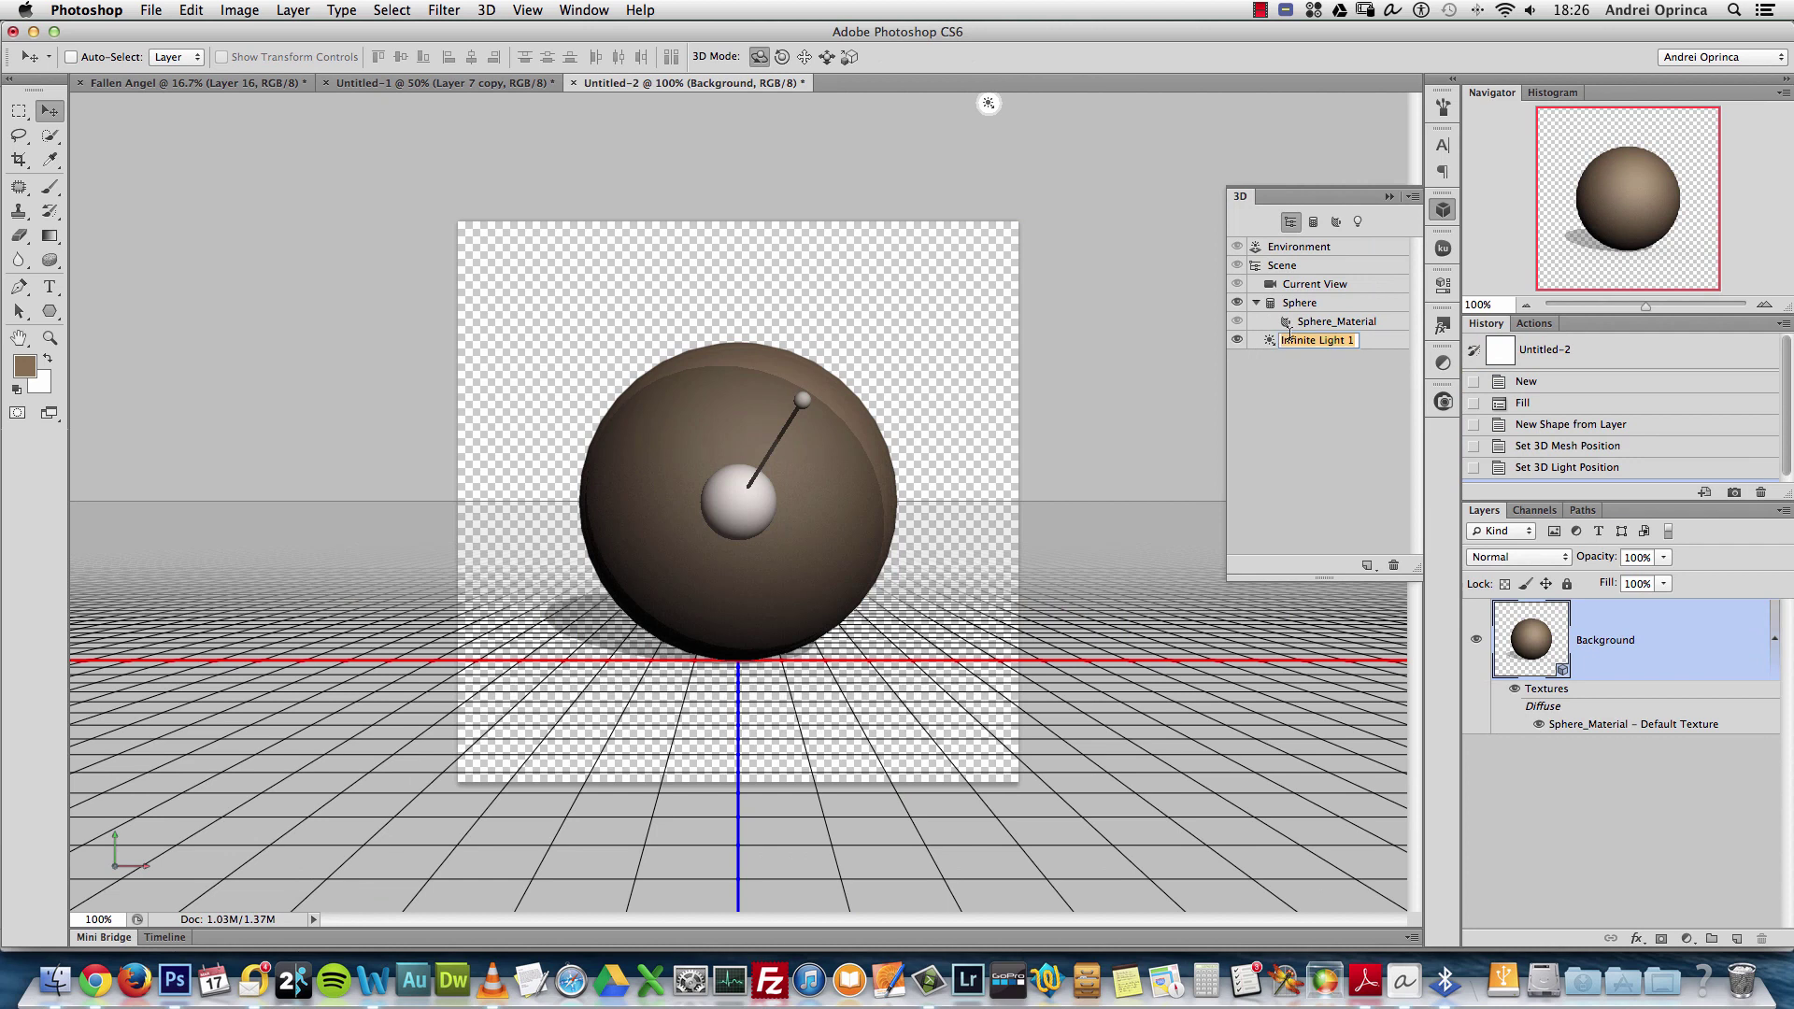
pyautogui.click(1313, 222)
pyautogui.click(1338, 223)
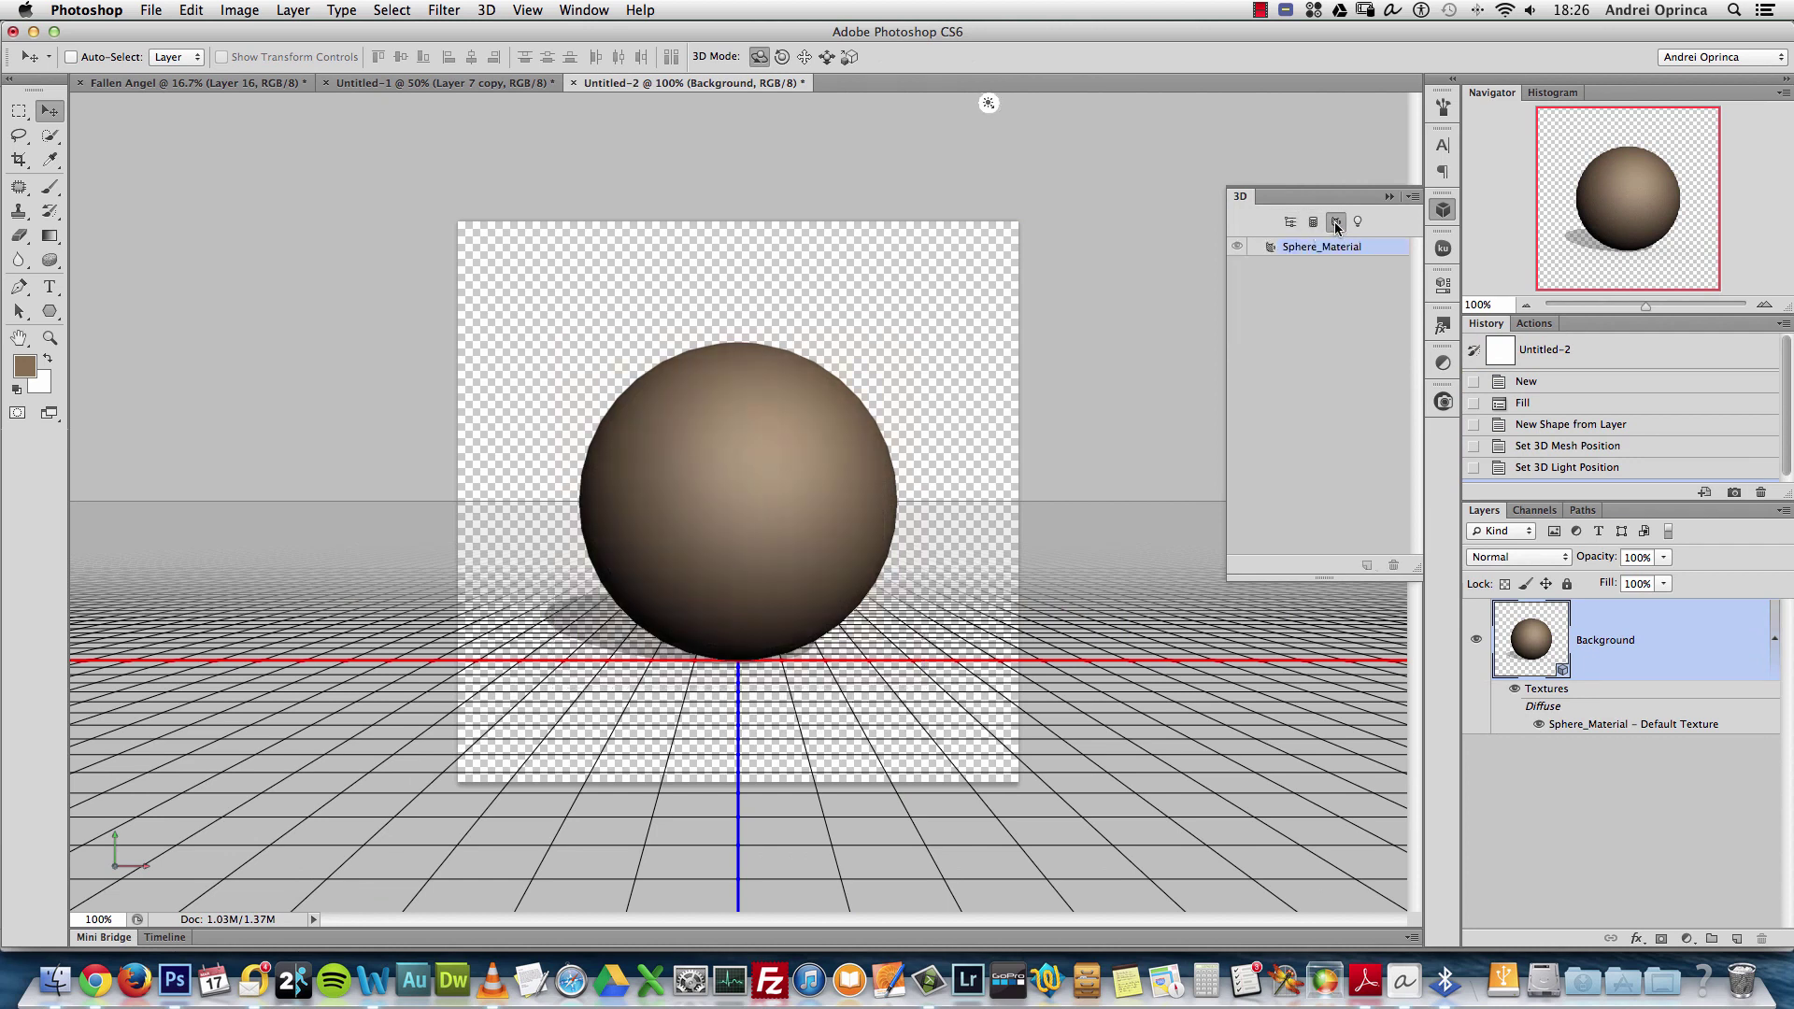
pyautogui.click(1355, 224)
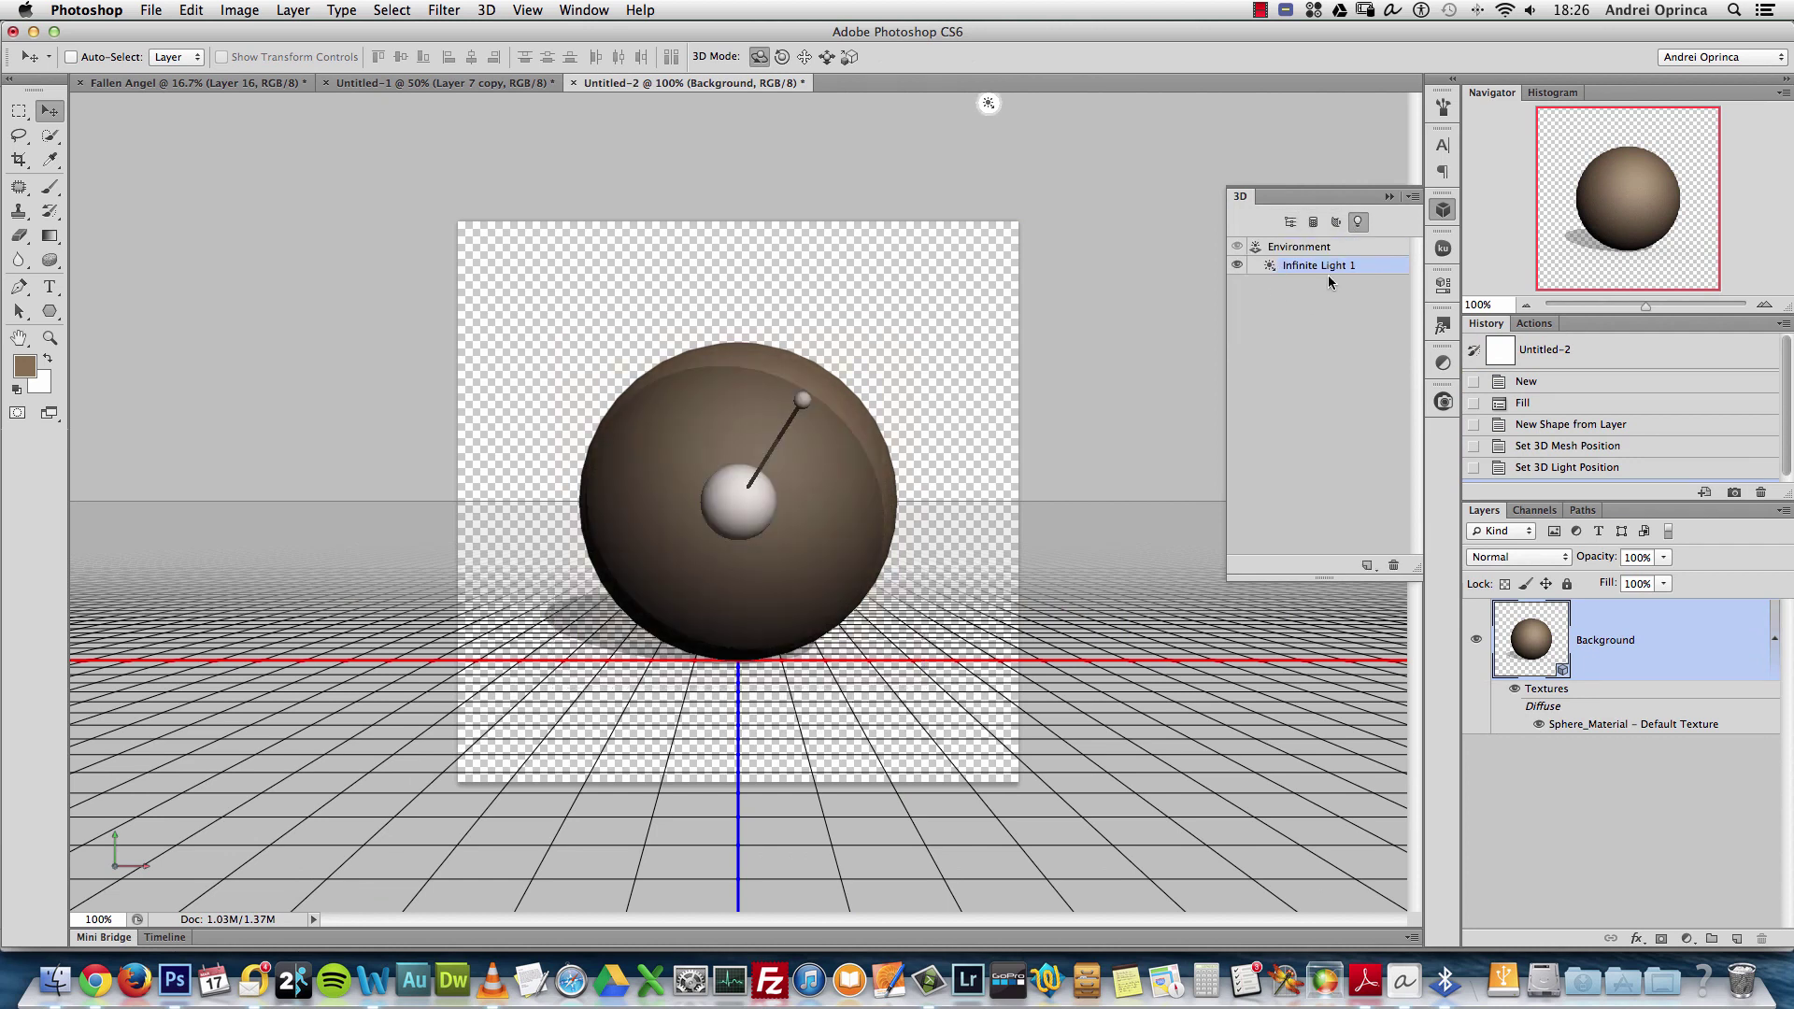
pyautogui.click(1295, 224)
pyautogui.click(1358, 222)
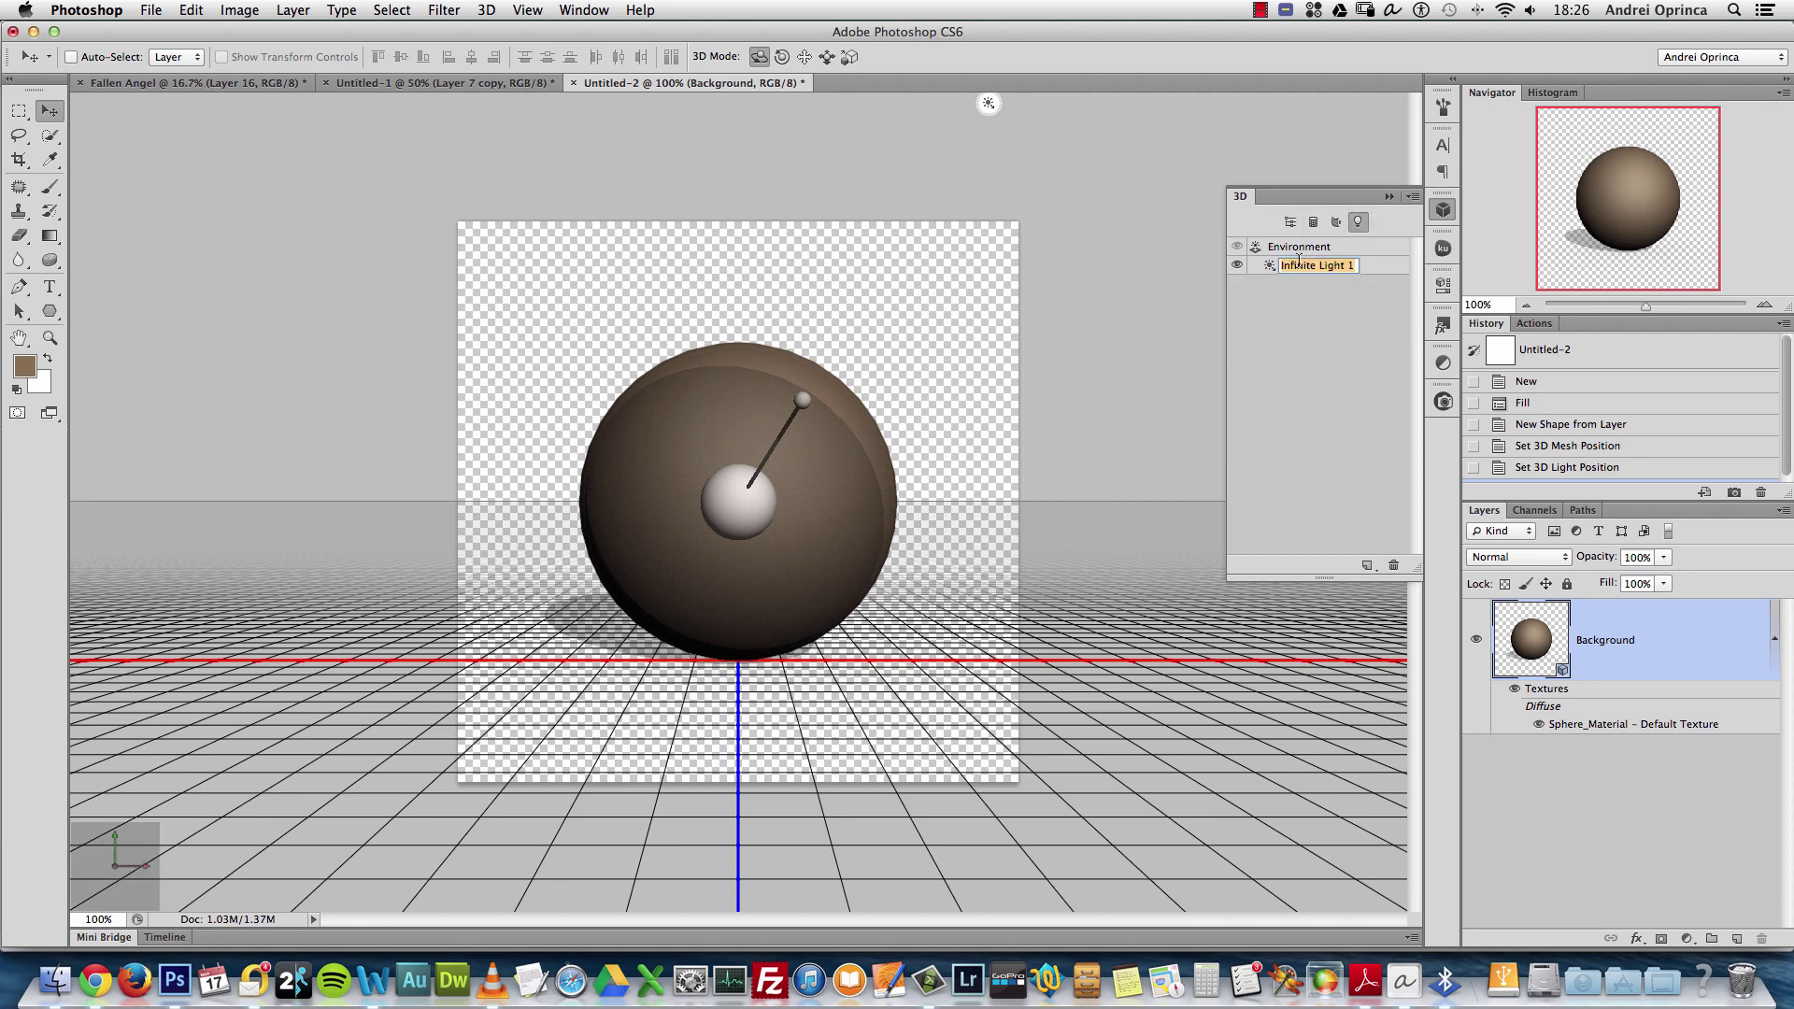
pyautogui.doubleClick(1278, 266)
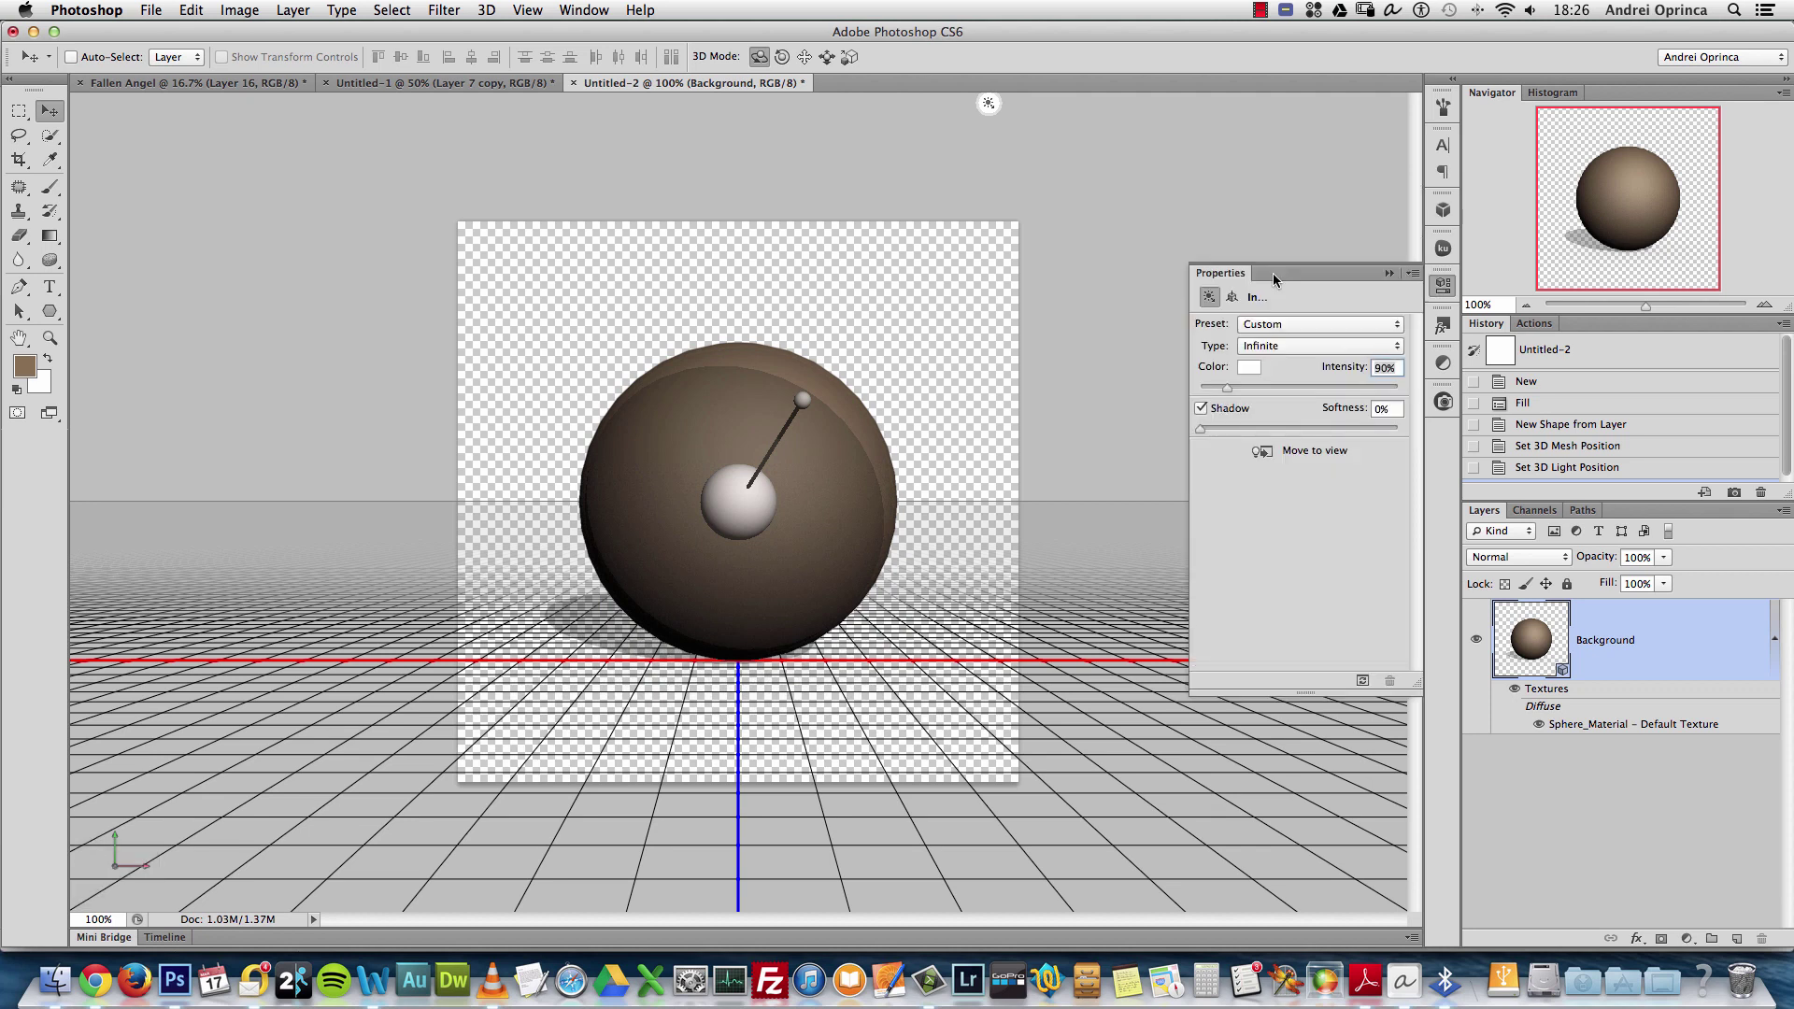
pyautogui.click(1204, 411)
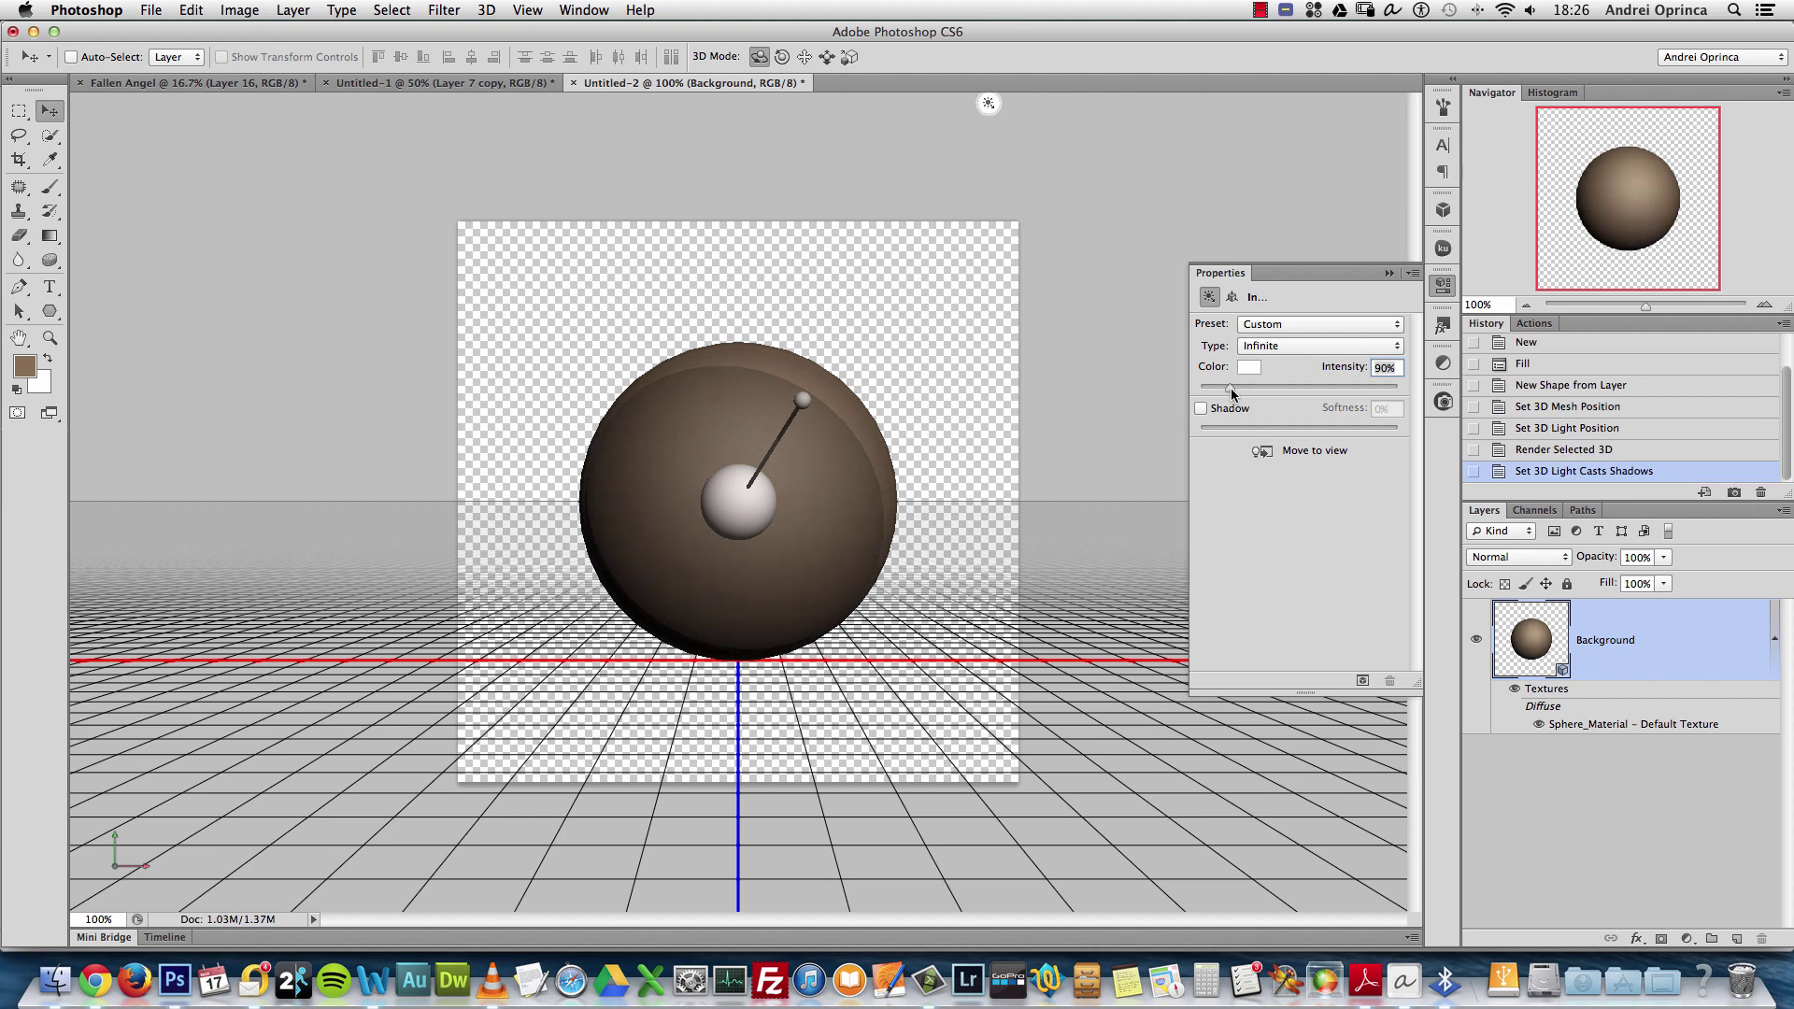
pyautogui.moveTo(1232, 394)
pyautogui.mouseDown()
pyautogui.moveTo(1246, 394)
pyautogui.moveTo(1229, 394)
pyautogui.mouseUp()
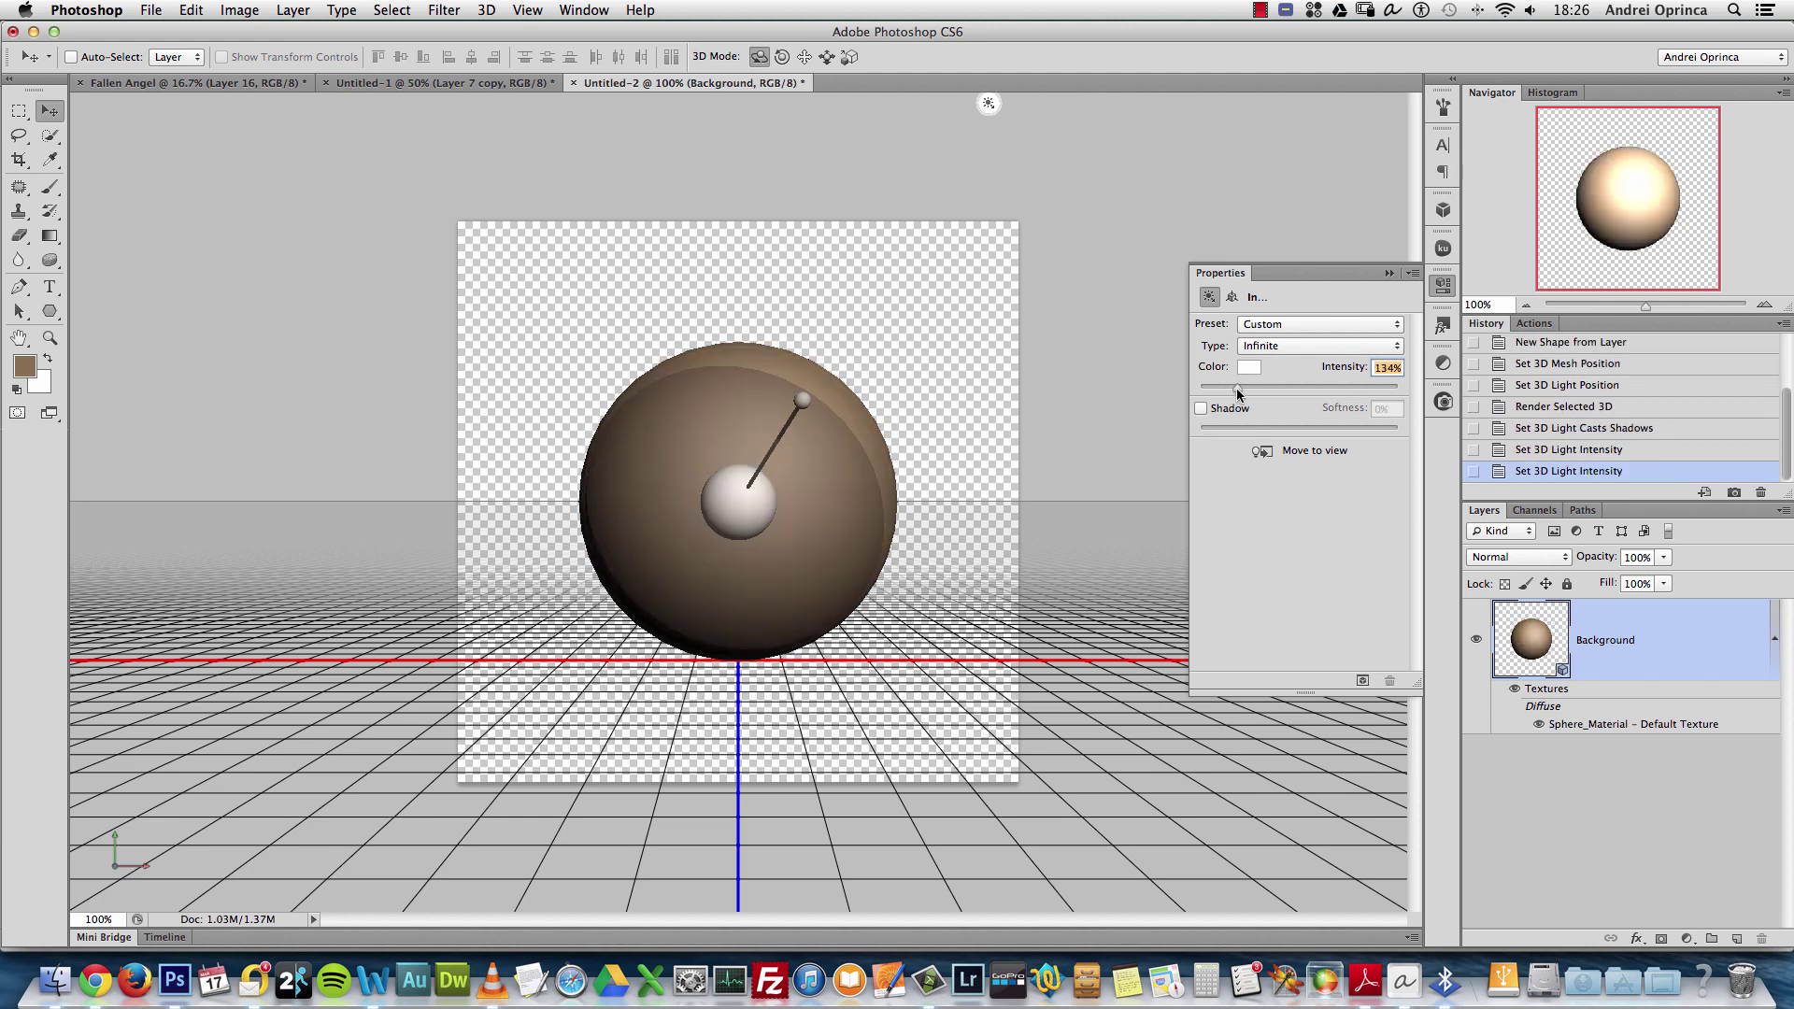
pyautogui.click(1239, 393)
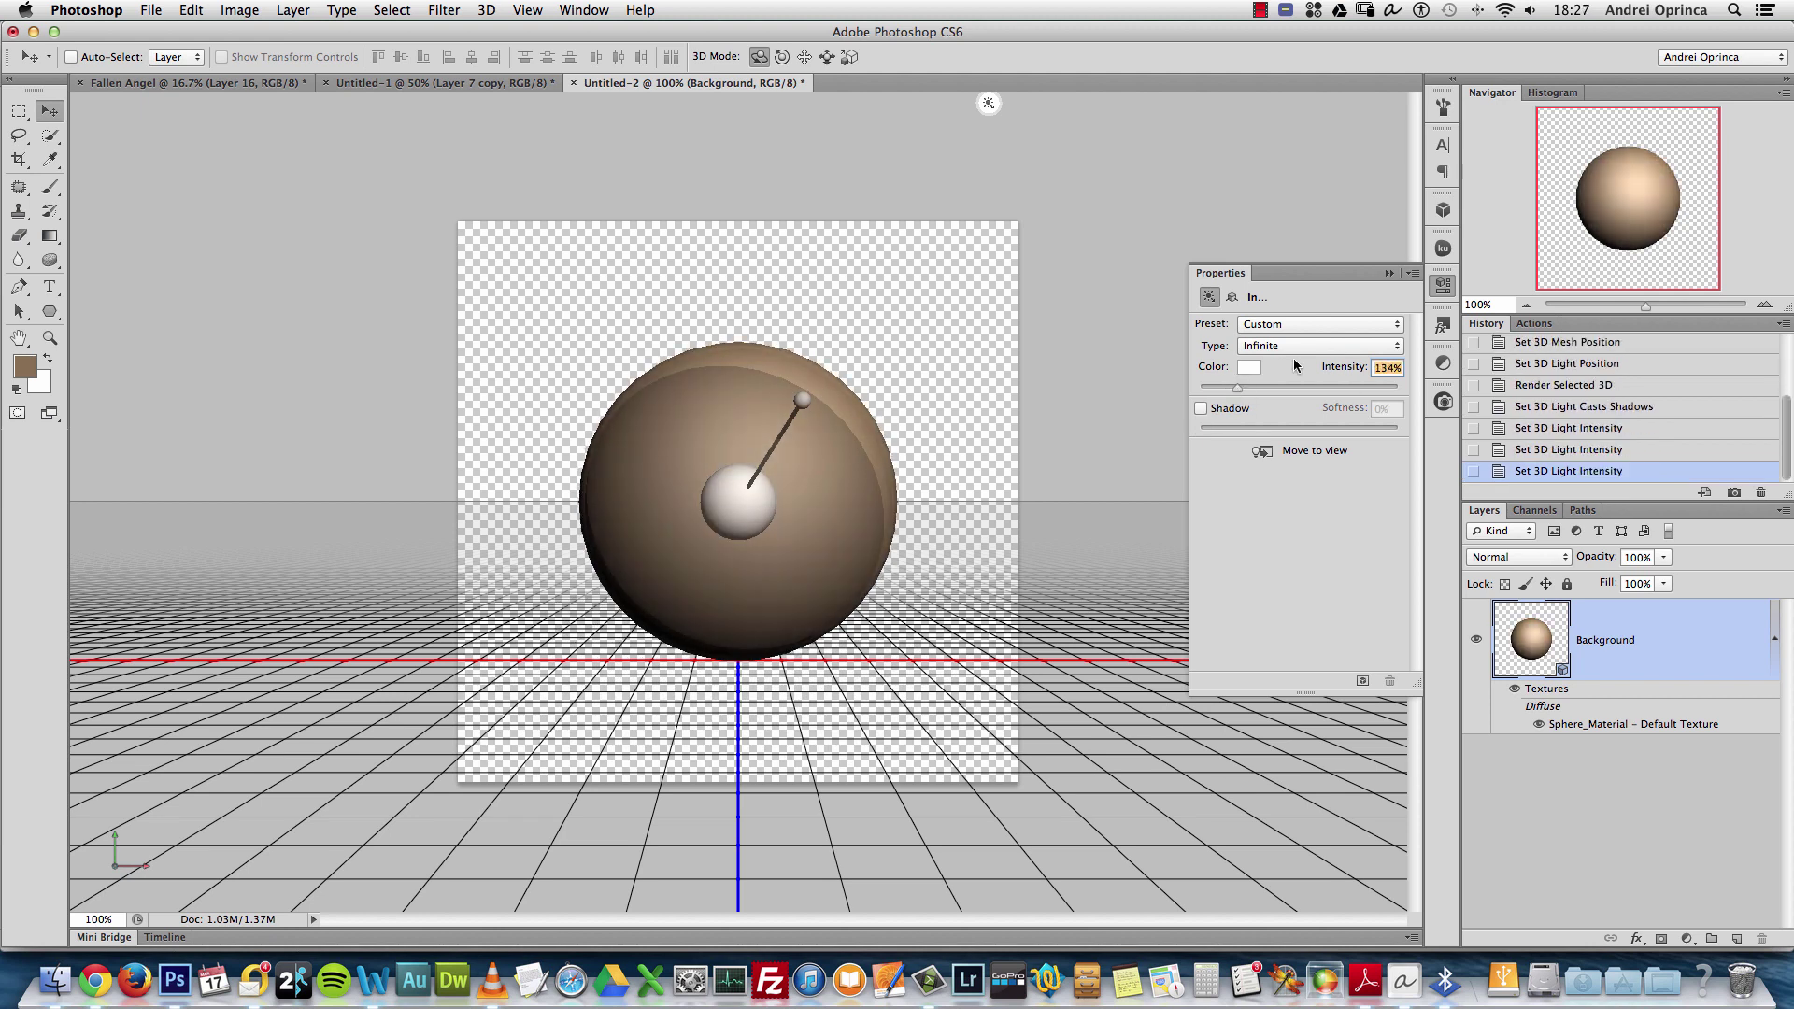
# Try the Spot type on the scene light and return it to Infinite
pyautogui.click(1374, 347)
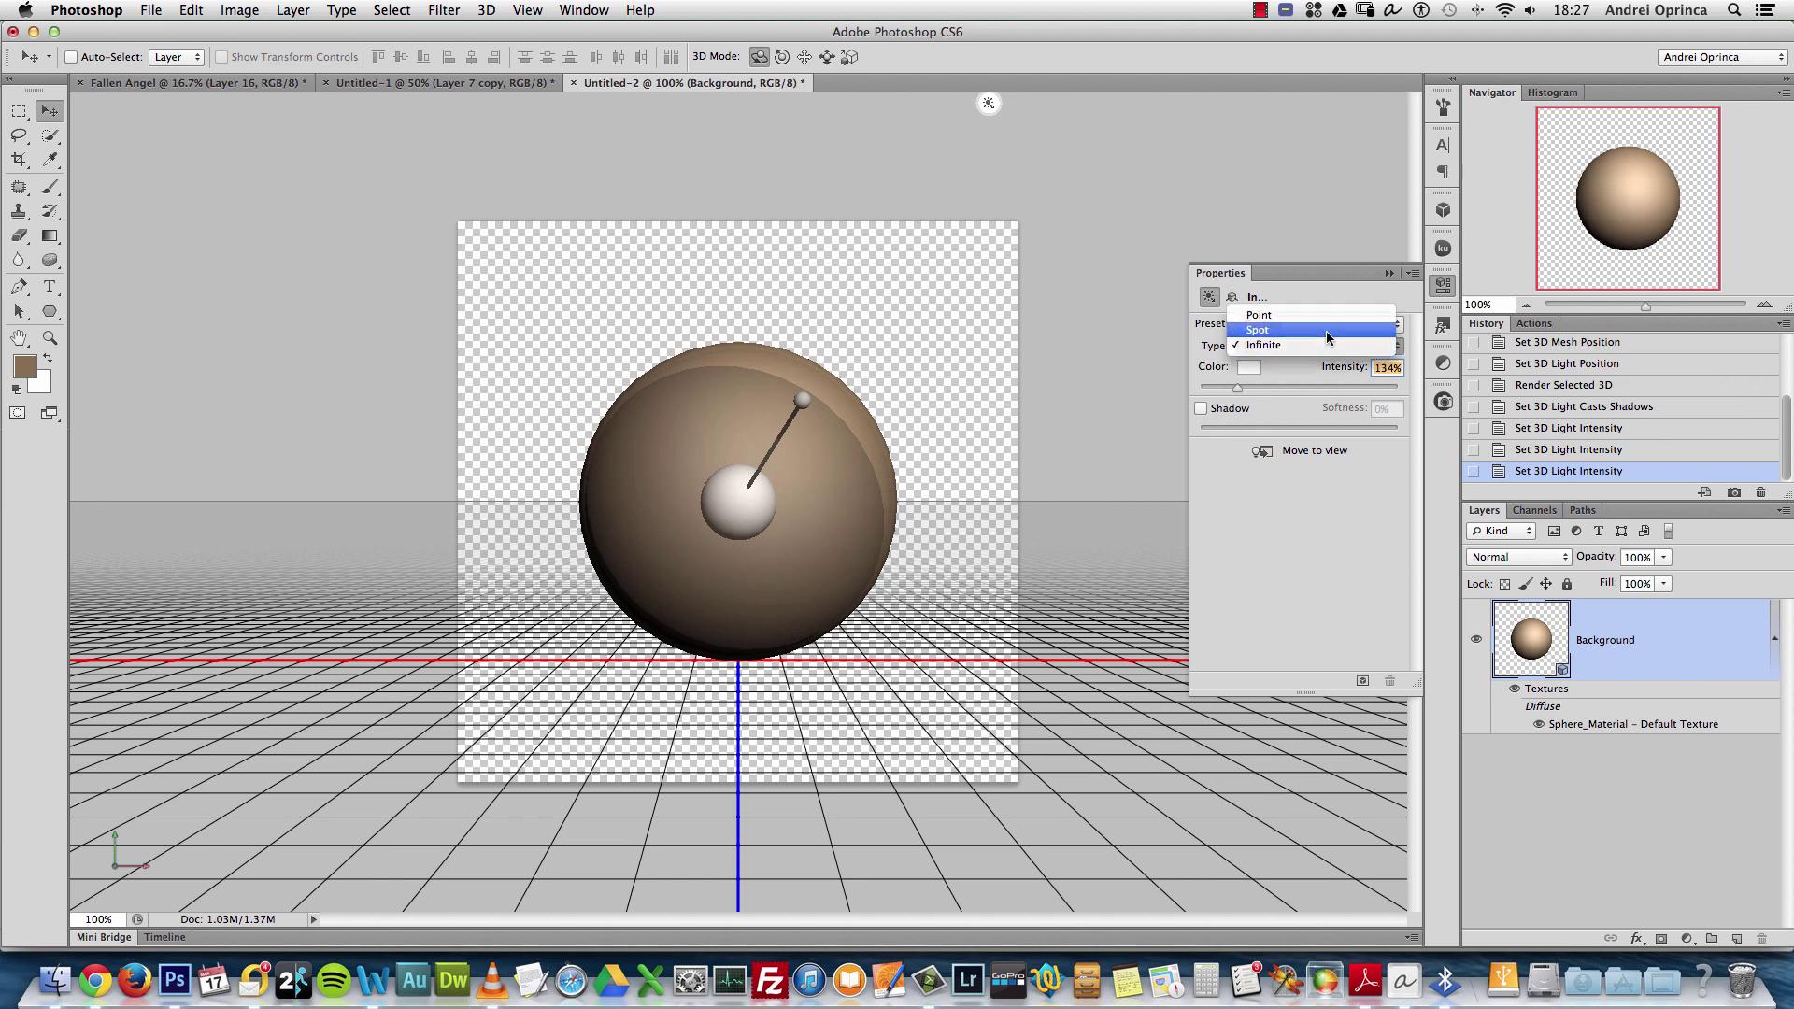
pyautogui.click(1326, 327)
pyautogui.click(1303, 337)
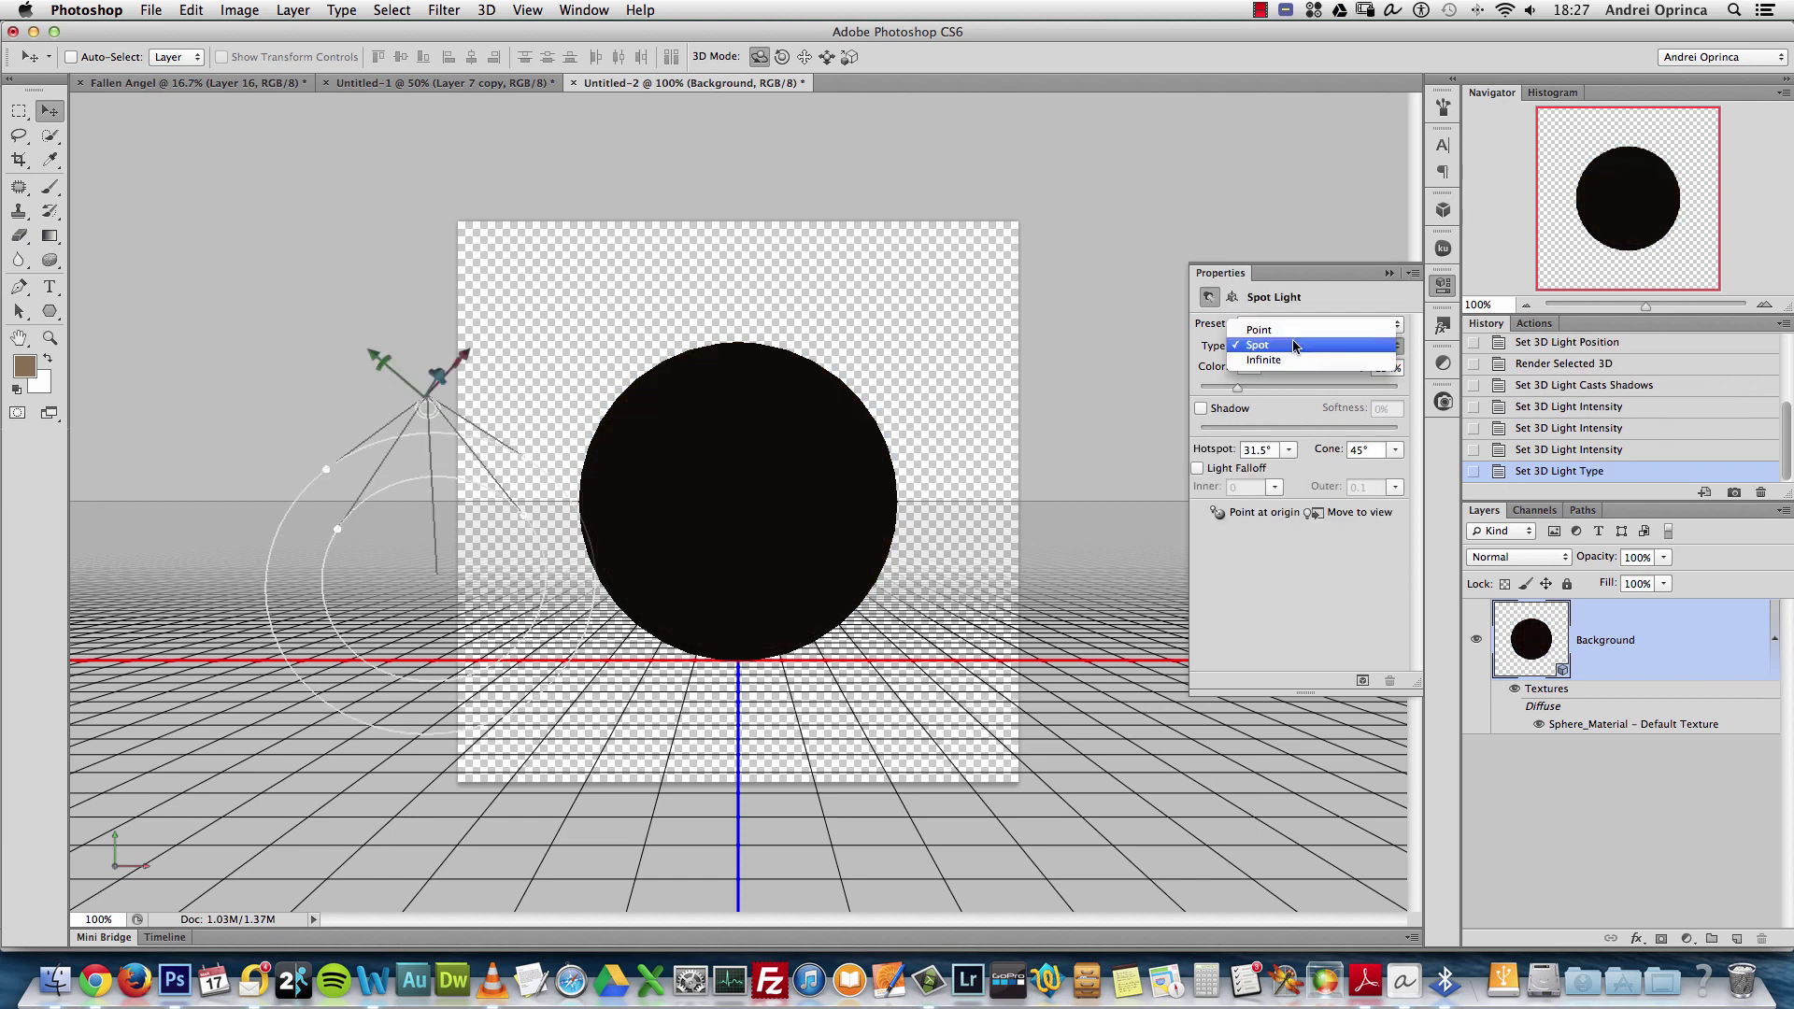
pyautogui.click(1270, 369)
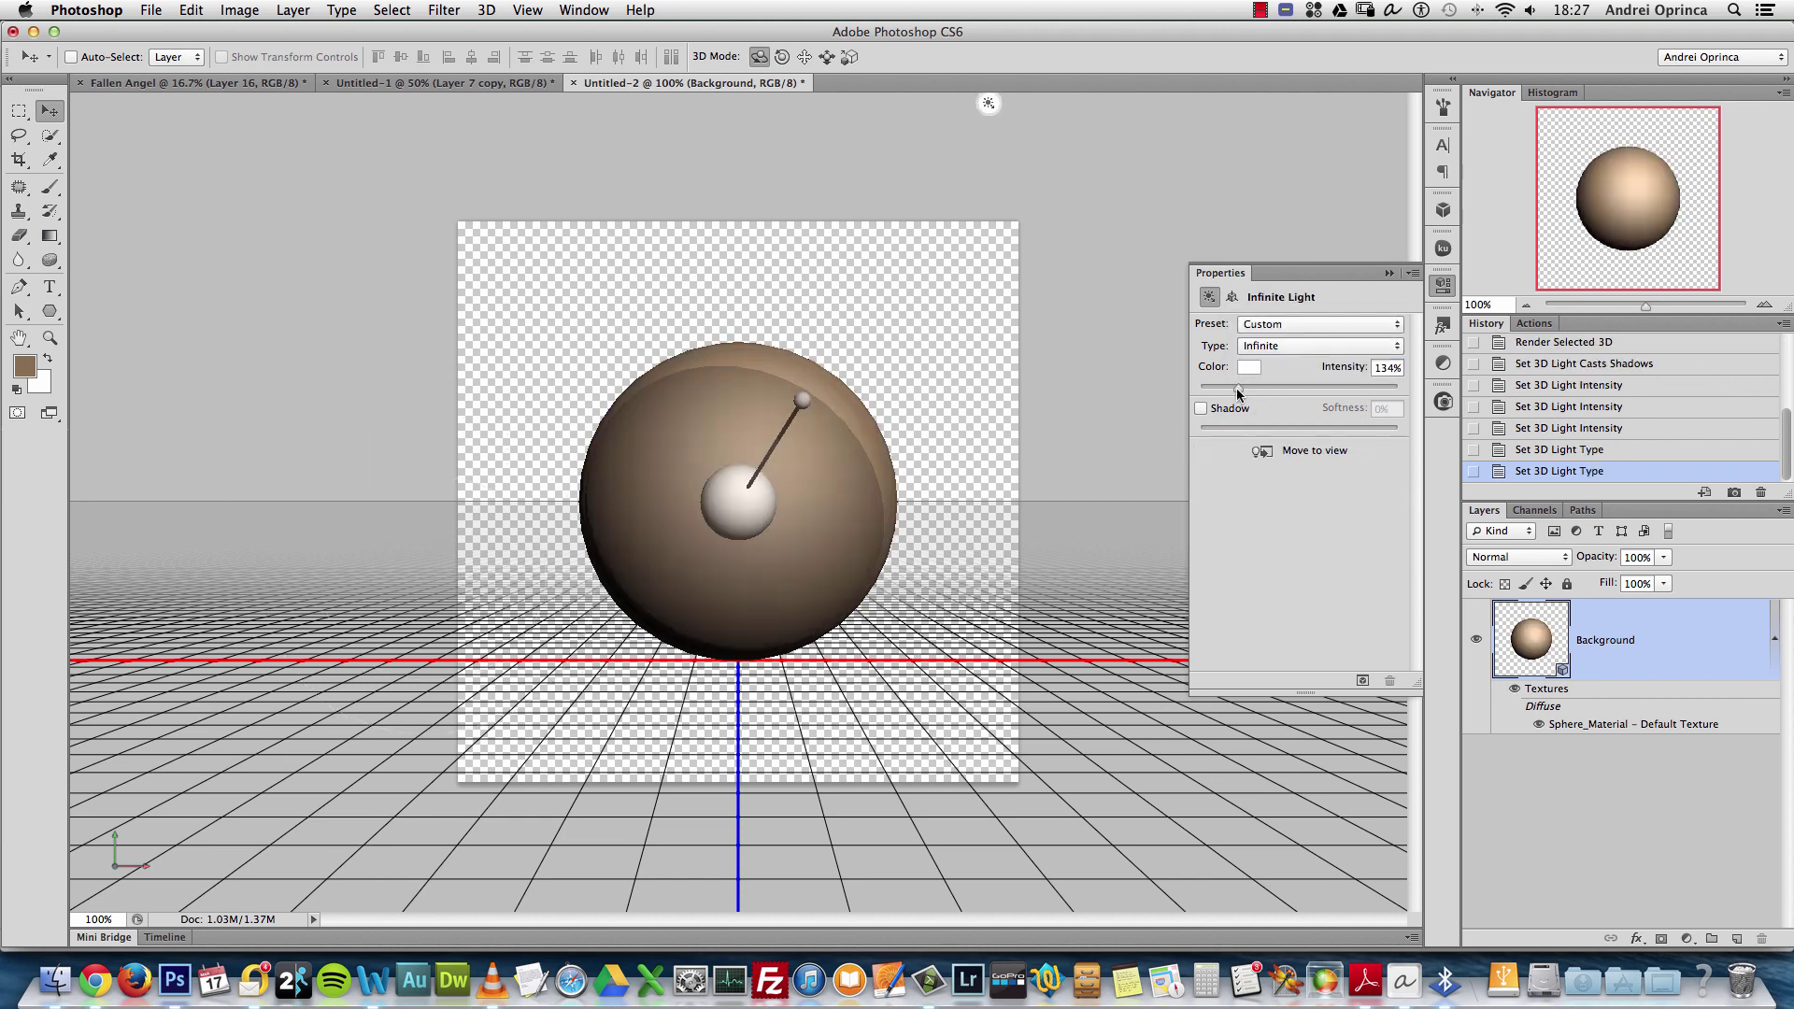
# Fine-tune the infinite light's intensity and render the 3D sphere layer
pyautogui.click(1239, 393)
pyautogui.click(1389, 273)
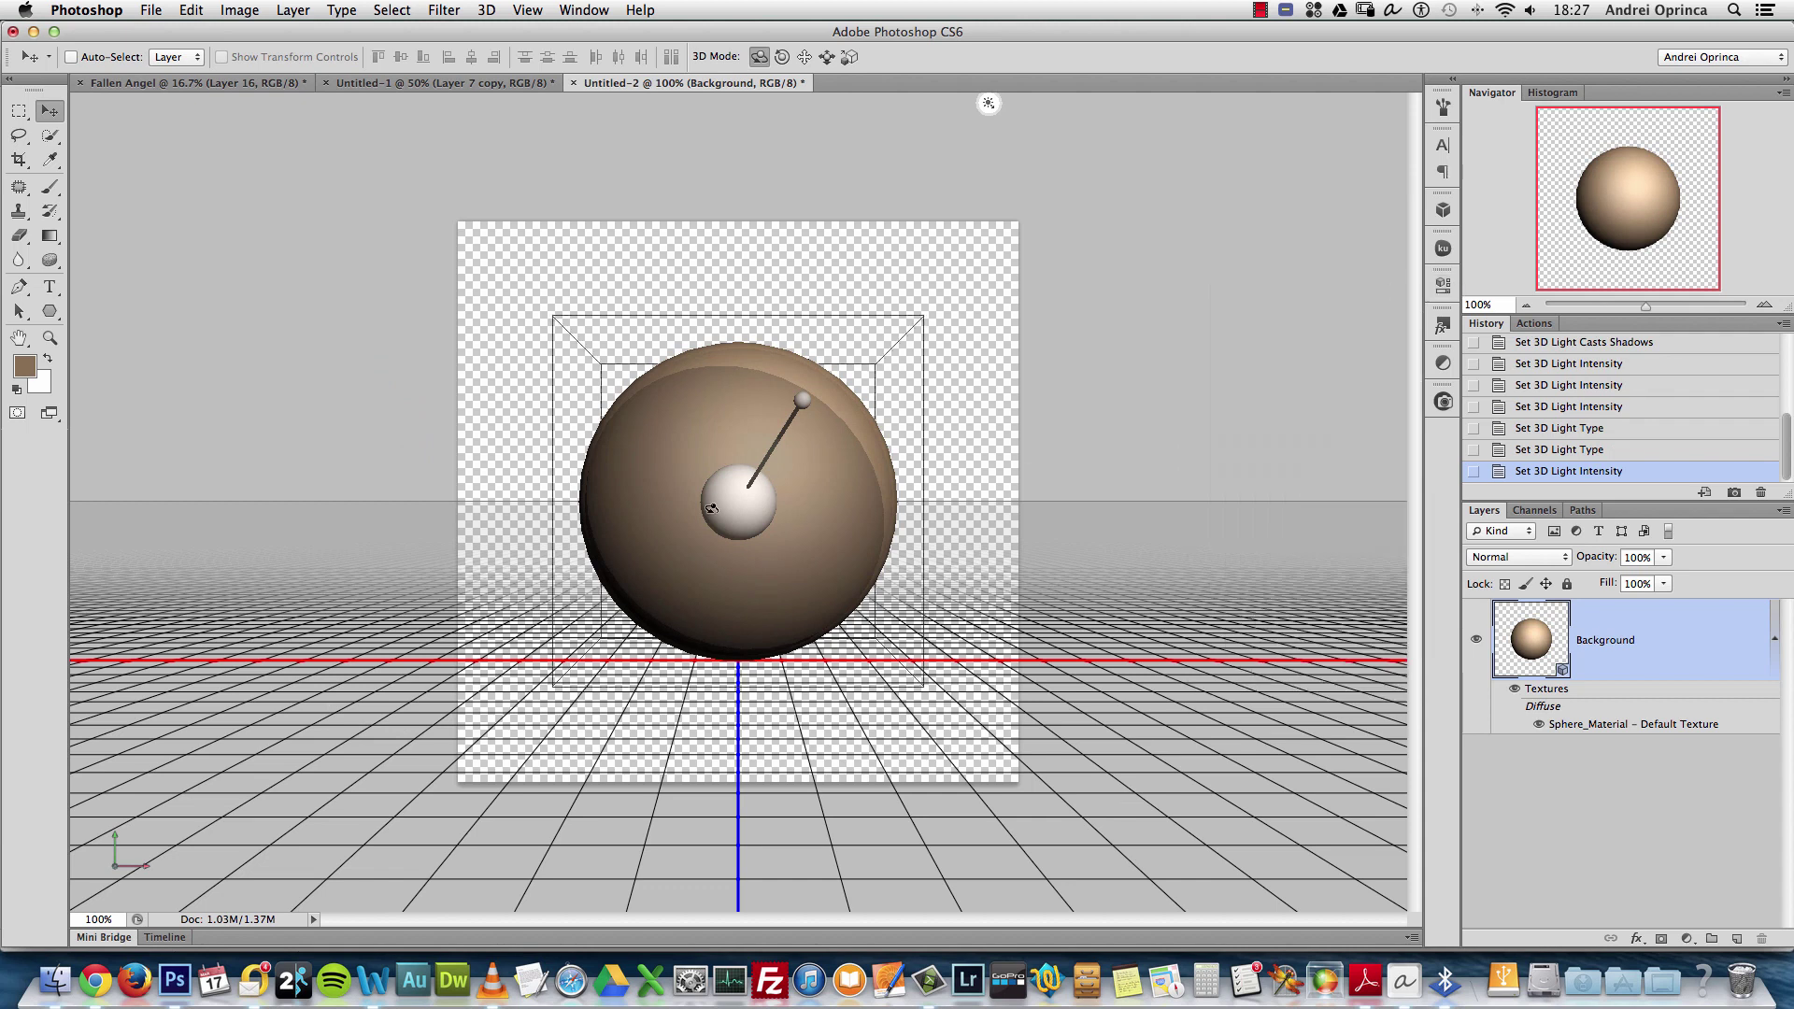
pyautogui.rightClick(1682, 635)
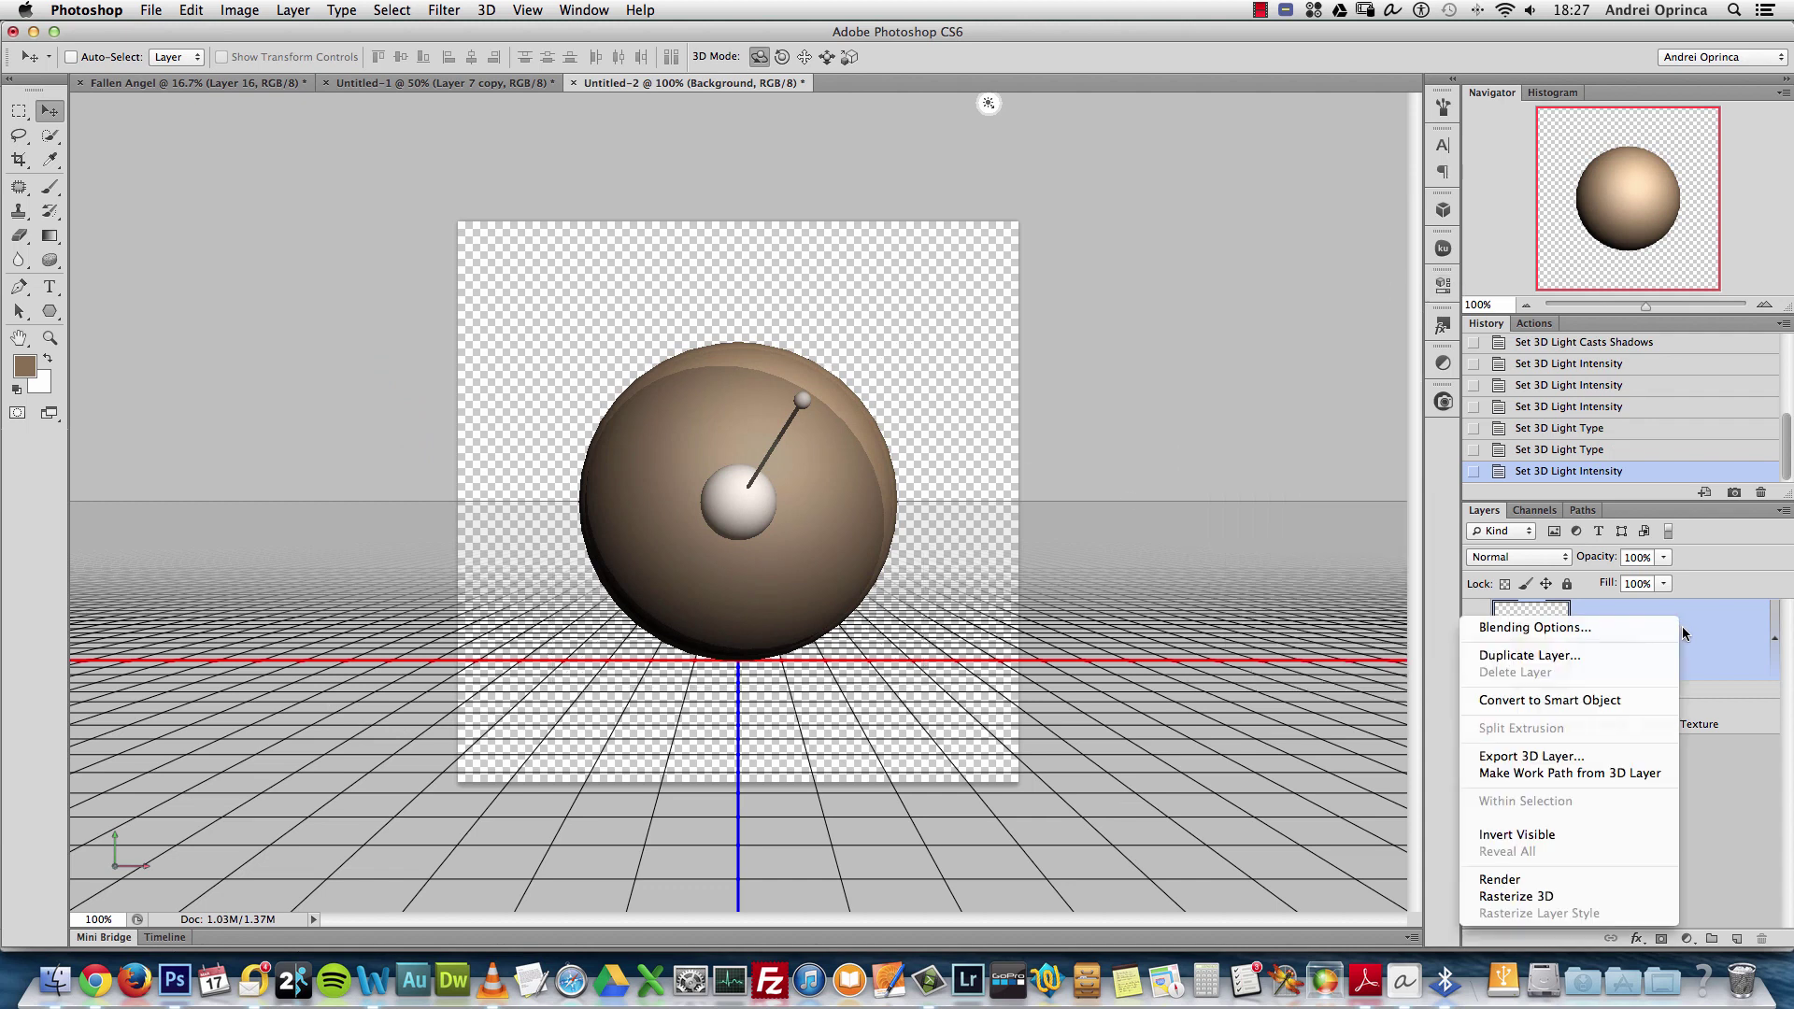
pyautogui.click(1515, 879)
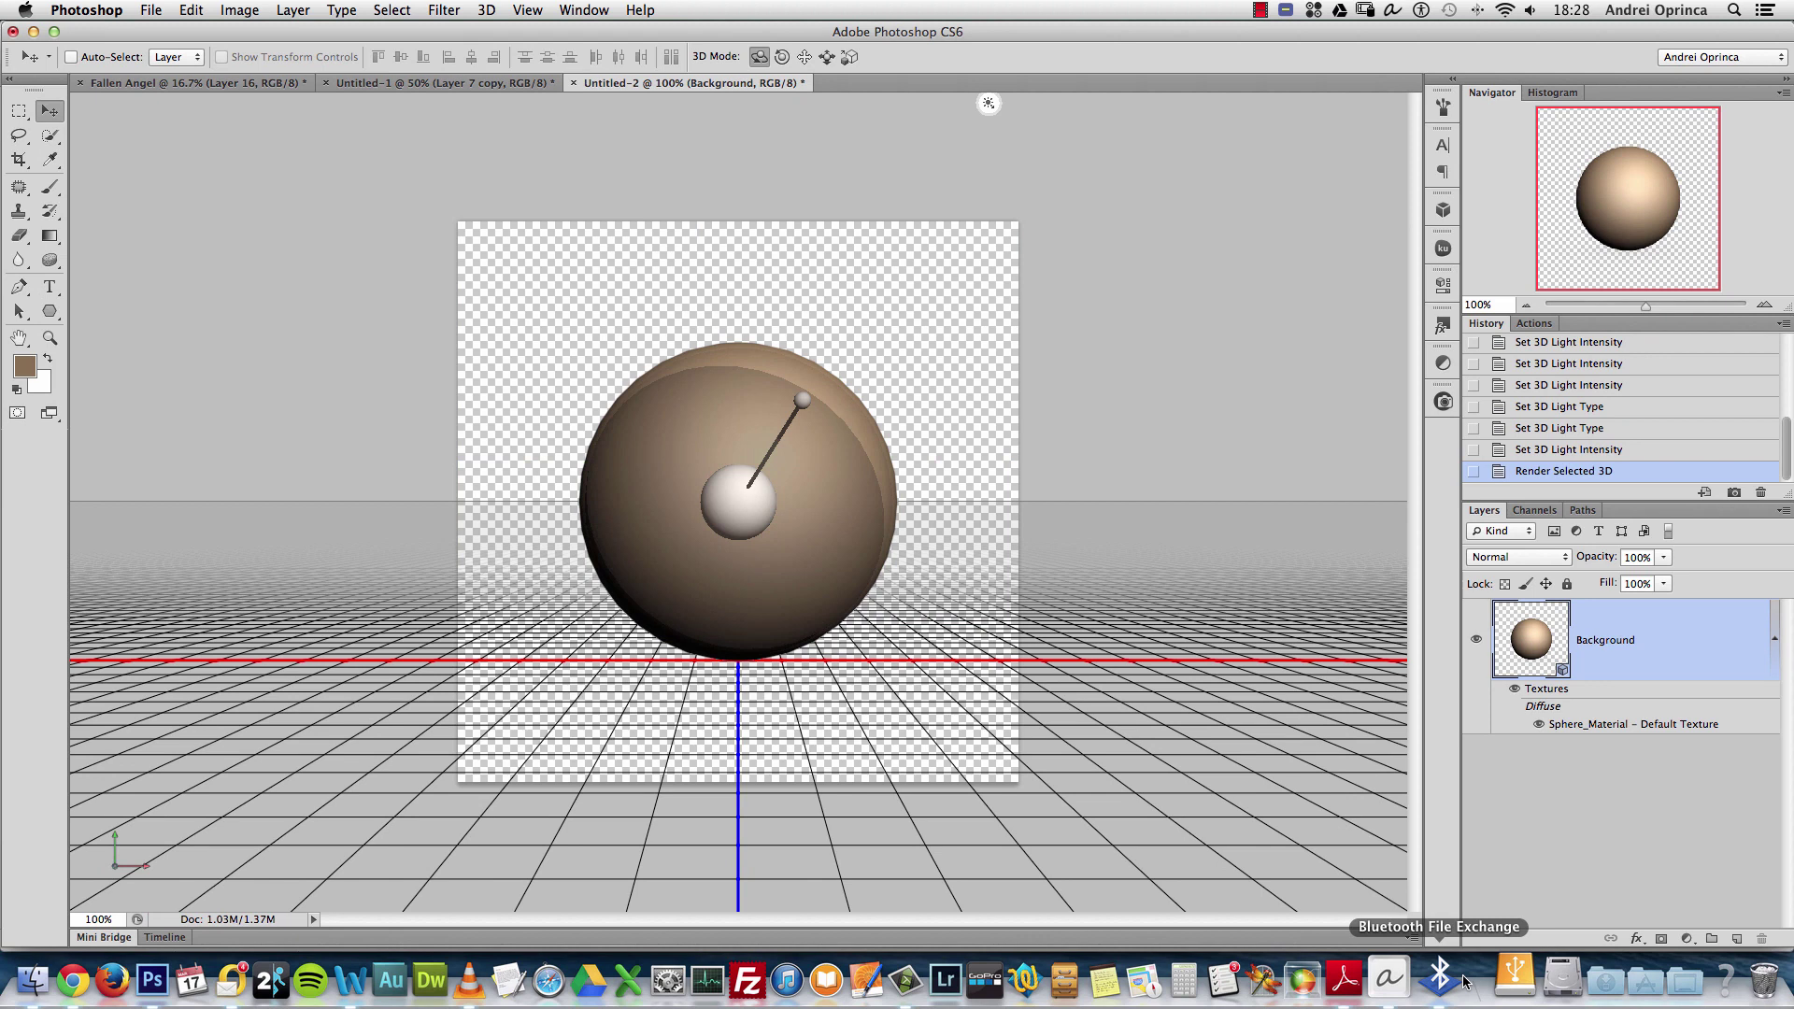
# Rasterize the 3D sphere layer and copy the entire canvas
pyautogui.rightClick(1706, 626)
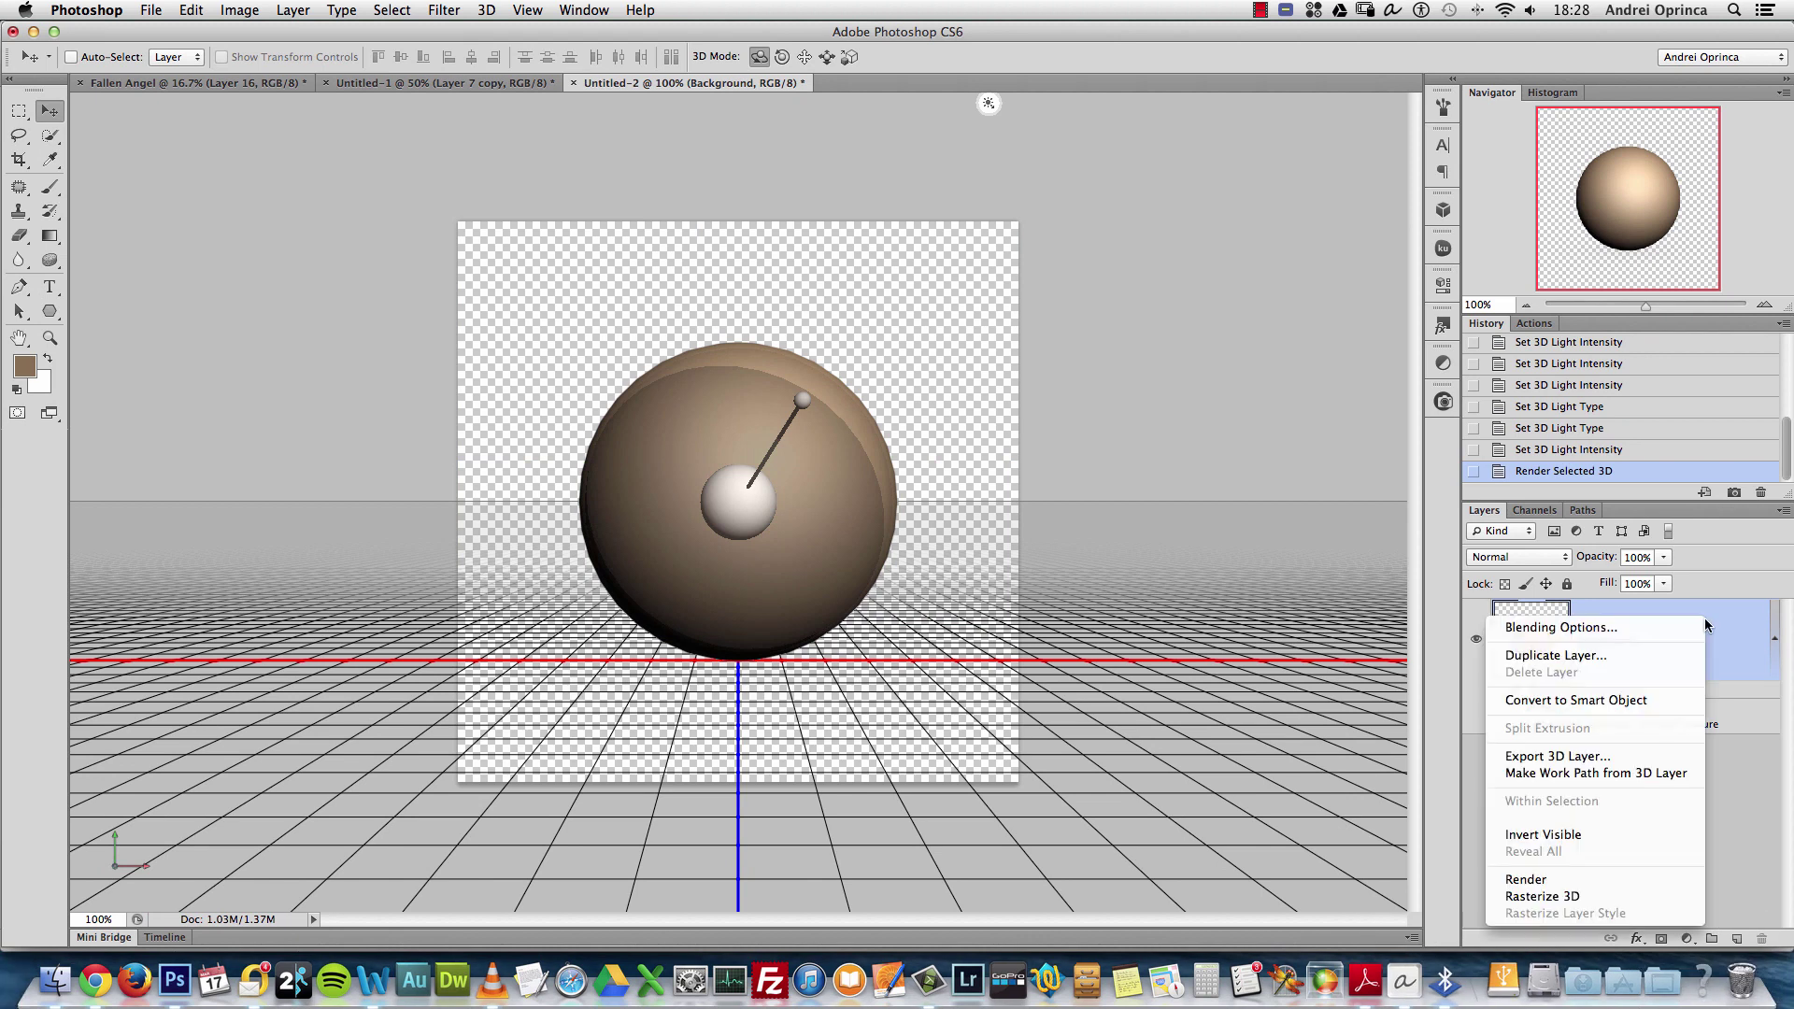
pyautogui.click(1596, 896)
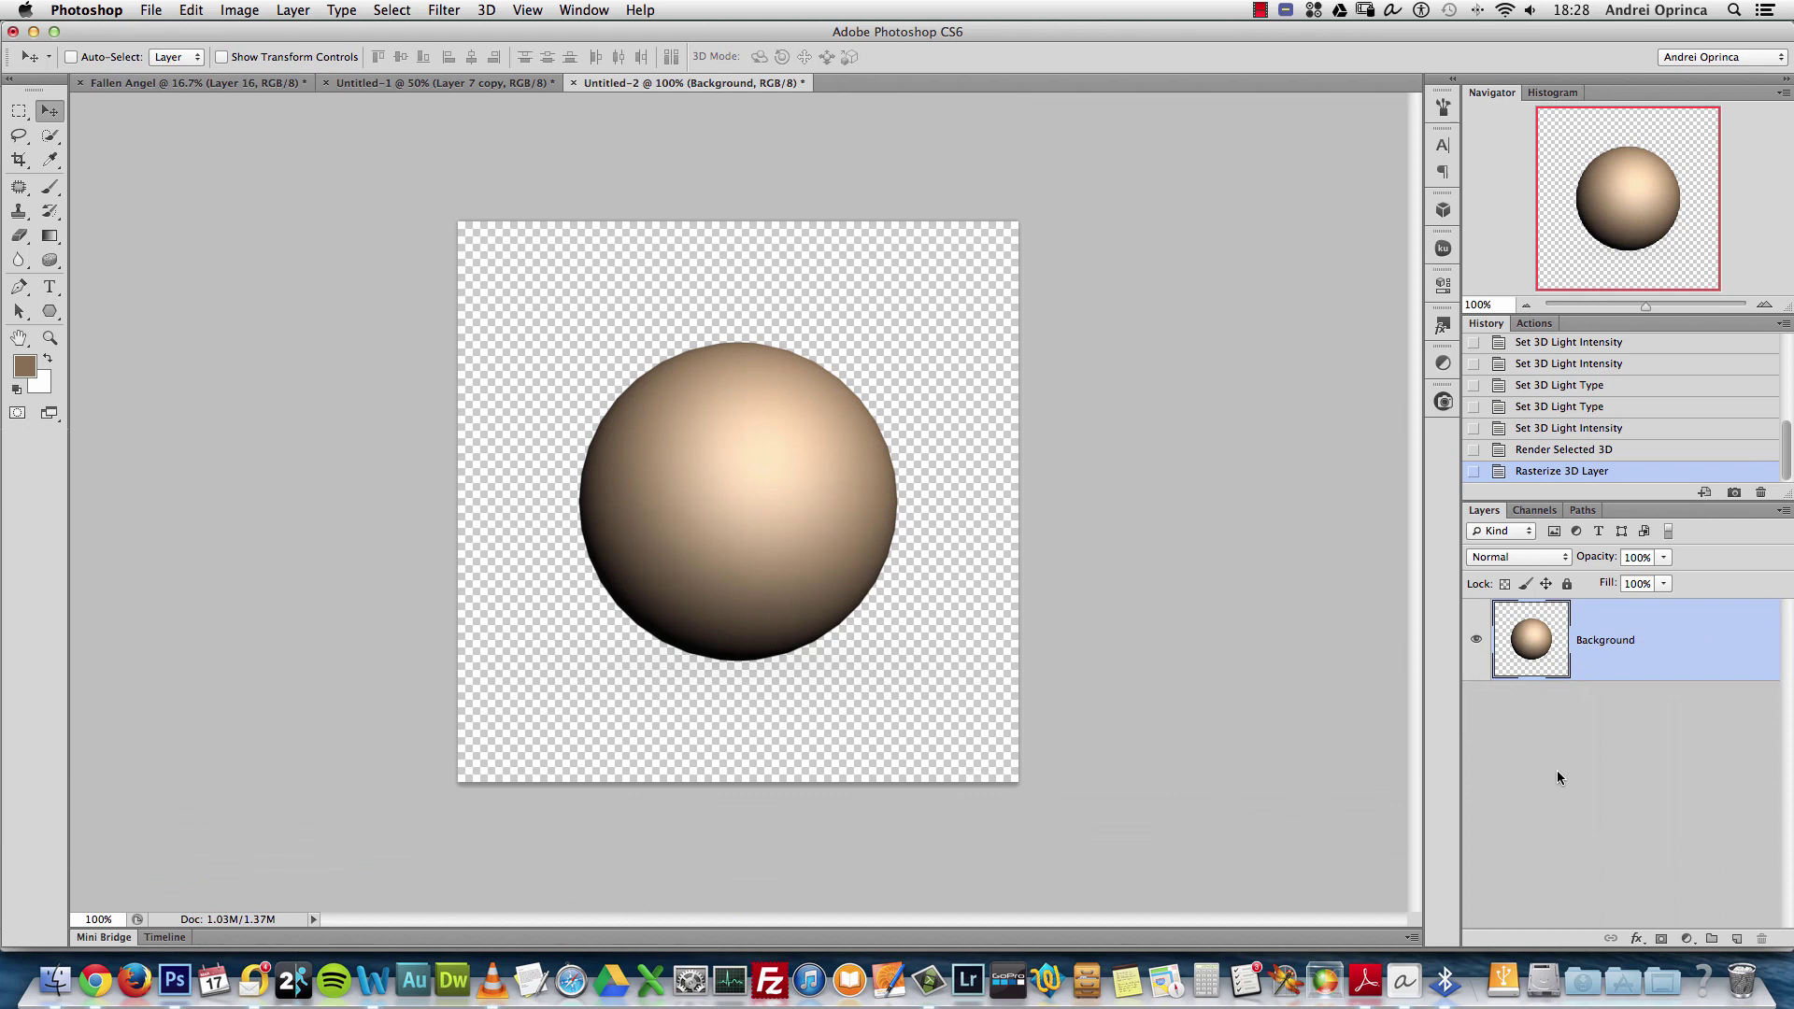
pyautogui.press('super+1')
pyautogui.press('super+a')
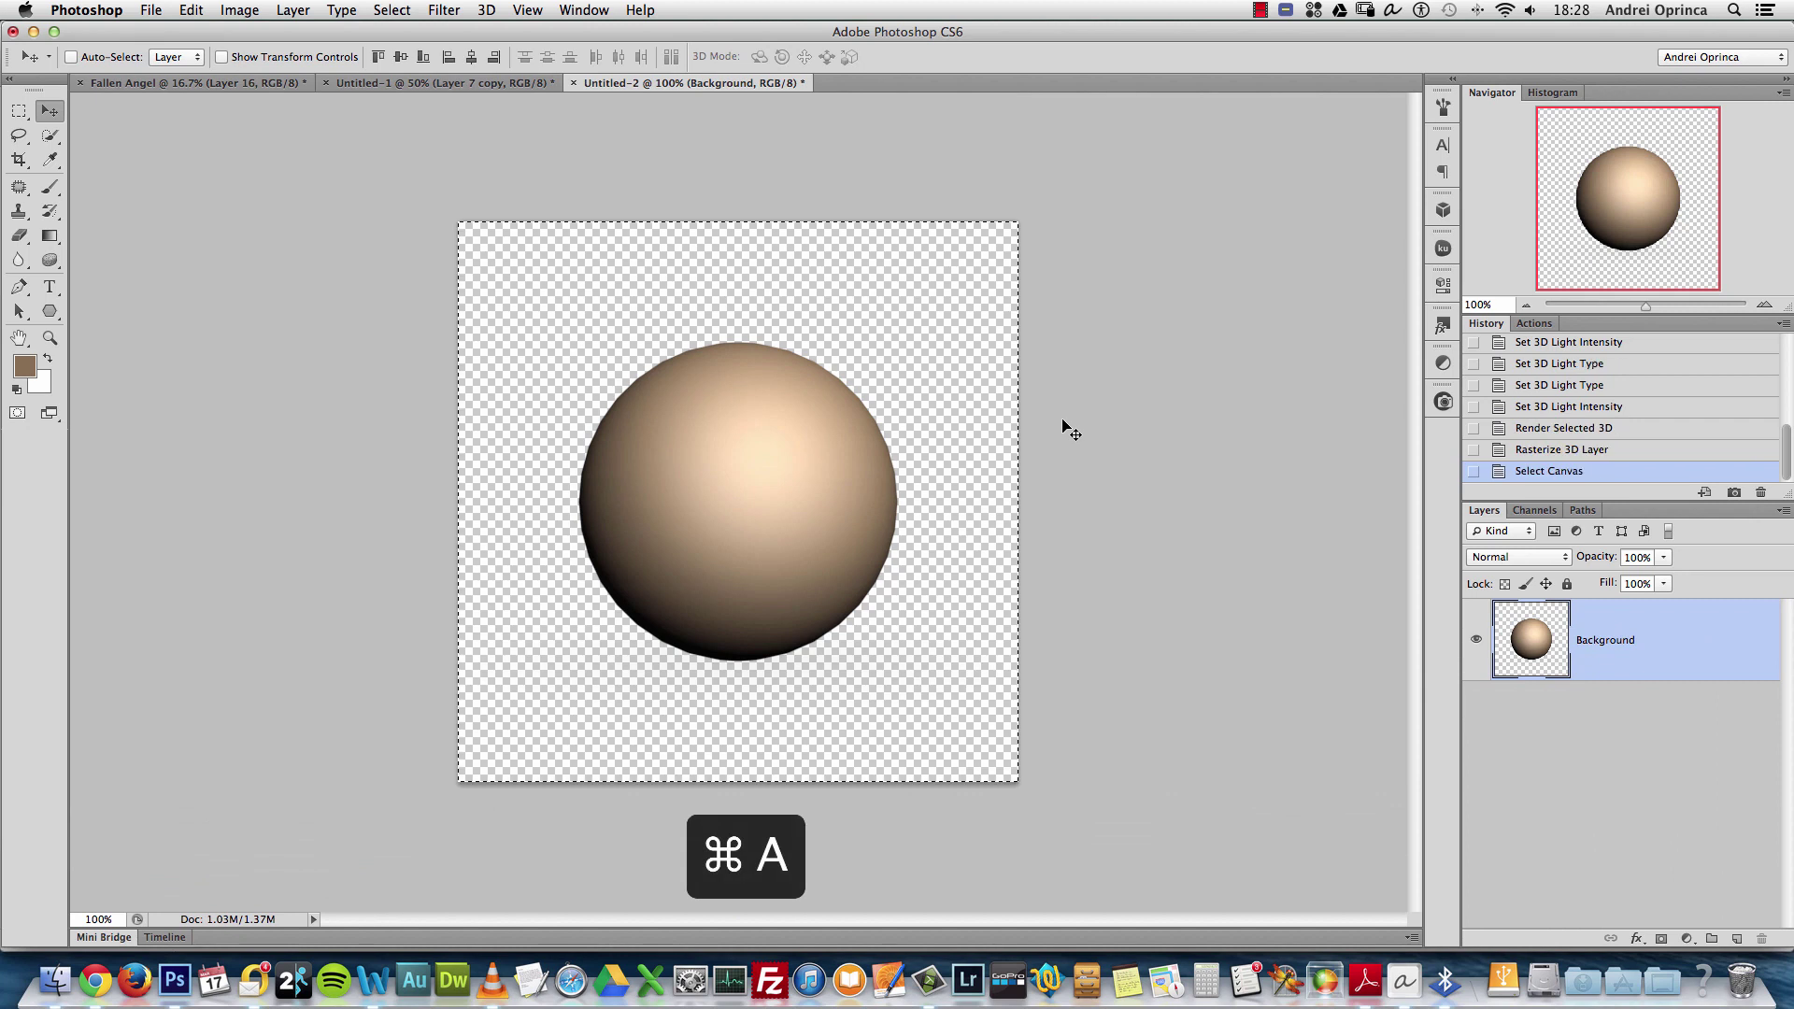
pyautogui.click(191, 10)
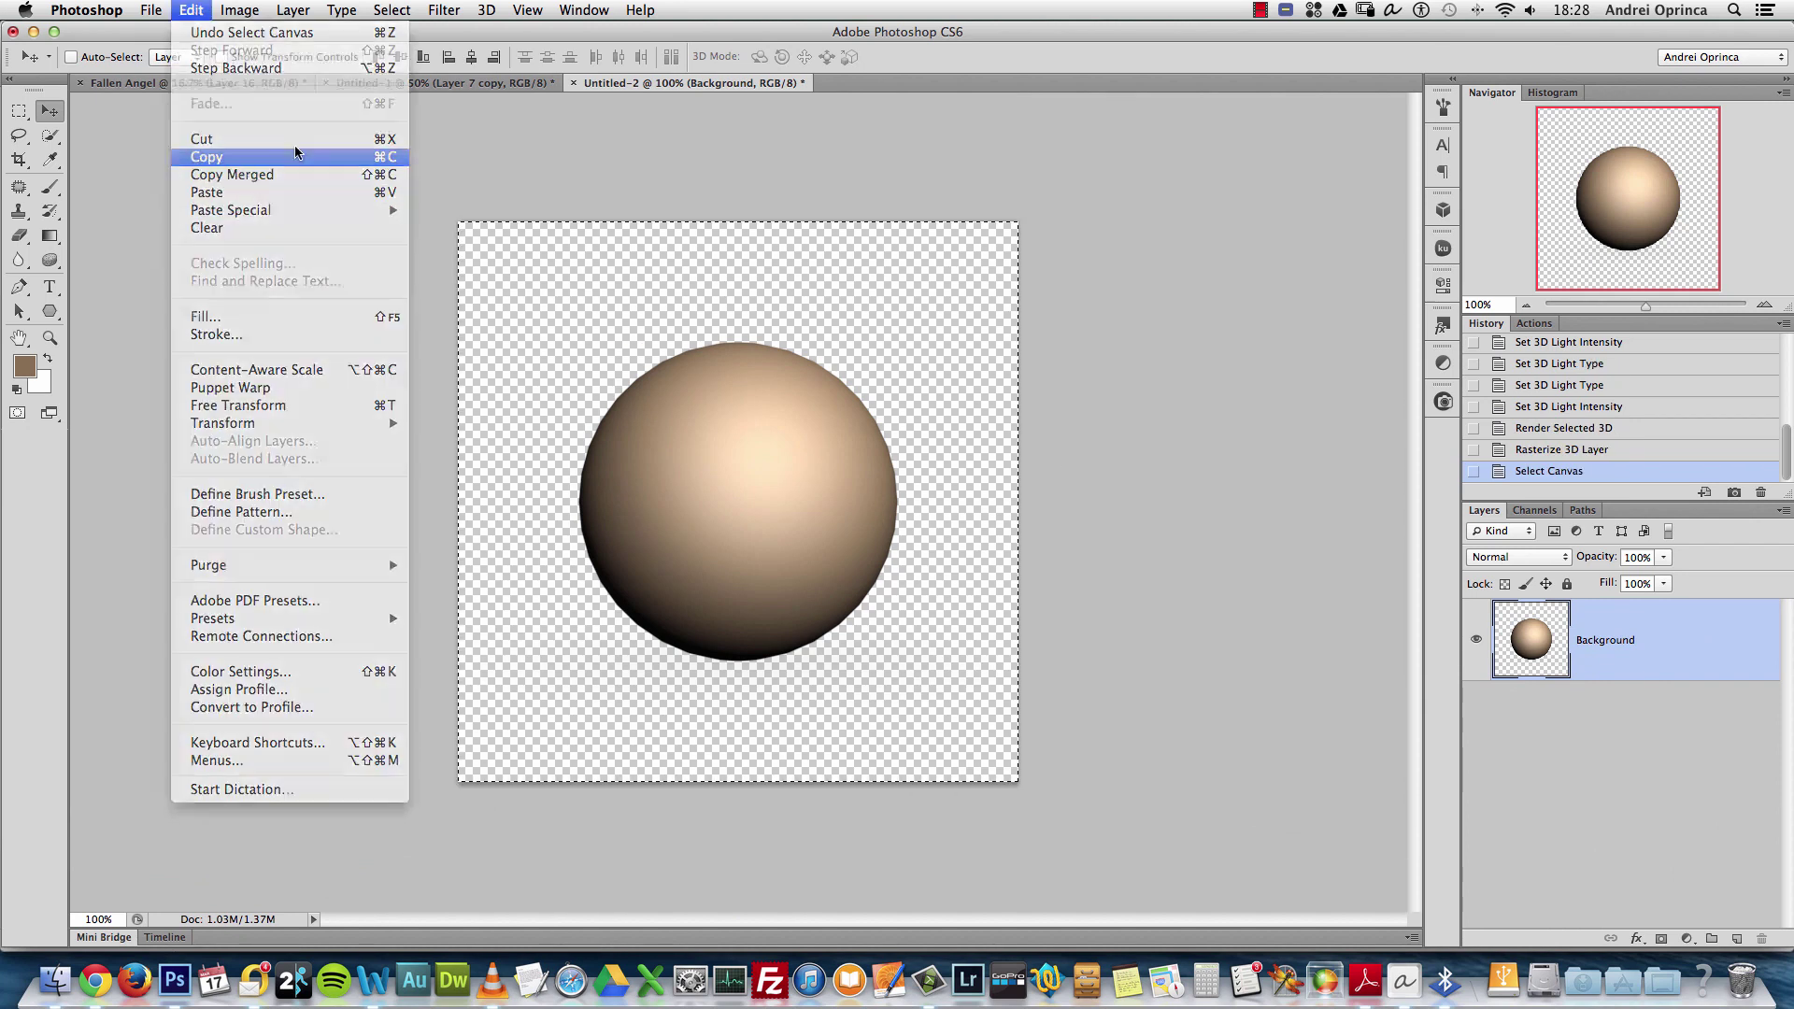
pyautogui.click(290, 156)
# Paste the sphere above Layer 8 in Untitled-1 and move it into the upper-right sky
pyautogui.click(417, 84)
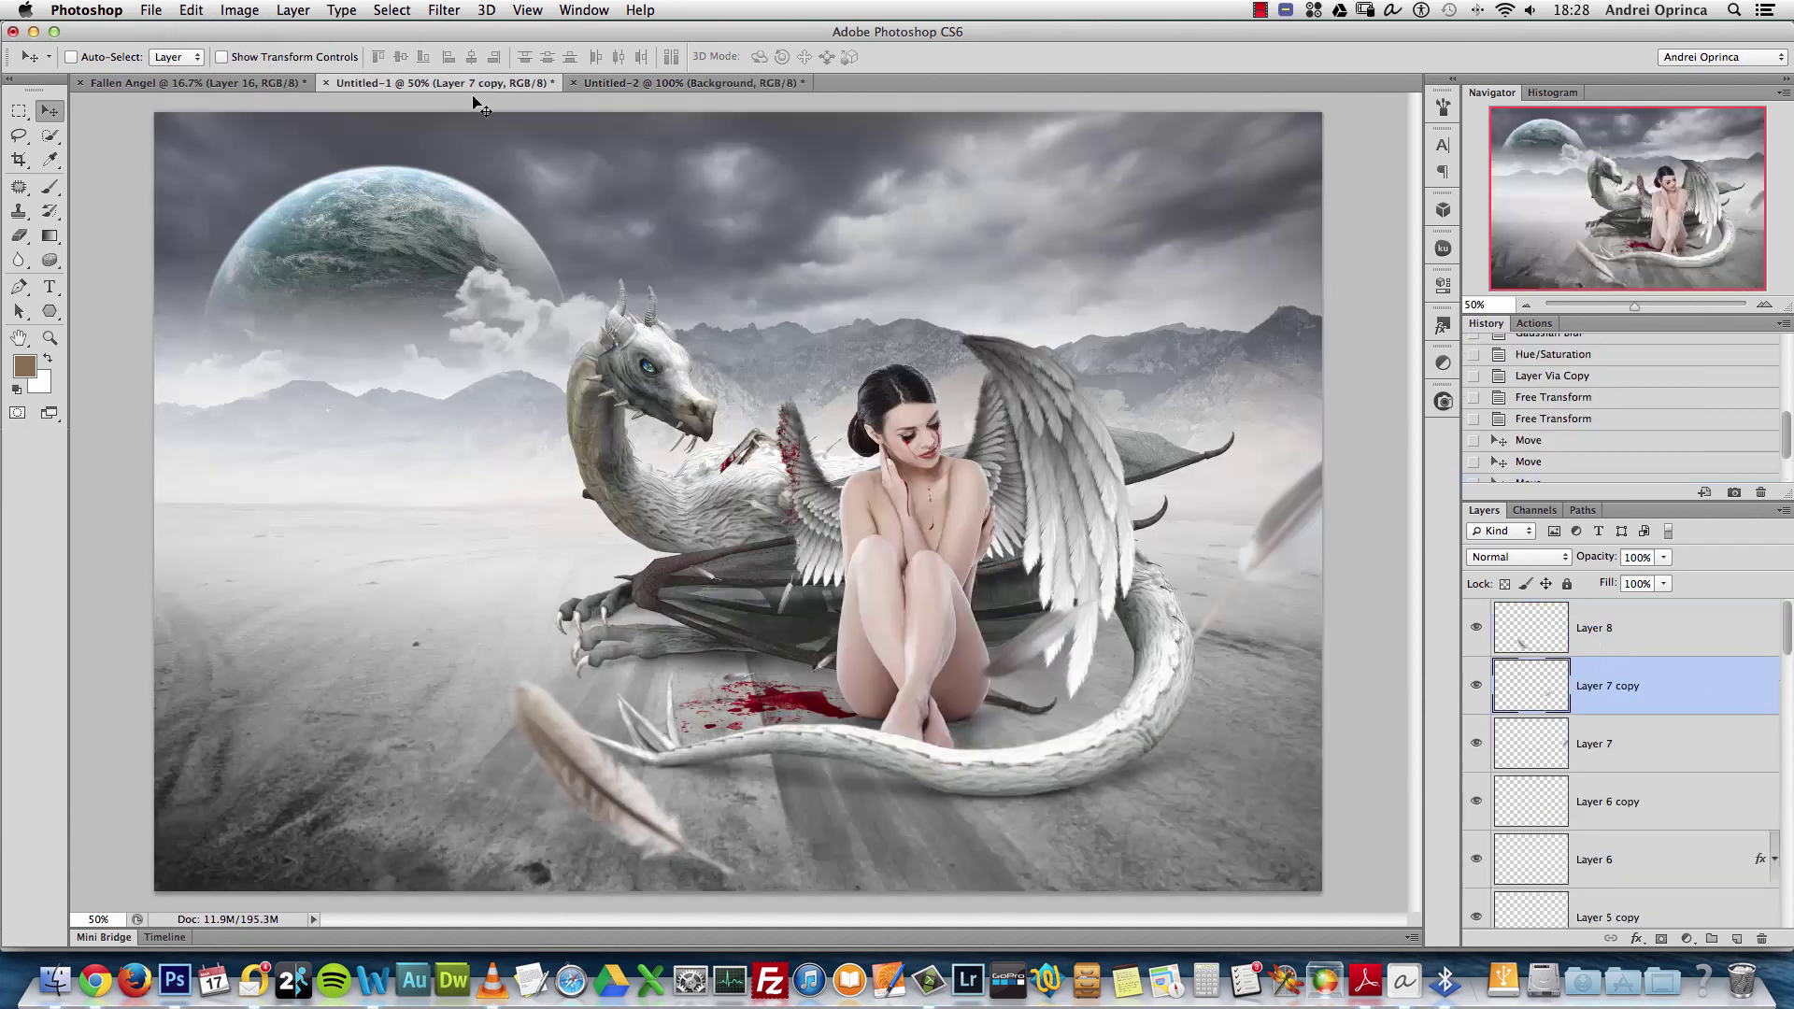
pyautogui.click(1686, 638)
pyautogui.press('super+v')
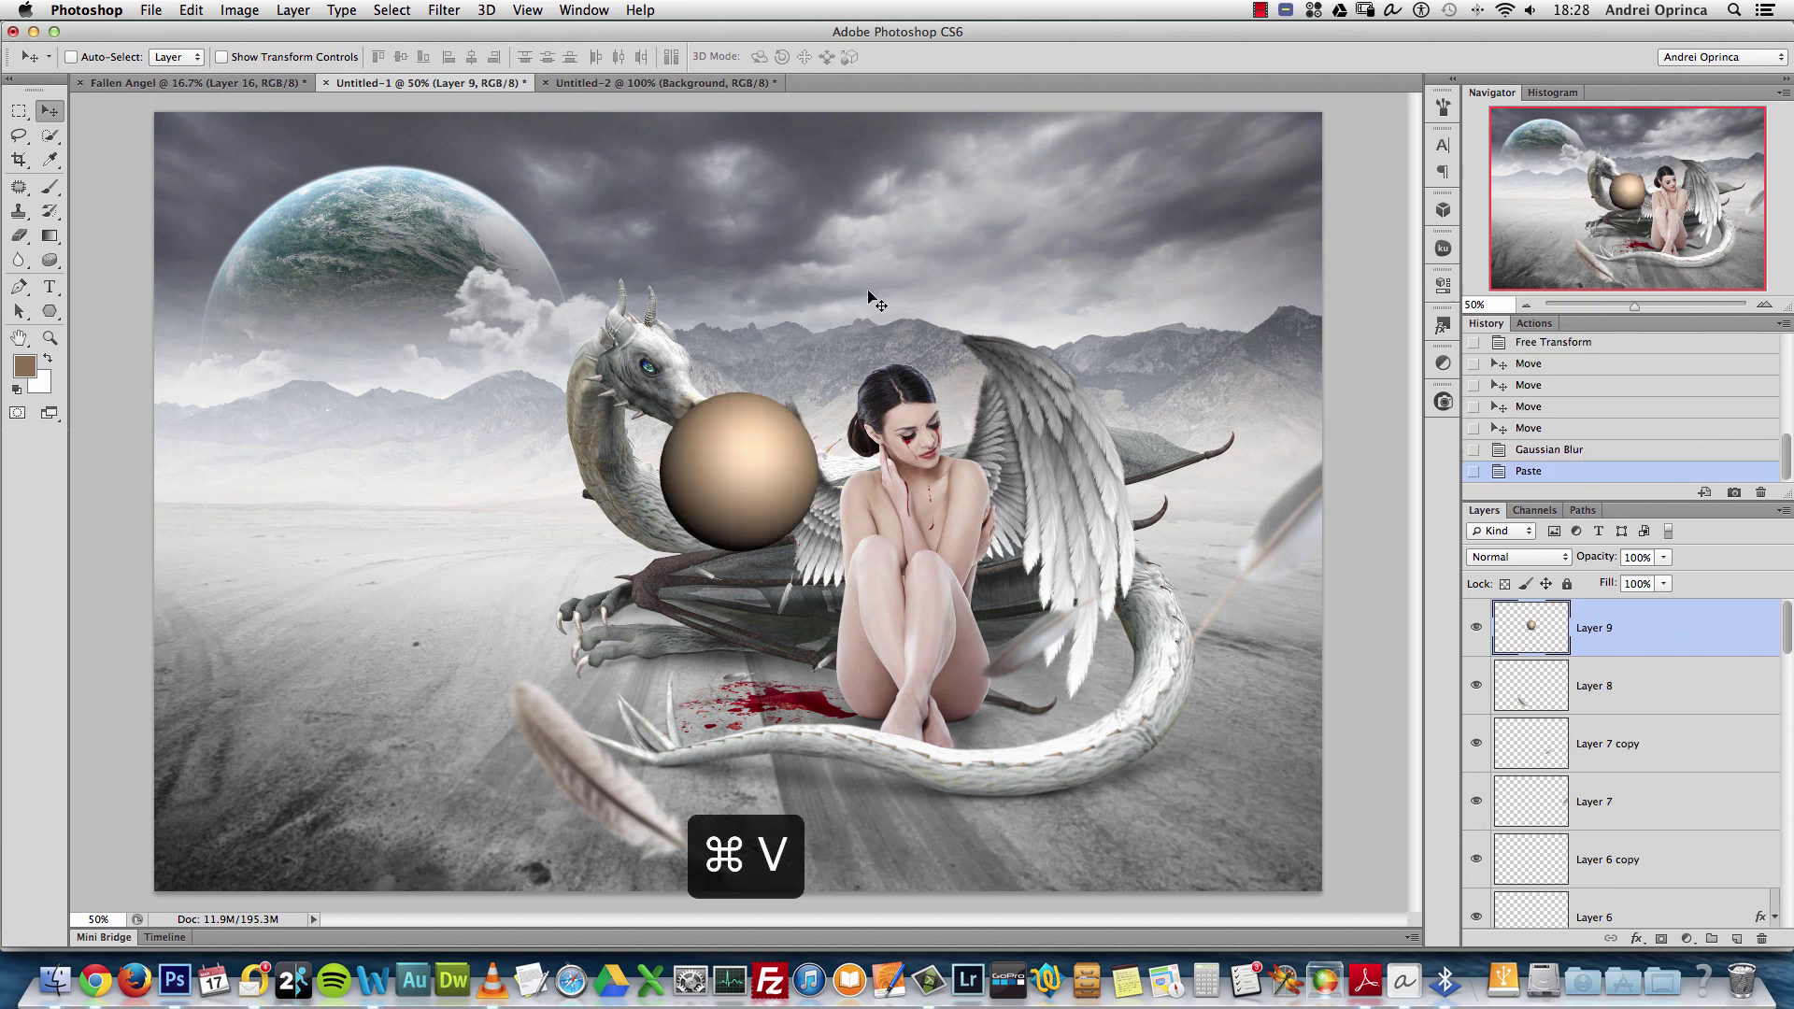
pyautogui.moveTo(759, 431); pyautogui.dragTo(1257, 233)
# Duplicate the sphere layer, scale the copy to about 68%, and place it to the left of the dragon's front claws
pyautogui.press('super+j')
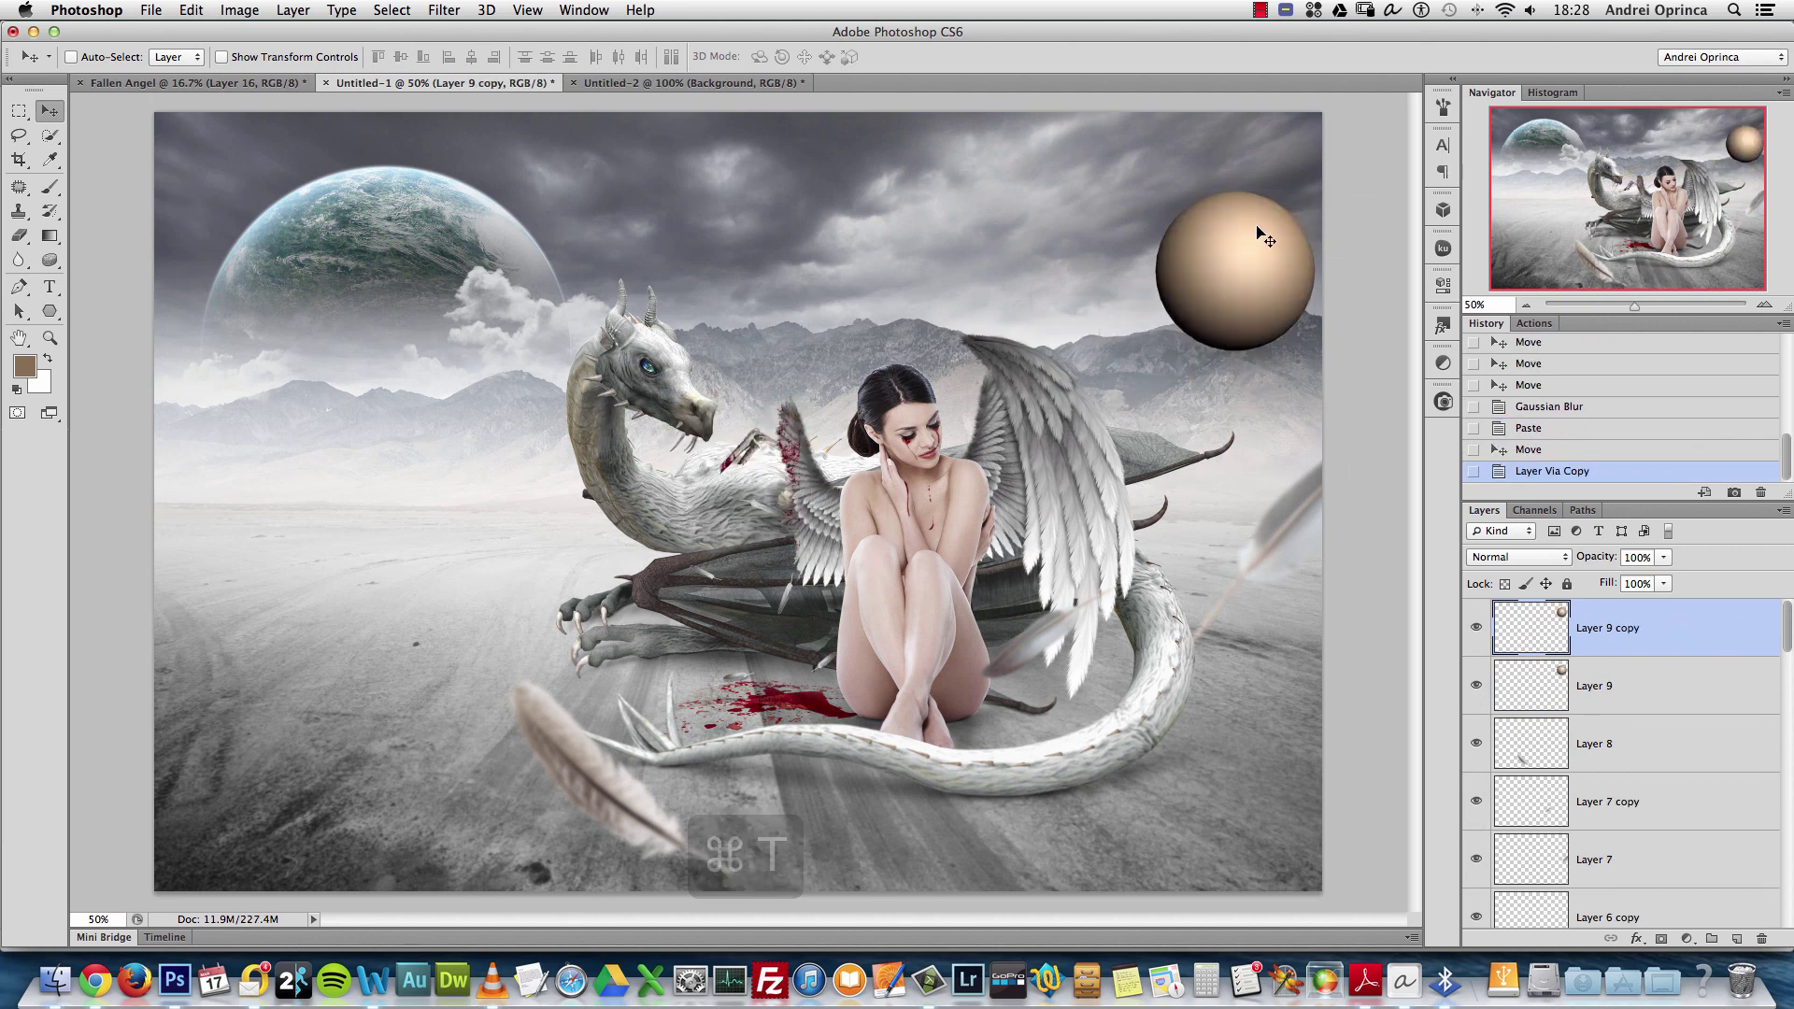
pyautogui.press('super+t')
pyautogui.moveTo(1374, 192); pyautogui.dragTo(1330, 226)
pyautogui.moveTo(1232, 291); pyautogui.dragTo(475, 571)
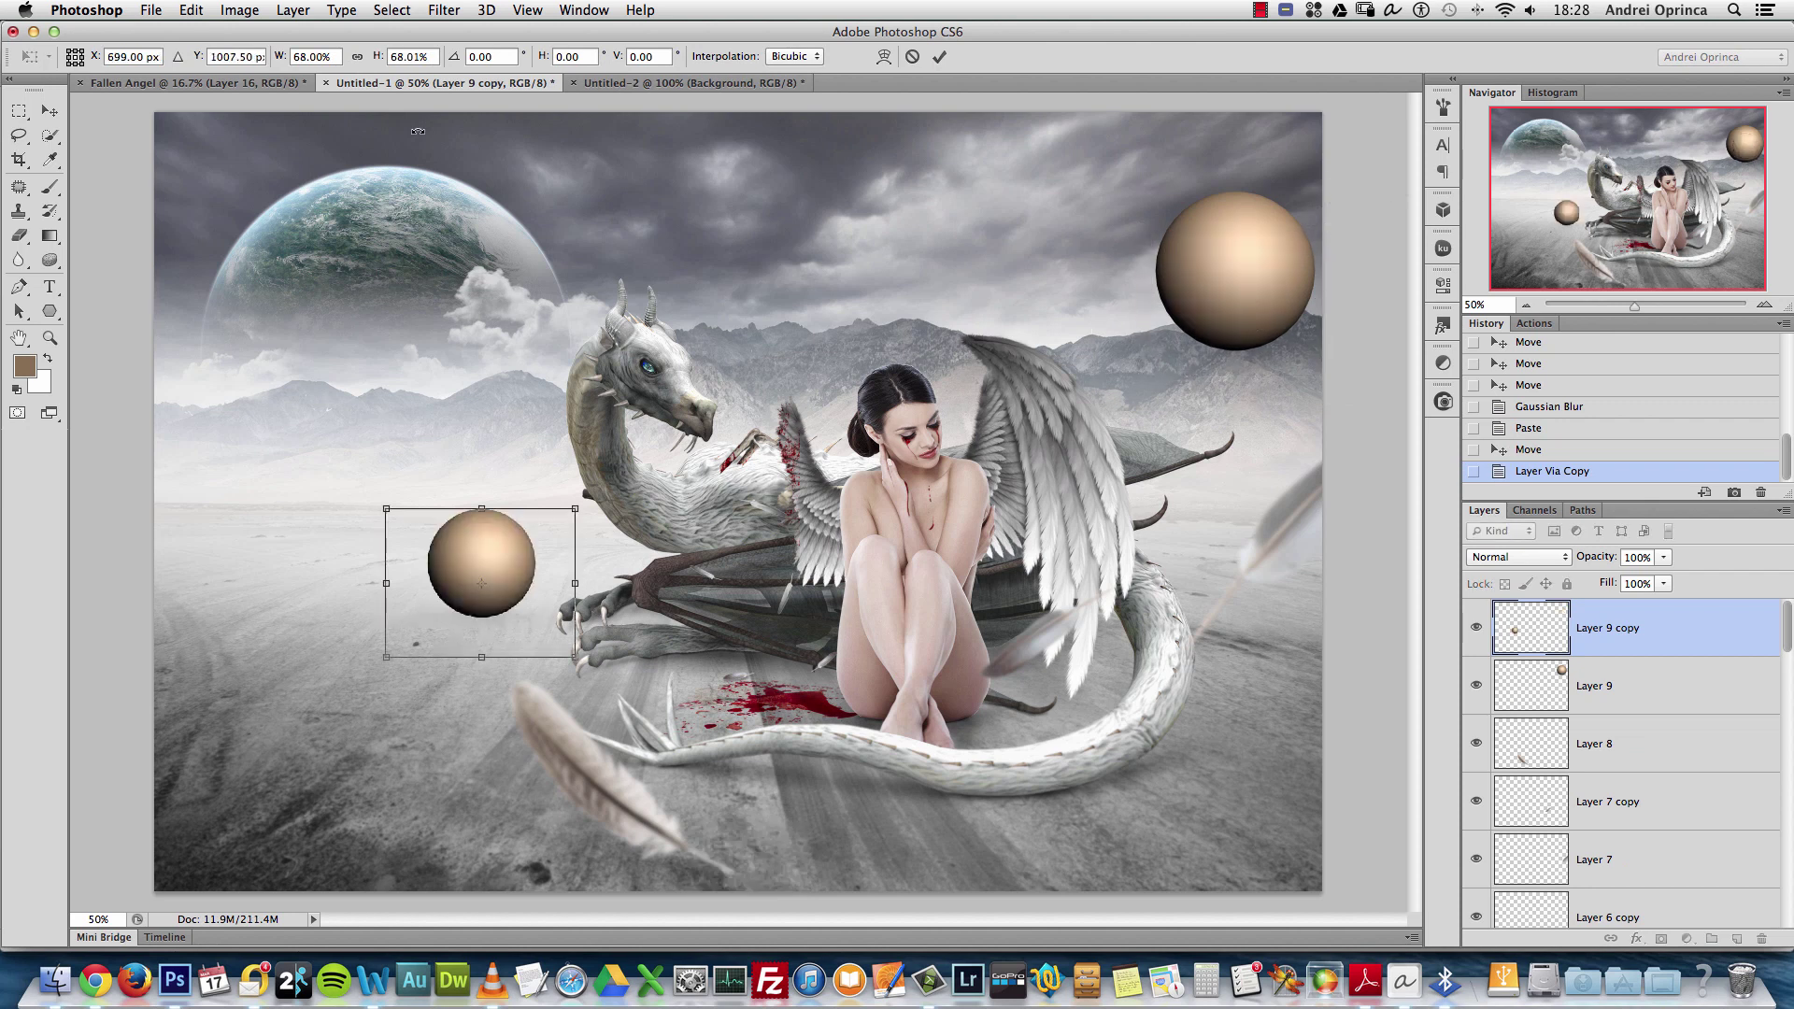
pyautogui.press('Return')
# Examine the spheres in the Fallen Angel reference document and return to Untitled-2
pyautogui.click(163, 85)
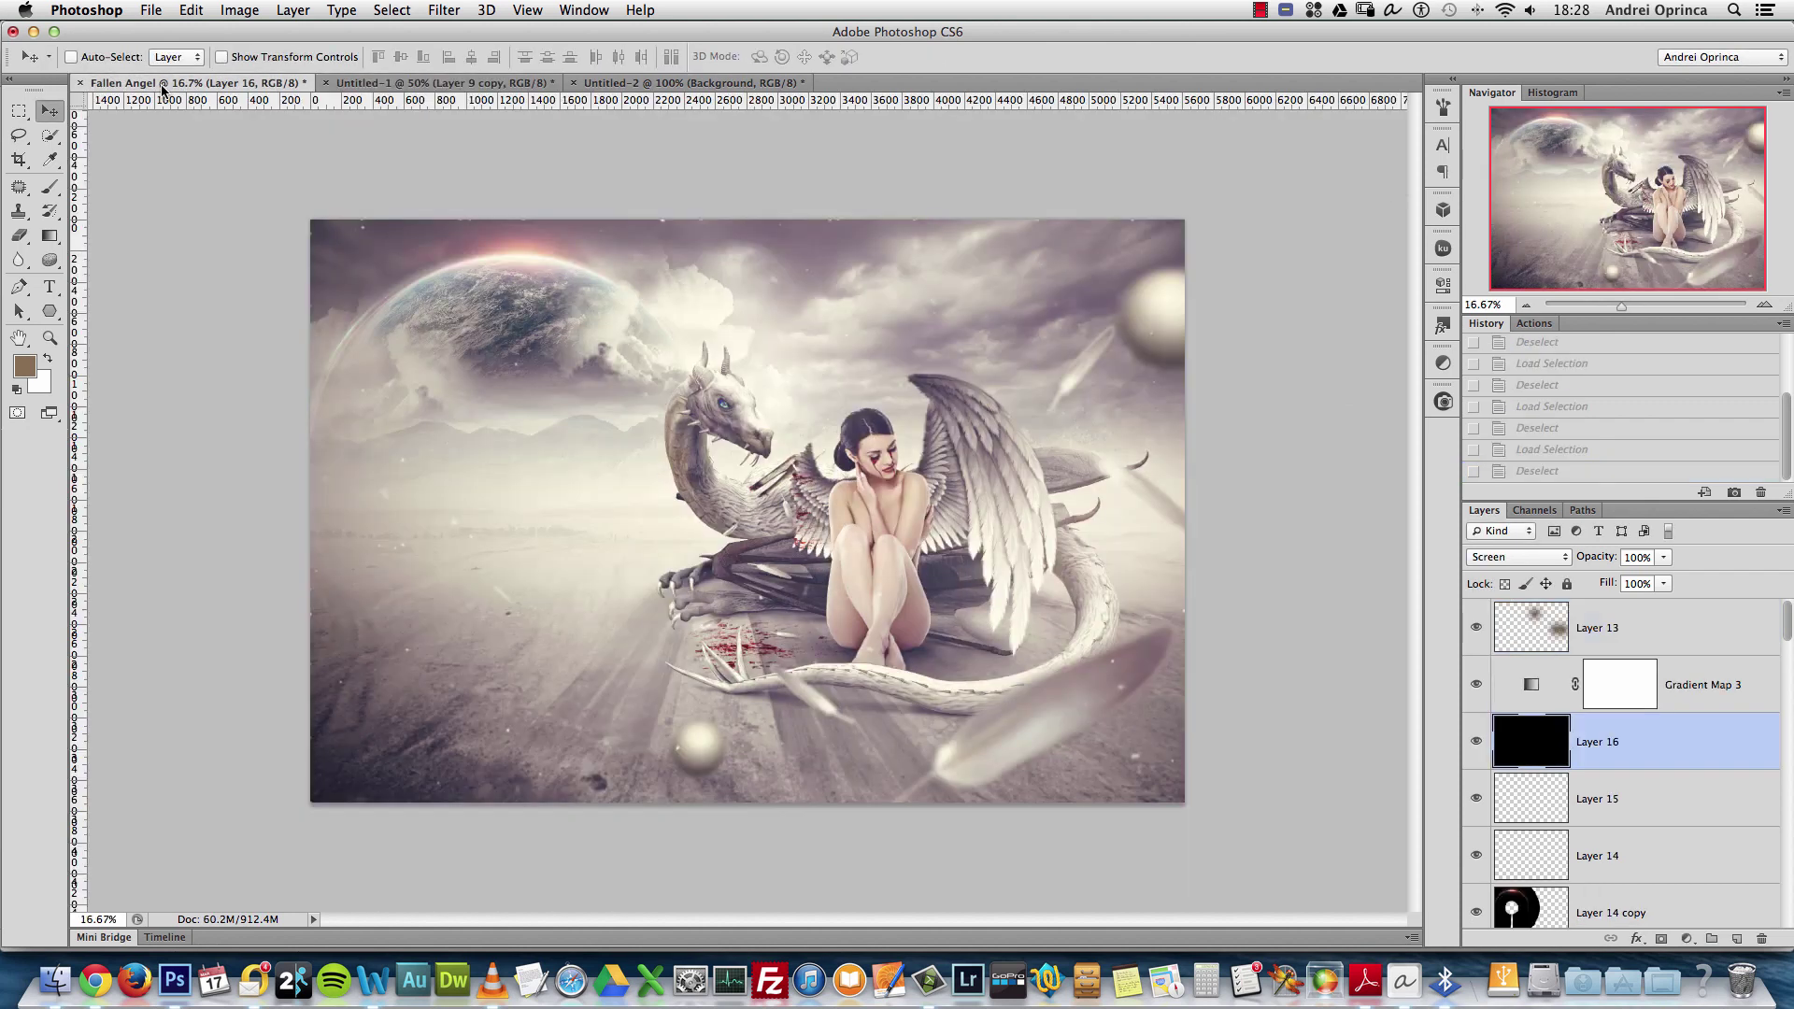
pyautogui.click(677, 82)
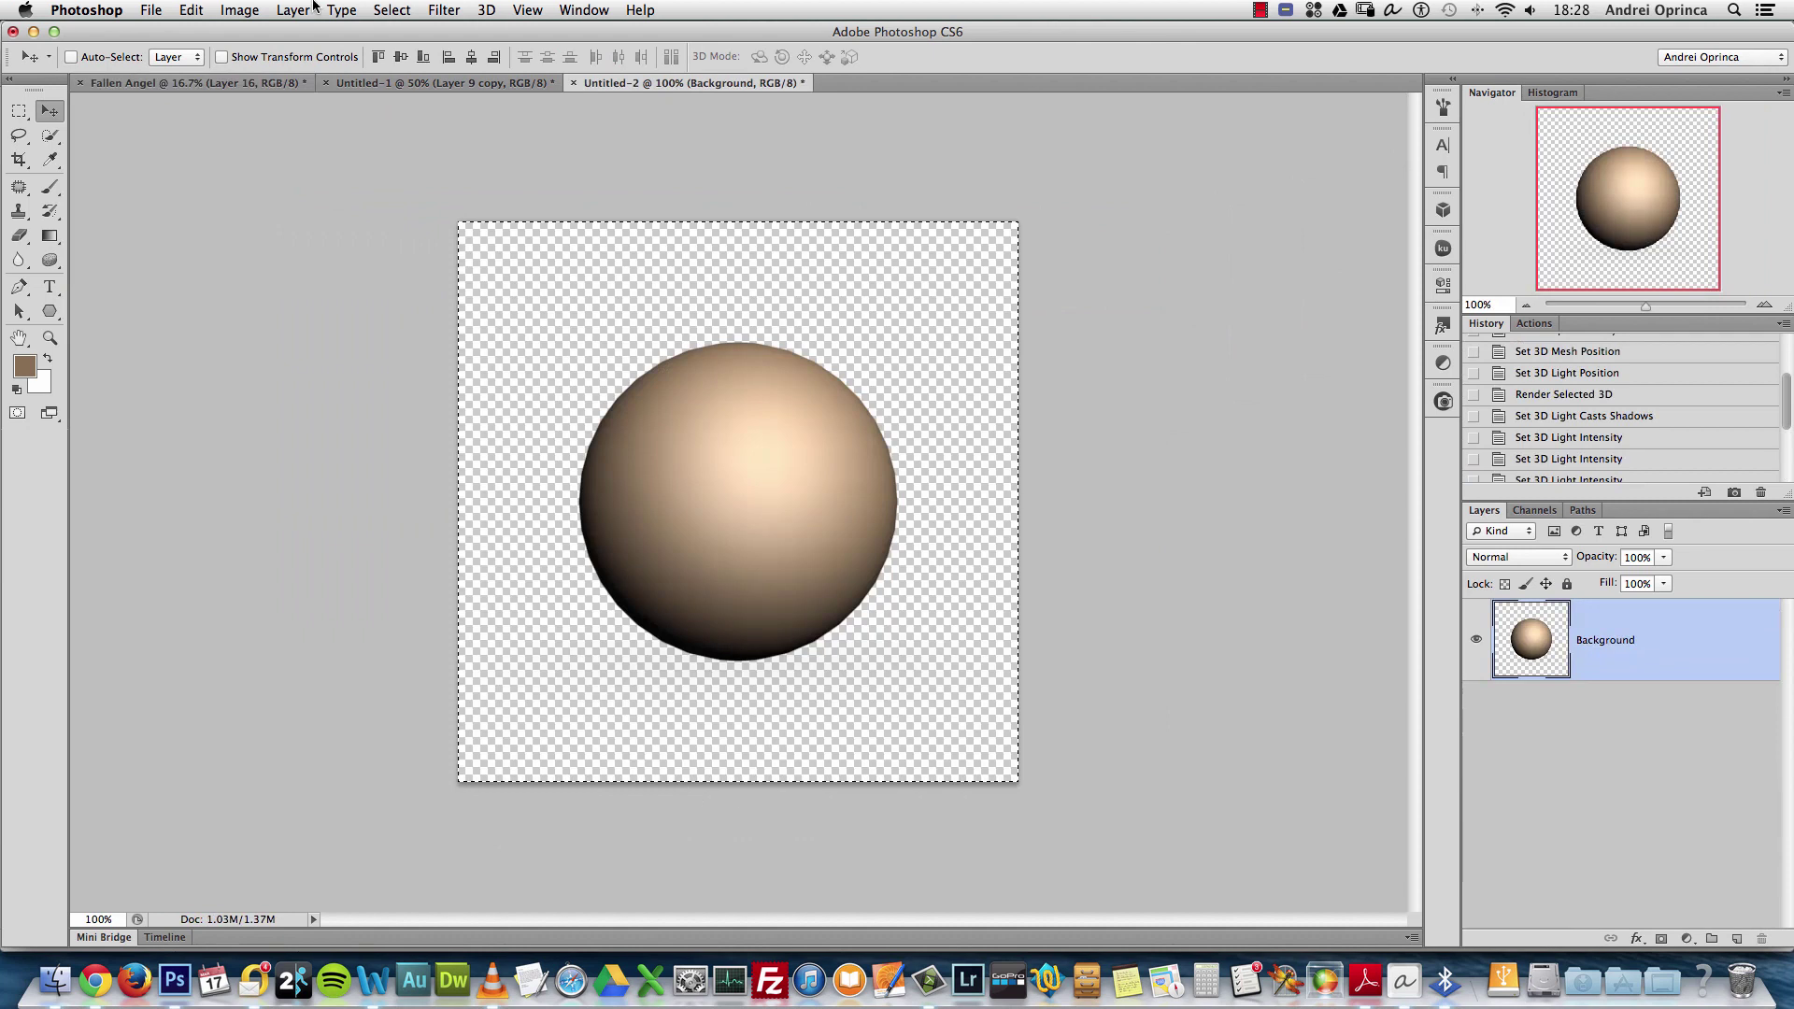
# In Untitled-1, shrink the Layer 9 copy sphere and place it at the dragon's tail tip, and move the Layer 8 feather below the tail
pyautogui.click(391, 84)
pyautogui.moveTo(605, 605); pyautogui.dragTo(636, 810)
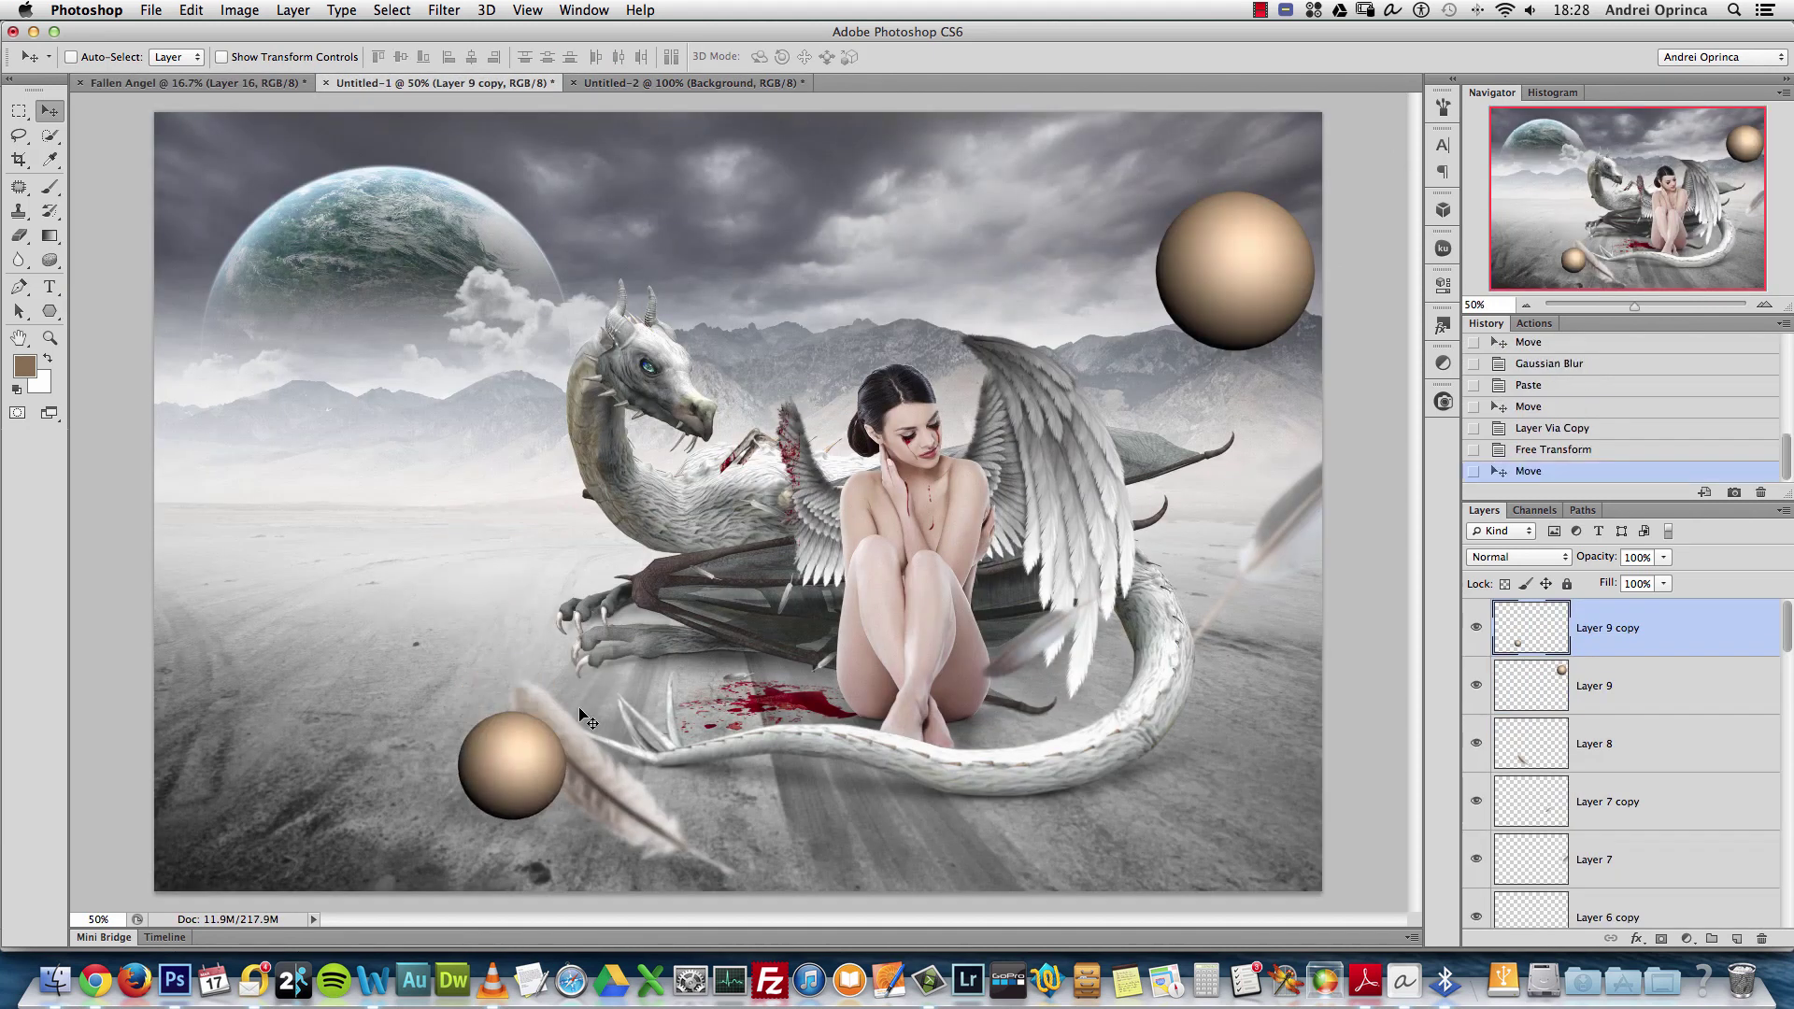
pyautogui.press('super+t')
pyautogui.moveTo(607, 711); pyautogui.dragTo(640, 774)
pyautogui.press('Return')
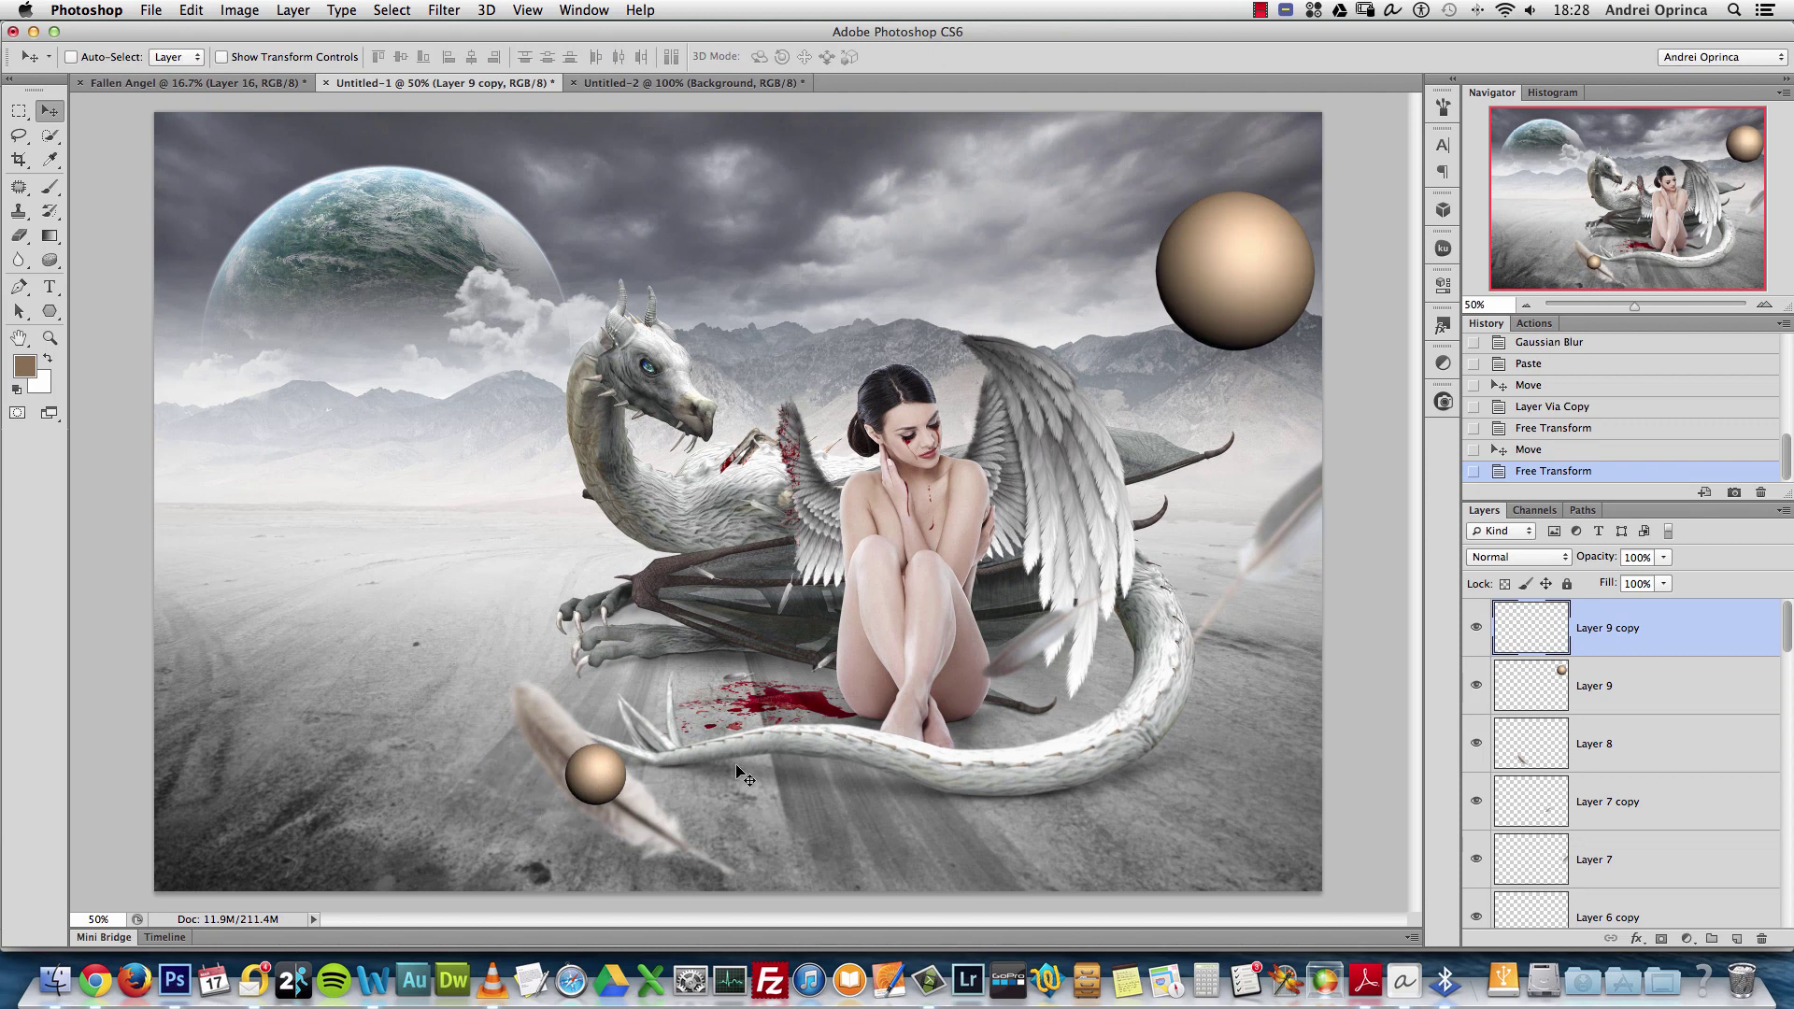
pyautogui.click(1551, 746)
pyautogui.moveTo(709, 718); pyautogui.dragTo(949, 812)
# Scale the large Layer 9 sphere to about 79% and move it partly past the canvas's right edge in the sky
pyautogui.keyDown('super'); pyautogui.click(1256, 296); pyautogui.keyUp('super')
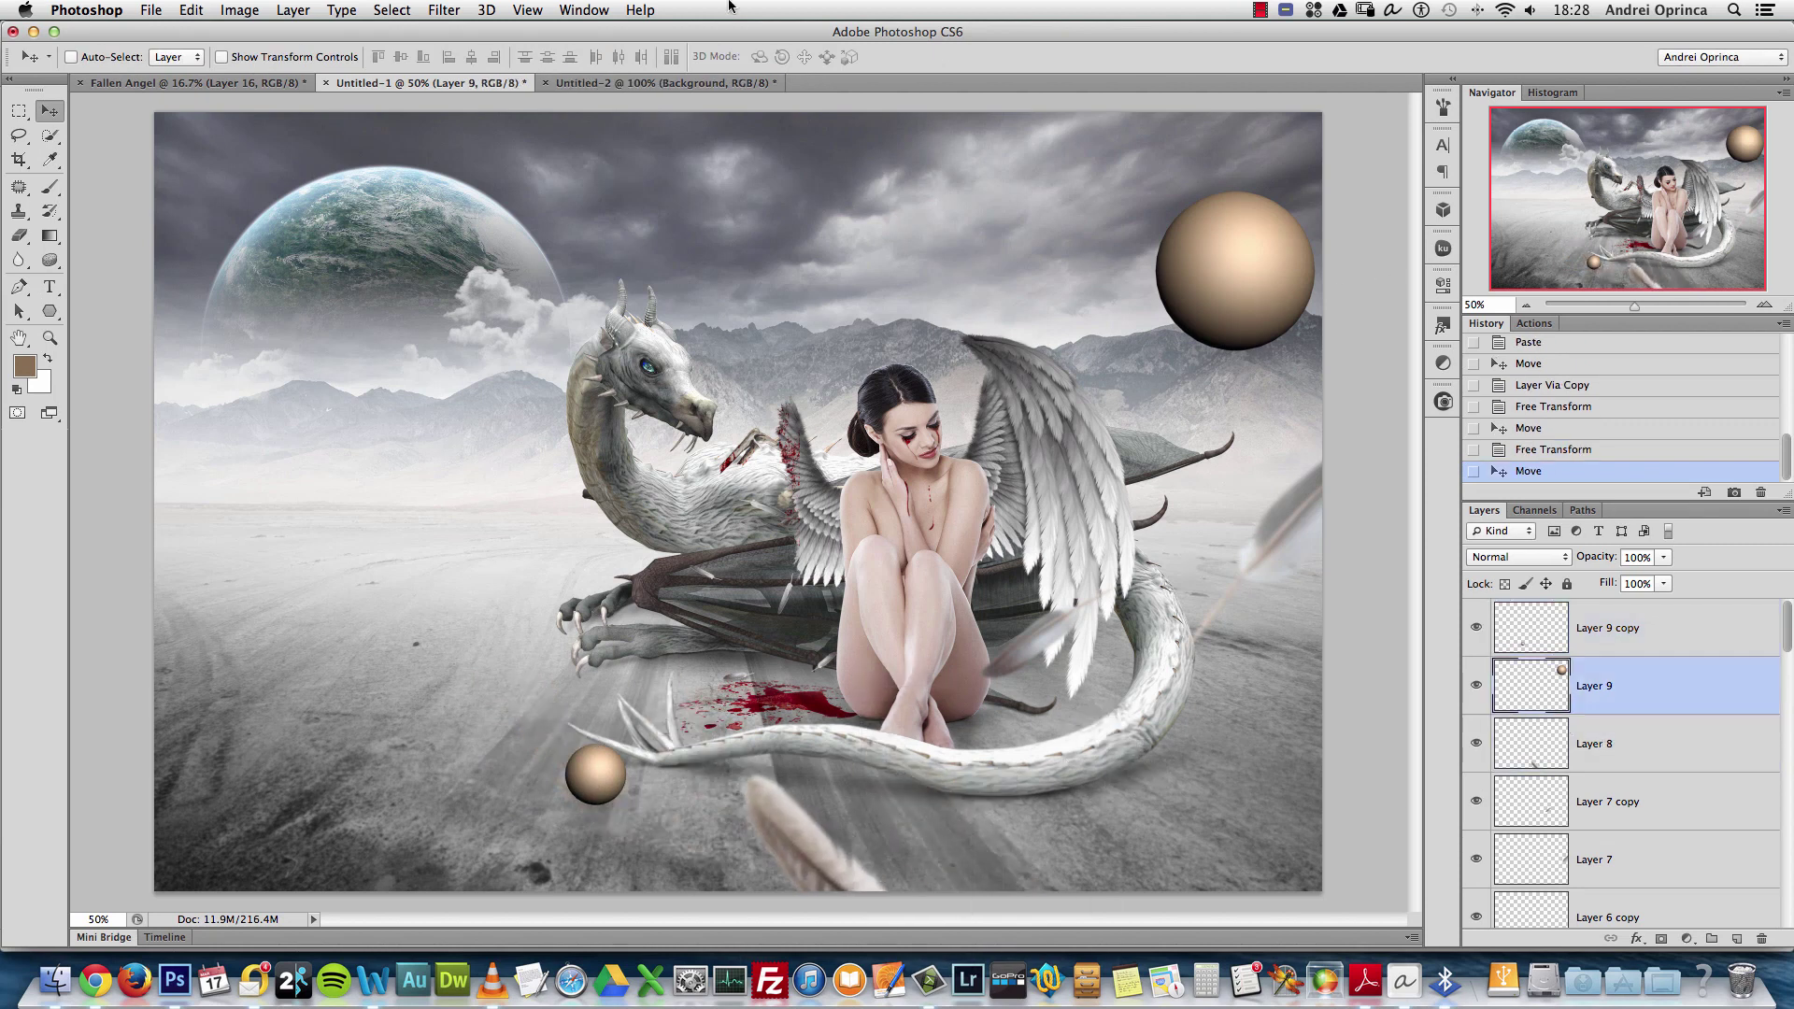
pyautogui.click(197, 83)
pyautogui.click(437, 83)
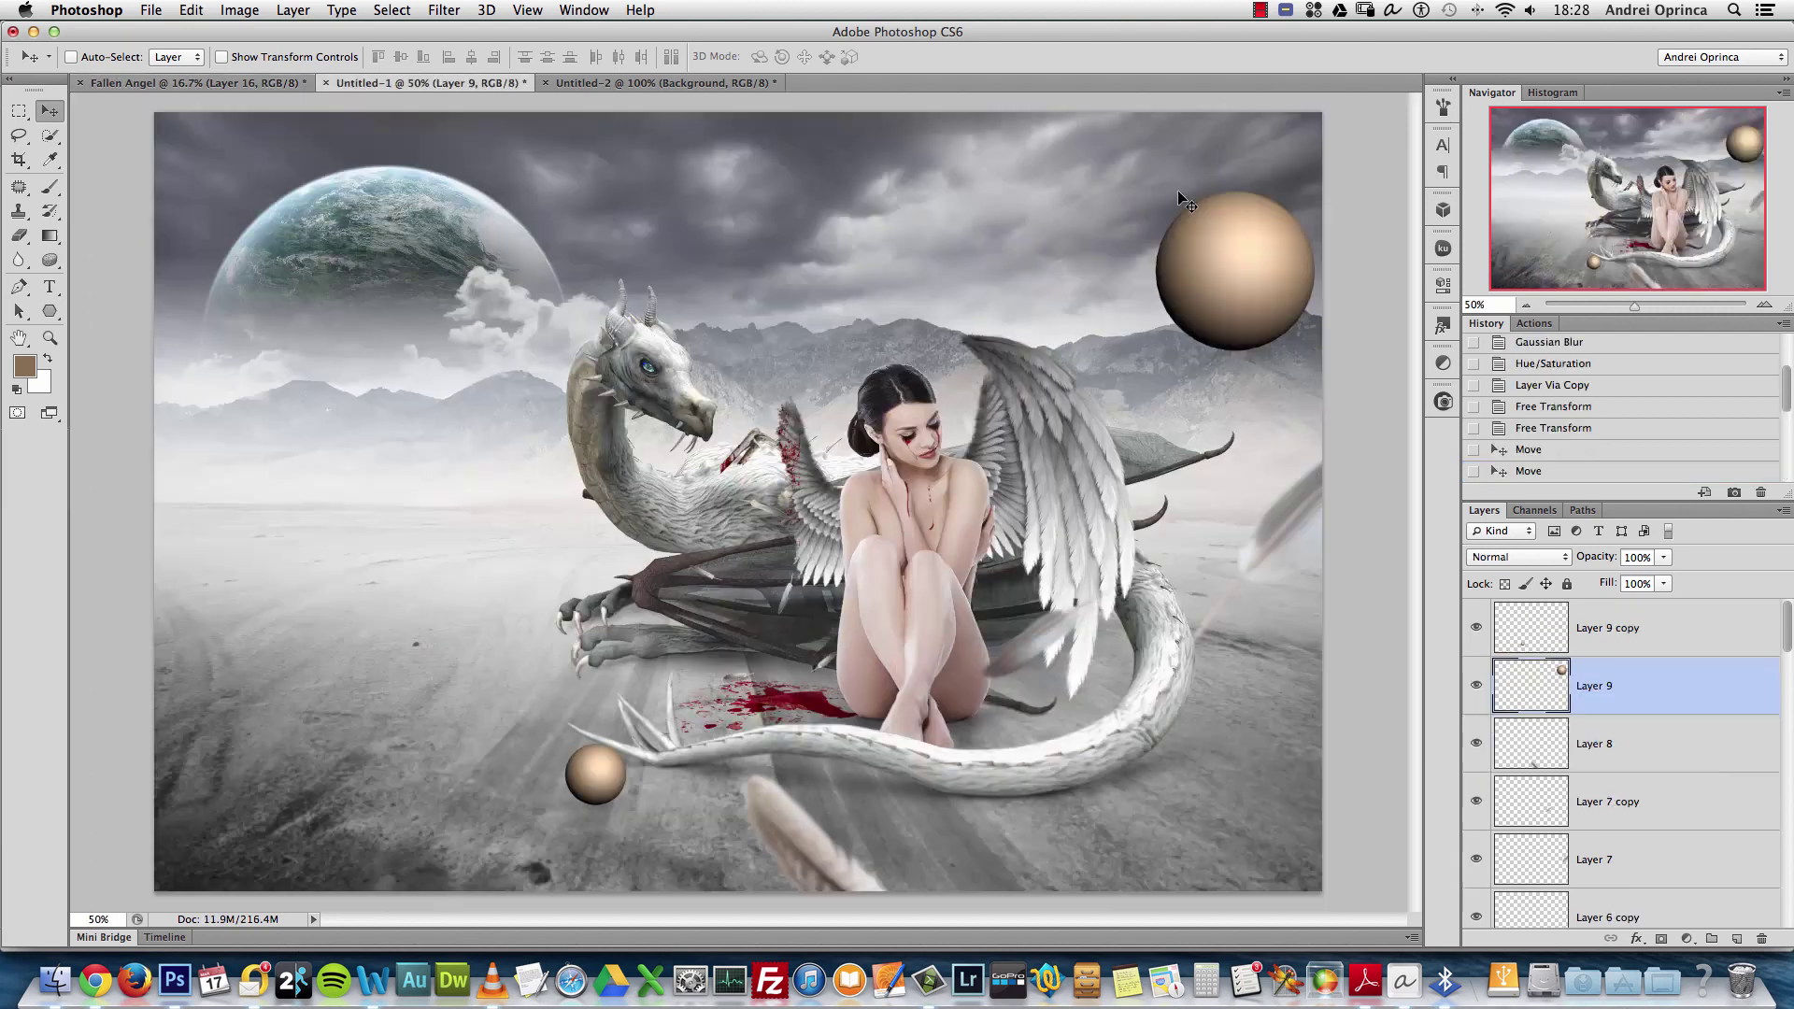
pyautogui.press('super+t')
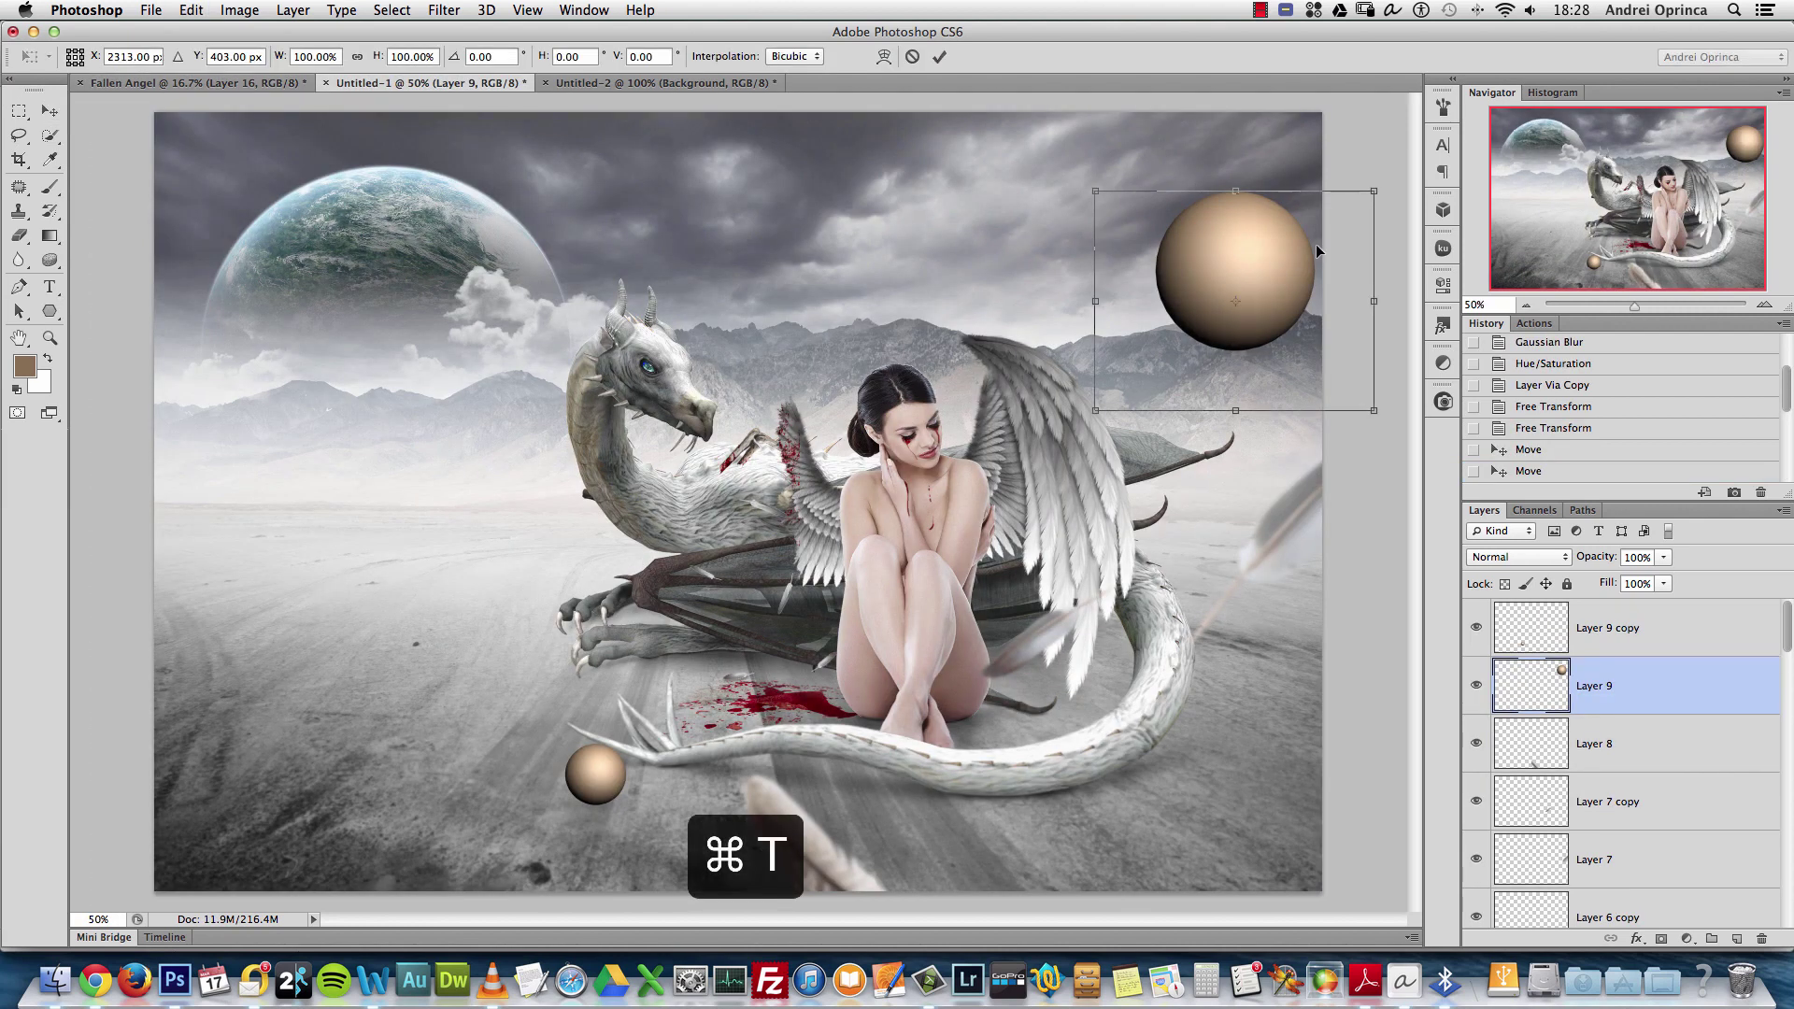
pyautogui.moveTo(1373, 191); pyautogui.dragTo(1337, 219)
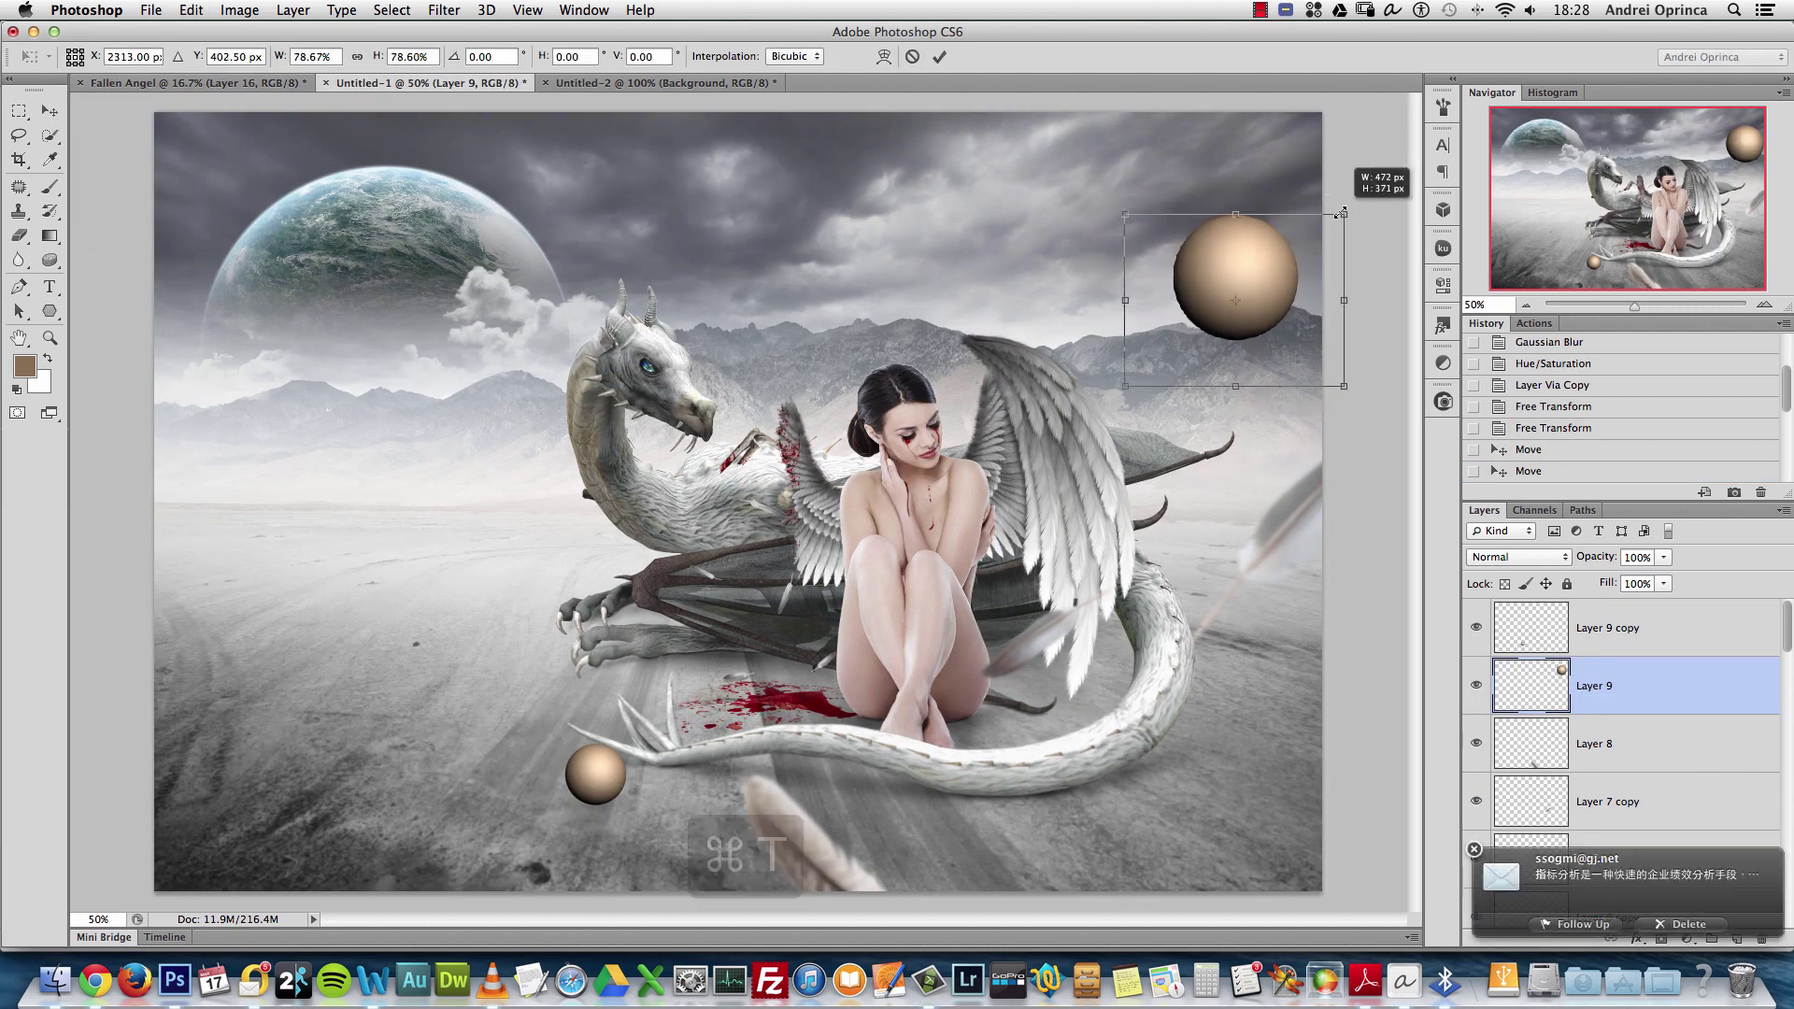
pyautogui.moveTo(1263, 269); pyautogui.dragTo(1308, 236)
pyautogui.press('Return')
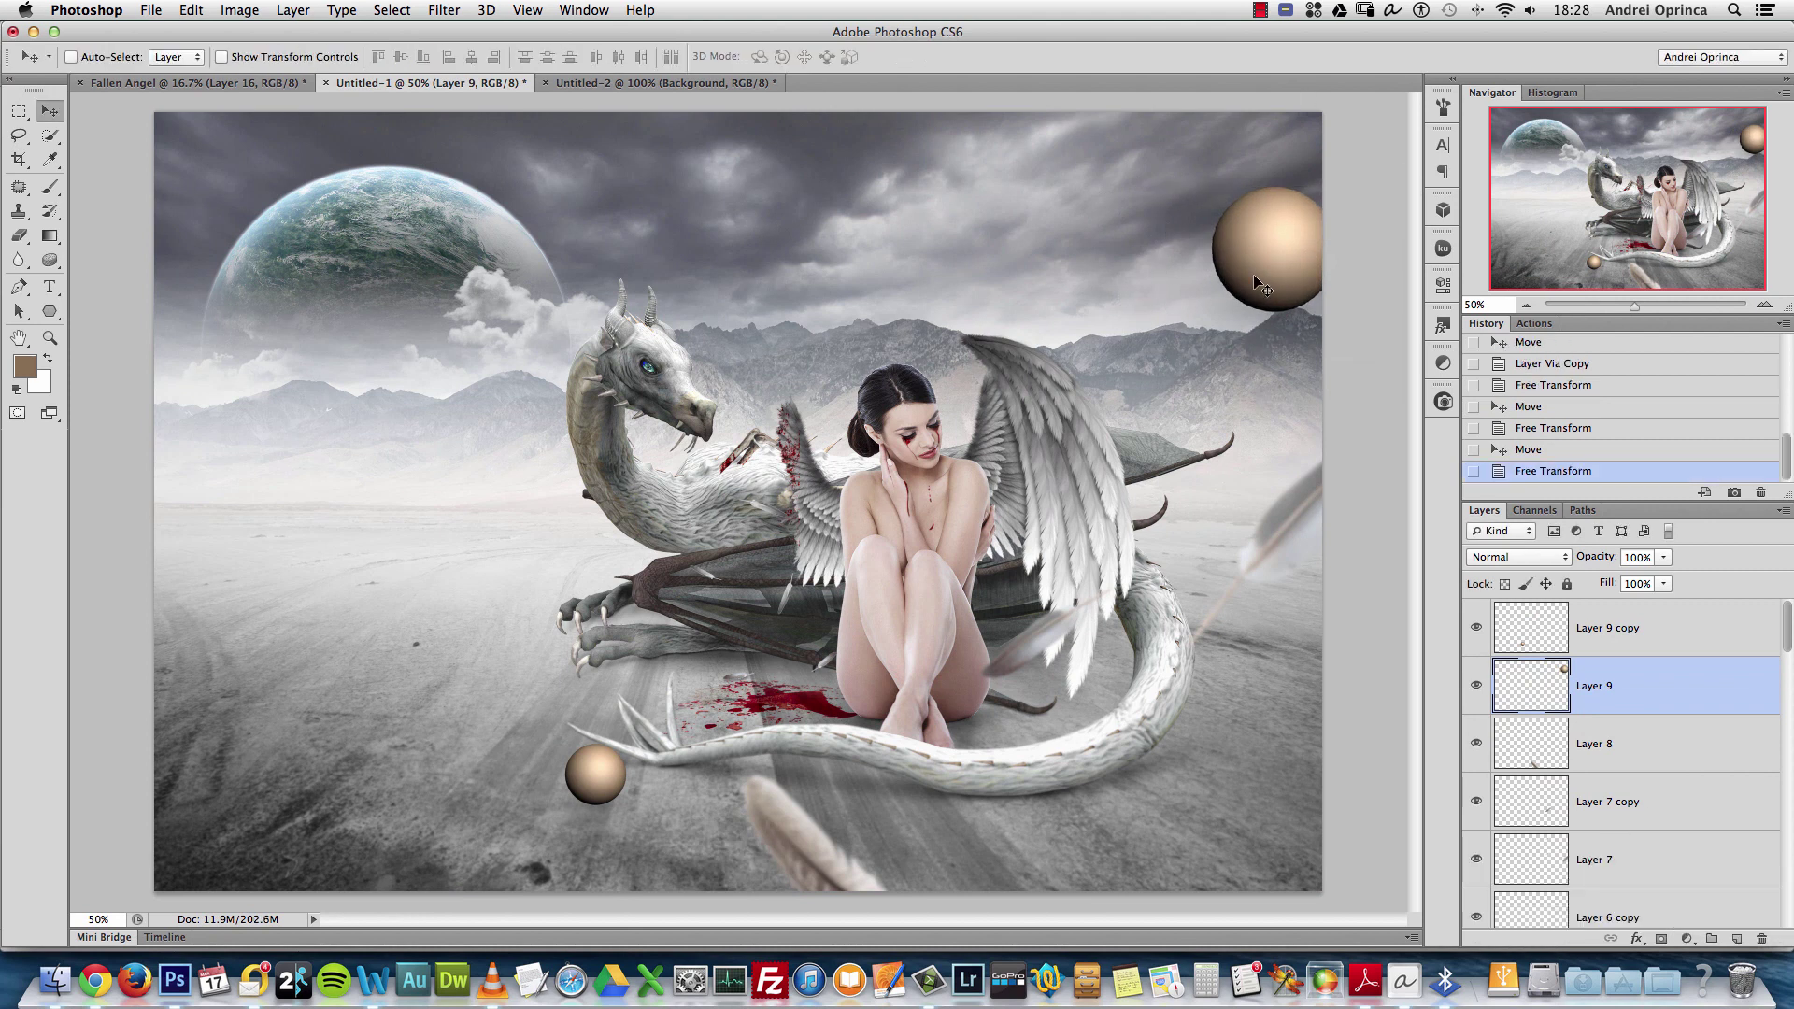
pyautogui.moveTo(1292, 247); pyautogui.dragTo(1294, 261)
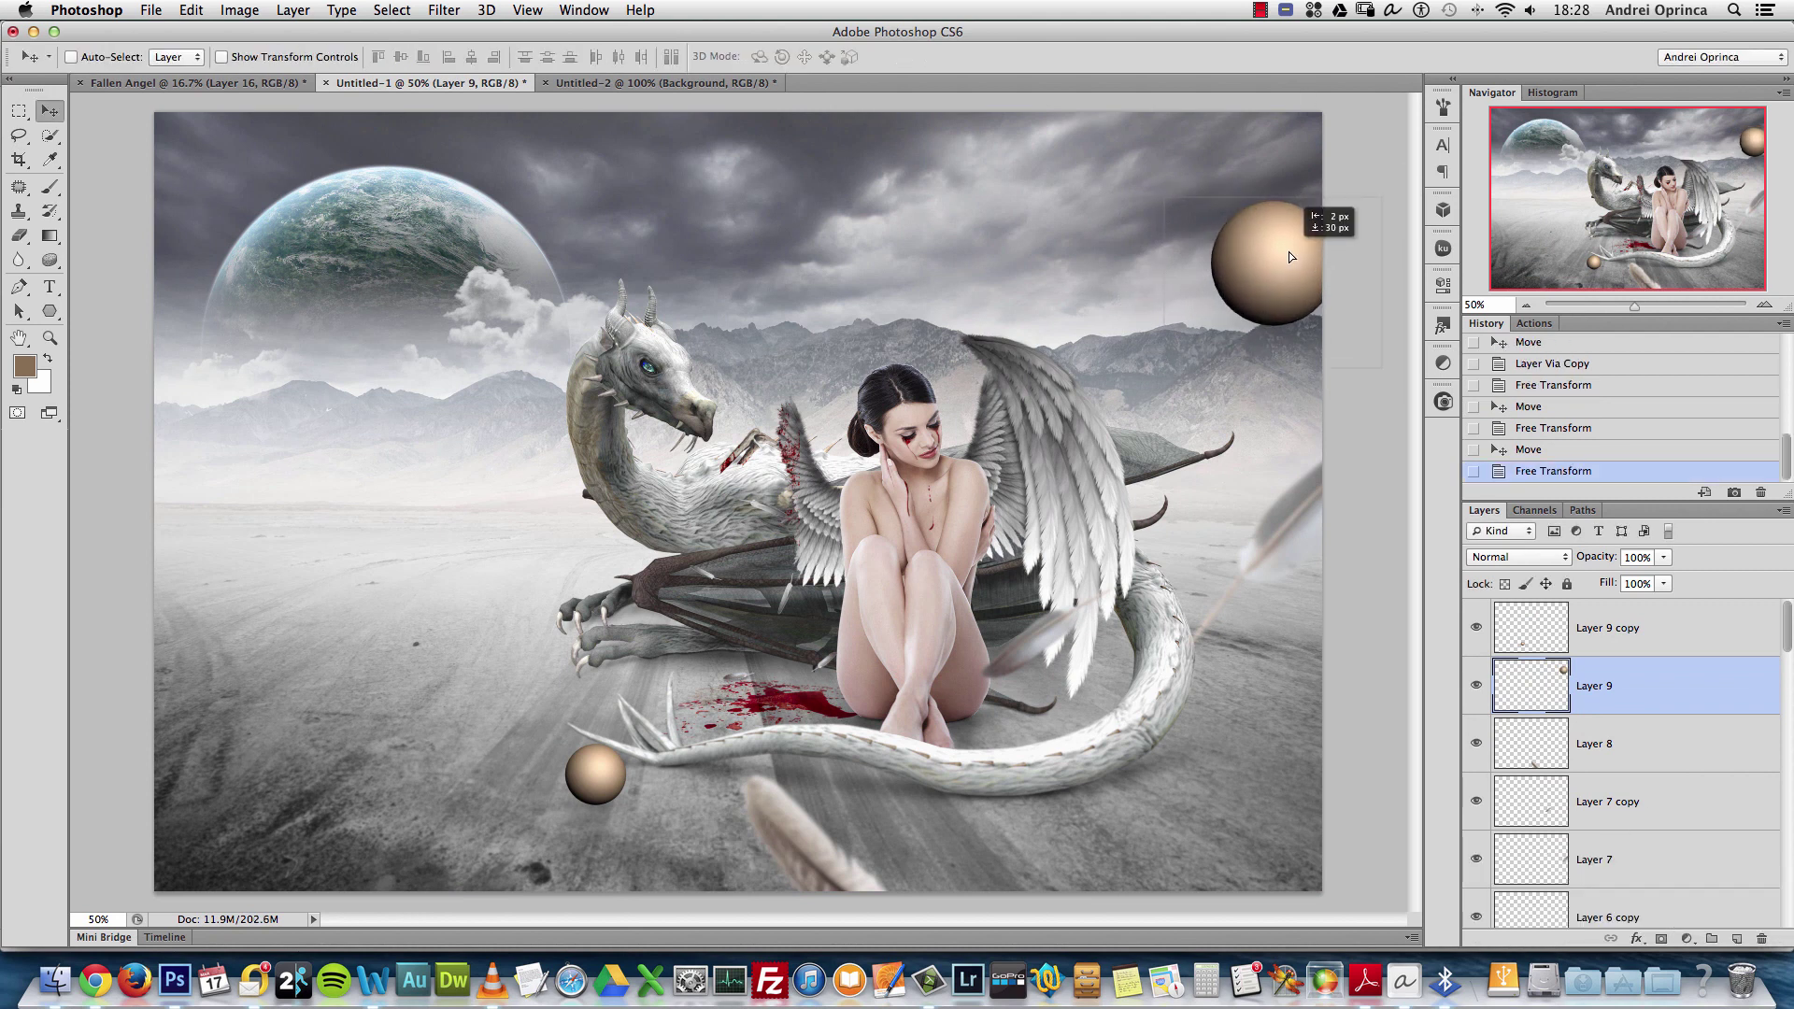
# Convert the two sphere layers, Layer 9 and Layer 9 copy, to smart objects
pyautogui.press('super+f')
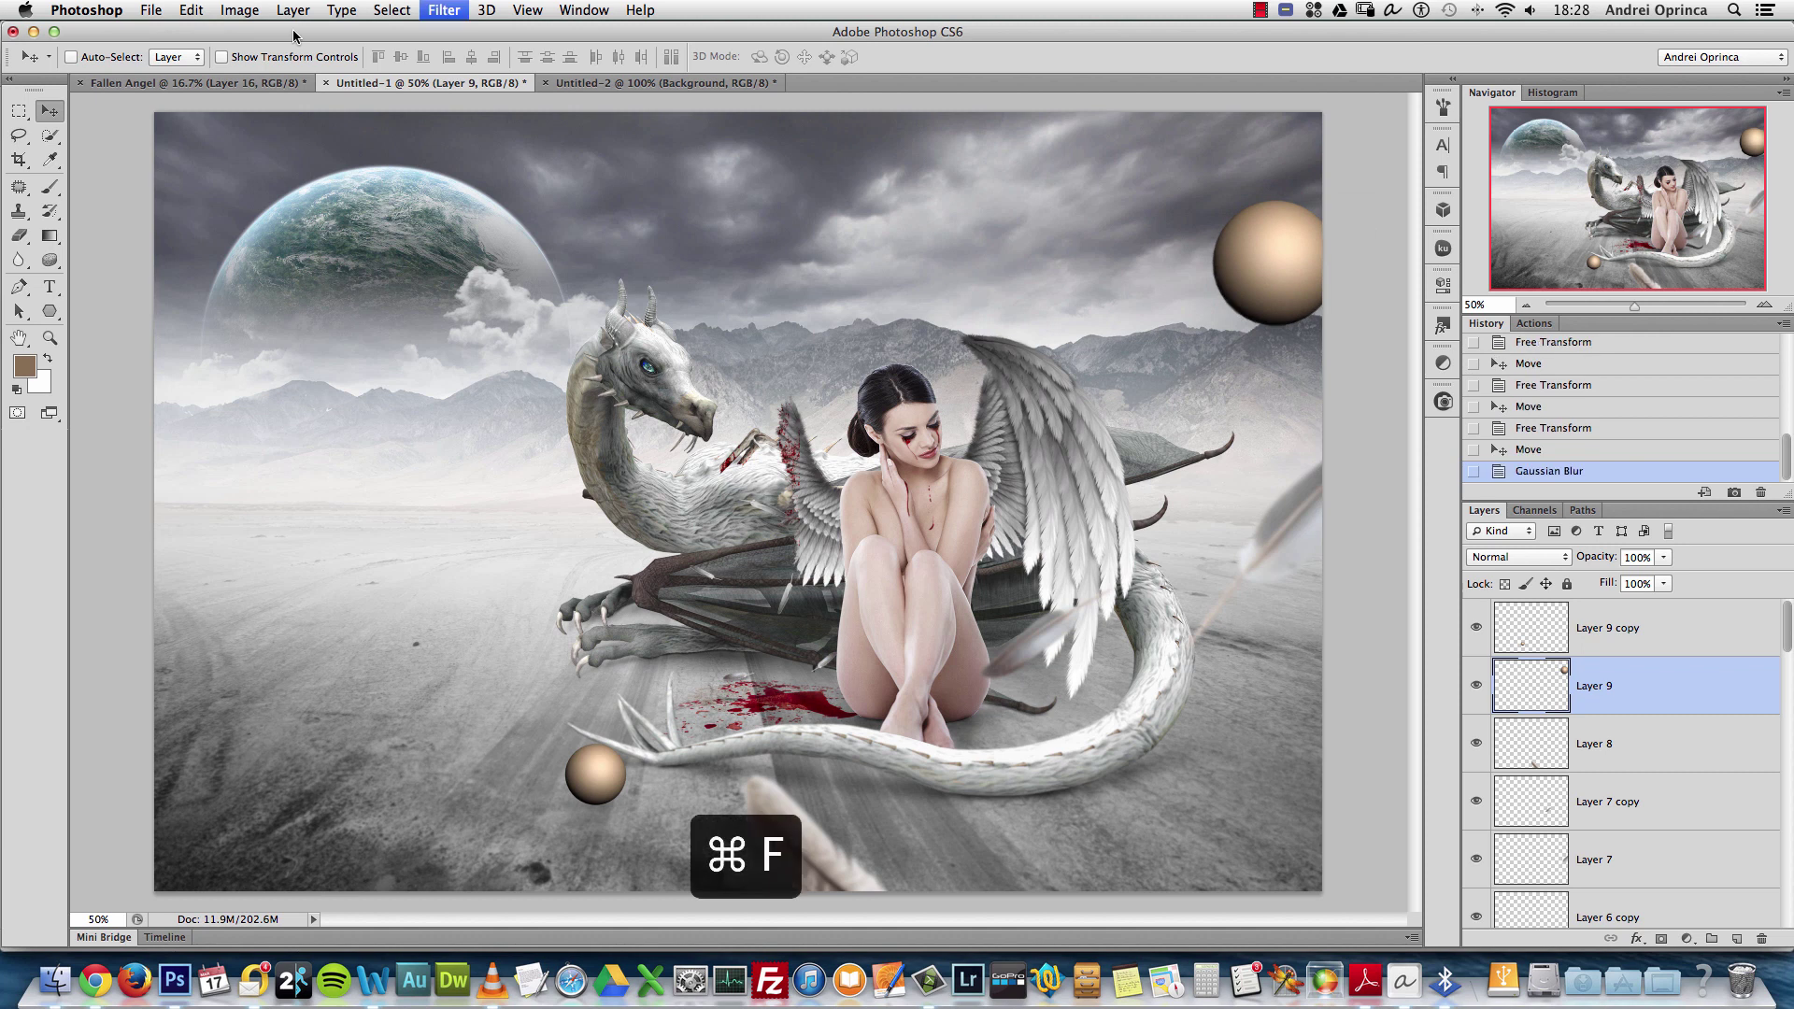
pyautogui.press('super+z')
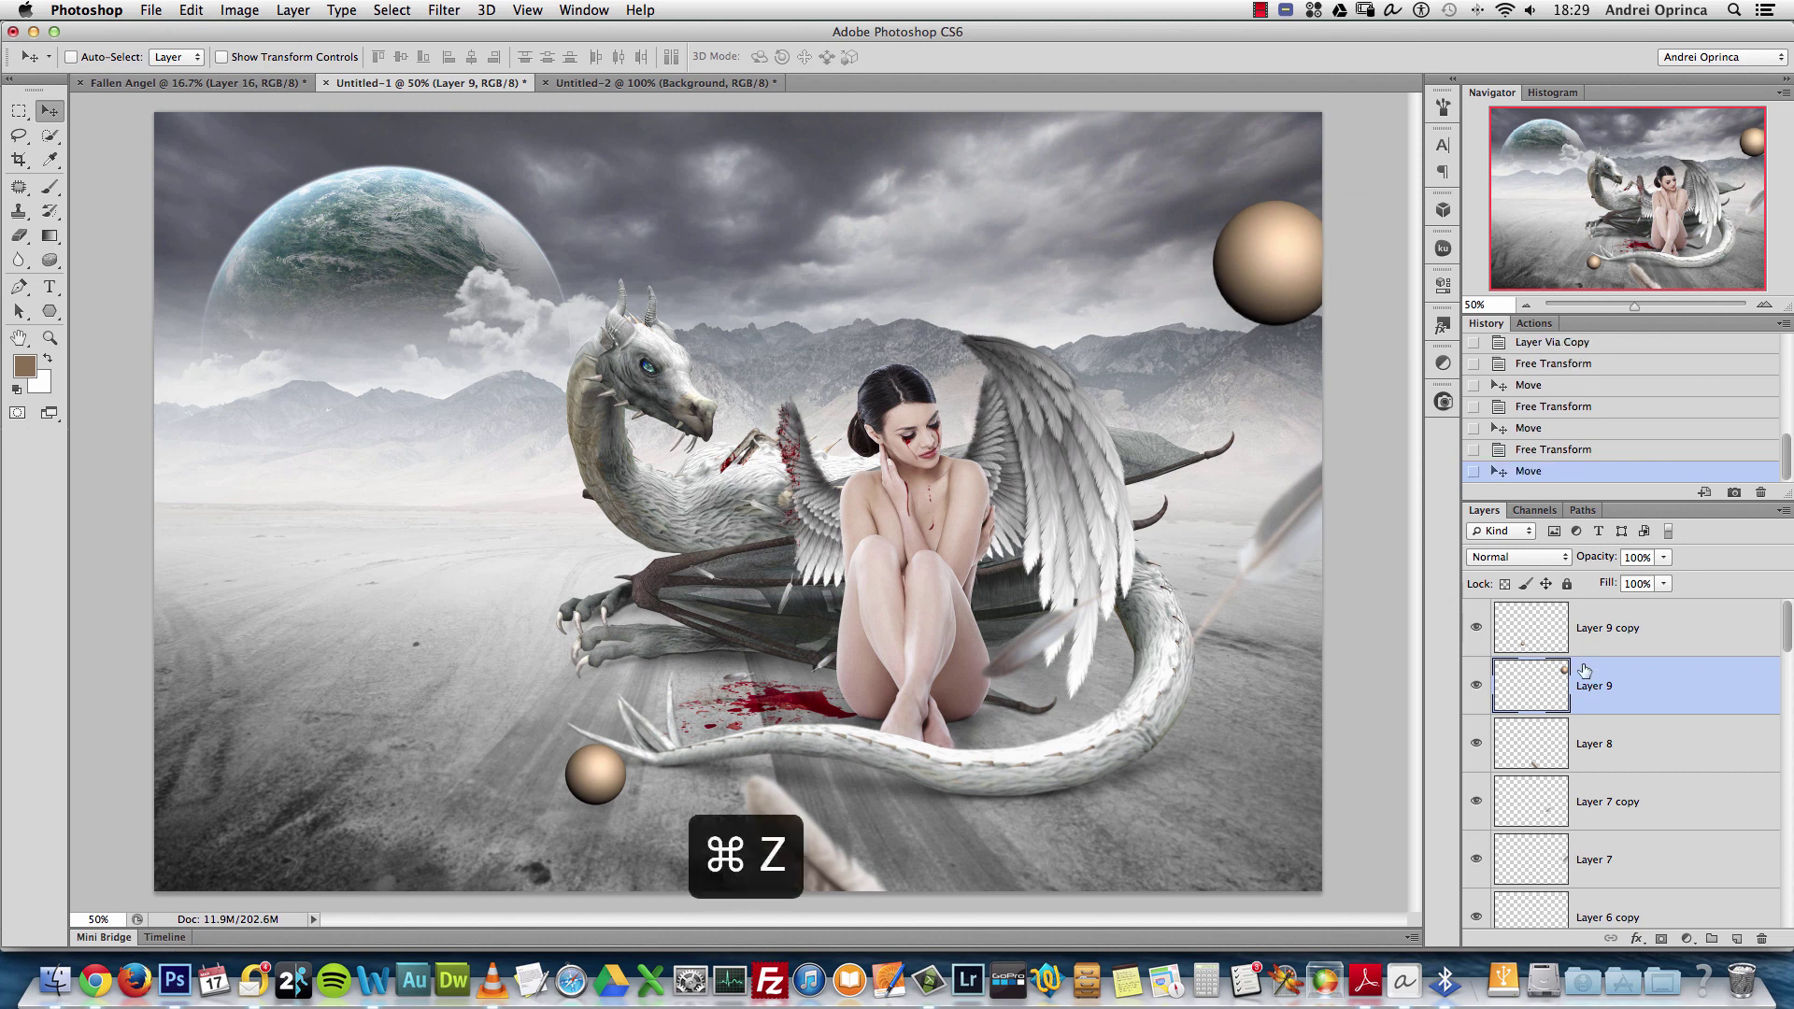
pyautogui.rightClick(1598, 675)
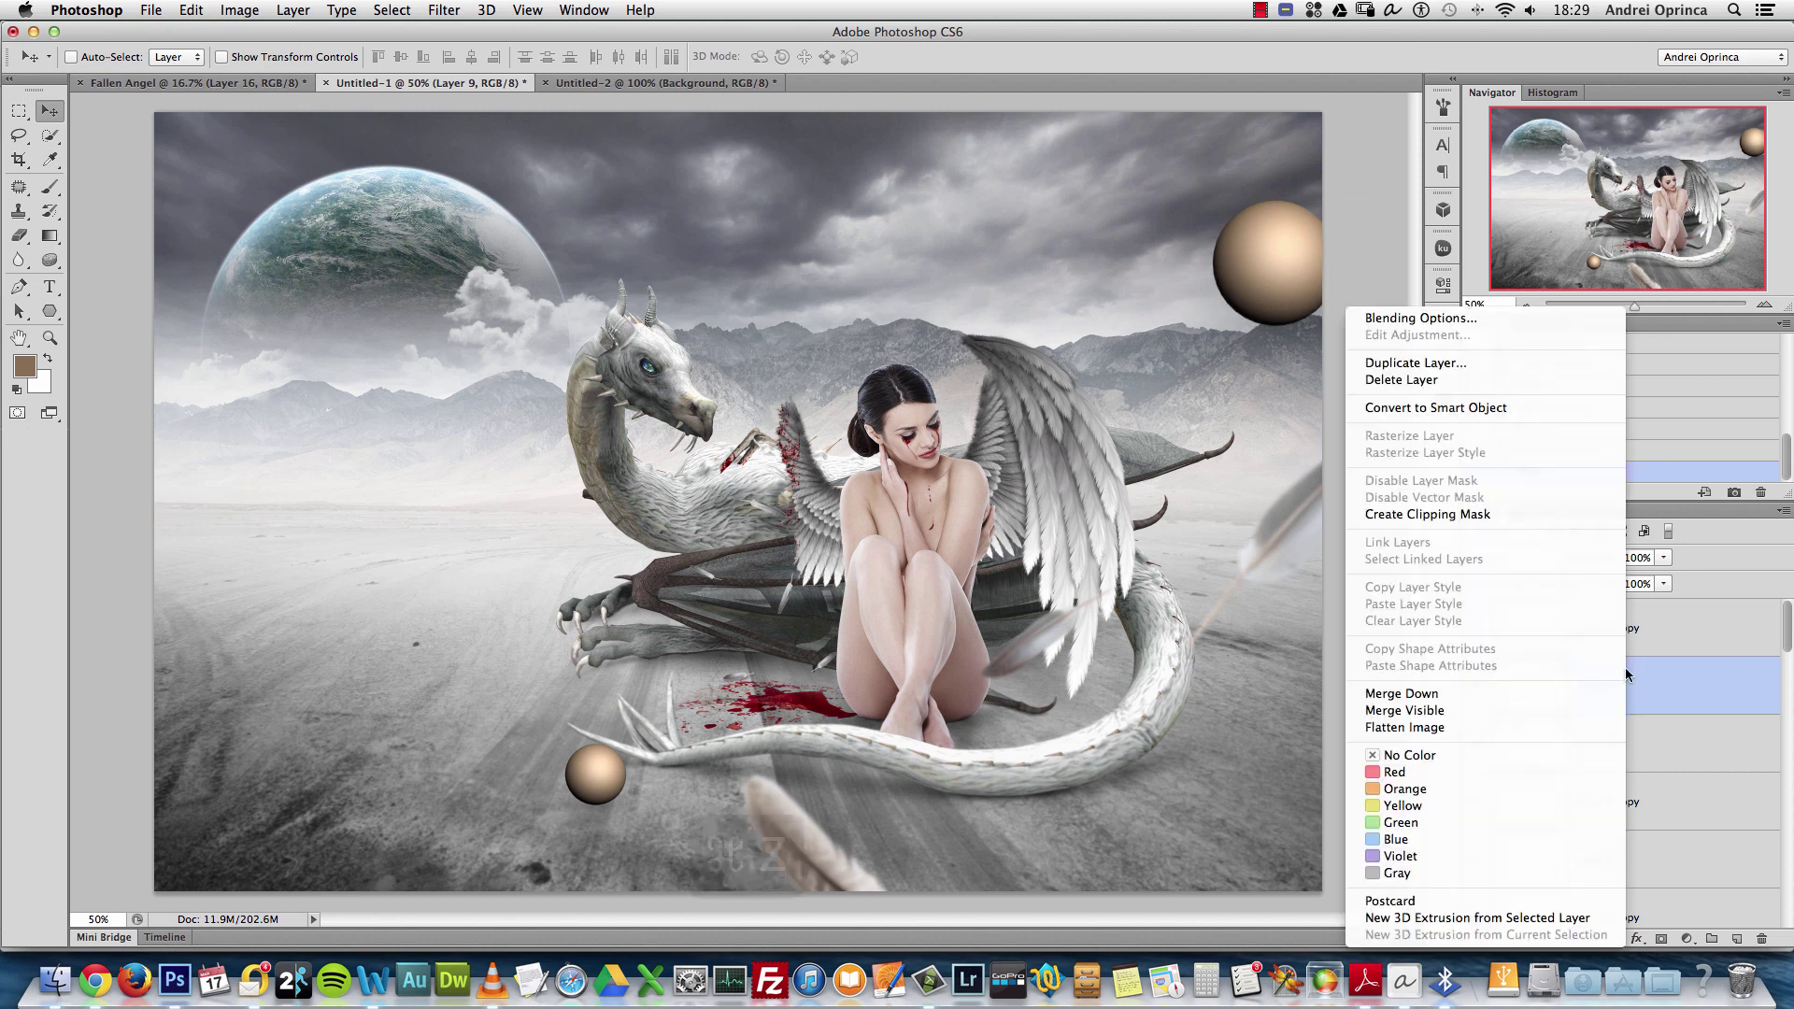
pyautogui.click(1479, 409)
pyautogui.rightClick(1598, 628)
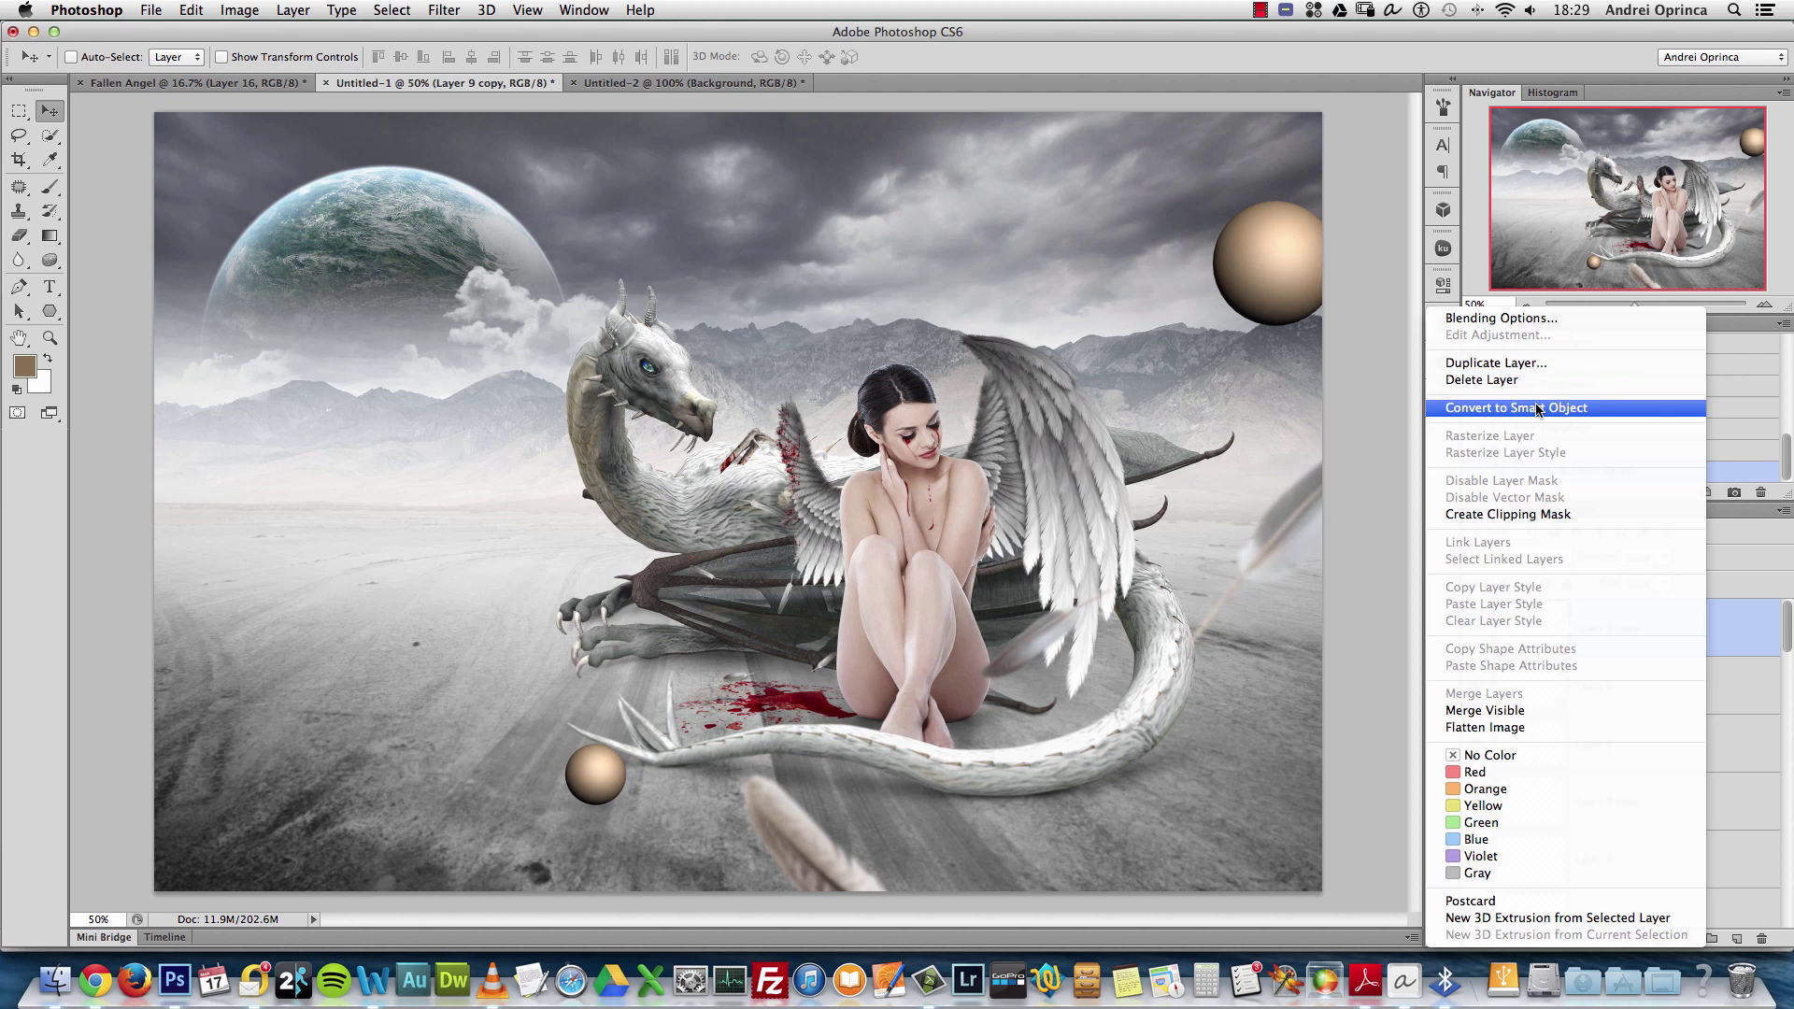
pyautogui.click(1480, 408)
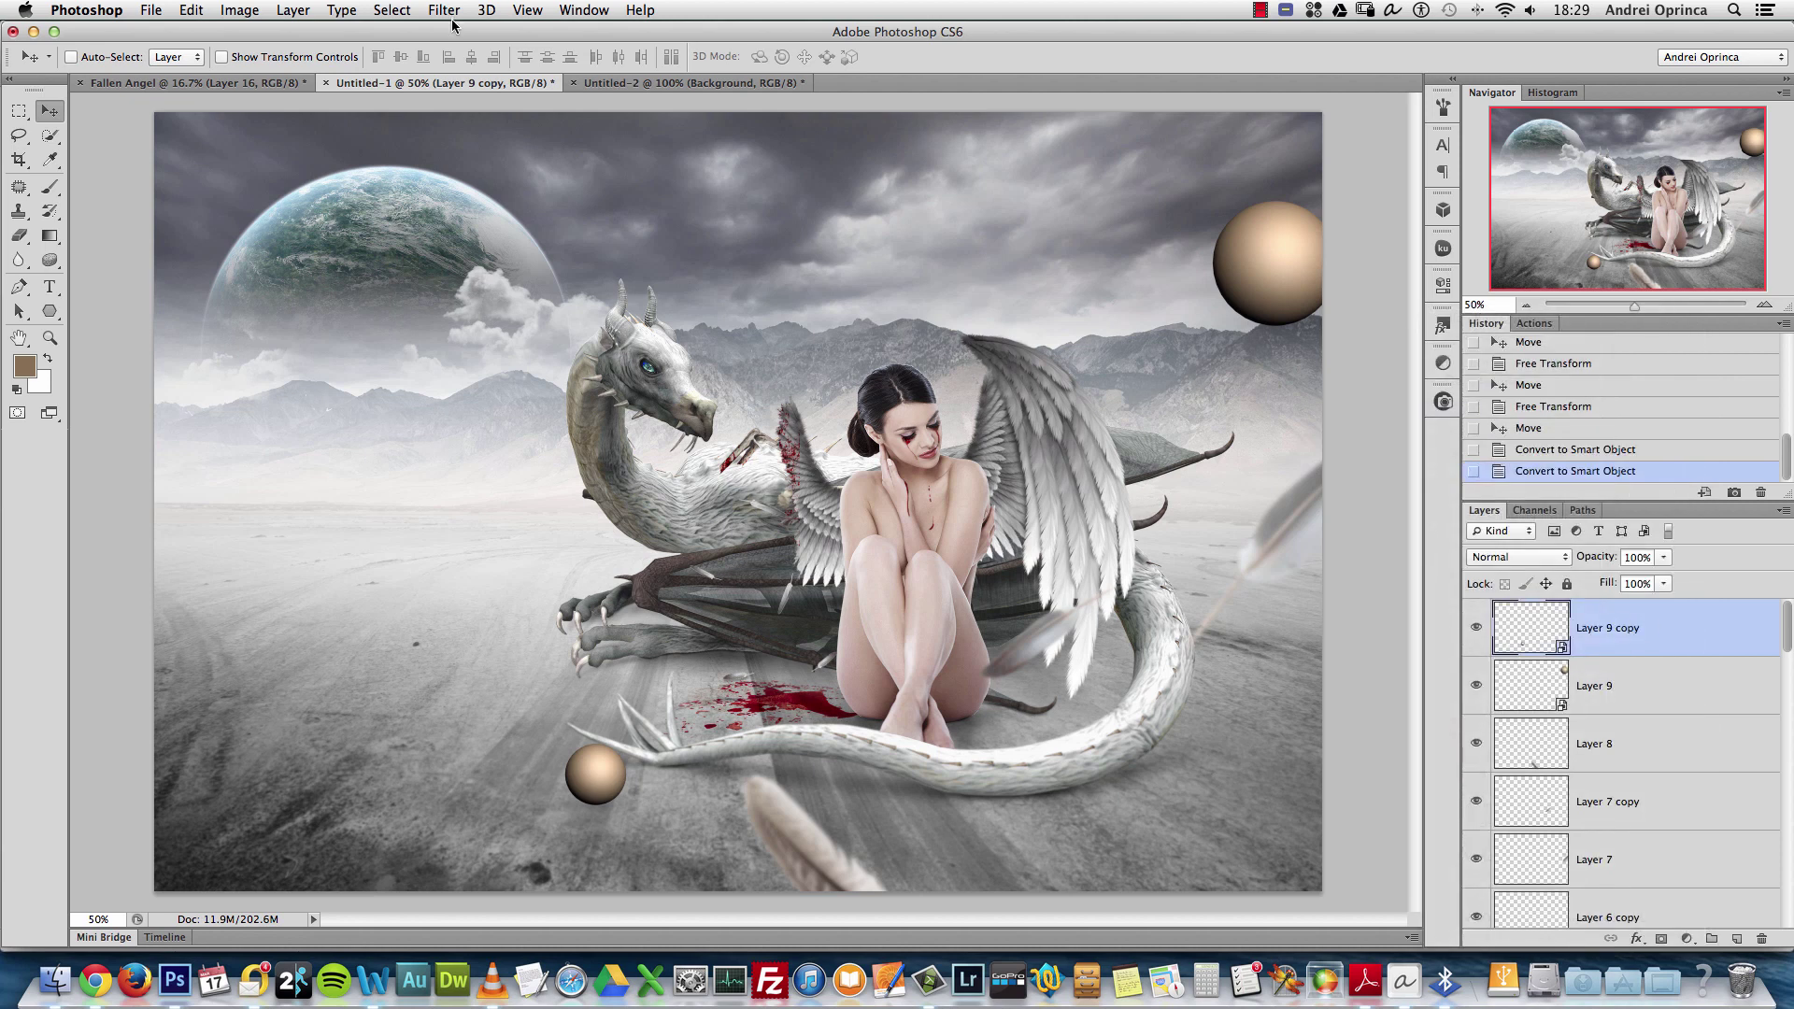
# Apply a Gaussian Blur smart filter with a radius of 4.7 pixels to the small sphere on Layer 9 copy
pyautogui.press('super+f')
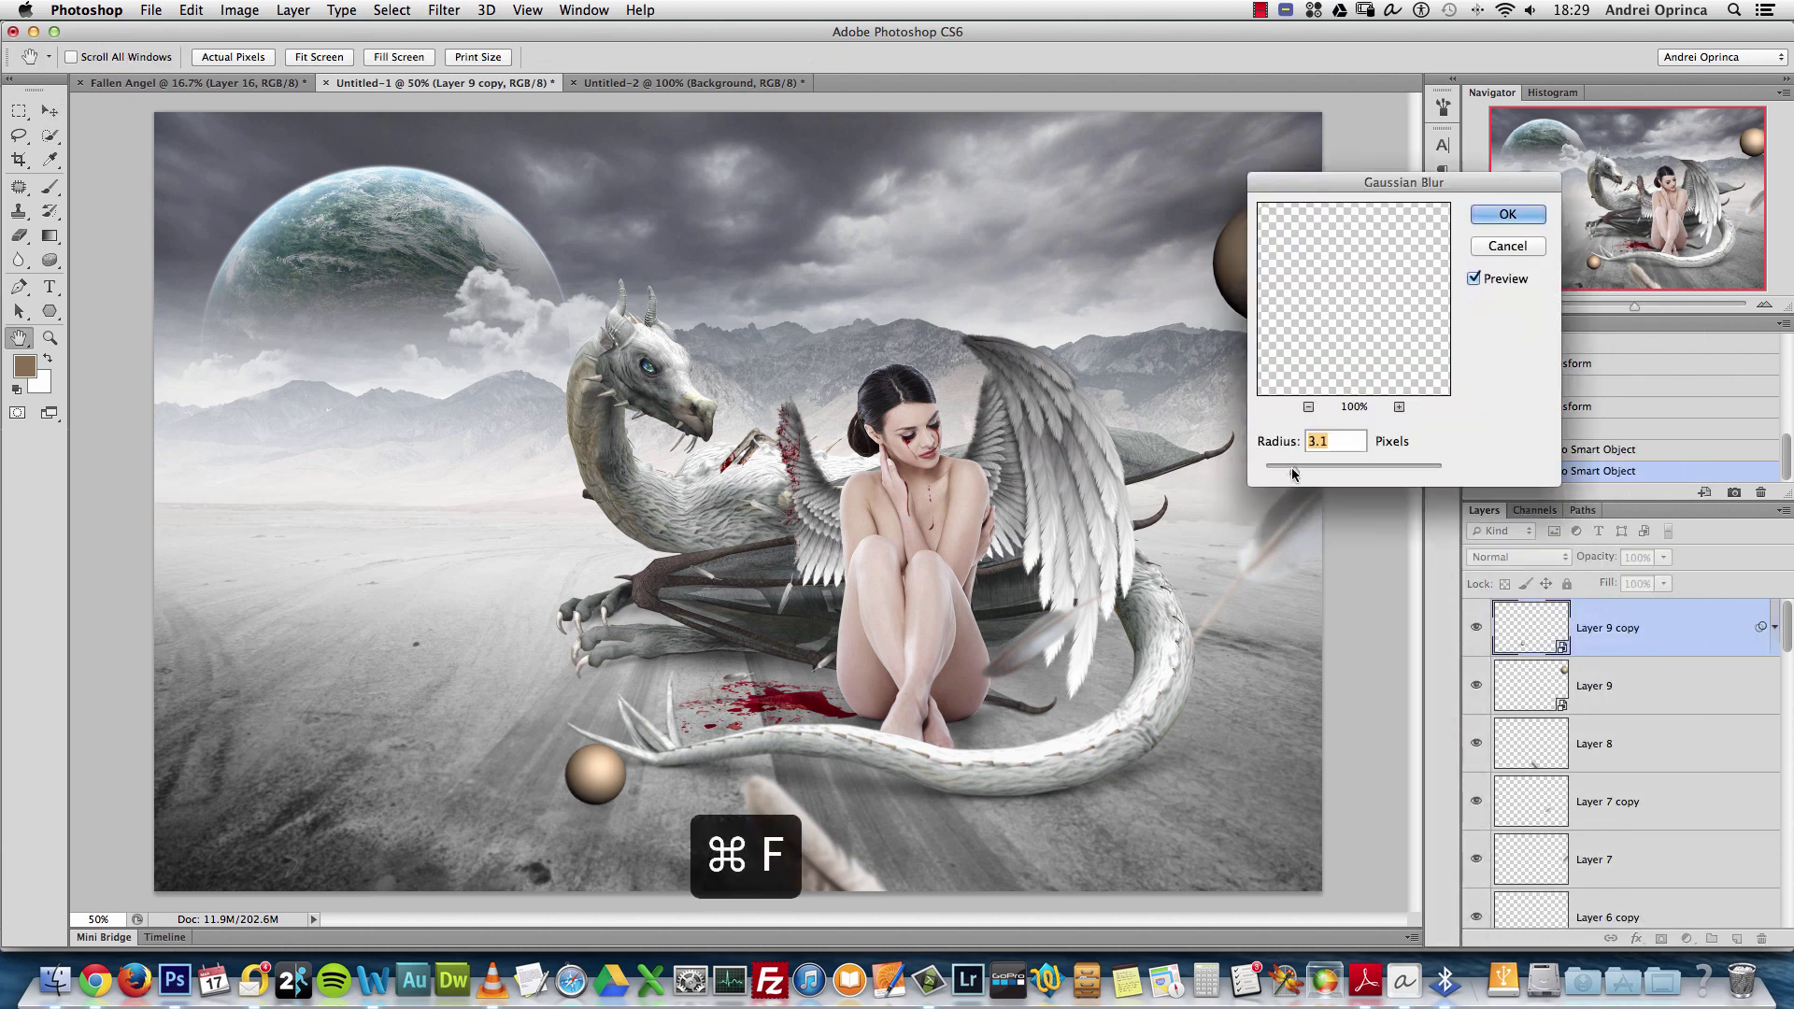
pyautogui.moveTo(1415, 182); pyautogui.dragTo(762, 150)
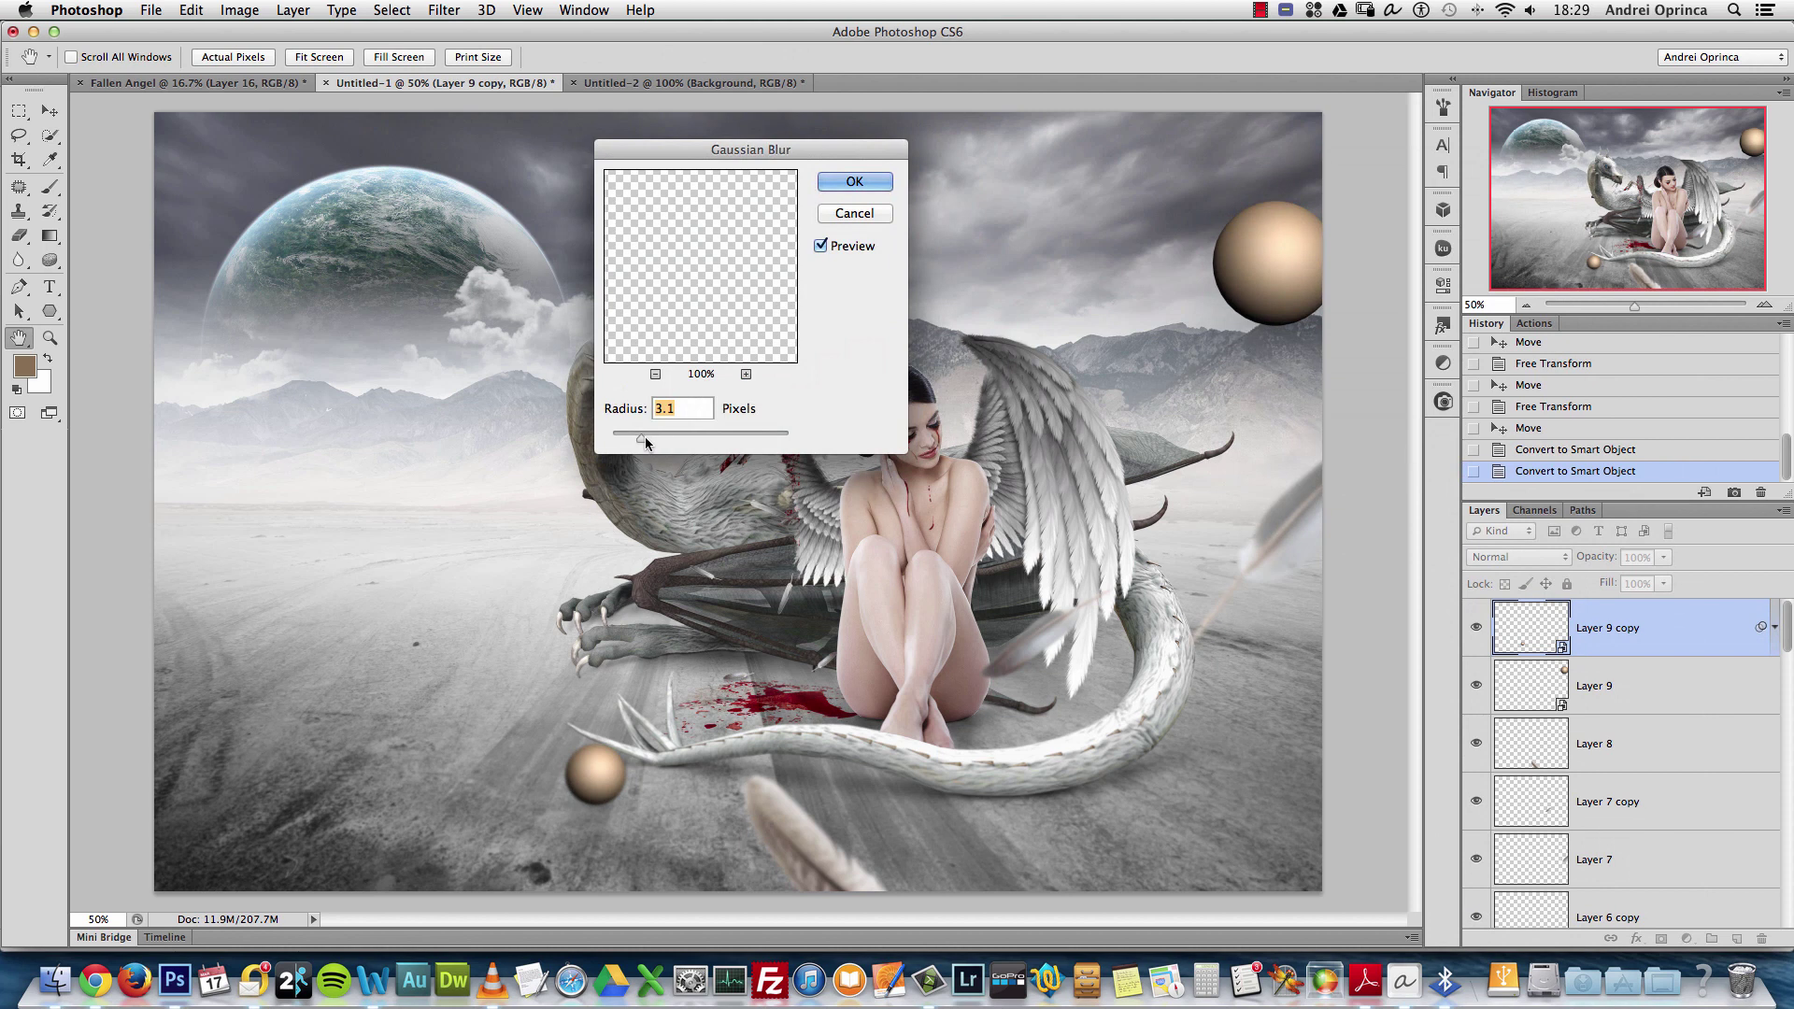
pyautogui.moveTo(646, 443); pyautogui.dragTo(658, 438)
pyautogui.click(855, 182)
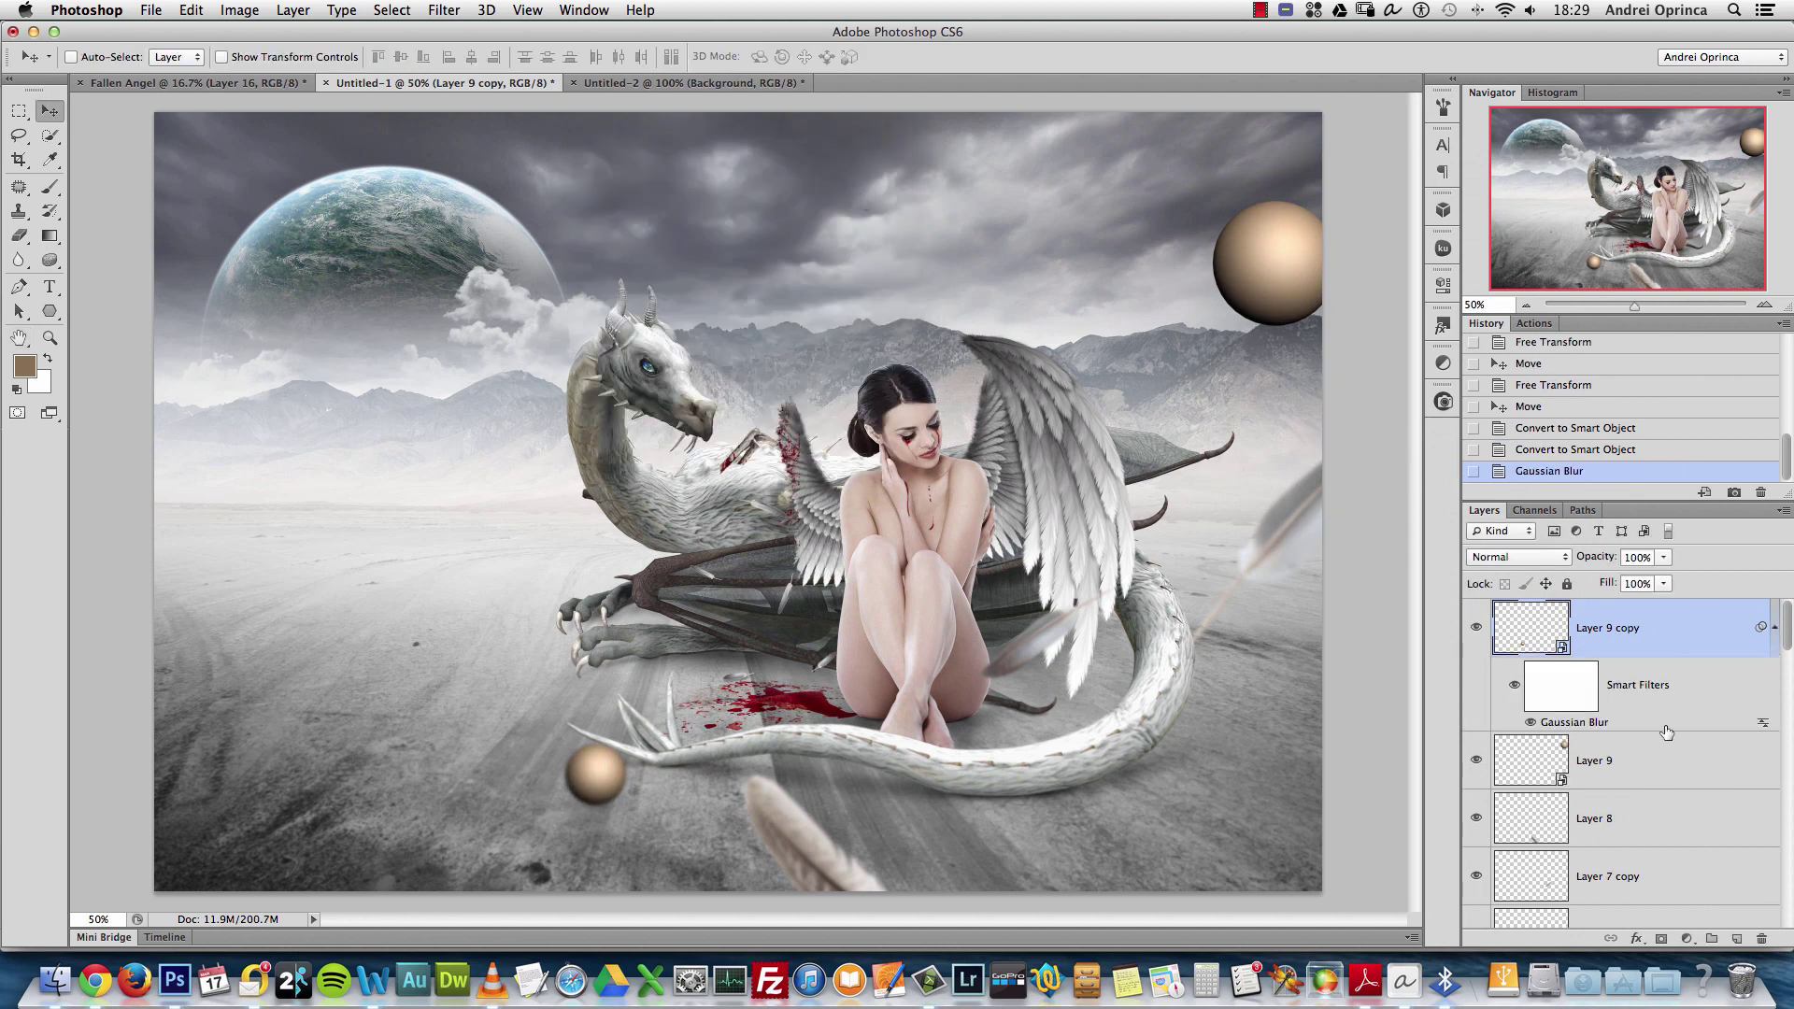
# Apply a Gaussian Blur smart filter with a radius of 8.7 pixels to the large sphere on Layer 9
pyautogui.click(1646, 764)
pyautogui.press('super+f')
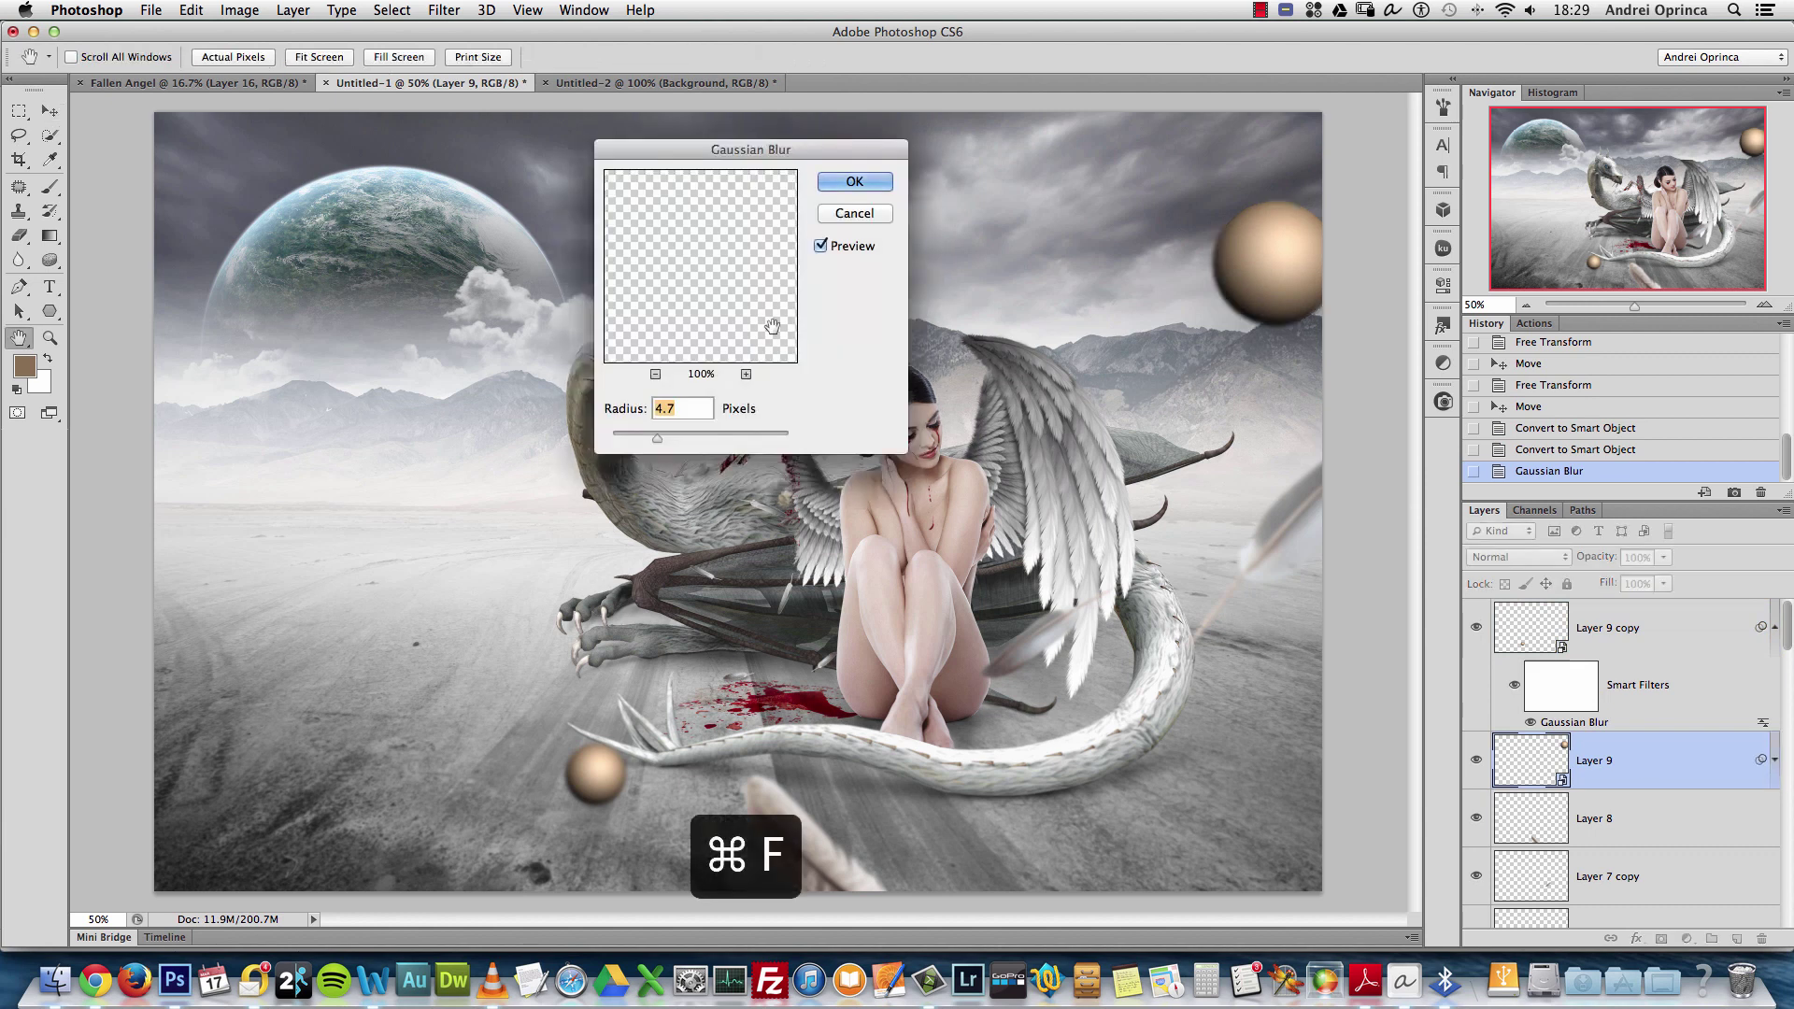
pyautogui.moveTo(658, 439); pyautogui.dragTo(678, 439)
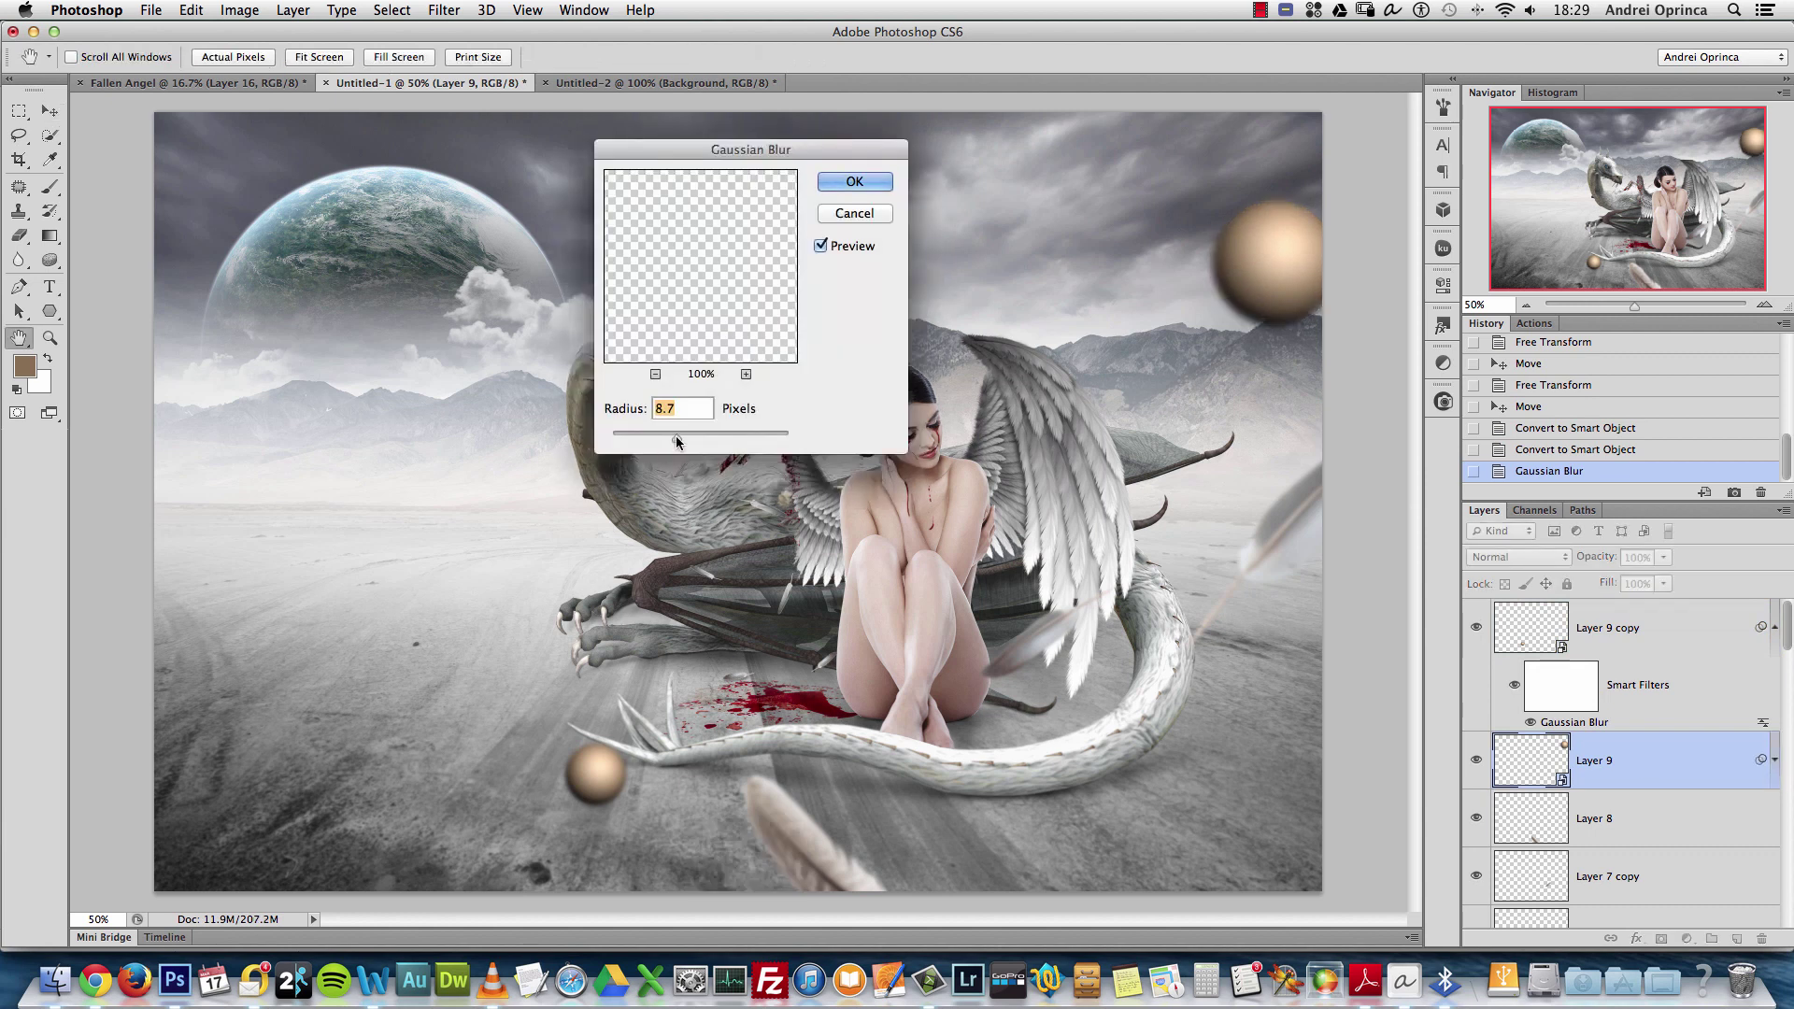
pyautogui.click(857, 184)
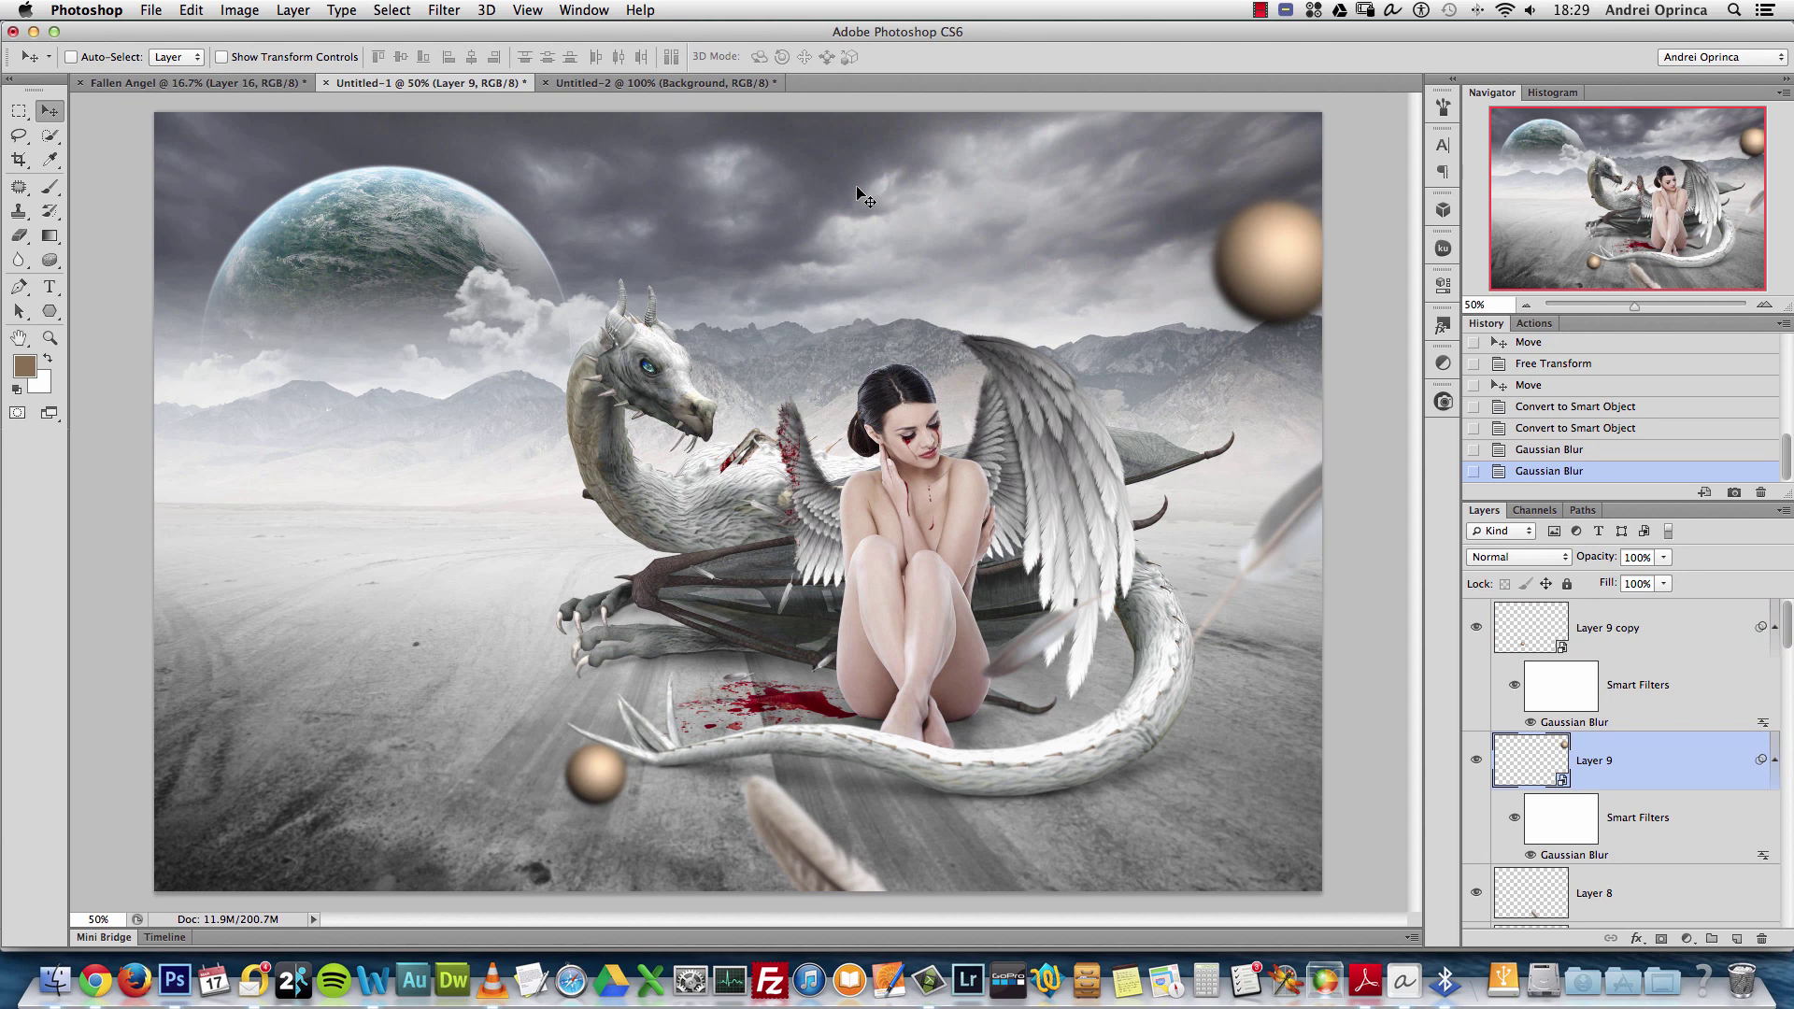
# Check the spheres in the Fallen Angel reference, and raise the lightness to +23 with Hue/Saturation inside Layer 9's smart object
pyautogui.press('super+l')
pyautogui.click(206, 86)
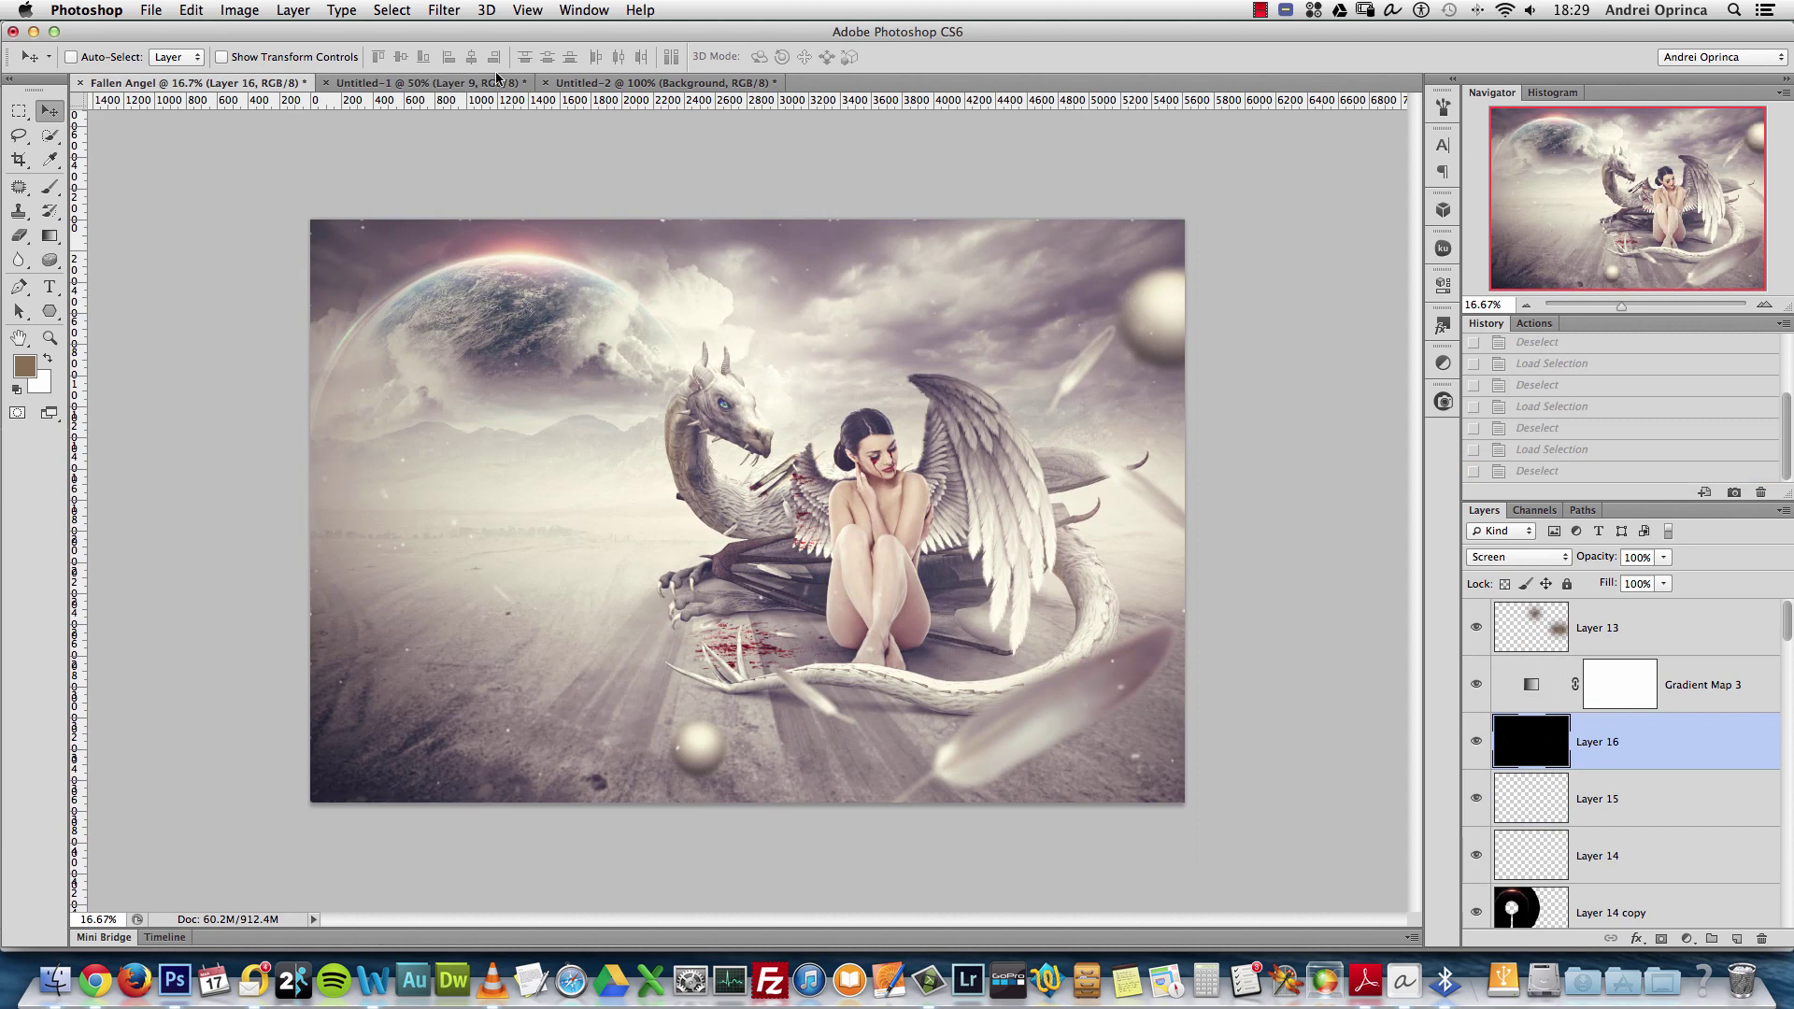
pyautogui.click(448, 82)
pyautogui.doubleClick(1544, 757)
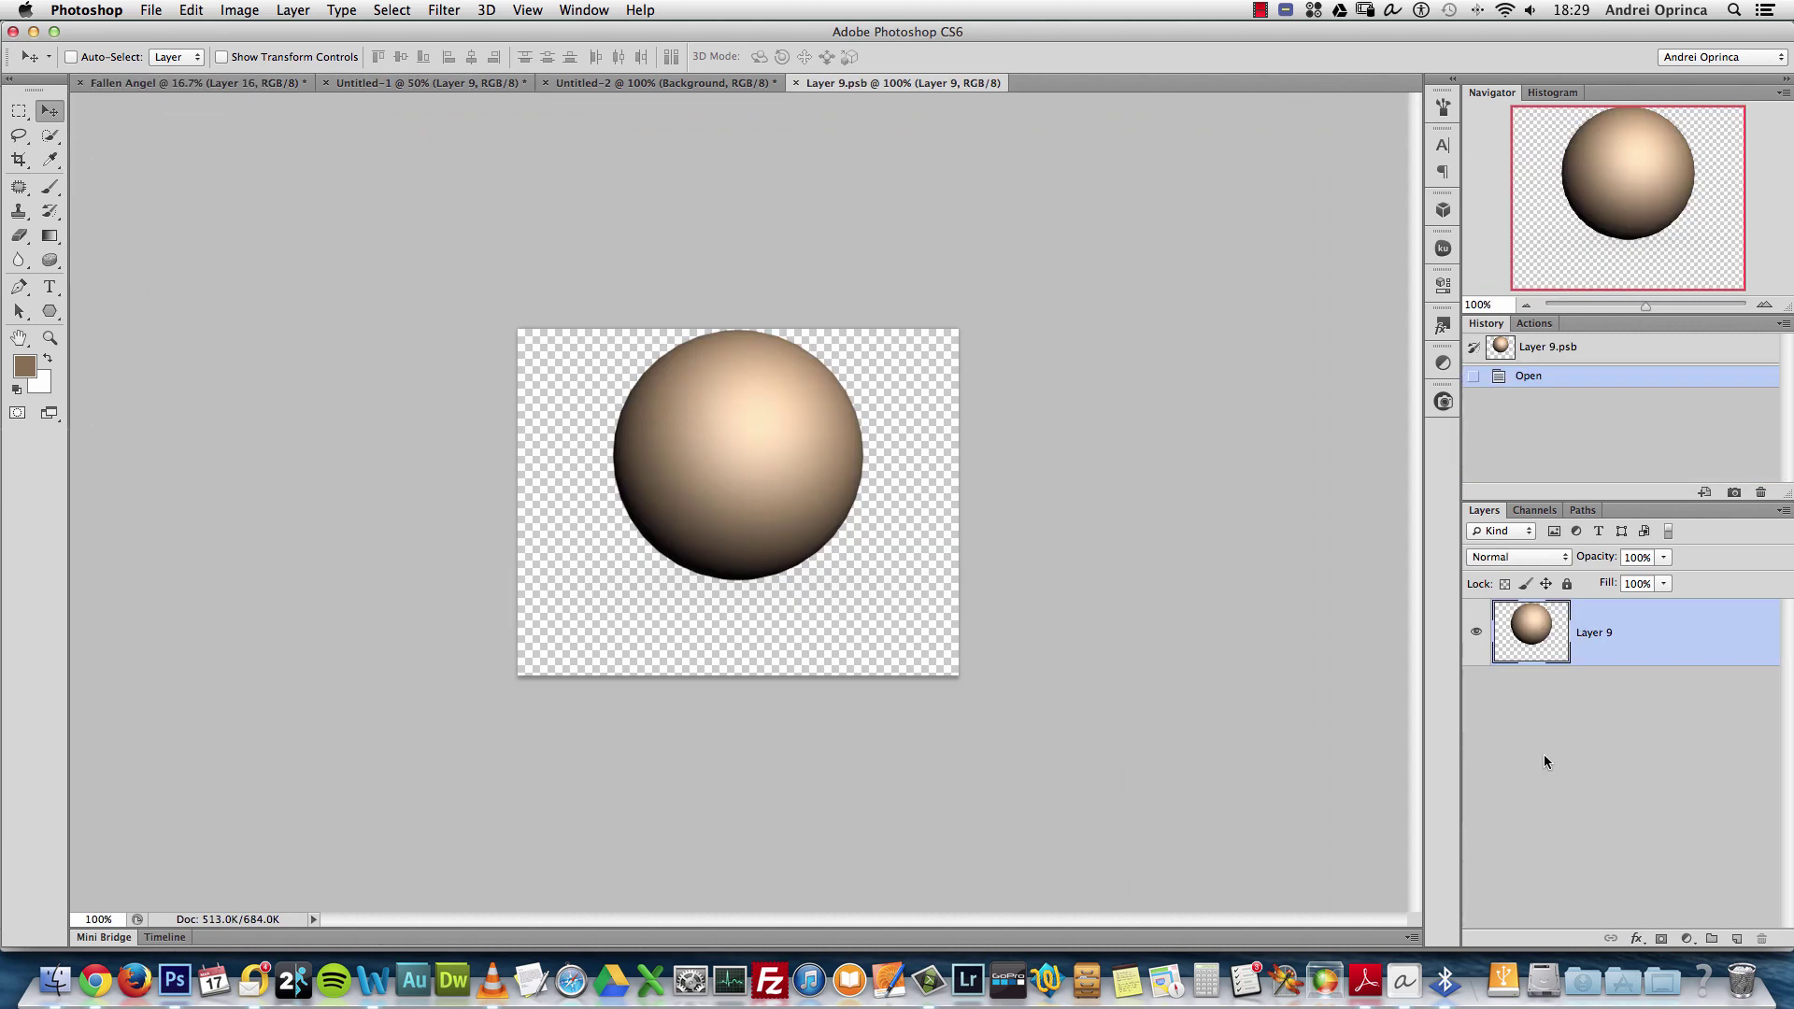
pyautogui.press('super+u')
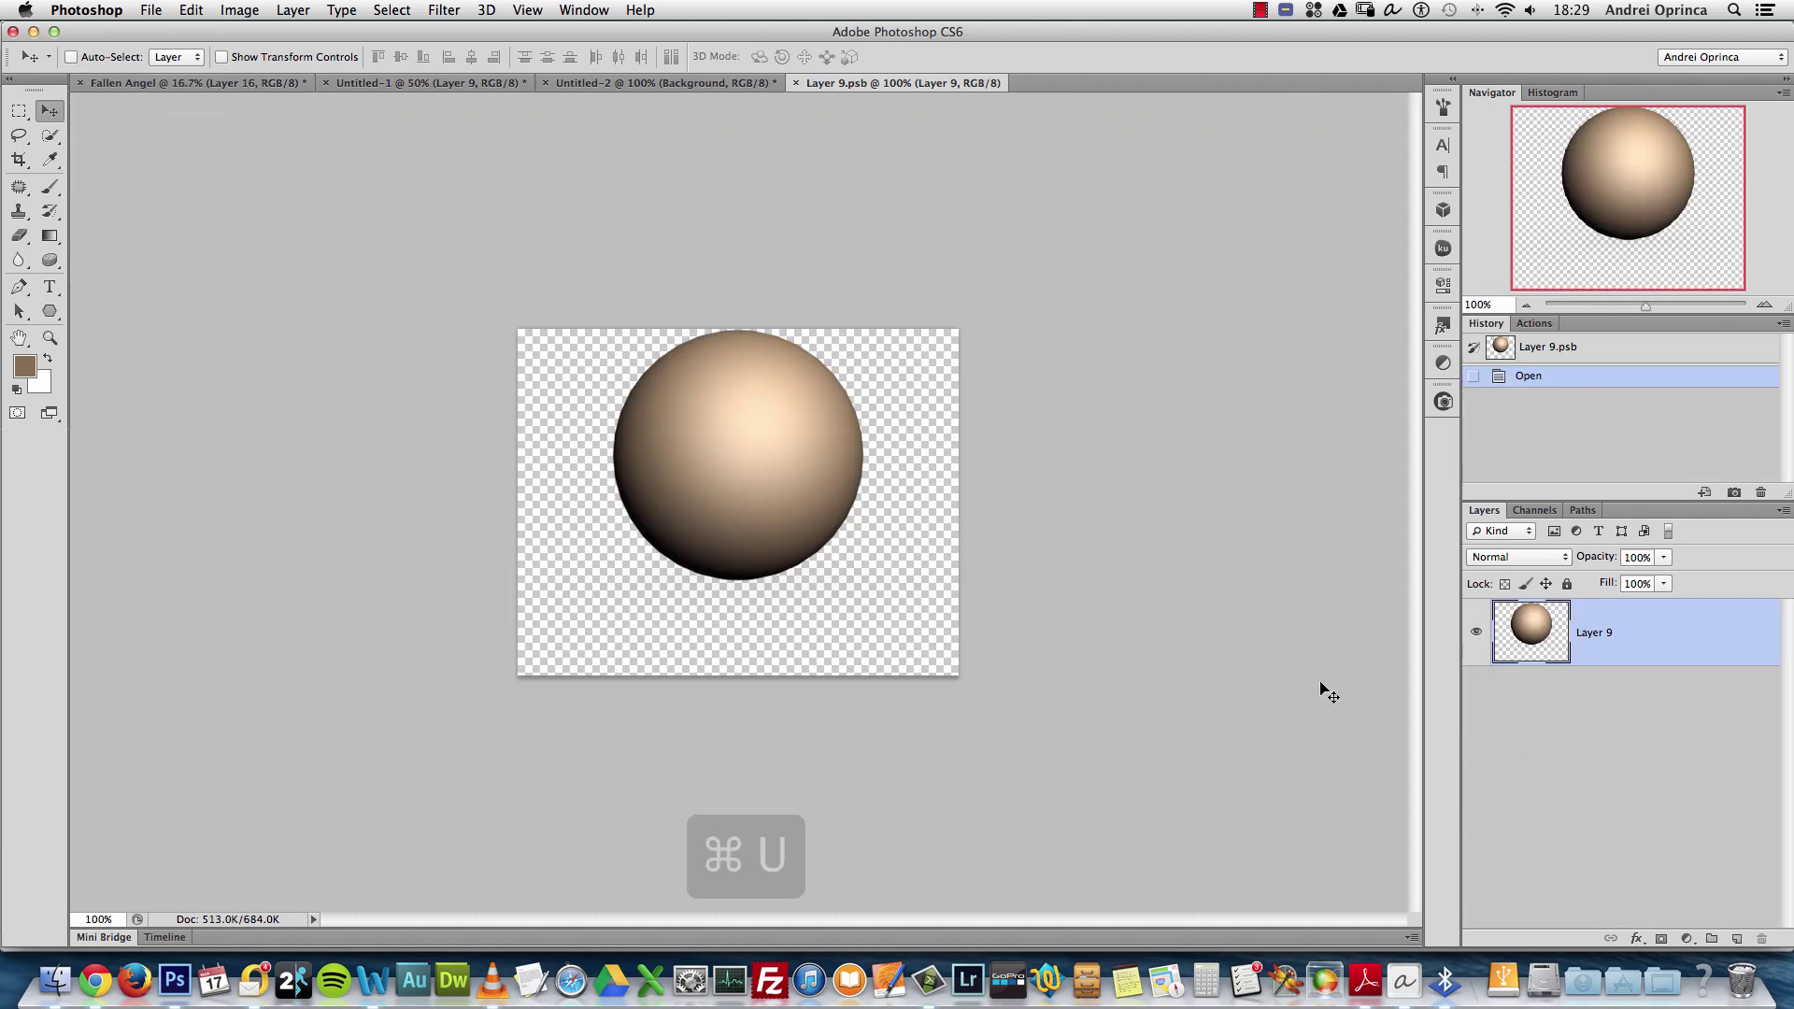
pyautogui.press('Escape')
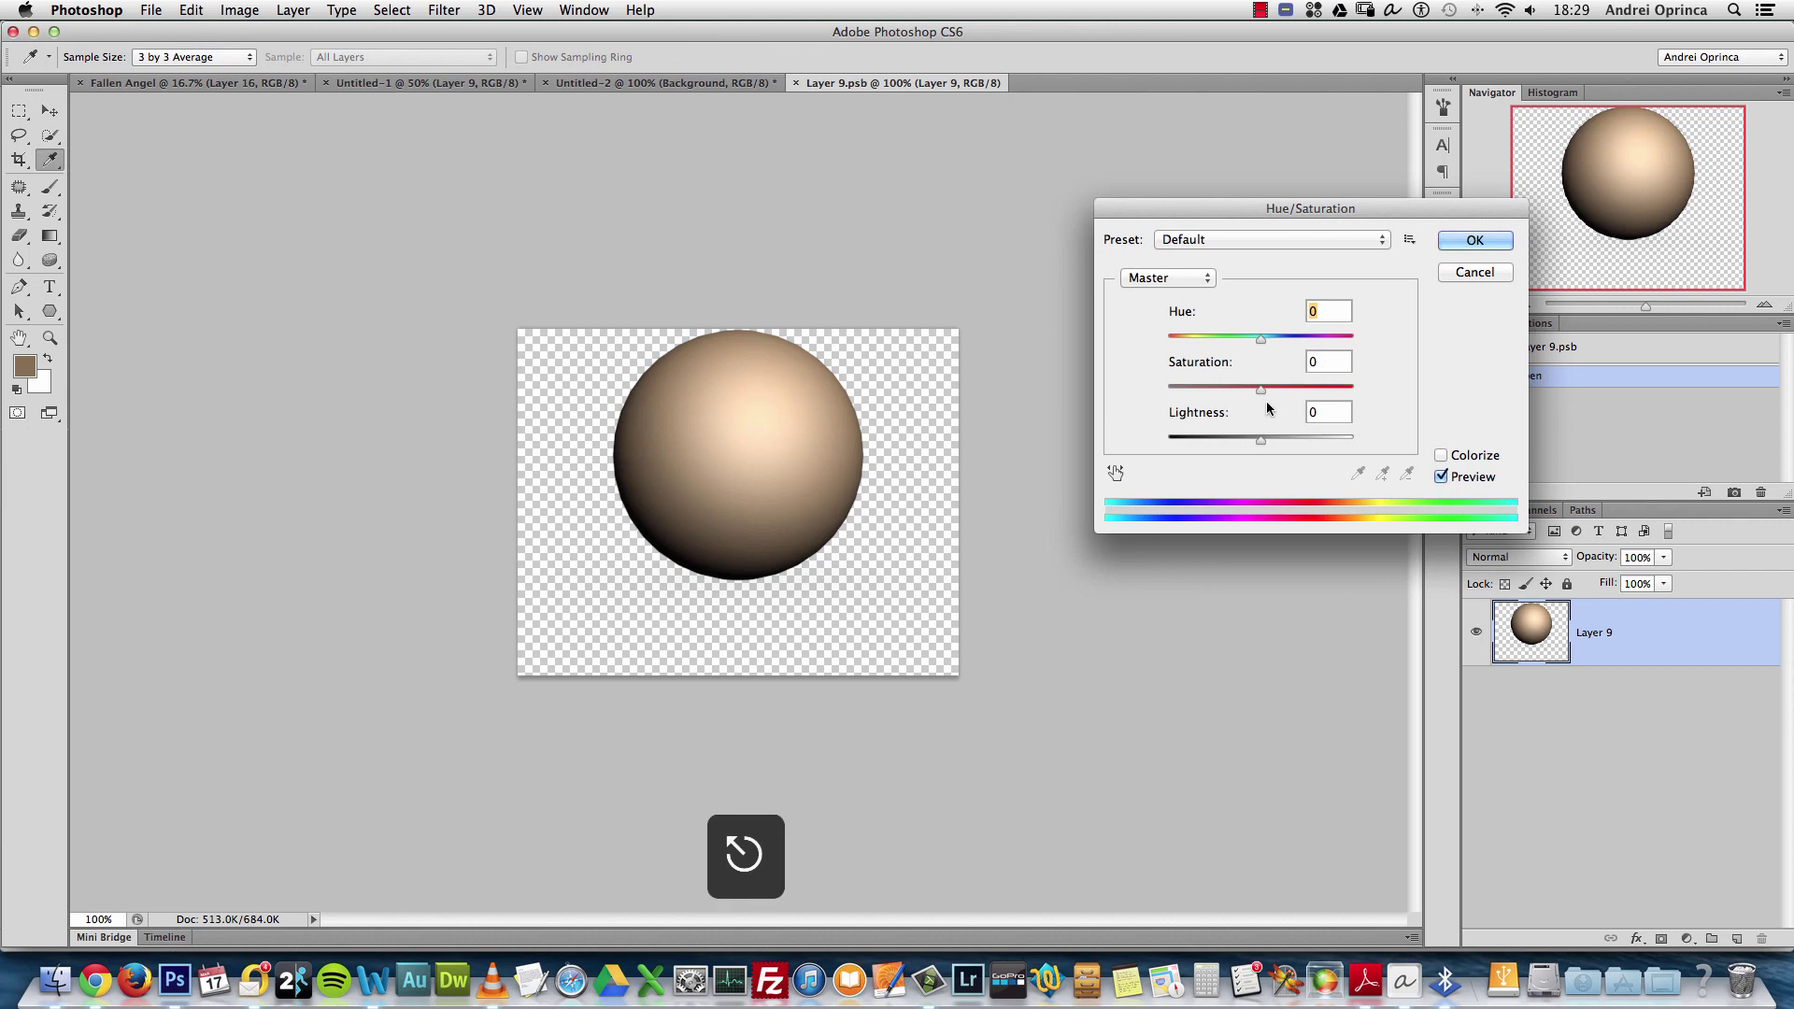
pyautogui.press('super+u')
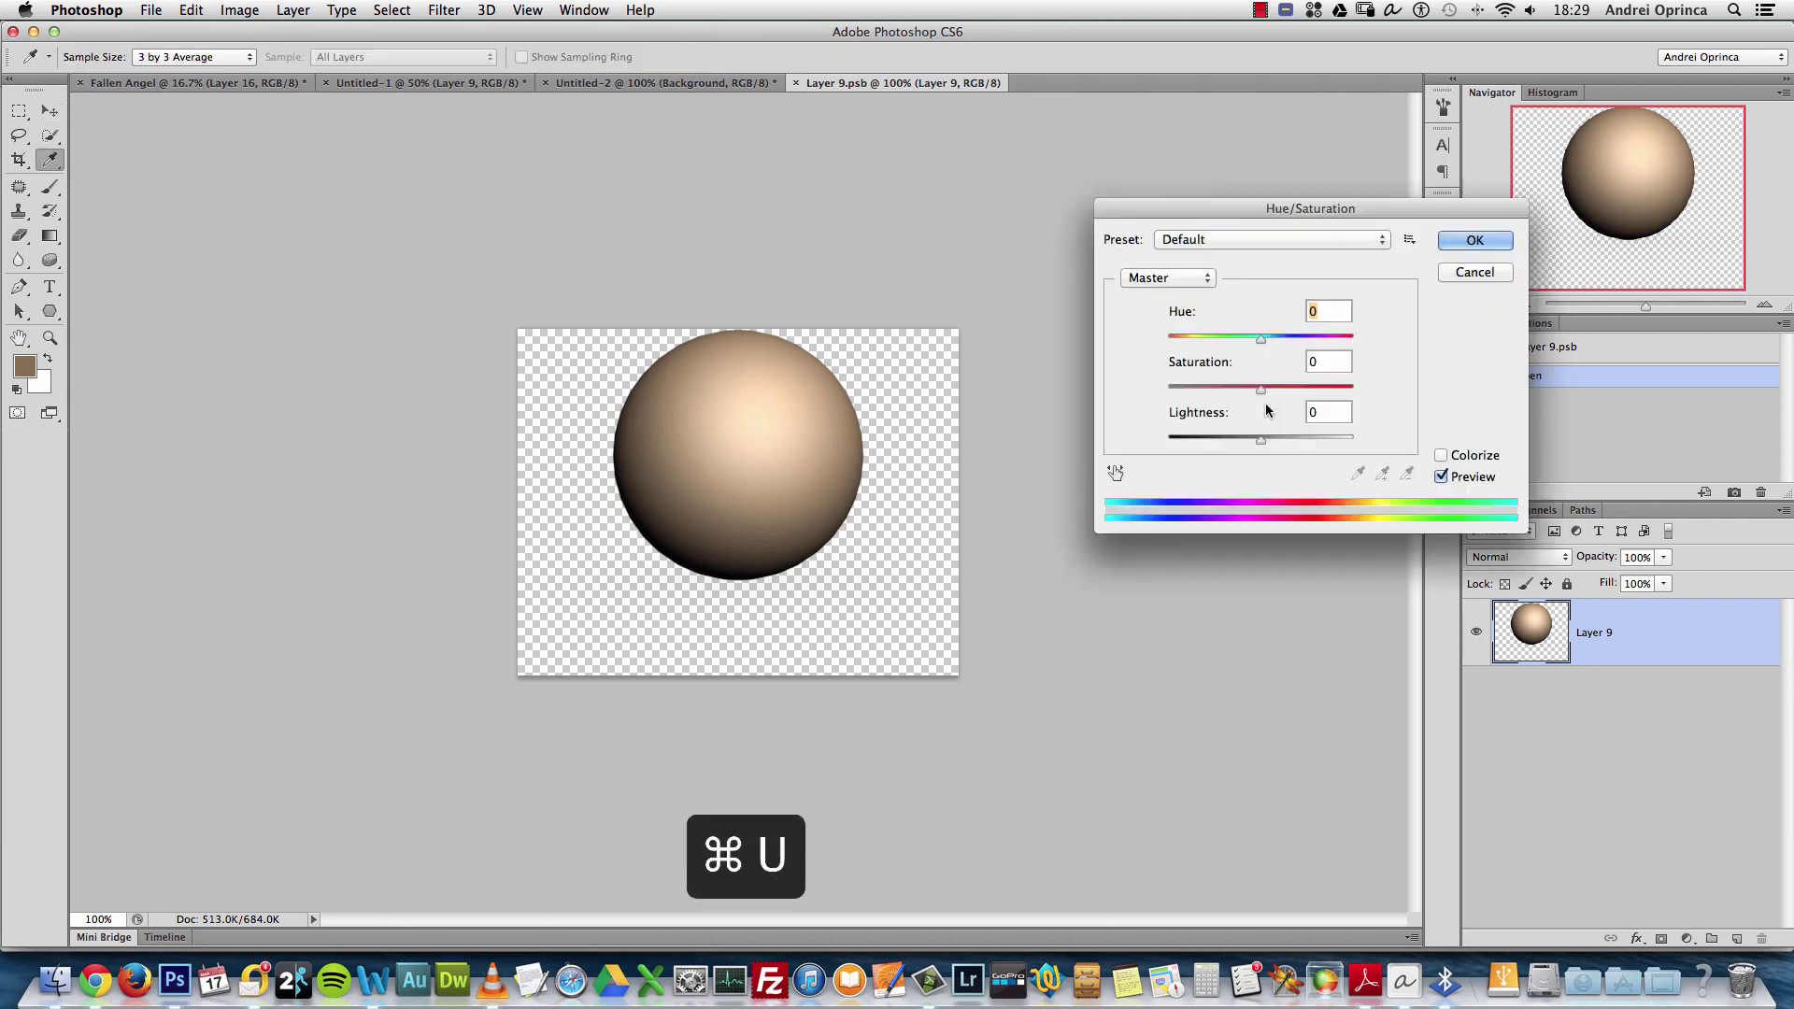
pyautogui.moveTo(1283, 434); pyautogui.dragTo(1281, 438)
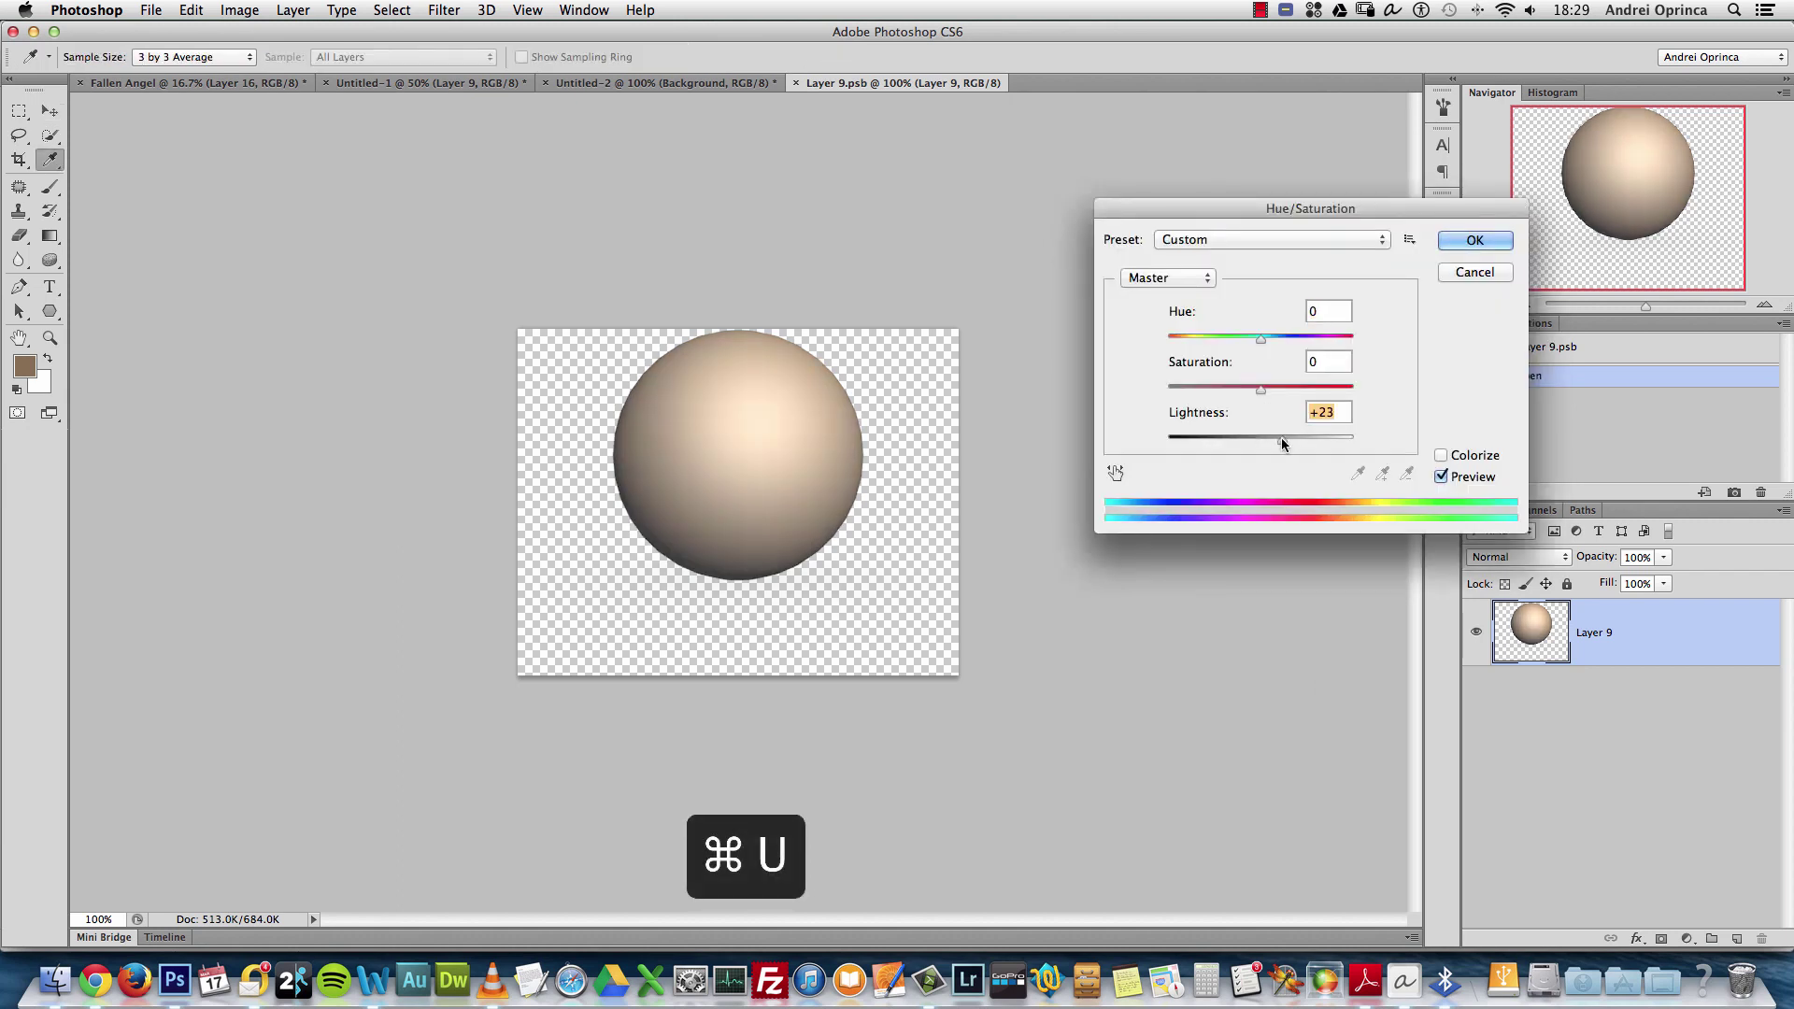
pyautogui.click(1474, 242)
# Adjust the sphere's Levels to black input 55 and midtone 1.42, and save and close Layer 9.psb
pyautogui.press('super+l')
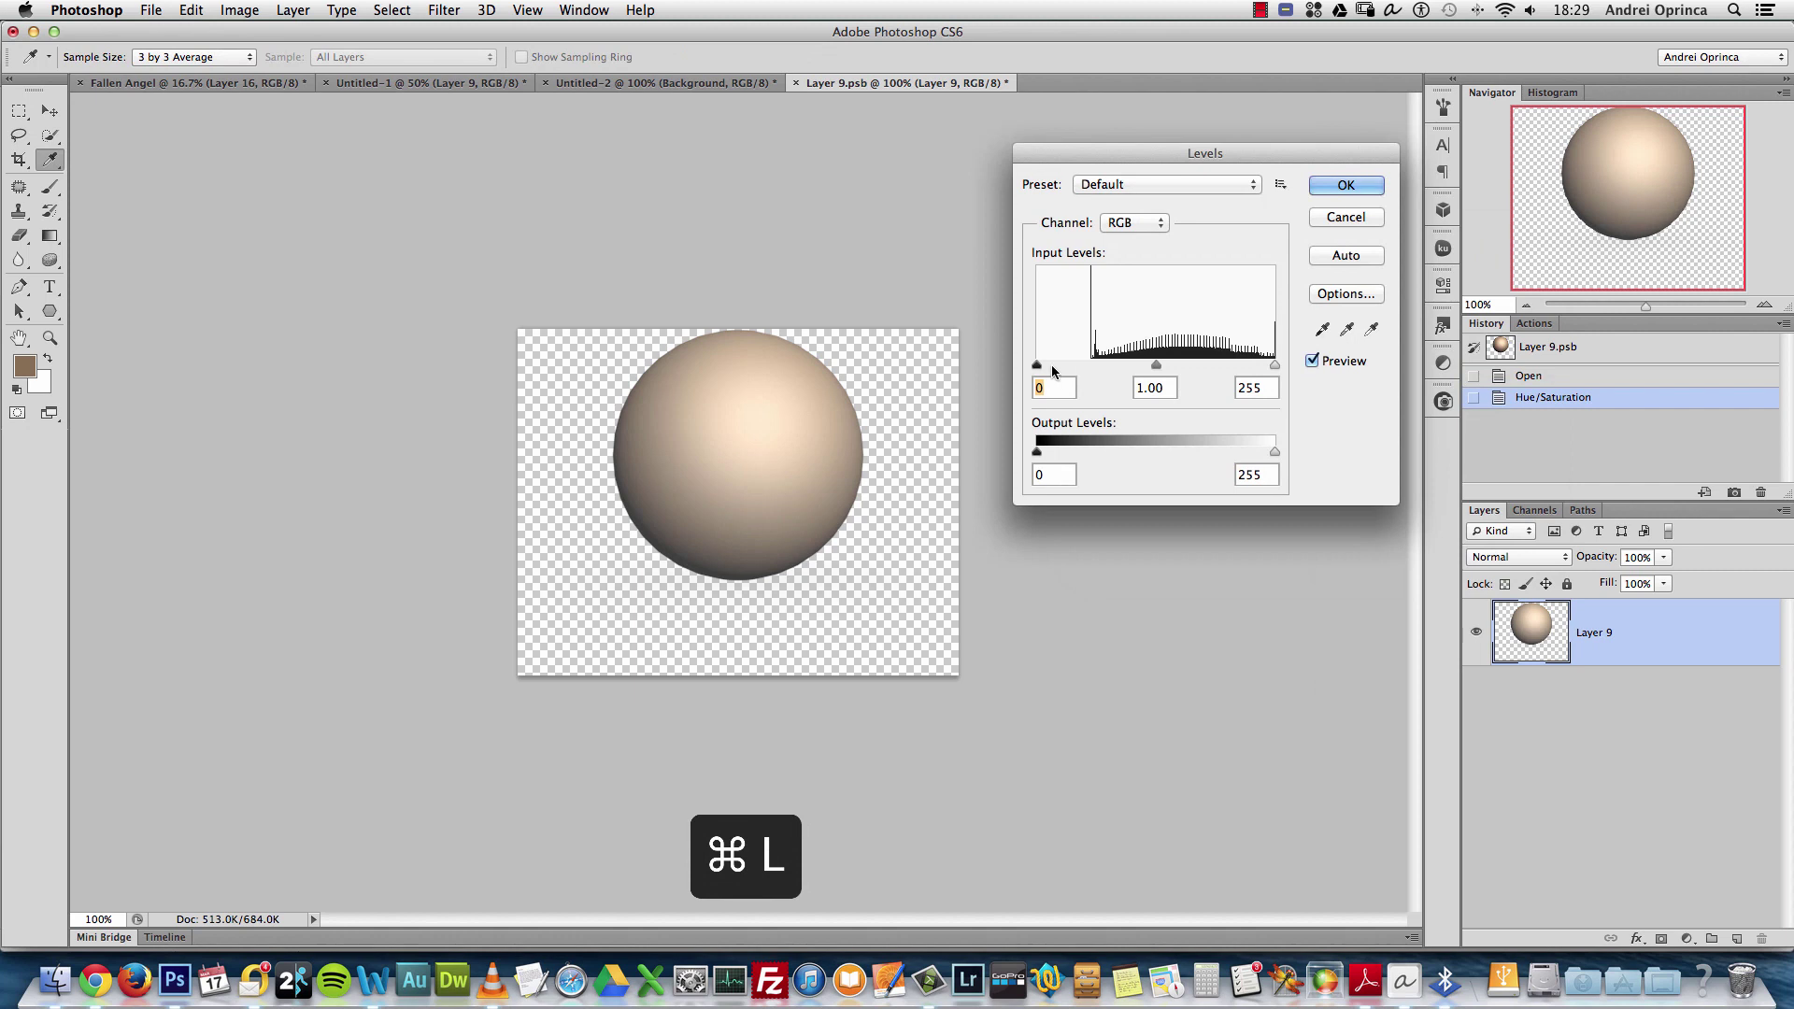
pyautogui.moveTo(1037, 366); pyautogui.dragTo(1053, 366)
pyautogui.moveTo(1164, 366); pyautogui.dragTo(1087, 365)
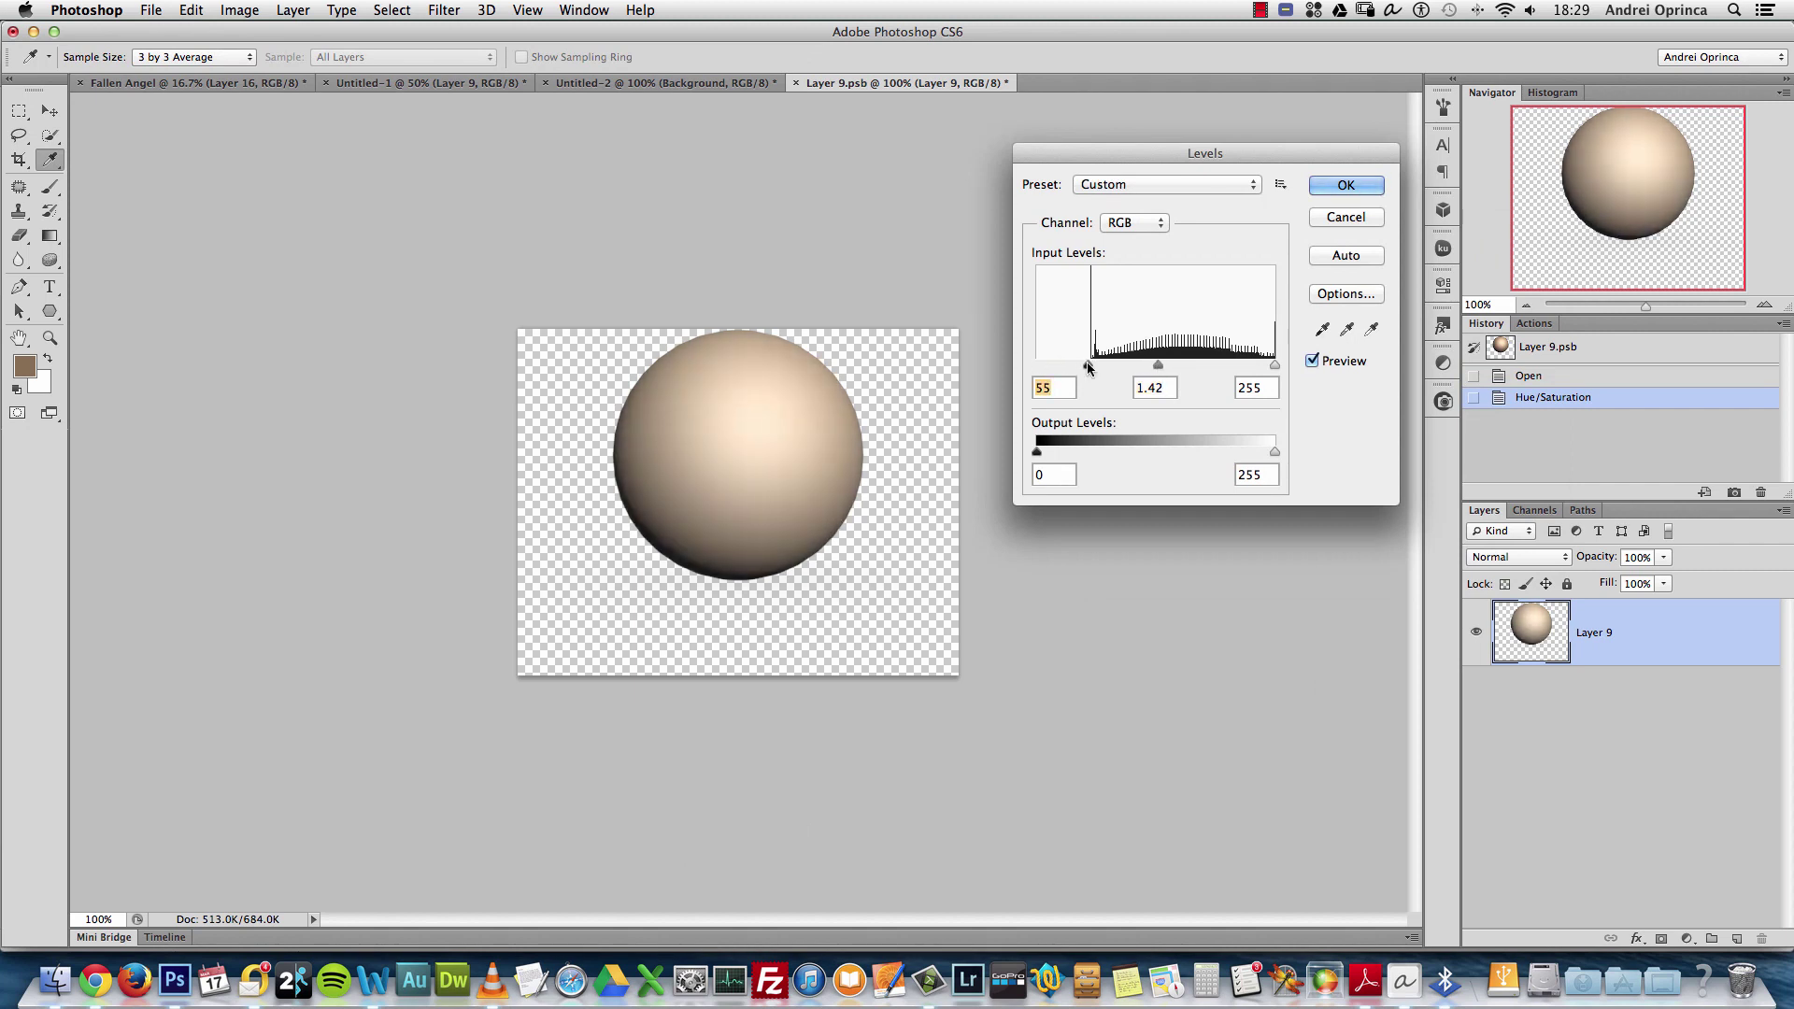
pyautogui.click(1338, 187)
pyautogui.press('v')
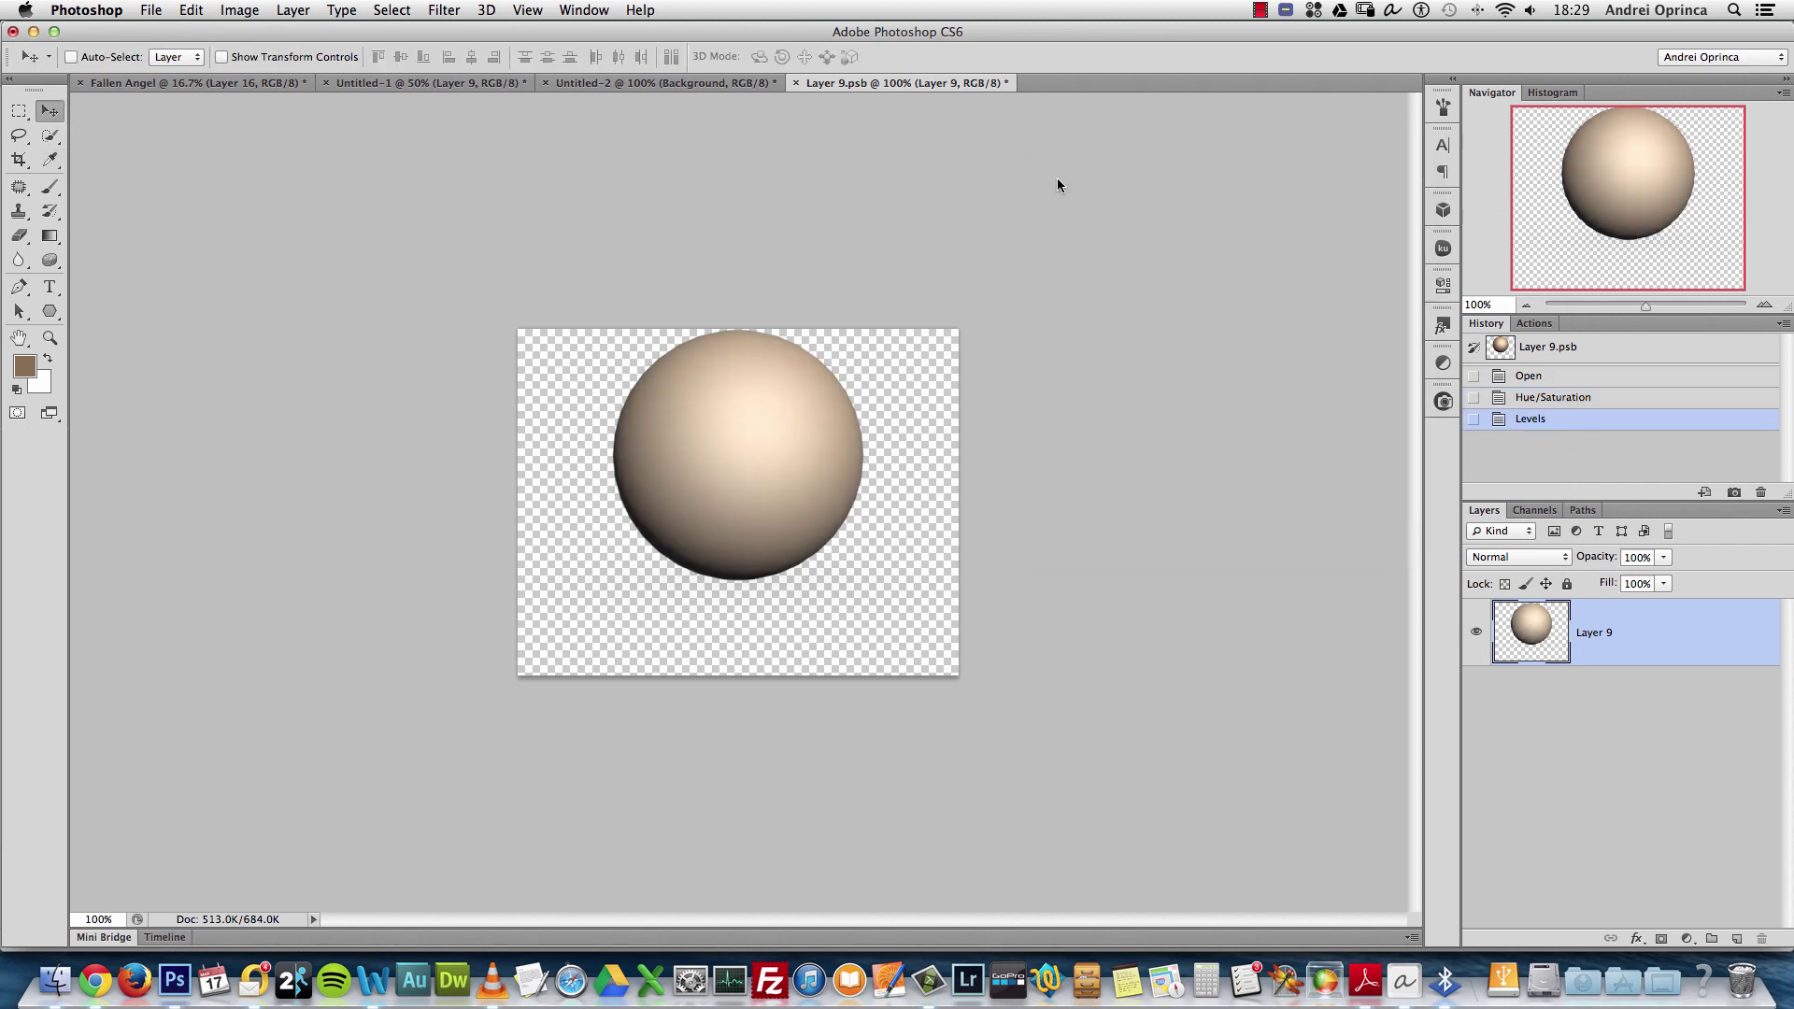
pyautogui.press('super+w')
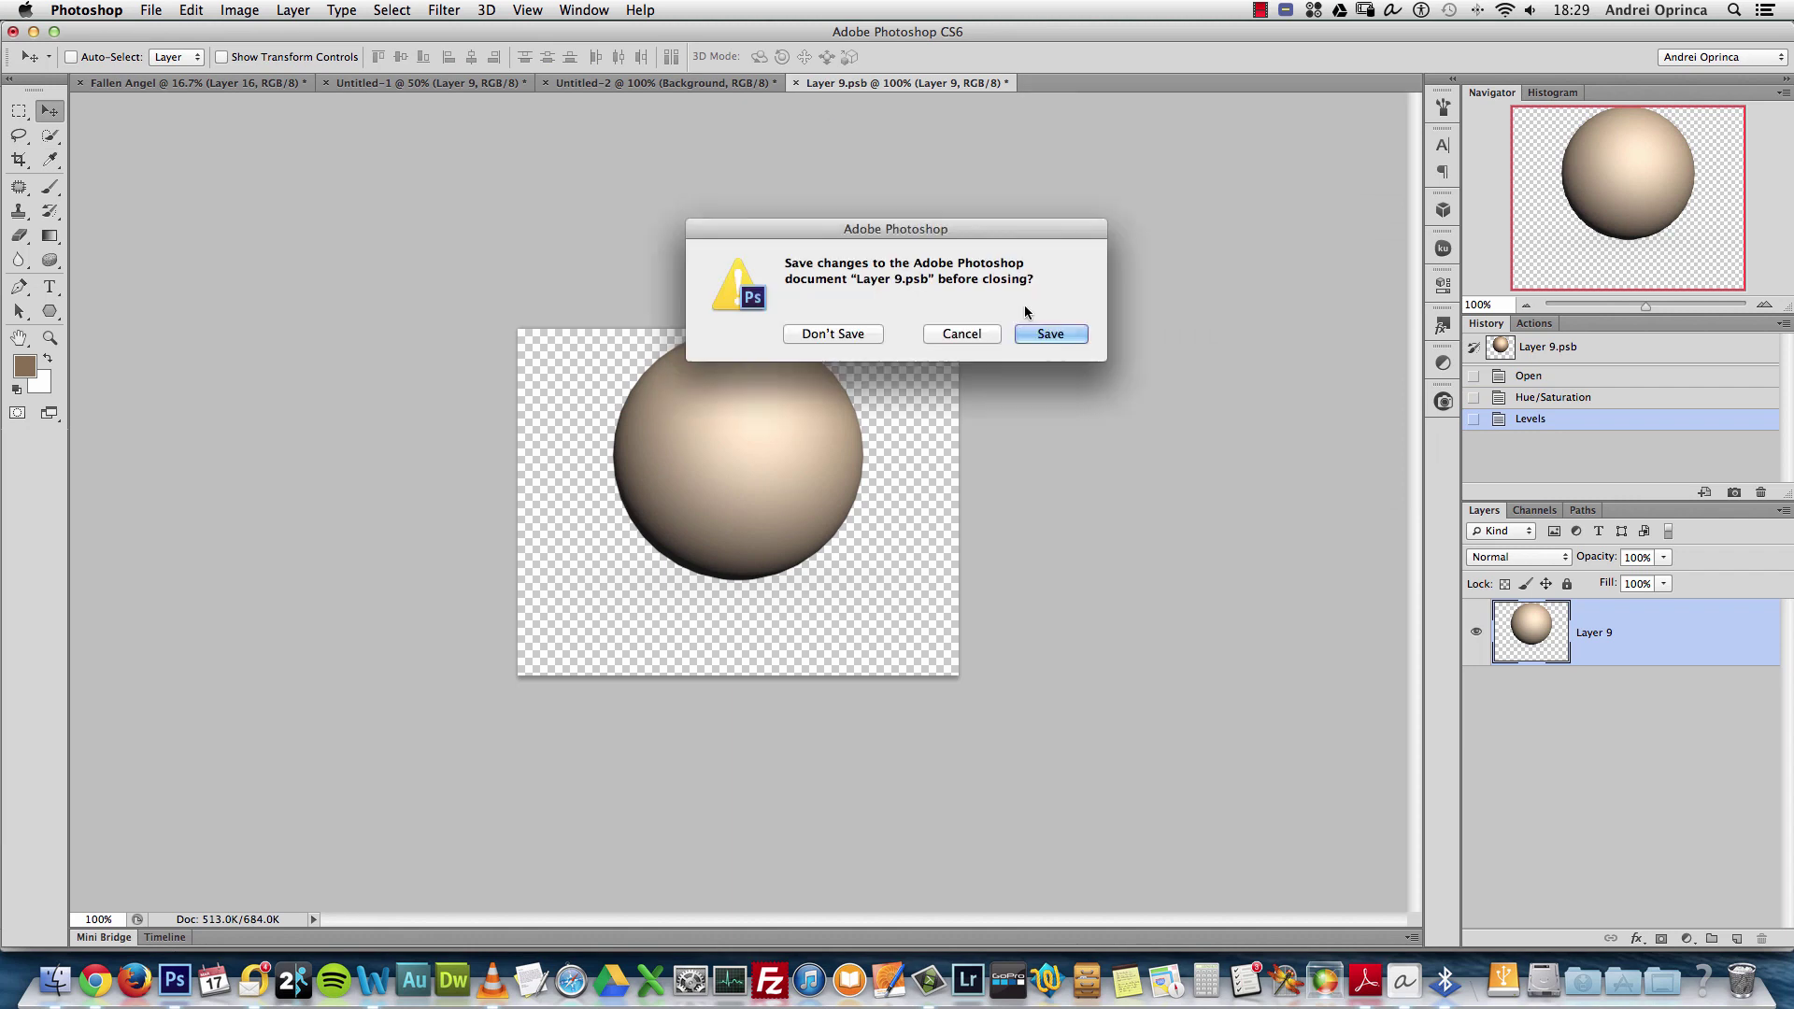
pyautogui.click(1047, 335)
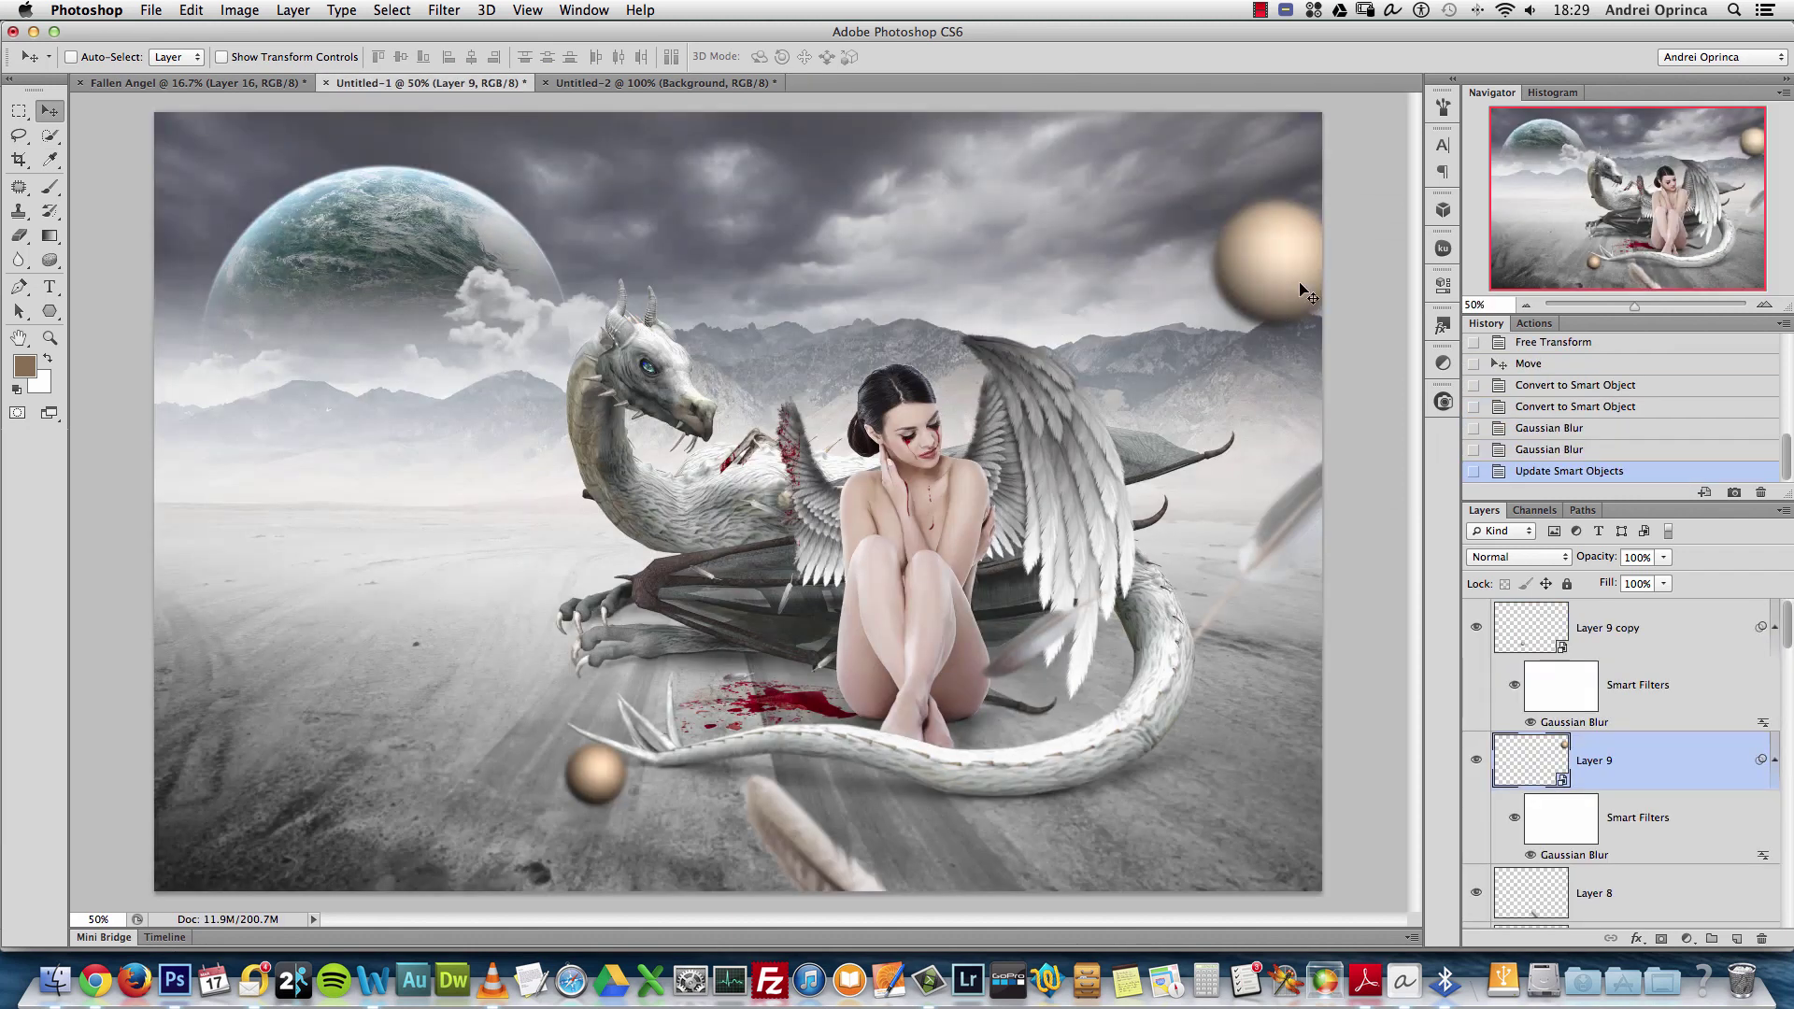
# Brighten the small sphere inside Layer 9 copy's smart object with Levels midtone 1.70 and white input 227, and save and close it
pyautogui.click(1613, 645)
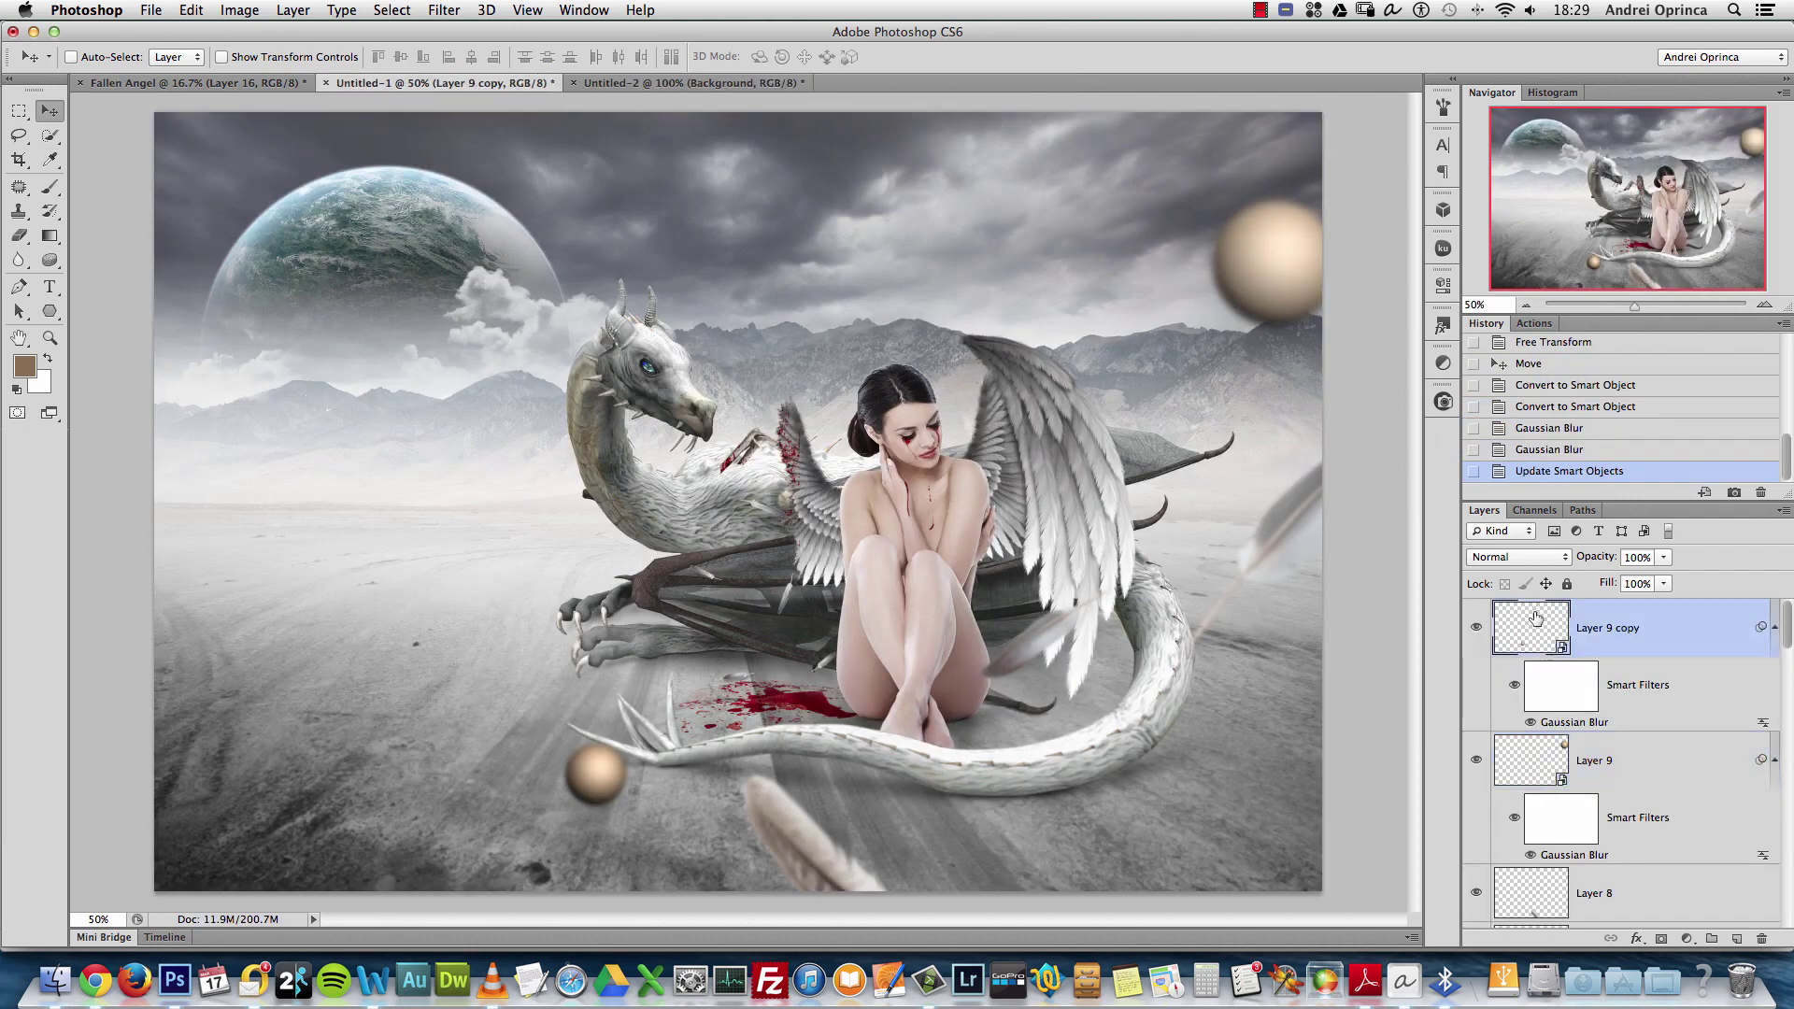
pyautogui.doubleClick(1531, 626)
pyautogui.press('super+l')
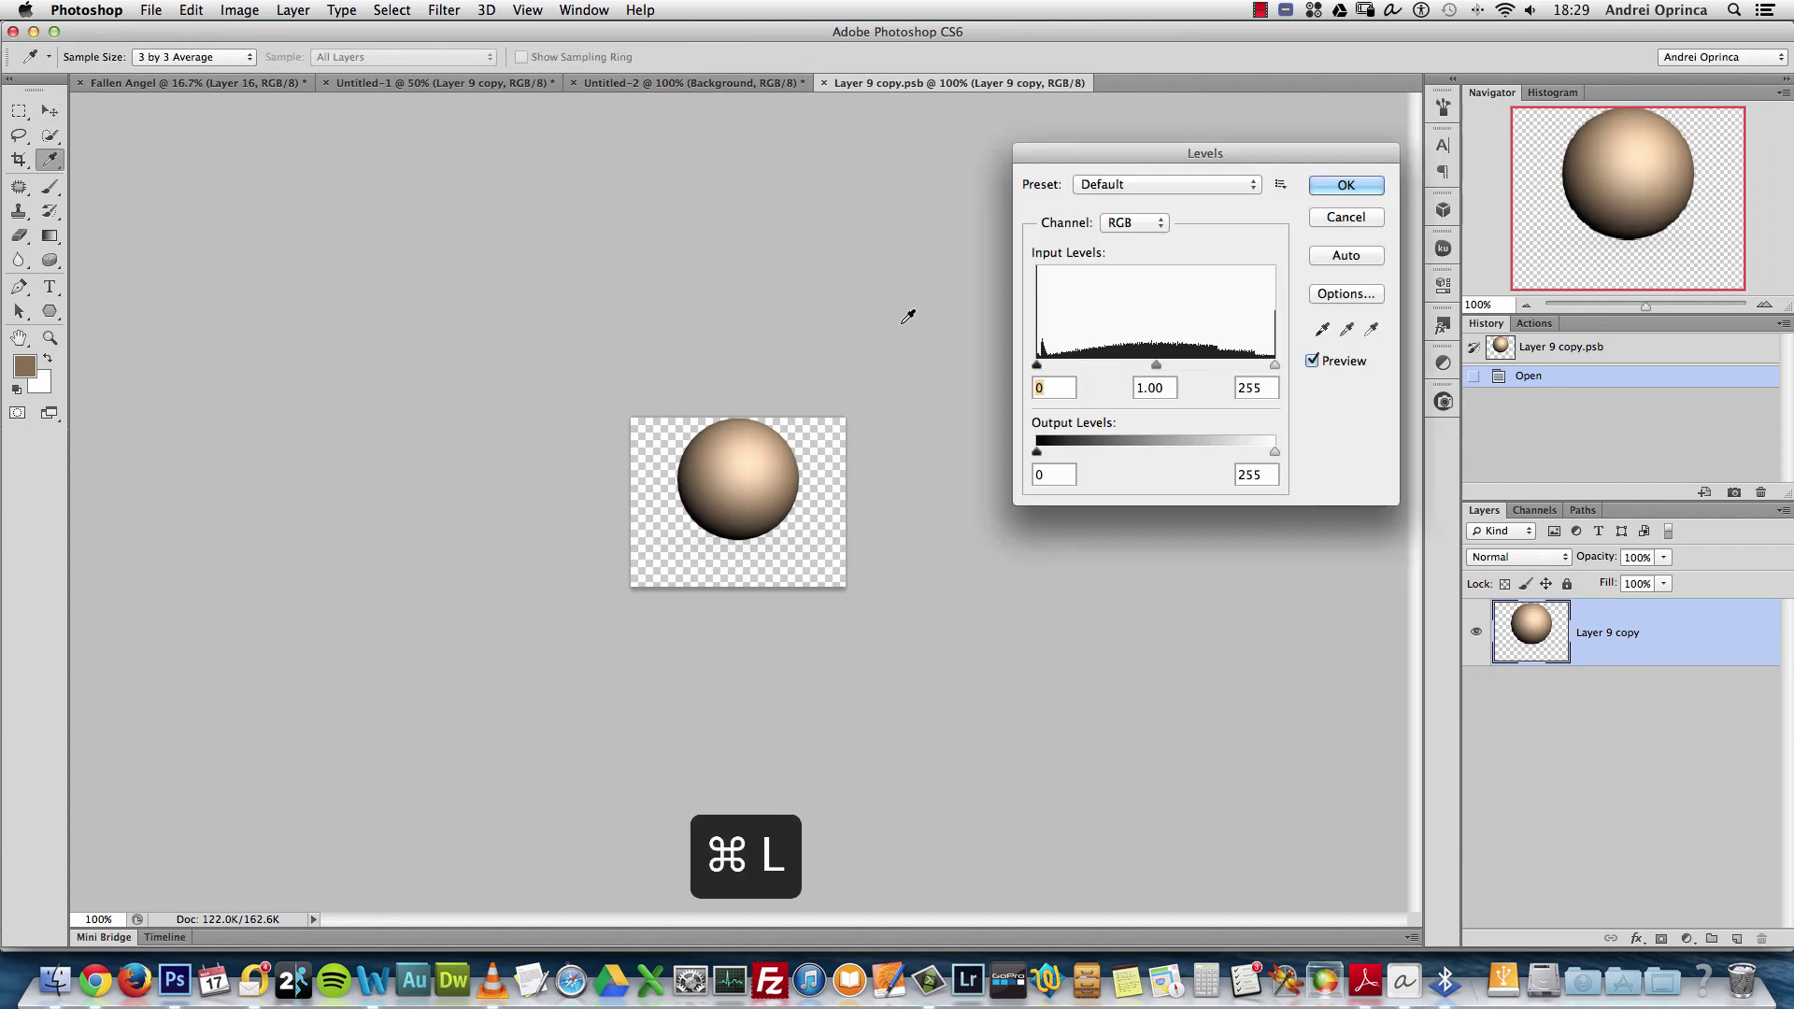
pyautogui.moveTo(1156, 365); pyautogui.dragTo(1113, 365)
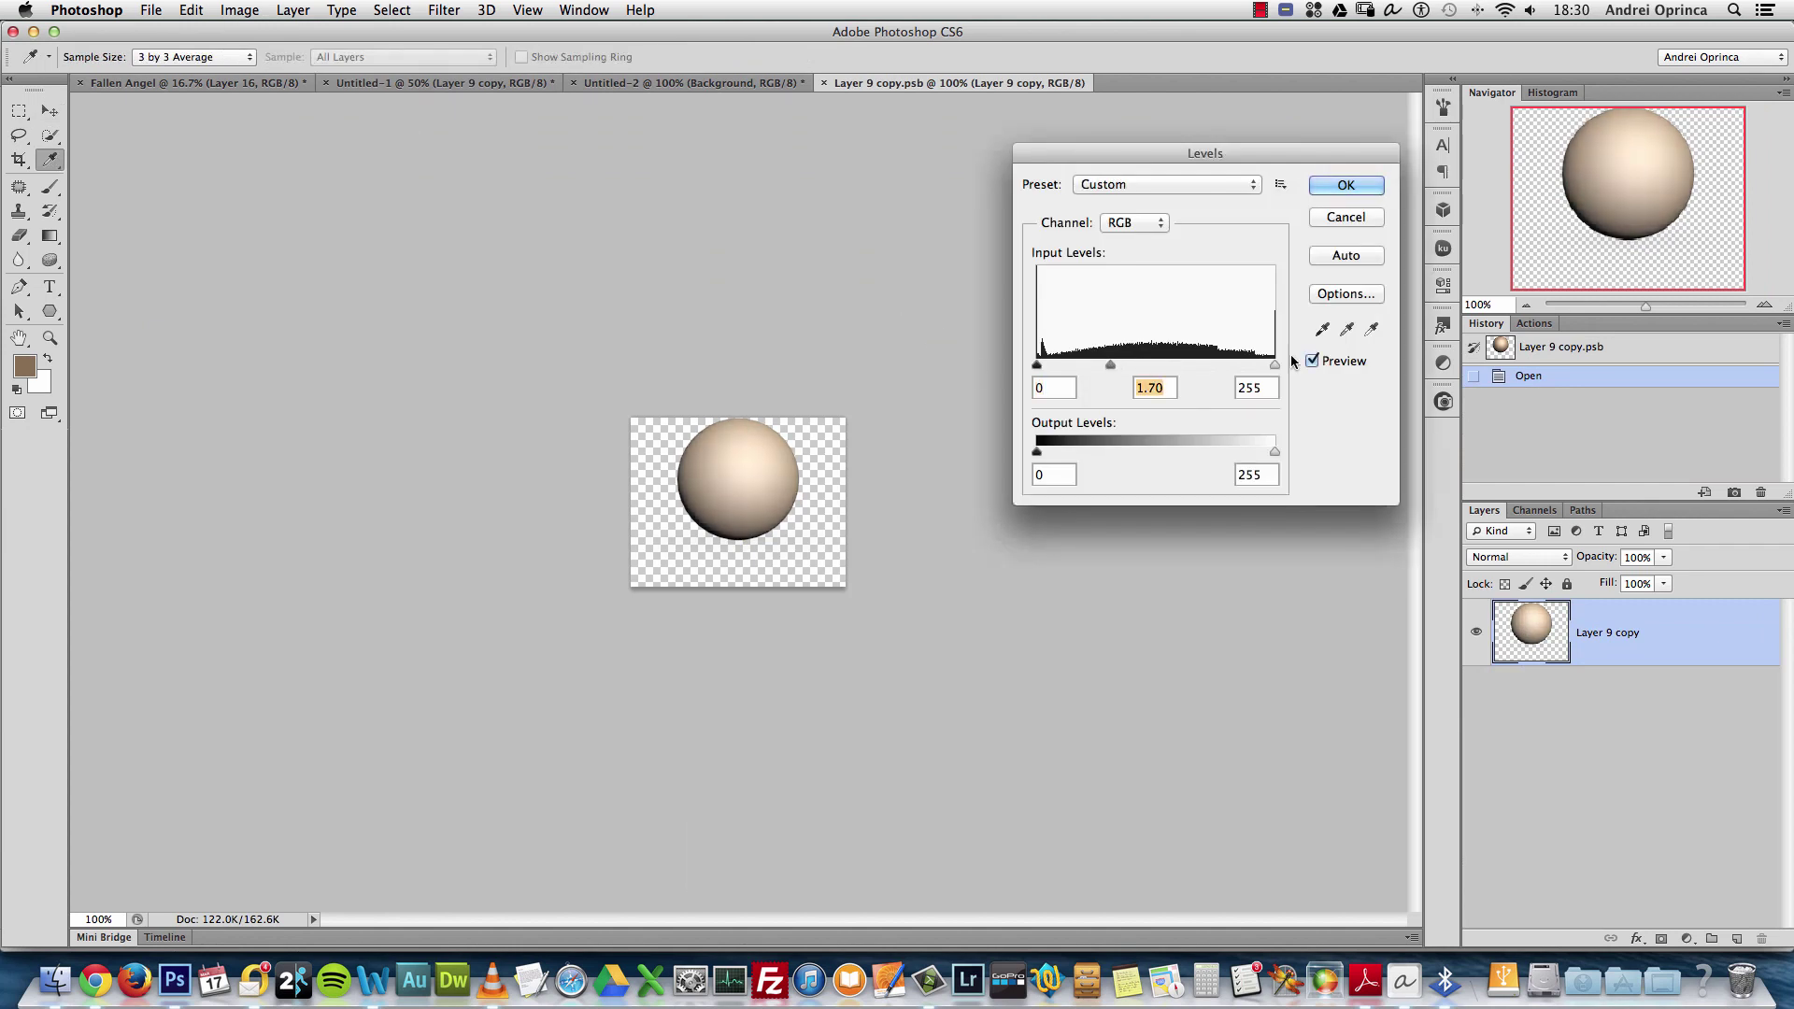
pyautogui.moveTo(1275, 365); pyautogui.dragTo(1250, 366)
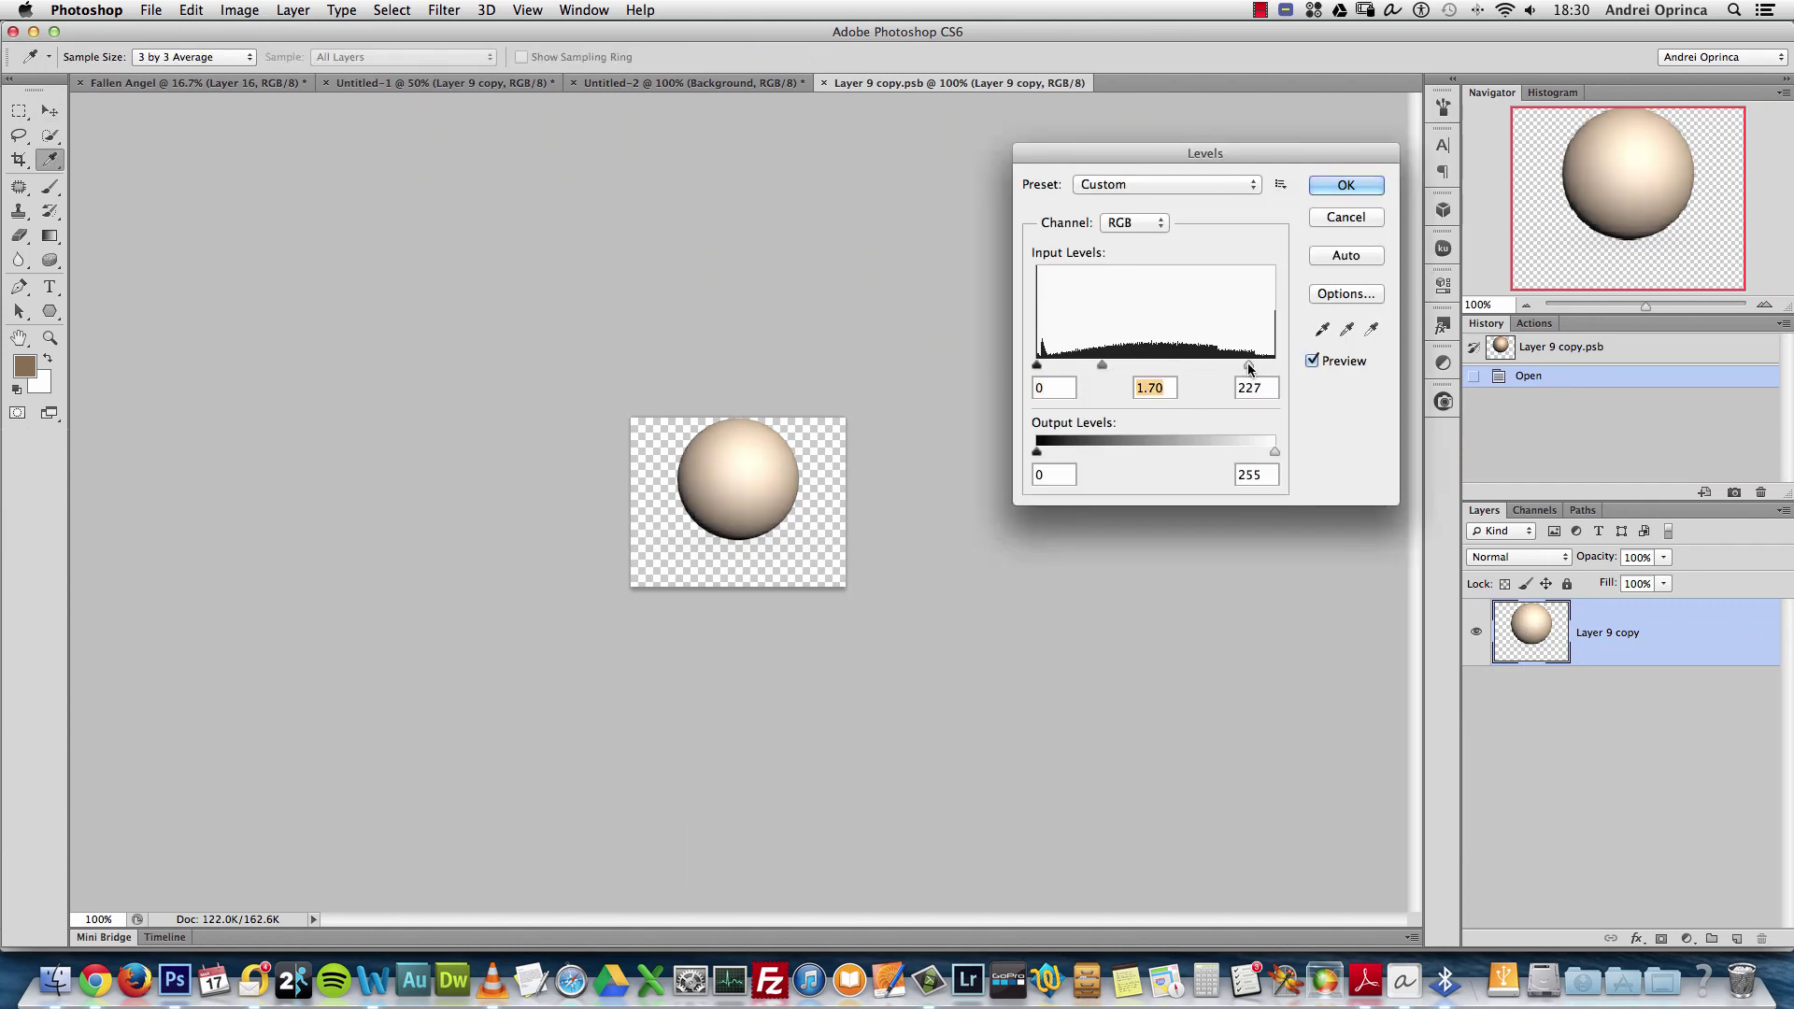
pyautogui.click(1344, 183)
pyautogui.press('v')
pyautogui.click(821, 86)
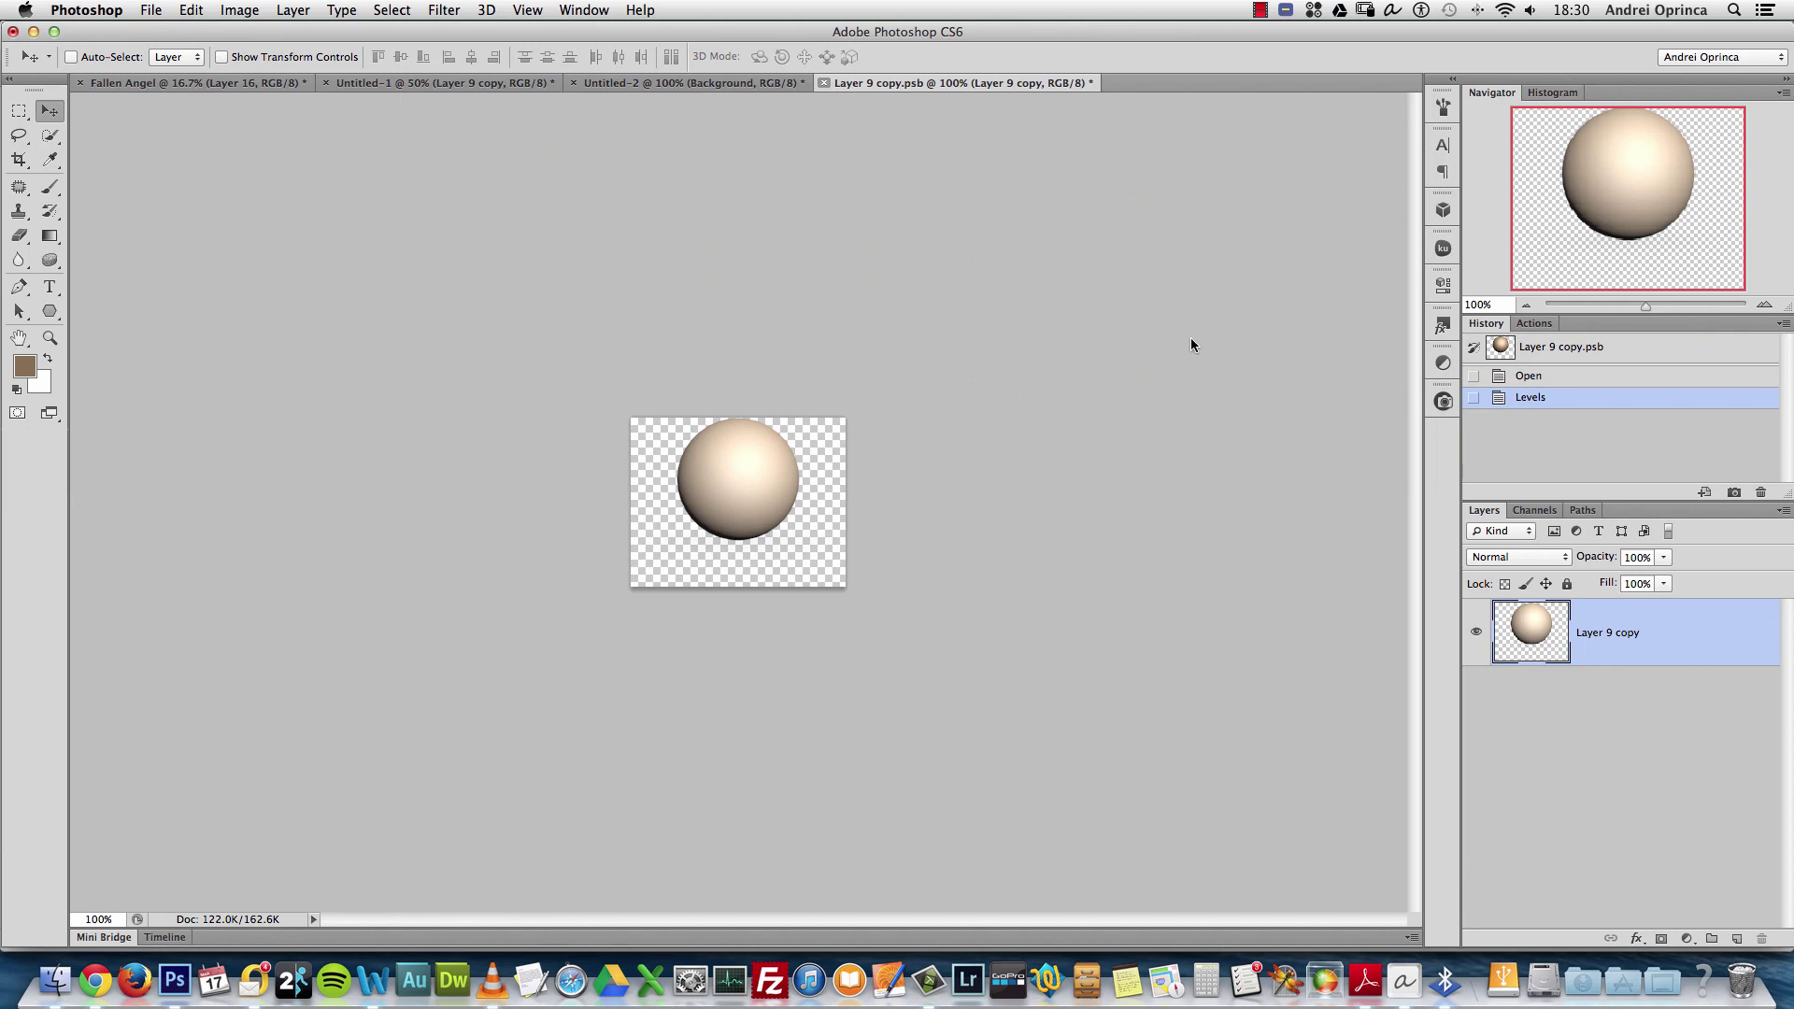
pyautogui.click(1053, 332)
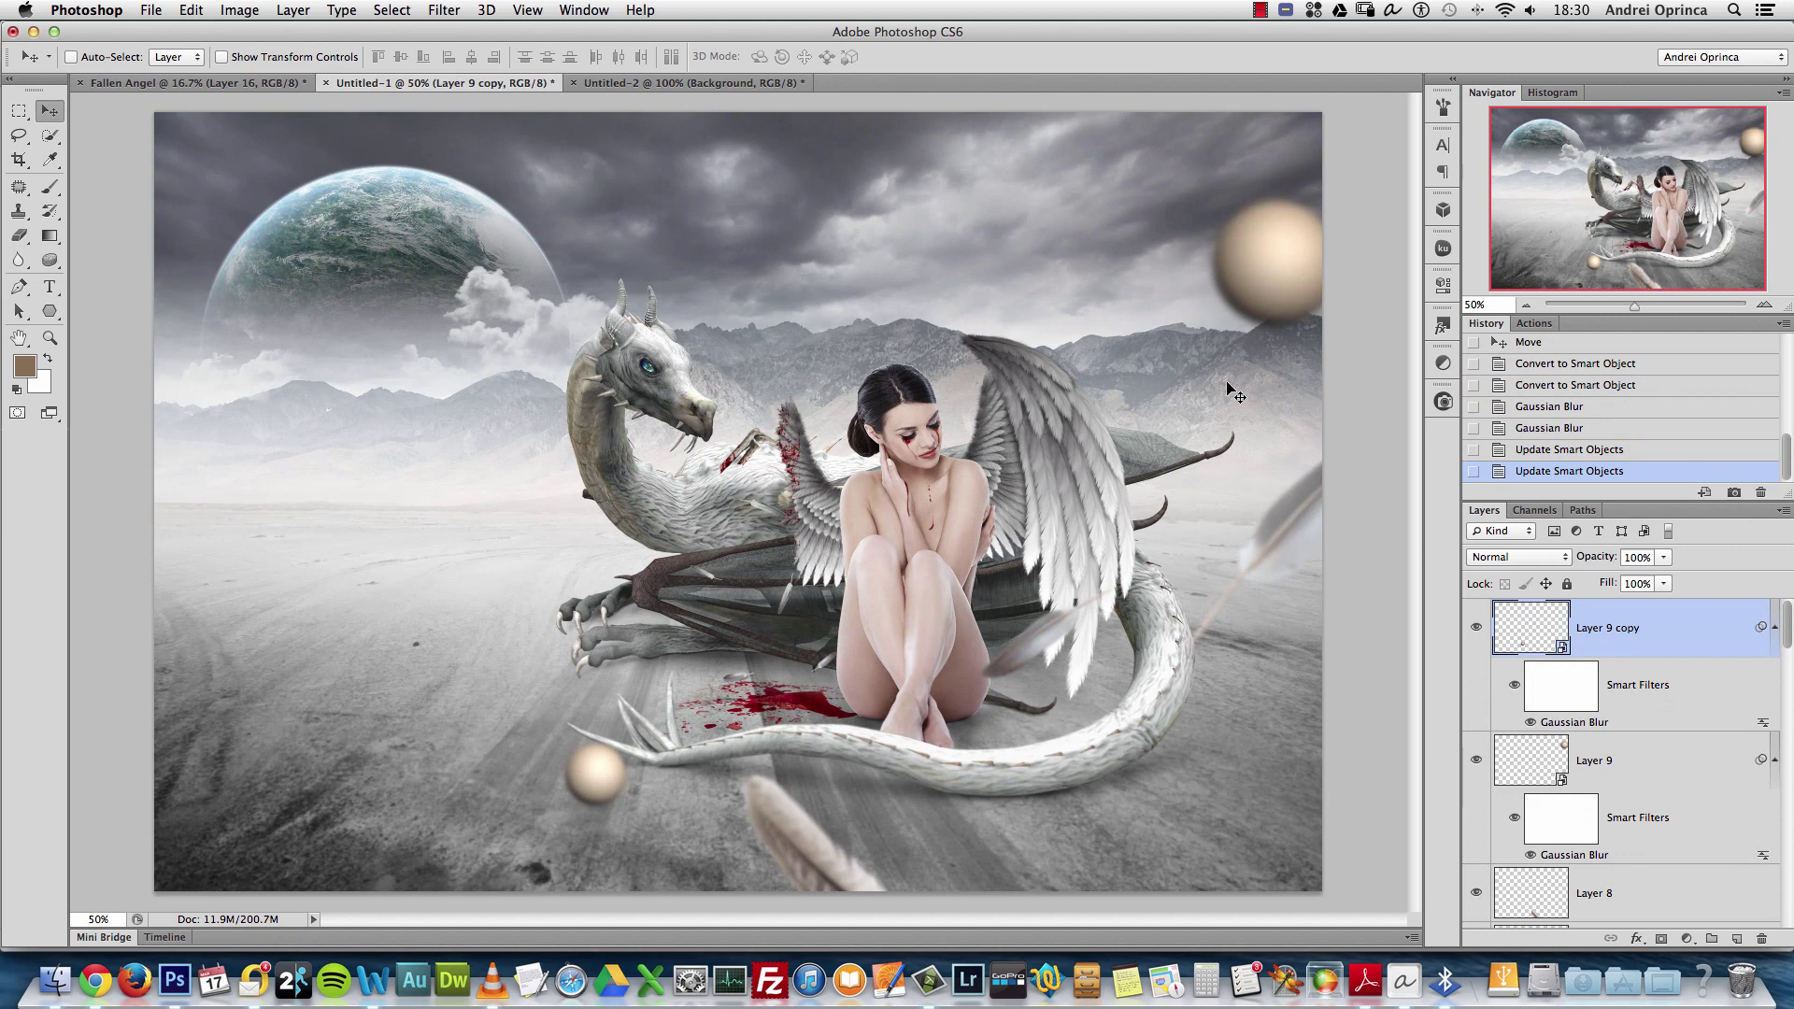
# Collapse both sphere layers' smart filter lists and add a Gradient Map adjustment layer above them using the Violet, Orange preset
pyautogui.click(1774, 628)
pyautogui.click(1774, 685)
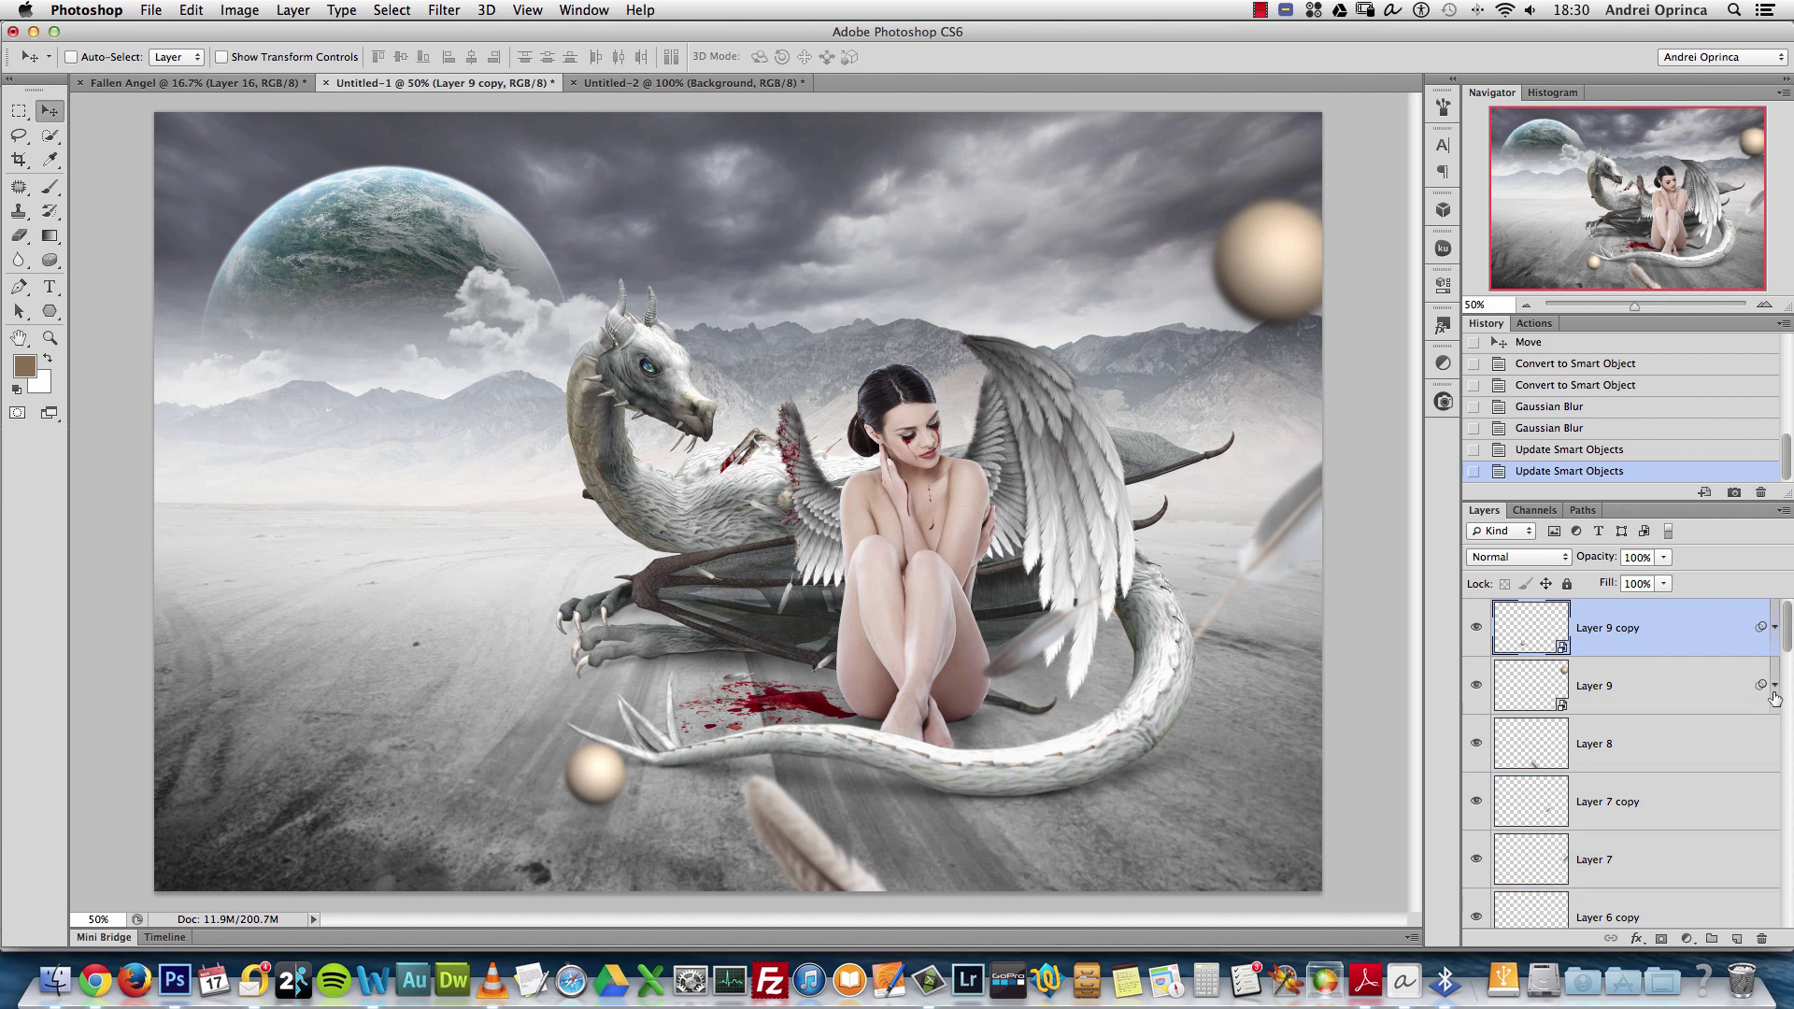
pyautogui.click(1689, 939)
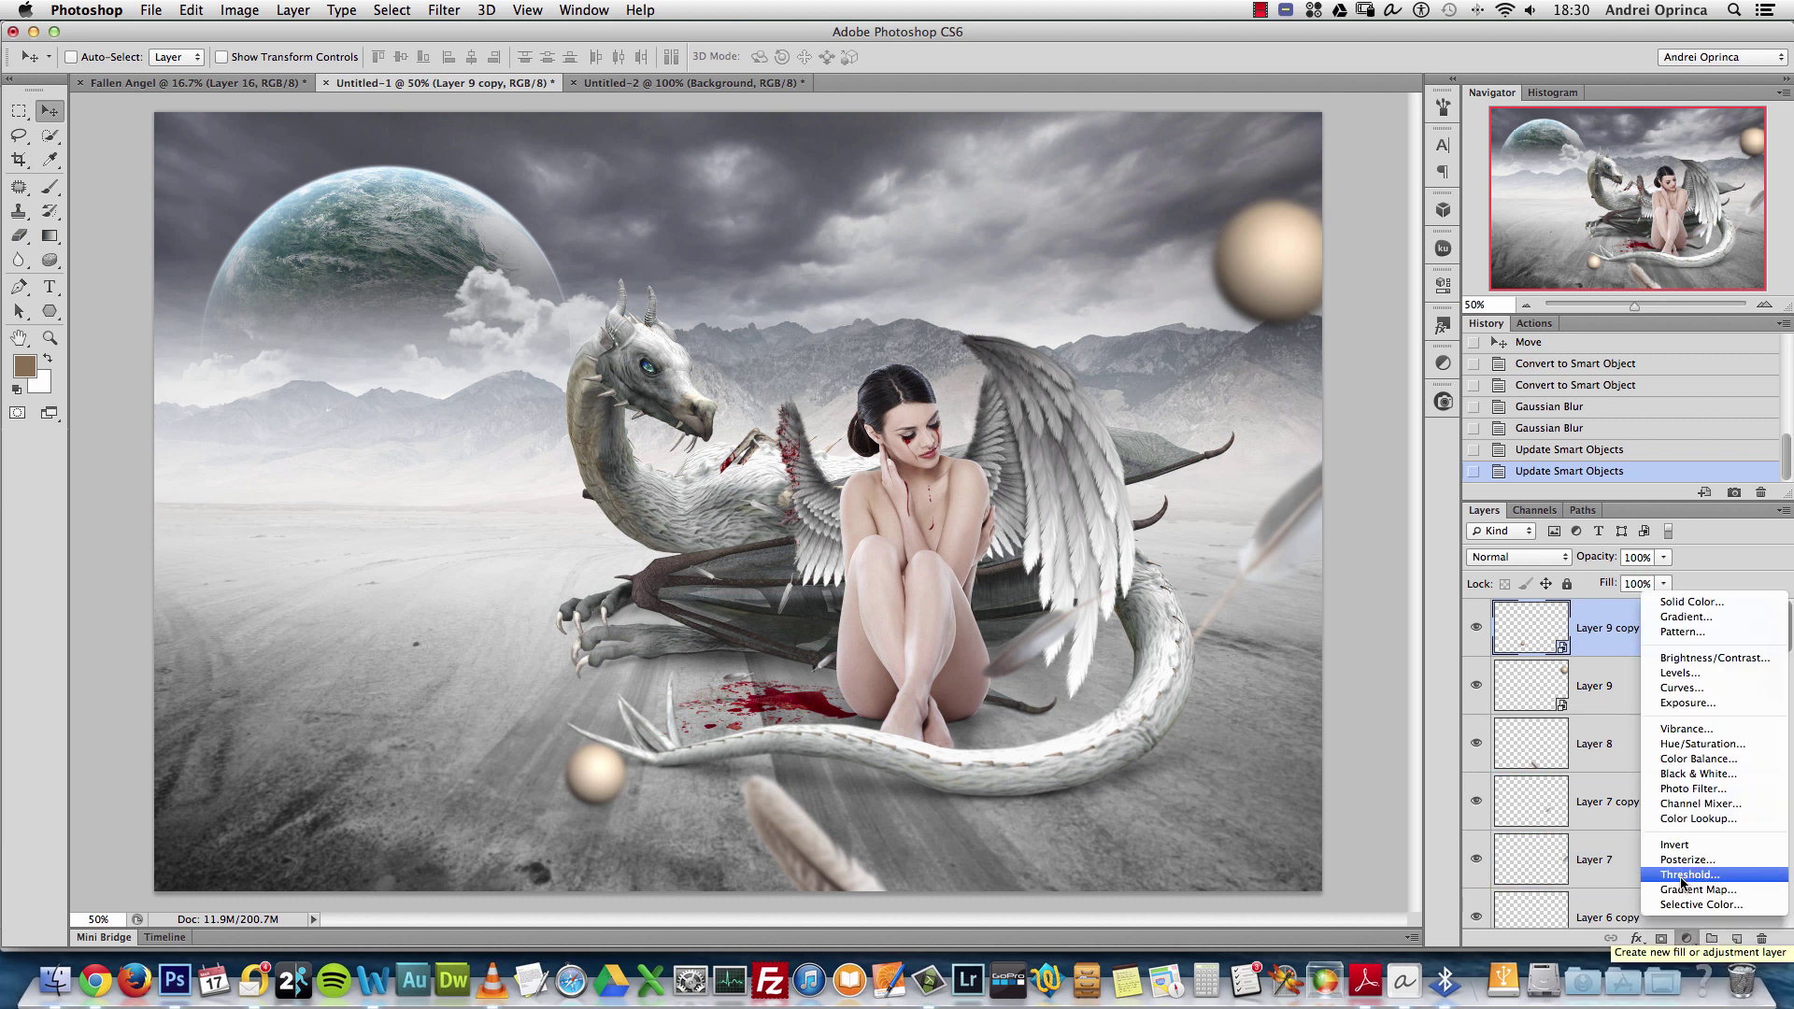
pyautogui.click(1683, 891)
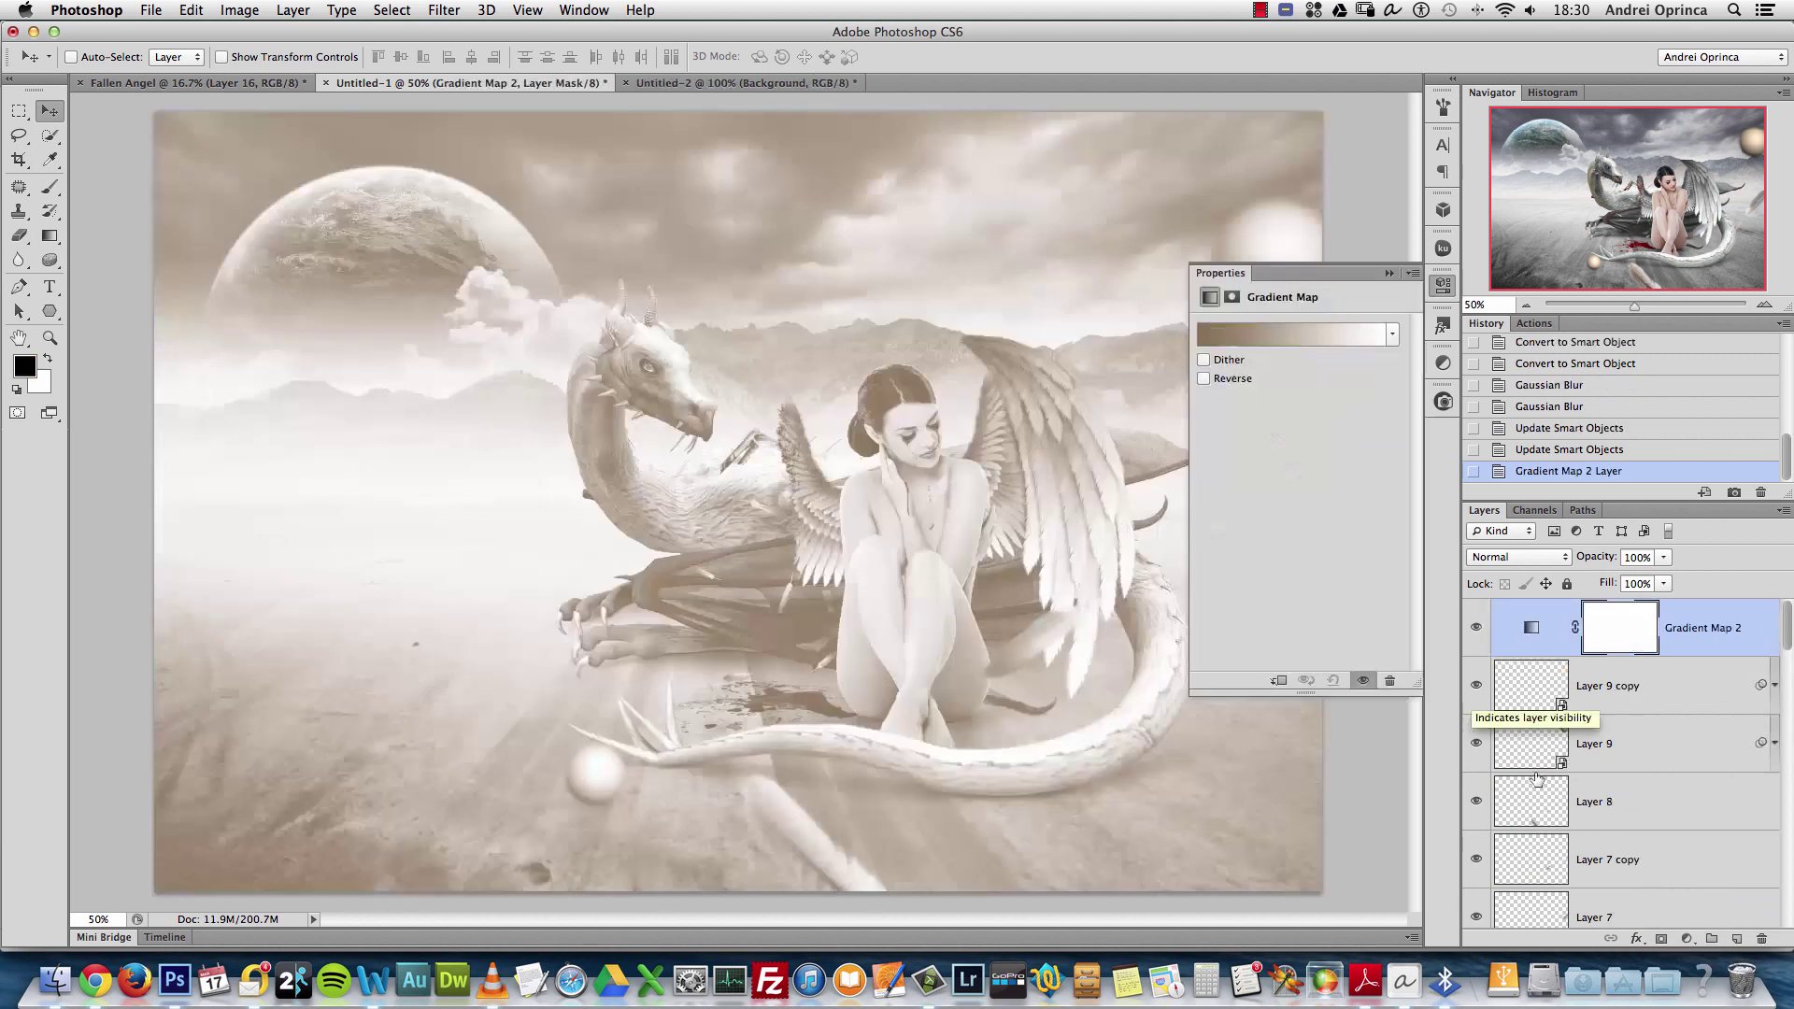
pyautogui.click(1297, 338)
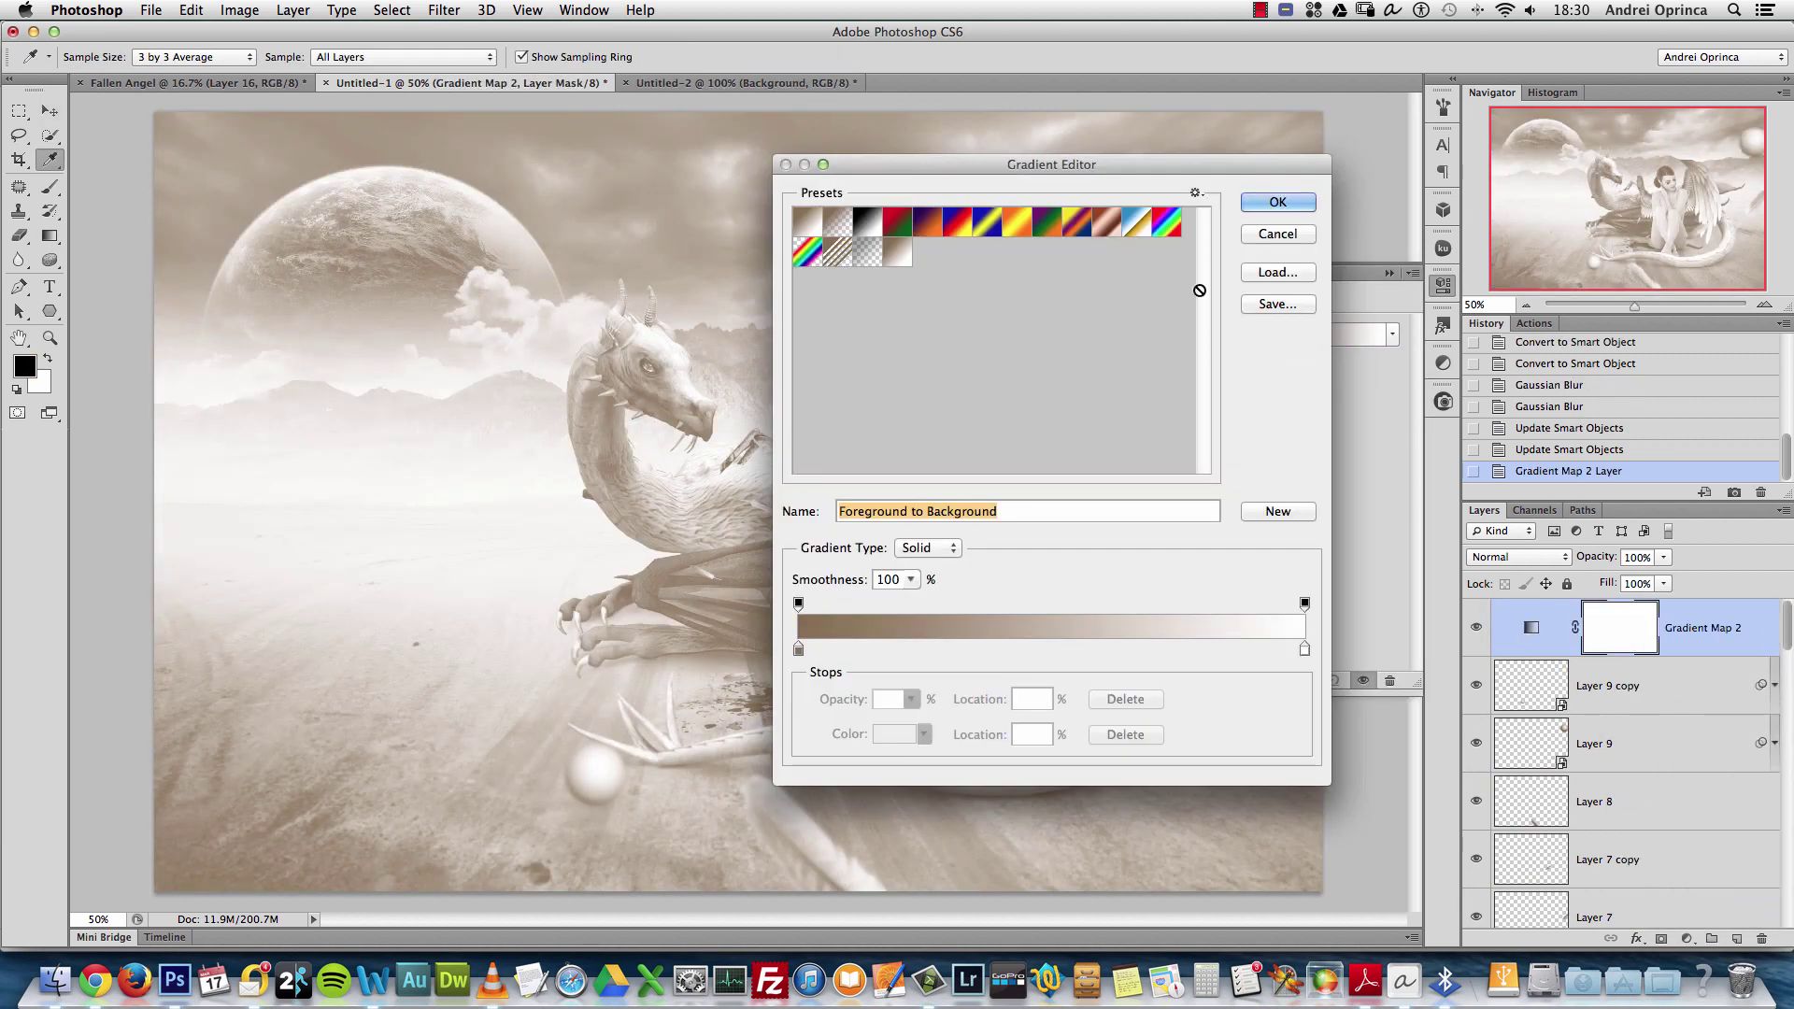
pyautogui.click(951, 234)
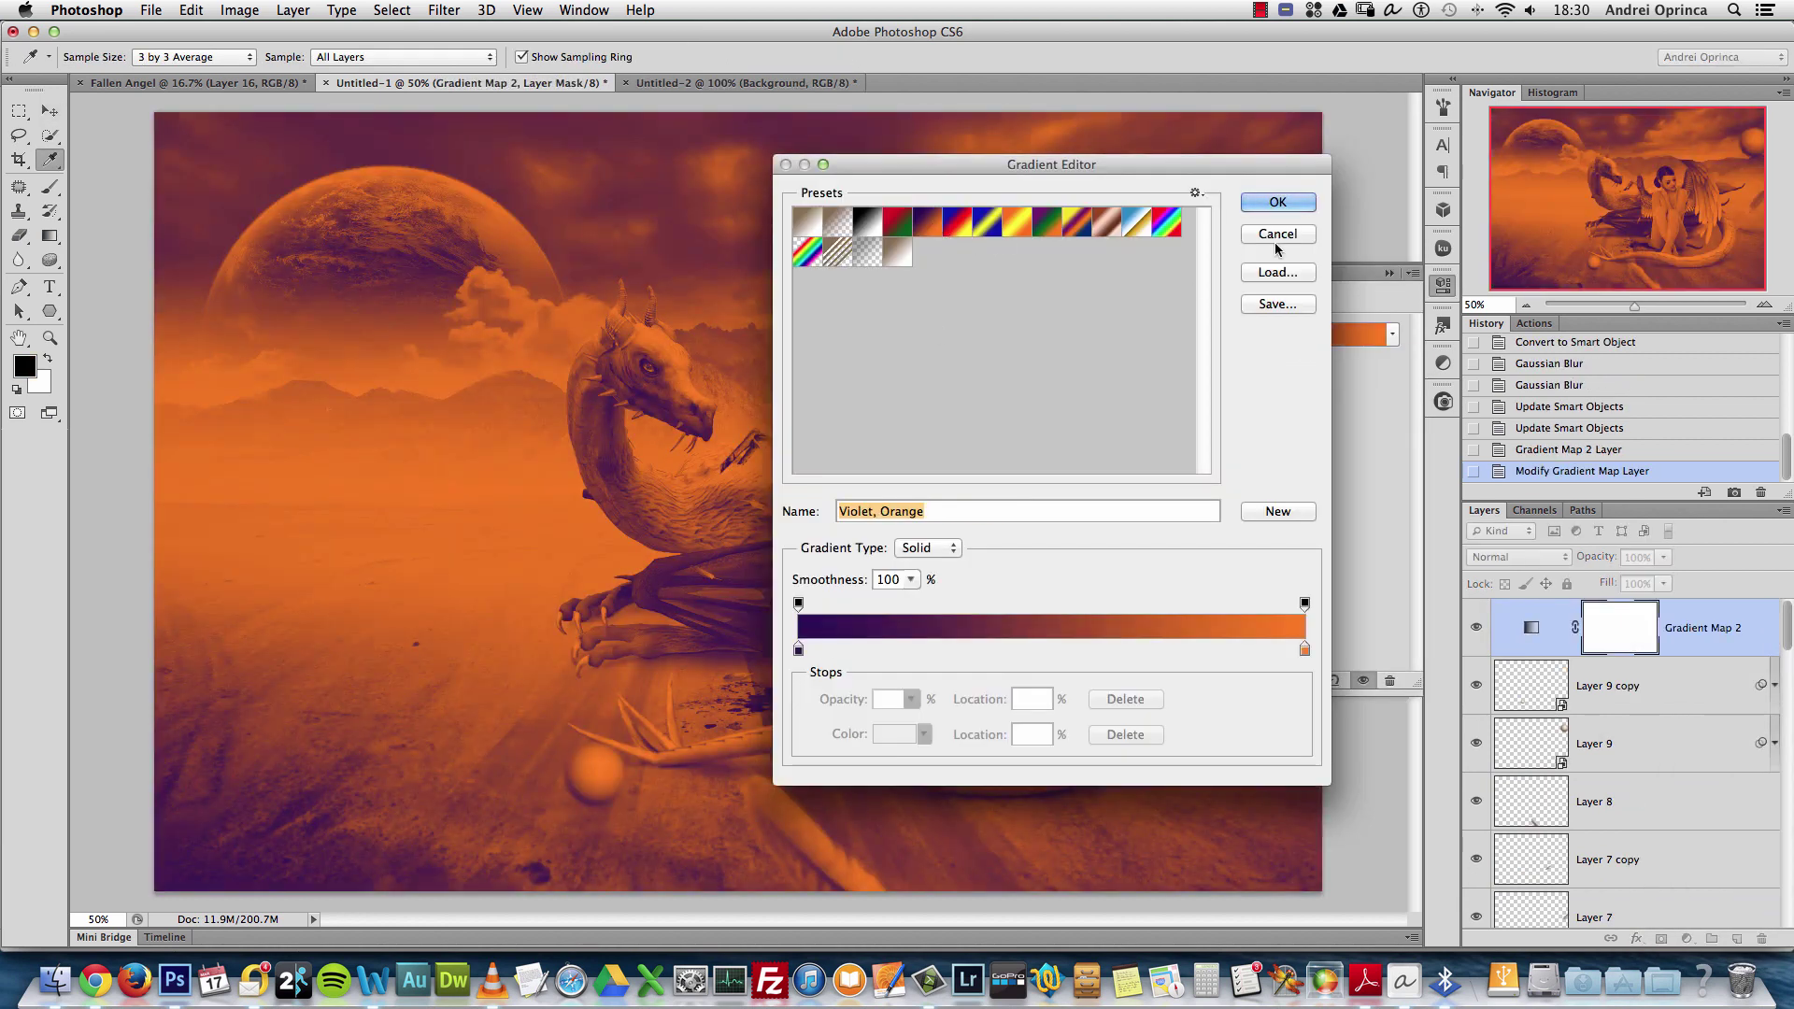
pyautogui.click(1277, 202)
# Set the Gradient Map 2 layer's blend mode to Screen and its opacity to 25%
pyautogui.click(1542, 560)
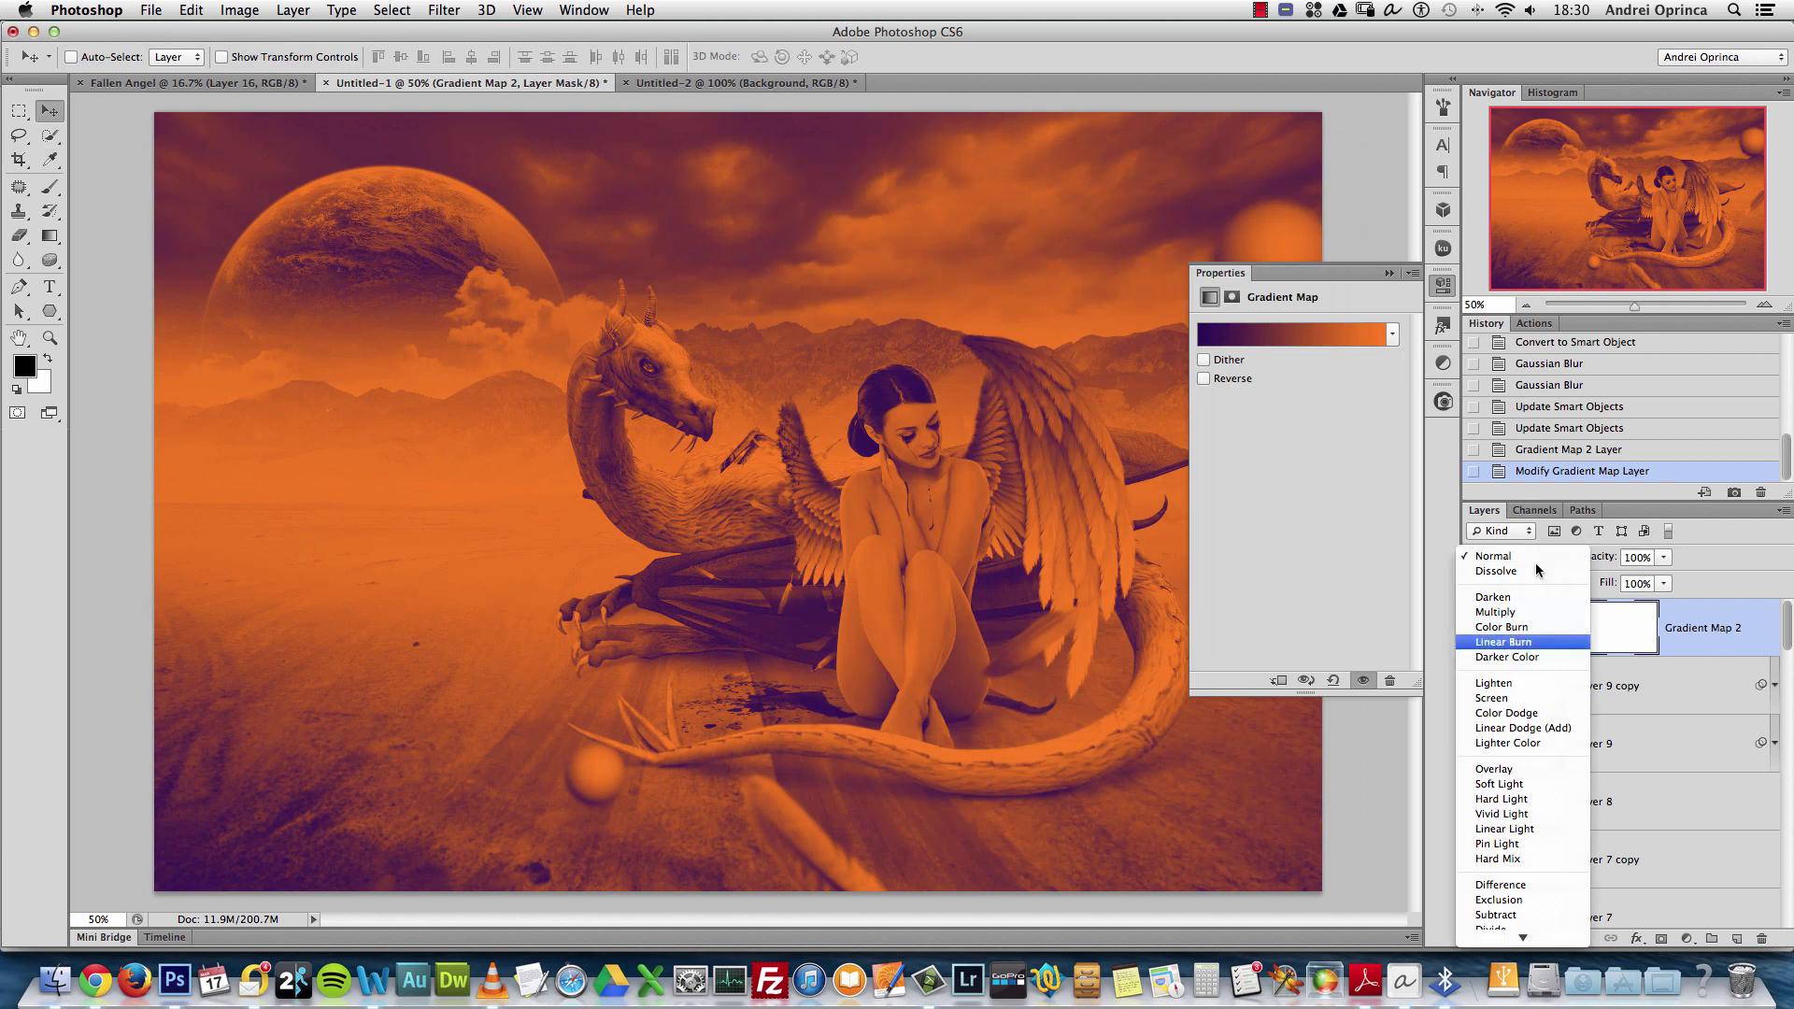
pyautogui.scroll(-3, 1529, 884)
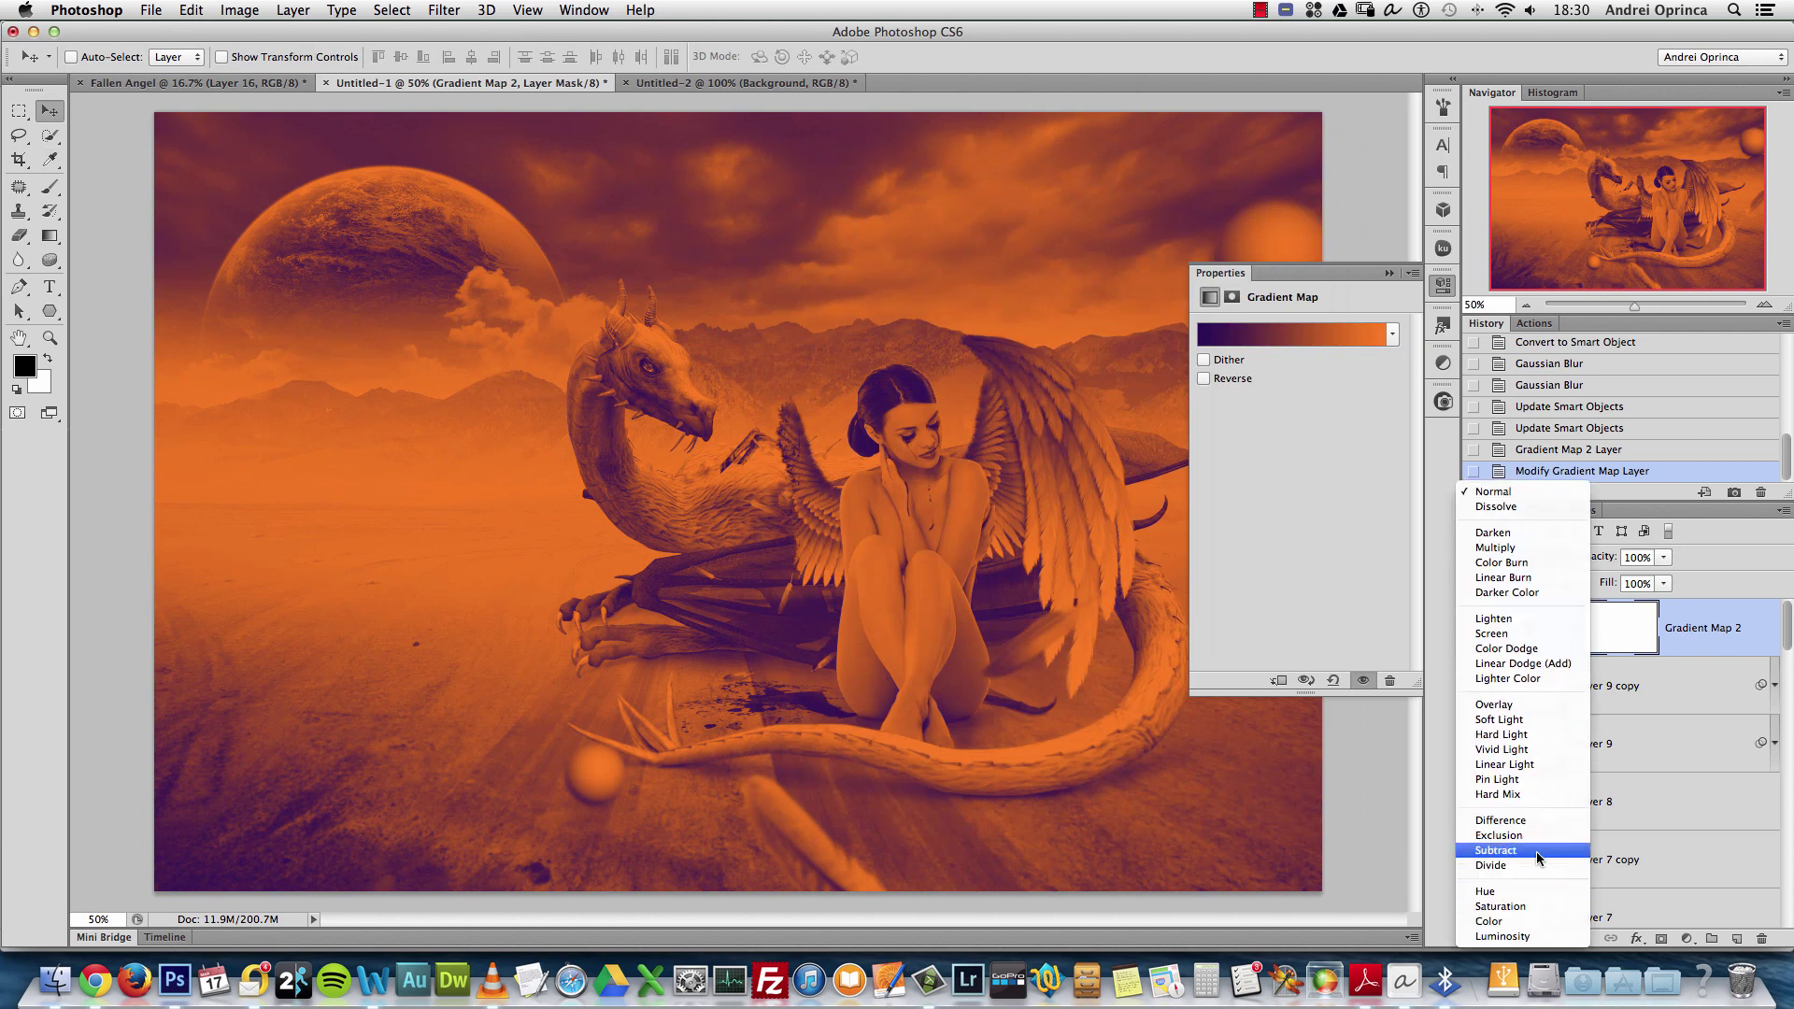
pyautogui.click(1493, 633)
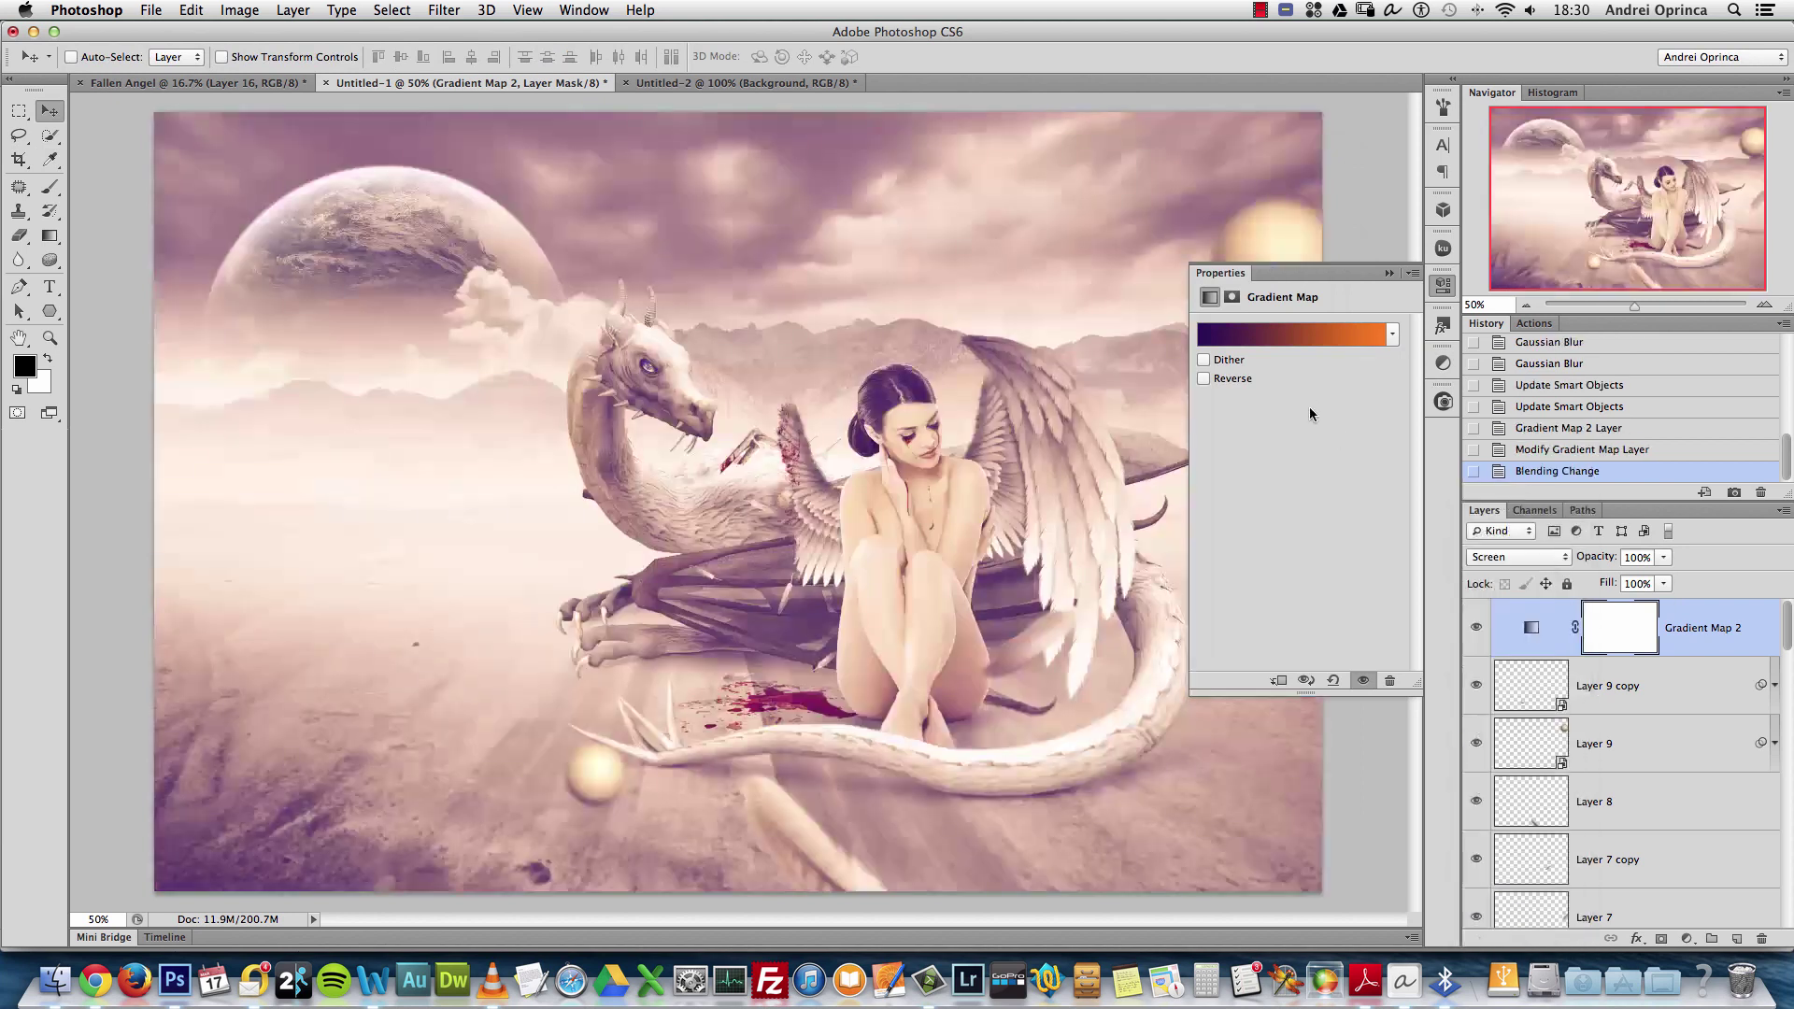
pyautogui.click(1379, 273)
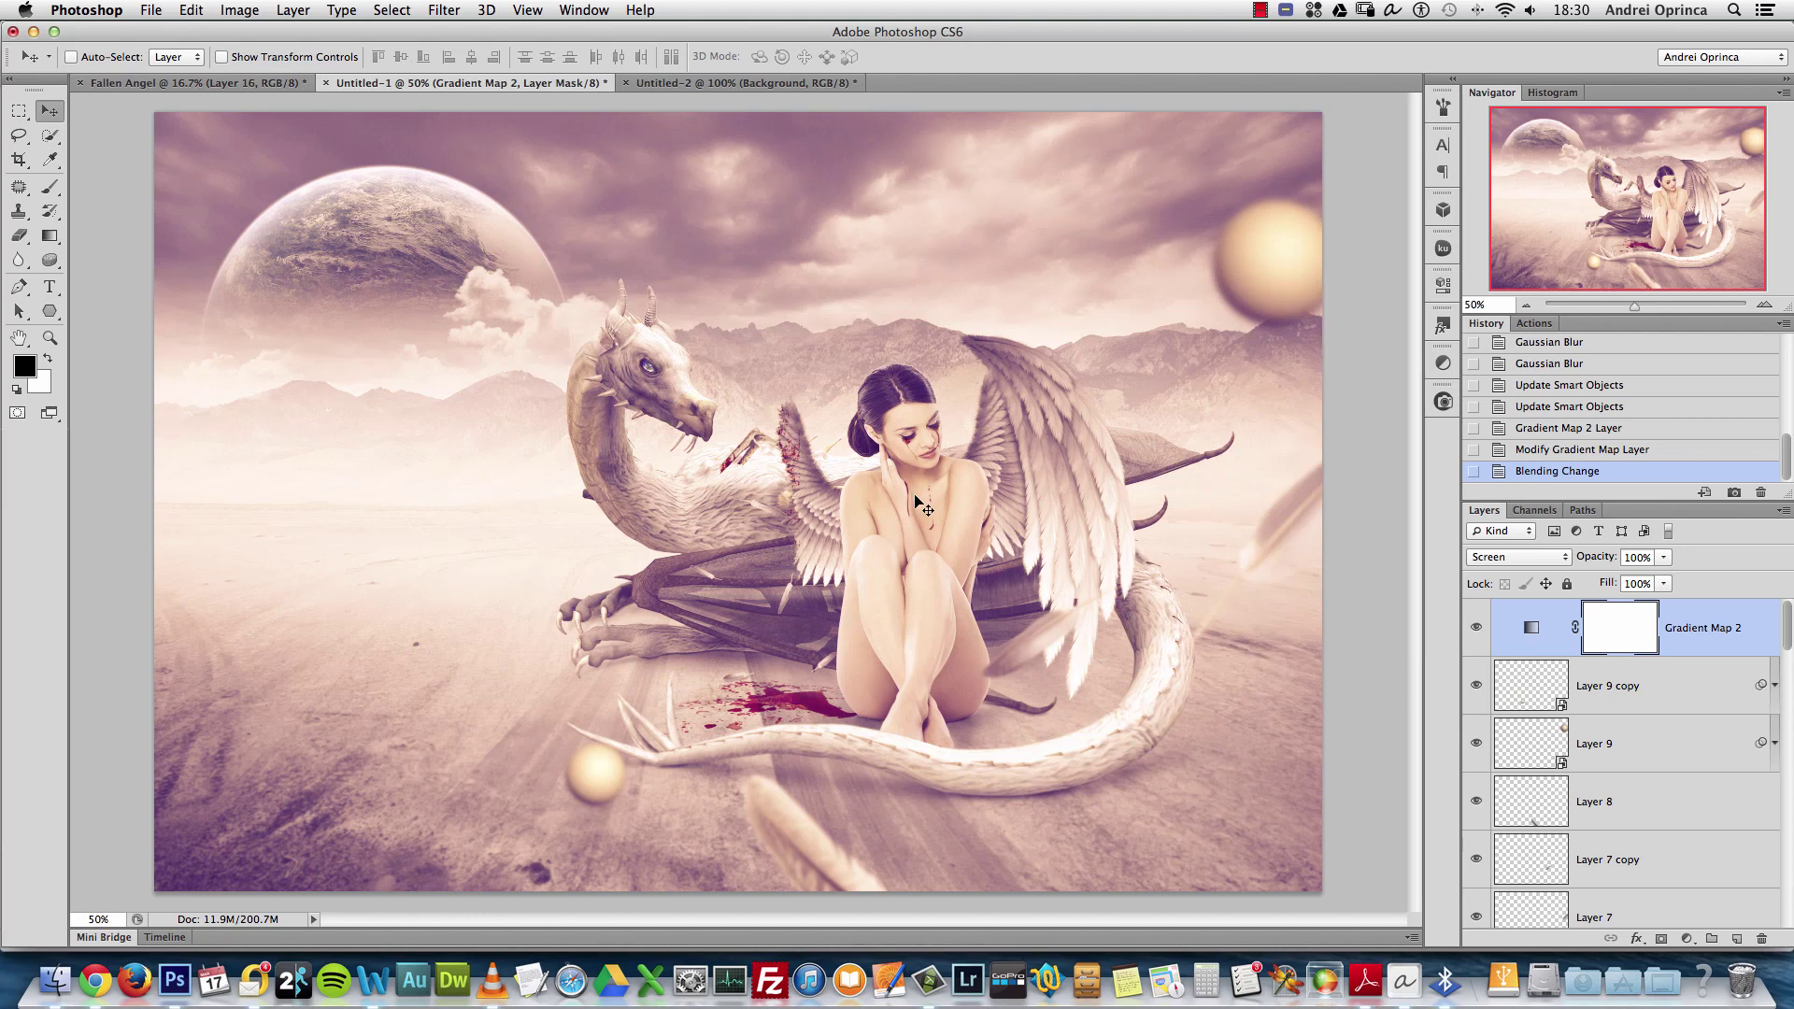
pyautogui.click(1649, 556)
pyautogui.write('25')
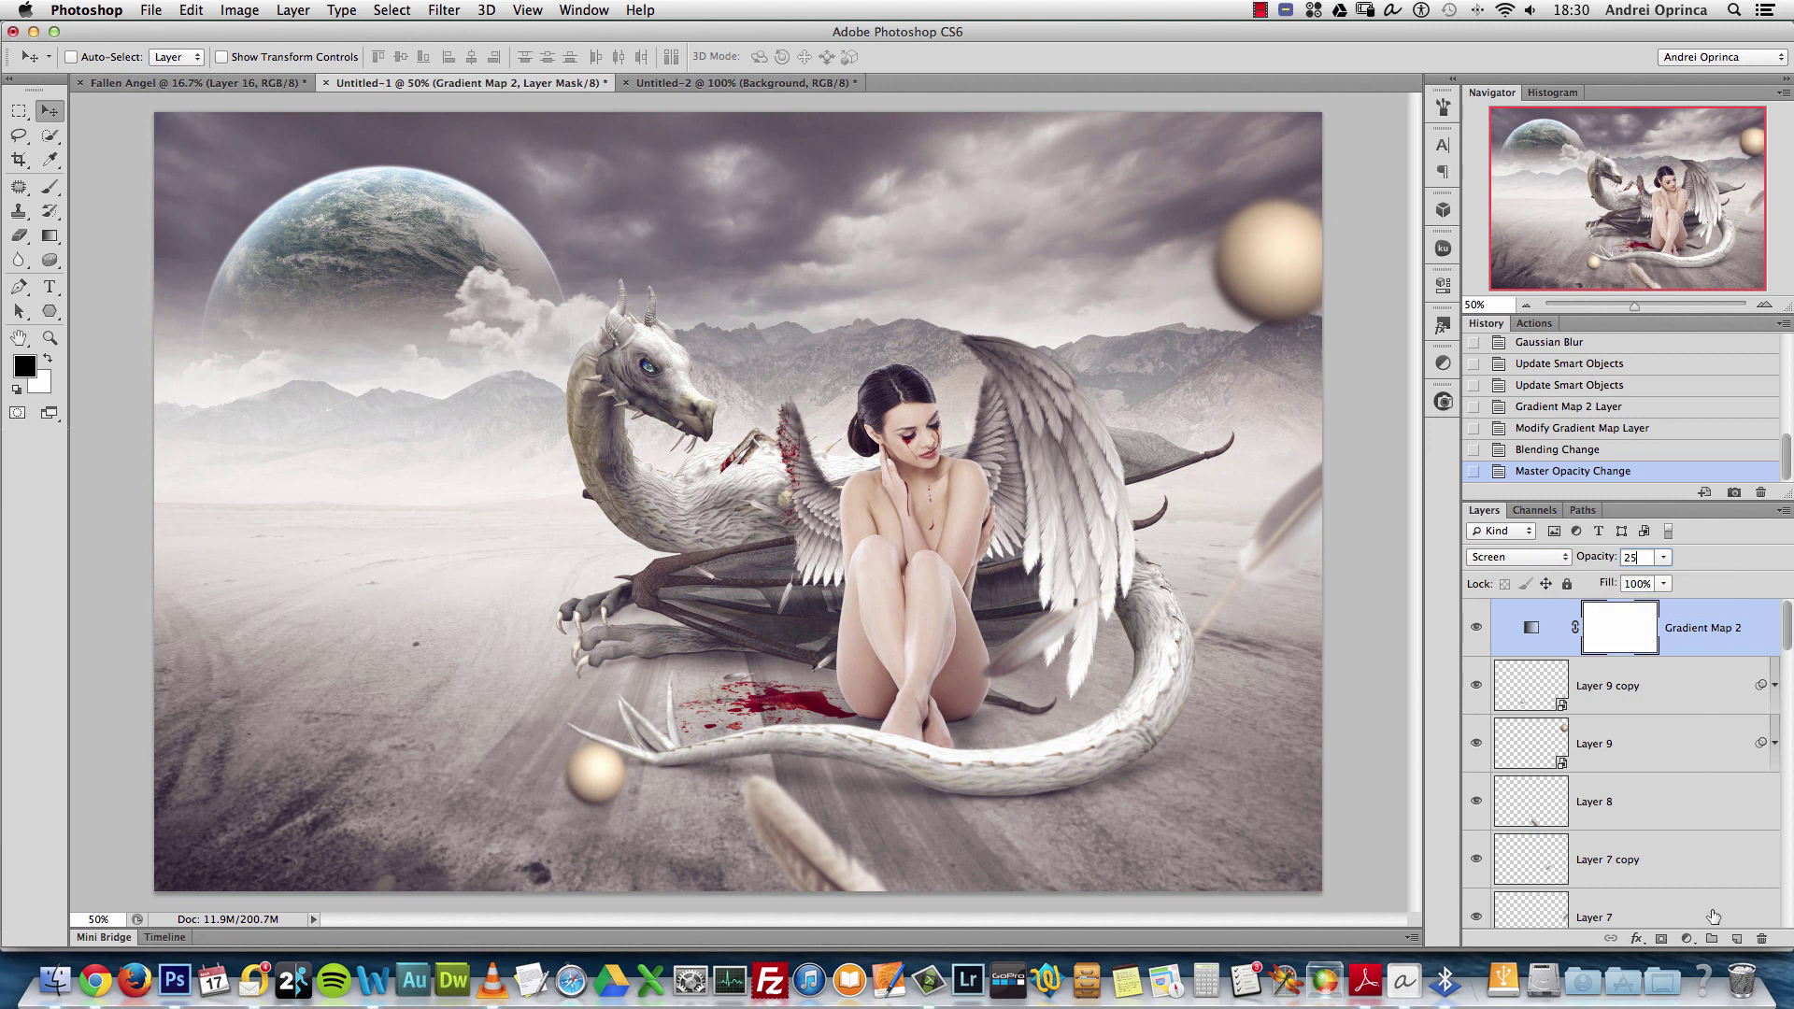
# Add a Color Balance adjustment layer and set its Shadows to -3 on Cyan/Red and 4 on Yellow/Blue
pyautogui.click(1686, 939)
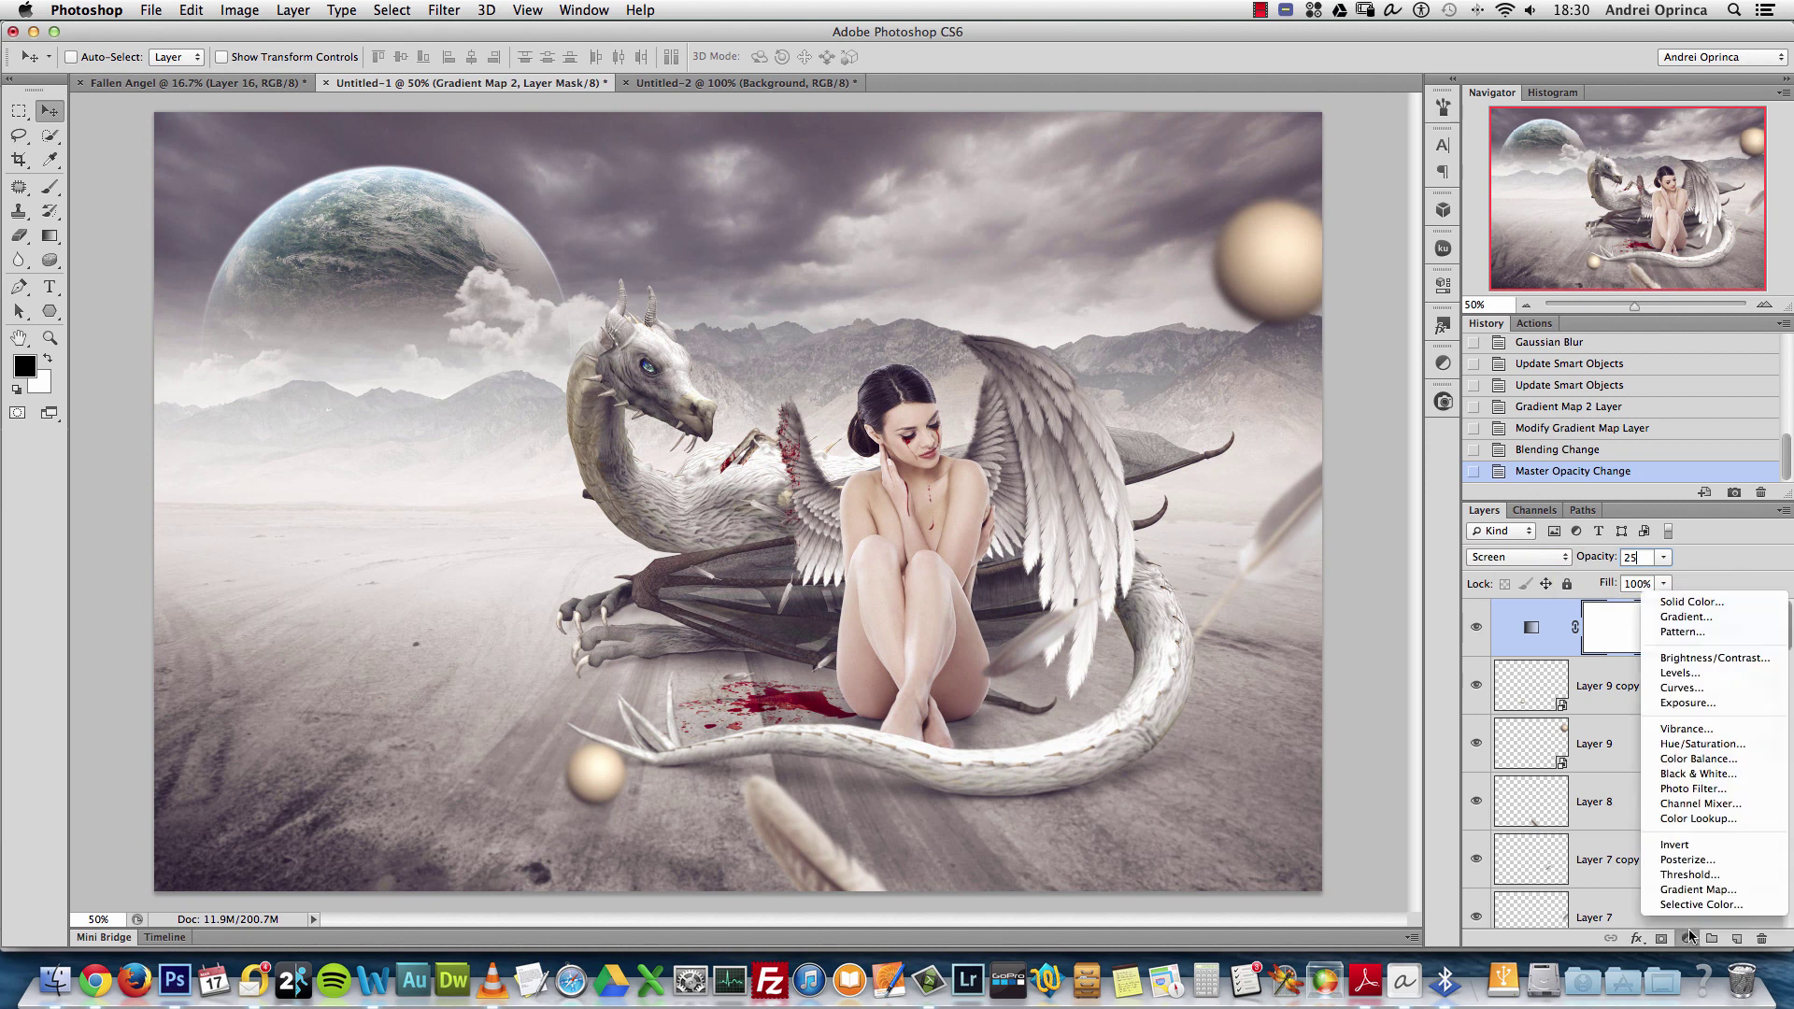
pyautogui.click(1731, 760)
pyautogui.click(1257, 329)
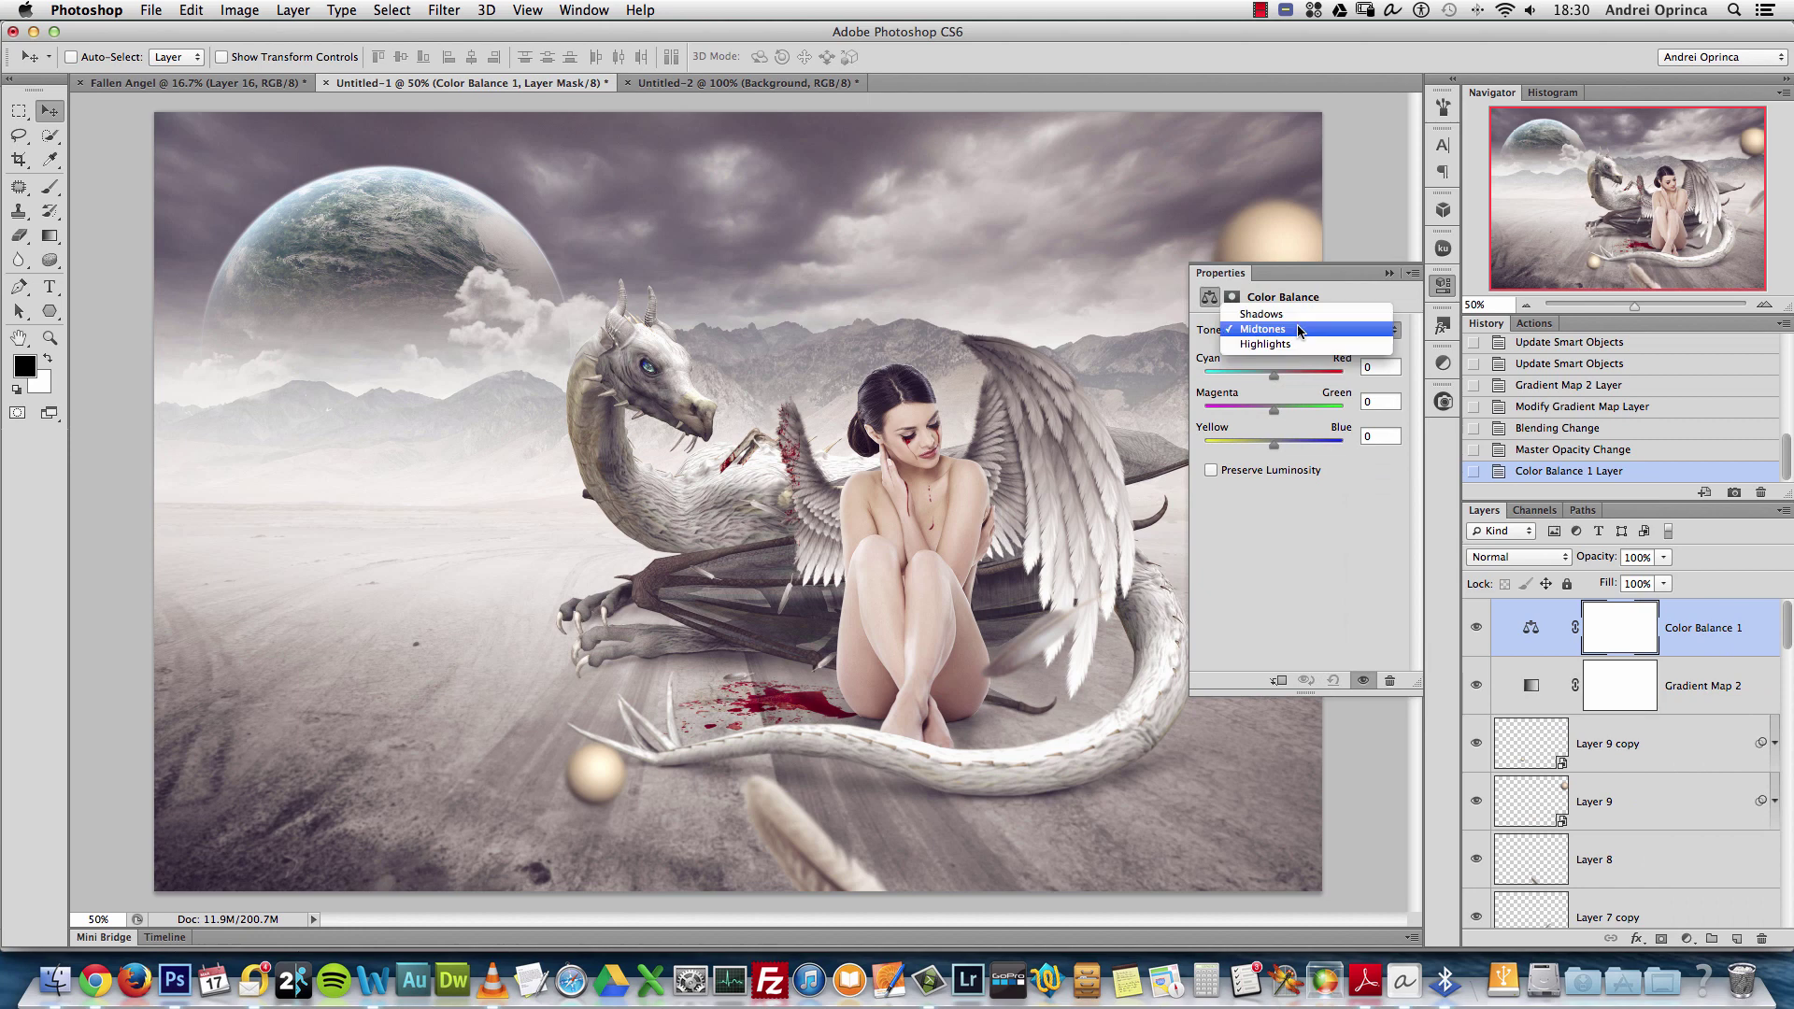
pyautogui.click(1278, 314)
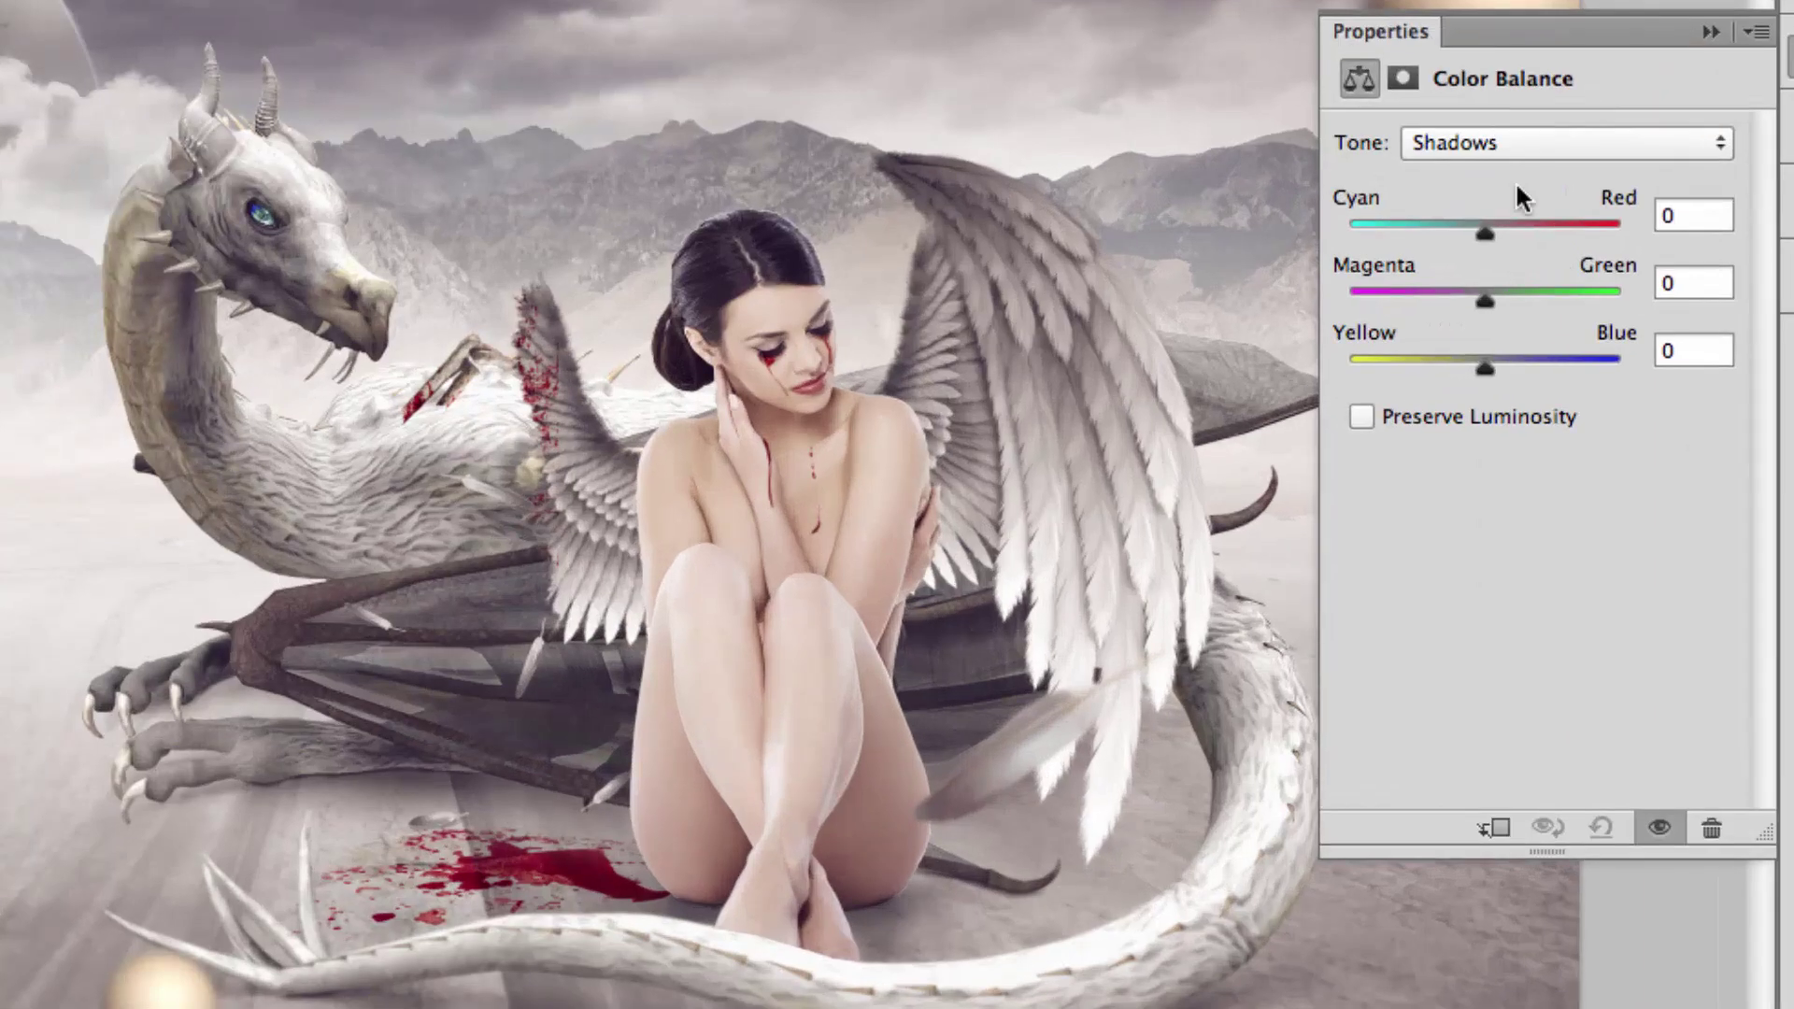
pyautogui.click(1691, 215)
pyautogui.write('-3')
pyautogui.click(1691, 278)
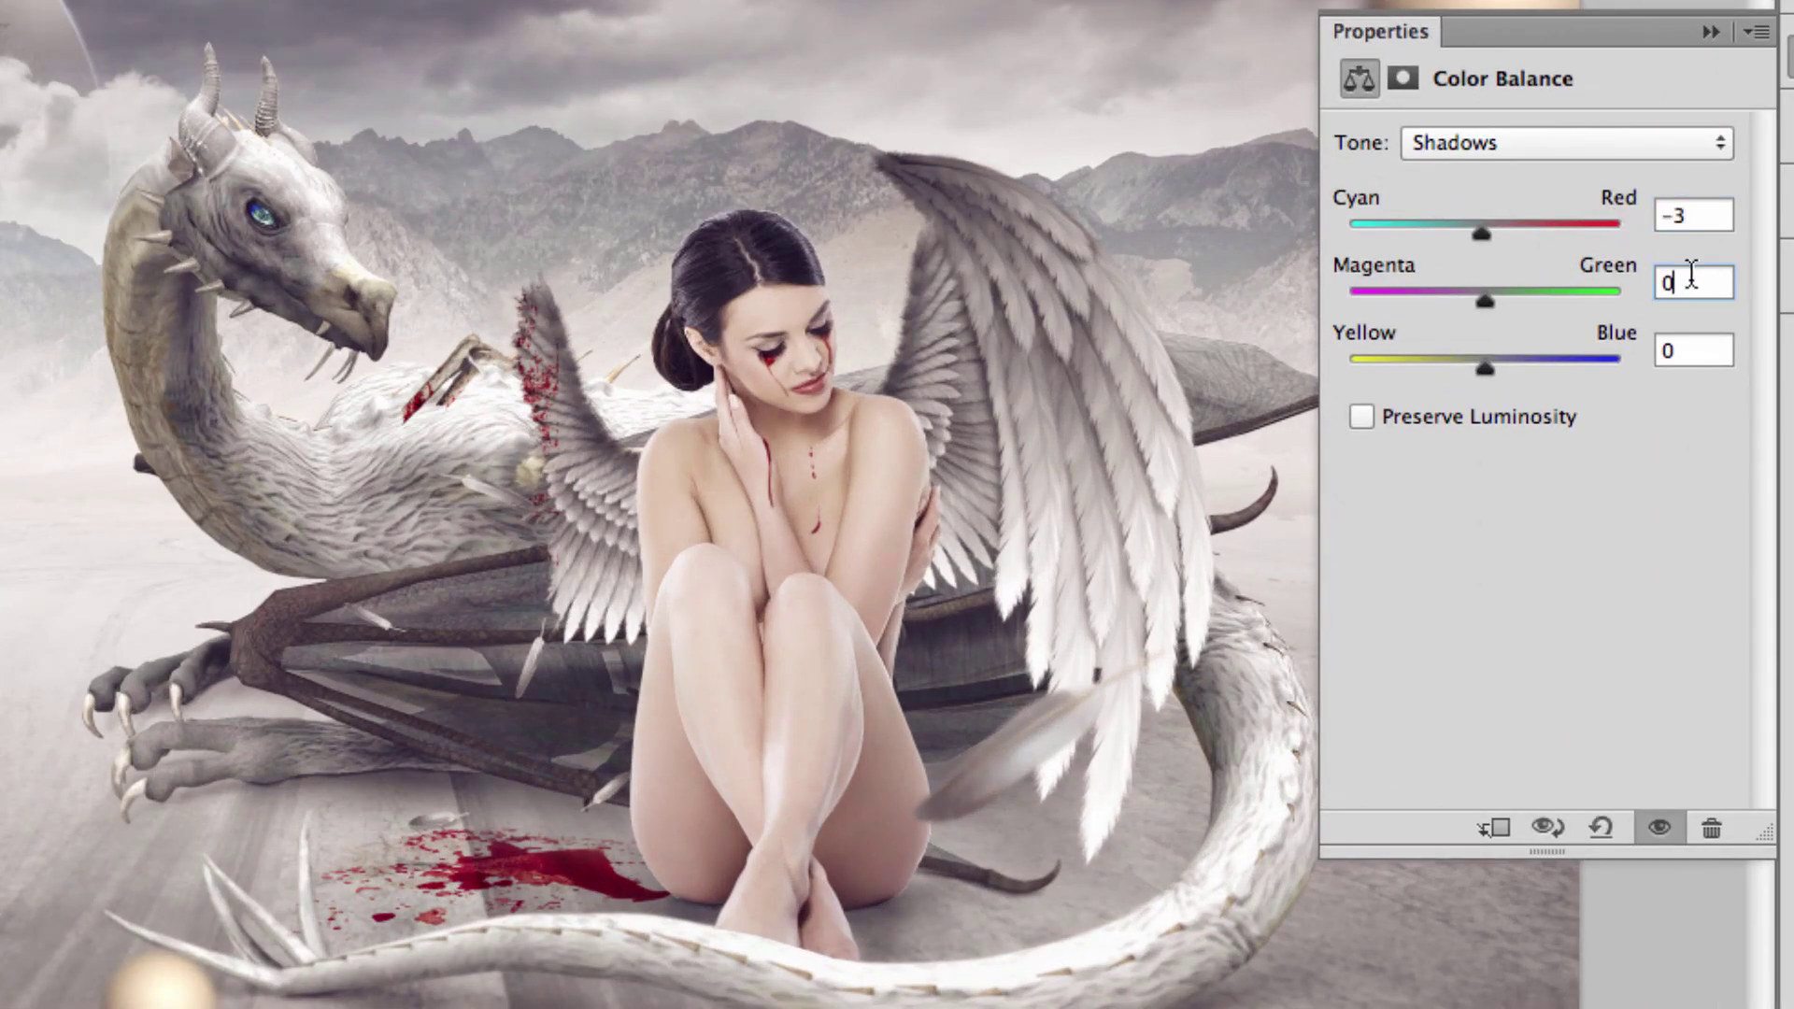
pyautogui.click(1694, 350)
pyautogui.write('4')
# Set the Color Balance Midtones to Cyan/Red 22, Magenta/Green 18 and Yellow/Blue 20
pyautogui.click(1597, 142)
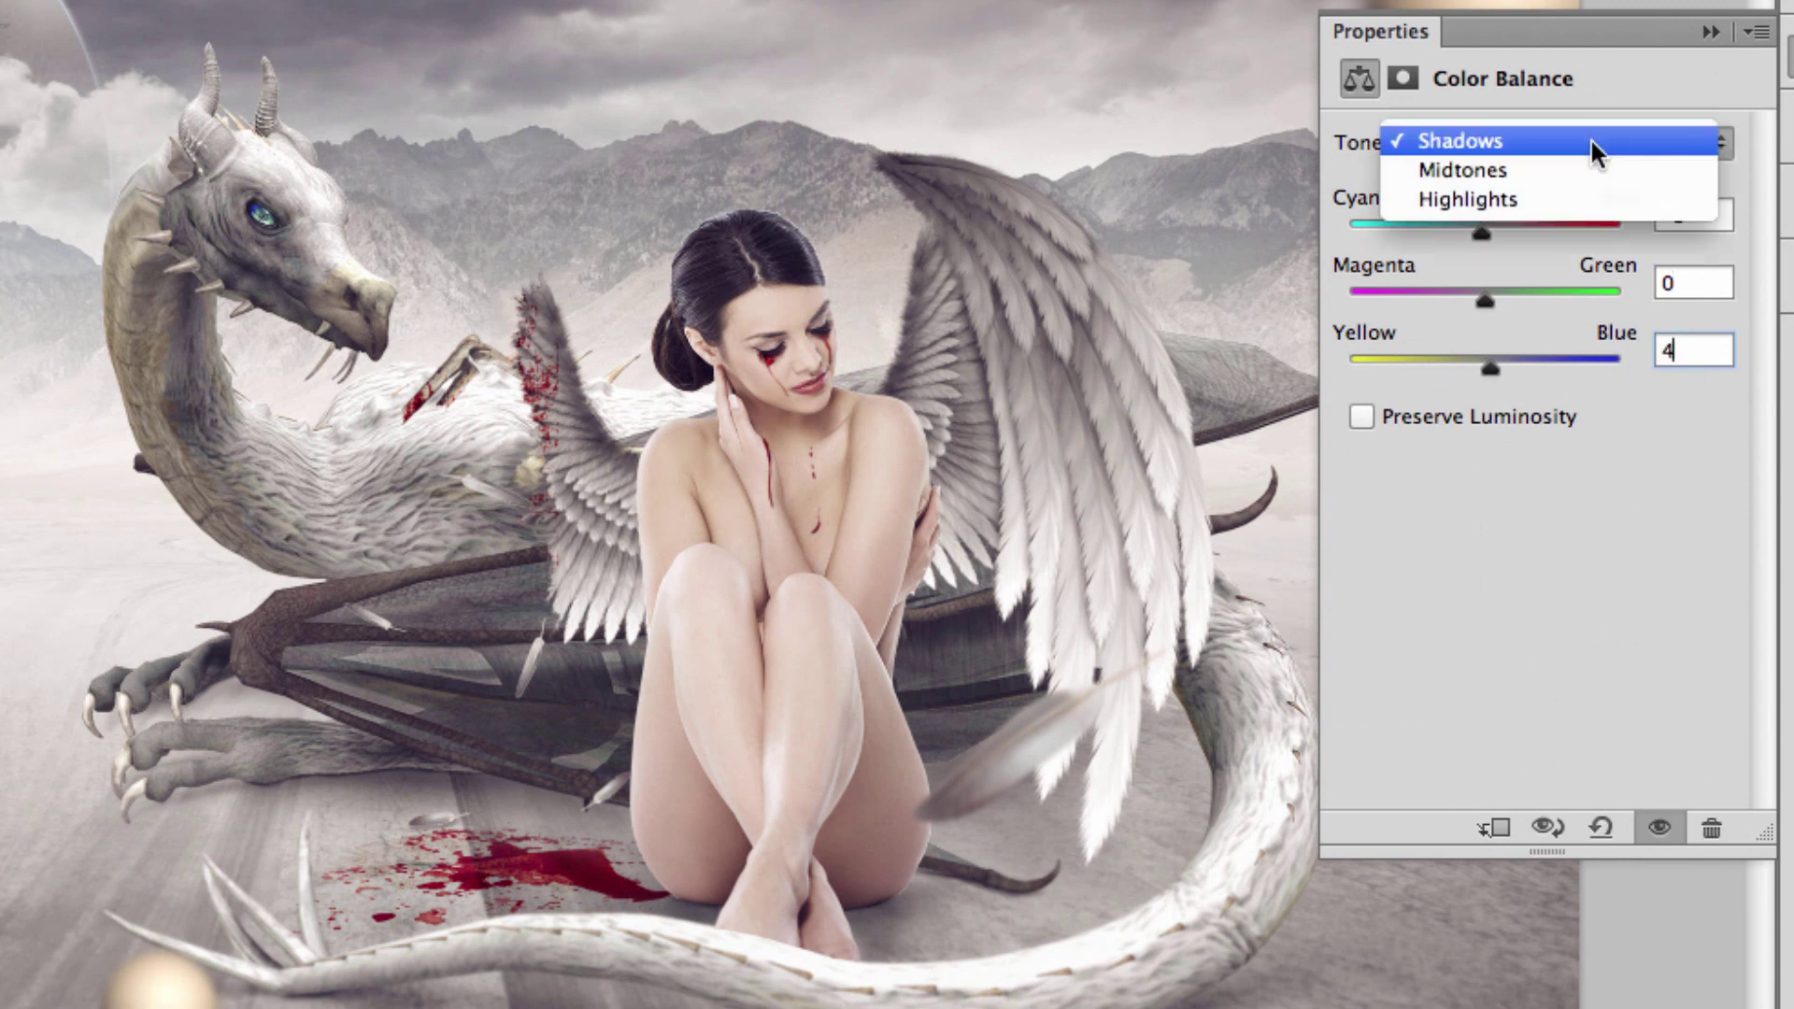
pyautogui.click(1669, 195)
pyautogui.click(1703, 213)
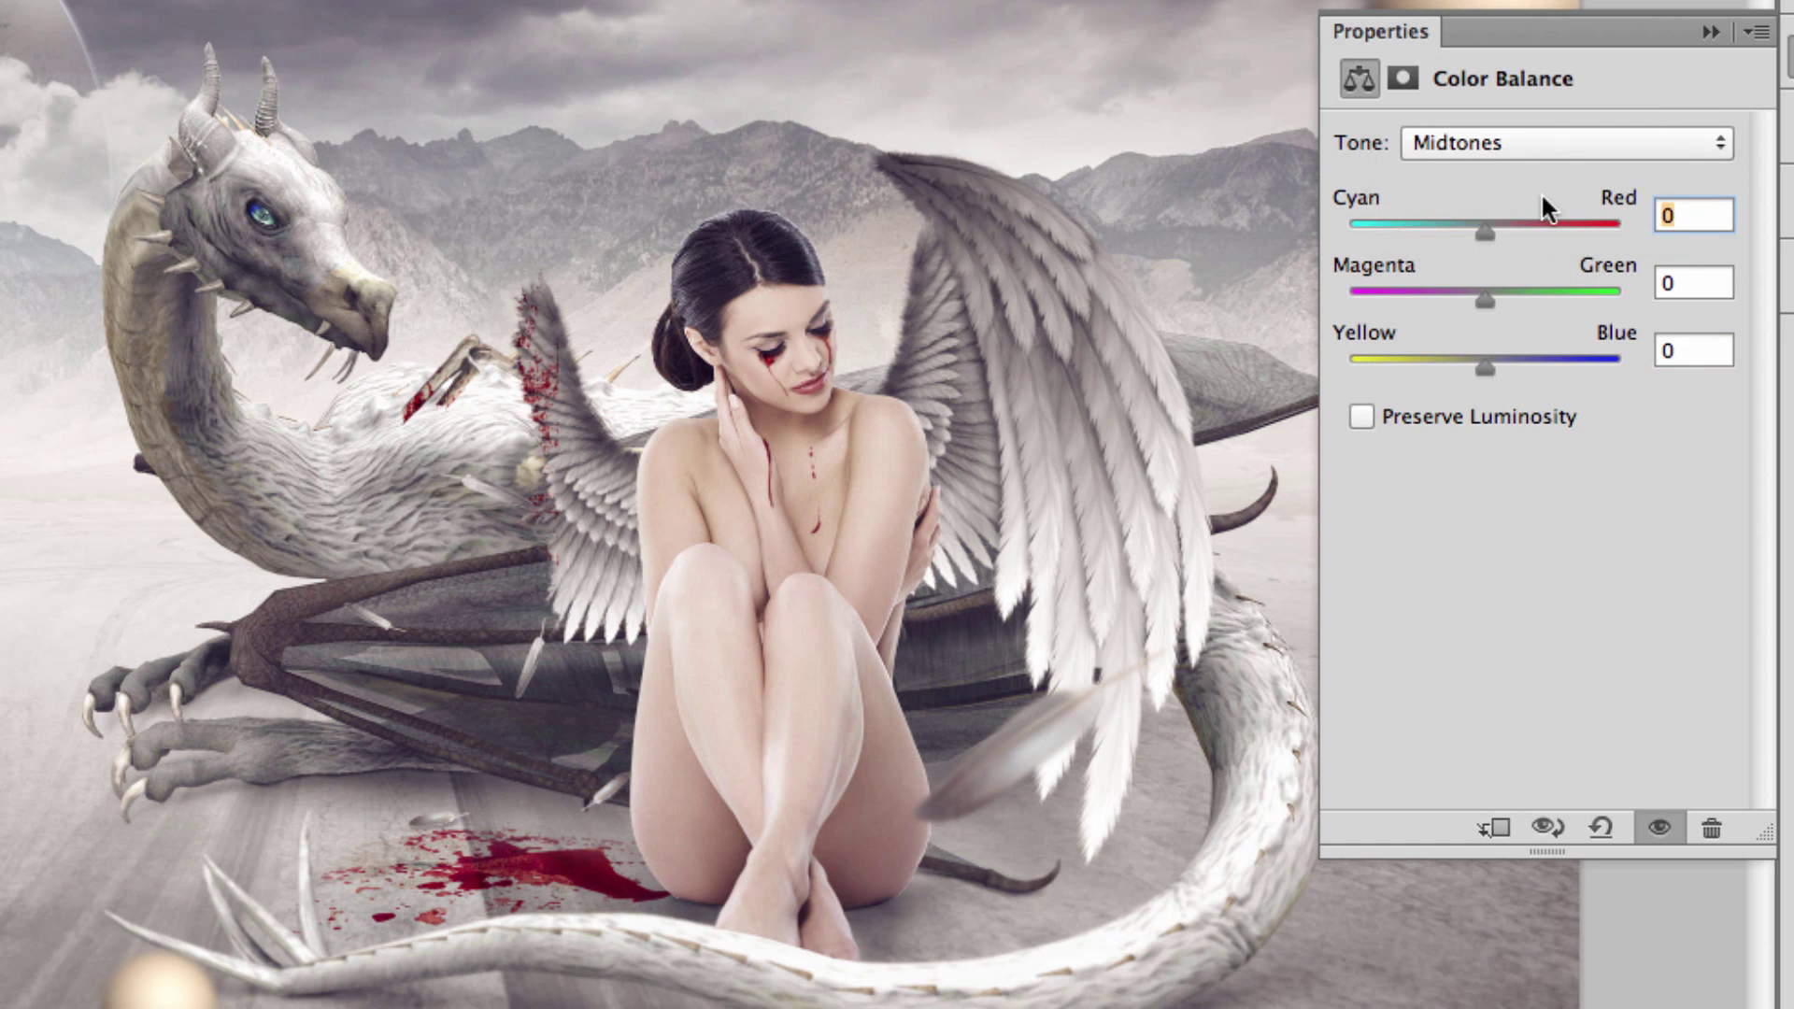
pyautogui.write('22')
pyautogui.click(1678, 283)
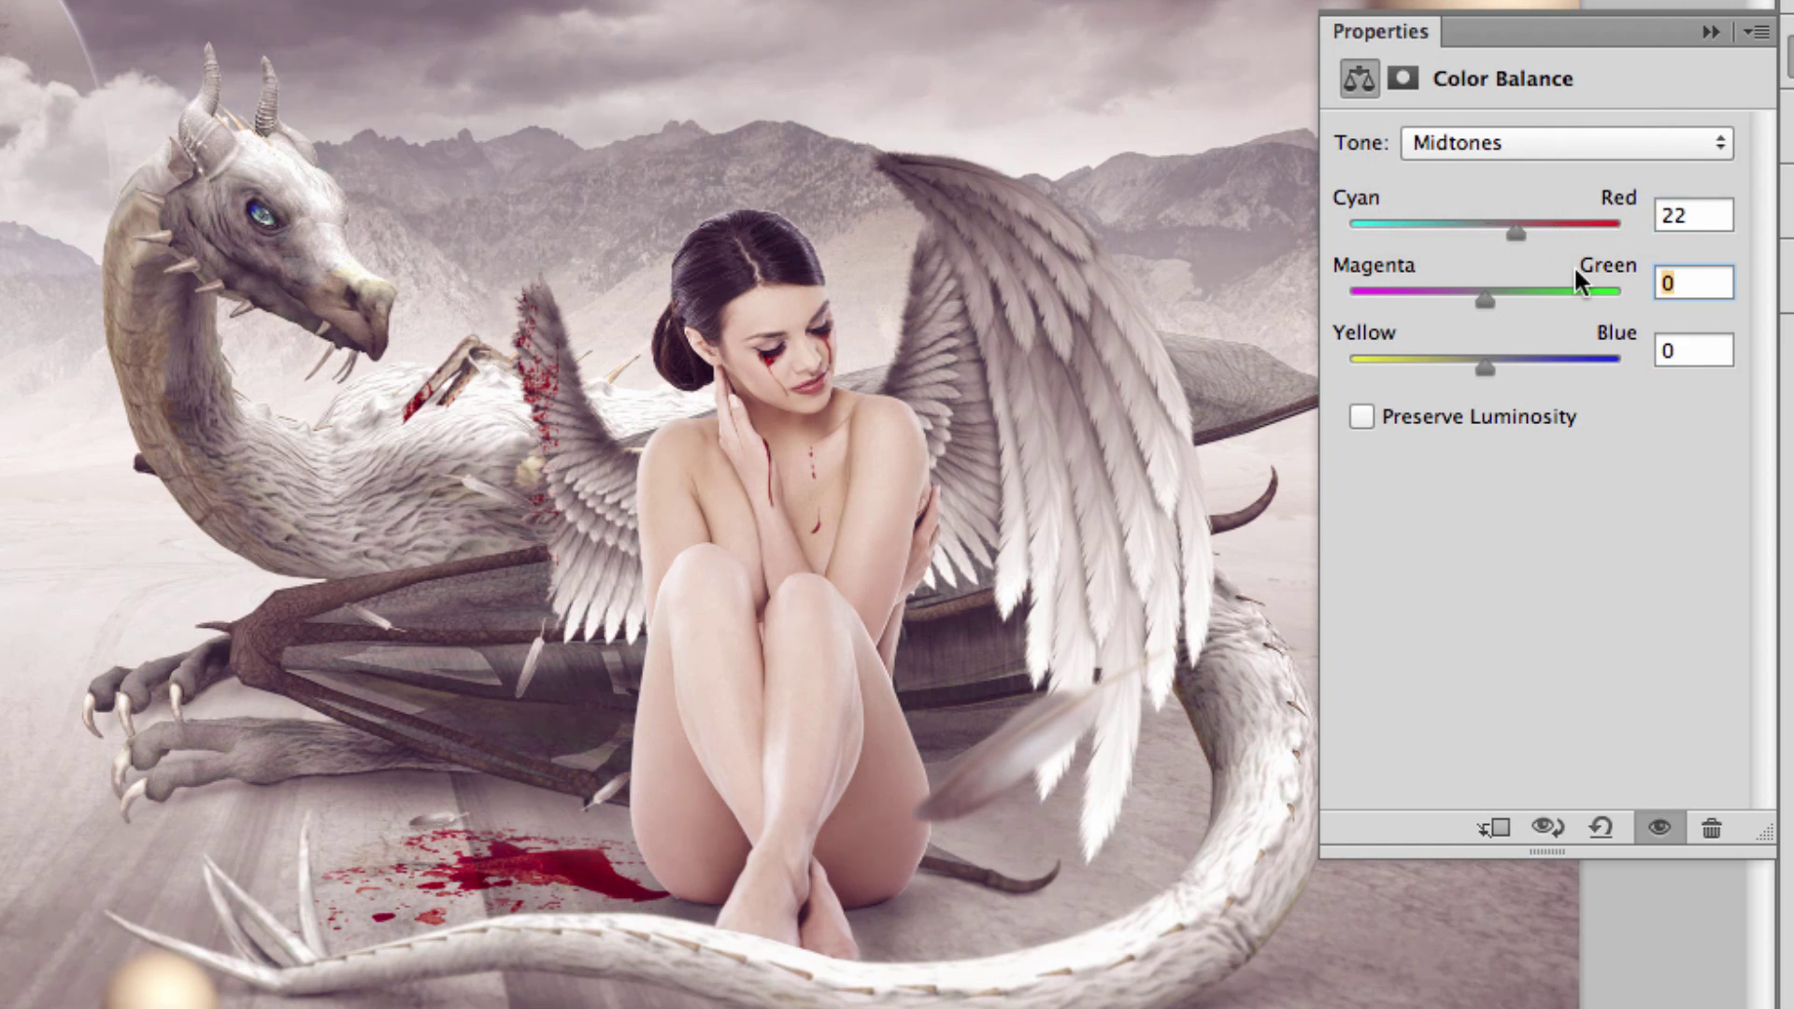
pyautogui.write('18')
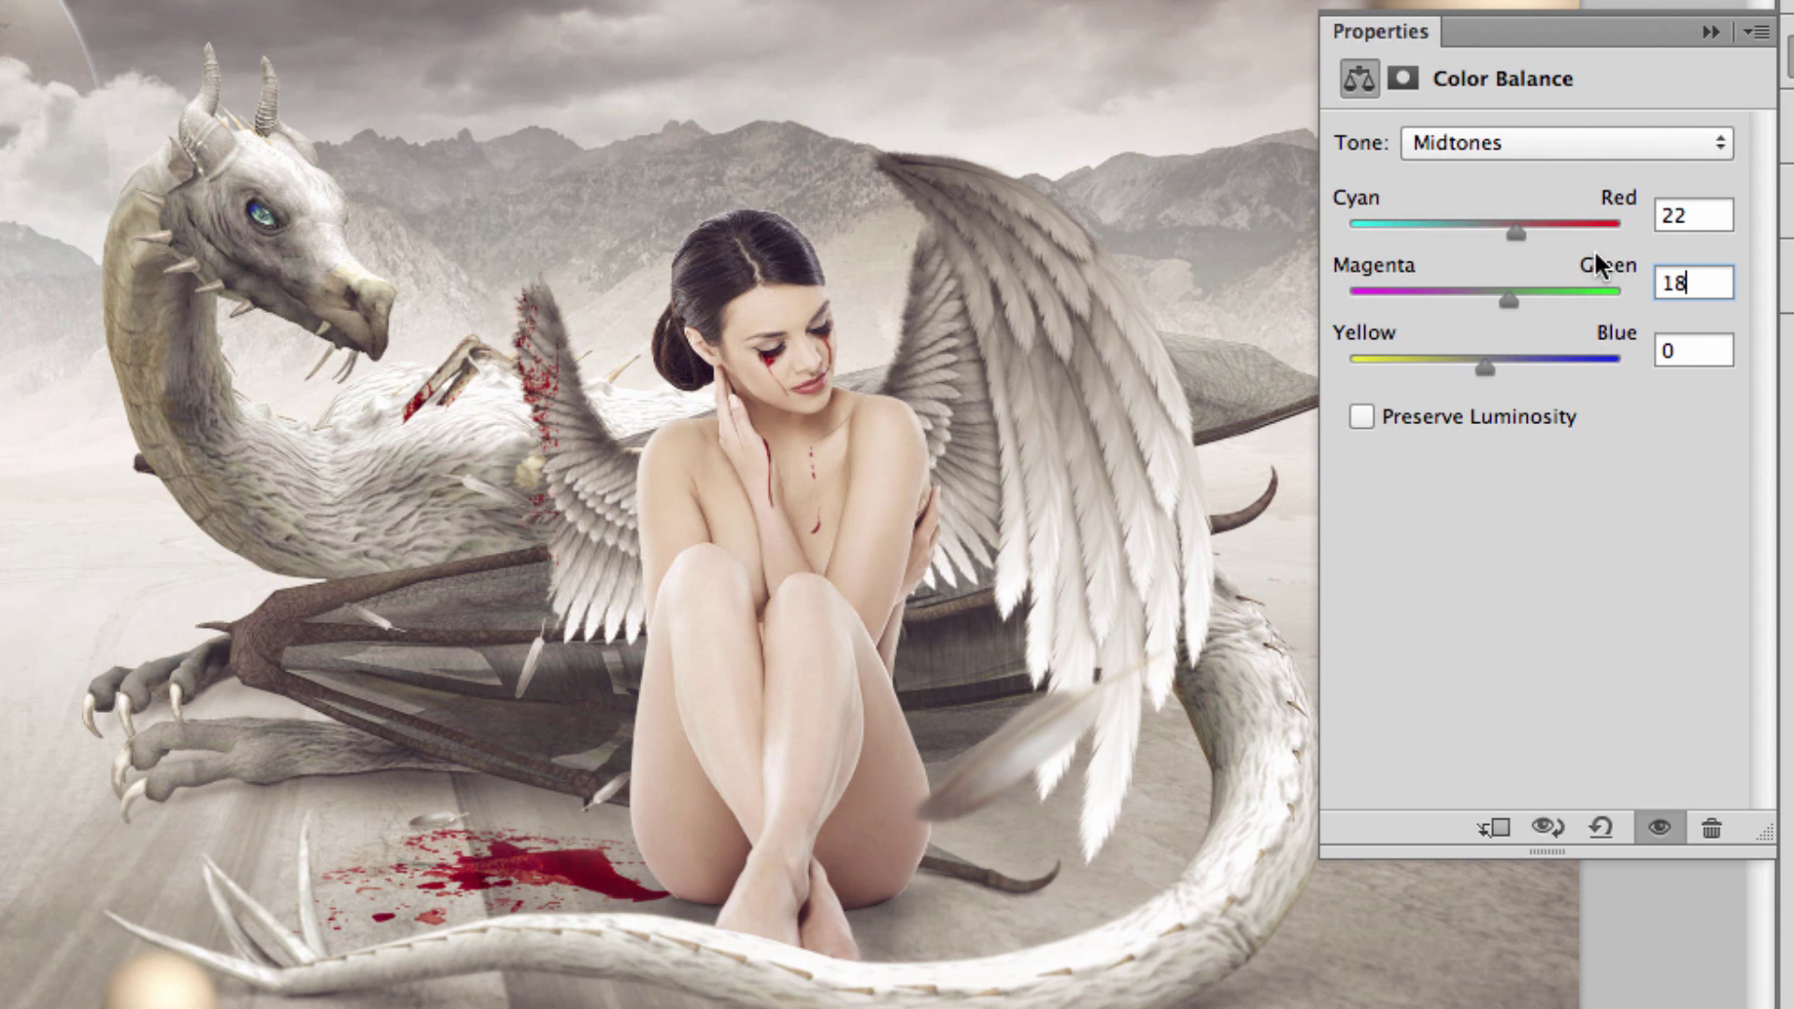
pyautogui.press('Tab')
pyautogui.write('20')
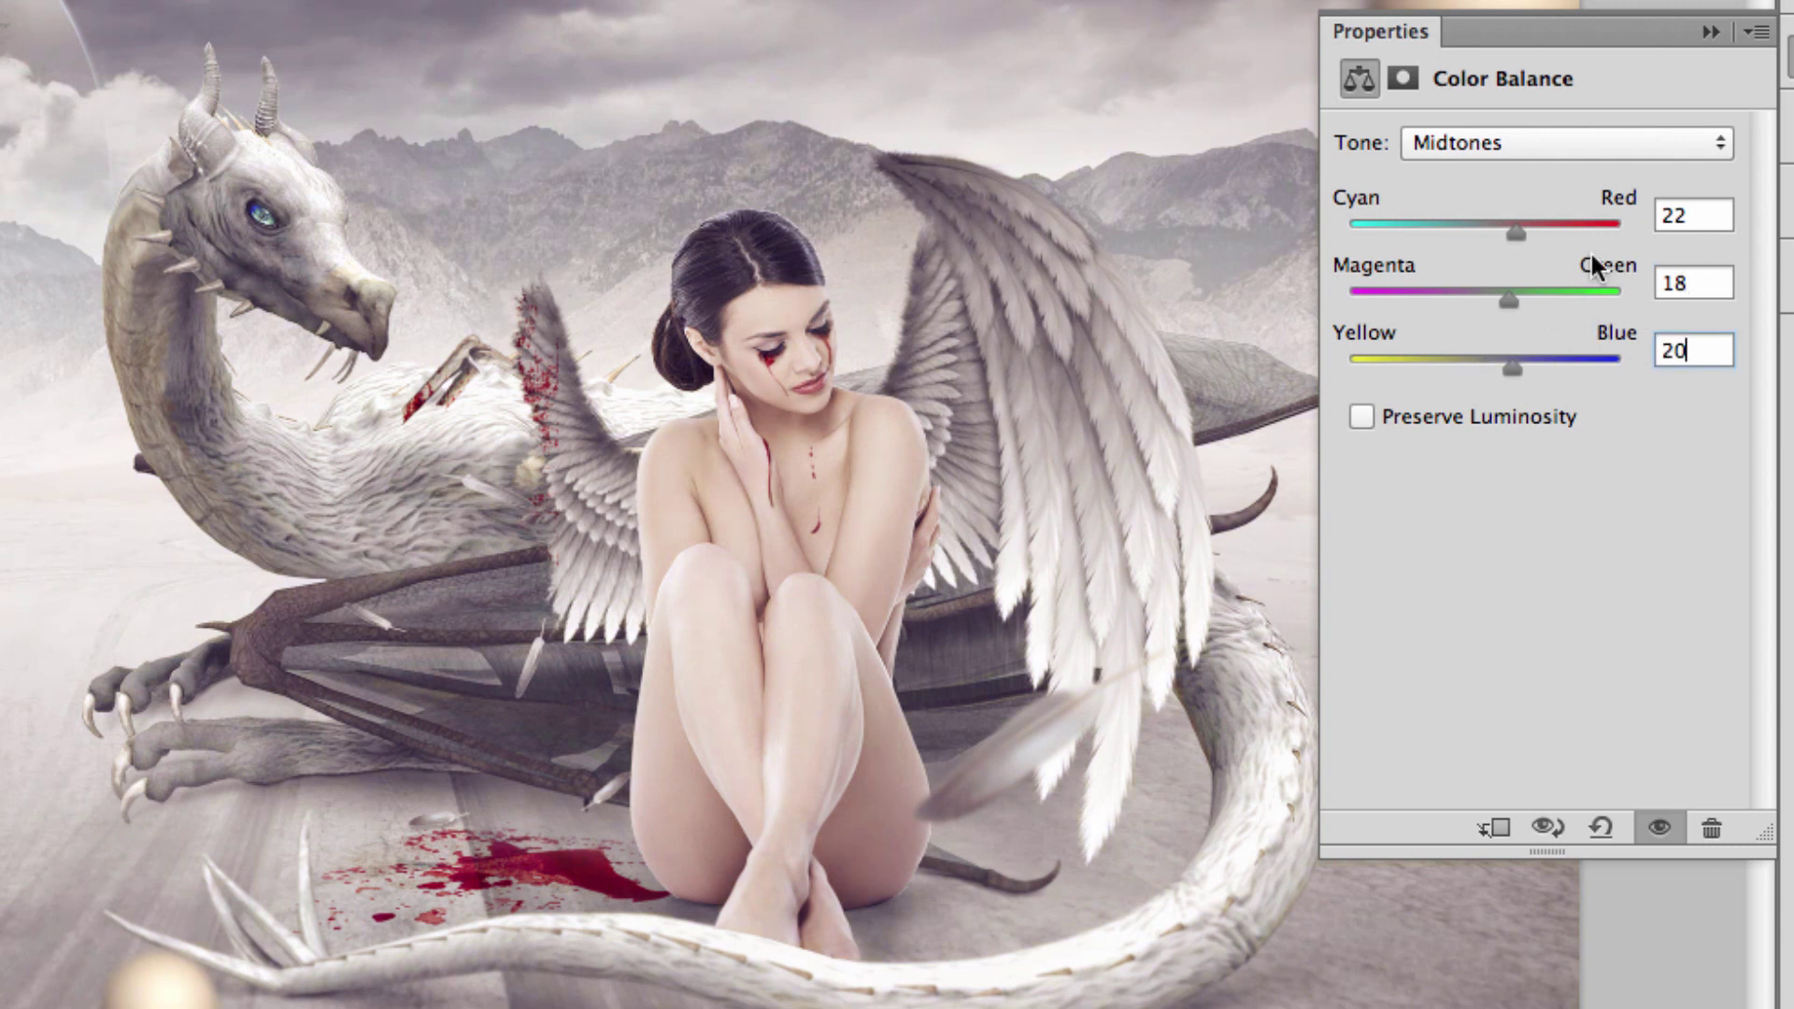
# Set the Color Balance Highlights to Cyan/Red -57, Magenta/Green -20 and Yellow/Blue -14
pyautogui.click(1547, 142)
pyautogui.click(1541, 168)
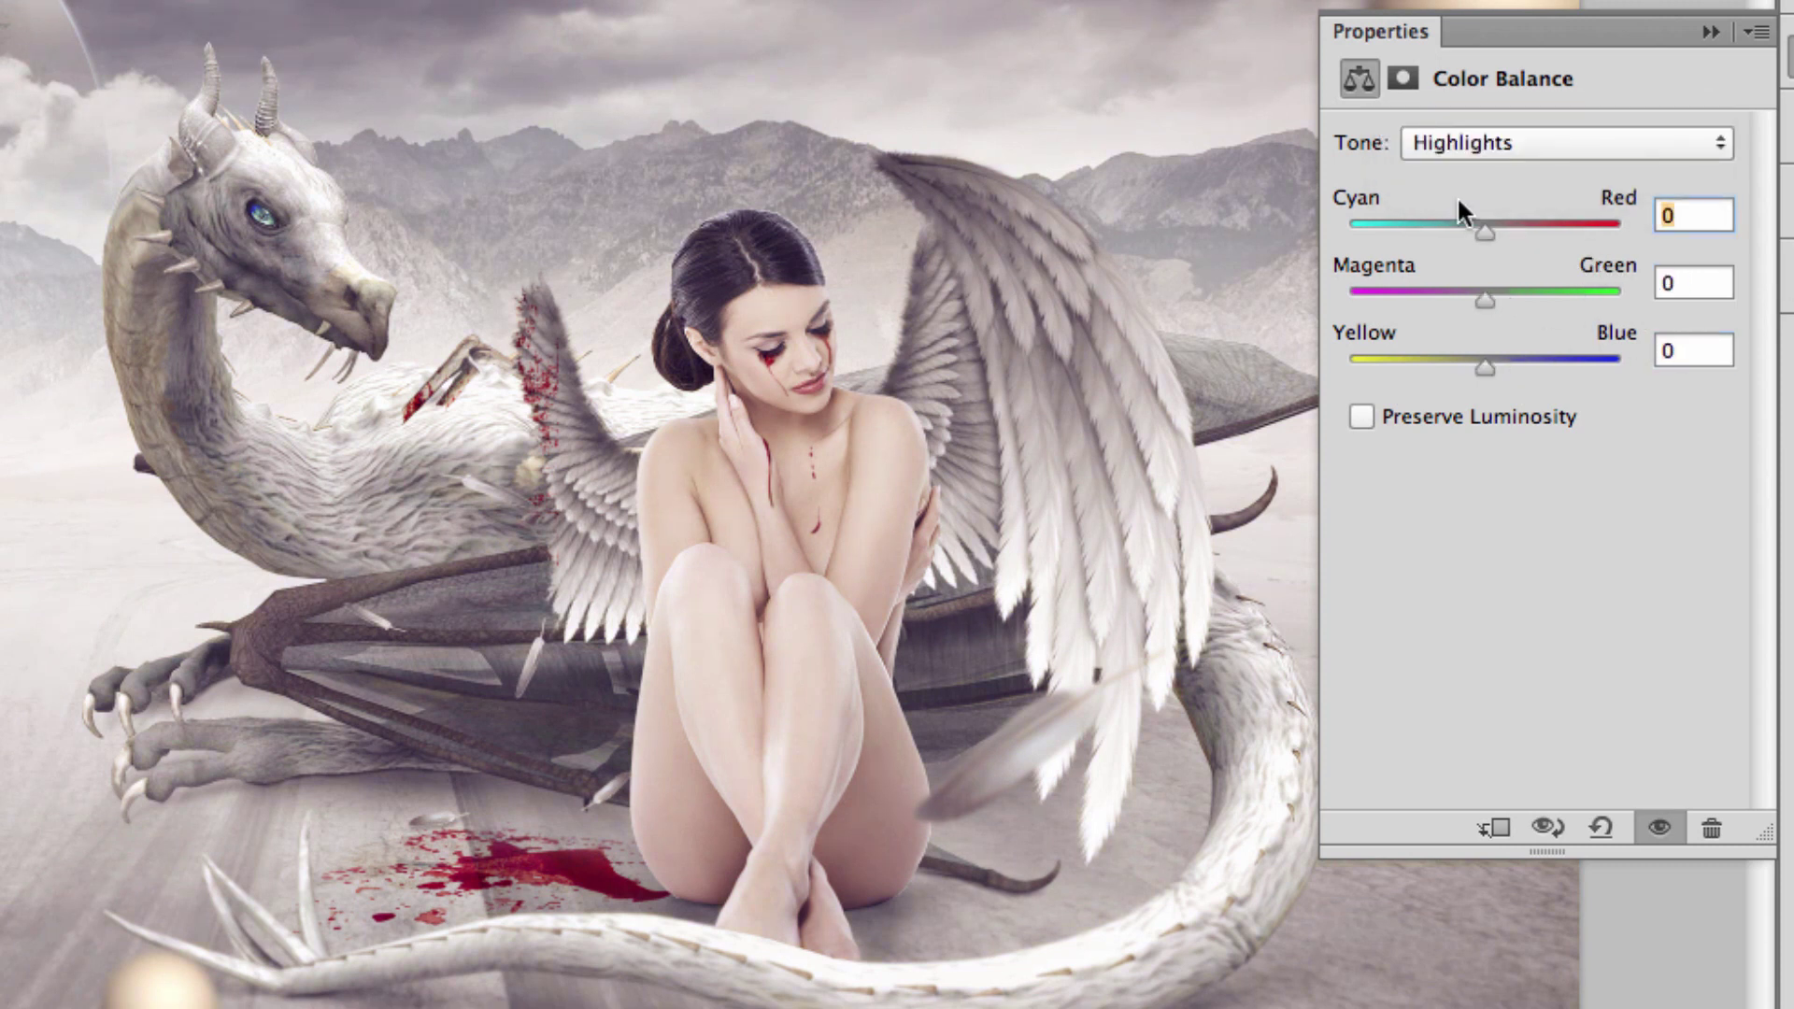
pyautogui.write('-57')
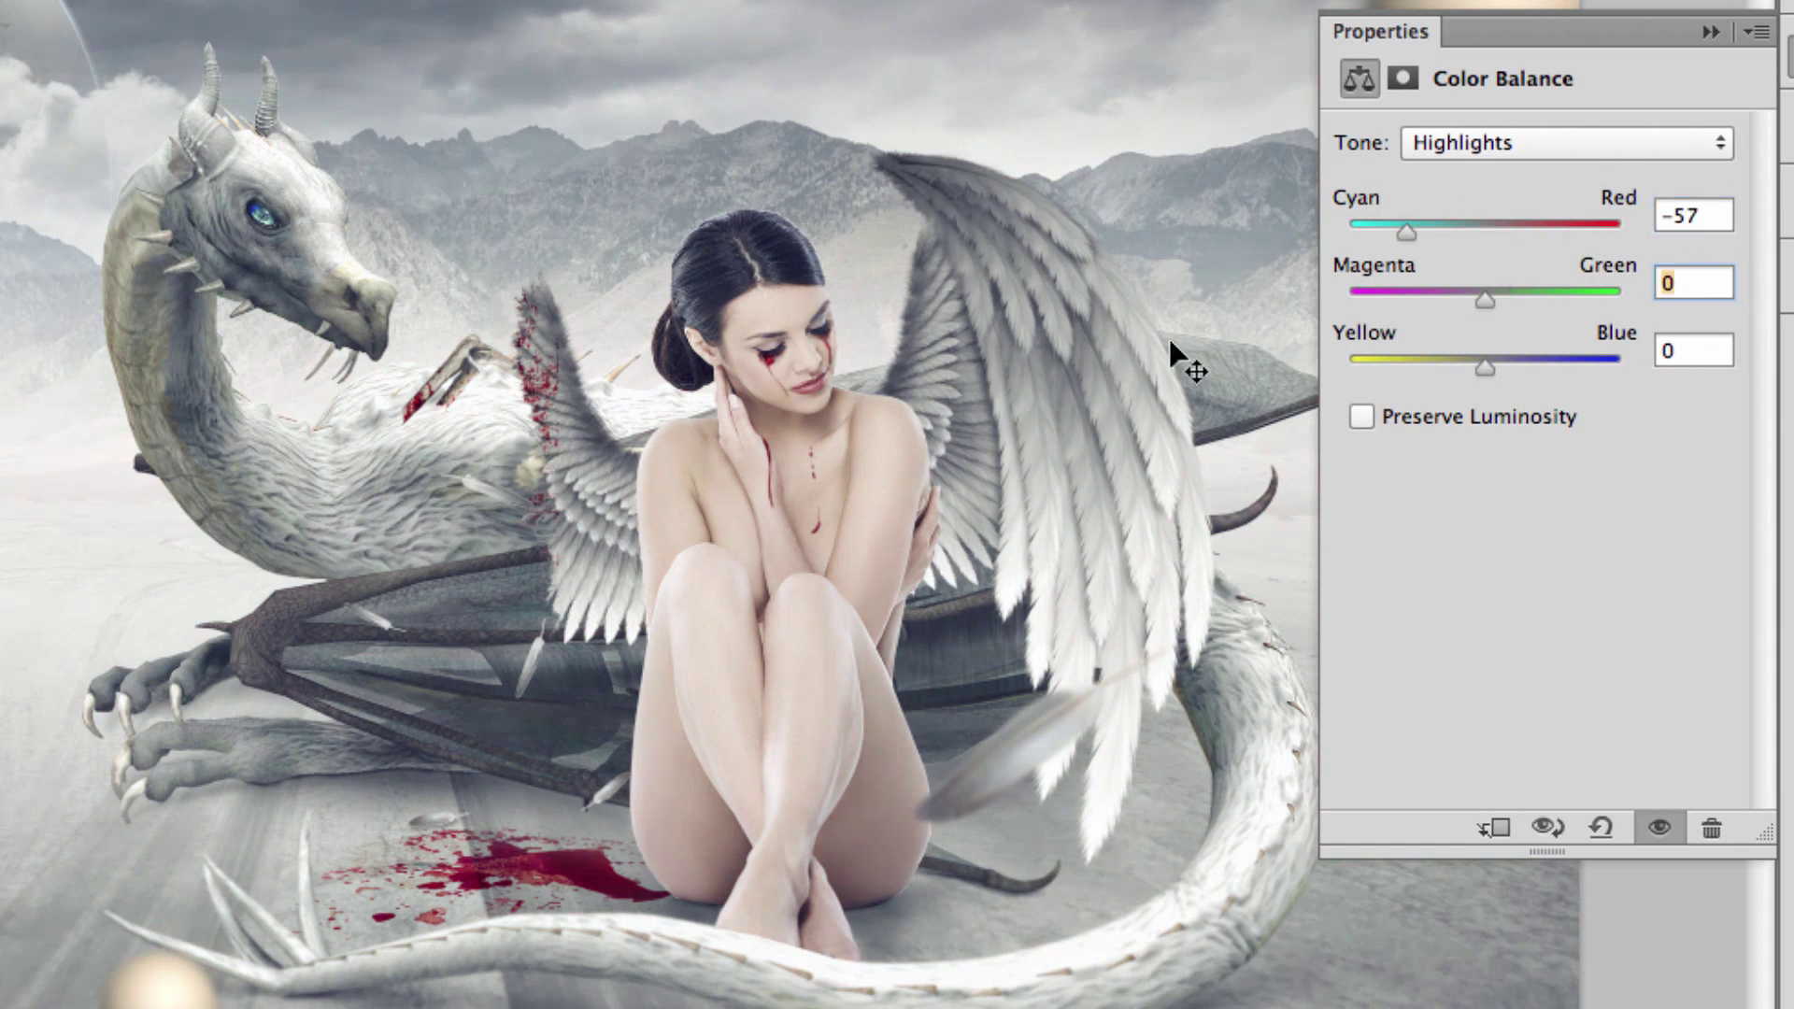
pyautogui.write('-20')
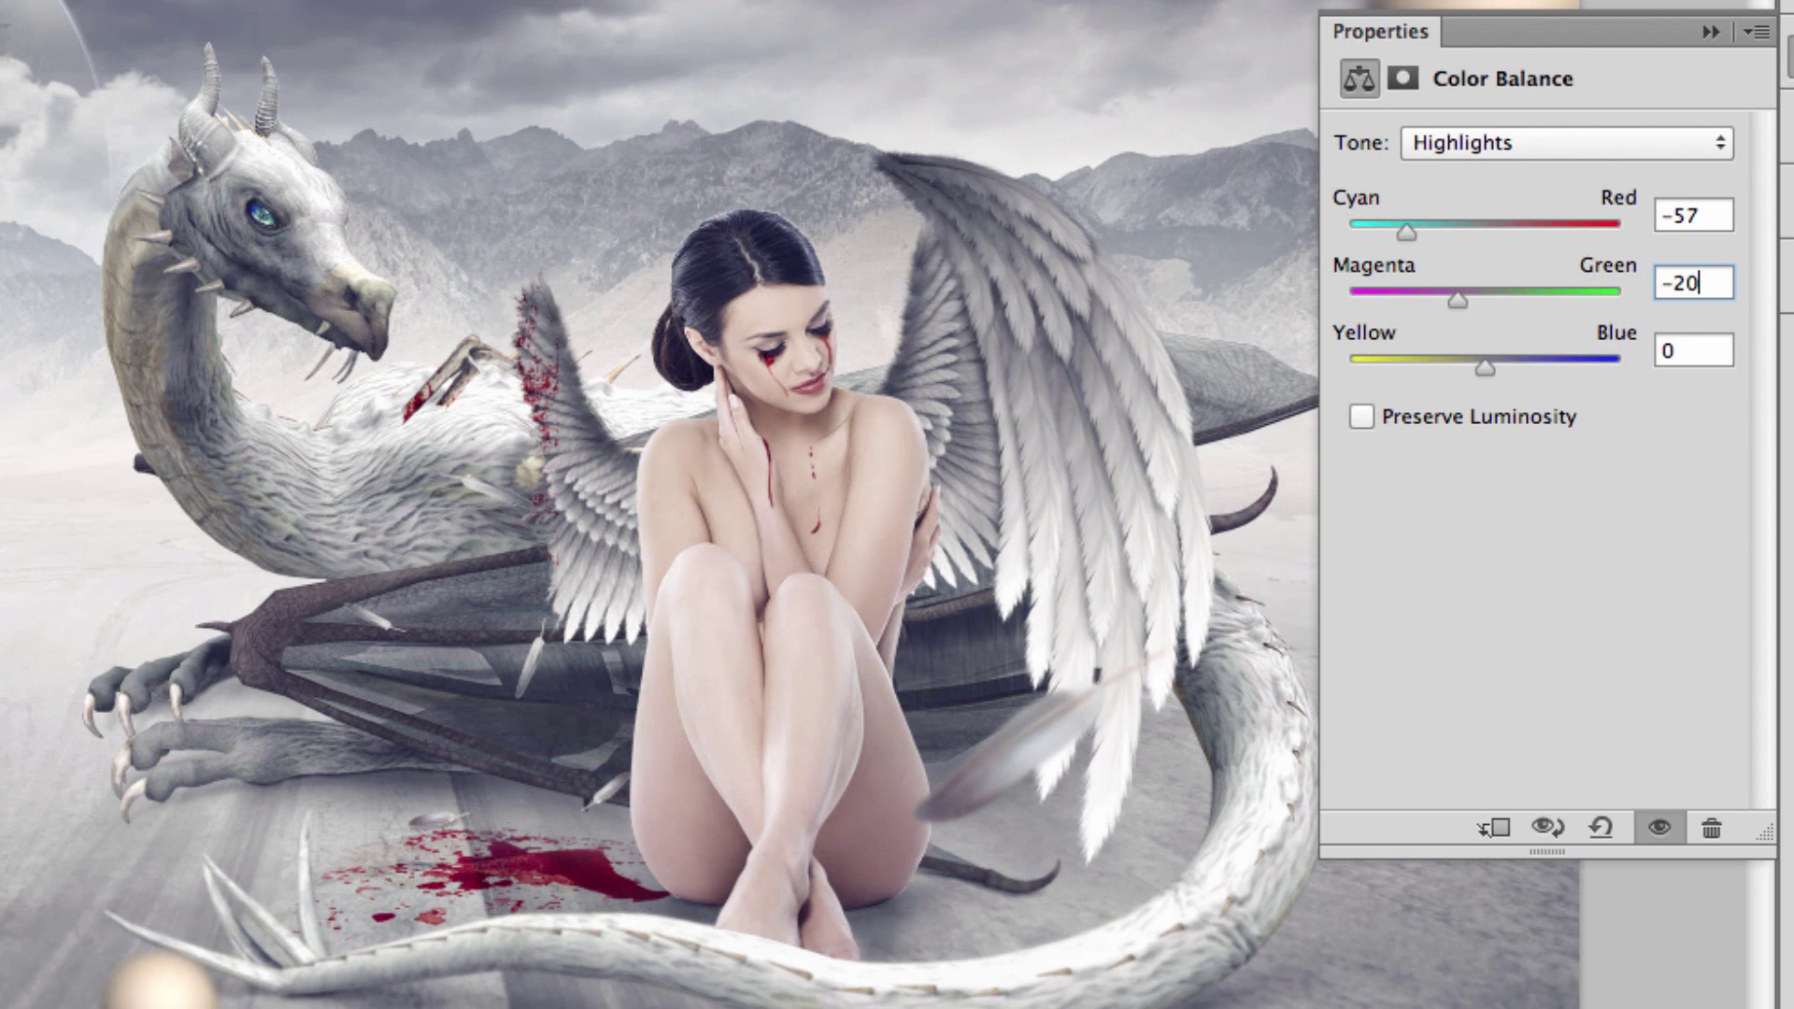
pyautogui.press('Tab')
pyautogui.write('-')
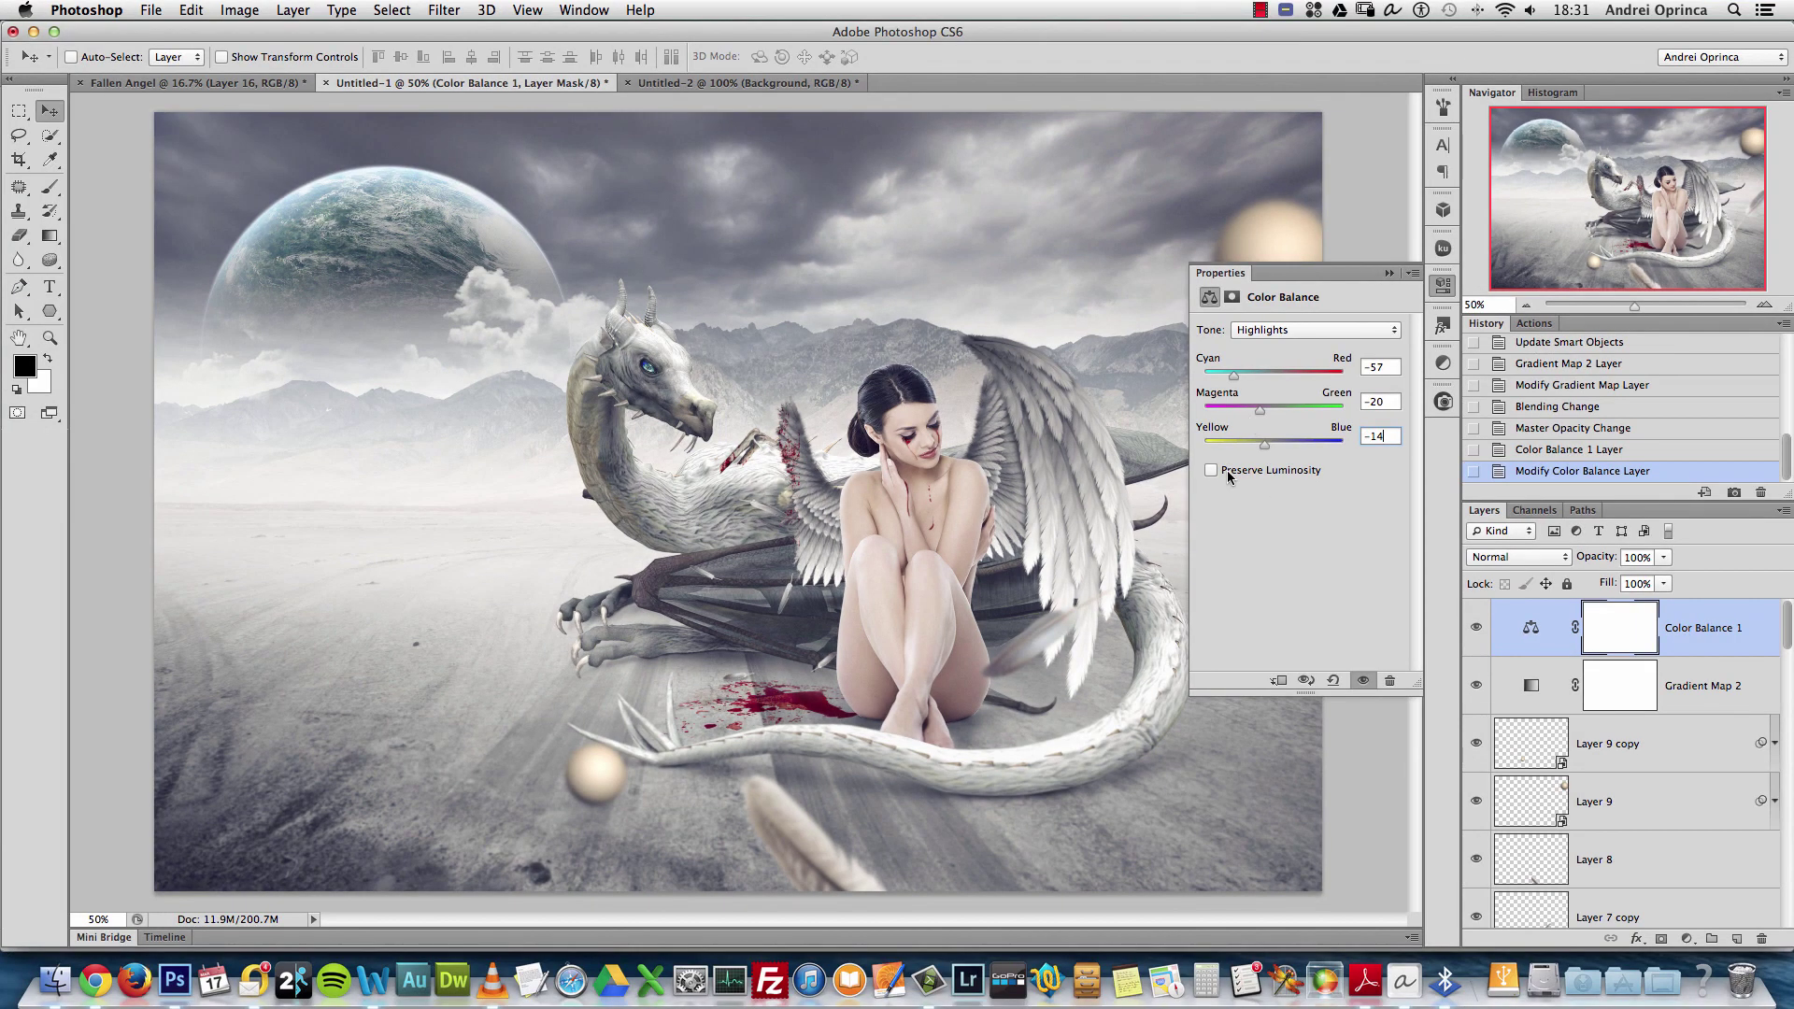
# Compare the Color Balance effect with Preserve Luminosity on and off, and check the Fallen Angel reference document
pyautogui.click(1214, 469)
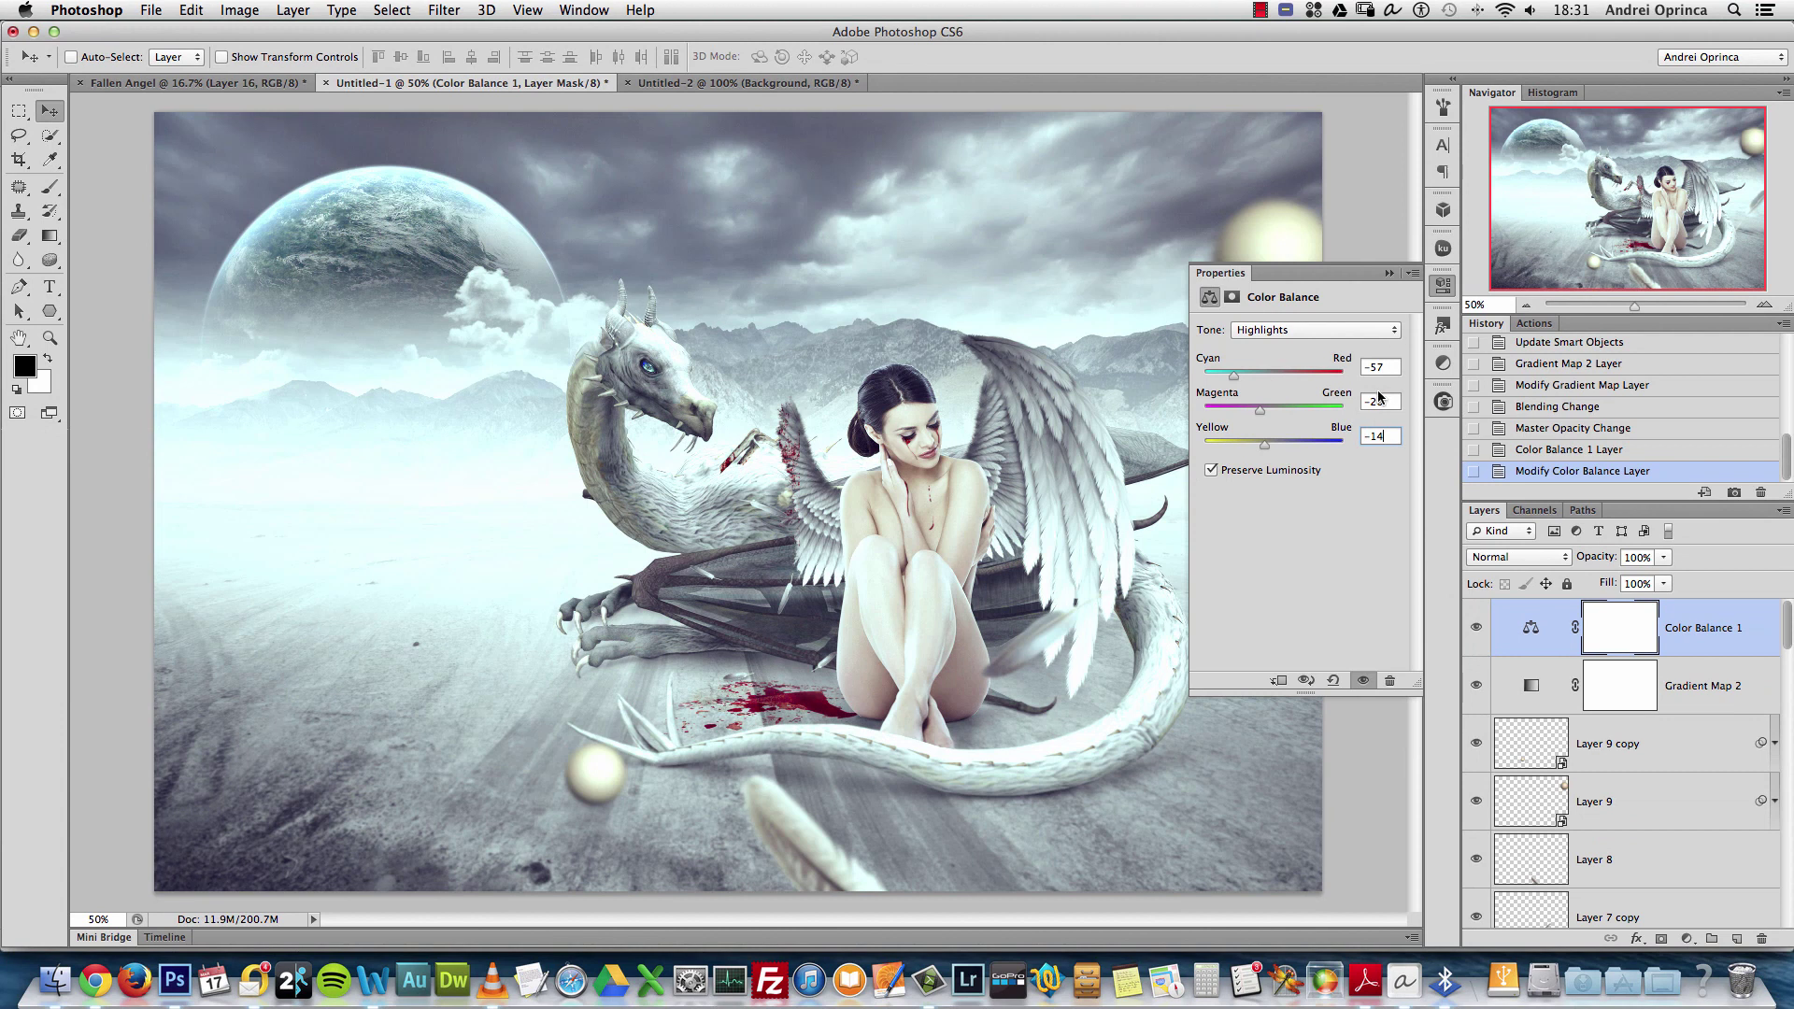
pyautogui.click(1212, 471)
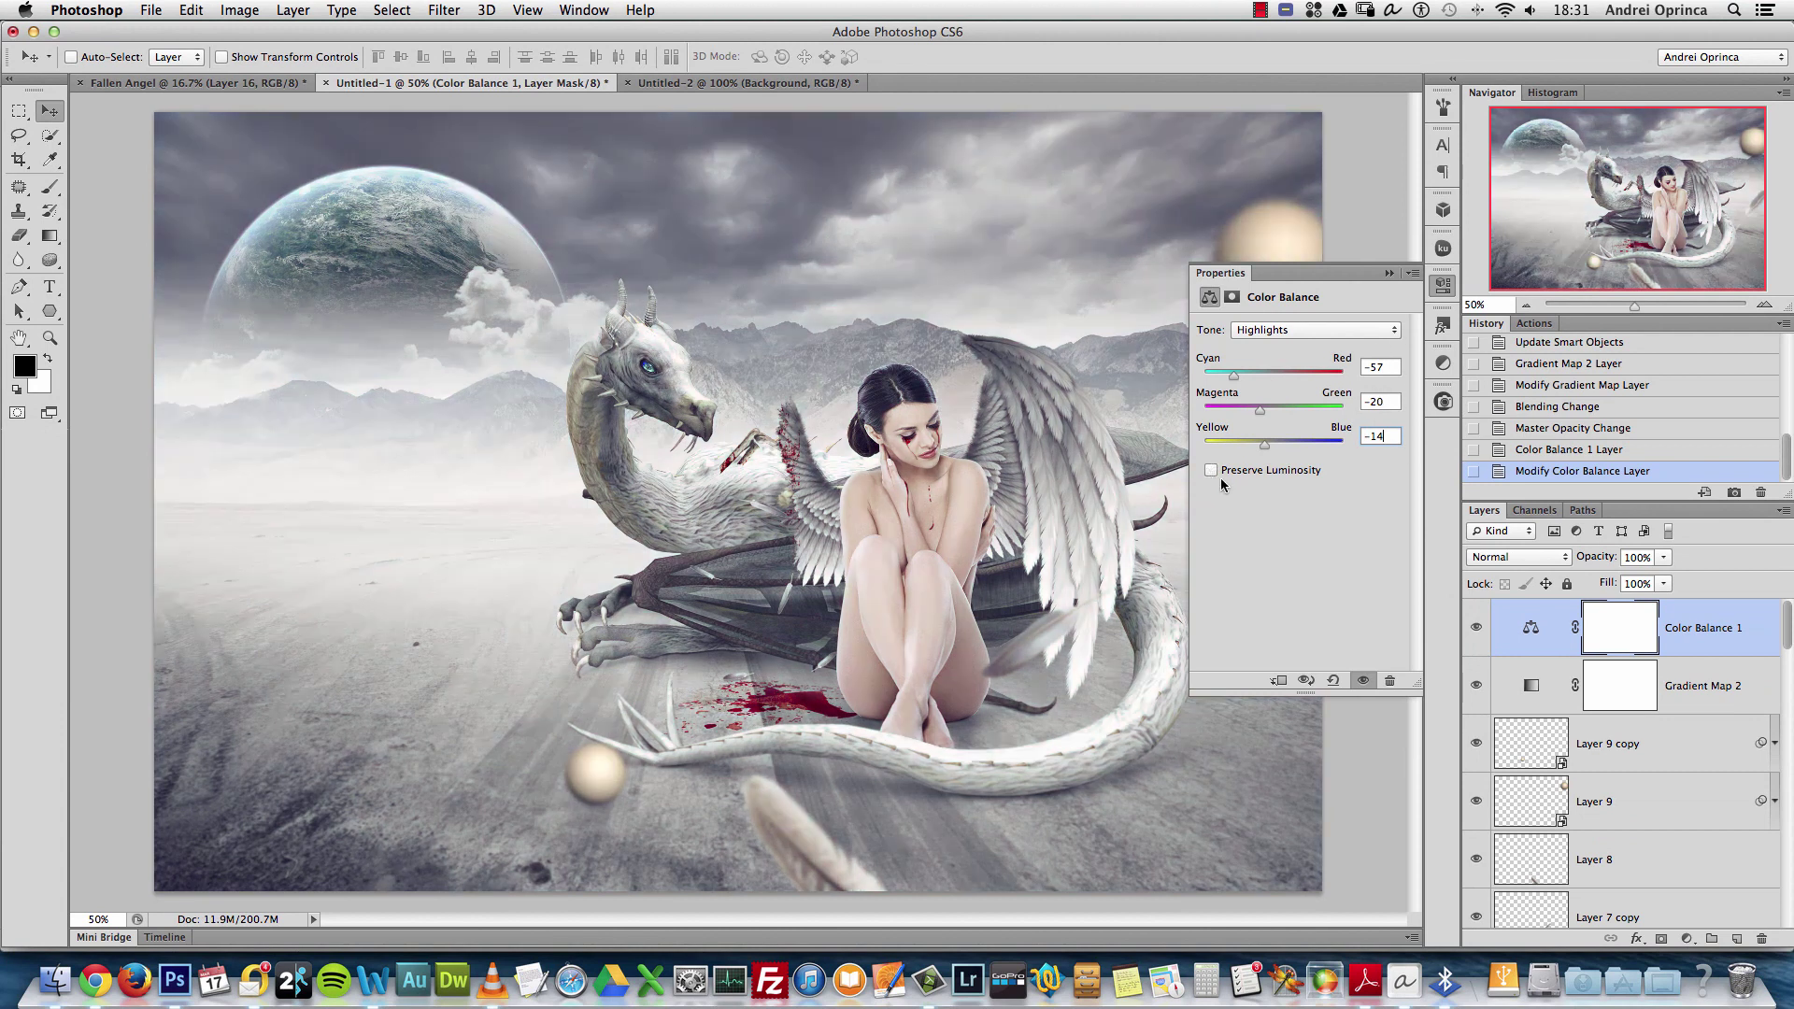
pyautogui.click(1213, 471)
pyautogui.click(1213, 471)
pyautogui.moveTo(1577, 450); pyautogui.dragTo(555, 99)
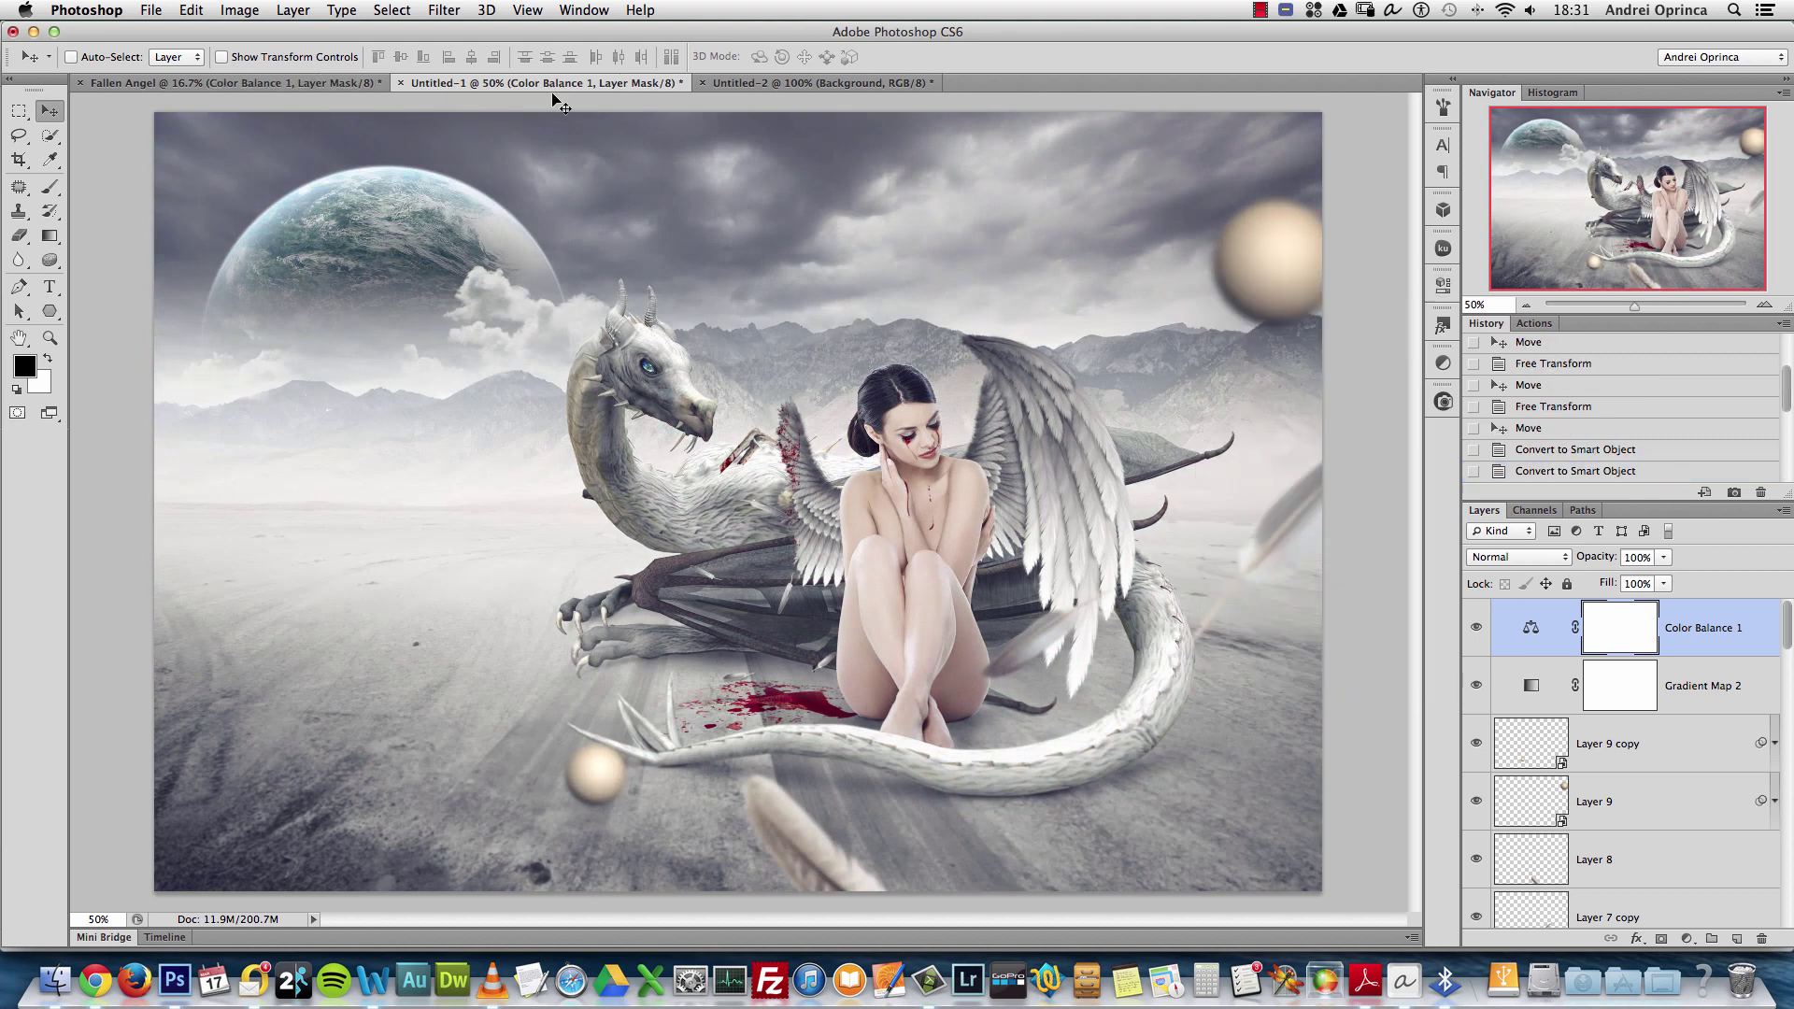
# Set the Color Balance 1 layer's opacity to 70% and compare the image with the layer hidden and shown
pyautogui.click(1644, 556)
pyautogui.write('70')
pyautogui.press('Return')
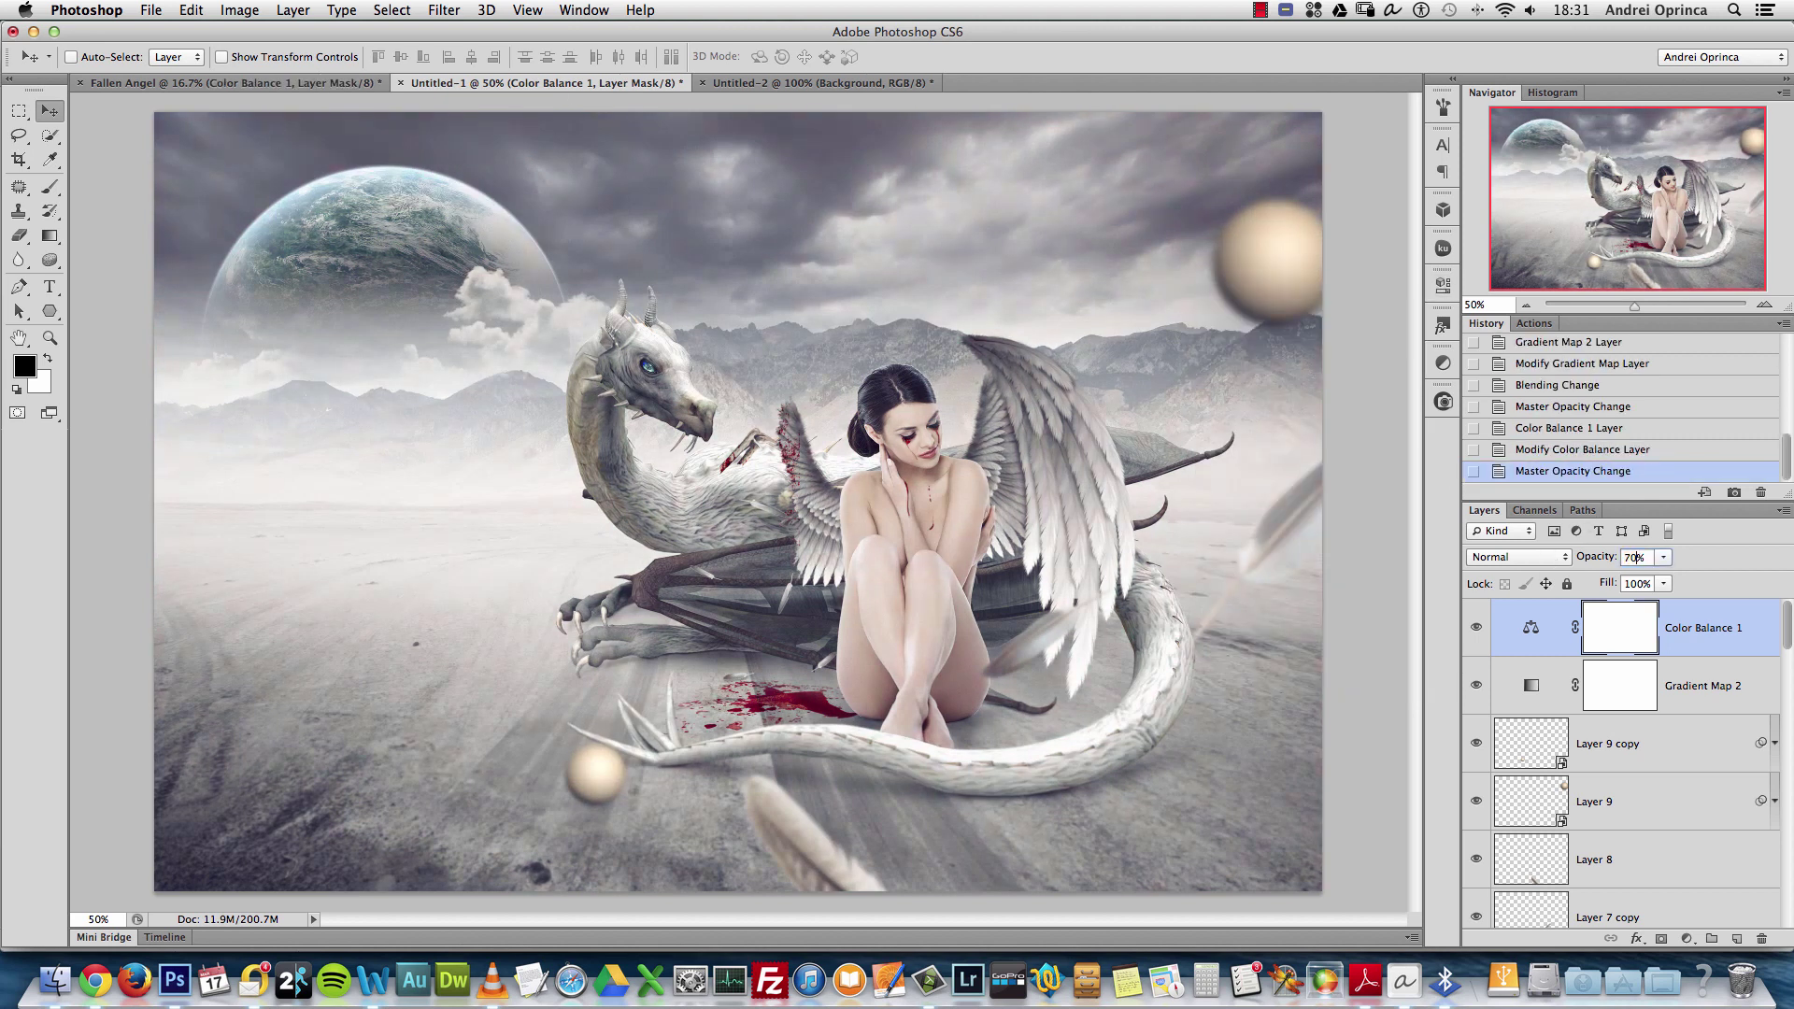
pyautogui.click(1477, 627)
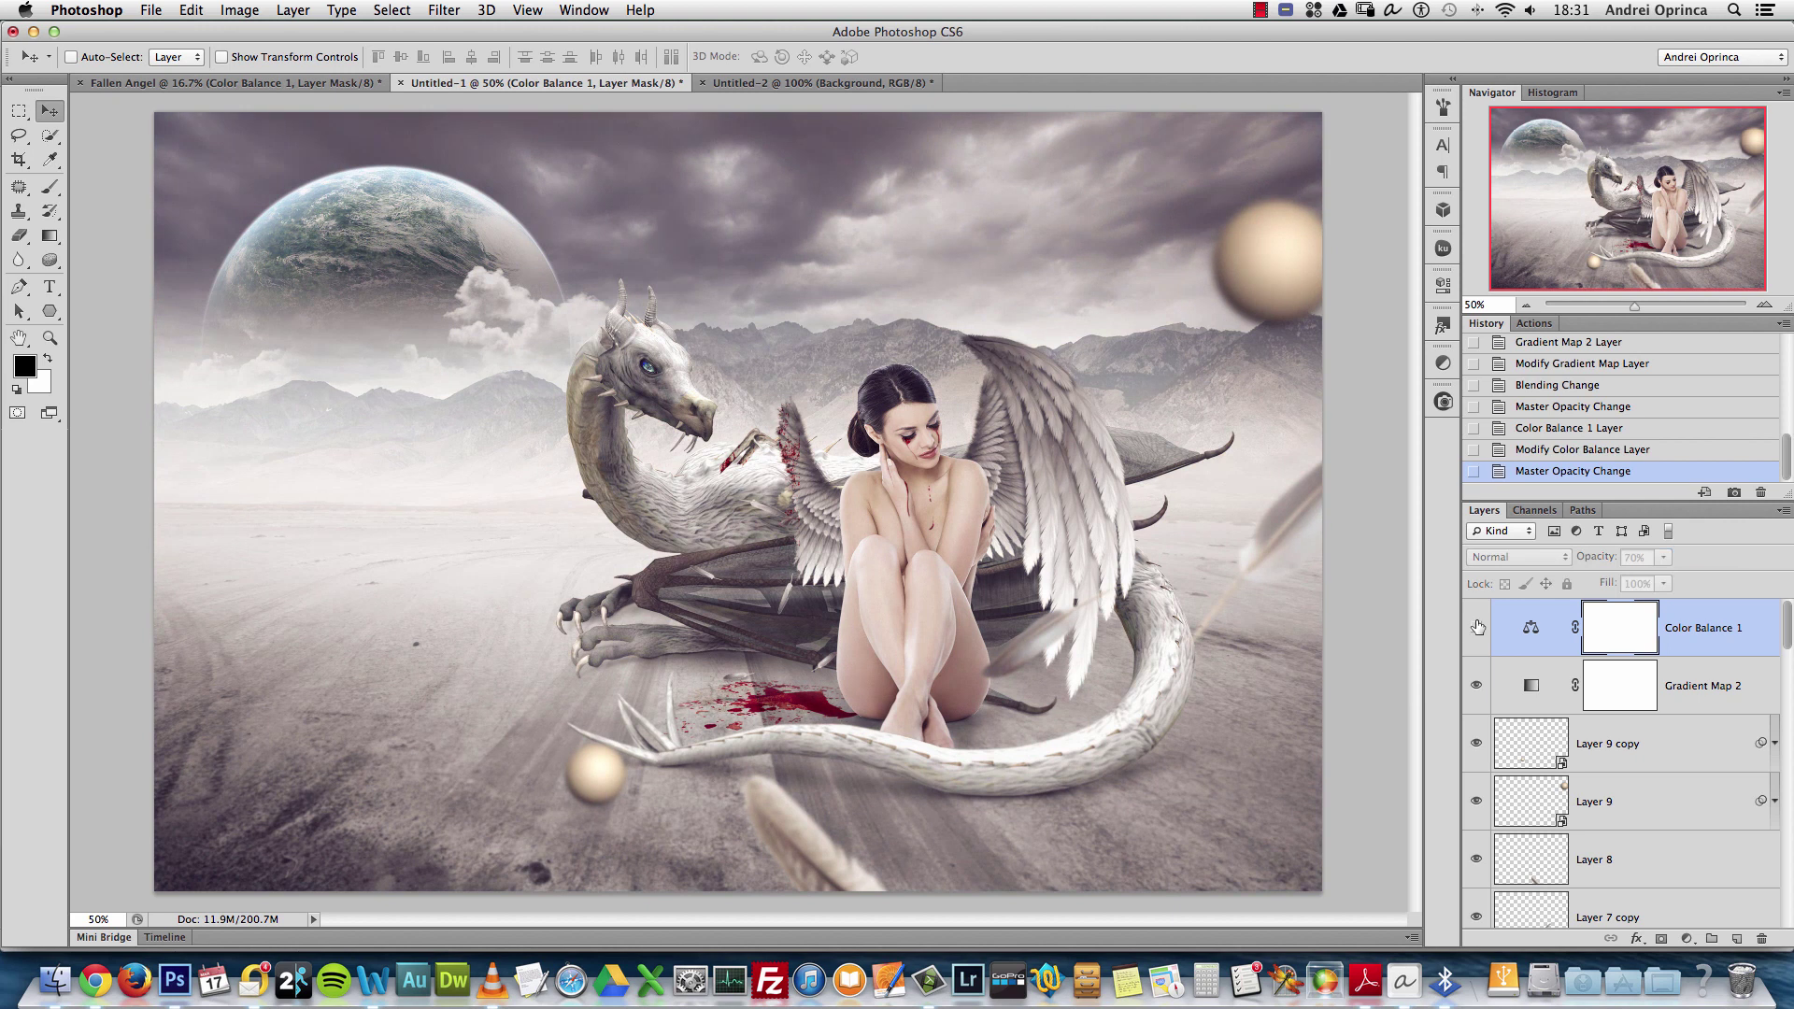
pyautogui.click(1478, 627)
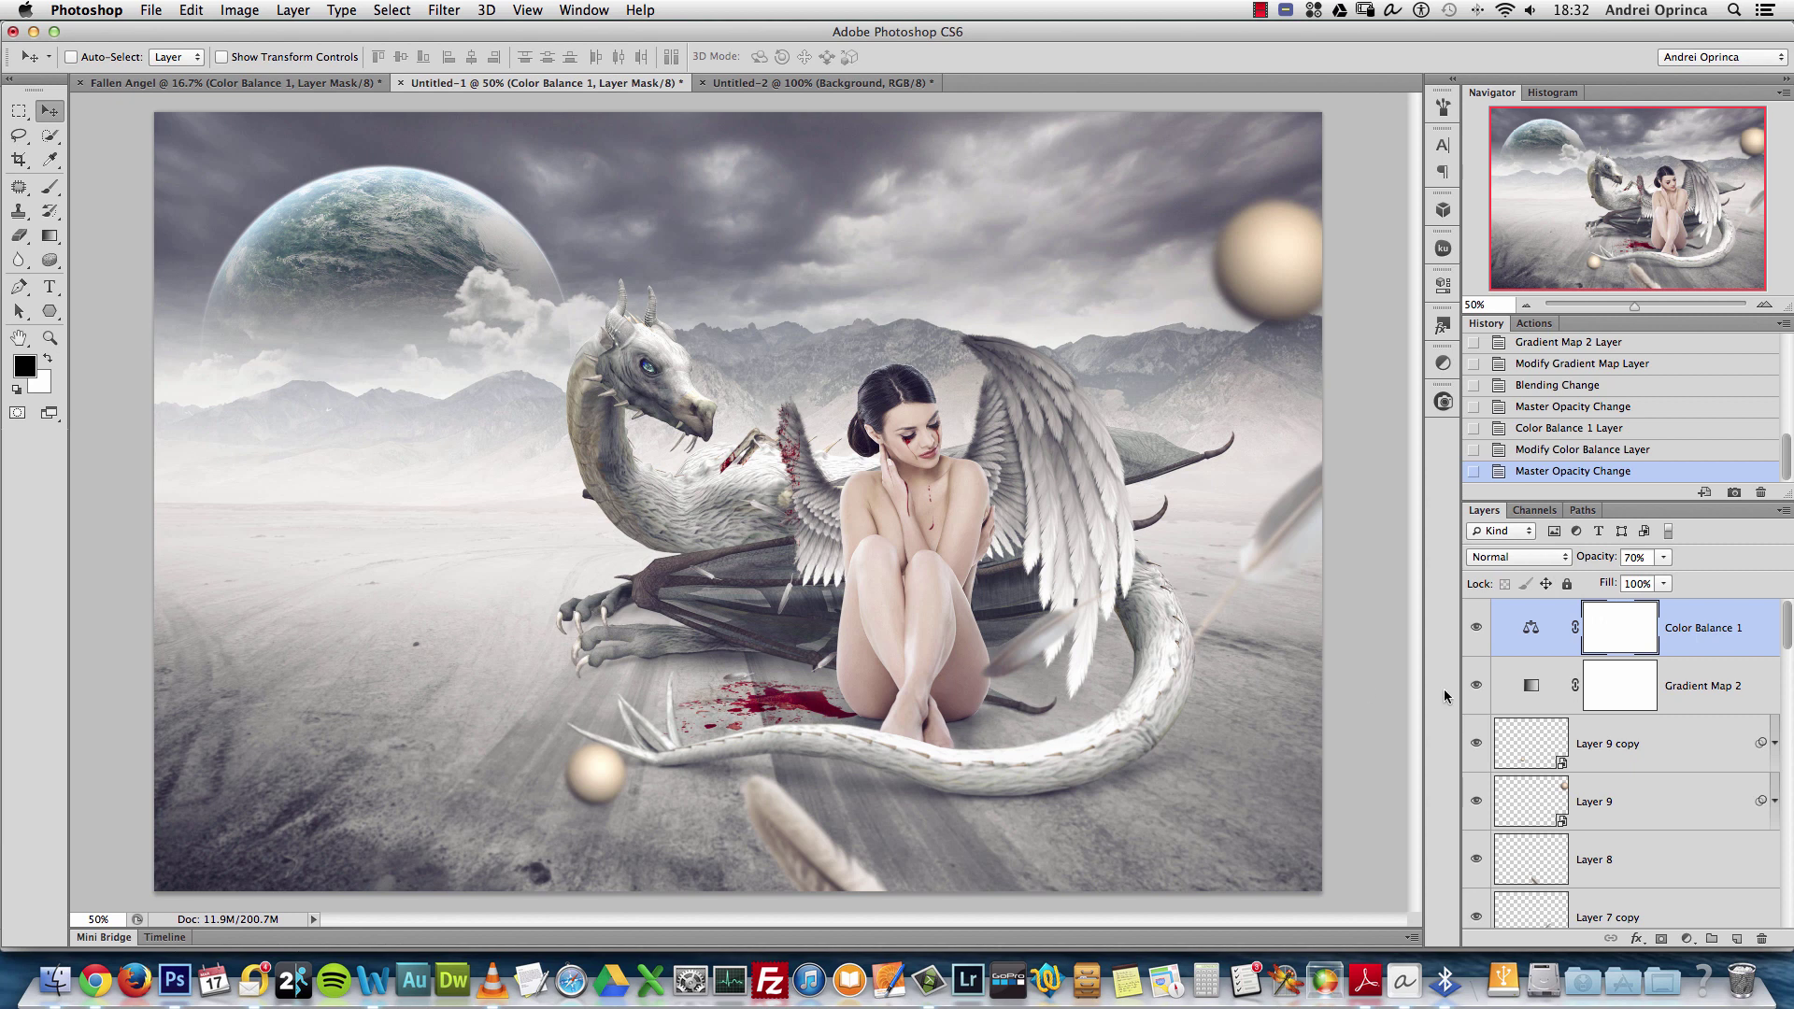
# Add a Solid Color fill layer above Color Balance 1 using the very dark blue #030815
pyautogui.click(1686, 938)
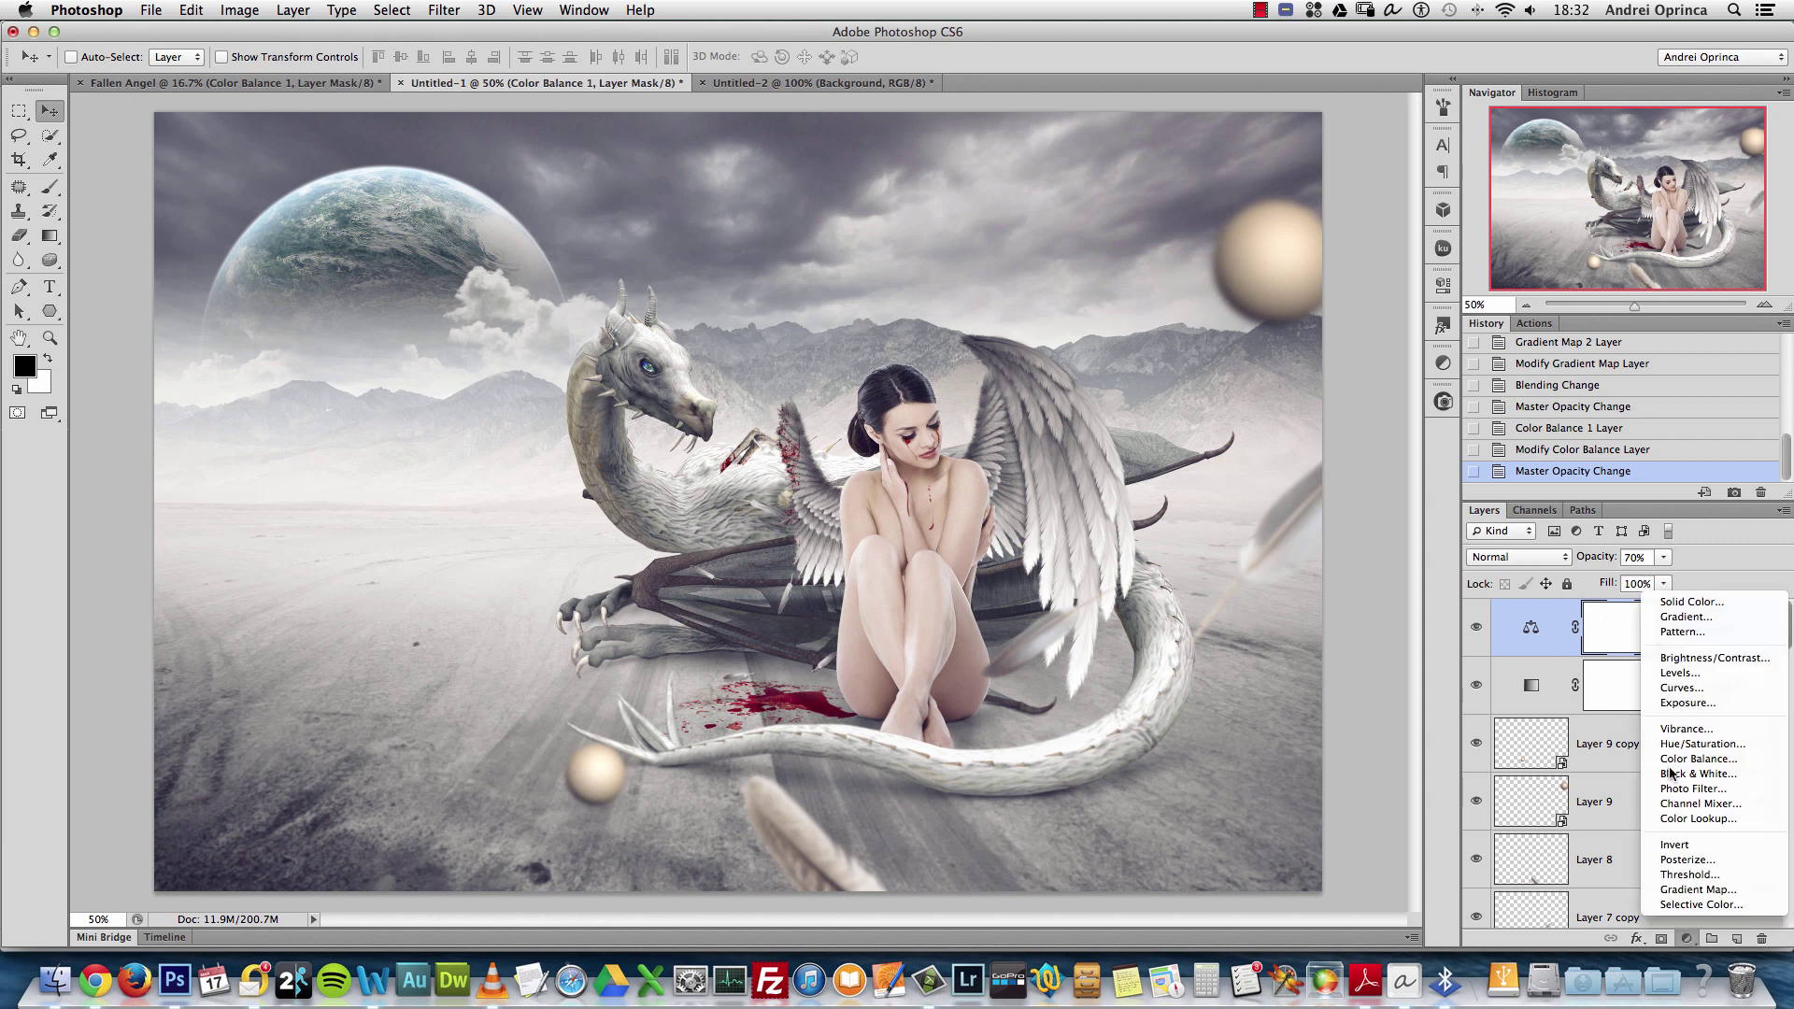
pyautogui.click(1696, 602)
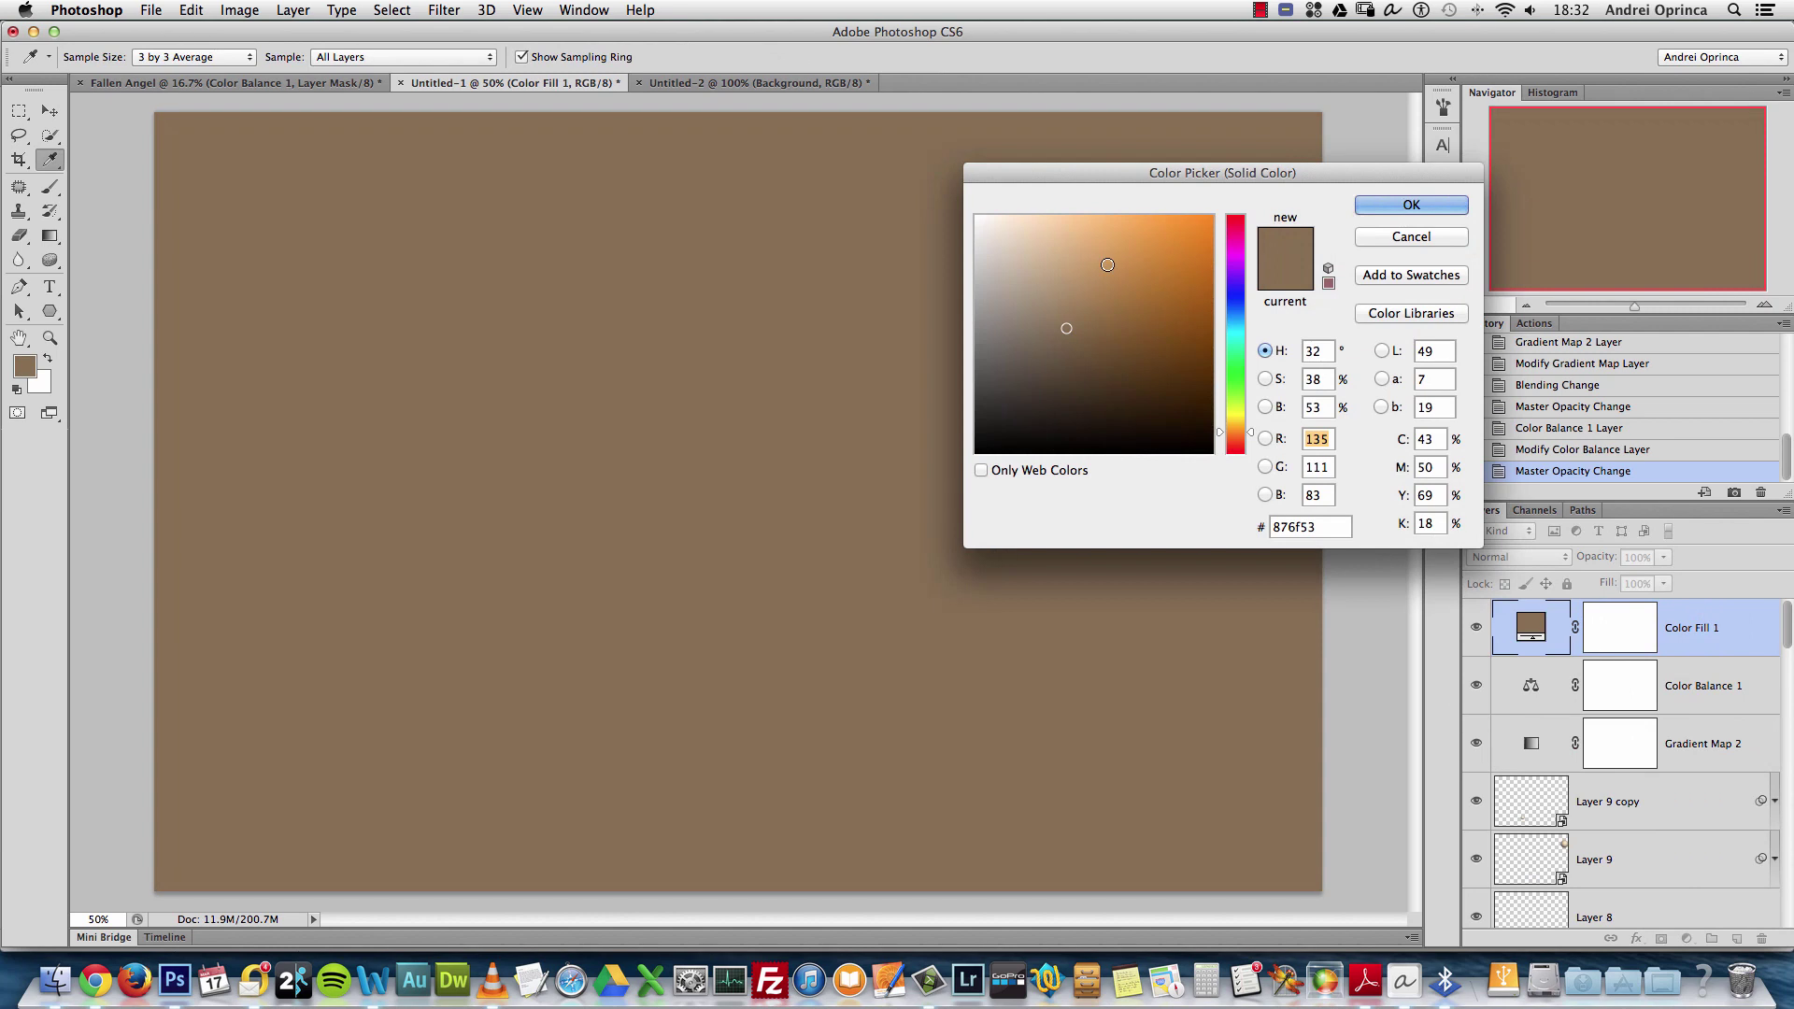
pyautogui.click(1237, 321)
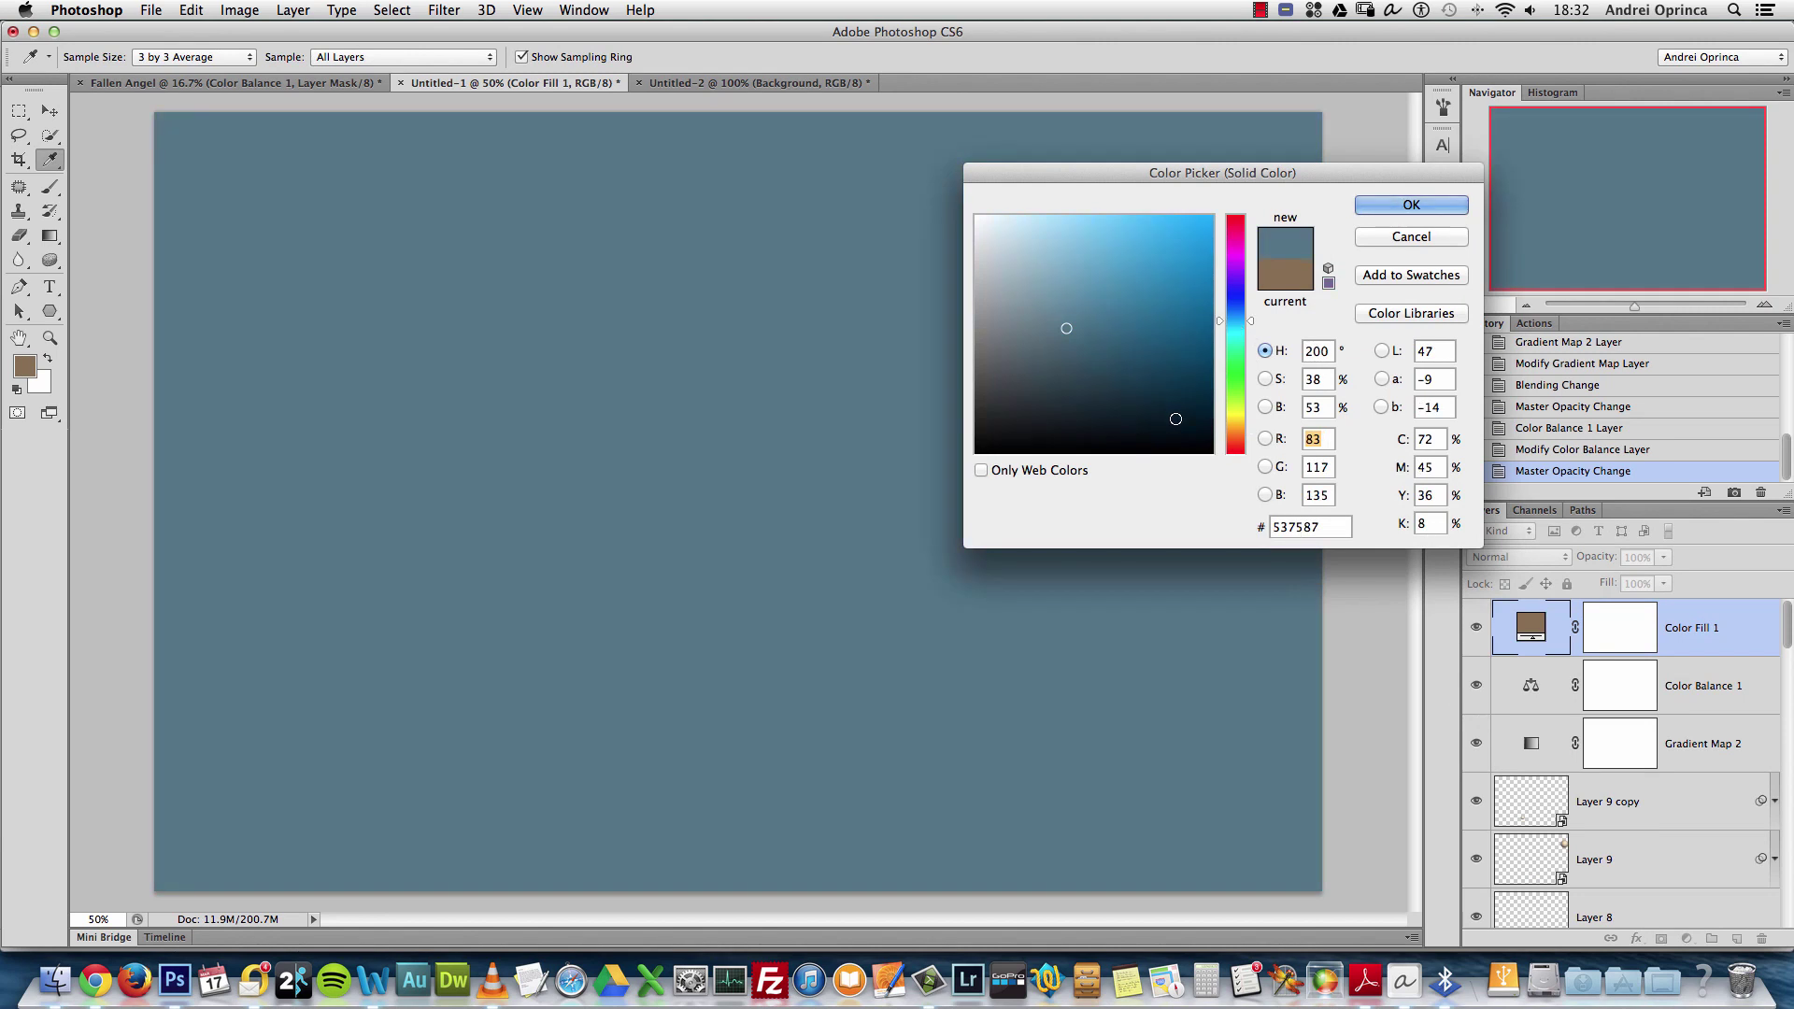
pyautogui.moveTo(1174, 413); pyautogui.dragTo(1175, 427)
pyautogui.click(1238, 306)
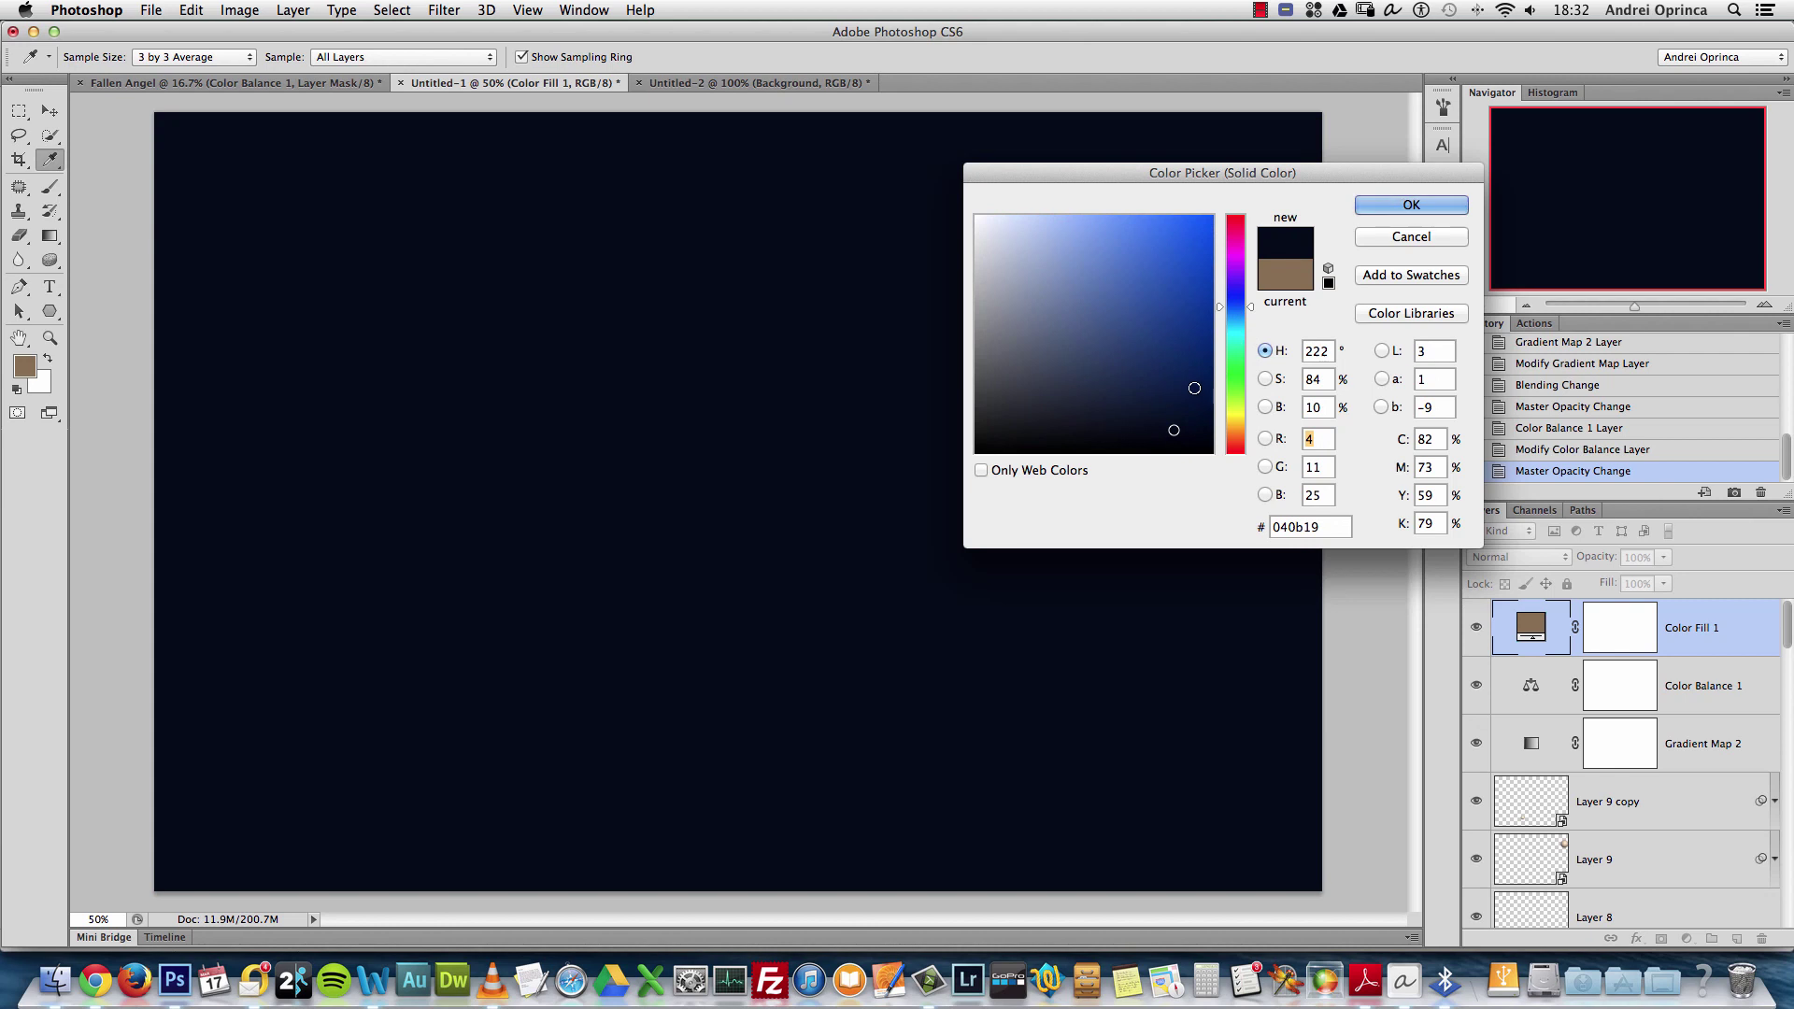
pyautogui.moveTo(1173, 430)
pyautogui.mouseDown()
pyautogui.moveTo(1150, 435)
pyautogui.moveTo(1178, 434)
pyautogui.mouseUp()
pyautogui.click(1313, 525)
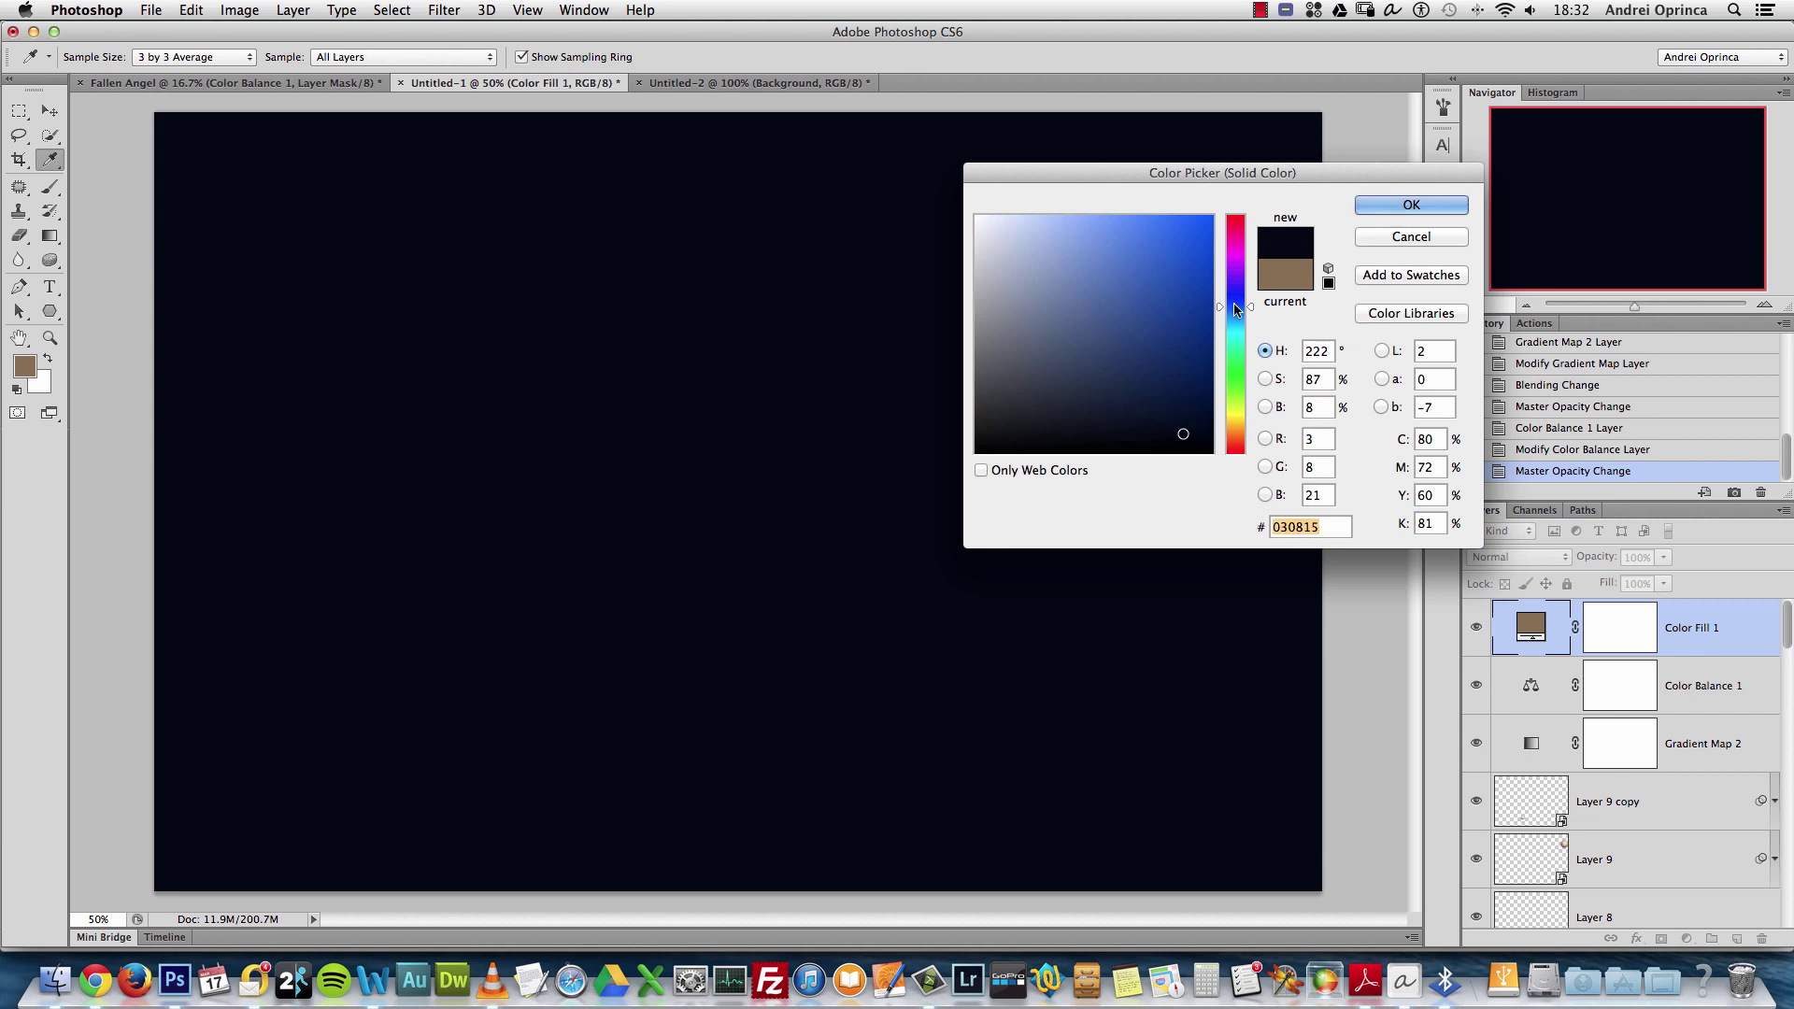
pyautogui.press('Return')
# Set the dark blue fill layer's blending mode to Exclusion and review its fill colour
pyautogui.click(1523, 559)
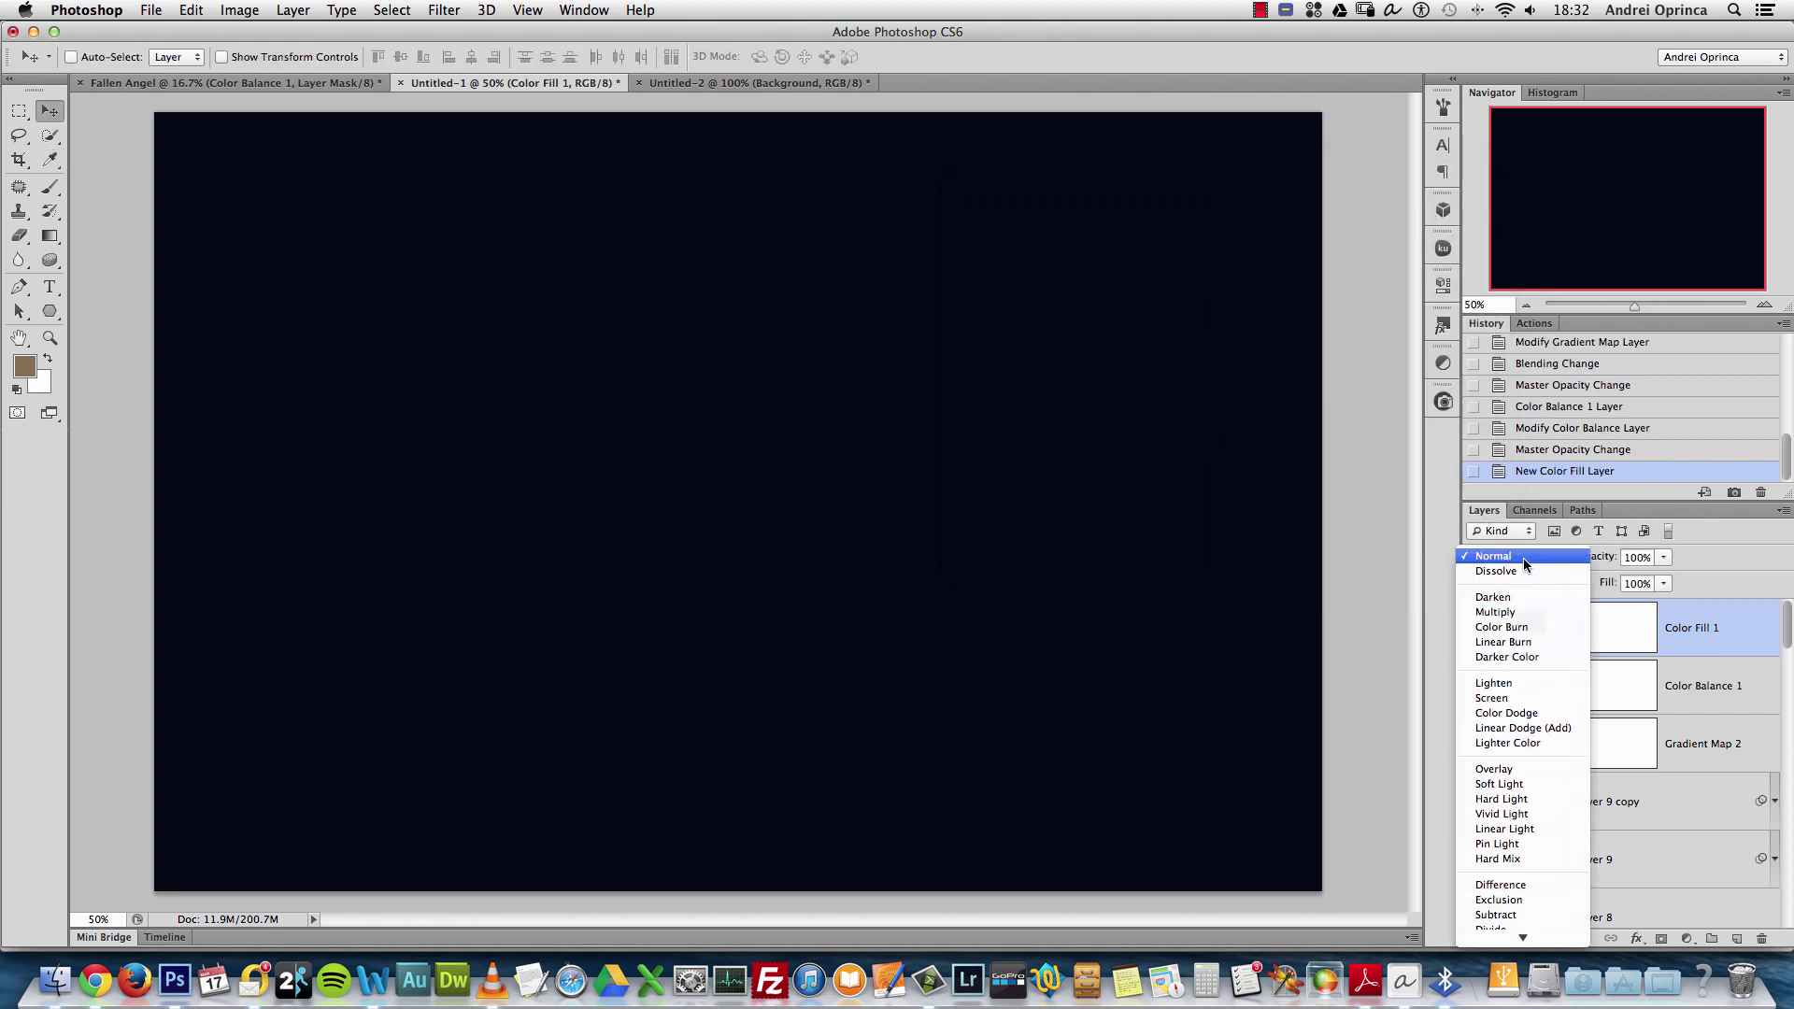
pyautogui.click(1523, 837)
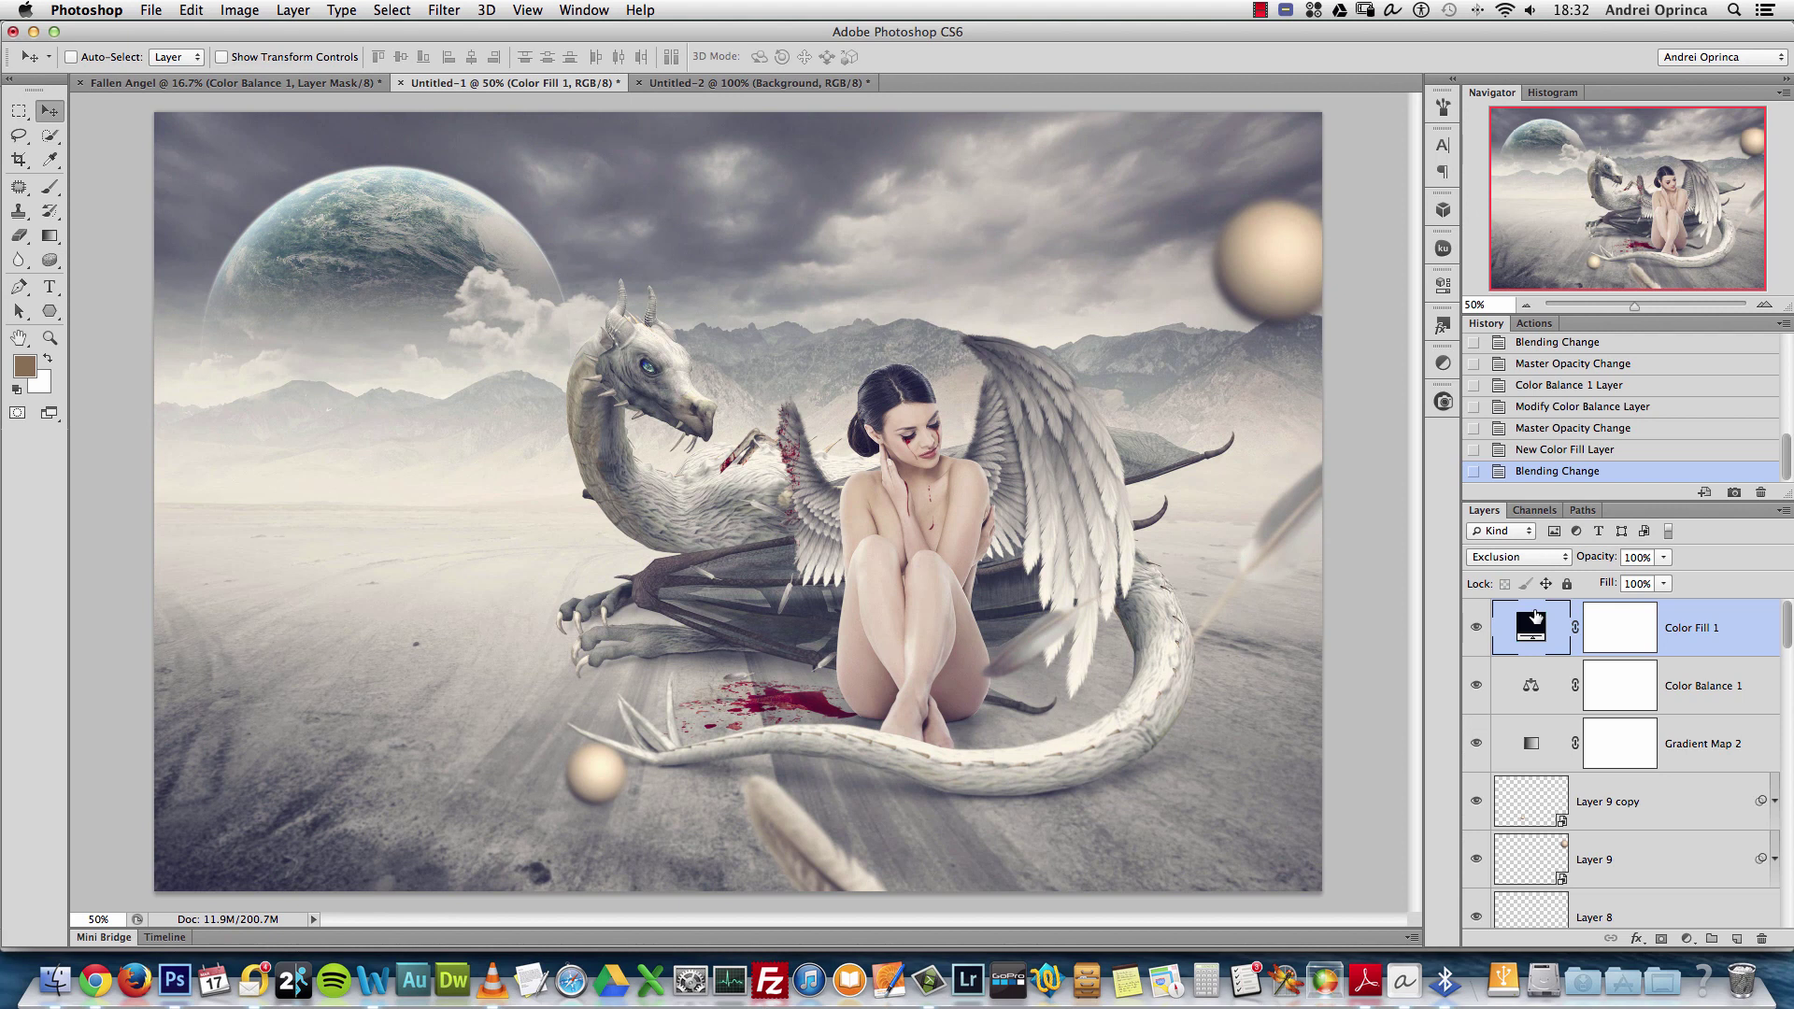
pyautogui.doubleClick(1534, 622)
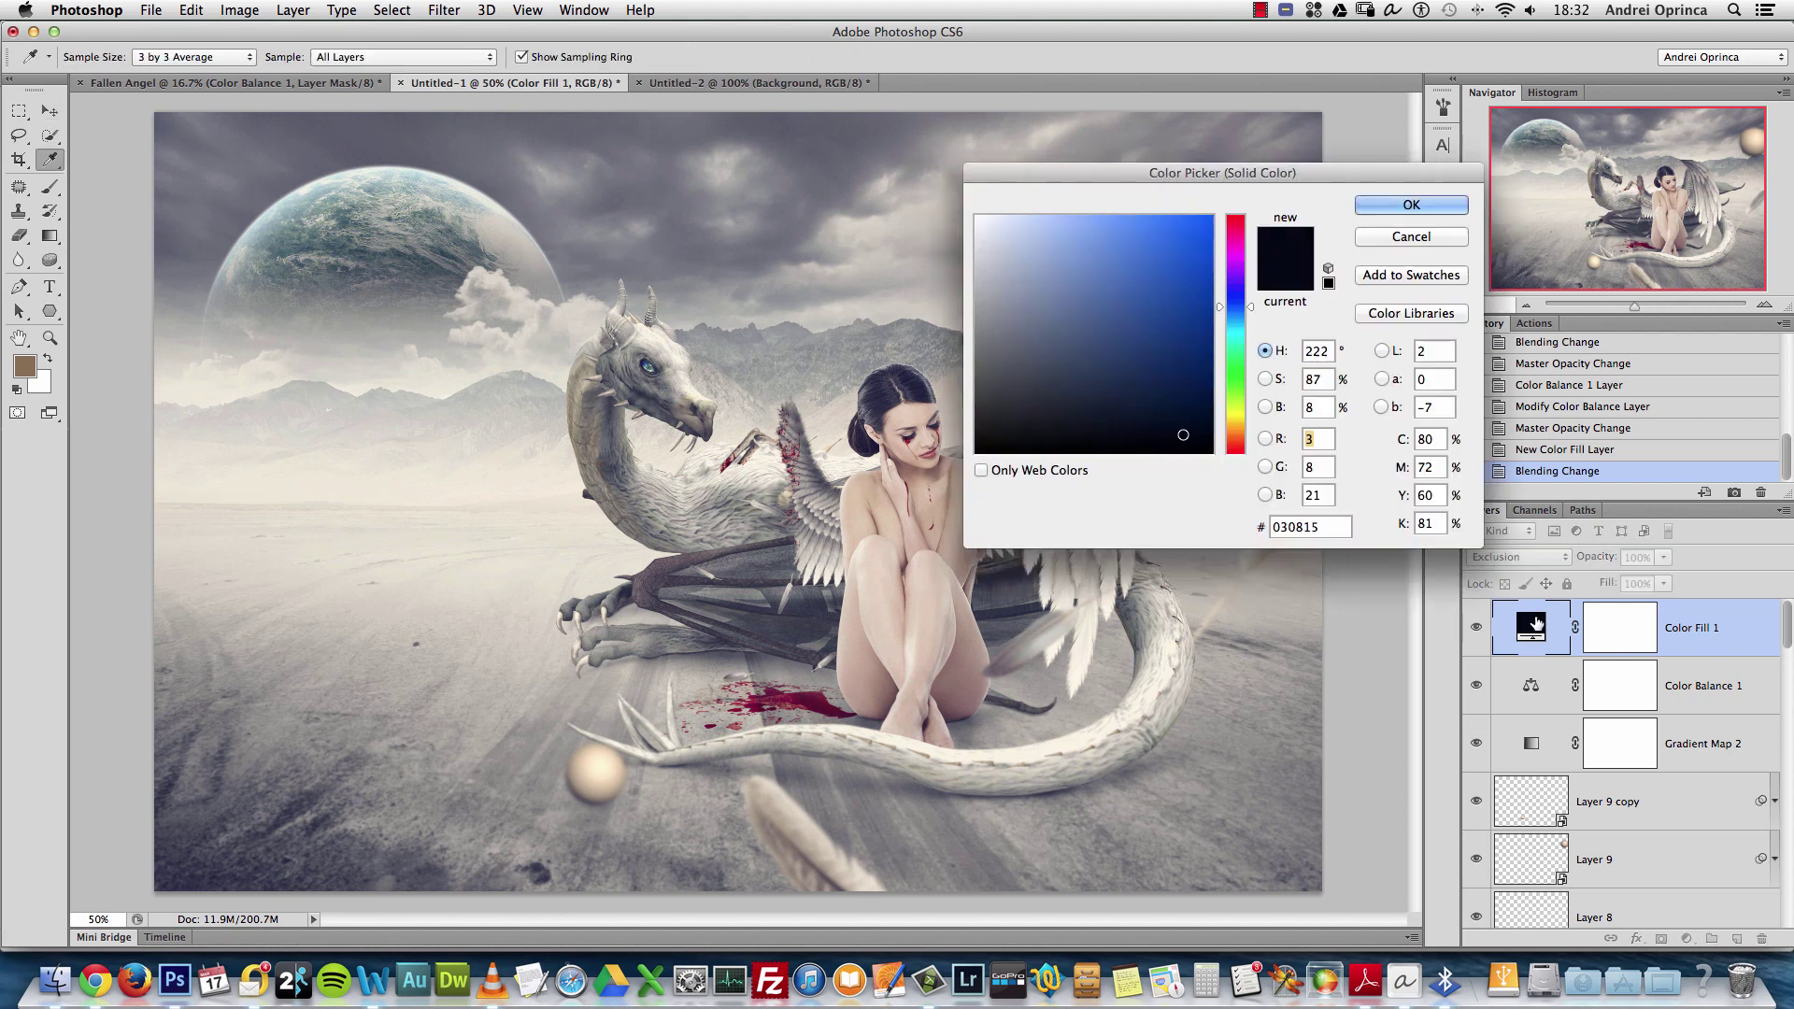
pyautogui.click(1411, 237)
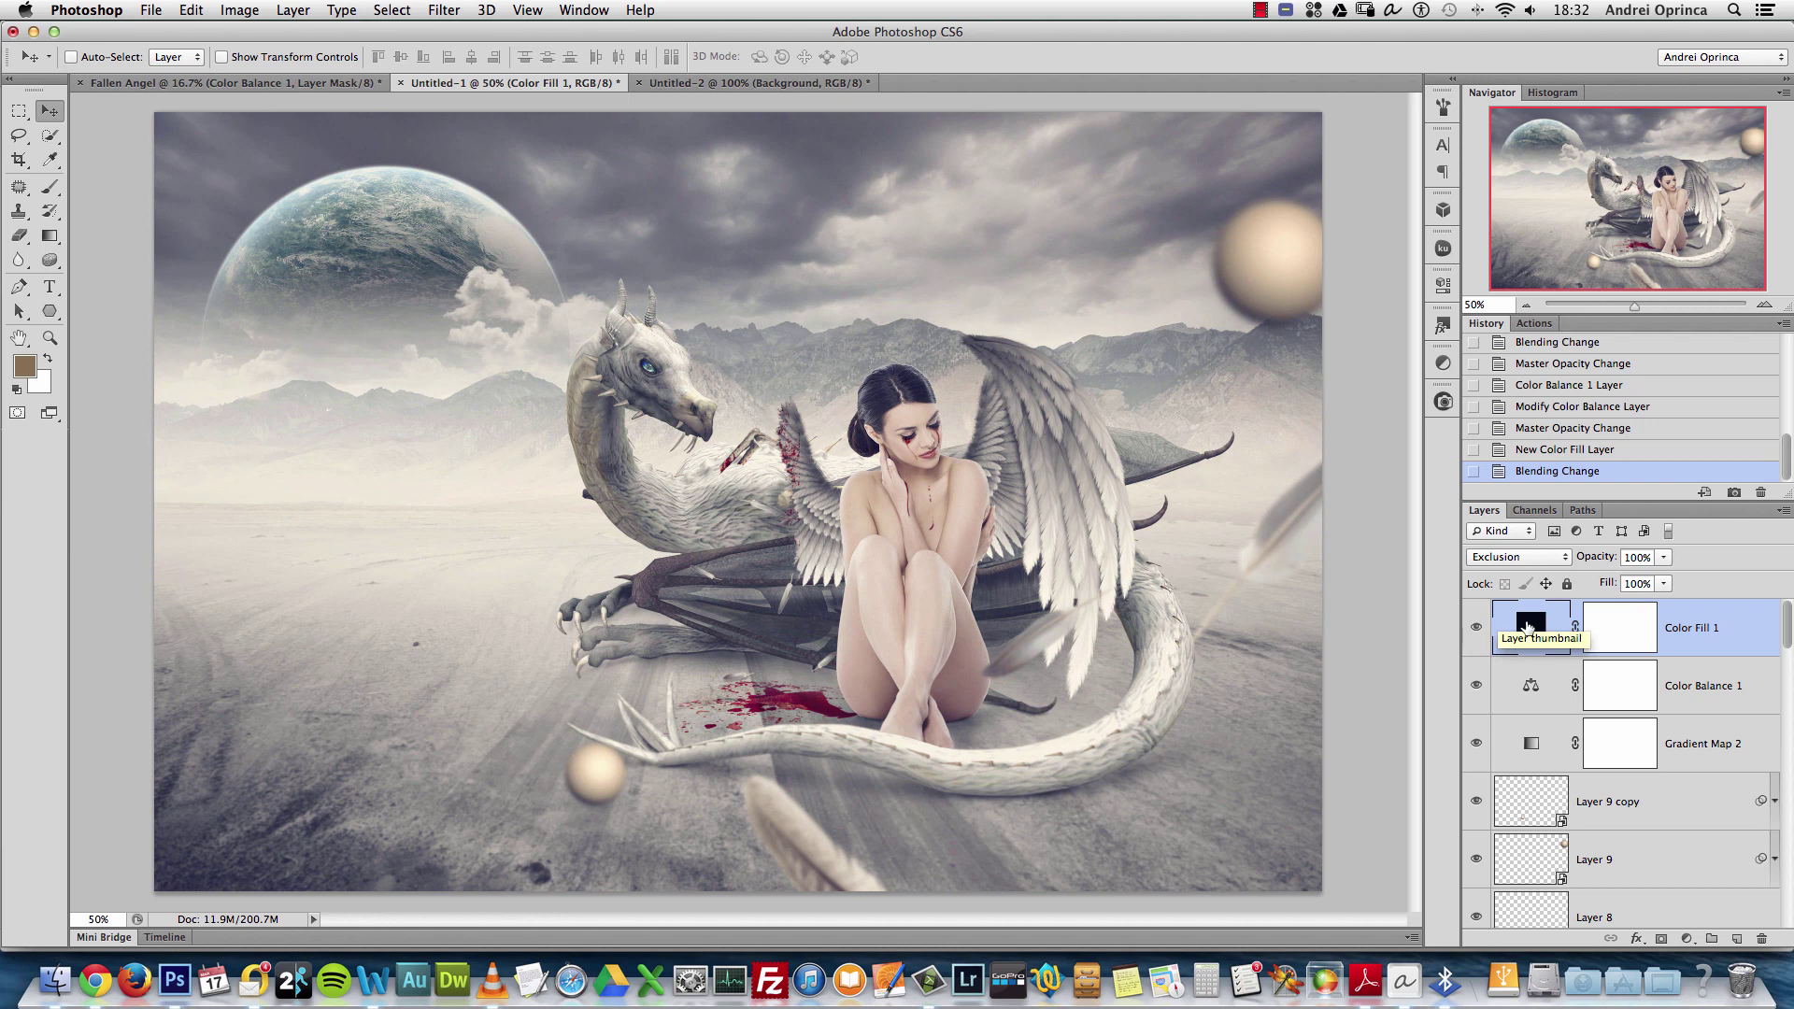
# Add a second Color Balance adjustment layer and set its Midtones to Cyan/Red 4, Magenta/Green -3 and Yellow/Blue 9
pyautogui.click(1686, 938)
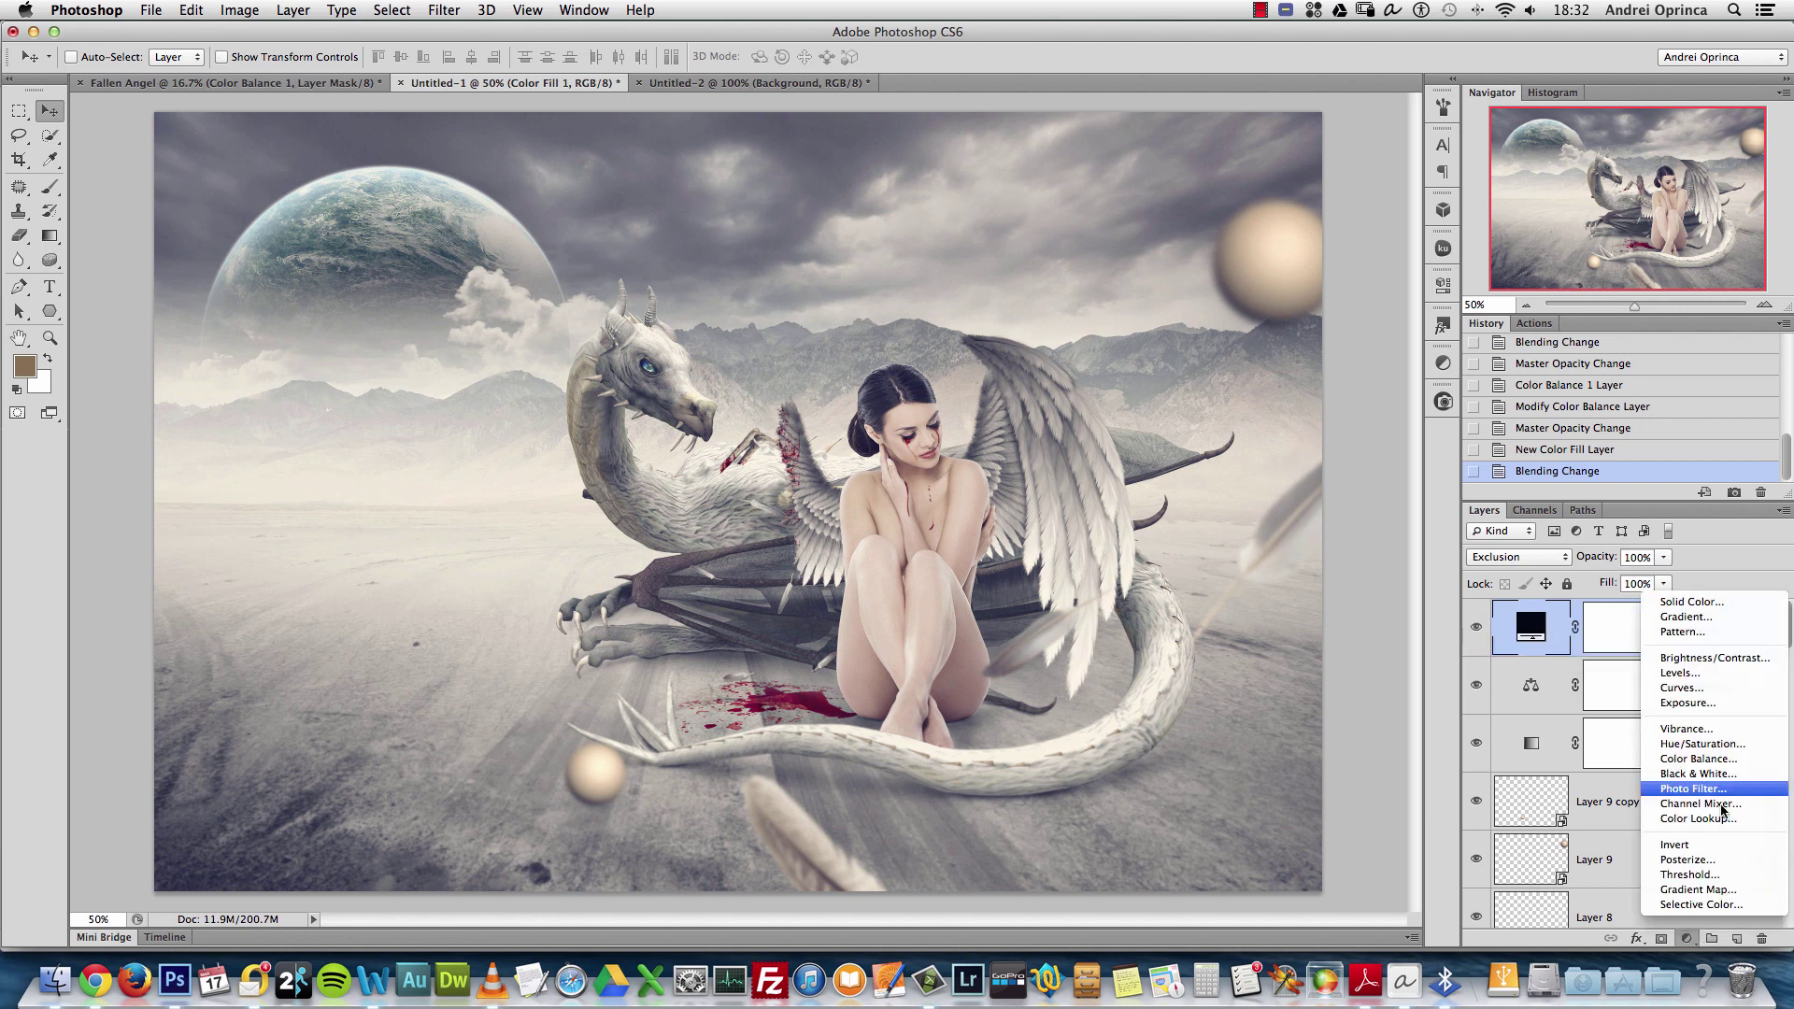
pyautogui.click(1699, 758)
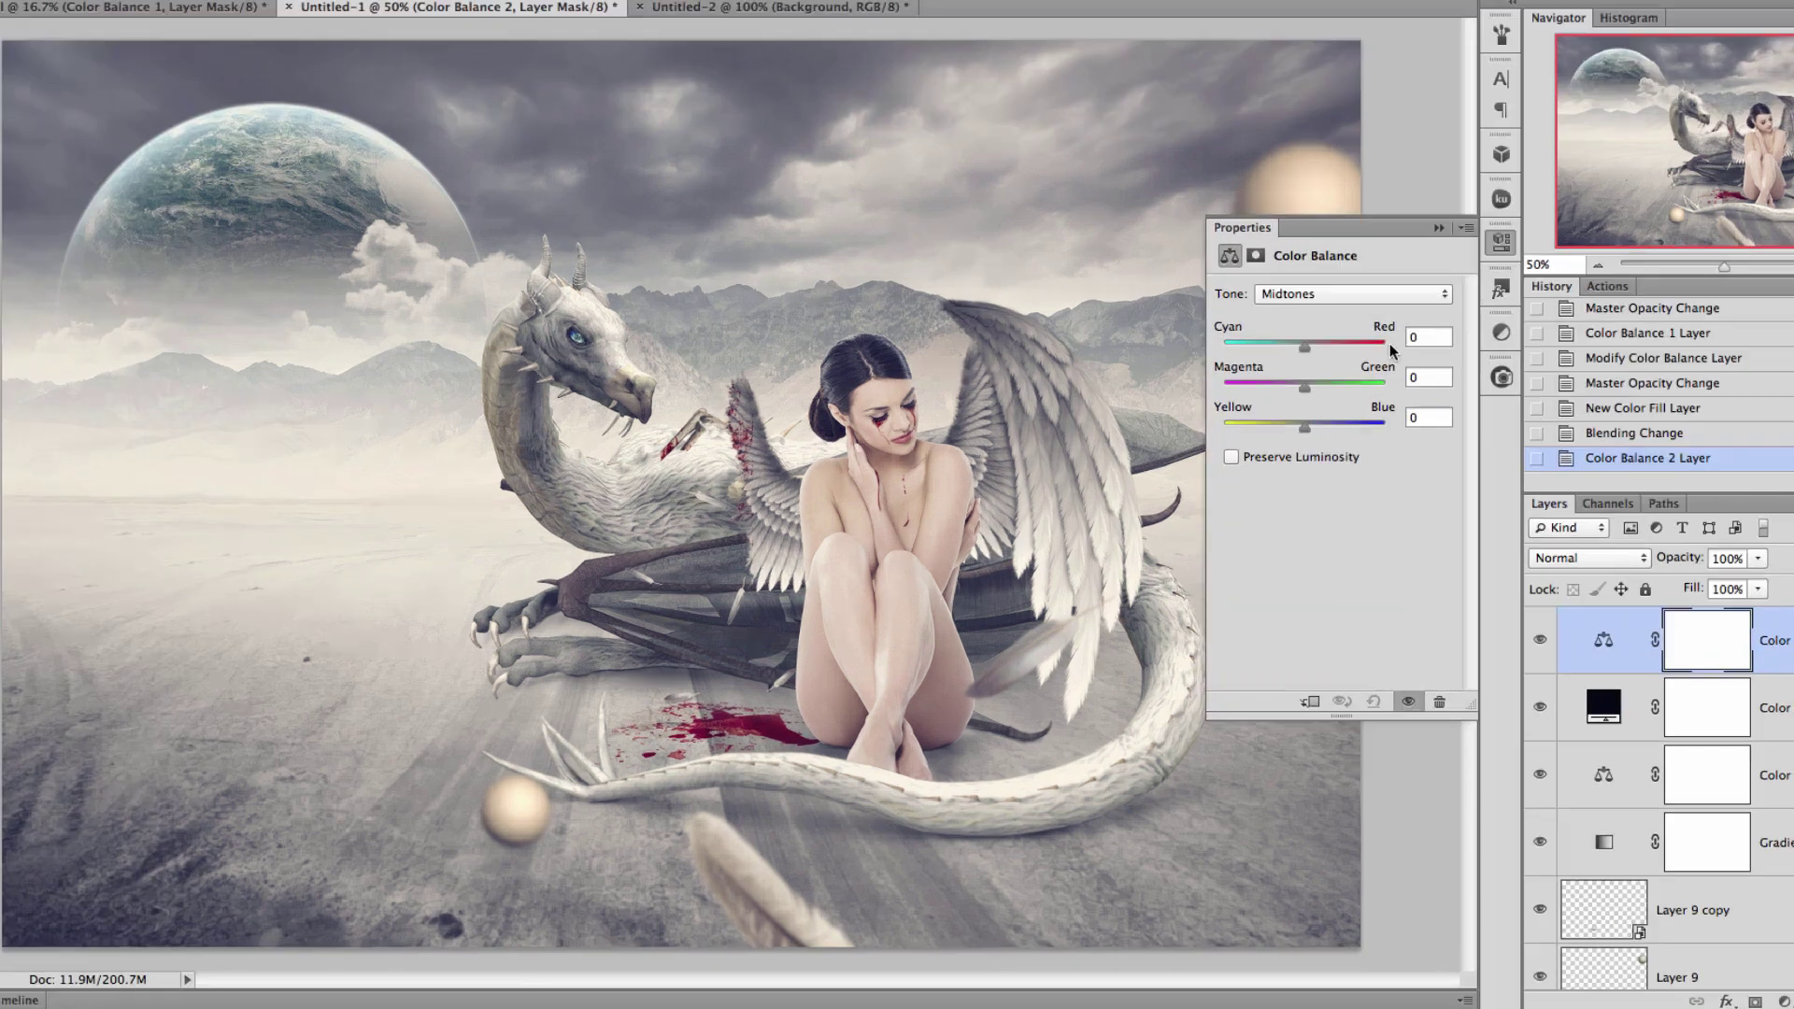
pyautogui.click(1385, 290)
pyautogui.click(1343, 278)
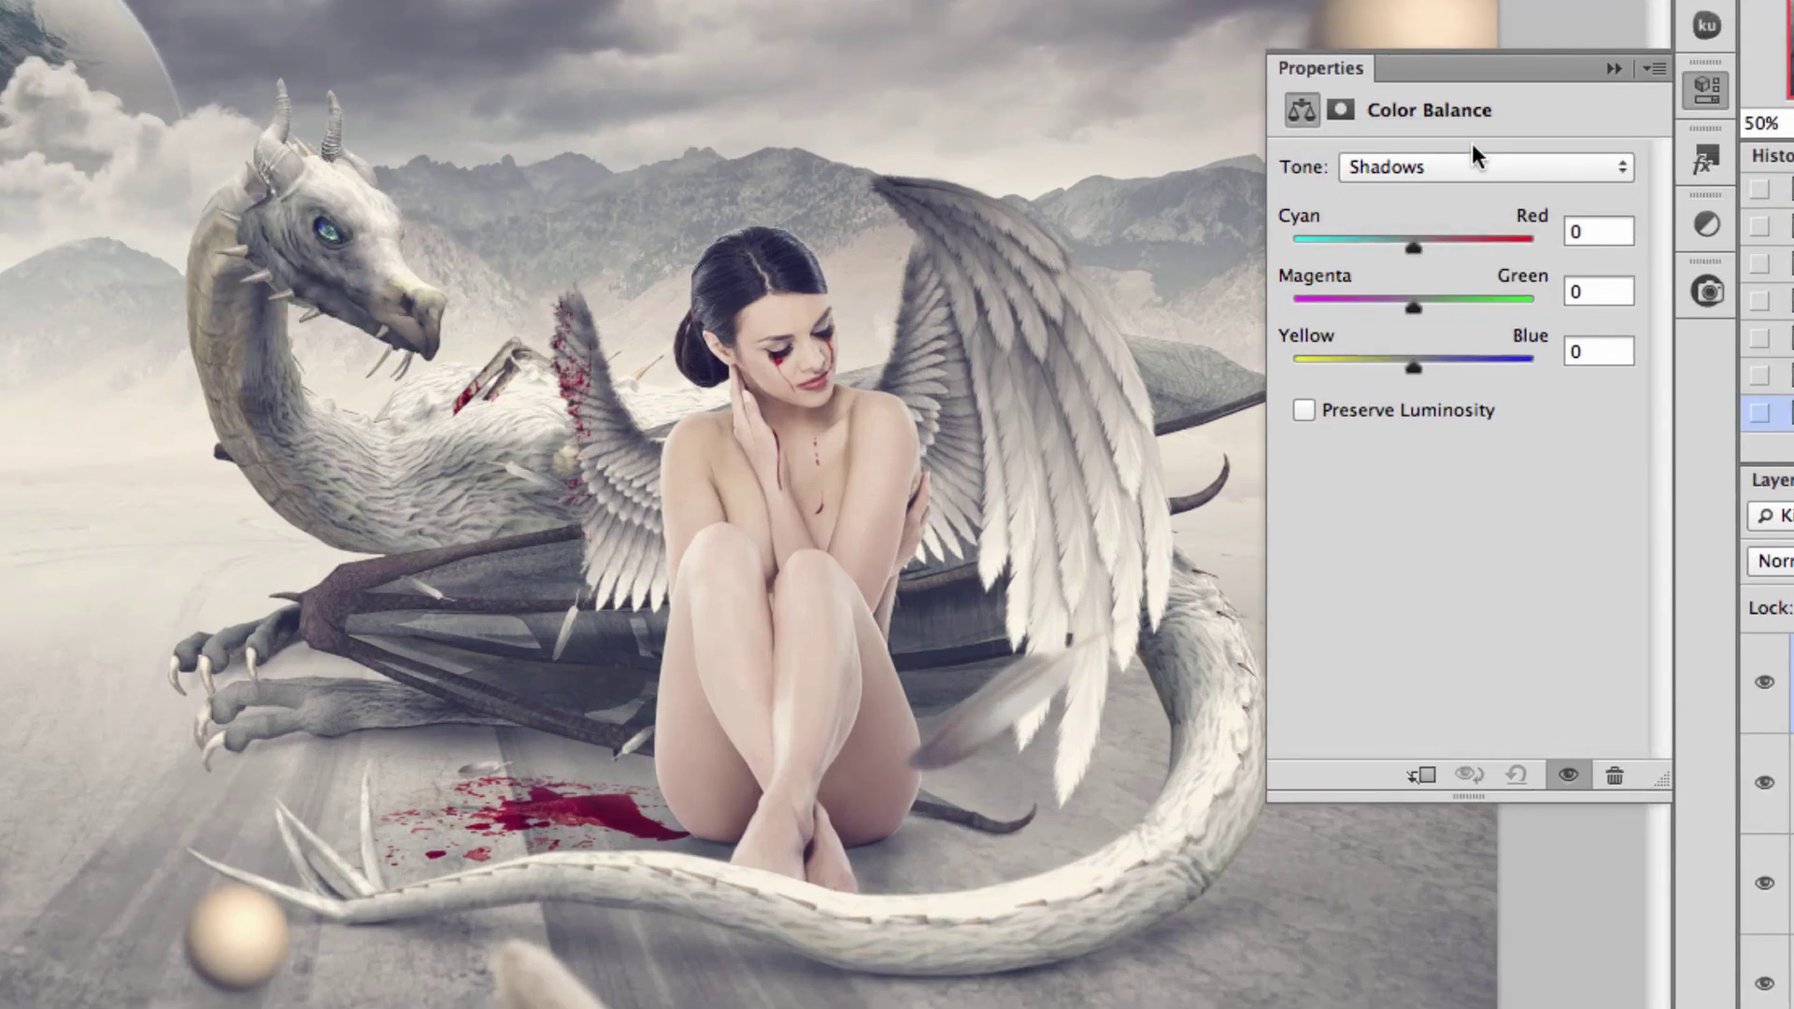
pyautogui.click(1576, 172)
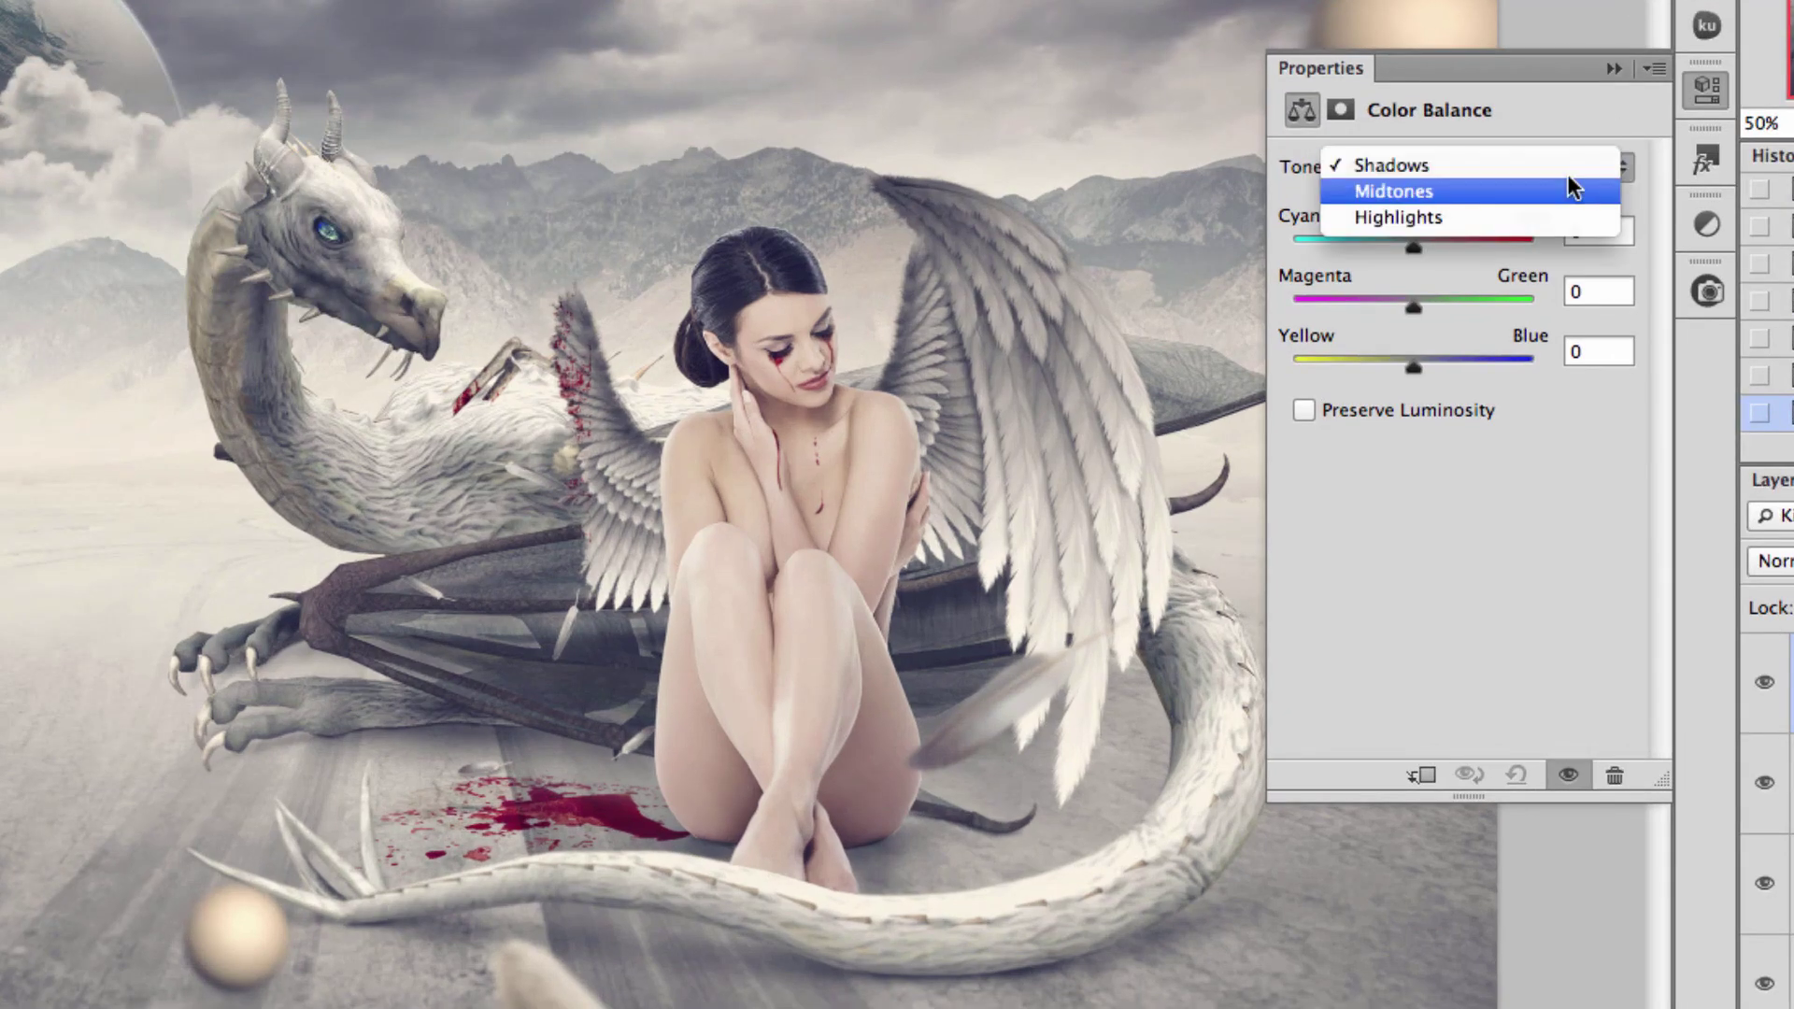
pyautogui.click(1448, 190)
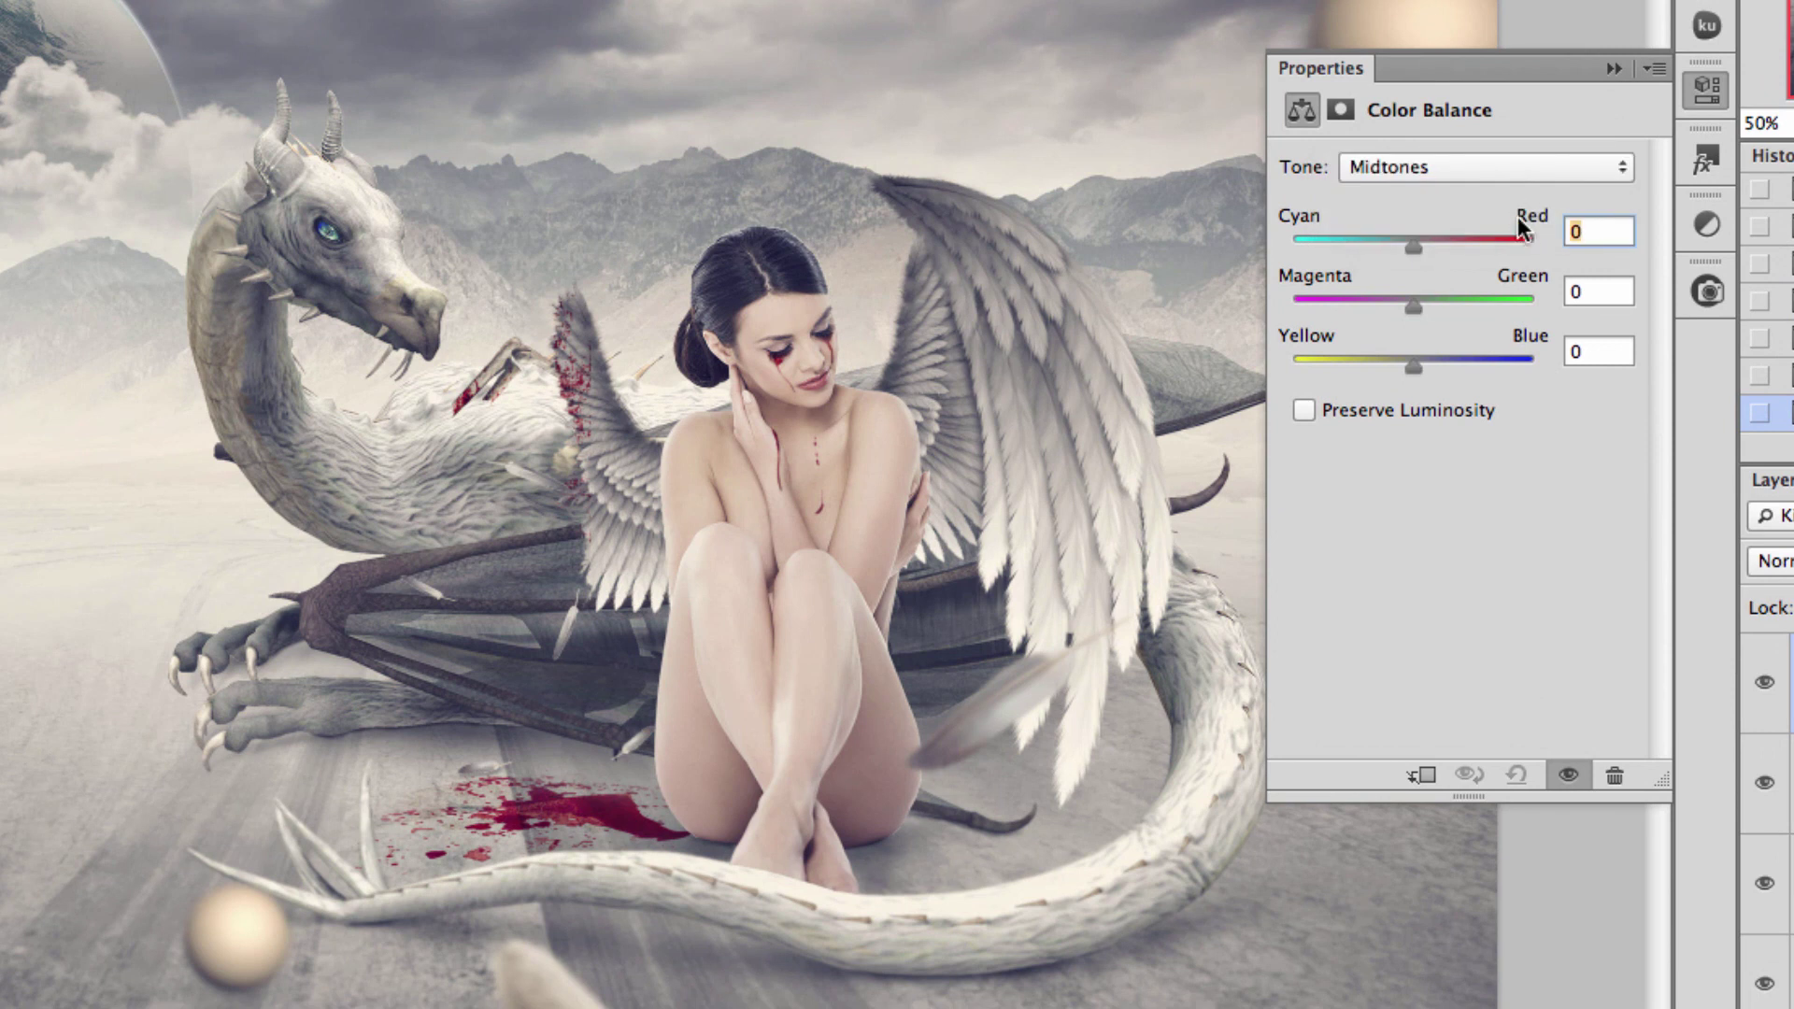
pyautogui.write('4')
pyautogui.press('Tab')
pyautogui.write('-3')
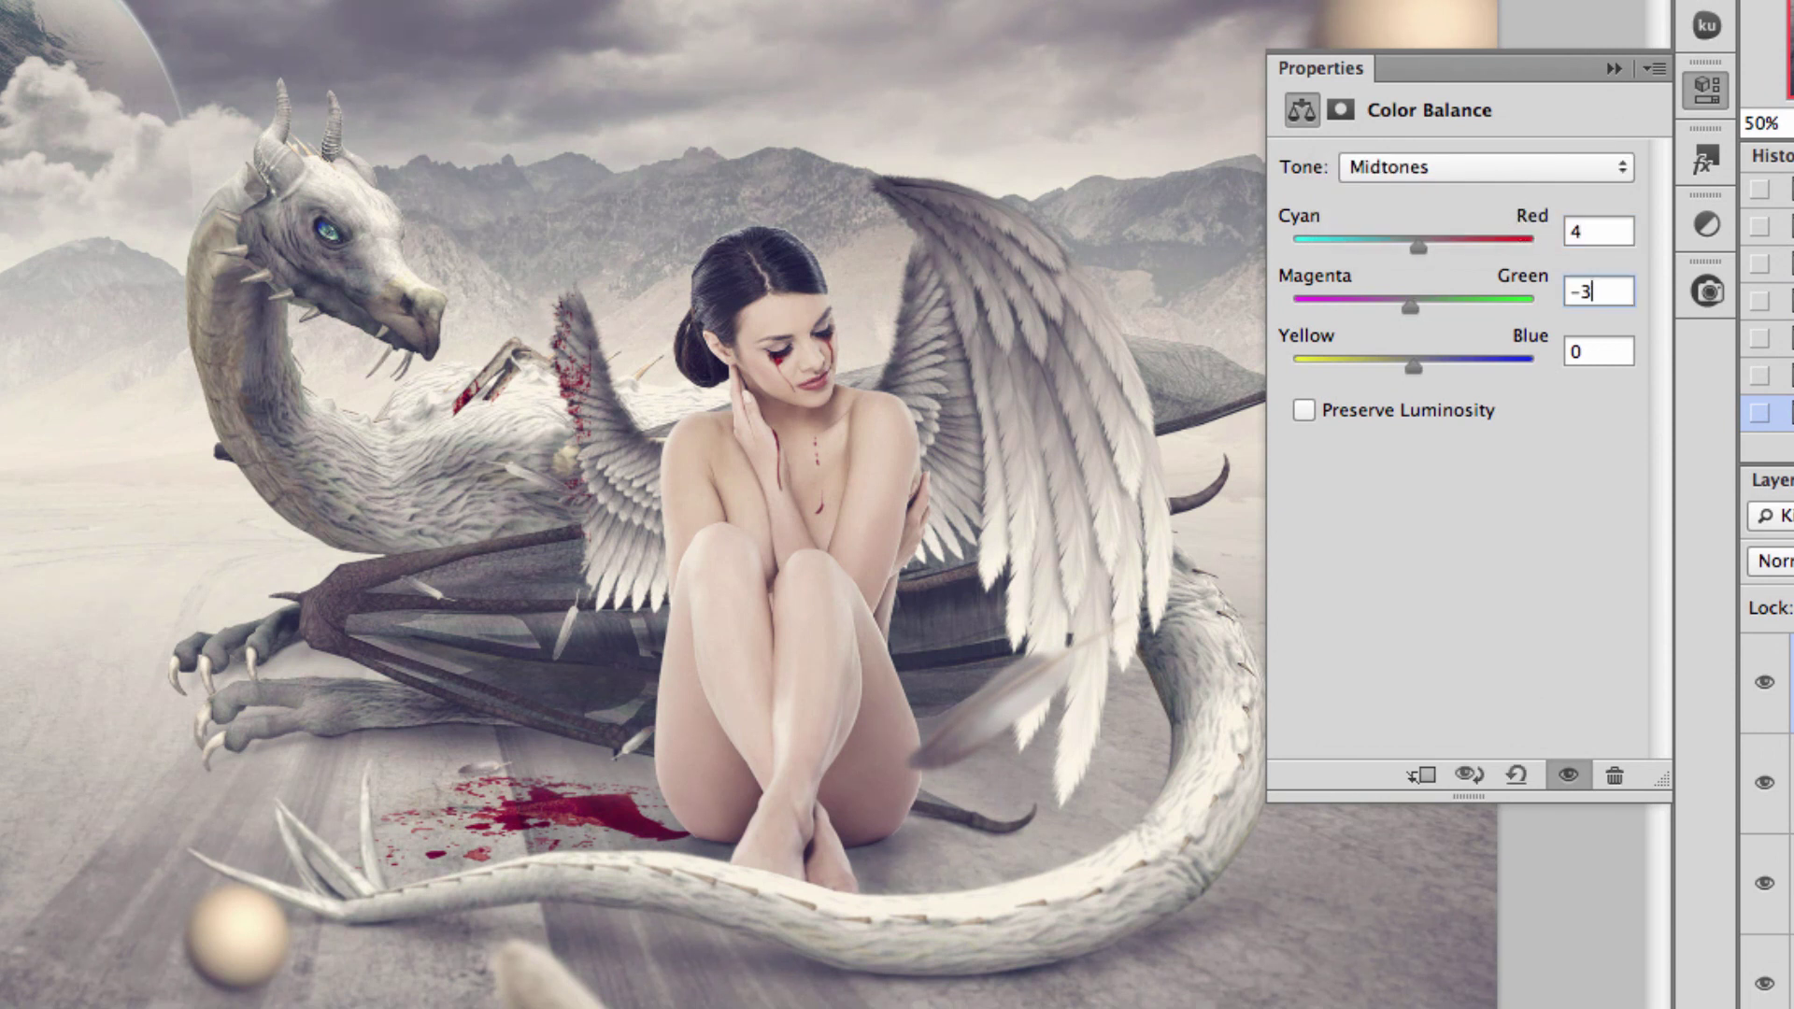
pyautogui.press('Tab')
pyautogui.write('9')
pyautogui.press('Tab')
# Set the Color Balance 2 Highlights to Cyan/Red -15, Magenta/Green -9 and Yellow/Blue -23
pyautogui.click(1537, 166)
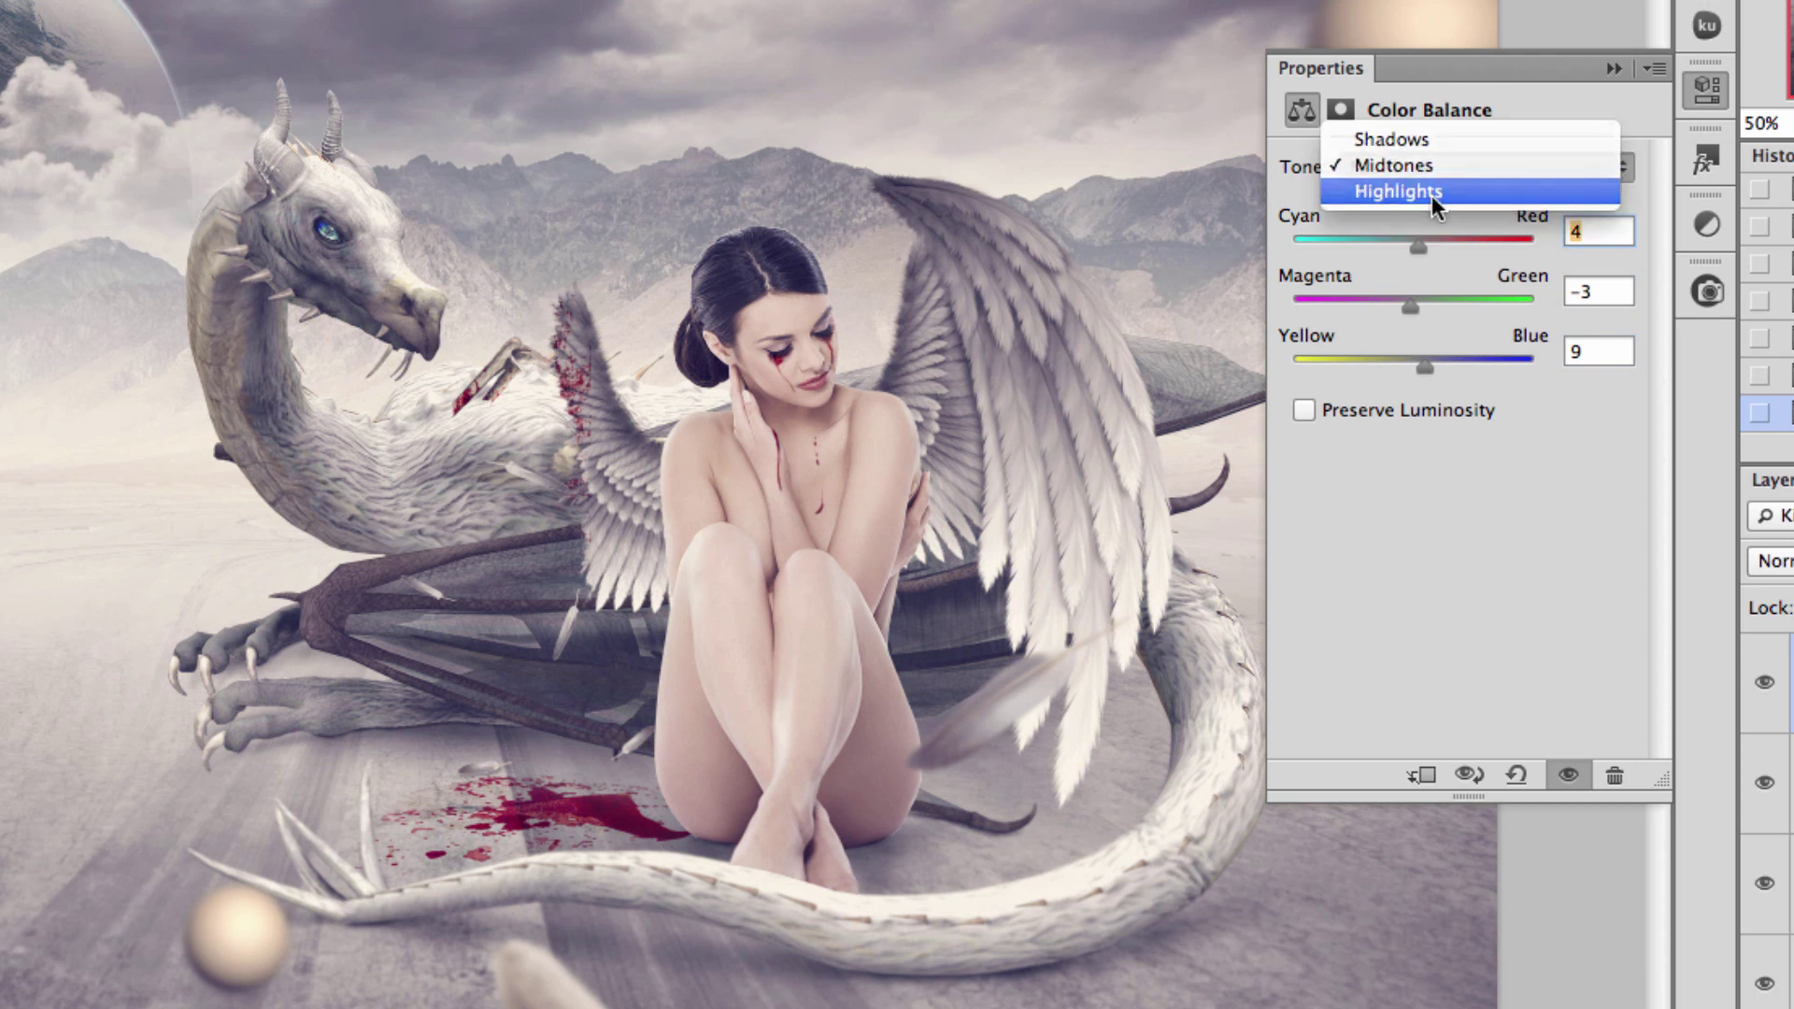
pyautogui.click(1431, 191)
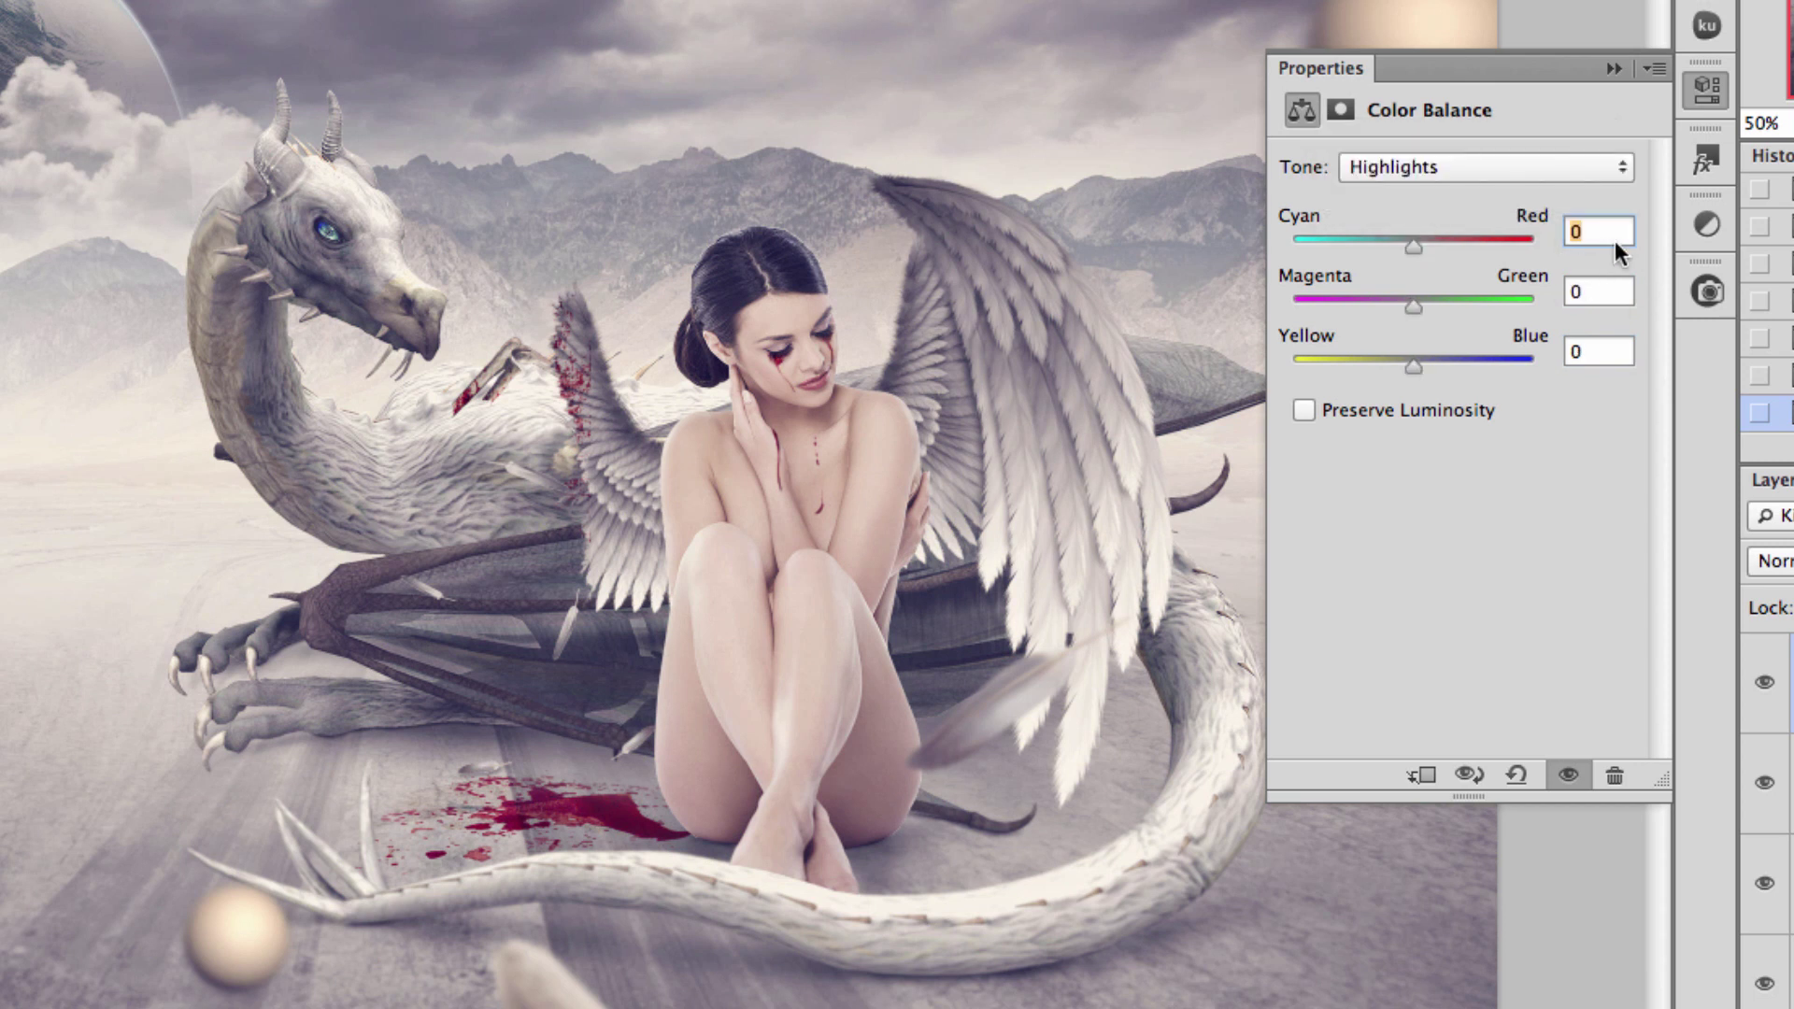
pyautogui.write('-15')
pyautogui.press('Tab')
pyautogui.write('-9')
pyautogui.press('Tab')
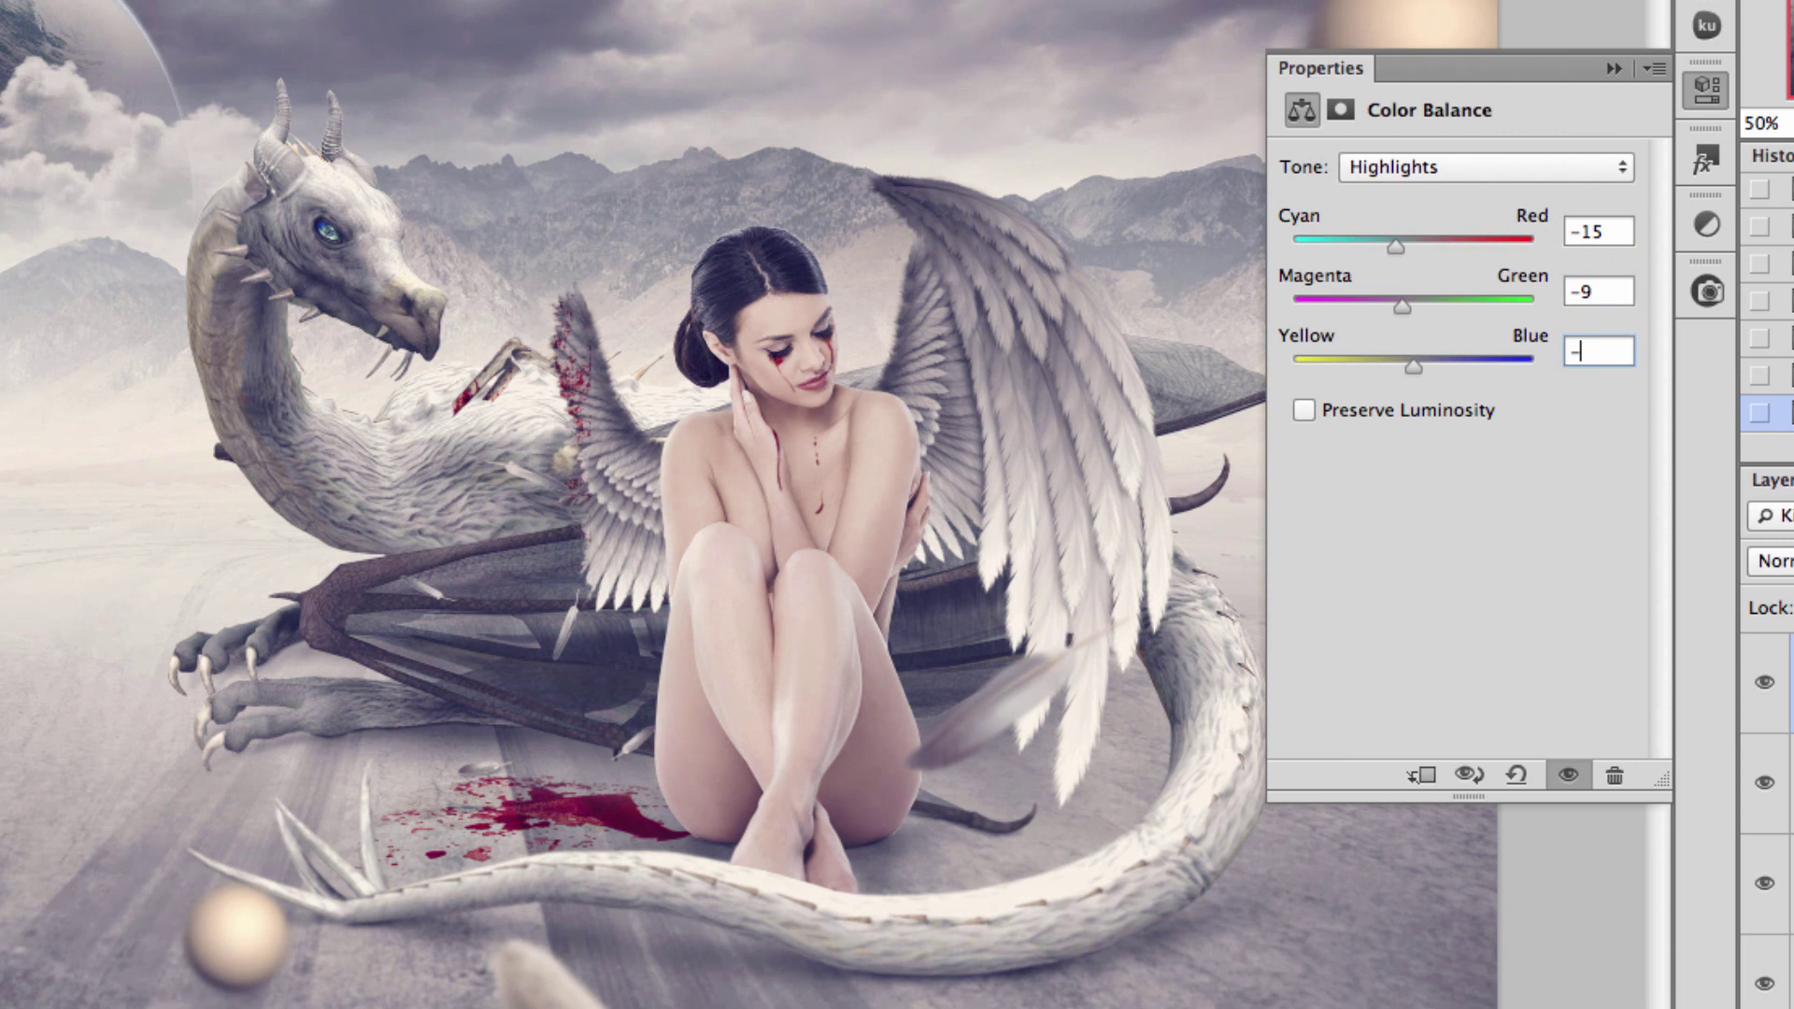
pyautogui.write('-23')
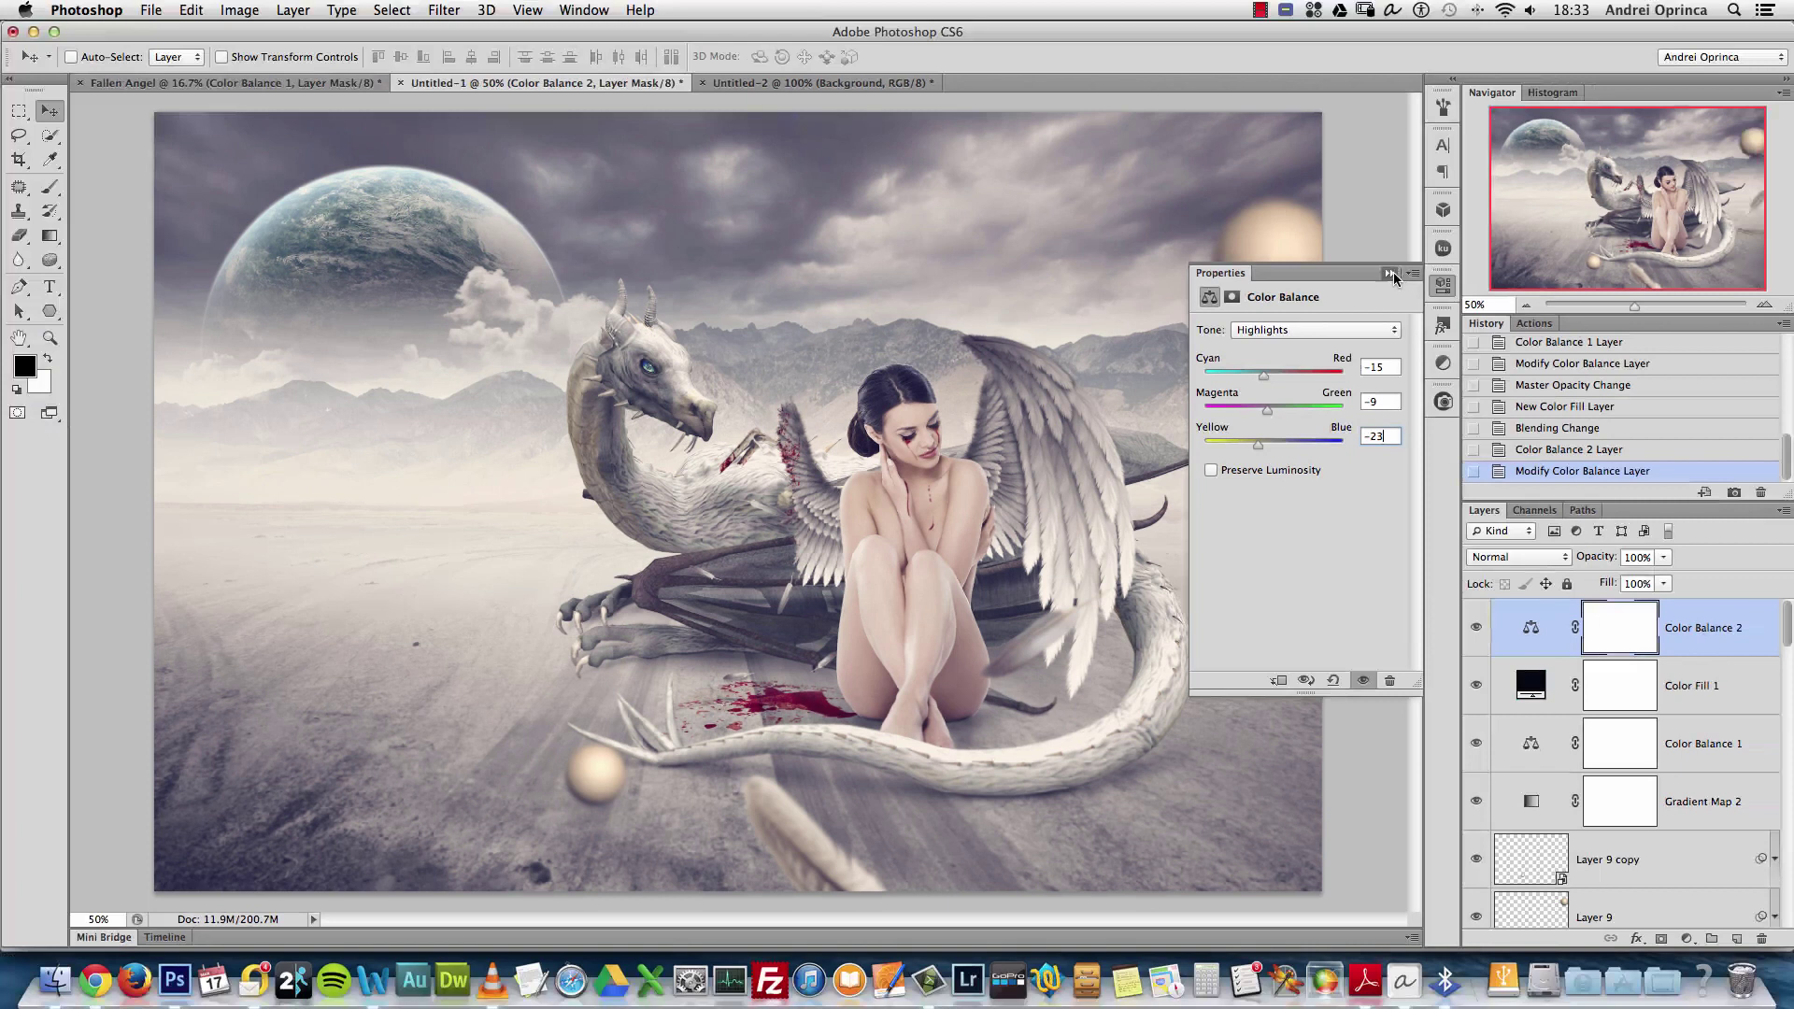
pyautogui.click(1614, 68)
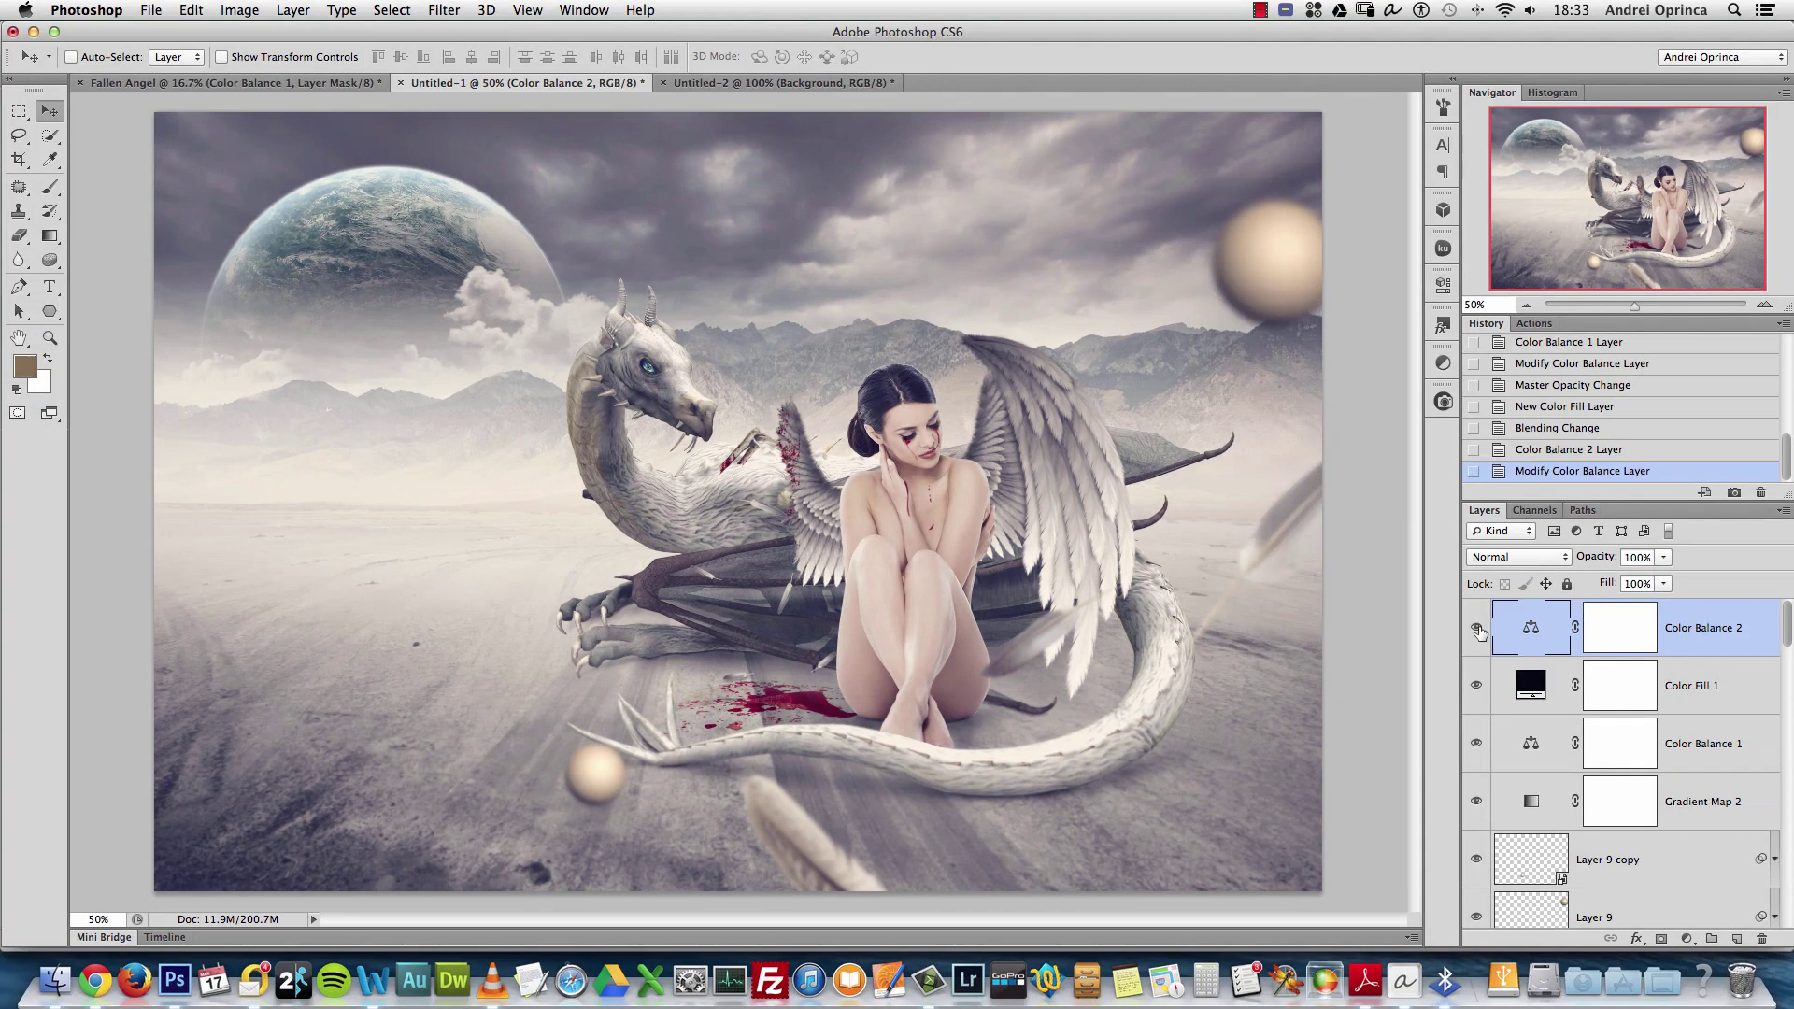
# Compare the image with the Color Balance 2 layer hidden and shown, and review its settings
pyautogui.click(1476, 628)
pyautogui.click(1476, 628)
pyautogui.click(1477, 628)
pyautogui.click(1476, 628)
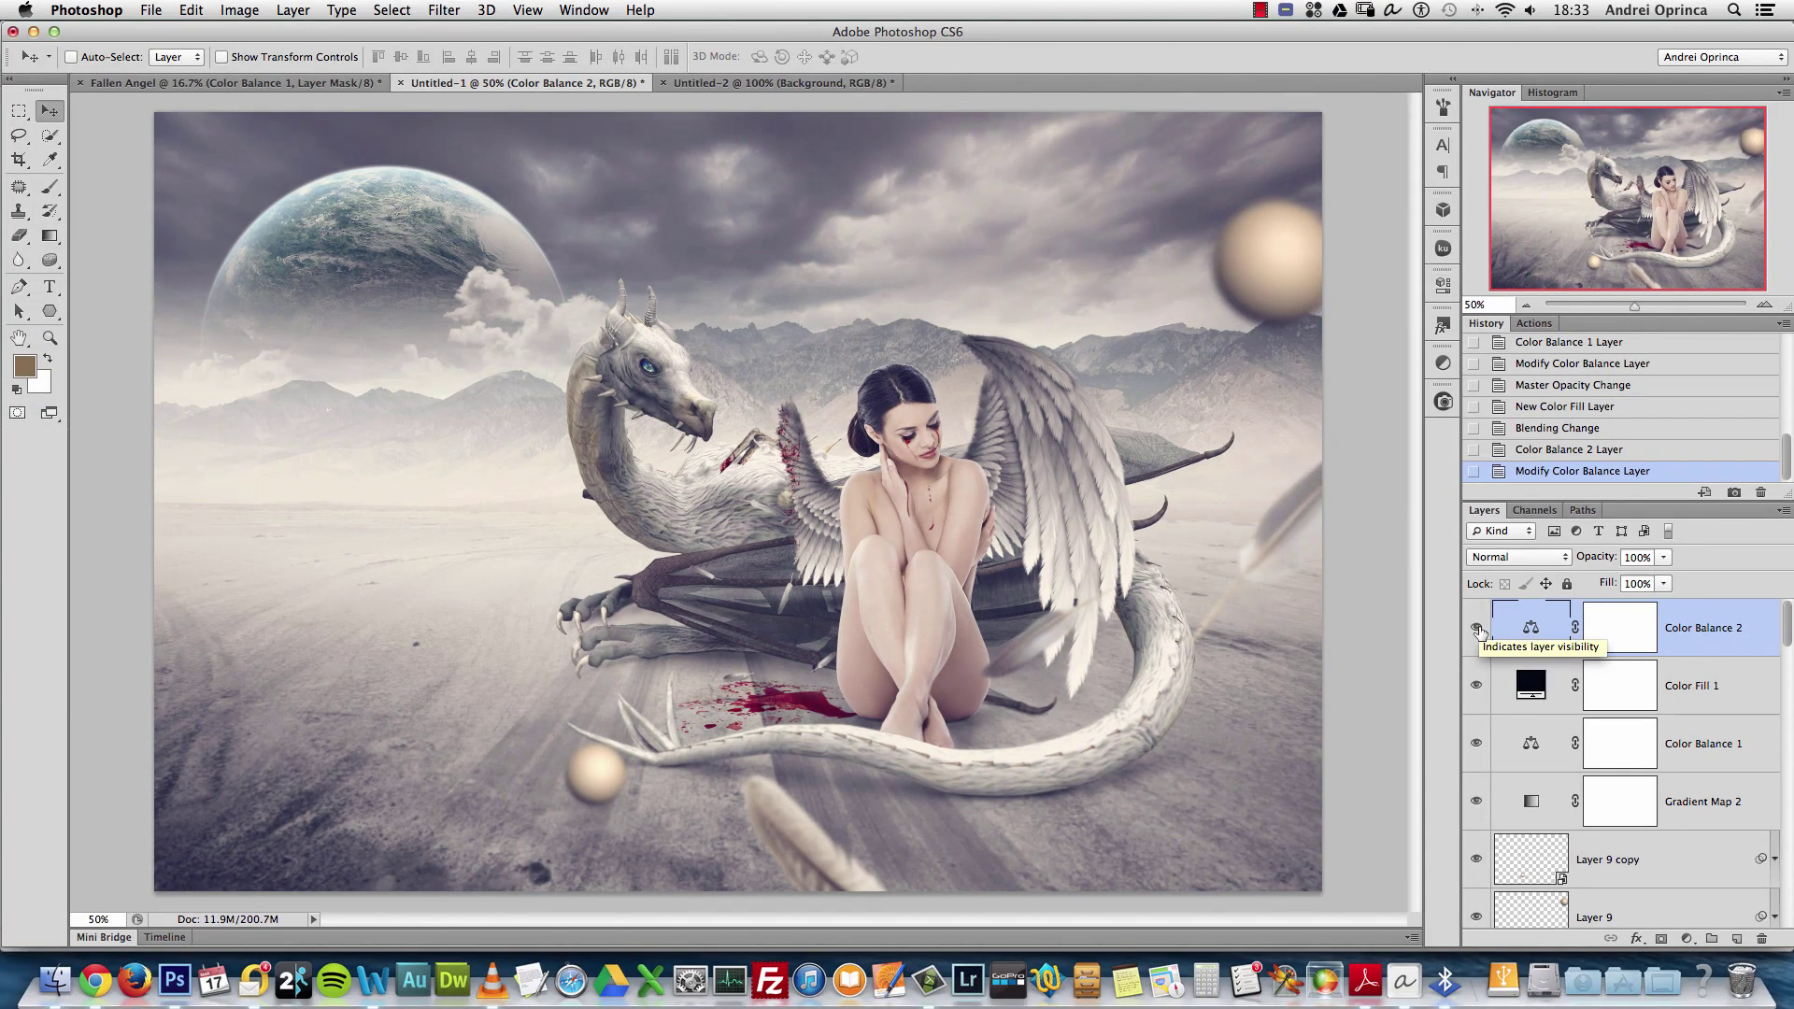
pyautogui.doubleClick(1530, 628)
pyautogui.click(1414, 267)
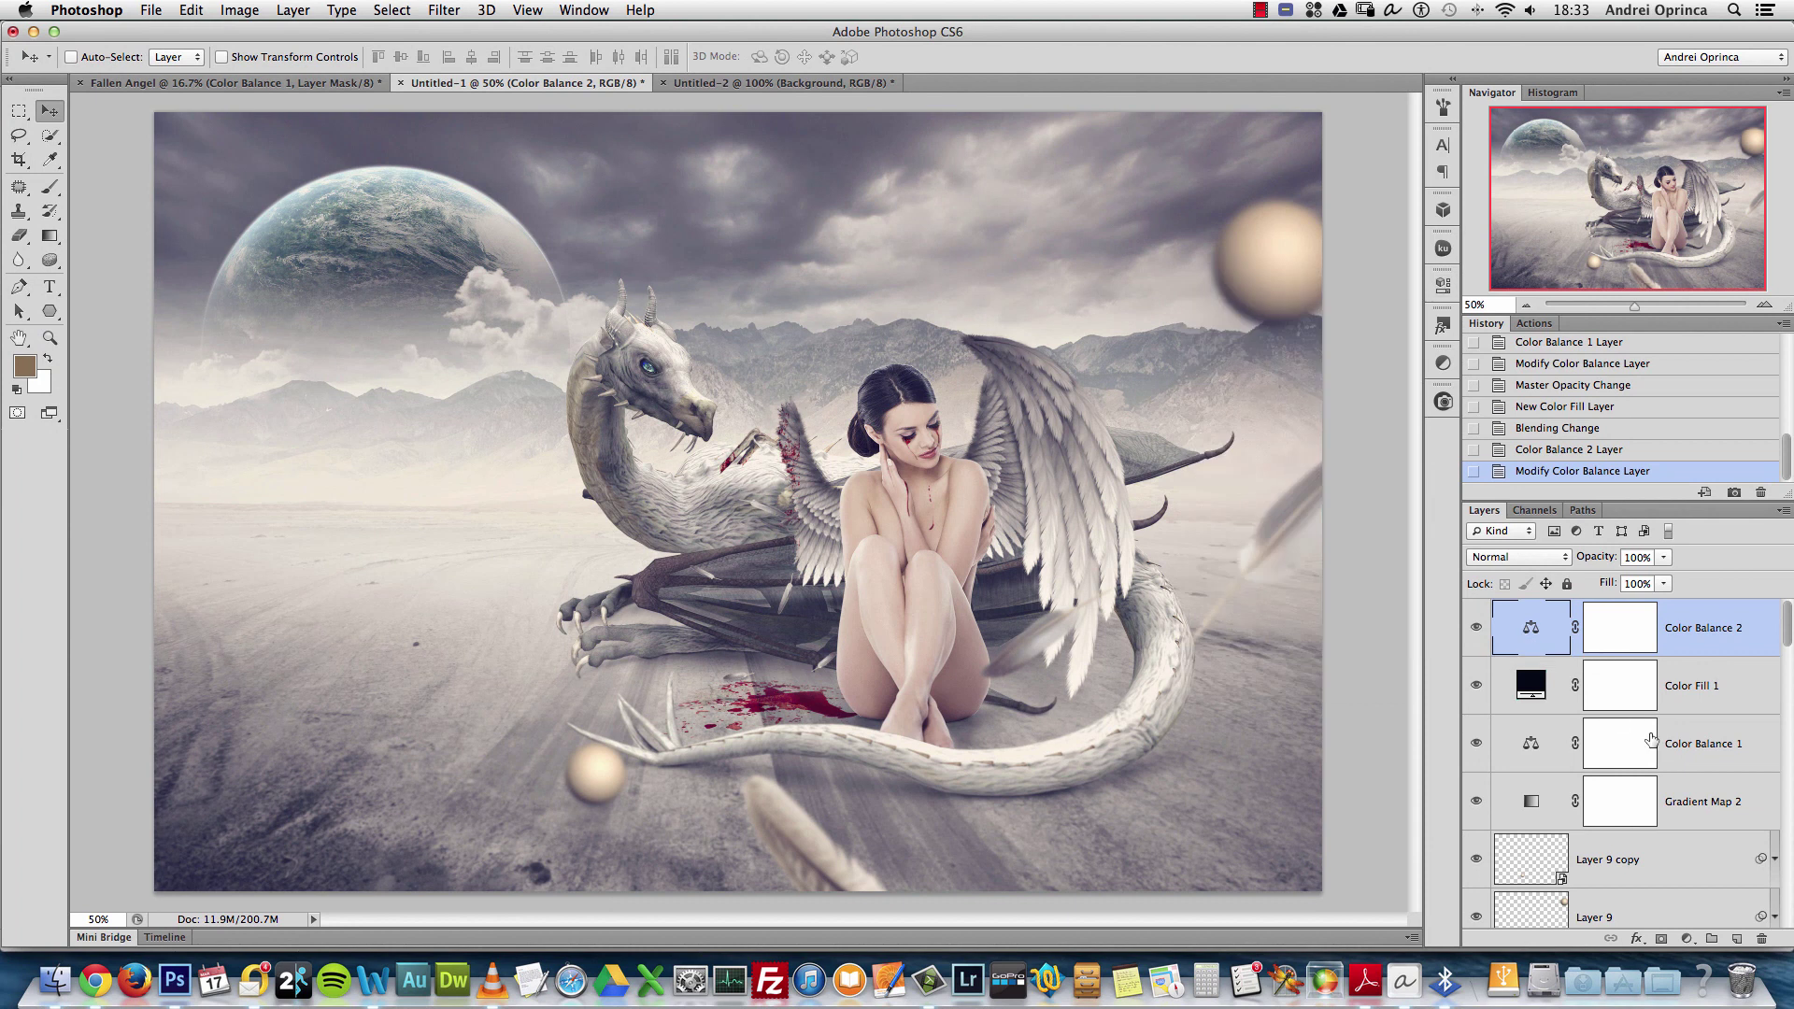
# Add a Gradient Map adjustment layer above Color Balance 2 using the Blue, Red, Yellow preset
pyautogui.click(1687, 939)
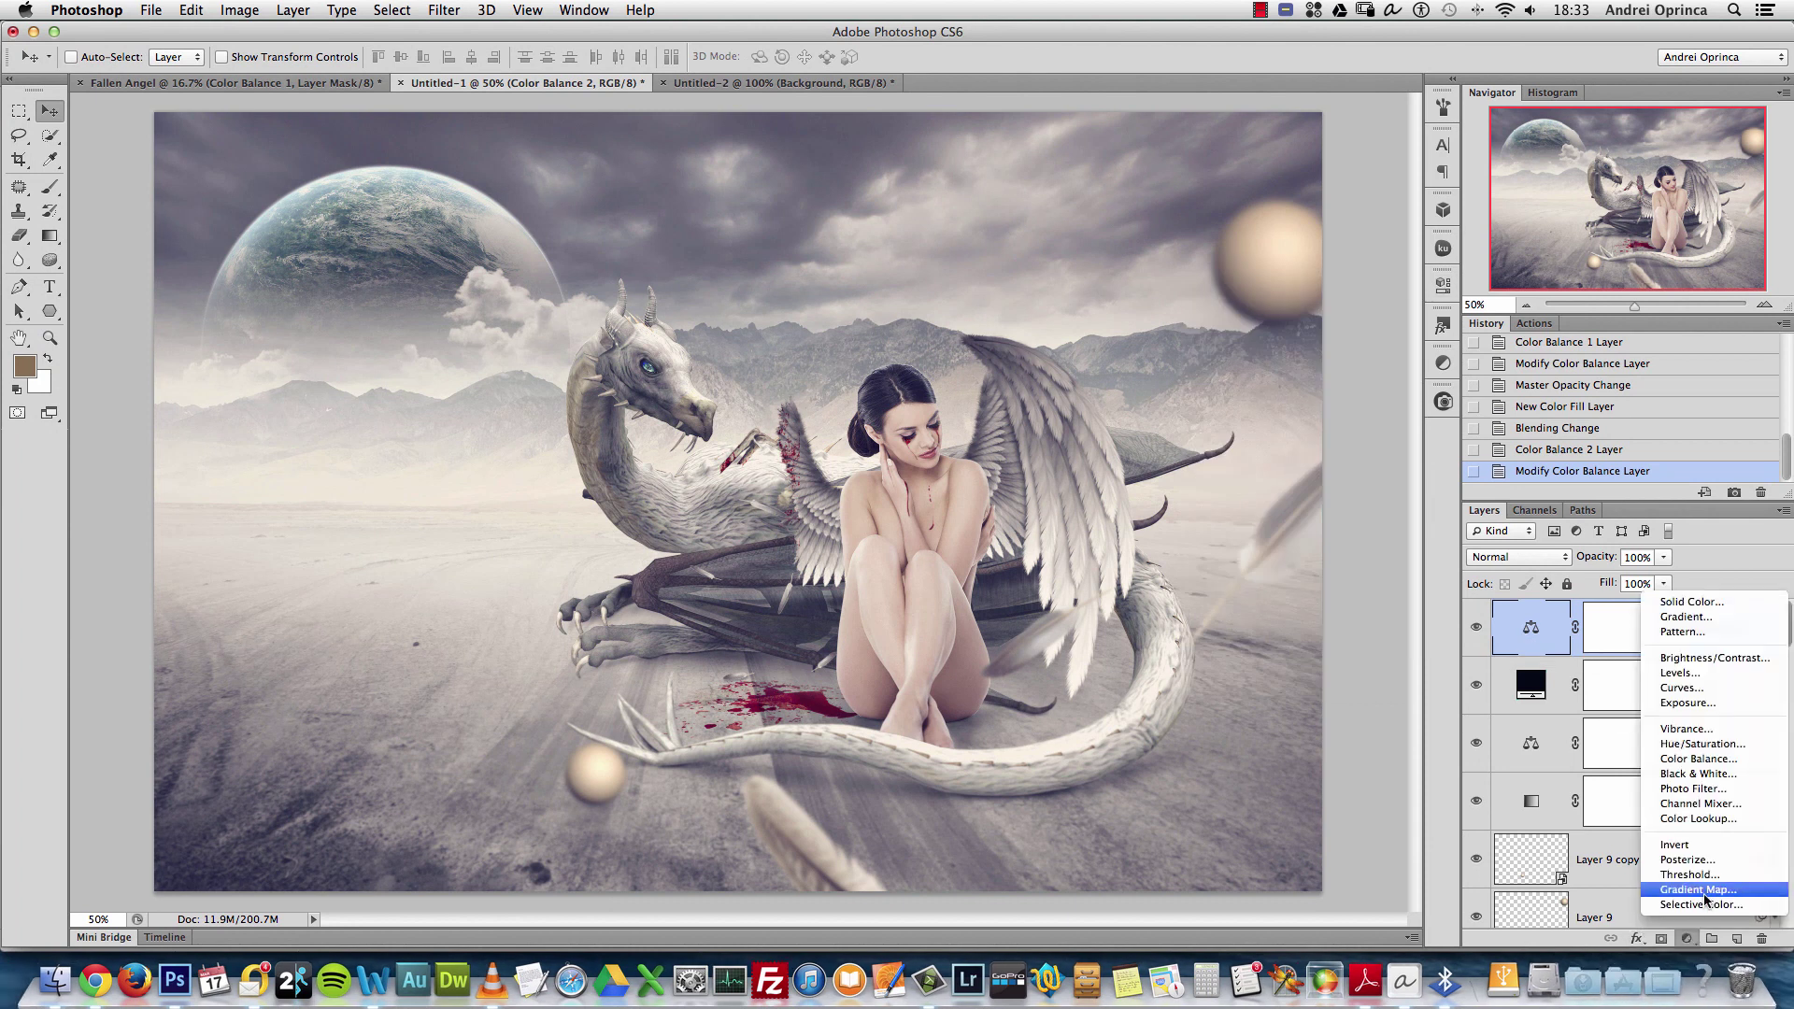
pyautogui.click(1703, 891)
pyautogui.click(1233, 332)
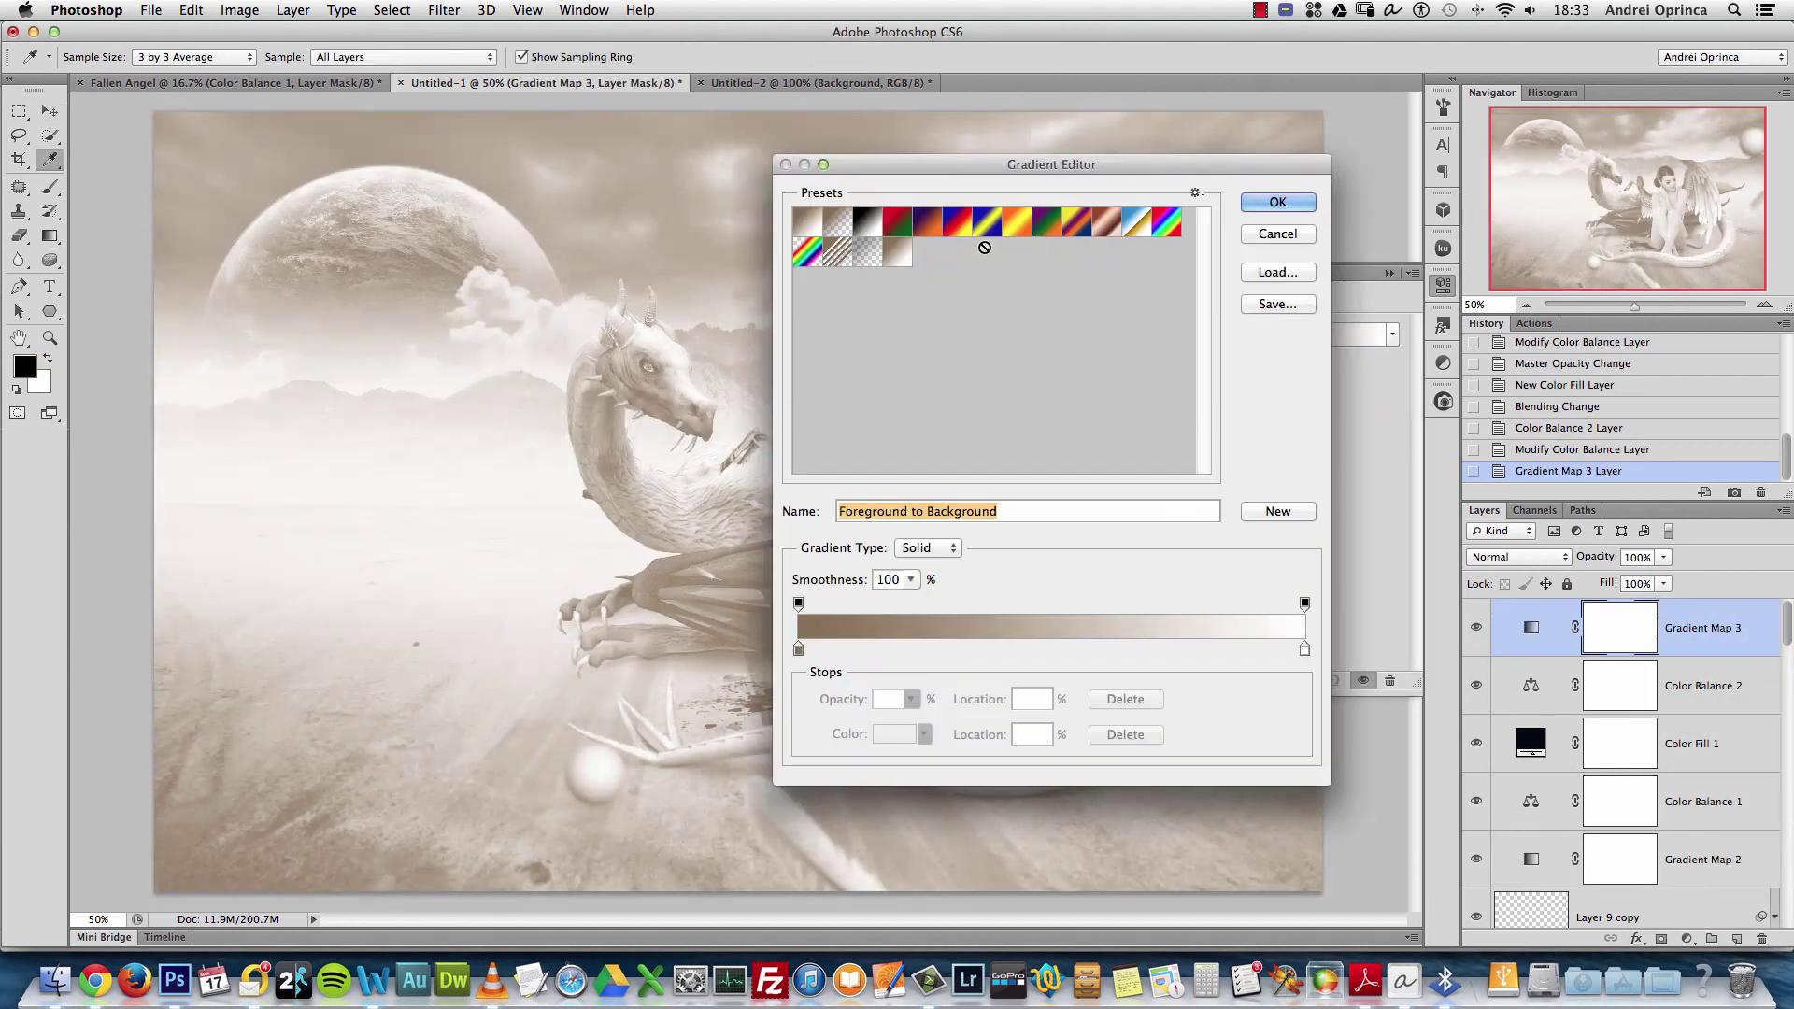
pyautogui.click(957, 222)
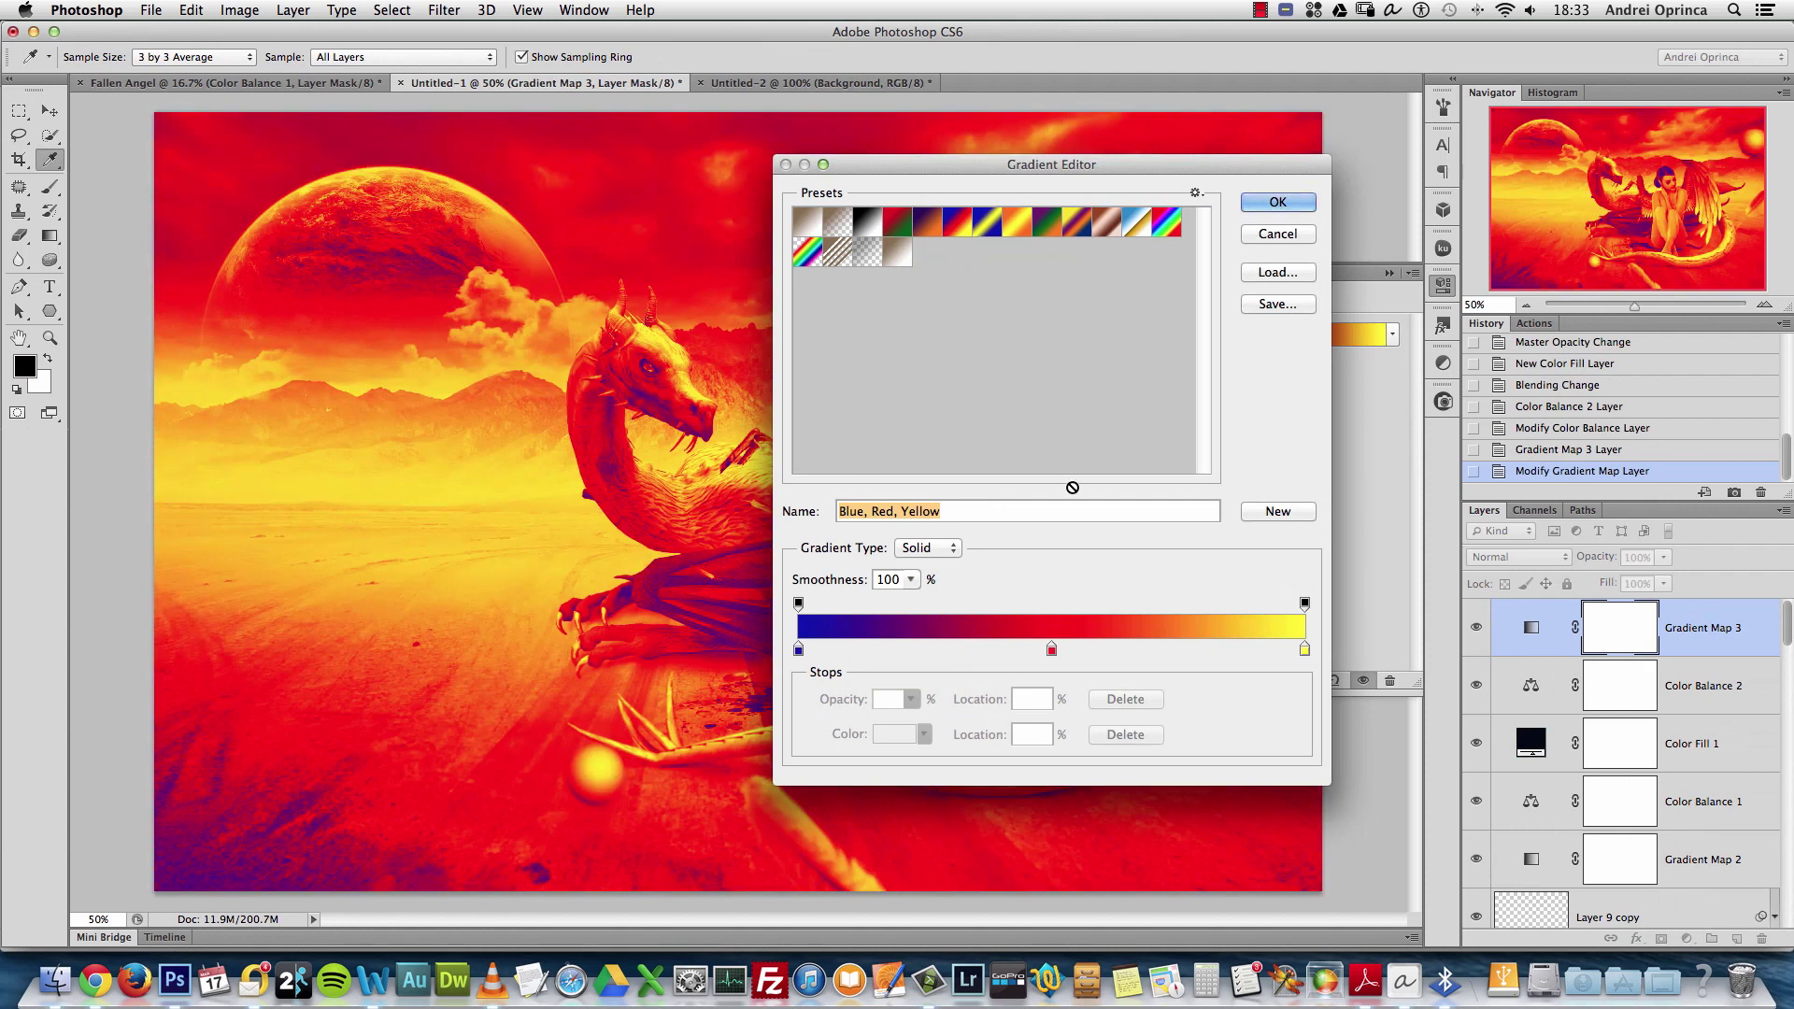
pyautogui.click(1273, 204)
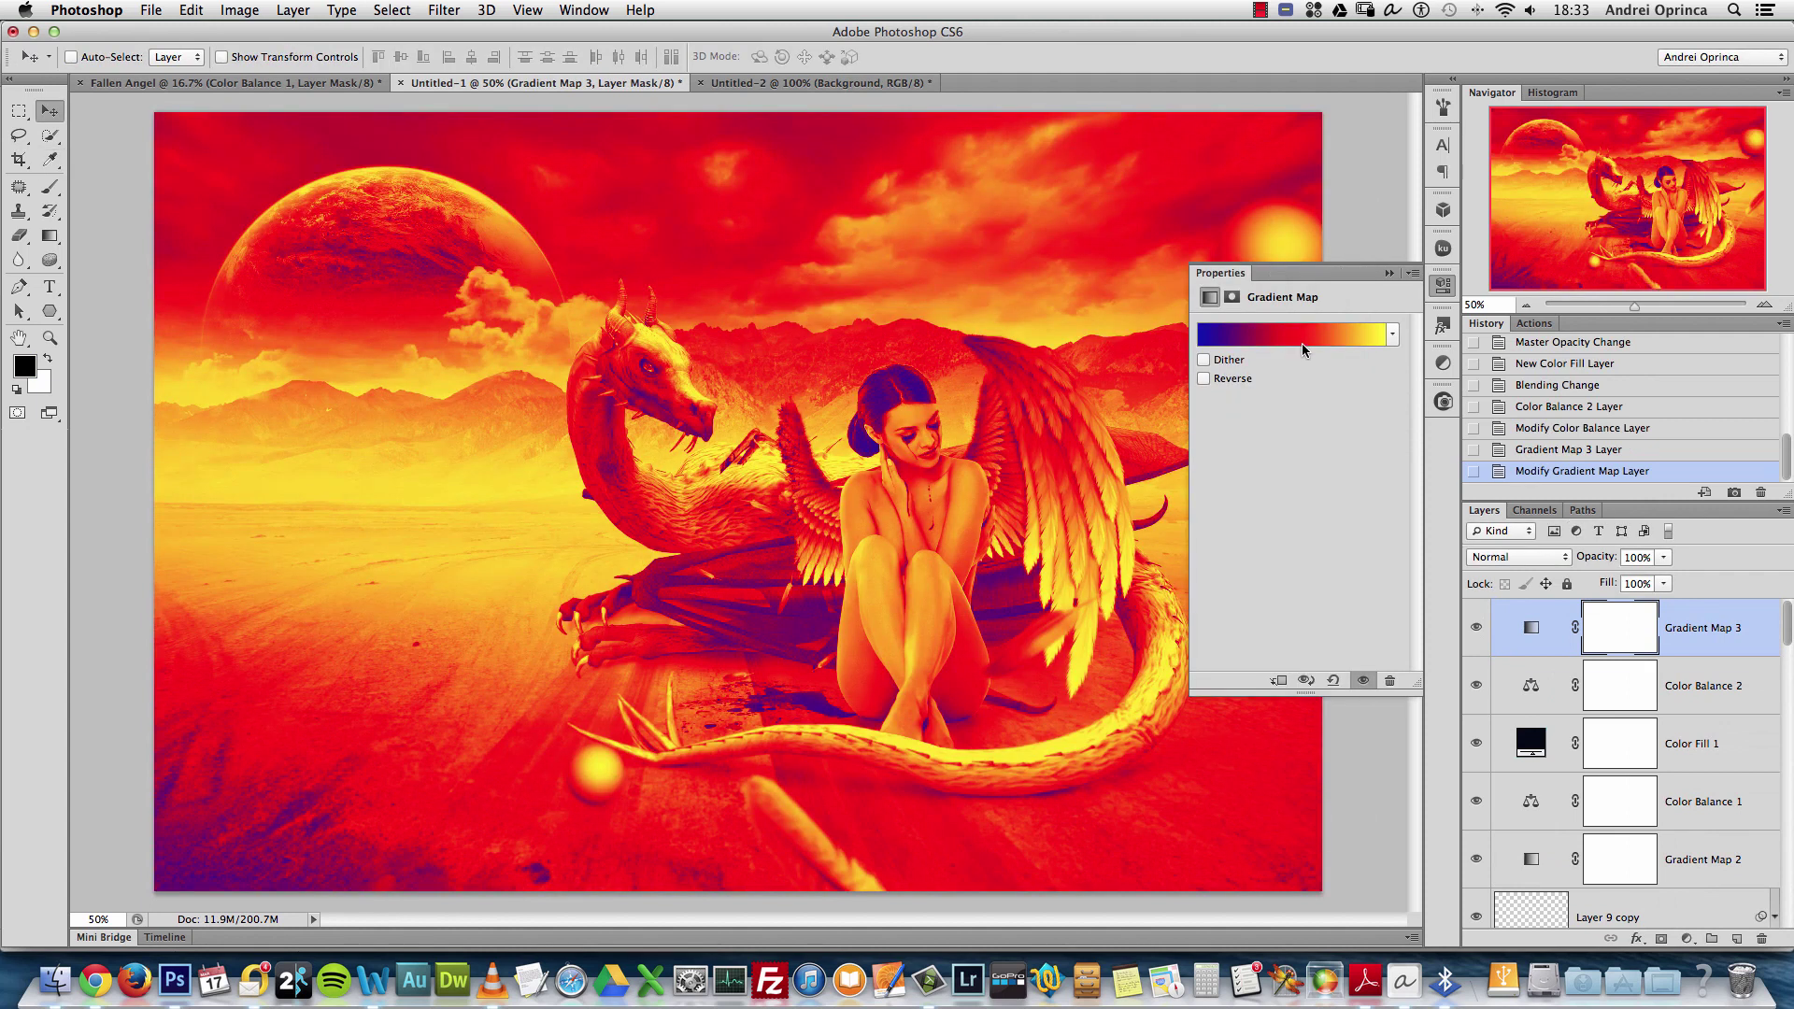
# Set the Gradient Map 3 layer's blending mode to Hard Light and its opacity to 5%
pyautogui.click(1661, 560)
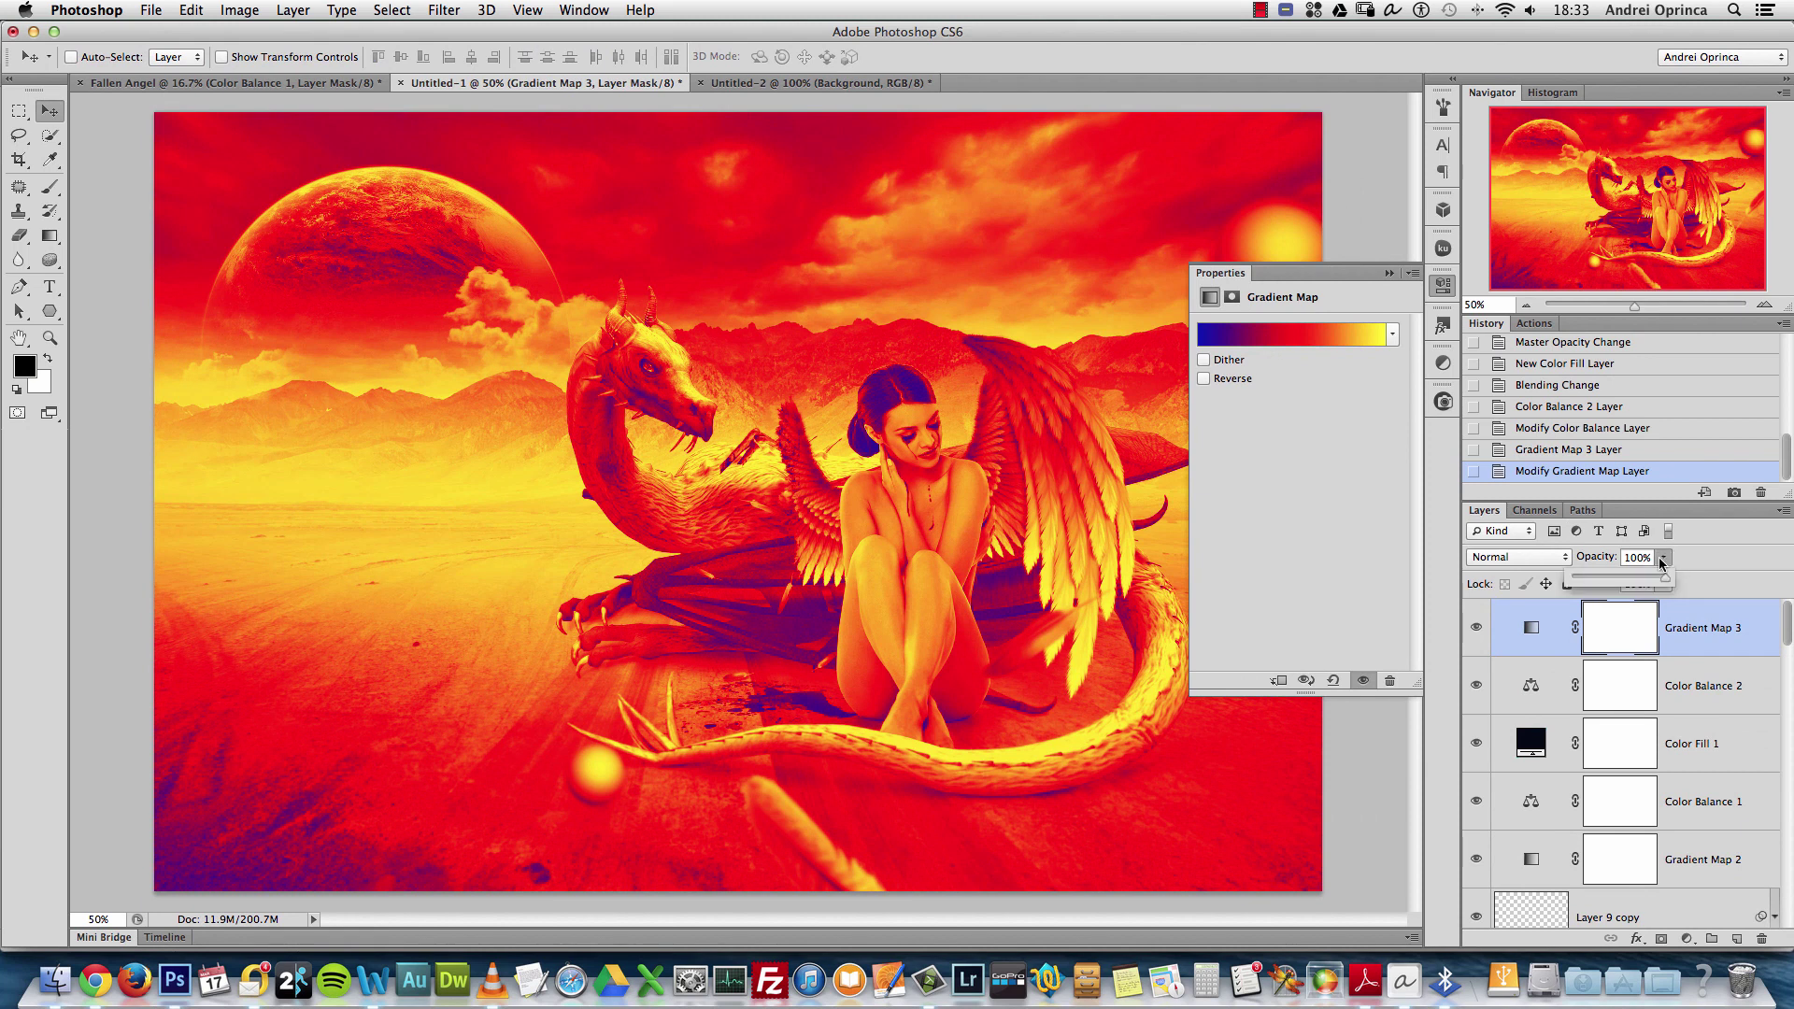
pyautogui.click(1519, 557)
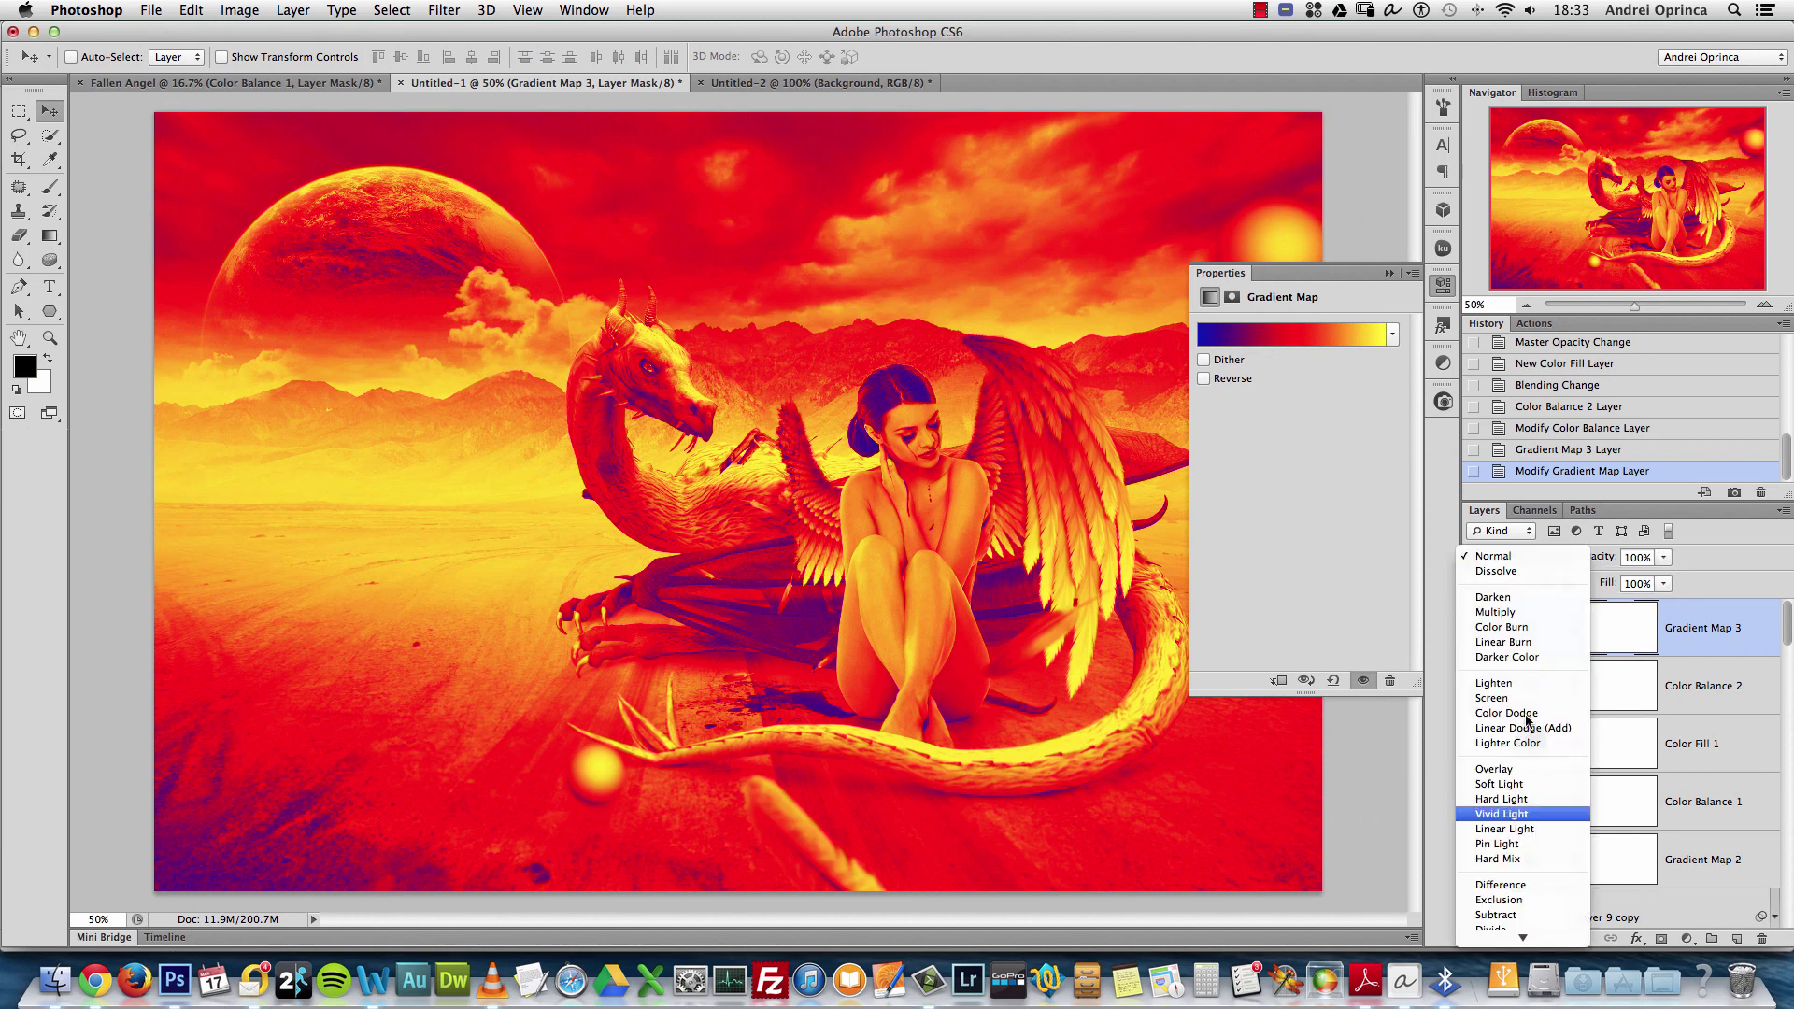
pyautogui.click(1516, 800)
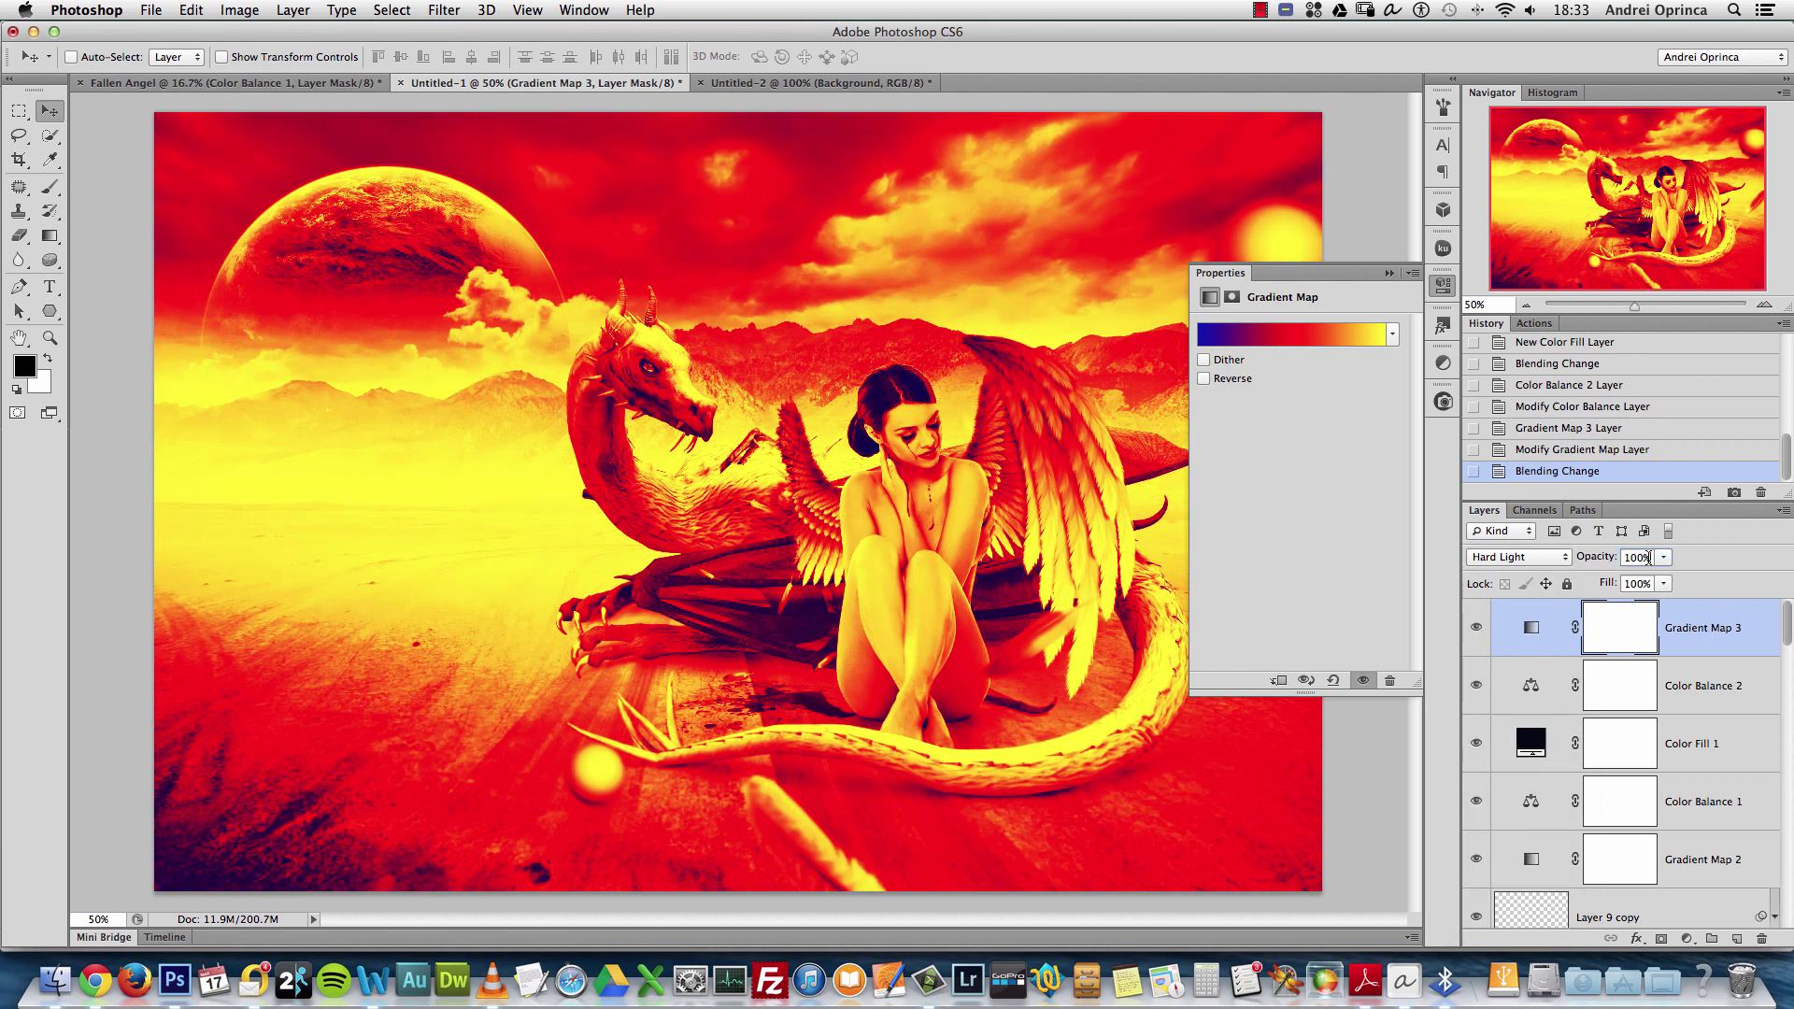
pyautogui.write('5')
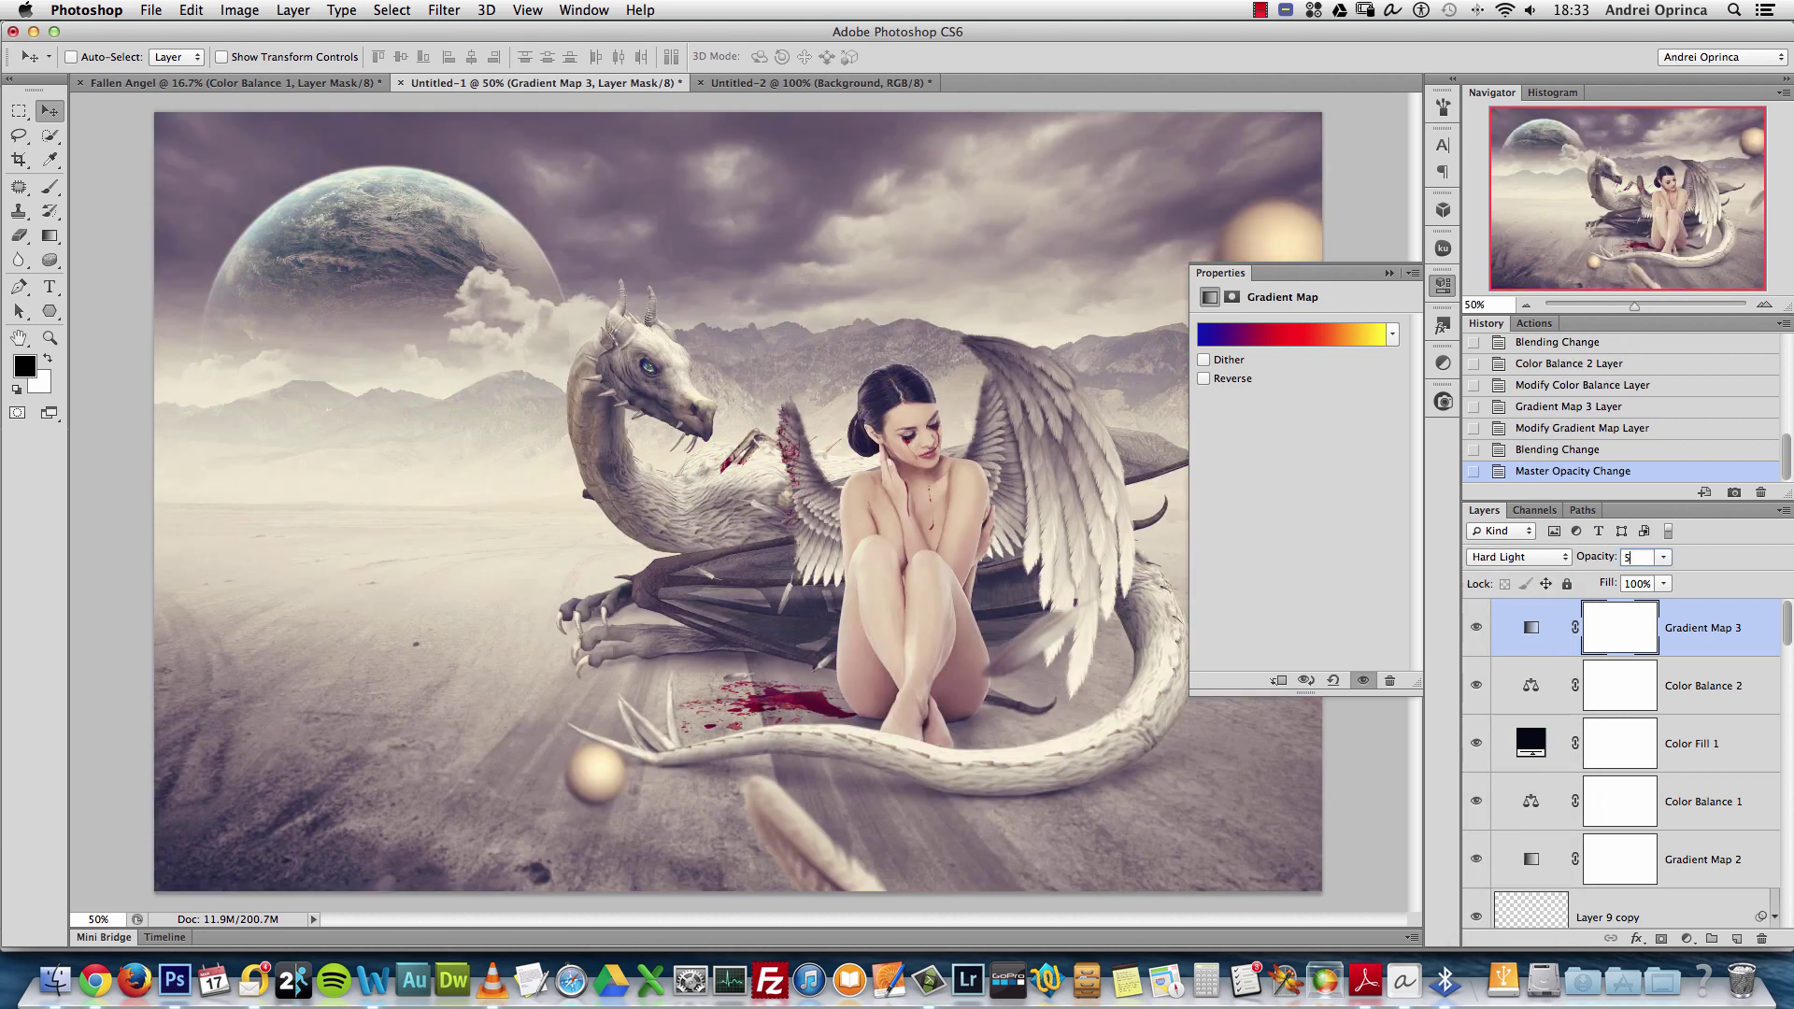
pyautogui.click(1389, 274)
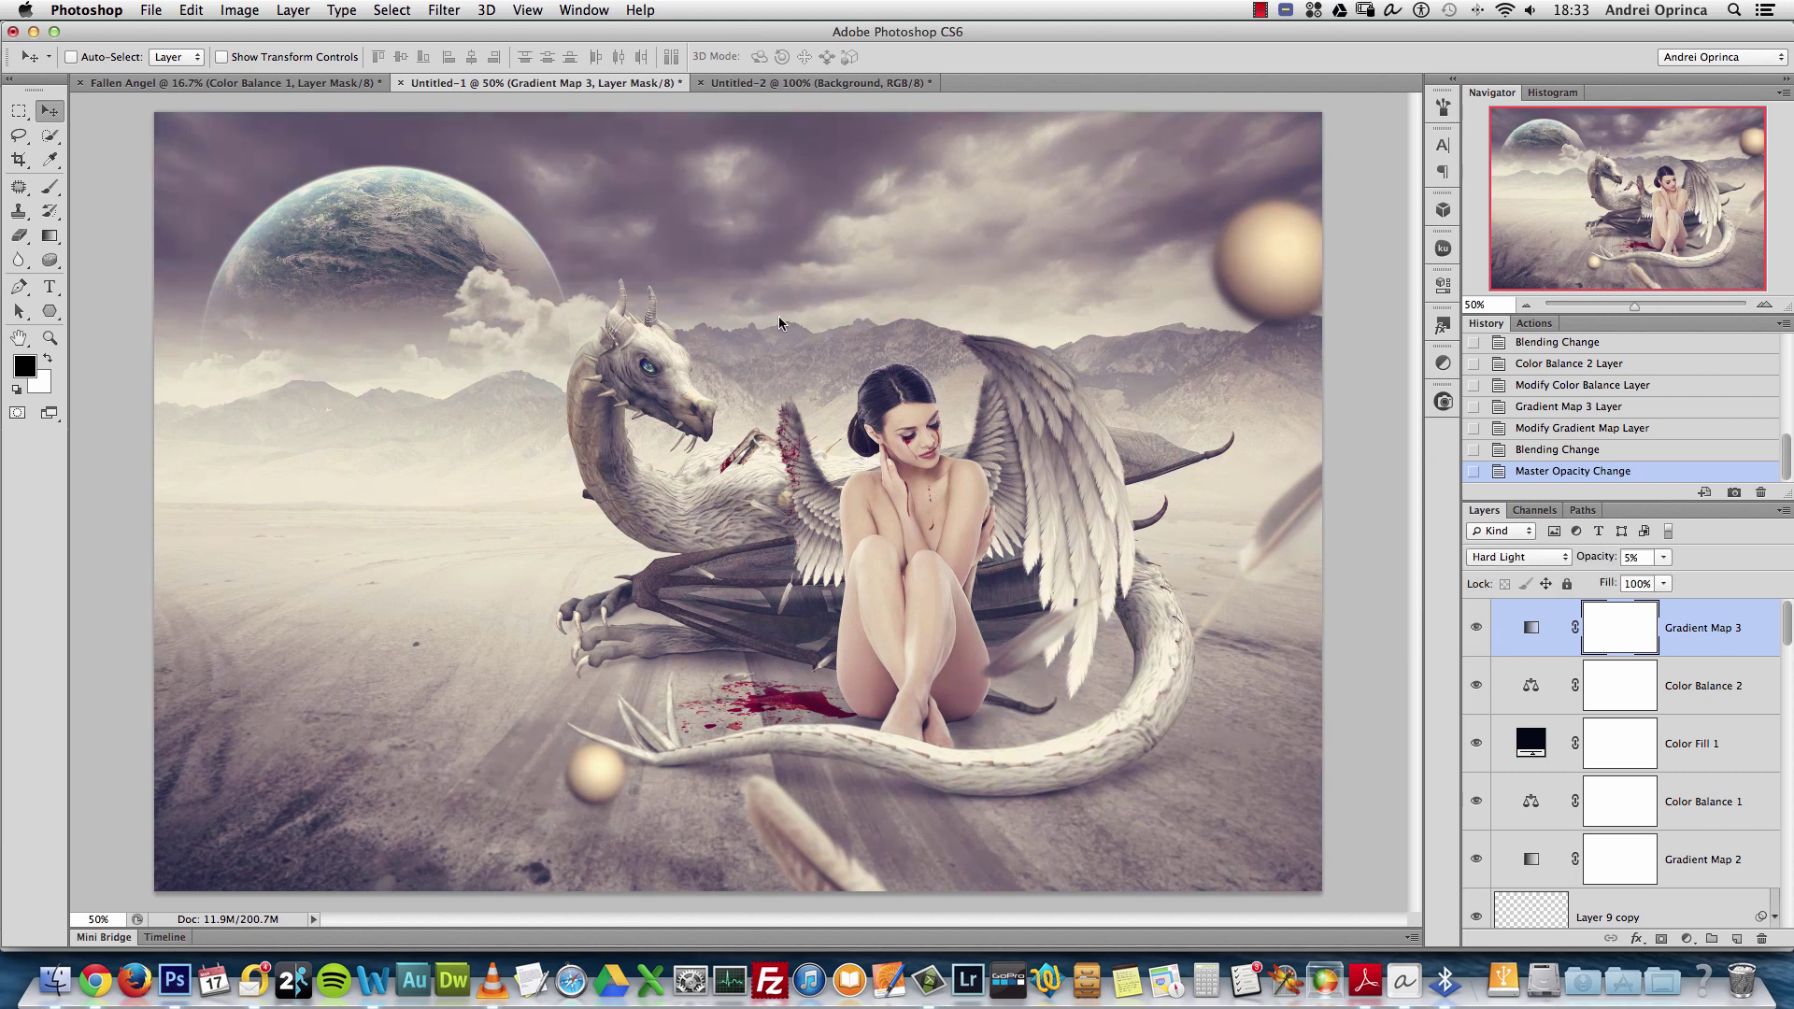
# Check the Fallen Angel reference document and the sphere document, and return to the Untitled-1 composite
pyautogui.click(148, 83)
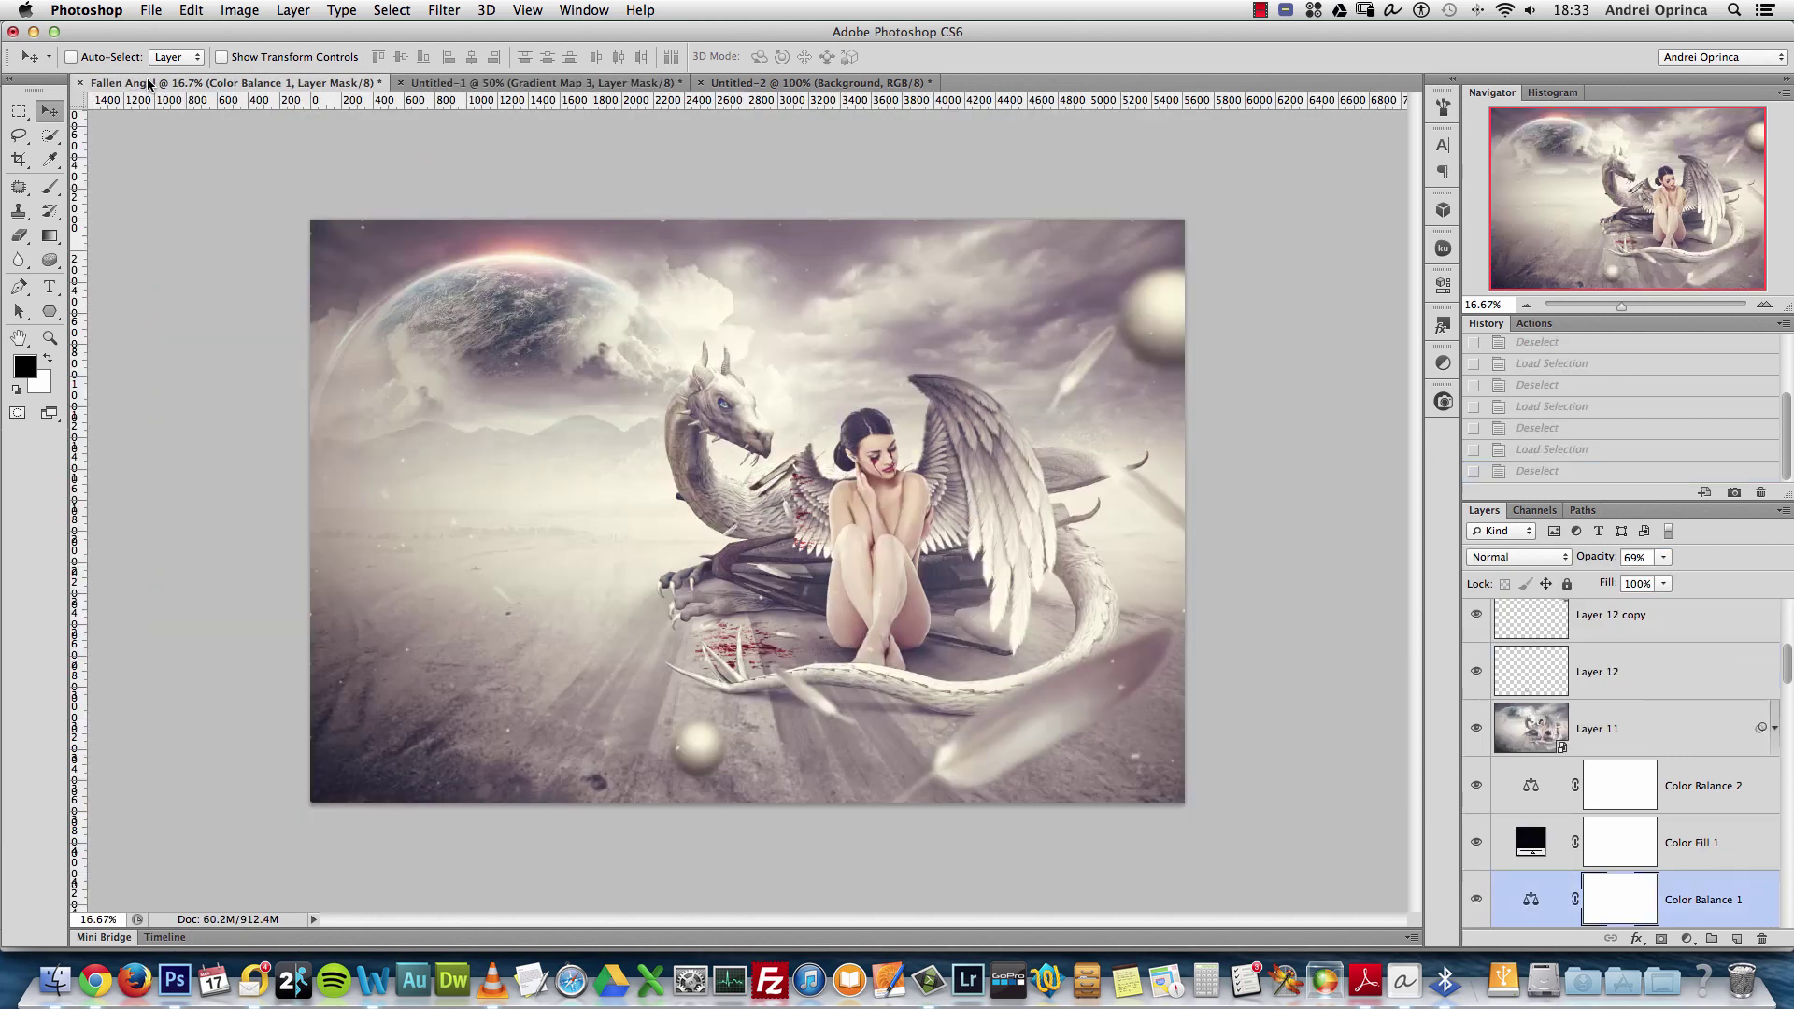
pyautogui.click(716, 85)
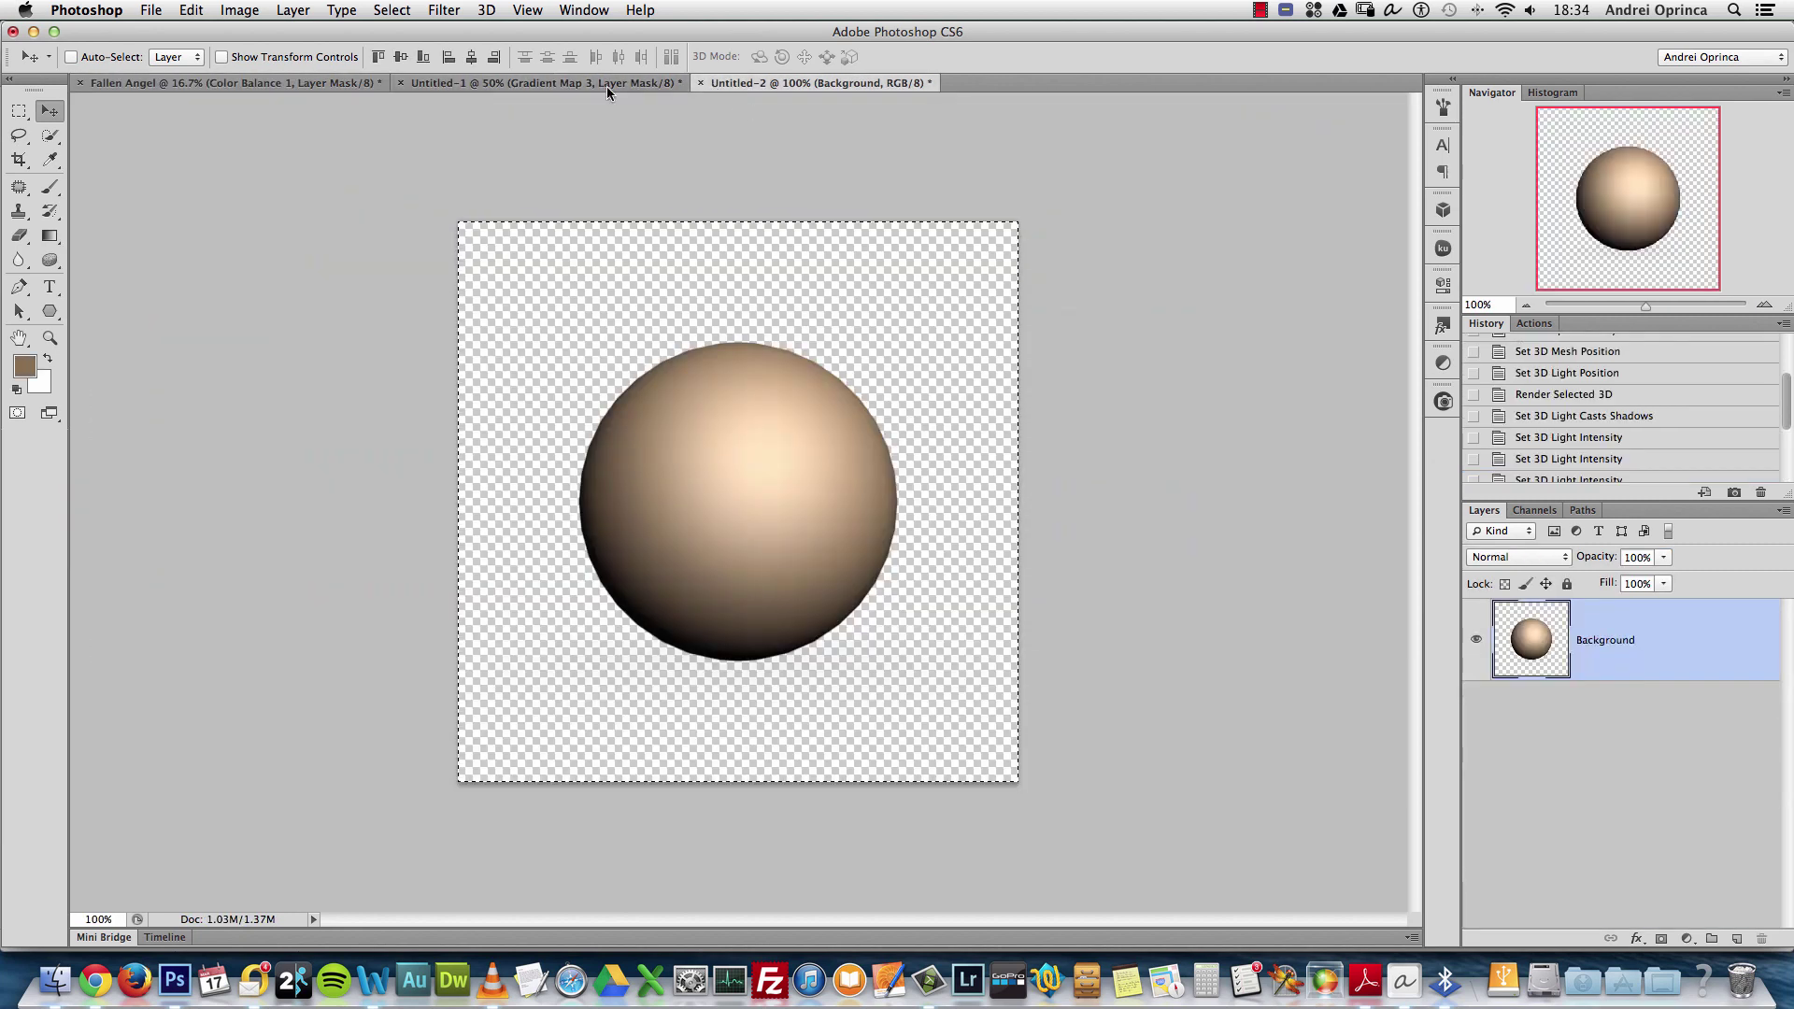
pyautogui.click(487, 84)
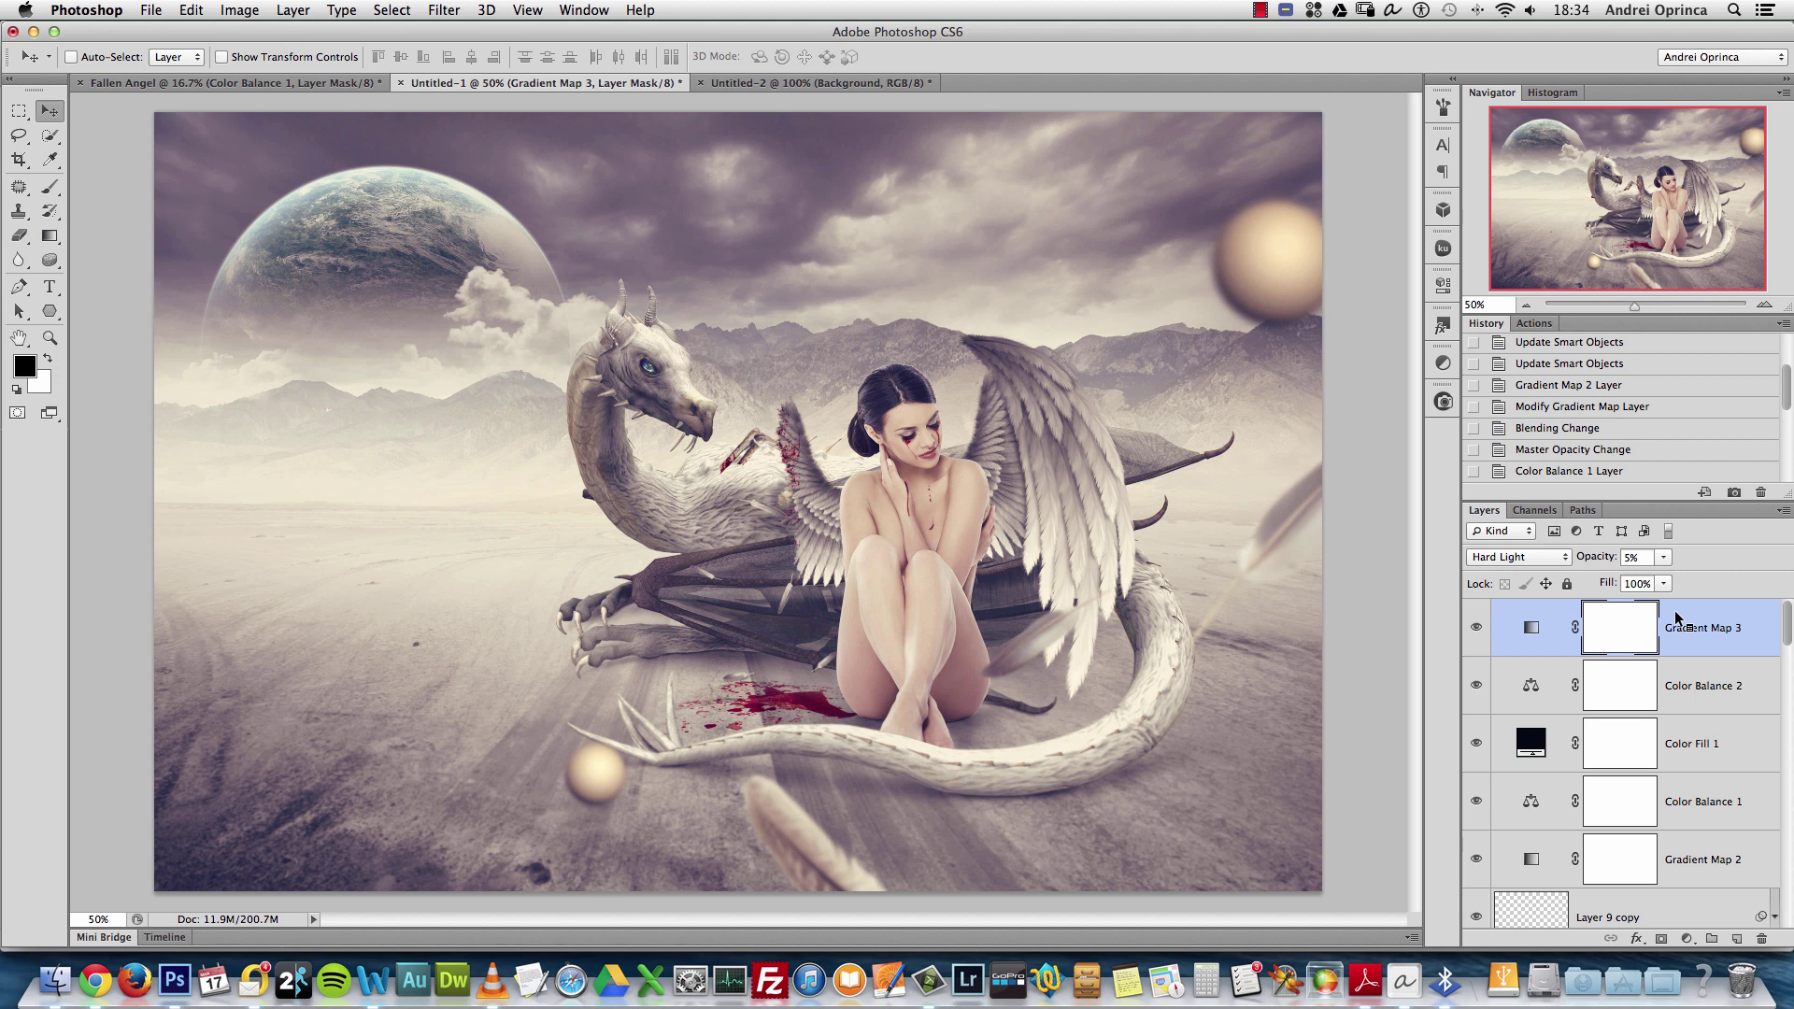
# Stamp all visible layers into a new merged layer at the top of the layer stack
pyautogui.press('ctrl+shift+super+e')
pyautogui.press('alt+shift+super+e')
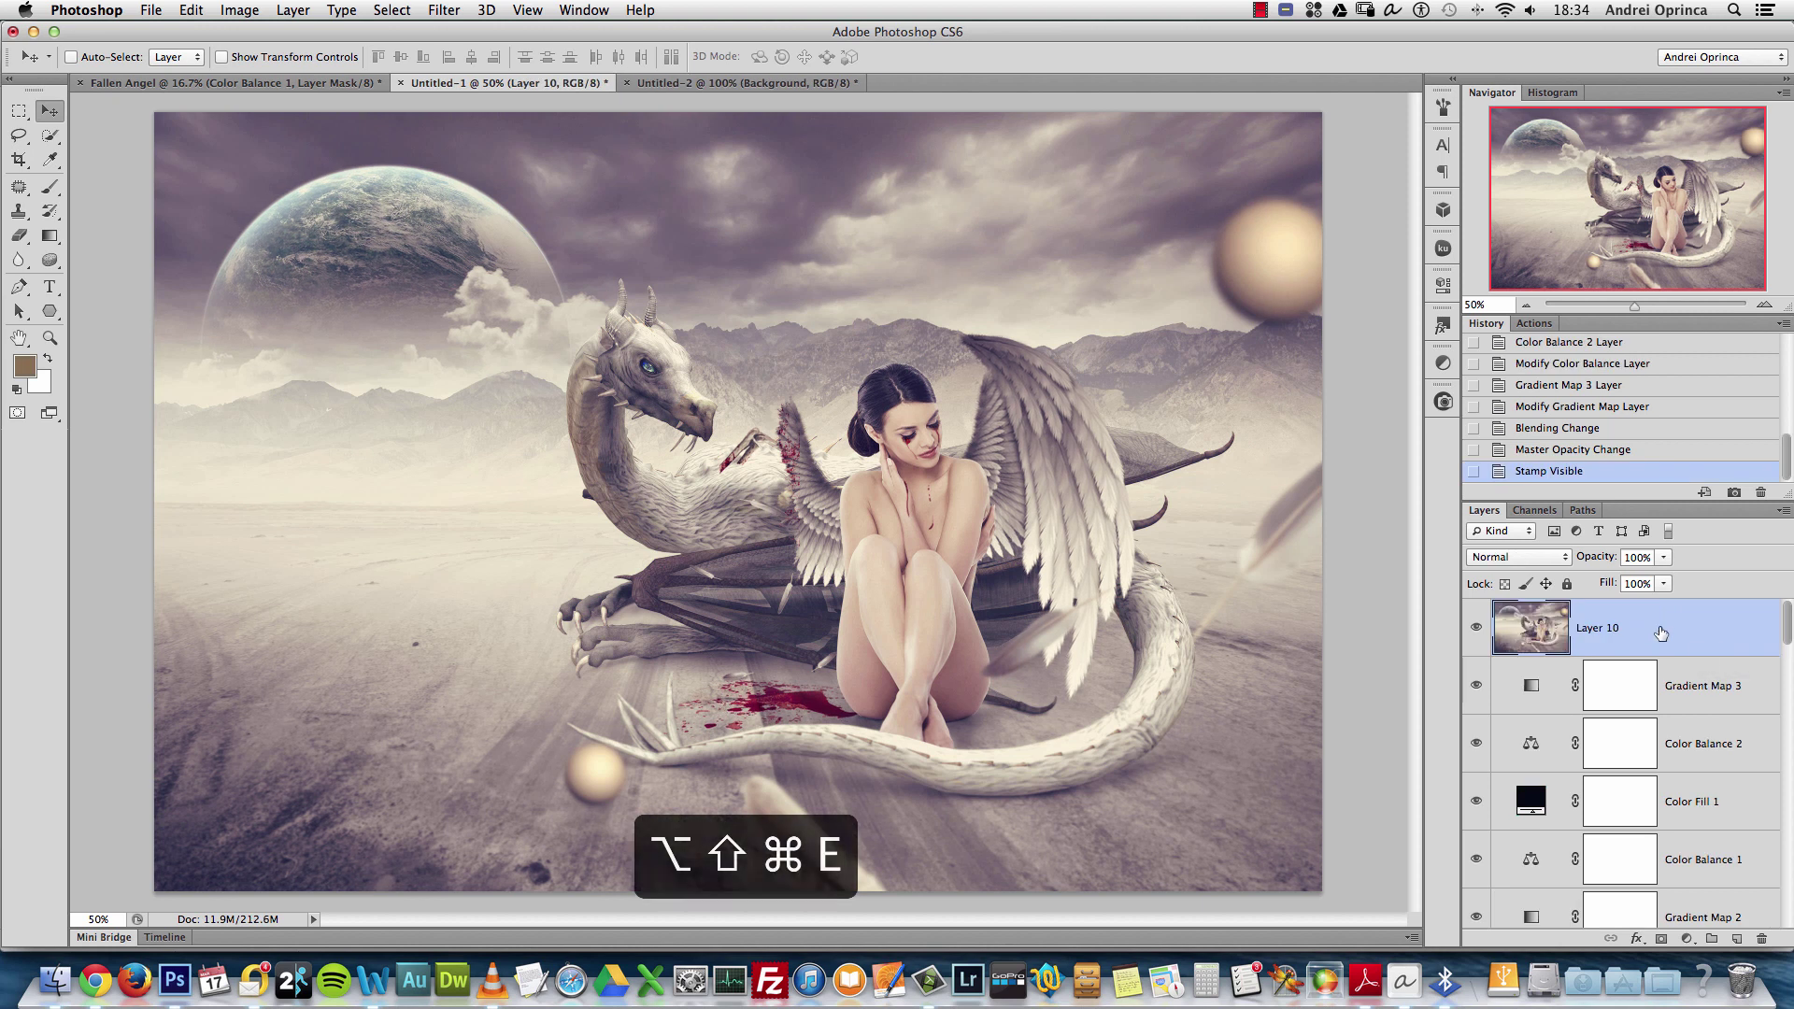
# Rename the merged Layer 10 as FINAL and convert it to a smart object
pyautogui.doubleClick(1615, 629)
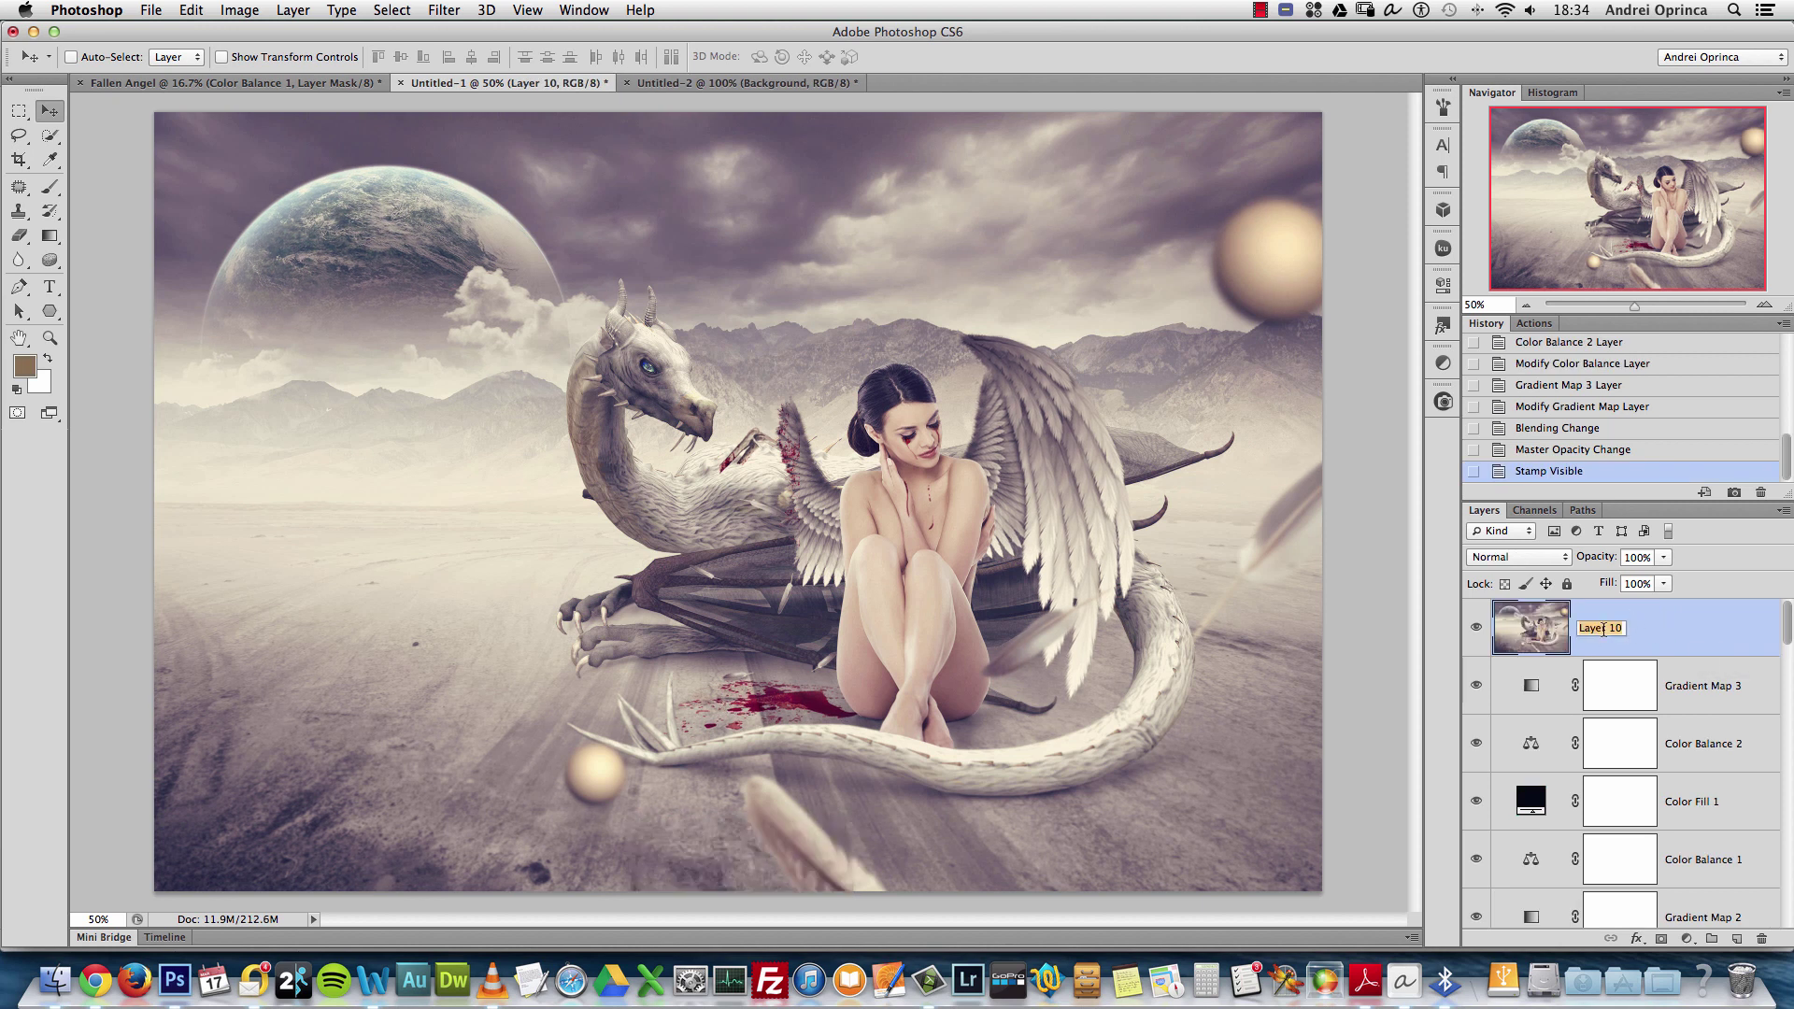
pyautogui.write('FINAL')
pyautogui.press('Return')
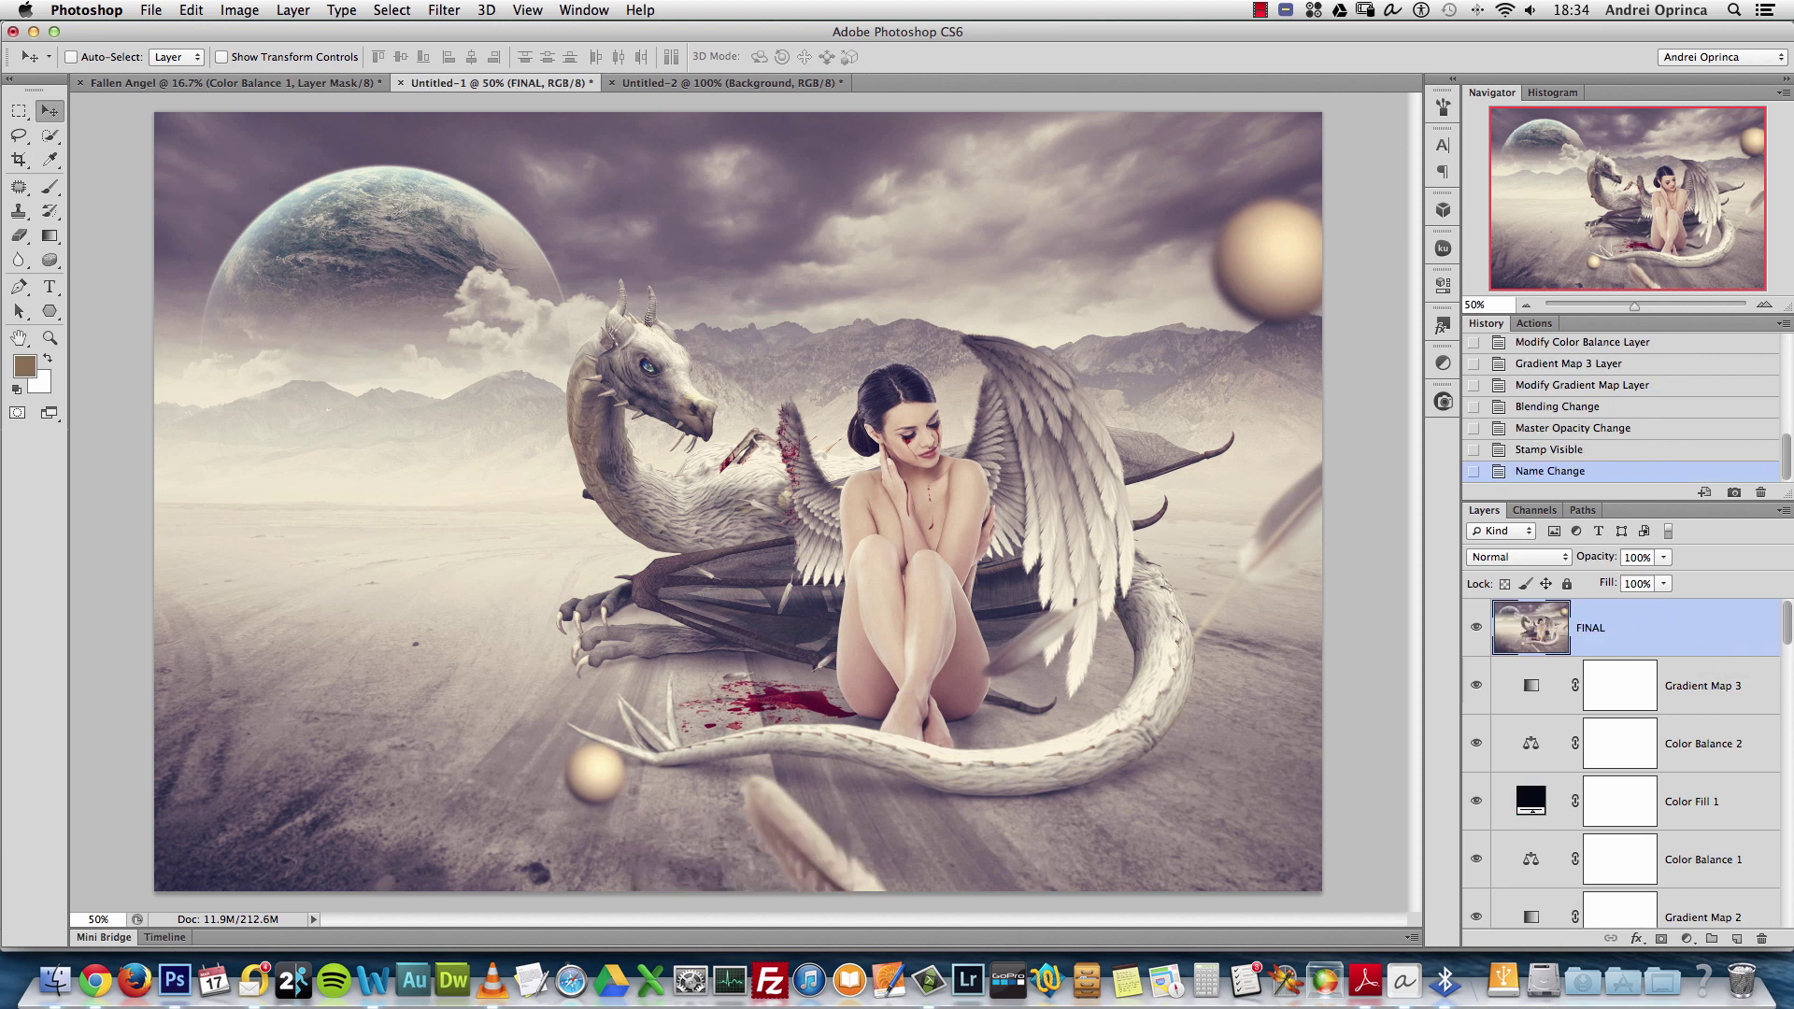
pyautogui.rightClick(1744, 642)
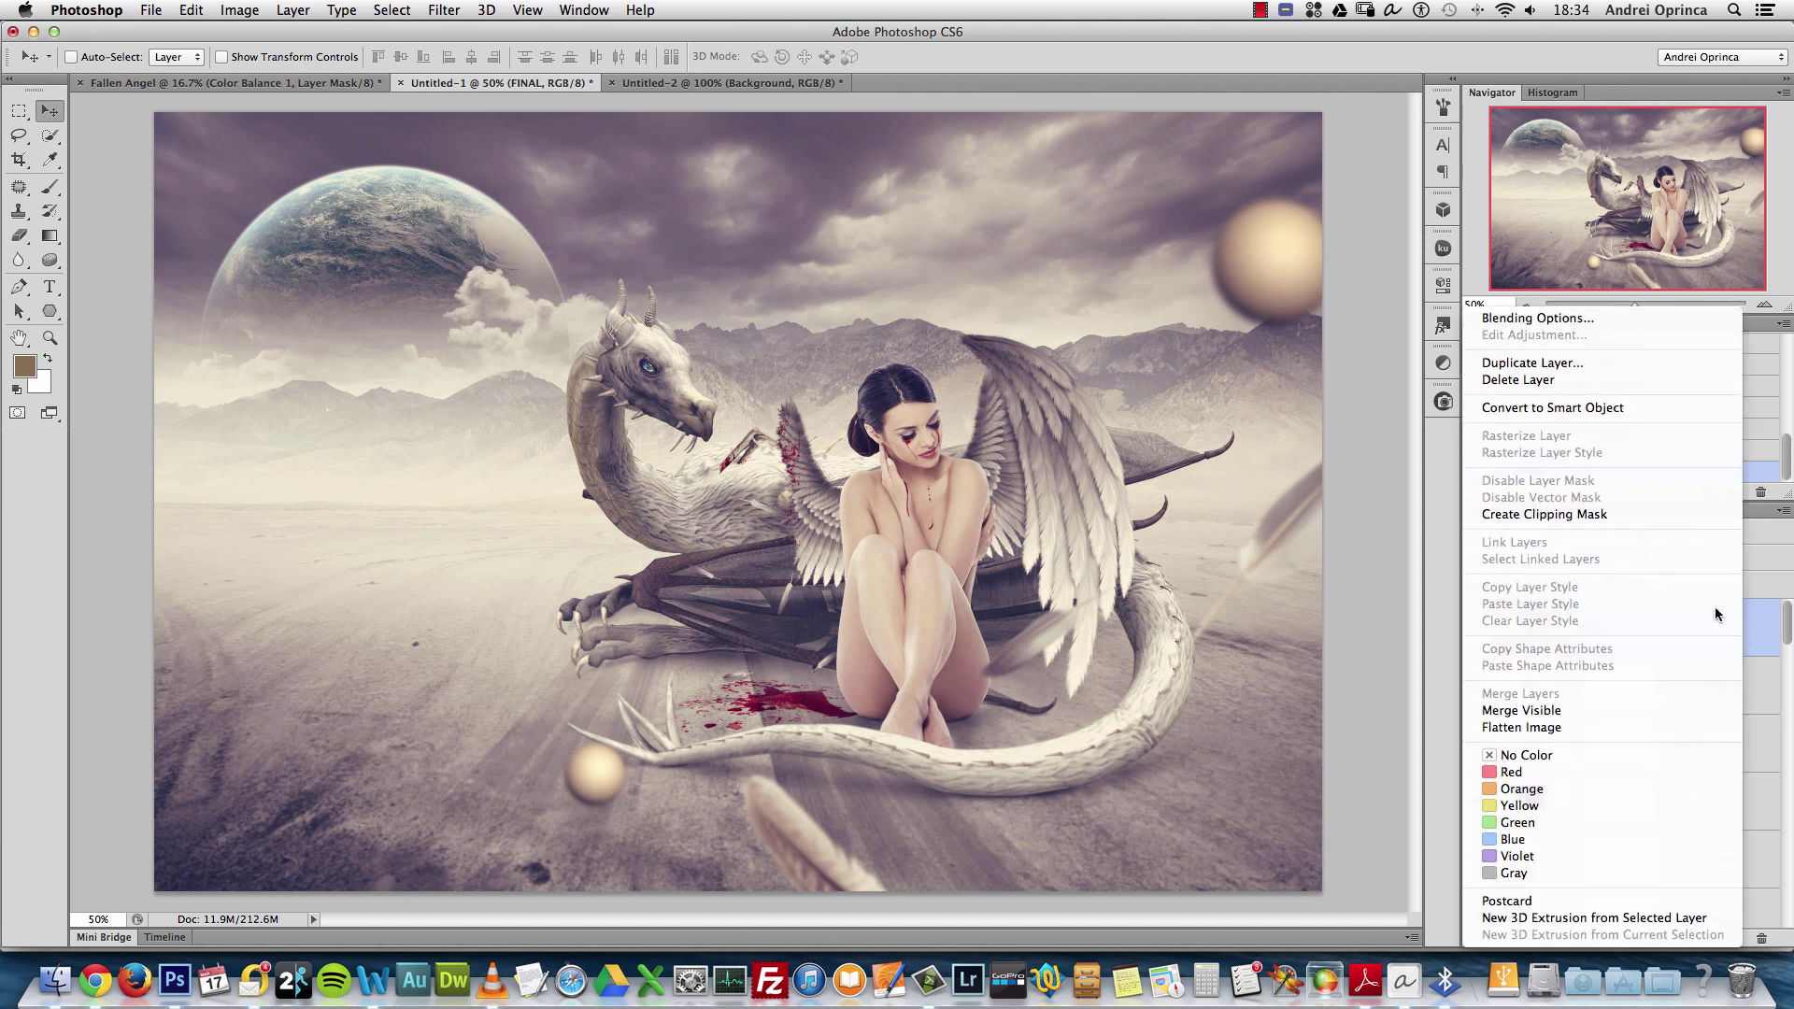
pyautogui.click(1600, 407)
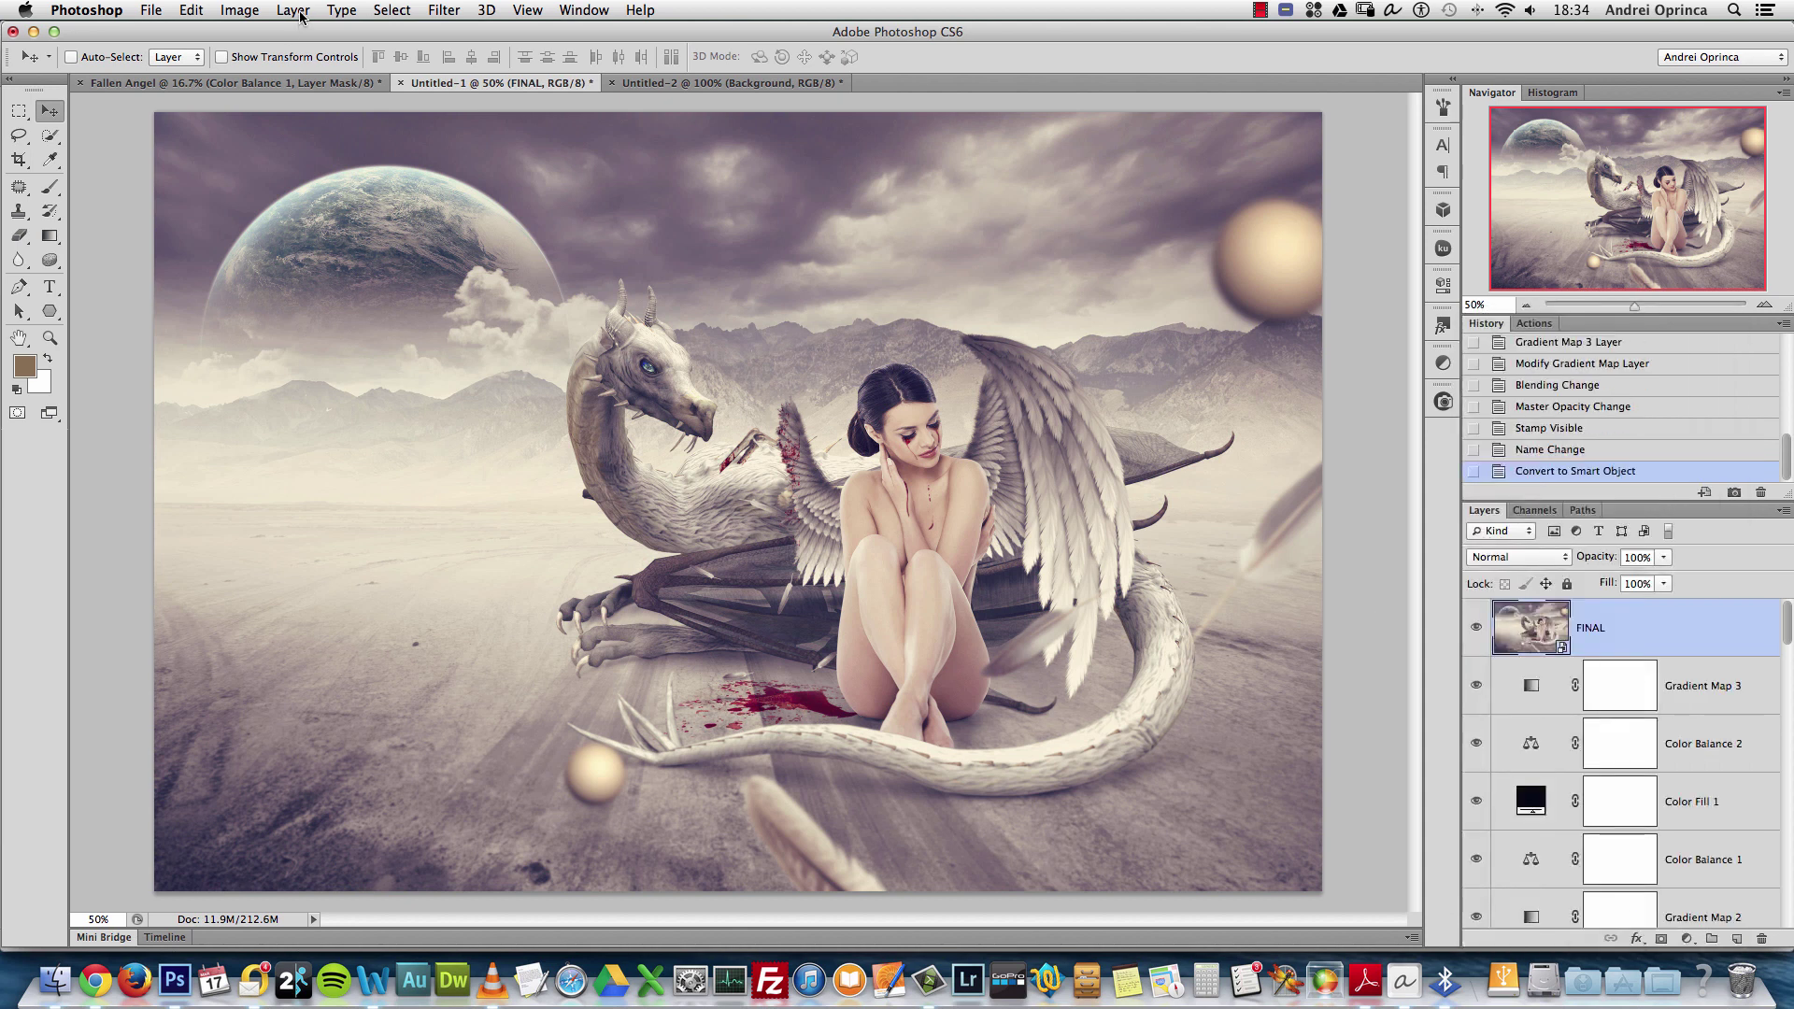
# Start a Lighting Effects filter on the FINAL layer, set the spot light's Hotspot to 11 and shrink its outer circle around the image
pyautogui.click(383, 11)
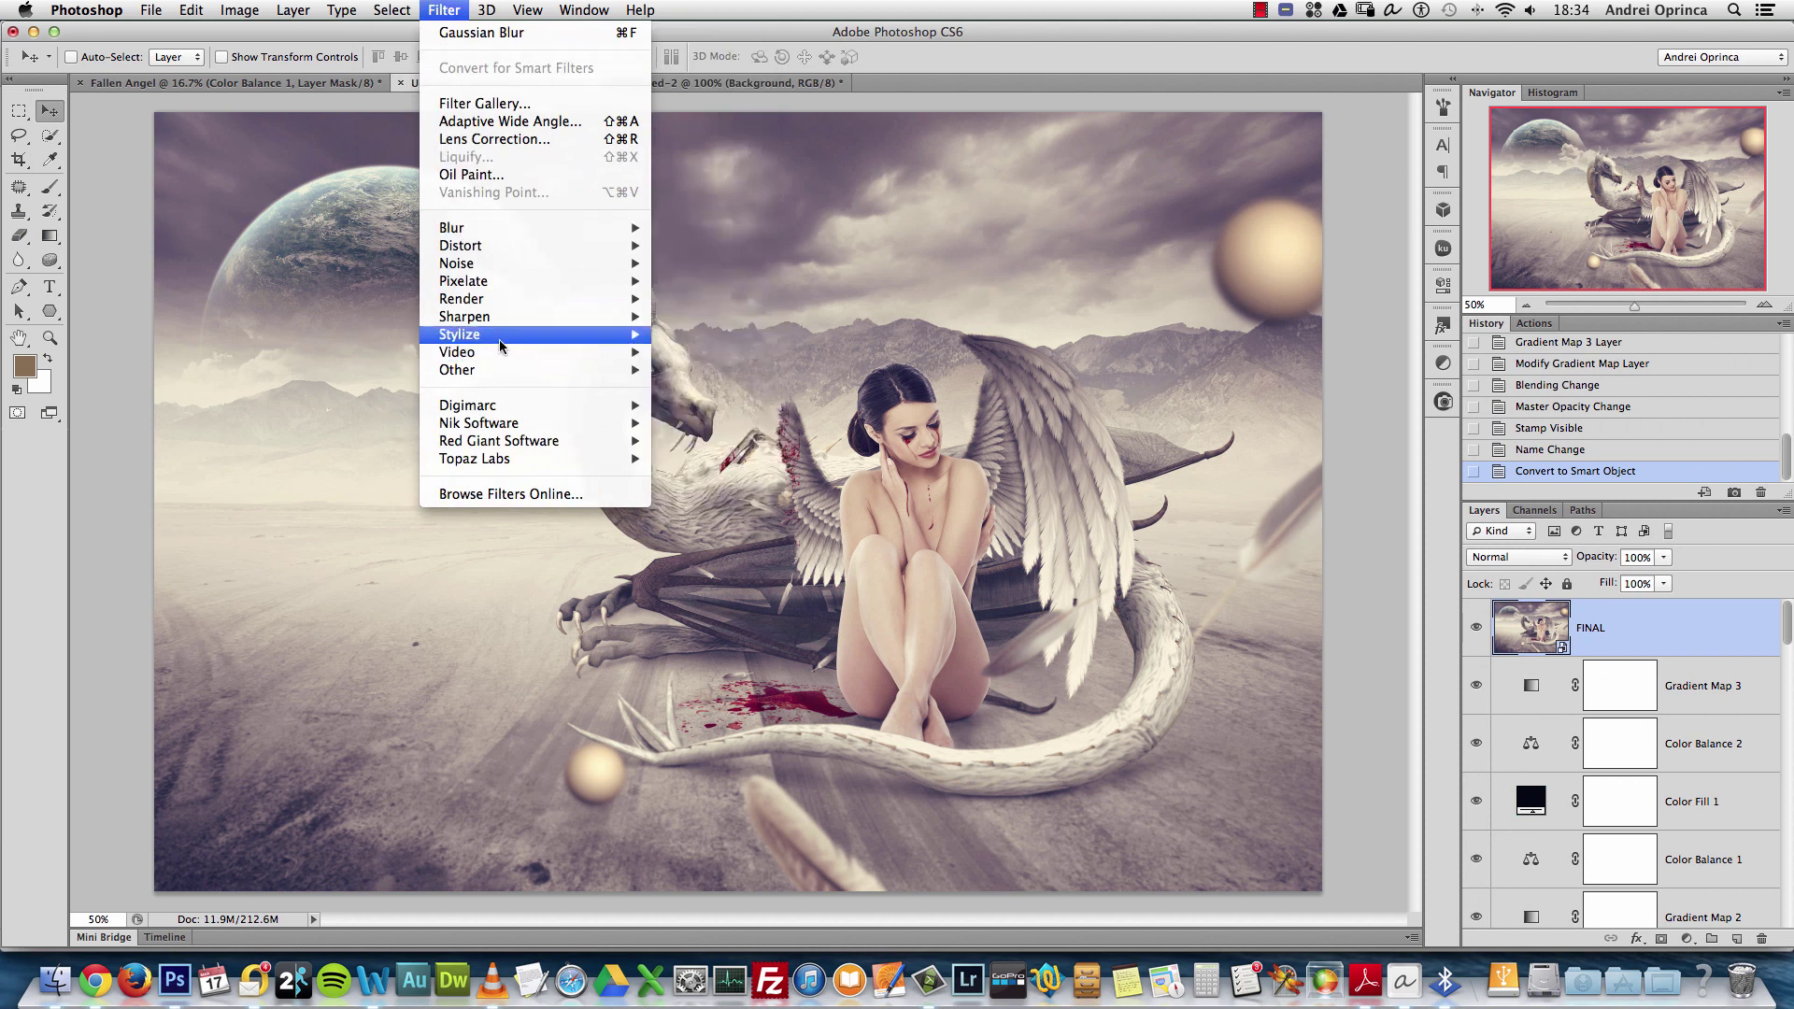
pyautogui.moveTo(535, 262)
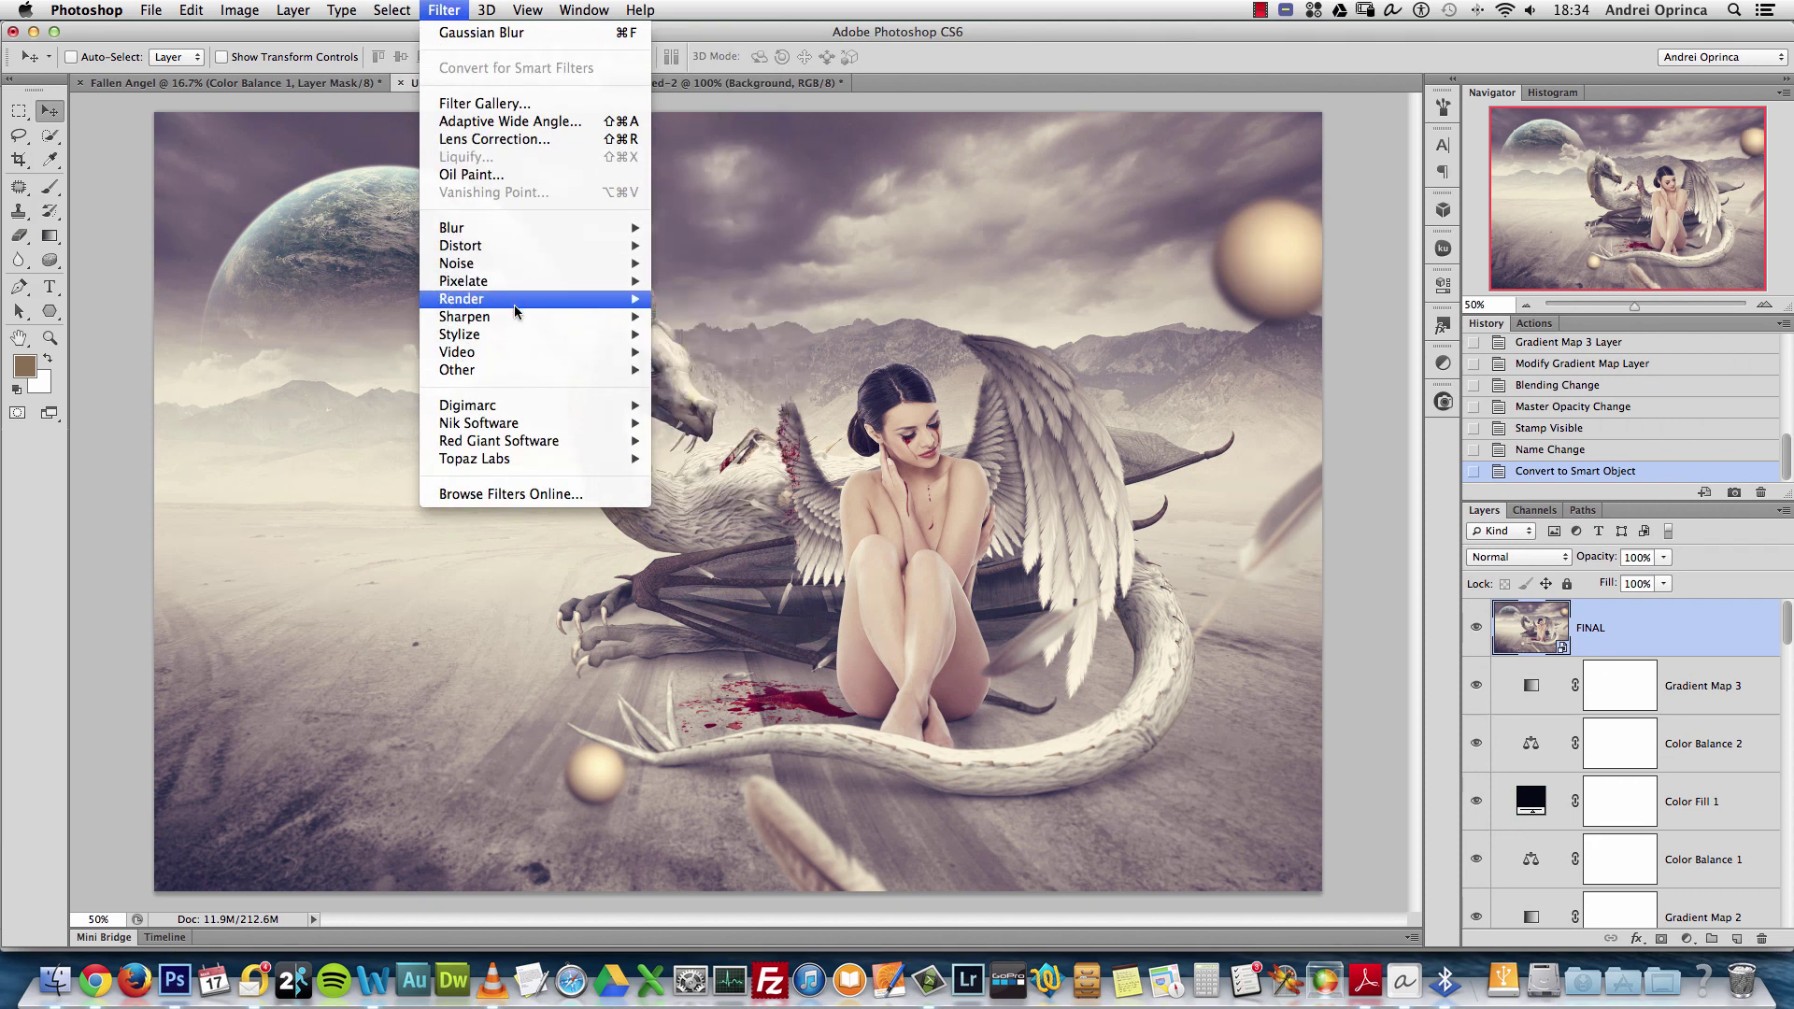
pyautogui.moveTo(519, 301)
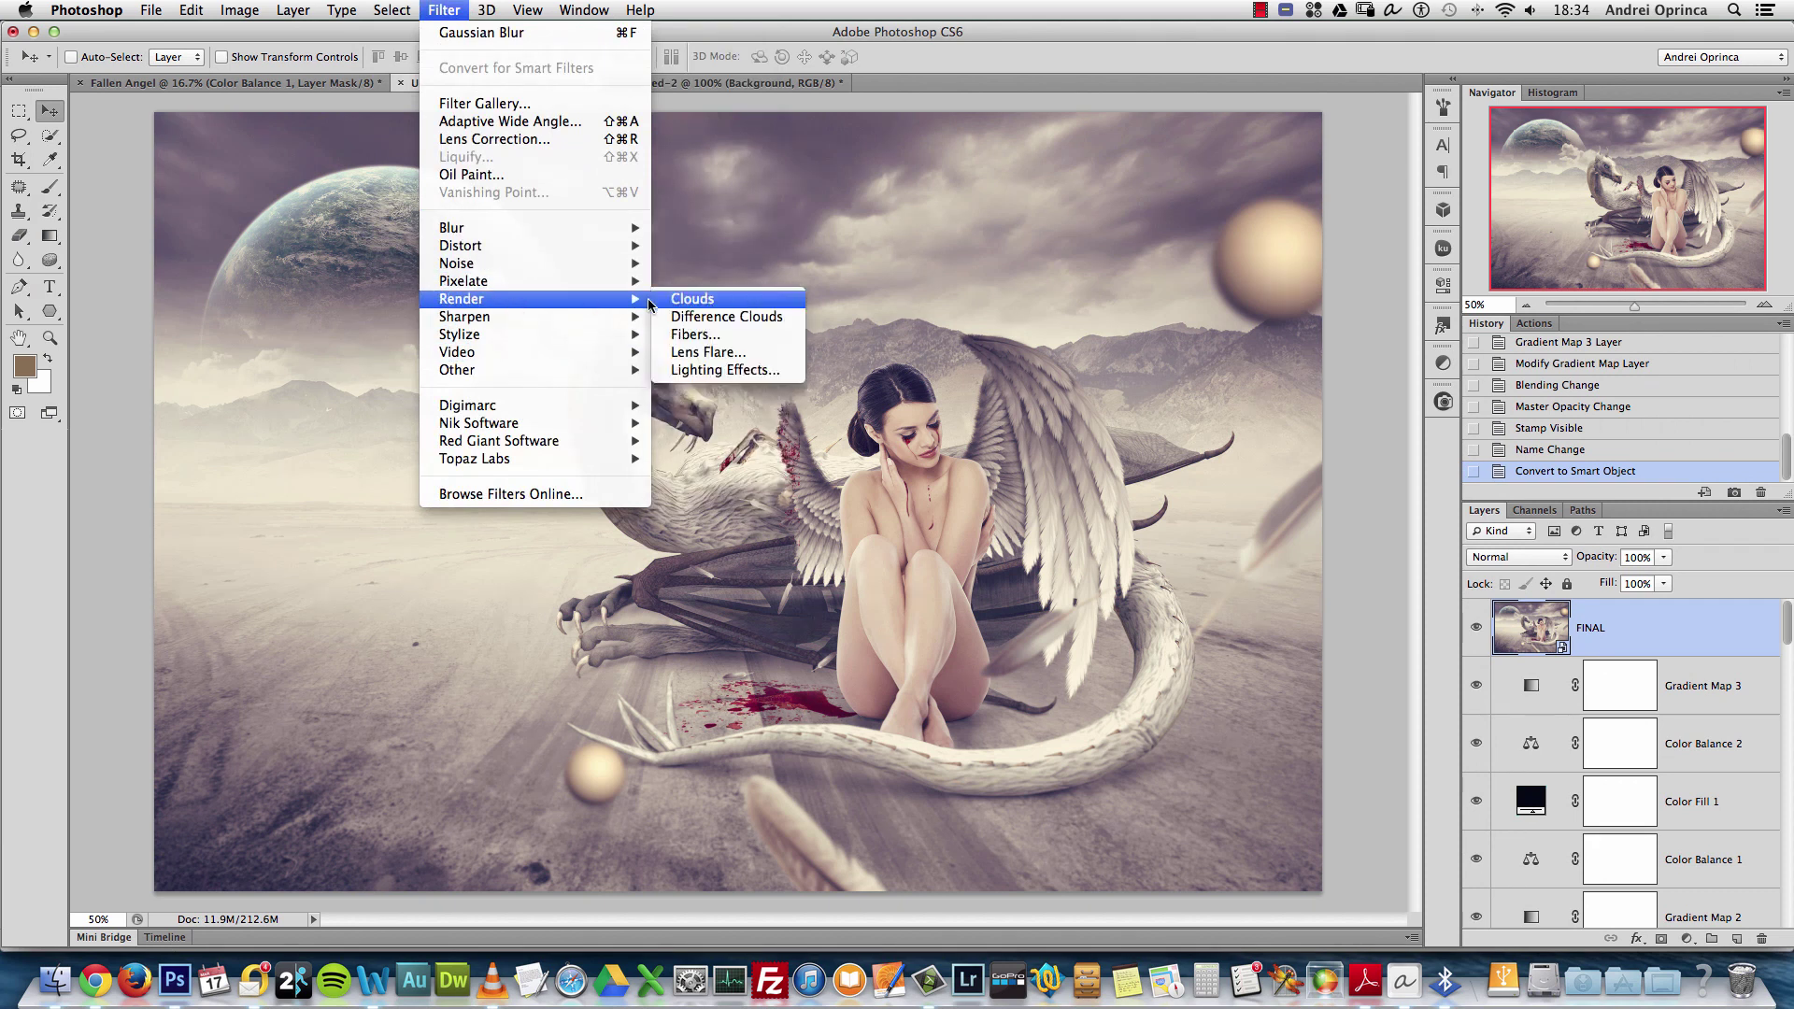
pyautogui.click(734, 370)
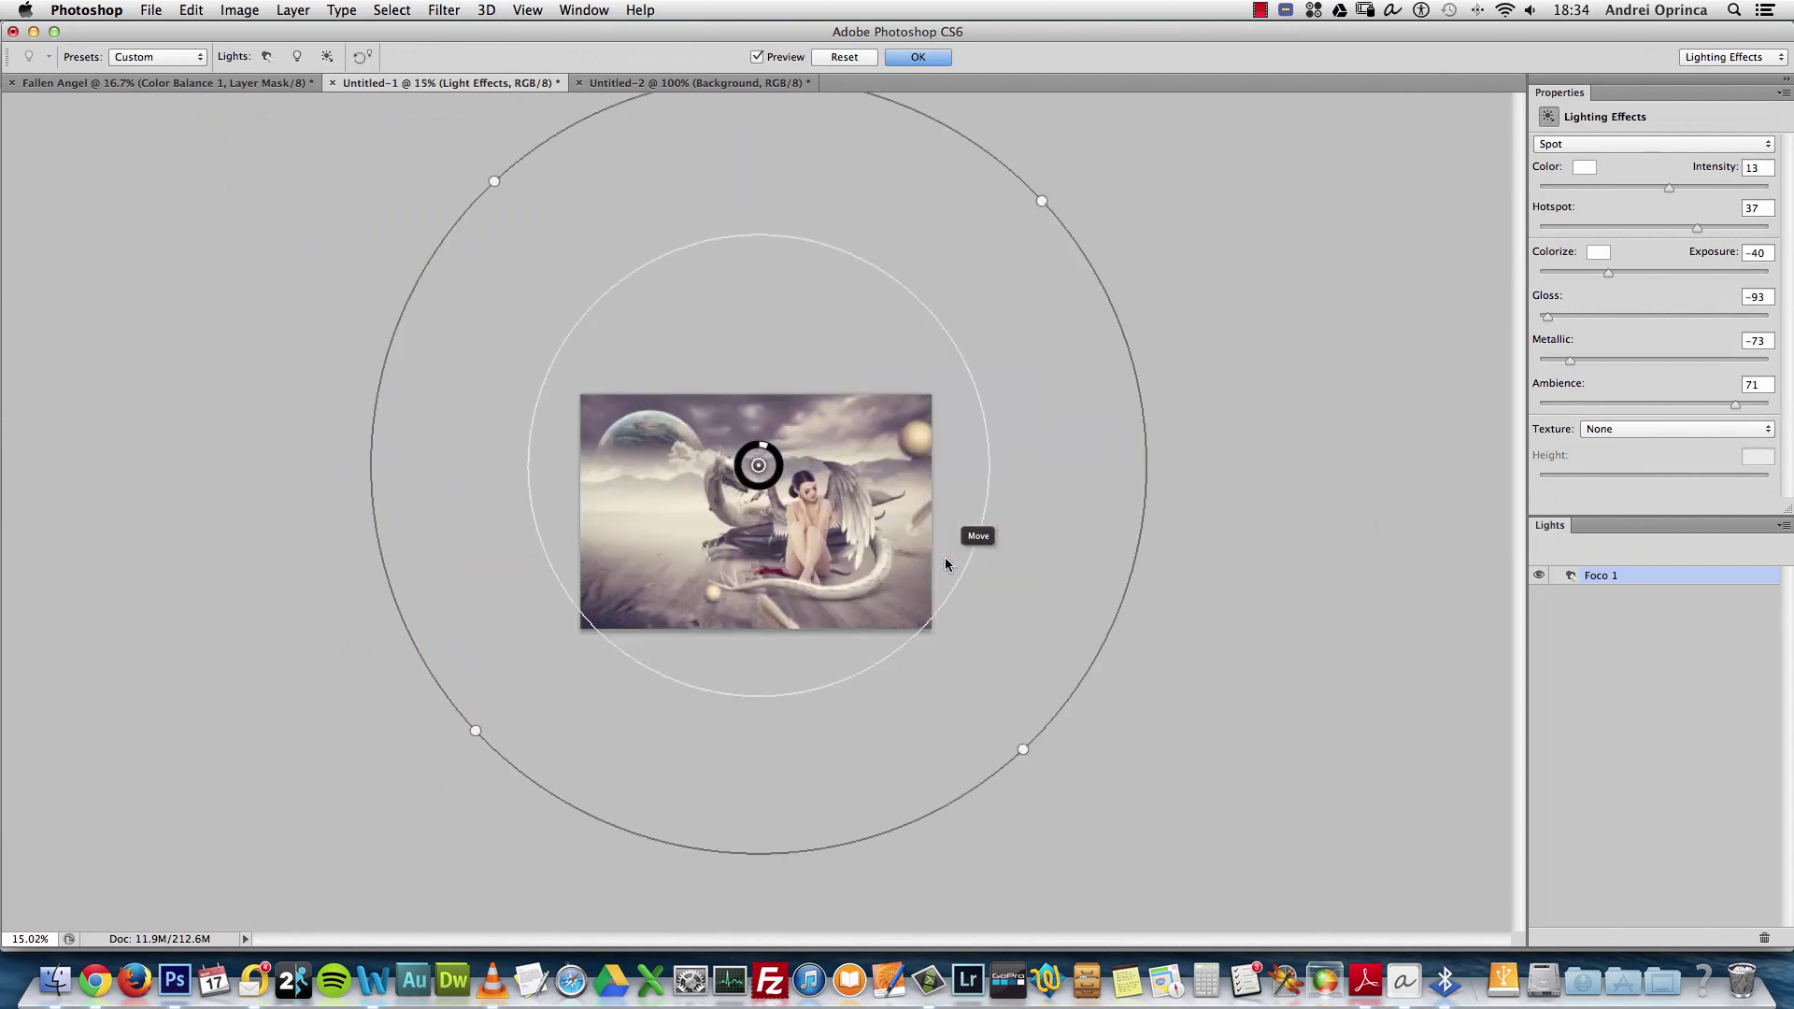
pyautogui.scroll(2, 949, 563)
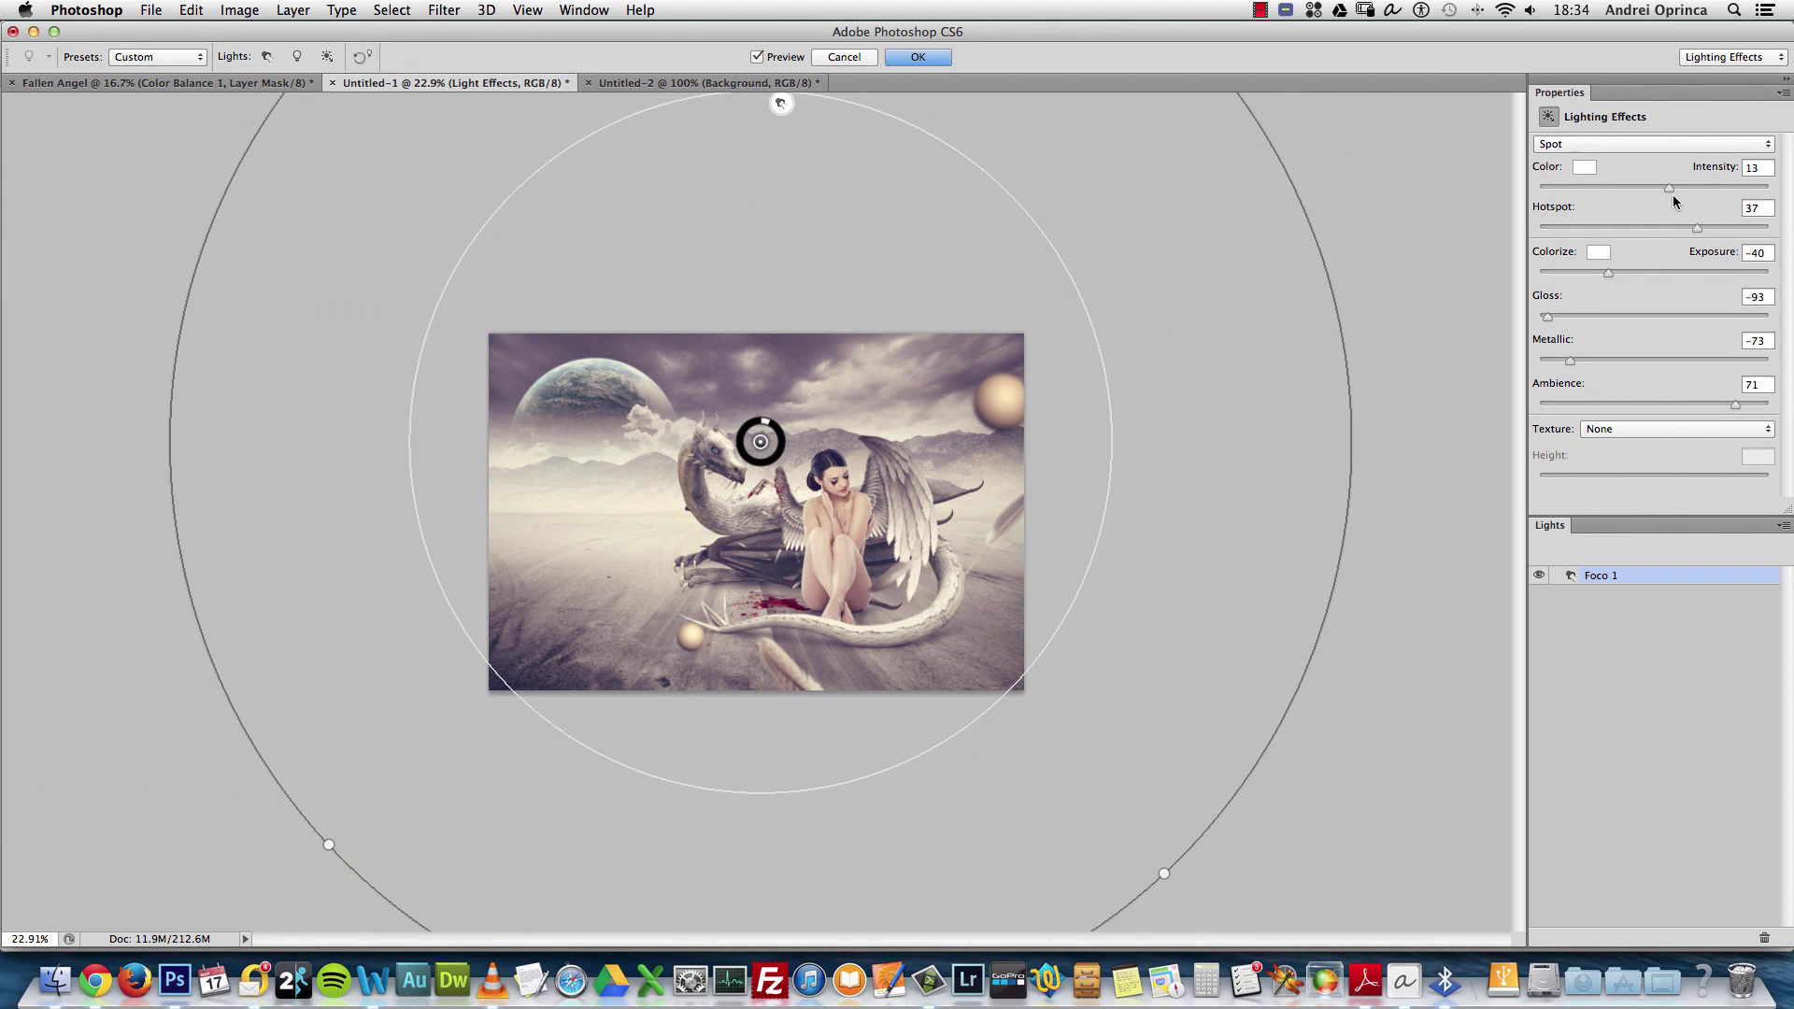
pyautogui.moveTo(1698, 228); pyautogui.dragTo(1664, 226)
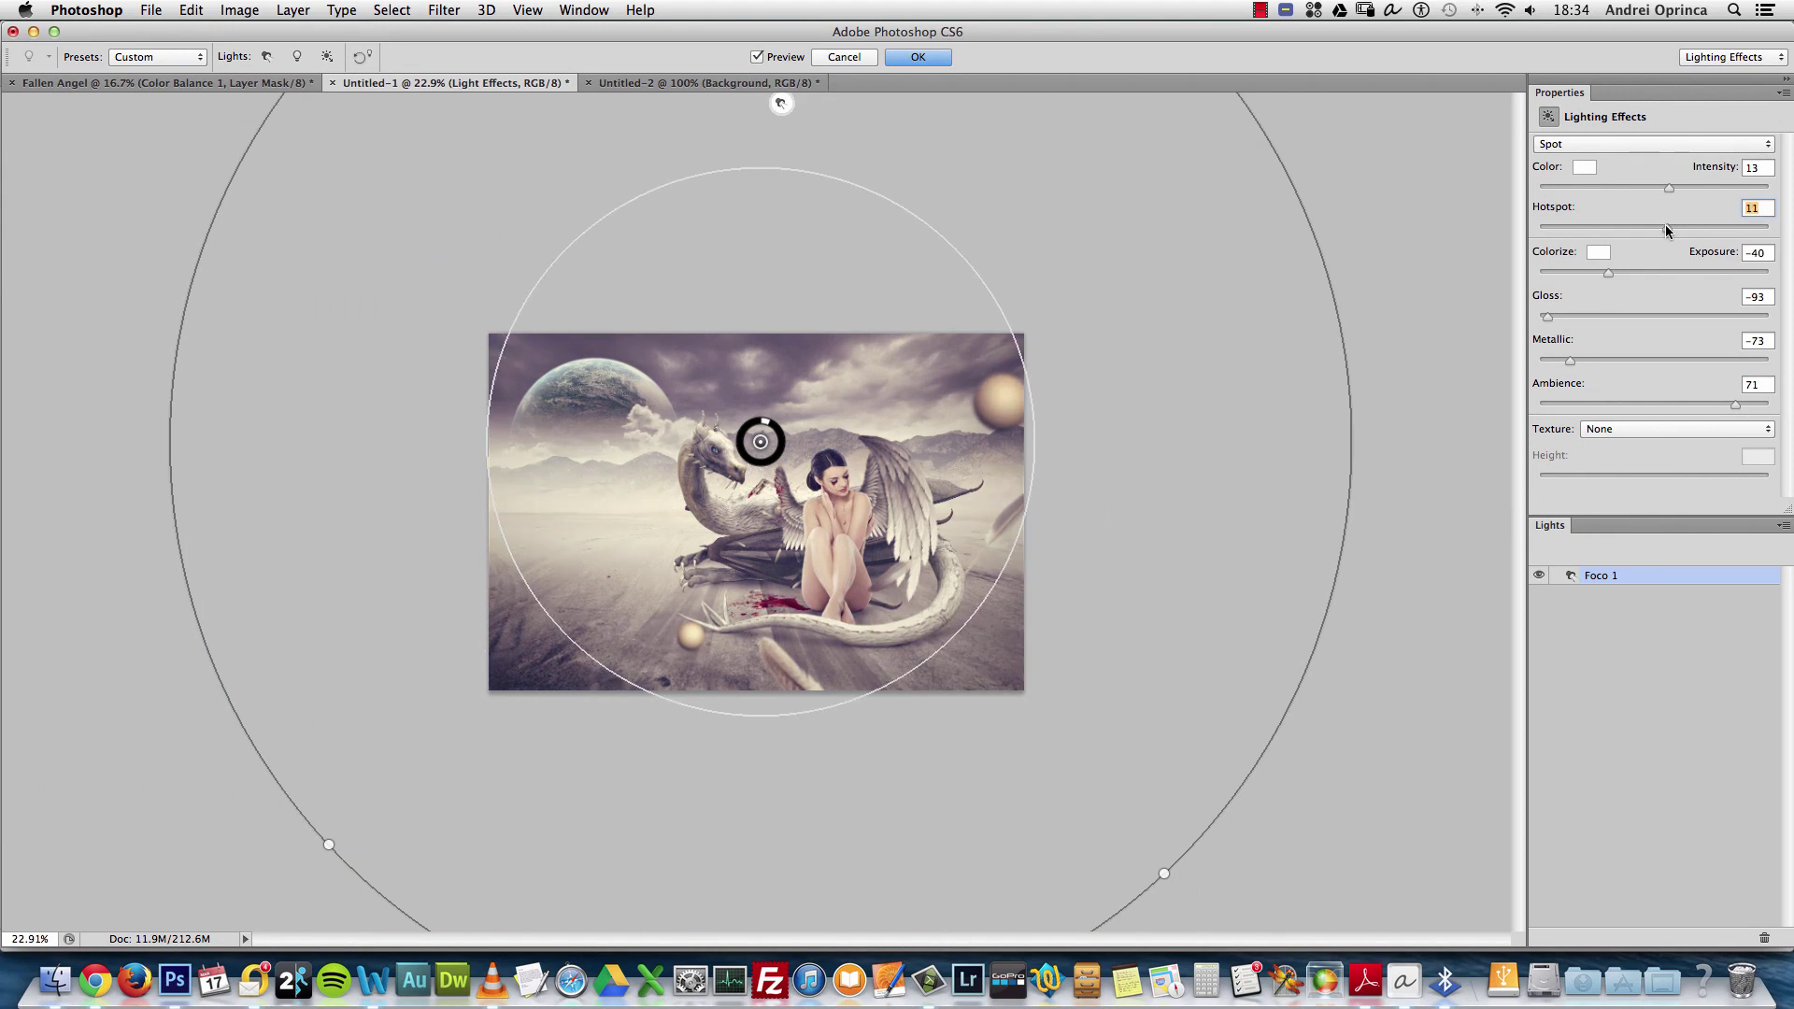
pyautogui.scroll(-3, 767, 359)
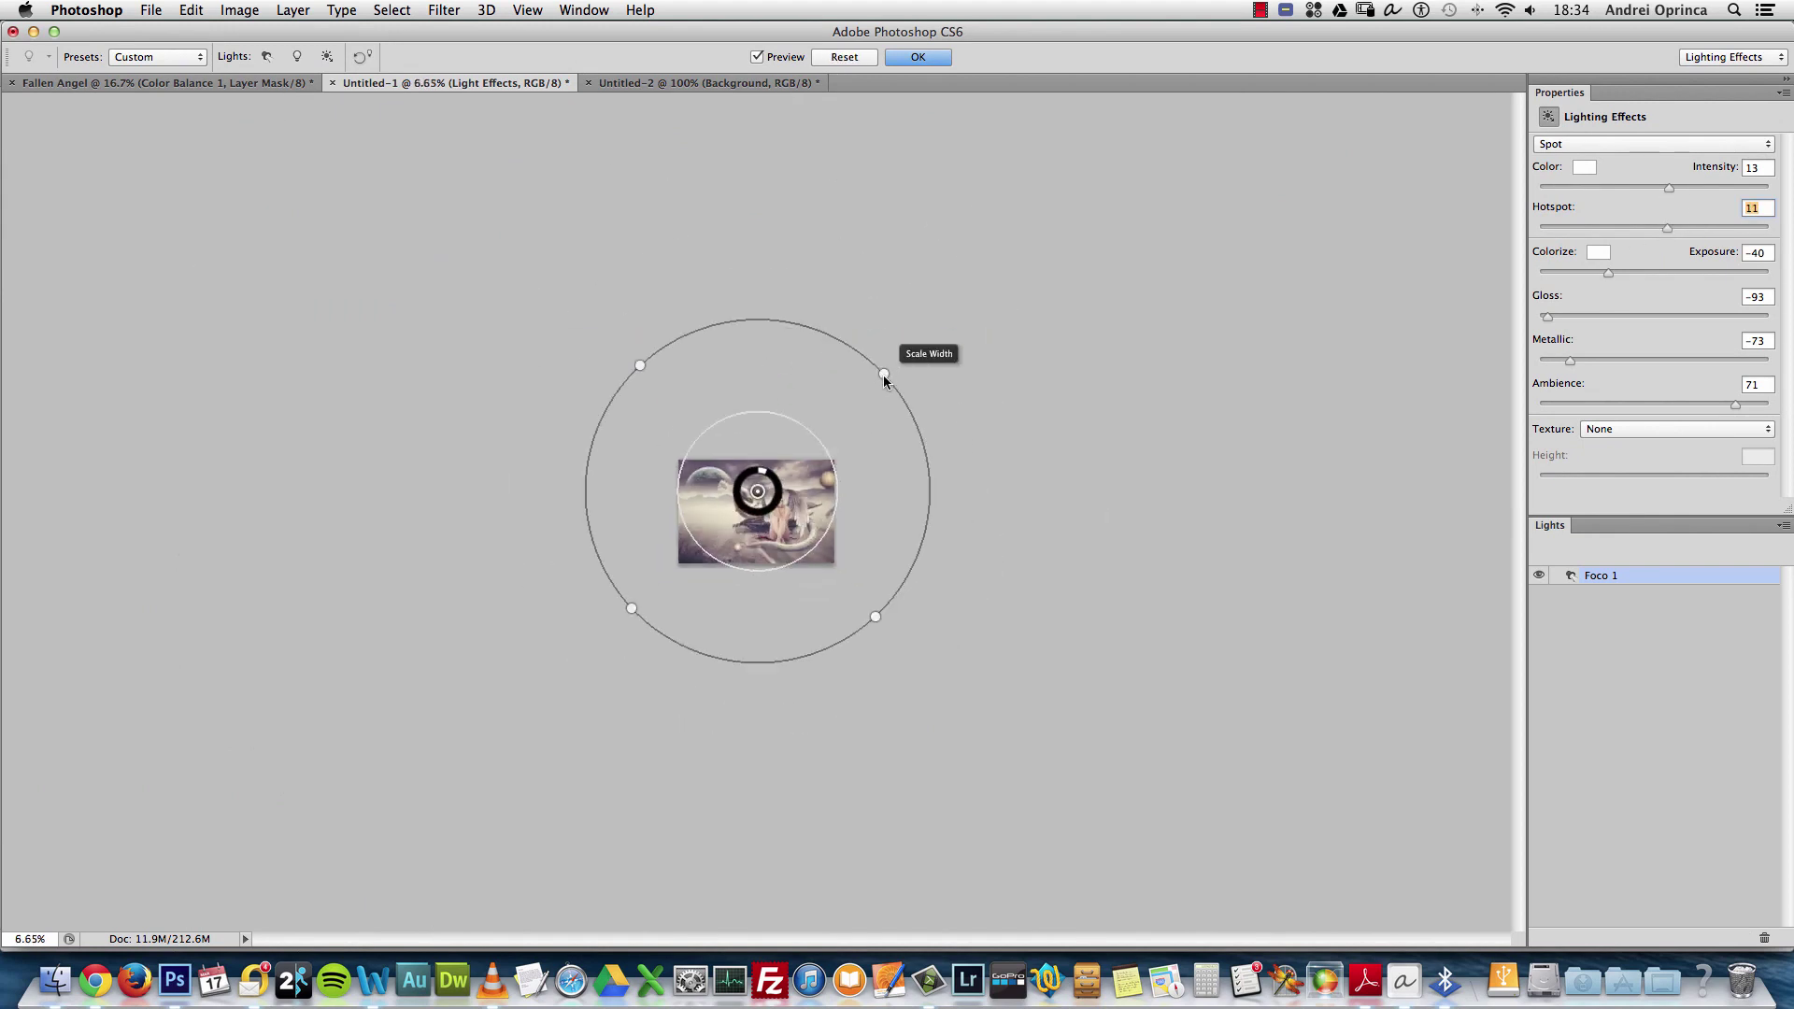
pyautogui.moveTo(884, 380); pyautogui.dragTo(834, 408)
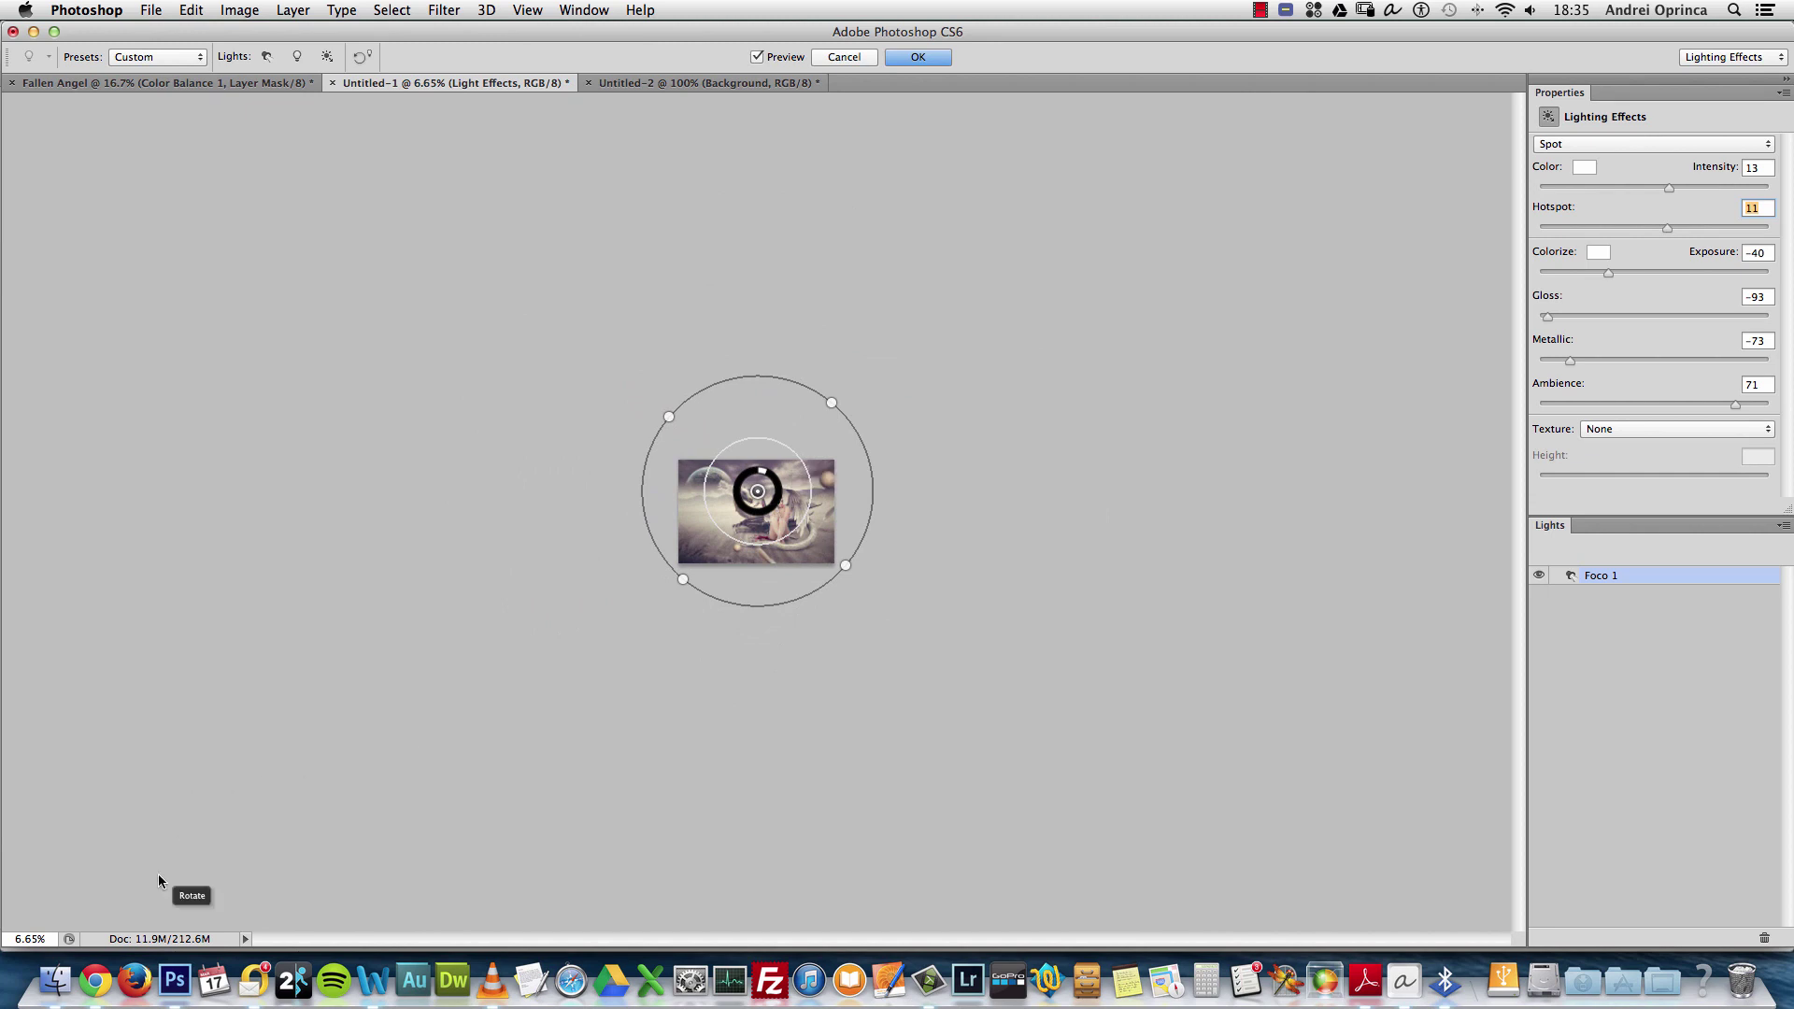
pyautogui.scroll(3, 960, 499)
pyautogui.scroll(4, 961, 497)
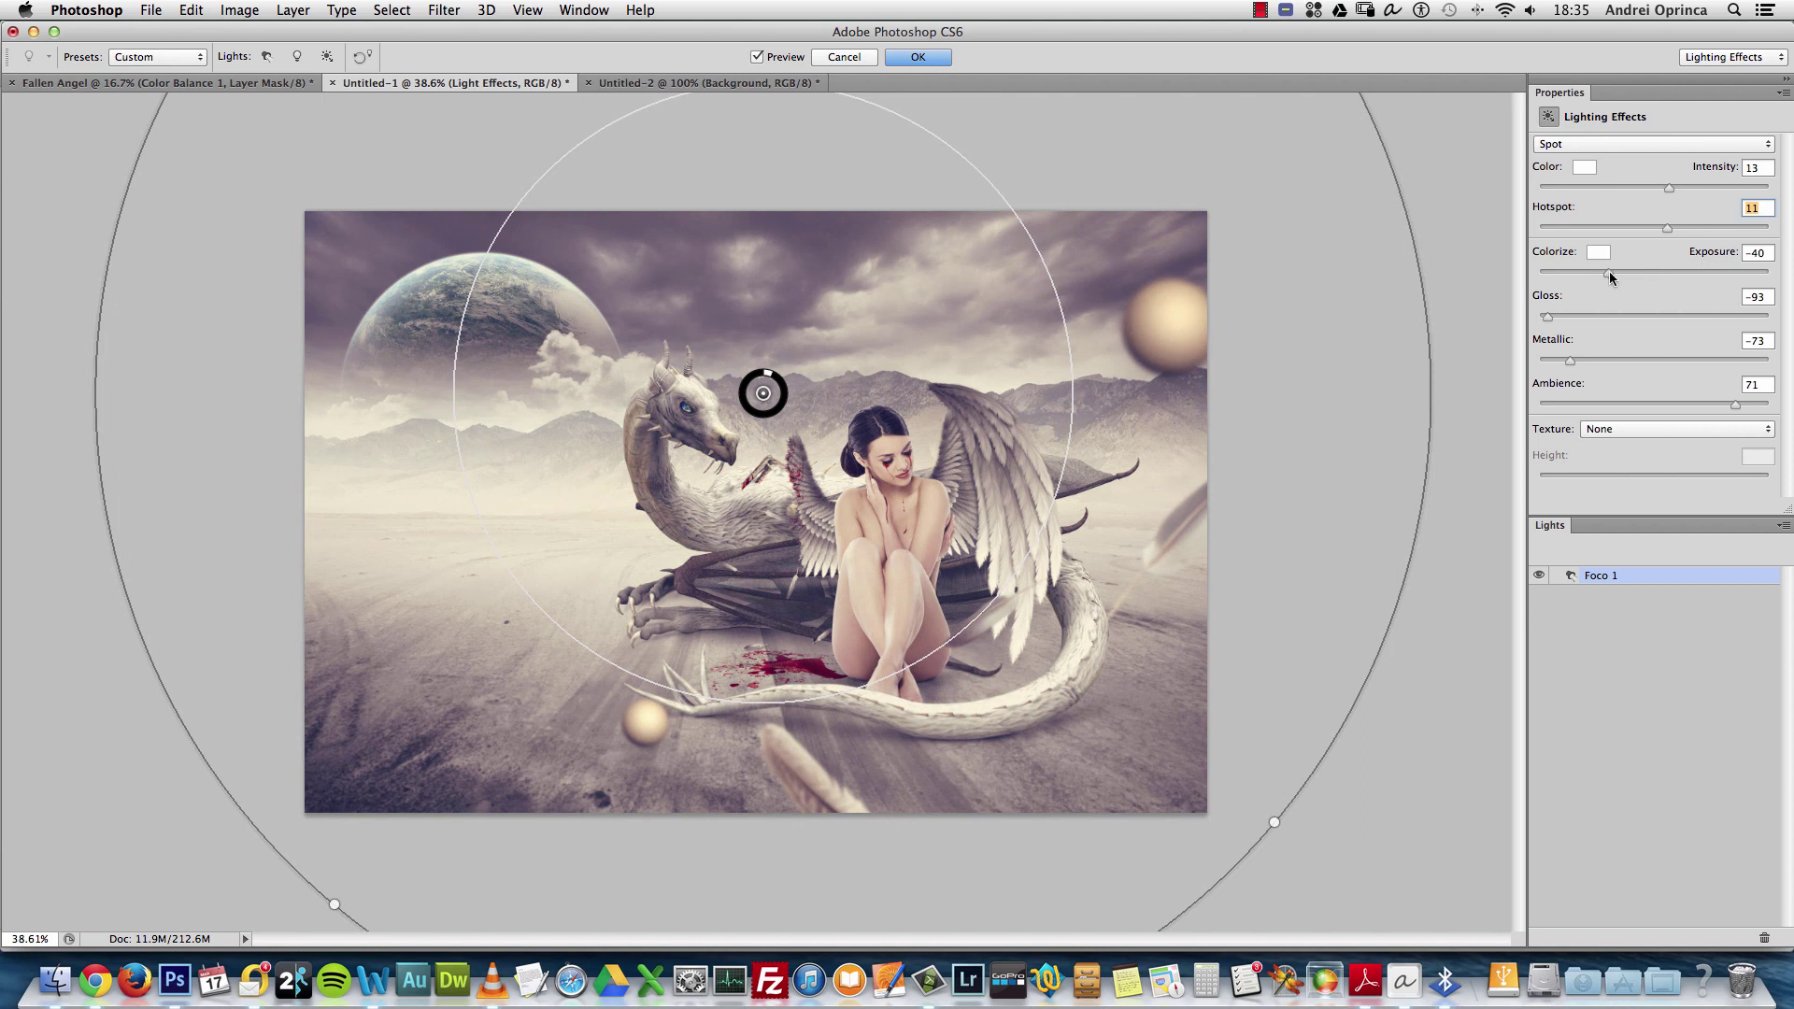
# Set the spot light's Exposure to -42, Gloss to 56, Metallic to -100 and Ambience to 75, and apply the Lighting Effects
pyautogui.moveTo(1608, 273); pyautogui.dragTo(1603, 276)
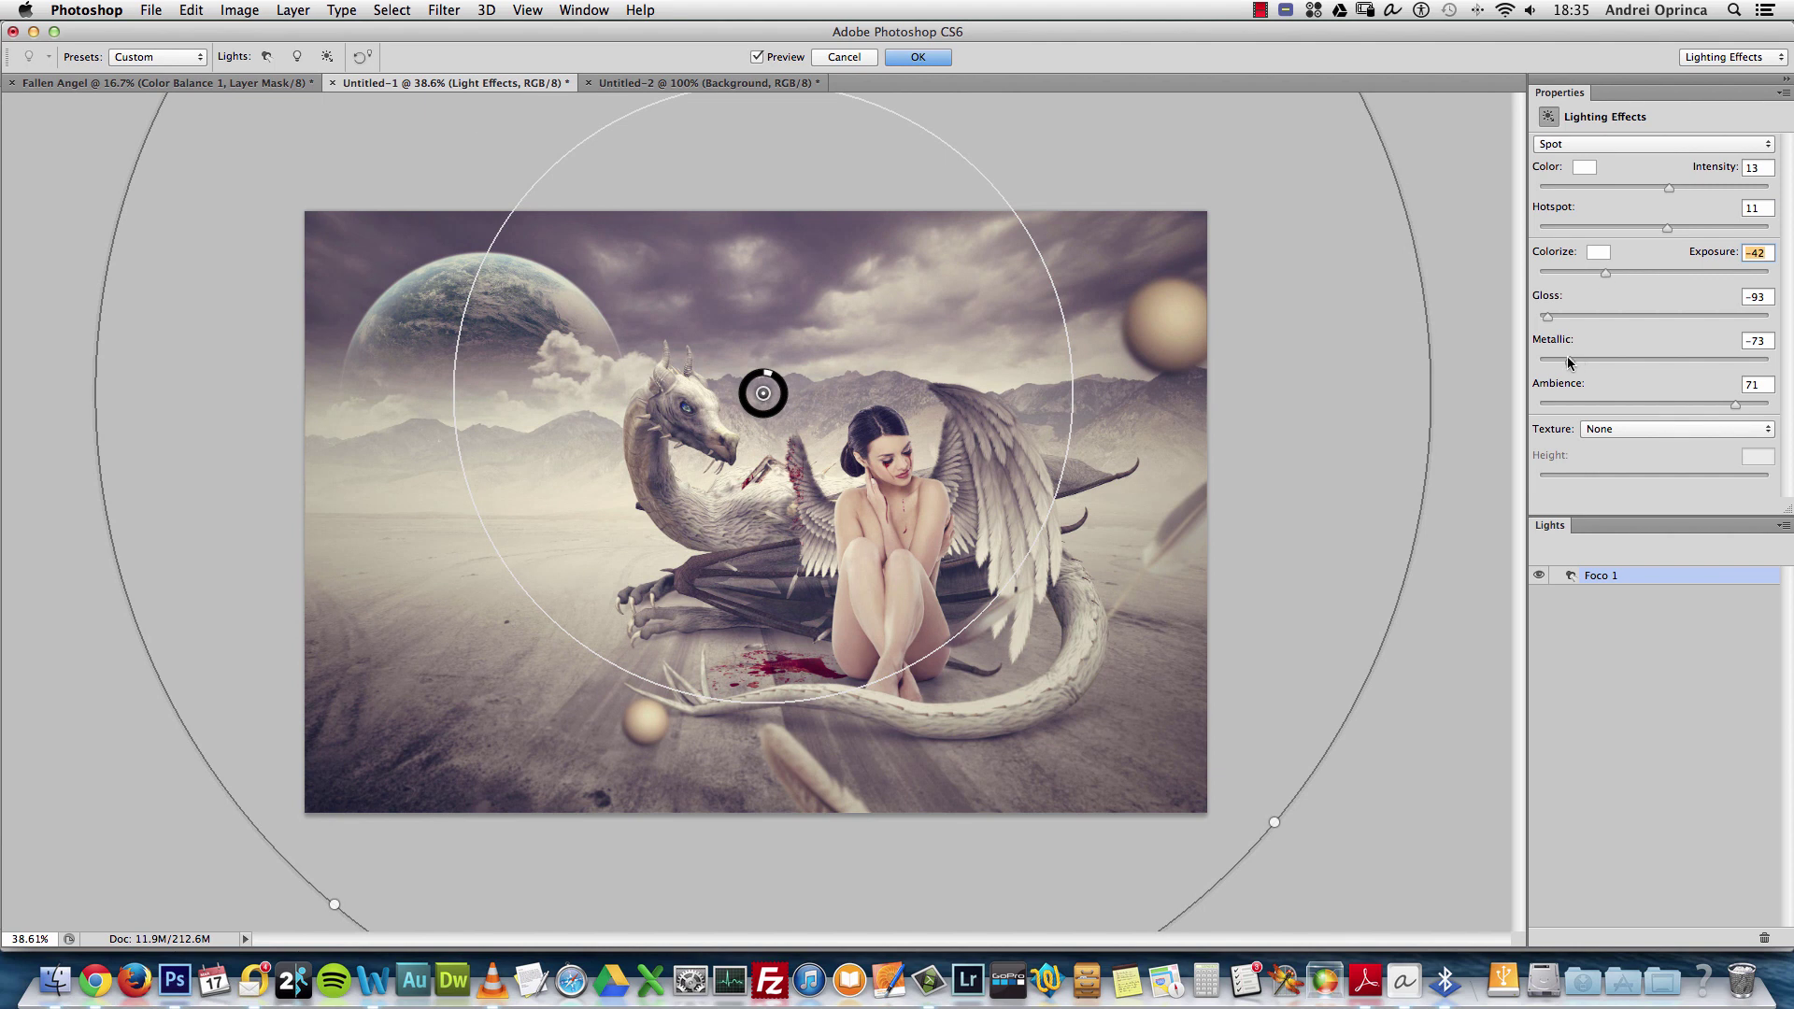
pyautogui.moveTo(1550, 317); pyautogui.dragTo(1716, 317)
pyautogui.moveTo(1568, 362); pyautogui.dragTo(1540, 362)
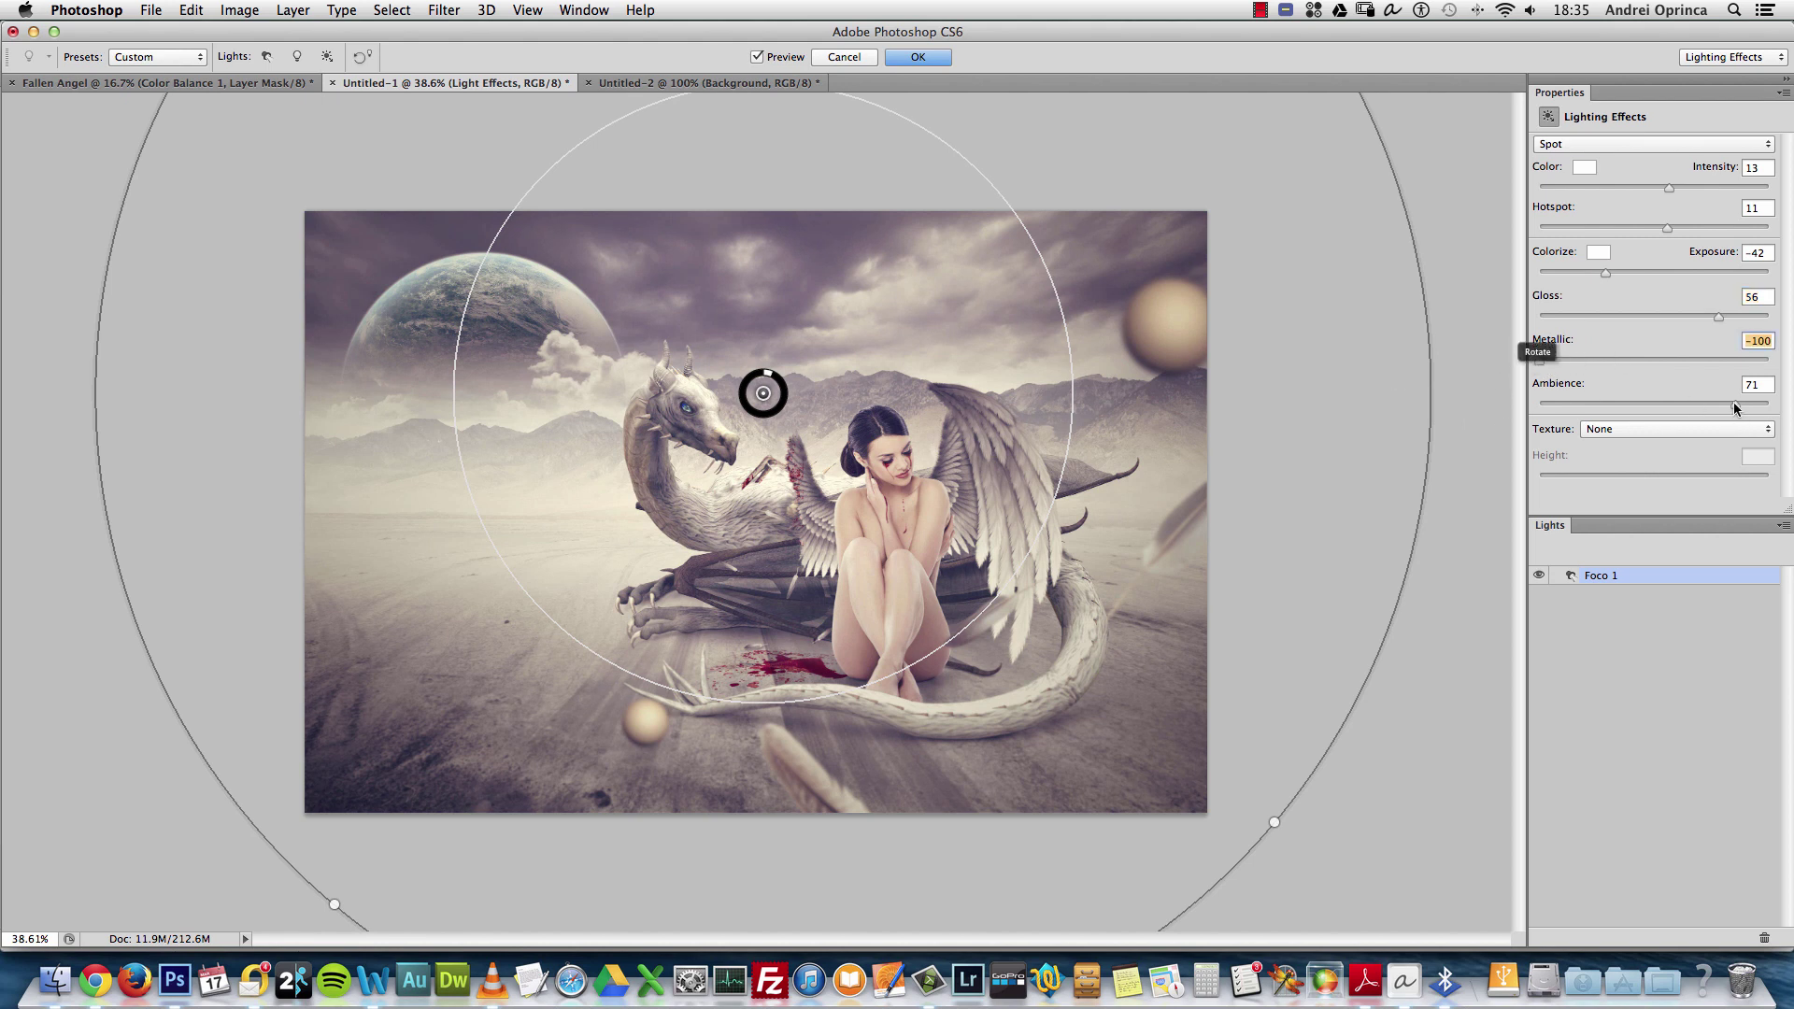
pyautogui.moveTo(1736, 409); pyautogui.dragTo(1744, 406)
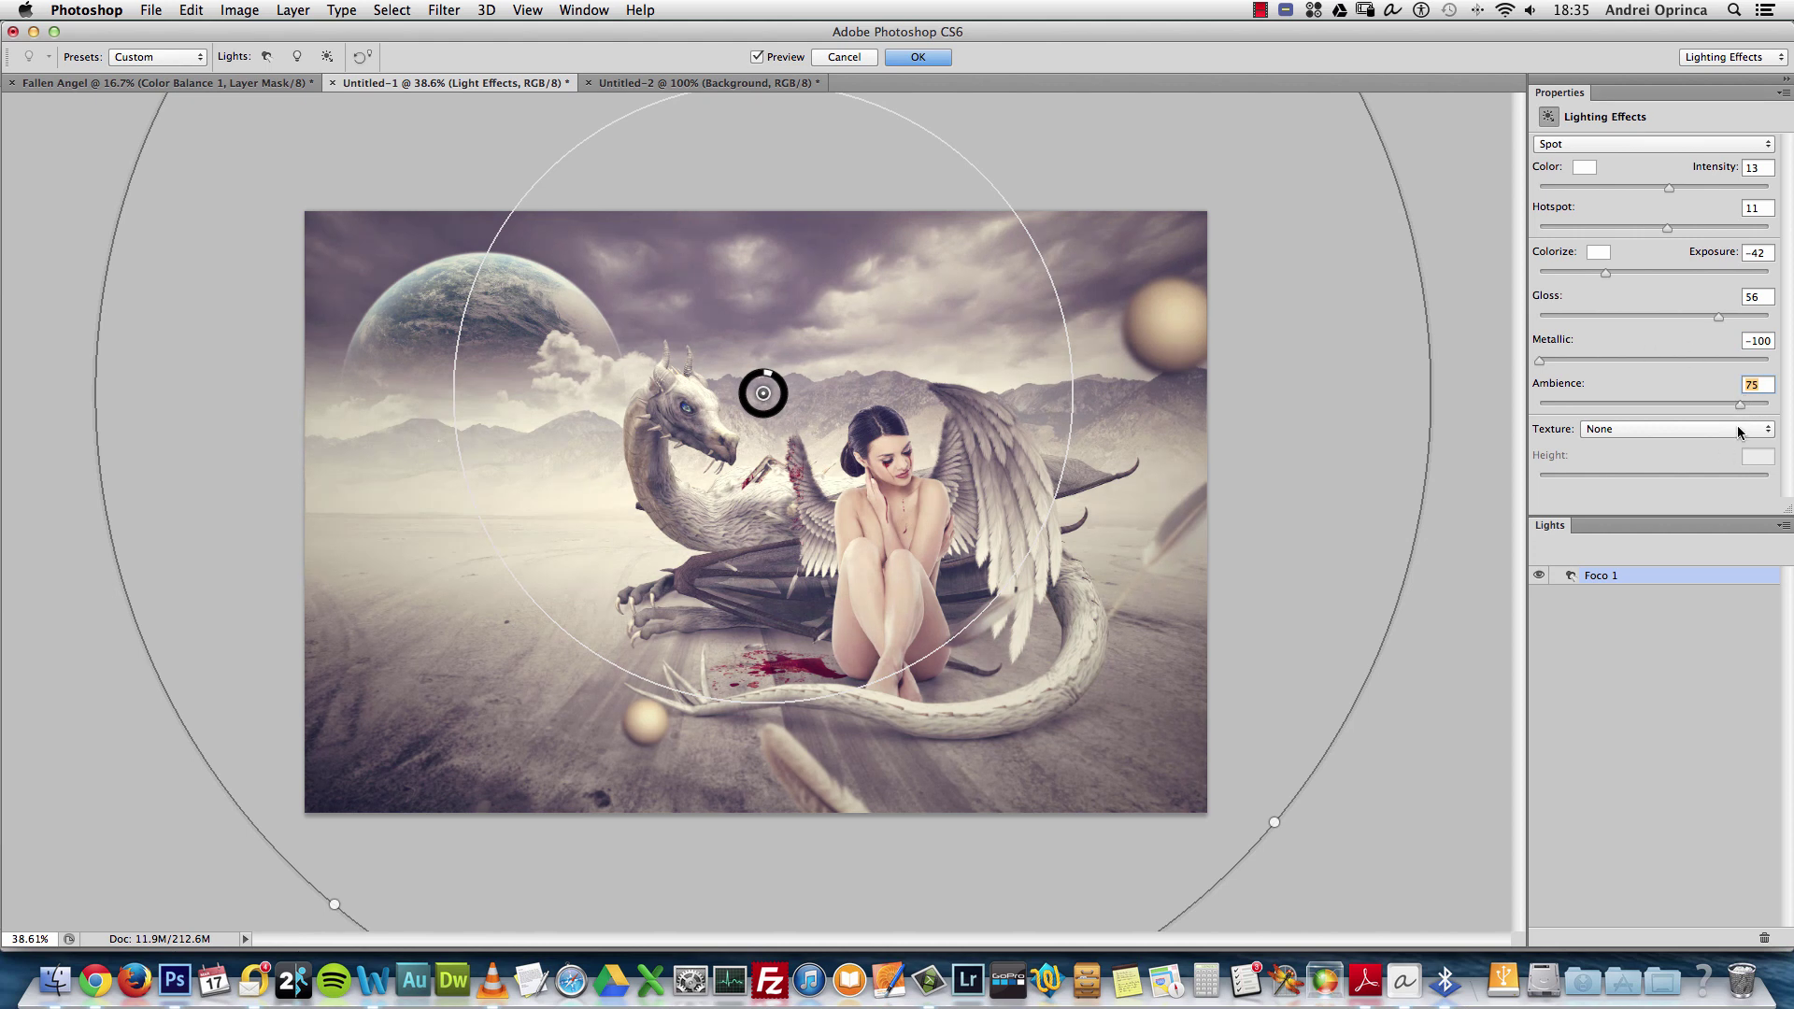
pyautogui.click(1740, 431)
pyautogui.click(1655, 652)
pyautogui.click(916, 58)
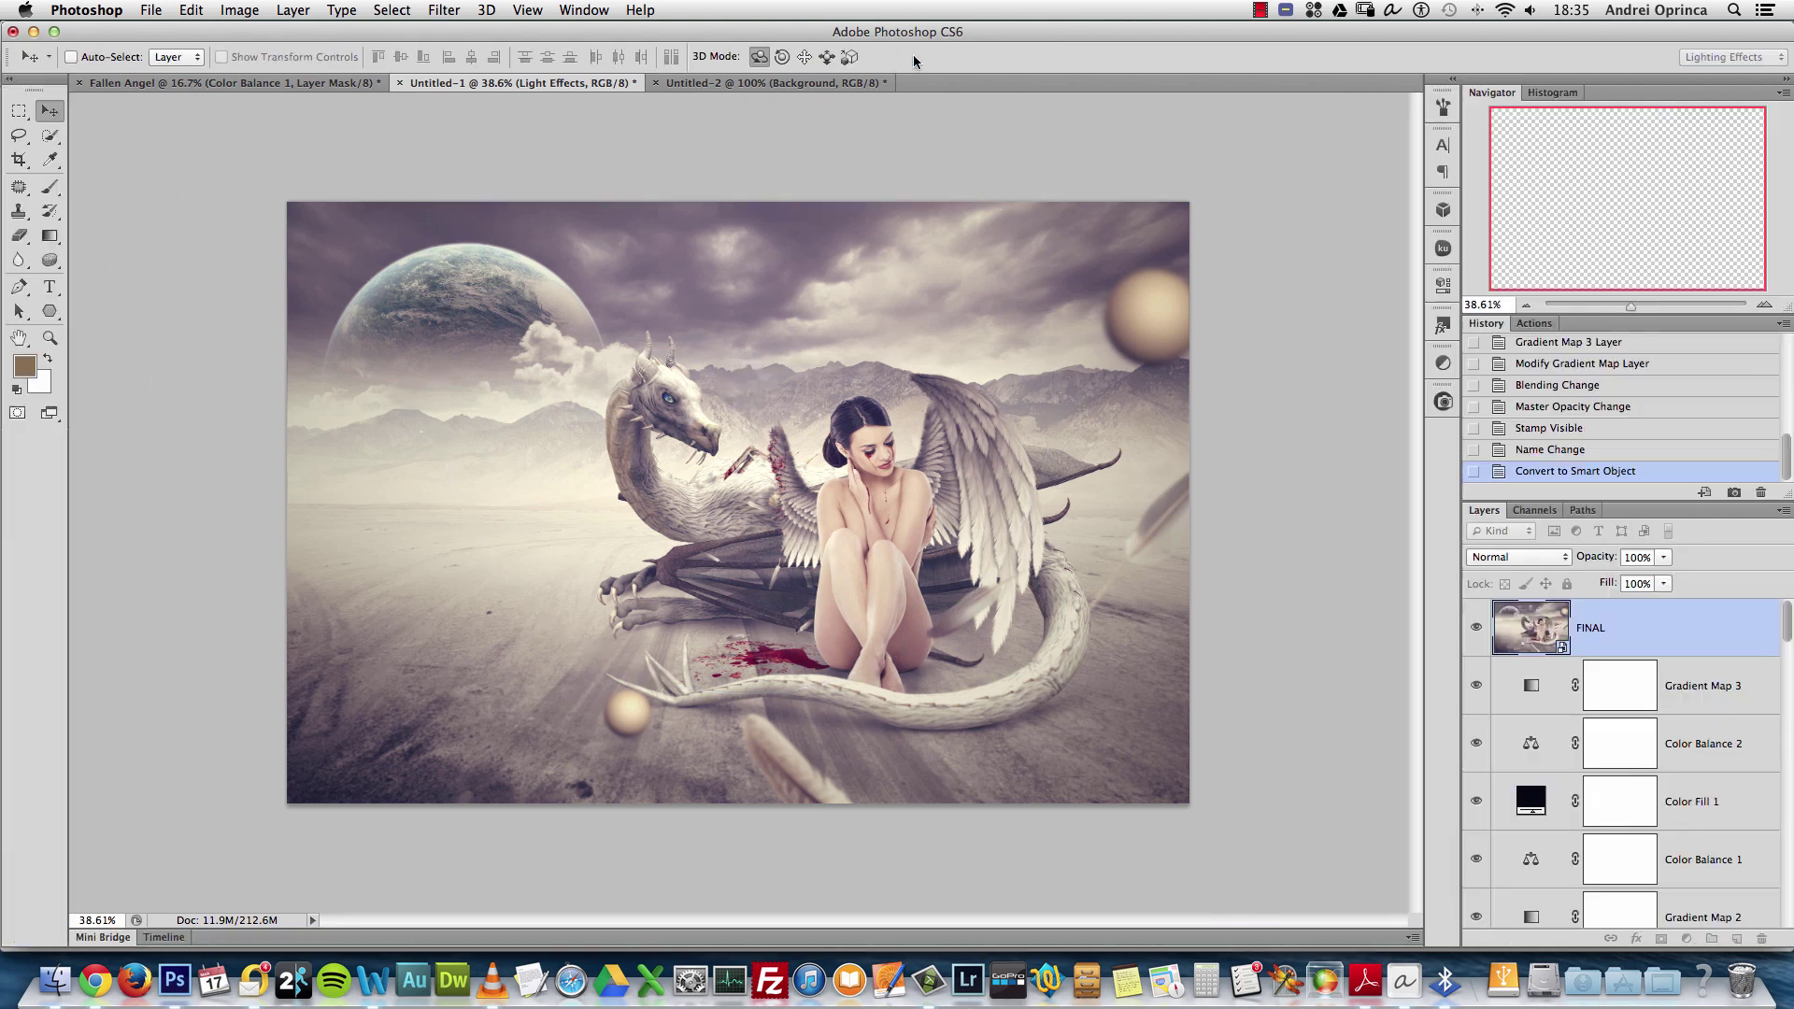
# Compare the composite with and without the FINAL layer by toggling its visibility
pyautogui.click(1477, 630)
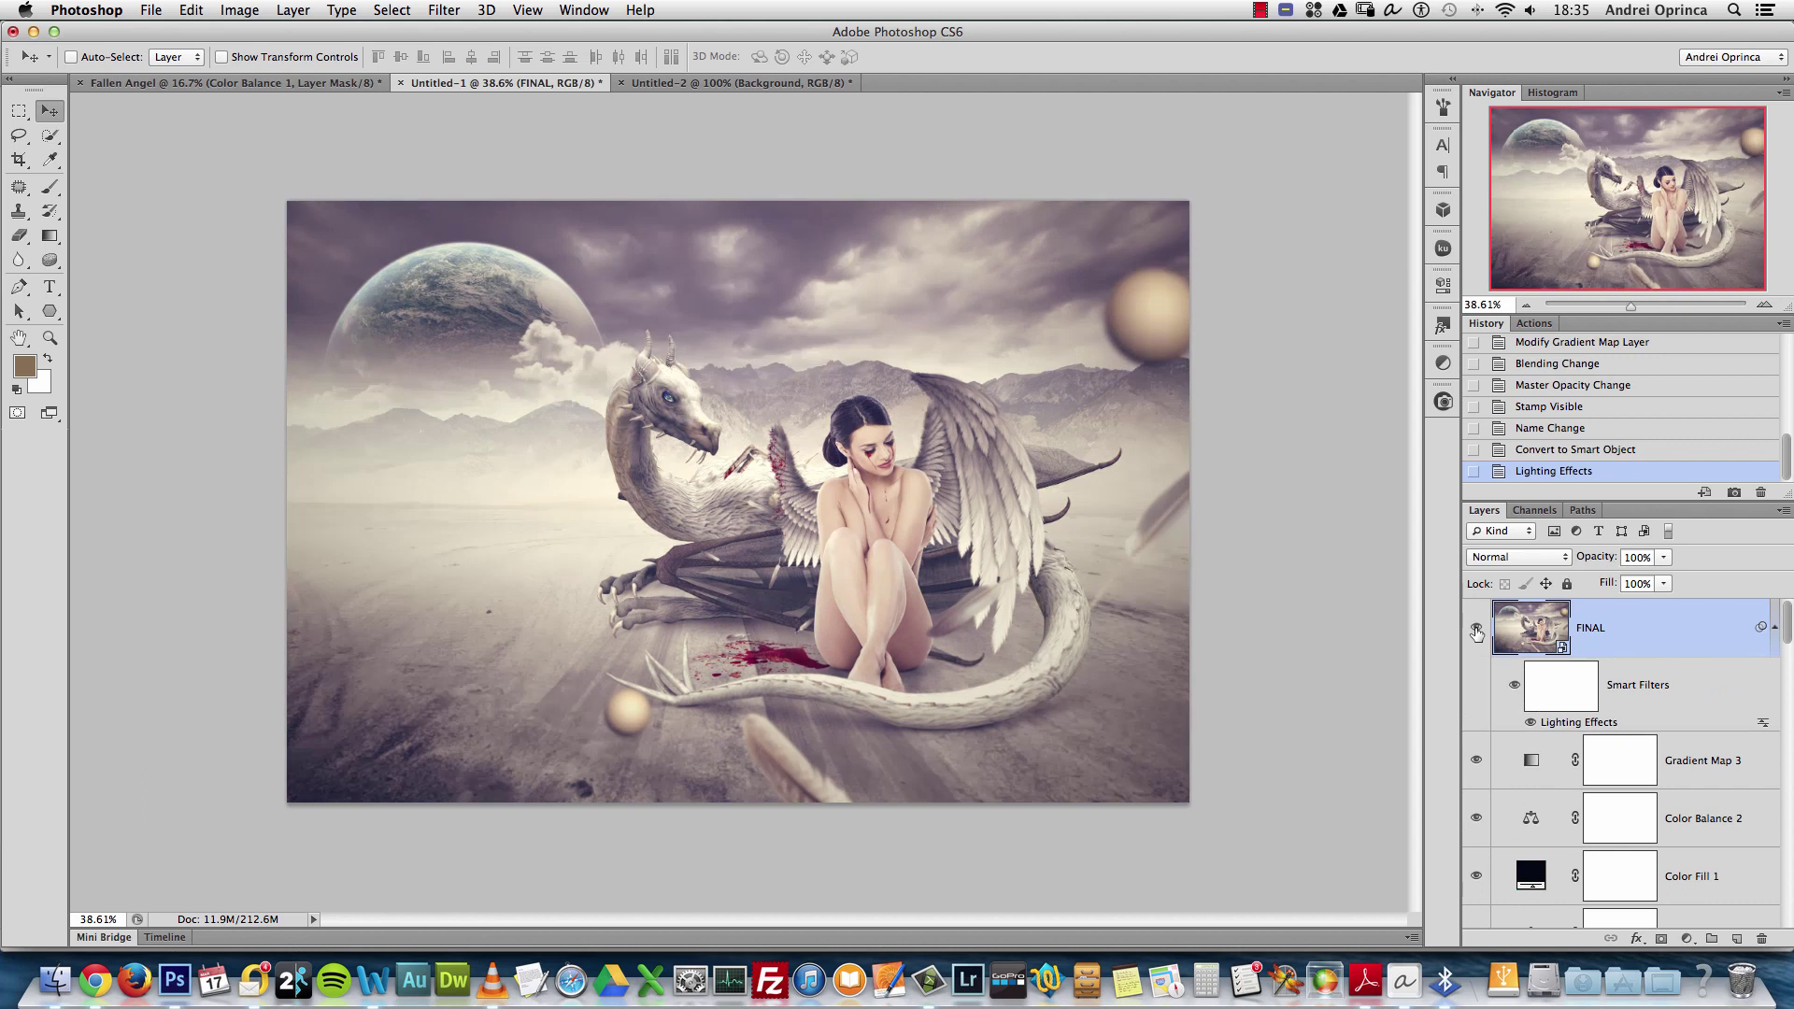
pyautogui.click(1477, 633)
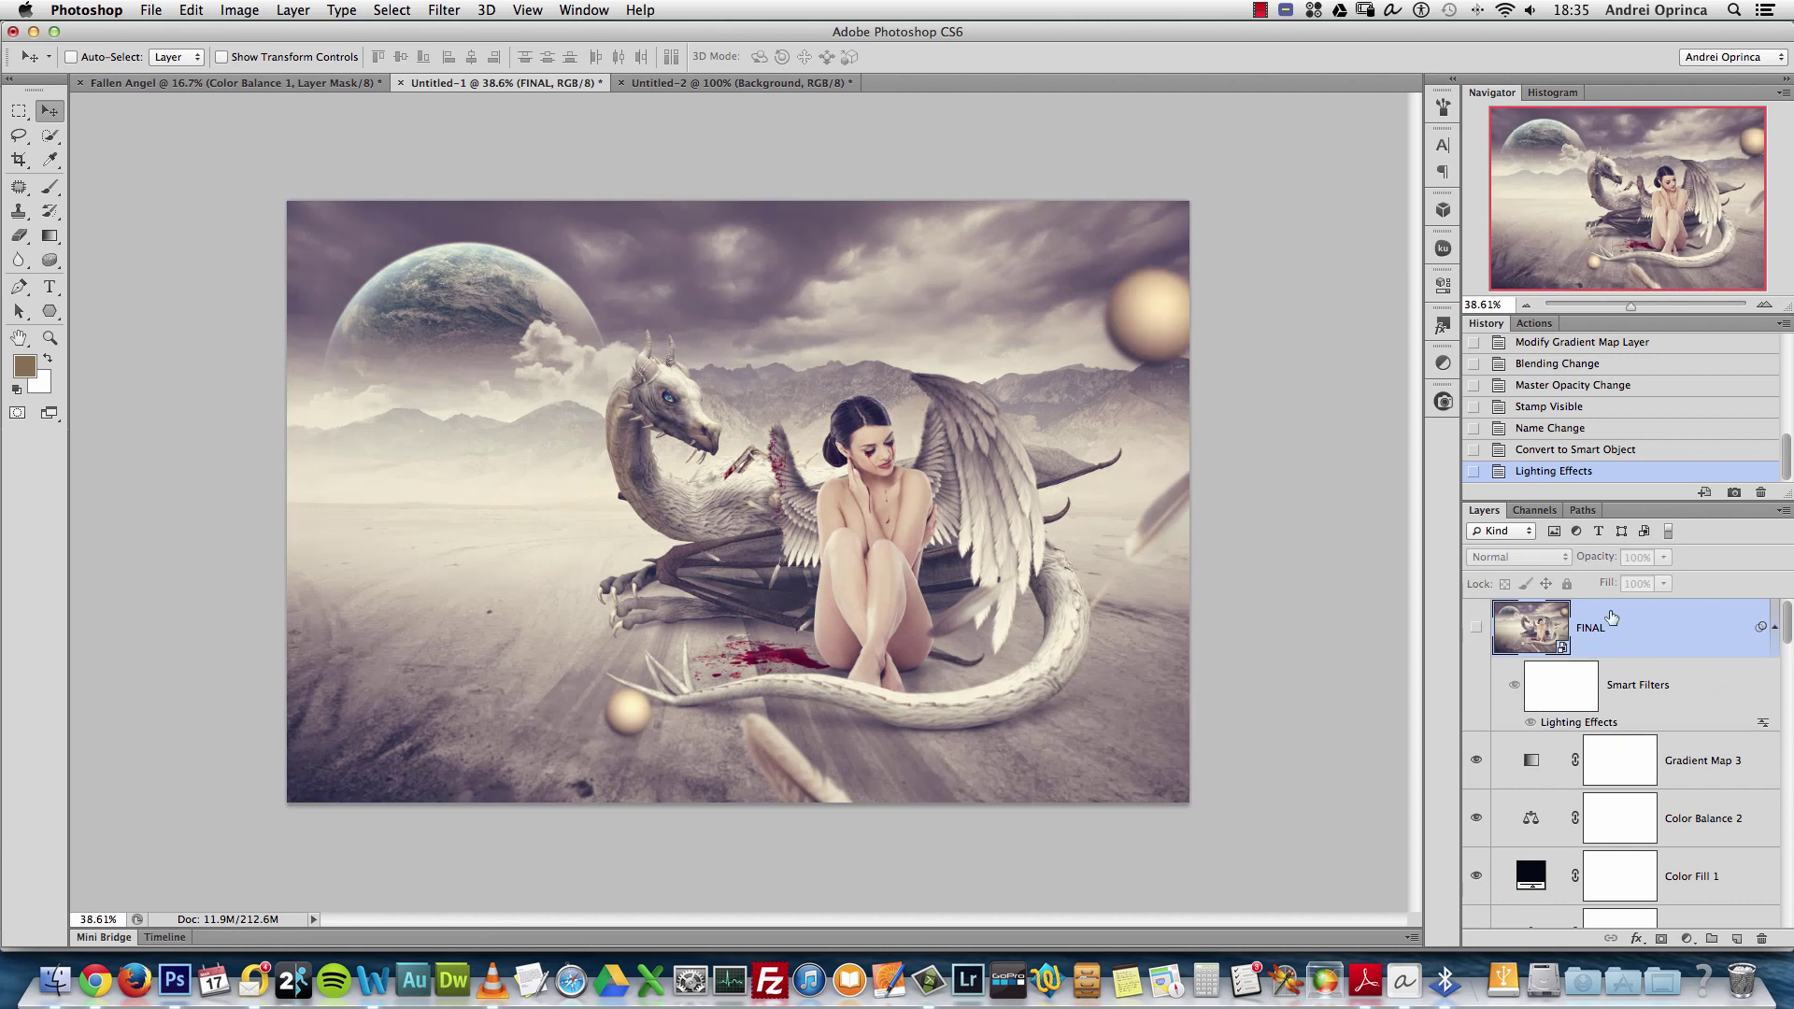
pyautogui.click(1476, 627)
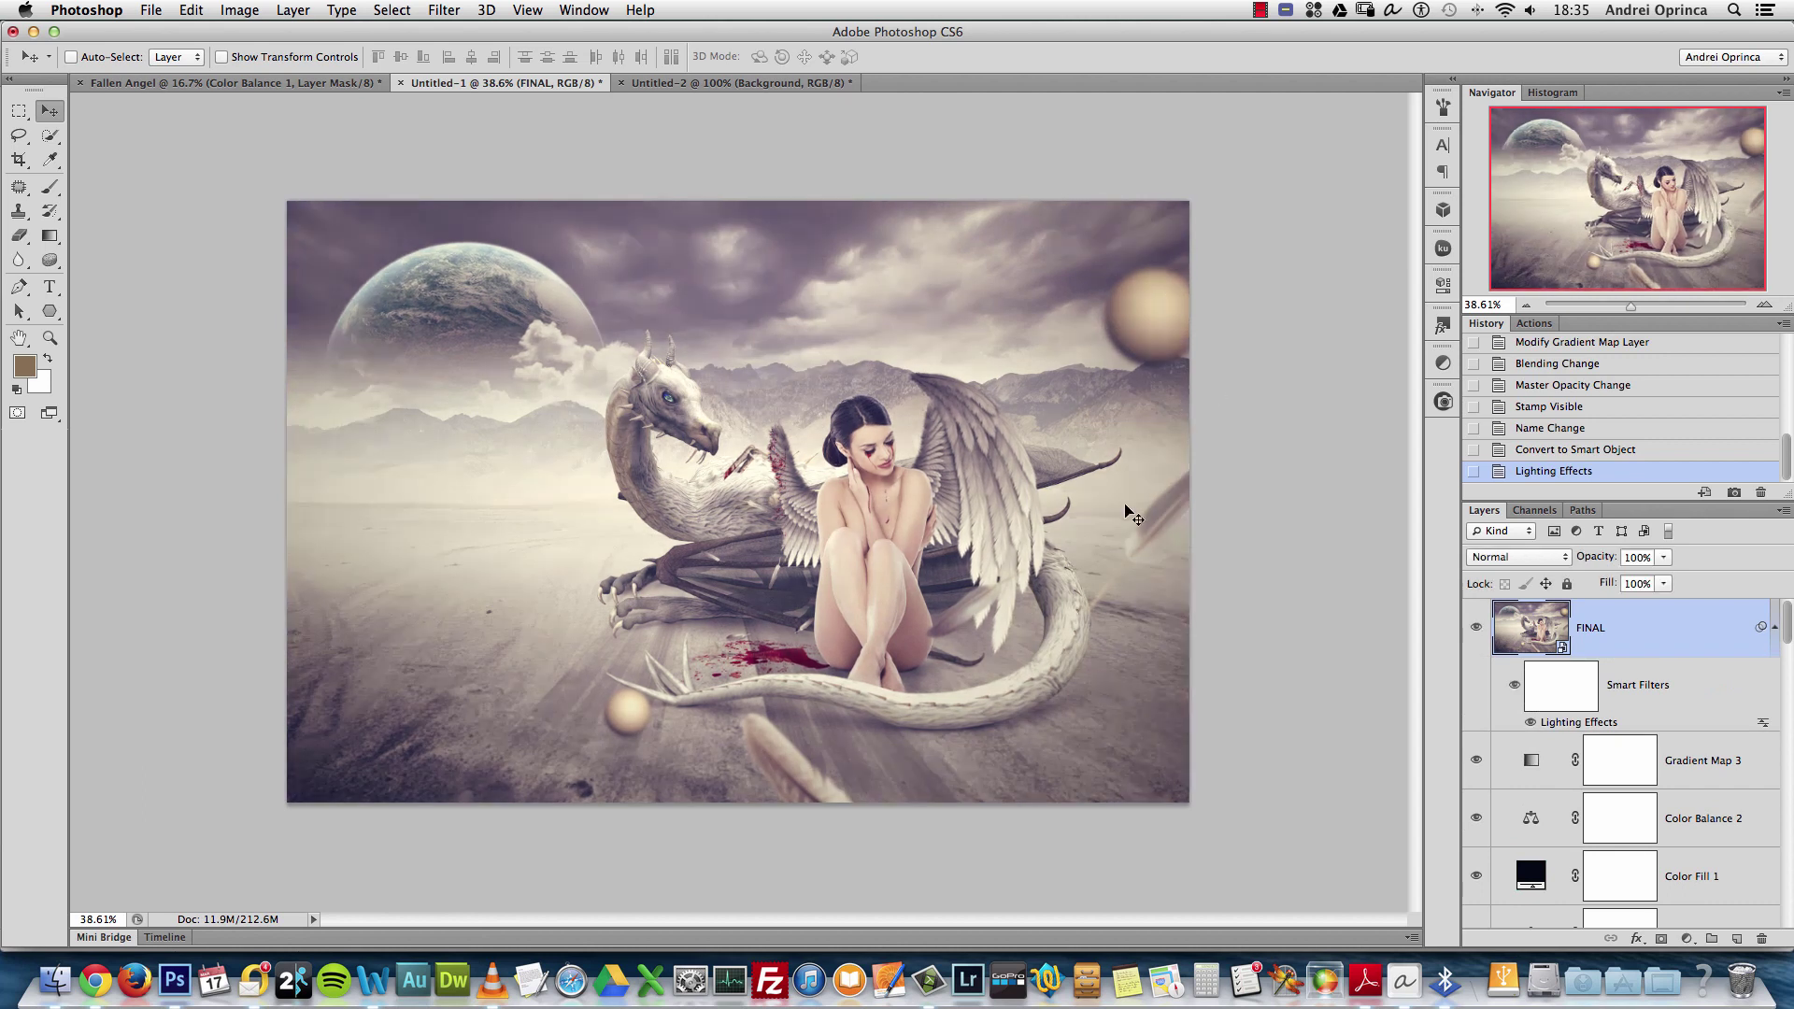
# Edit the FINAL layer's Lighting Effects smart filter, setting Hotspot to 31 and raising Metallic, and apply the changes
pyautogui.doubleClick(1563, 723)
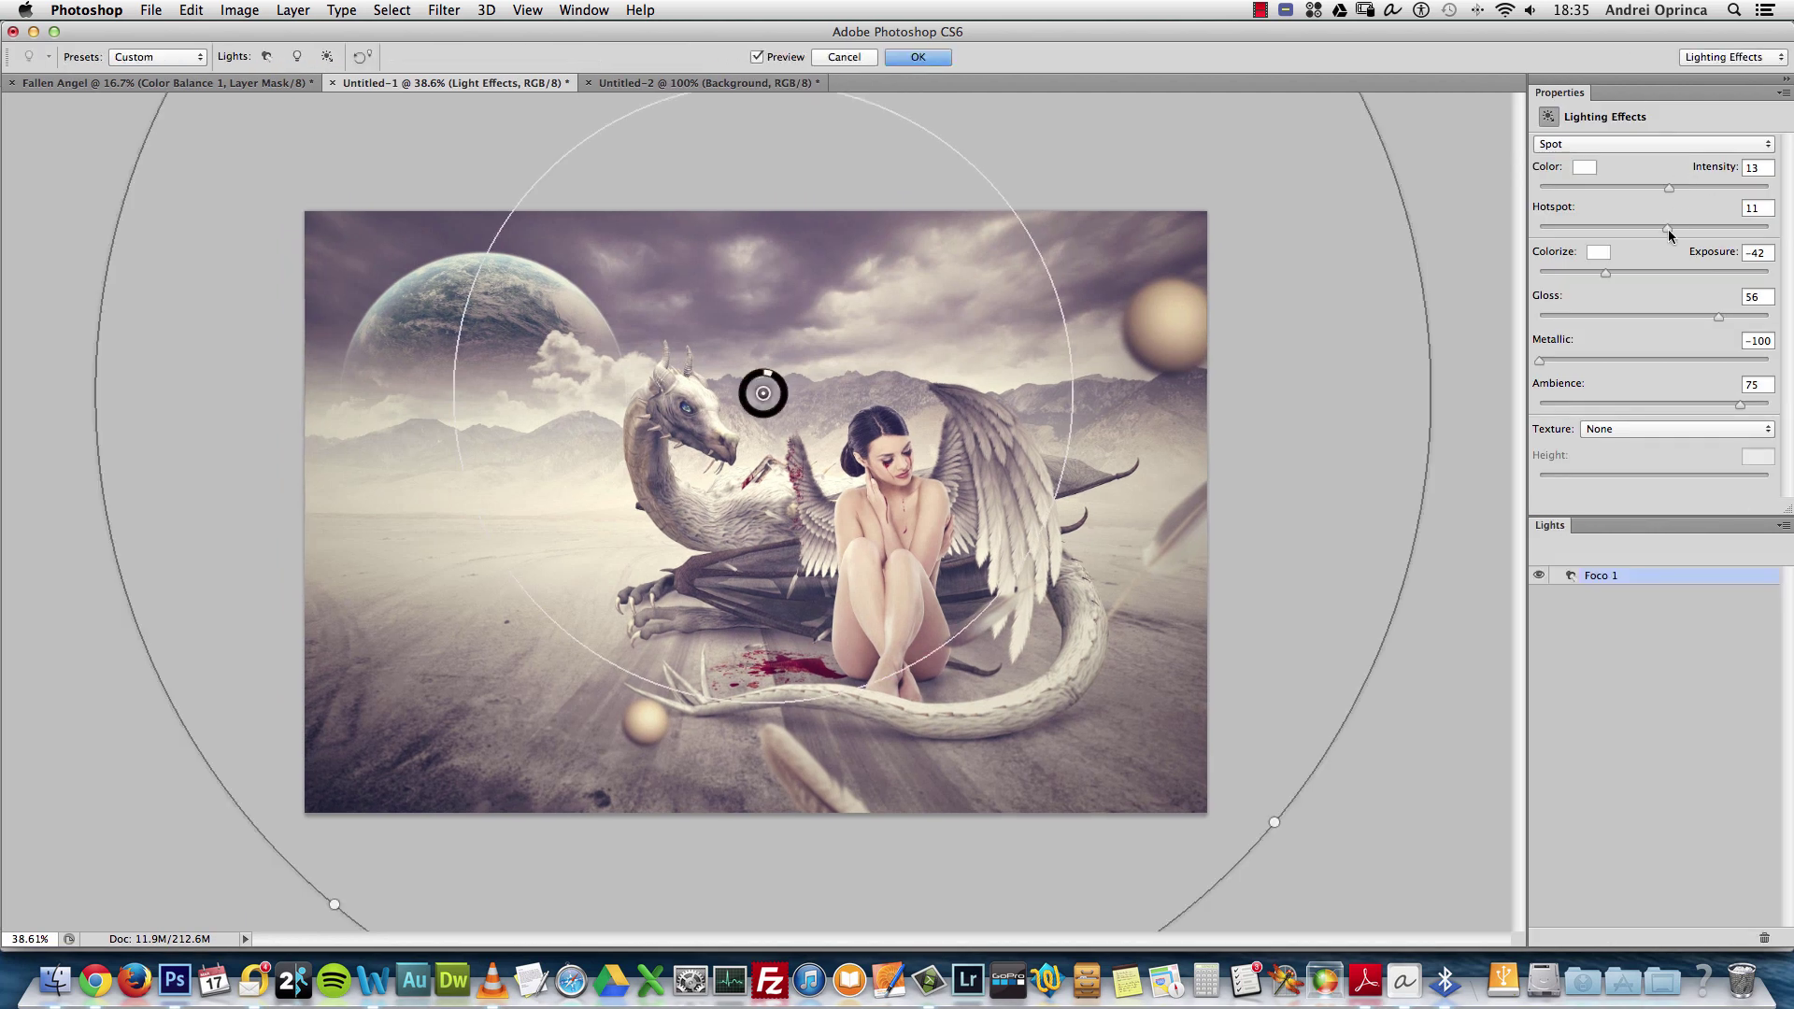
pyautogui.moveTo(1668, 227); pyautogui.dragTo(1690, 225)
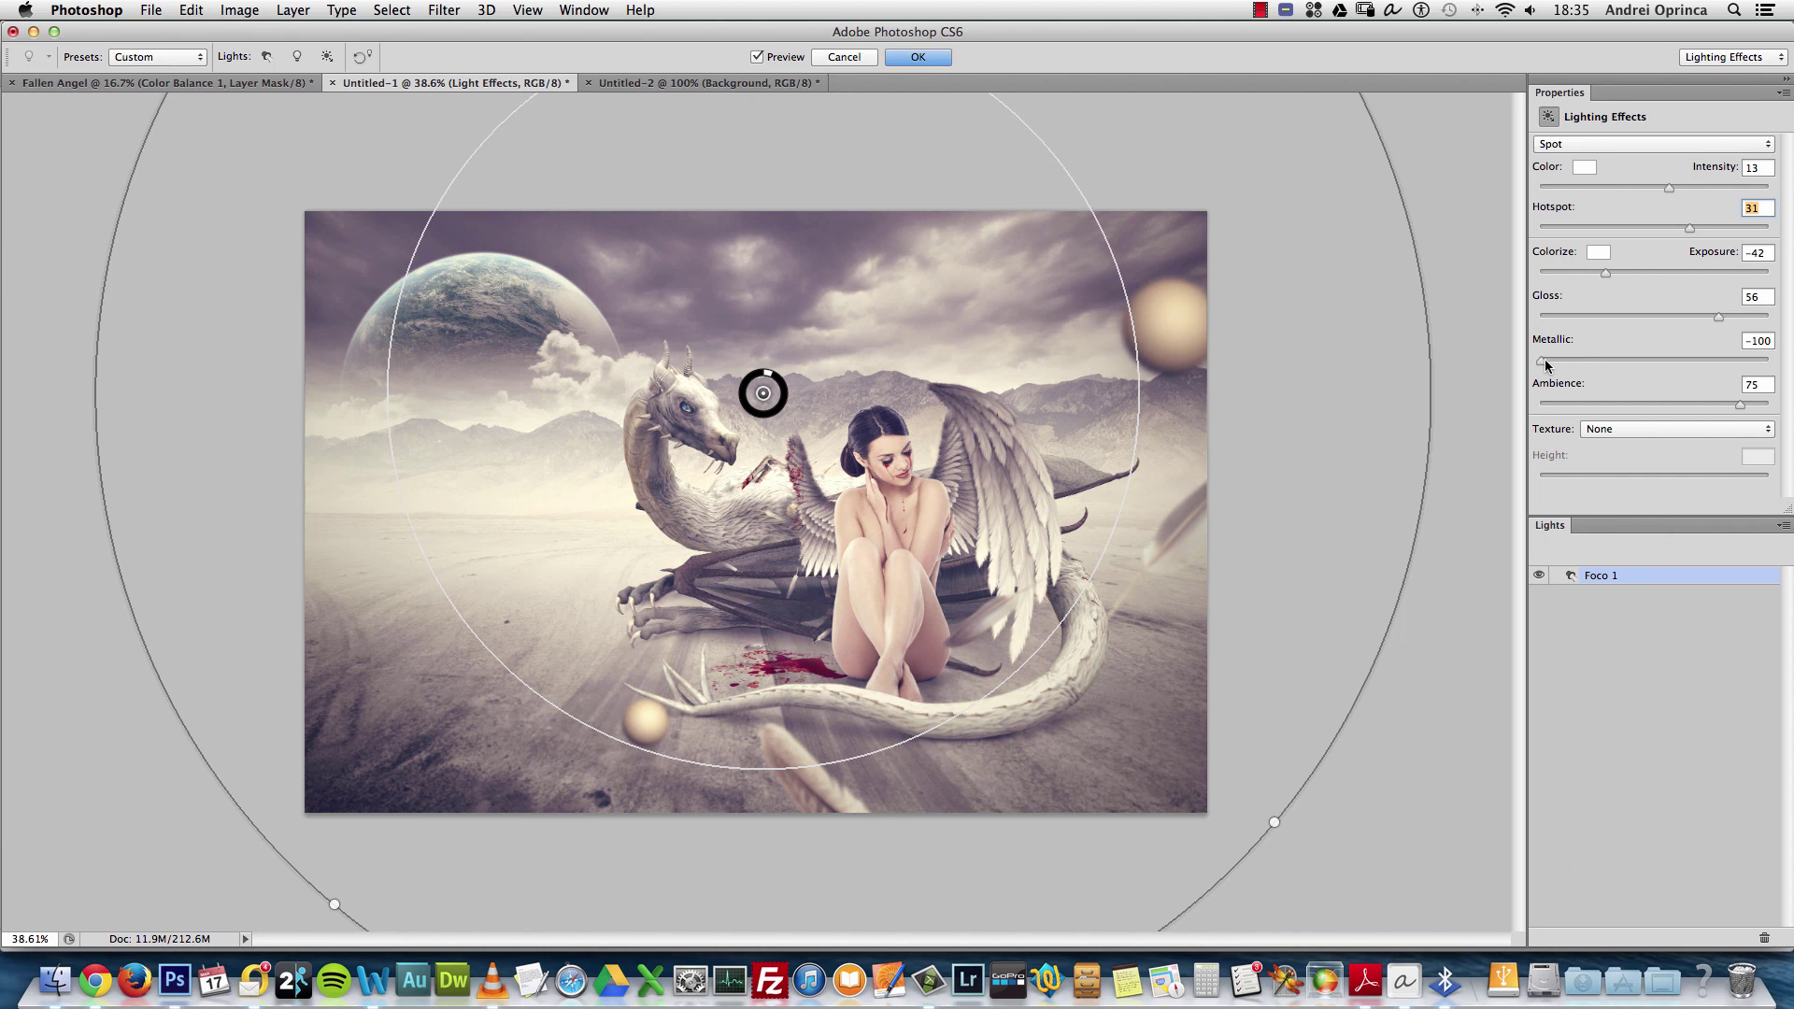
pyautogui.moveTo(1544, 360); pyautogui.dragTo(1601, 361)
pyautogui.click(918, 57)
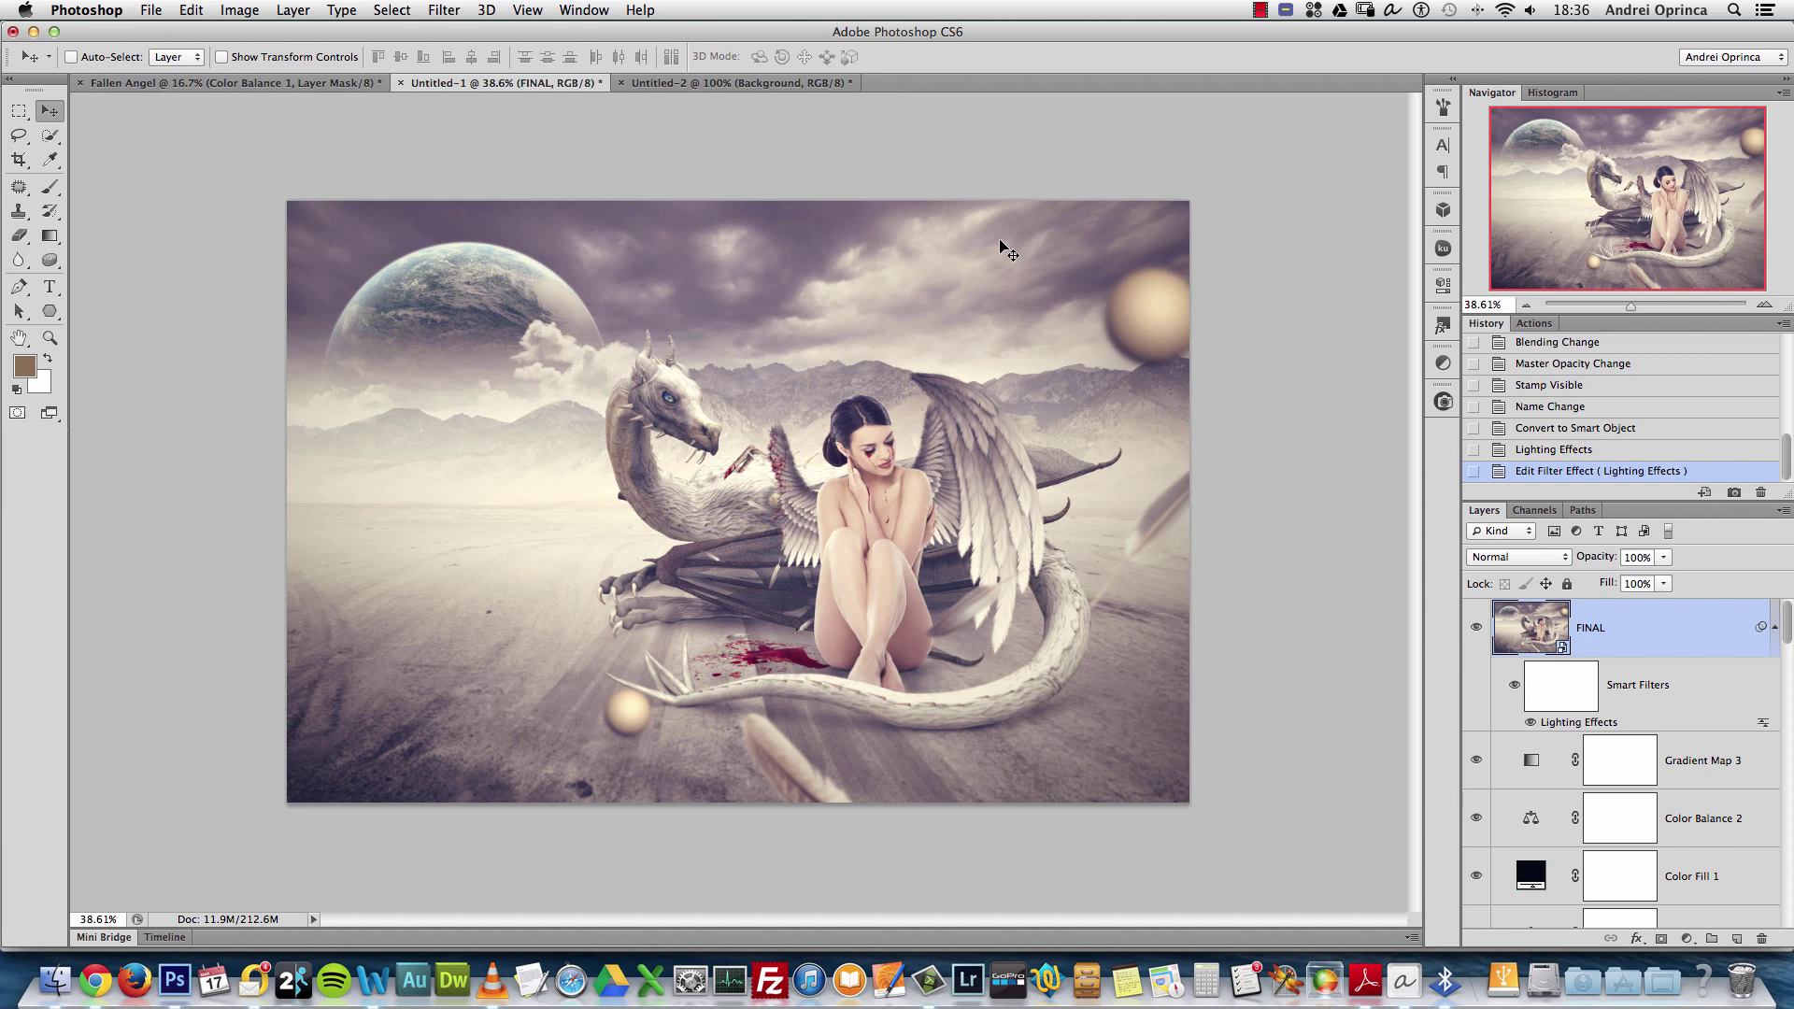
# Start the Topaz Detail 2 filter on the FINAL layer with Small Boost 0.10, Medium Boost 0.17 and Large Detail 0.16
pyautogui.click(1769, 308)
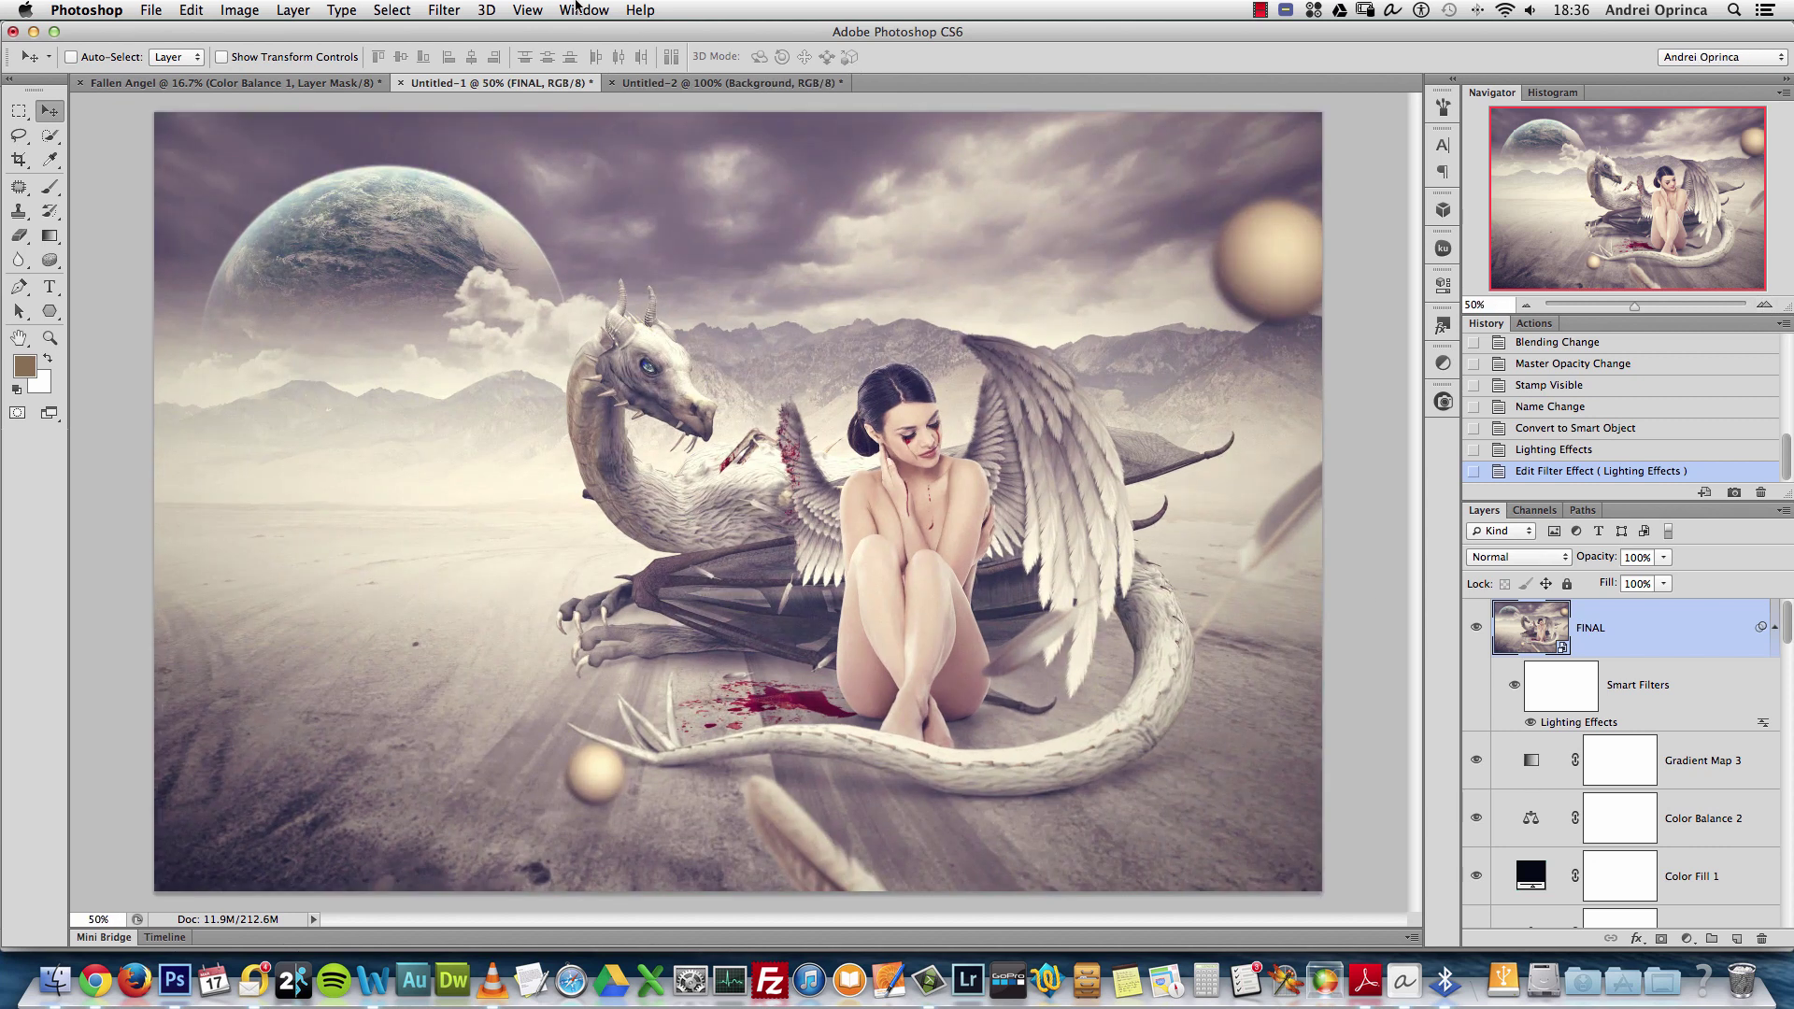
pyautogui.click(445, 11)
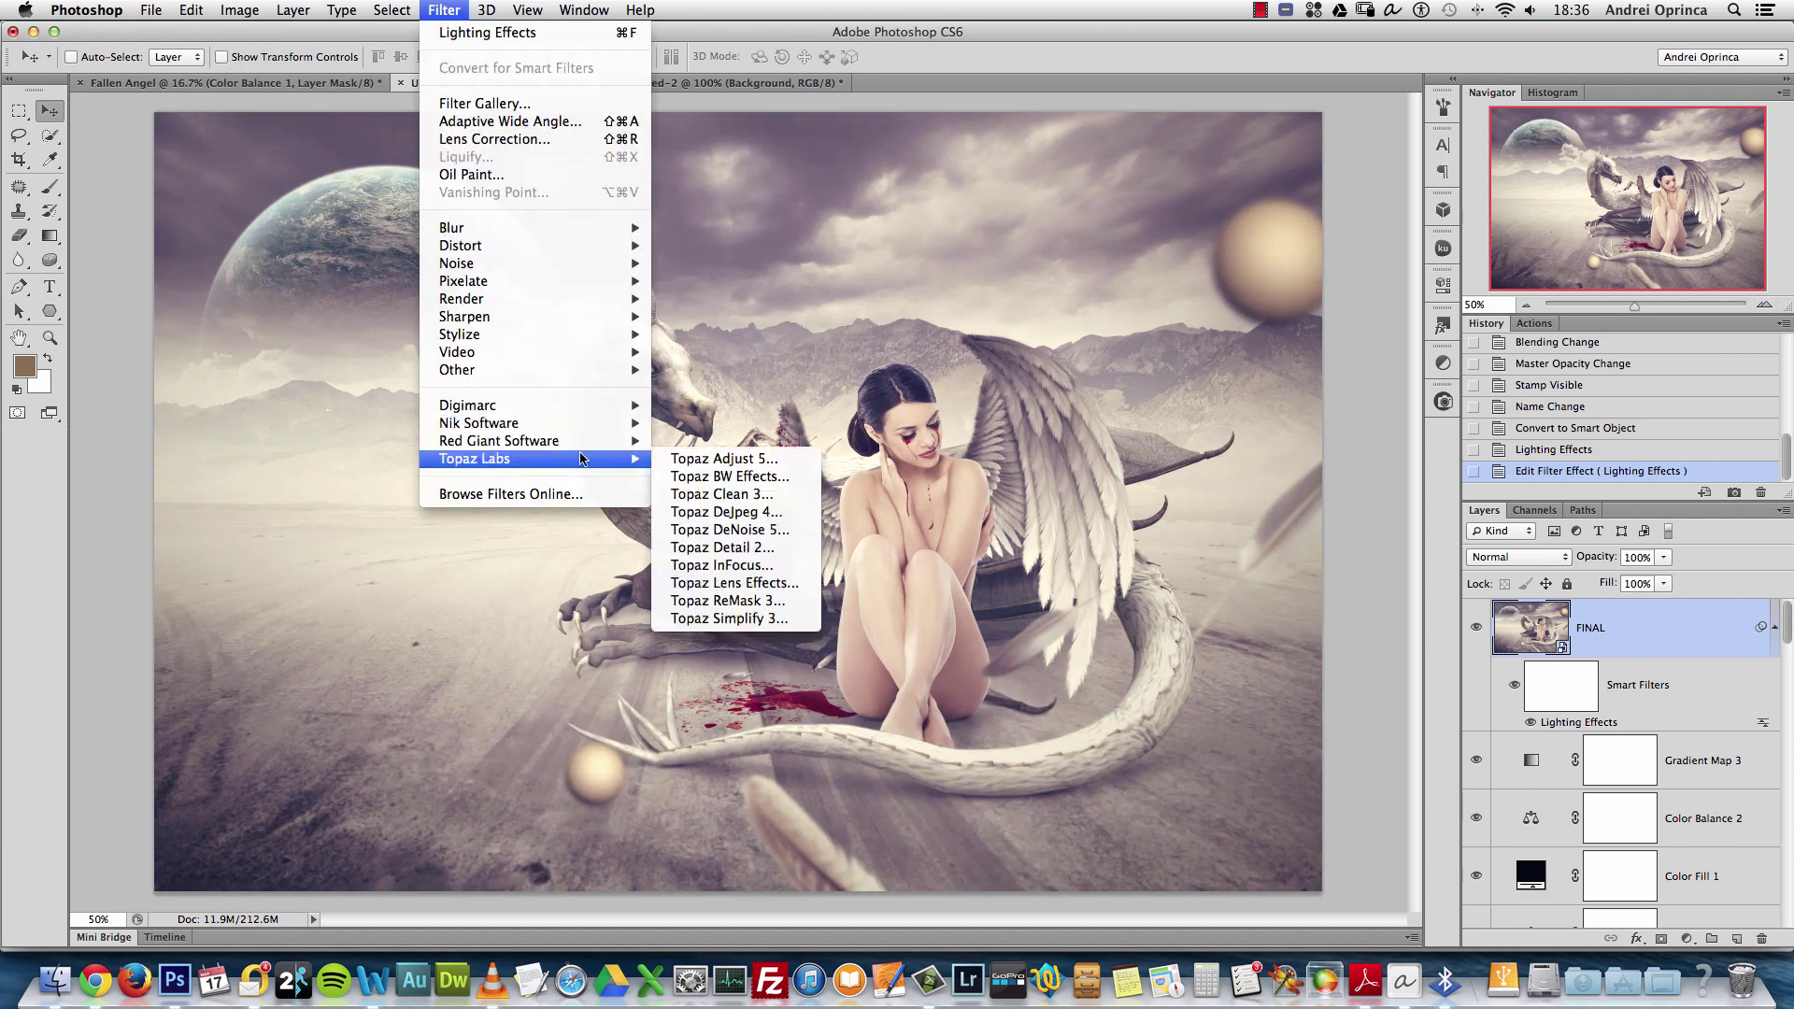
pyautogui.moveTo(589, 423)
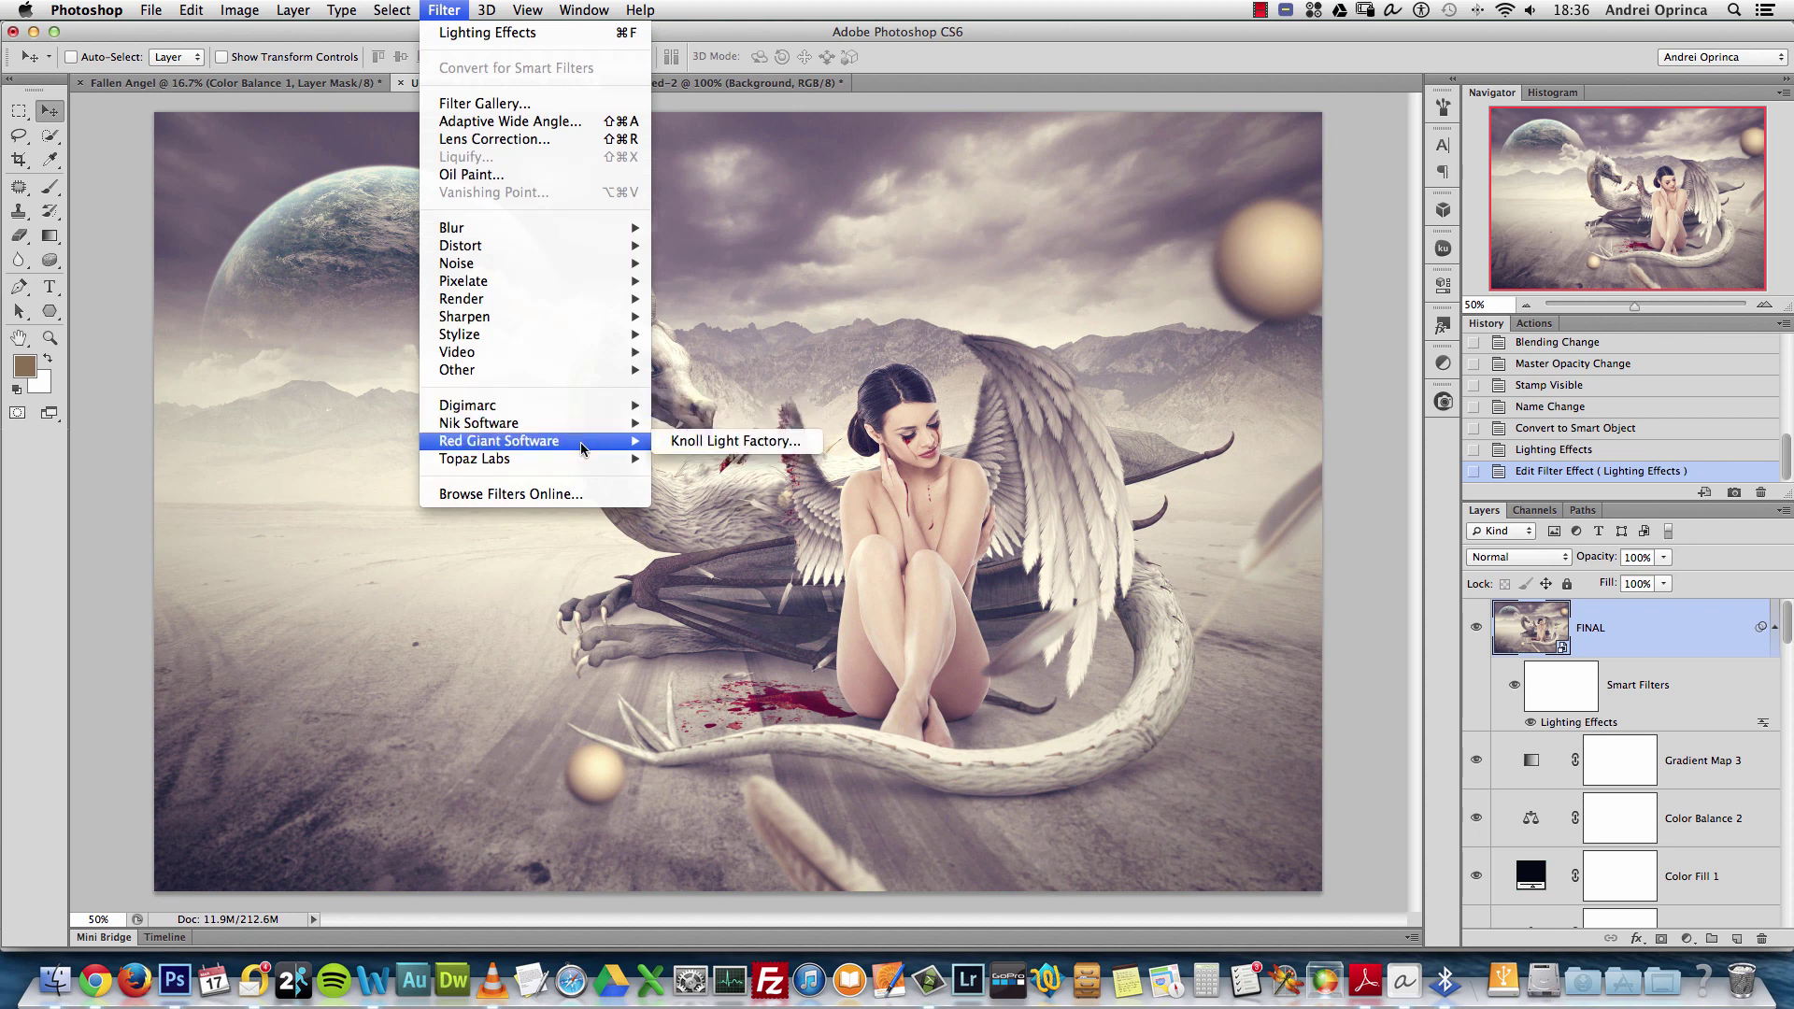
pyautogui.moveTo(588, 458)
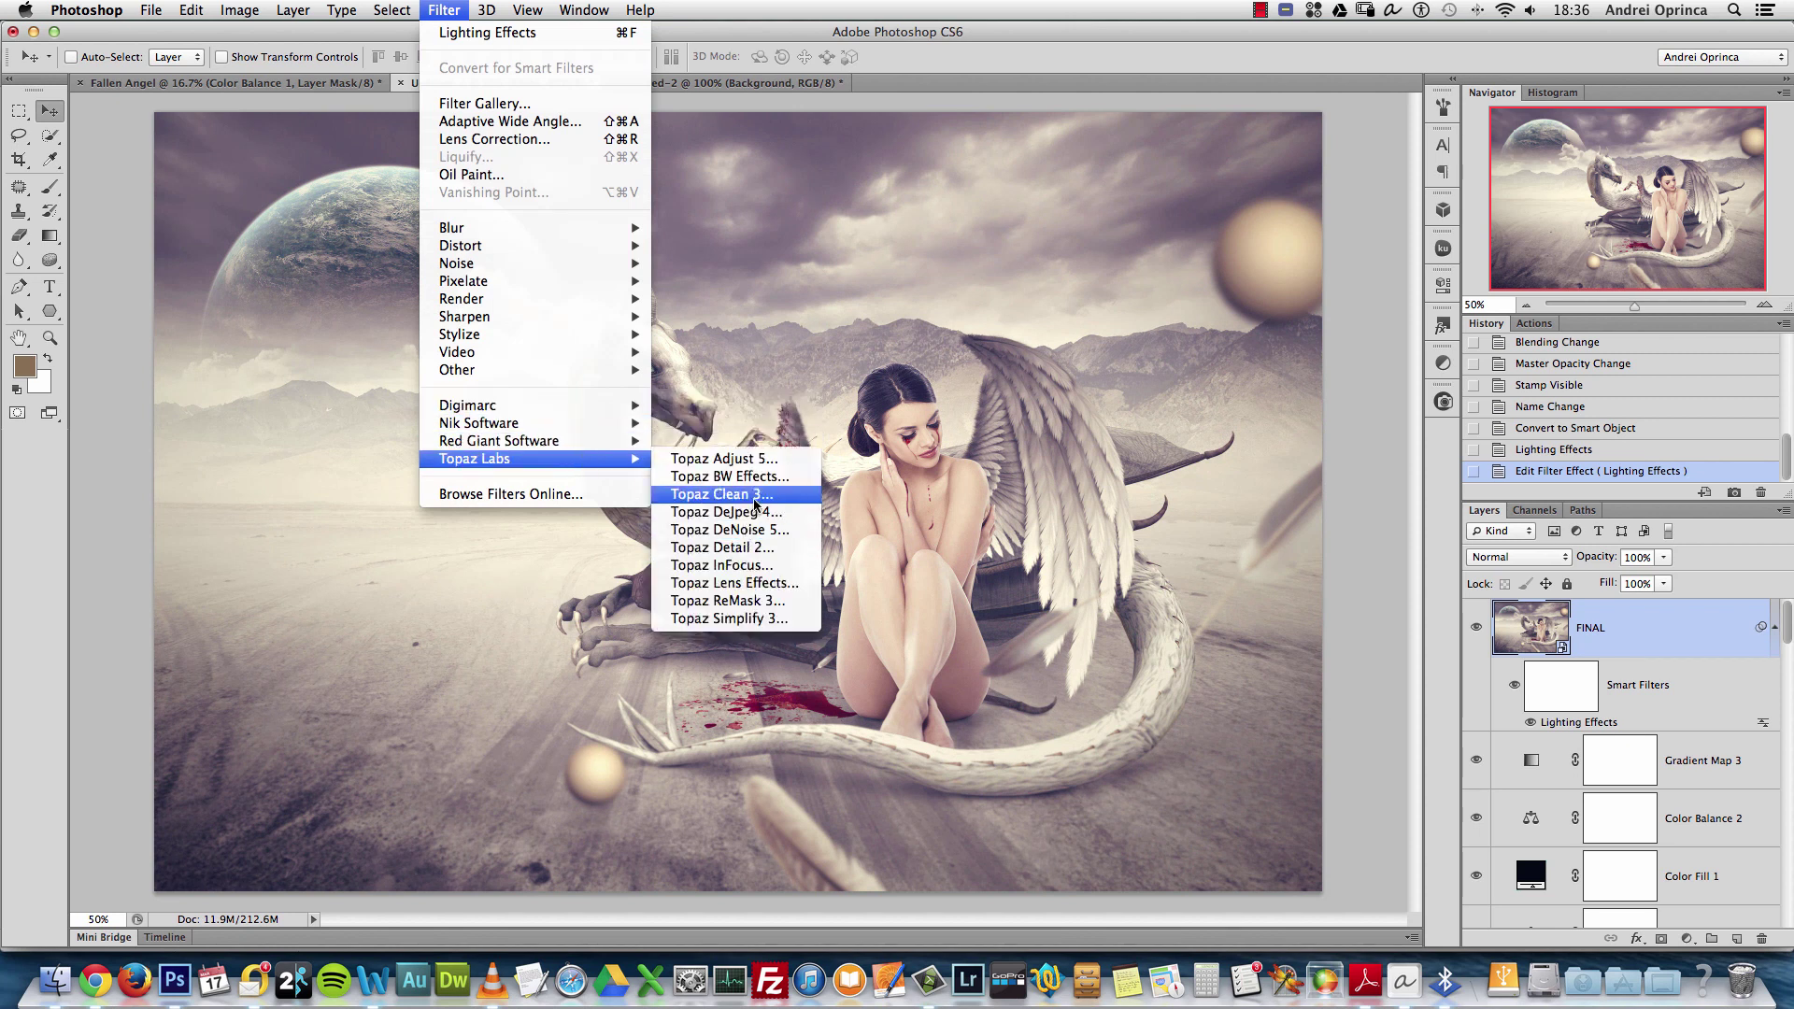
pyautogui.click(762, 549)
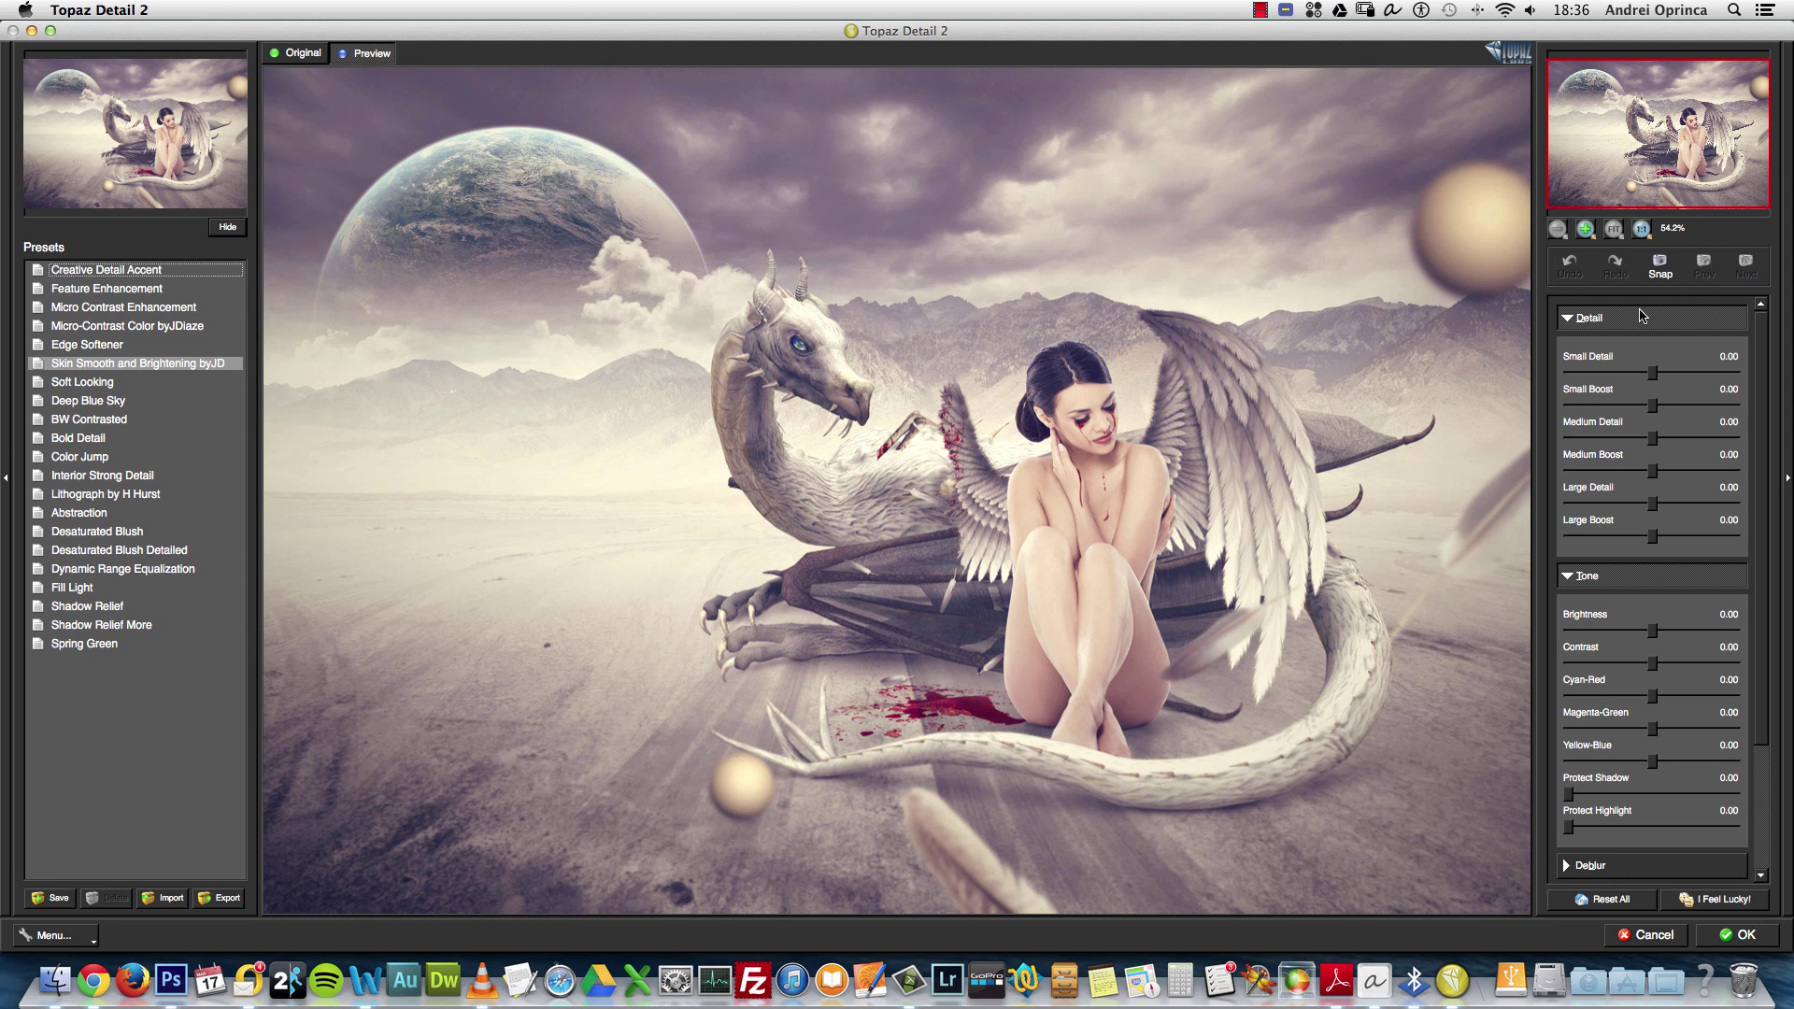
pyautogui.moveTo(1654, 408); pyautogui.dragTo(1662, 410)
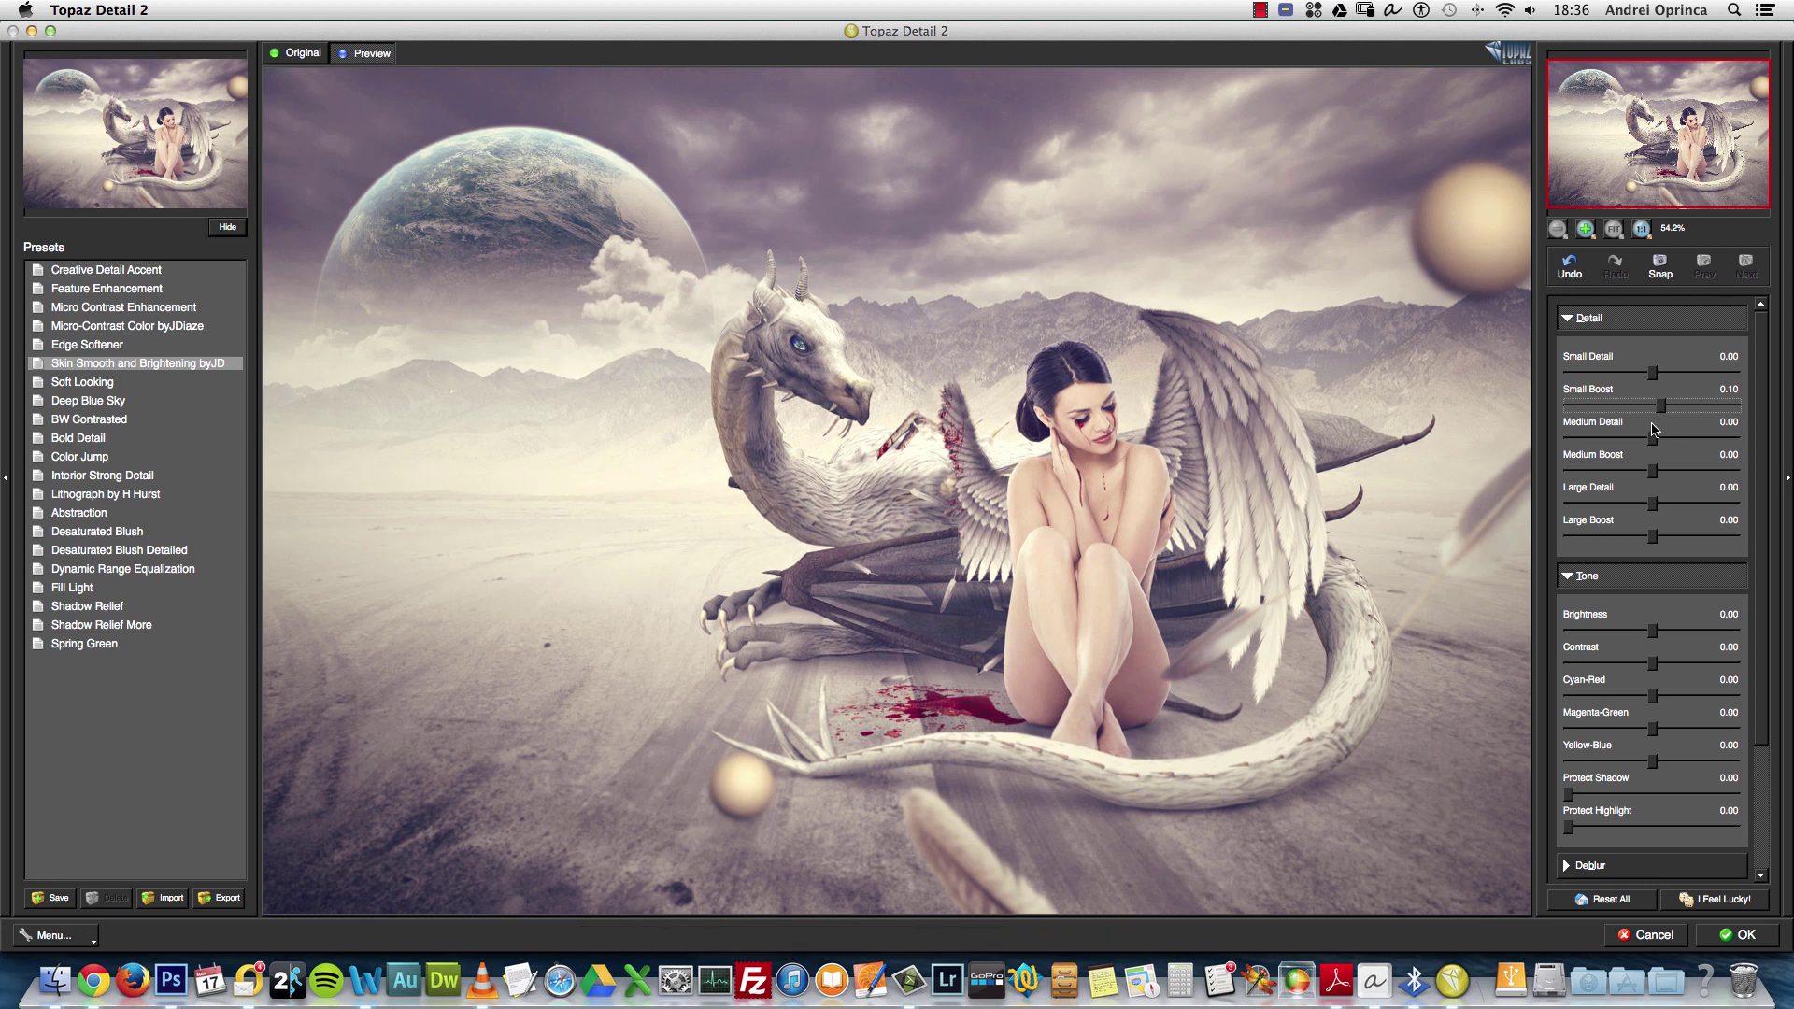
pyautogui.moveTo(1655, 468); pyautogui.dragTo(1669, 474)
pyautogui.moveTo(1108, 456); pyautogui.dragTo(1081, 452)
pyautogui.click(1642, 230)
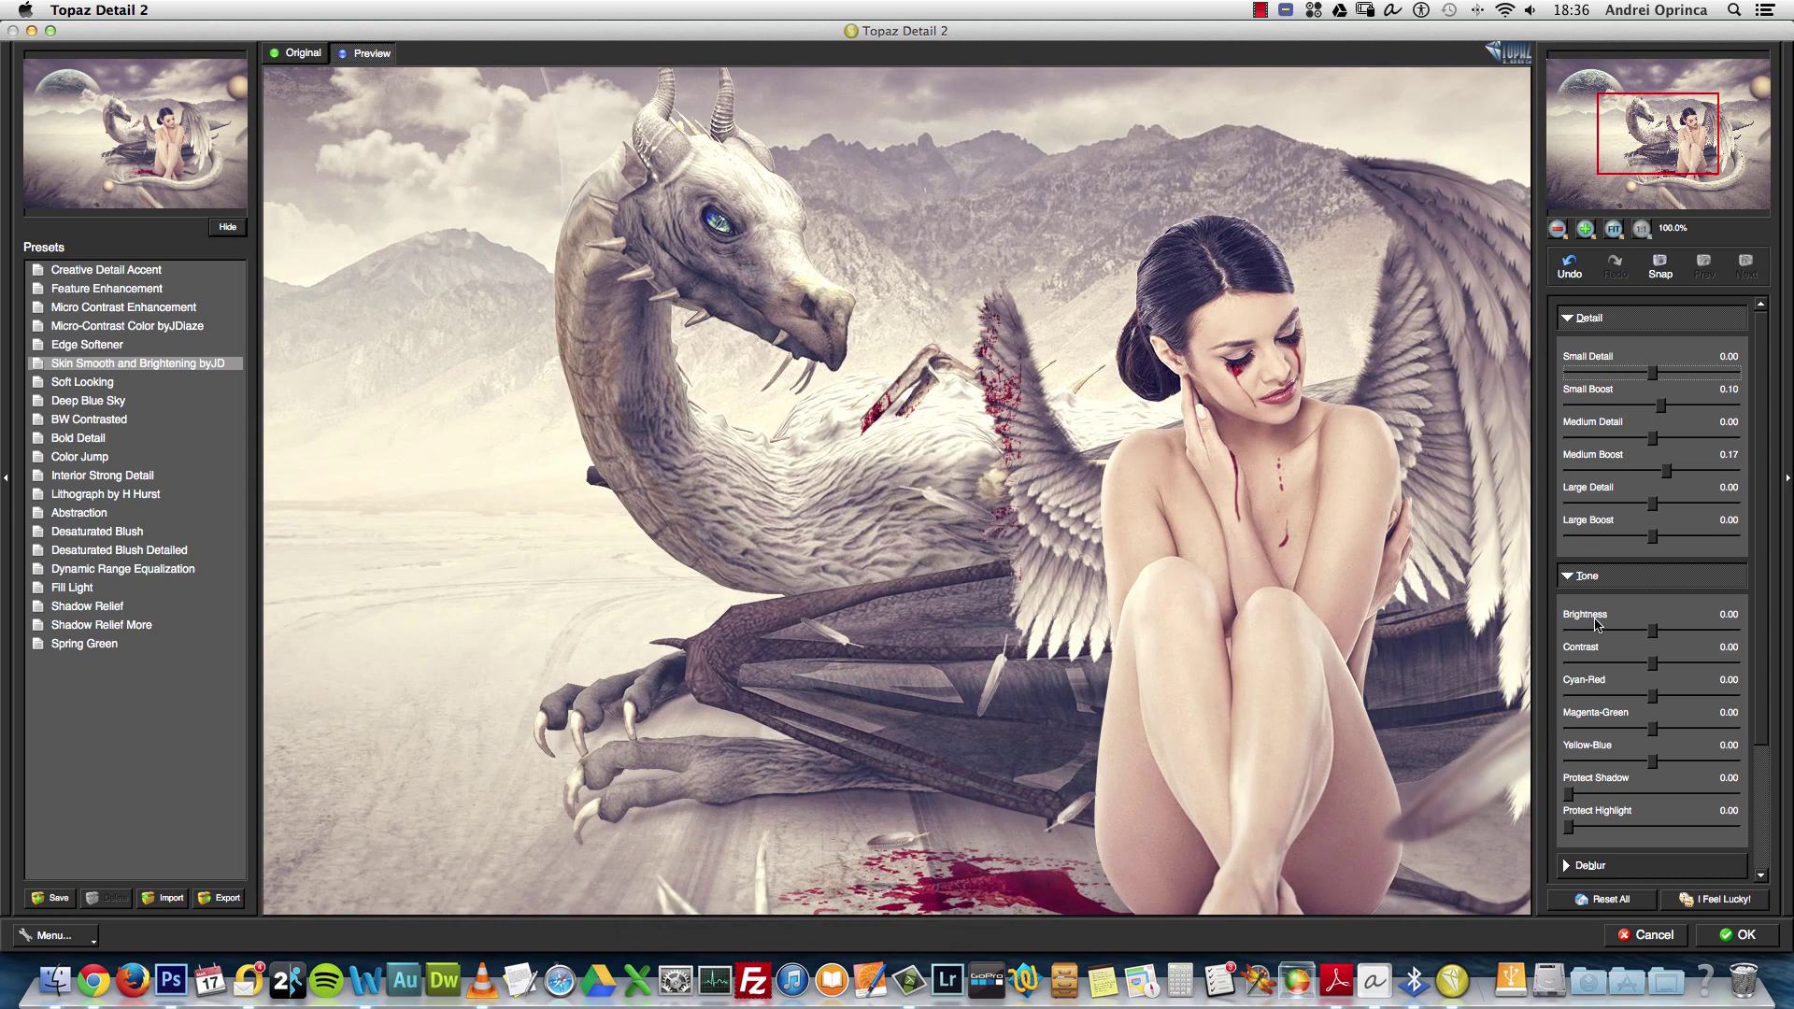
pyautogui.moveTo(1658, 508); pyautogui.dragTo(1671, 505)
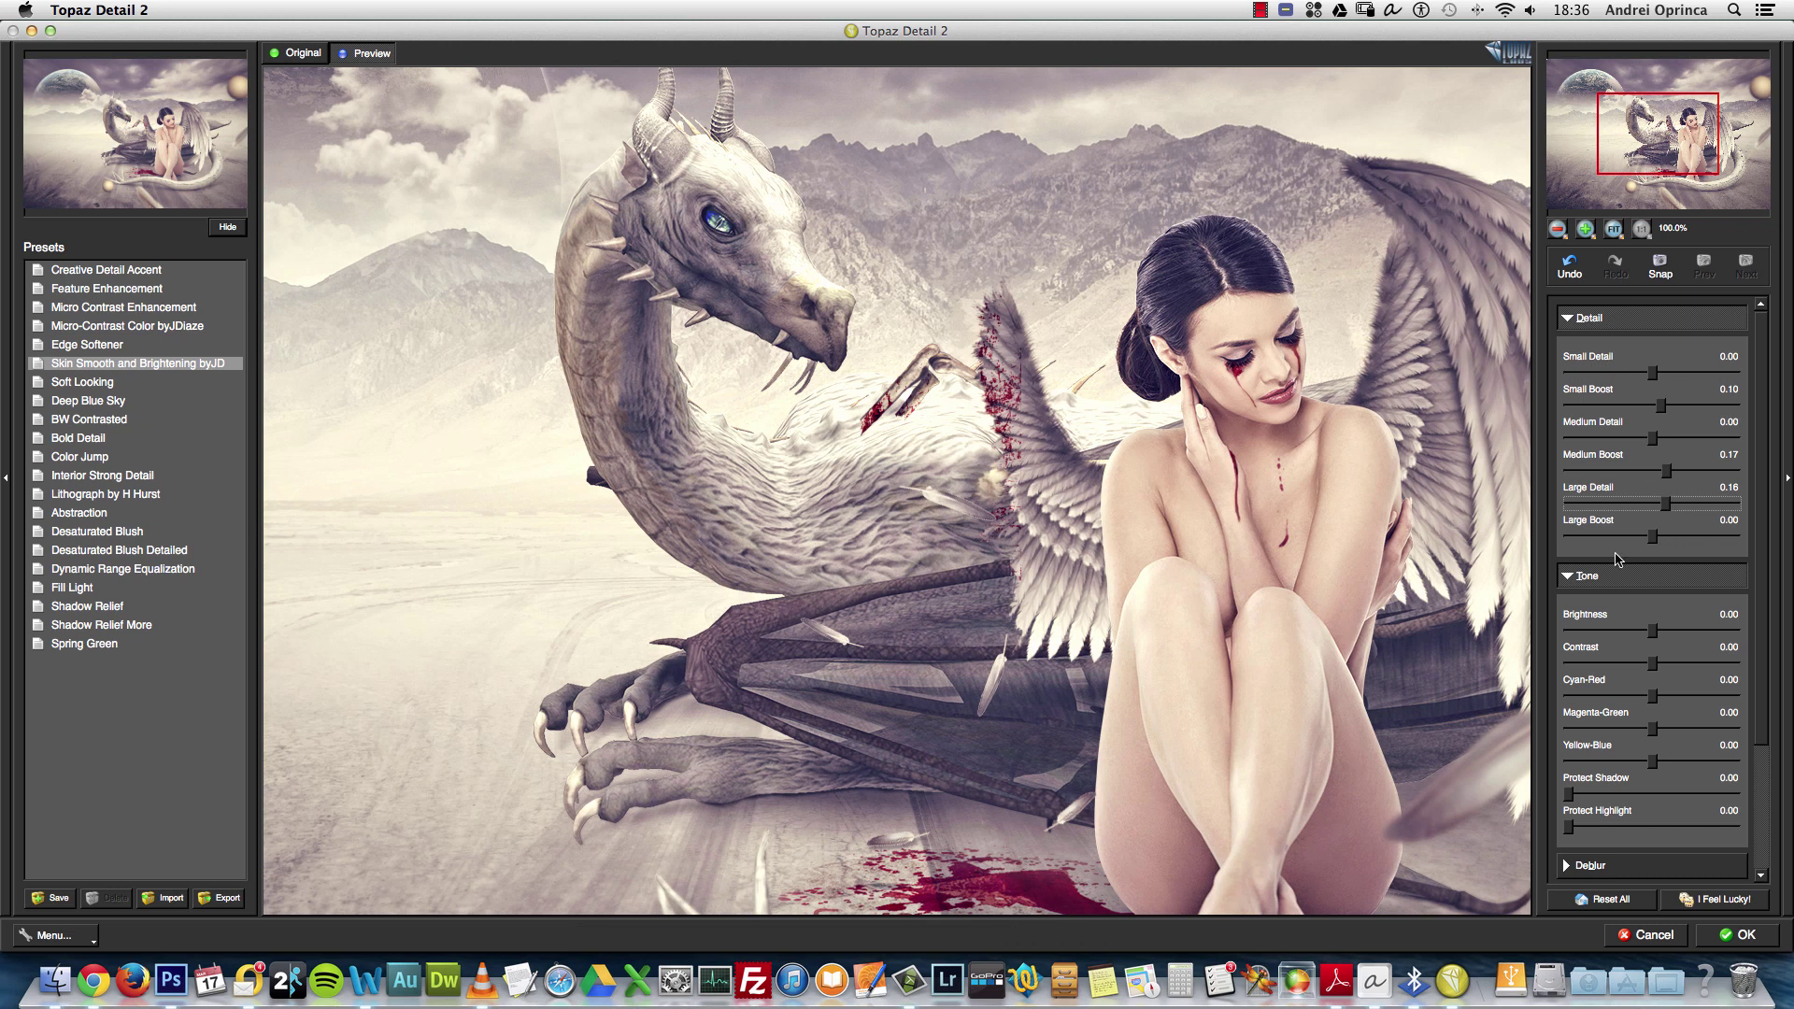
# Set Medium Boost to 0.08 and Large Detail to 0.09, judging the effect on the whole image
pyautogui.click(1565, 233)
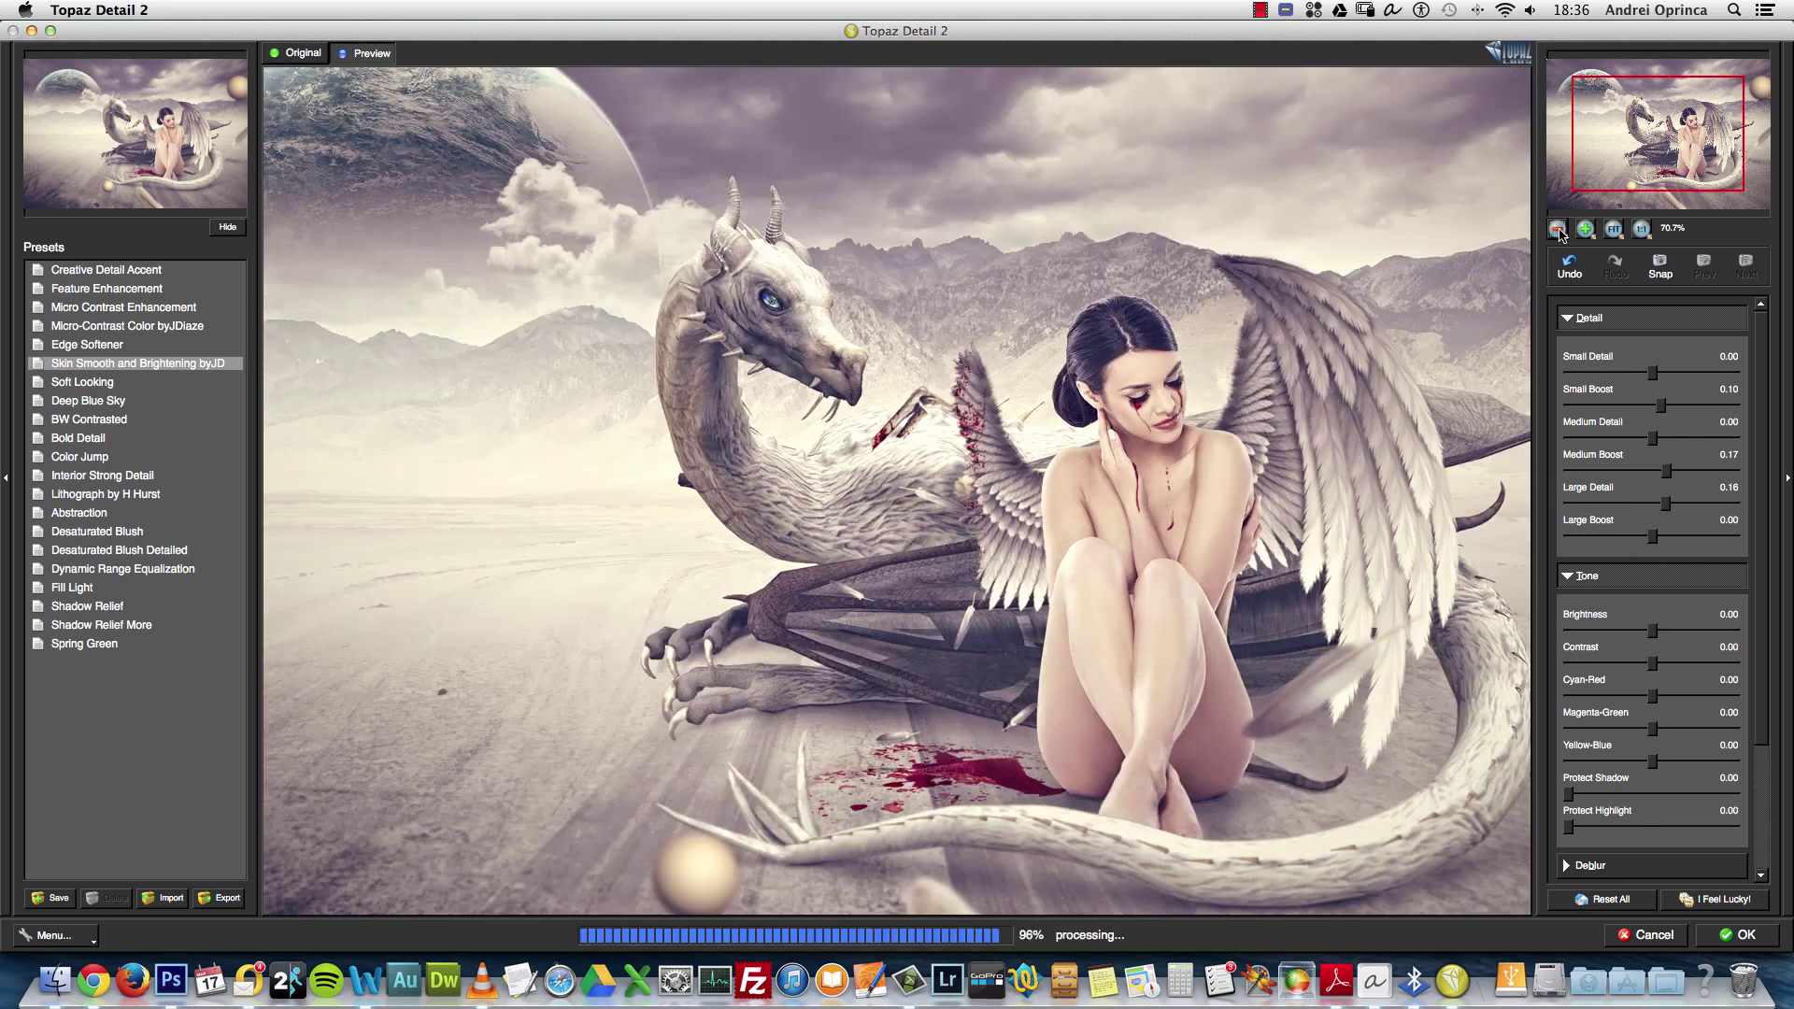
pyautogui.click(1559, 229)
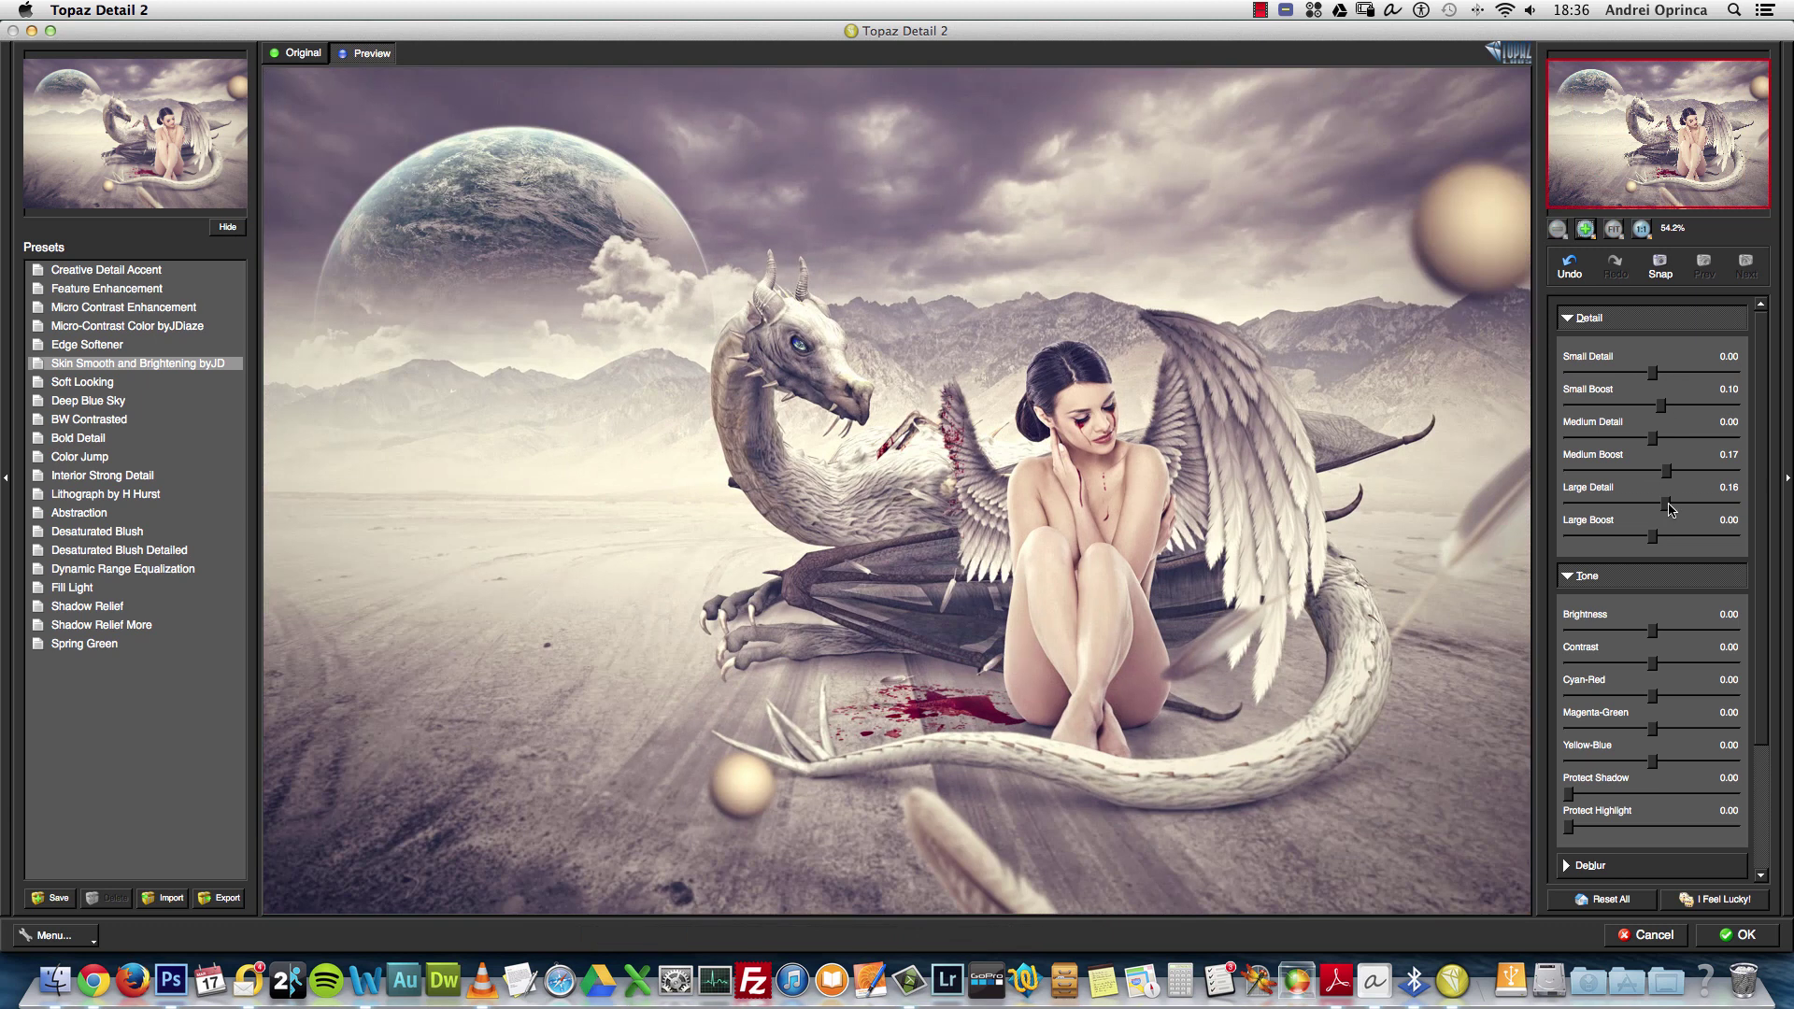
pyautogui.moveTo(1669, 504); pyautogui.dragTo(1660, 472)
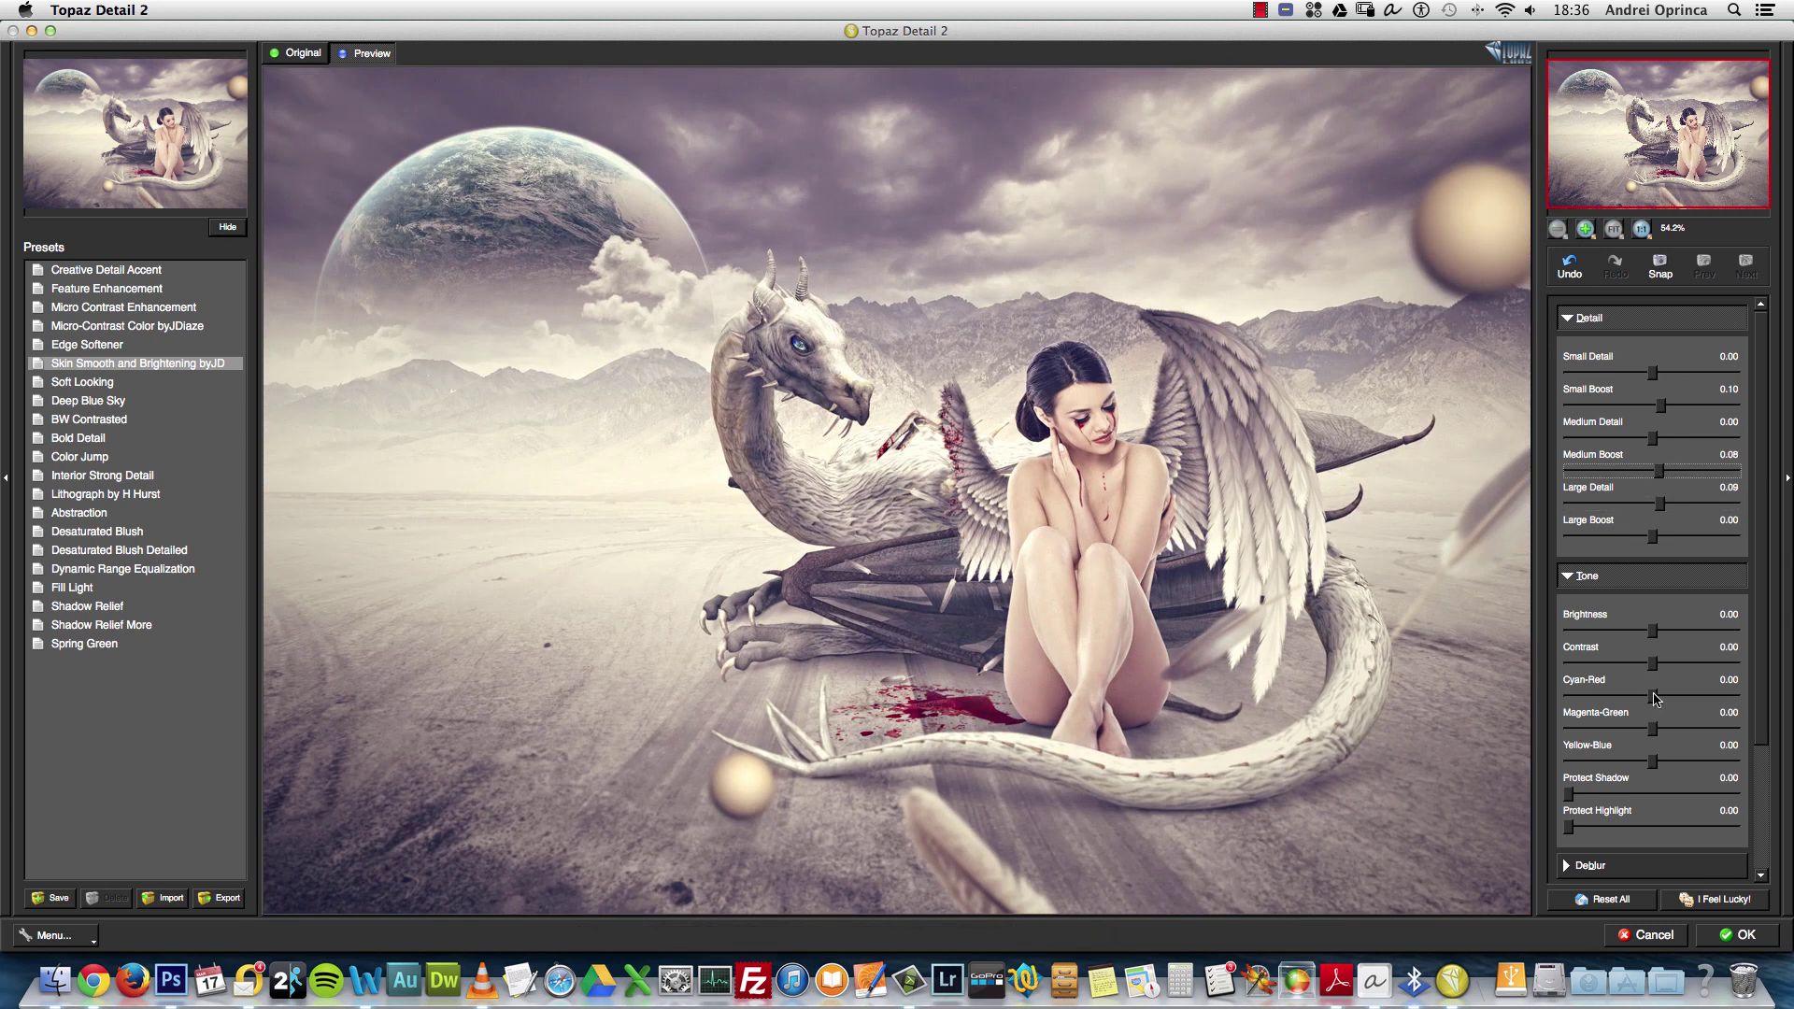
# Set the Tone values Cyan-Red to 0.17, Magenta-Green to -0.07 and Yellow-Blue to 0.08, and apply the filter
pyautogui.moveTo(1654, 697); pyautogui.dragTo(1634, 699)
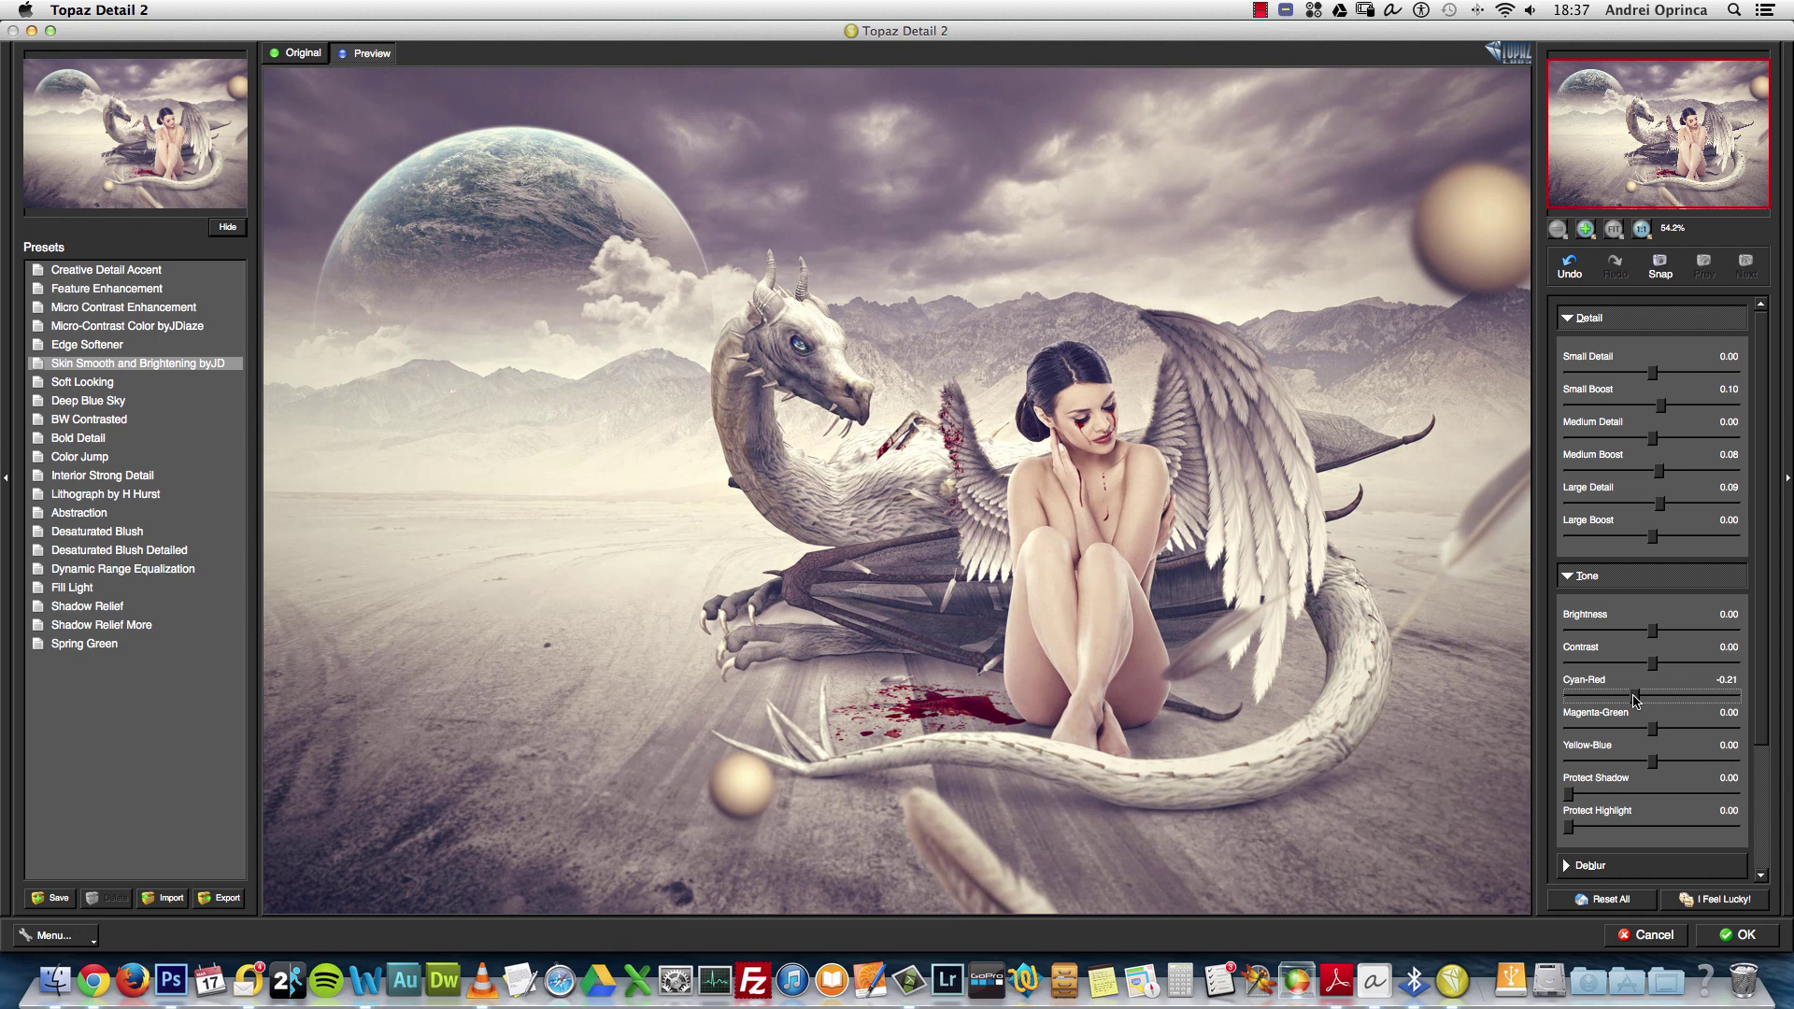
pyautogui.moveTo(1636, 699); pyautogui.dragTo(1671, 764)
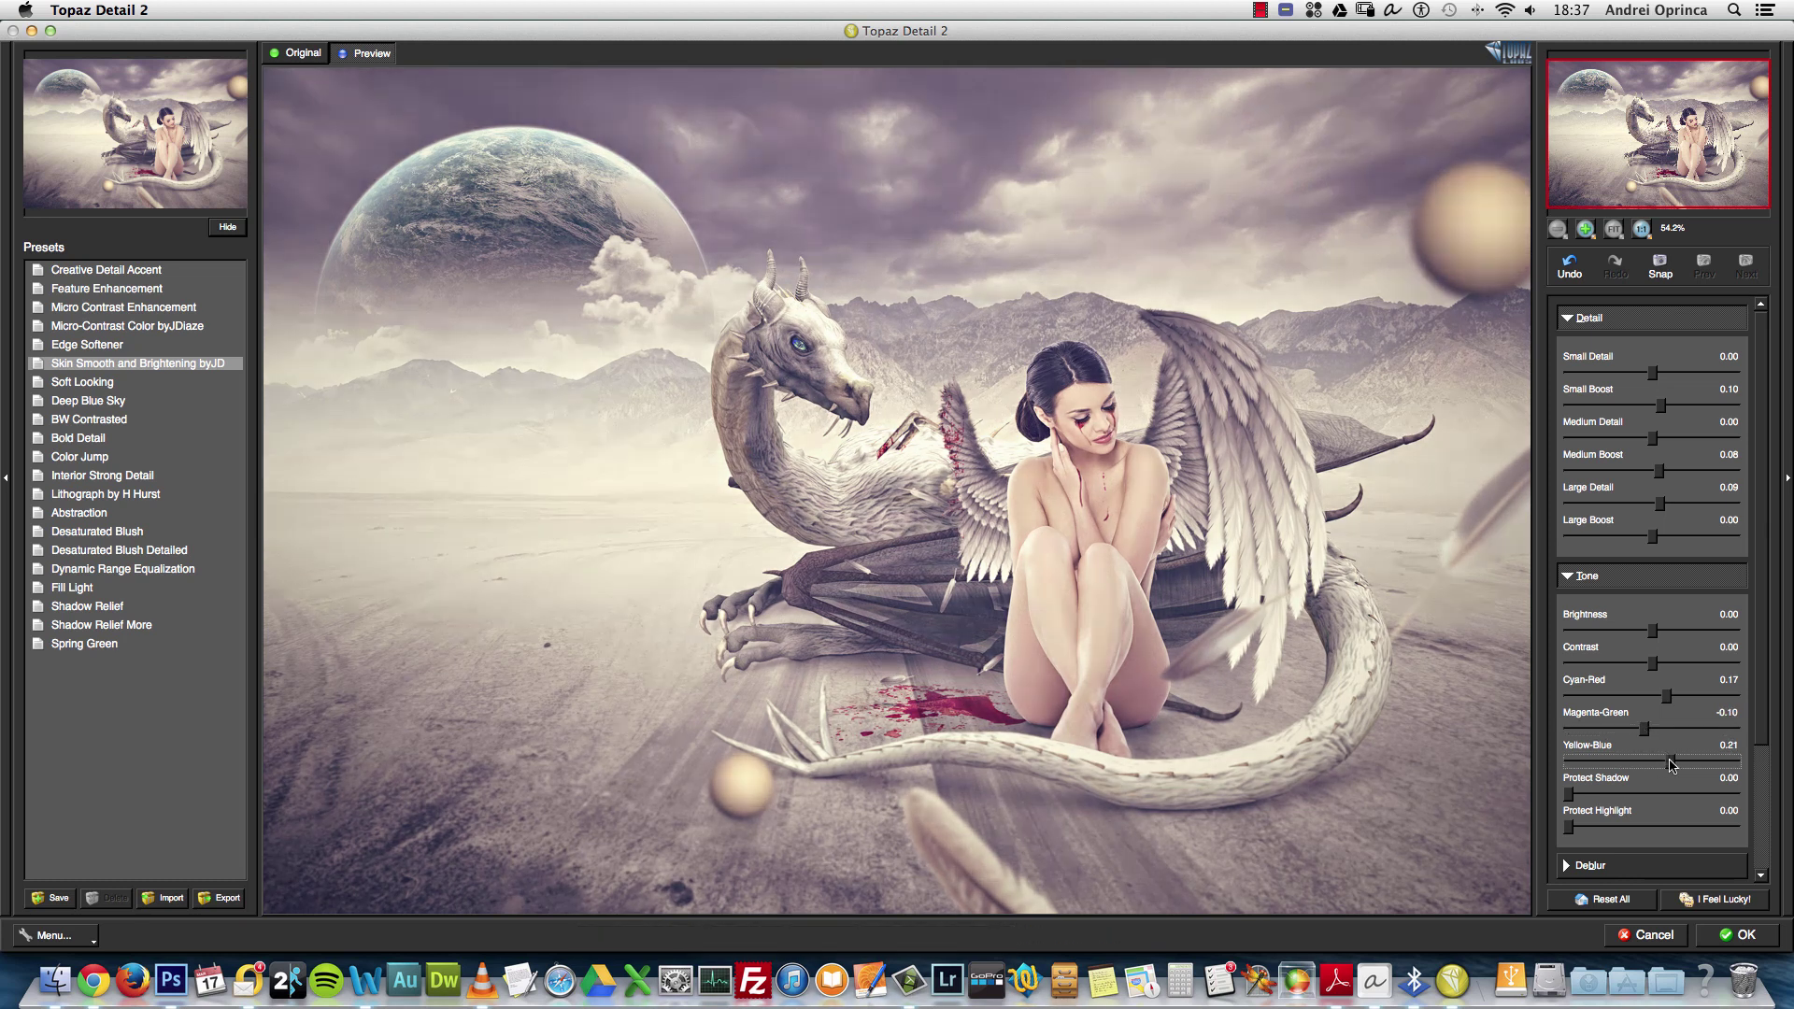
pyautogui.moveTo(1629, 765)
pyautogui.mouseDown()
pyautogui.moveTo(1664, 764)
pyautogui.moveTo(1647, 737)
pyautogui.mouseUp()
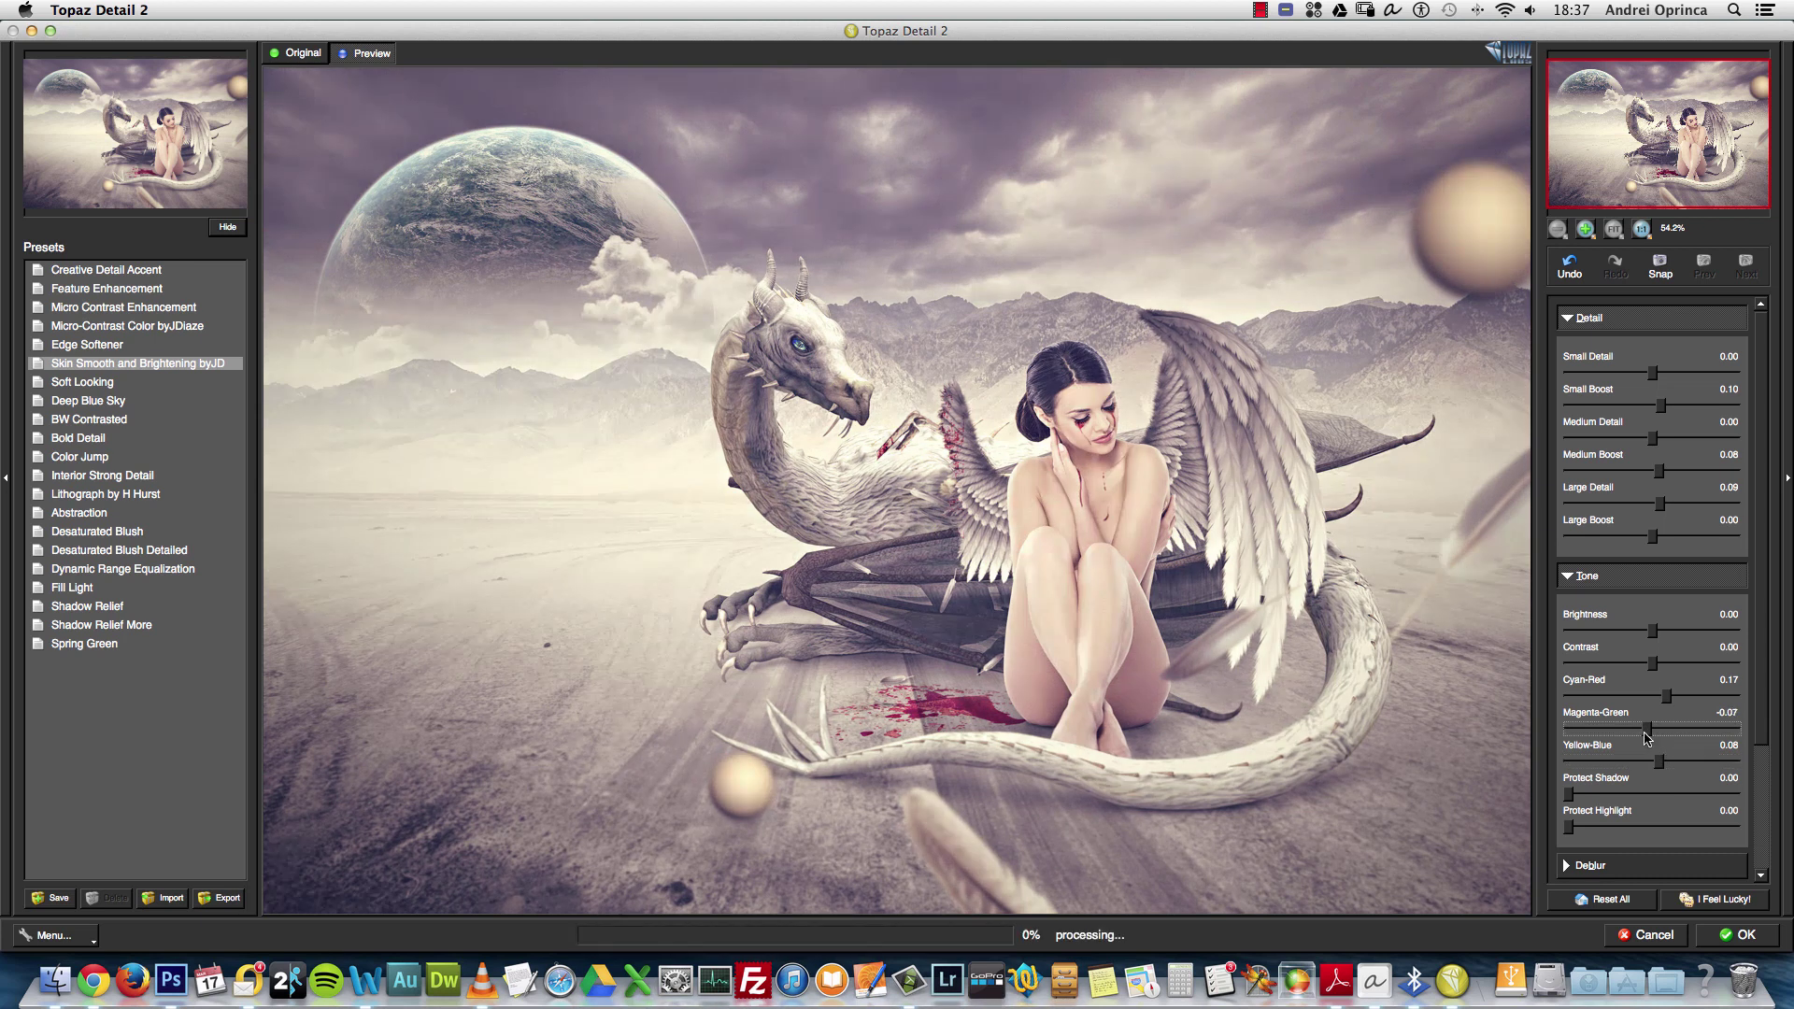
pyautogui.click(1740, 933)
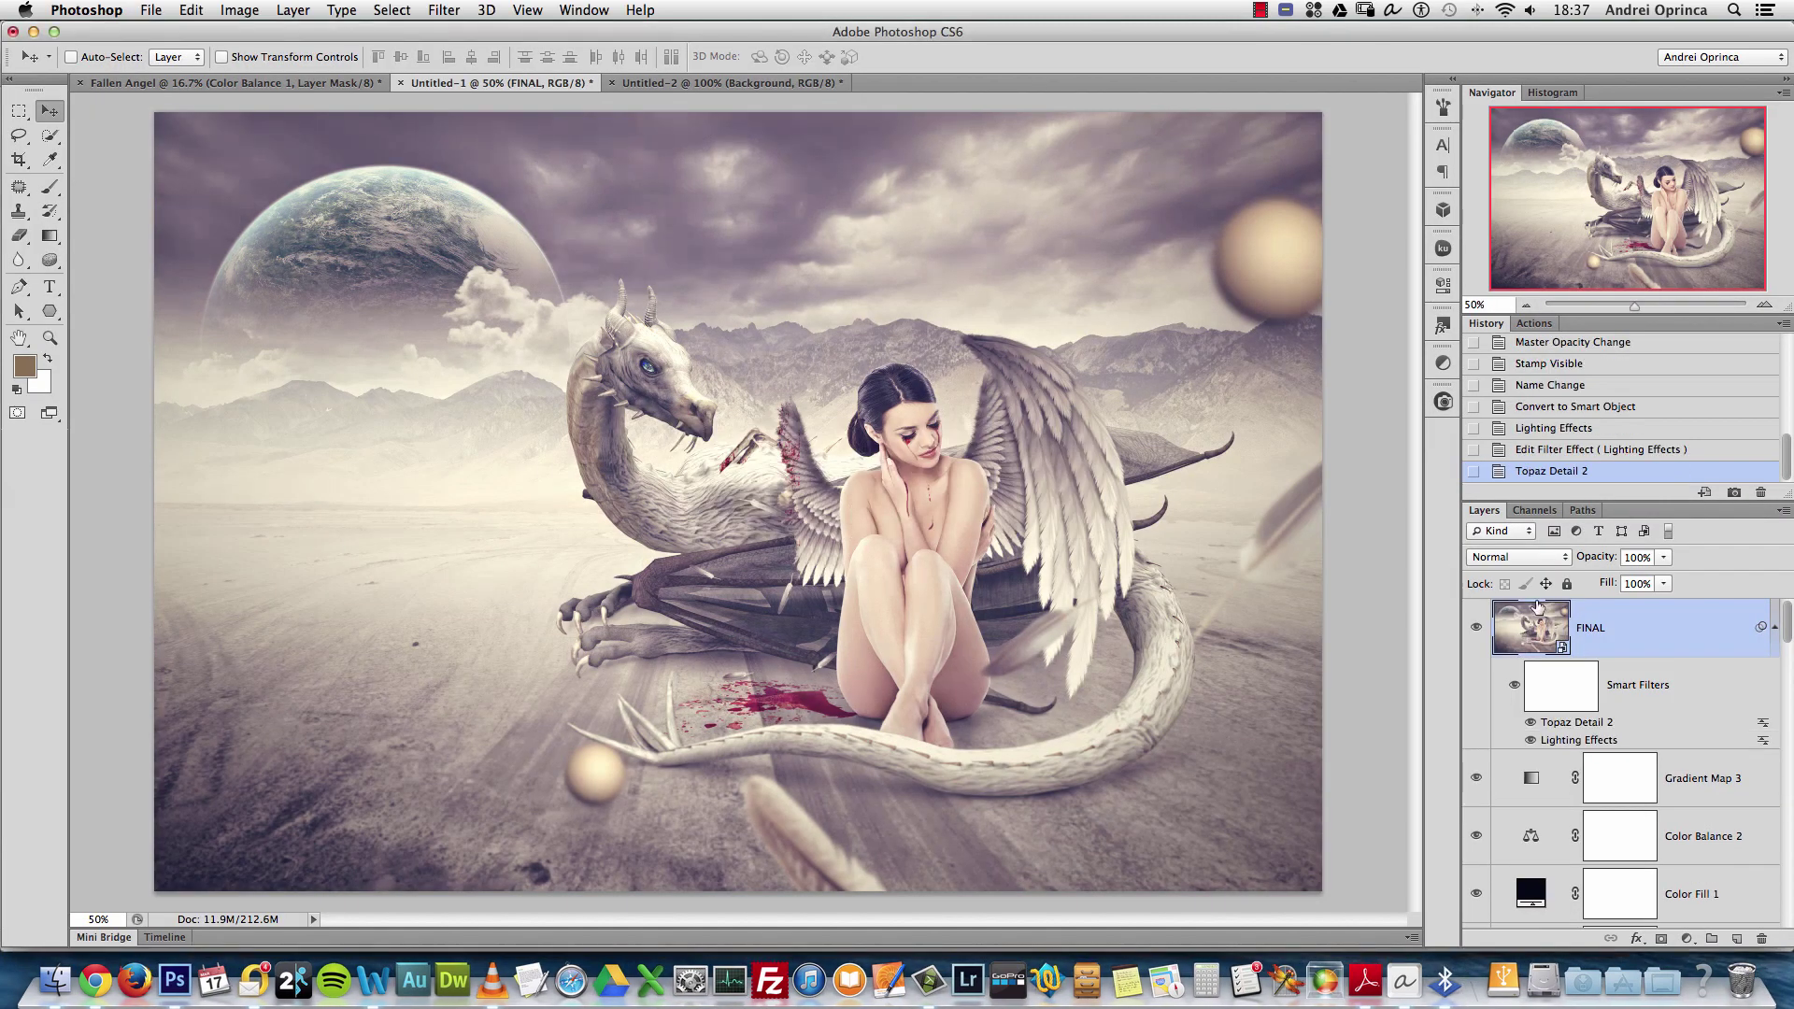
# Compare the composite with and without the FINAL layer and inspect the filtered result at 100% and at full view
pyautogui.click(1476, 628)
pyautogui.click(1477, 628)
pyautogui.press('super+1')
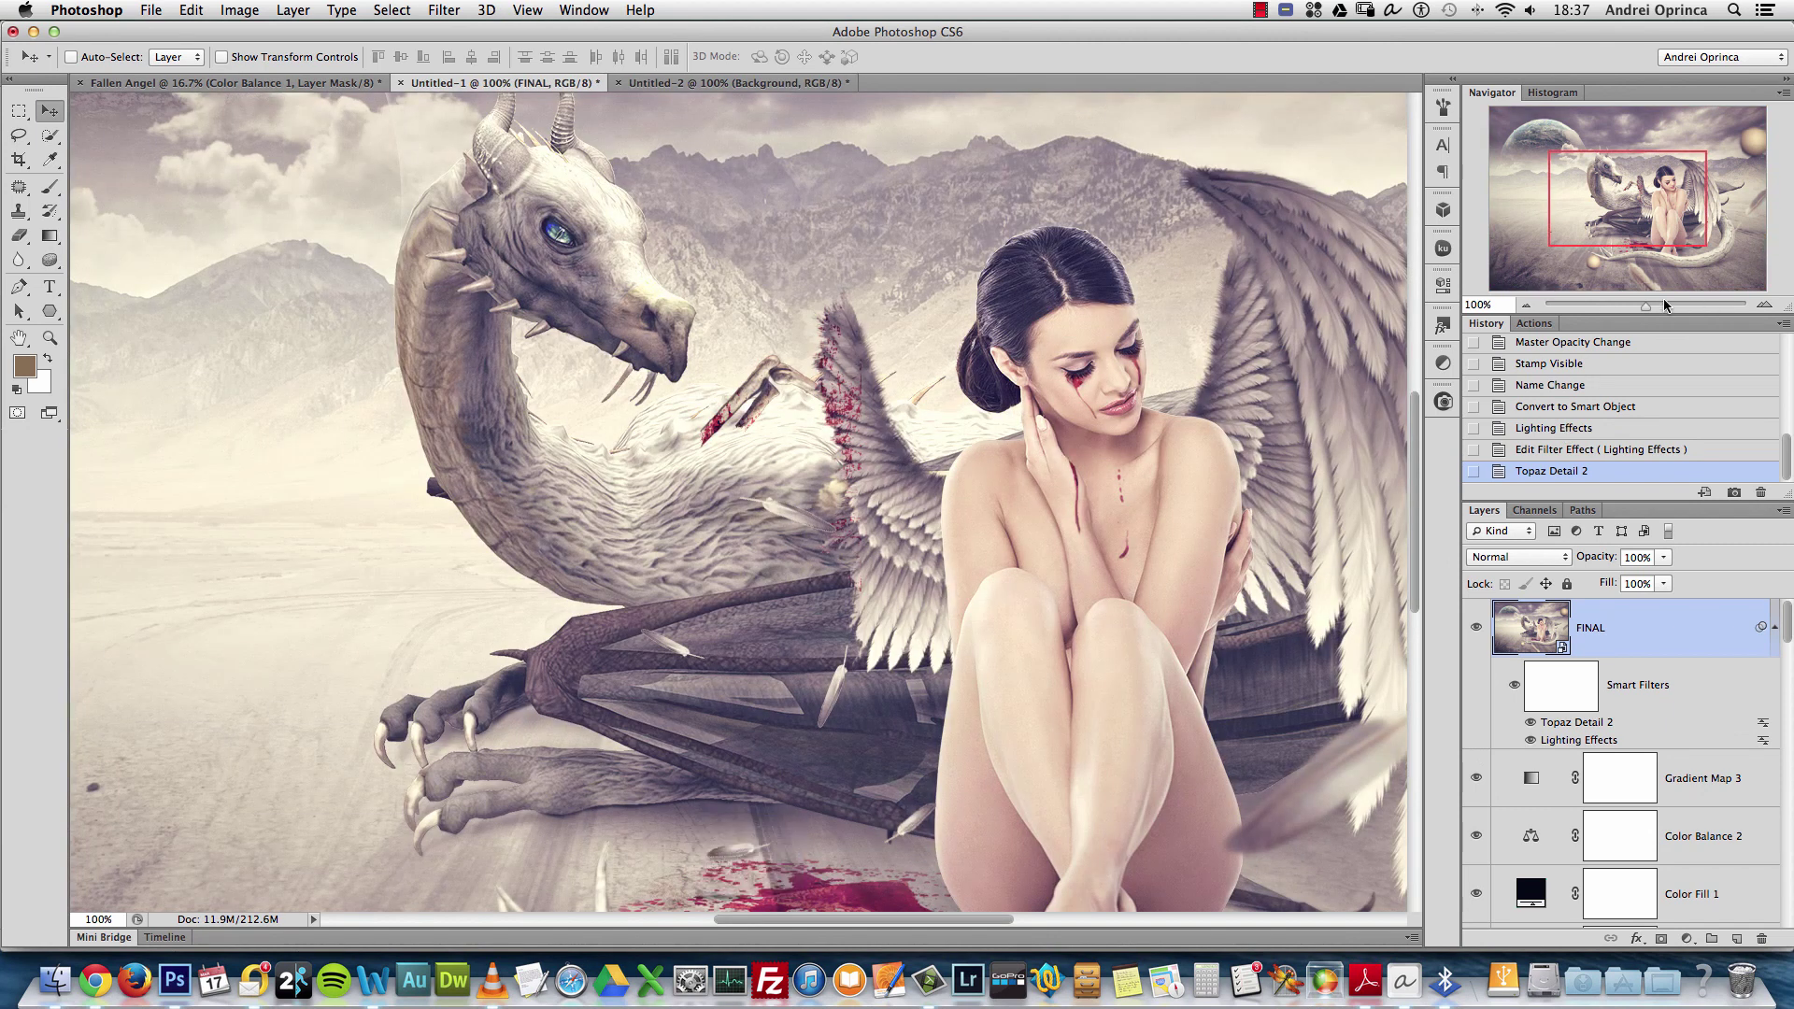
pyautogui.click(1526, 306)
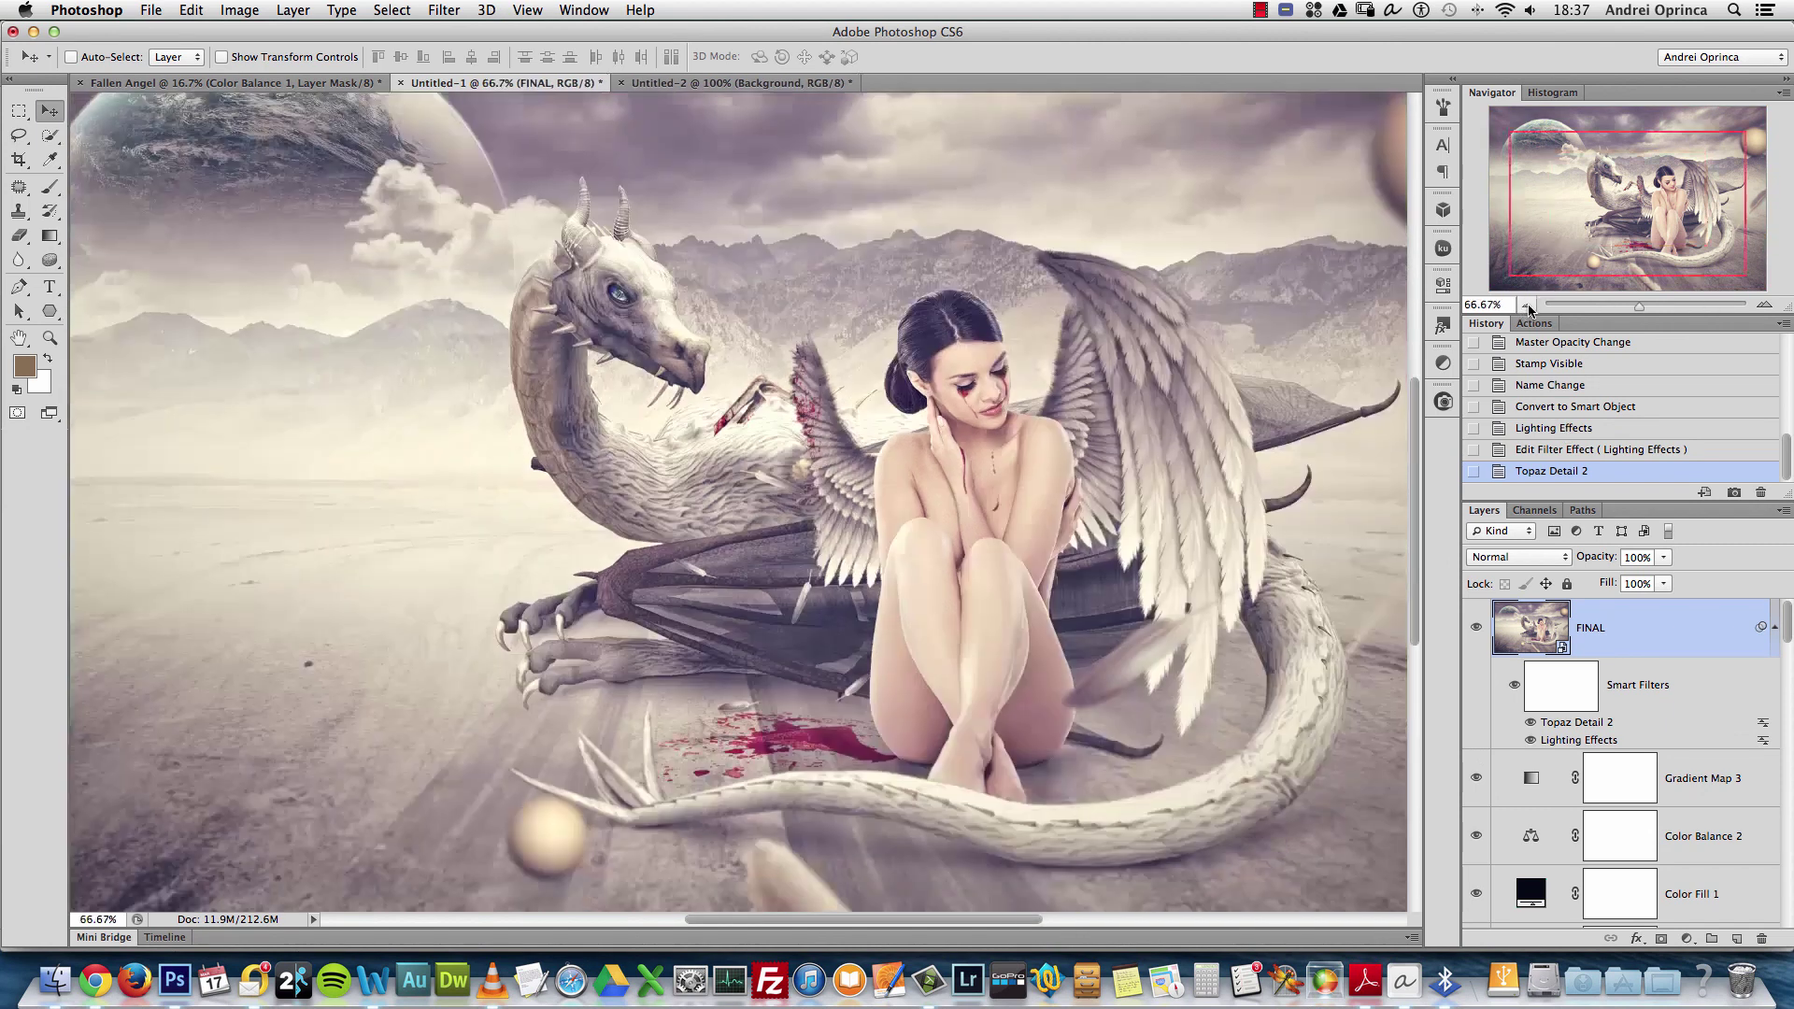
pyautogui.click(1526, 305)
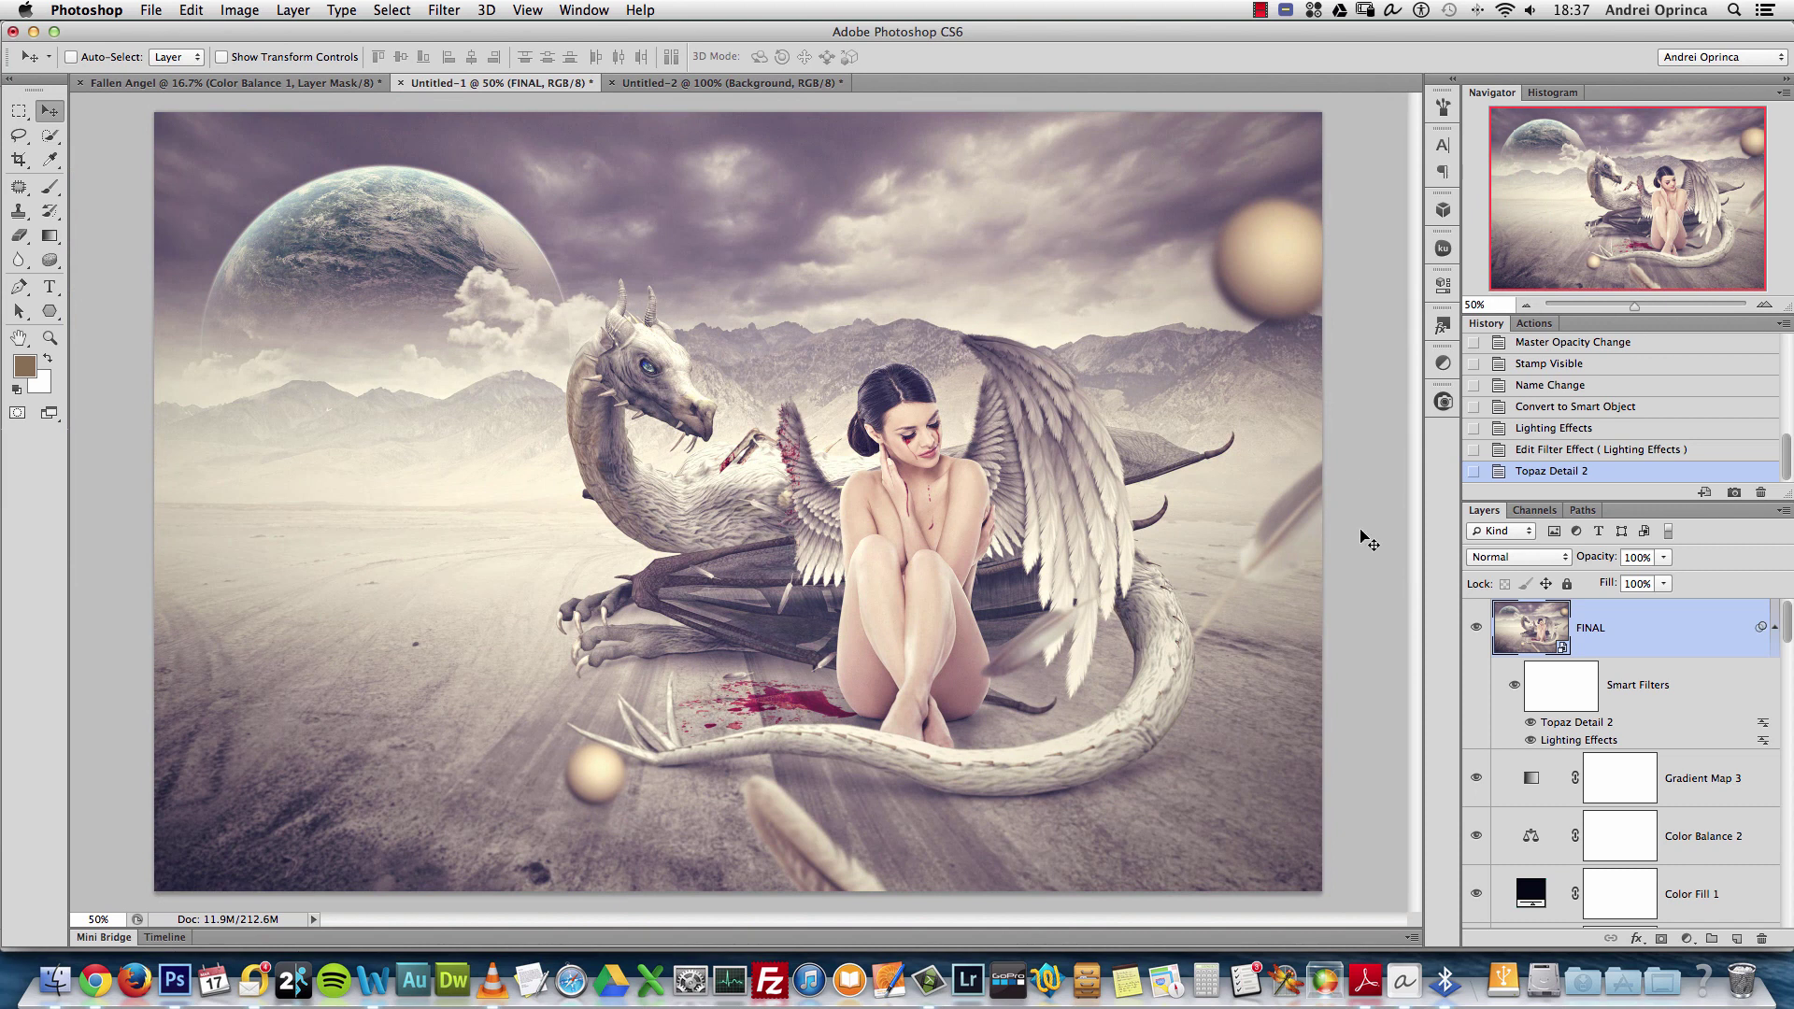
# Set the blending mode of Layer 16 in the Fallen Angel document to Normal to expose its black dust texture
pyautogui.press('super+o')
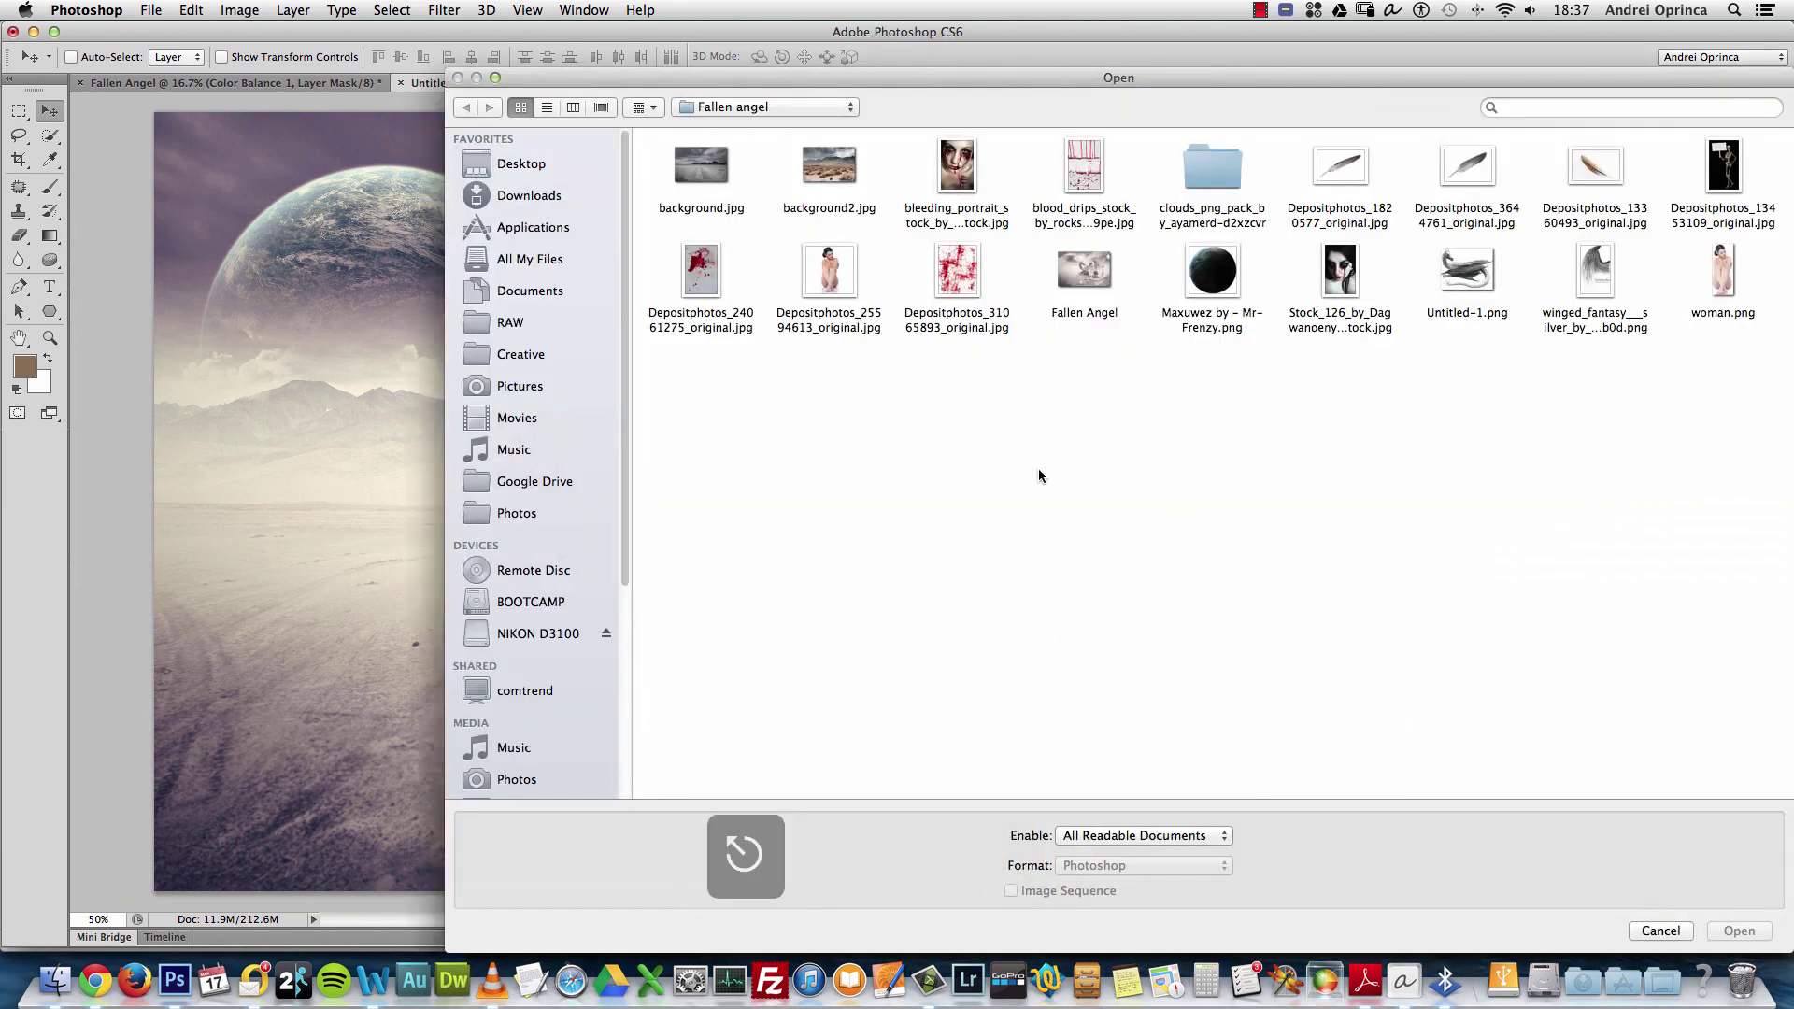
pyautogui.press('Escape')
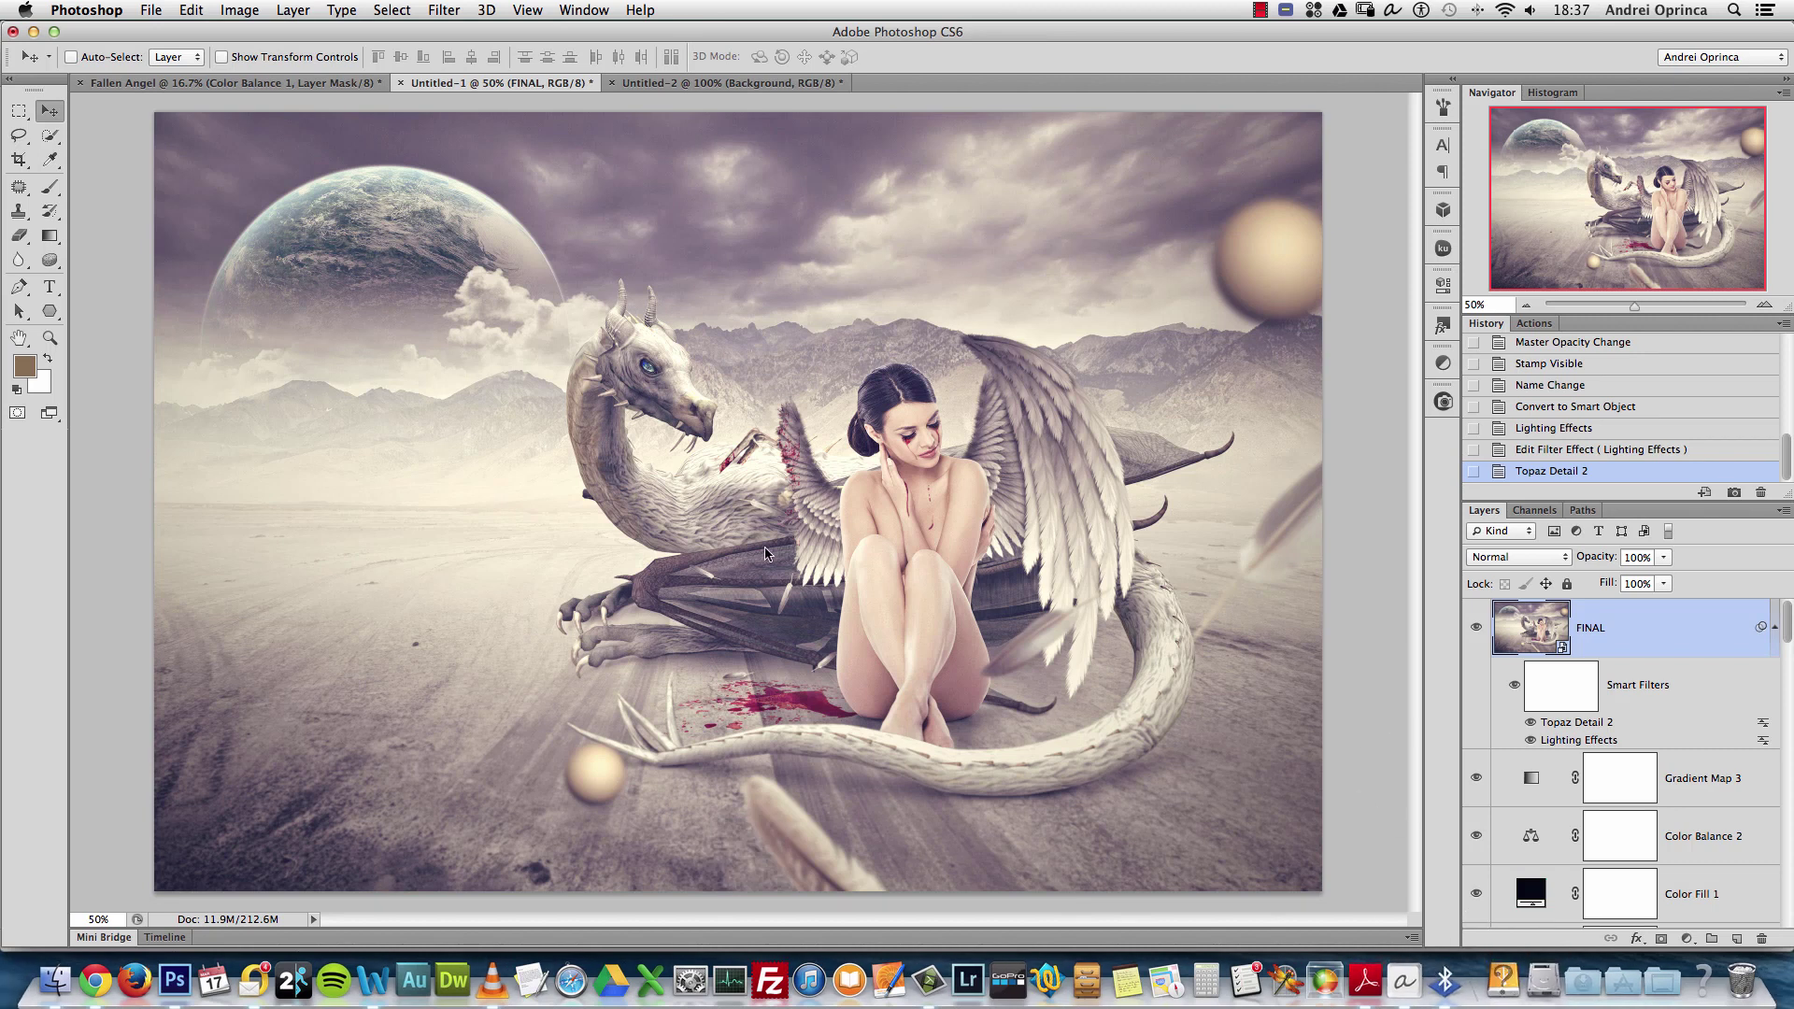
pyautogui.click(160, 84)
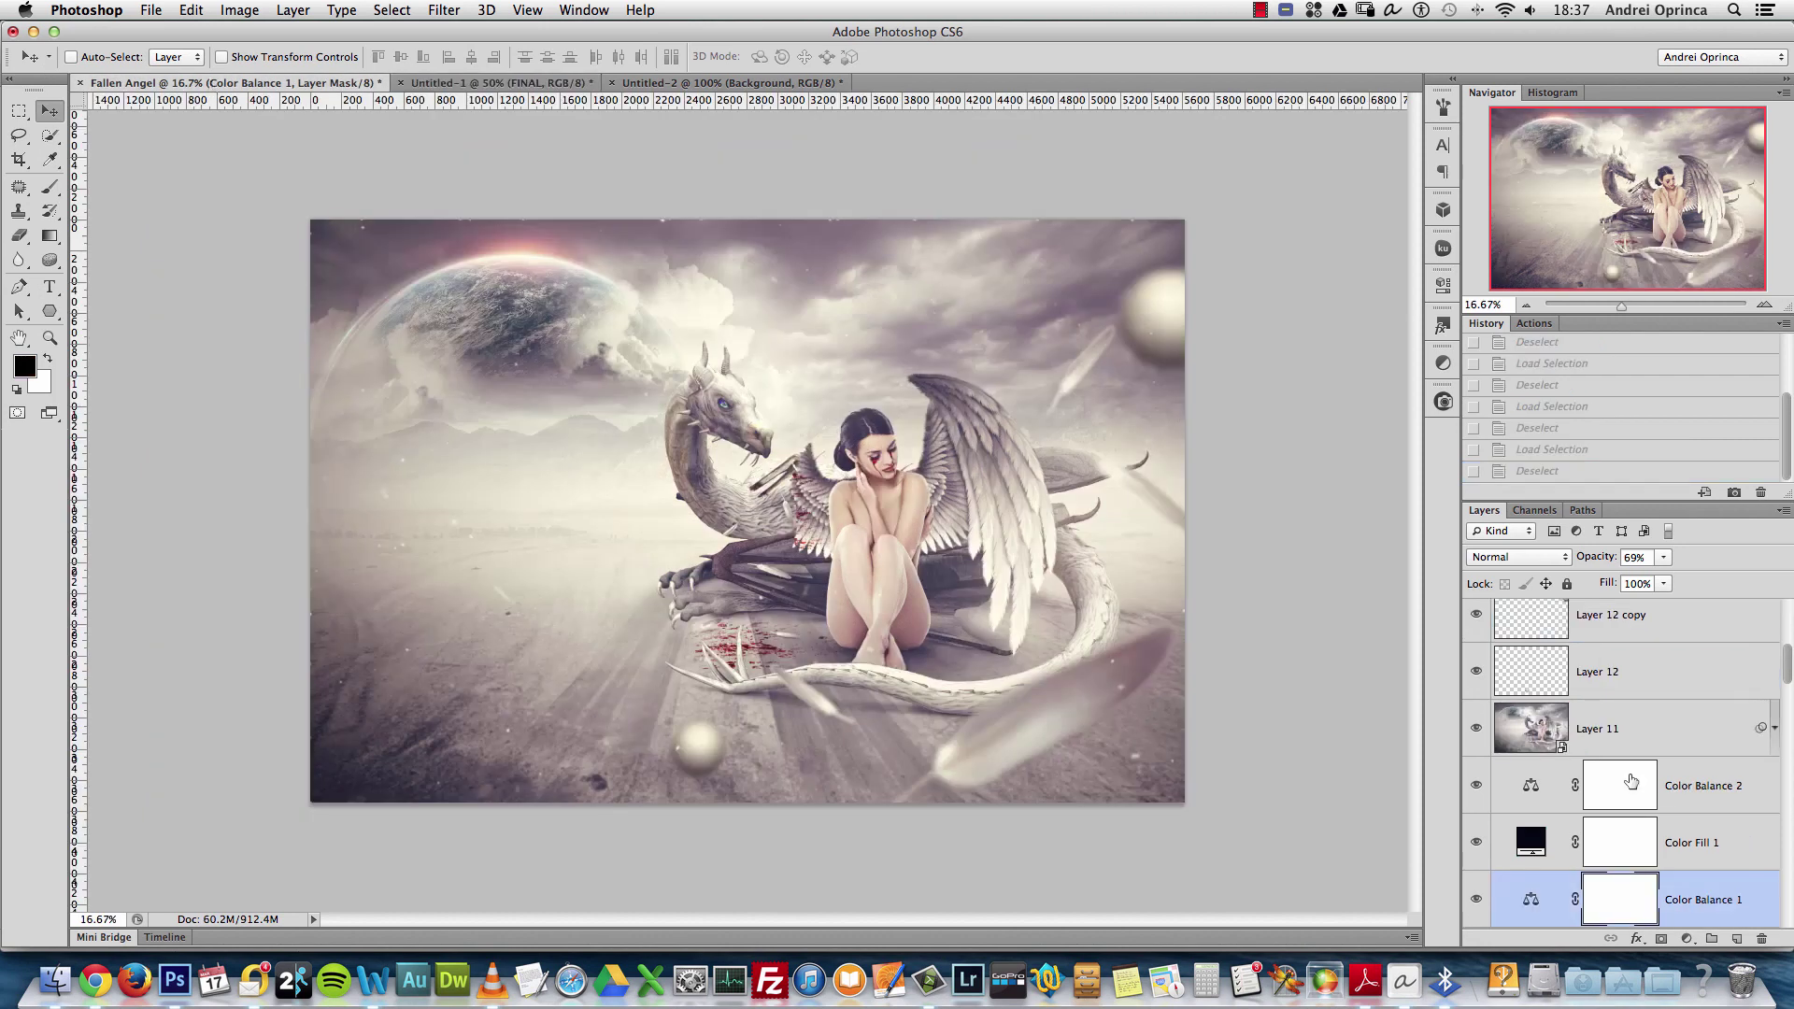
pyautogui.scroll(5, 1631, 781)
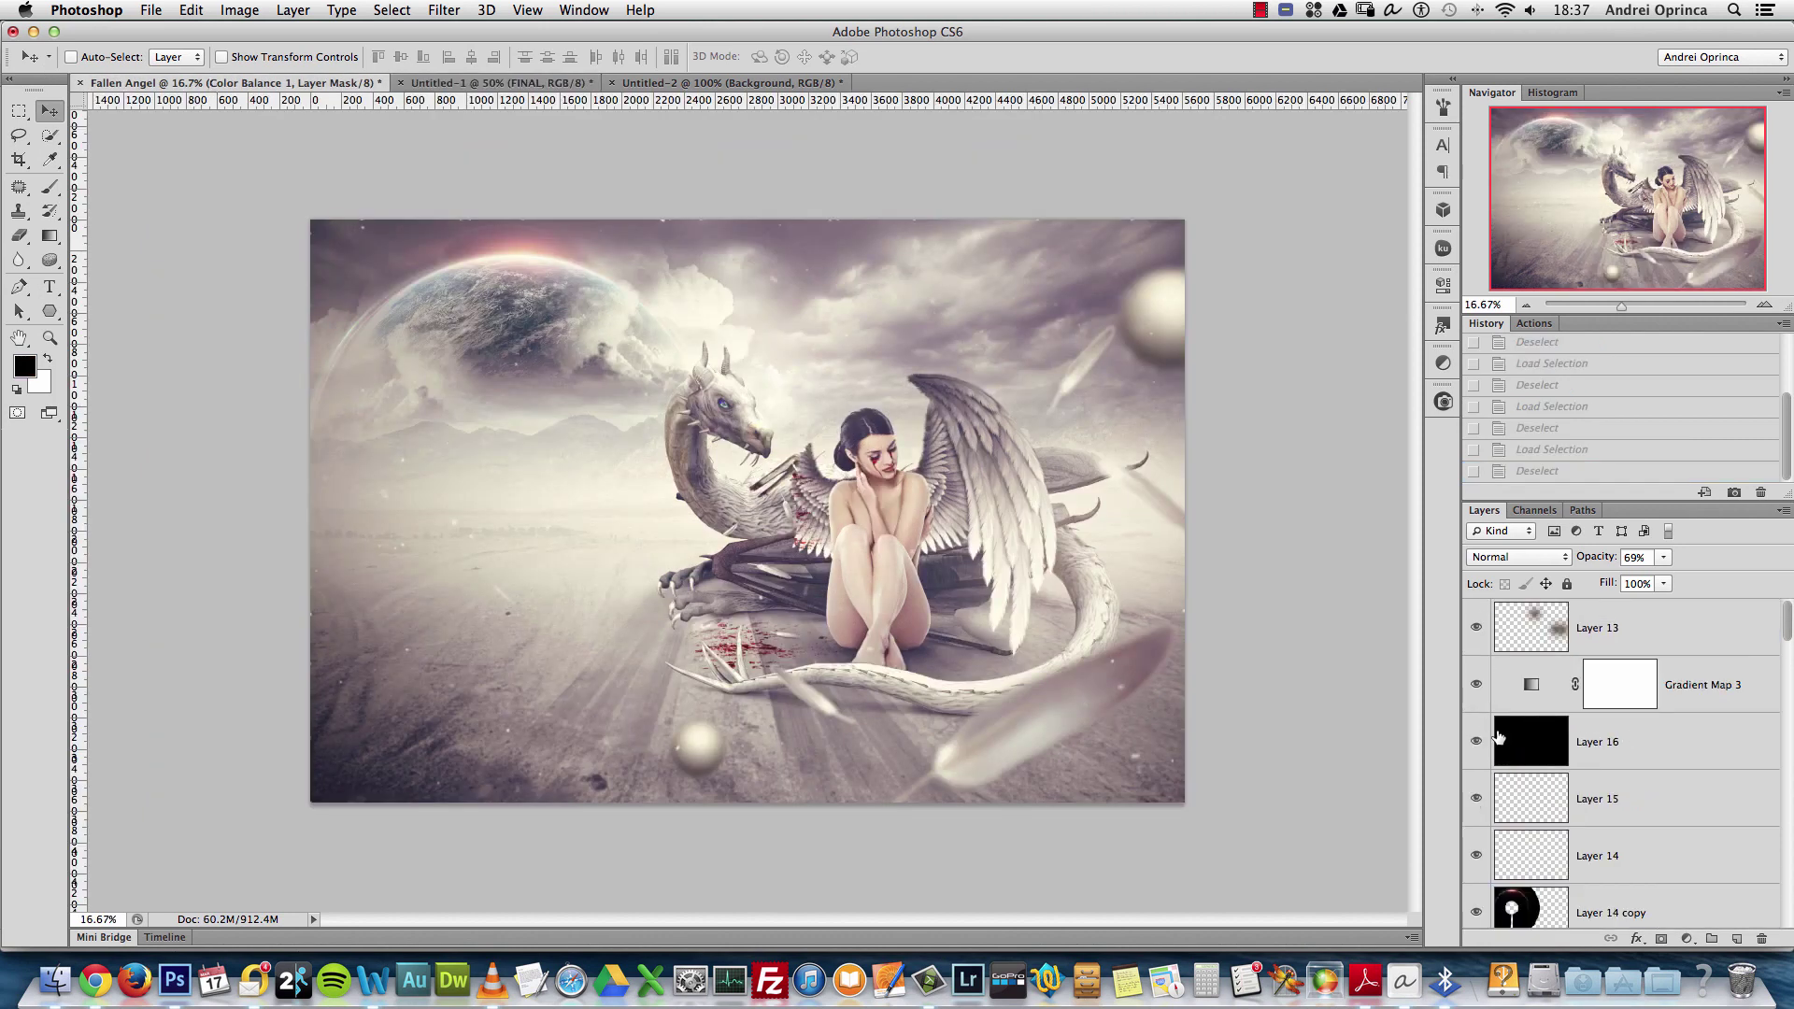
pyautogui.click(1519, 557)
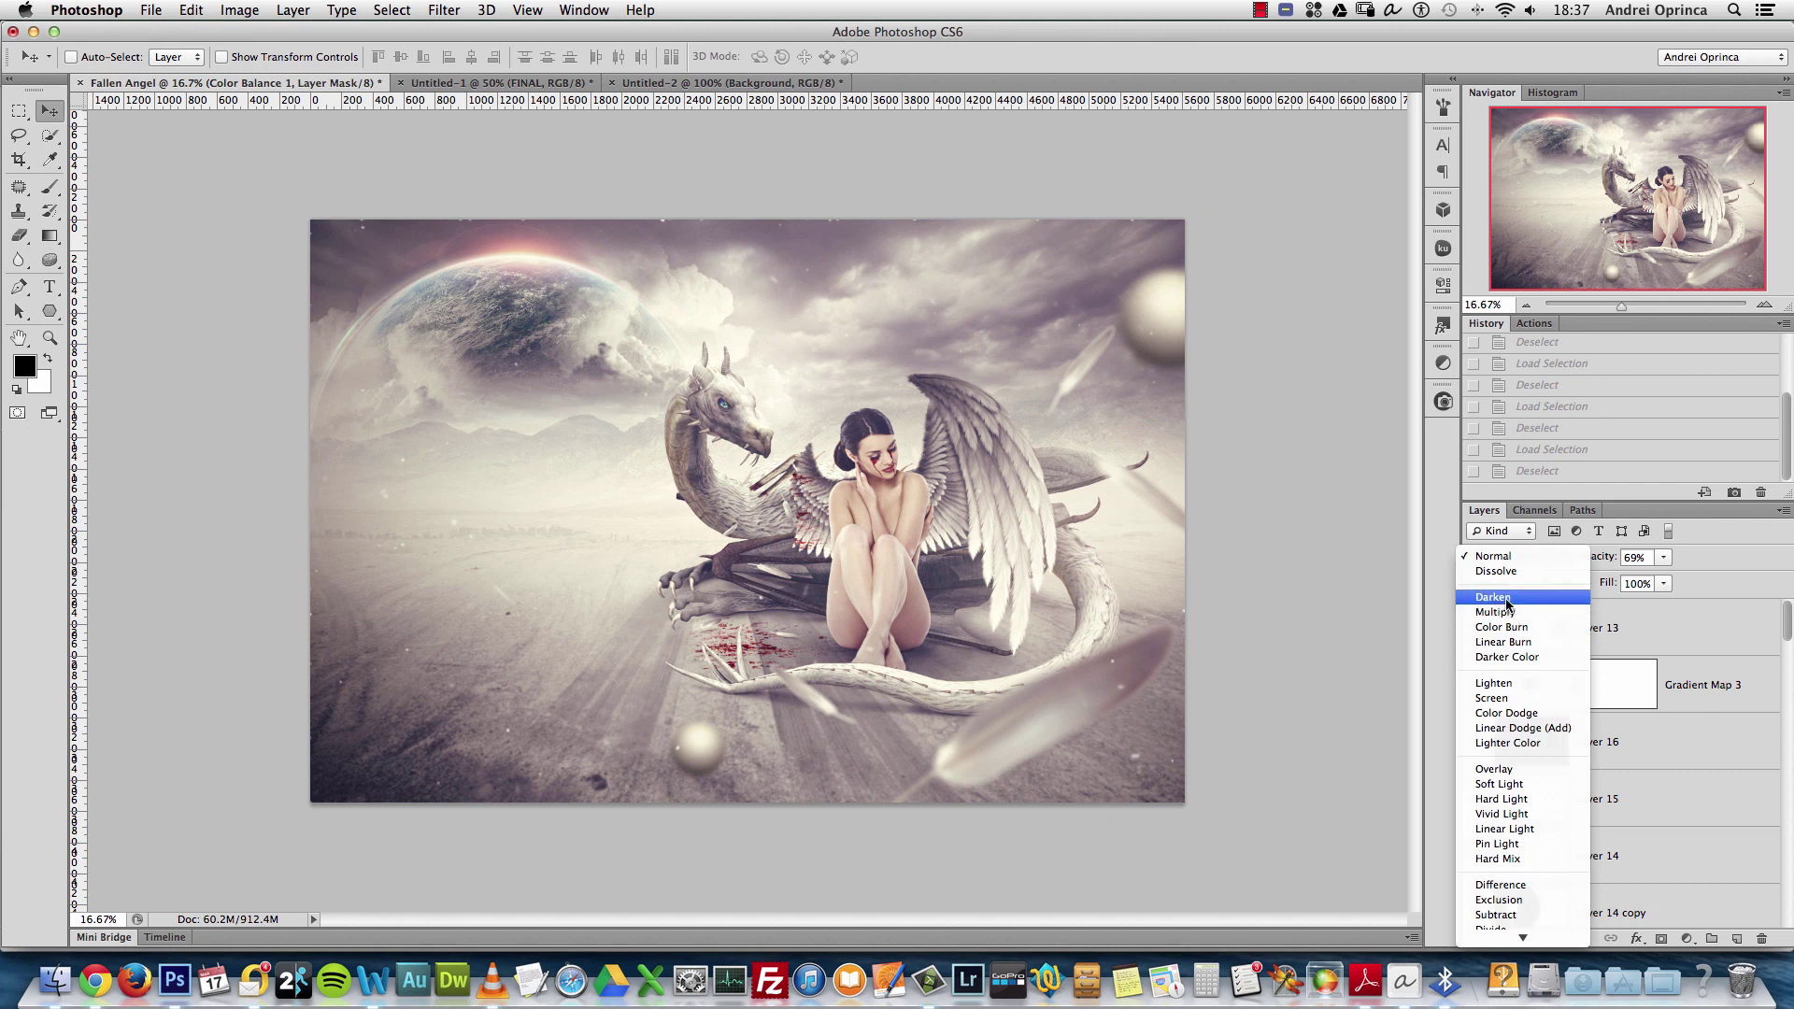
pyautogui.click(1711, 734)
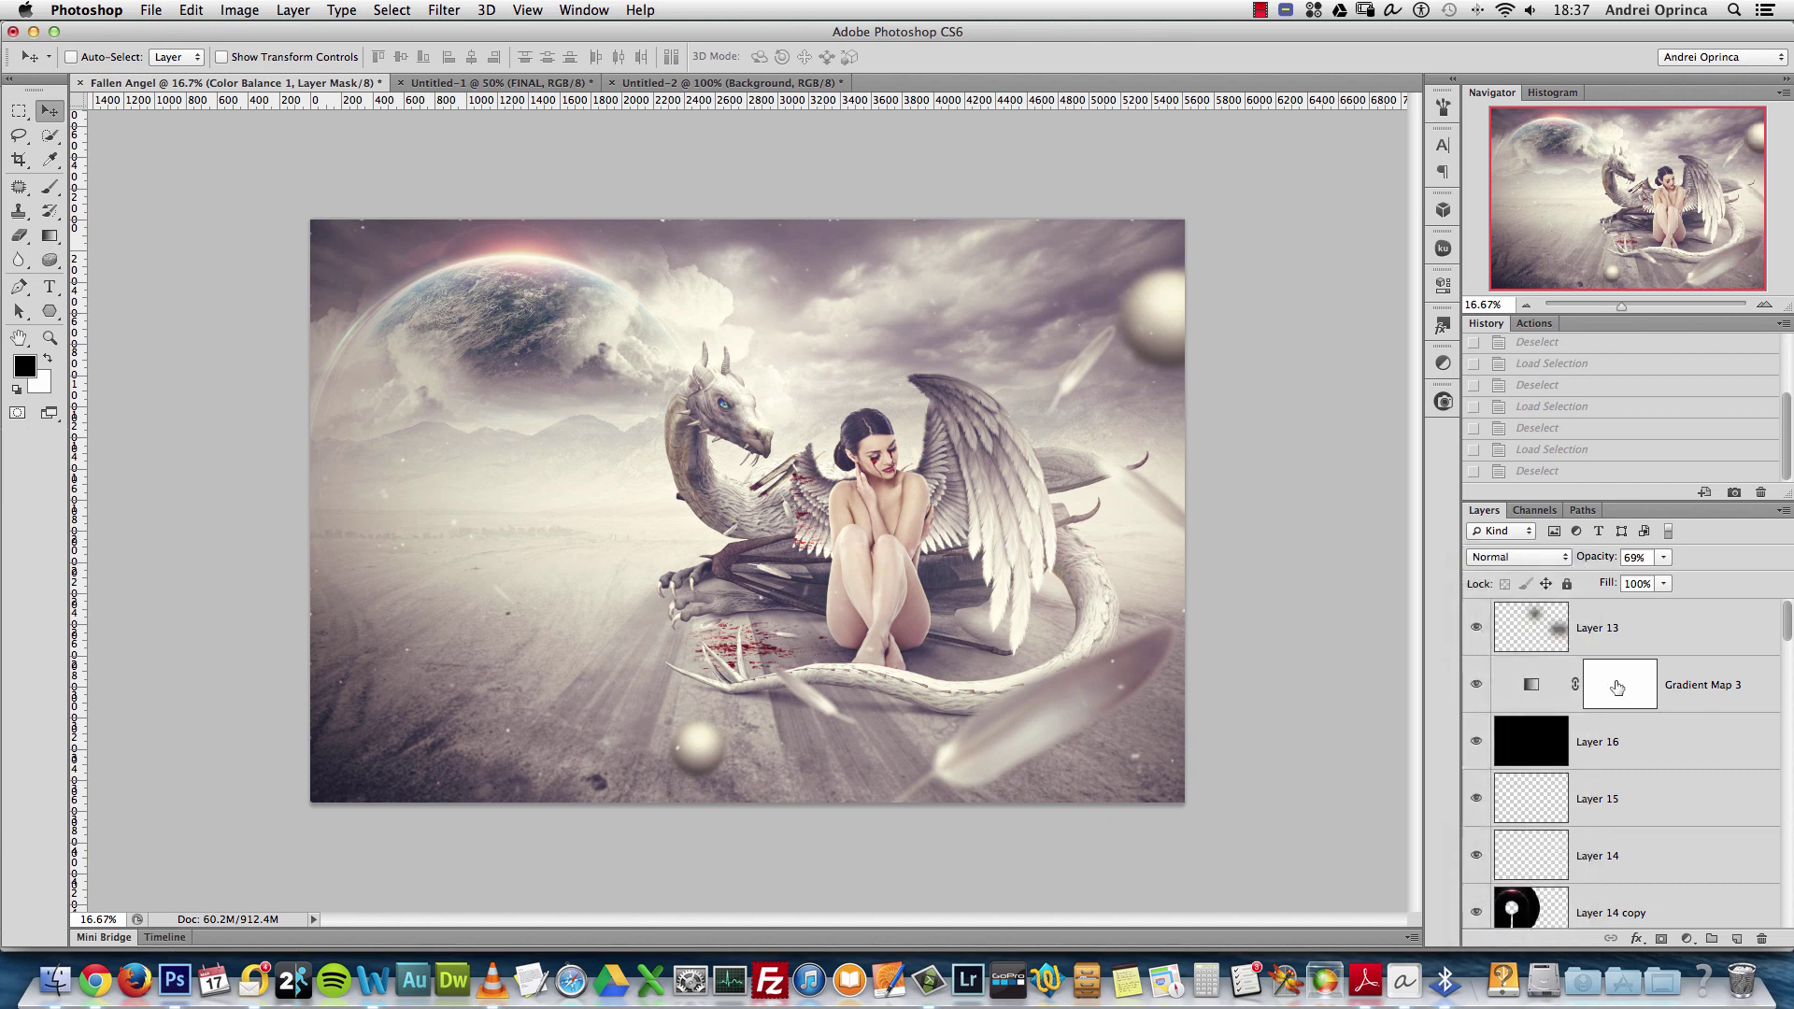
pyautogui.click(1710, 734)
pyautogui.click(1518, 557)
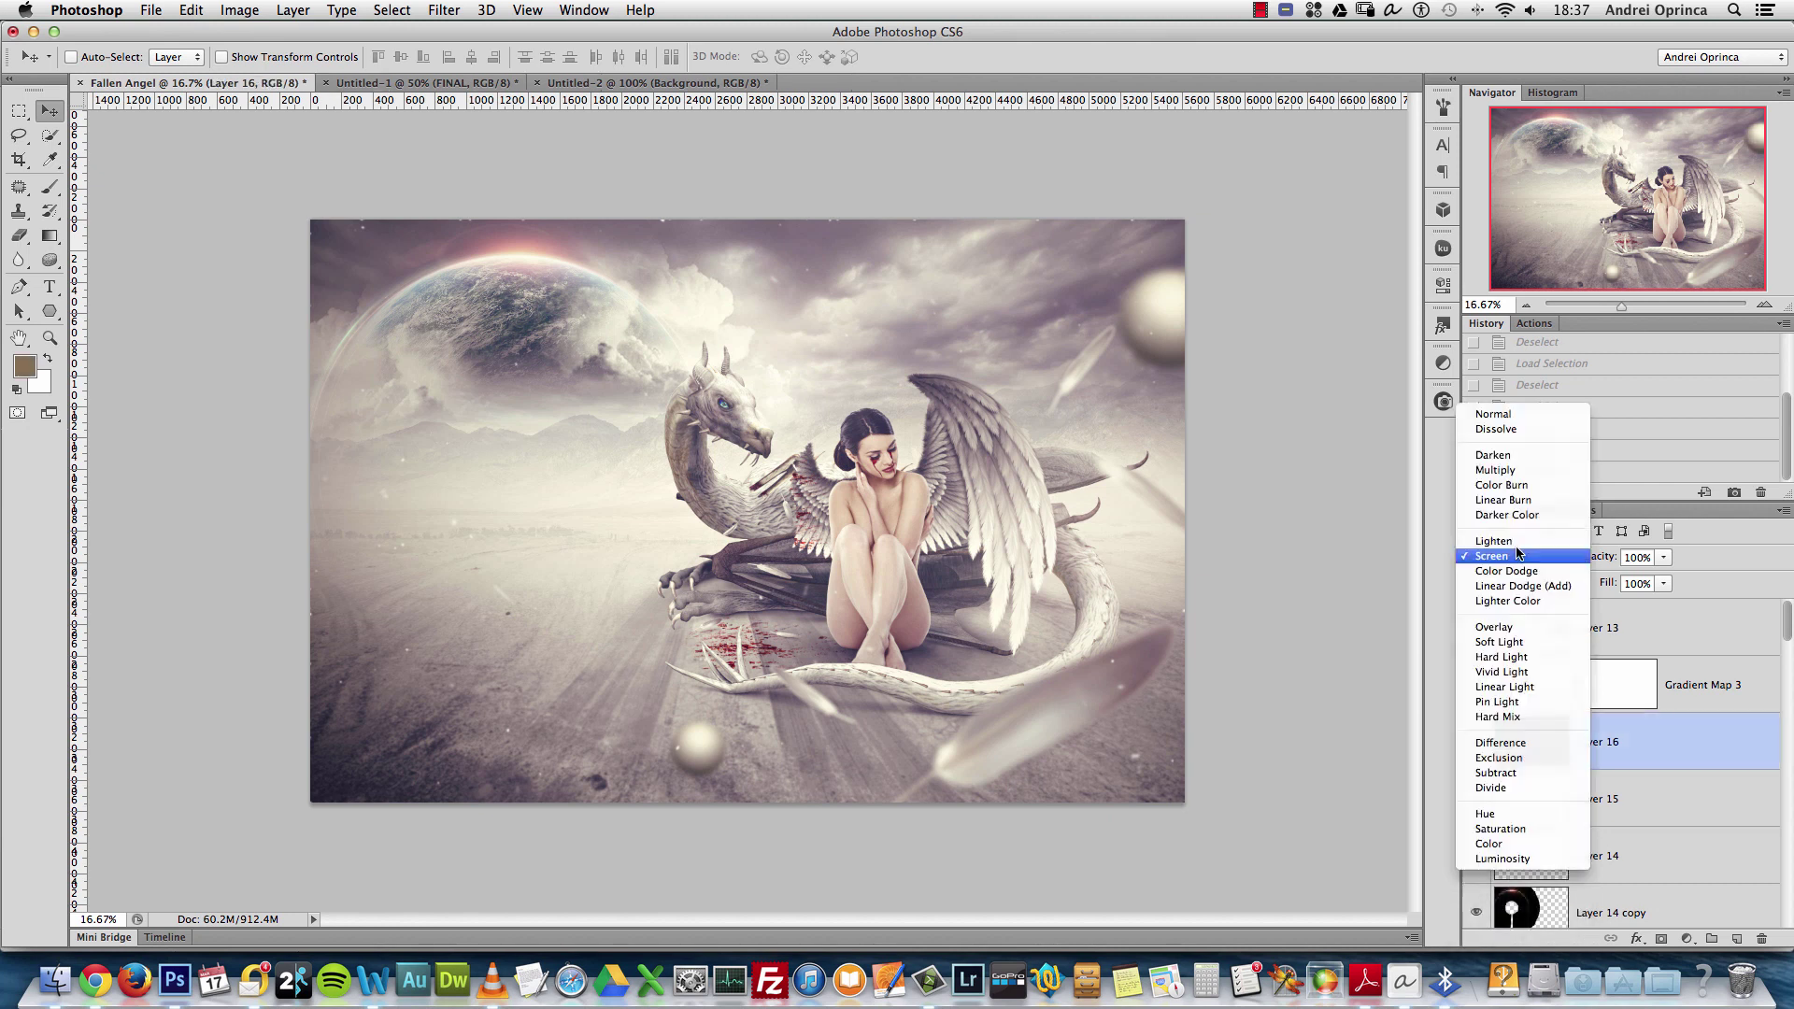
pyautogui.click(1485, 412)
# Reposition the black dust texture of Layer 16 so that it reaches the canvas's left edge
pyautogui.moveTo(750, 612); pyautogui.dragTo(849, 578)
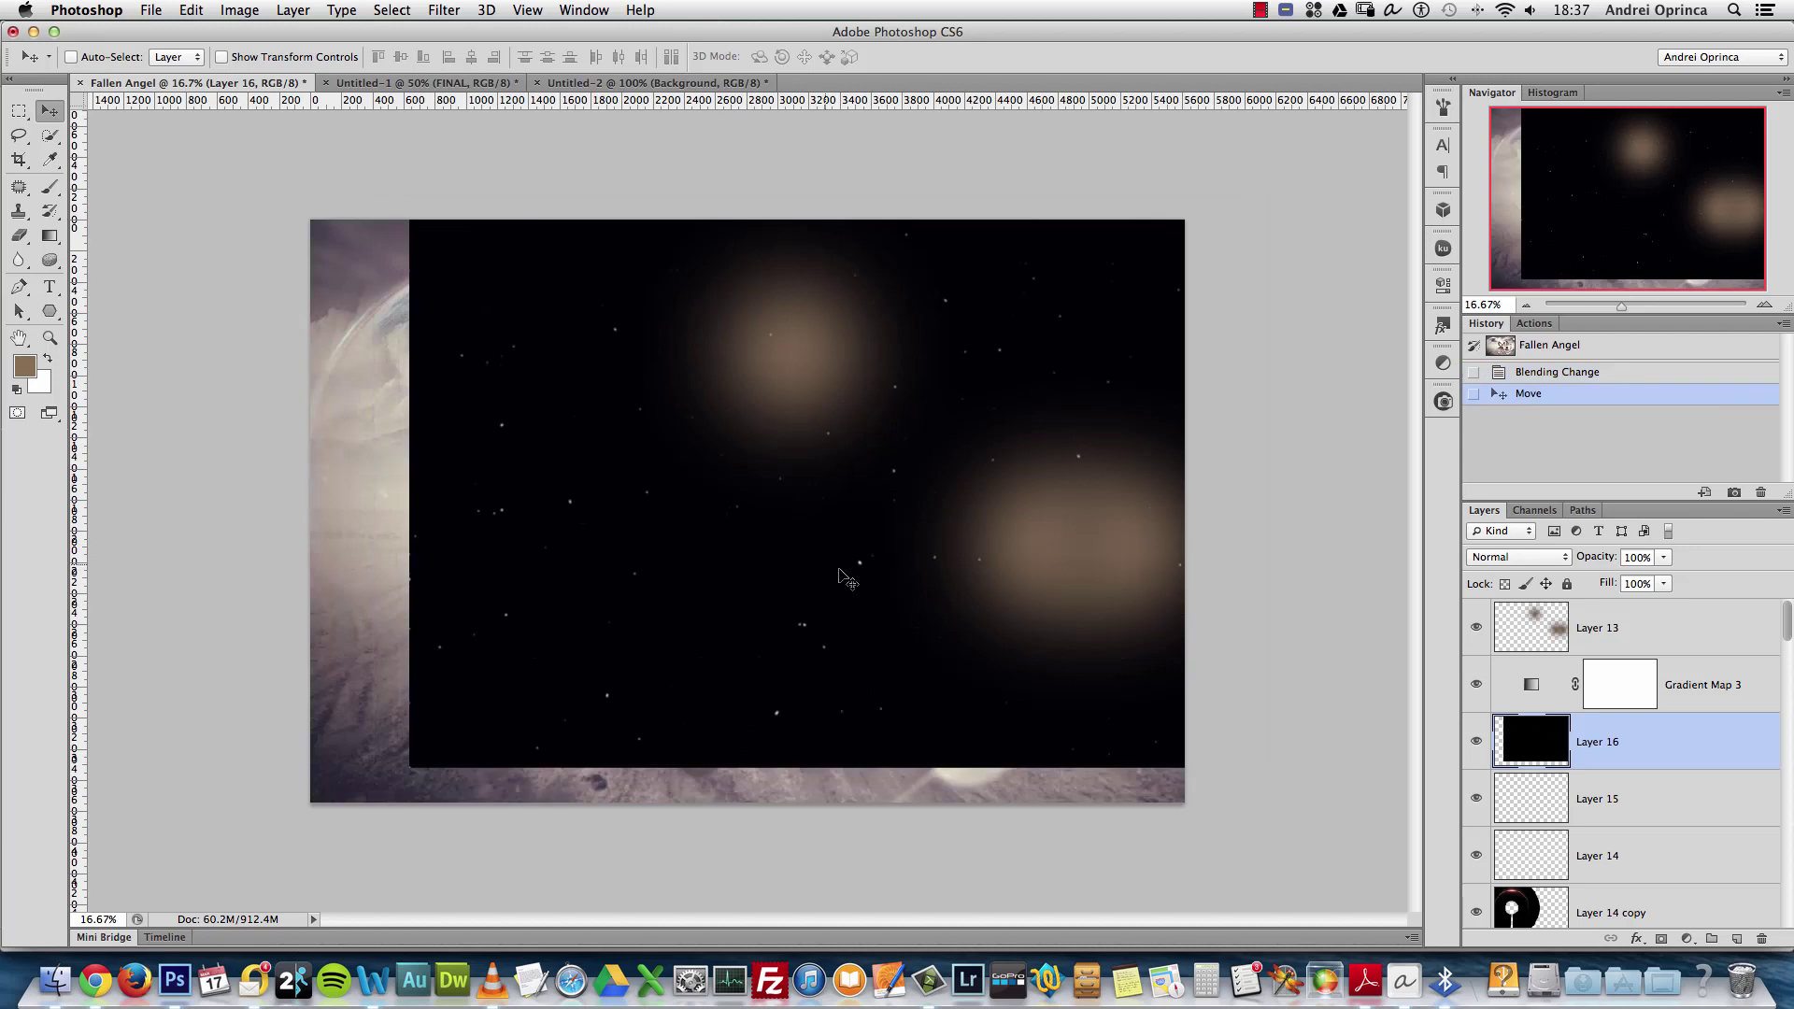
pyautogui.press('super+1')
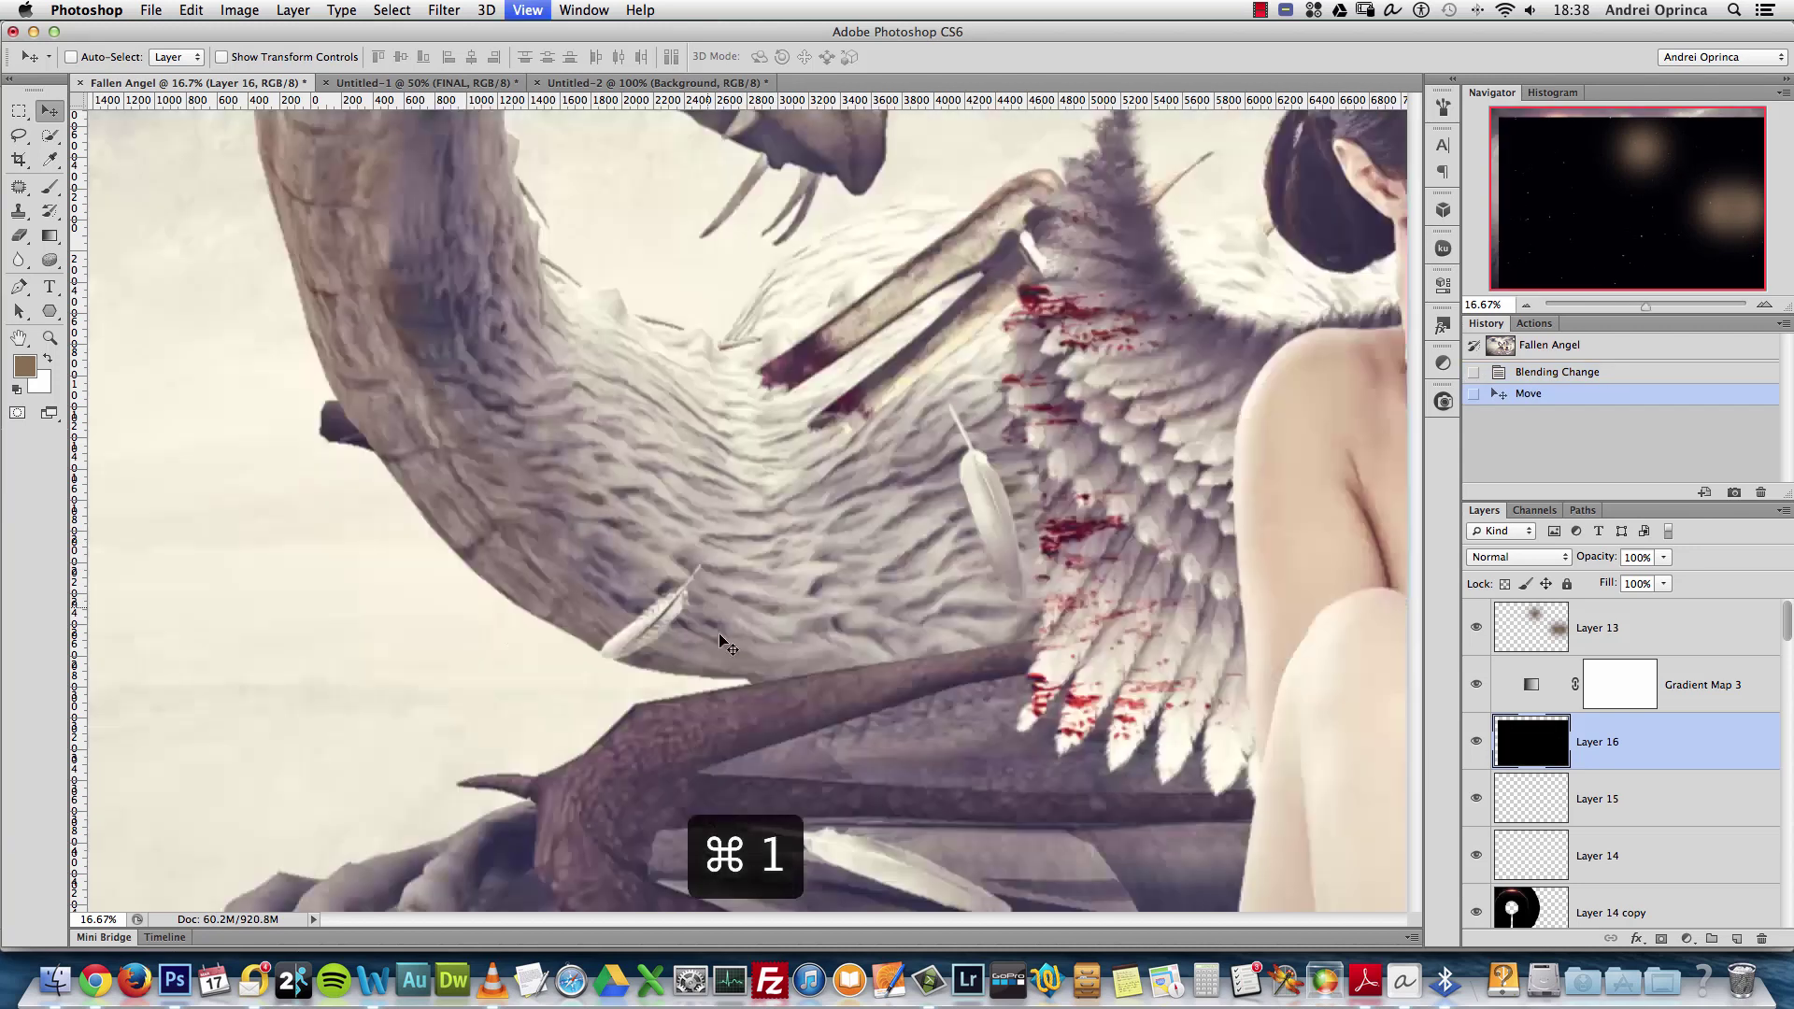
pyautogui.press('super+0')
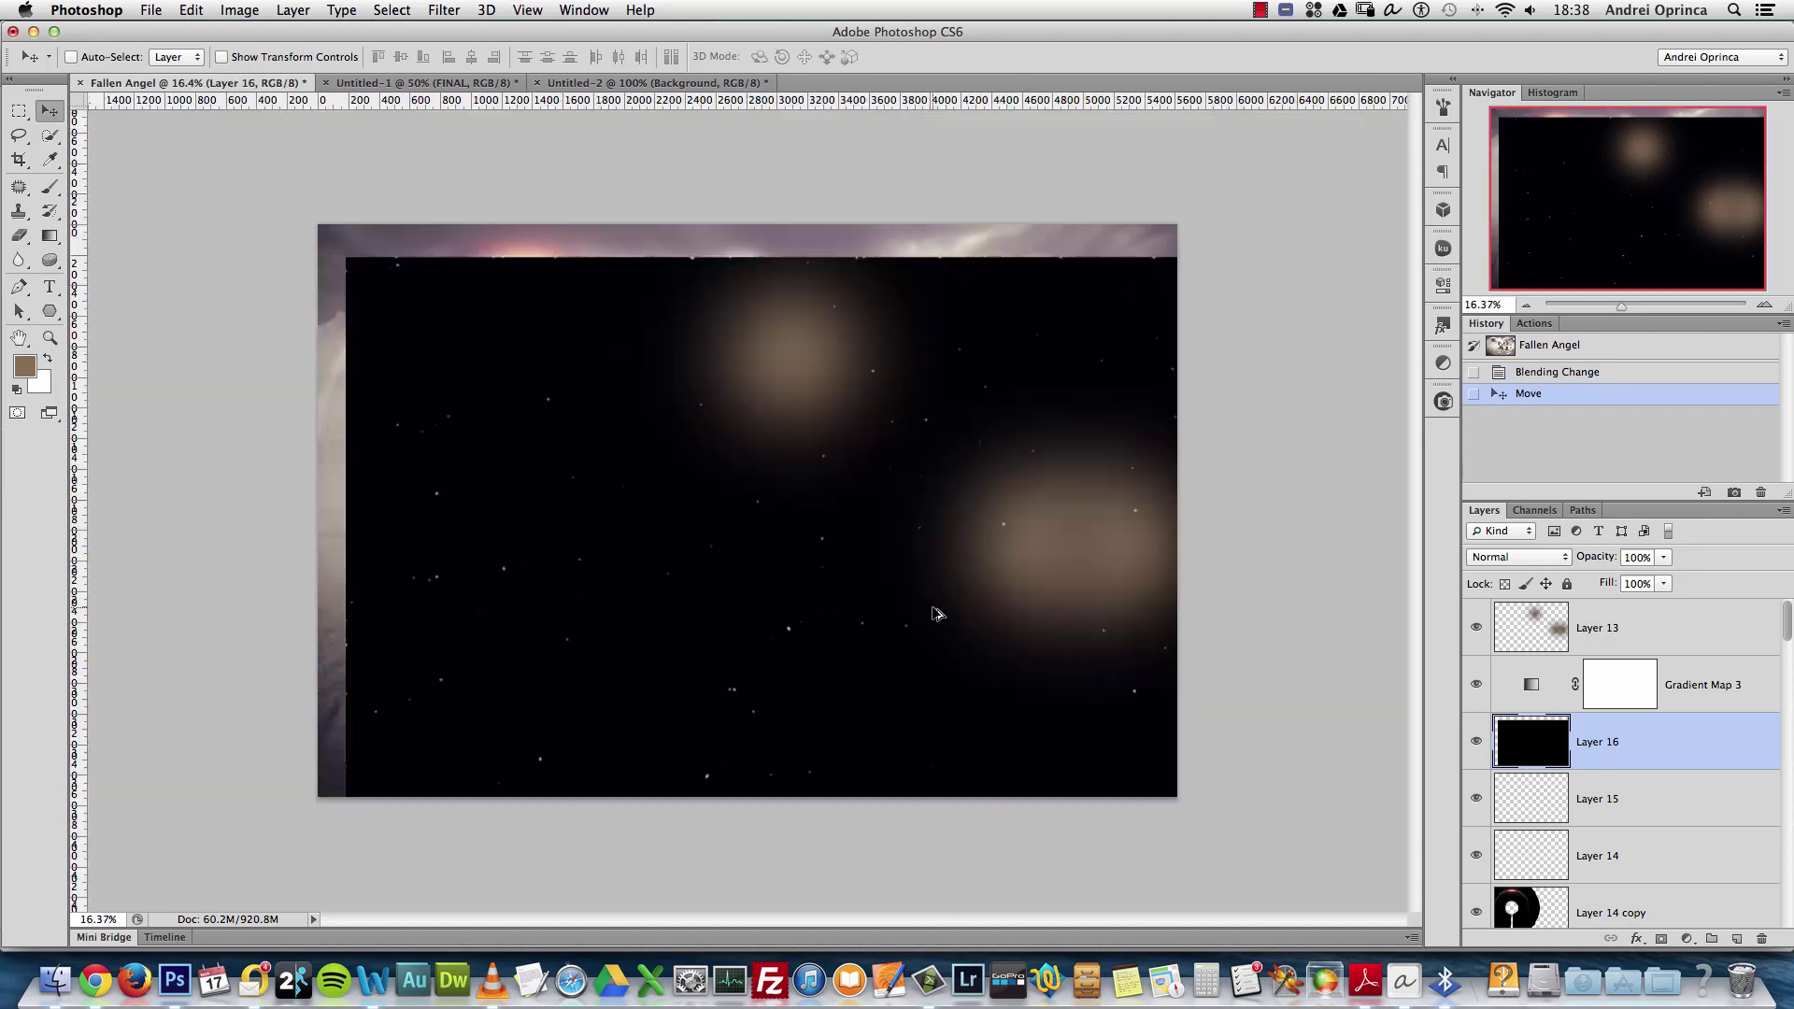
pyautogui.moveTo(634, 518)
pyautogui.mouseDown()
pyautogui.moveTo(629, 464)
pyautogui.moveTo(625, 523)
pyautogui.mouseUp()
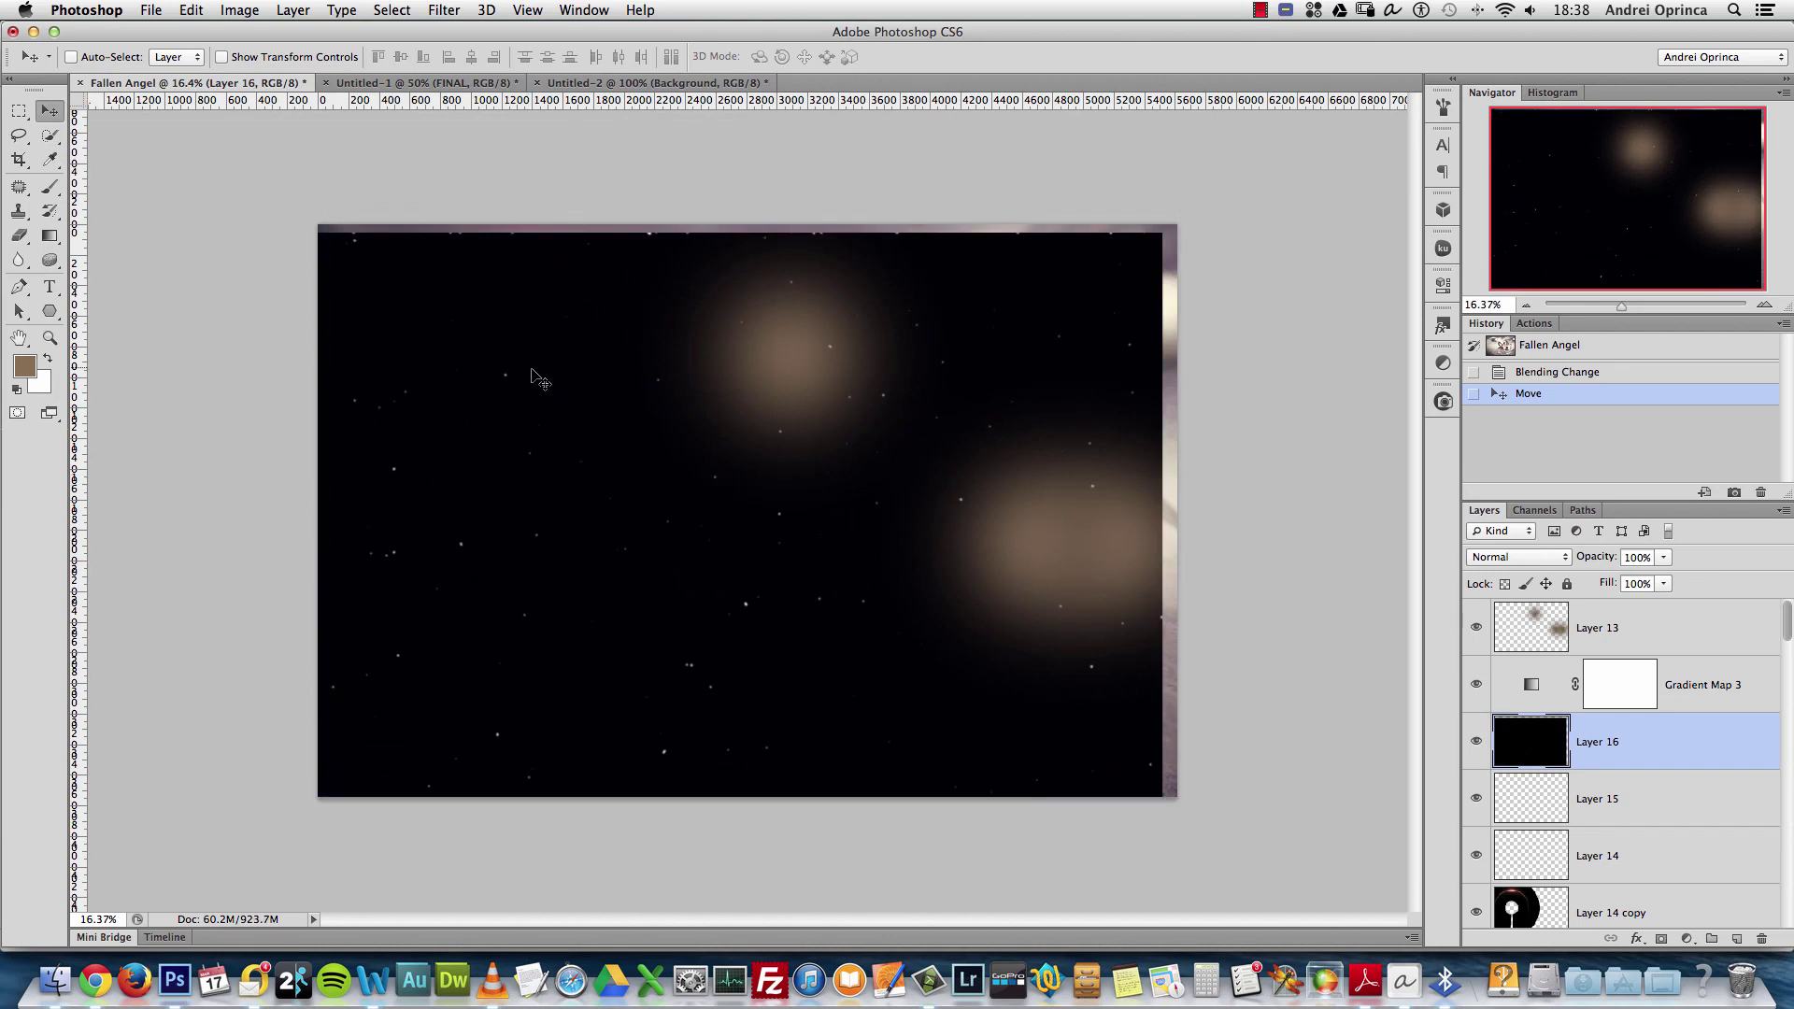
# Copy the dust texture of Layer 16 into the Untitled-1 document and place it over the composite
pyautogui.moveTo(513, 333); pyautogui.dragTo(513, 138)
pyautogui.hotkey('ctrl', 'Tab')
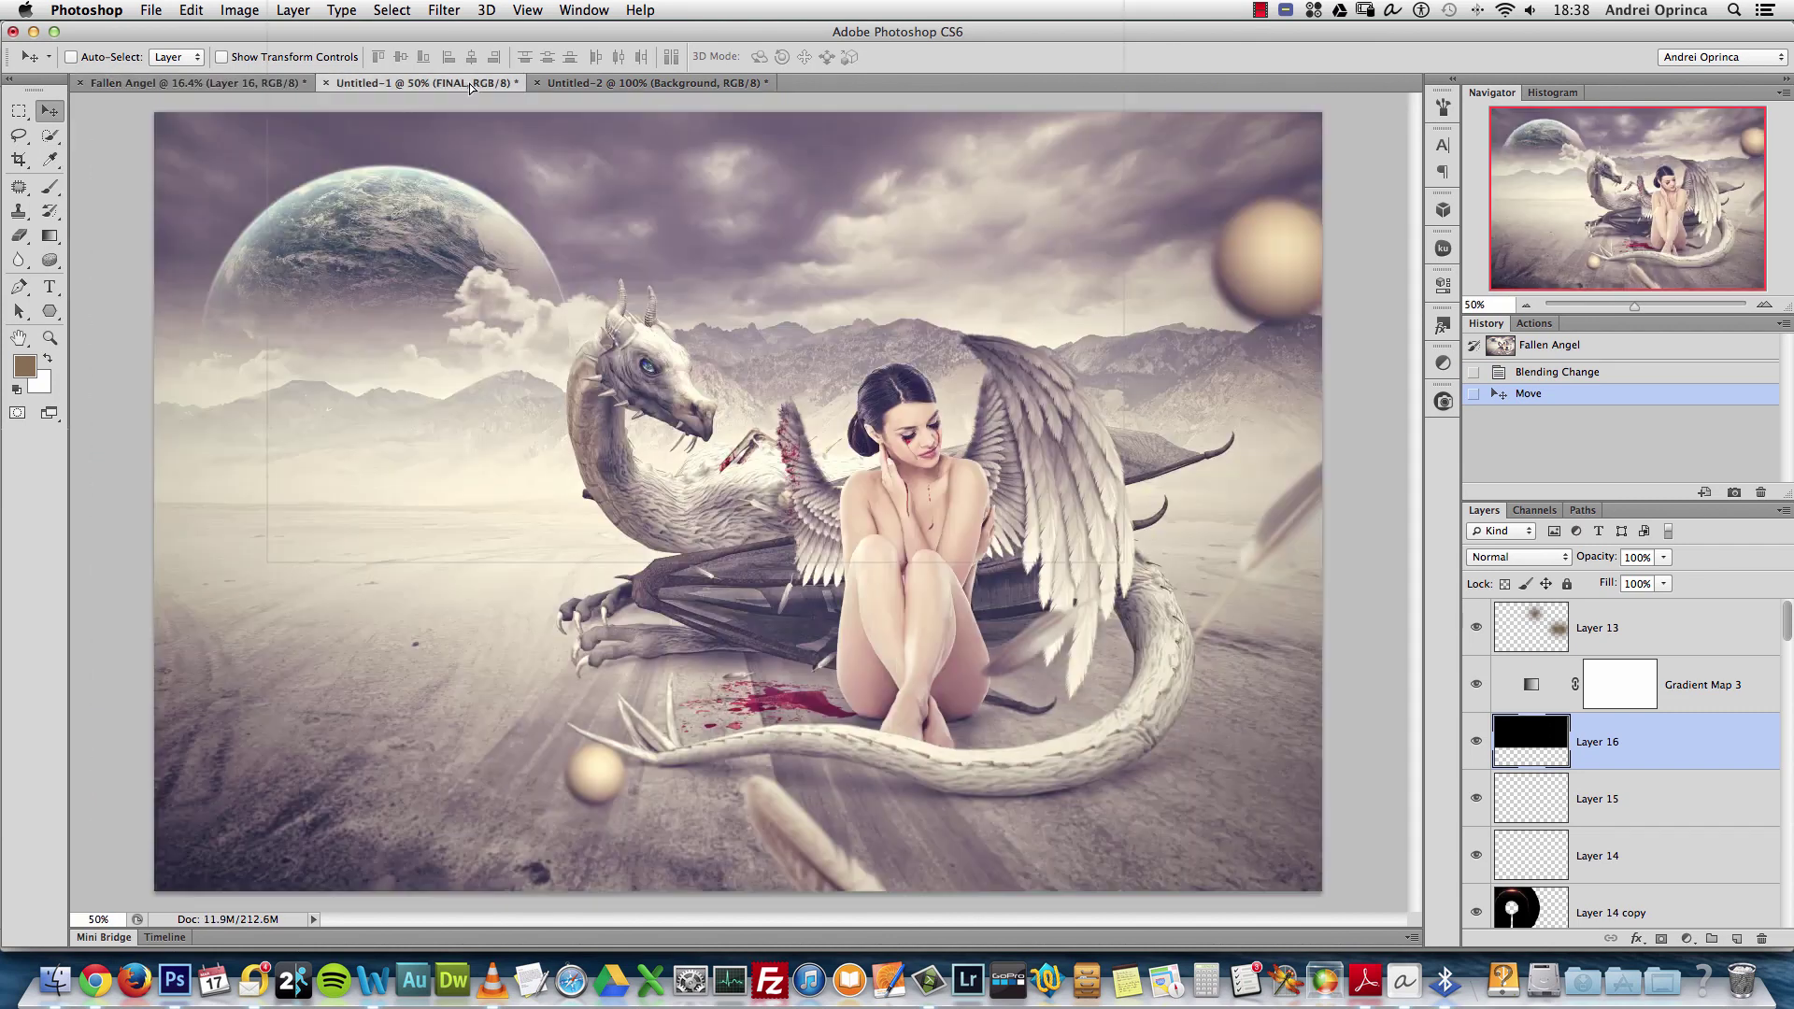
pyautogui.moveTo(755, 441); pyautogui.dragTo(797, 453)
pyautogui.moveTo(1116, 455); pyautogui.dragTo(1050, 341)
# Scale the dust layer down to about 47.6% and position it so that it covers the whole canvas
pyautogui.press('super+t')
pyautogui.press('super+0')
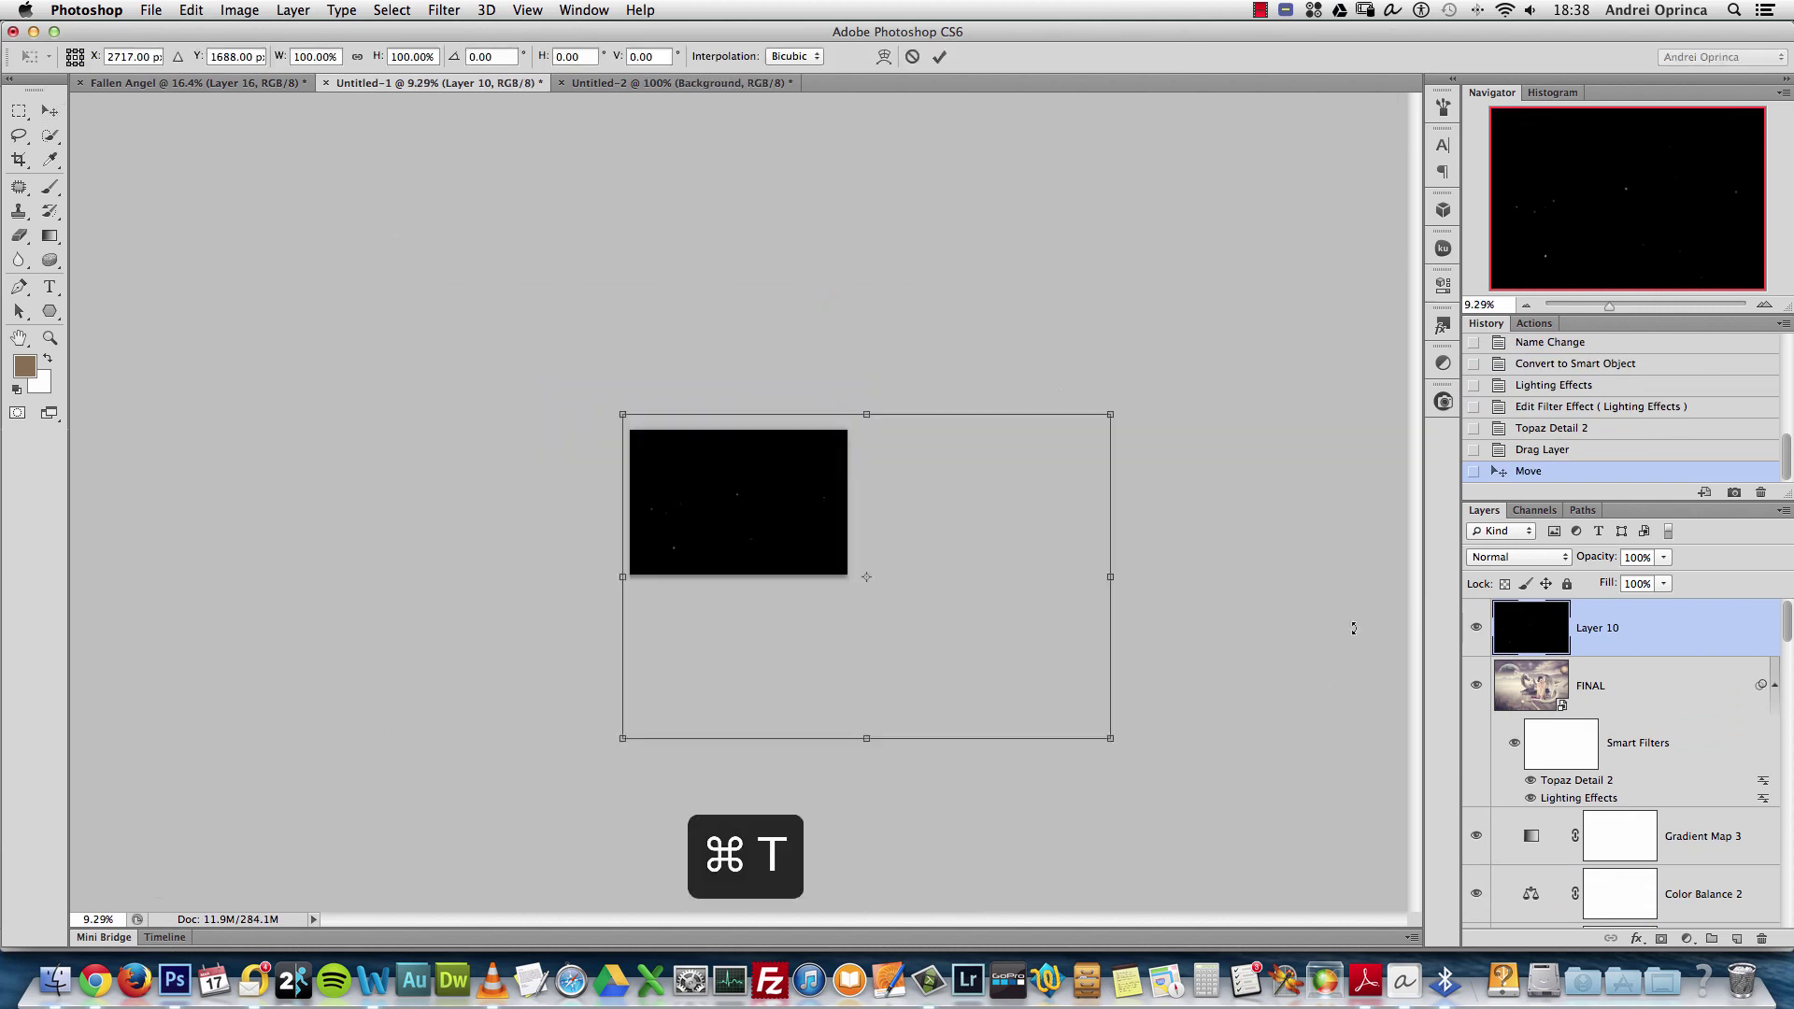
pyautogui.moveTo(1112, 739); pyautogui.dragTo(883, 575)
pyautogui.click(1763, 303)
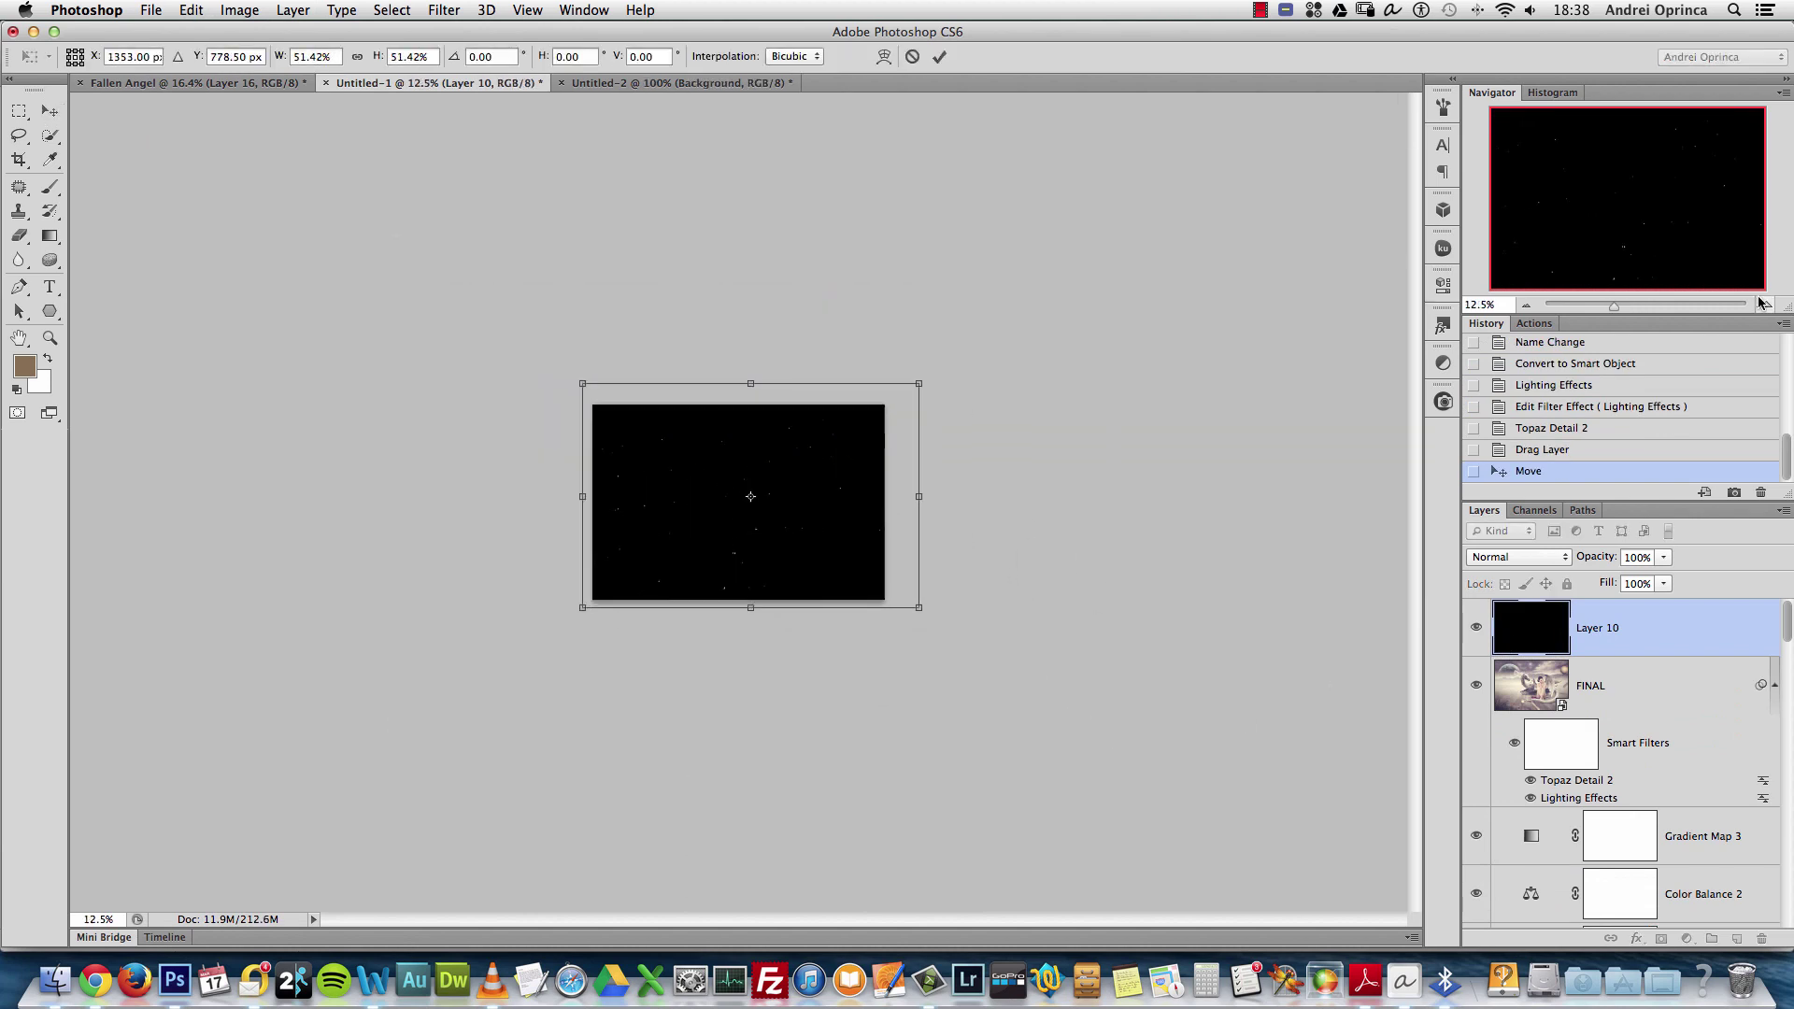
pyautogui.click(1762, 303)
pyautogui.click(1760, 303)
pyautogui.moveTo(1099, 265); pyautogui.dragTo(1051, 298)
pyautogui.press('super+z')
pyautogui.moveTo(996, 386); pyautogui.dragTo(996, 380)
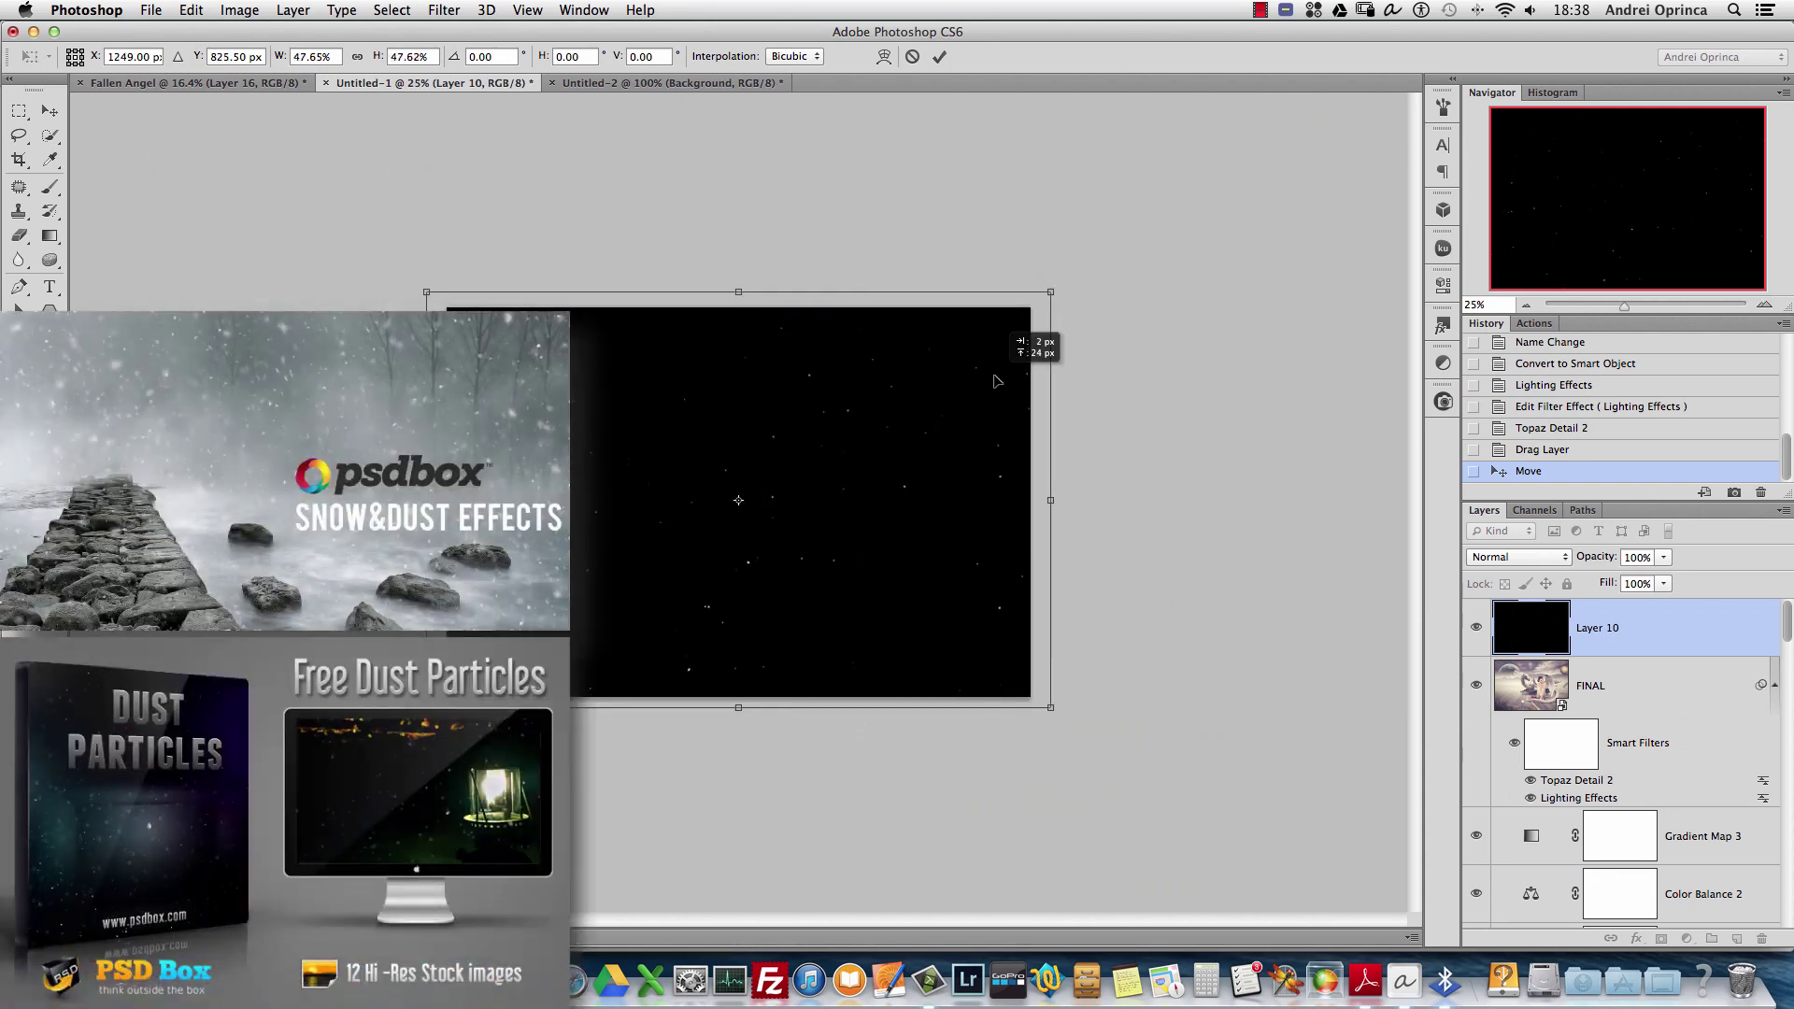
pyautogui.press('Return')
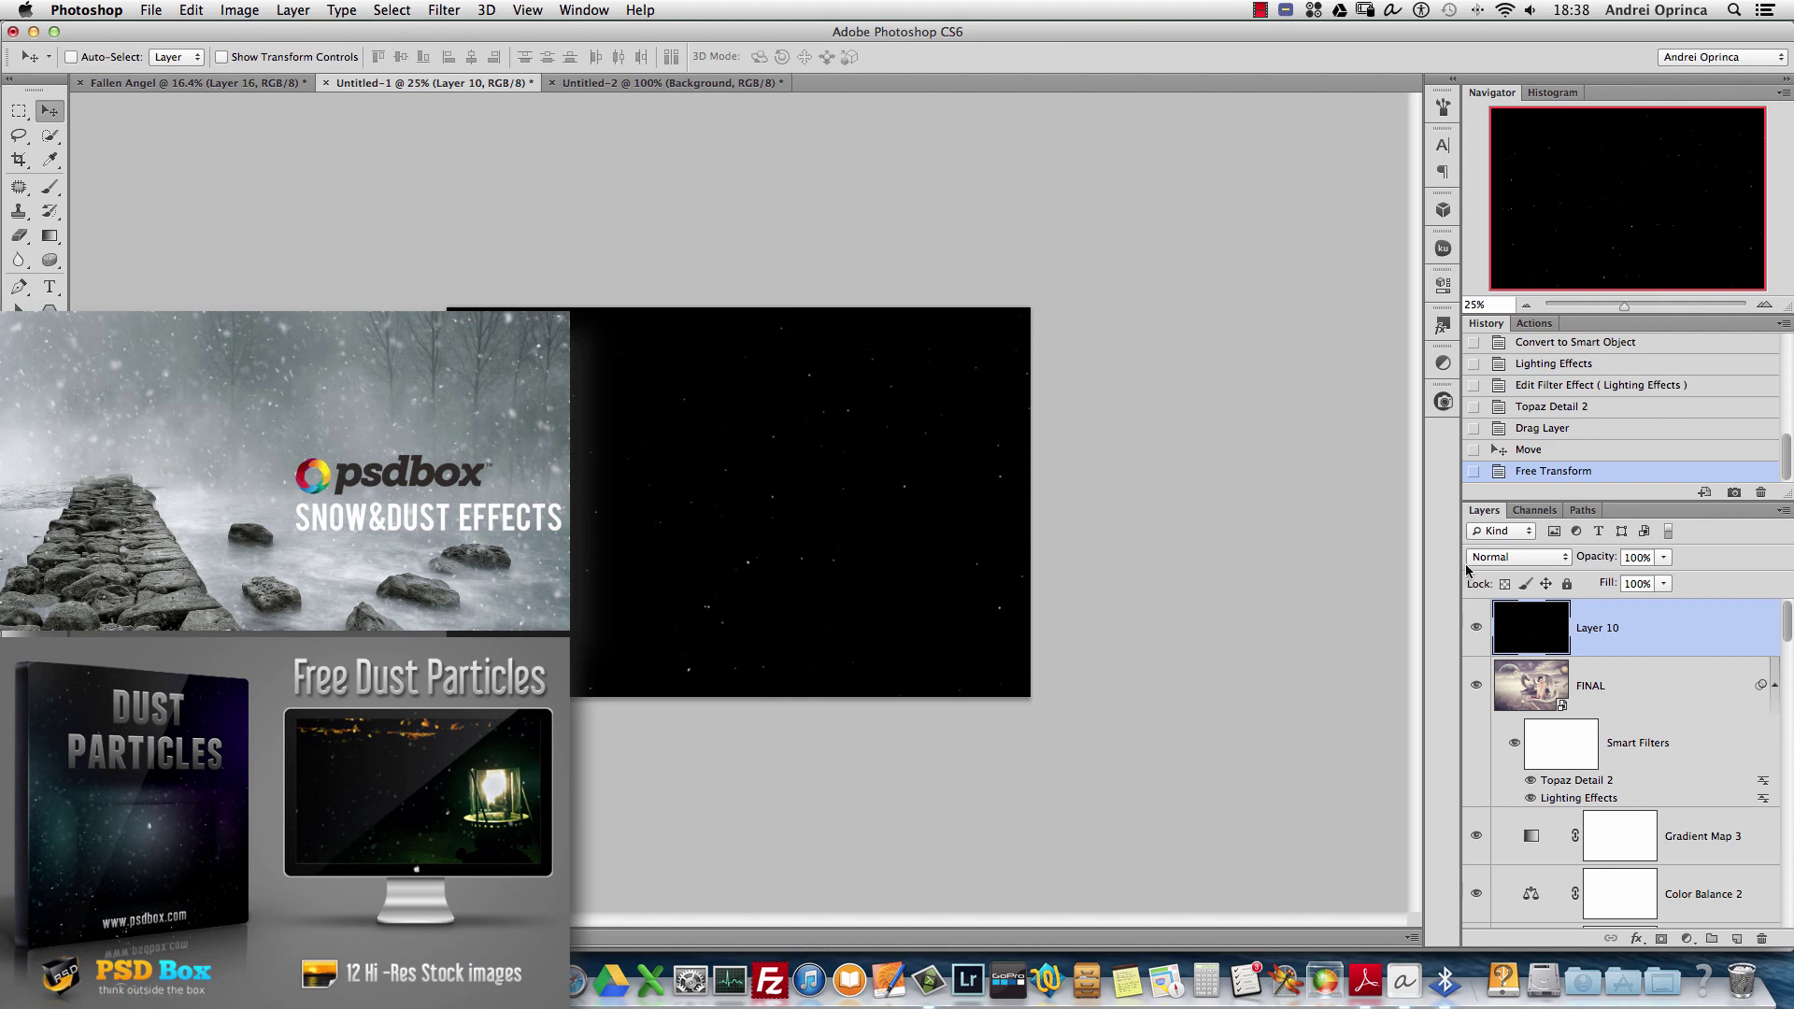
# Set the dust layer's blending mode to Screen and check the particles over the composite at 100%
pyautogui.click(1484, 557)
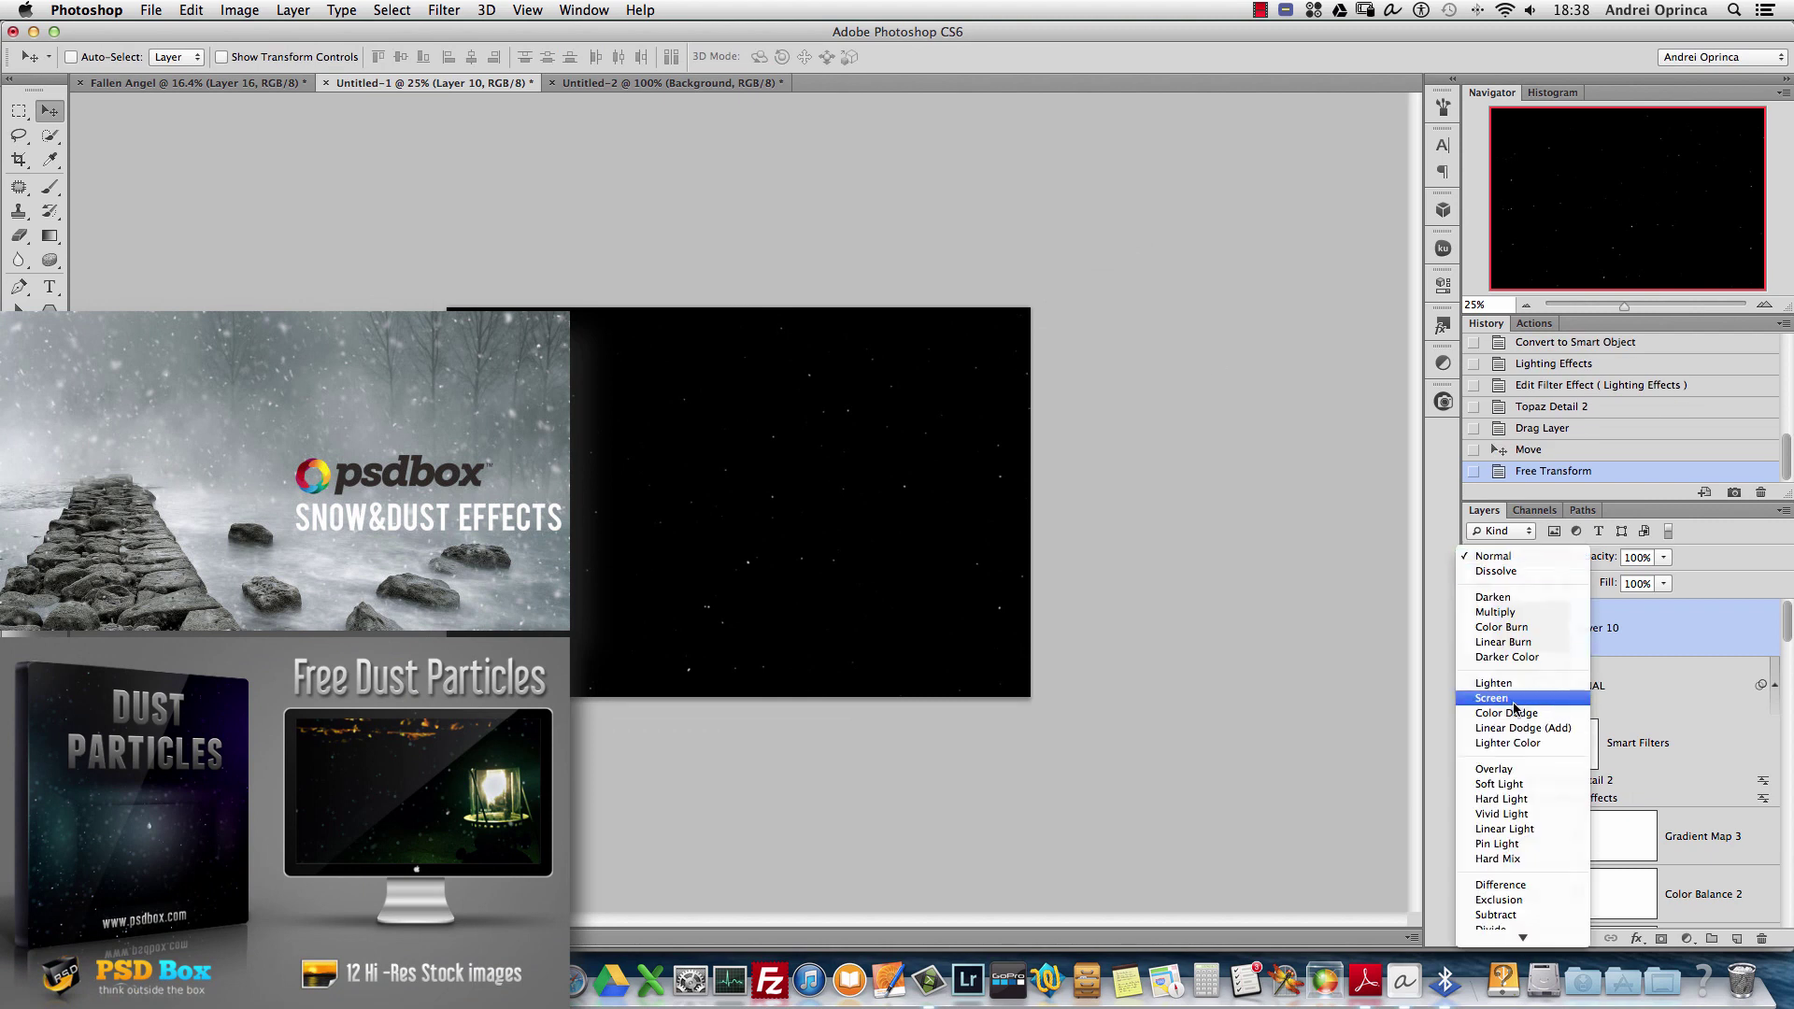
pyautogui.click(1391, 634)
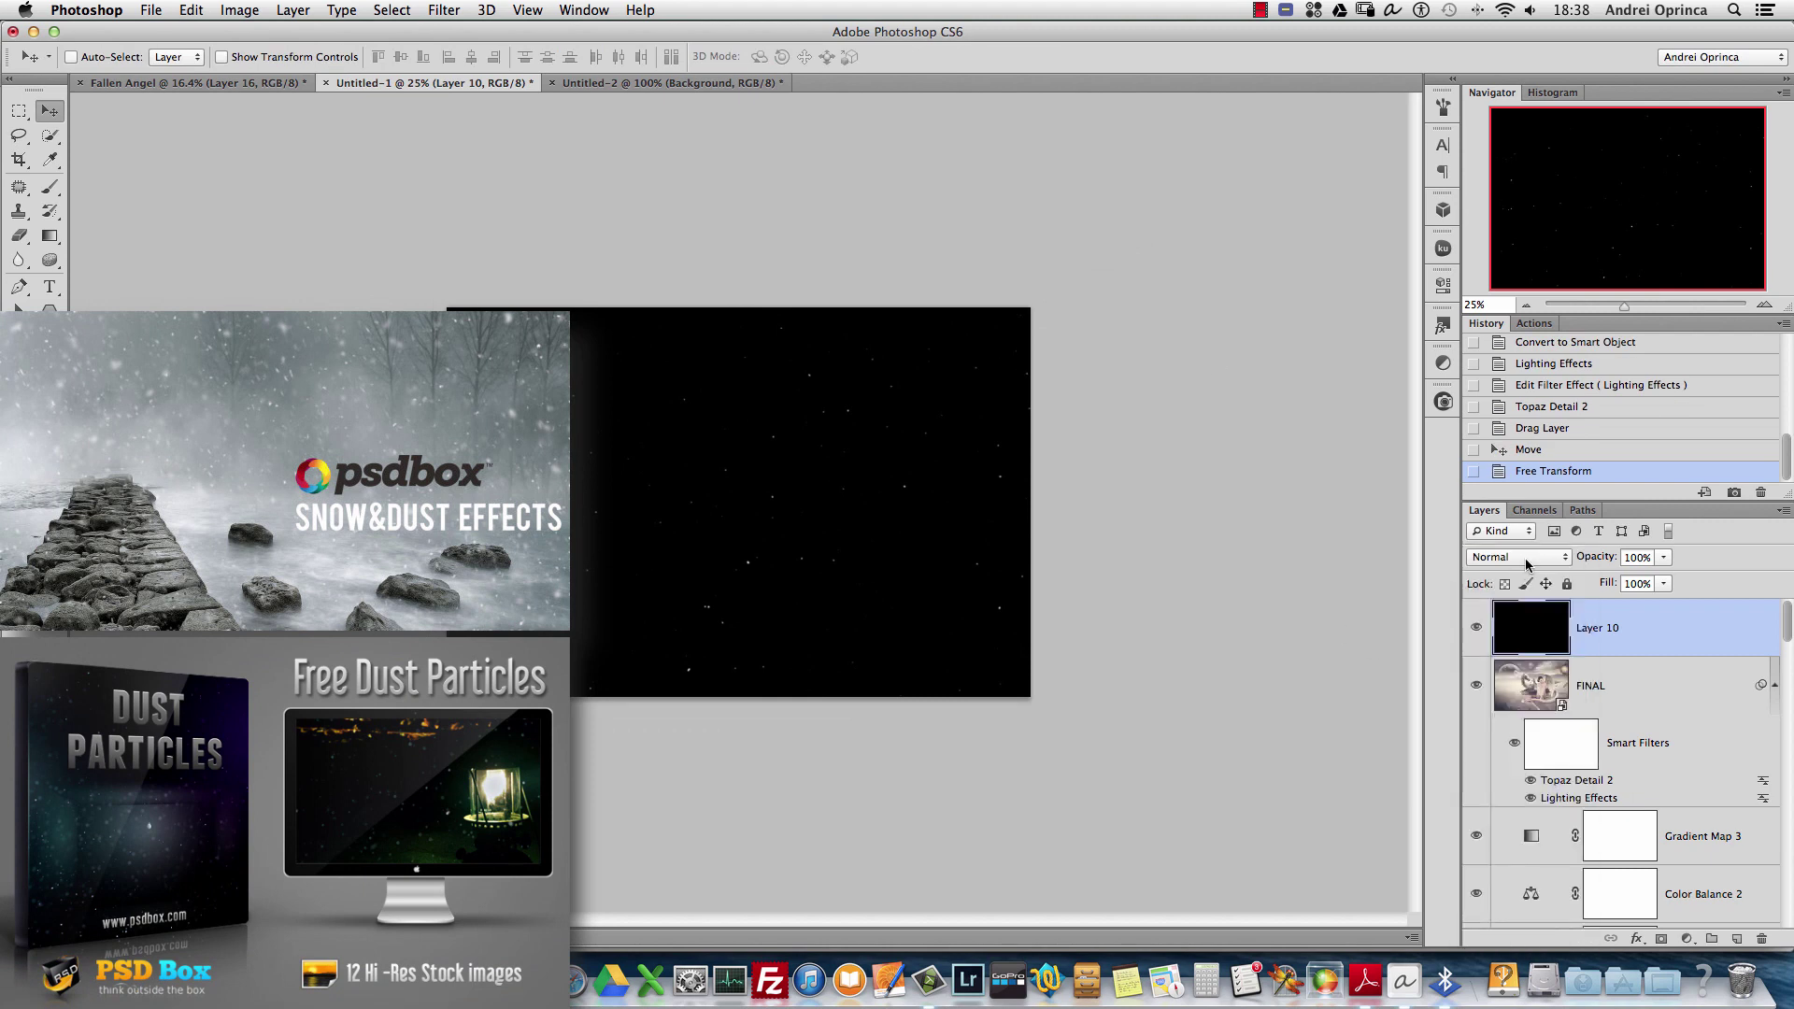
pyautogui.click(1527, 560)
pyautogui.click(1493, 698)
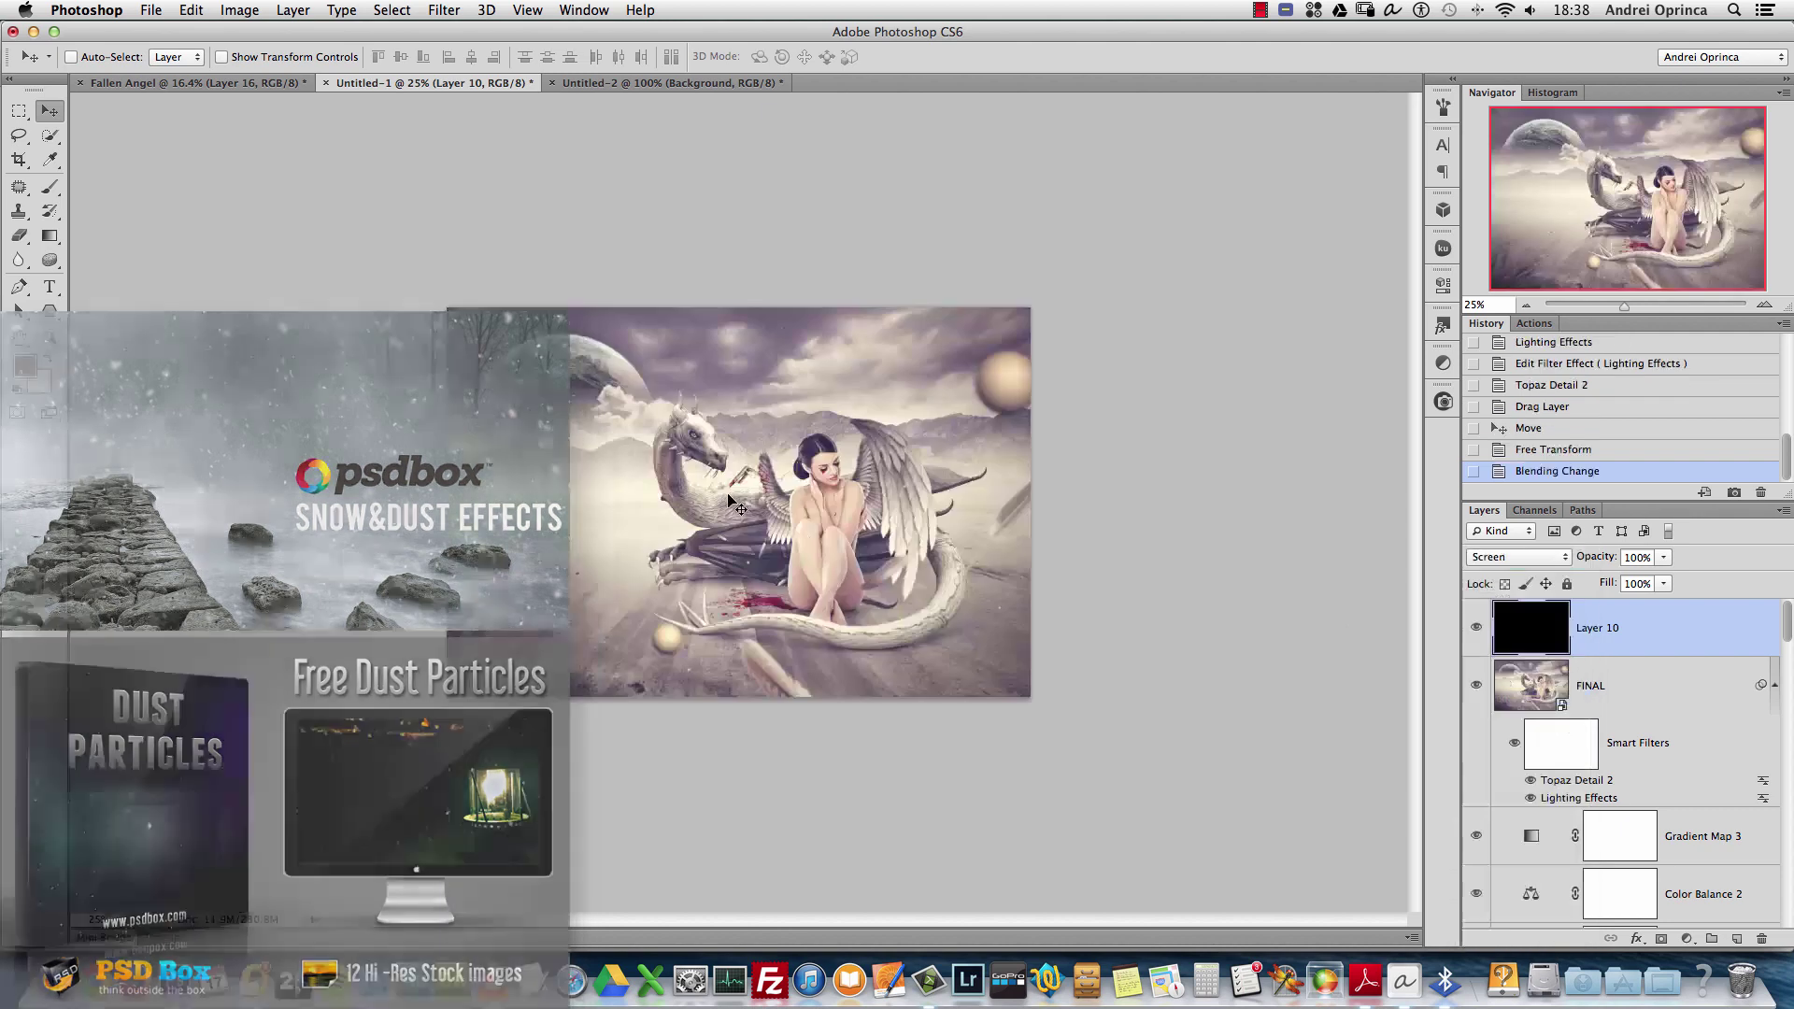
pyautogui.press('cmd+1')
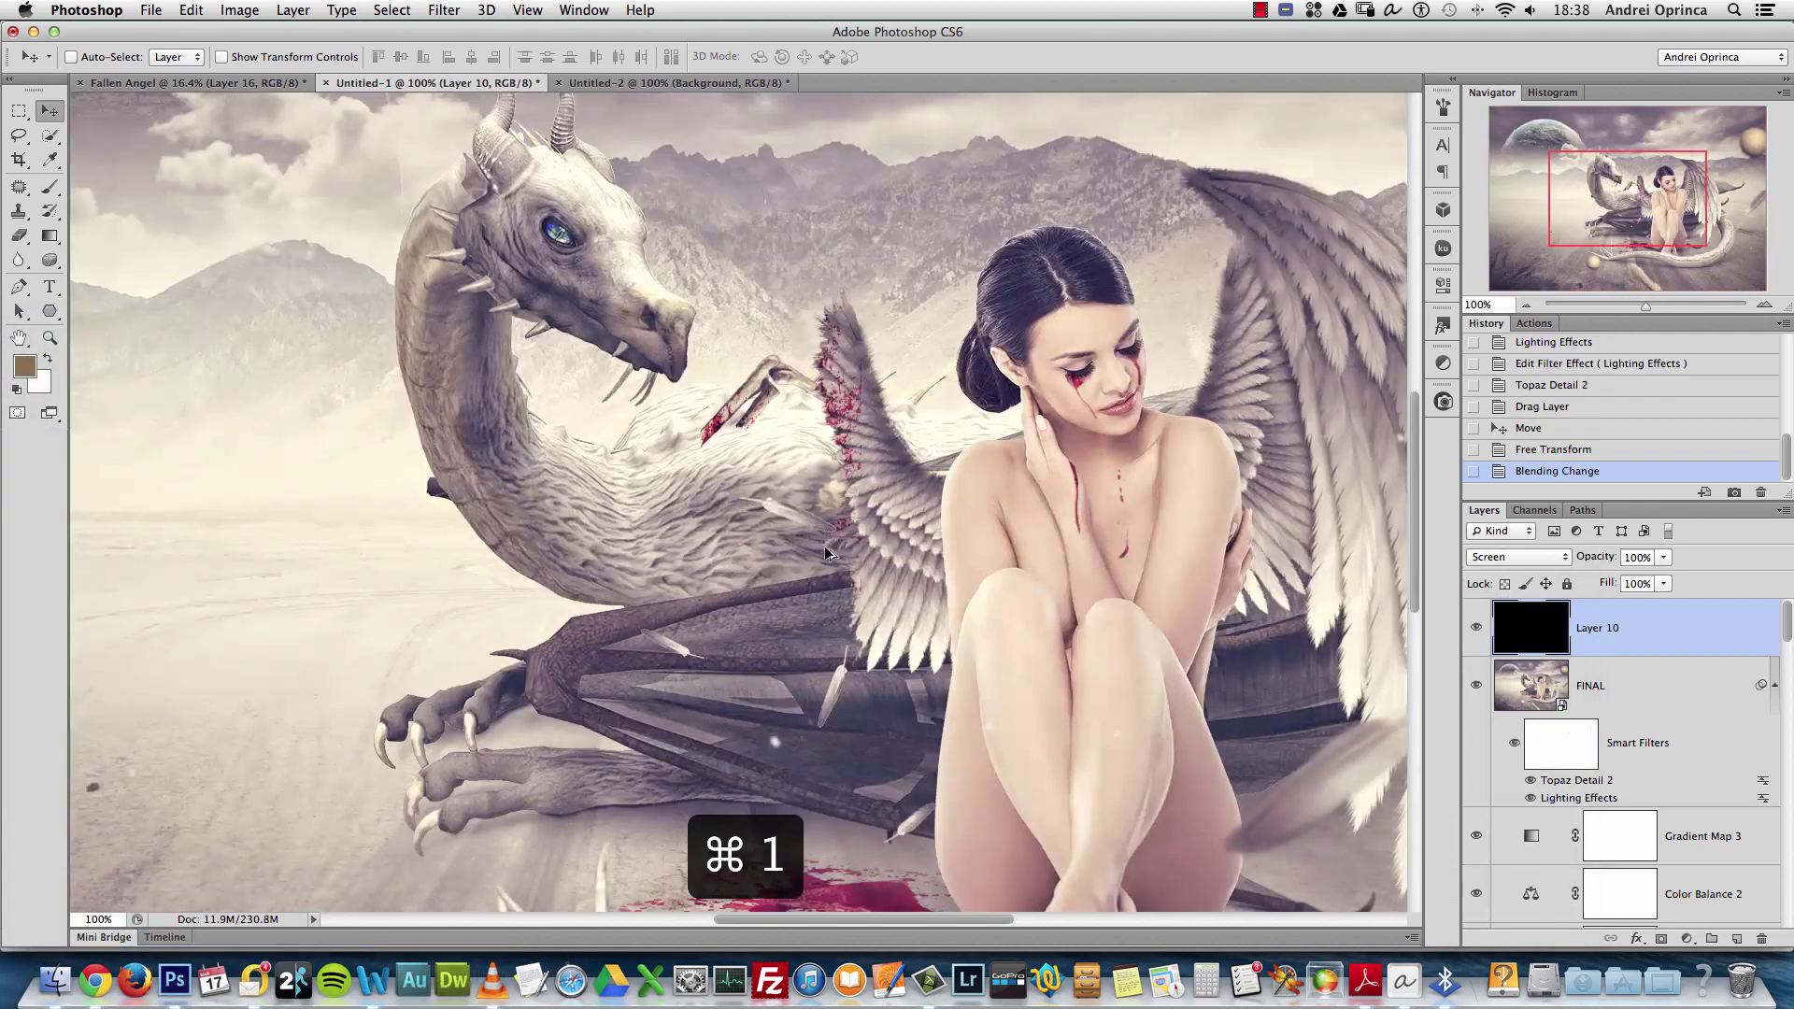
pyautogui.scroll(-3, 827, 554)
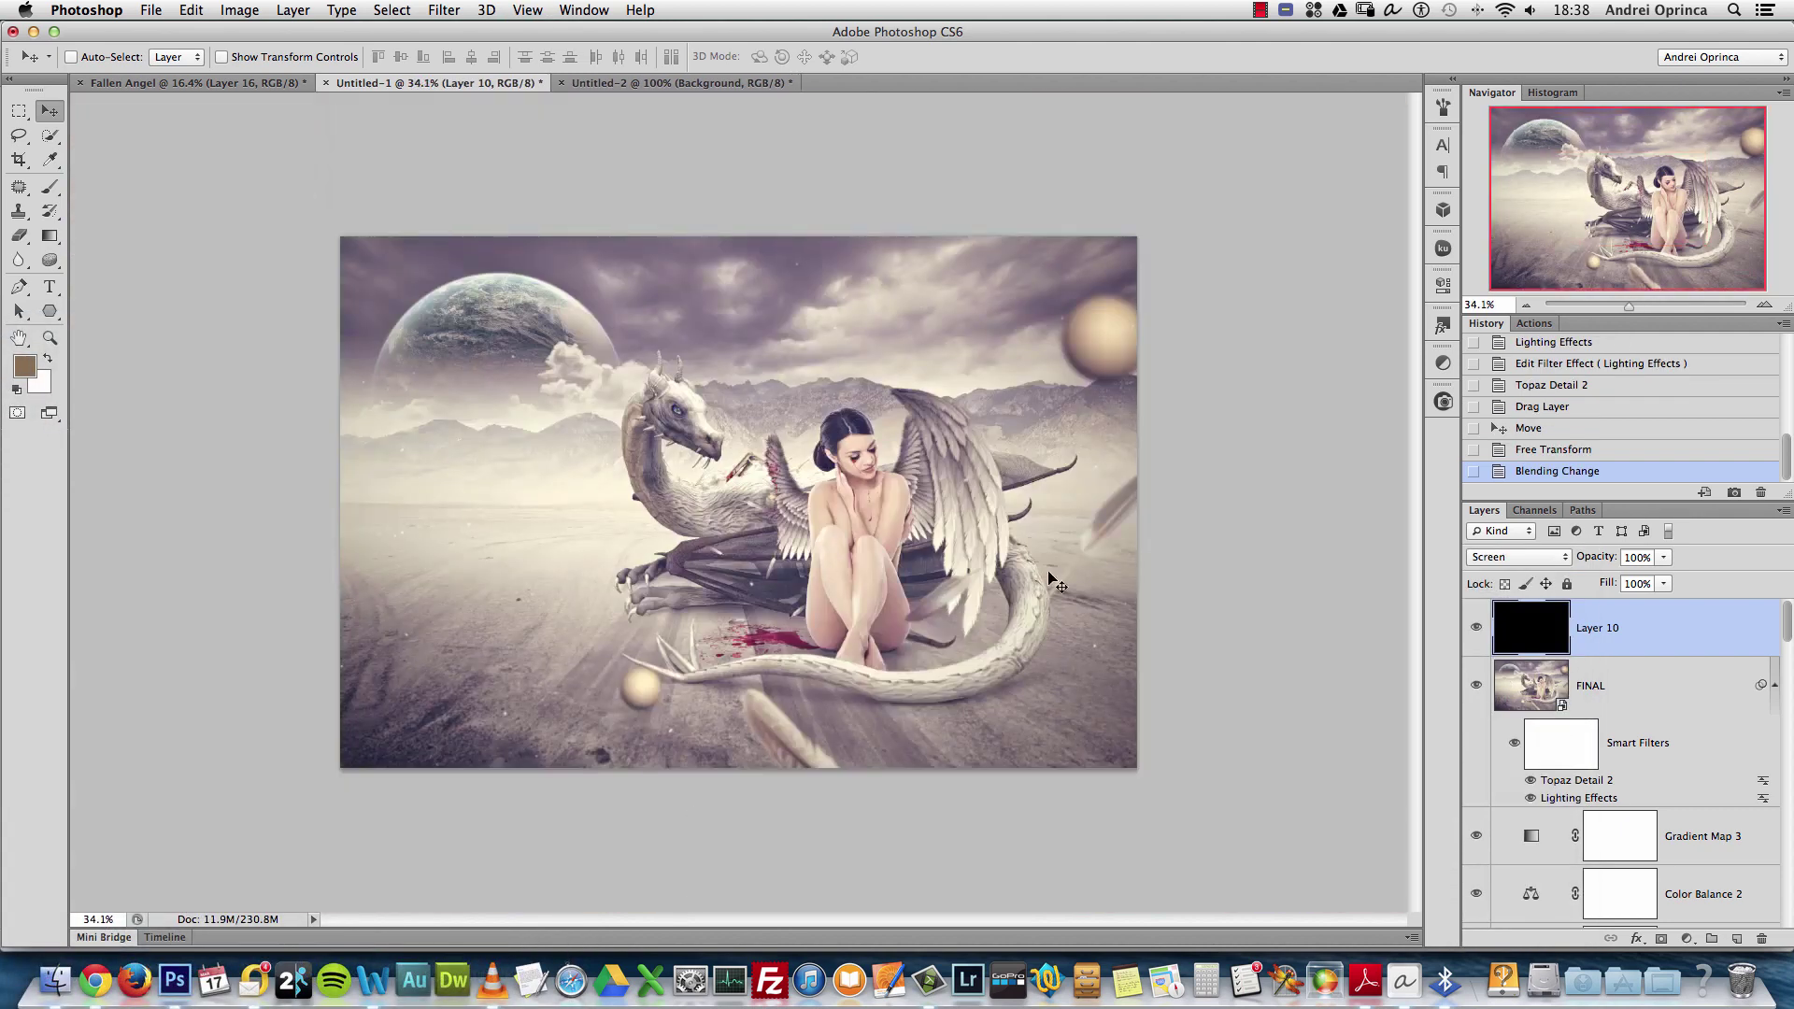
# Duplicate the dust layer, scale the copy down and place it over the middle of the composite
pyautogui.press('super+j')
pyautogui.press('super+t')
pyautogui.moveTo(914, 564); pyautogui.dragTo(816, 448)
pyautogui.moveTo(1046, 658); pyautogui.dragTo(925, 581)
pyautogui.moveTo(794, 490); pyautogui.dragTo(976, 615)
pyautogui.press('Return')
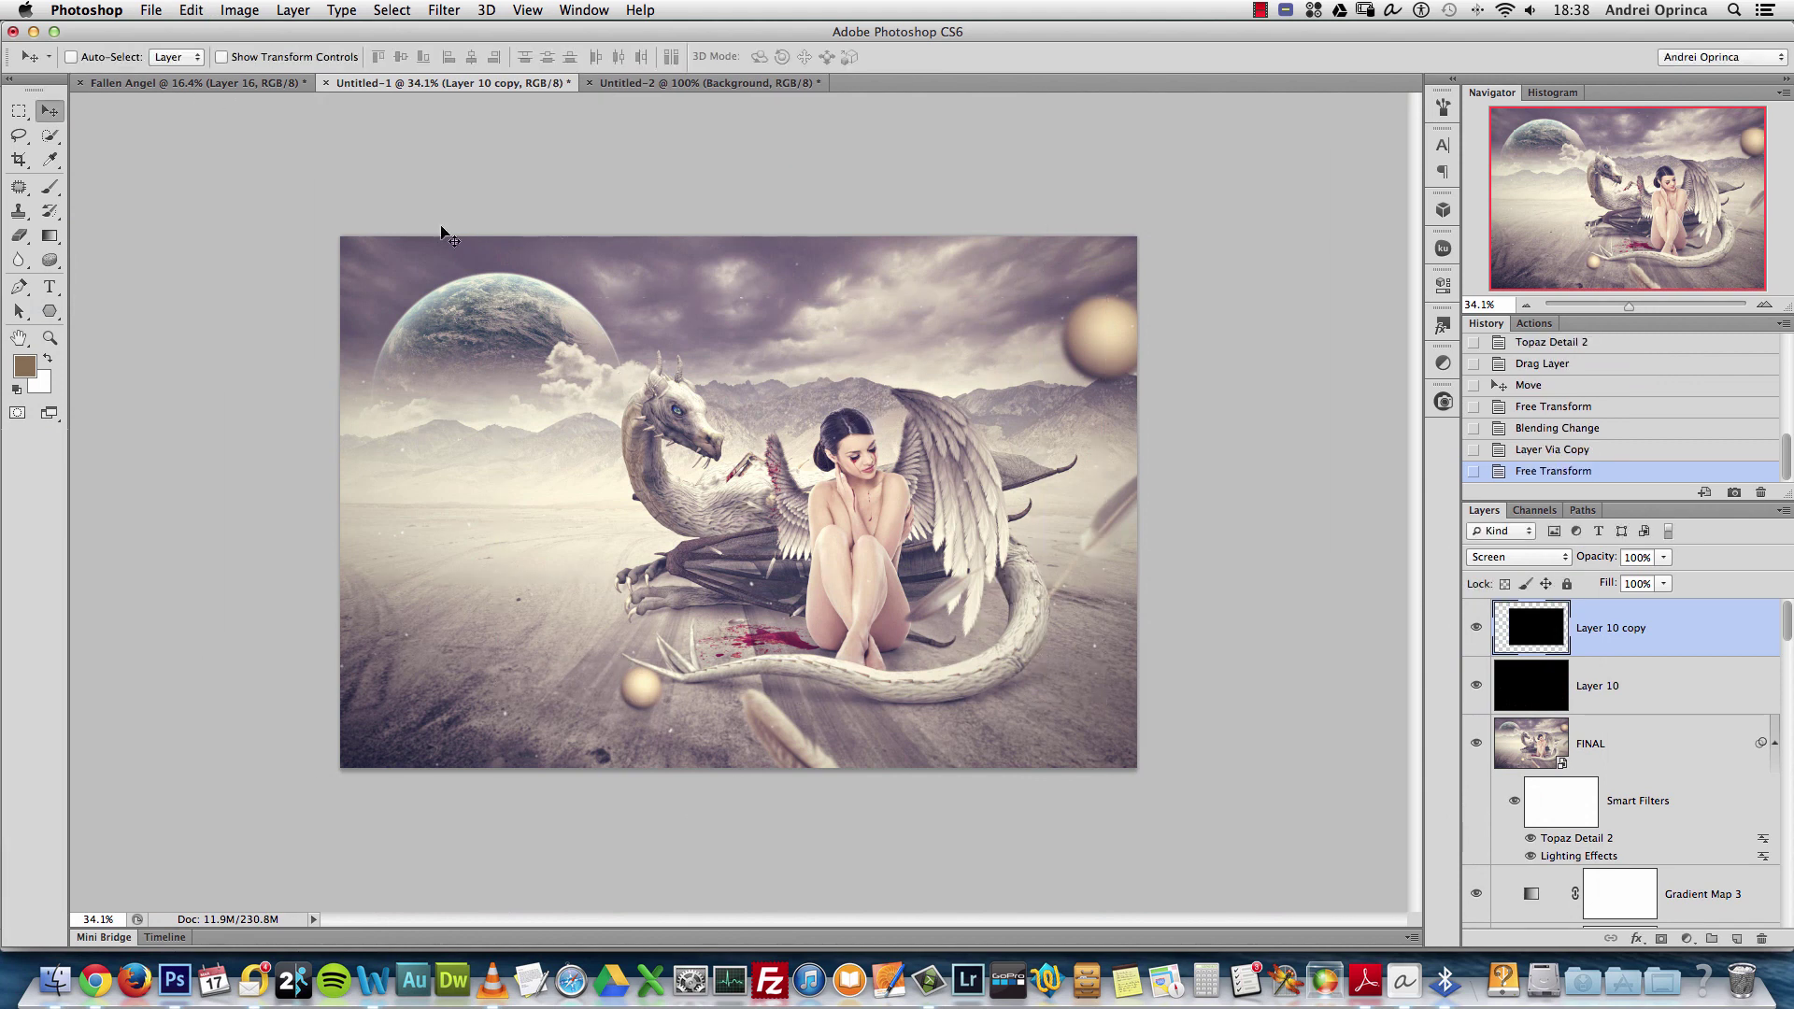
# Copy Layer 15 from the Fallen Angel document into Untitled-1, above the duplicated dust layer
pyautogui.click(254, 83)
pyautogui.click(1627, 799)
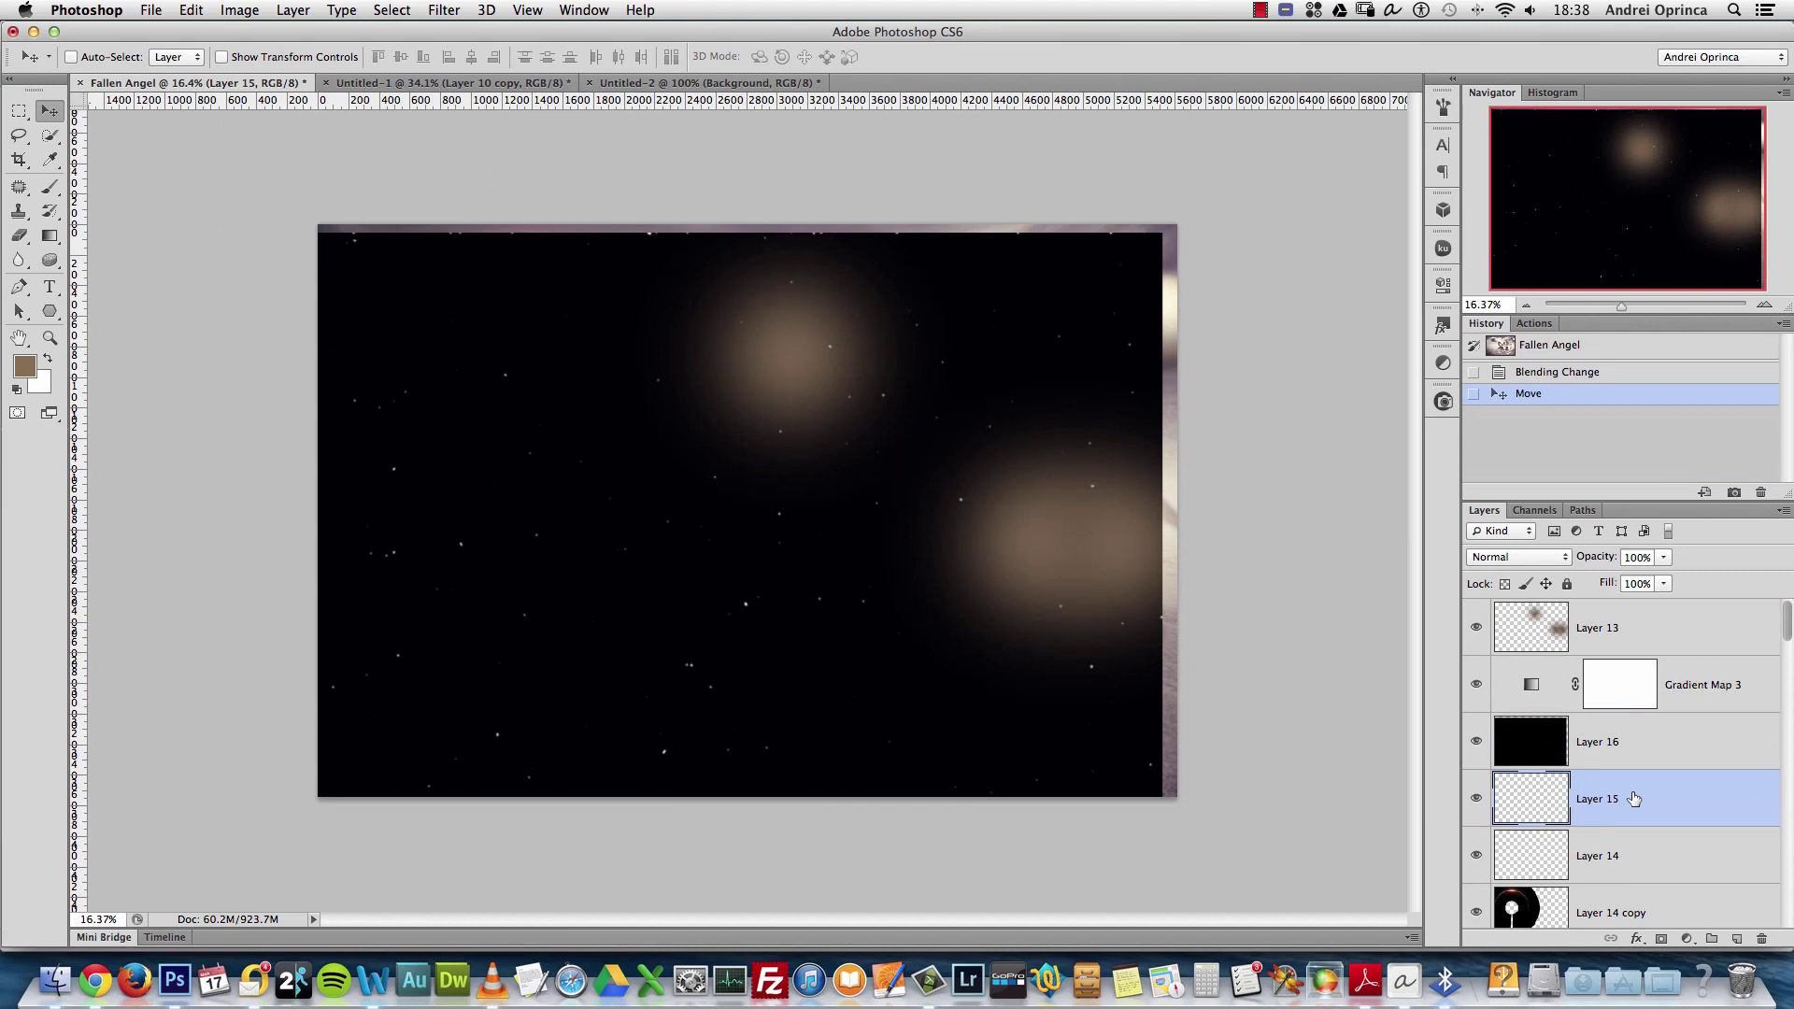
pyautogui.press('super+d')
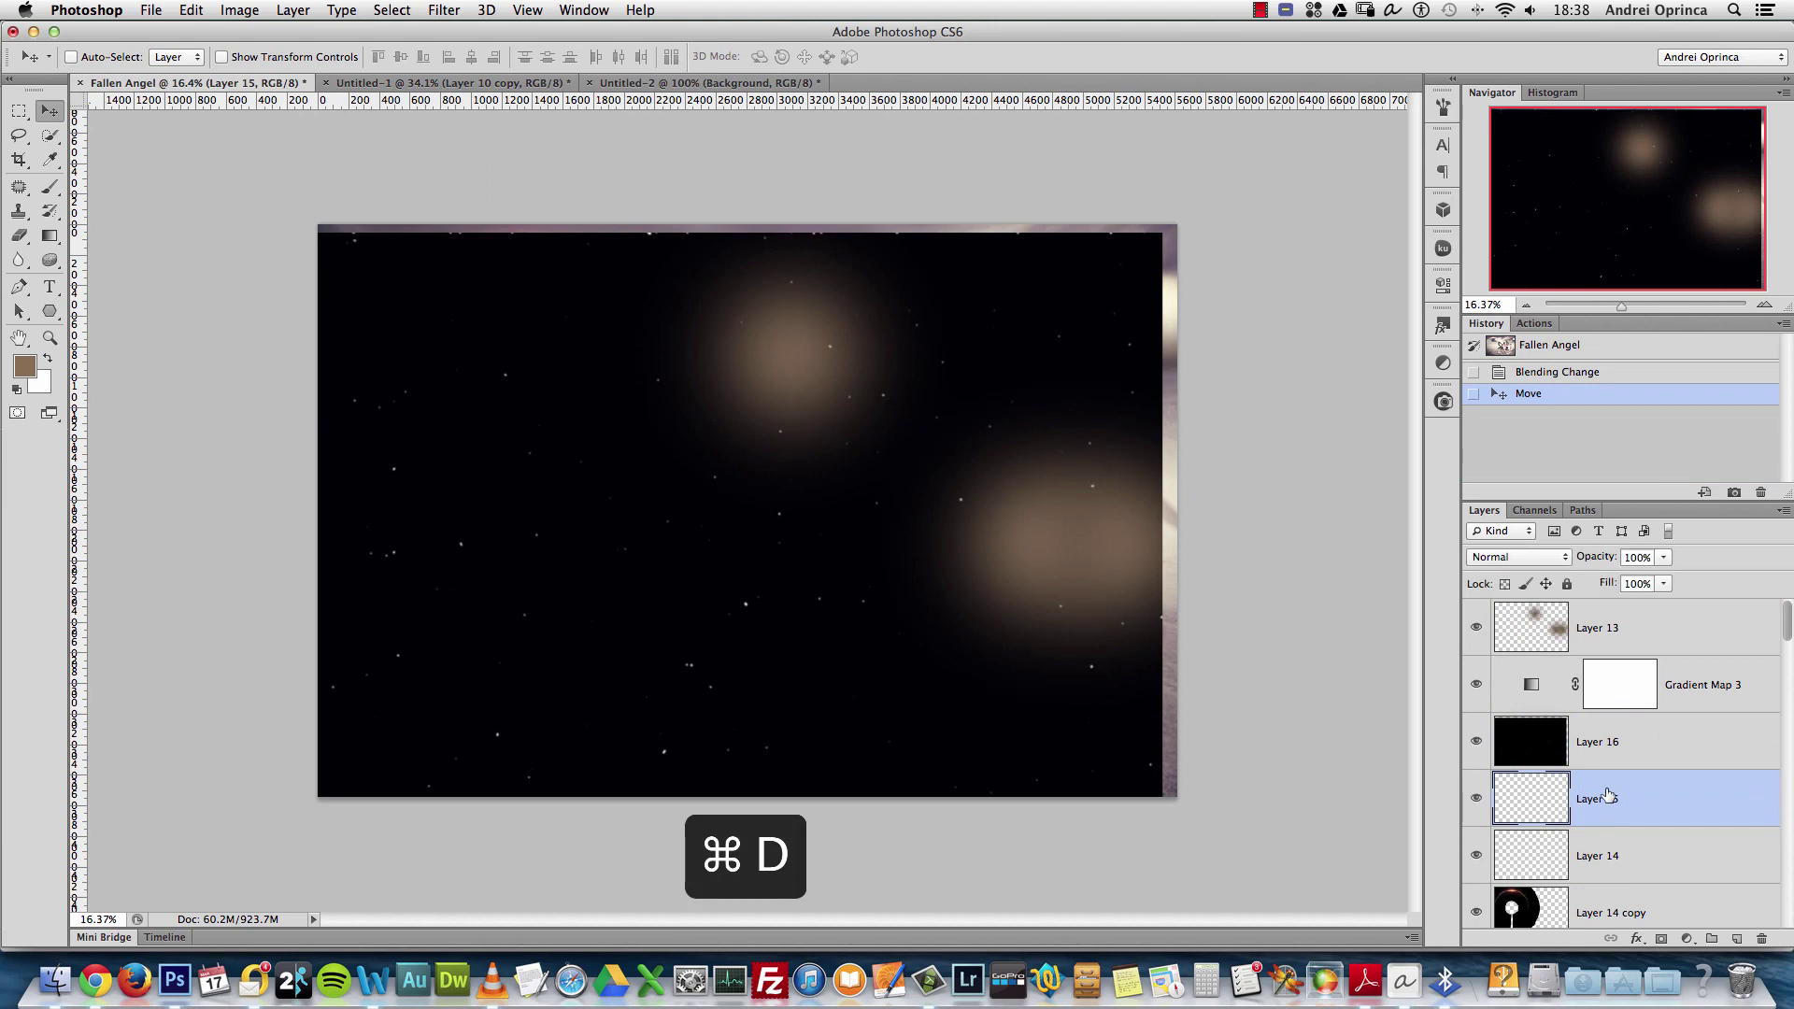
pyautogui.moveTo(949, 629); pyautogui.dragTo(1112, 512)
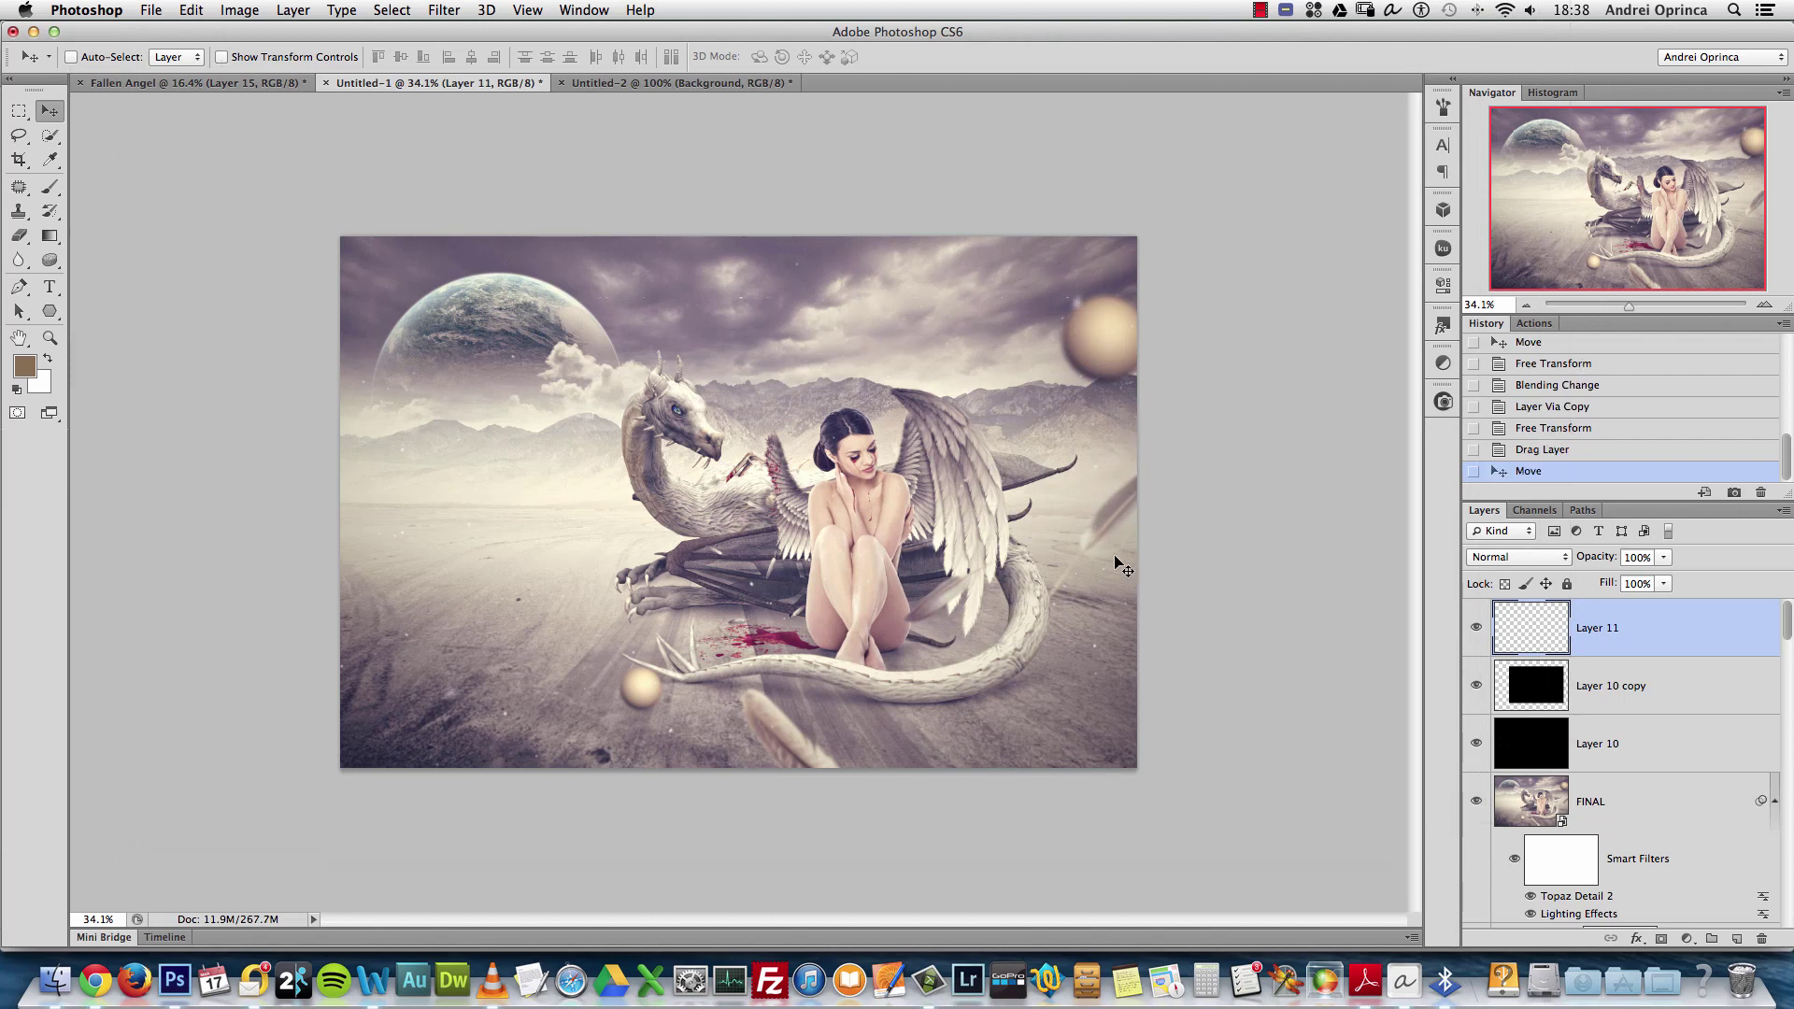
# Delete the duplicated dust layer, Layer 10 copy, and move the Layer 11 particles slightly upward over the composite
pyautogui.moveTo(1709, 702); pyautogui.dragTo(1762, 939)
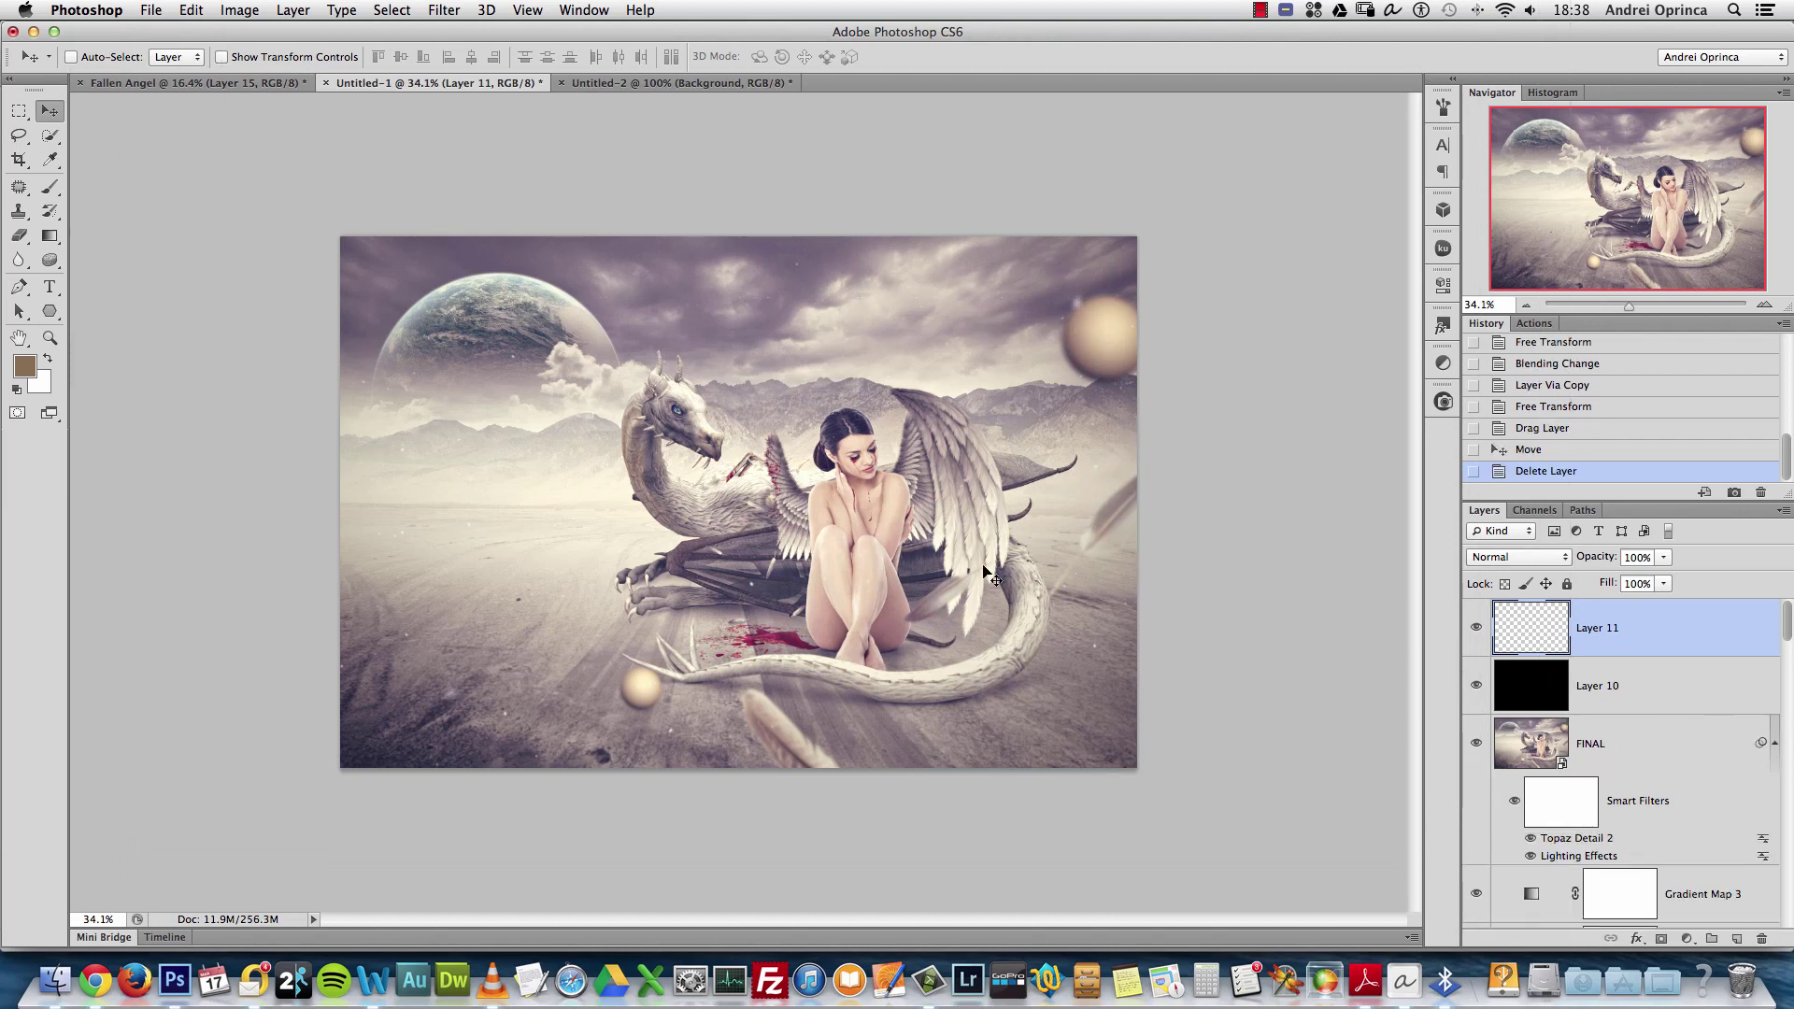
pyautogui.moveTo(682, 477); pyautogui.dragTo(684, 386)
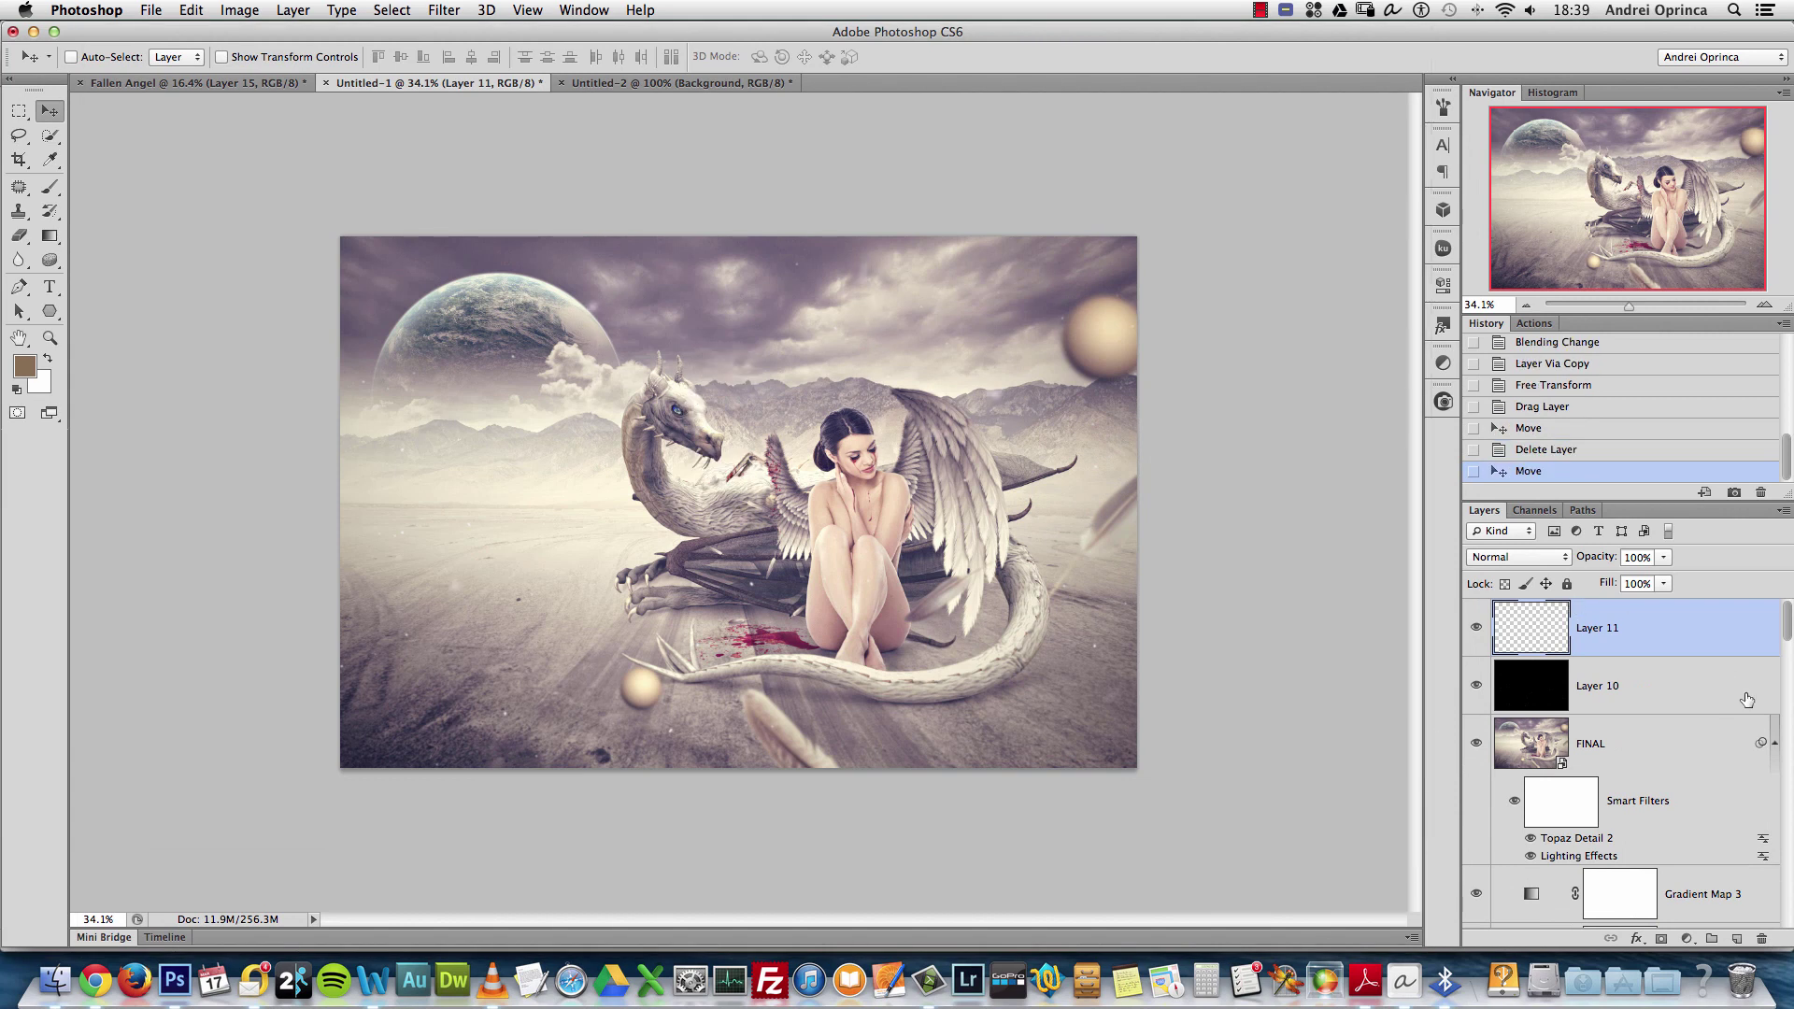
# Add a new empty layer above Layer 11 and set its blending mode to Screen for brush painting
pyautogui.click(1736, 939)
pyautogui.press('b')
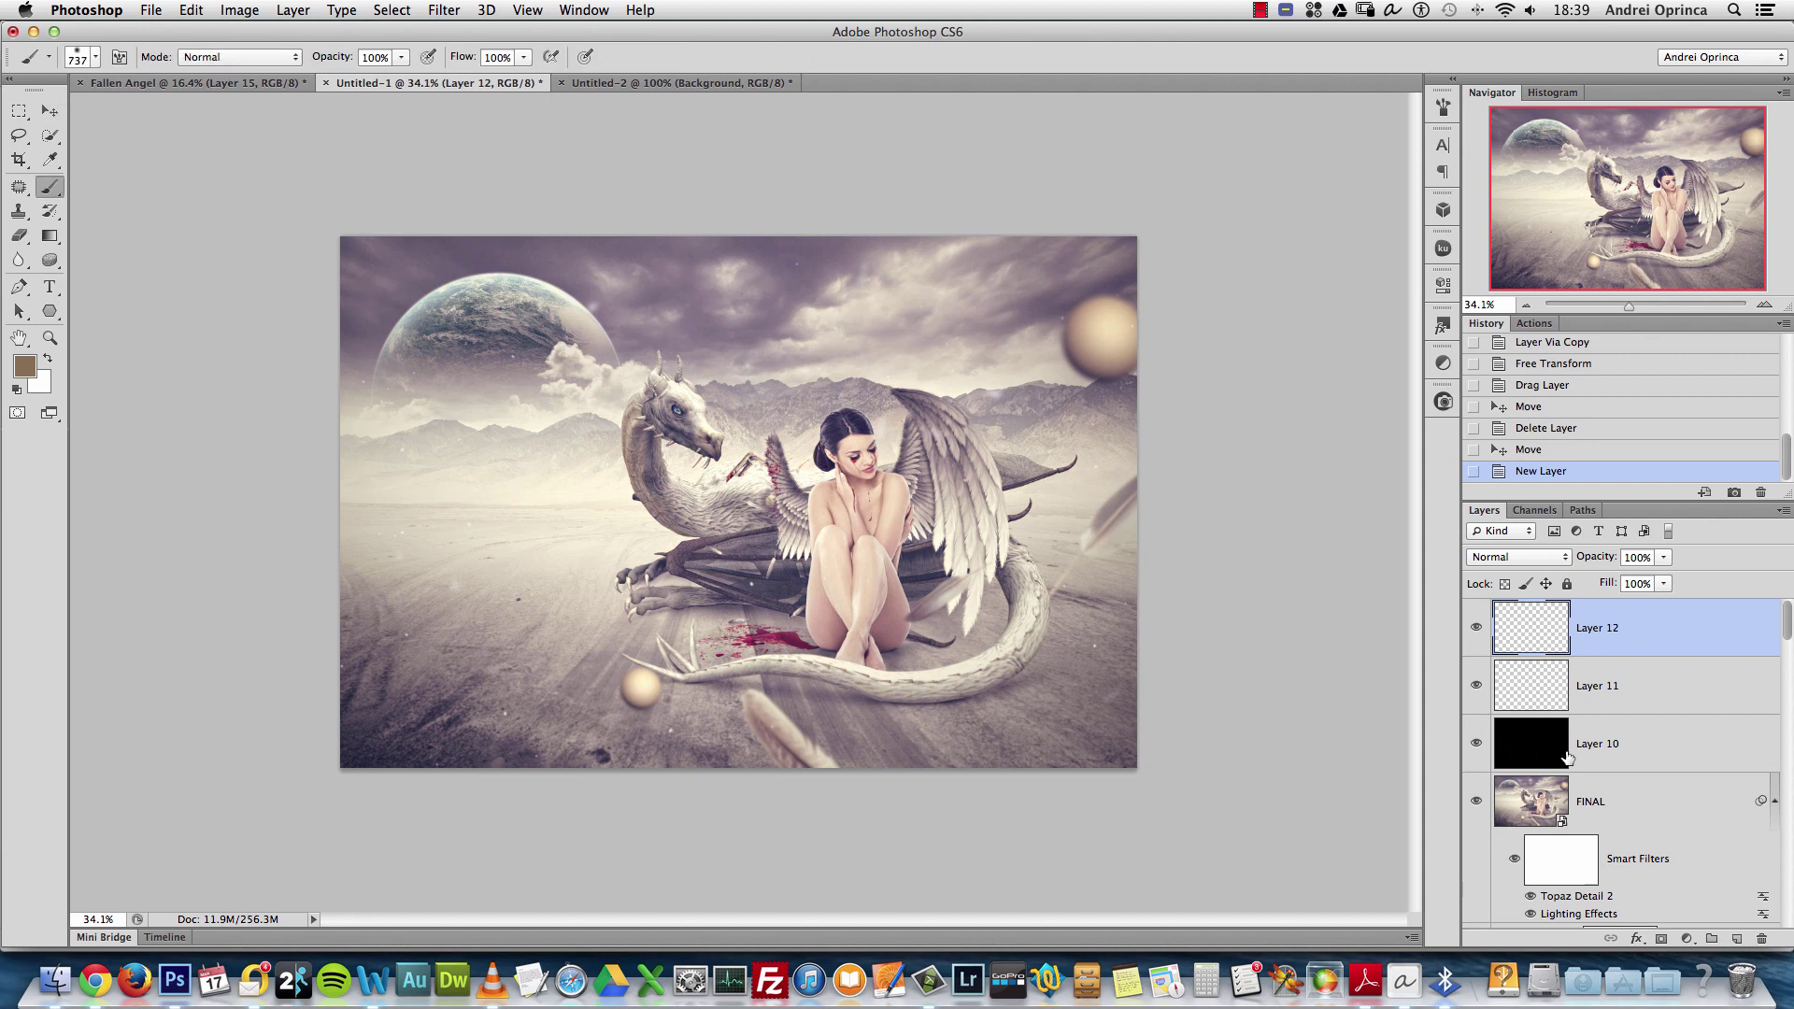
pyautogui.click(1517, 556)
pyautogui.click(1620, 628)
pyautogui.click(1524, 557)
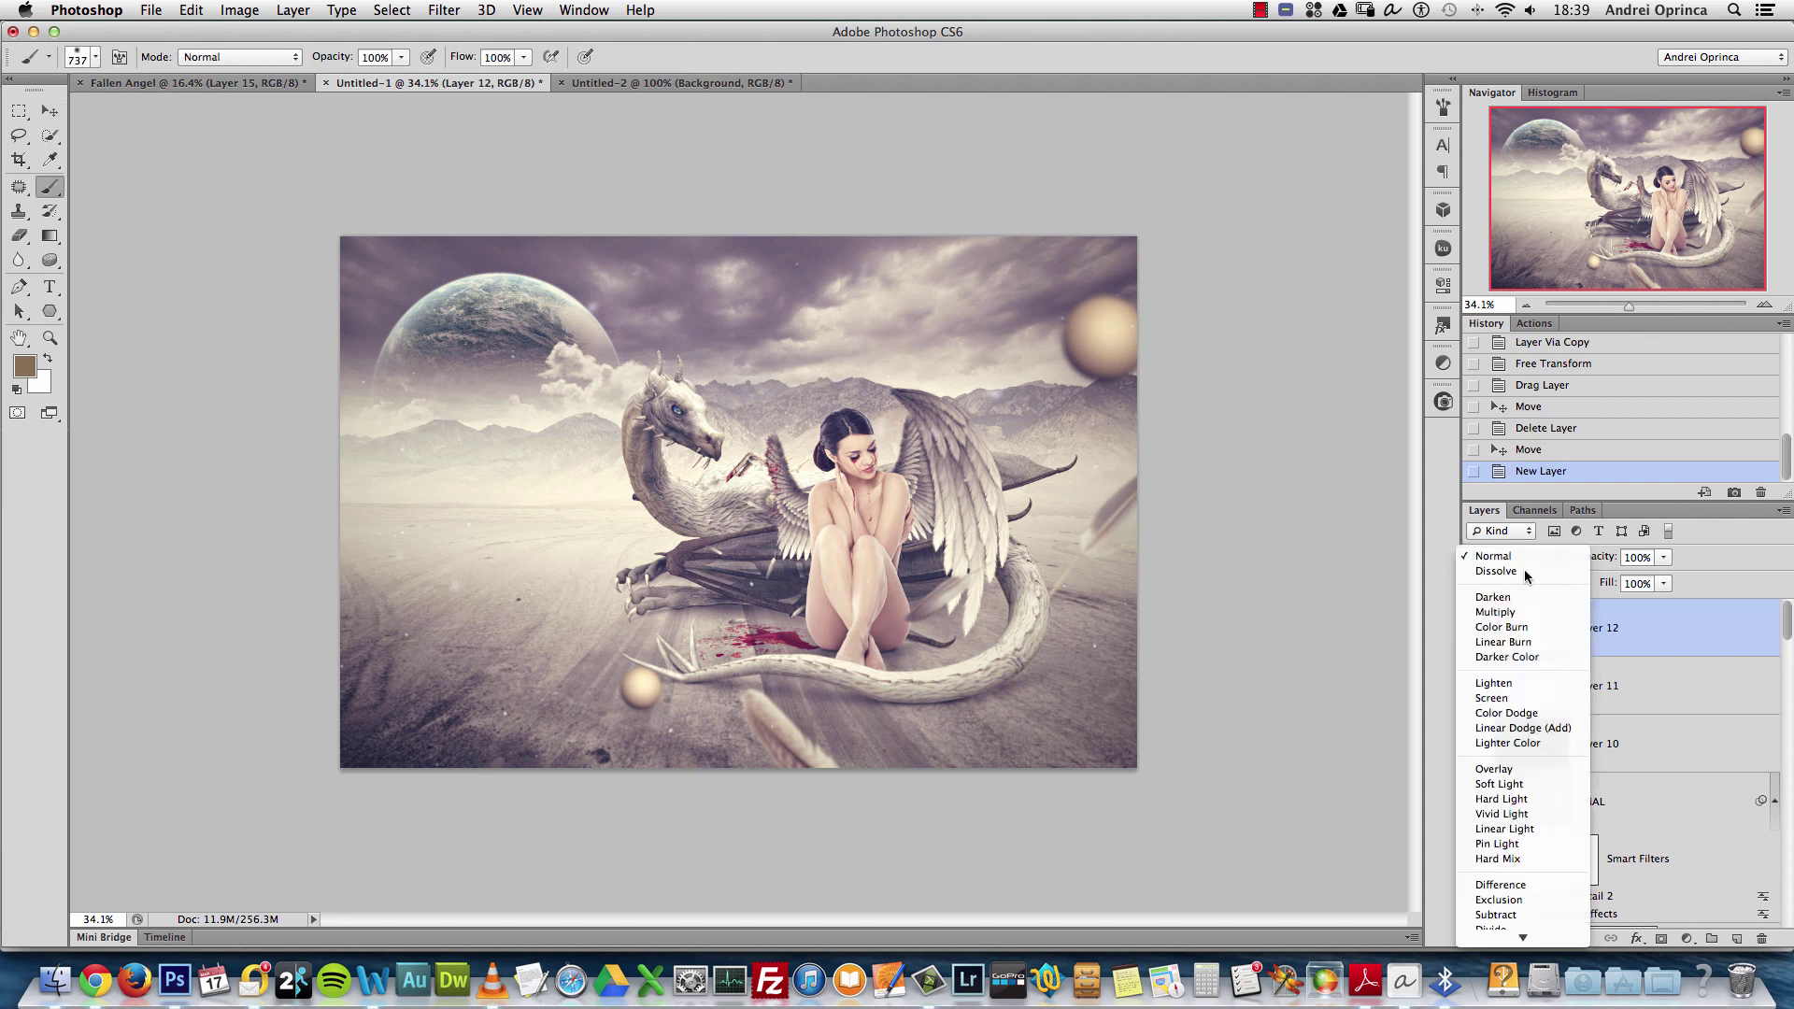
pyautogui.click(1529, 707)
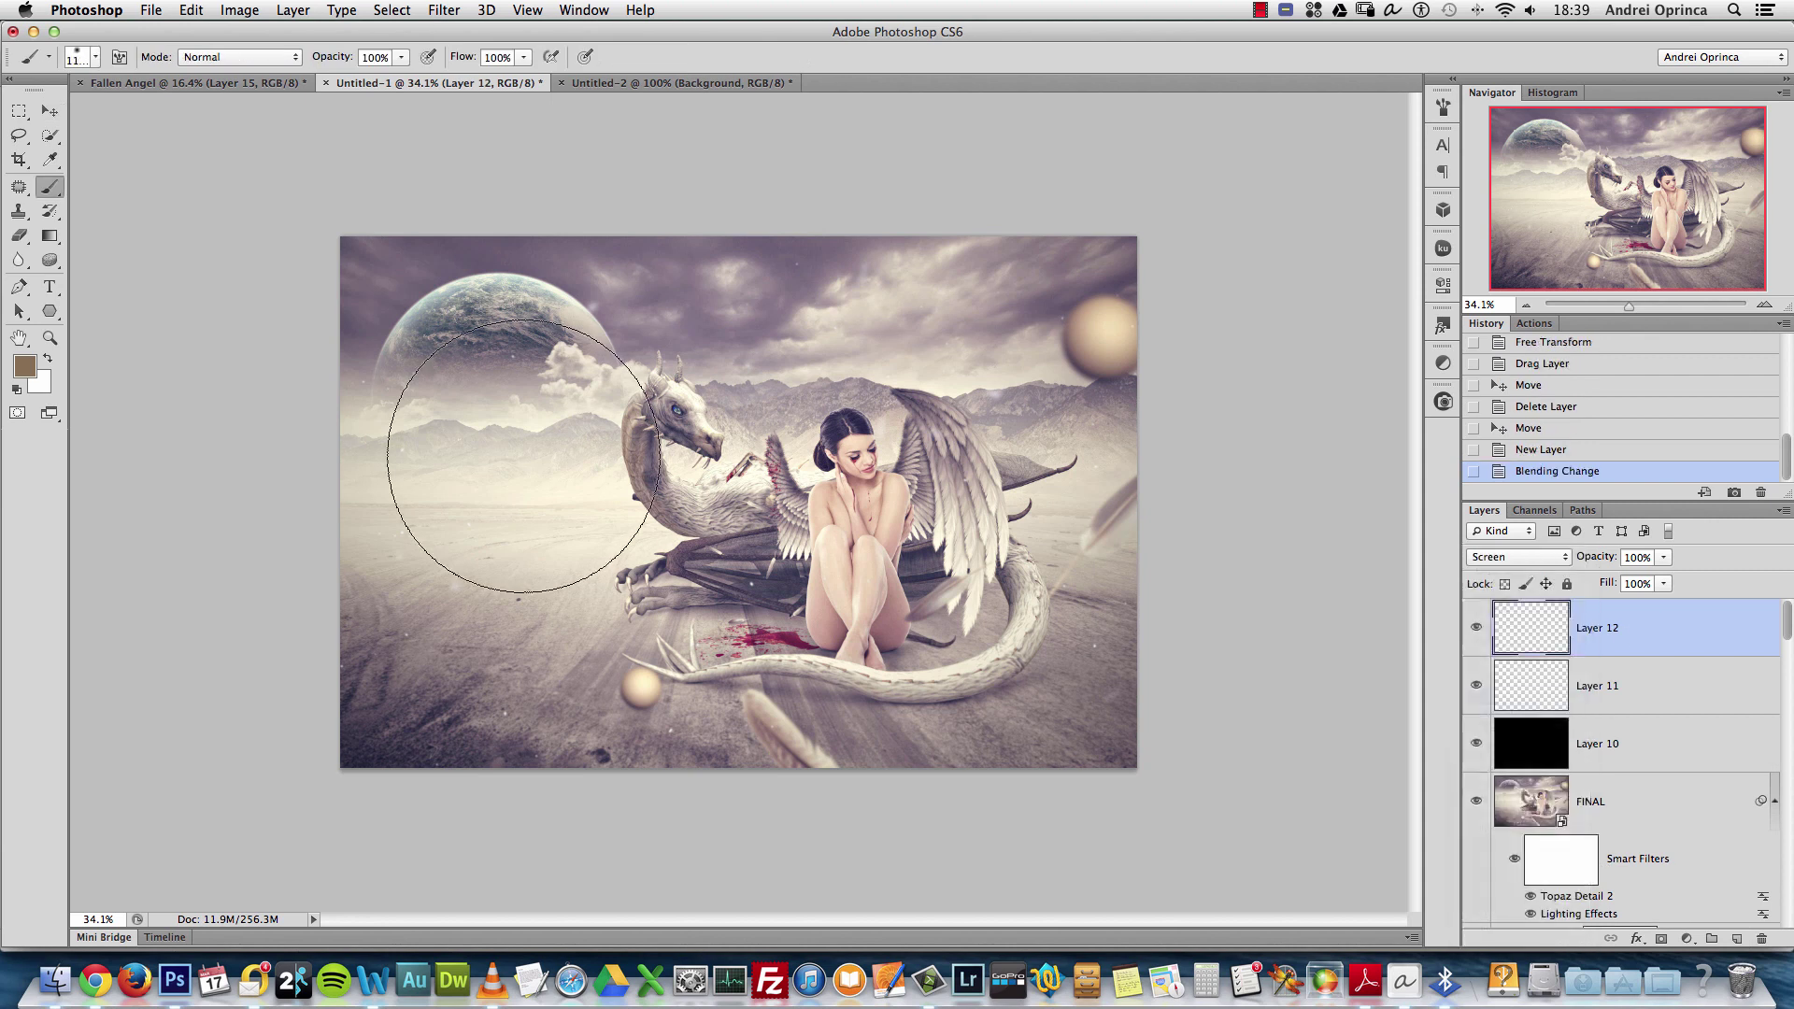
# Try a large soft brush dab in dark brown #40382e over the woman and wing, and undo it
pyautogui.click(25, 365)
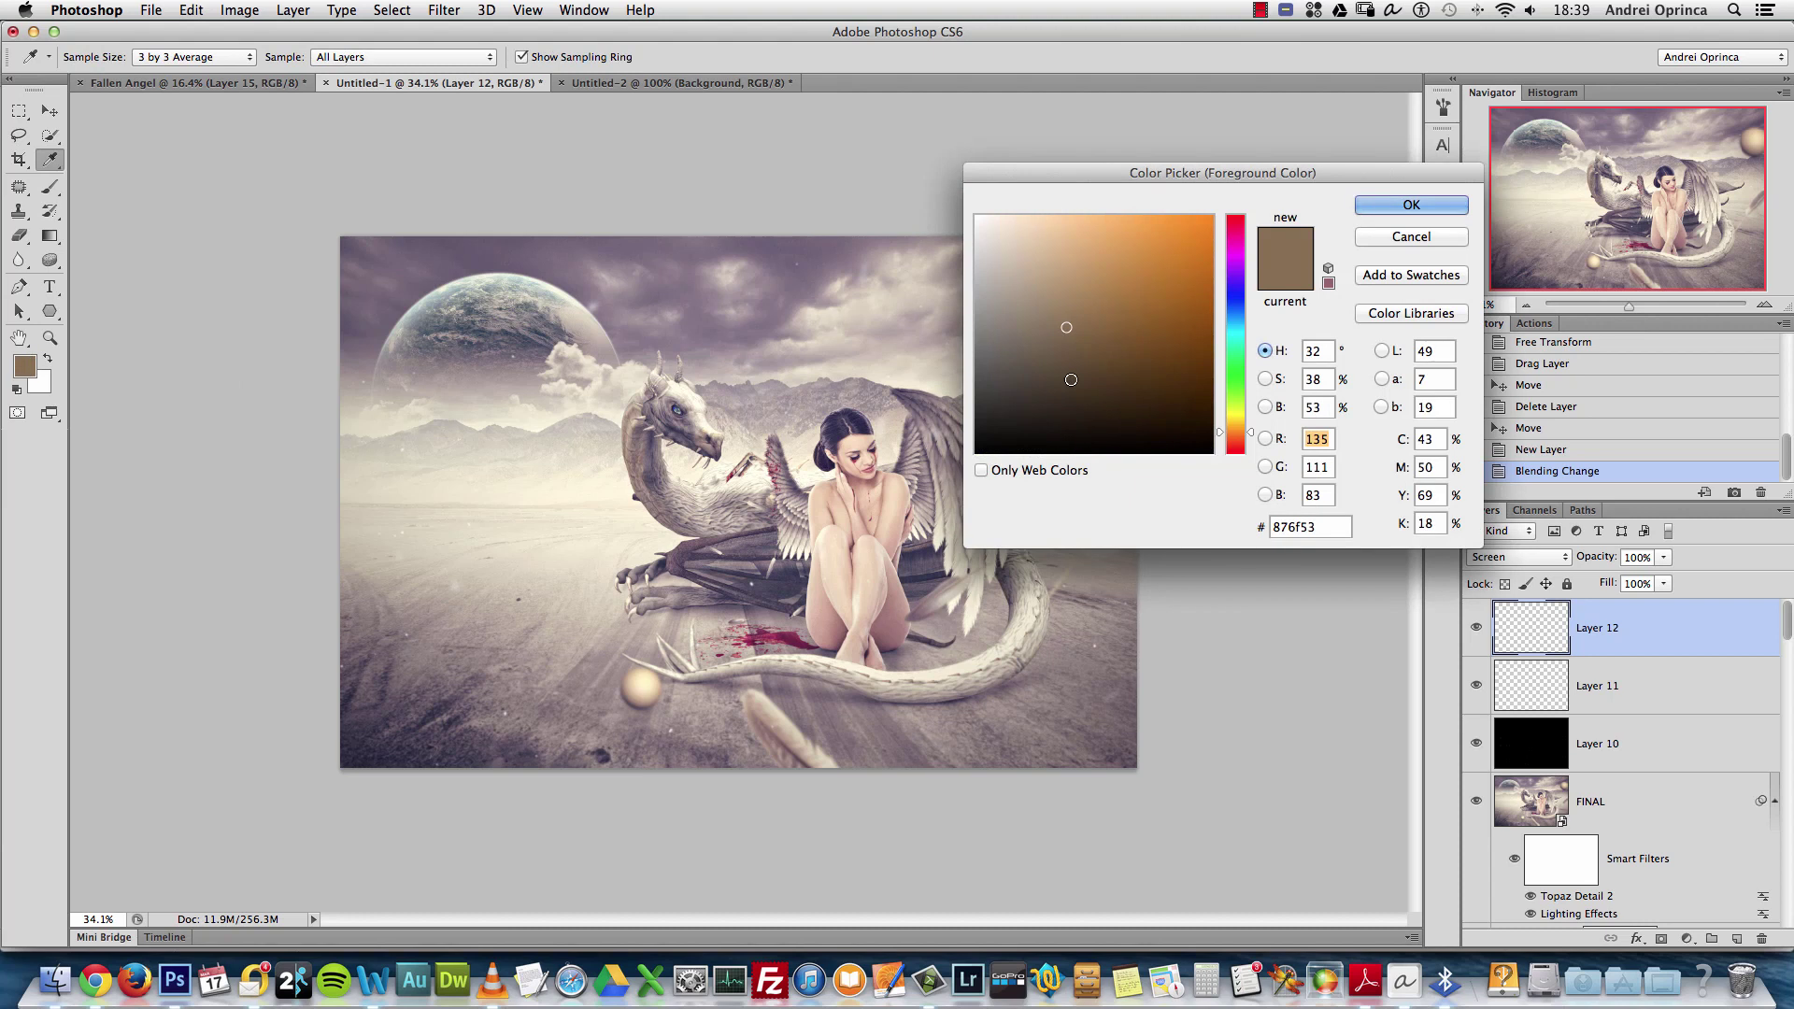
pyautogui.click(1052, 395)
pyautogui.click(1053, 397)
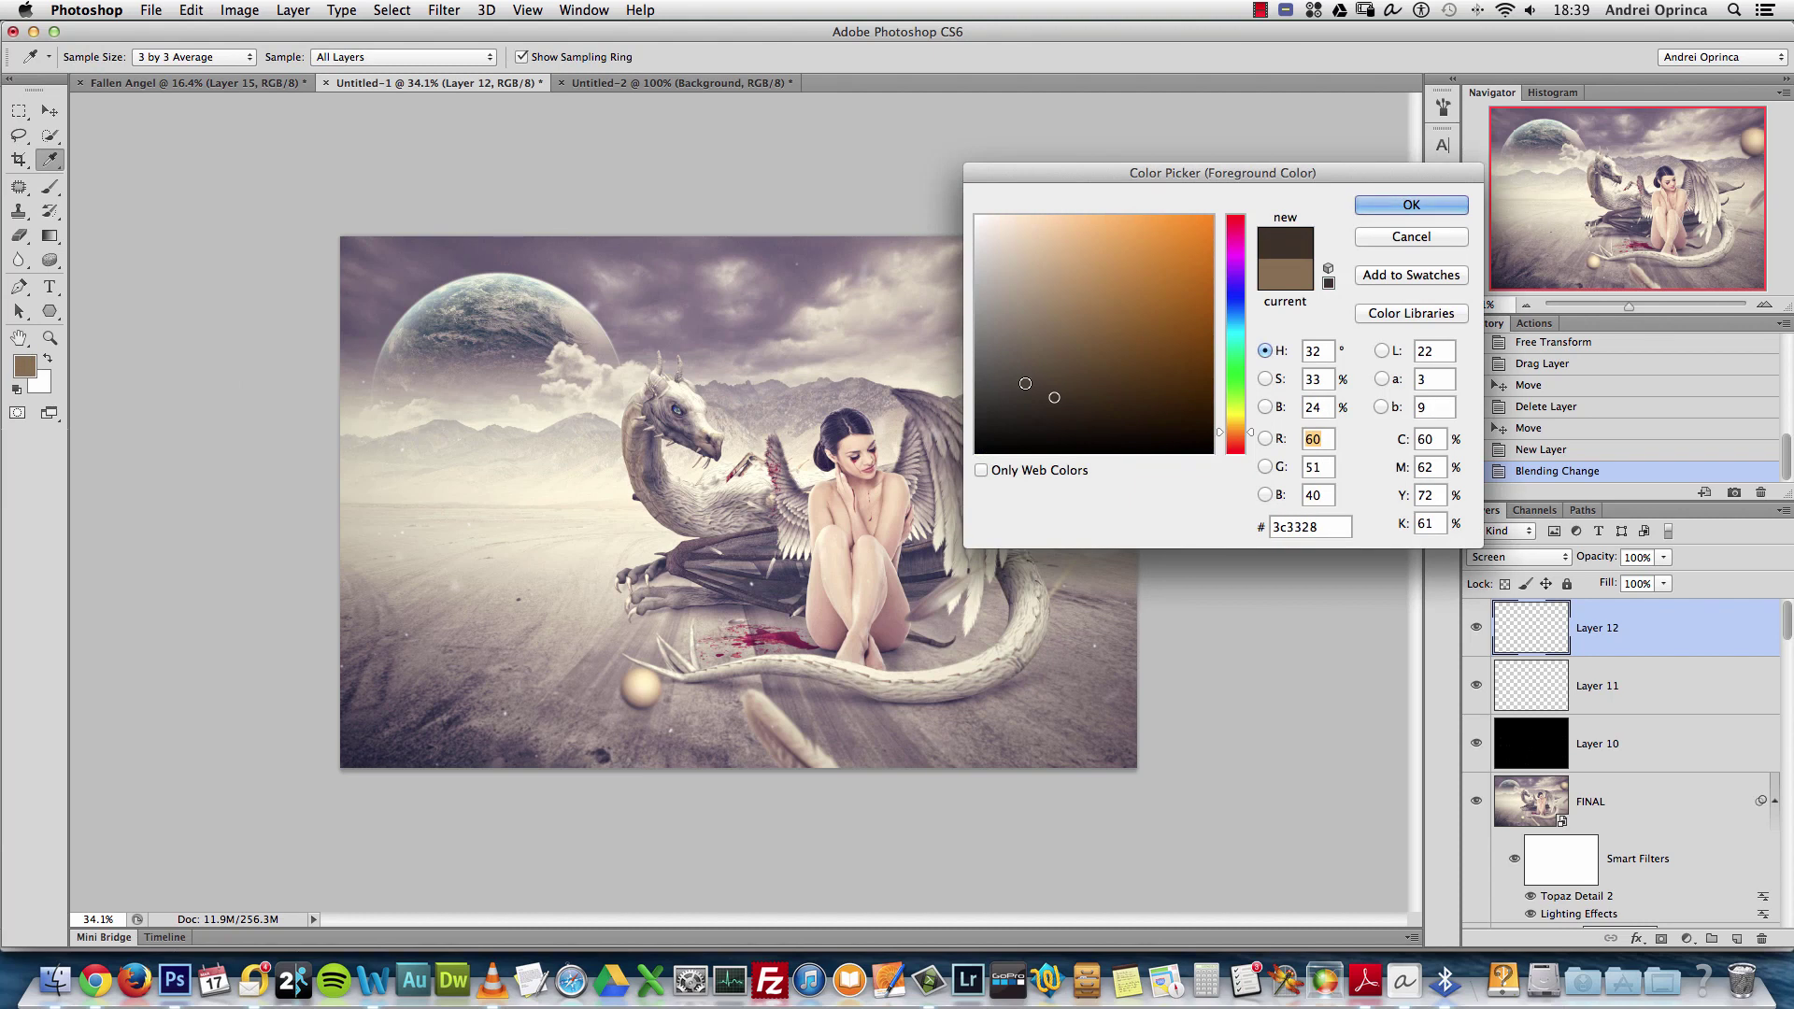
pyautogui.click(1411, 204)
pyautogui.press('b')
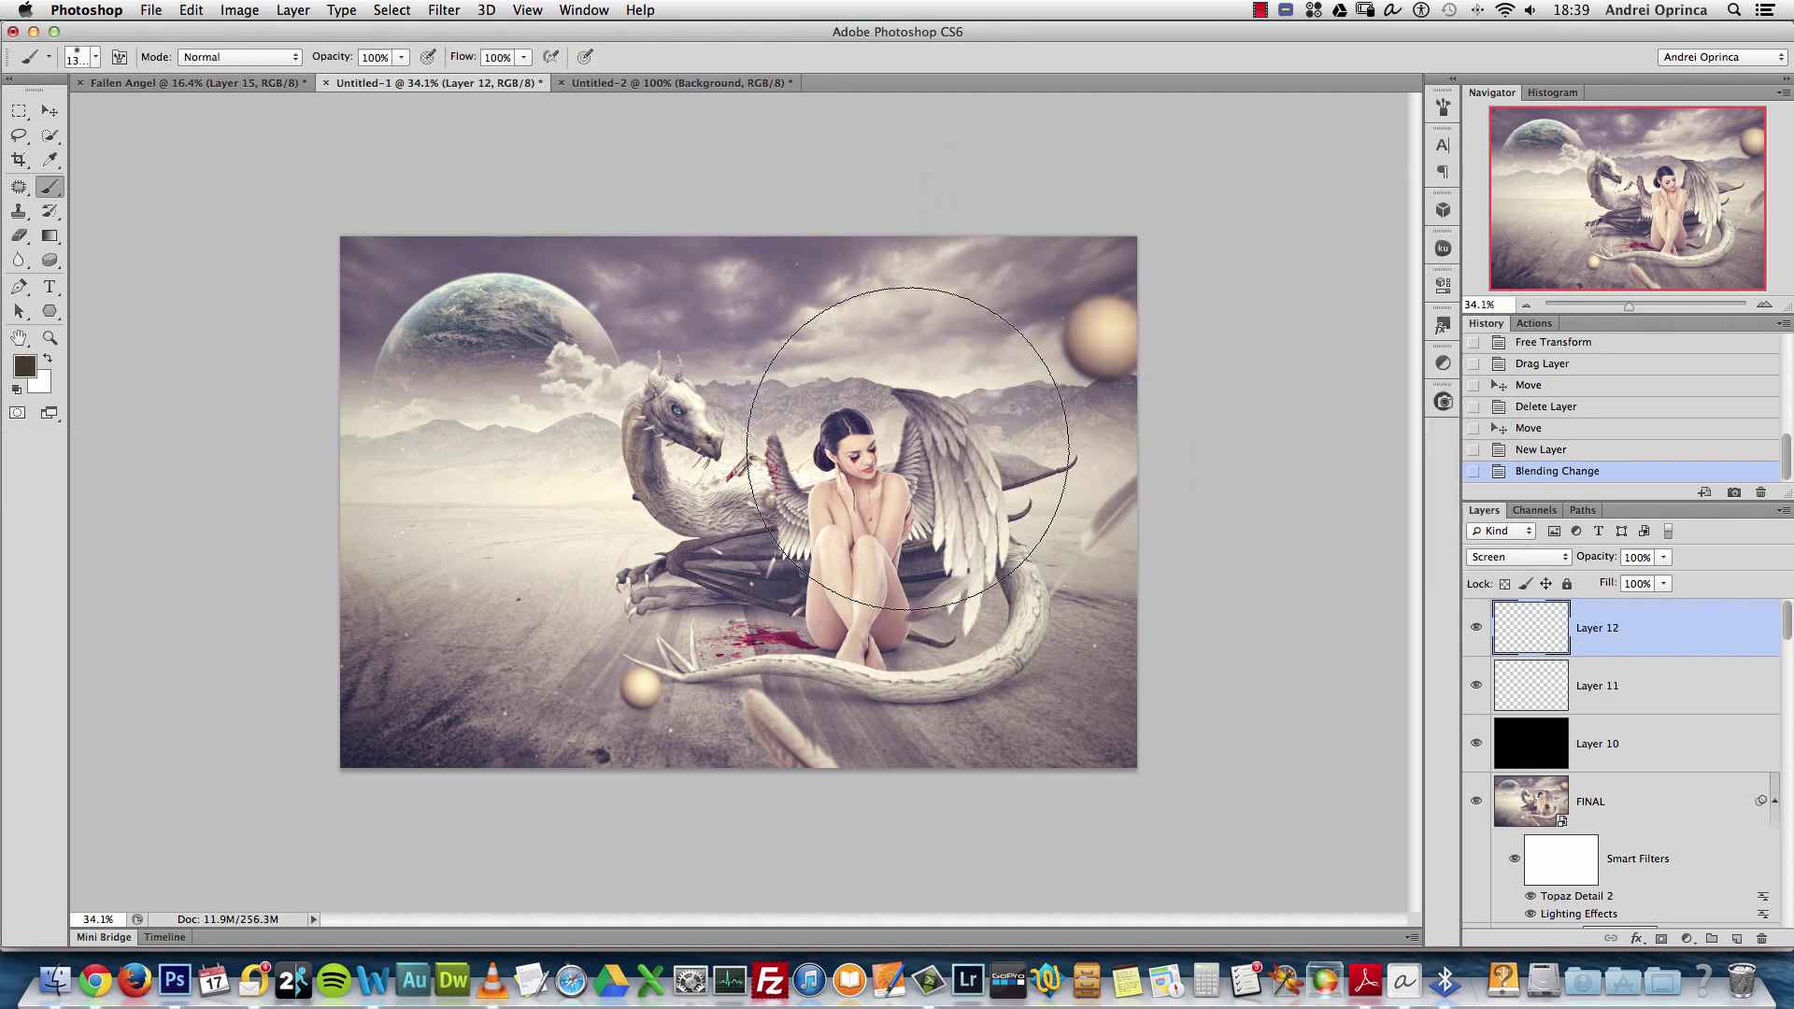
pyautogui.click(903, 436)
pyautogui.press('super+z')
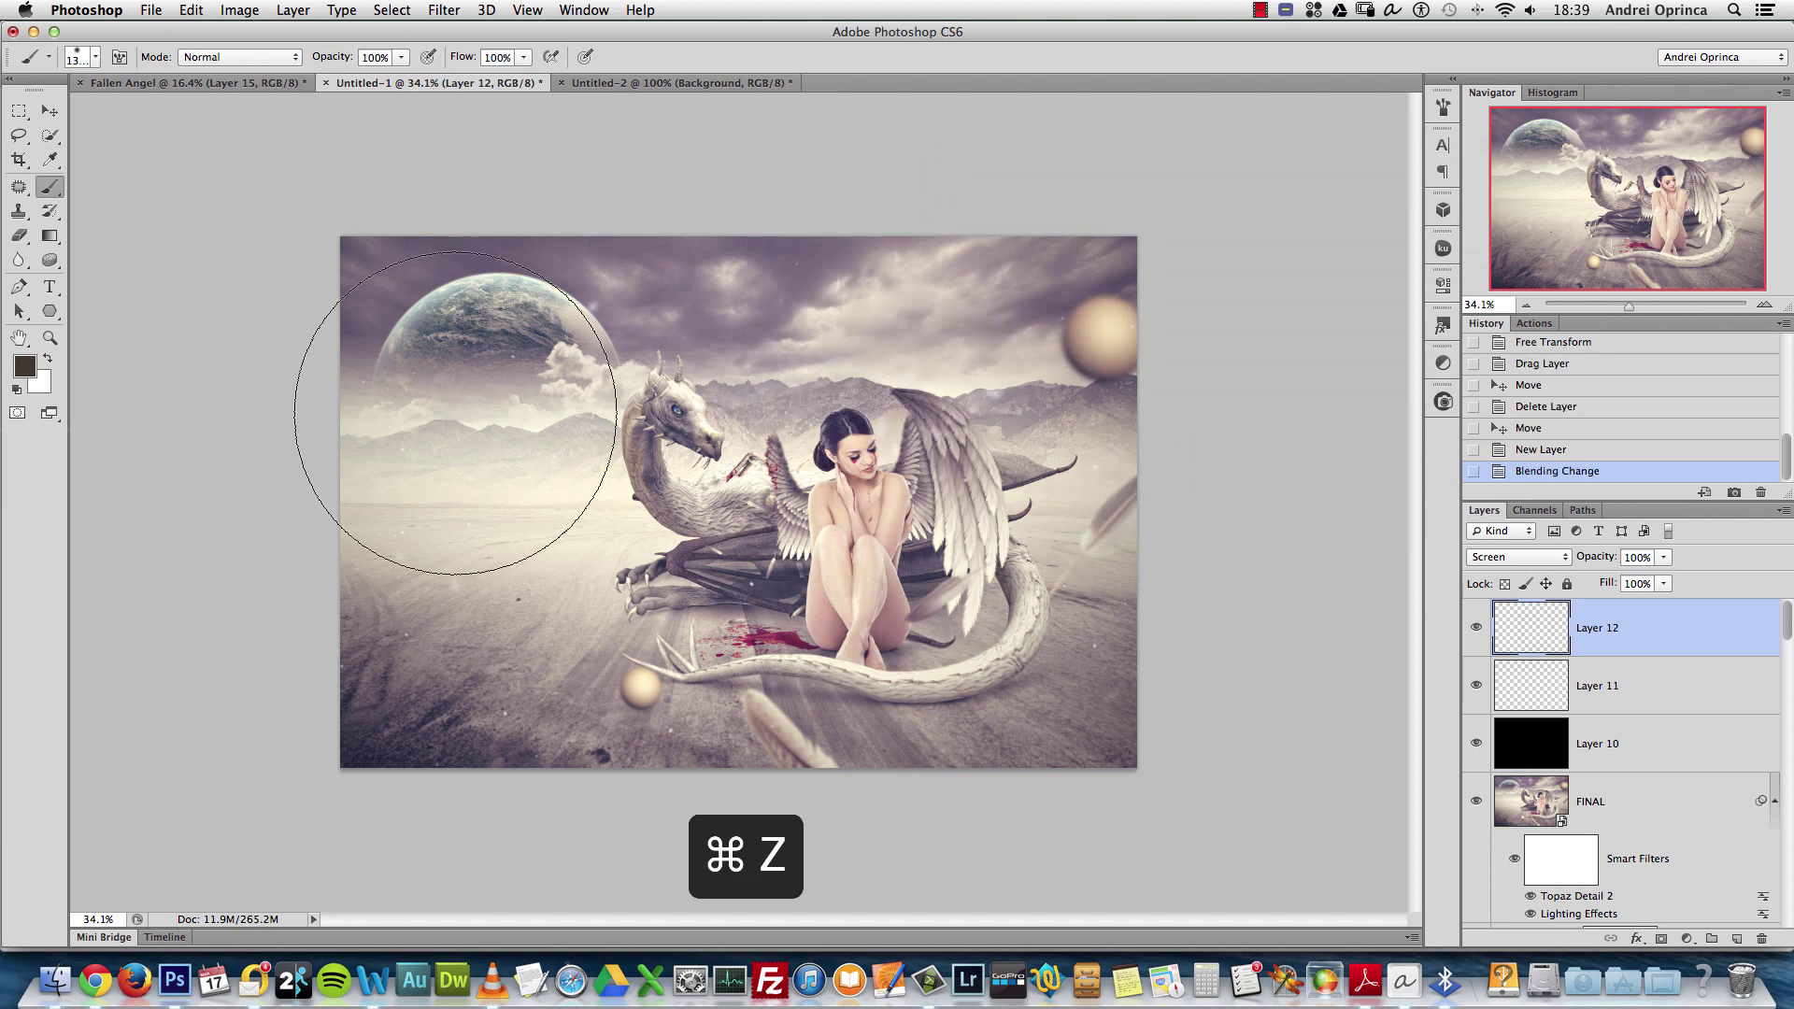
# Paint soft dabs in a darker brown over the wing and the dragon's head on Layer 12, and compare the image with the layer hidden
pyautogui.click(28, 367)
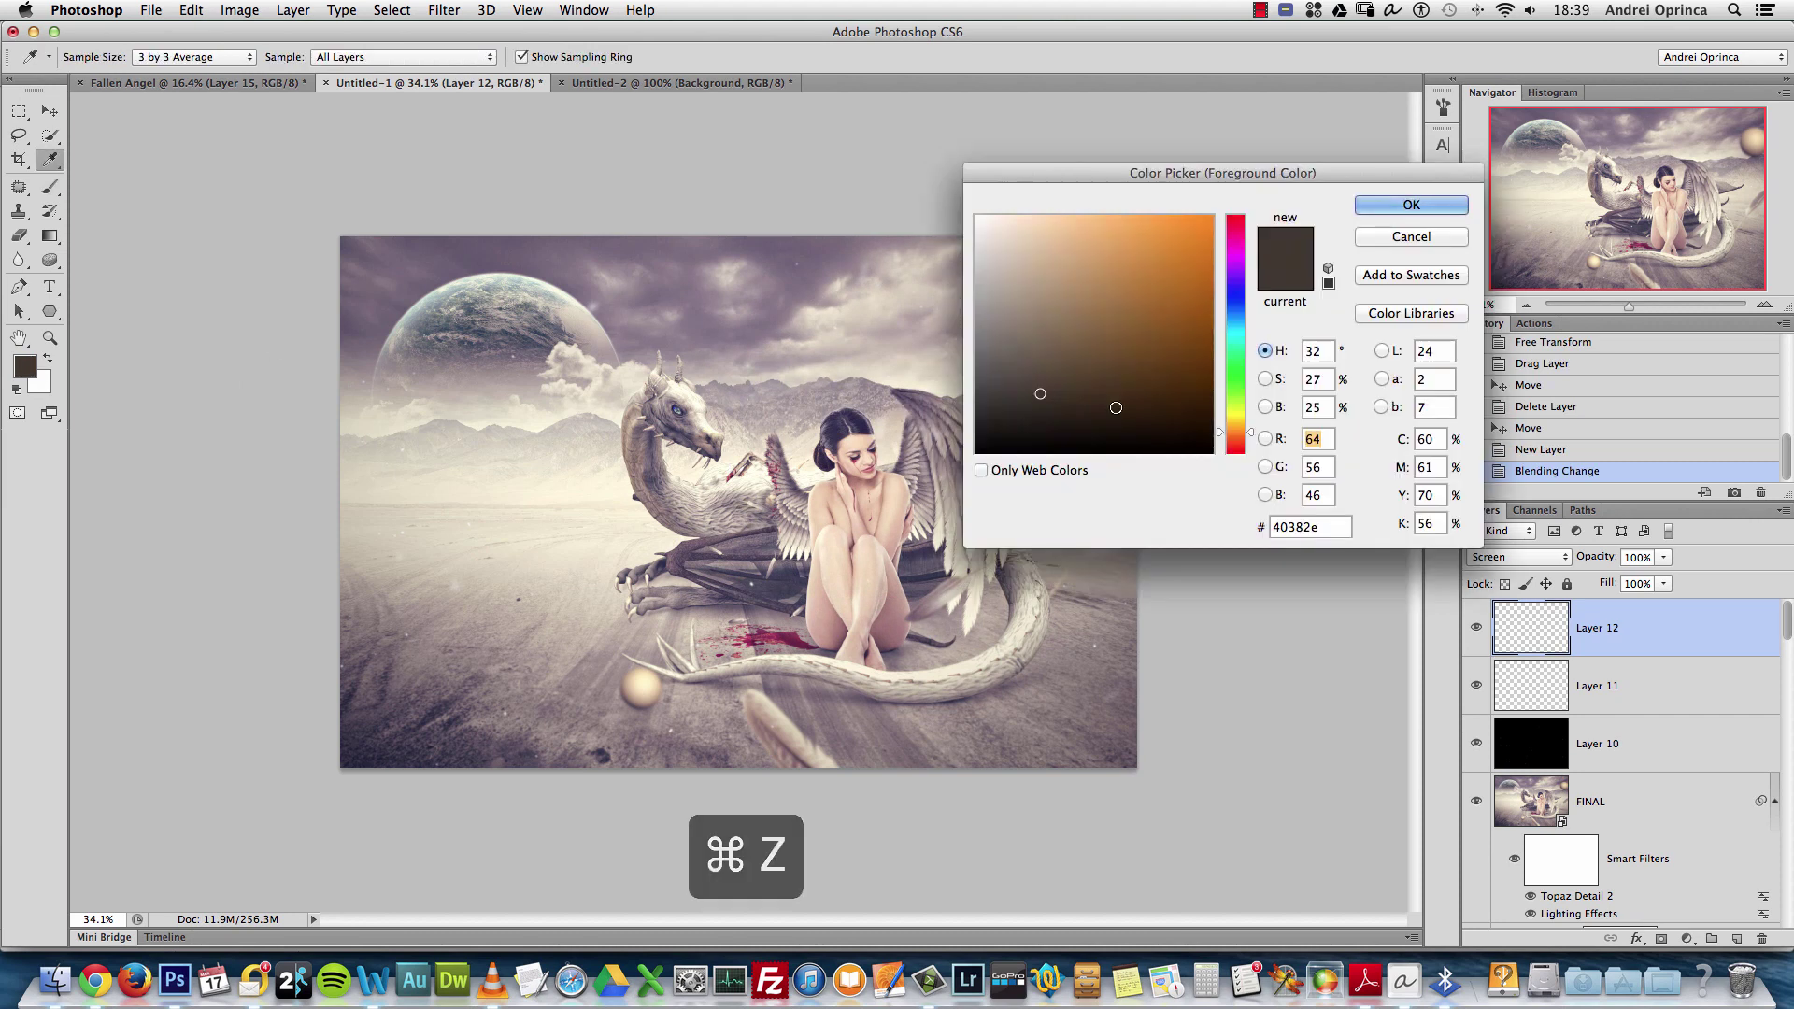
pyautogui.click(1111, 415)
pyautogui.click(1372, 204)
pyautogui.press('b')
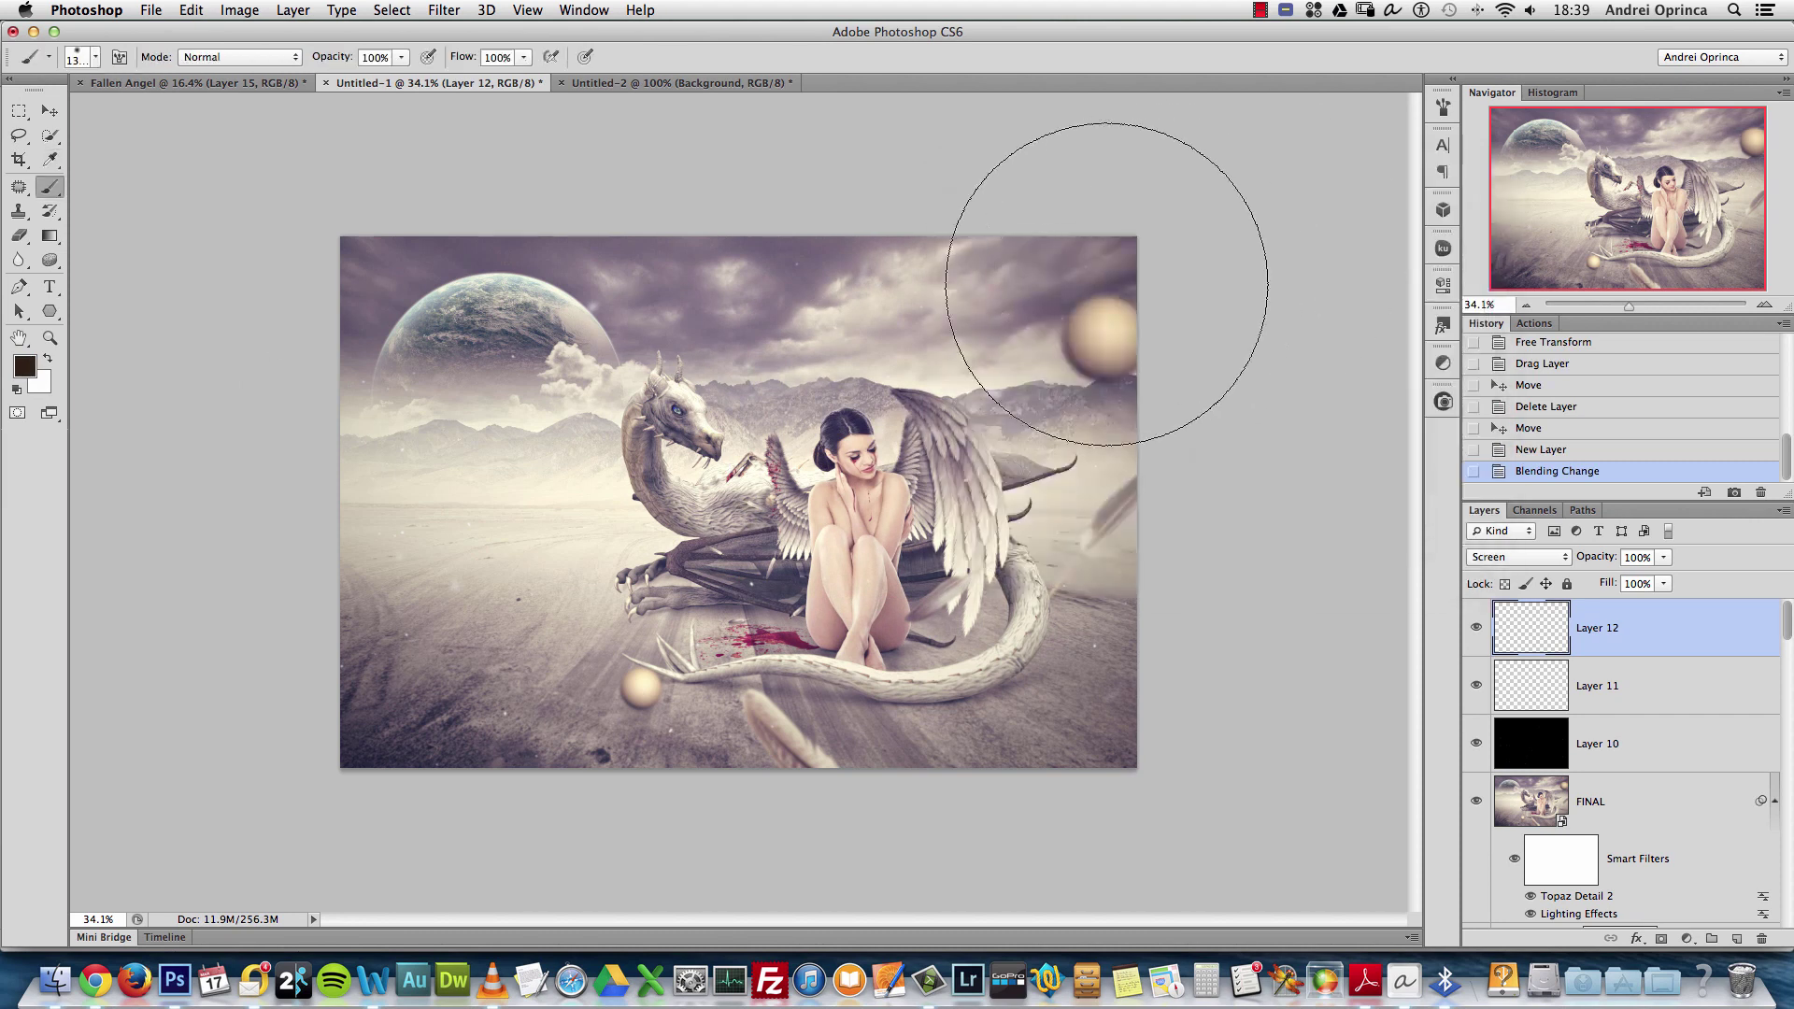
pyautogui.click(944, 402)
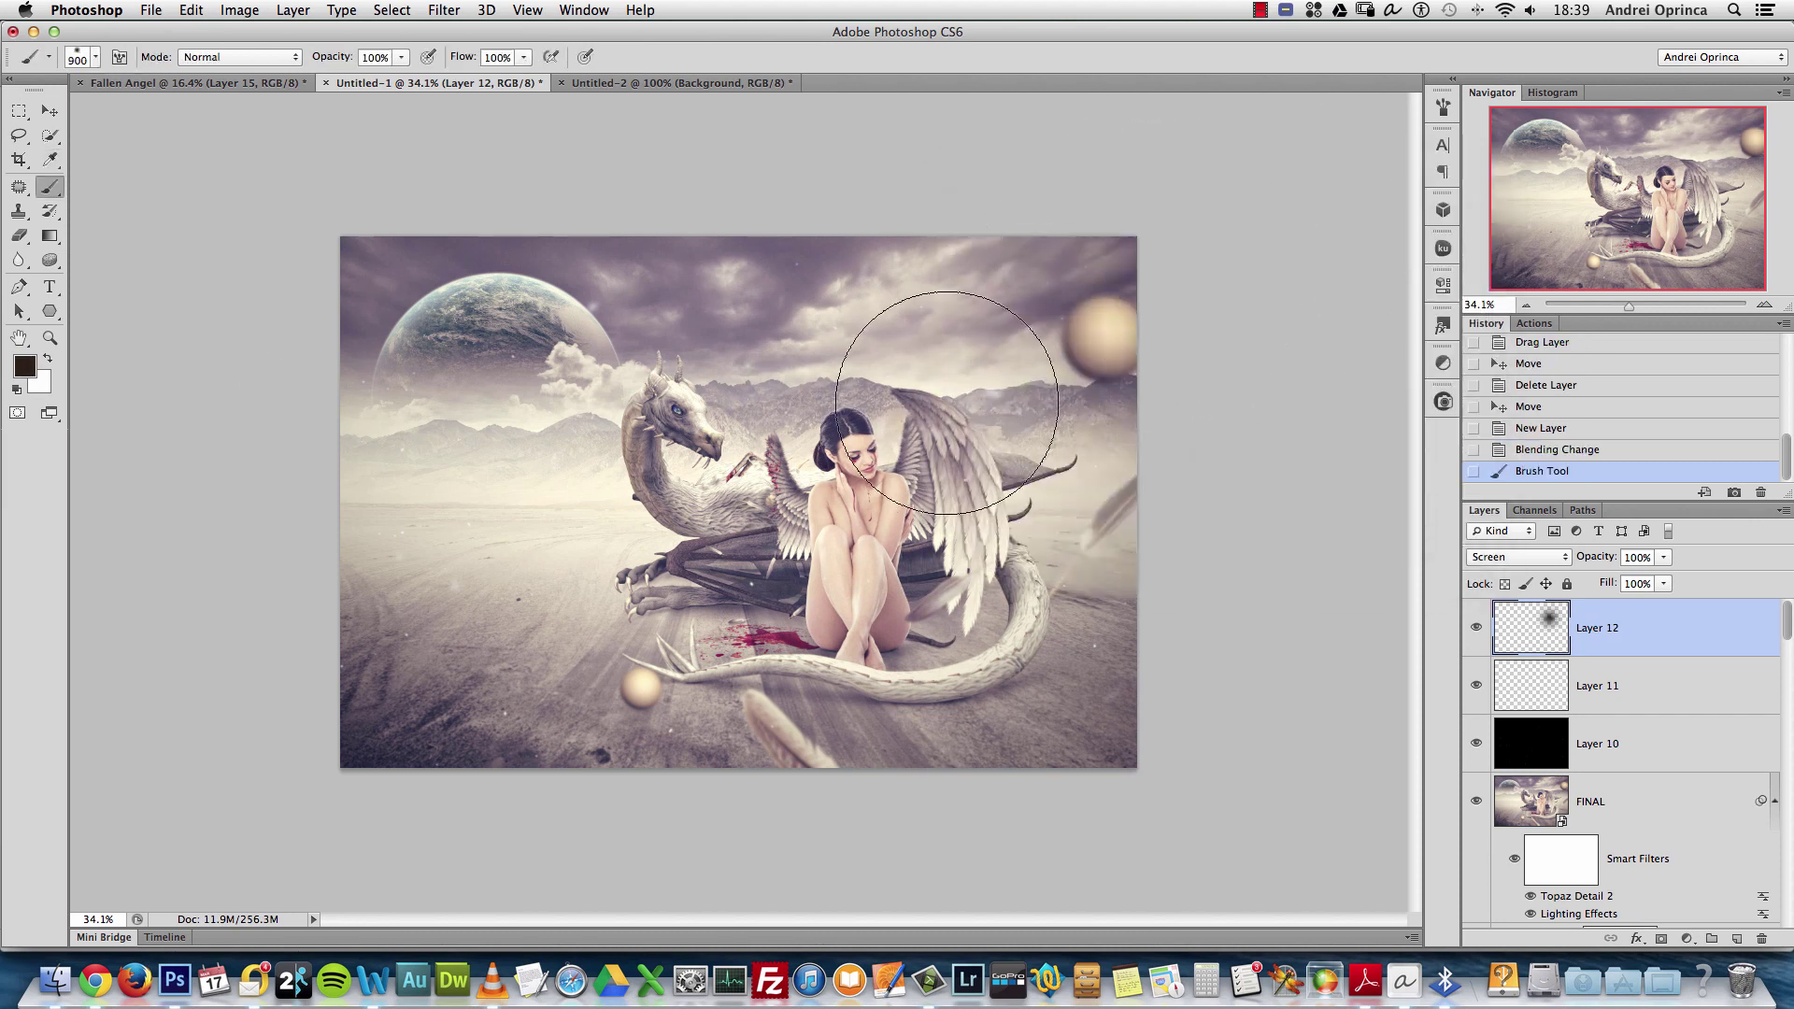
pyautogui.click(701, 402)
pyautogui.click(1477, 627)
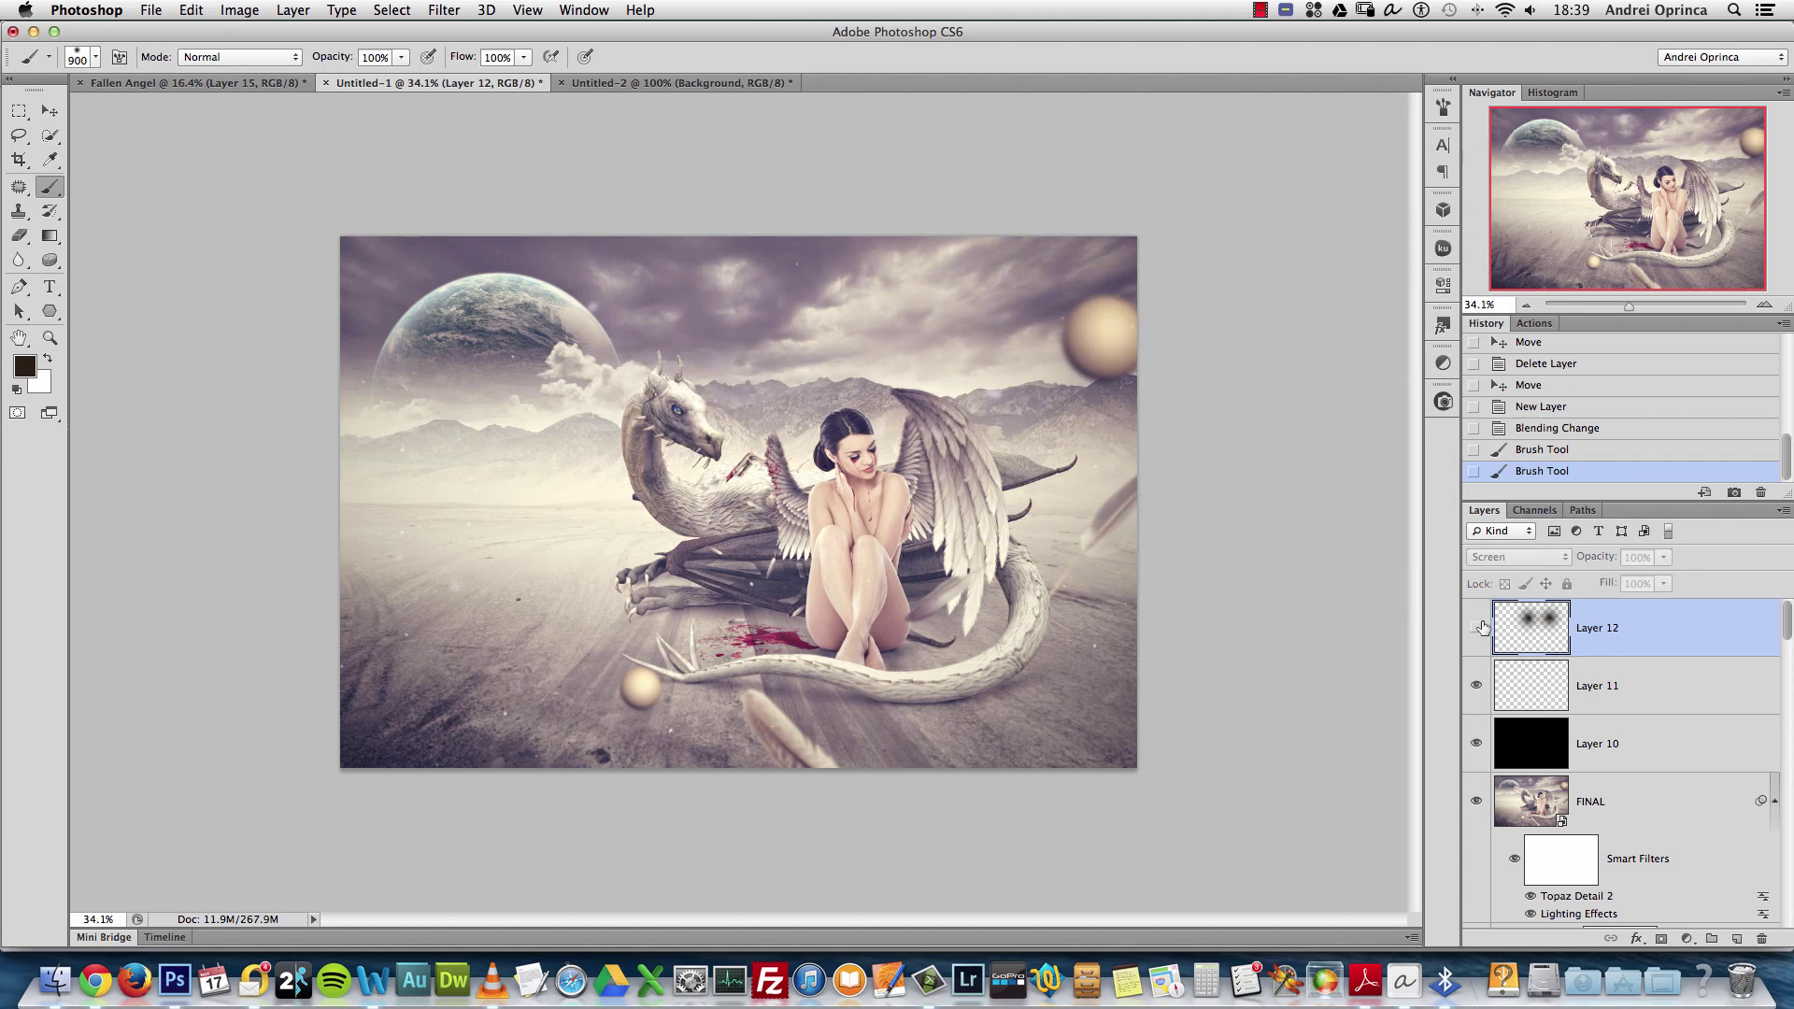
pyautogui.click(1478, 627)
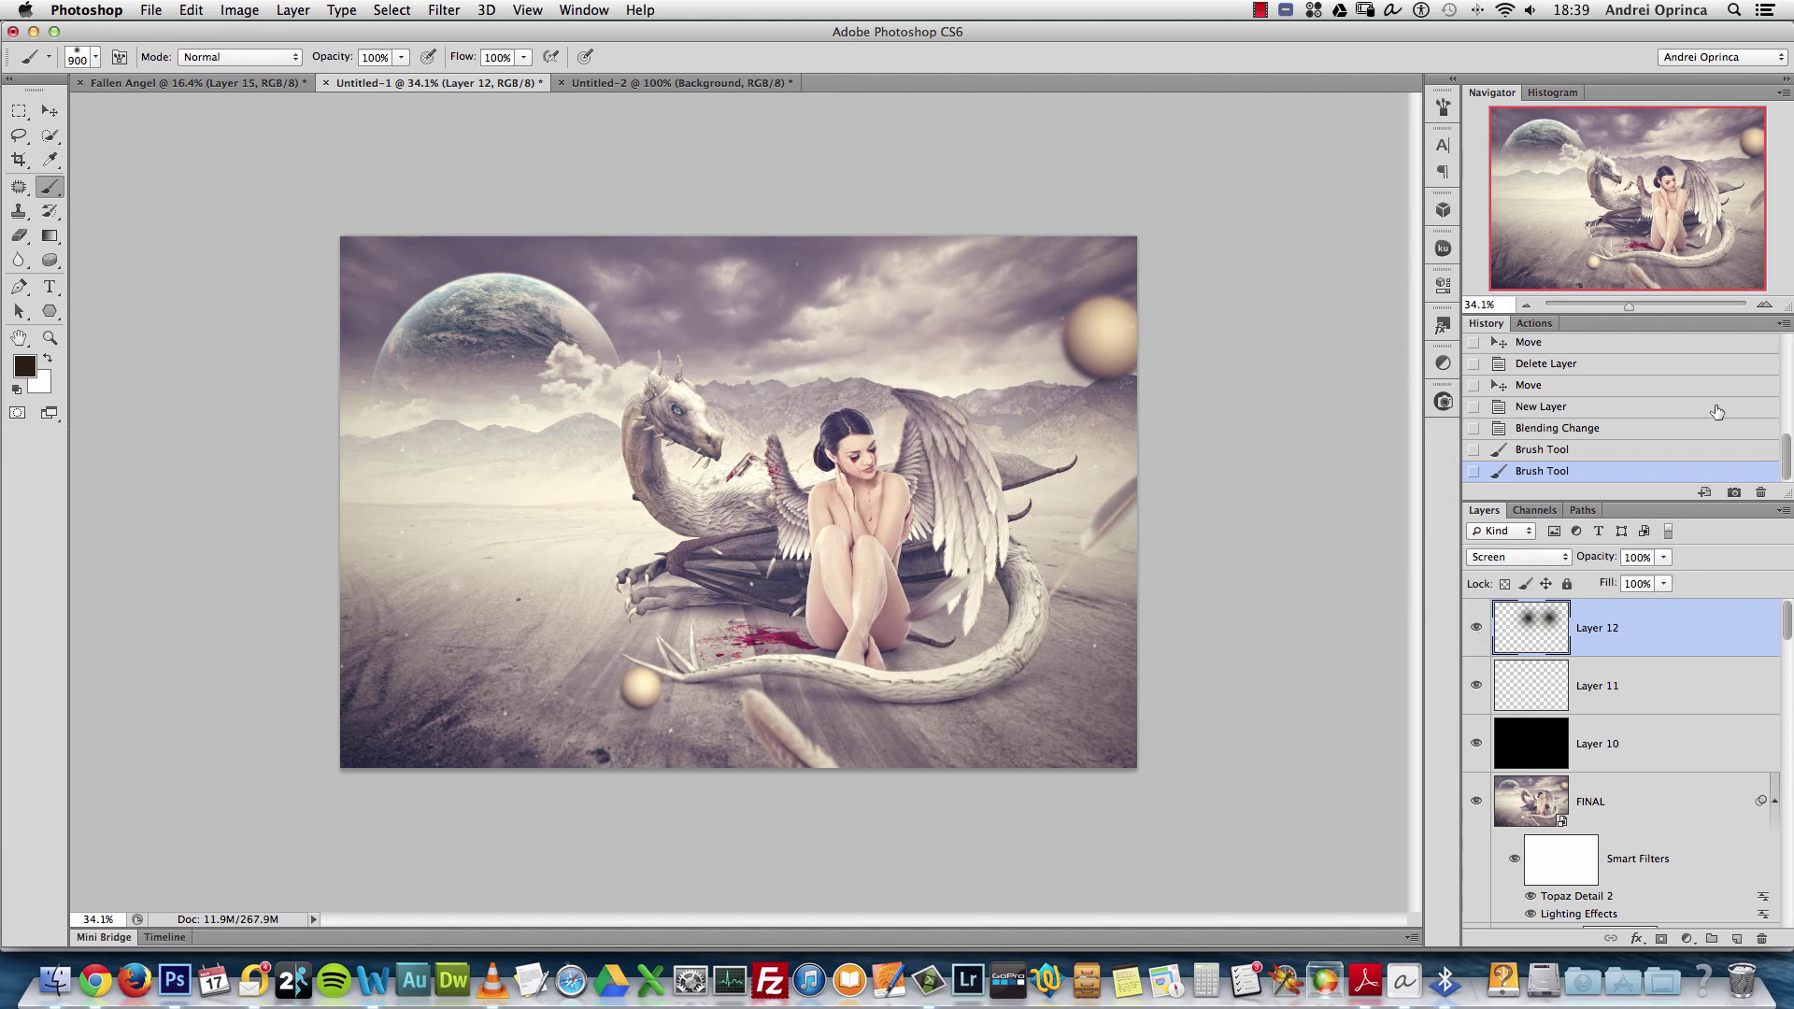
pyautogui.click(1765, 305)
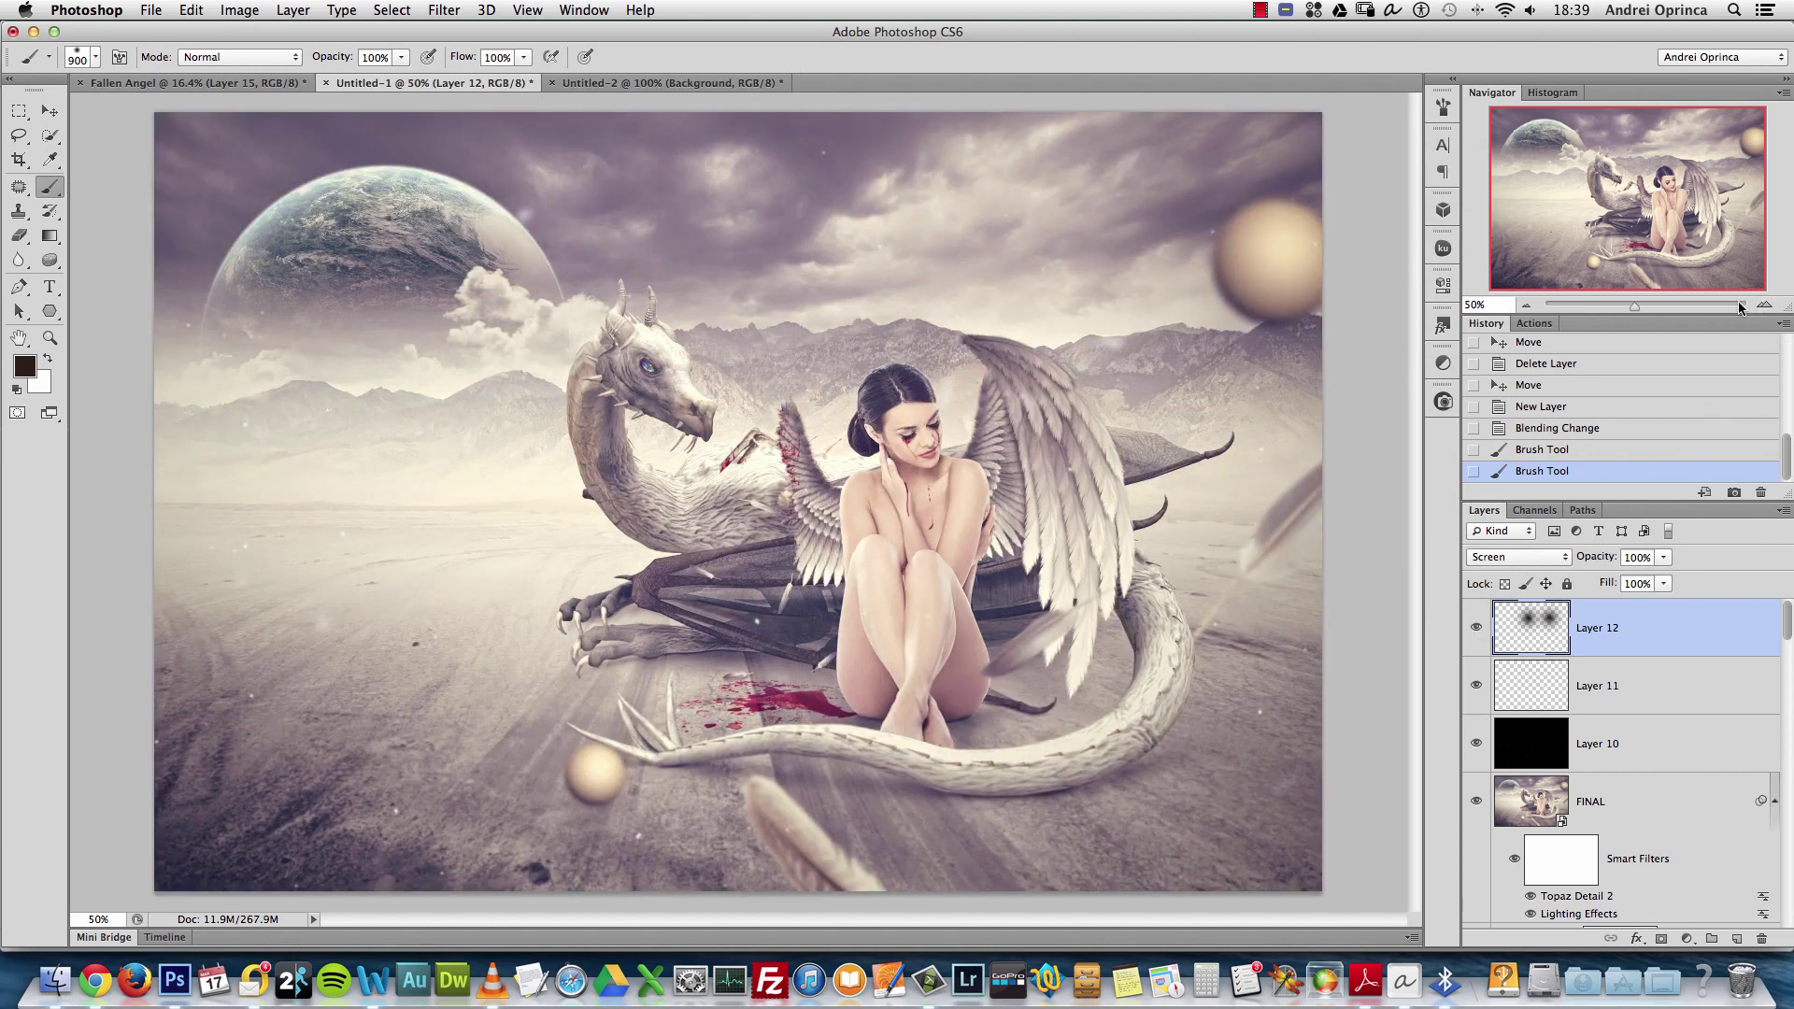
pyautogui.press('super+minus')
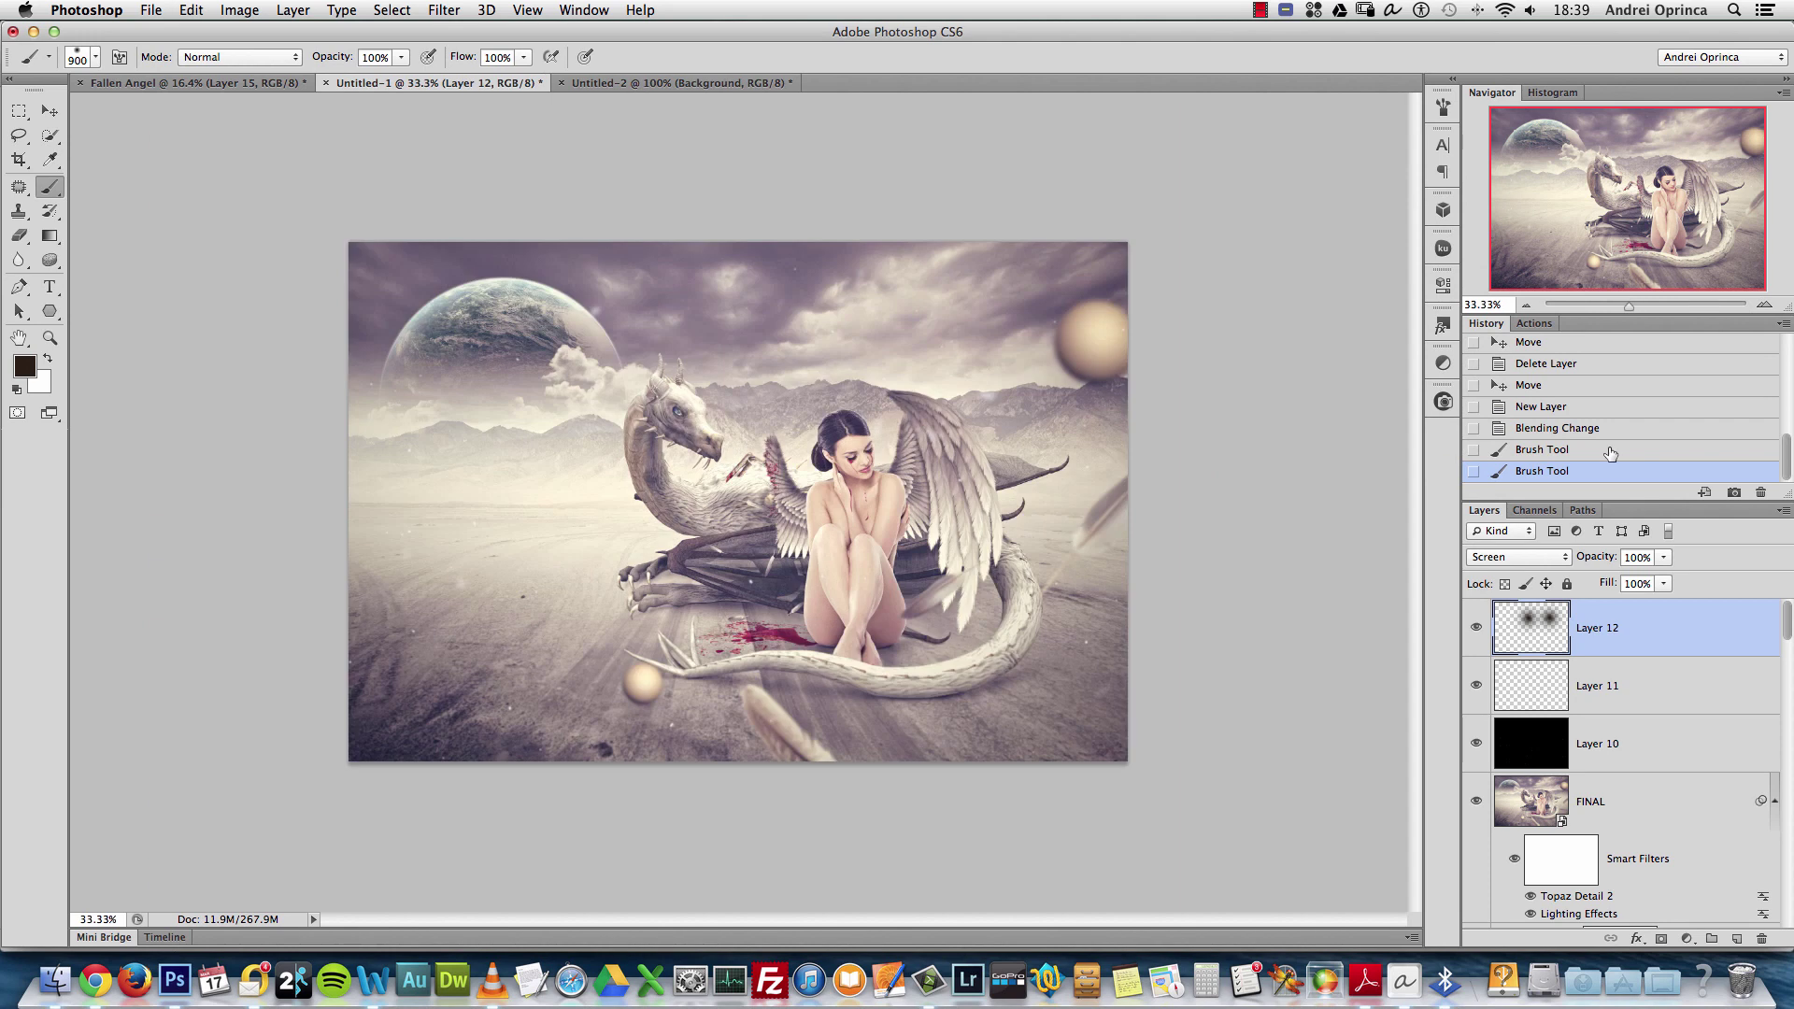